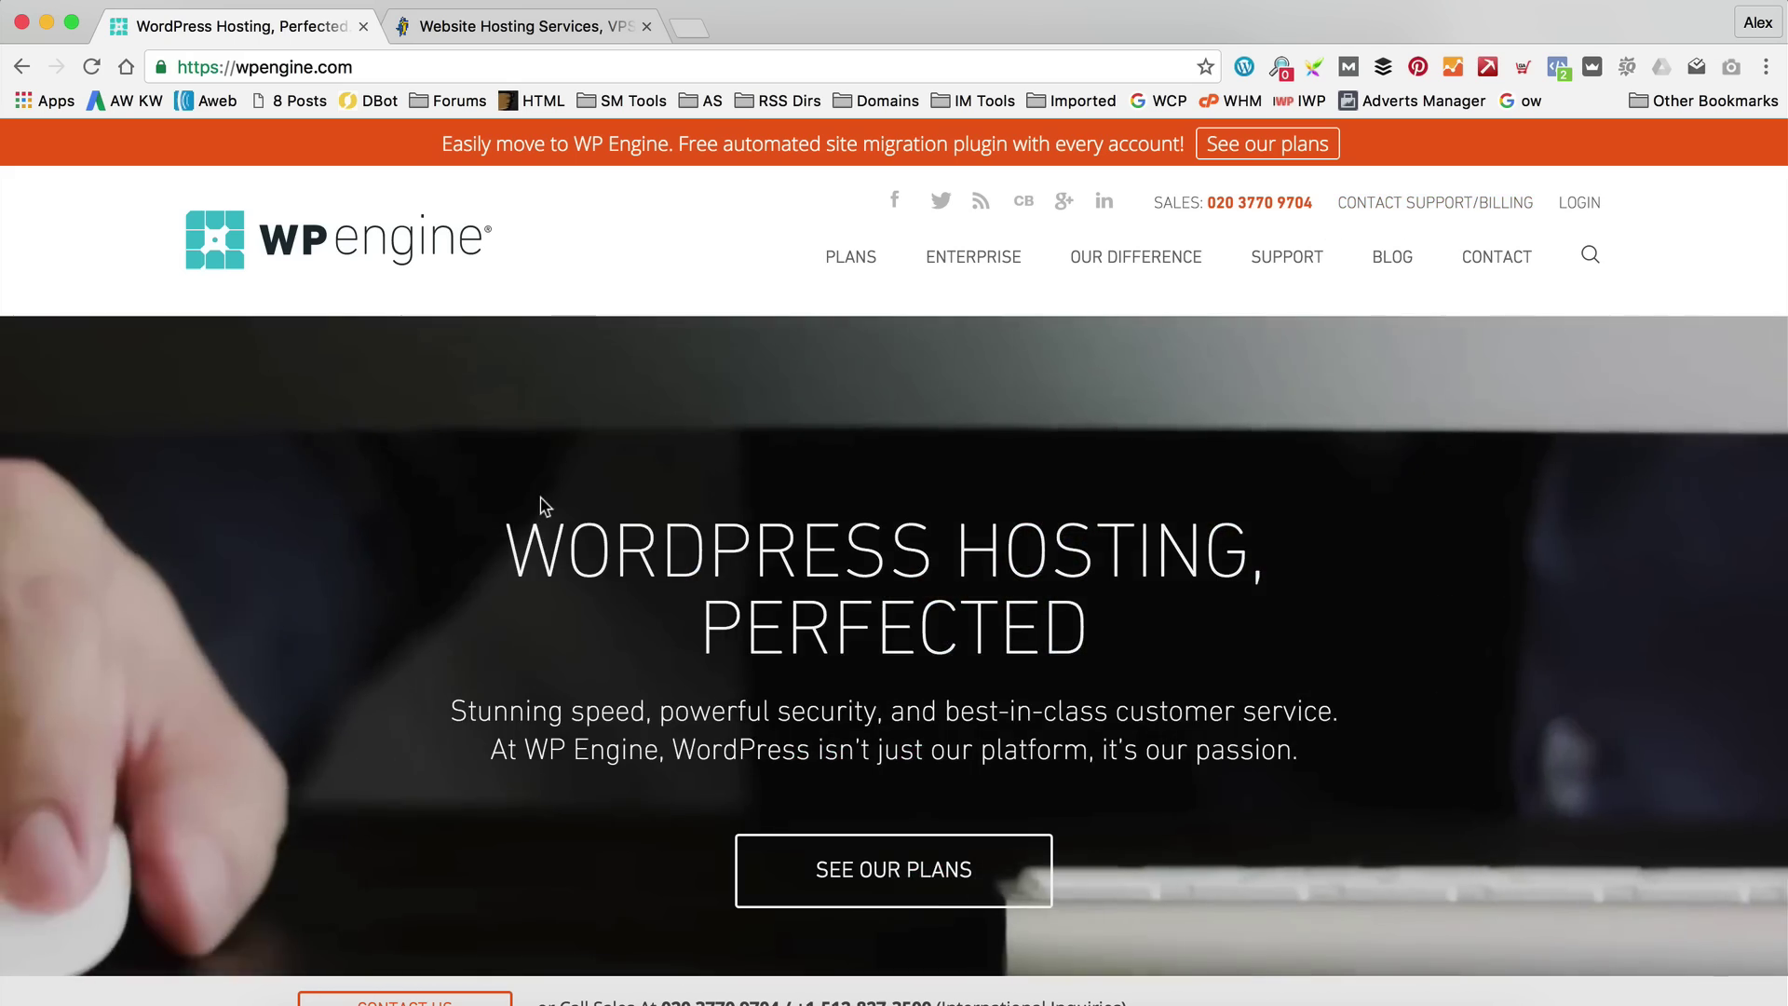
- Scroll down to the WP Engine hosting plans and prices, then switch to the HostGator homepage tab
scroll(545, 506, down, 10)
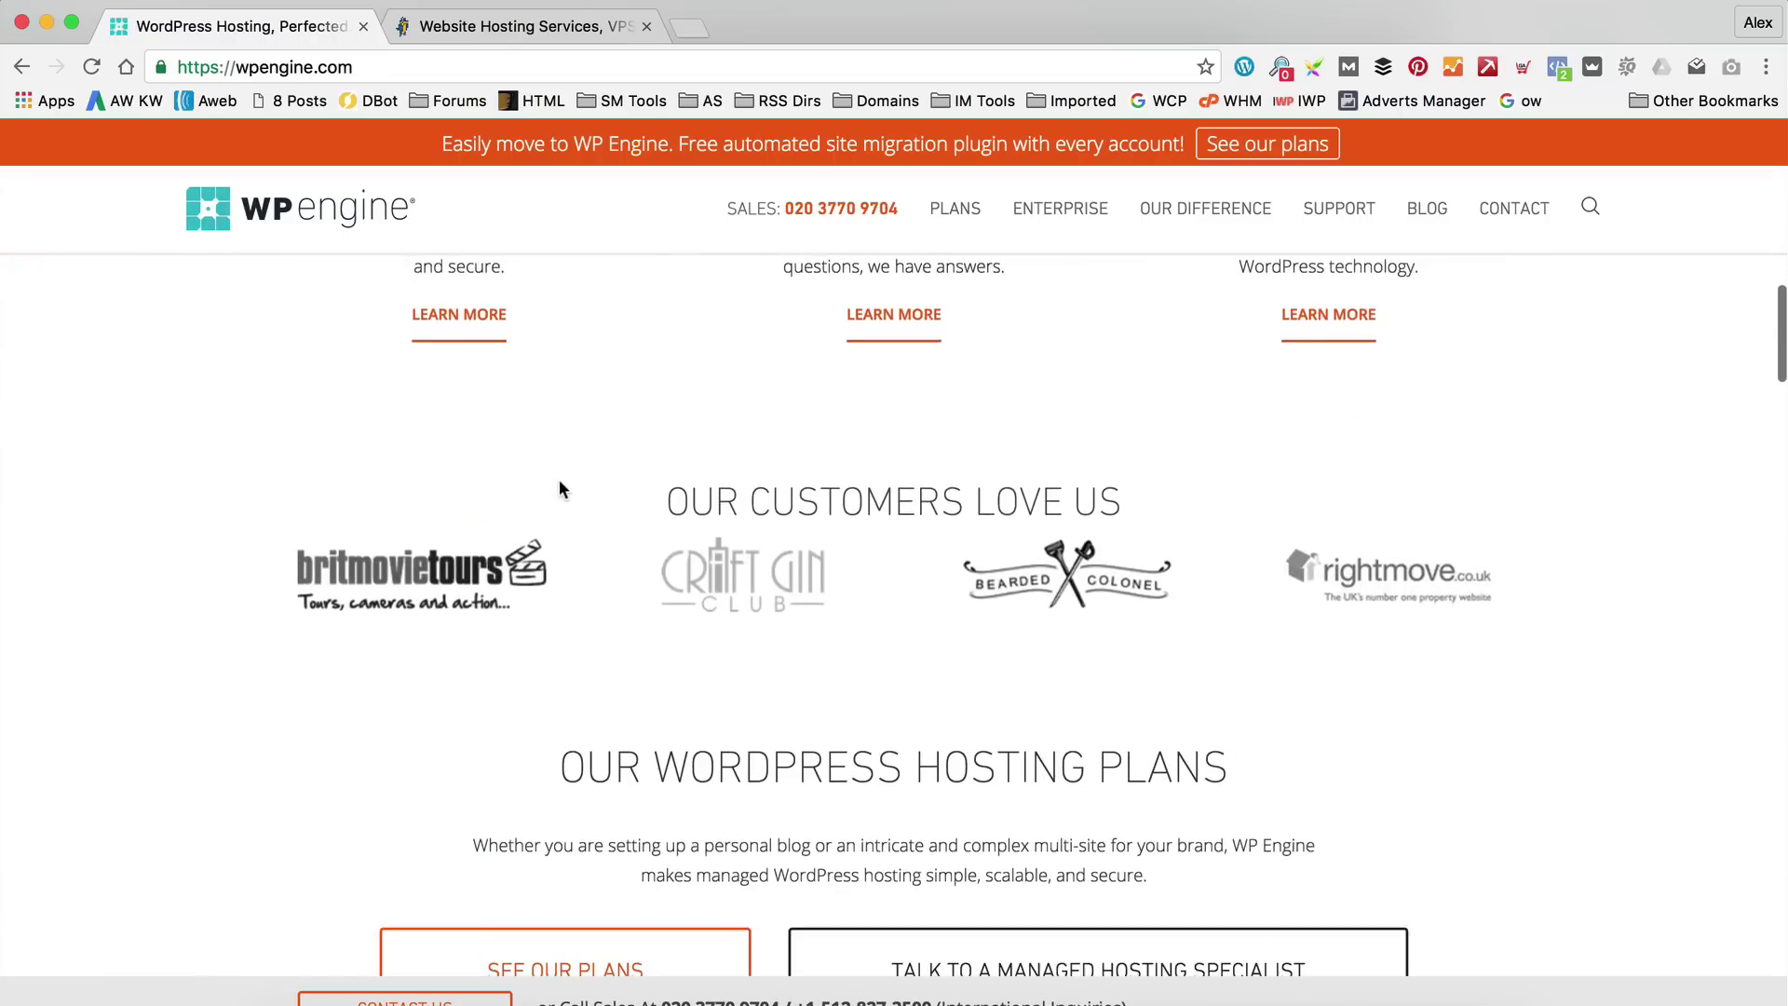
scroll(558, 489, down, 8)
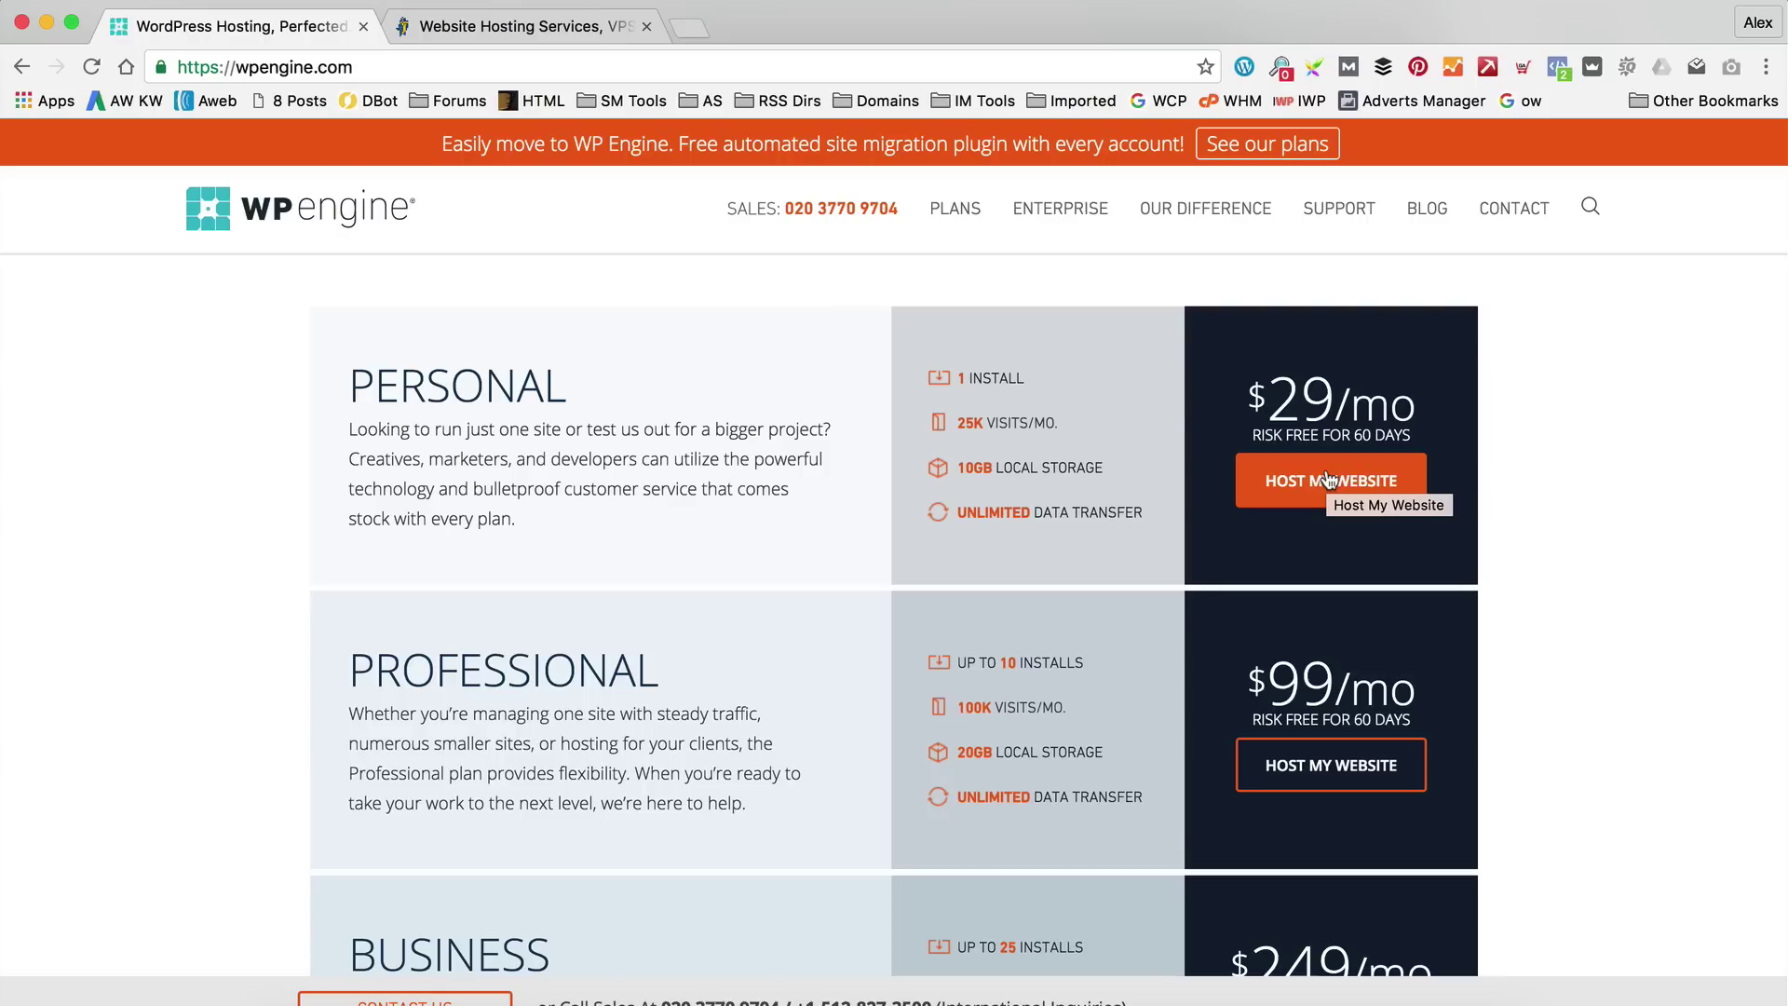
click(503, 26)
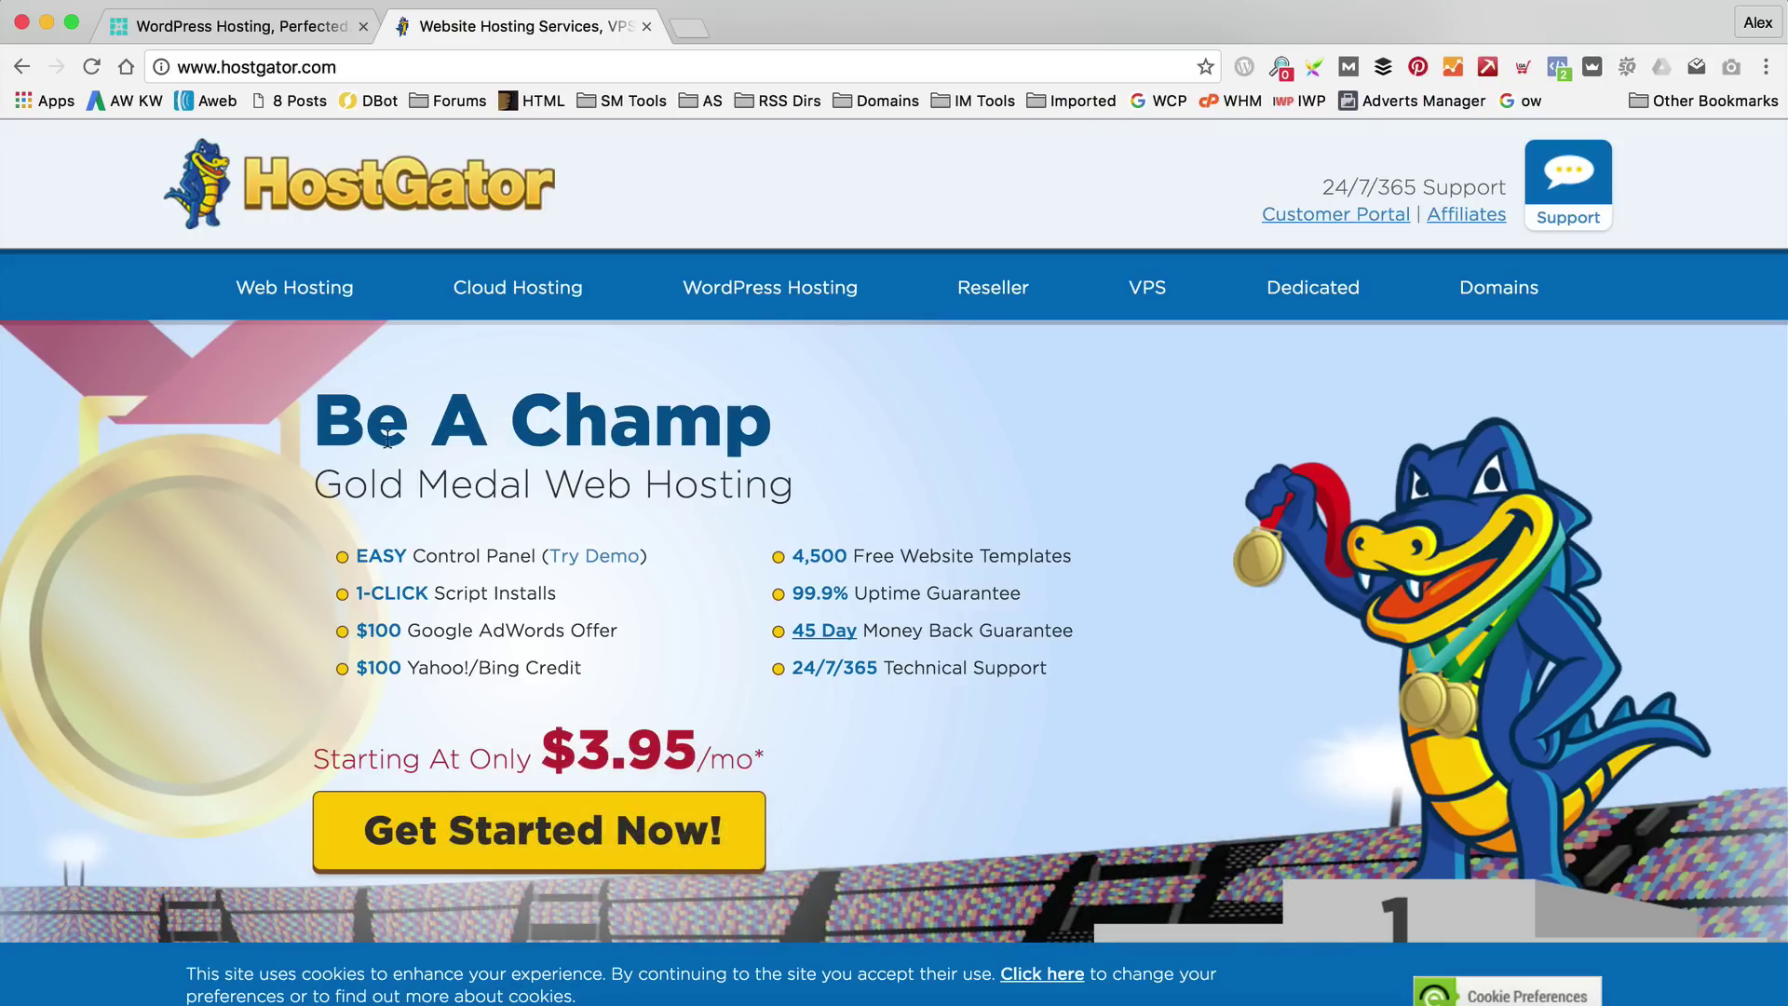
- Browse the HostGator plan cards, then close the HostGator tab to return to WP Engine
scroll(393, 394, down, 5)
scroll(392, 394, down, 1)
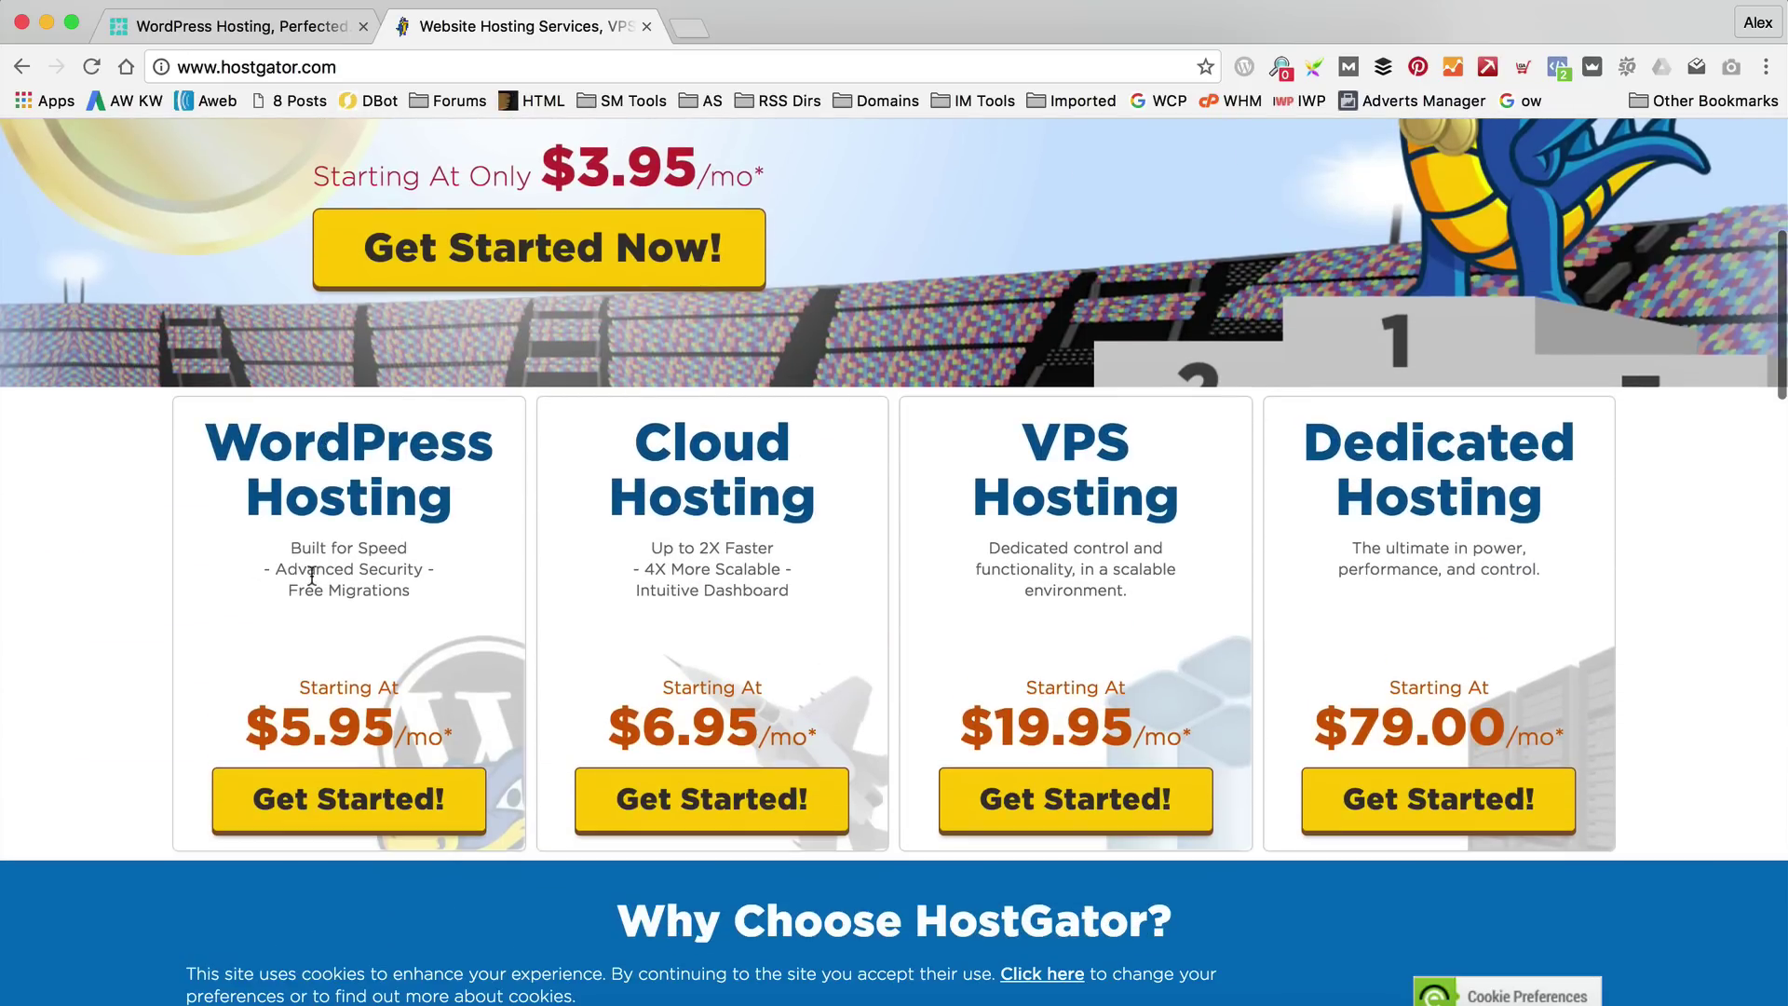
scroll(685, 569, up, 1)
scroll(685, 568, up, 1)
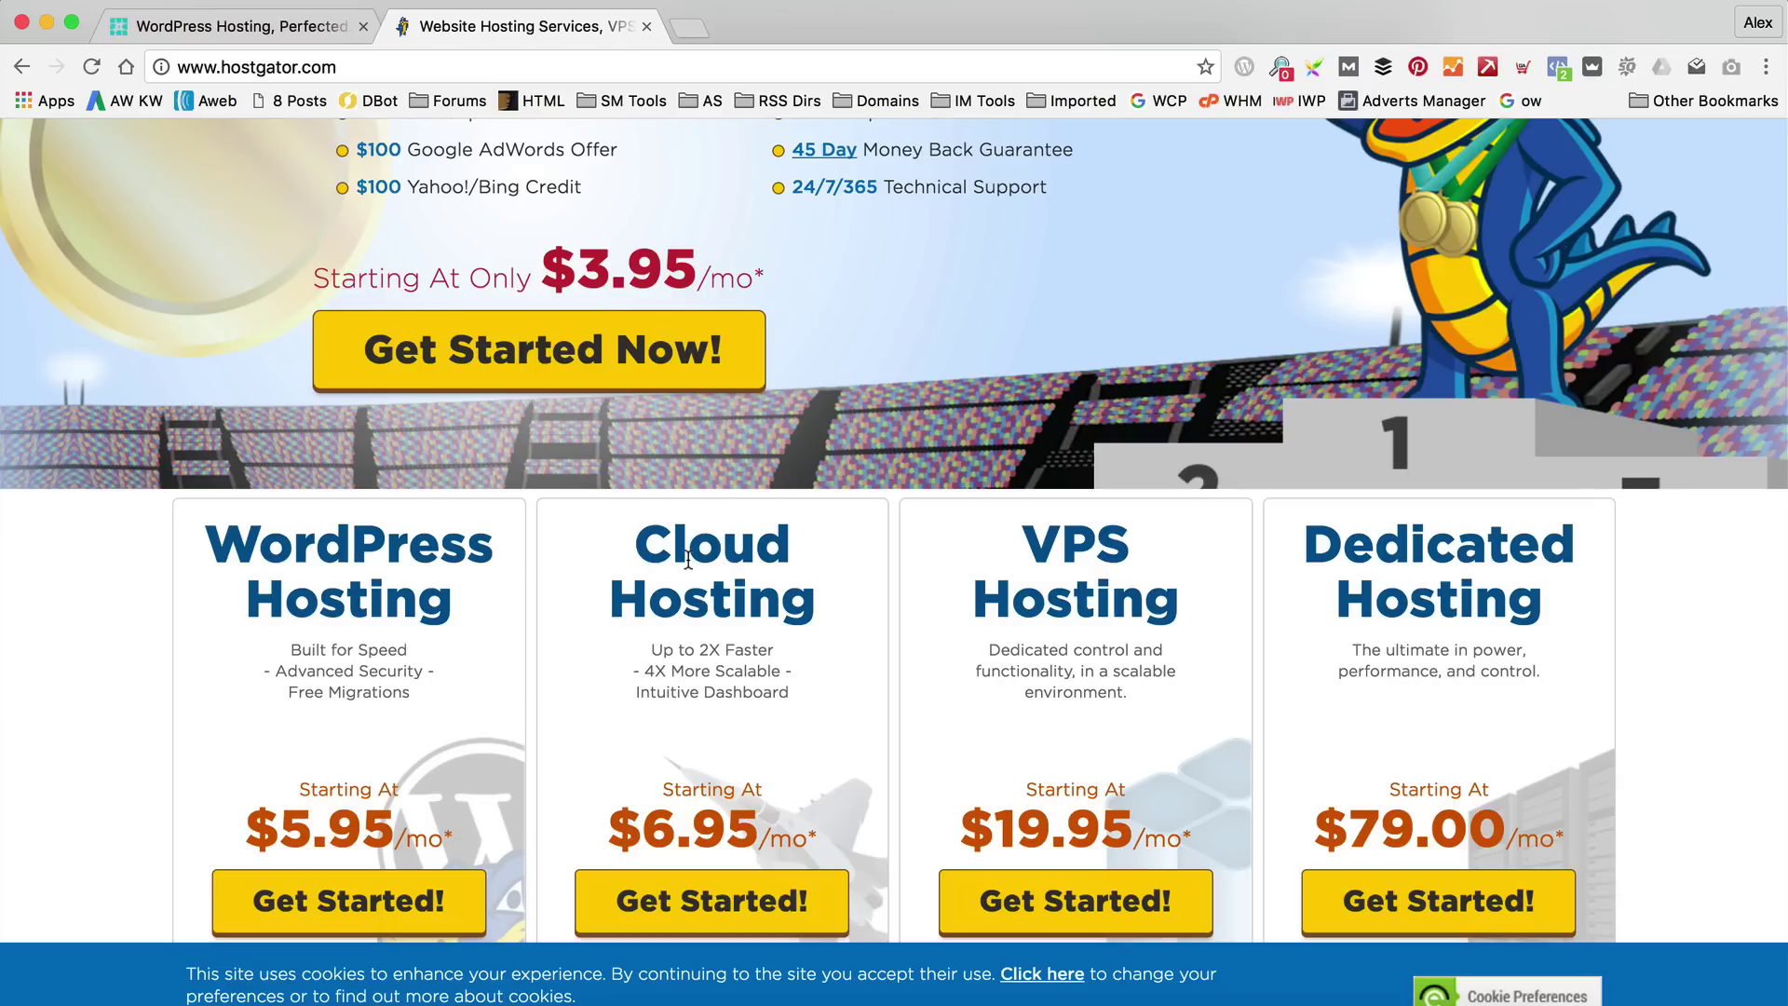
scroll(688, 558, up, 5)
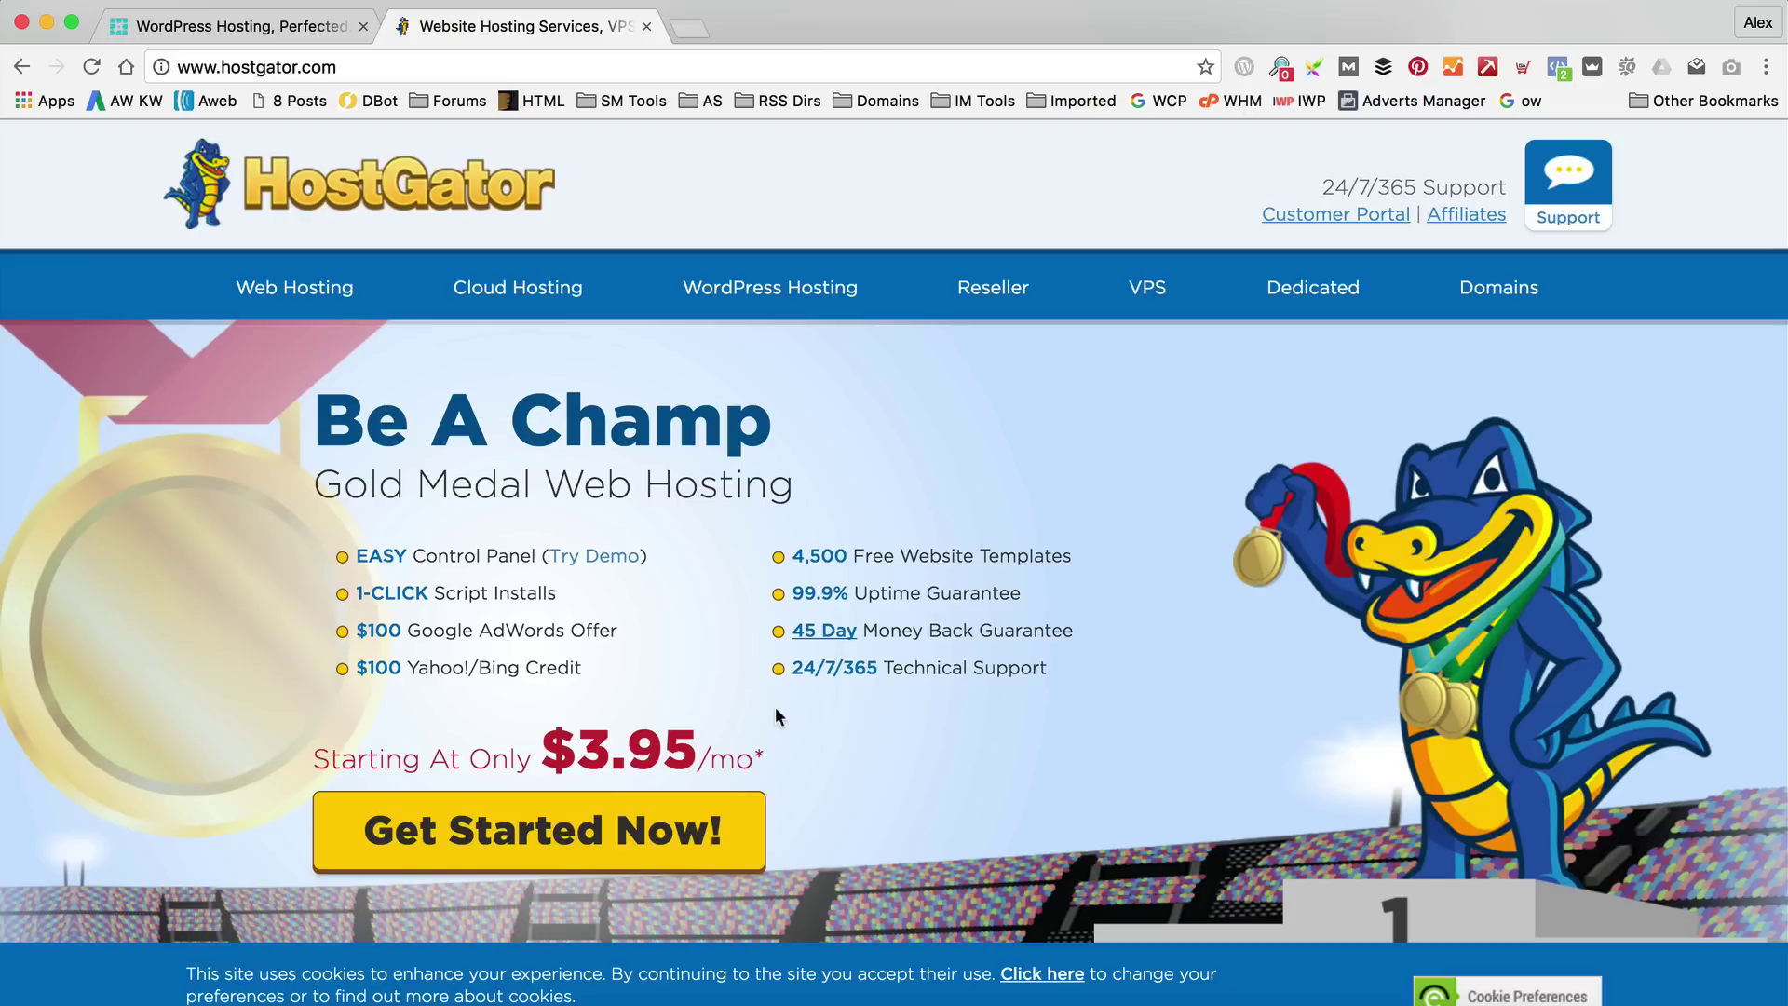
key(super+w)
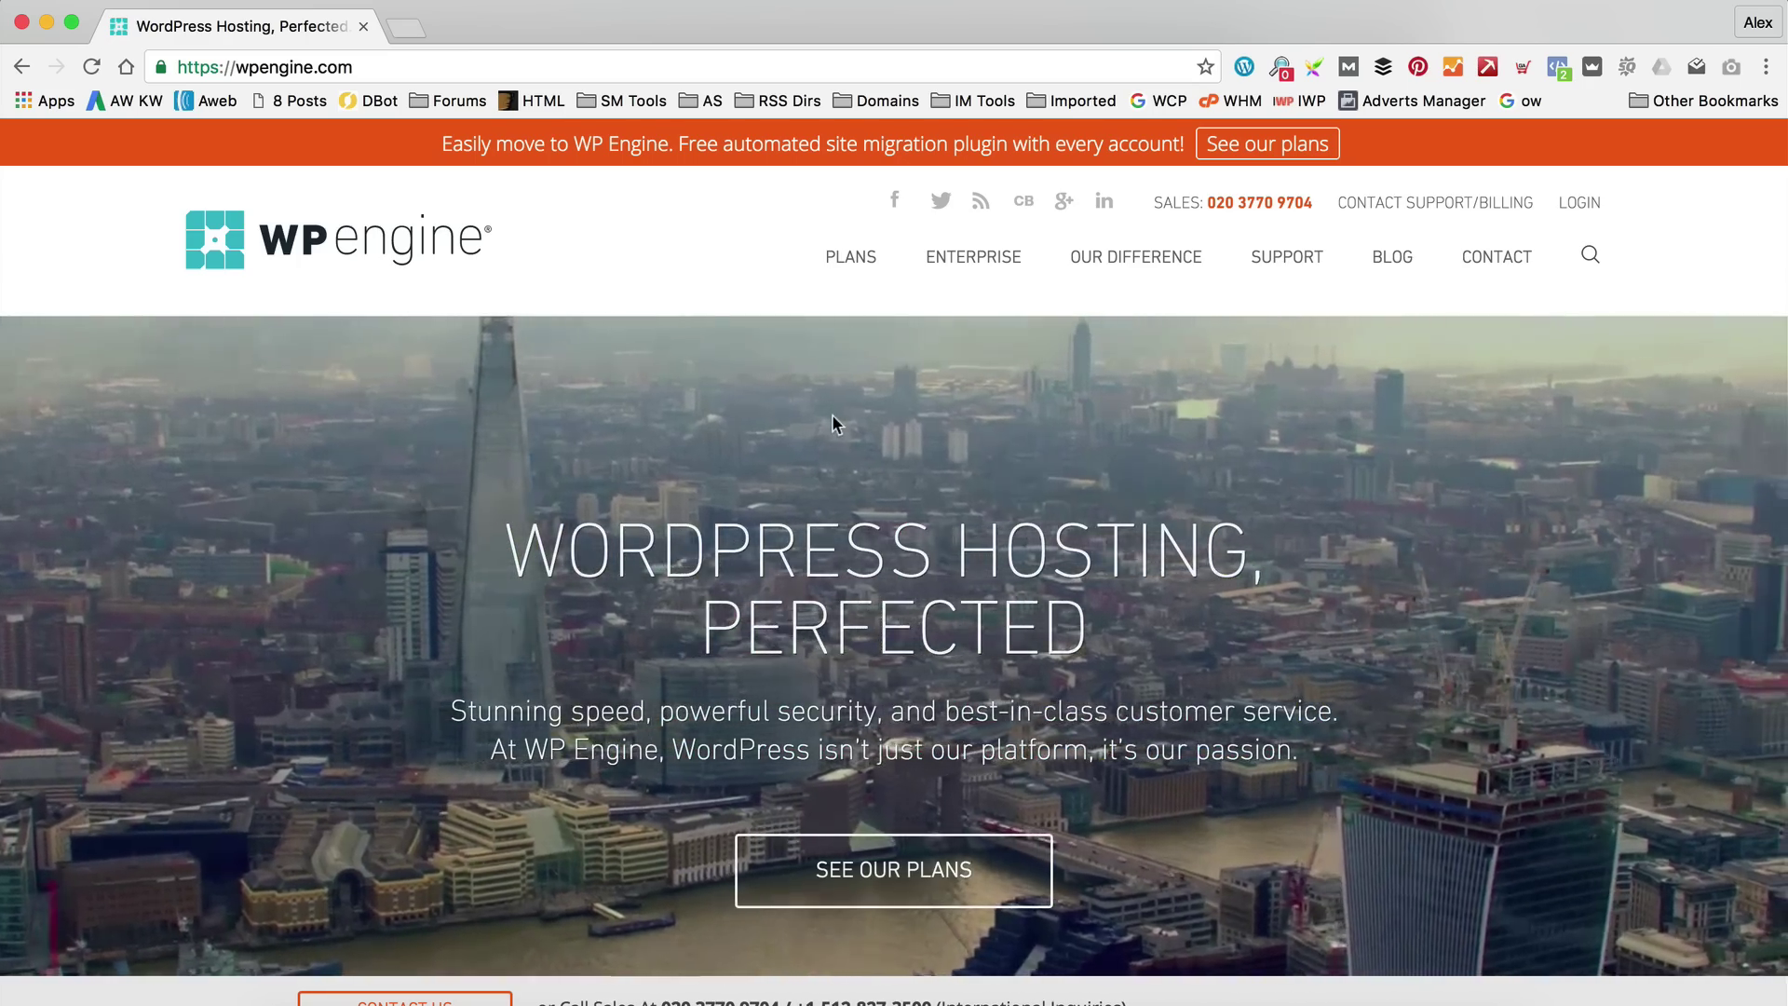
- Look over the WP Engine plans again, then go to the LOGIN page from the header
scroll(830, 414, down, 5)
scroll(840, 434, down, 15)
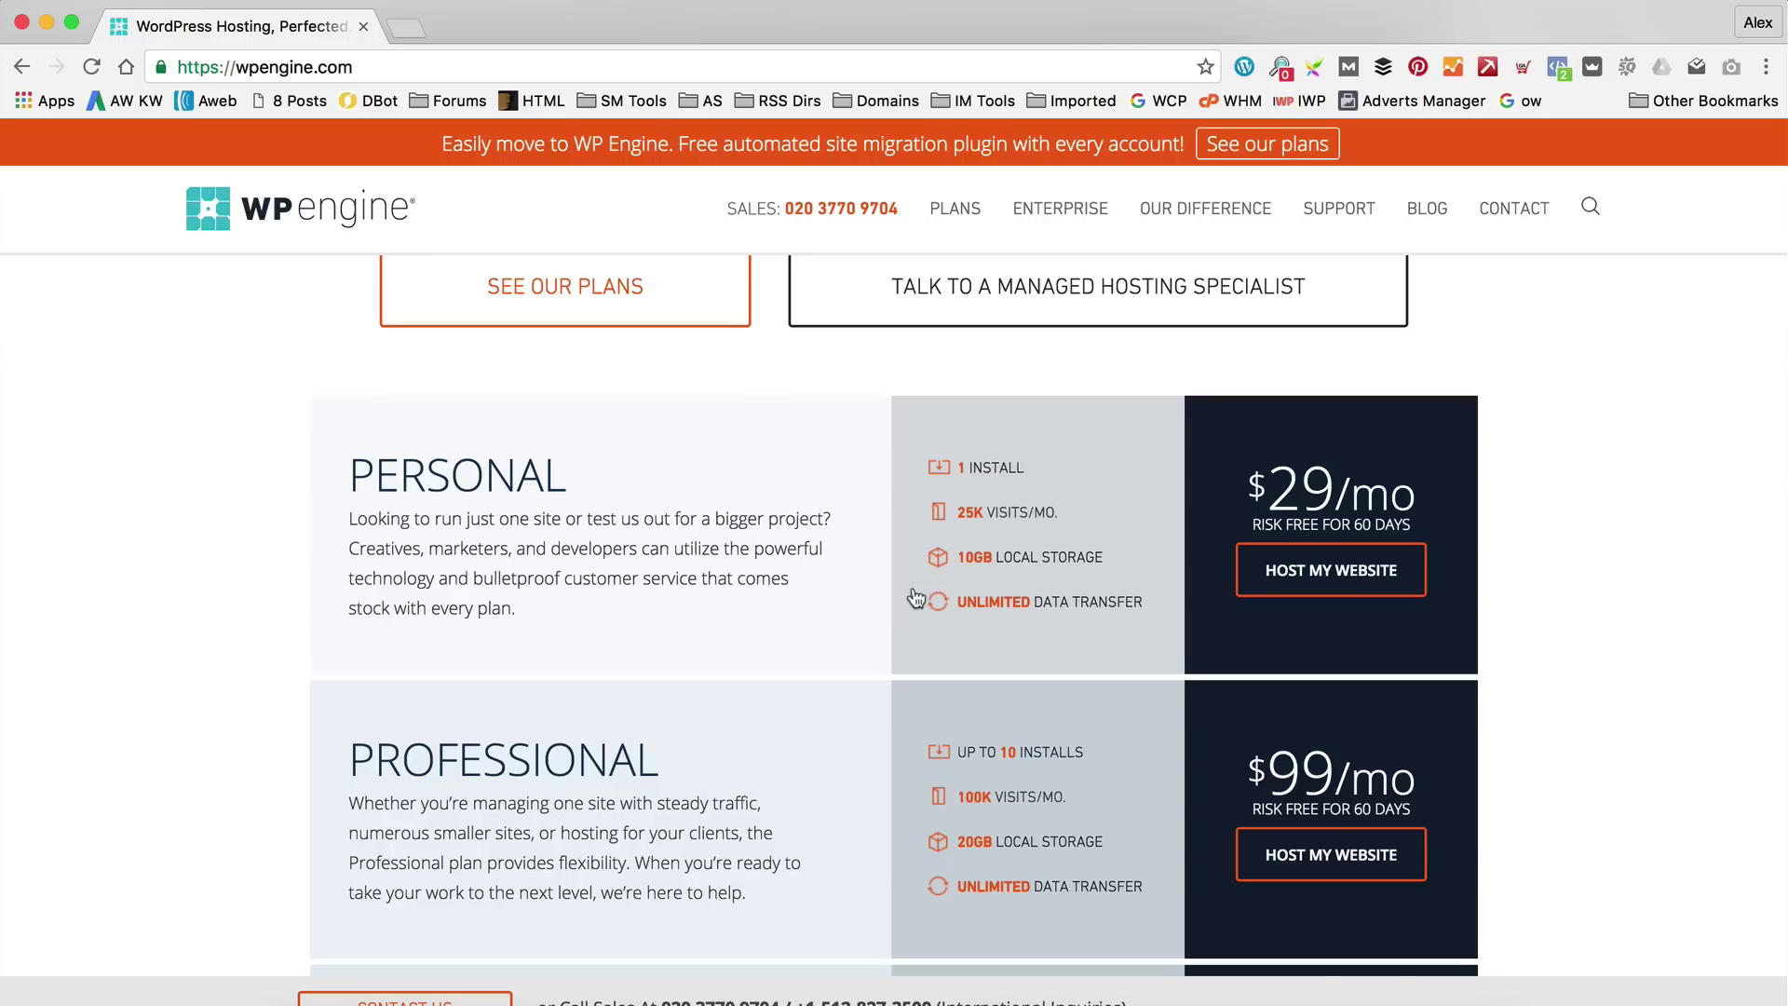
scroll(912, 606, down, 2)
scroll(1051, 674, up, 1)
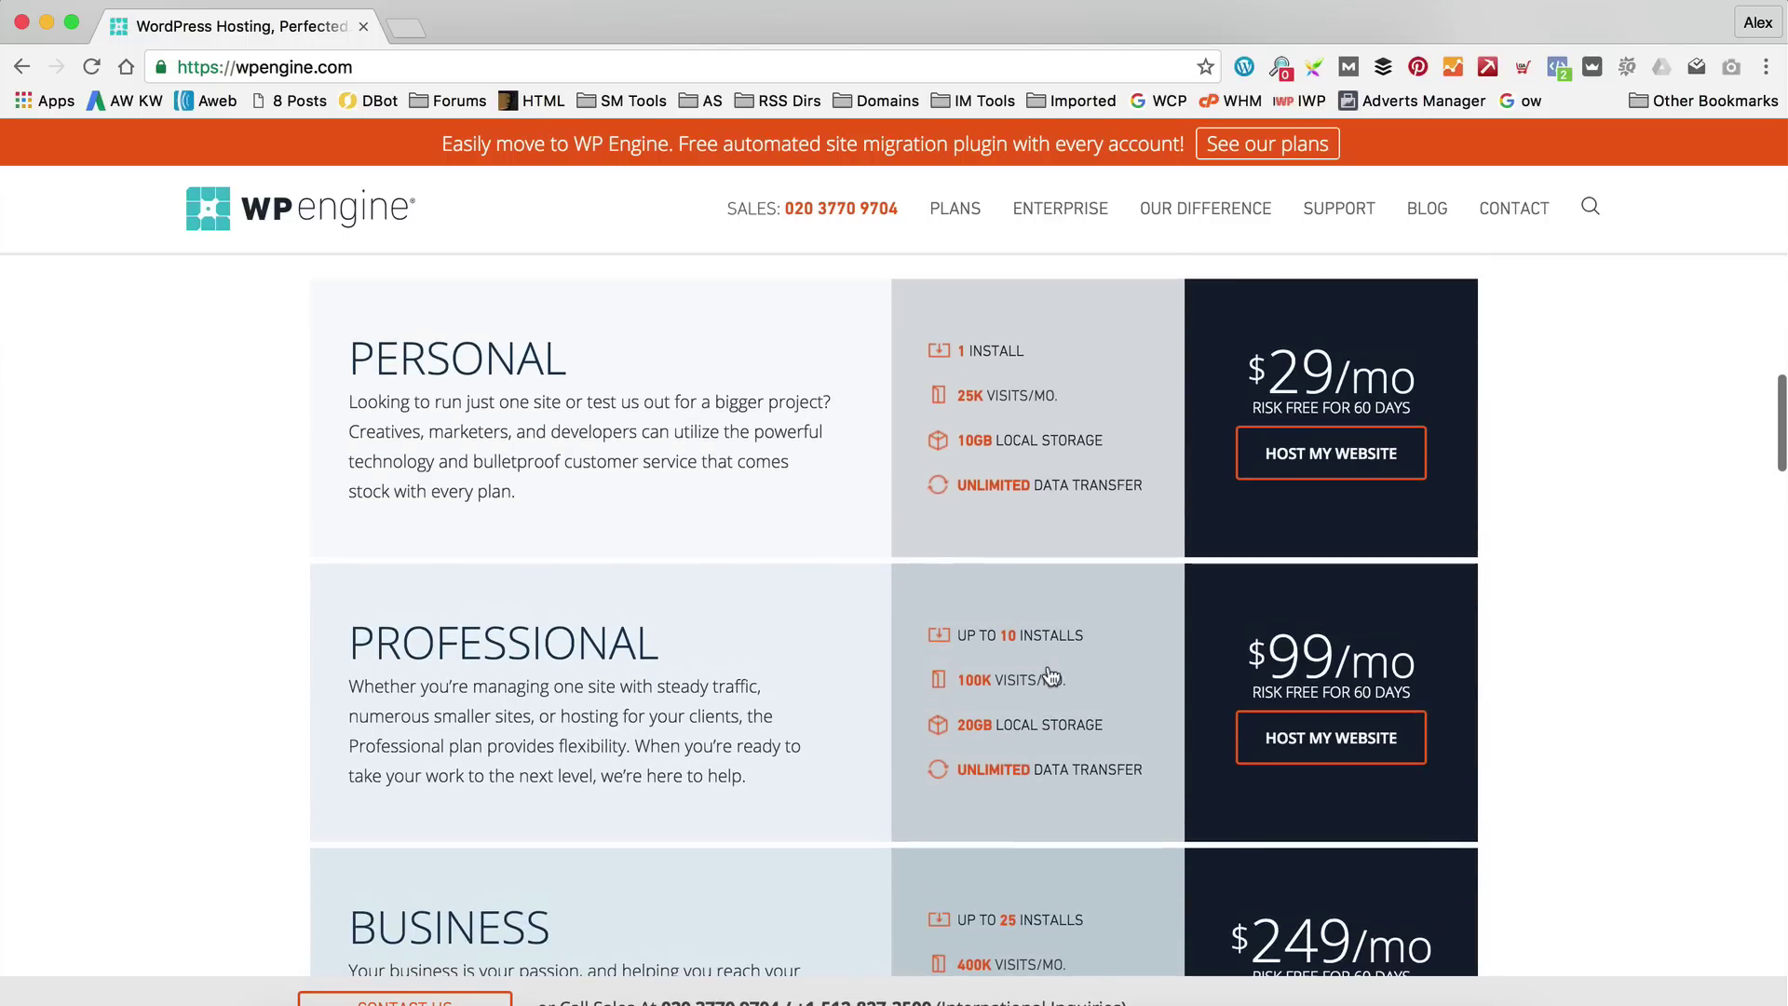
scroll(1118, 684, up, 5)
scroll(1150, 692, down, 2)
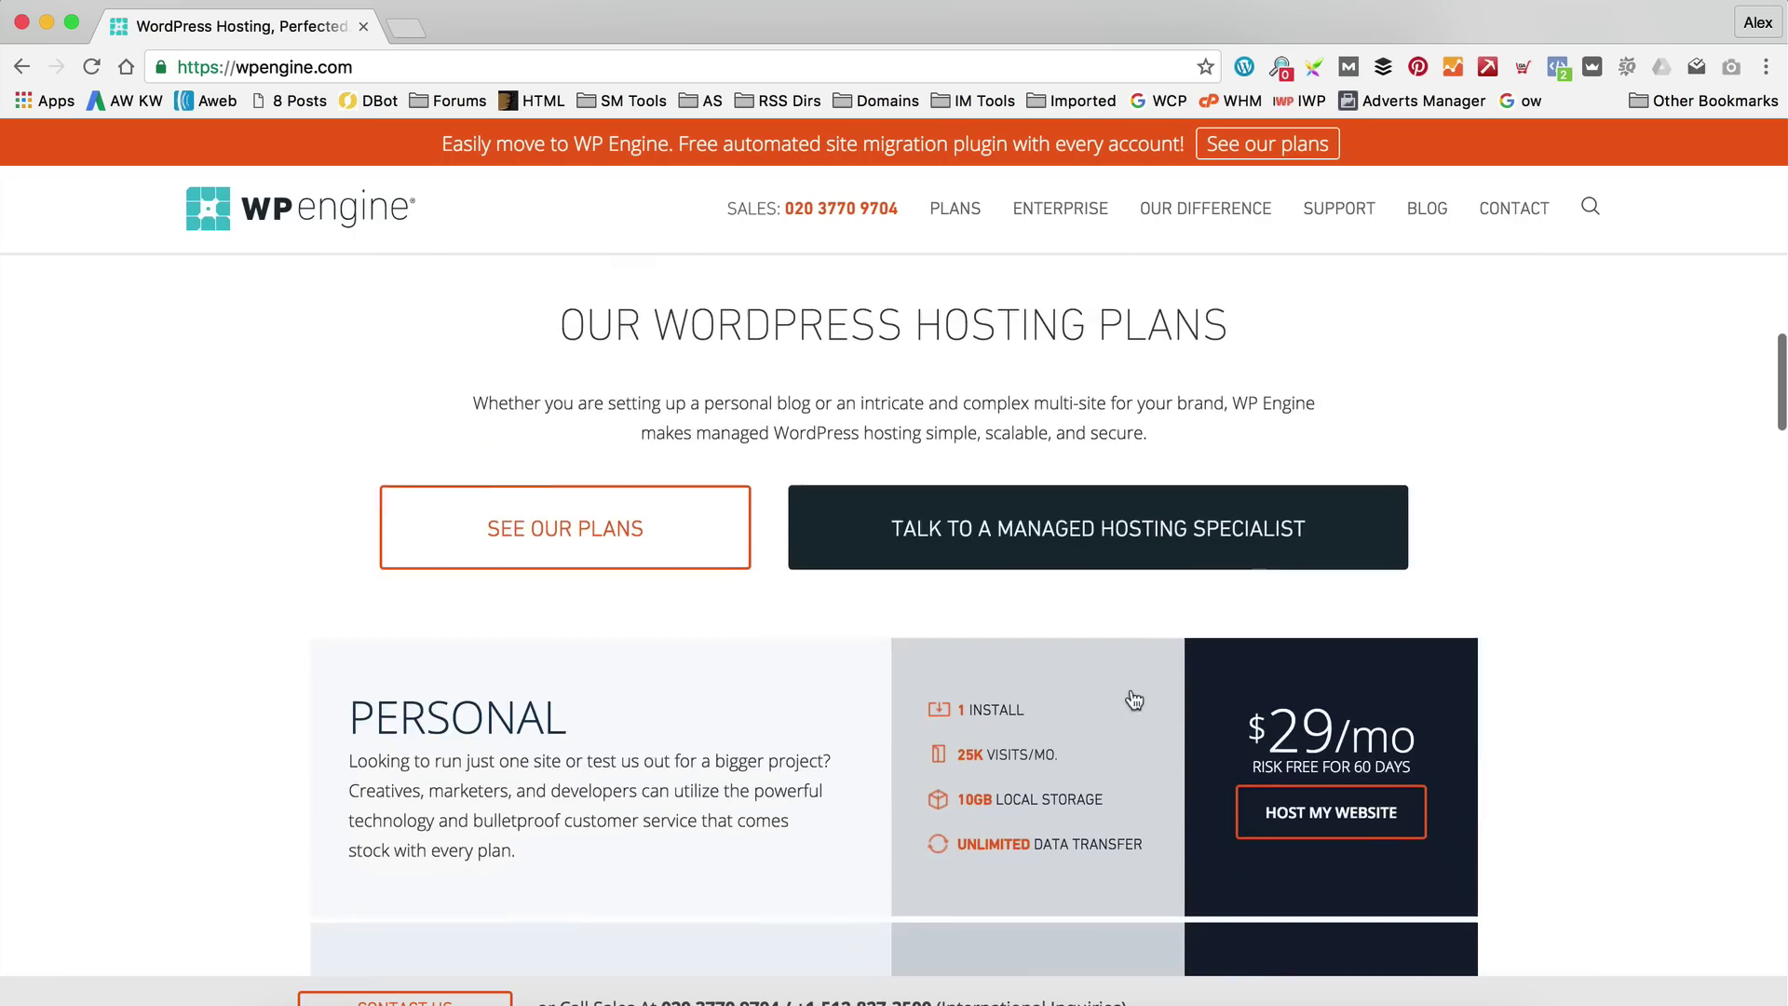
scroll(1130, 698, up, 10)
scroll(1163, 535, up, 3)
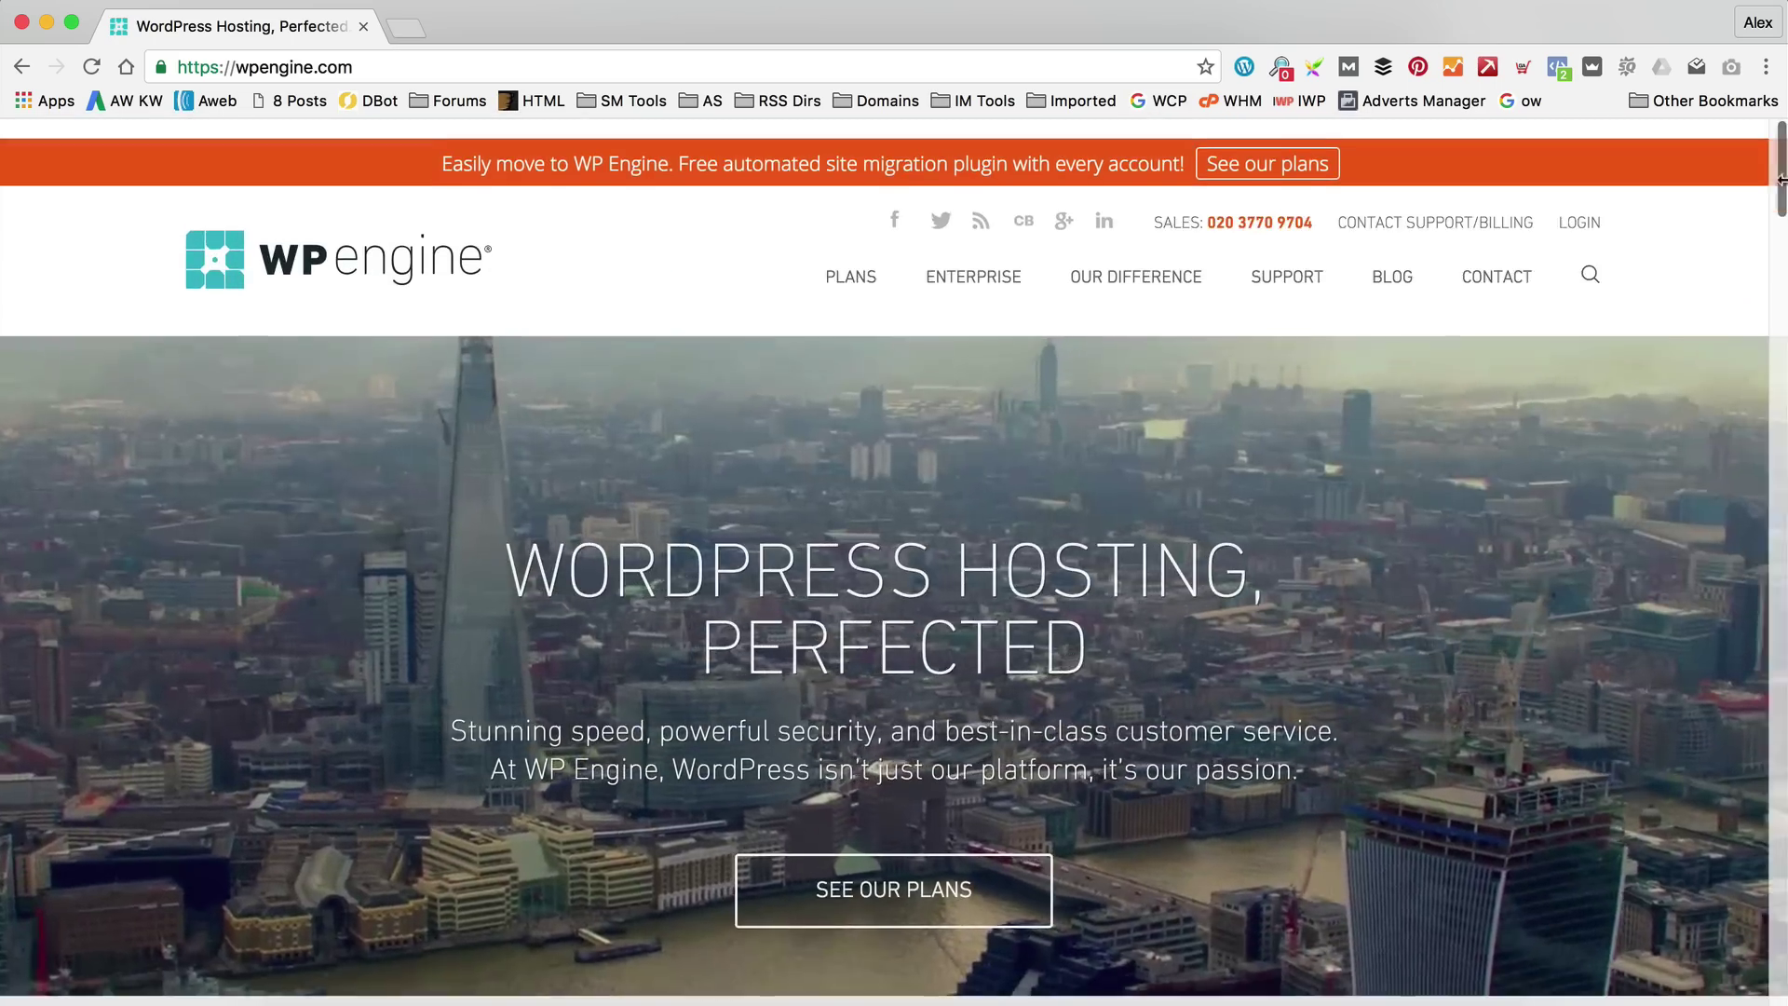
click(1578, 203)
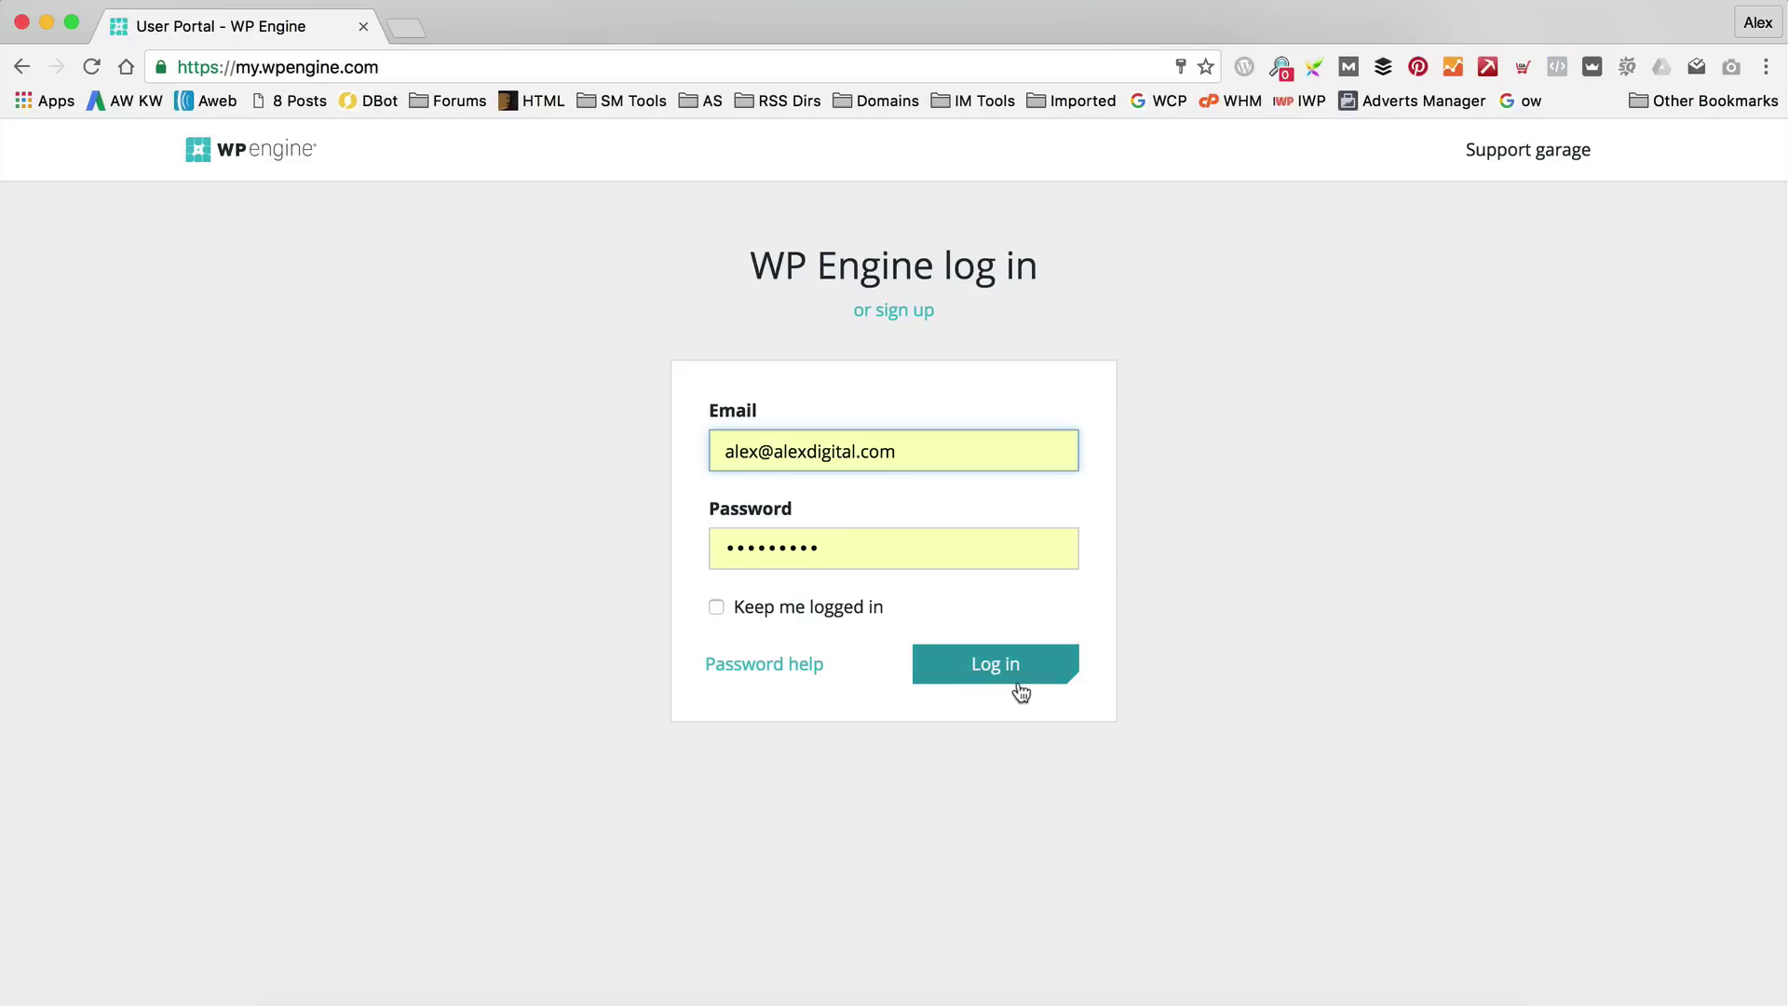
- Sign in with the autofilled credentials and open the Add install dialog on the dashboard
click(1018, 686)
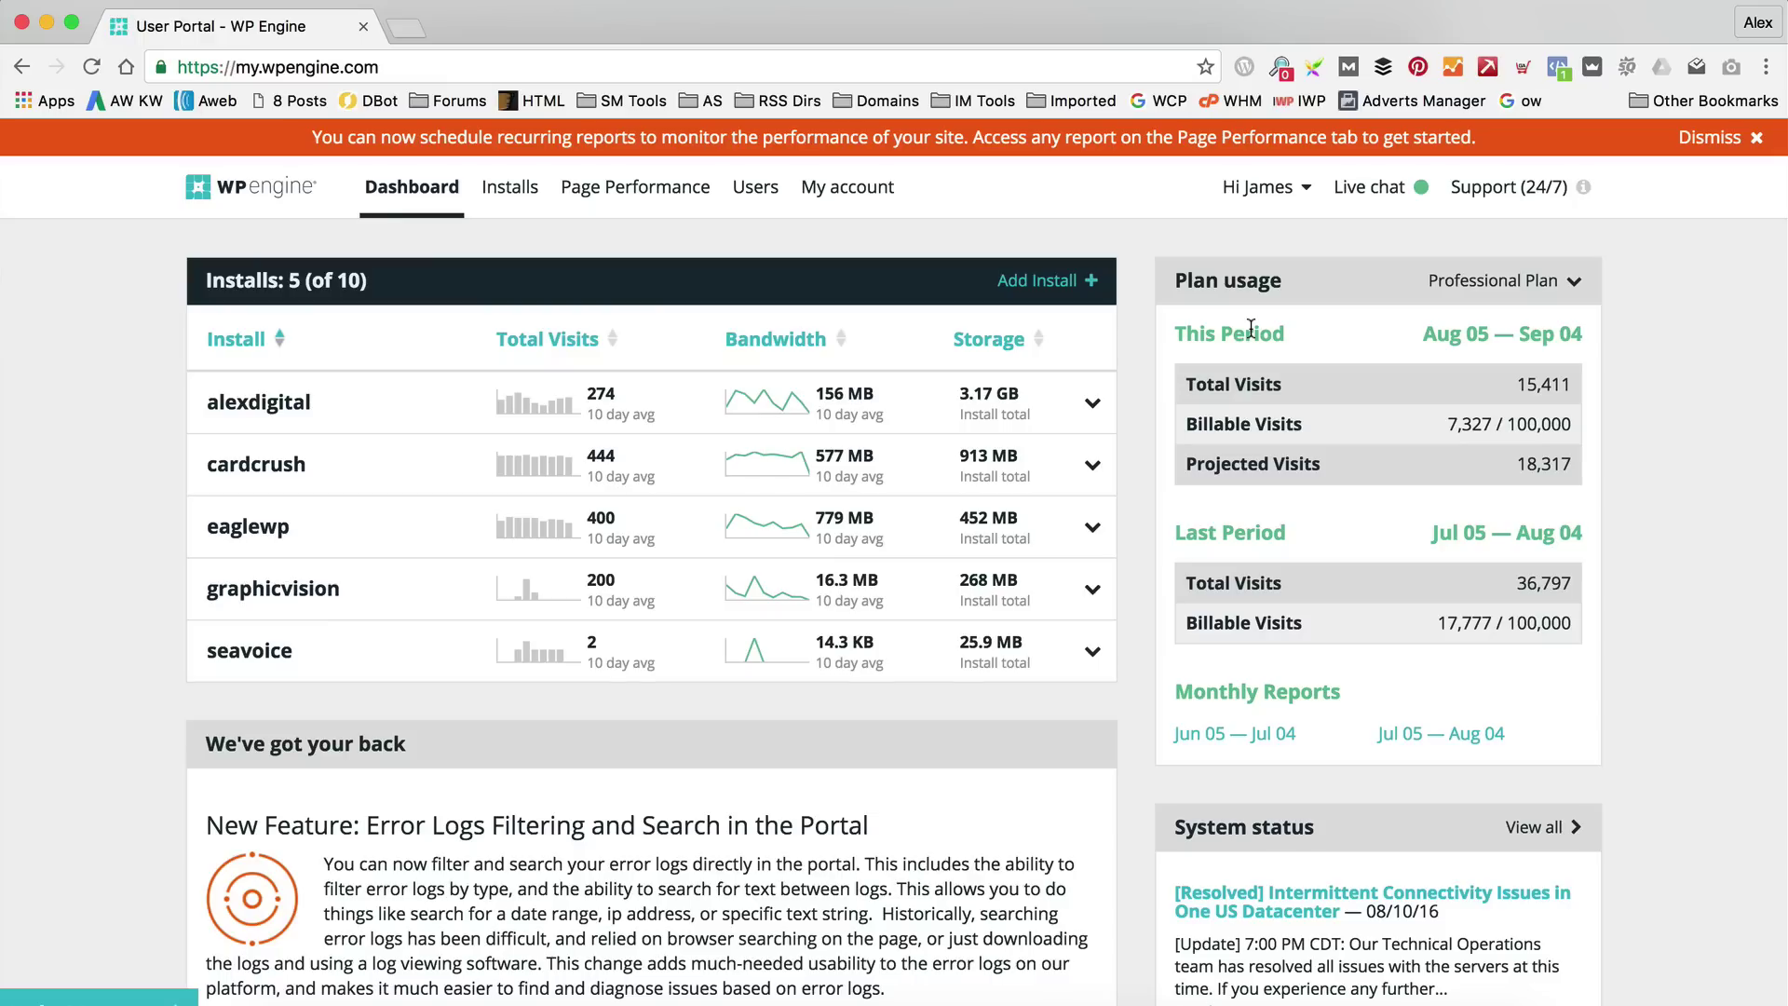
click(1052, 280)
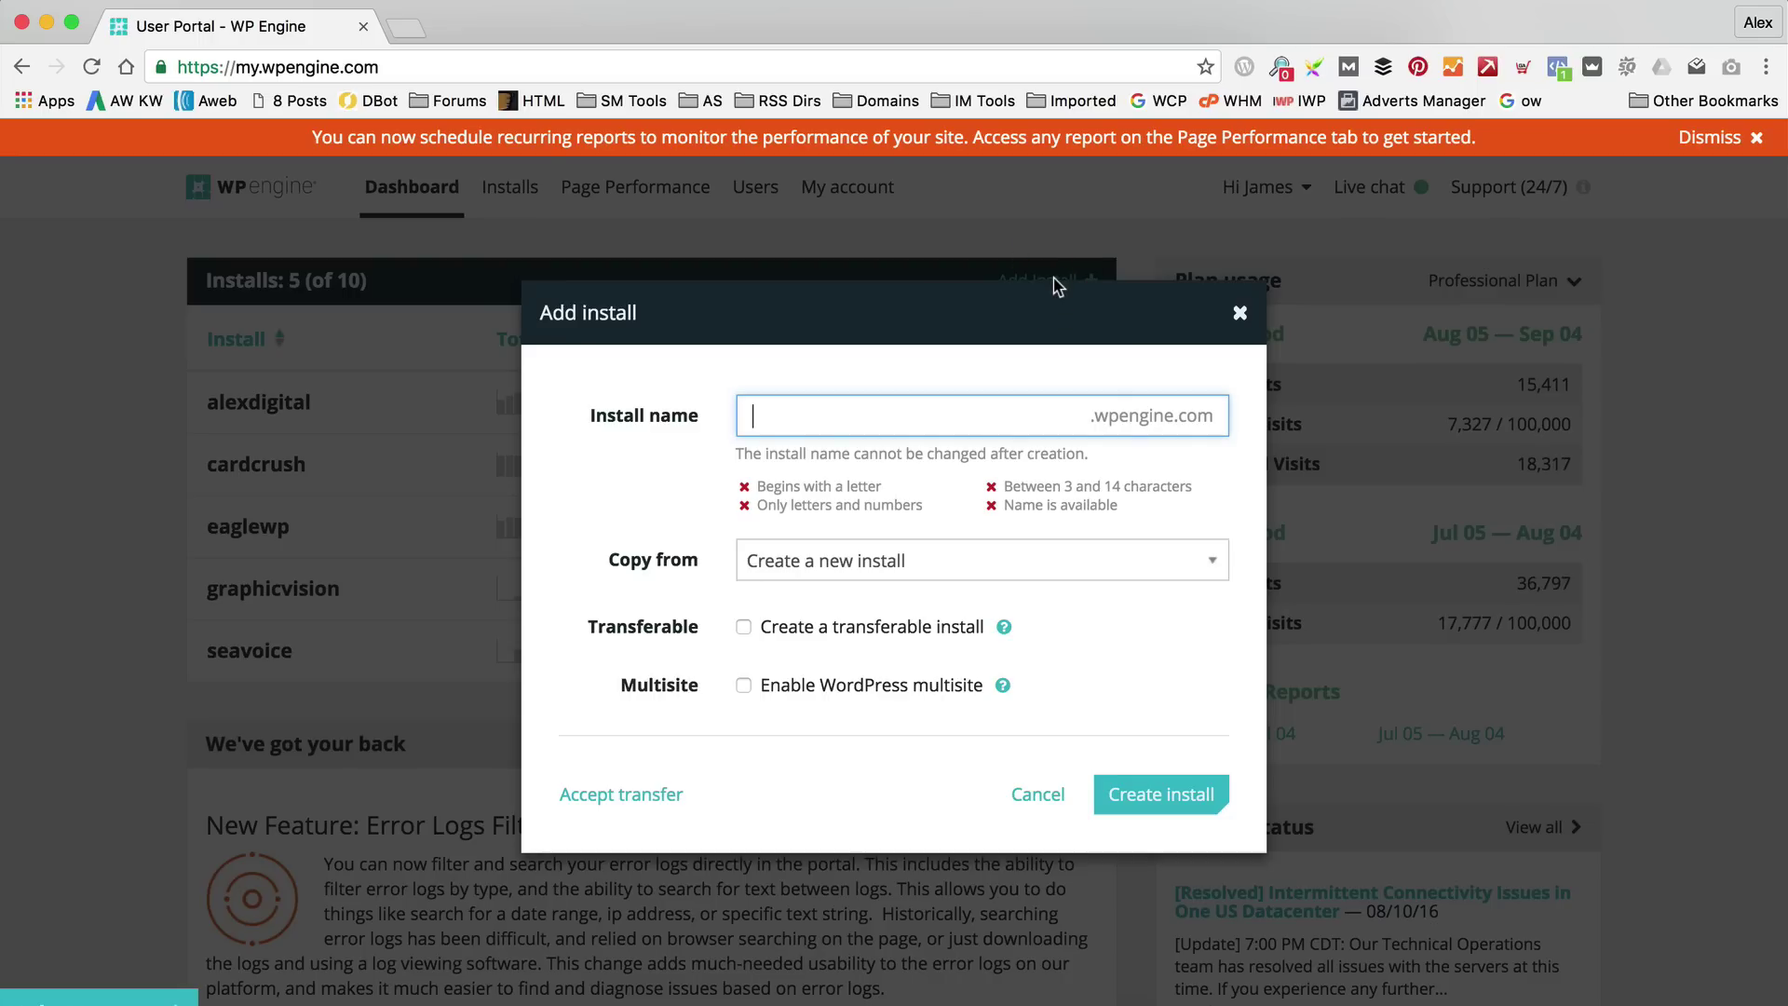
- Create a new install named 'bakeitfreeform', keeping Copy from as Create a new install
text(bakeitfreeform)
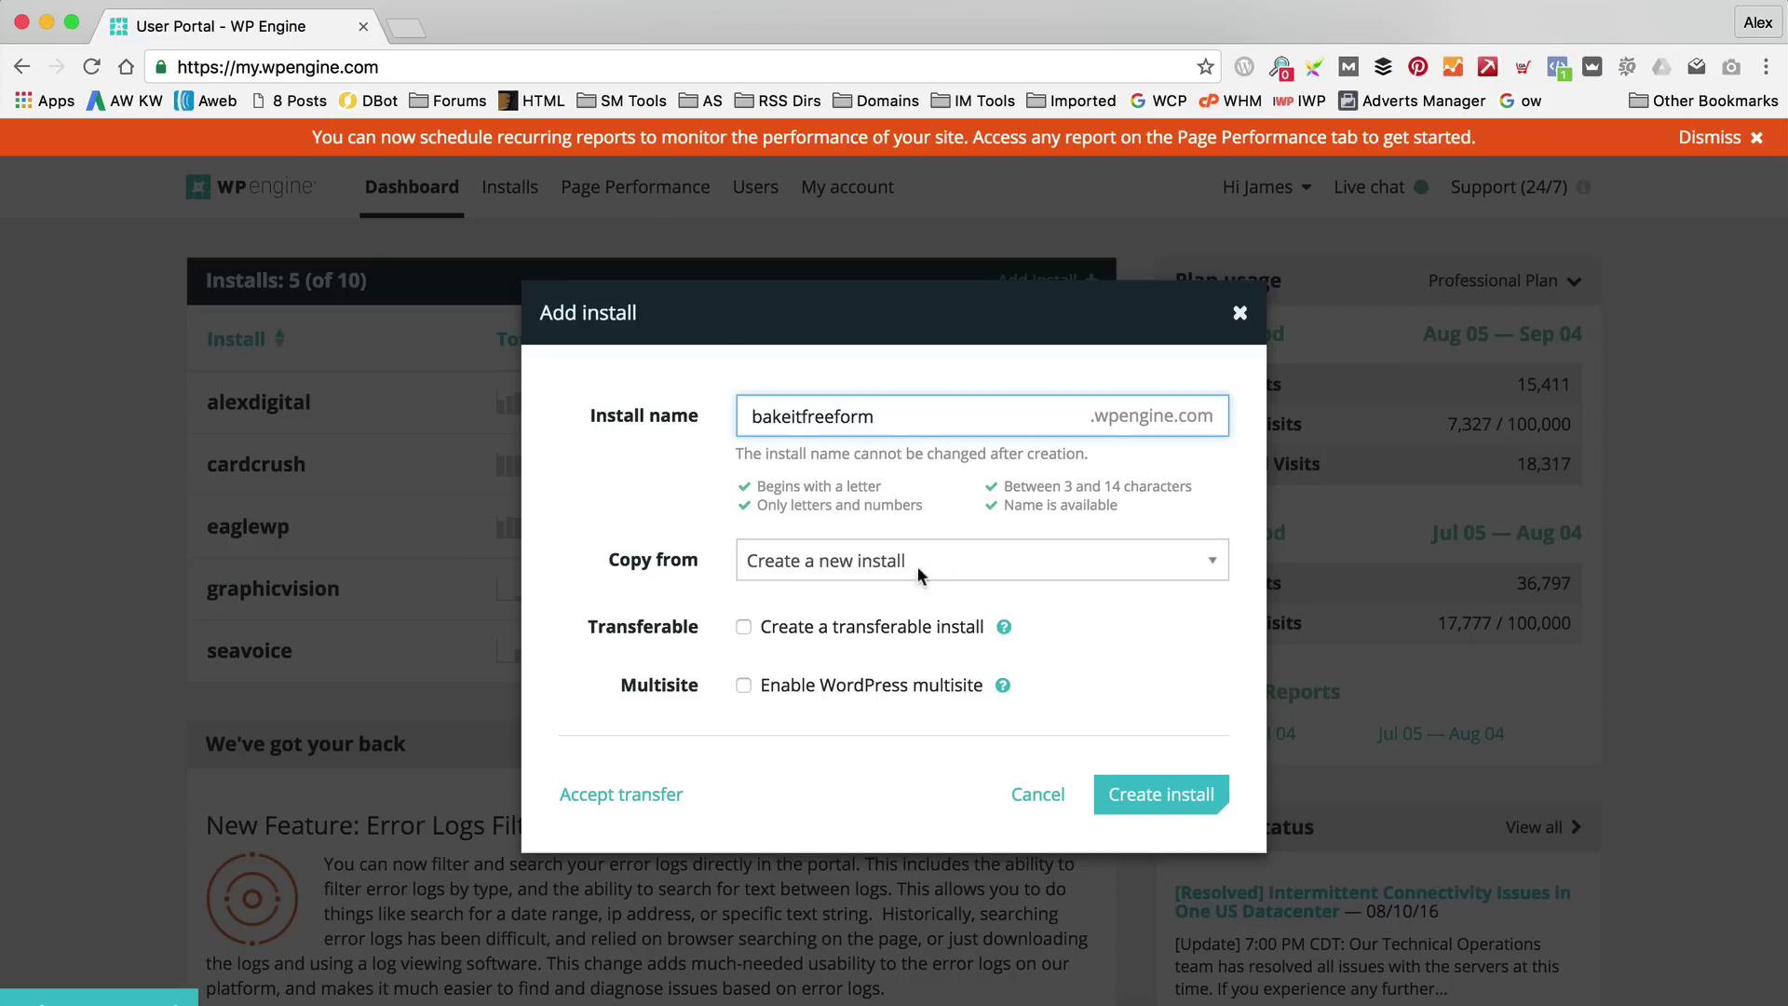
click(1135, 611)
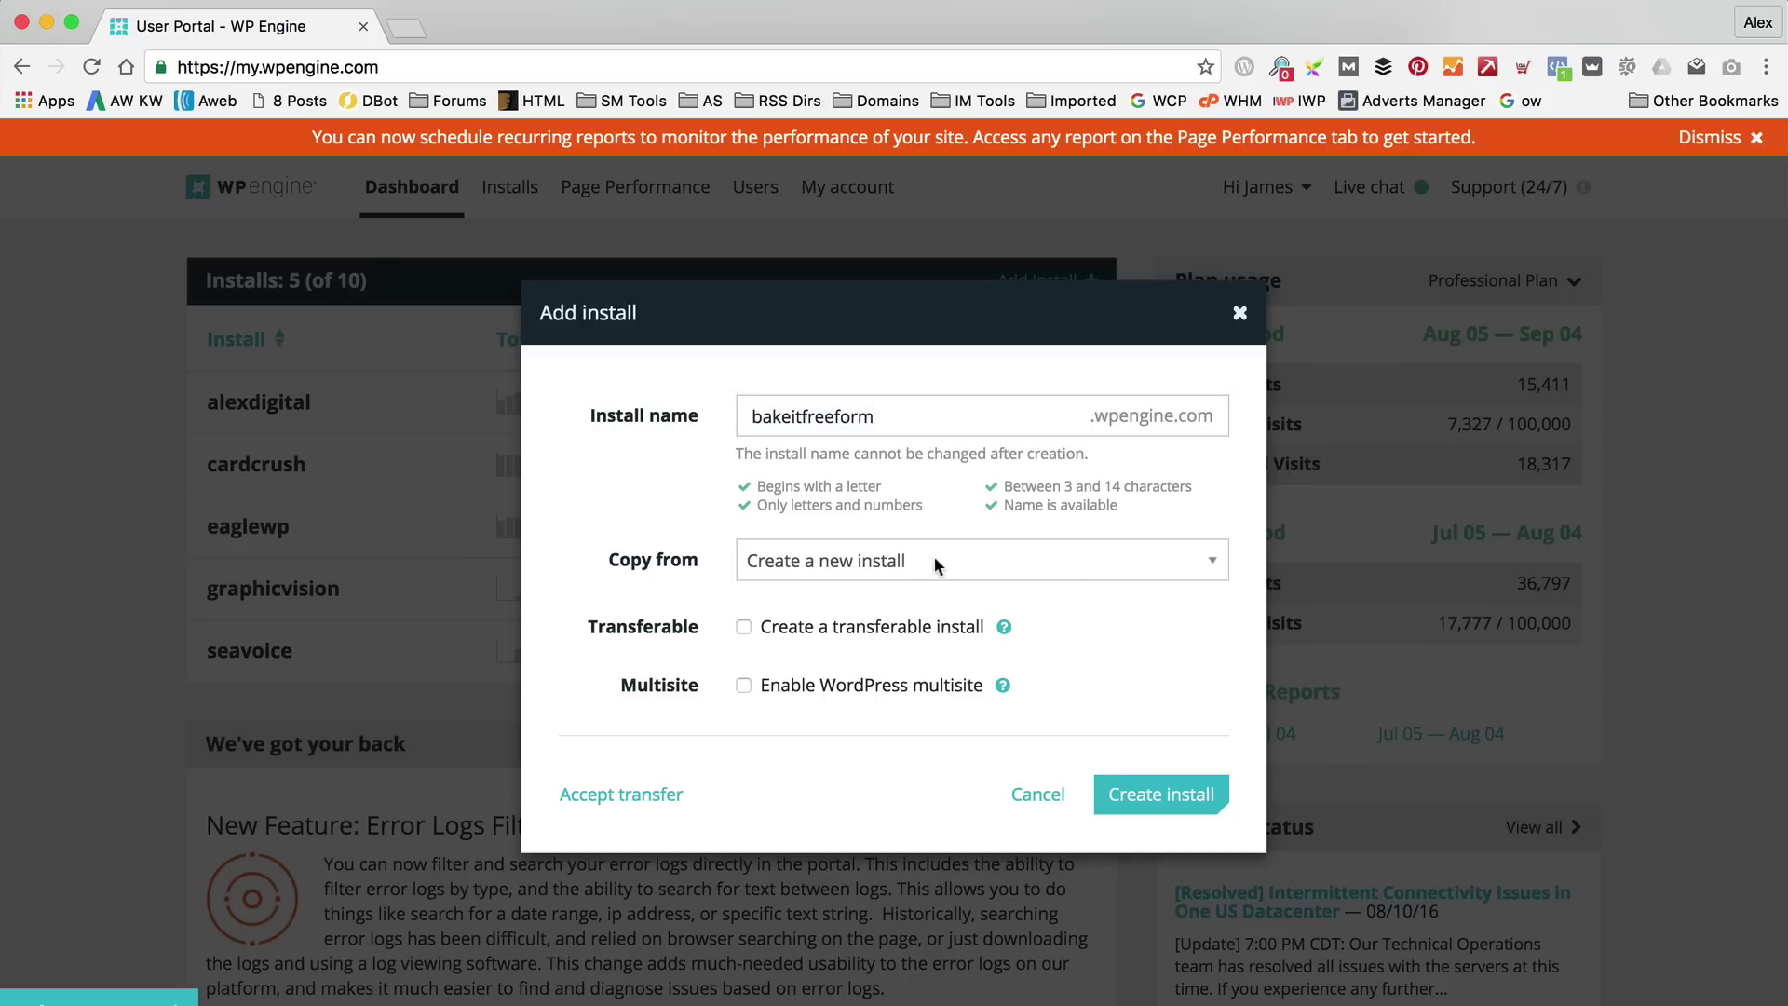
click(1077, 568)
click(1078, 564)
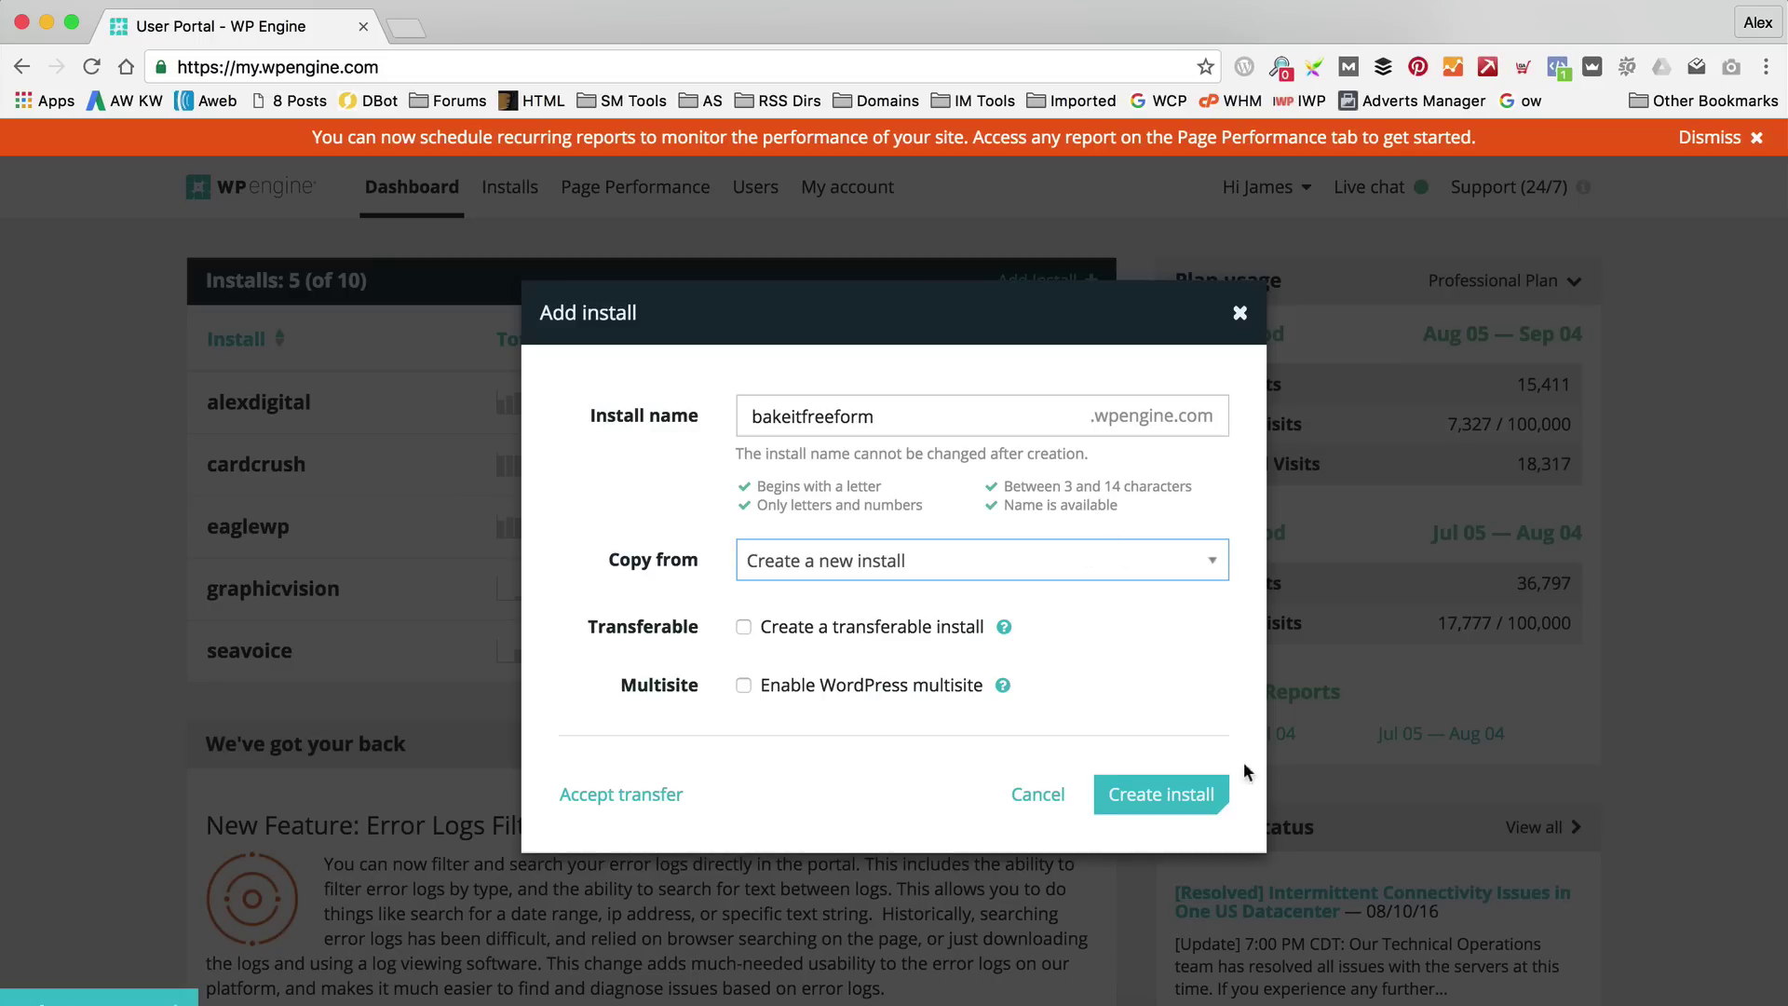
click(1185, 799)
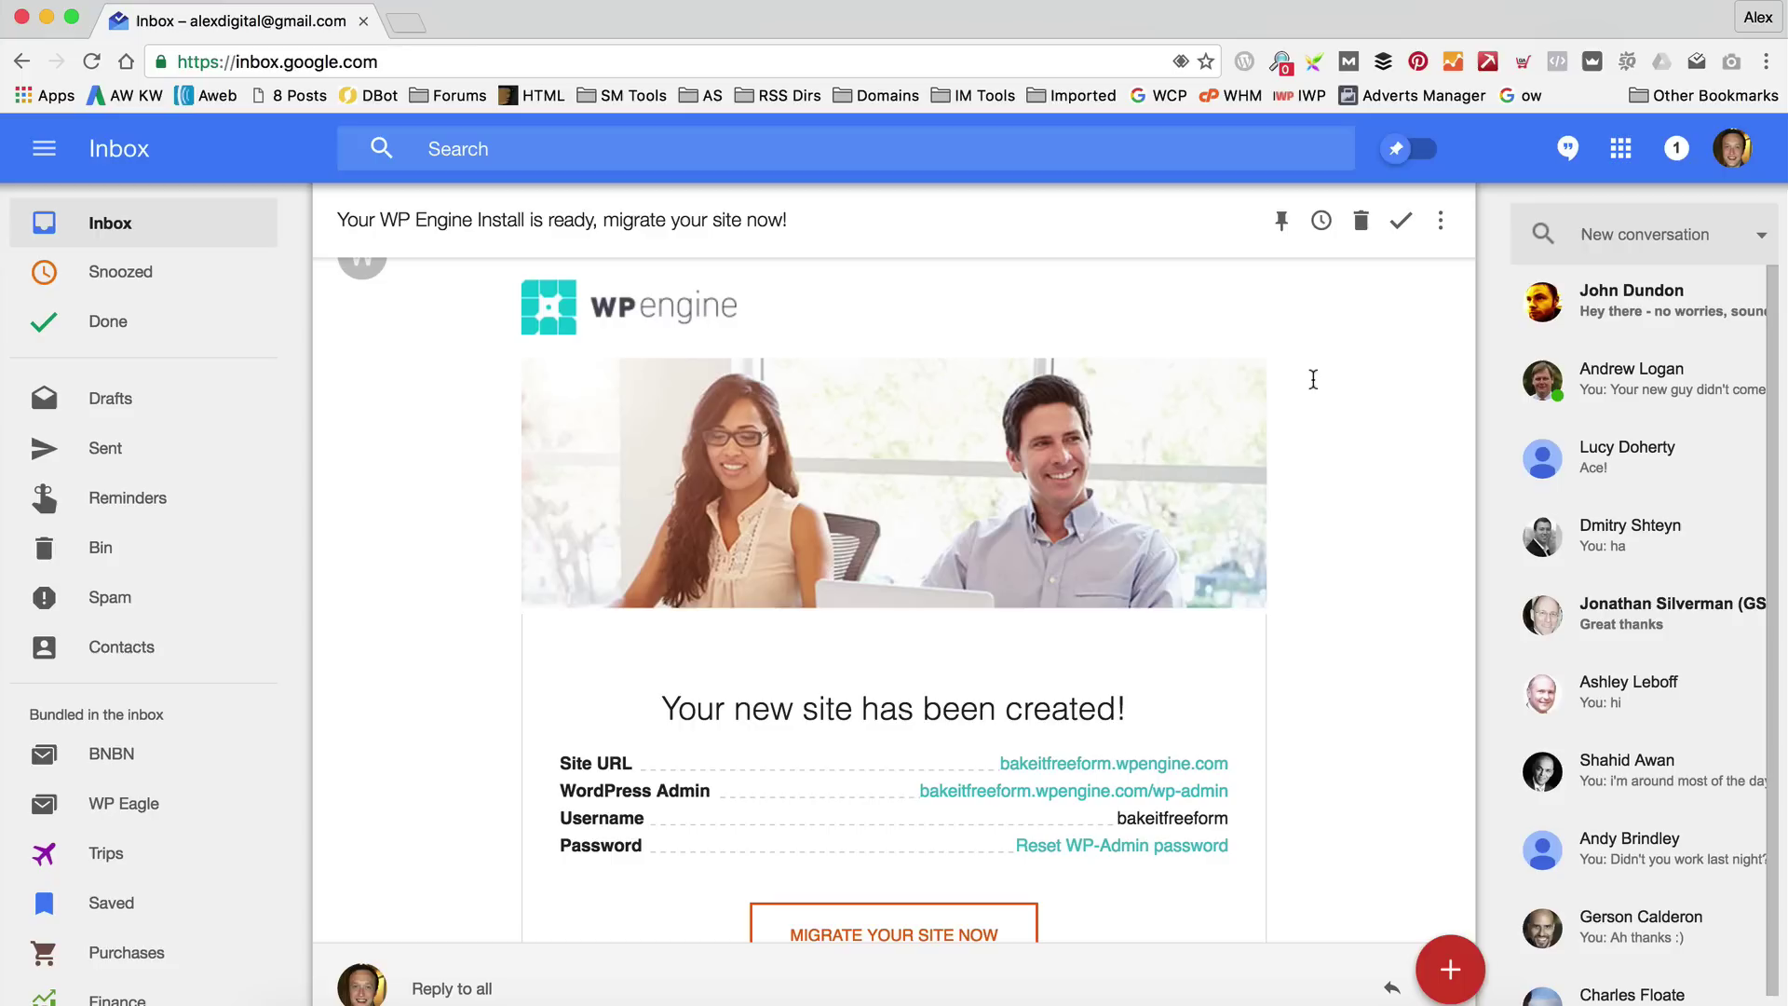
- Open the new site's front page and its wp-admin login from the email links
scroll(881, 718, down, 1)
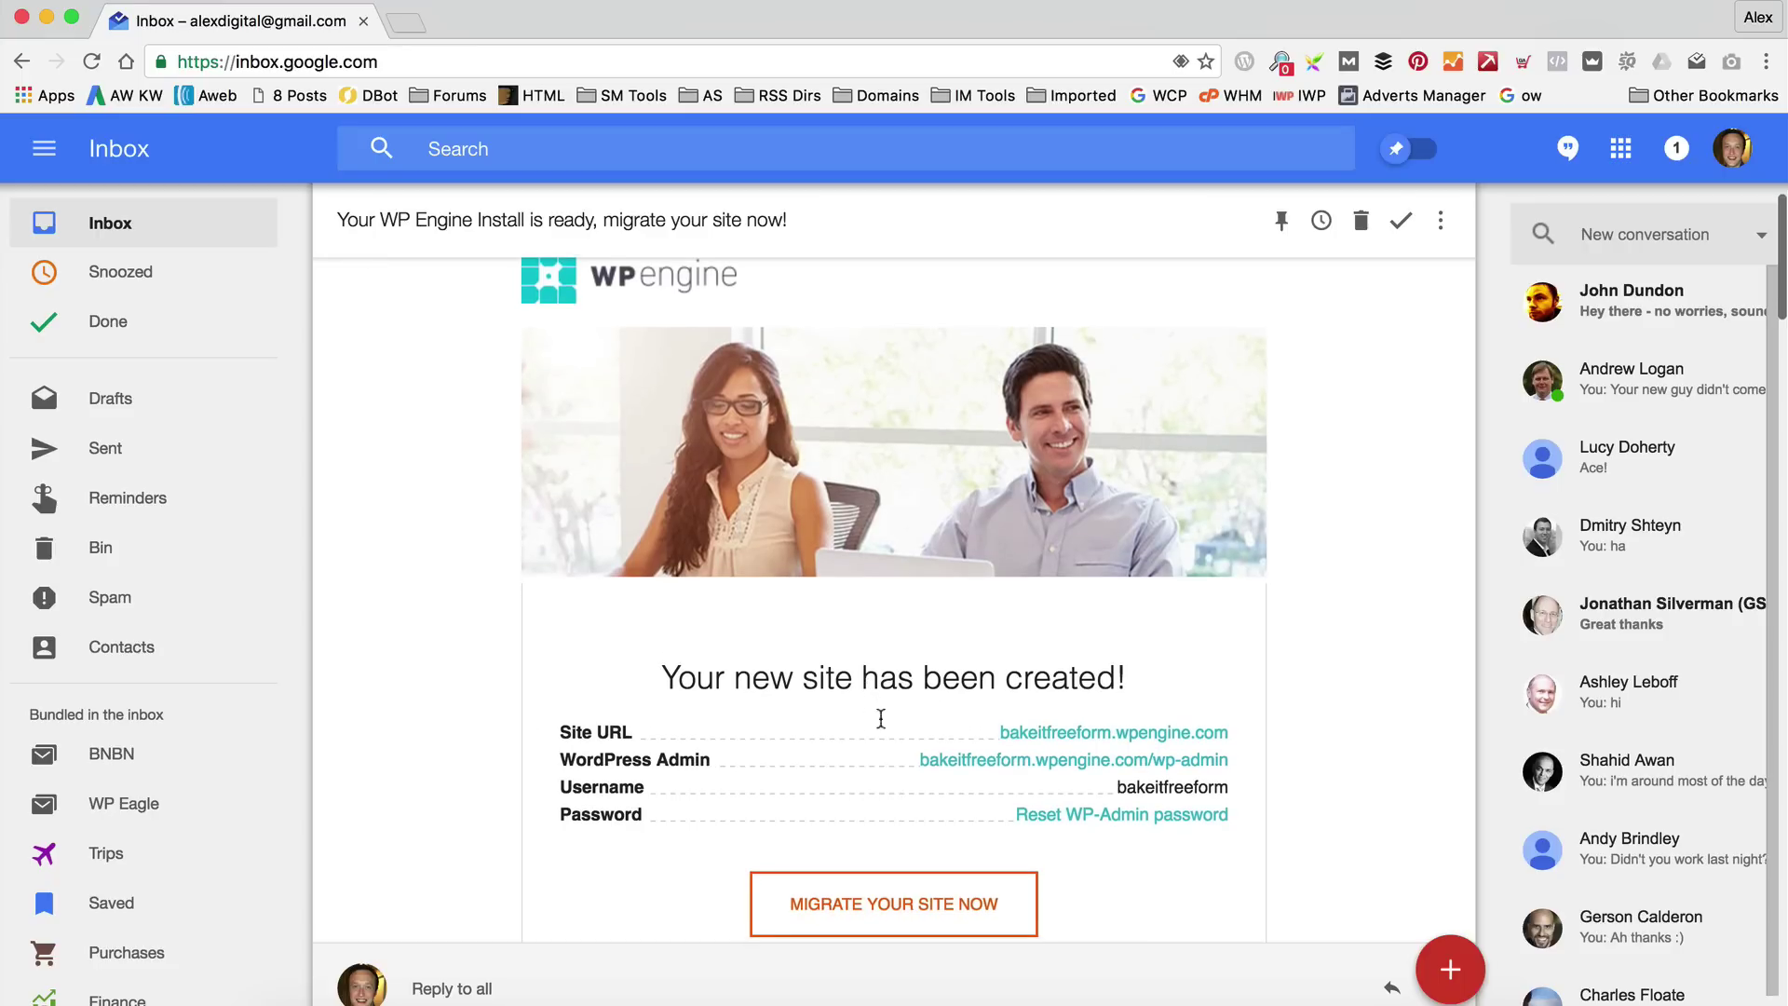
click(1092, 734)
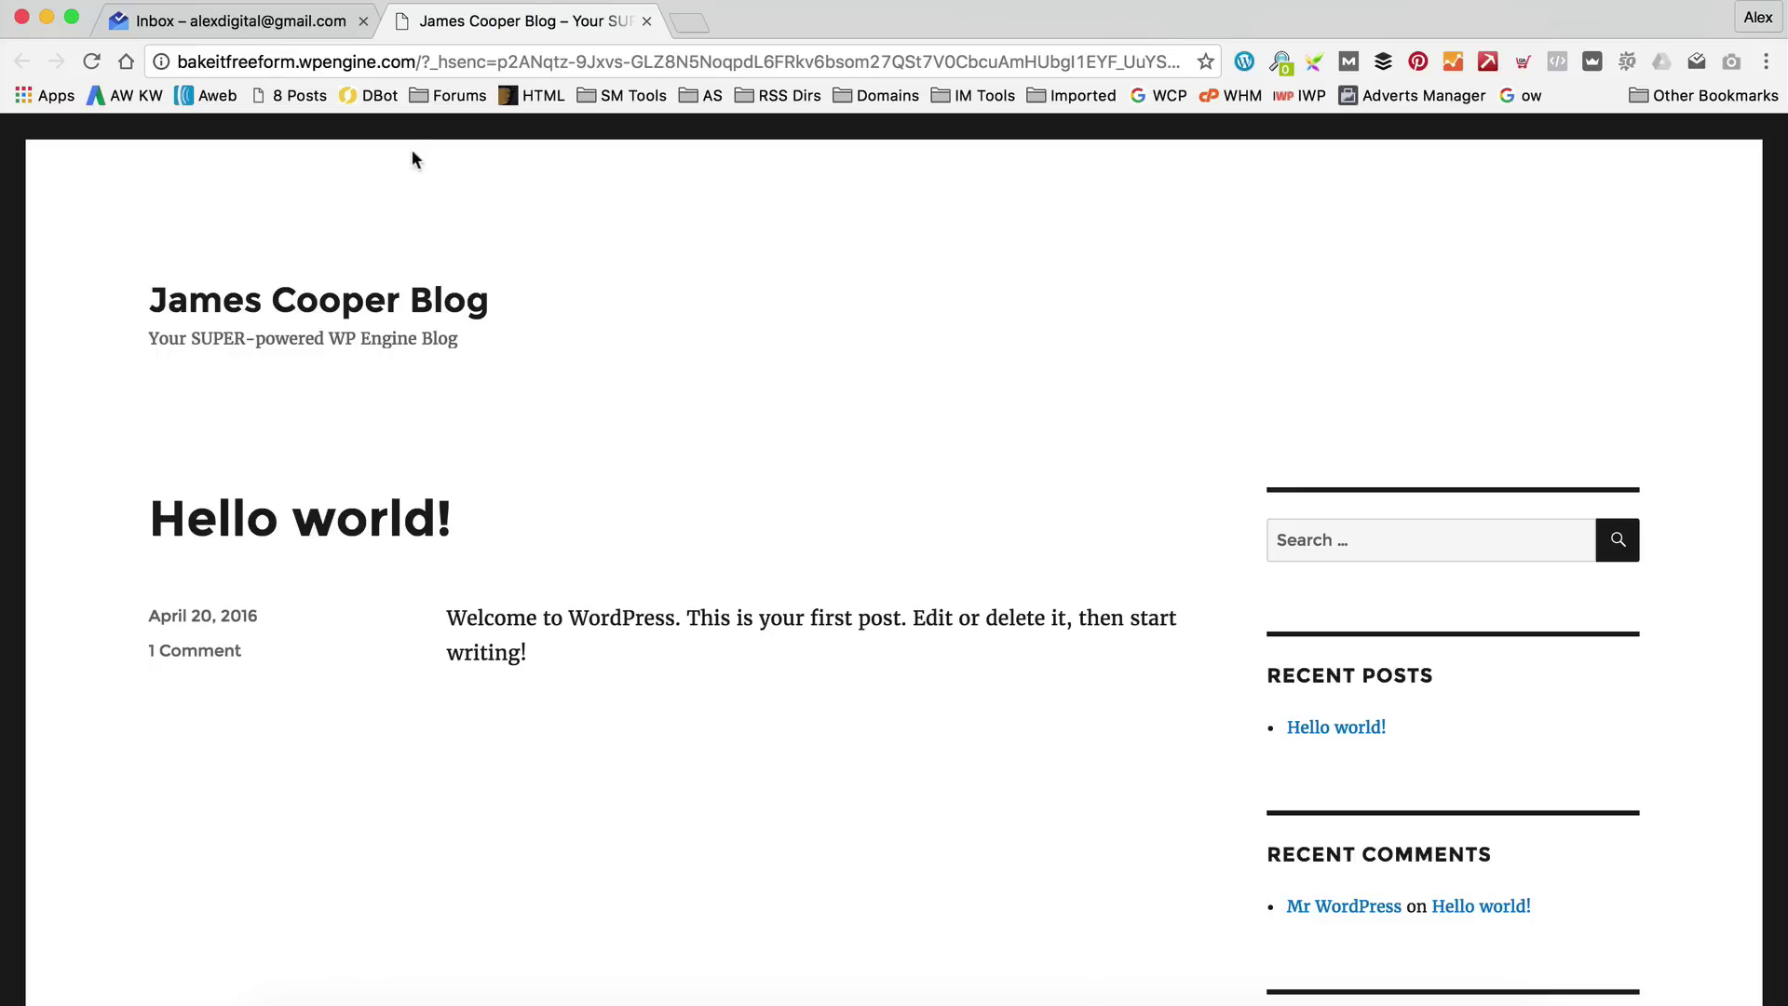
click(192, 22)
scroll(922, 568, down, 1)
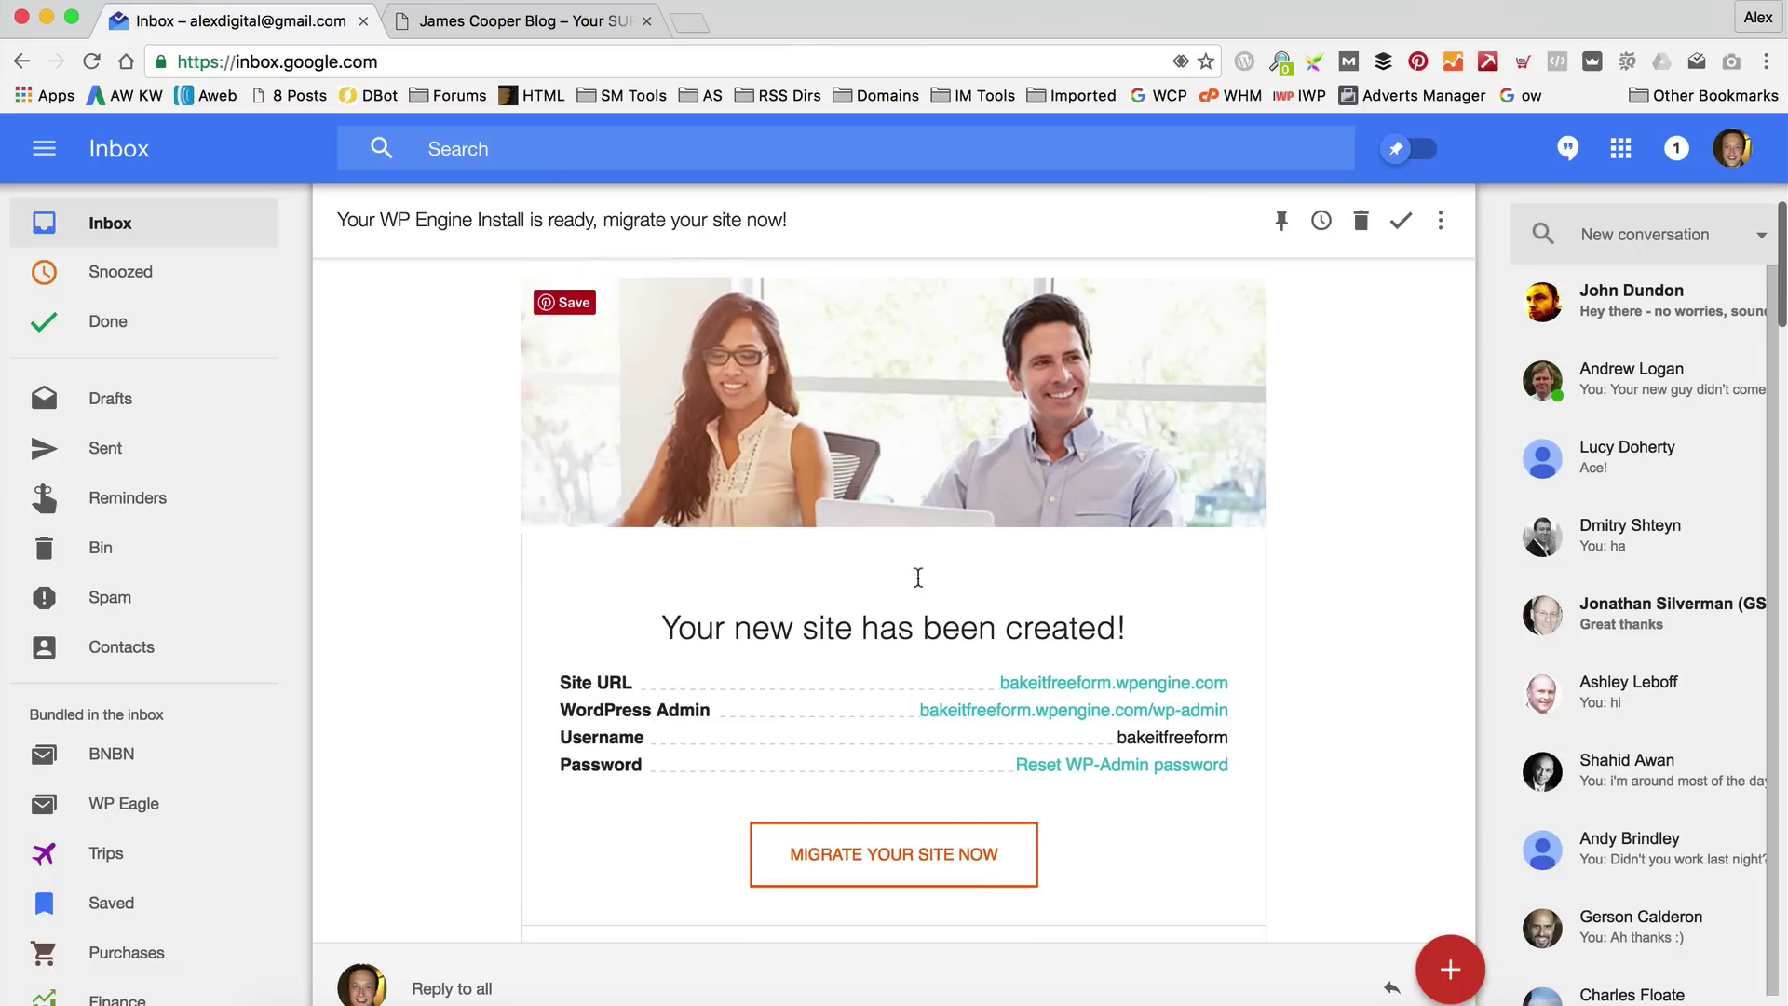
click(1041, 722)
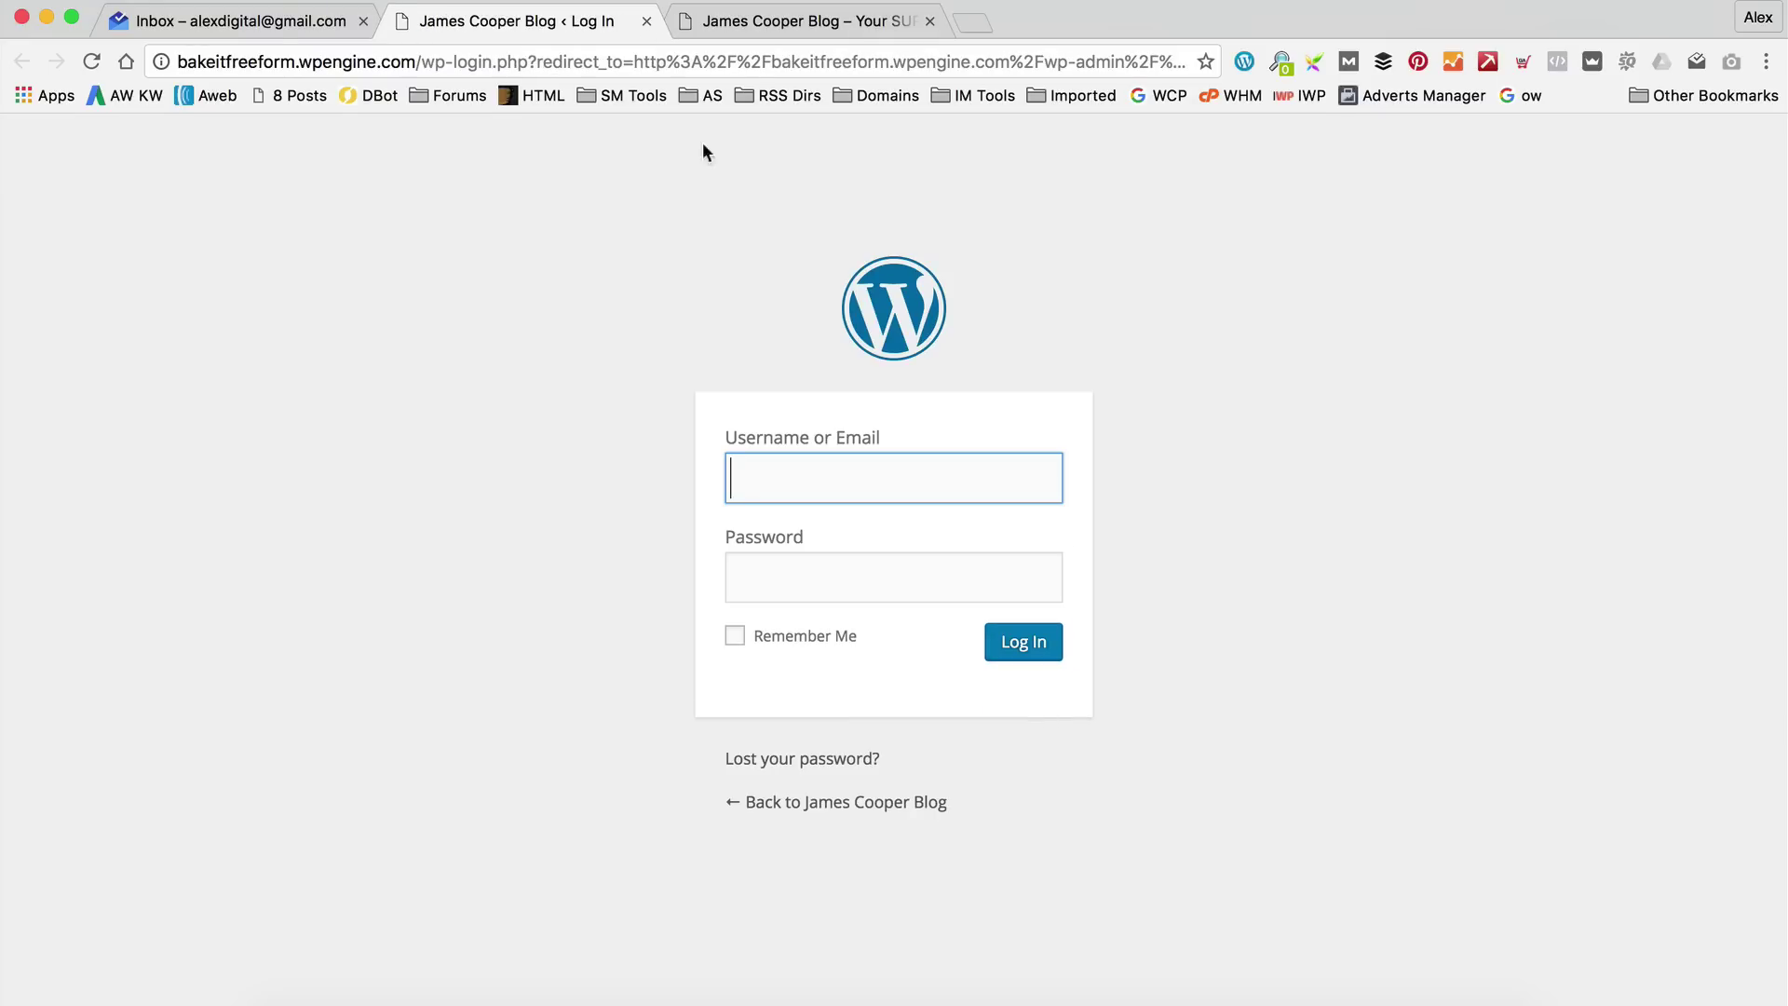
- Copy the admin username from the email into the WordPress login form
click(259, 26)
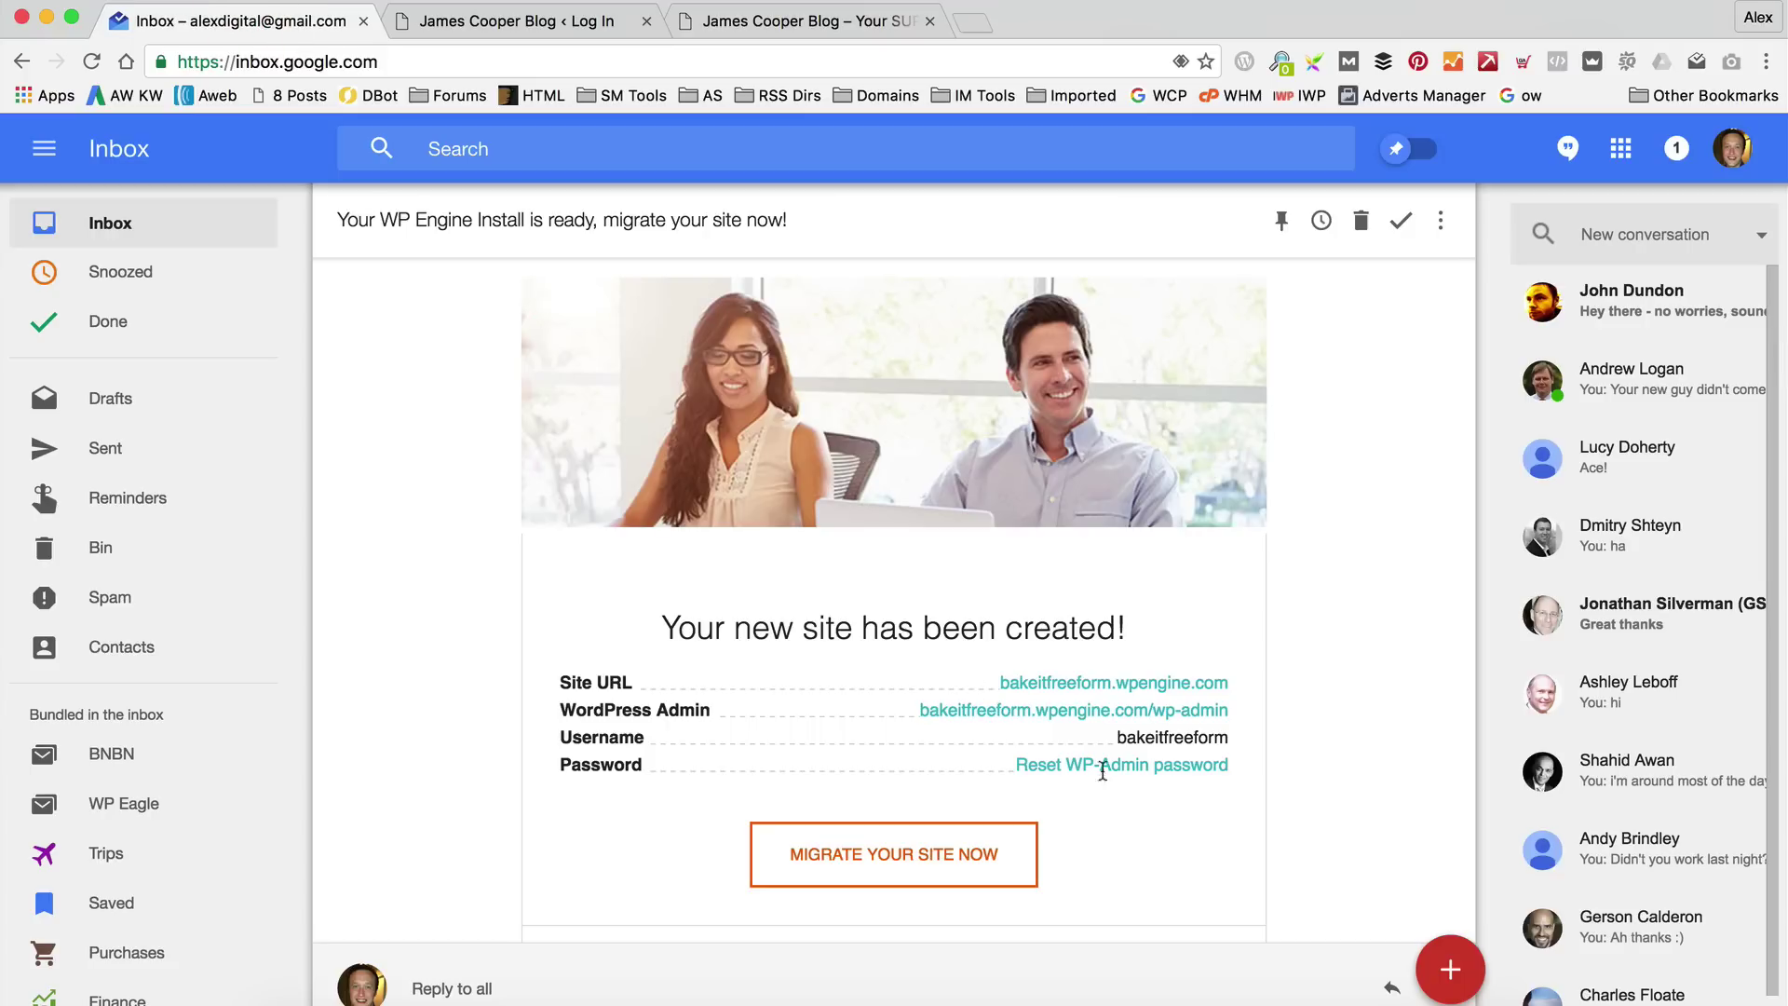
drag(1118, 738, 1209, 738)
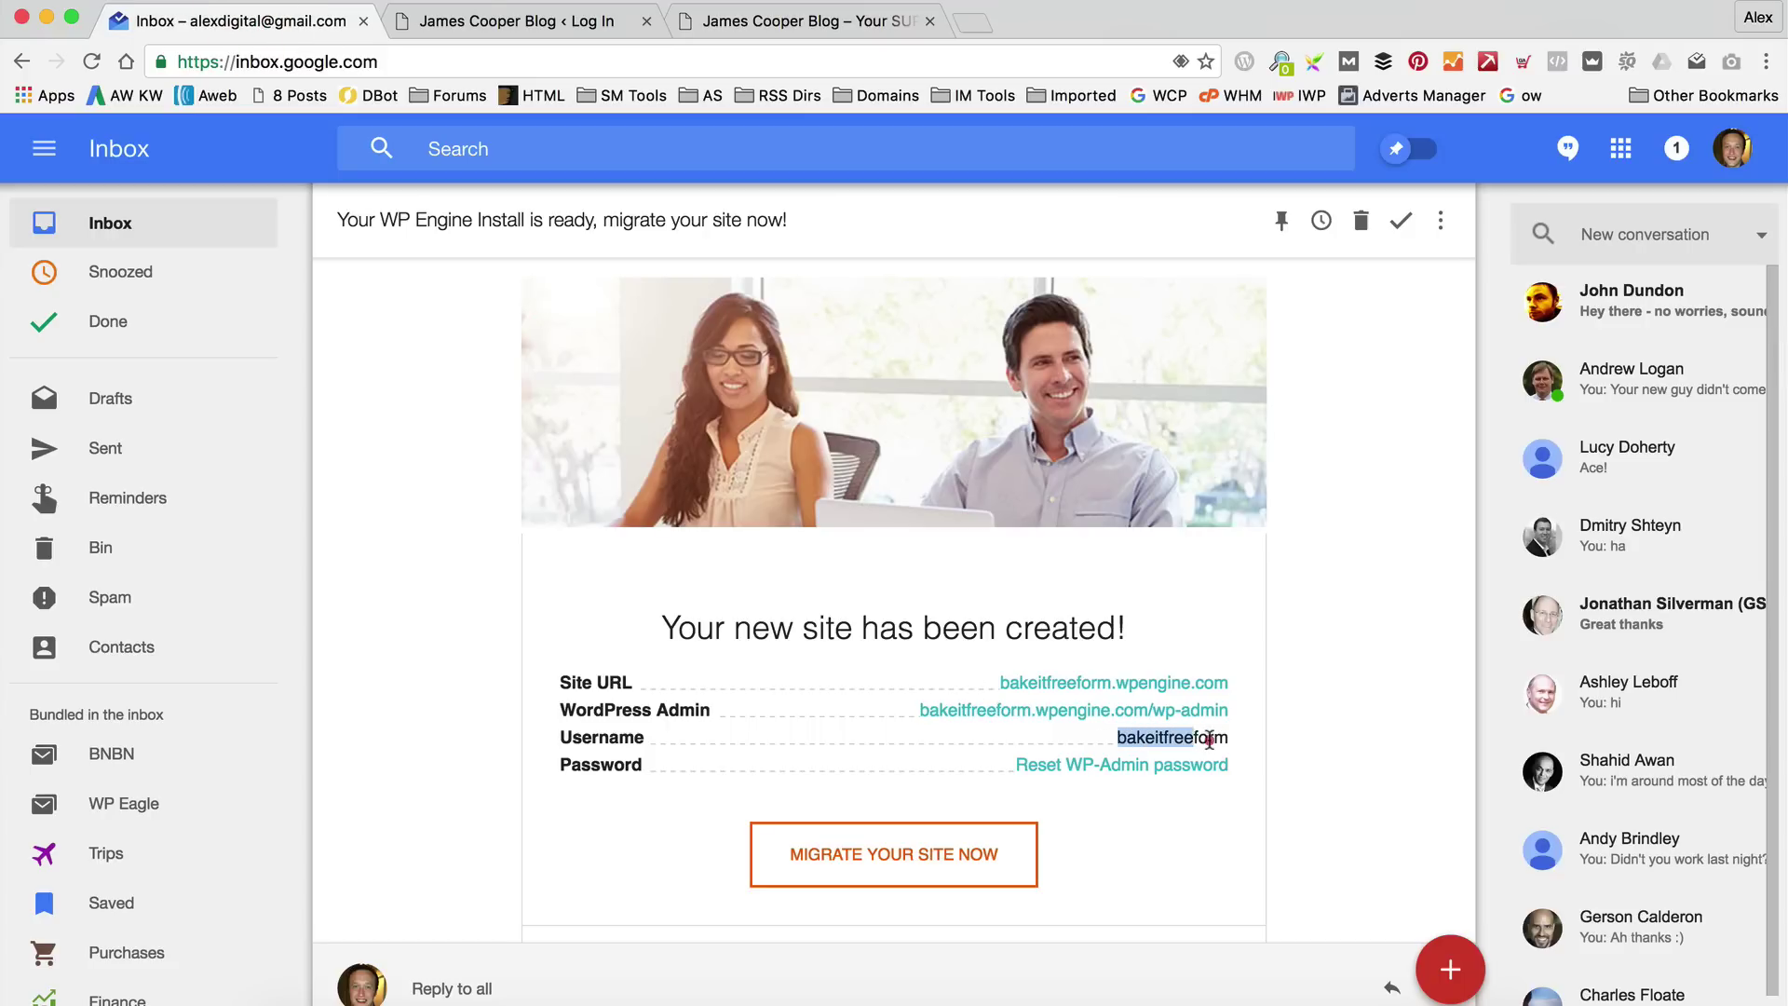
double_click(1215, 737)
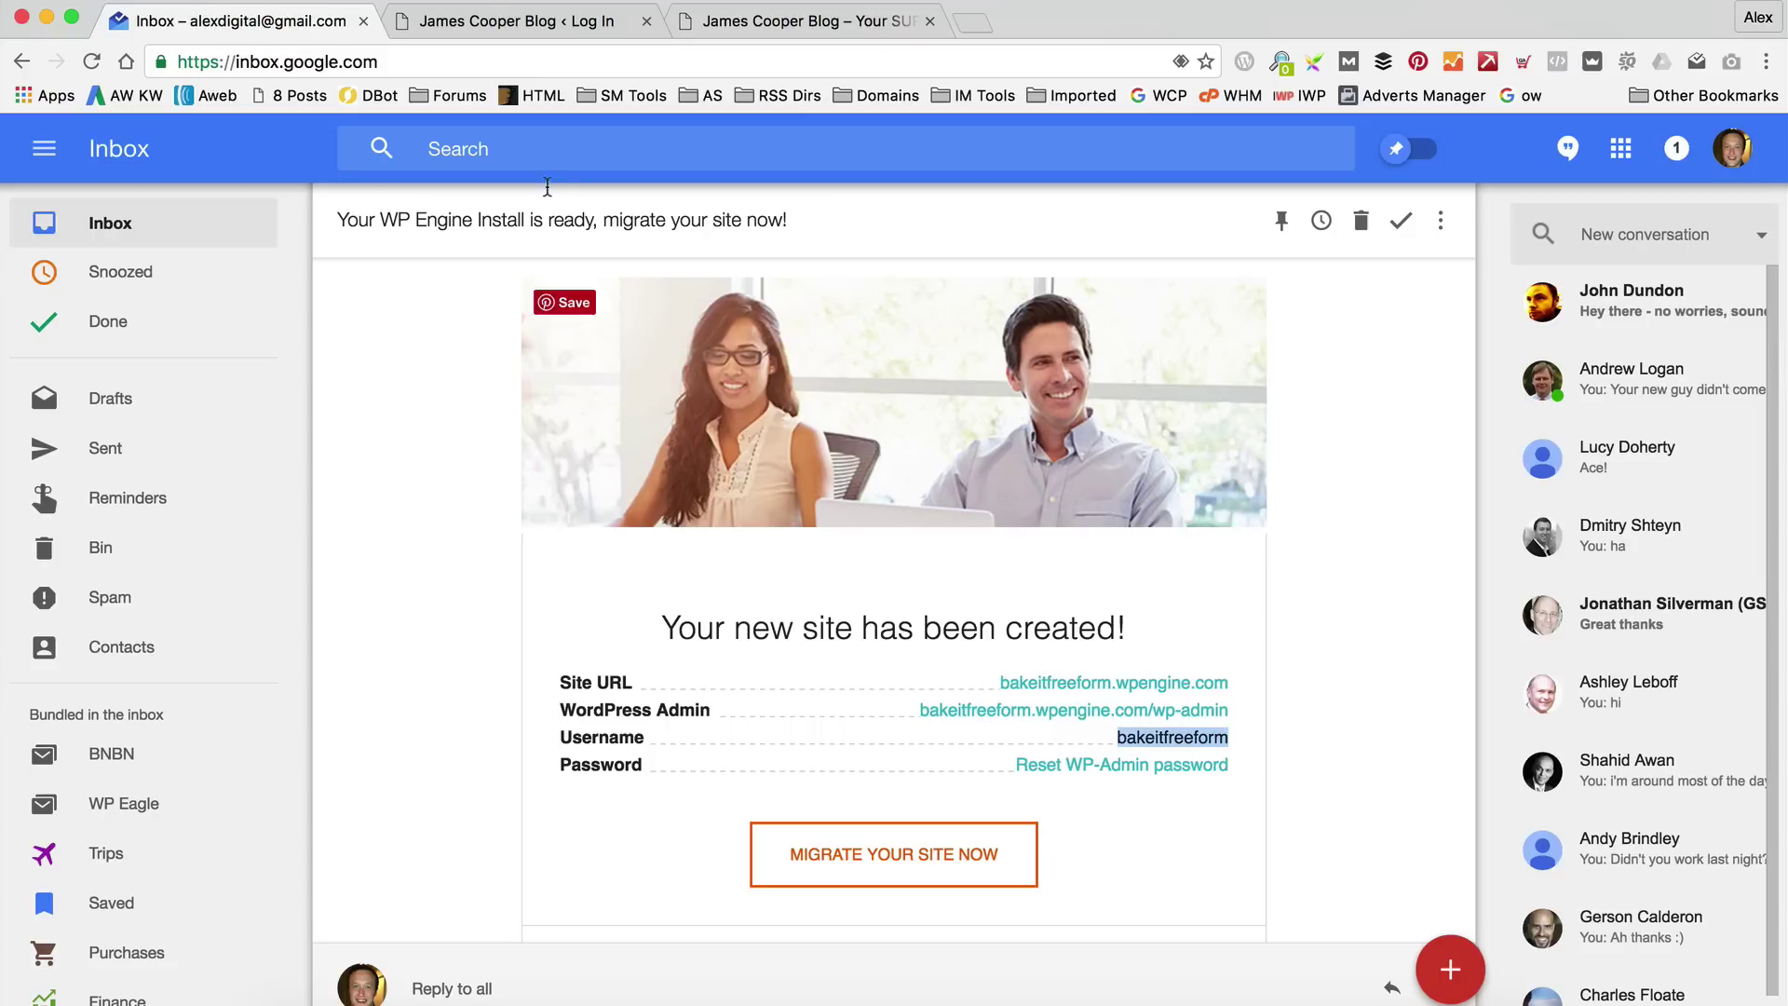
key(super+c)
click(558, 22)
key(super+v)
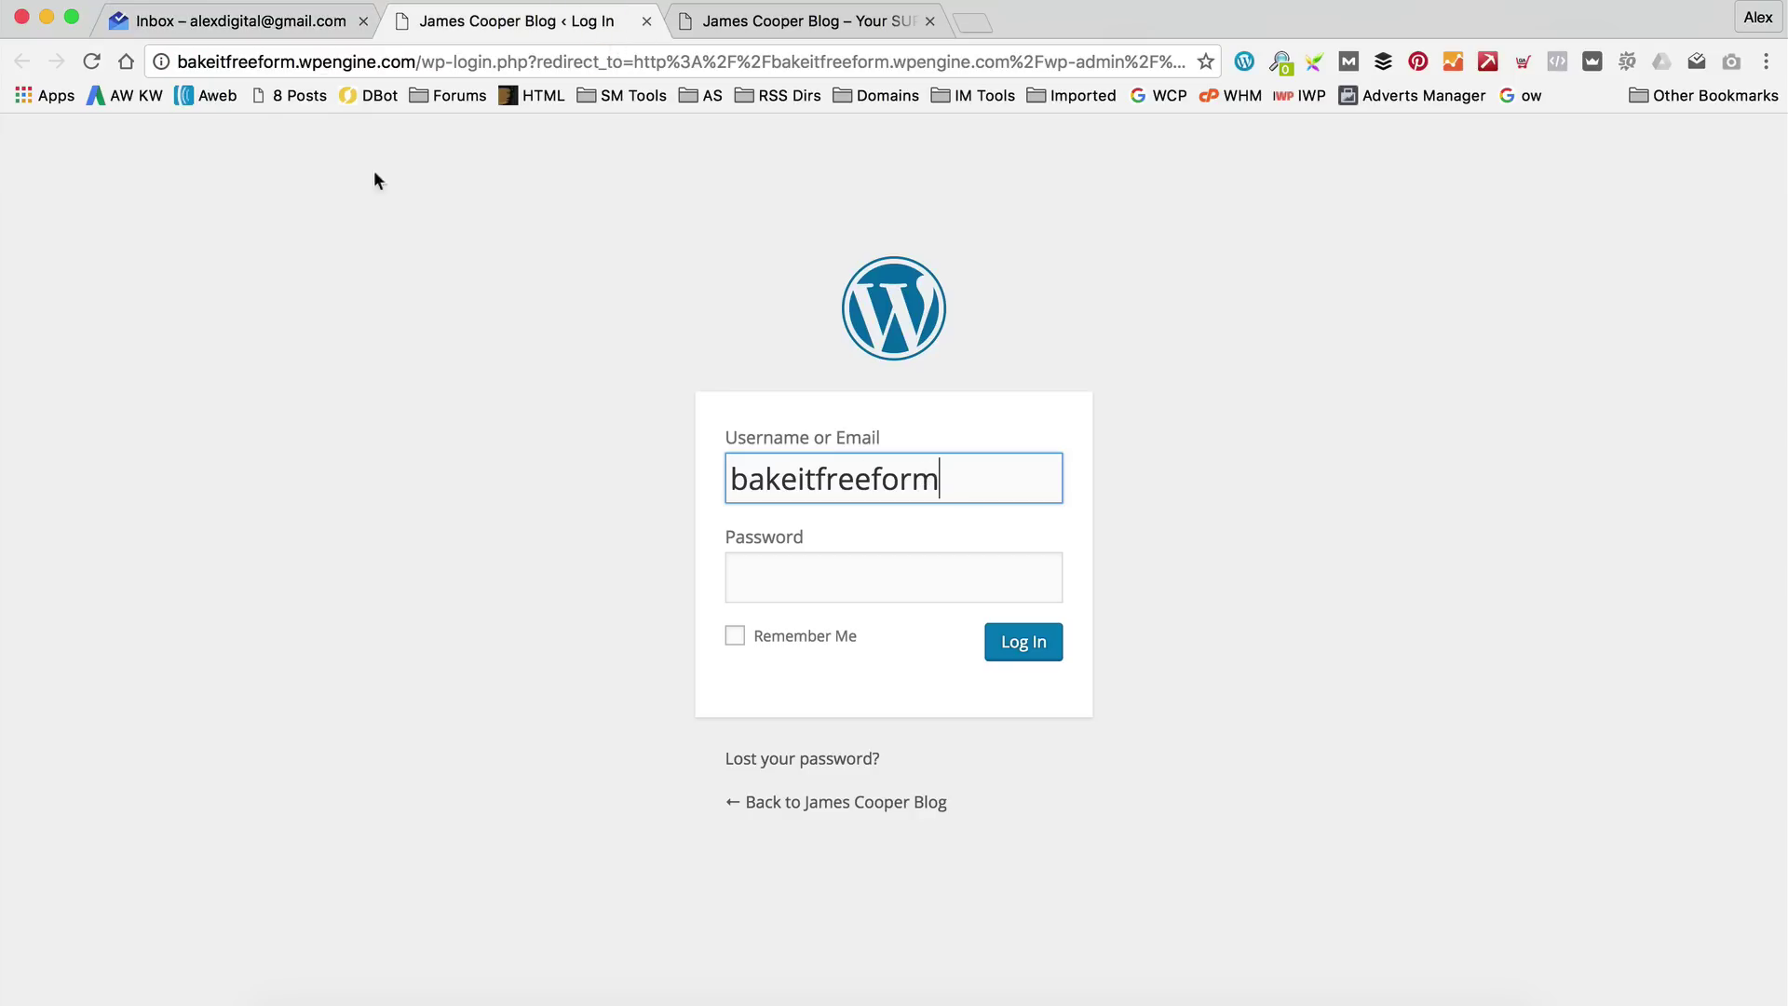
- Open the Reset WP-Admin password page from the email
click(242, 21)
scroll(990, 715, down, 2)
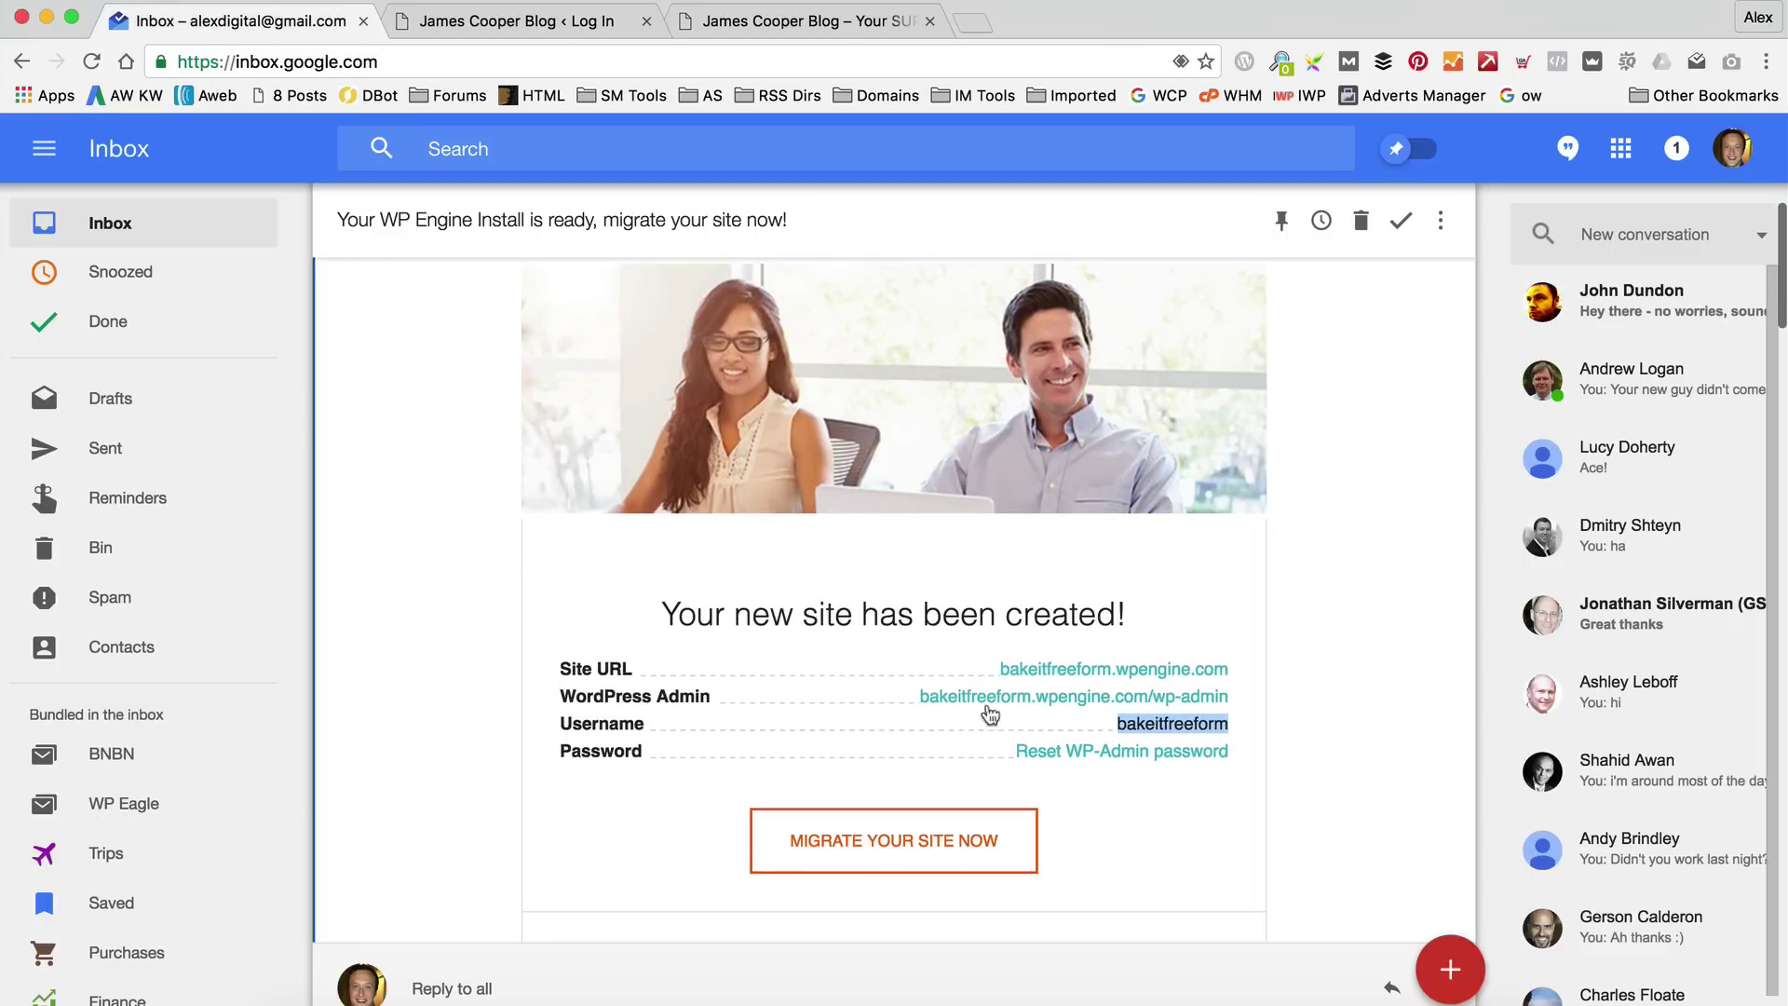
click(1115, 752)
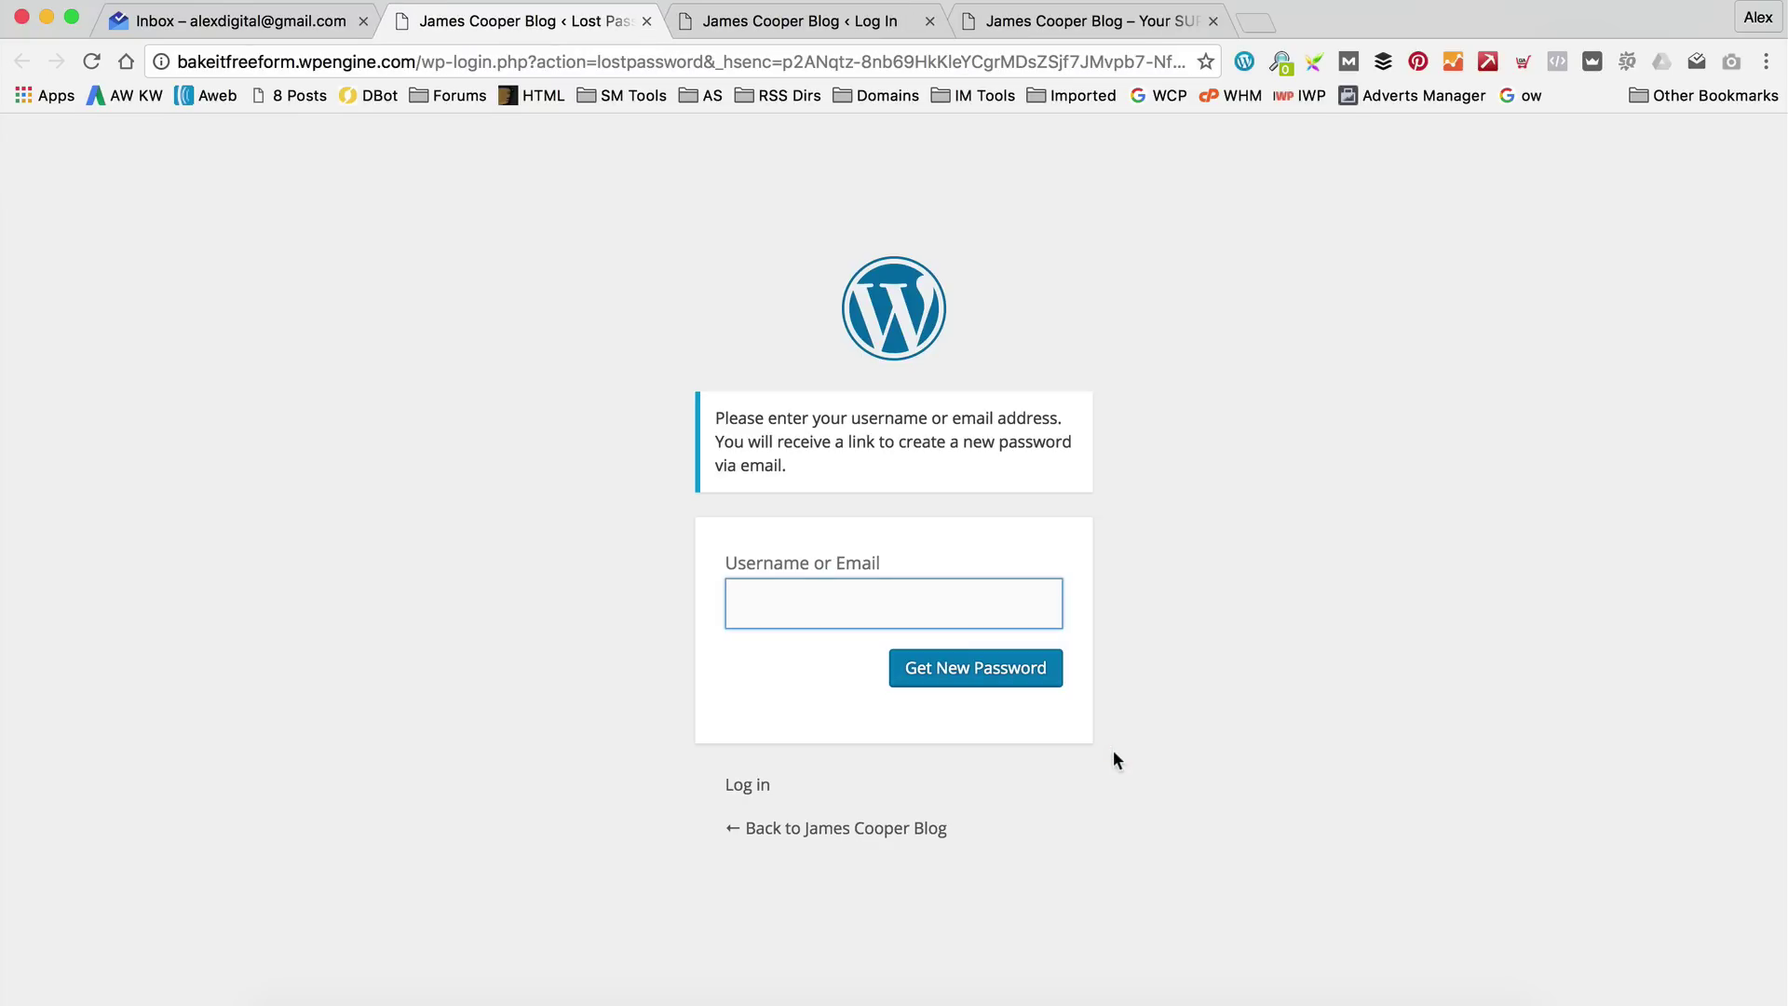
- Enter 'bakeitfreeform' on the Lost Password form and request a new password
text(bakeitfreeform)
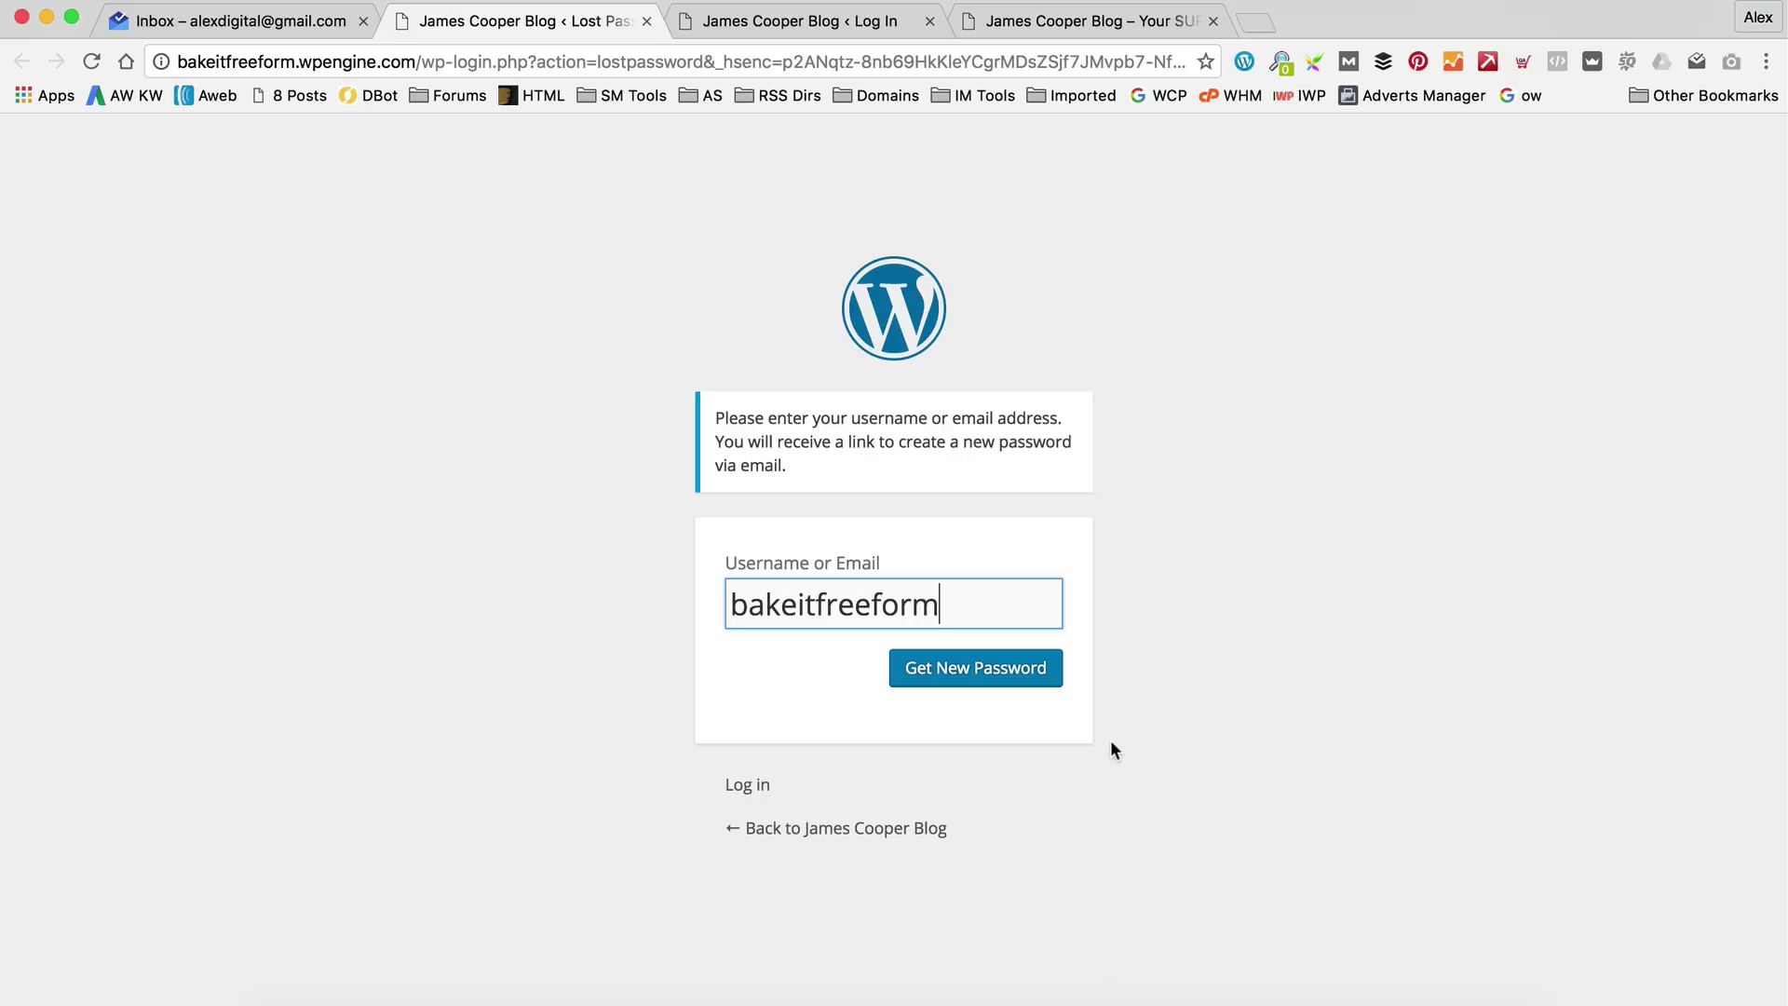
click(1030, 682)
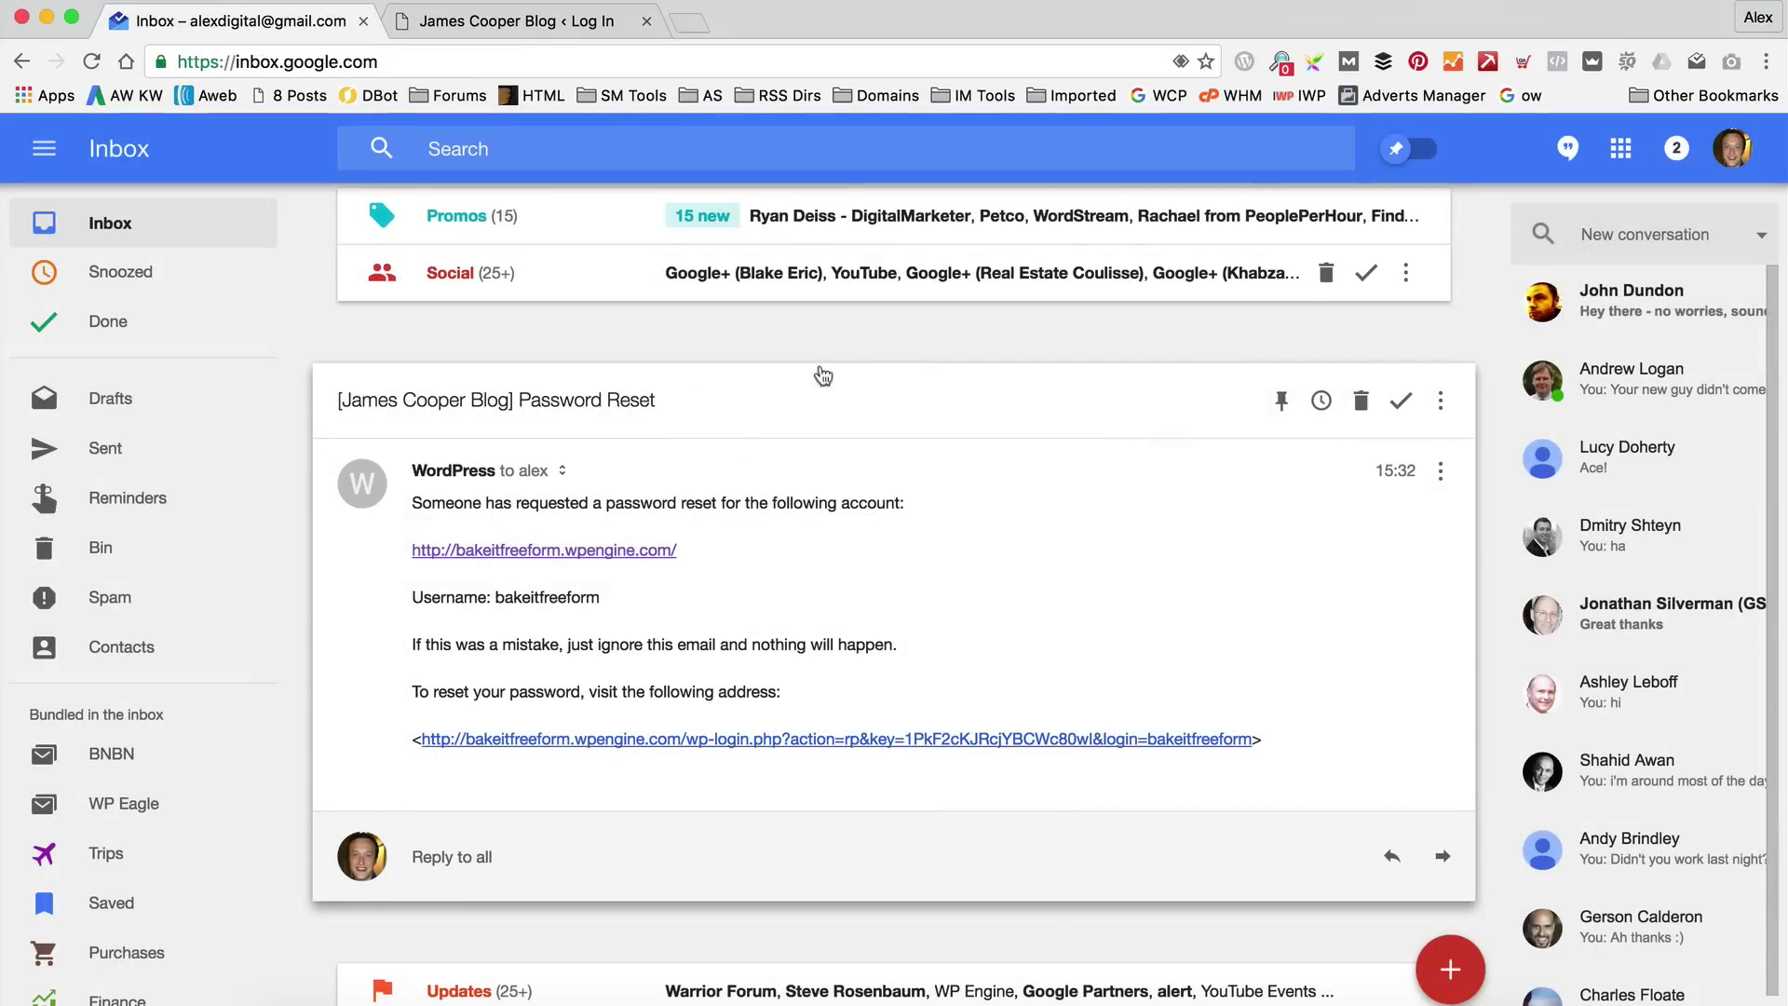
- Open the reset link from the email and save the generated new password
click(752, 739)
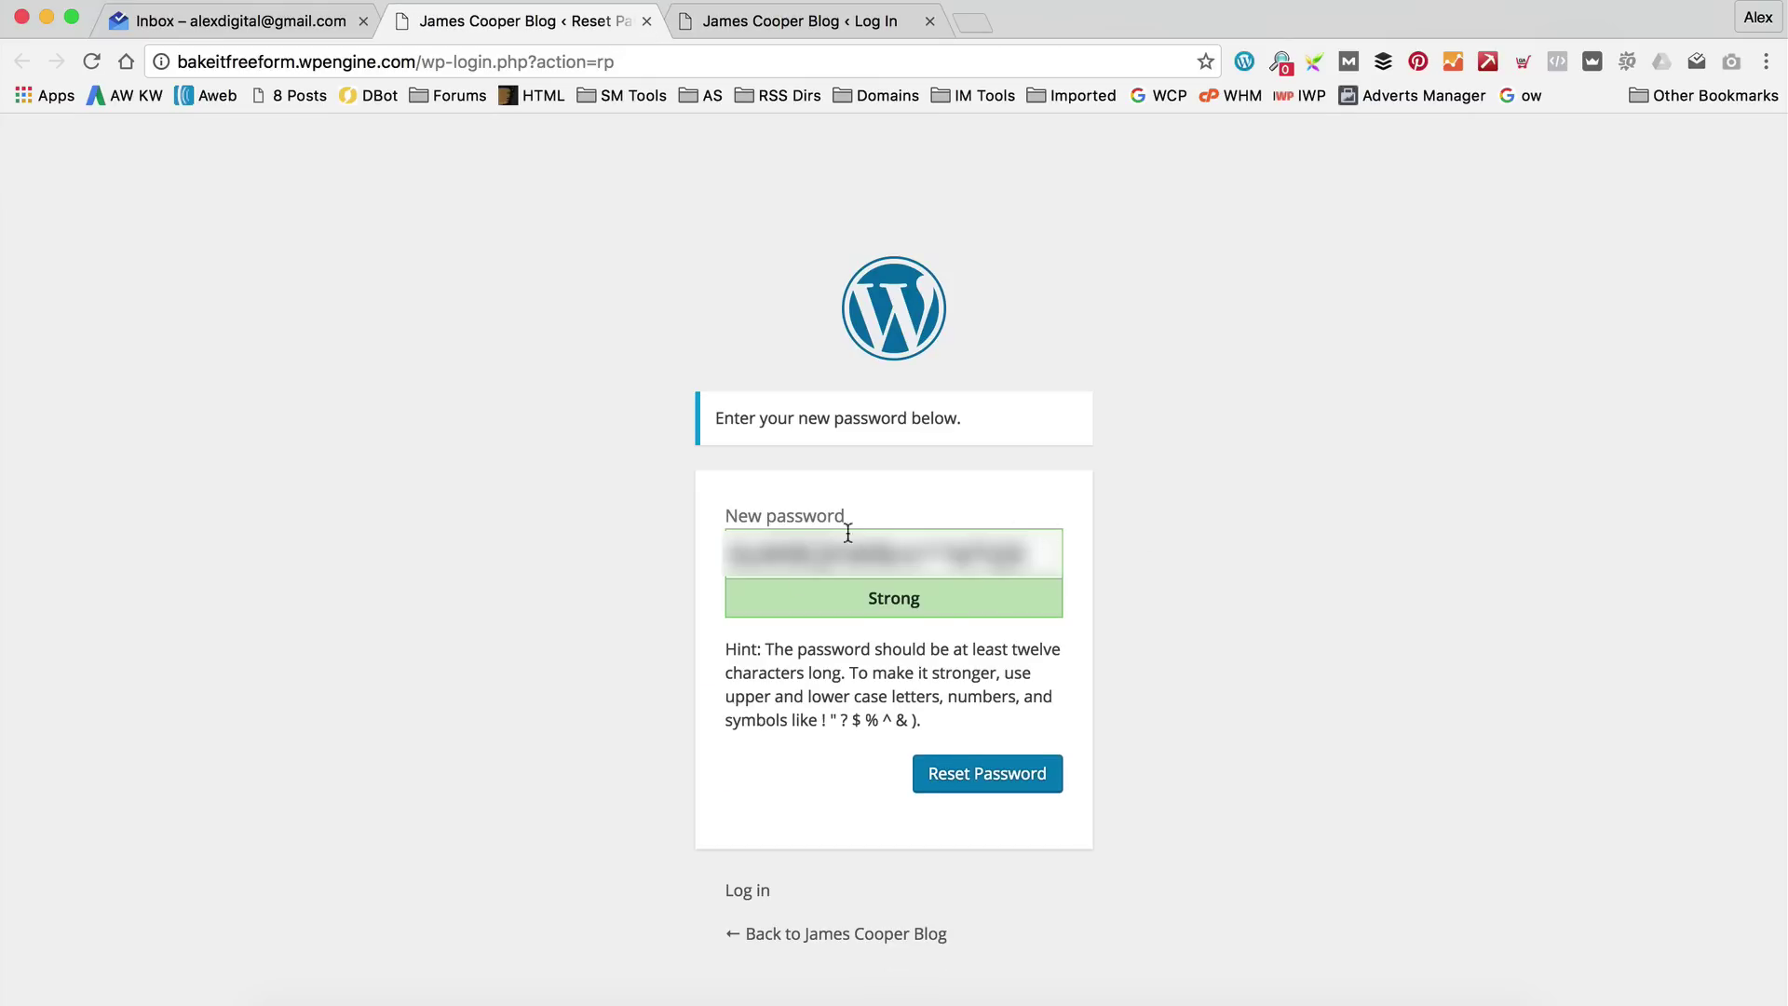
click(1185, 549)
triple_click(962, 539)
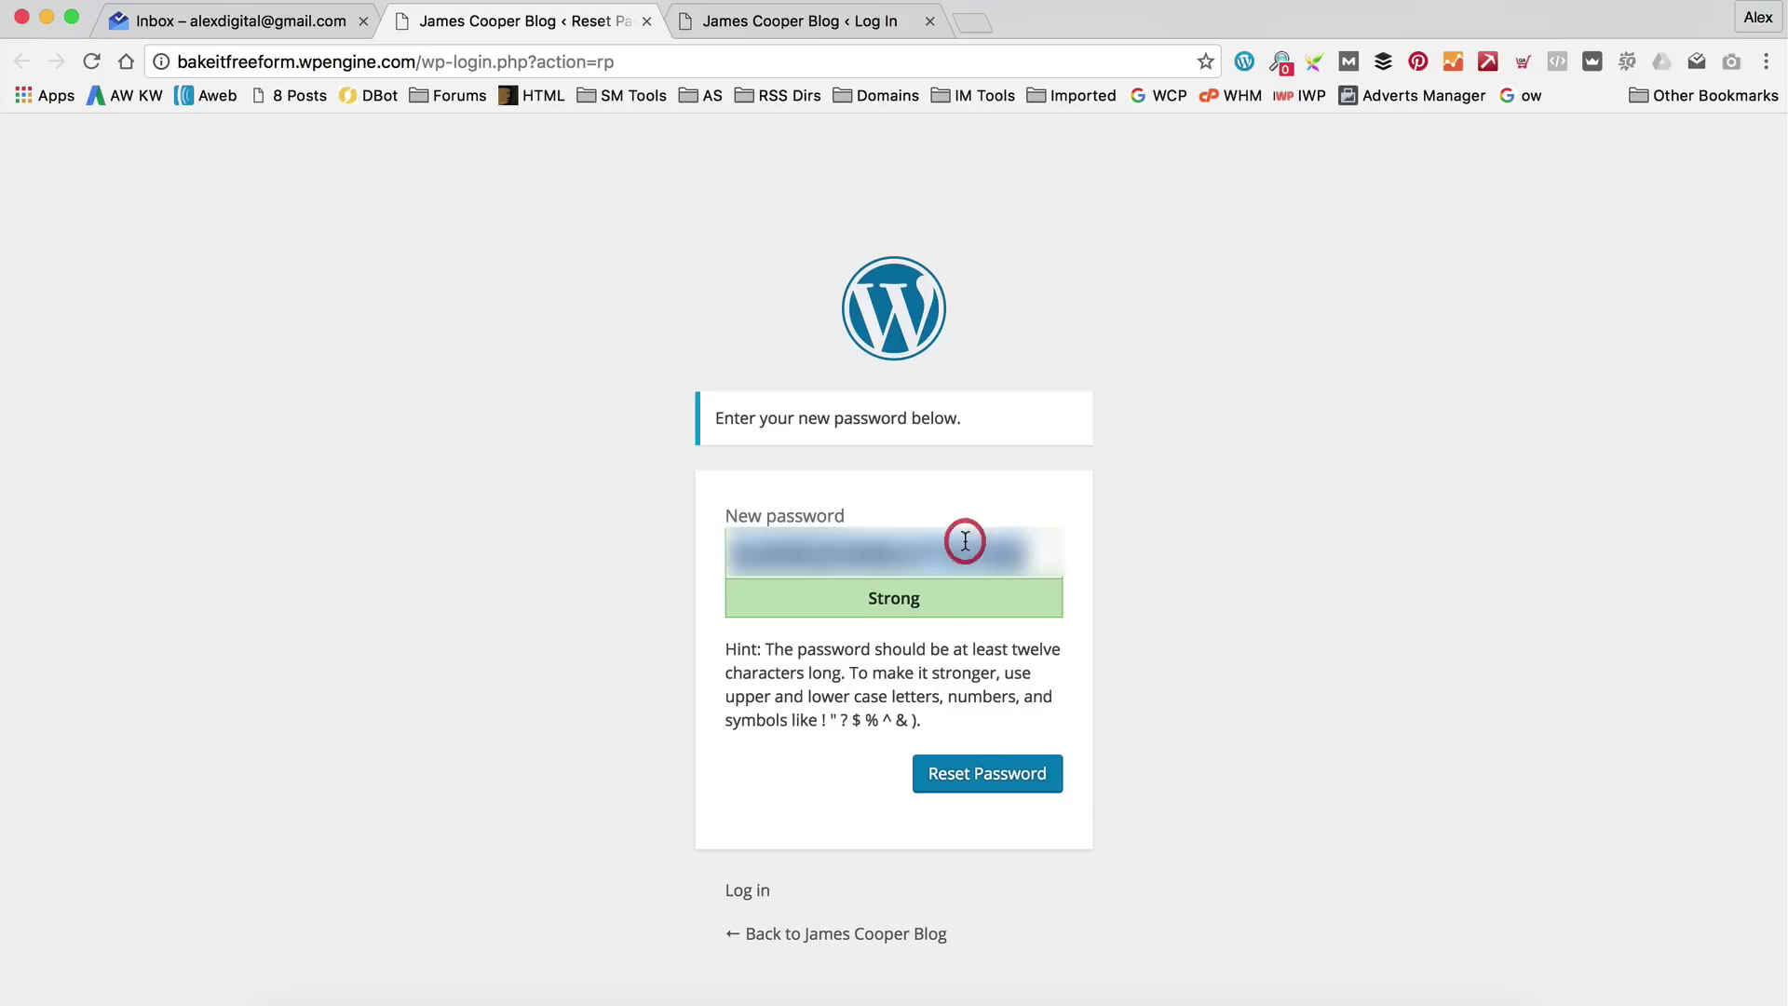
click(982, 773)
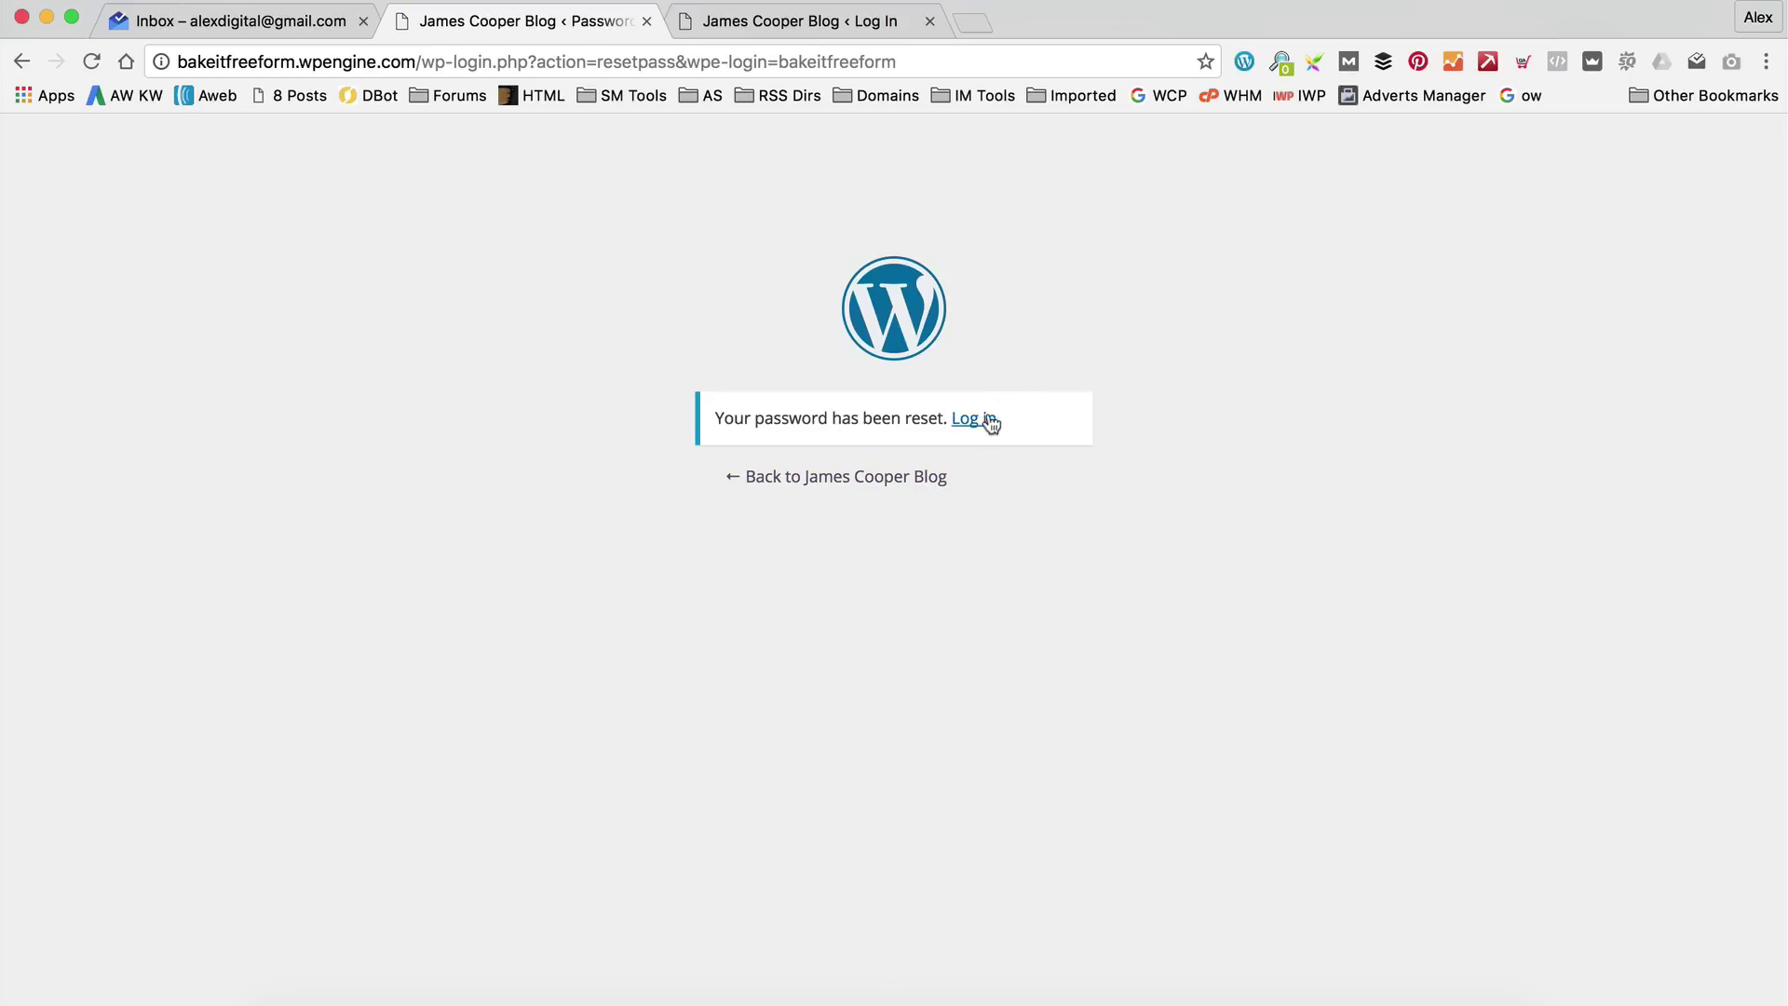
- Log in as 'bakeitfreeform' with the new password, with Remember Me ticked
click(978, 419)
text(bake)
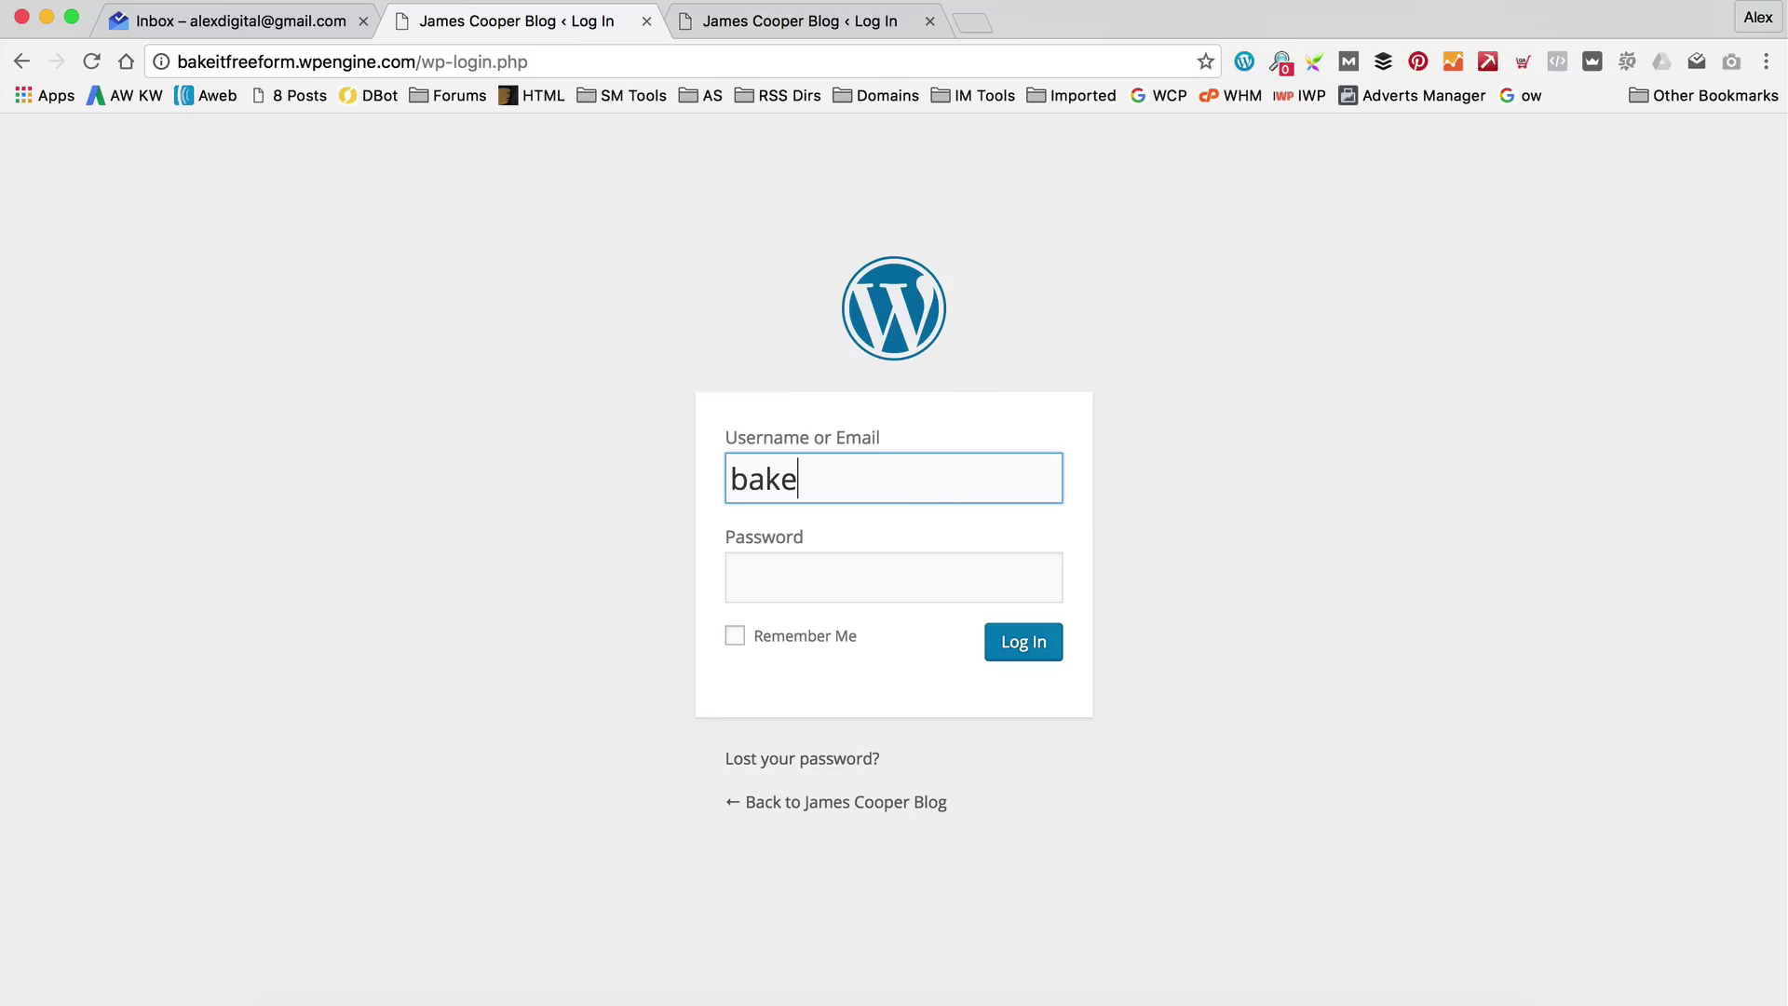
text(itfreeform)
key(Tab)
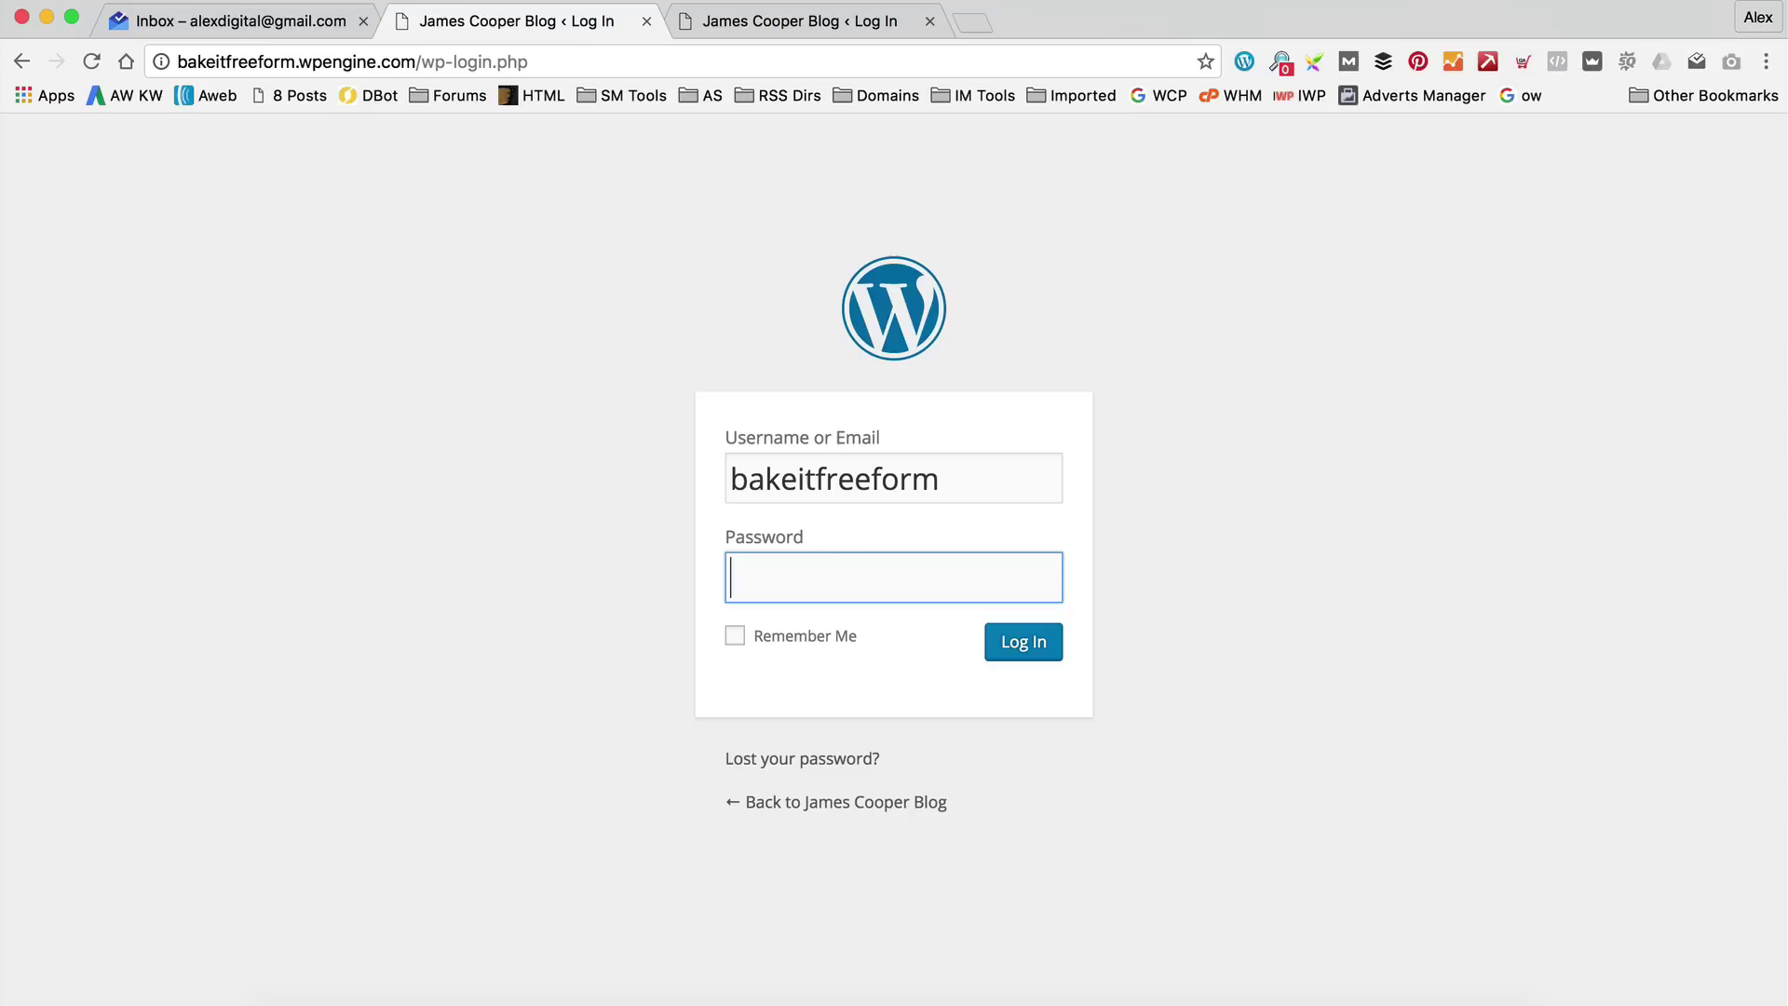
text(••••••••••••••••)
click(735, 635)
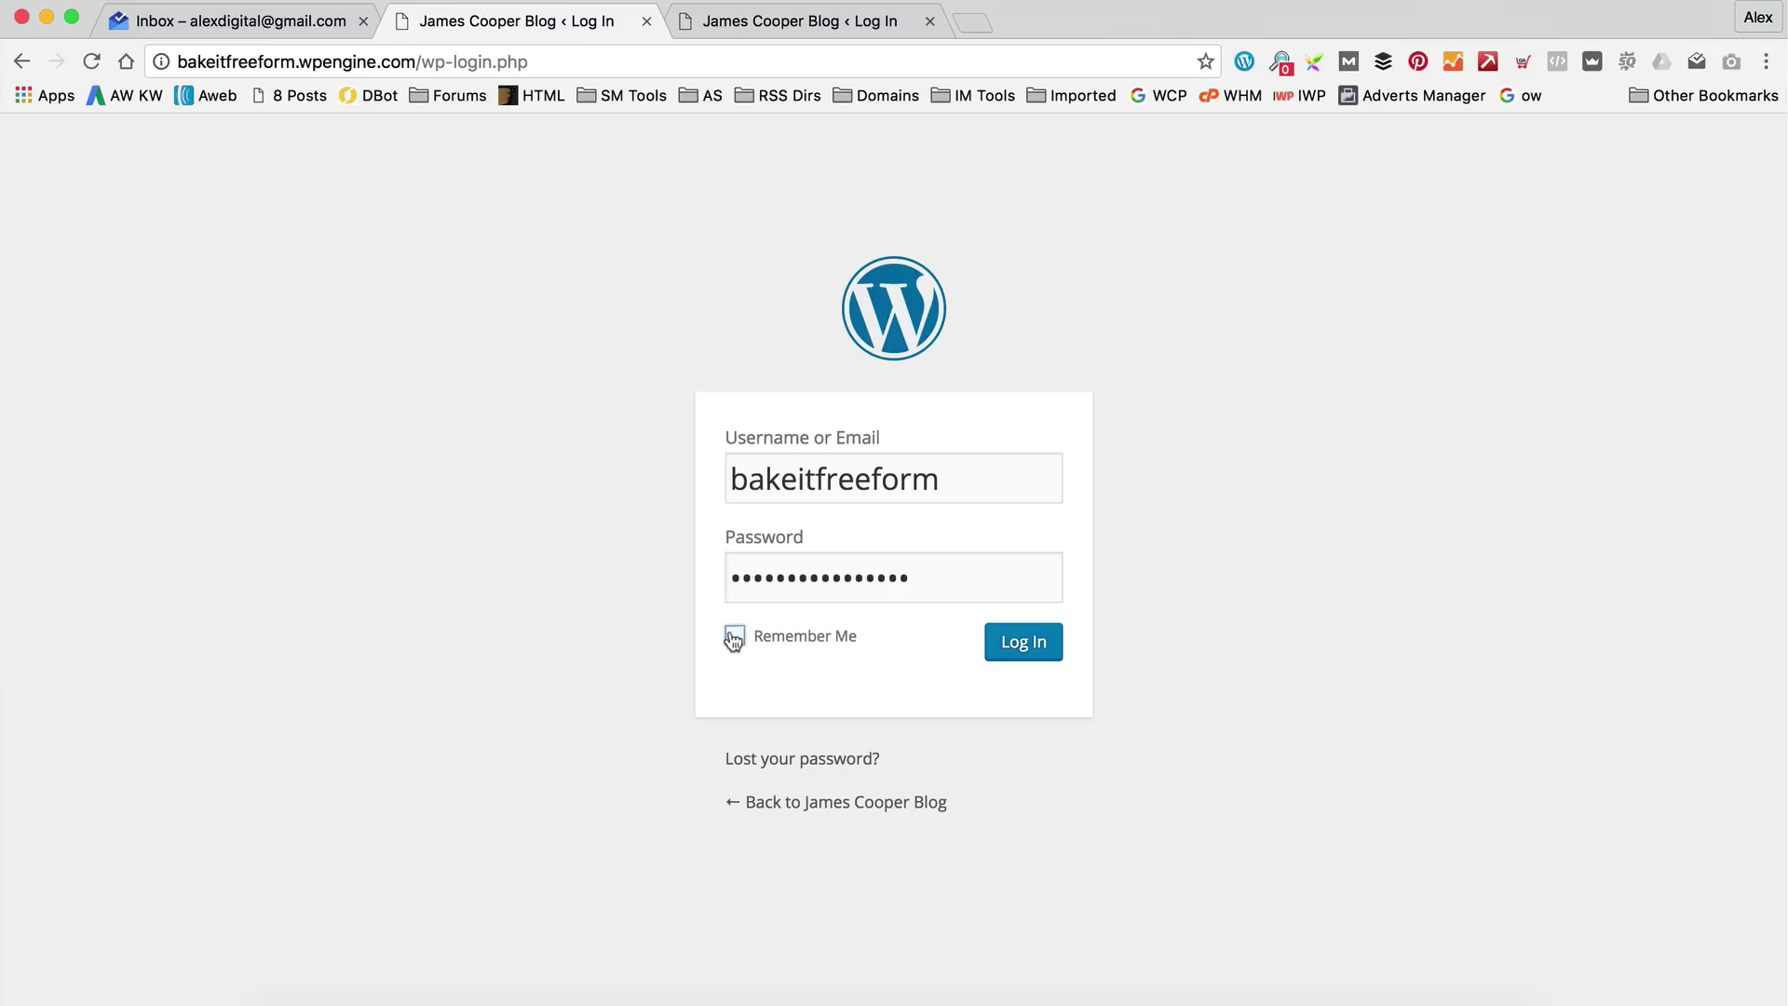
click(1034, 642)
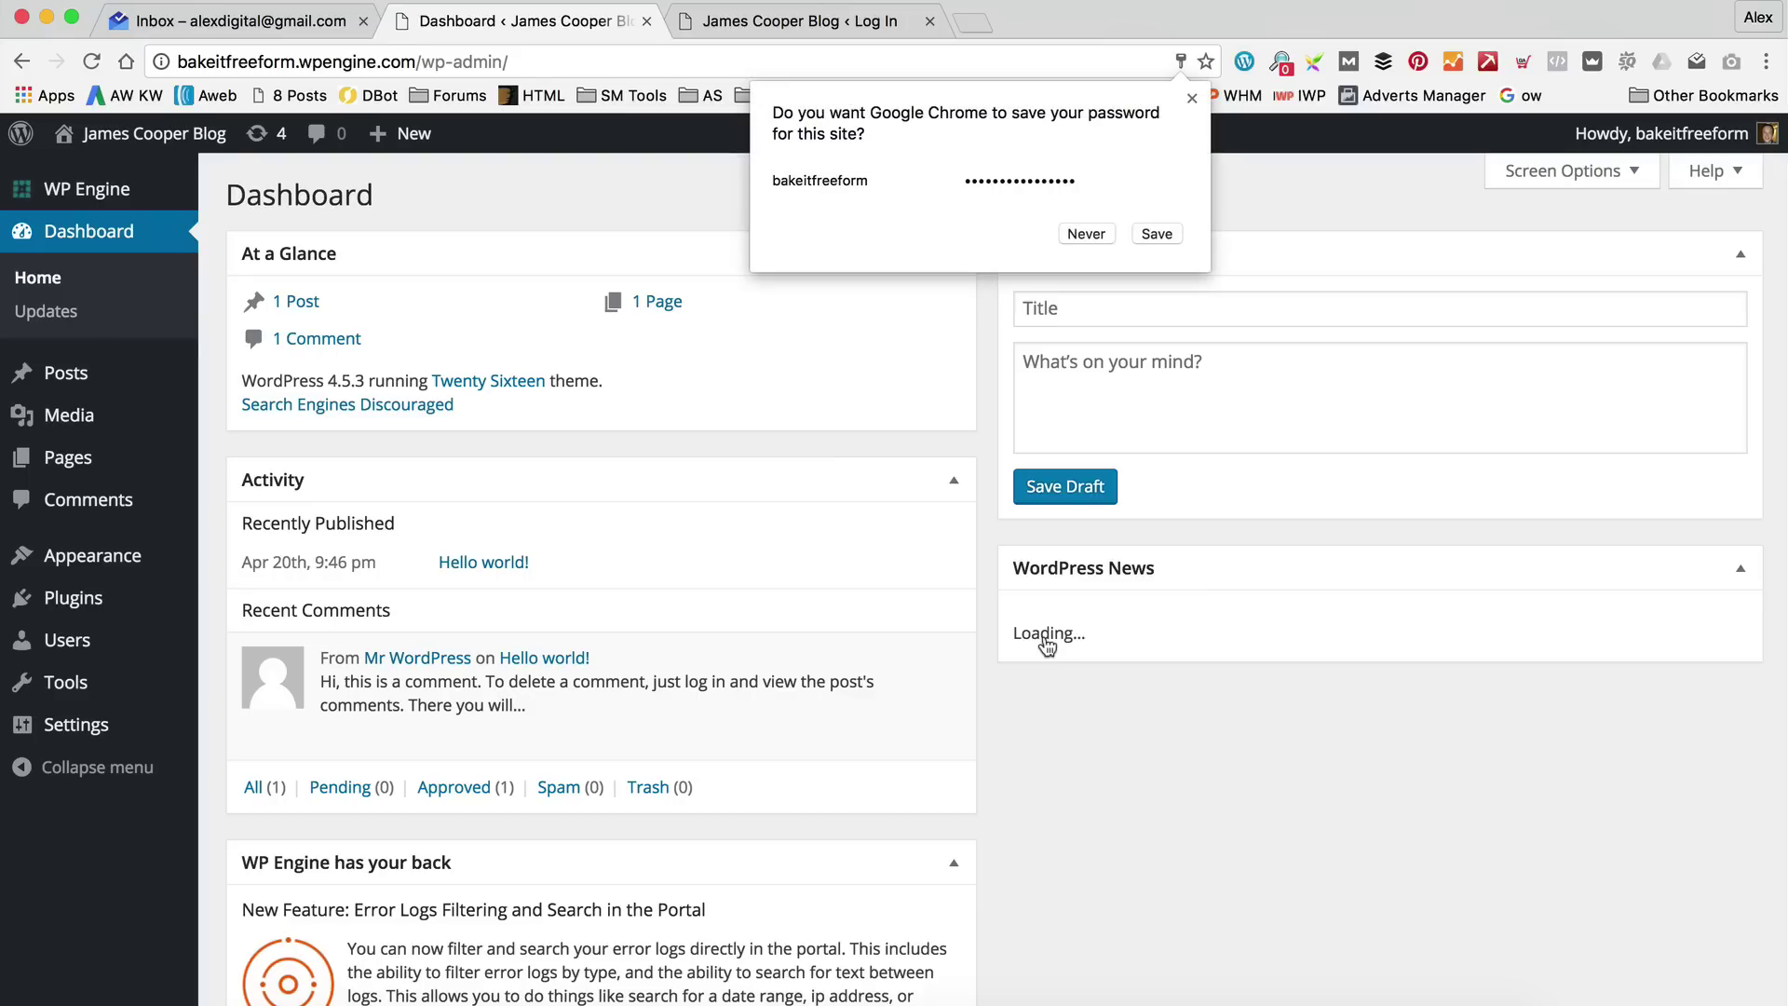
- Save the site password in the browser and close the Gmail inbox tab
click(1157, 234)
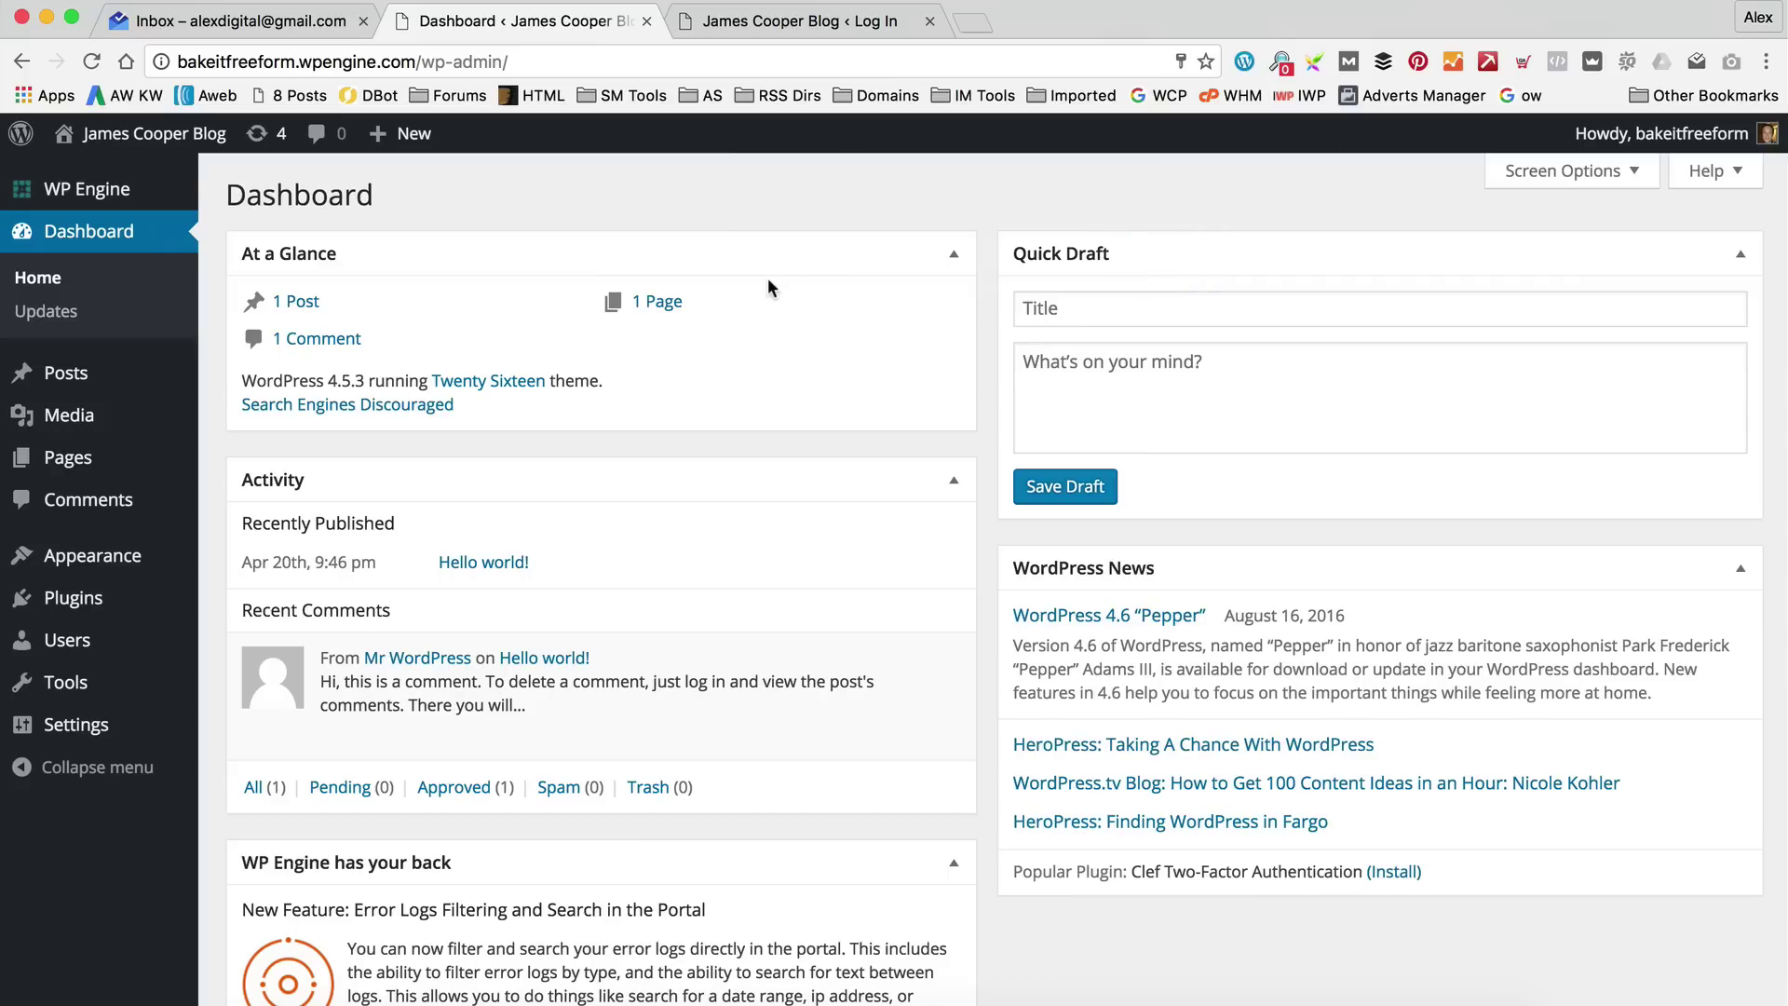
mouse_move(1717, 147)
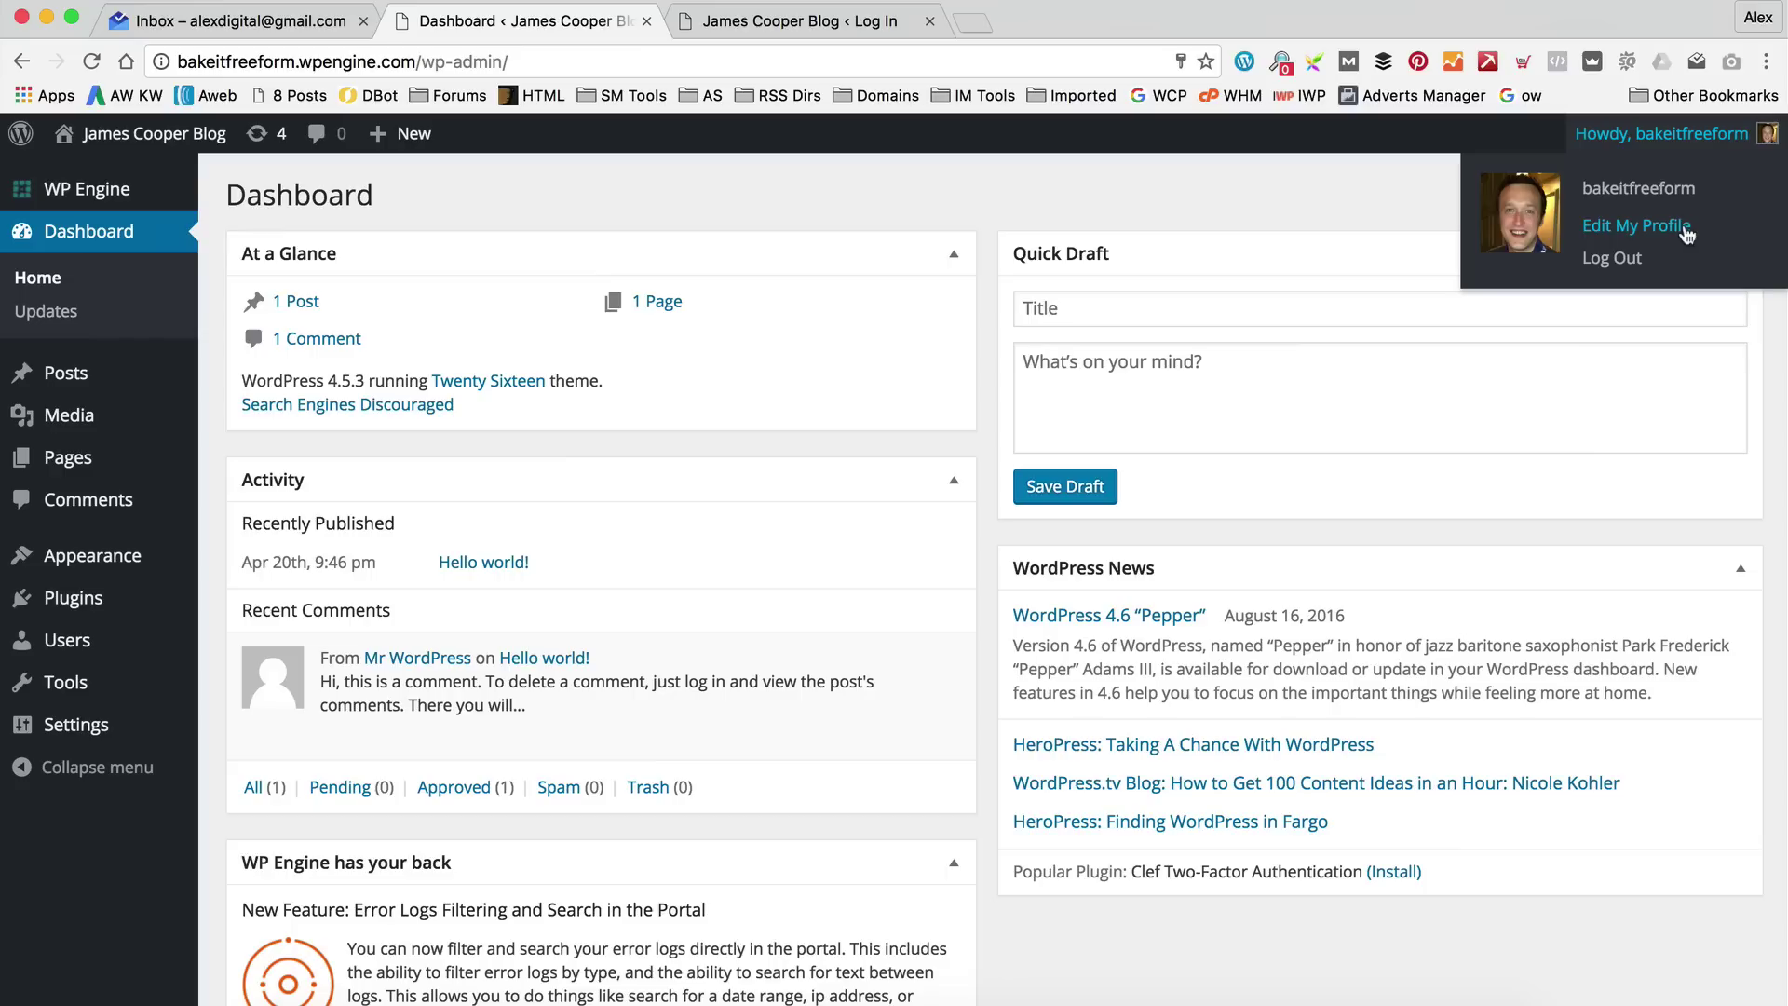
click(363, 21)
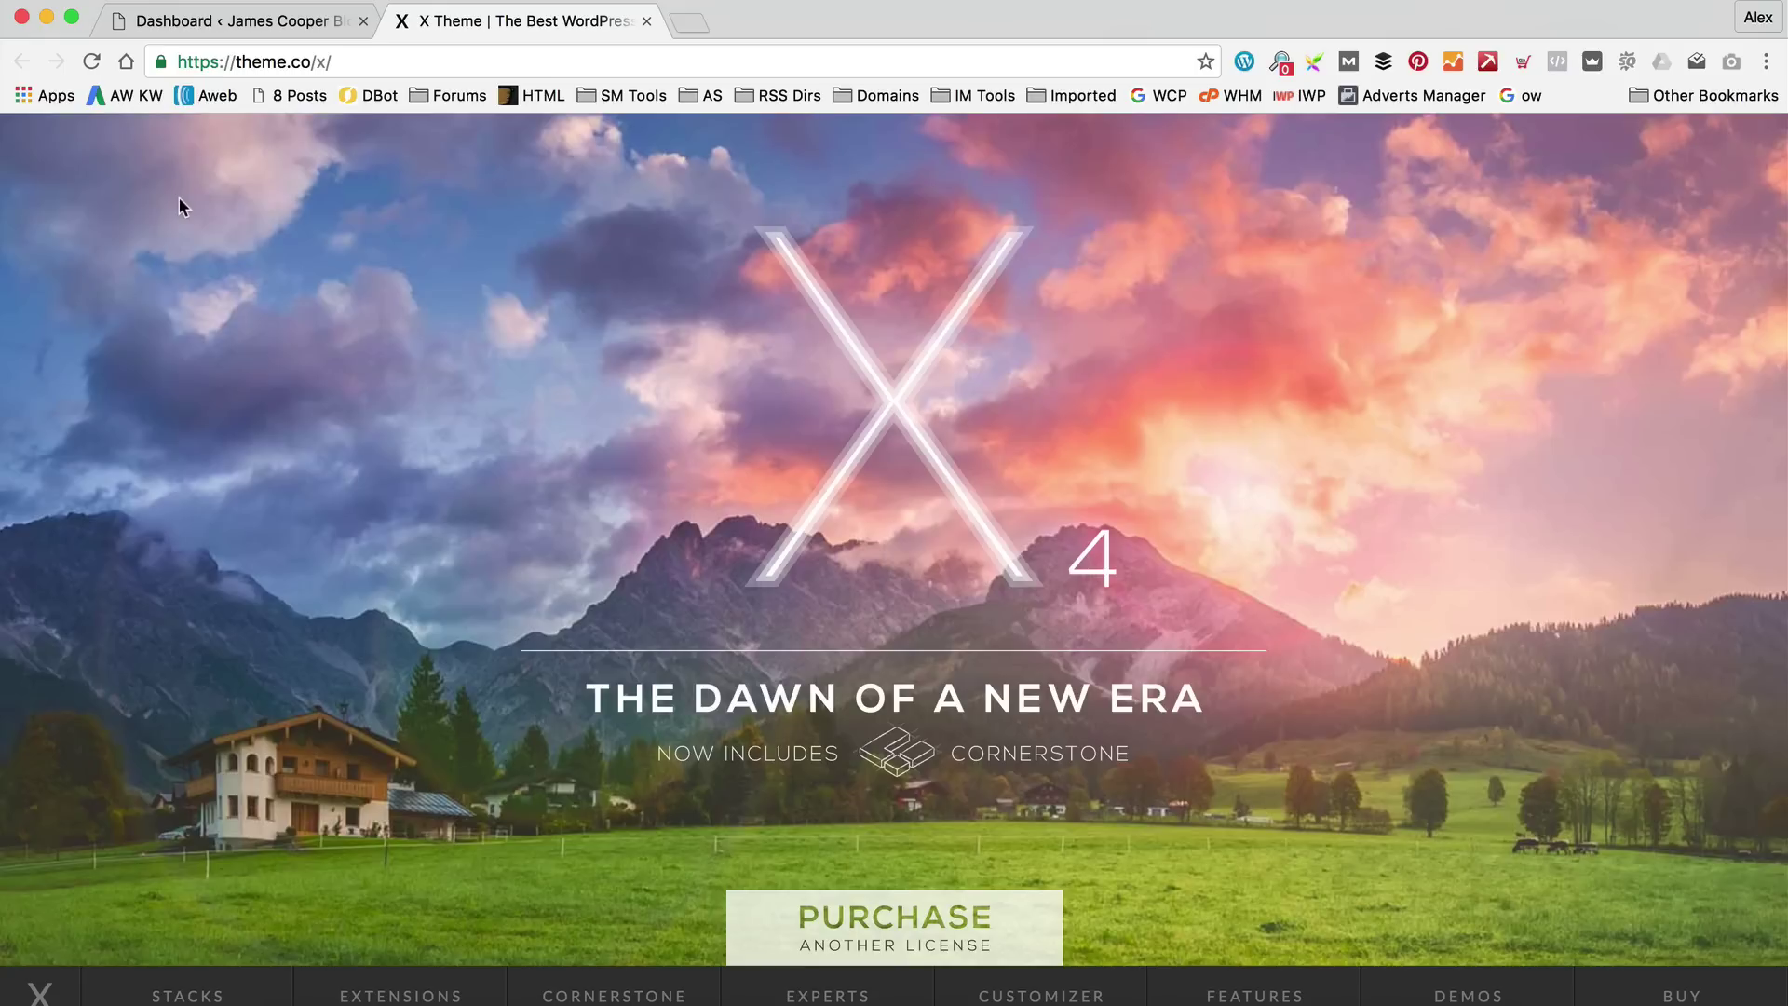
- Browse the X Theme Stacks showcase, then jump to the BUY TODAY purchase section
scroll(431, 221, down, 7)
scroll(432, 233, down, 6)
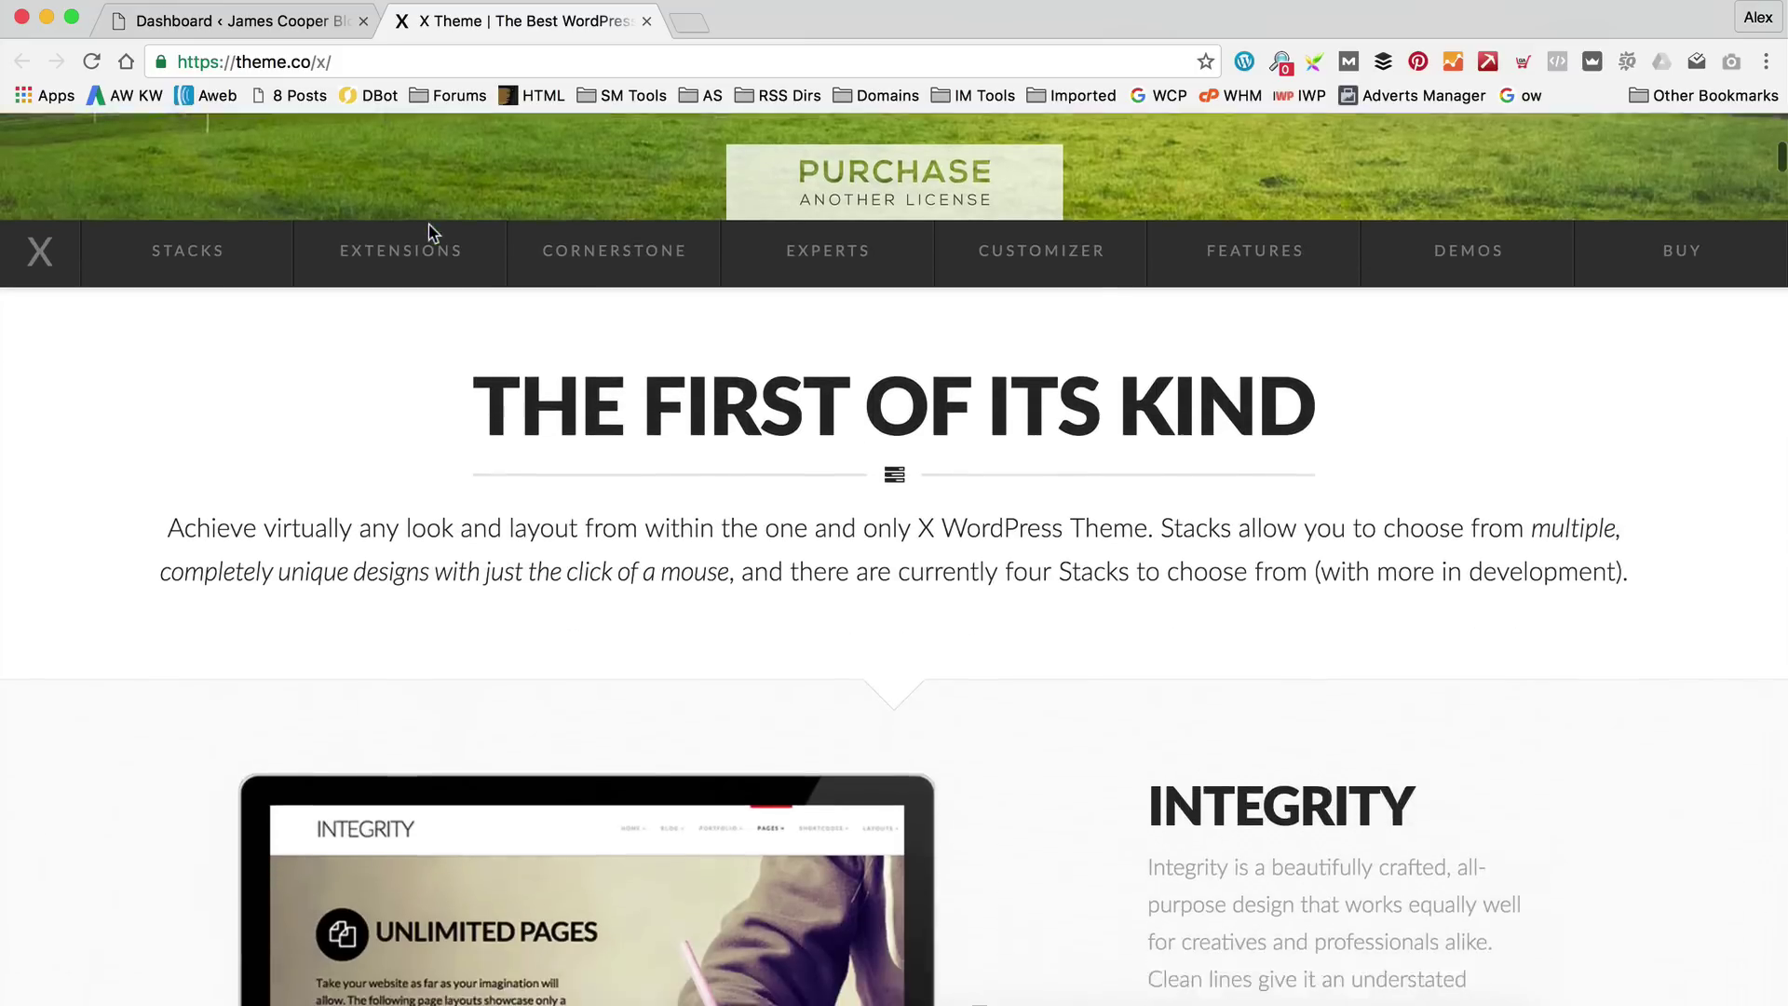
scroll(431, 231, down, 8)
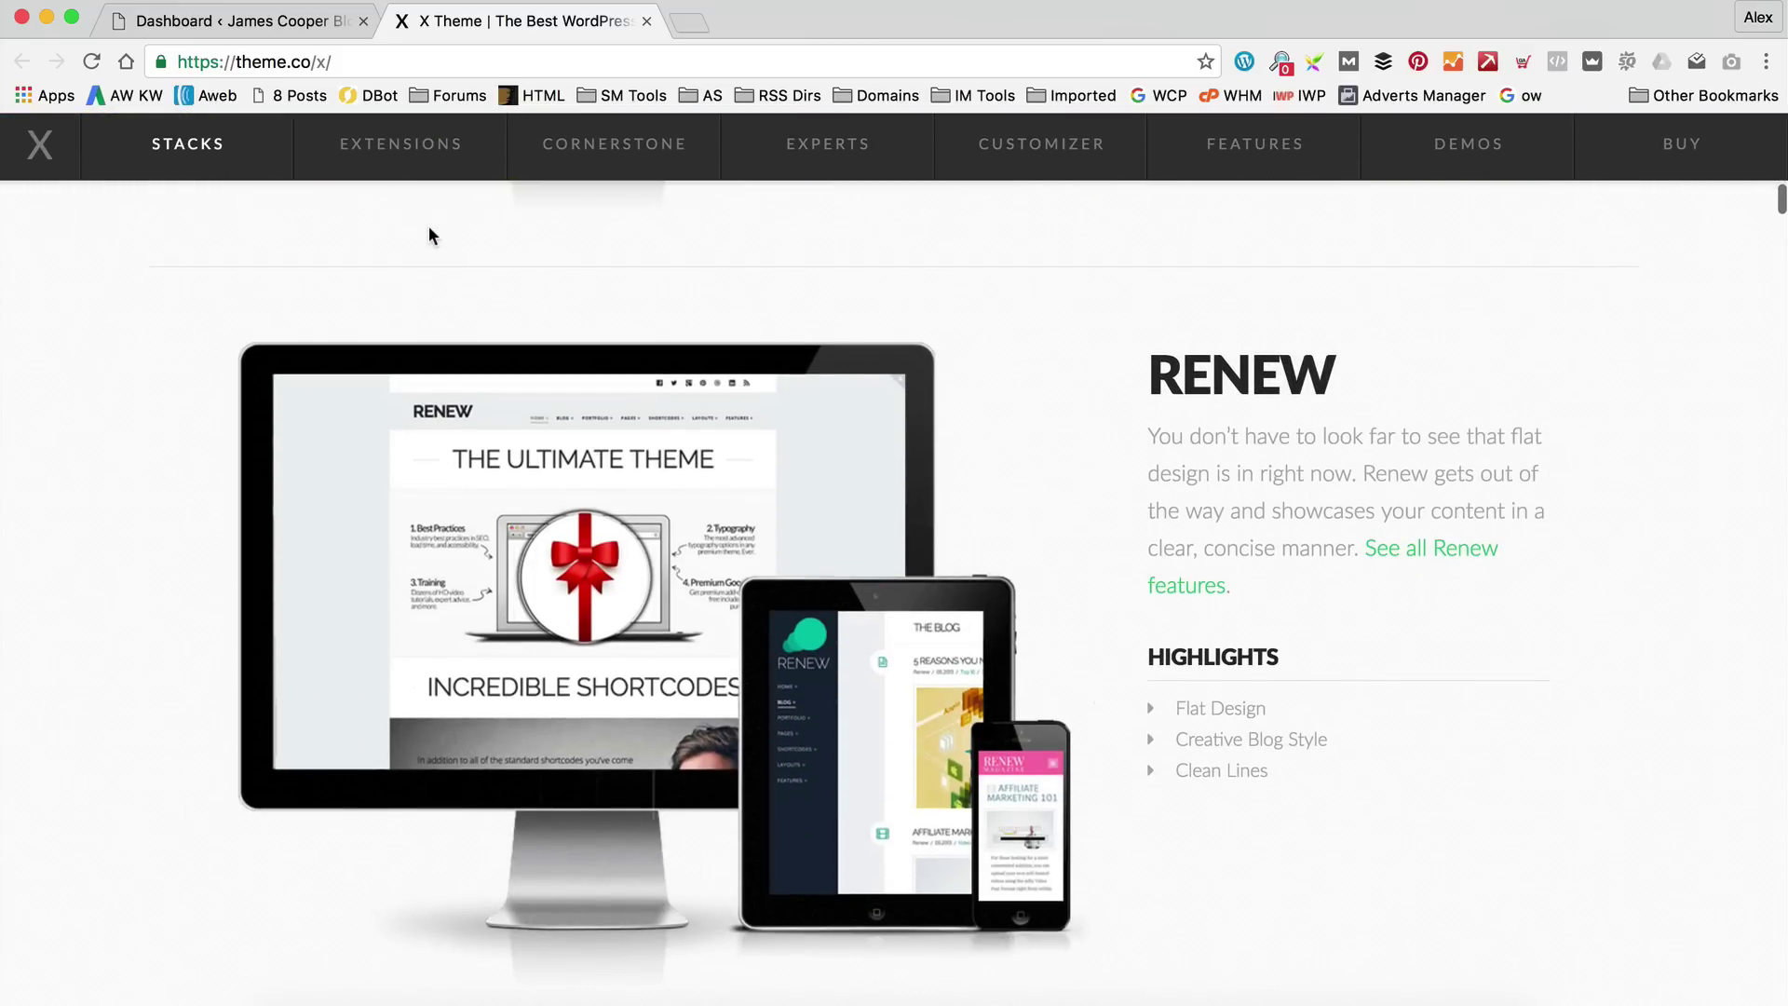
scroll(431, 235, down, 5)
scroll(449, 258, down, 10)
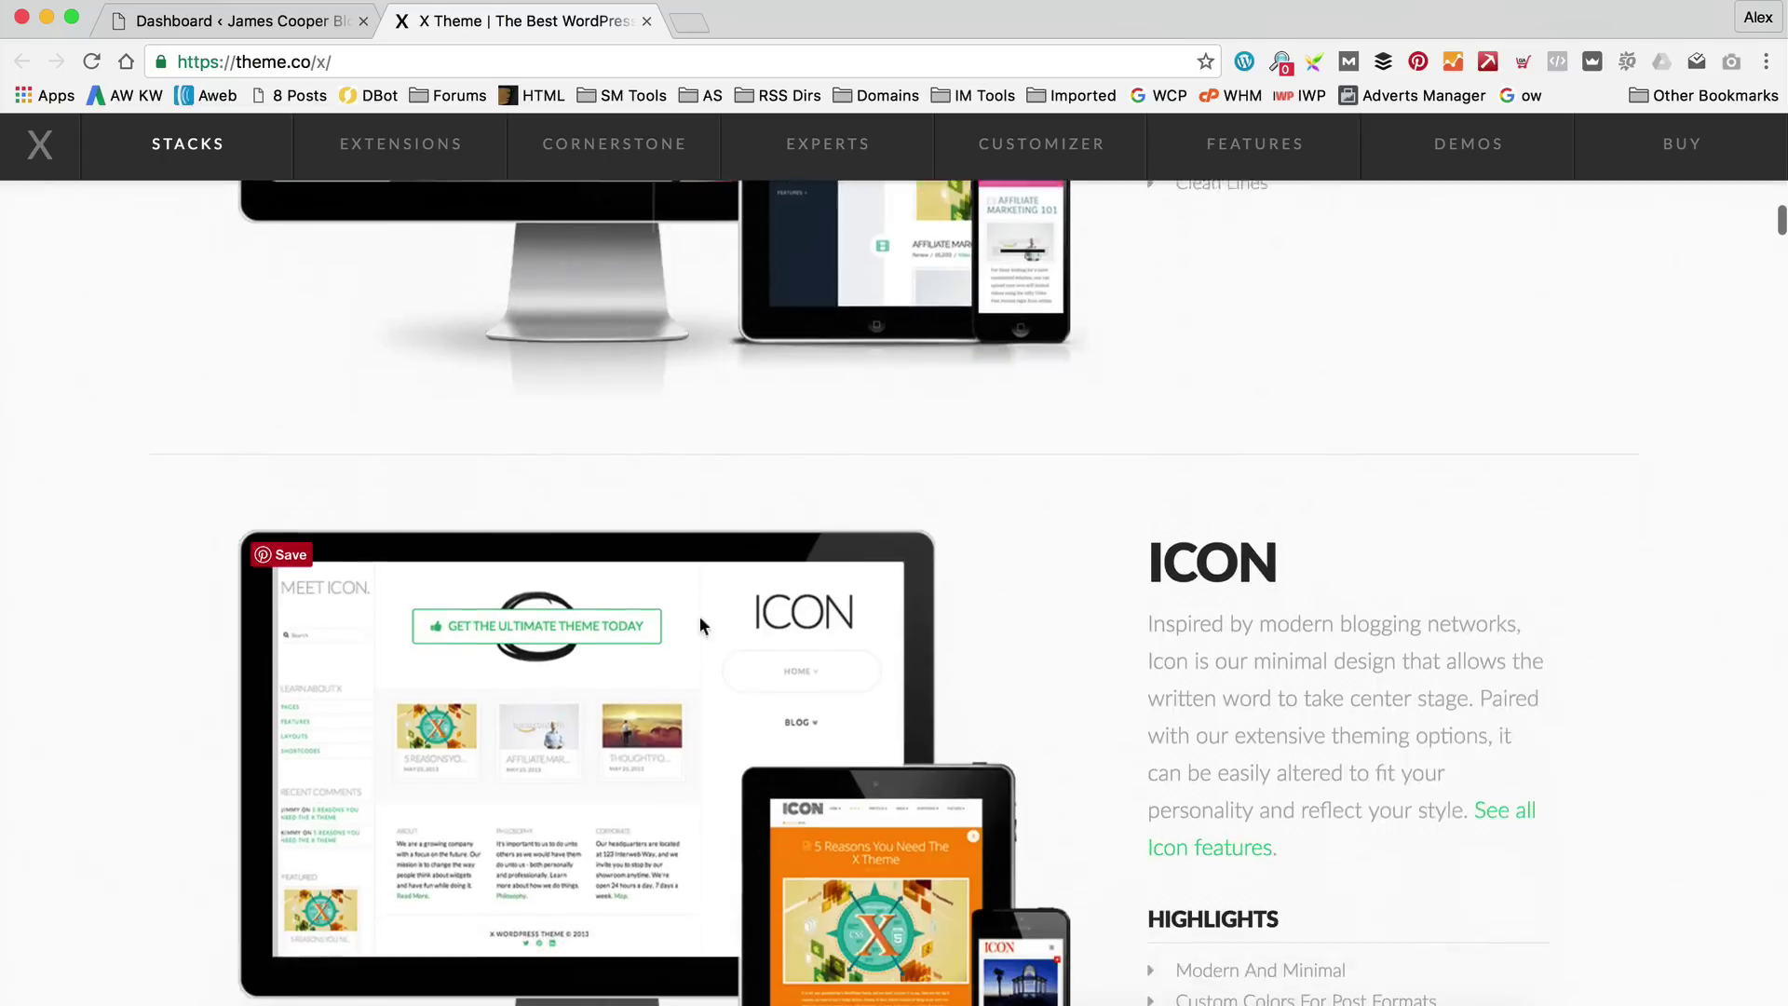
scroll(429, 386, down, 9)
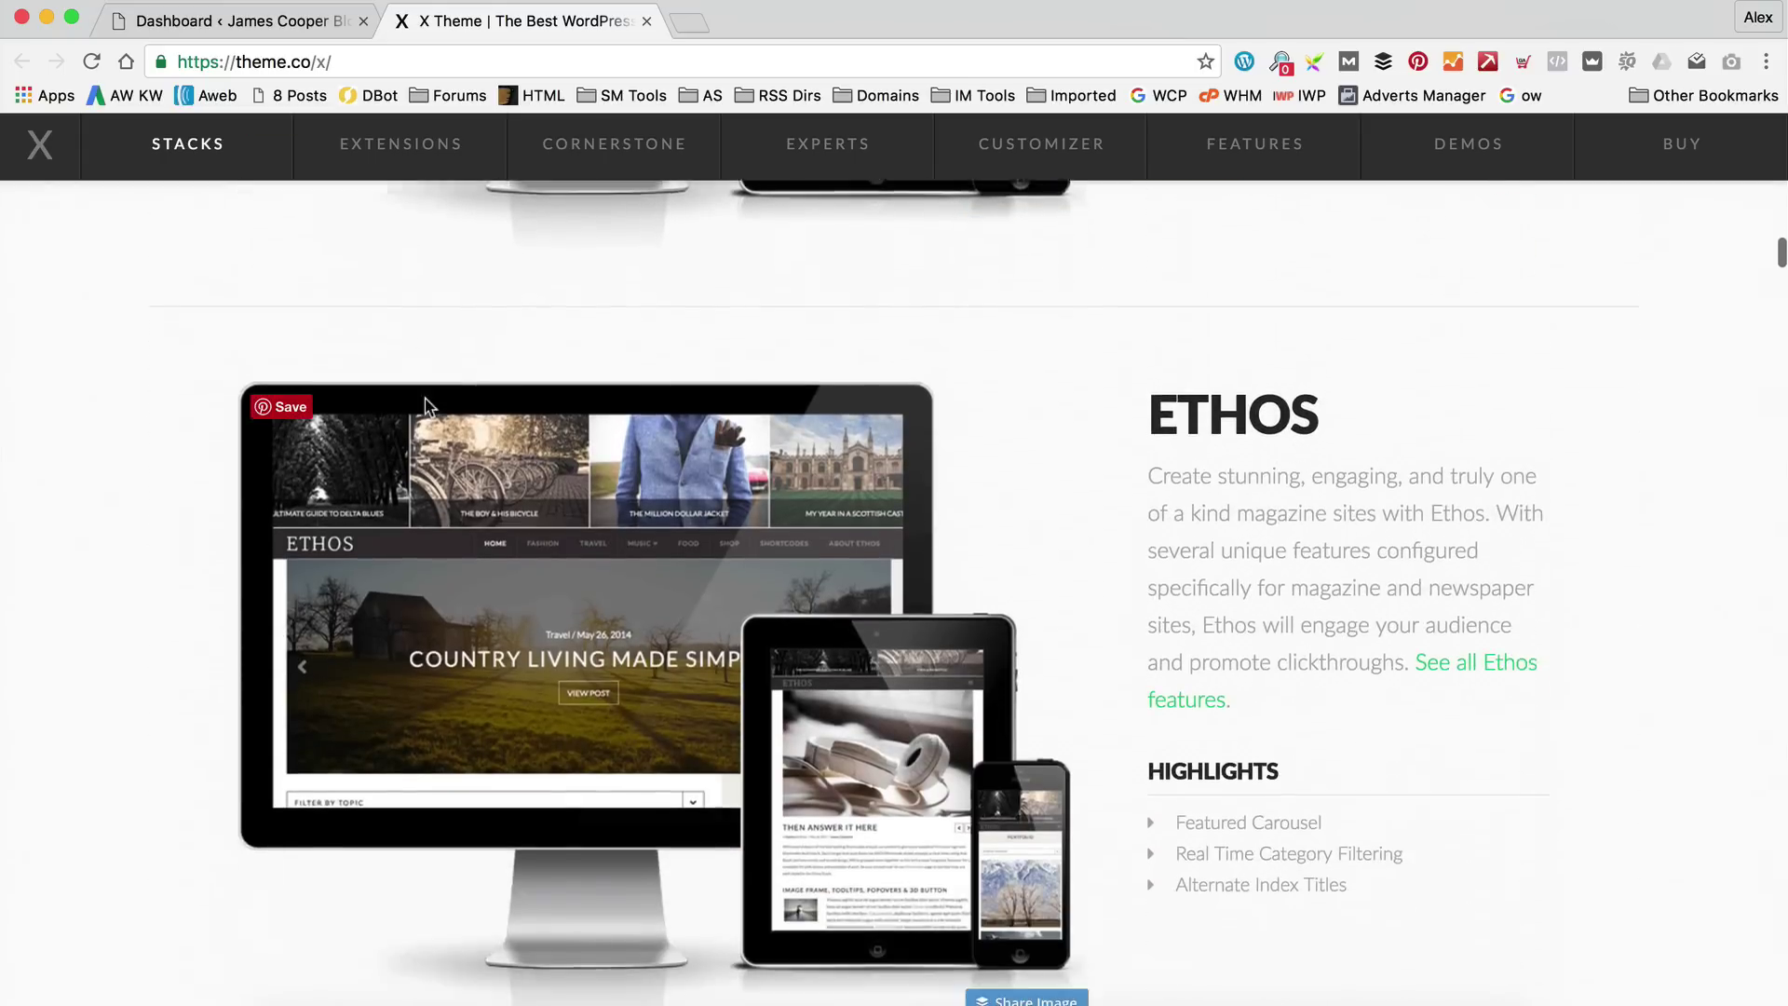
scroll(438, 400, down, 4)
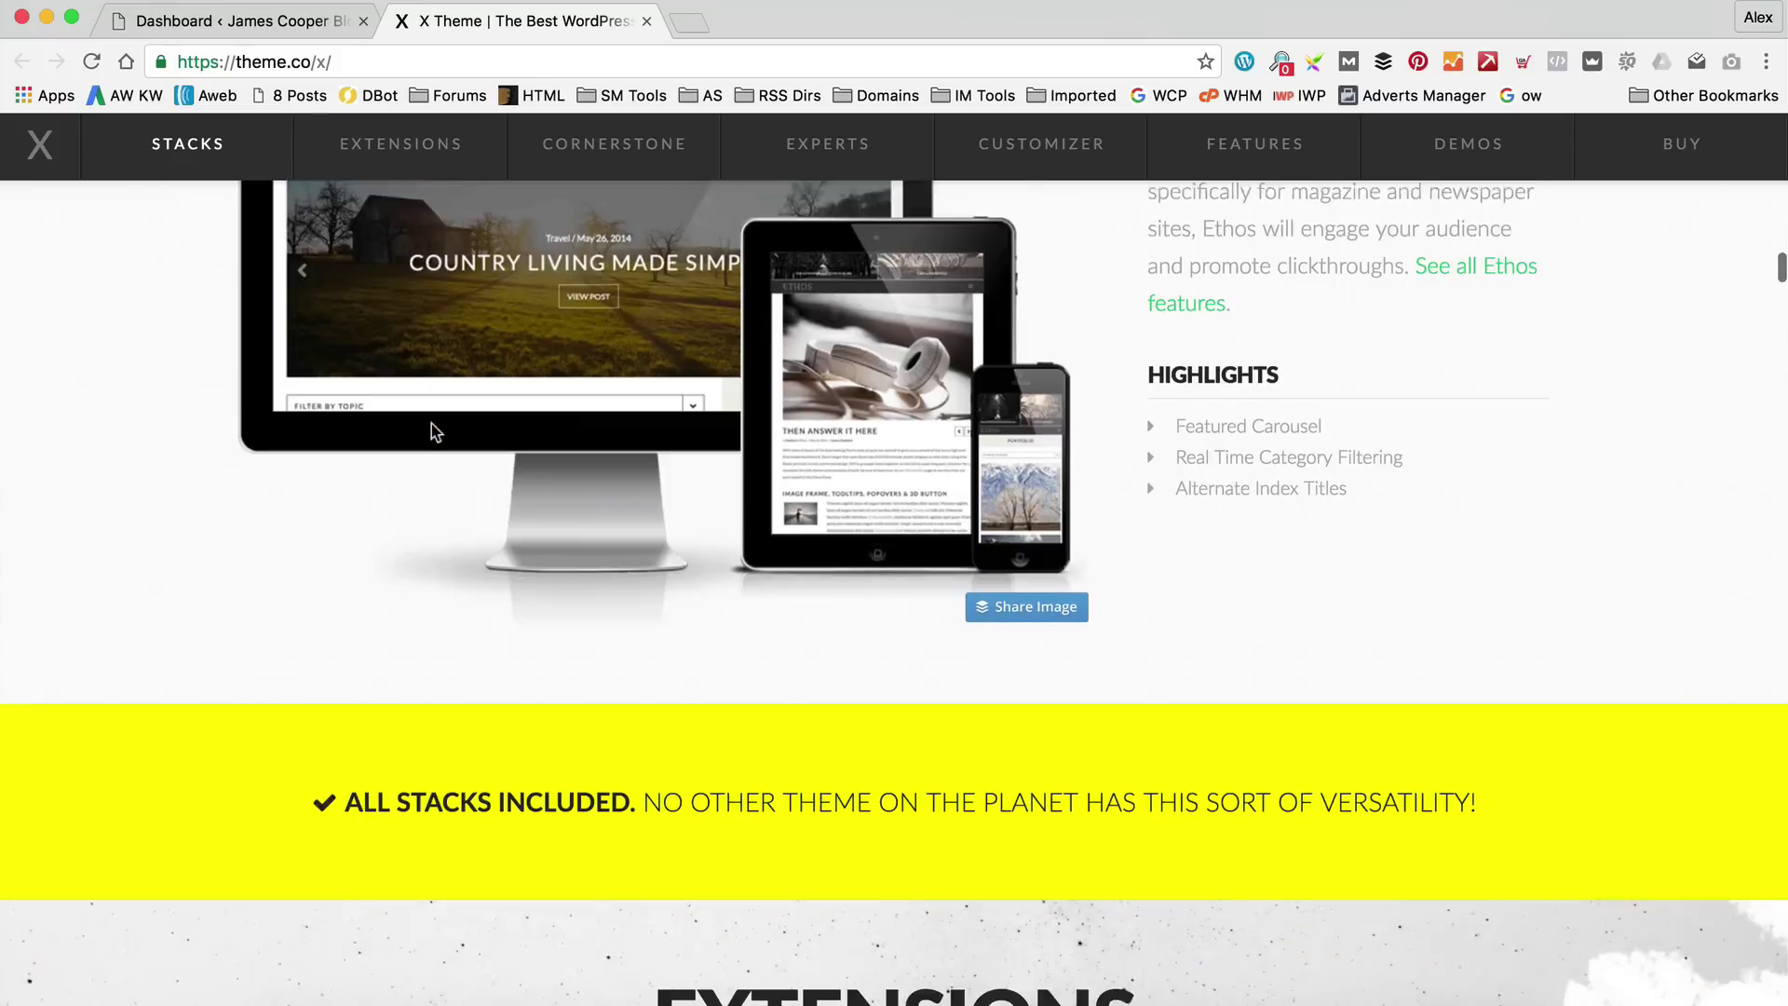
scroll(430, 421, up, 12)
scroll(432, 419, up, 10)
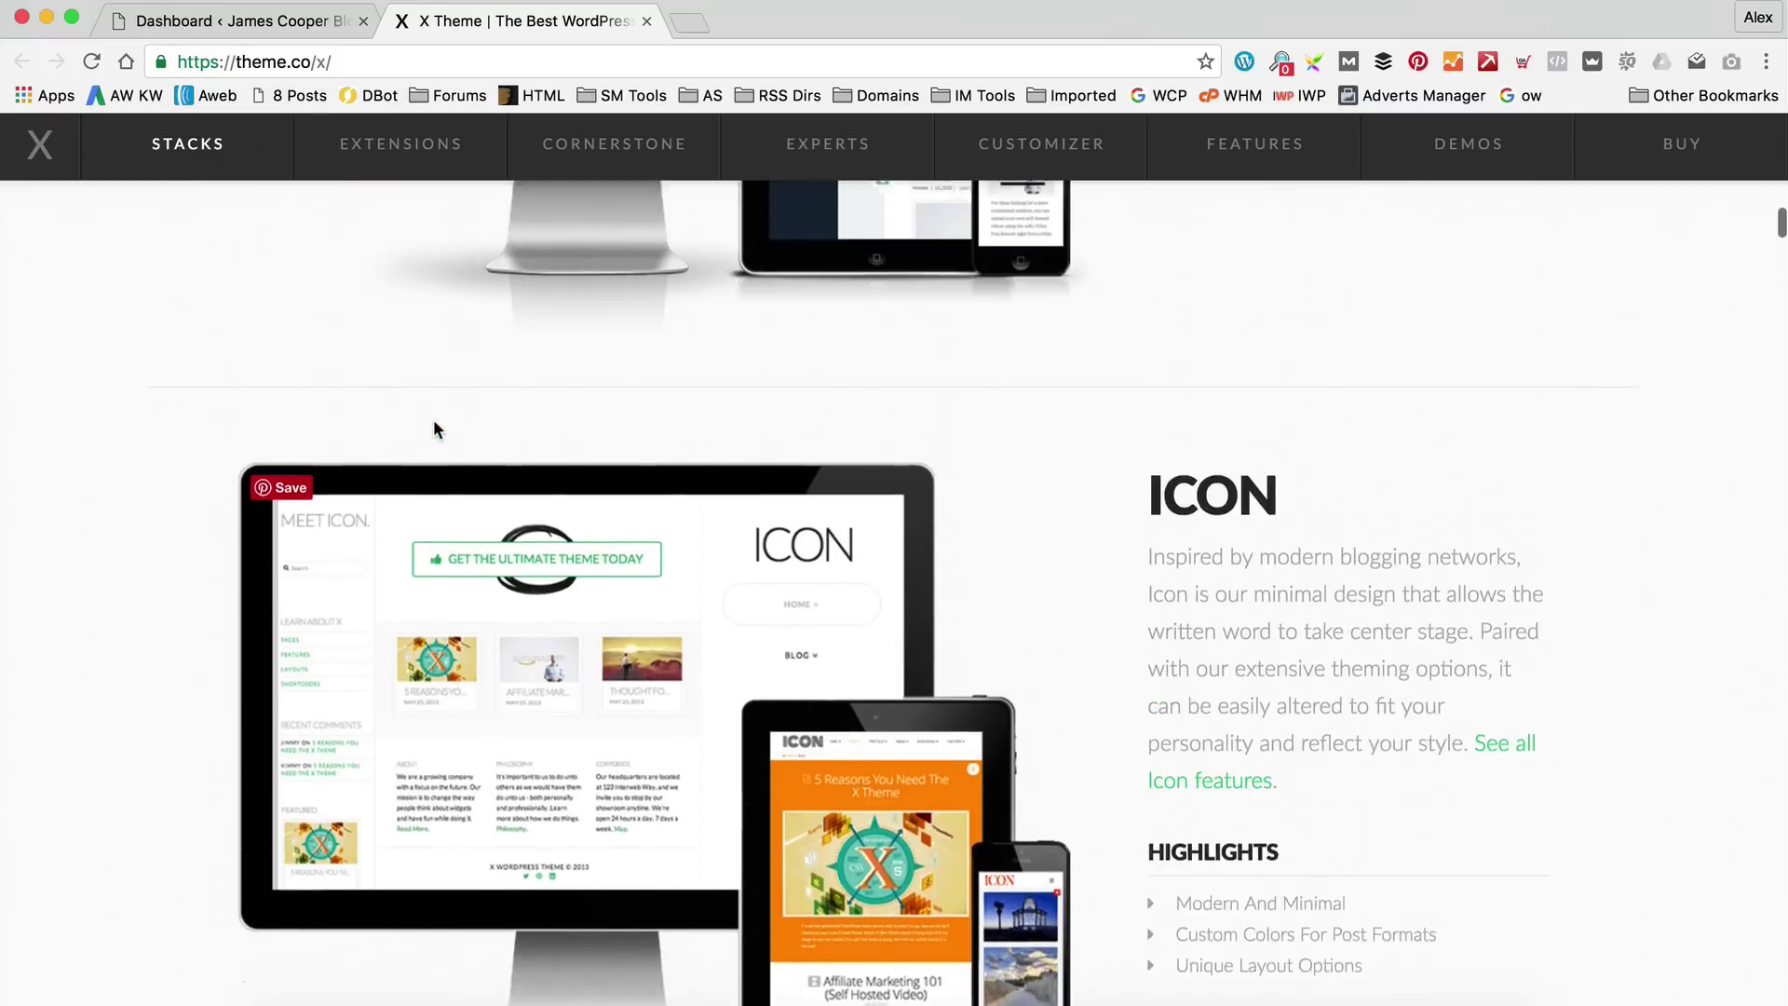
scroll(438, 428, up, 15)
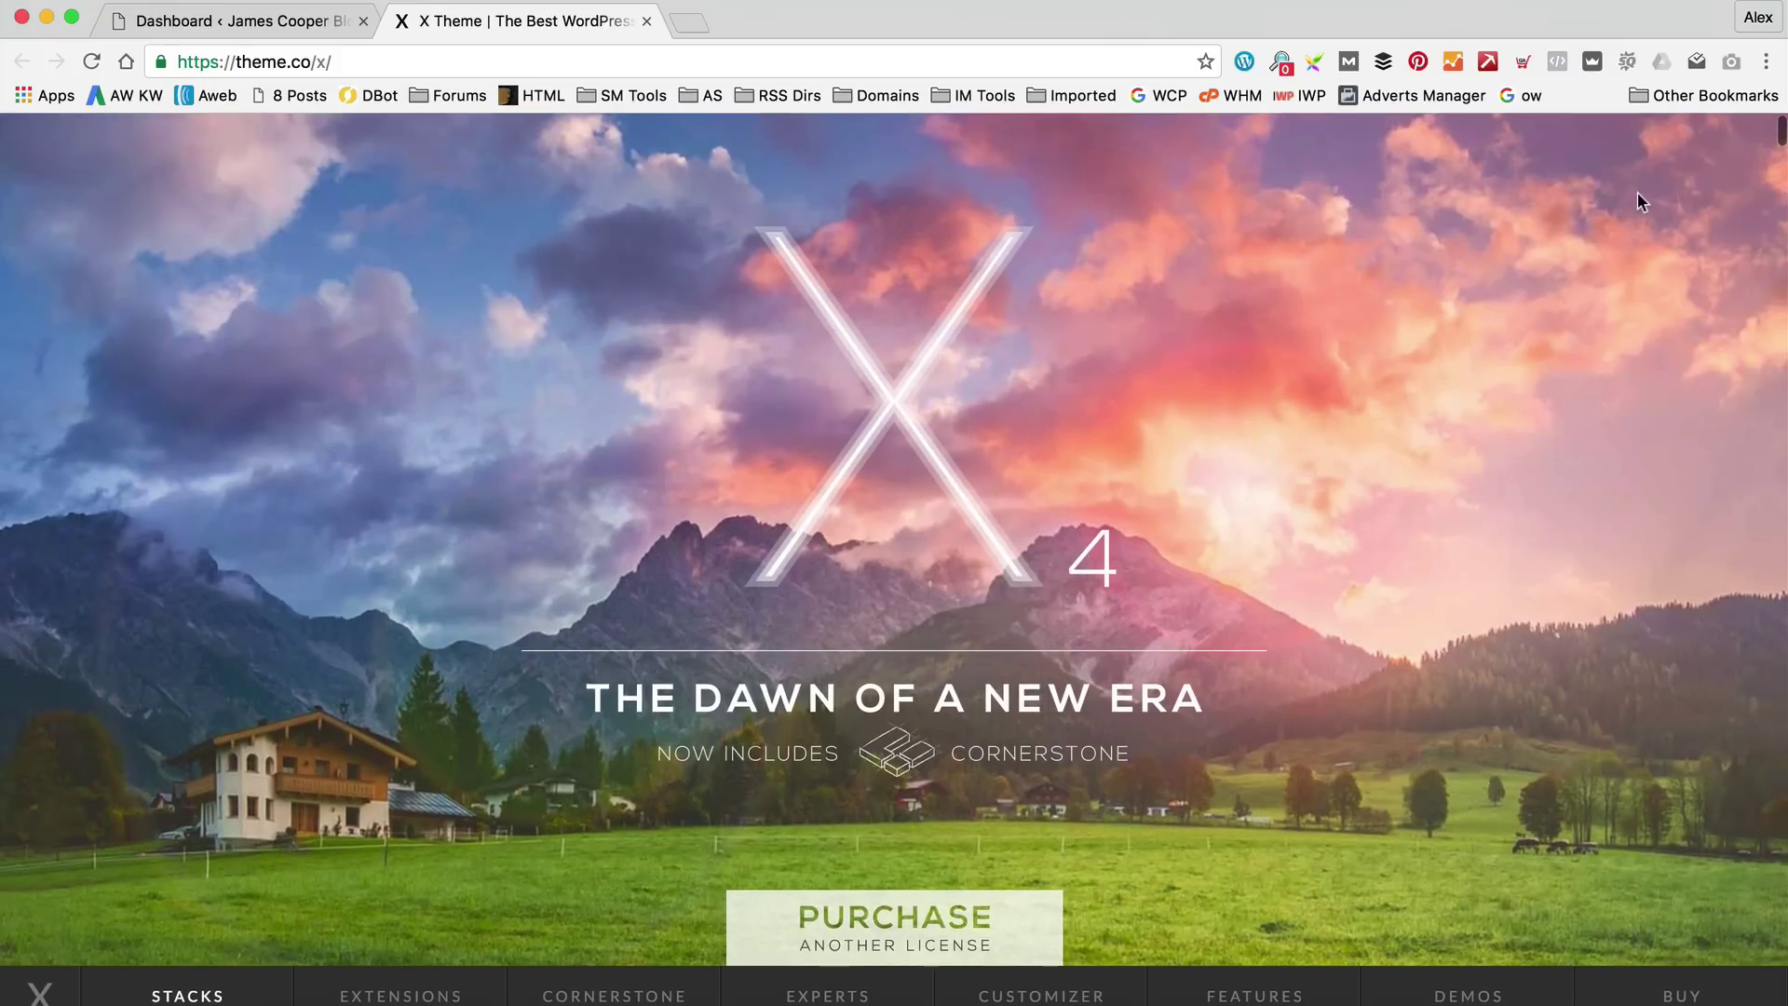
scroll(1544, 264, down, 5)
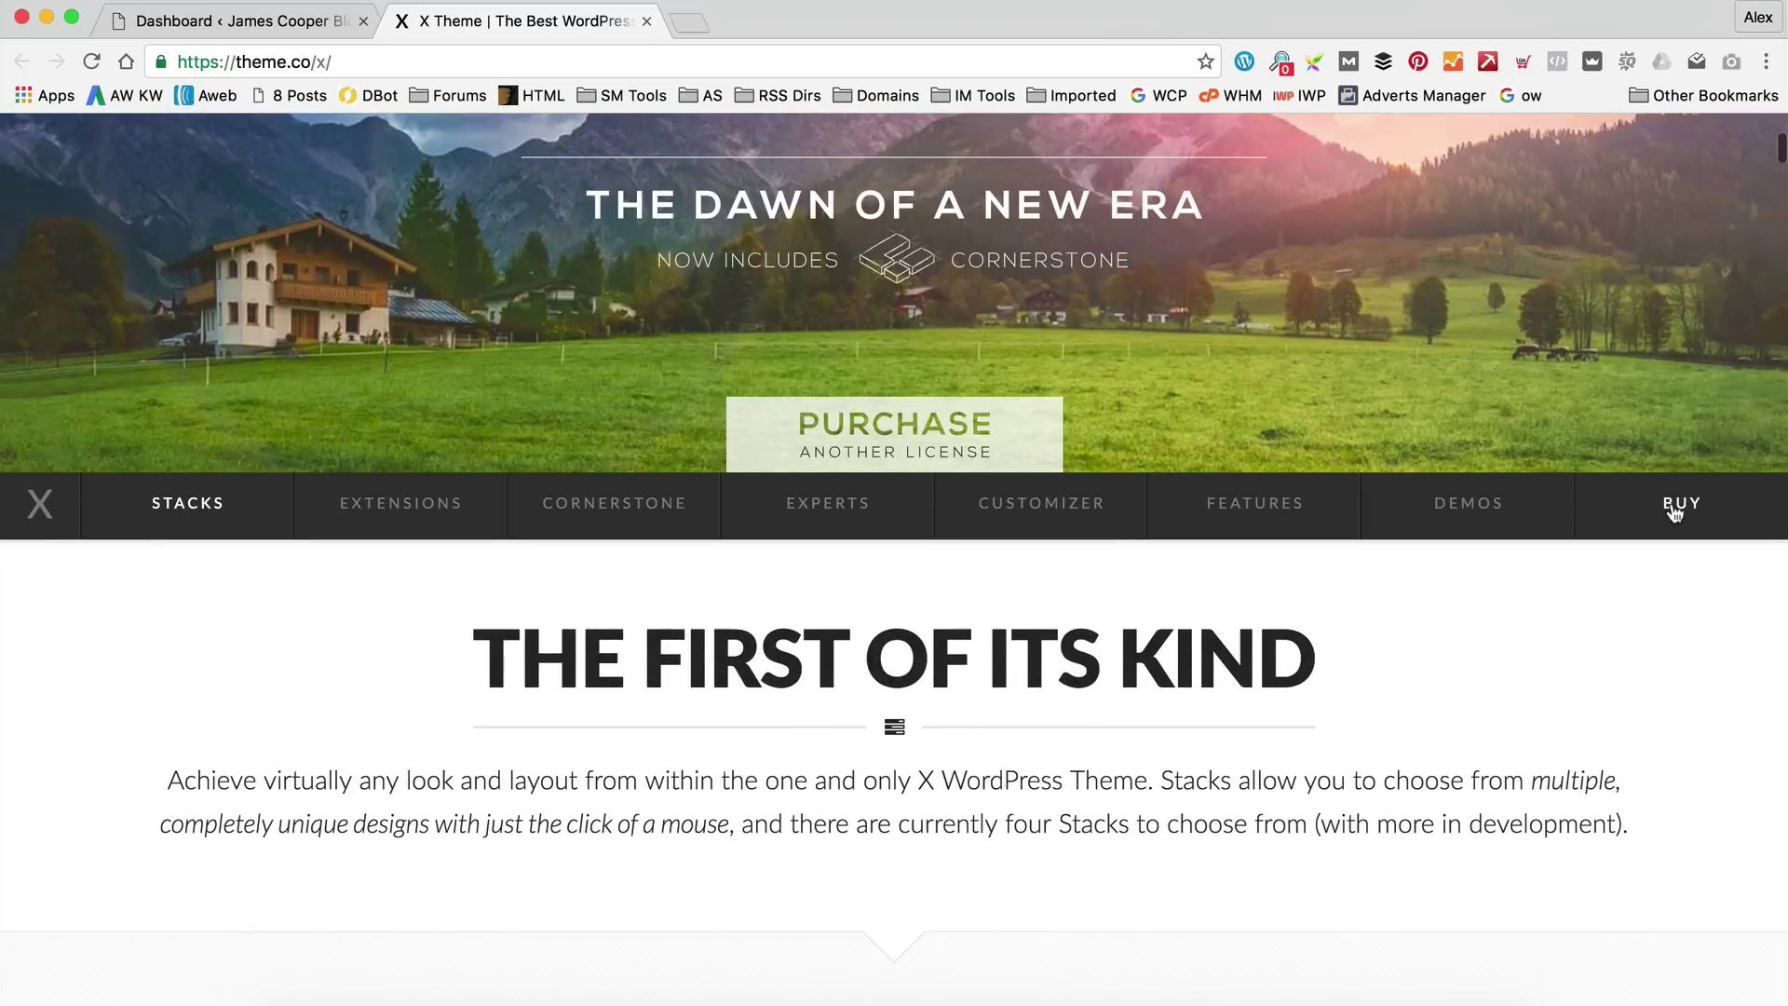
click(1674, 507)
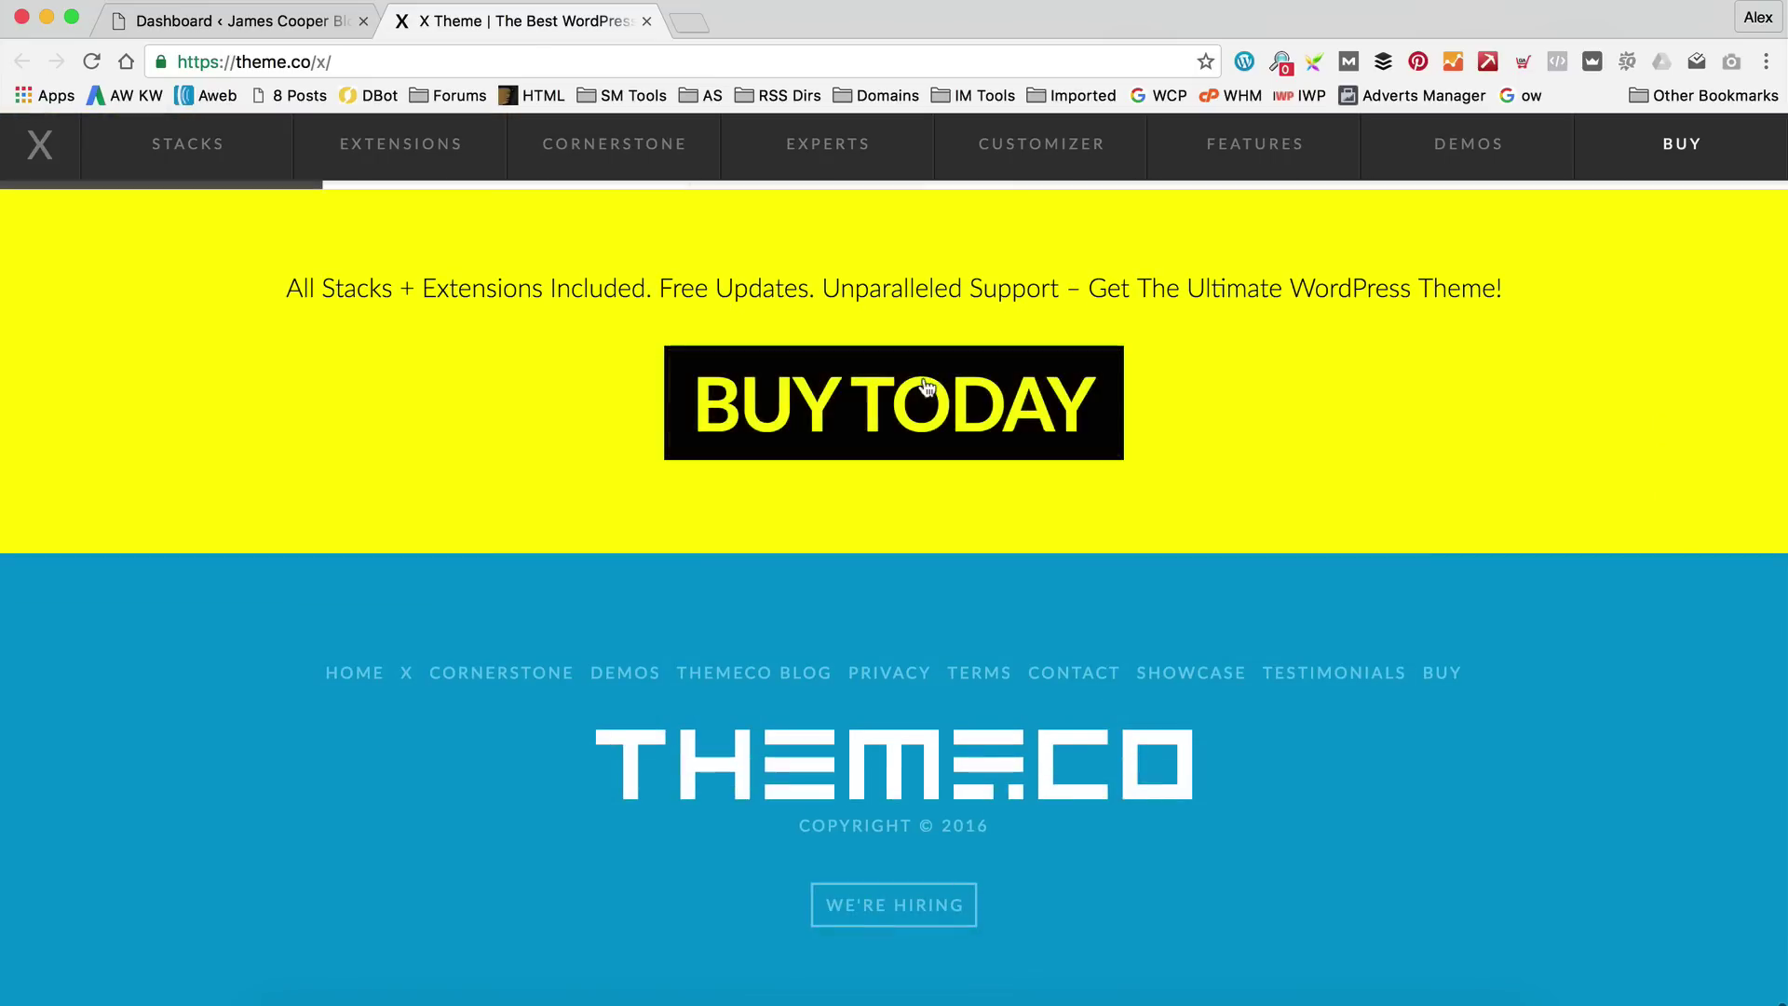
- Open the X | The Theme item page on ThemeForest and review its license pricing and live preview
click(923, 395)
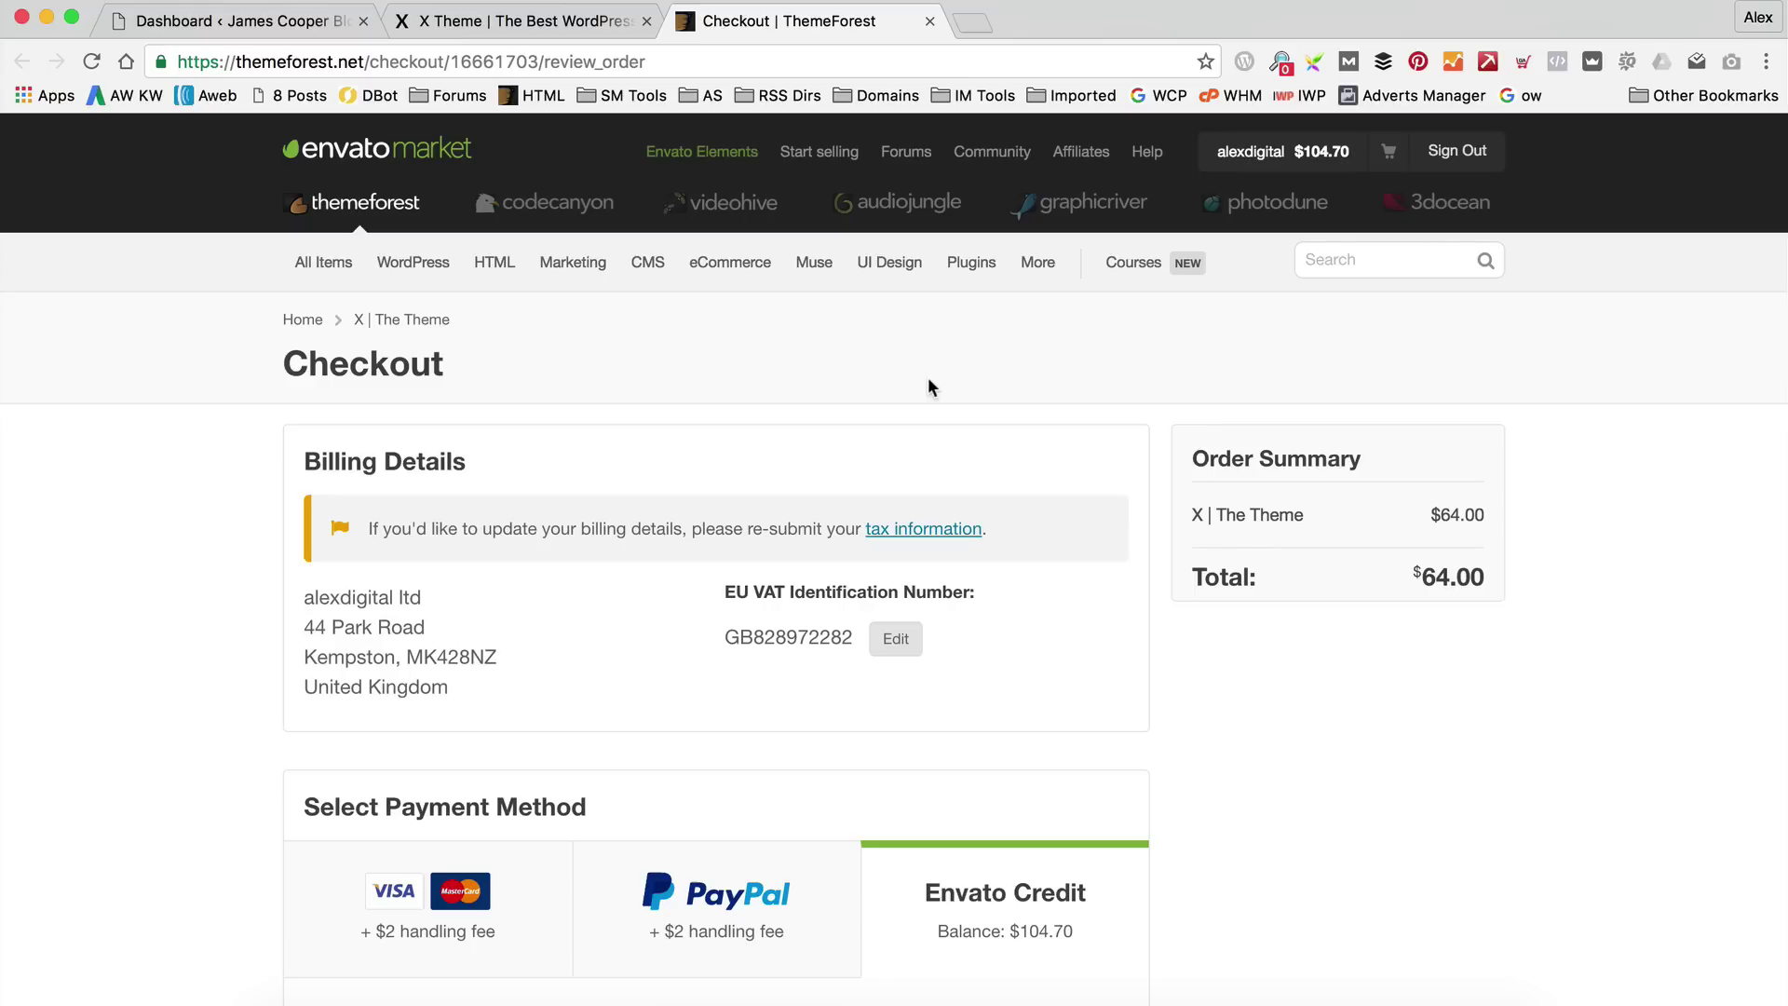
click(414, 324)
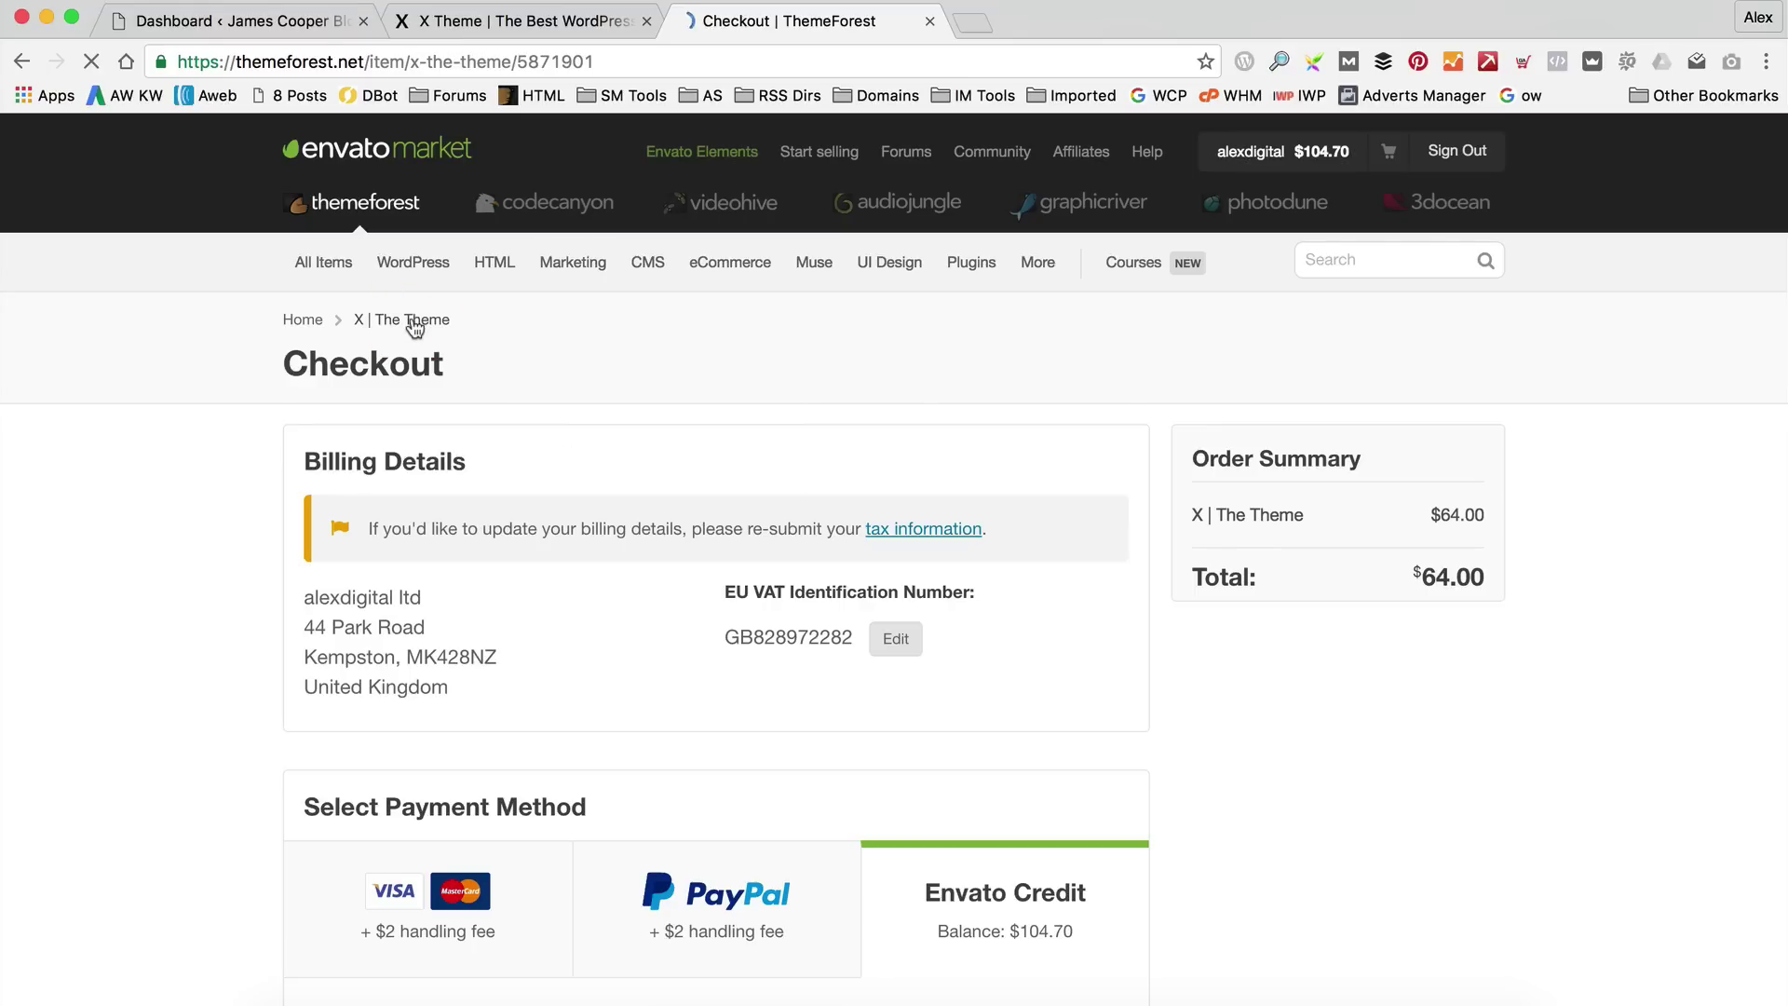
scroll(774, 326, down, 5)
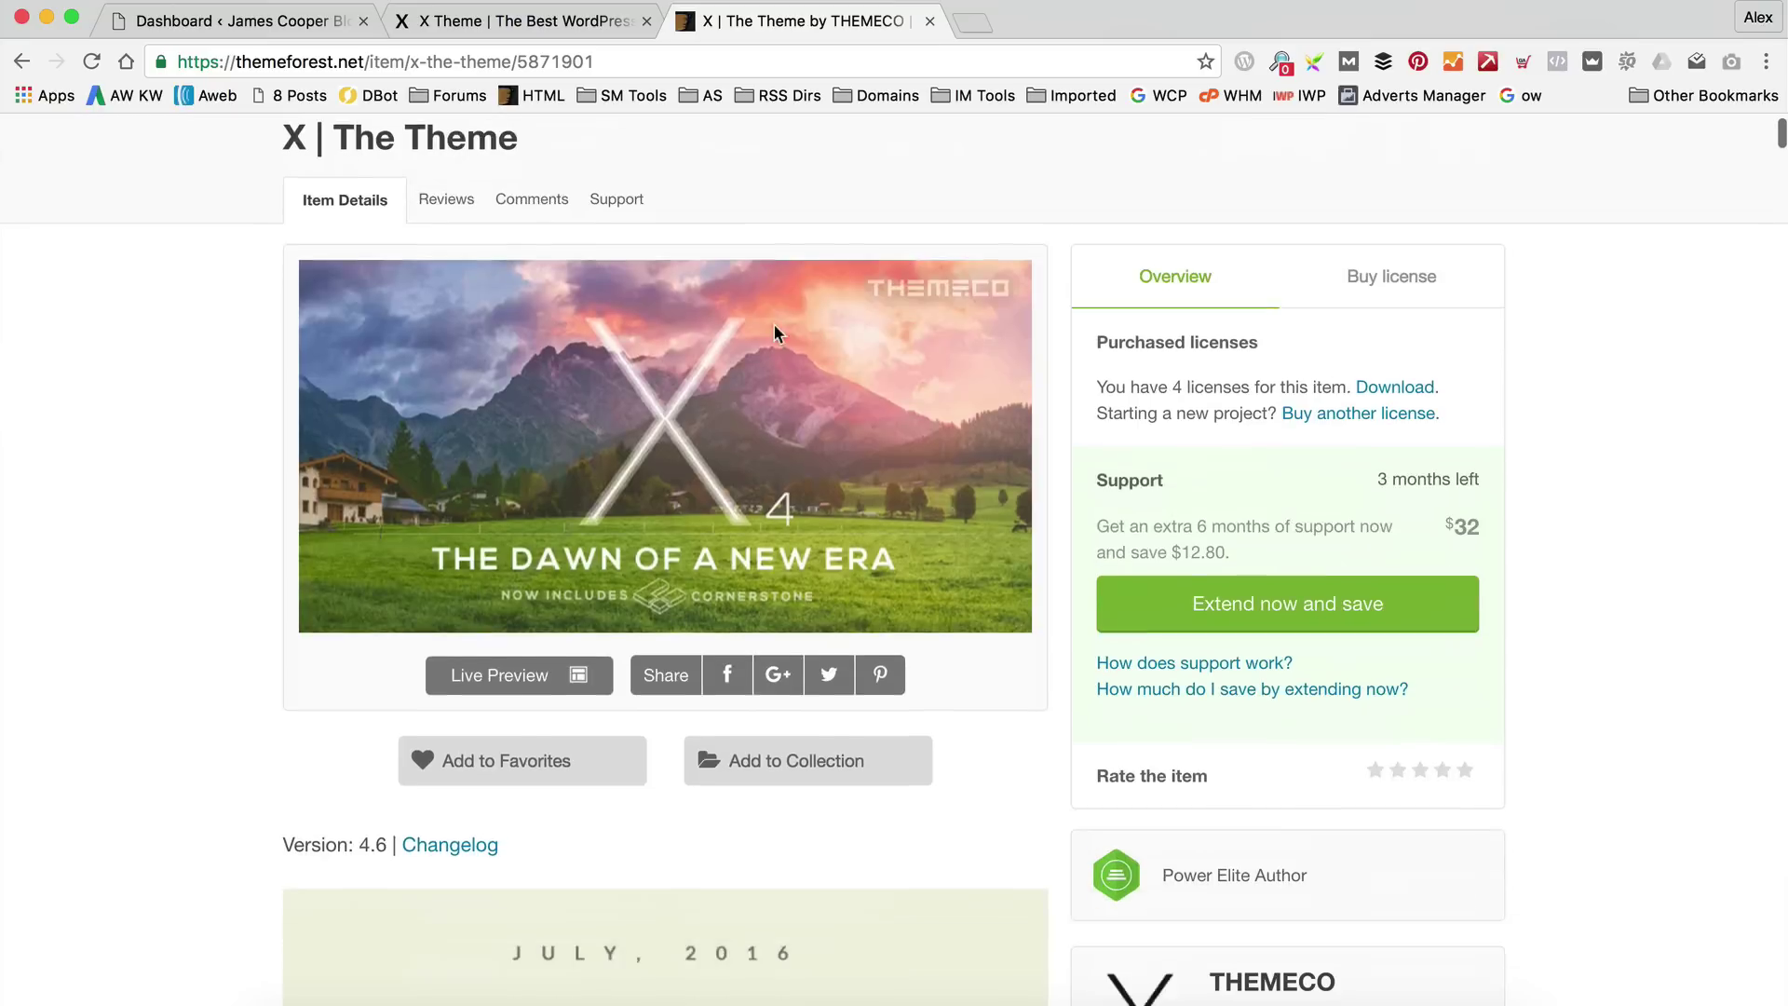
click(1334, 254)
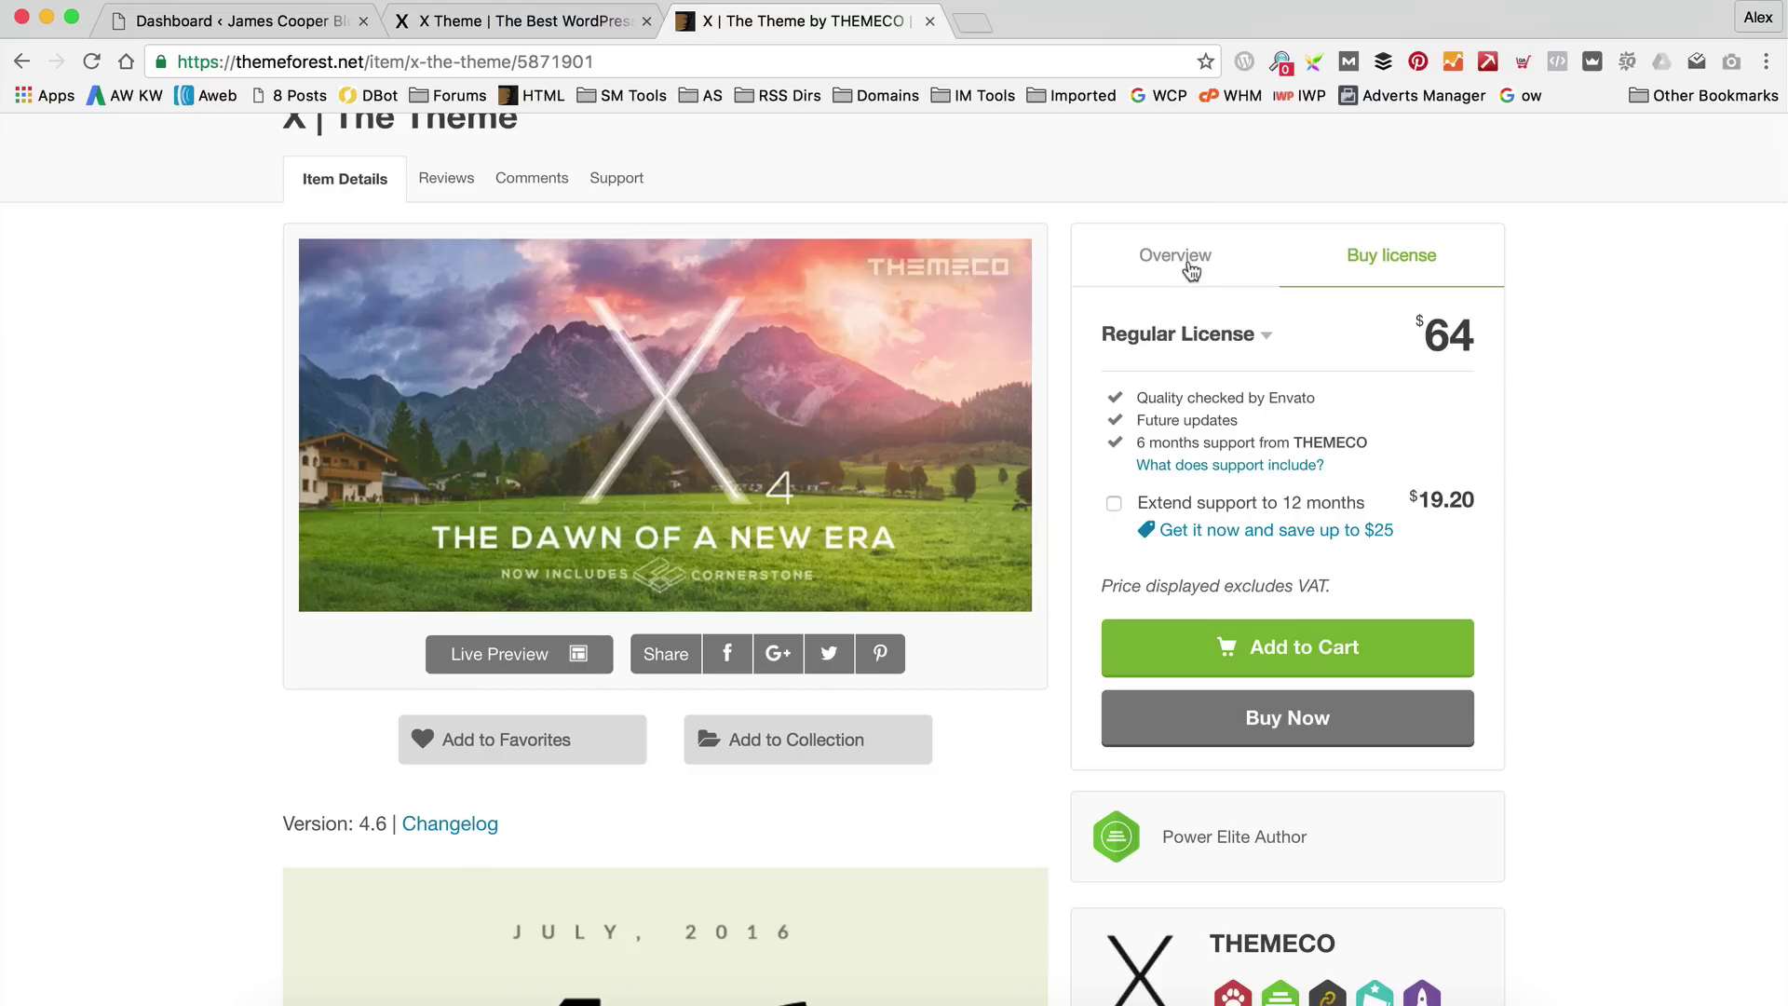
scroll(91, 238, down, 1)
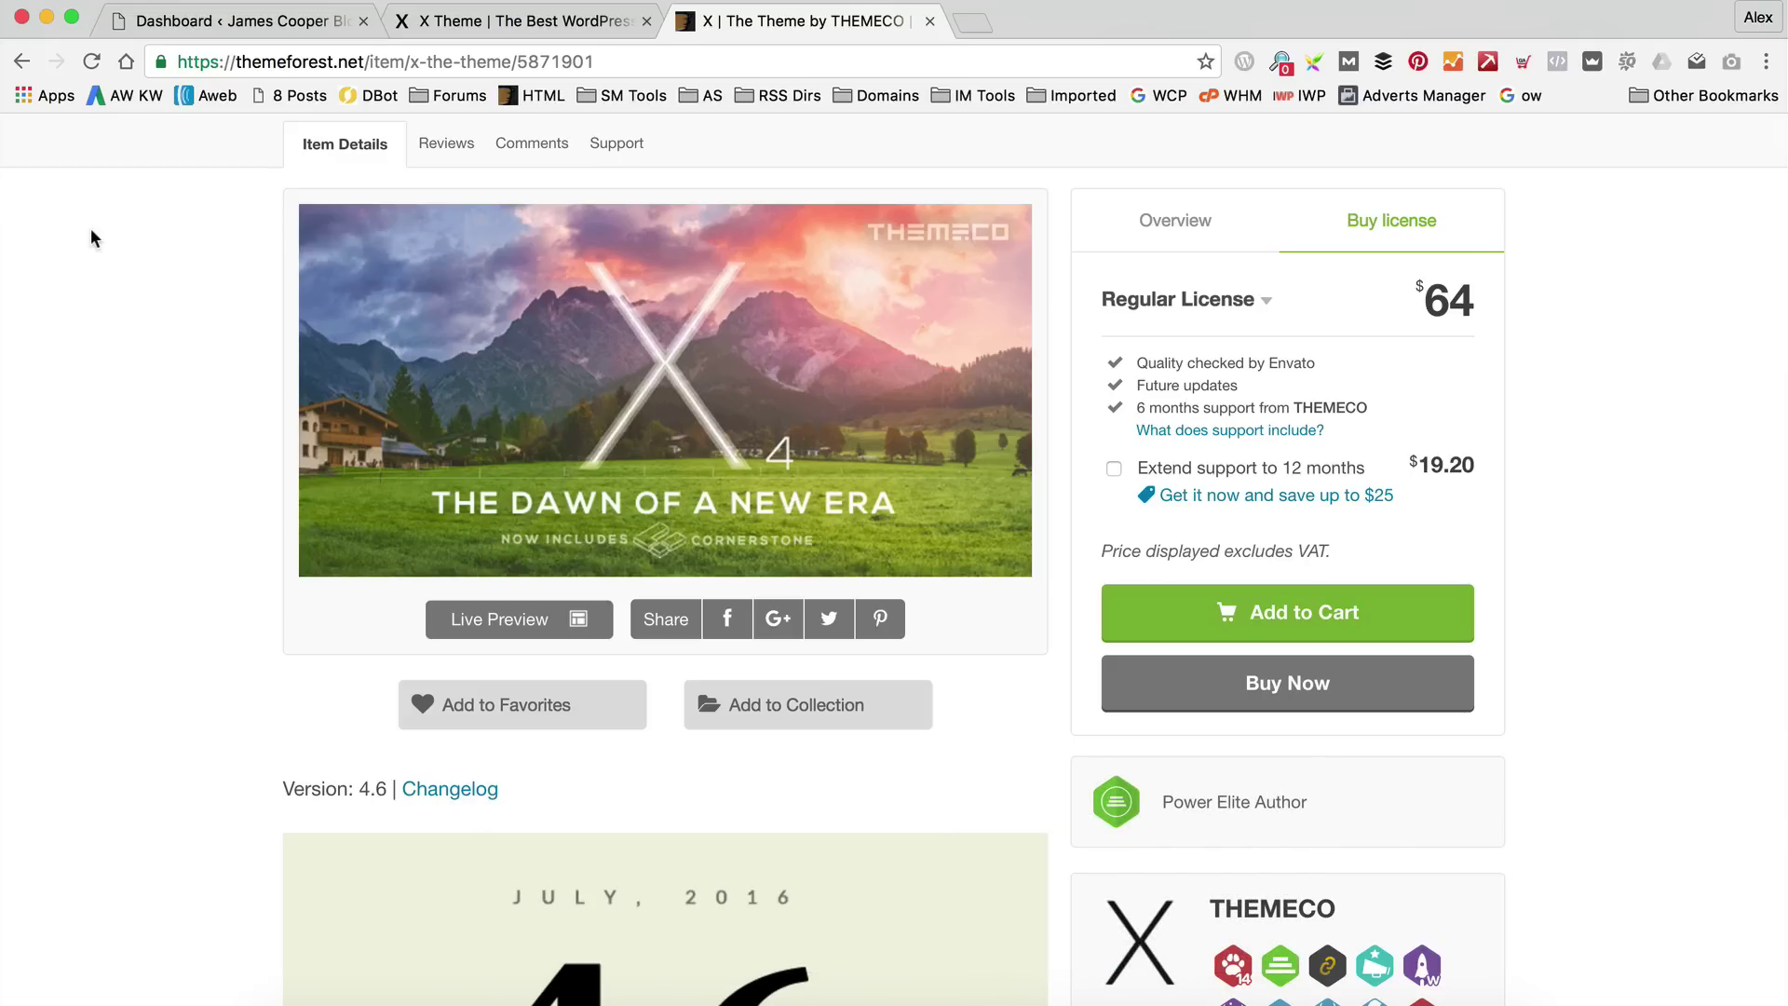
click(502, 624)
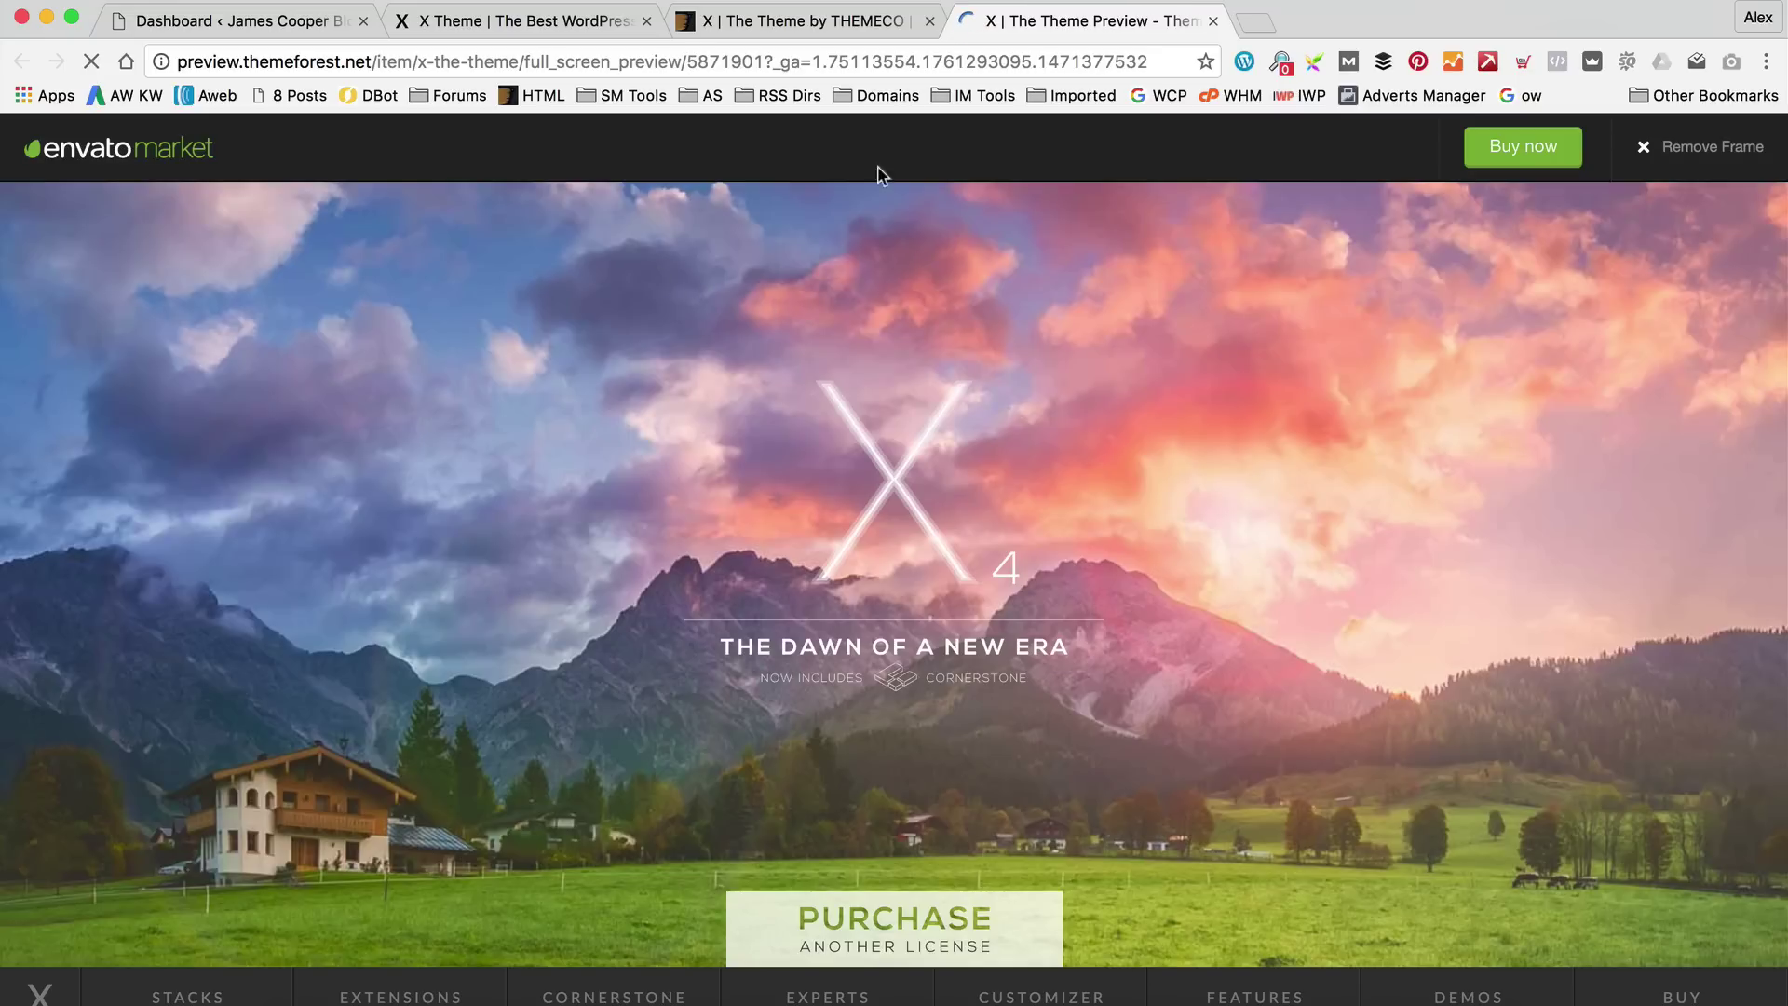
click(1212, 21)
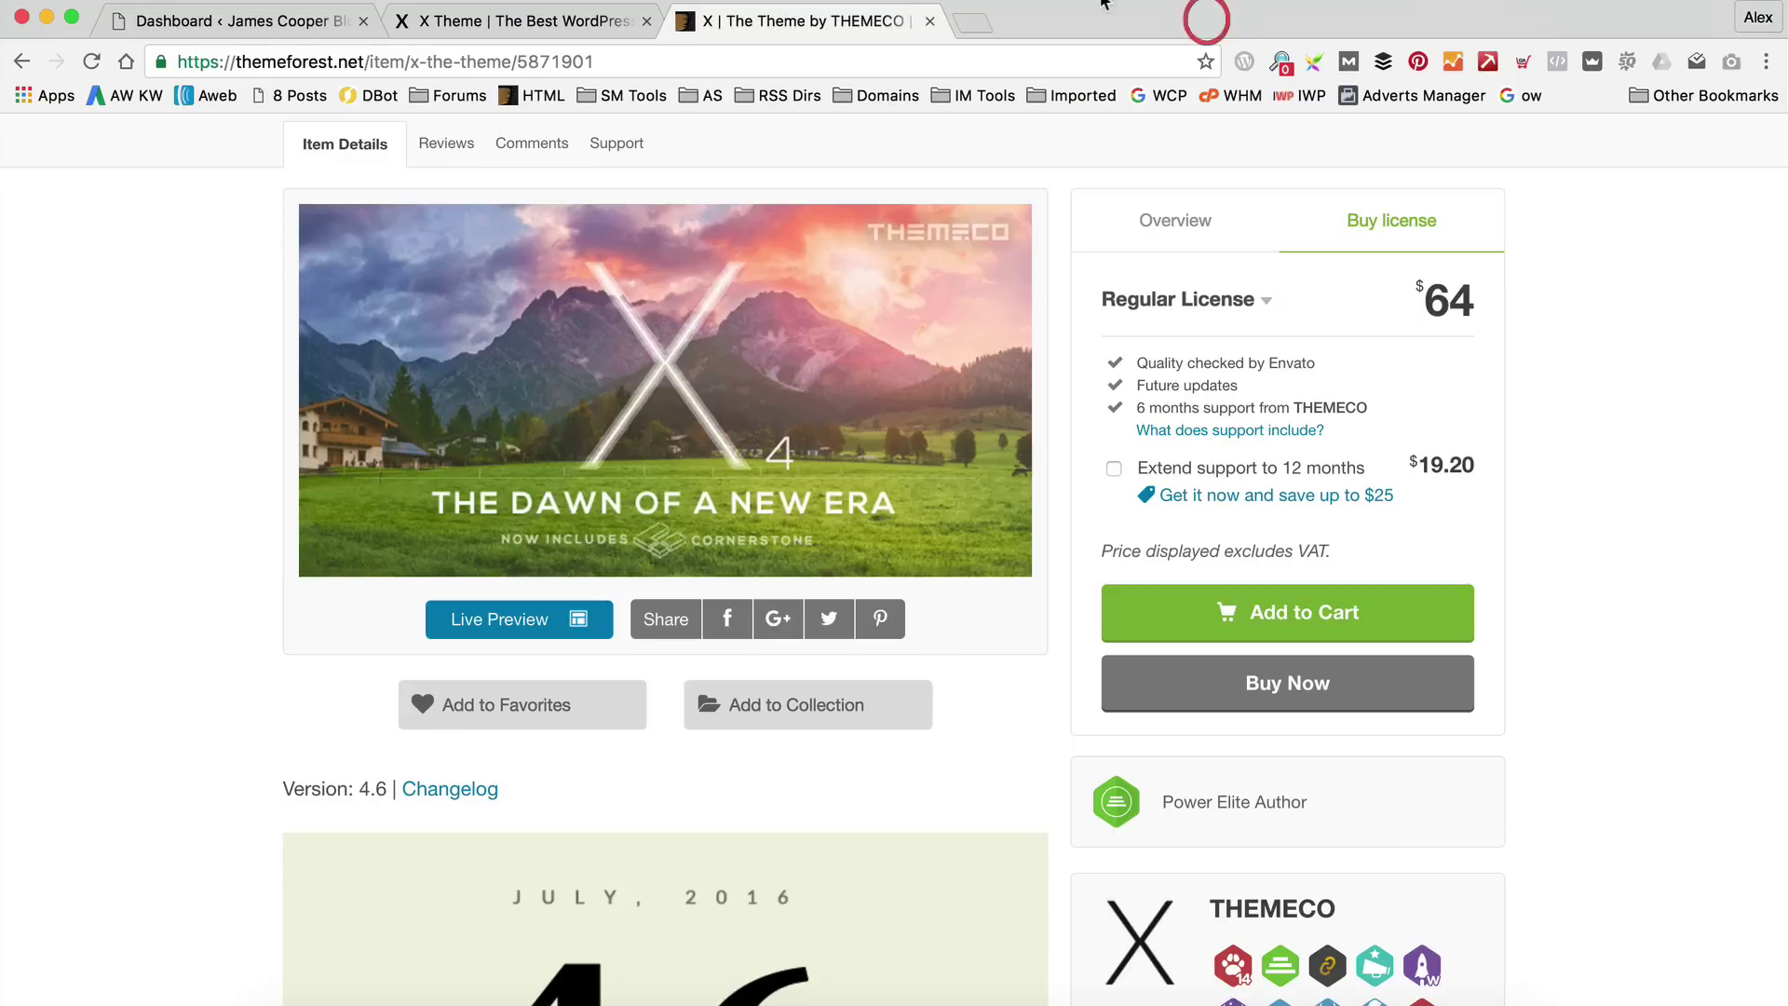
- Back on the item page, check the purchased licenses summary and go to Downloads
click(556, 17)
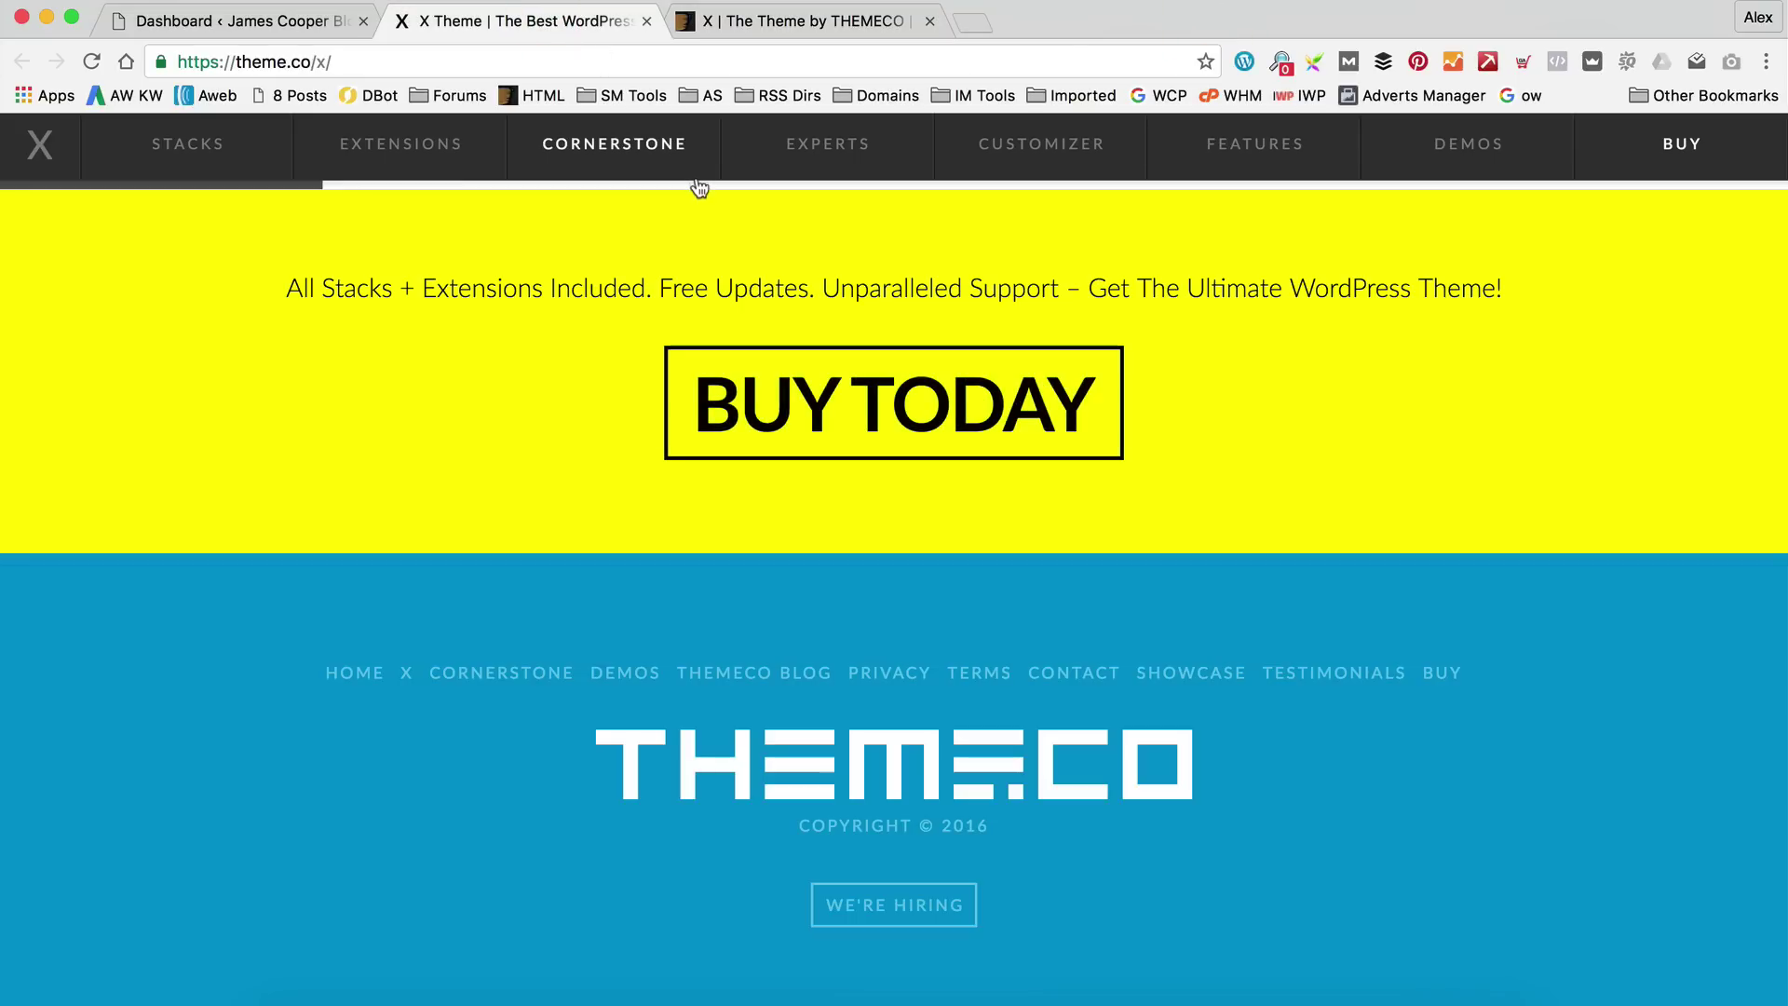
click(801, 21)
scroll(1377, 341, up, 3)
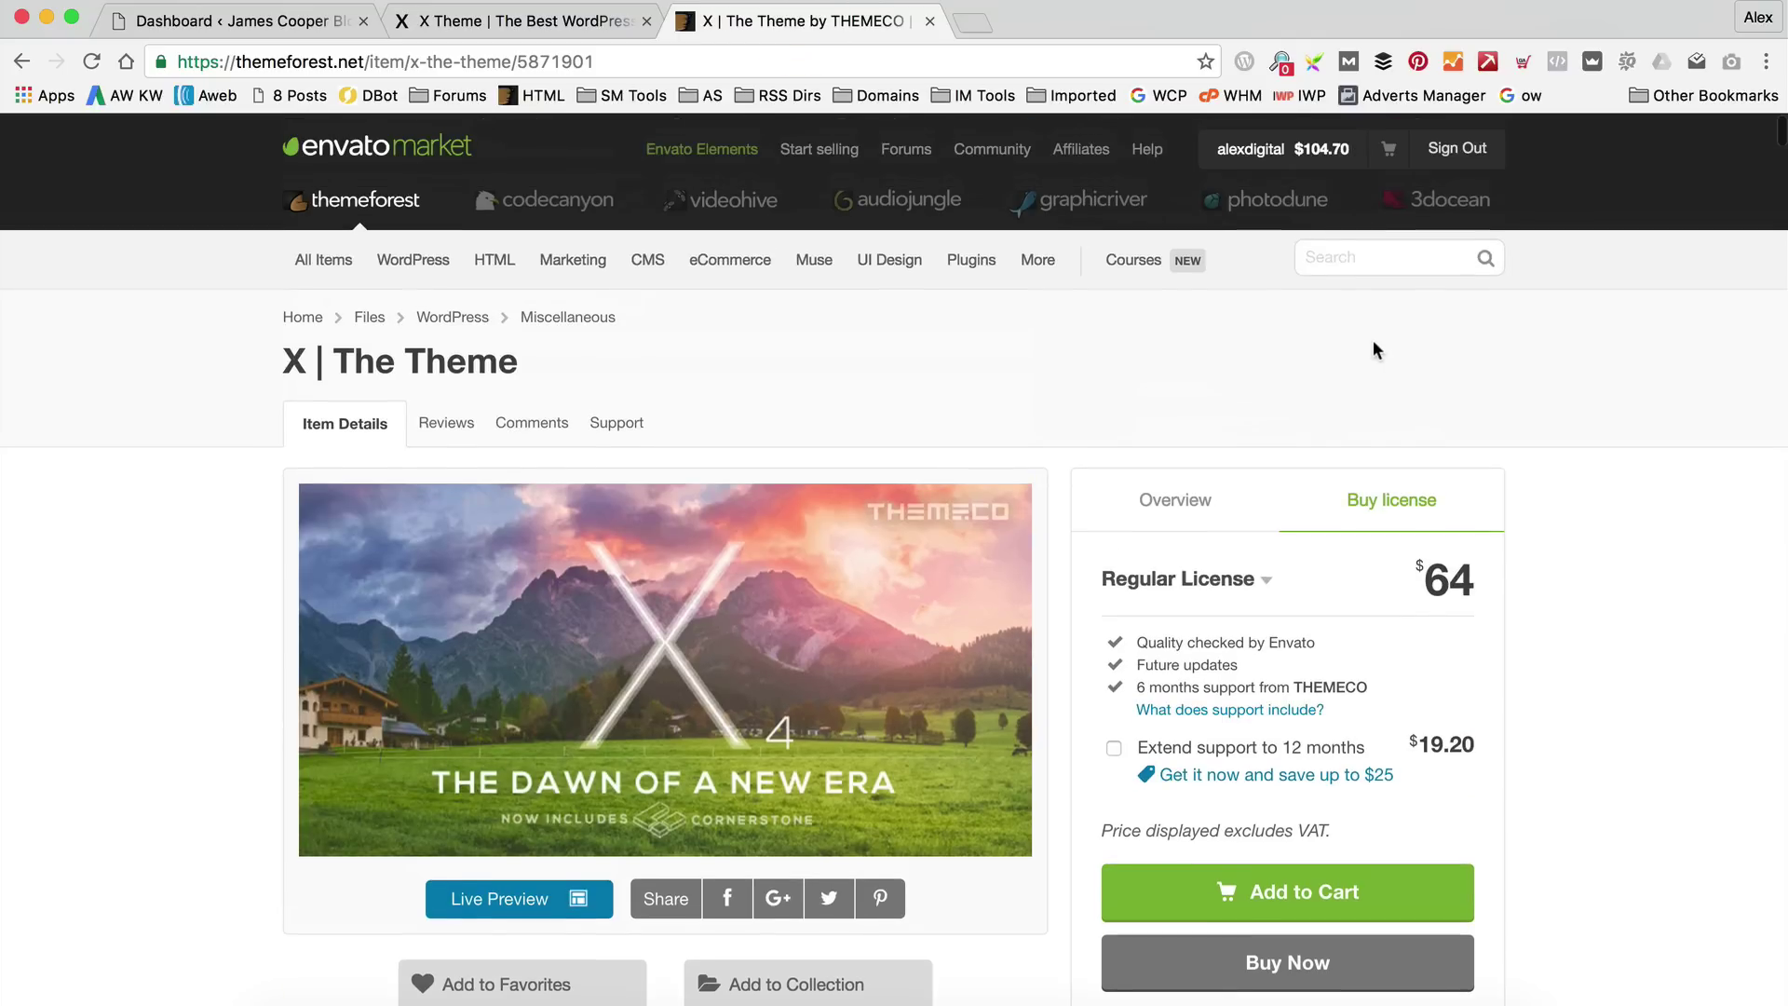
scroll(1366, 331, down, 1)
scroll(1346, 372, down, 1)
scroll(1333, 394, down, 1)
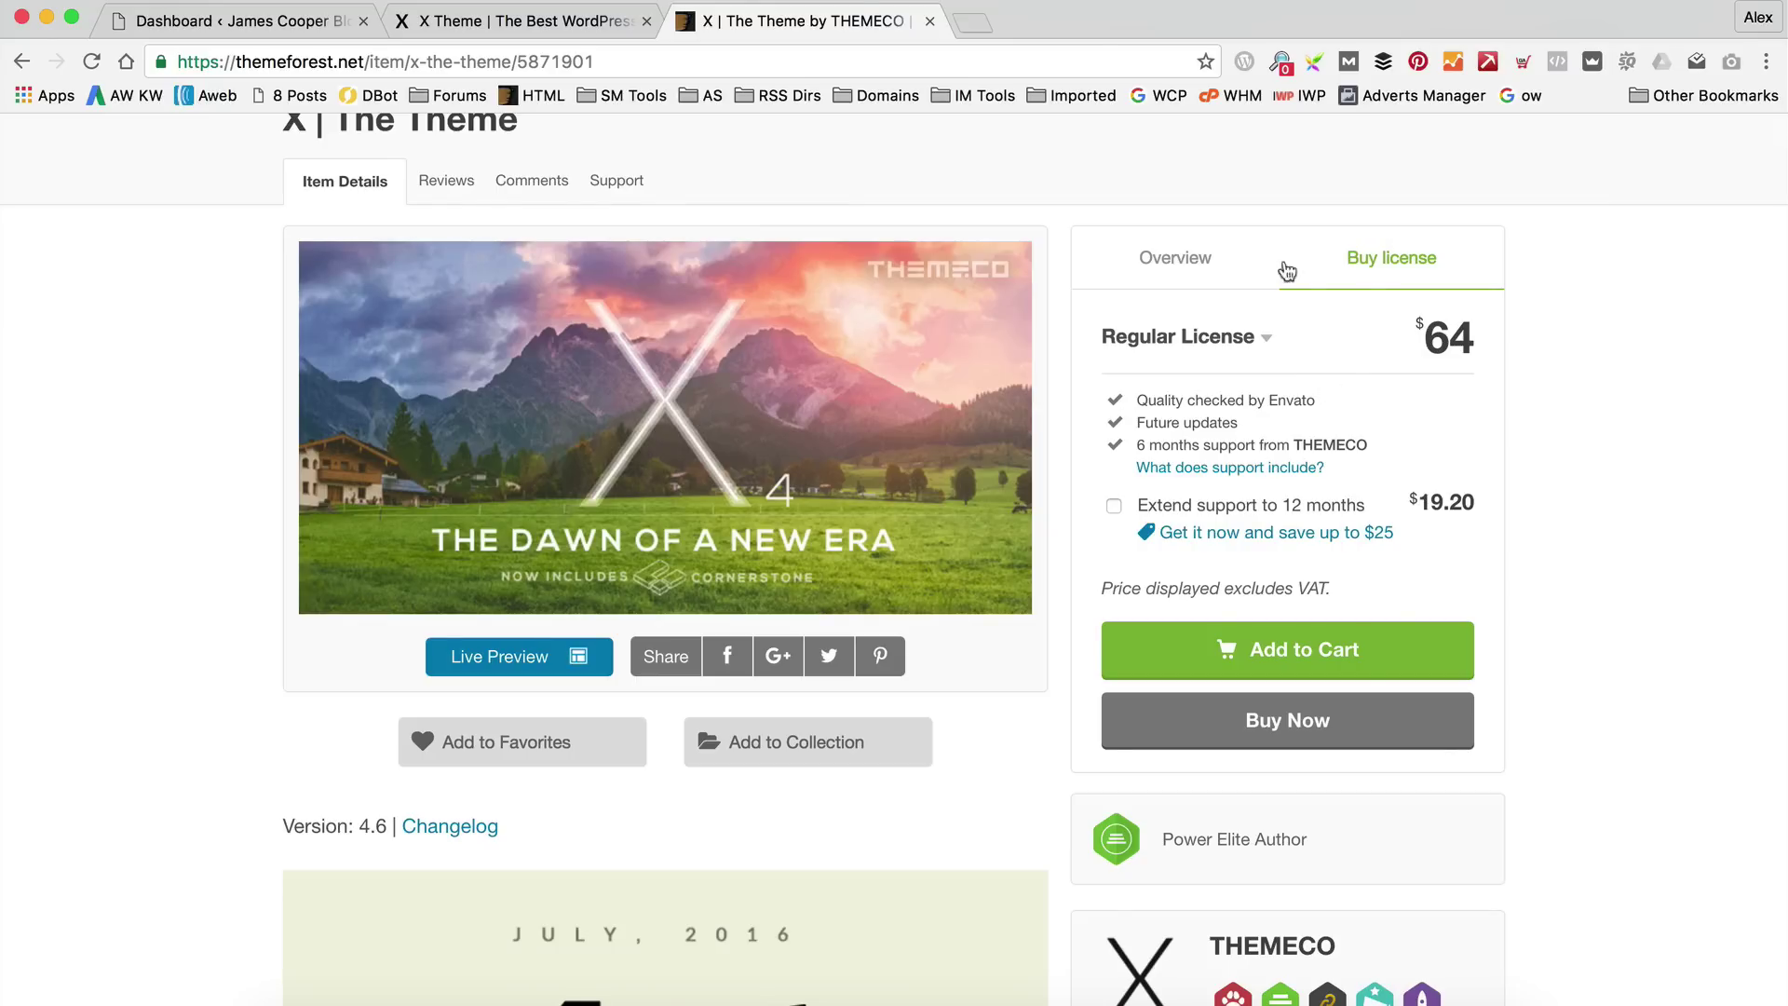
click(1215, 270)
click(1341, 273)
click(1170, 267)
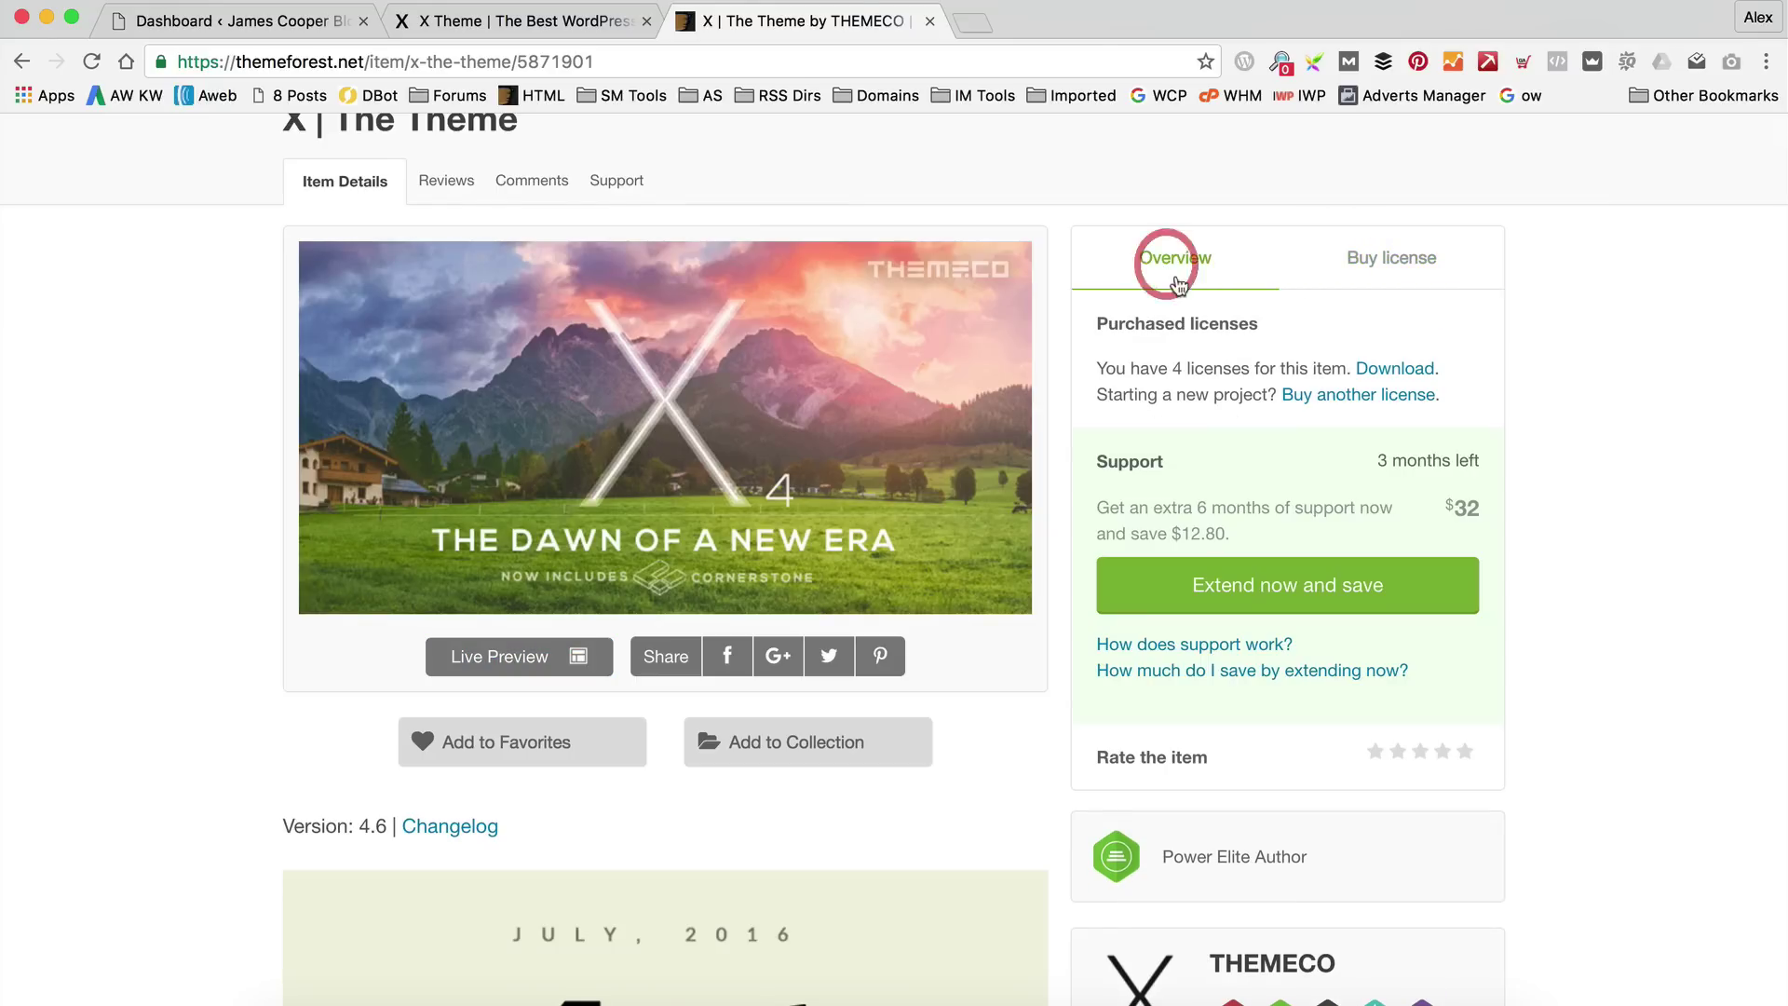
click(1418, 371)
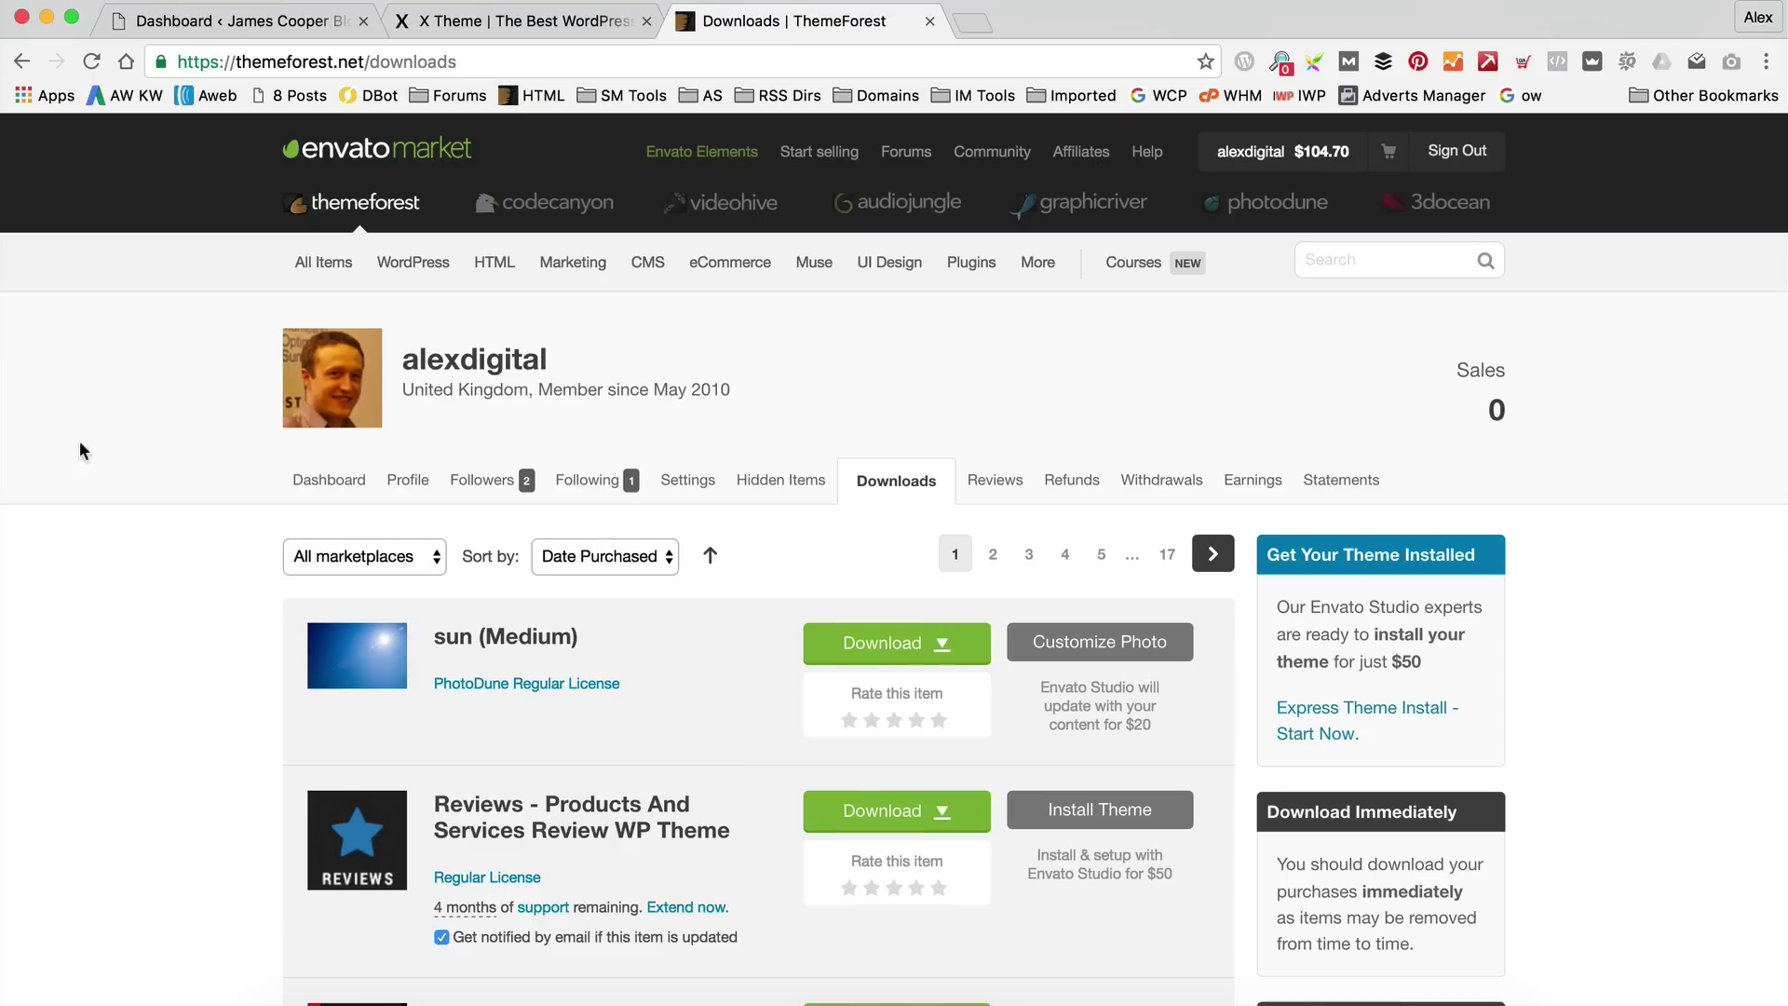
- Filter to ThemeForest purchases and save X | The Theme's 'All files & documentation' package
click(387, 556)
click(315, 707)
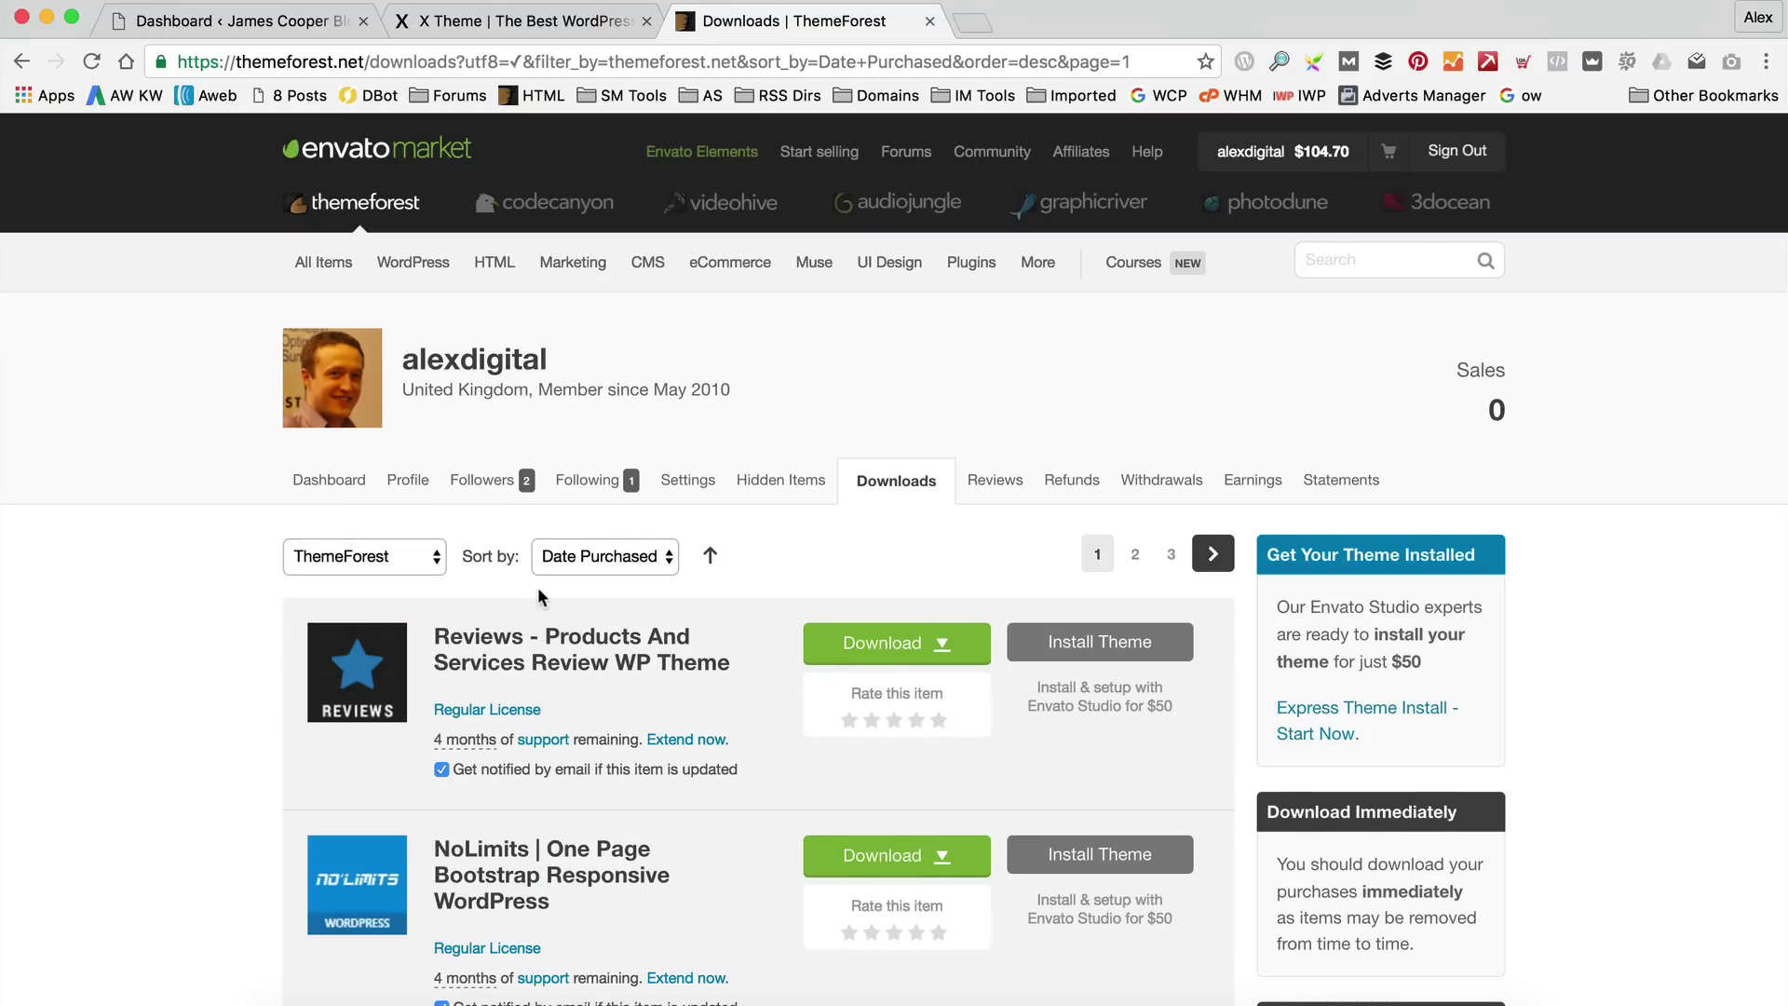
scroll(539, 587, down, 5)
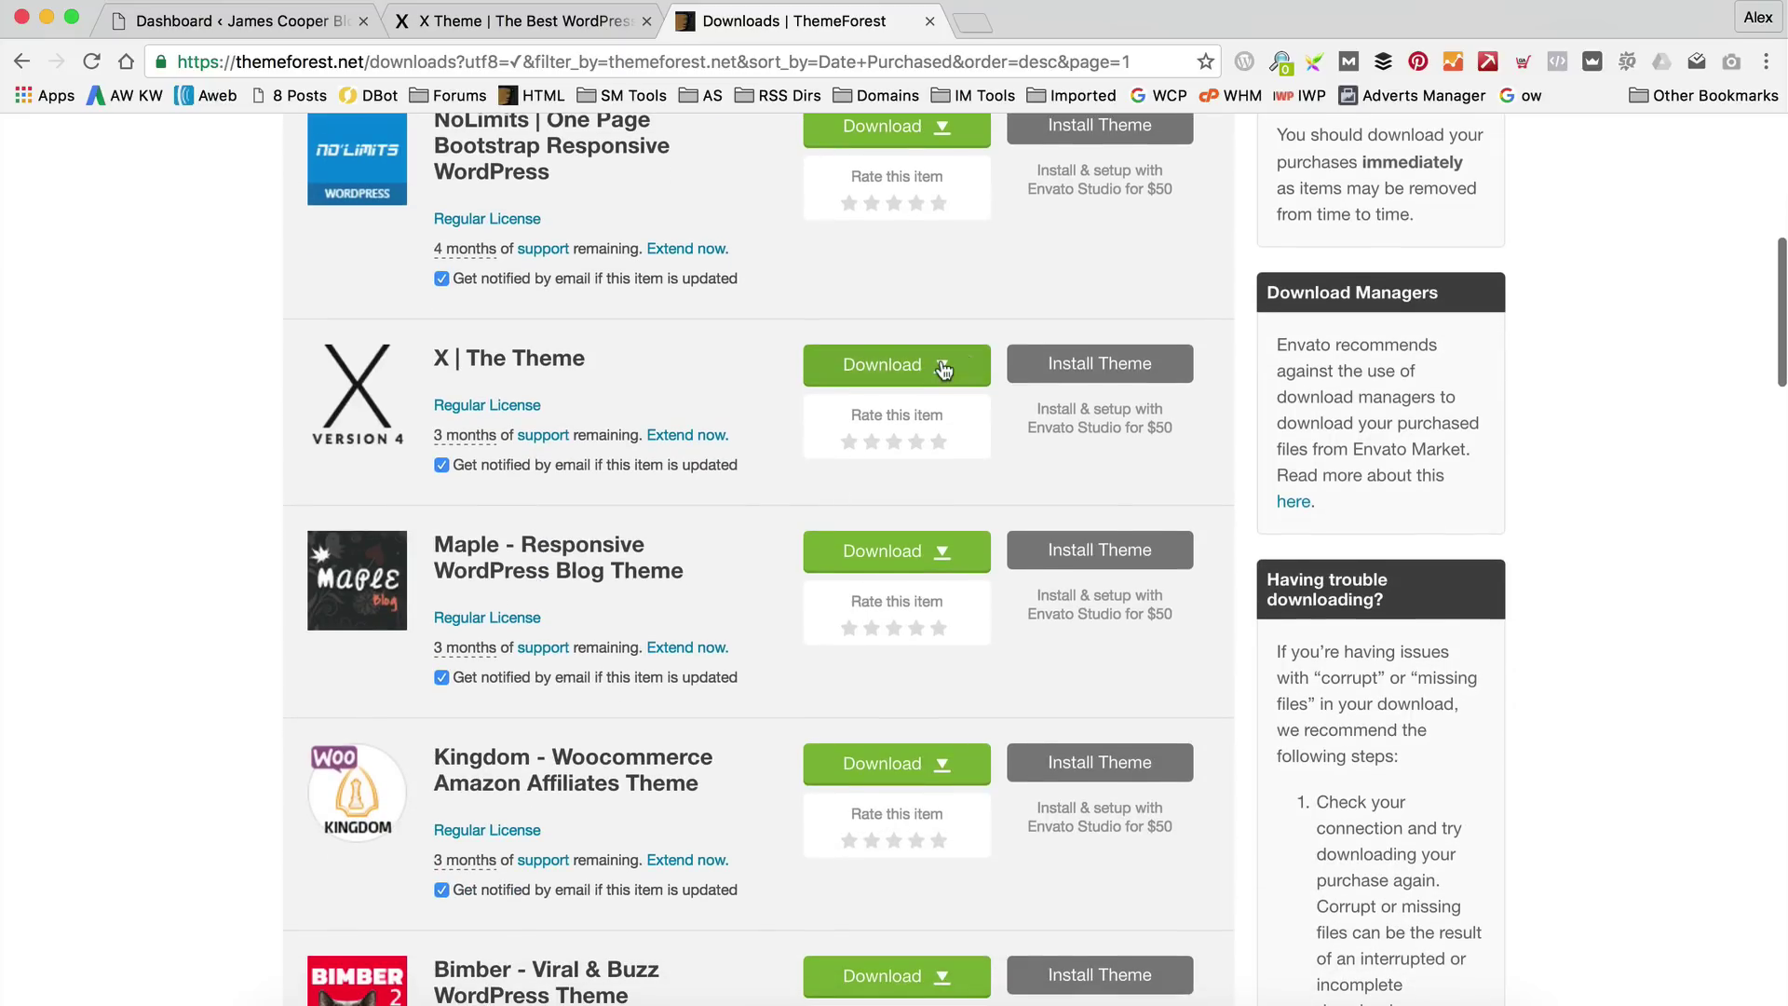
click(943, 373)
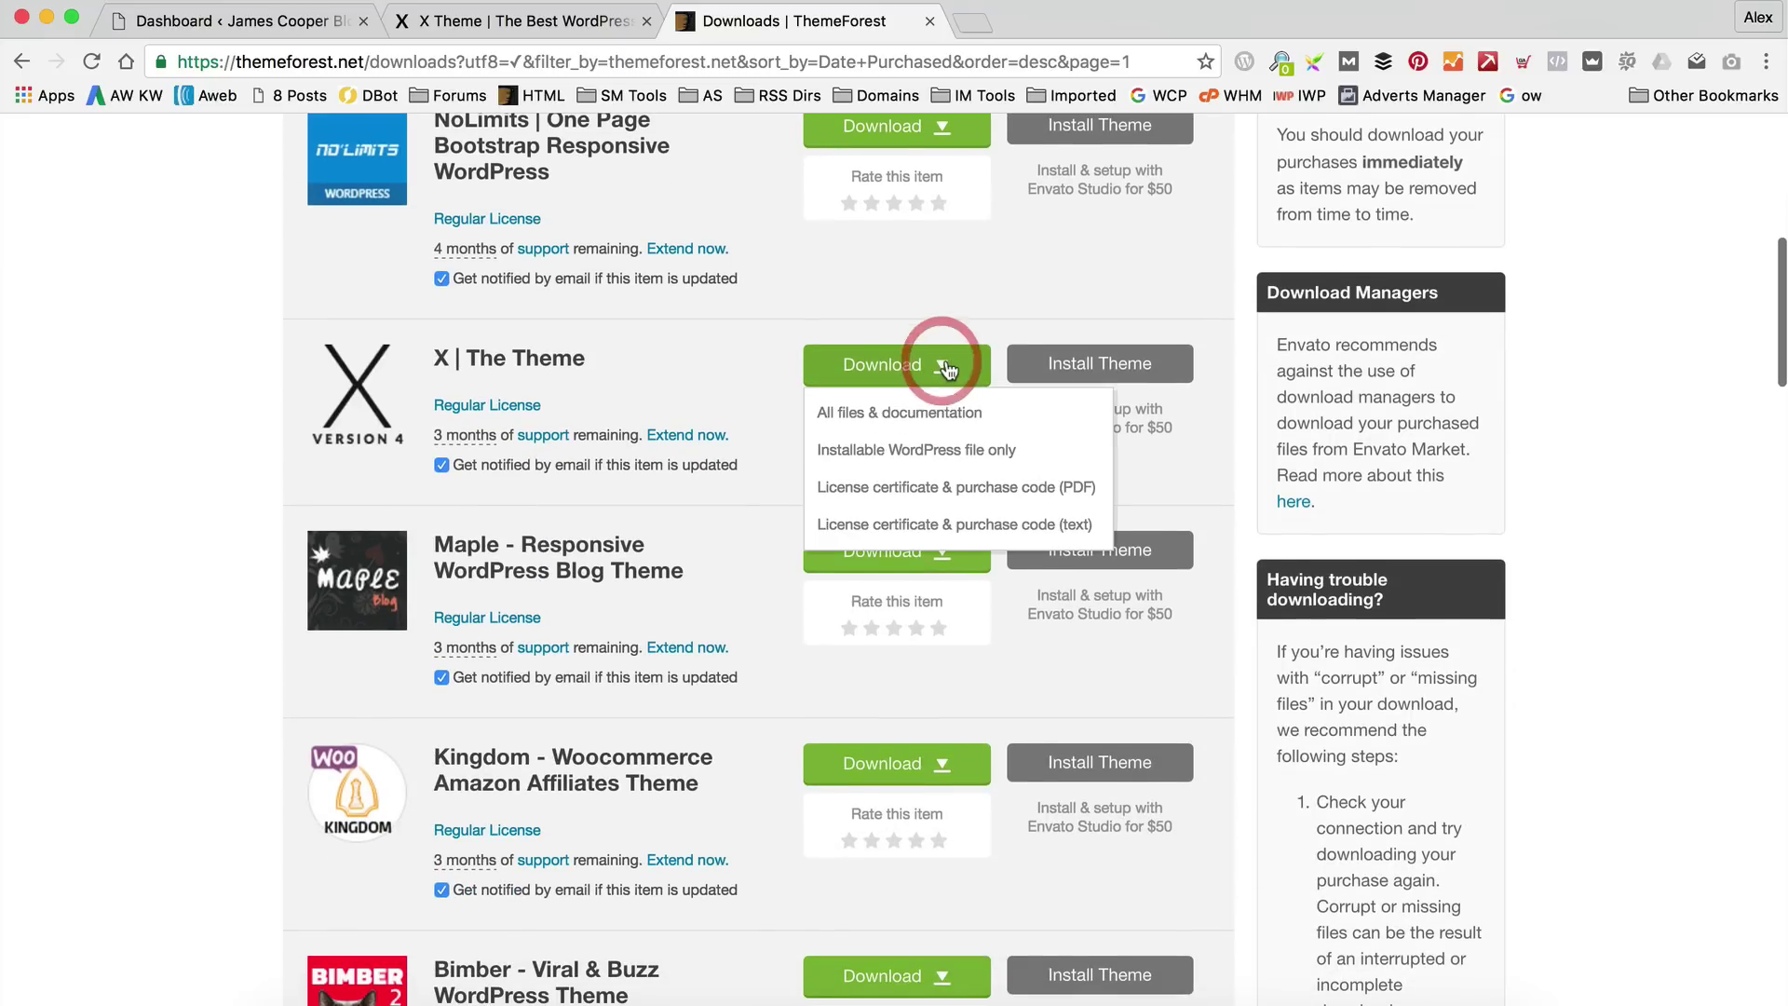
click(949, 425)
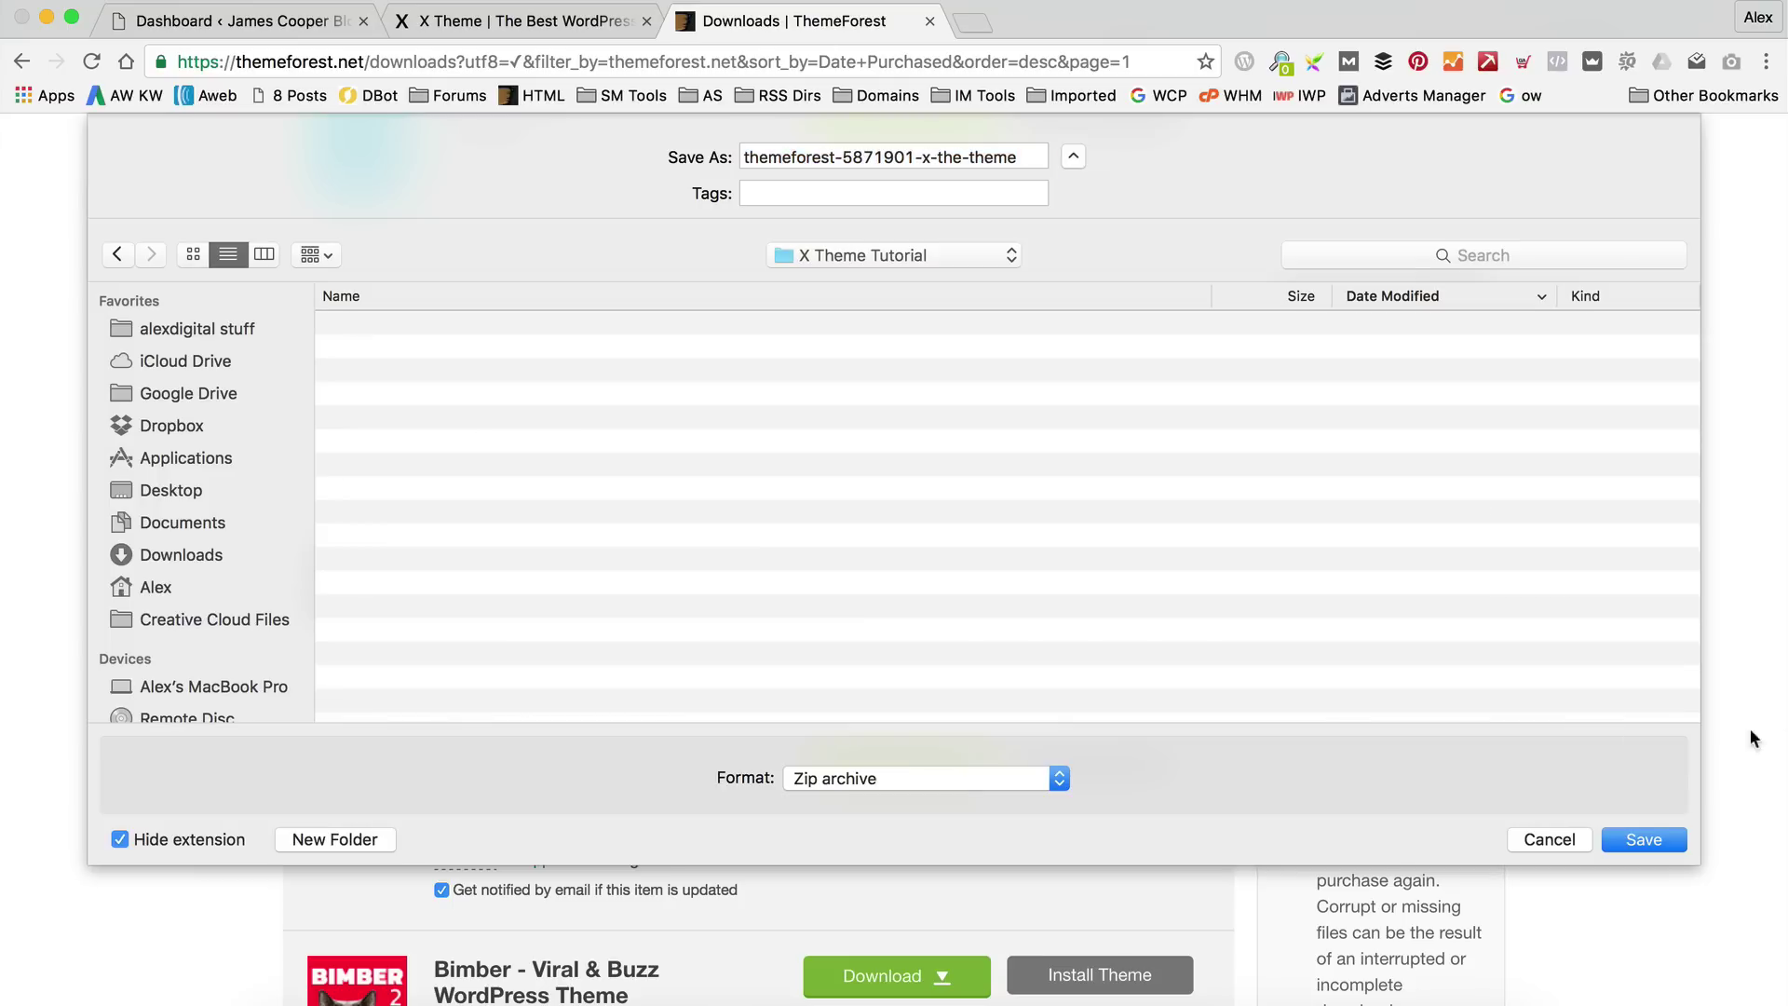
click(1644, 839)
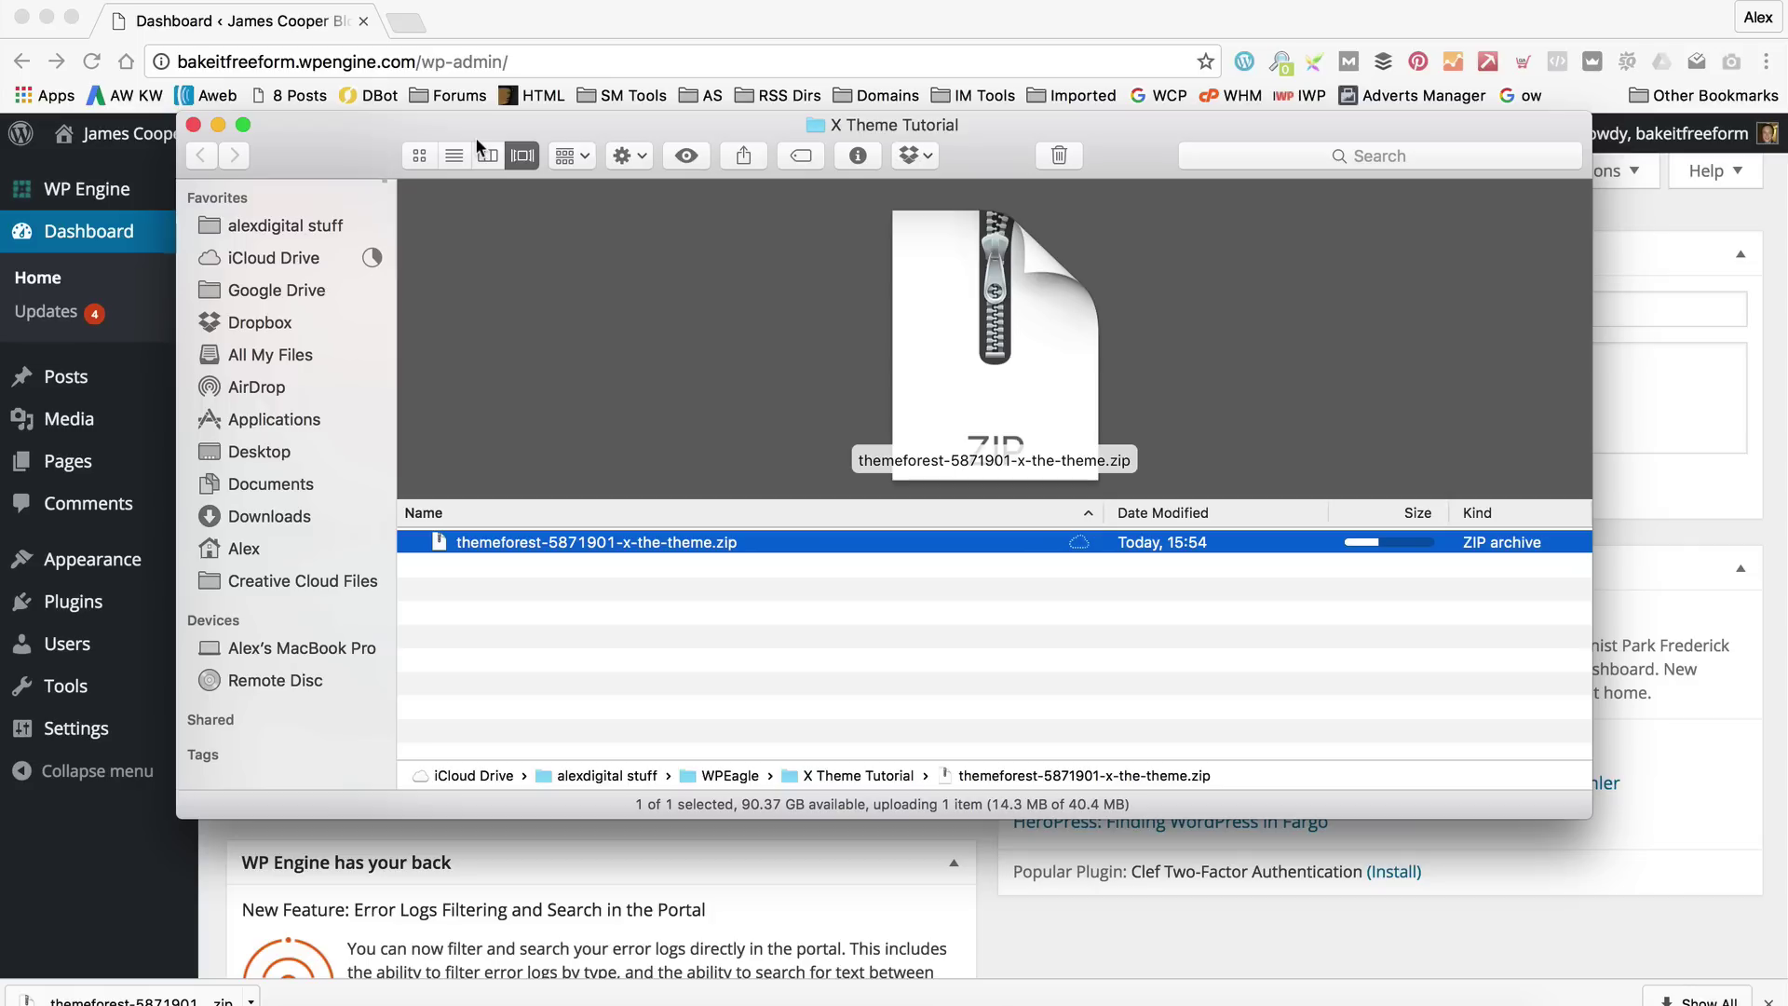
- Unzip themeforest-5871901-x-the-theme.zip with Archive Utility
right_click(626, 547)
mouse_move(694, 557)
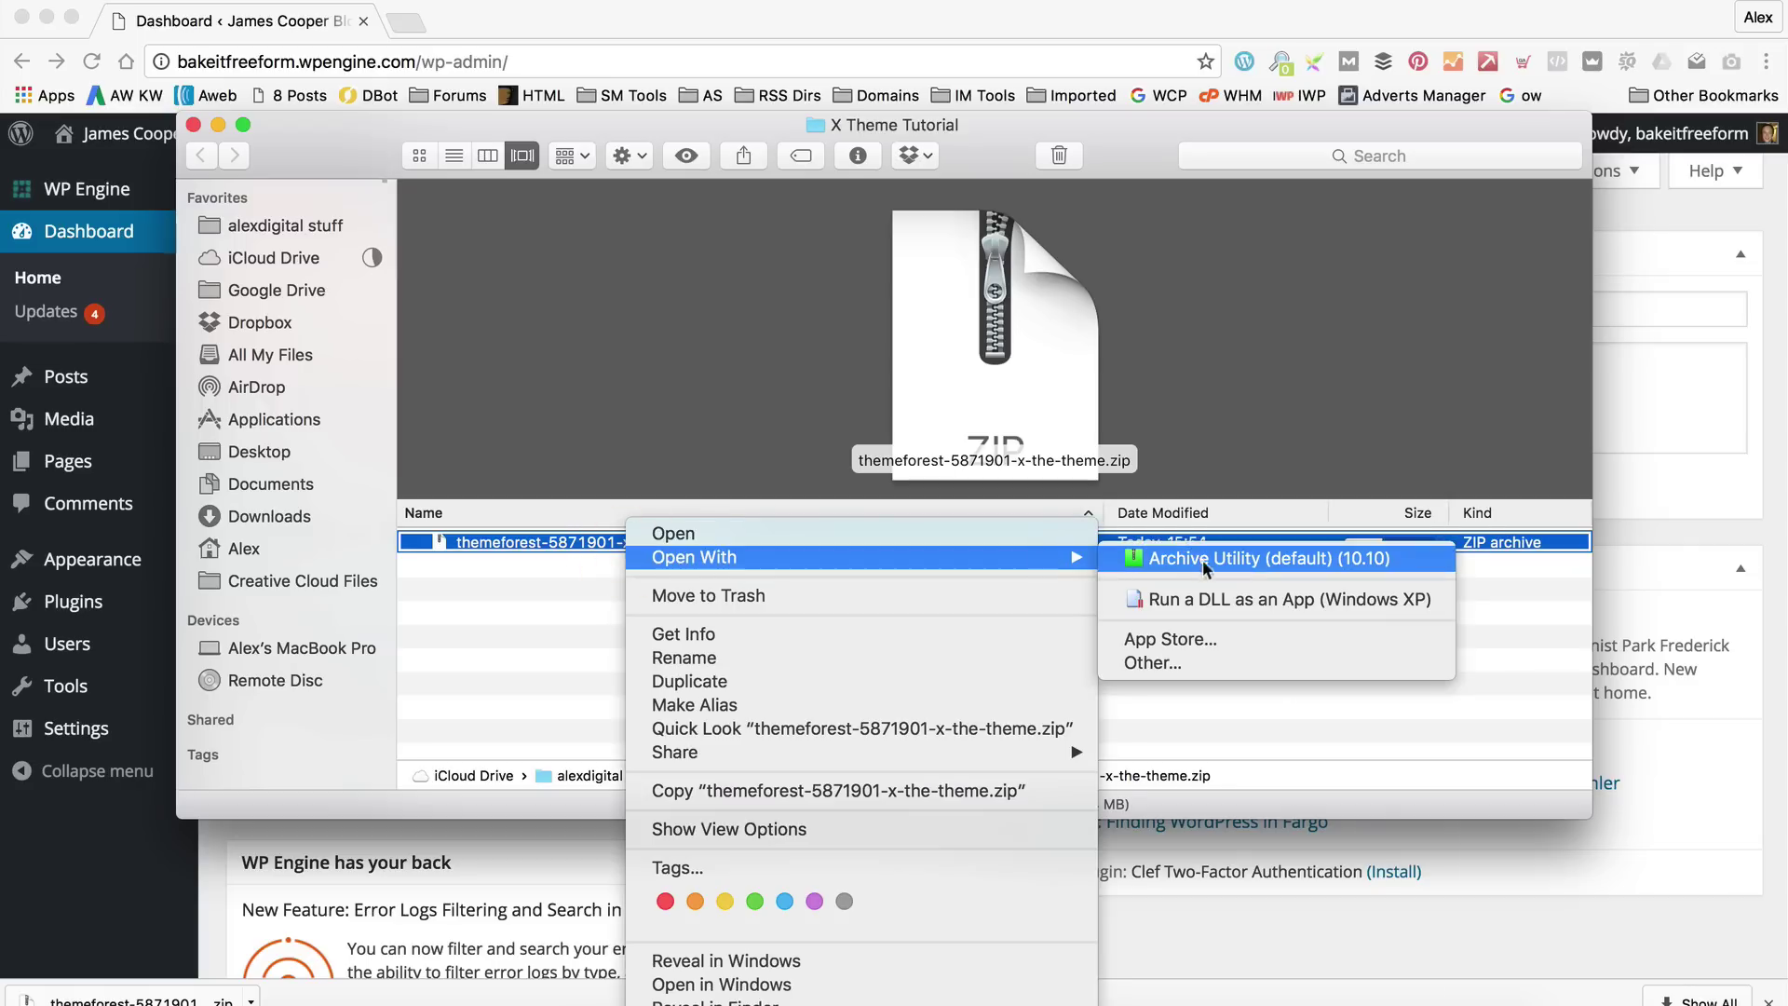
click(1204, 559)
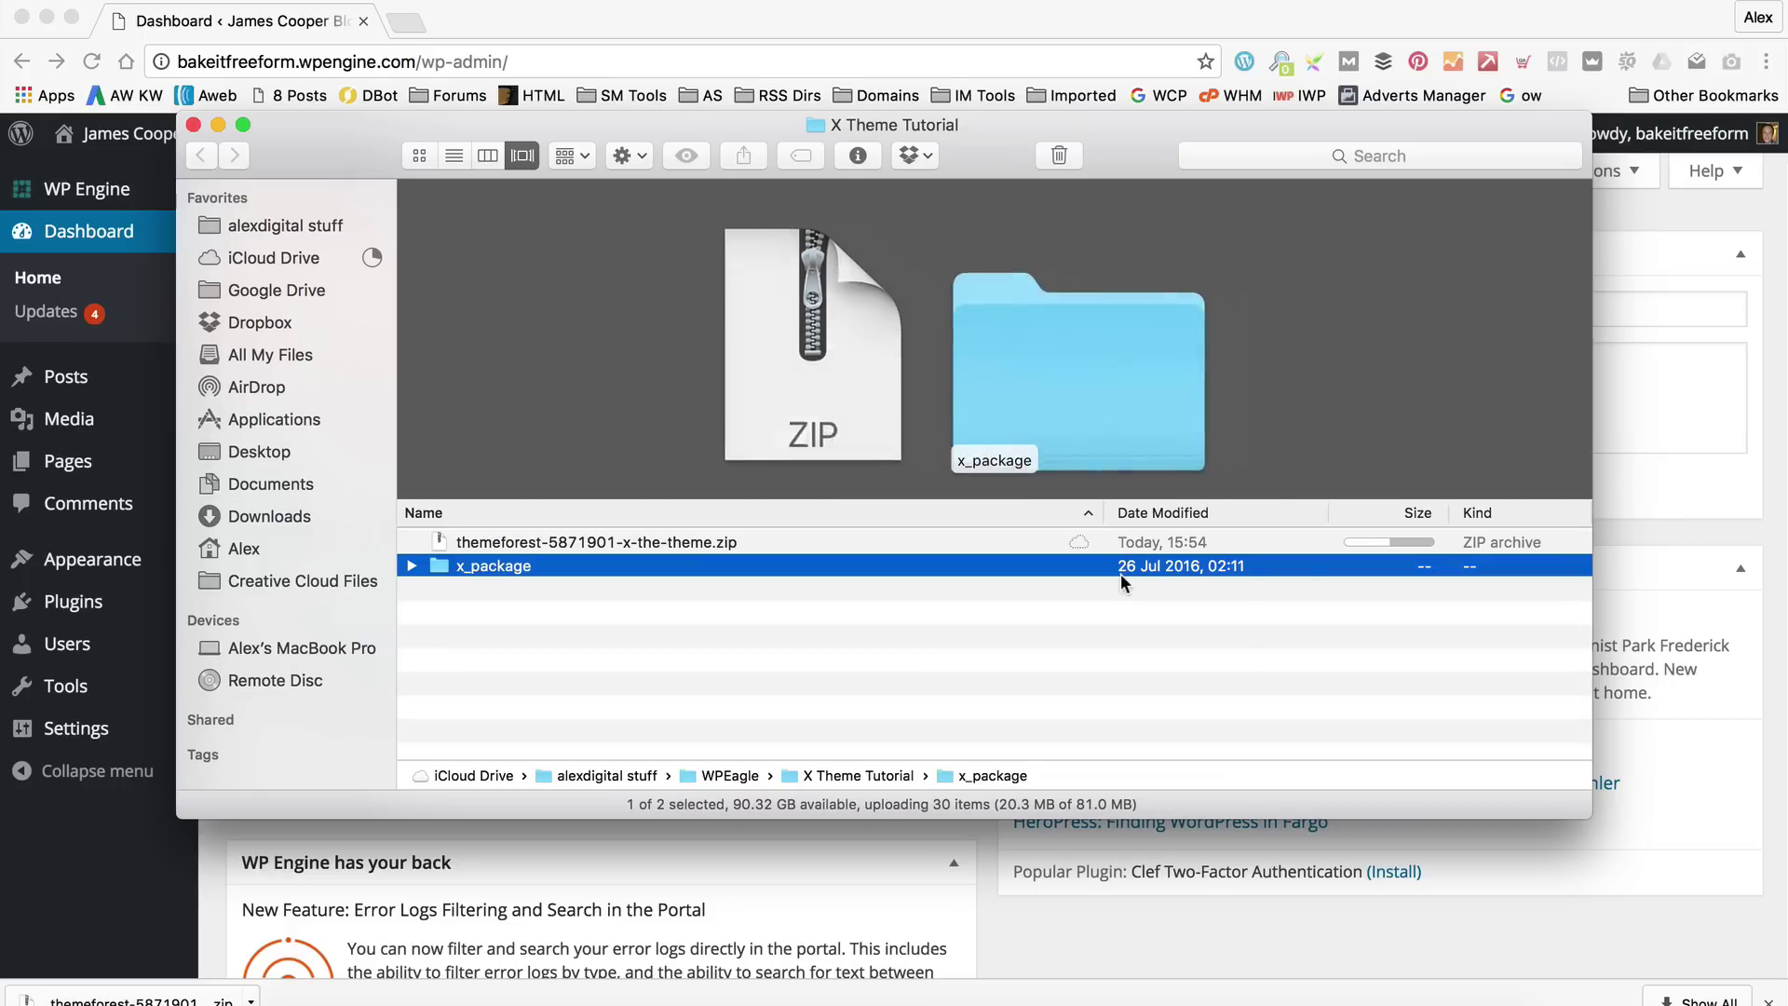
right_click(664, 543)
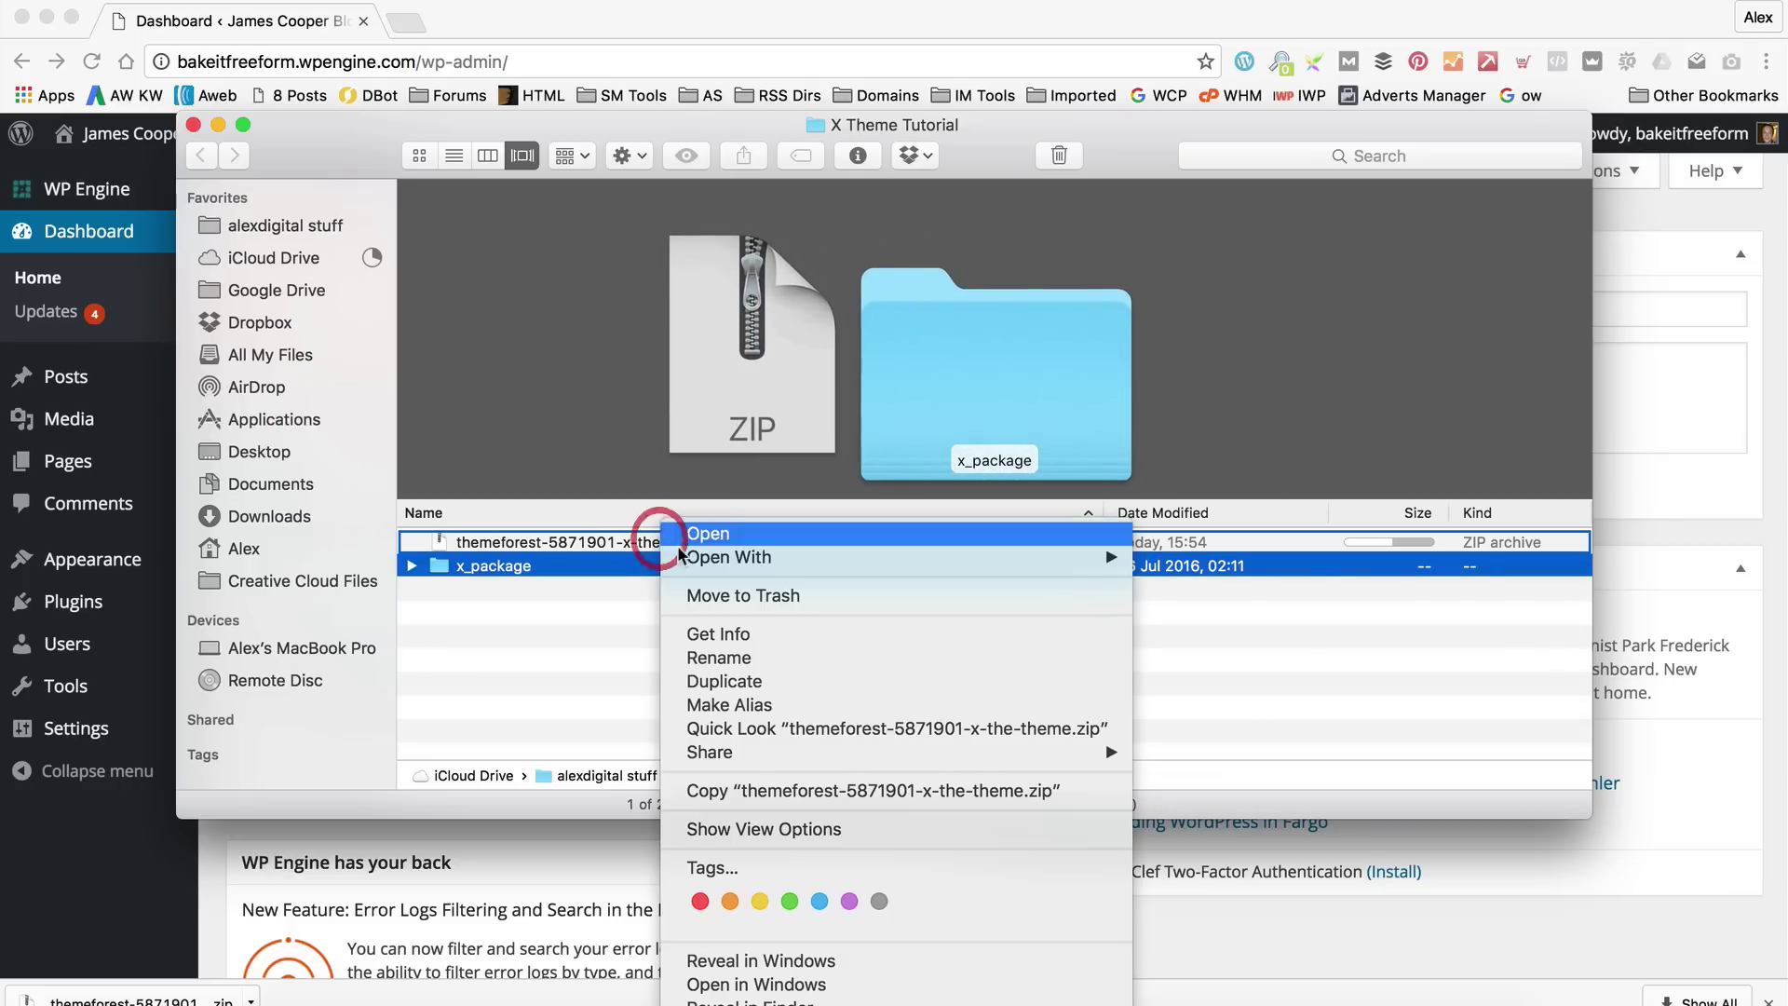
mouse_move(791, 557)
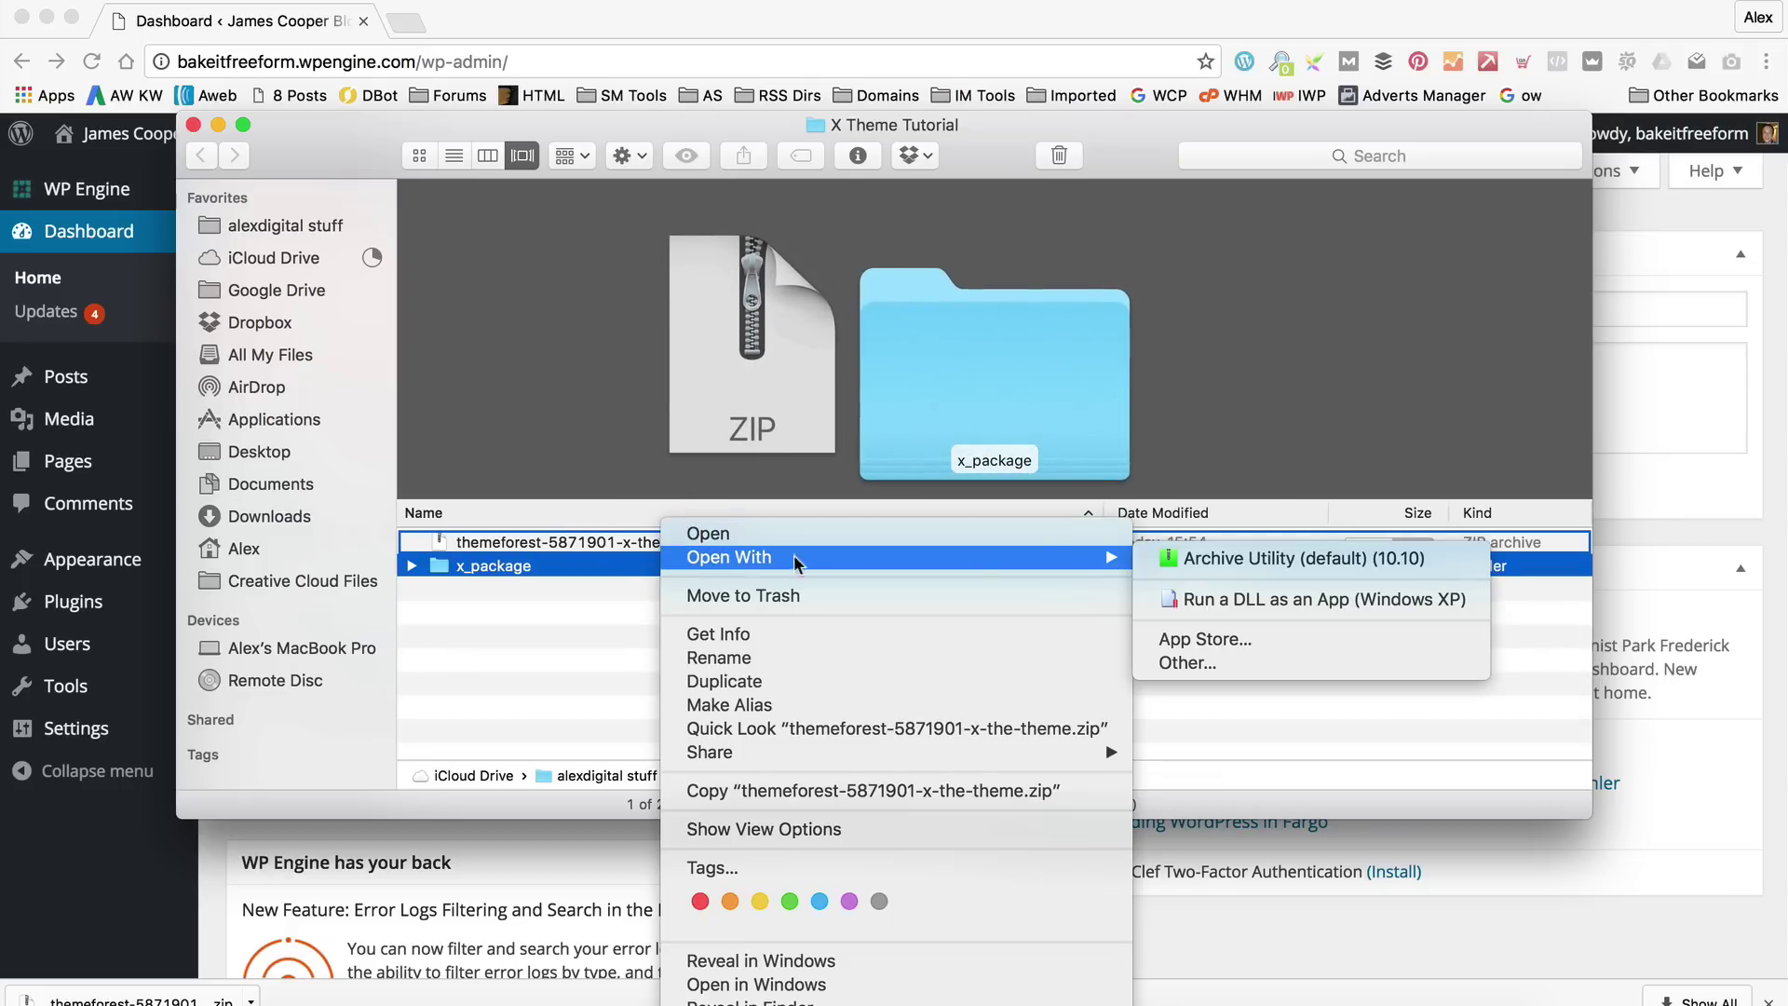
click(527, 641)
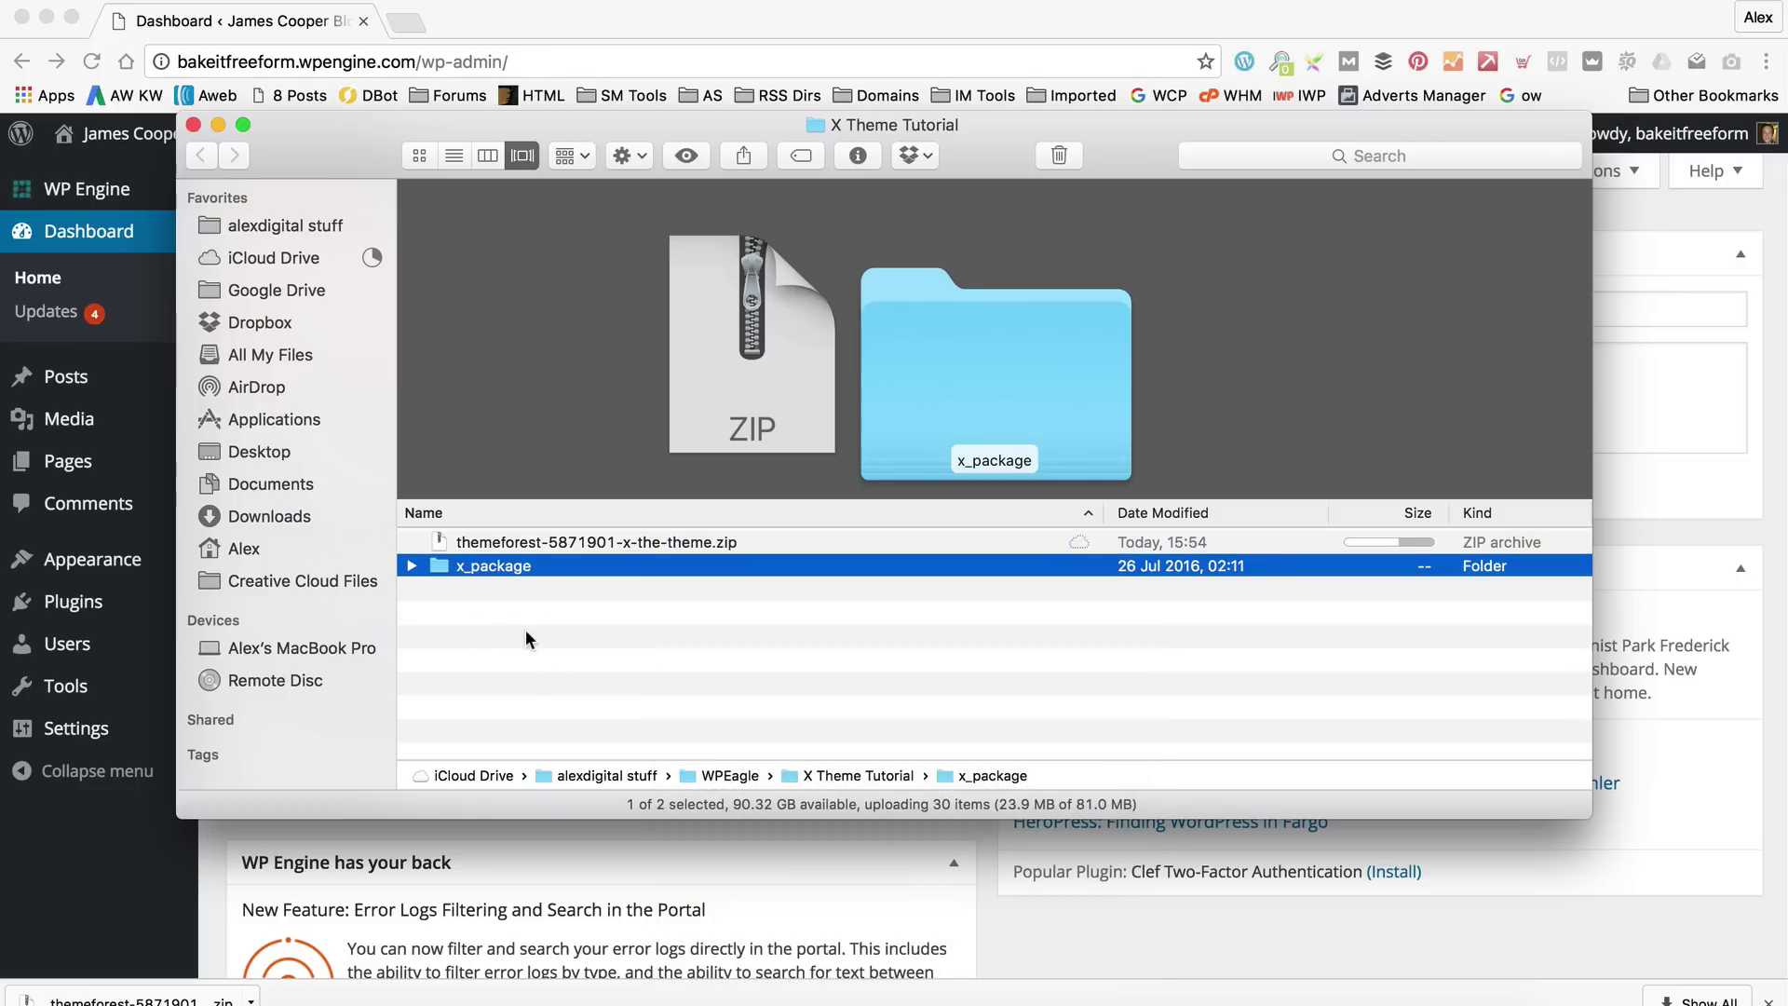
- Expand x_package, select x.zip, and return to the WordPress dashboard
click(411, 567)
scroll(742, 612, down, 5)
scroll(741, 612, down, 5)
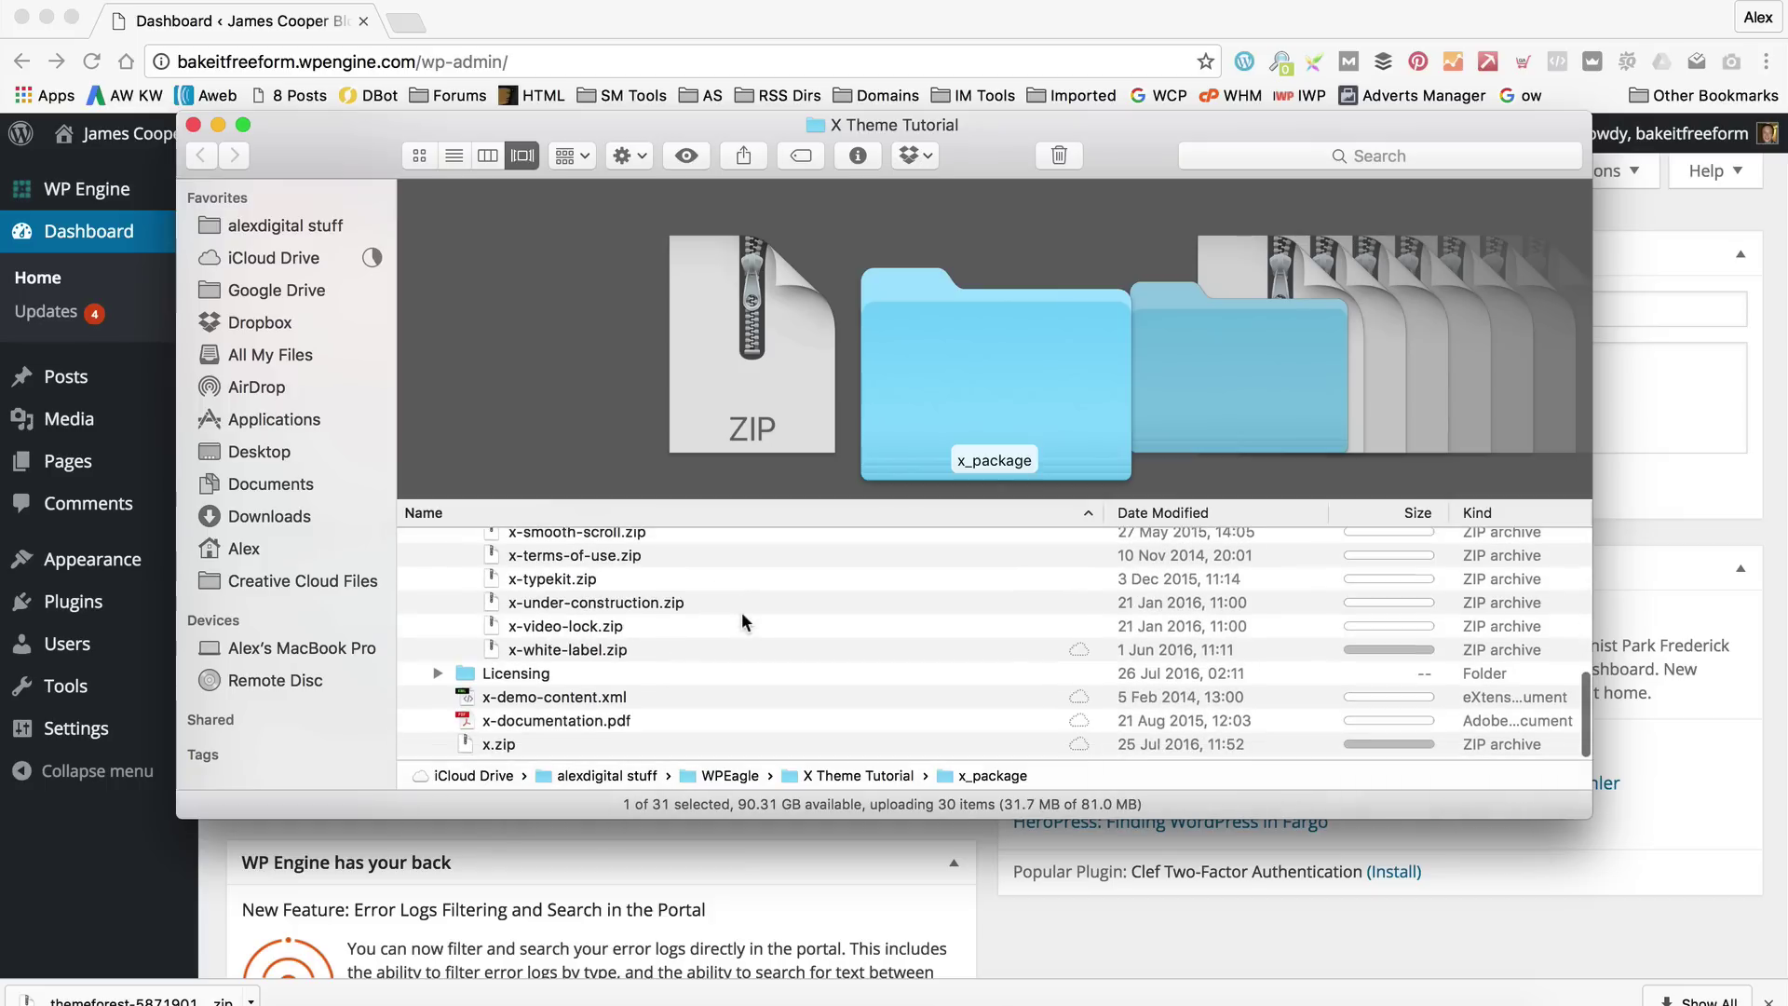
scroll(741, 612, up, 10)
scroll(740, 614, up, 5)
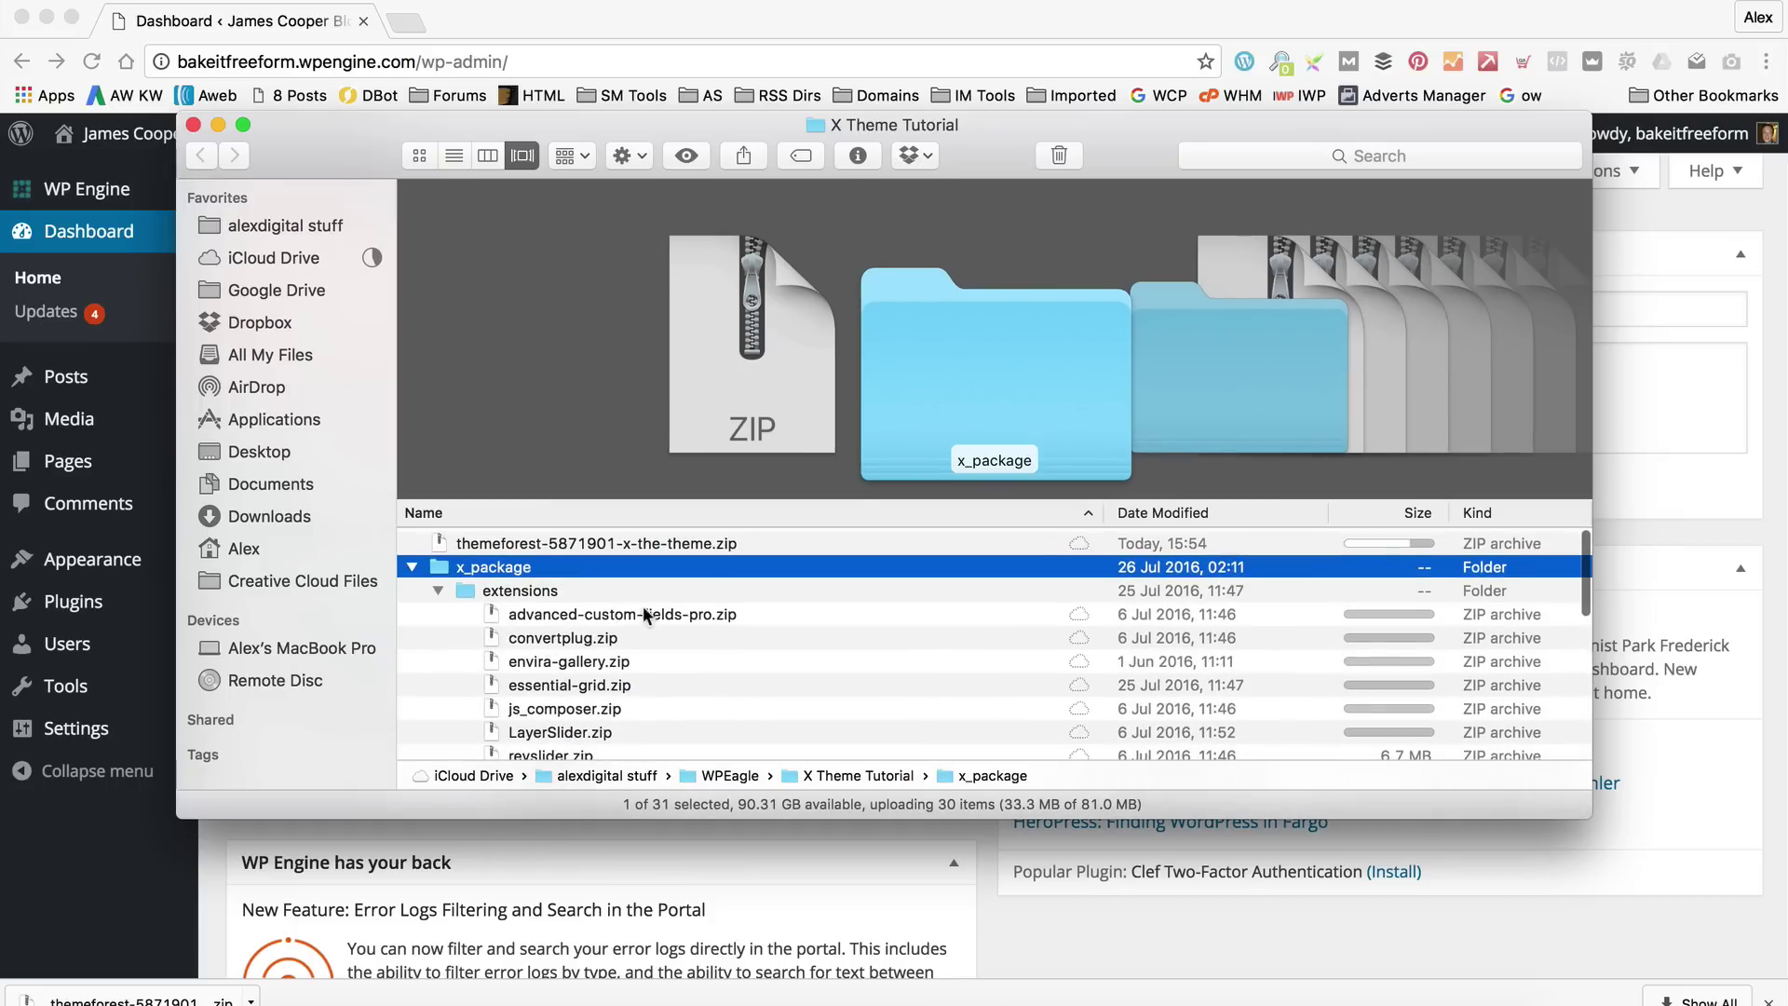
click(437, 584)
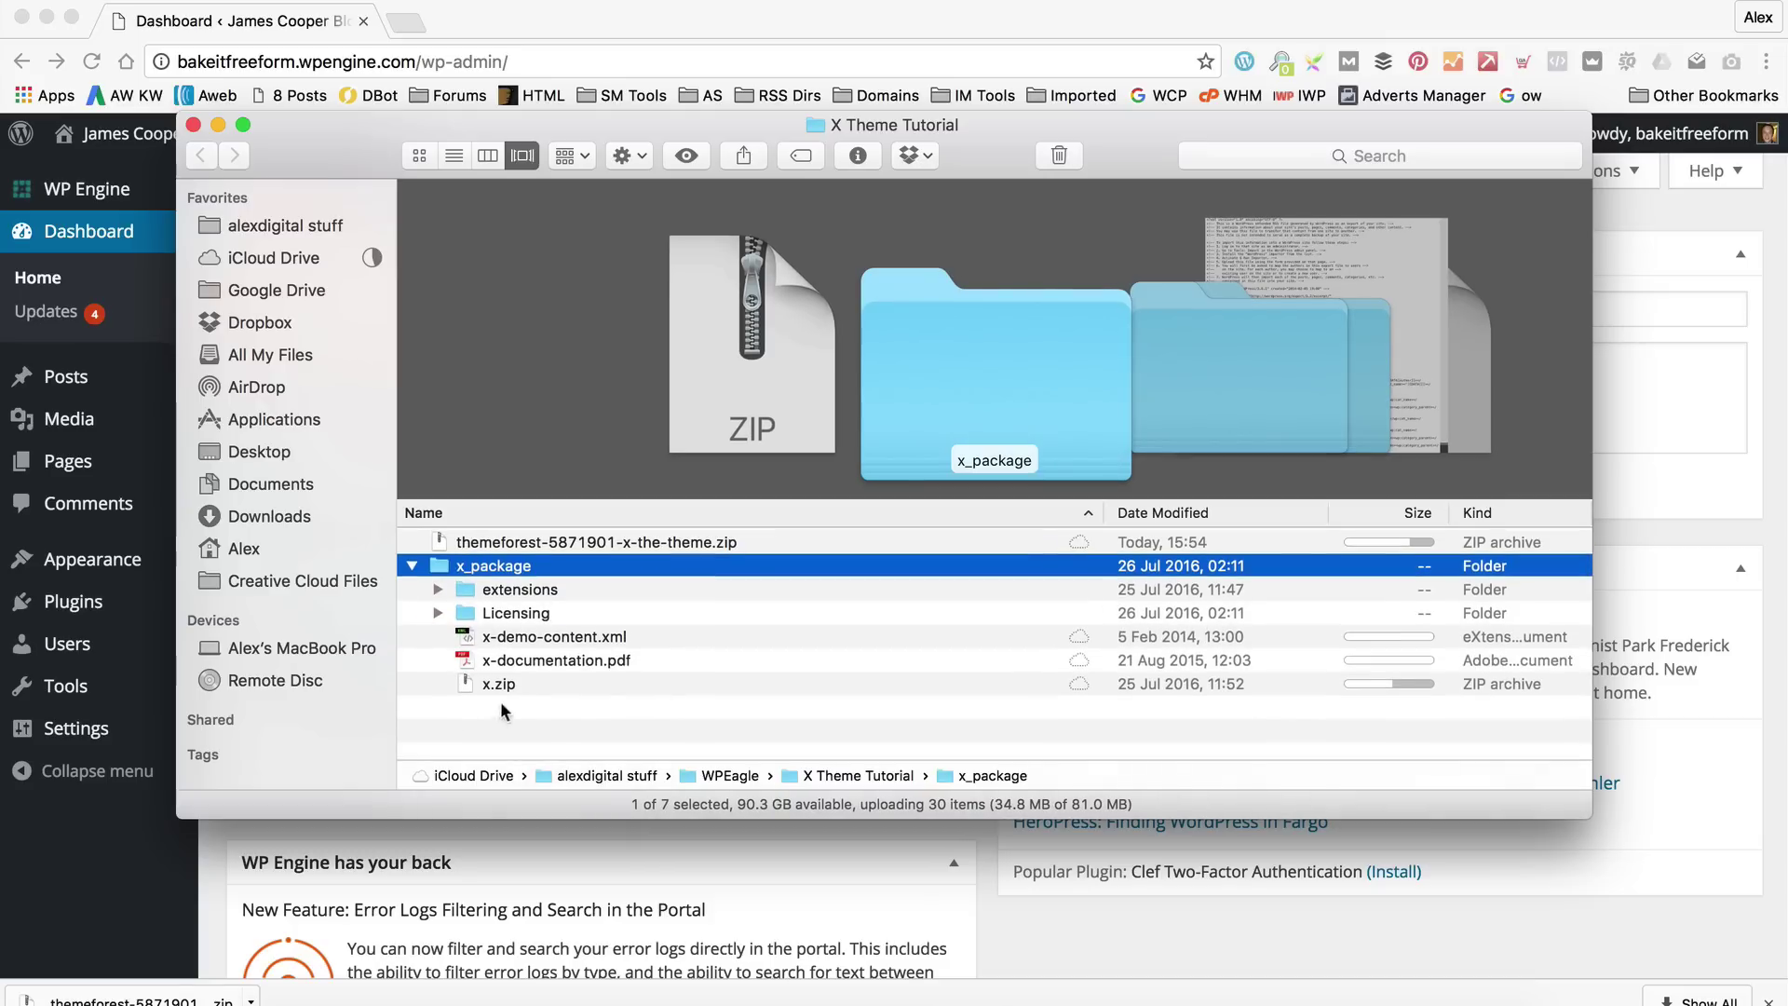
click(514, 685)
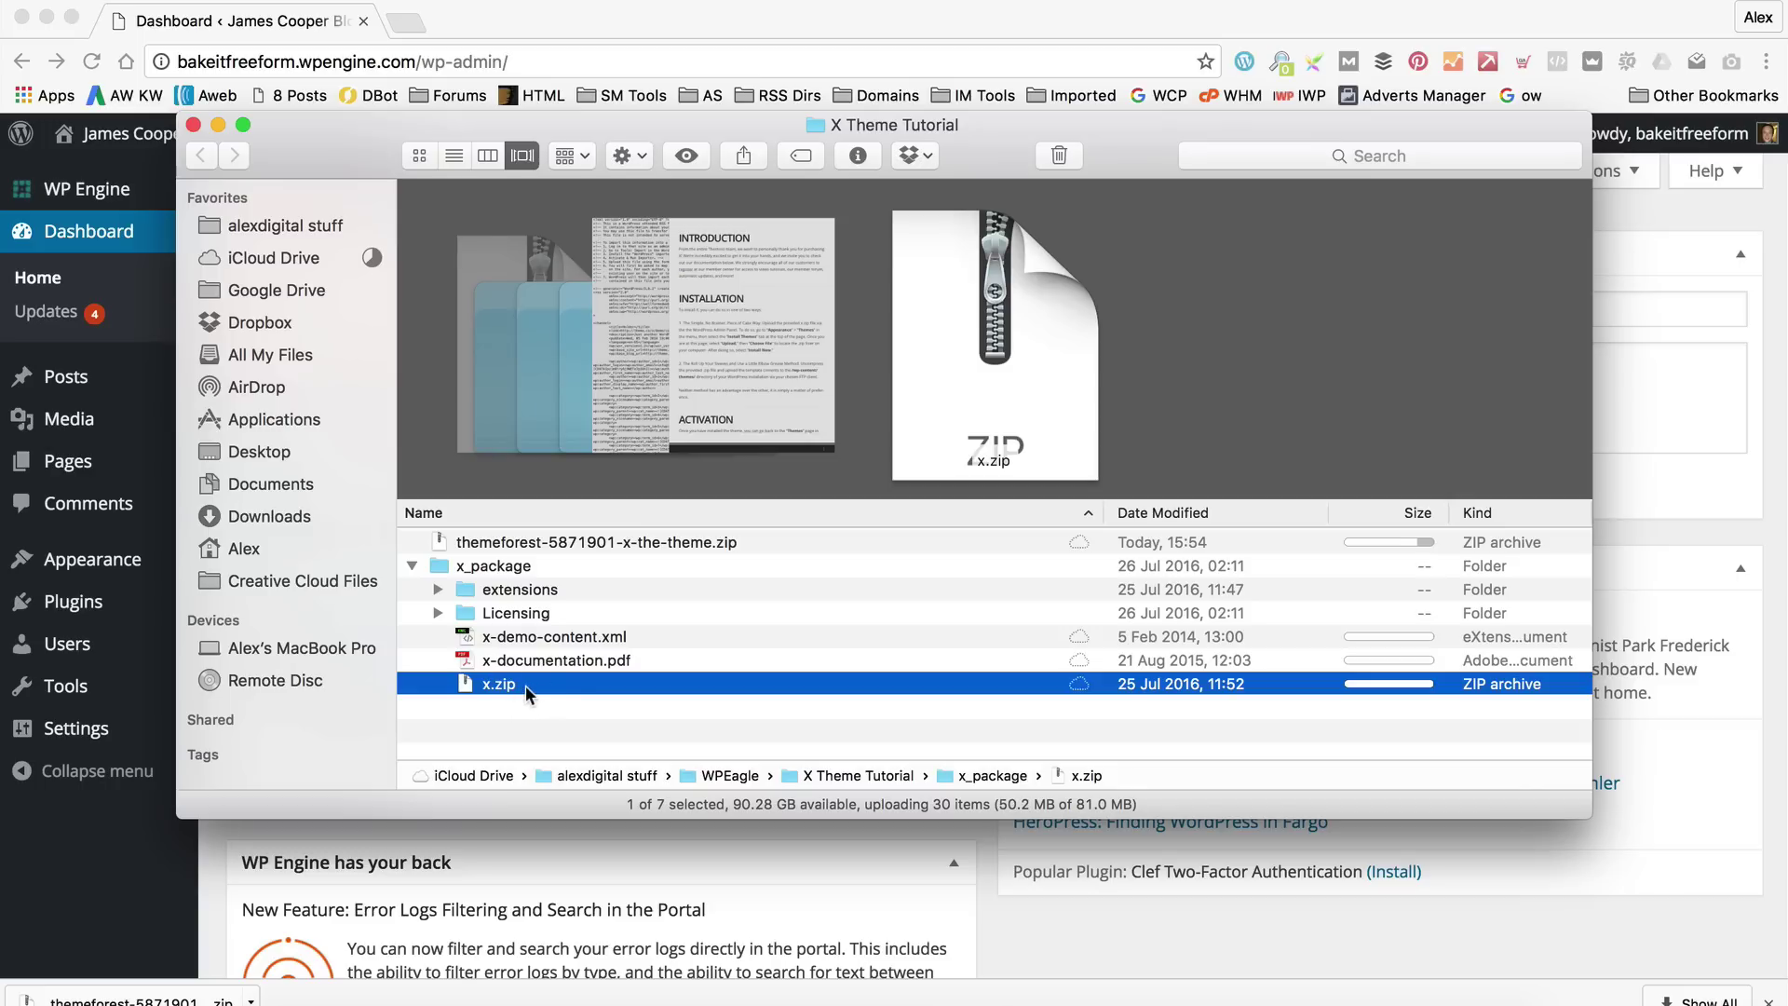
click(656, 841)
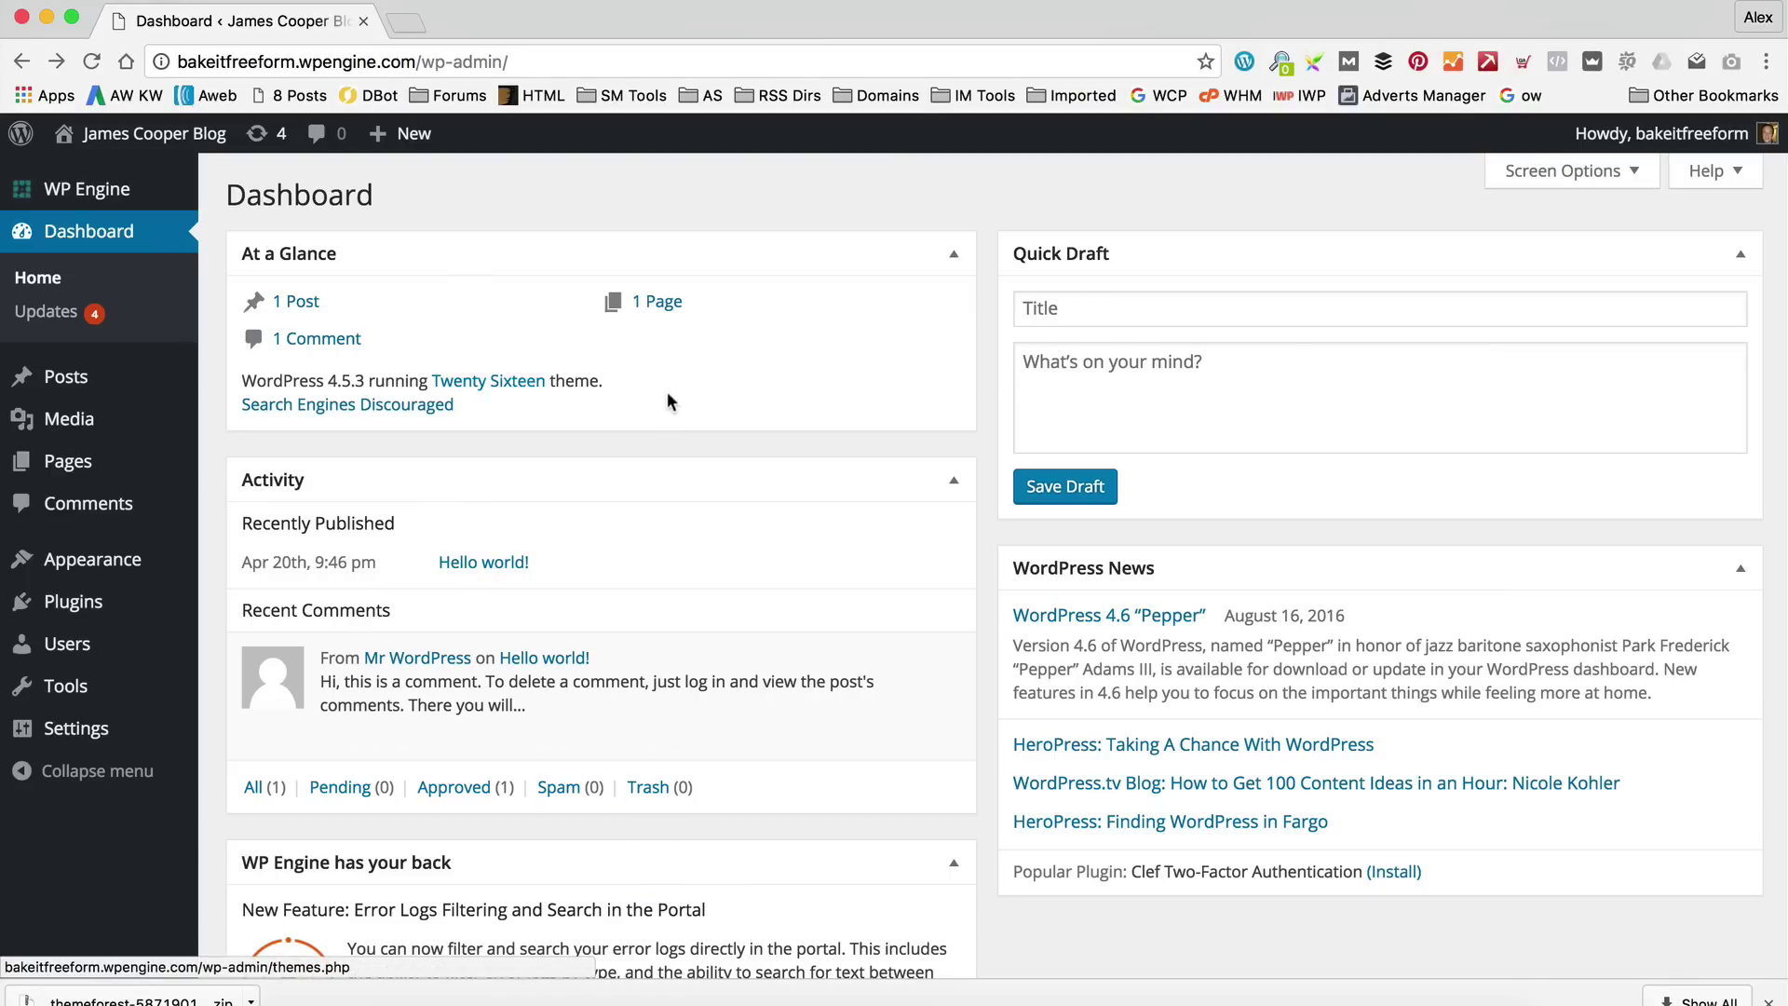
- Go to Appearance > Themes > Add New and bring up the Upload Theme form
mouse_move(153, 566)
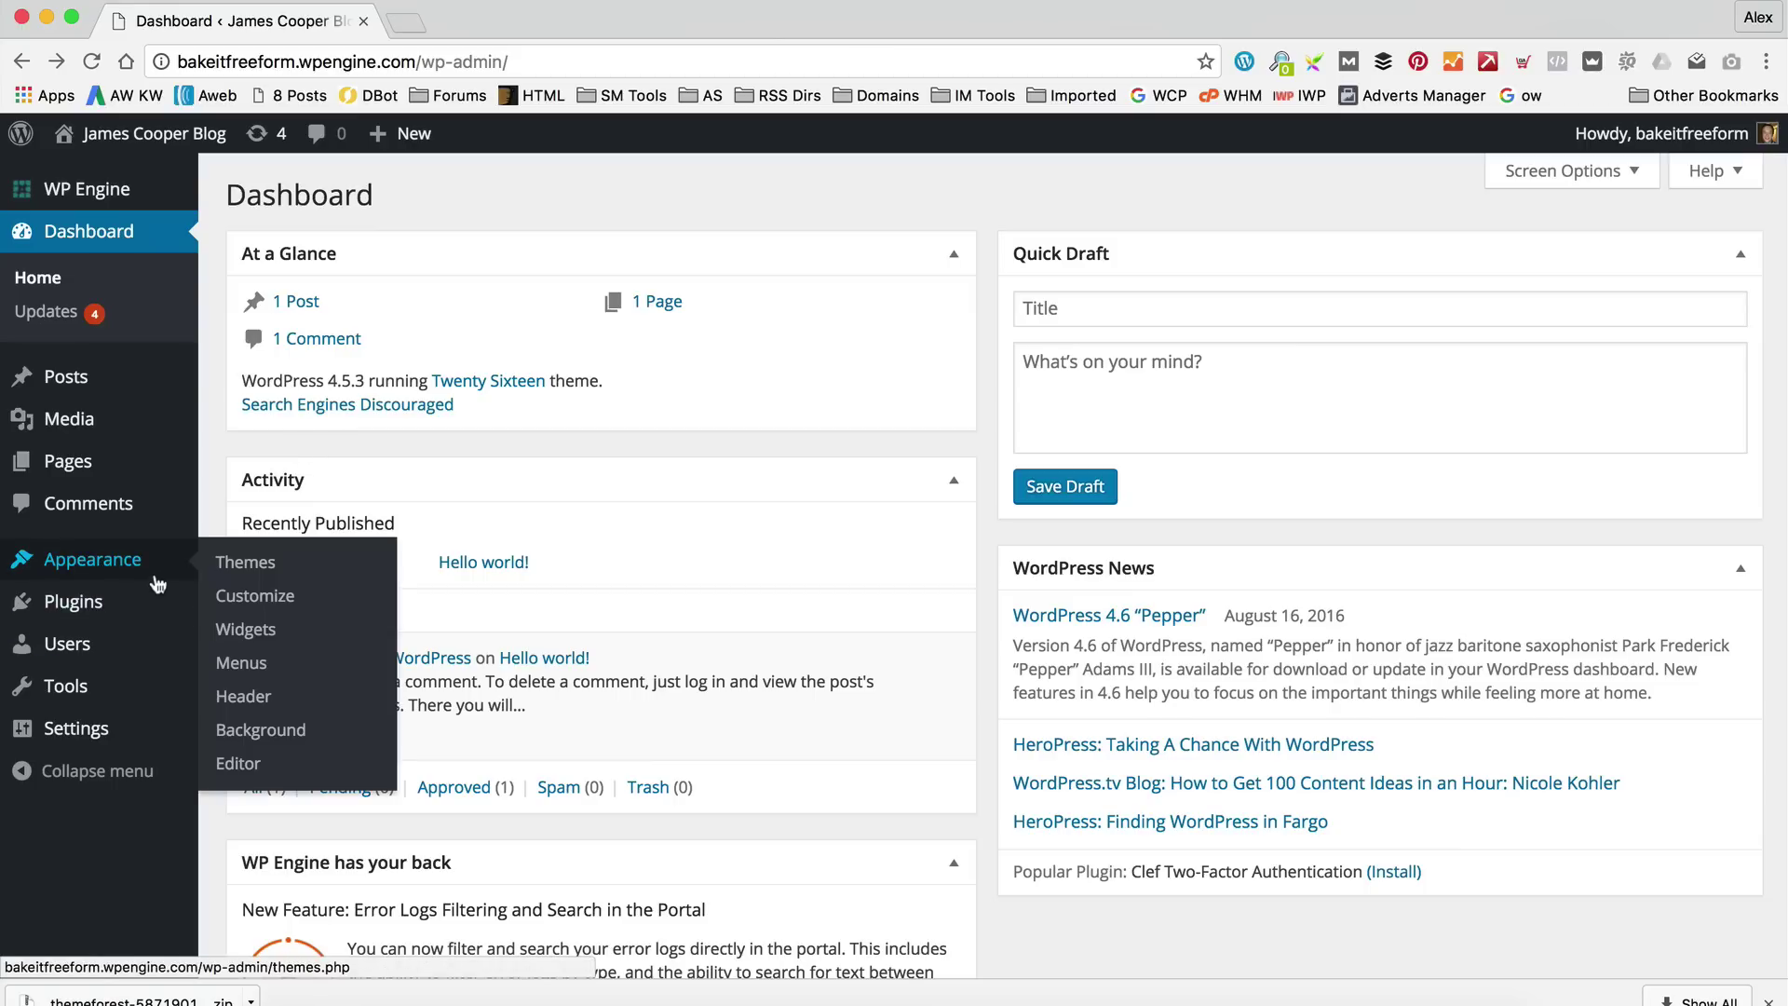
click(249, 566)
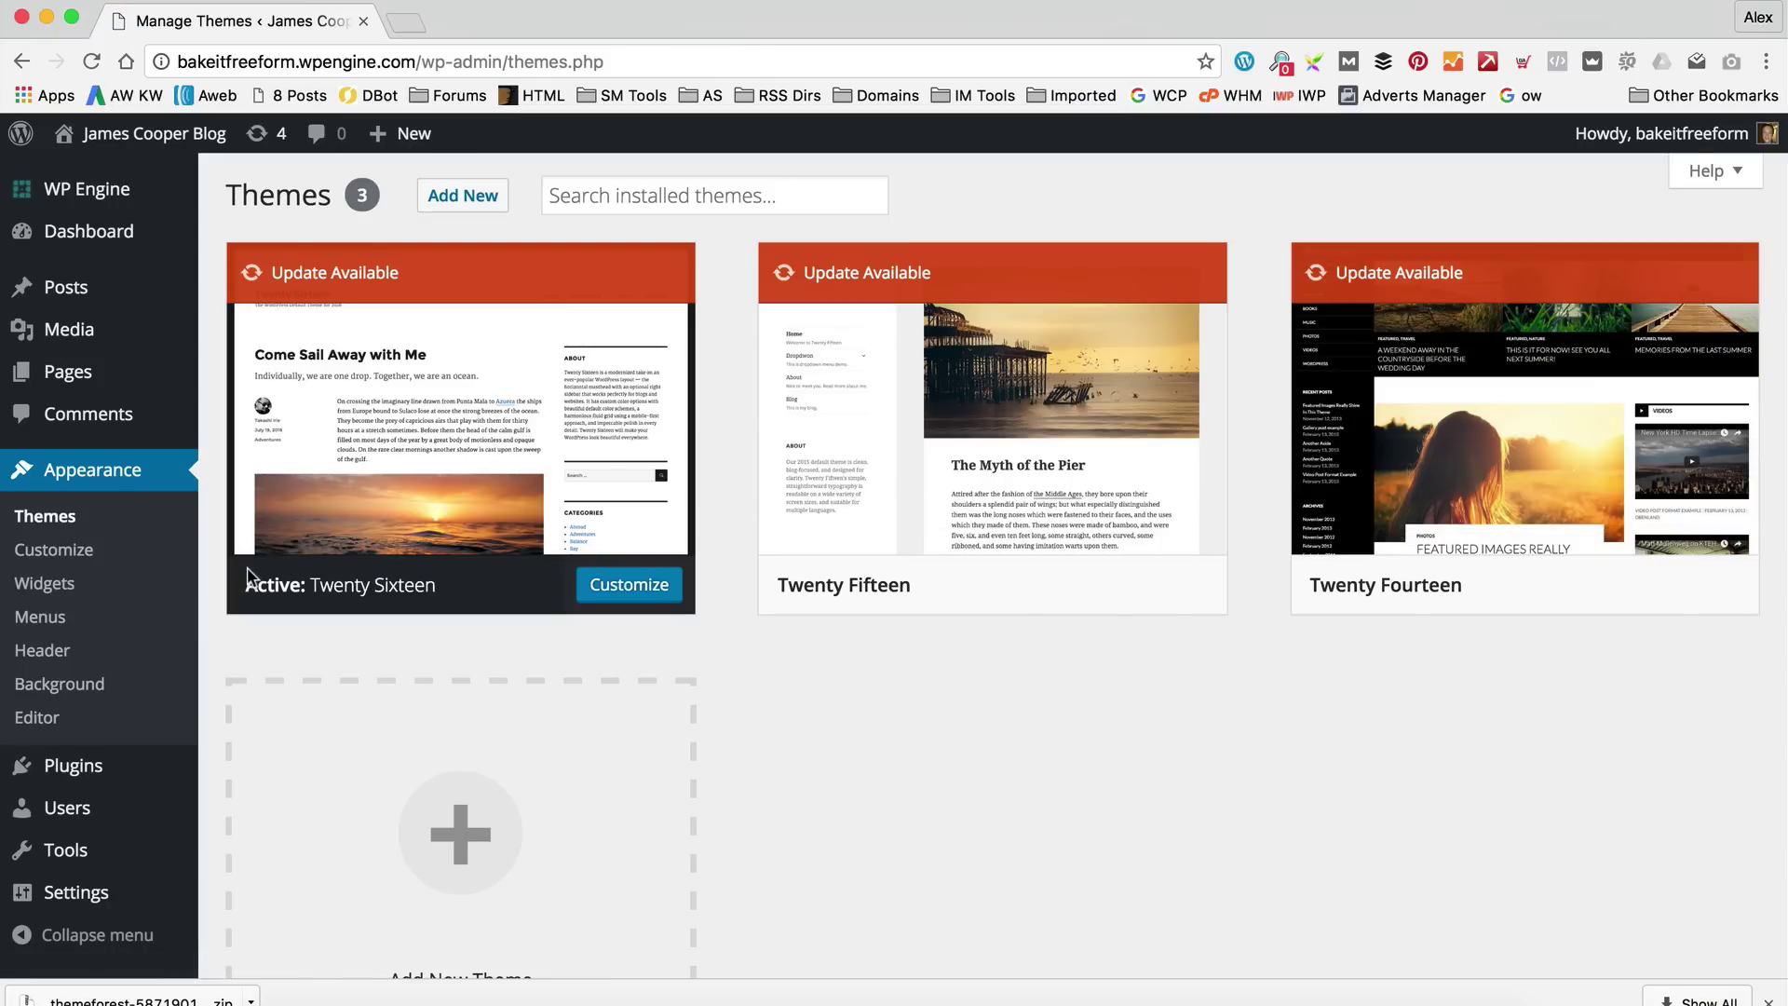
click(456, 198)
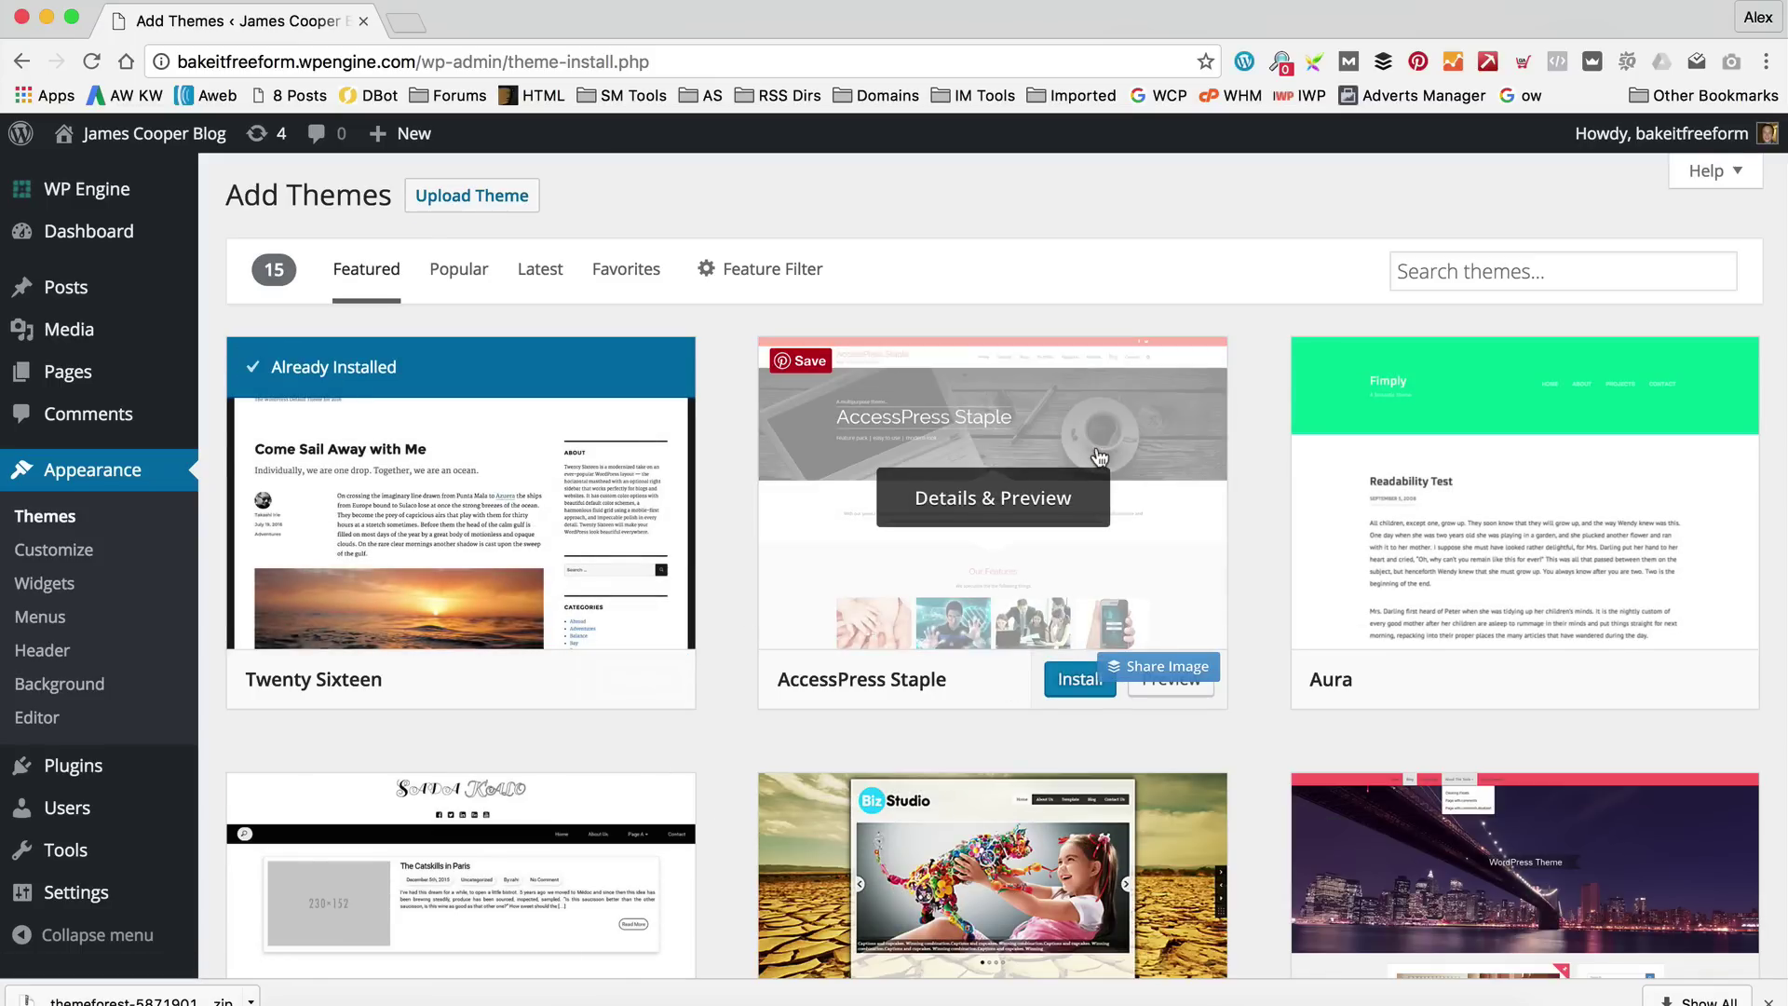
scroll(1100, 457, down, 5)
scroll(1100, 457, up, 5)
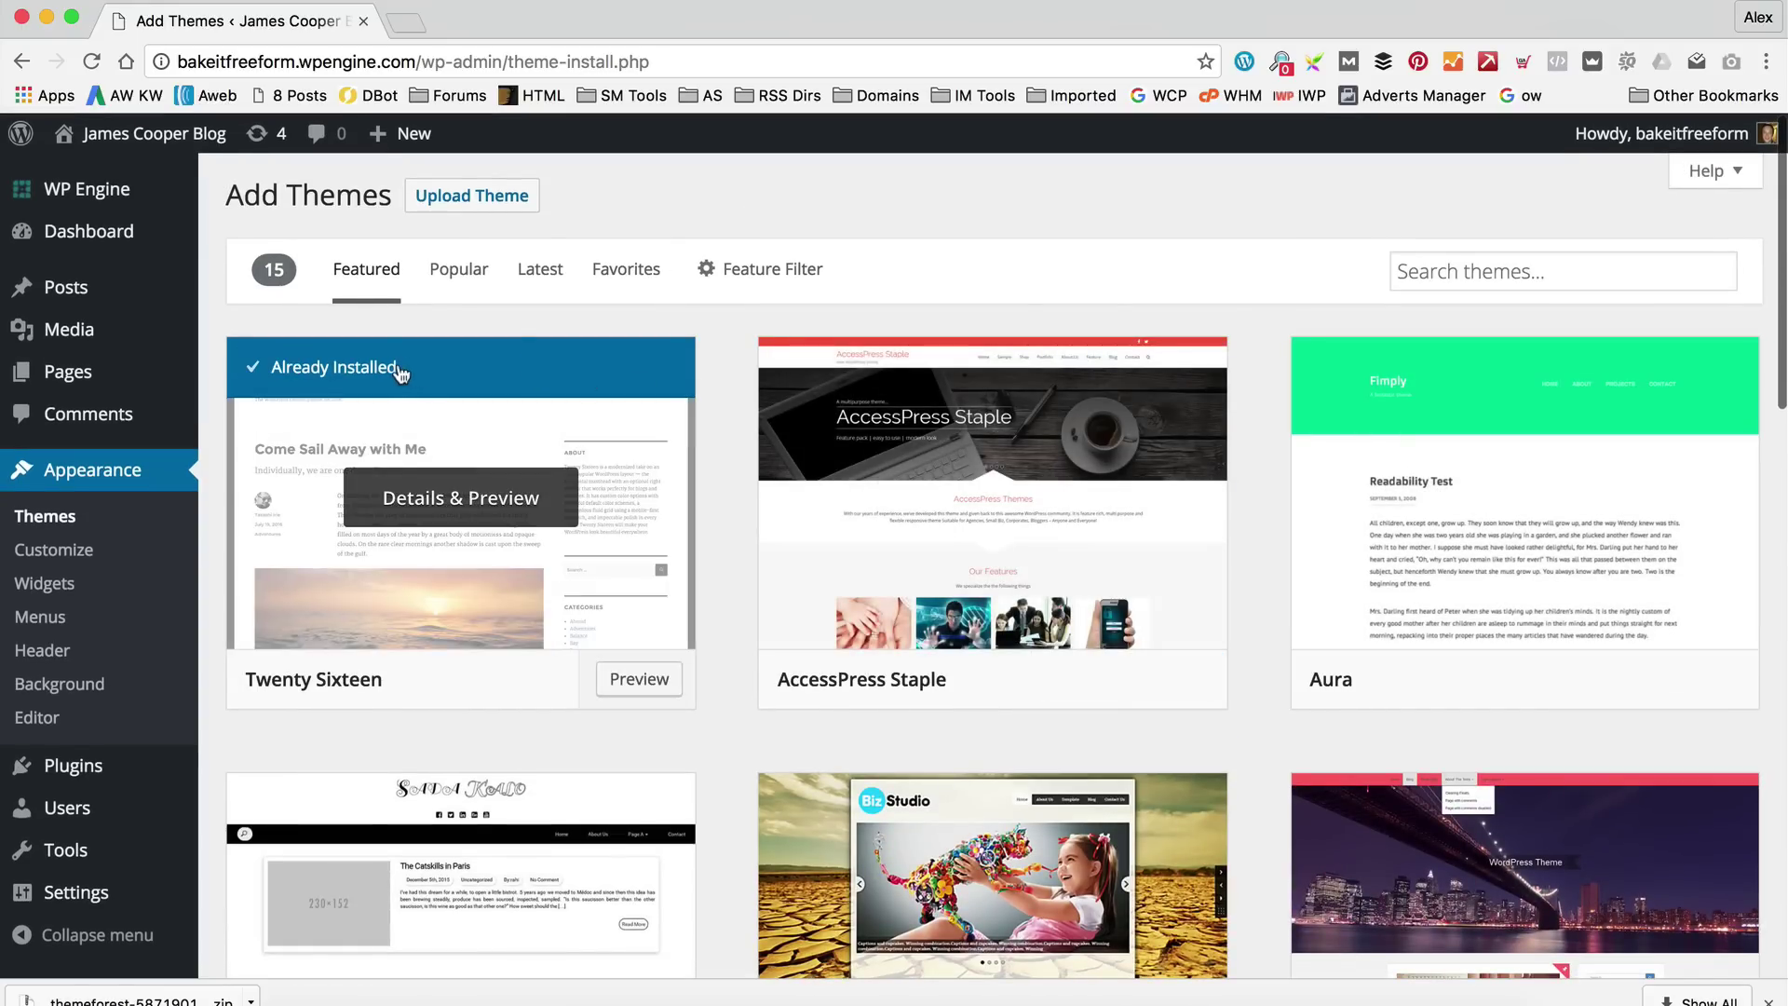
scroll(1047, 569, down, 5)
scroll(1048, 568, up, 5)
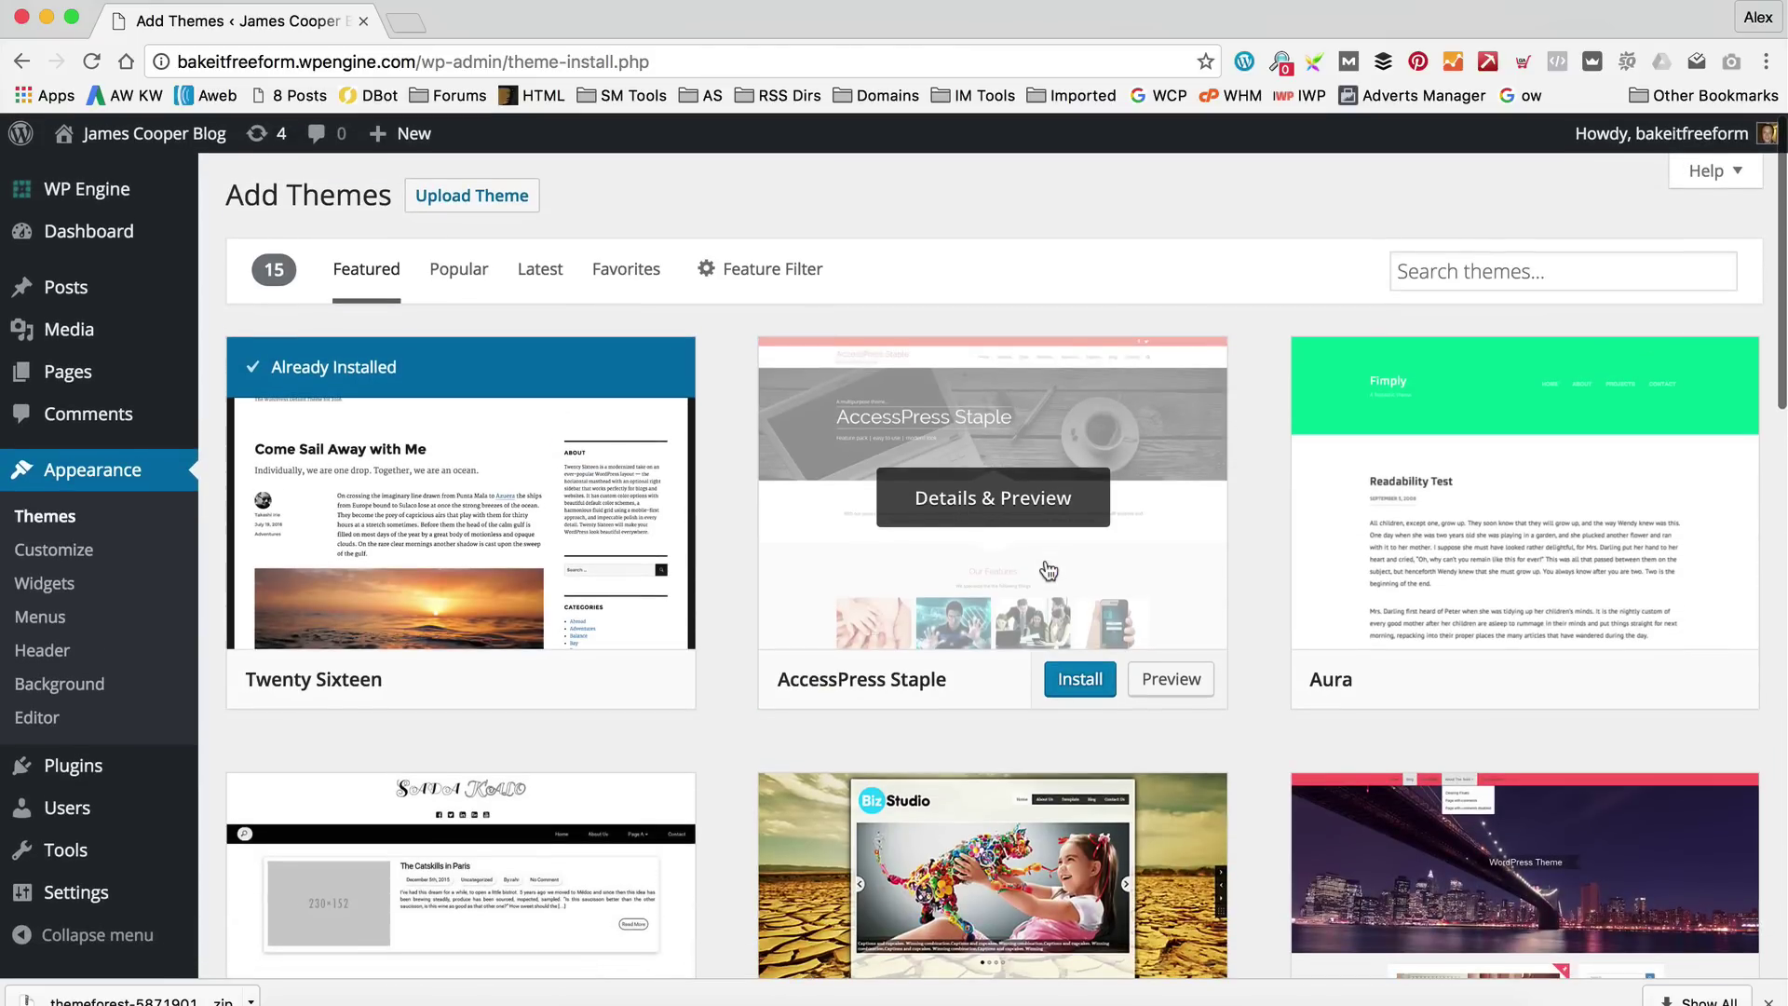
click(462, 192)
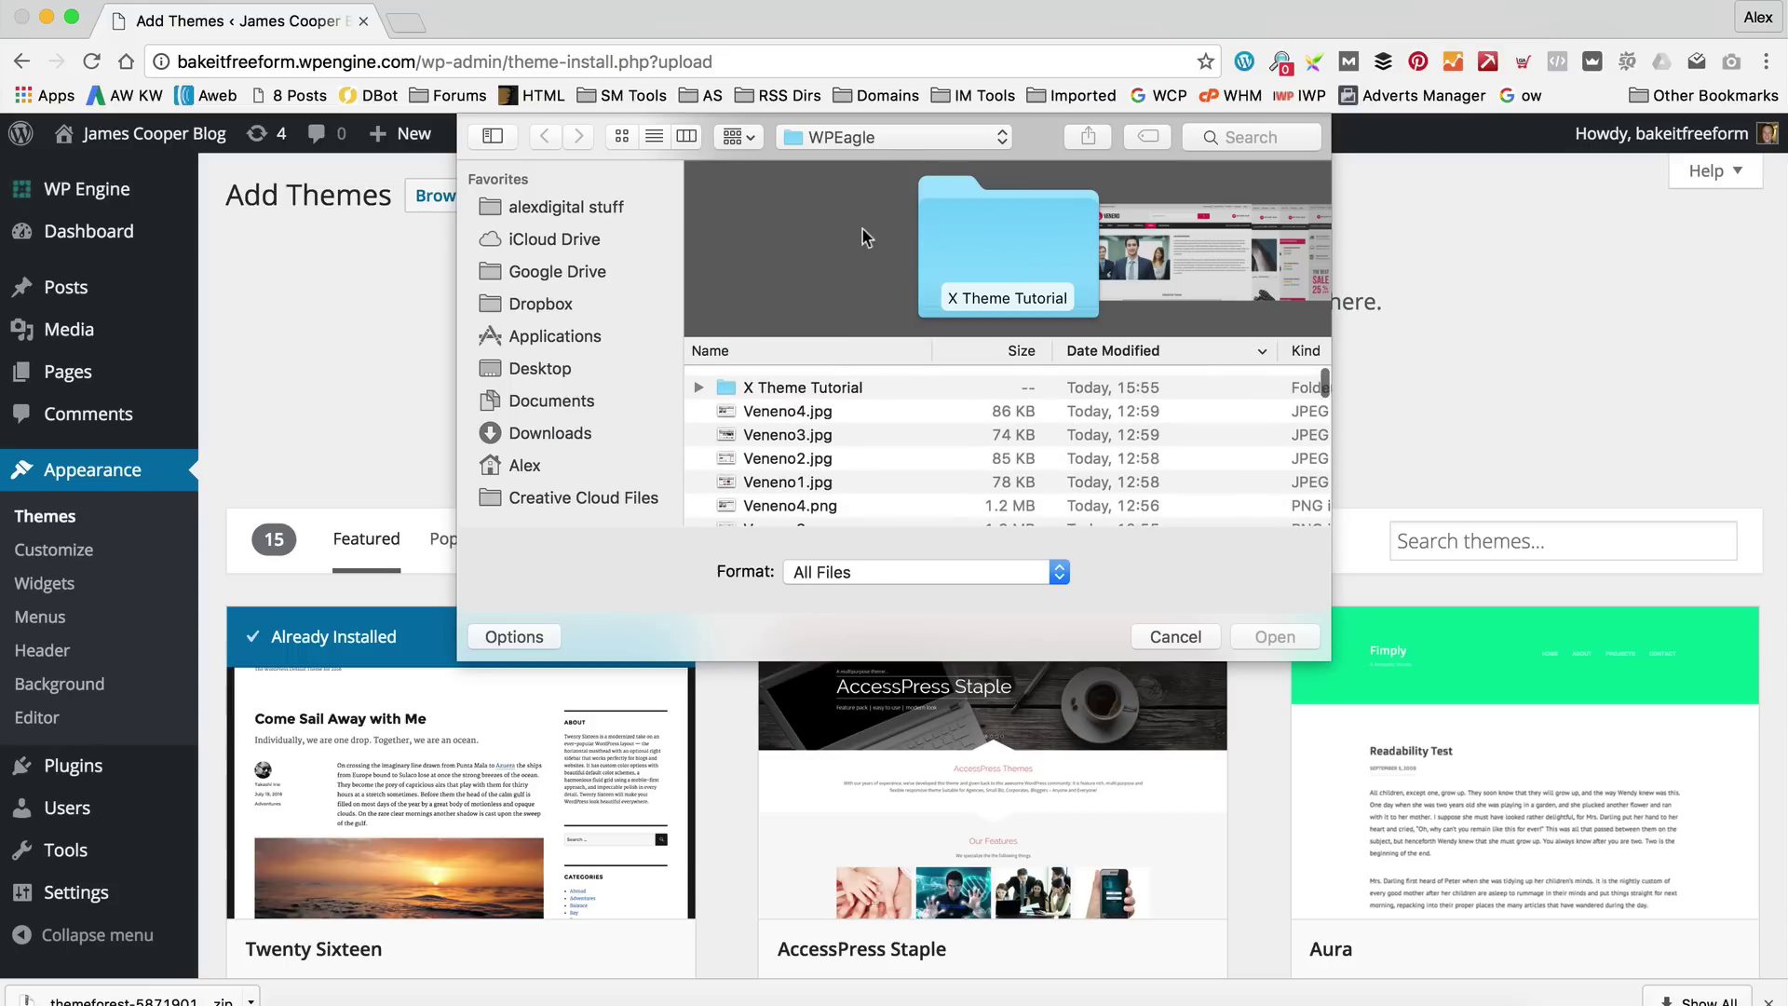
- Upload x.zip from WPEagle > X Theme Tutorial > x_package and install it
click(890, 138)
click(541, 206)
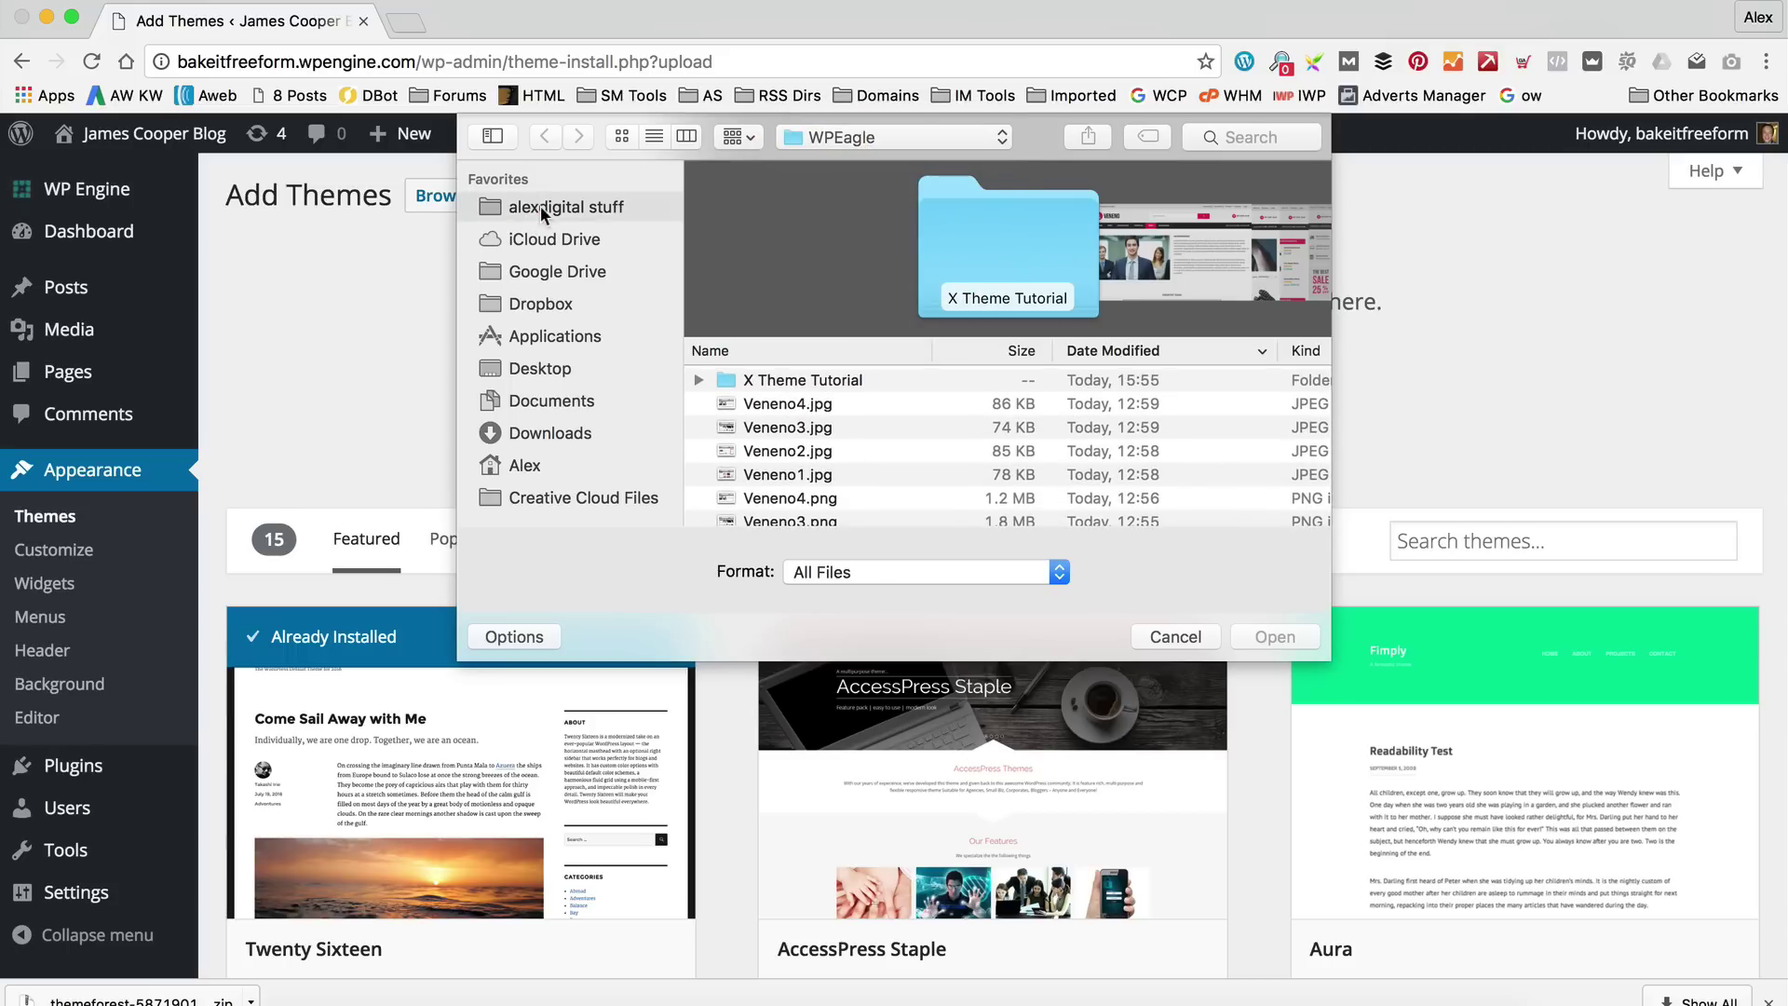
double_click(779, 380)
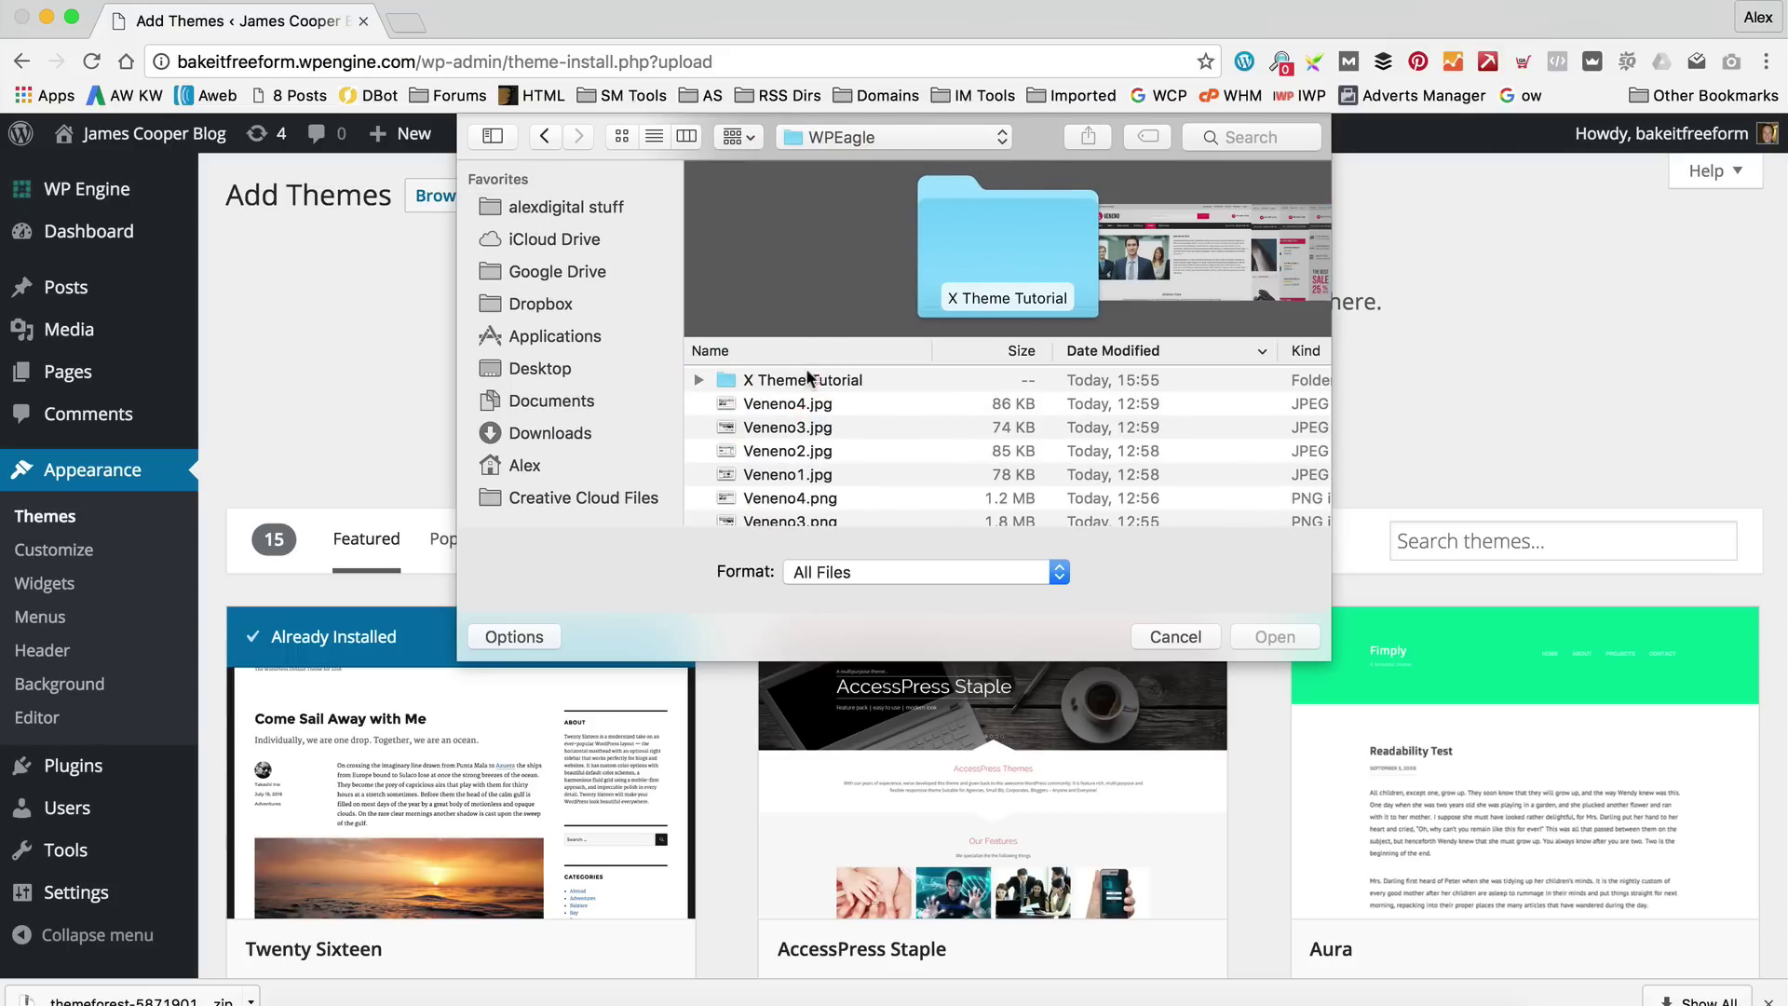
double_click(811, 380)
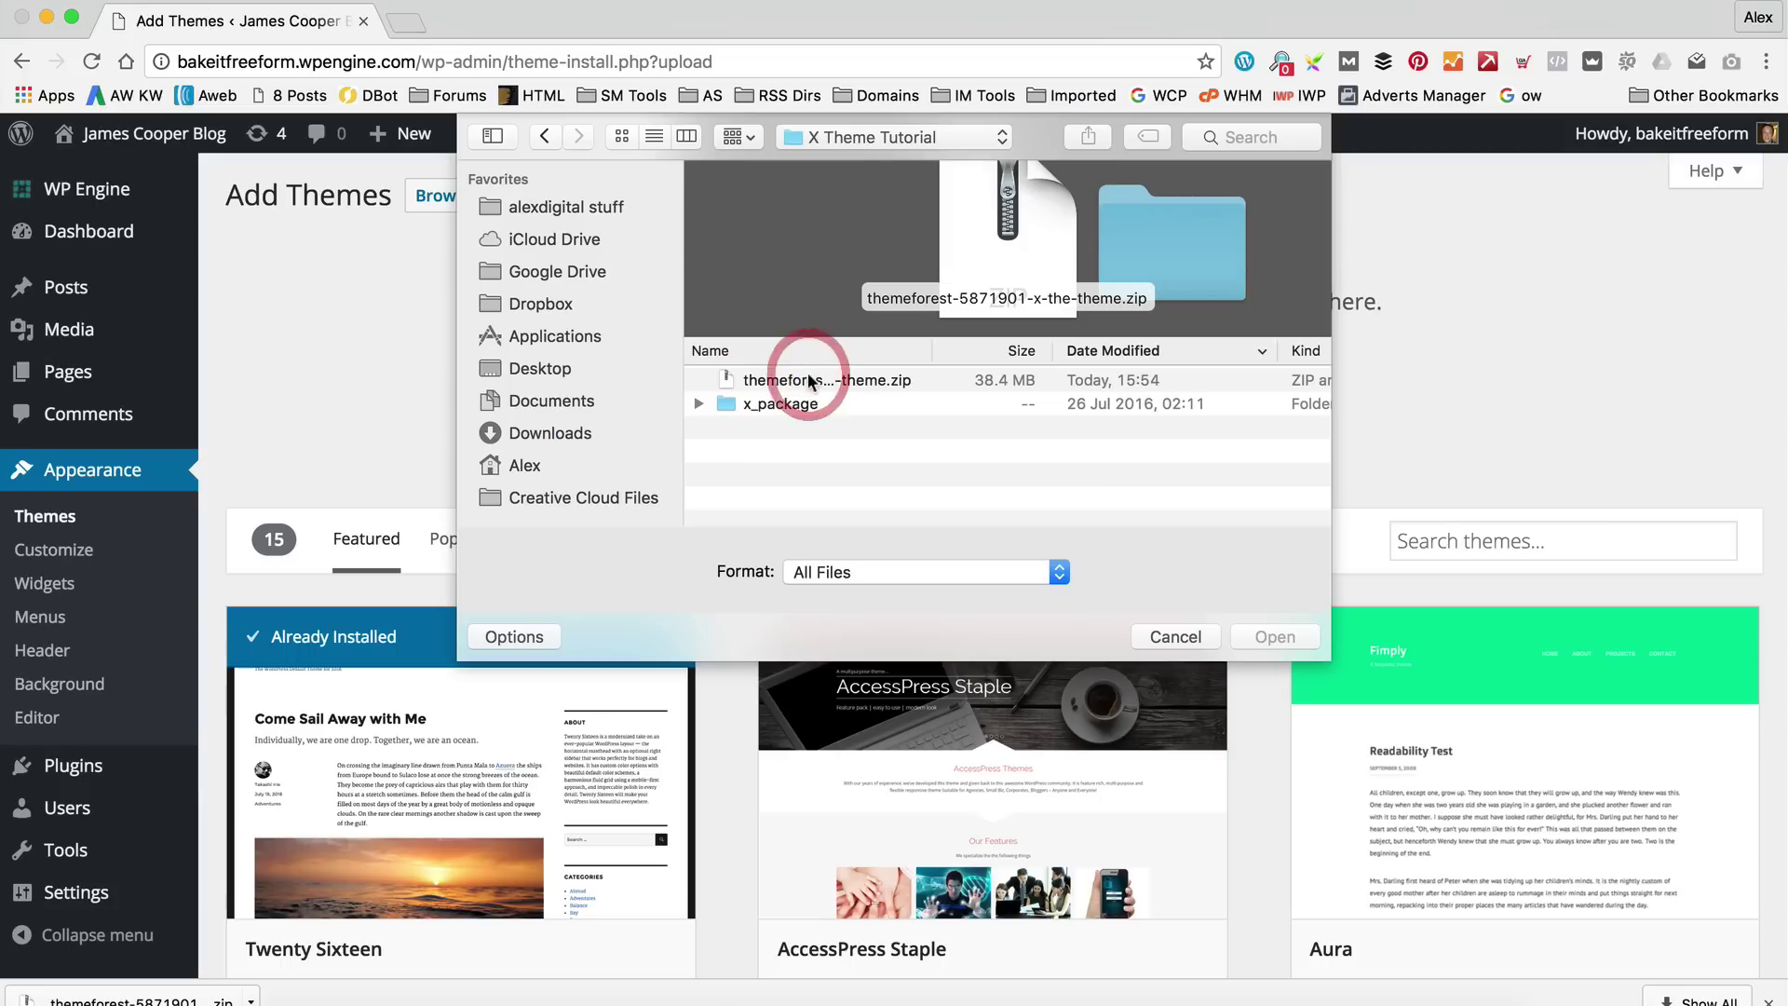
double_click(783, 415)
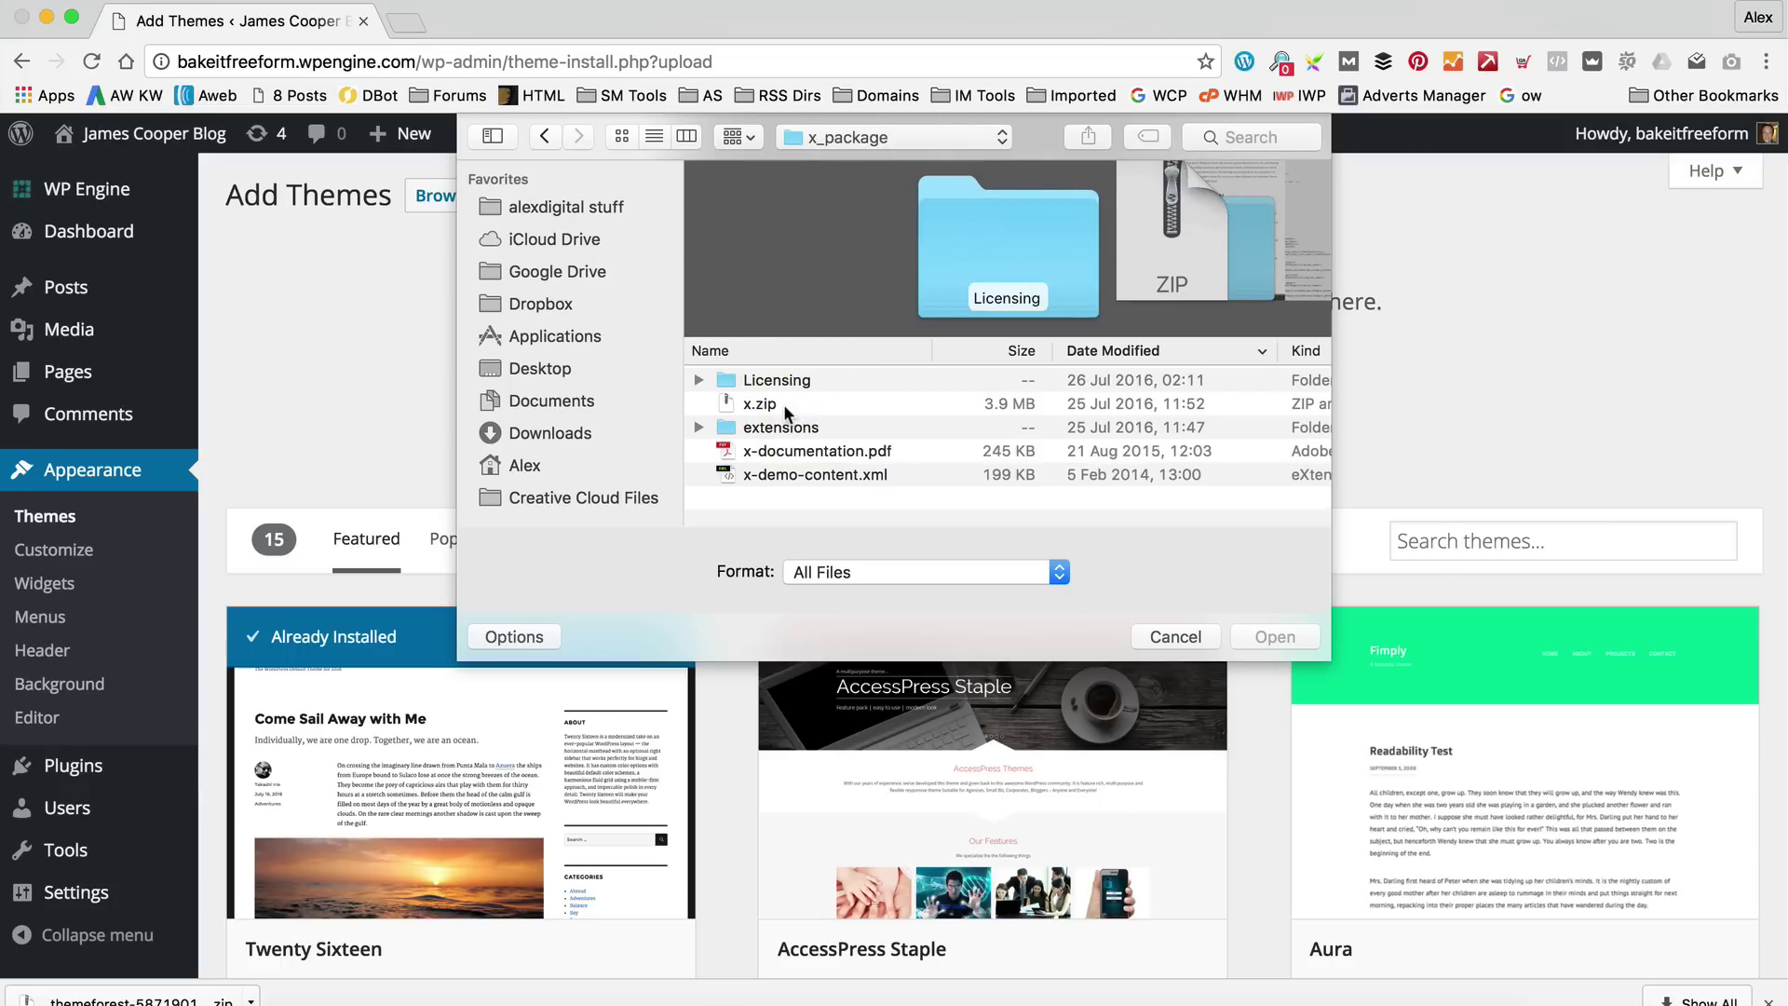
click(775, 403)
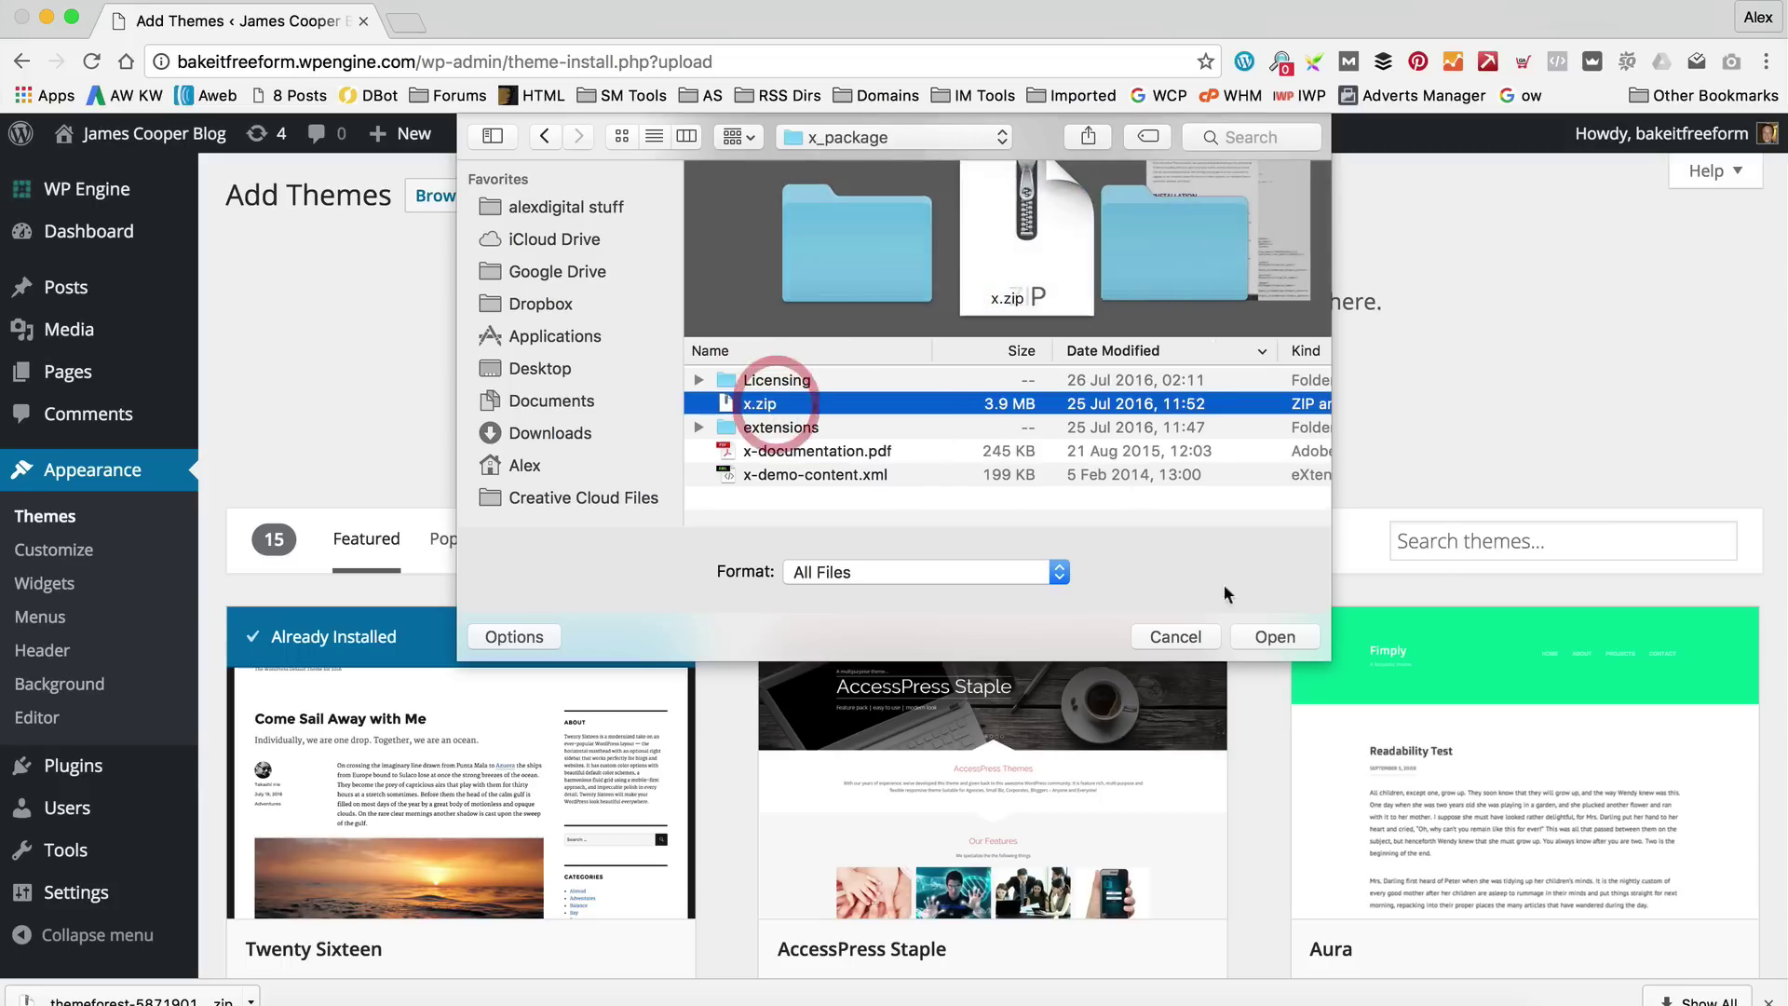
click(1275, 634)
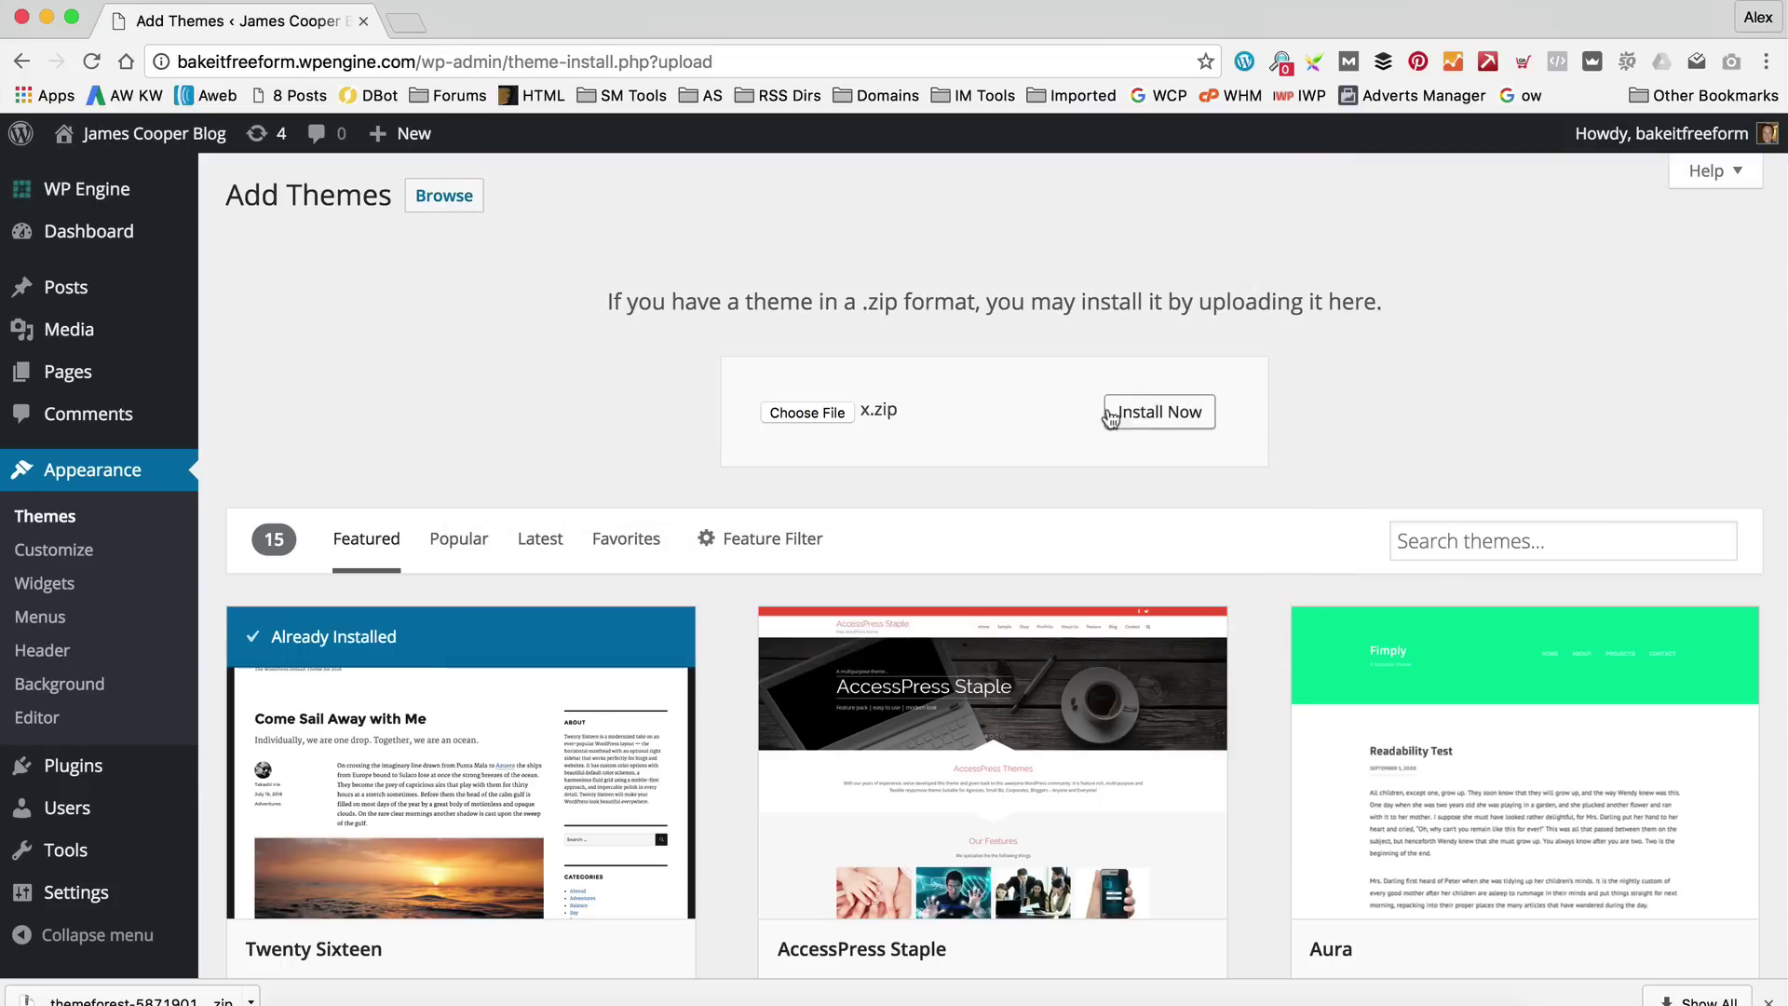
click(1142, 420)
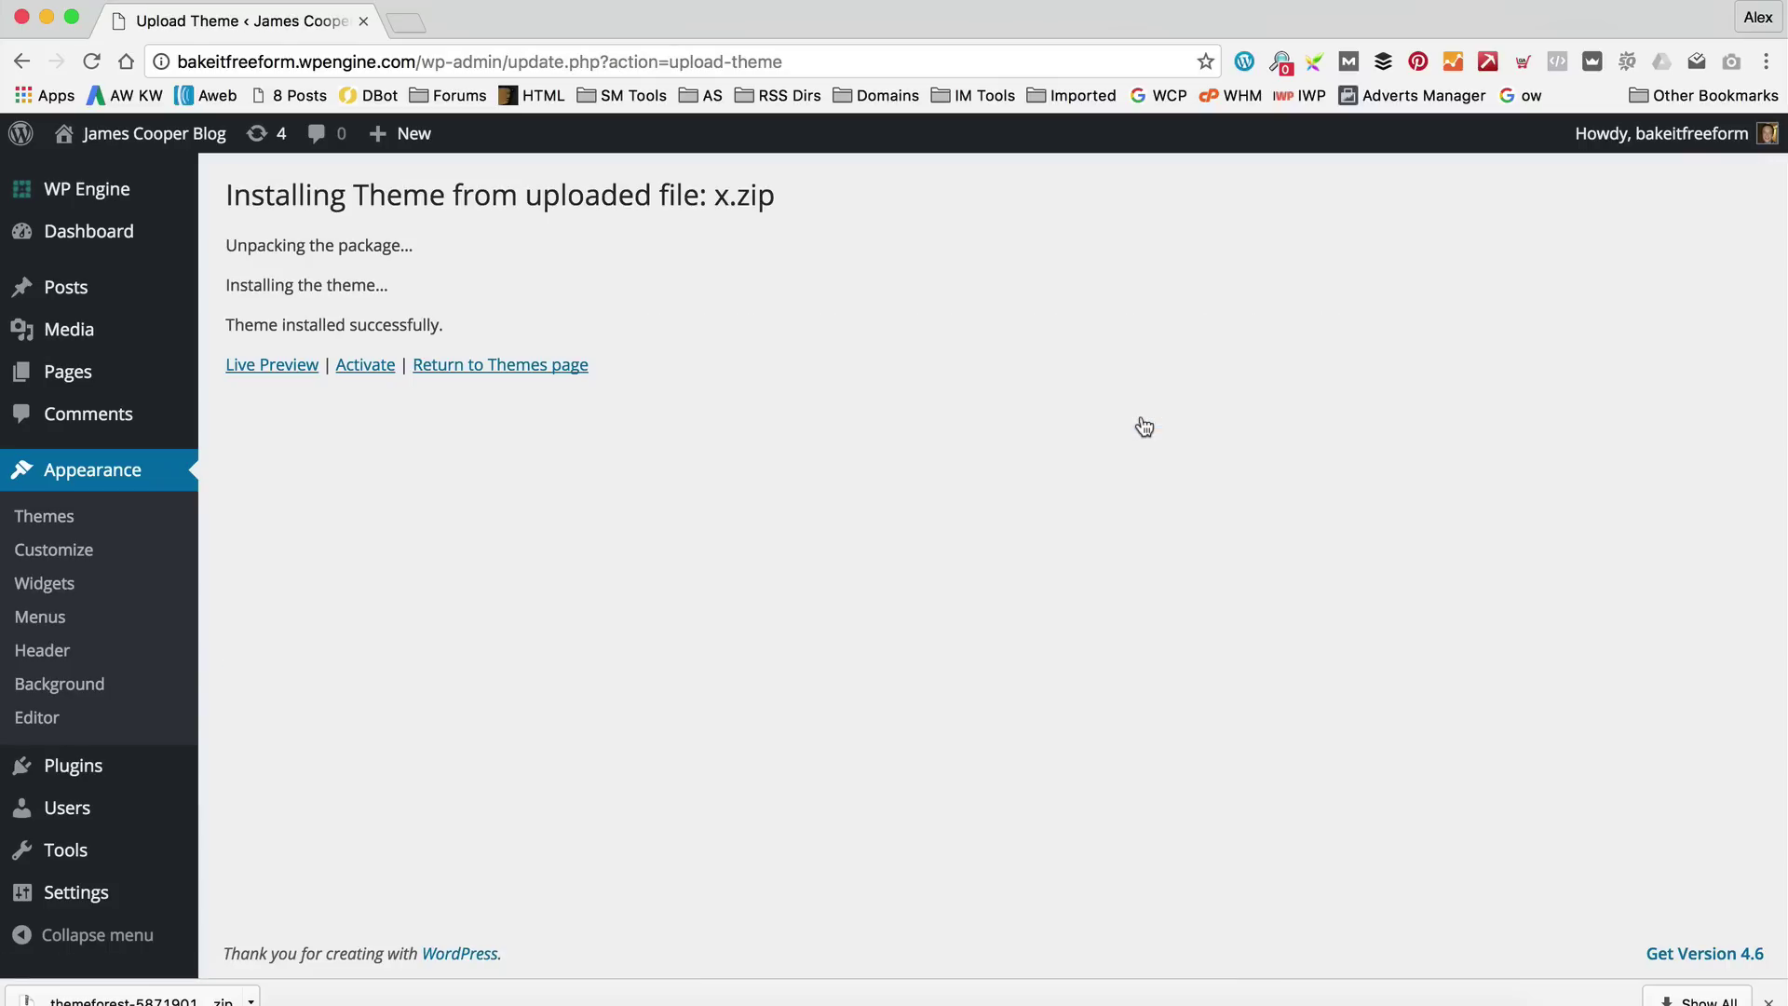
- Activate the installed X theme and switch to the Themeco Community tab
click(366, 365)
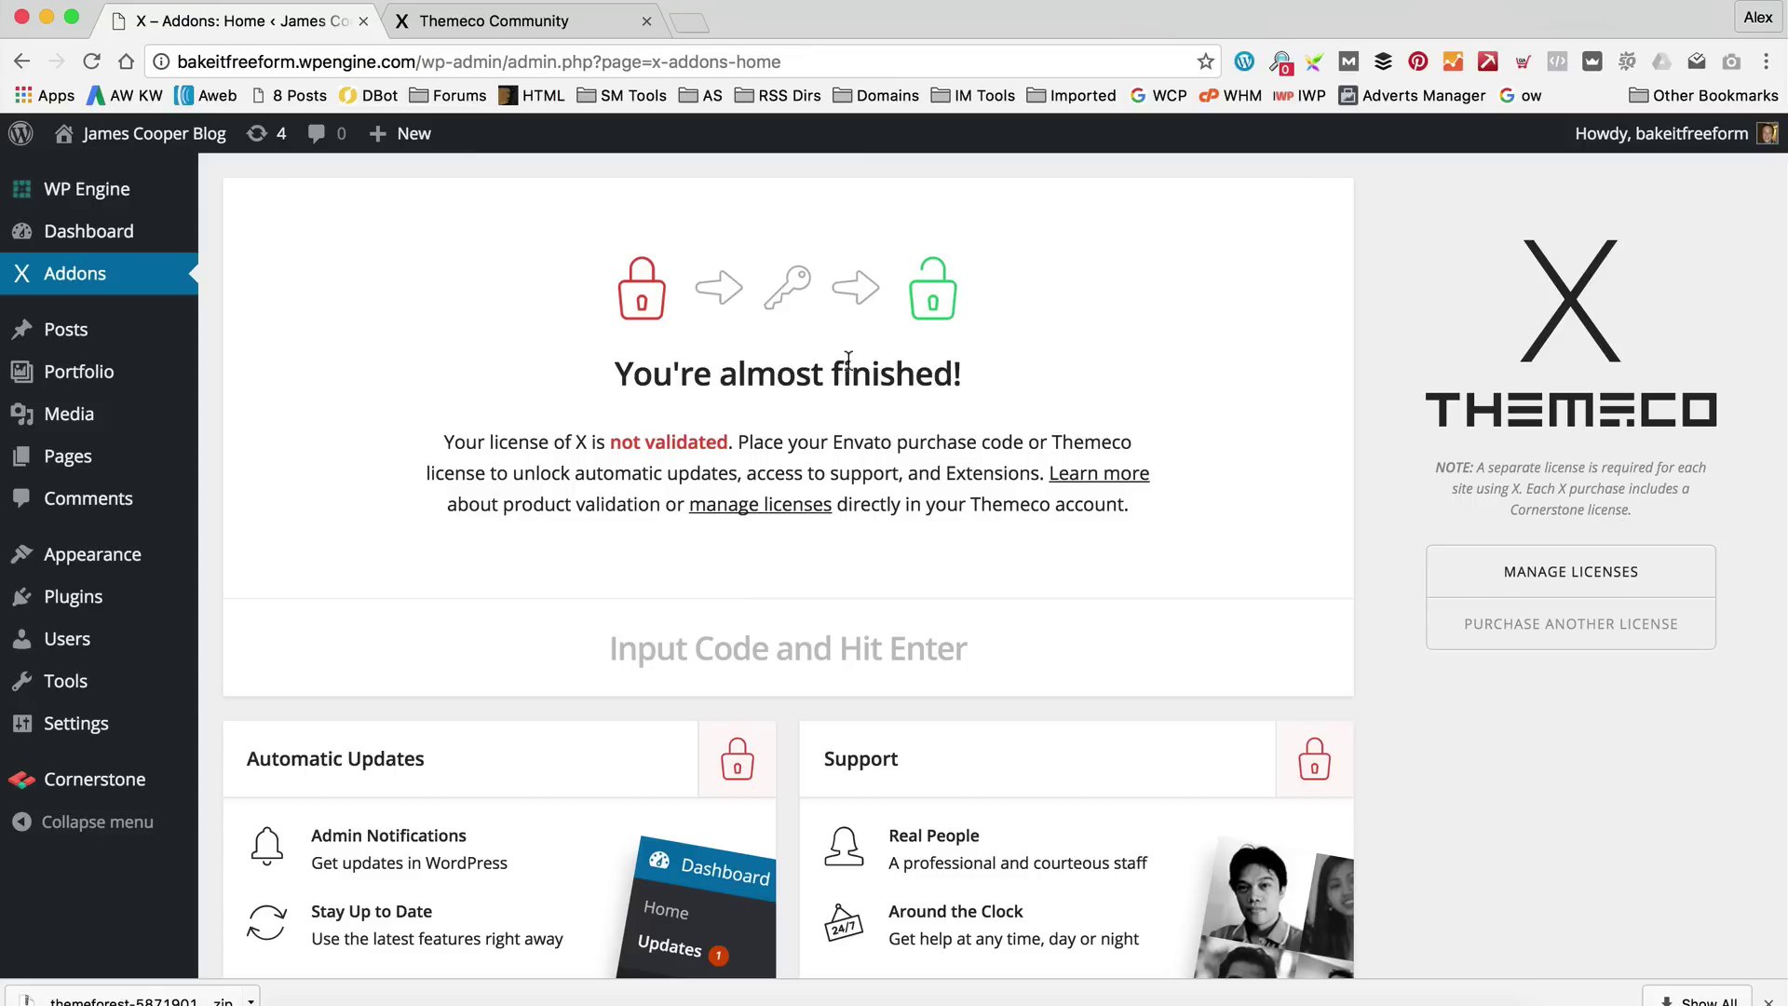
click(554, 13)
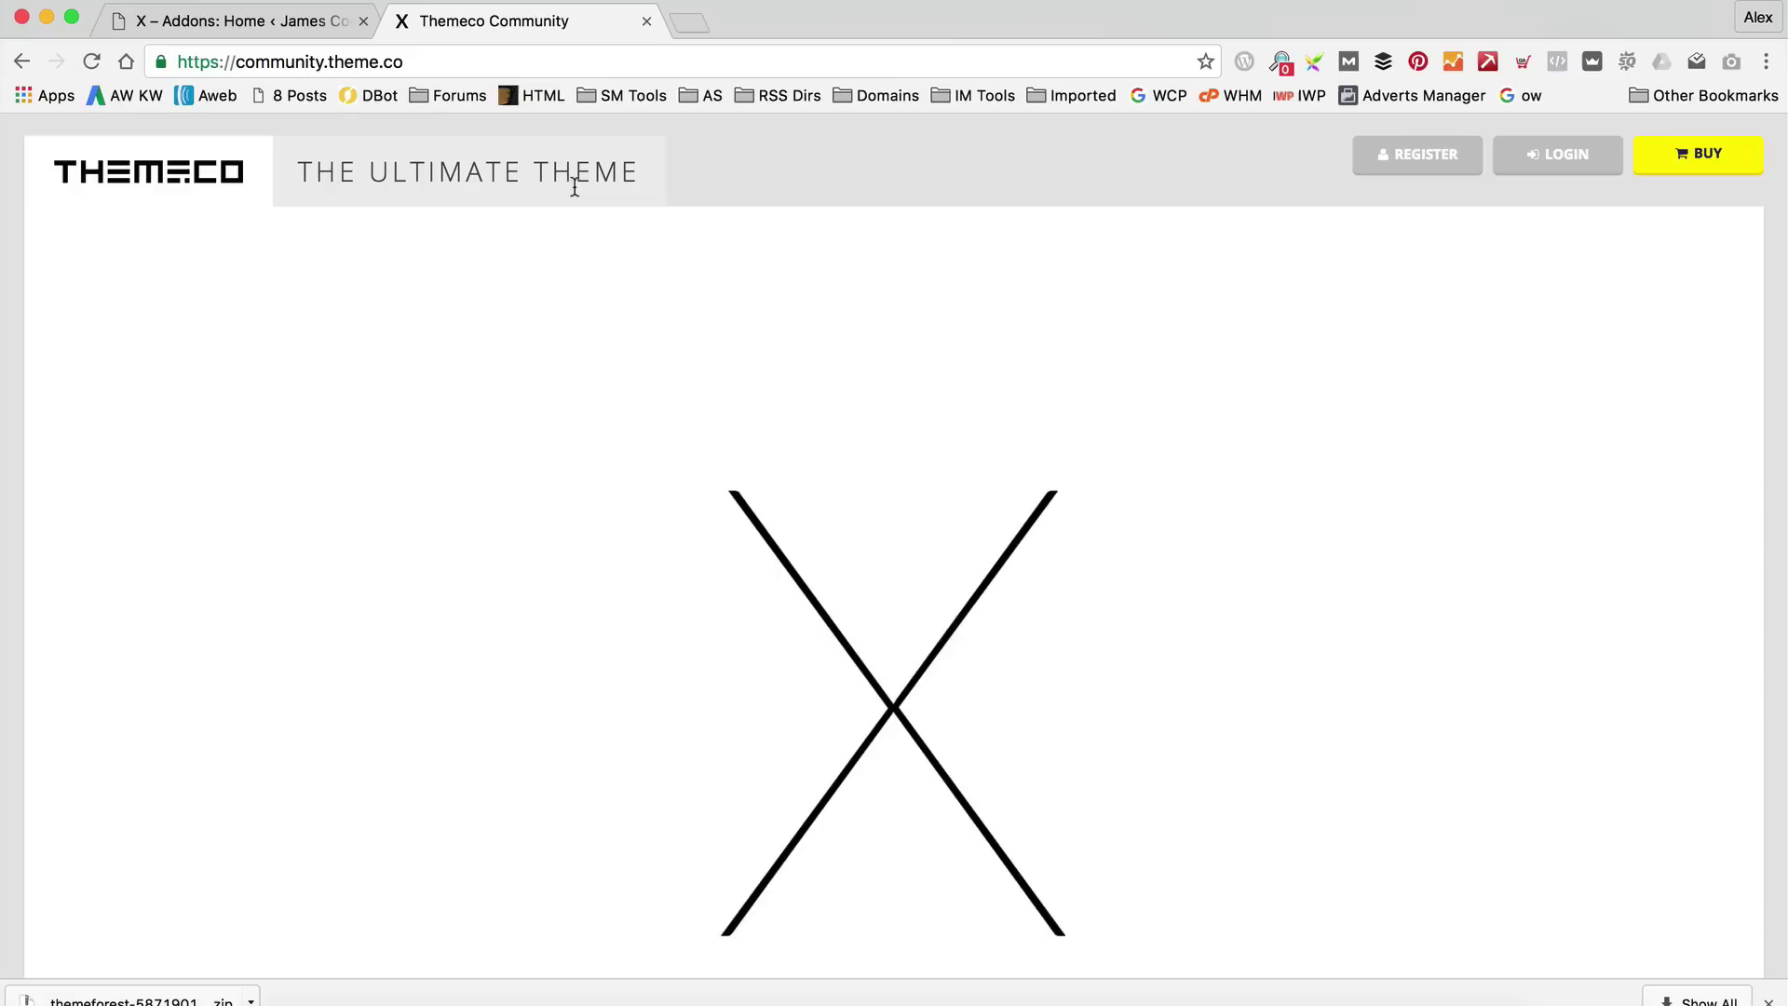
- Log in to Themeco Community with the saved existing account and open the profile page
click(1425, 160)
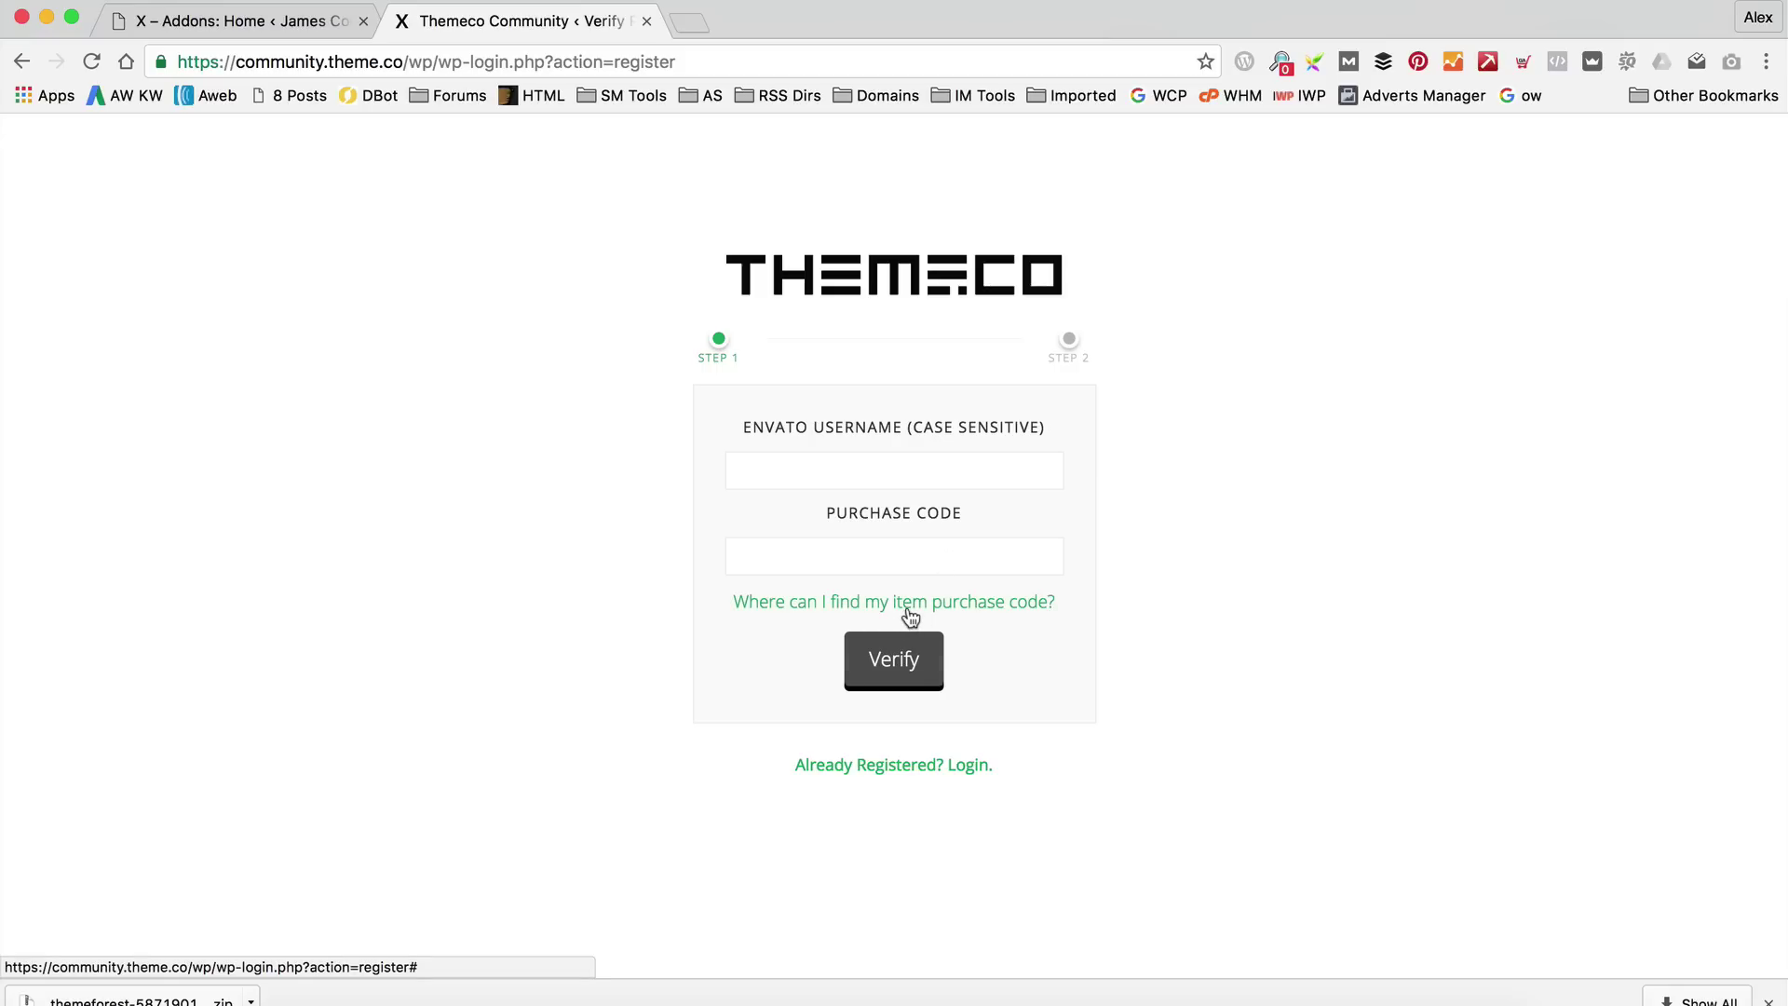
click(914, 765)
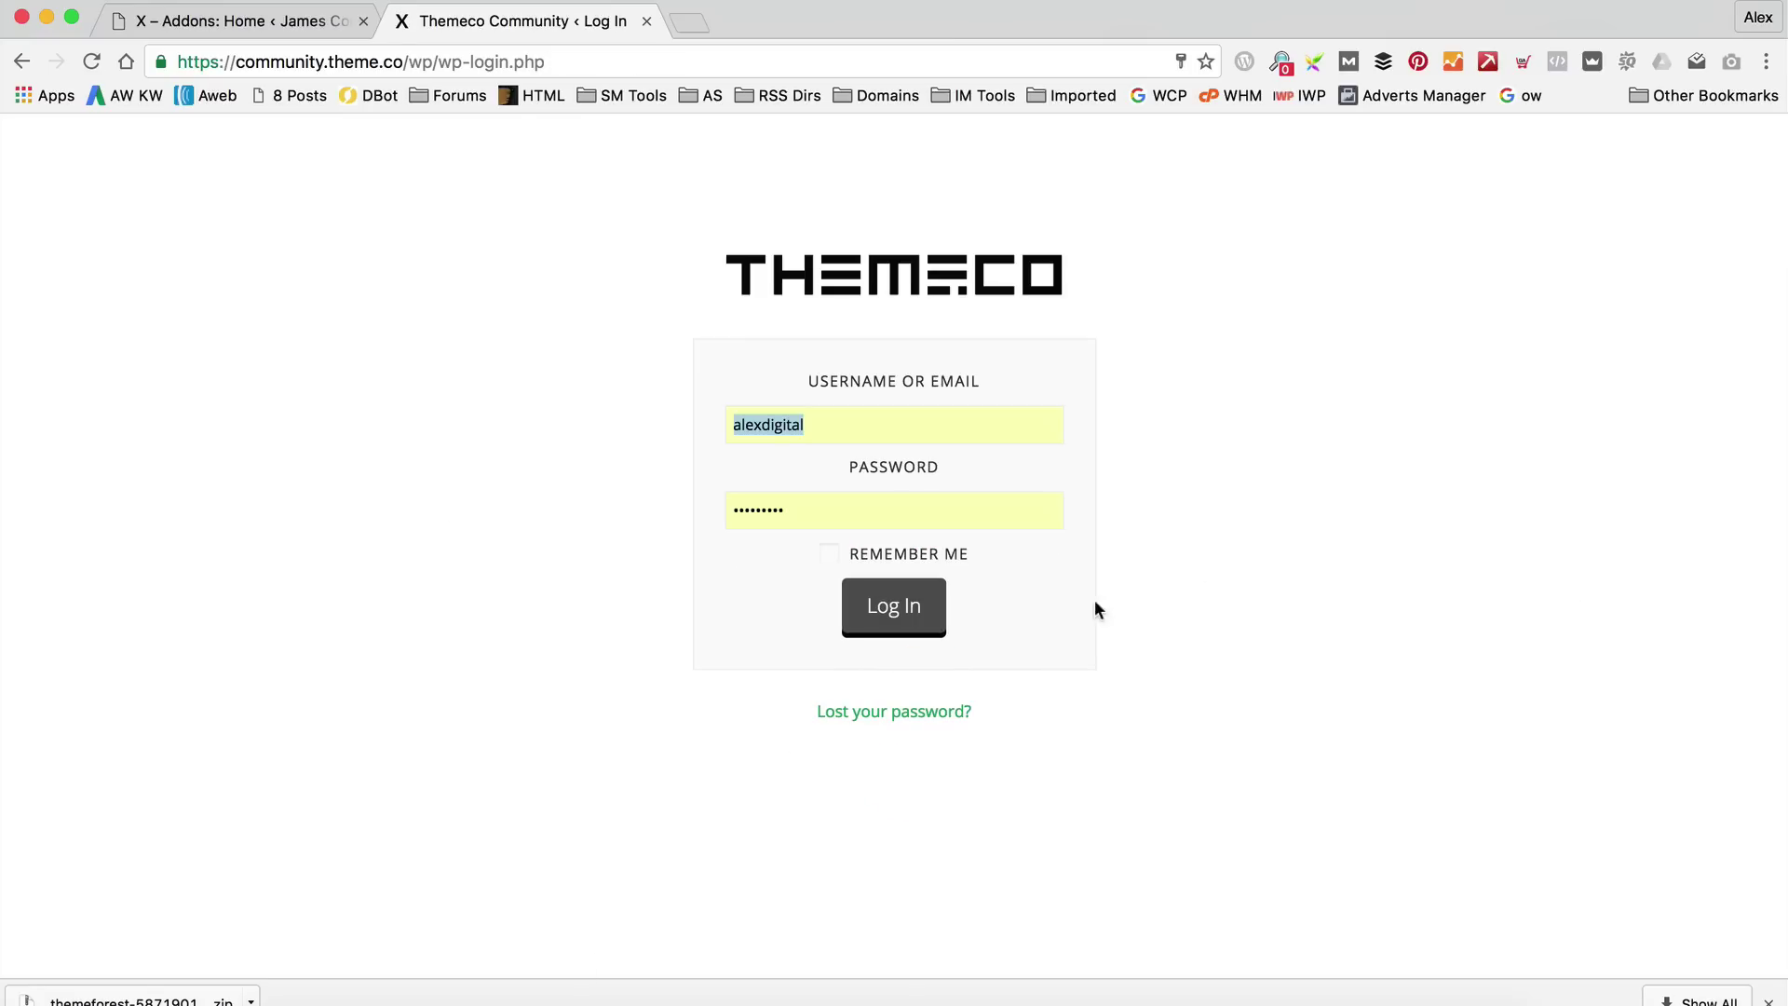
click(918, 604)
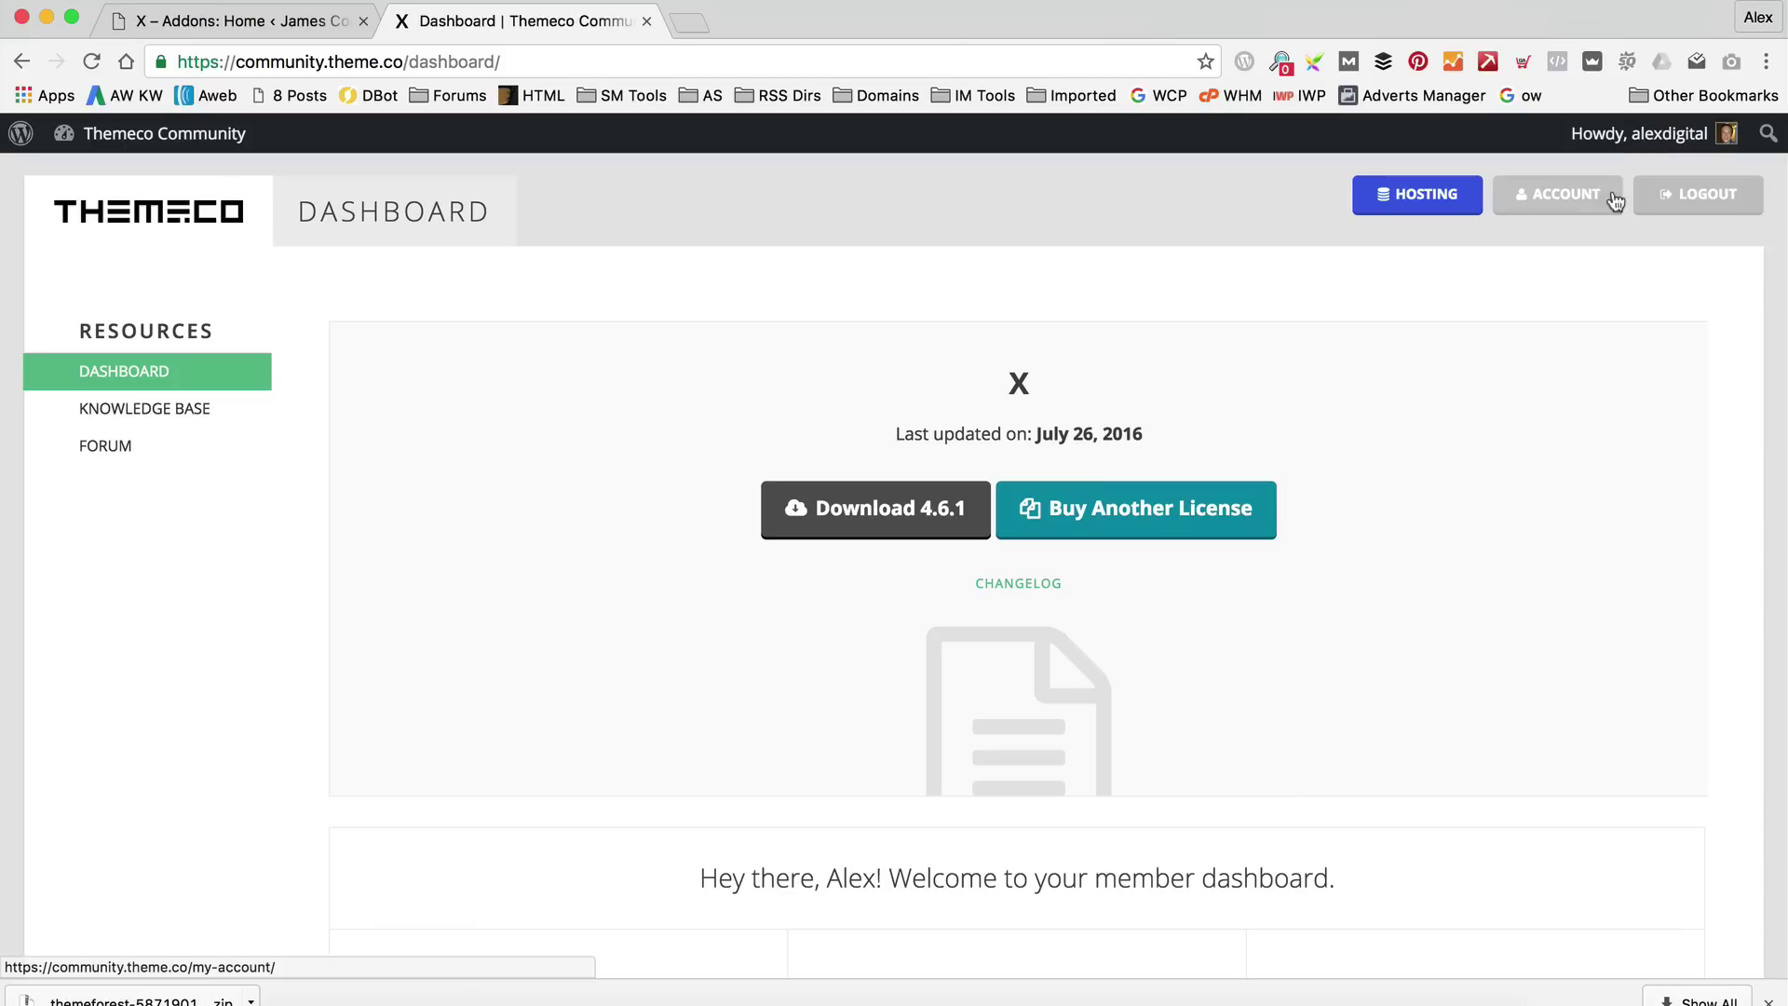
click(1586, 205)
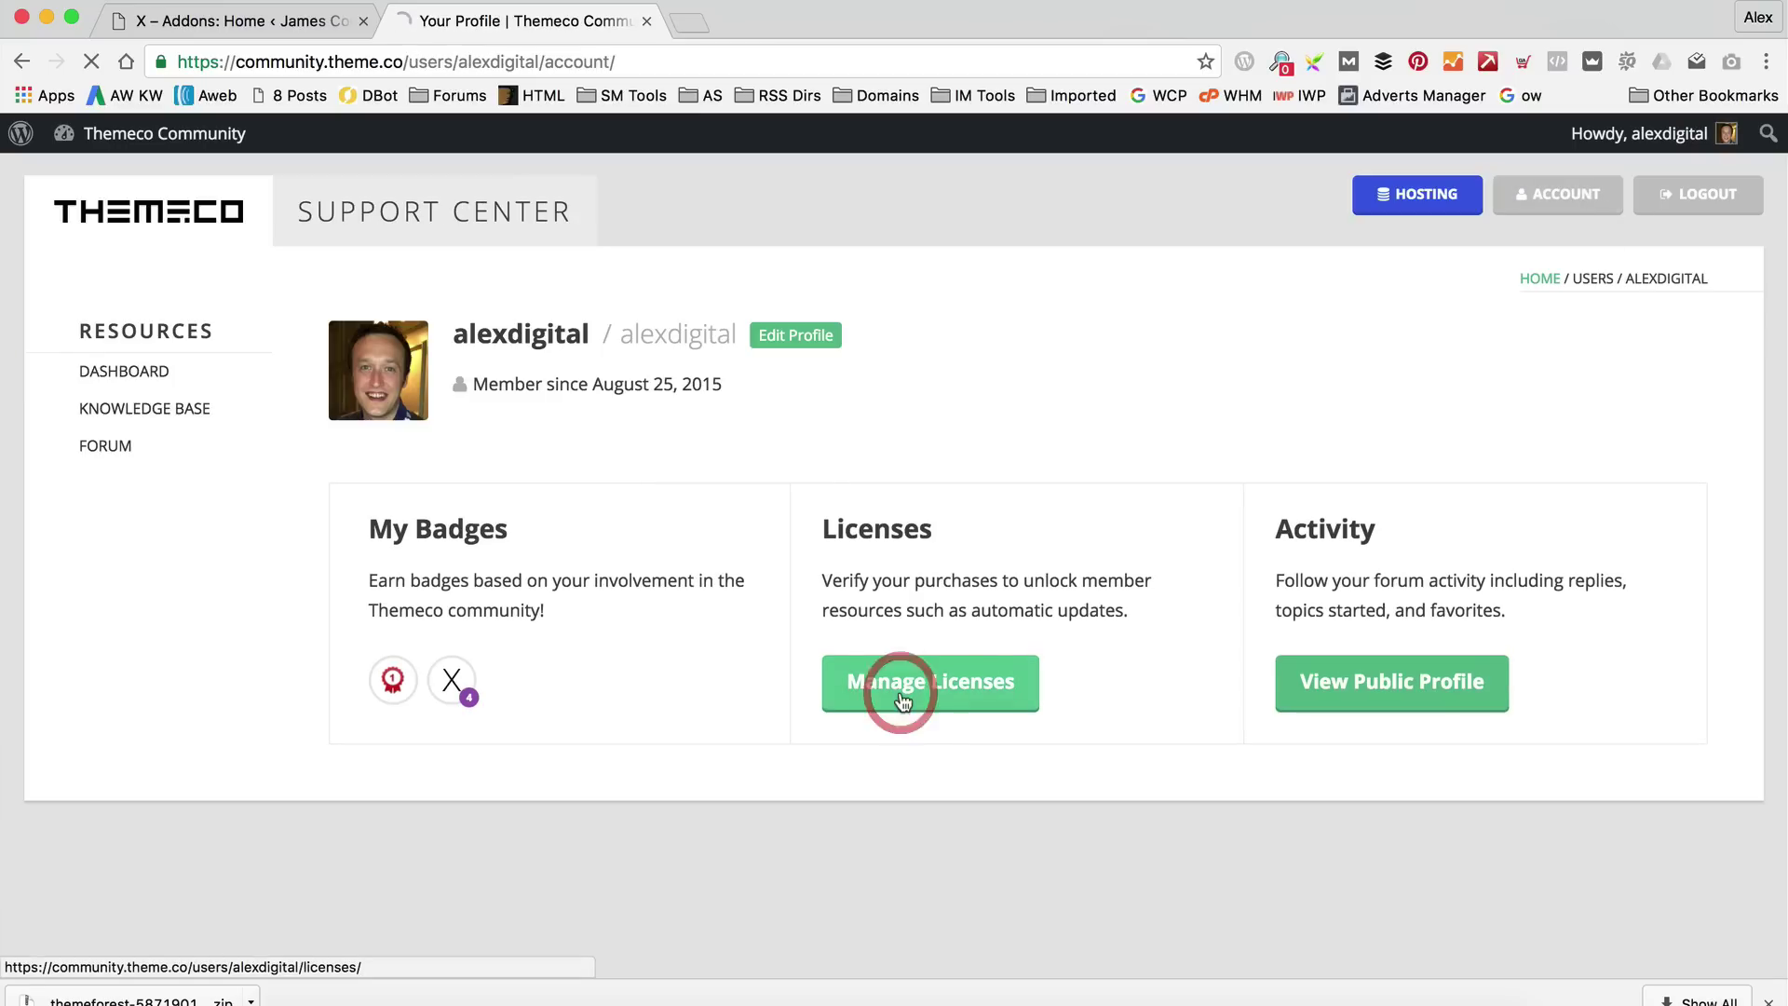
- Open Licenses, start Verify New Purchase, and scroll to the unassigned fifth license
click(902, 700)
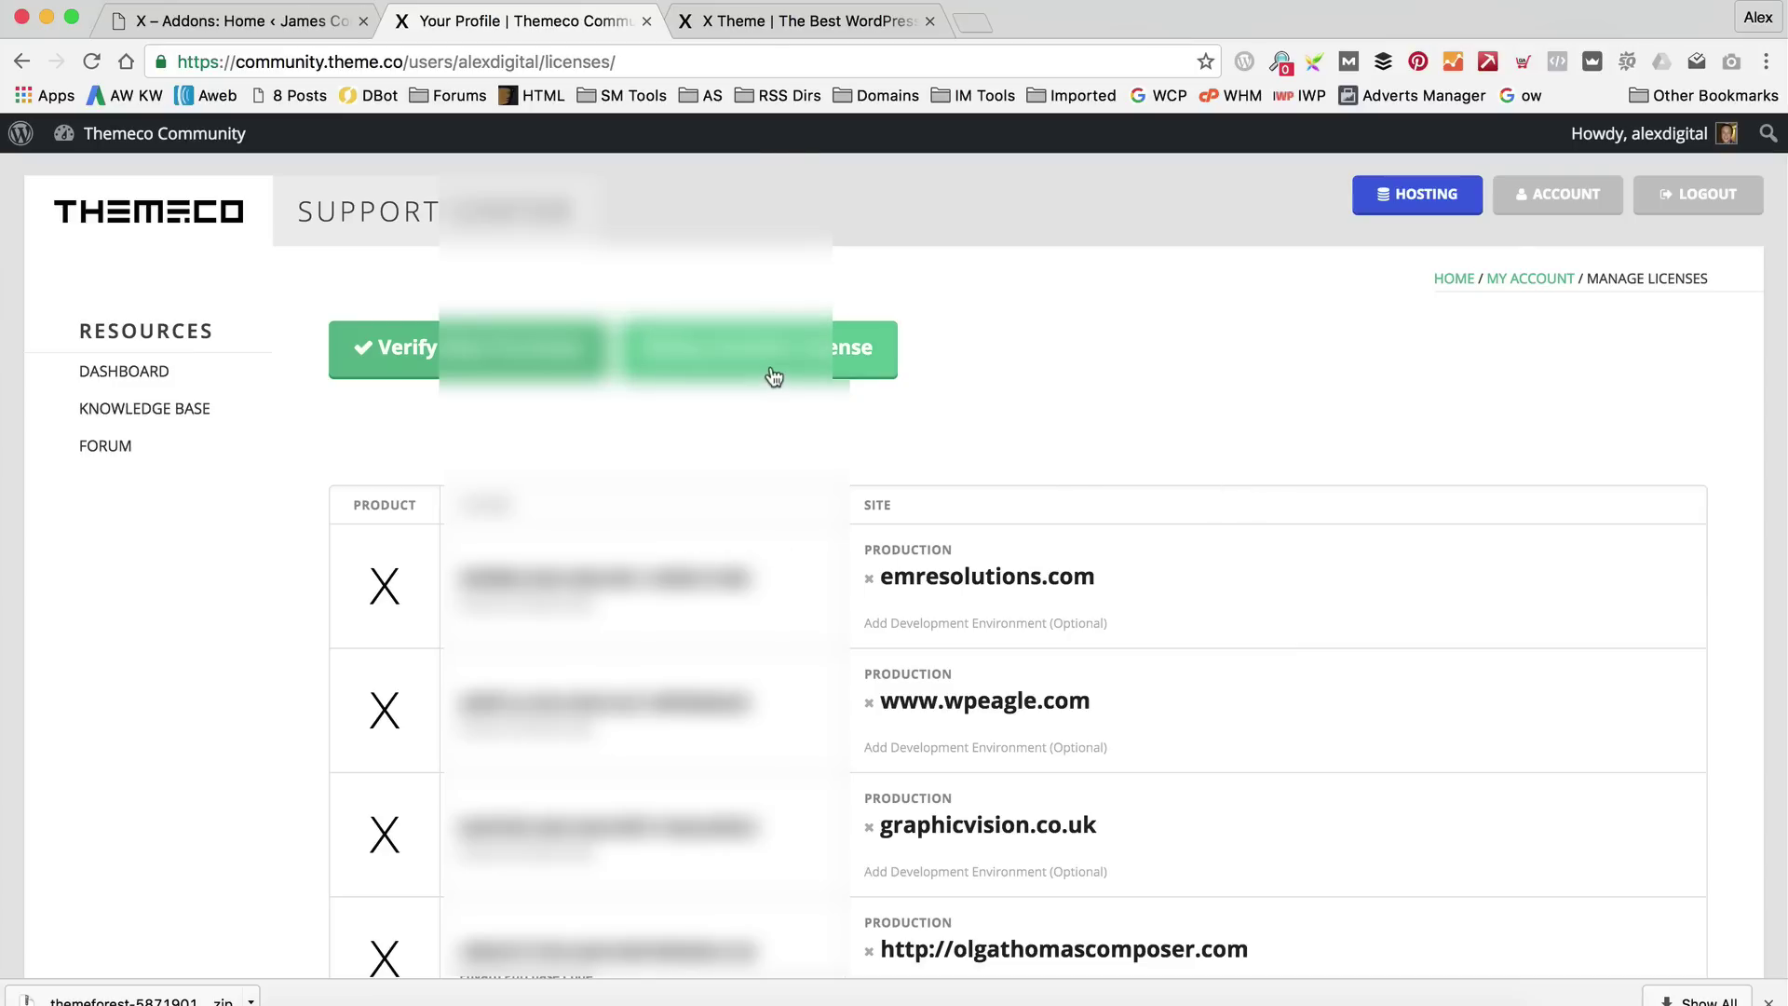
click(410, 358)
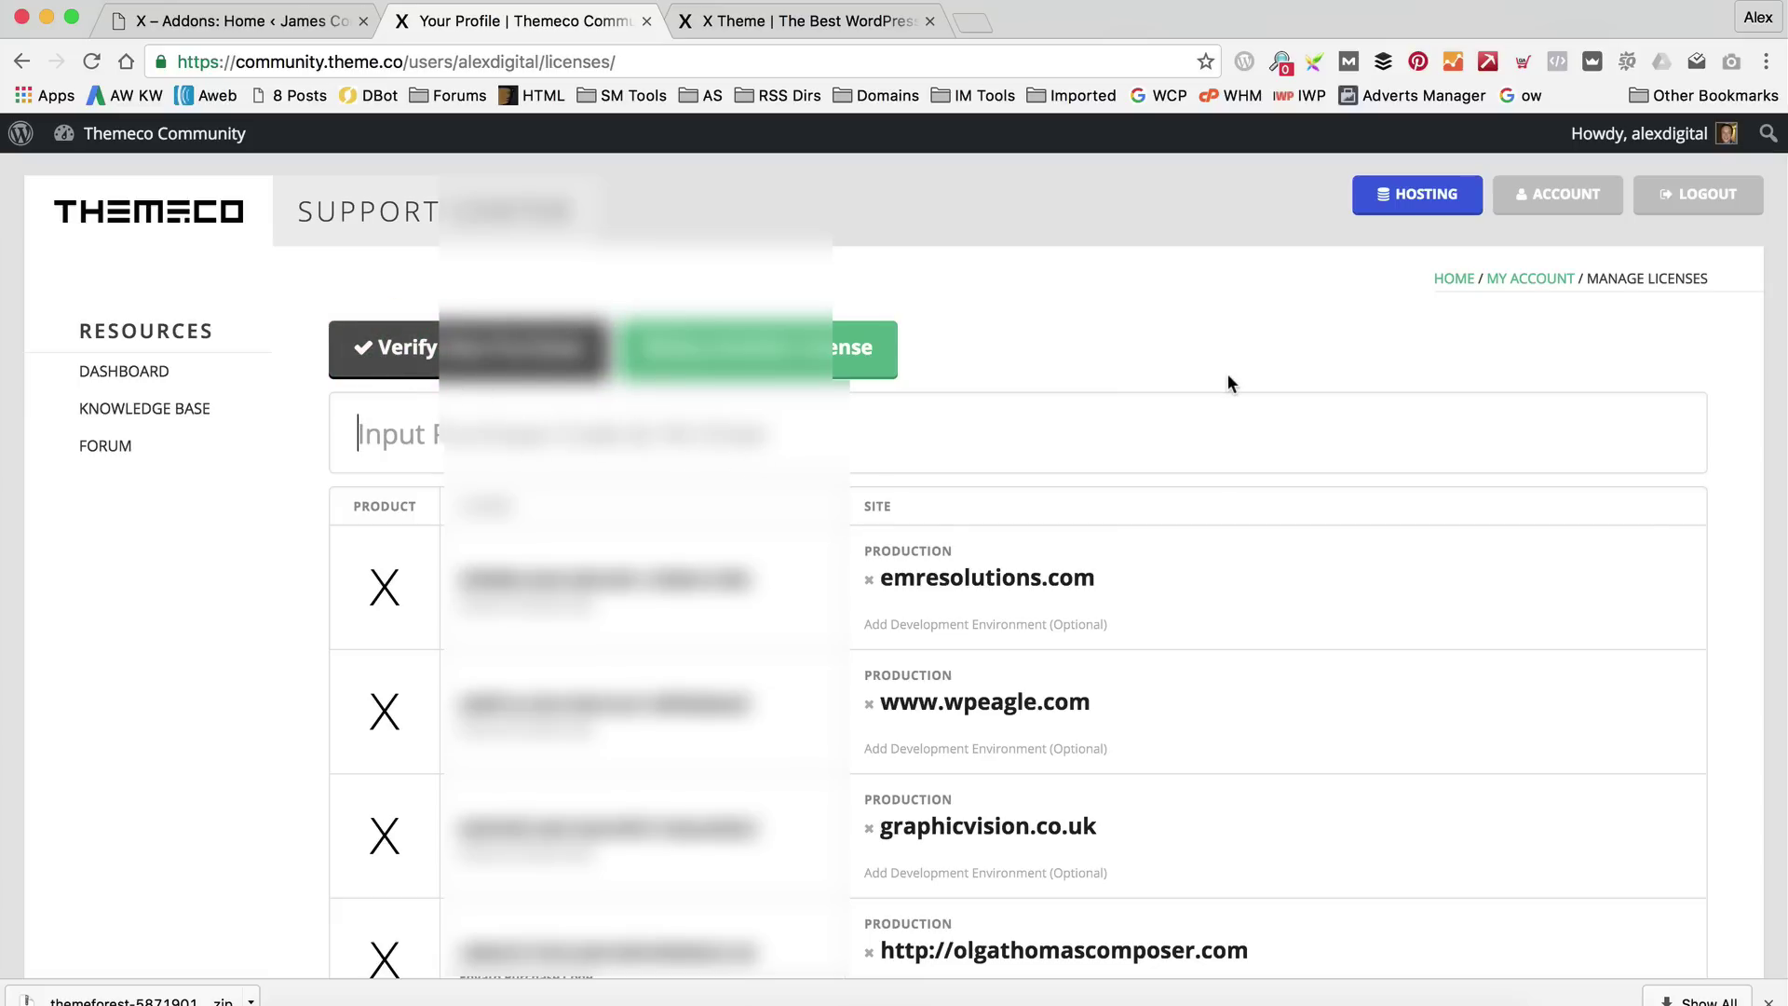
scroll(1227, 392, down, 3)
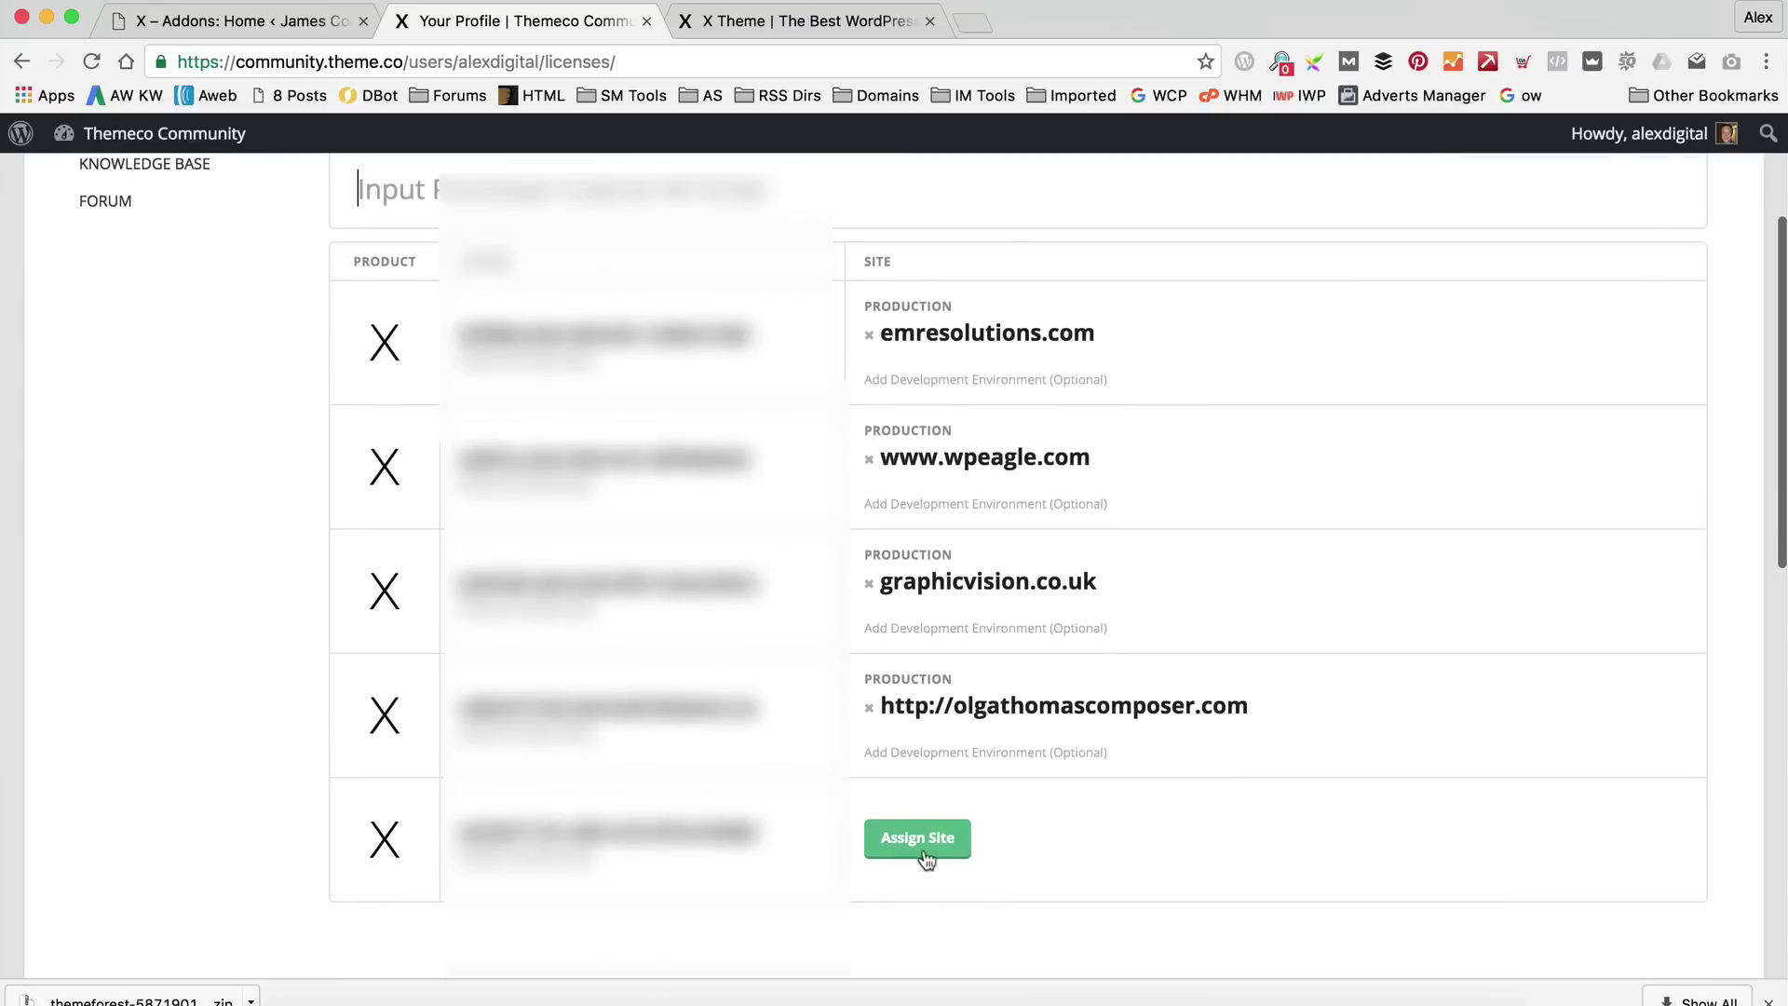
scroll(1118, 834, down, 1)
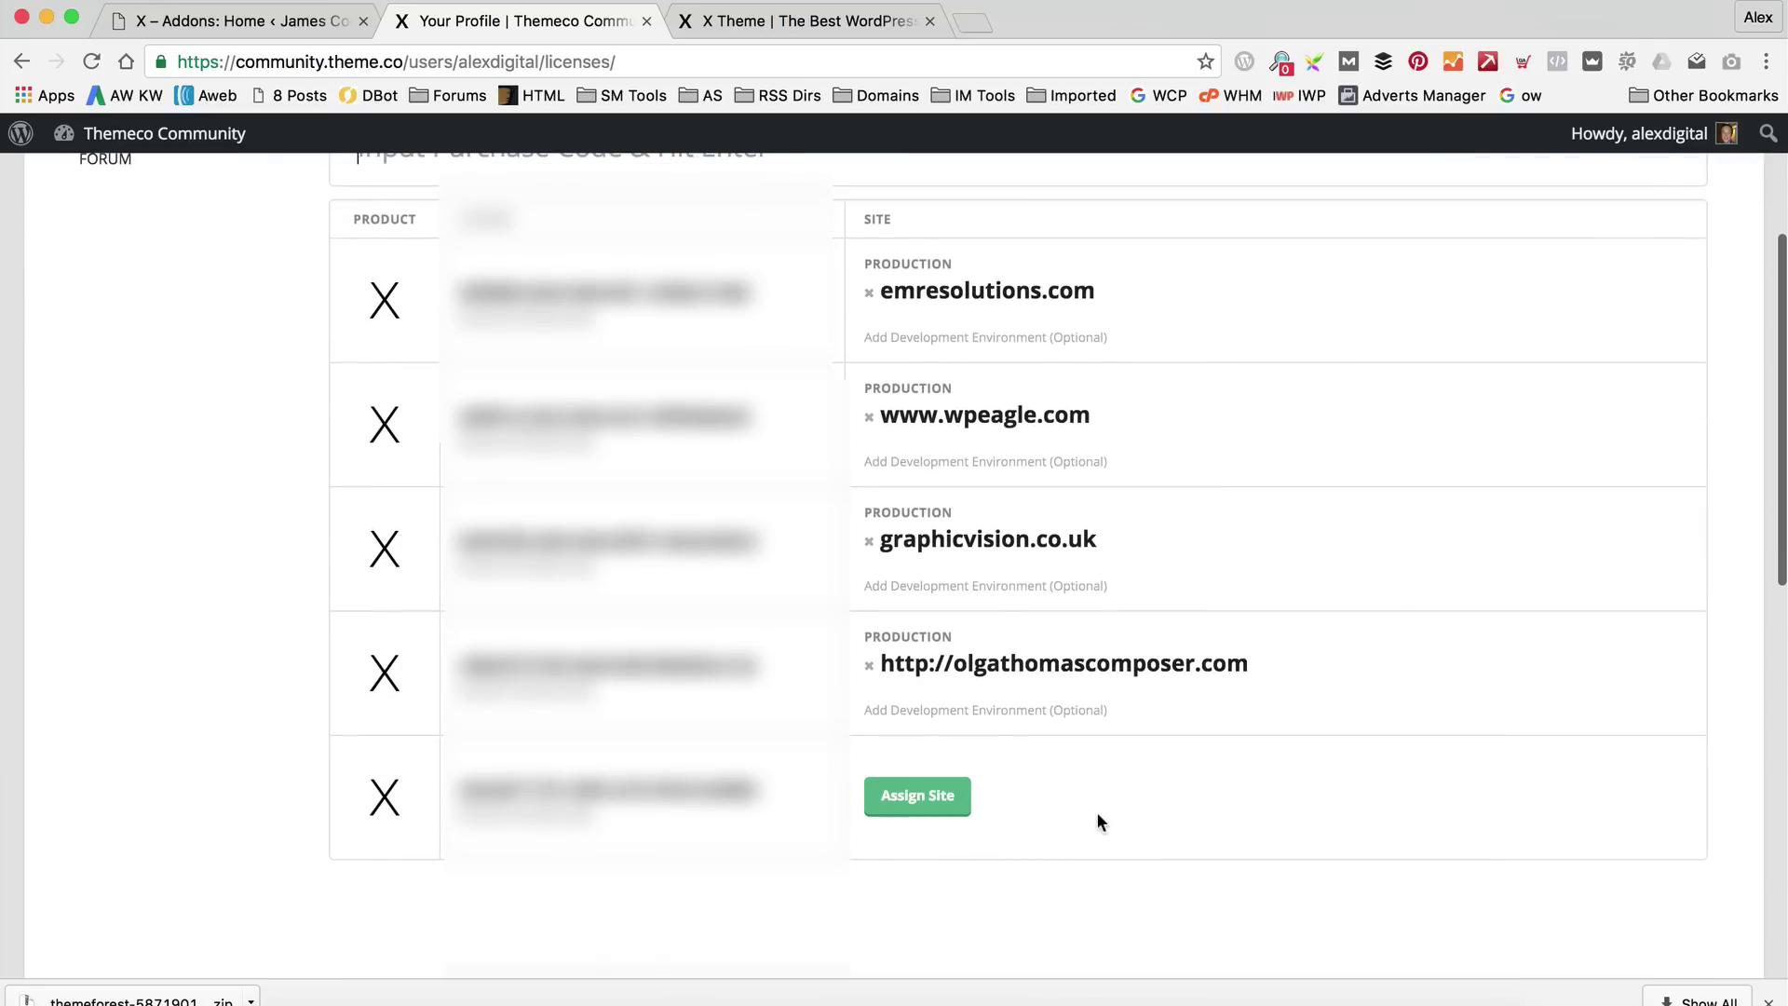
scroll(1097, 821, down, 1)
- Assign bakeitfreeform.com as the fifth license's production site
click(920, 766)
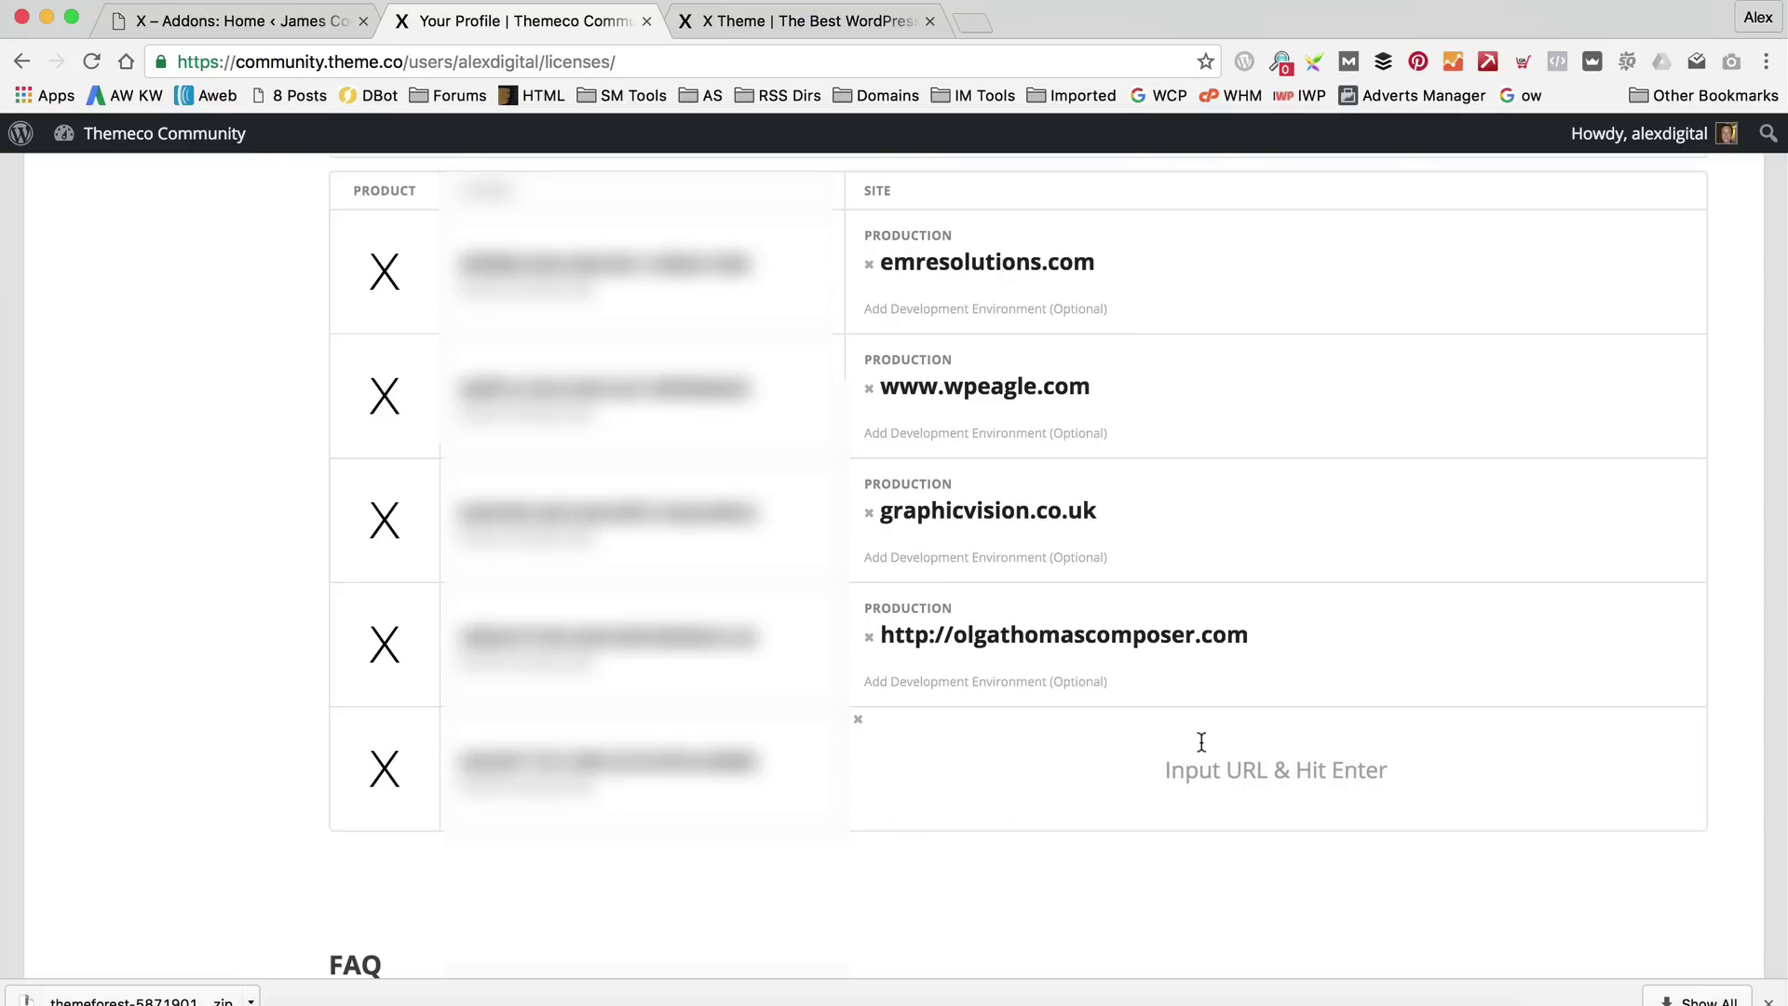
scroll(1201, 742, up, 1)
text(bakc)
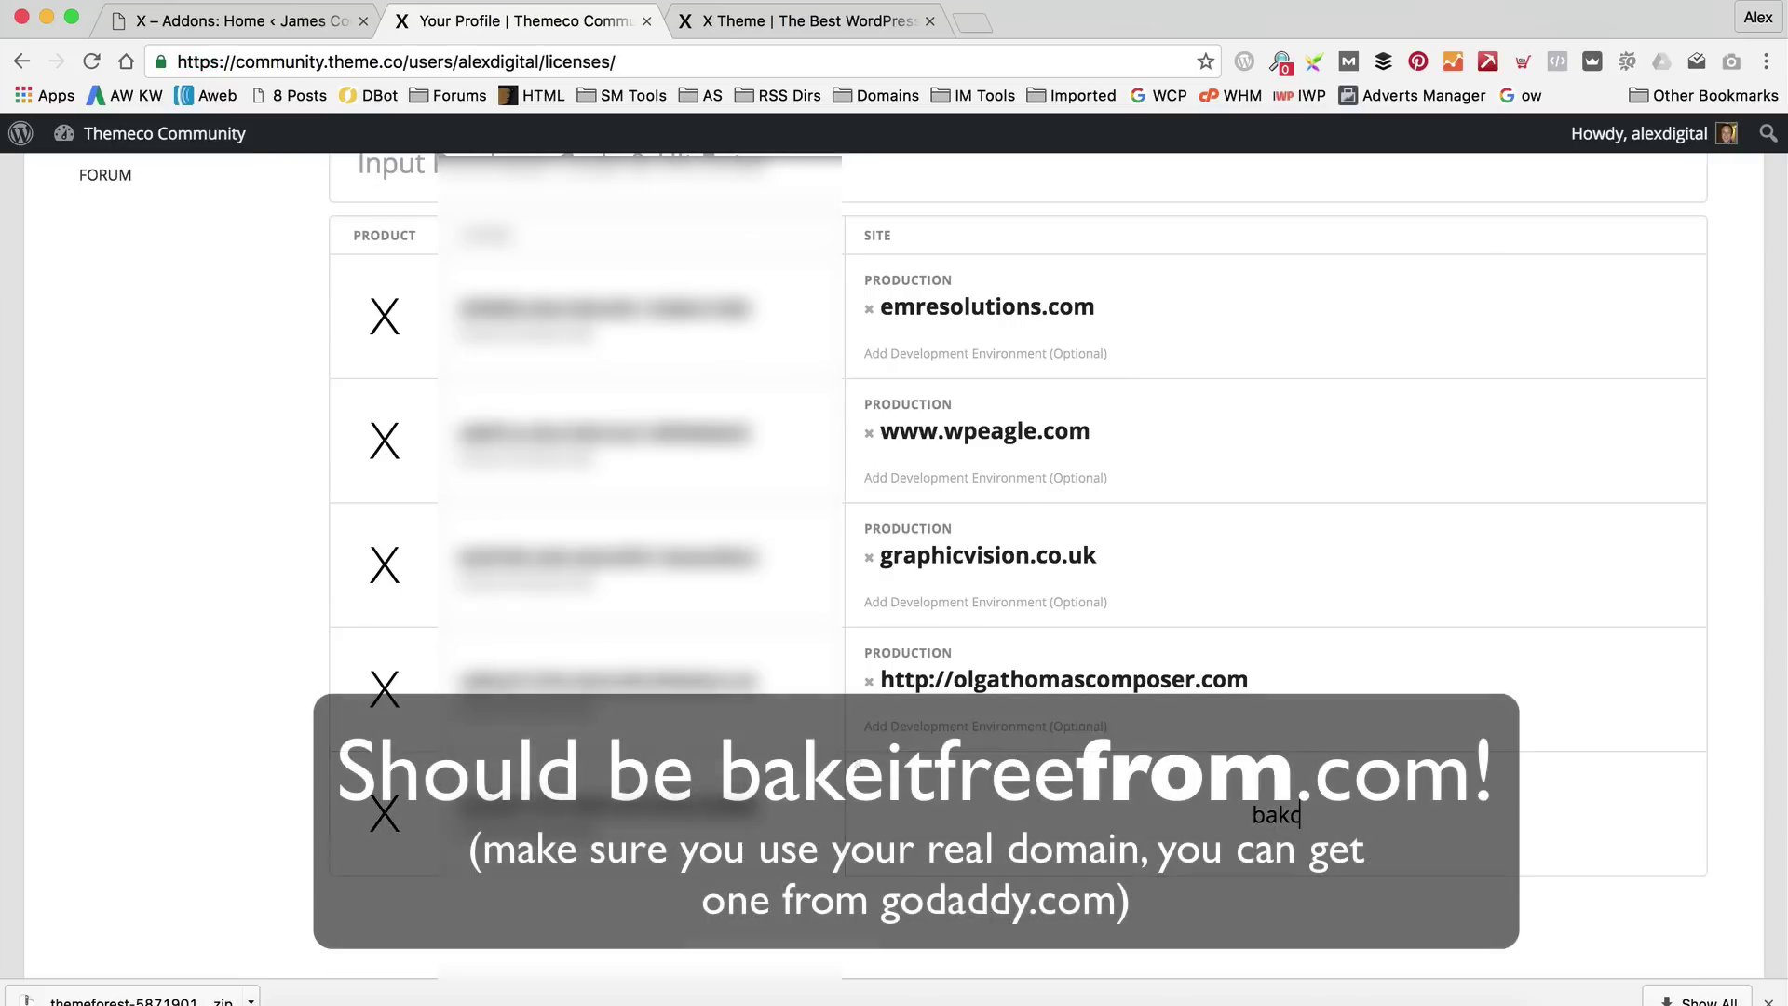
key(BackSpace)
text(eitf)
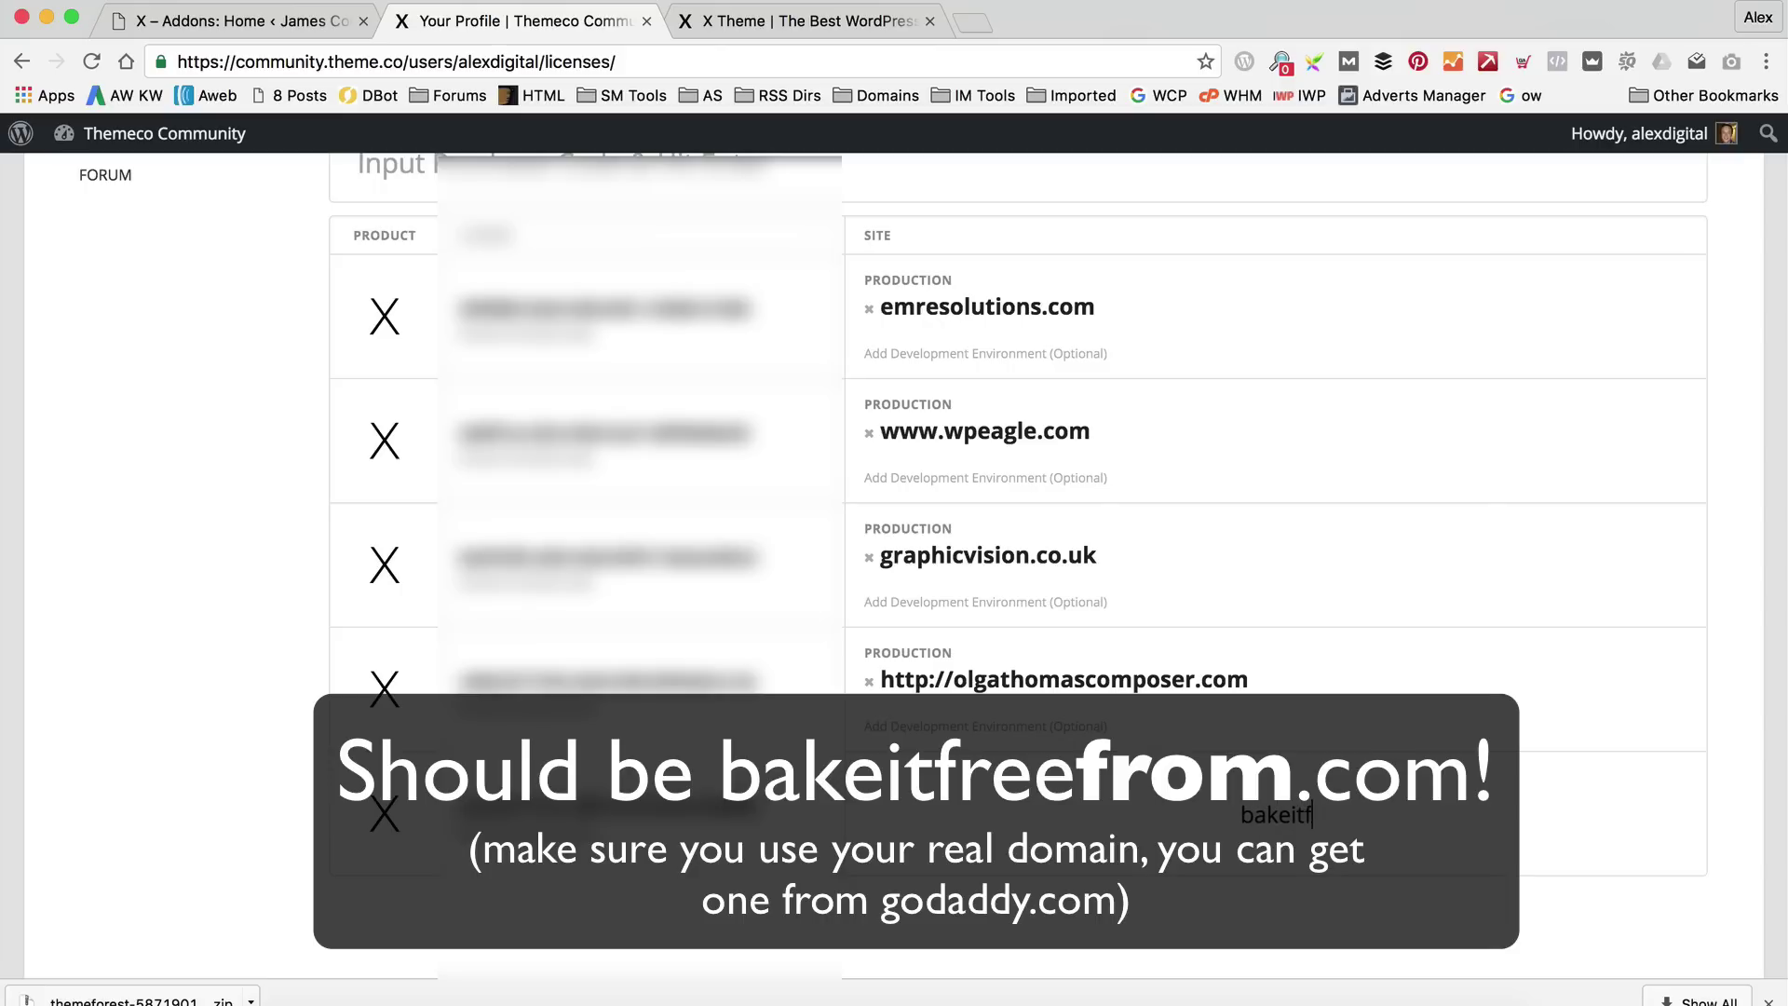
text(reeform)
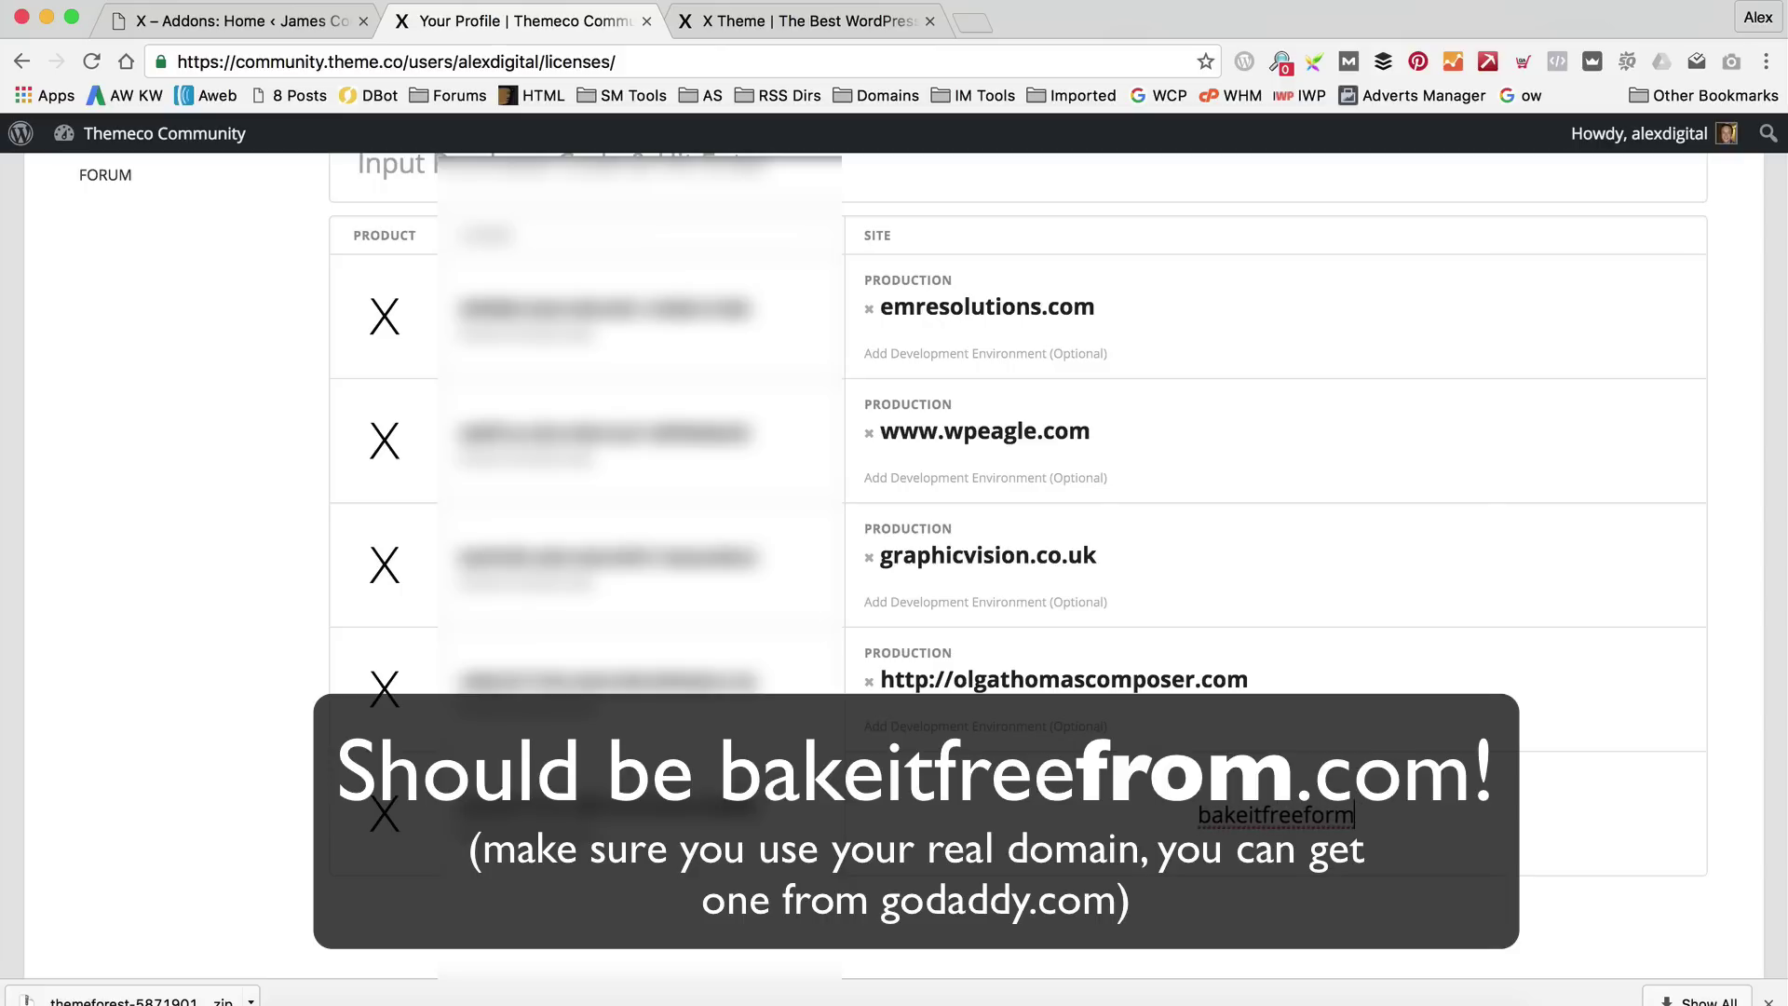
text(.com)
key(Return)
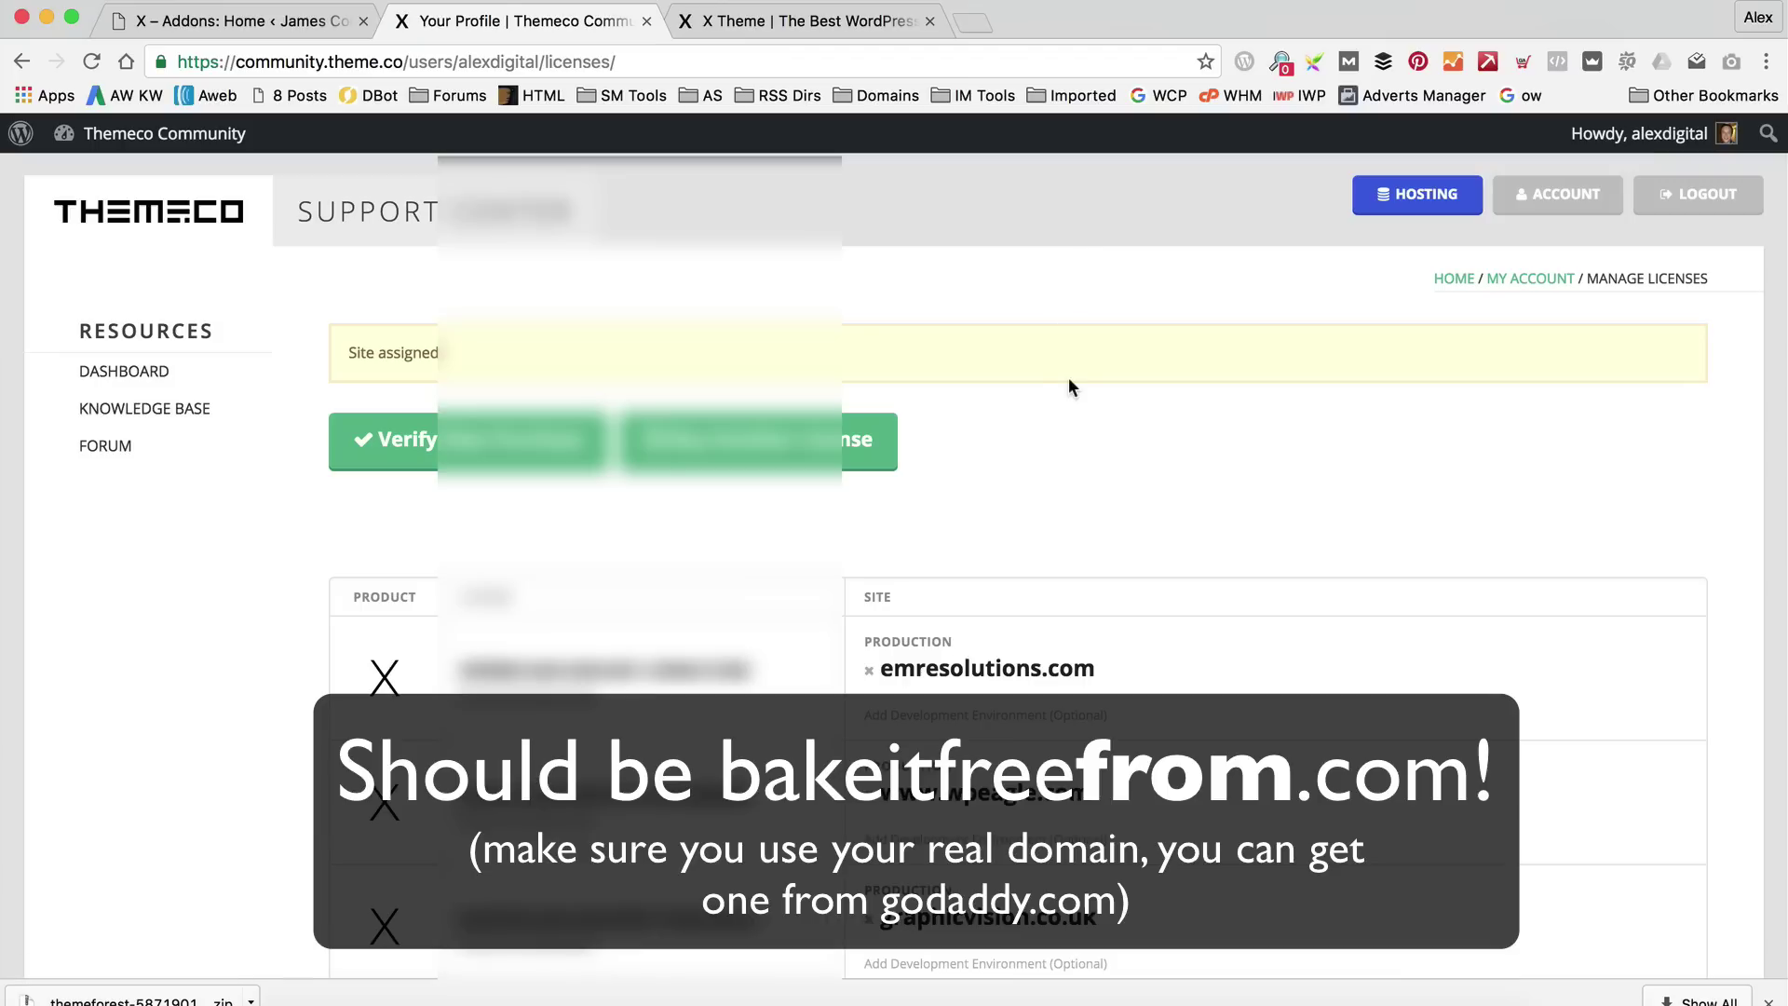
- Start adding a development environment to that license, then go to the WordPress admin tab
scroll(1069, 377, down, 6)
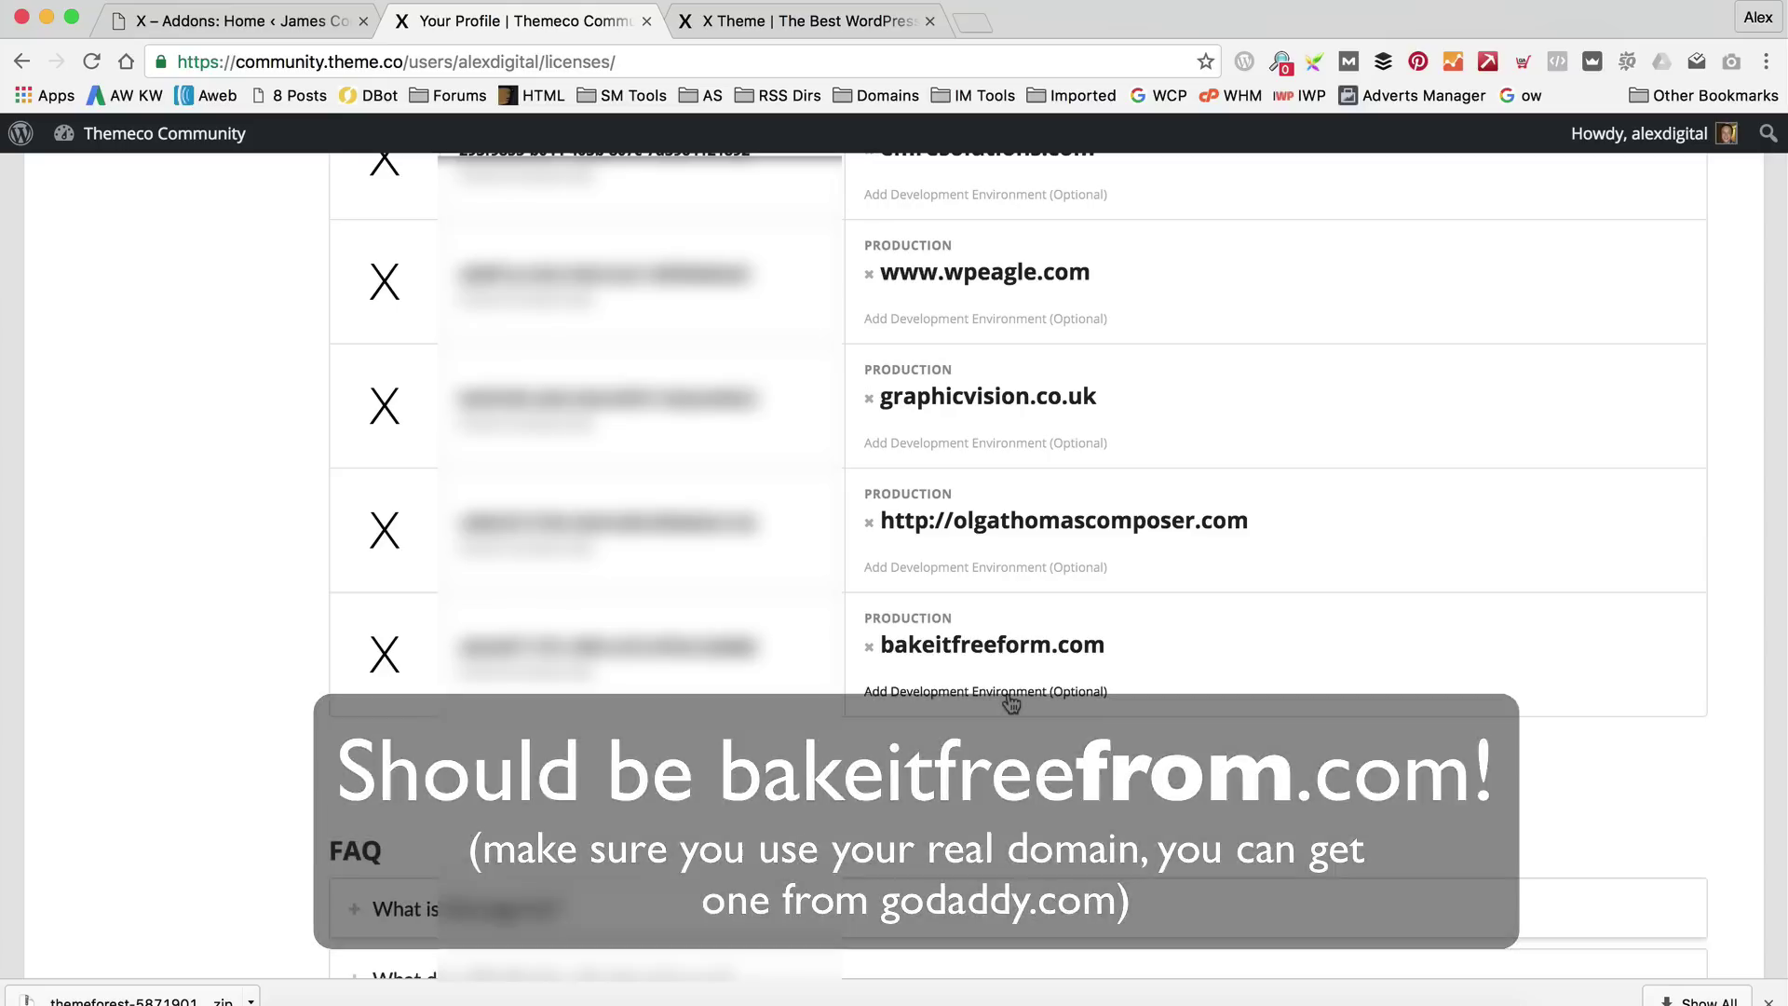
click(1009, 693)
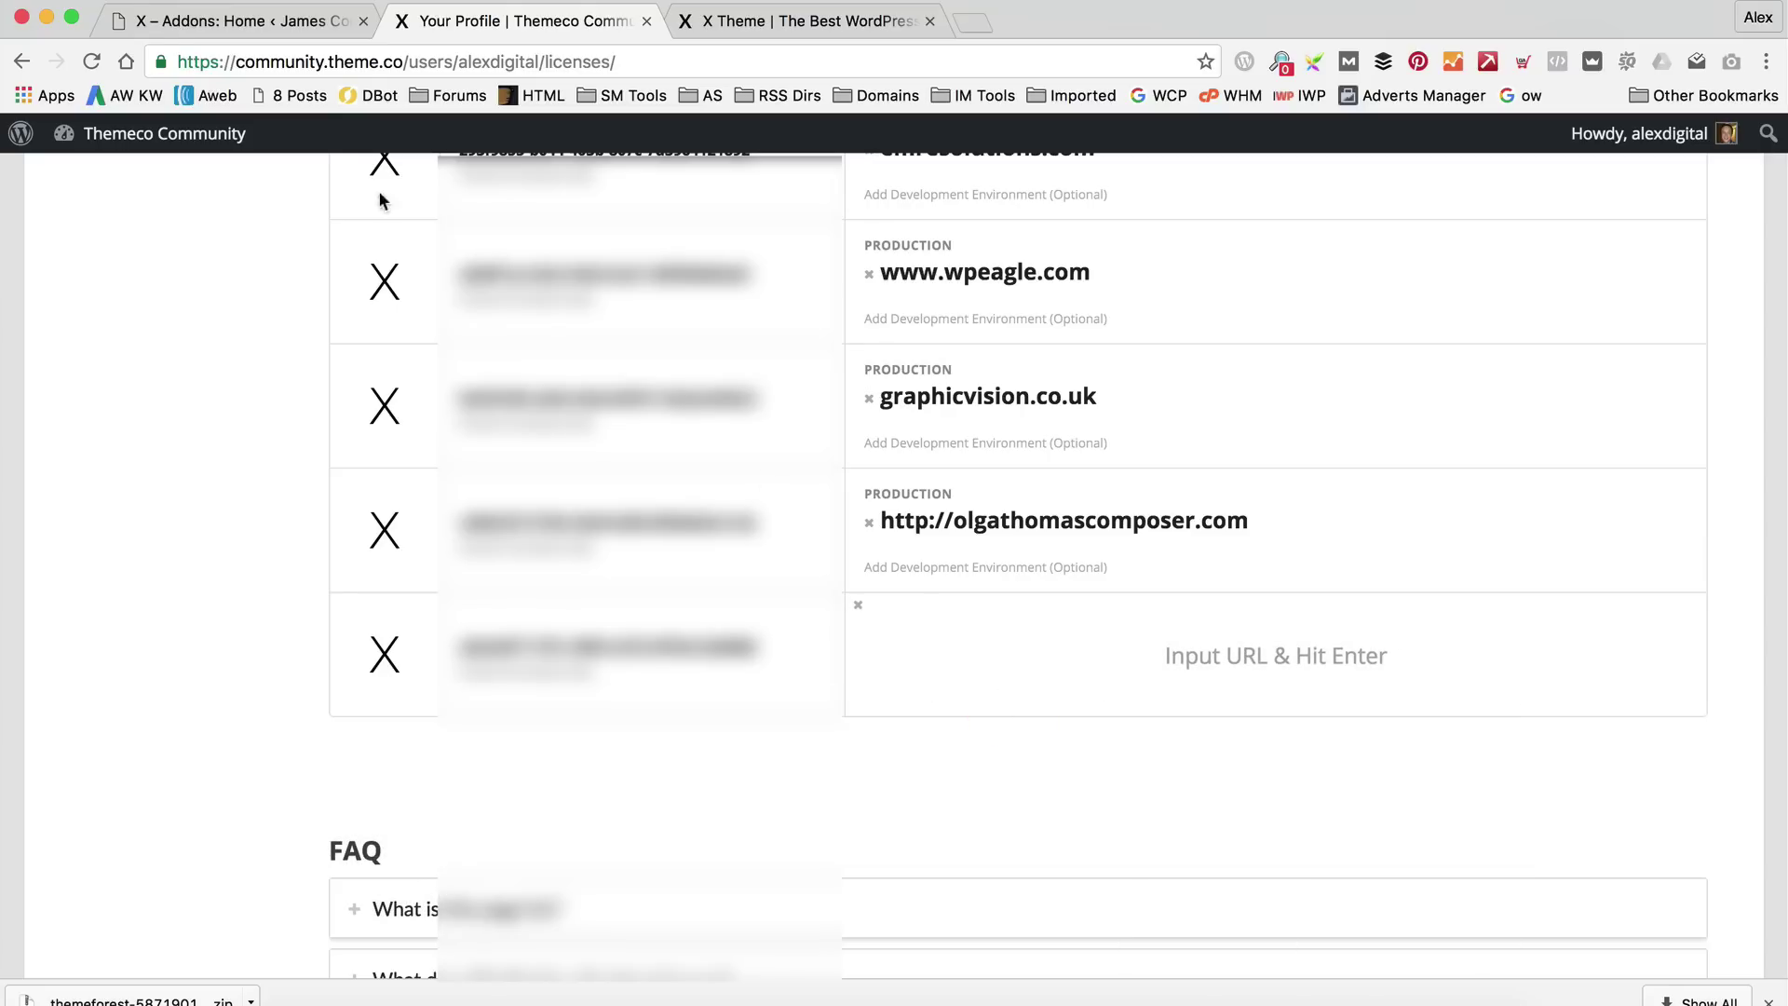
click(173, 20)
- Copy the site domain from WordPress admin and set it as the license's development environment
click(408, 62)
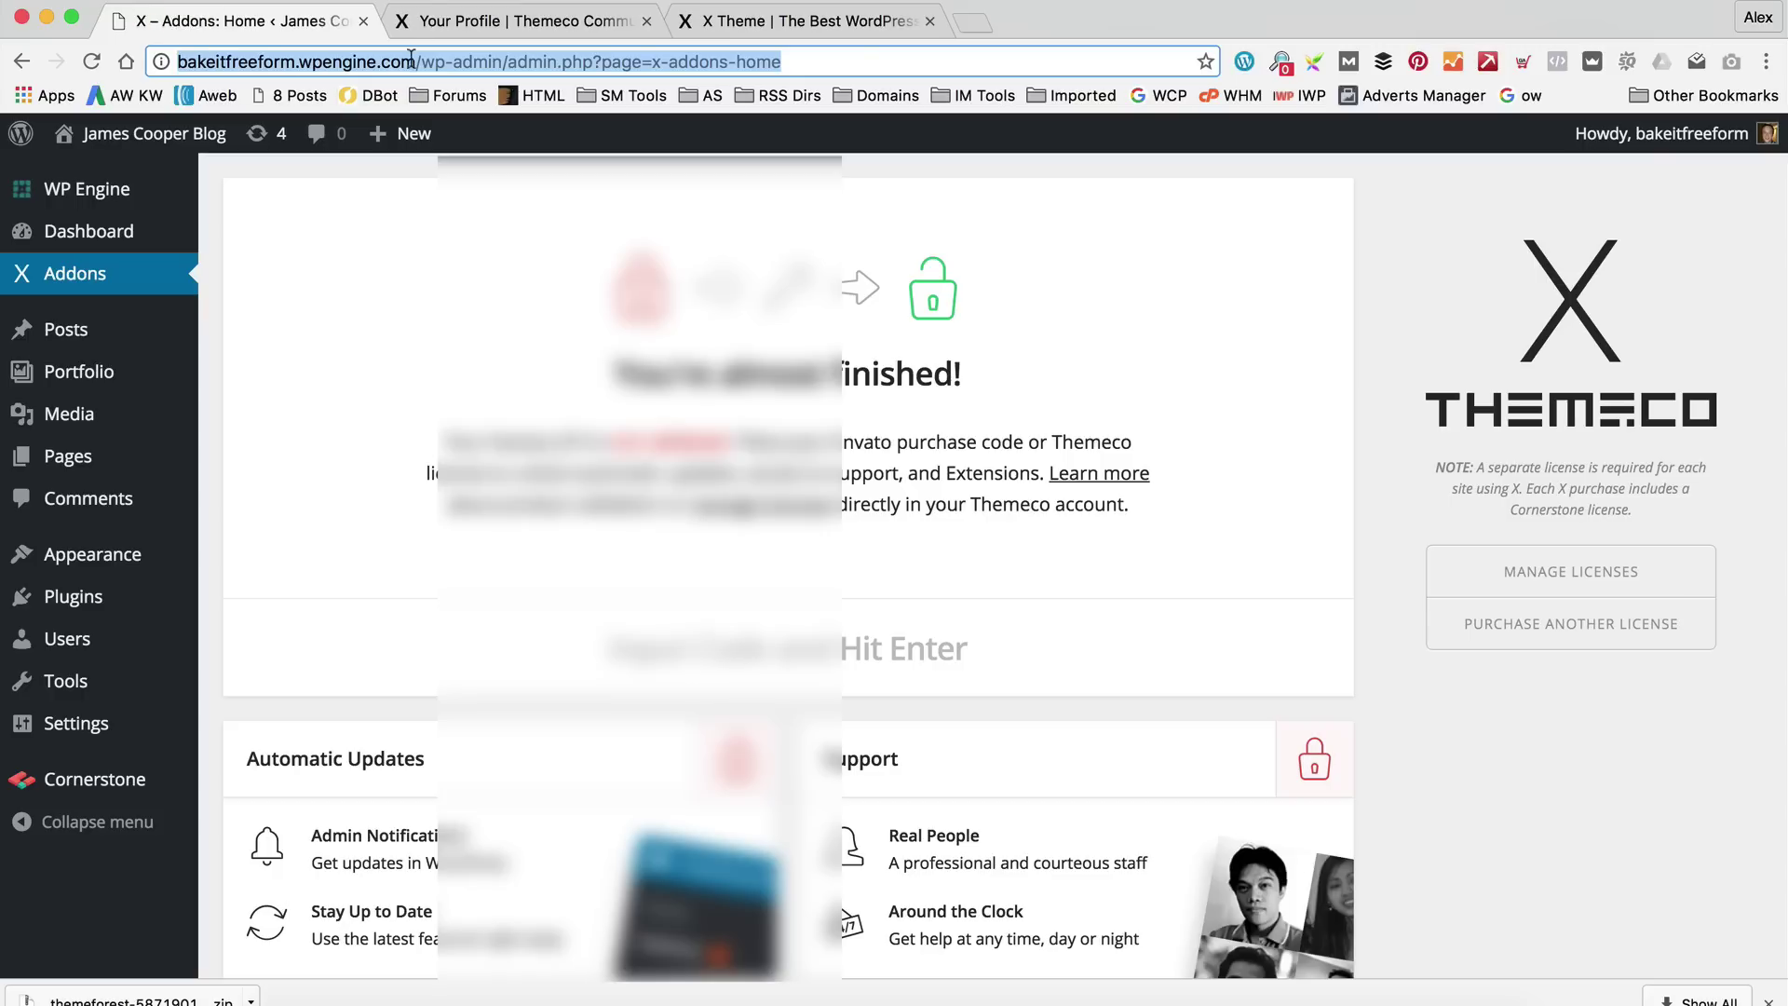
drag(415, 62, 172, 62)
key(super+c)
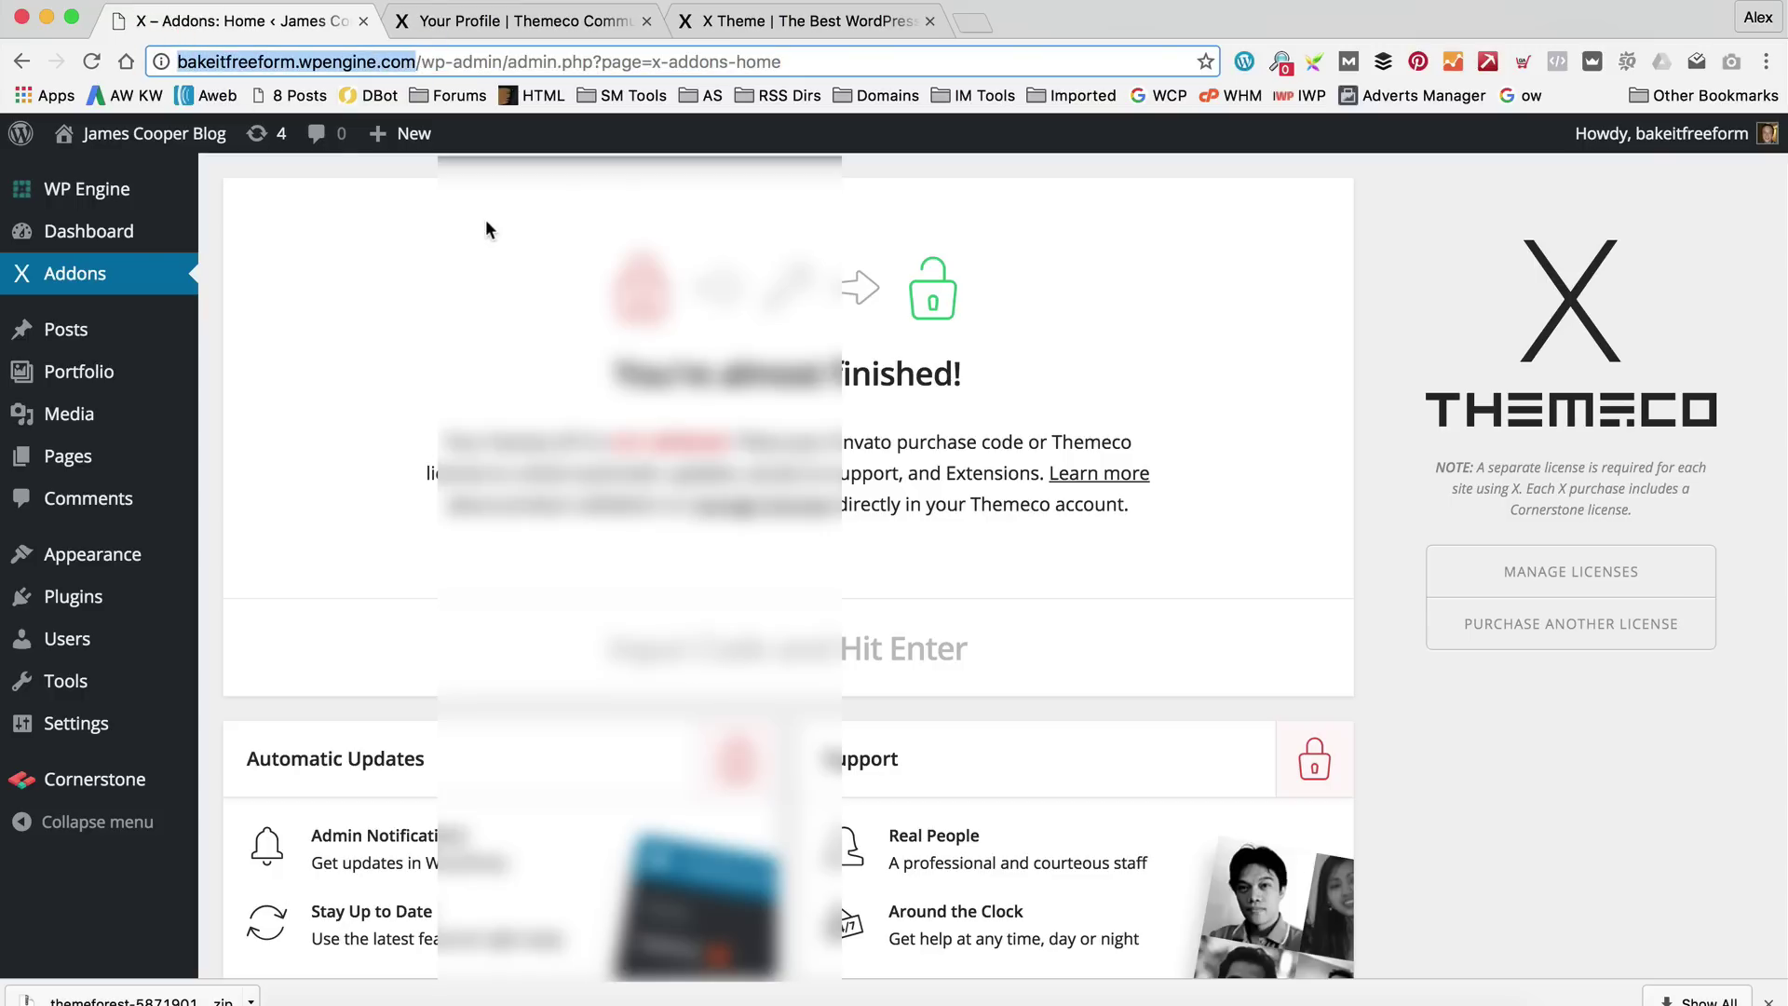
click(815, 22)
click(489, 26)
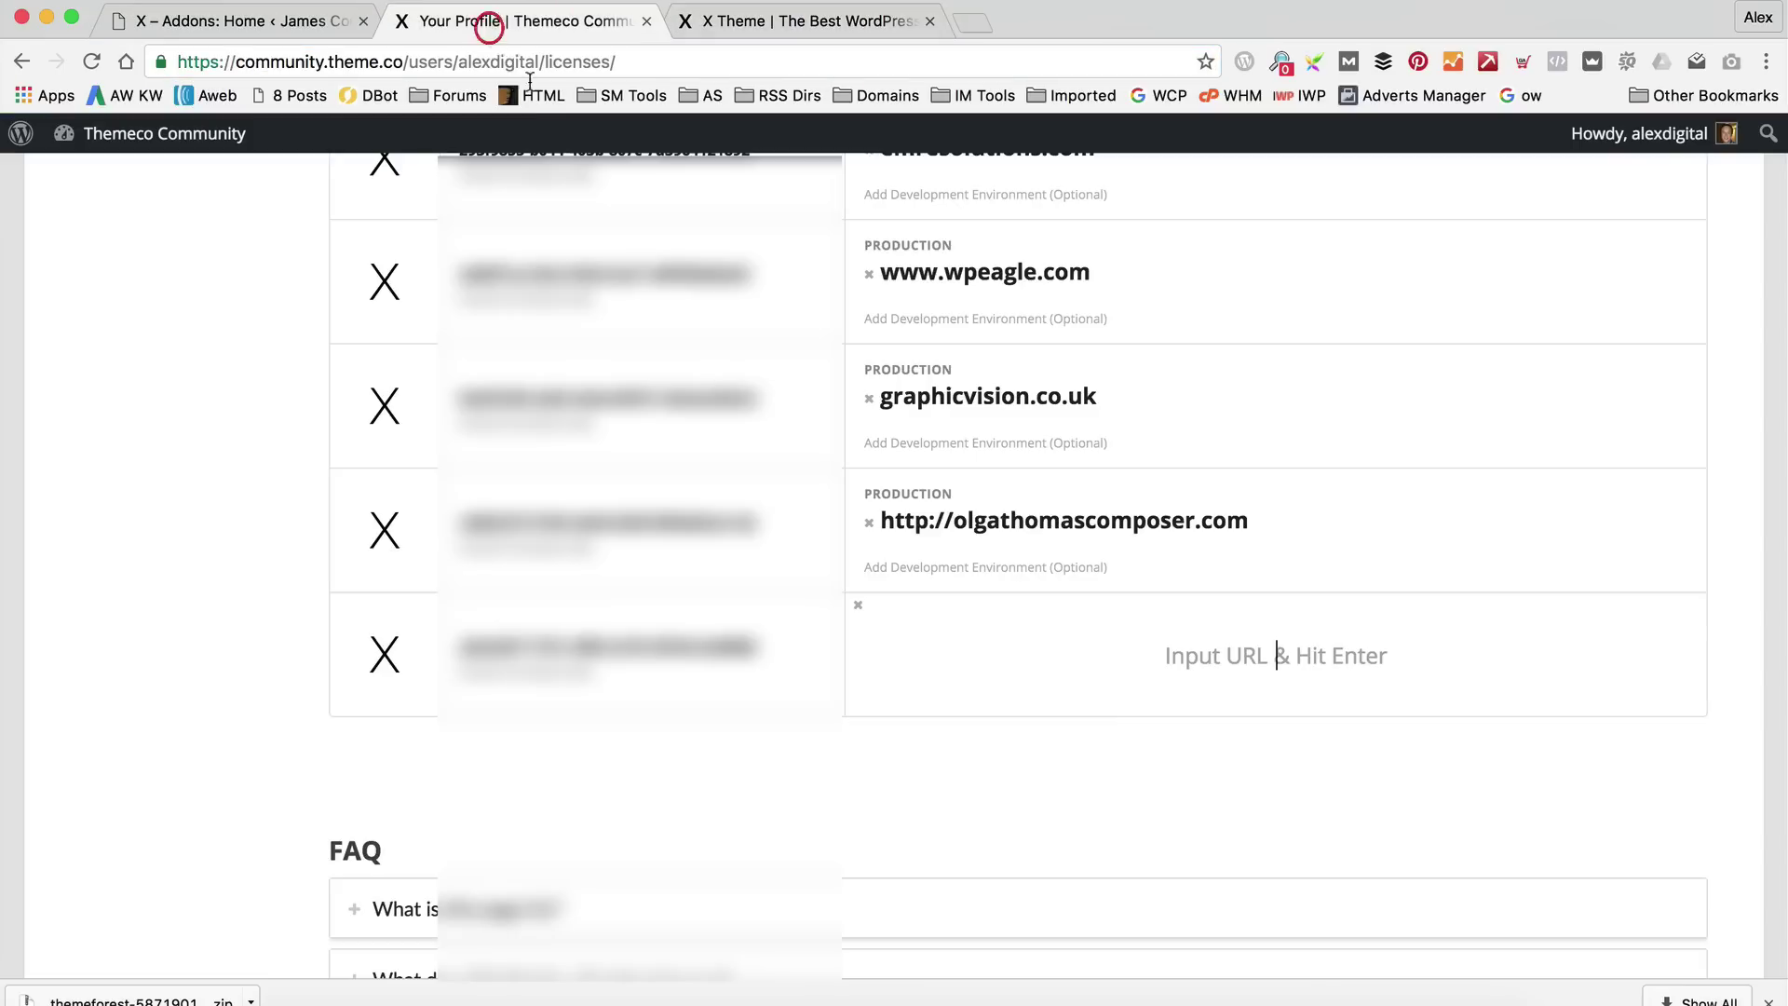
click(930, 20)
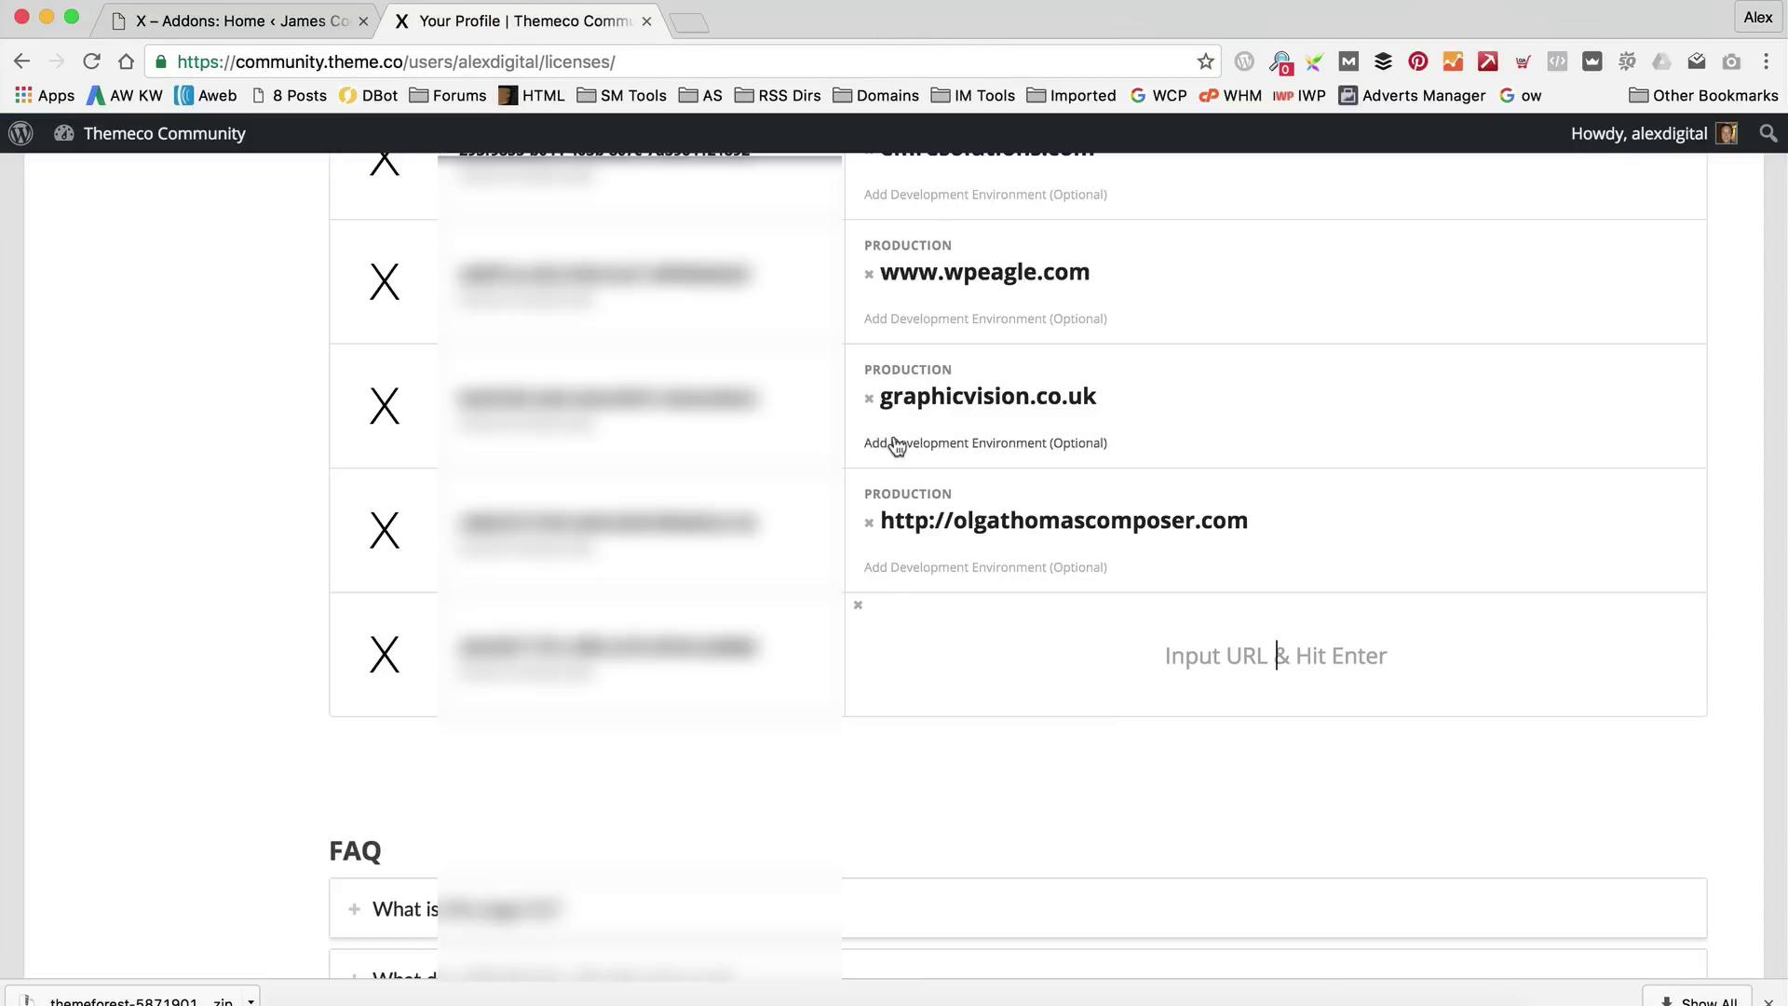
key(super+v)
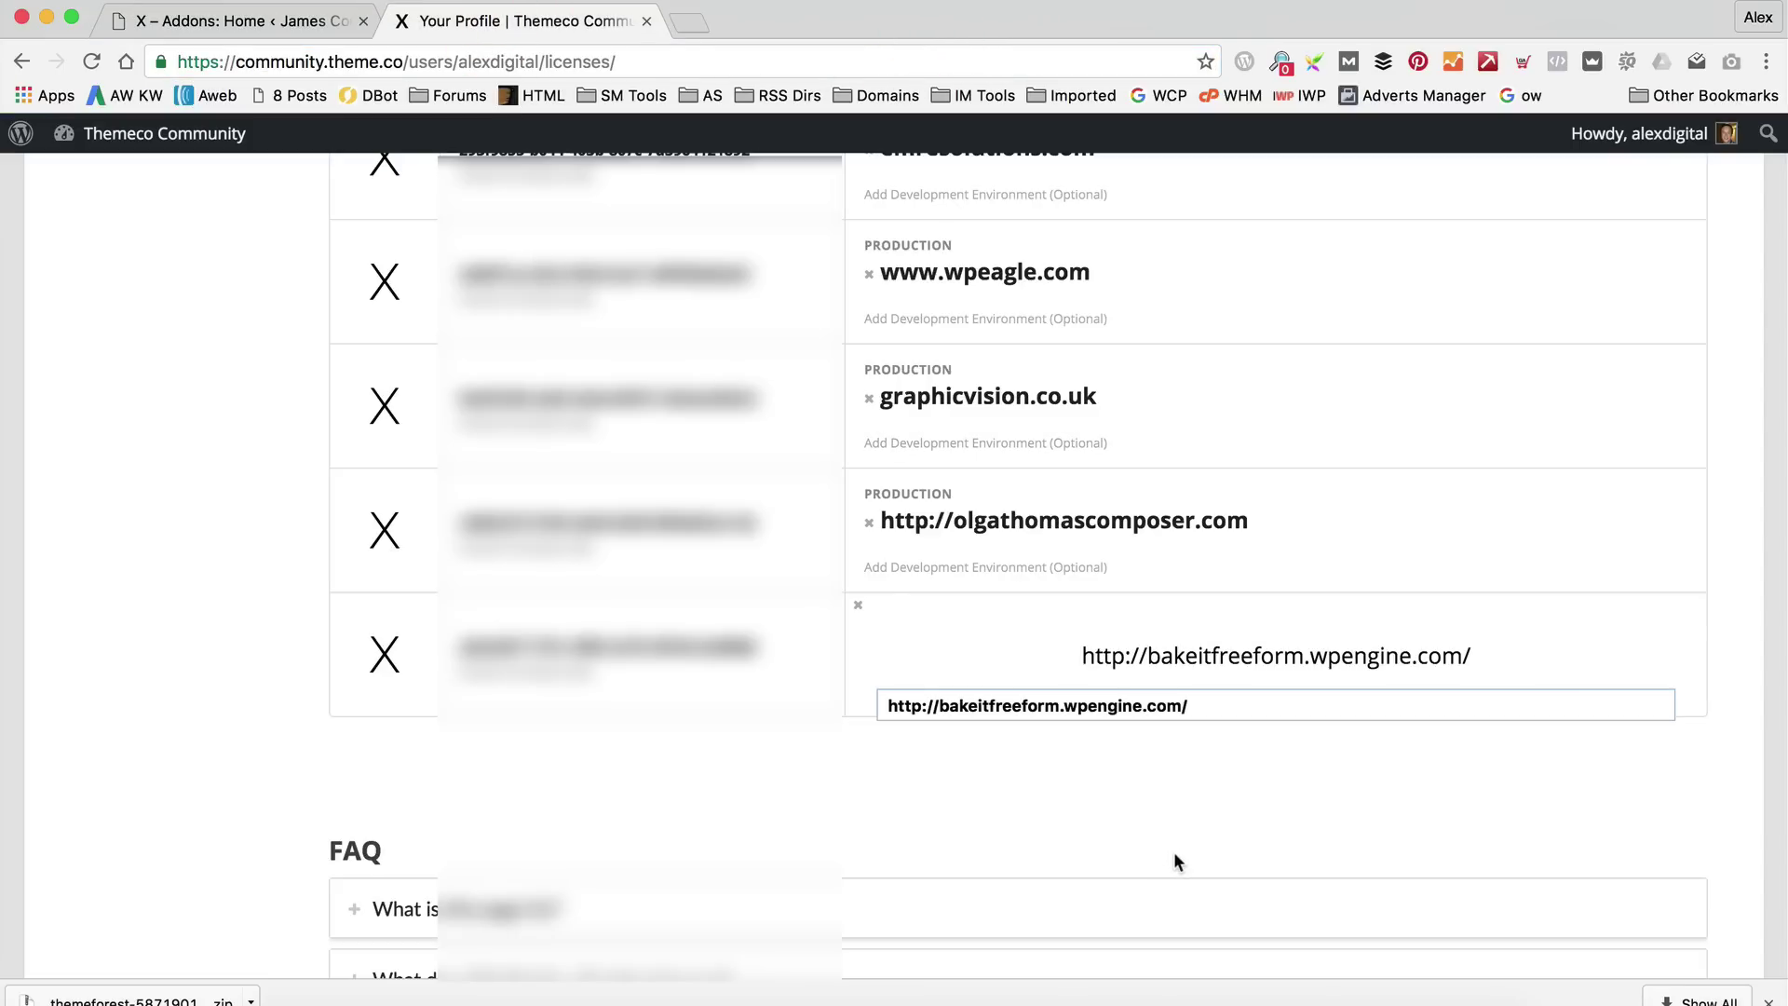
key(Return)
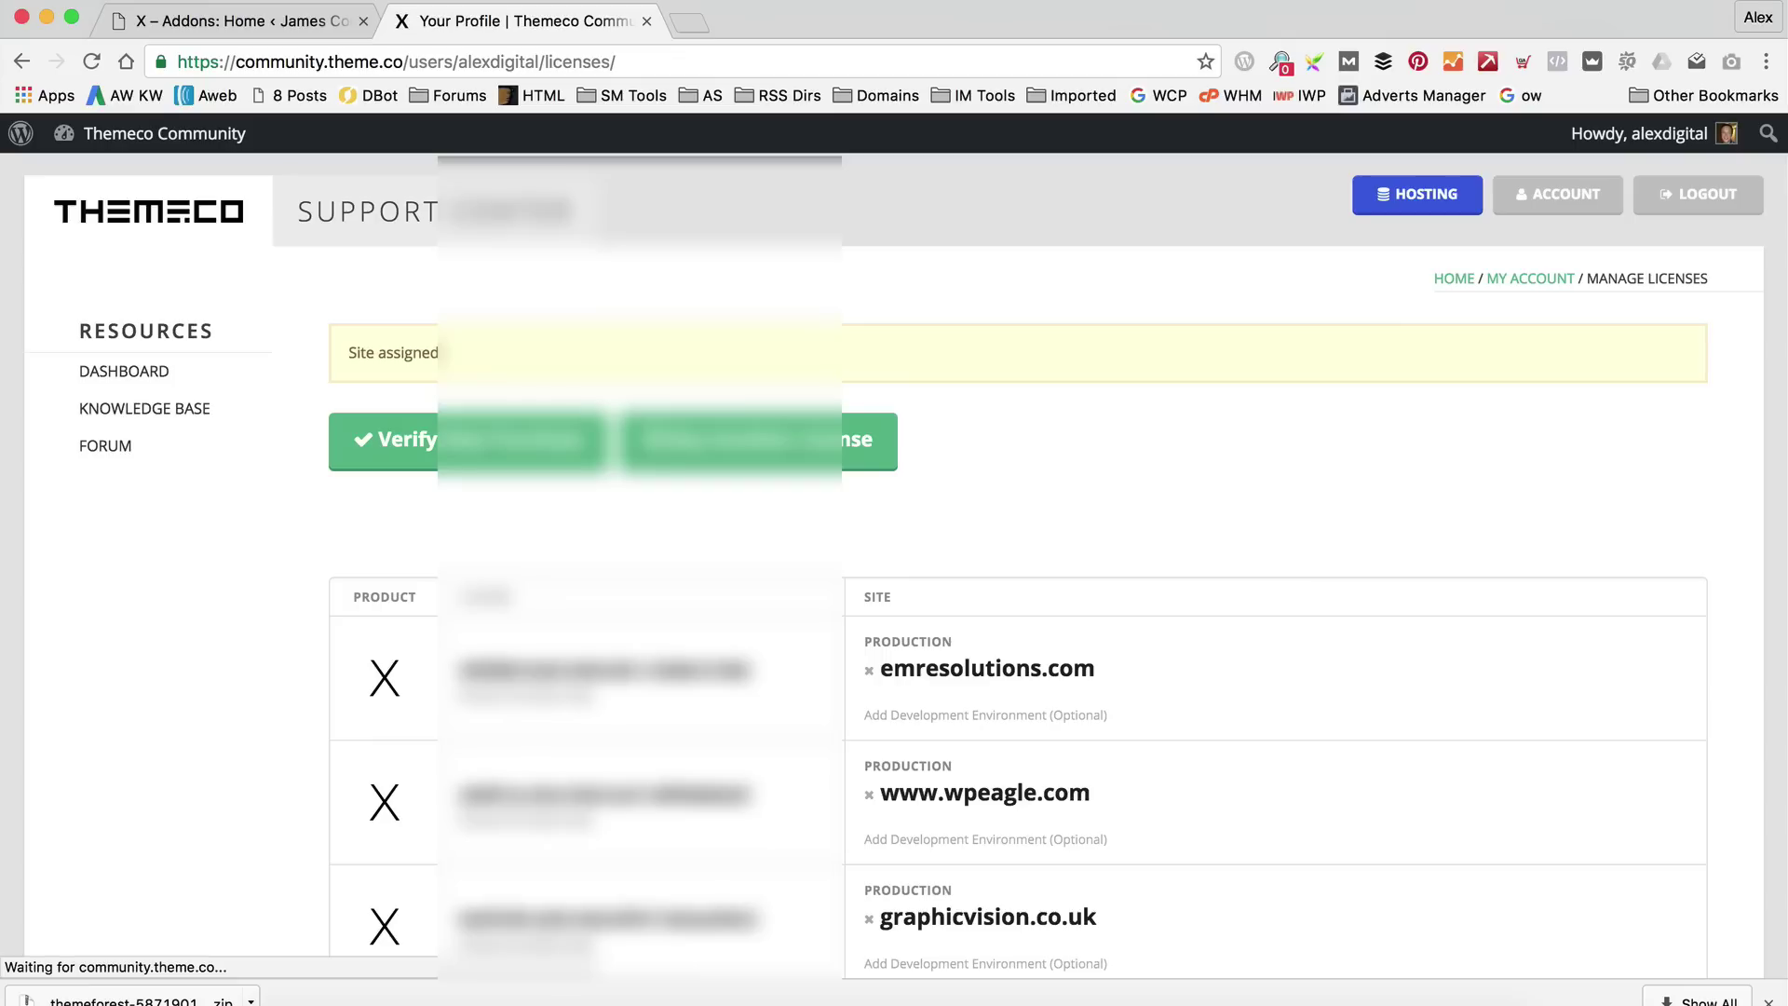
- Select the bakeitfreeform.com license key and bring it to the WordPress X Addons page
scroll(1199, 657, down, 5)
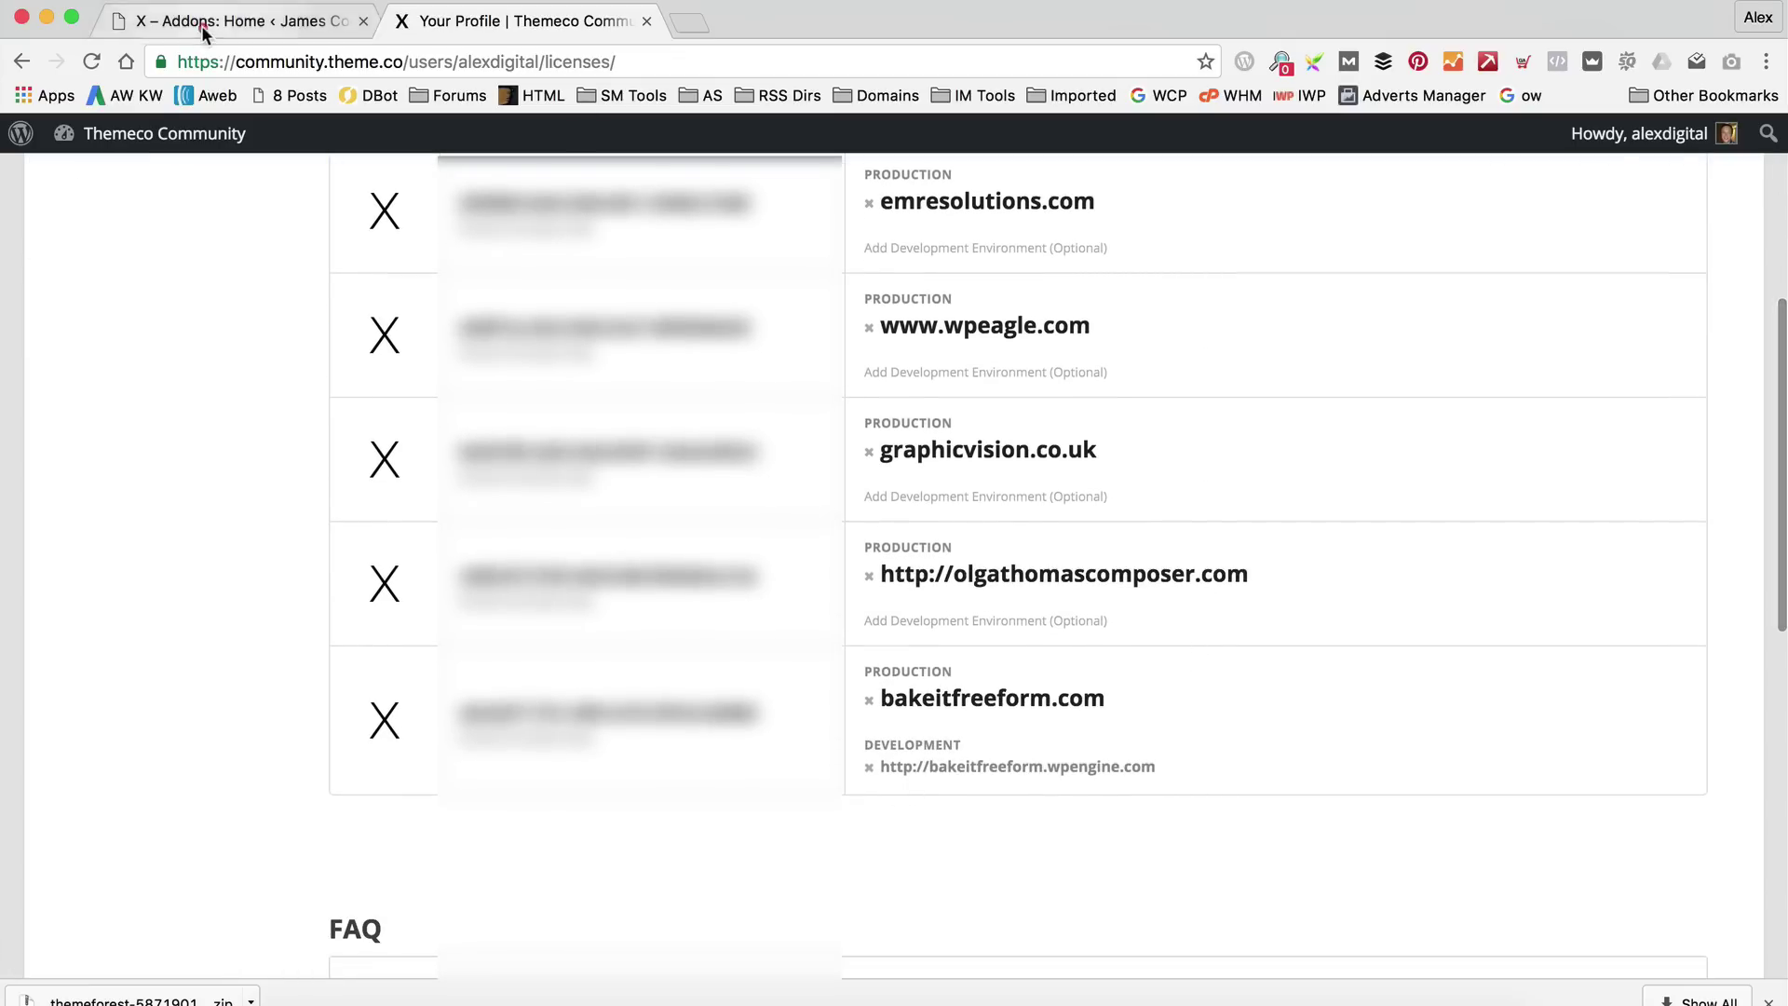
click(201, 26)
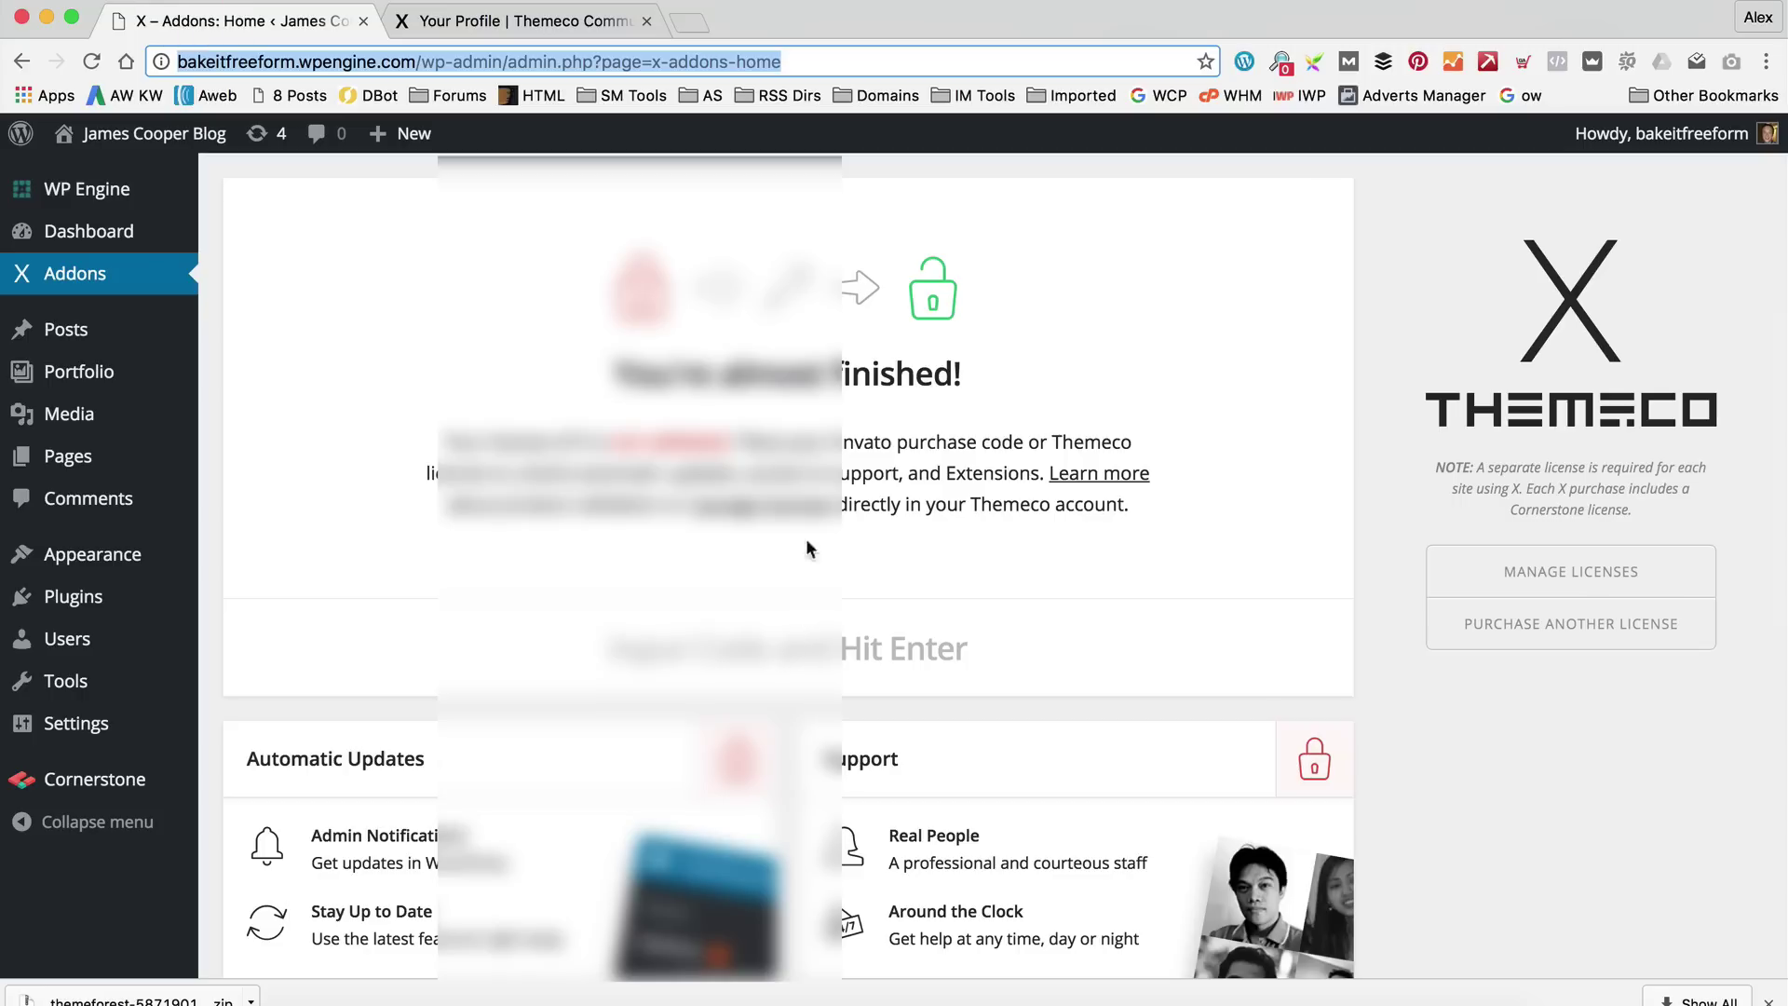
click(469, 21)
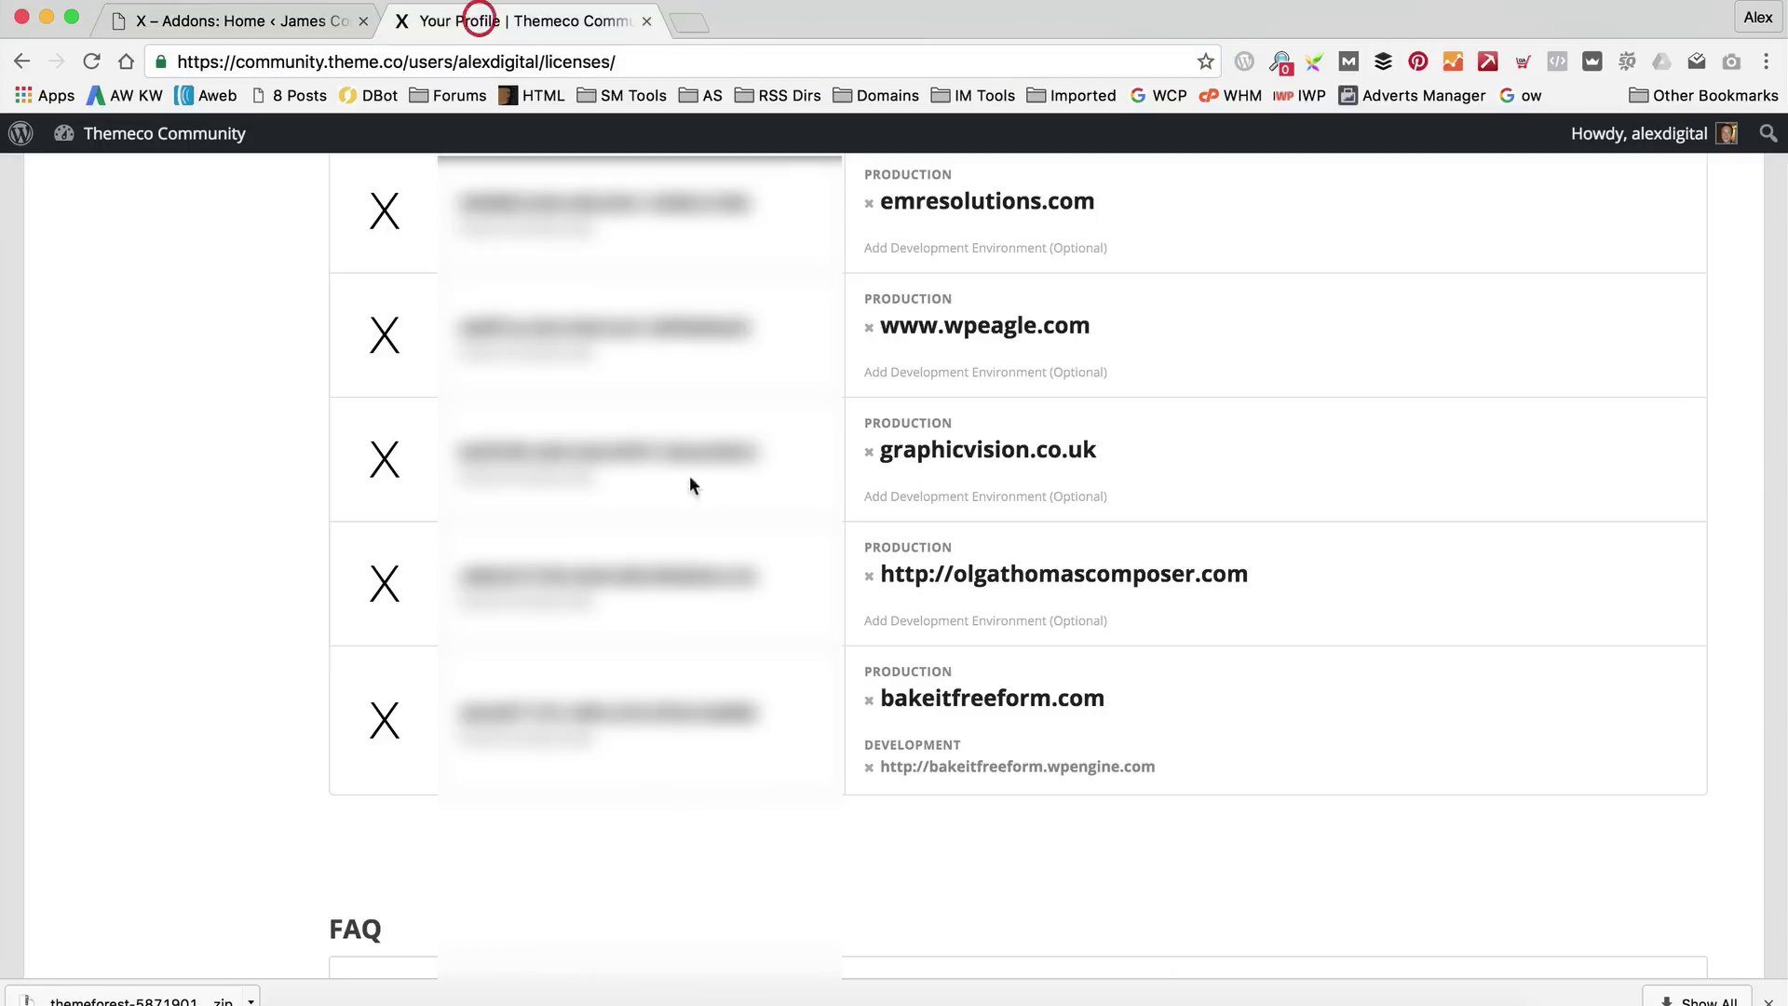
triple_click(763, 715)
scroll(751, 686, up, 2)
scroll(751, 687, down, 1)
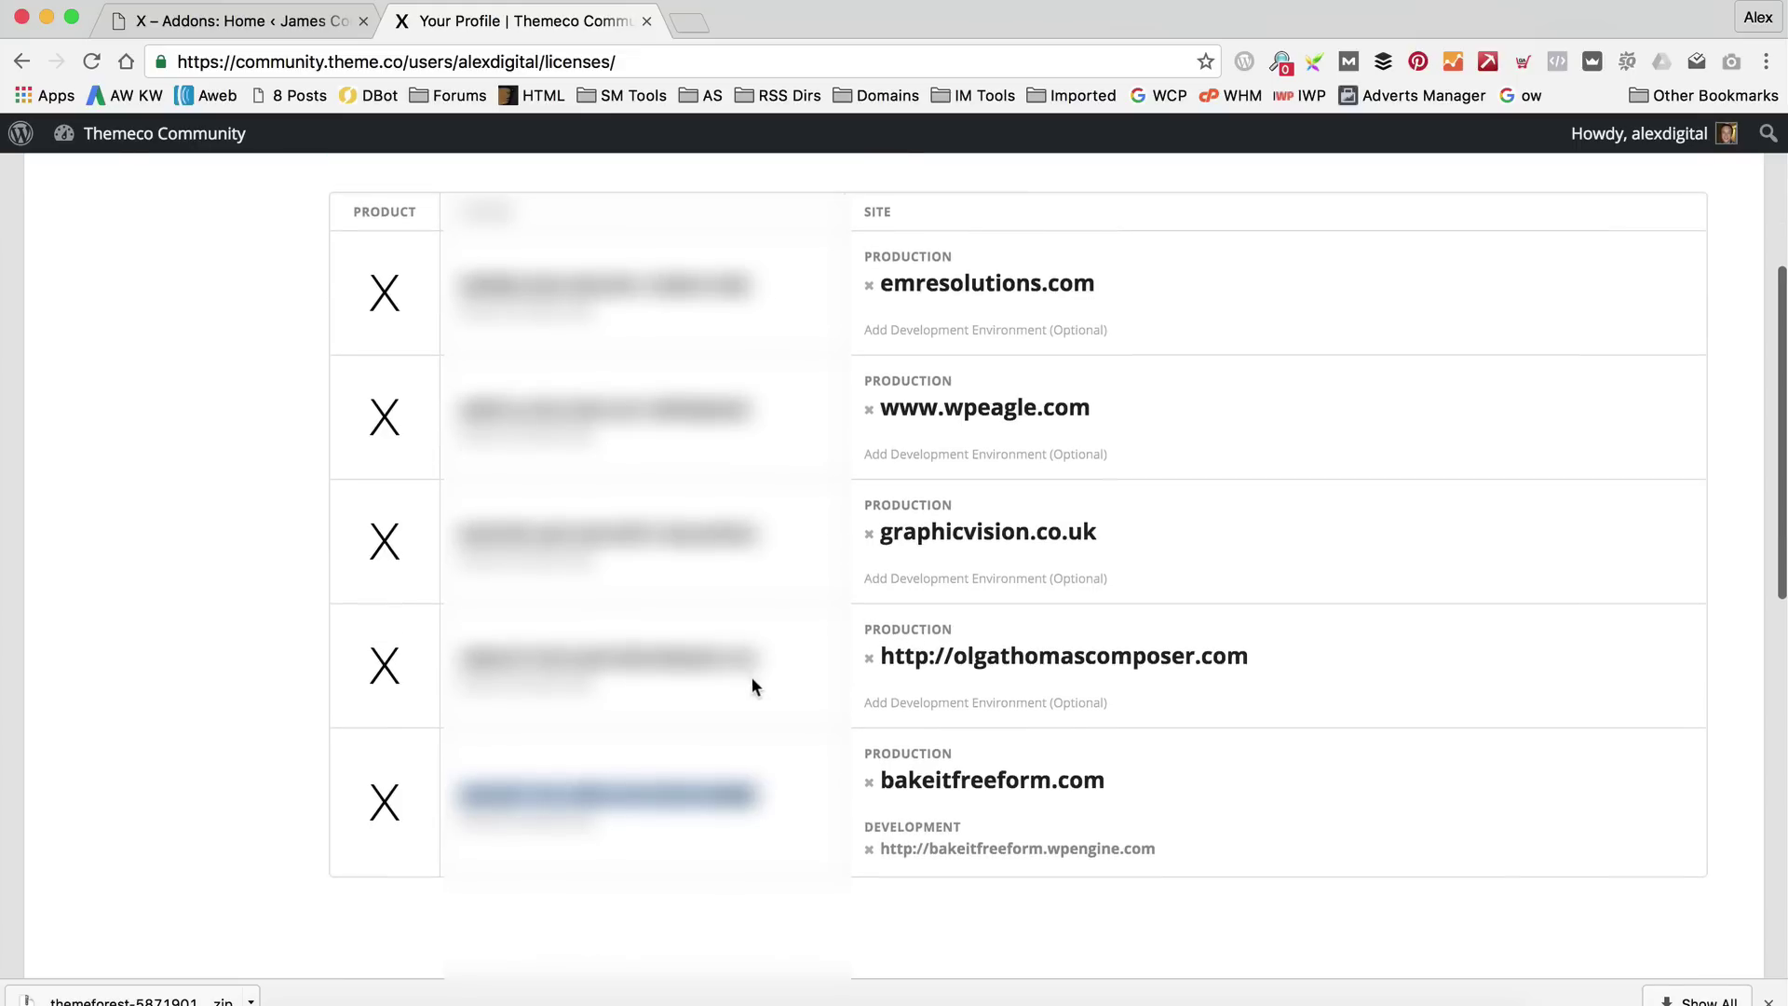
click(251, 26)
- Paste the Themeco license key into the X Addons Input Code field and submit it
click(819, 665)
key(super+v)
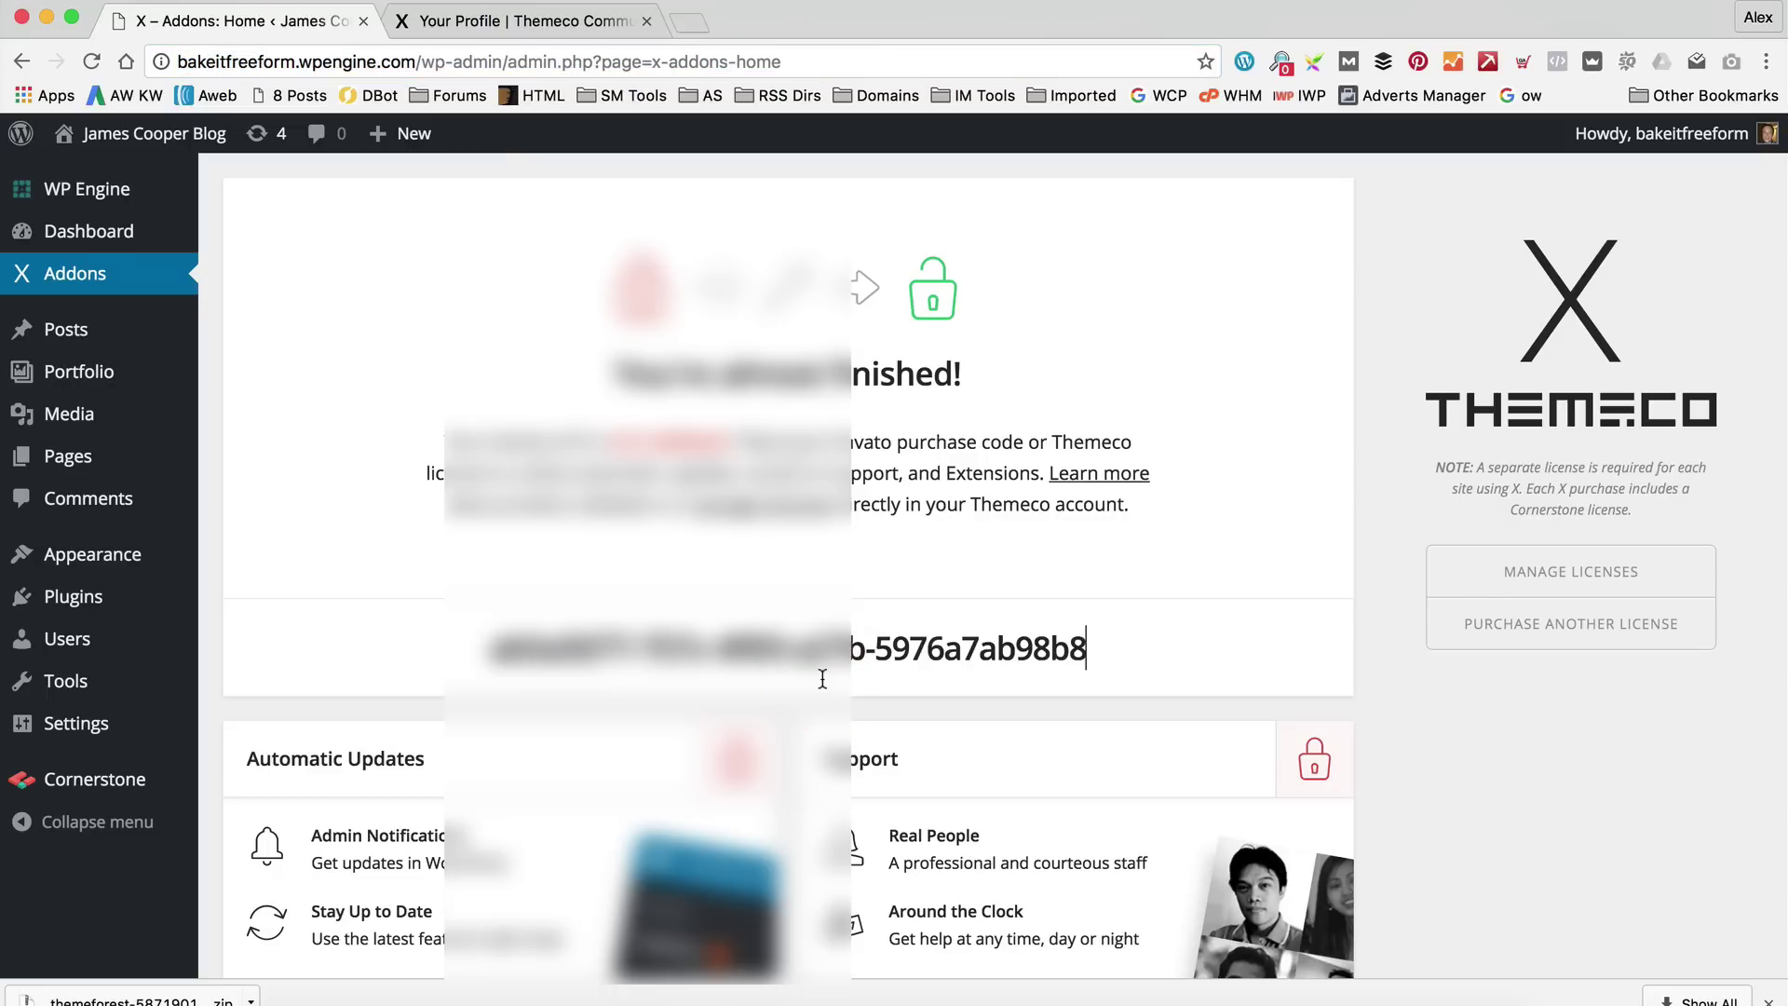
key(Return)
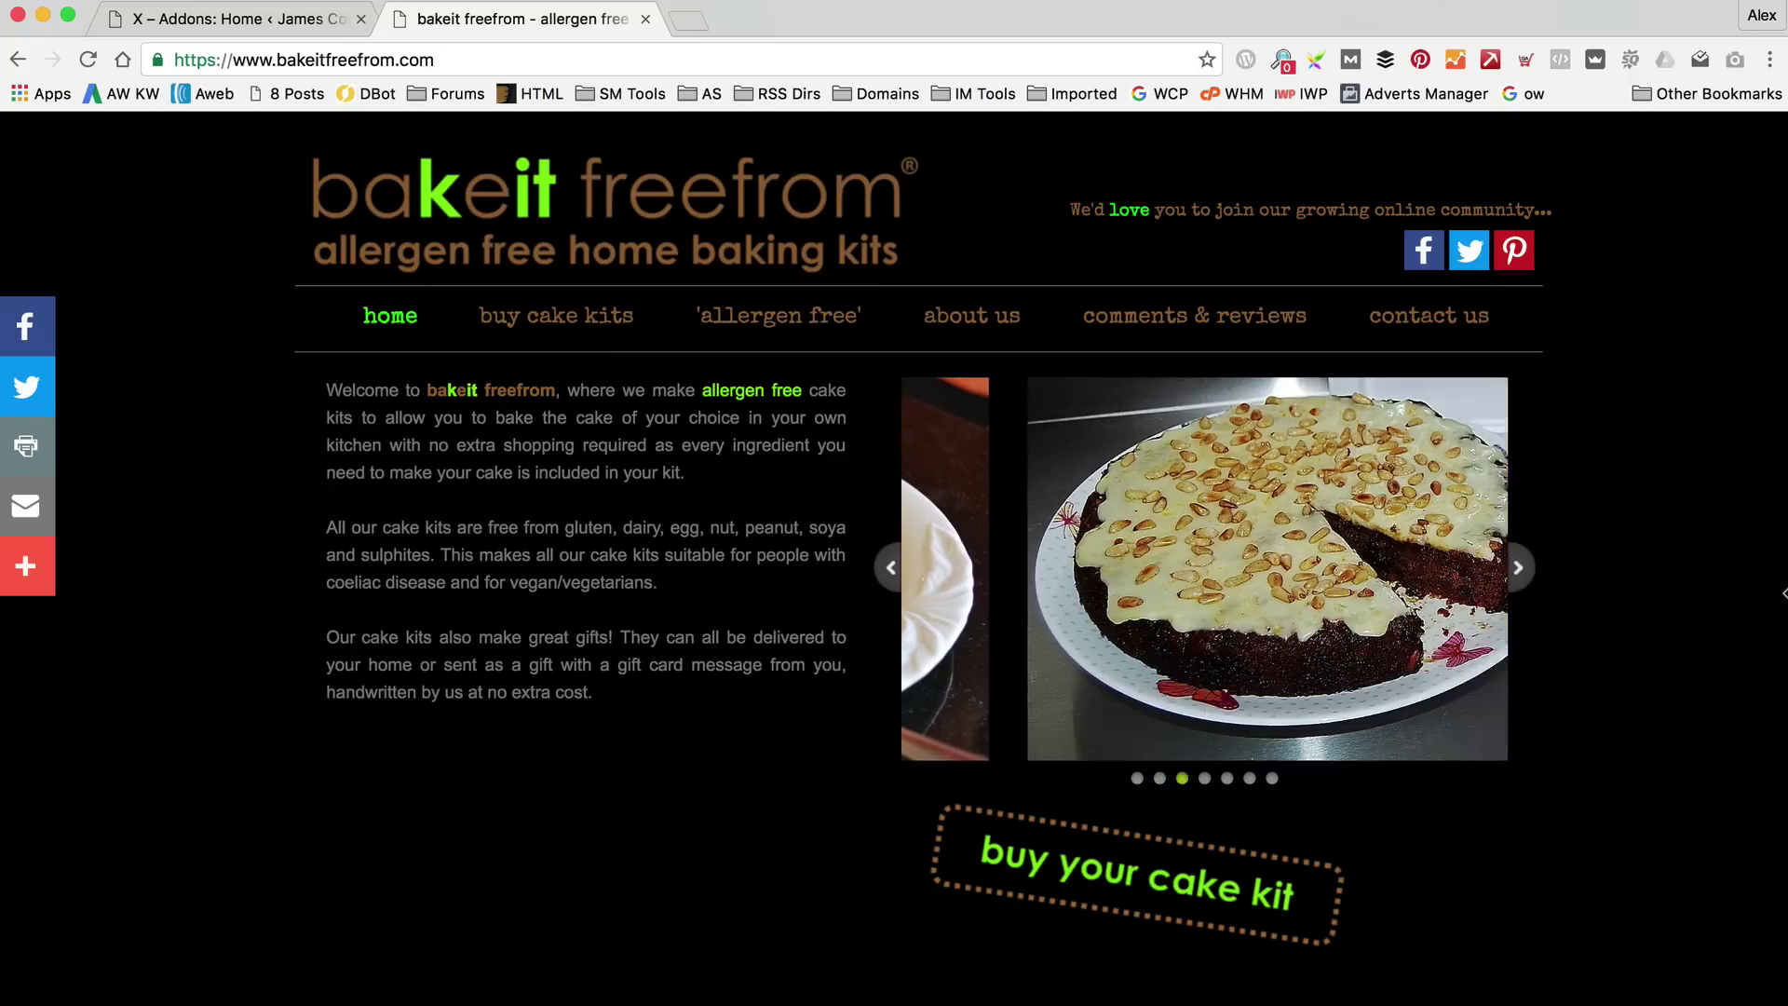
- Browse the cake kits page and the ginger cake kit product page, then close that product tab
scroll(936, 466, down, 3)
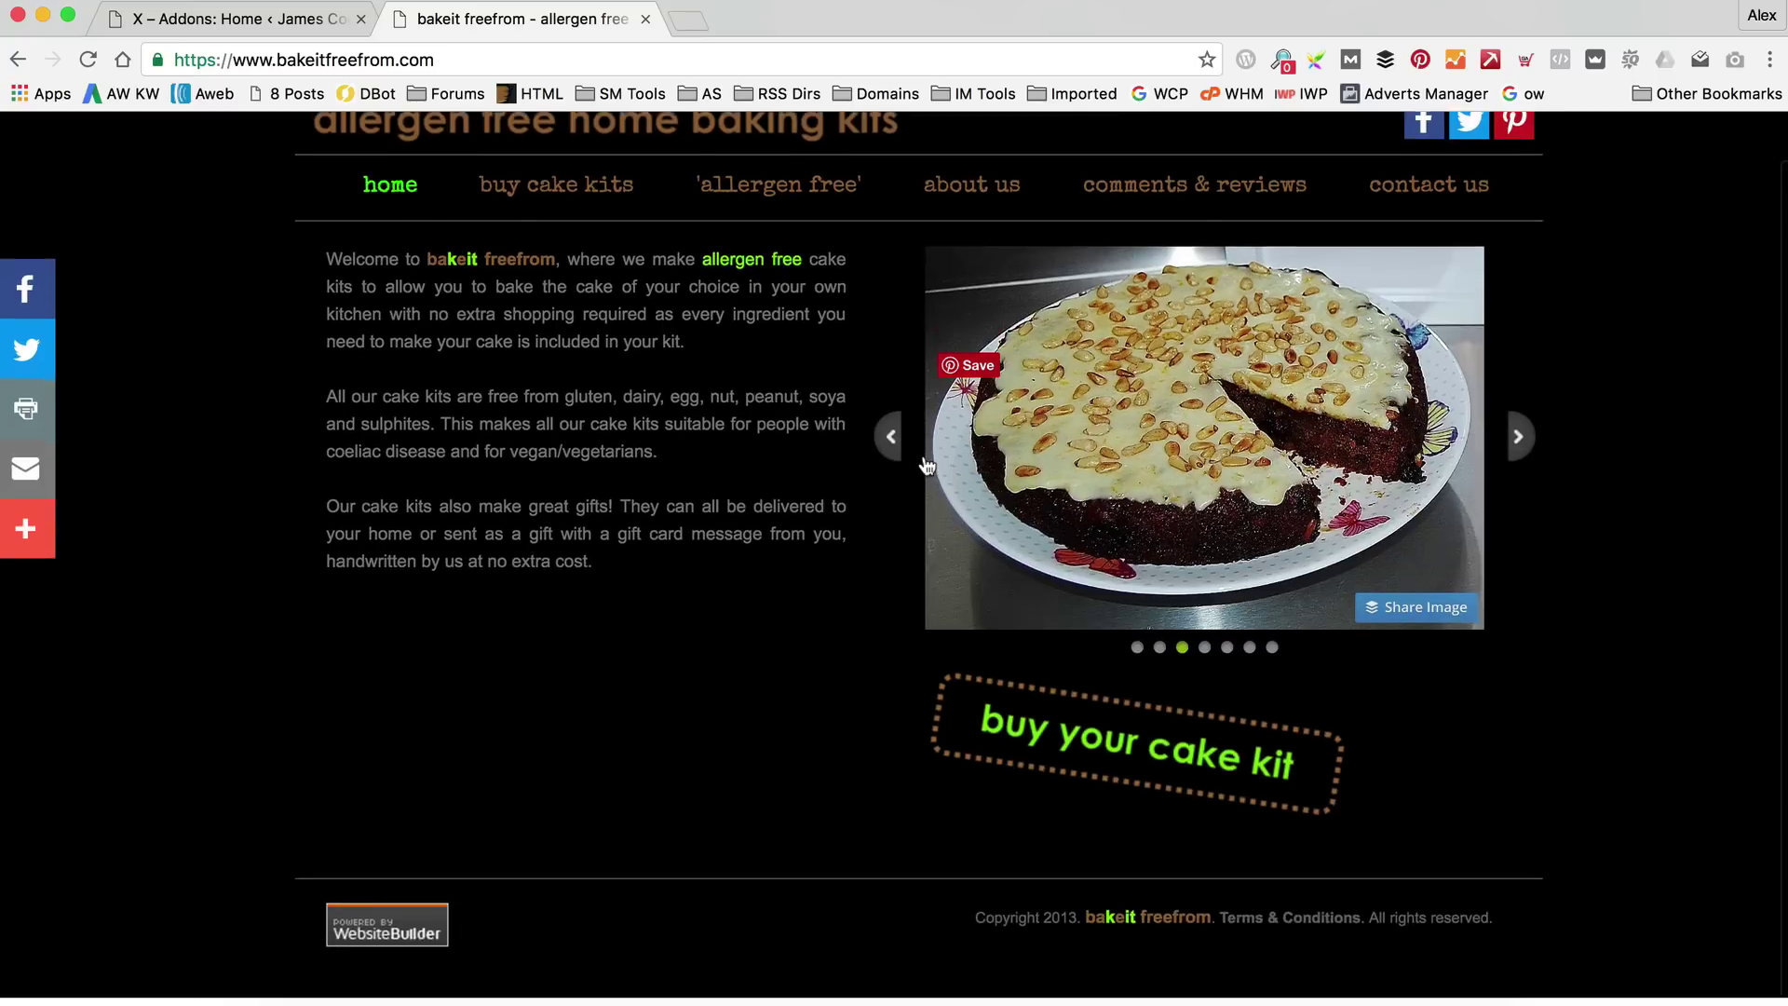
scroll(931, 470, up, 3)
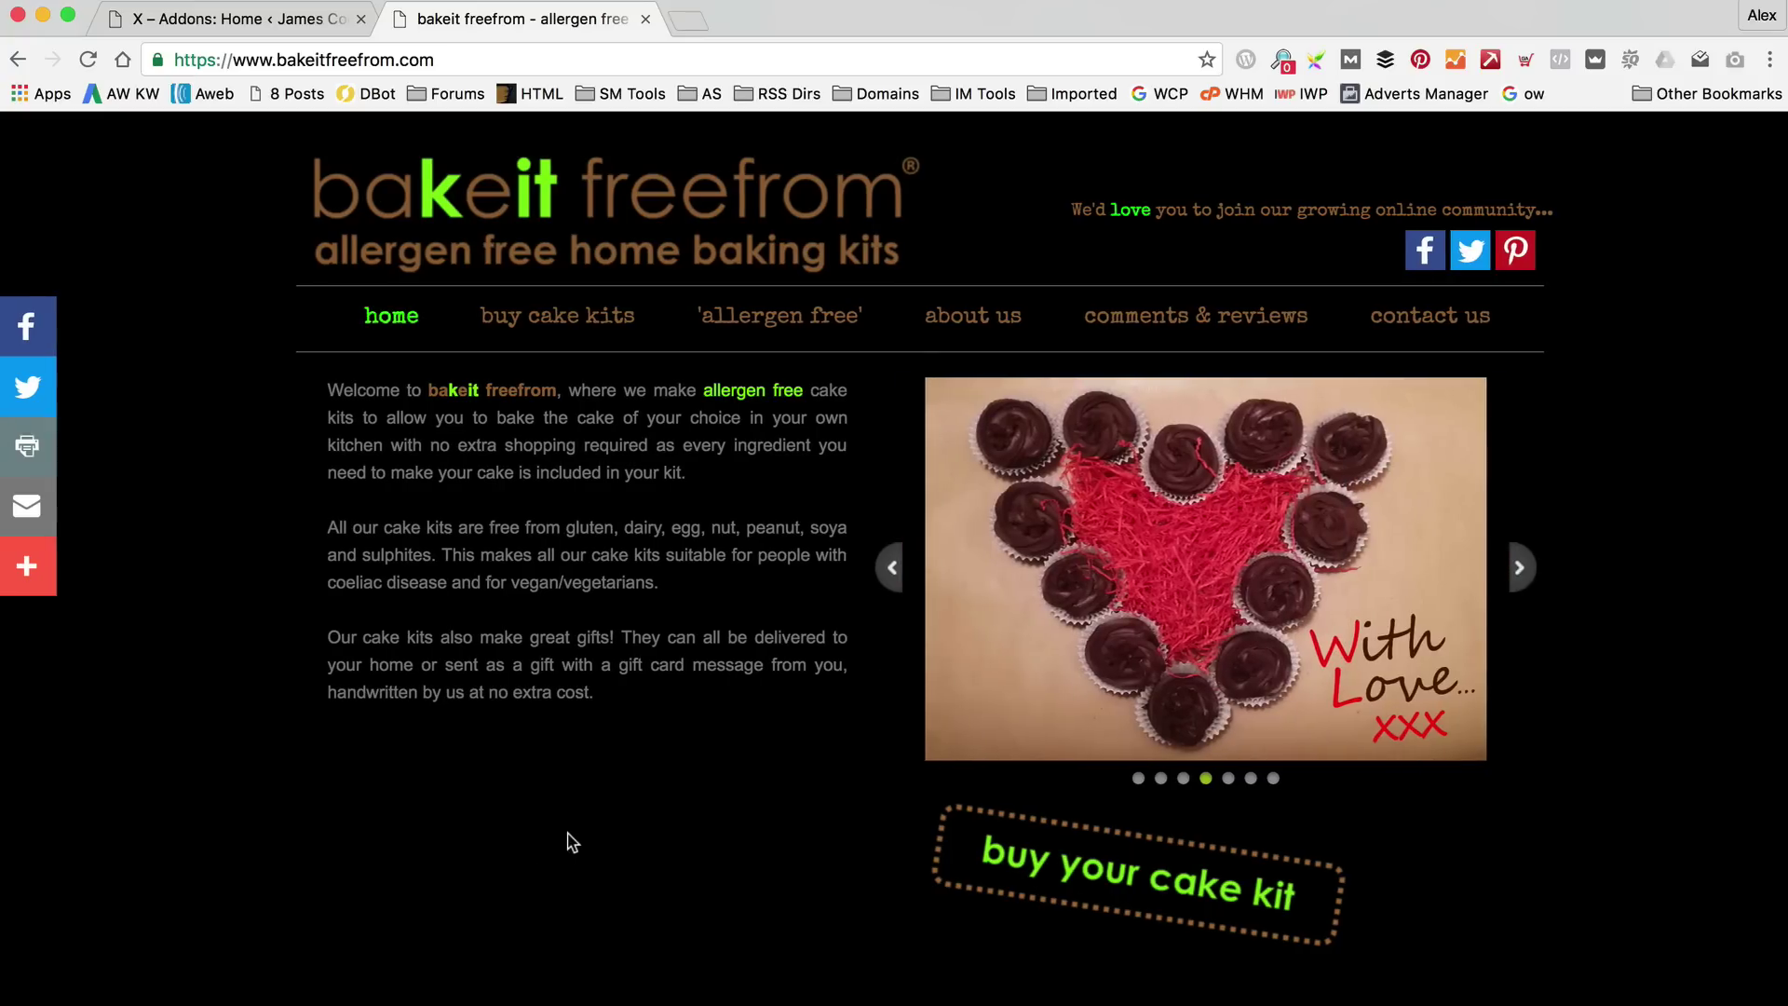
click(580, 319)
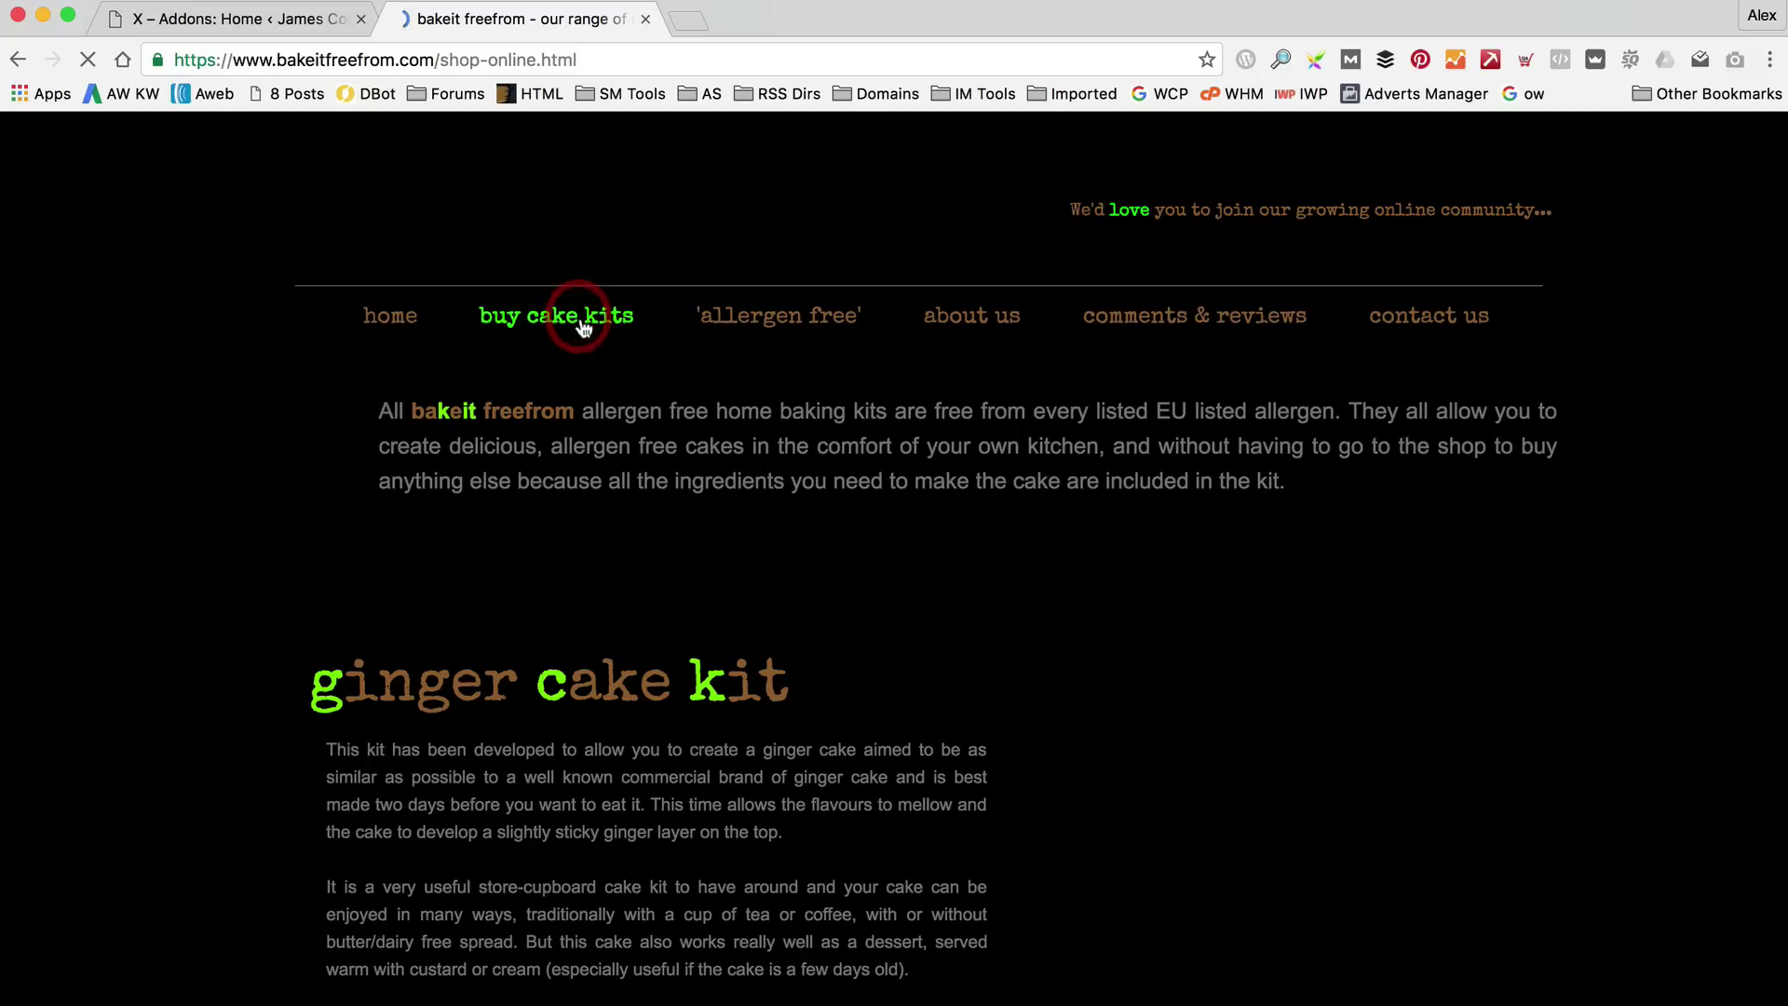
scroll(801, 405, down, 5)
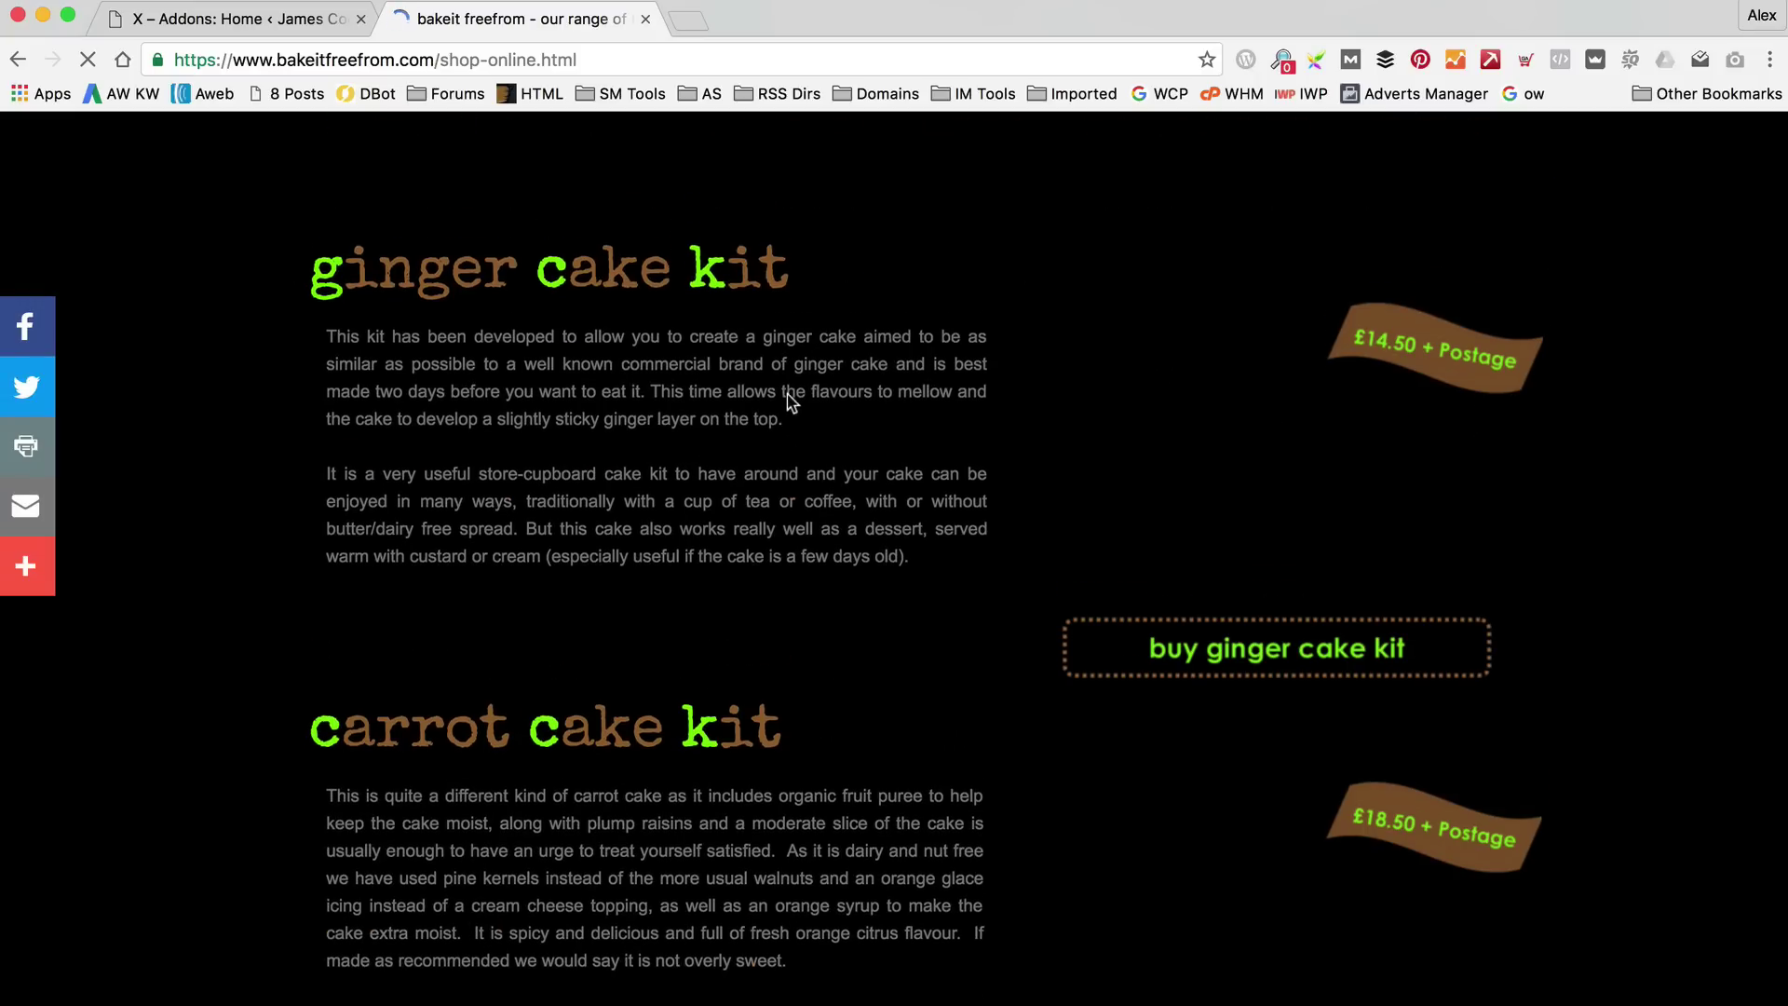
click(1277, 652)
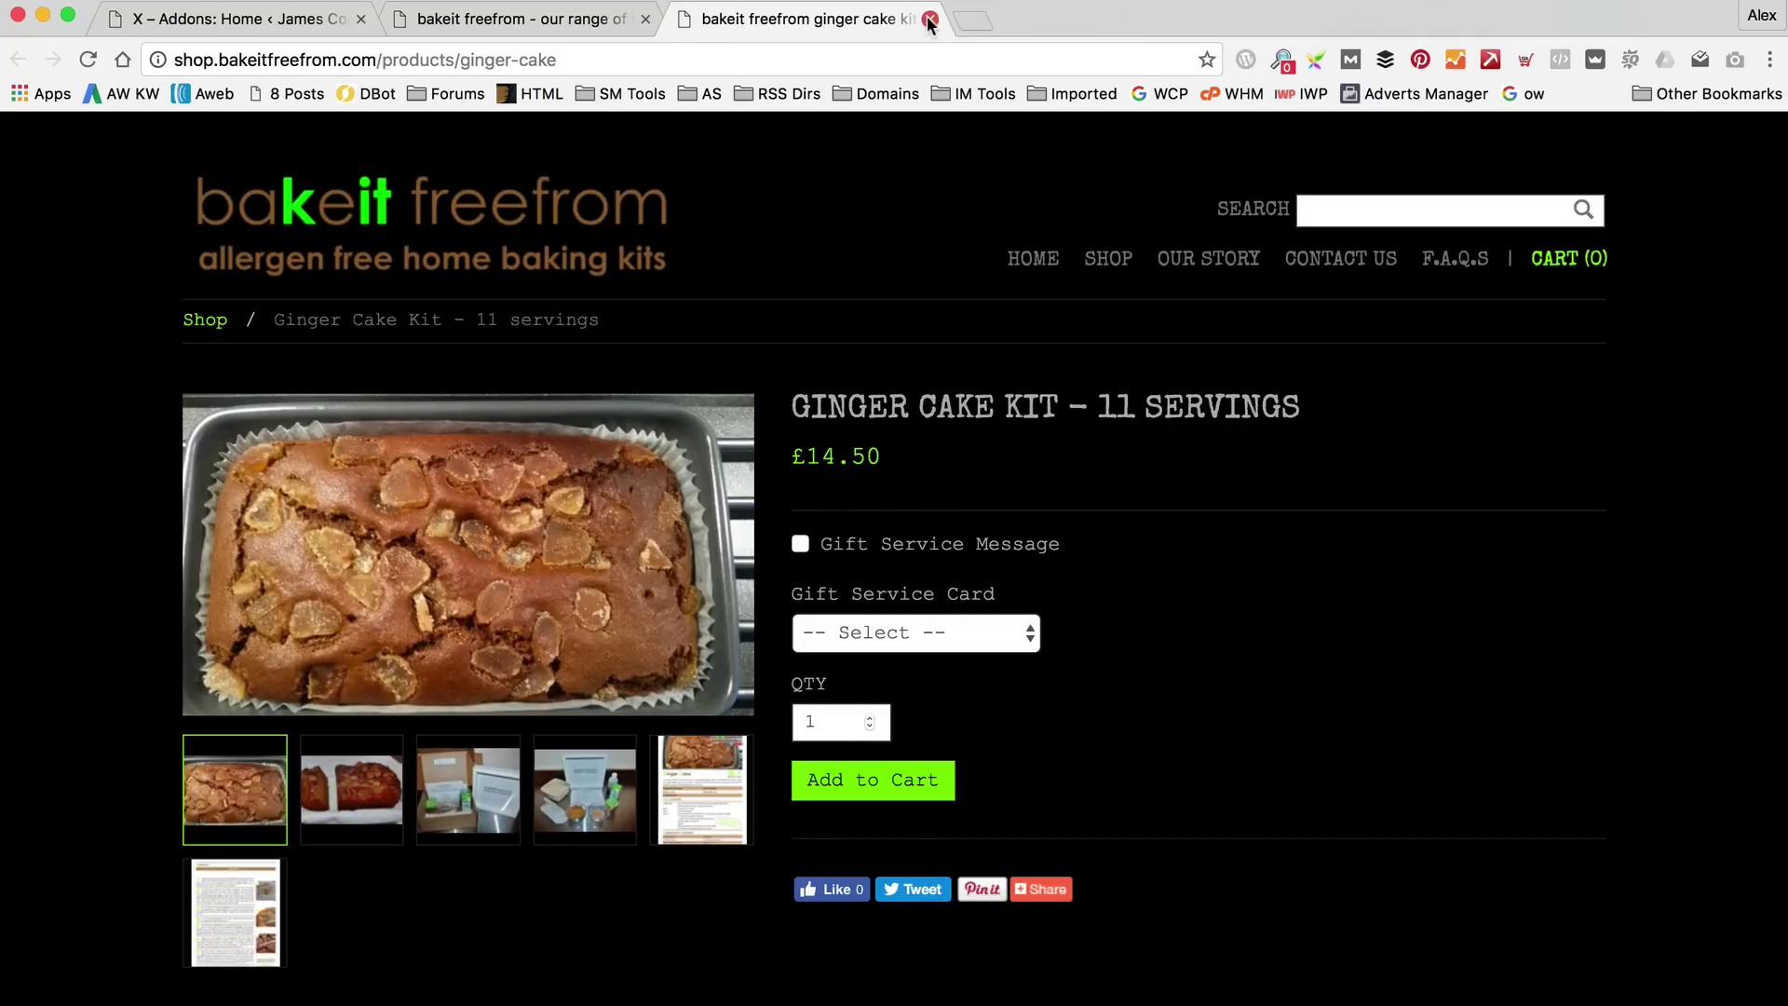
click(928, 20)
scroll(507, 505, up, 4)
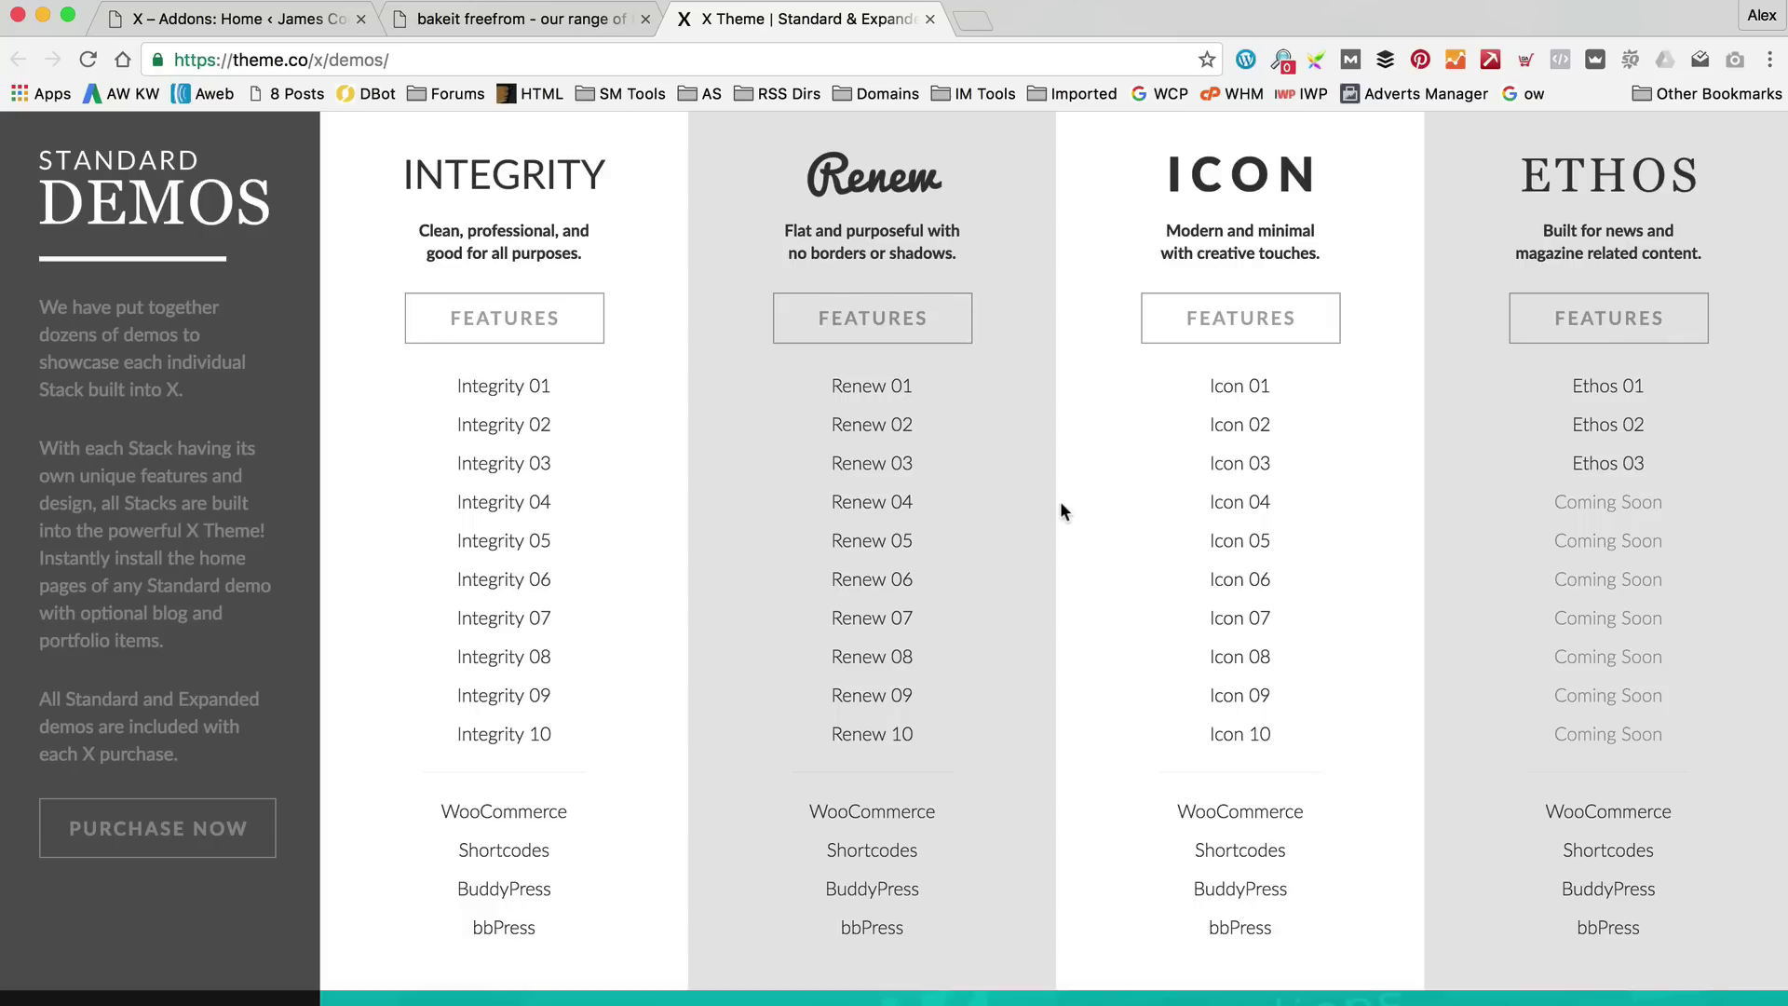
- Open the Integrity WooCommerce demo 'Le Shop', then go to its Integrity home page
click(504, 812)
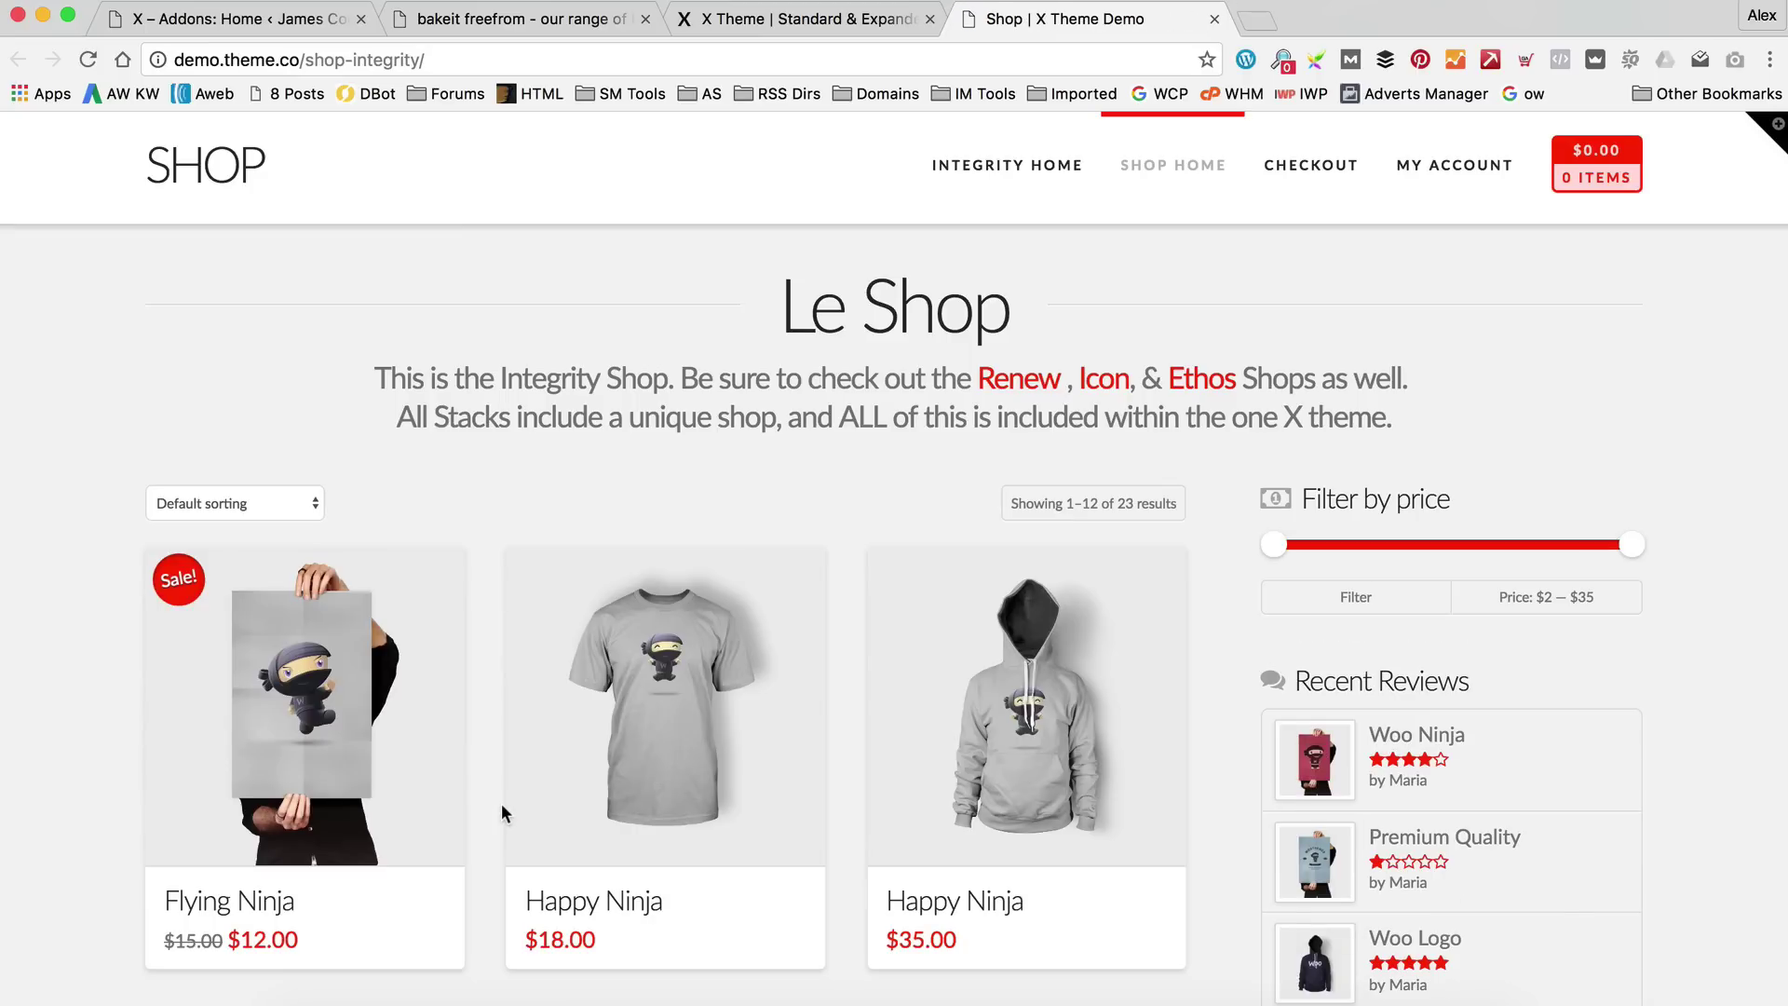
scroll(910, 587, down, 5)
scroll(982, 523, up, 6)
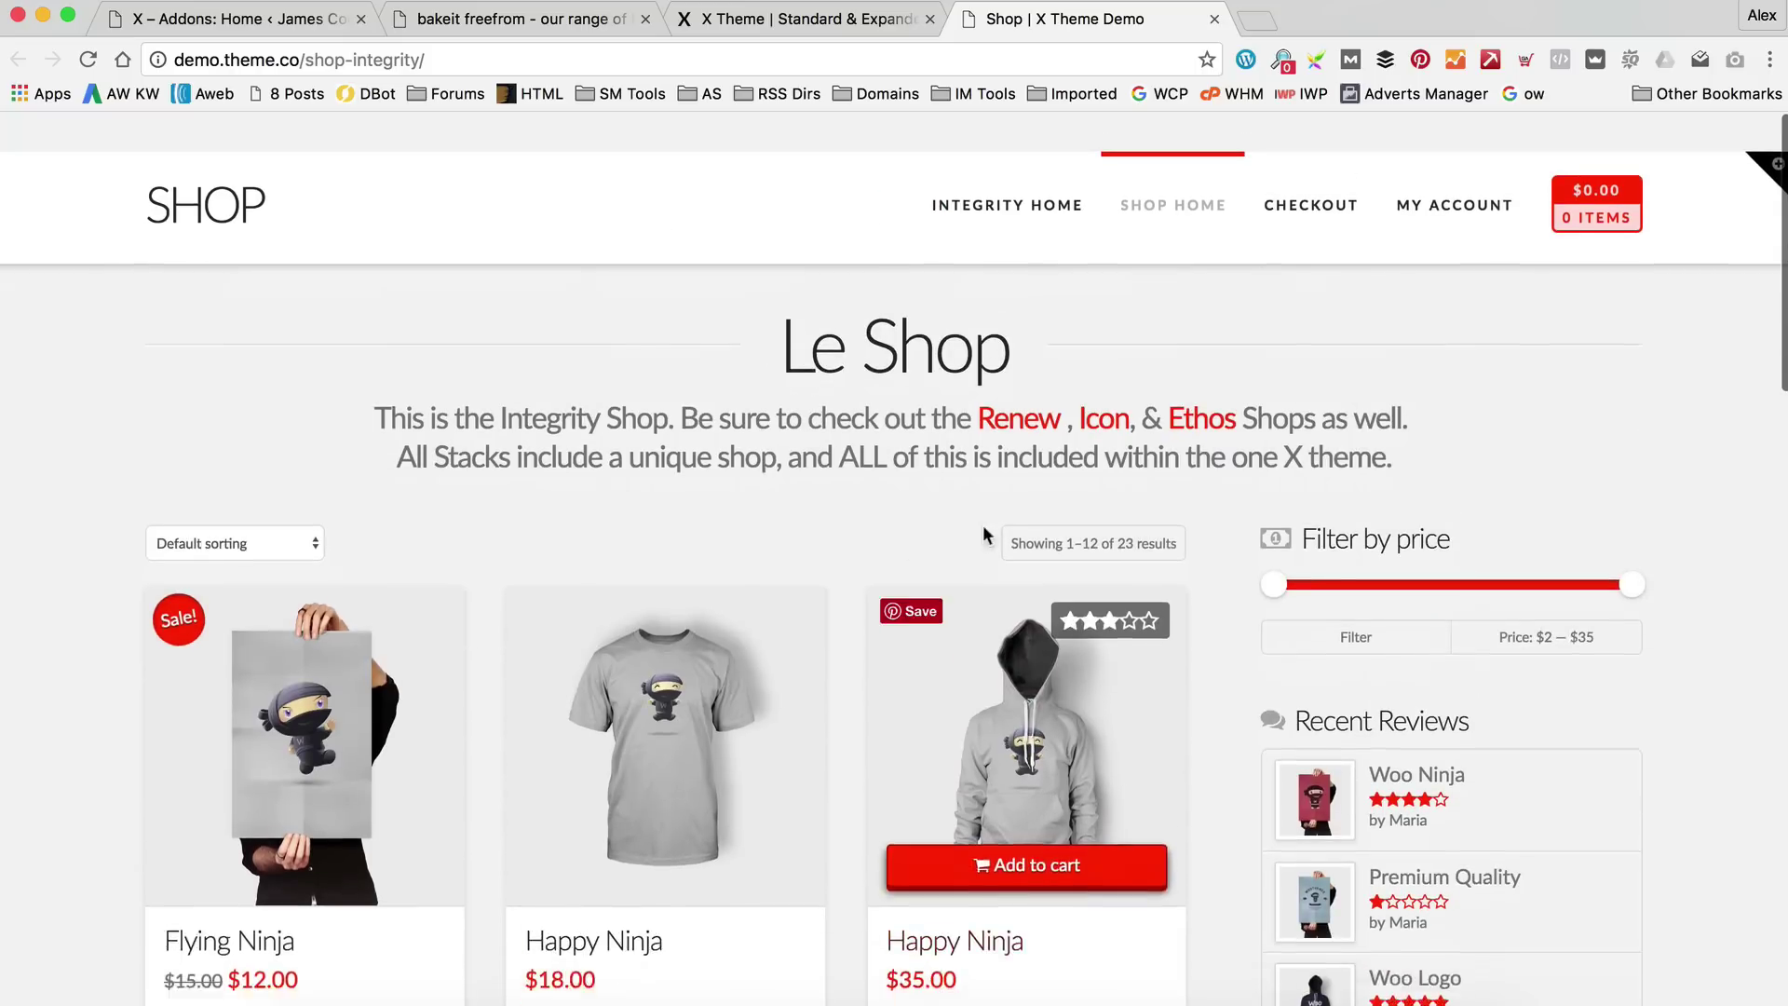
click(956, 182)
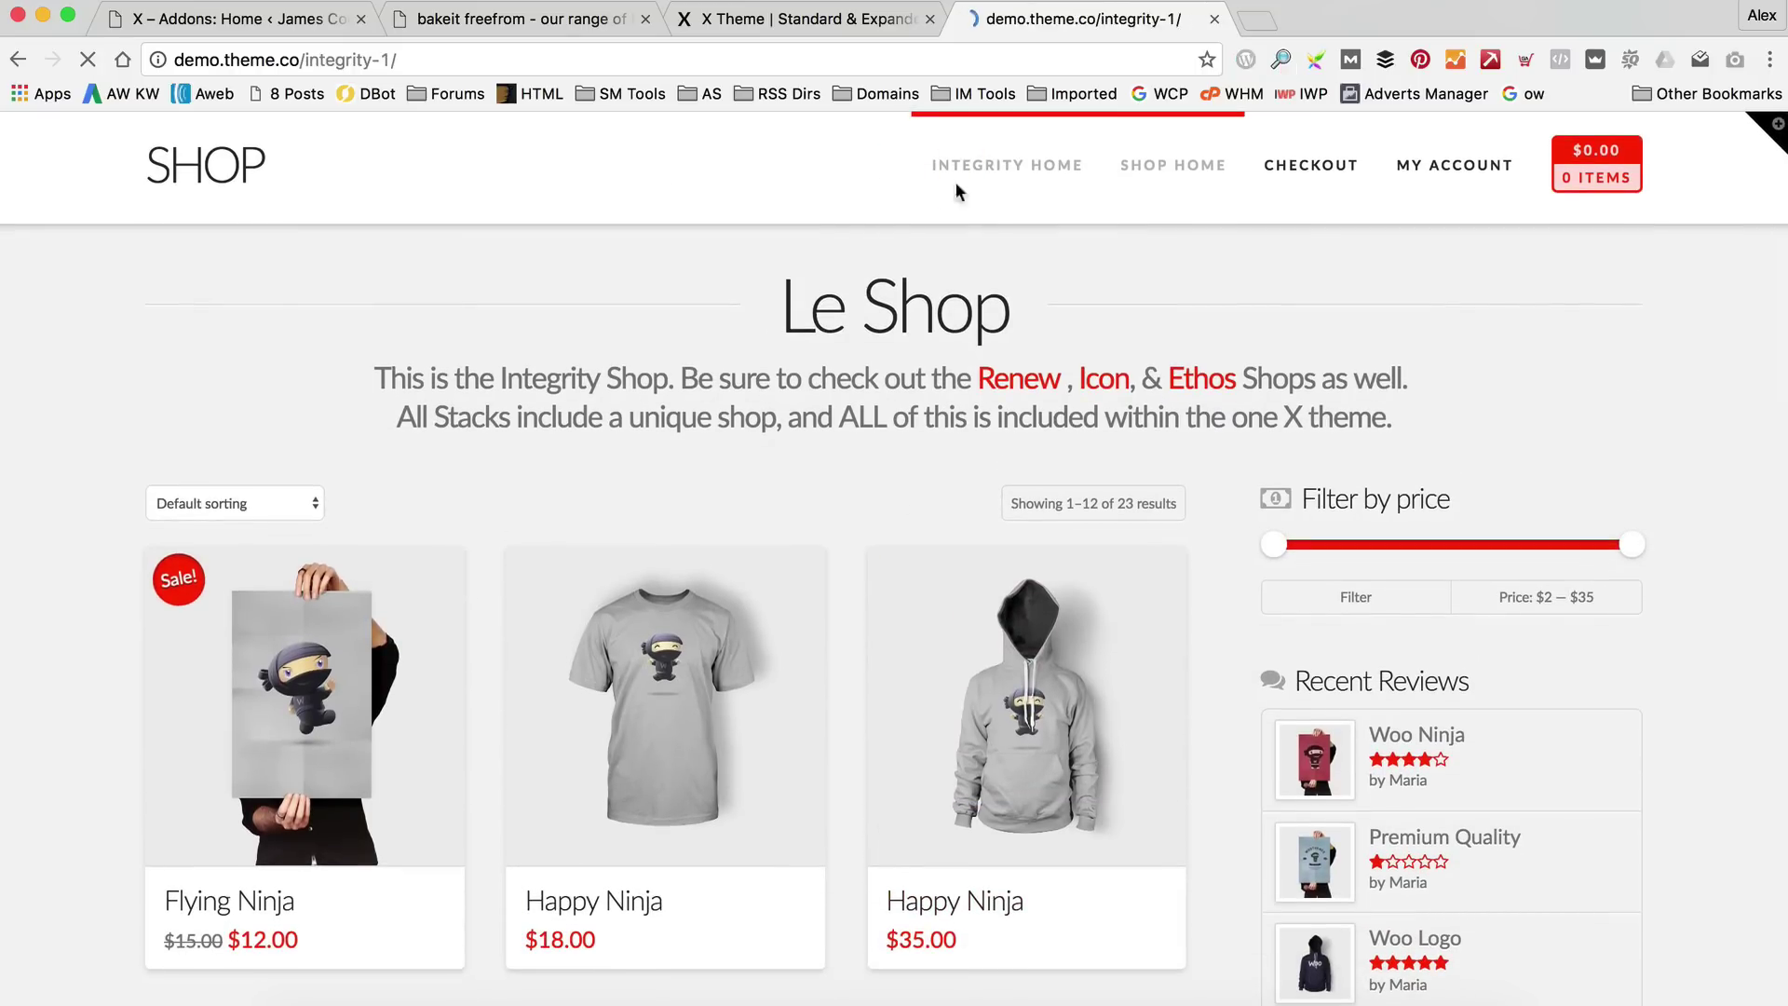
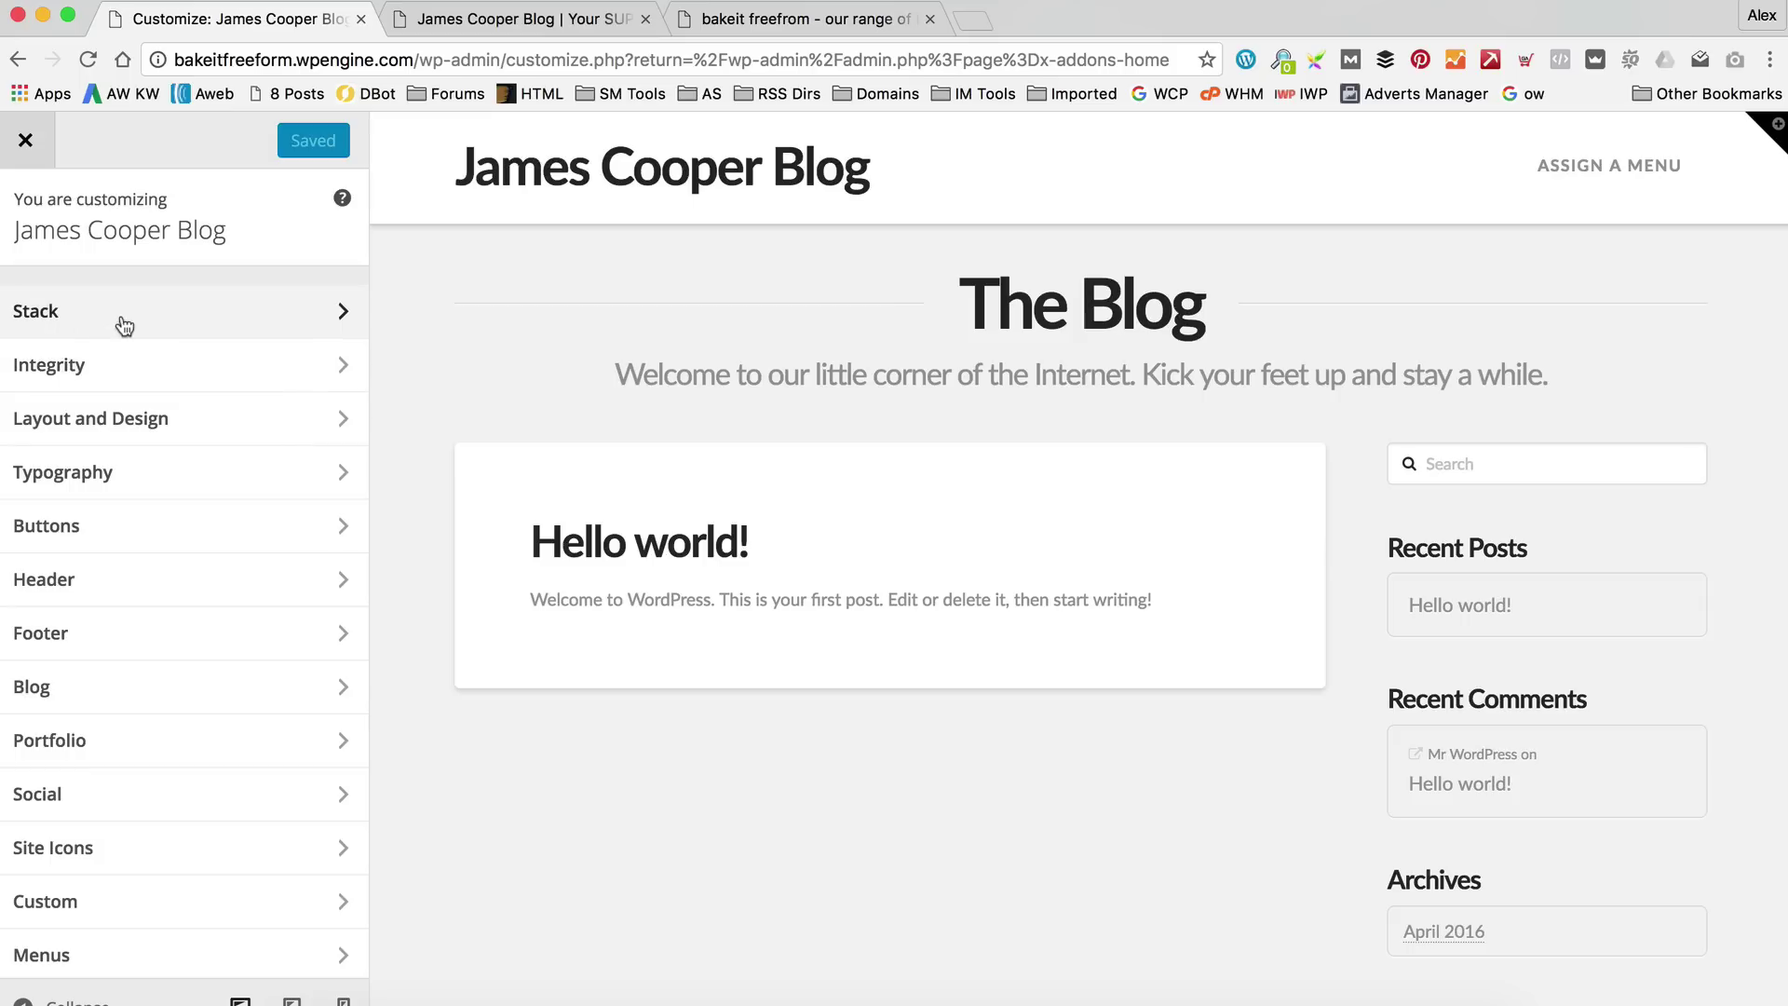
- Preview the Icon and Renew theme stacks, then switch back to the Integrity stack
click(124, 314)
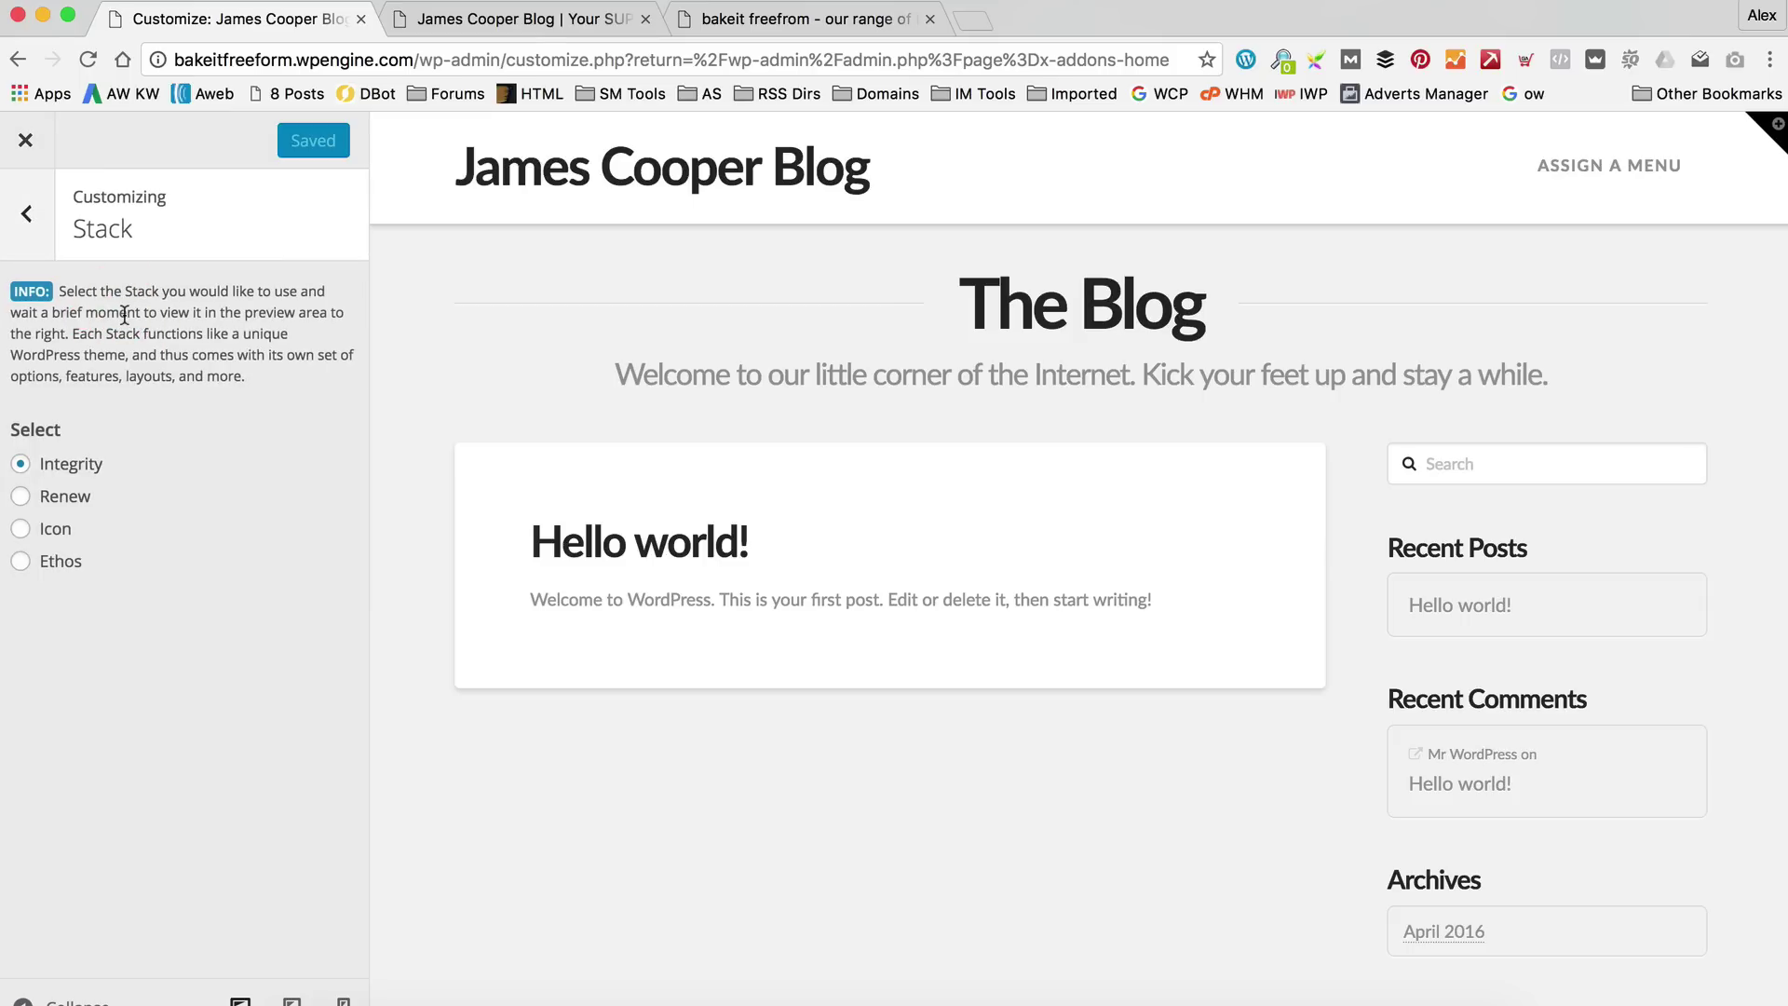
click(44, 535)
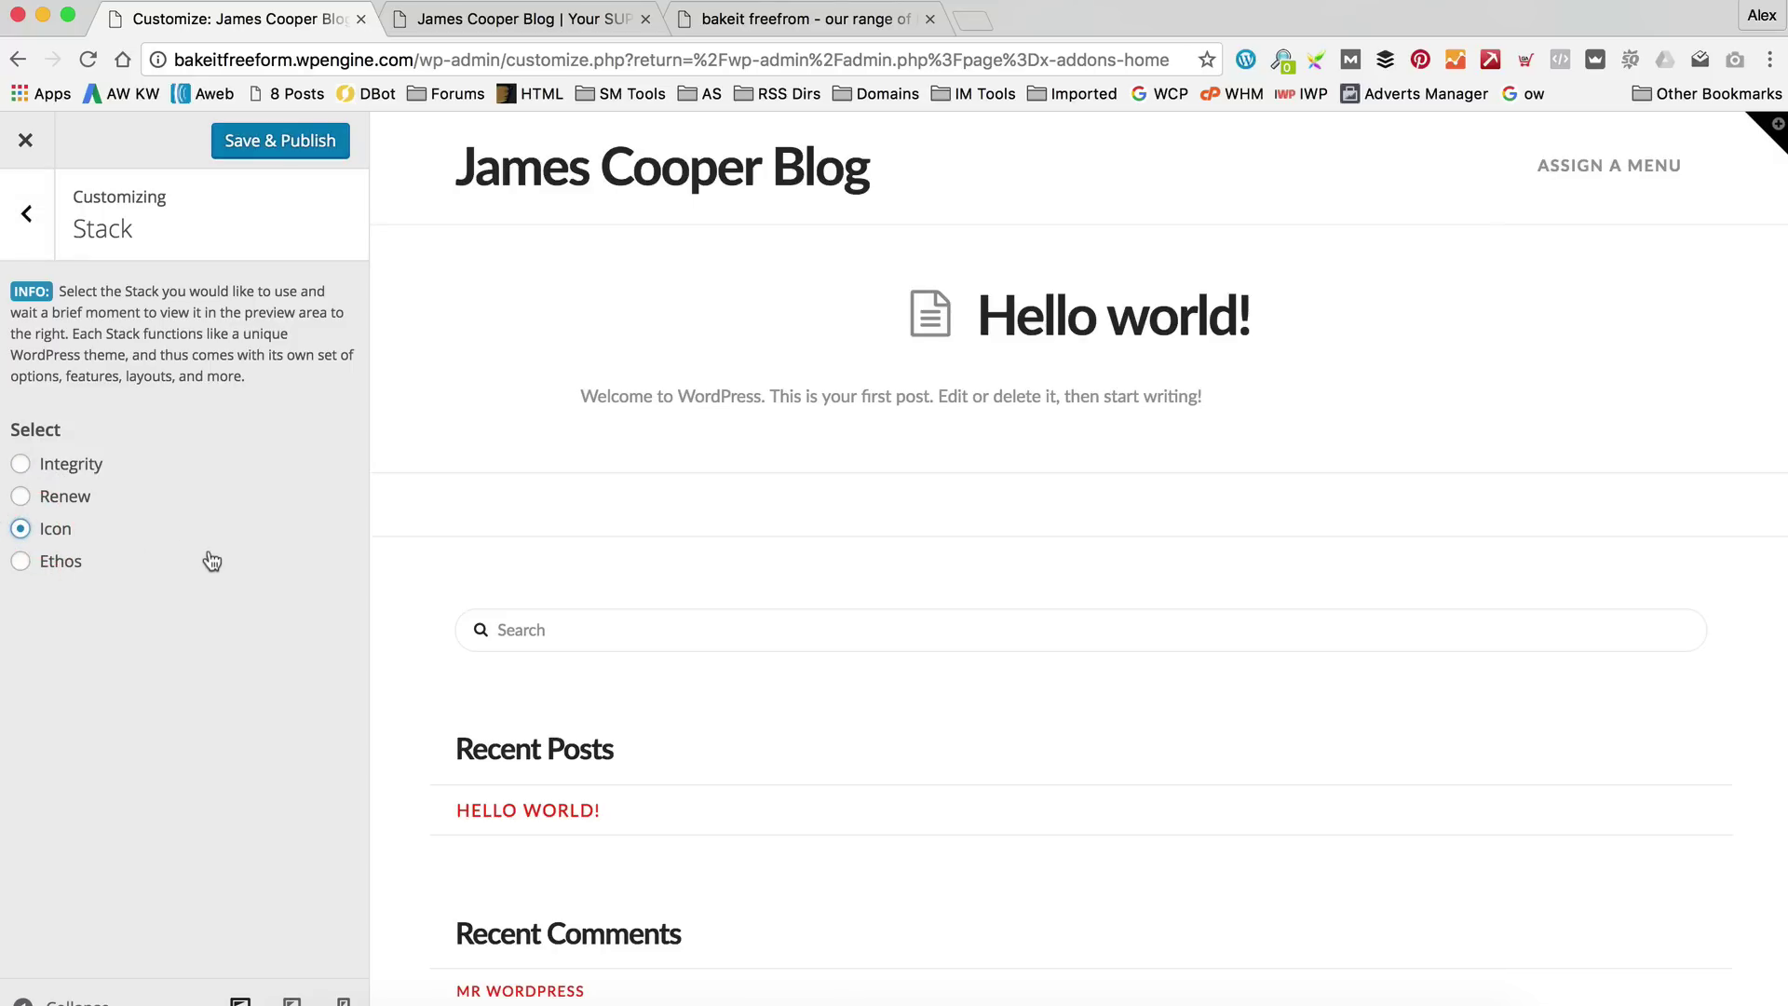
click(51, 496)
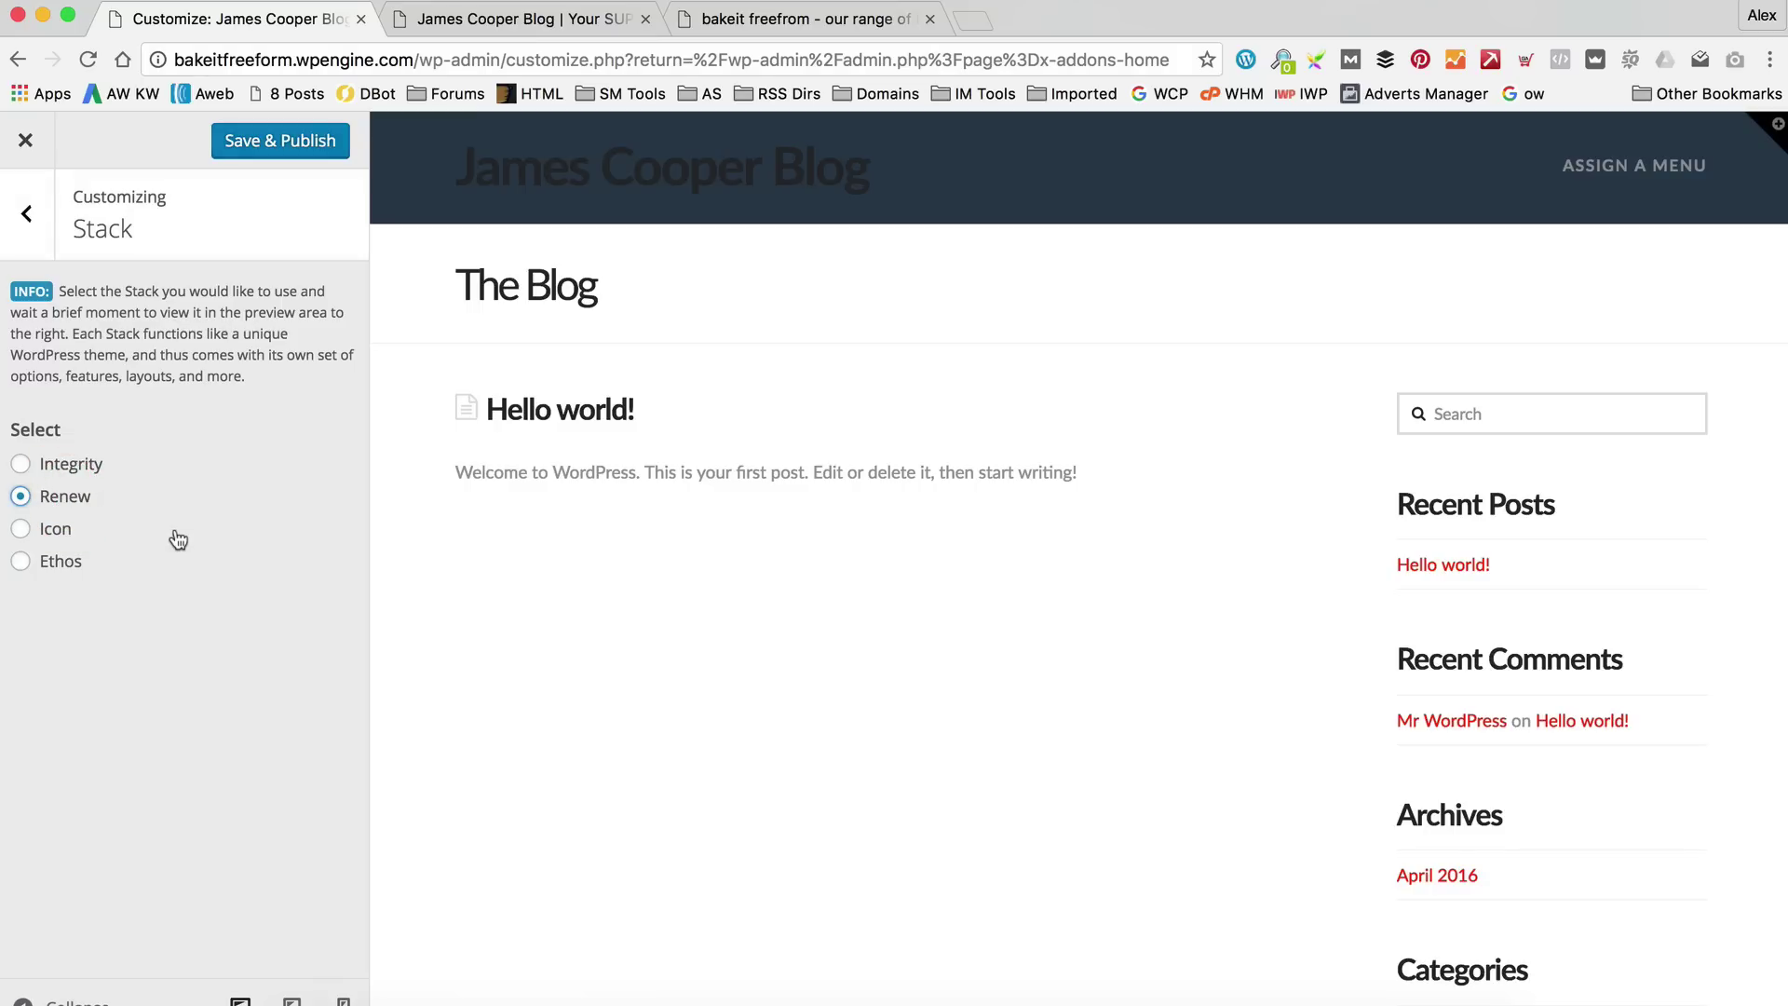
click(101, 463)
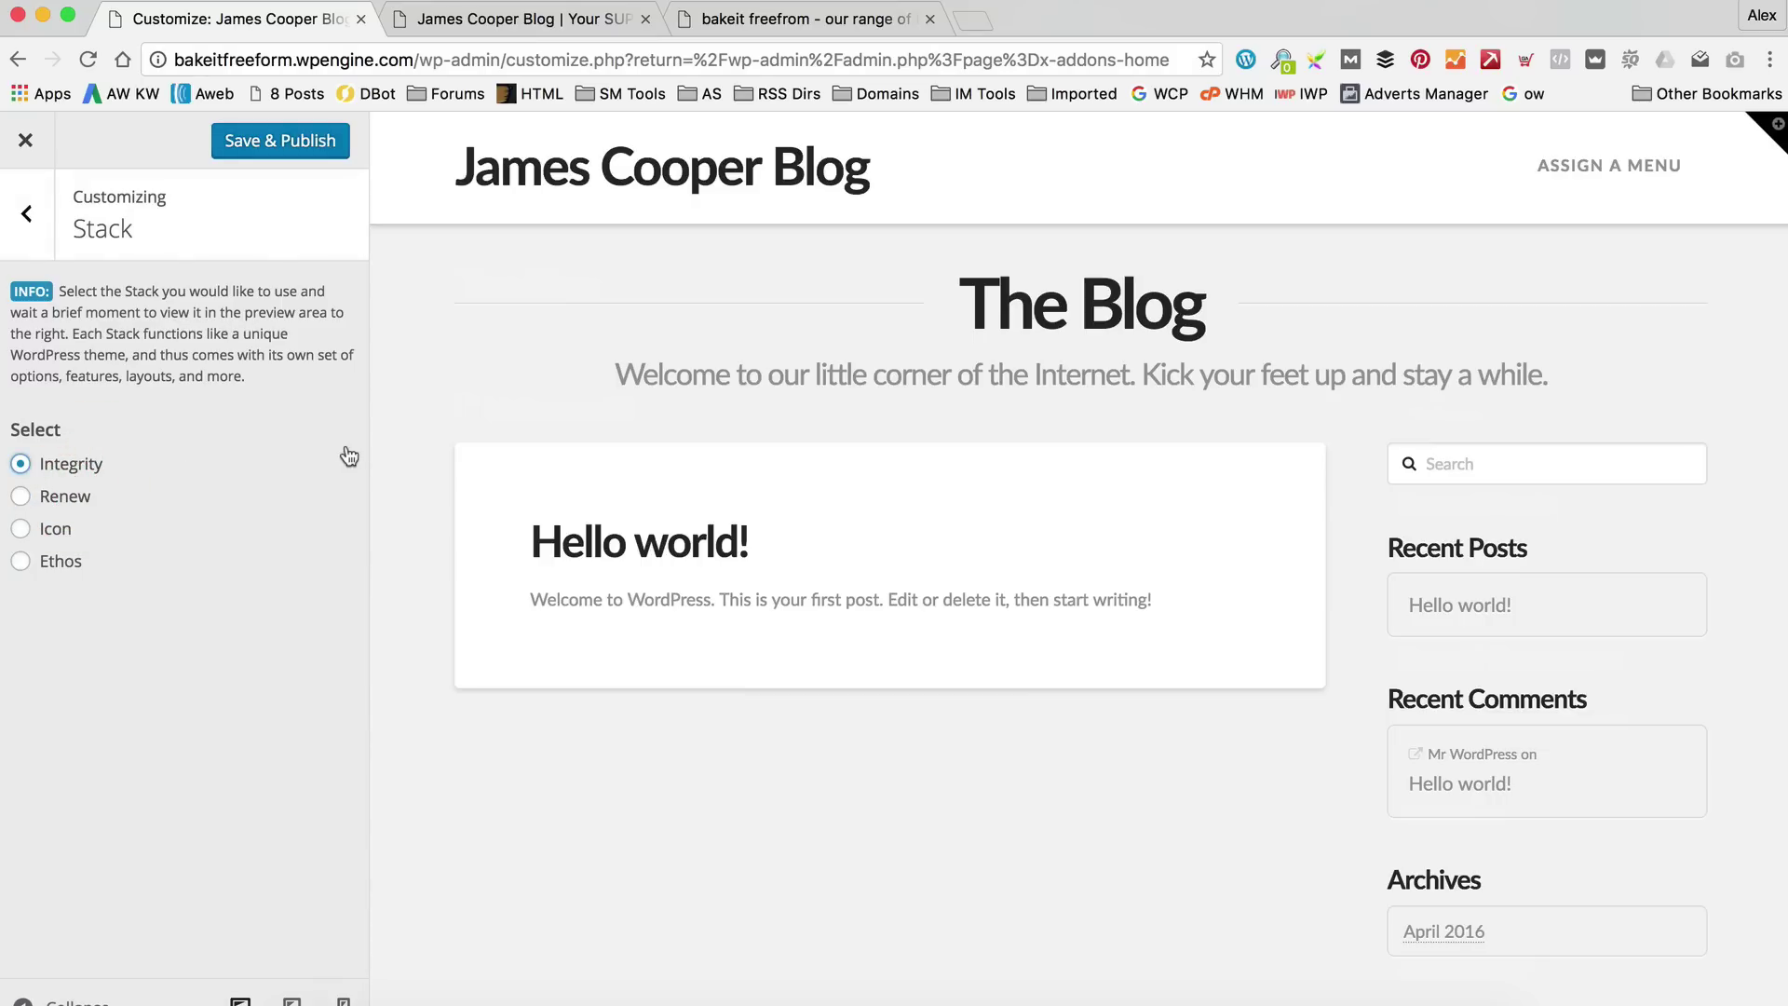
click(26, 213)
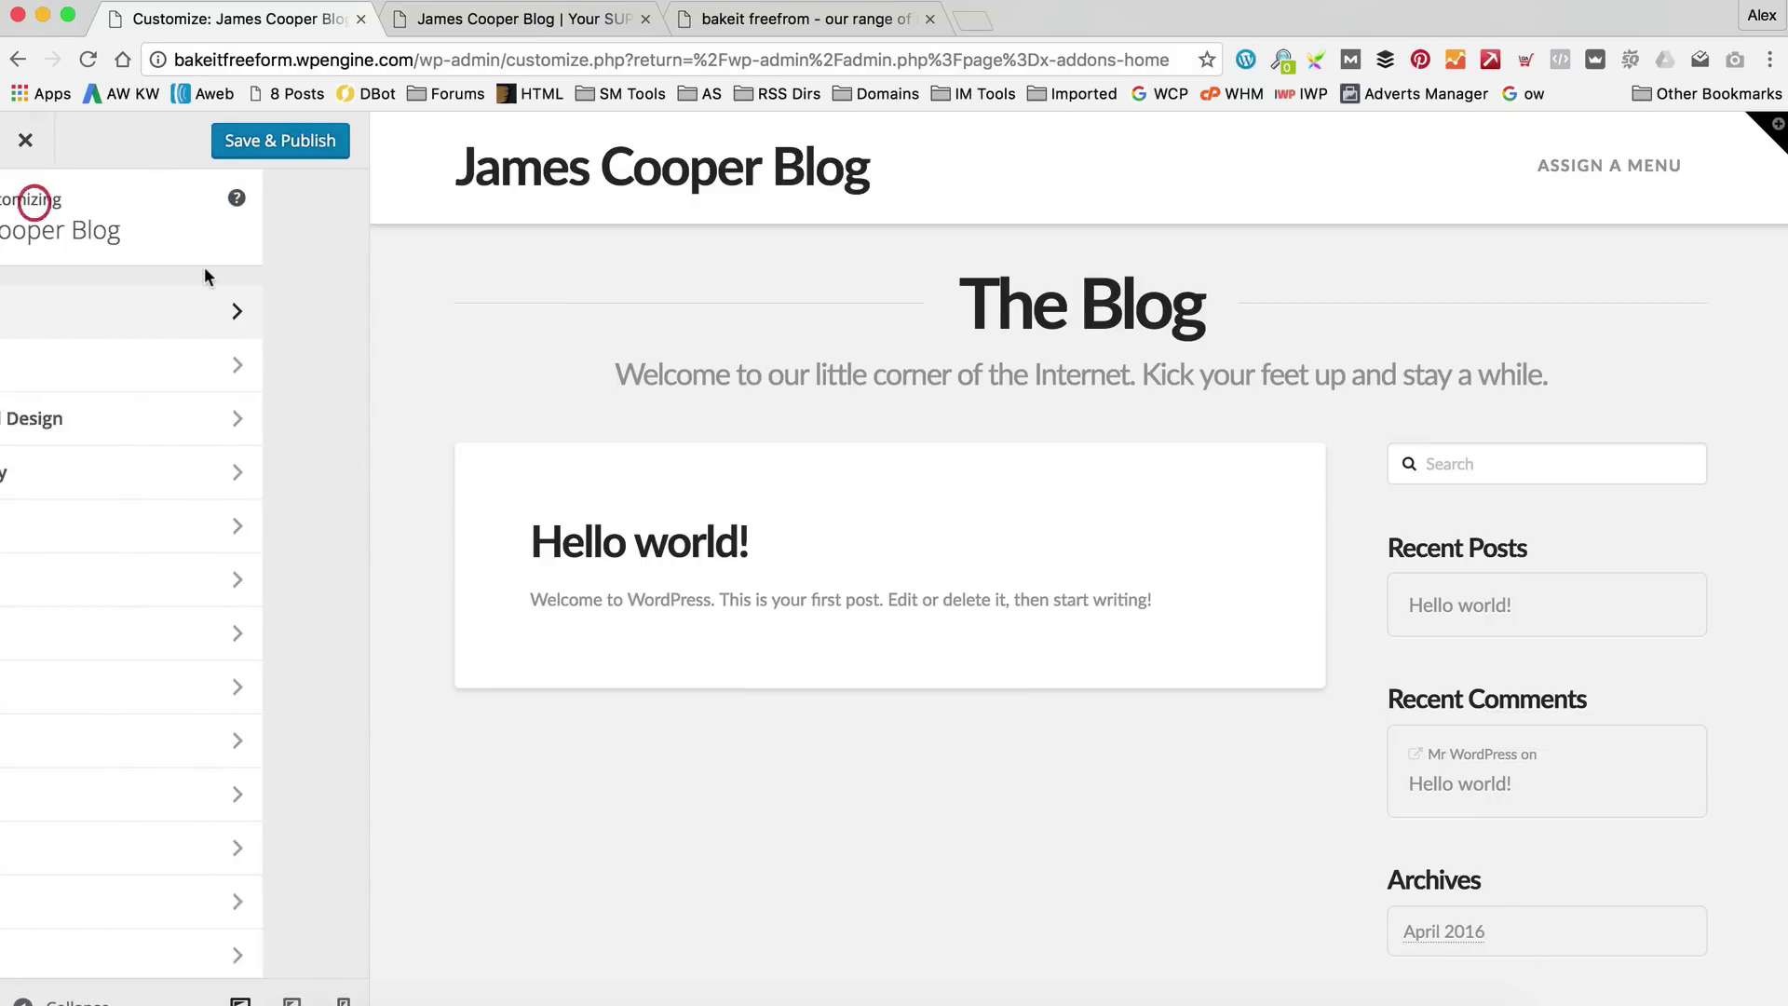
- Try the dark Integrity design and topbar transparency, then revert to light design without transparency
click(151, 377)
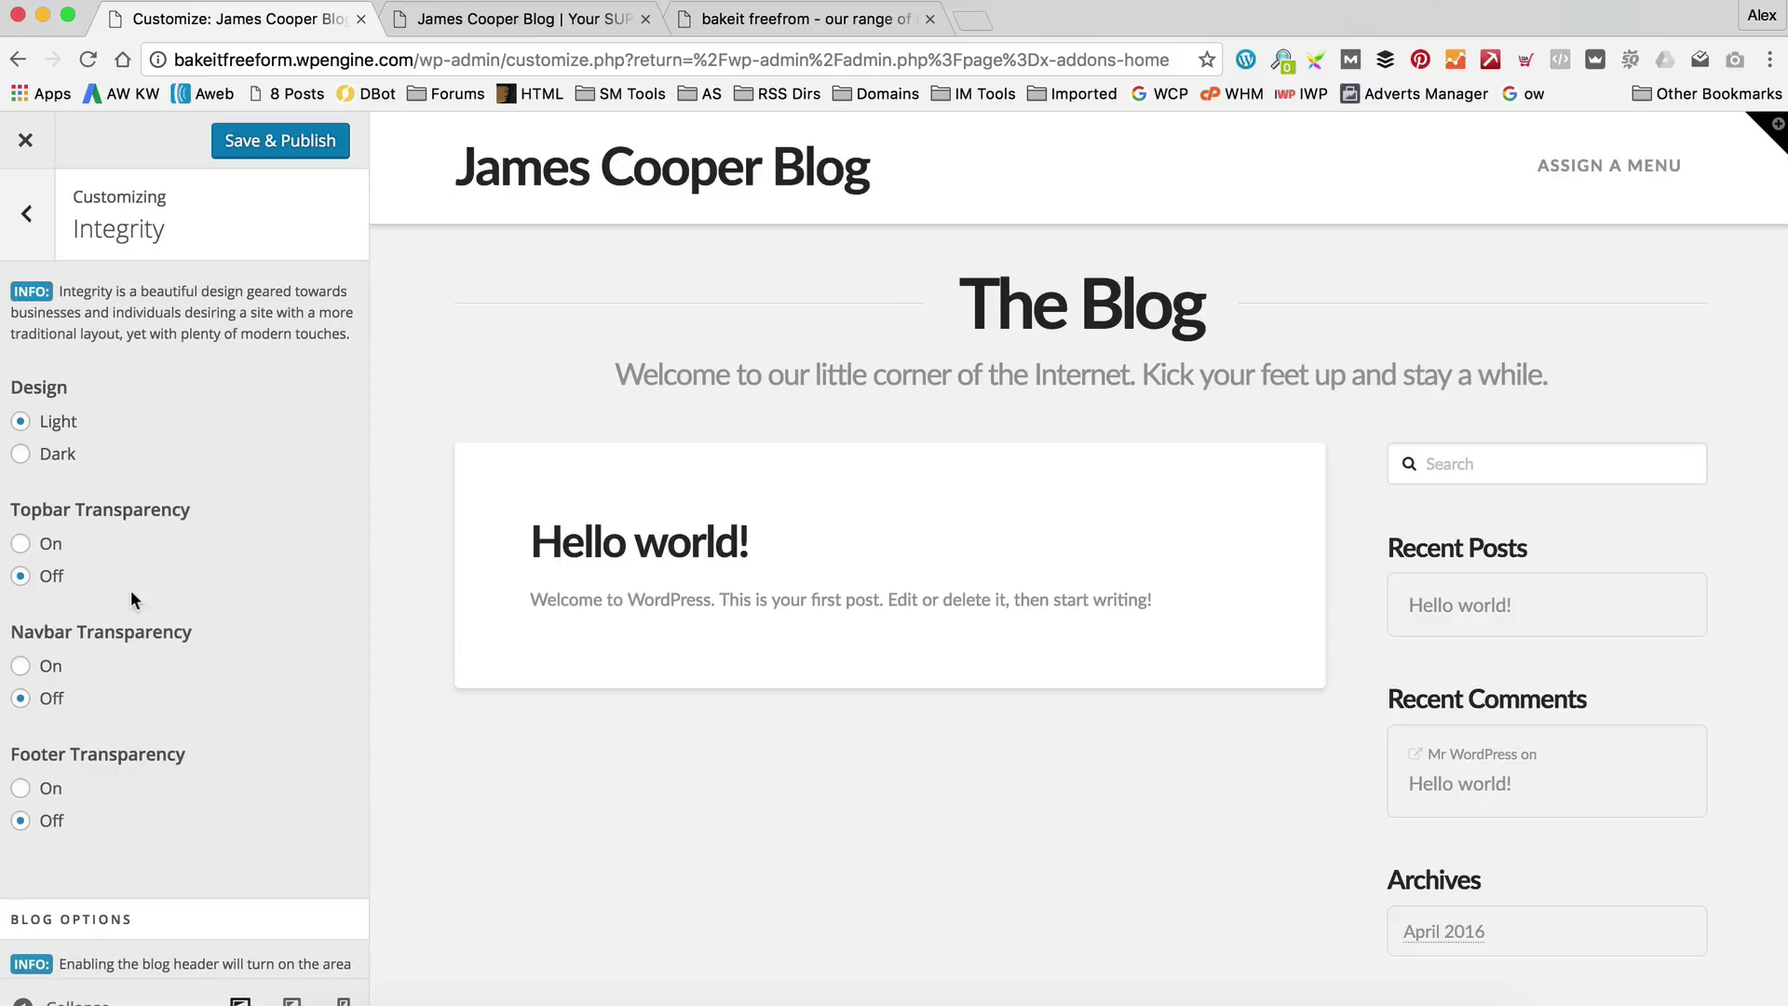
click(20, 456)
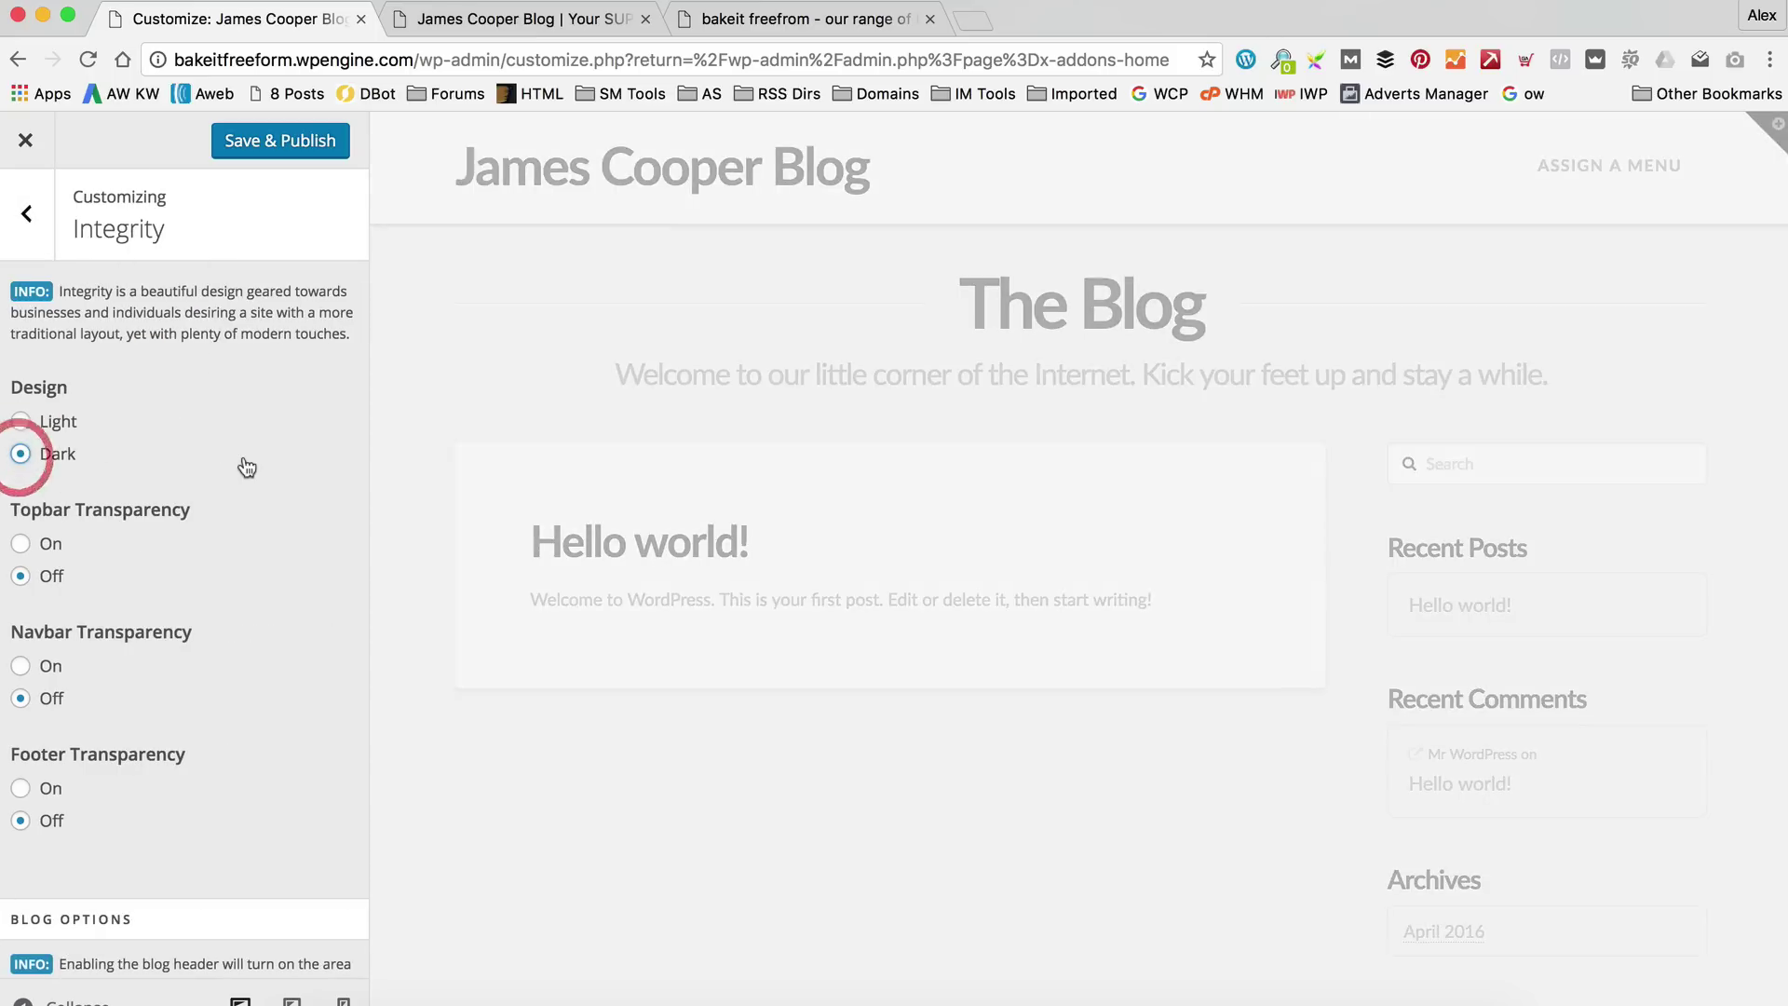
click(27, 422)
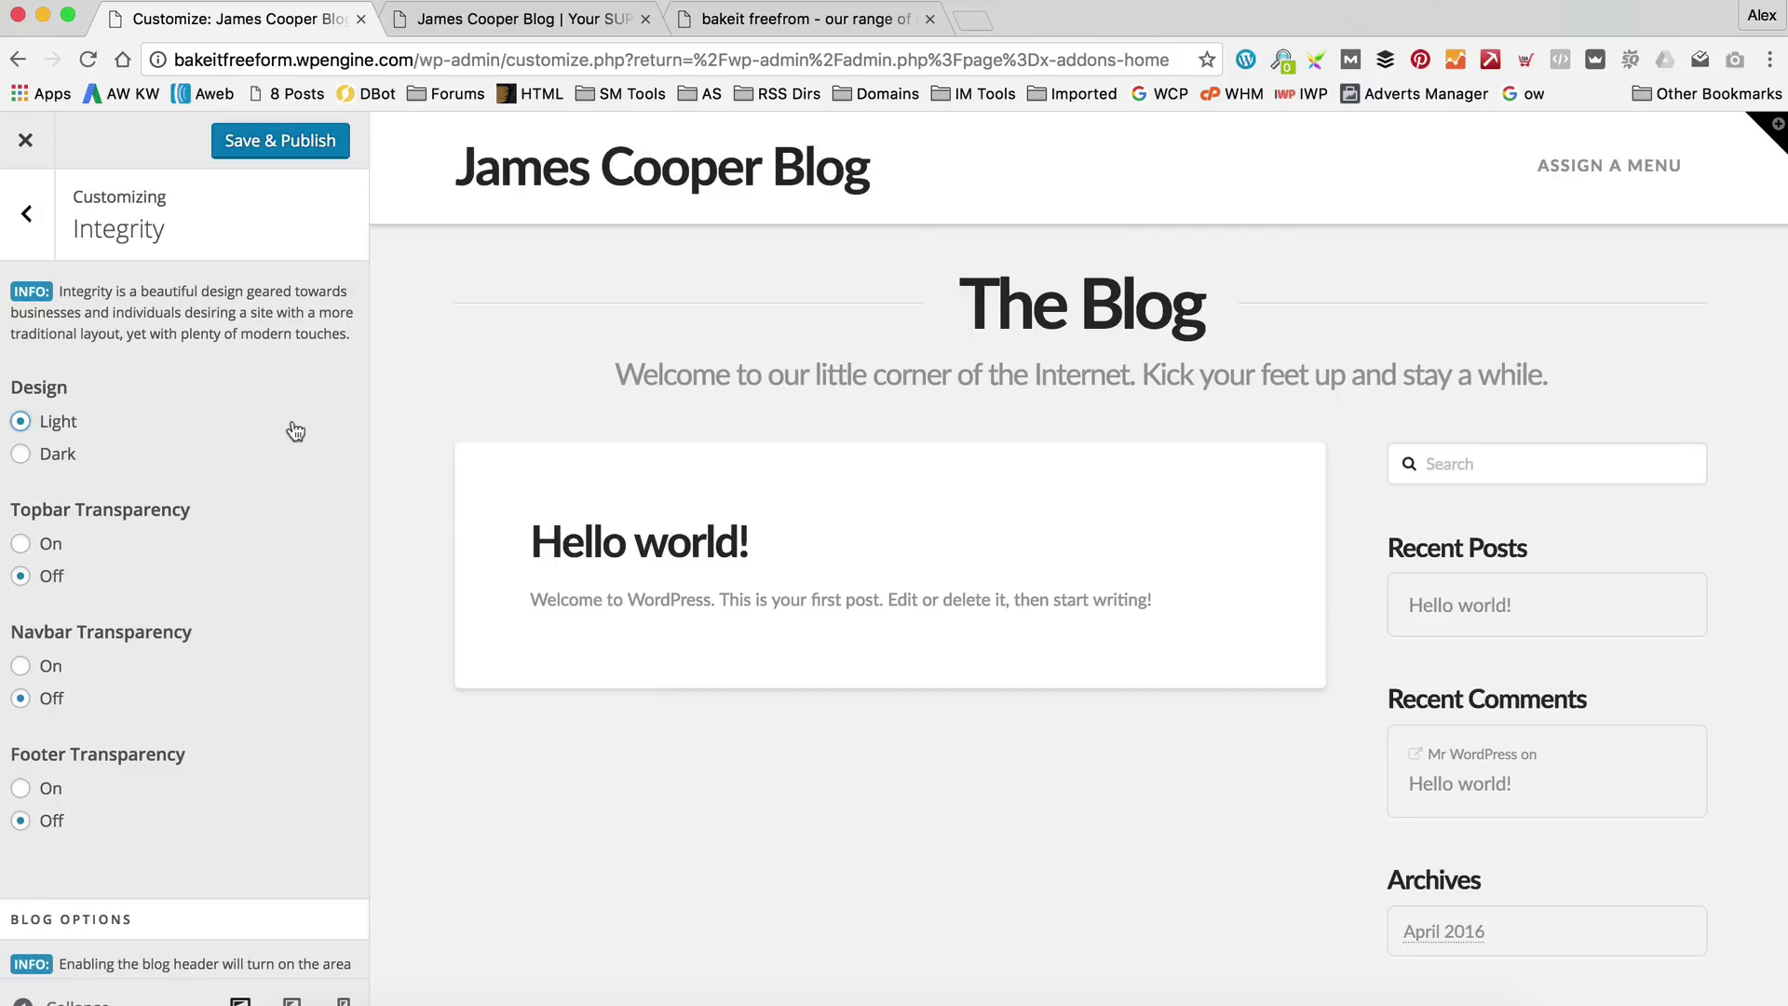
scroll(295, 431, down, 1)
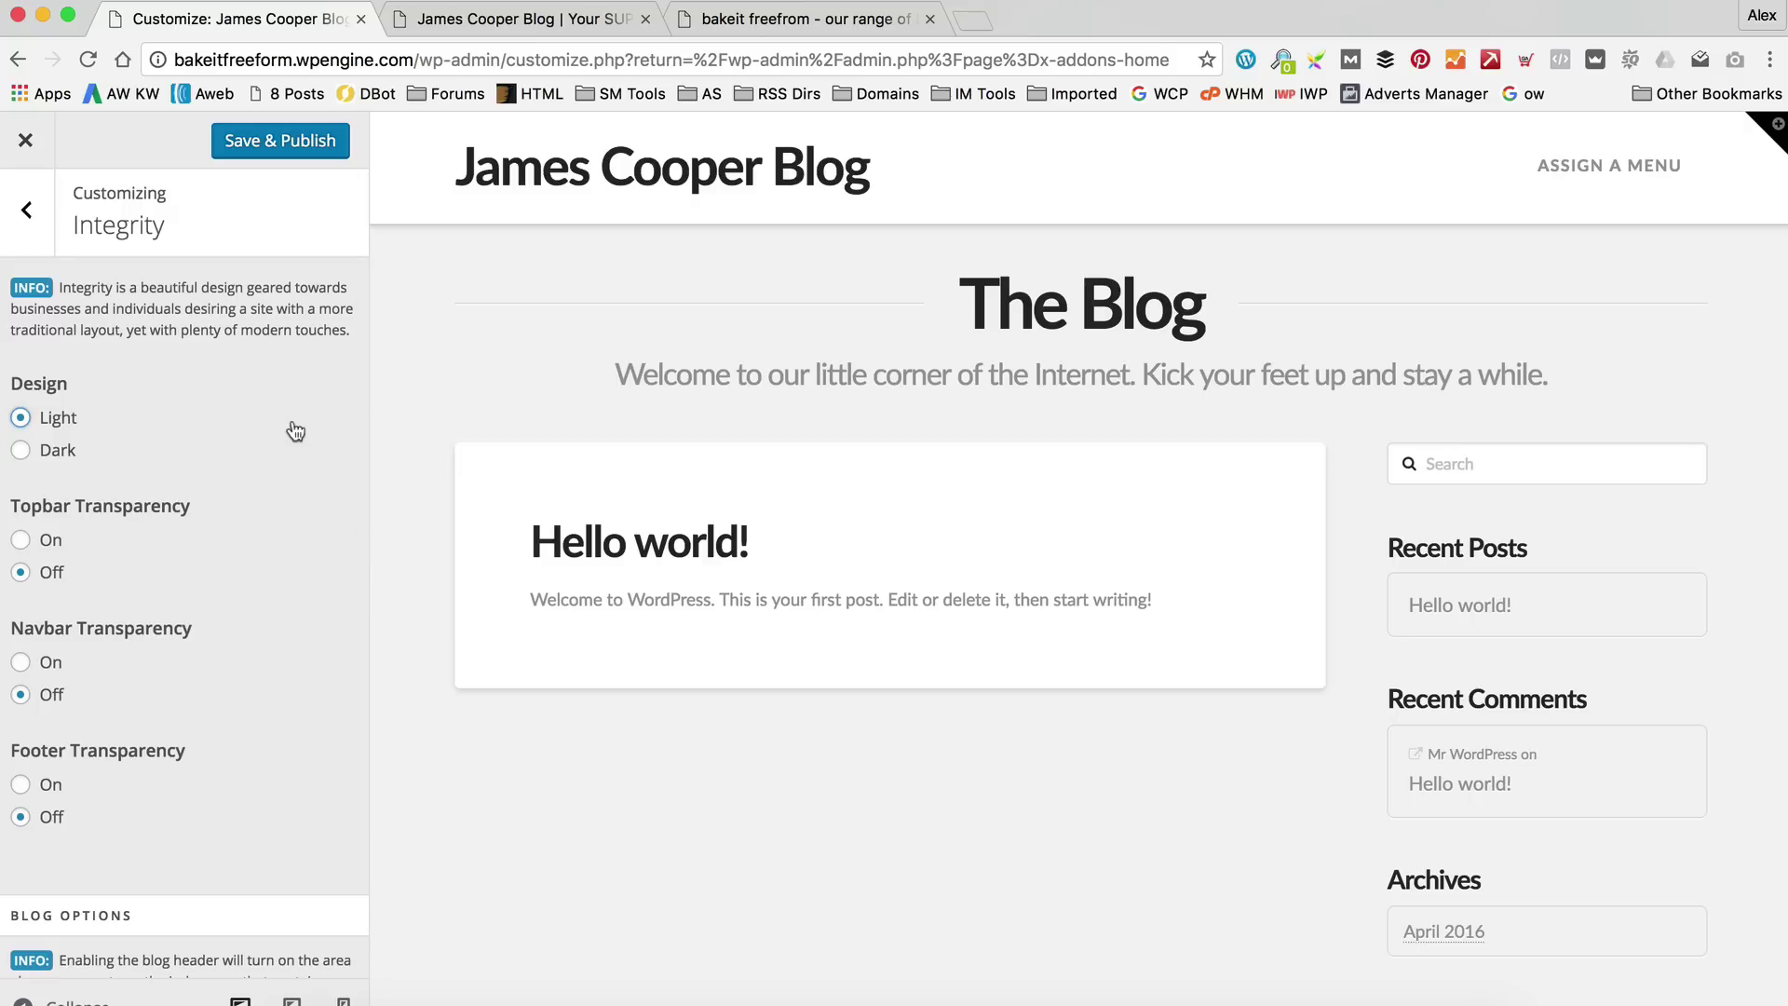
scroll(377, 415, down, 1)
click(37, 544)
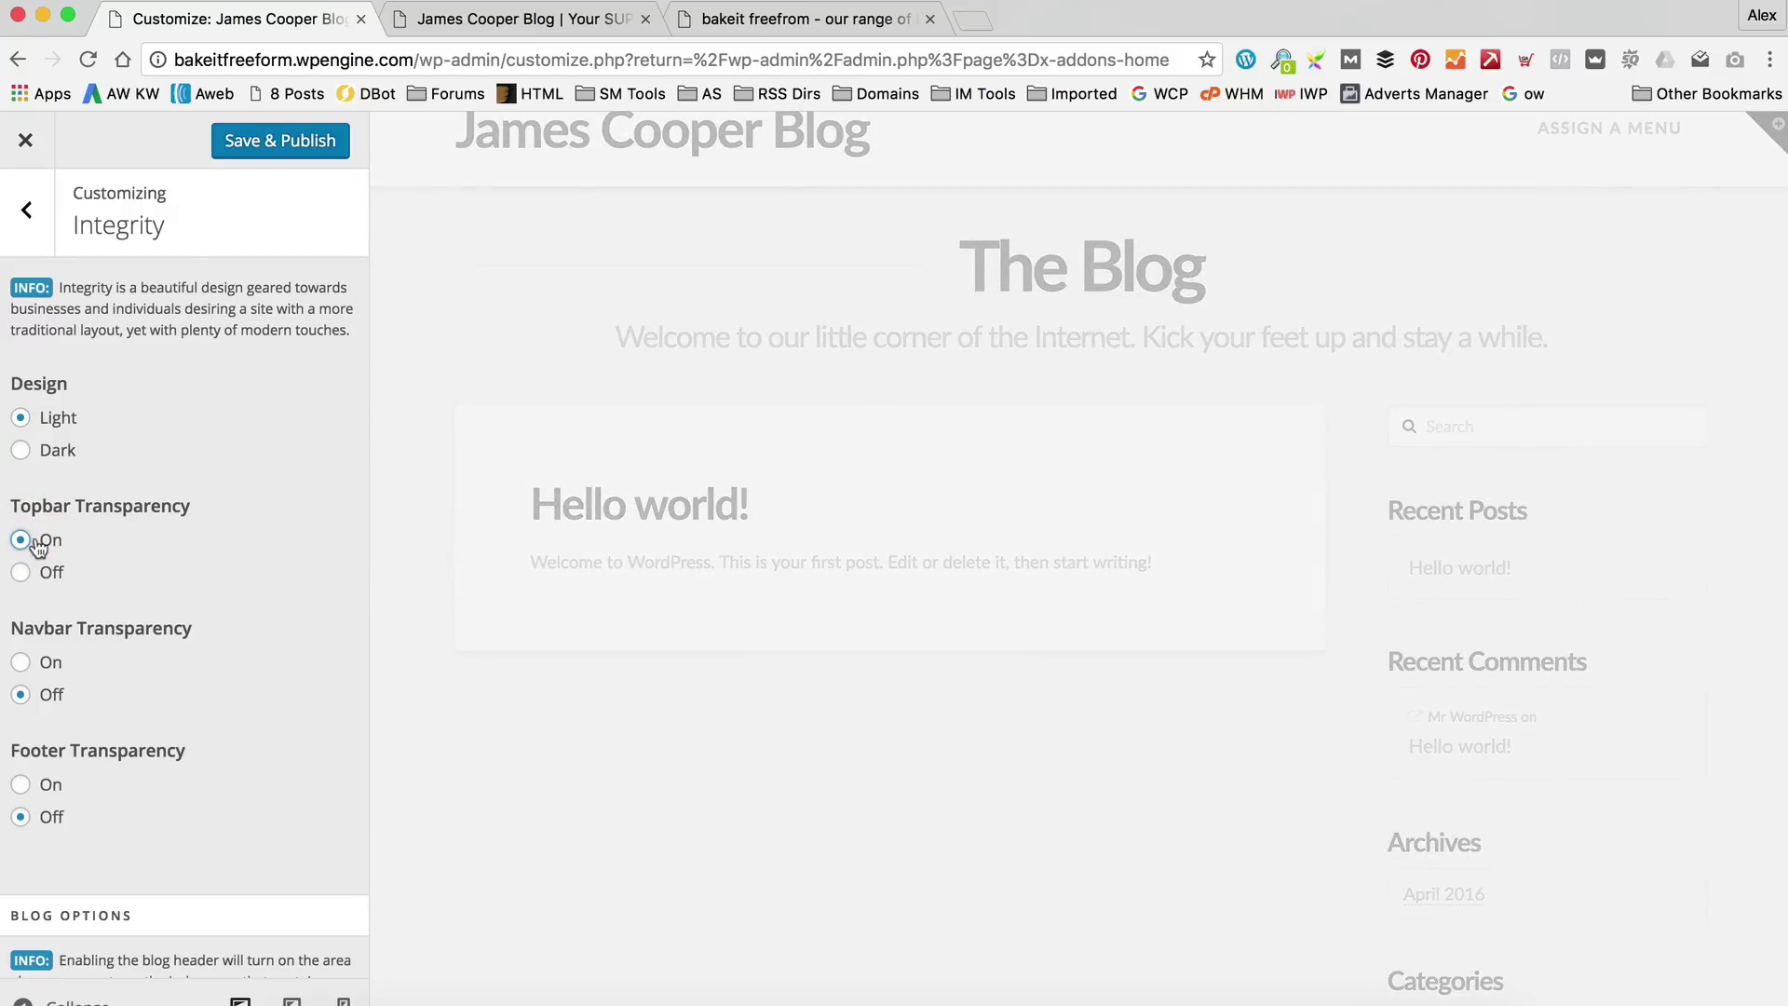
click(28, 574)
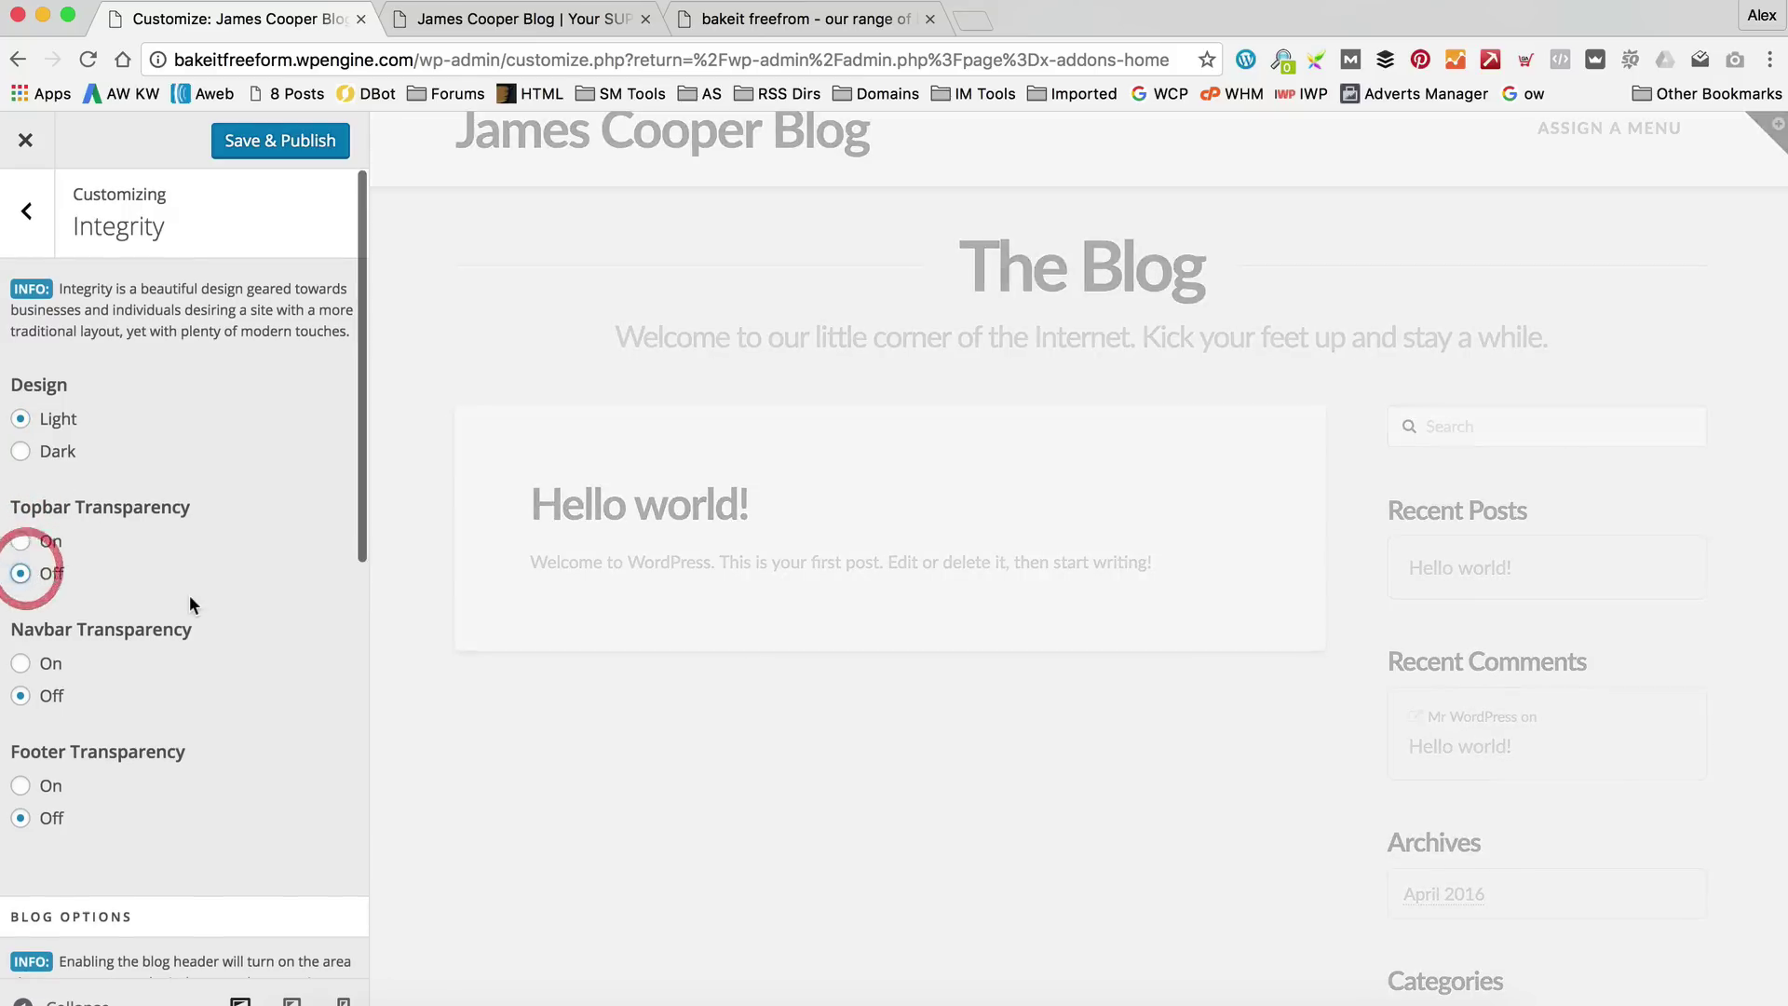
scroll(188, 596, down, 3)
click(26, 210)
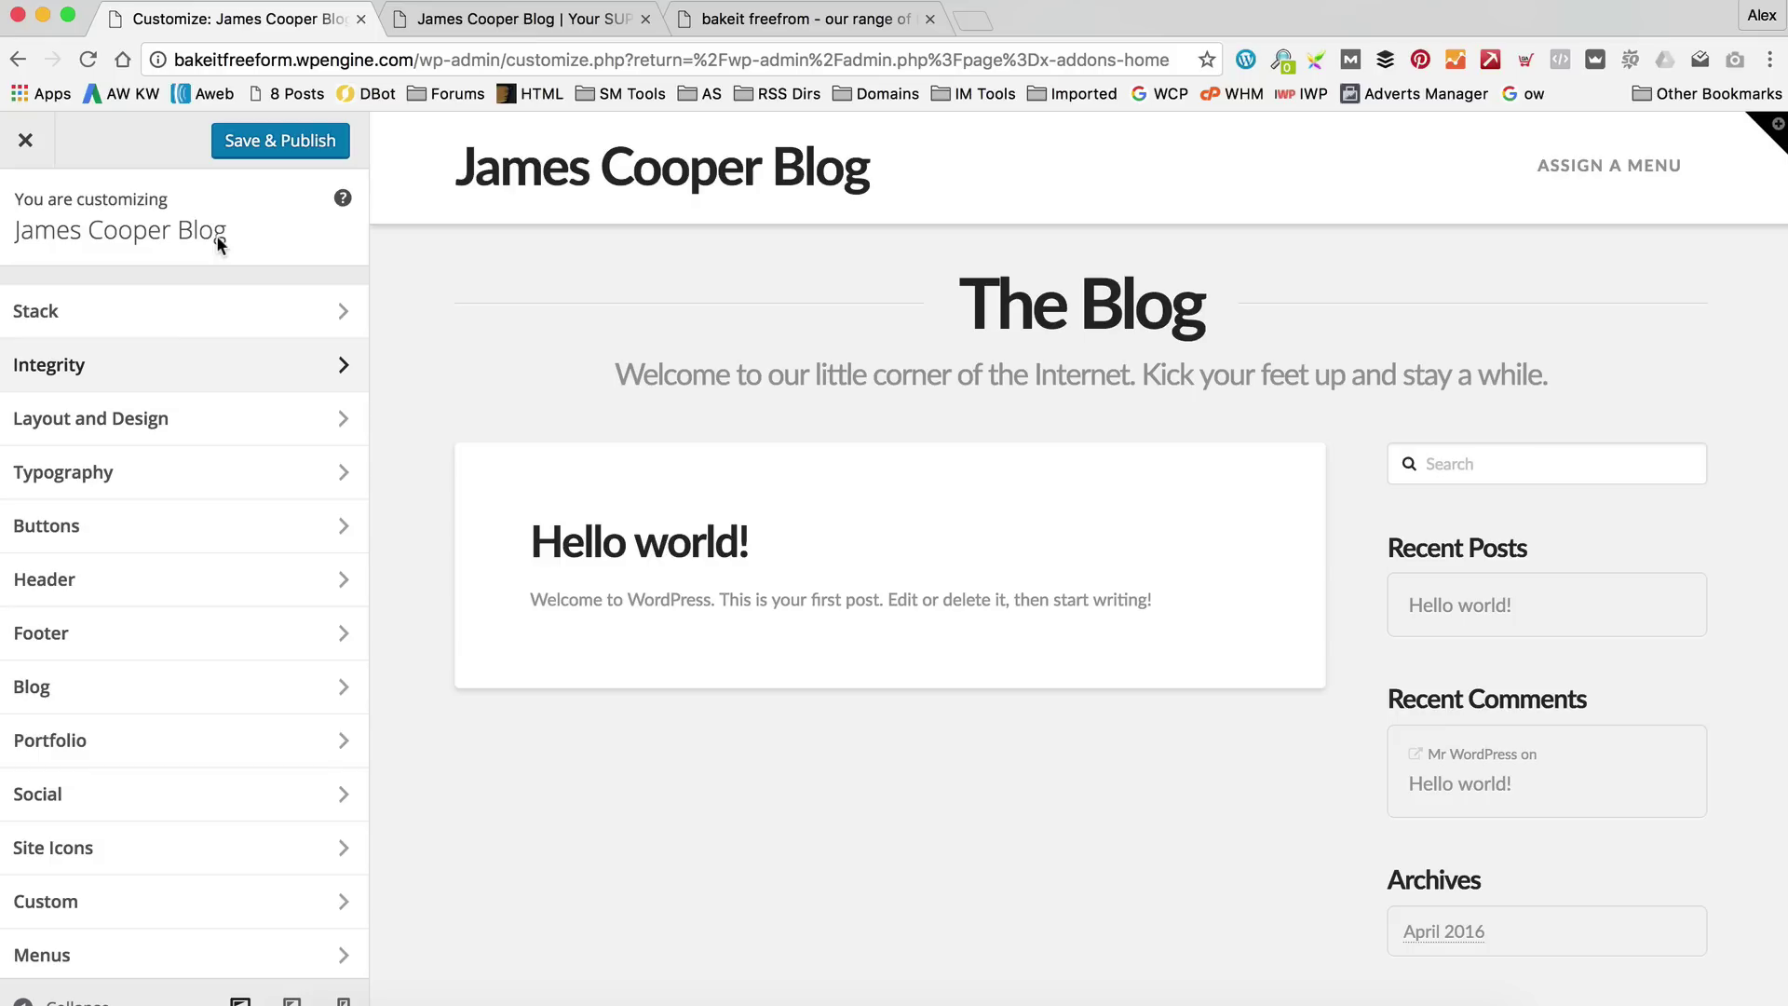
- Upload Dropbox/bkf july 16/Logo NO BG.png and choose it as the header logo
click(220, 585)
scroll(243, 568, down, 15)
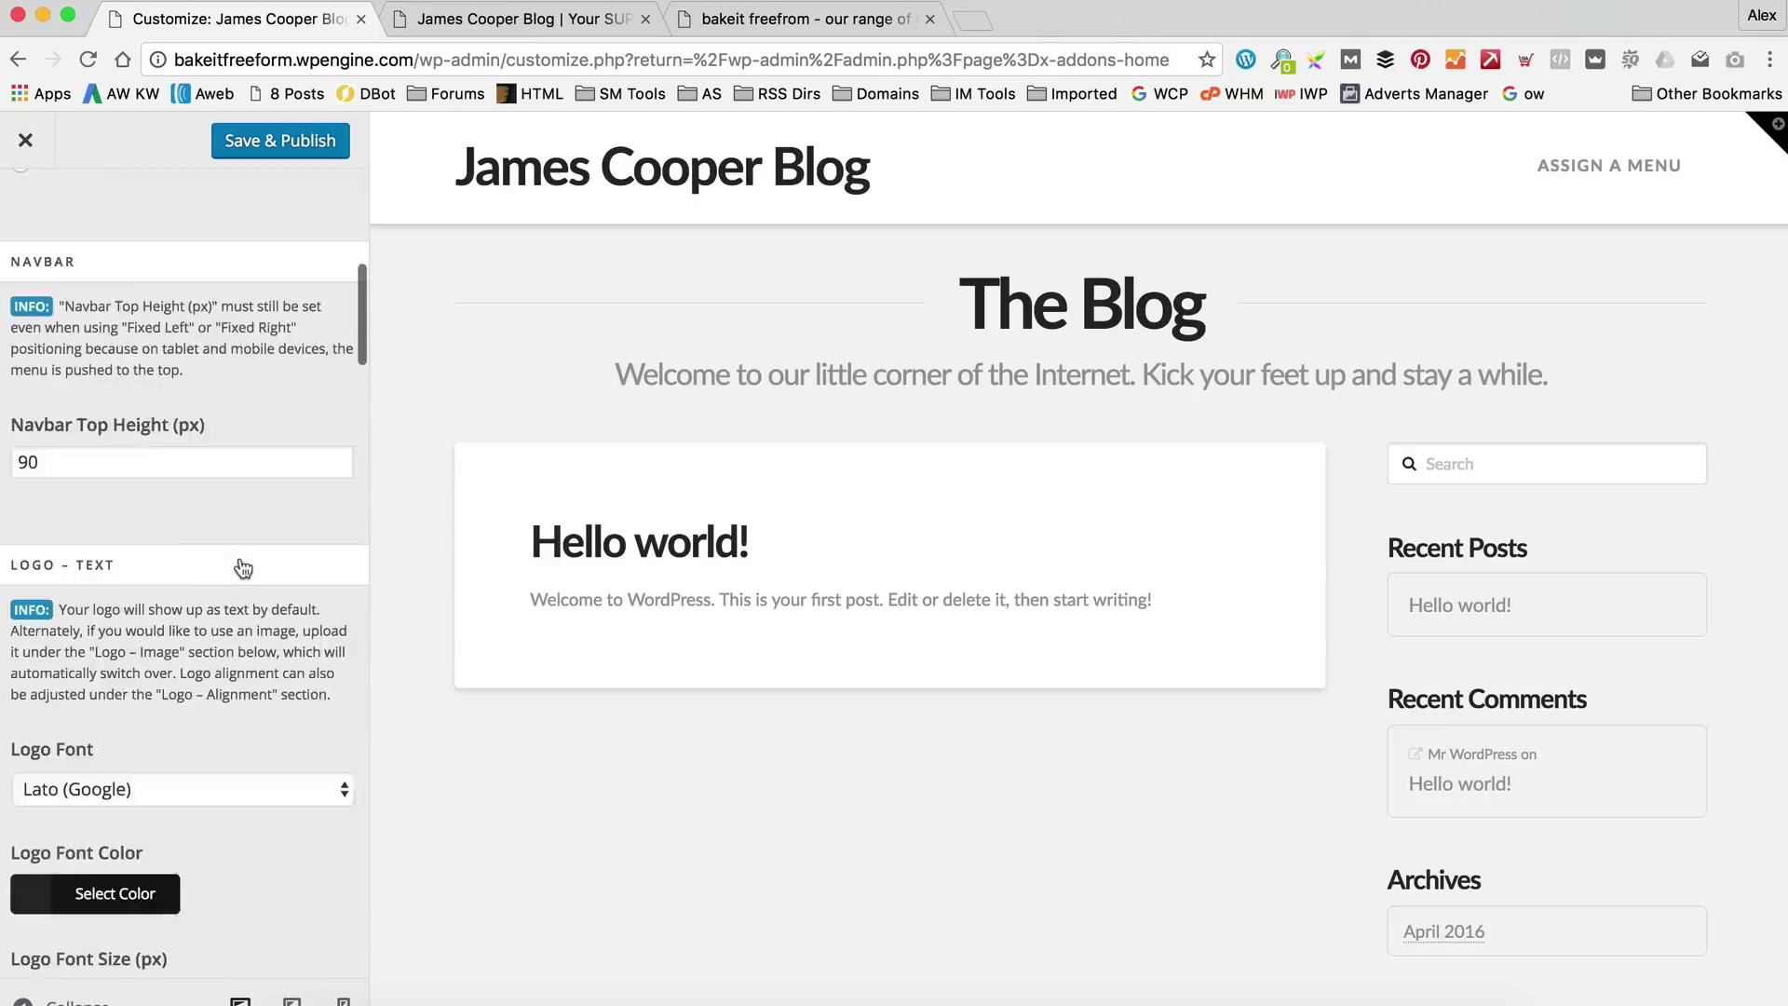
scroll(245, 568, up, 3)
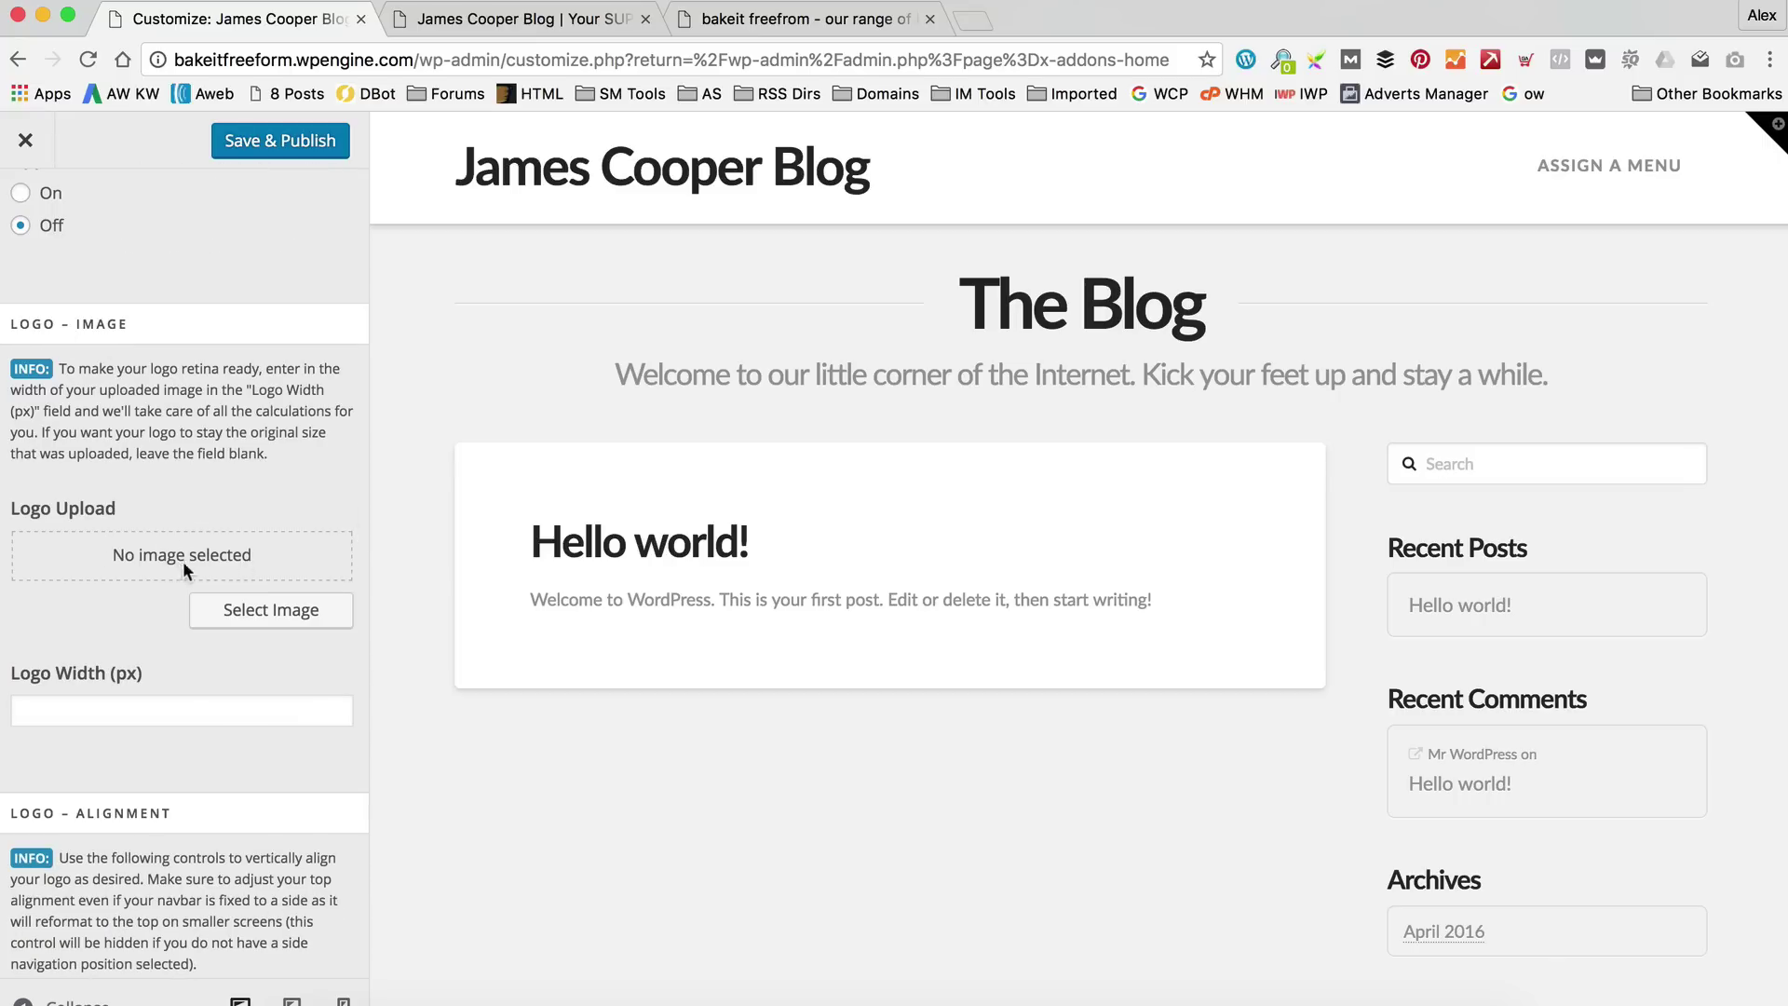
click(287, 615)
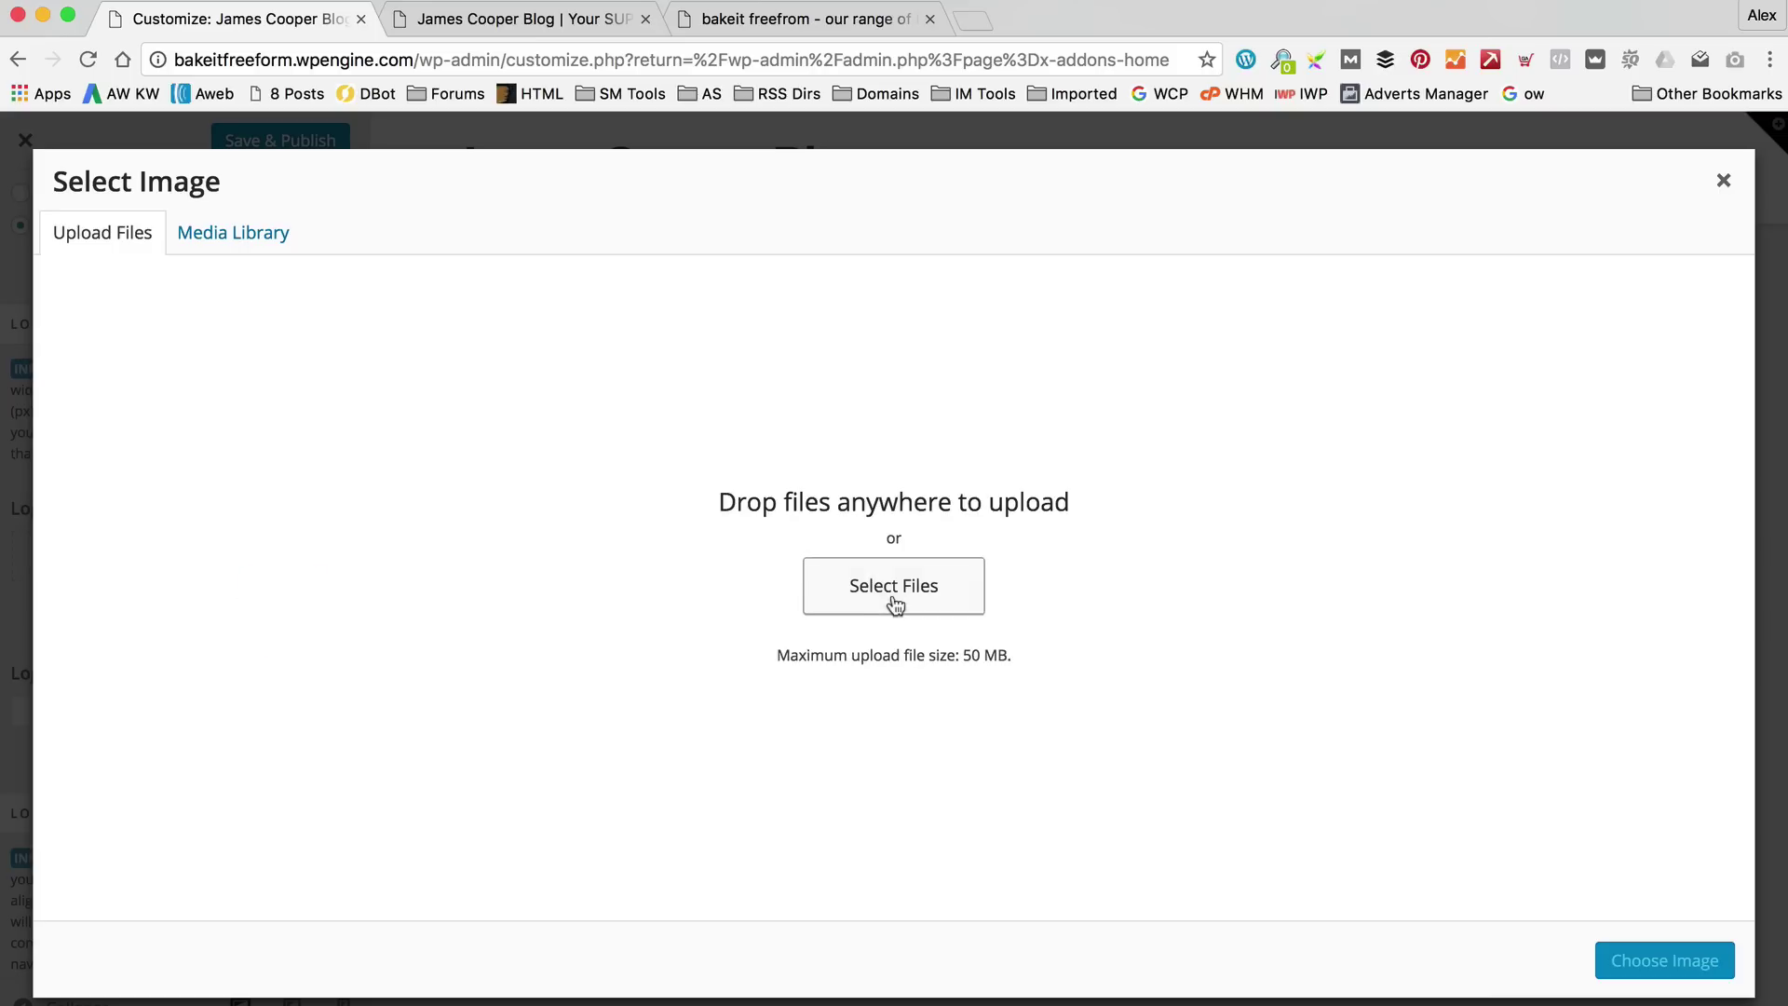
click(892, 601)
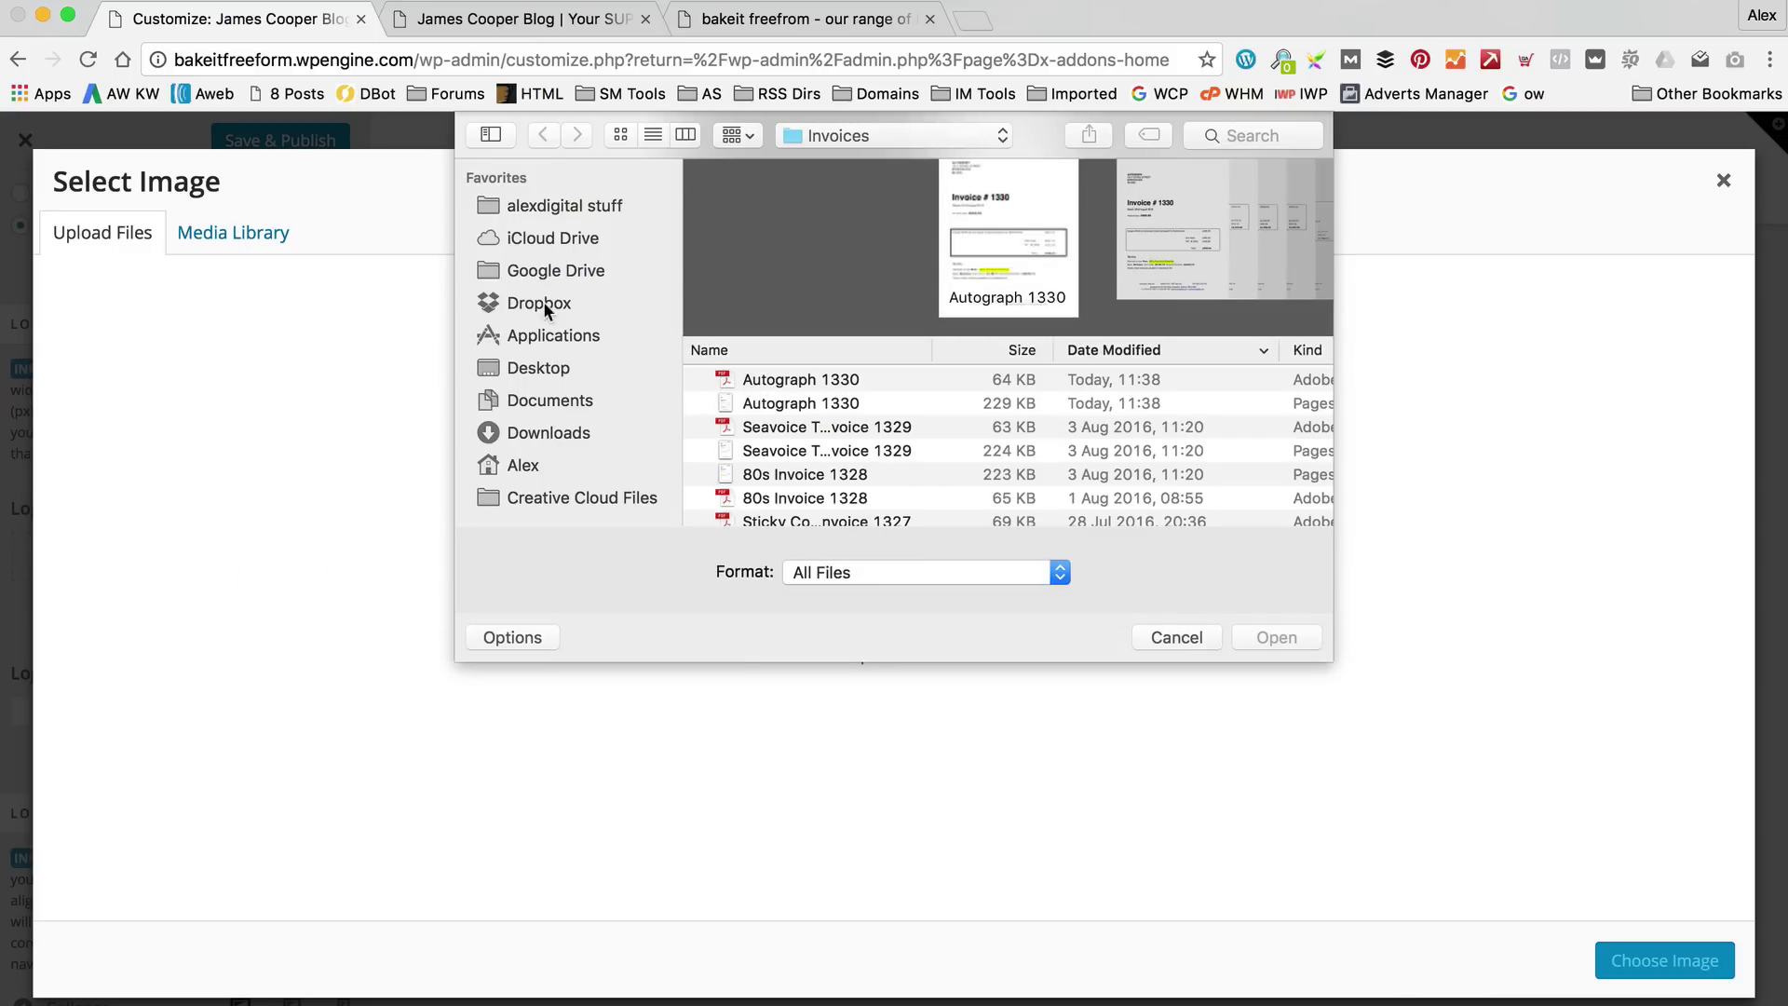
click(547, 303)
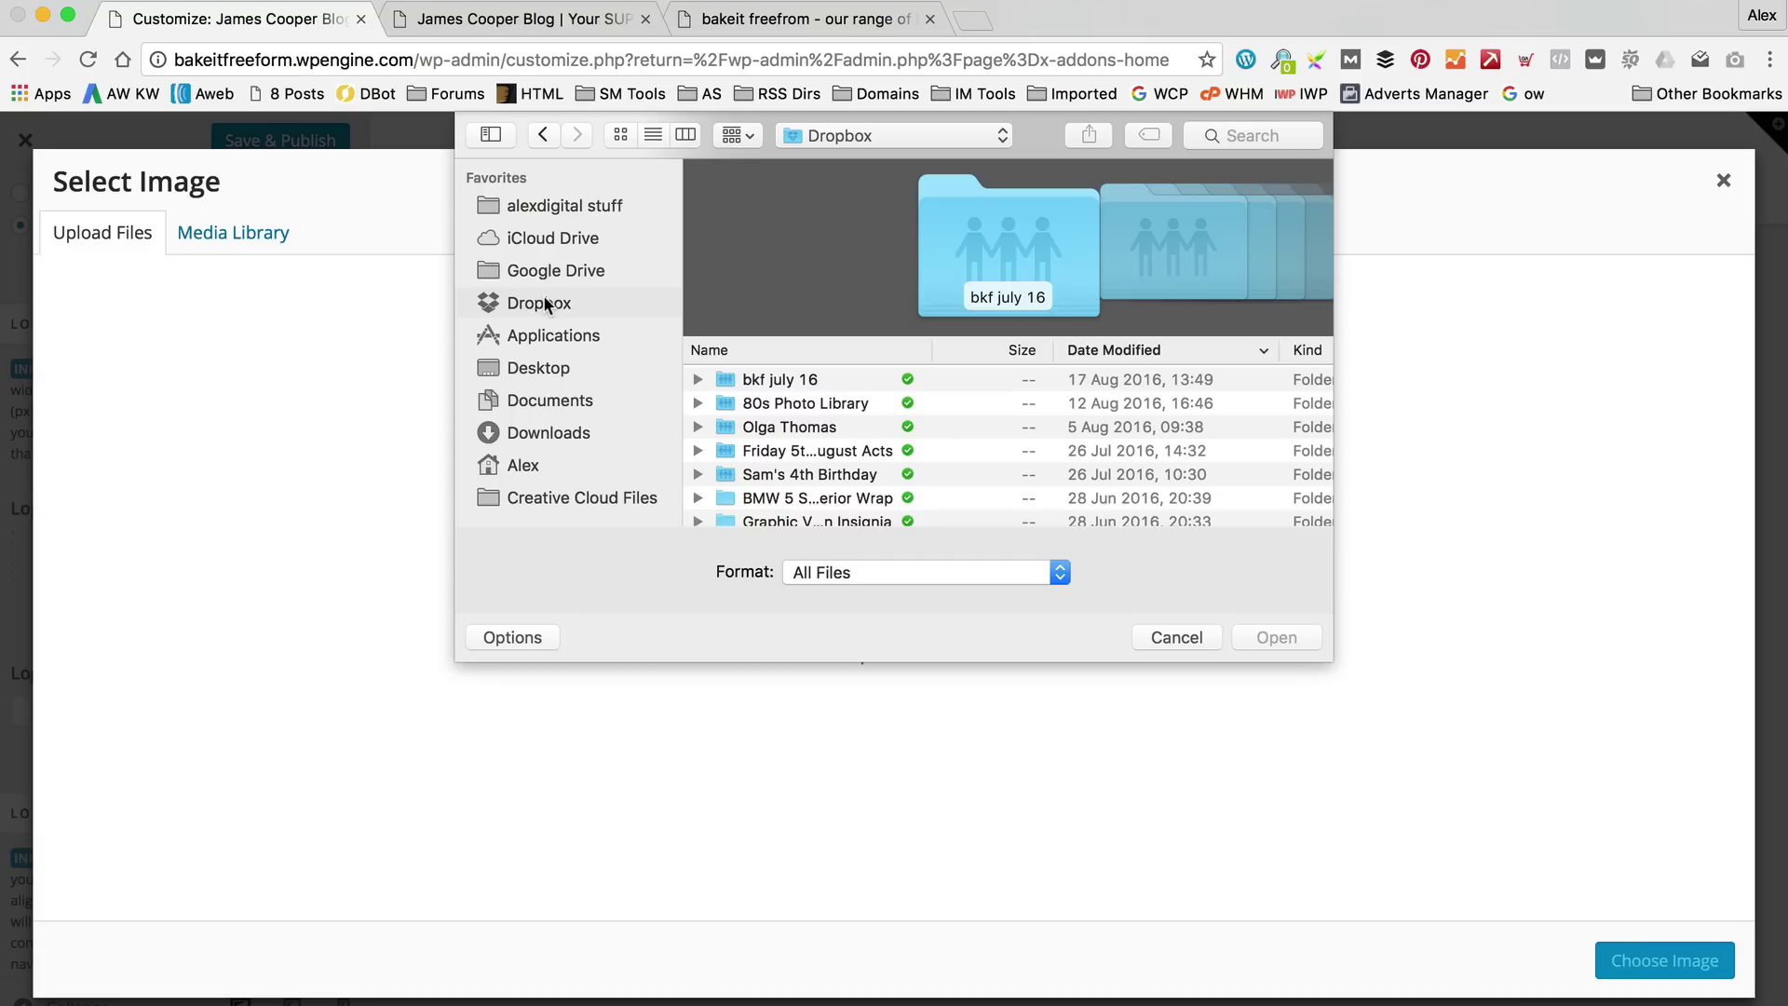
scroll(1194, 371, down, 1)
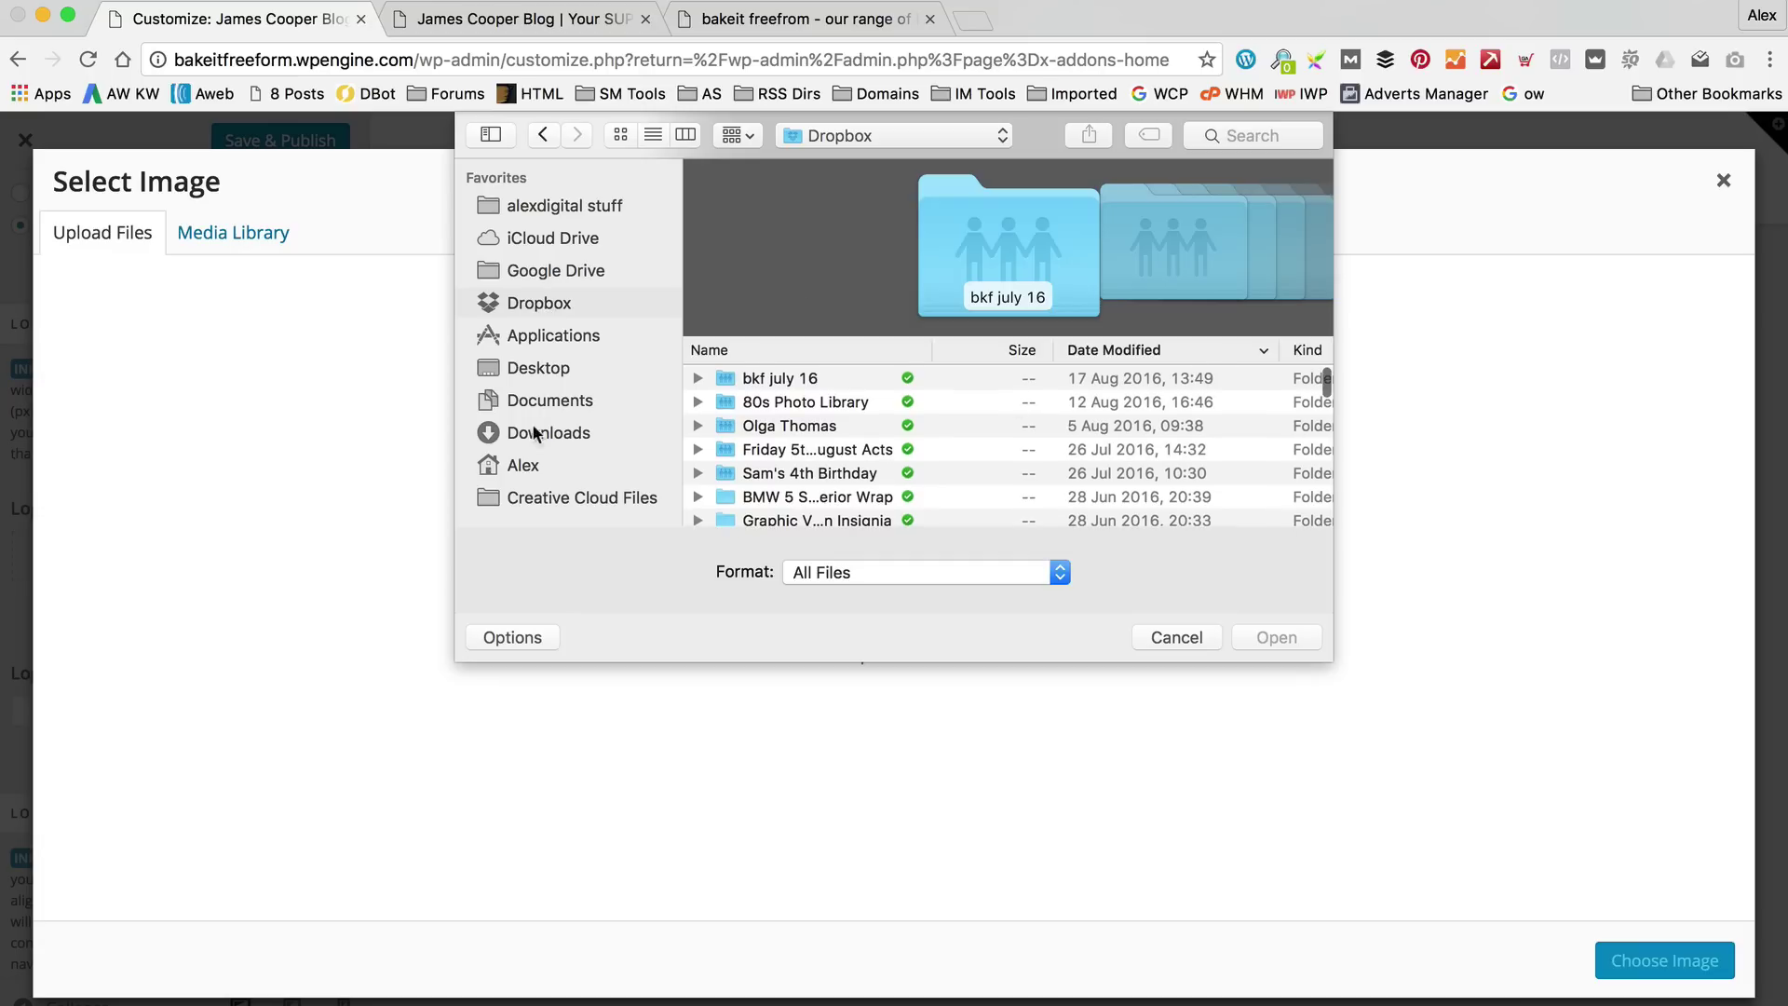
double_click(747, 377)
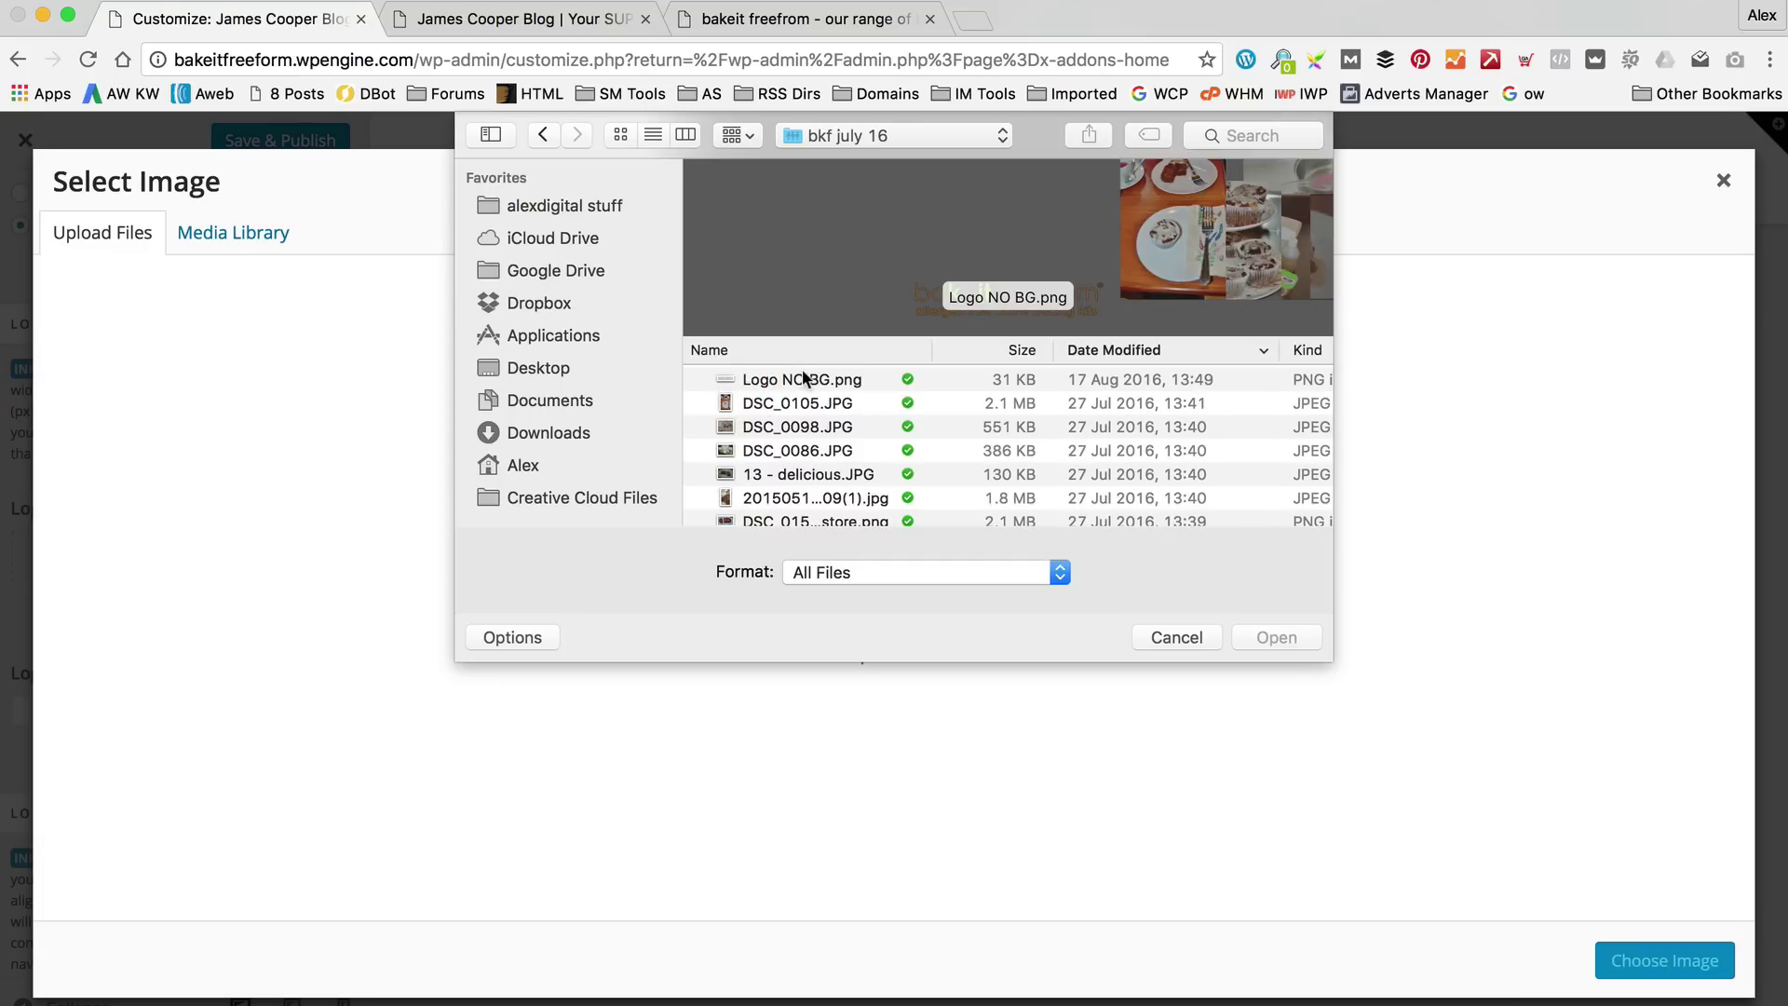
click(803, 379)
click(1274, 636)
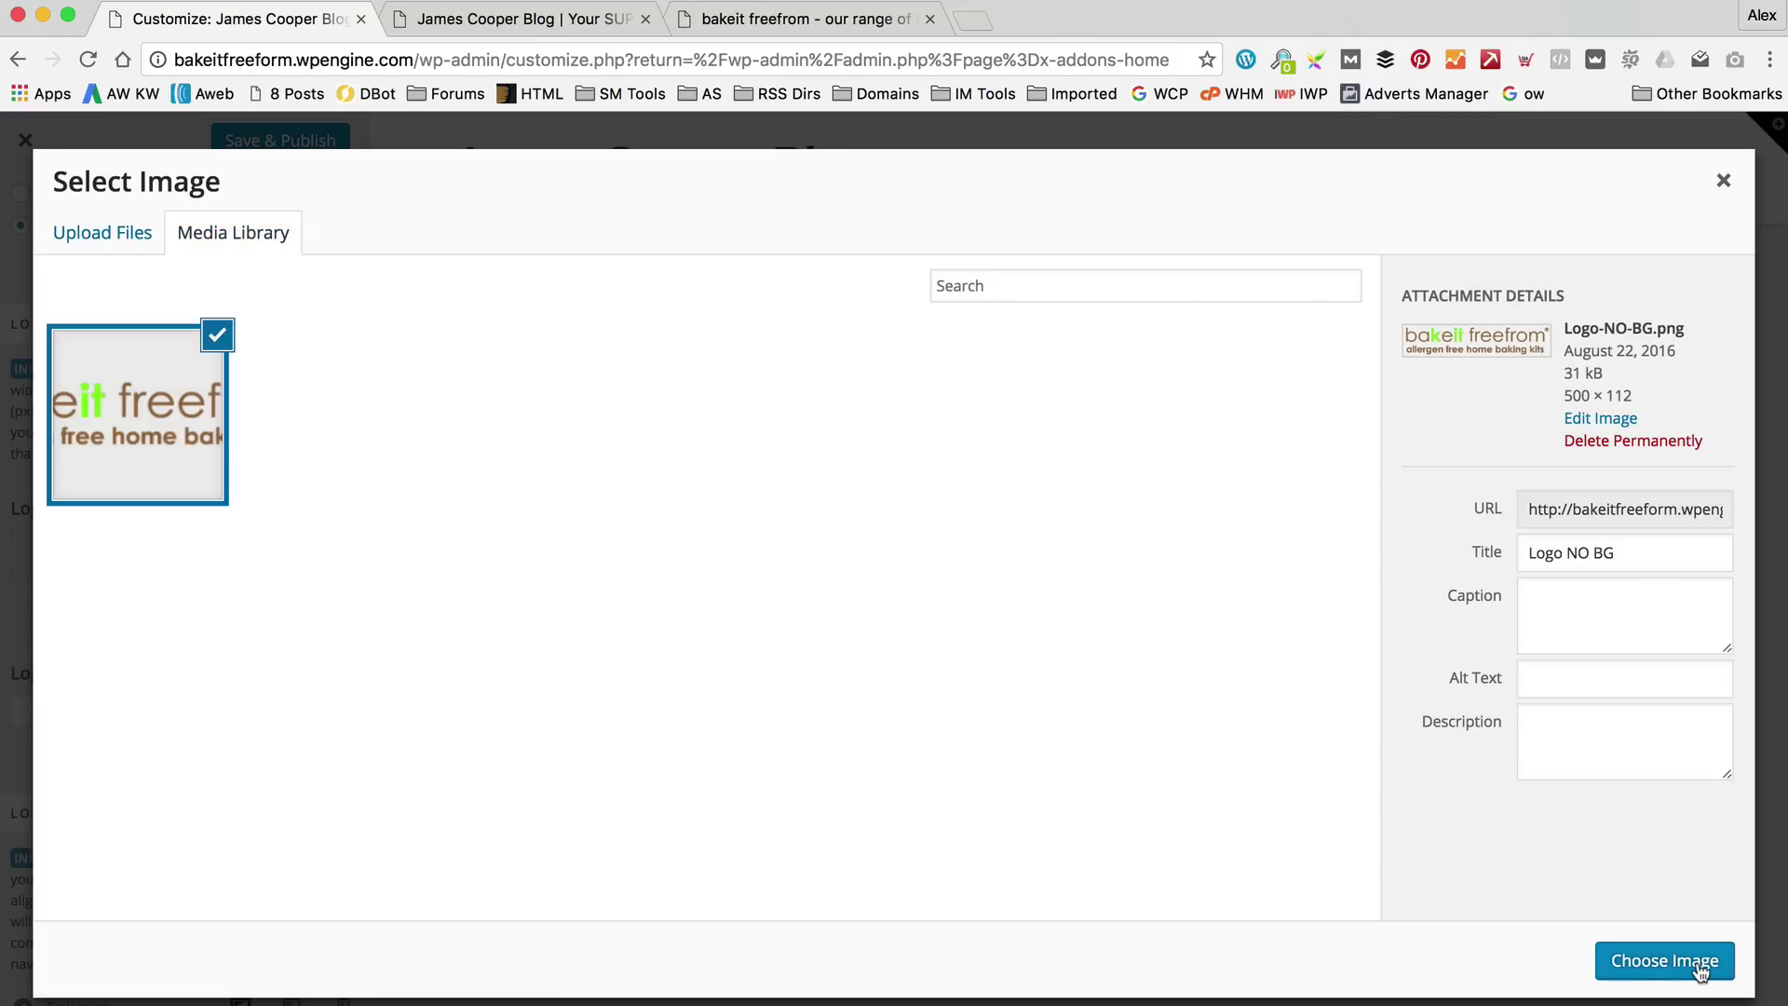
click(1693, 969)
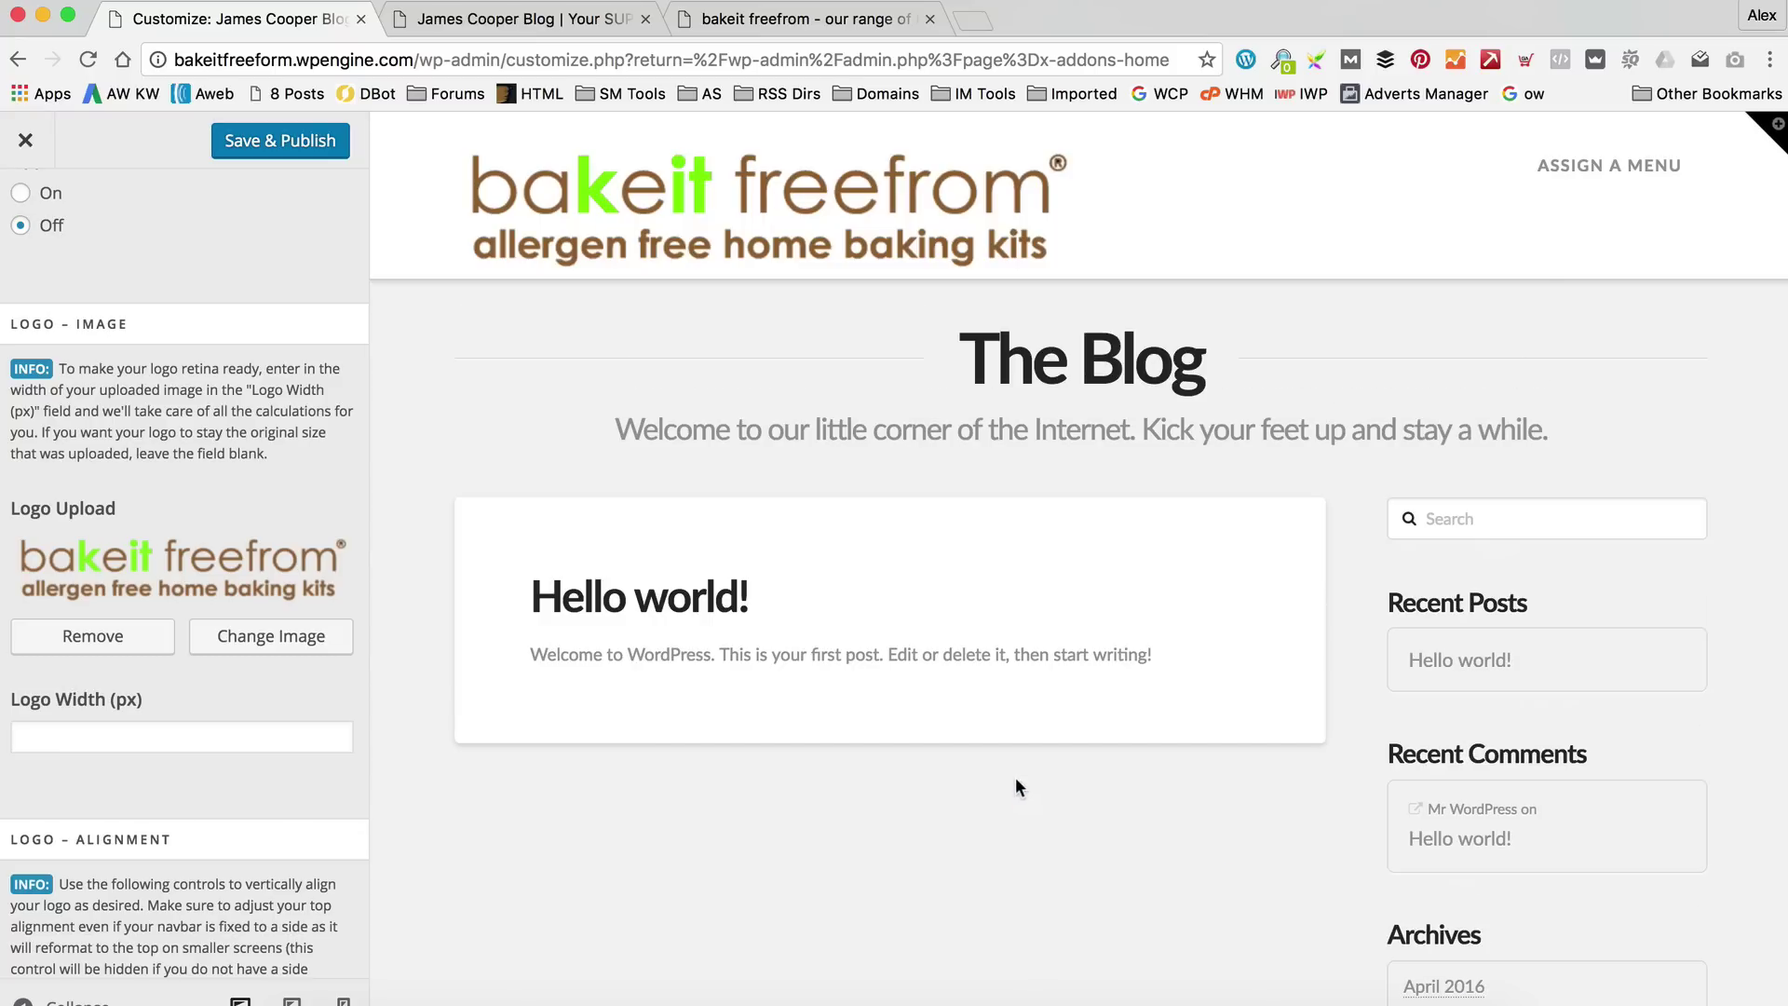
- Try logo widths of 300, 350 and 400 px, settling on 420 px
click(192, 739)
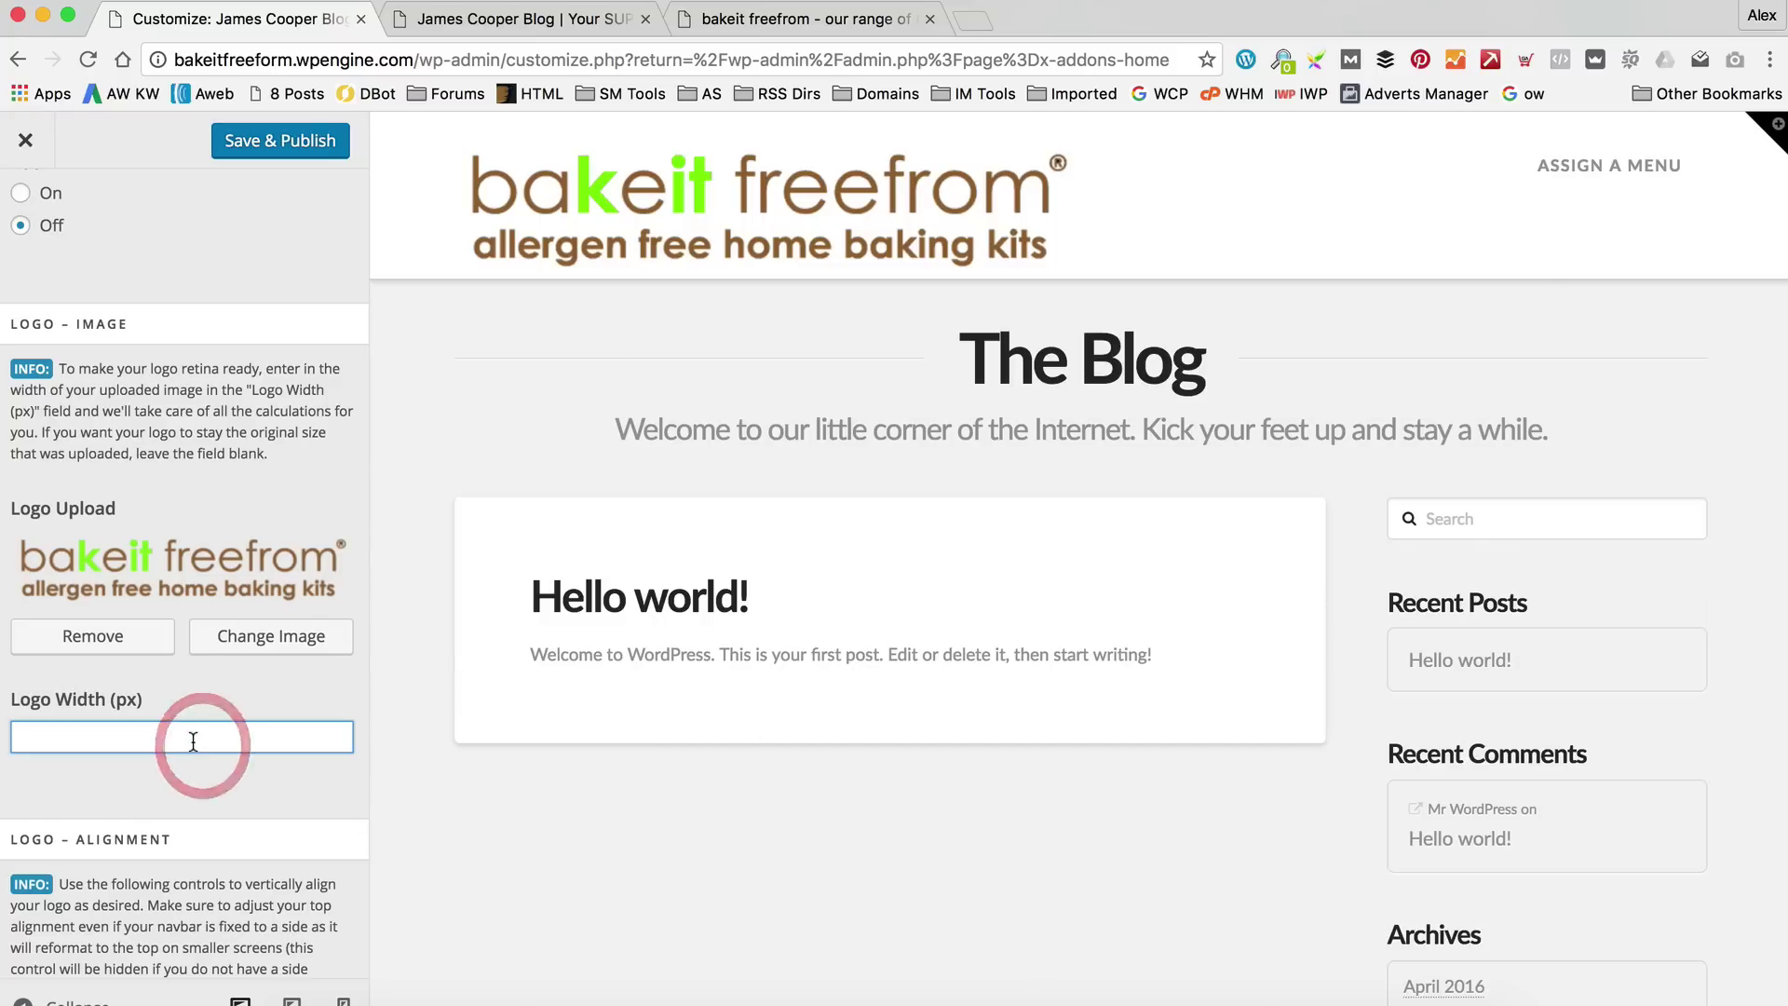
text(300)
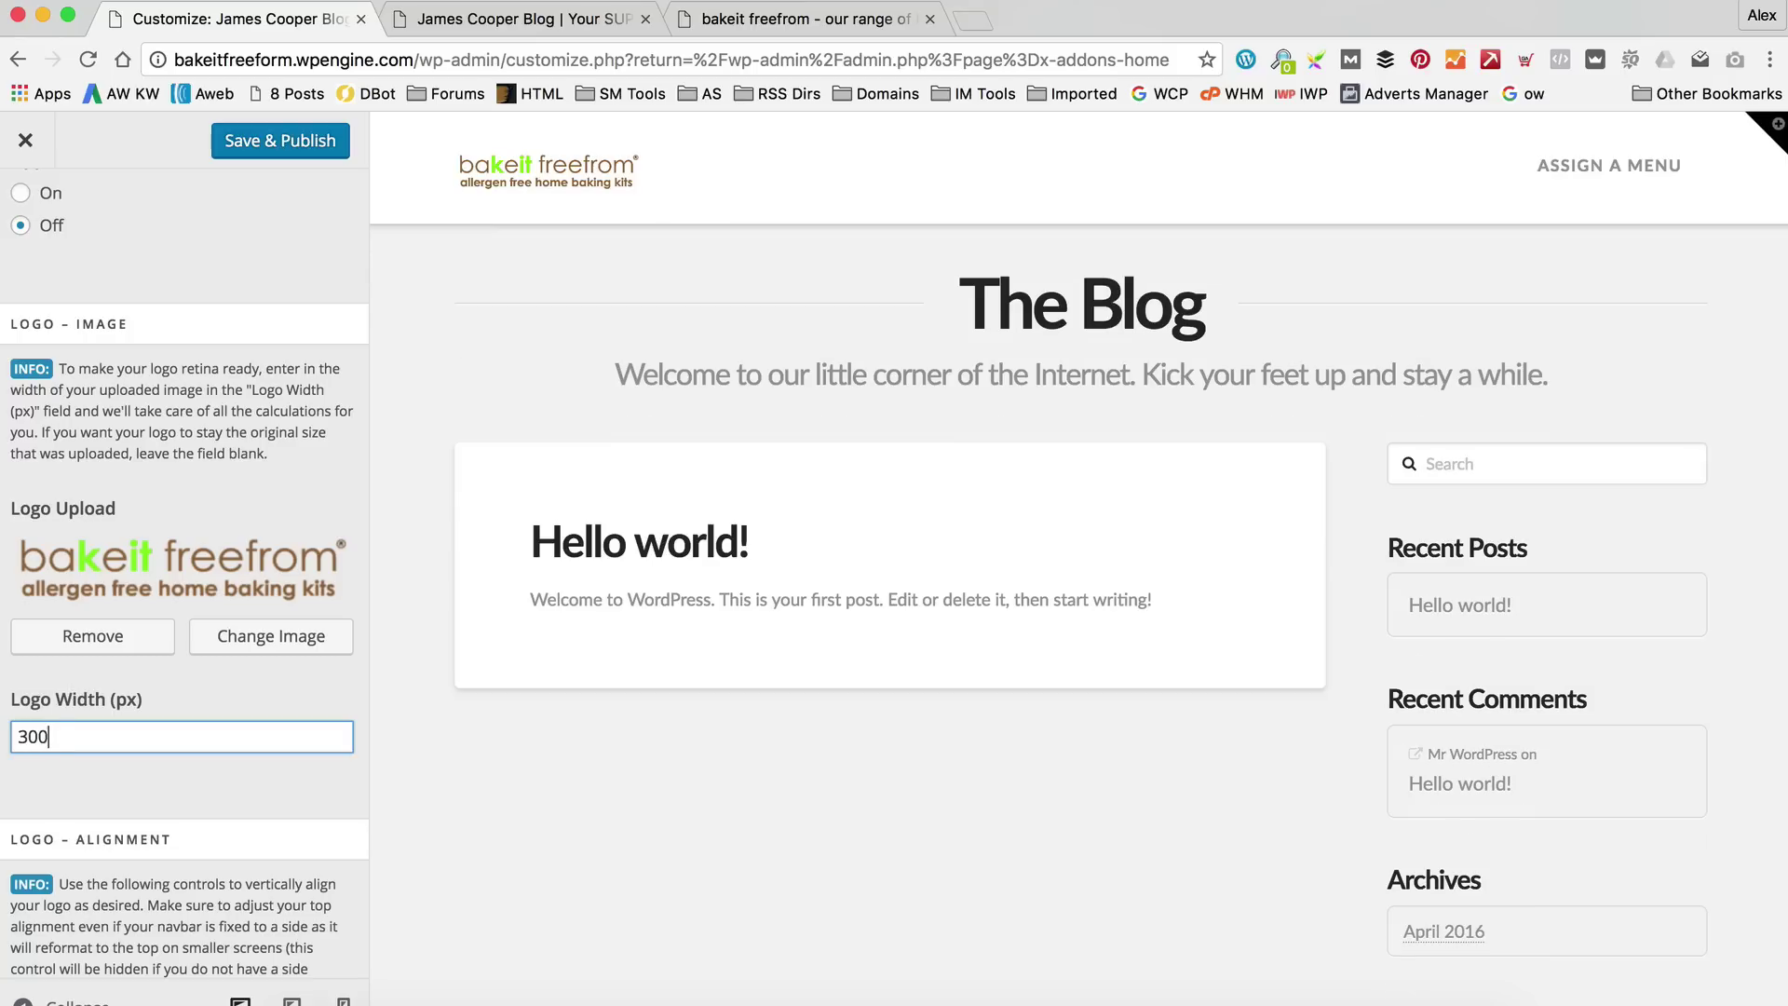
key(BackSpace)
key(BackSpace)
text(50)
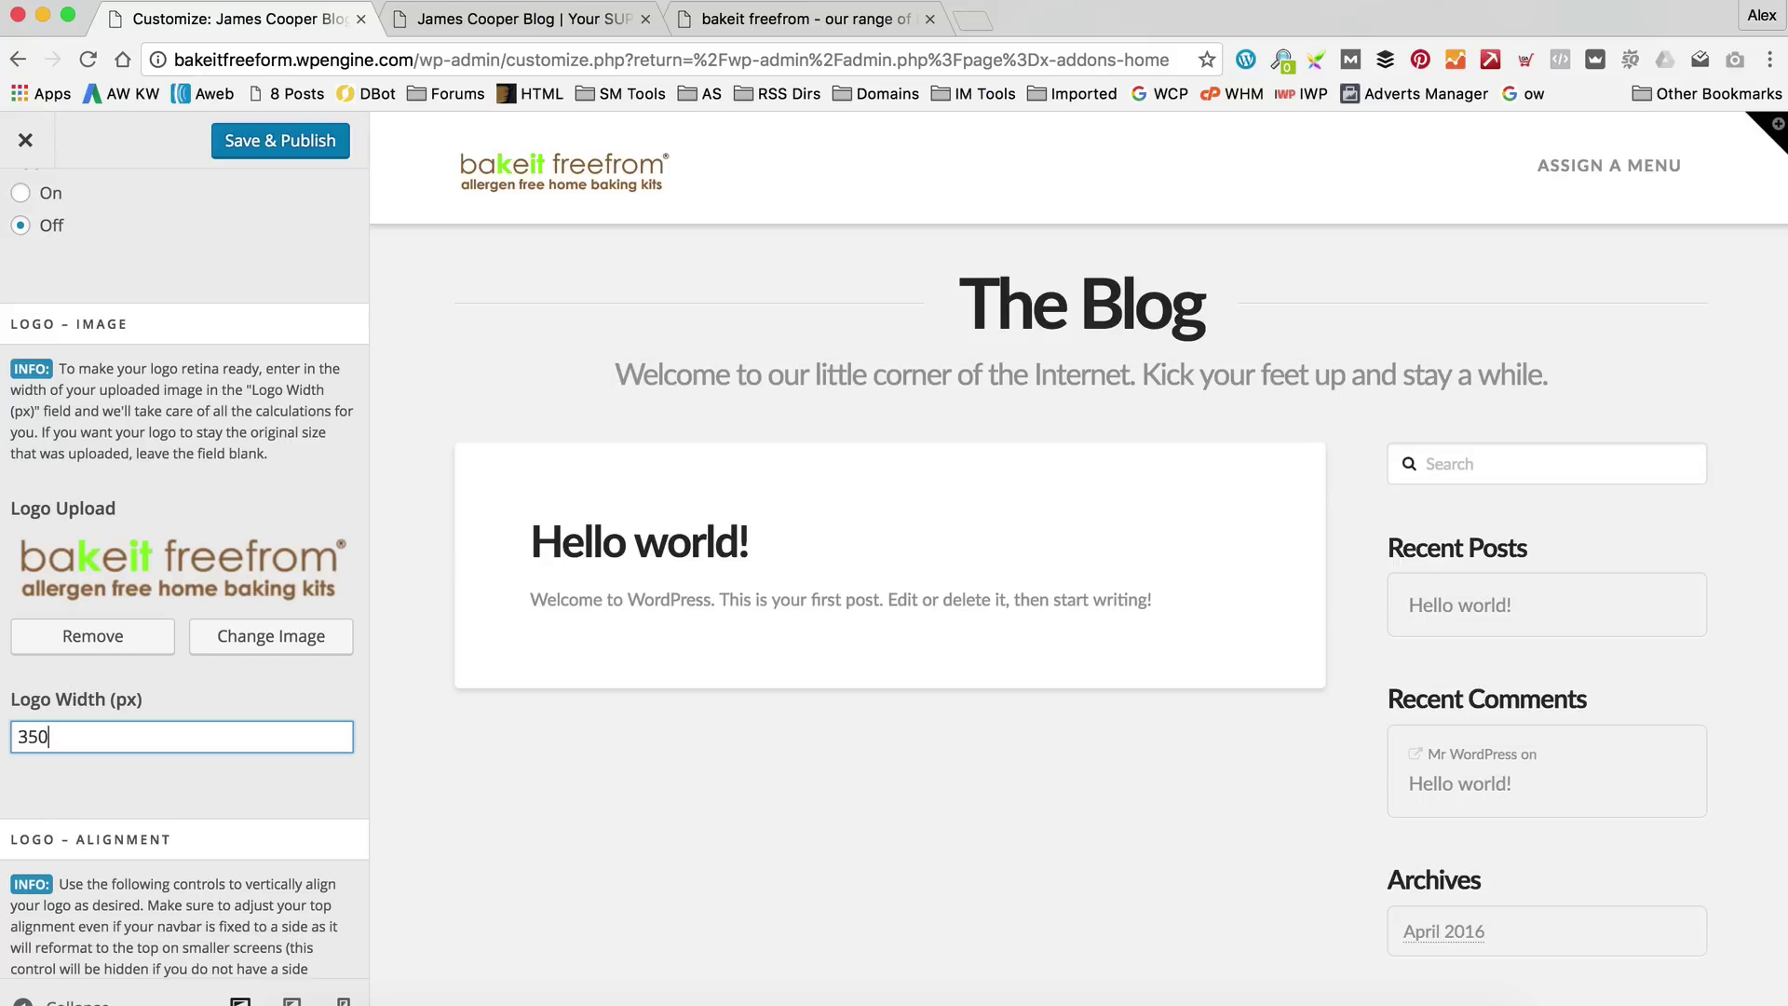
key(BackSpace)
key(BackSpace)
key(BackSpace)
text(400)
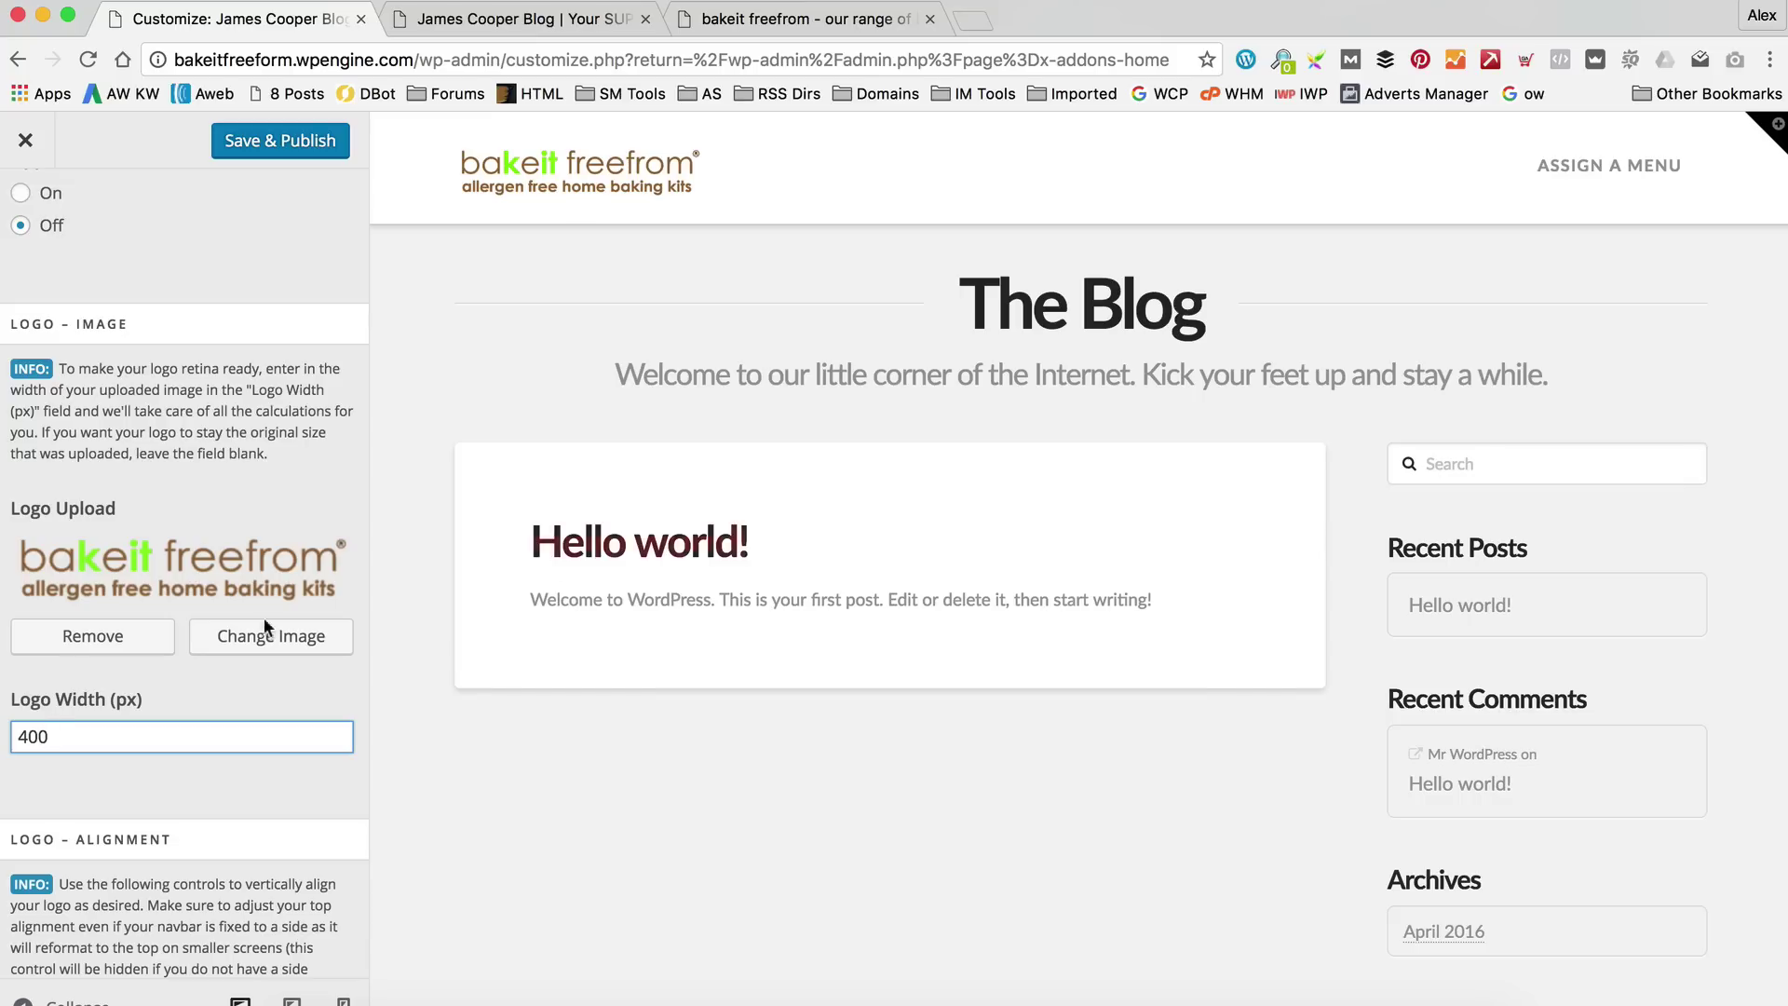
key(BackSpace)
key(BackSpace)
text(20)
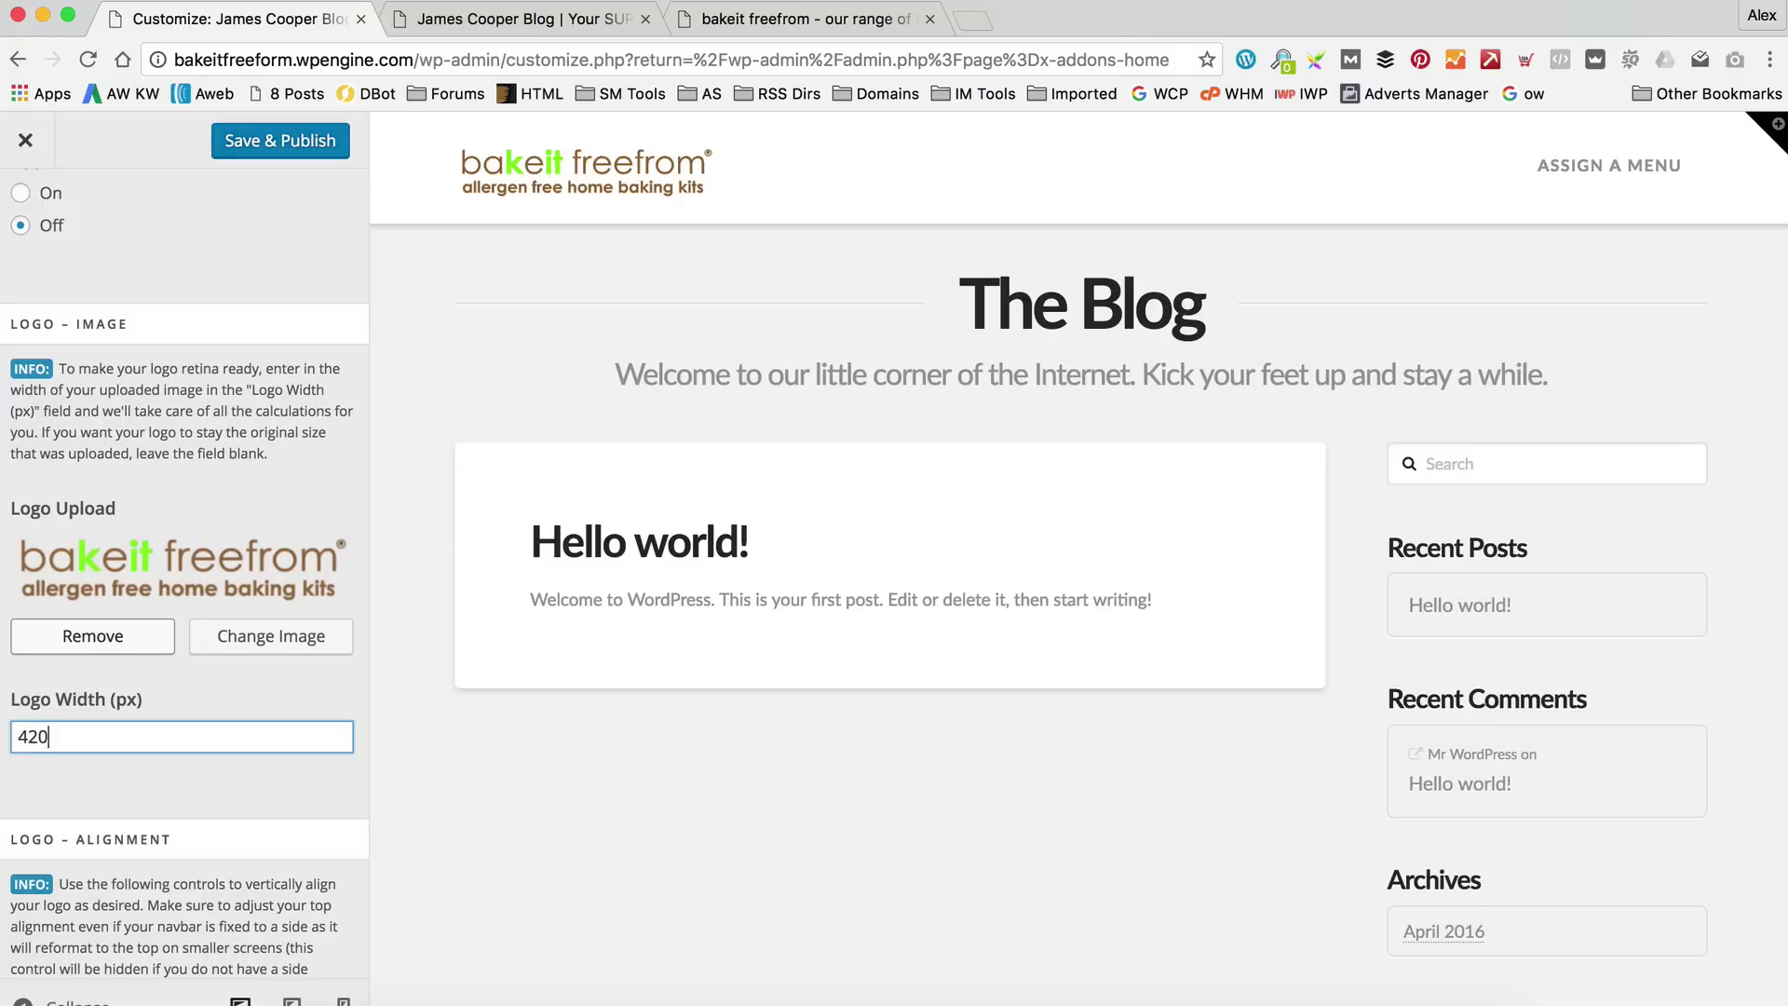
- Test a Navbar Top Logo Alignment of 25 px, then return it to 22 px
scroll(171, 606, down, 5)
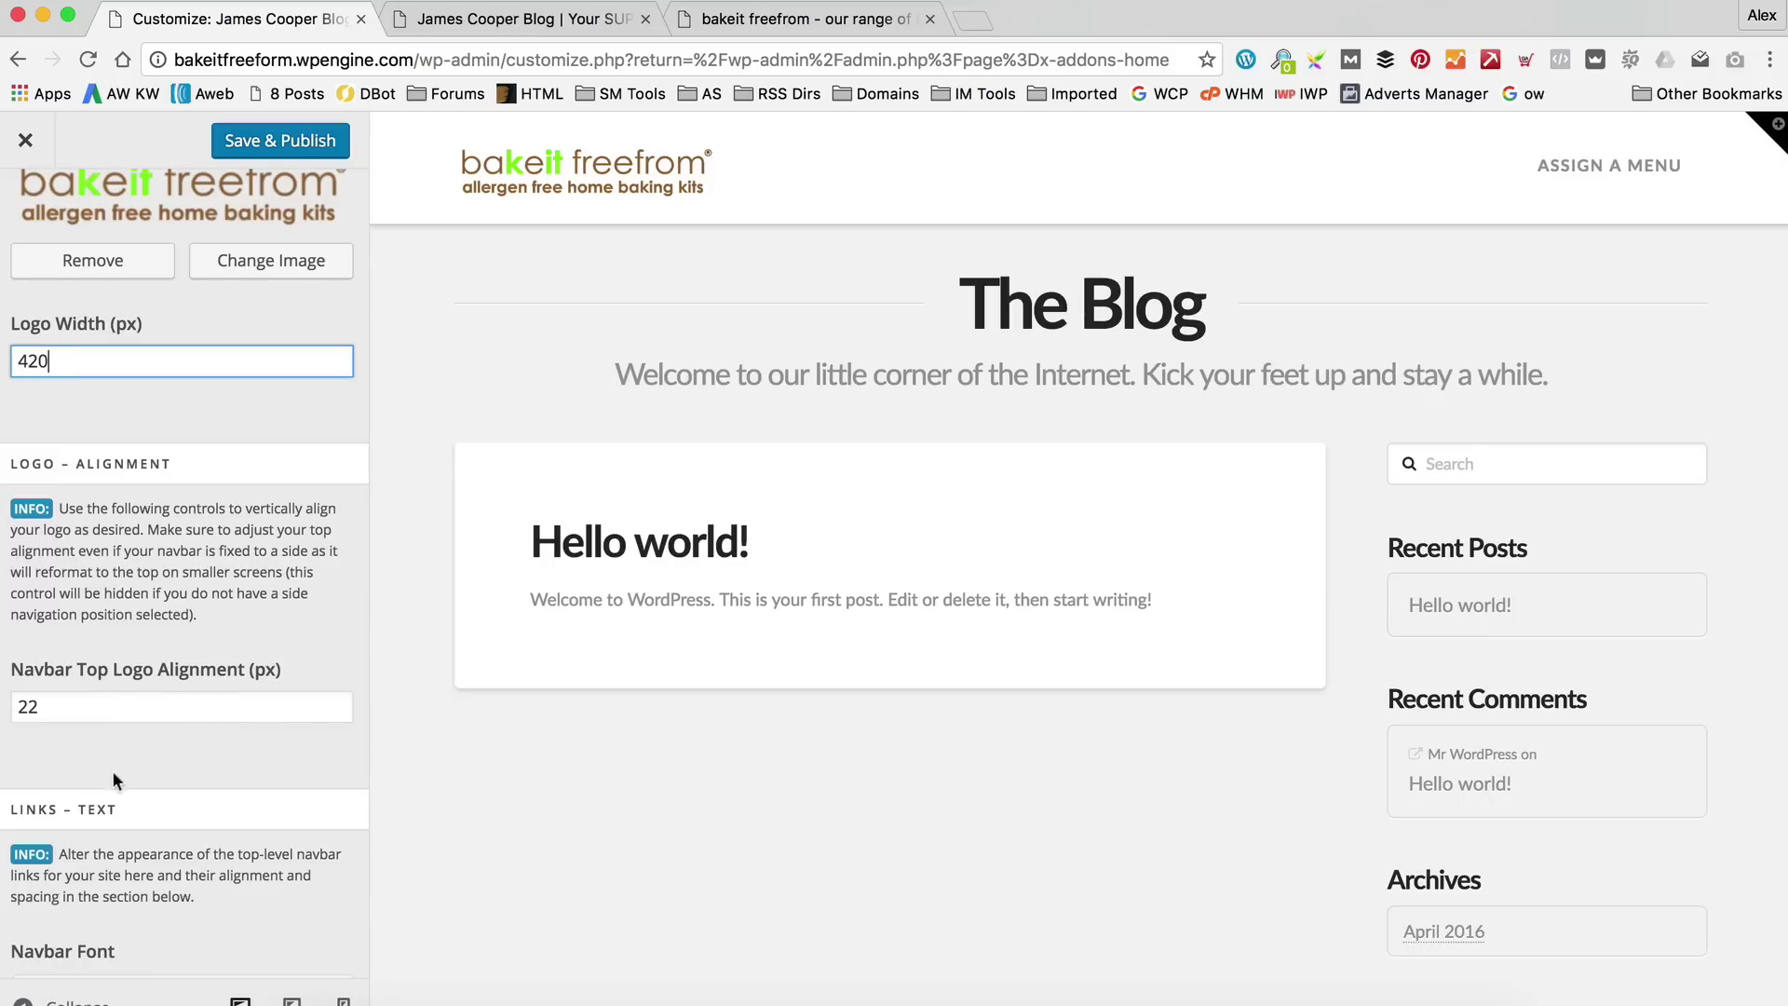
click(106, 714)
key(BackSpace)
text(5)
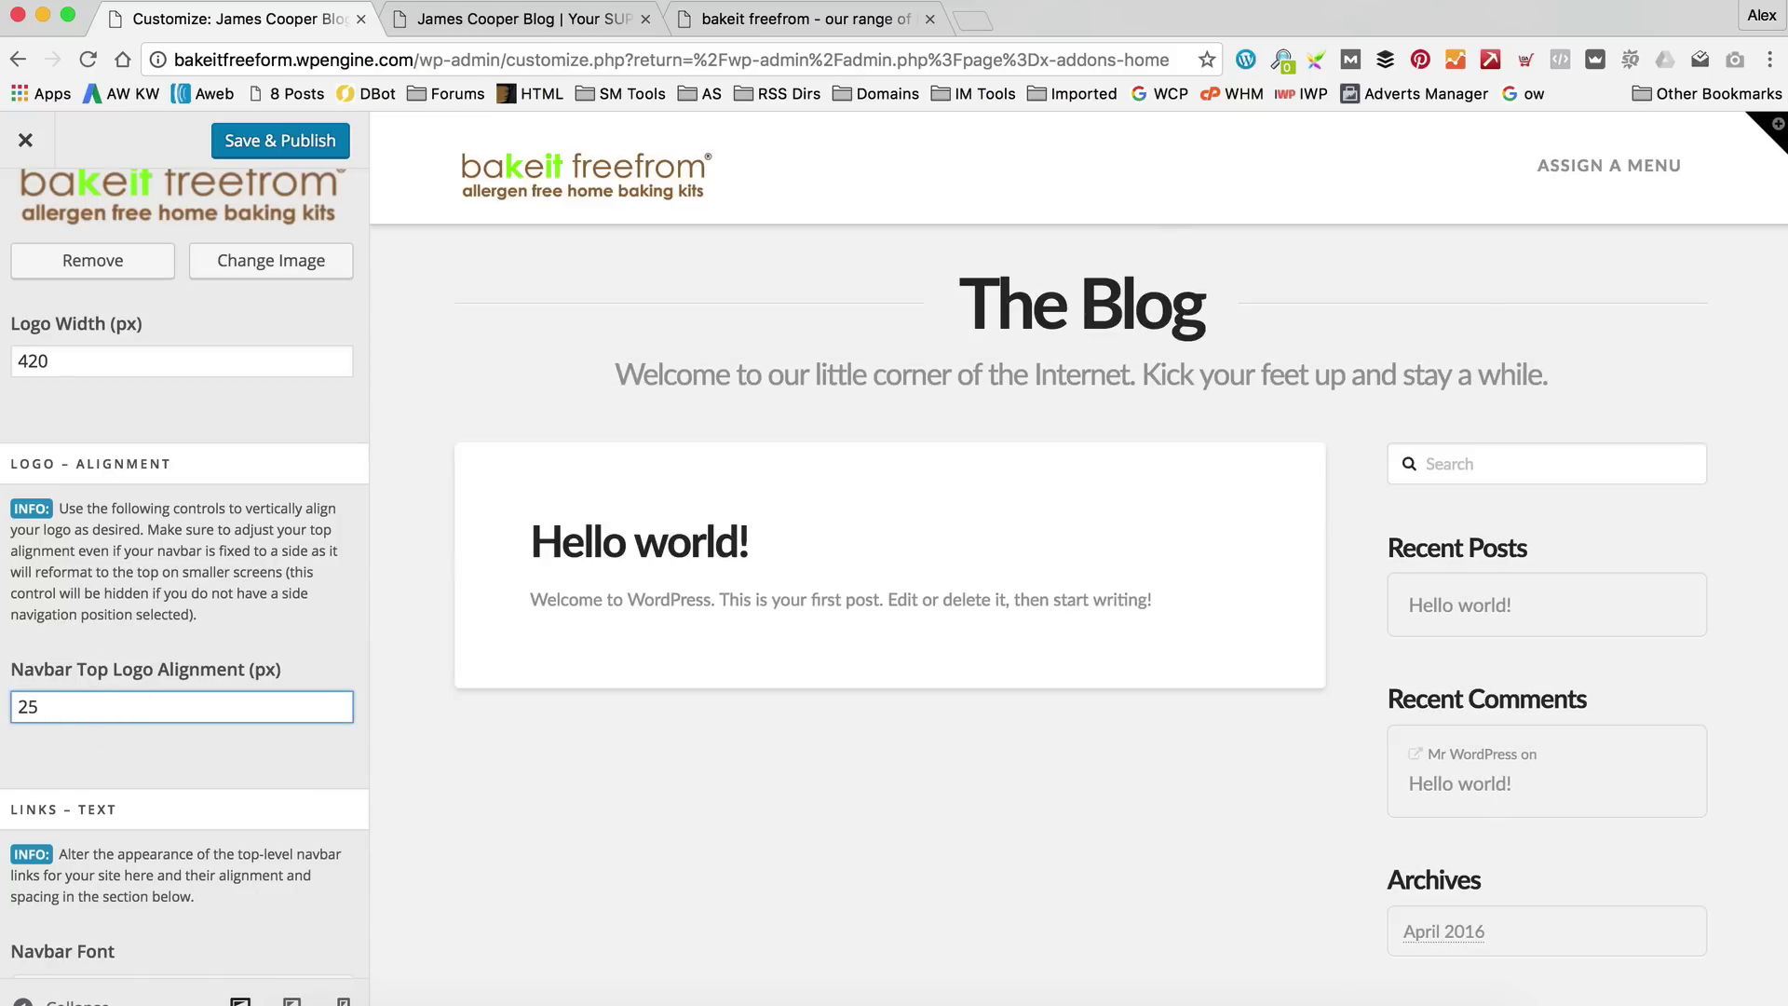
key(BackSpace)
text(2)
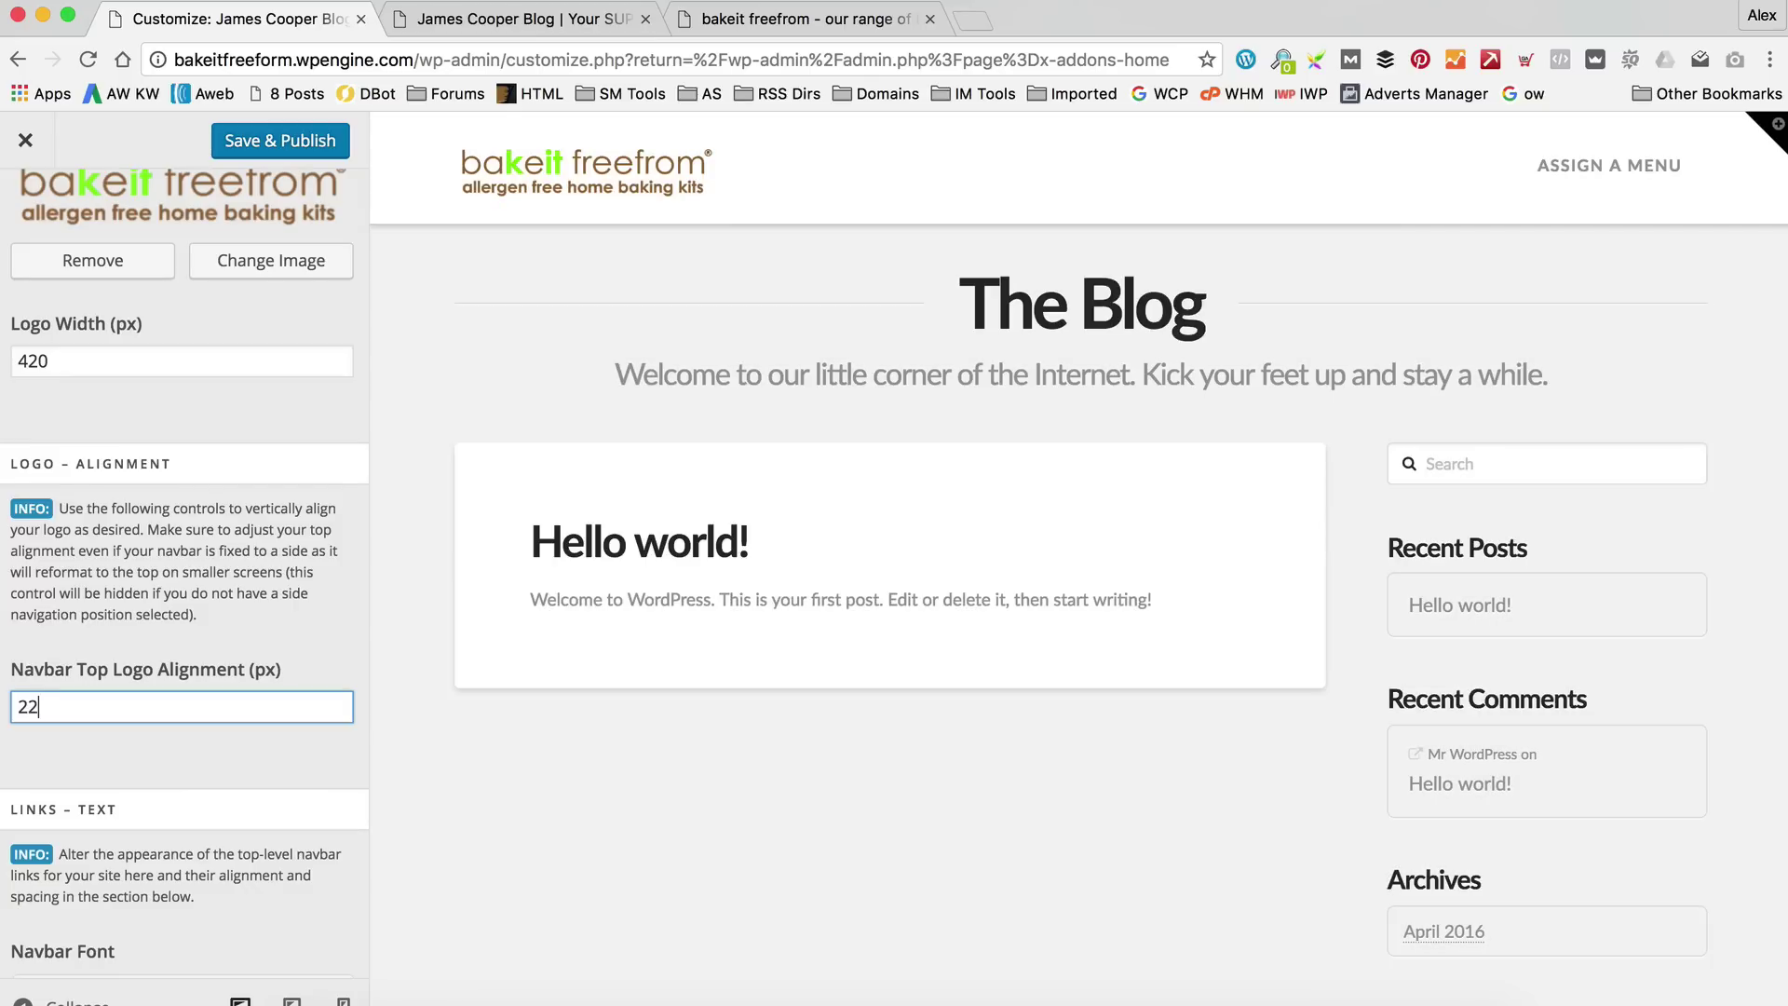
- Save & Publish the Customizer changes, including the new logo and its sizing
scroll(254, 650, down, 5)
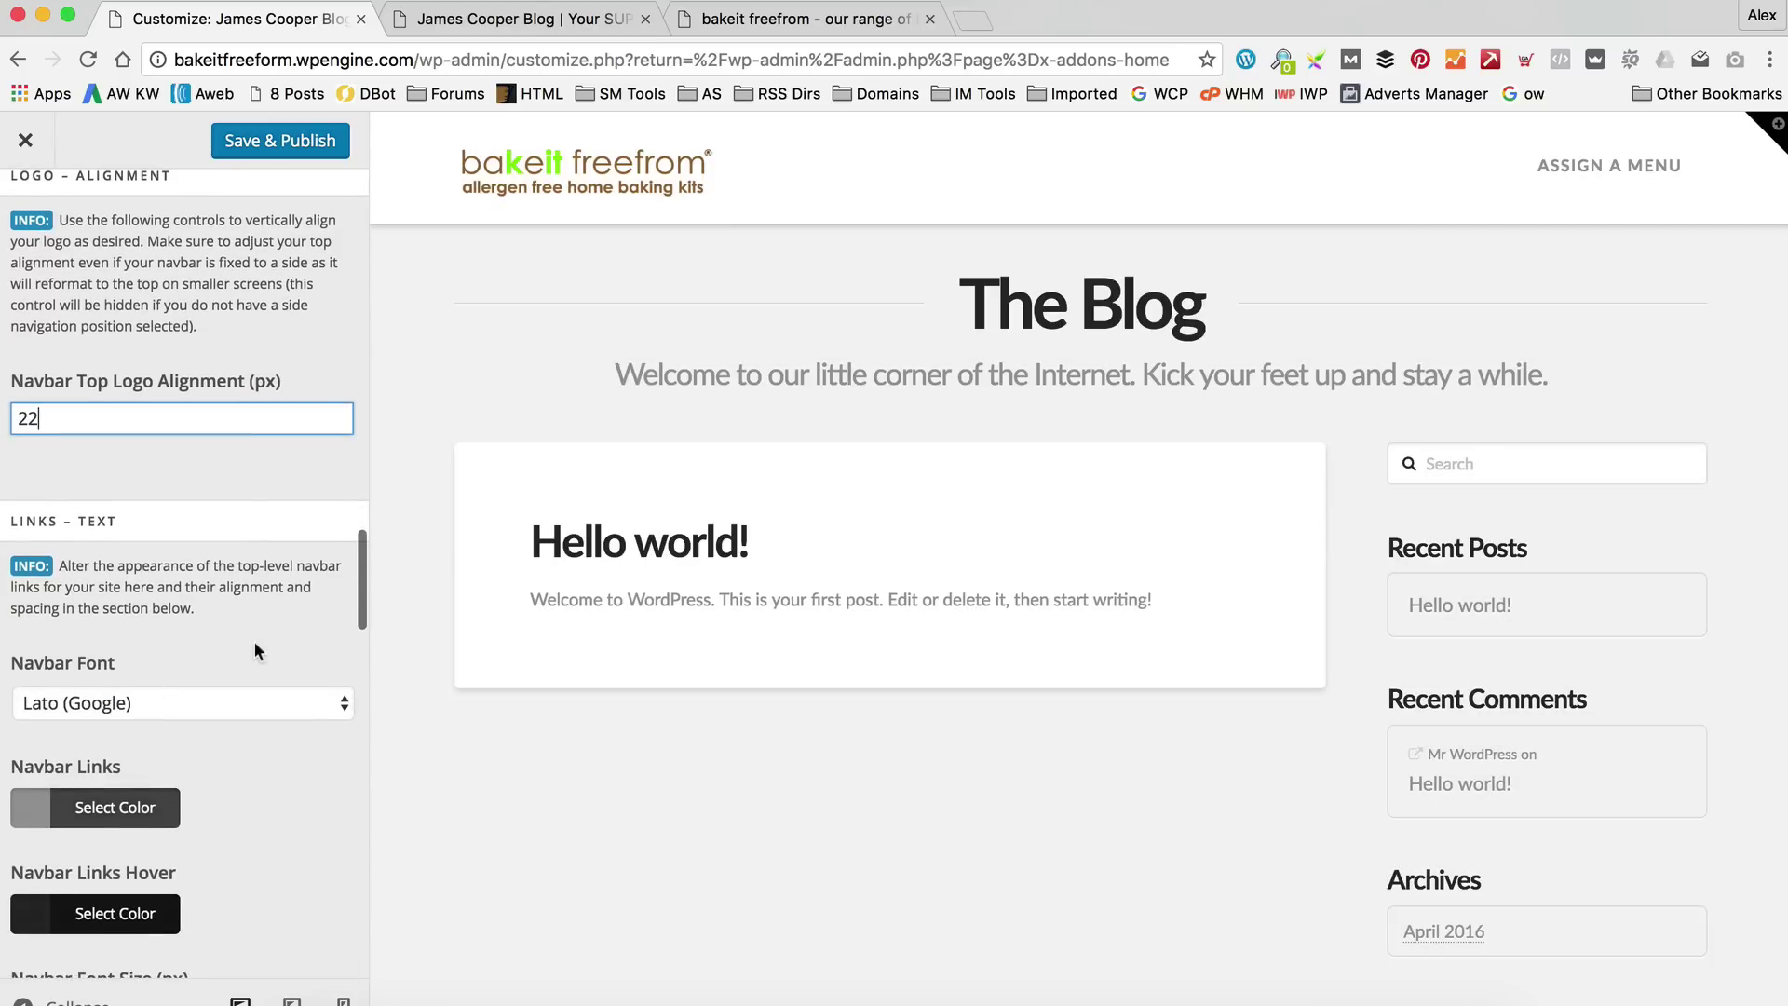
scroll(61, 365, down, 3)
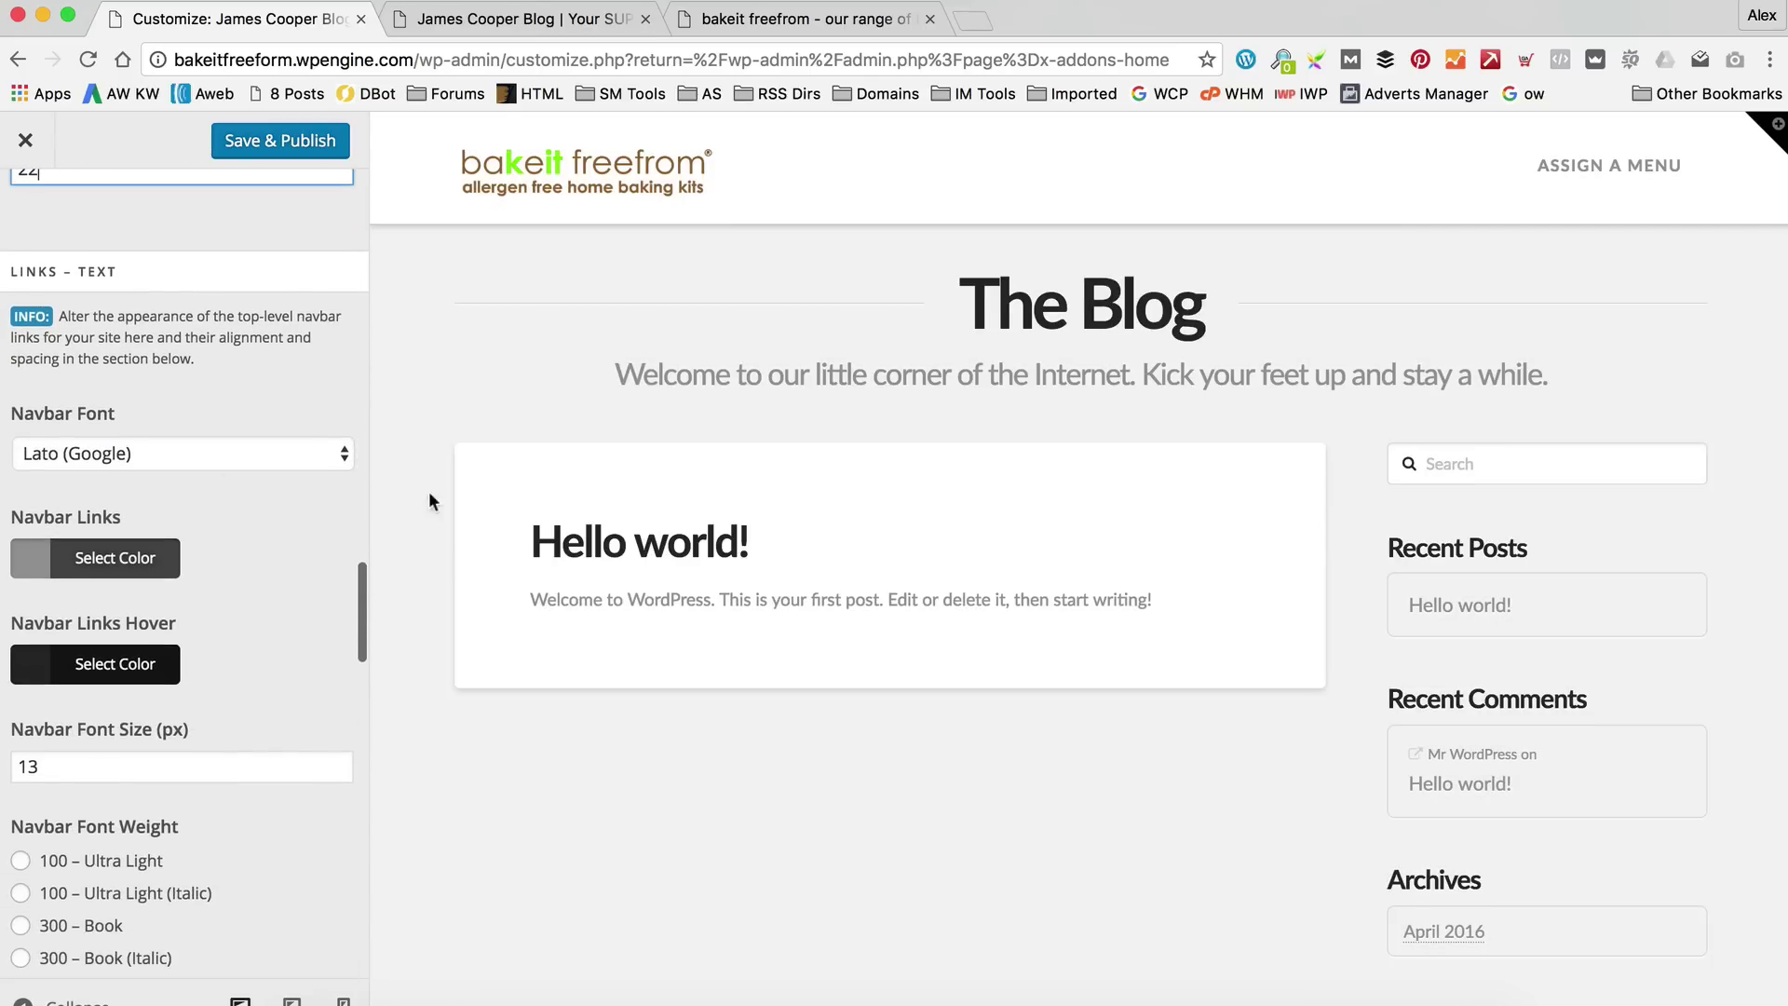
scroll(460, 469, down, 2)
scroll(314, 344, up, 1)
scroll(289, 372, down, 8)
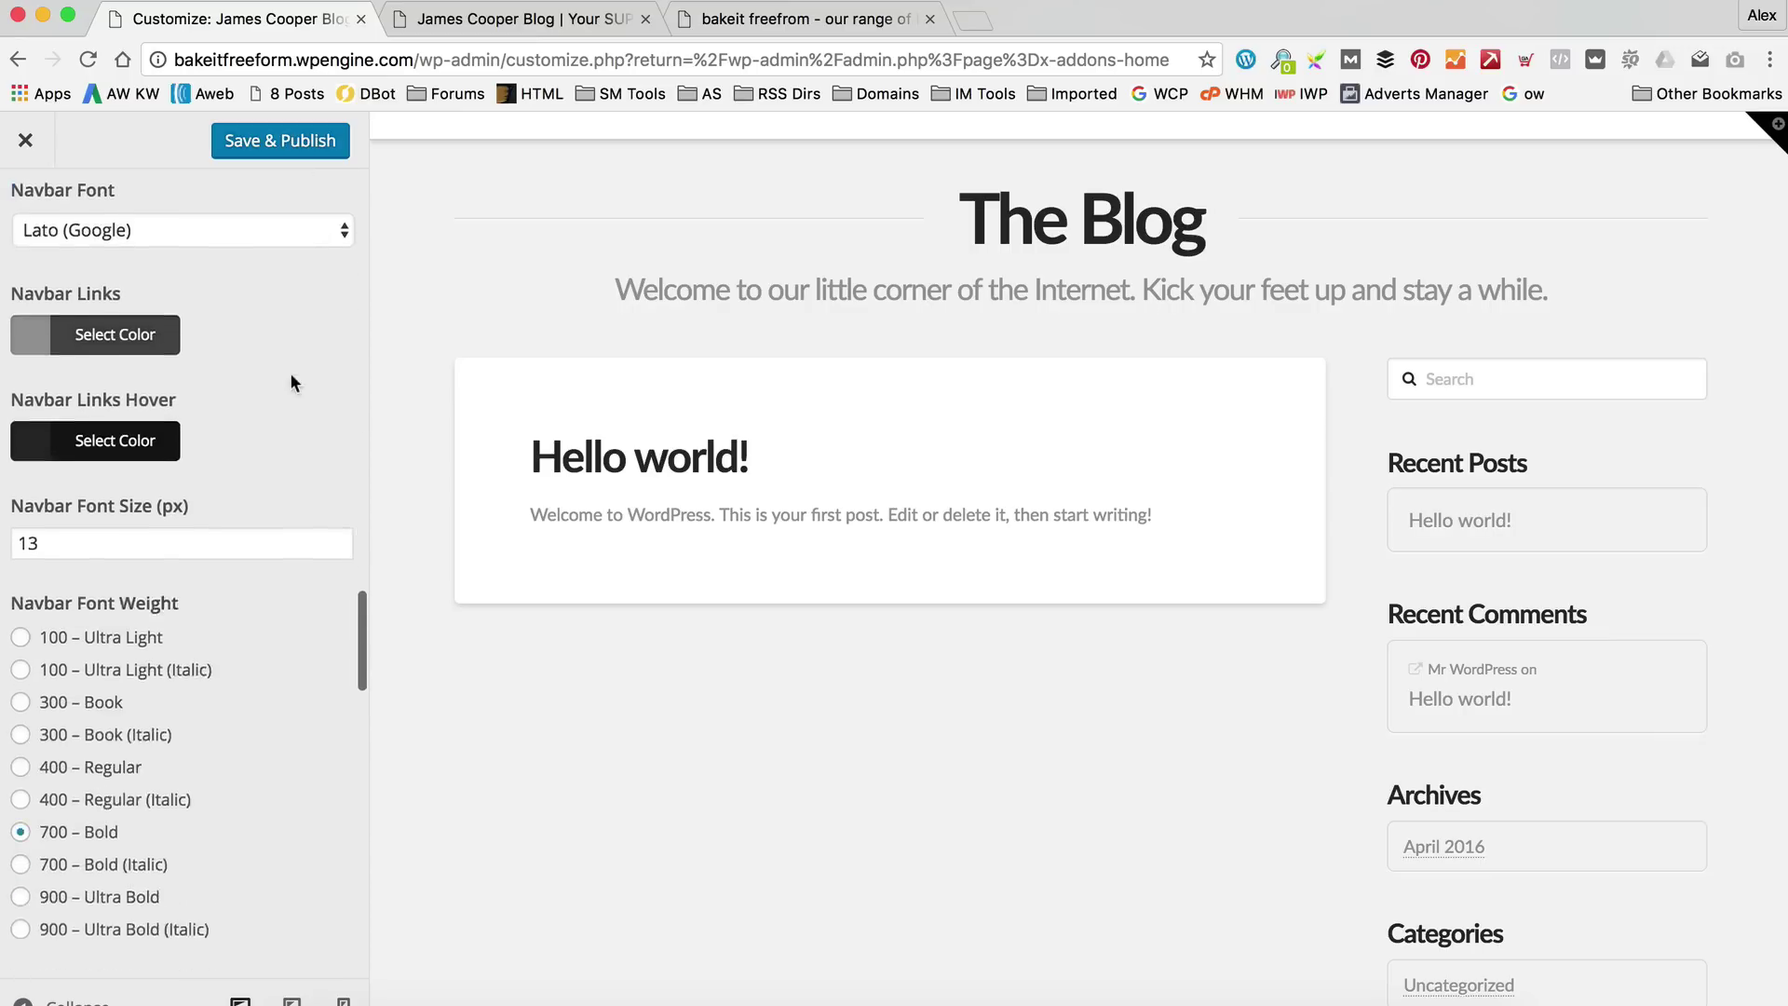
scroll(299, 398, down, 15)
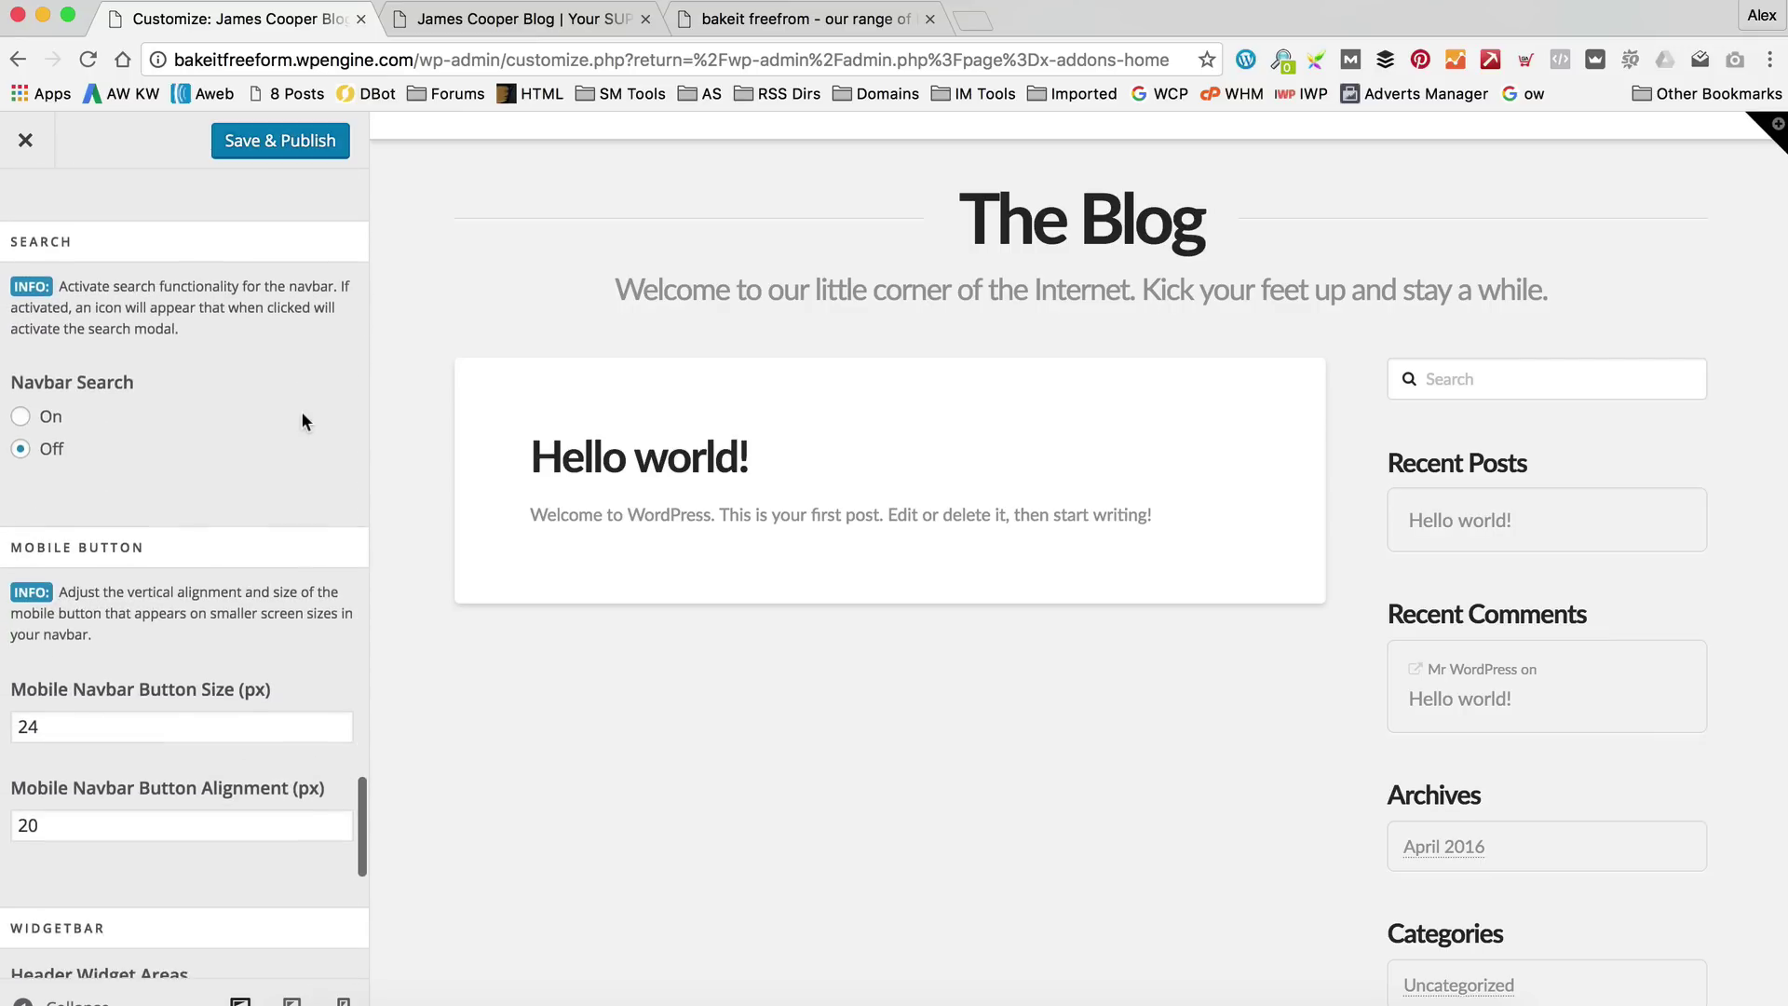
scroll(300, 411, down, 10)
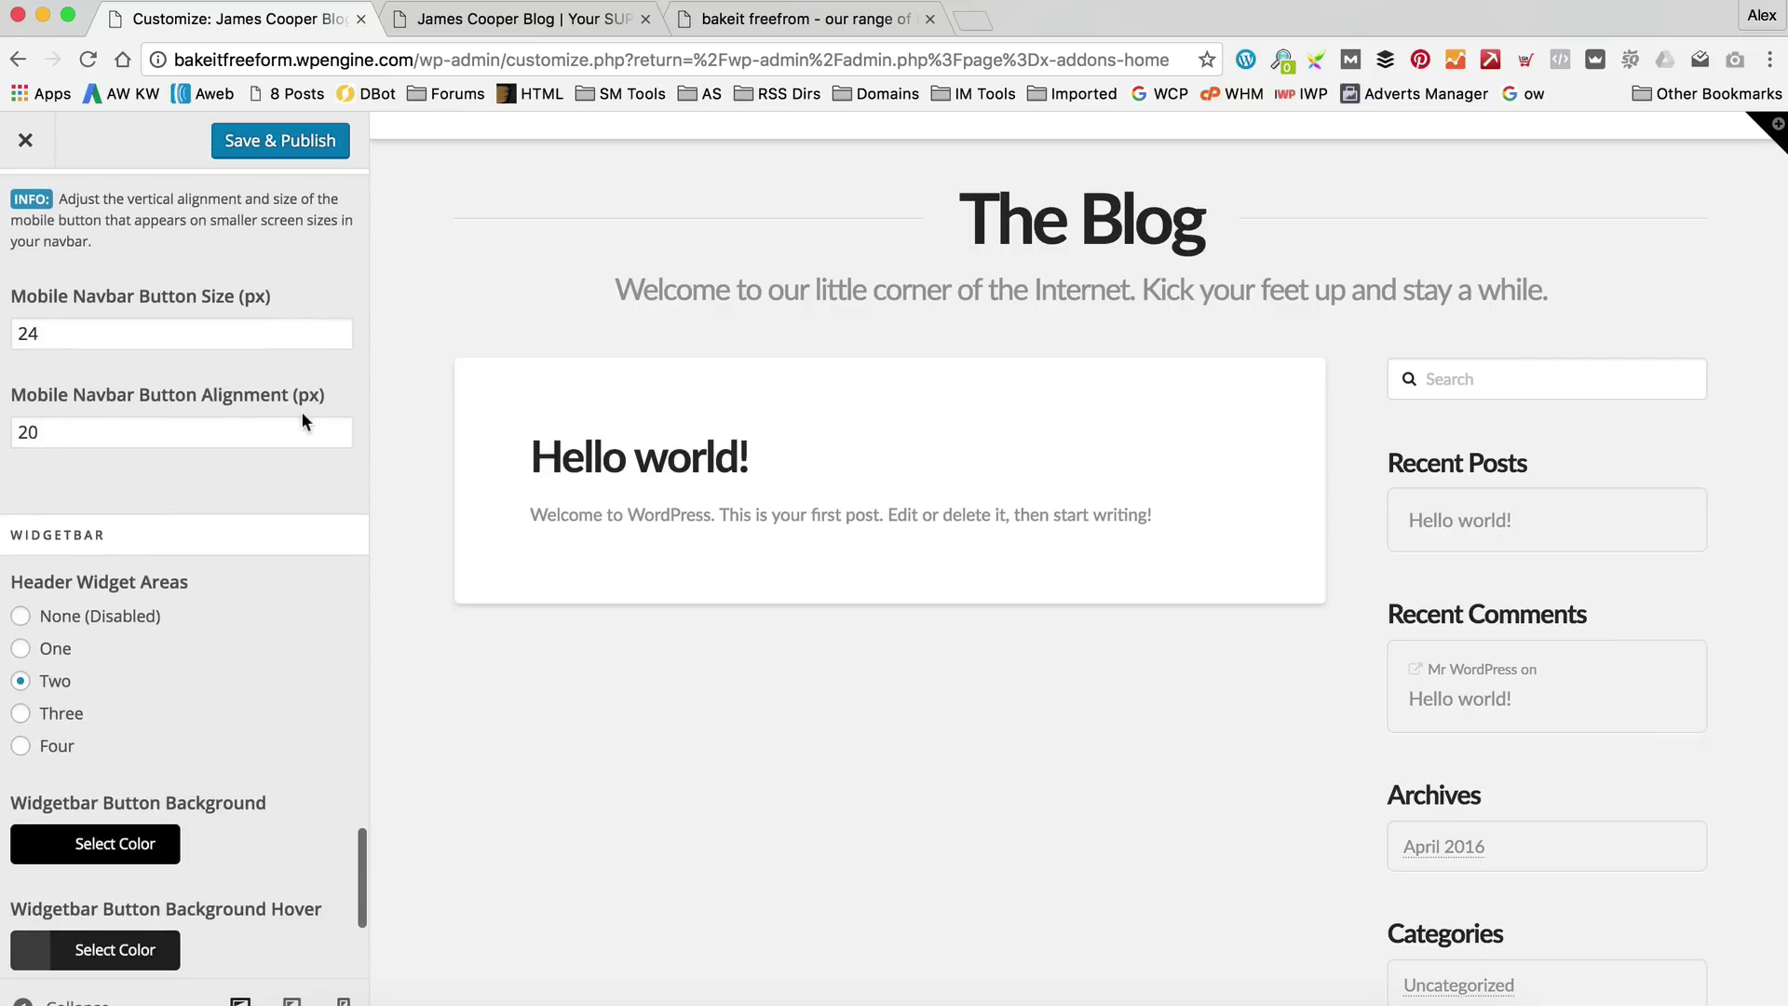
click(316, 156)
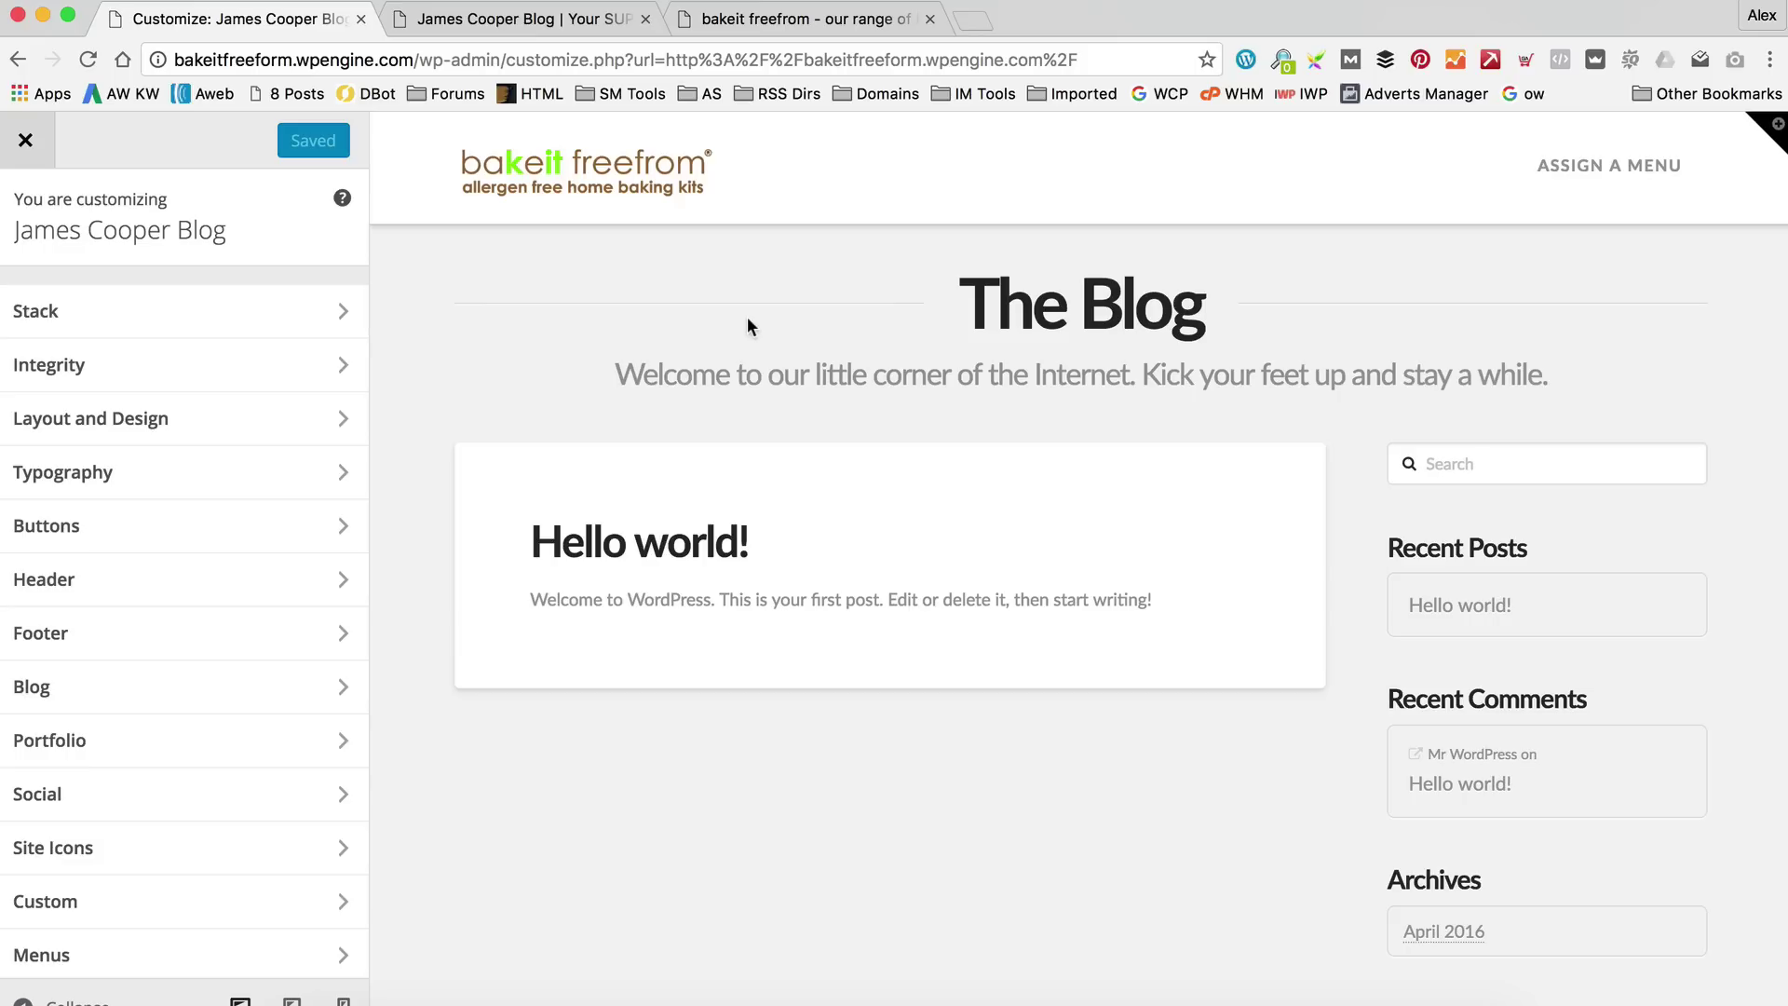
scroll(320, 379, down, 2)
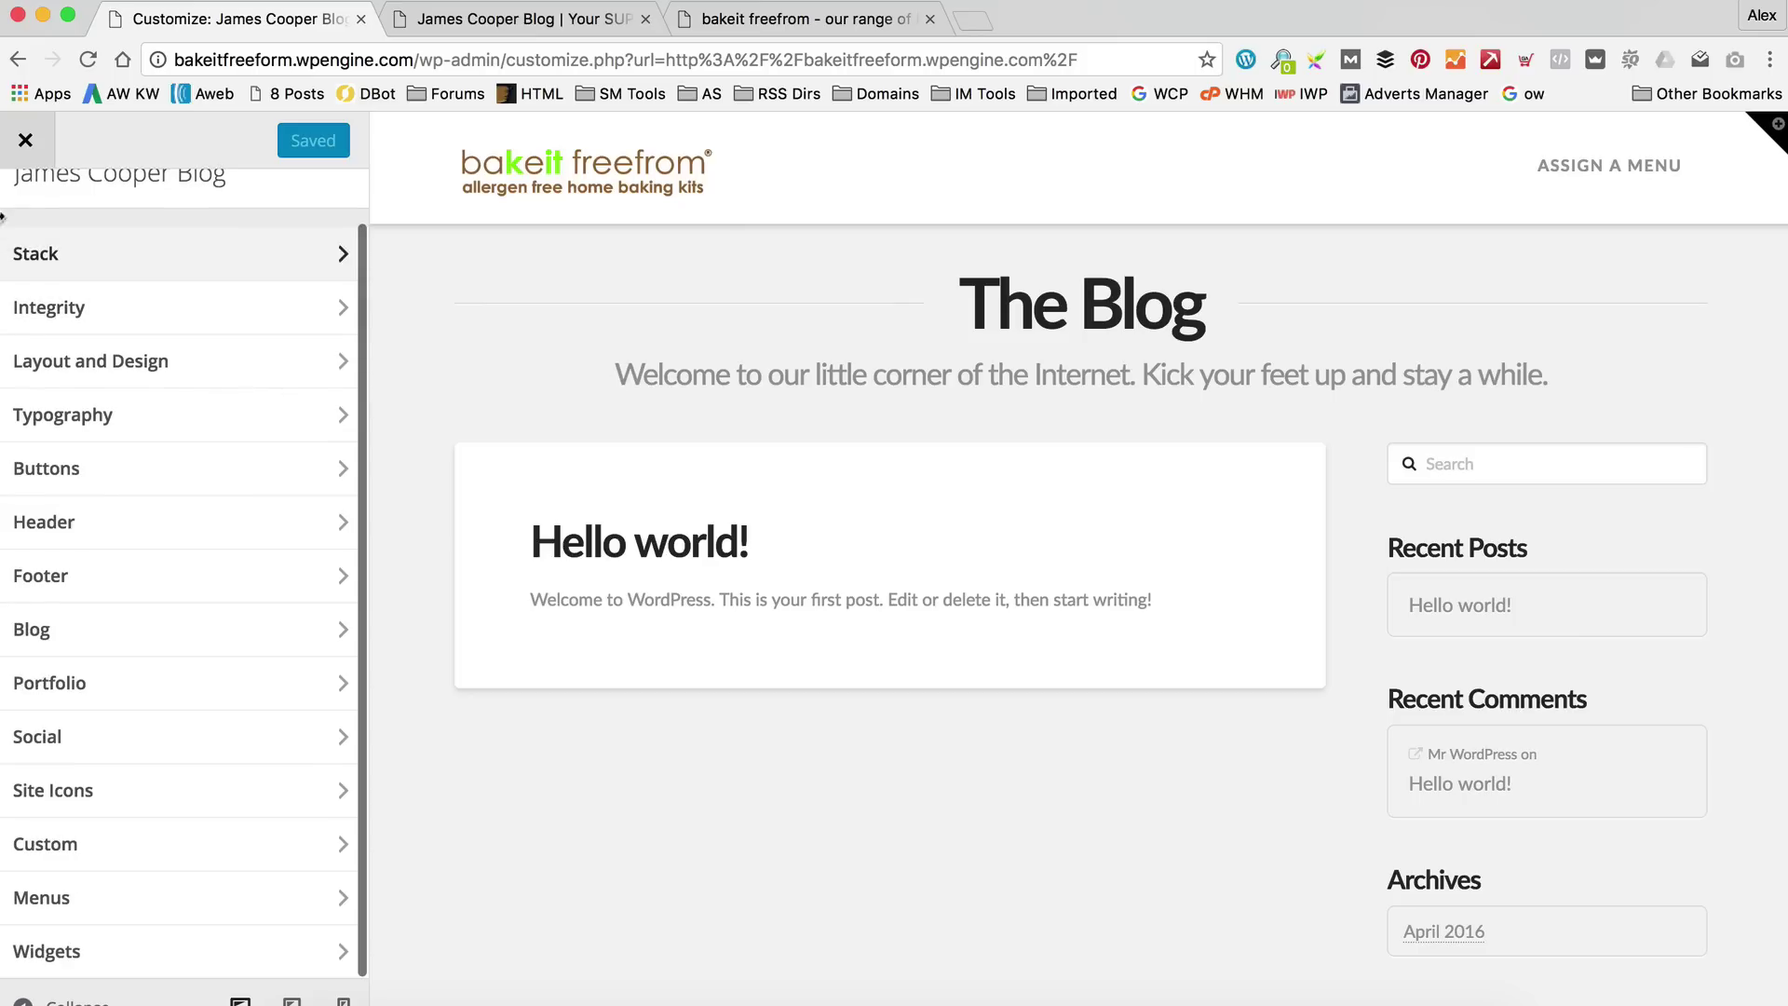
- Close the Customizer and go from the Dashboard to the X Addons home page
click(25, 140)
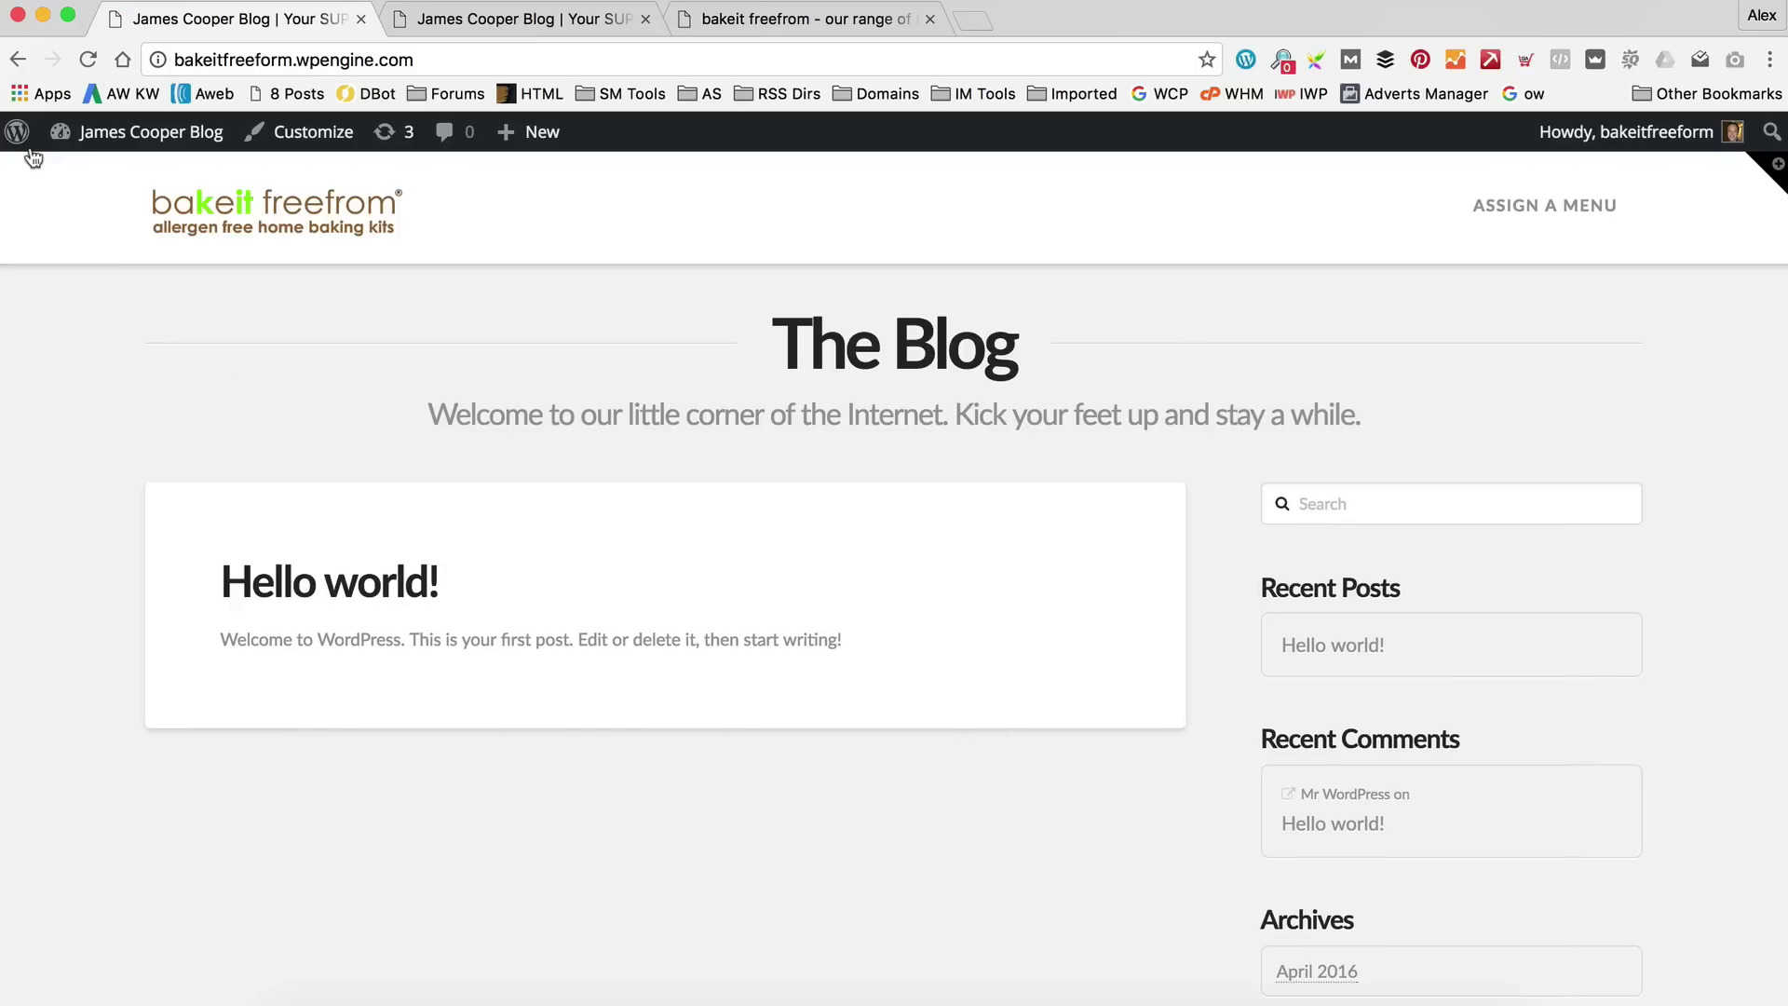
mouse_move(104, 144)
click(112, 175)
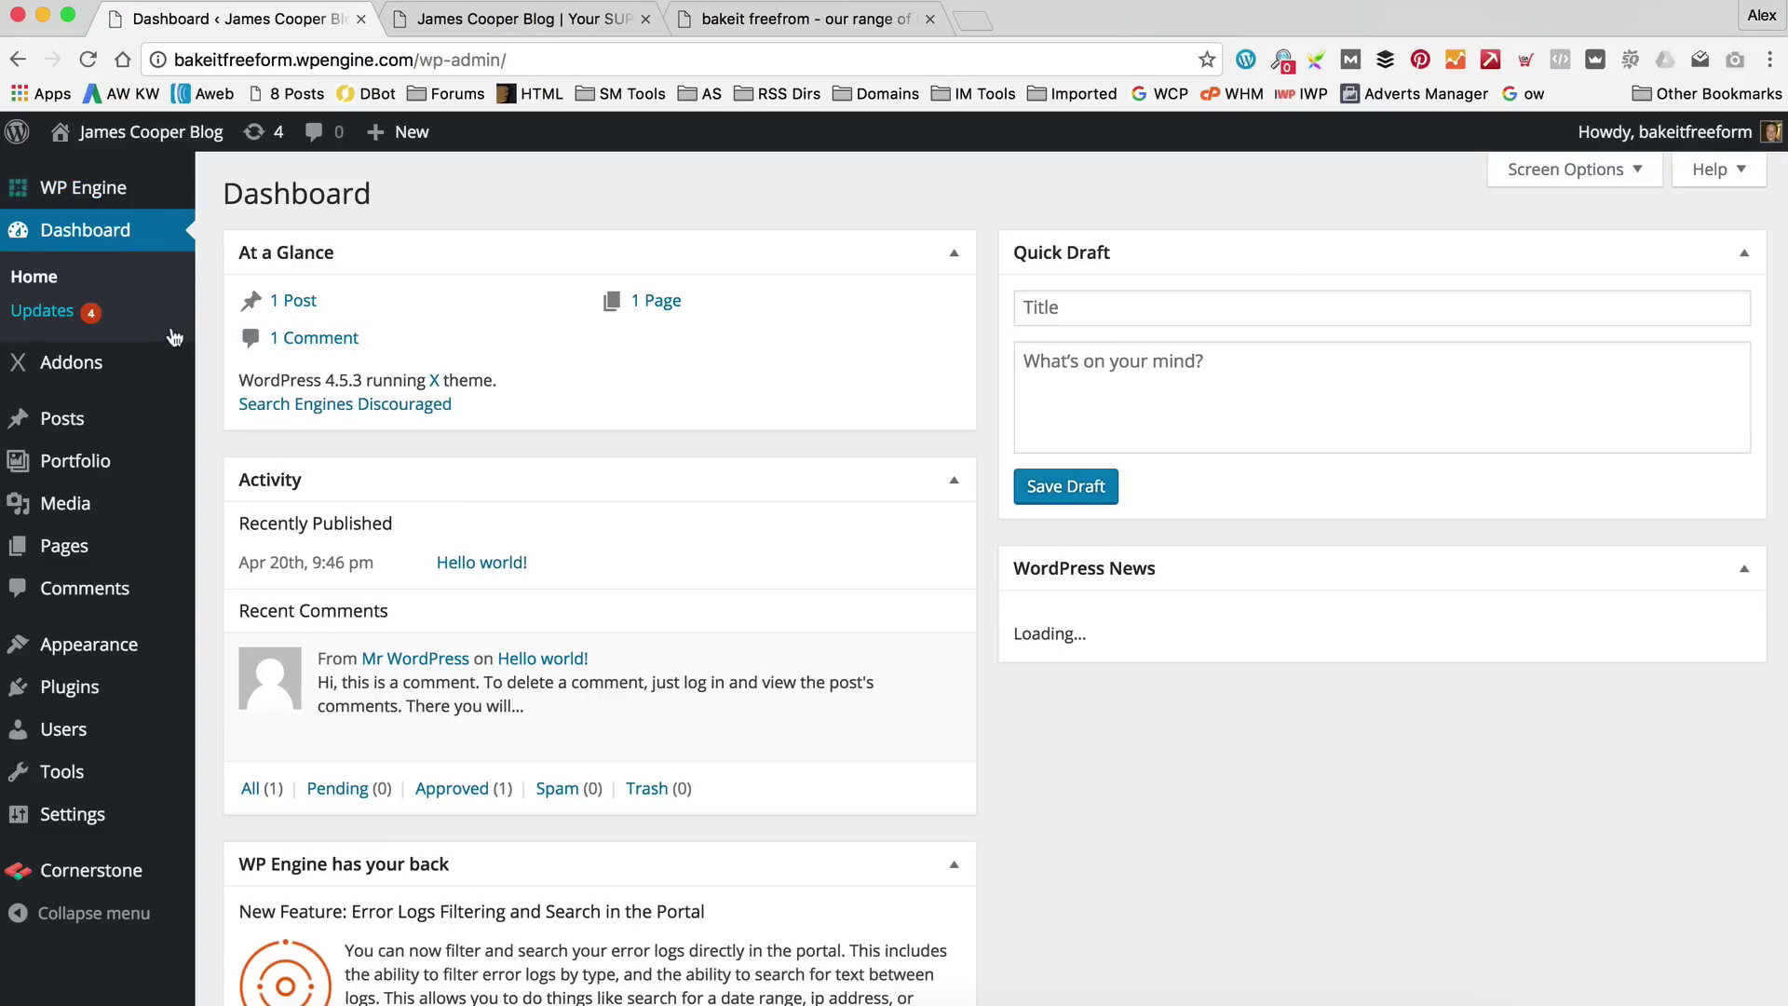
click(121, 373)
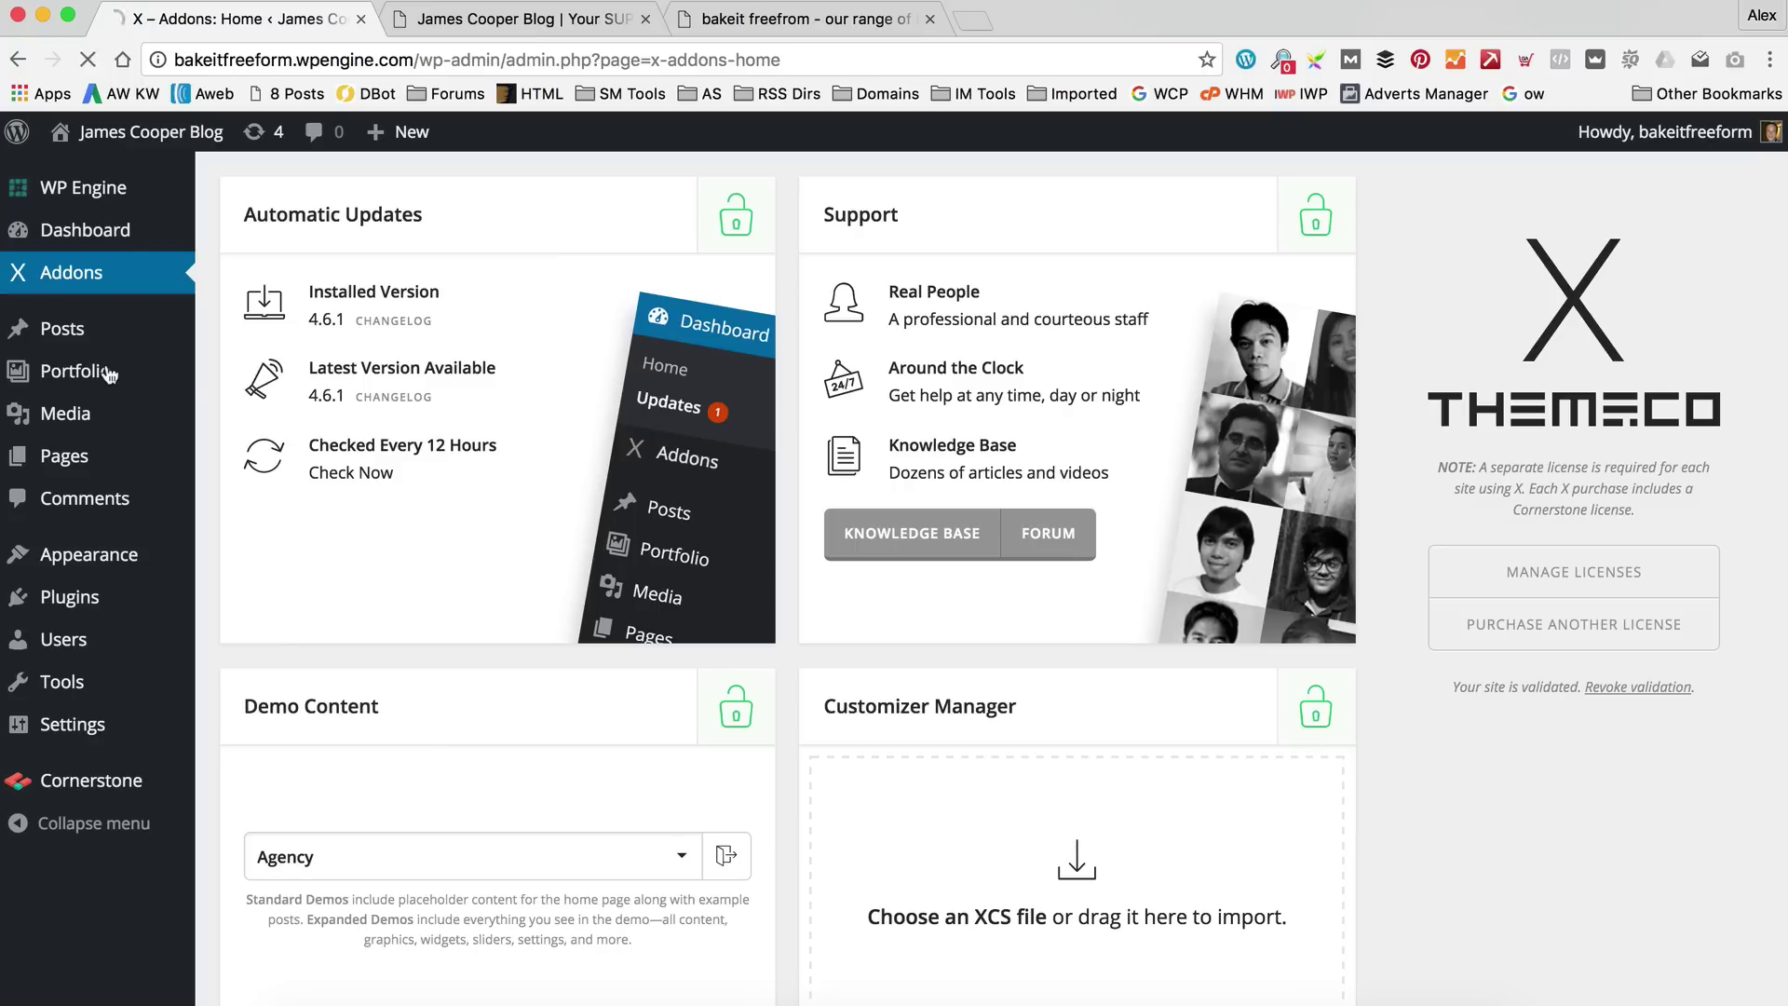
- Browse the Demo Content choices without picking one, then bring up the All Pages list
scroll(466, 890, down, 2)
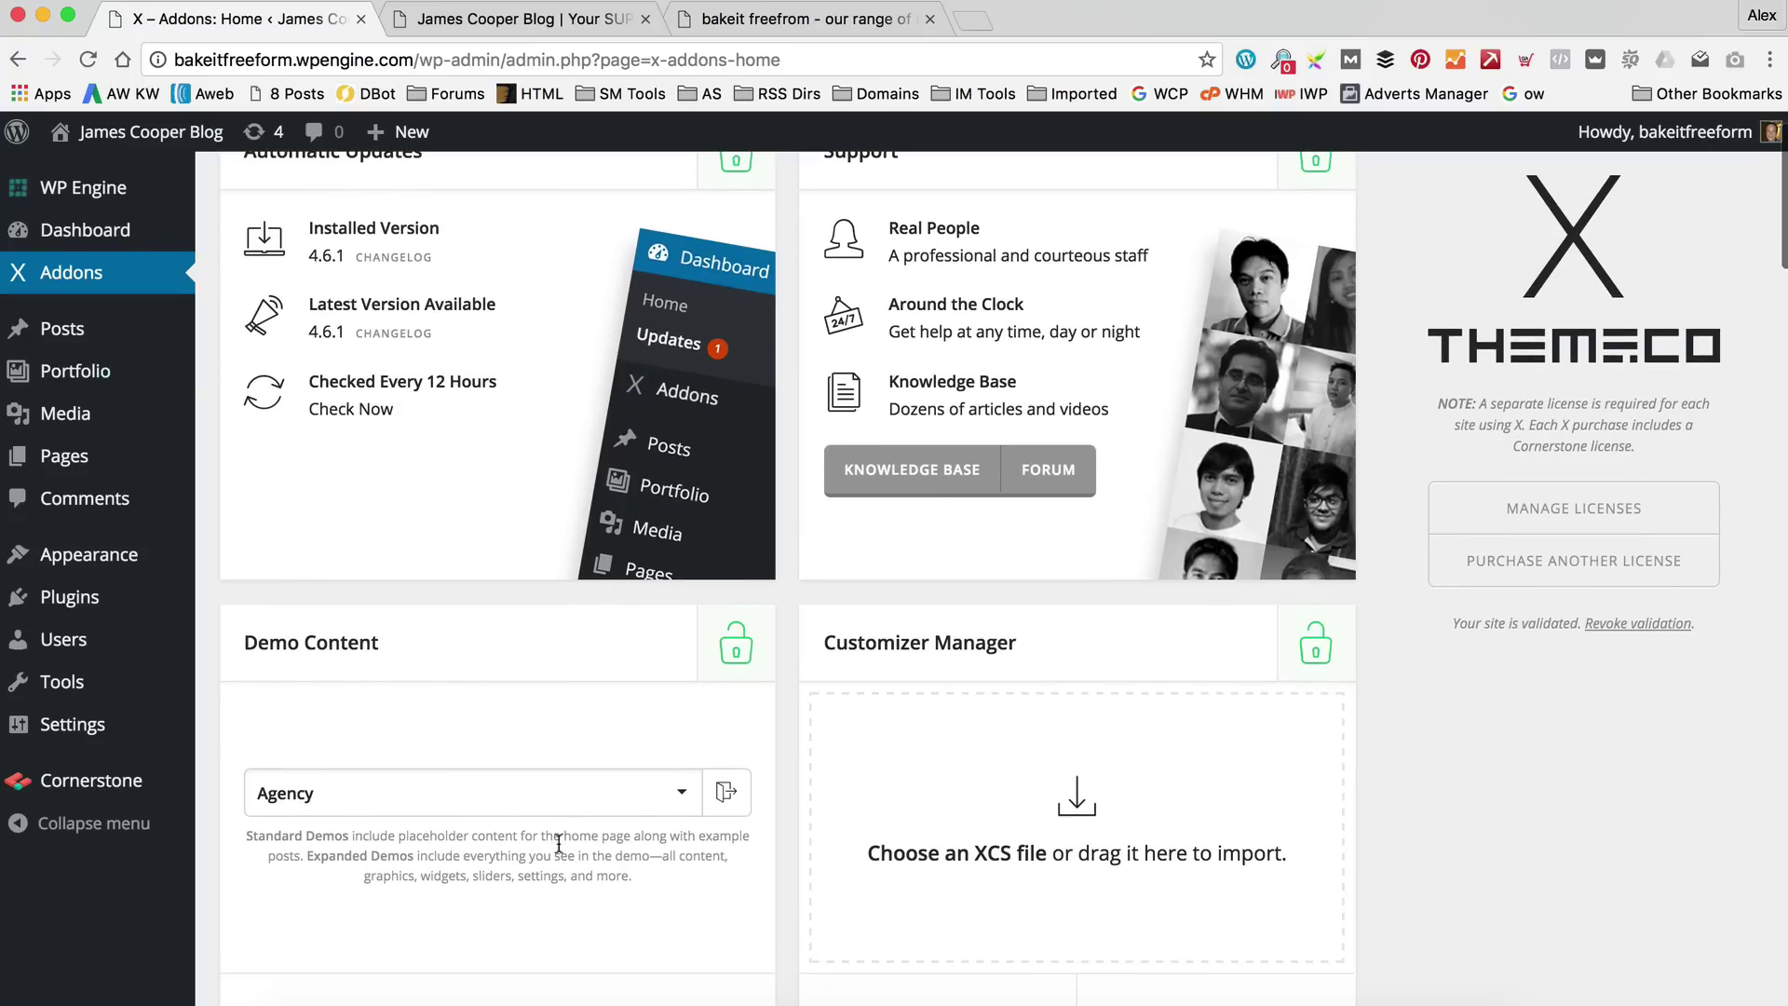
click(564, 806)
scroll(557, 798, down, 5)
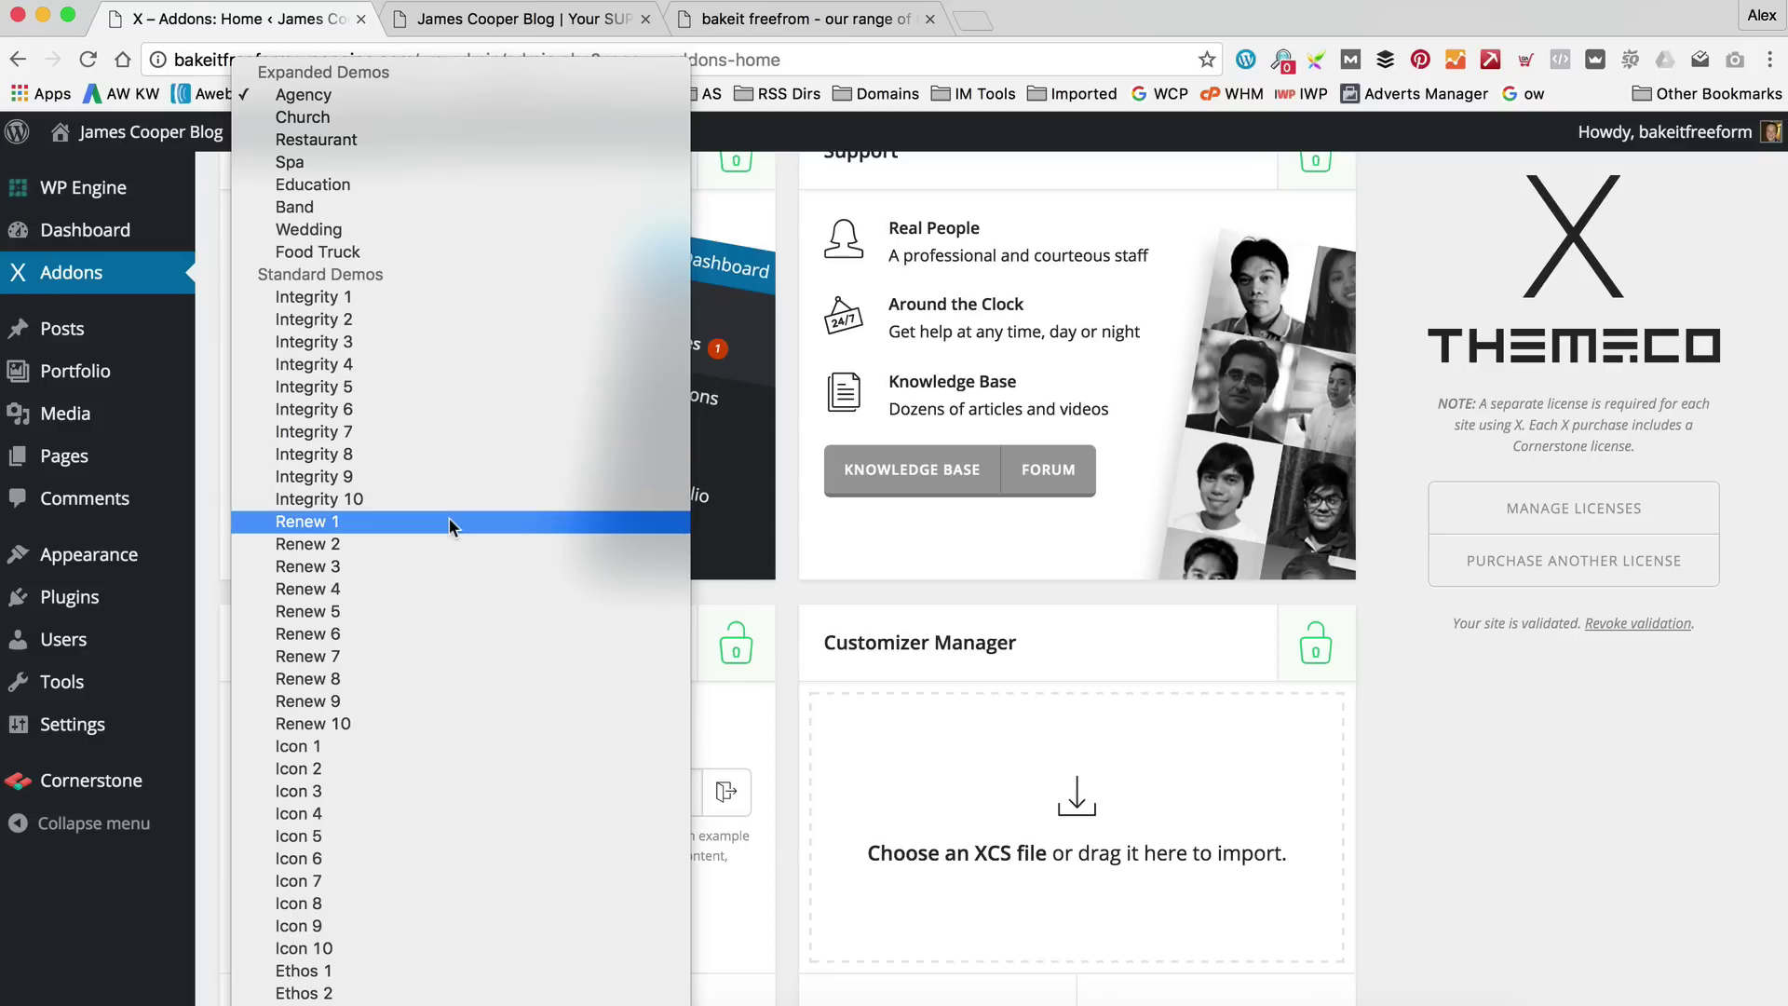
click(799, 590)
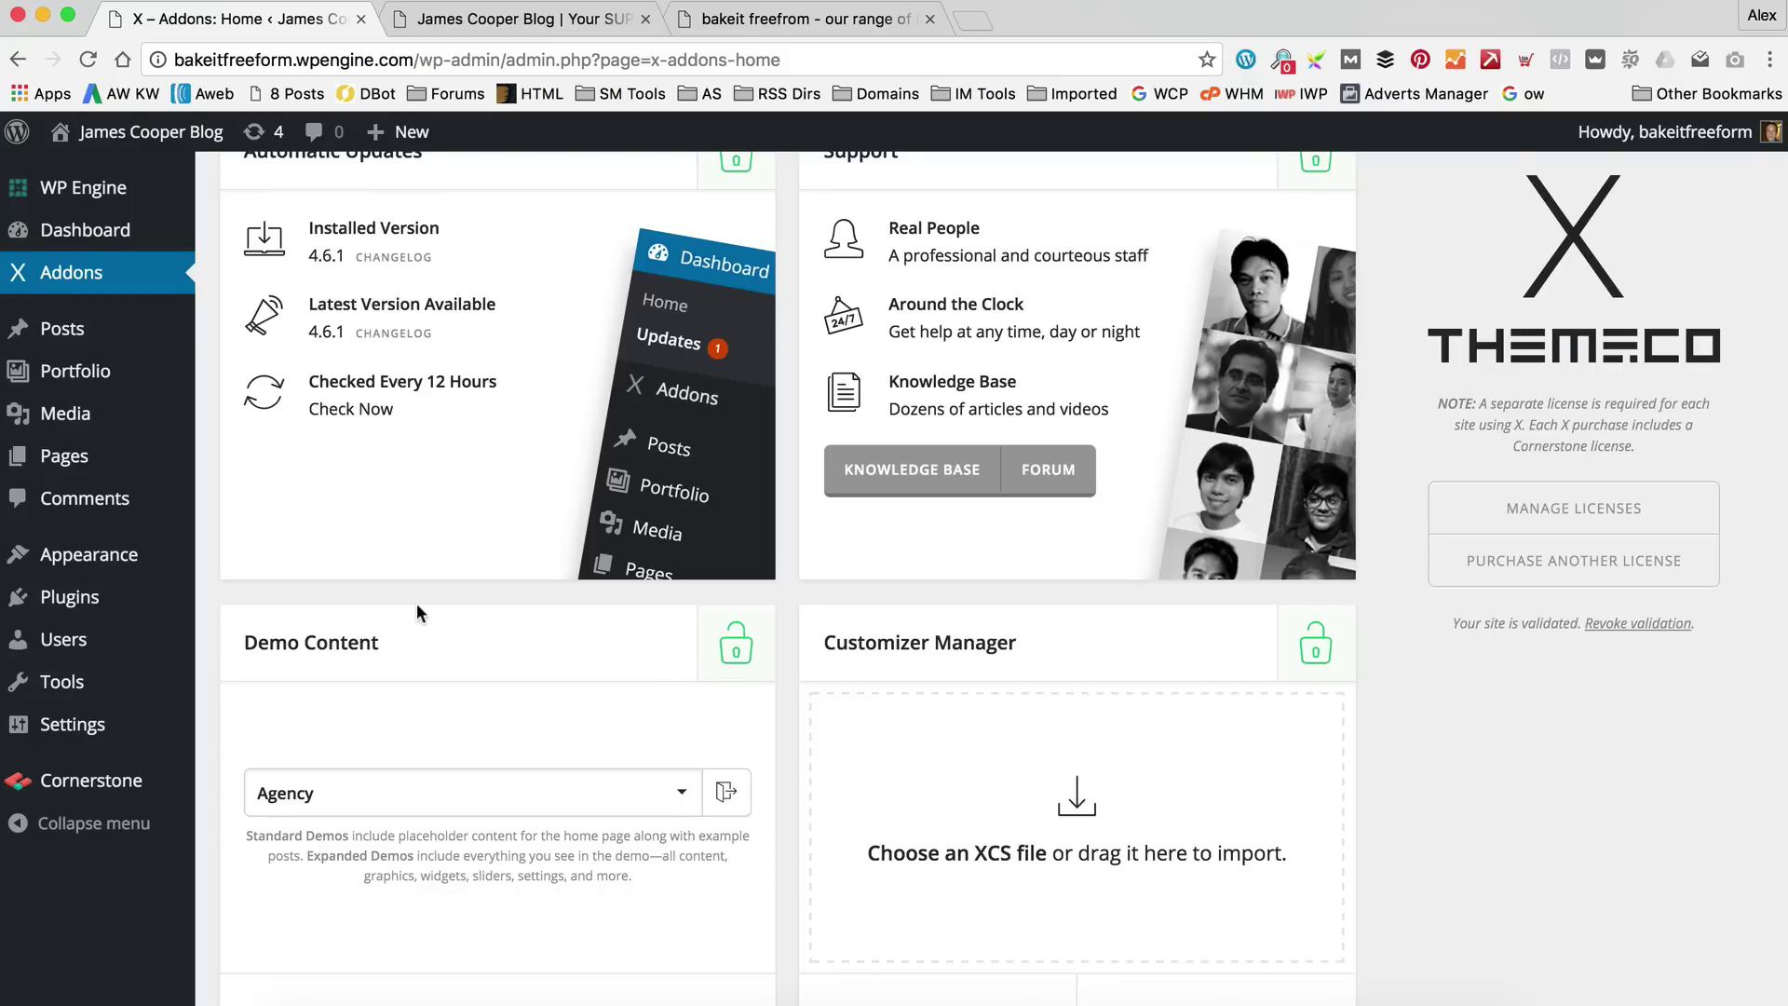
scroll(417, 600, up, 2)
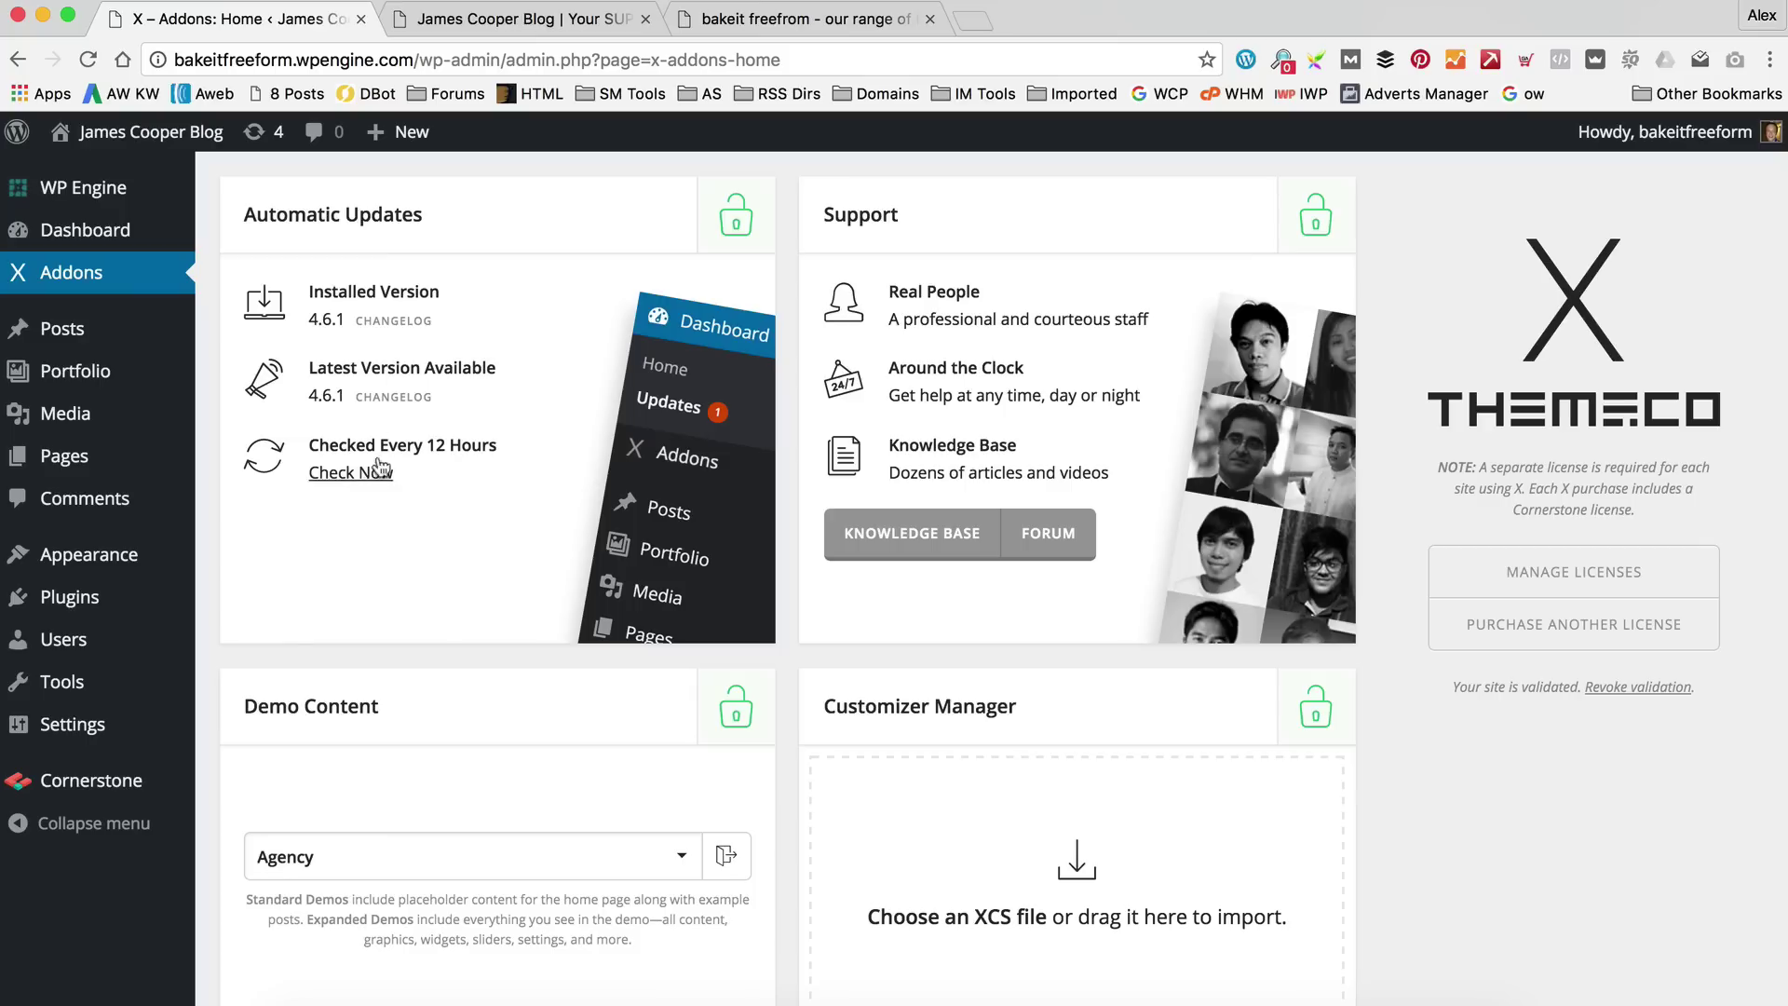
click(261, 461)
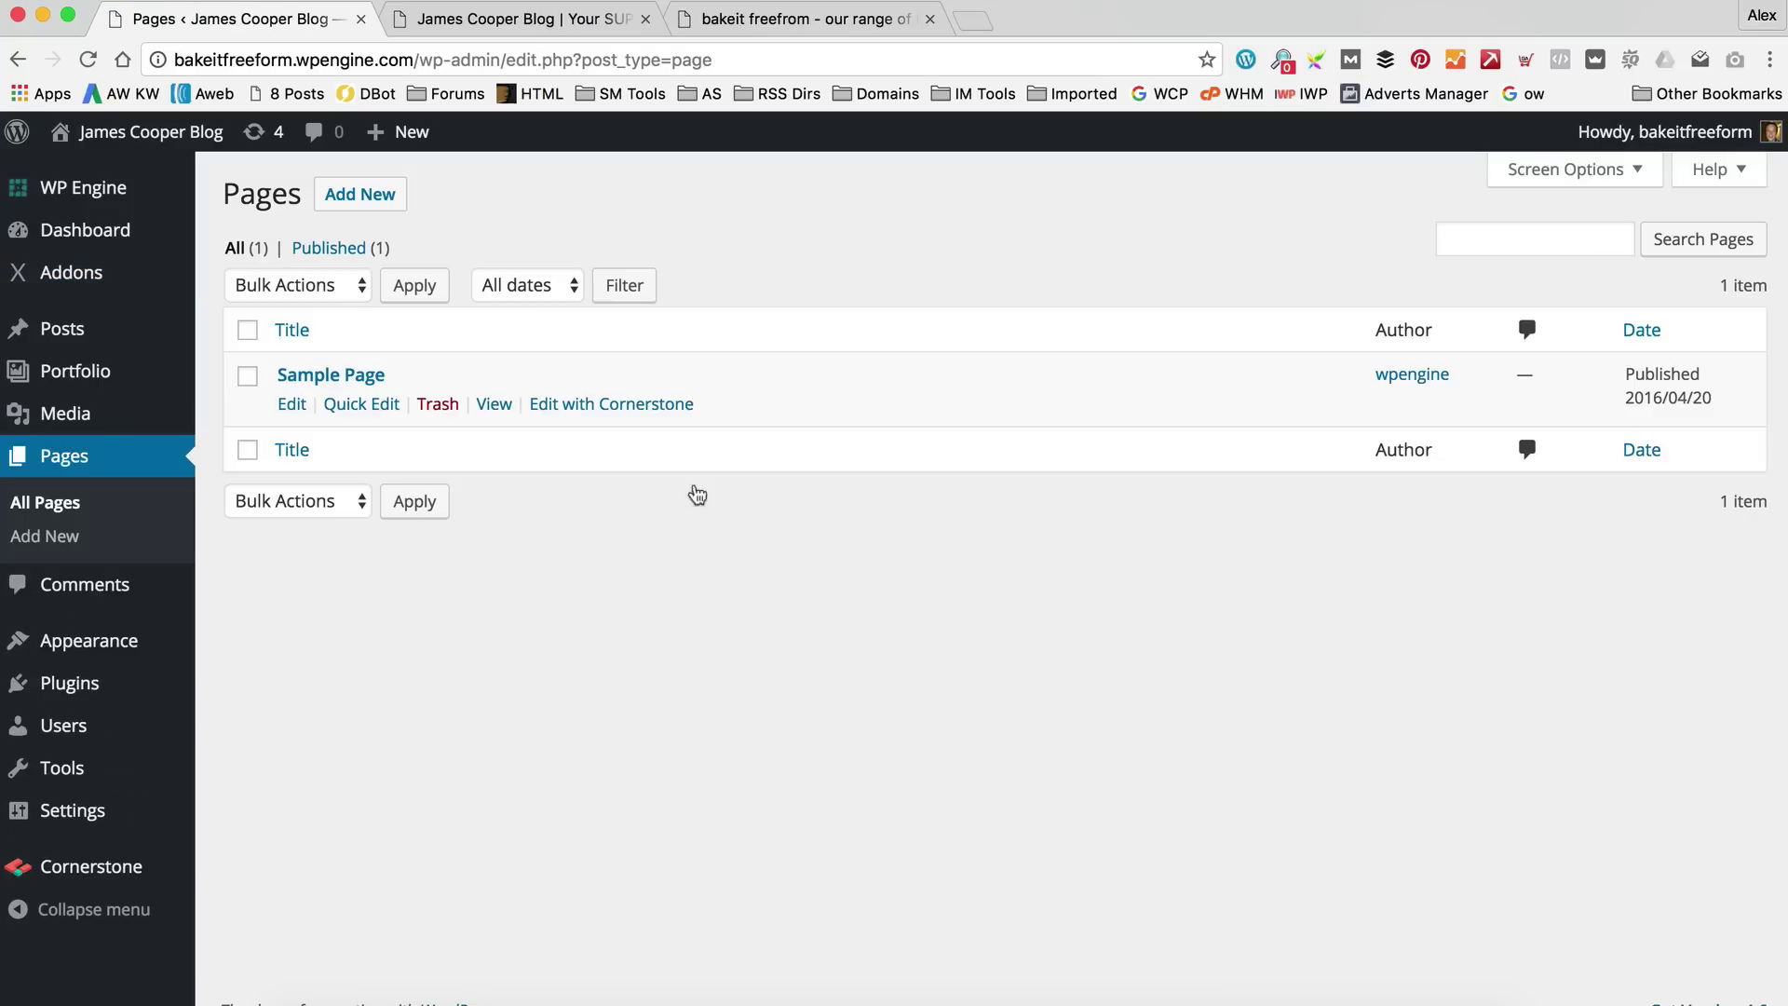
- Move Sample Page to the trash, then create and publish an empty page titled 'Homepage'
click(437, 403)
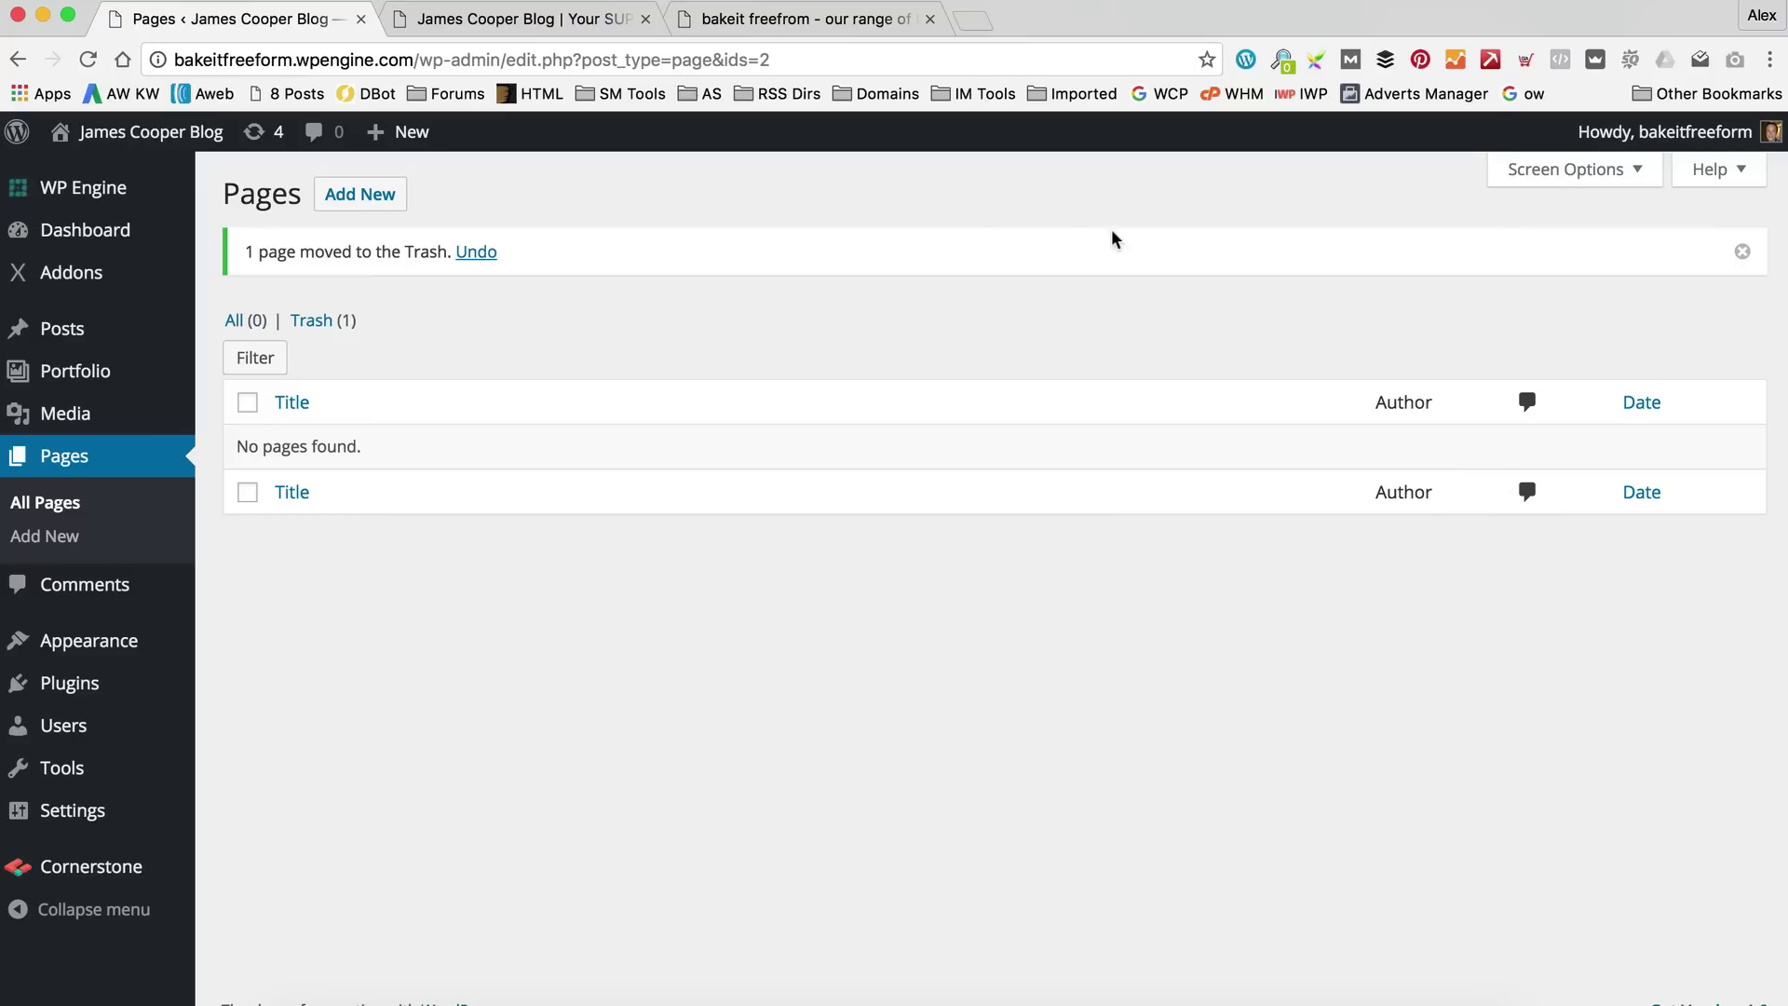
click(360, 193)
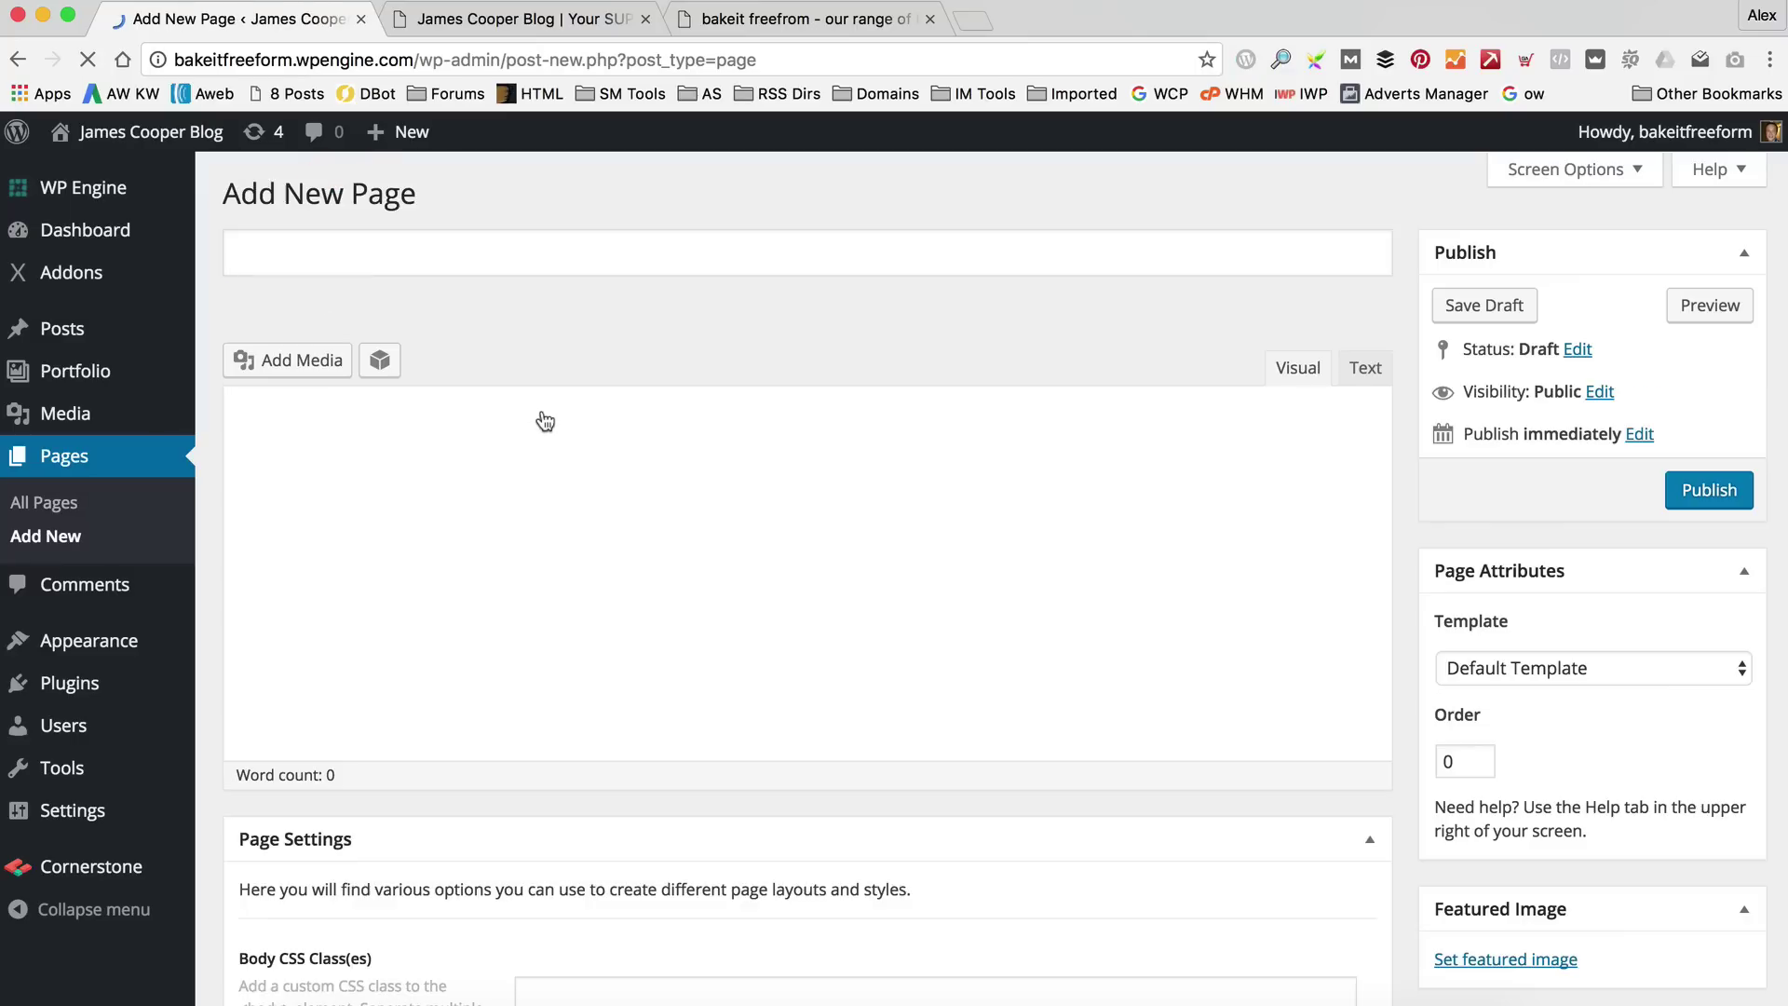
click(603, 247)
text(Homepage)
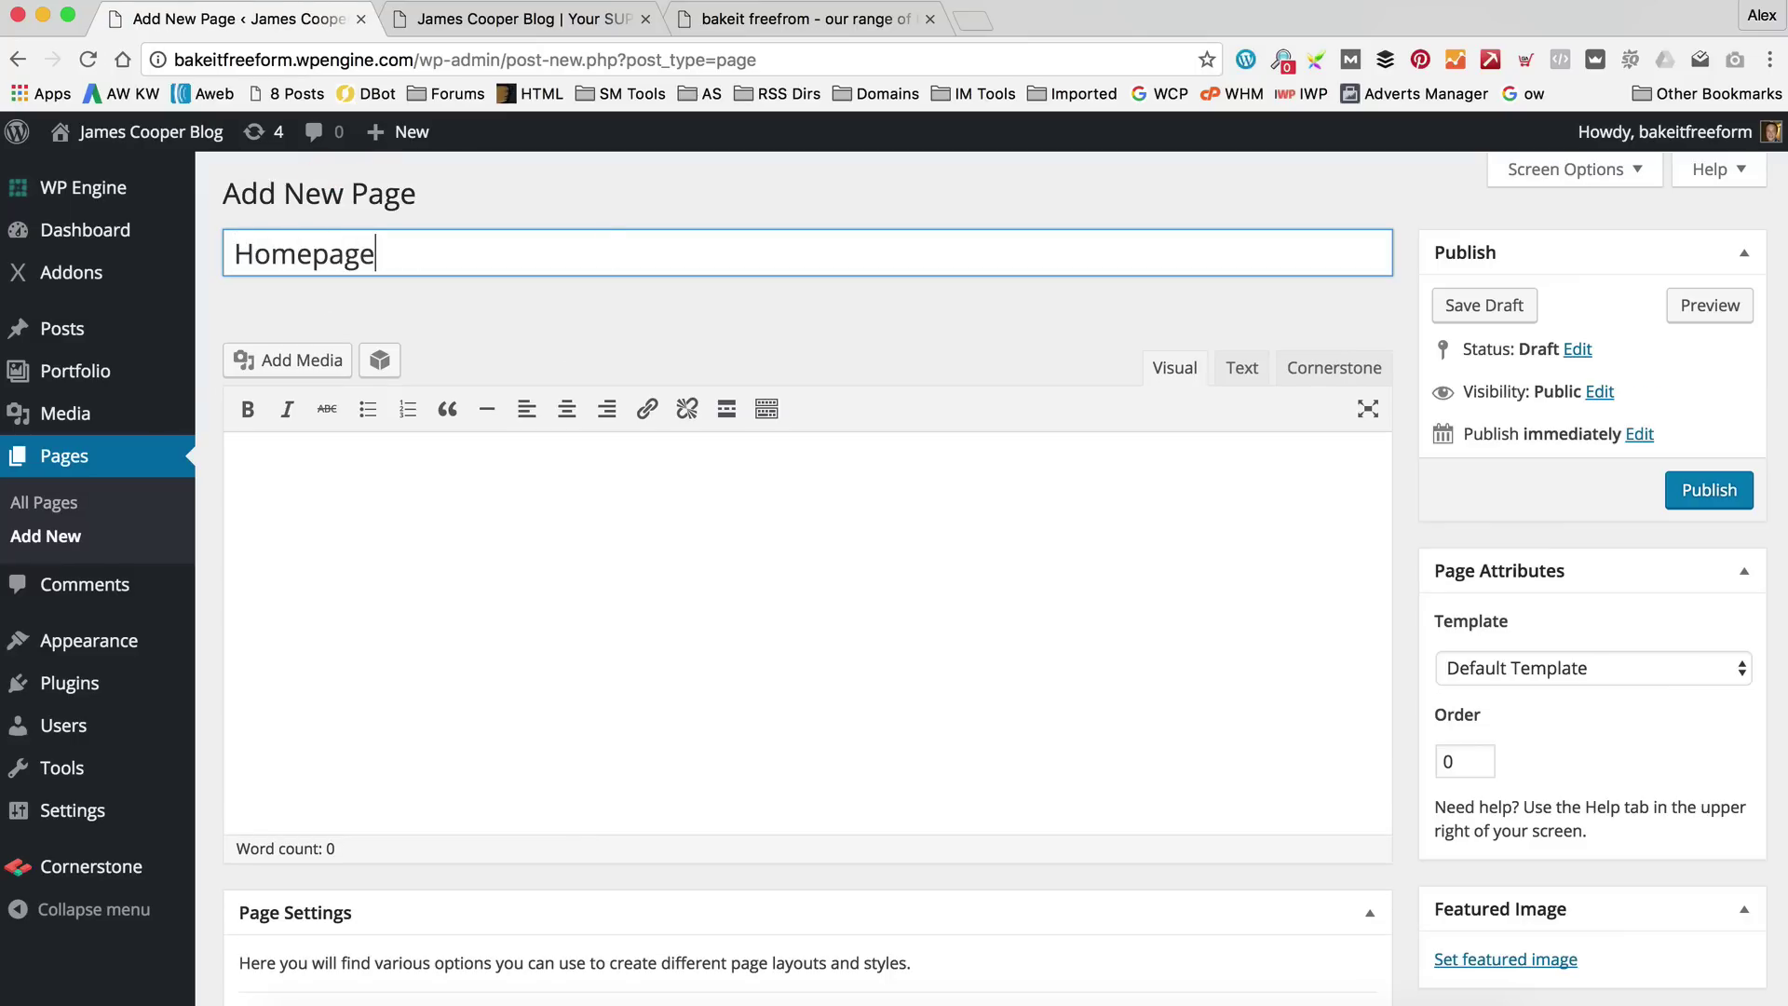
key(Tab)
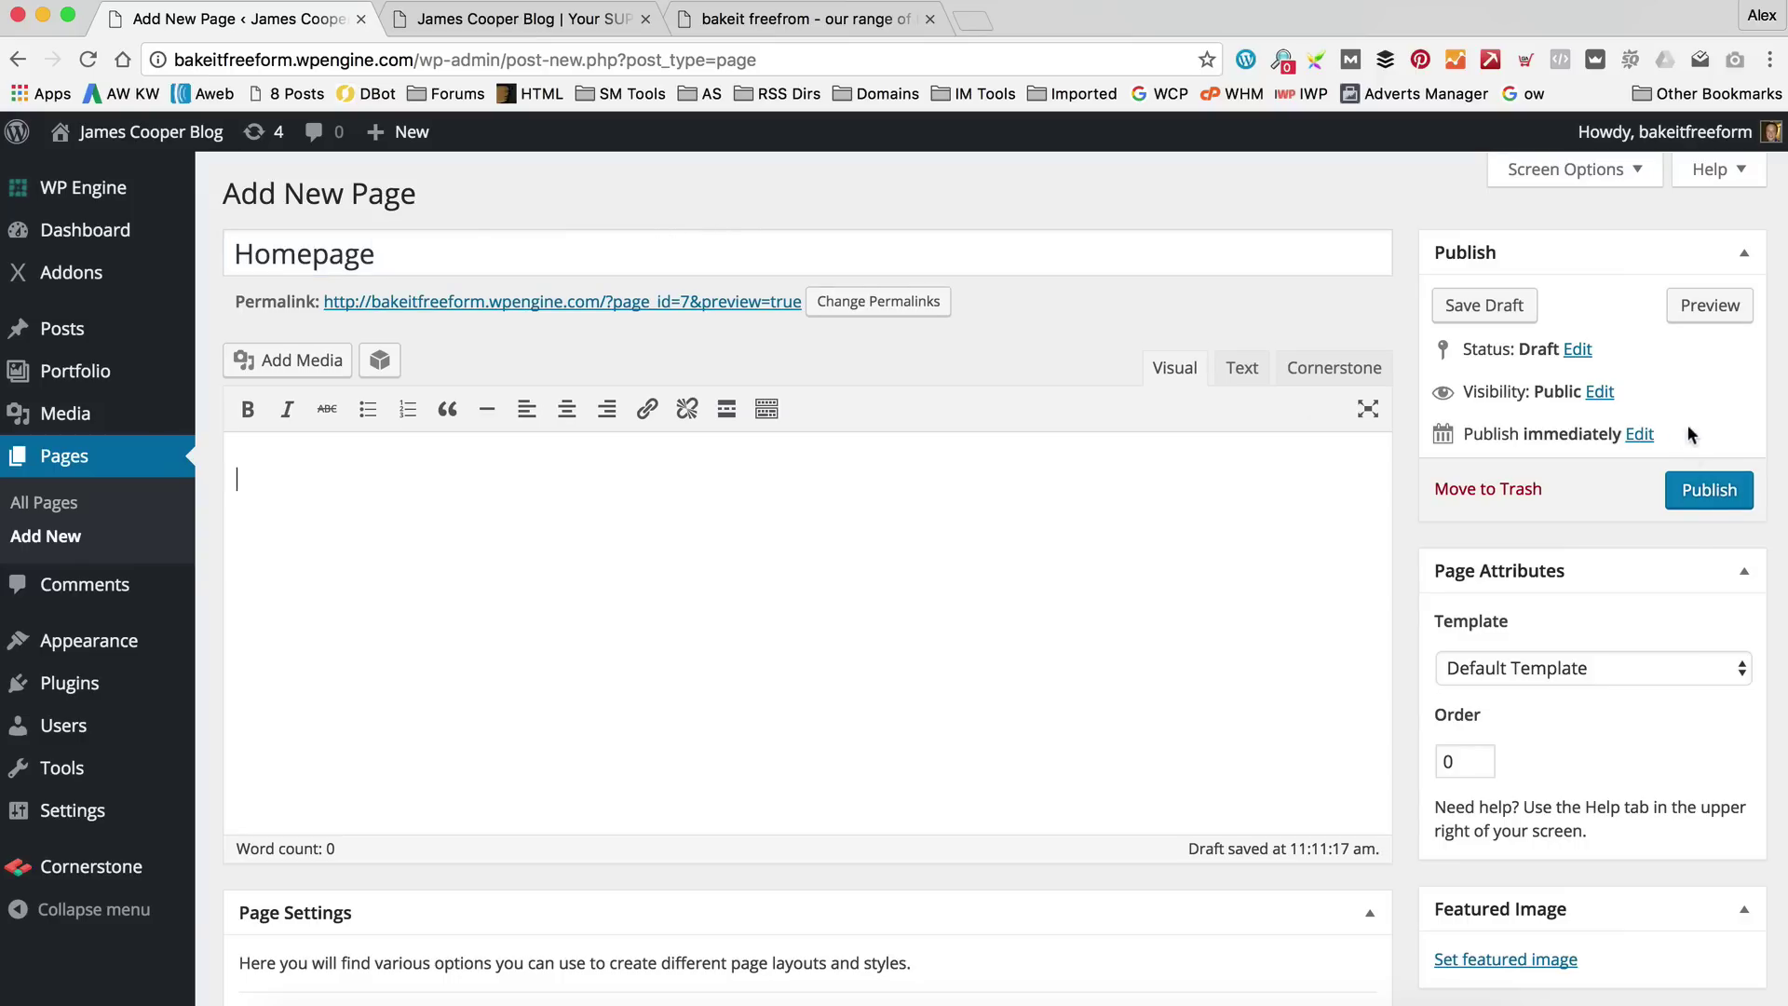
click(1703, 505)
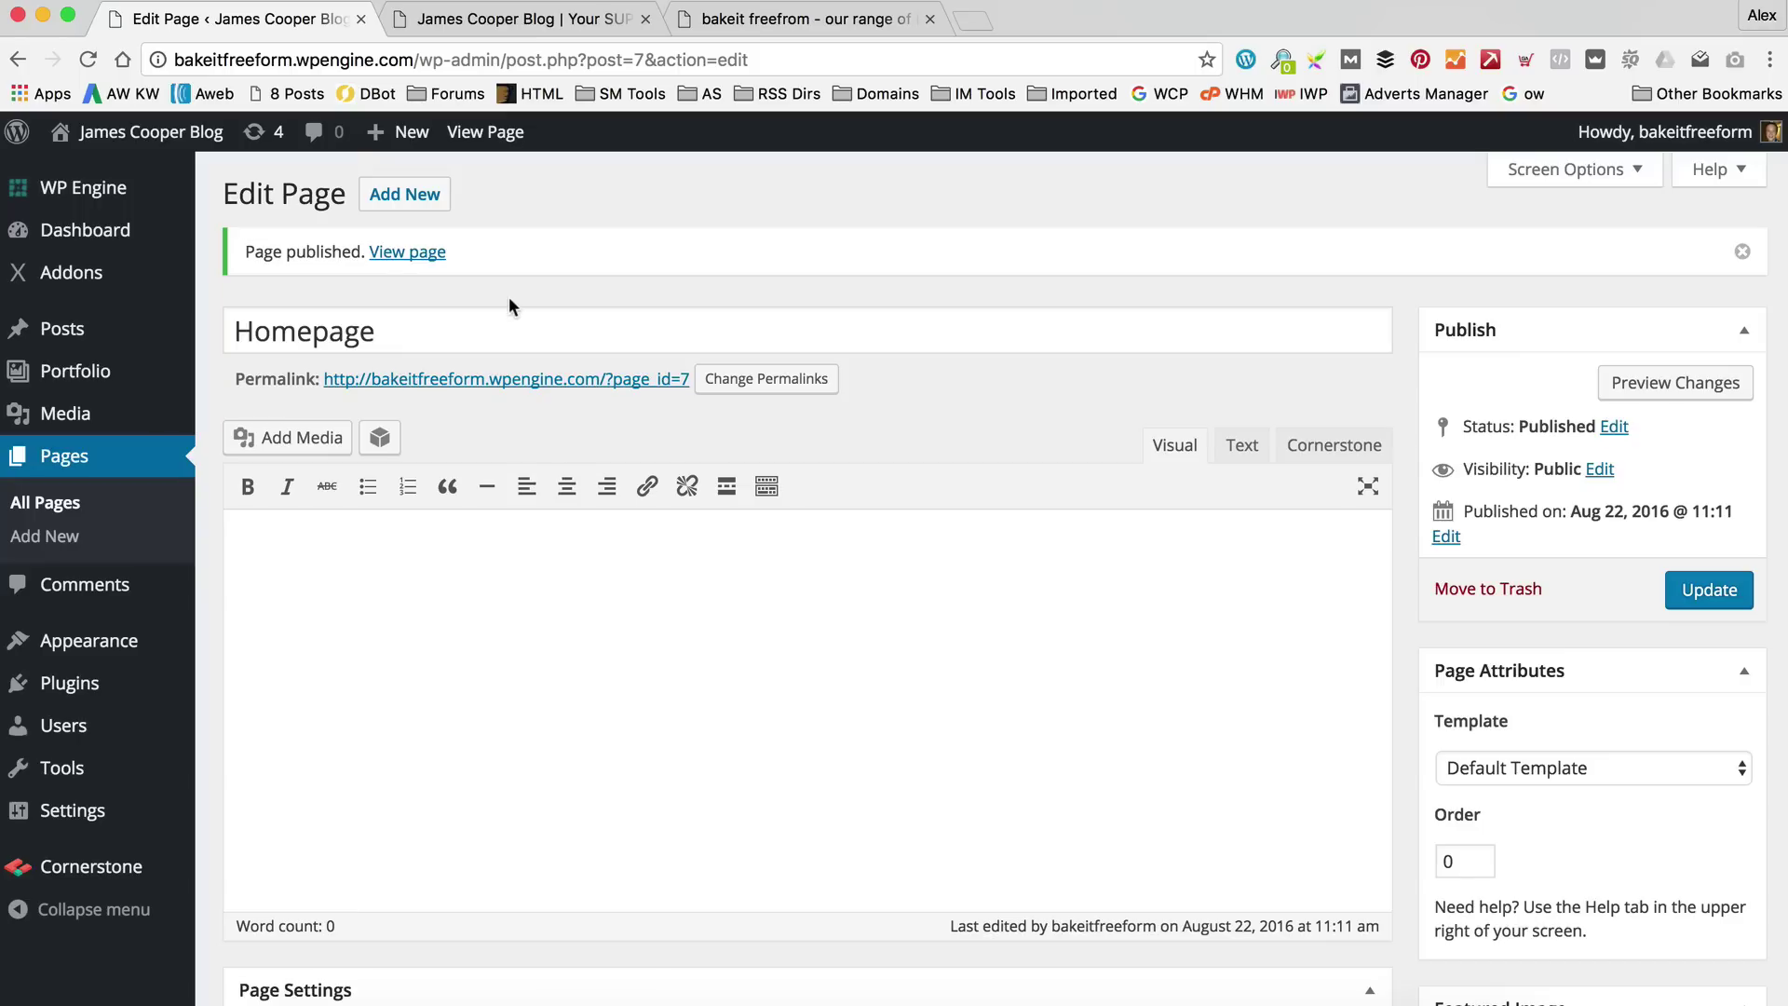
- In Reading Settings, make the static page 'Homepage' the front page, save, and visit the site
mouse_move(107, 807)
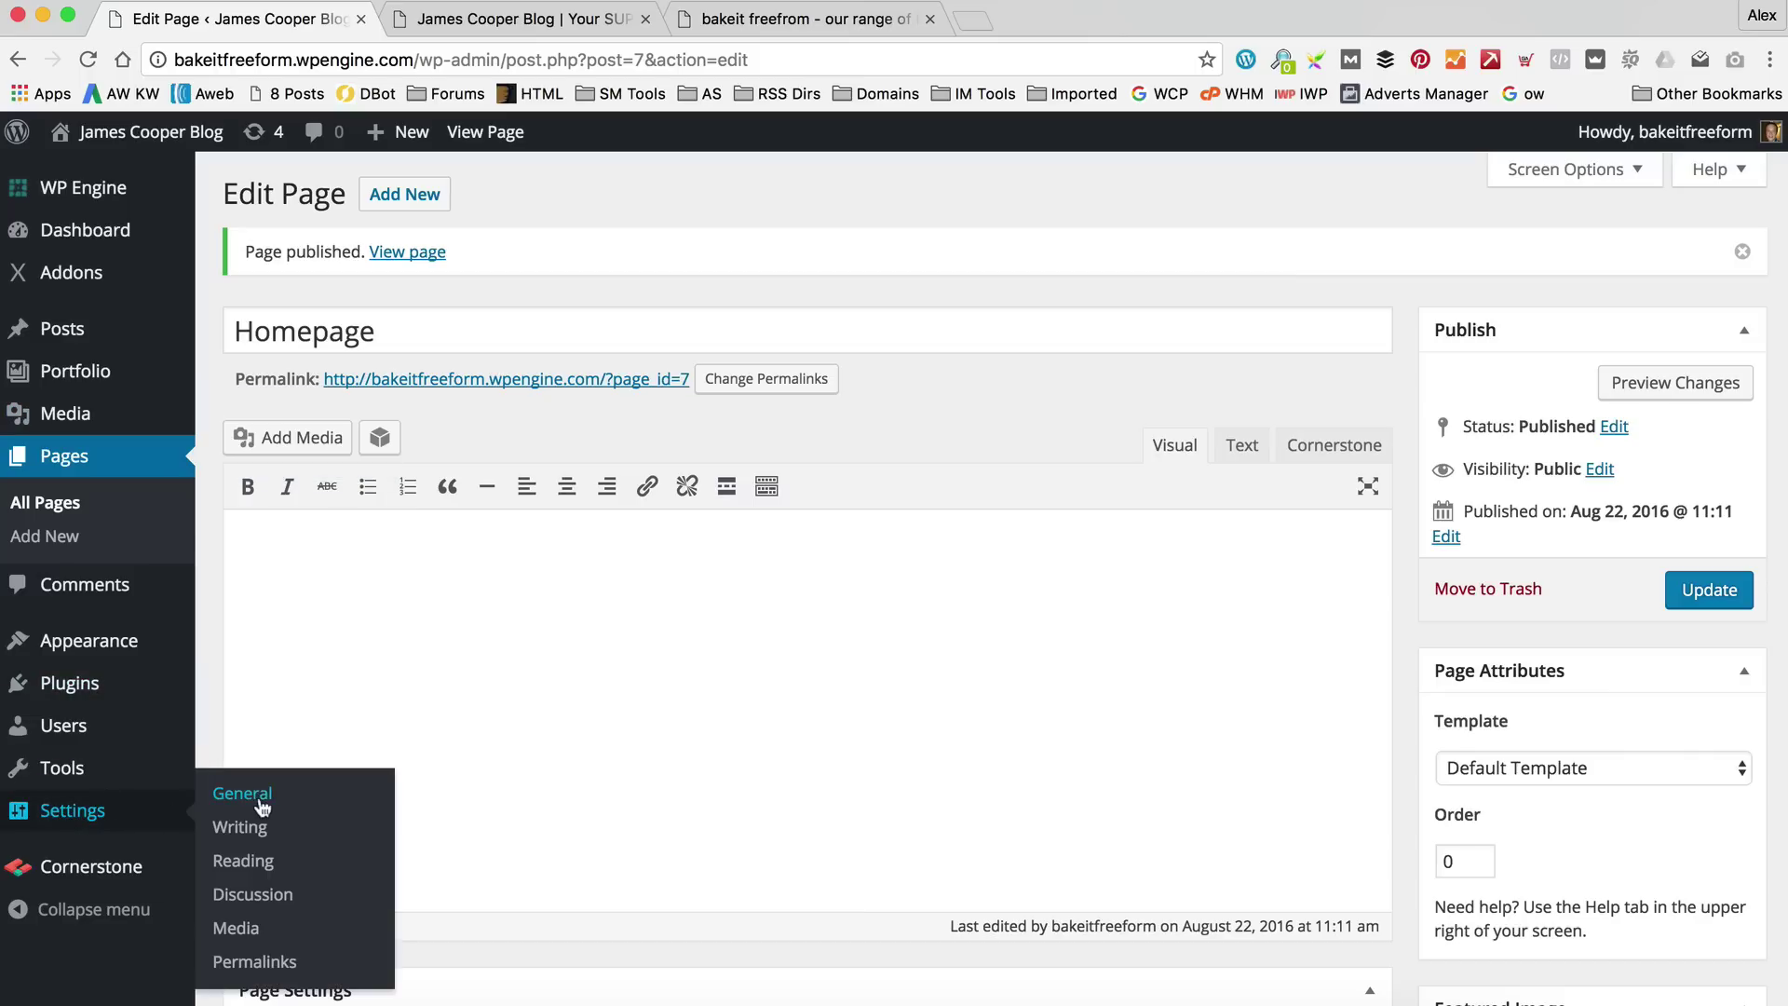
click(267, 866)
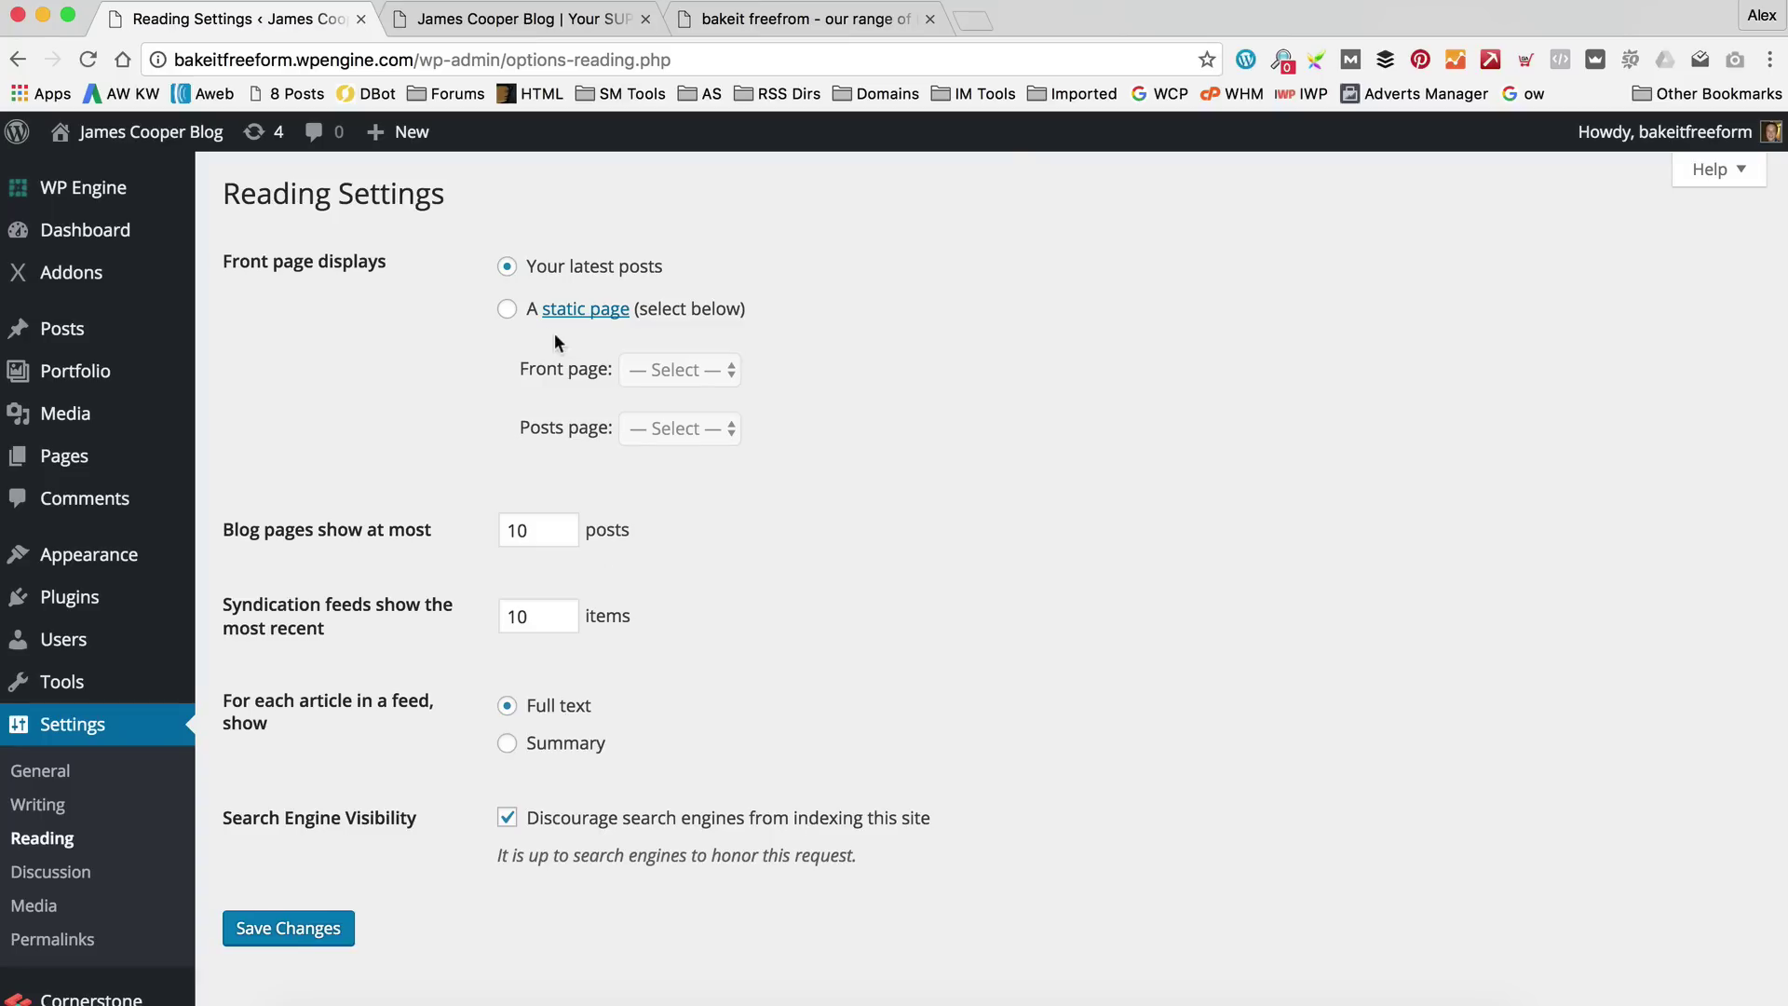
click(507, 308)
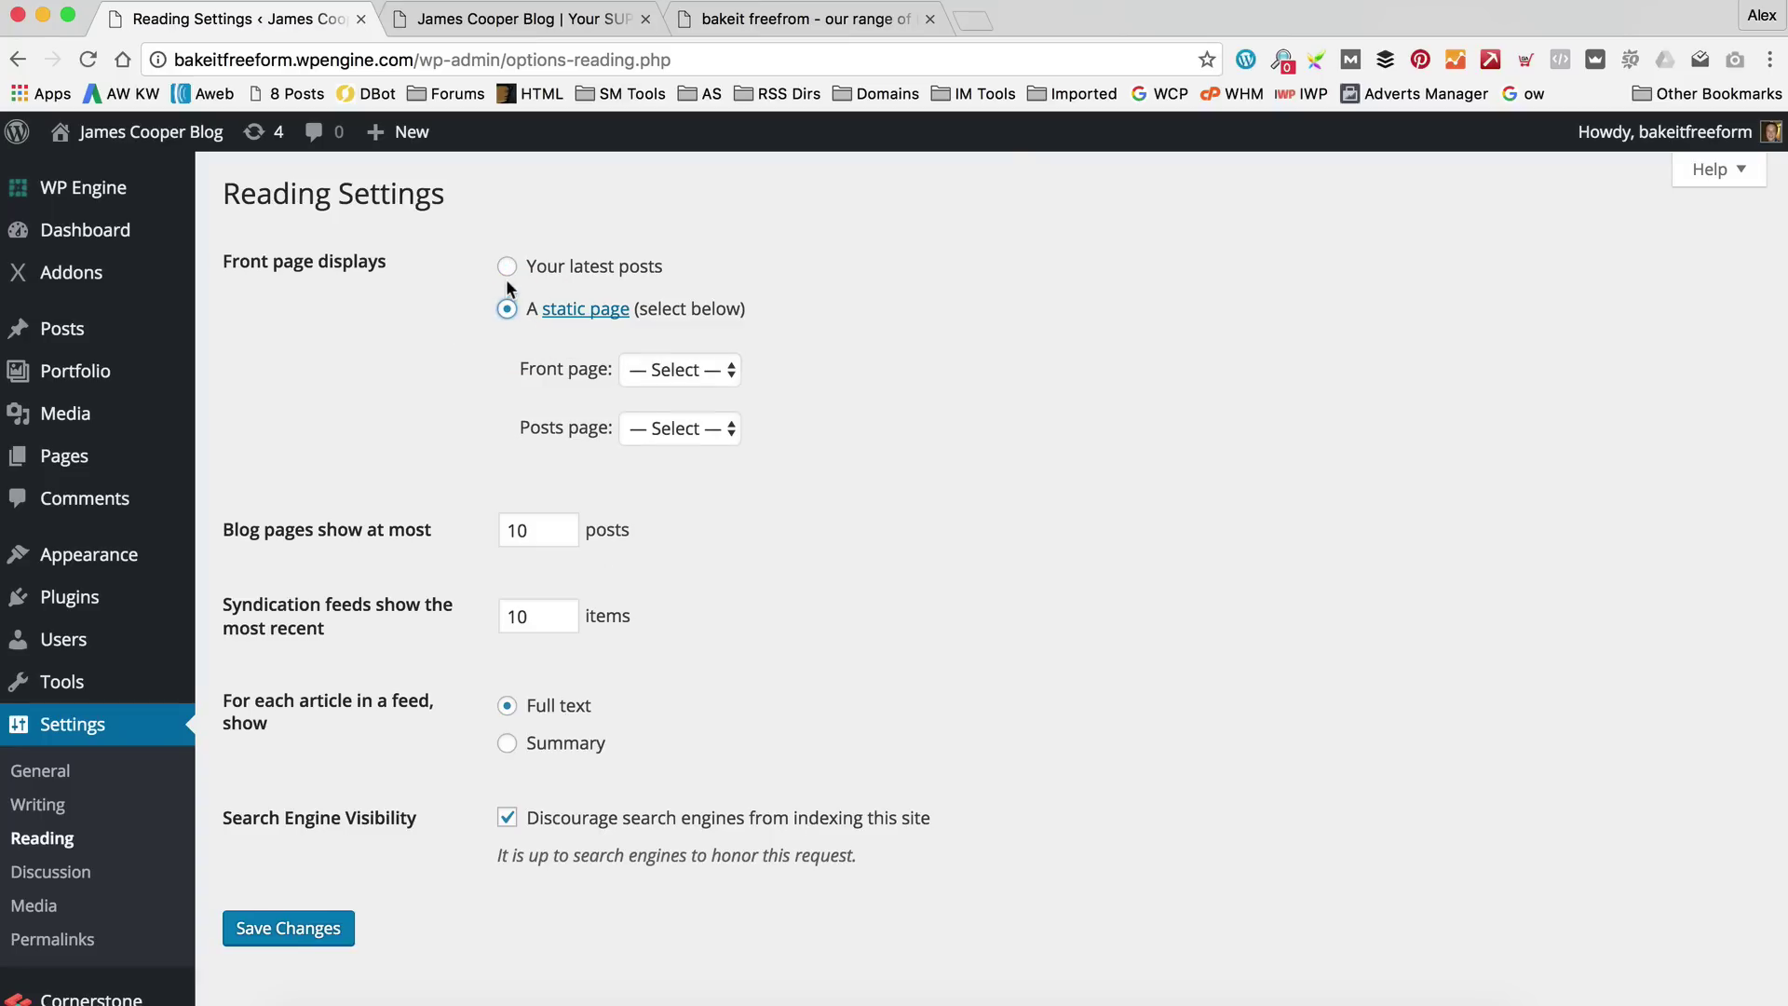
click(694, 369)
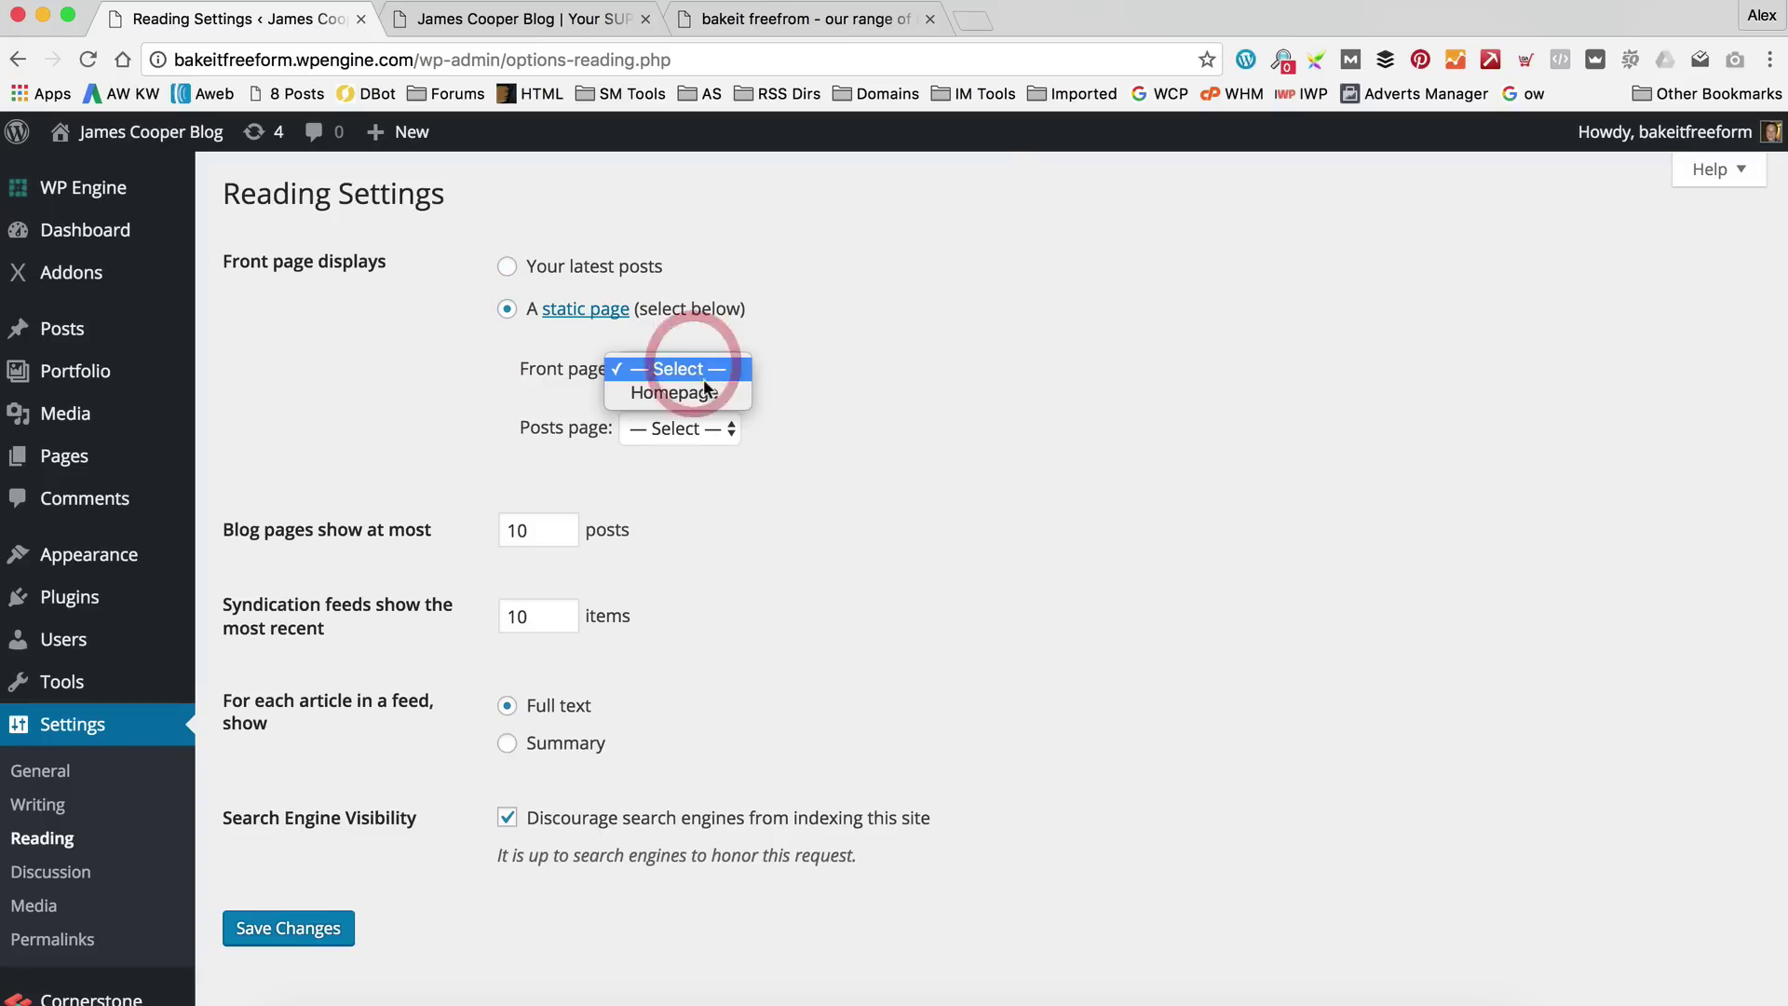
click(717, 393)
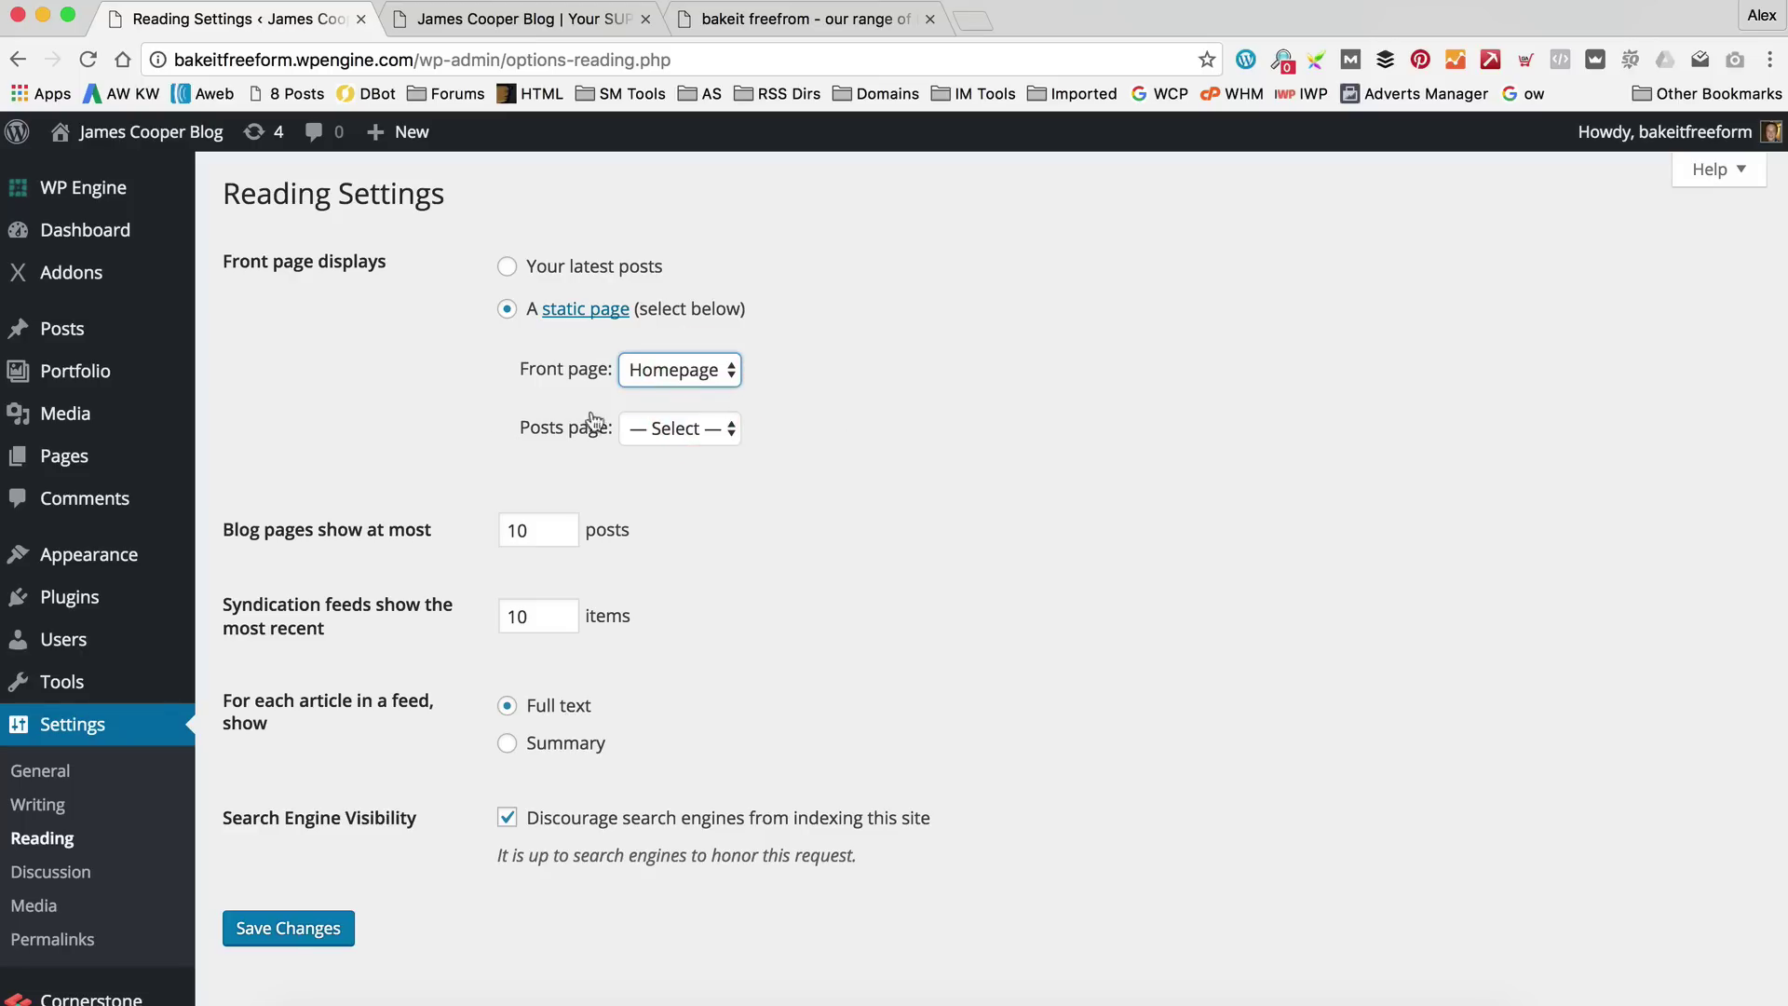
click(248, 926)
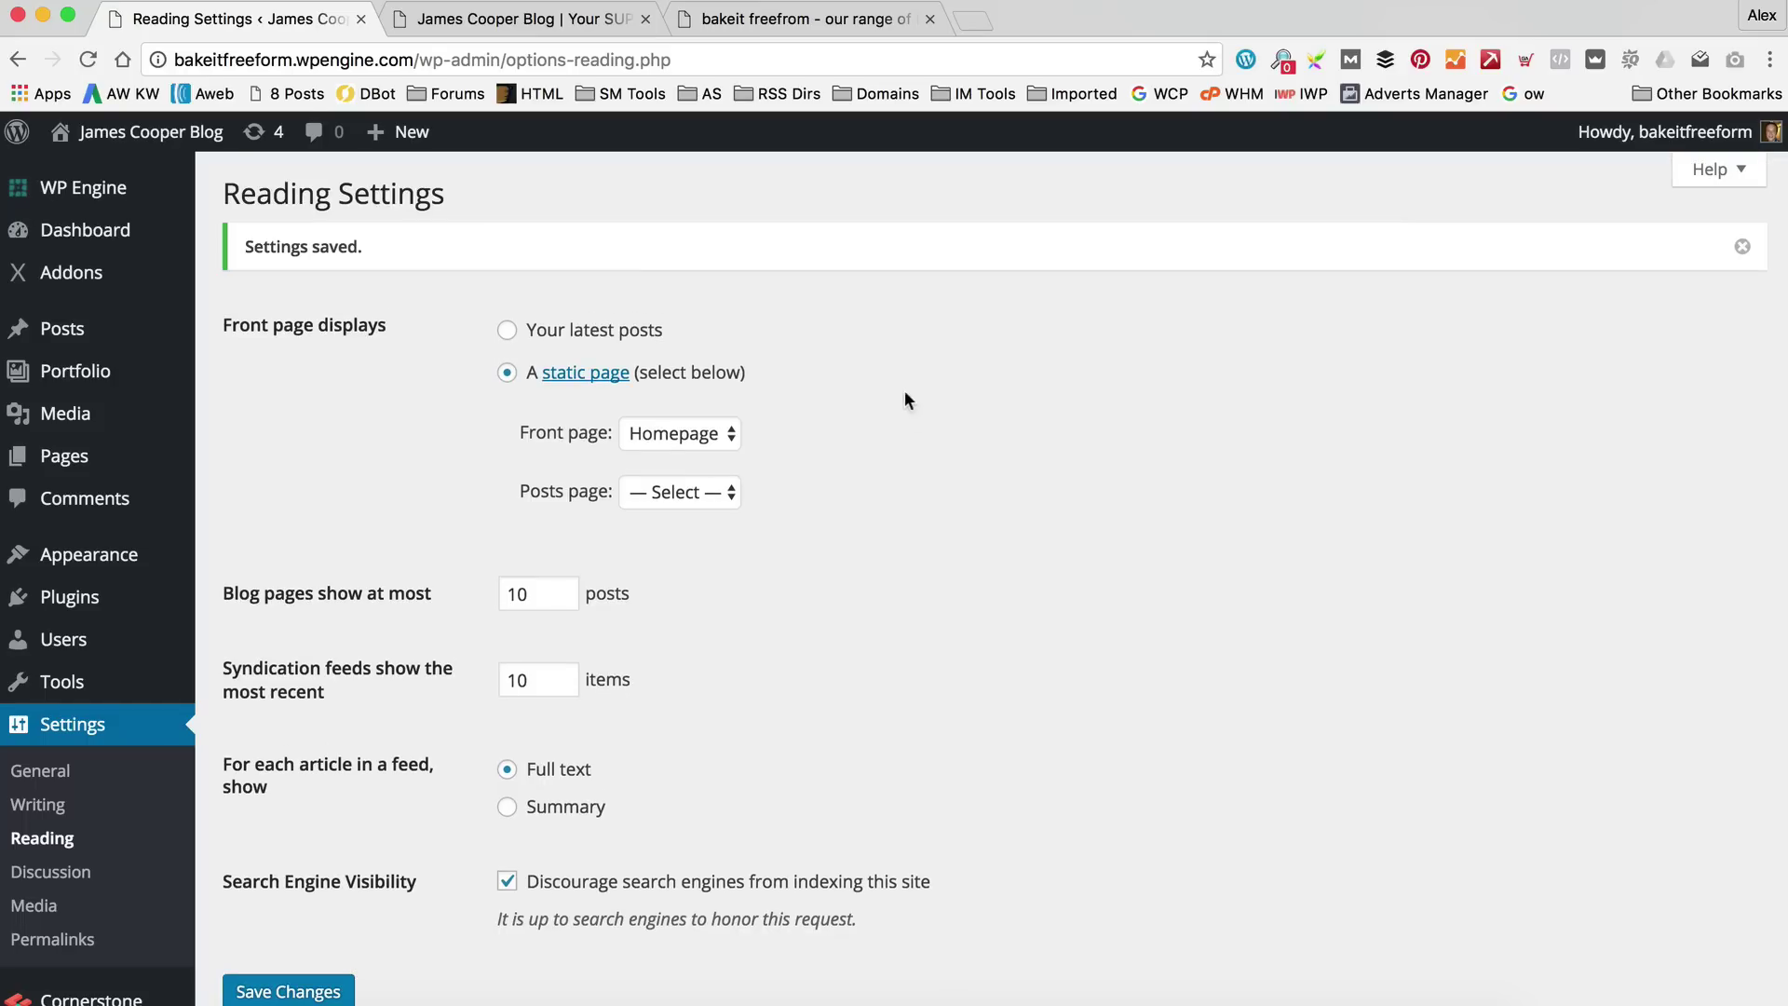
mouse_move(149, 132)
click(79, 174)
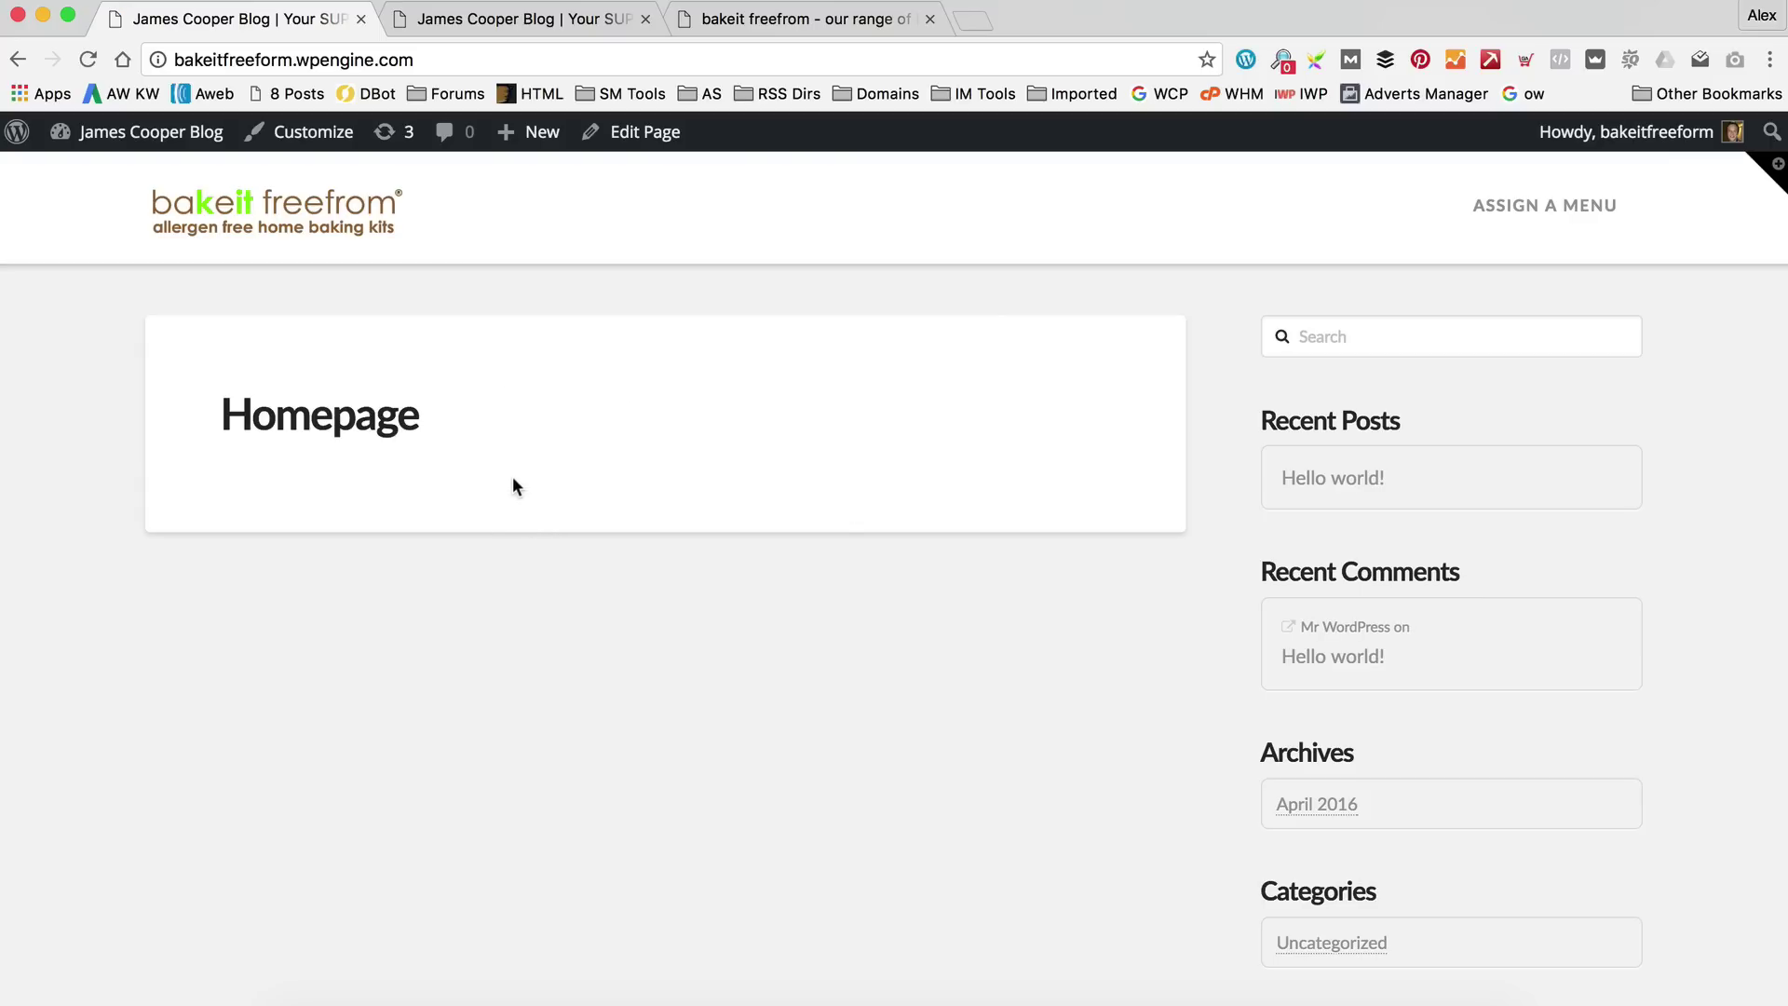
- Open the Homepage page in the page editor
scroll(543, 476, down, 1)
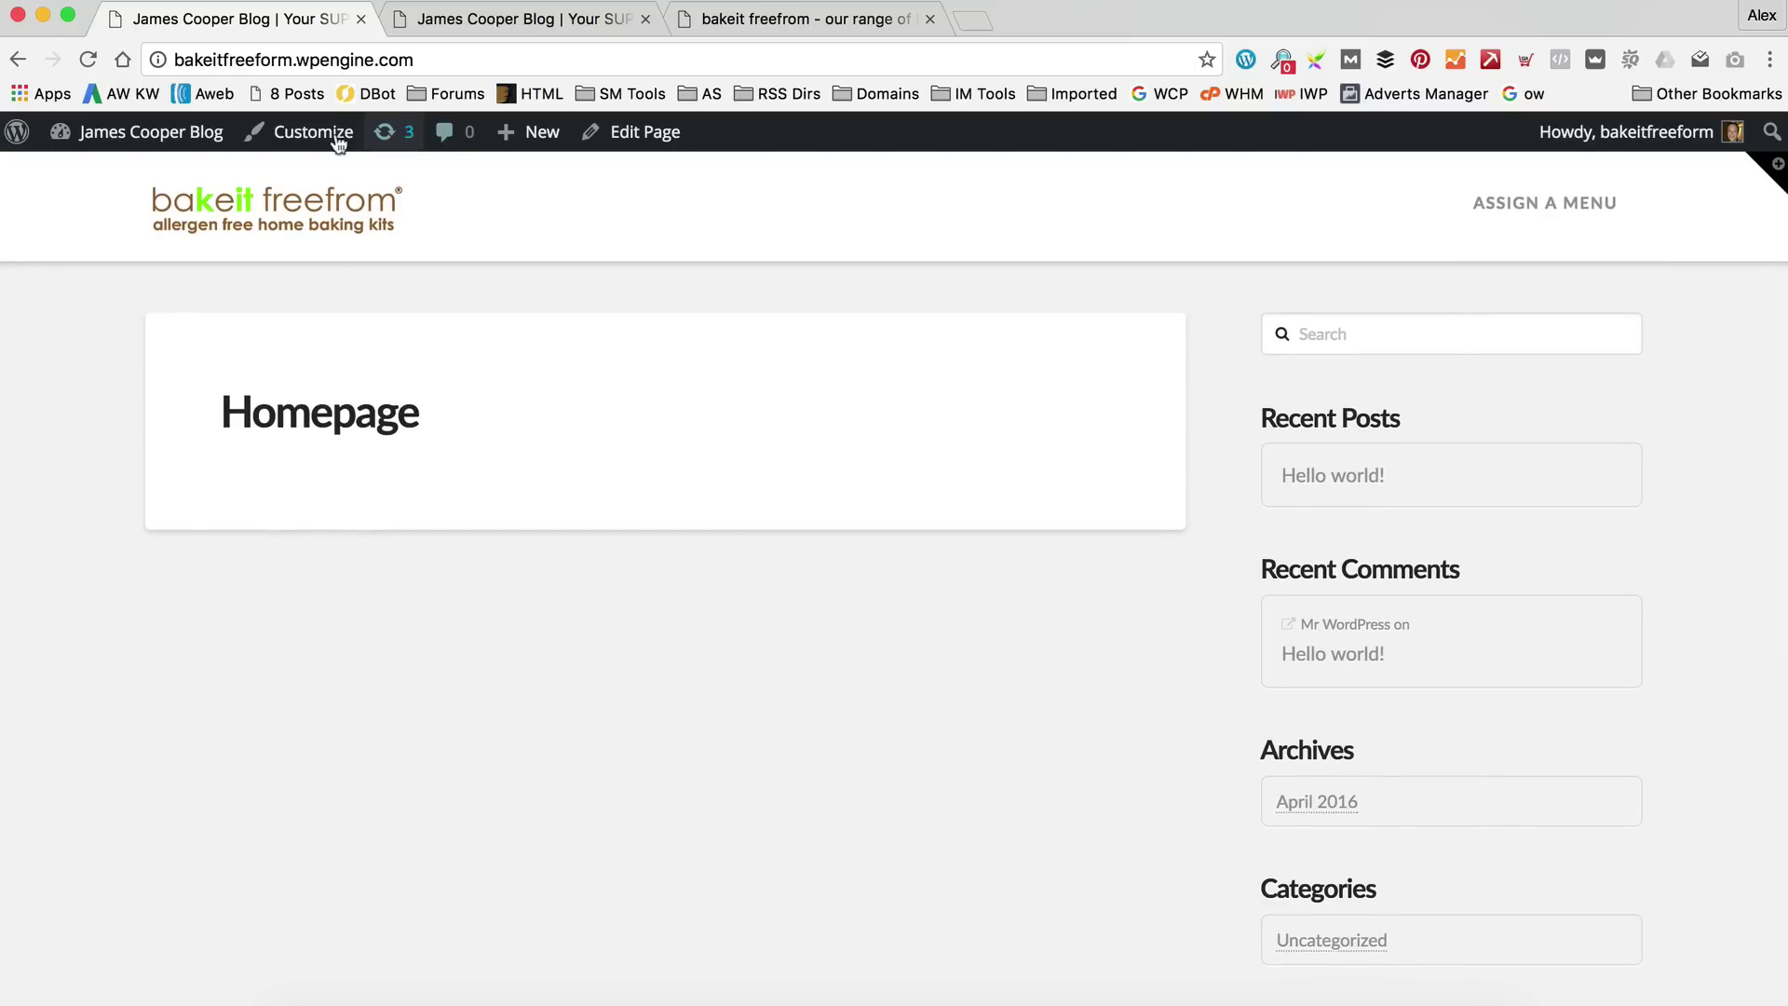
scroll(643, 135, down, 1)
click(661, 135)
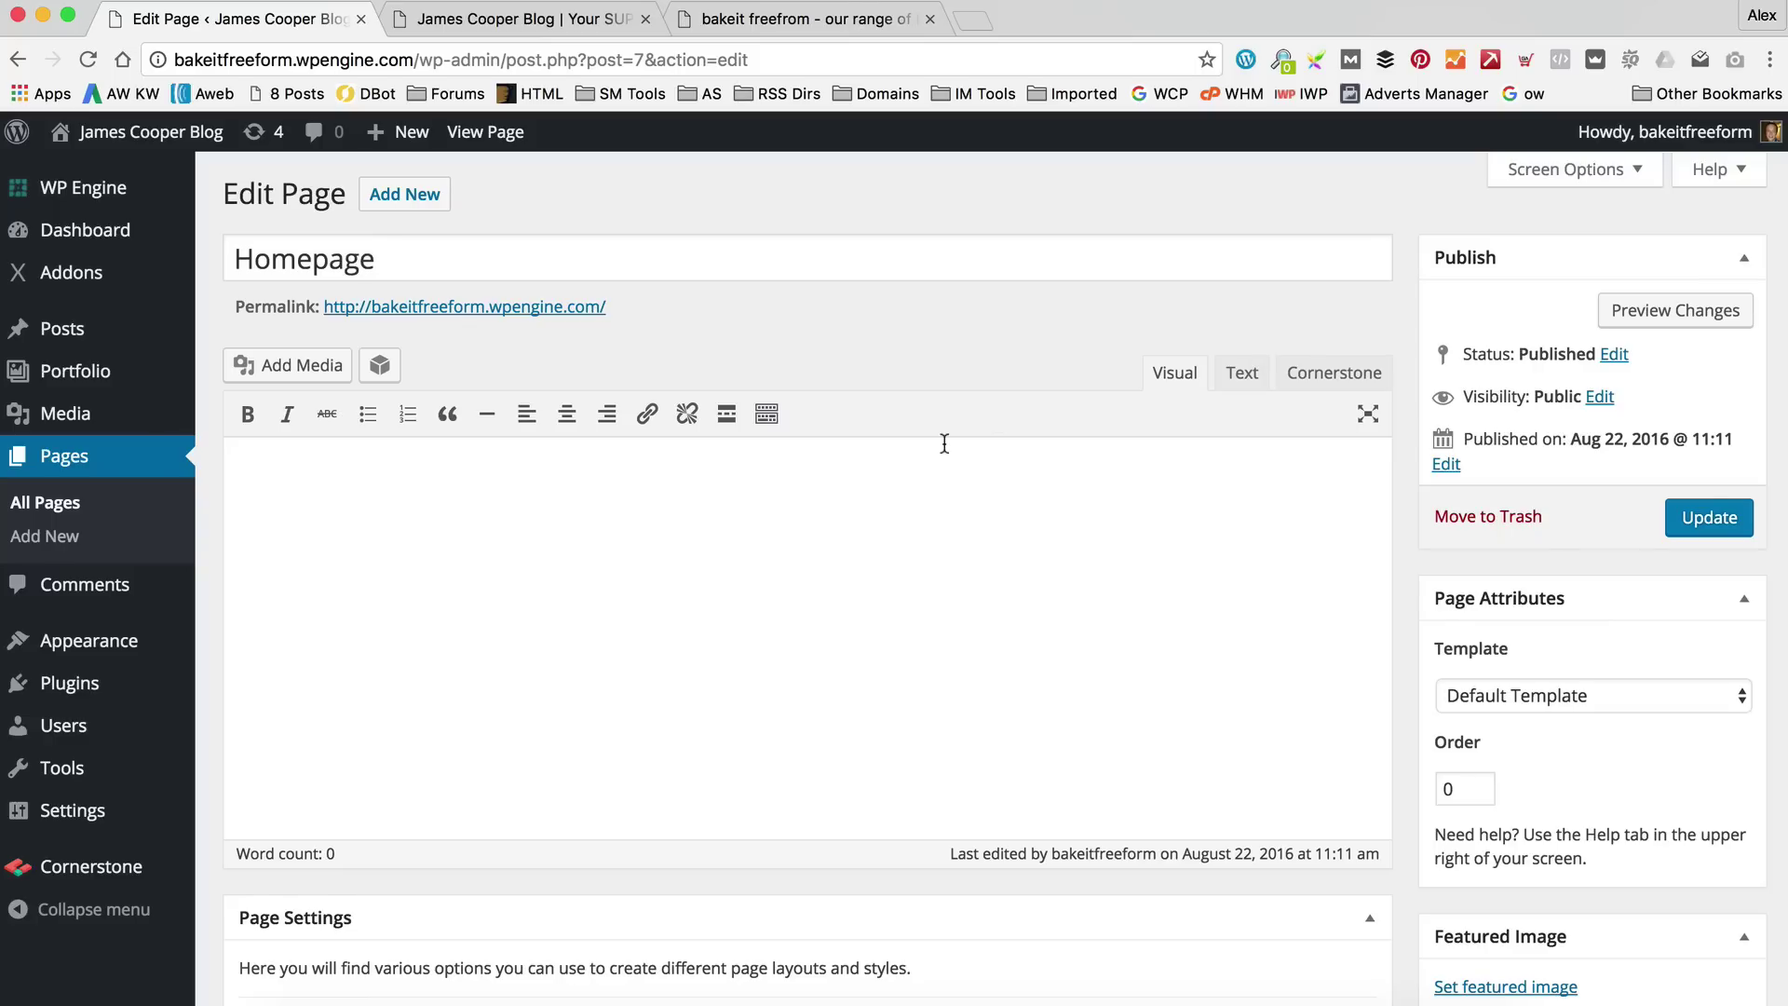
- Tick Disable Page Title, update the Homepage, and switch the editor to Cornerstone
scroll(945, 443, down, 10)
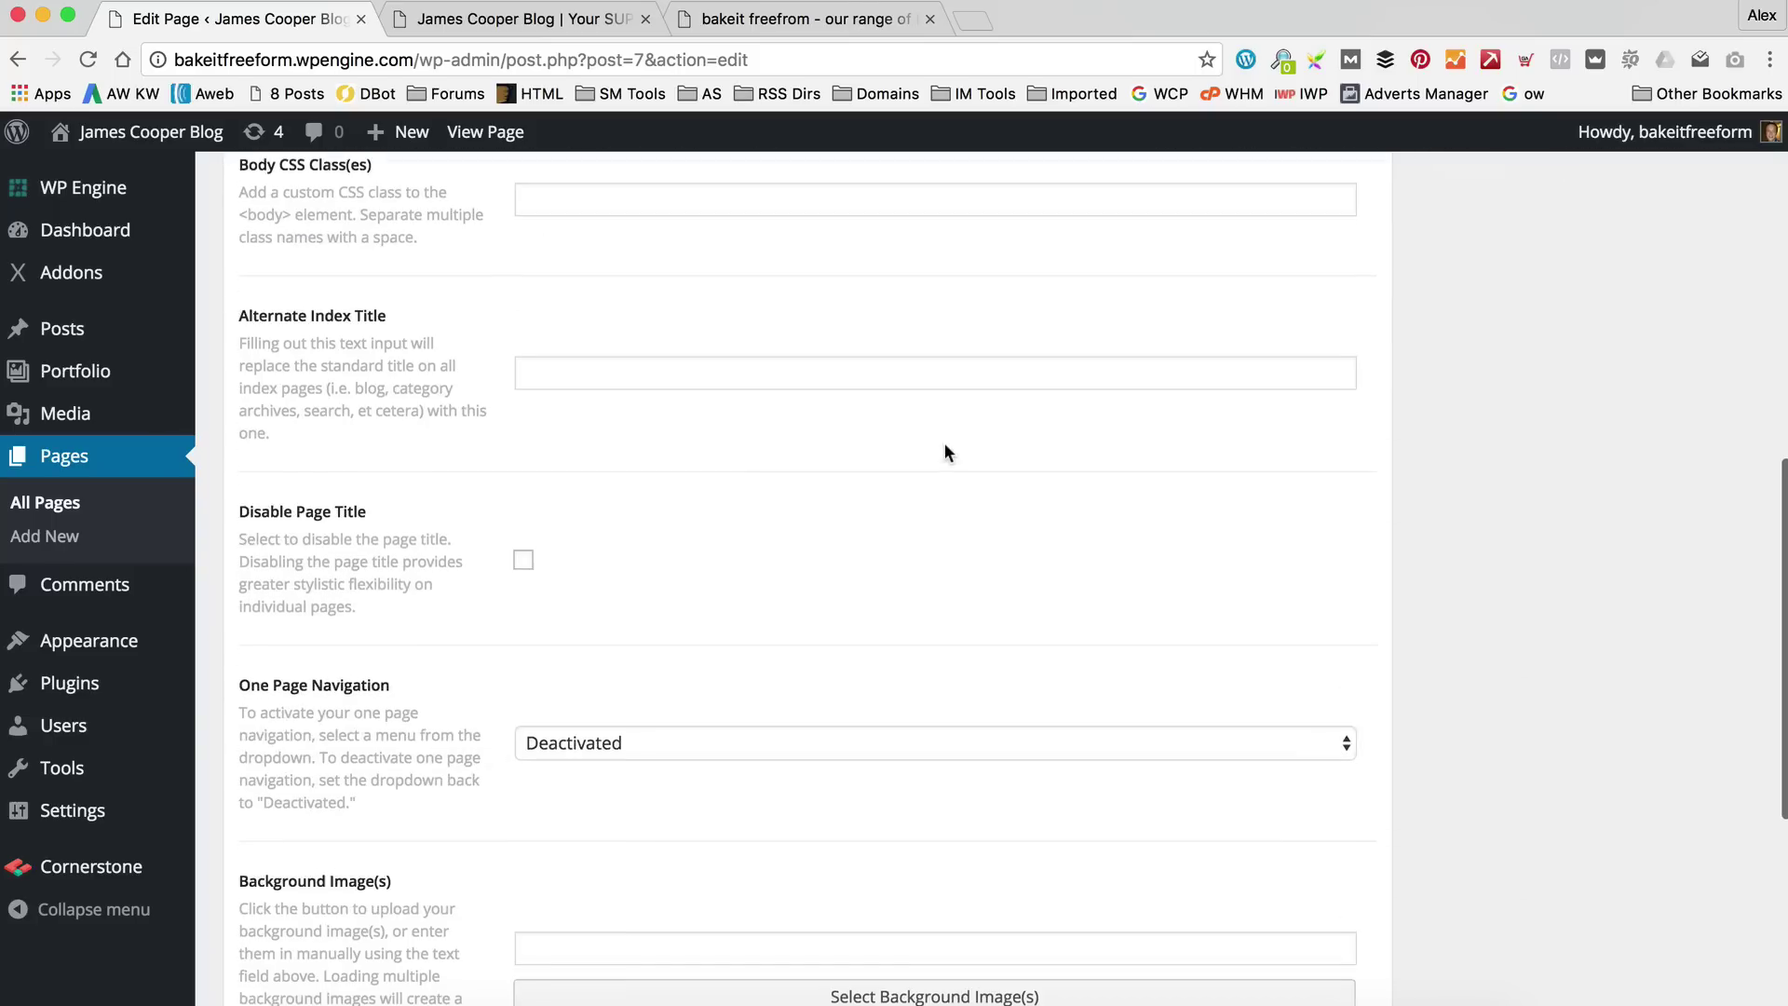
scroll(944, 444, up, 10)
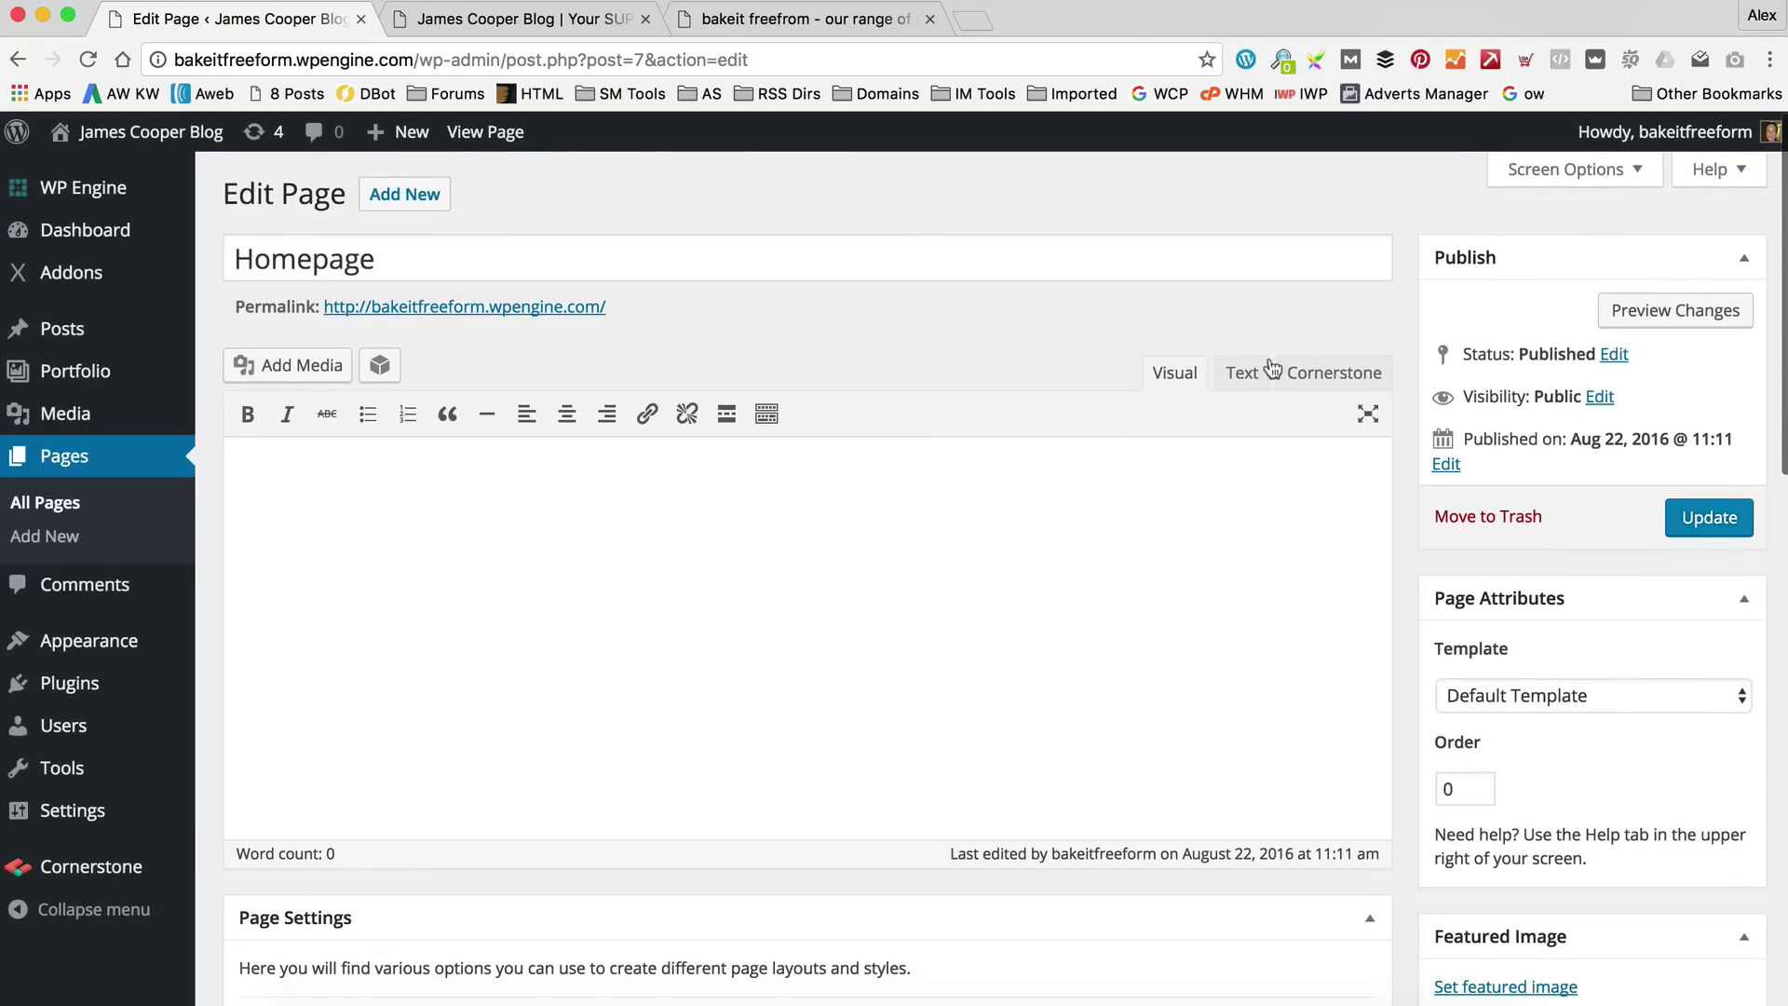
scroll(813, 391, down, 8)
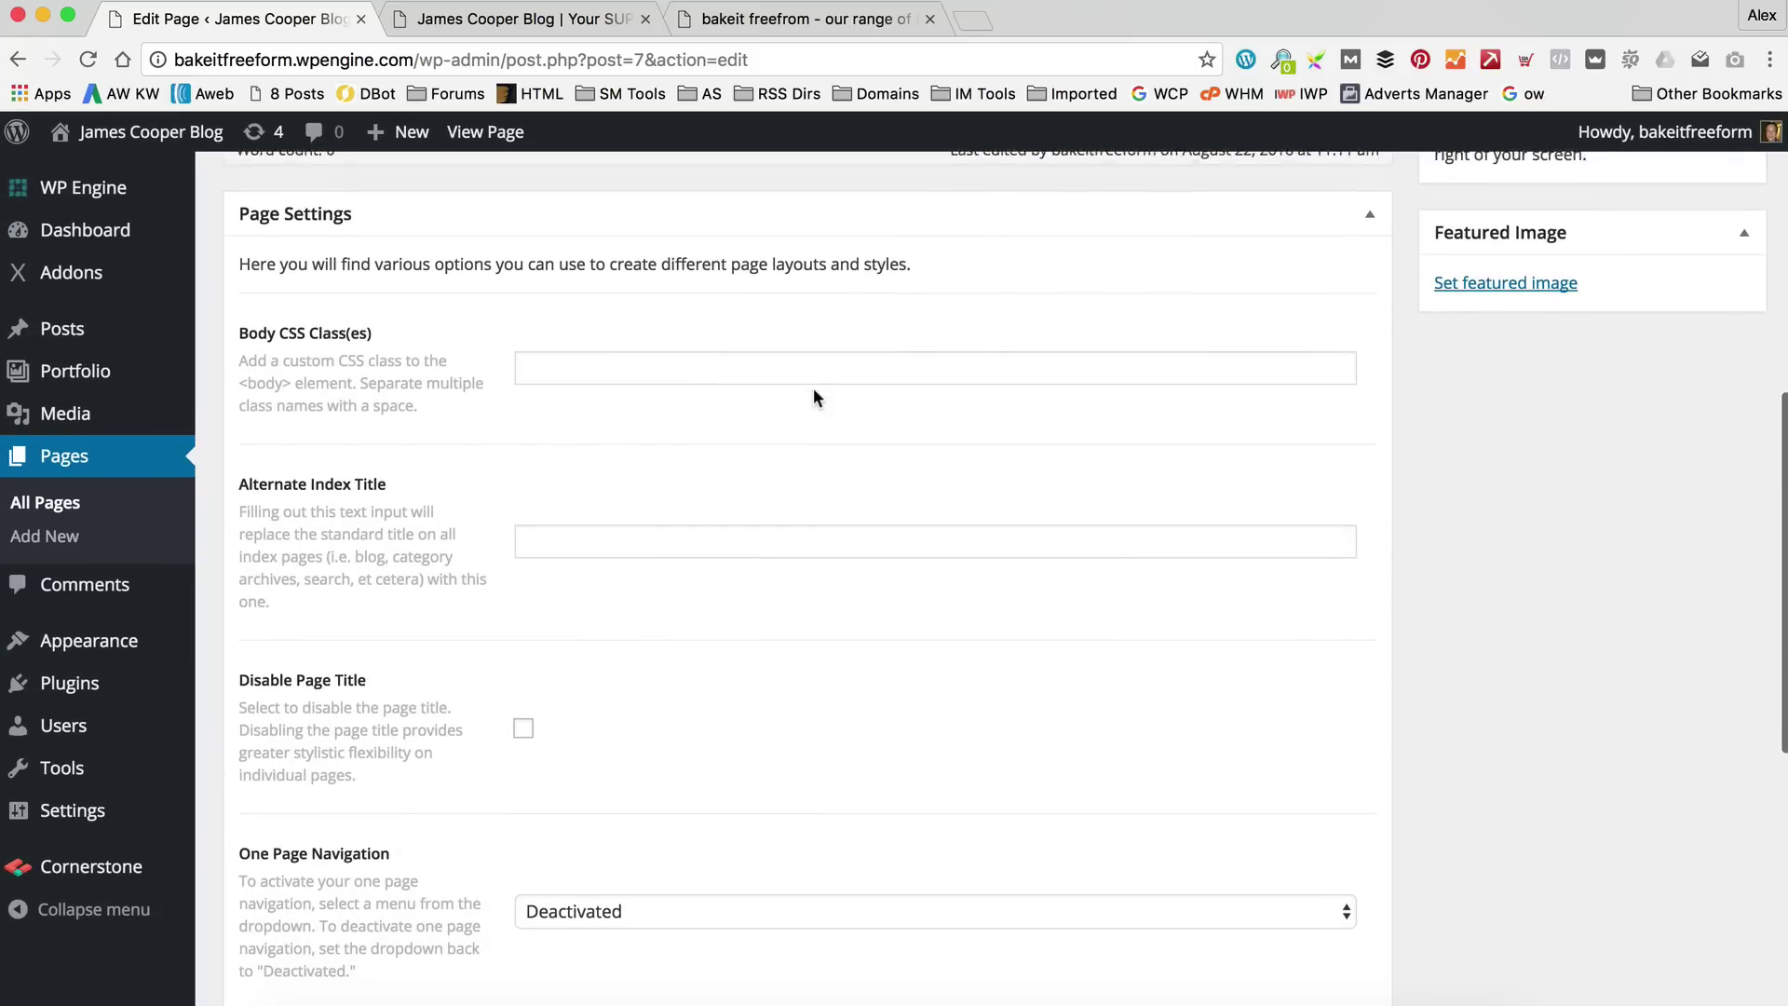
scroll(809, 396, down, 4)
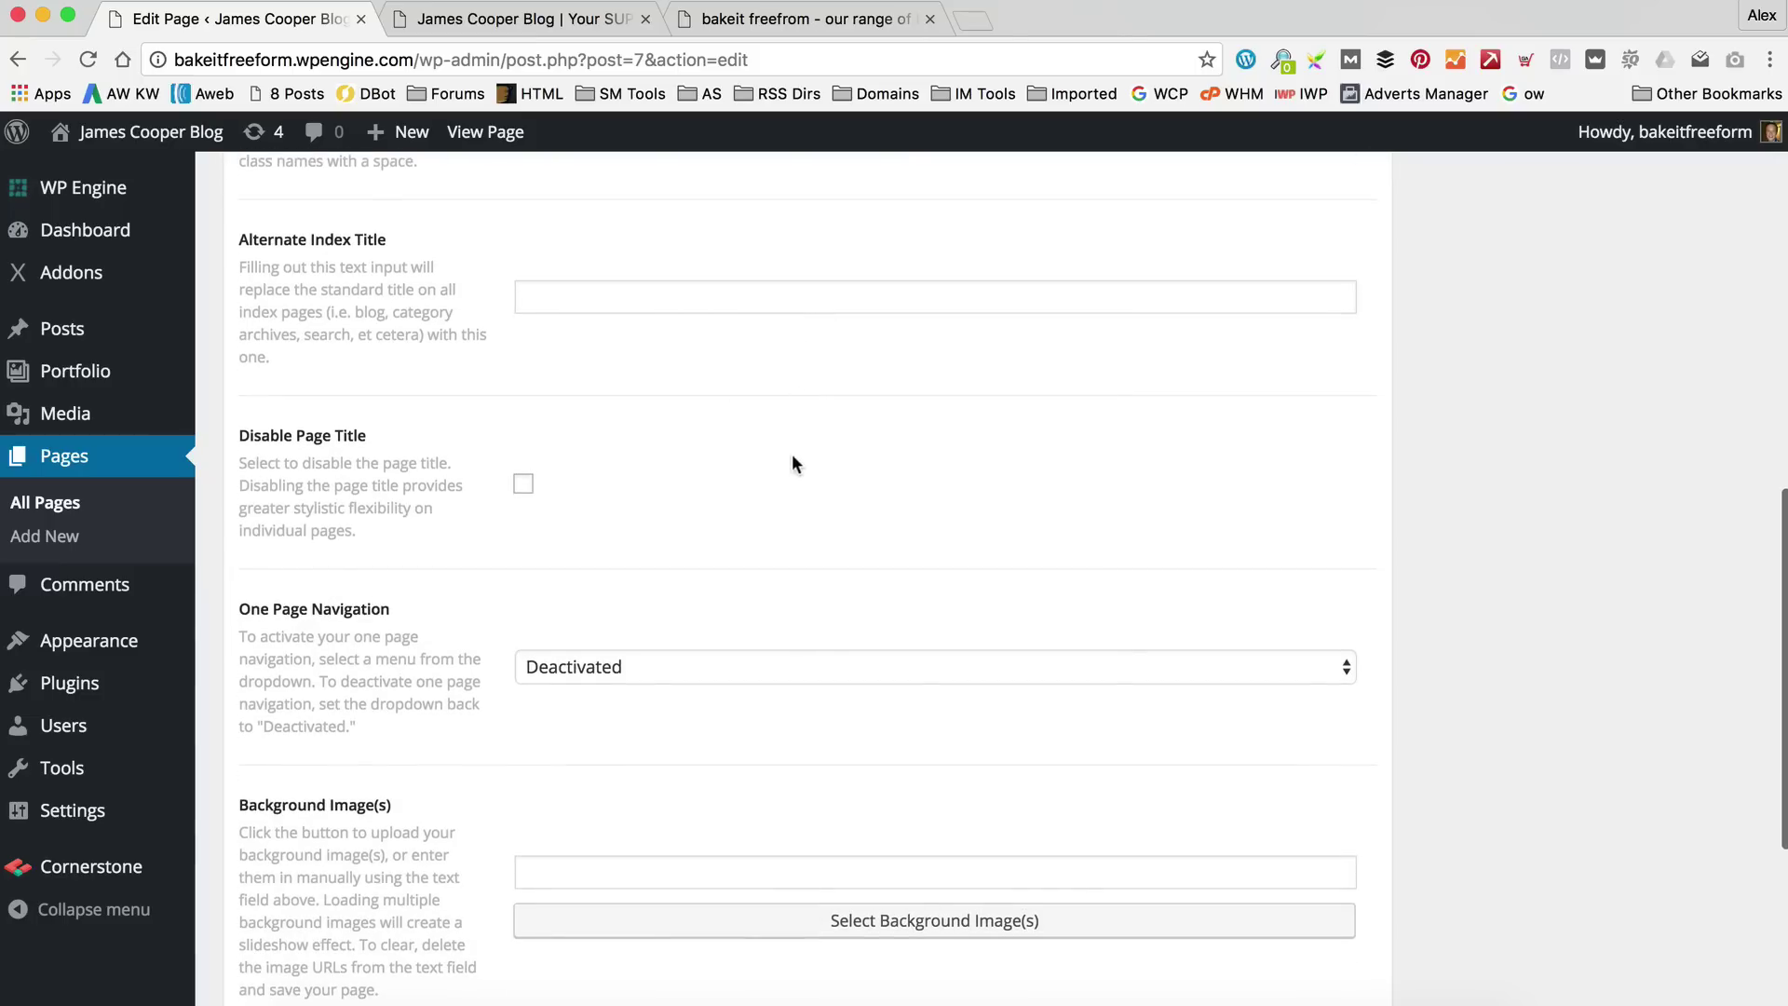
click(523, 484)
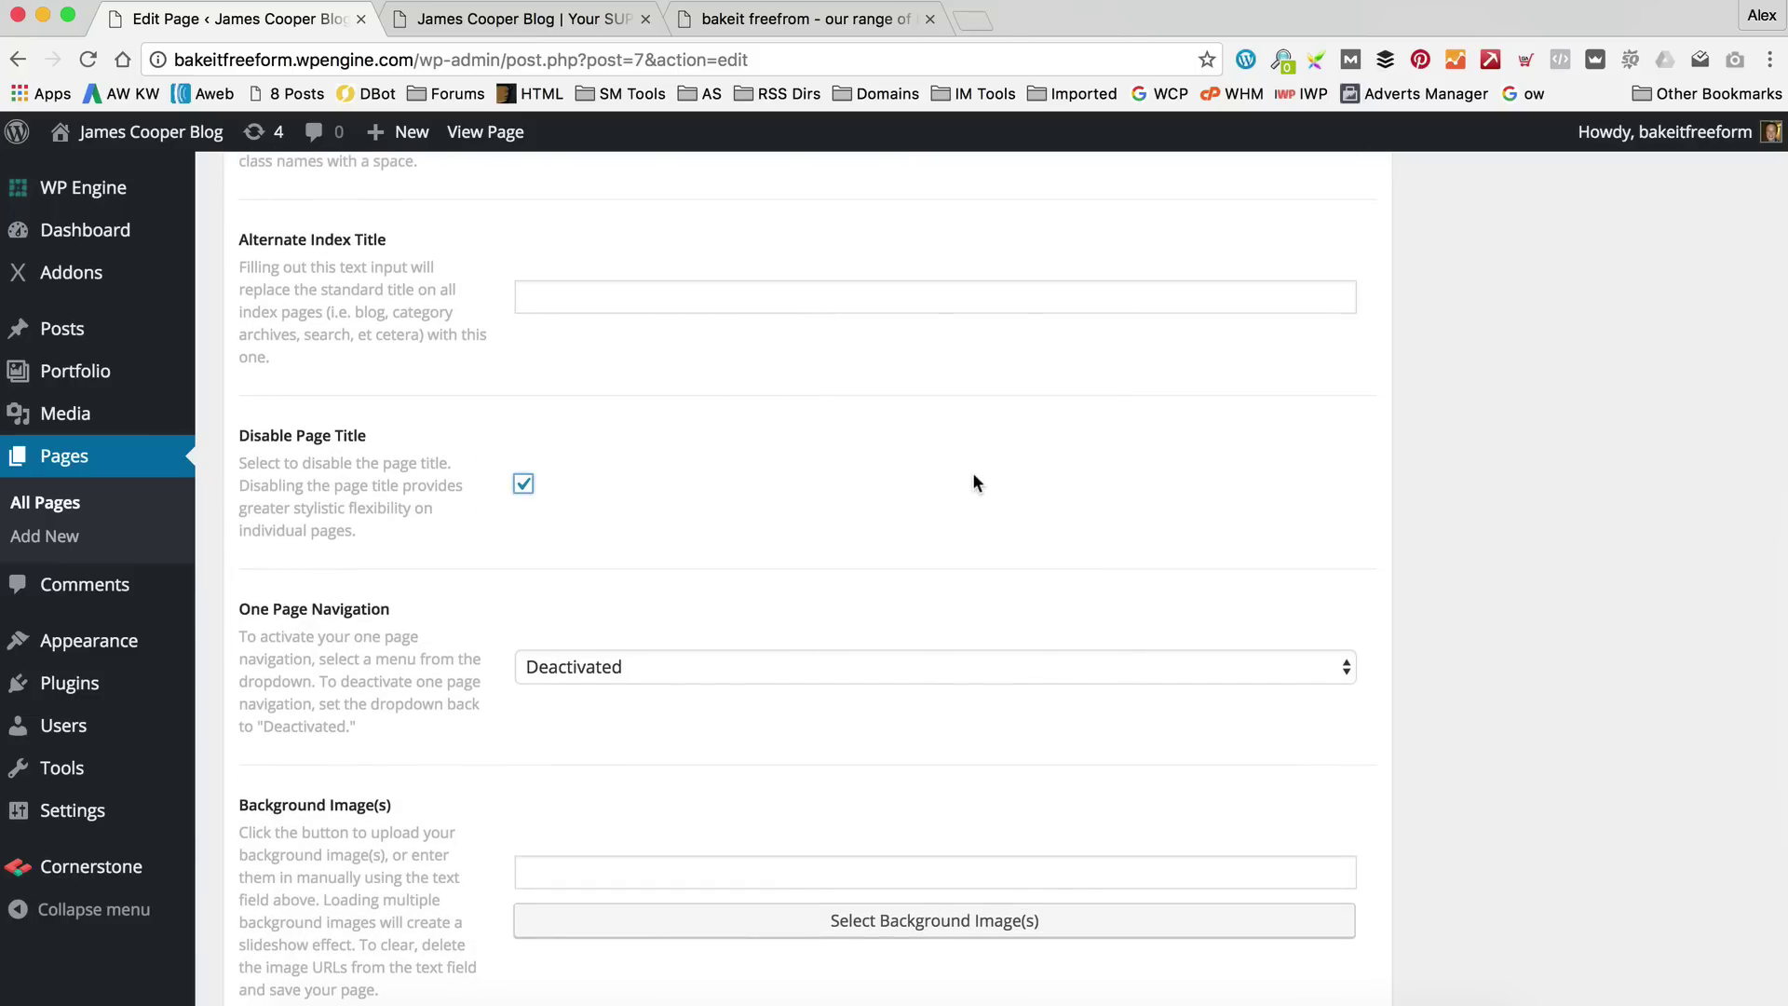
scroll(1006, 484, down, 5)
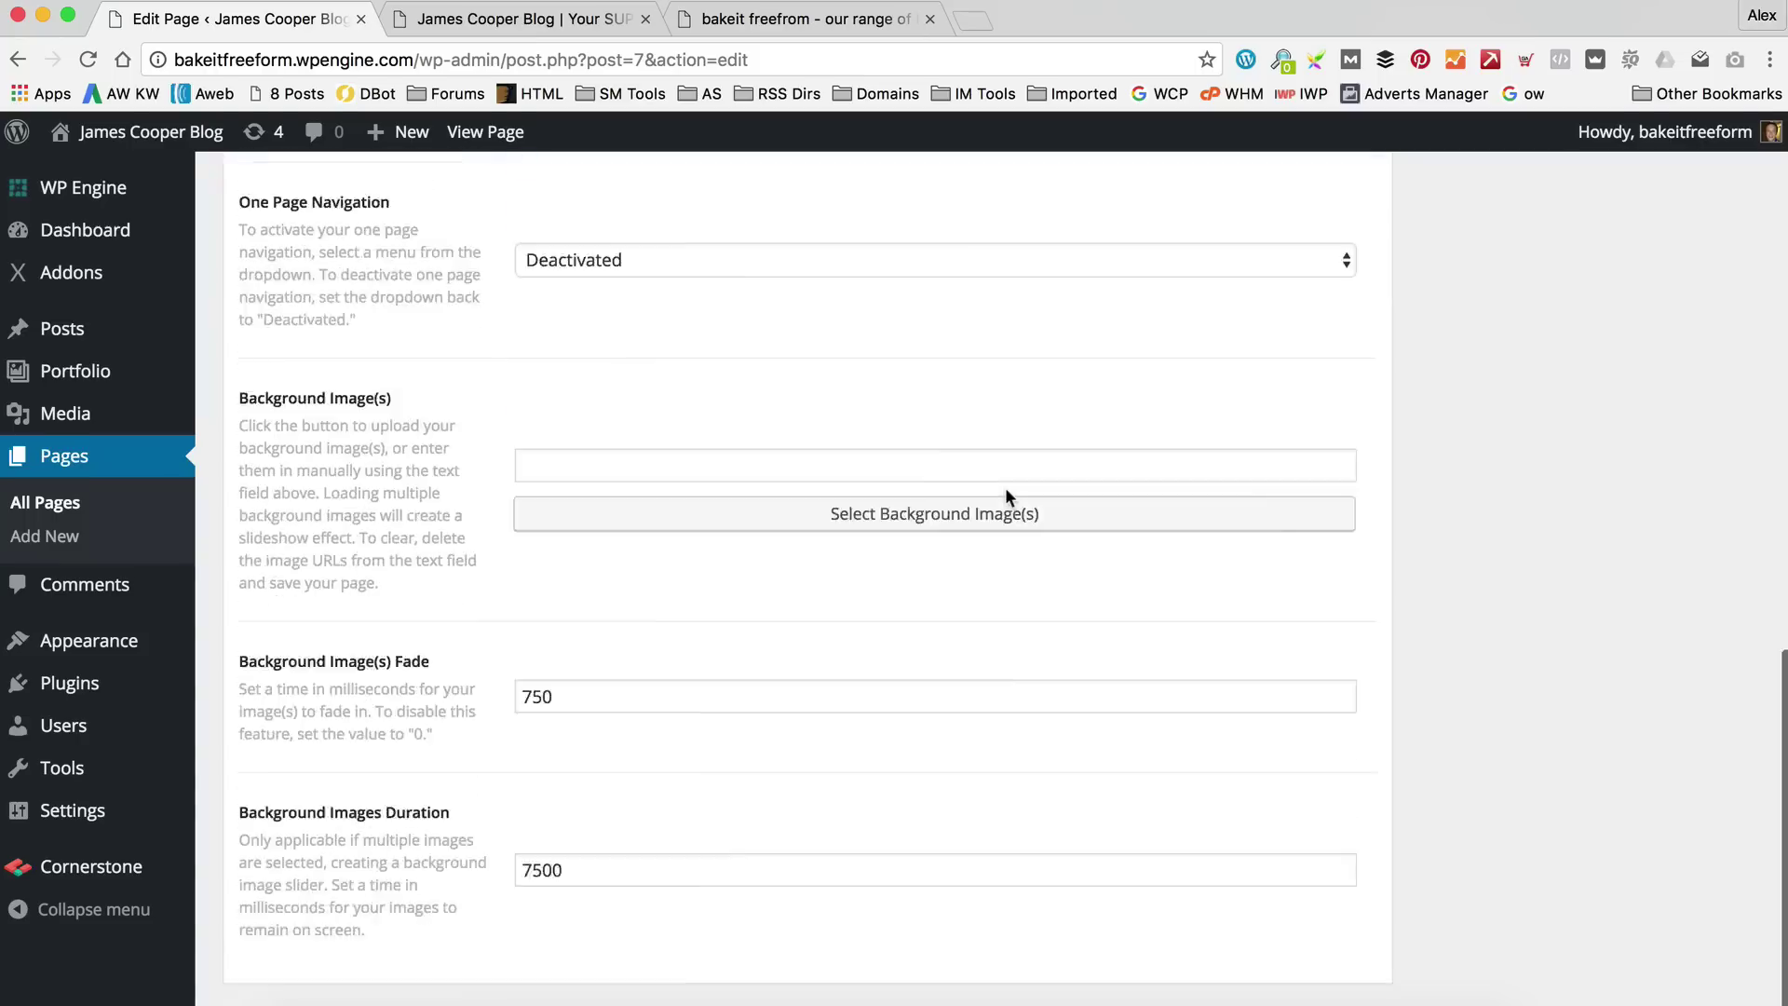
scroll(1016, 493, up, 10)
scroll(1062, 545, up, 5)
click(1710, 516)
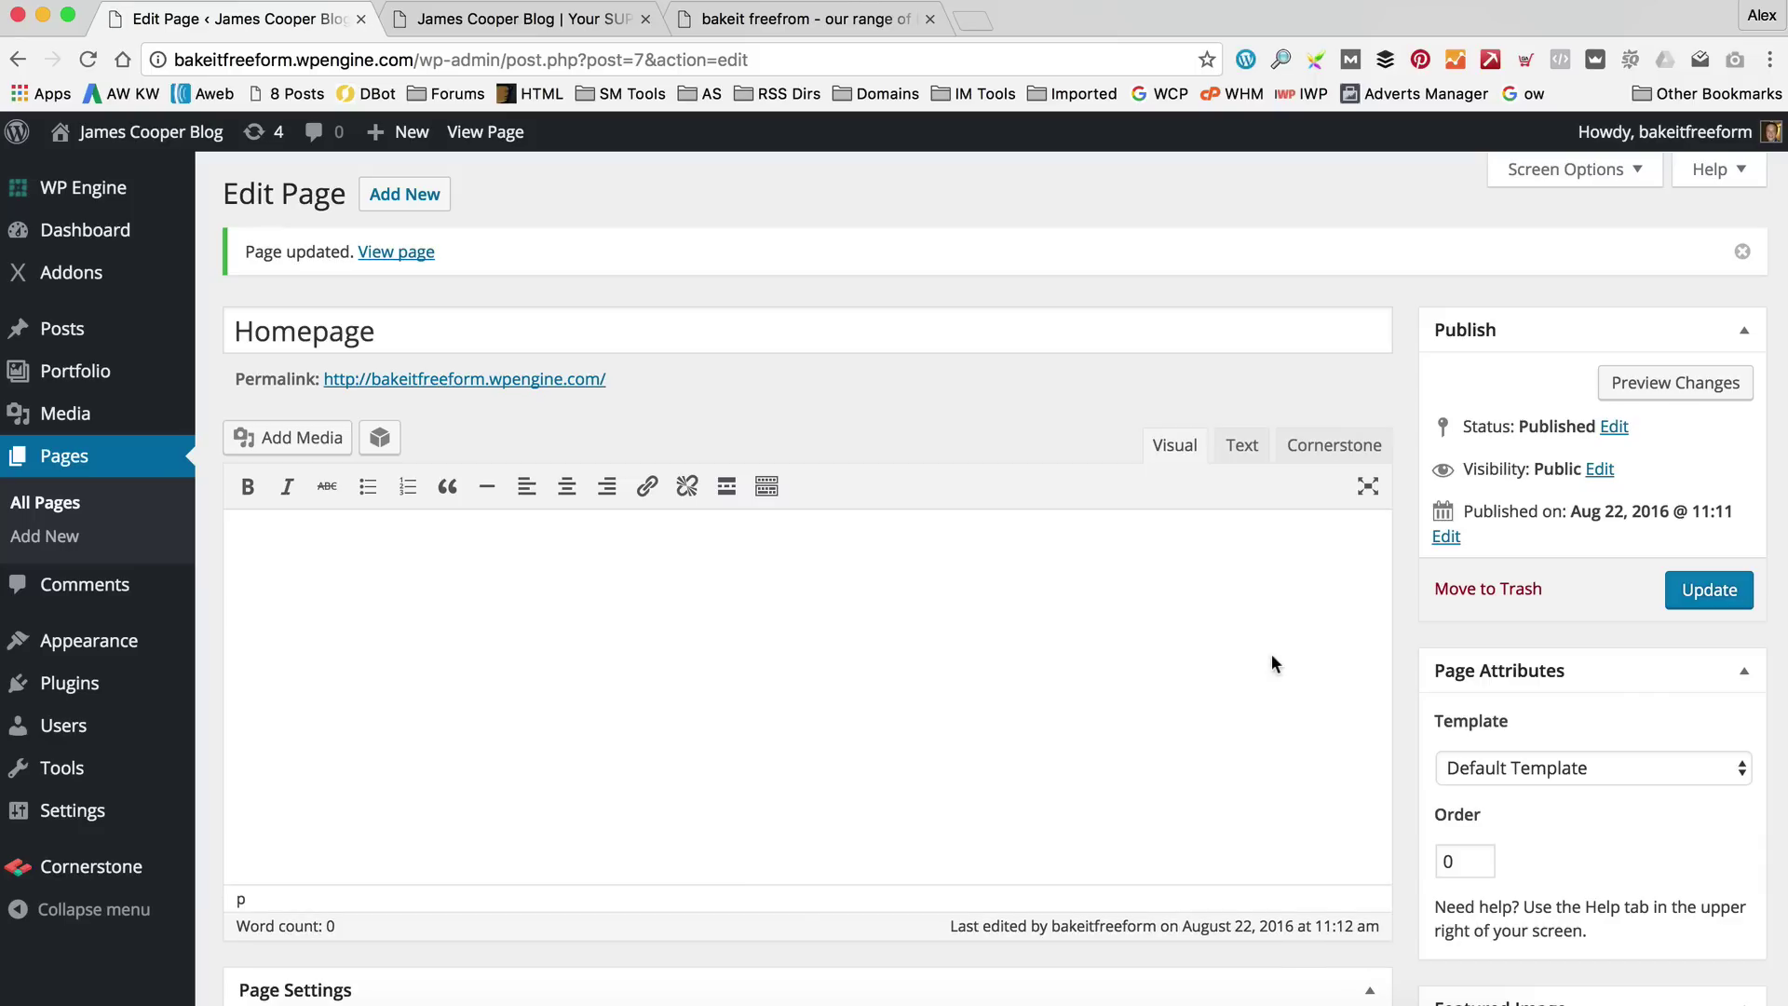
click(1341, 447)
- Launch Cornerstone and save the Homepage with the Layout - Fullwidth page template
click(891, 781)
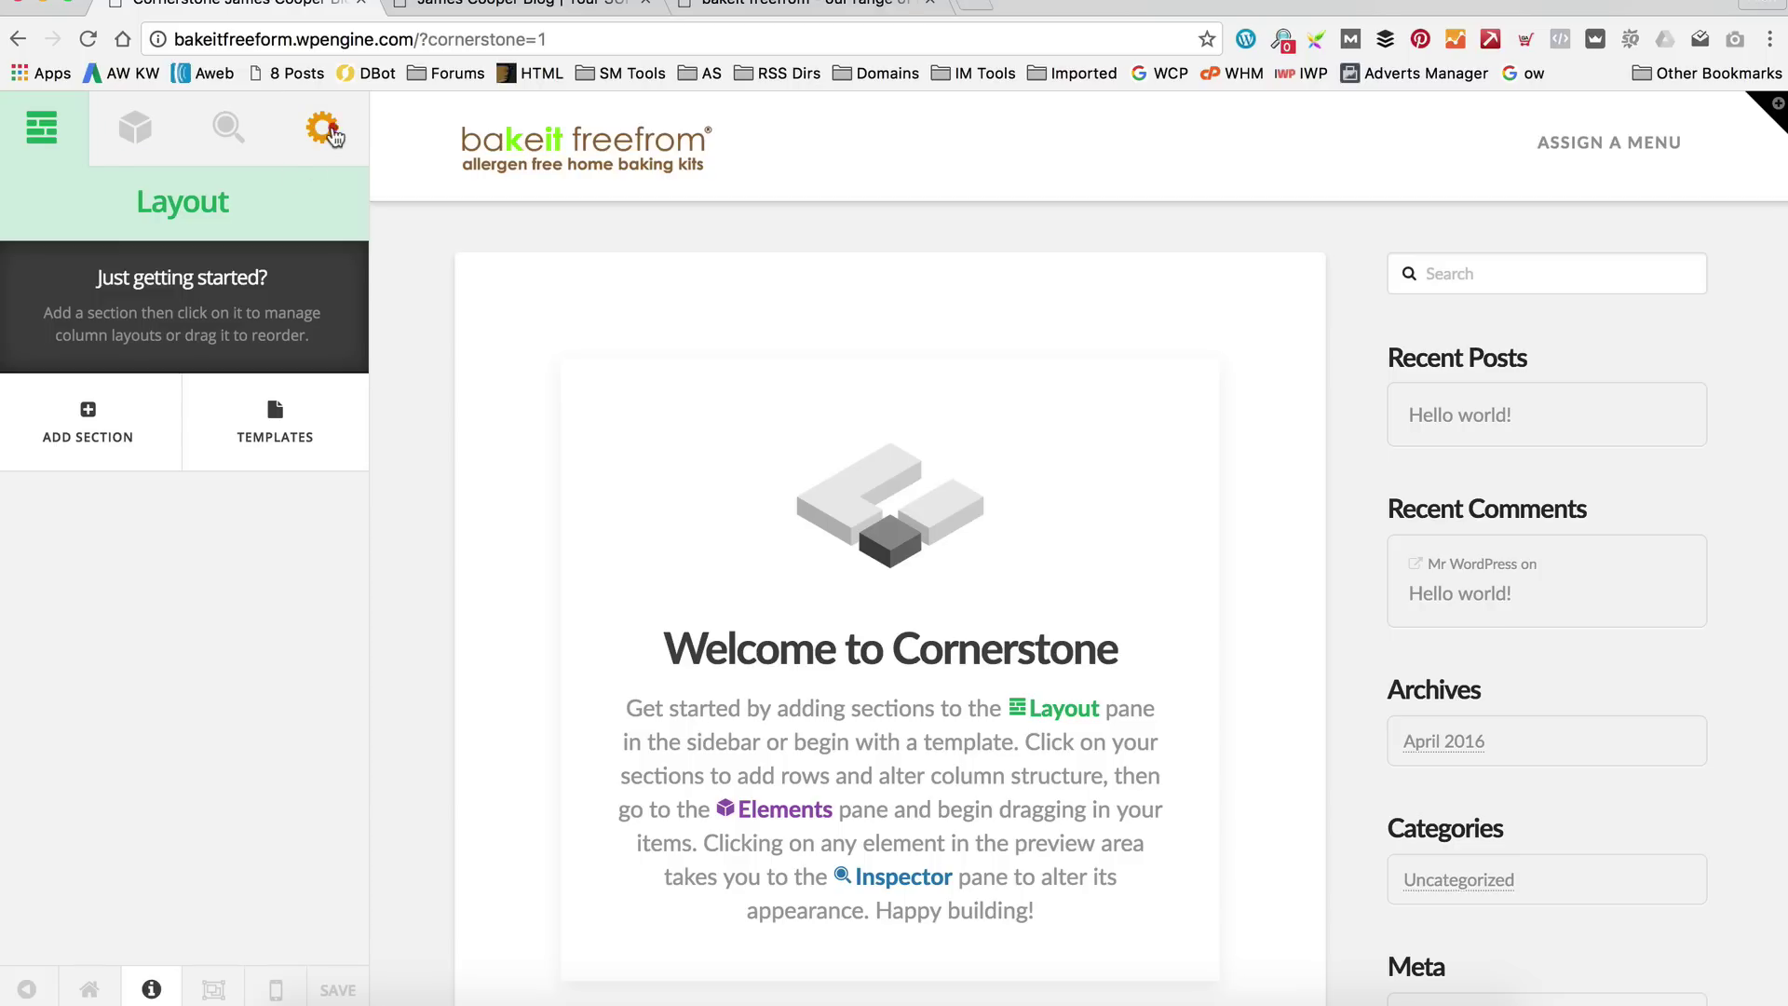
click(335, 130)
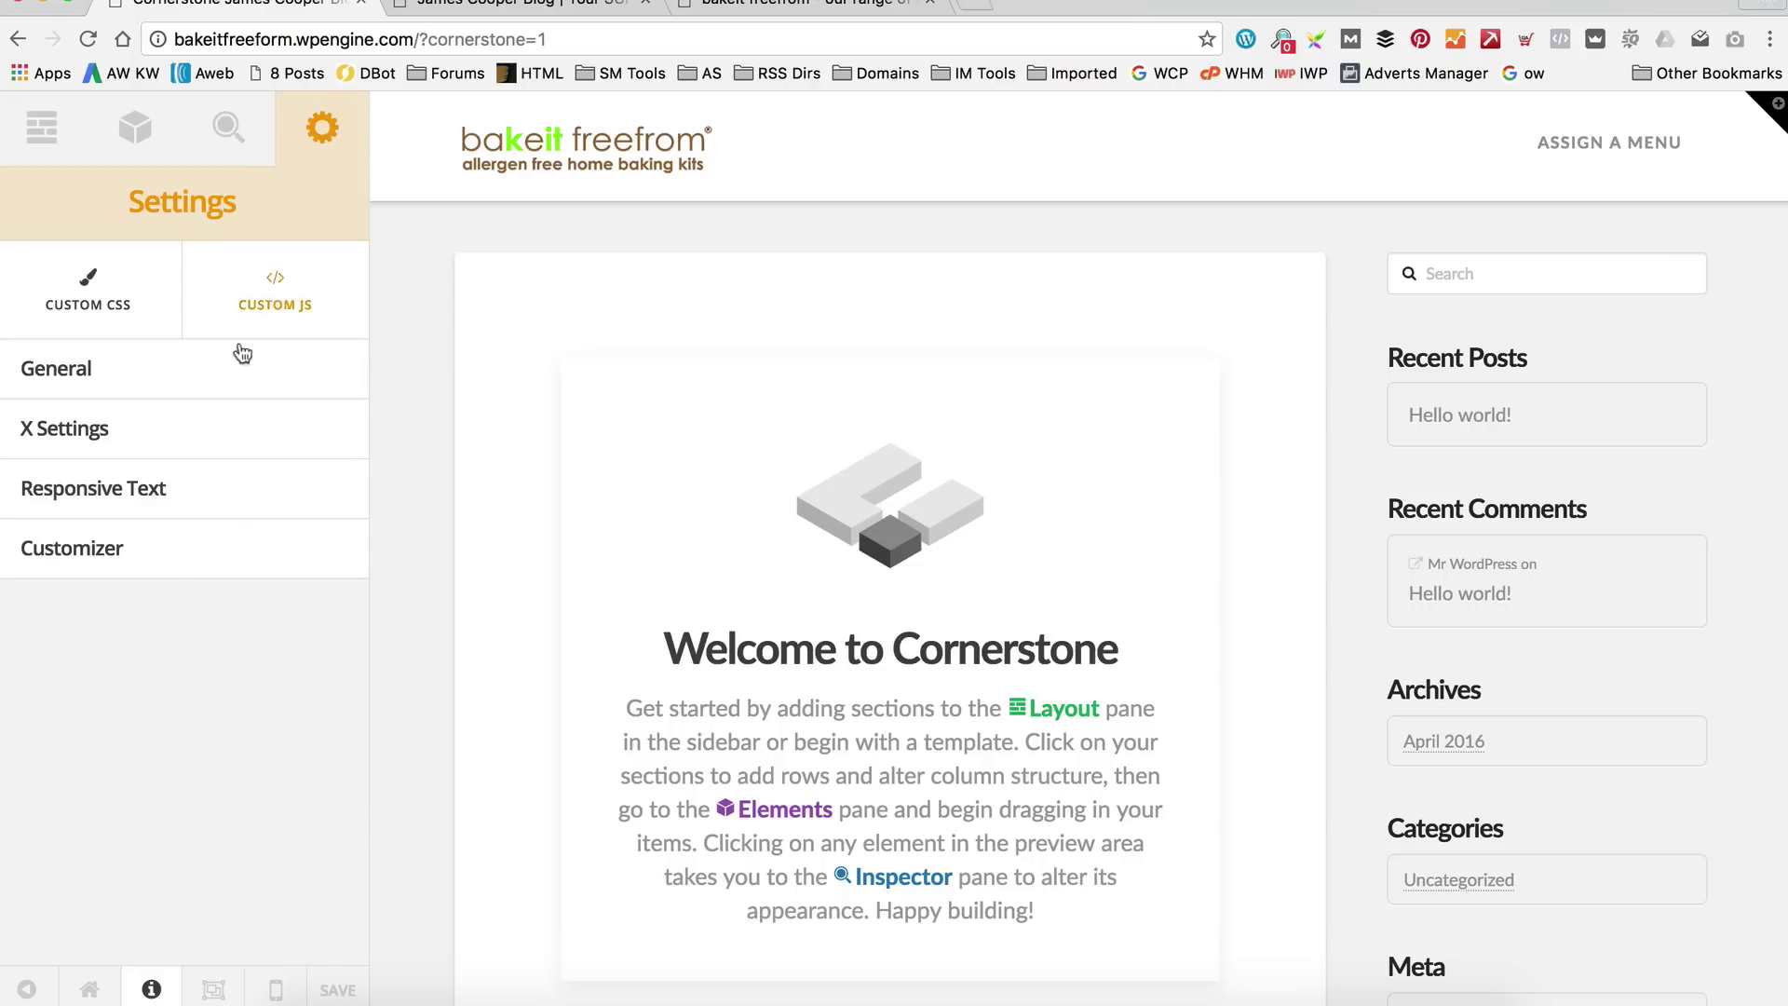
click(183, 396)
scroll(183, 395, down, 4)
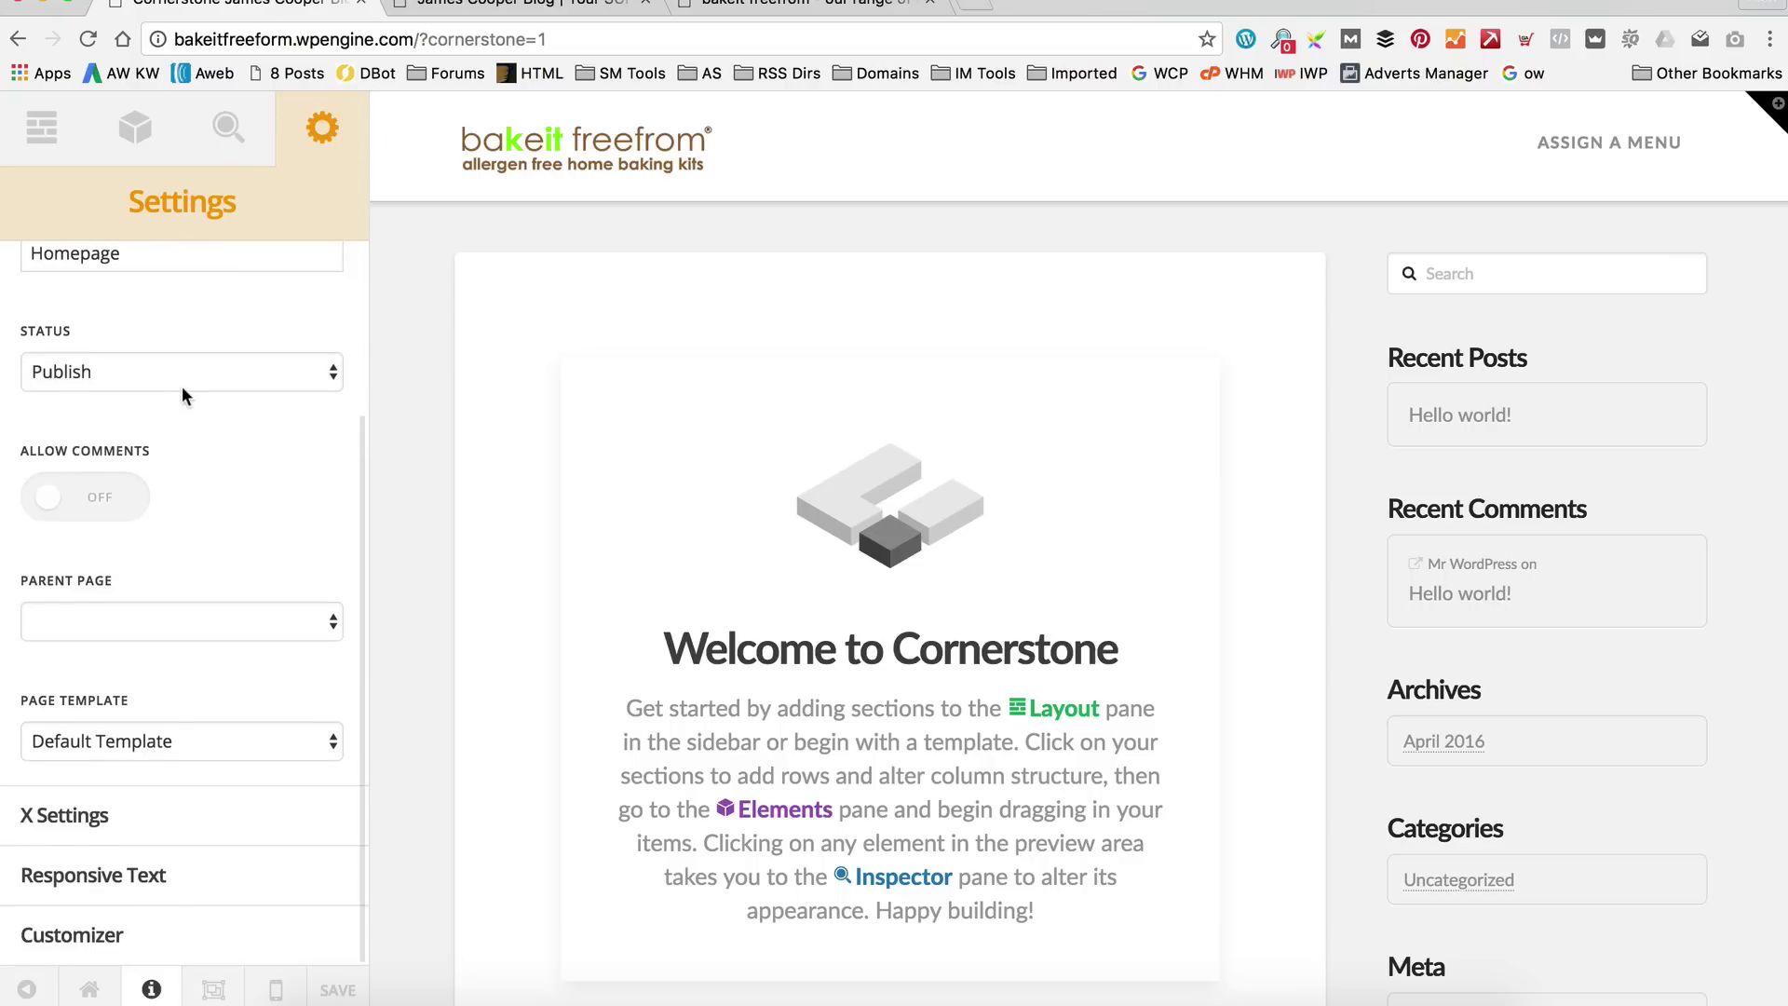
click(220, 743)
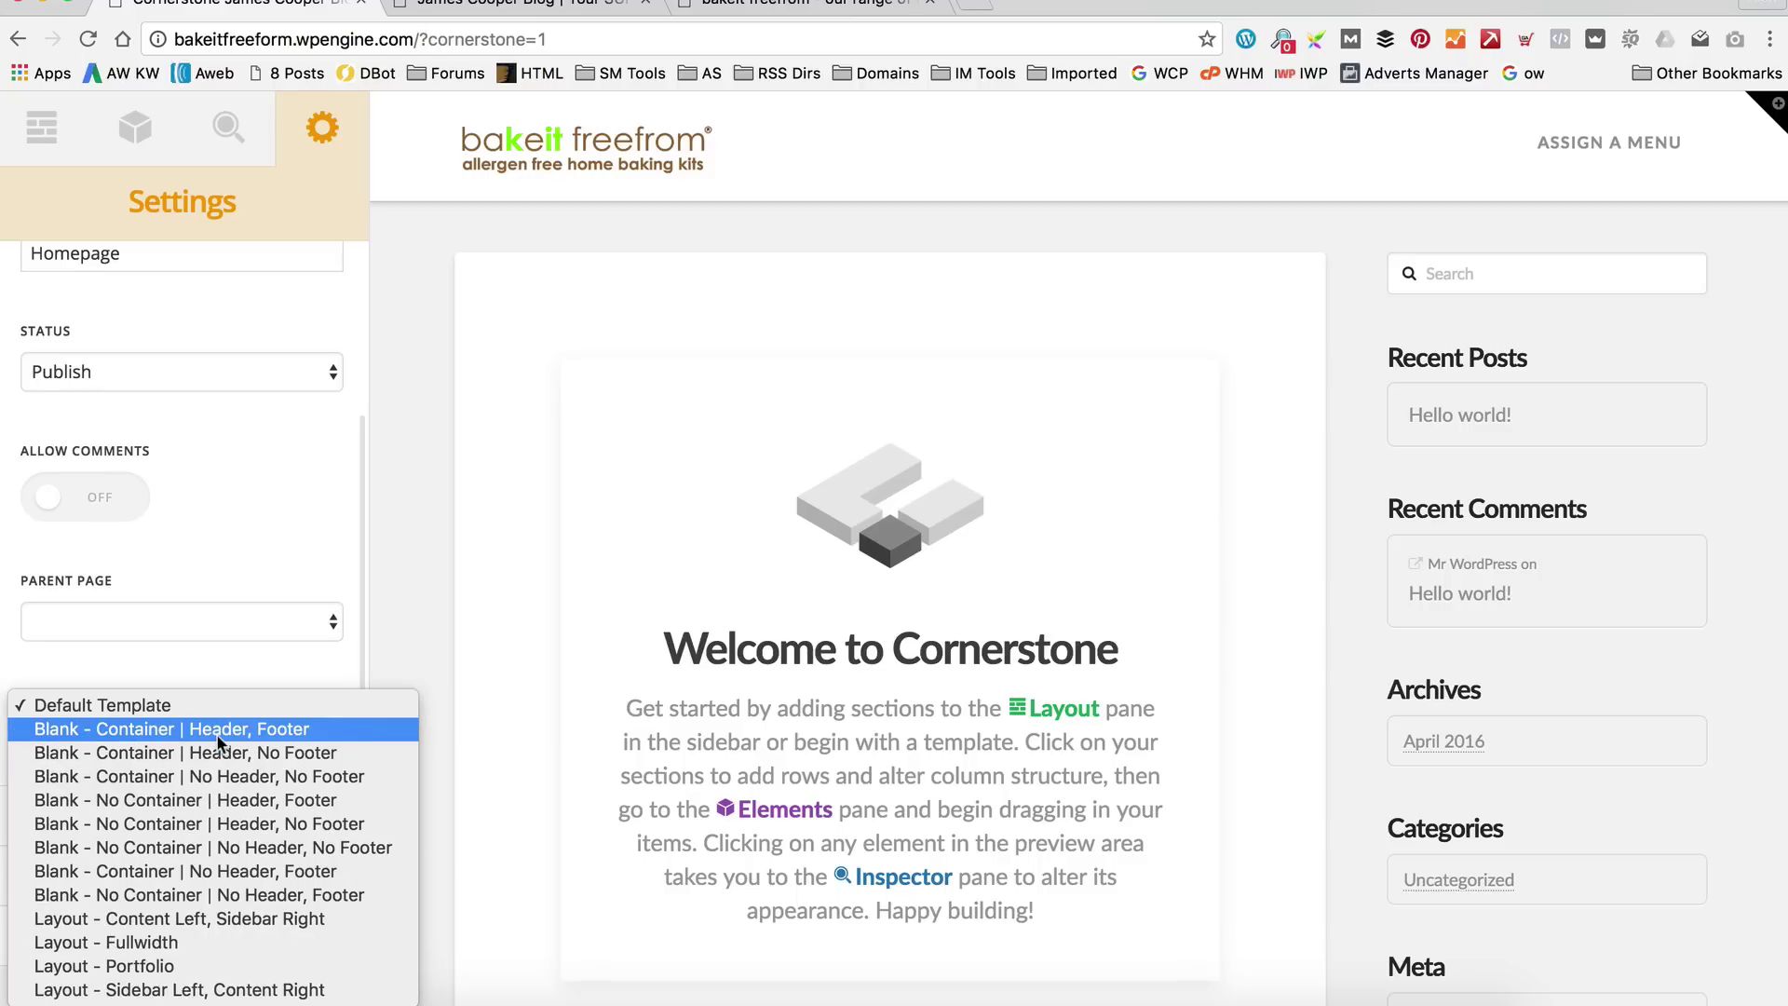
click(190, 946)
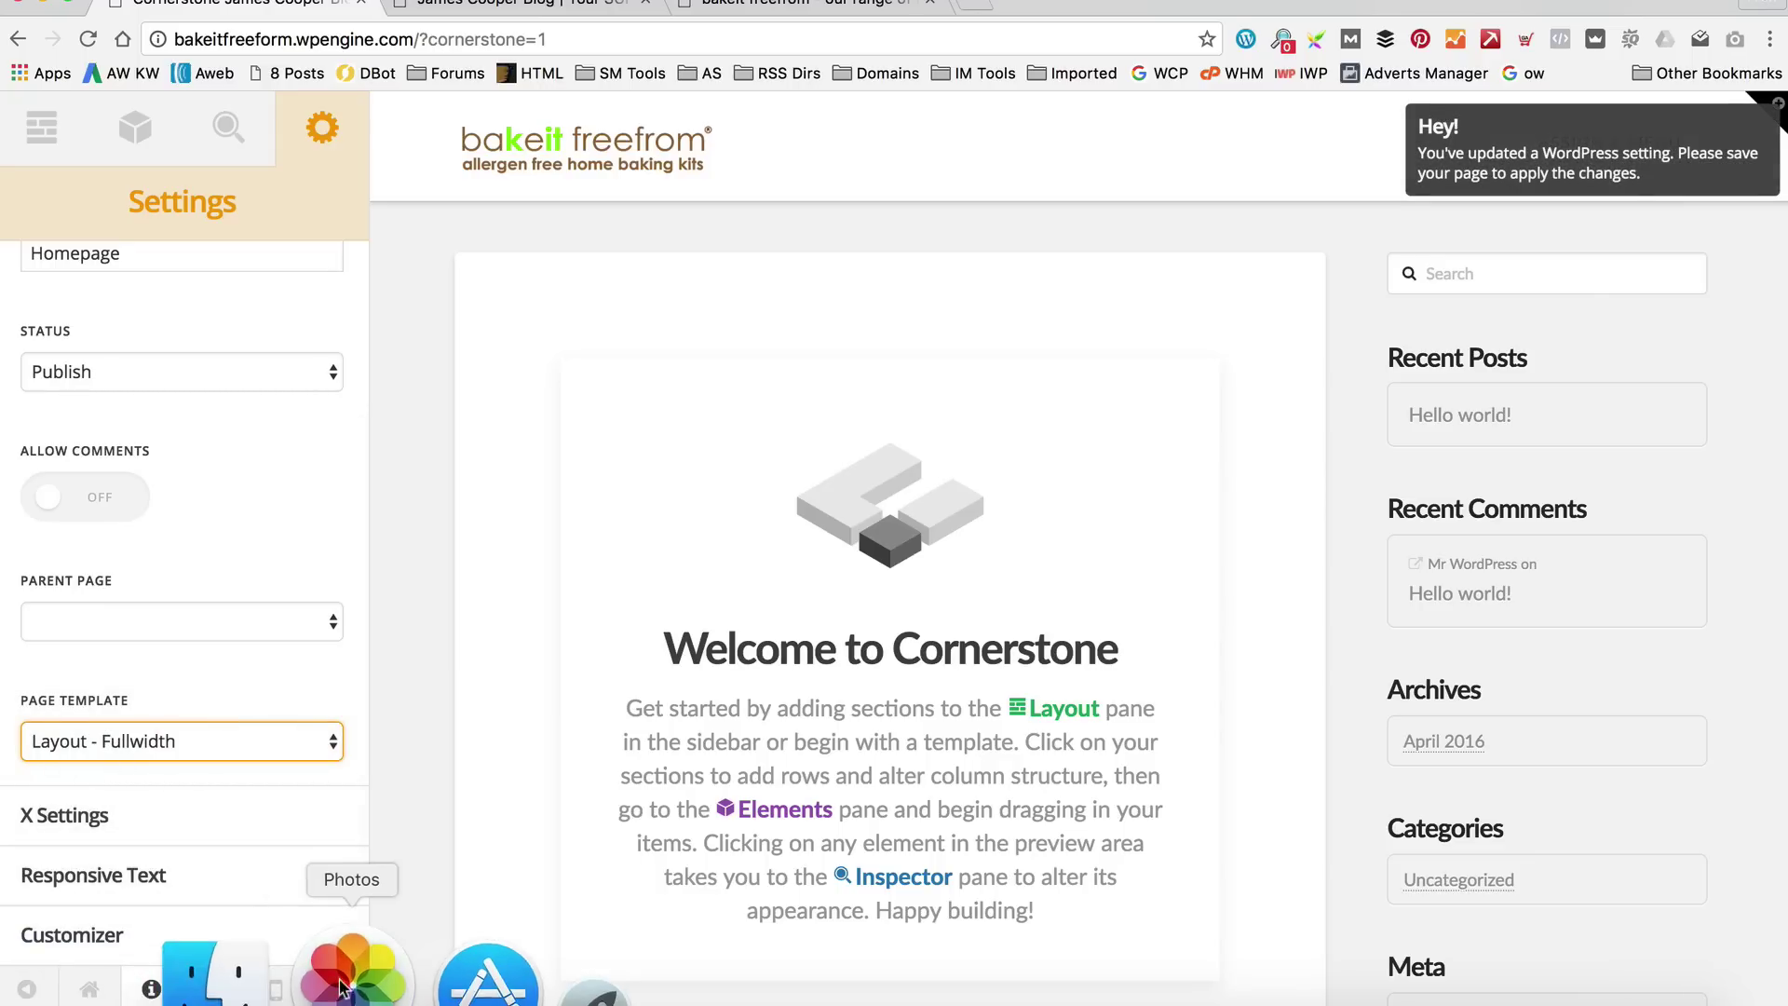
click(328, 993)
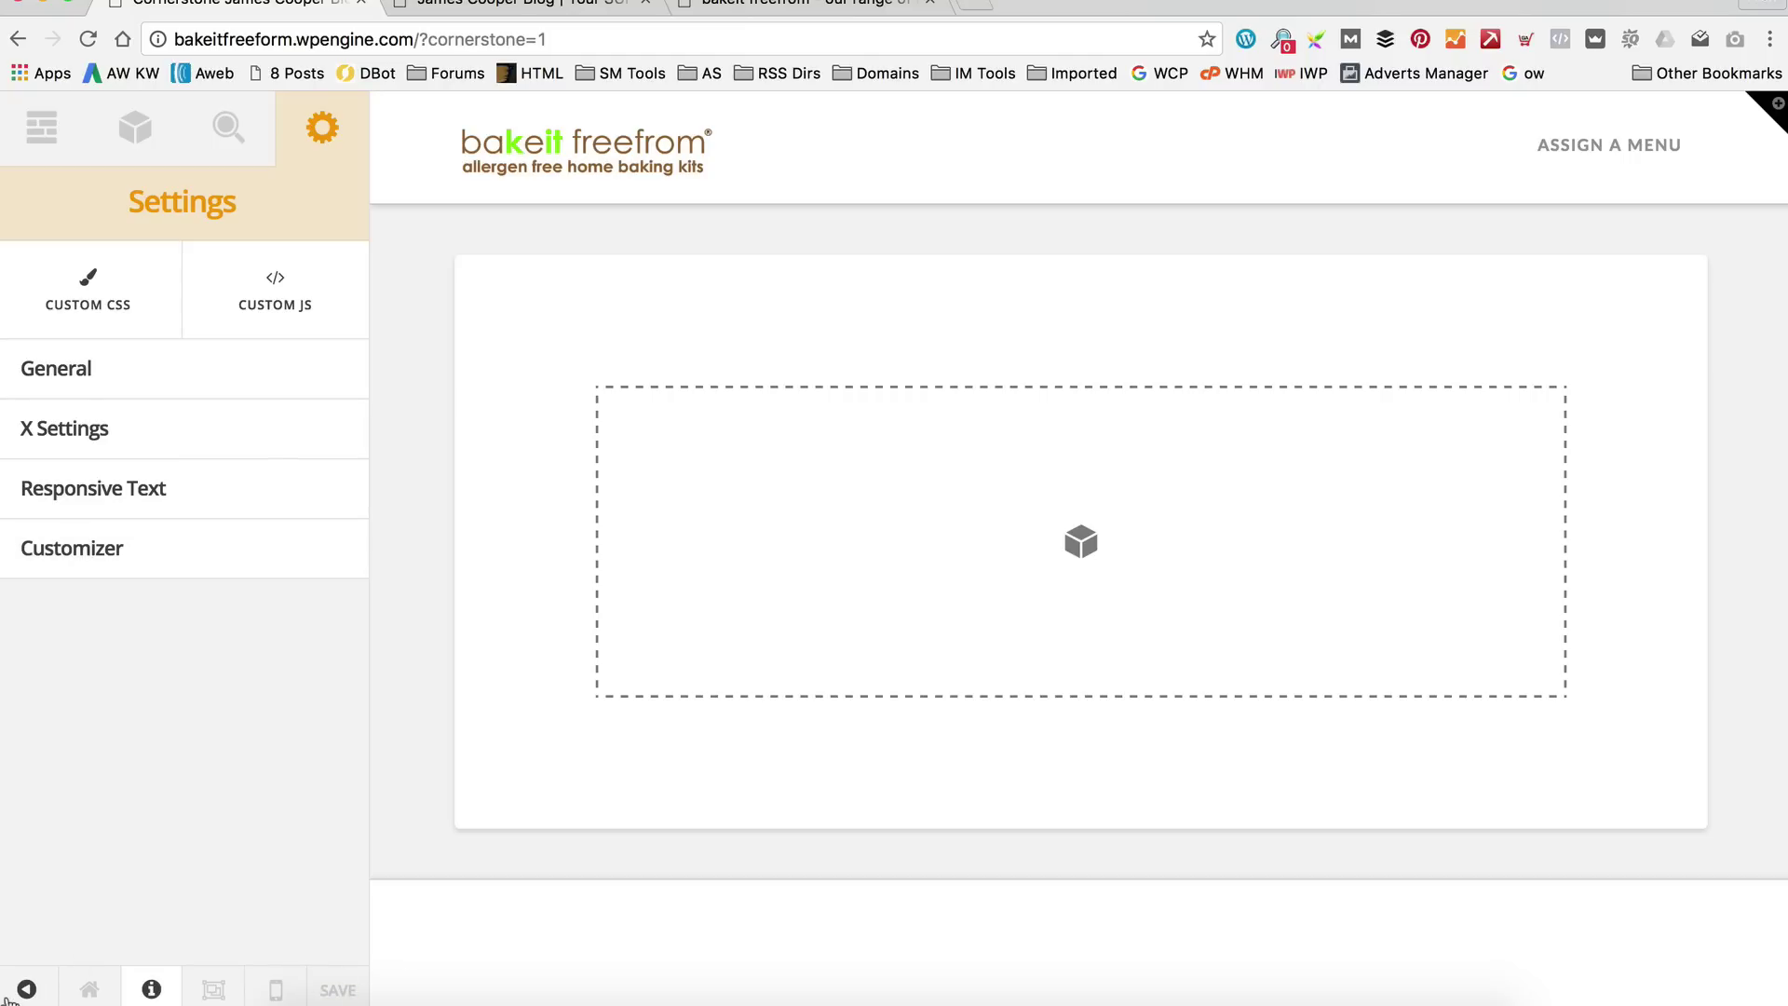
click(20, 993)
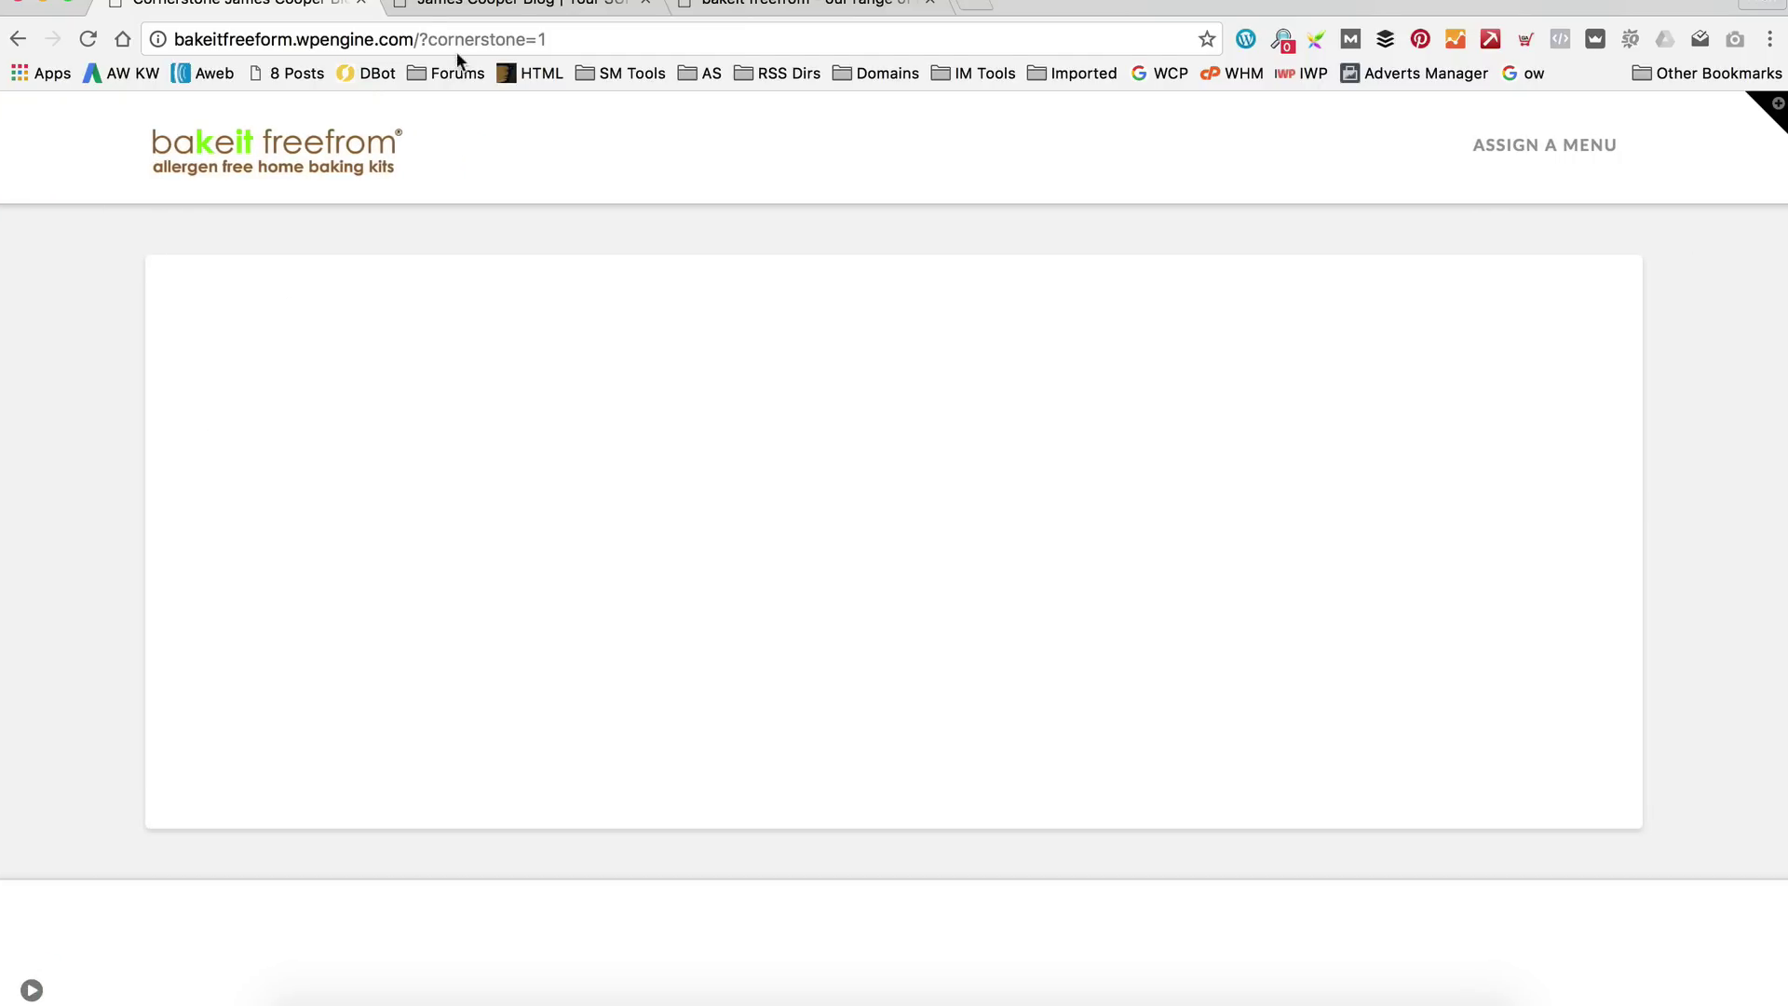
drag(419, 38, 731, 40)
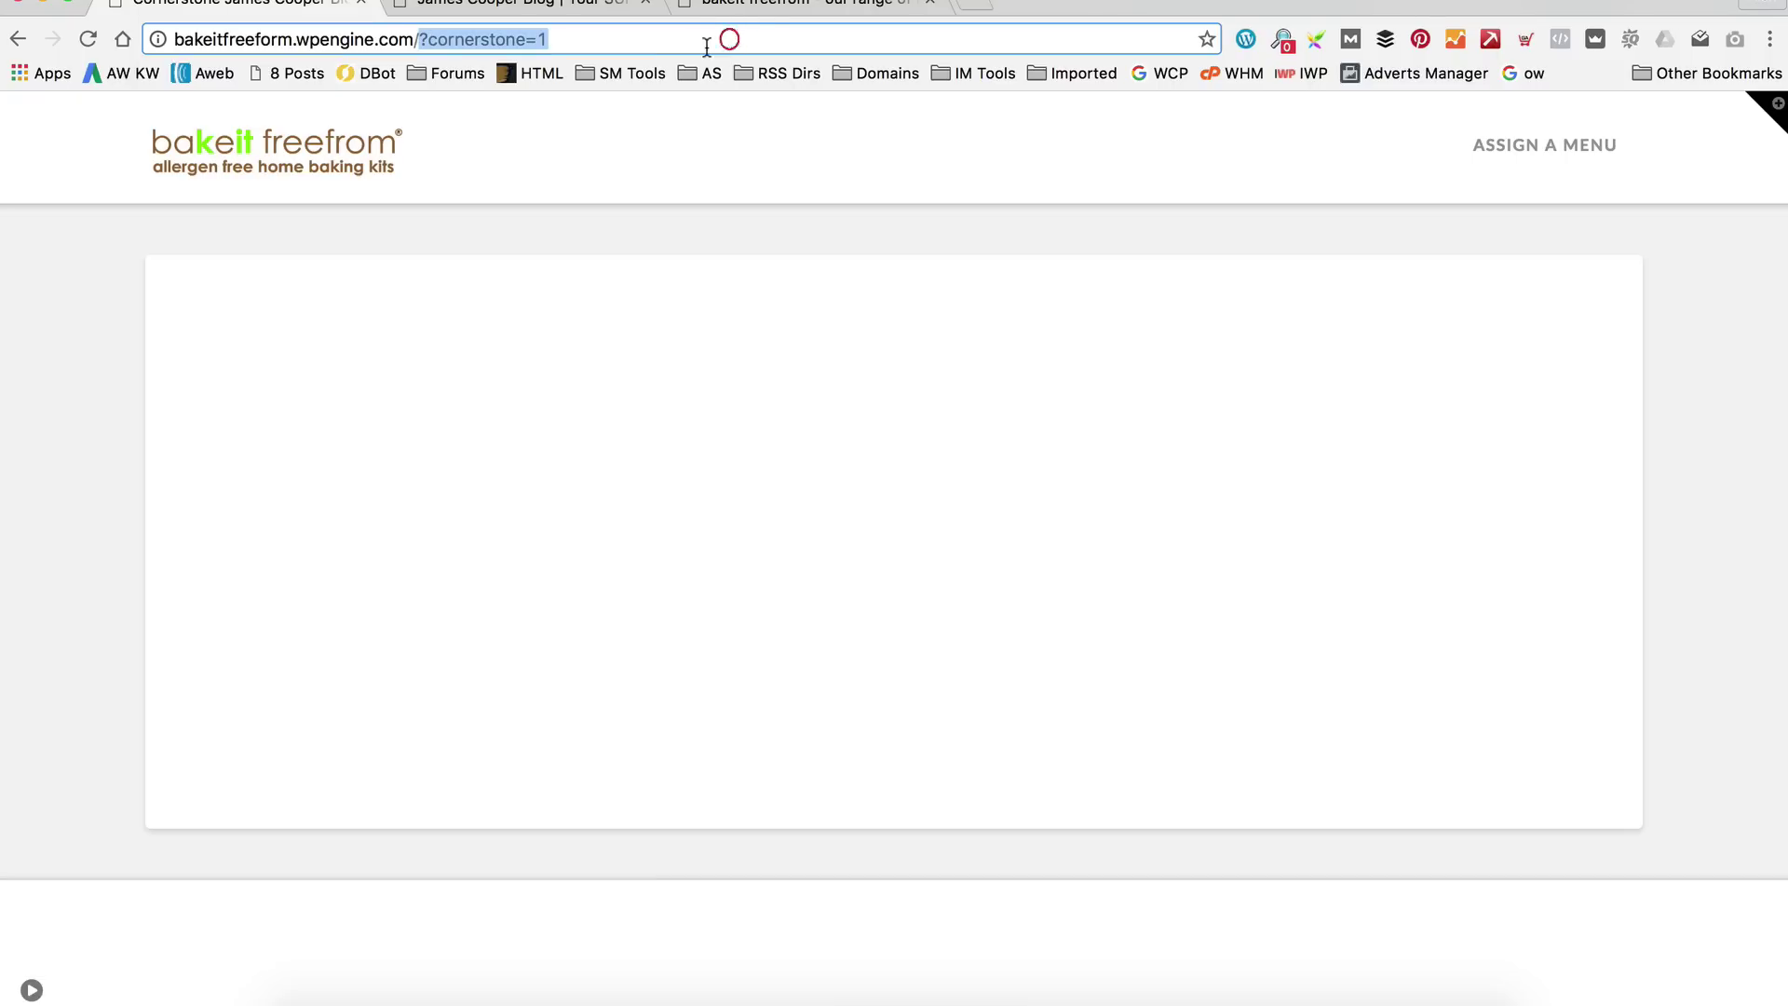
- Go to wp-admin, confirm leaving the builder, and scroll the Addons list to Slider Revolution
text(wp-admin)
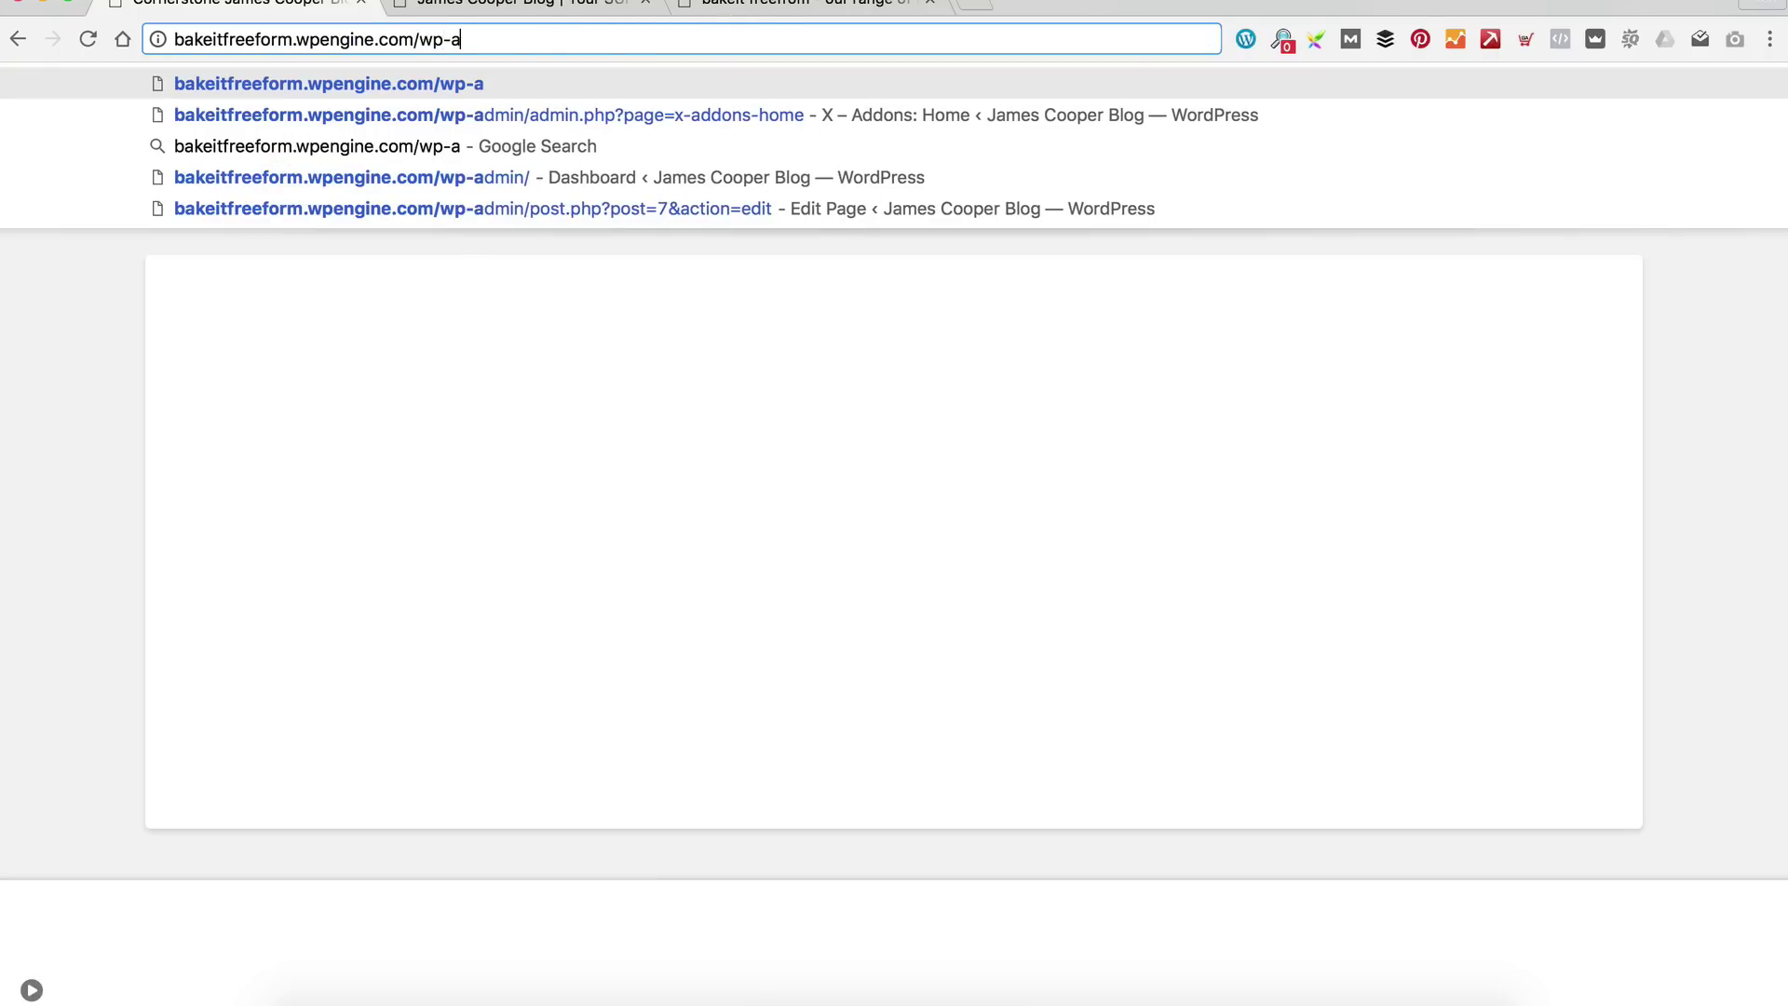
key(Return)
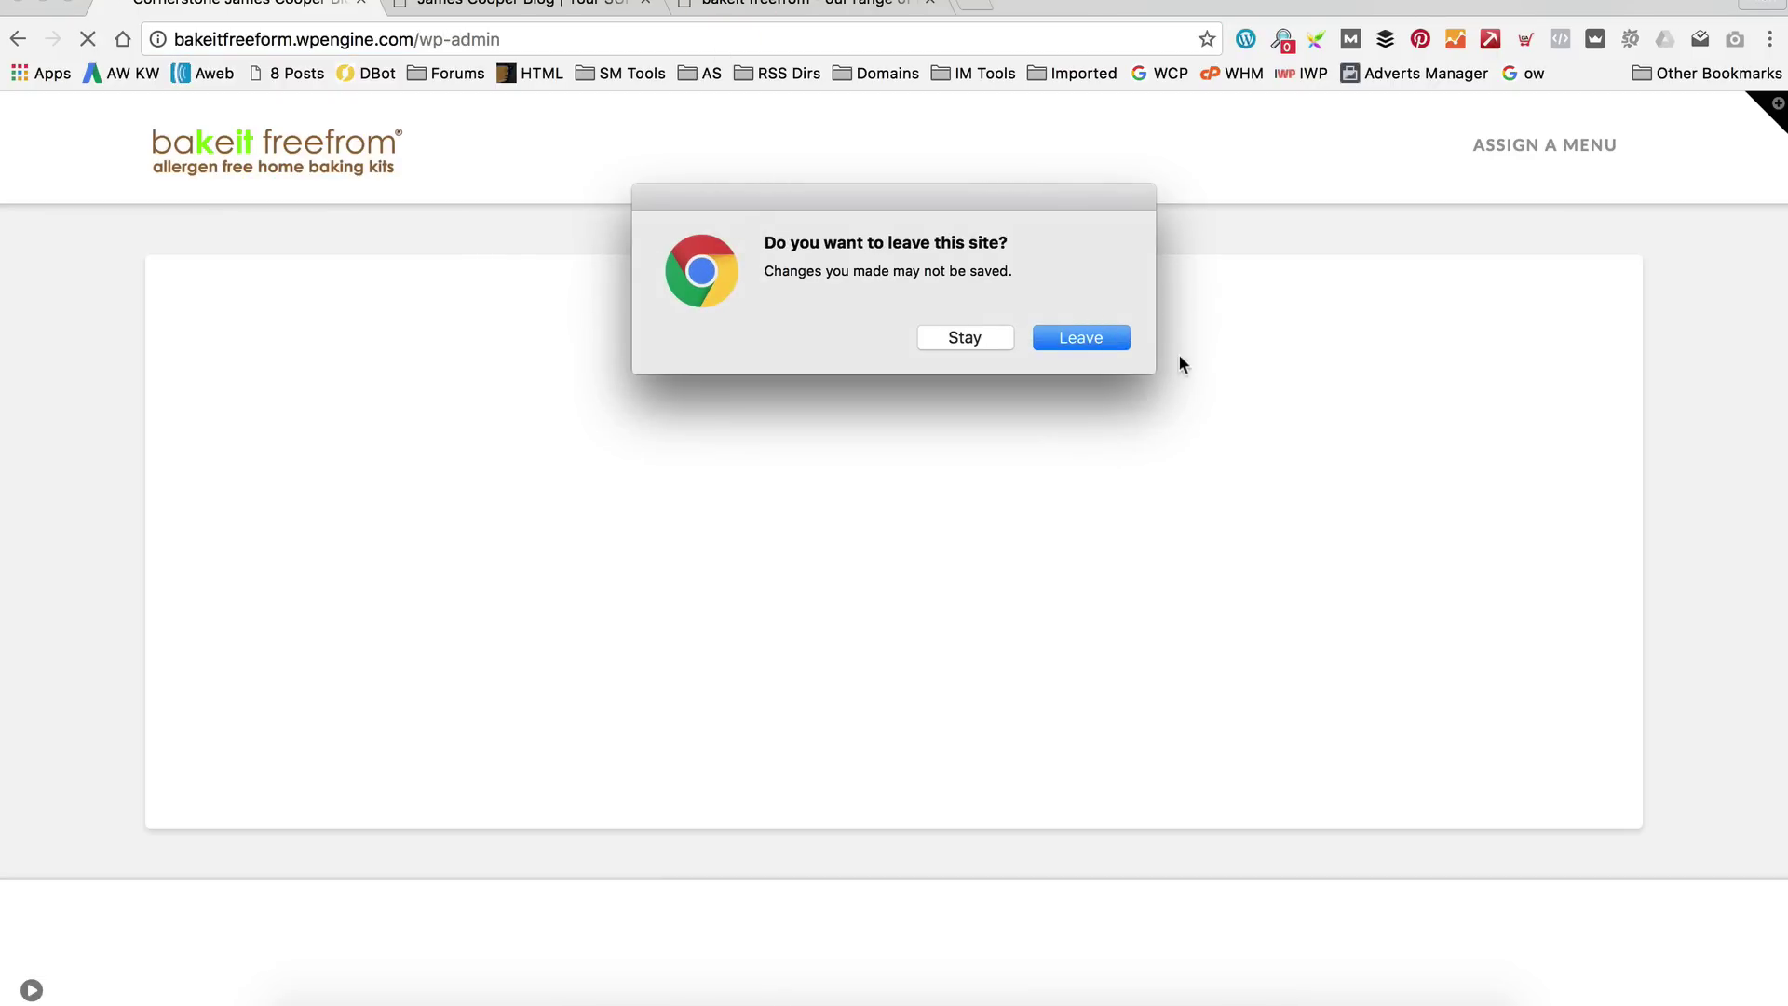
click(1073, 337)
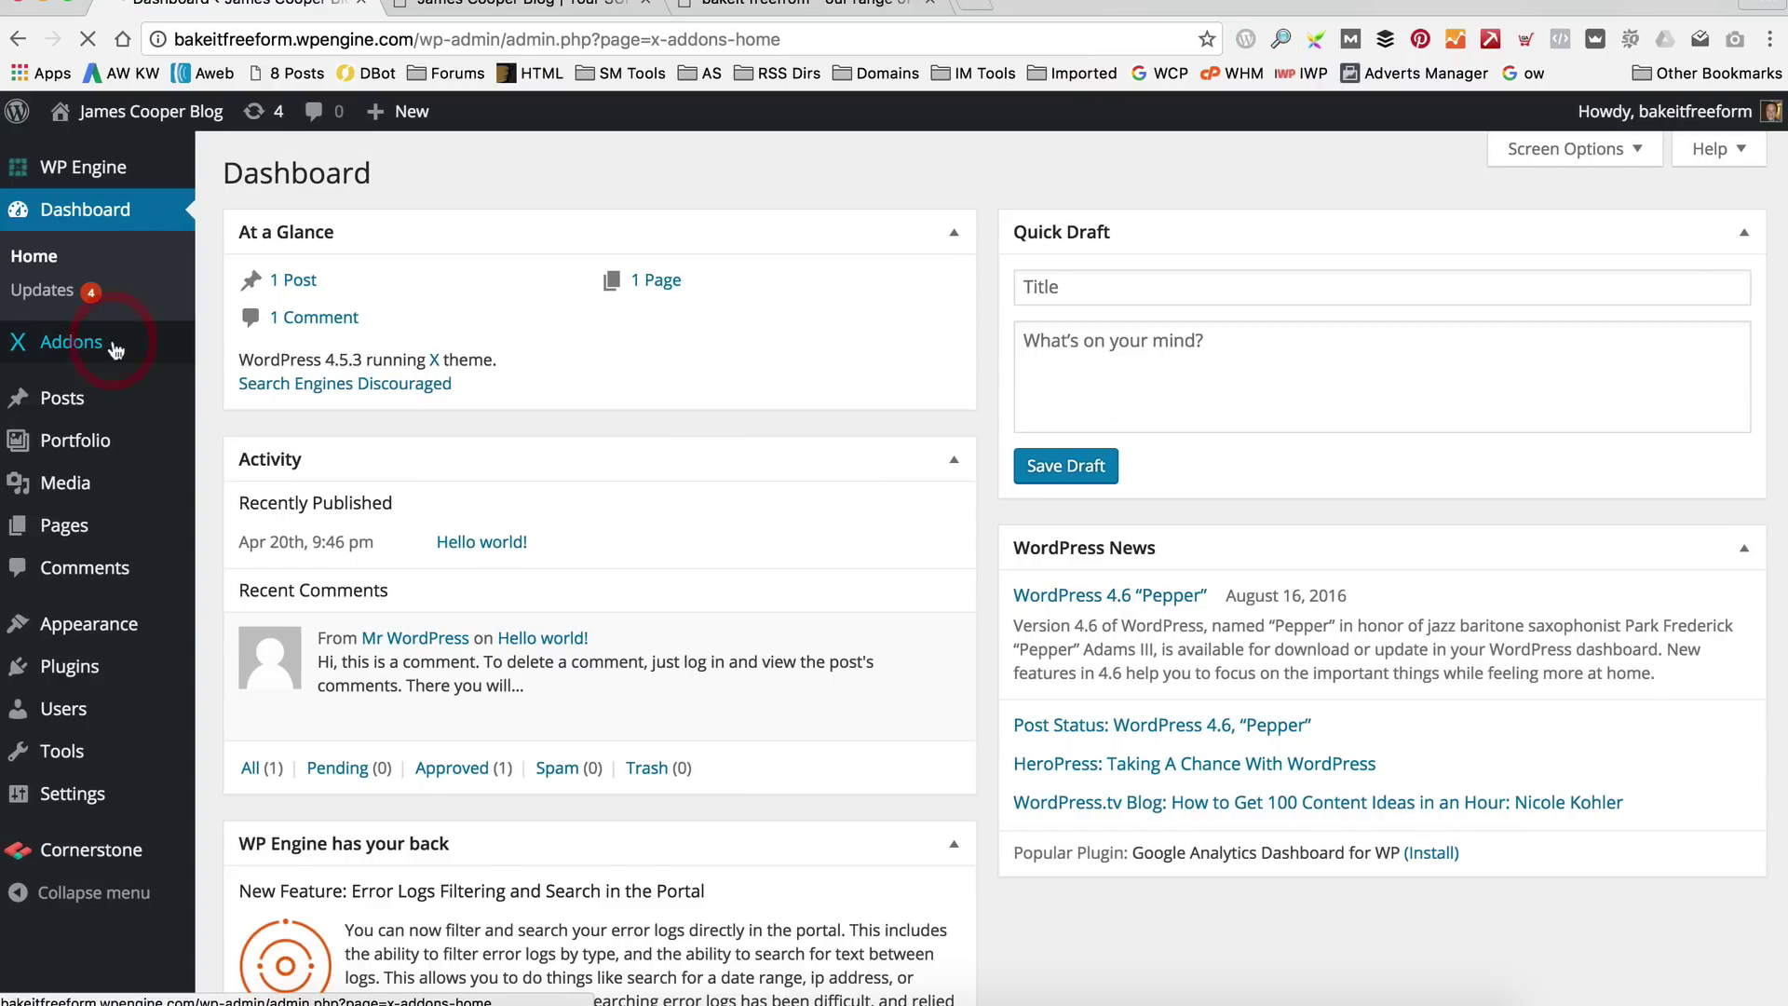
scroll(1076, 371, down, 10)
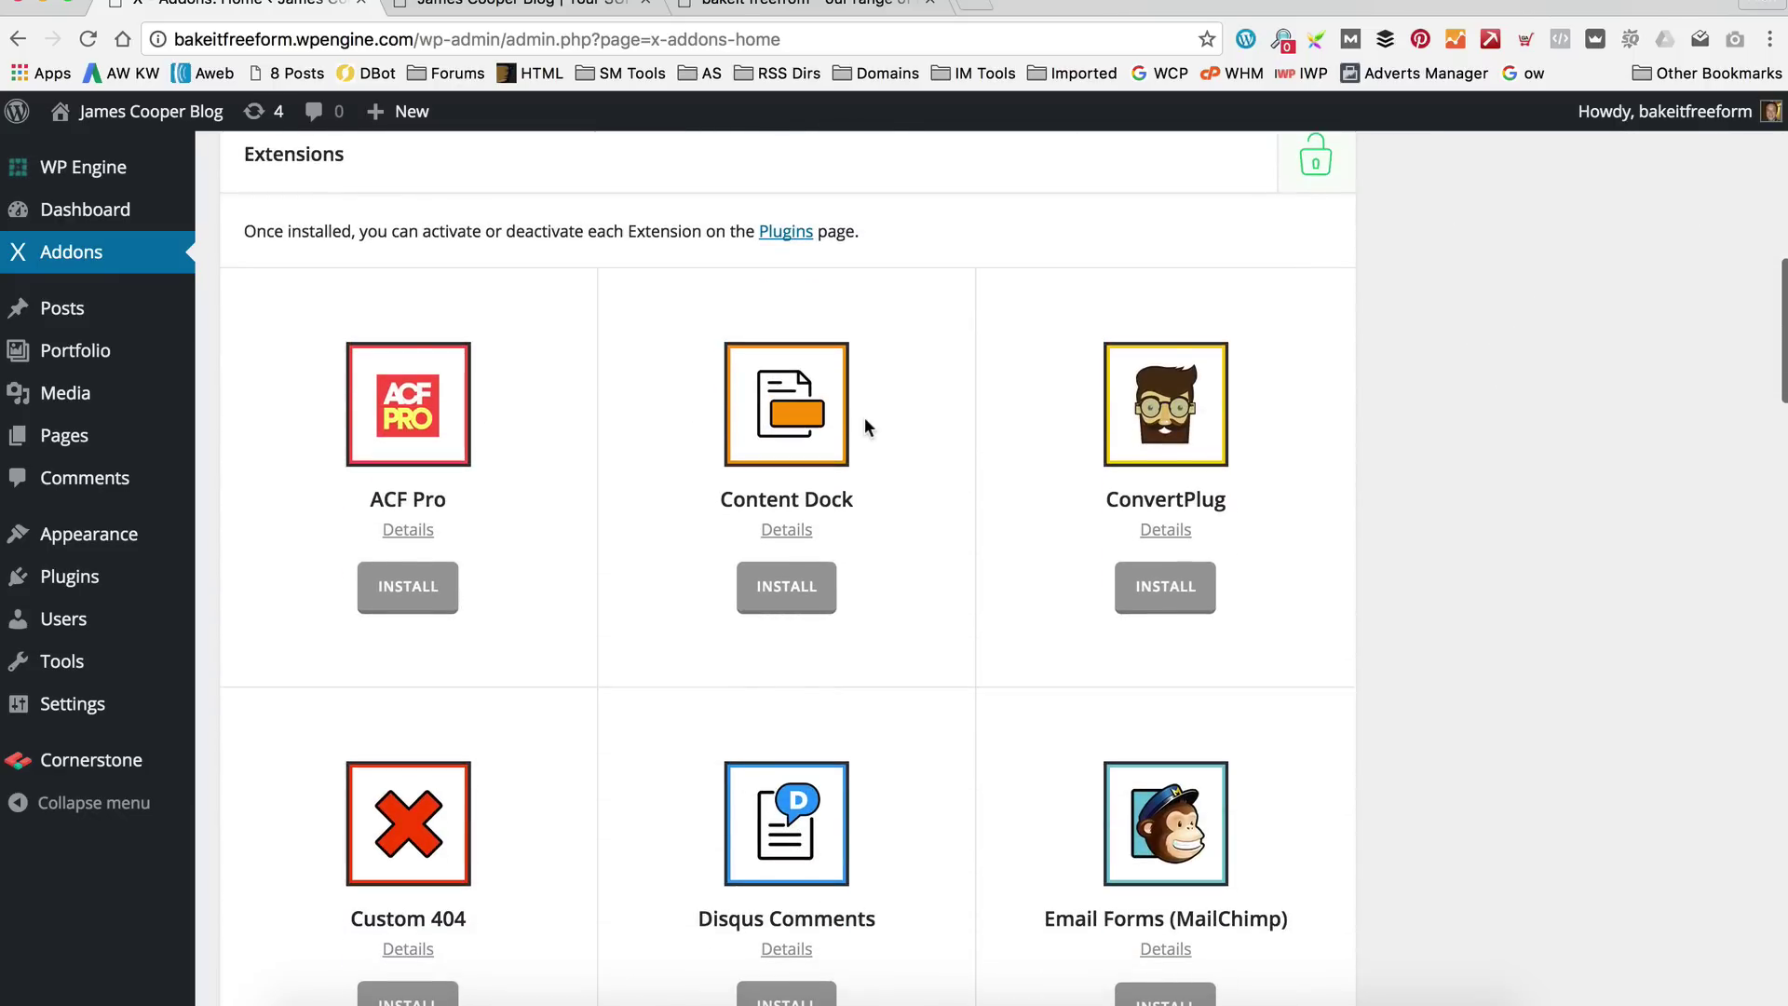
scroll(864, 427, down, 4)
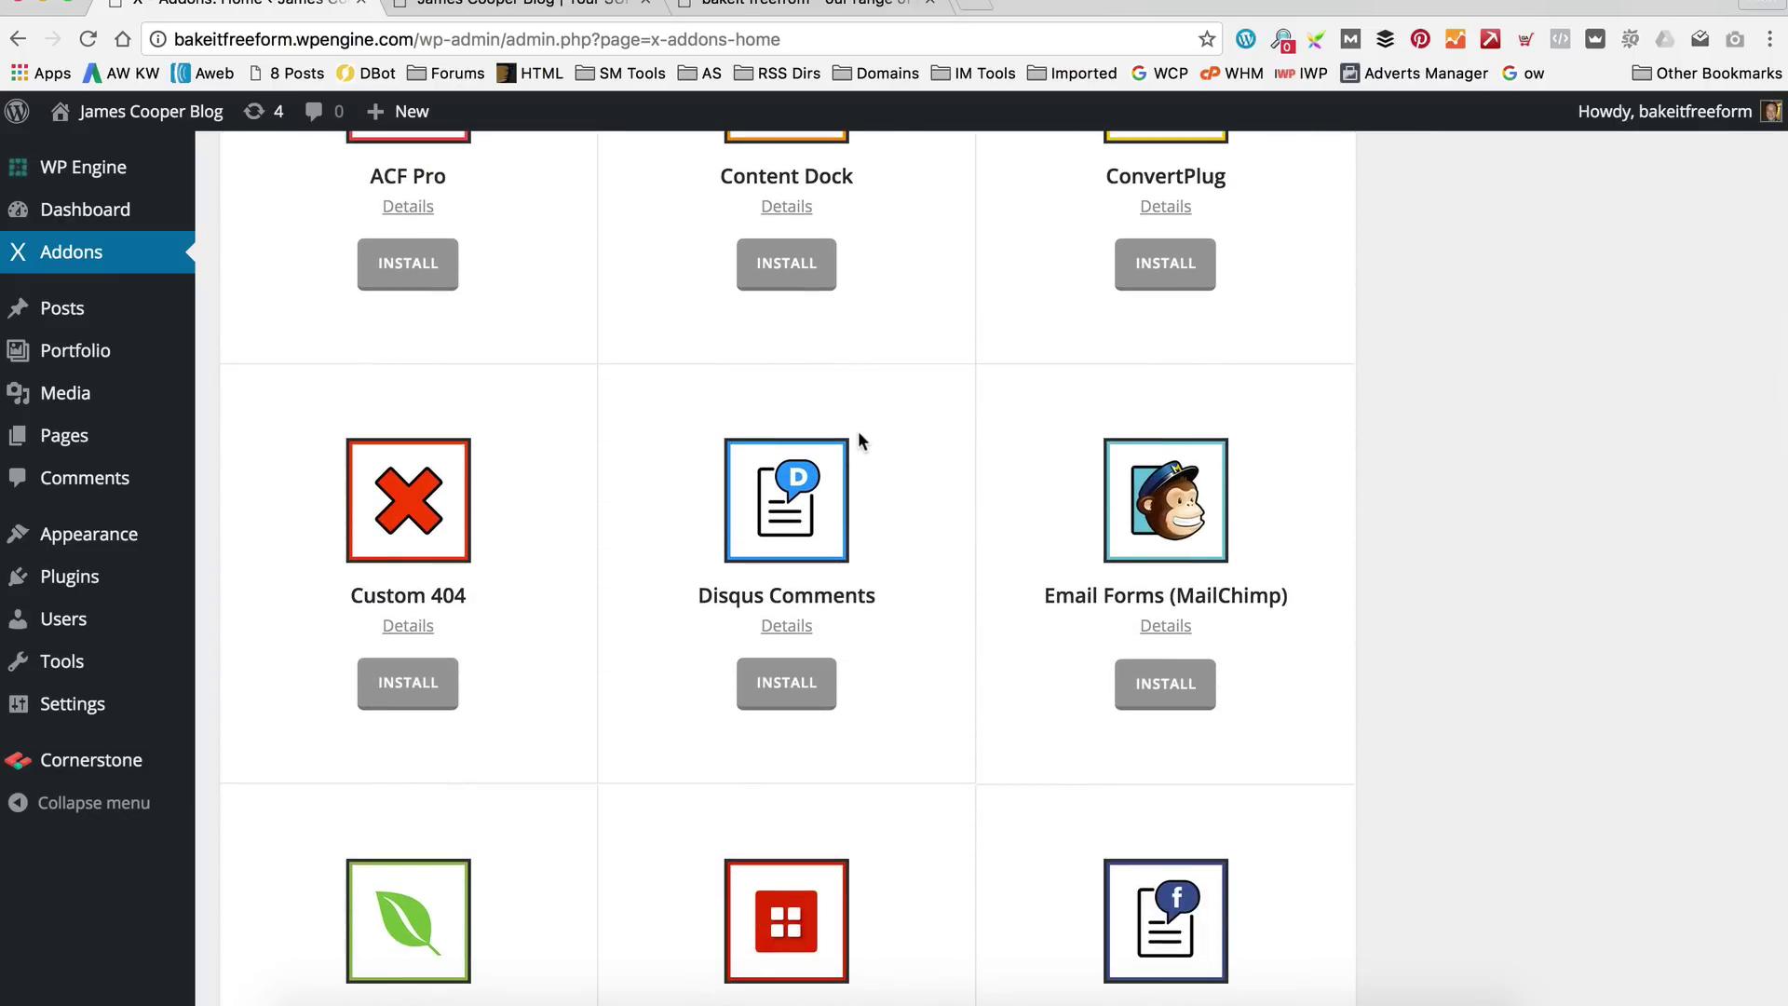
scroll(853, 447, down, 6)
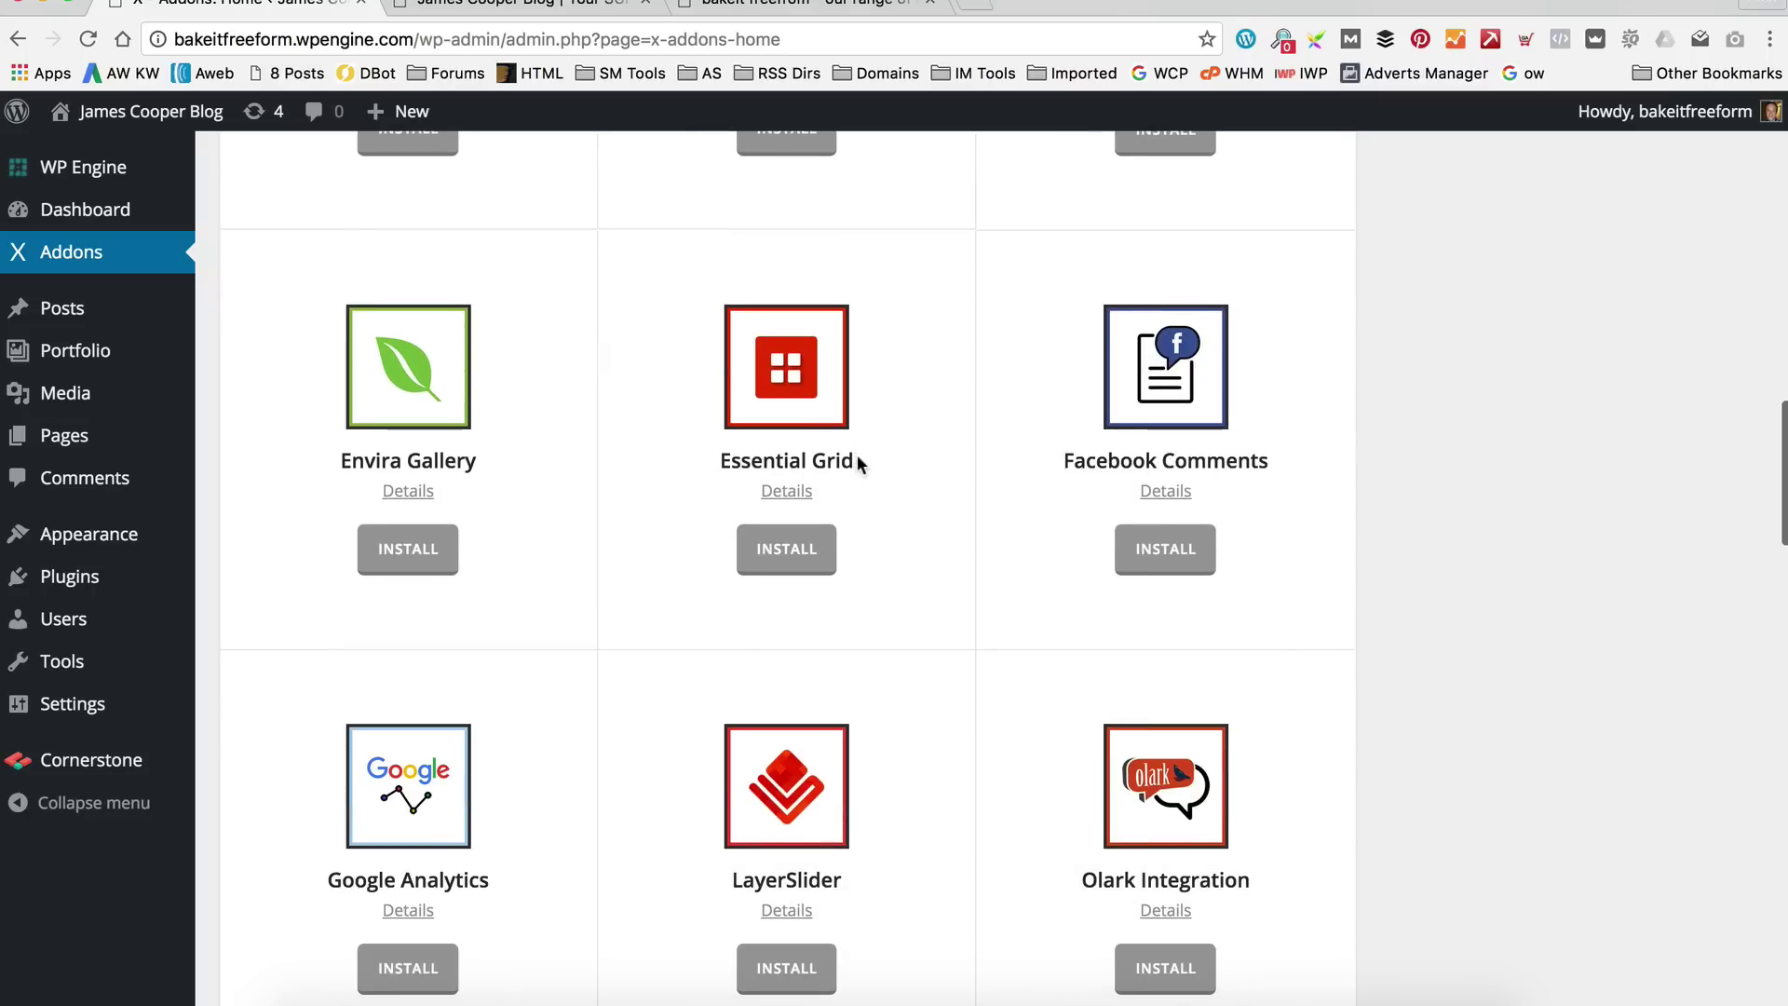
scroll(851, 459, down, 4)
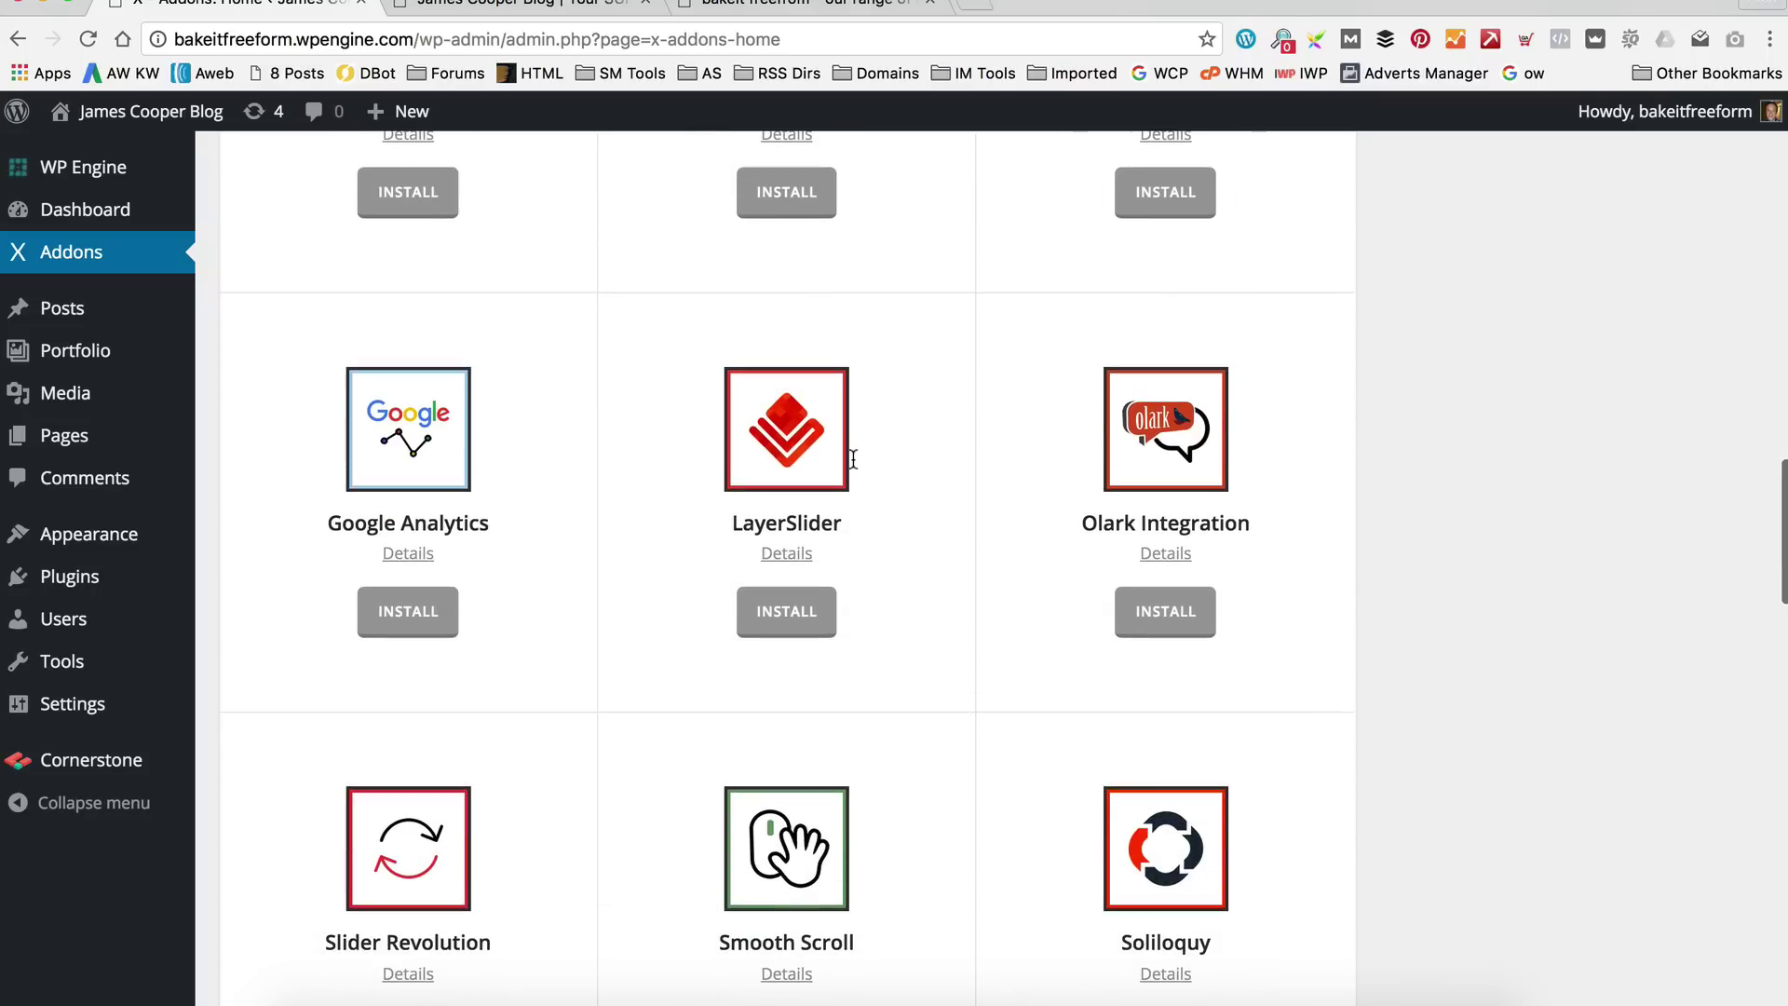
scroll(855, 464, down, 4)
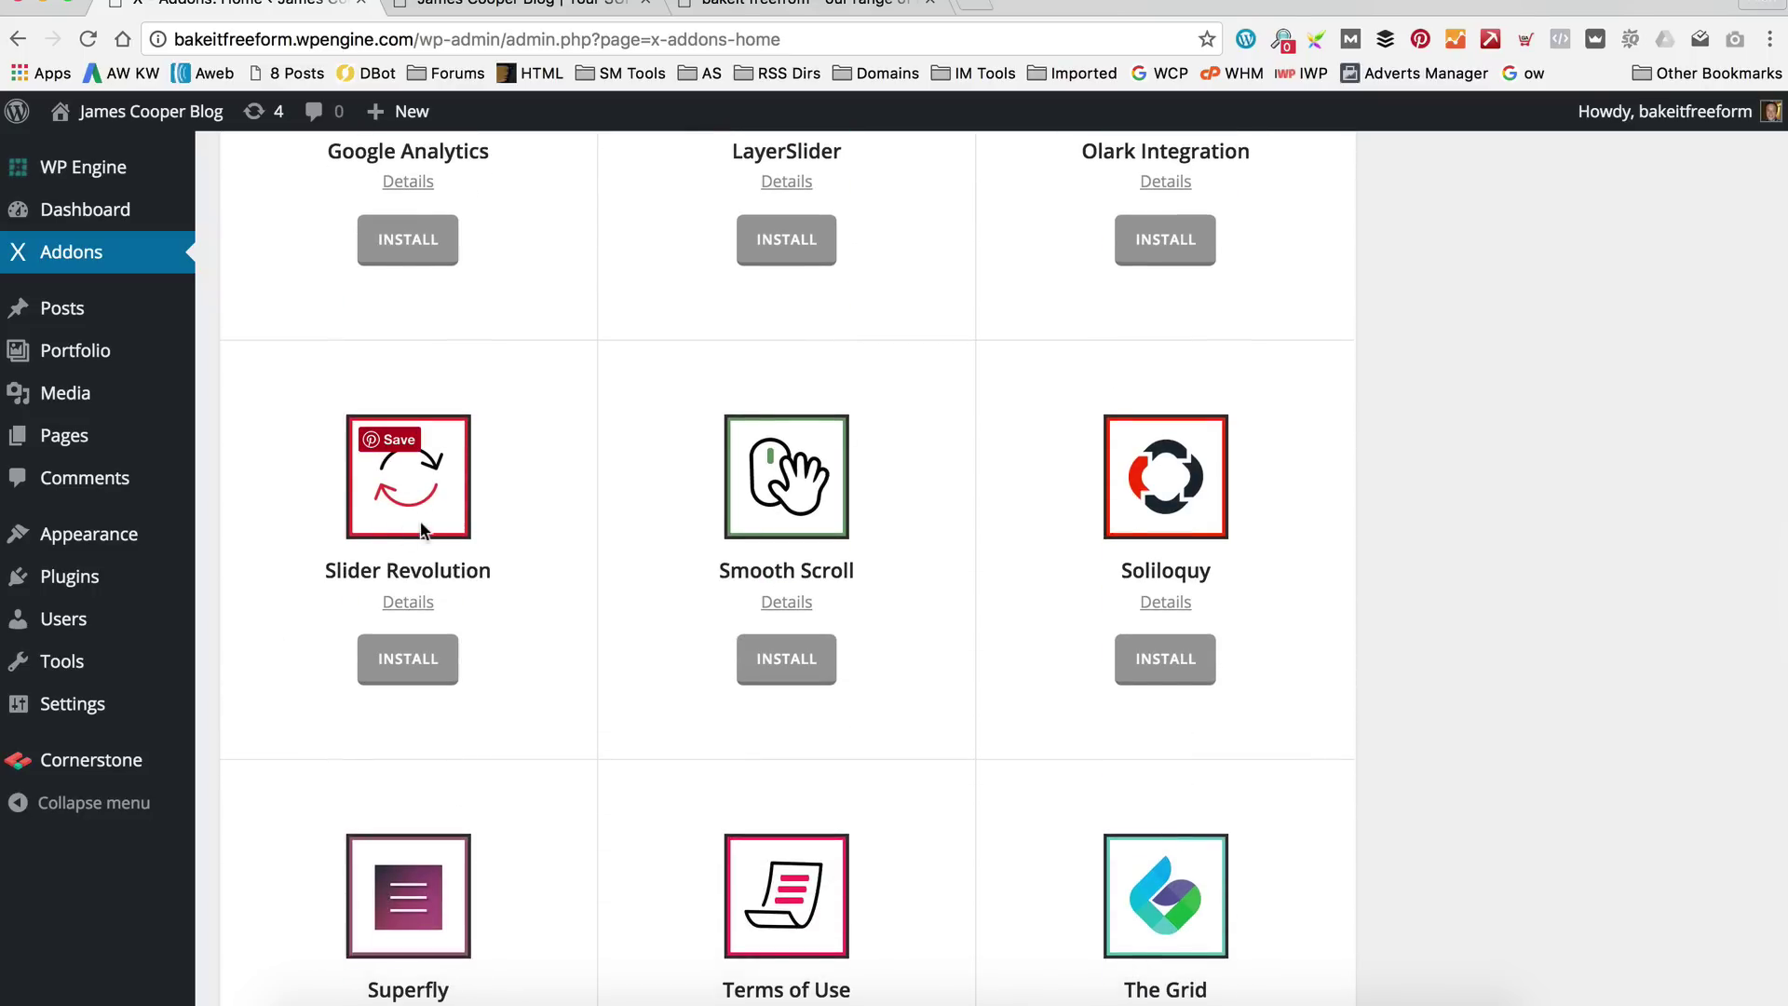
- Install Slider Revolution from Addons, activate it in Plugins, and open its slider dashboard
click(424, 655)
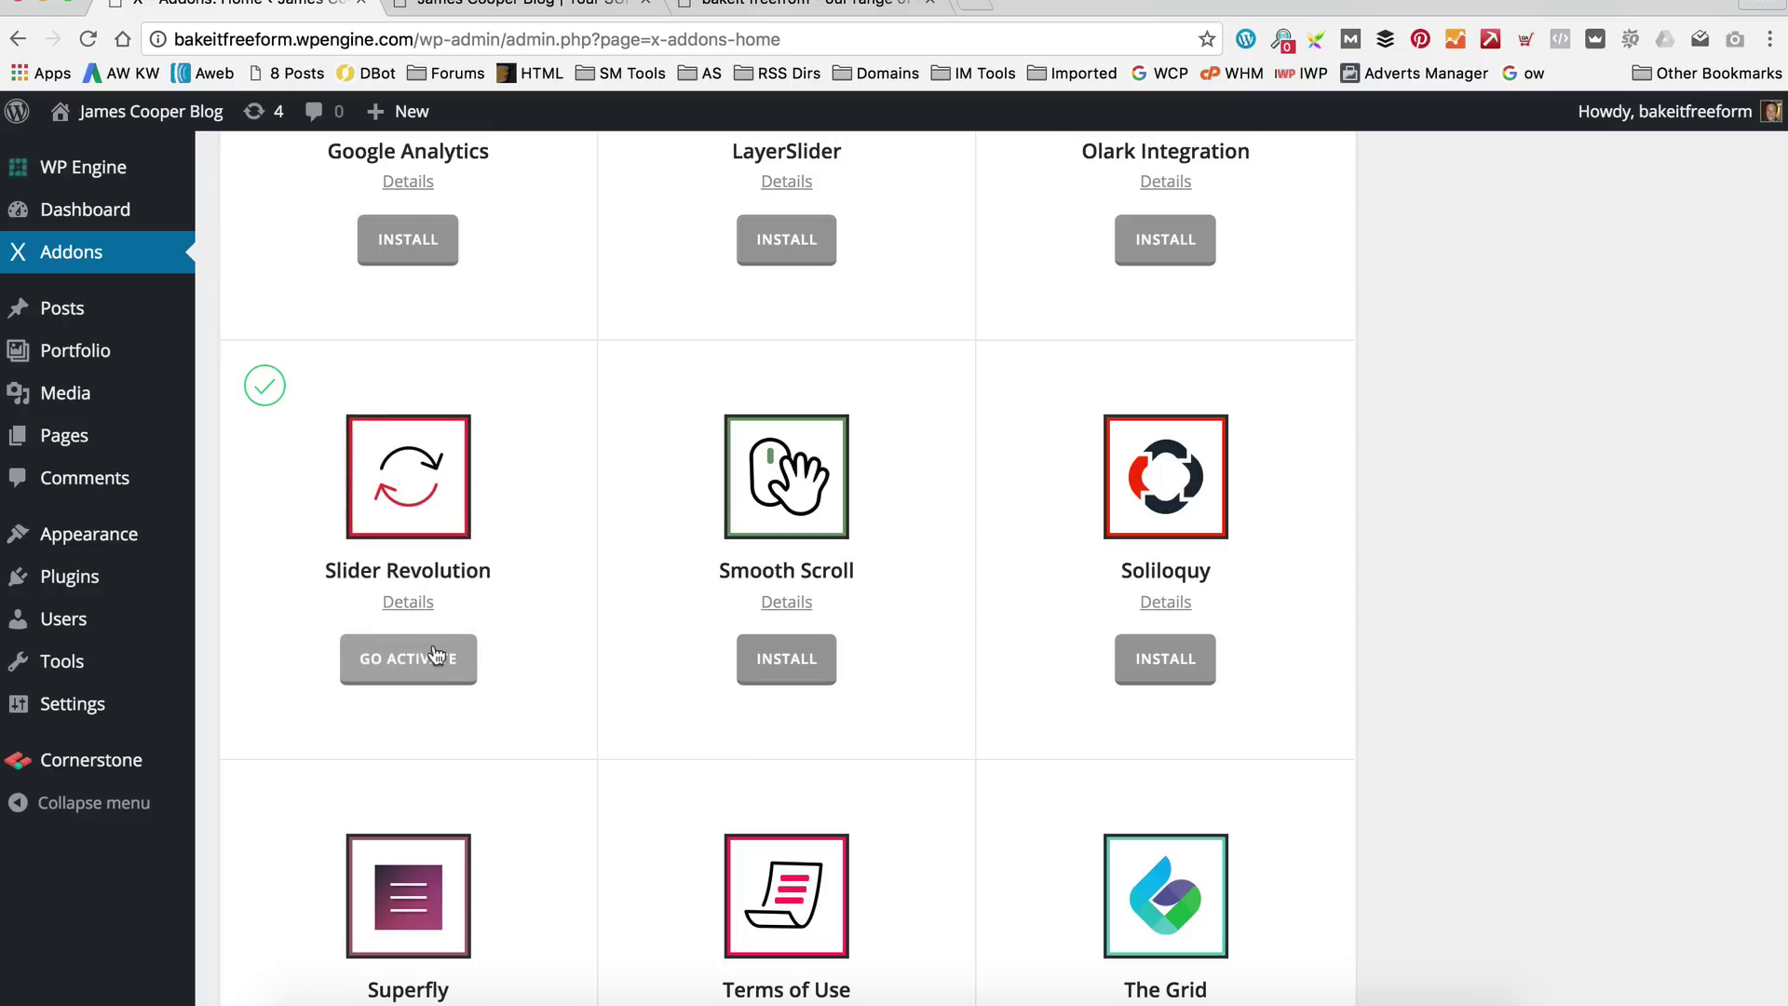
click(399, 665)
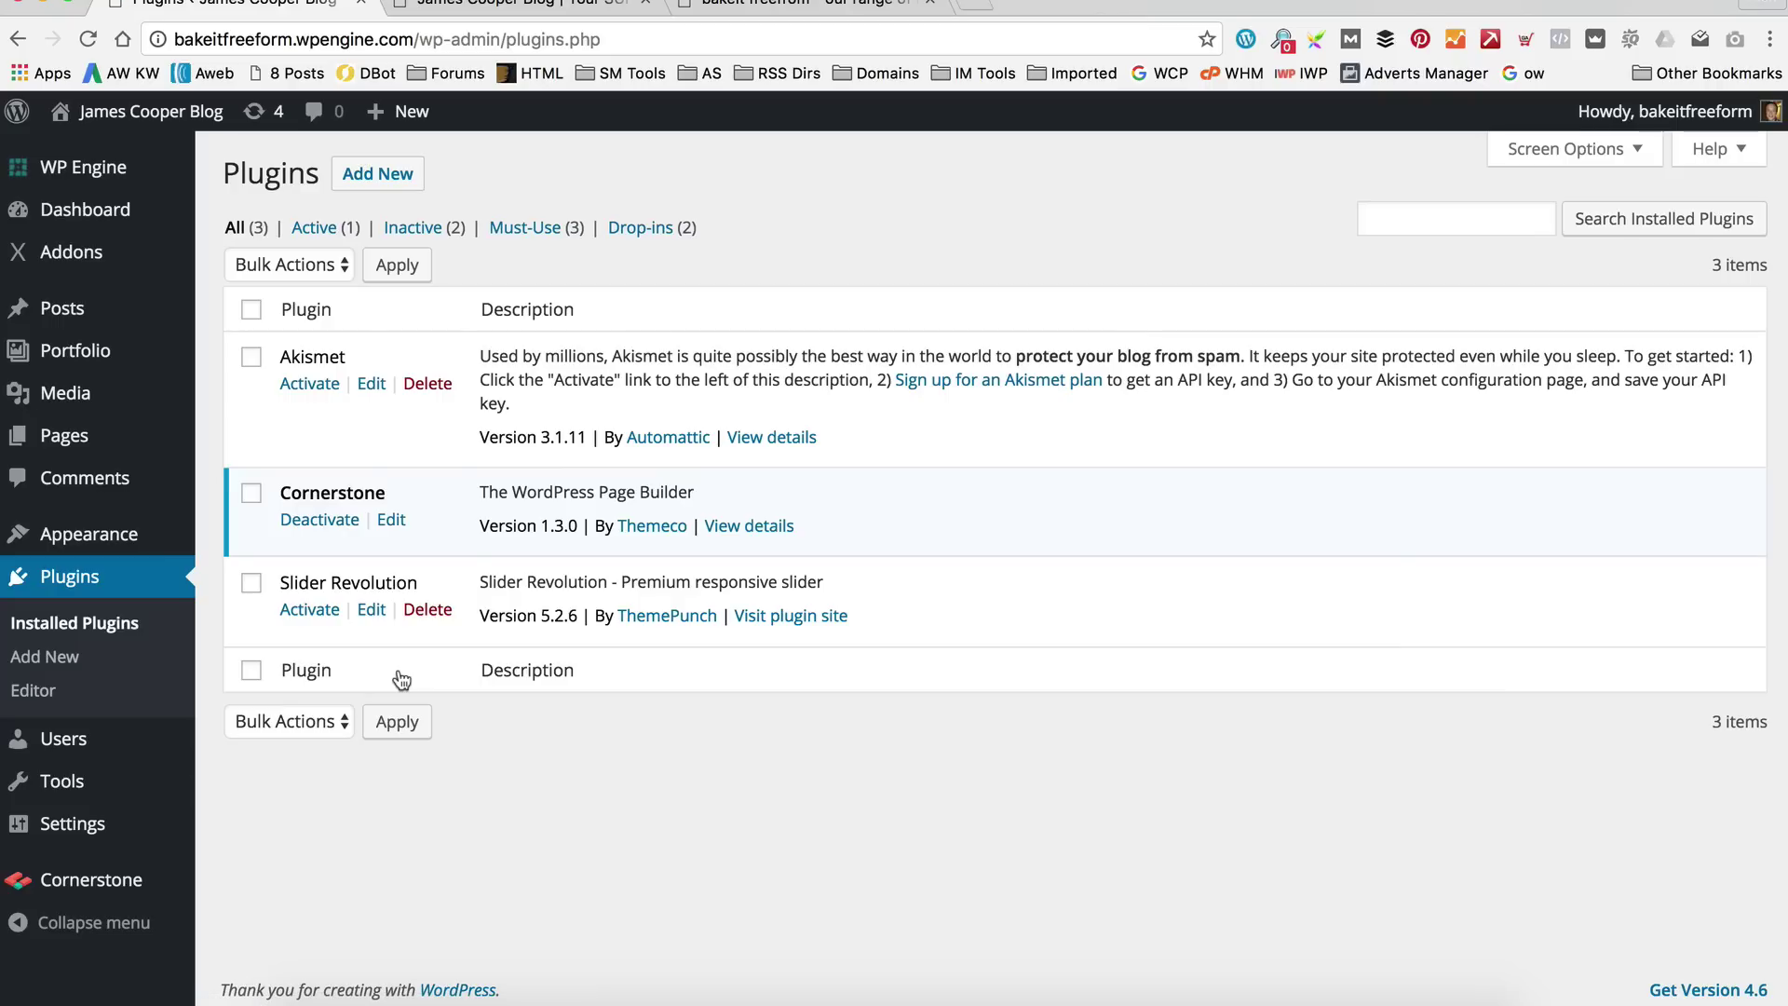
click(319, 615)
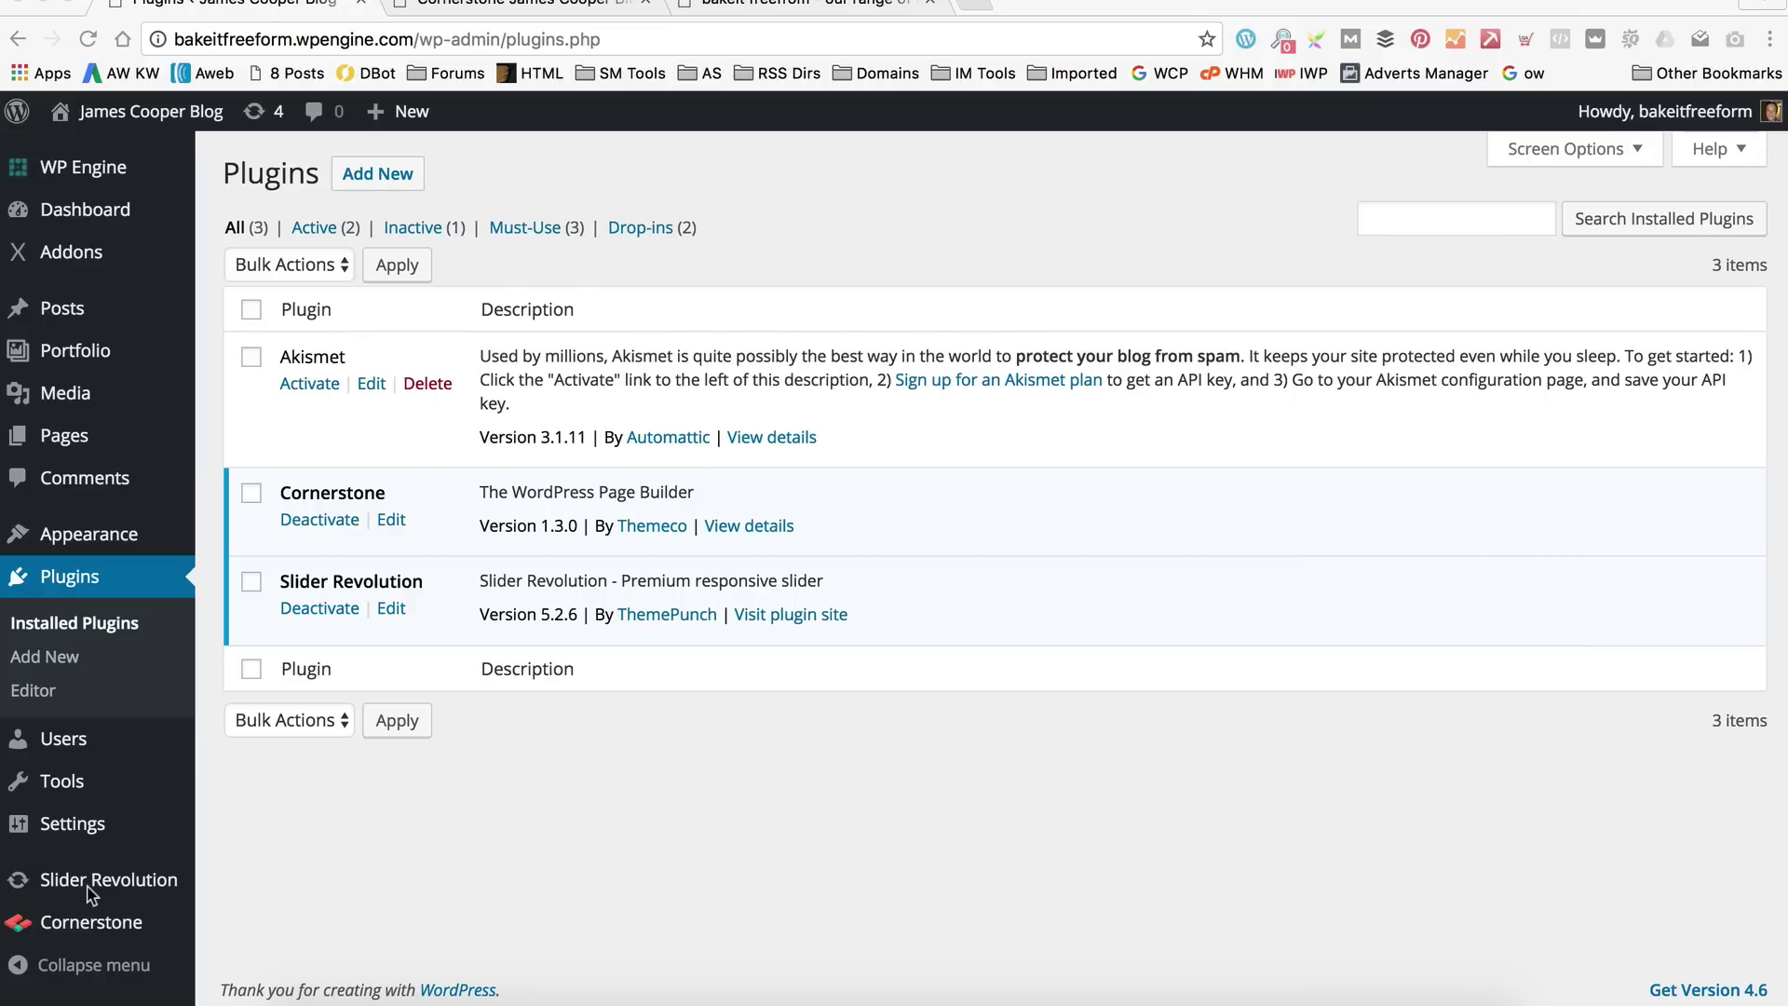
mouse_move(121, 879)
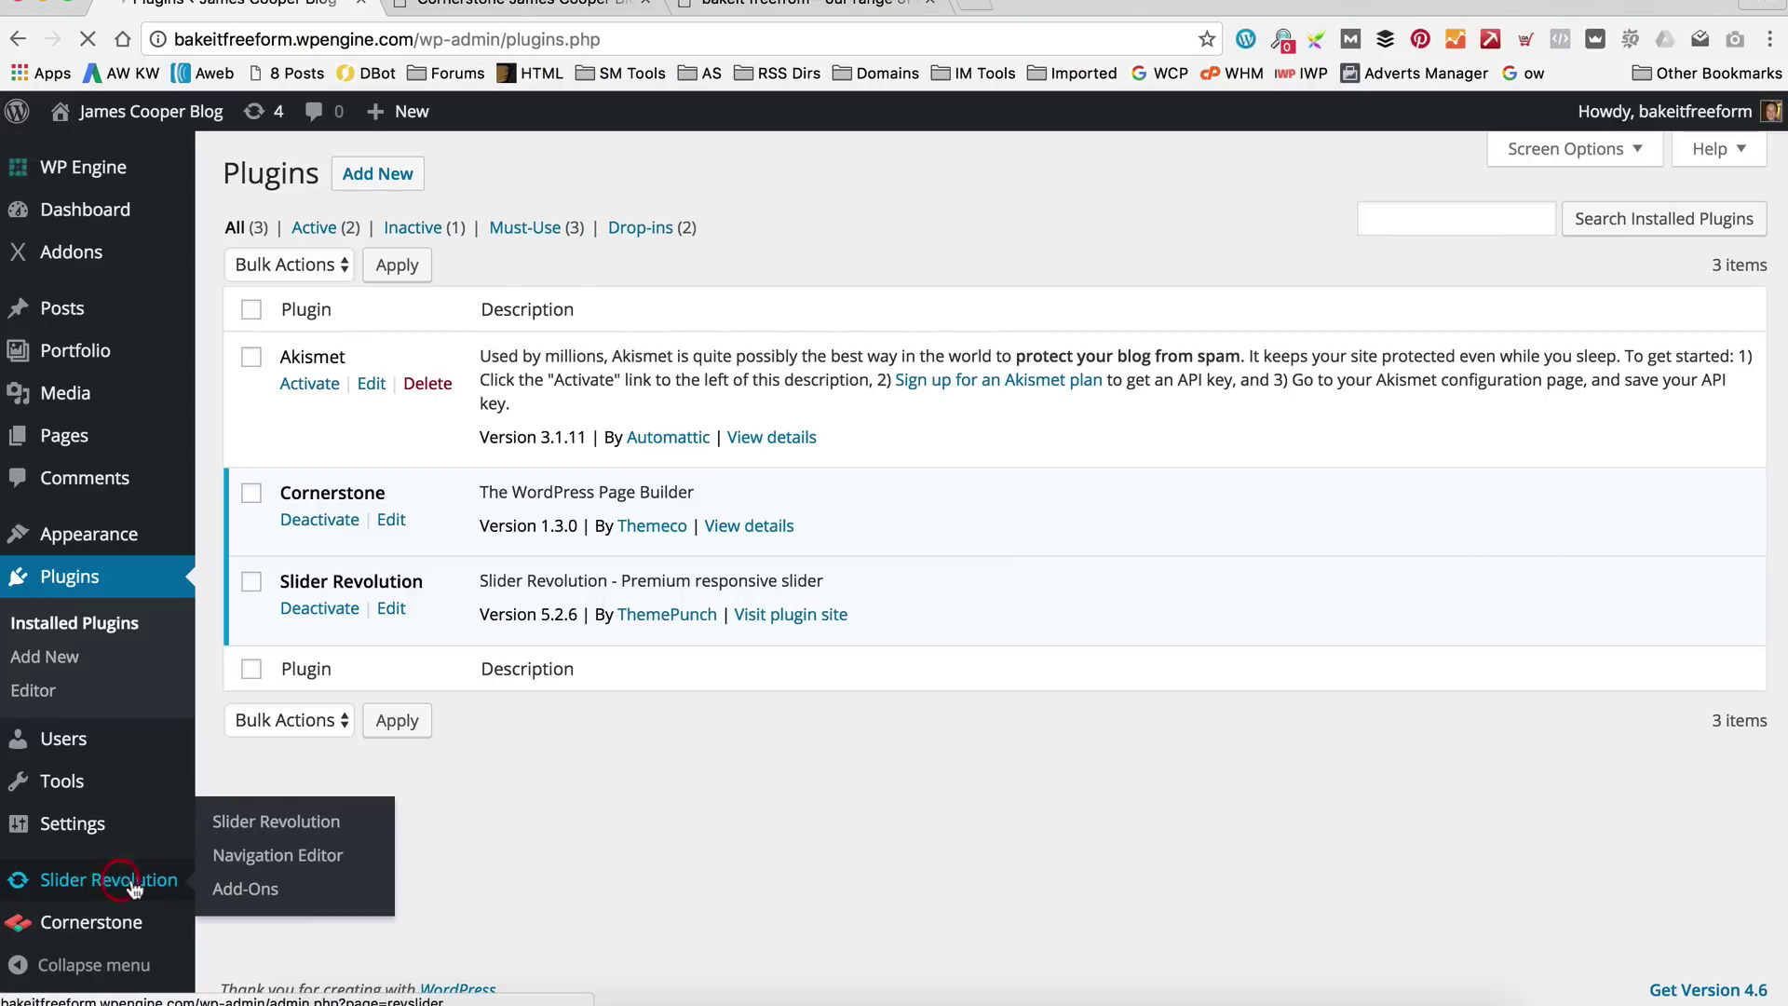
click(234, 820)
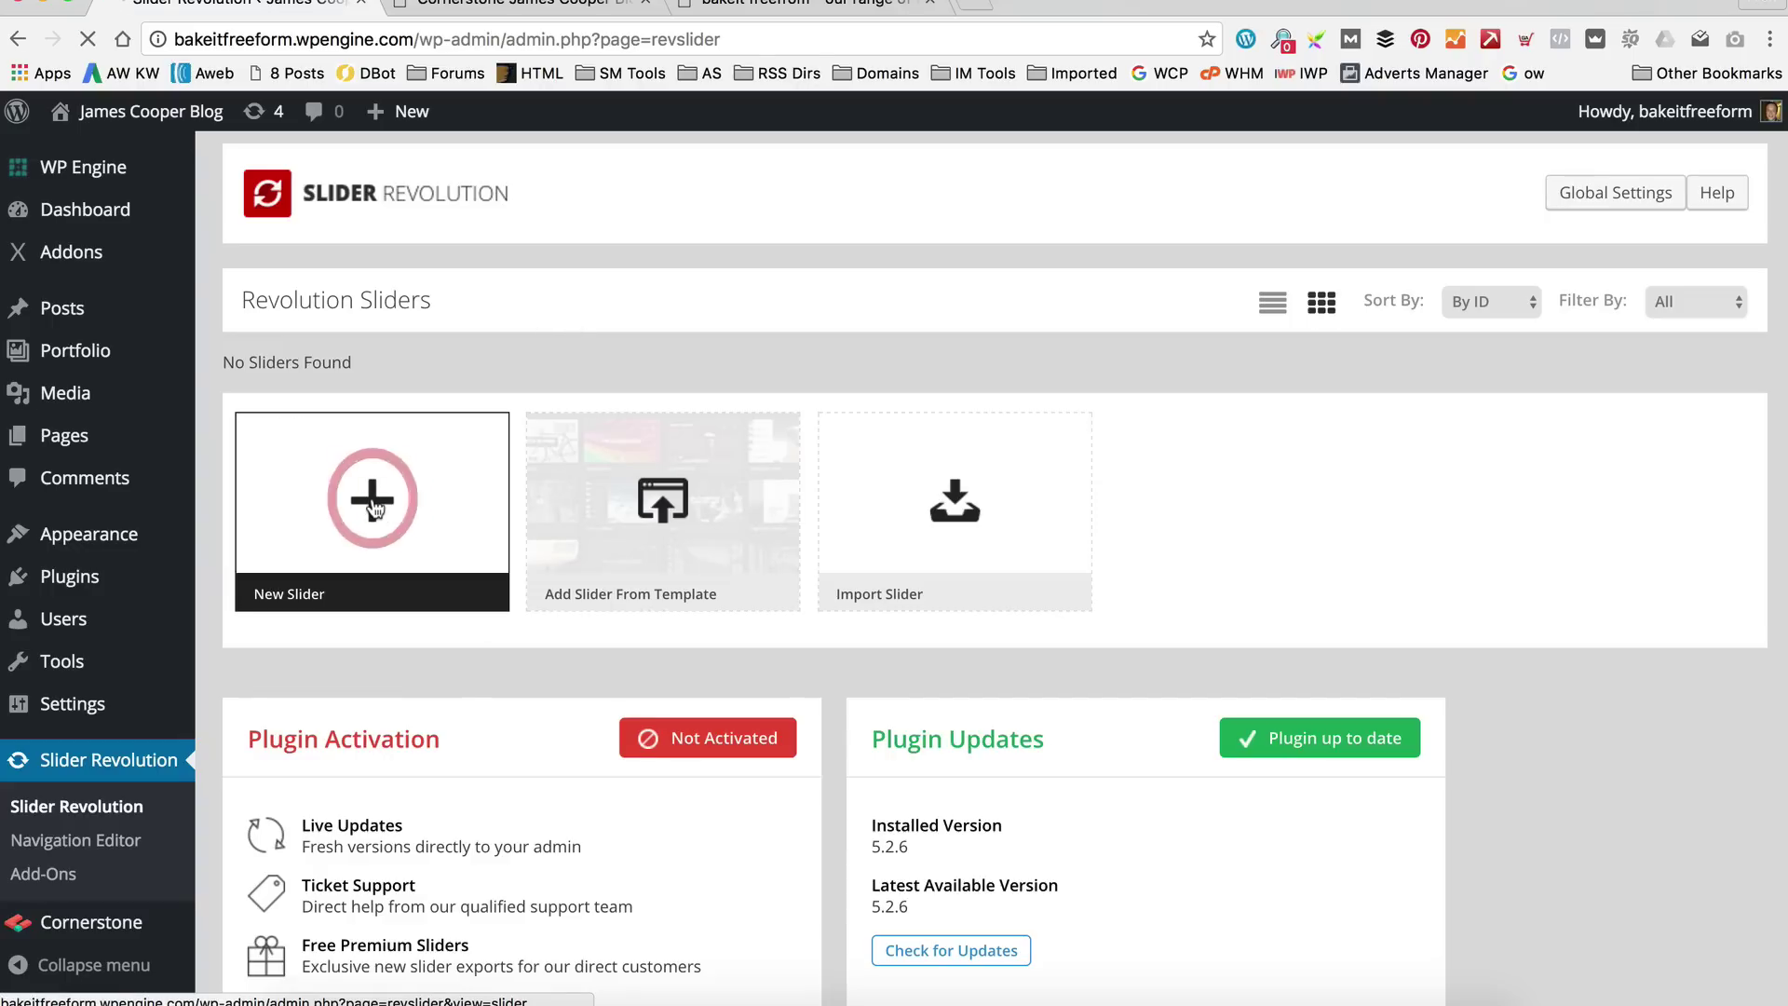
- Create a new slider titled 'homepage' with alias 'home' and select its shortcode
click(447, 455)
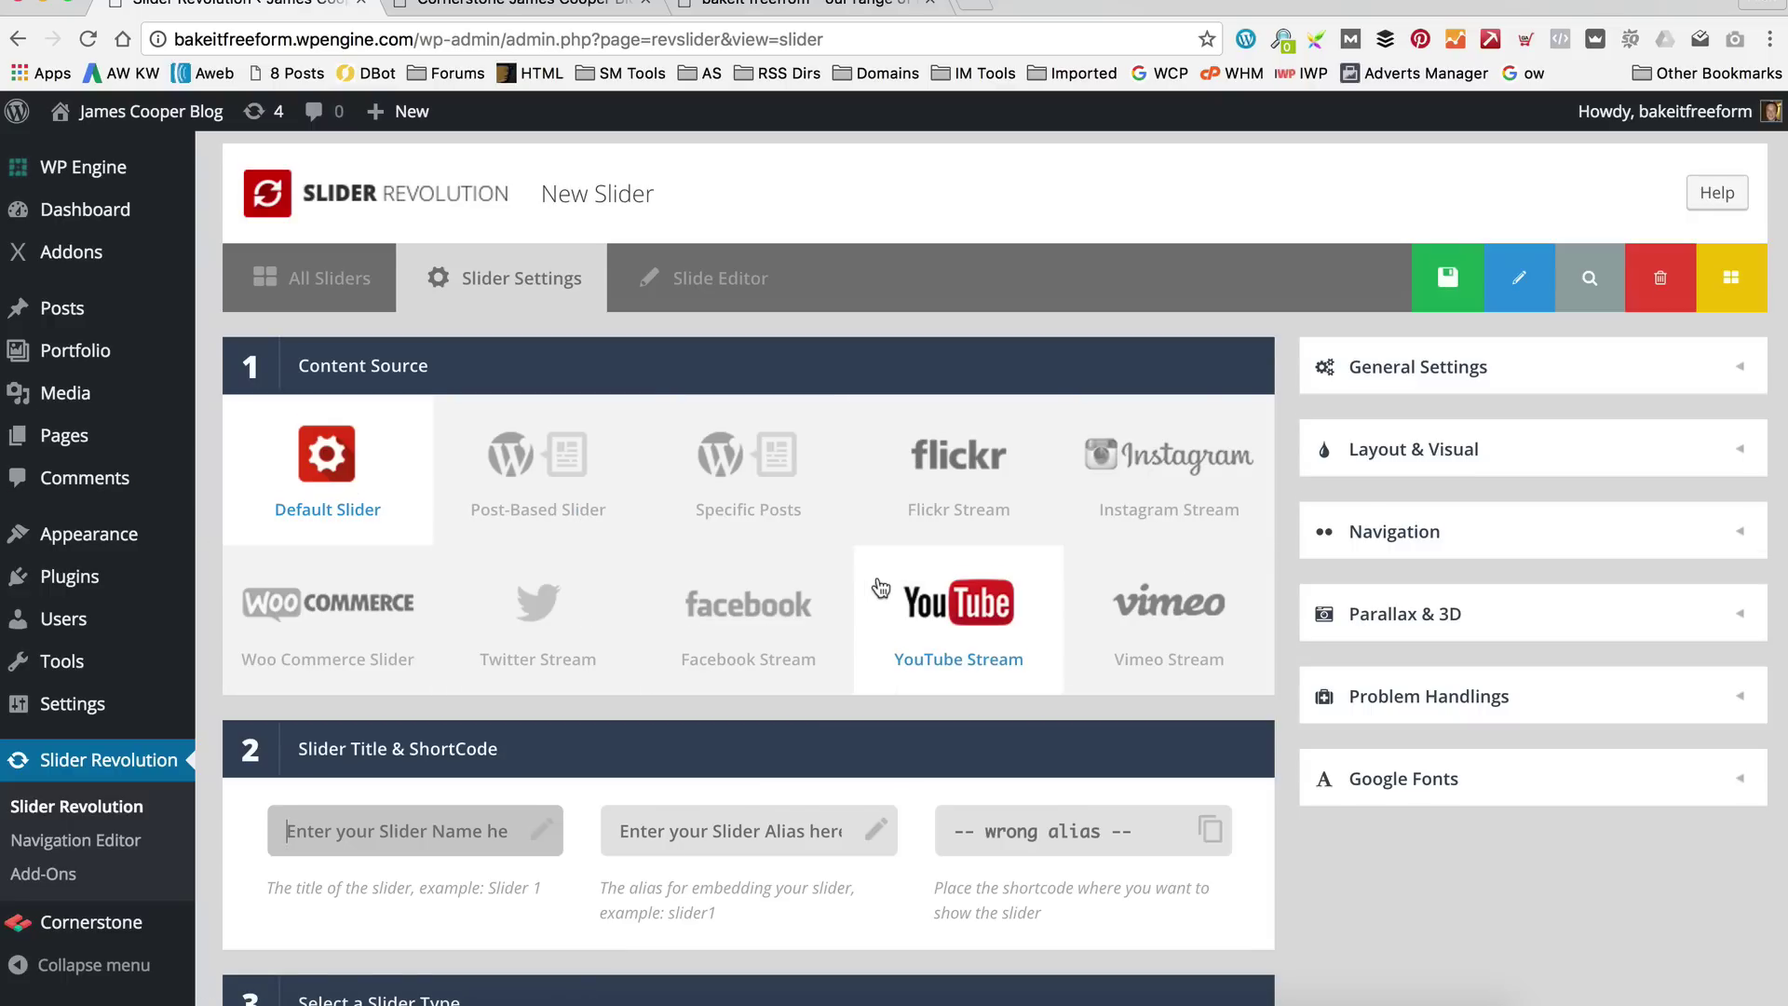
scroll(867, 585, down, 2)
scroll(340, 686, down, 1)
click(363, 730)
text(homepage)
click(652, 722)
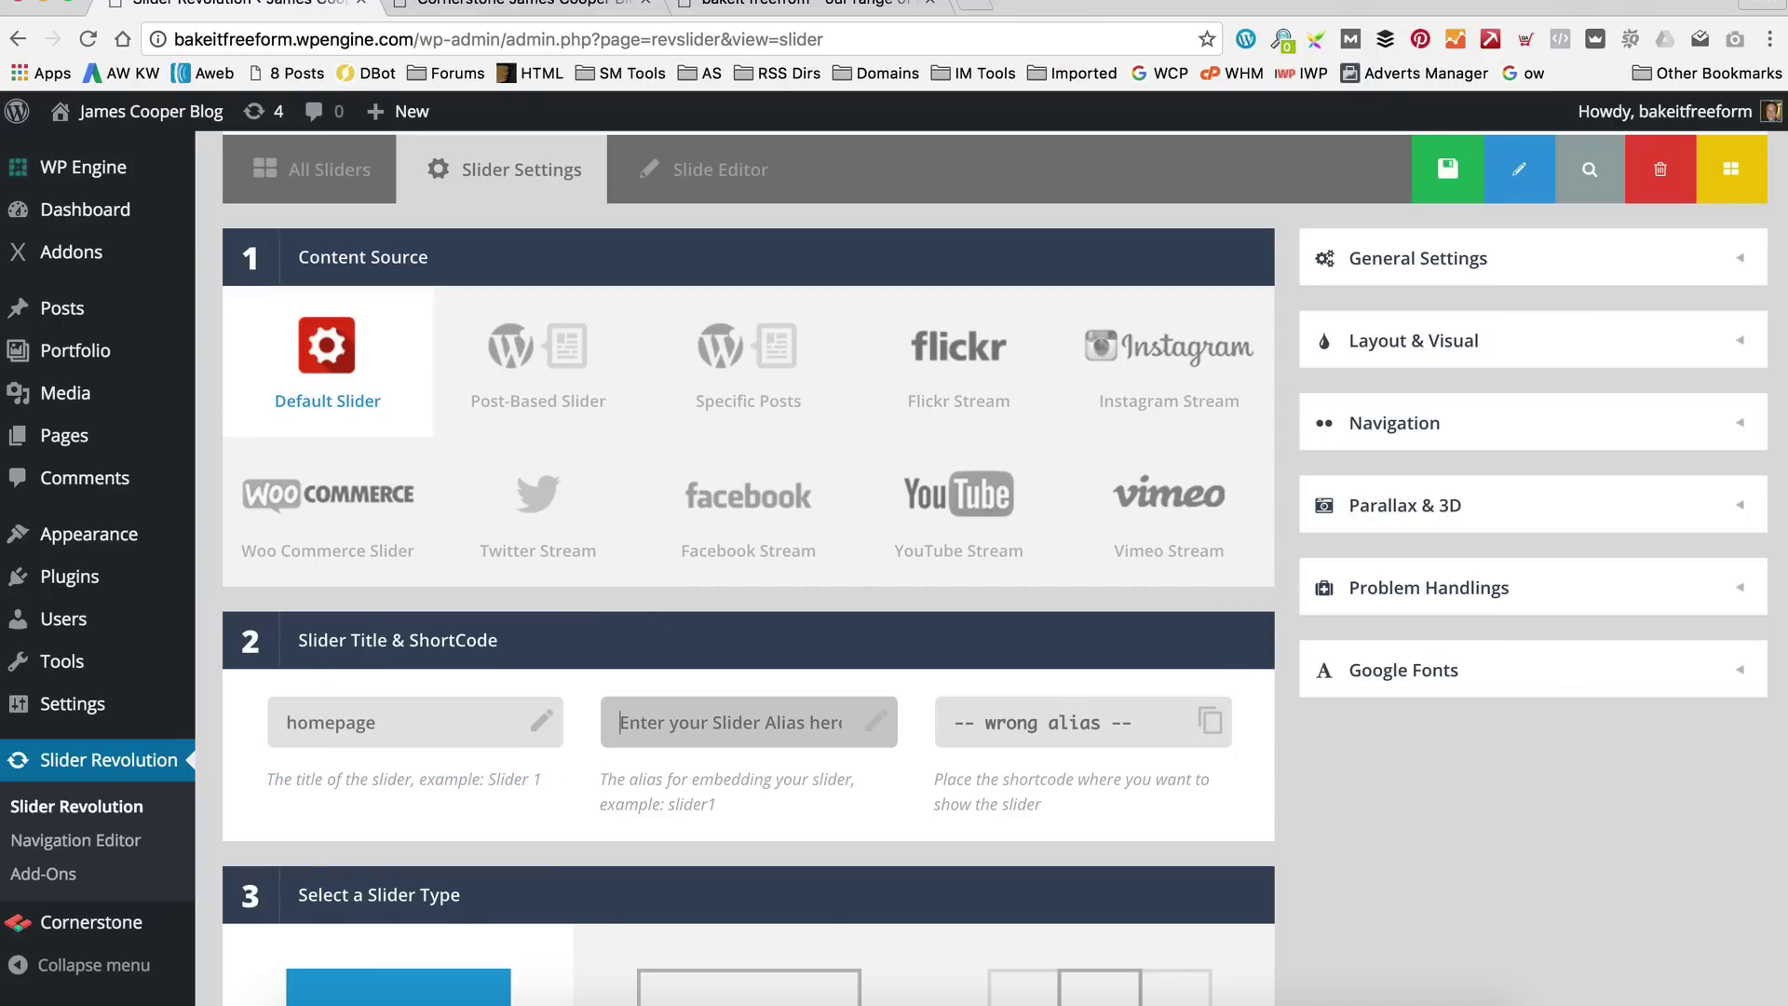
text(homepage)
click(1067, 722)
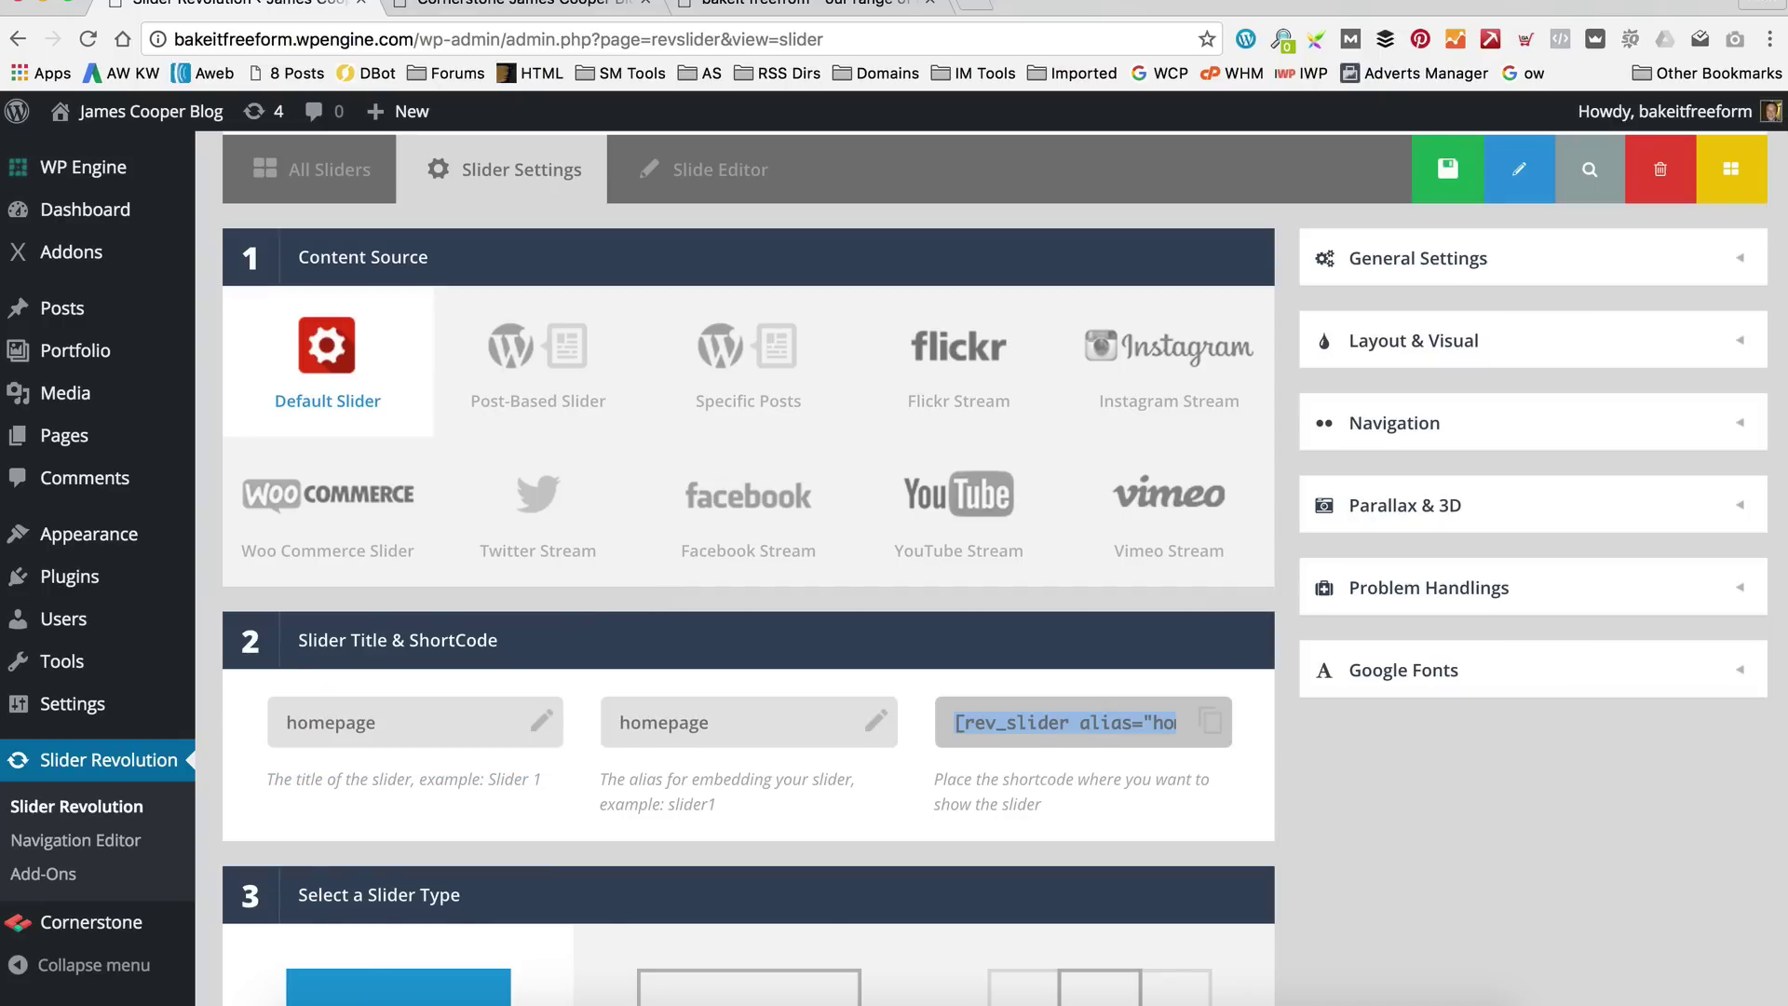
- Make the slider a Hero Scene and change the layer grid from 868 to 1240 × 400 px
scroll(458, 629, down, 6)
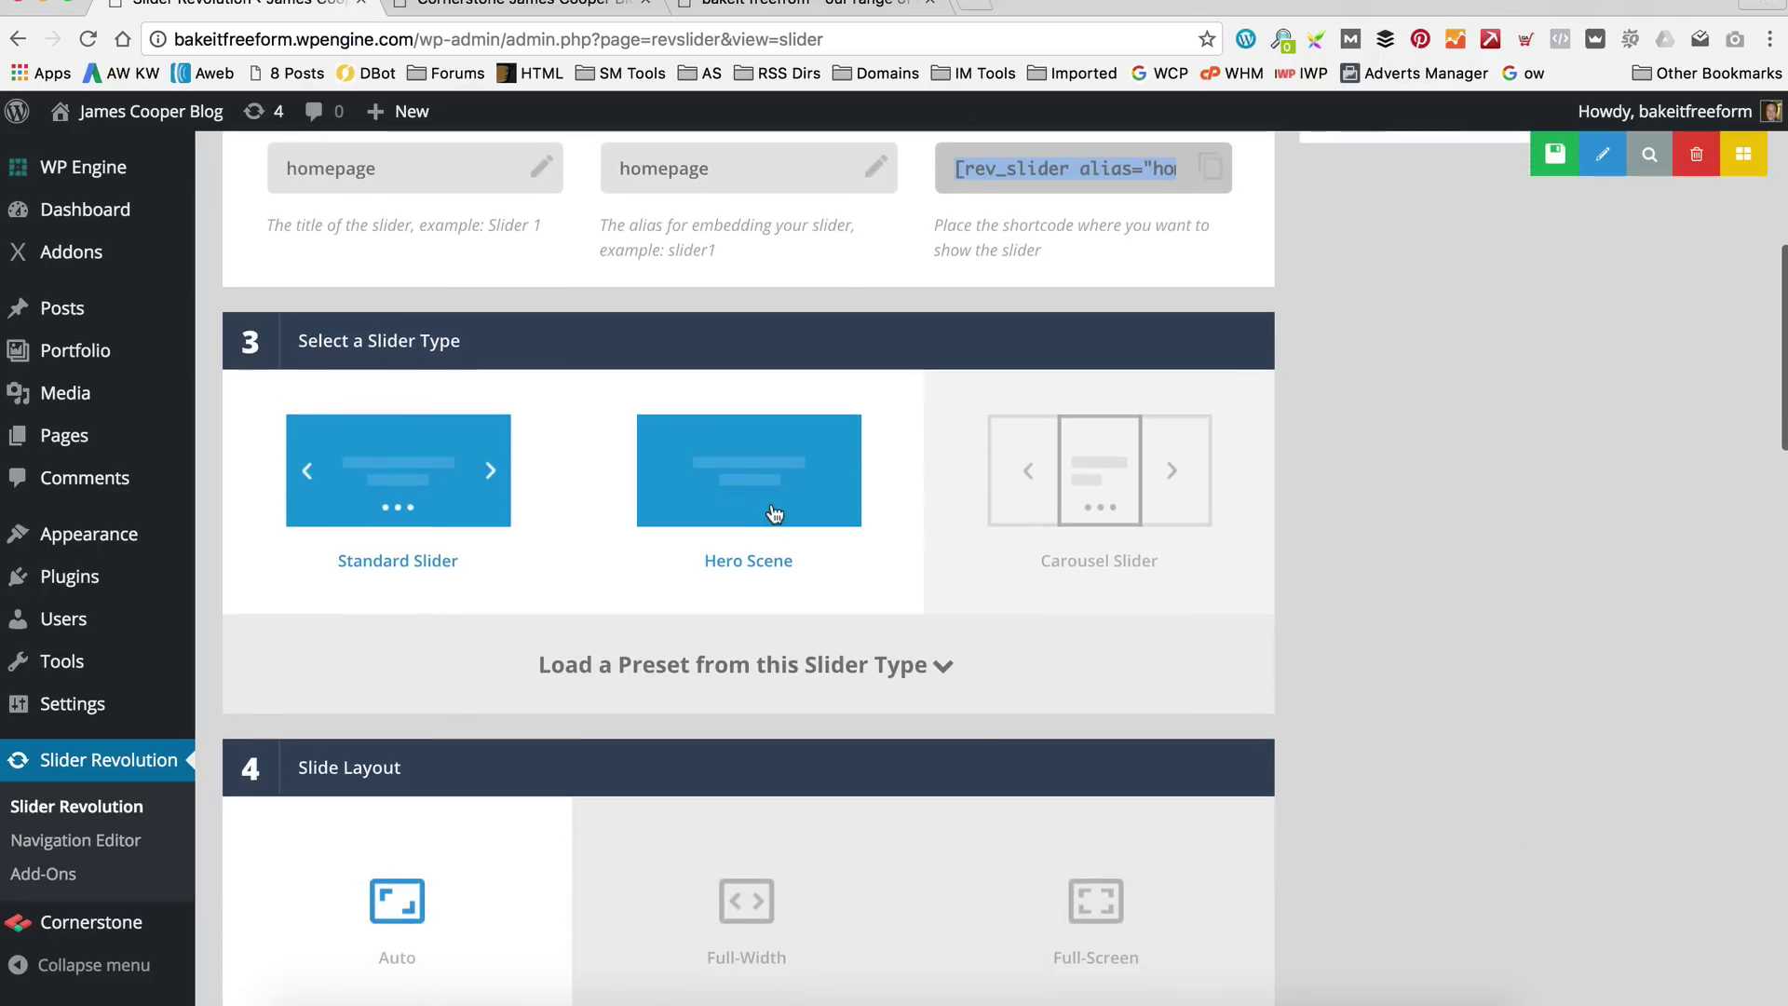
click(774, 503)
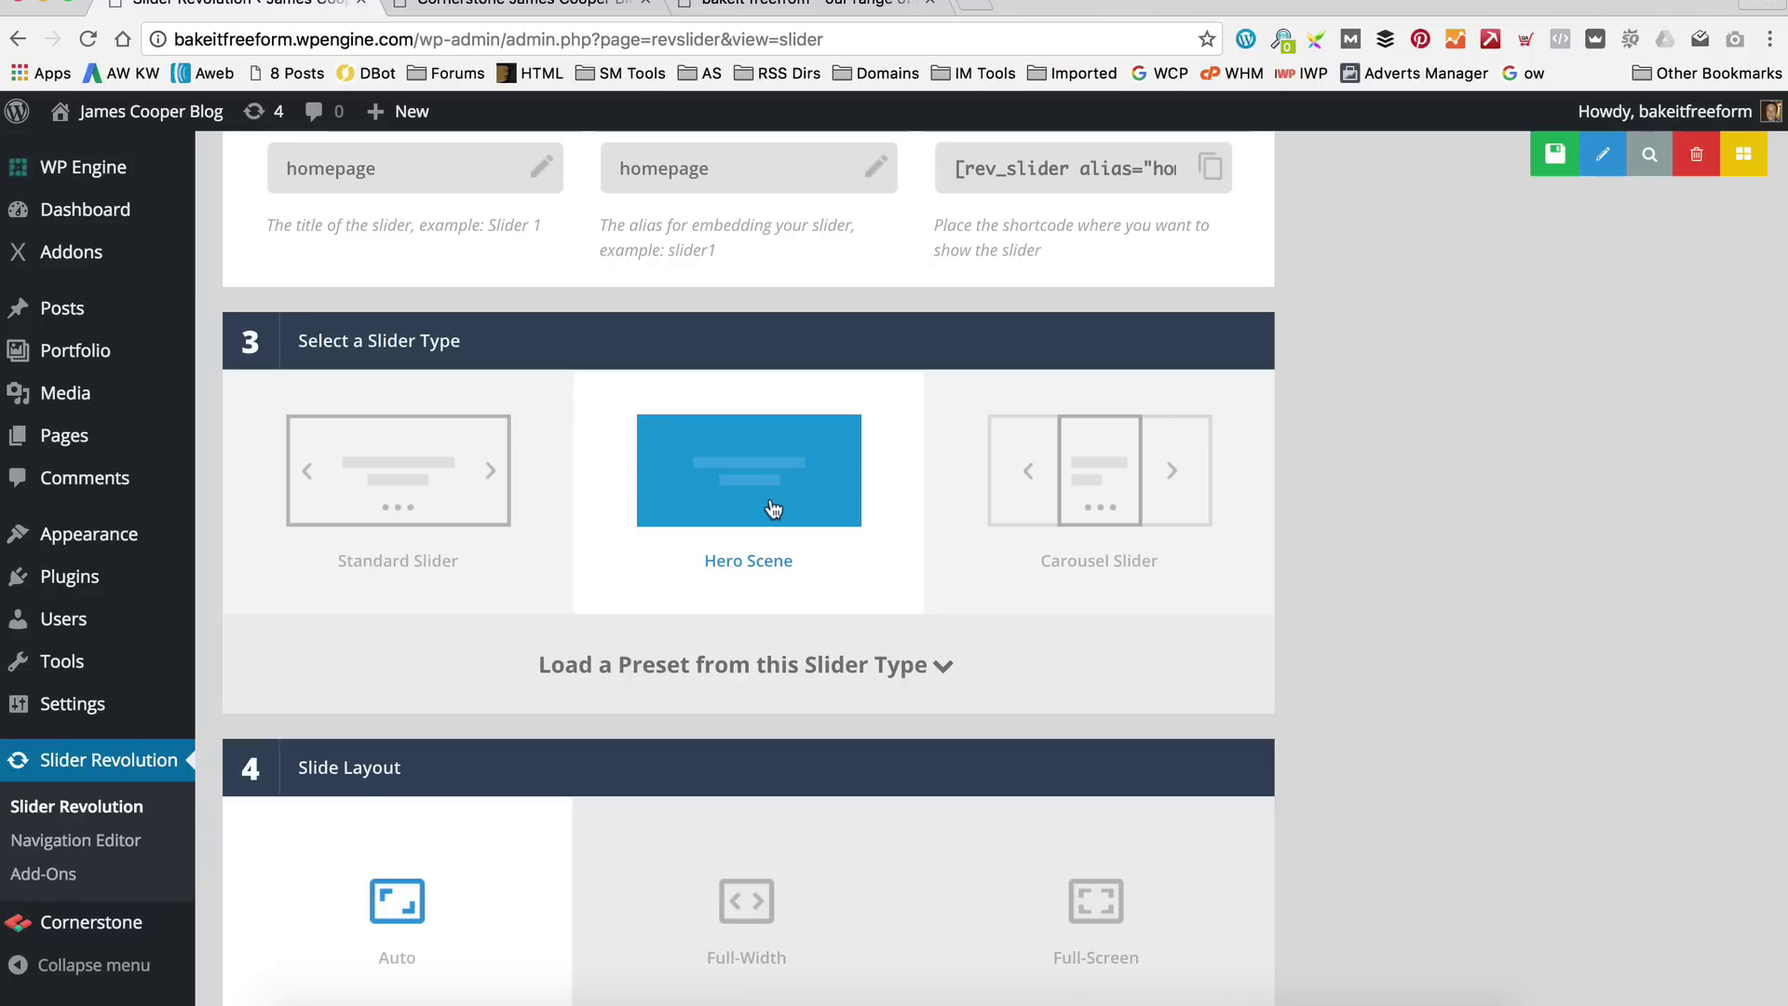
scroll(774, 508, down, 1)
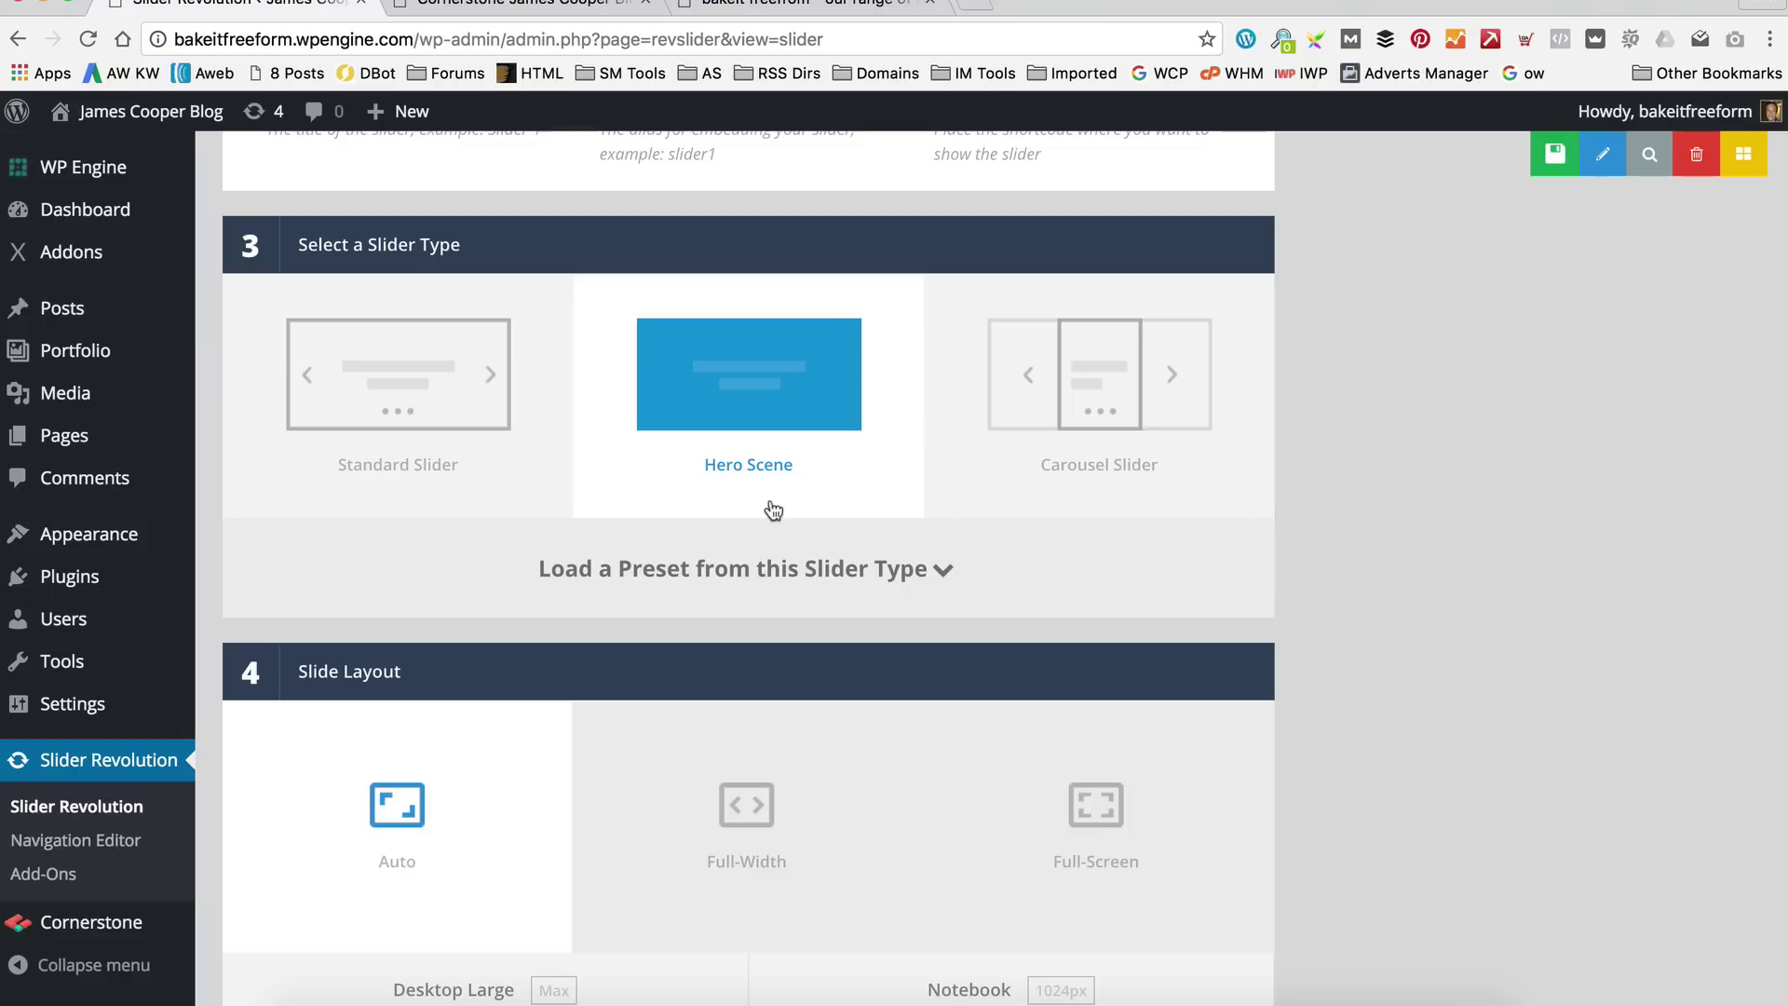
scroll(776, 504, down, 4)
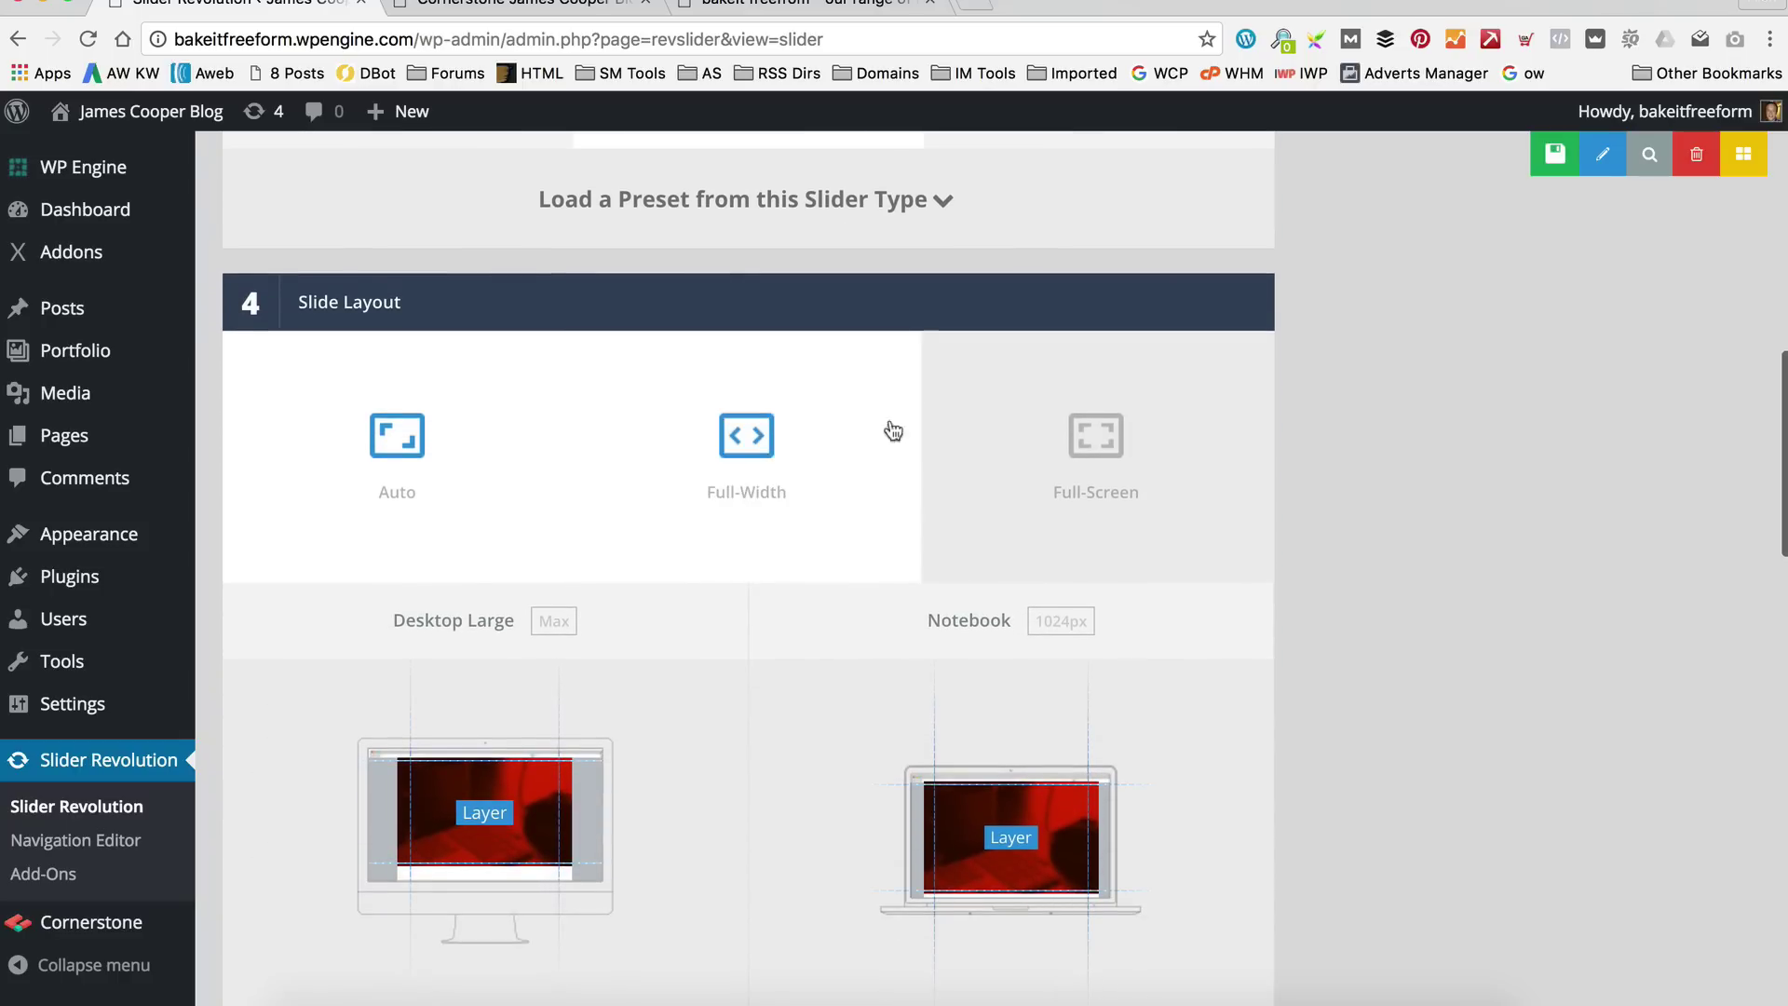
scroll(461, 540, down, 3)
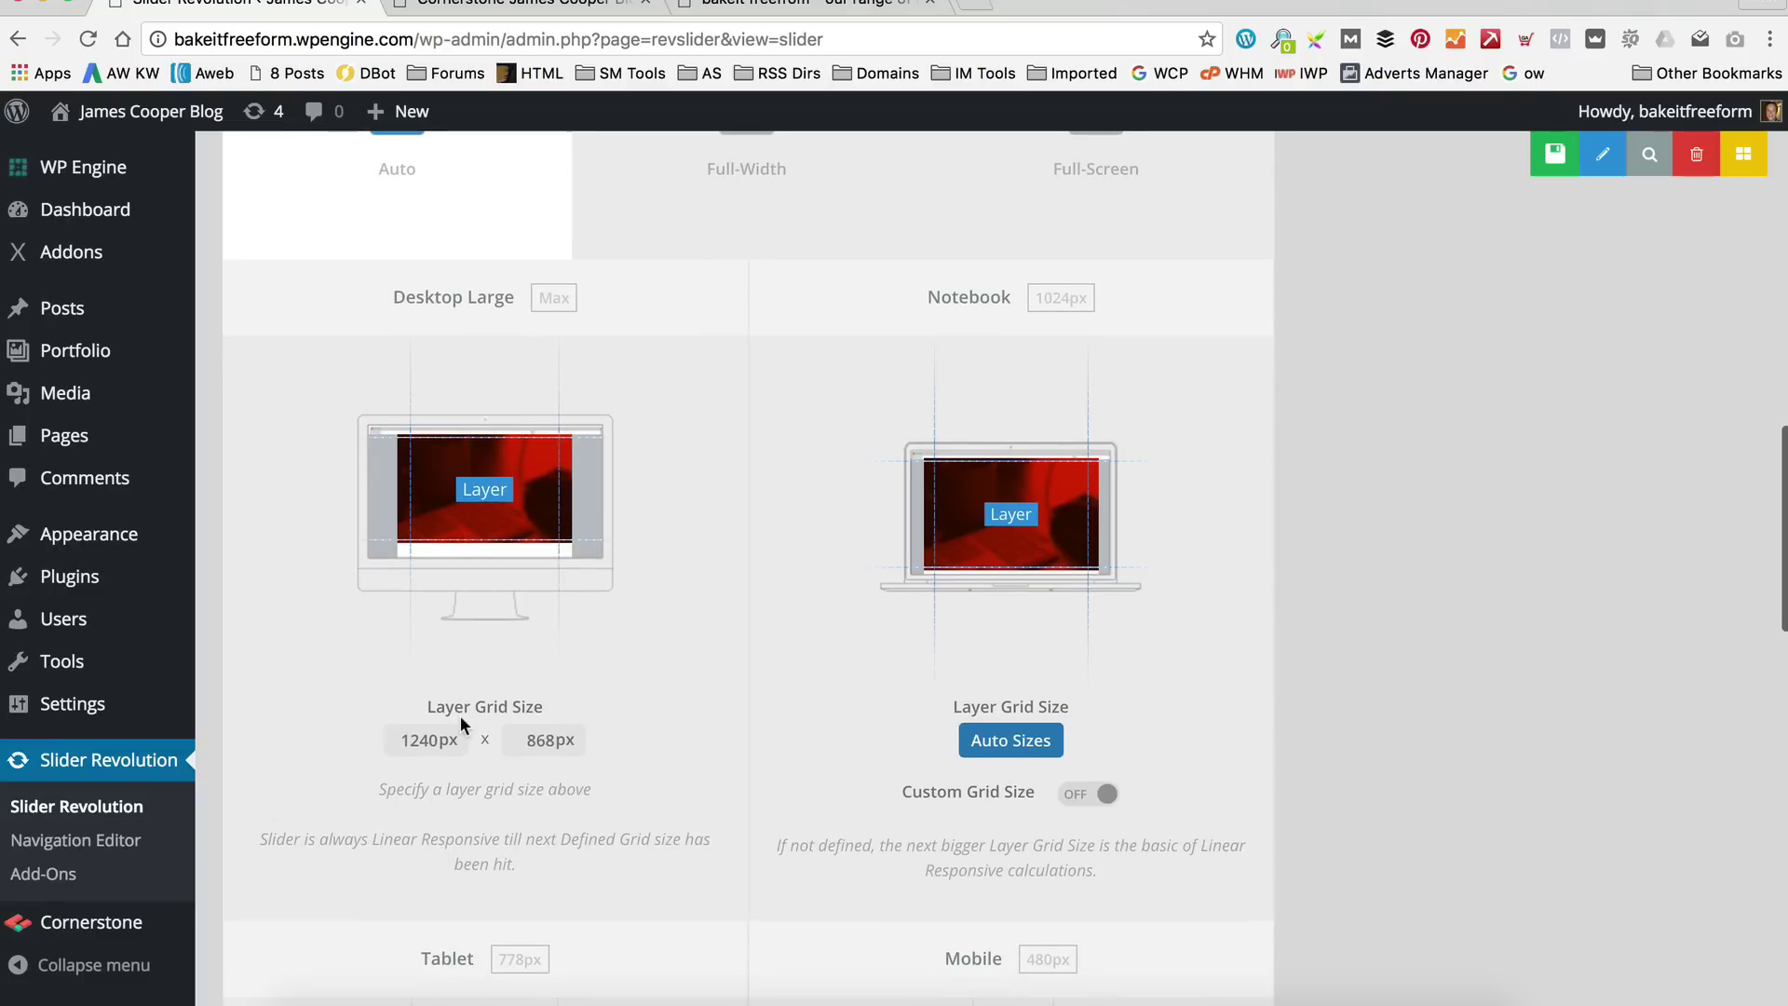
double_click(550, 735)
text(8)
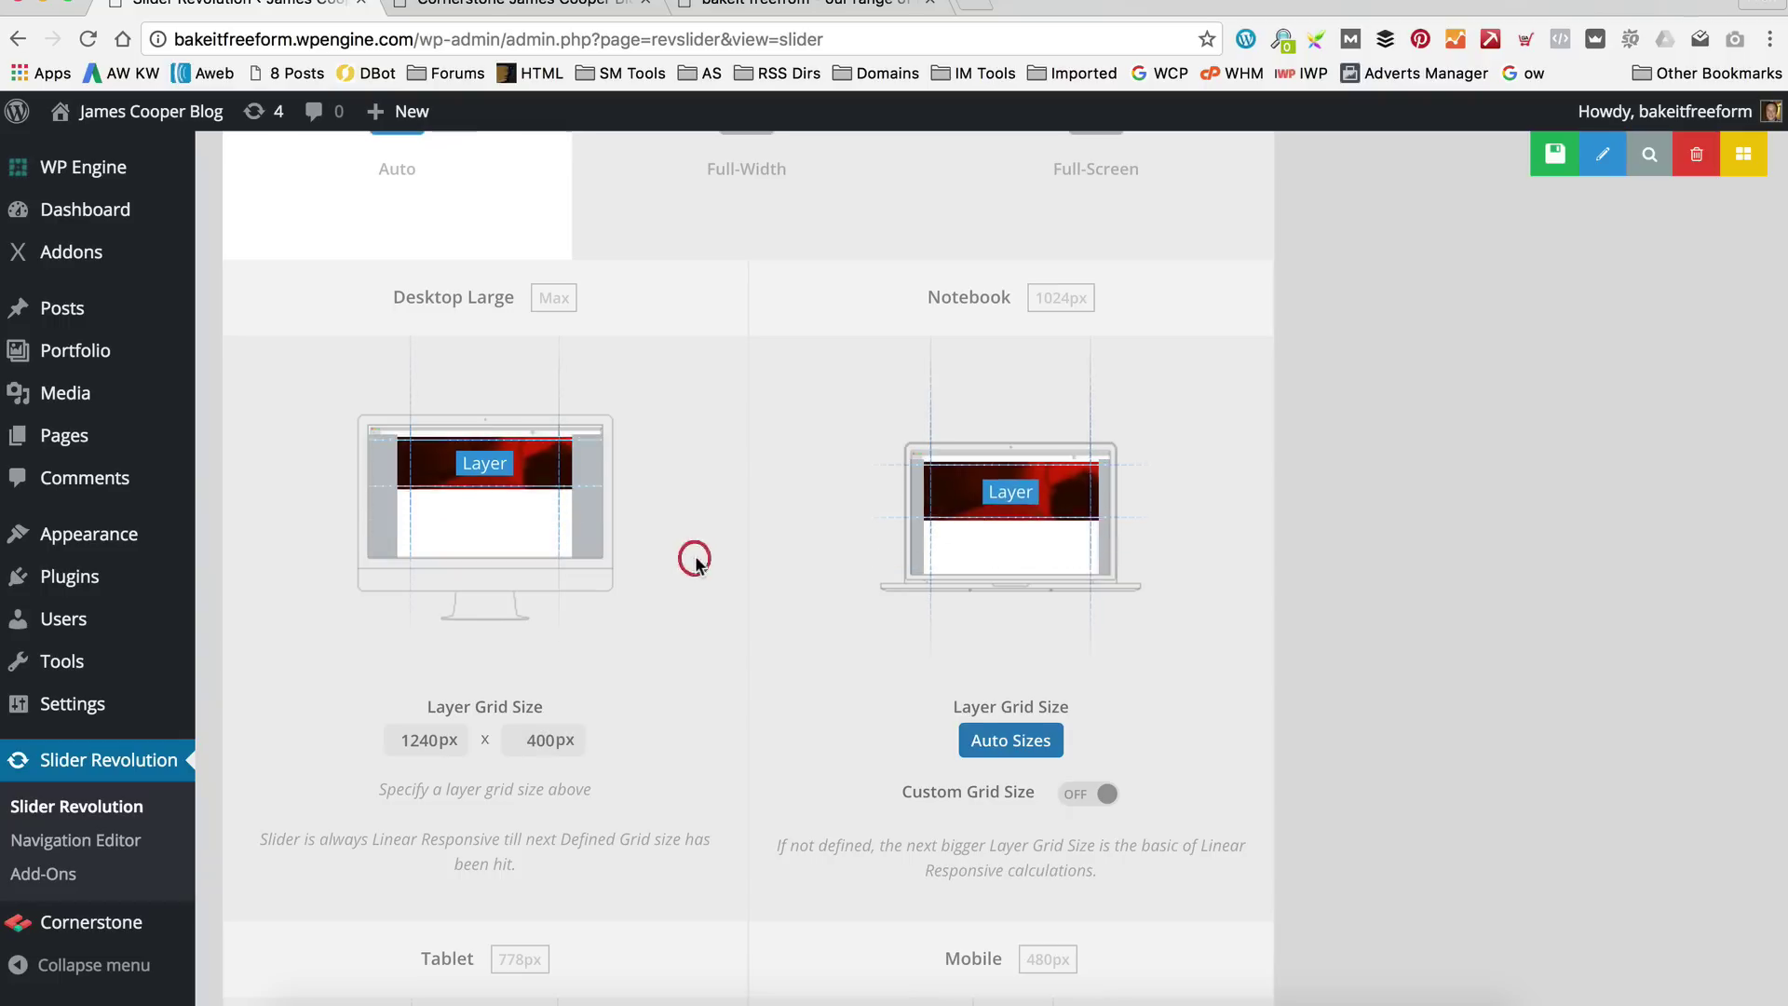
scroll(694, 558, down, 2)
scroll(698, 564, down, 5)
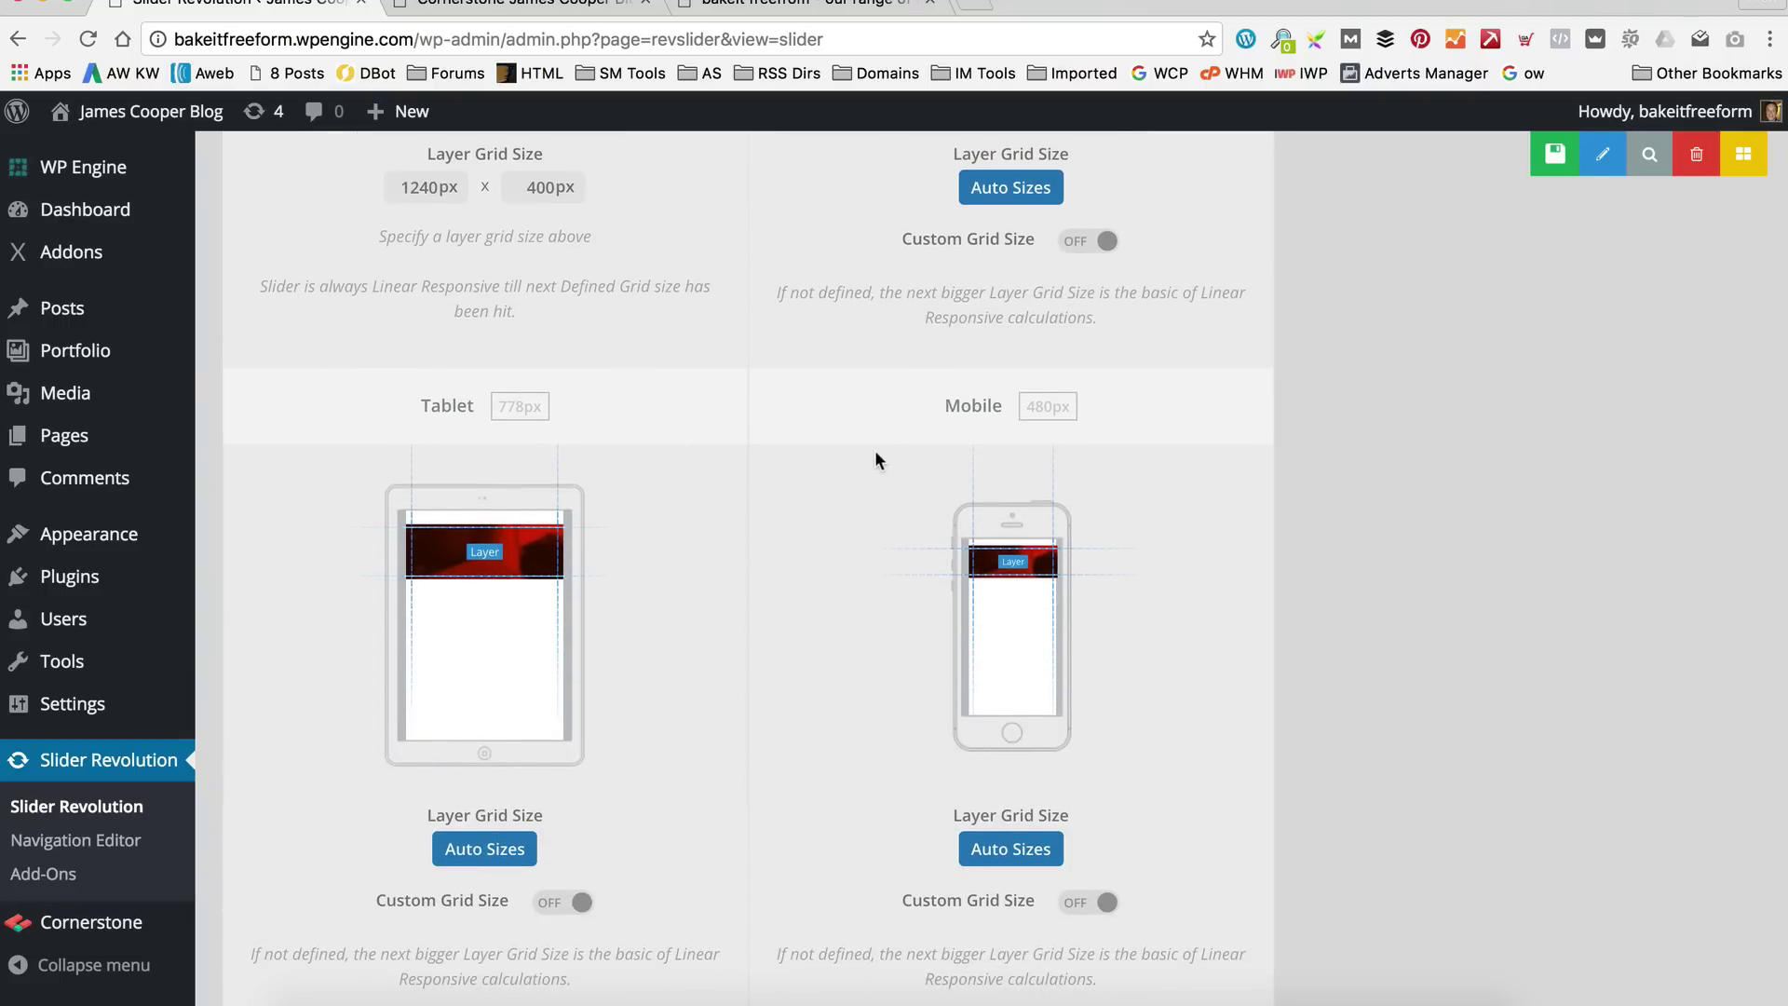
scroll(895, 438, up, 4)
- Save the slider, then set the slide background type to an image
click(1553, 154)
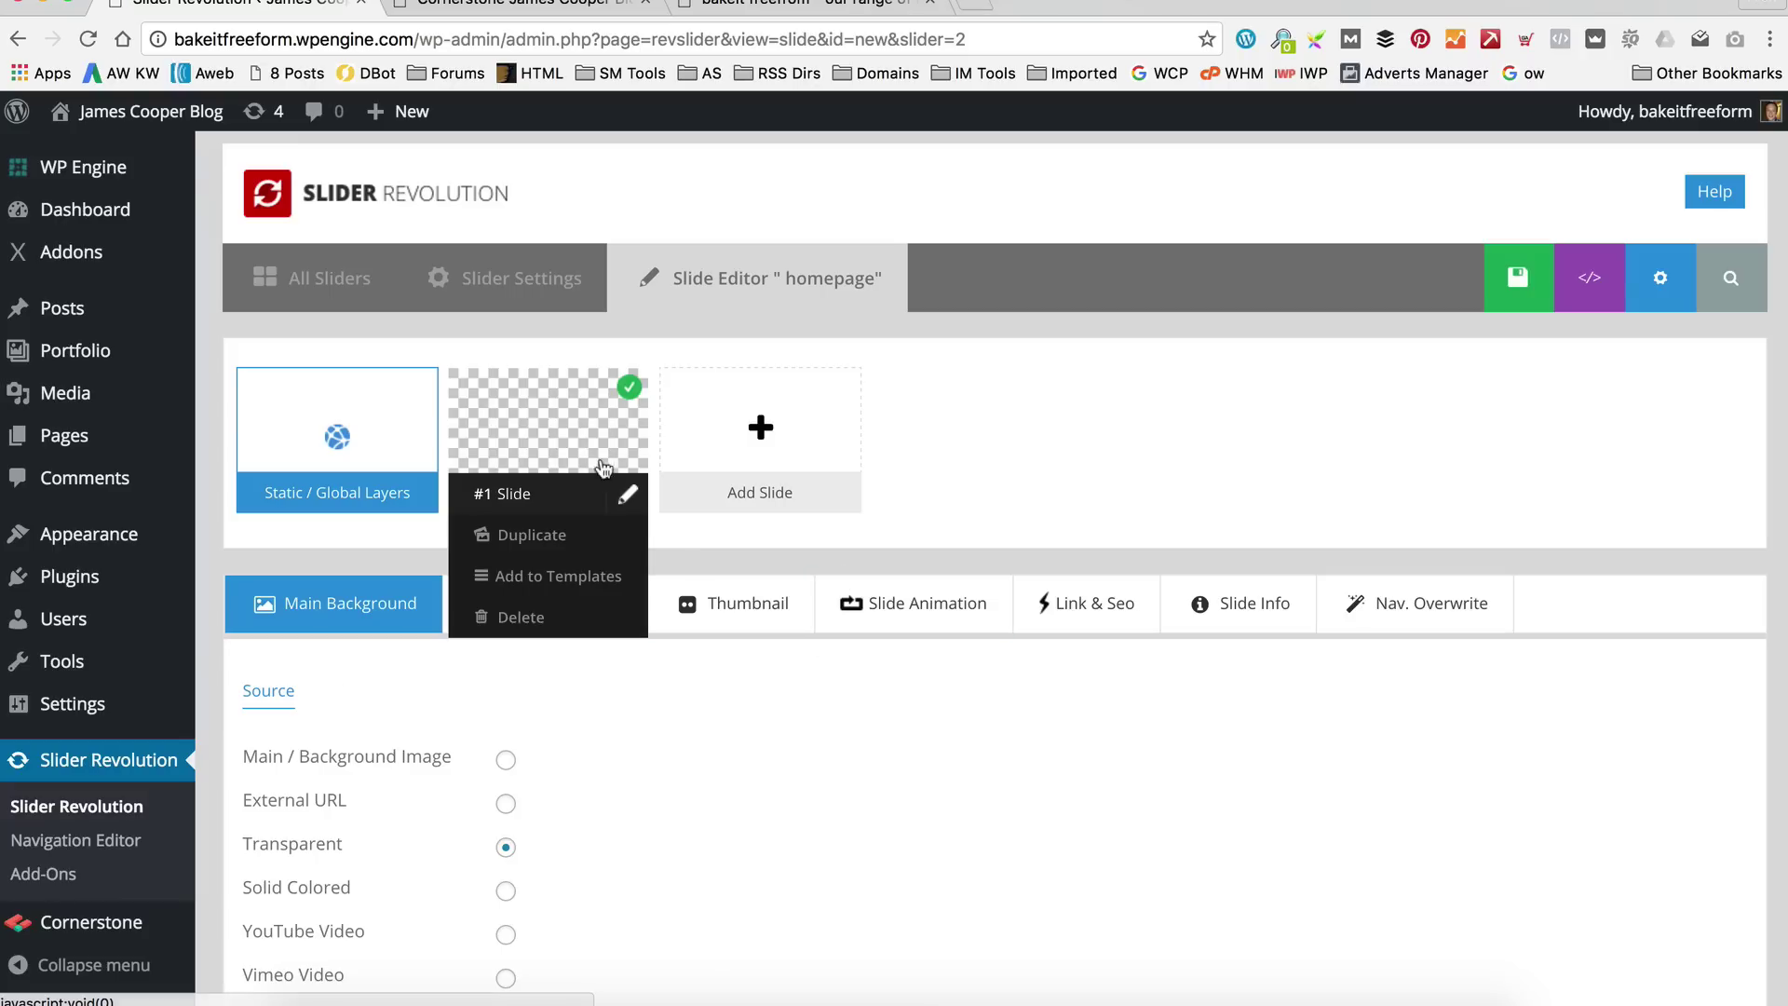
scroll(643, 690, down, 3)
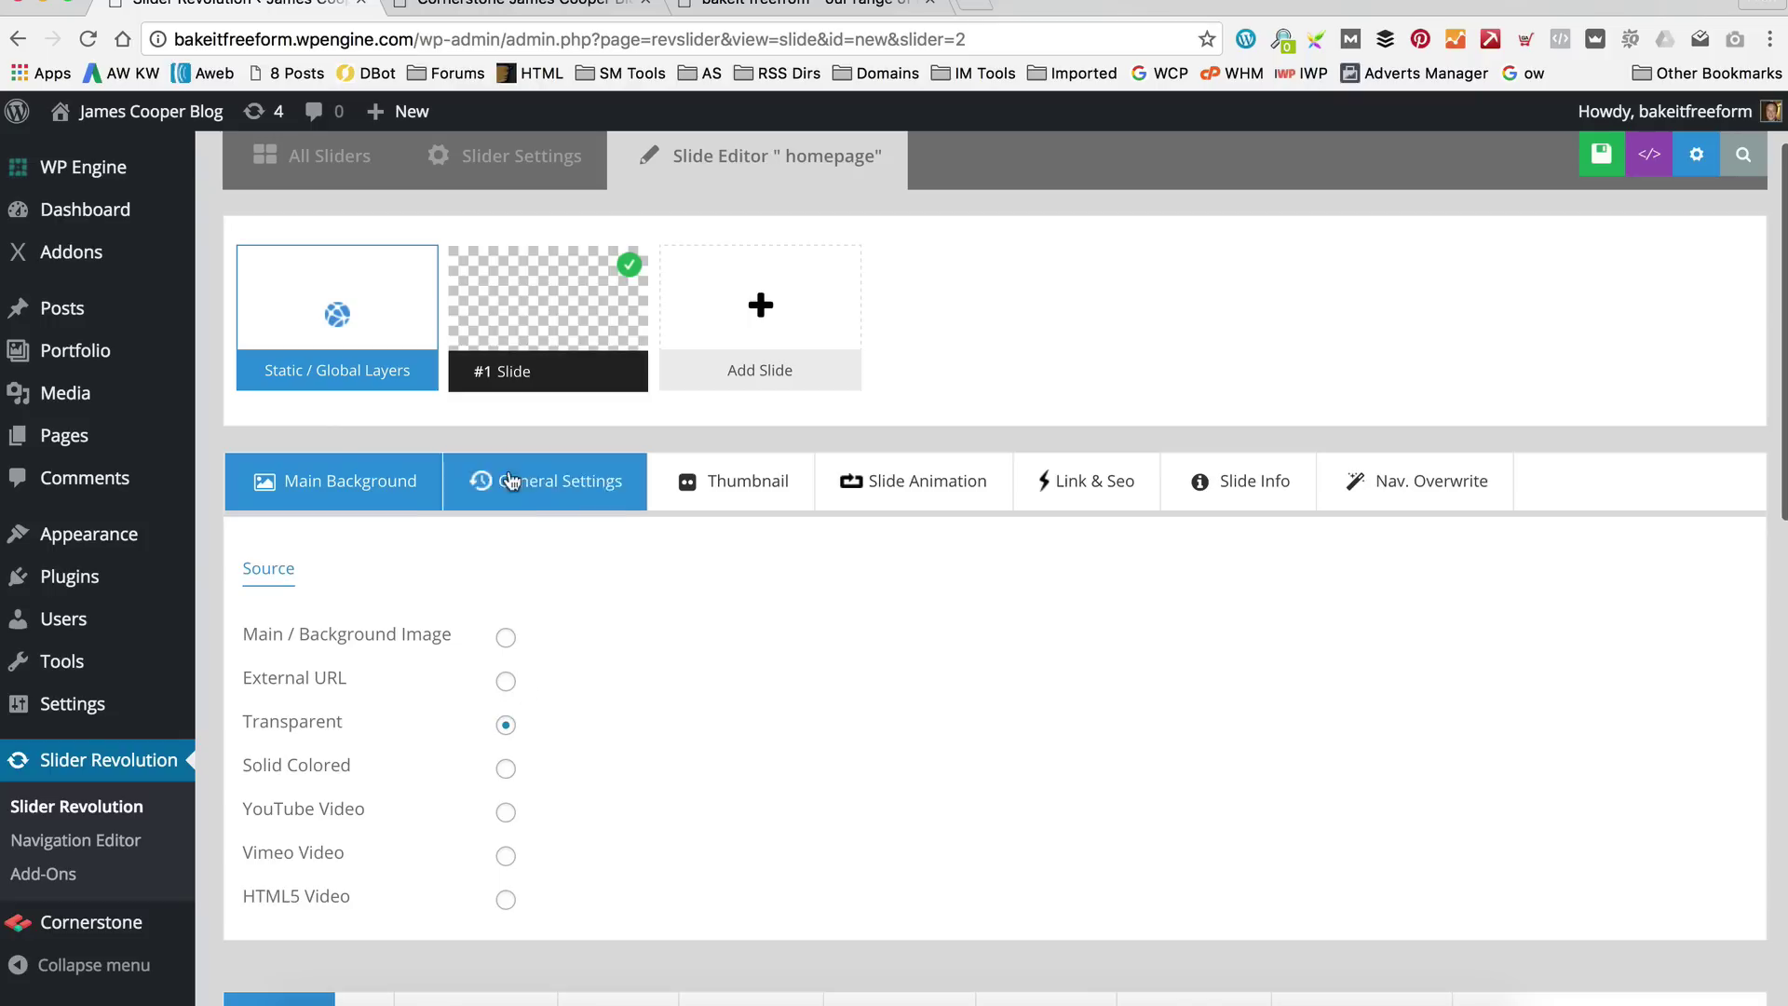
click(505, 639)
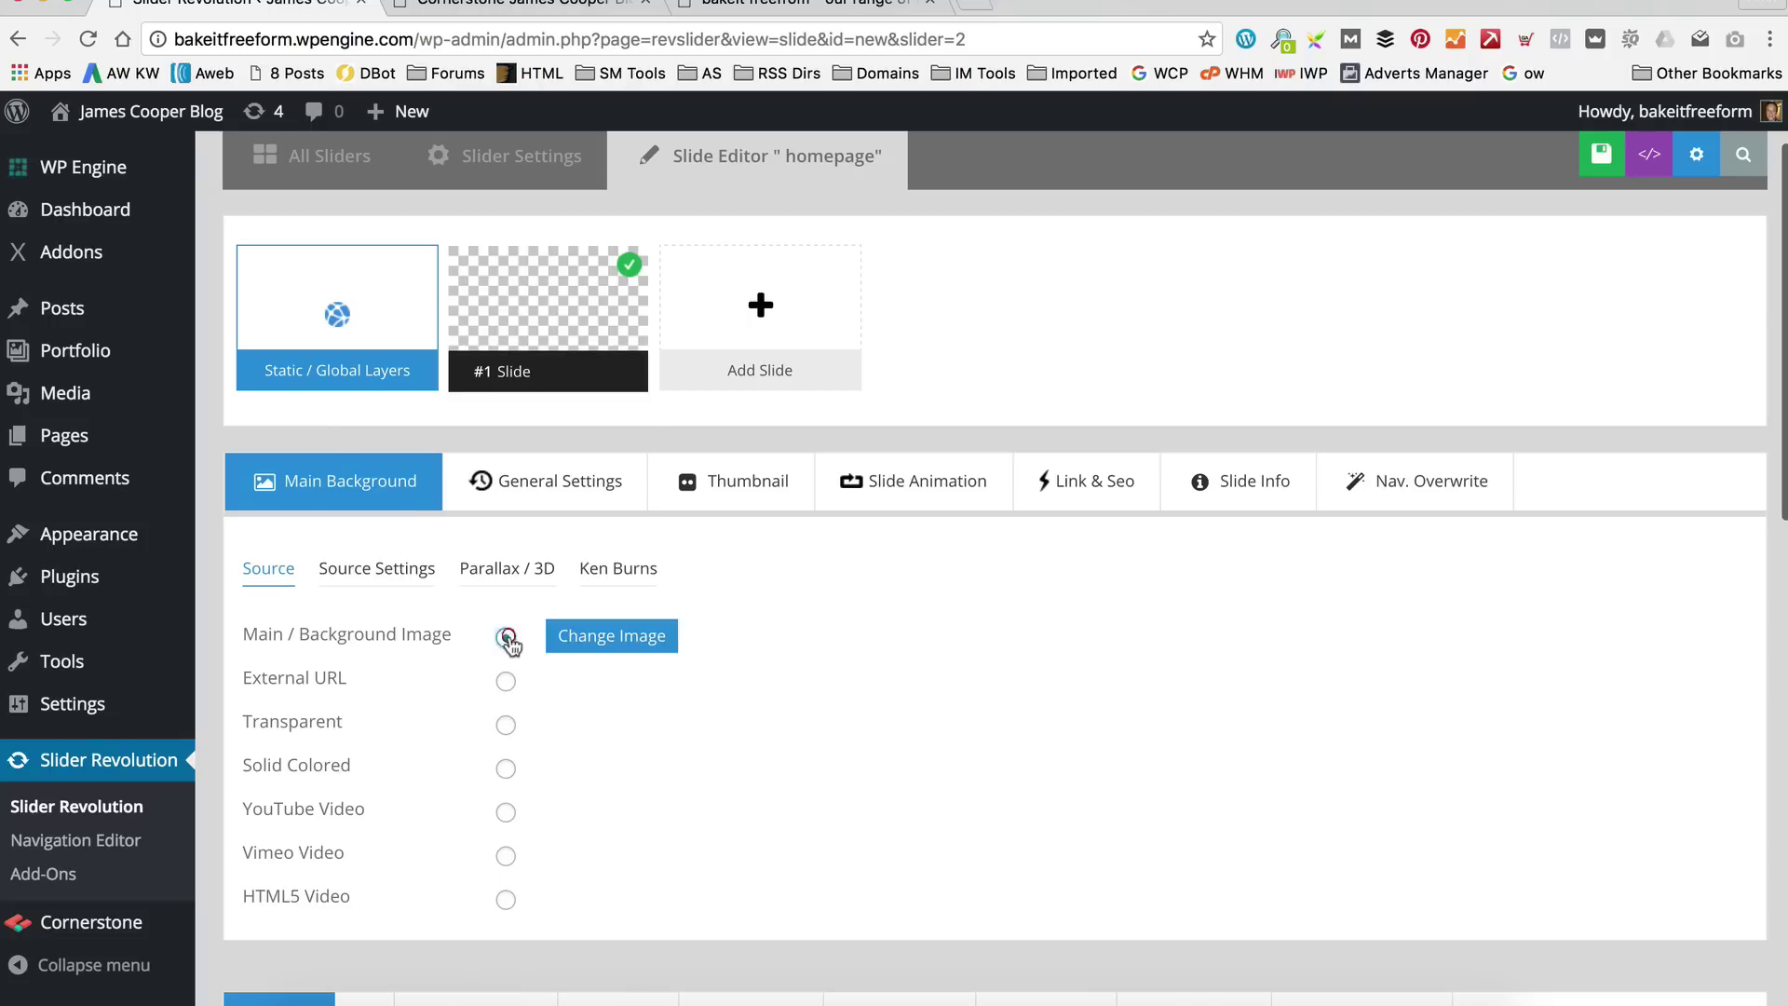
click(640, 641)
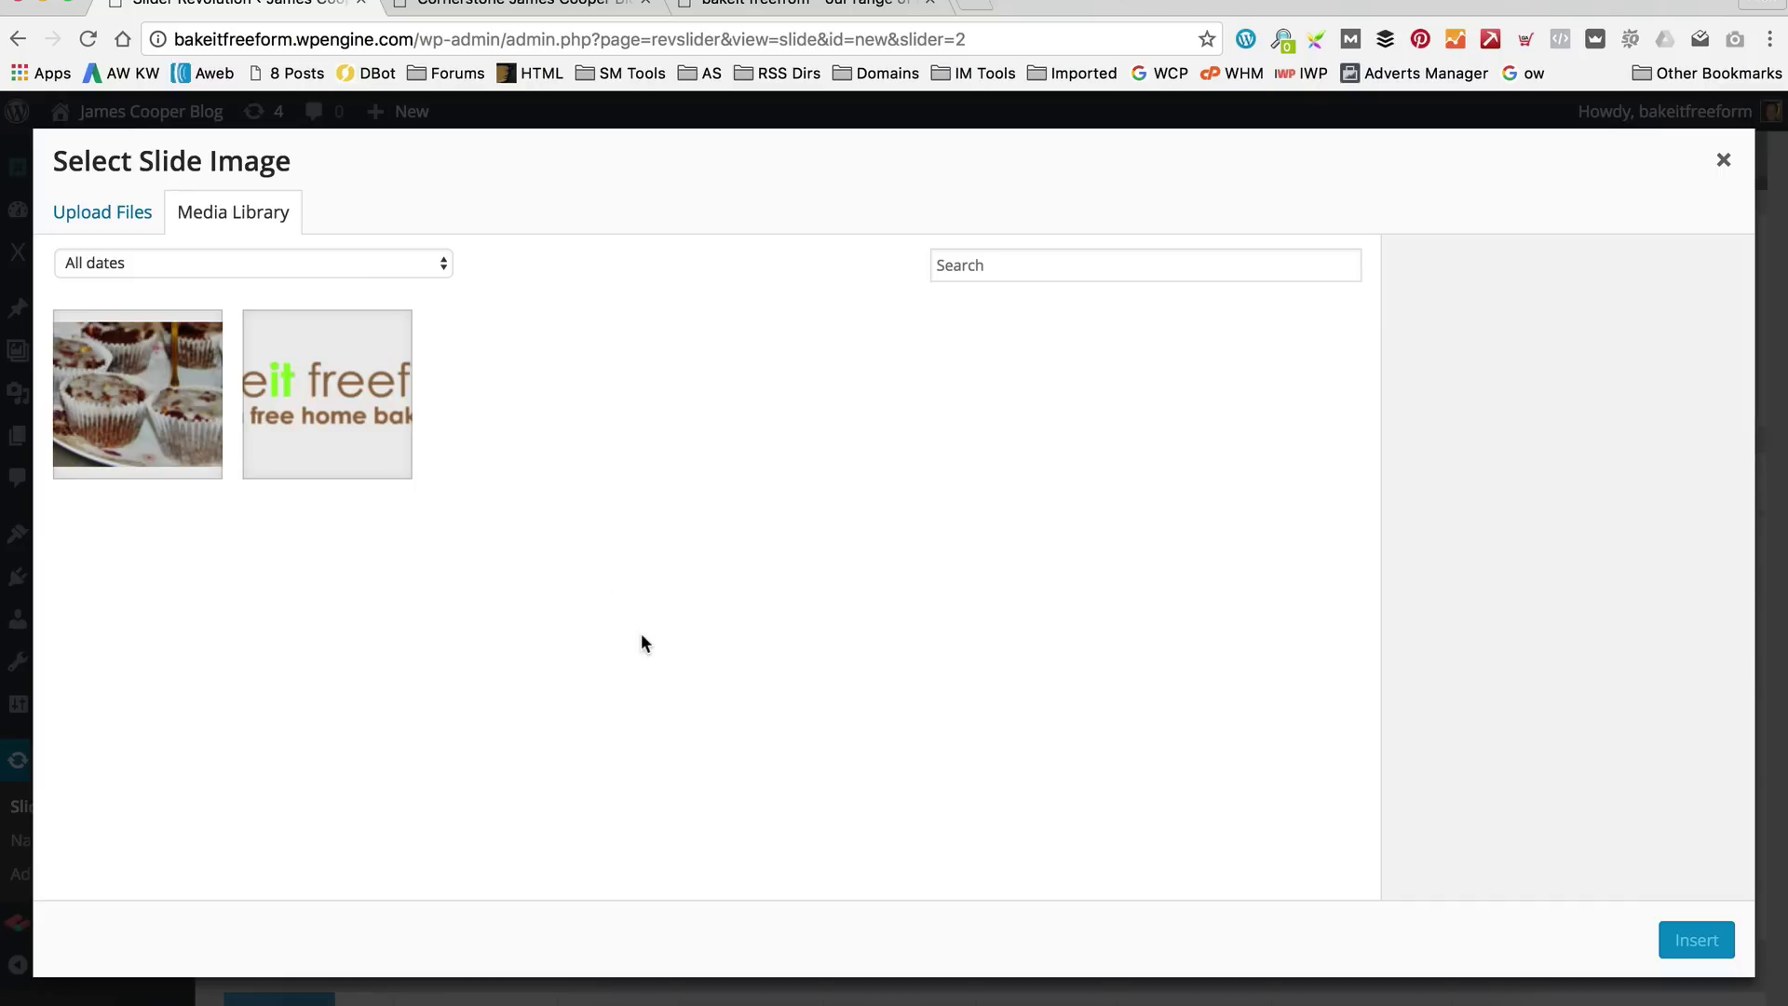
- Permanently delete the old cupcake photo and upload Slider1.jpg in its place
click(92, 438)
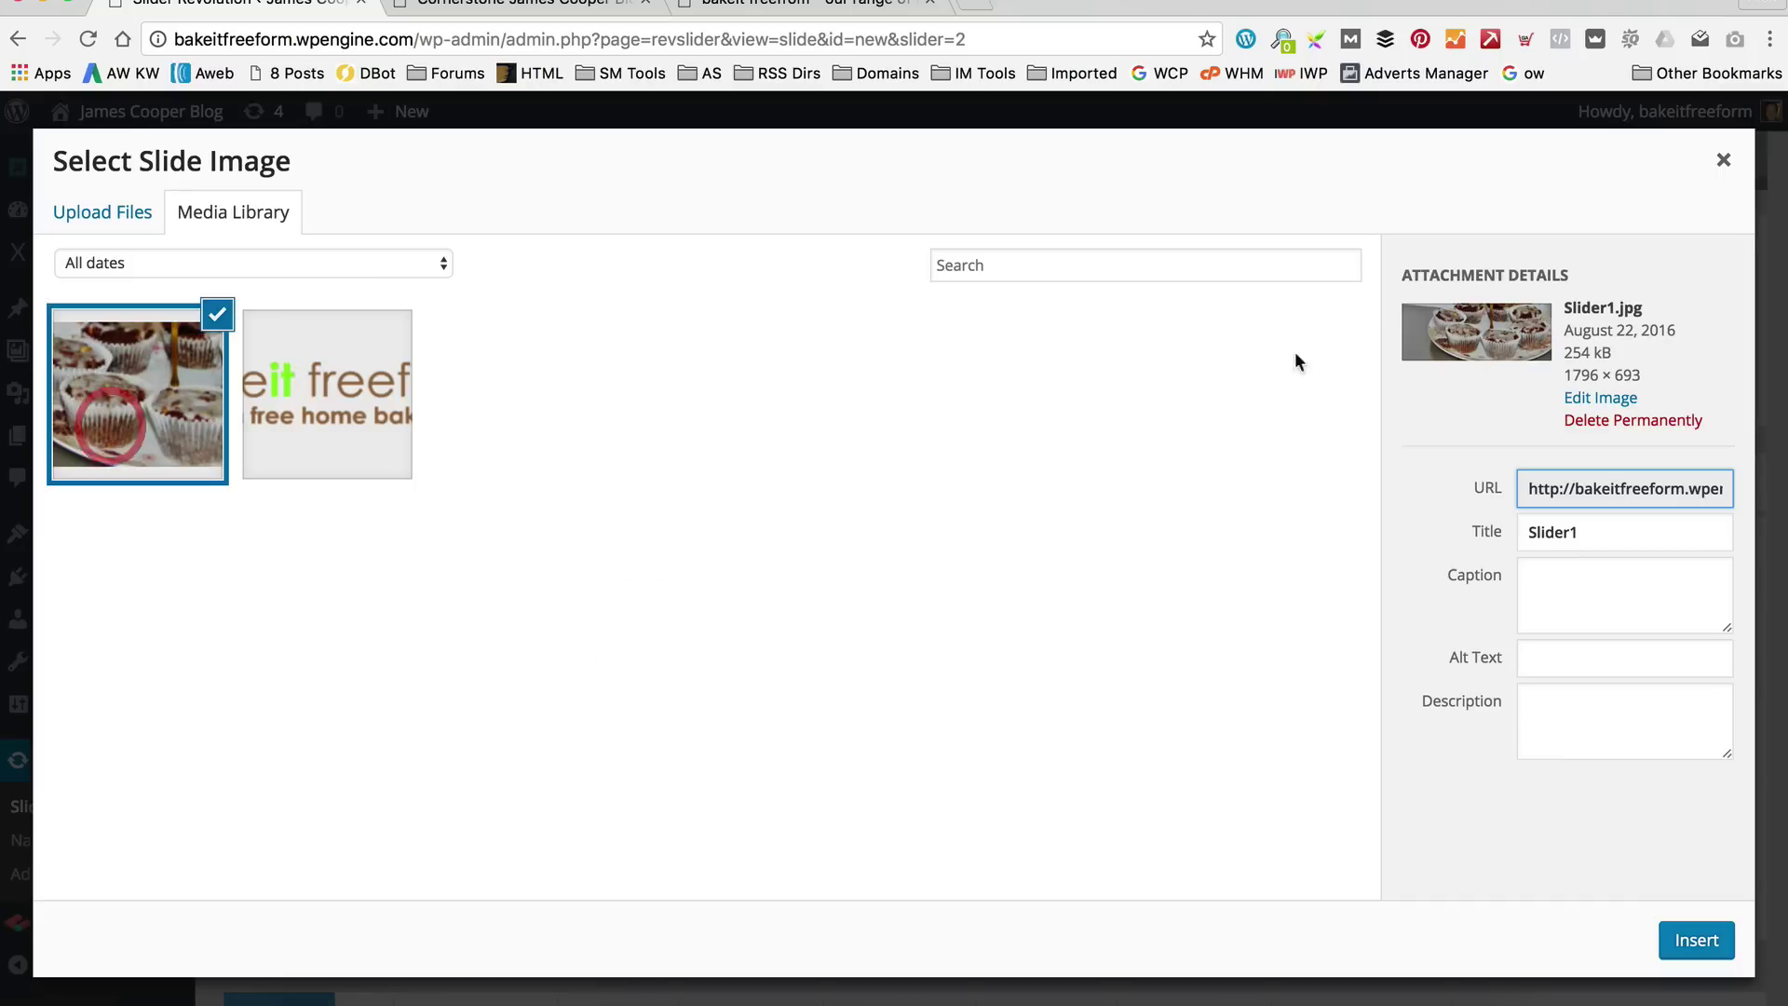
click(1623, 419)
click(1074, 338)
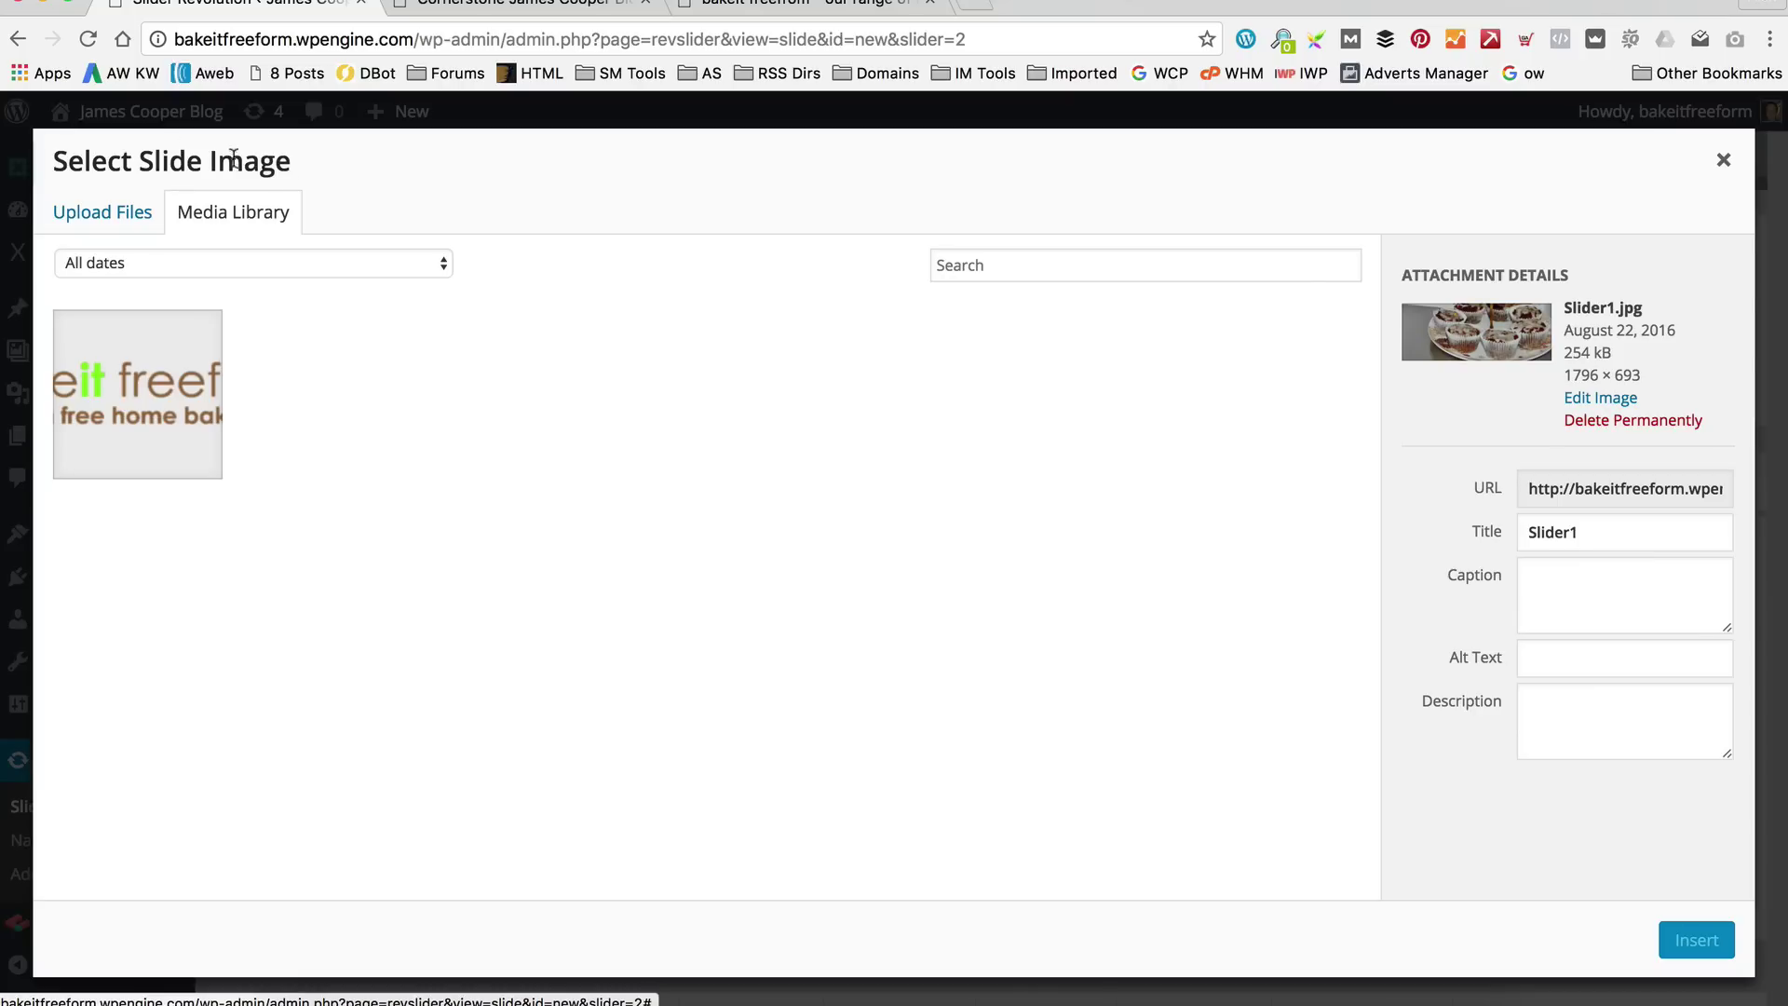
click(95, 214)
click(882, 573)
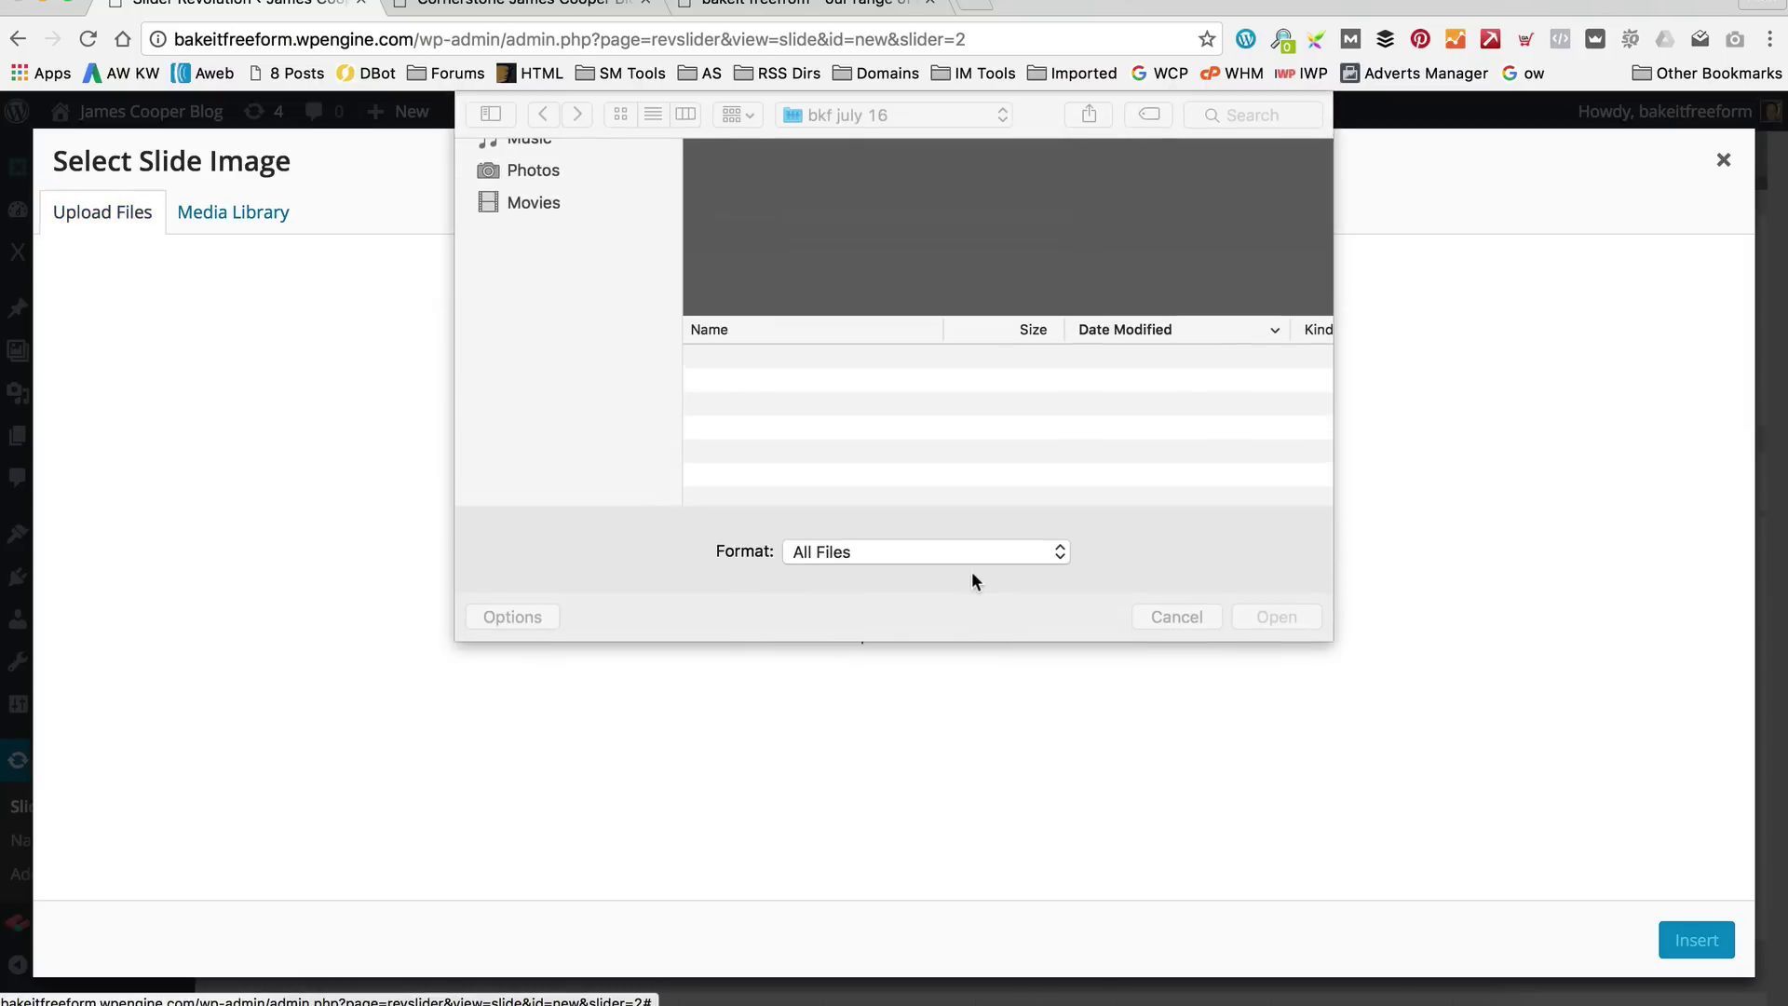
click(796, 369)
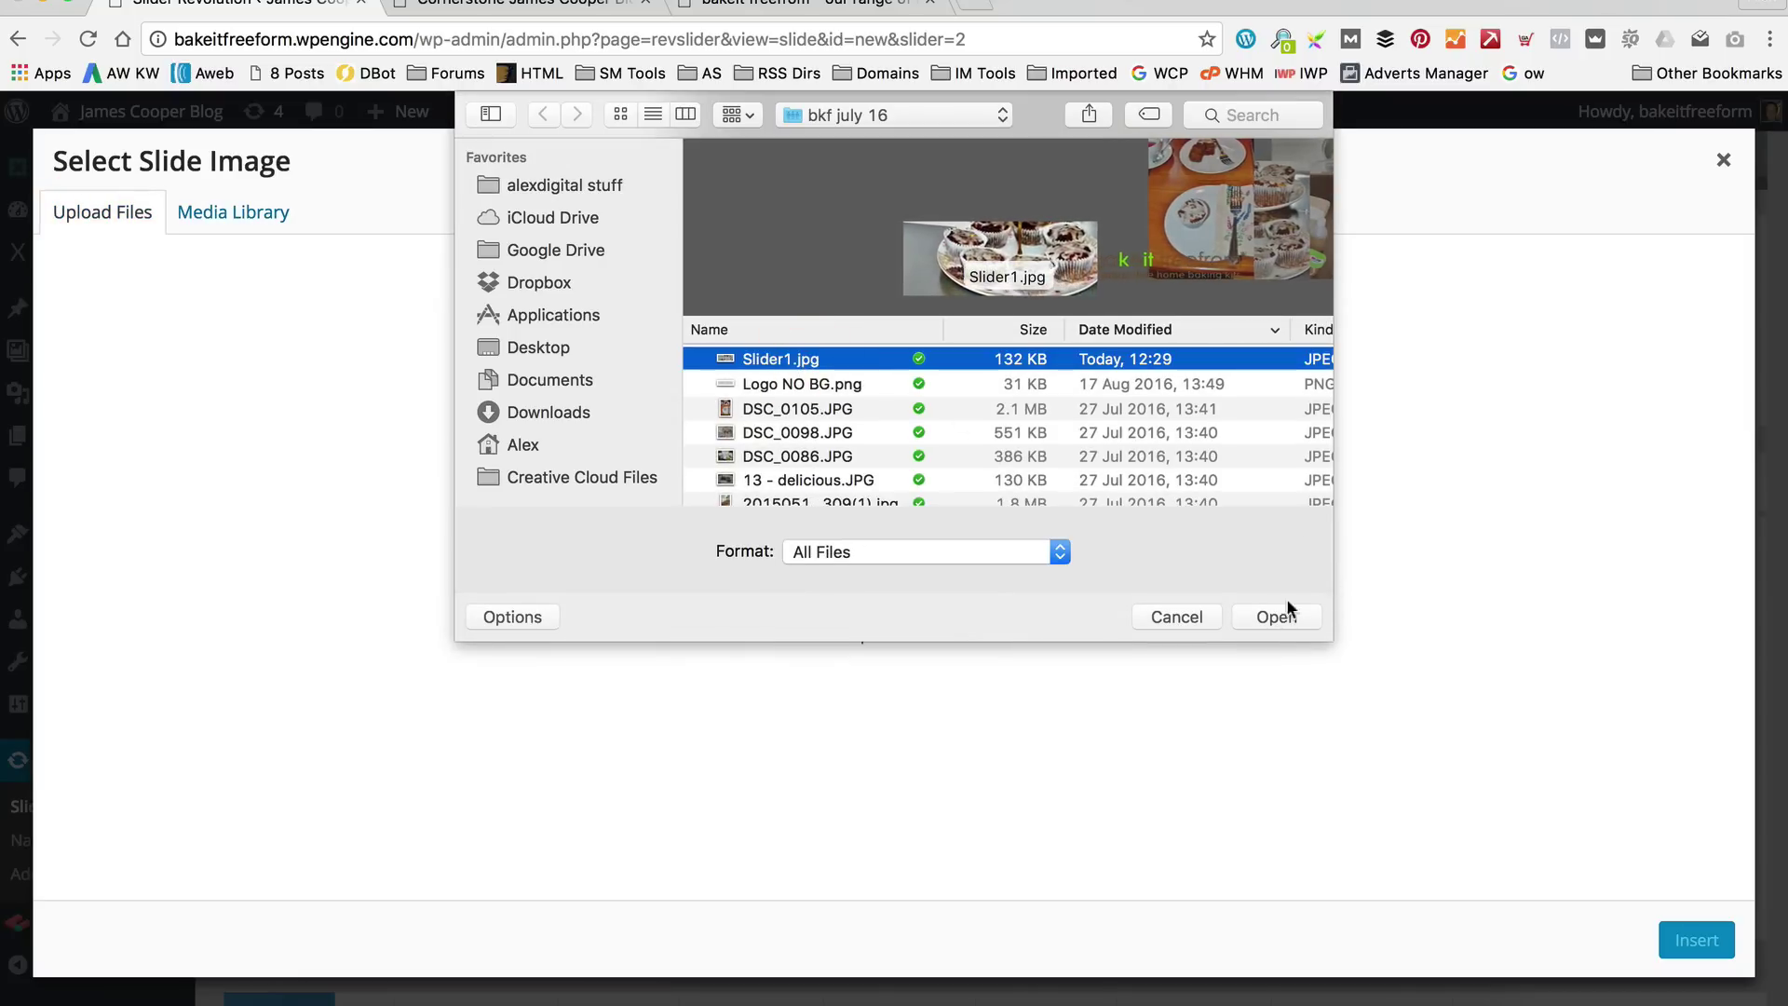
click(1276, 615)
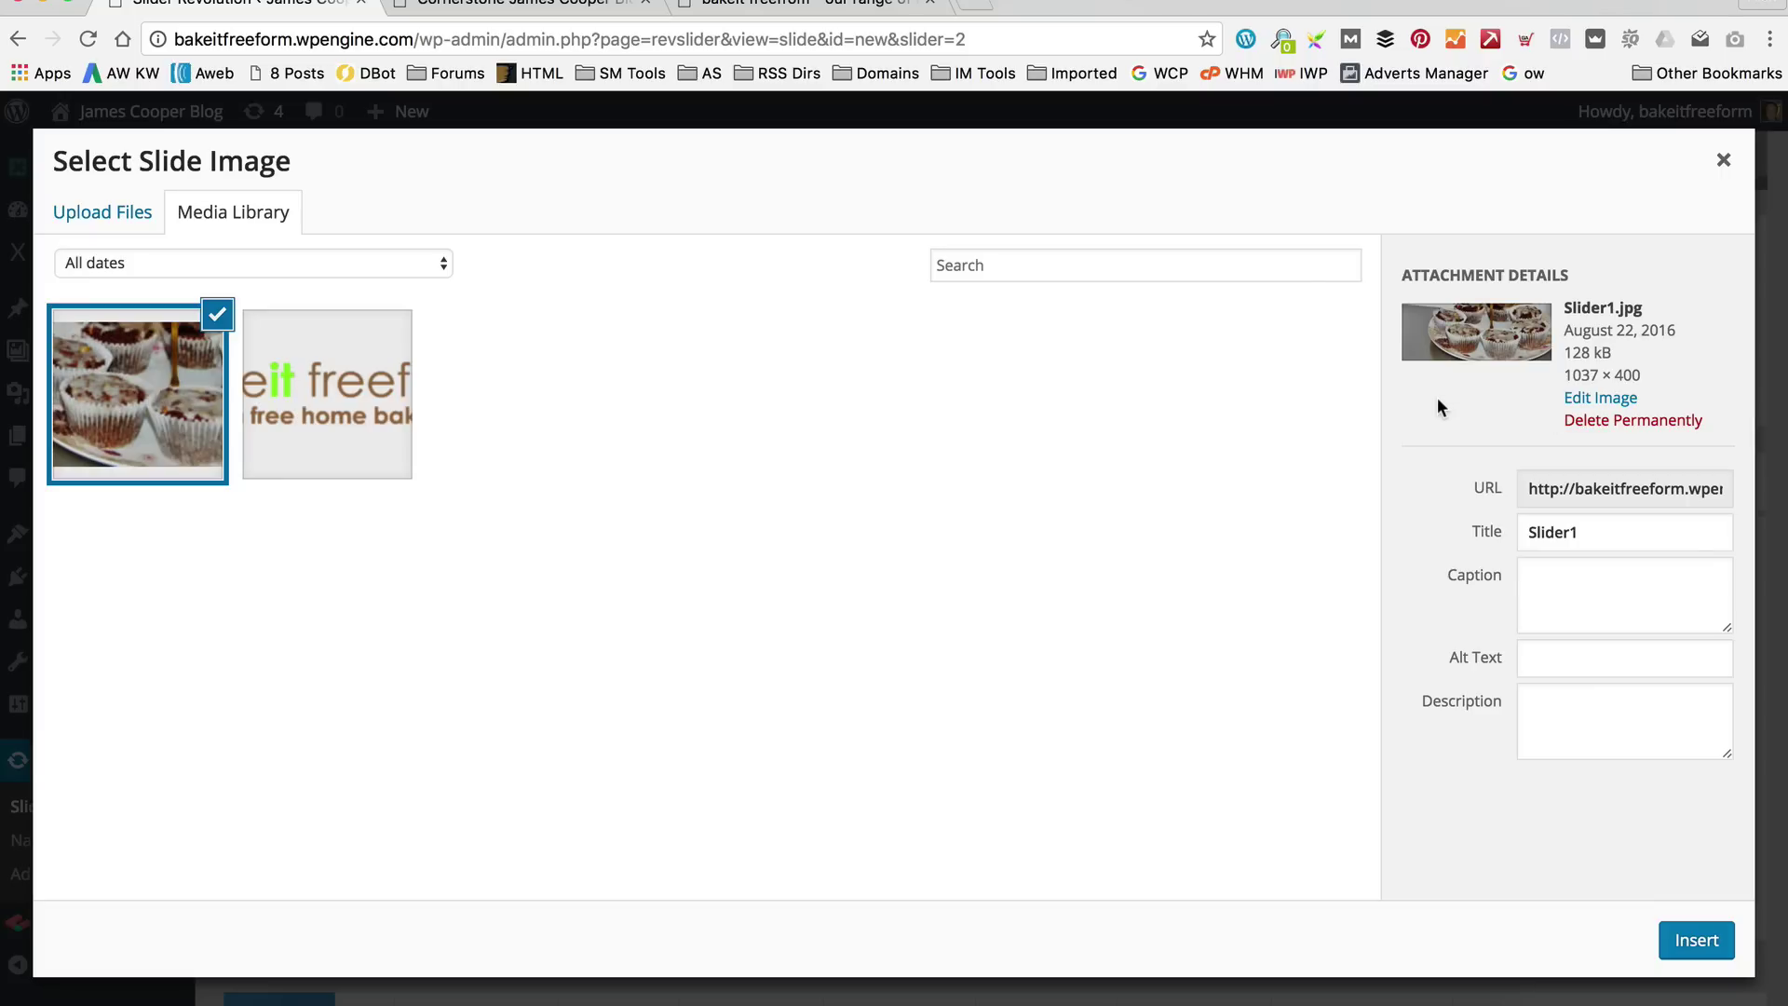
- Use the uploaded Slider1.jpg as the slide background image
click(1695, 941)
scroll(971, 599, down, 6)
scroll(978, 606, down, 4)
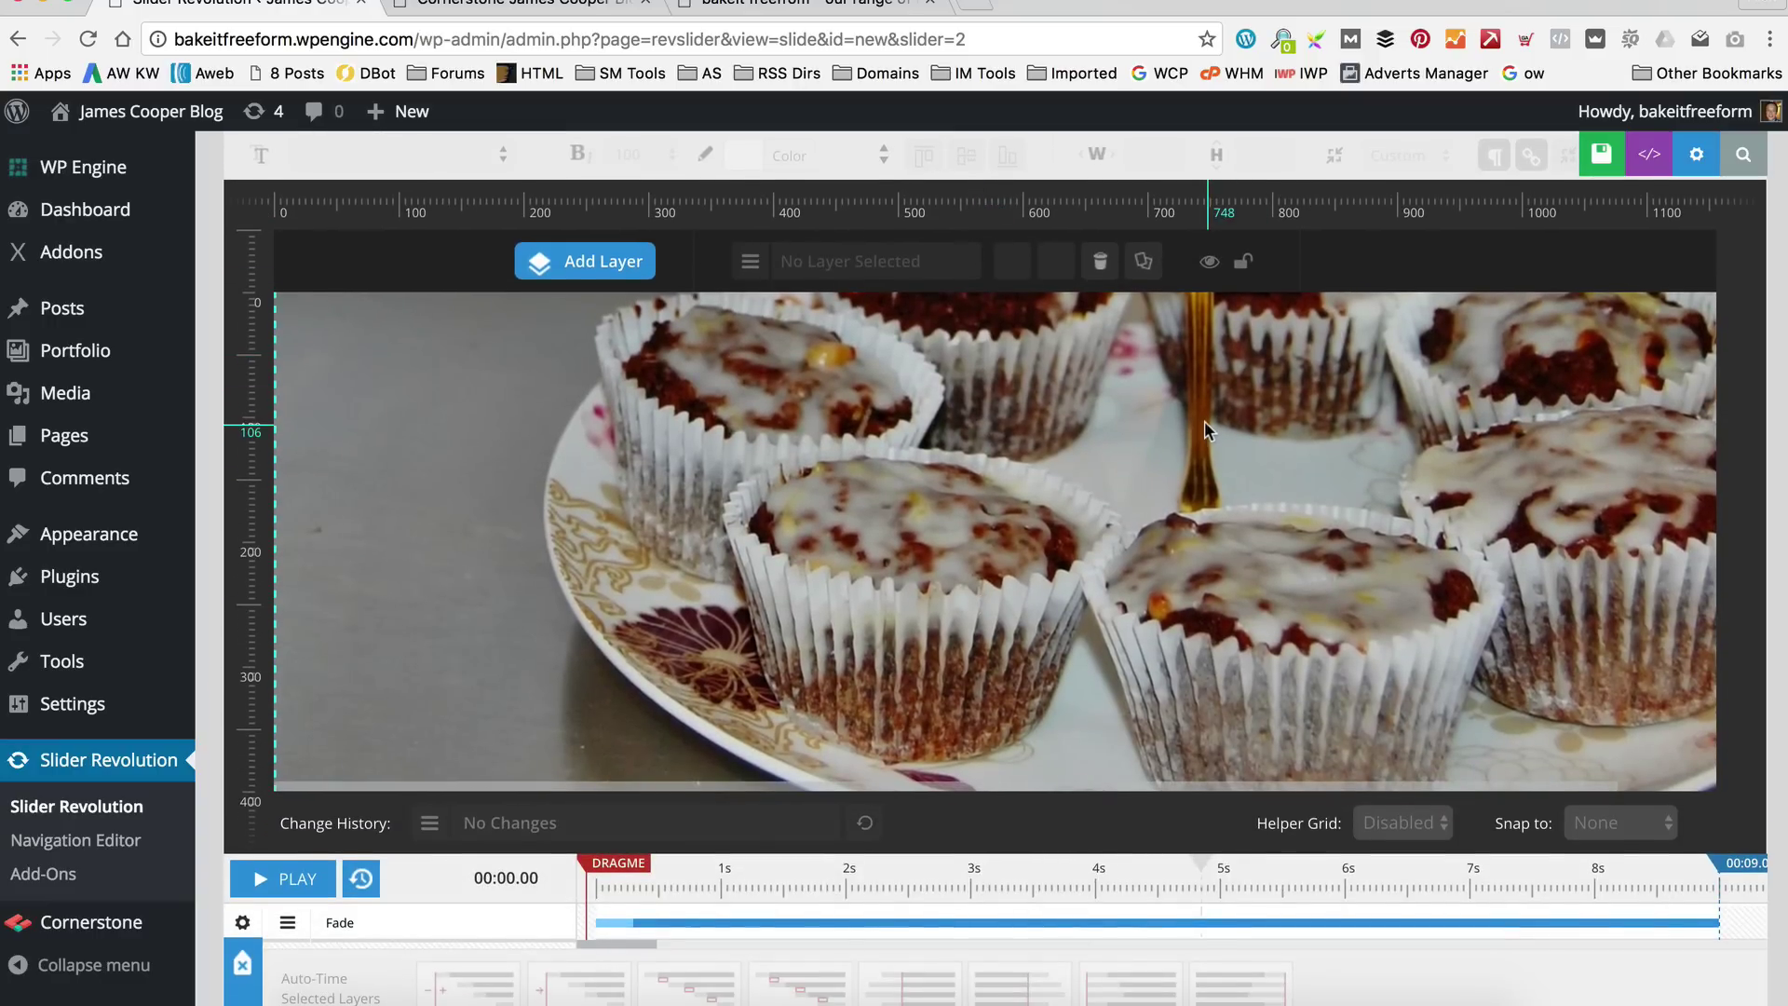
scroll(1203, 422, right, 3)
scroll(1071, 410, left, 3)
scroll(850, 450, up, 3)
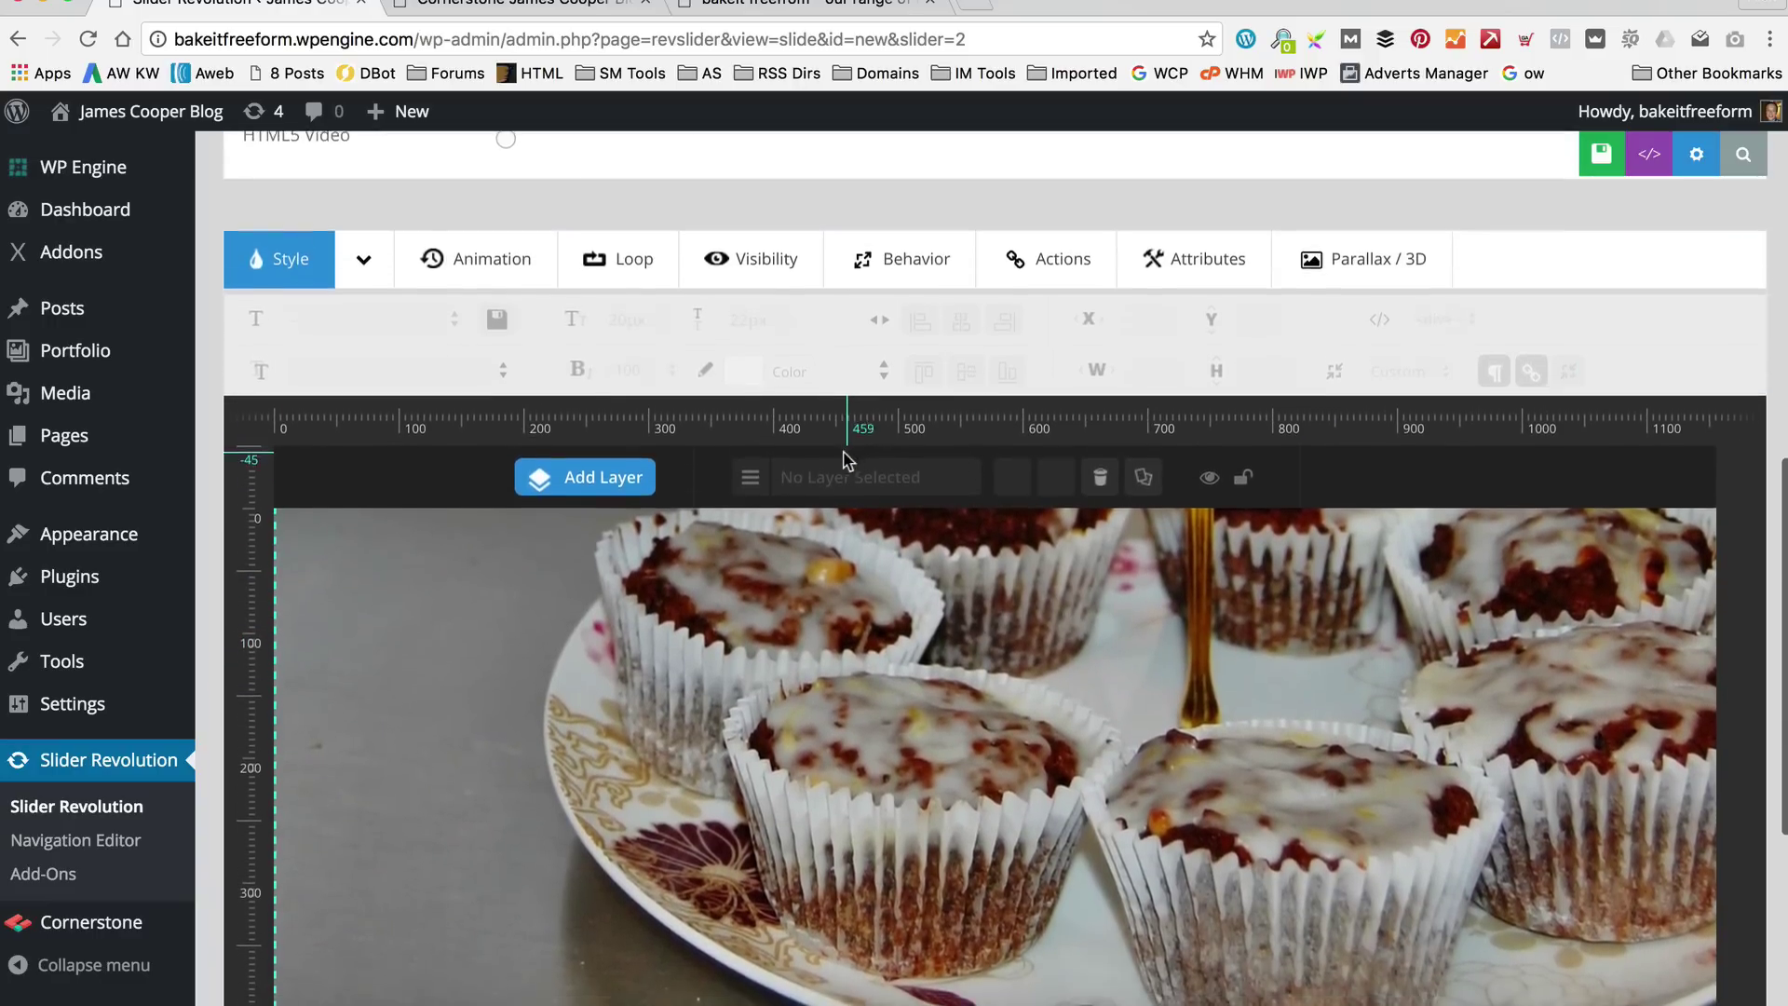
scroll(850, 451, down, 2)
- Add a text layer reading 'Allergen Free Home Baking Kits' and move it to 323px, 192px
mouse_move(578, 312)
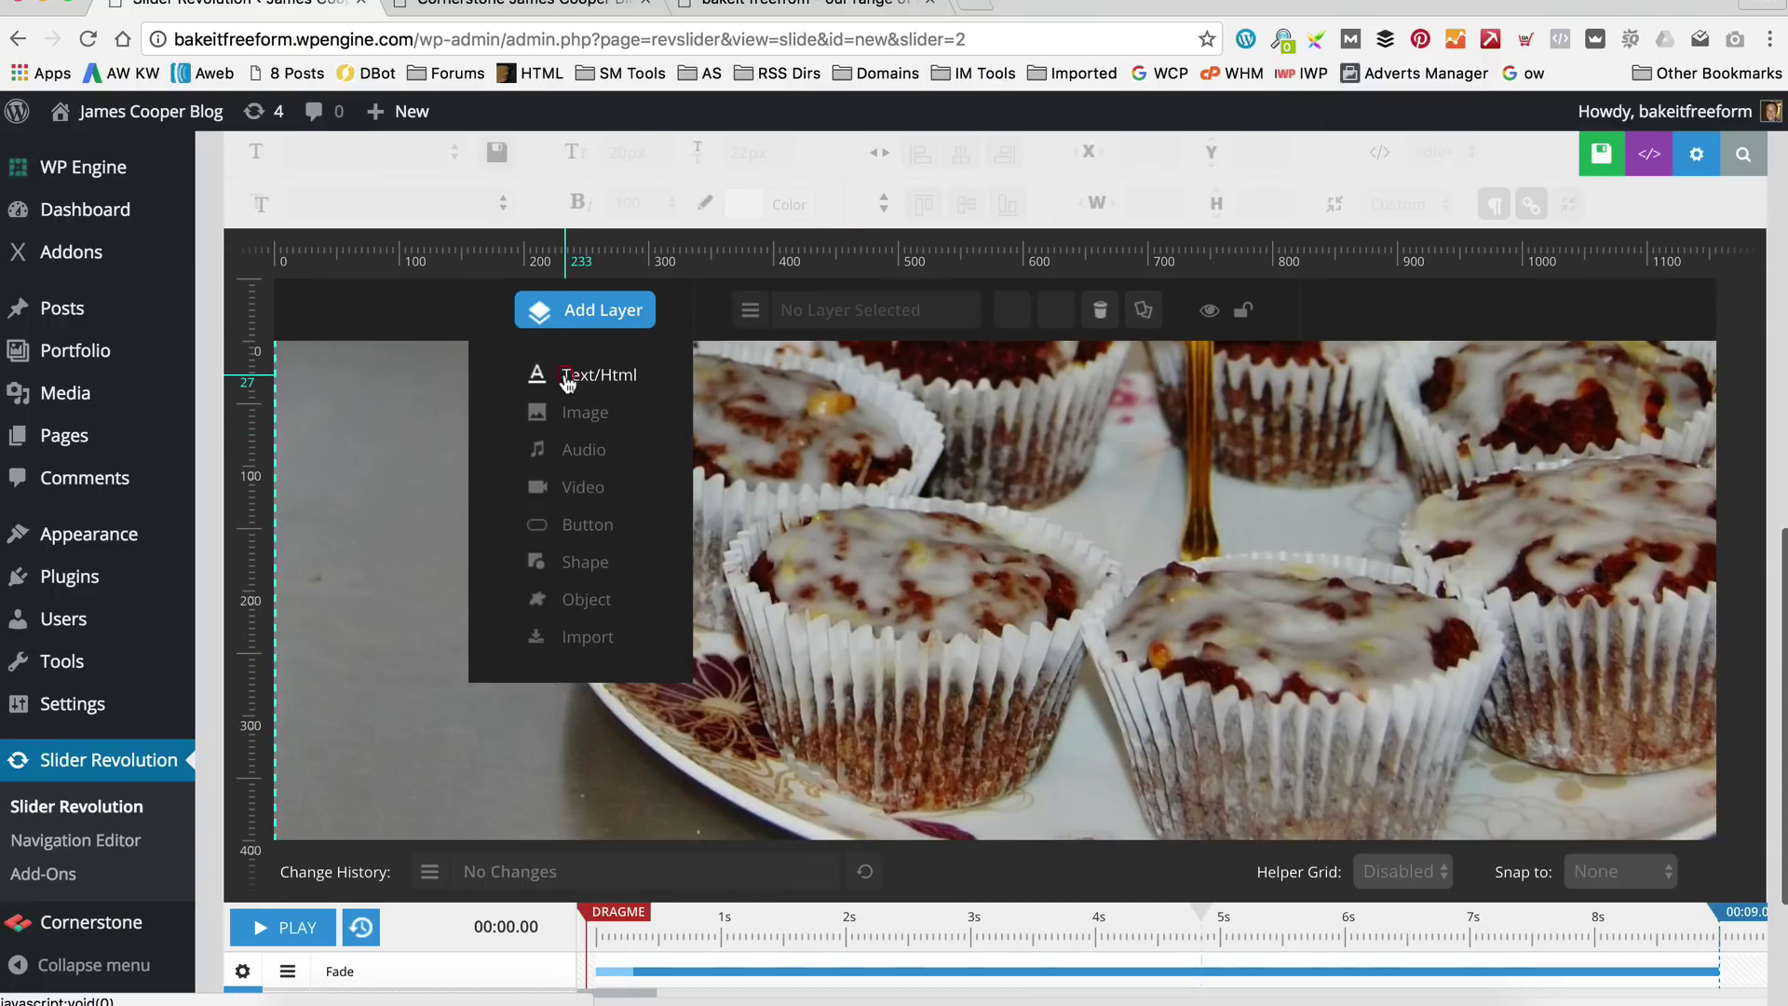
click(567, 377)
drag(1105, 369, 657, 377)
scroll(1019, 549, up, 1)
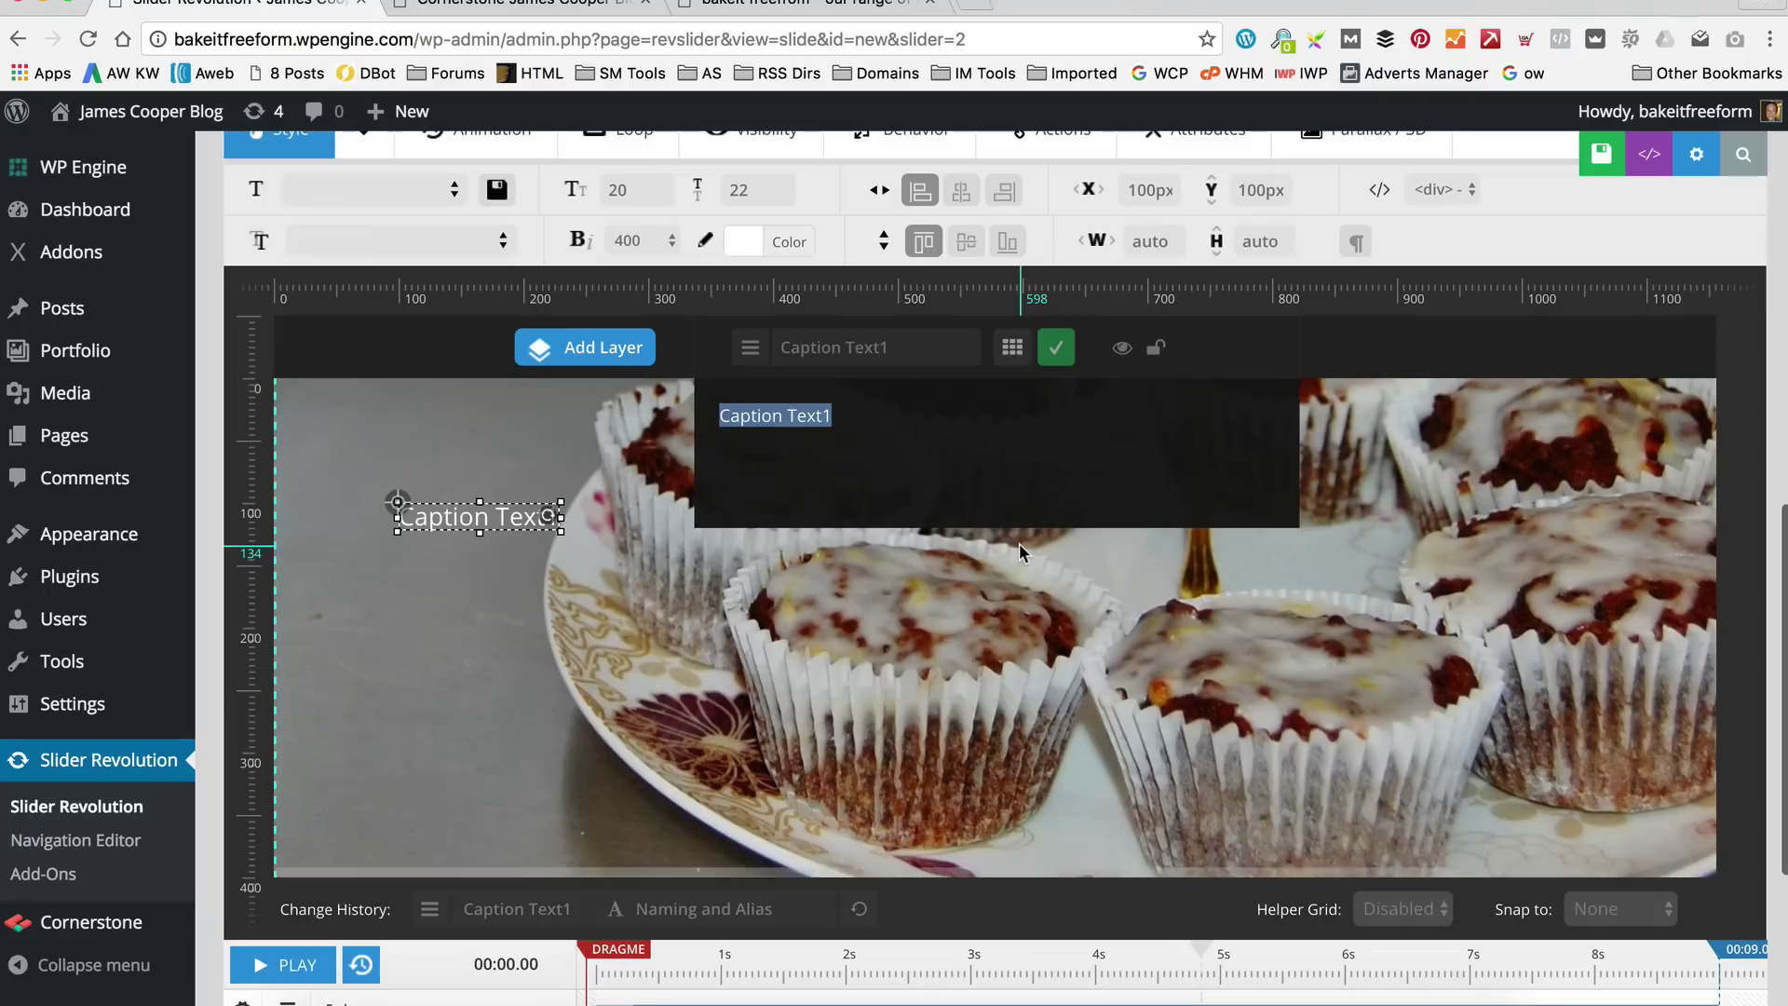
text(Allergen Free Home)
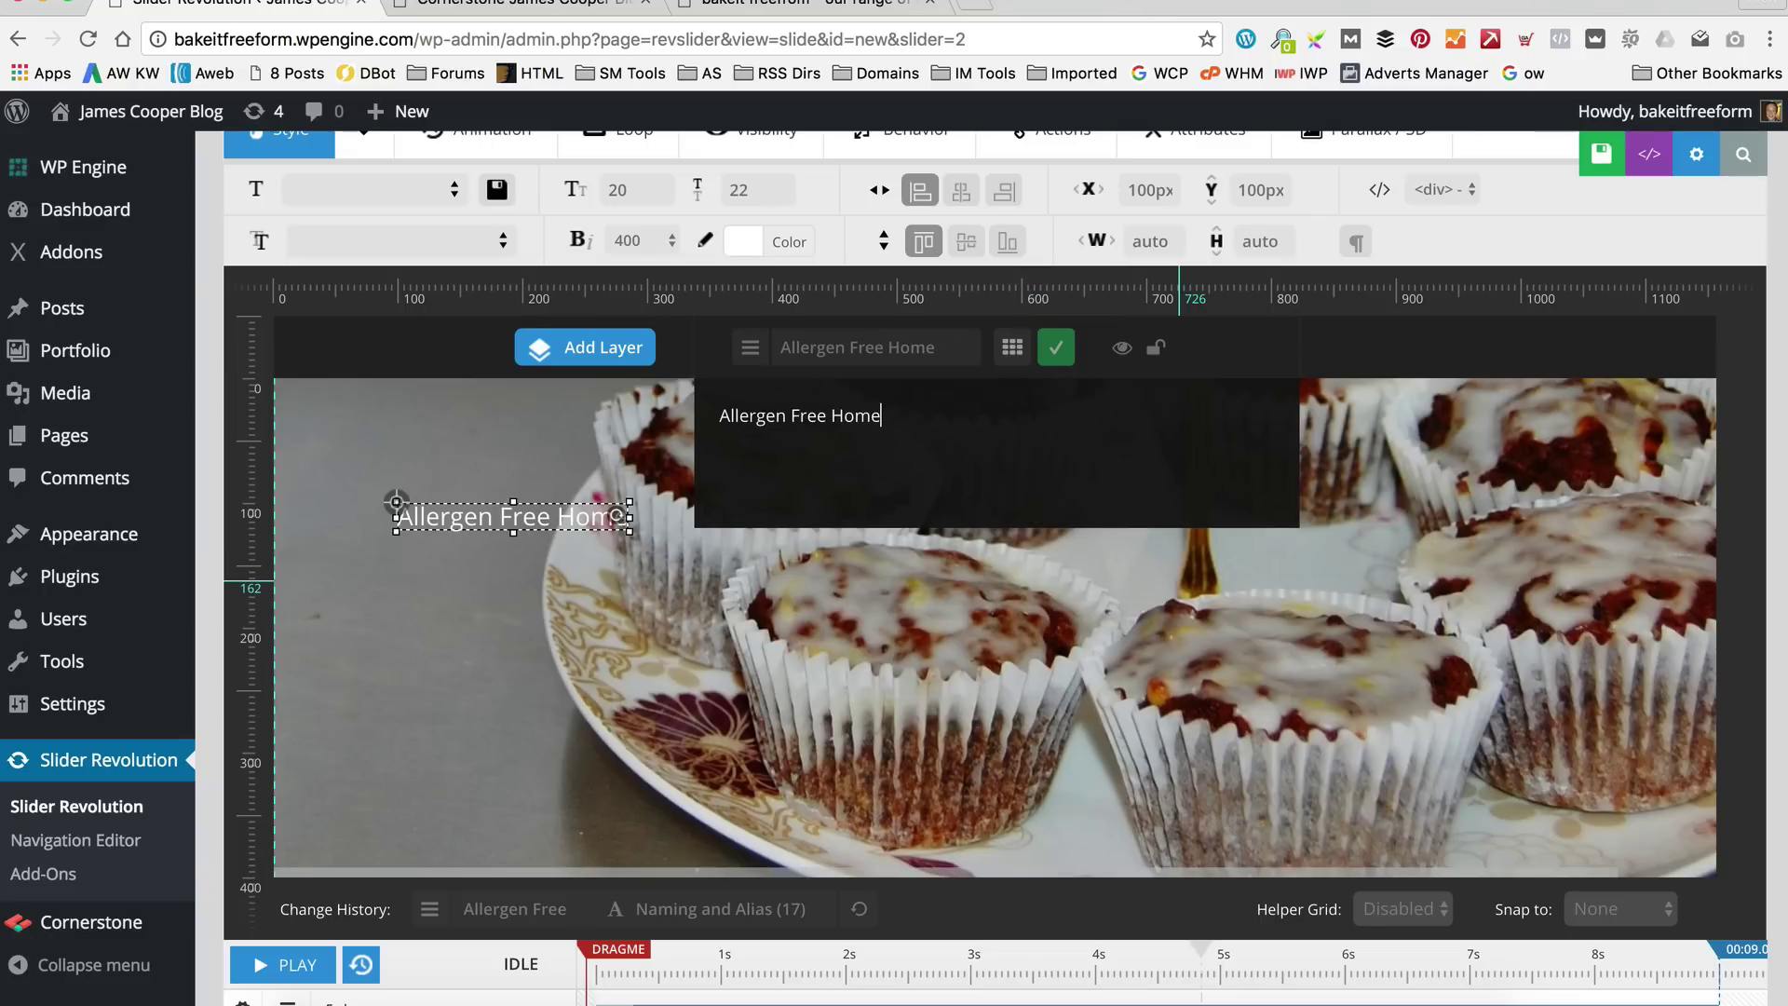
text( Baking Kits)
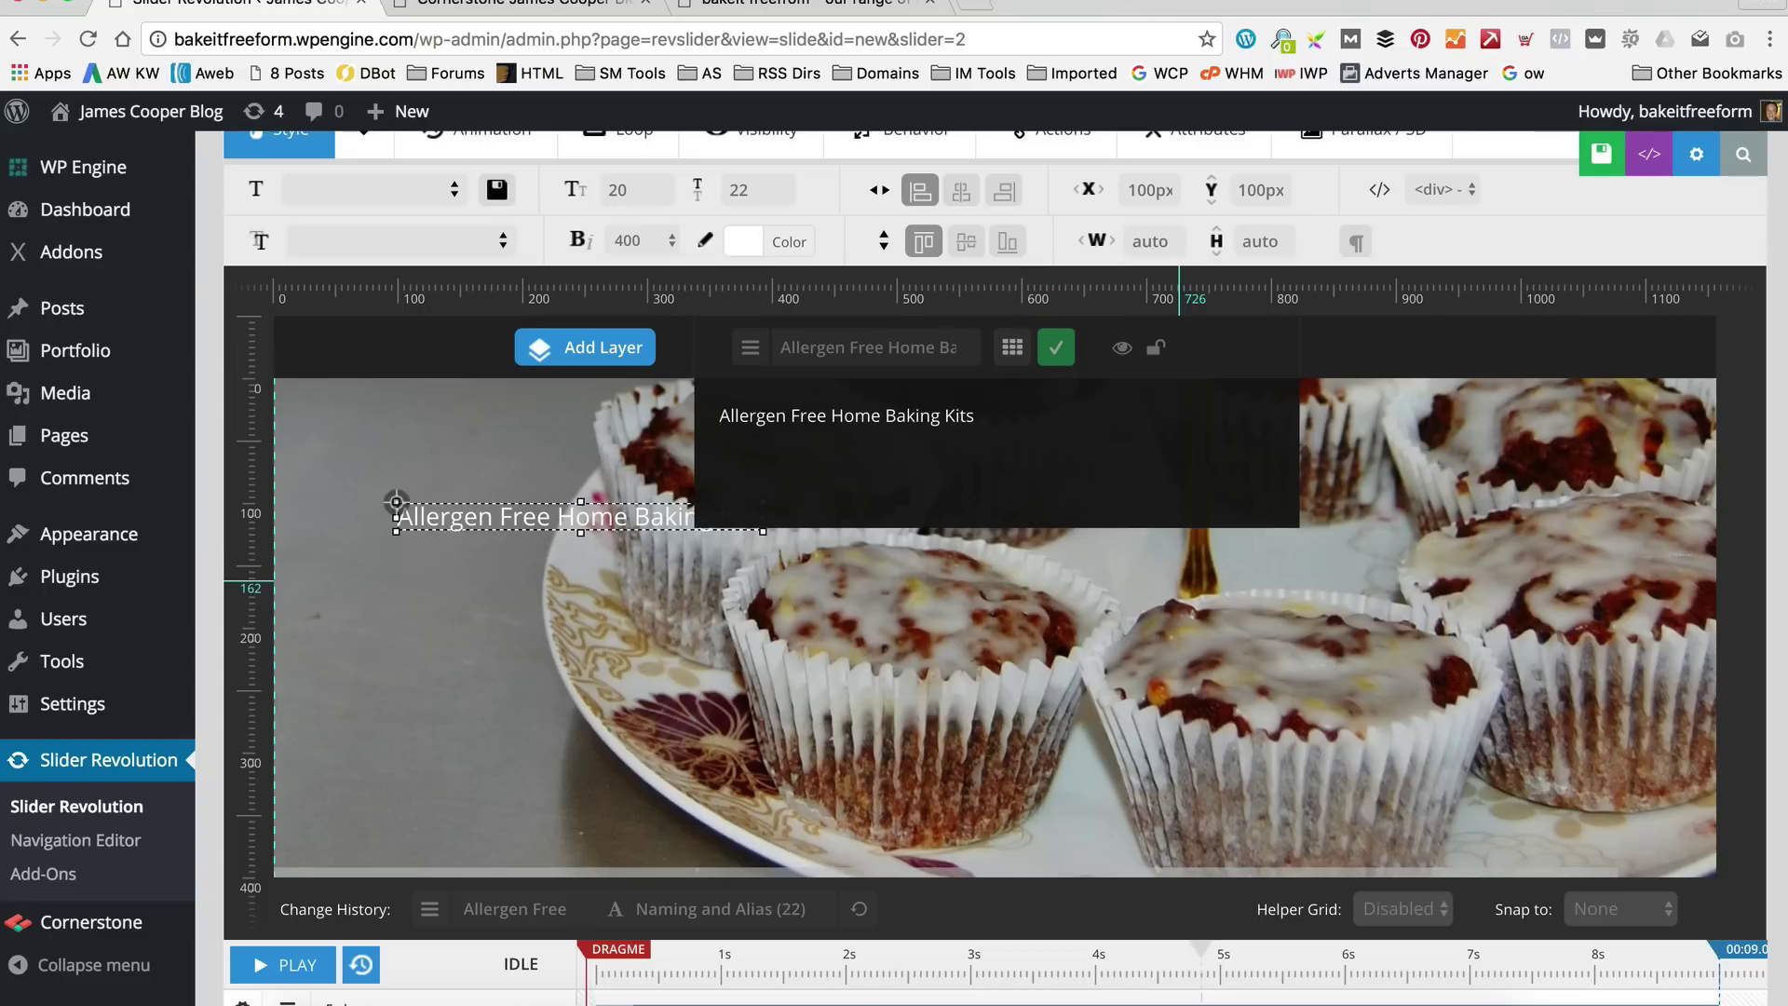
click(1055, 348)
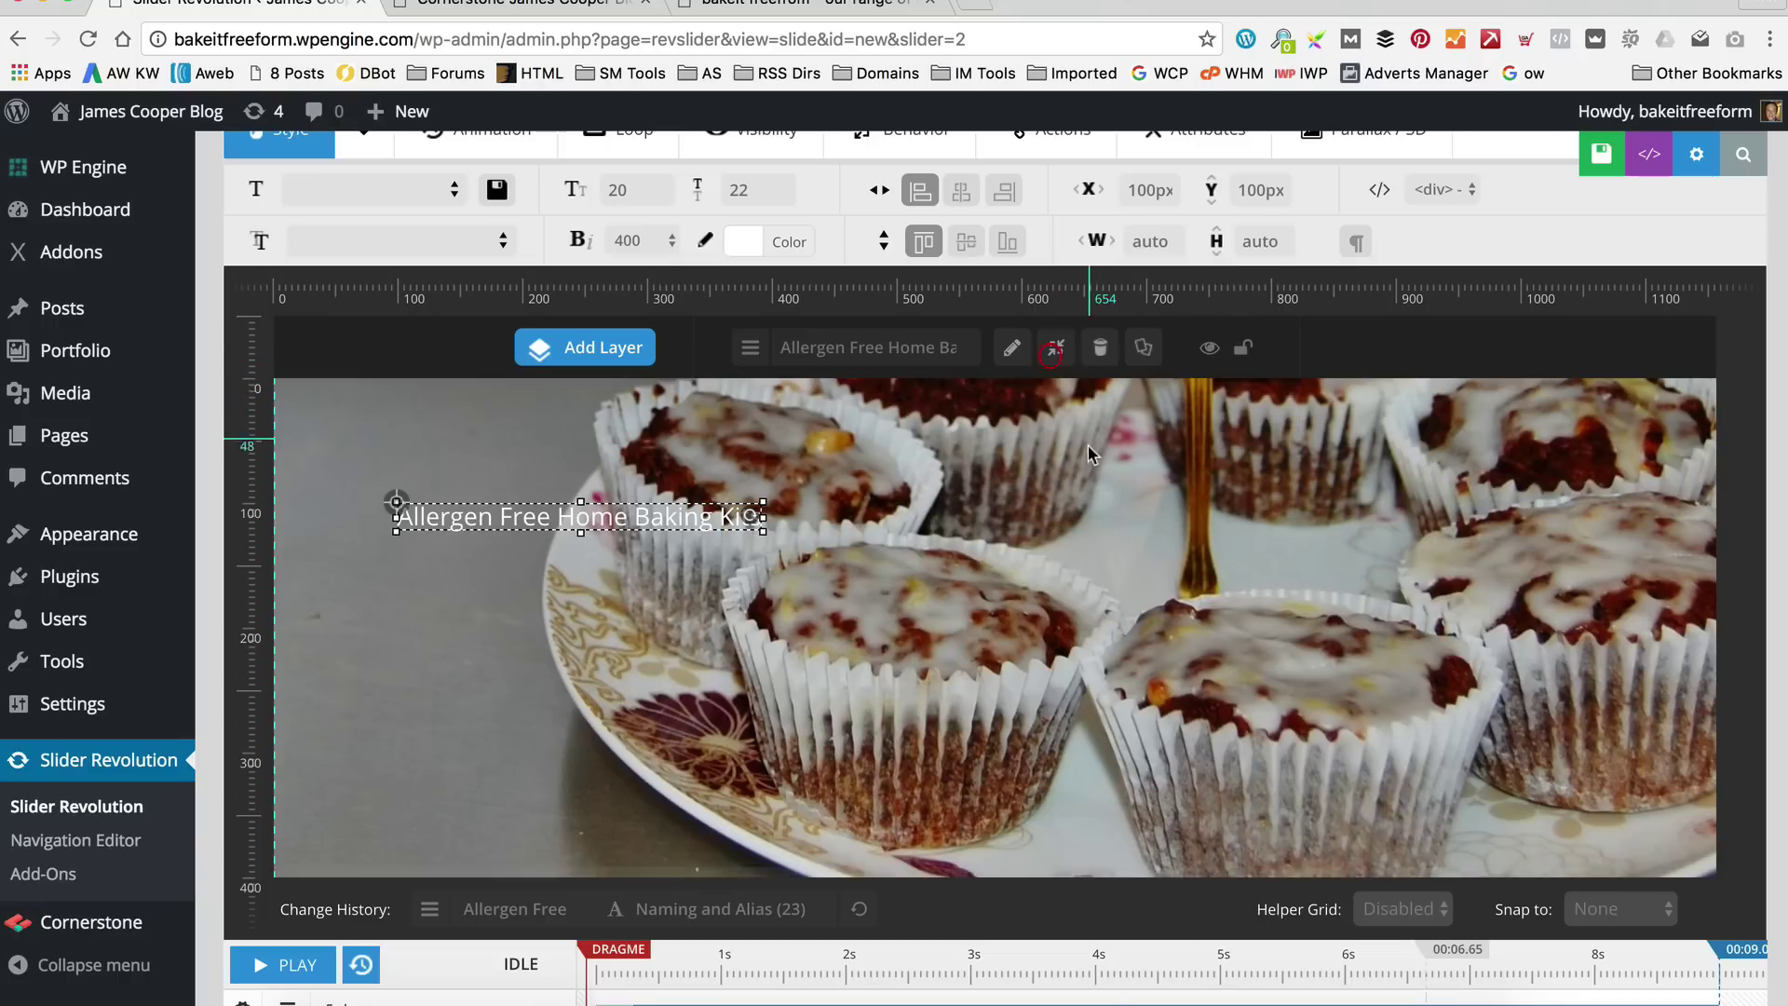
drag(581, 527, 910, 630)
scroll(829, 624, down, 1)
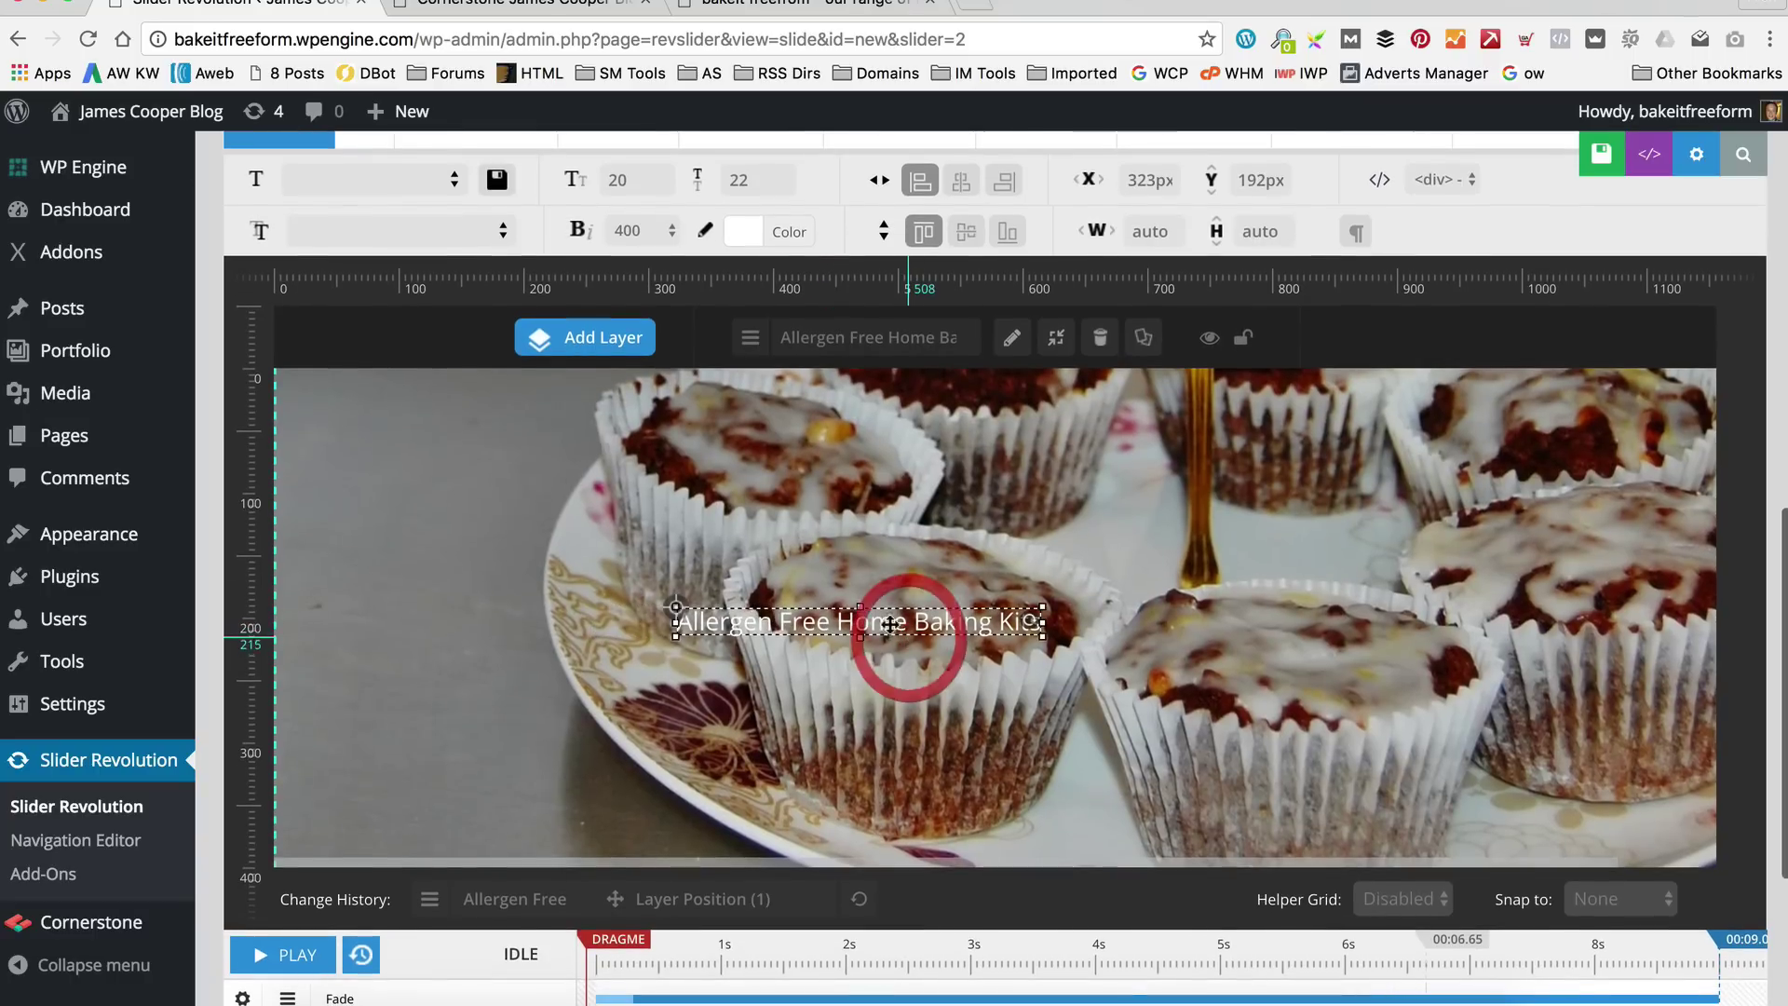
scroll(652, 596, up, 1)
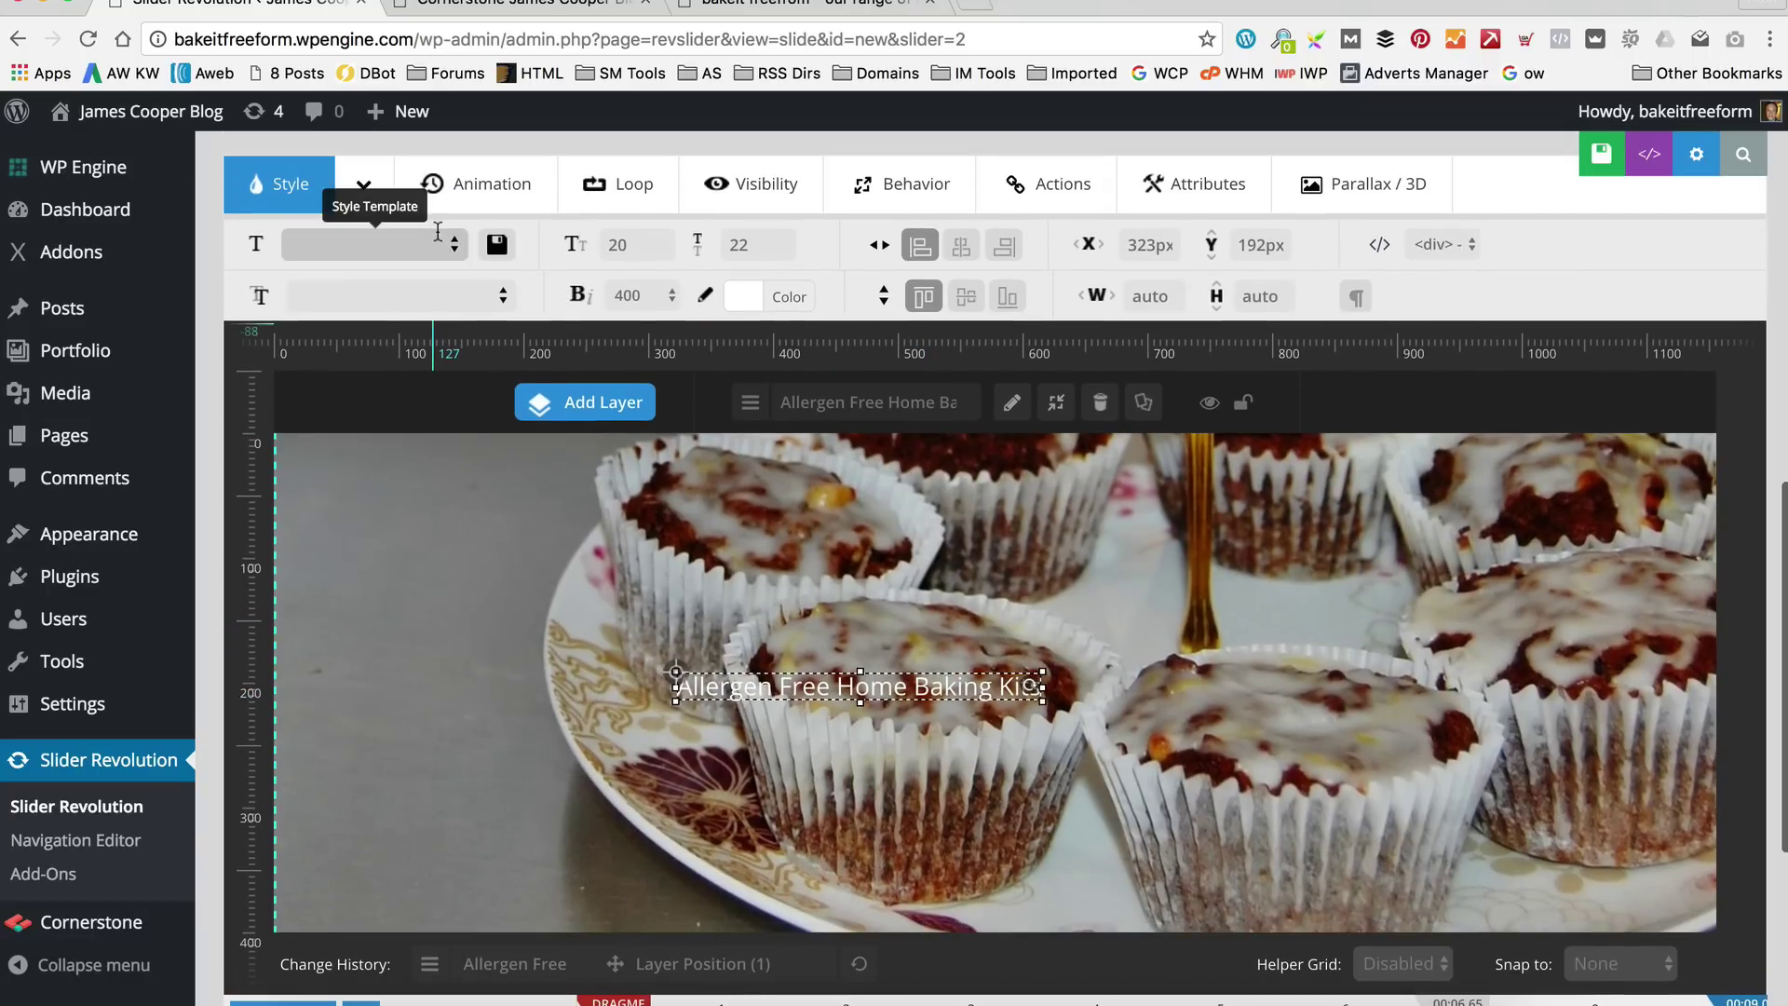
- Try the Fashion-BigDisplay and Fashion-TextBlock caption styles, then nudge the headline higher
click(456, 259)
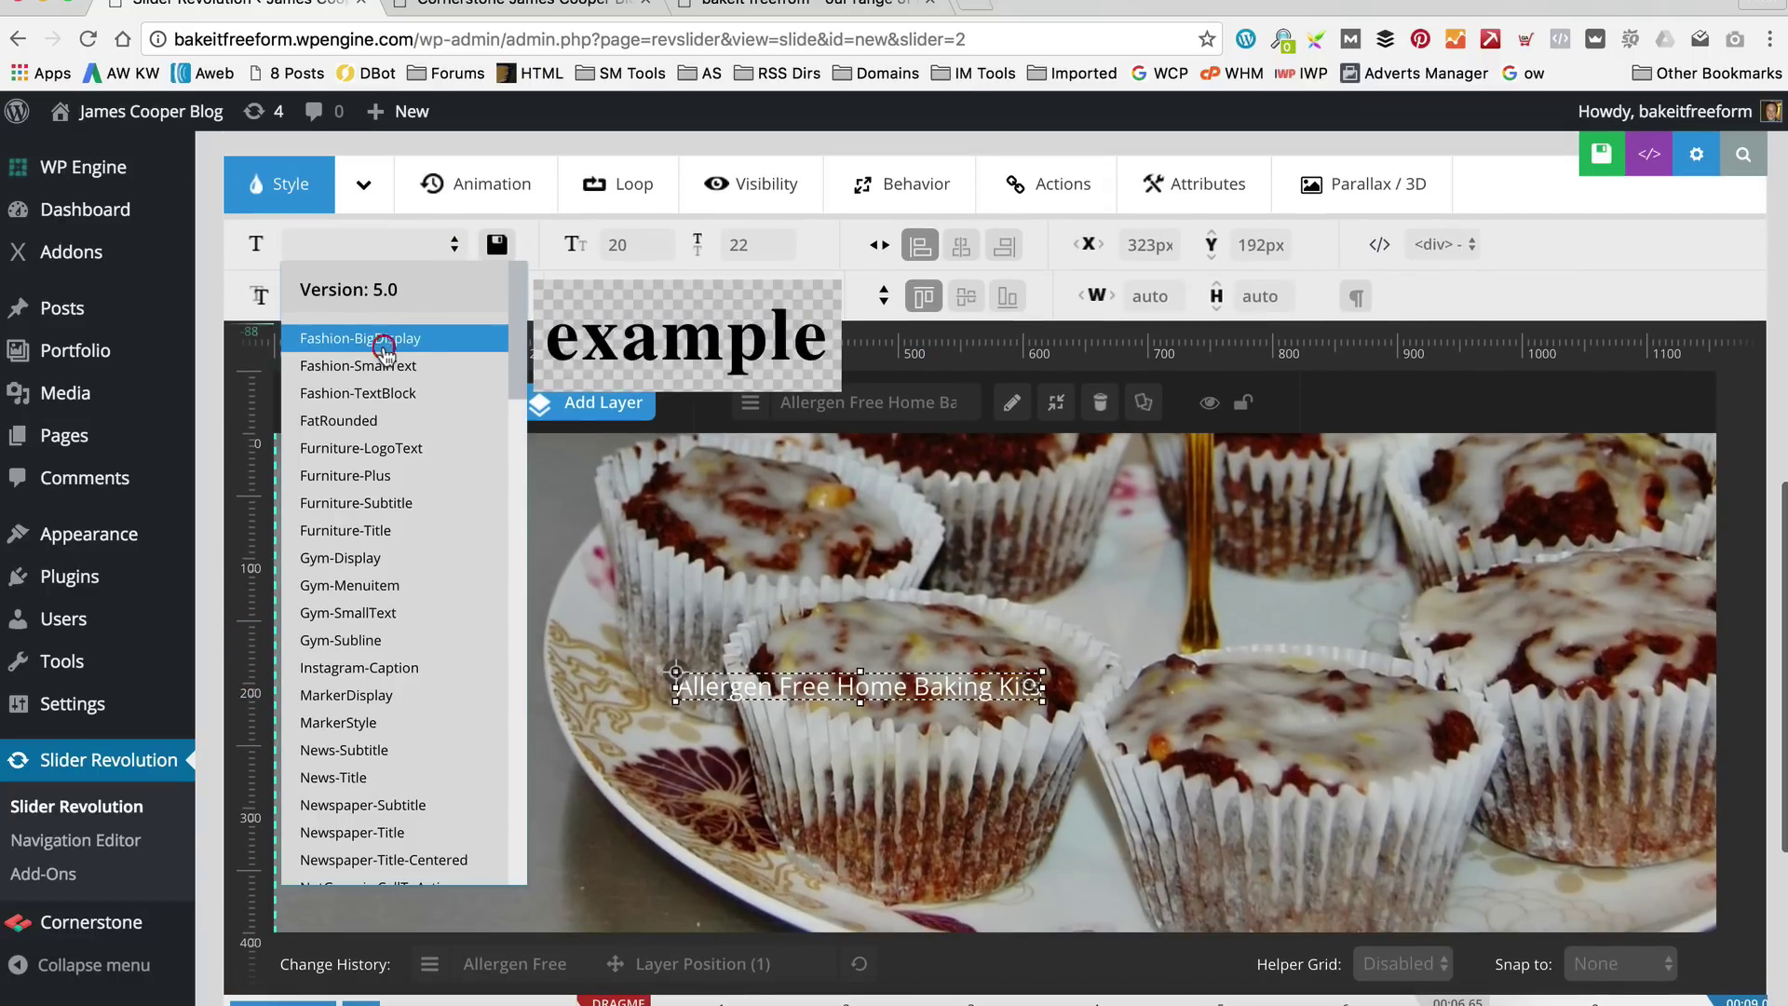
click(383, 345)
click(453, 246)
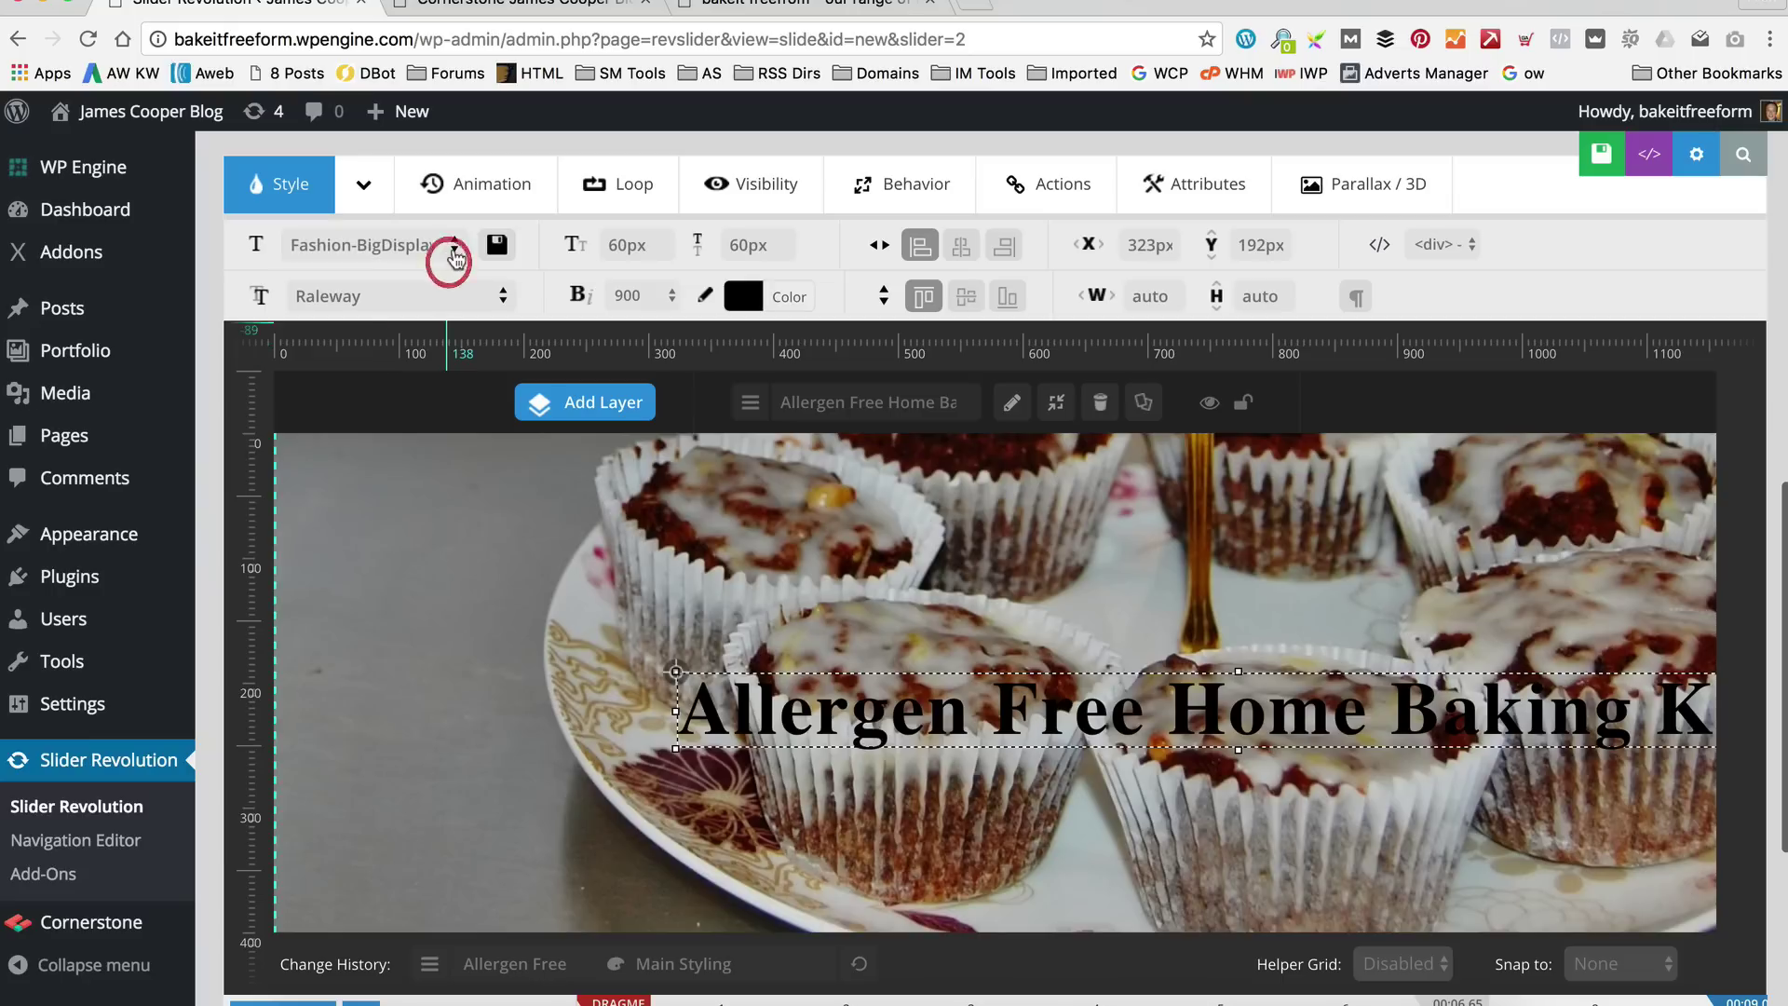
click(400, 392)
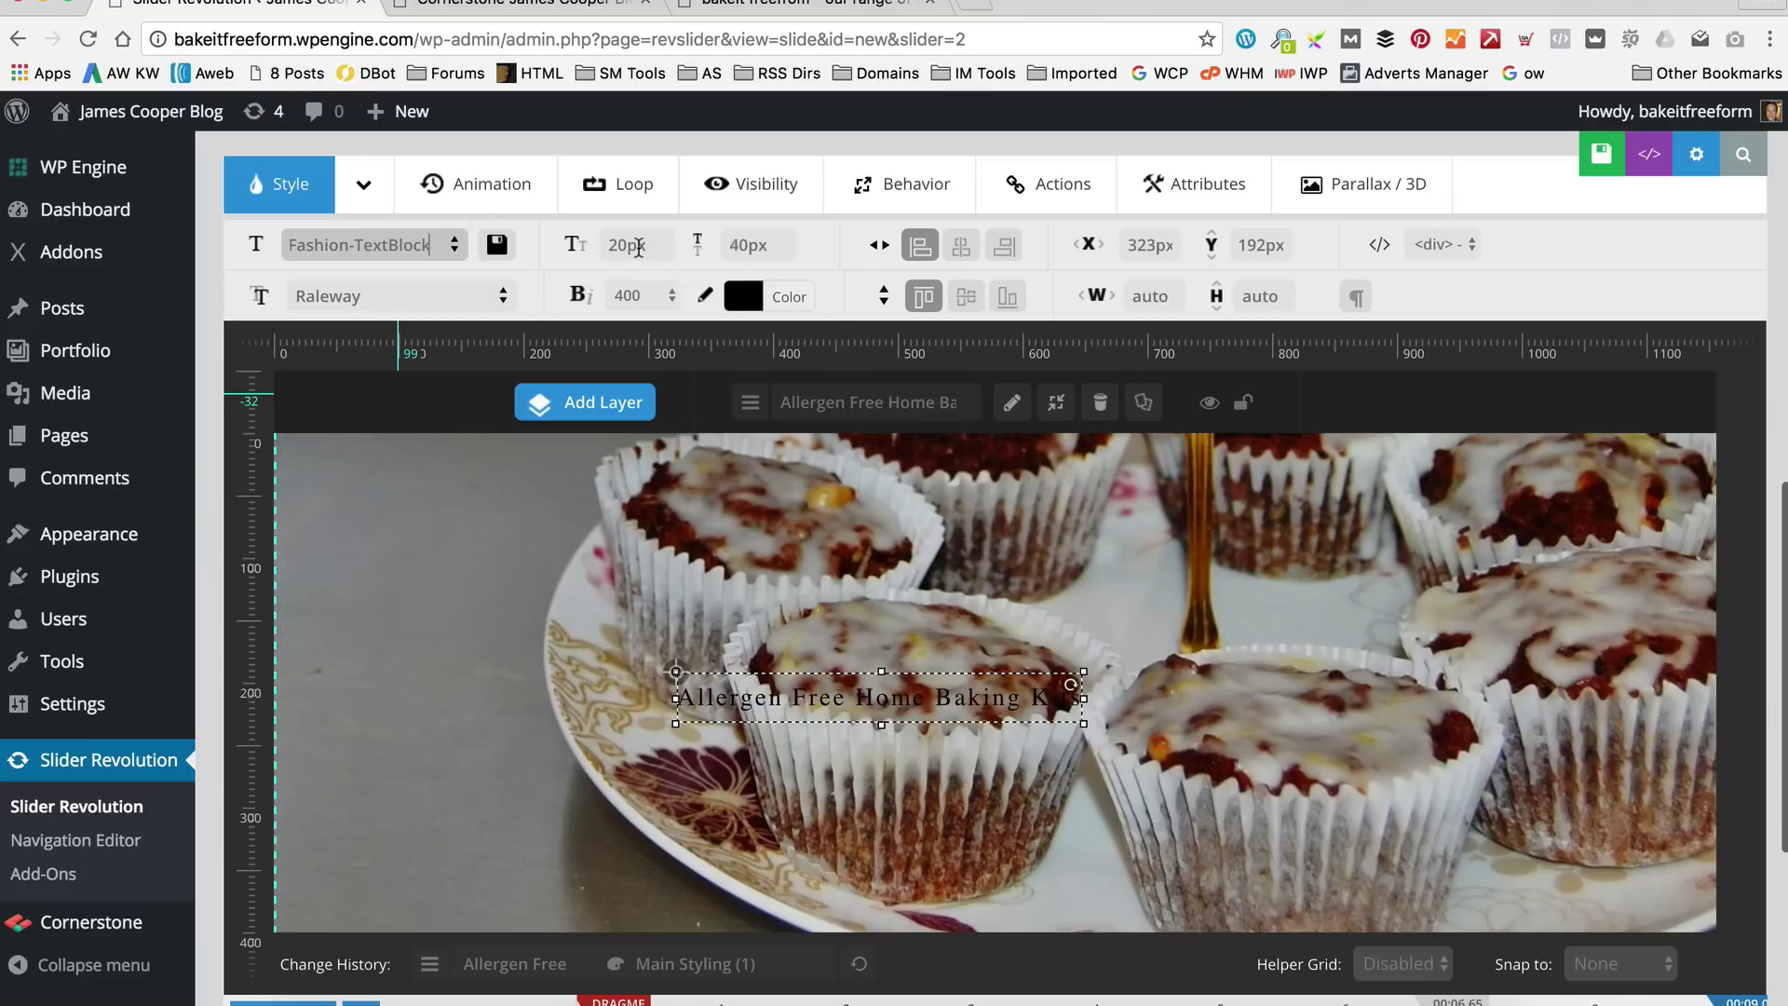
click(415, 244)
click(451, 246)
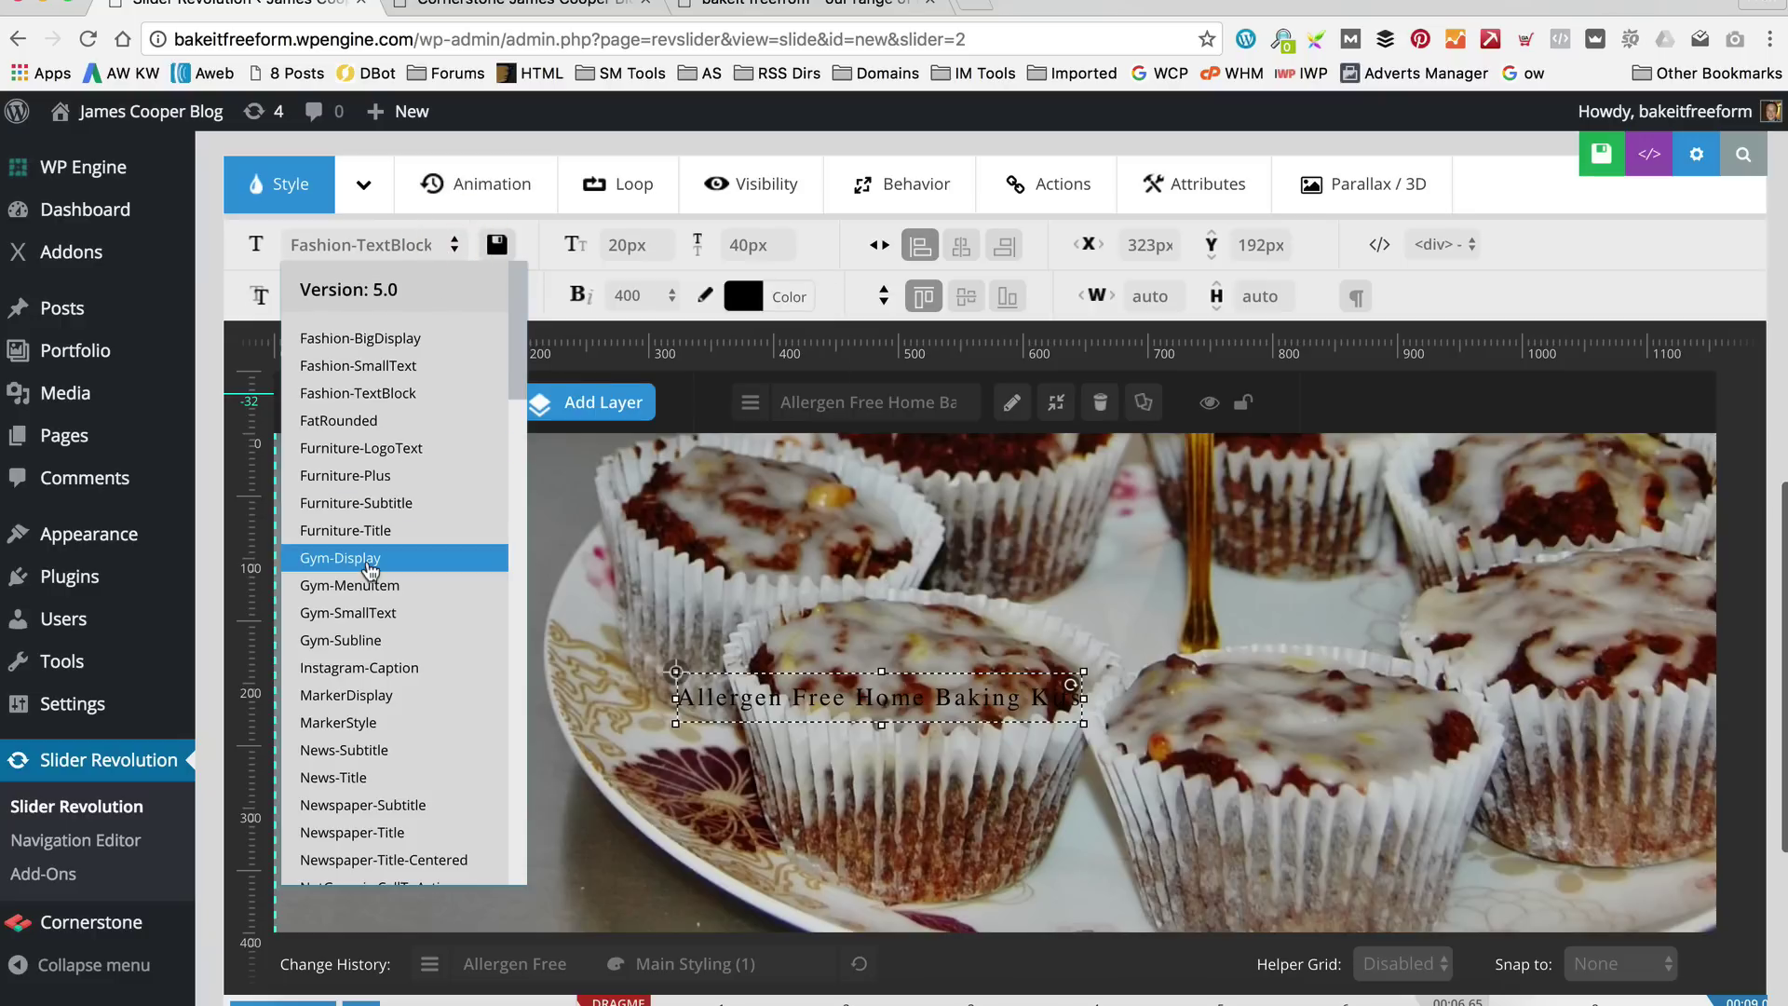
scroll(372, 690, down, 3)
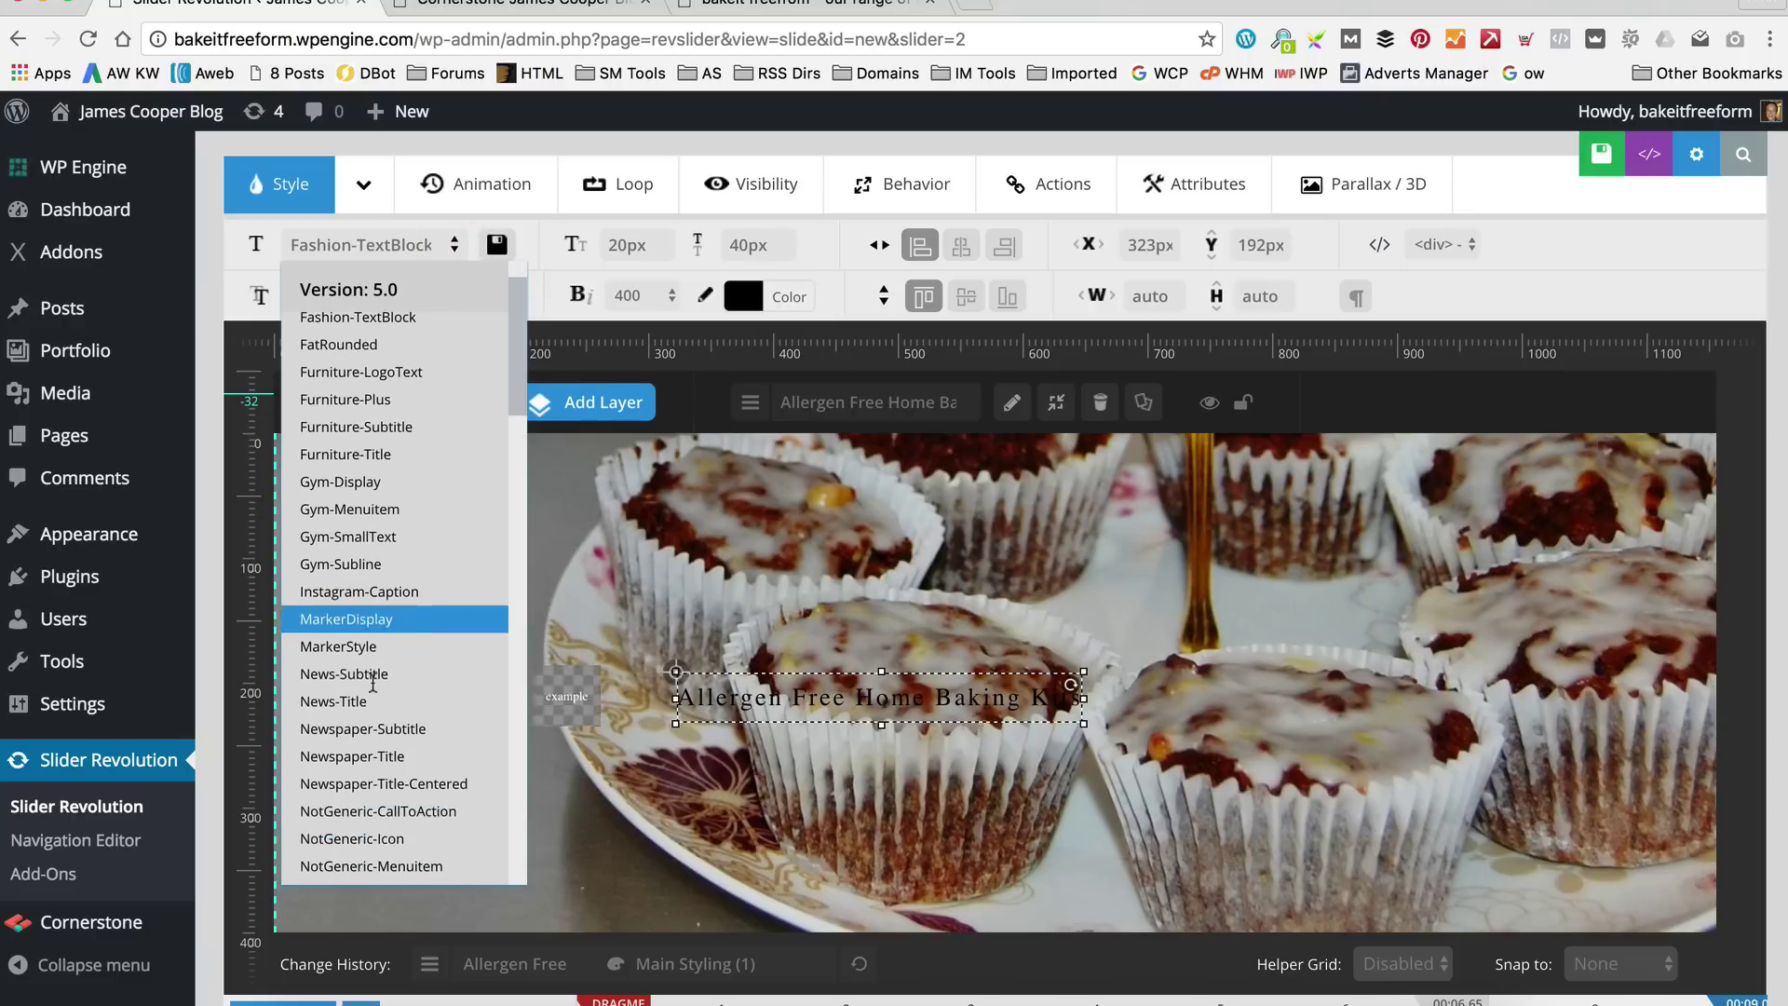
scroll(375, 697, down, 1)
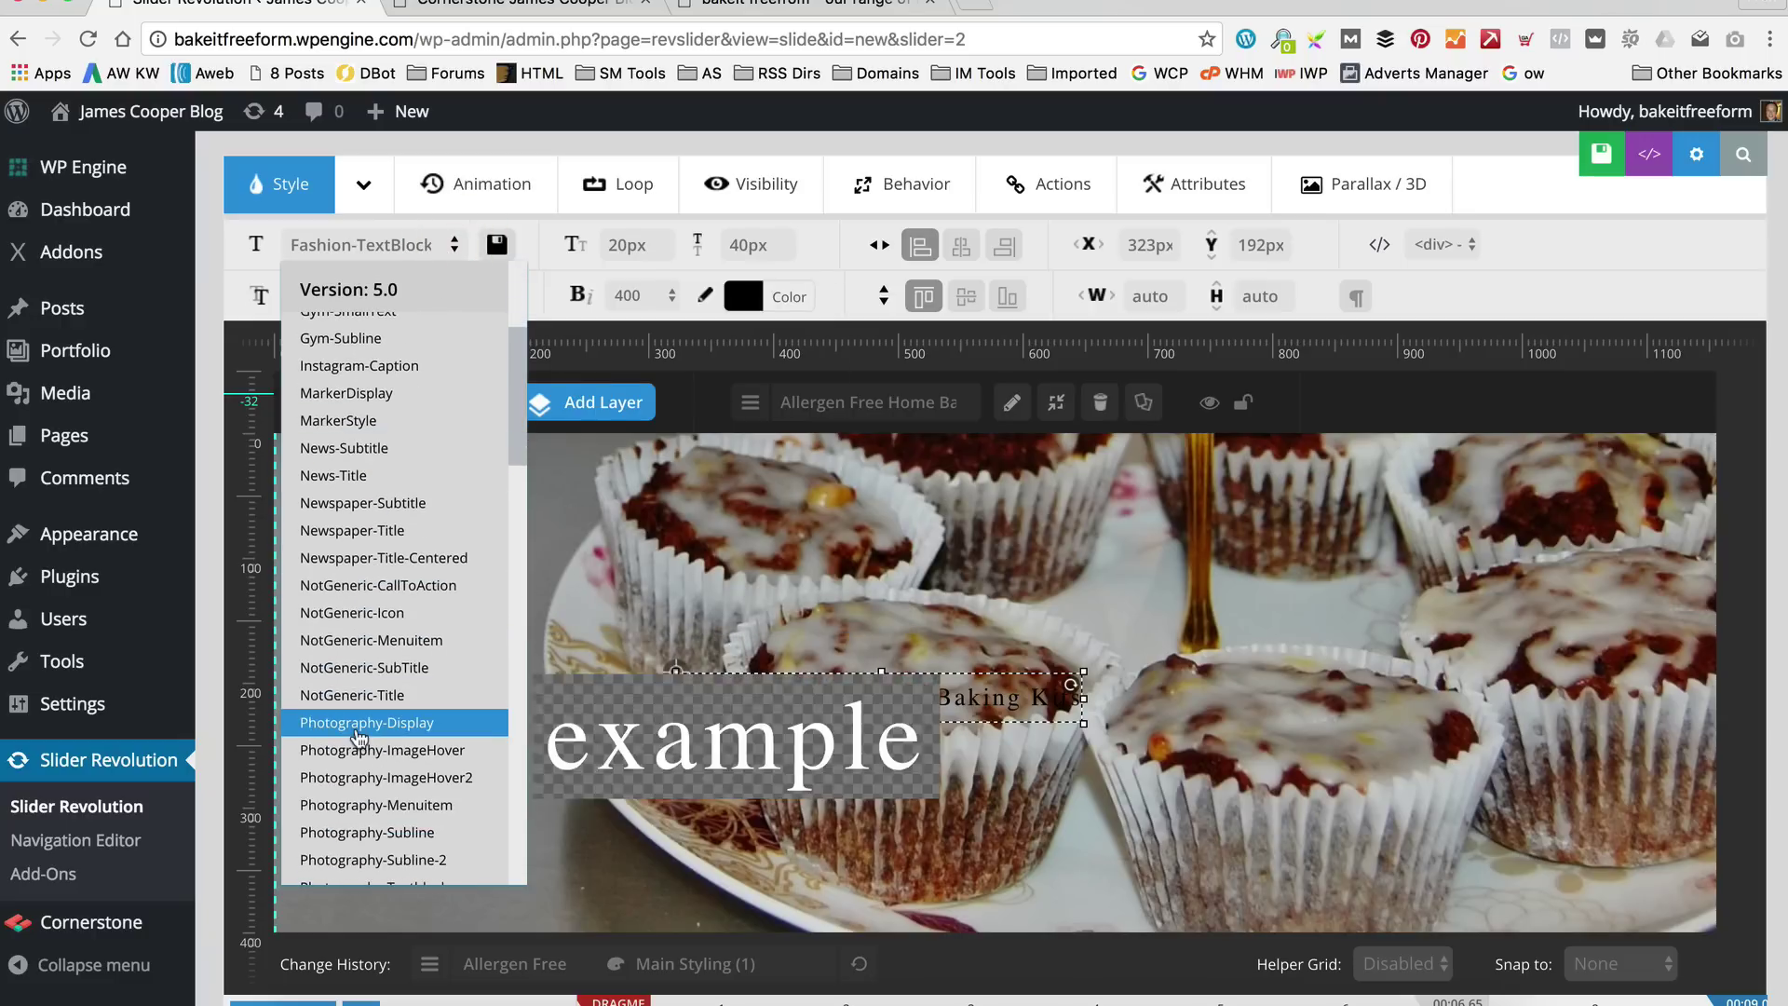
scroll(360, 717, down, 4)
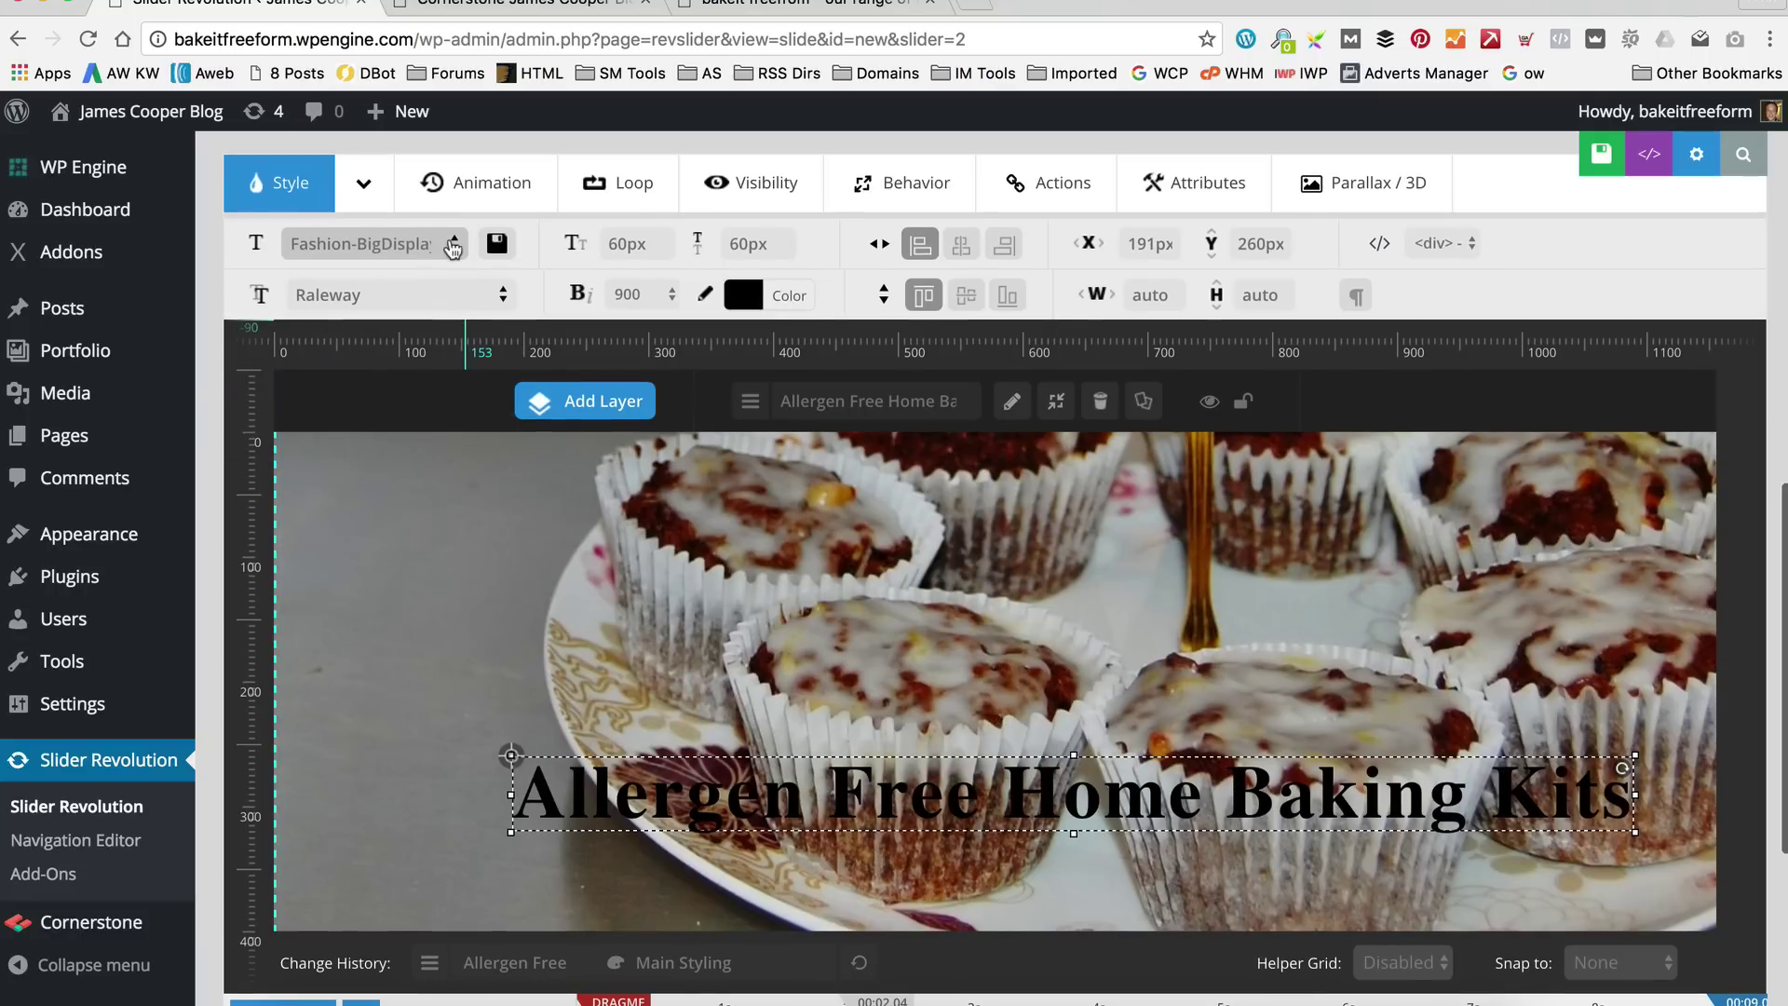
click(450, 243)
click(376, 317)
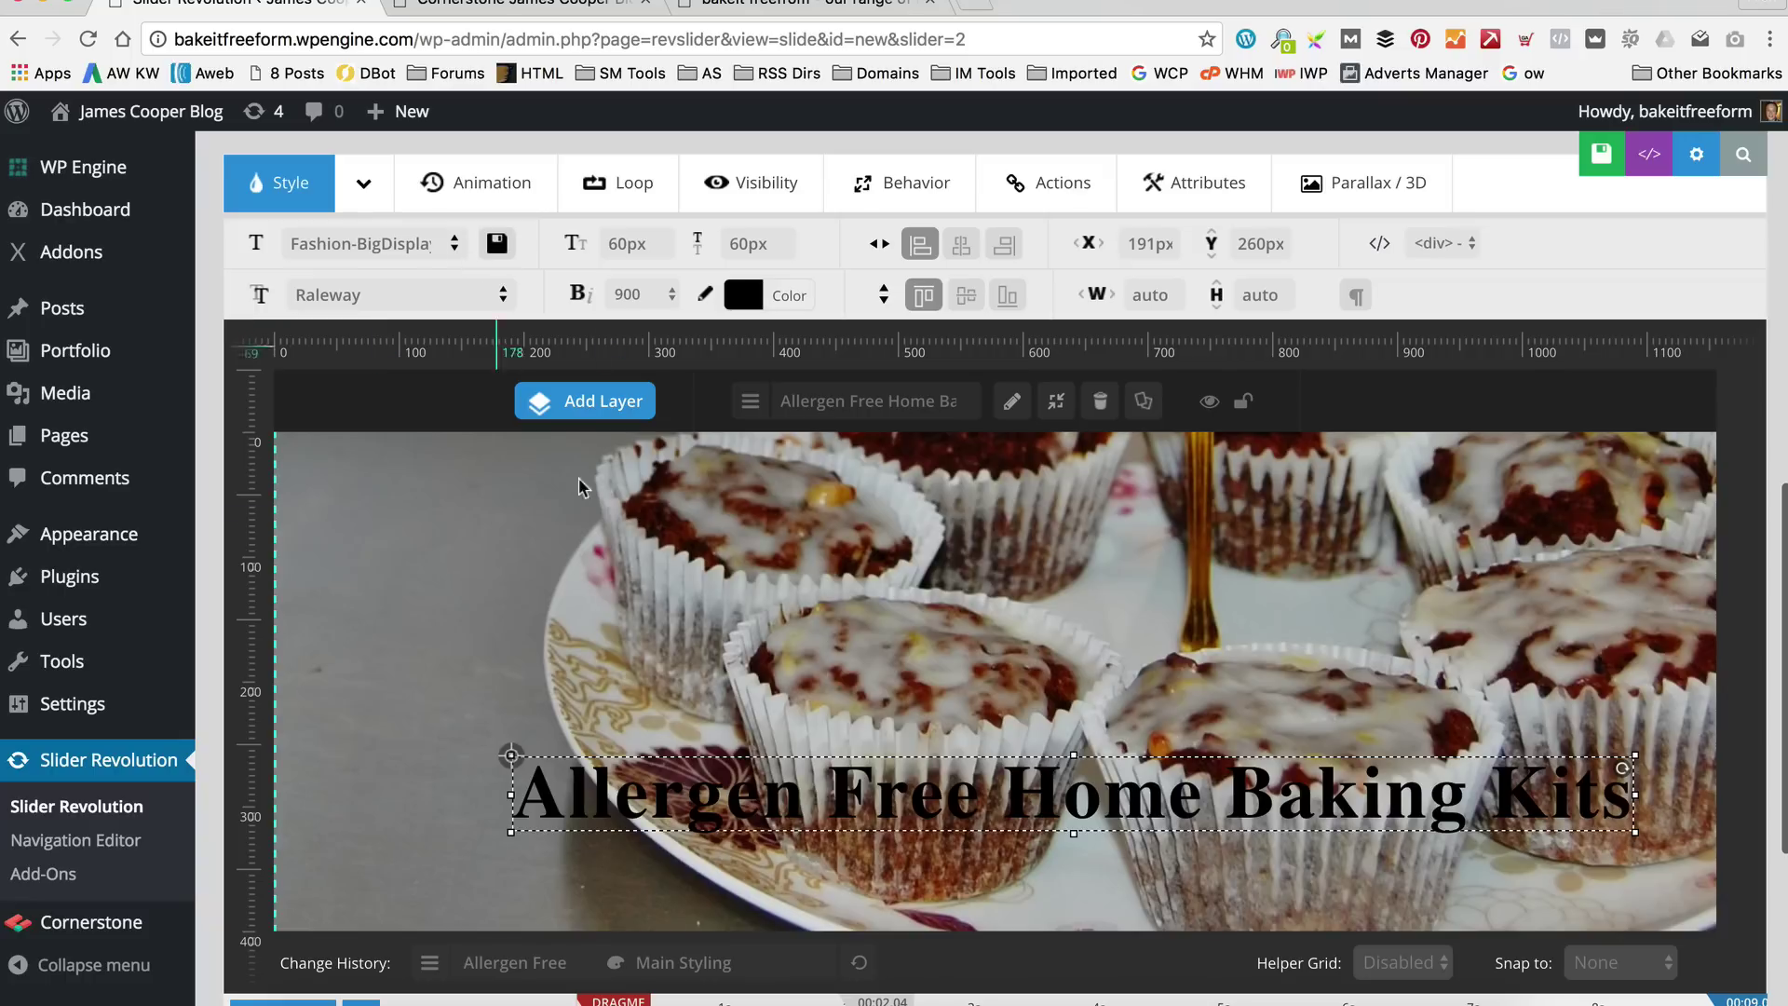
drag(662, 794, 664, 751)
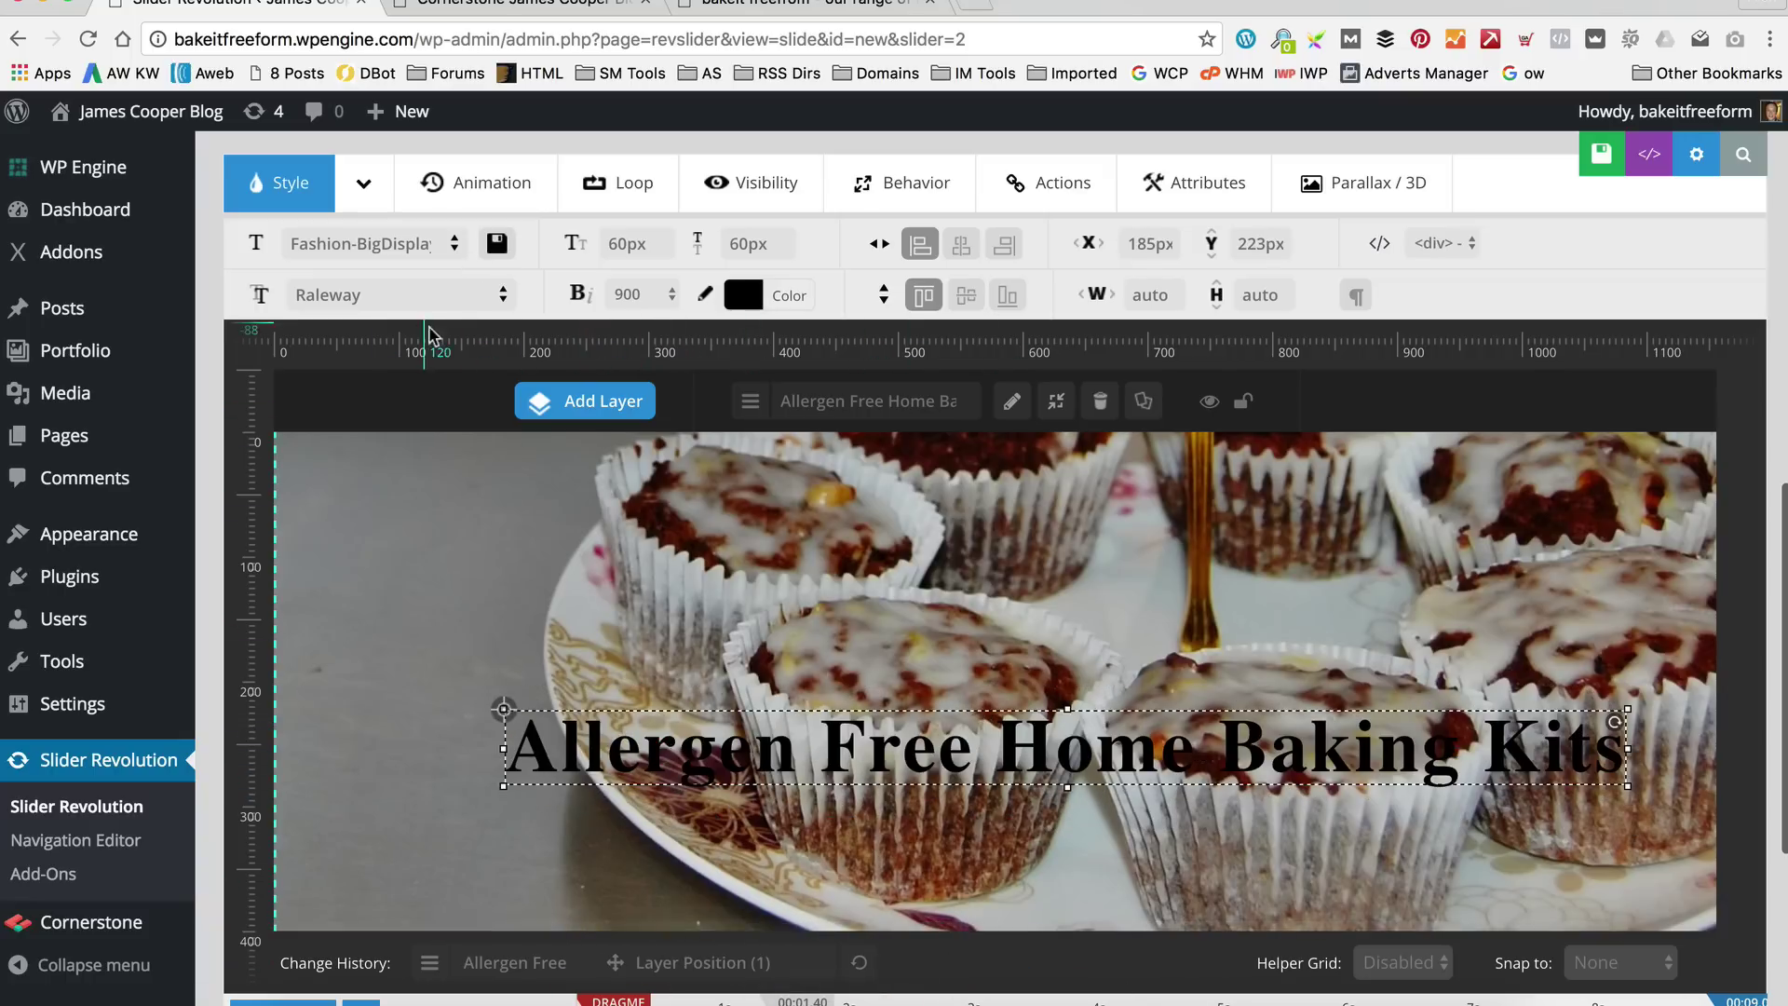
- Set the headline font to Lato and move it up and left
click(466, 294)
click(506, 294)
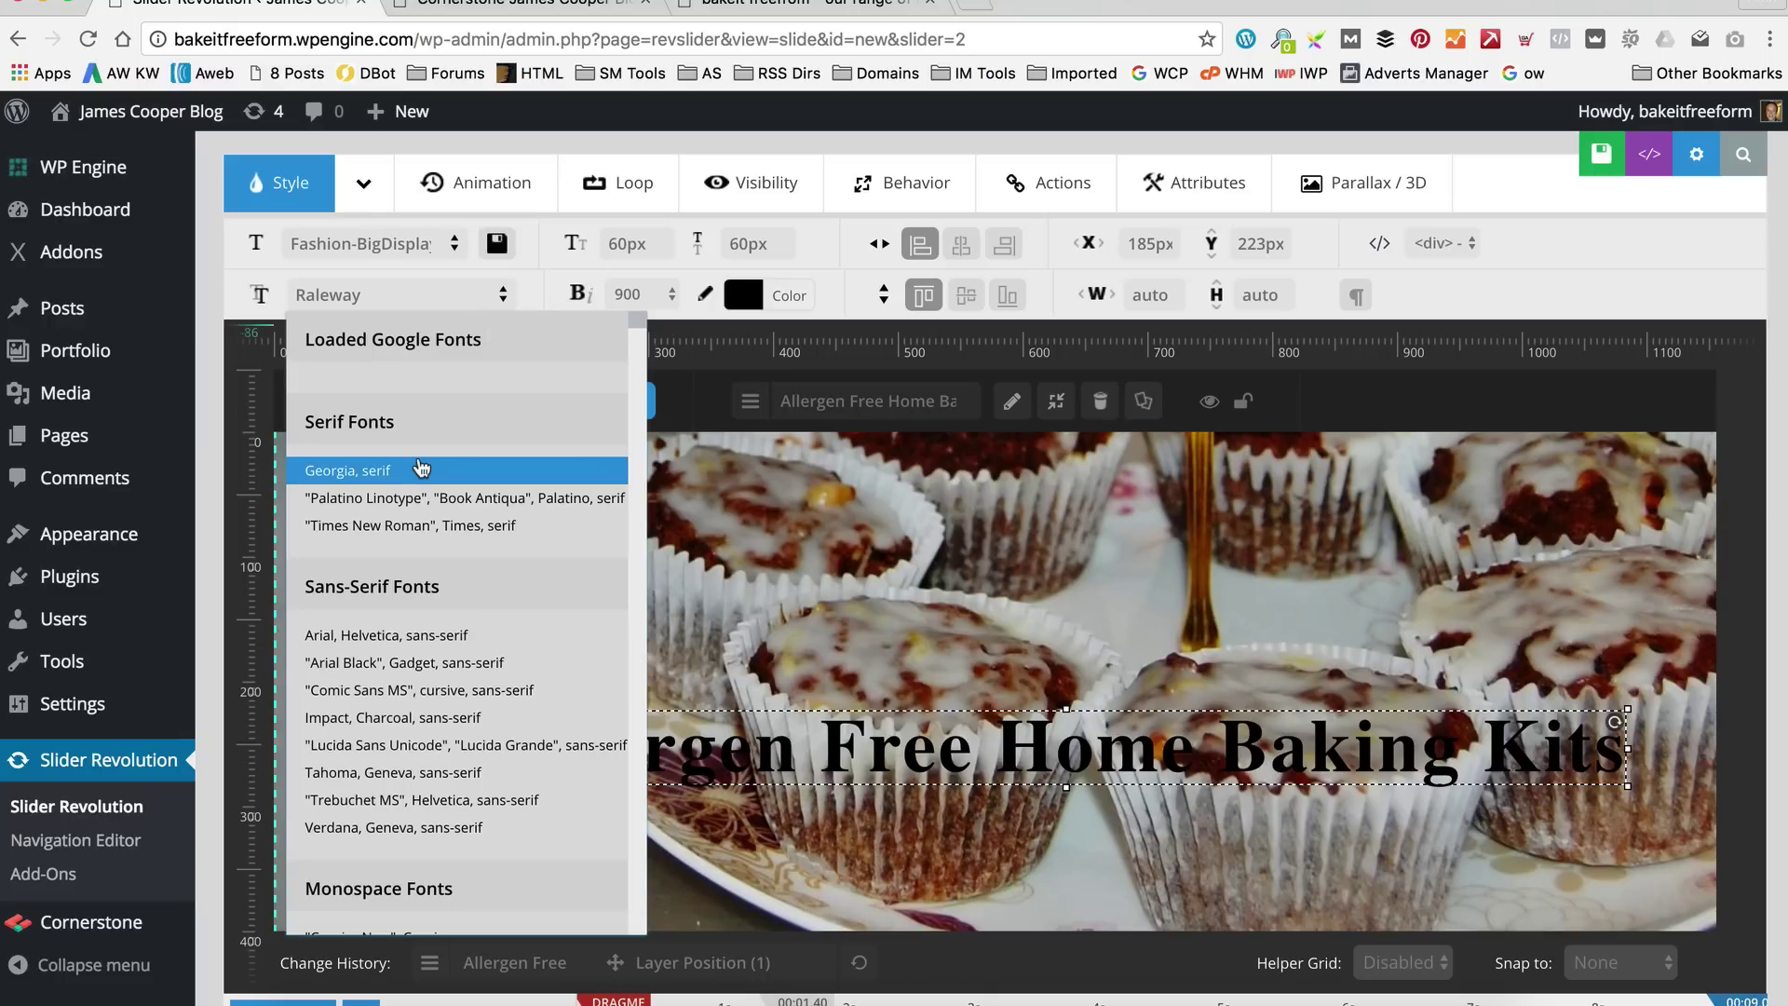
scroll(444, 522, down, 2)
scroll(443, 514, down, 1)
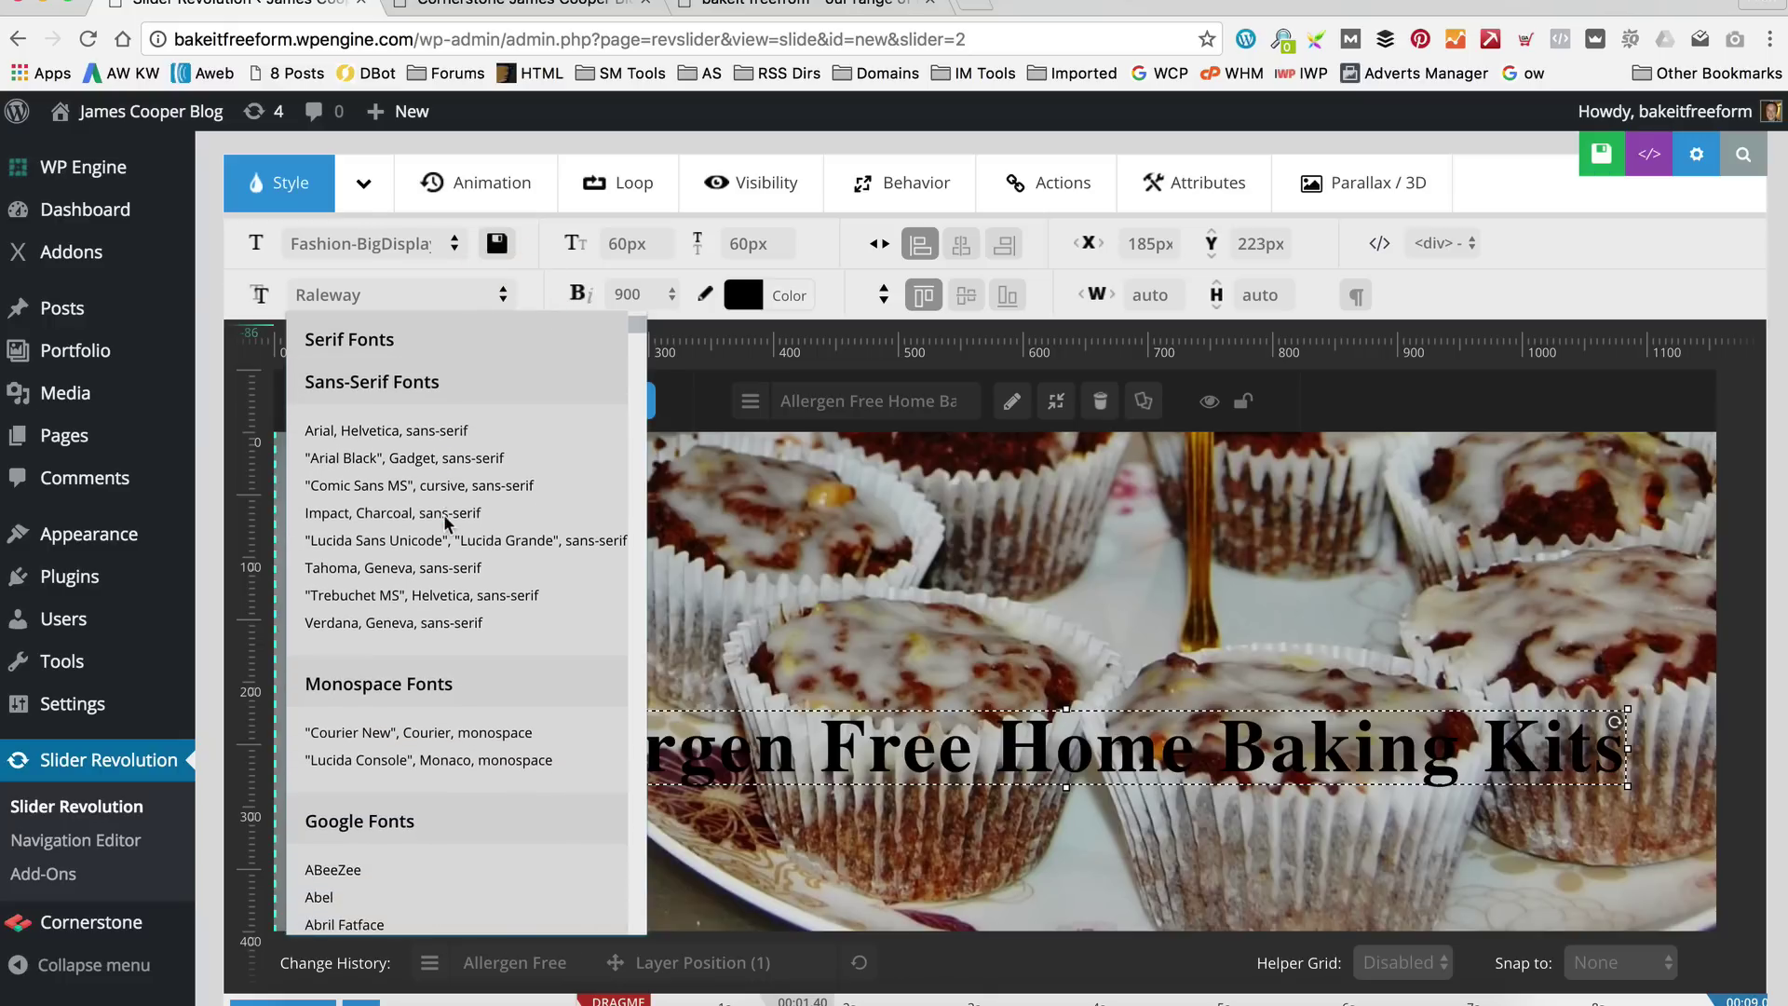
scroll(444, 514, down, 4)
scroll(443, 514, down, 20)
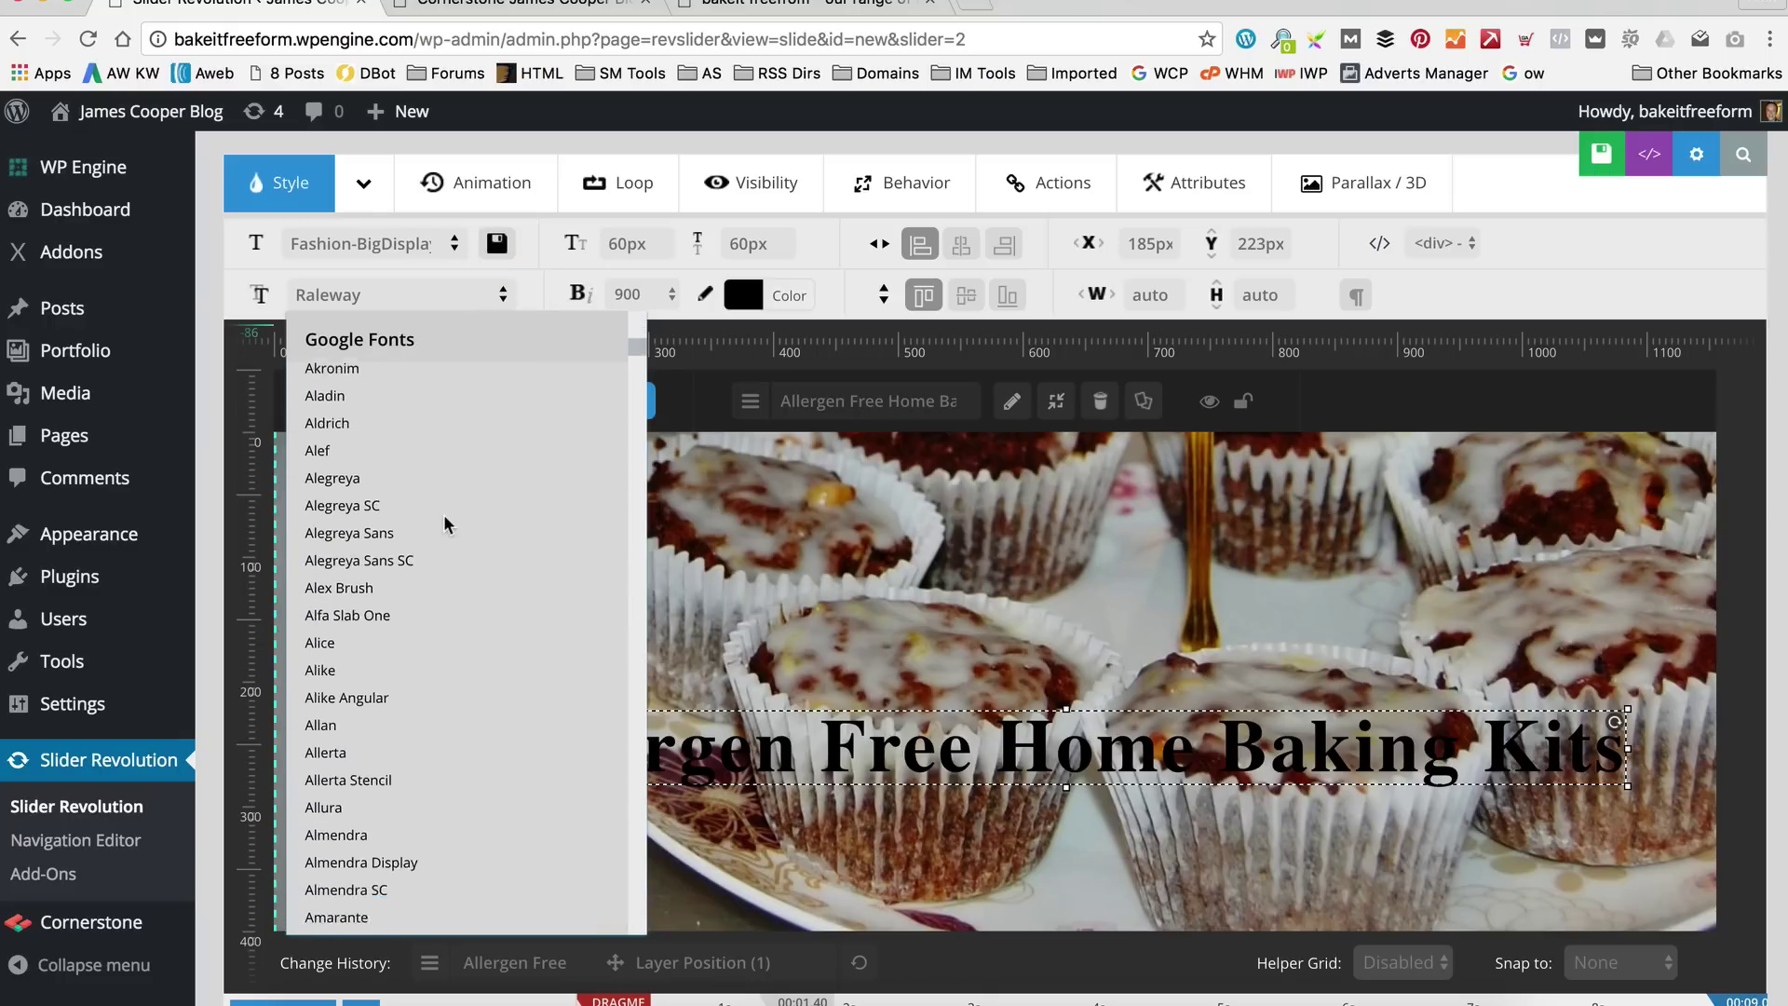
scroll(449, 509, down, 20)
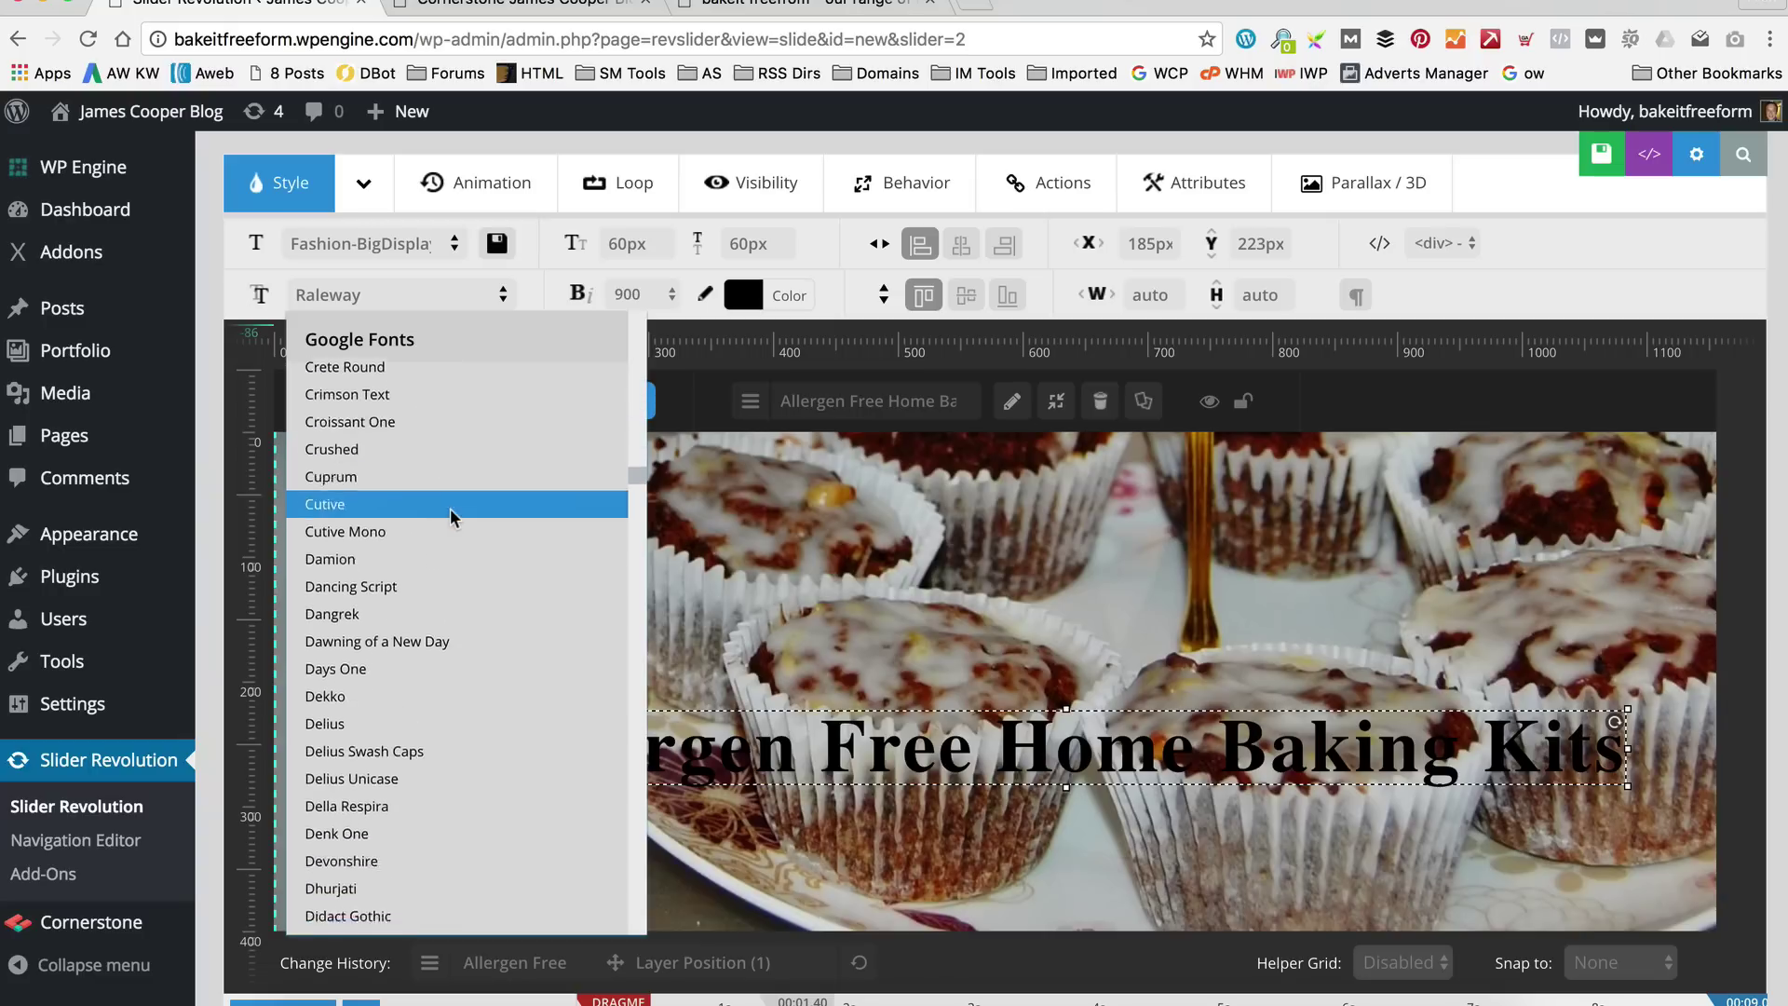
scroll(454, 514, down, 20)
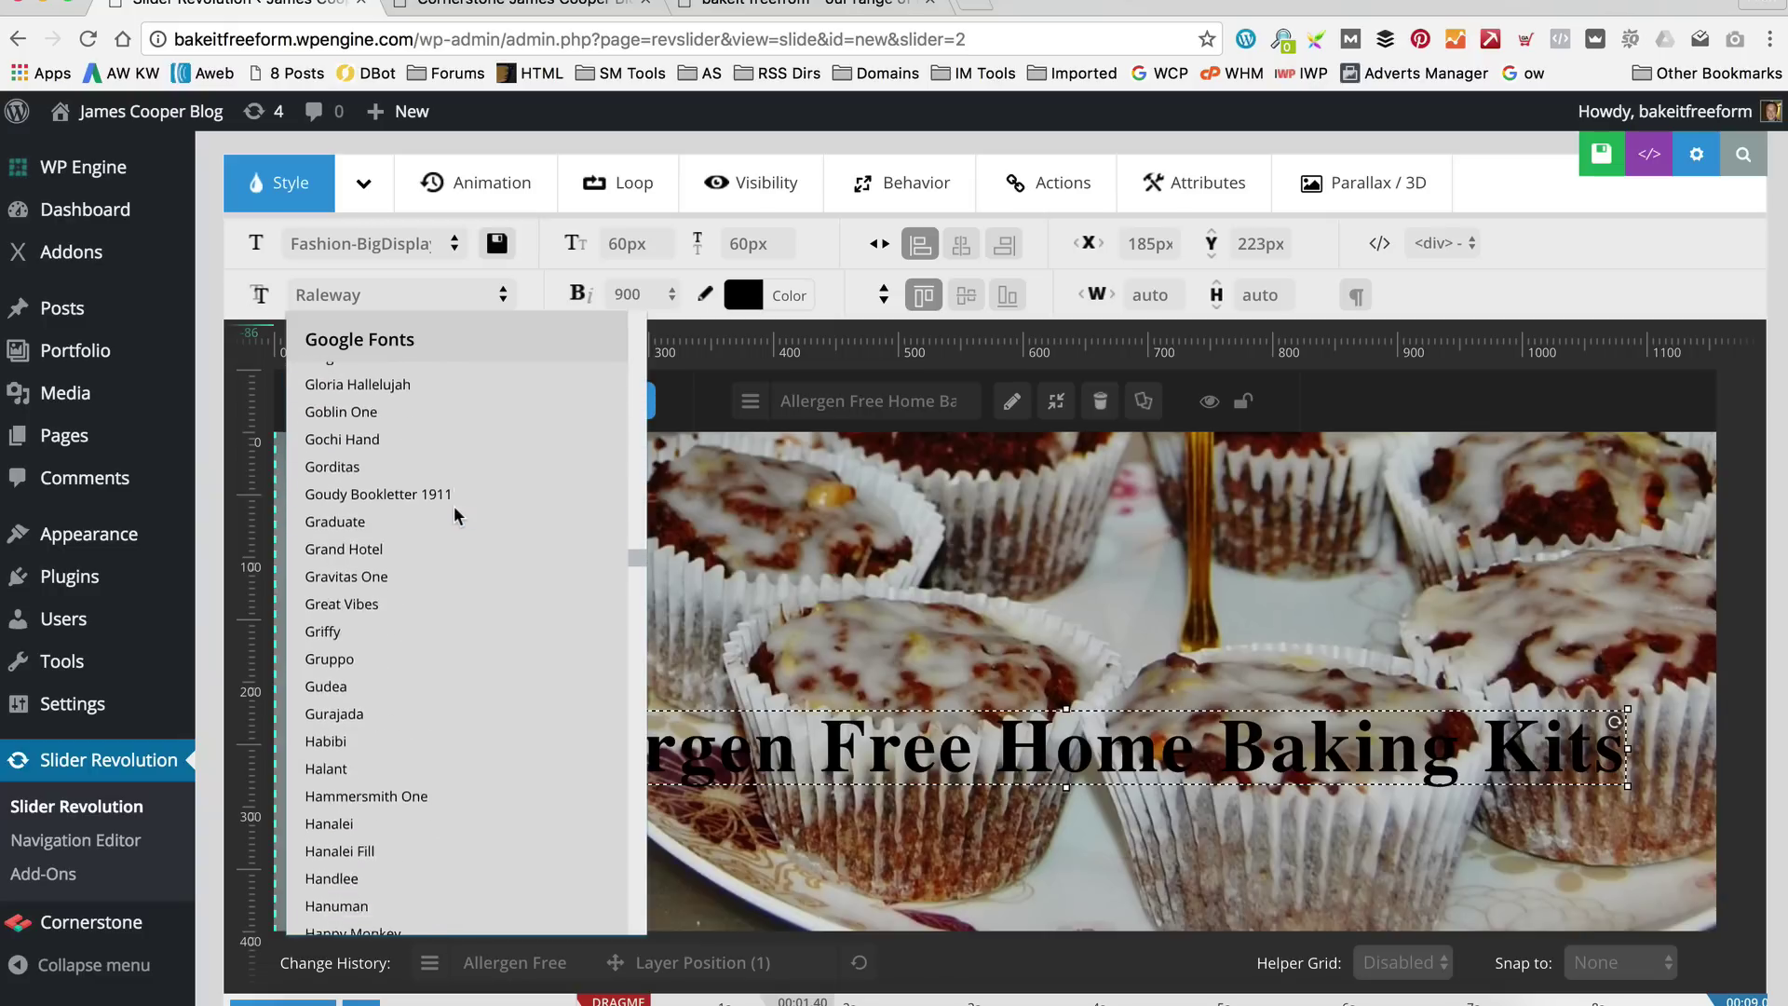
scroll(454, 514, down, 20)
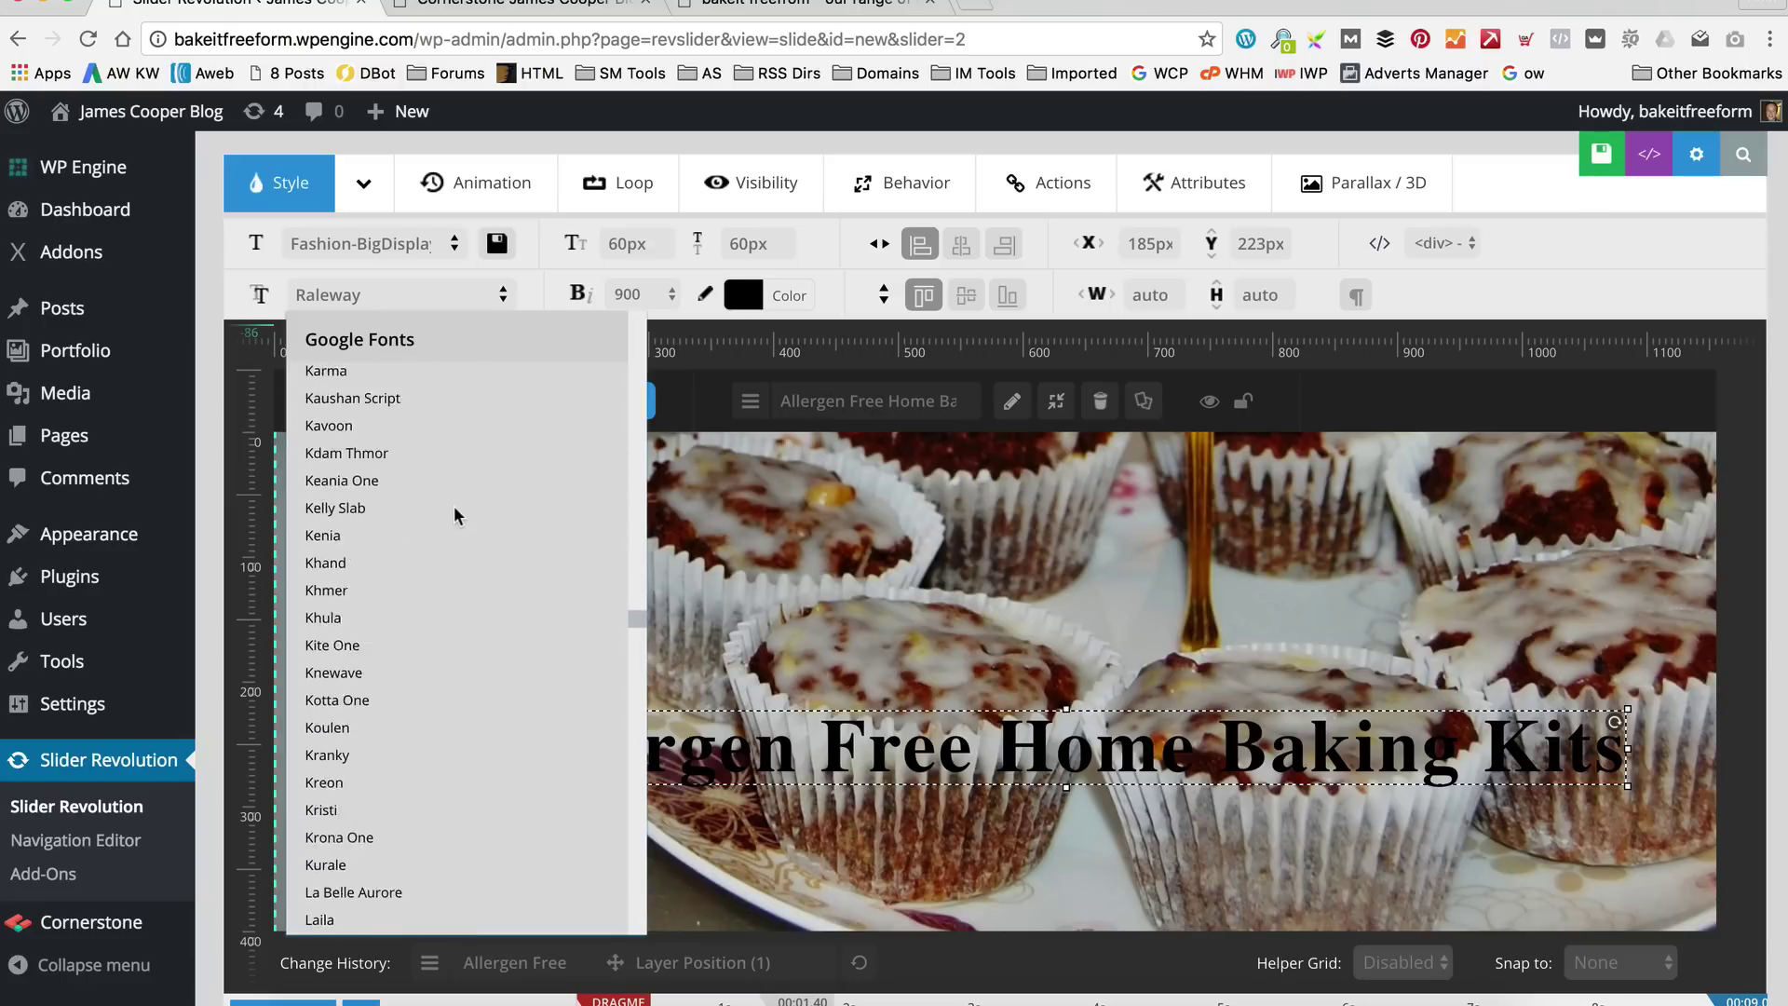
click(427, 553)
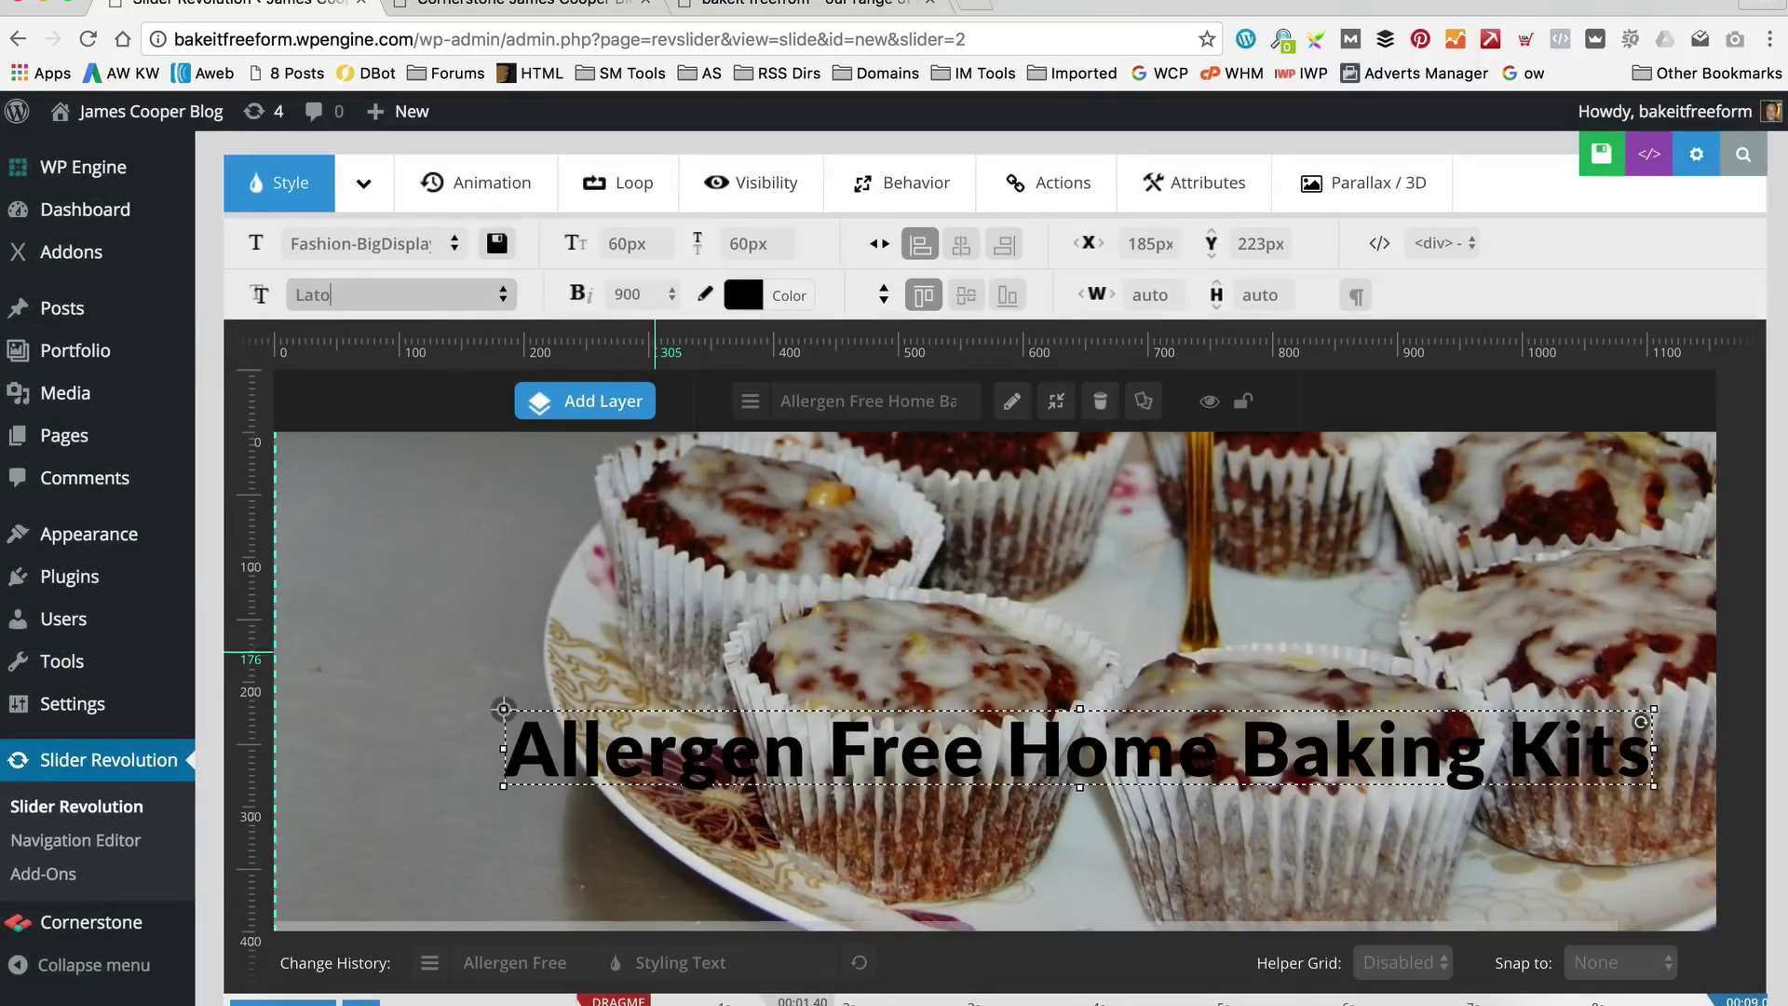
drag(929, 758, 873, 705)
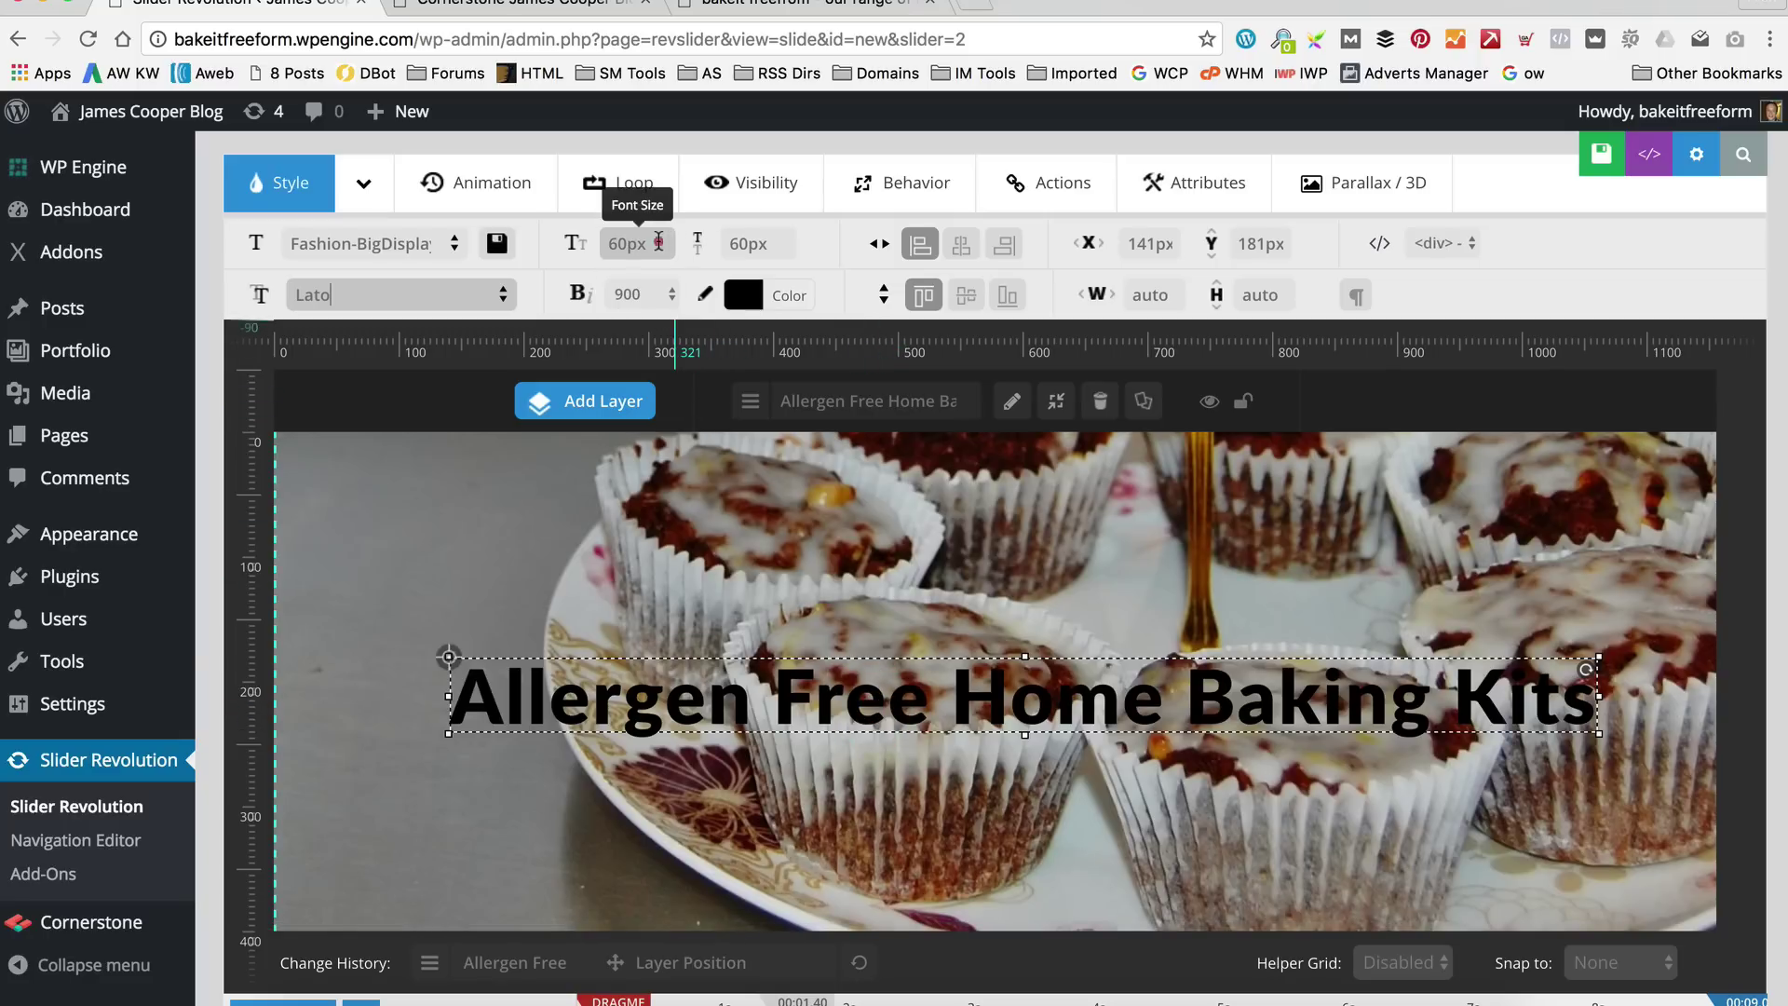
- Set the headline font size to 40px and place it over the cupcakes at 270px, 188px
click(622, 244)
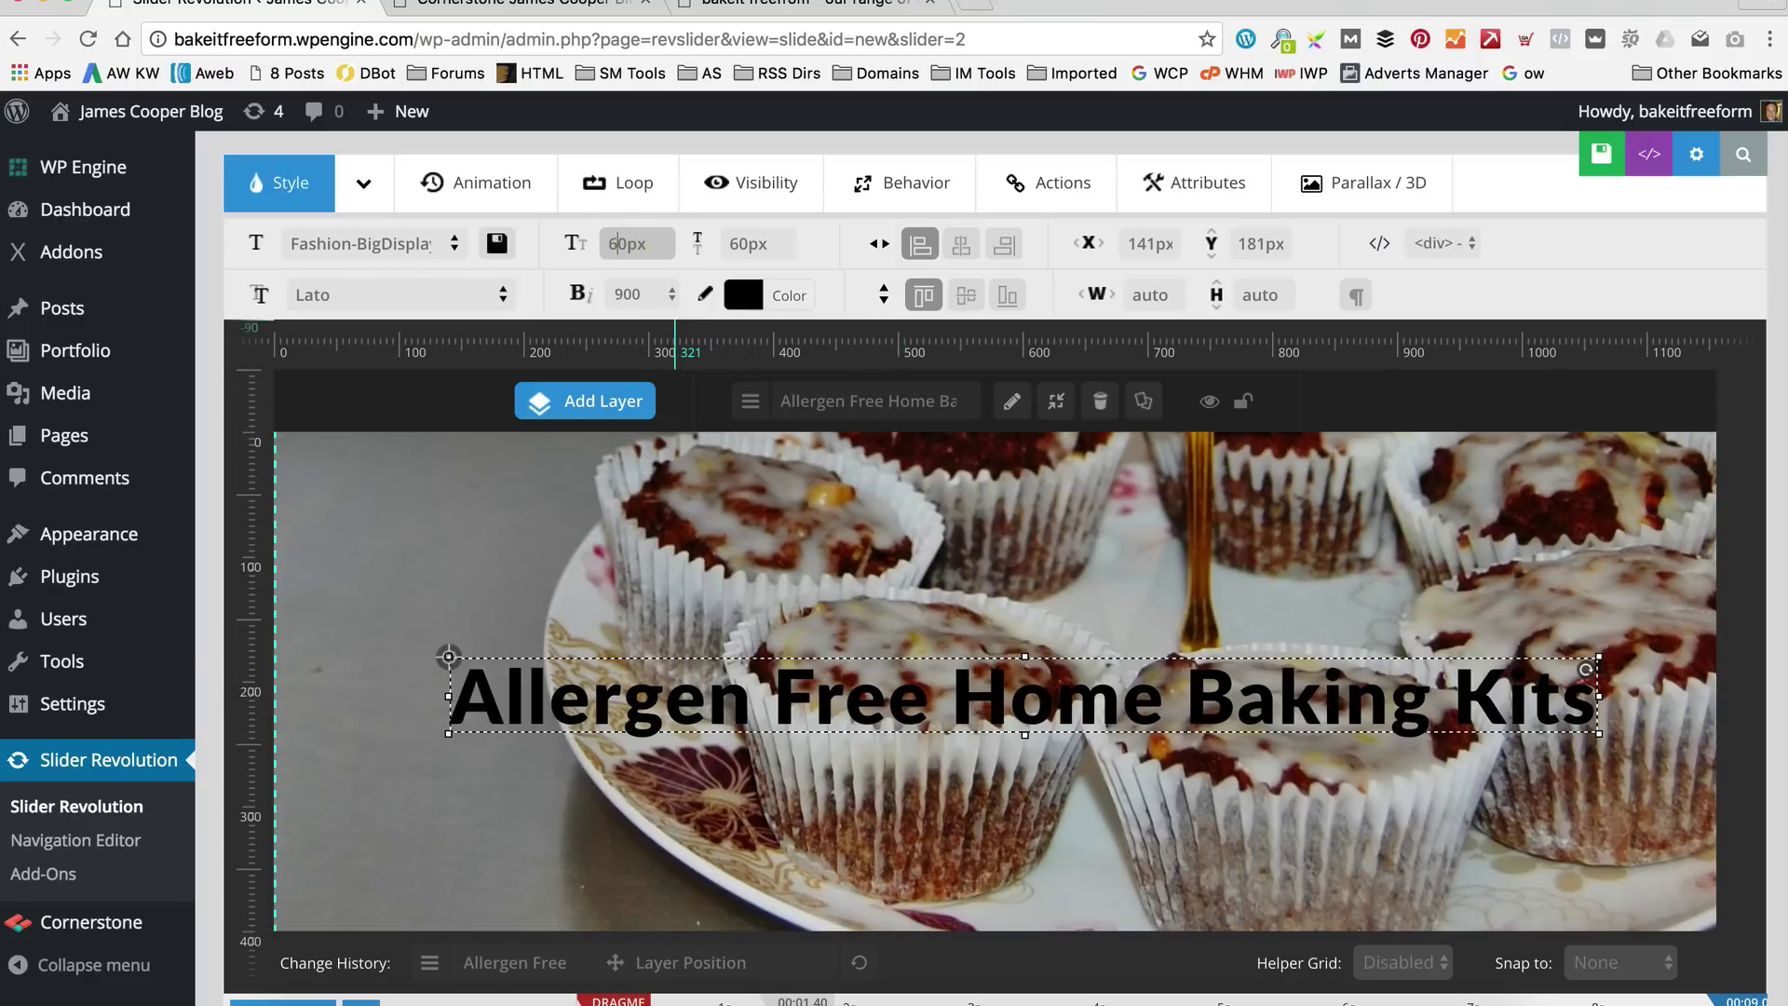
text(4)
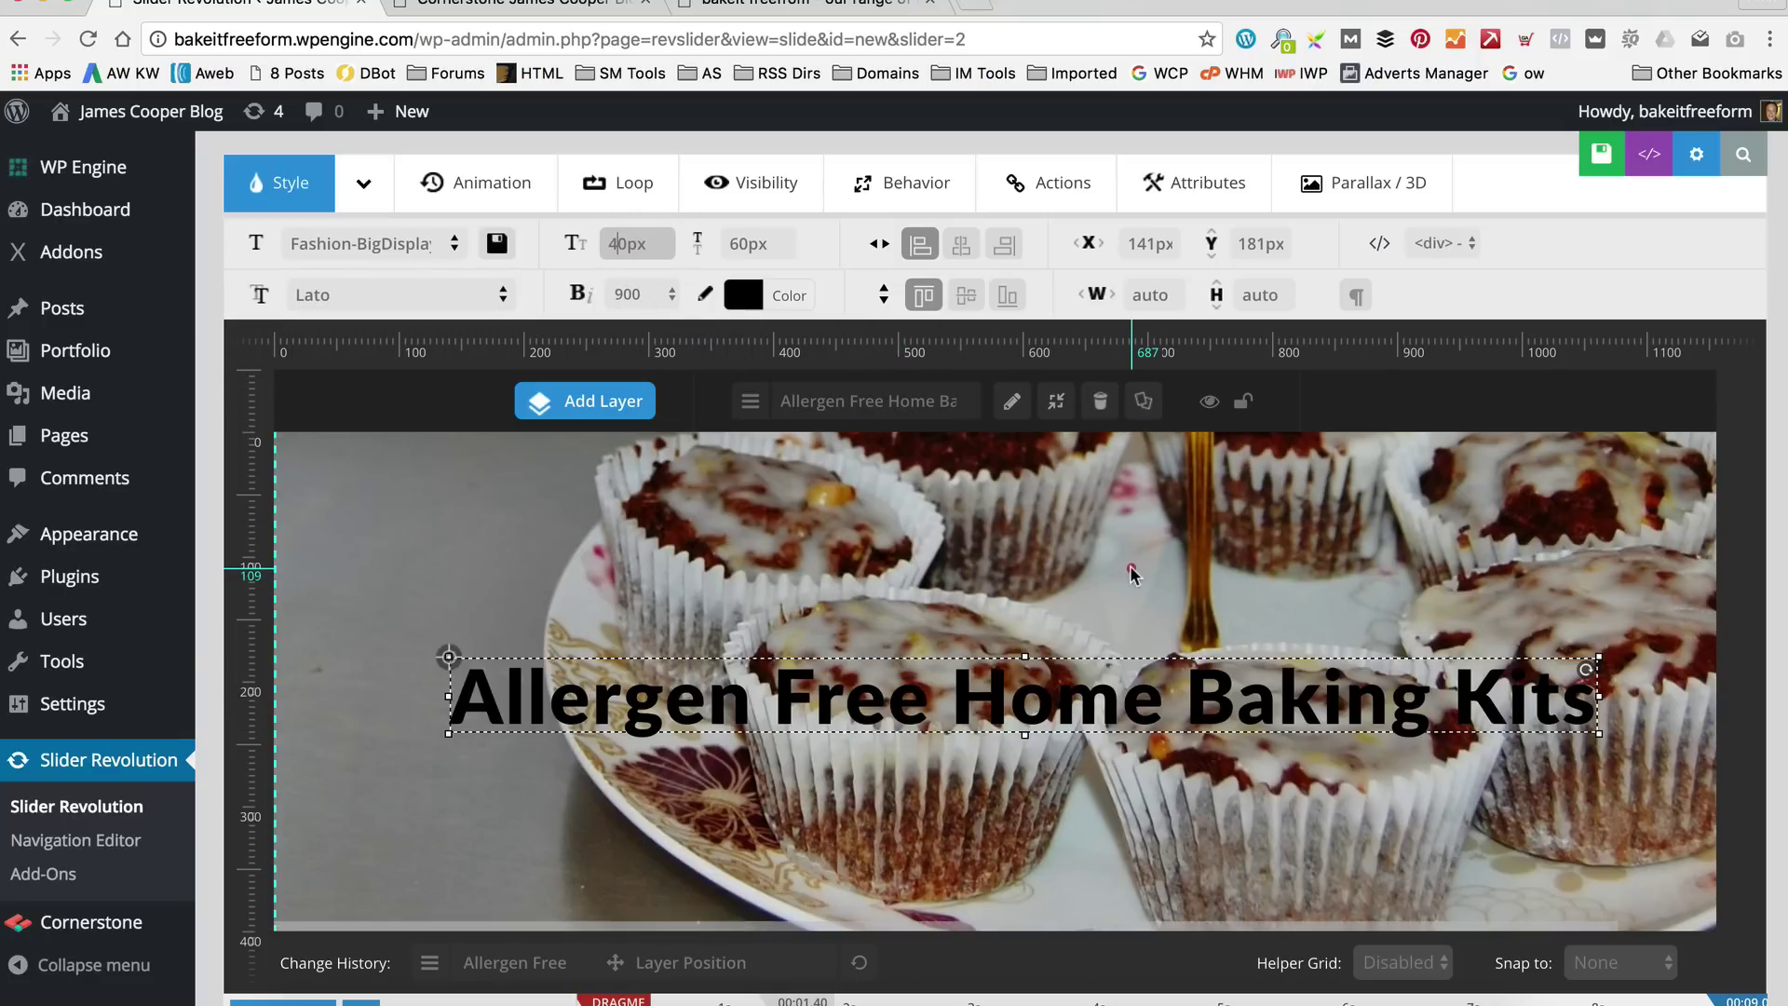
key(Return)
click(1125, 569)
drag(812, 690, 967, 699)
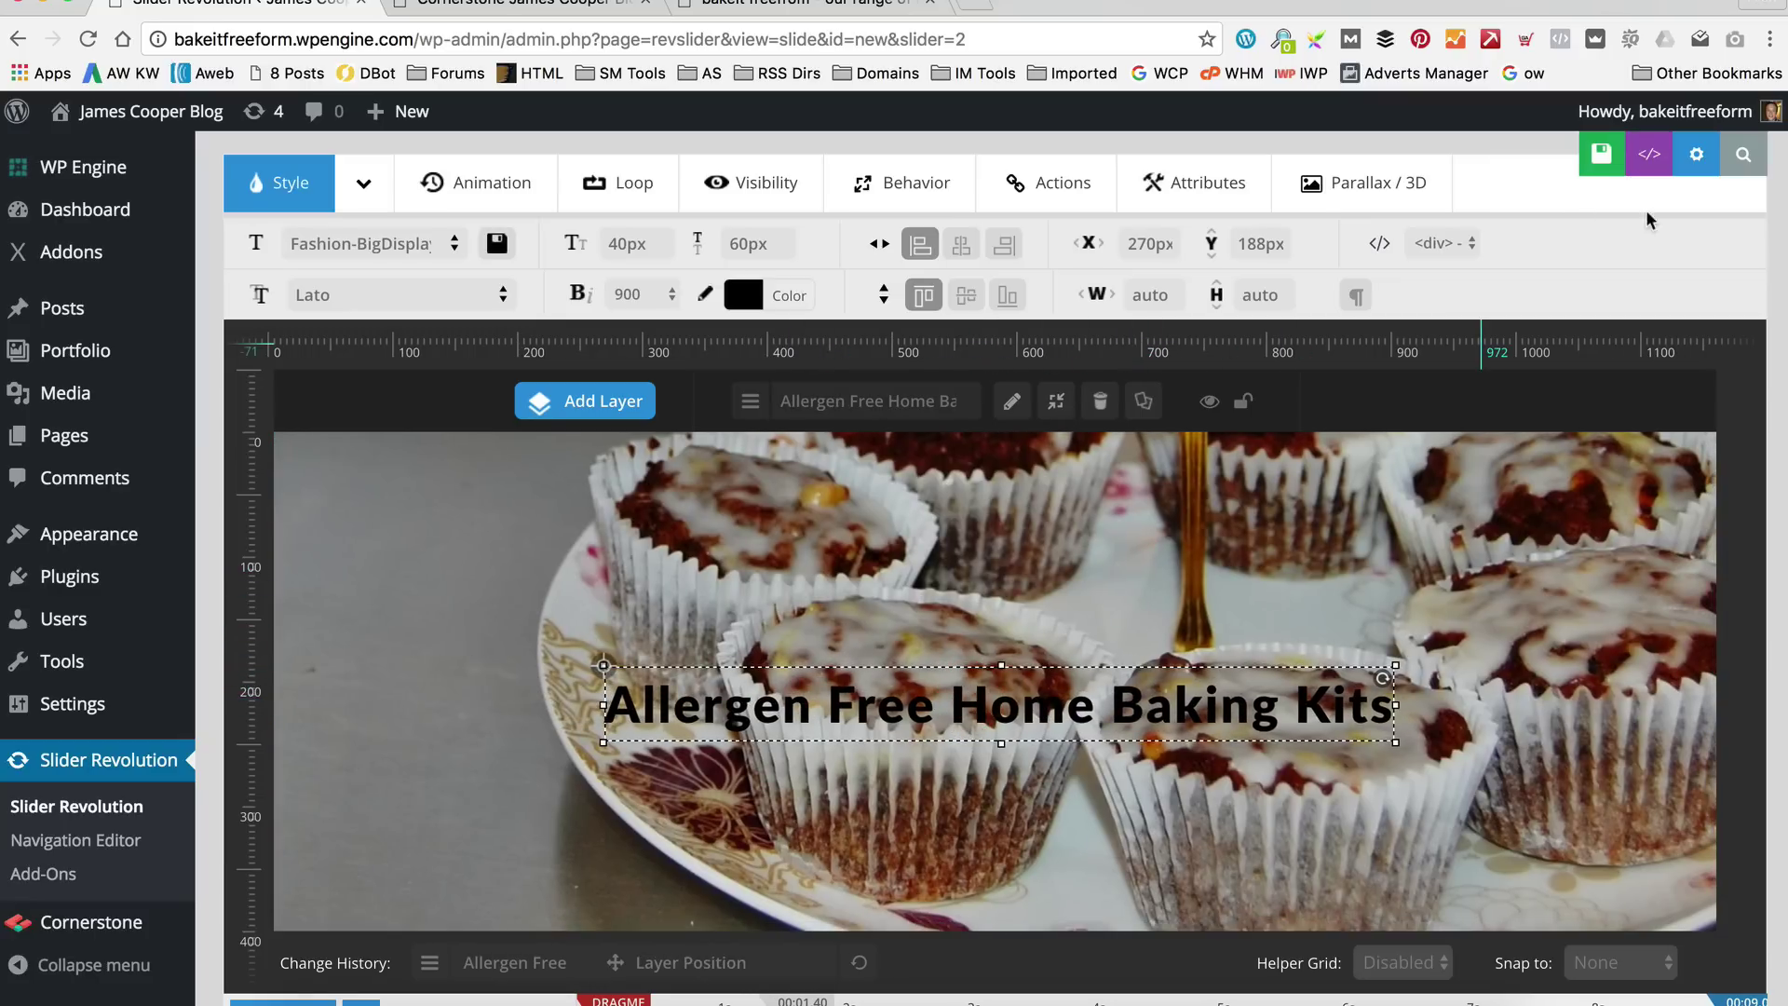
- Save the slide, close the old Cornerstone tab, and open the live site in a new tab
click(1570, 156)
click(647, 5)
mouse_move(186, 115)
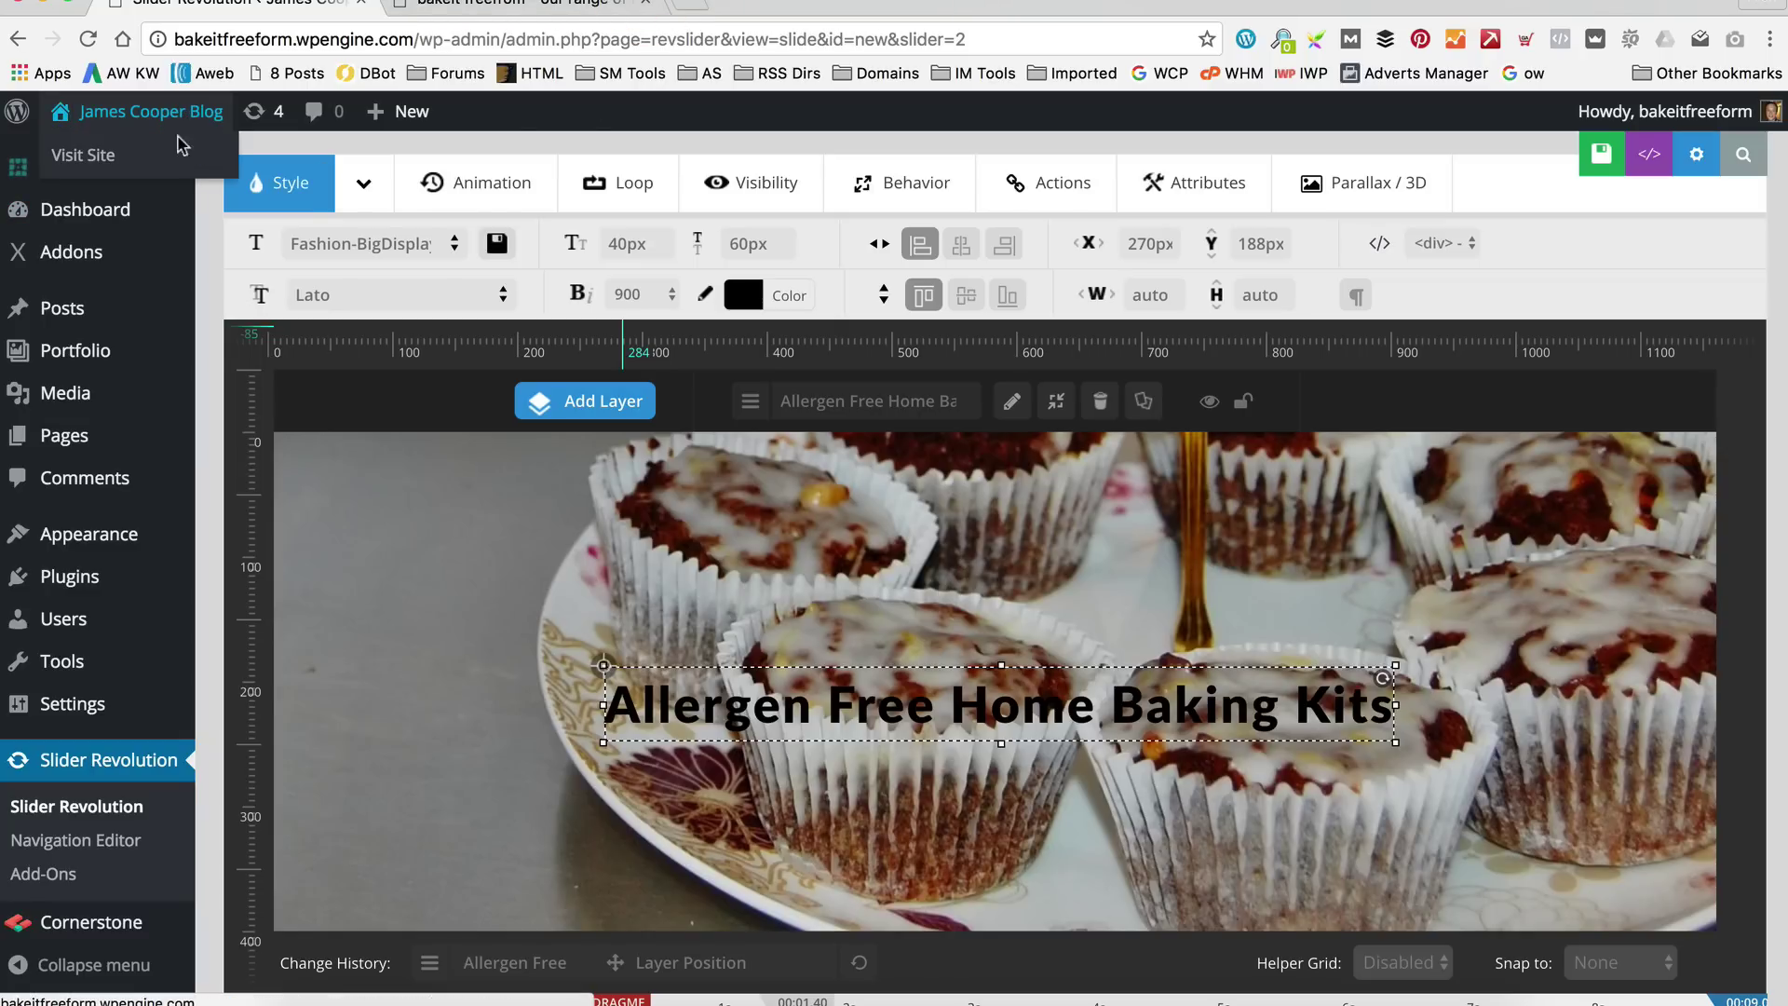
right_click(169, 162)
click(214, 172)
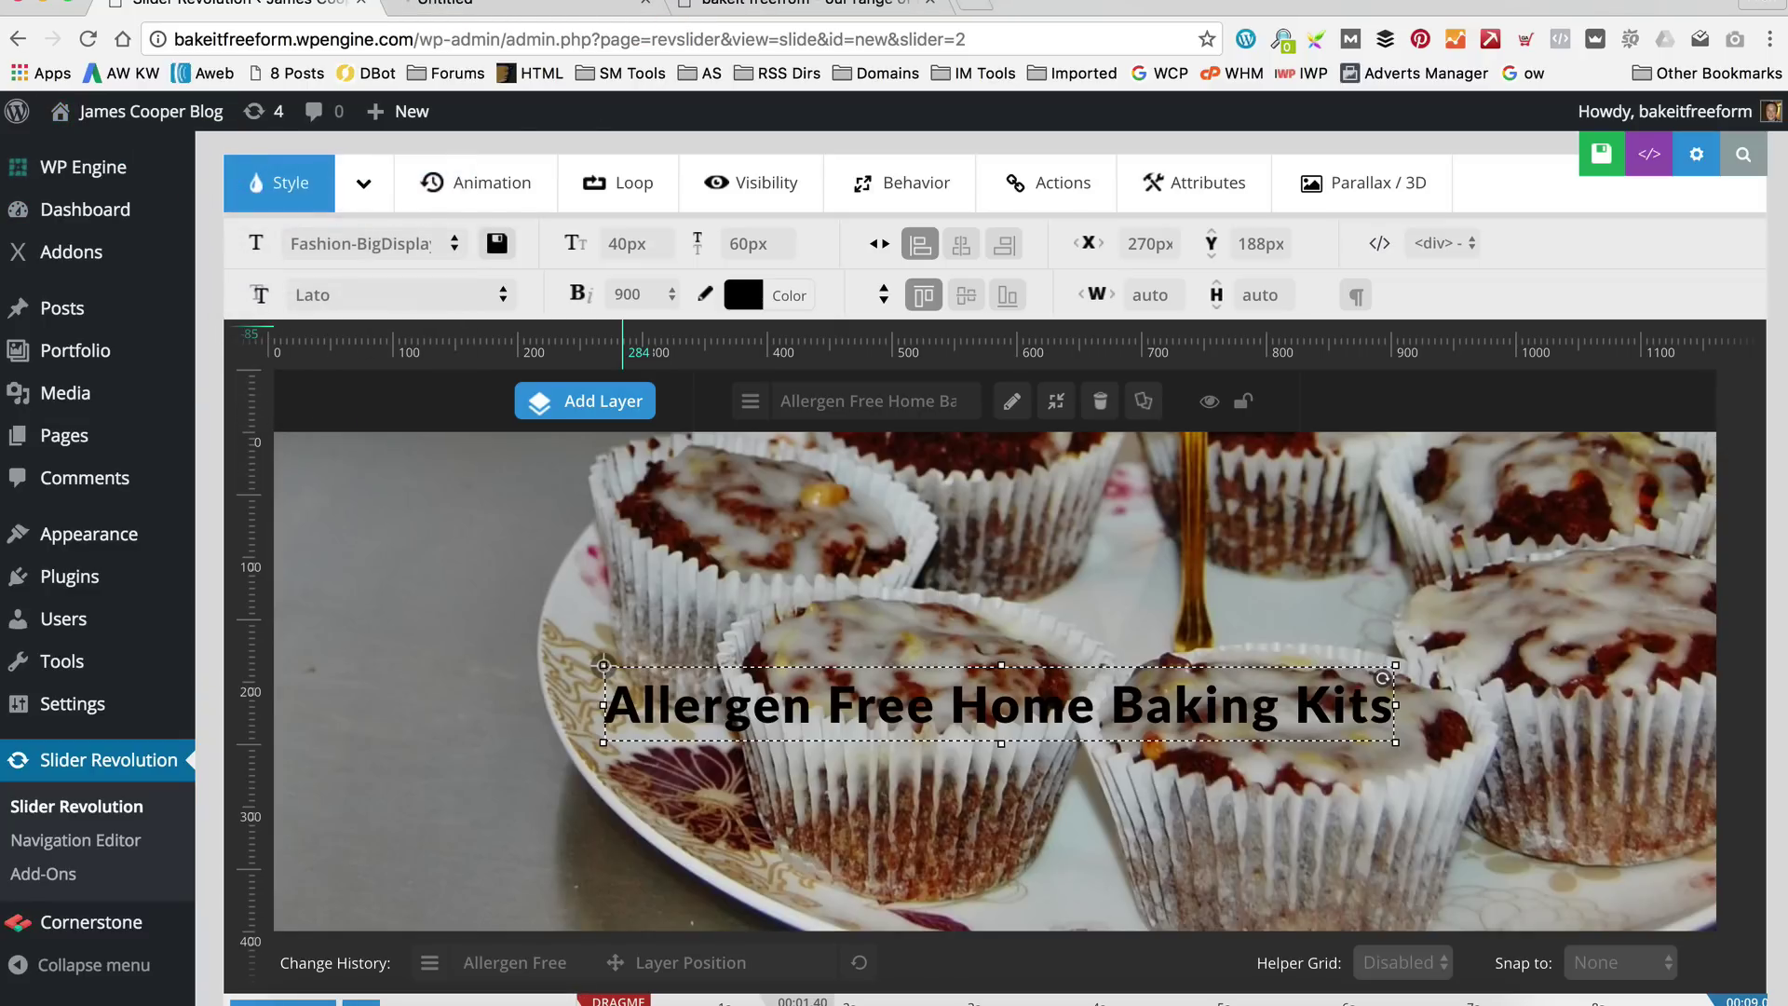
- From the live site, switch the Homepage to Cornerstone, confirm, and launch the Cornerstone builder
click(517, 7)
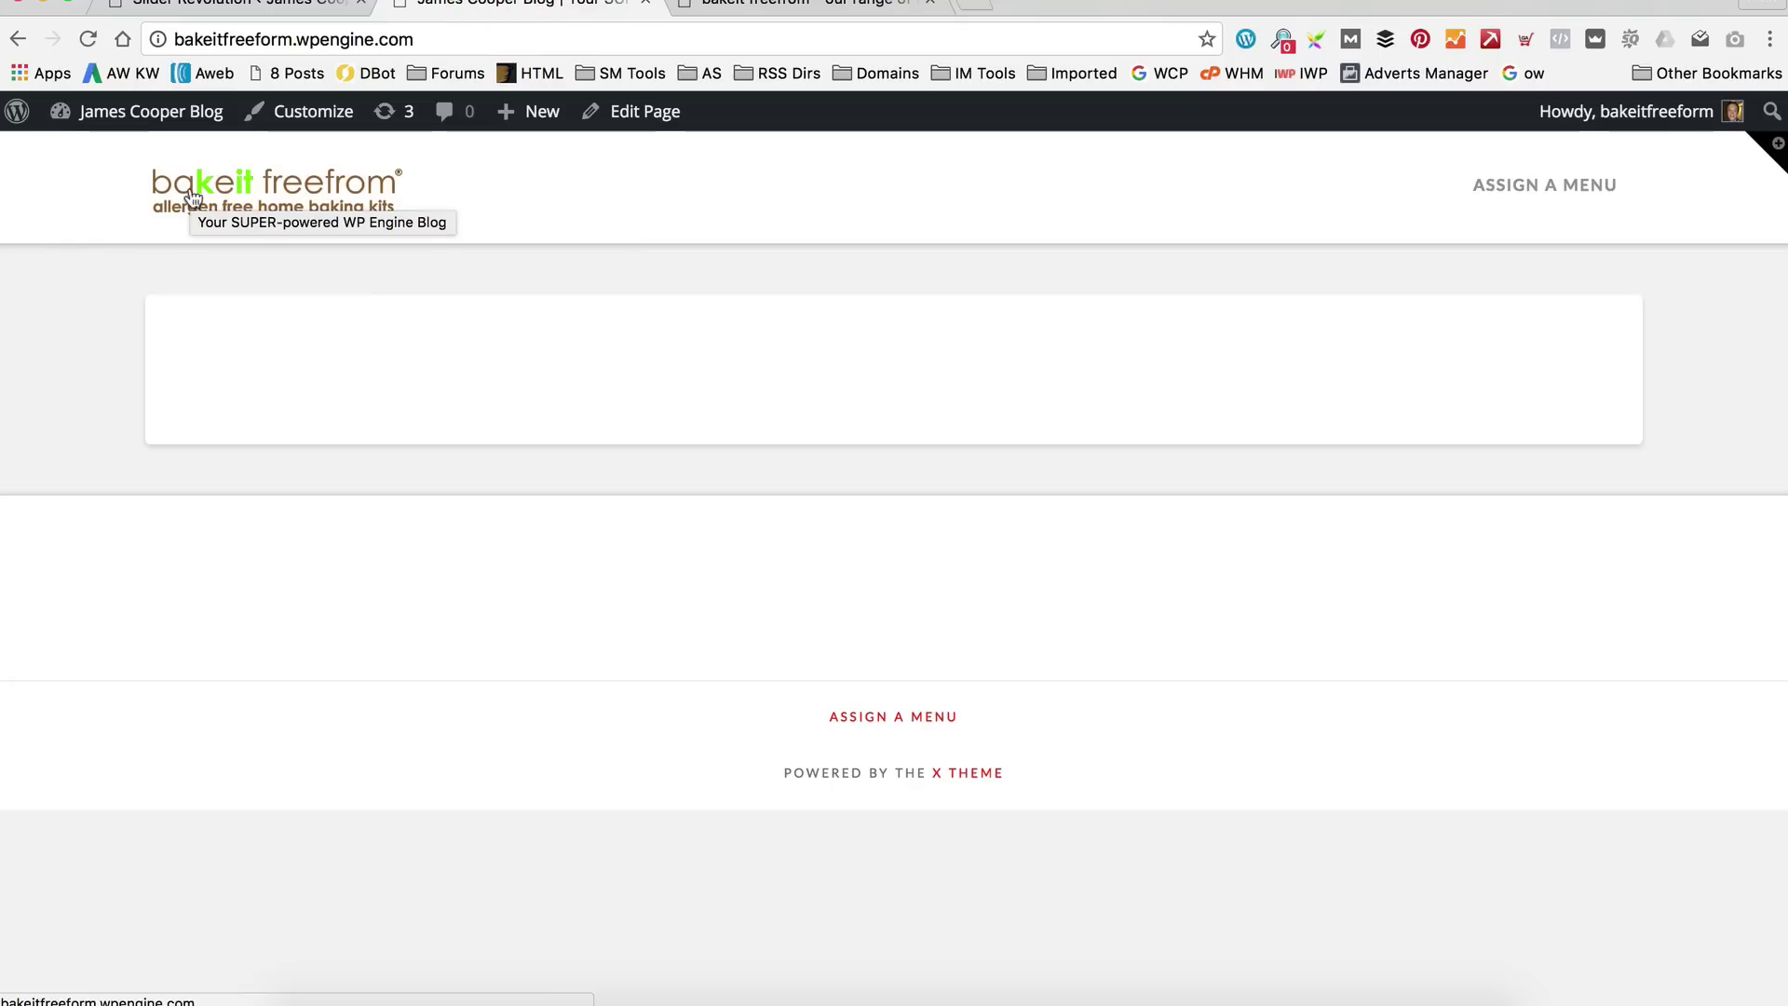
click(644, 114)
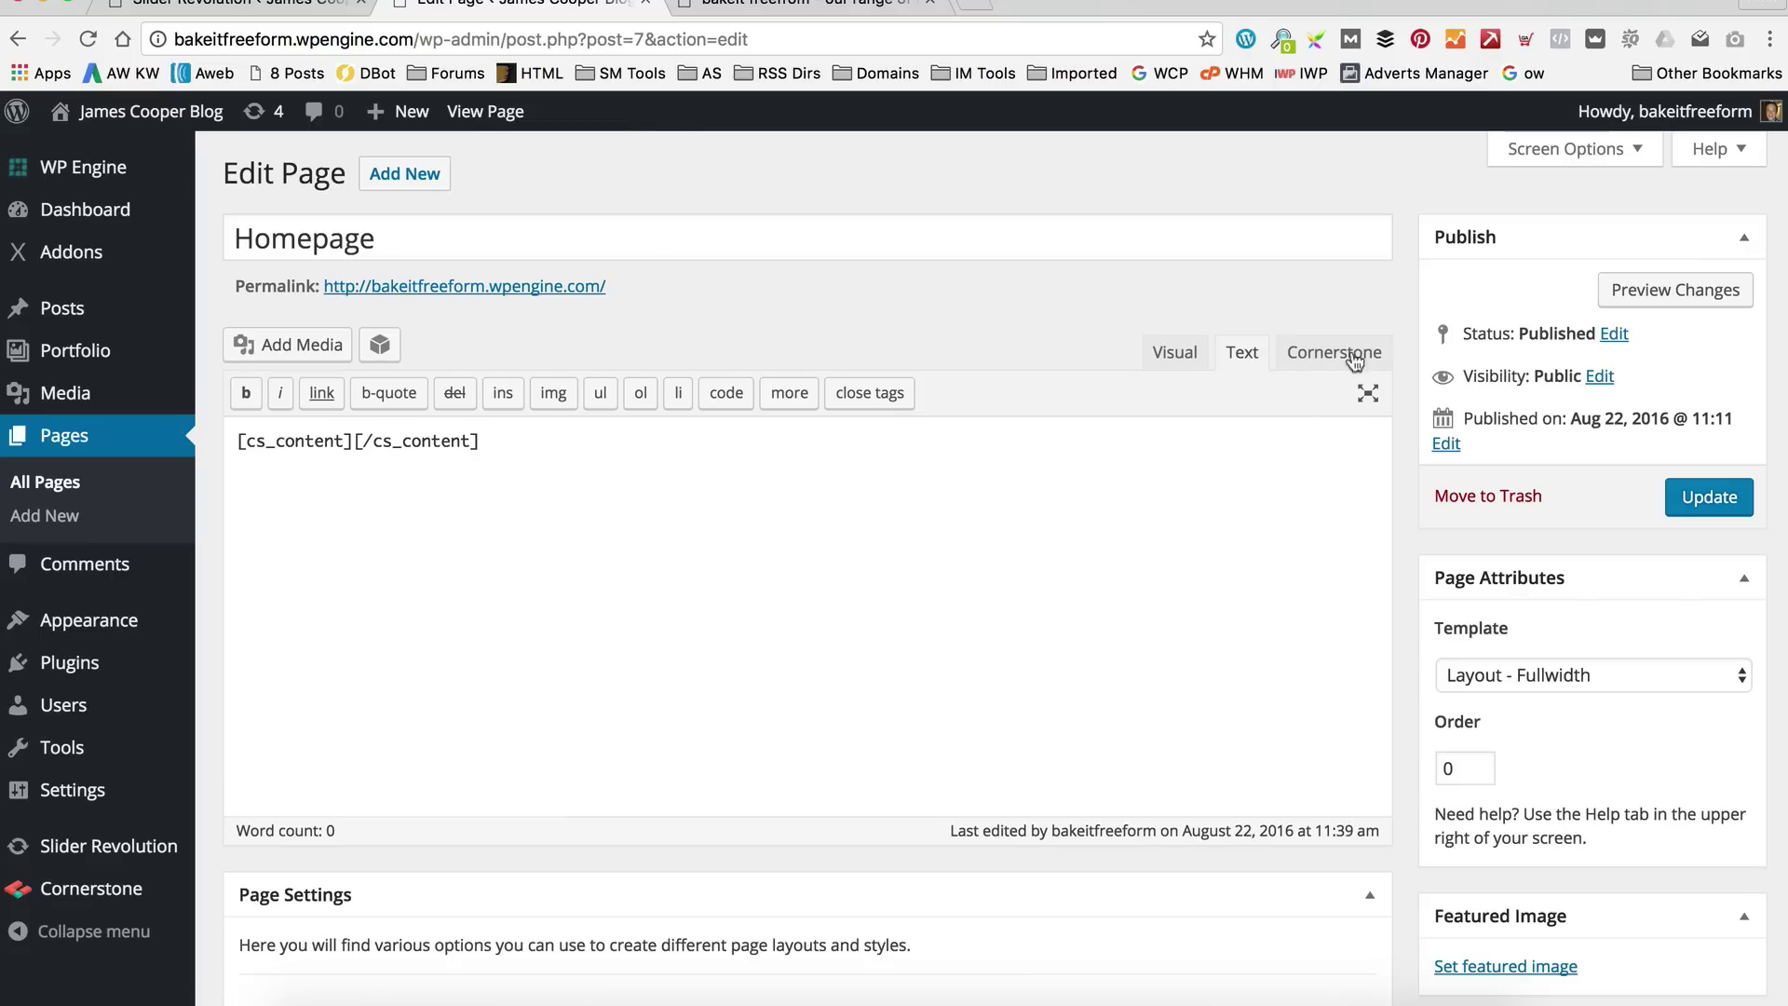
click(1355, 361)
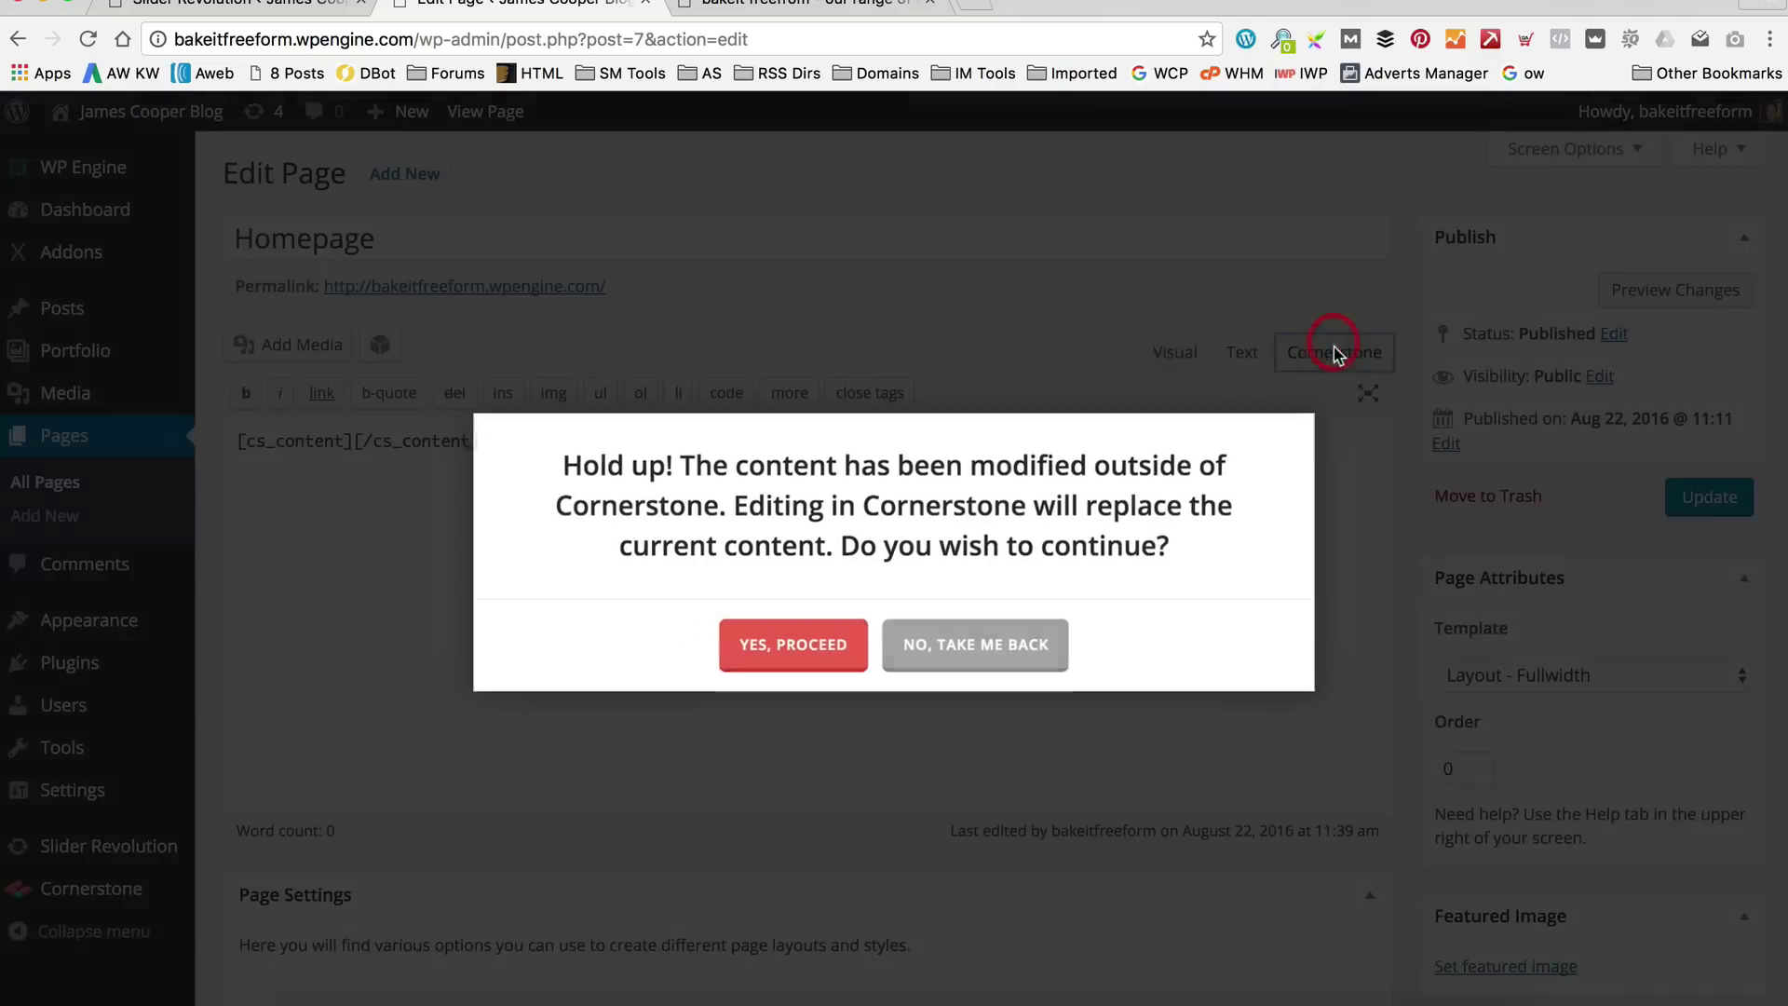
click(819, 648)
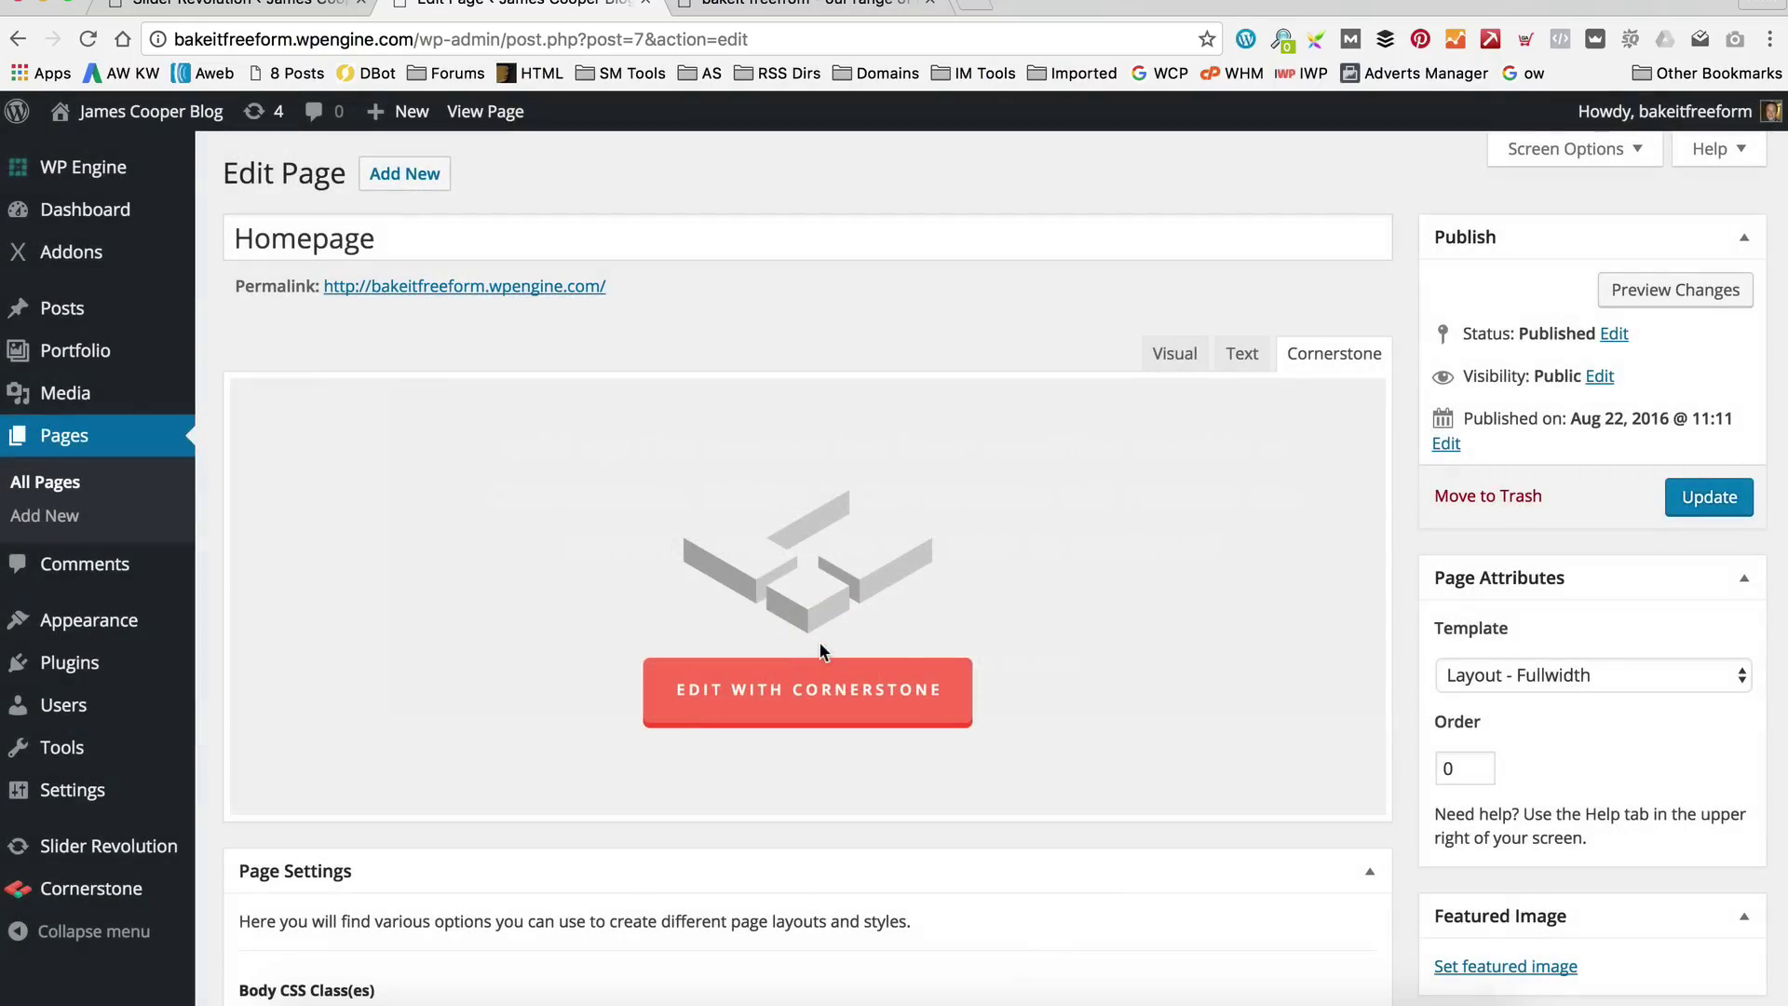
click(807, 705)
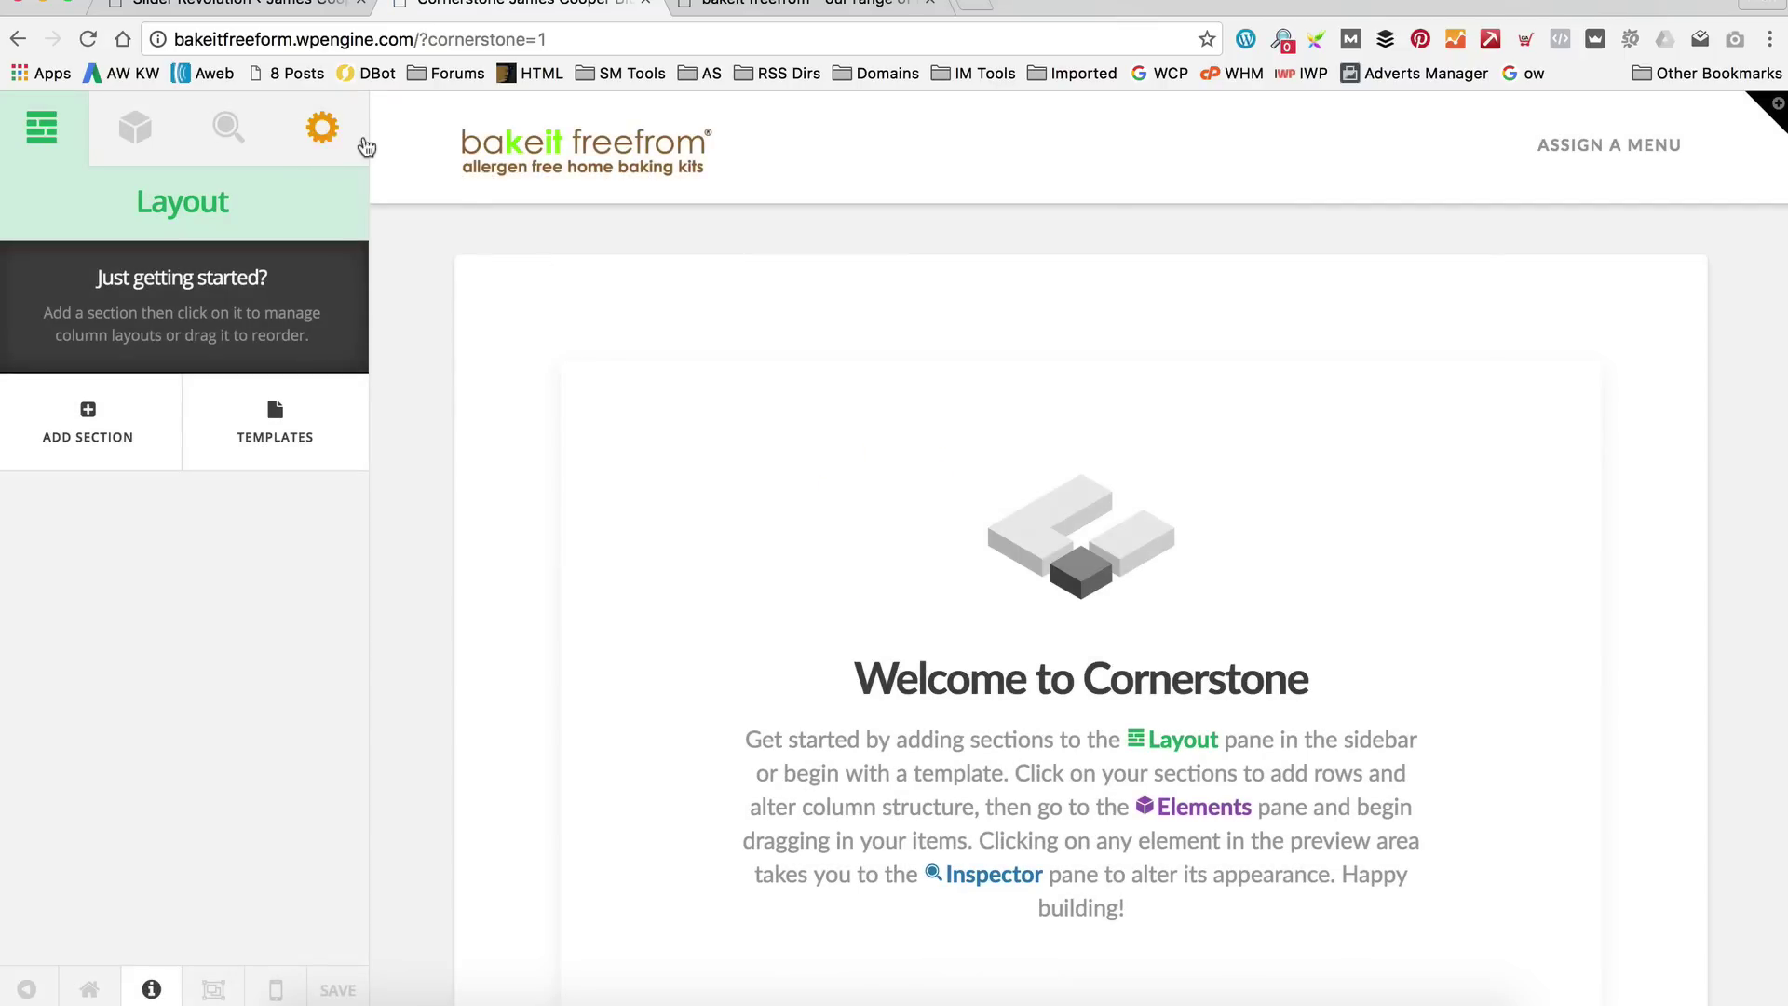
- Set the Below Masthead slider to Revolution Slider: homepage and save the page settings
click(322, 127)
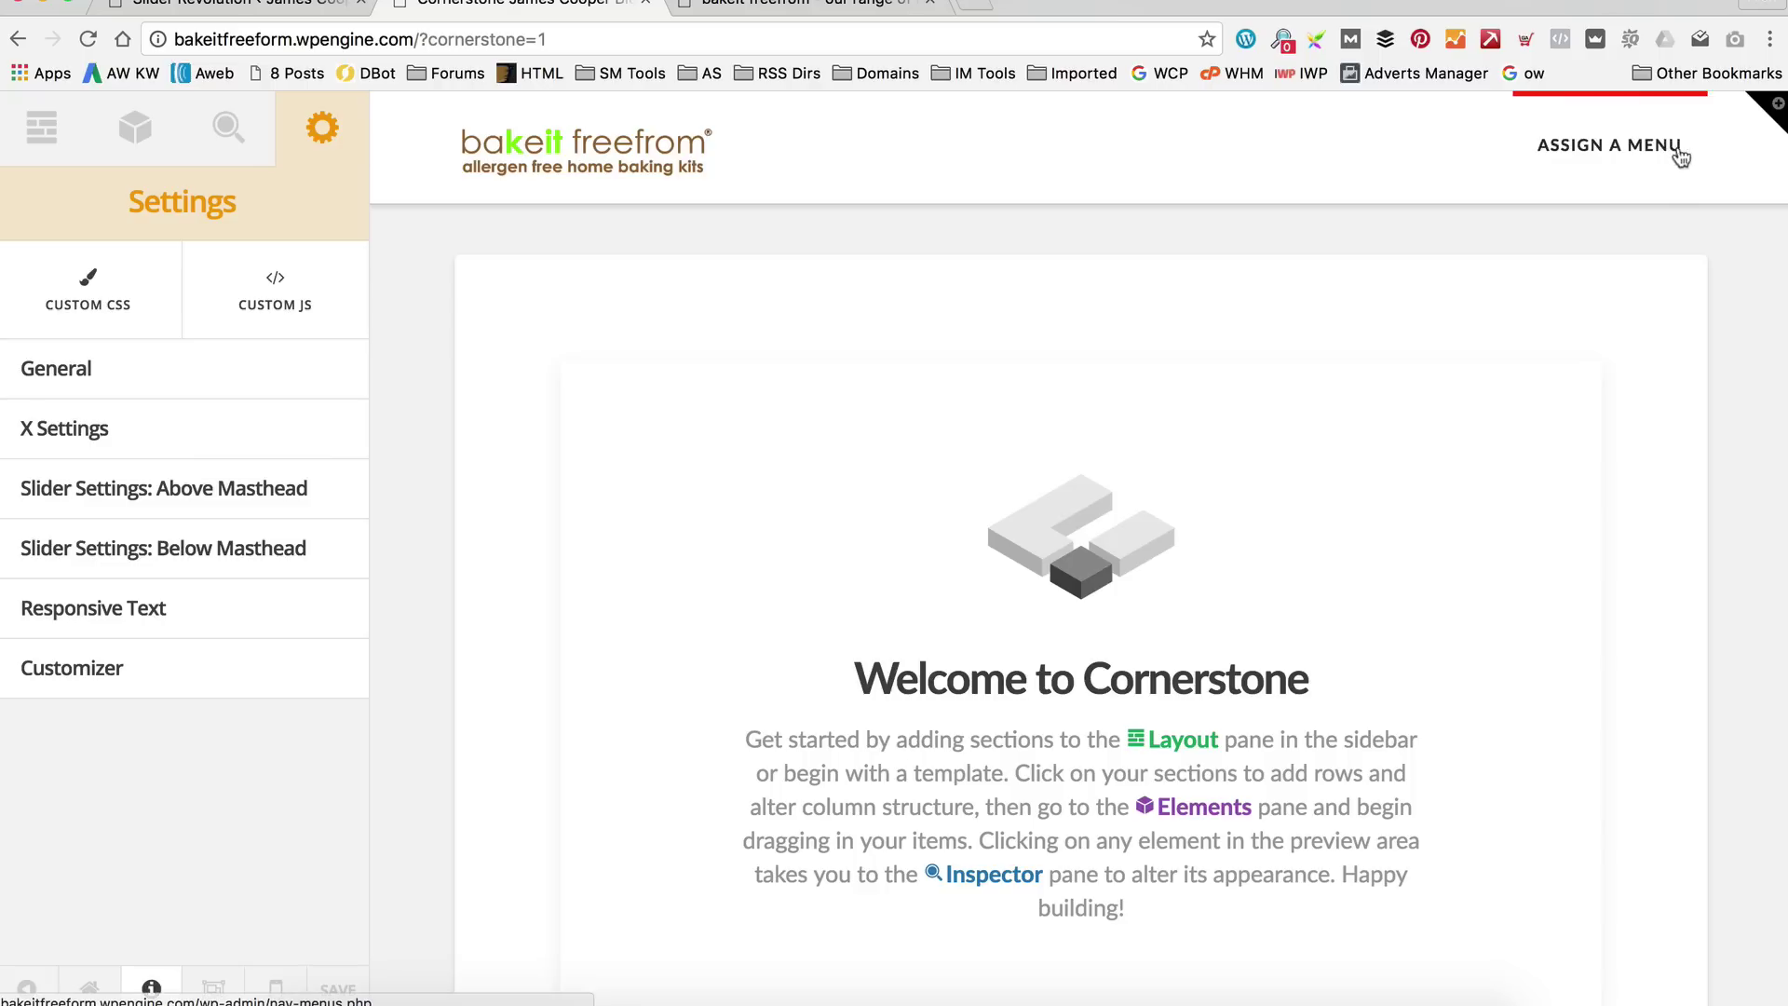
click(128, 548)
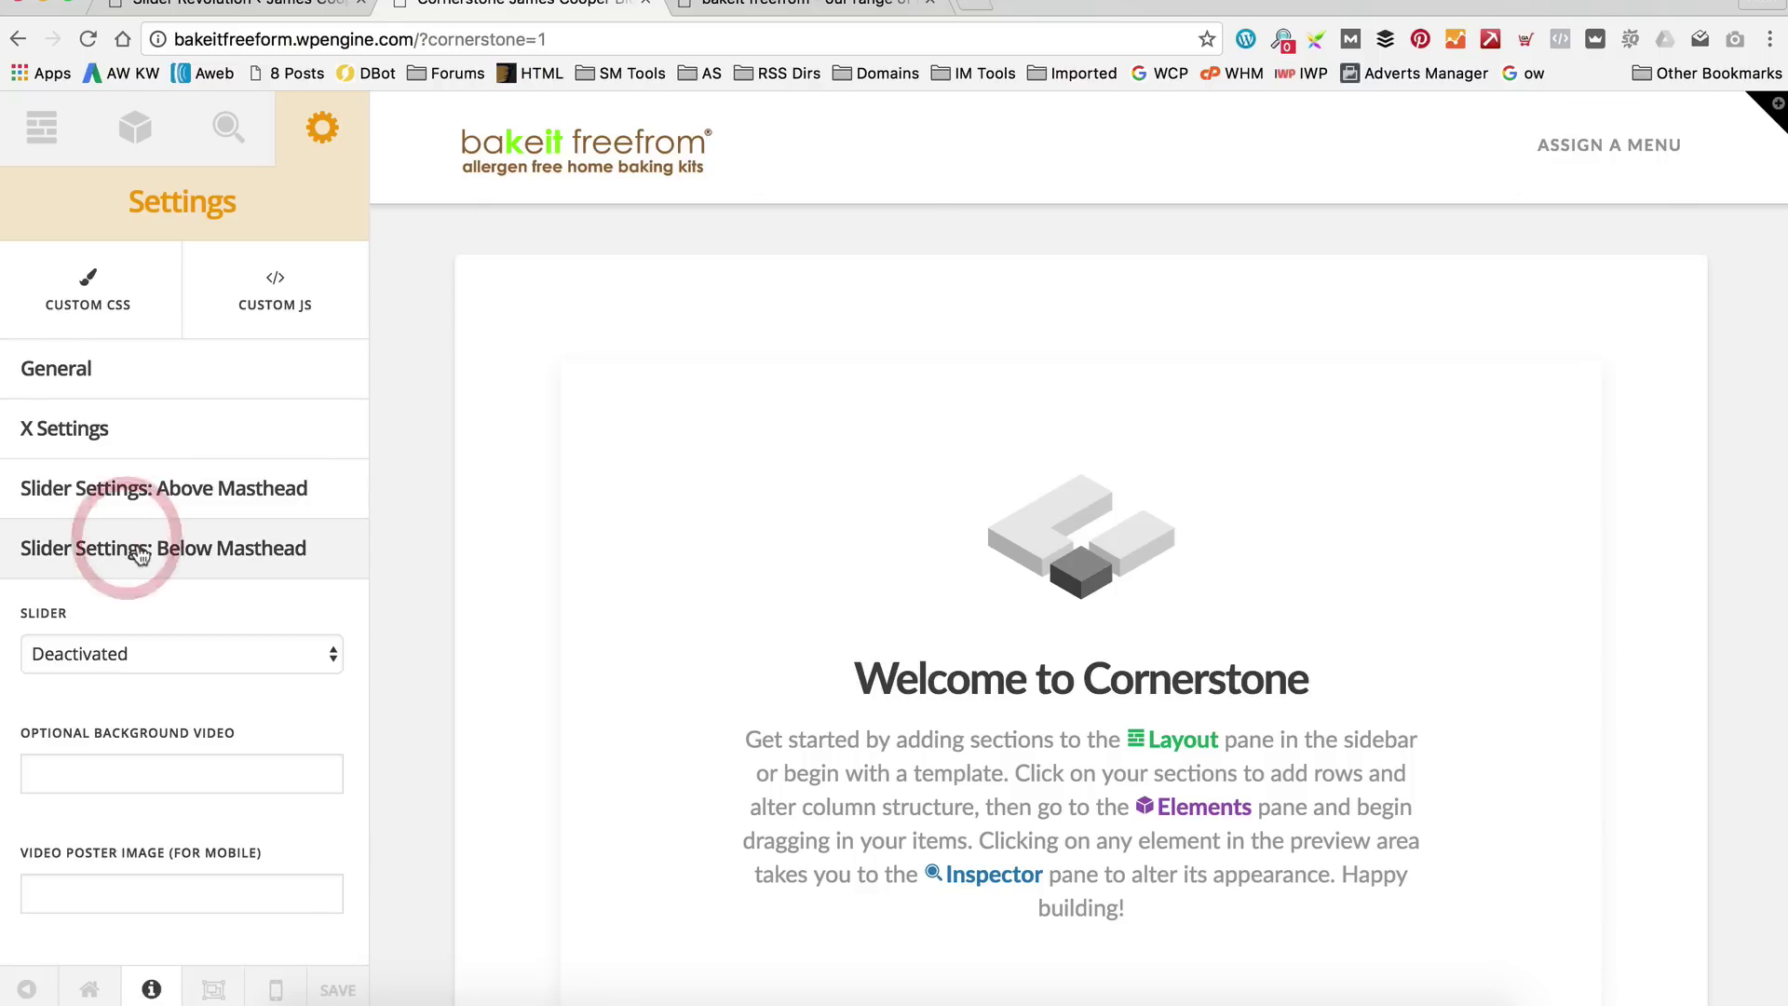
click(148, 652)
click(141, 677)
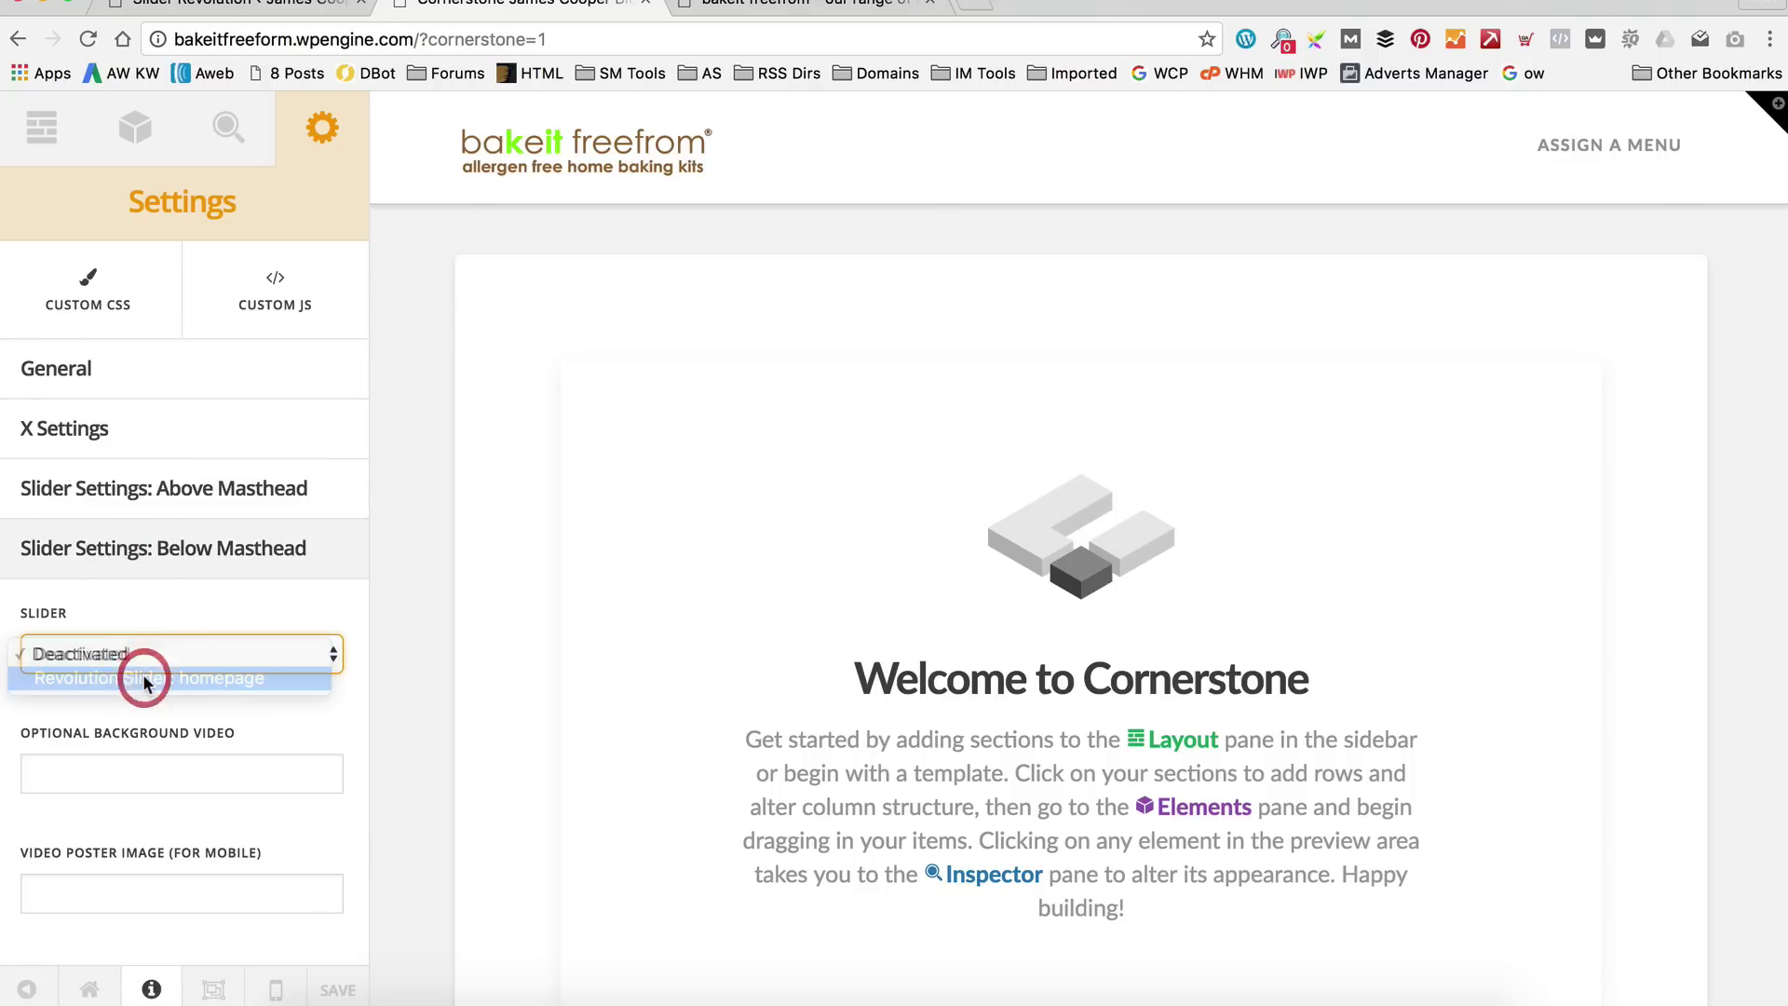
scroll(179, 632, down, 2)
click(339, 986)
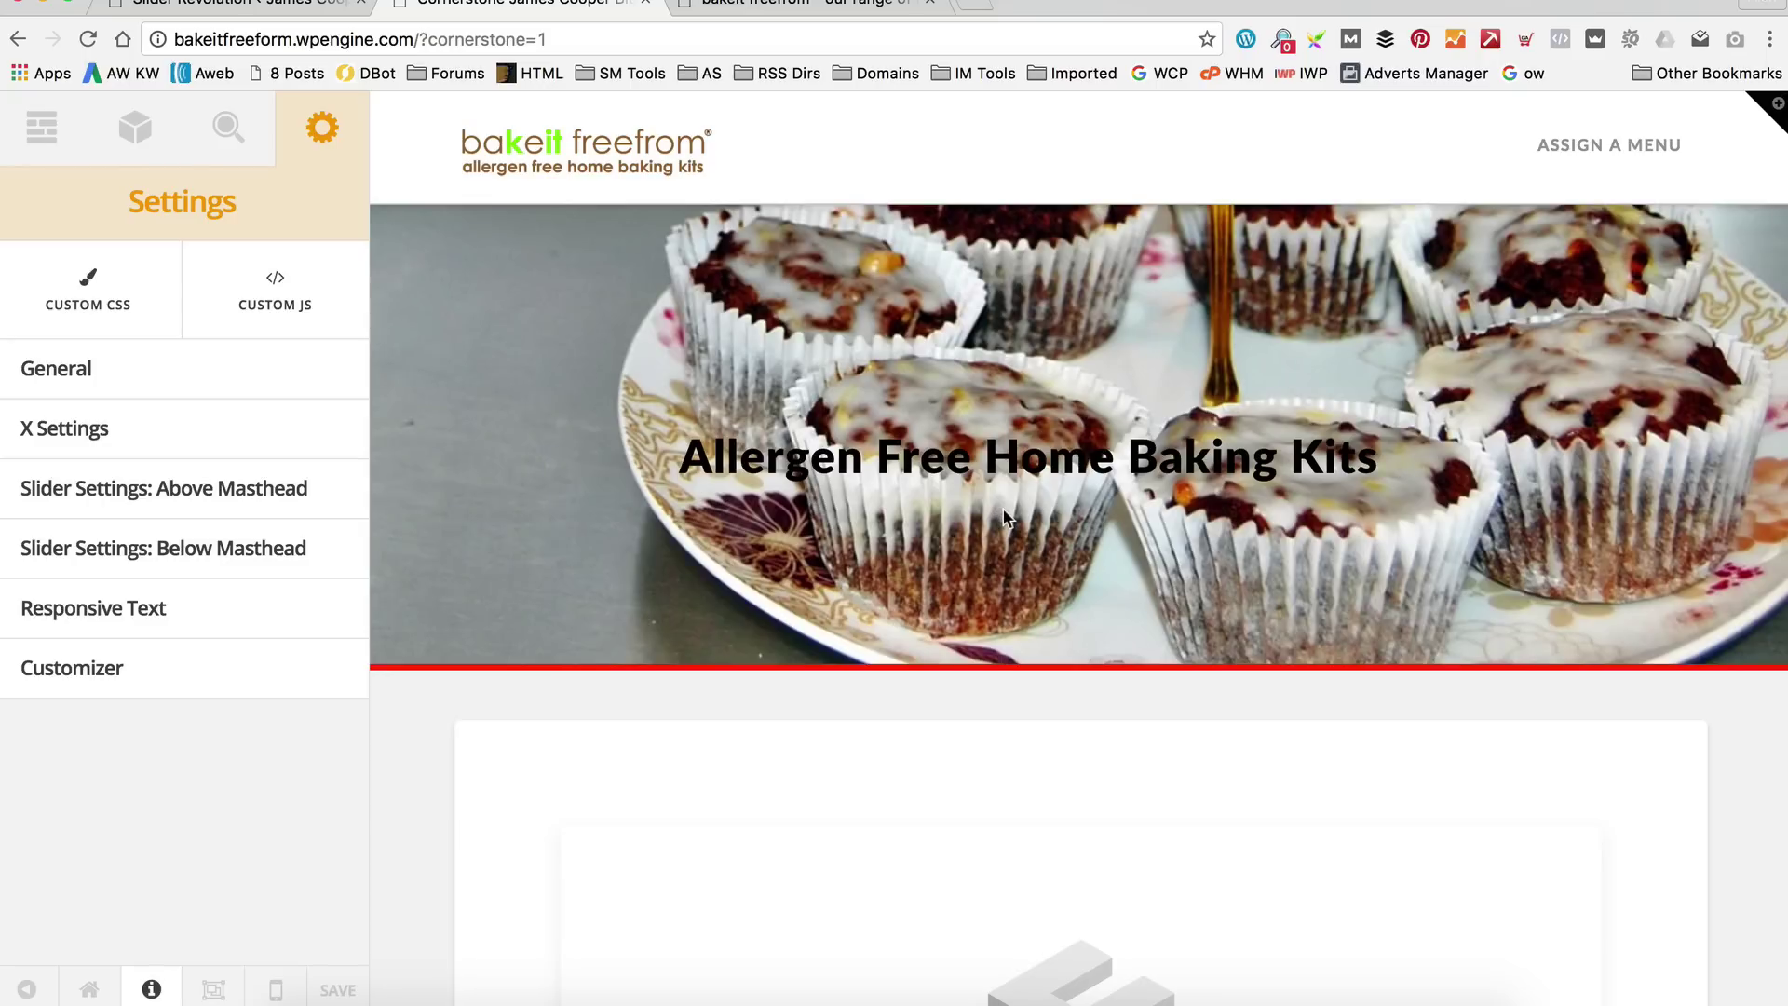
- Load the live homepage by removing ?cornerstone=1 from the address
click(28, 987)
drag(416, 38, 728, 36)
key(BackSpace)
key(Return)
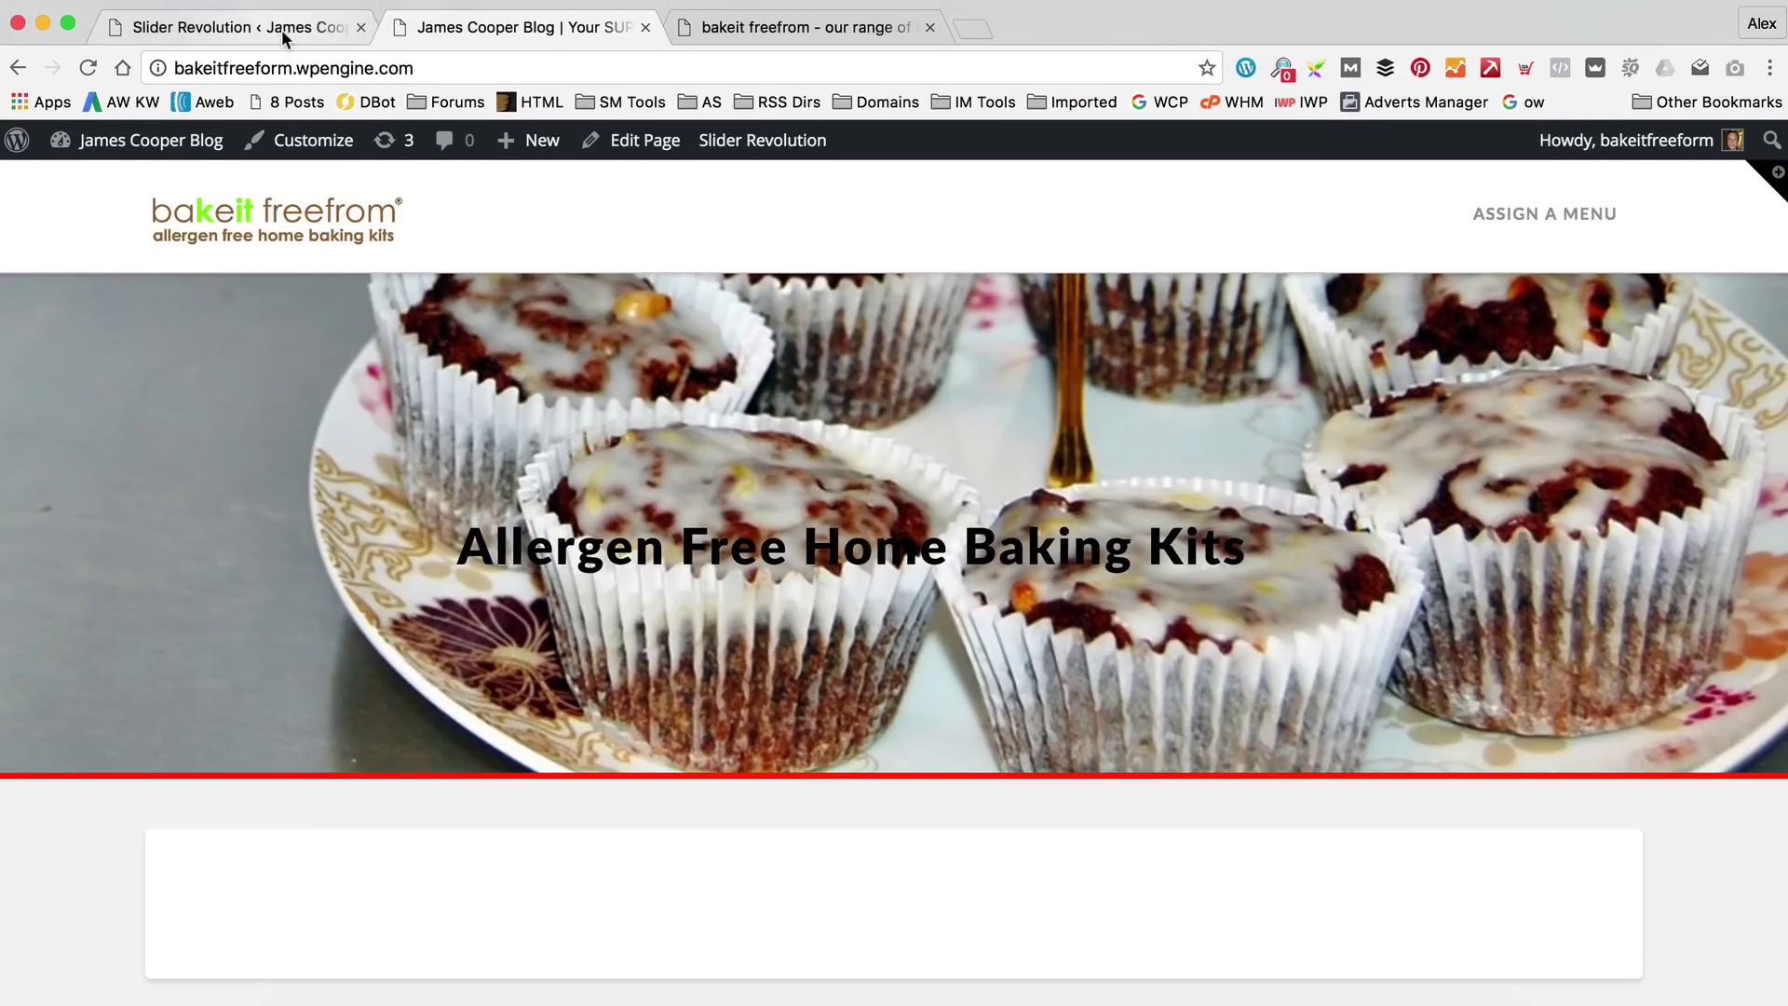
- Move the headline left and up and make its text colour white (#f4f4f4)
click(282, 30)
drag(884, 742, 701, 714)
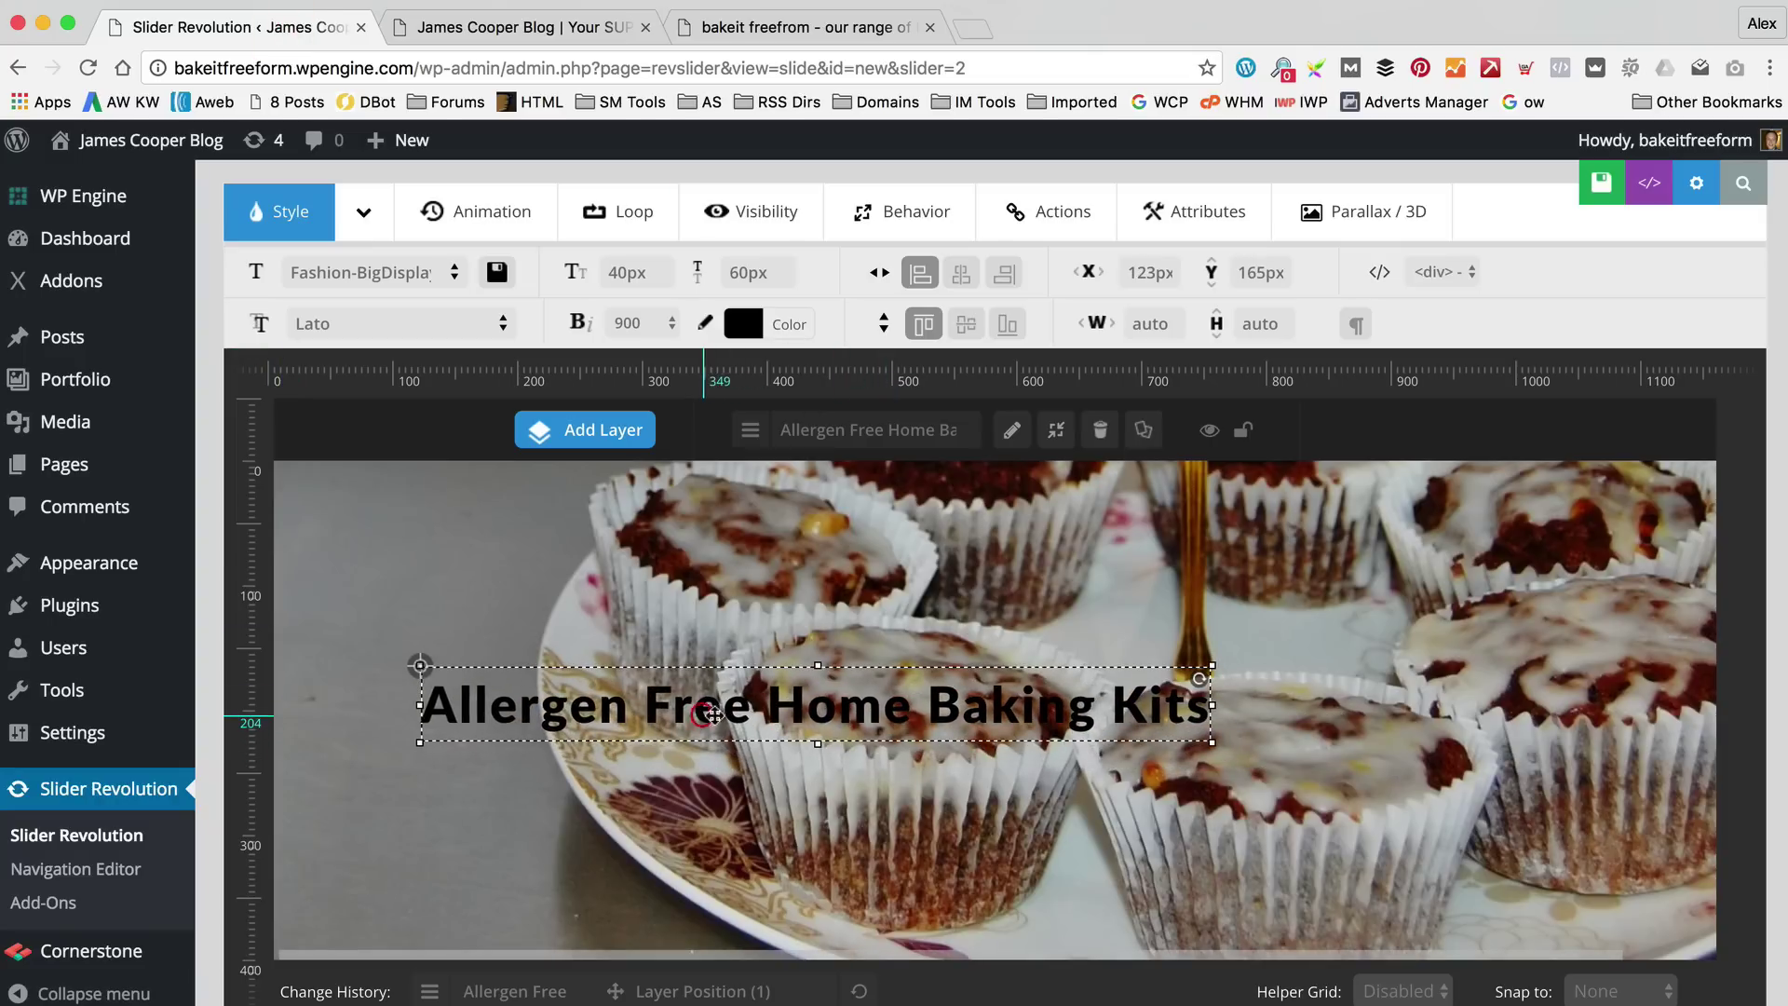
click(793, 325)
mouse_move(662, 387)
mouse_down()
mouse_move(674, 367)
mouse_move(658, 353)
mouse_up()
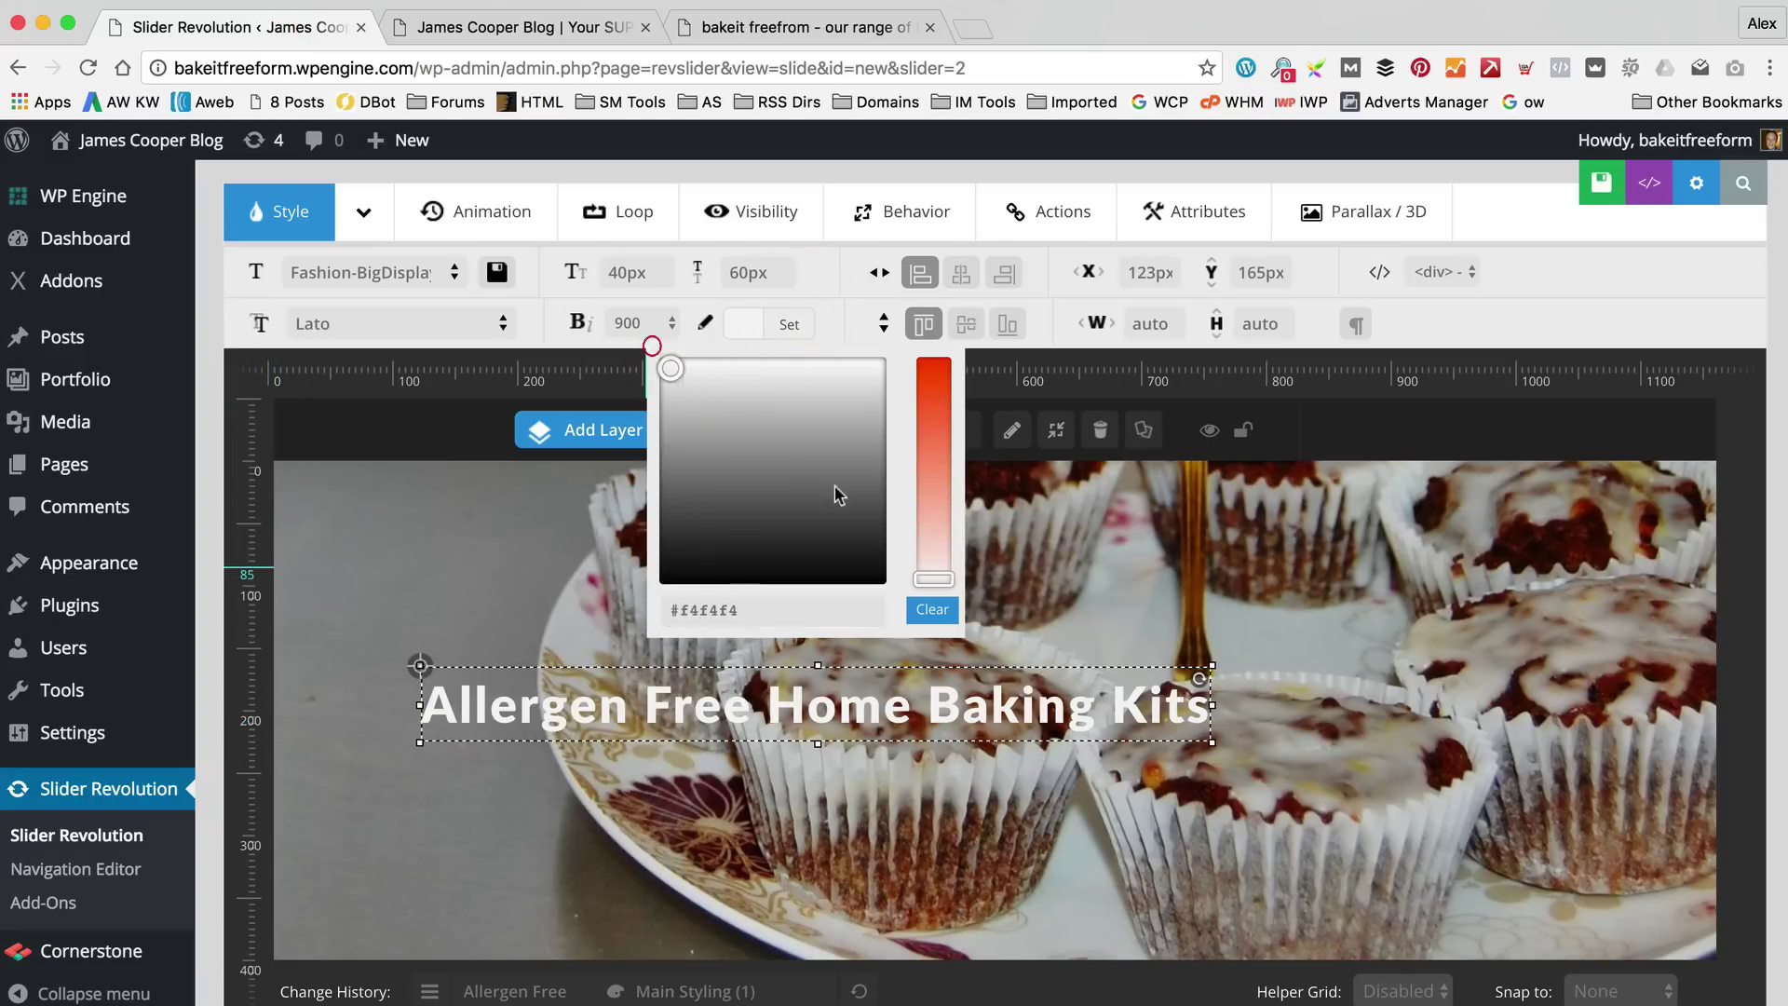
click(950, 805)
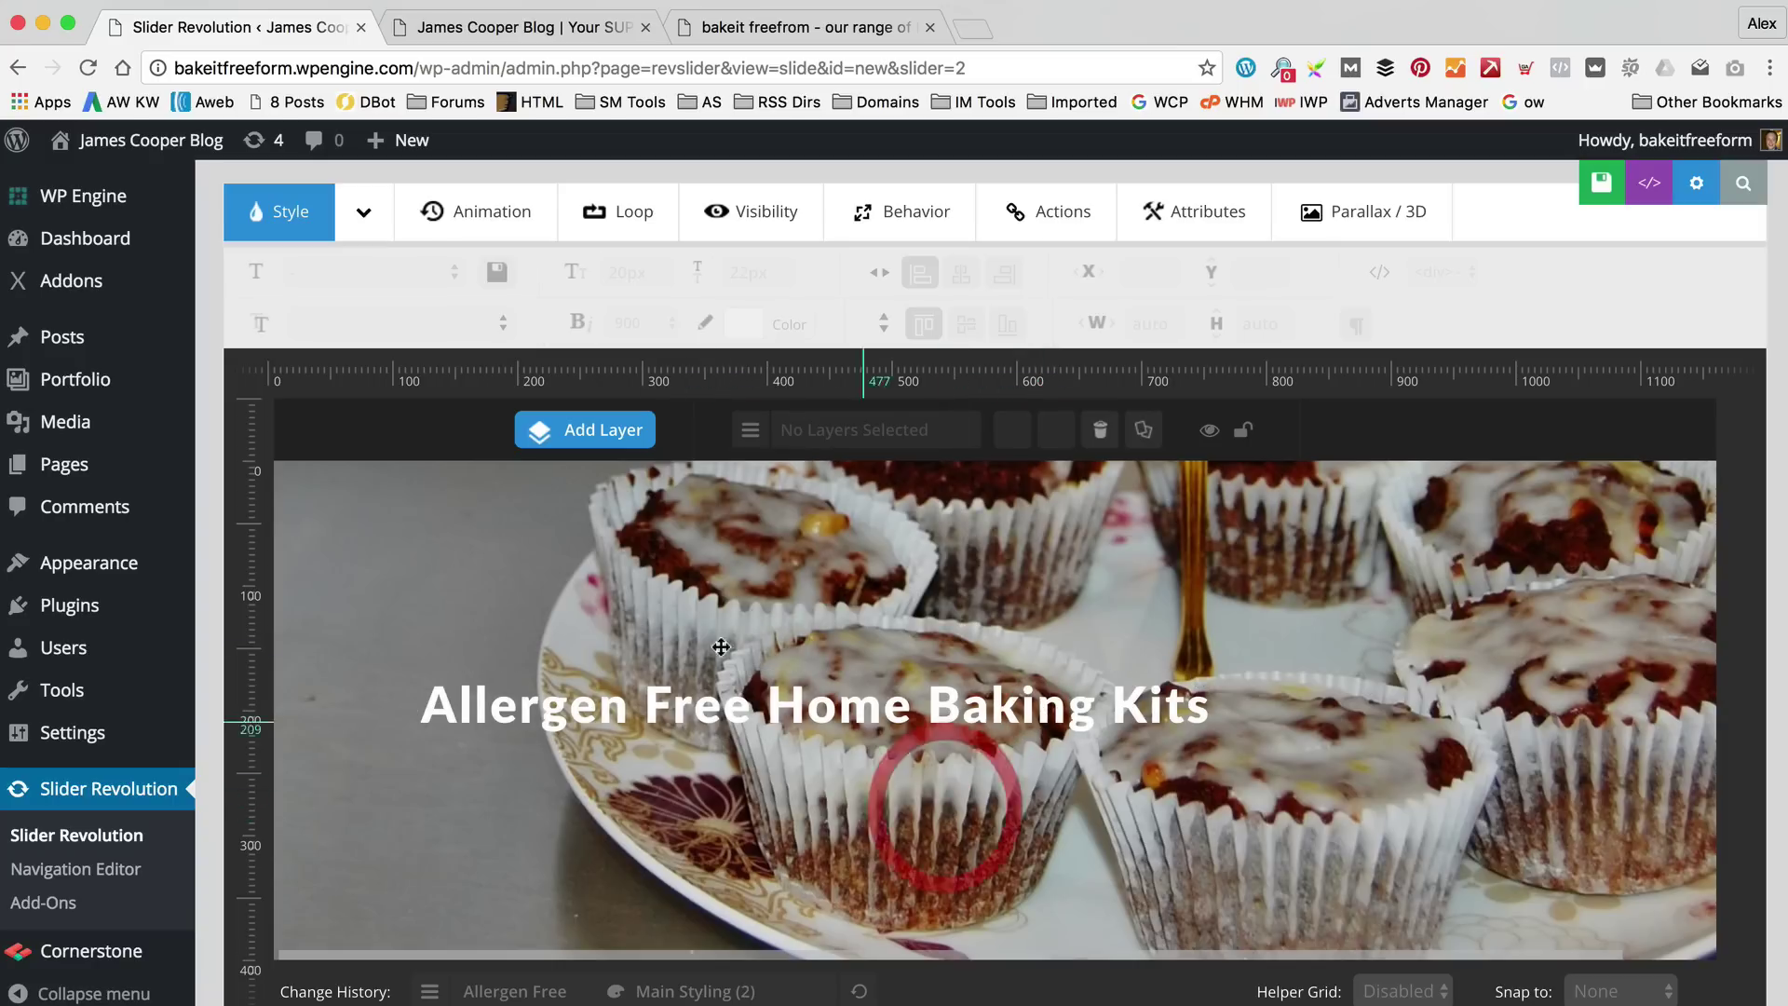
- Break the headline into two lines, 'Allergen Free' above 'Home Baking Kits'
double_click(732, 696)
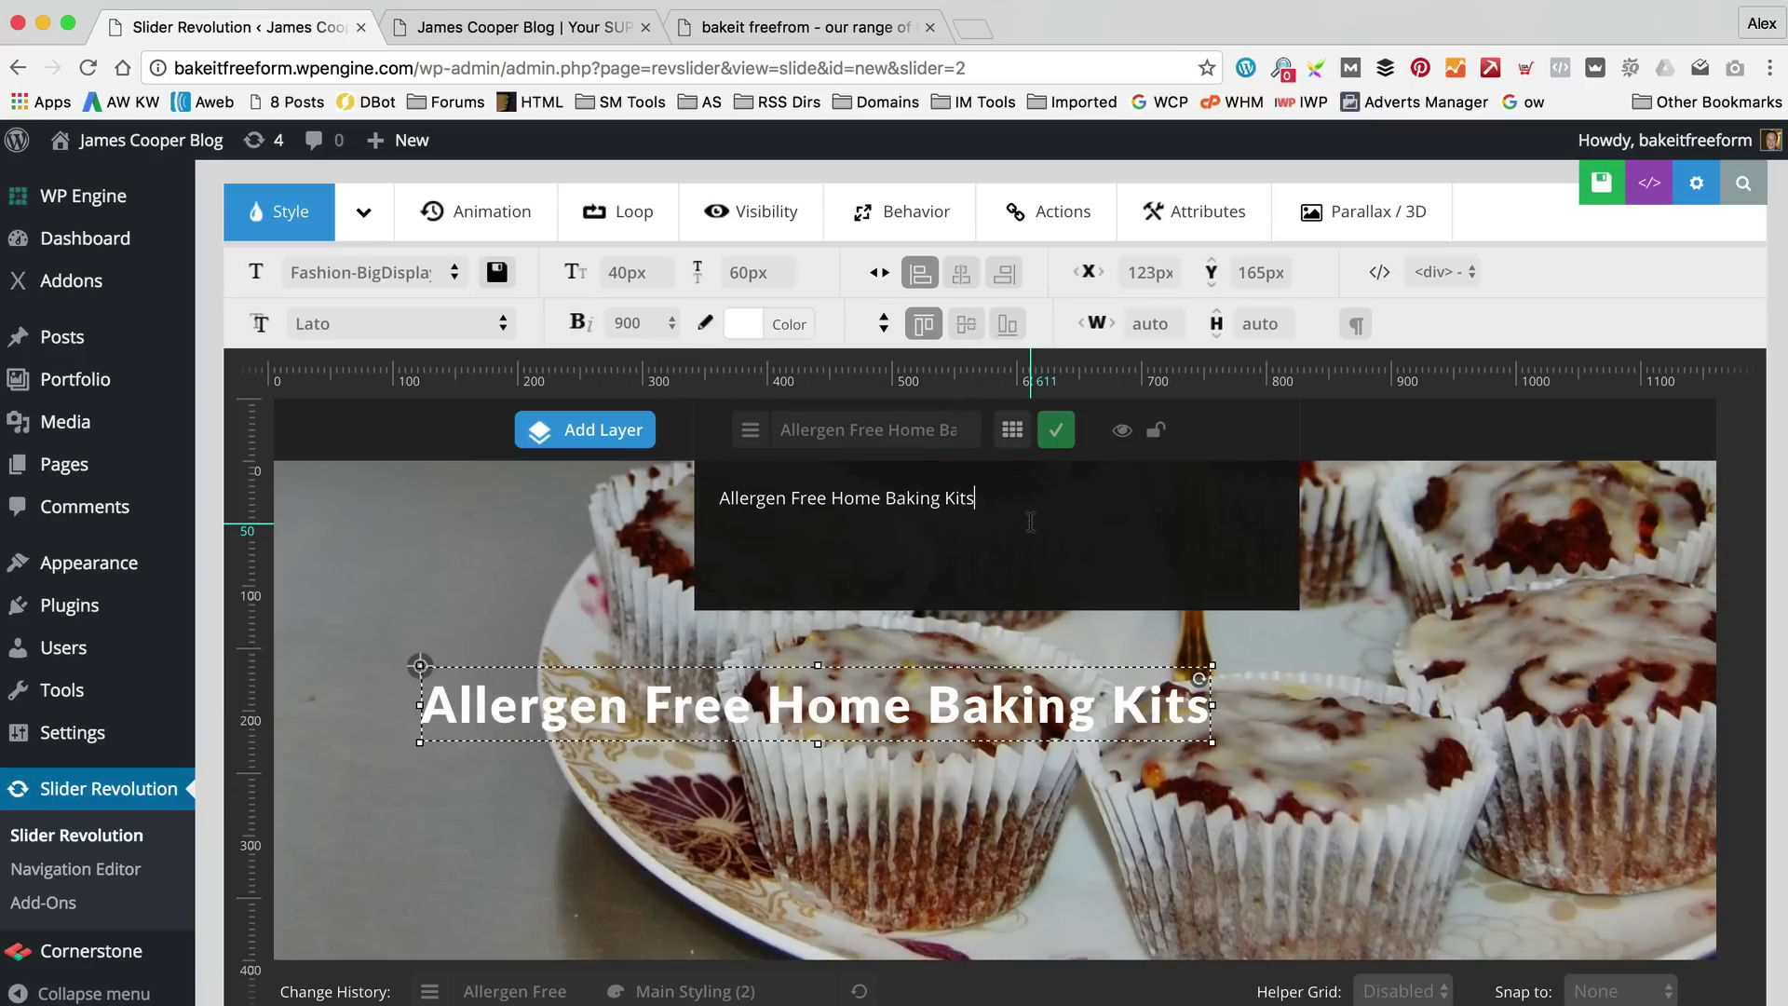
click(834, 495)
key(Return)
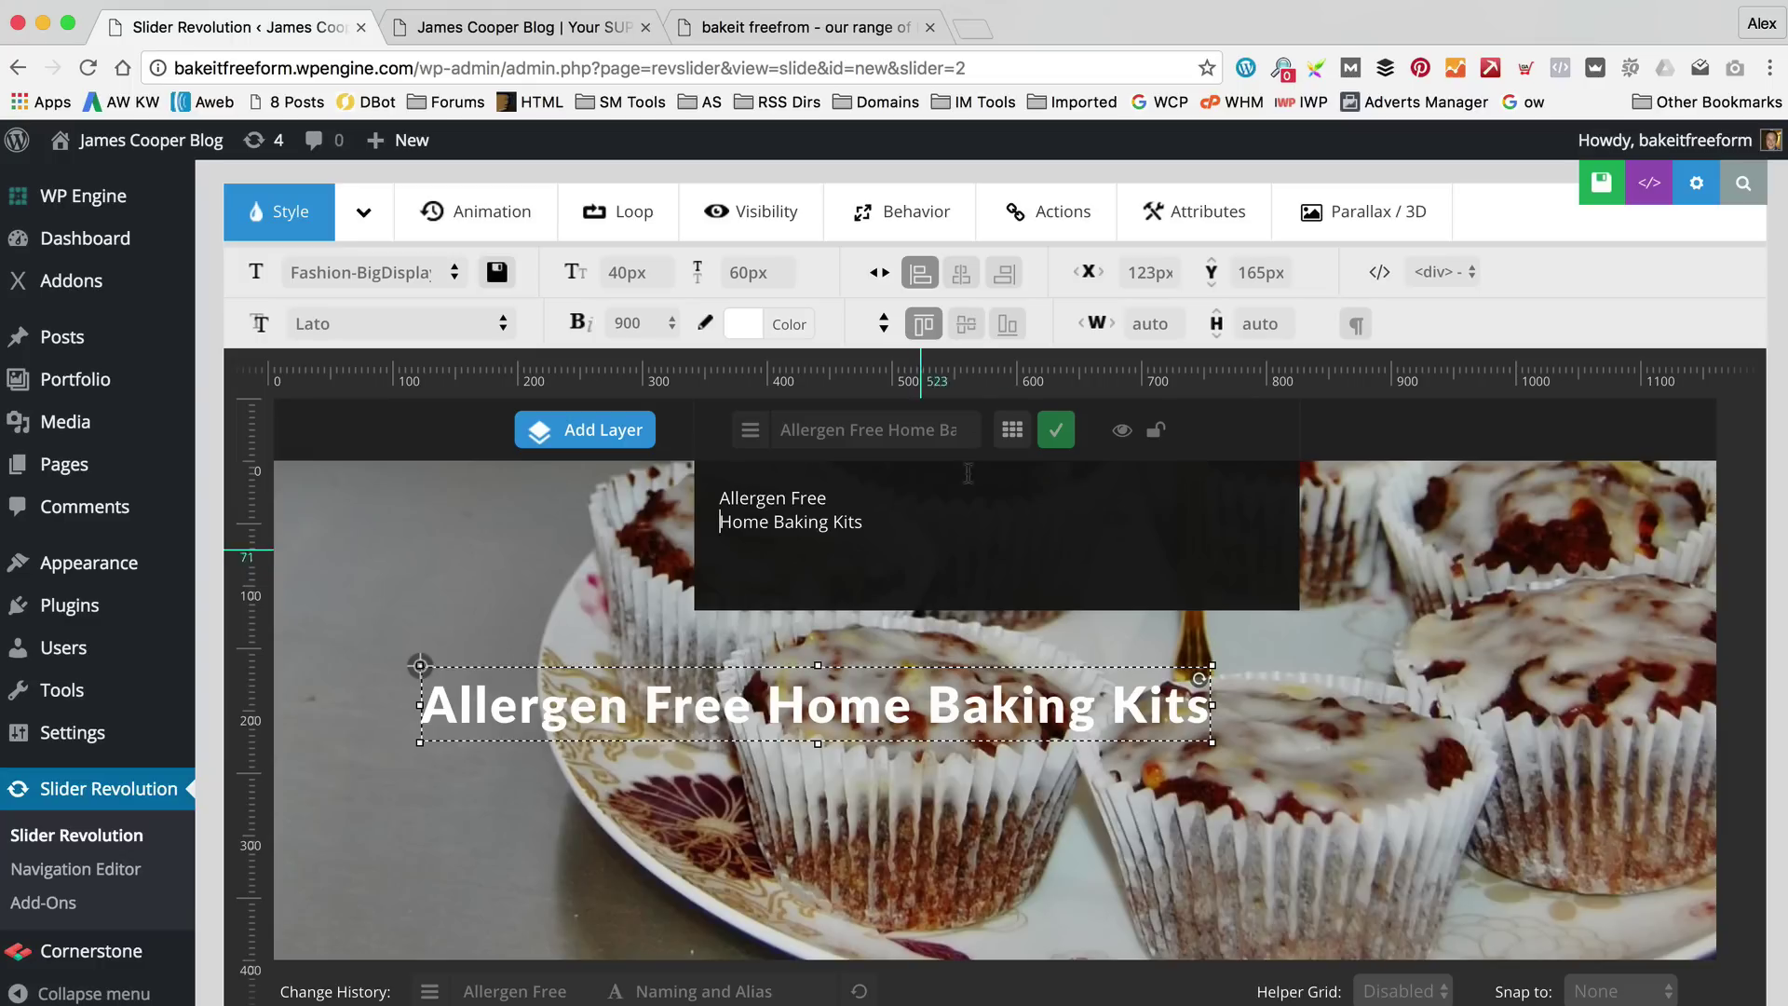
click(931, 496)
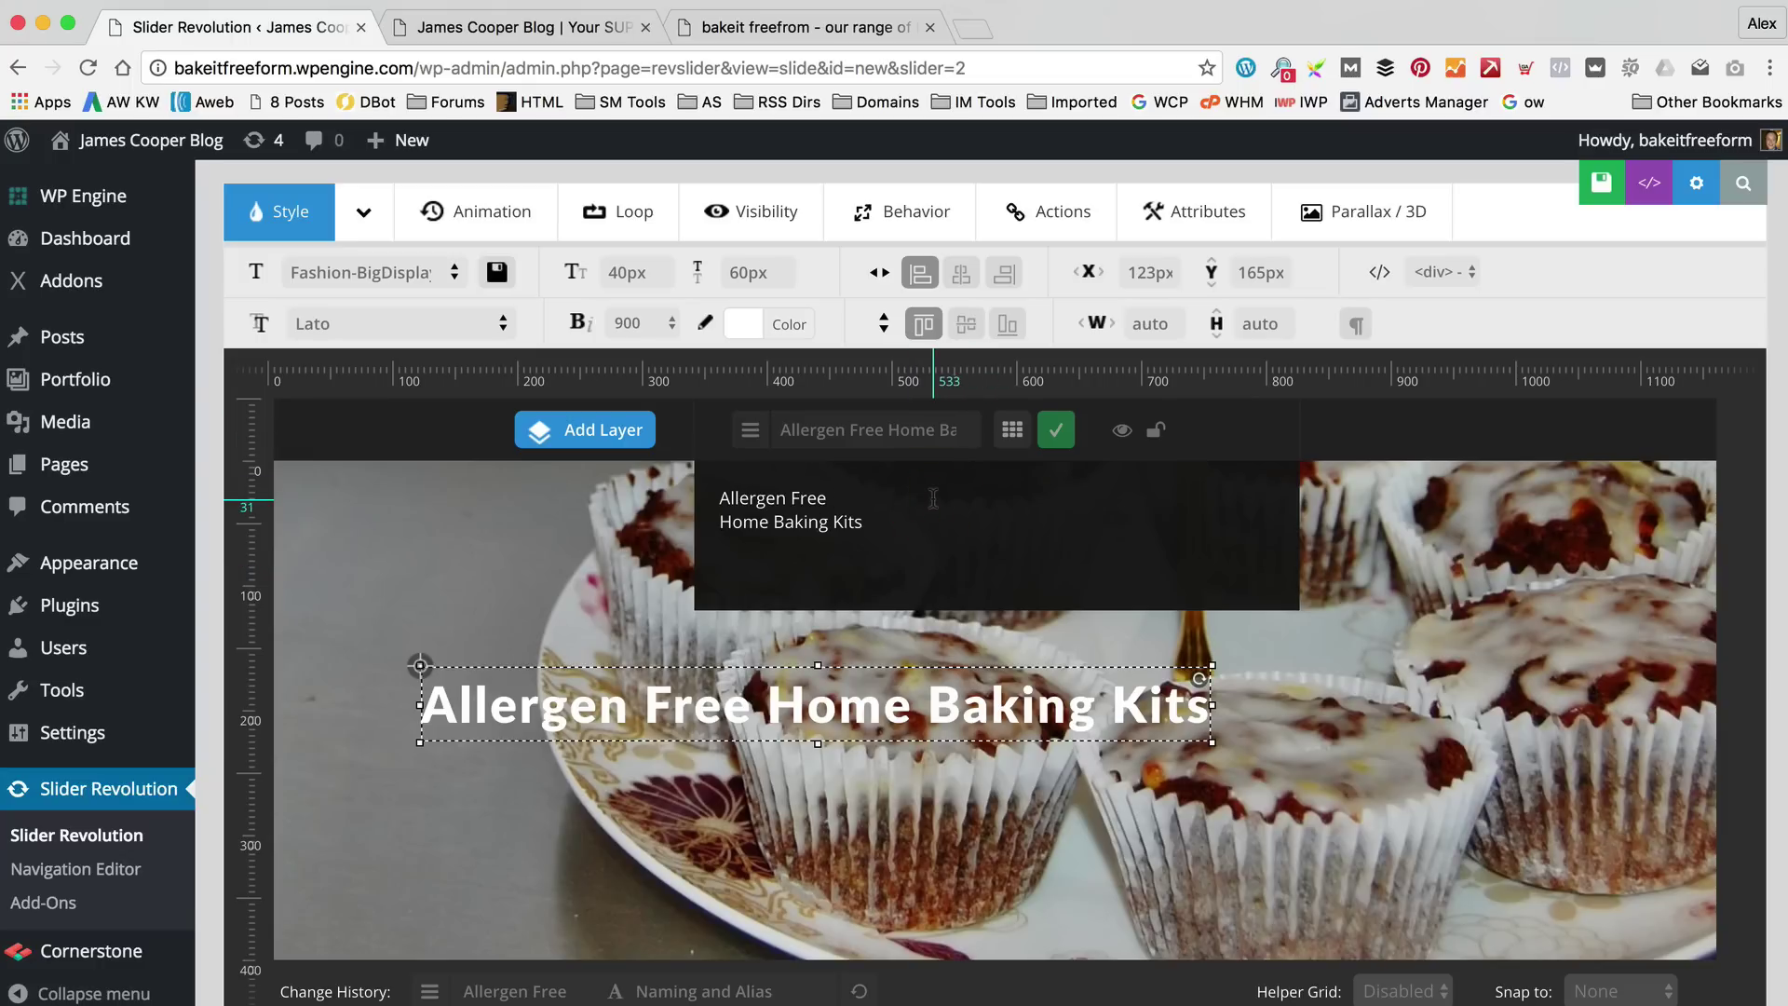
text(</br>)
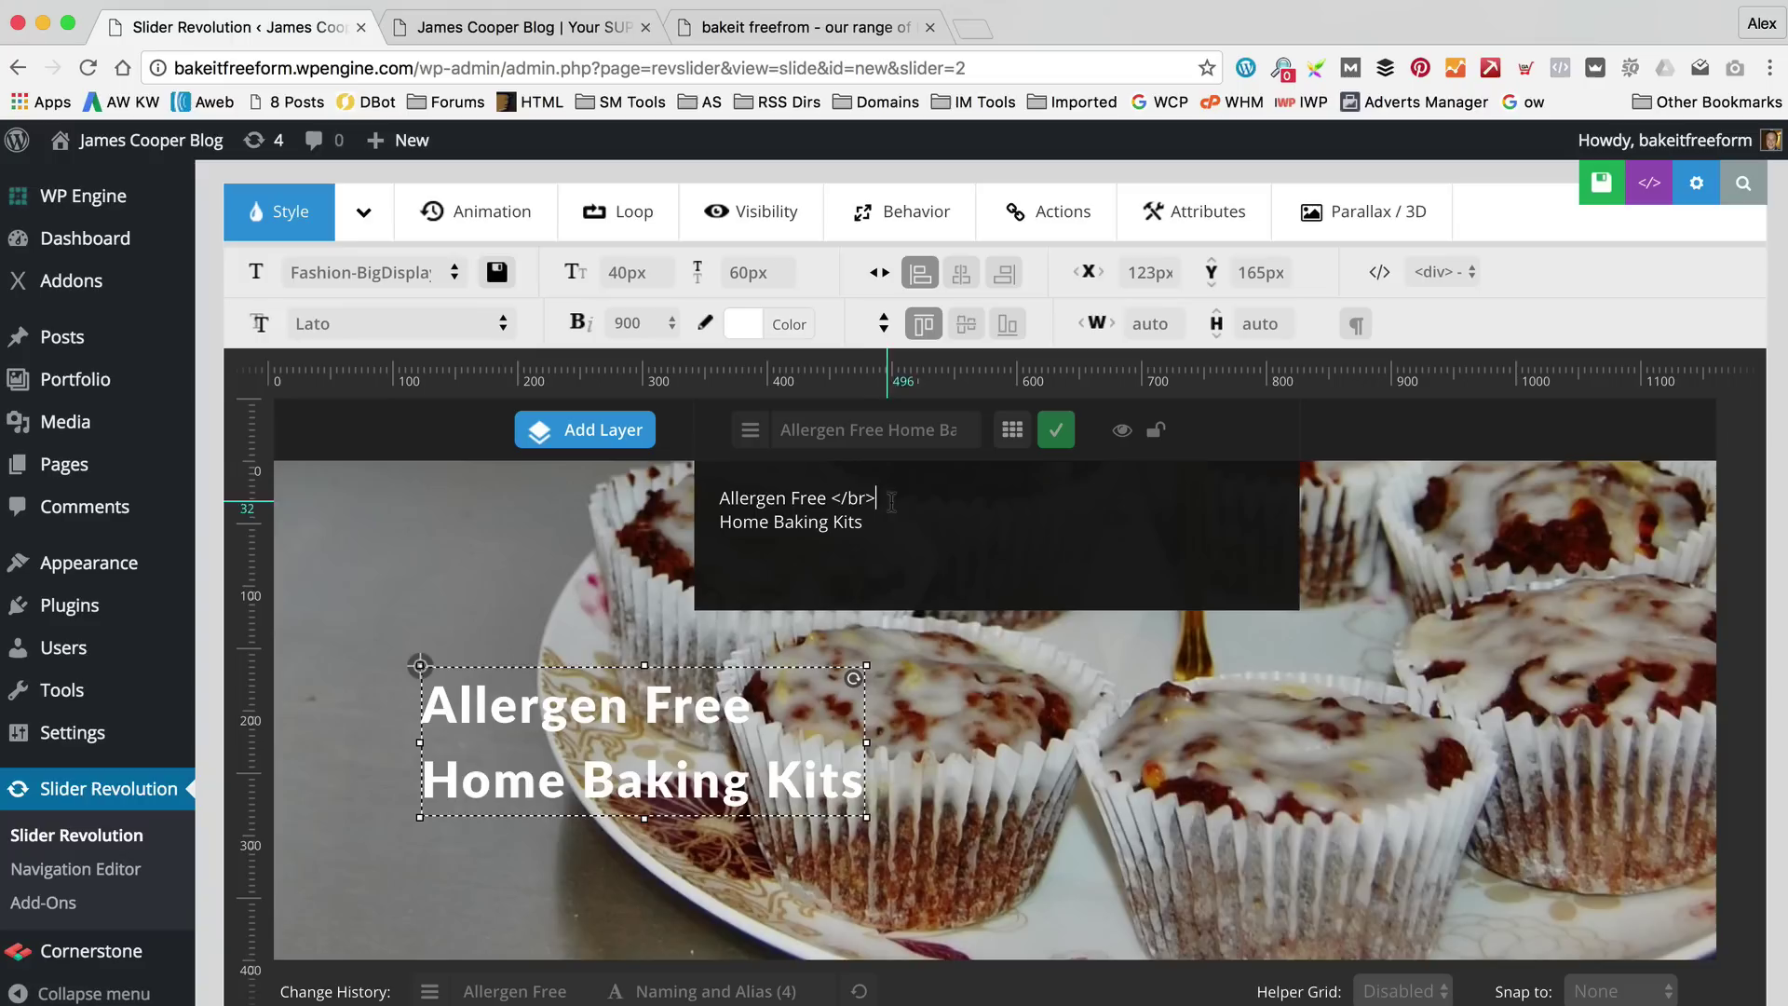
- Apply the two-line headline and set its line height to 50px
click(1017, 781)
click(666, 727)
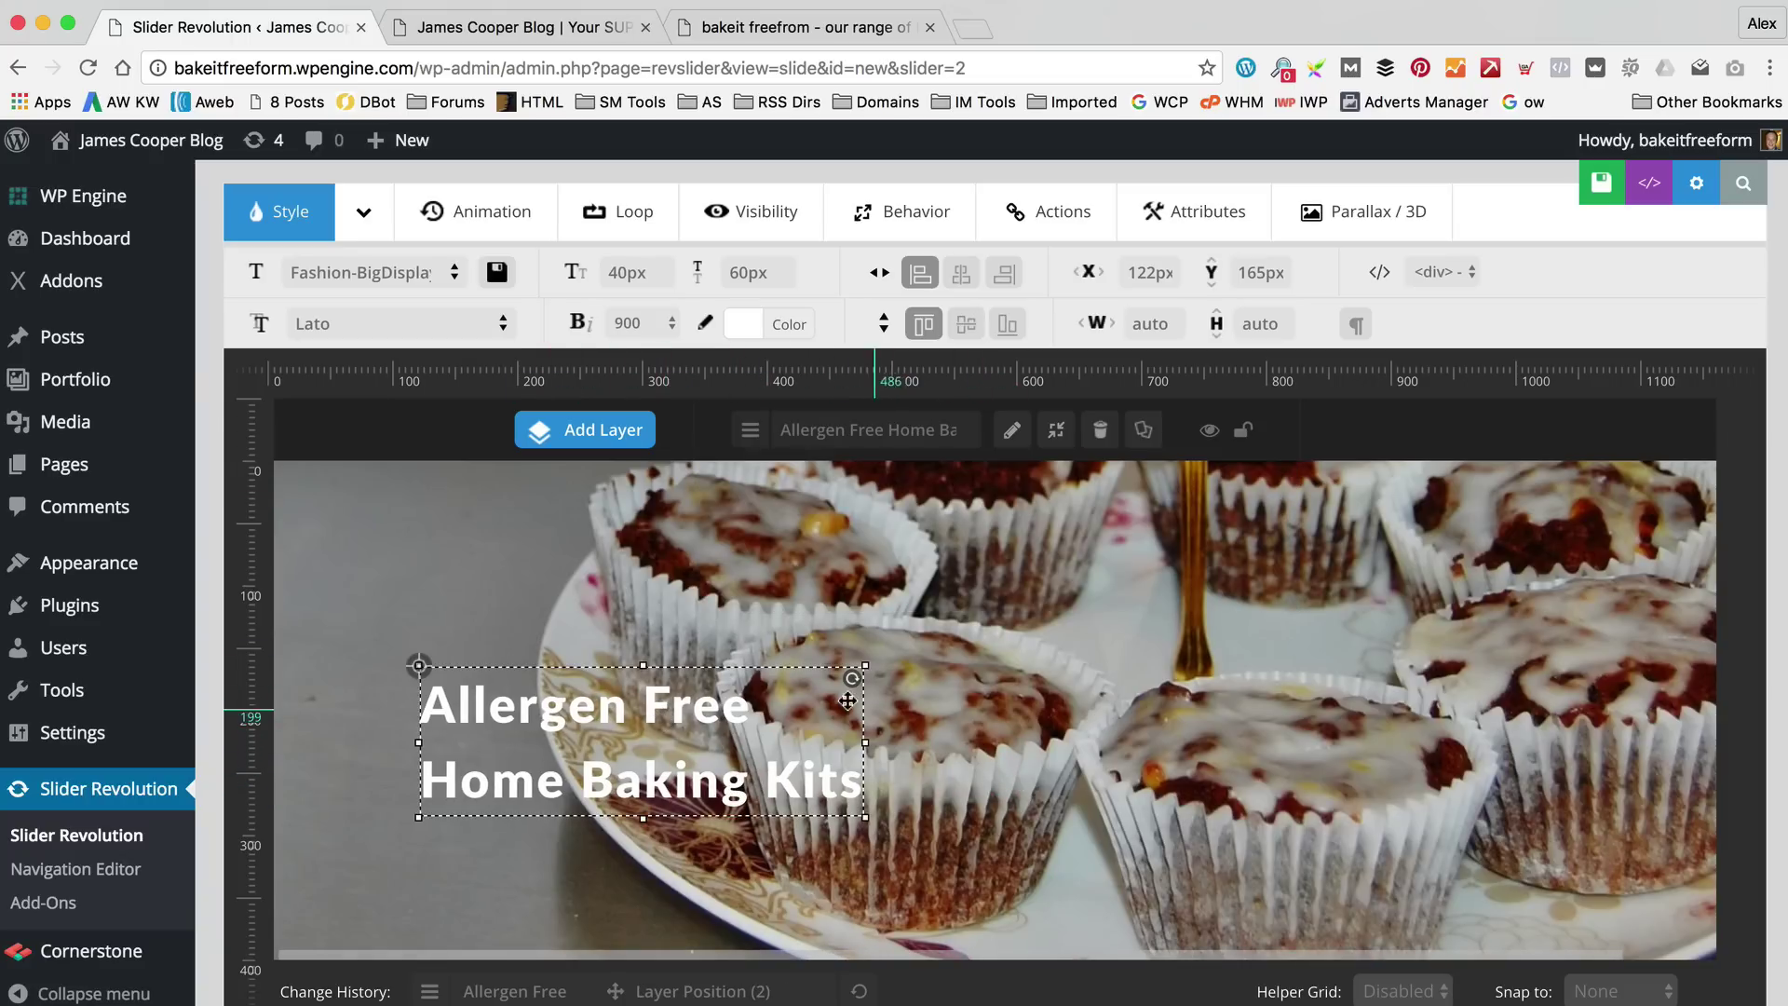
click(545, 727)
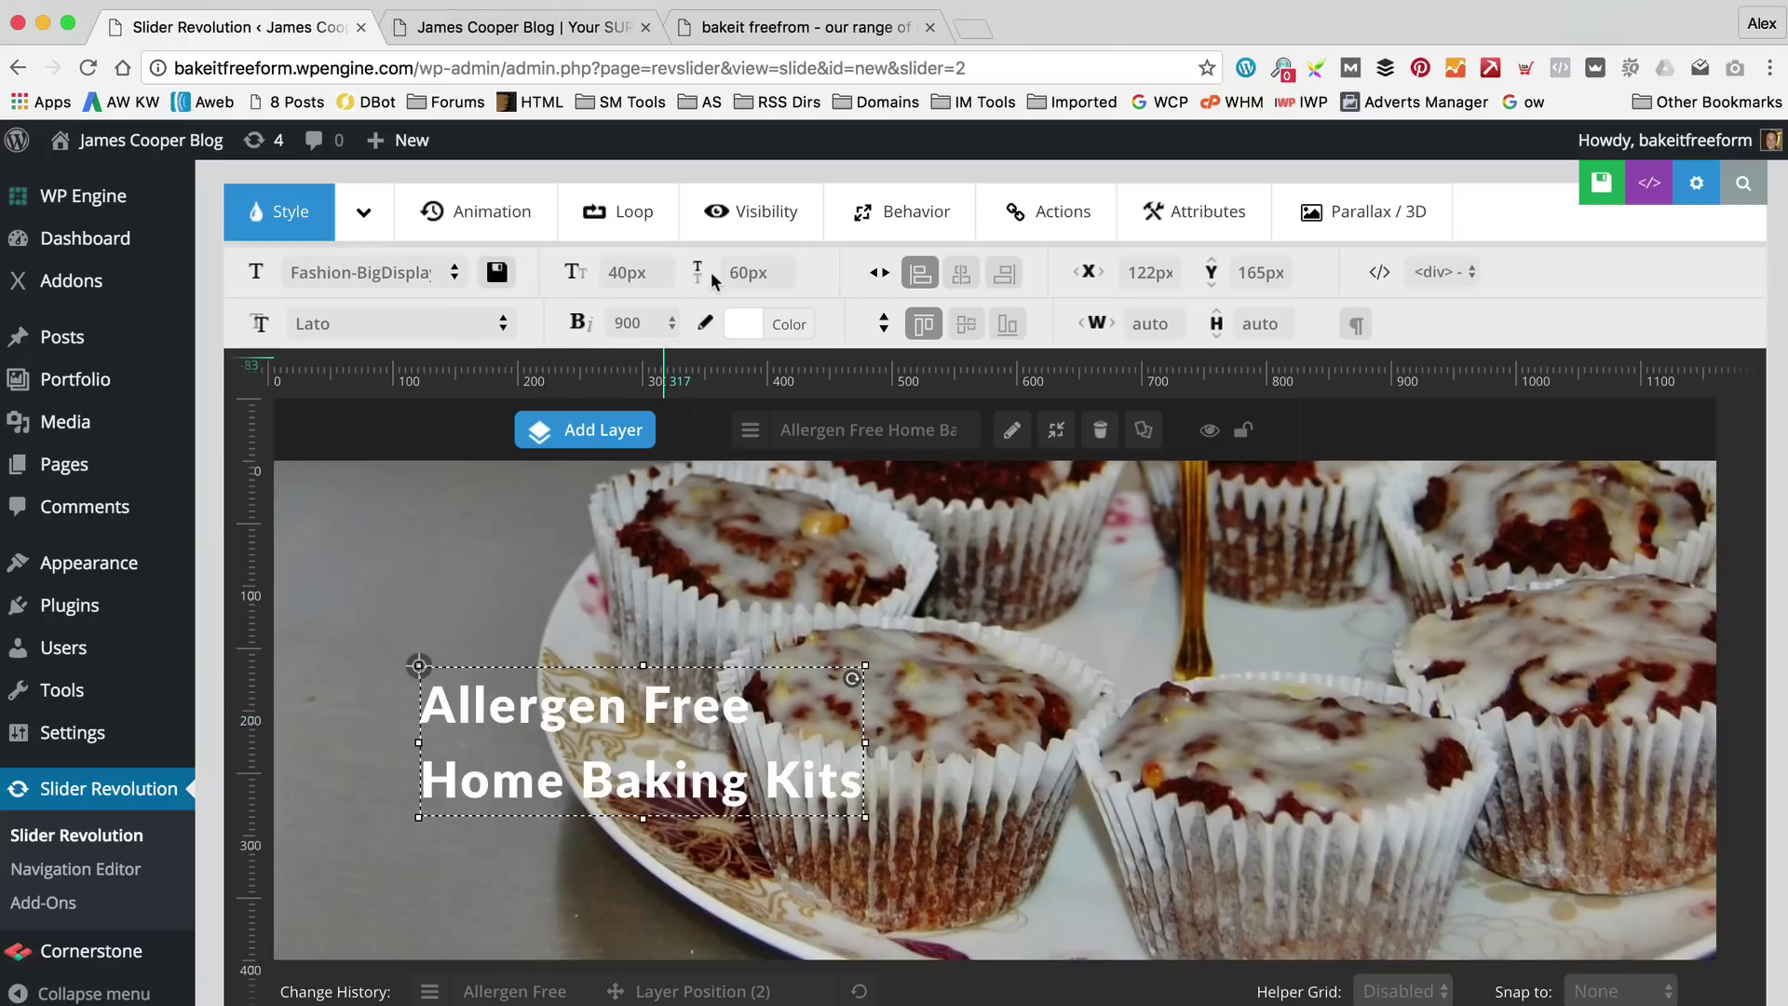
click(741, 295)
key(Right)
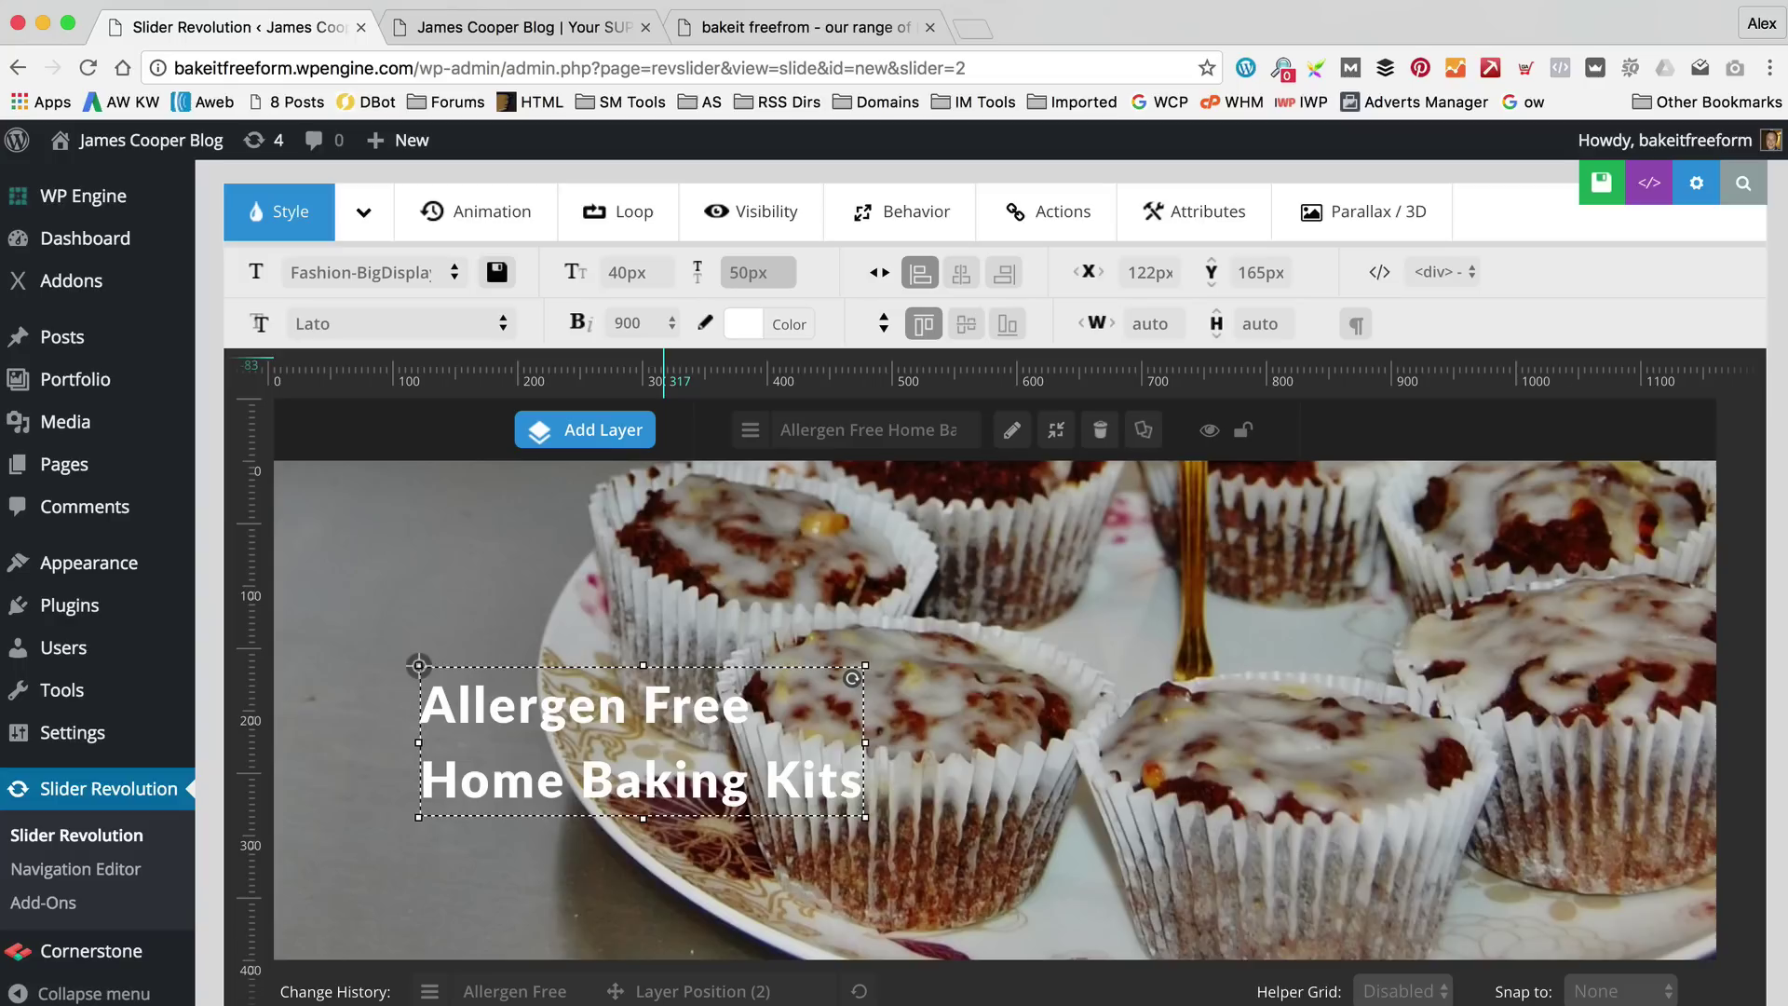
key(Return)
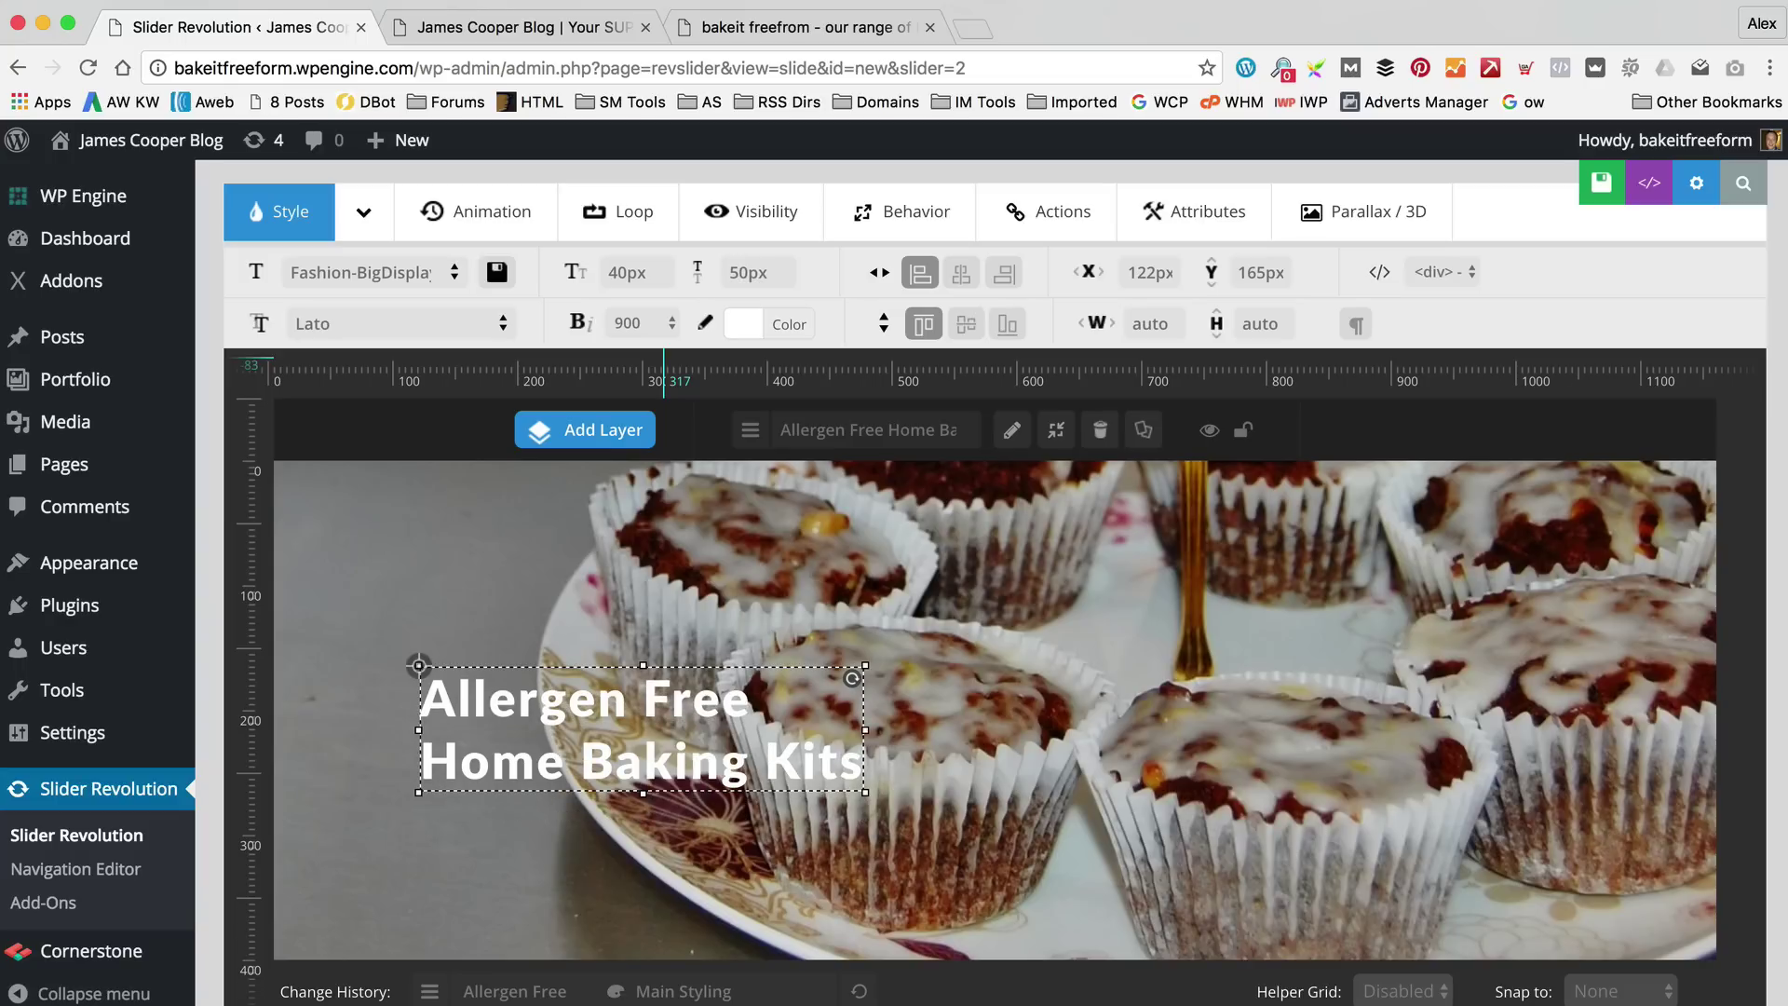
- Enlarge the headline to a 50px font size and move it further left and up
click(622, 276)
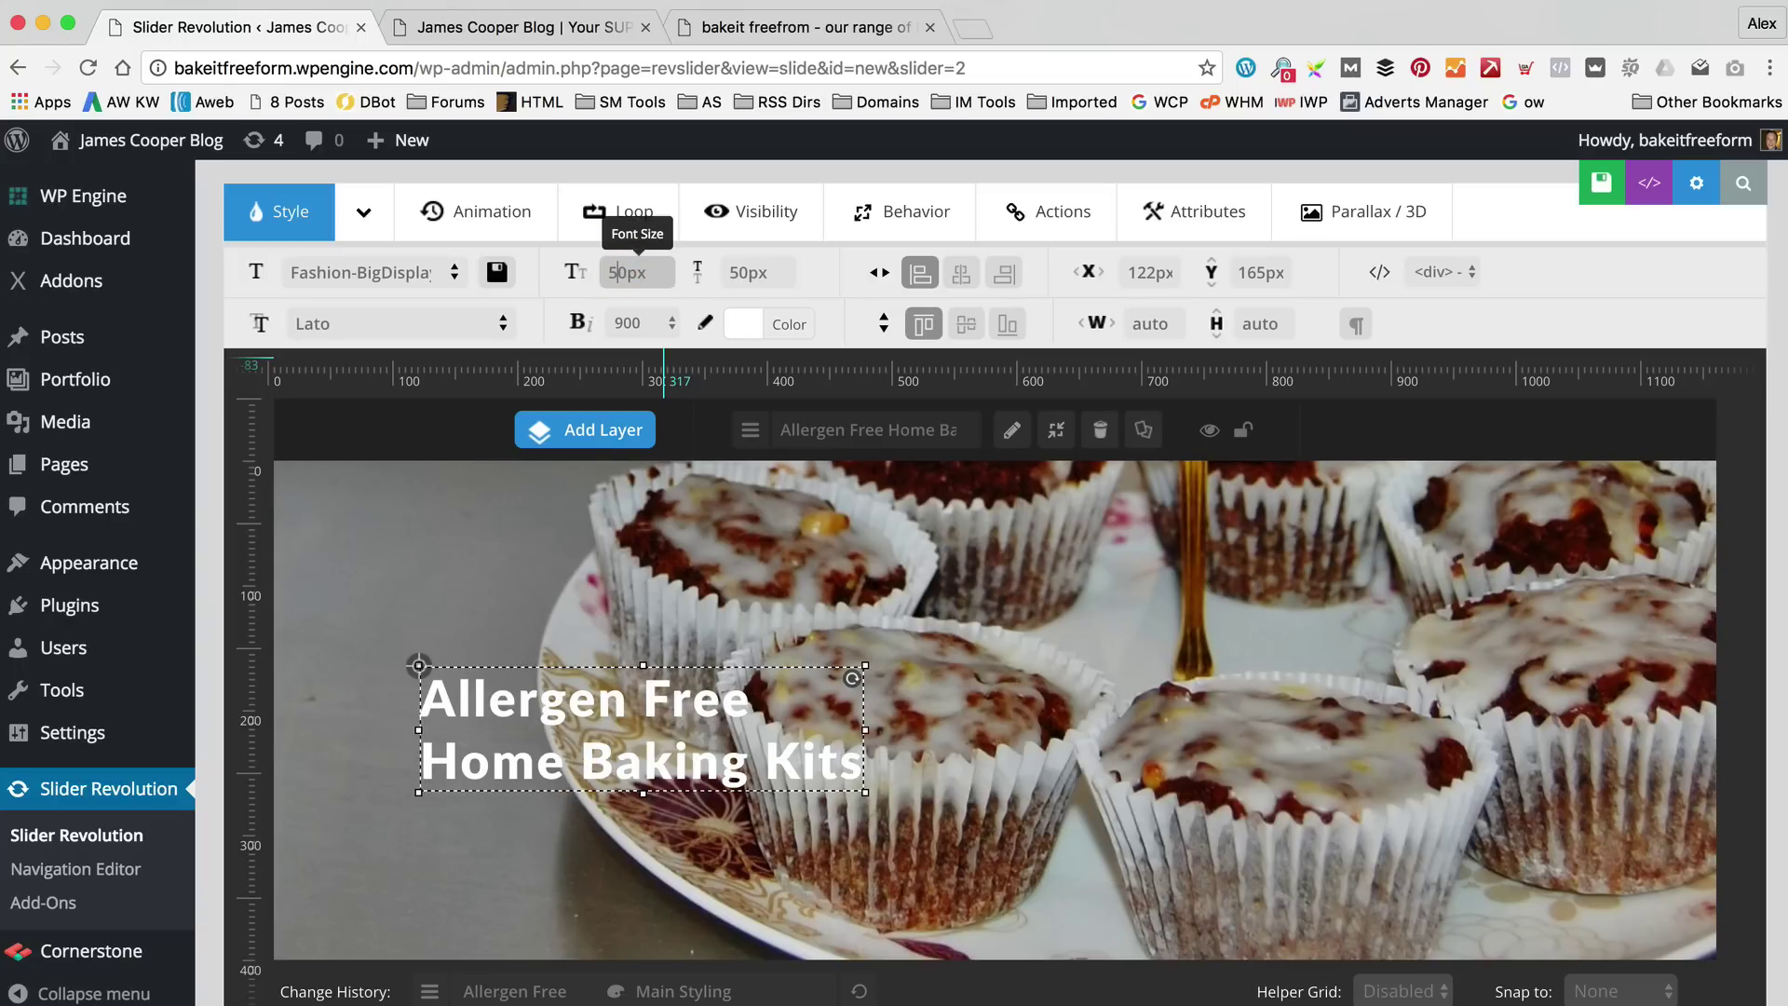
text(50px)
key(Return)
click(887, 701)
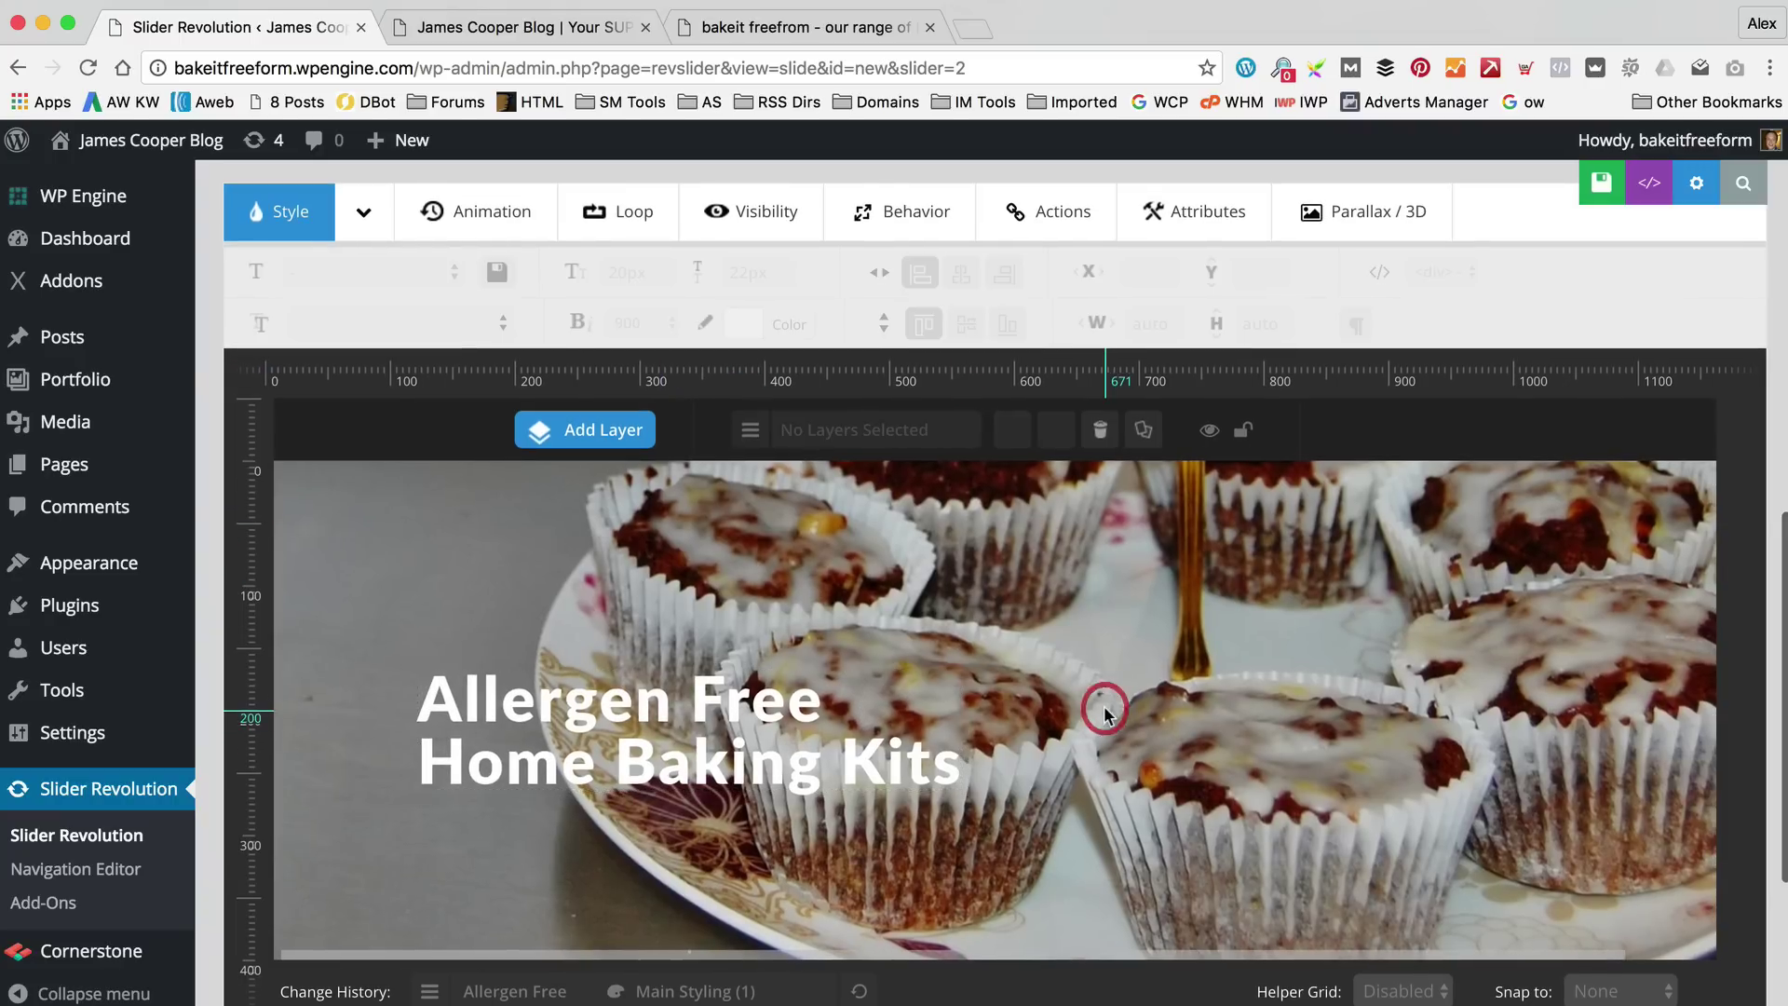
drag(749, 761, 649, 767)
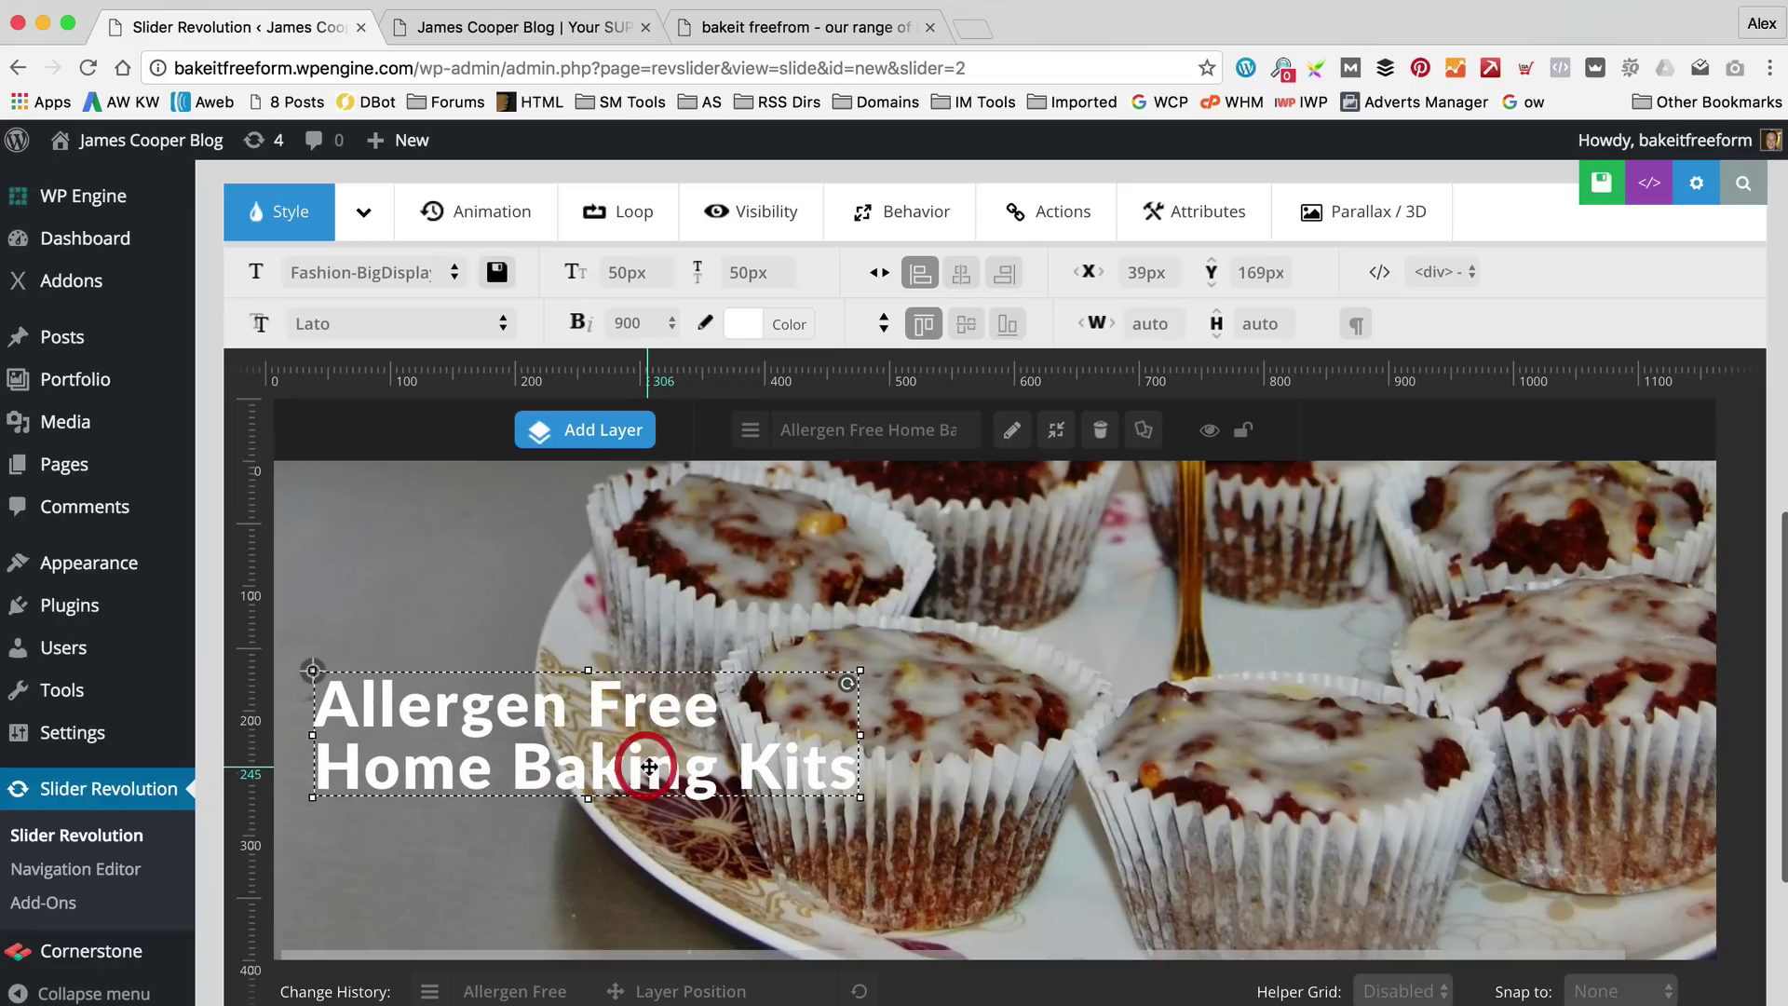
click(1025, 829)
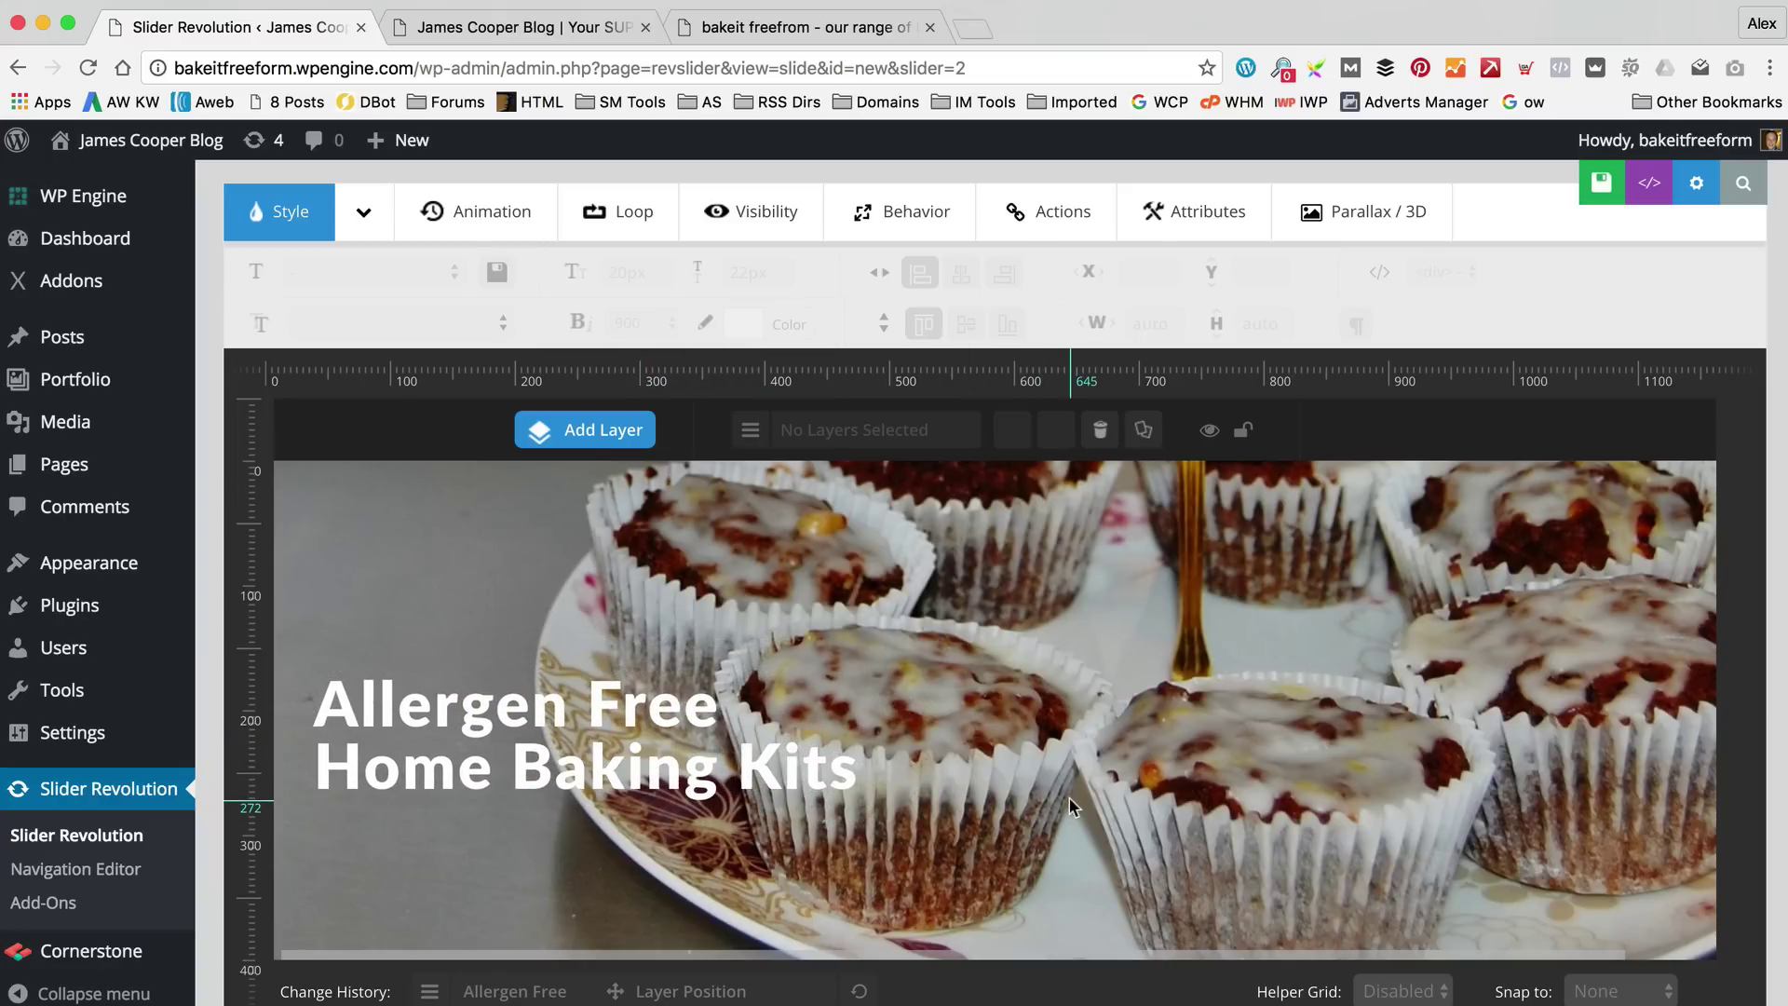
- Save the slide and reload the live homepage to check the headline
click(1574, 182)
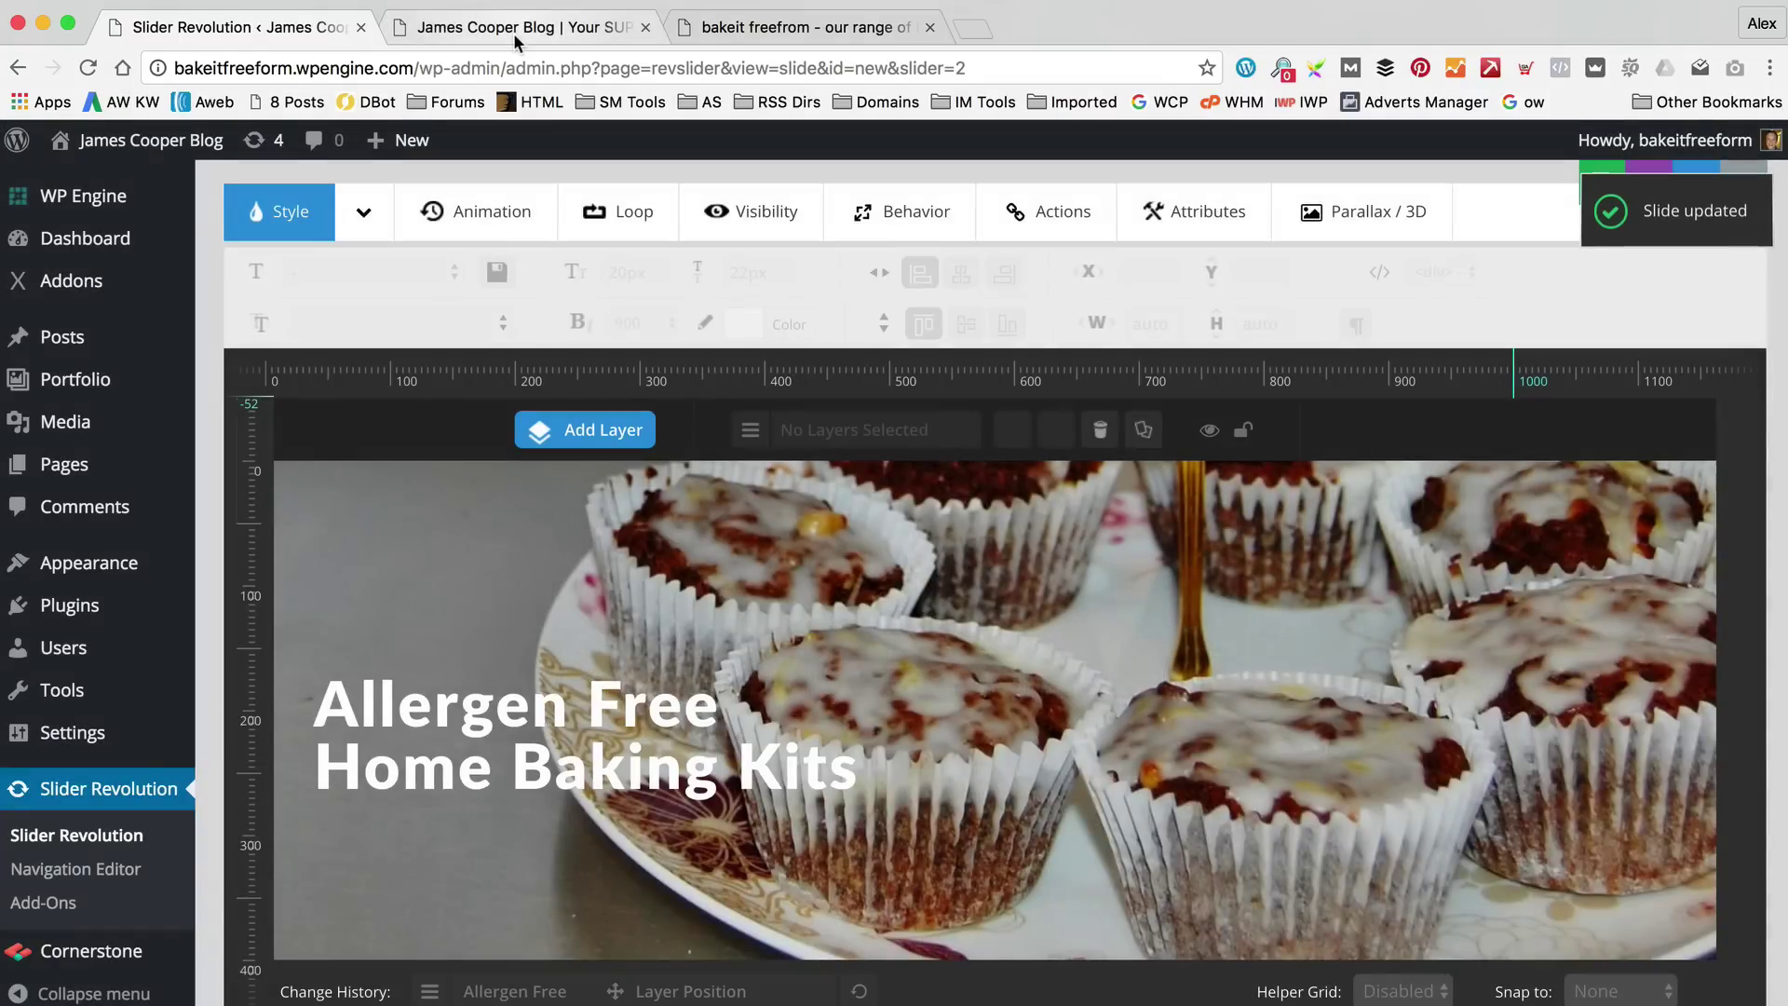
click(512, 28)
click(86, 69)
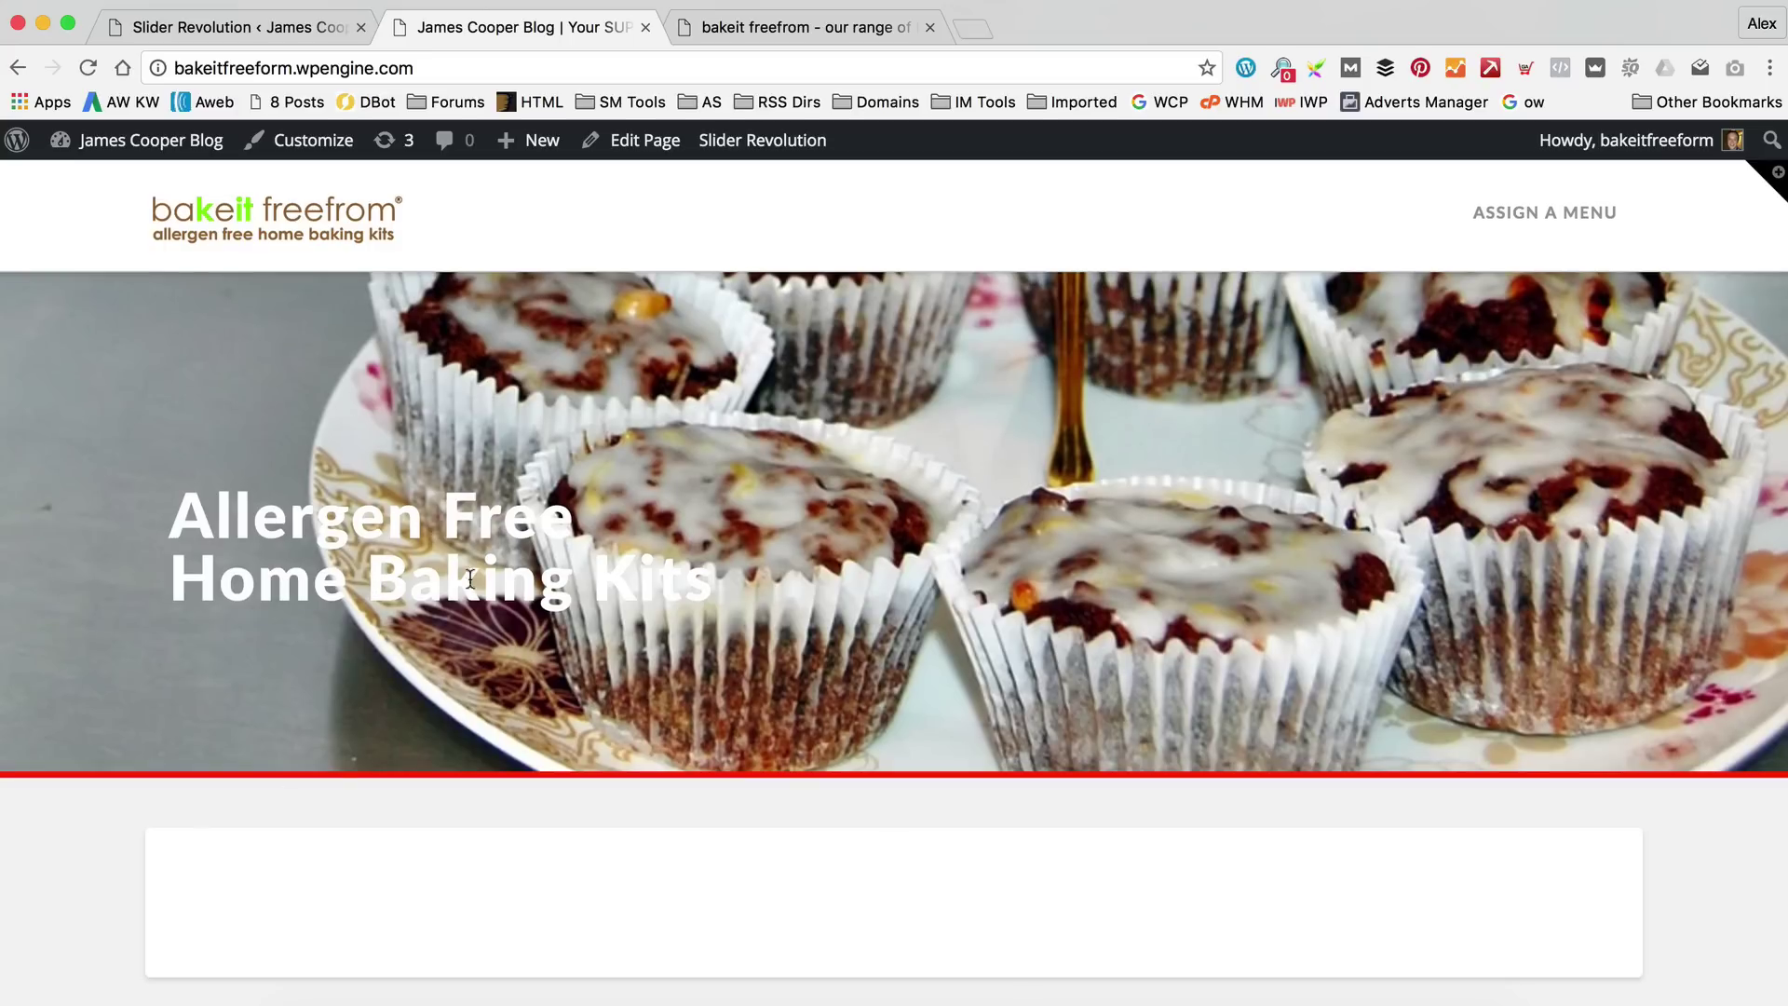
- Nudge the two-line headline slightly down and right, to 40px, 180px on the slide
click(259, 28)
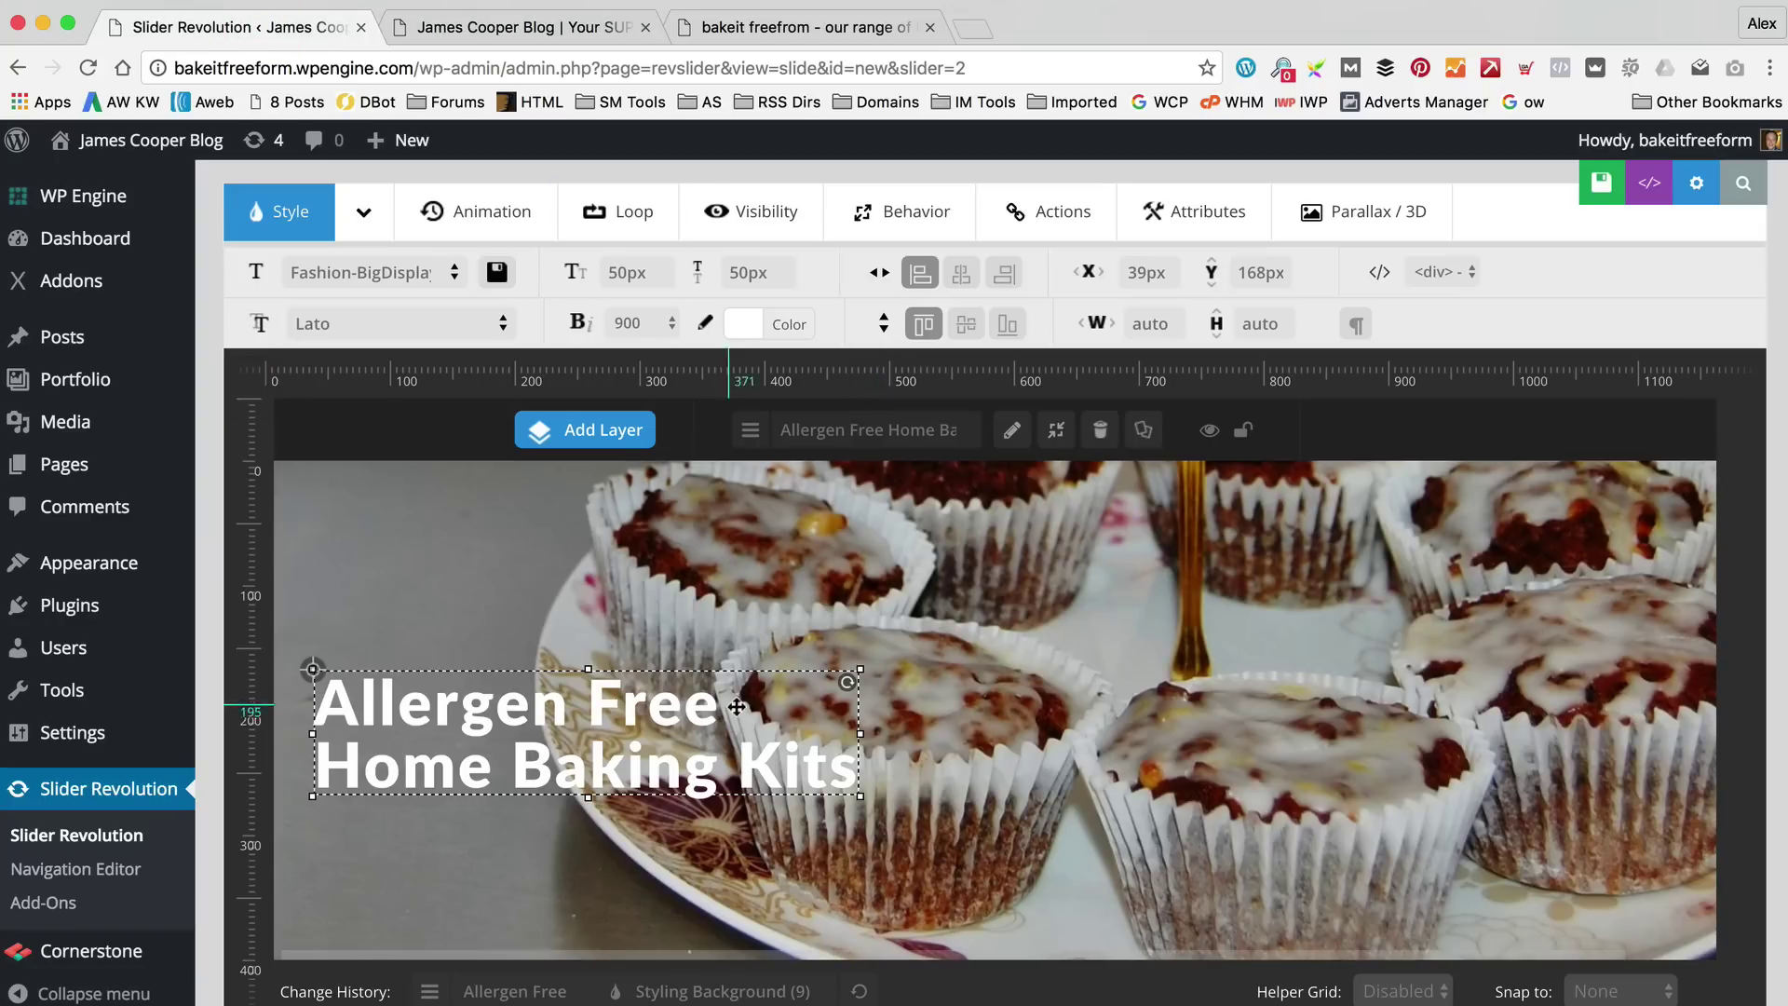
click(592, 855)
click(572, 773)
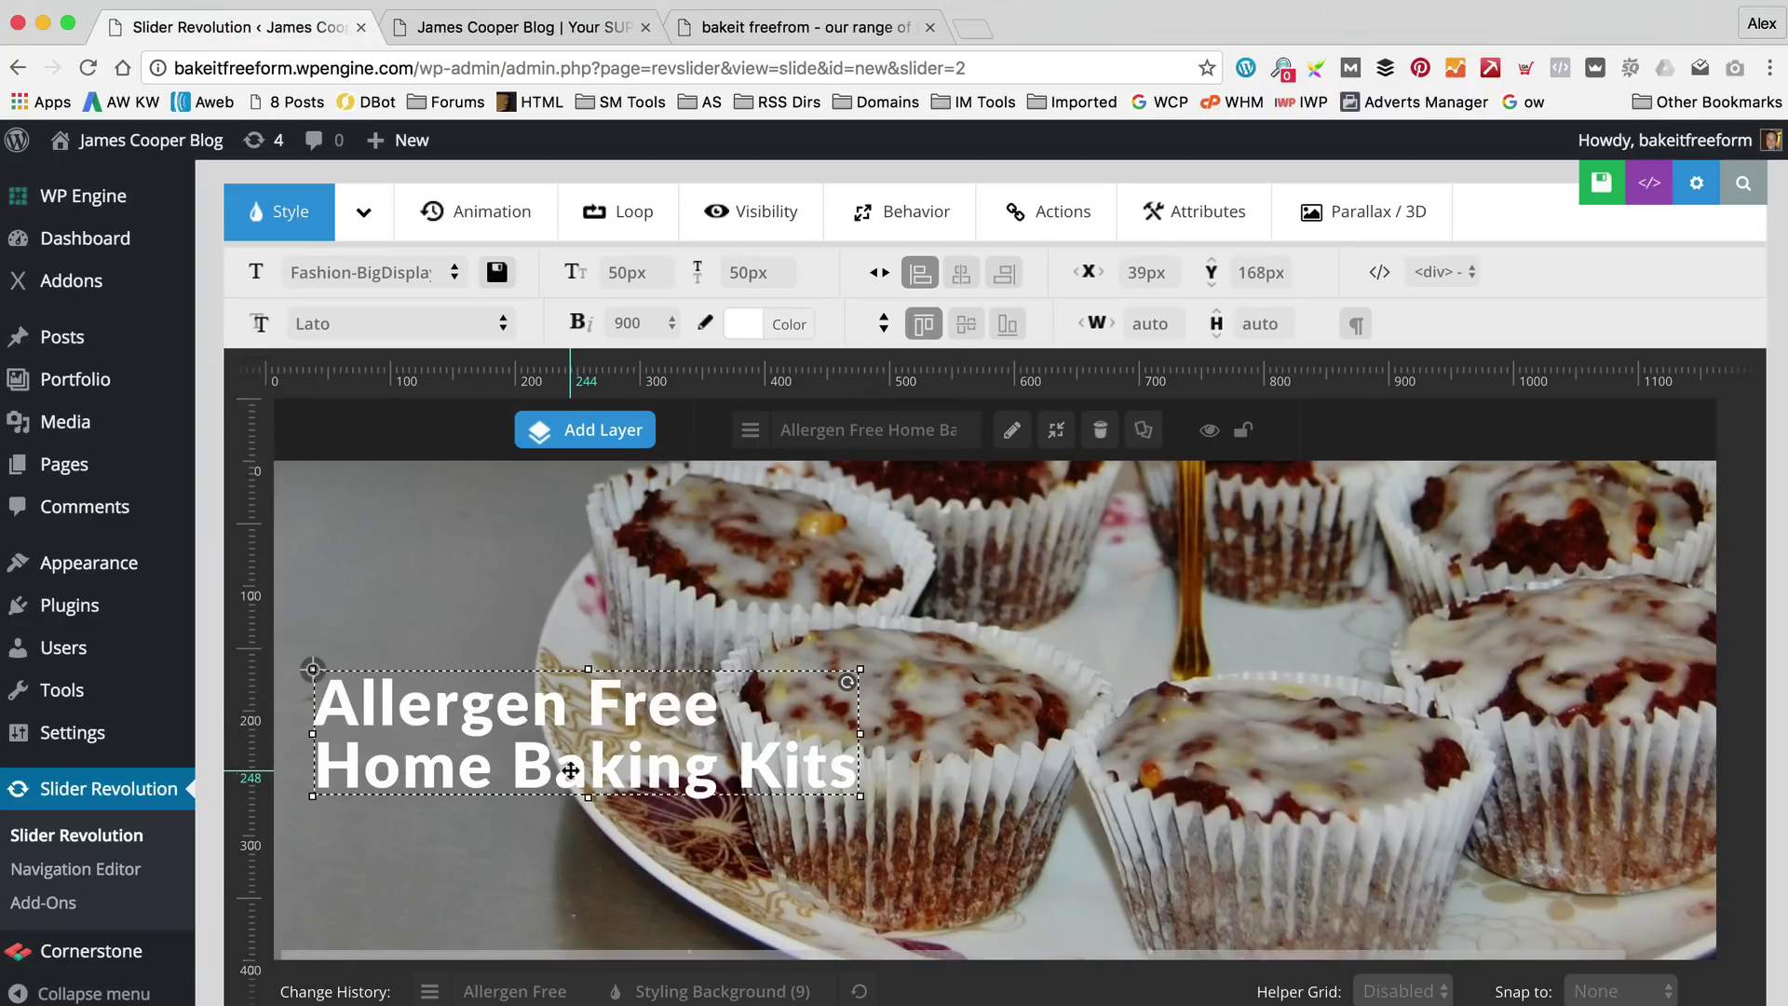
drag(570, 771, 571, 786)
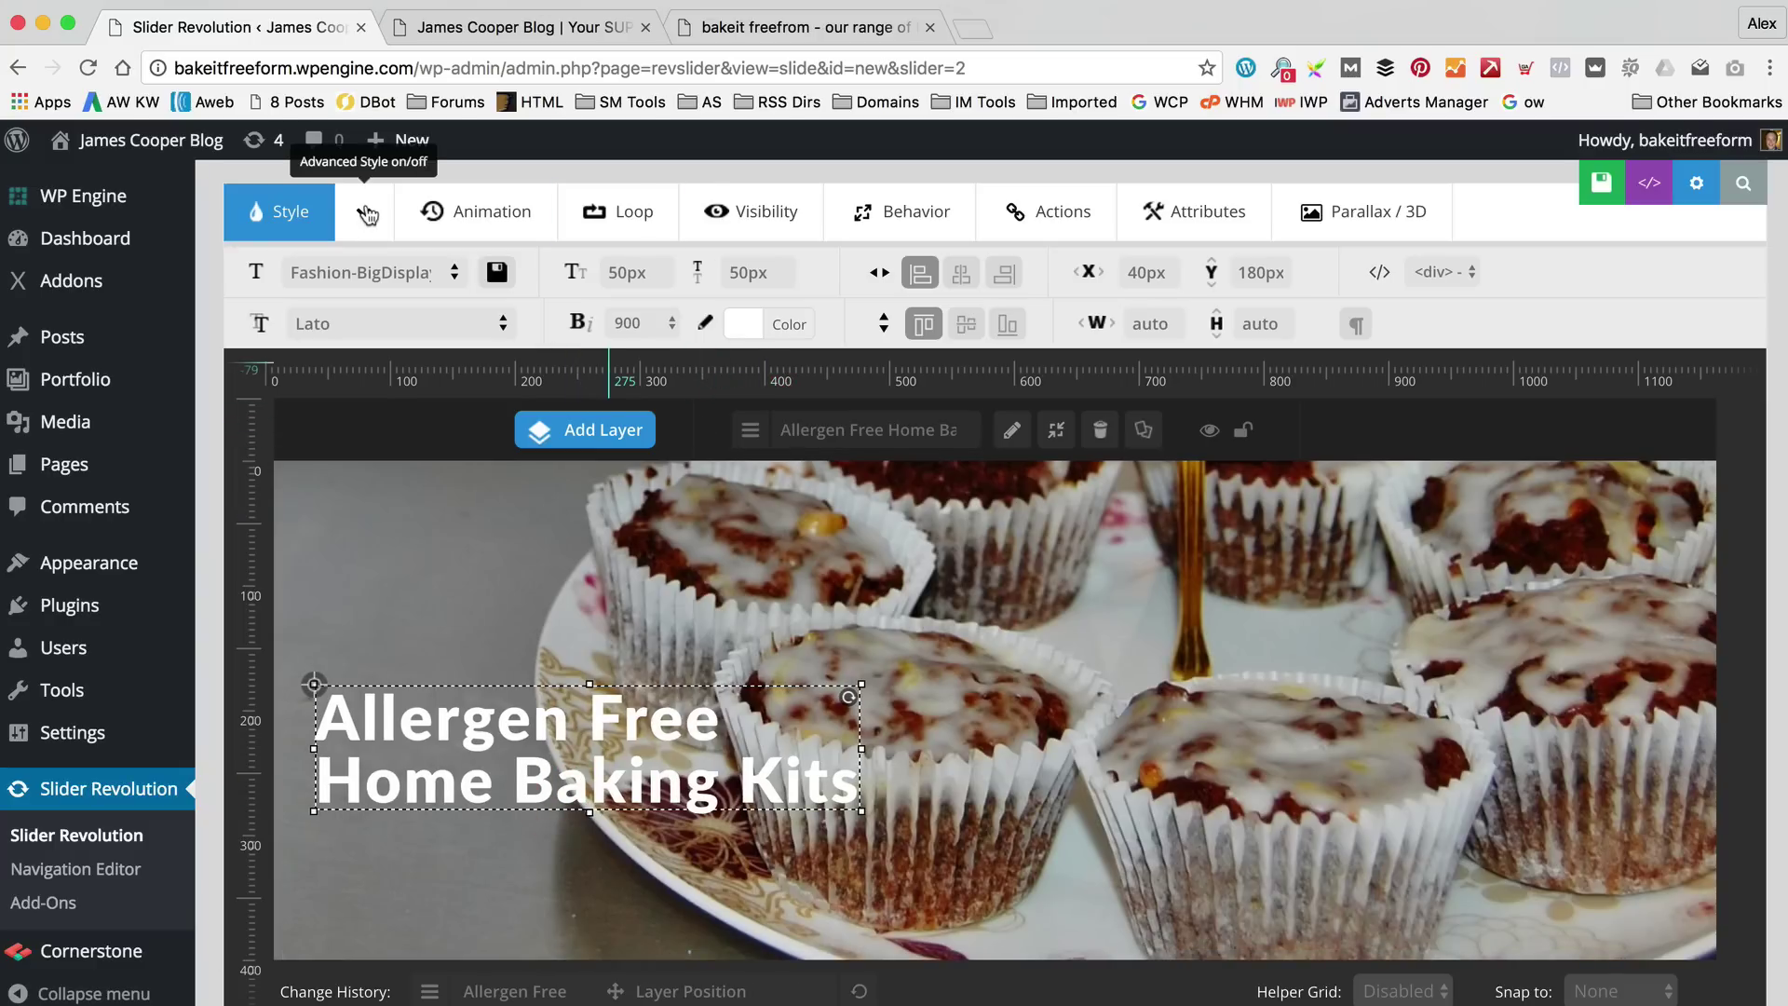
- Give the headline a brown #9A662E background colour, copied from the notes
click(366, 213)
click(291, 394)
click(368, 394)
click(495, 387)
click(556, 389)
click(654, 394)
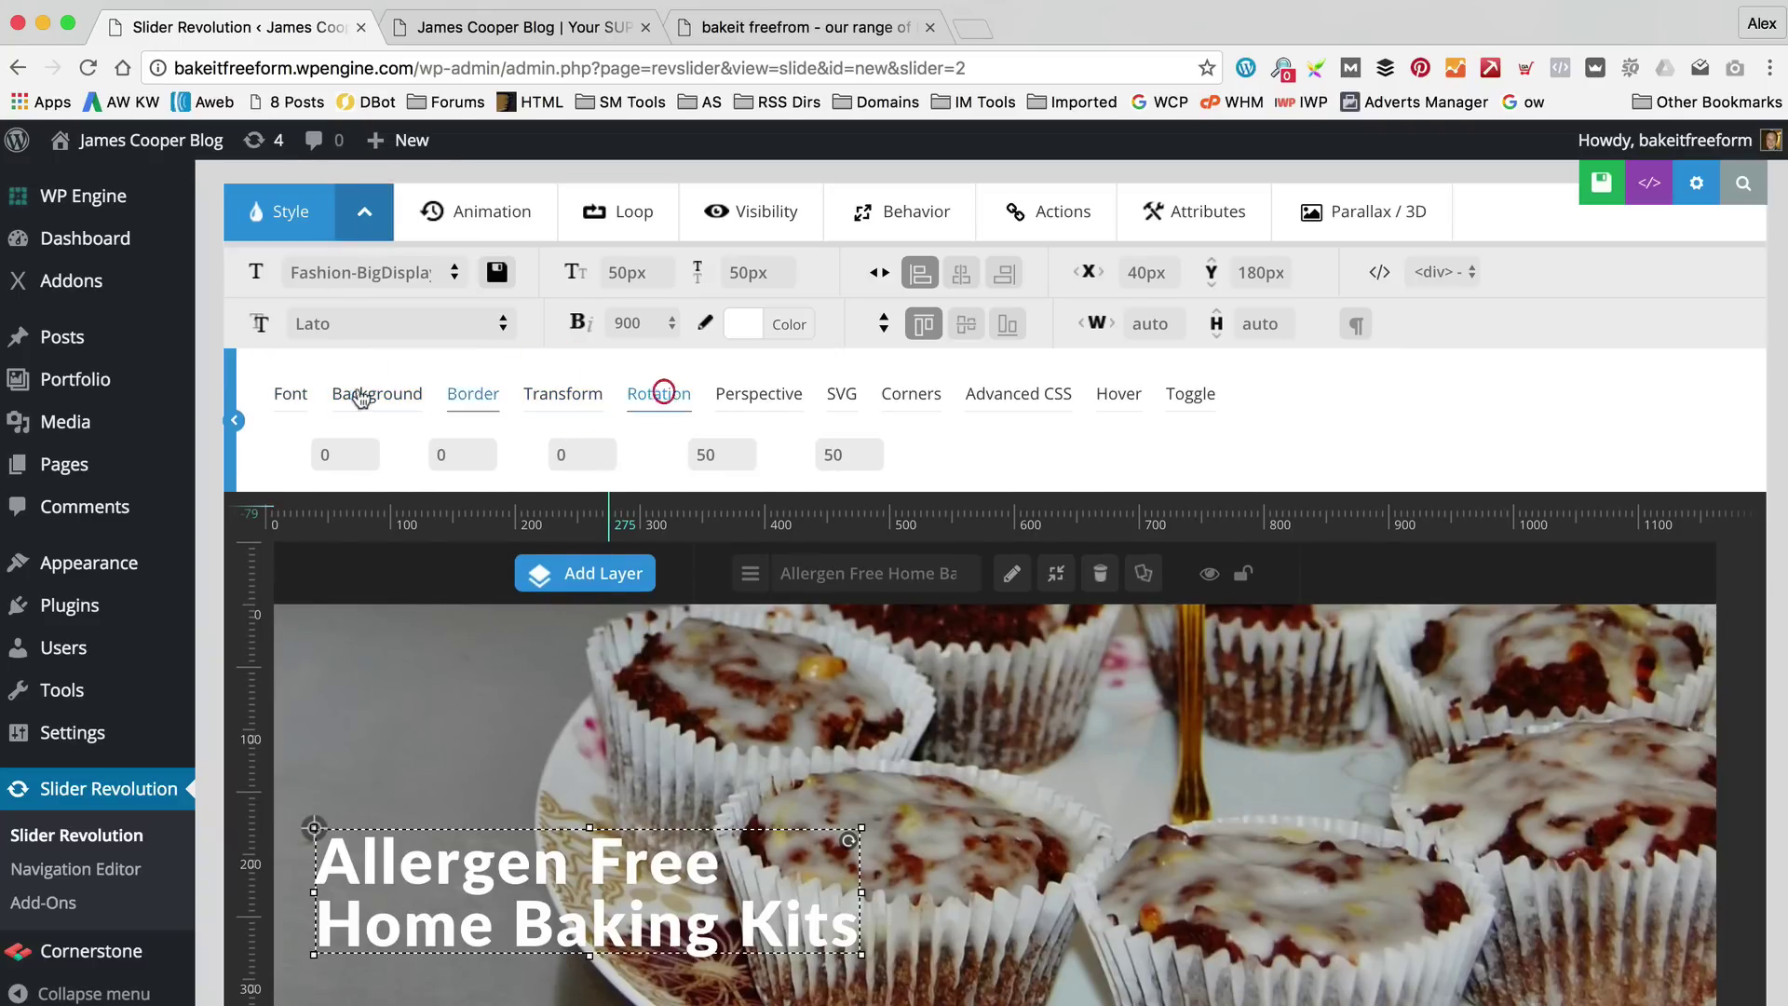
click(361, 392)
click(379, 459)
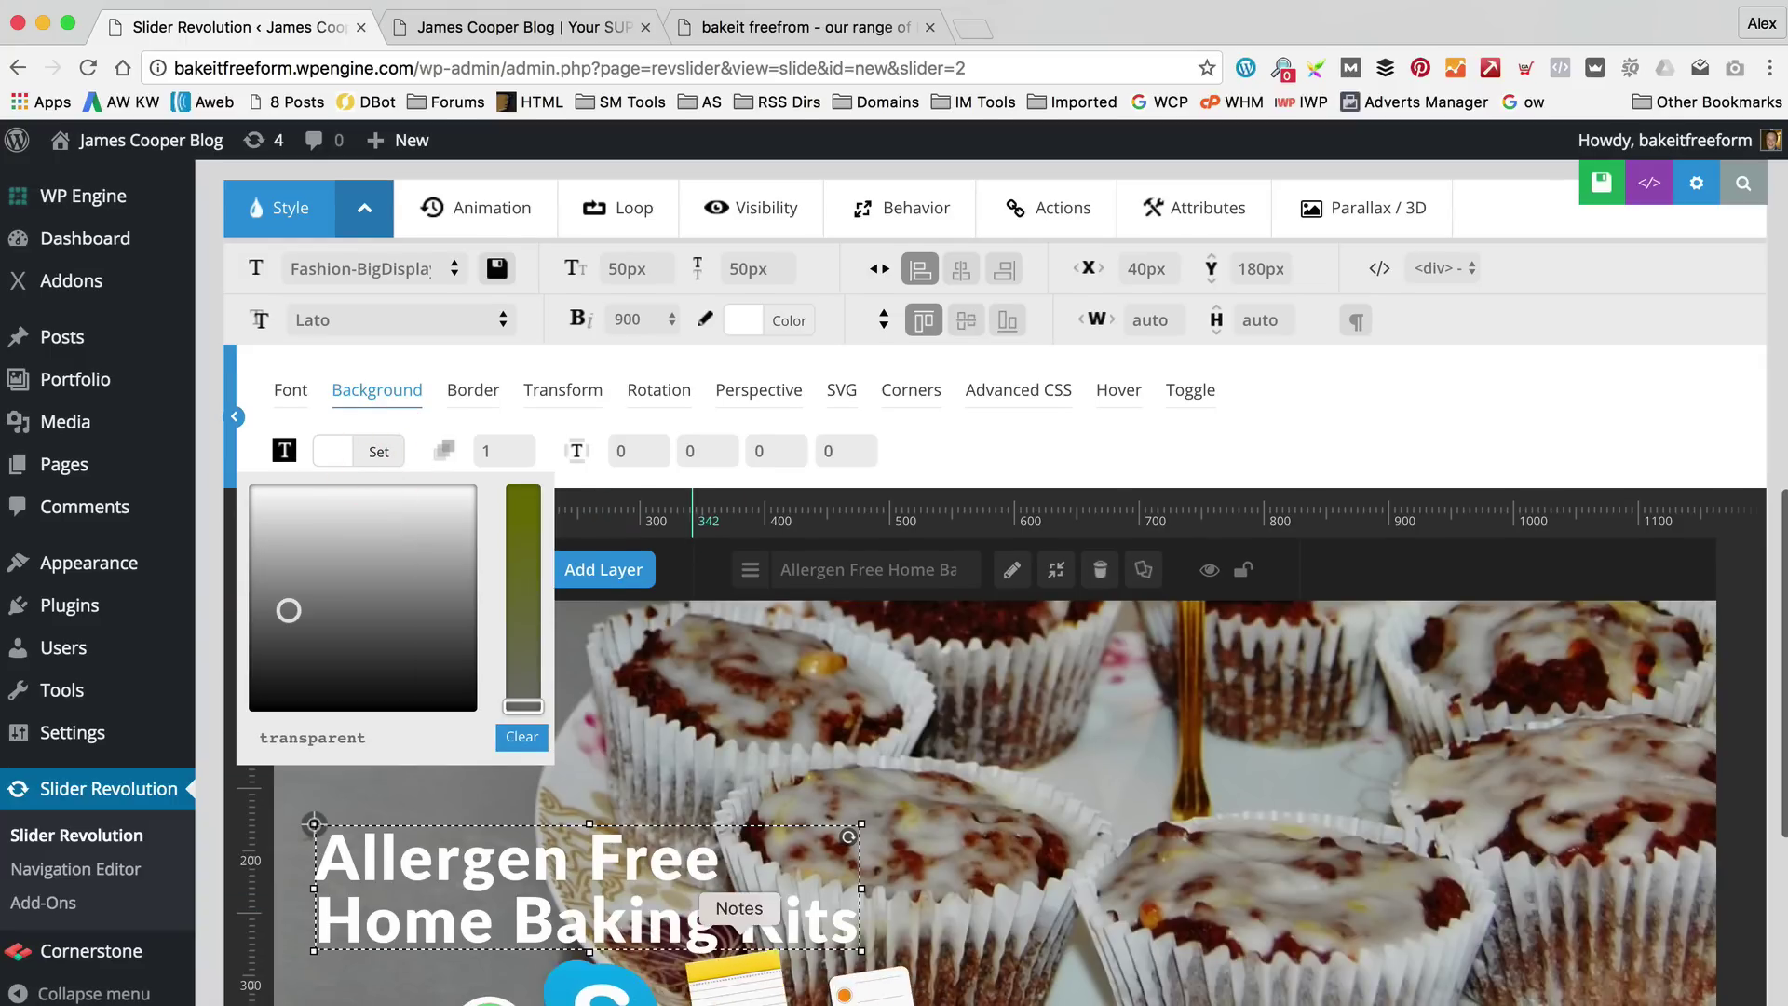
click(736, 978)
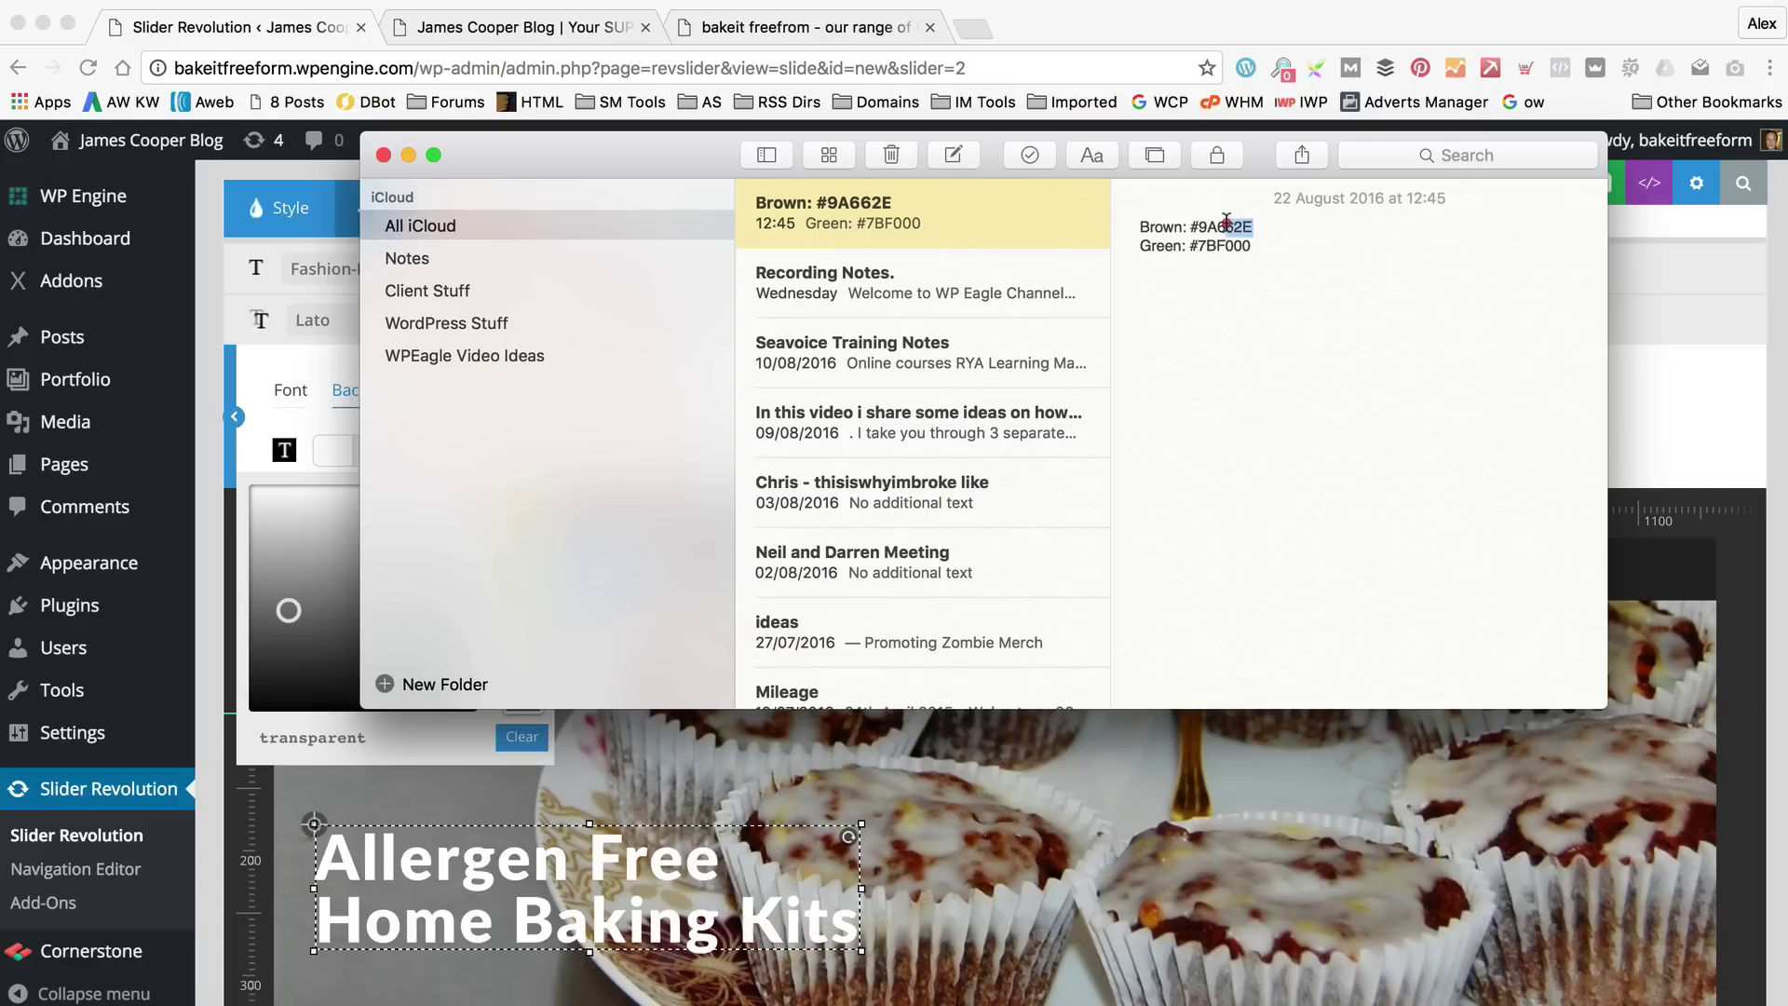
mouse_move(1189, 225)
mouse_down()
mouse_move(1283, 227)
mouse_move(1182, 225)
mouse_up()
key(super+c)
click(383, 742)
click(373, 560)
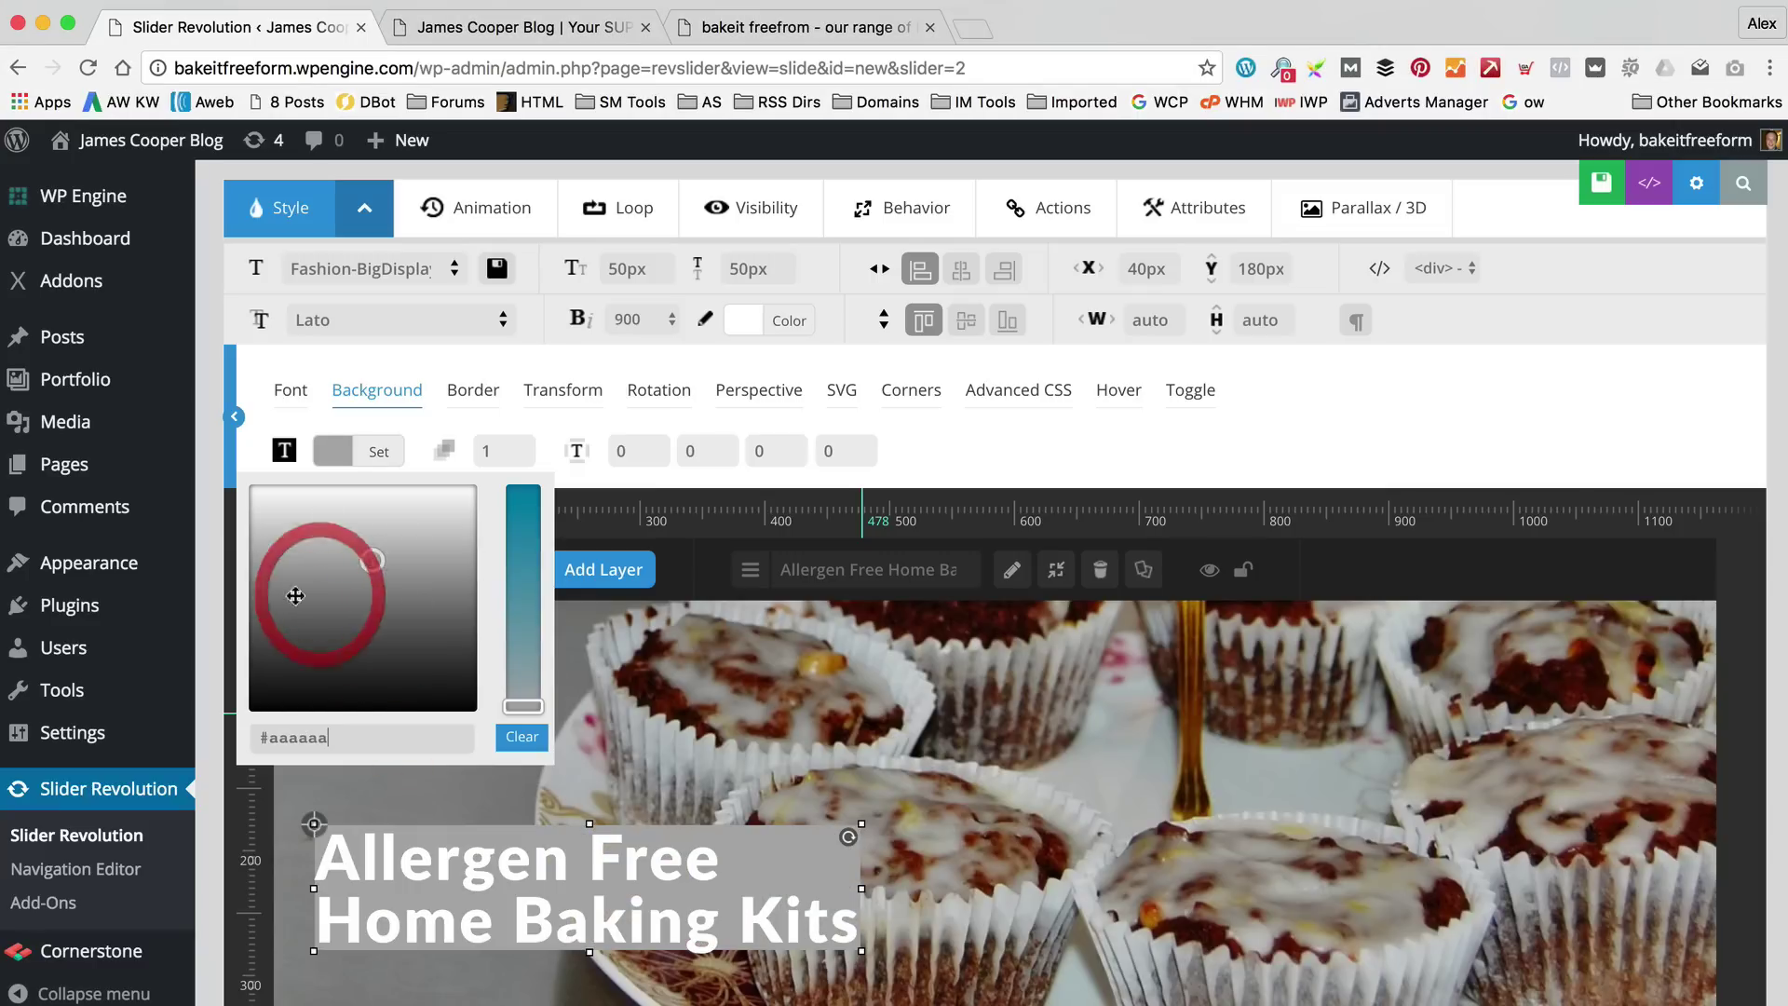
click(417, 628)
drag(337, 737, 236, 736)
key(super+v)
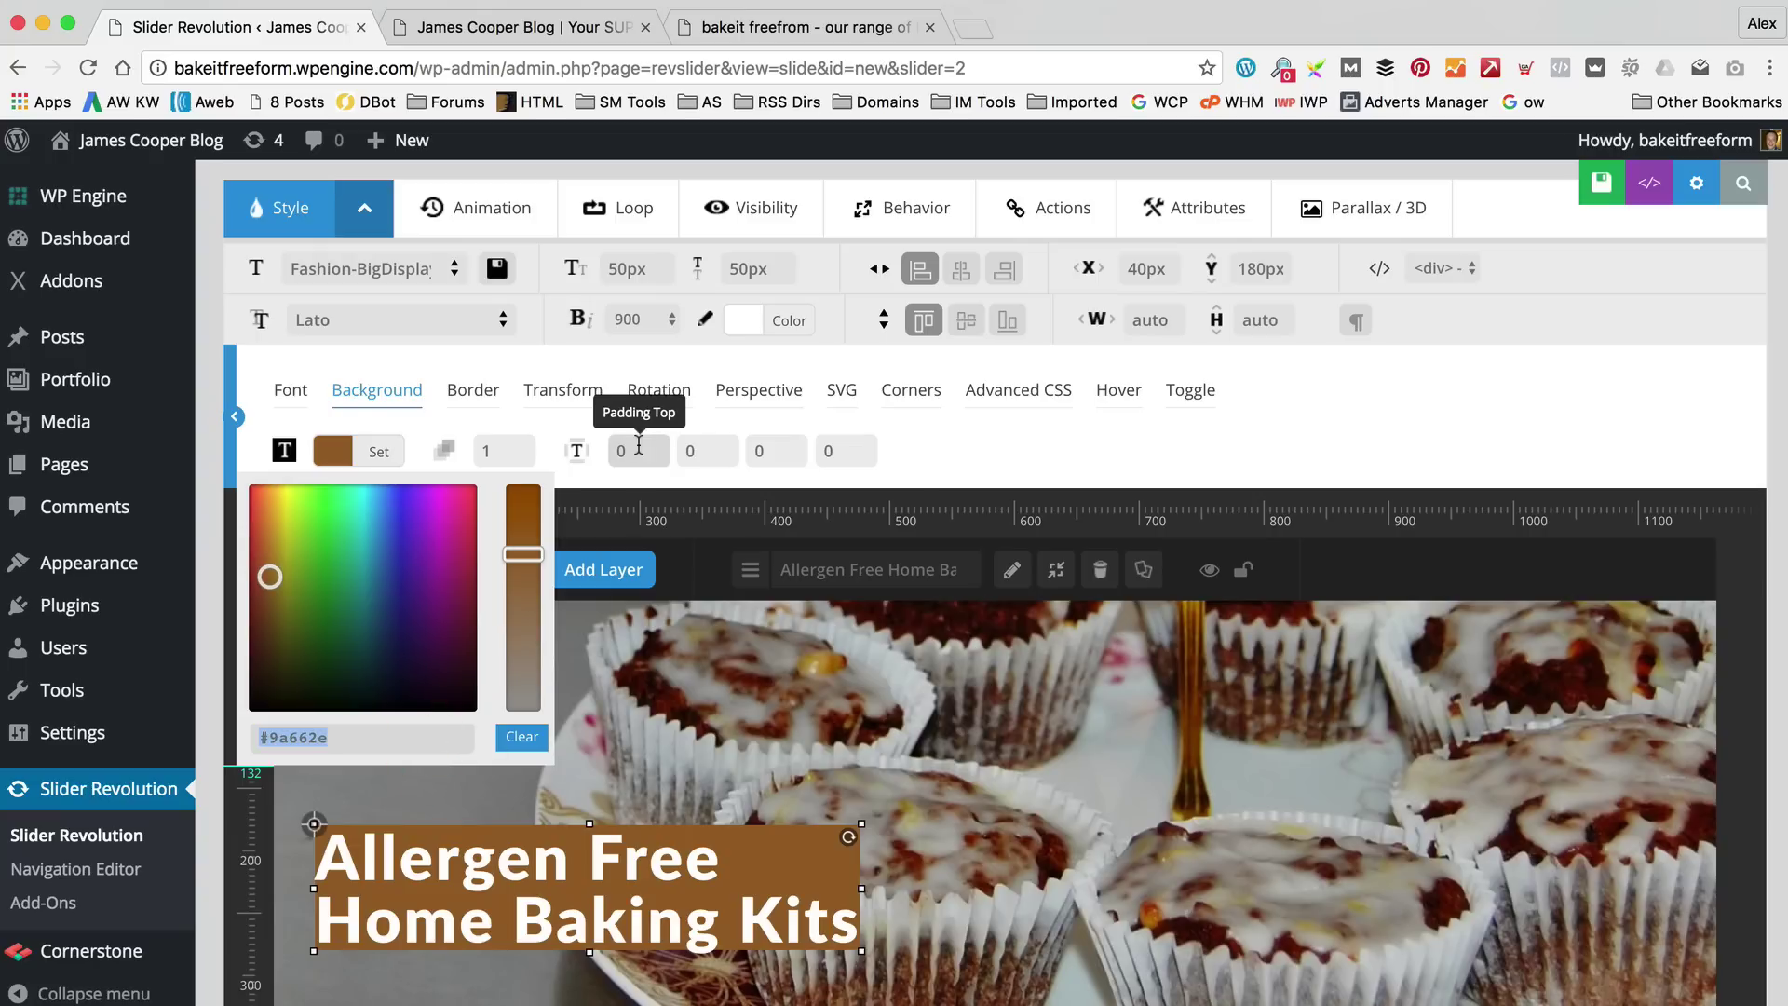
- Set 10px padding on all four sides of the headline's background box
click(606, 449)
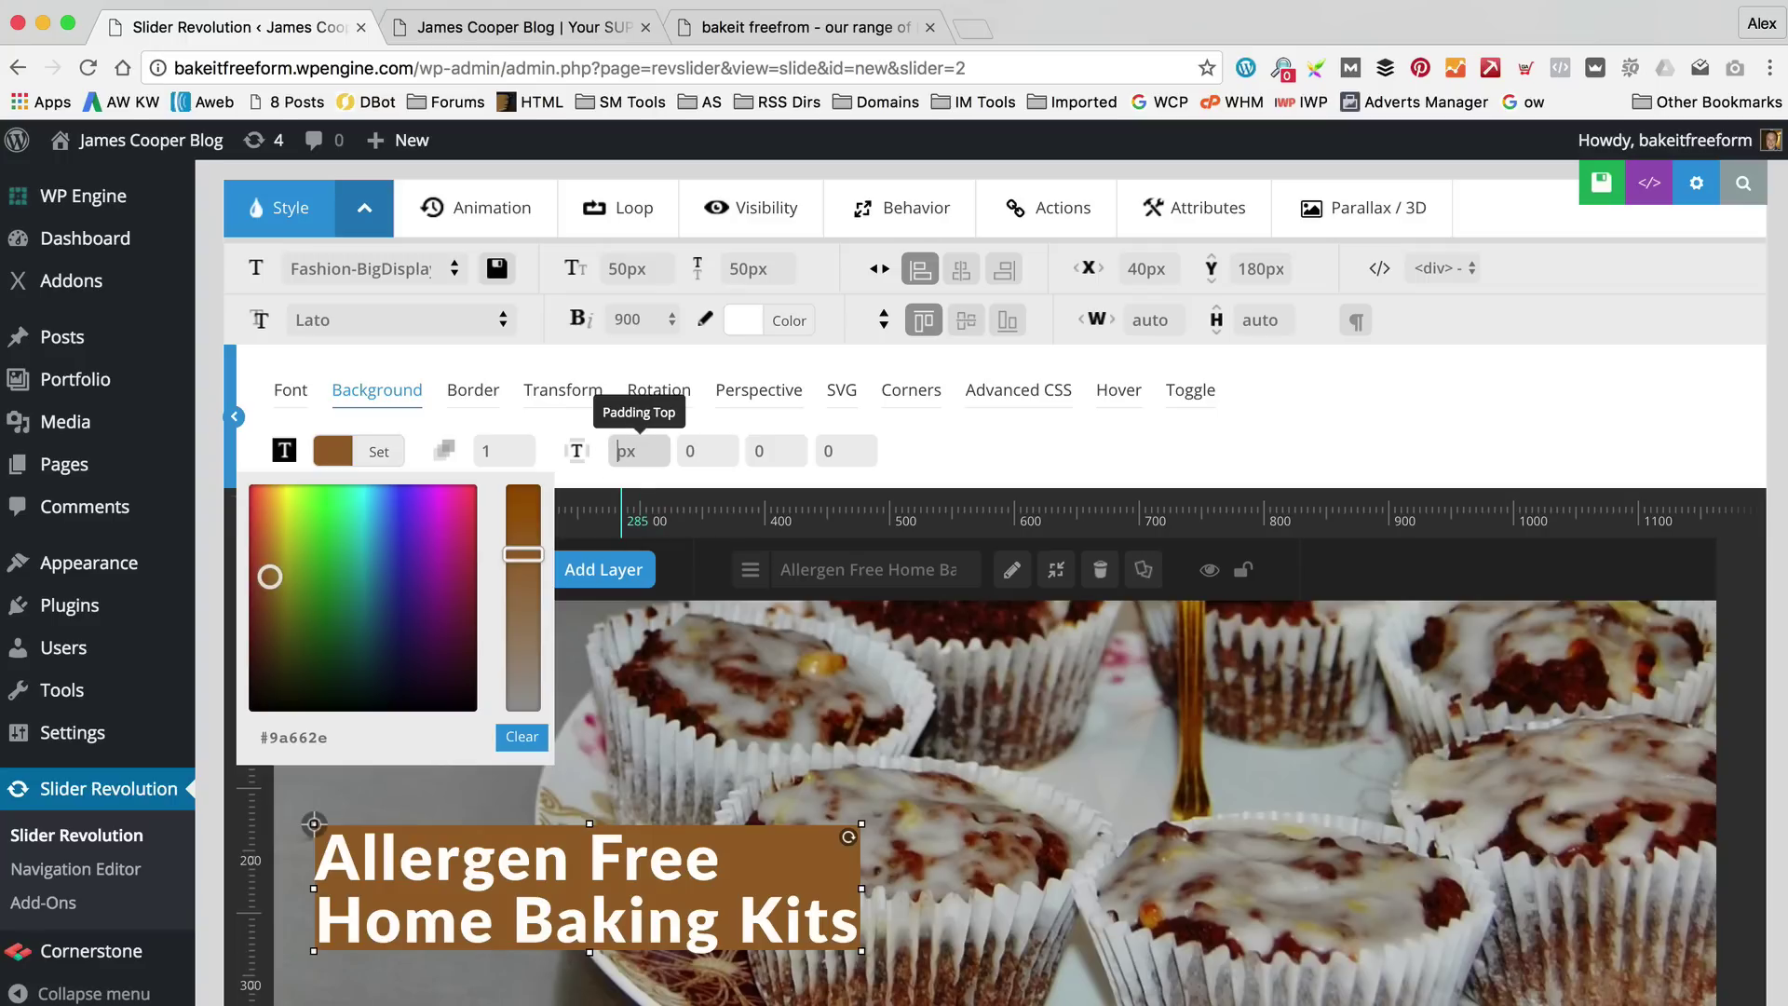
key(Tab)
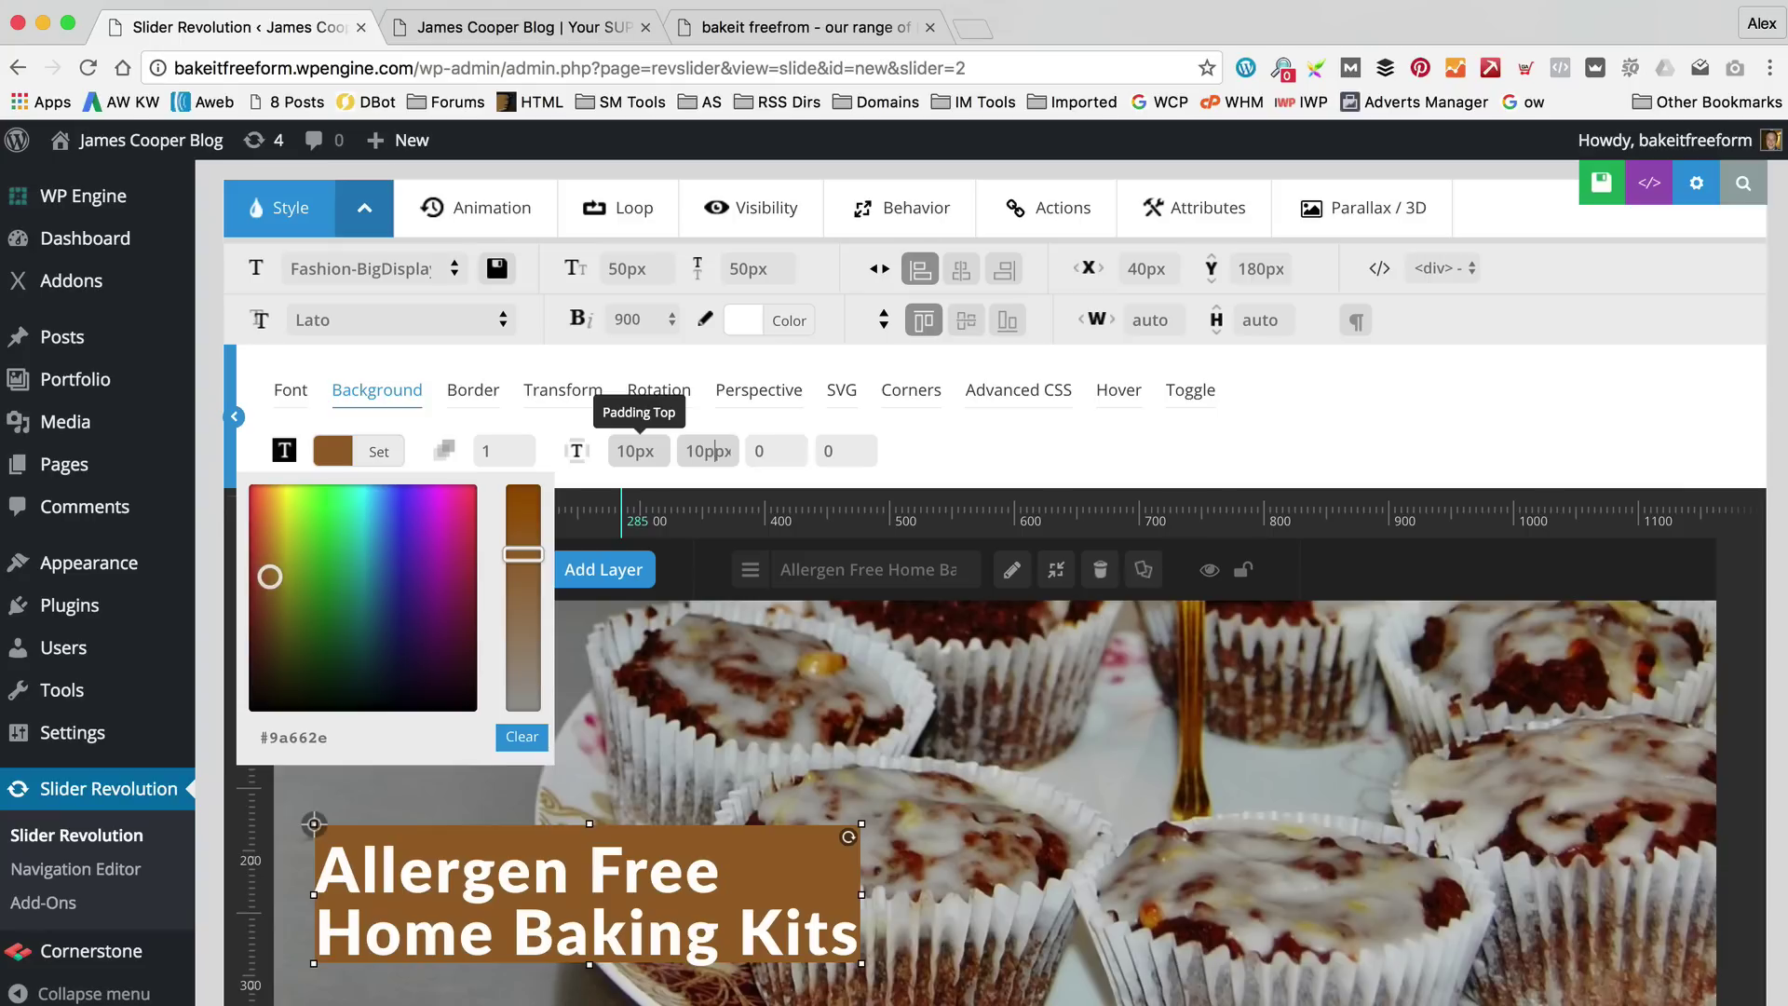
key(Tab)
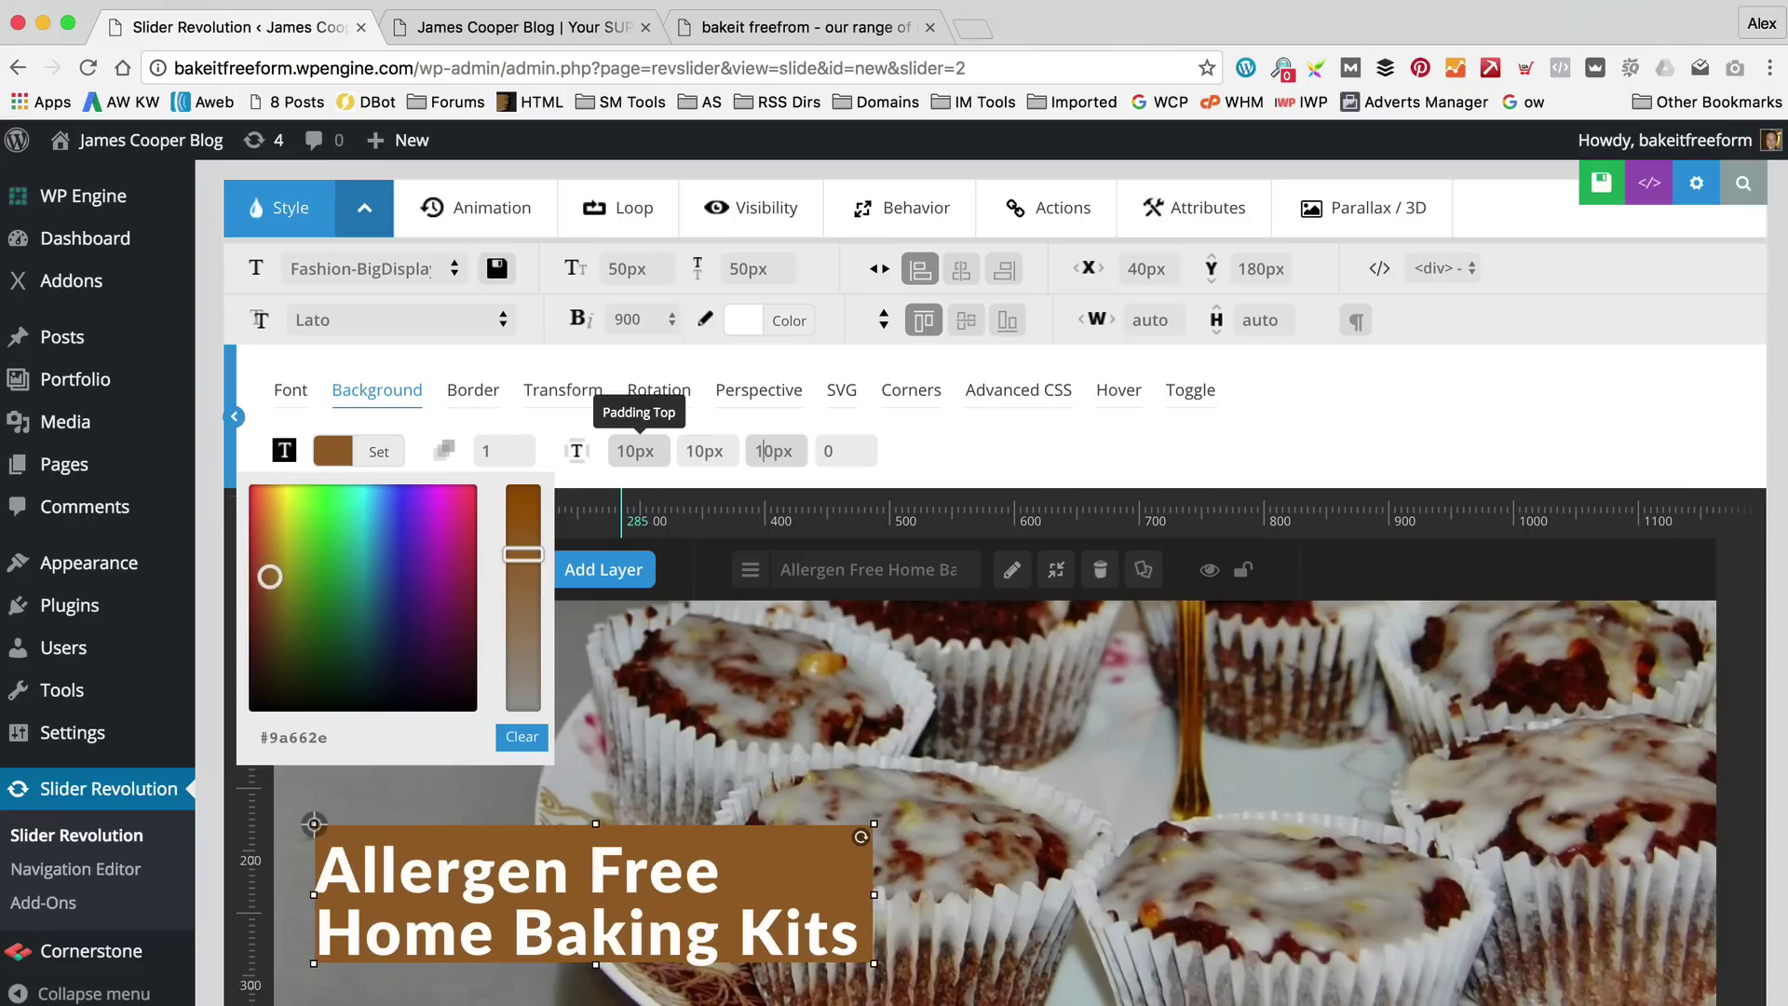
key(Tab)
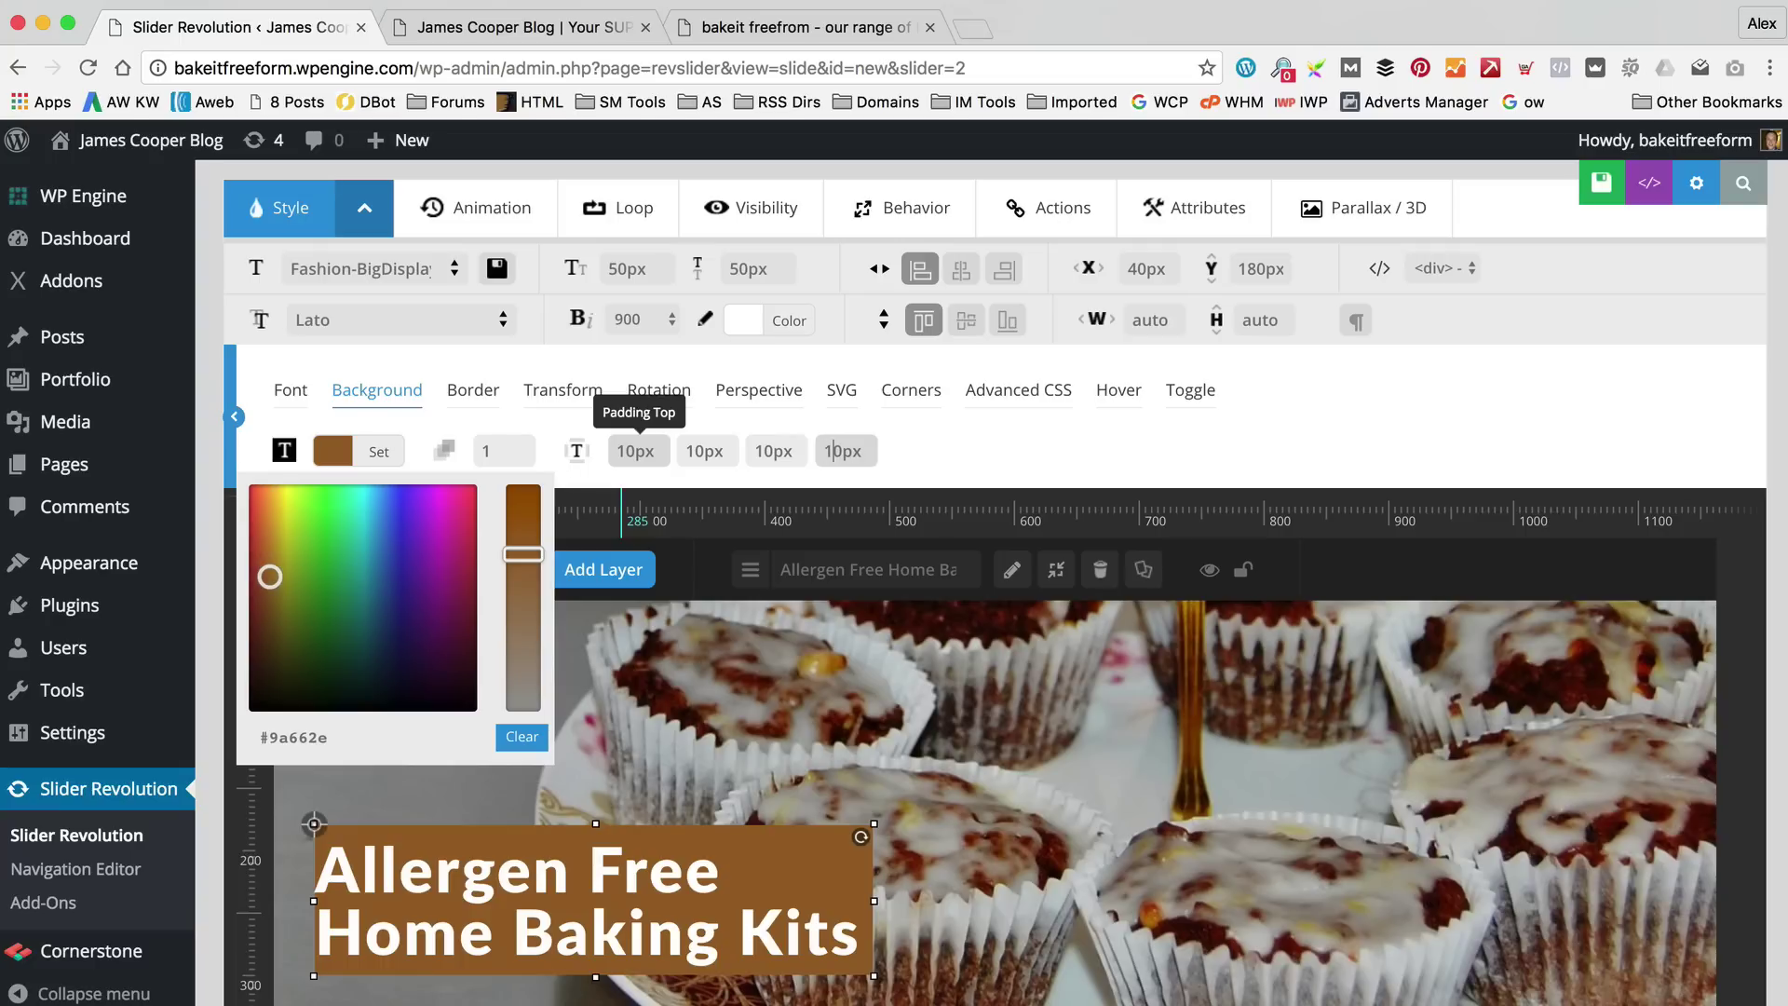
click(880, 504)
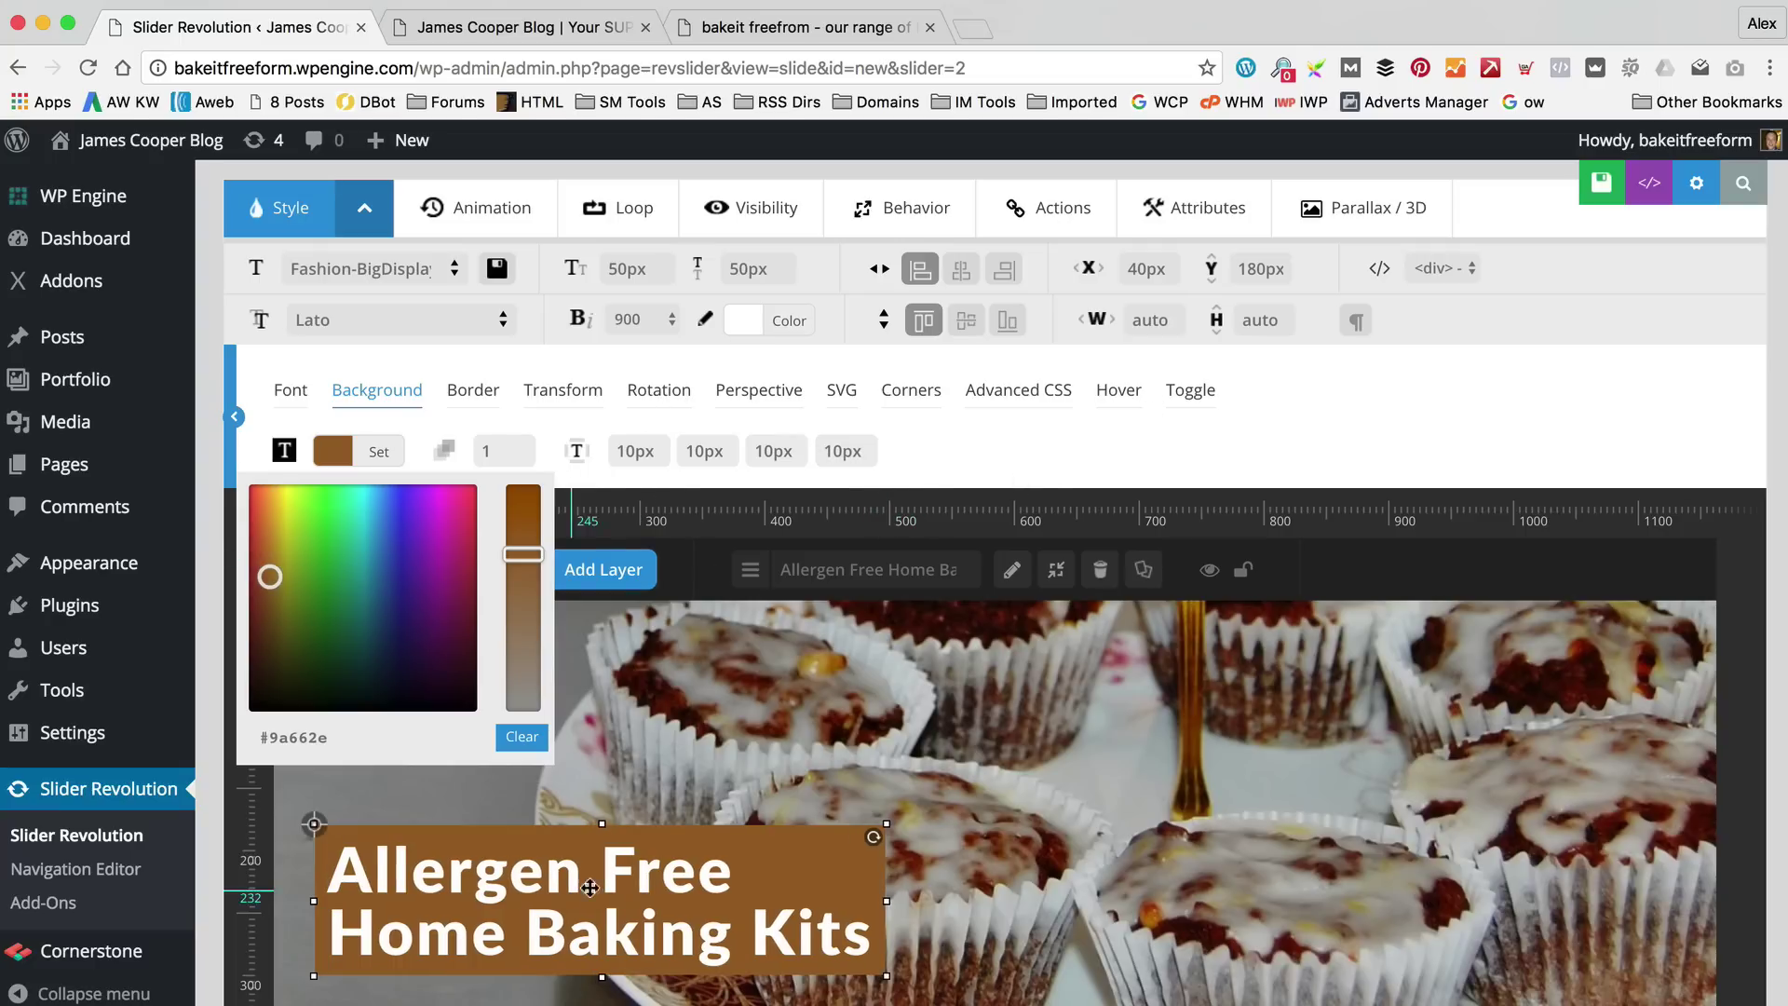
scroll(773, 801, down, 5)
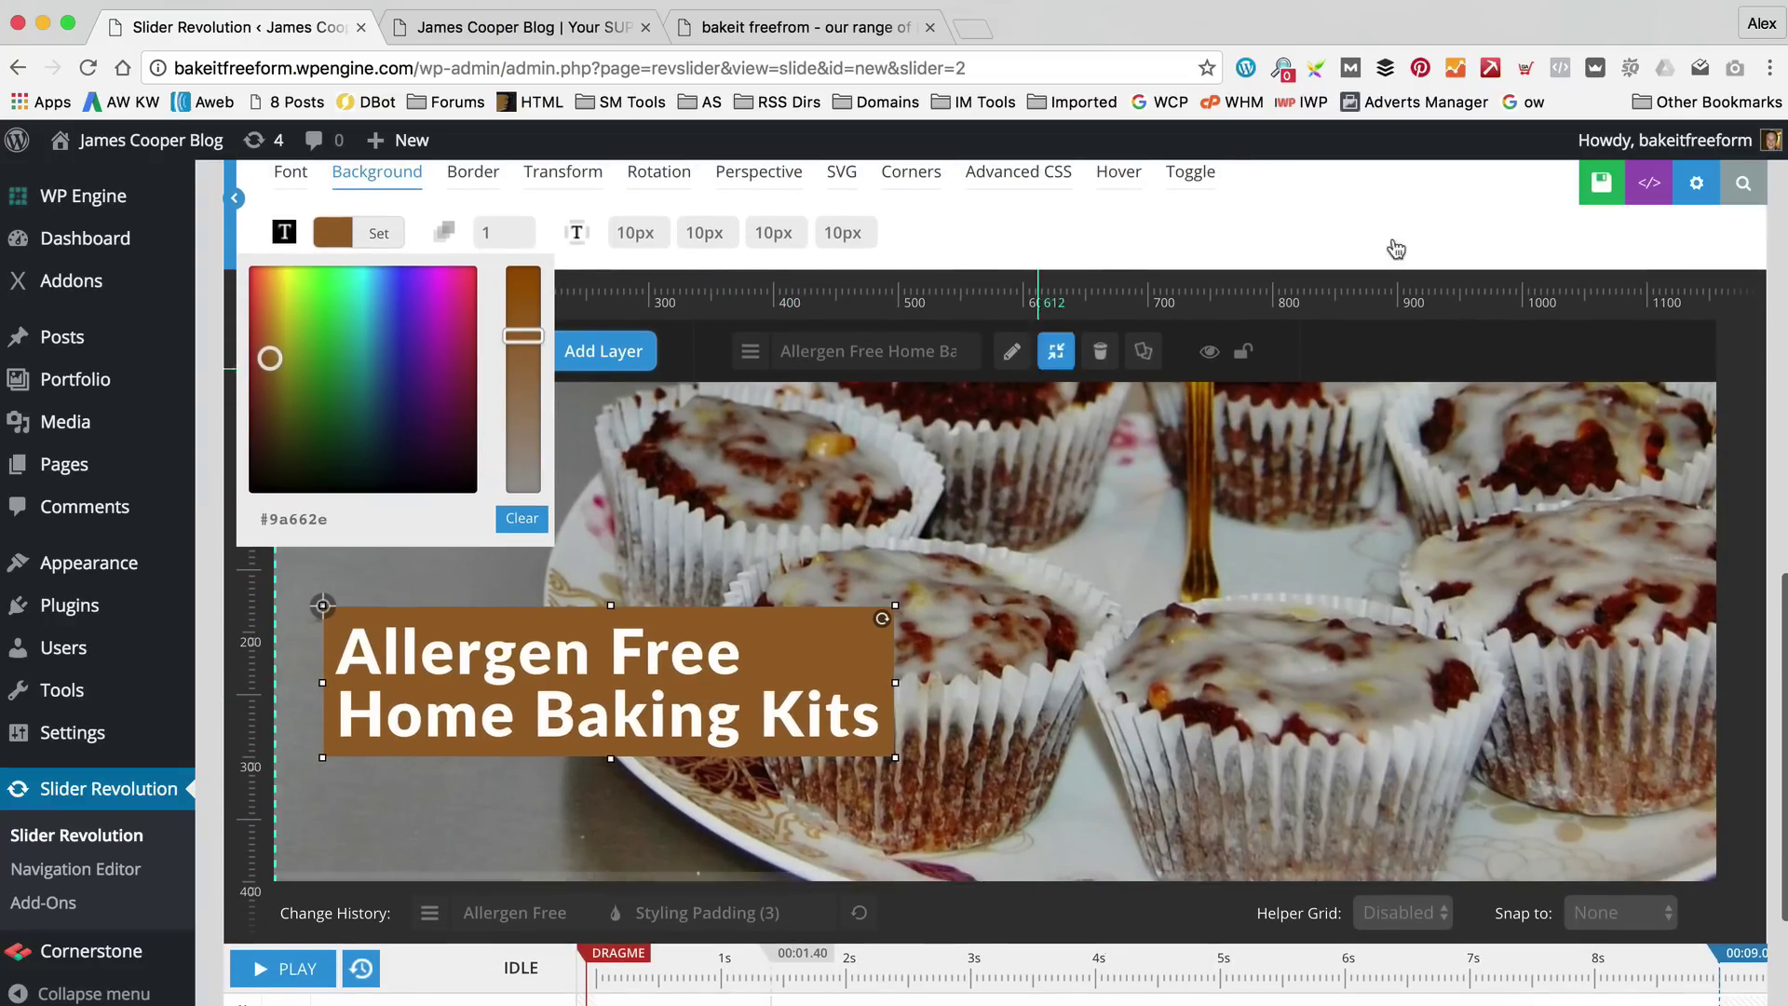
scroll(1289, 247, up, 2)
click(276, 248)
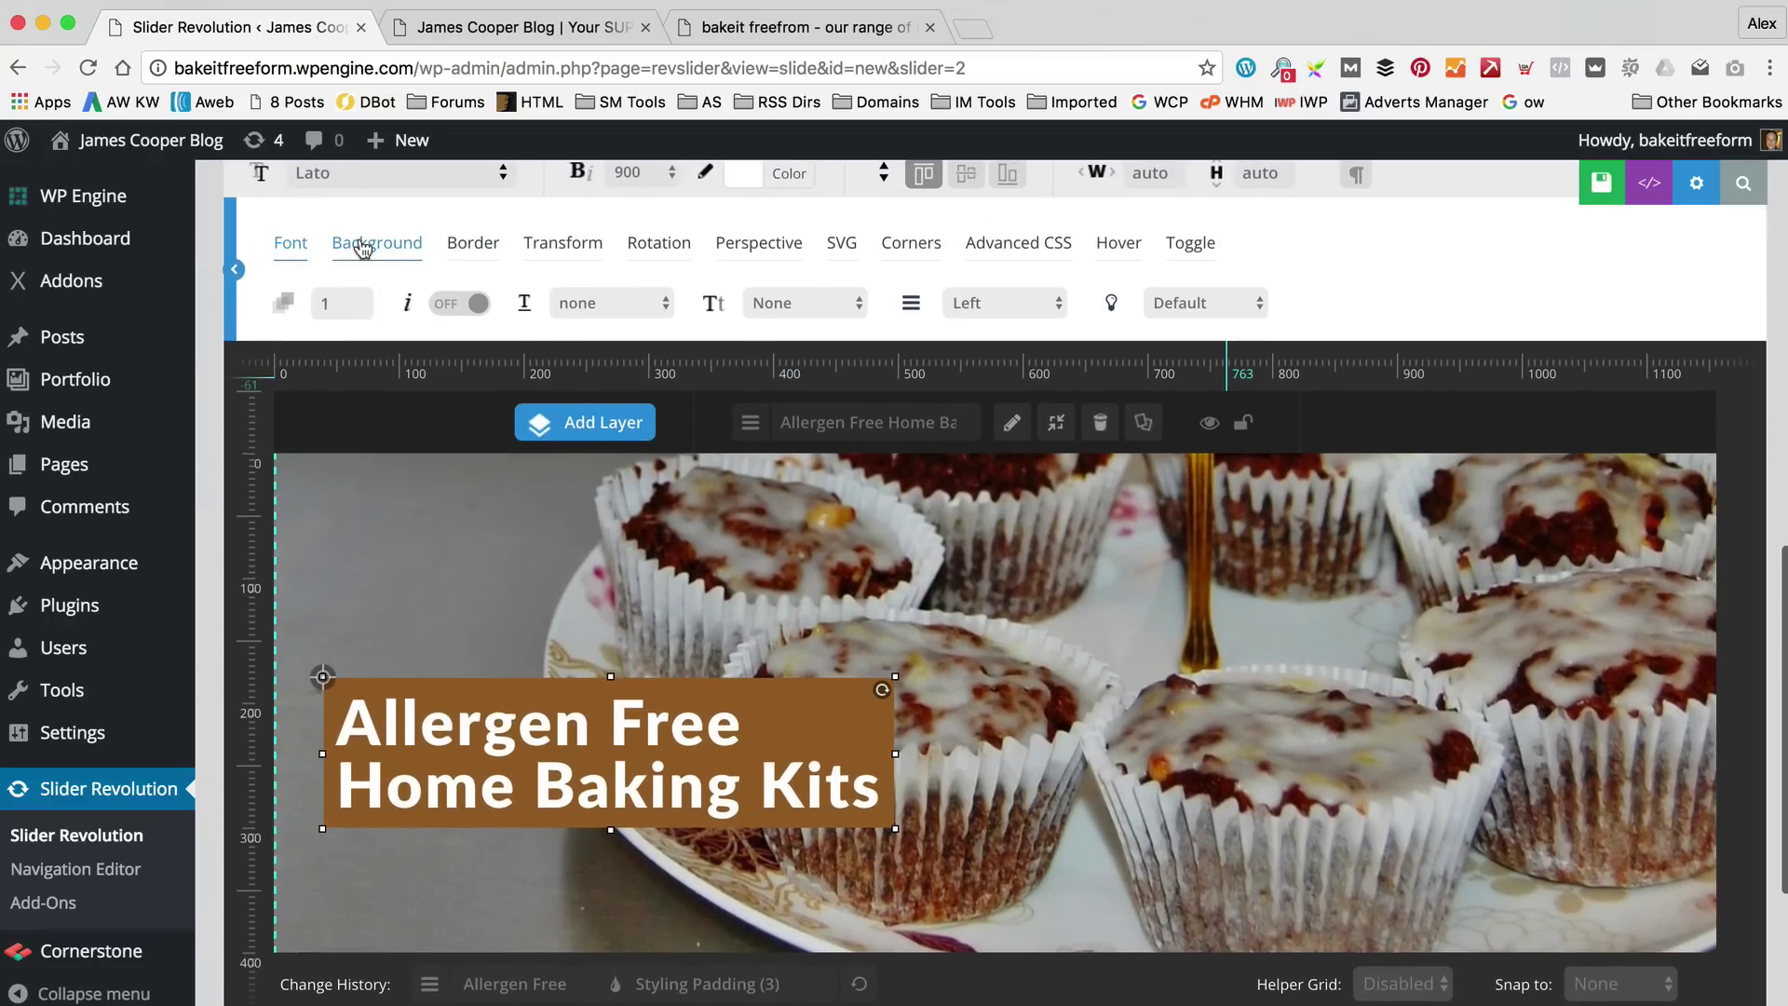
scroll(354, 247, up, 3)
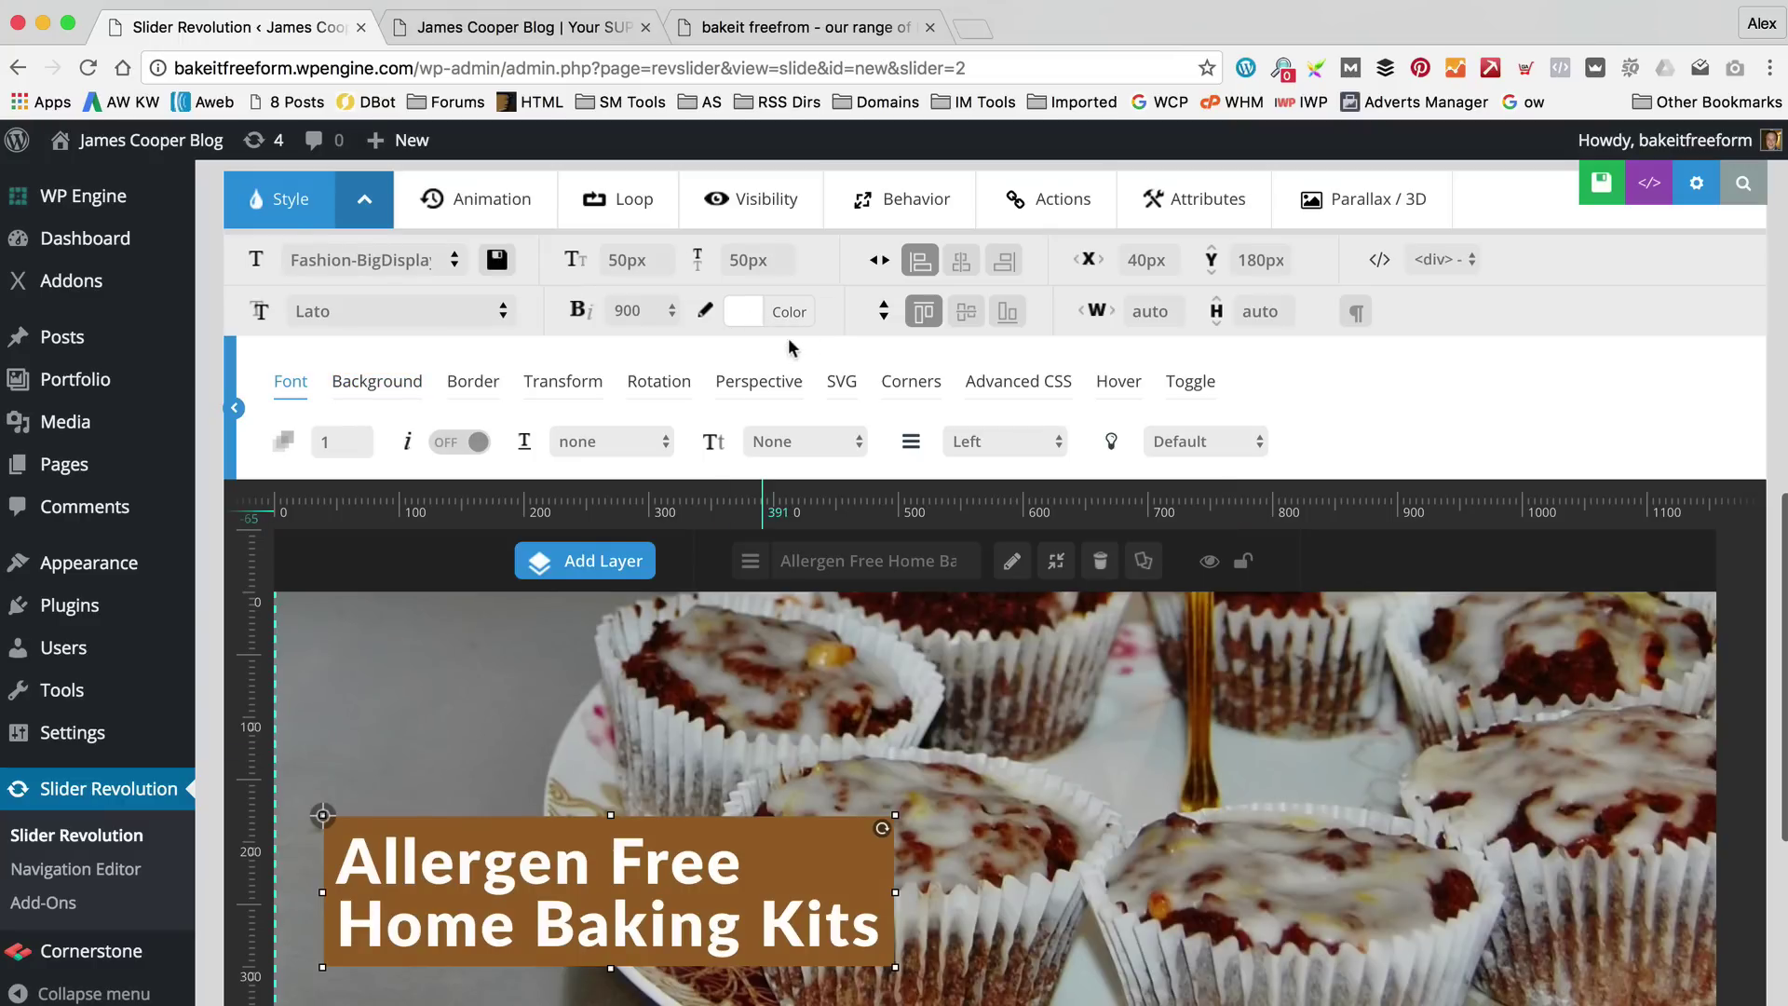
- Change the headline text colour to green #7BF000, pasted from the notes
click(672, 993)
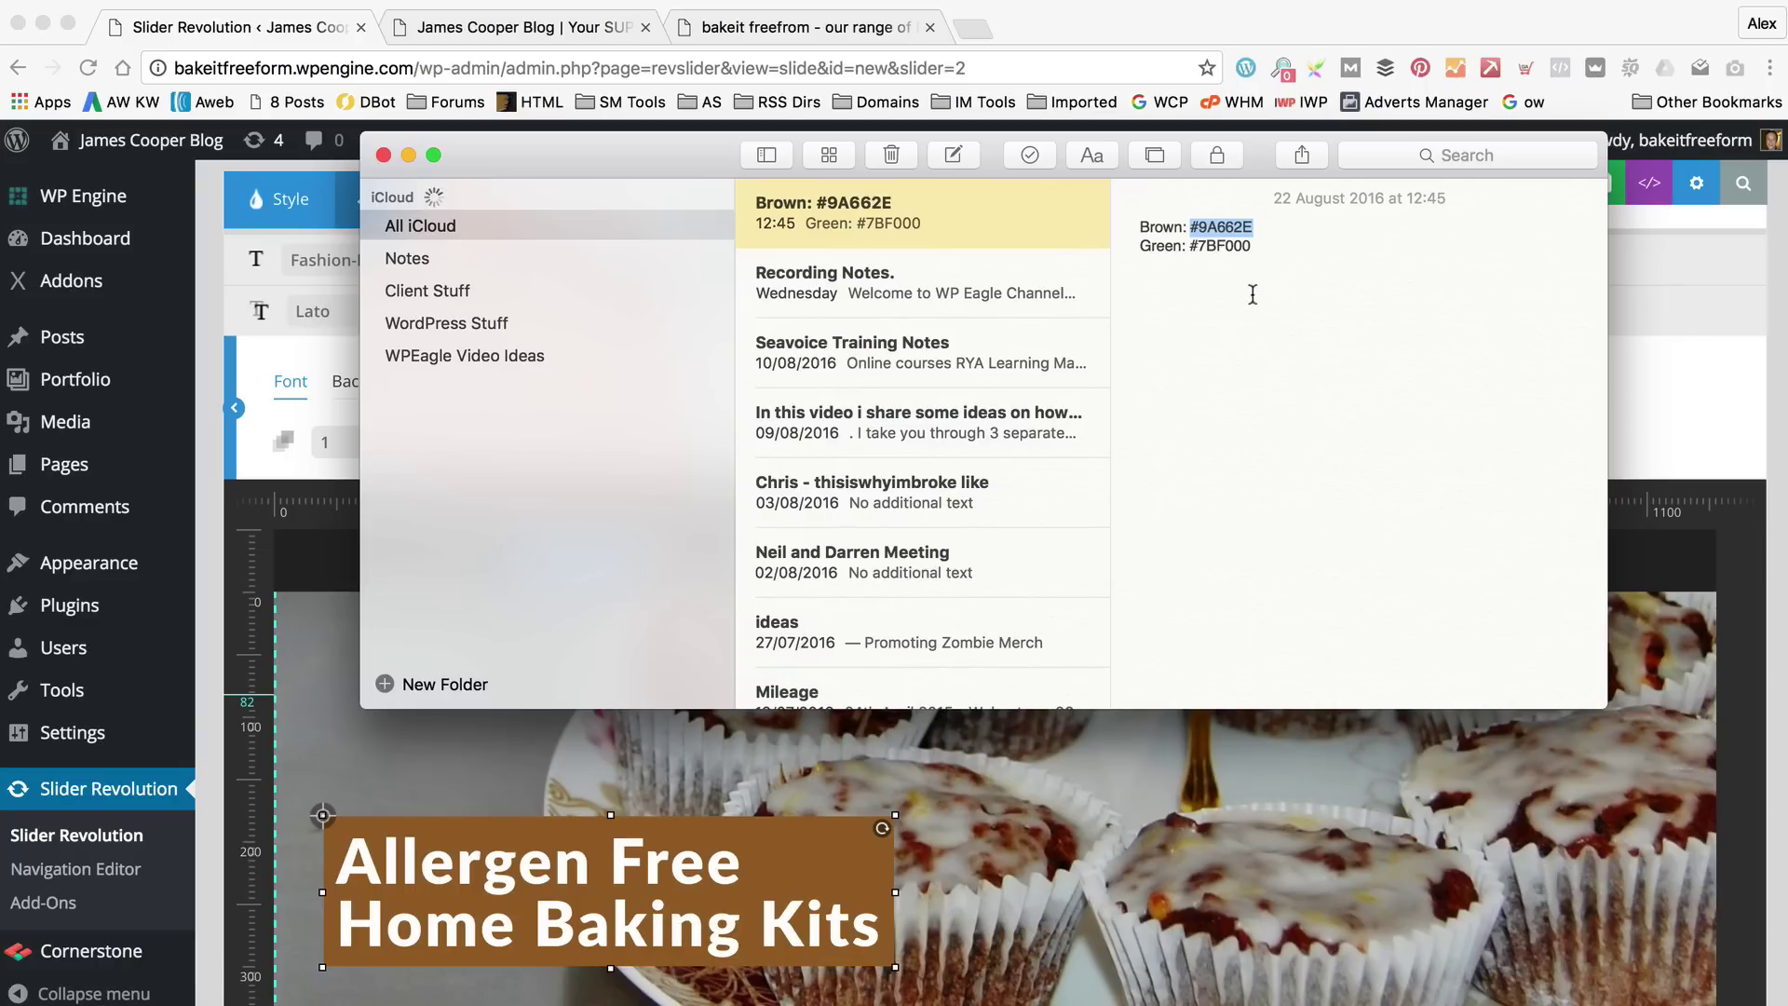
drag(1252, 246, 1203, 252)
click(1686, 389)
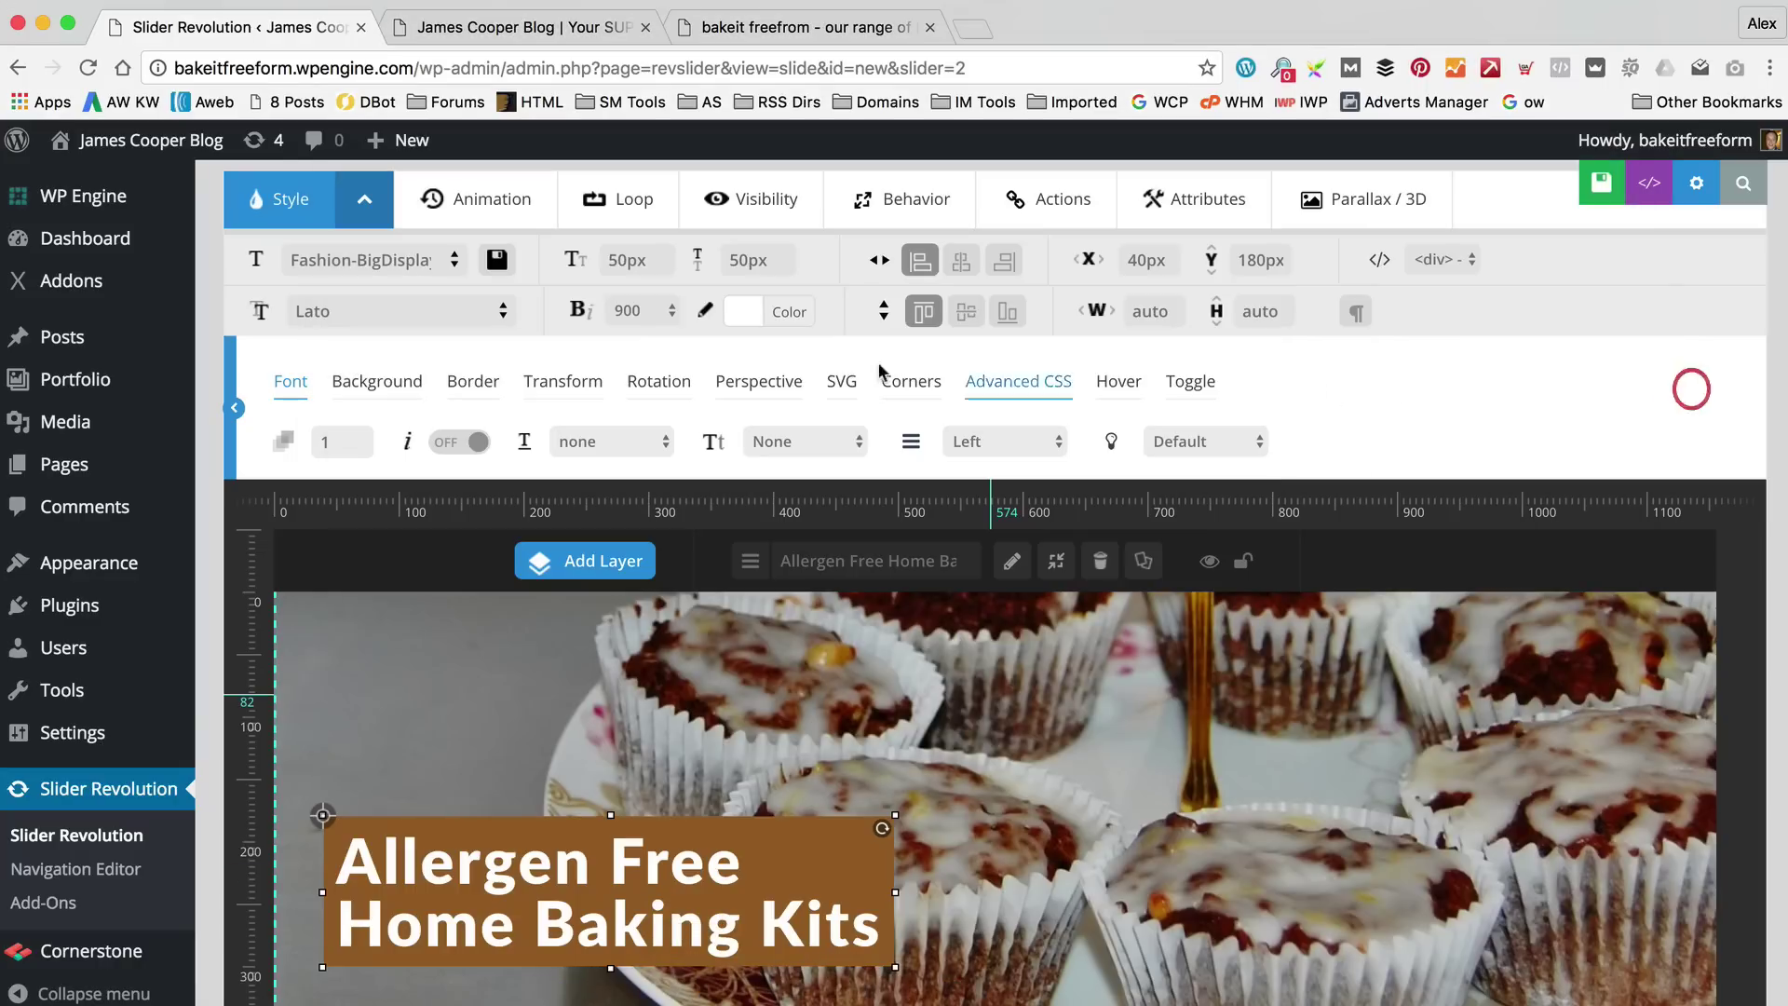
click(776, 313)
click(773, 596)
text(#7bf000)
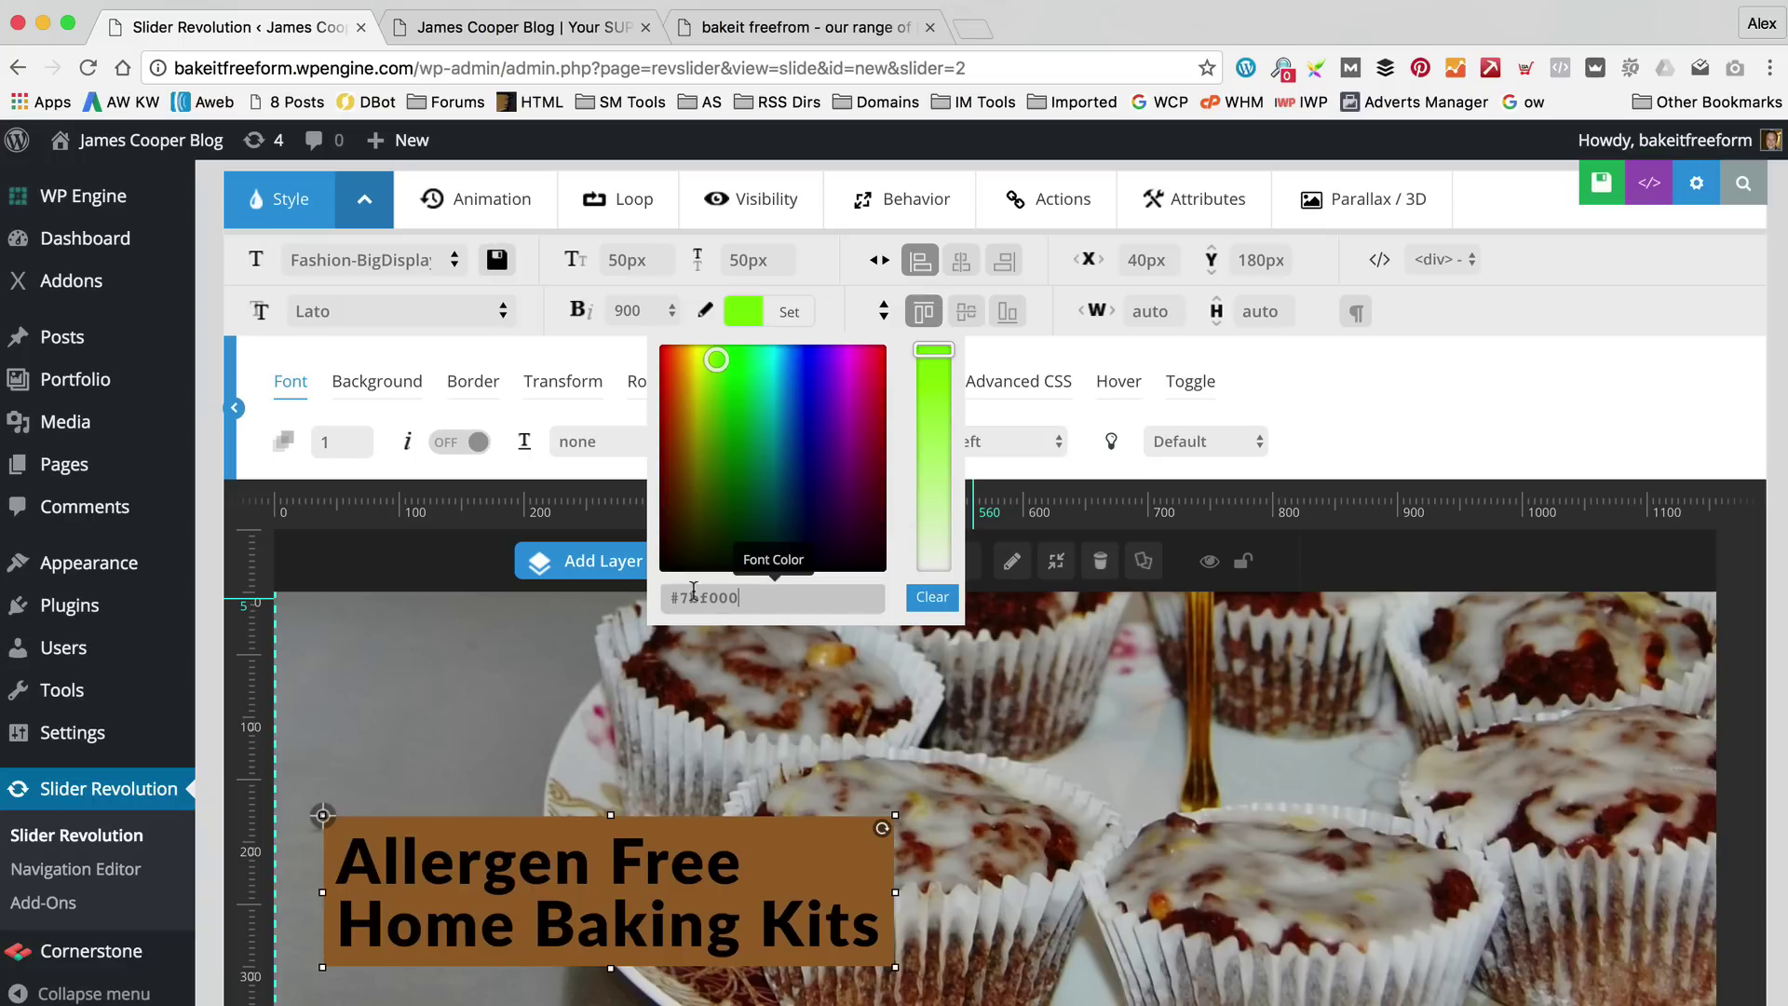
shift+click(670, 596)
click(754, 604)
shift+click(669, 593)
click(1444, 447)
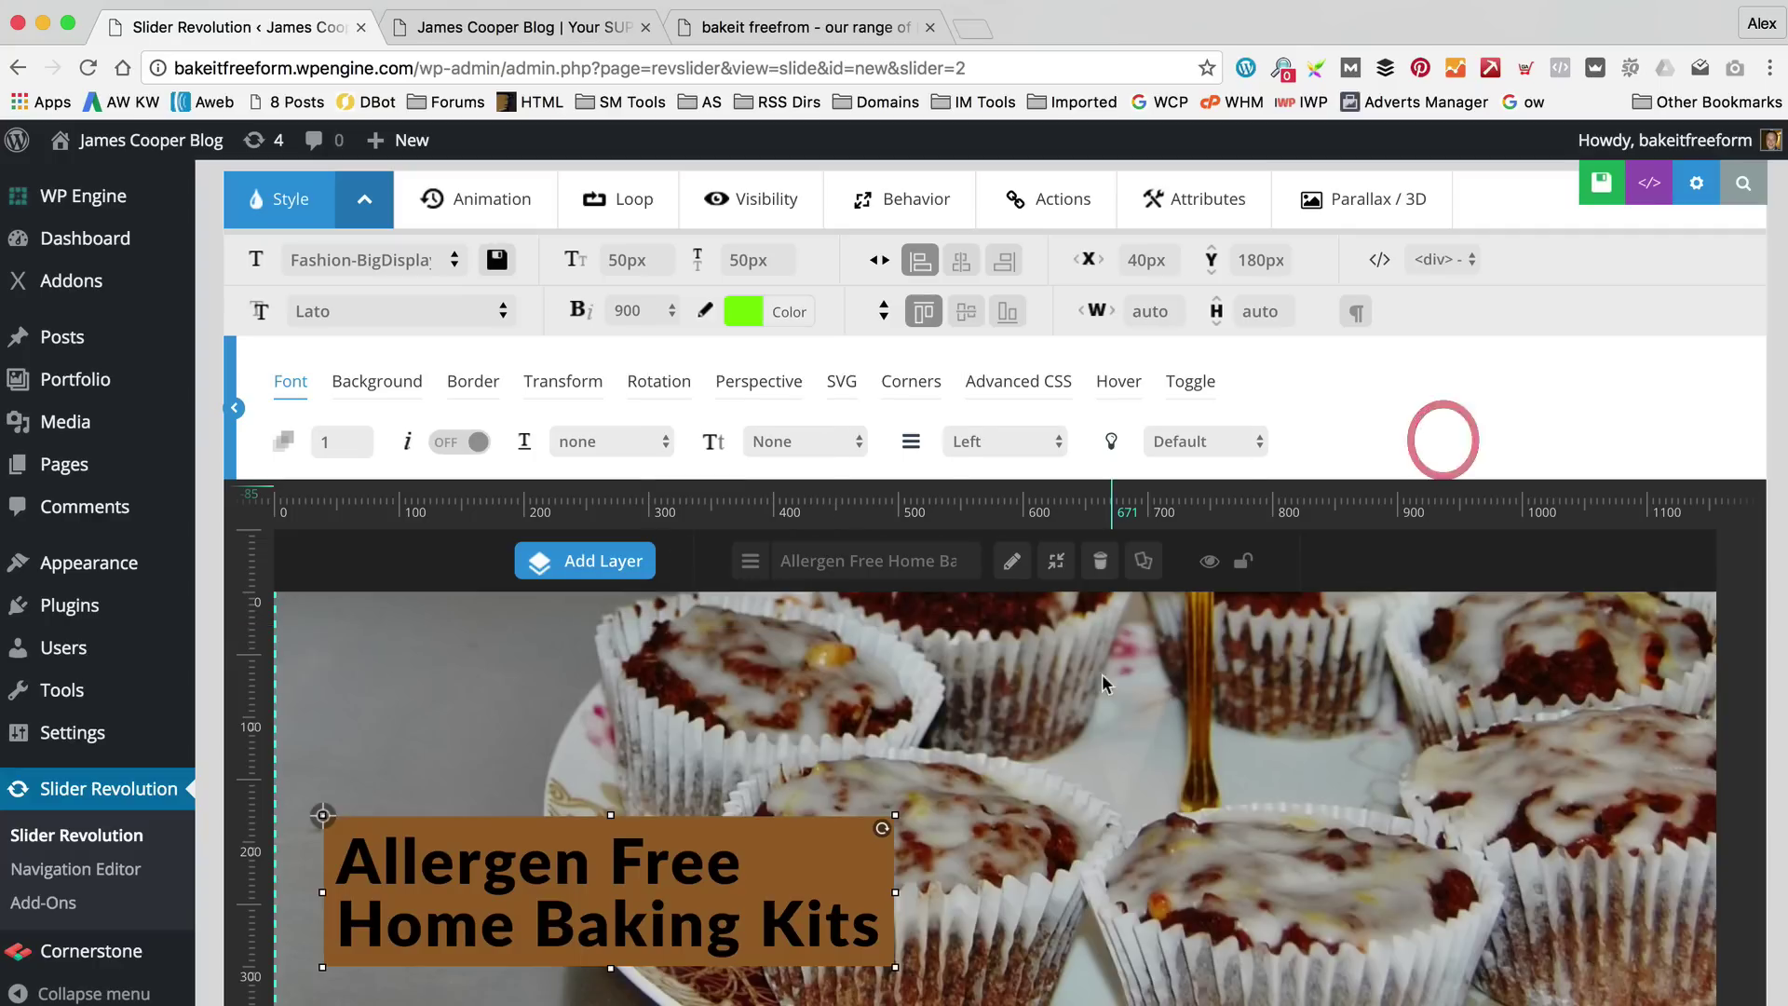
- Save the slide and reload the live homepage to see the green headline
double_click(662, 871)
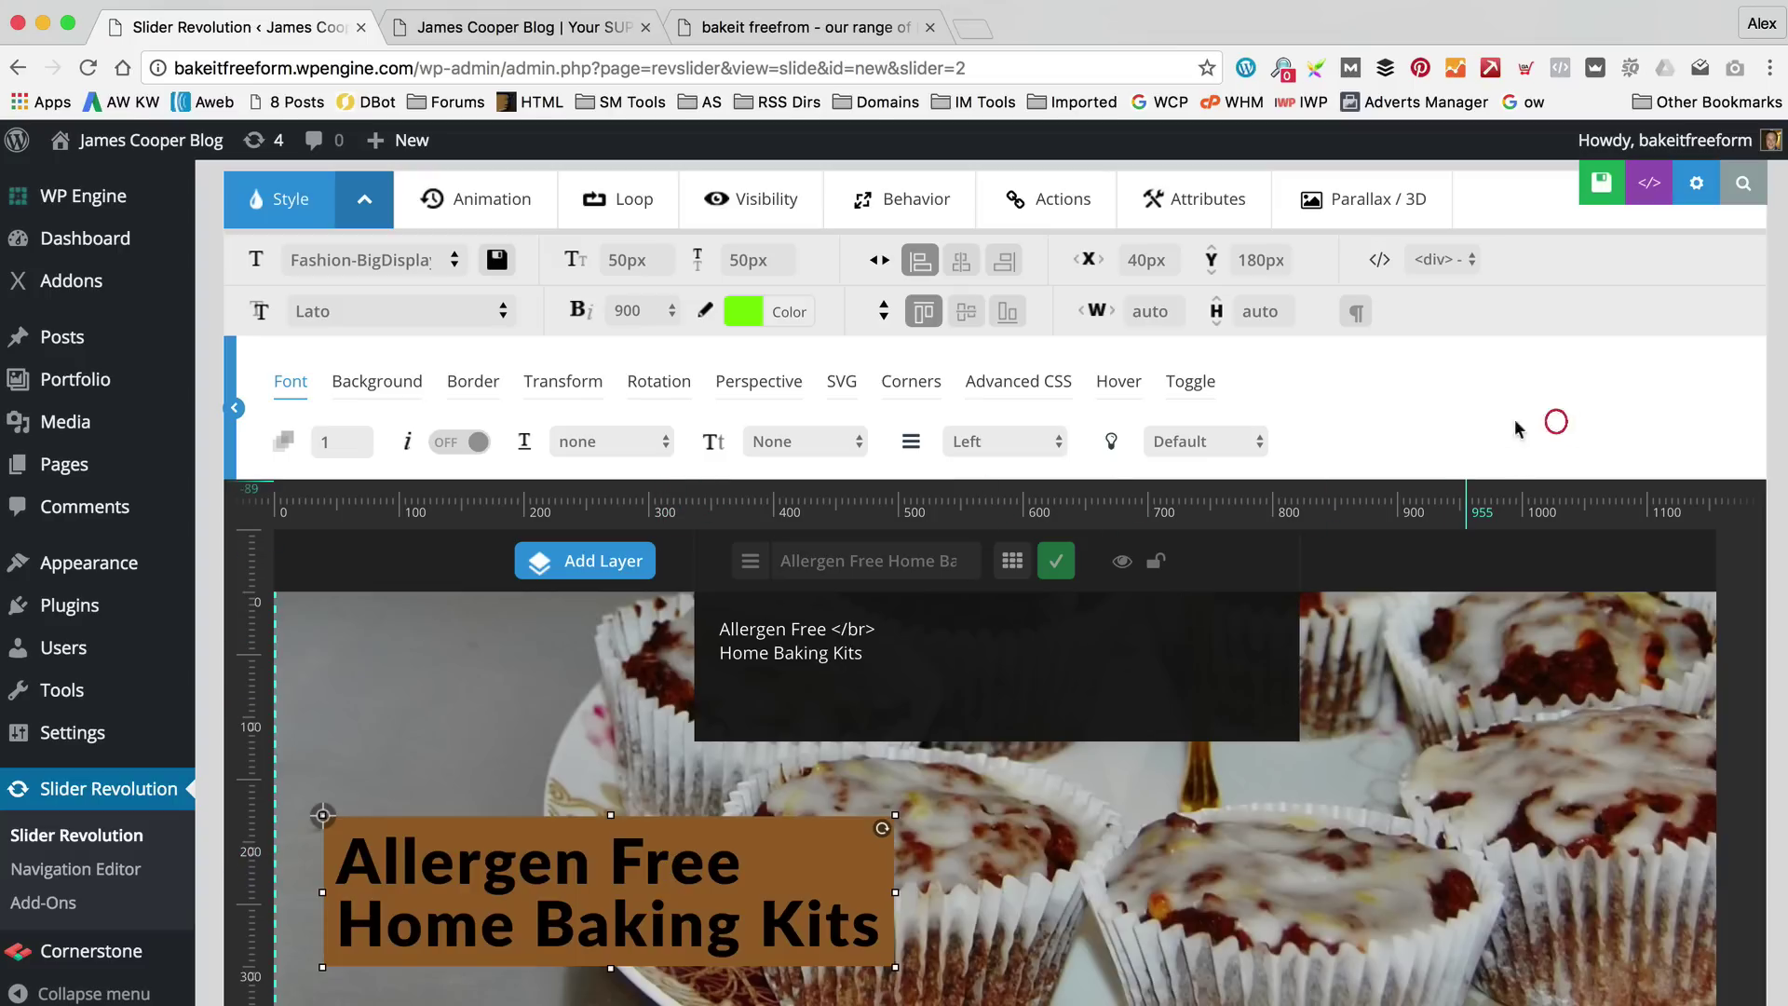
click(1470, 316)
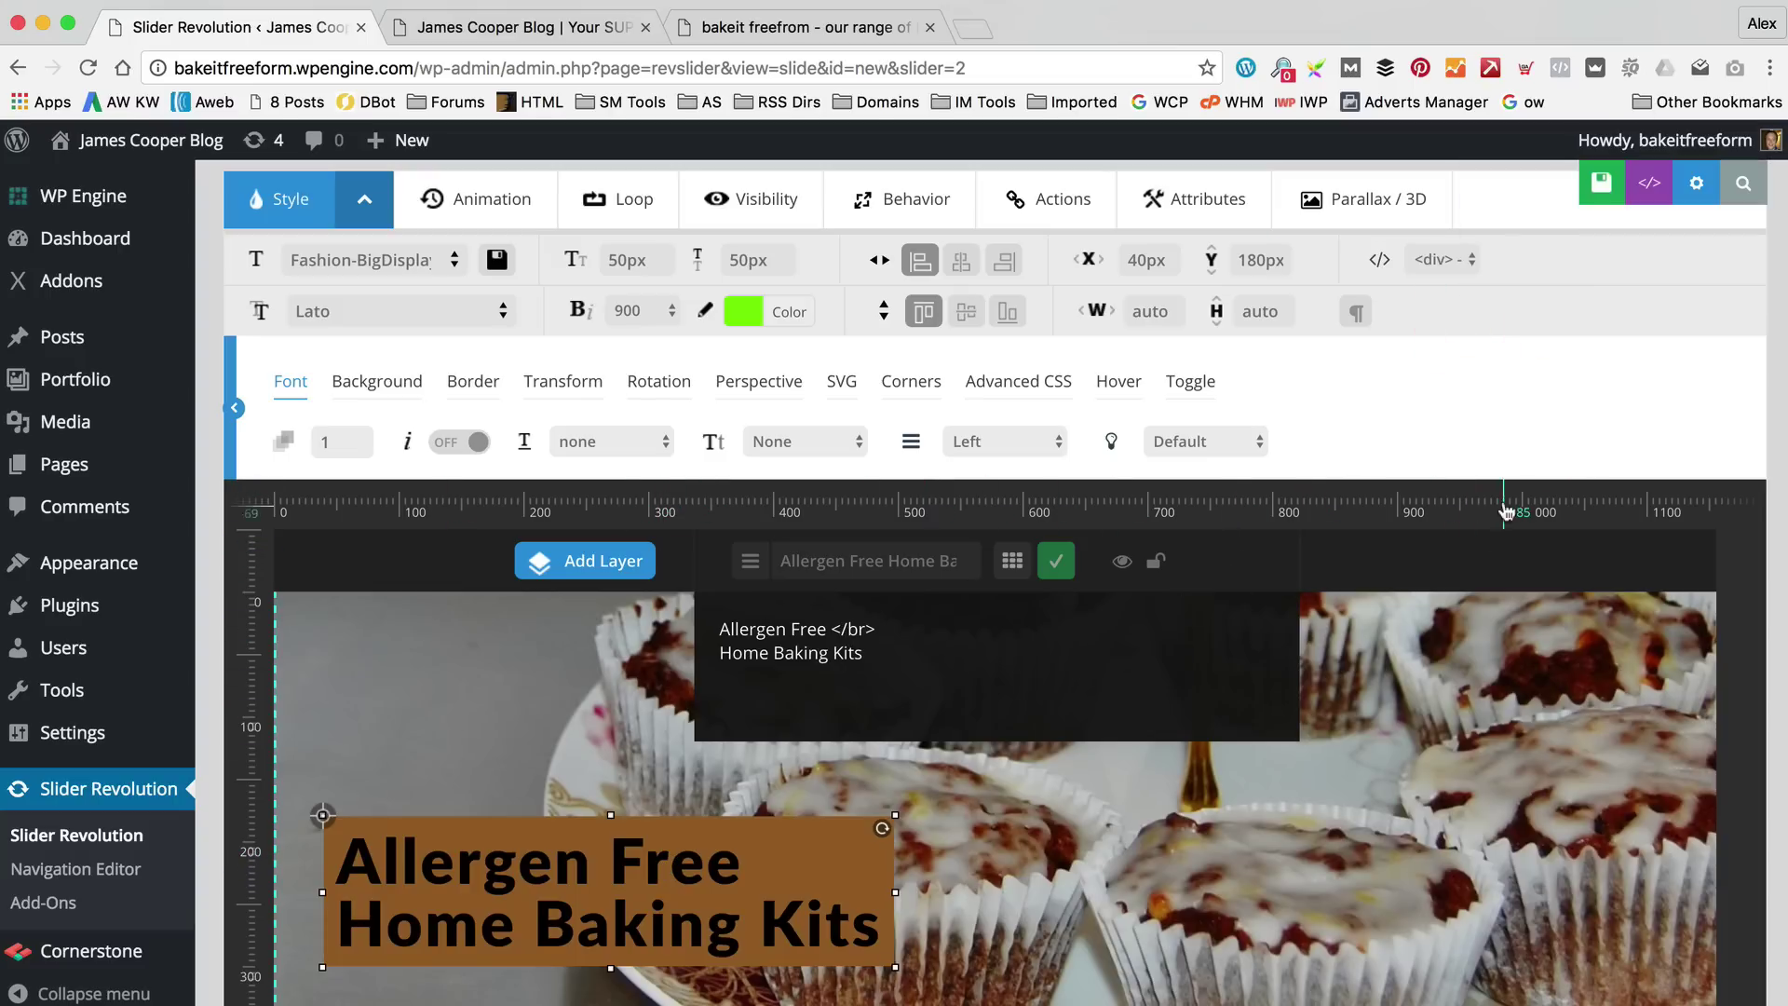
click(1594, 185)
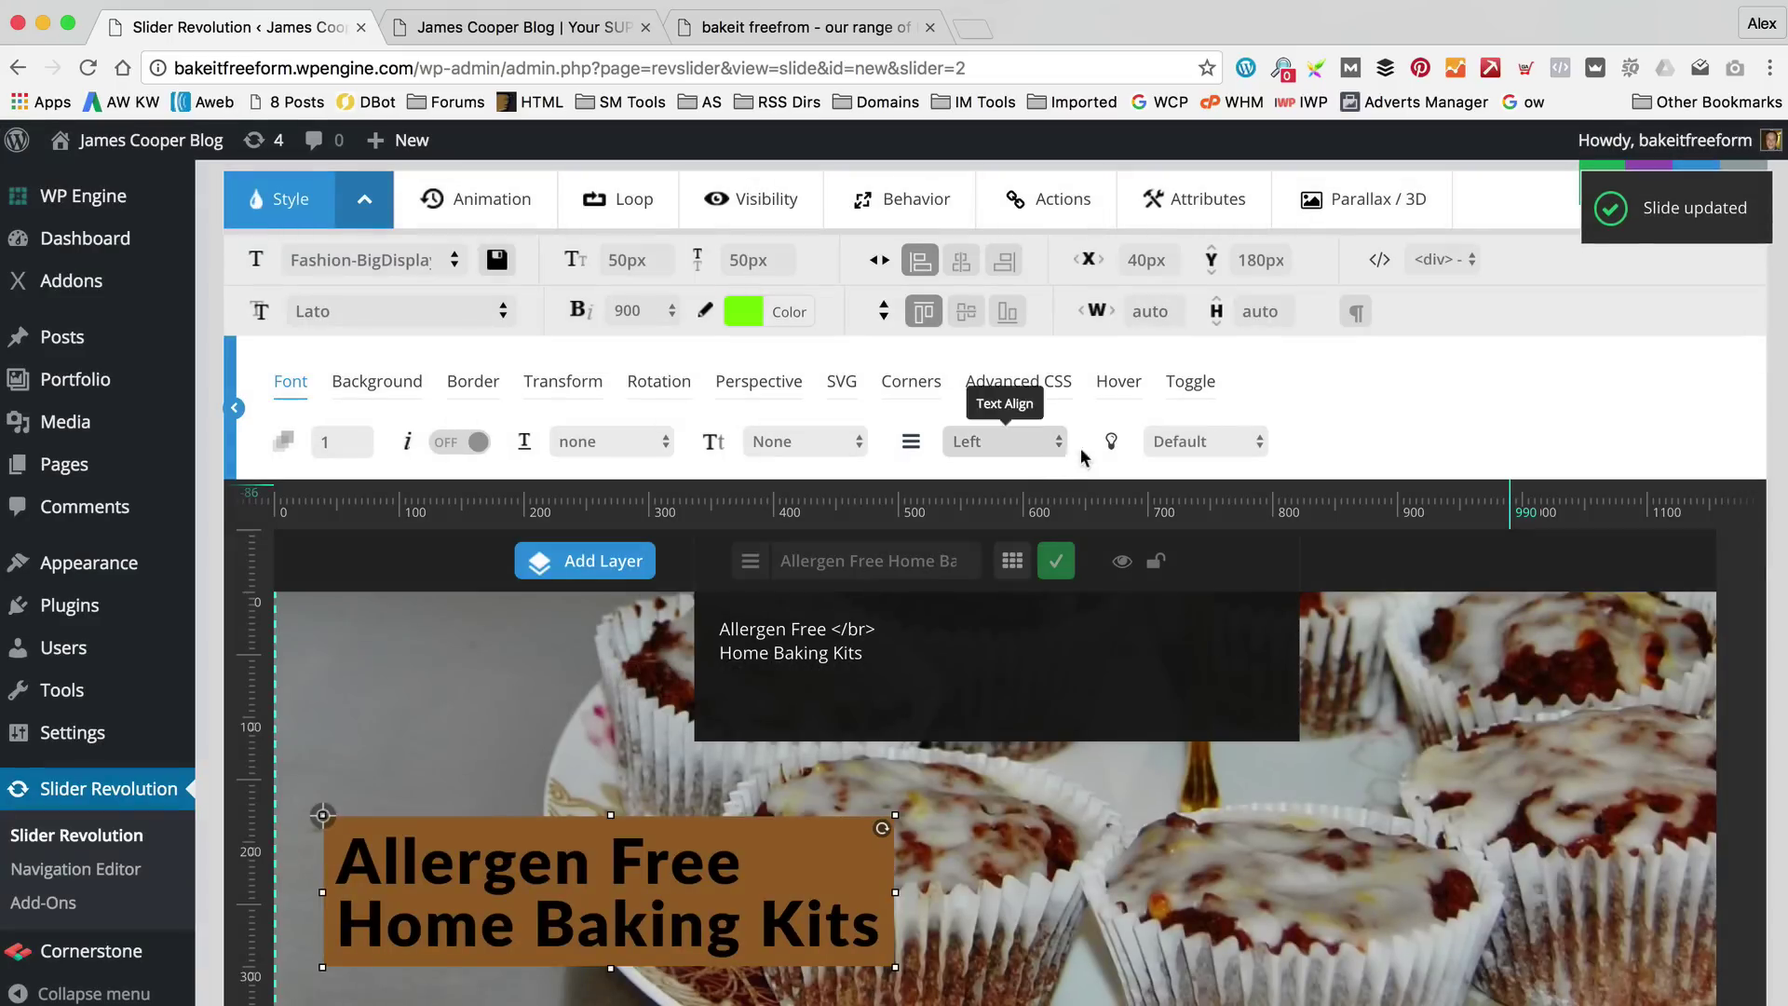
click(1369, 388)
click(527, 28)
click(86, 68)
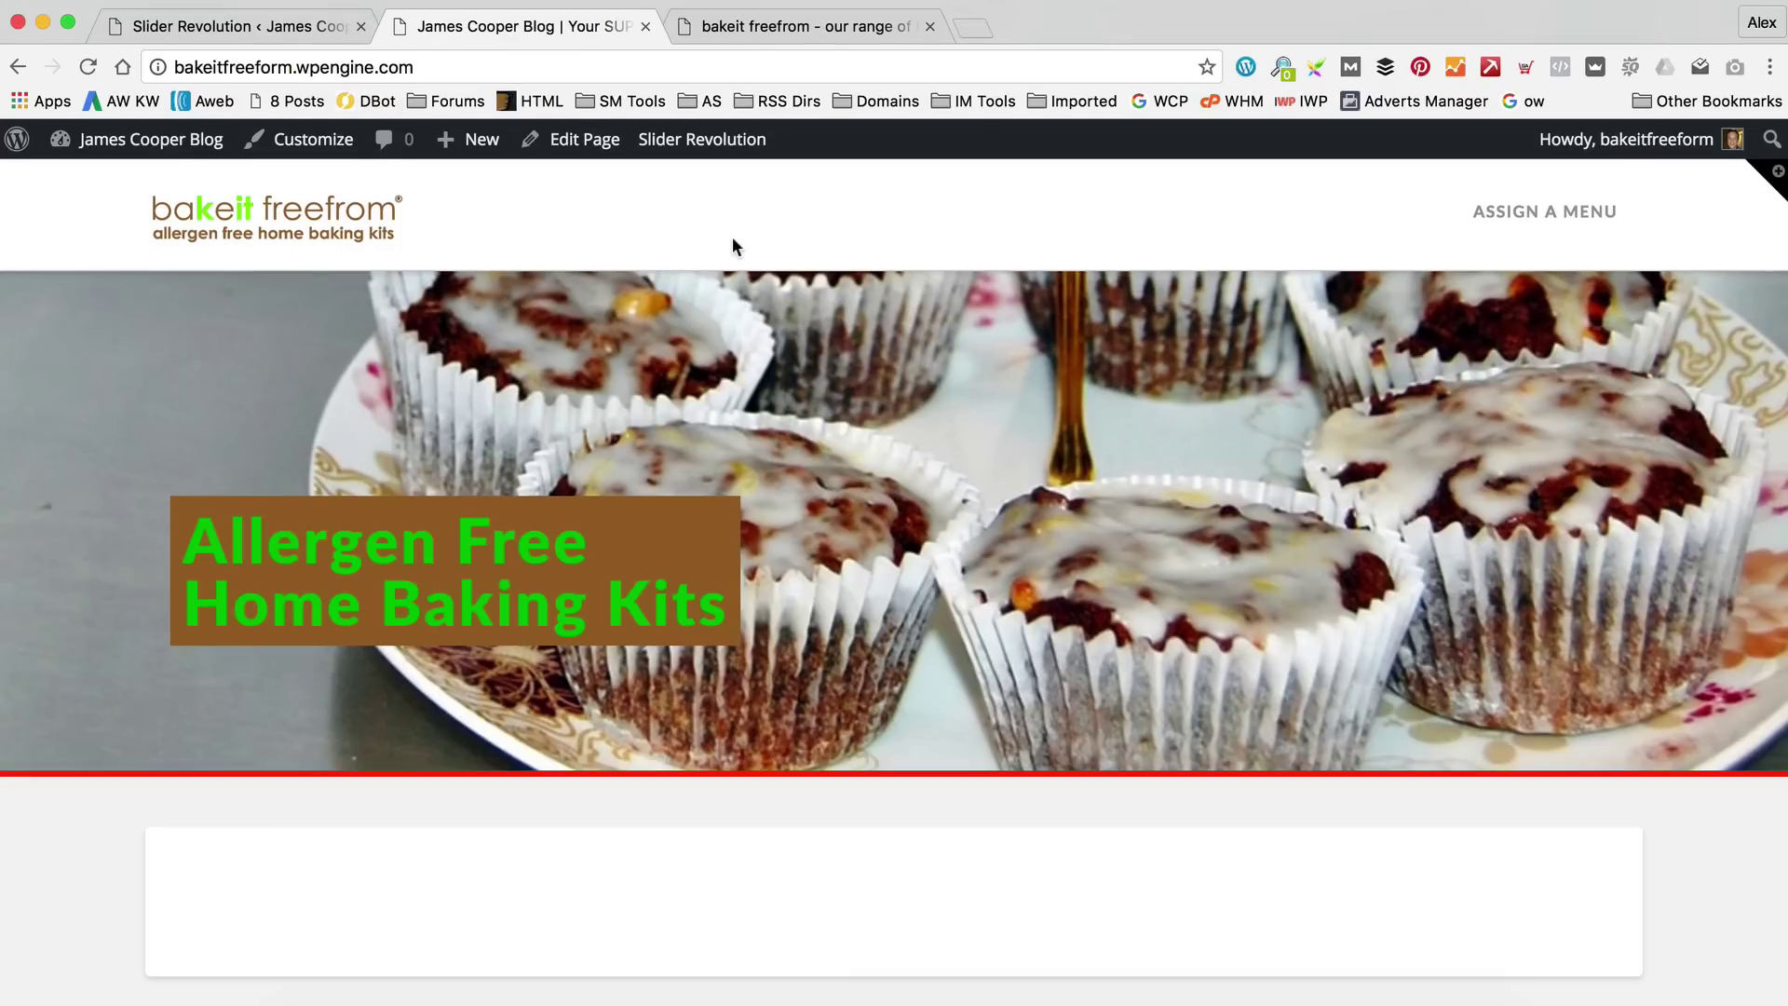
- Go back to the Slider Revolution tab after checking the green headline on the homepage
click(179, 25)
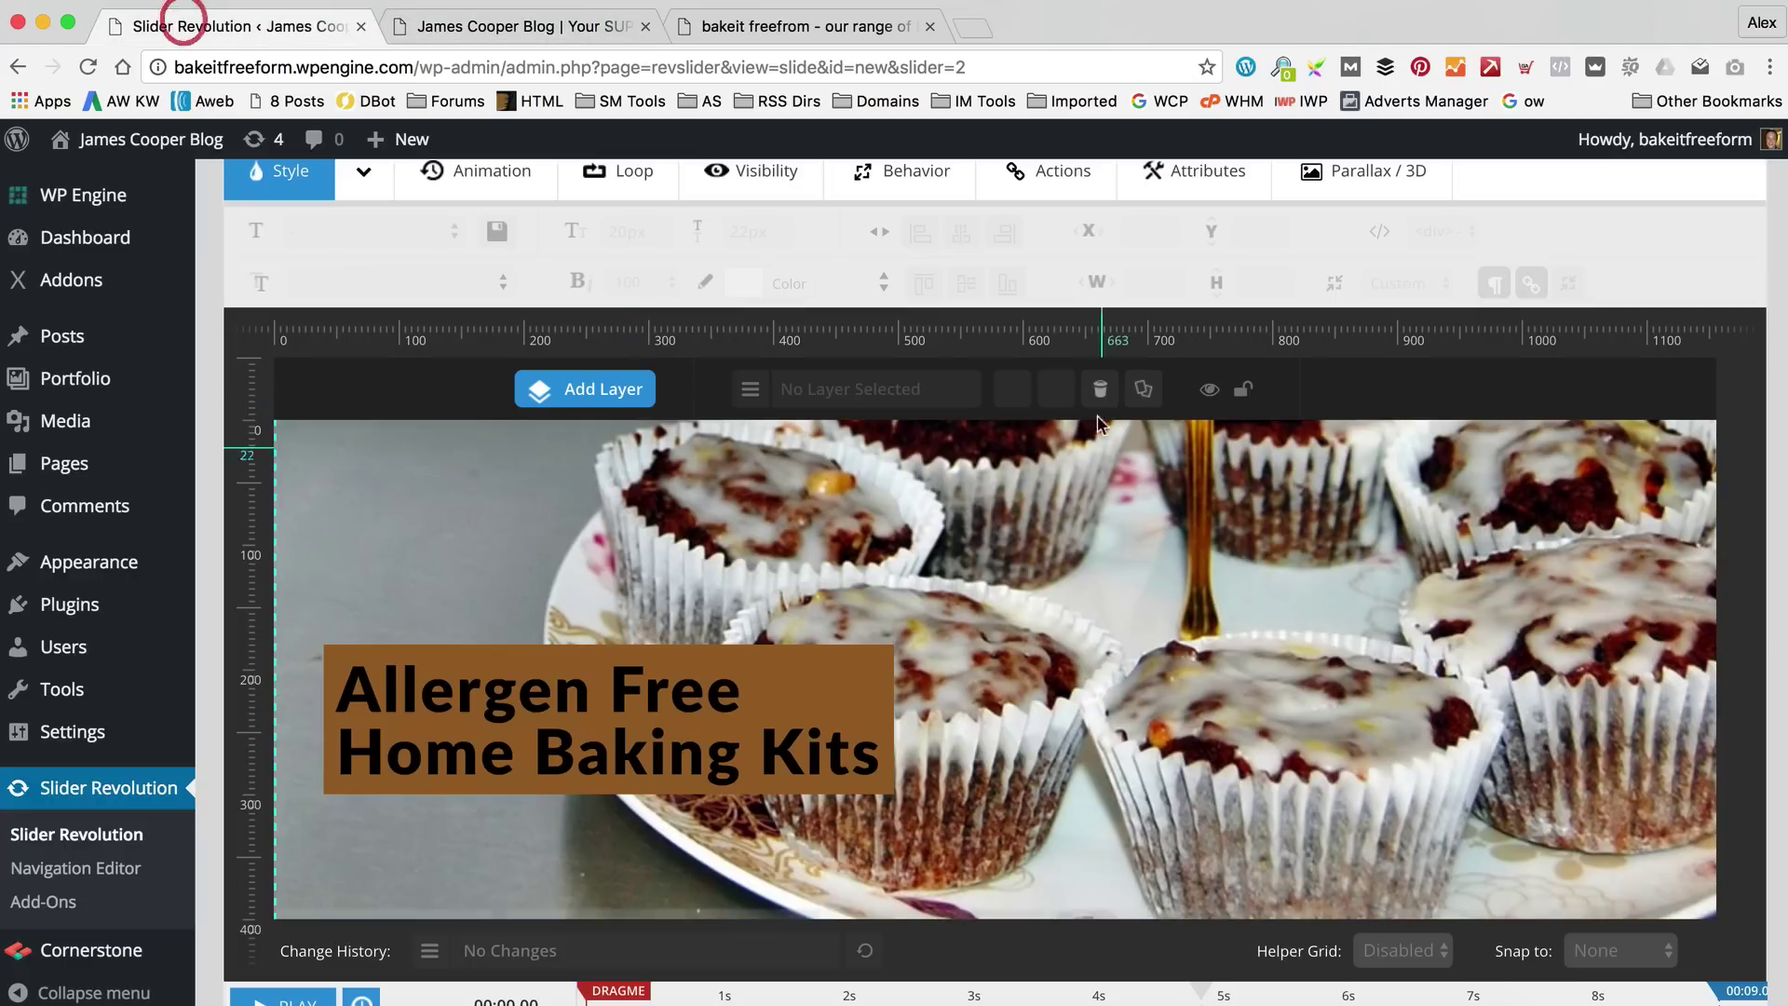
- Nudge the headline slightly and browse the Google Fonts list for a heading font
mouse_move(743, 682)
mouse_down()
mouse_move(775, 691)
mouse_move(760, 694)
mouse_up()
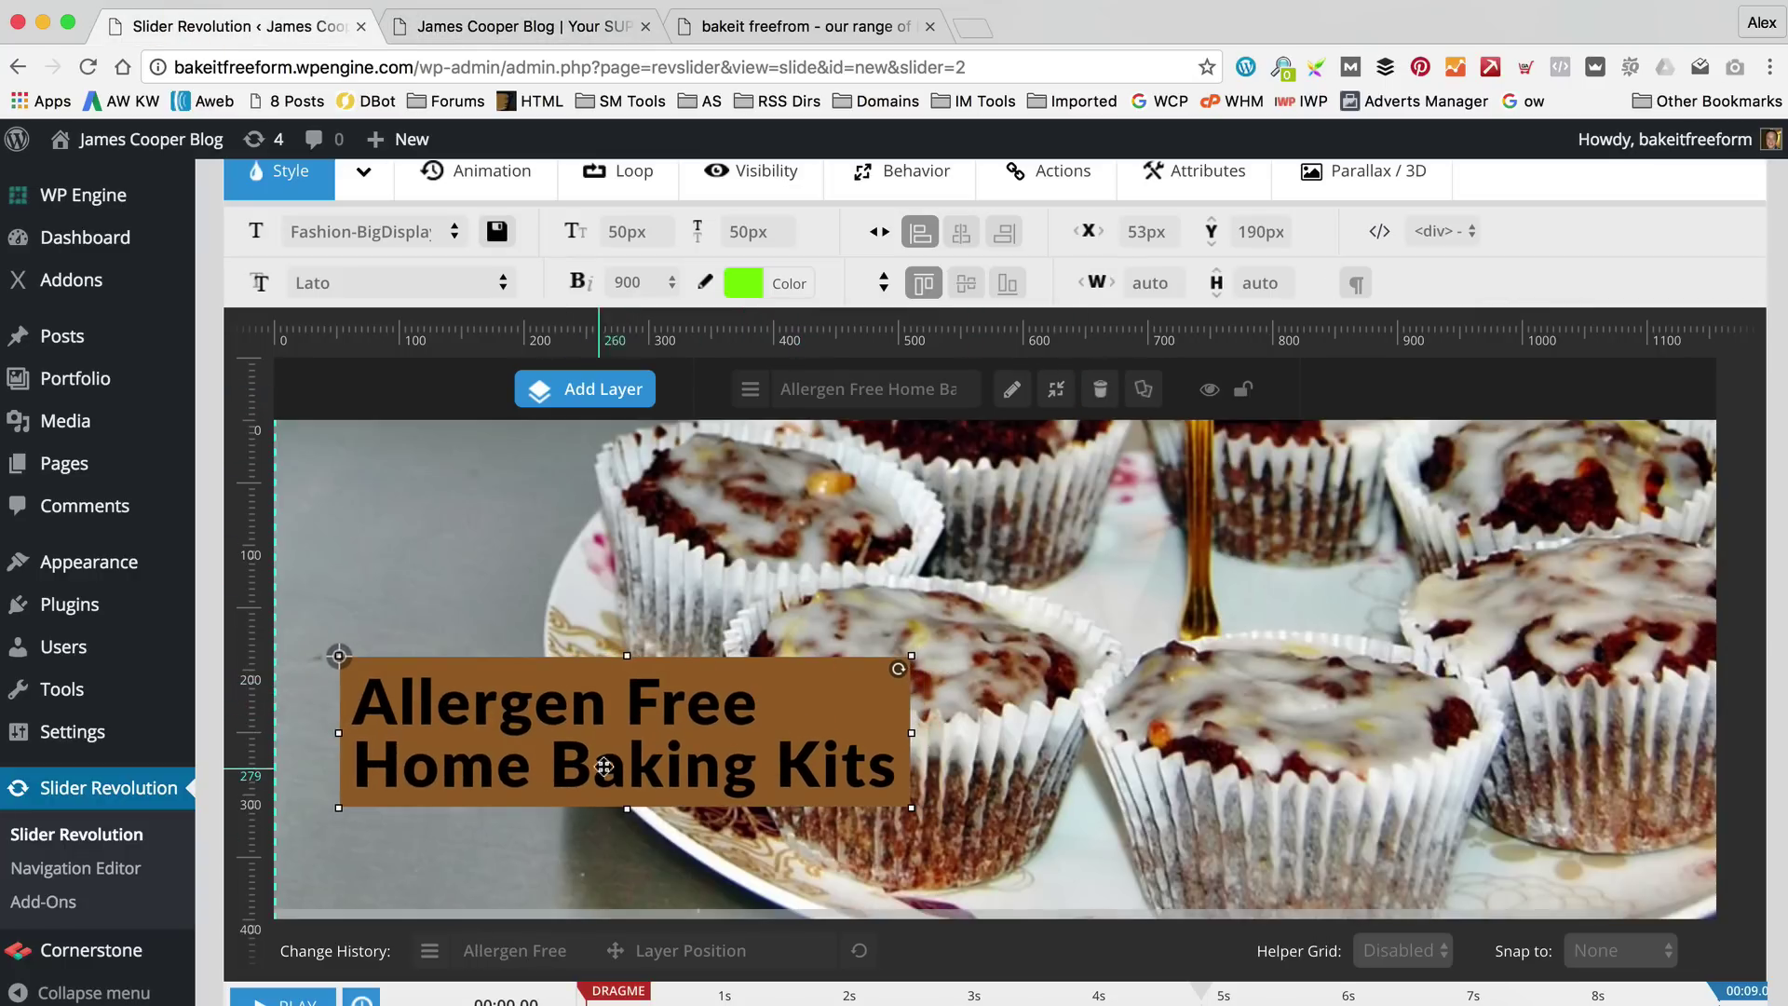
click(502, 284)
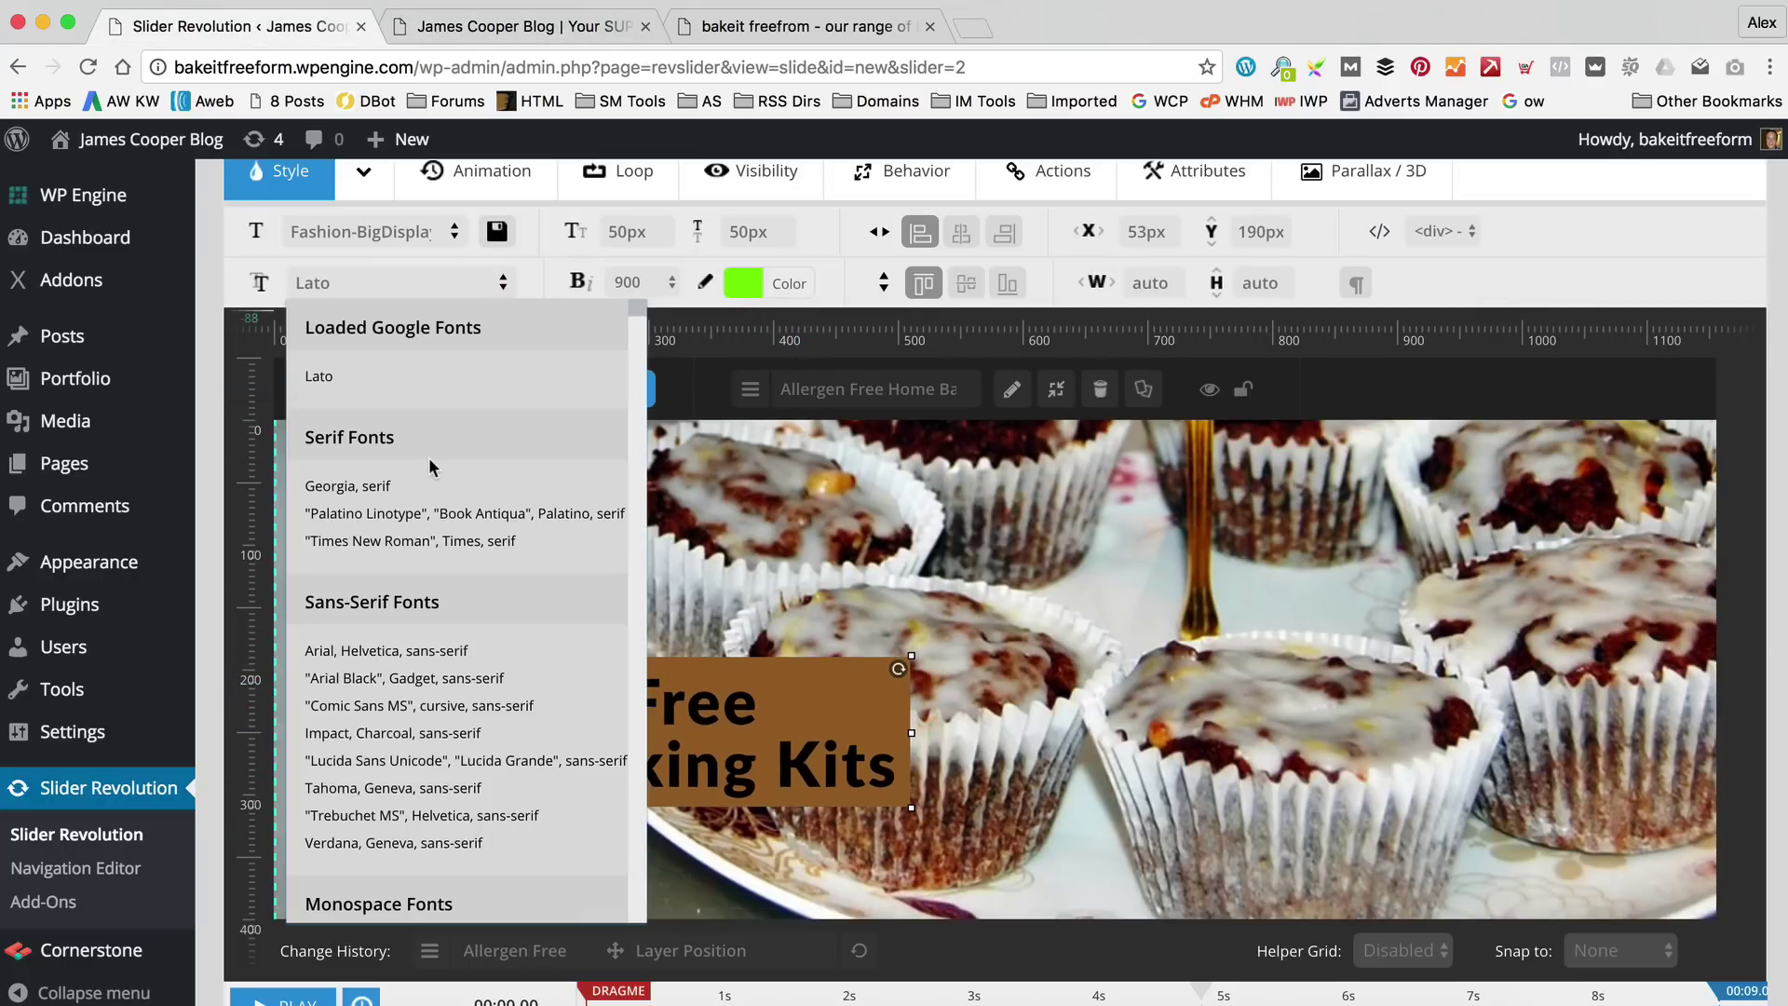
scroll(428, 457, down, 10)
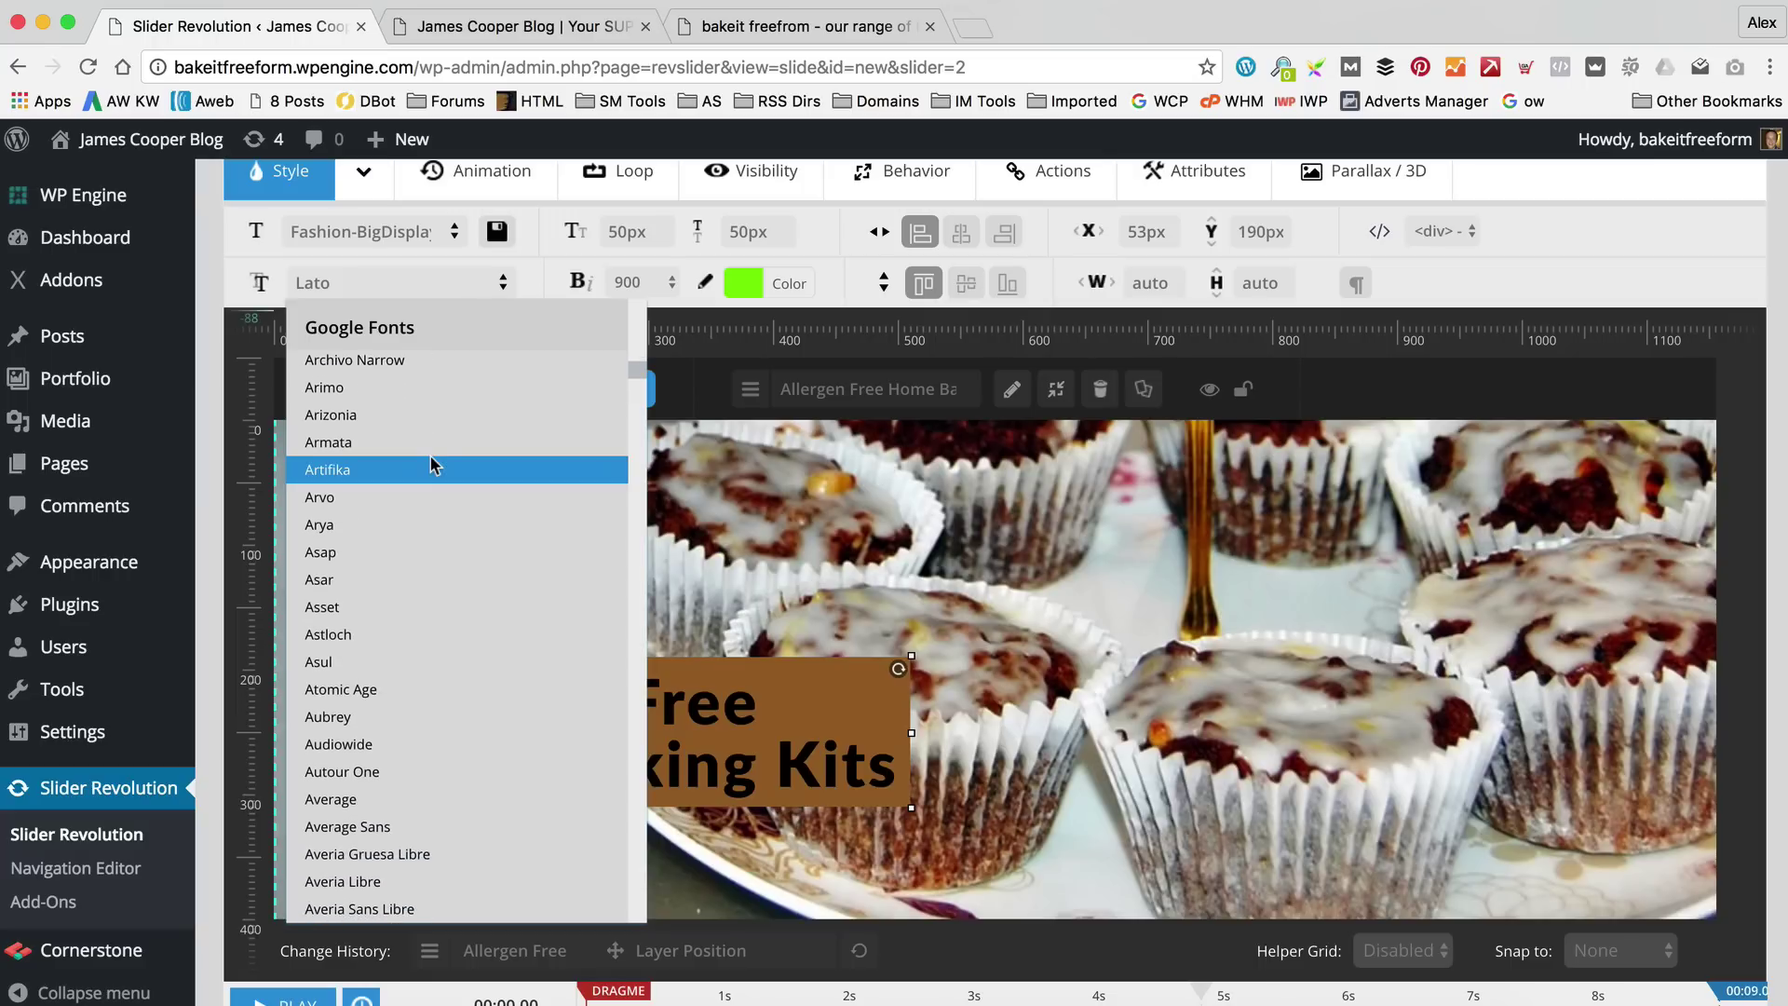
drag(638, 373, 655, 829)
click(642, 571)
scroll(642, 571, up, 4)
scroll(559, 410, down, 5)
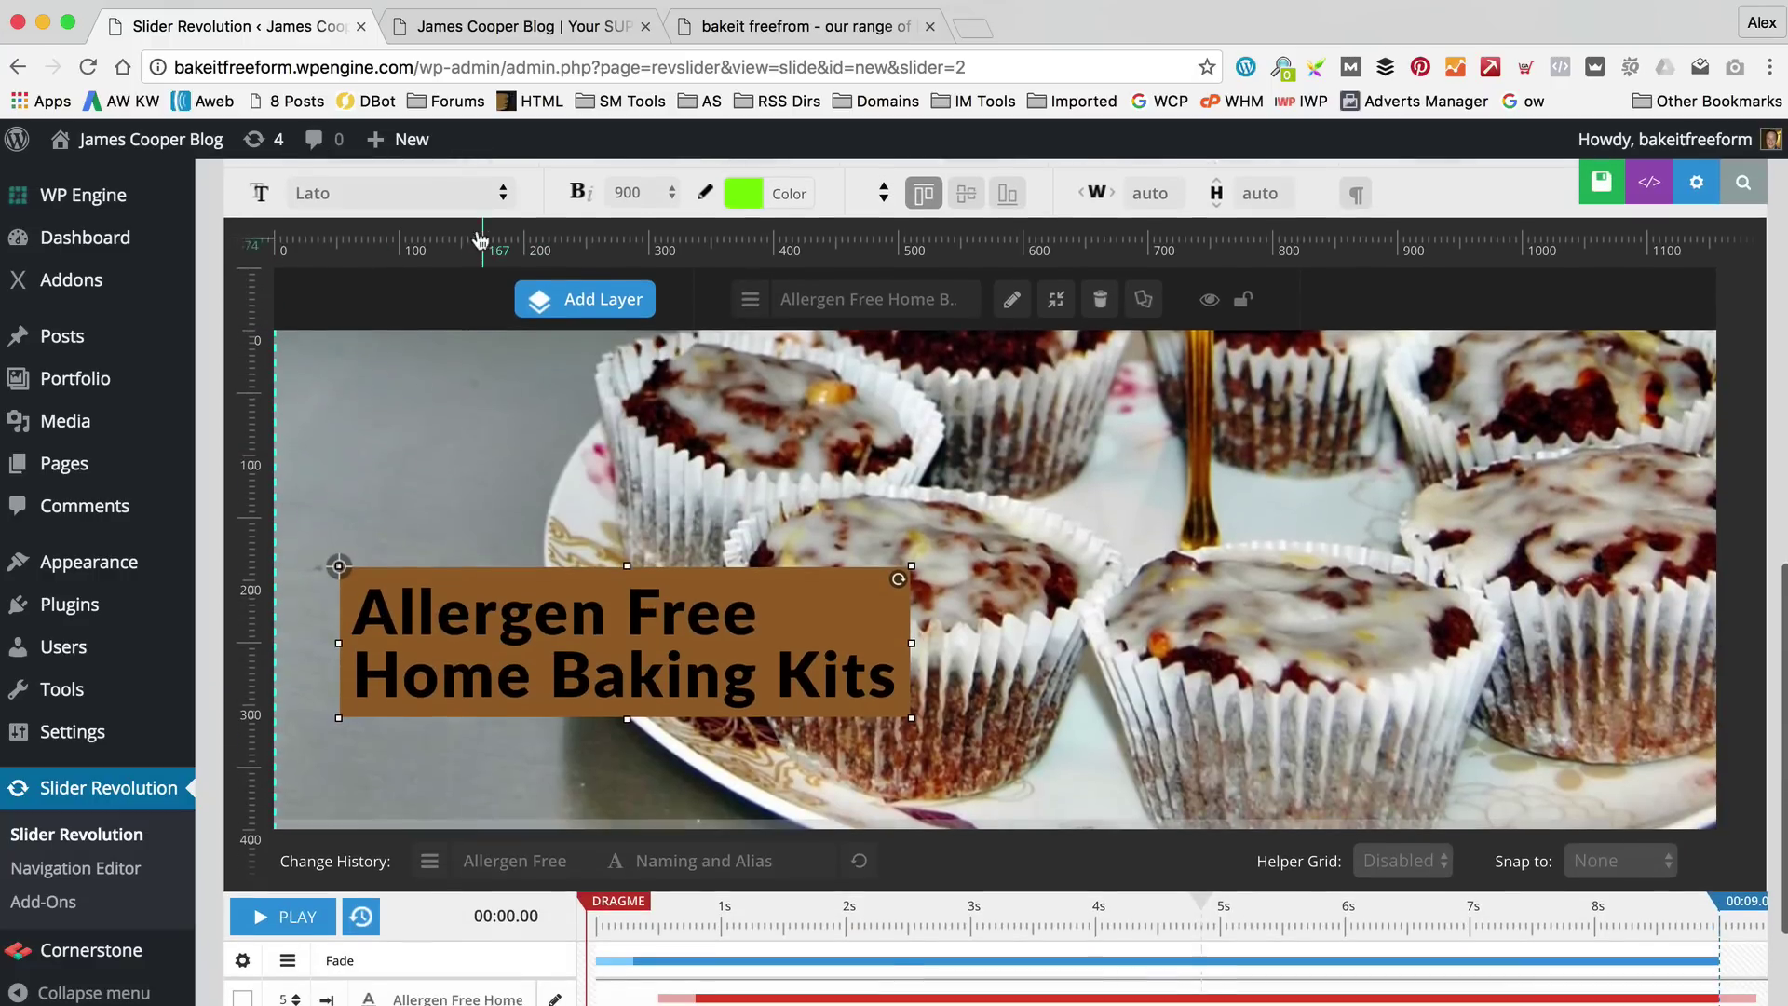
click(503, 194)
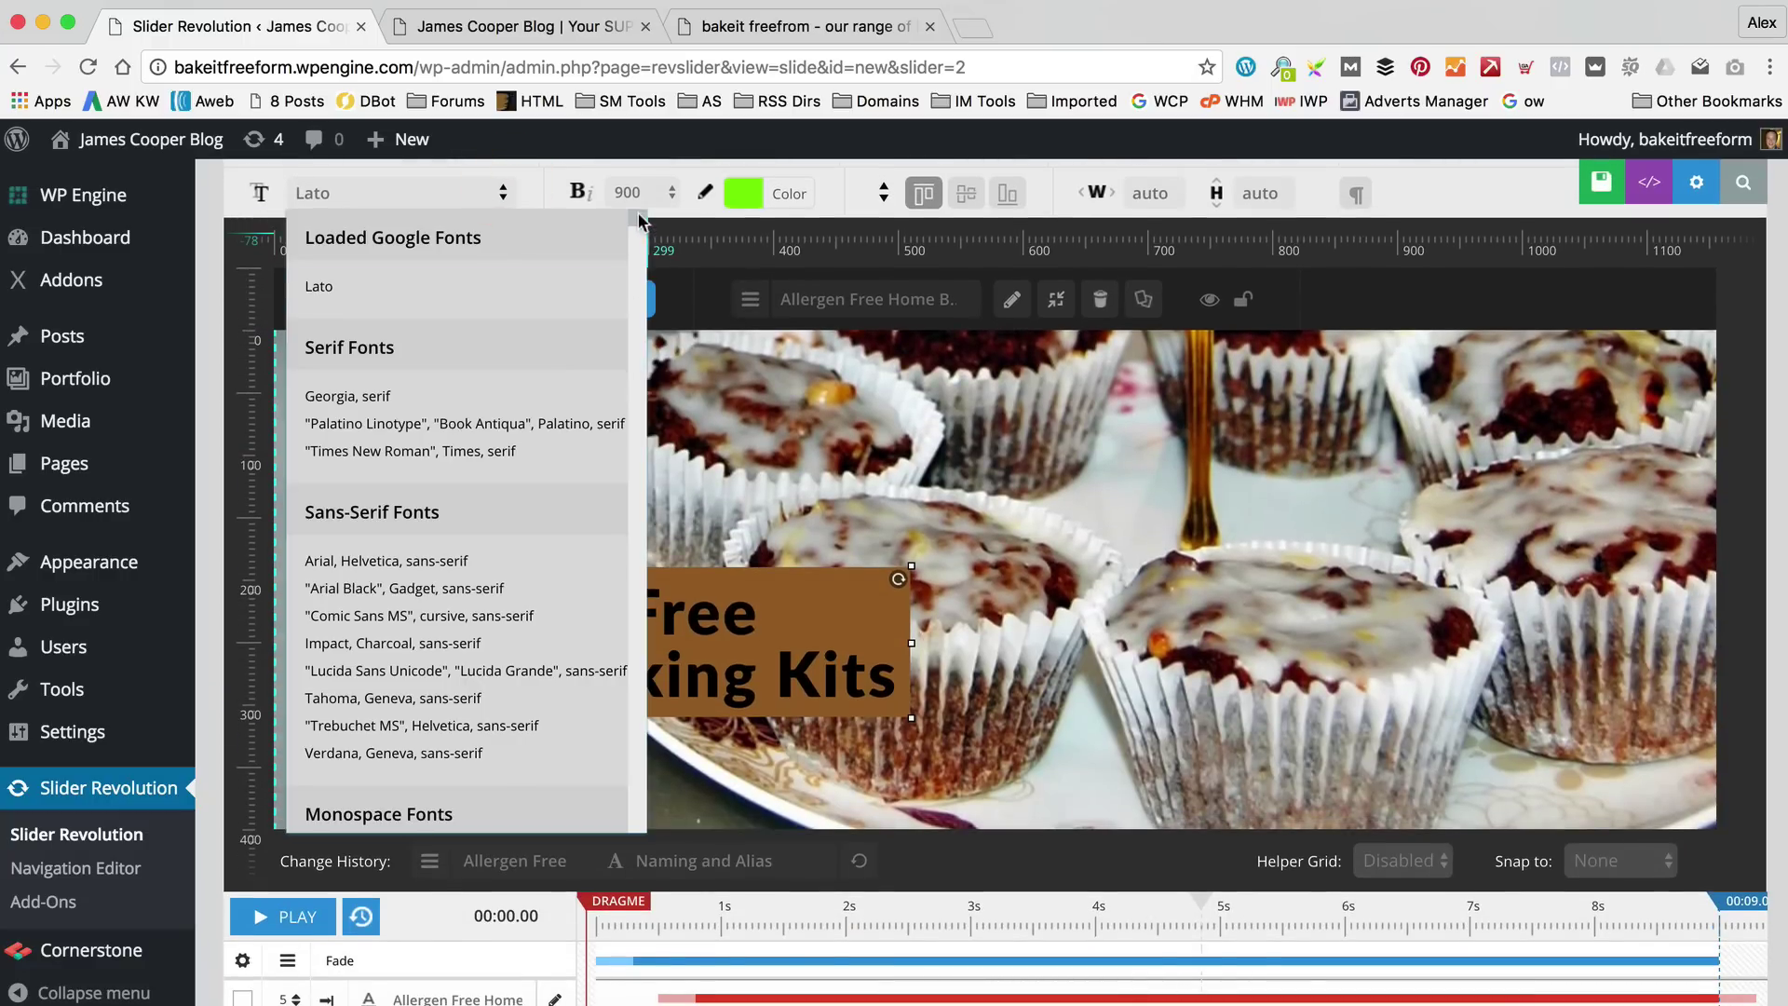
scroll(487, 395, down, 15)
scroll(636, 512, down, 20)
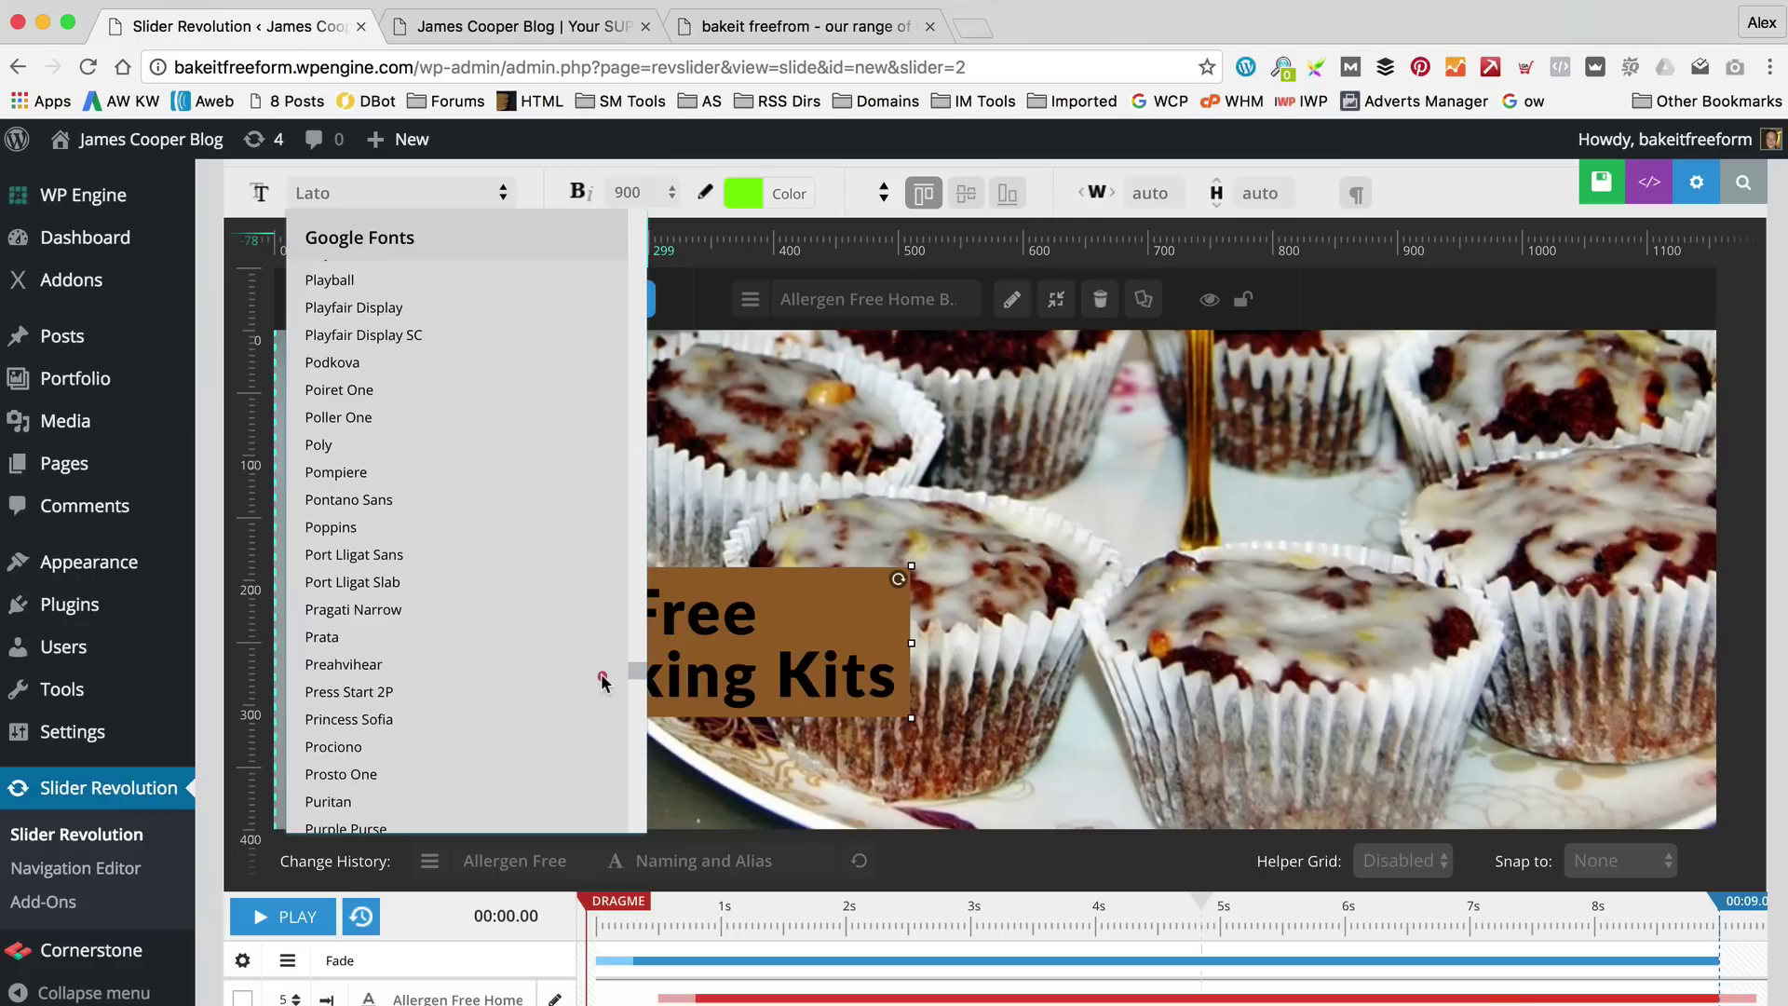
scroll(602, 684, down, 5)
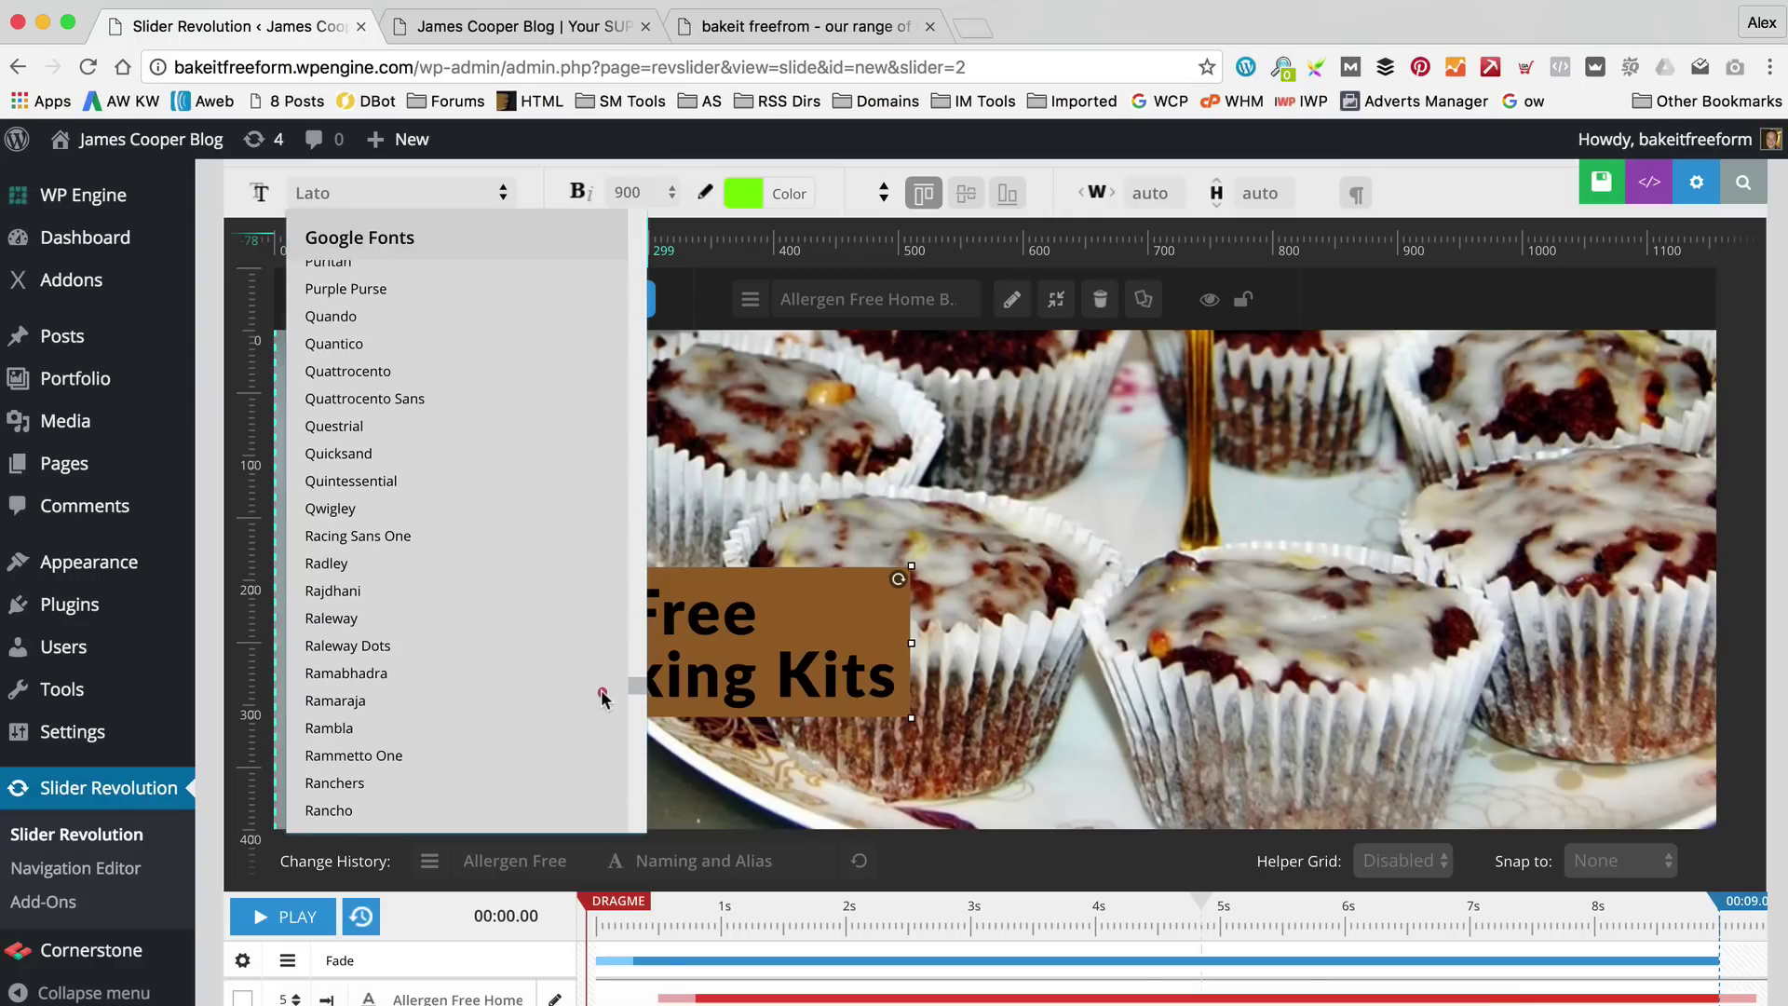
scroll(603, 694, up, 4)
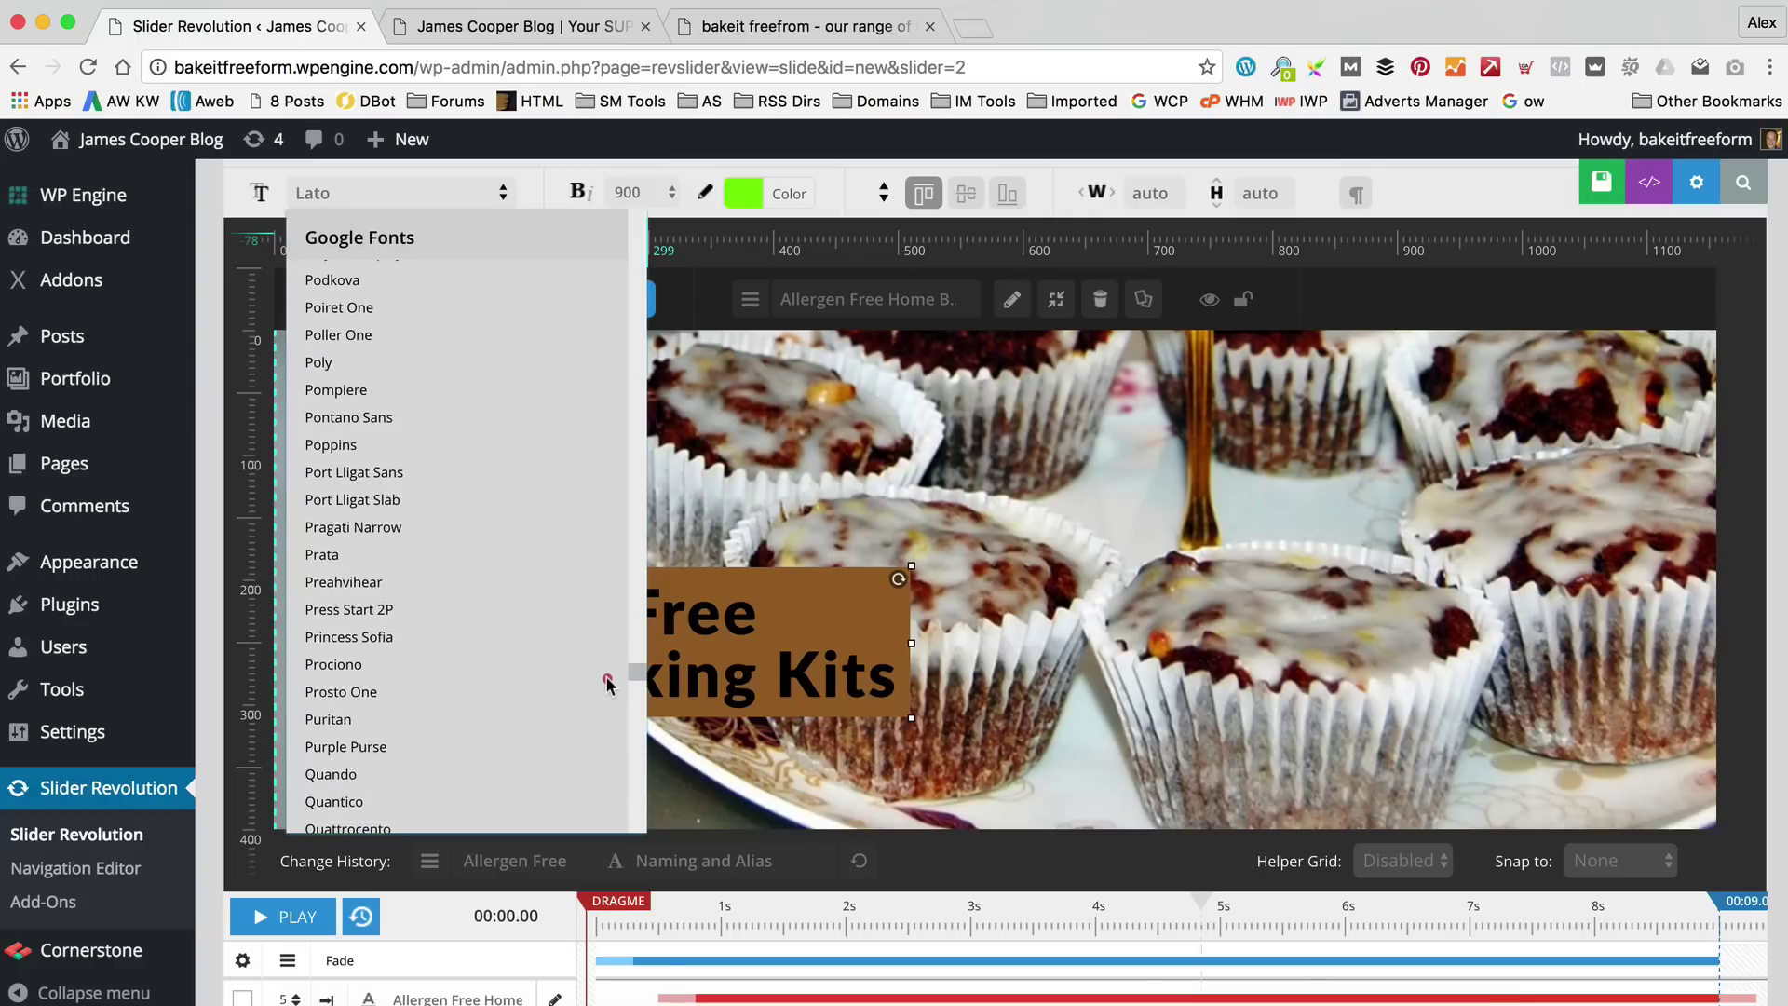
scroll(606, 685, up, 2)
scroll(607, 694, down, 6)
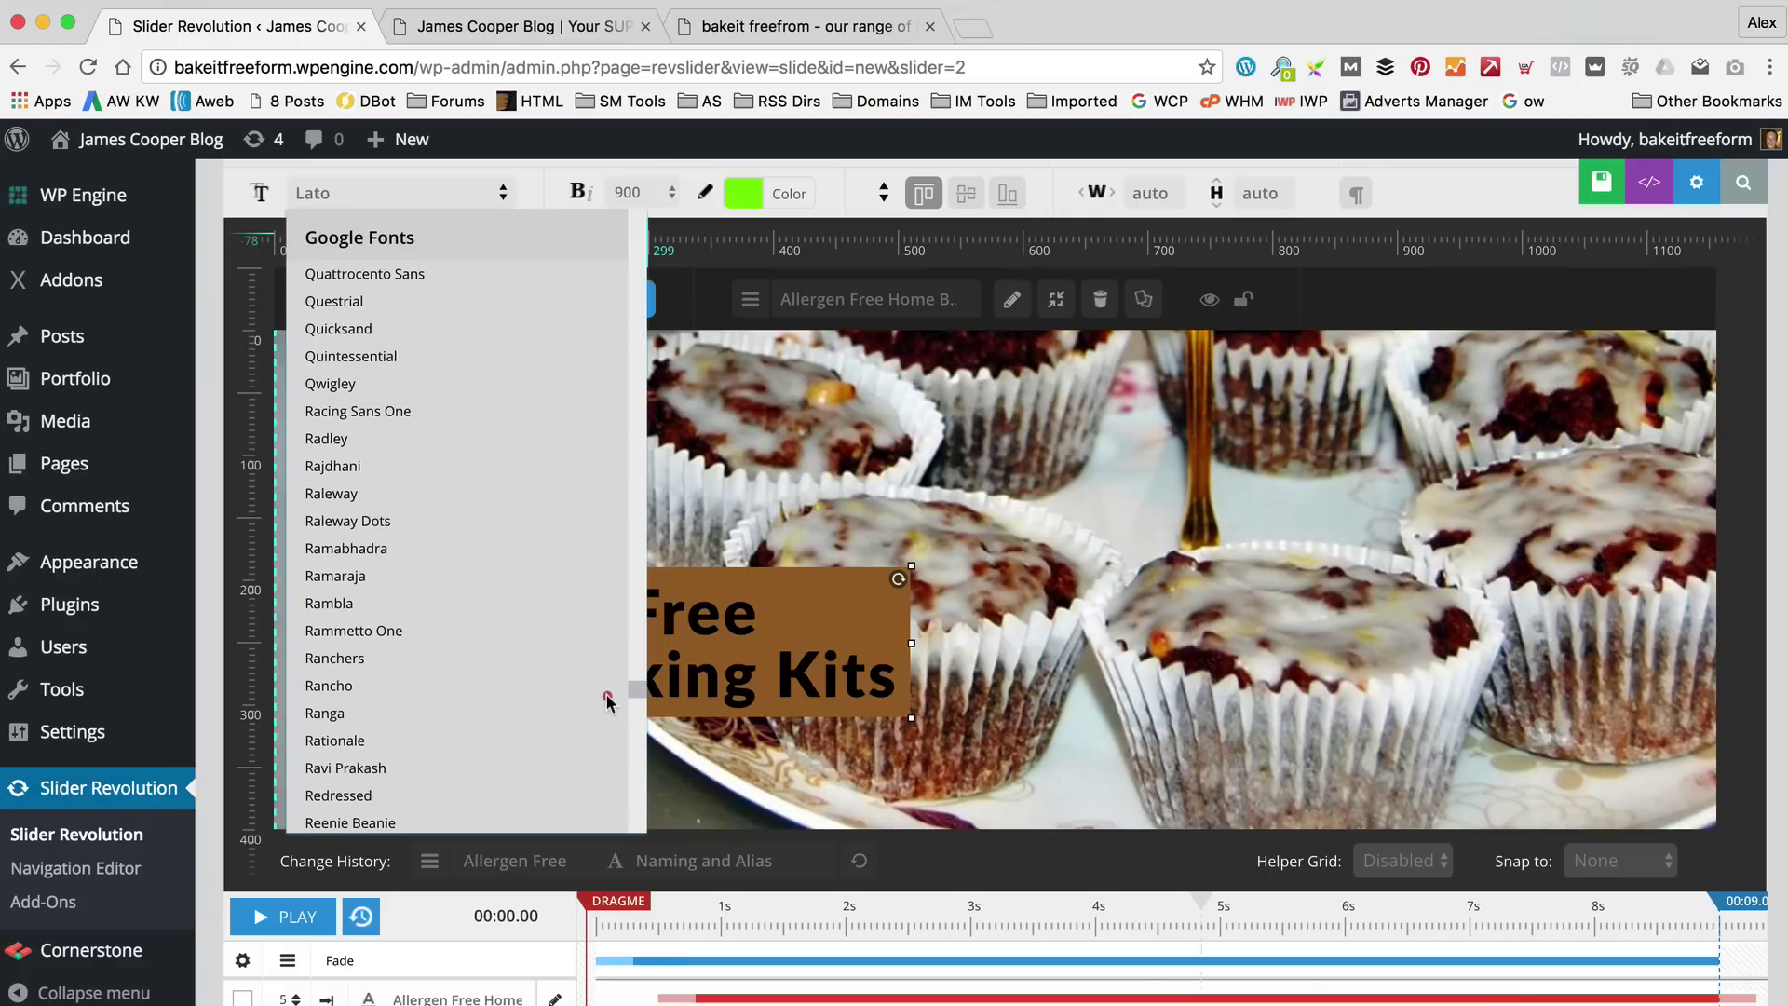
scroll(607, 697, down, 10)
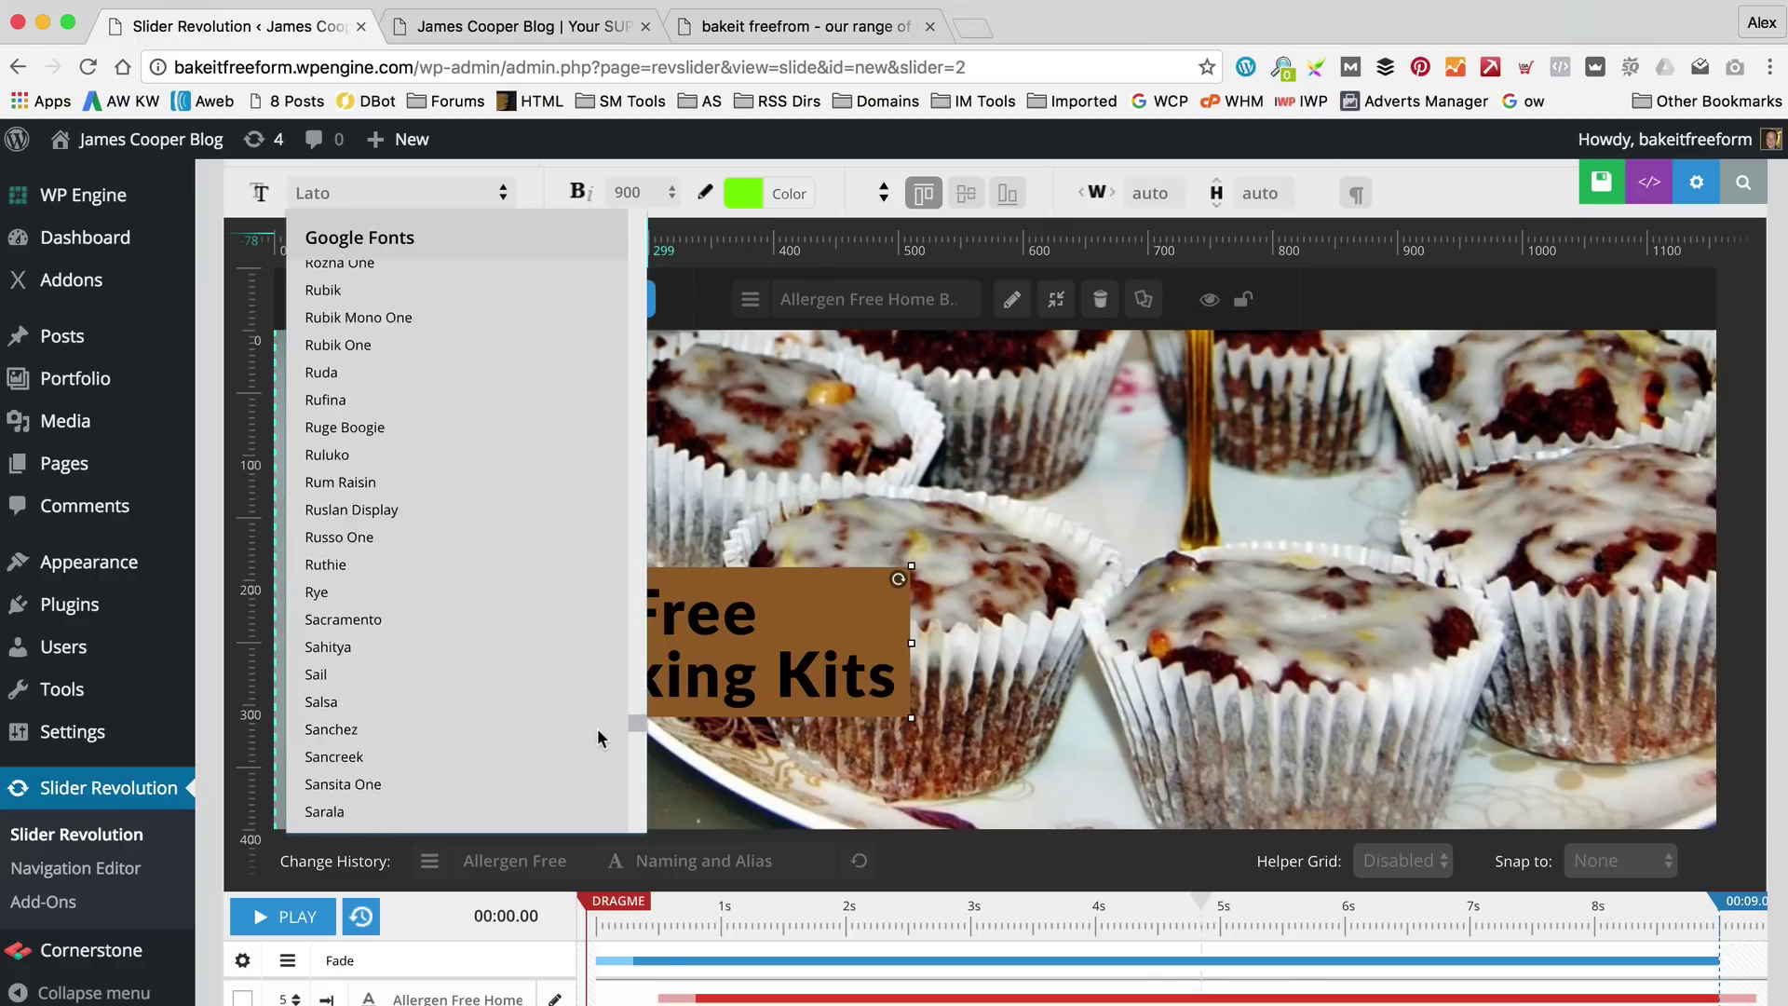
scroll(616, 620, up, 15)
scroll(617, 627, down, 2)
click(599, 699)
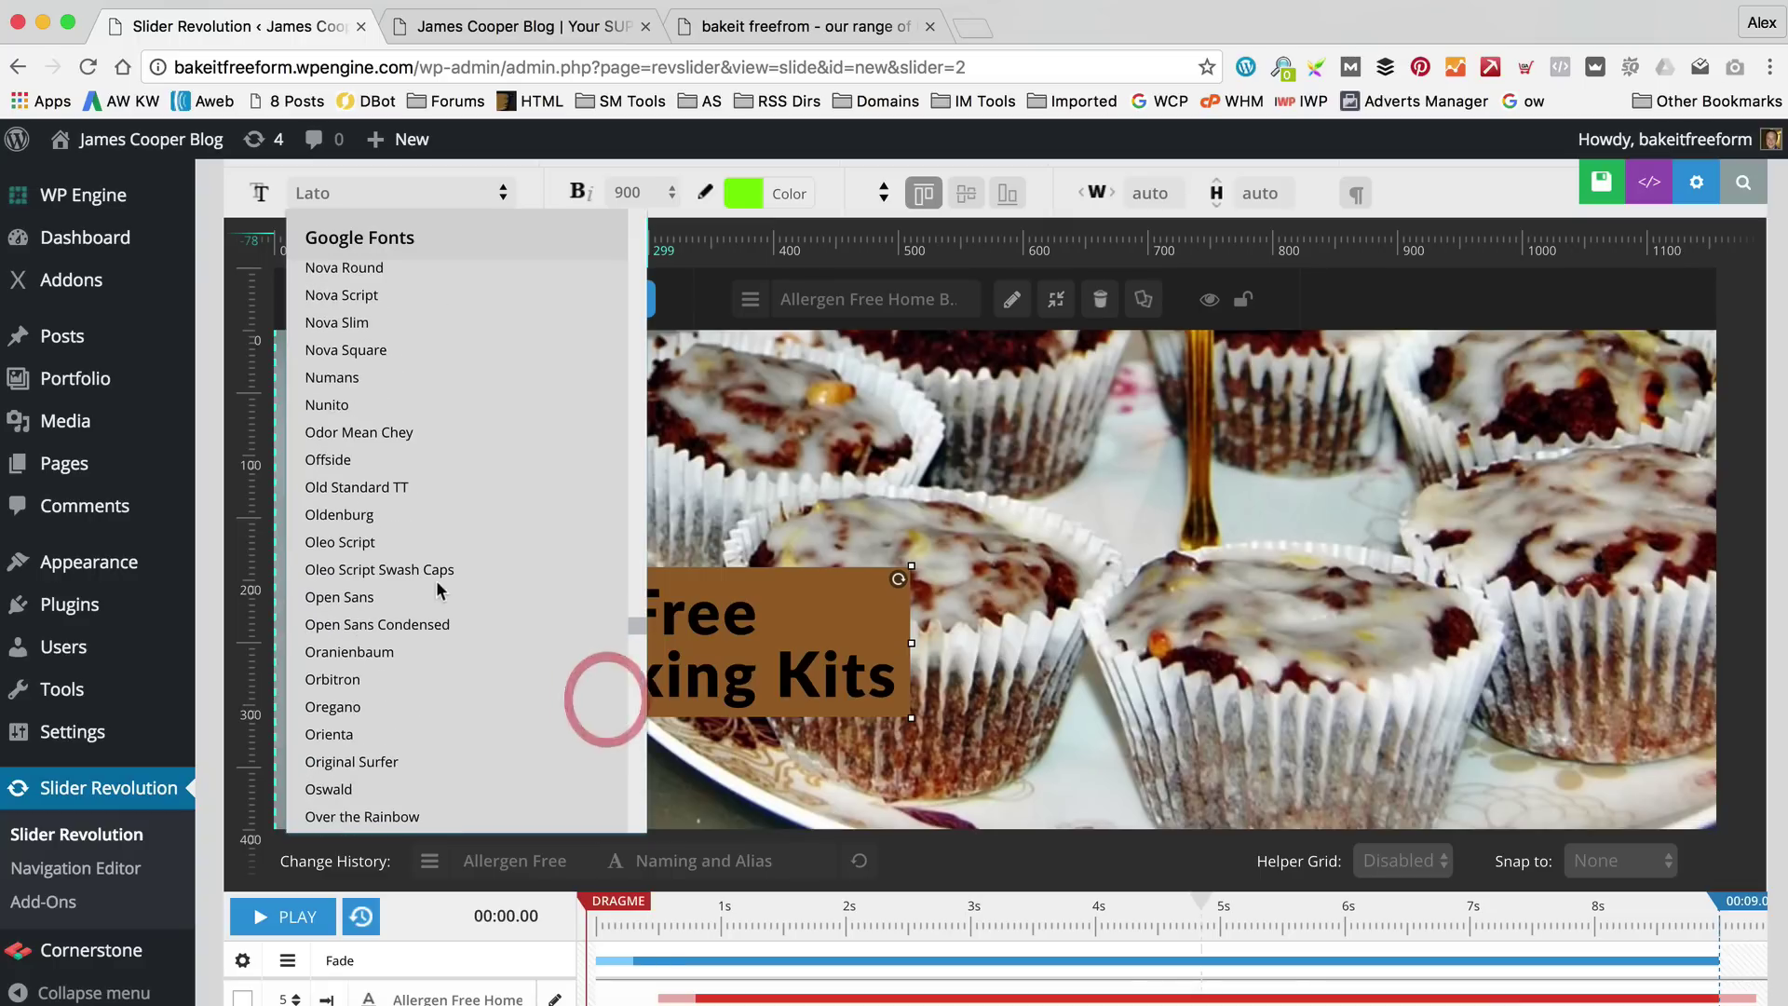
- Select Open Sans as the heading font in place of Lato
click(493, 191)
scroll(454, 603, down, 5)
scroll(455, 598, down, 20)
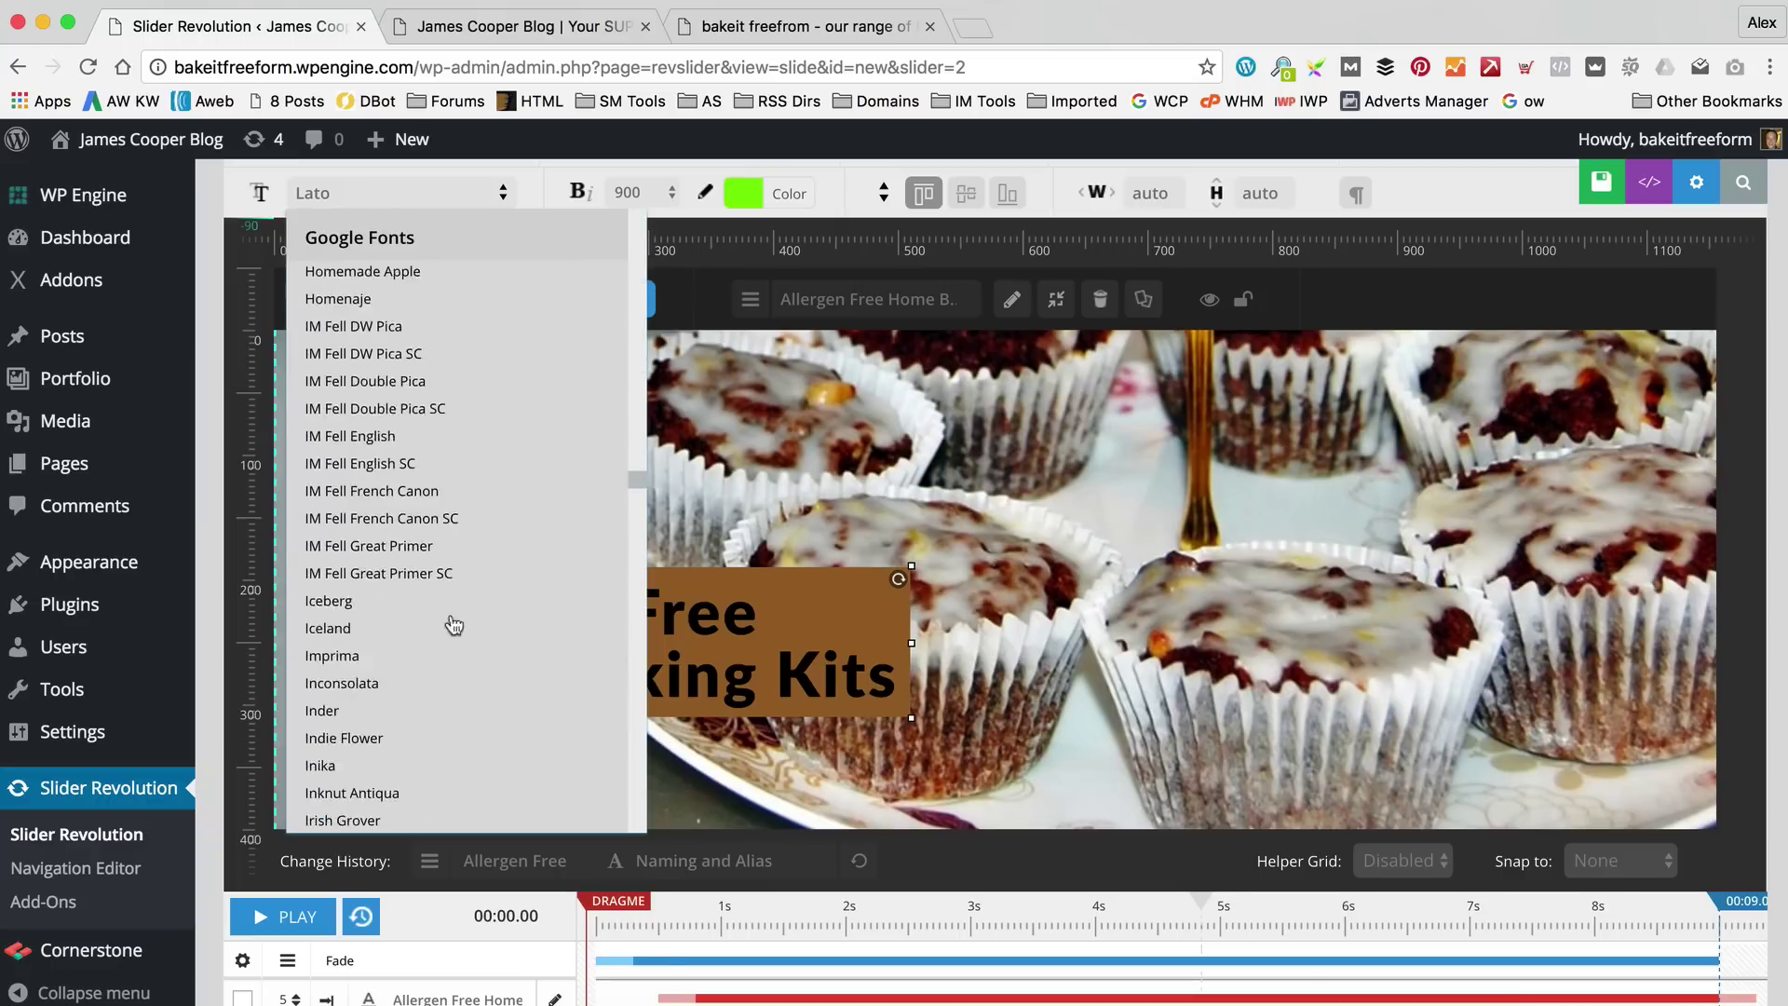
scroll(450, 614, down, 15)
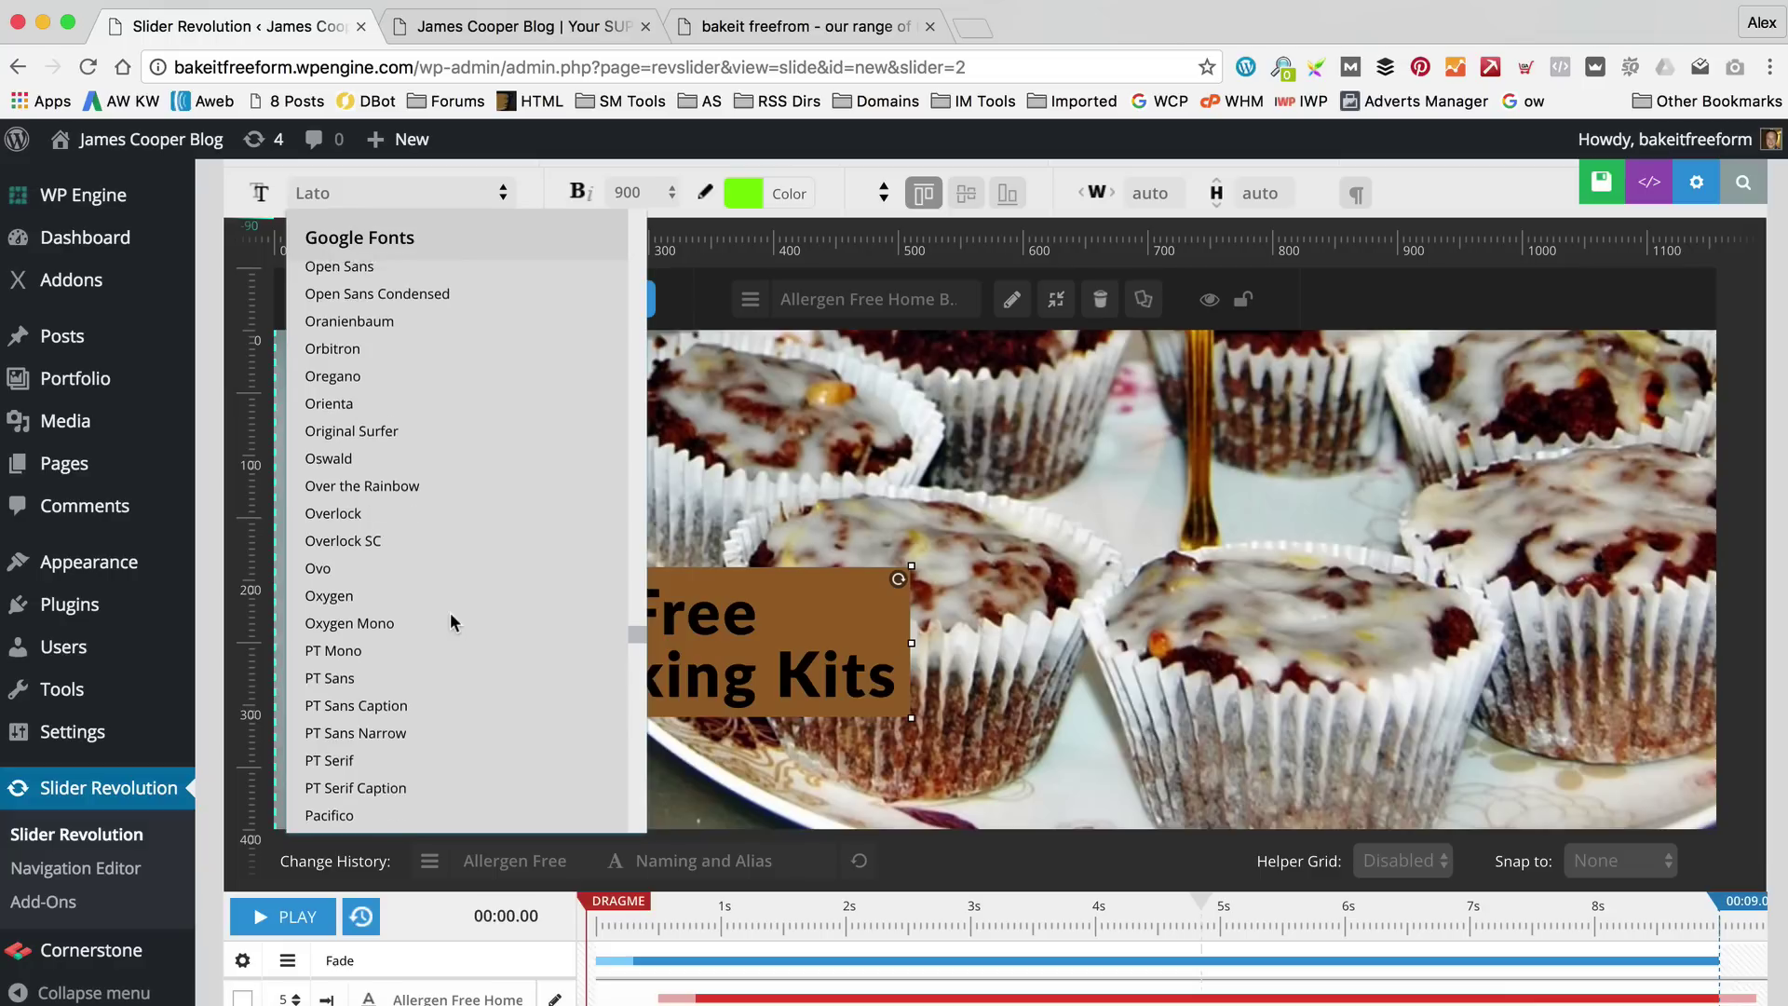
scroll(419, 473, up, 1)
scroll(419, 473, up, 1)
click(424, 378)
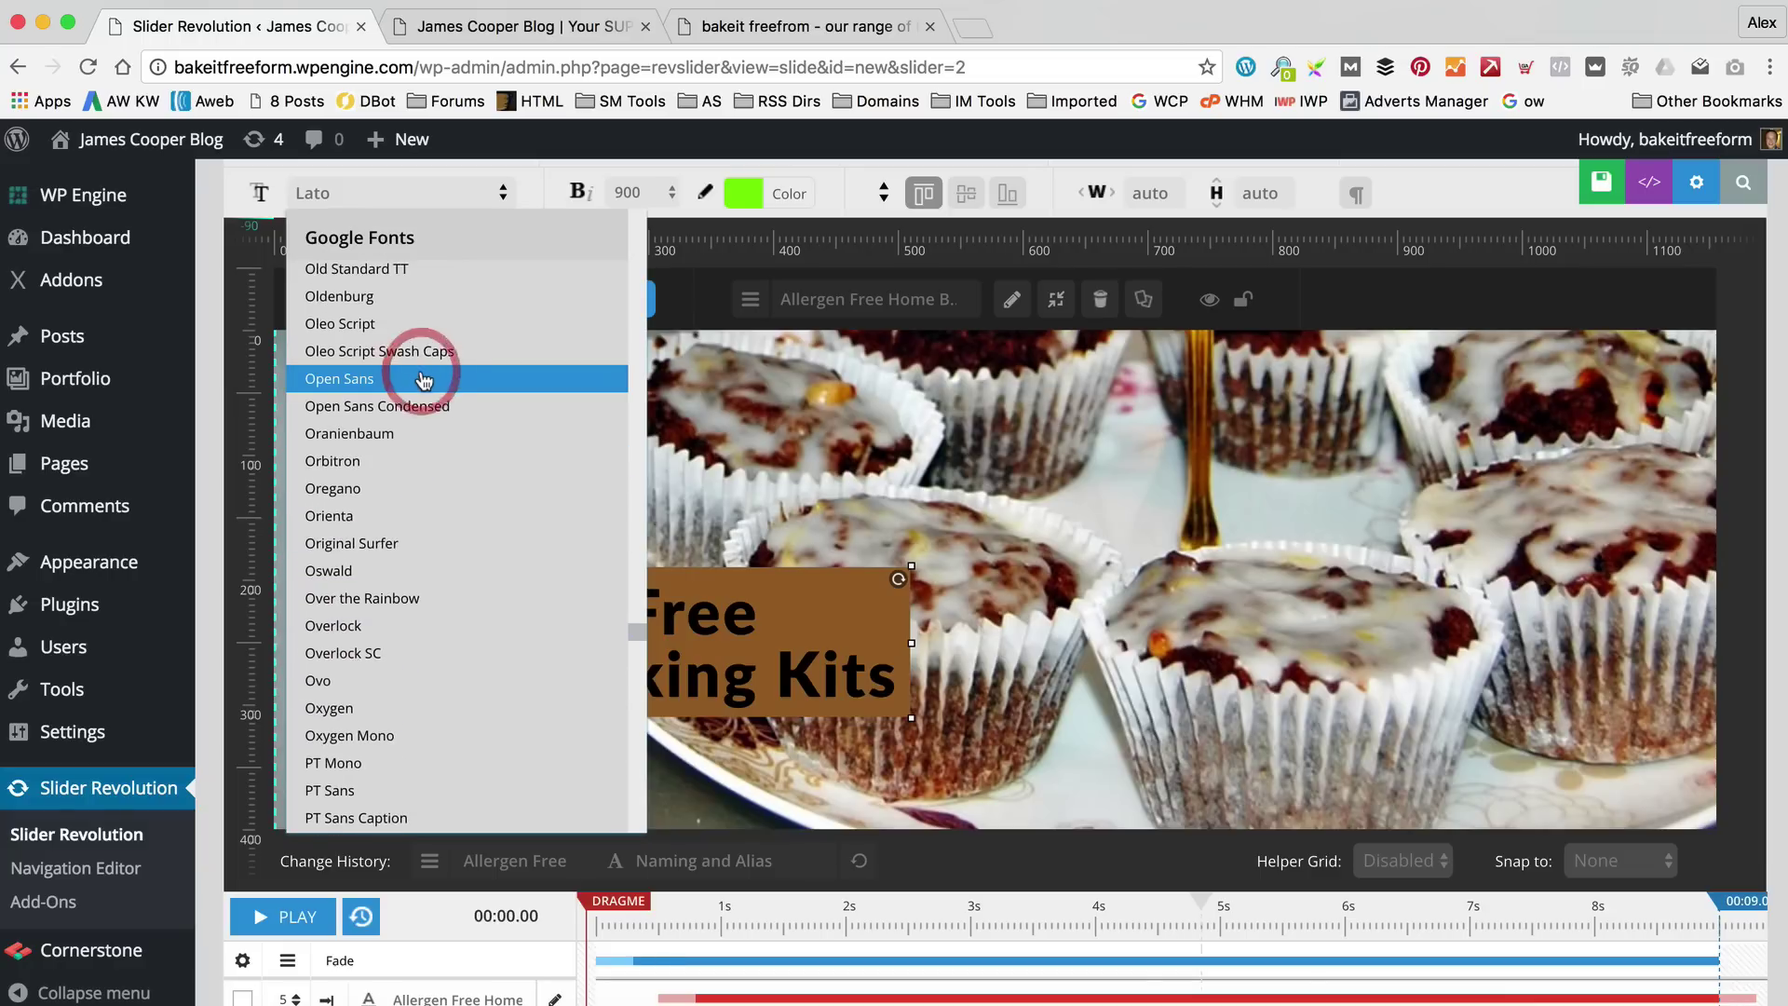
click(344, 379)
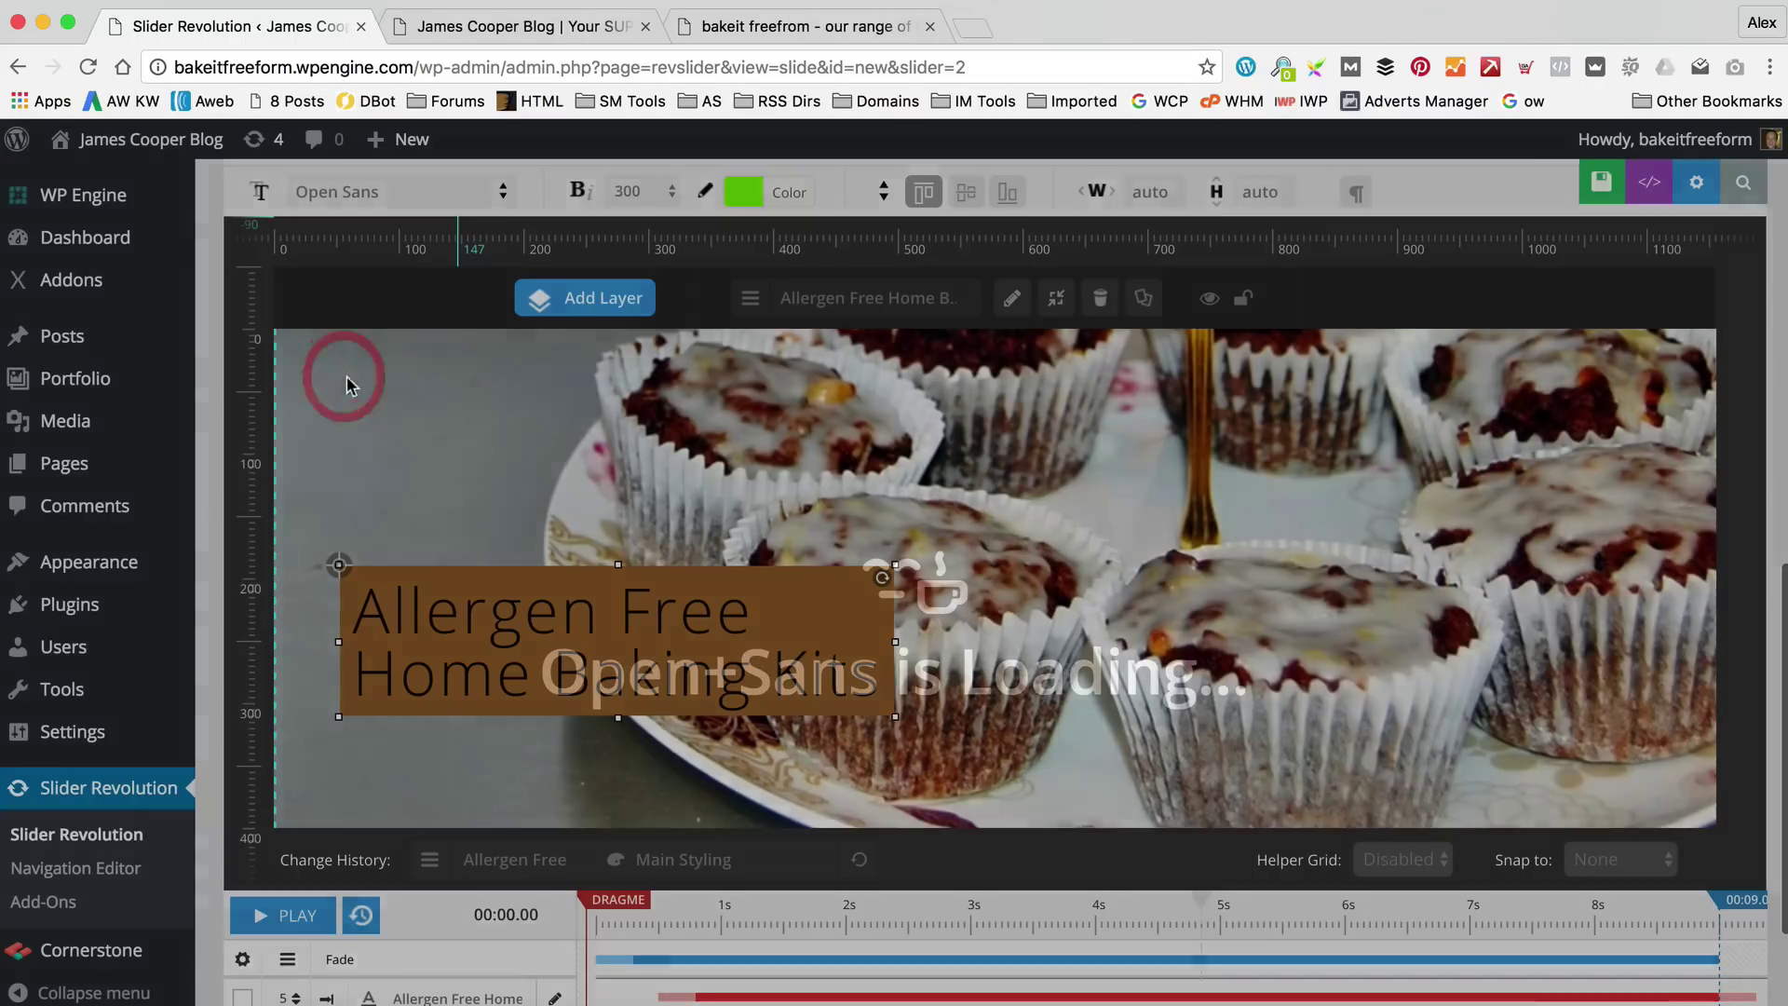
- Move the heading box slightly right and down, then reselect the heading layer
click(973, 687)
drag(613, 631, 623, 669)
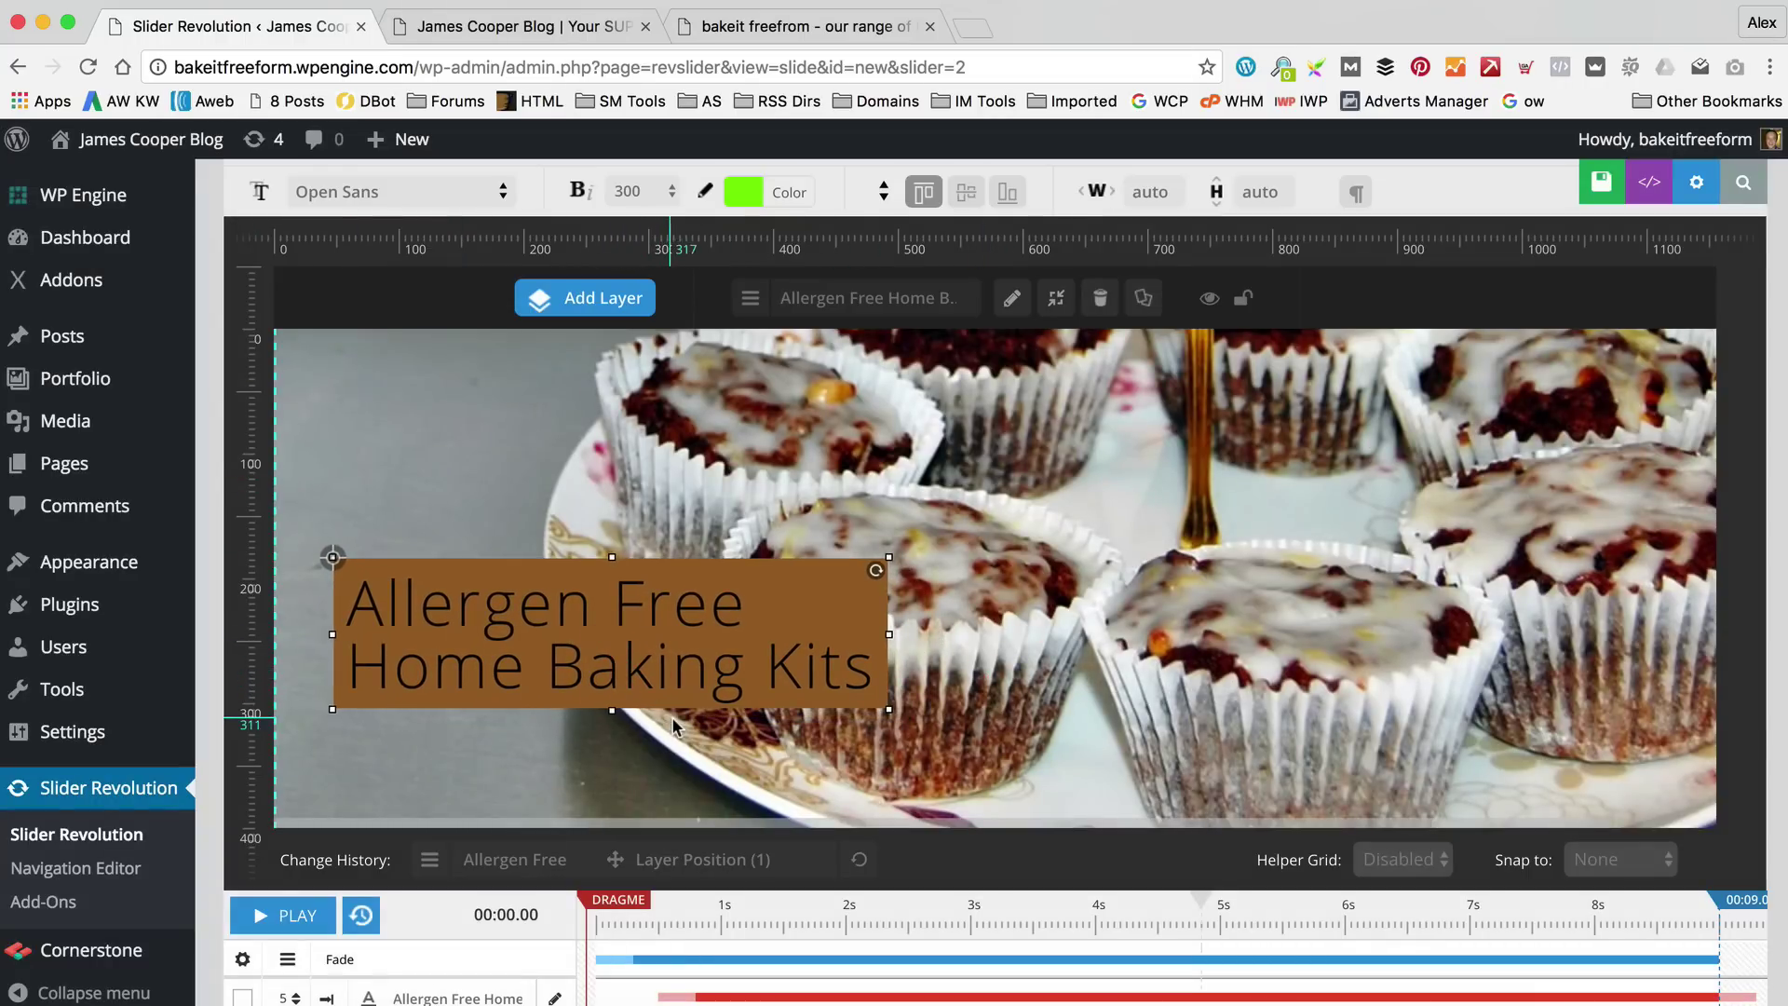
scroll(724, 544, up, 3)
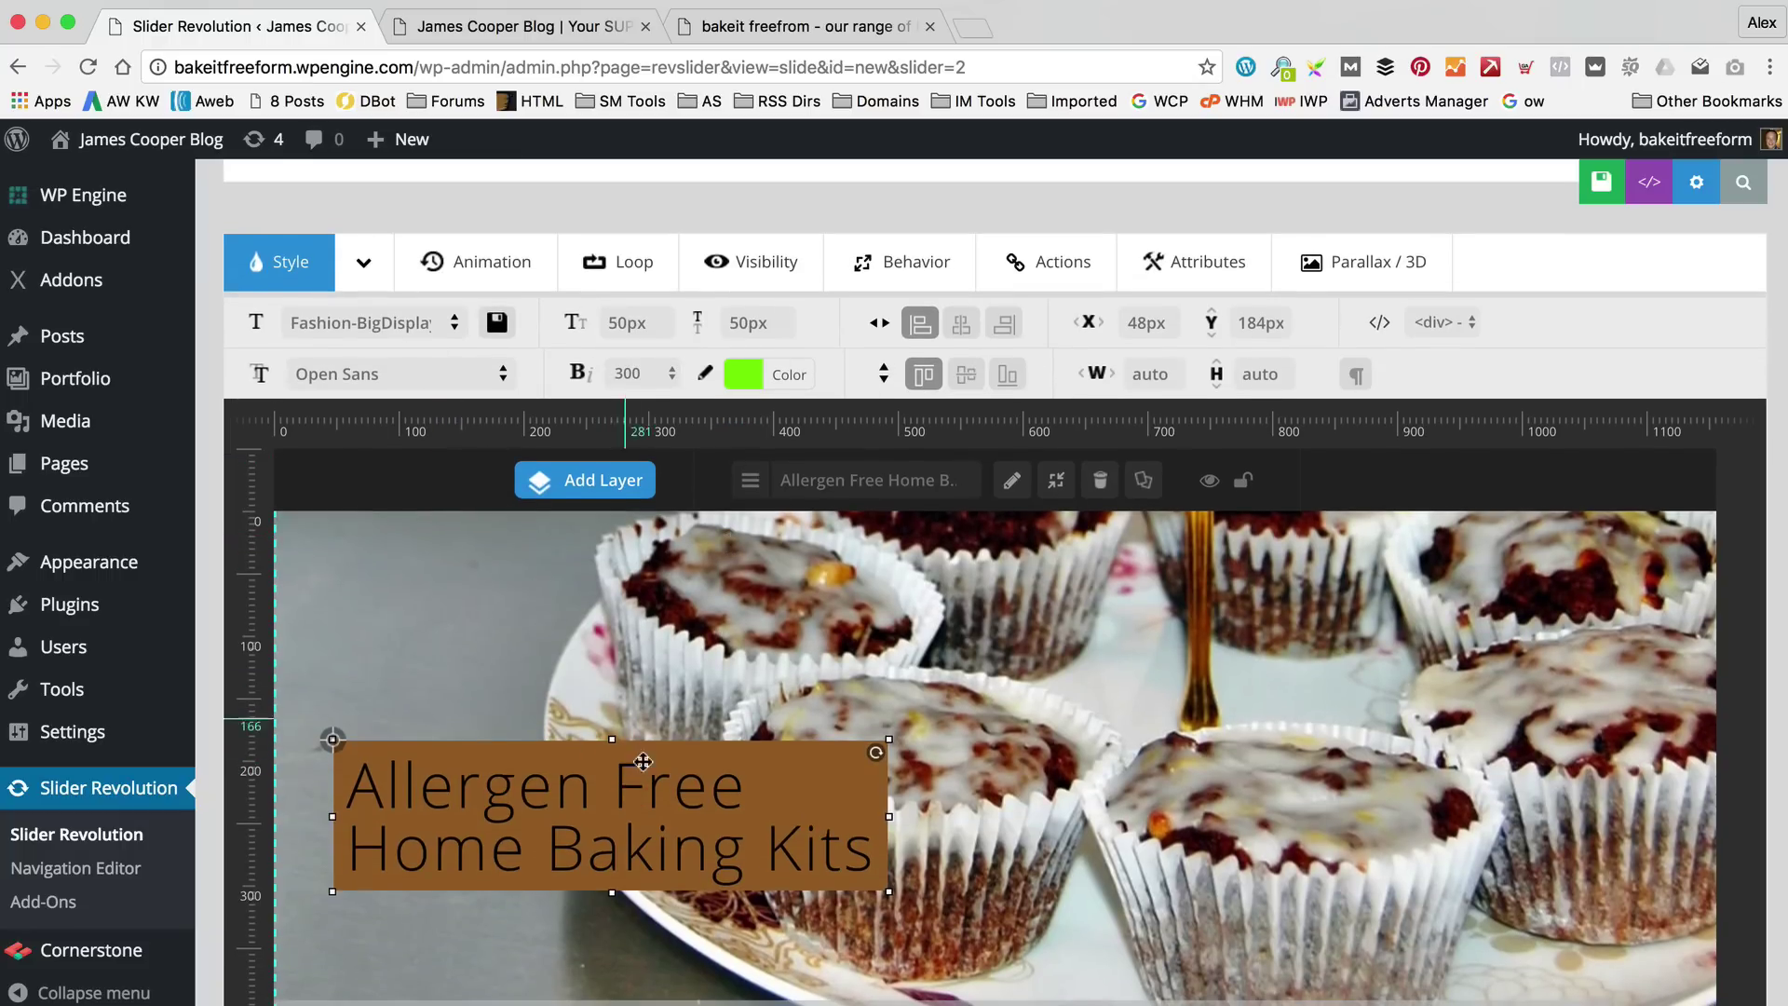
double_click(656, 801)
click(1479, 371)
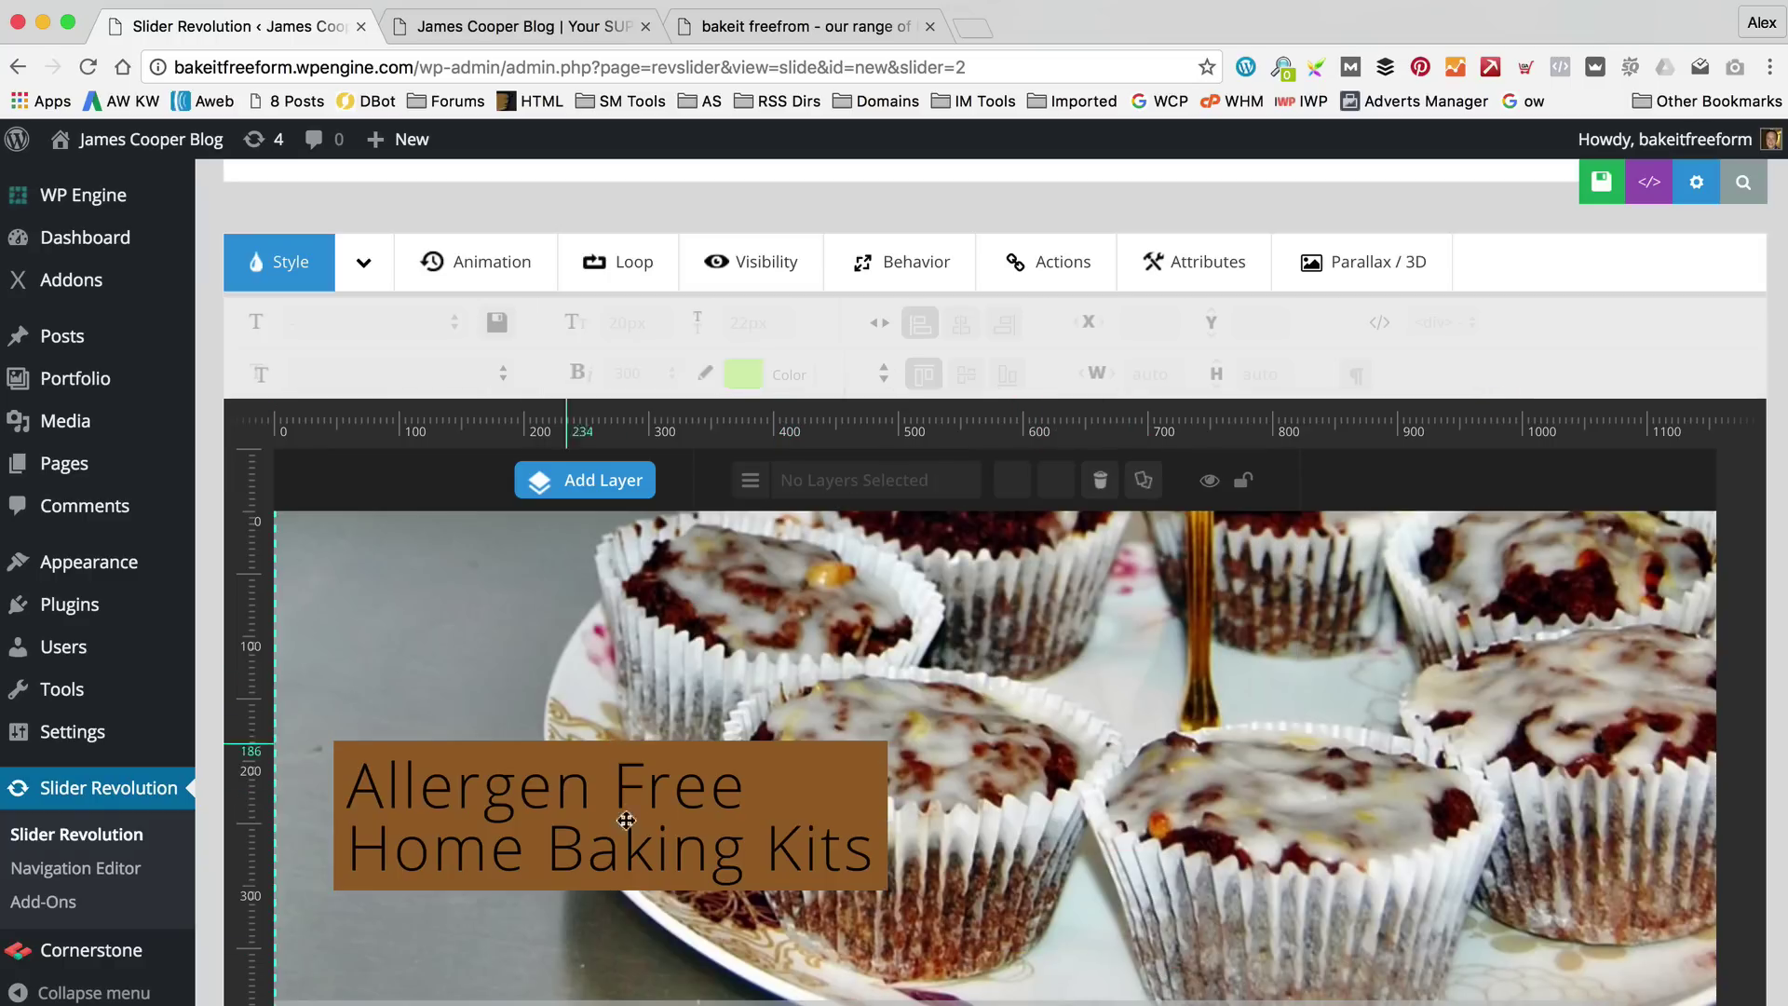
click(619, 787)
- Change the heading text colour to near-white #fcfcfc and save the slide
click(743, 374)
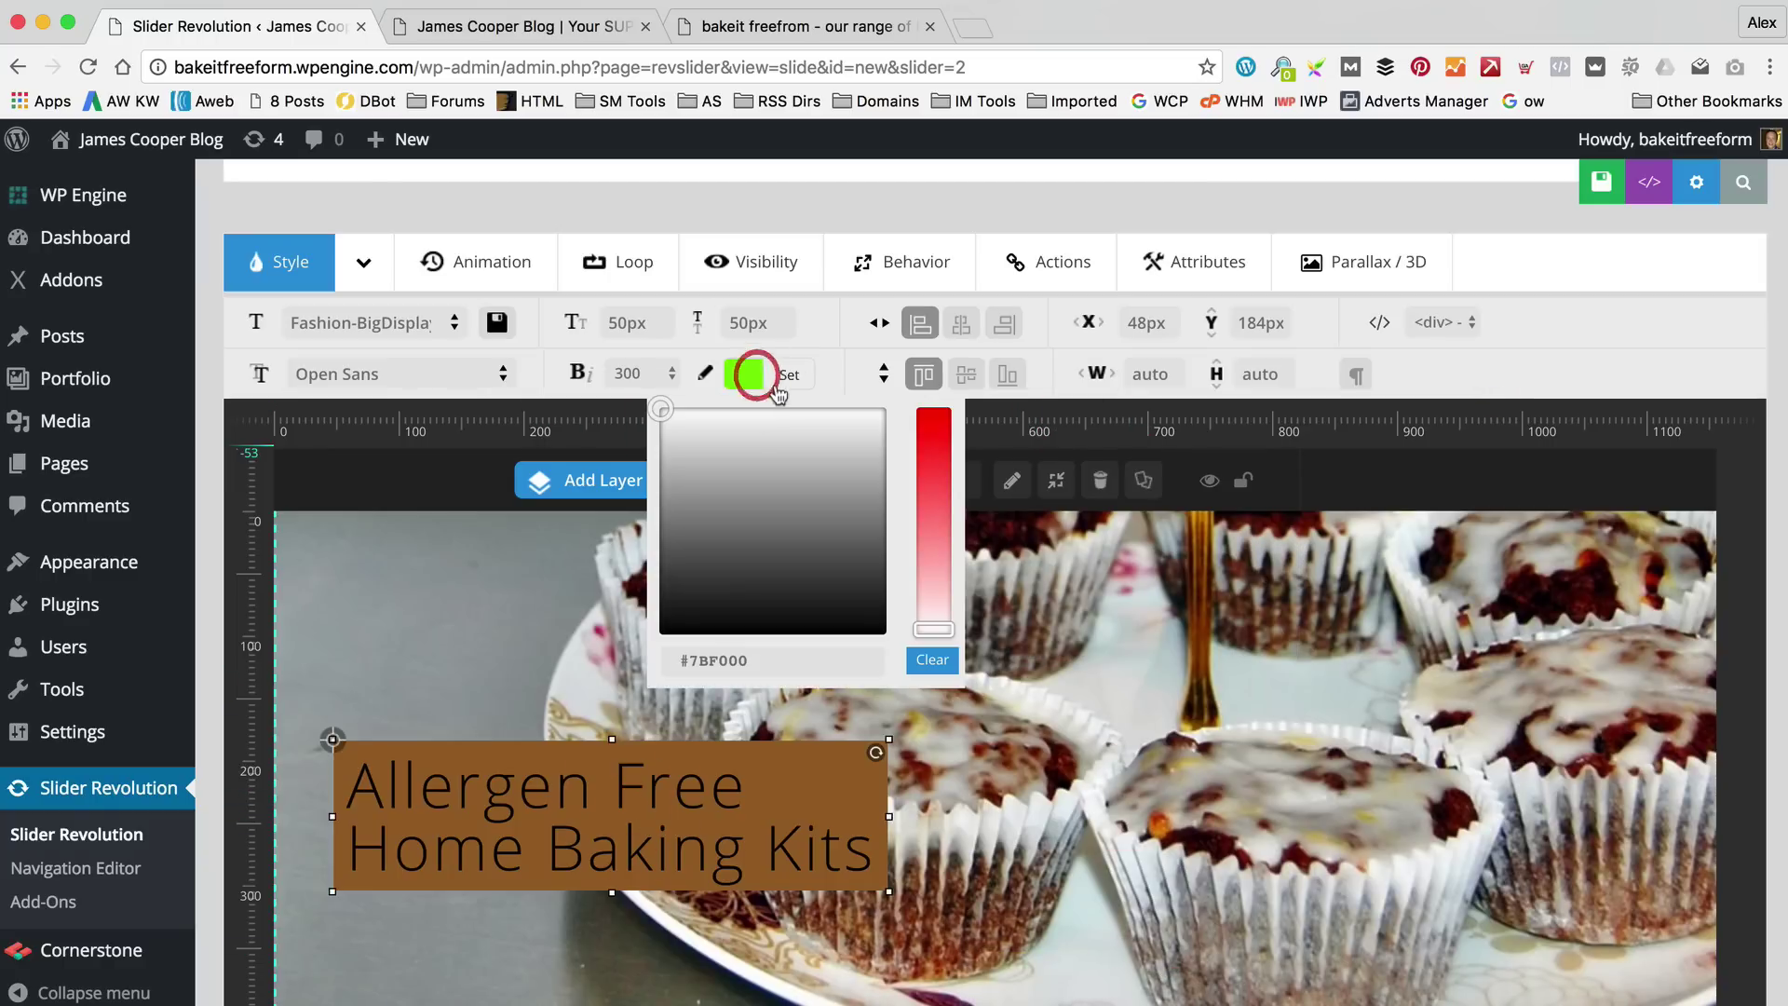
click(656, 411)
click(645, 403)
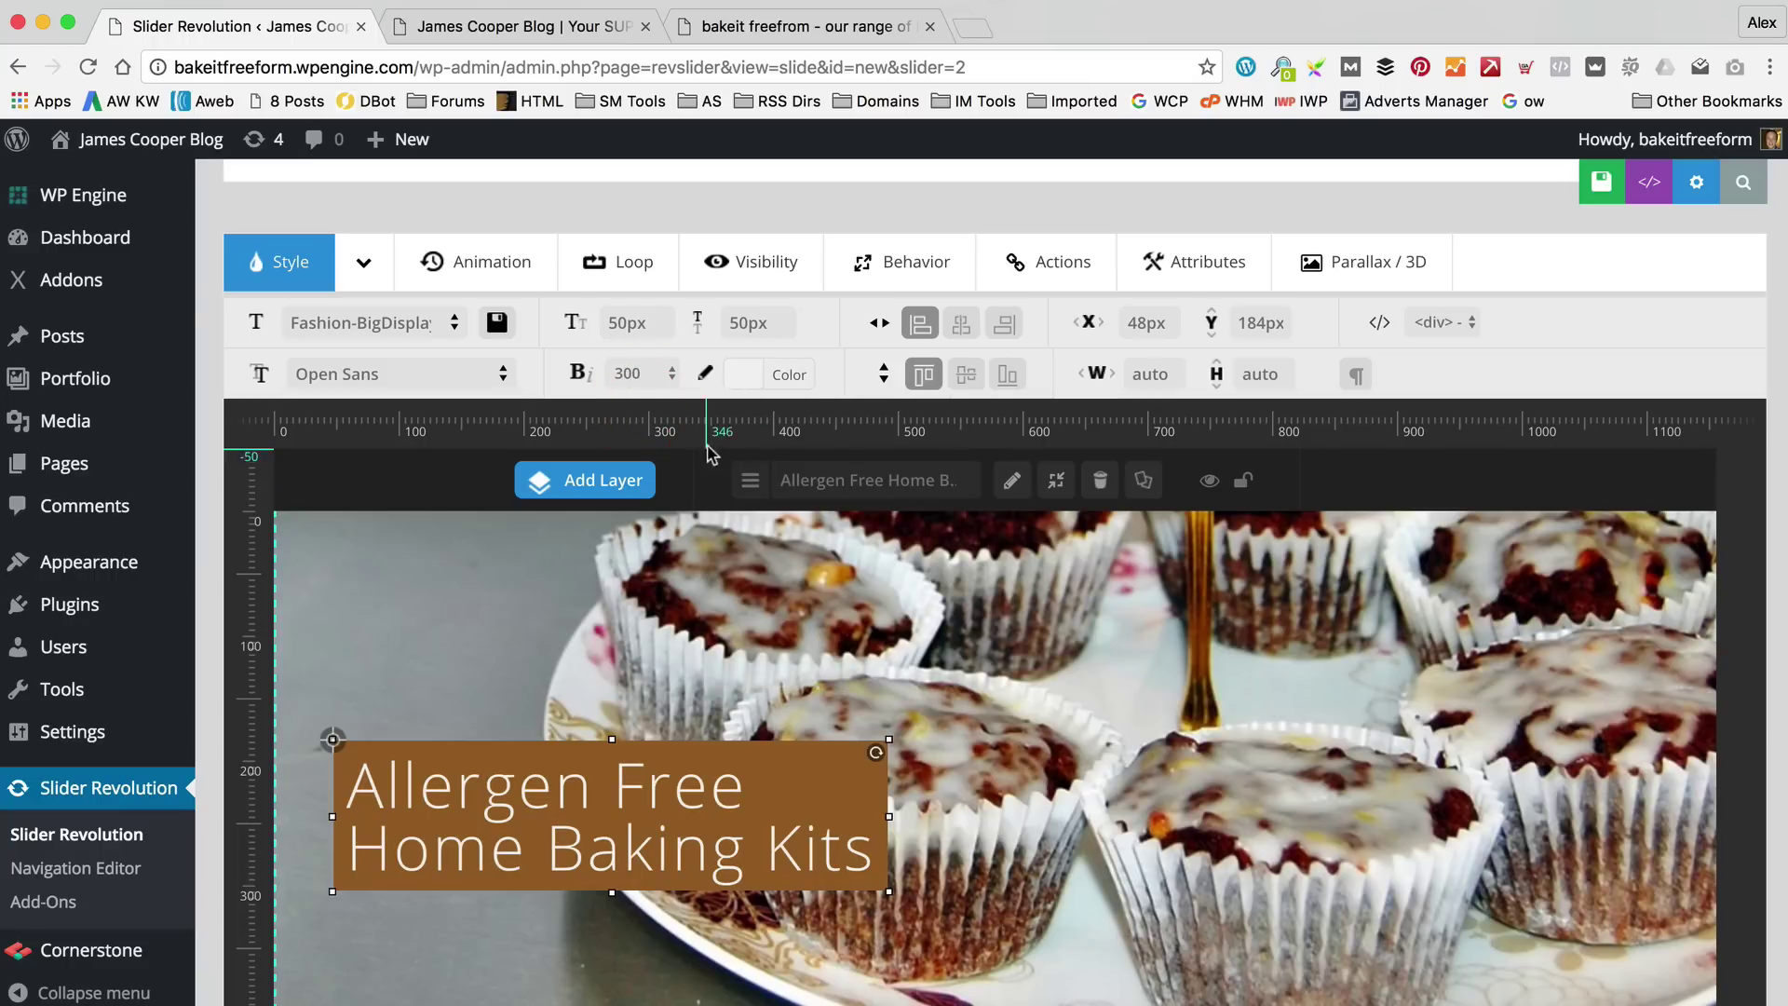
click(782, 374)
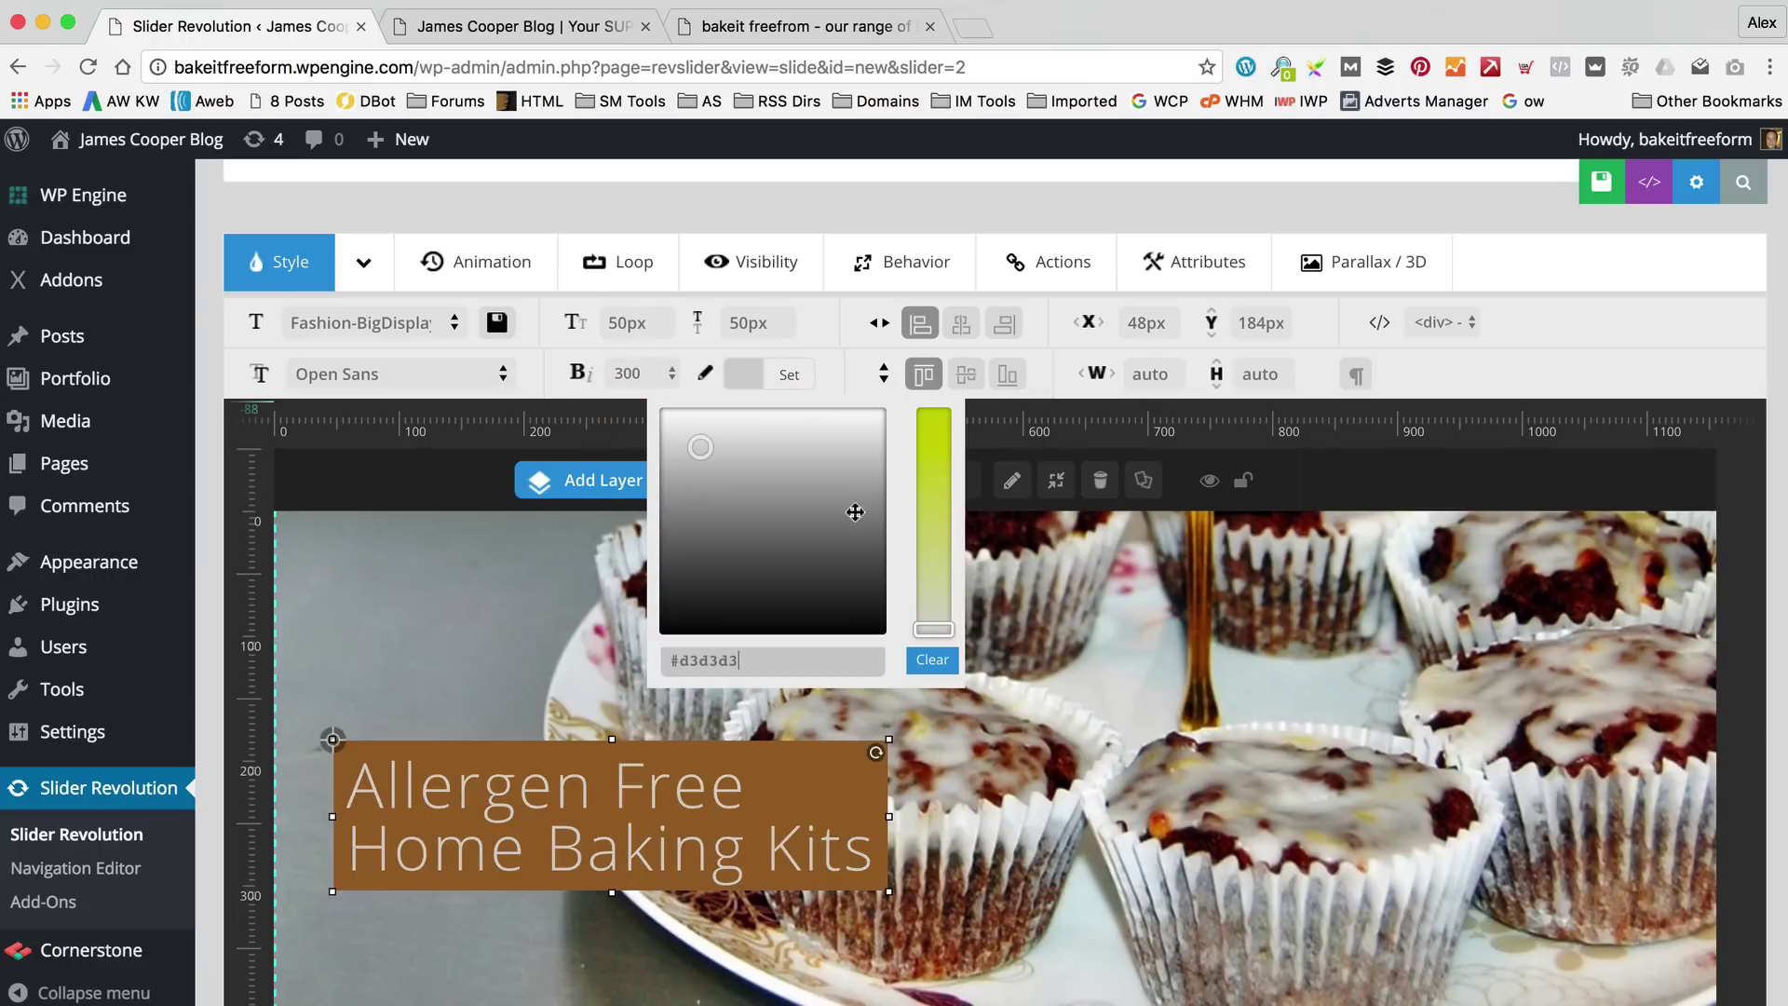
click(782, 373)
click(779, 373)
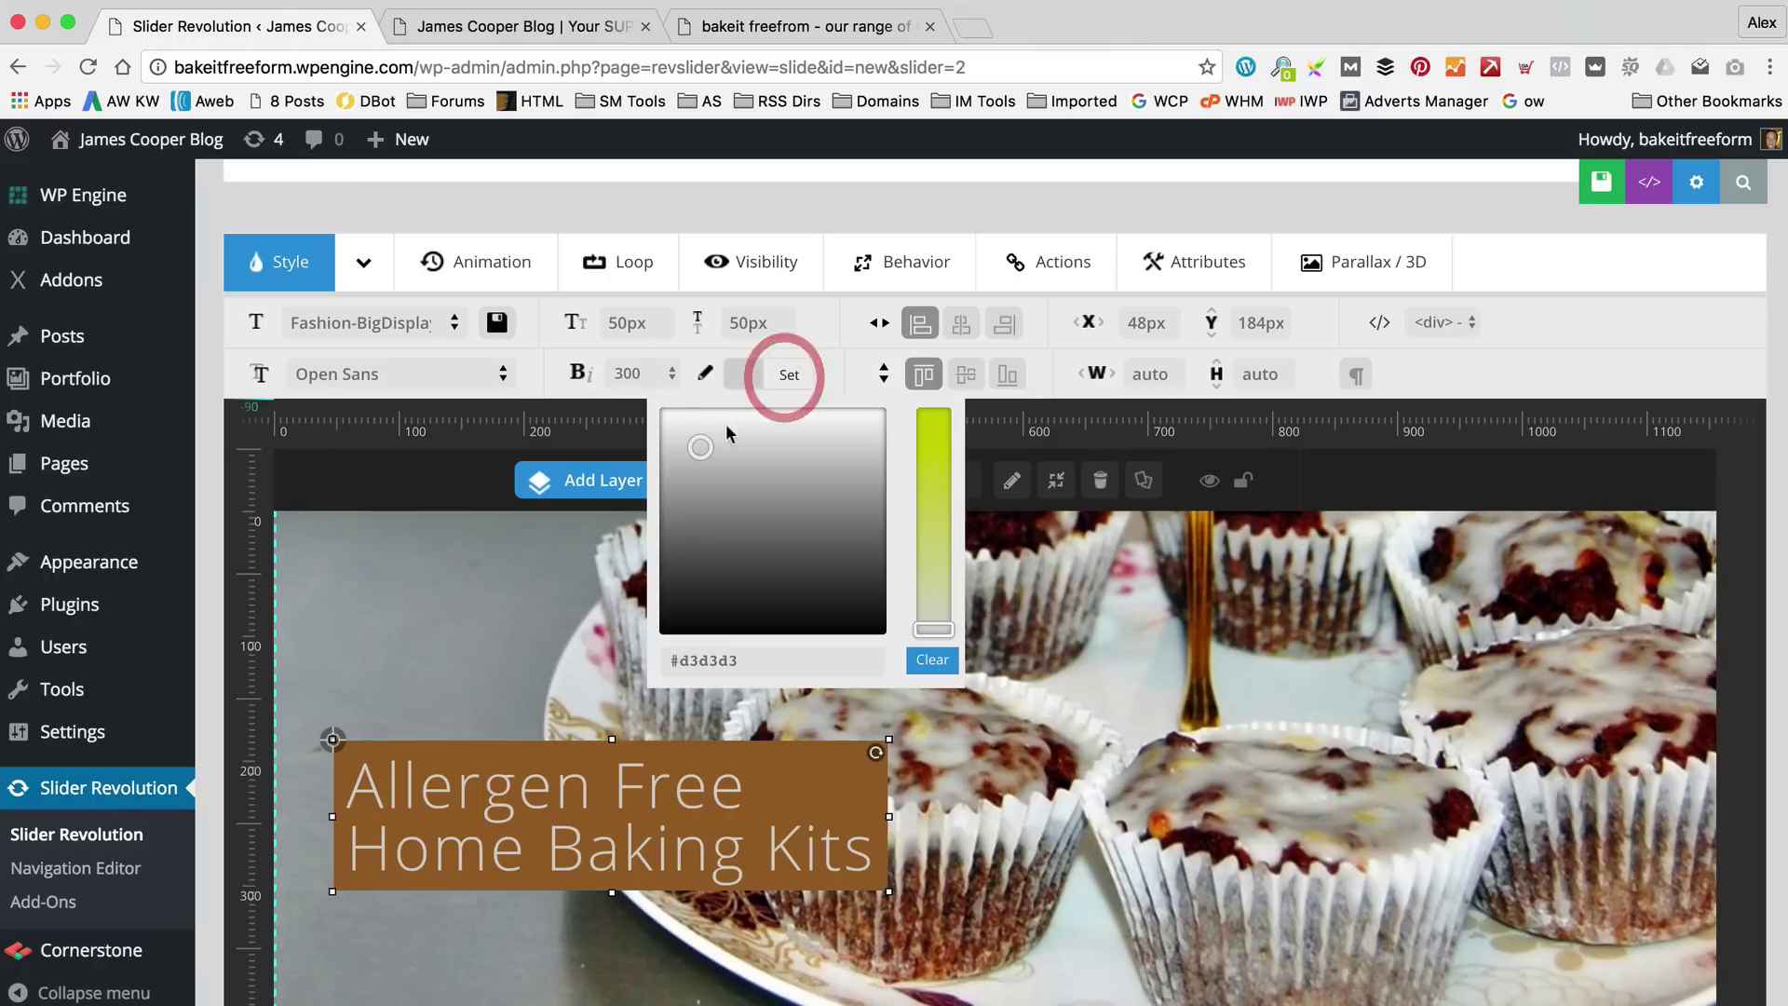
click(663, 410)
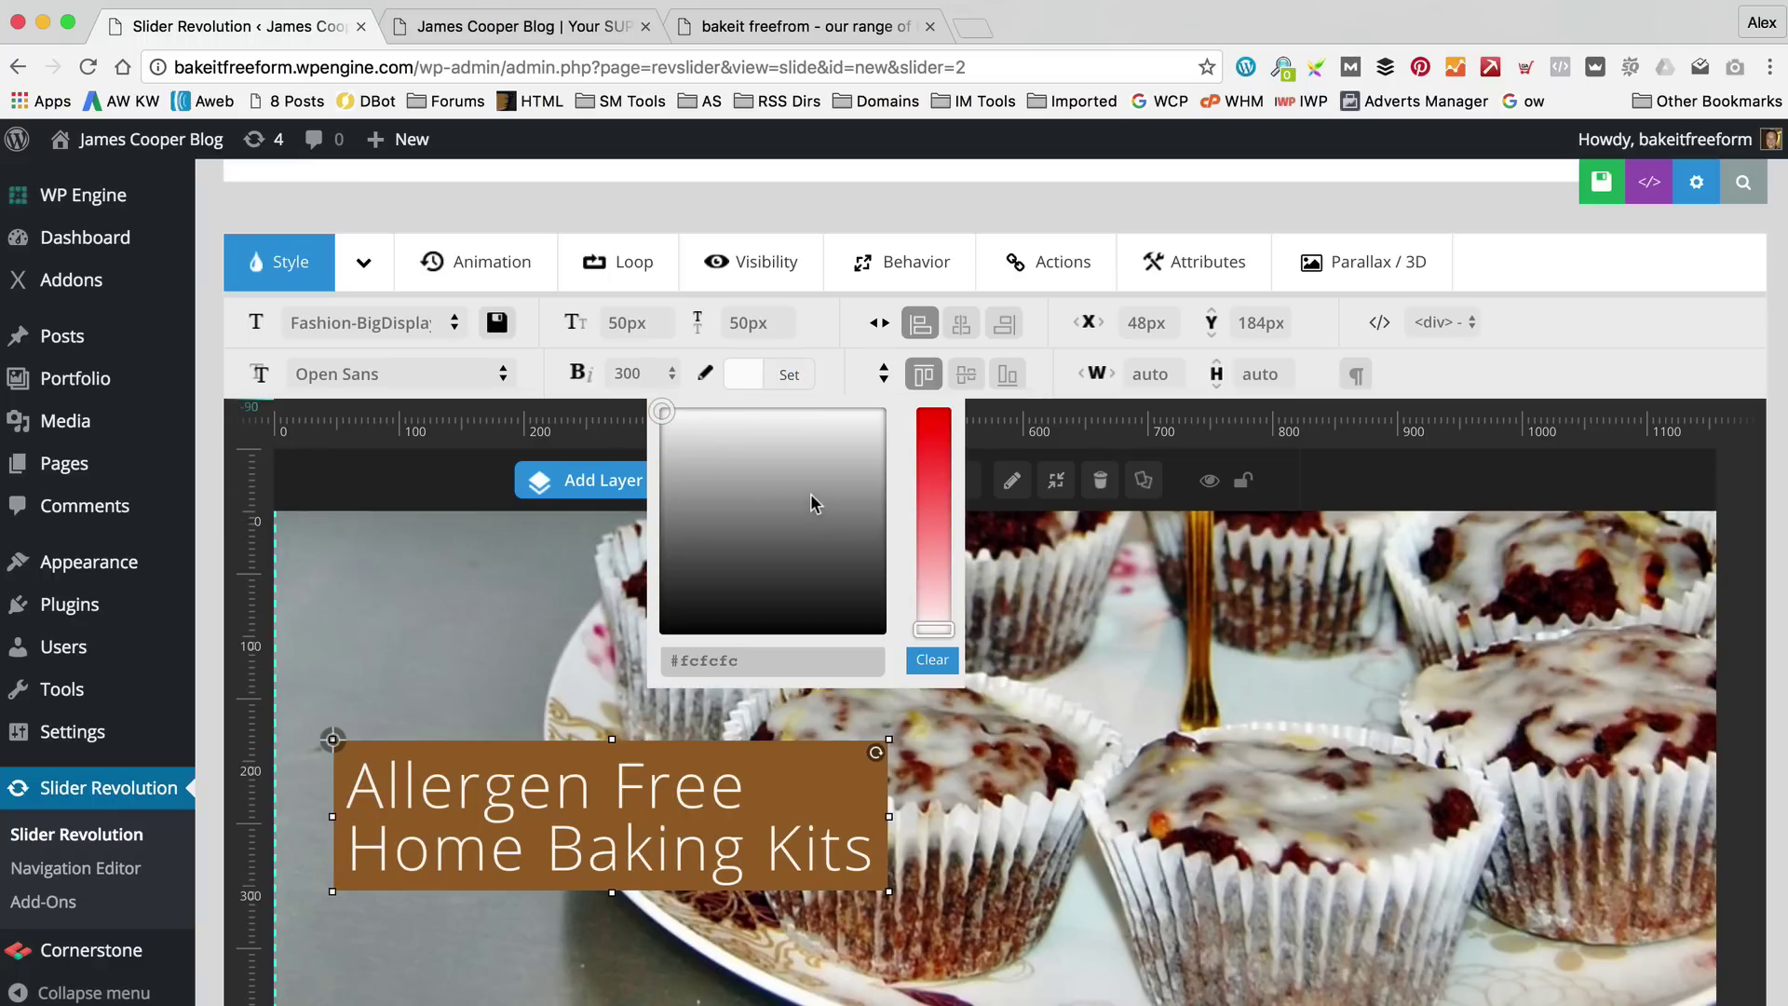
click(1536, 354)
click(1598, 184)
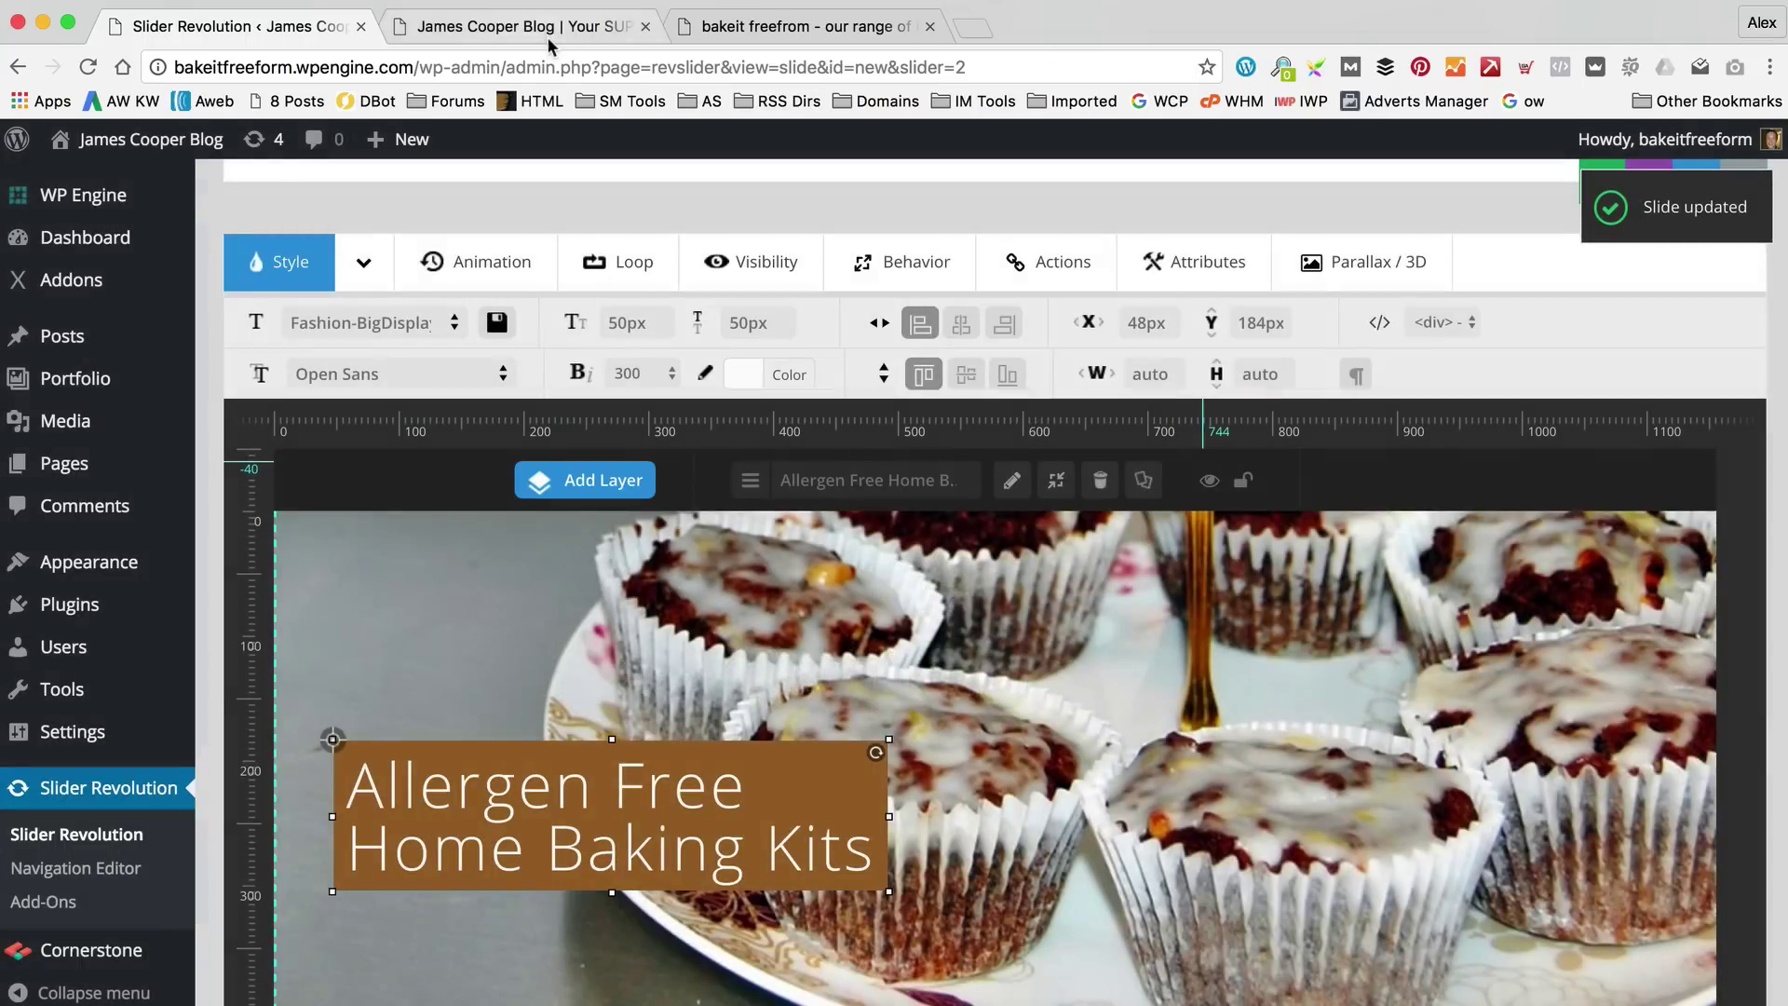
- Reload the live homepage to check the white heading, then return to the slide editor
click(546, 36)
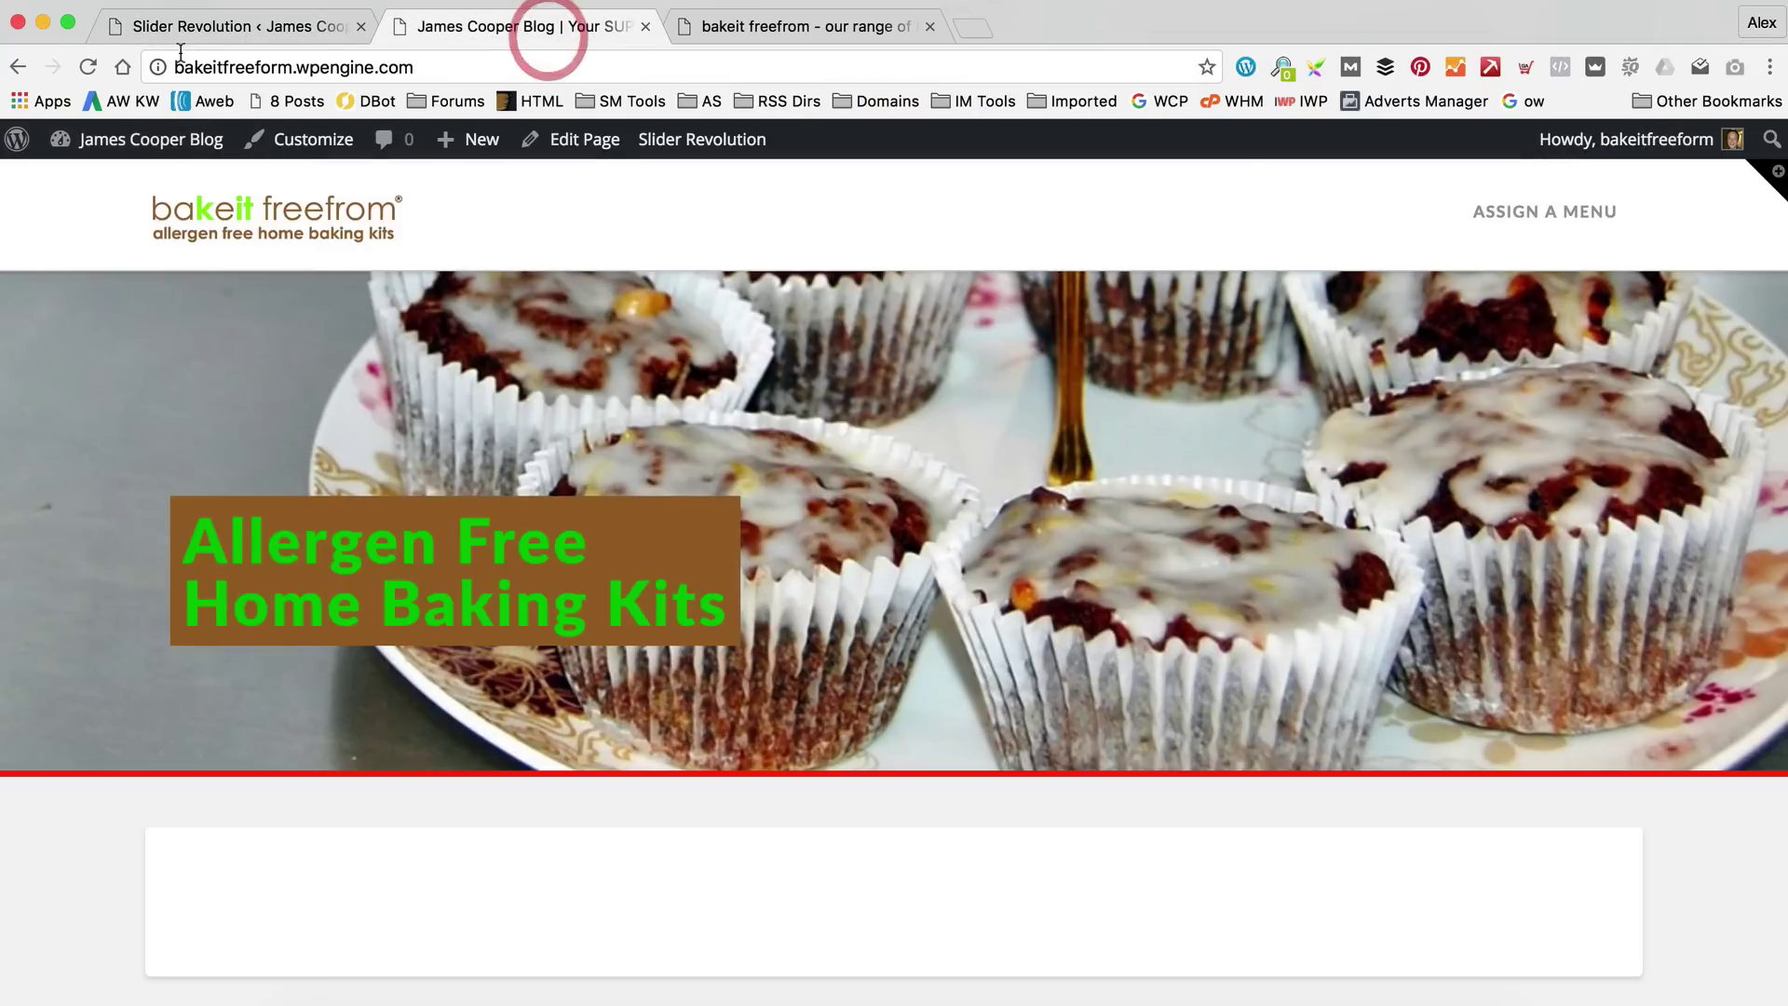
click(86, 64)
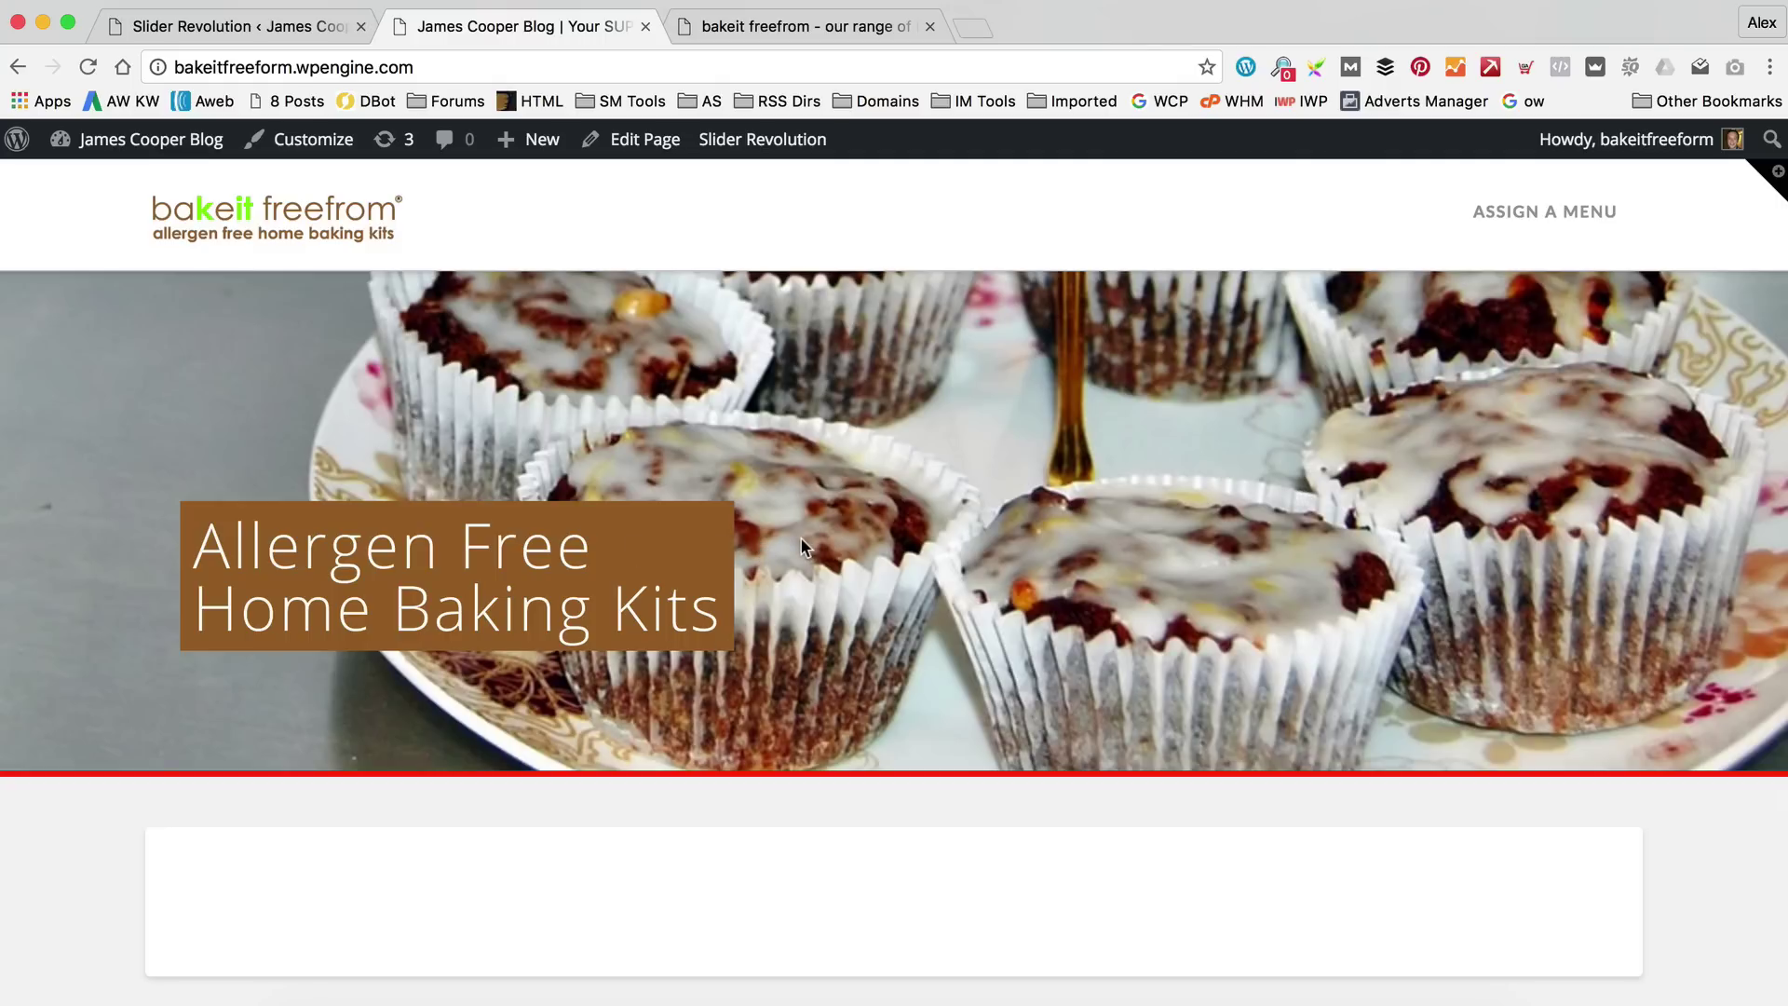
click(268, 28)
- Set the heading font size to 45px and drag it up against the slide's left edge
click(596, 773)
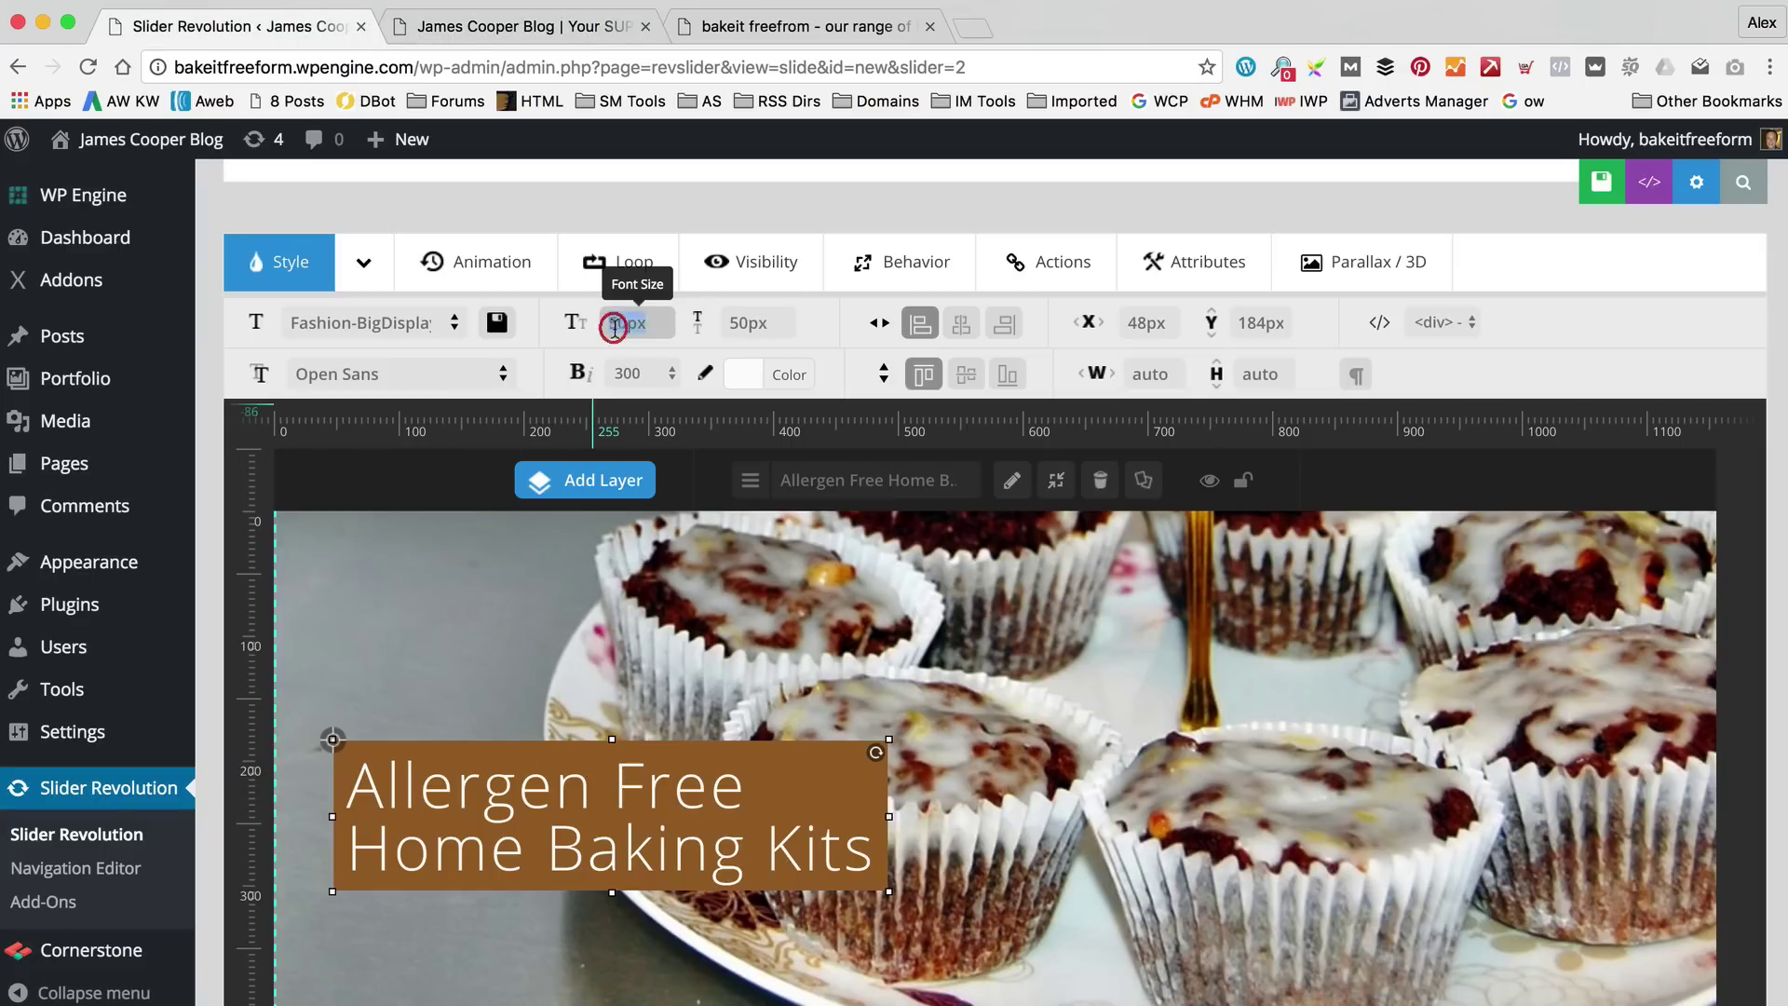
key(BackSpace)
key(BackSpace)
text(40)
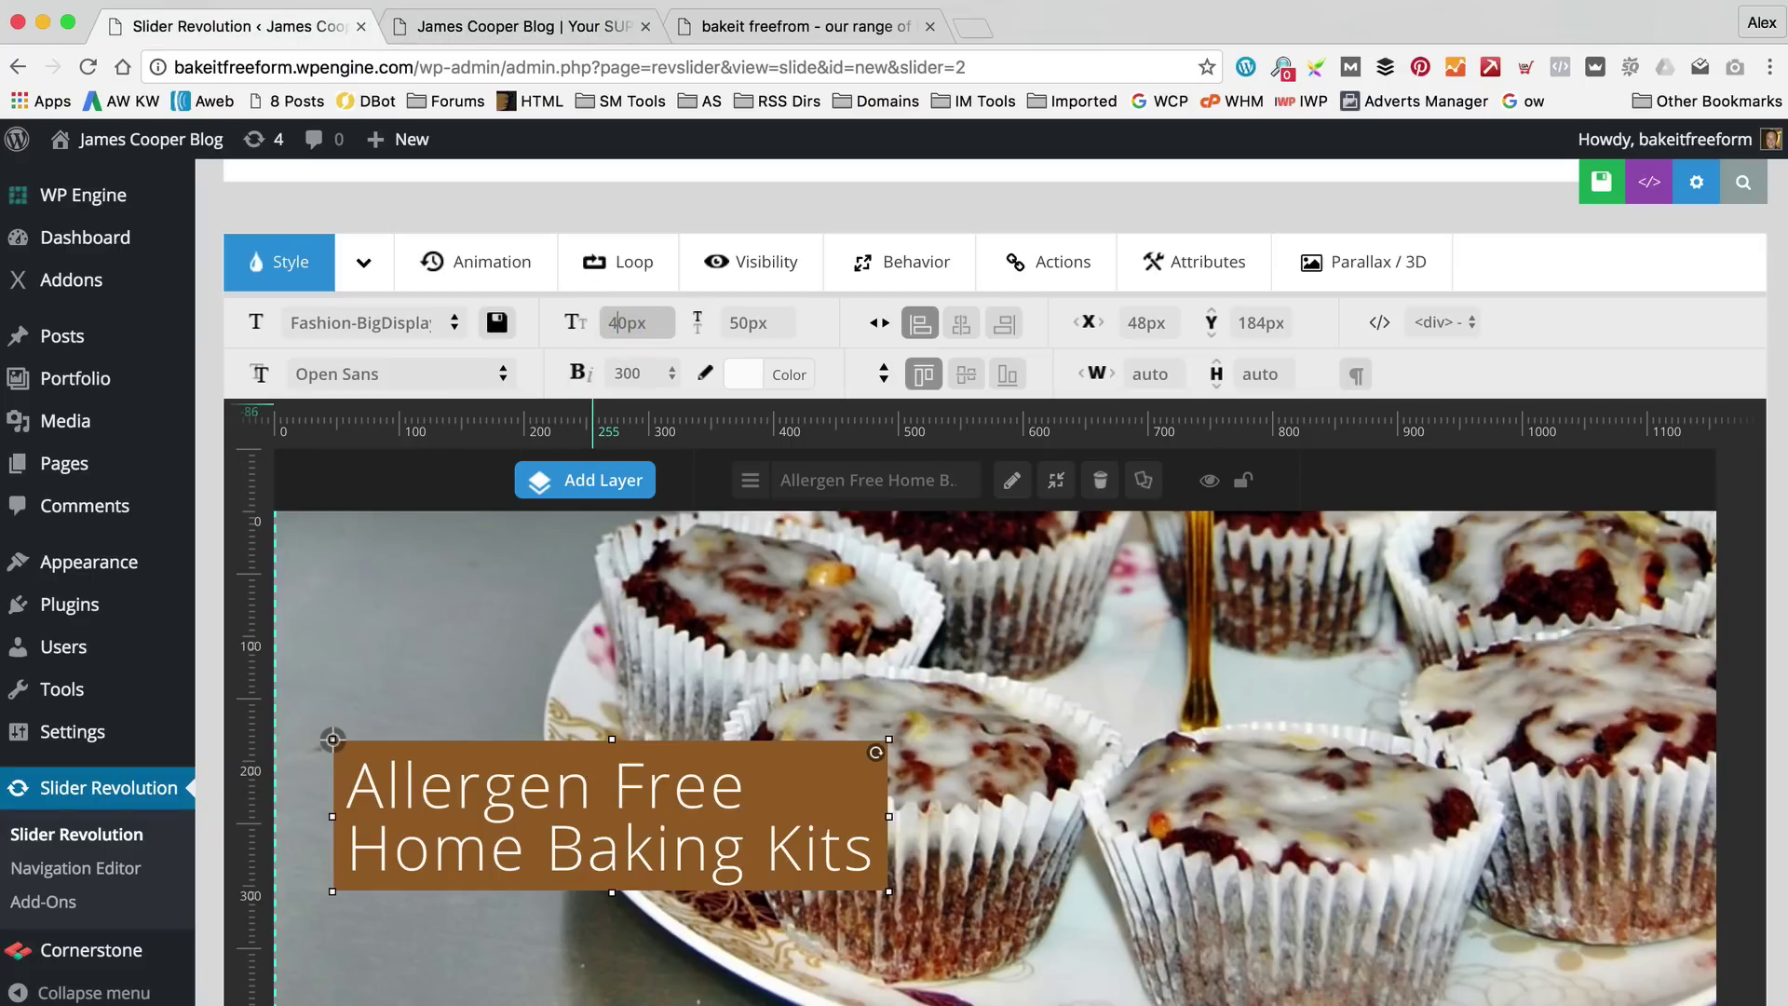
key(Tab)
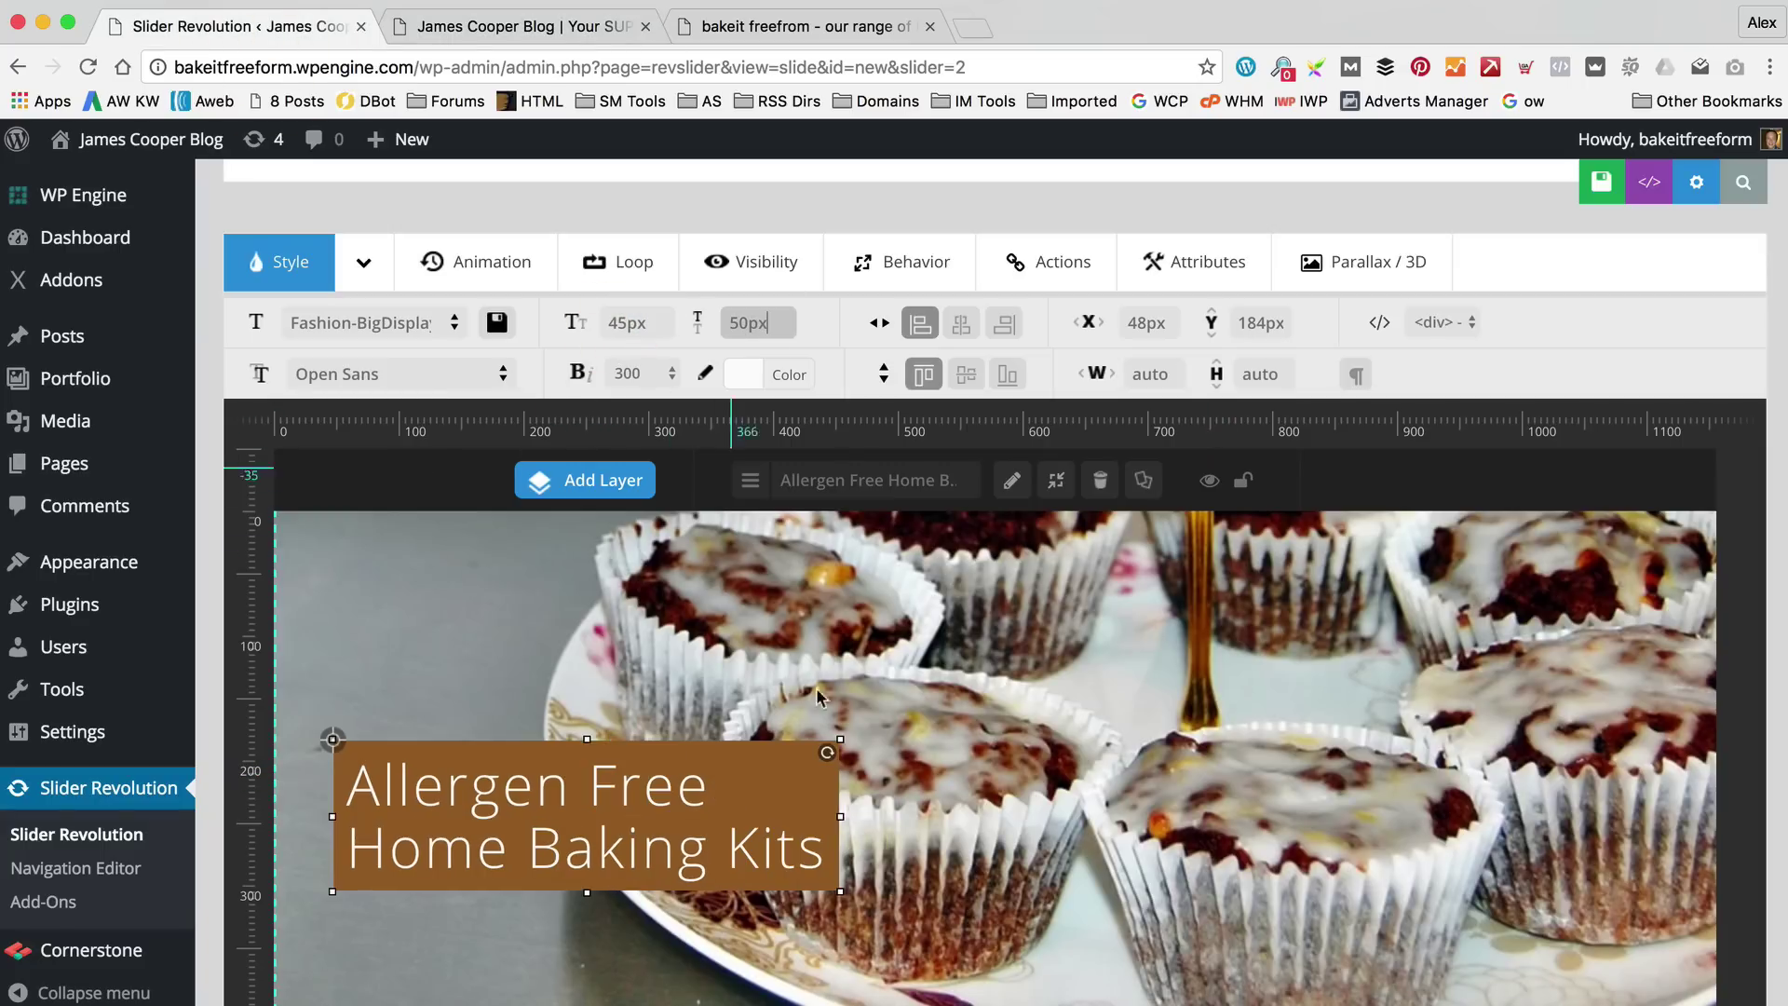
drag(693, 815, 644, 722)
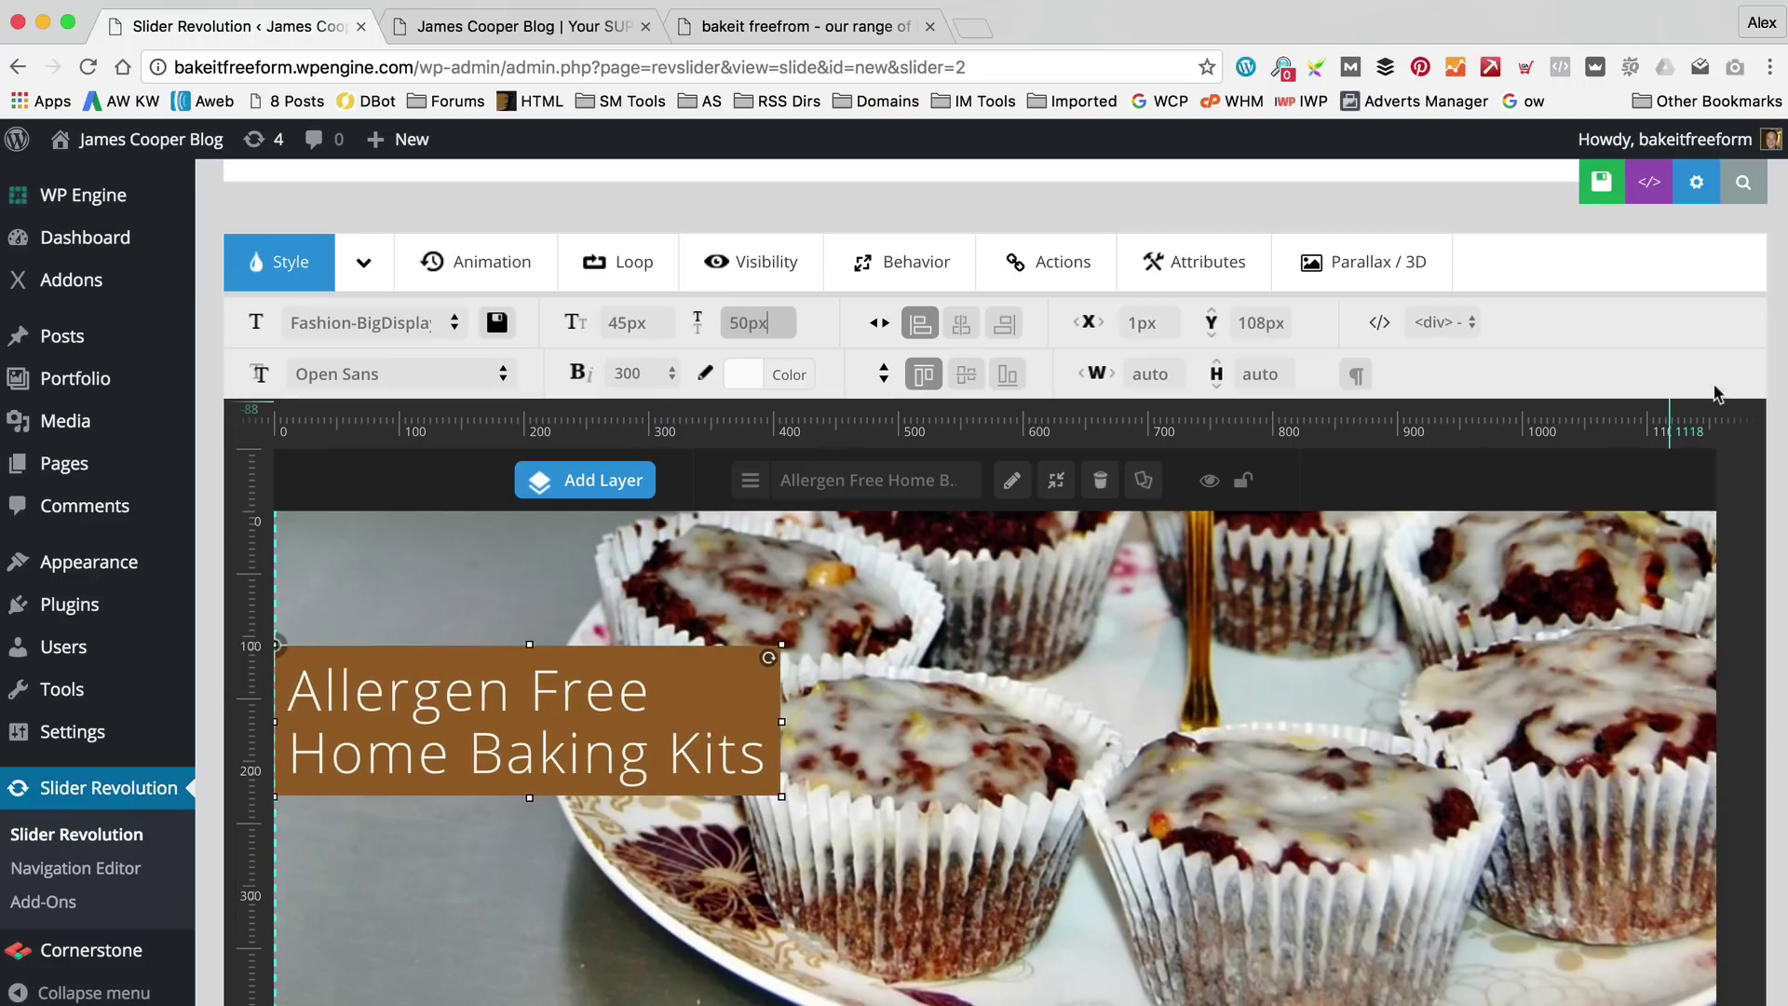
click(1630, 356)
mouse_move(657, 482)
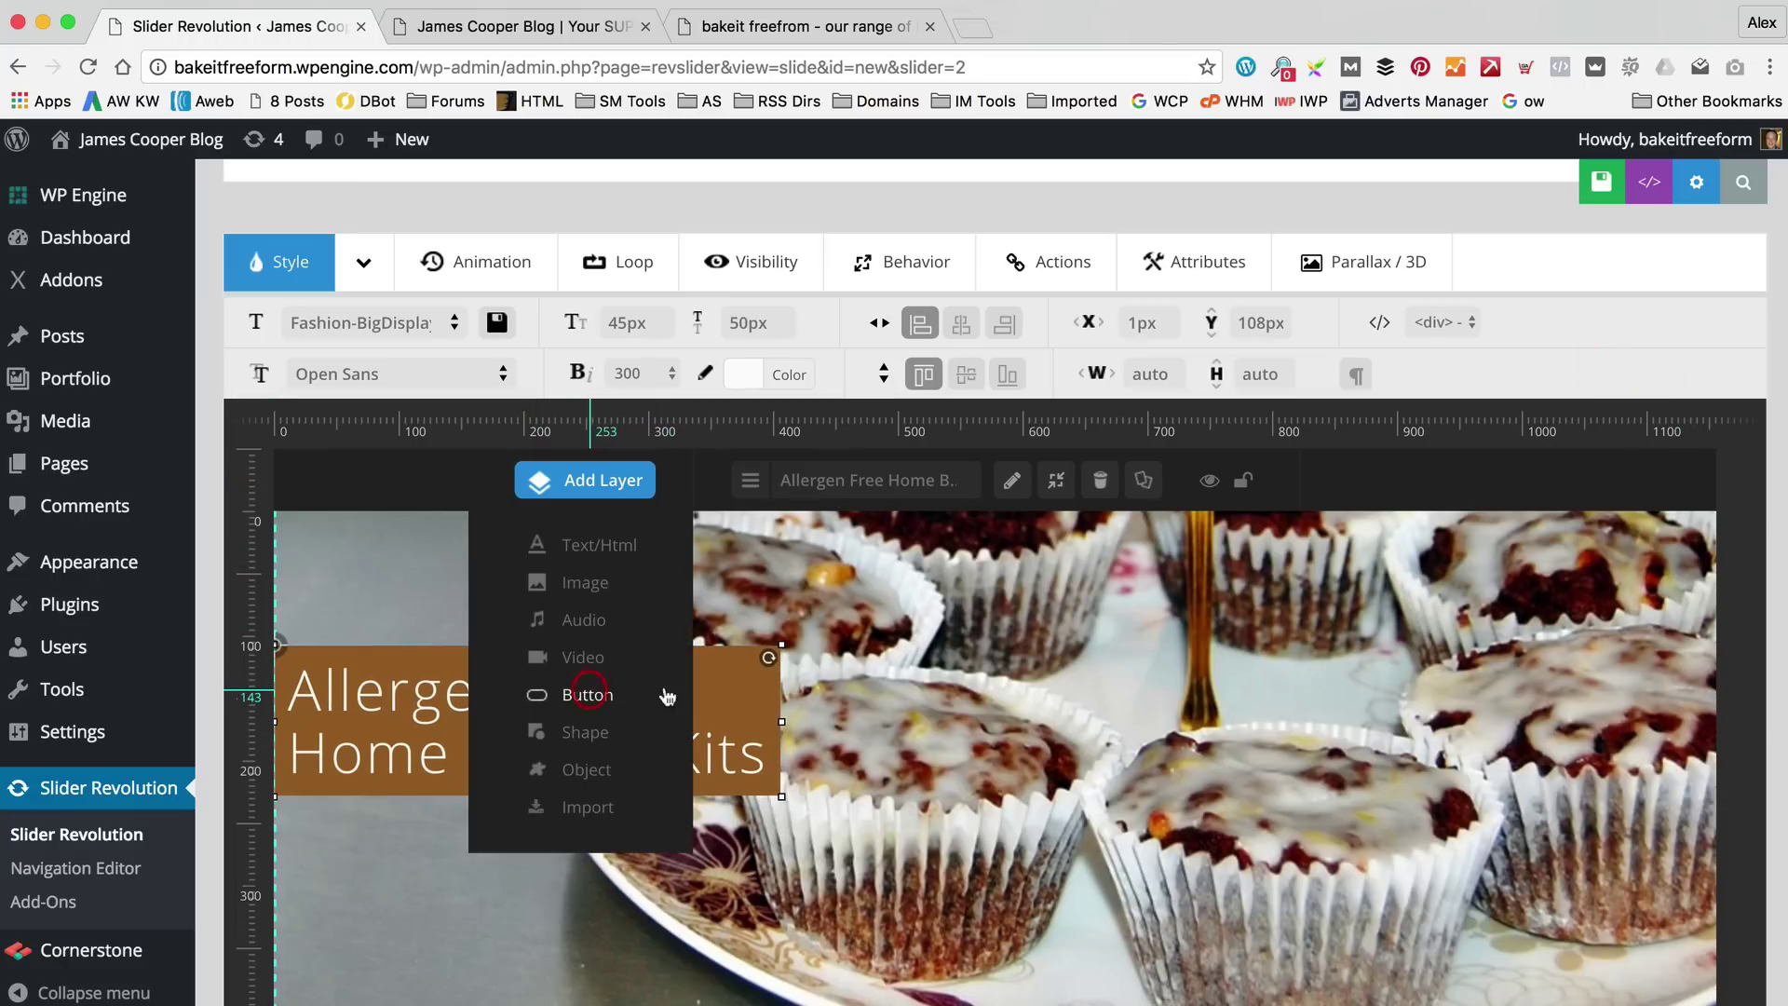
- Add a white Click Here button layer and place it below the heading
click(589, 696)
scroll(708, 569, down, 10)
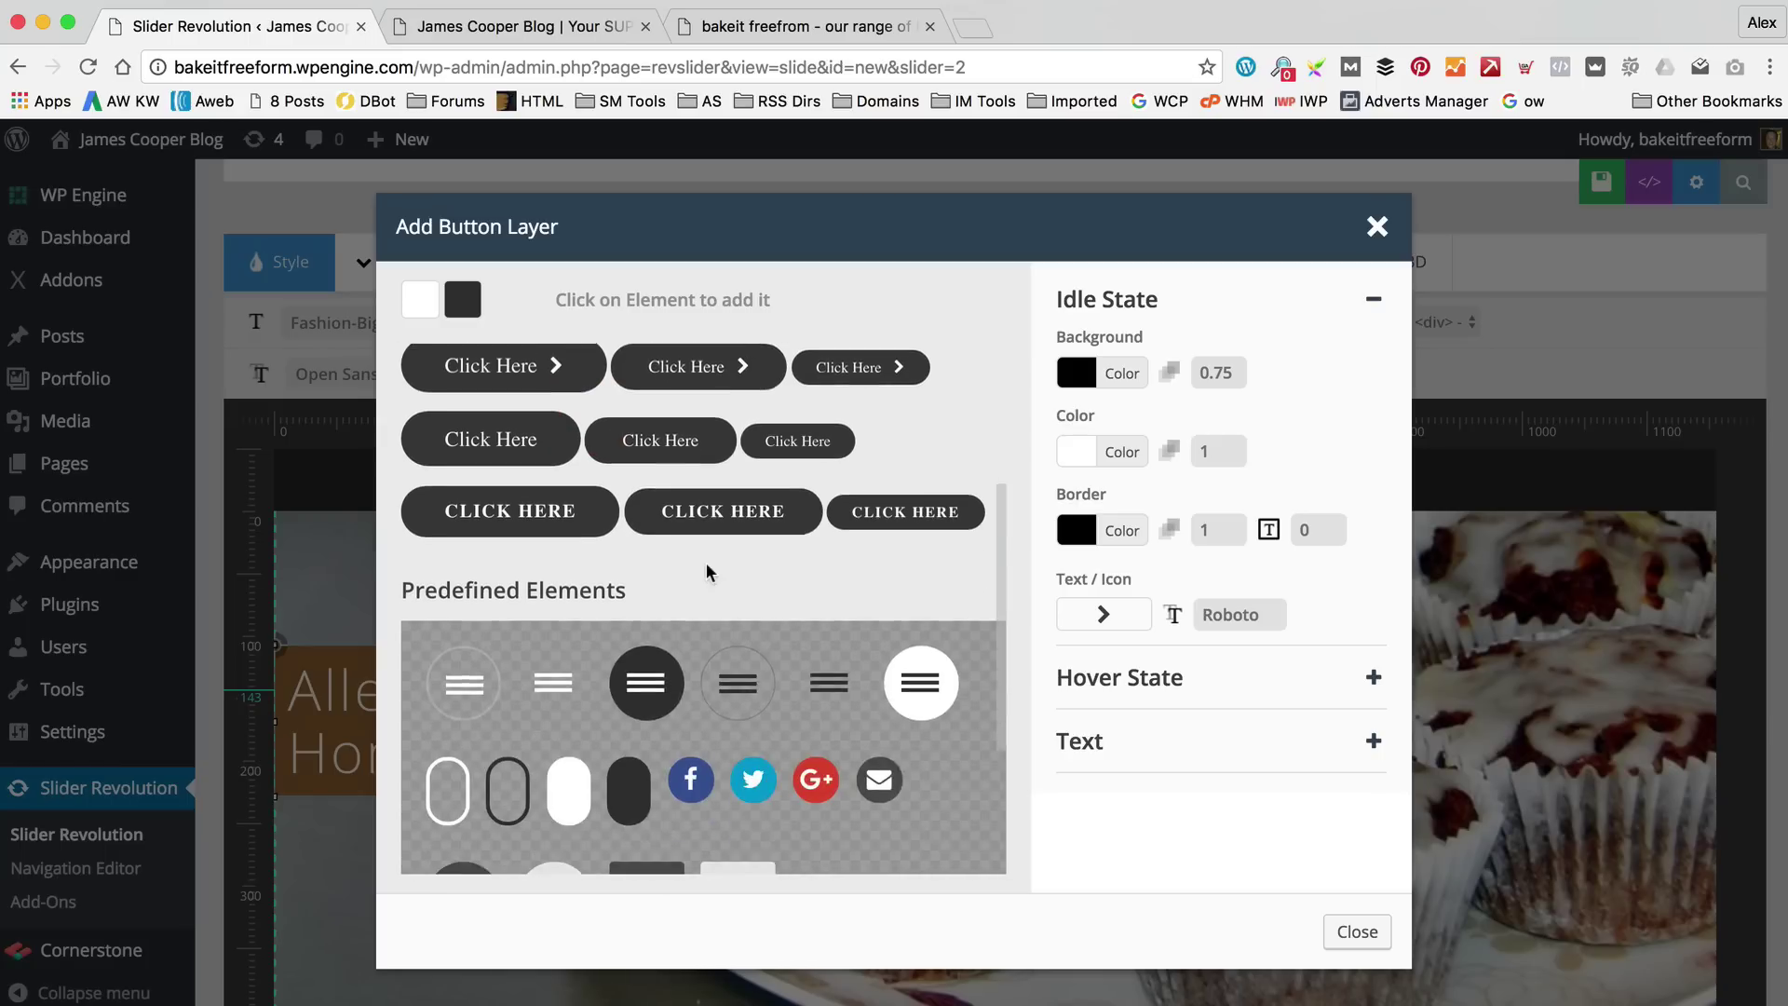
scroll(706, 559, up, 10)
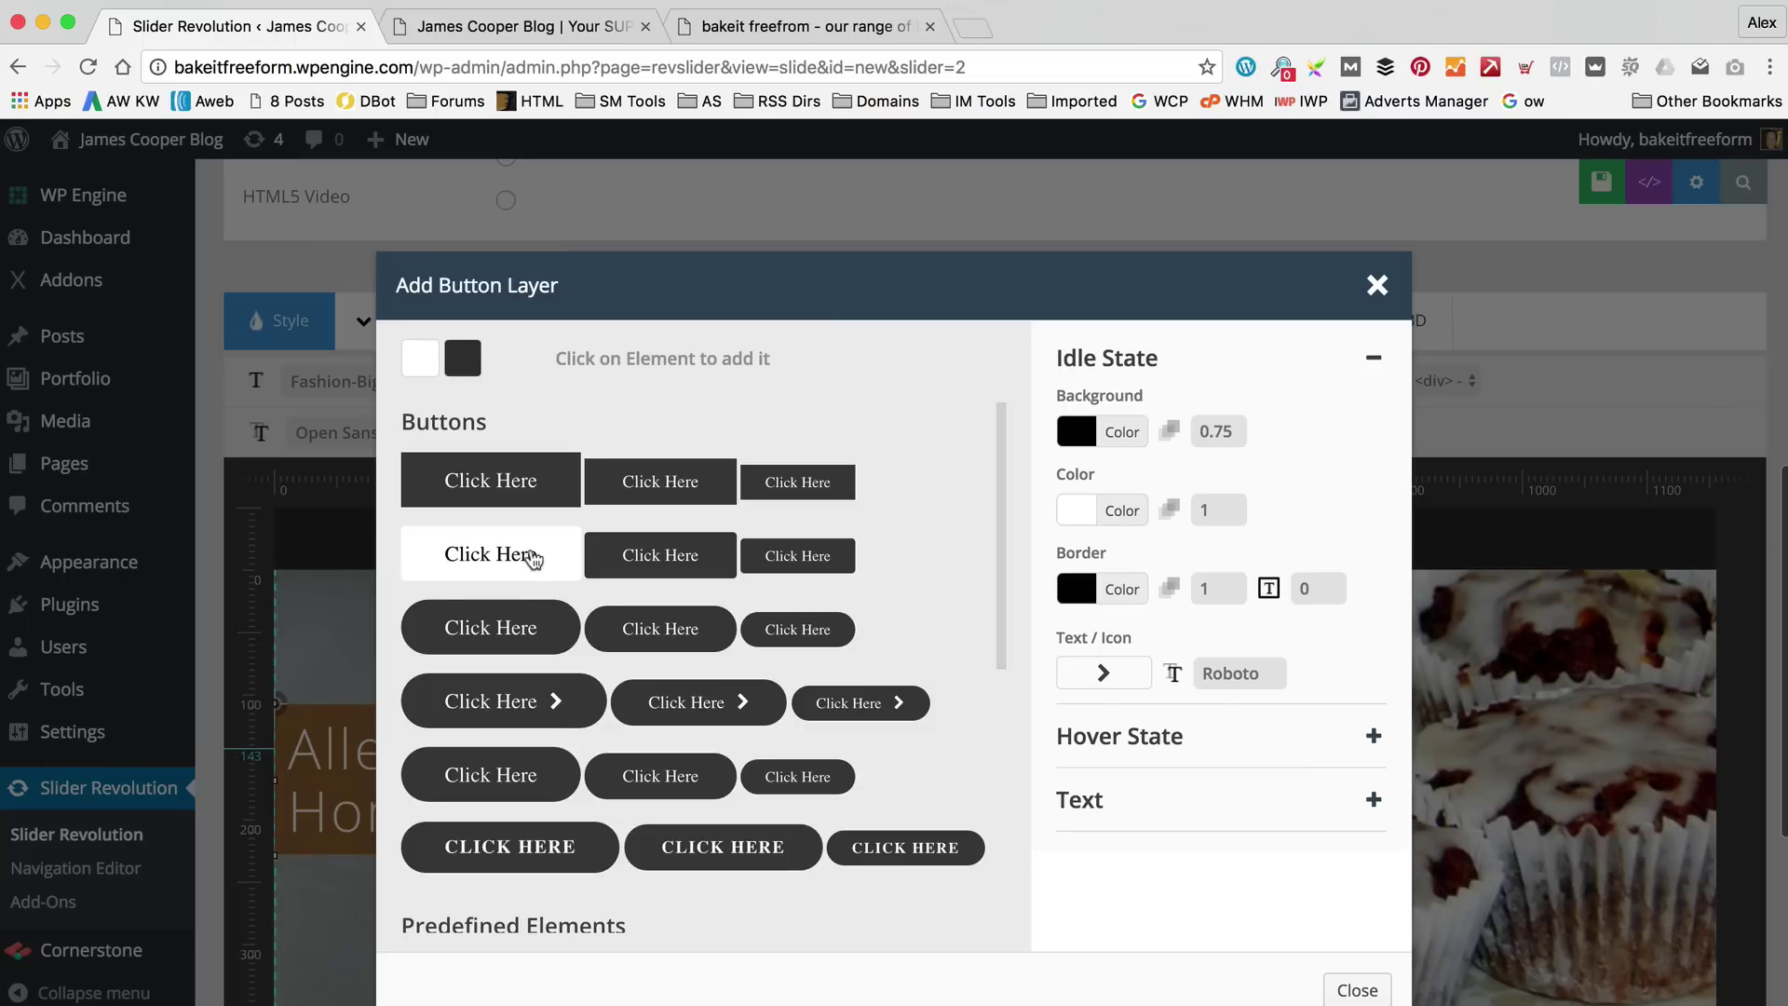
click(534, 557)
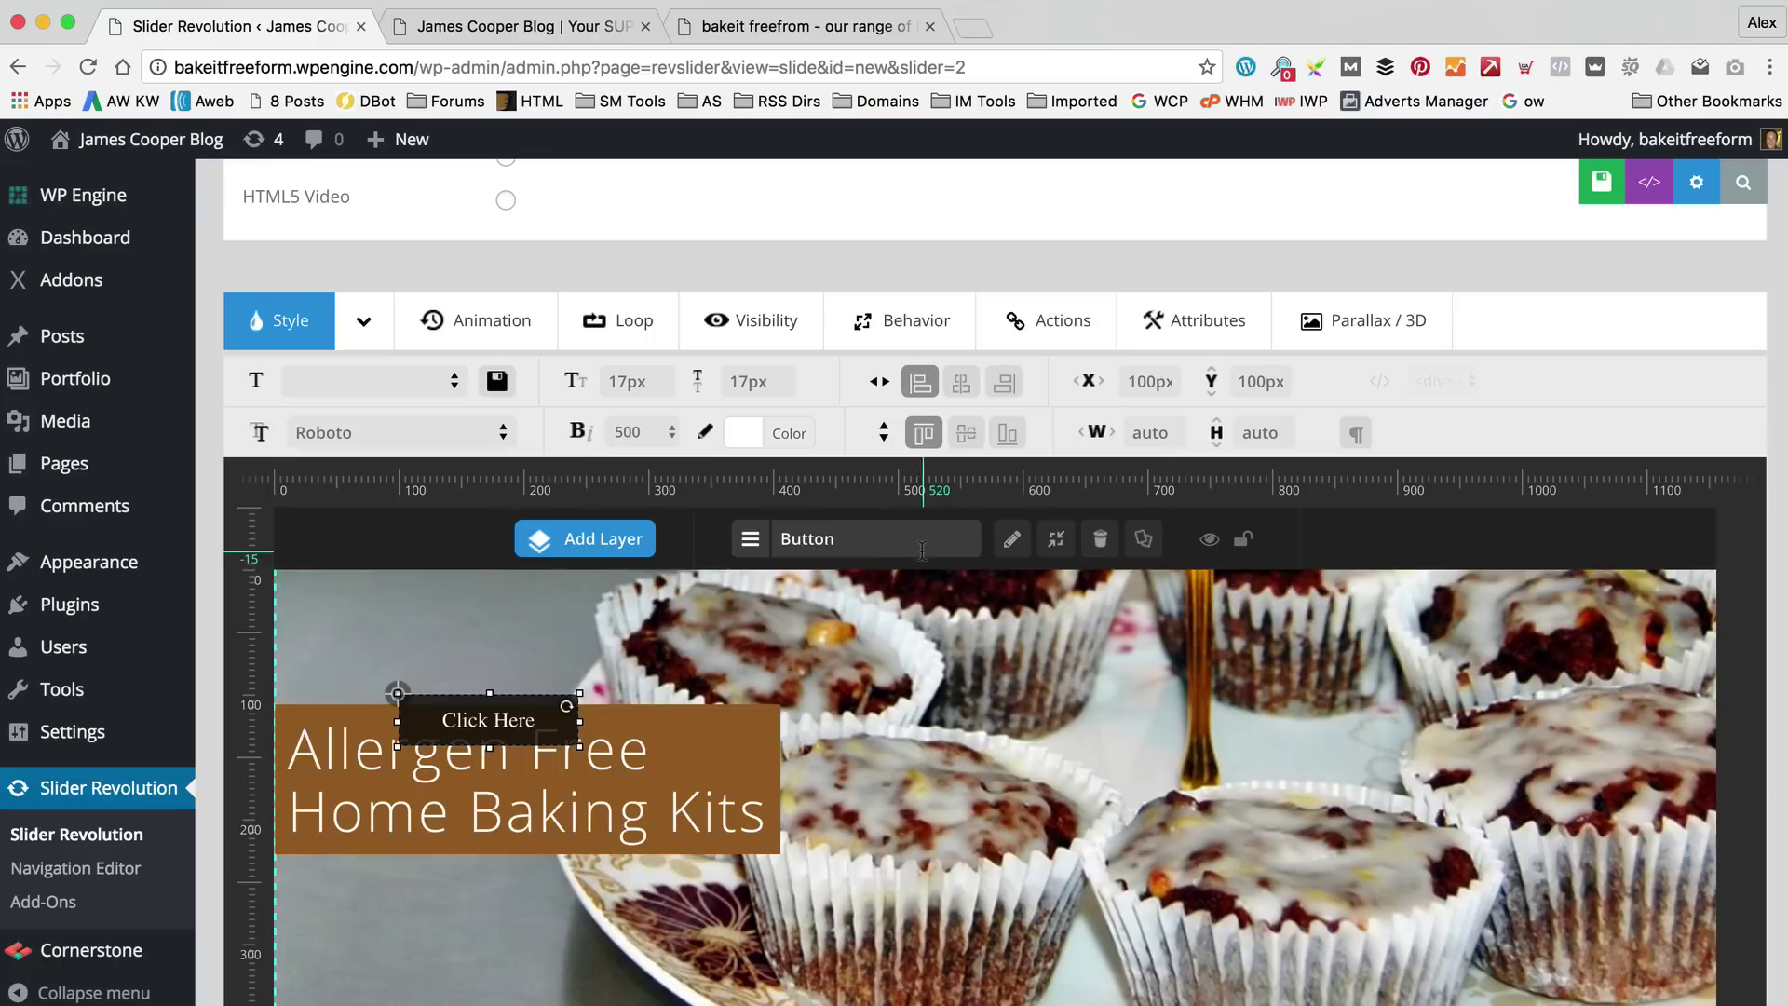
drag(529, 724, 410, 936)
- Change the button text to VIEW RANGE and save the slide
double_click(410, 936)
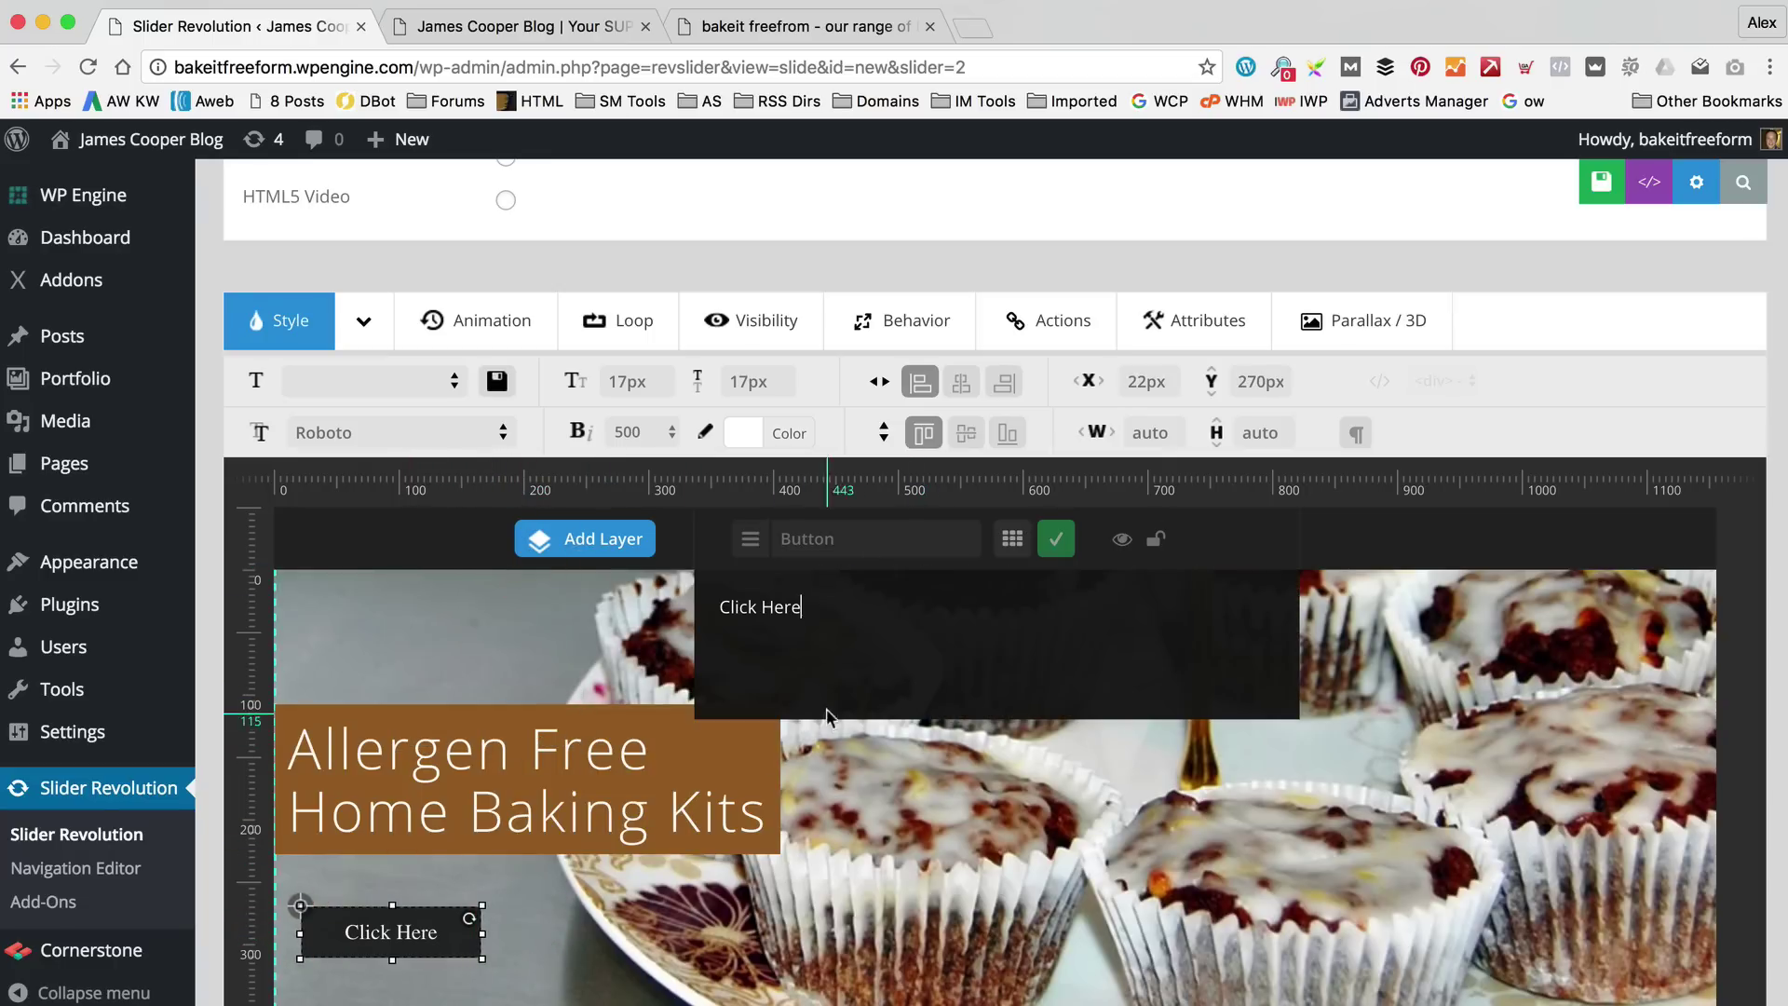
drag(843, 608, 669, 607)
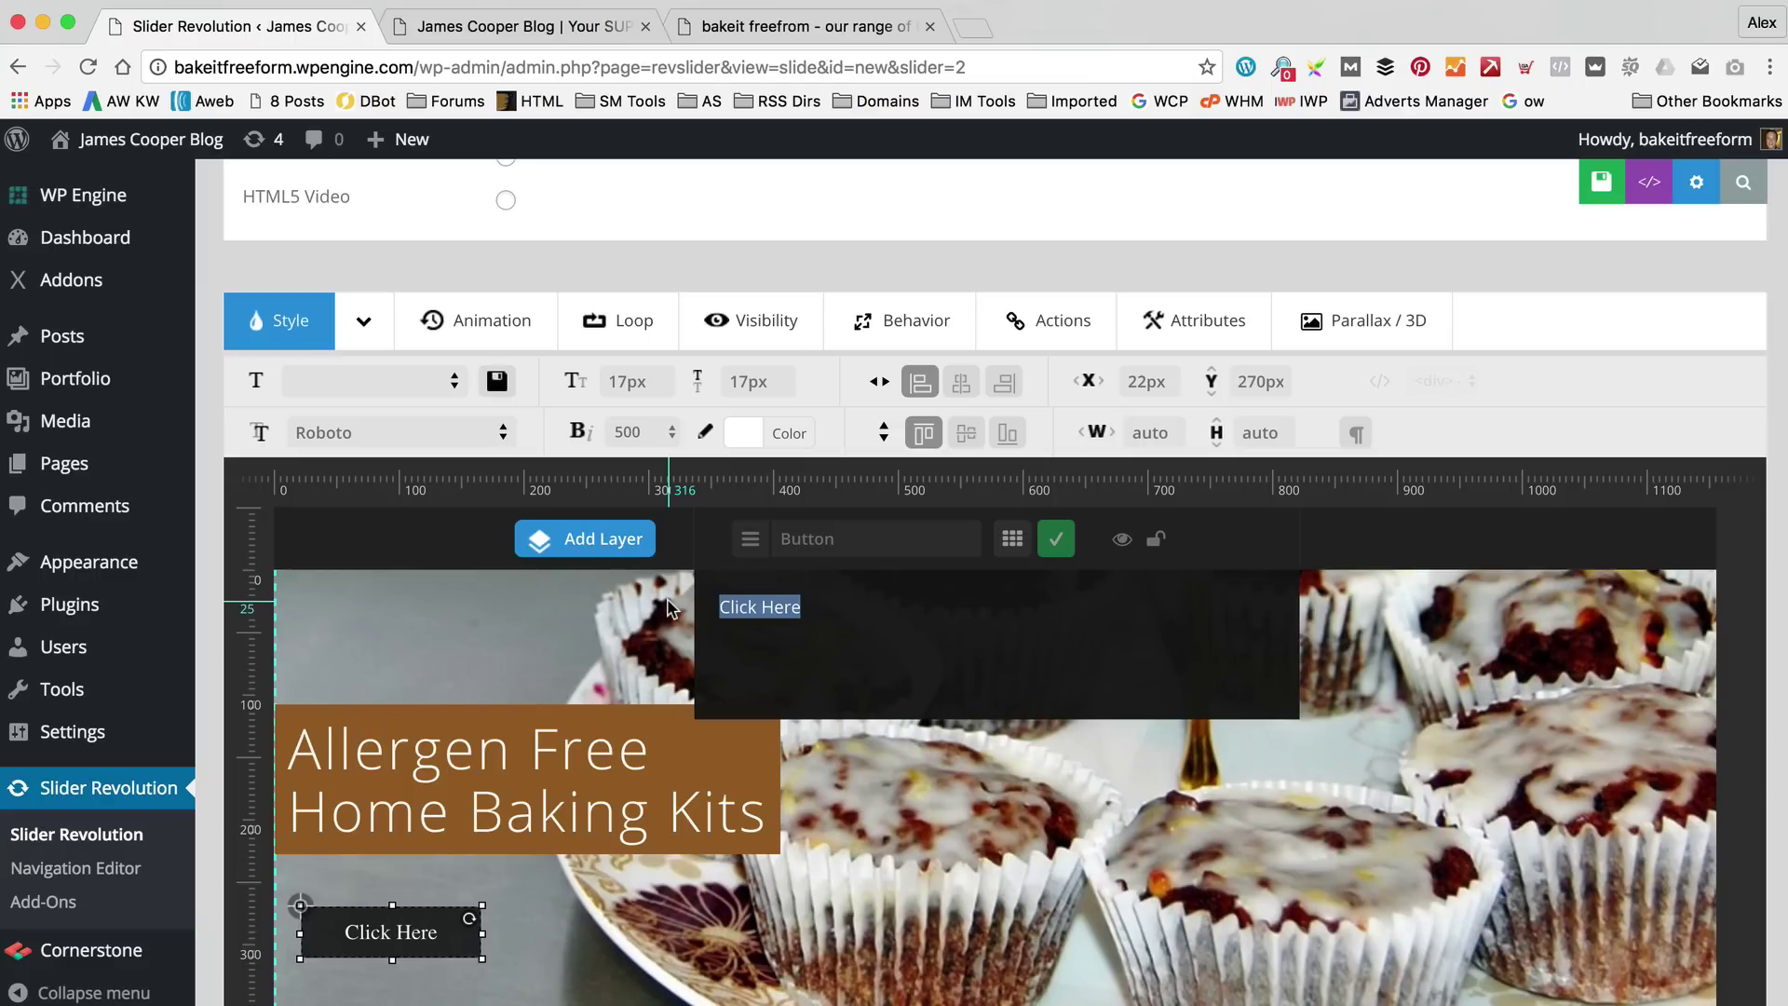
text(VIEW RANGE)
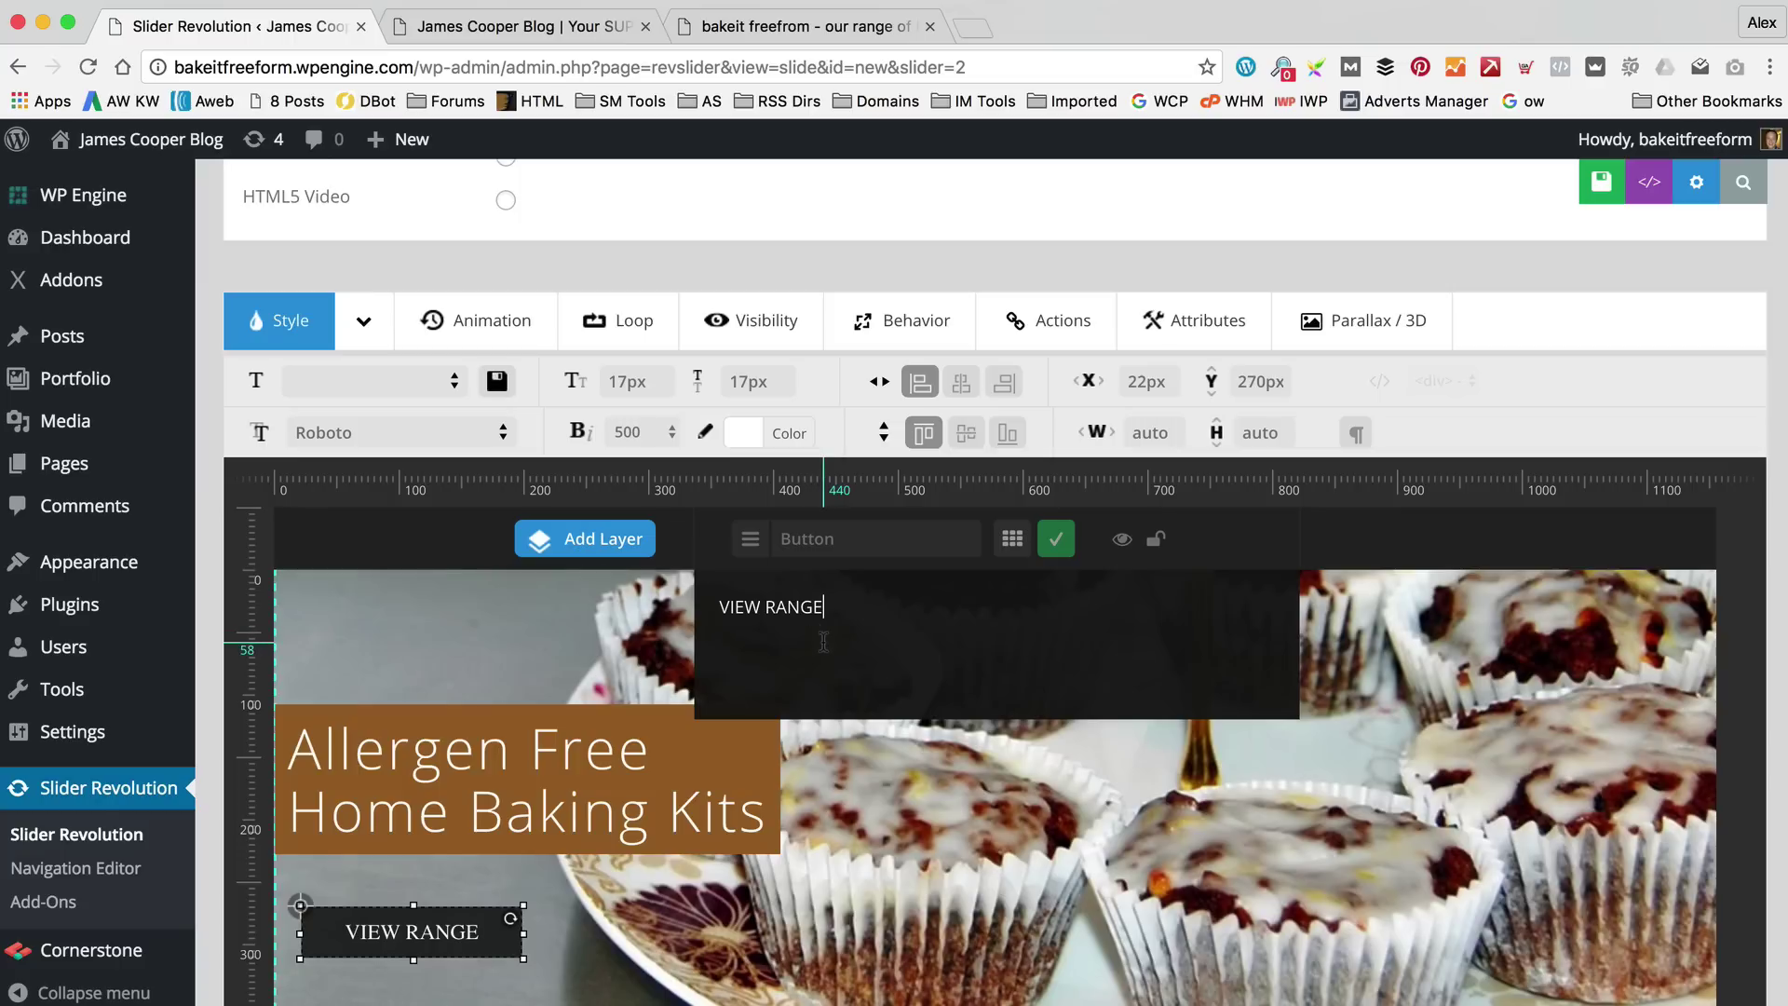
click(1077, 834)
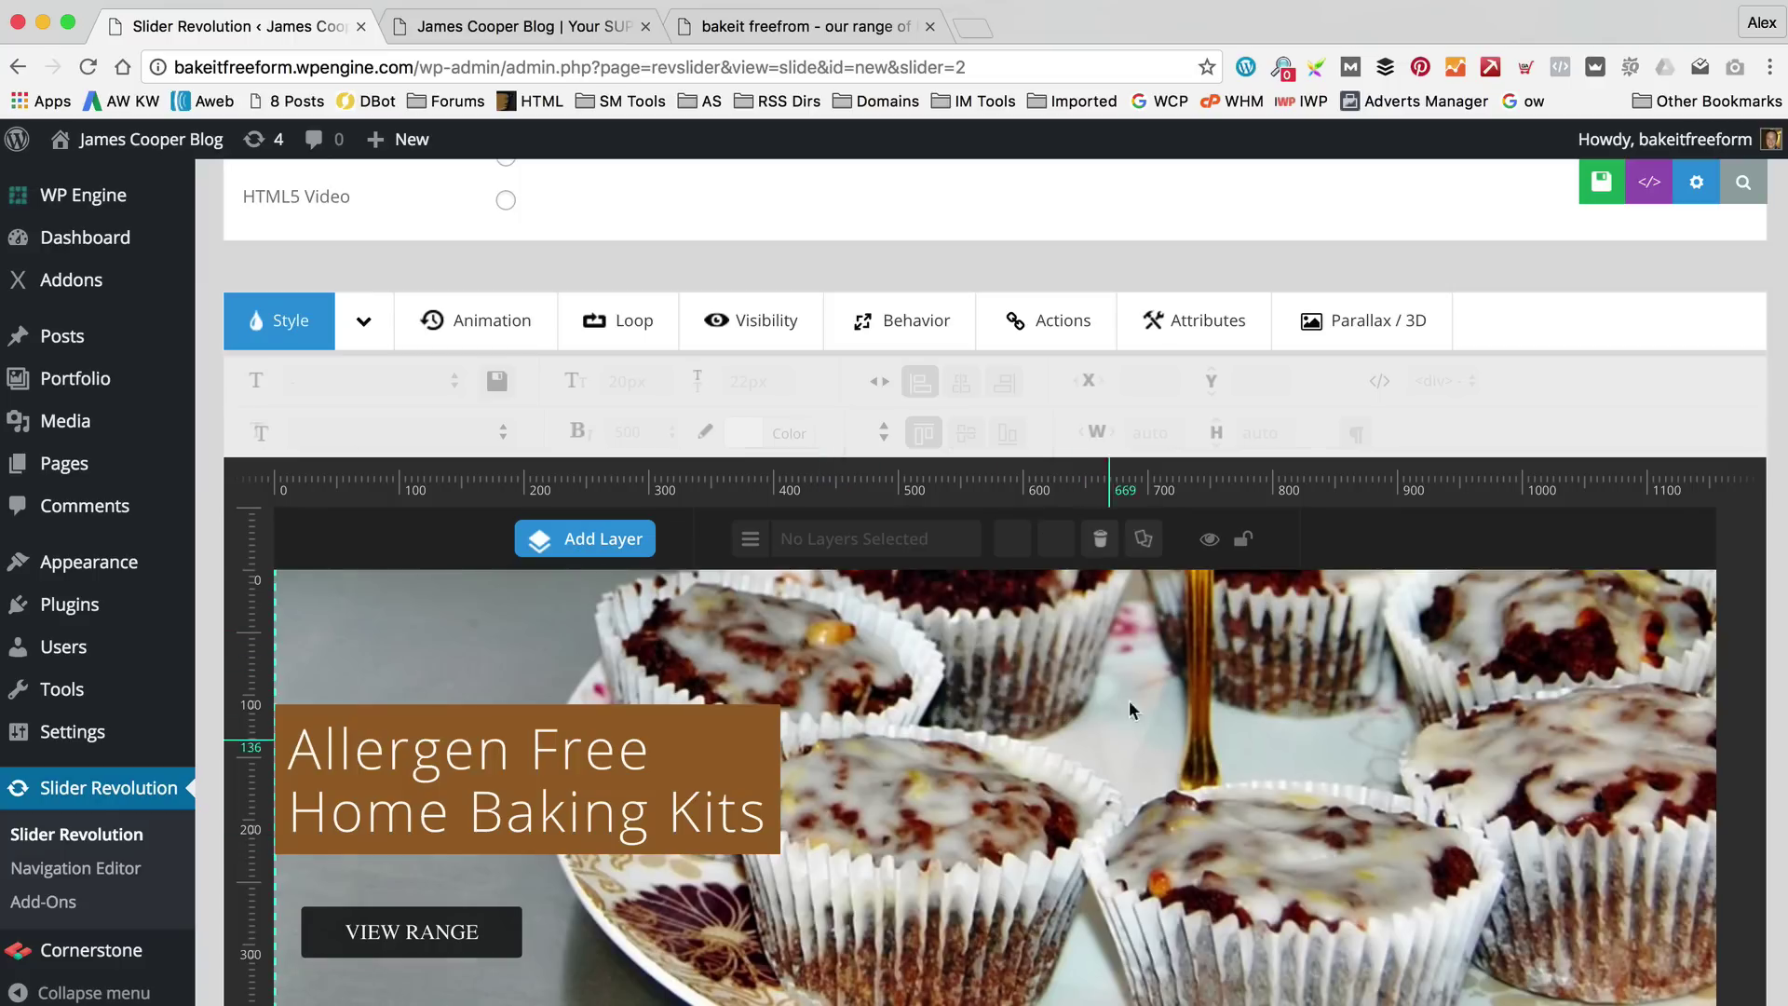
click(1588, 193)
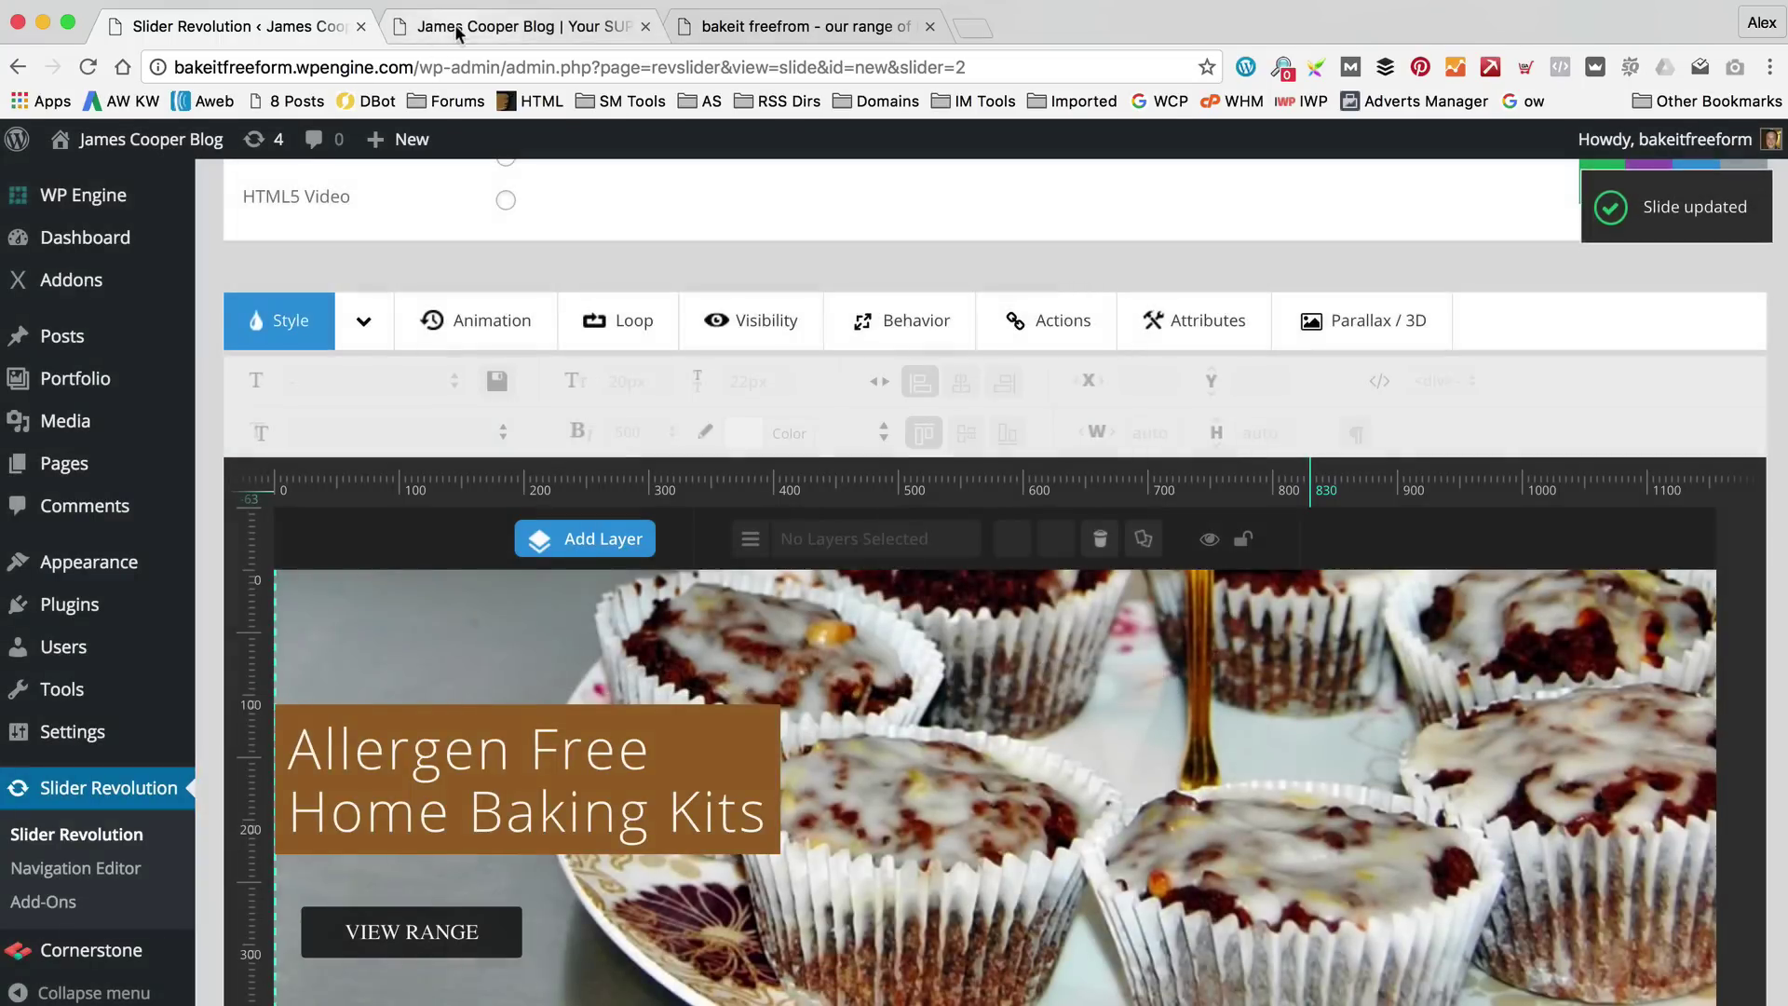
- Reload the live homepage to check the saved slider, then return to the slide editor
click(503, 26)
click(88, 67)
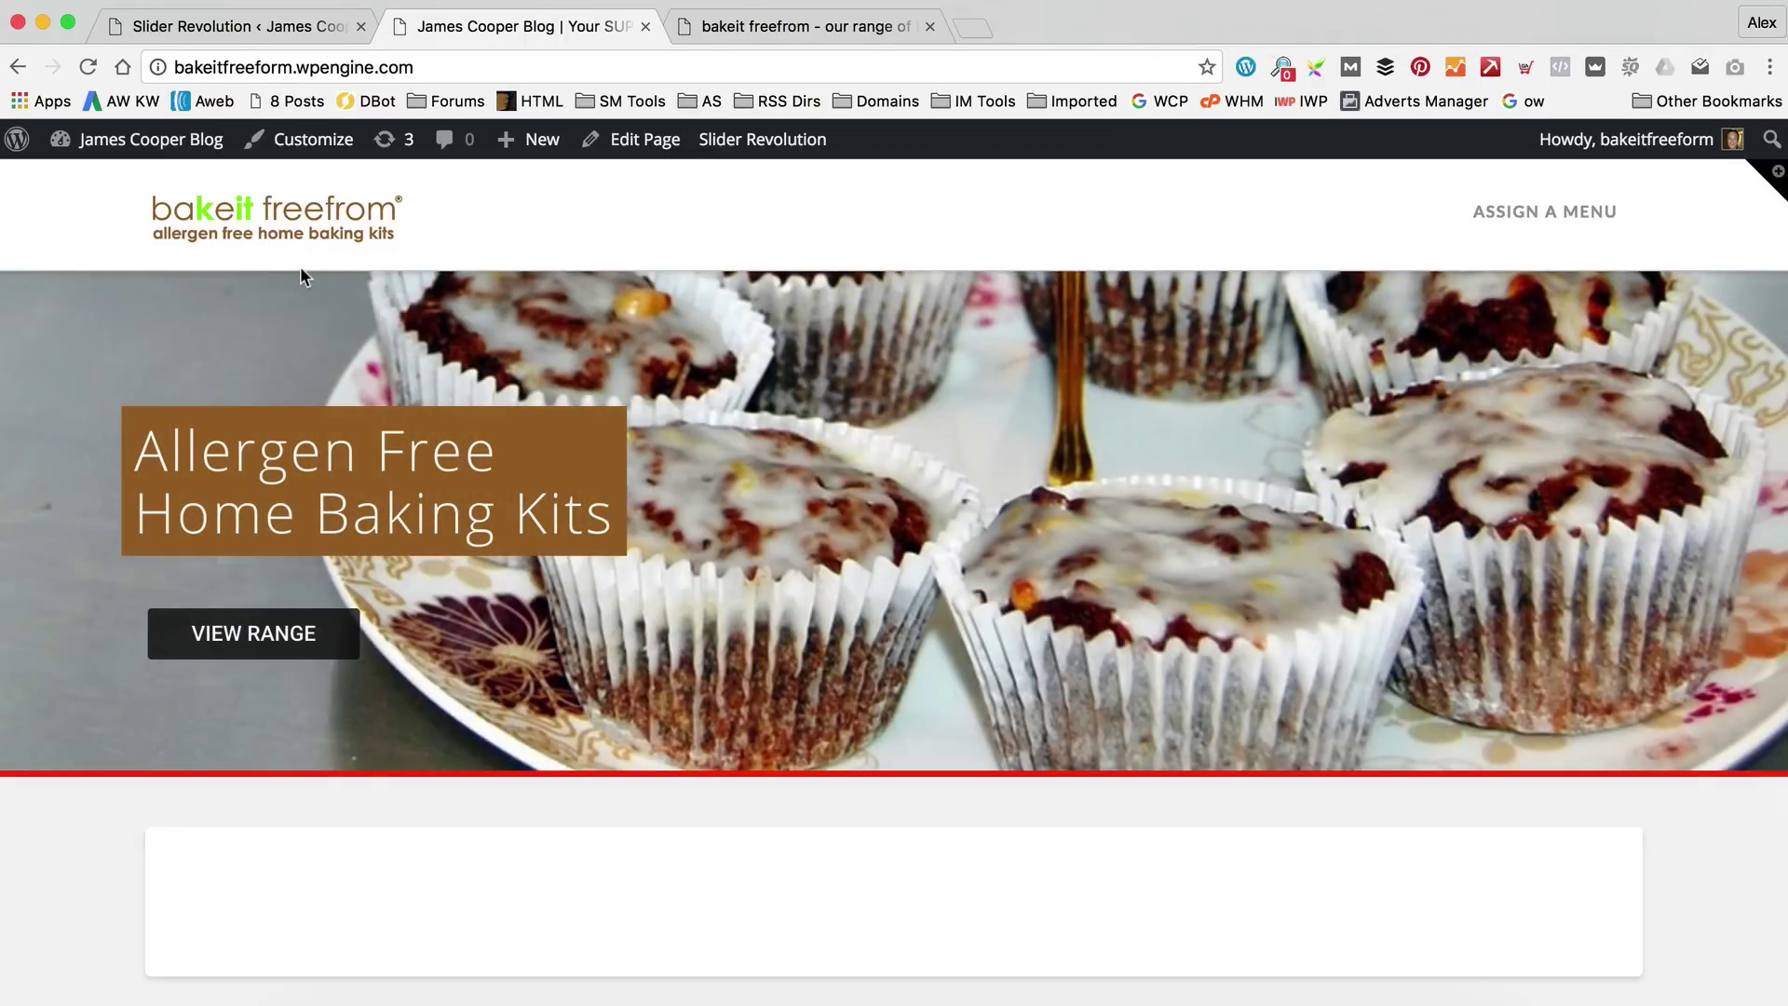
click(270, 28)
- Drag the VIEW RANGE button left to the slide's edge at X 0
scroll(484, 791, down, 3)
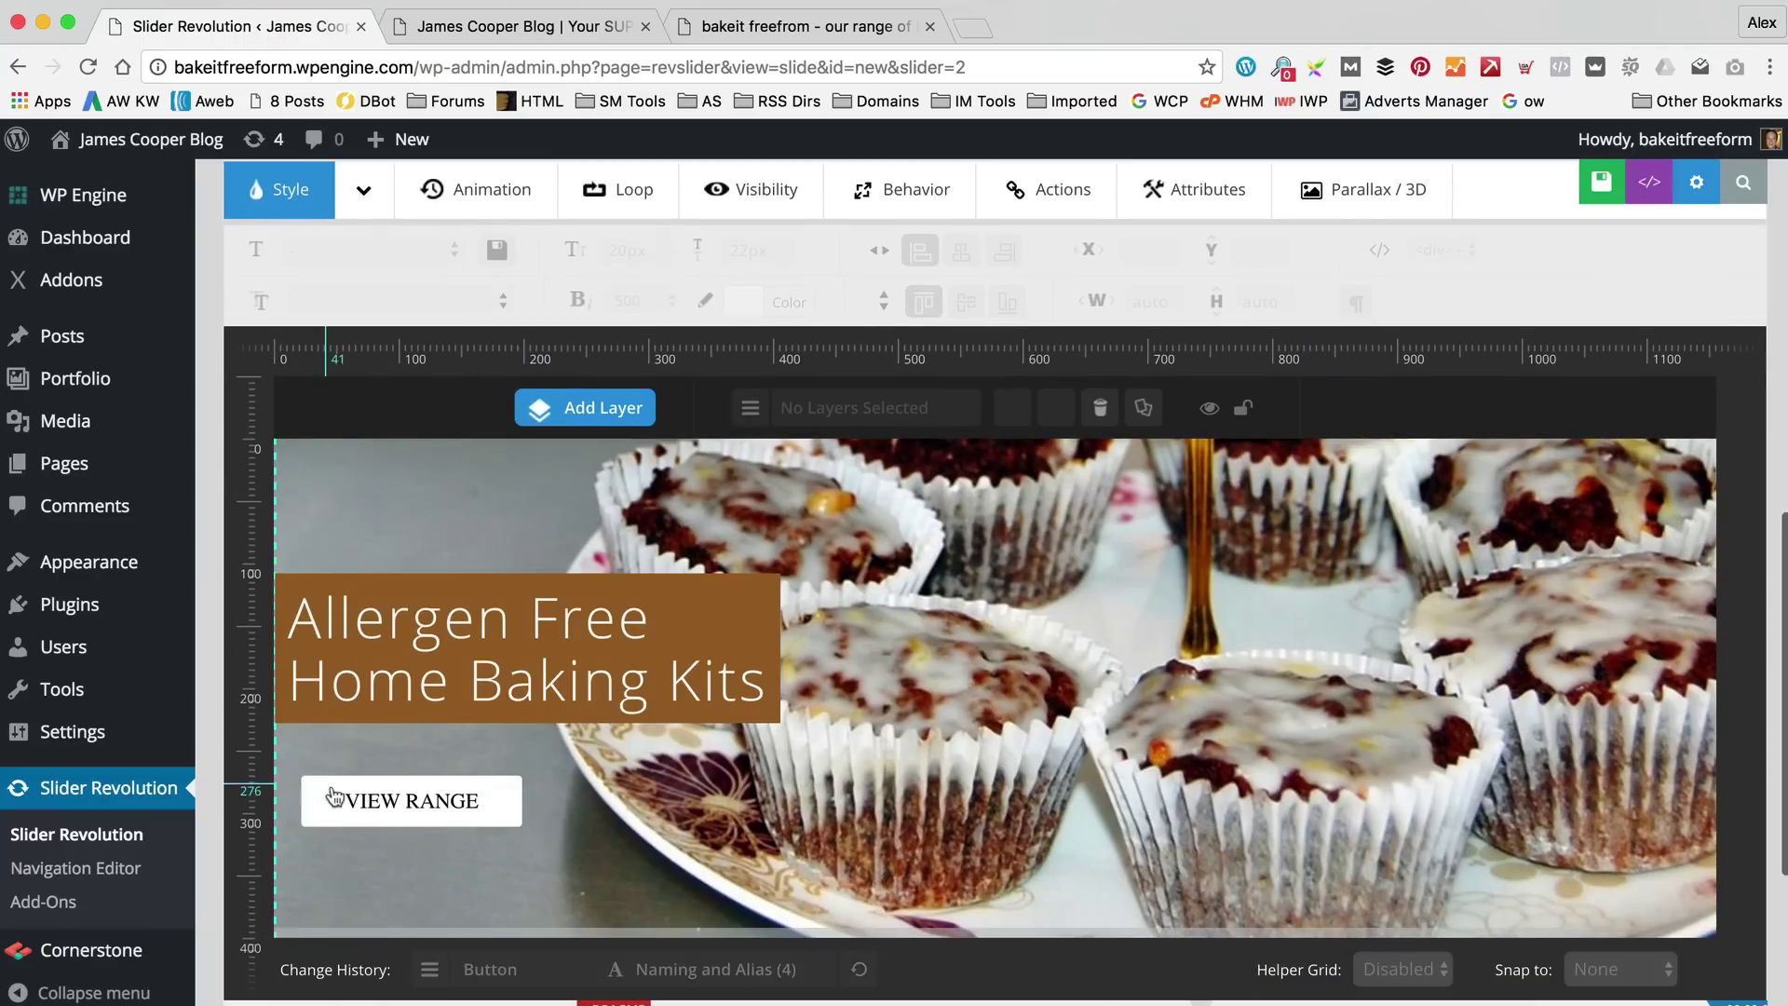
drag(446, 806, 417, 806)
scroll(651, 781, down, 3)
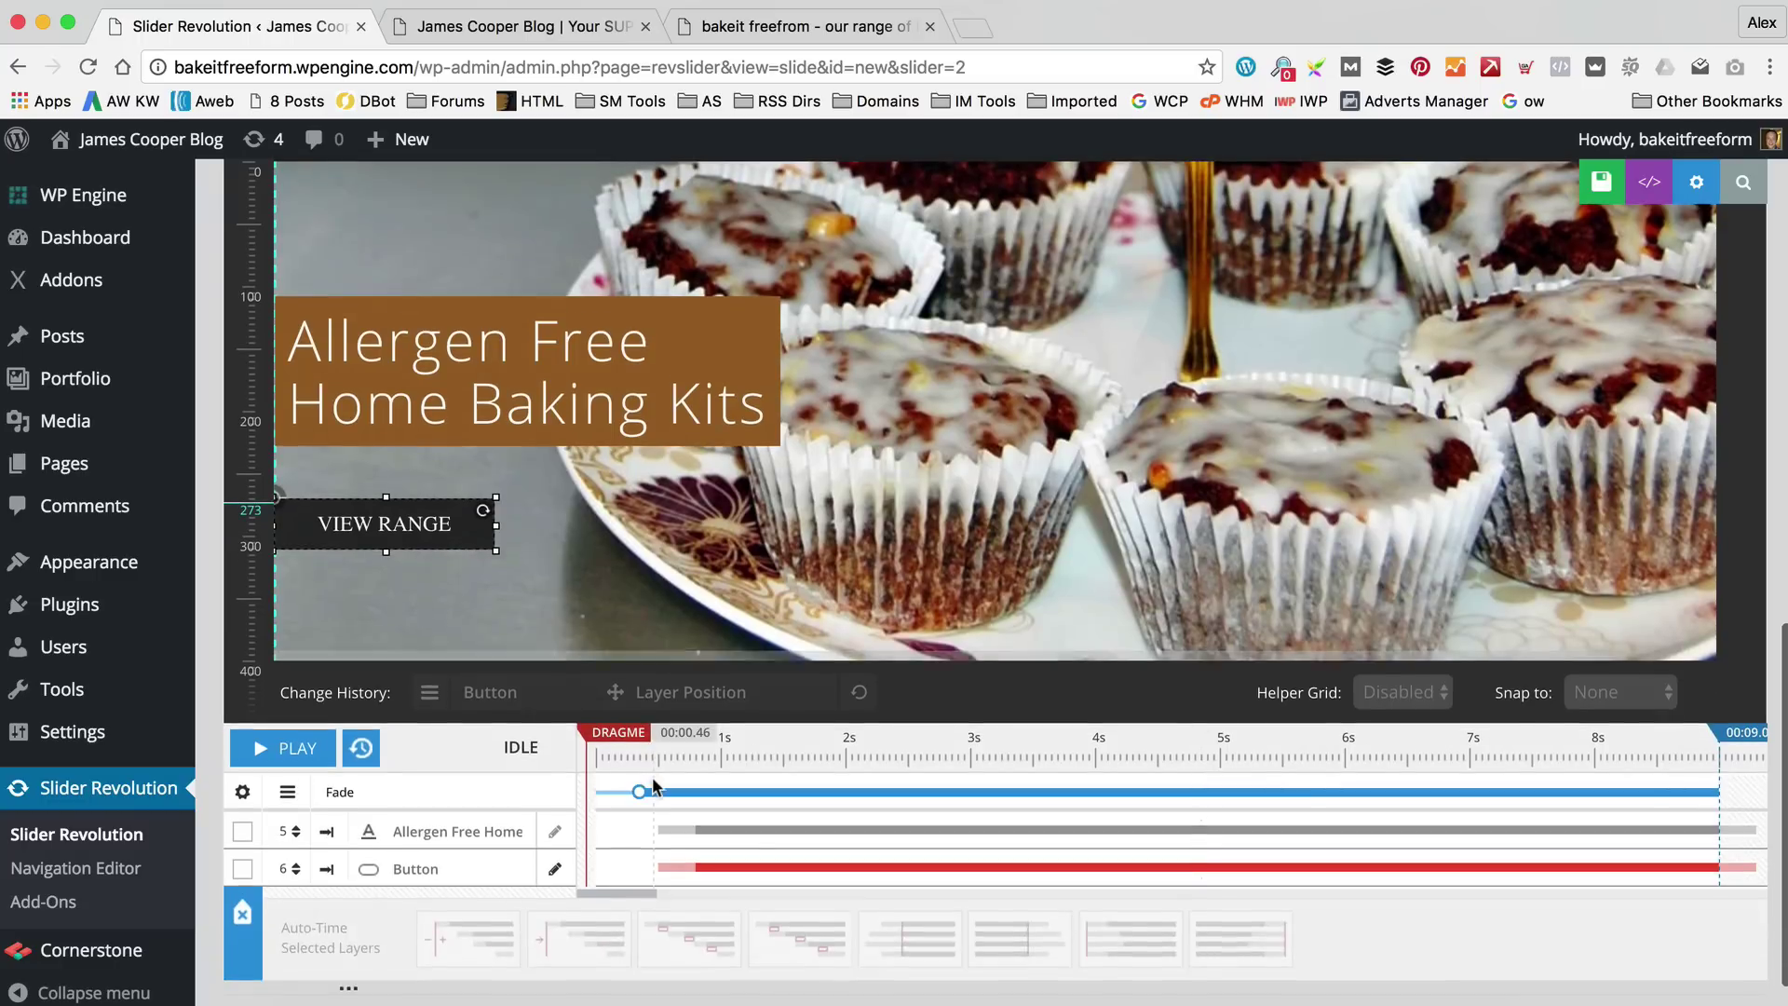
scroll(651, 777, up, 3)
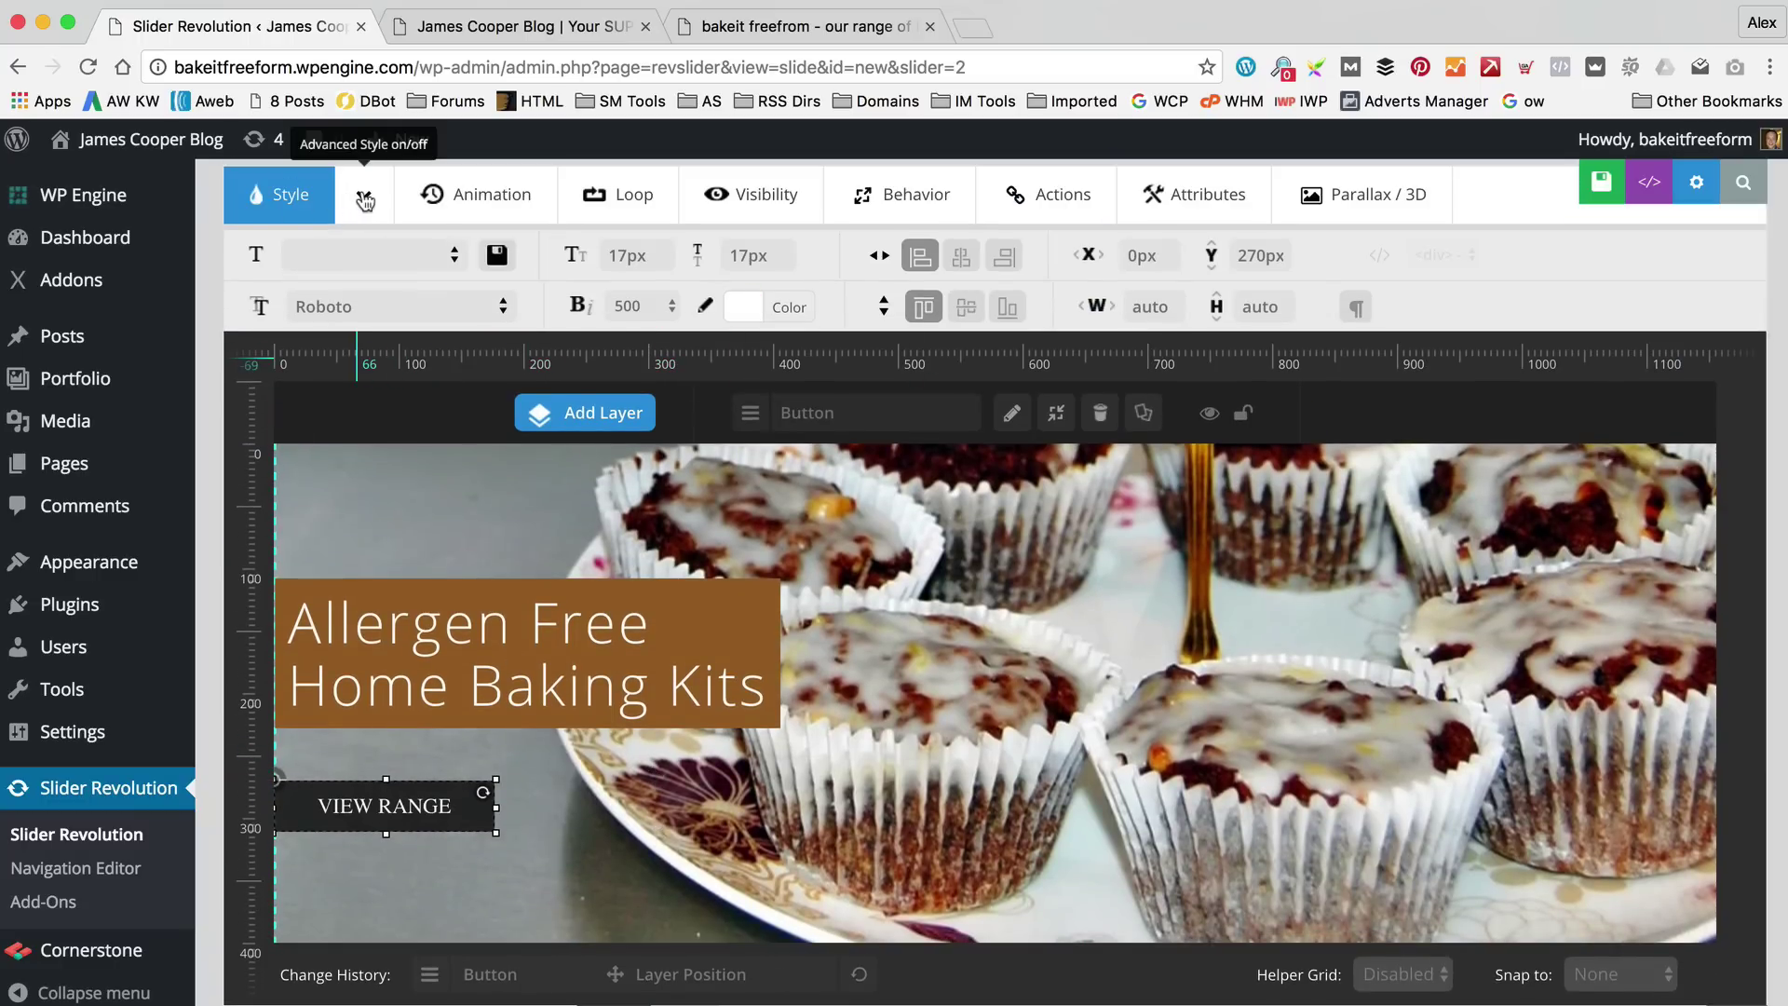
- Paste #7BF000 from the notes as the VIEW RANGE button's background colour and save the slide
click(364, 197)
click(387, 391)
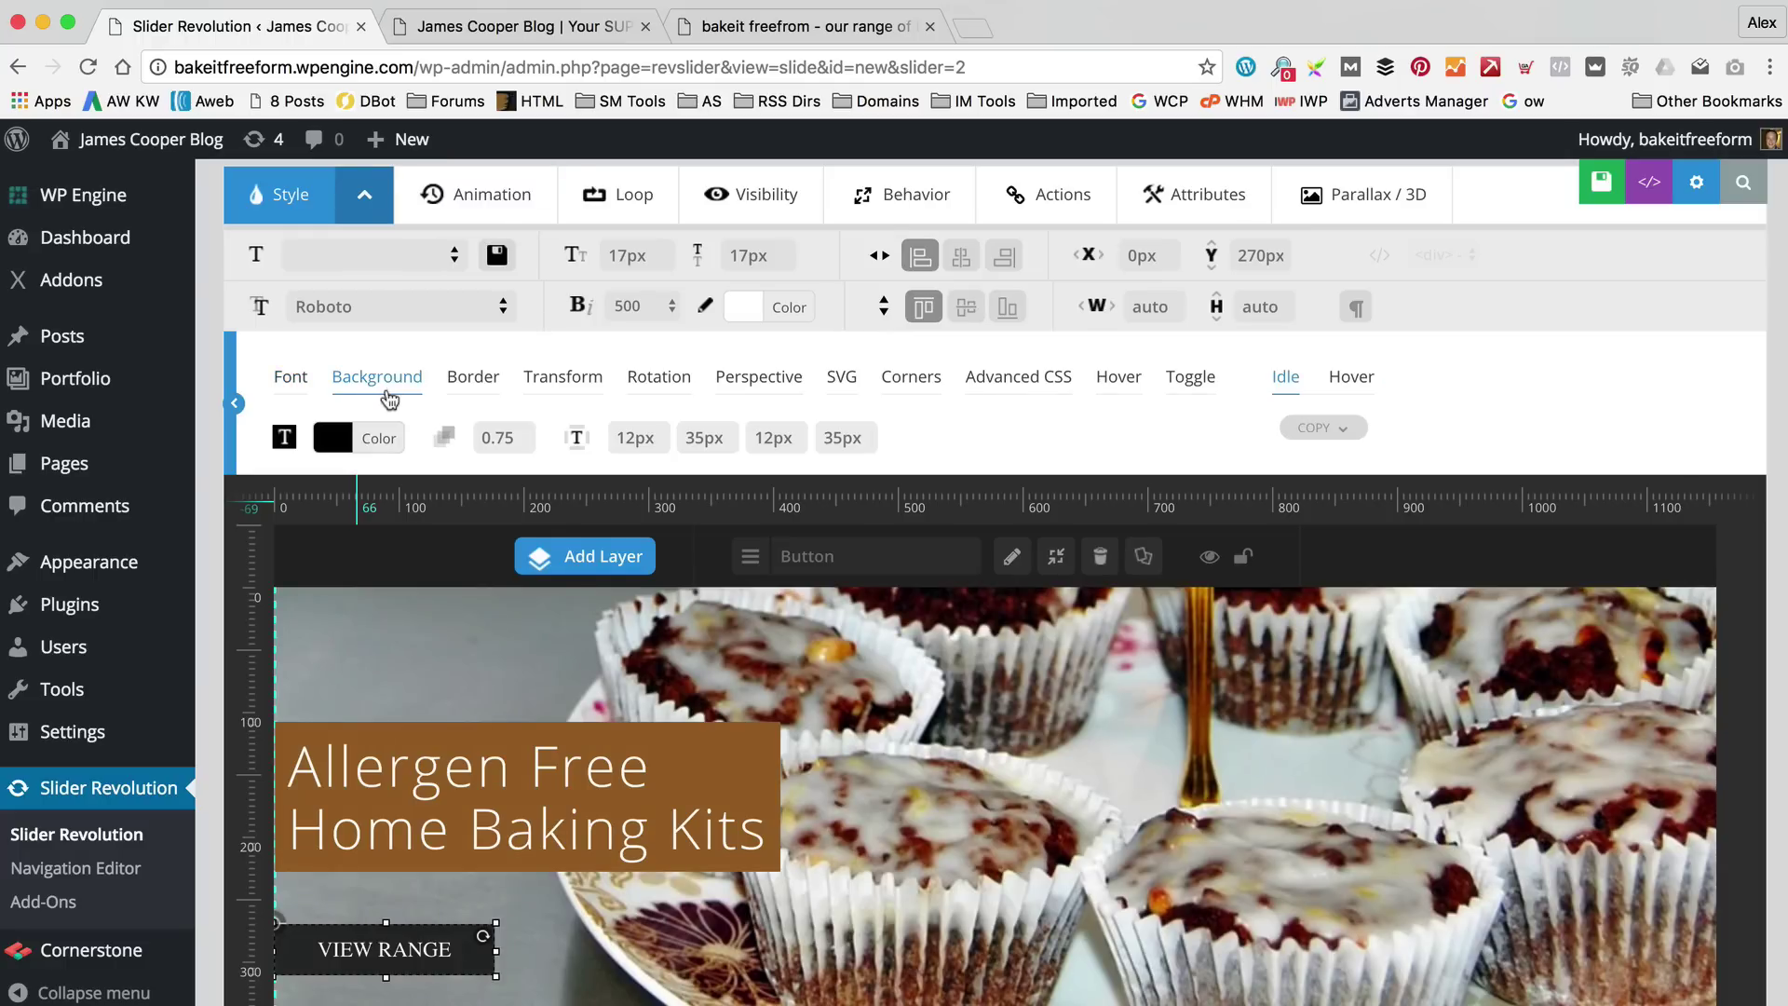
click(333, 444)
click(742, 987)
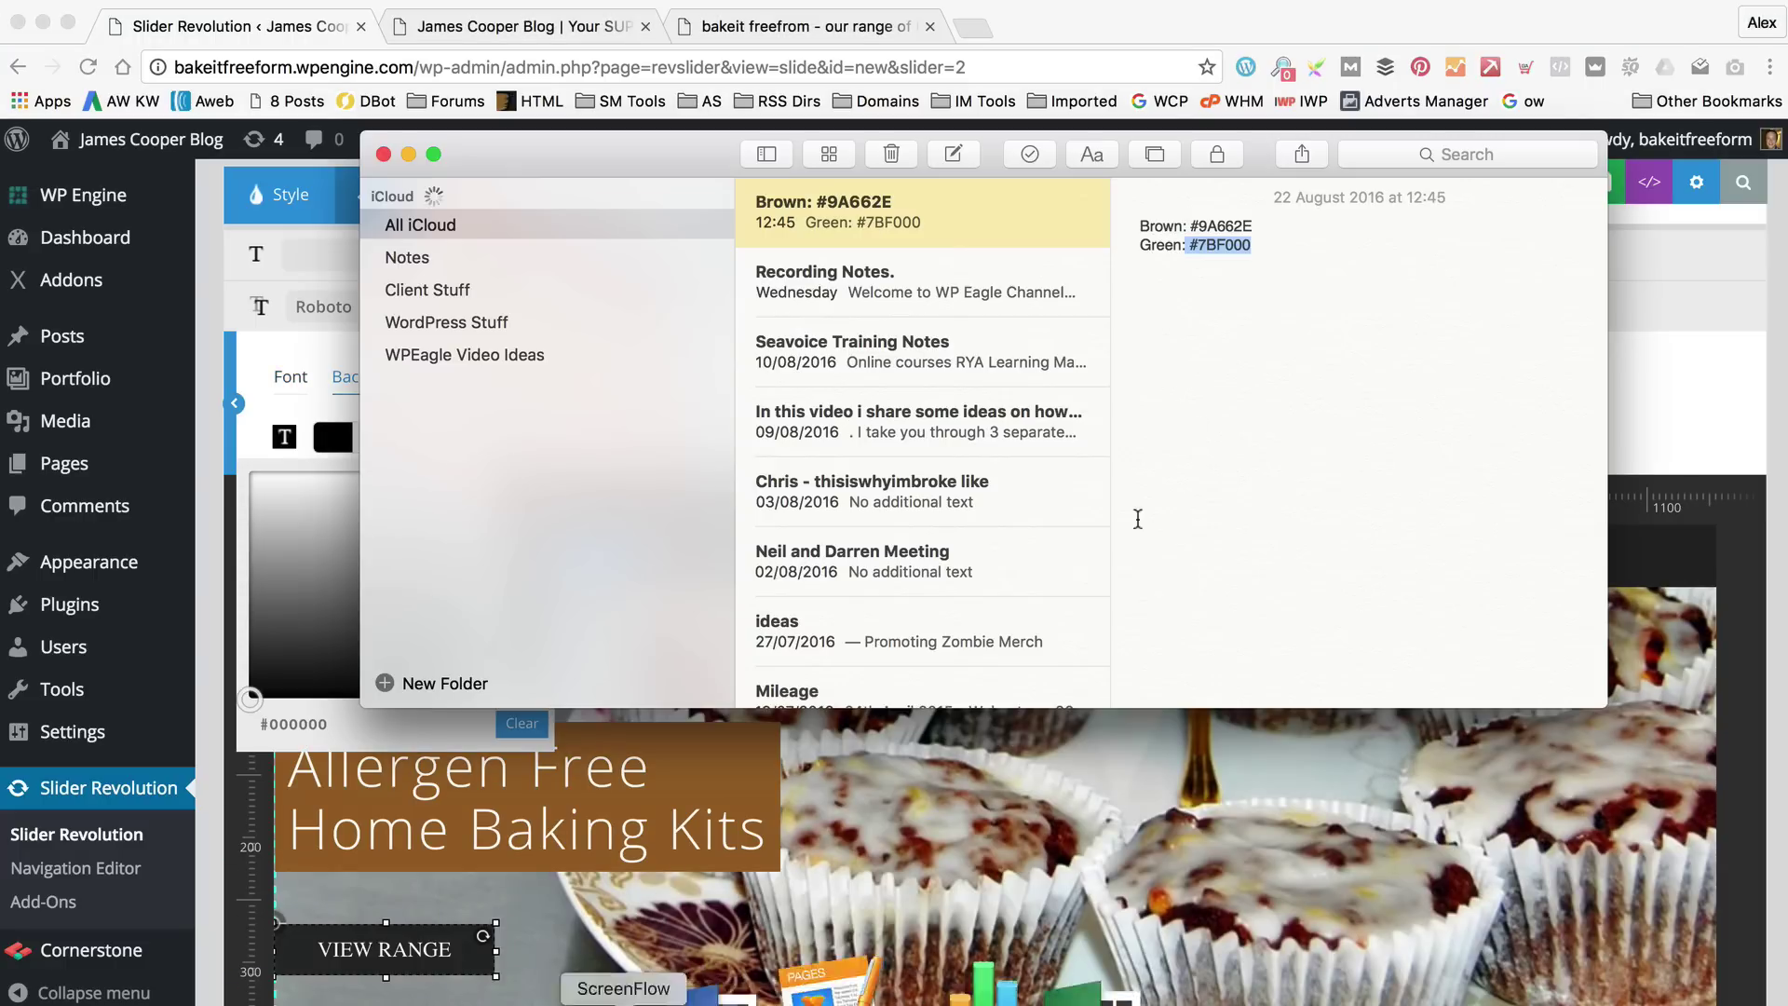
drag(1252, 246, 1193, 248)
key(super+c)
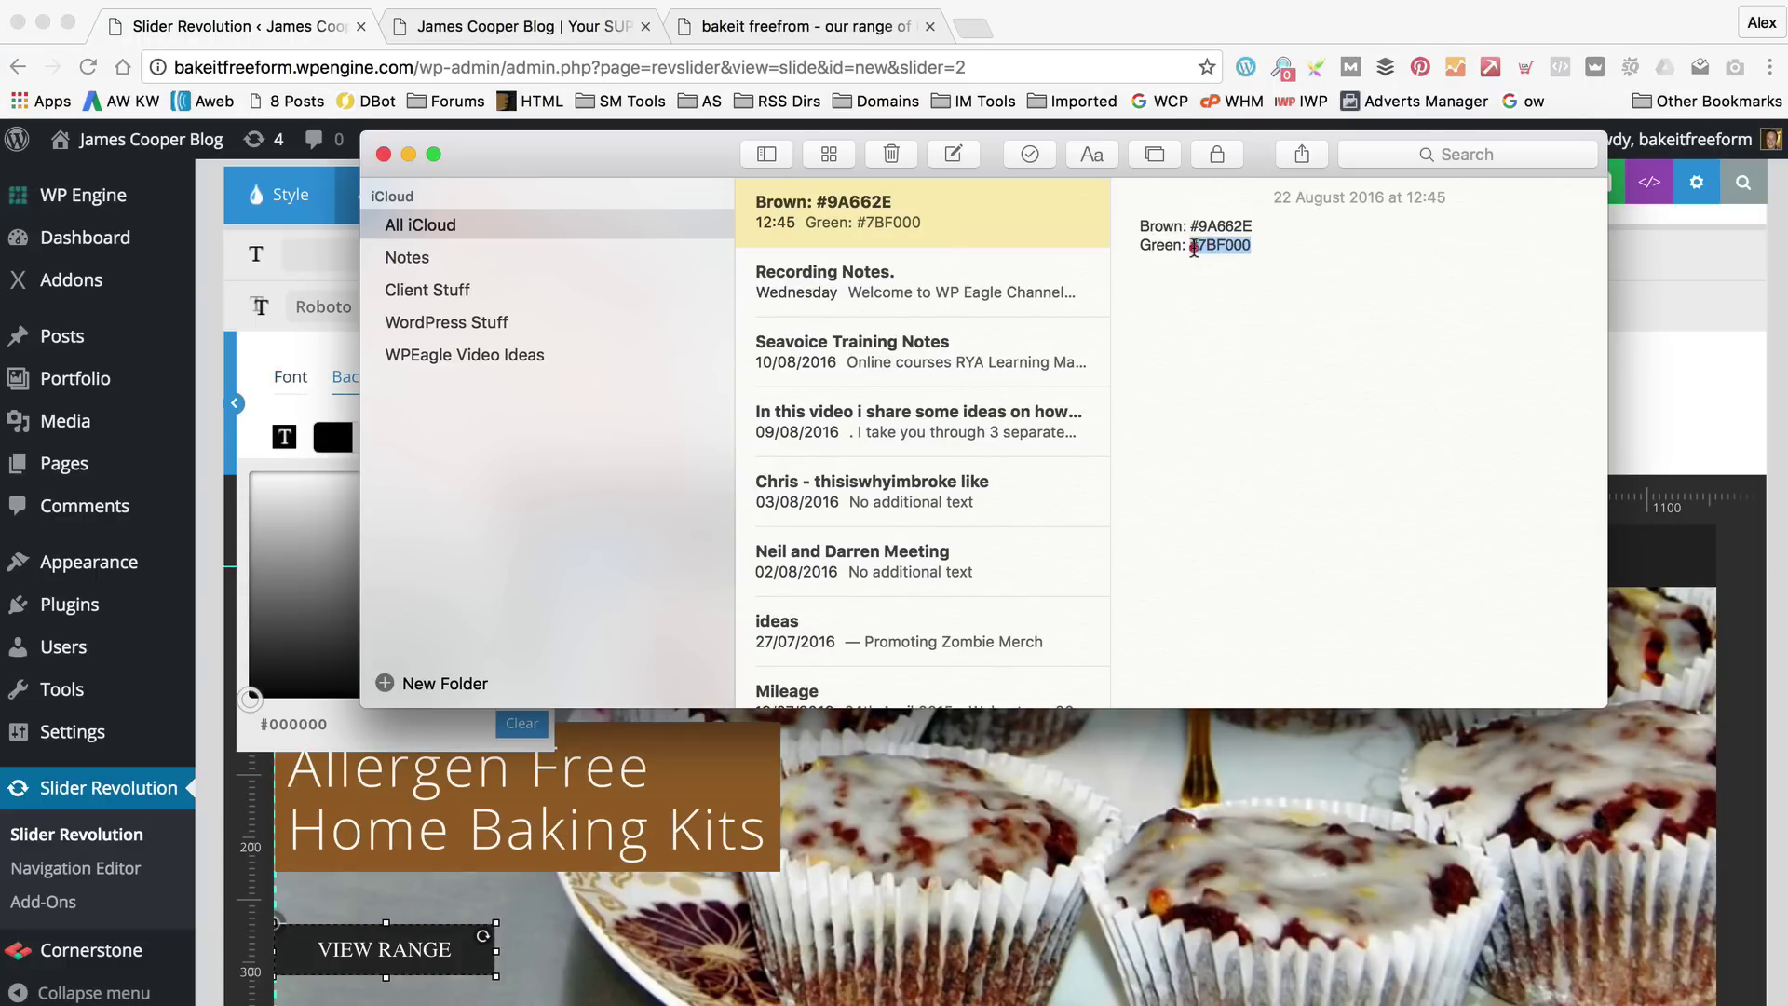
key(super+Tab)
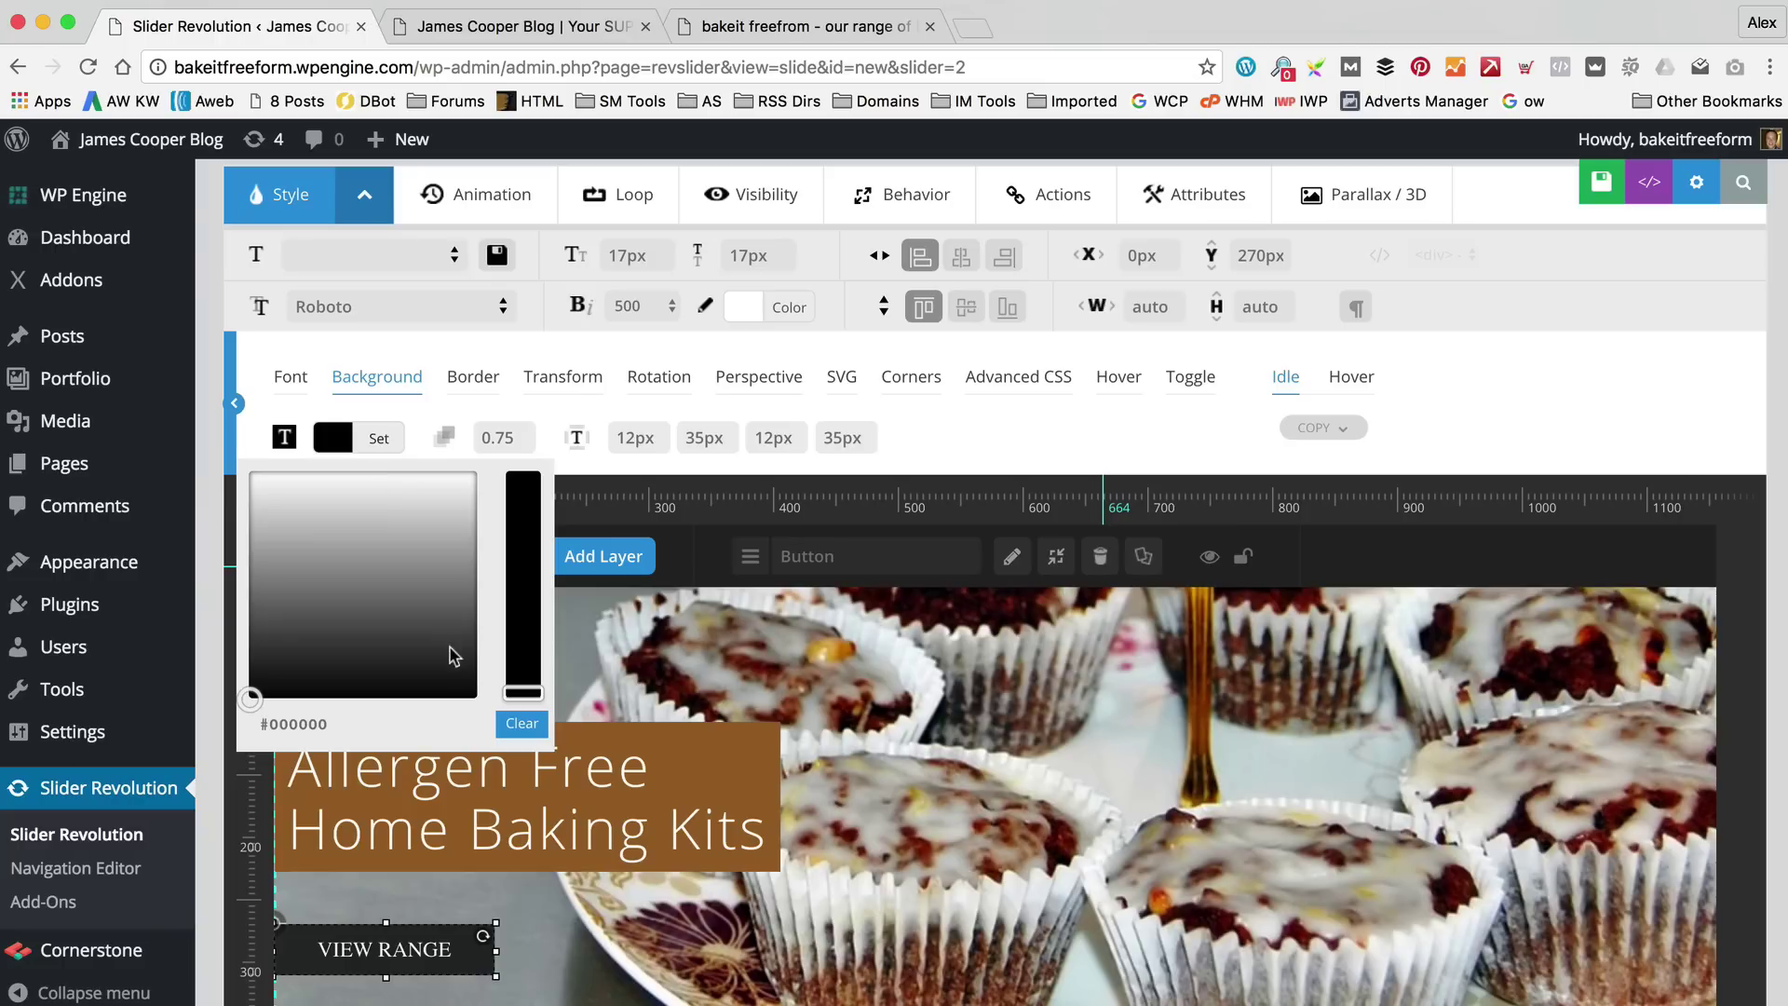
click(261, 723)
key(super+v)
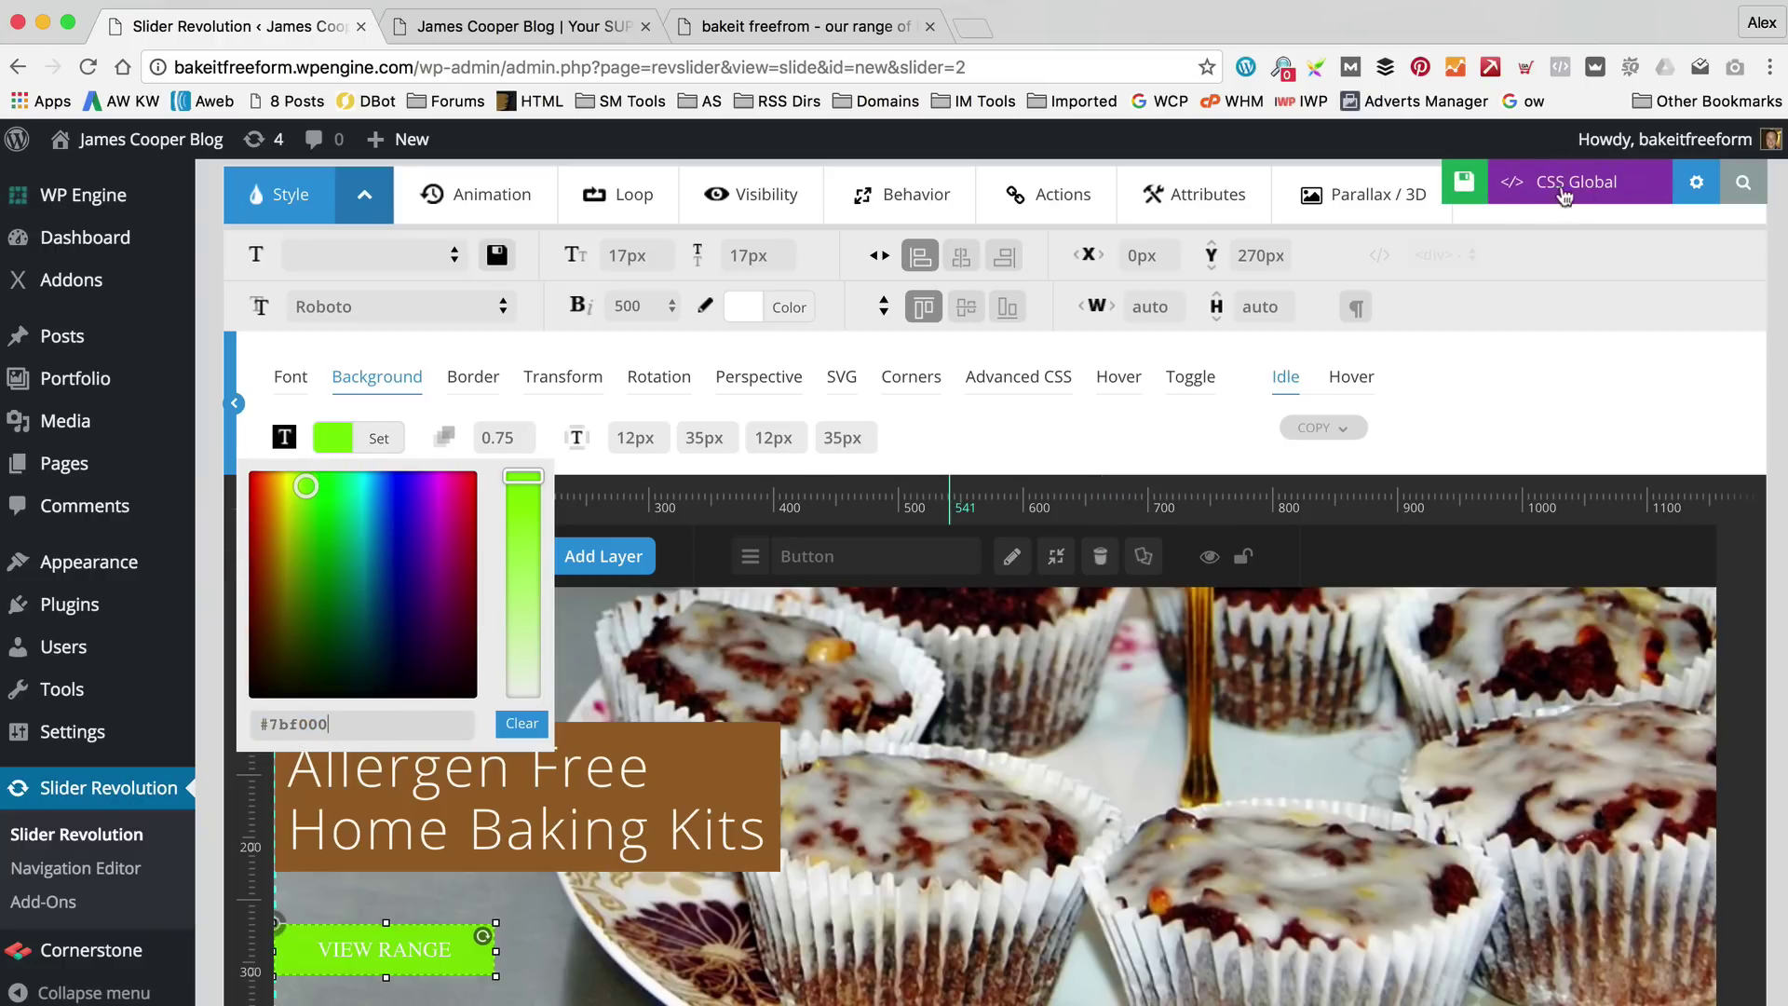
click(1457, 342)
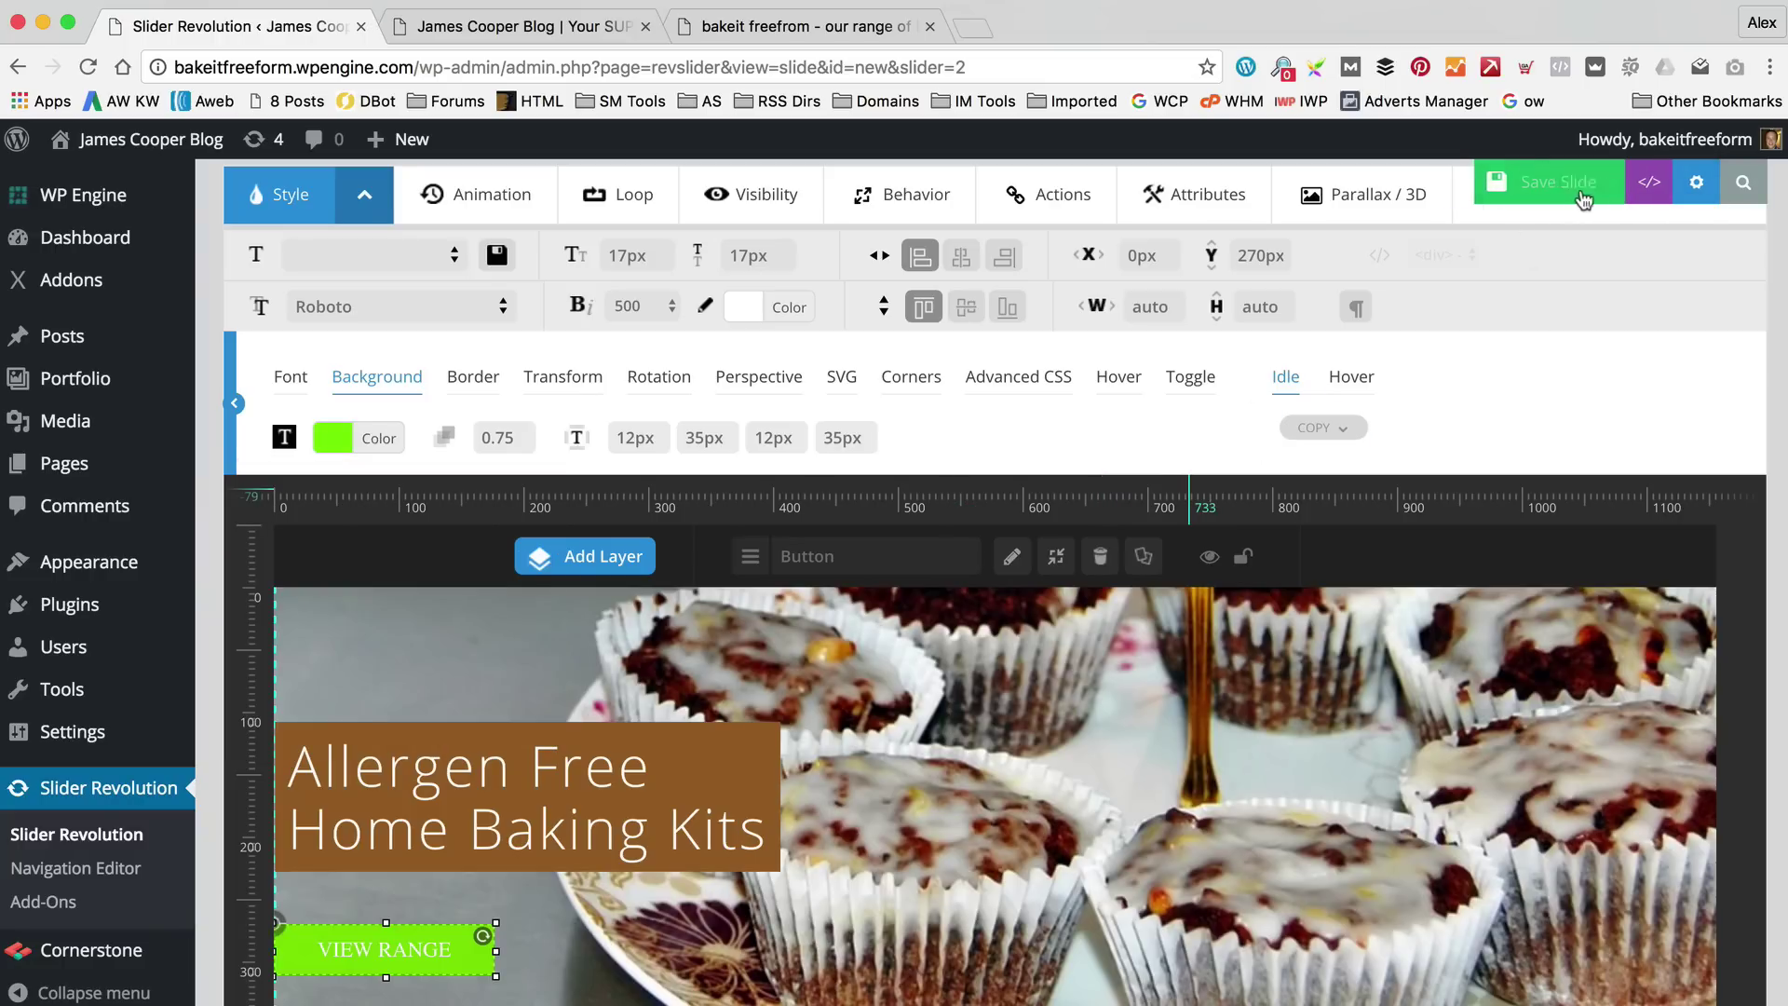
click(1579, 186)
click(479, 28)
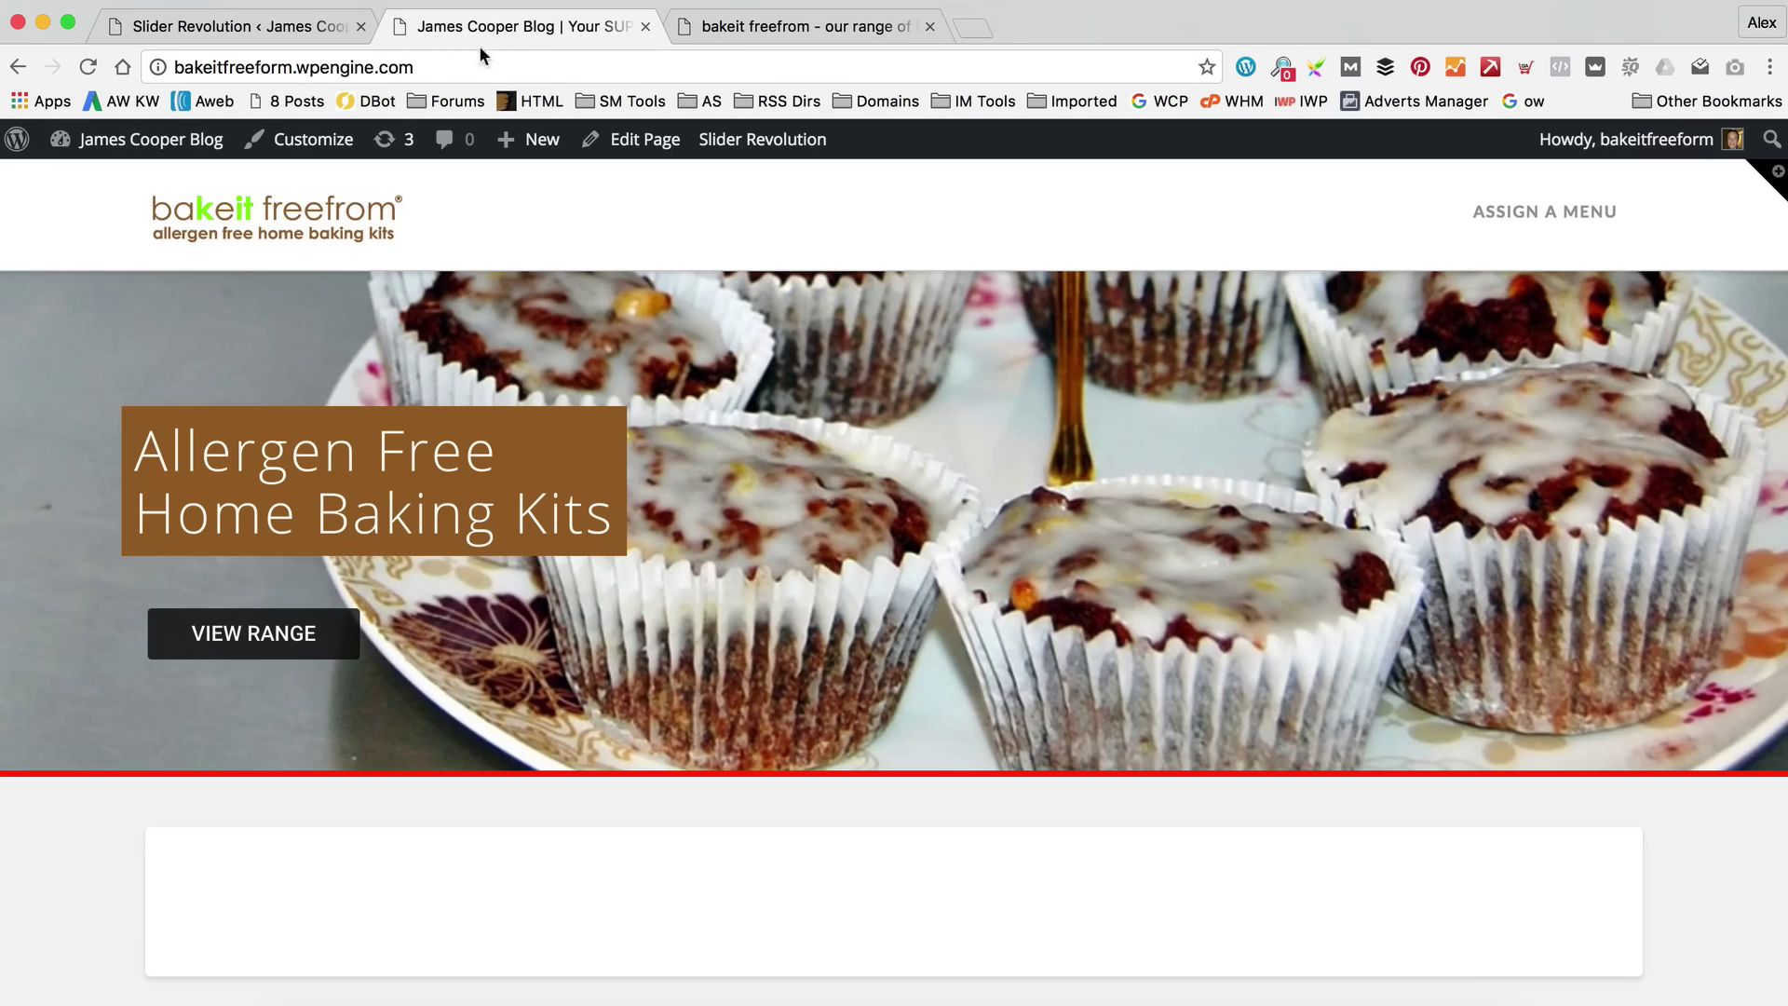
- Reload the homepage to see the green VIEW RANGE button, then go back to Slider Revolution
click(88, 67)
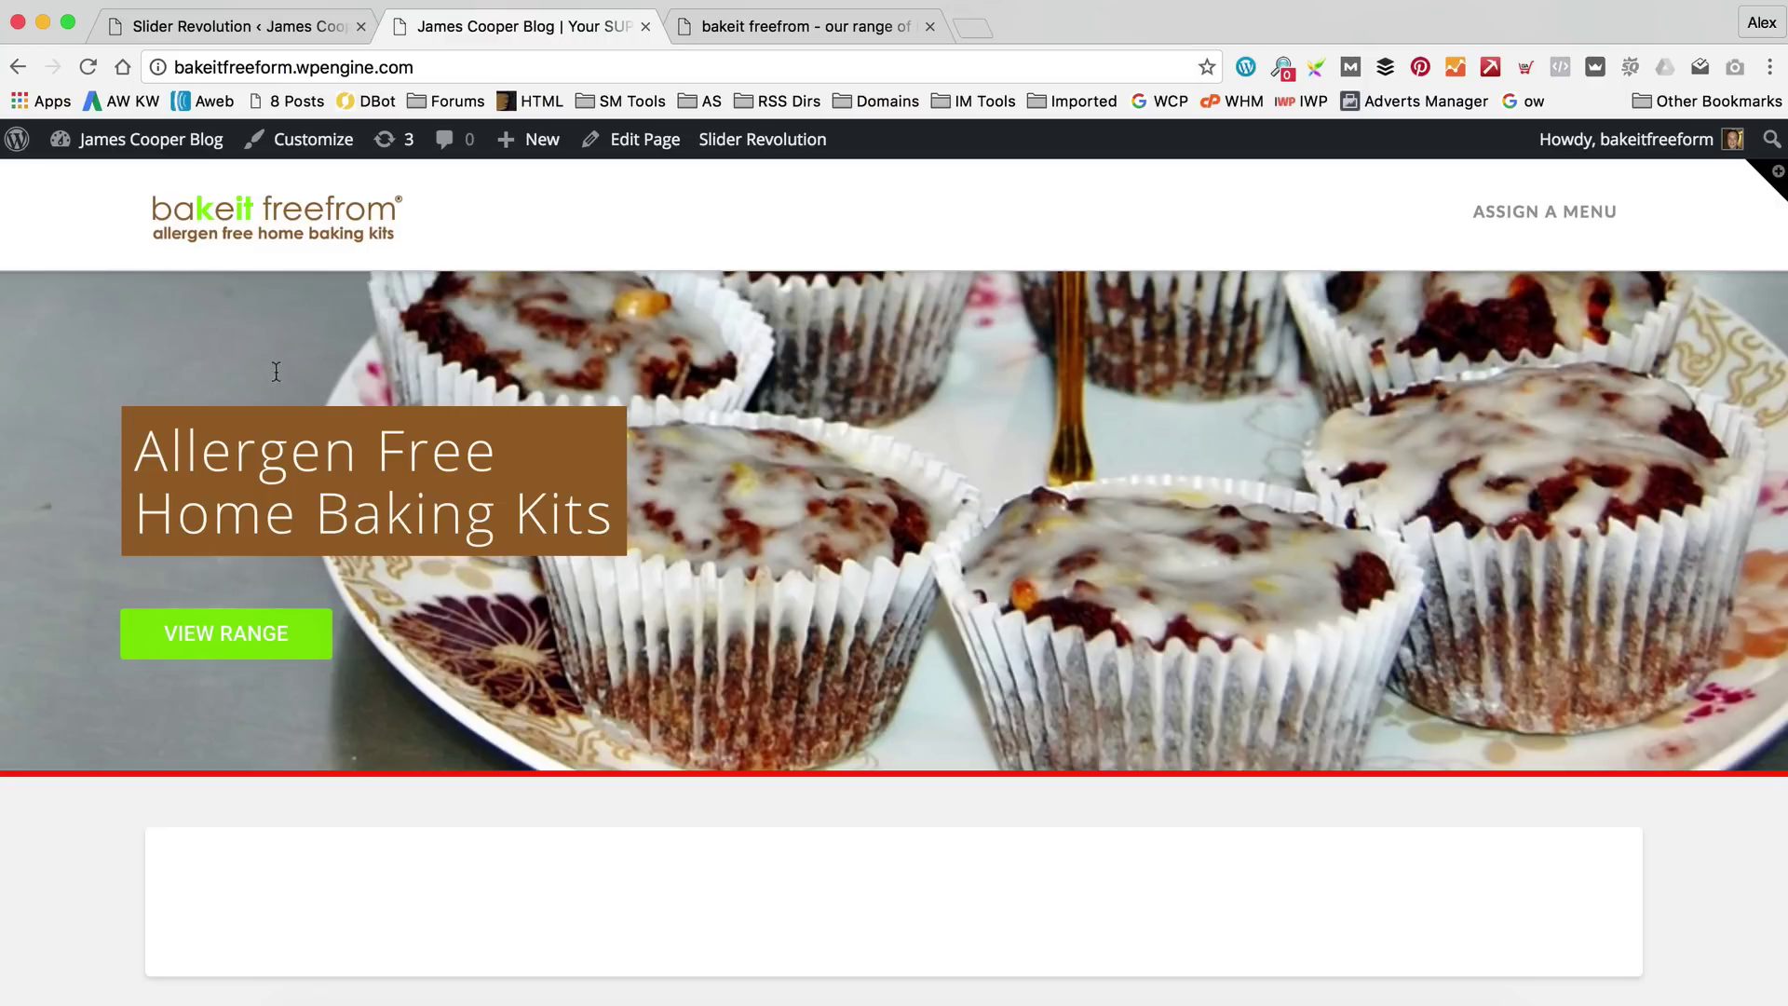
click(218, 28)
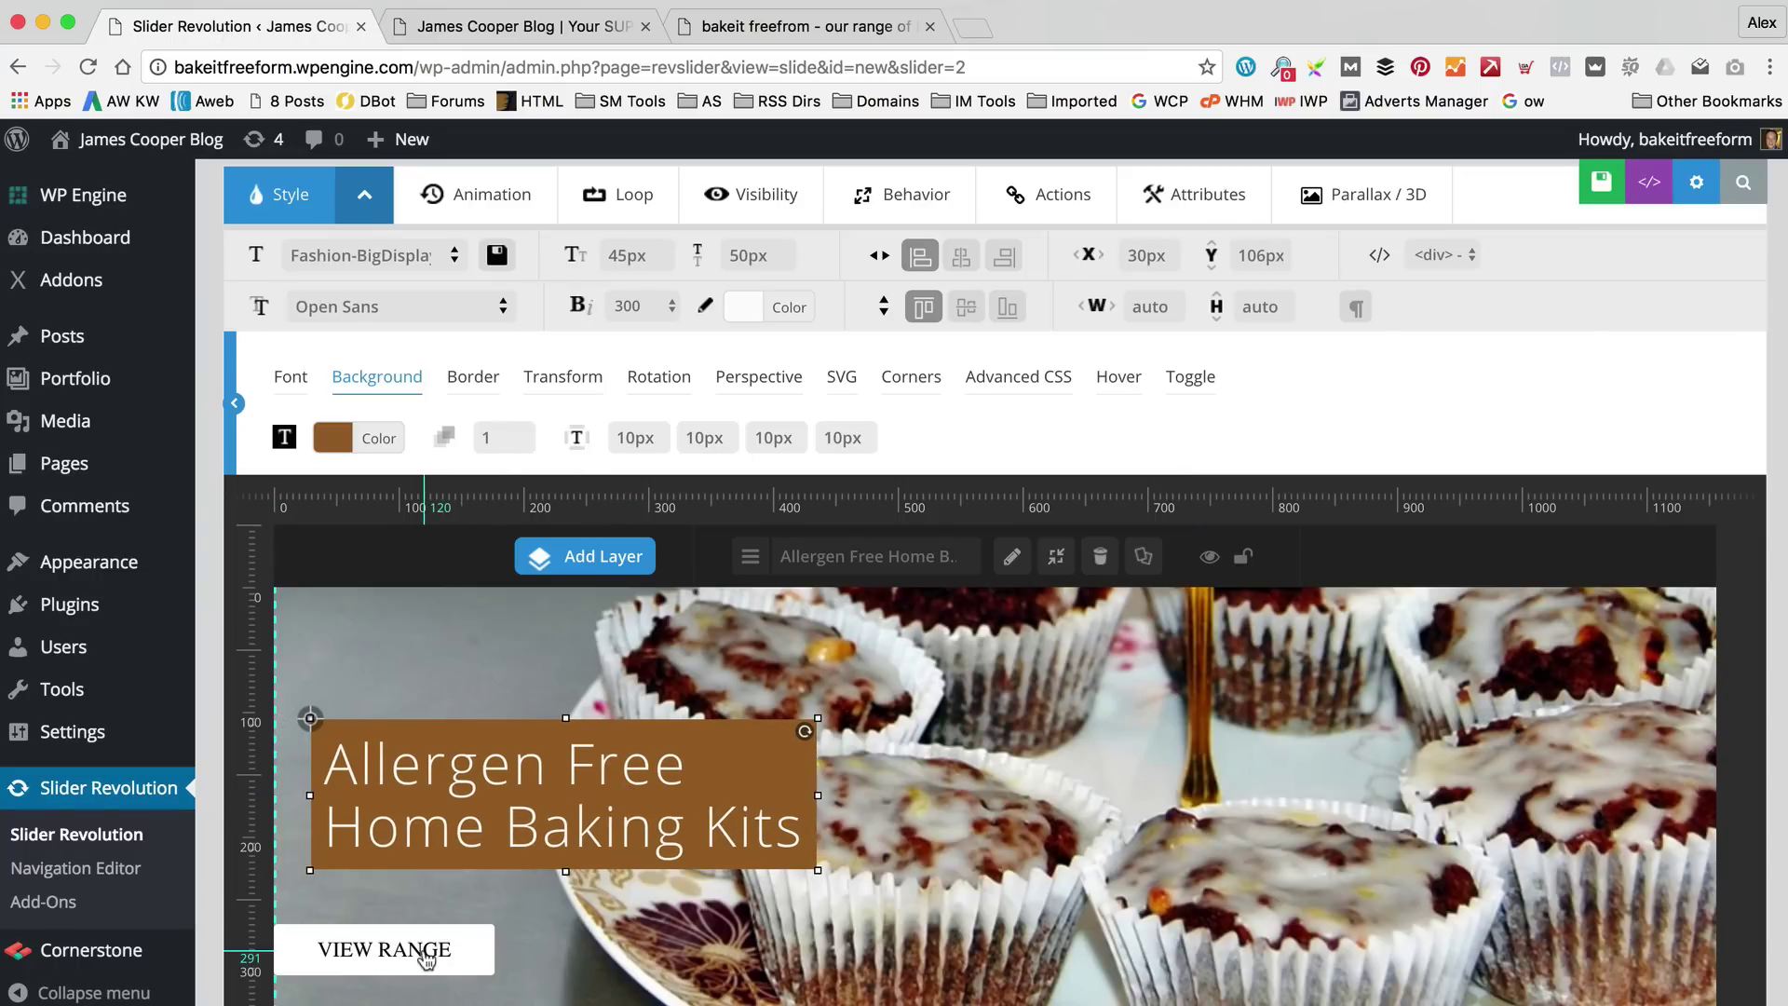
- Drag the VIEW RANGE button about 30px right and compare it with the headline's position
click(478, 950)
drag(479, 950, 466, 943)
scroll(561, 836, down, 2)
mouse_move(440, 754)
mouse_down()
mouse_move(466, 756)
mouse_move(436, 741)
mouse_up()
scroll(433, 558, up, 2)
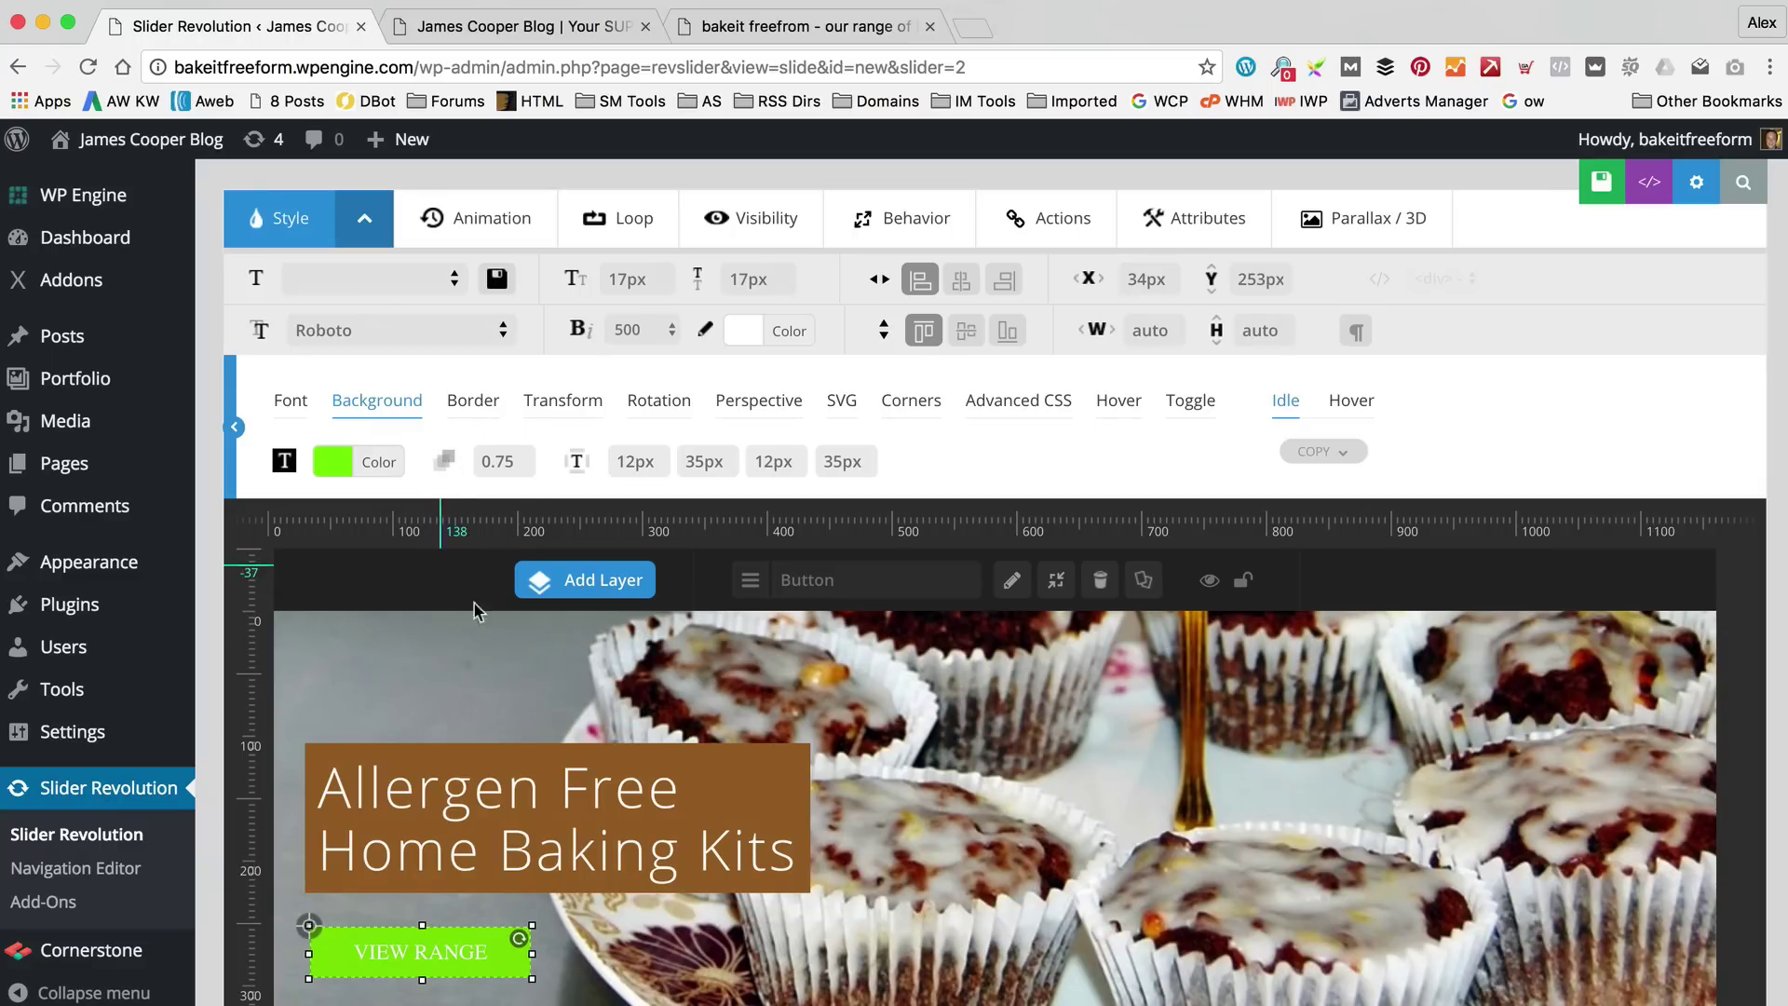
click(521, 827)
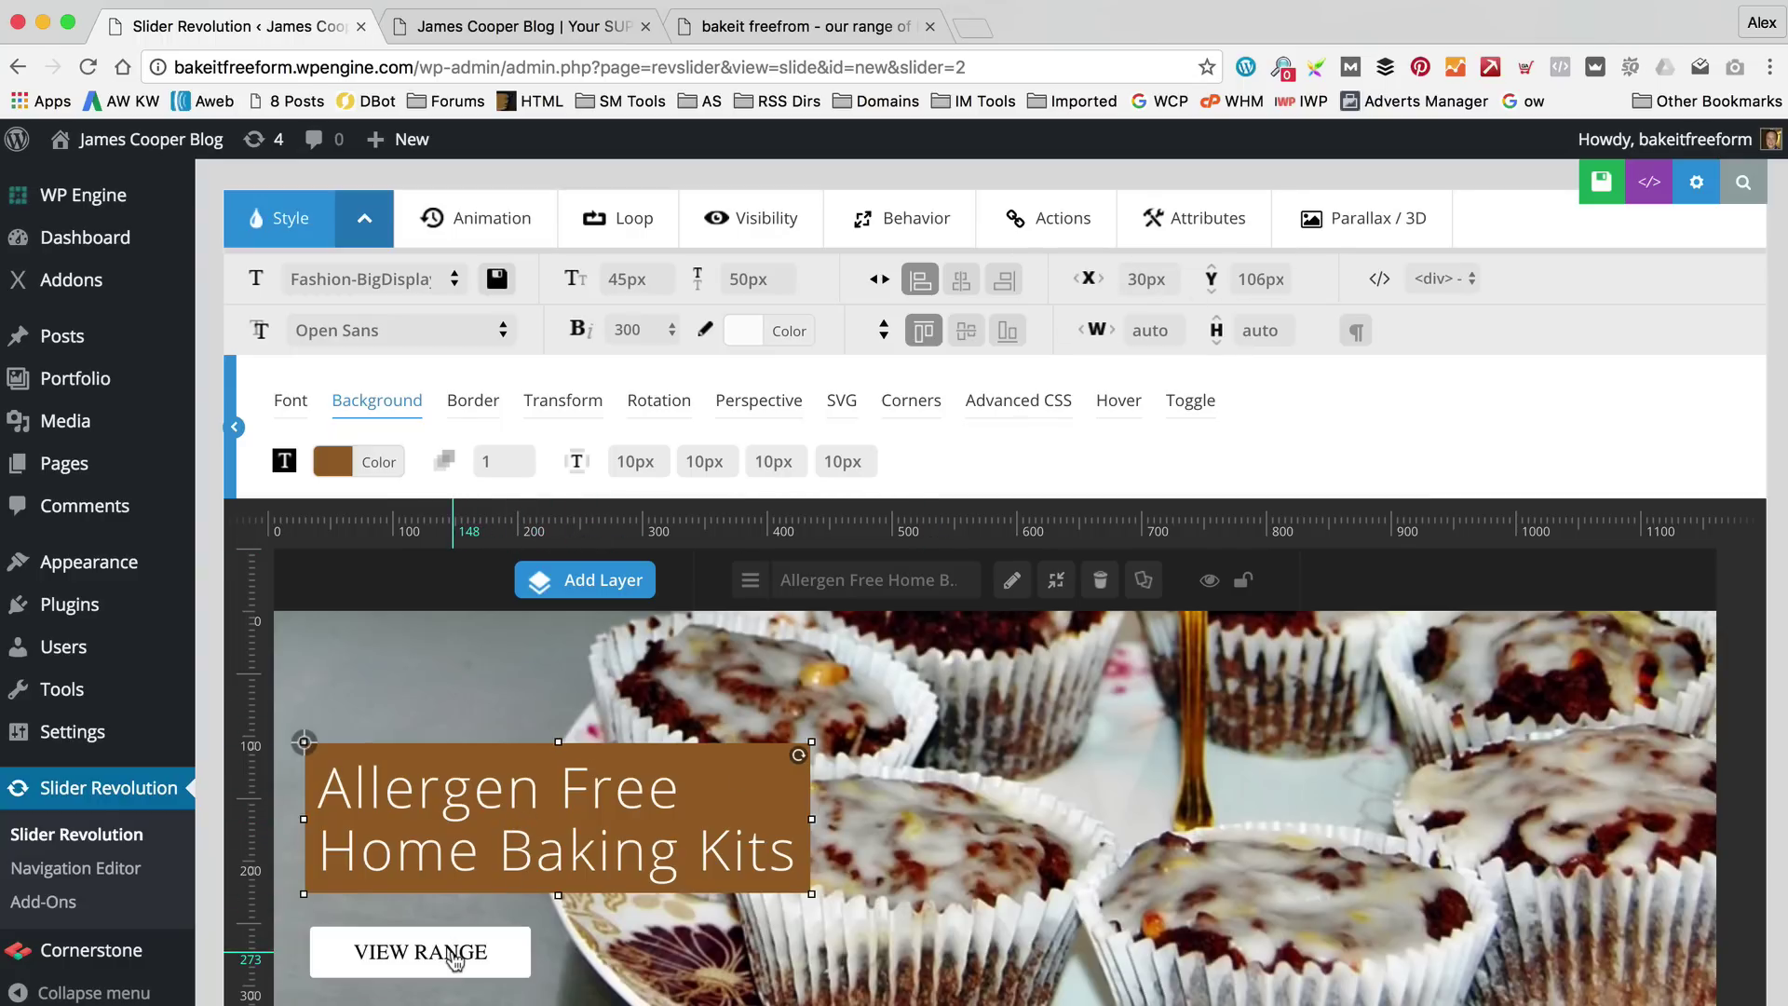
- Set the VIEW RANGE button's X offset to 30px, save the slide, and view the live homepage
click(494, 958)
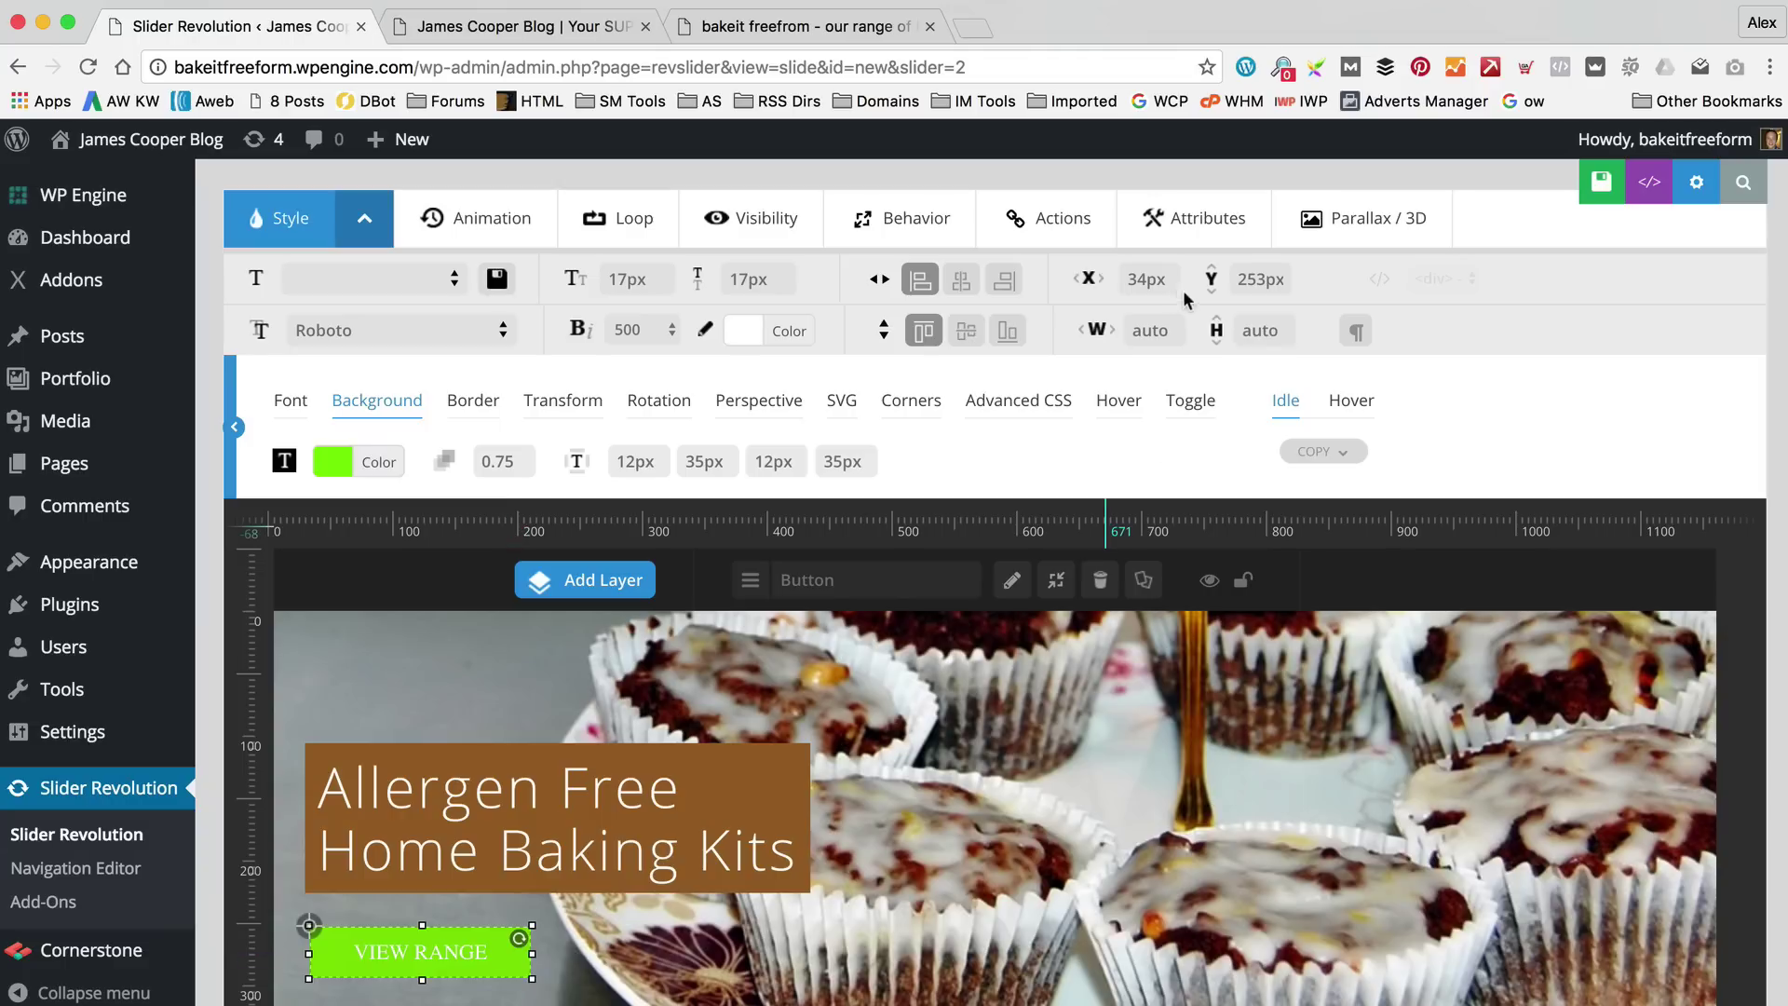
click(1154, 285)
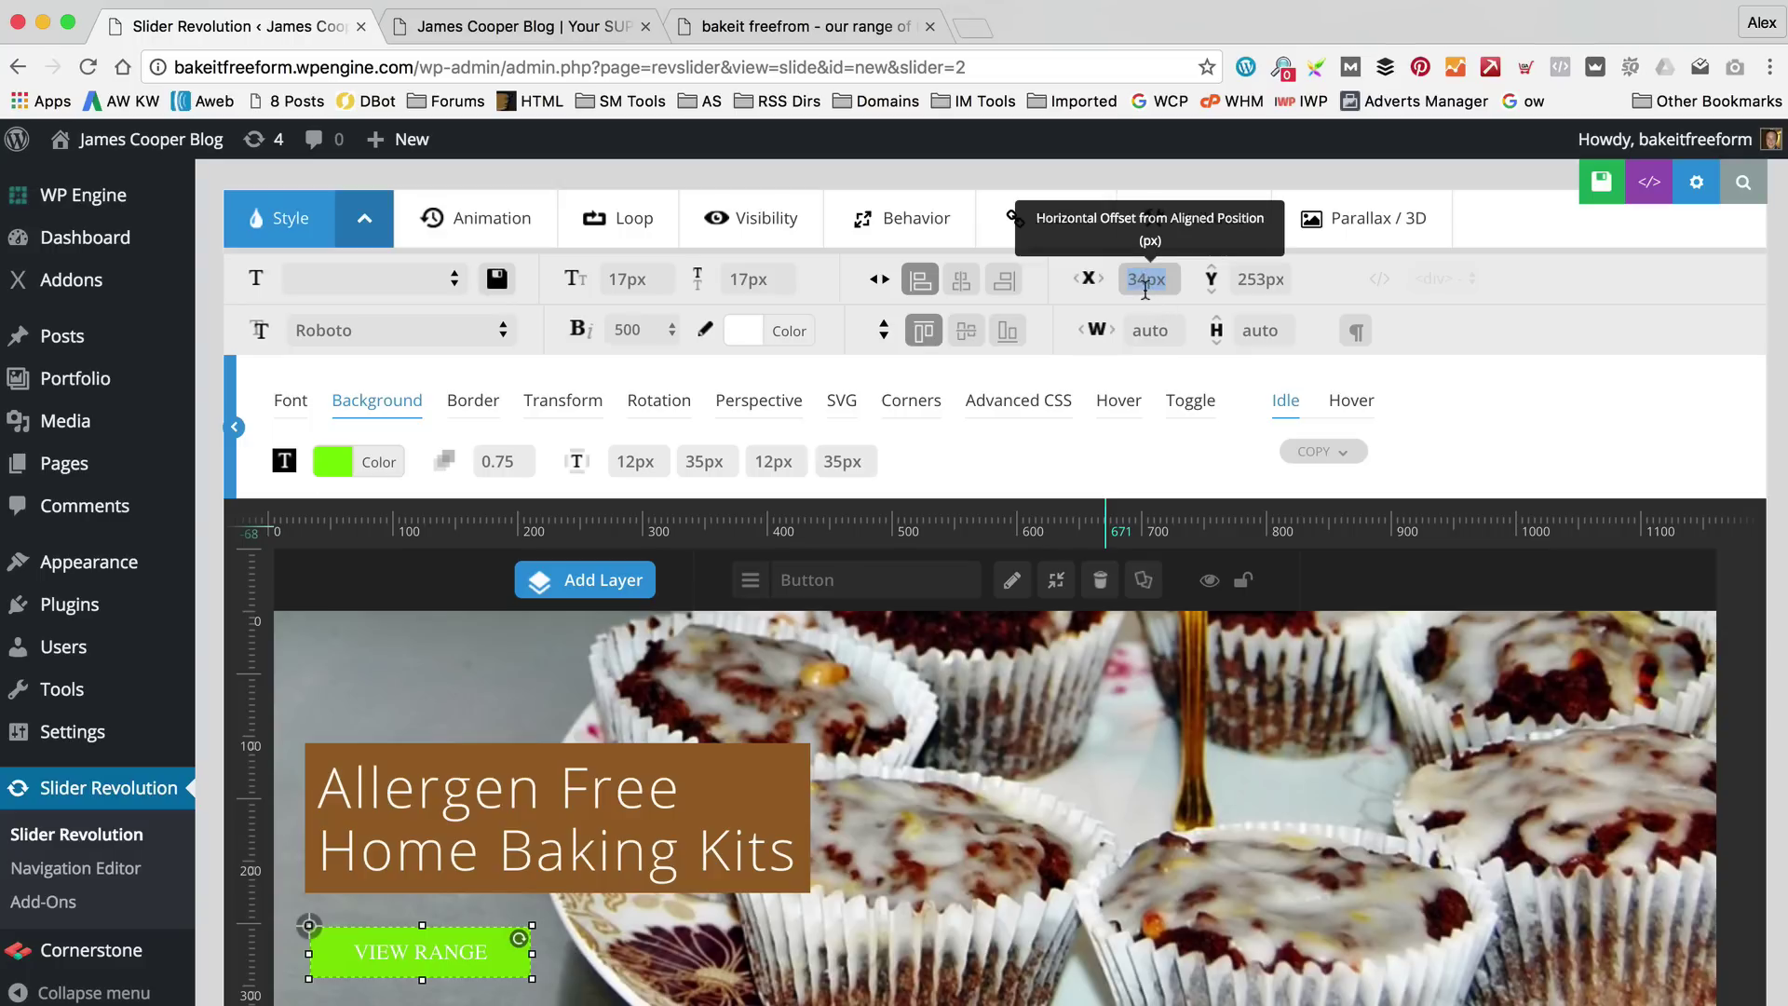
key(Left)
text(0)
key(Return)
click(1584, 191)
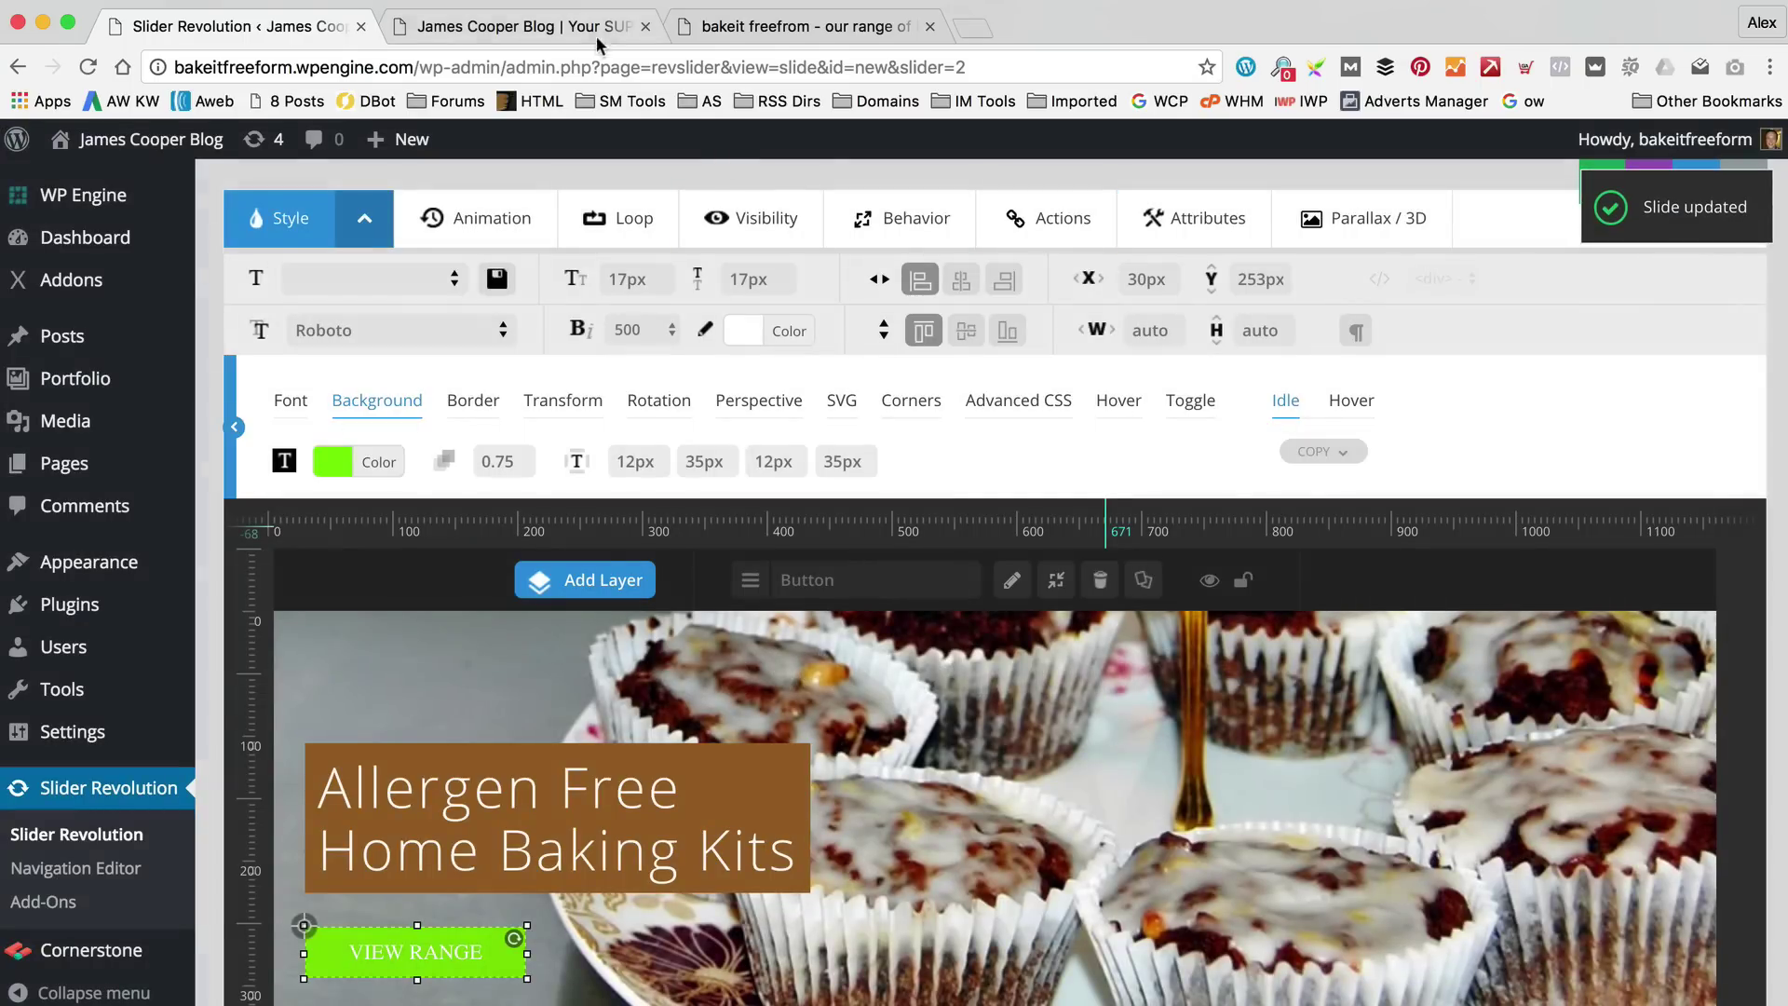
click(521, 26)
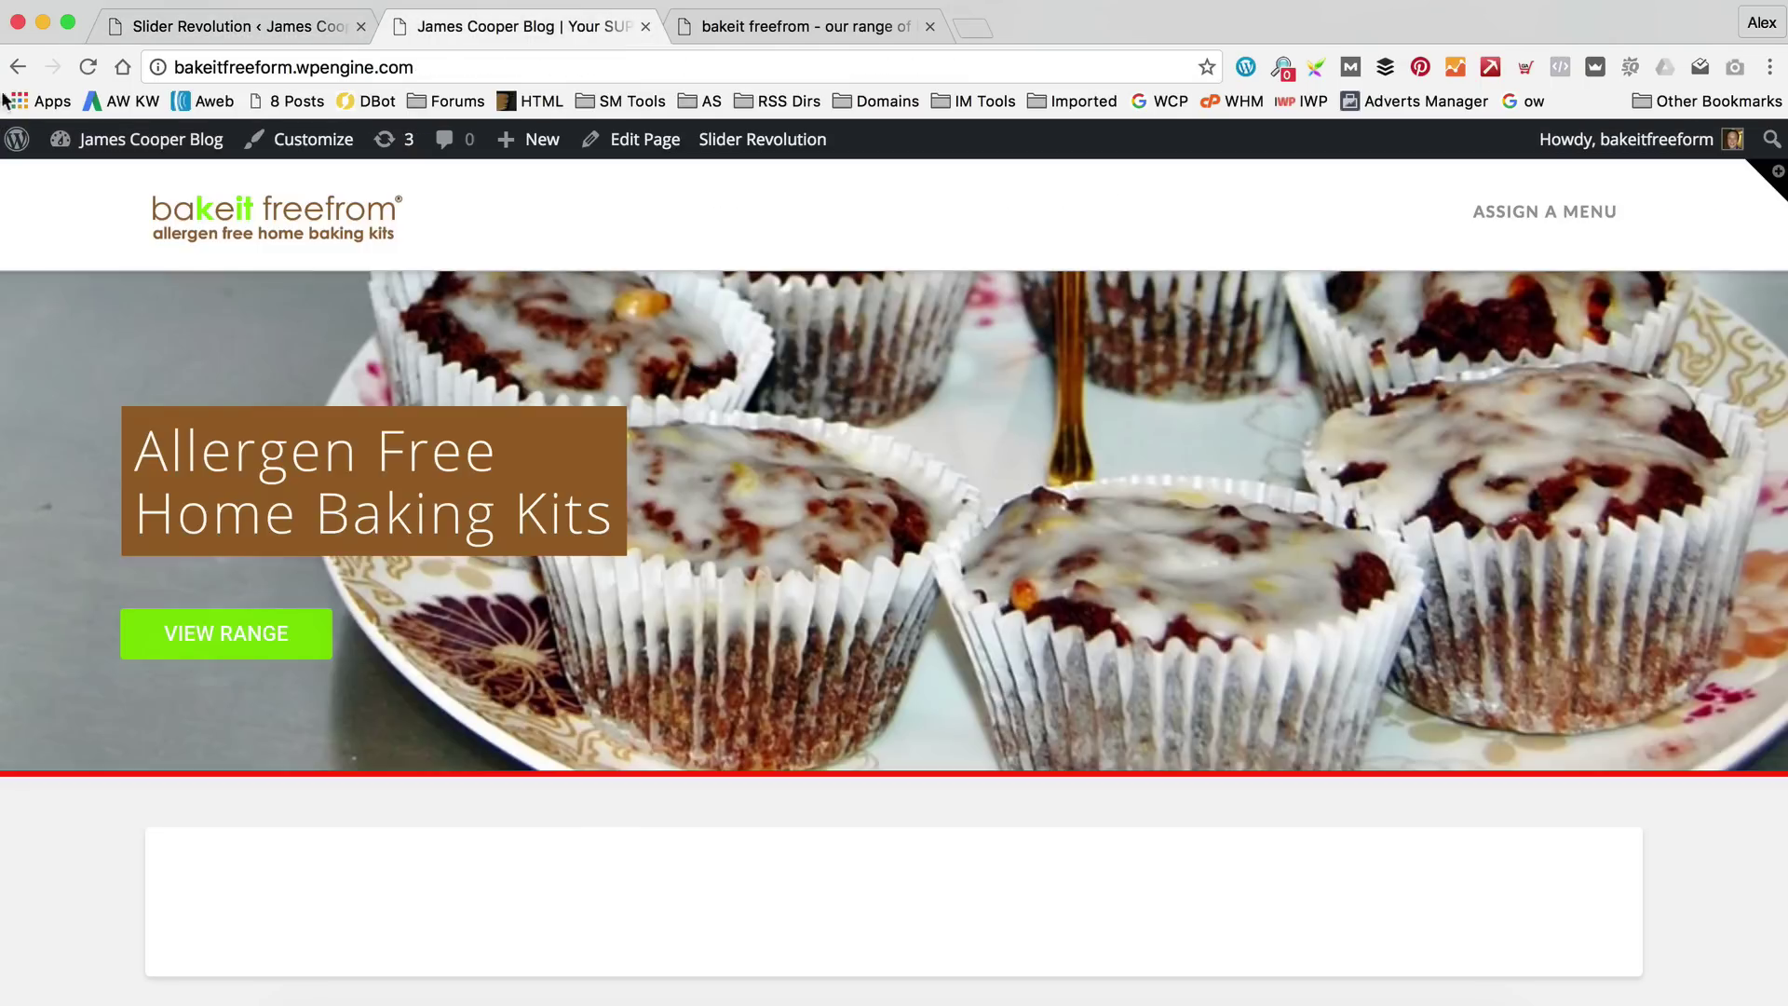
- Reload the homepage to confirm the button aligns under the headline, then return to Slider Revolution
click(88, 65)
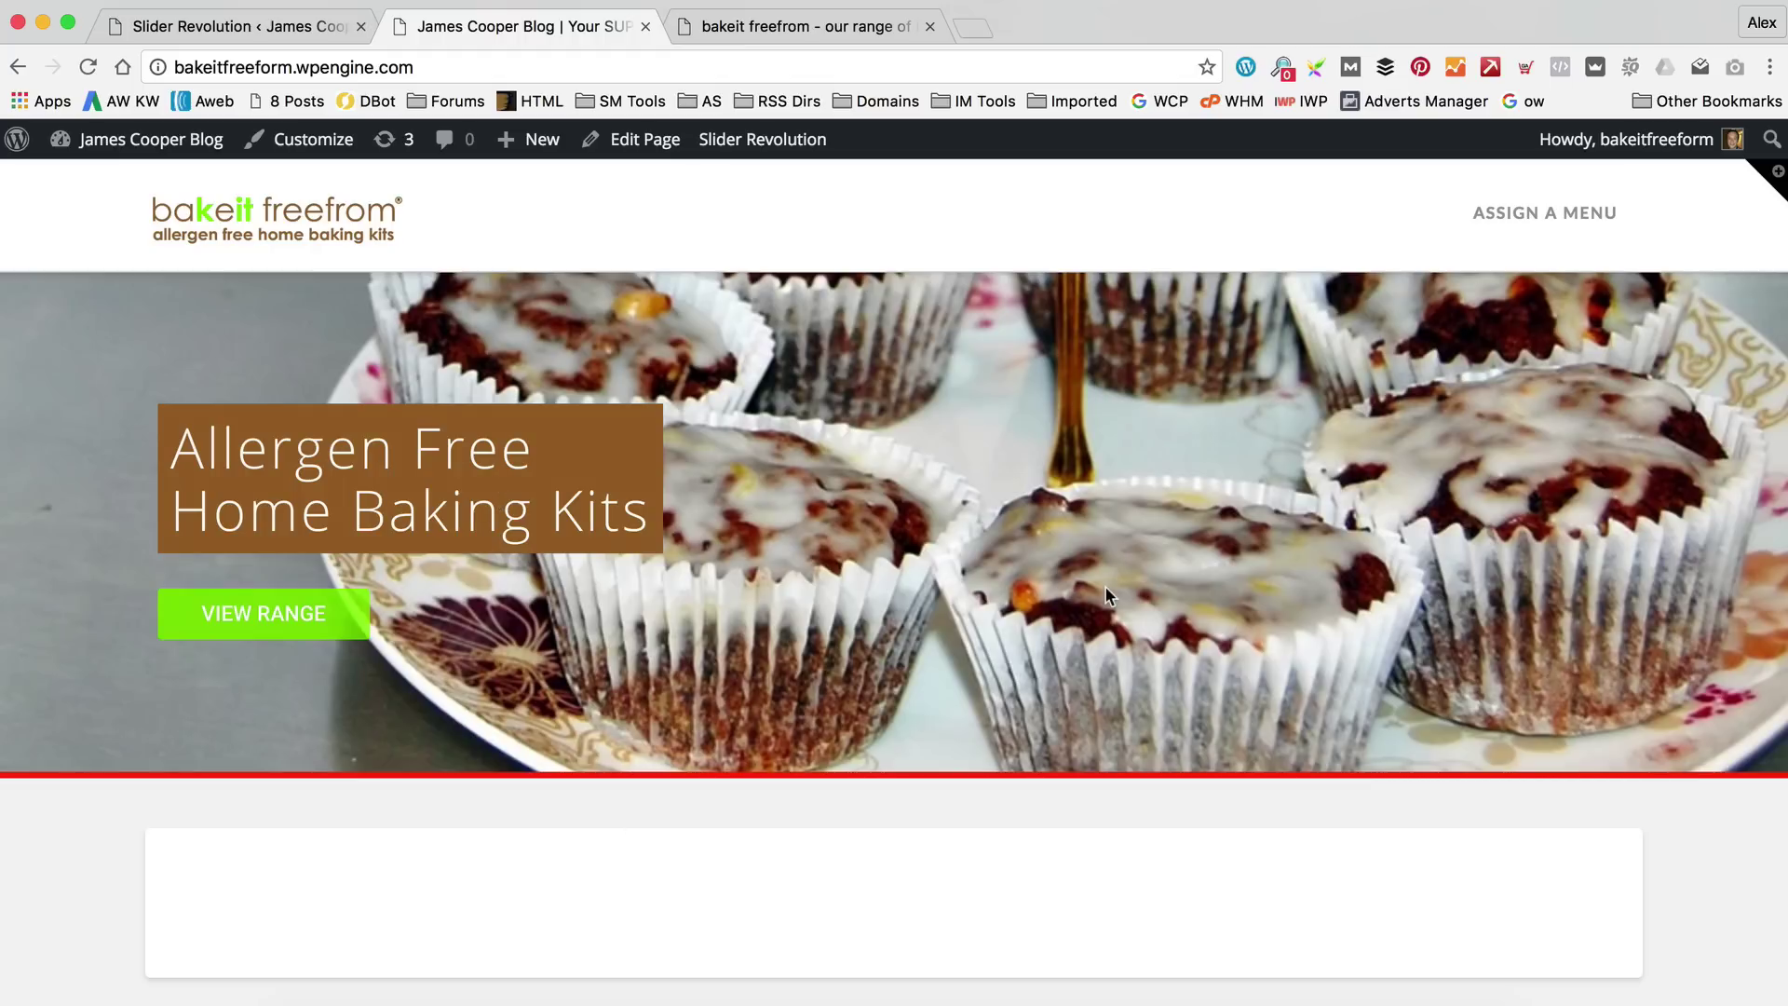
click(288, 32)
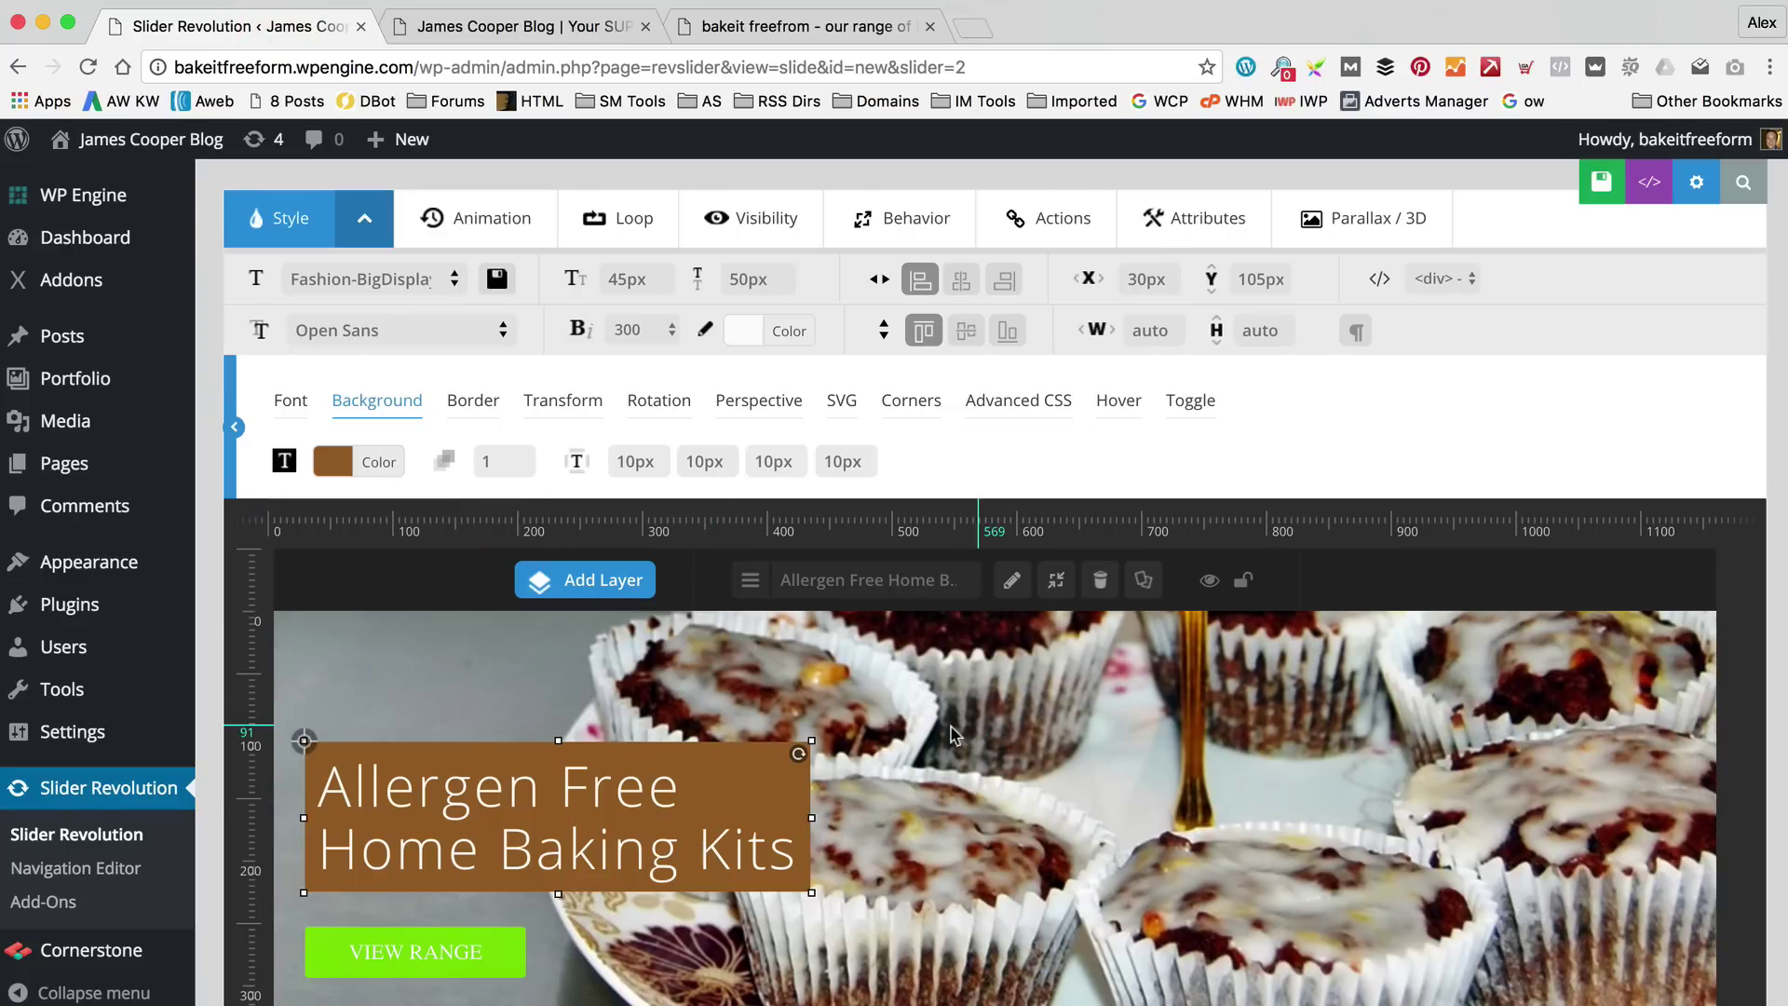
- Set the headline's brown background opacity to 0.6 in Advanced Style
scroll(898, 730, down, 2)
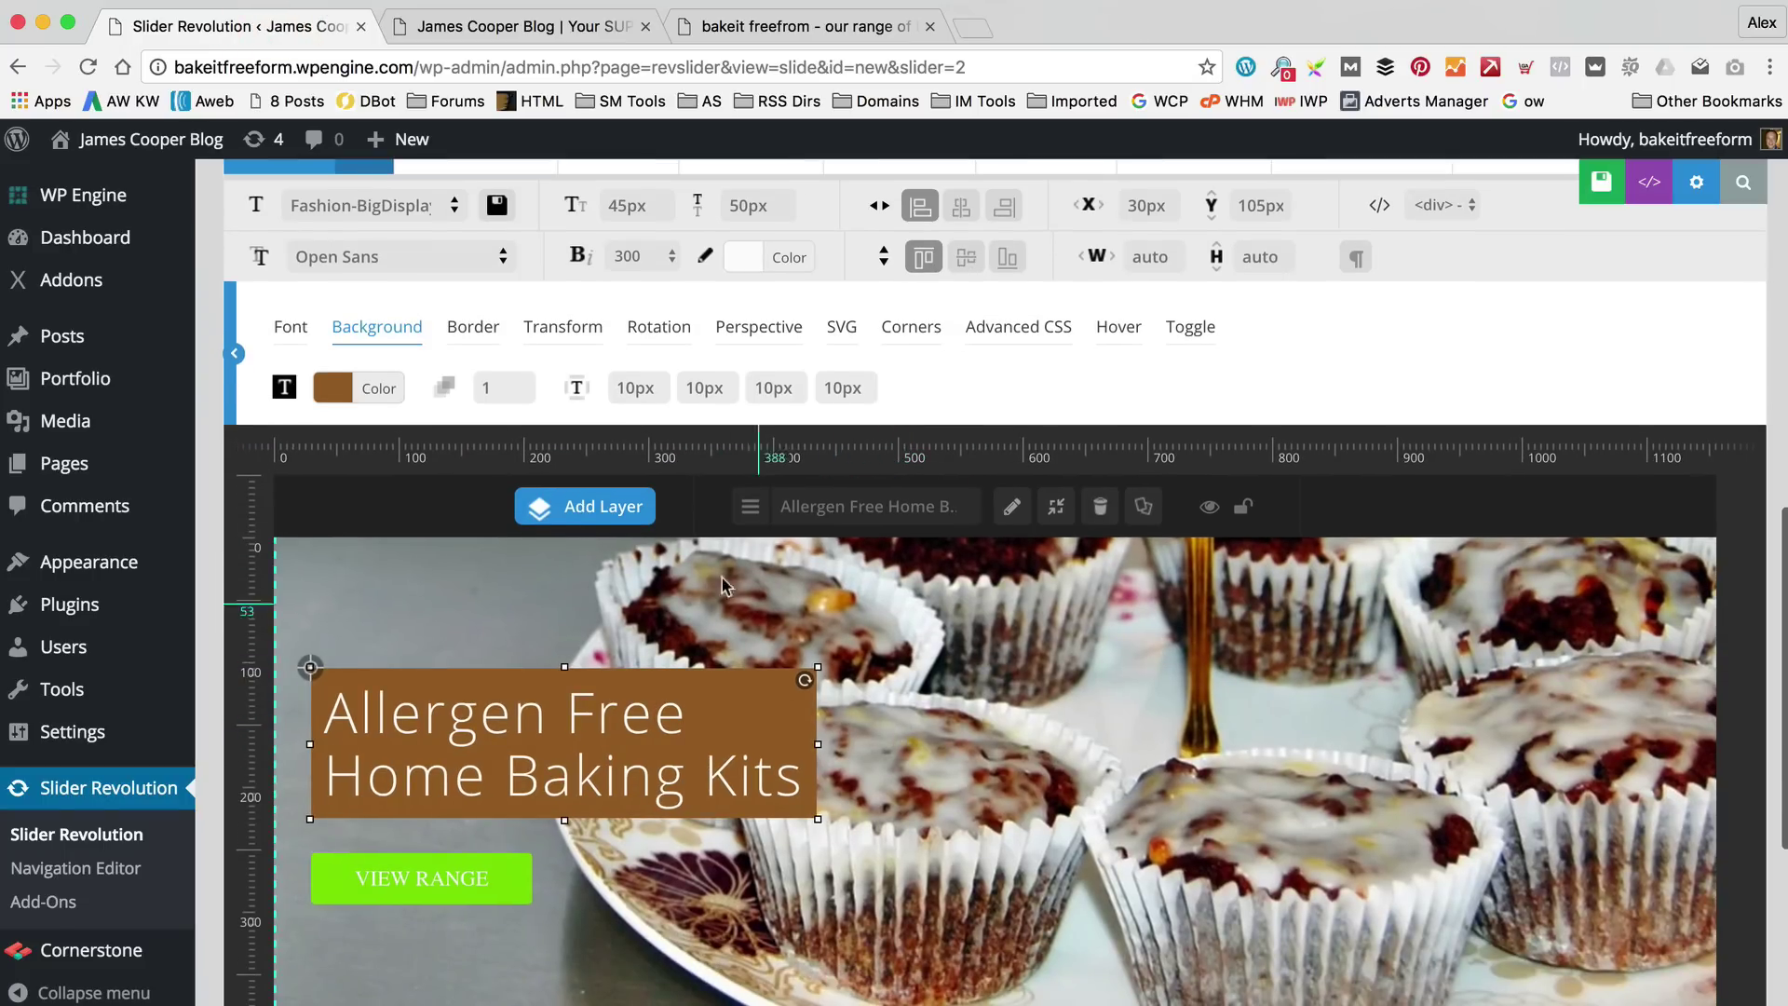
scroll(511, 320, up, 3)
click(361, 275)
click(362, 275)
click(380, 459)
click(506, 515)
text(0.6)
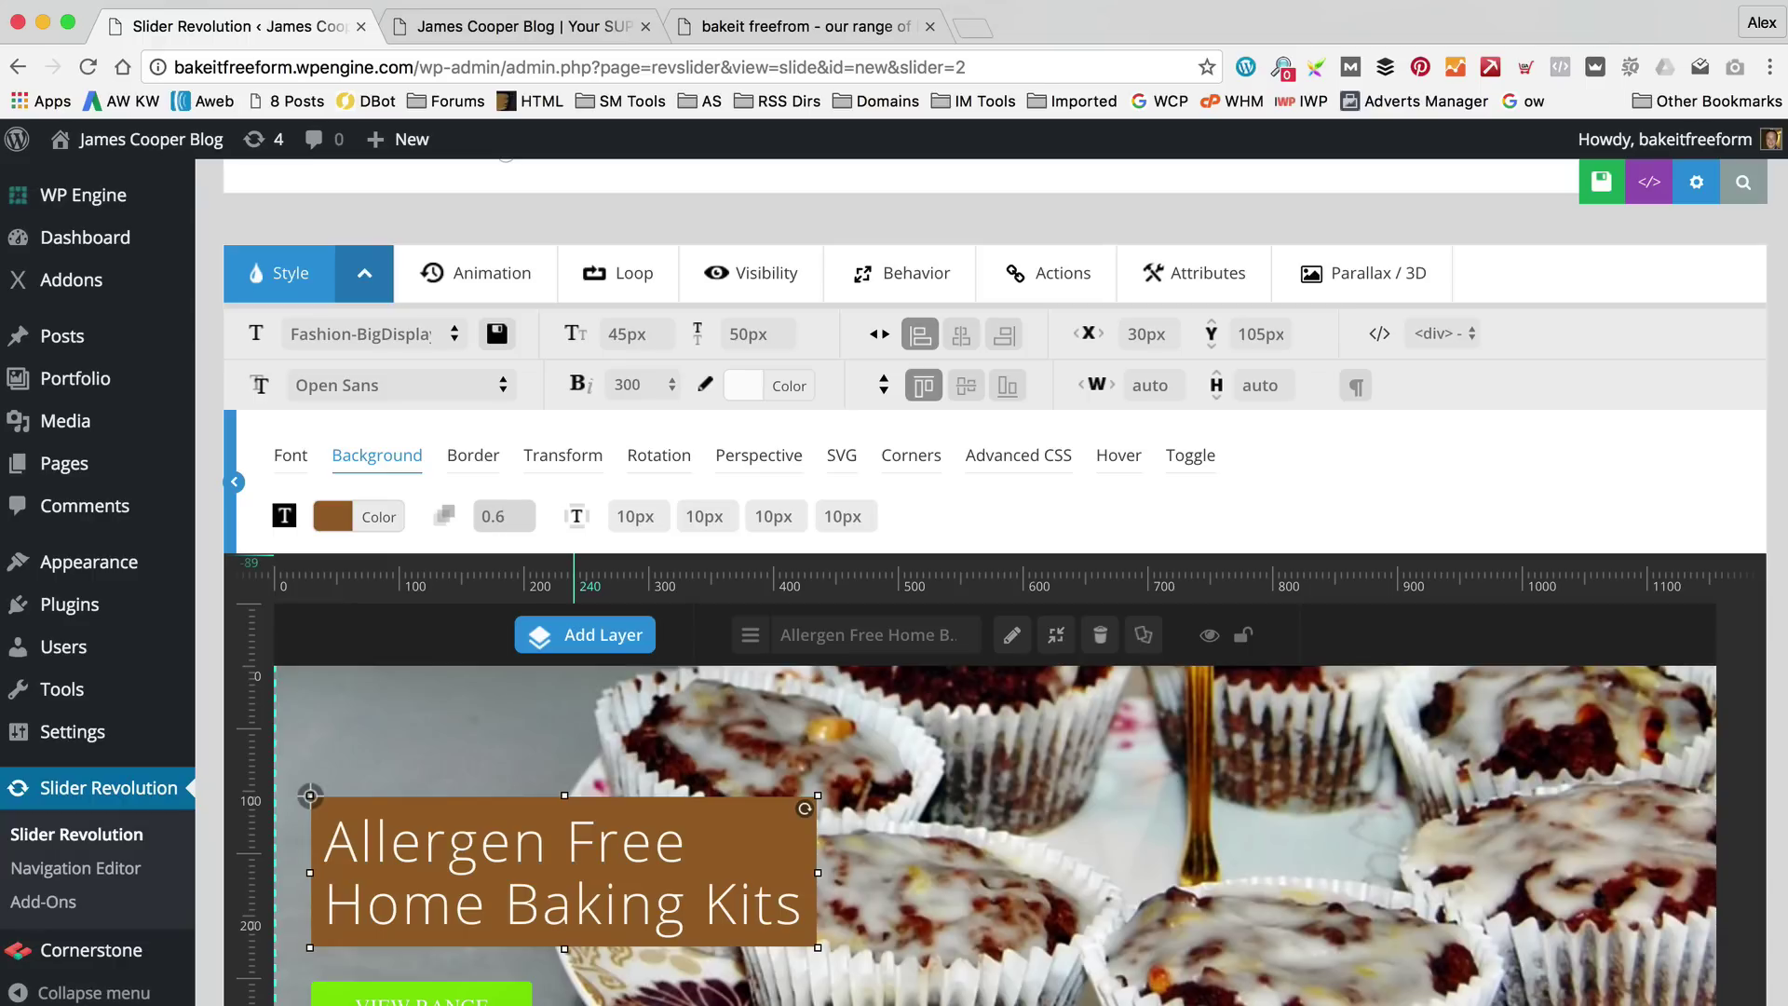
click(642, 516)
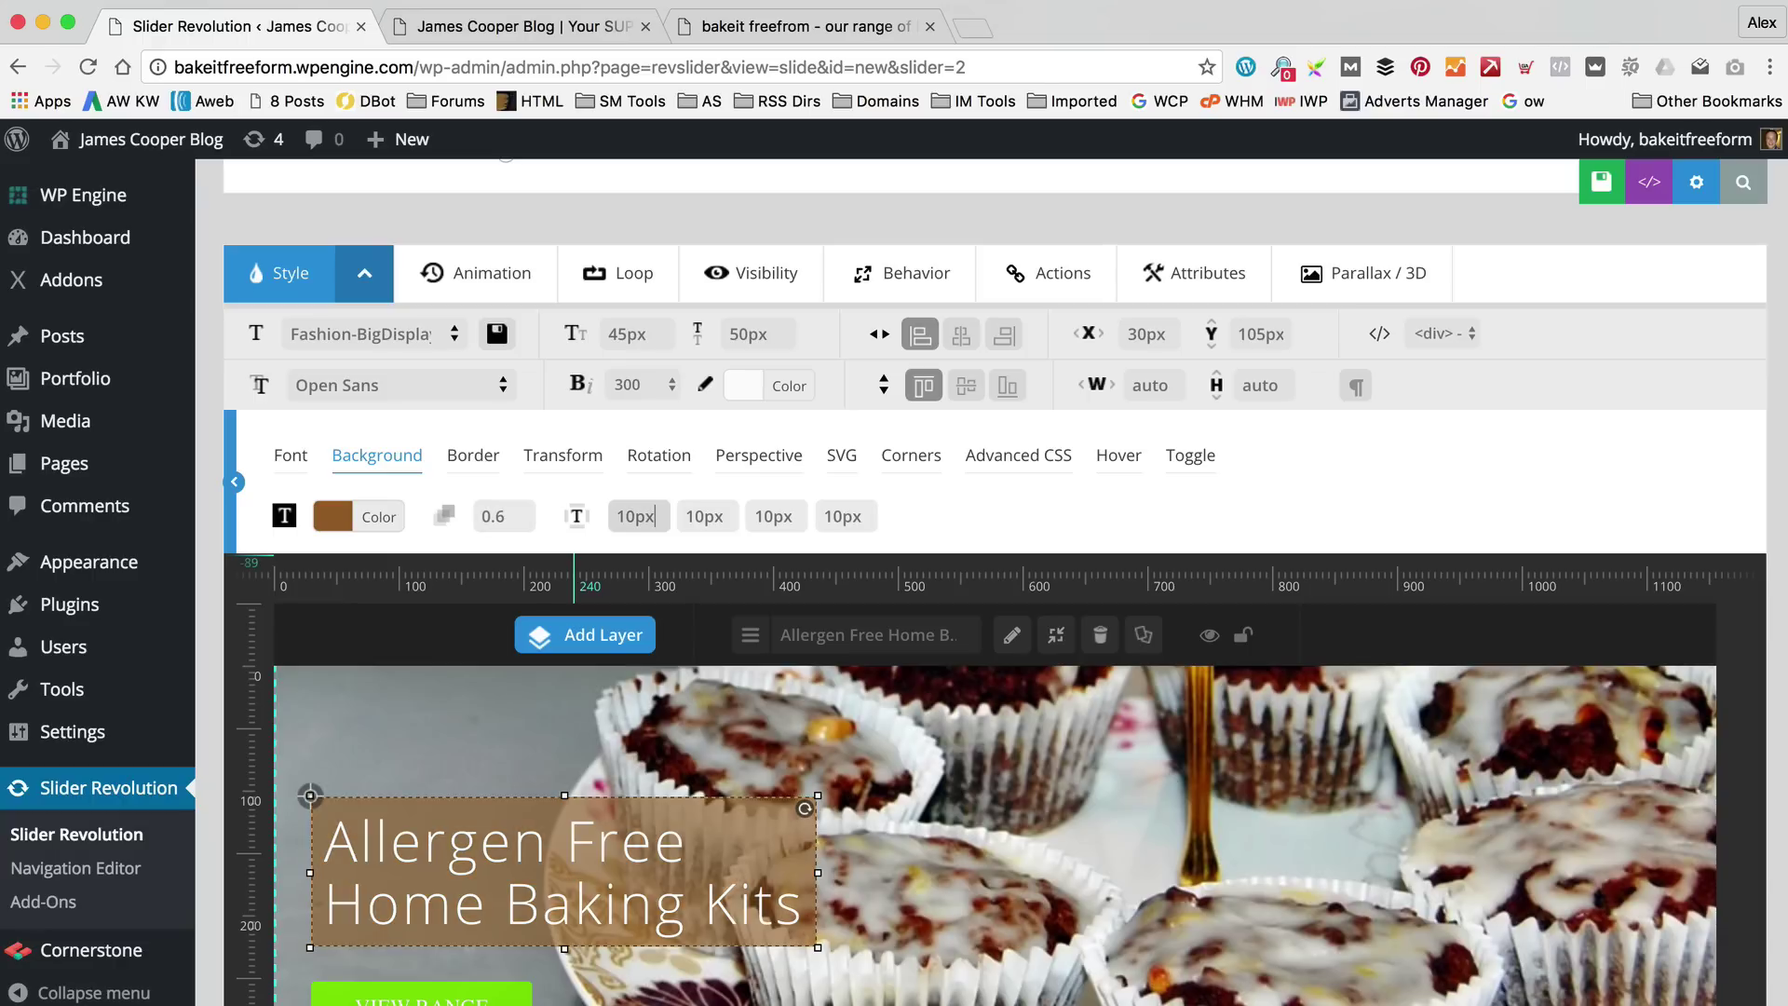
- Save the slide and reload the live homepage to see the semi-transparent box
click(1586, 191)
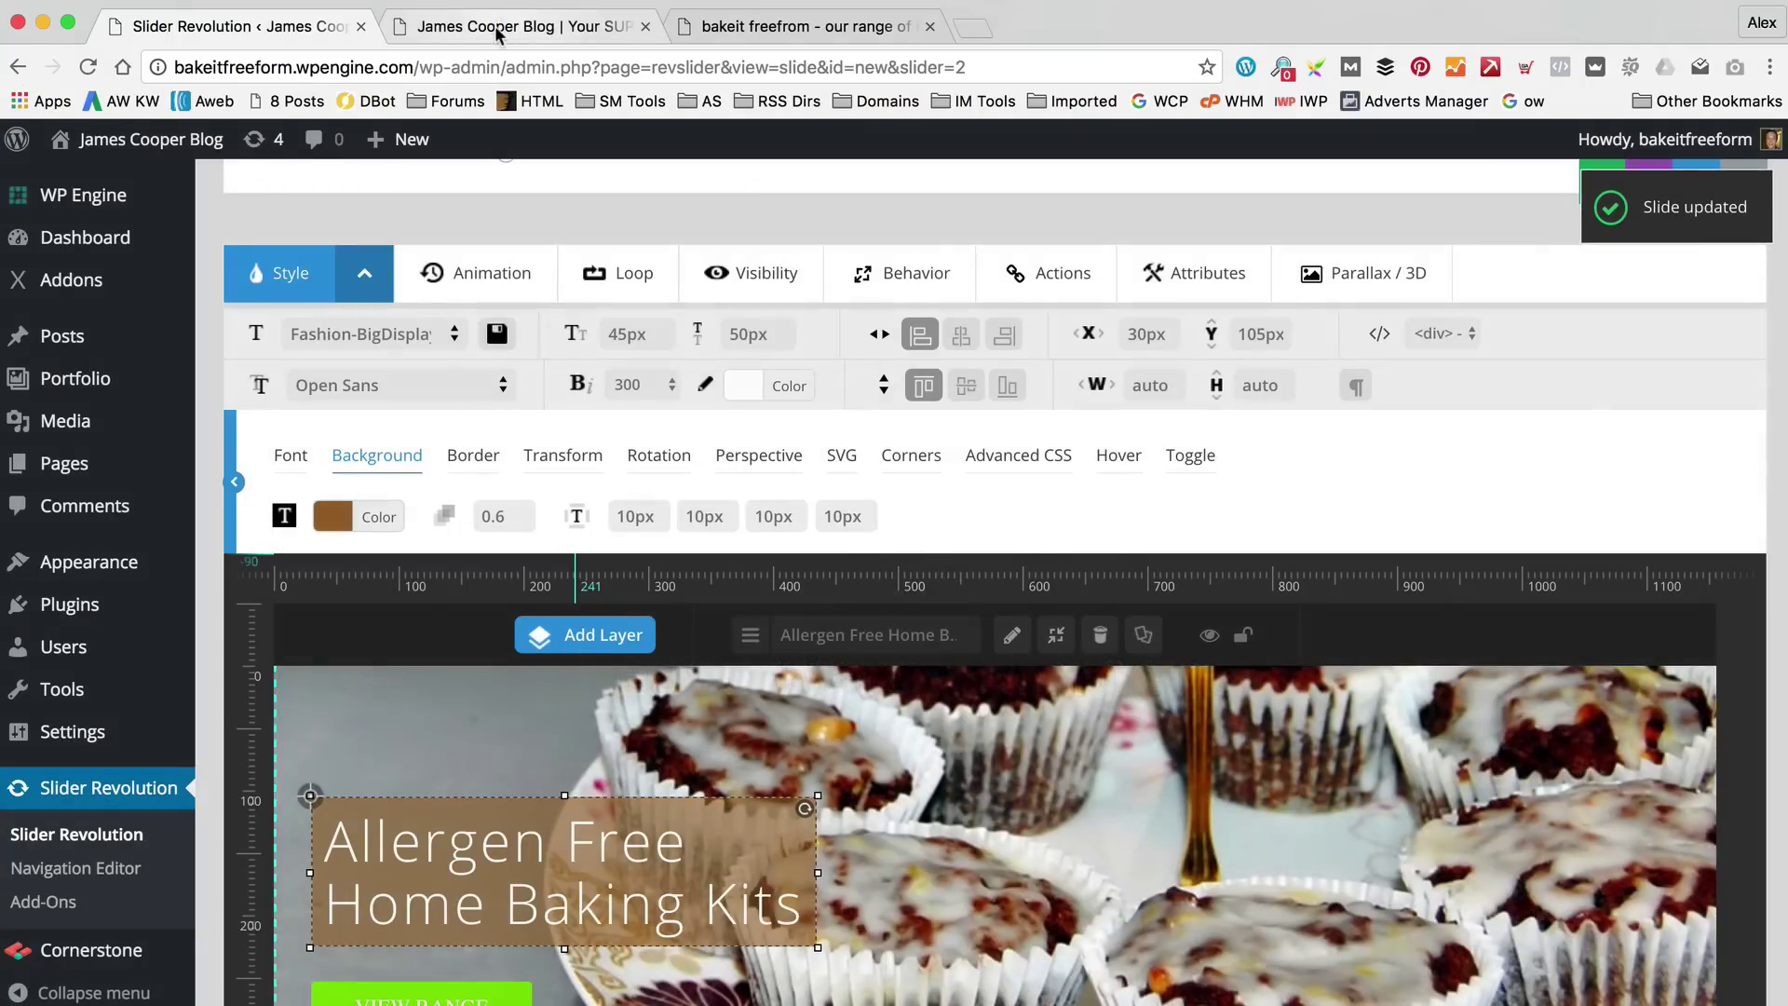
click(496, 35)
click(88, 67)
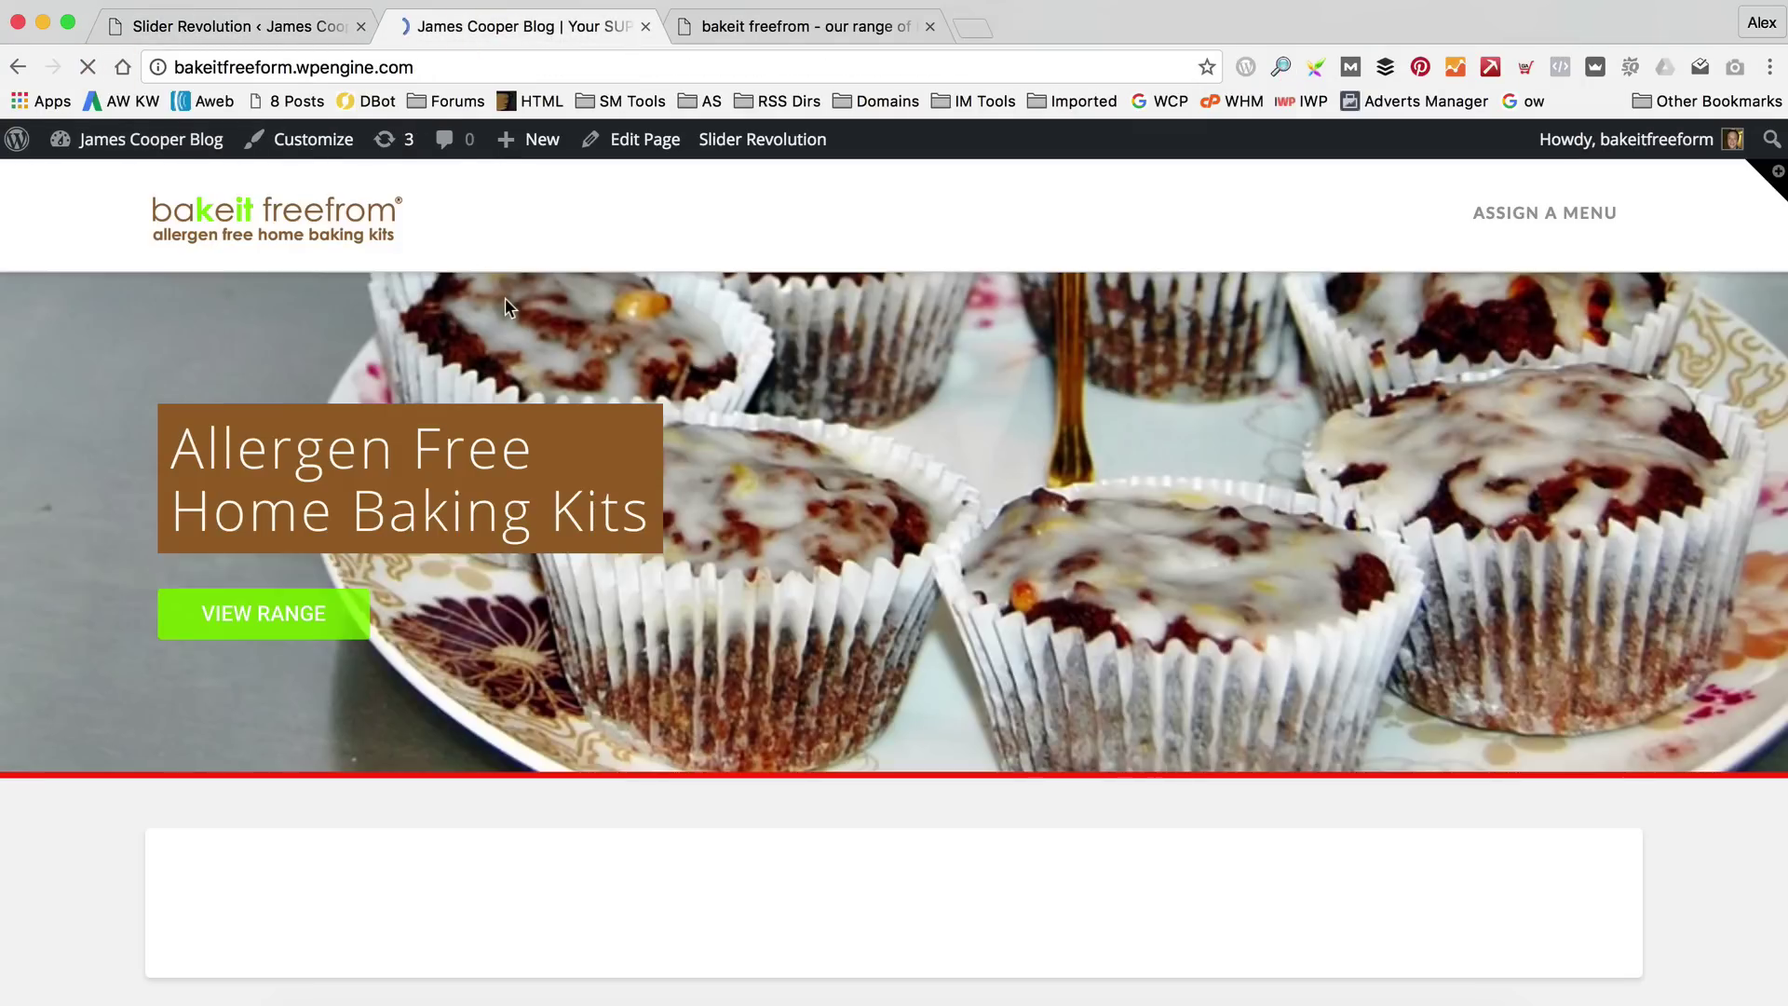
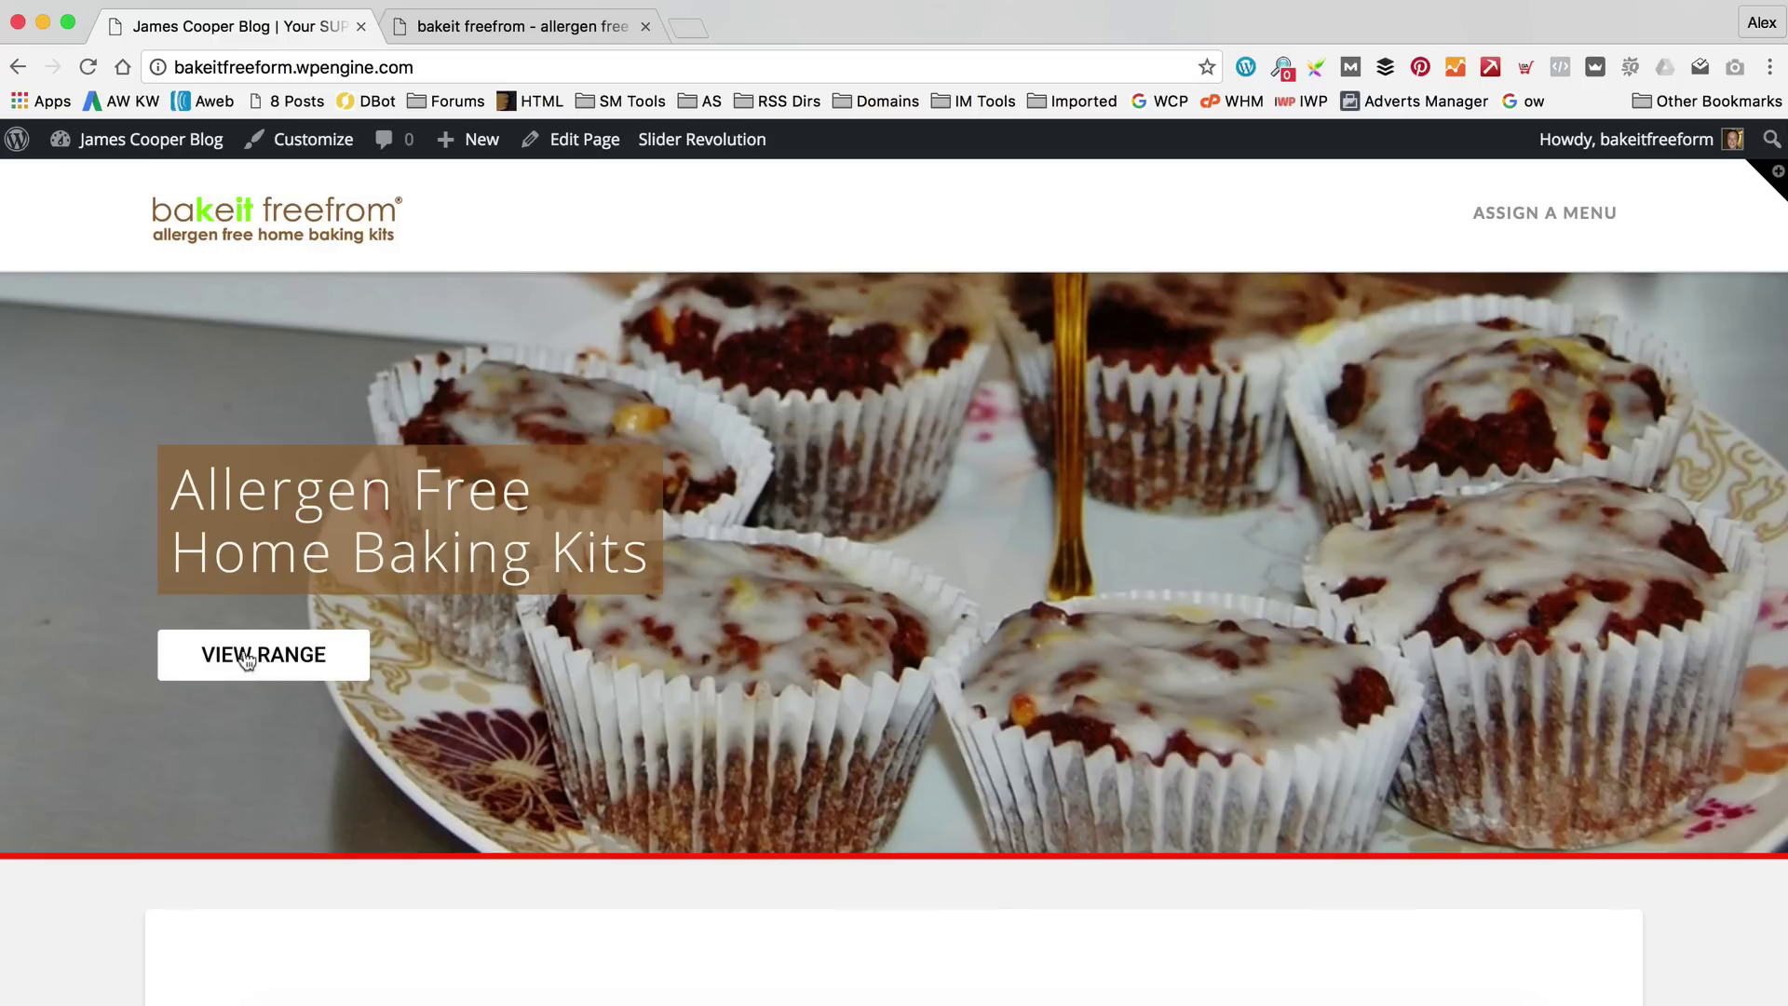
- Scroll through the new homepage, then open the theme Customizer from the admin bar
scroll(889, 567, down, 4)
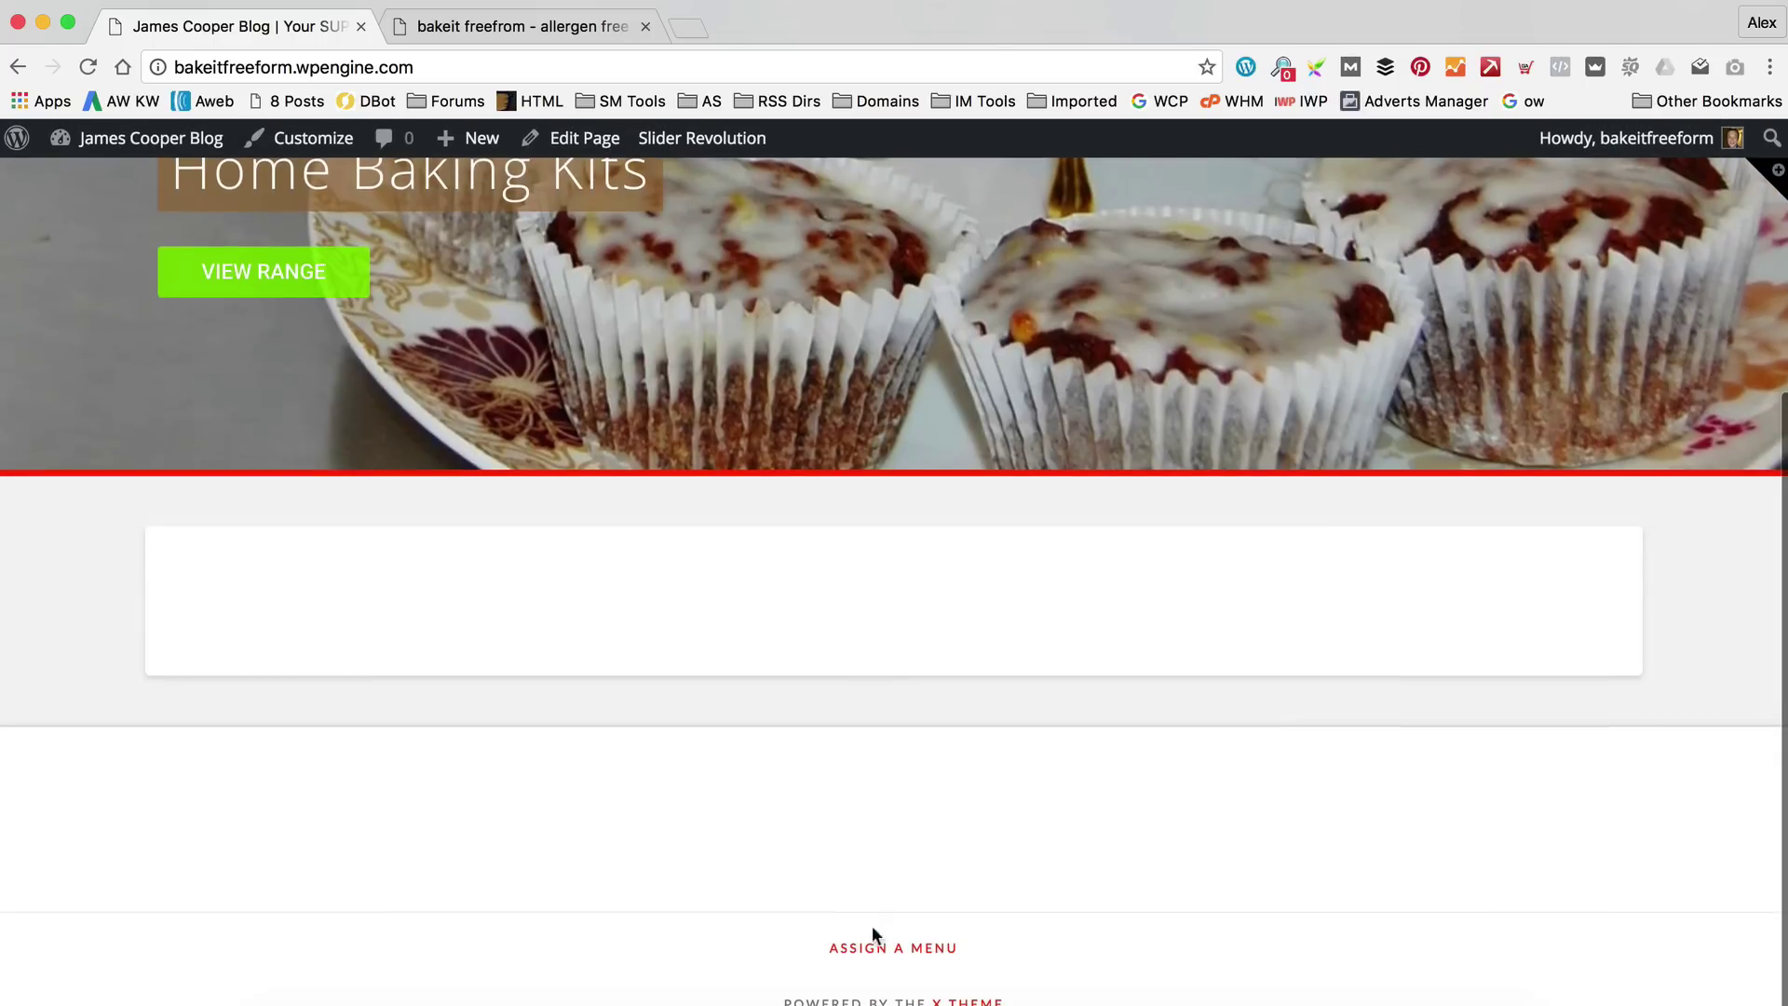
scroll(908, 829, up, 4)
scroll(843, 642, down, 1)
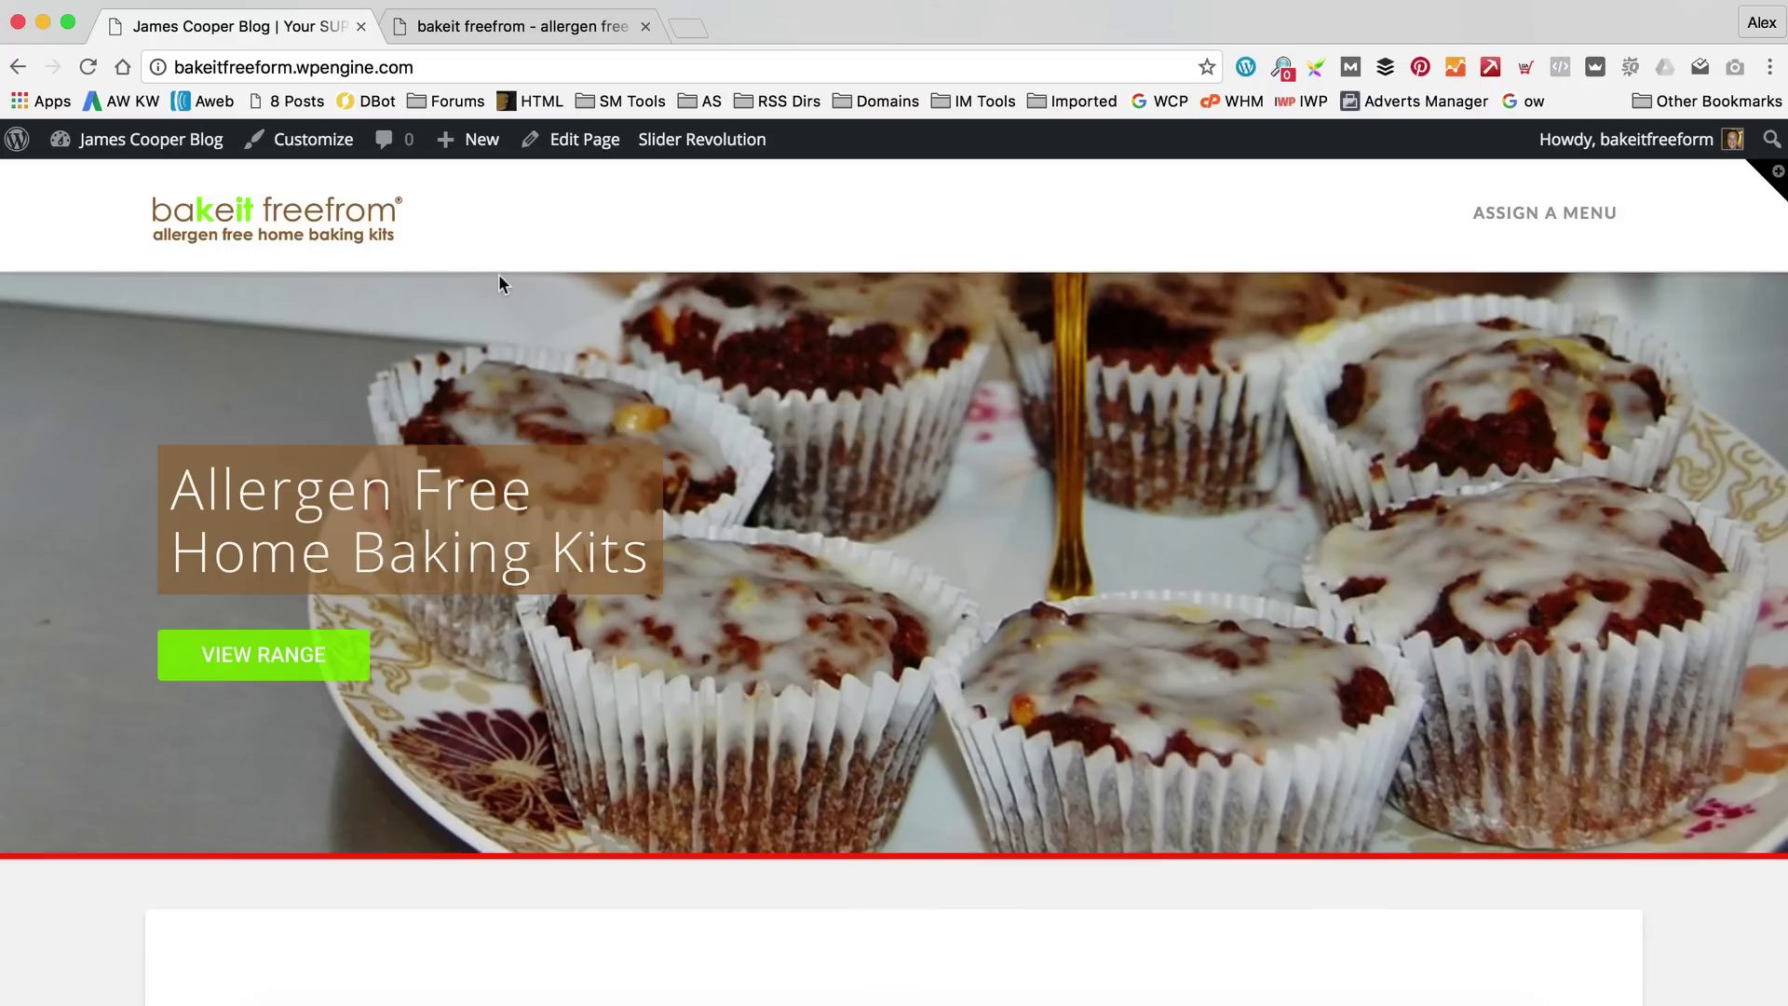
click(335, 150)
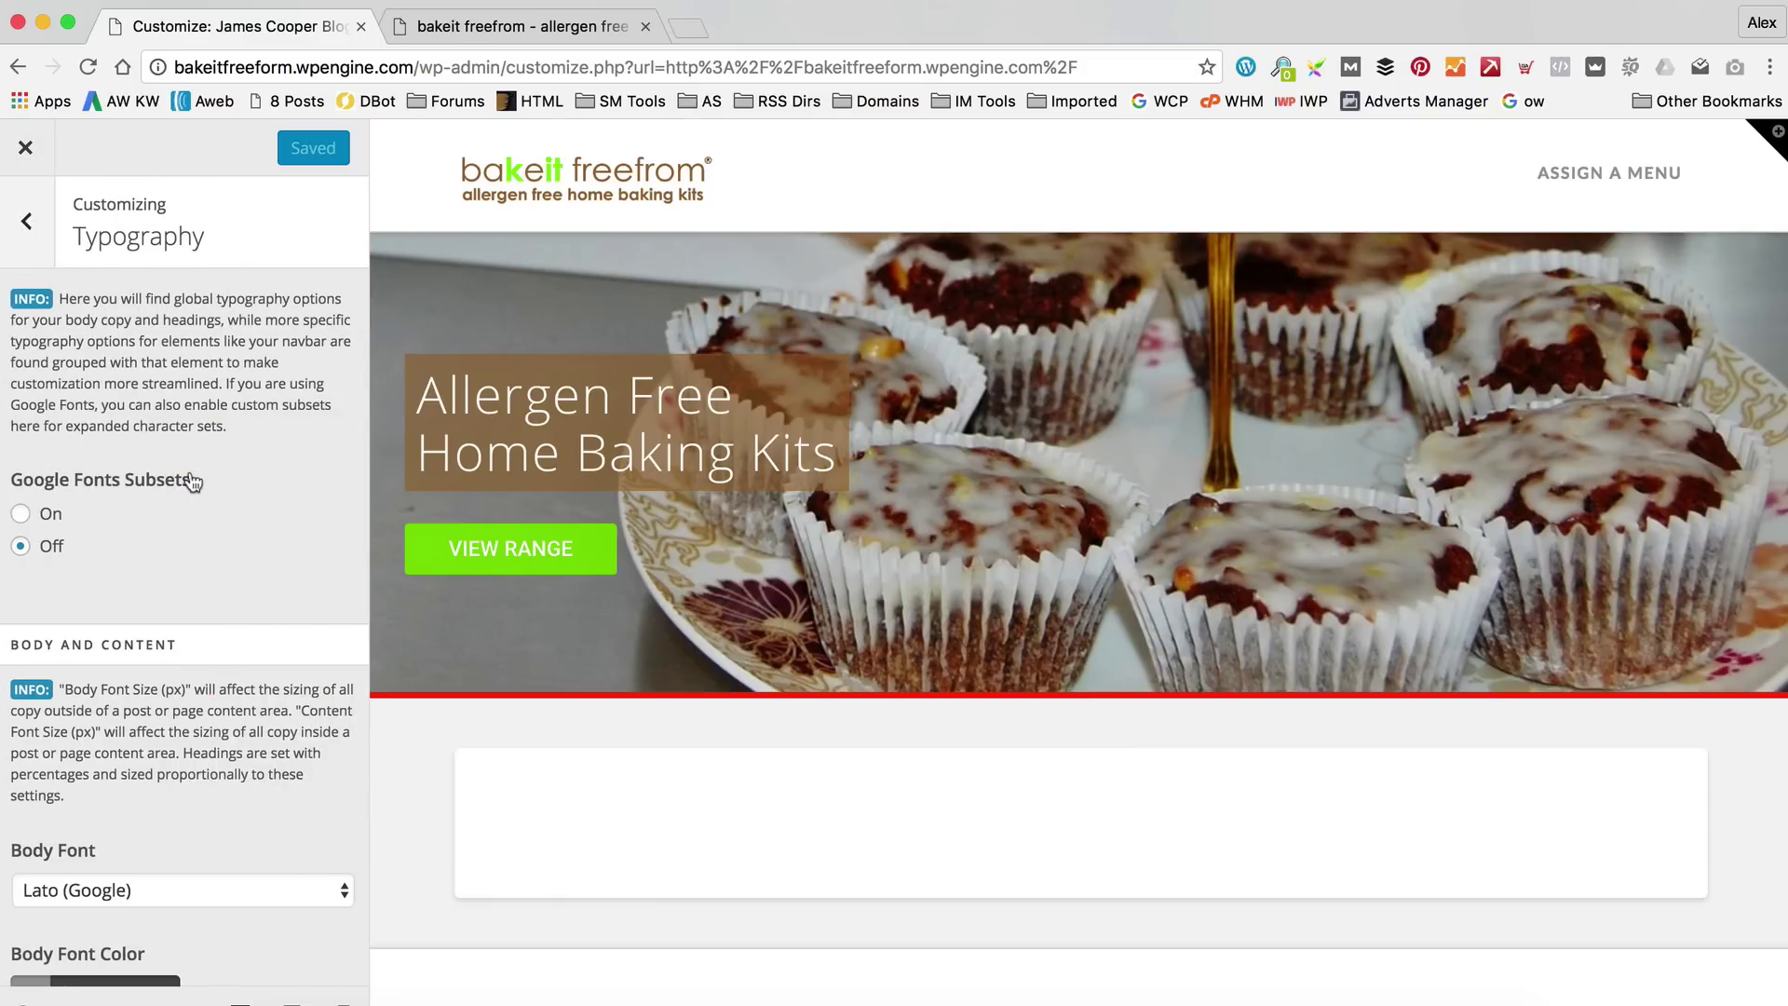
- Set the Headings Font Color to green #7BF000 in Typography
scroll(190, 475, down, 5)
scroll(188, 473, down, 1)
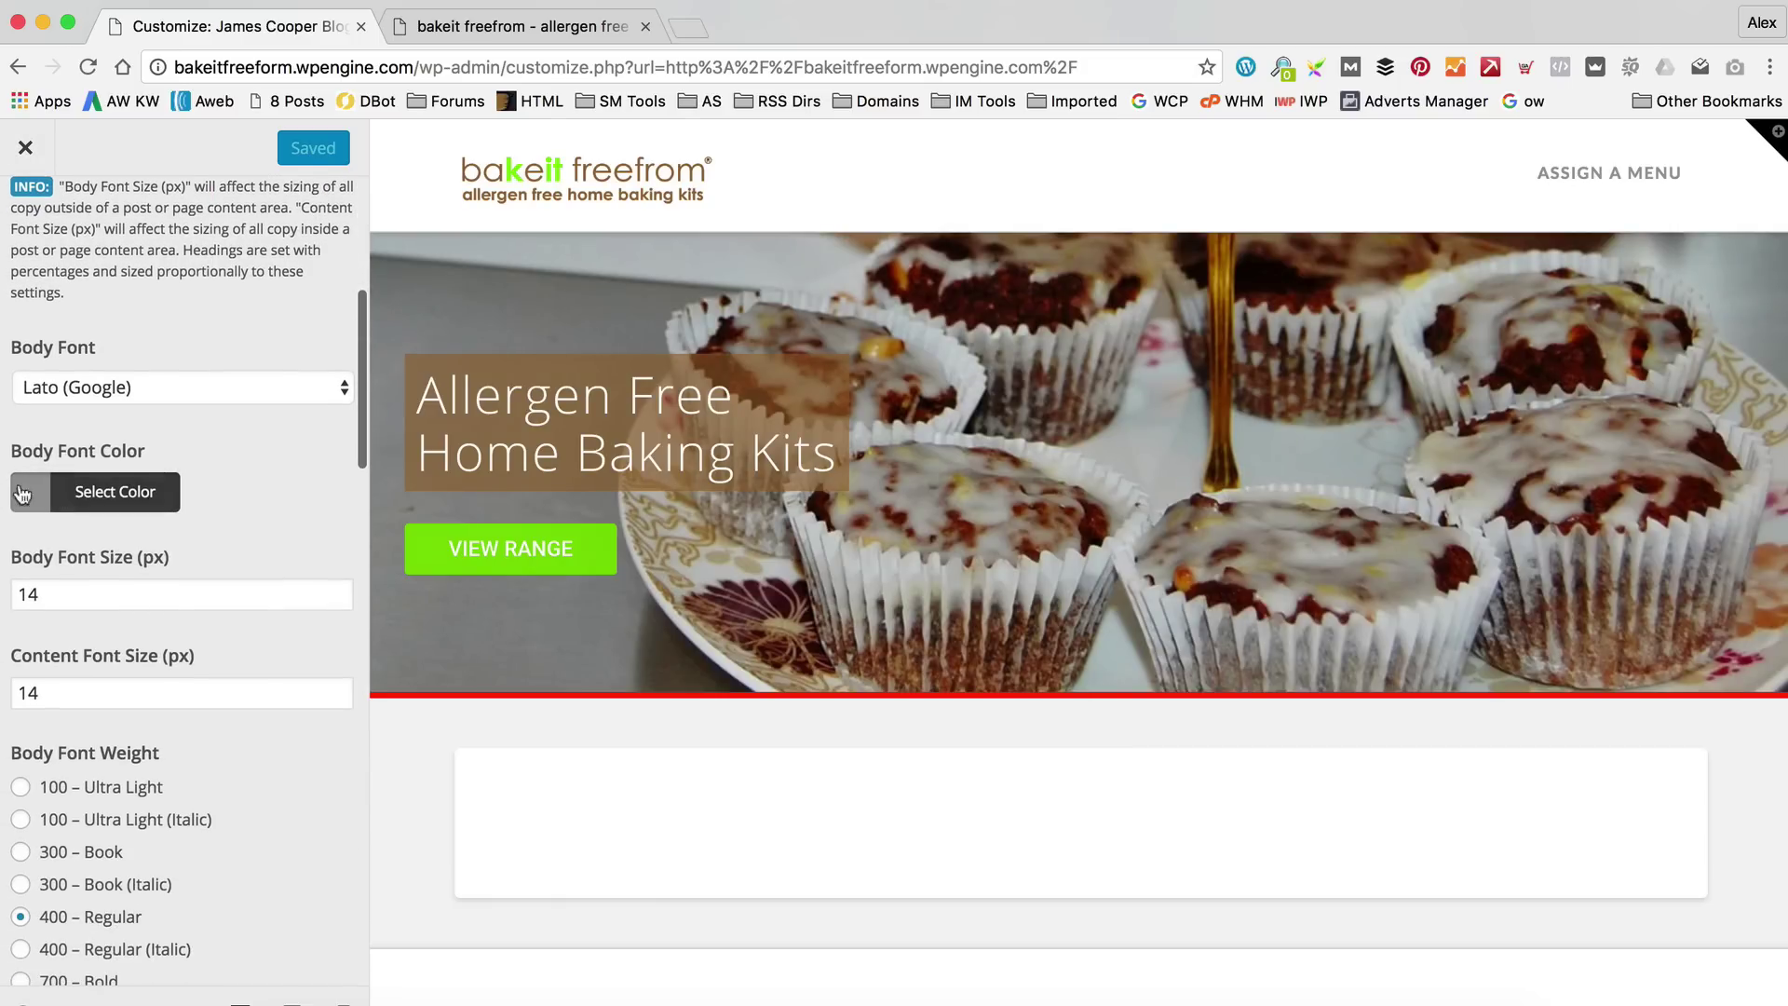
scroll(198, 461, down, 1)
scroll(266, 422, down, 3)
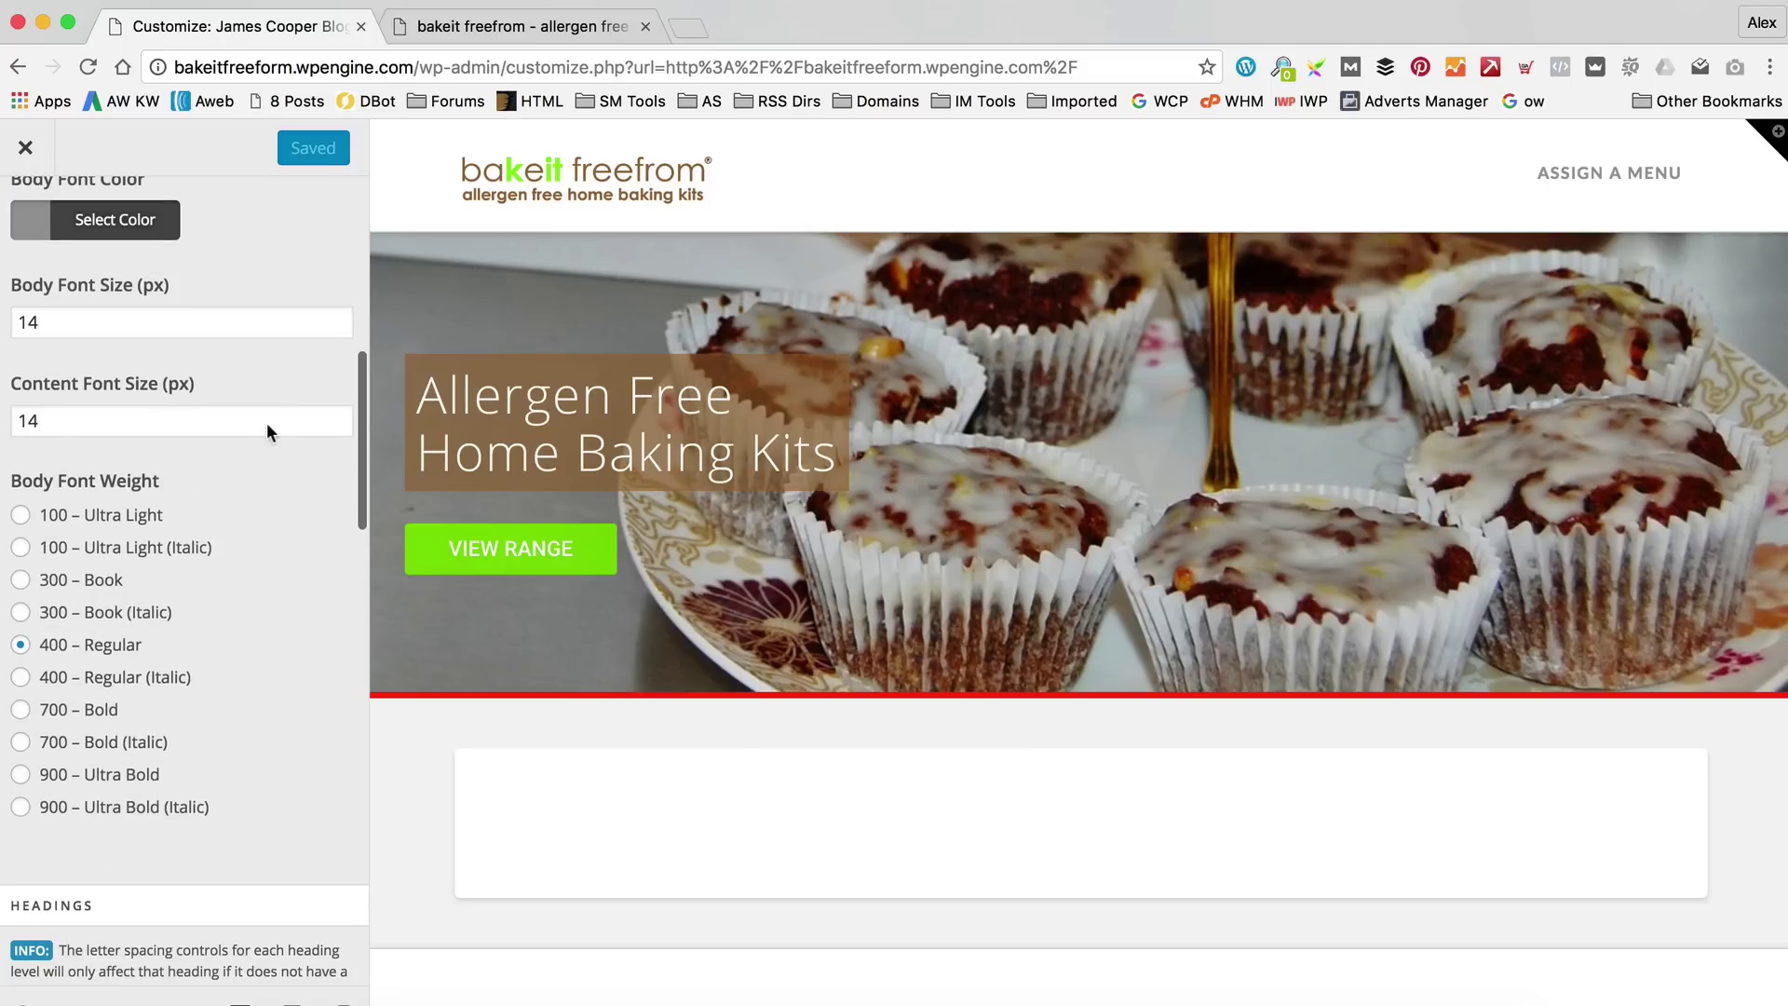
scroll(251, 421, down, 5)
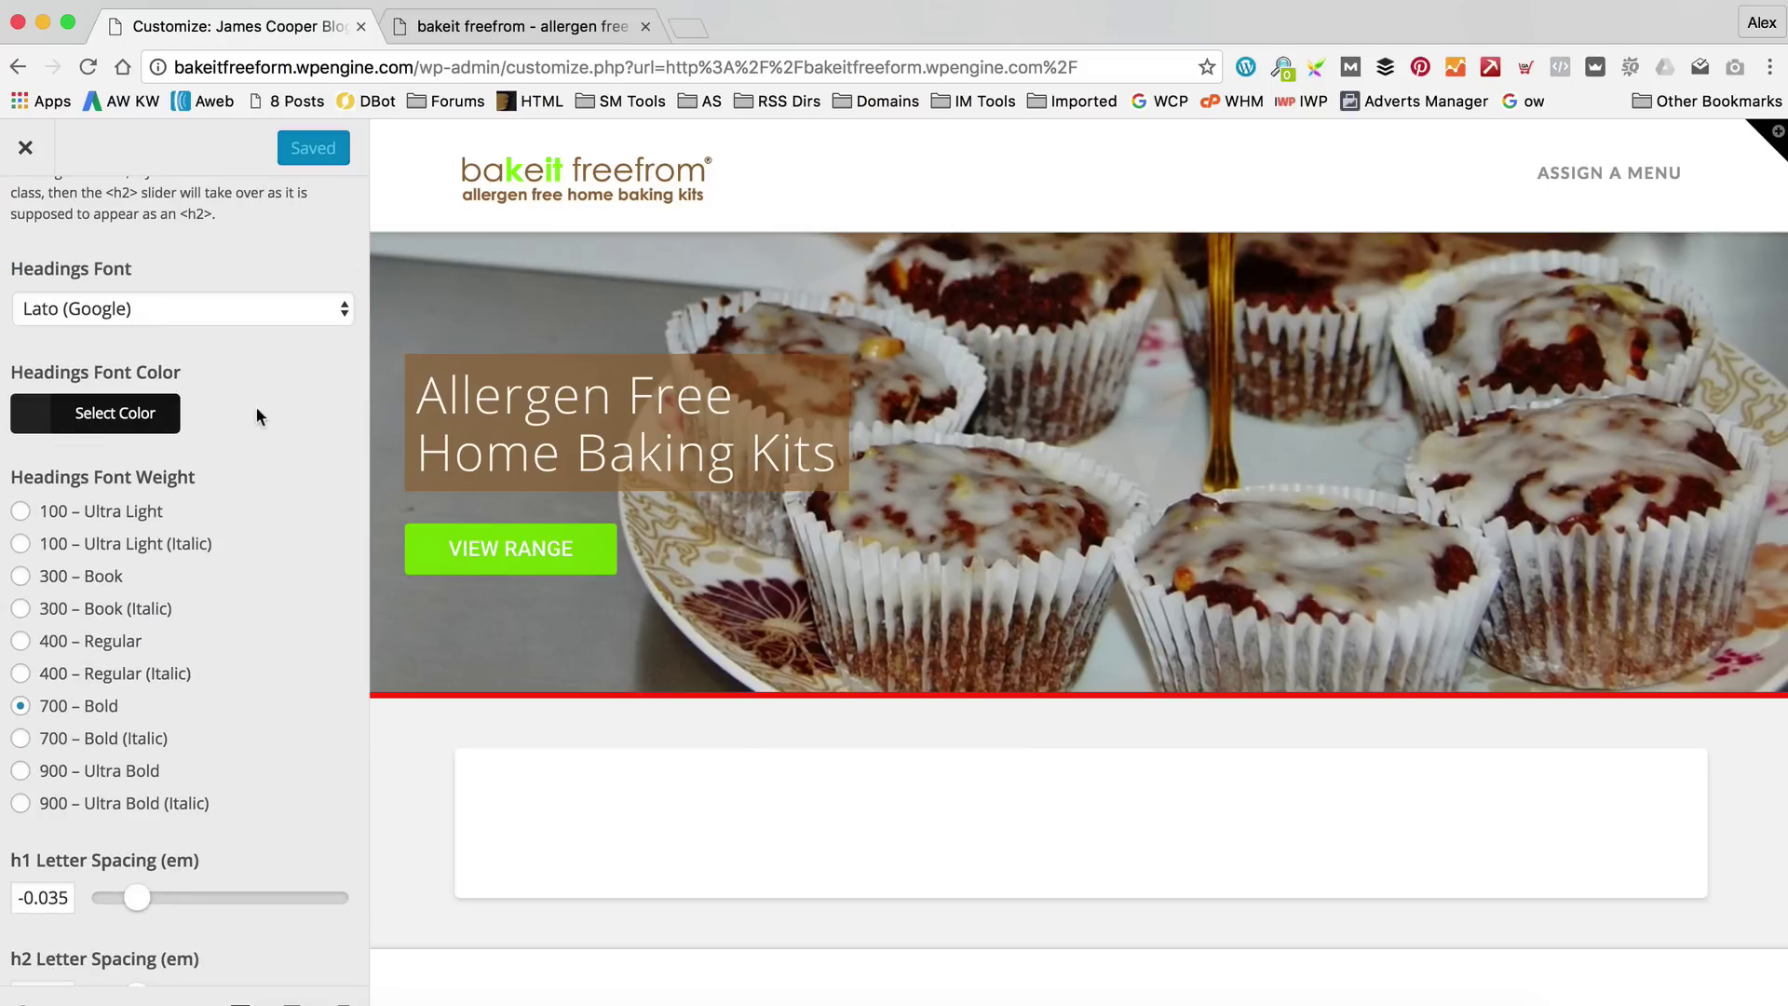
click(145, 425)
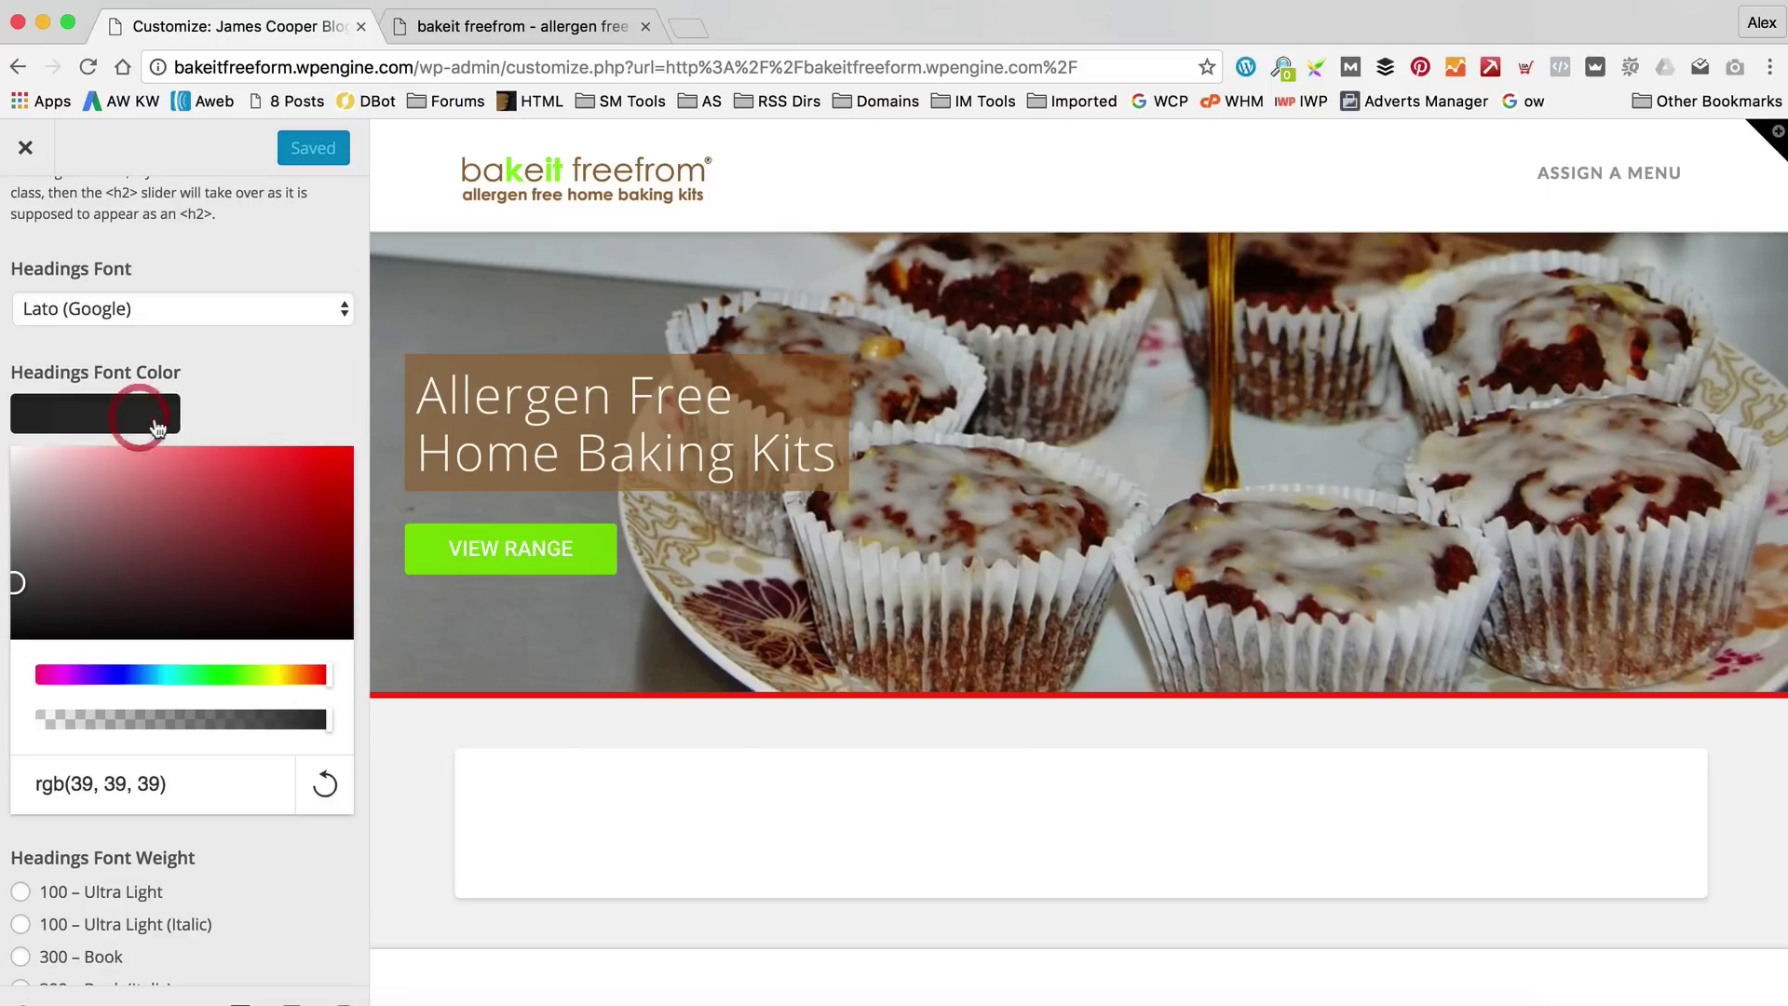
click(699, 976)
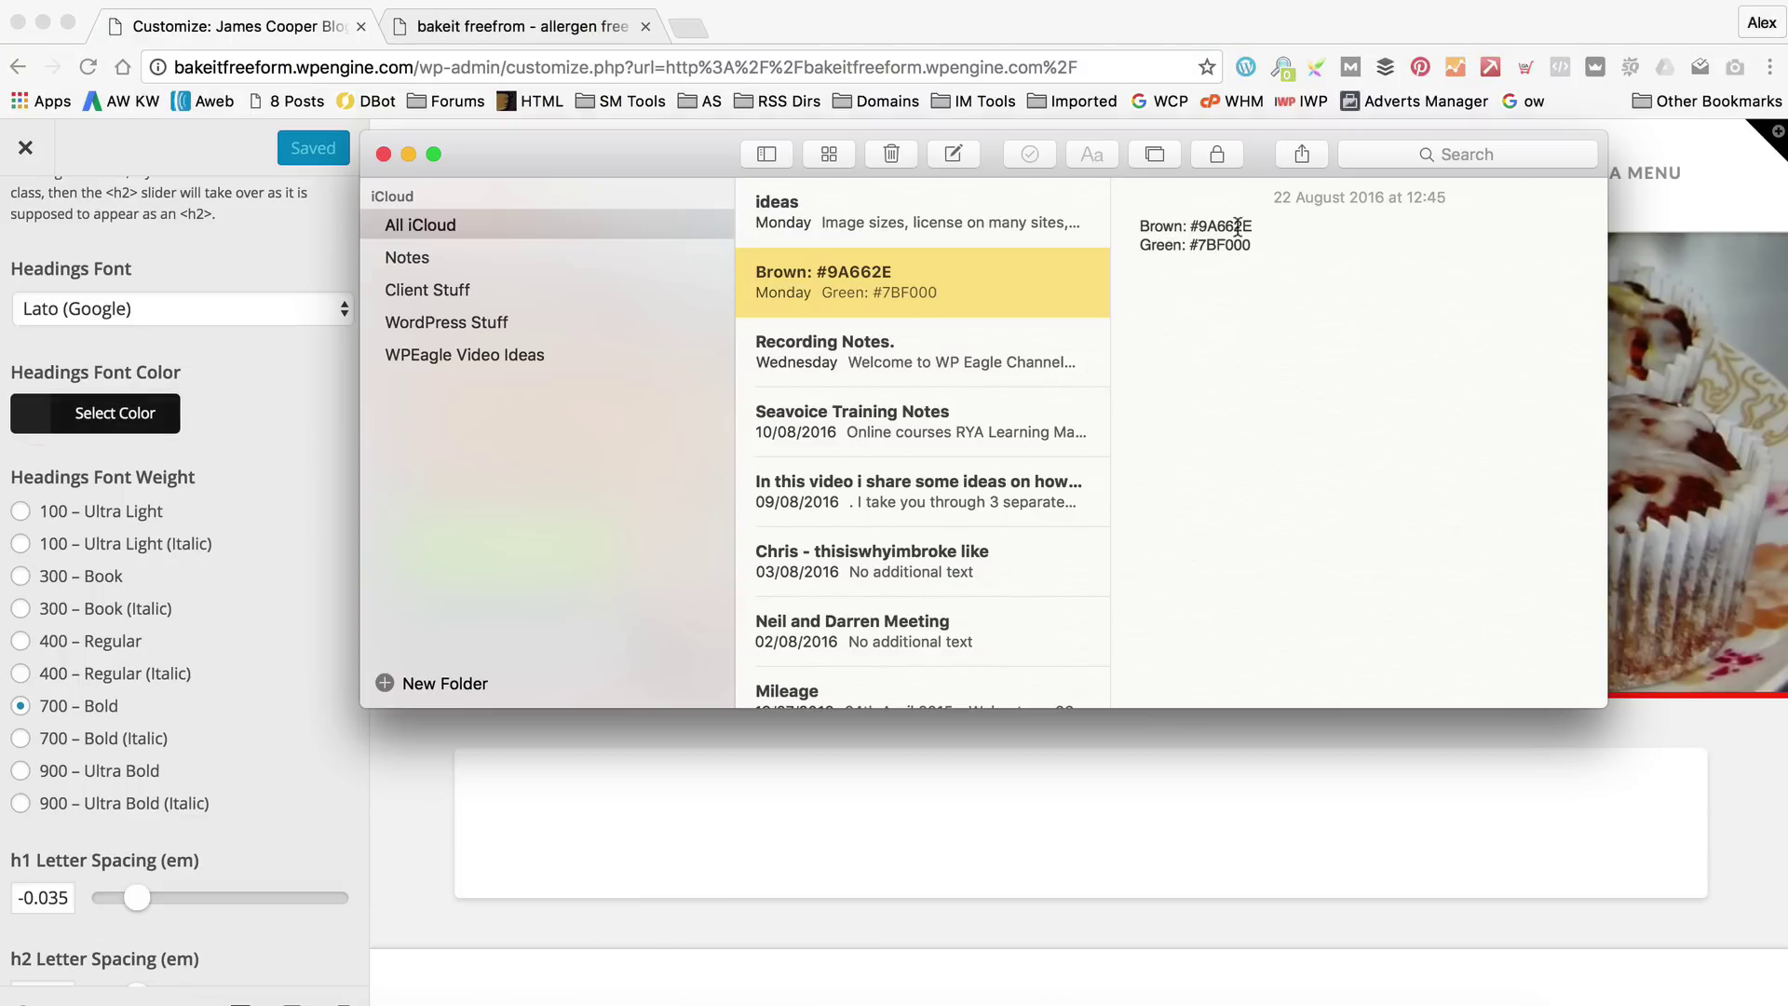
drag(1275, 235, 1208, 245)
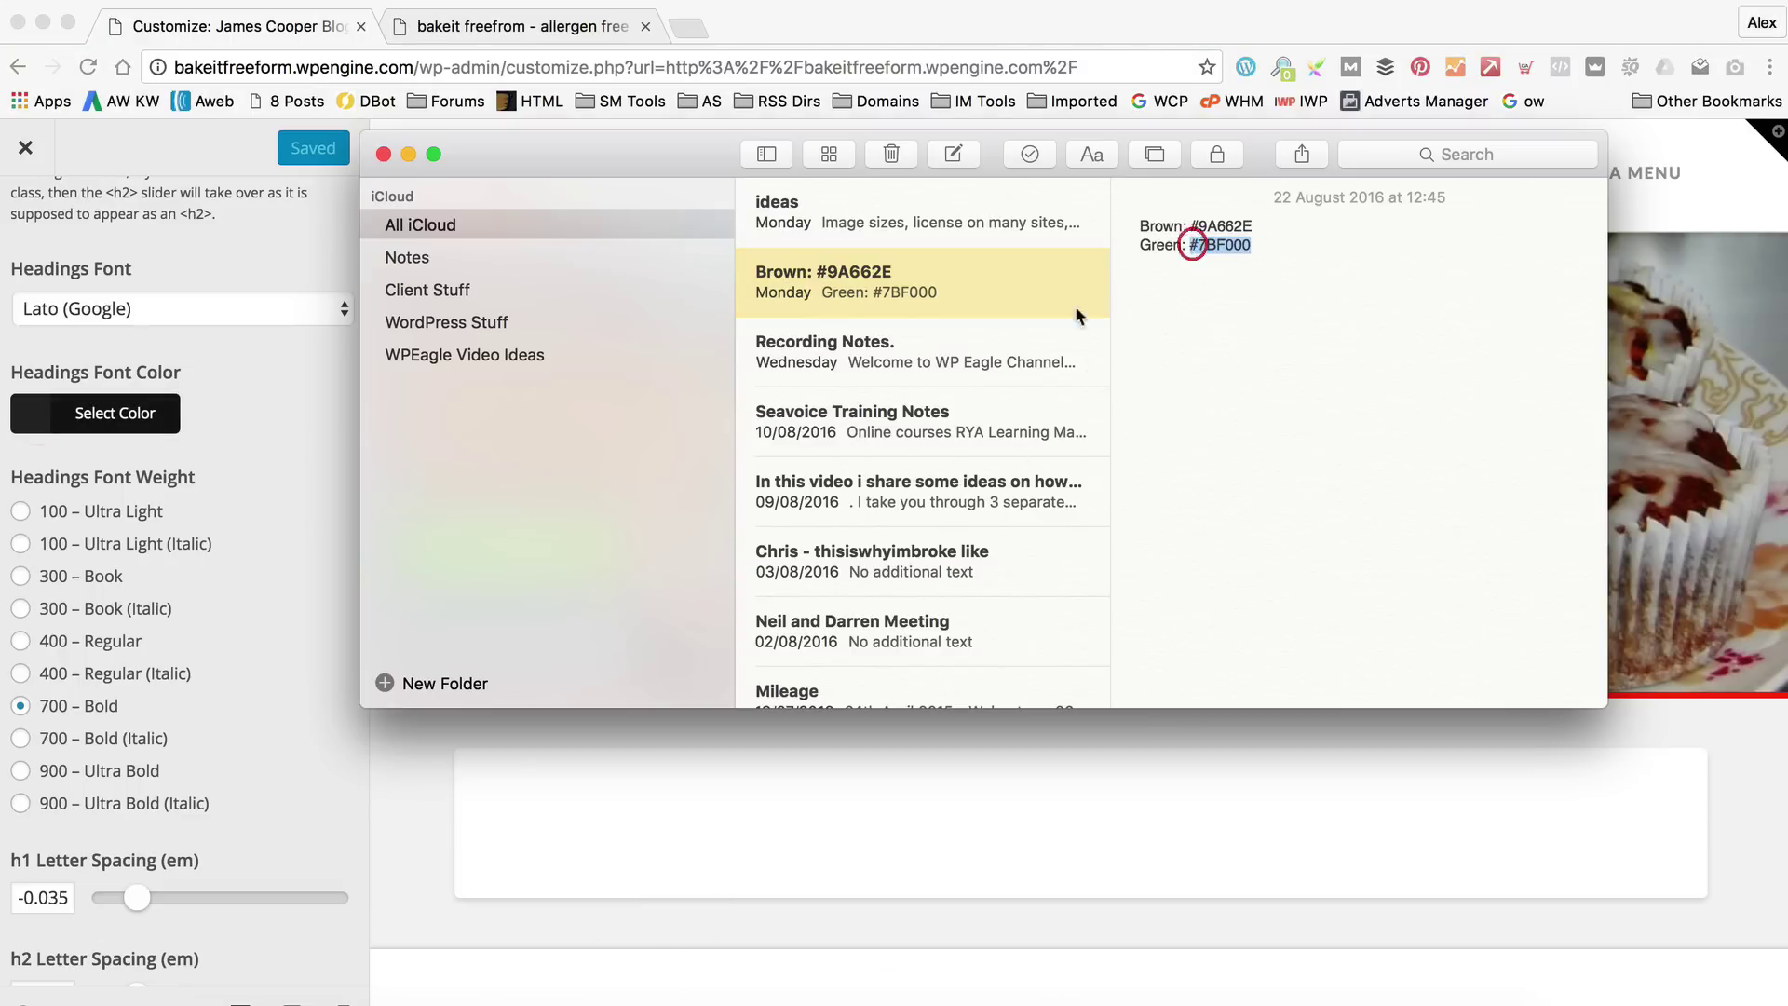
click(248, 485)
click(110, 412)
triple_click(200, 799)
text(#7BF000)
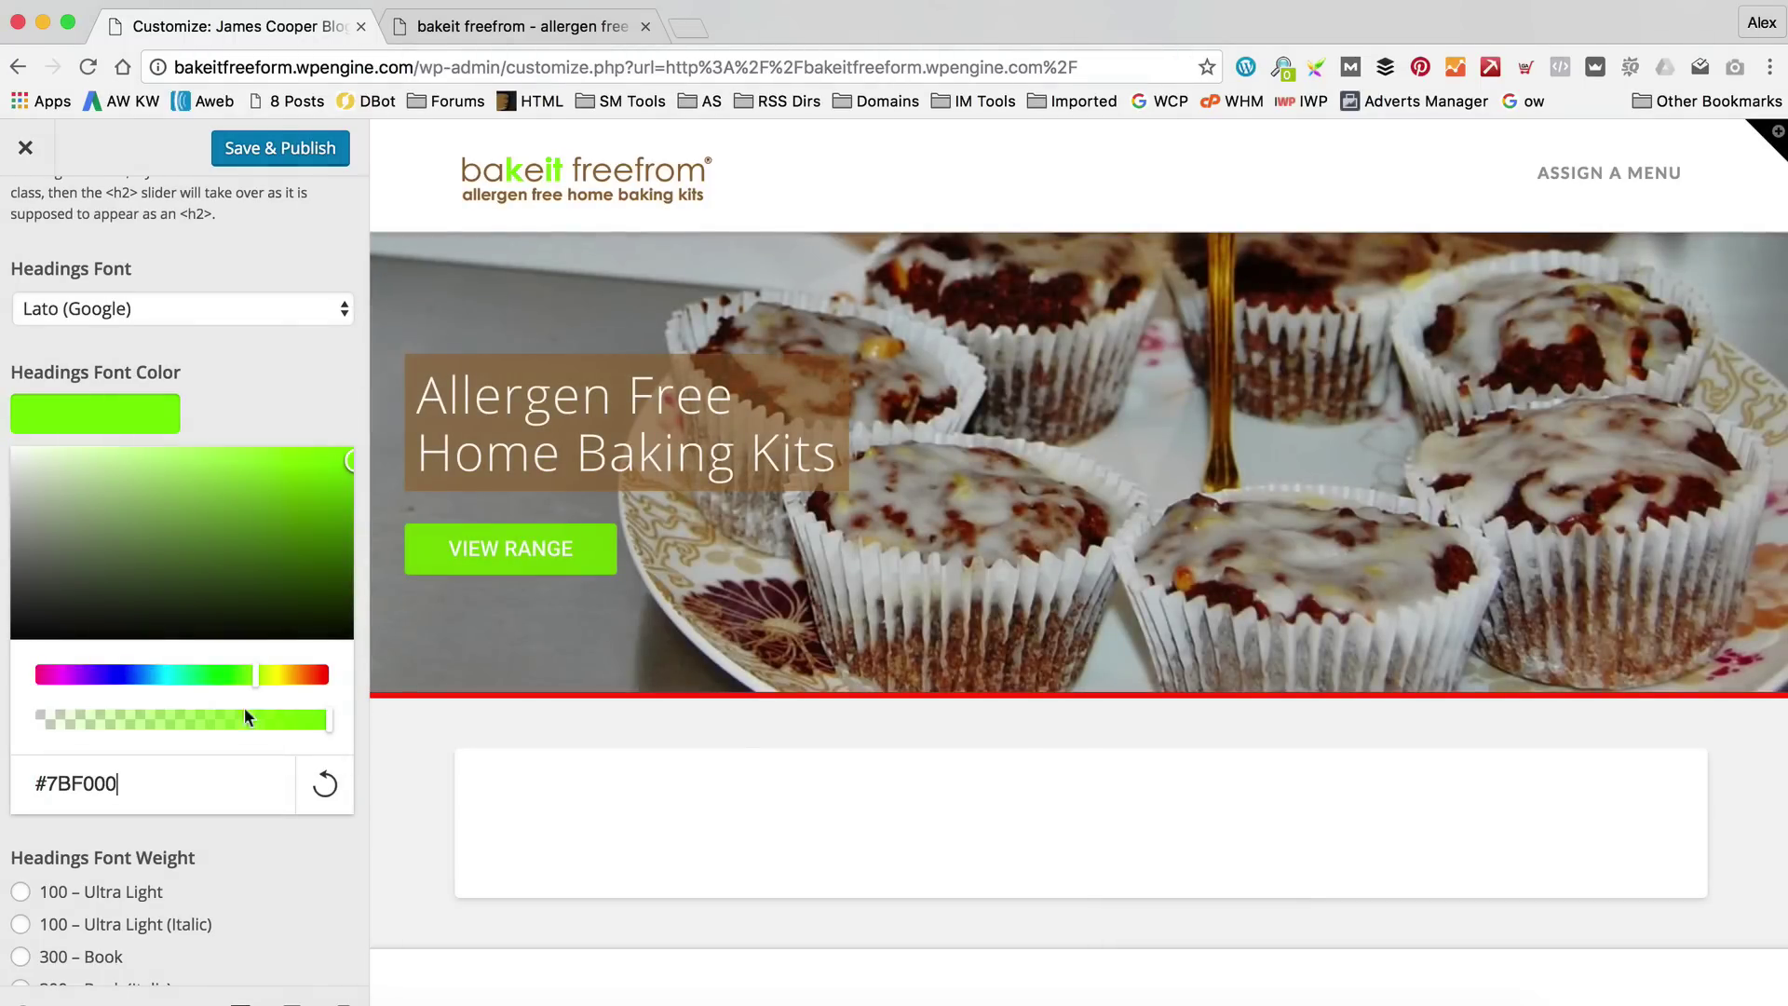
click(240, 725)
- Set the Site Links colour to the same green #7BF000
scroll(239, 724, down, 10)
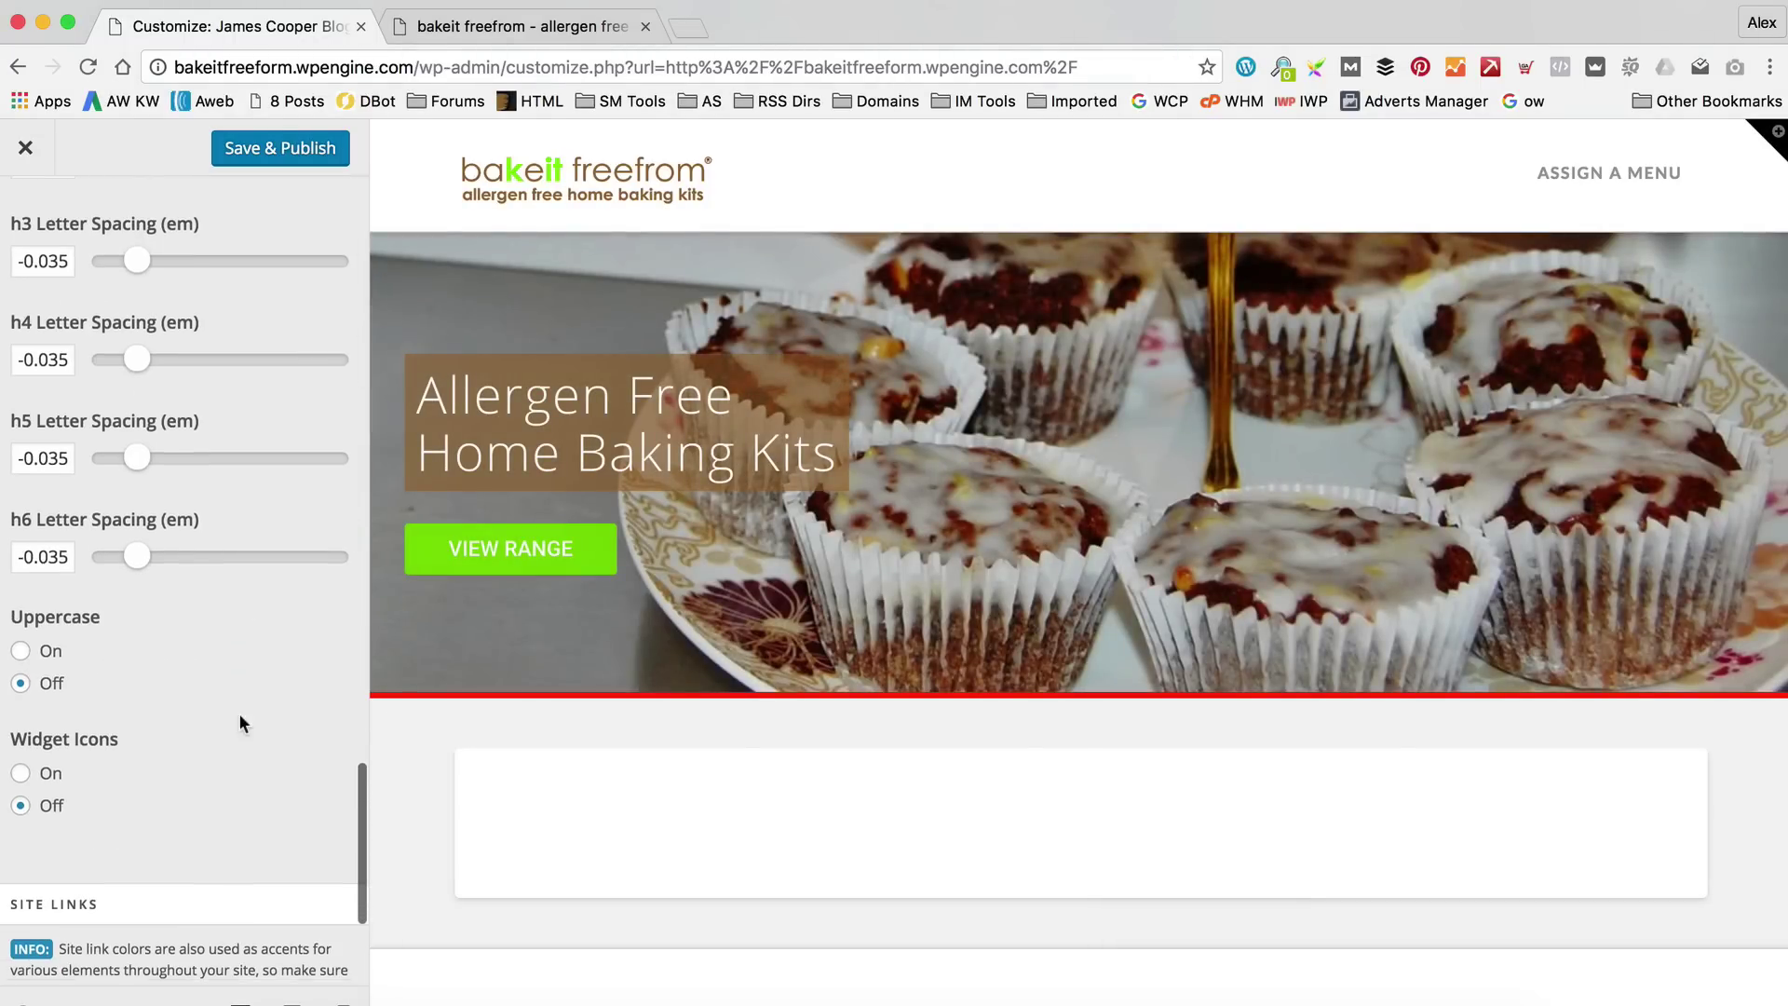
scroll(240, 724, down, 3)
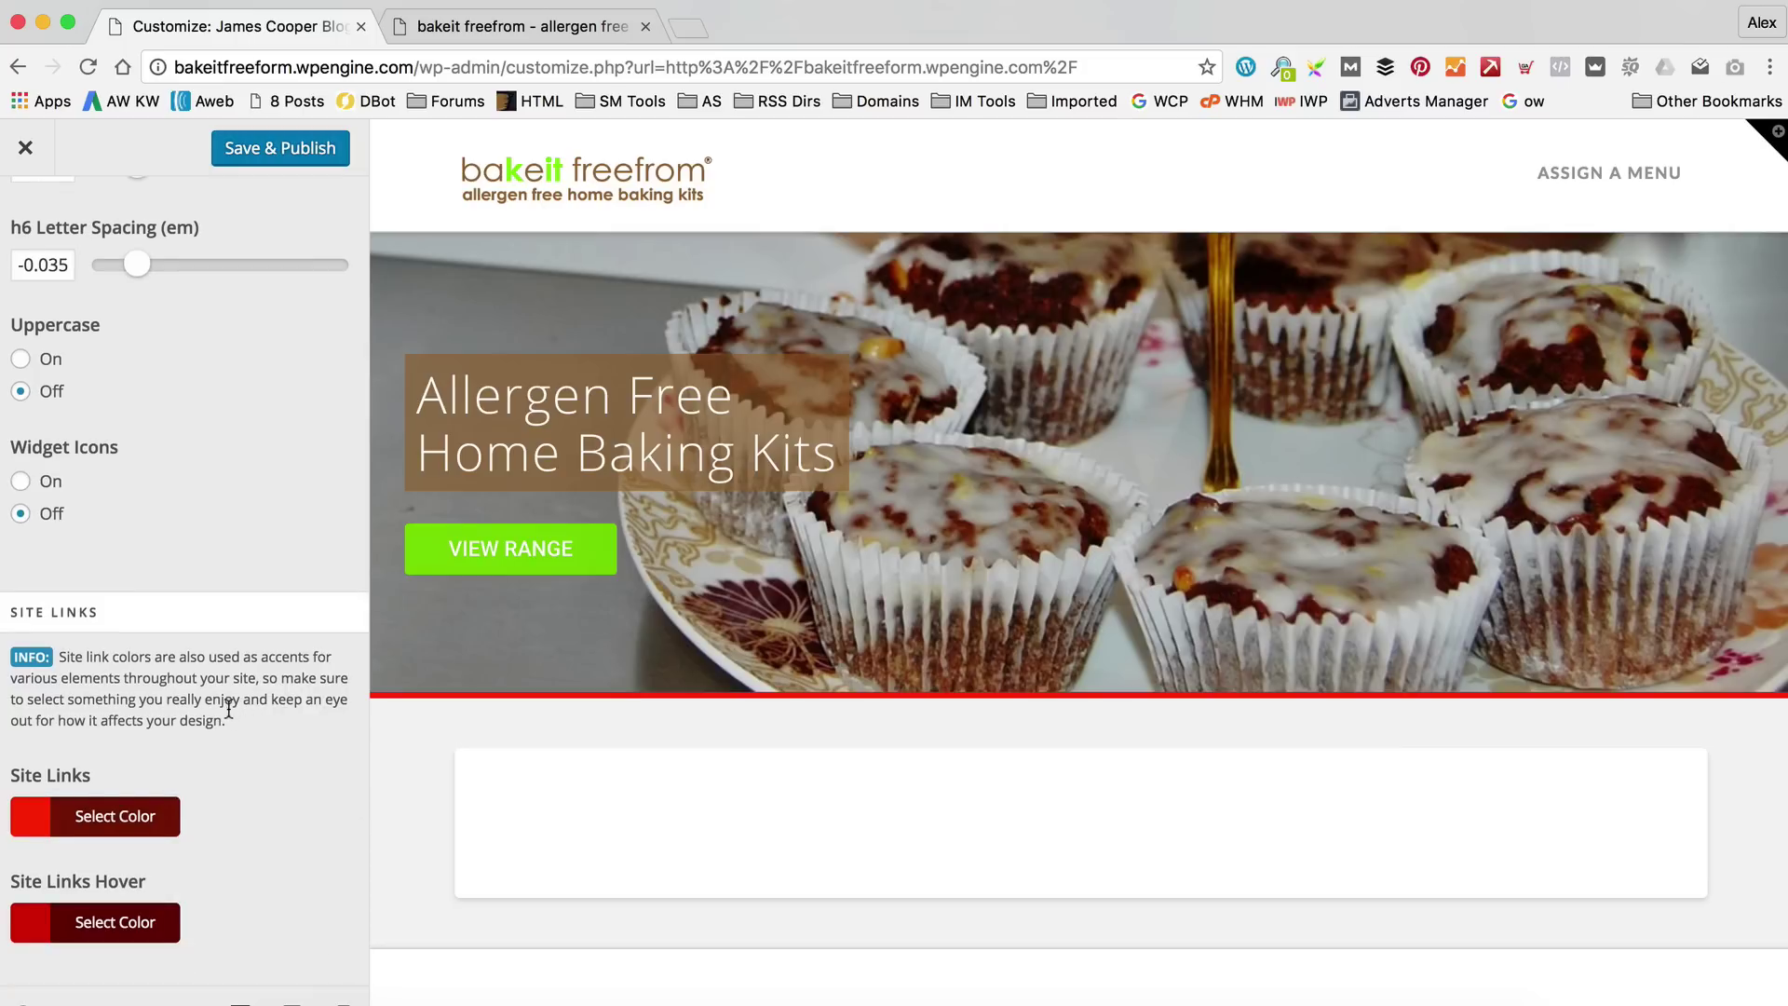
click(138, 819)
scroll(272, 689, down, 4)
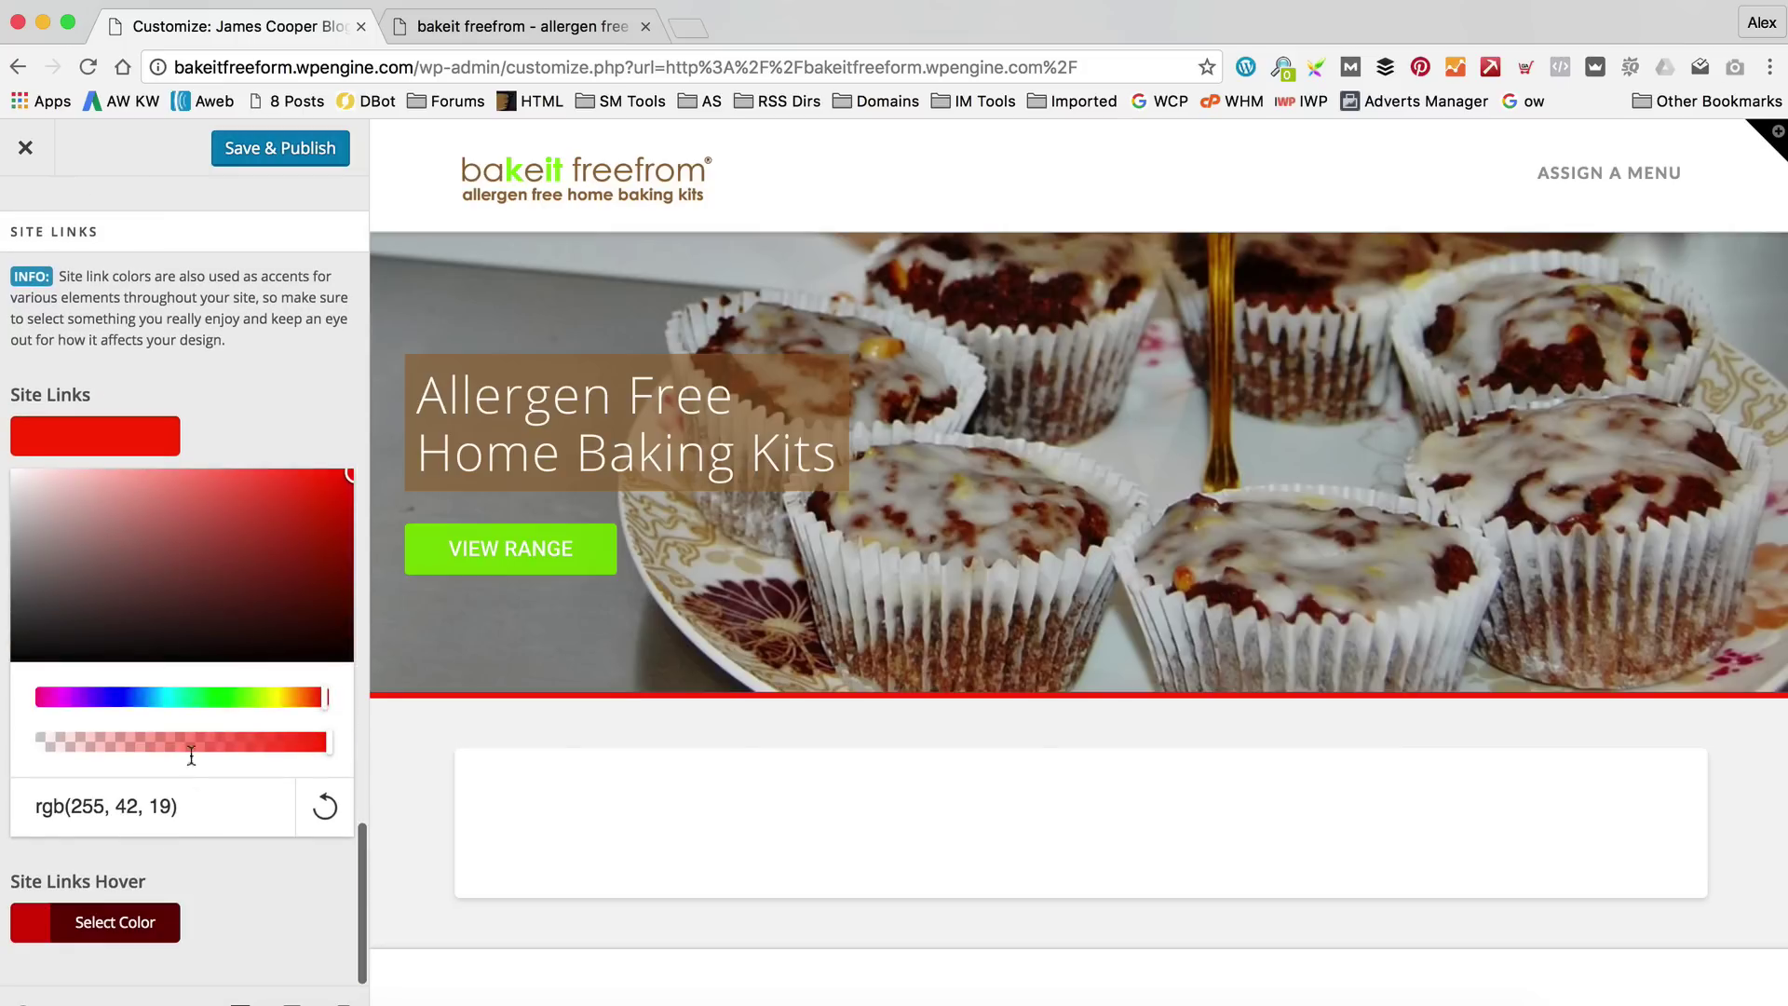
drag(187, 808, 61, 808)
text(#7BF000)
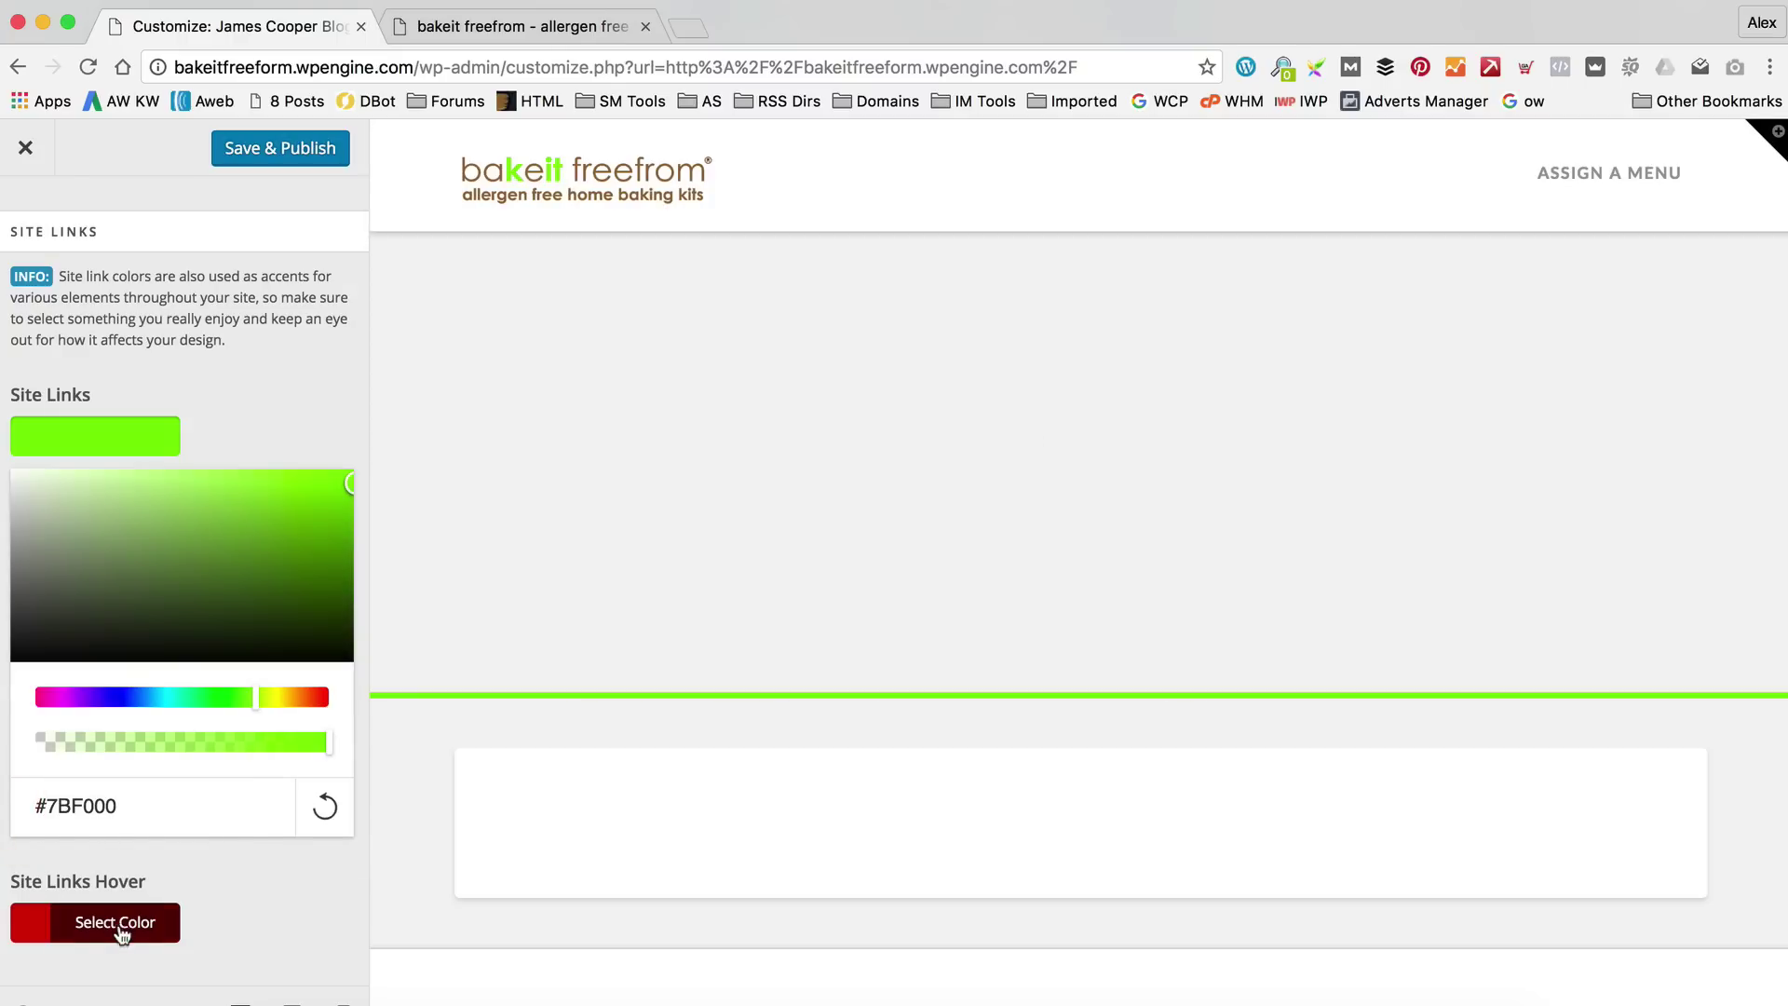
- Set the Site Links Hover colour to brown #9A662E
click(119, 922)
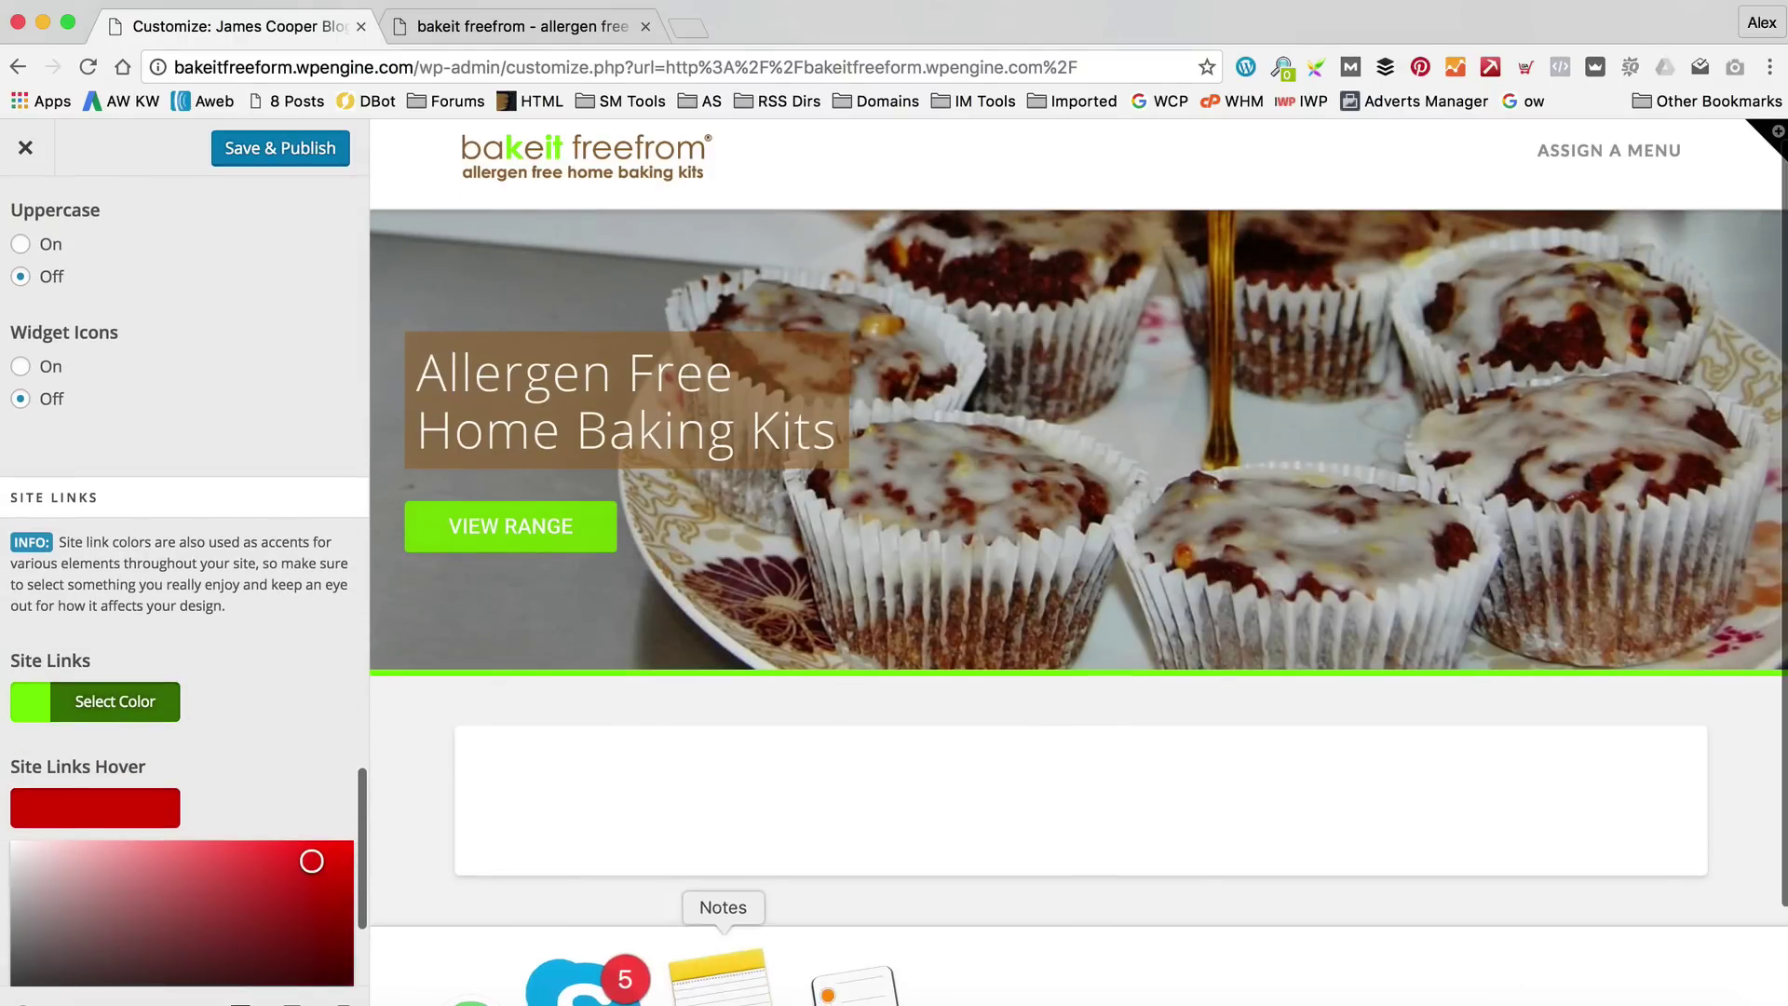
click(820, 983)
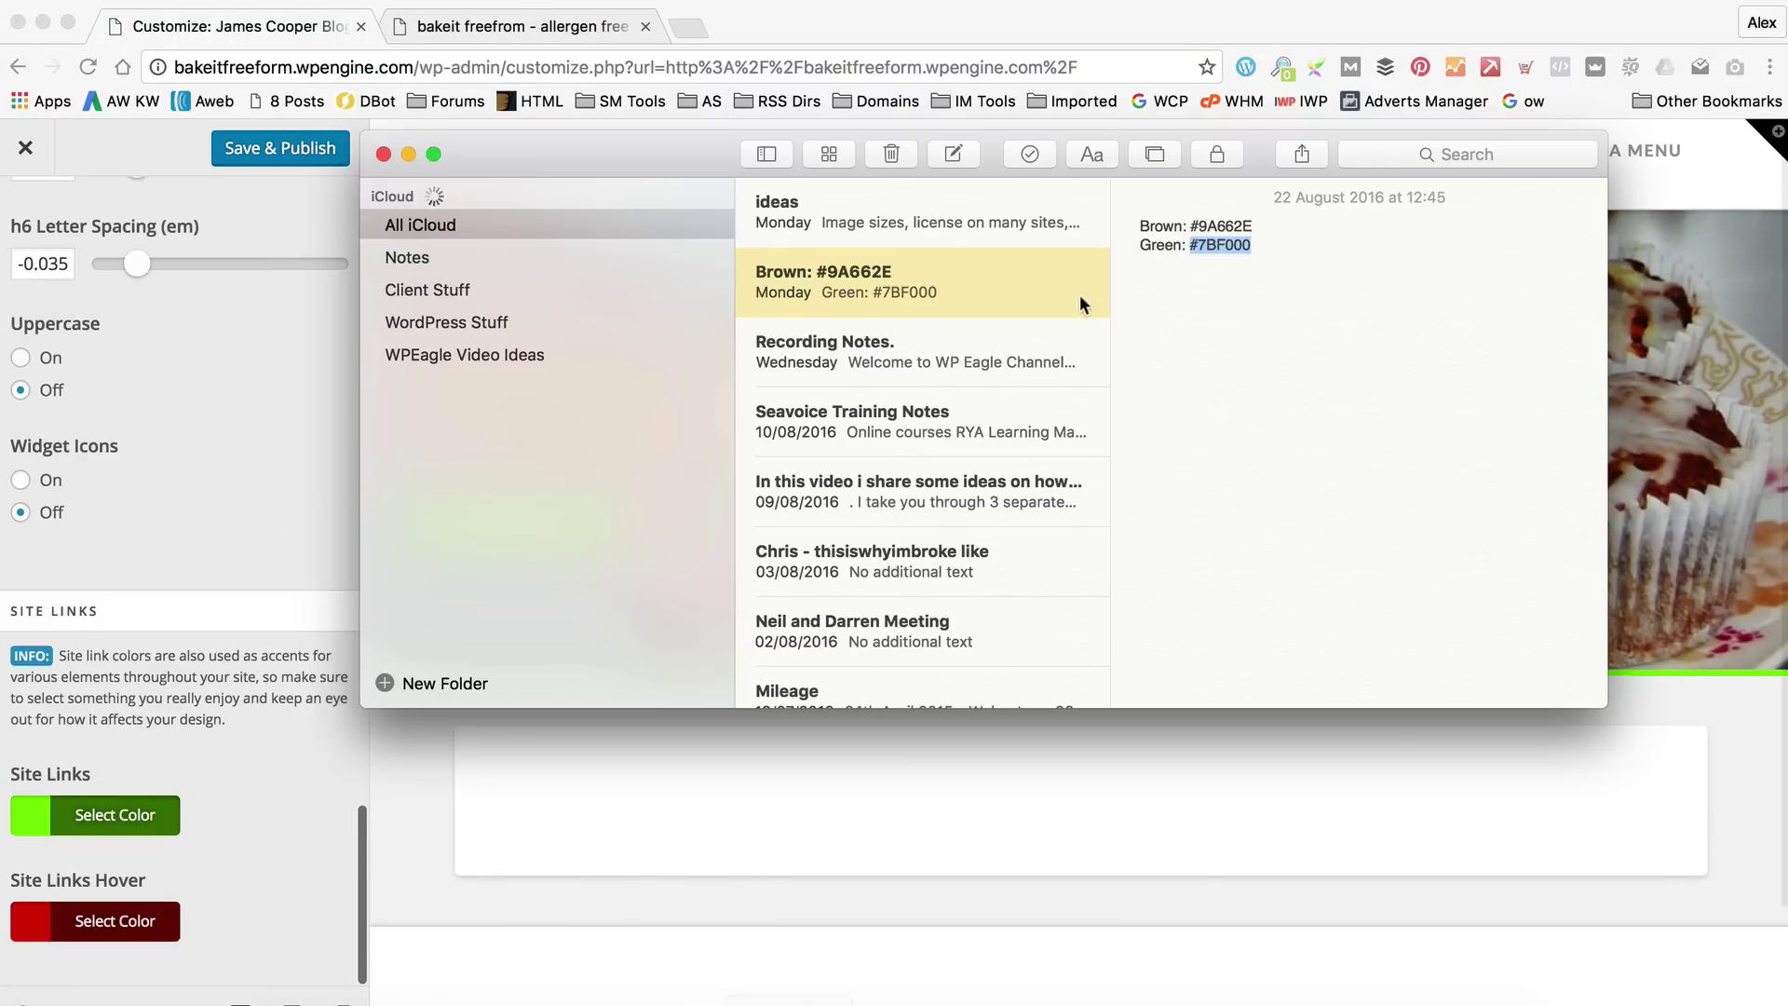
drag(1257, 227, 1189, 227)
key(super+c)
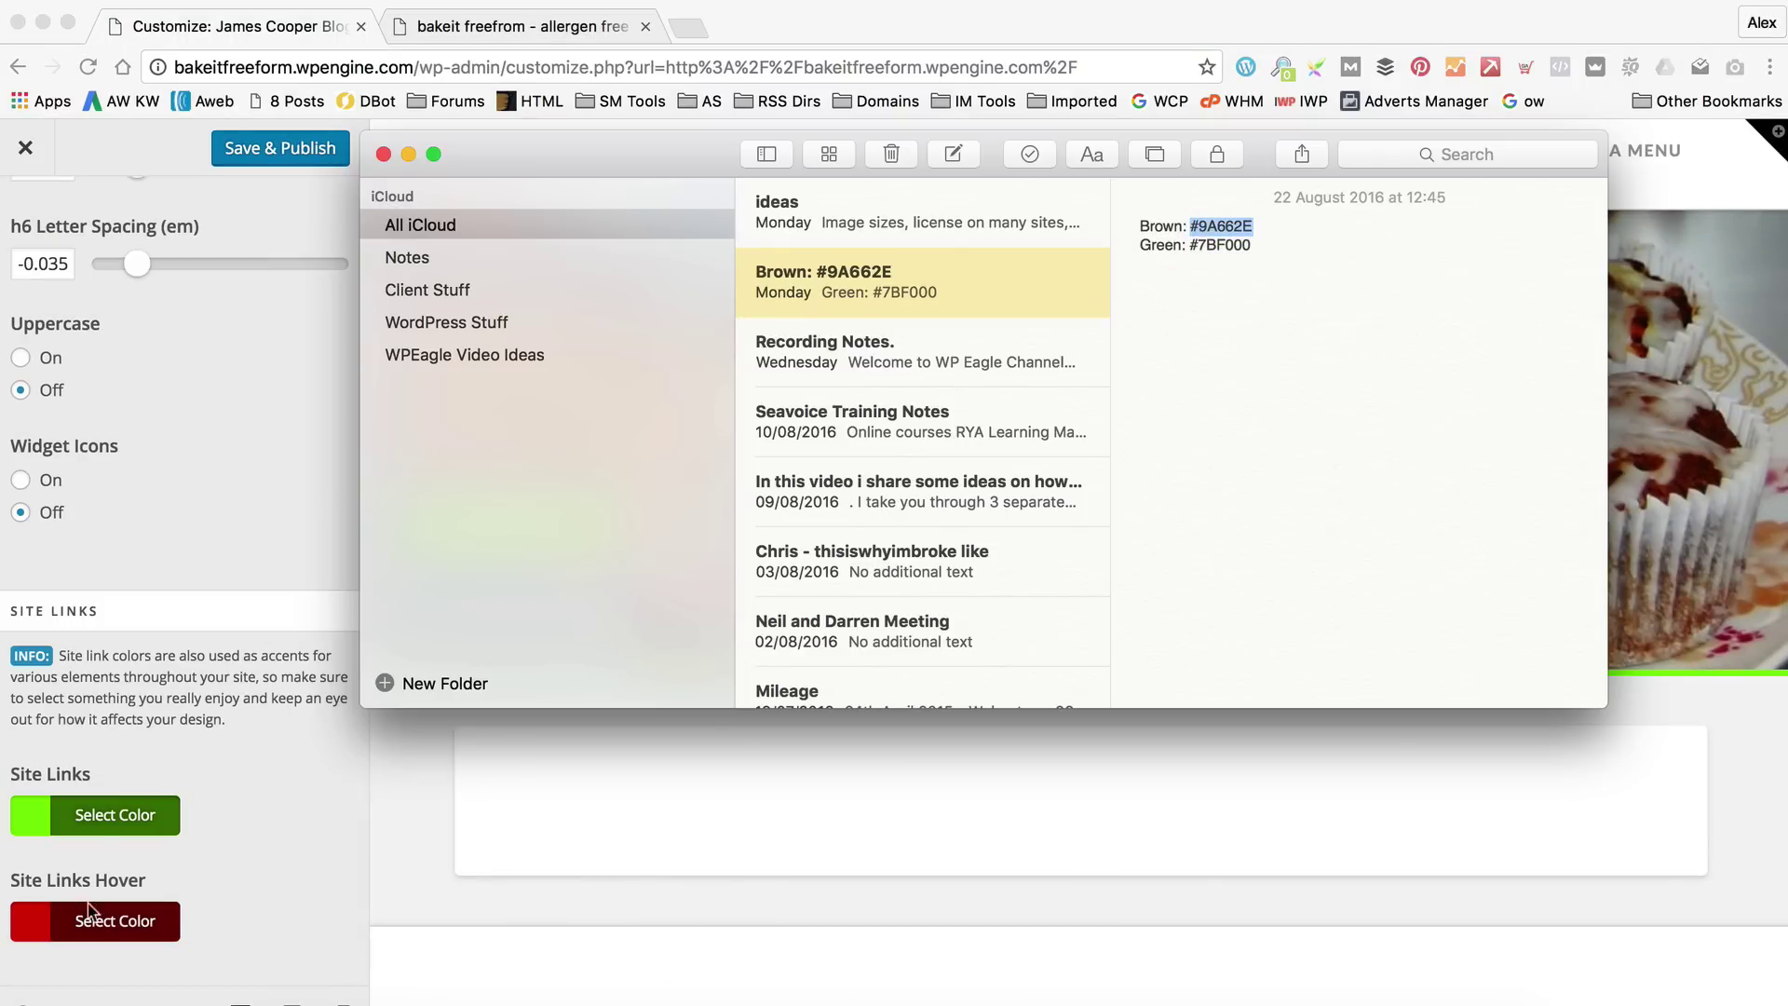
click(126, 925)
click(126, 922)
scroll(178, 867, down, 4)
triple_click(187, 913)
key(super+v)
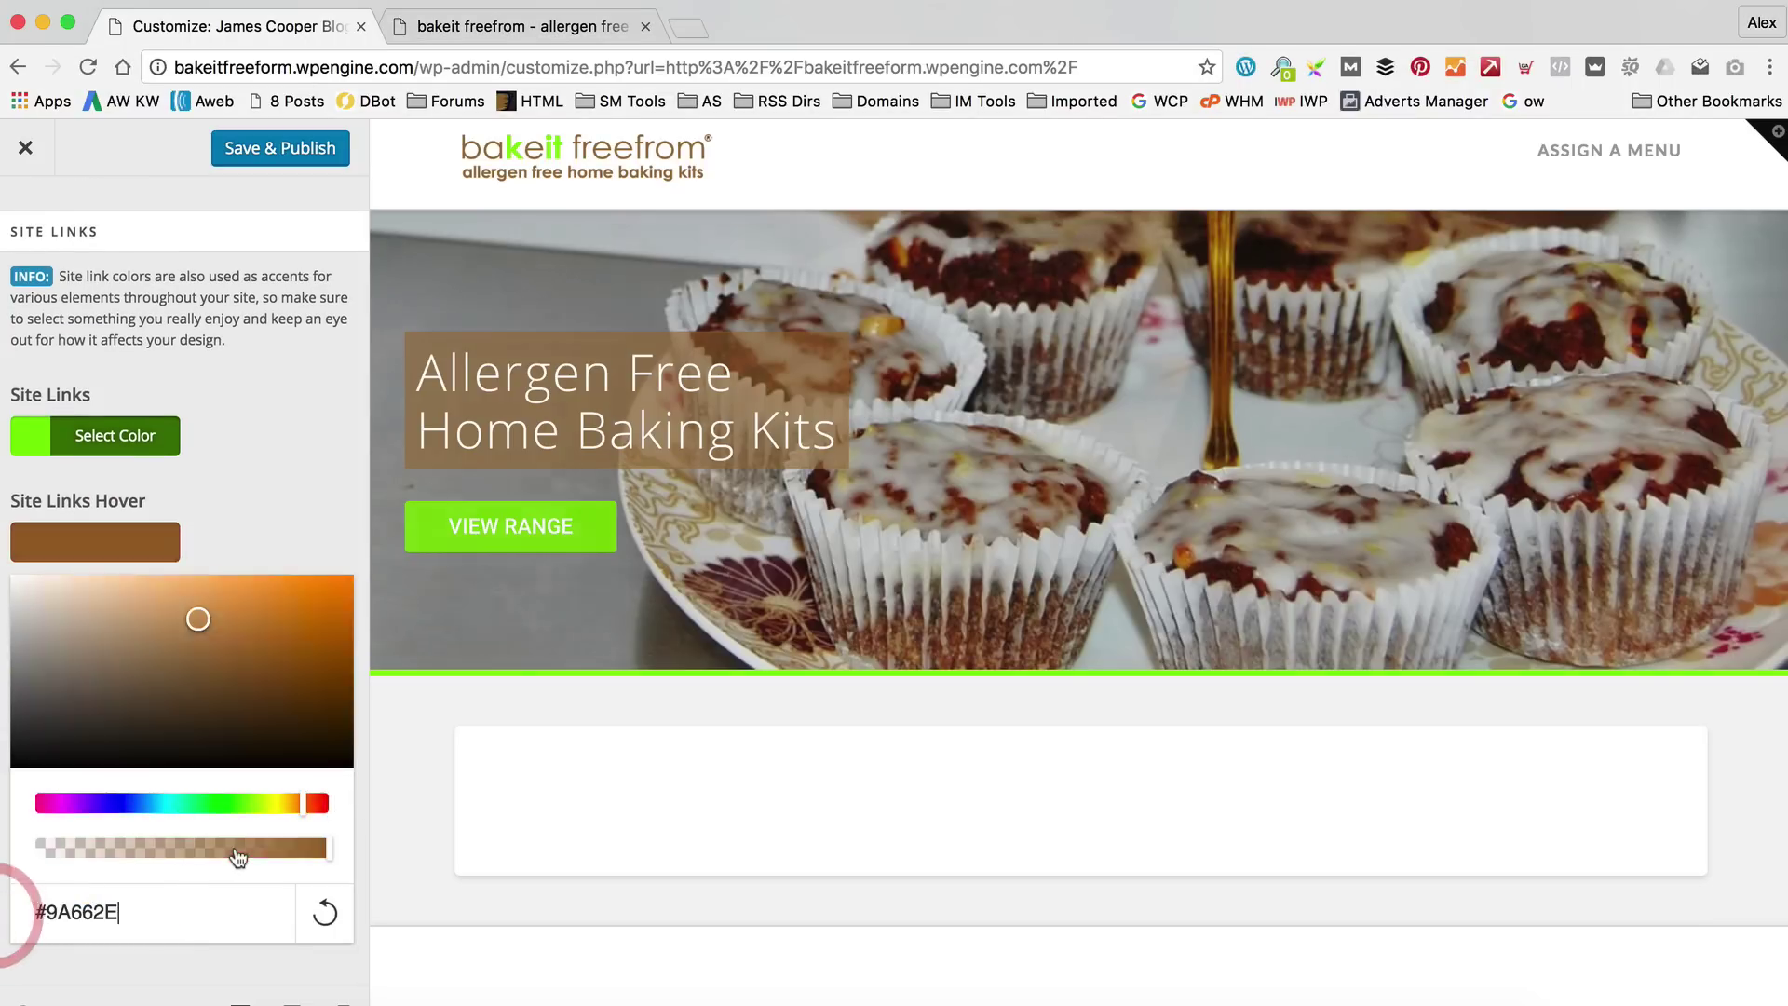
- Save & Publish the colour changes and close the Customizer to view the live site
scroll(211, 741, up, 15)
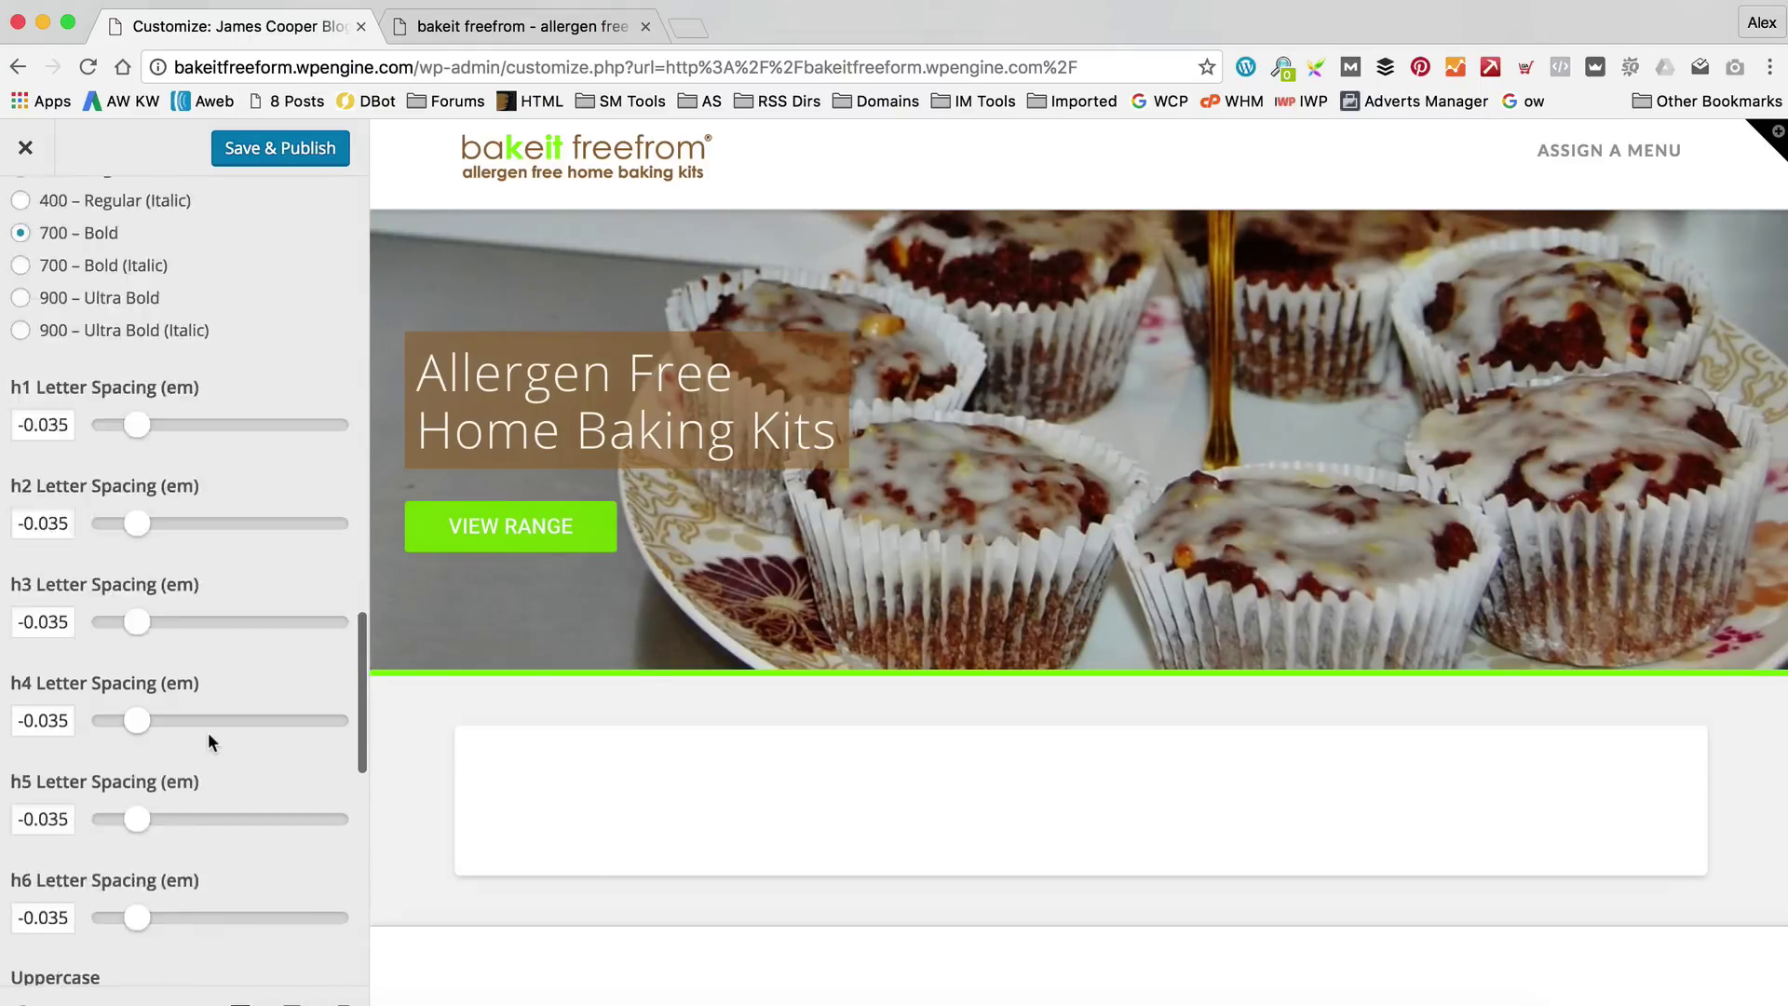
click(276, 149)
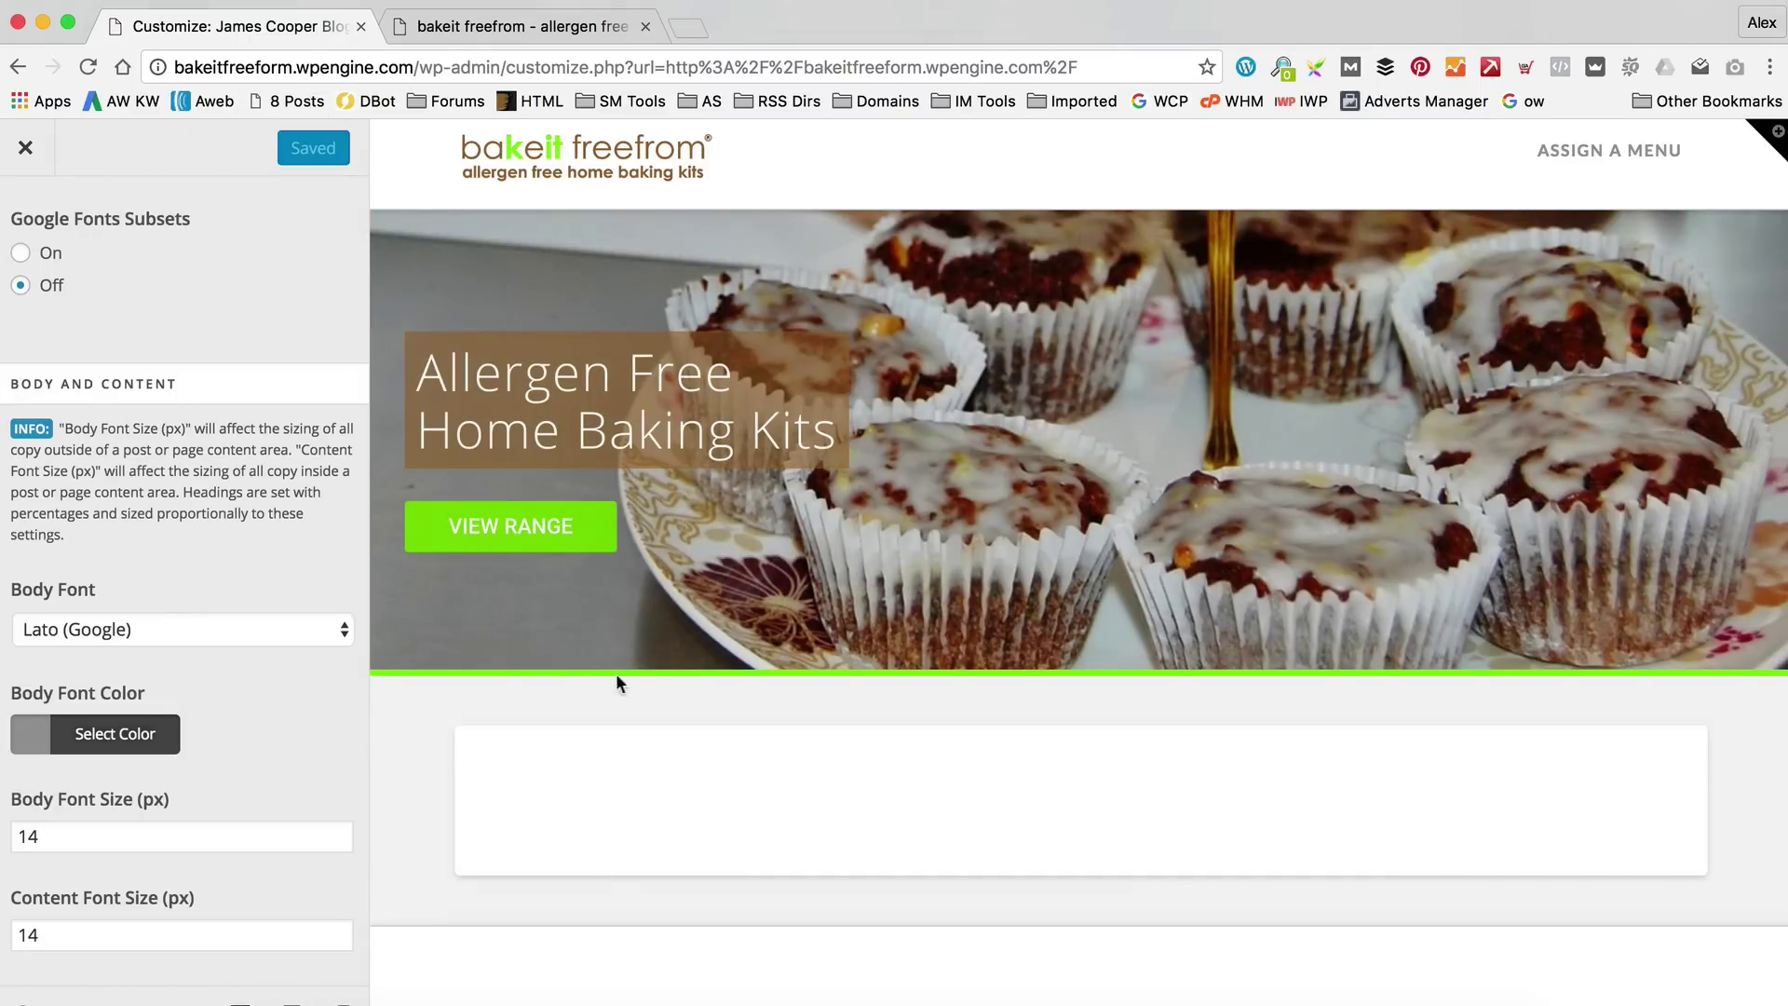
scroll(827, 605, down, 3)
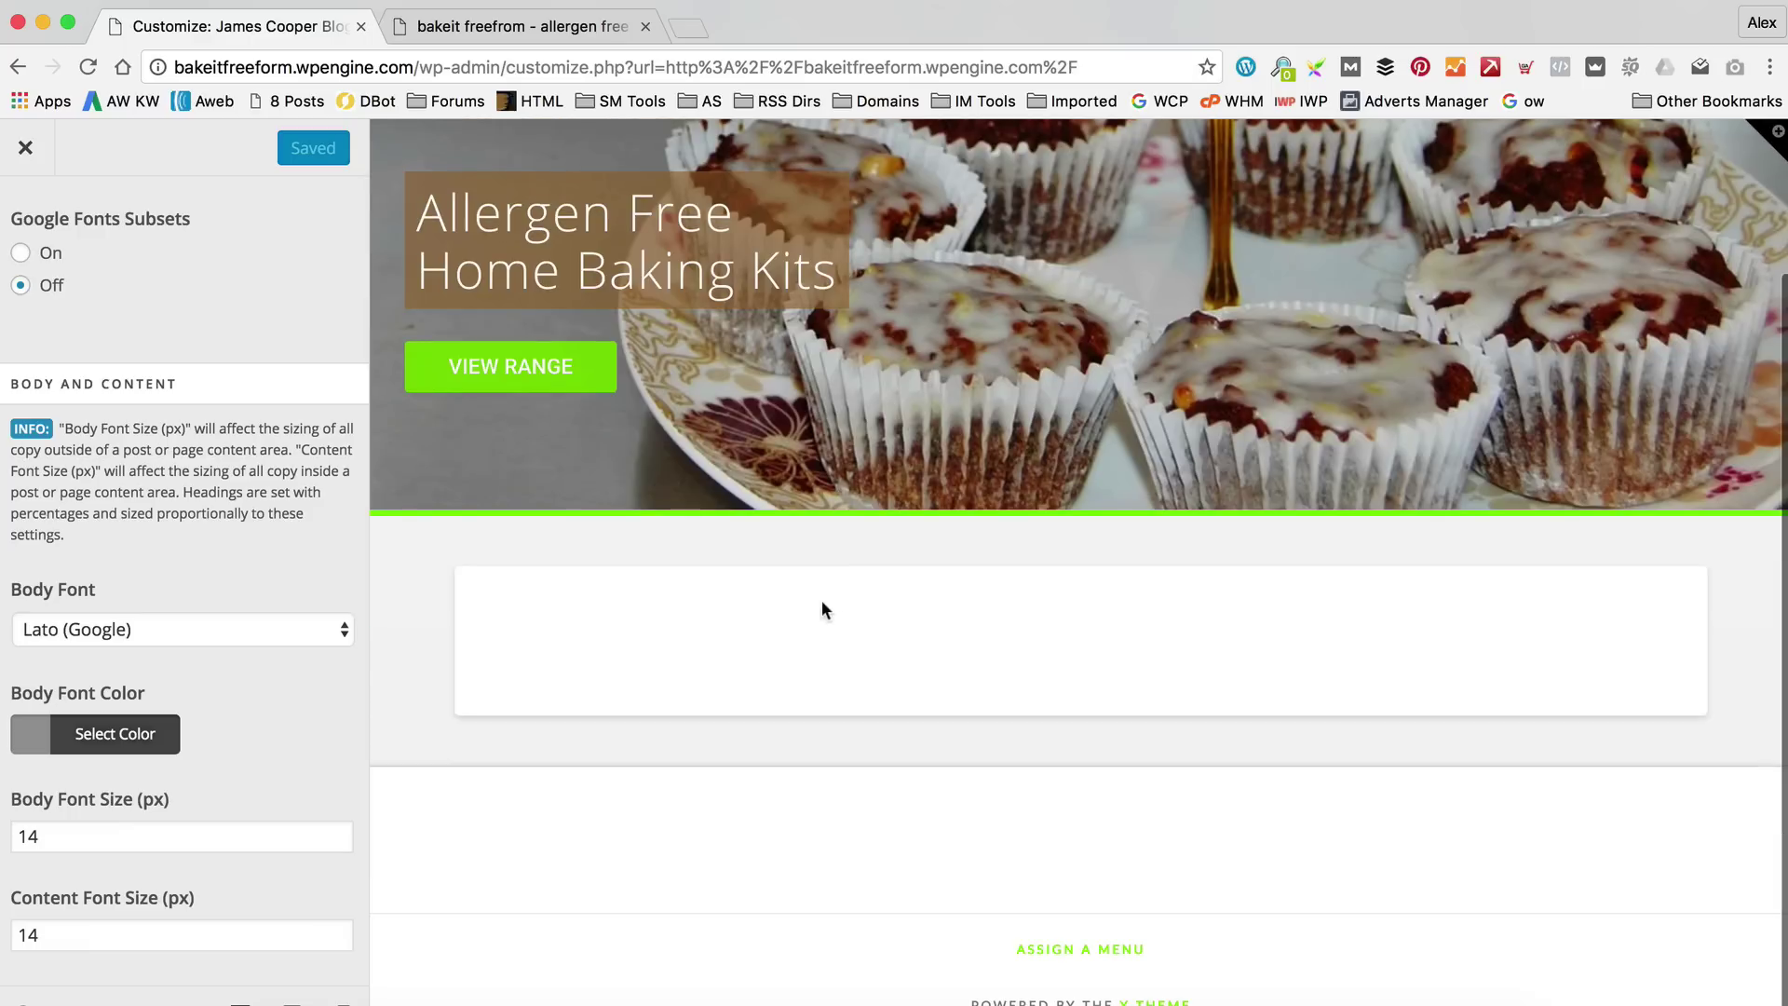
scroll(879, 682, up, 3)
scroll(32, 182, up, 4)
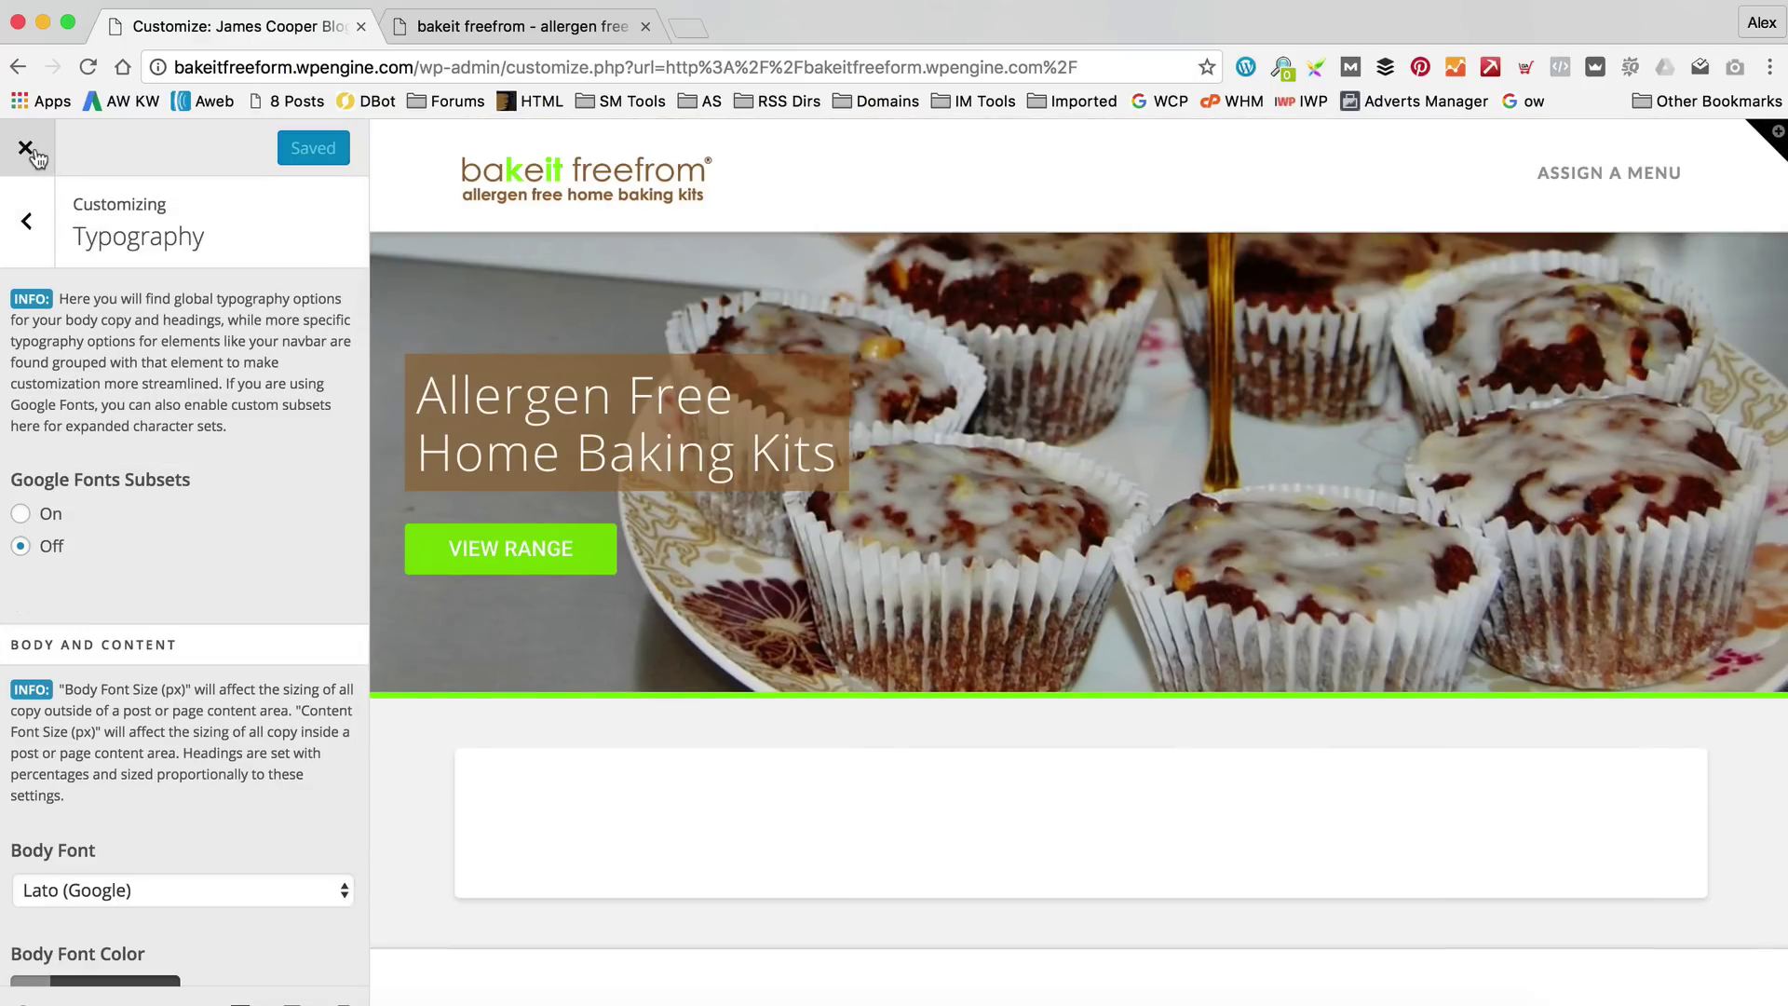
click(30, 151)
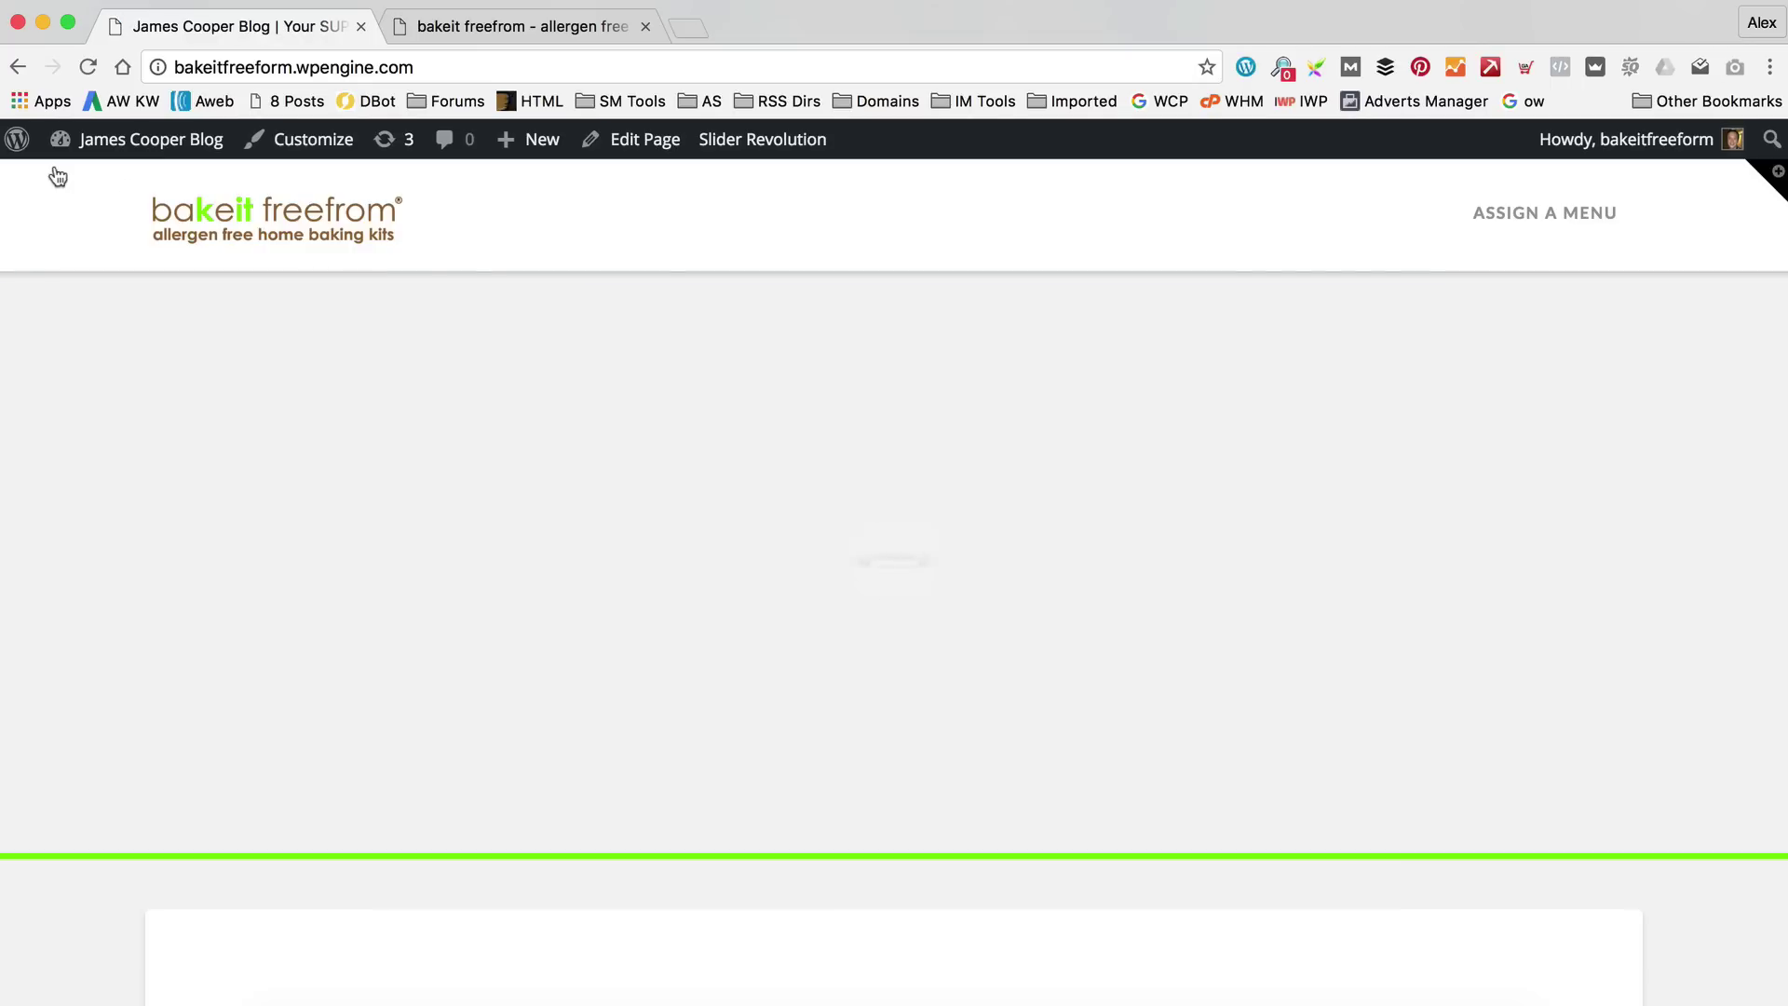
scroll(540, 307, down, 5)
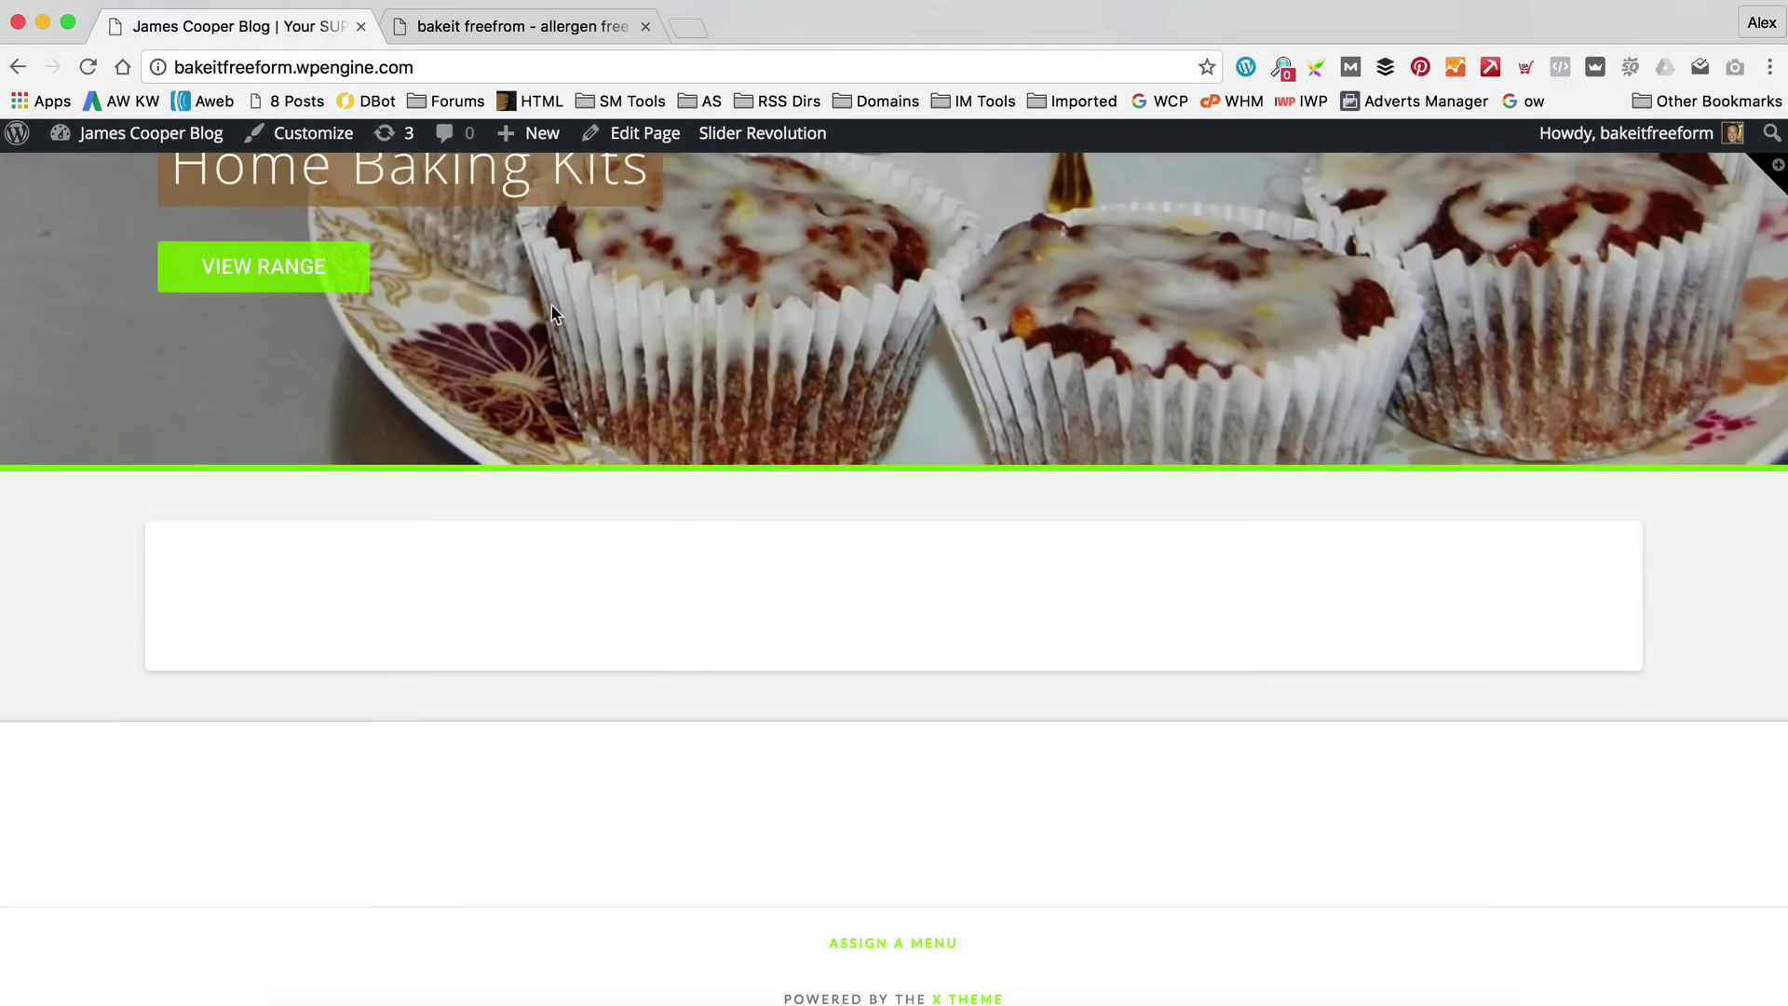
scroll(550, 311, up, 5)
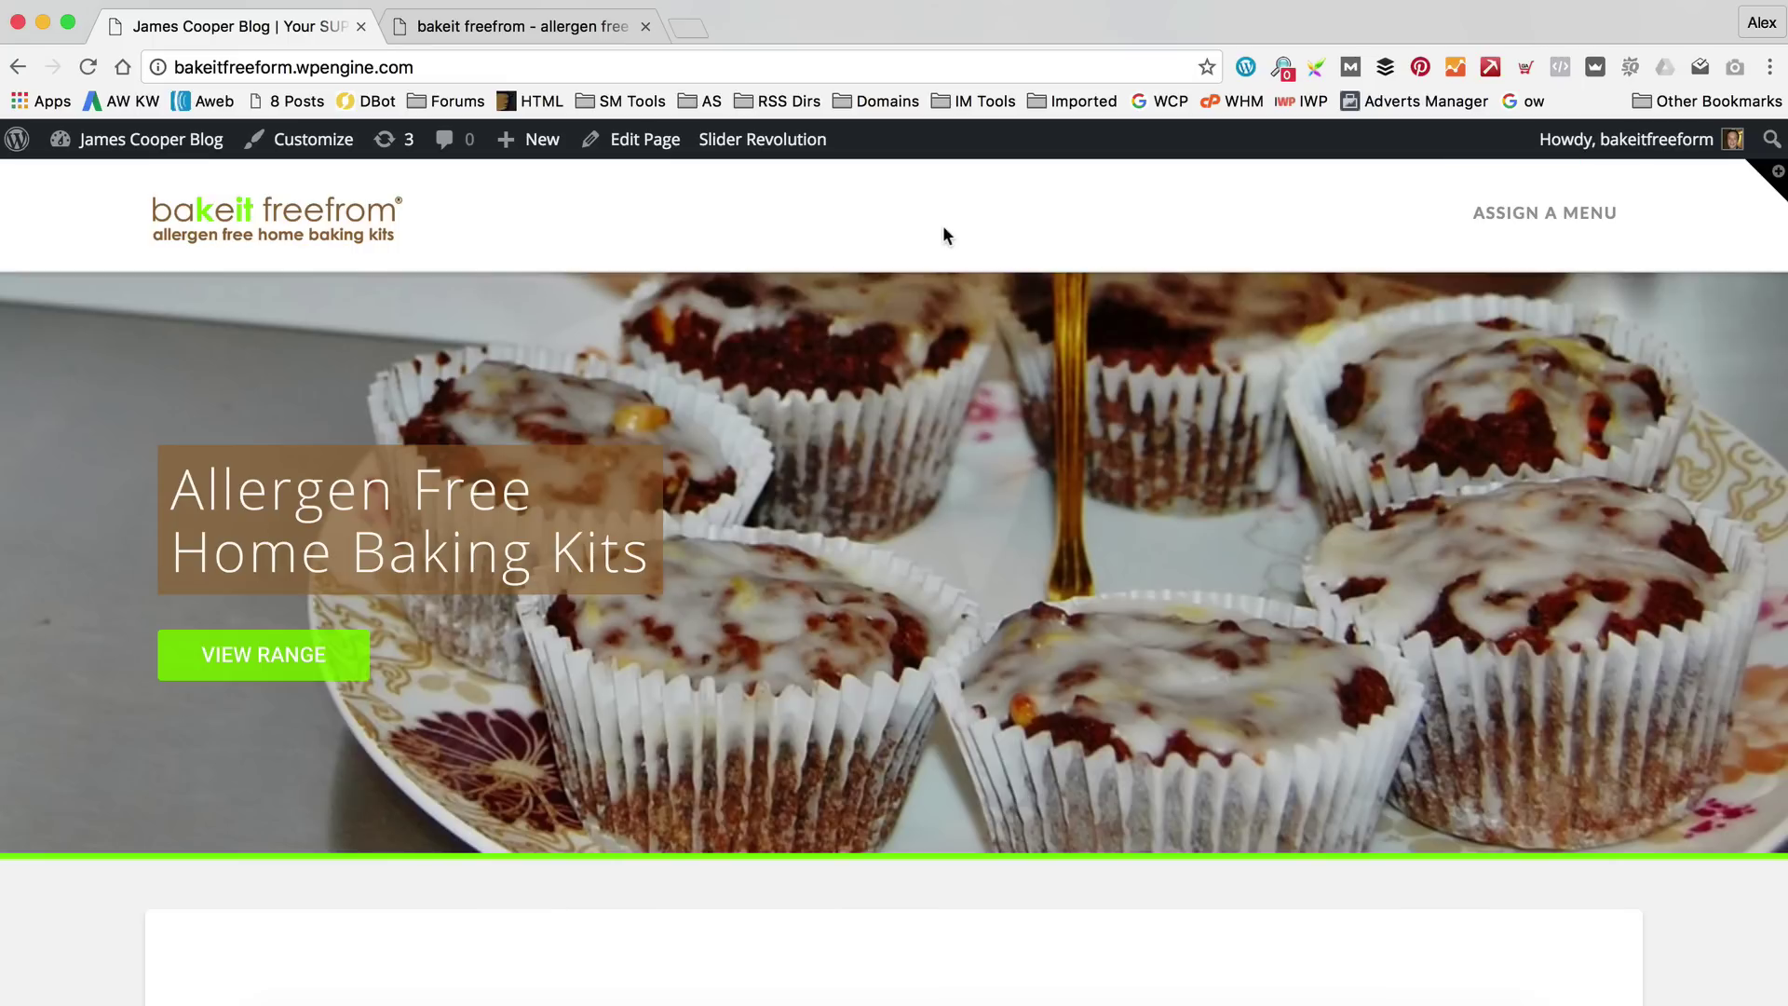
scroll(747, 406, down, 3)
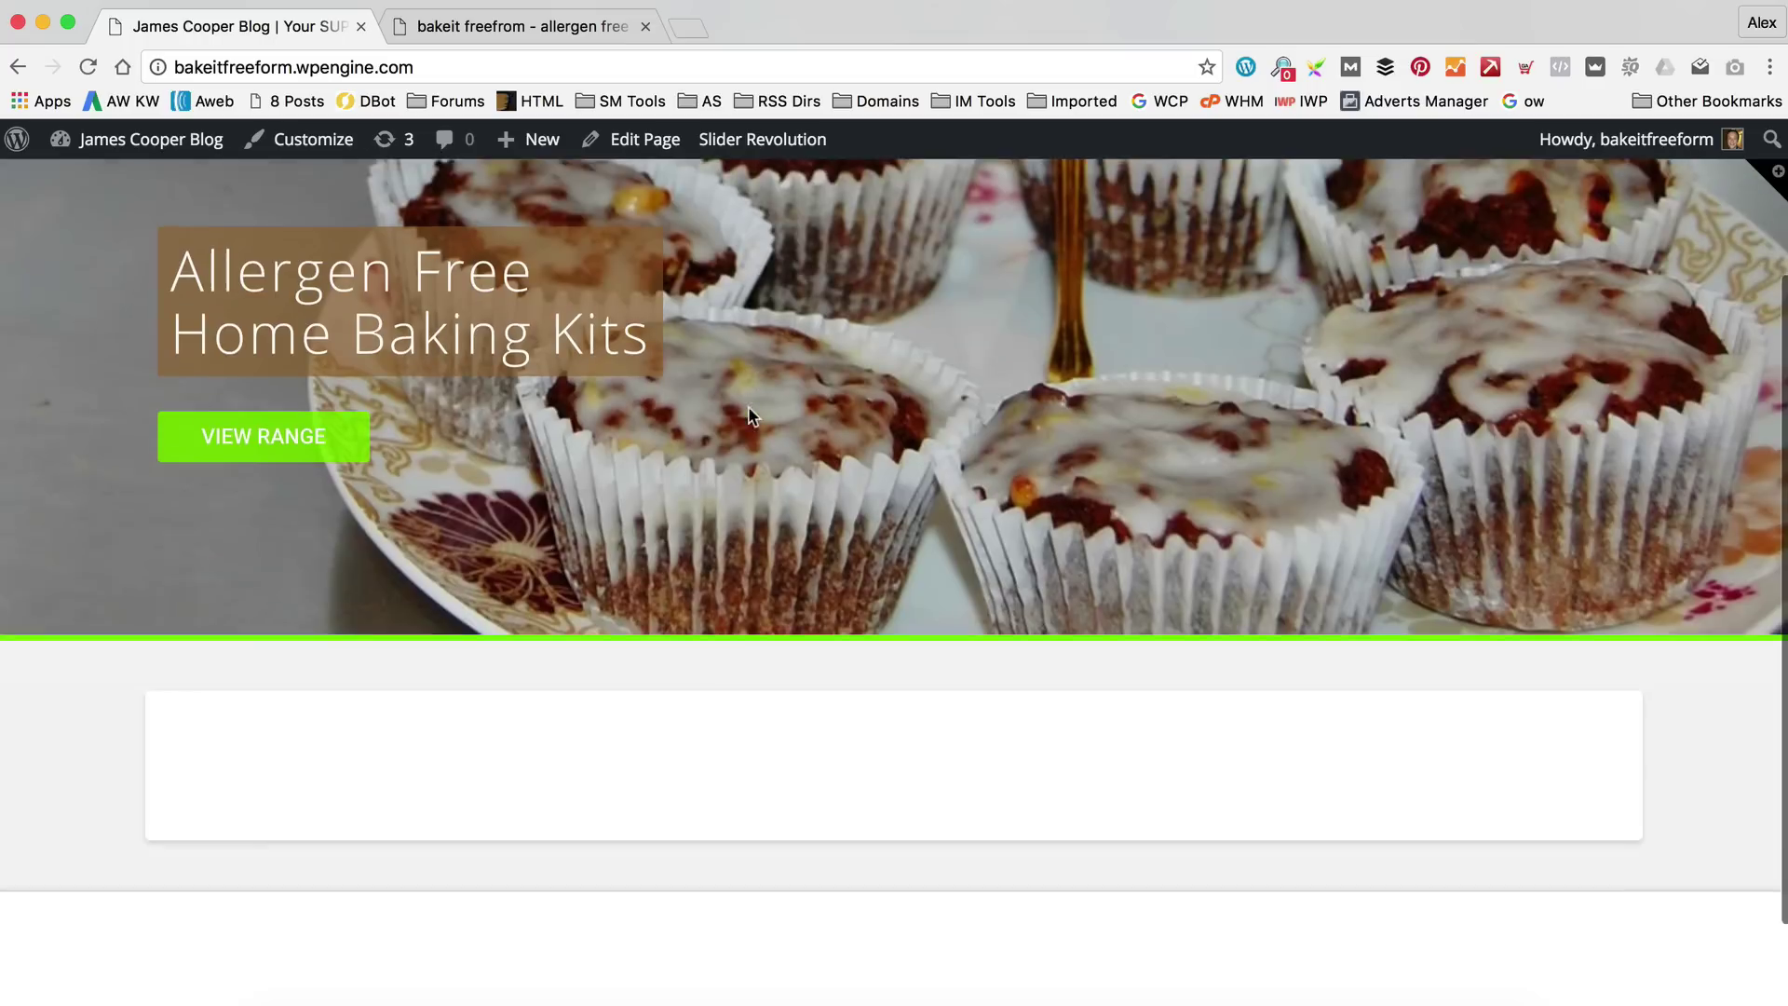
scroll(792, 382, up, 3)
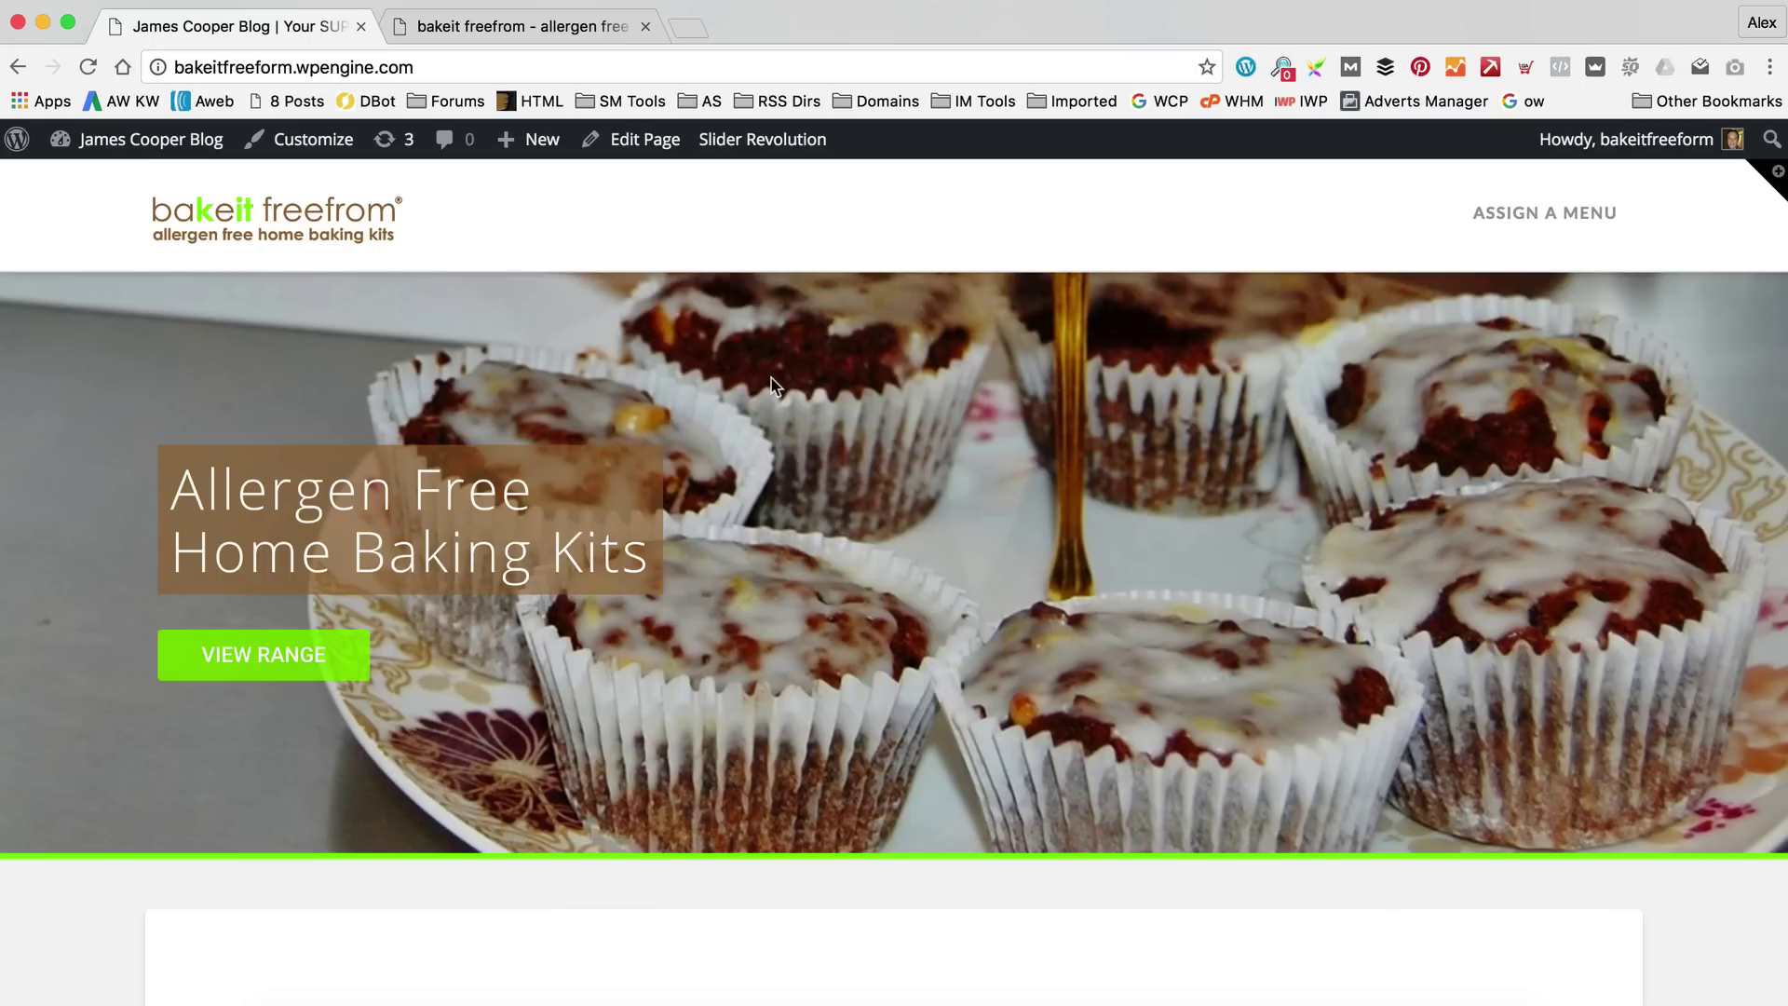
- On the old bakeitfreefrom.com site, browse the allergen free page
click(490, 29)
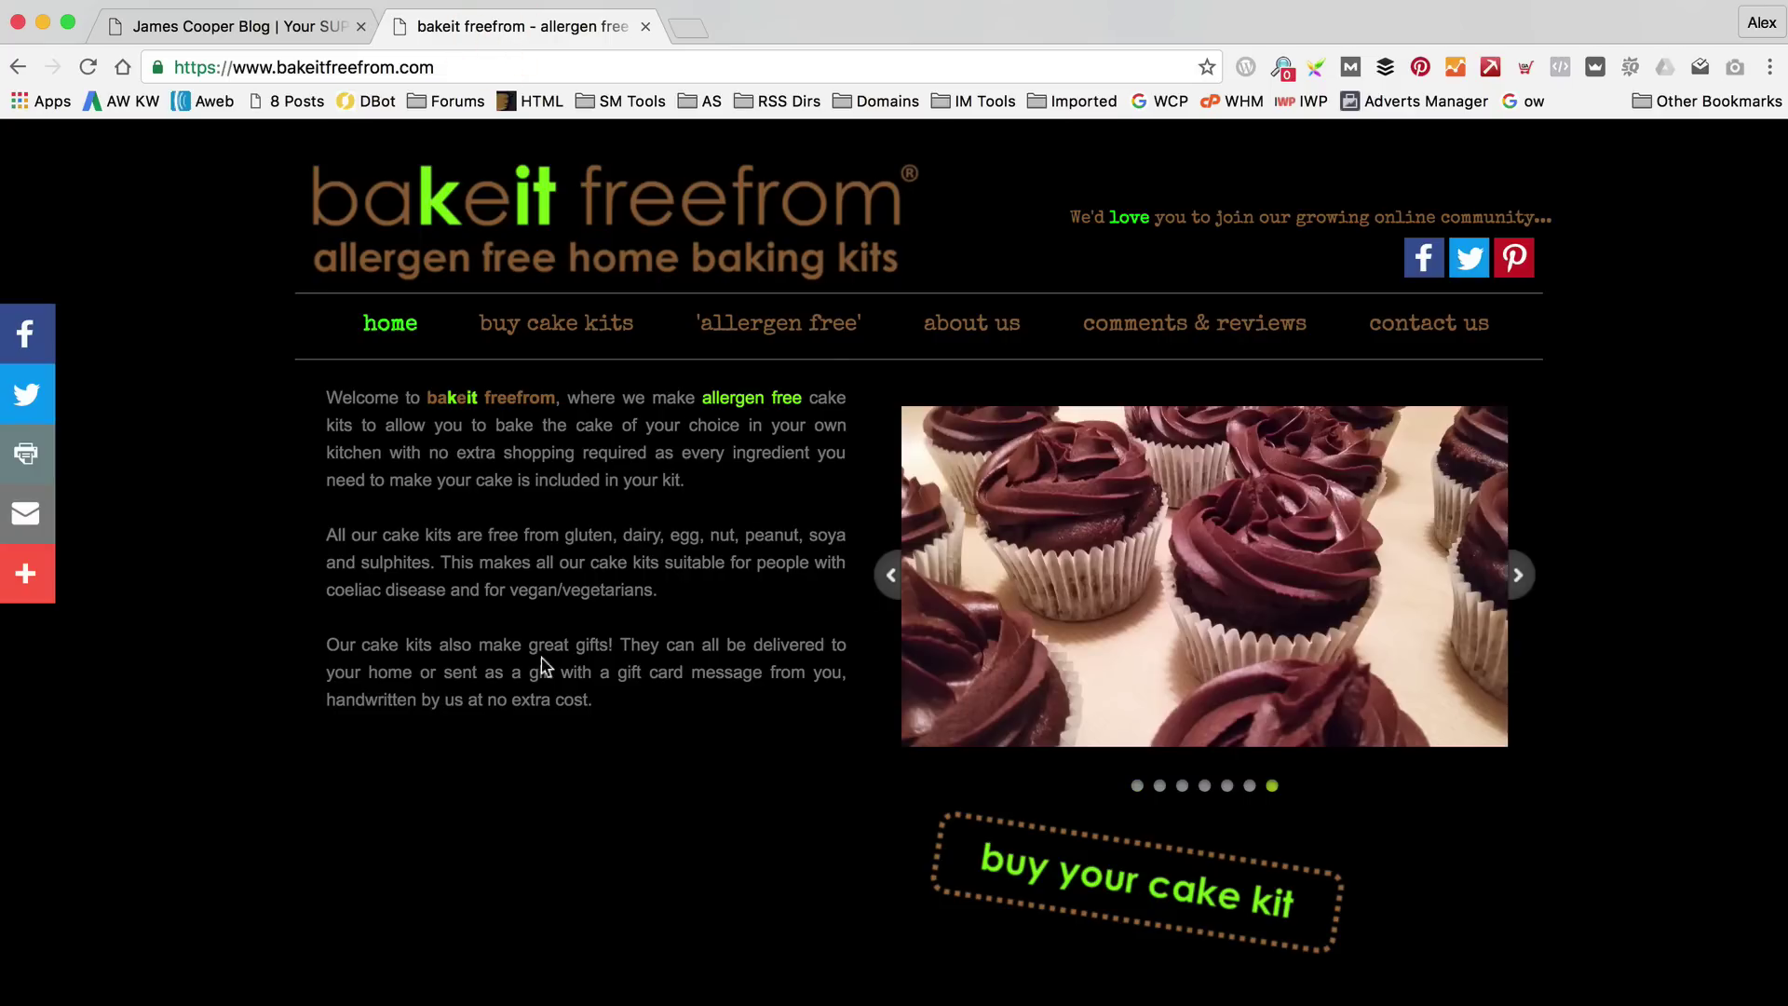
scroll(563, 660, down, 1)
scroll(599, 605, up, 1)
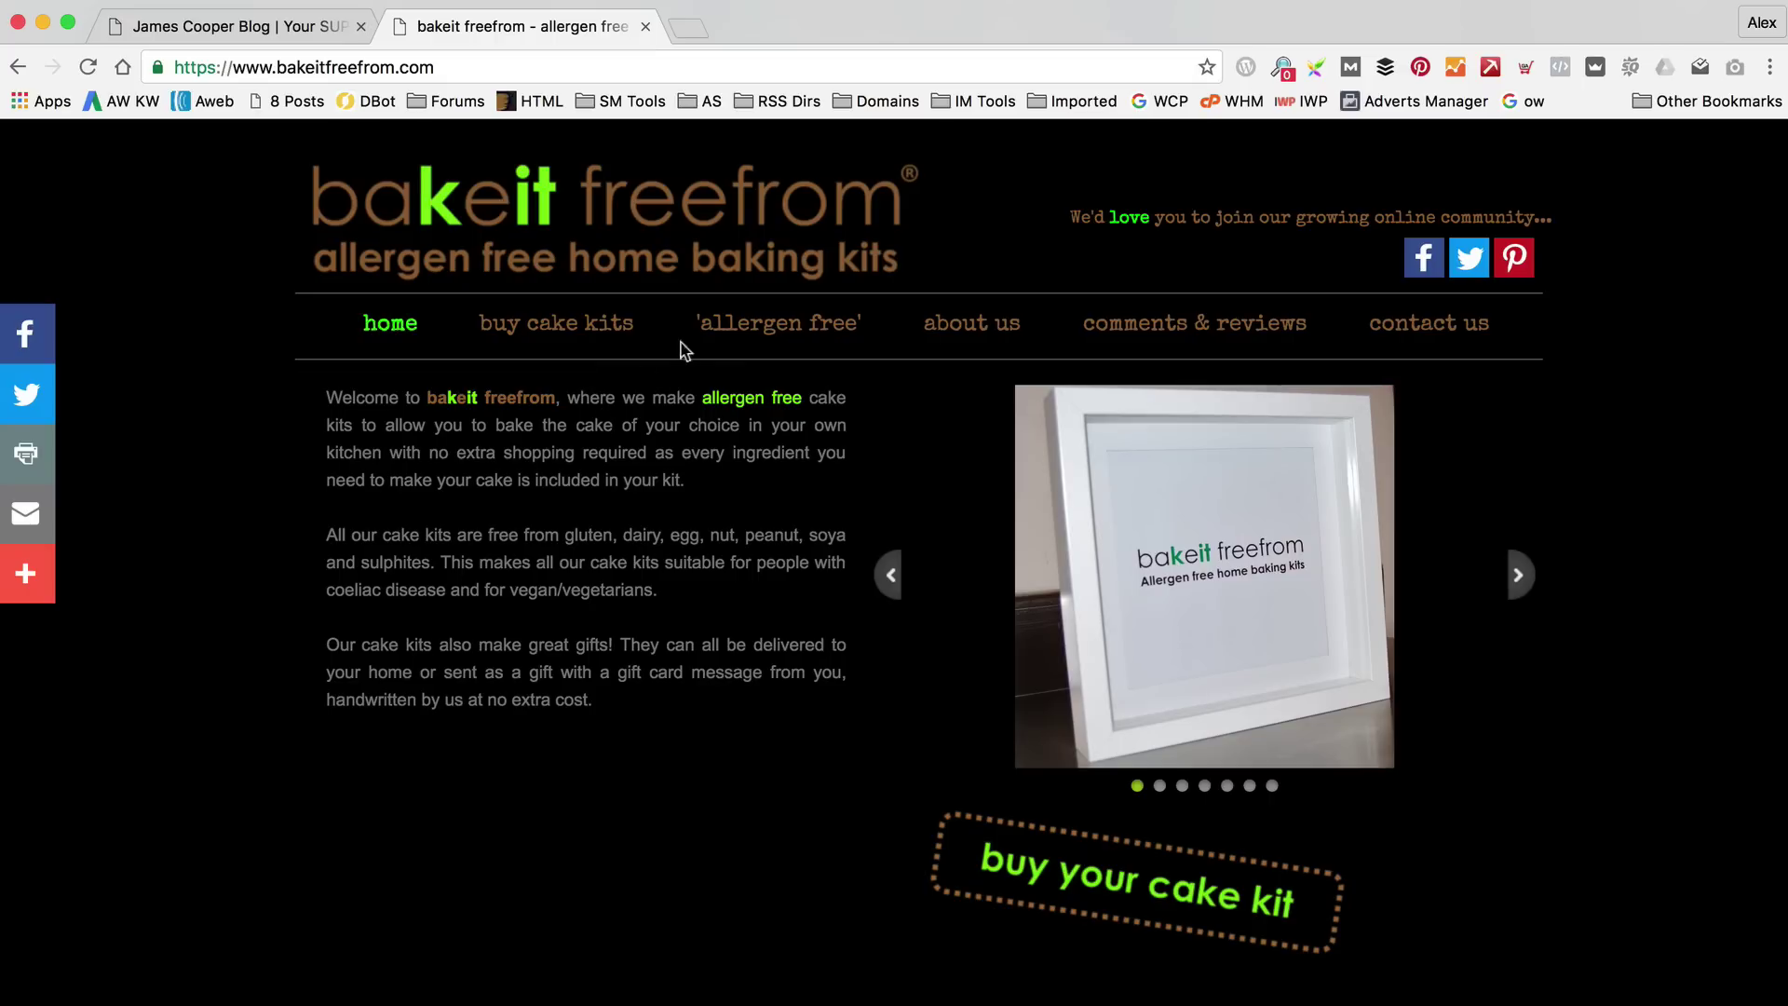
click(738, 328)
scroll(745, 337, down, 4)
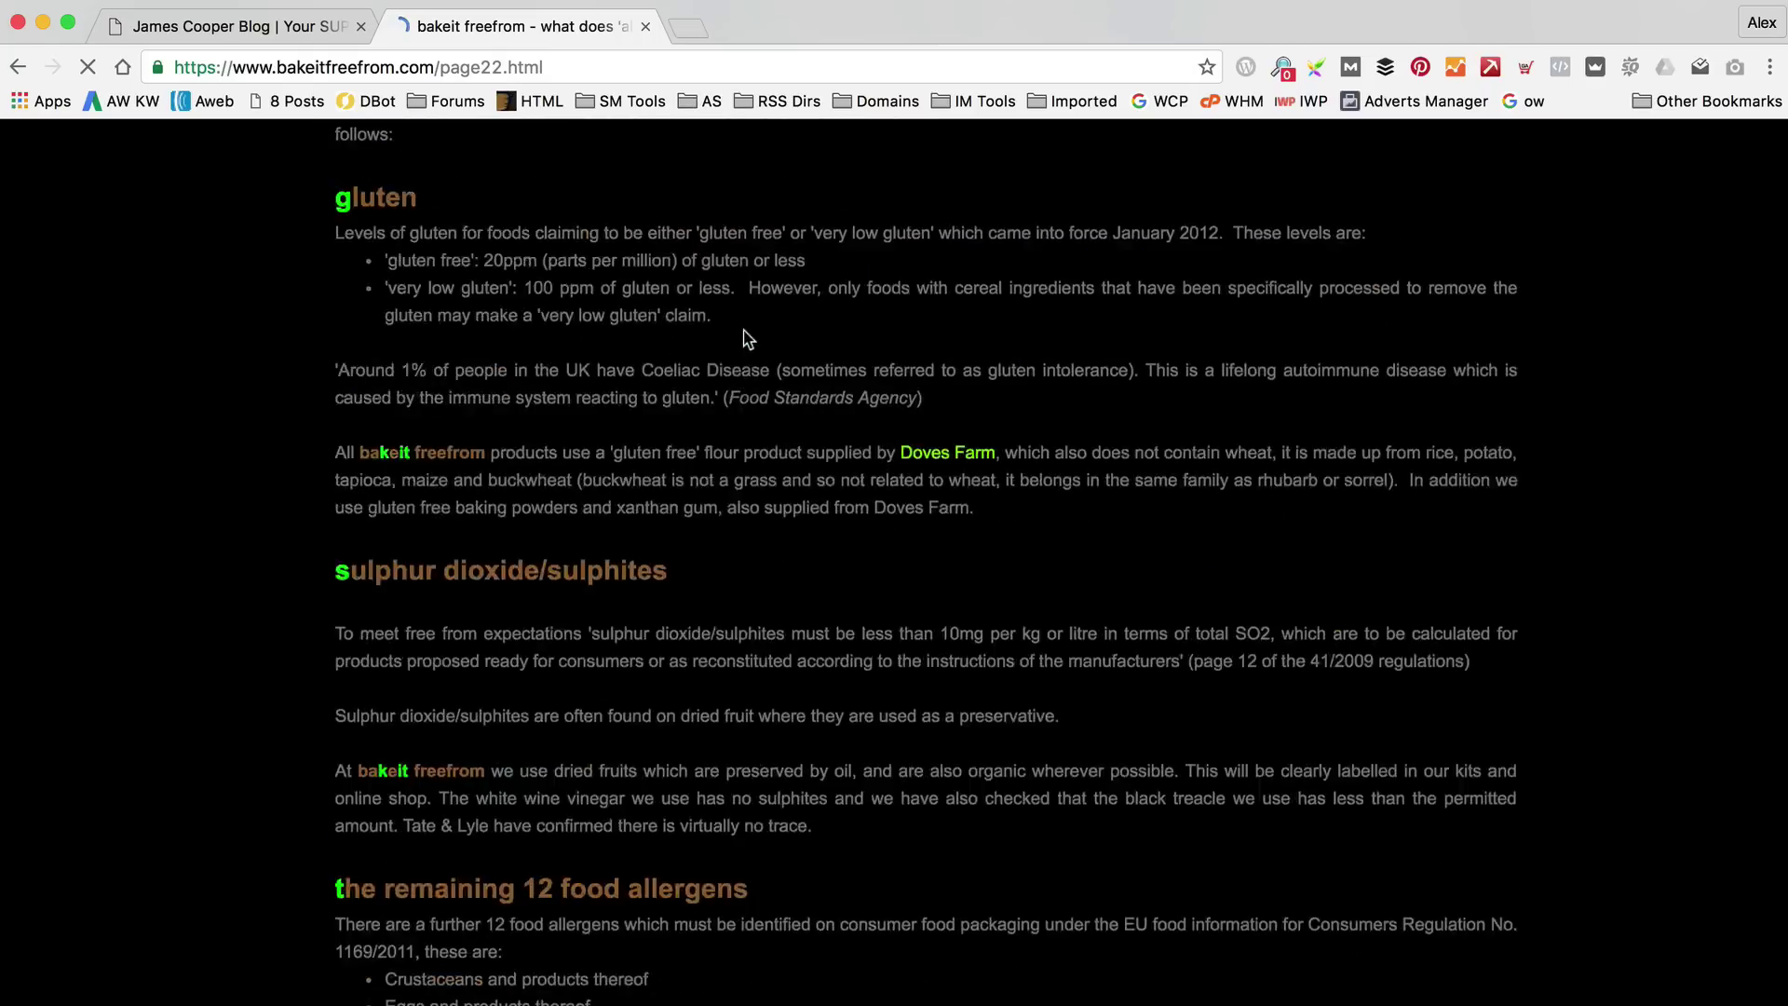
scroll(745, 337, down, 10)
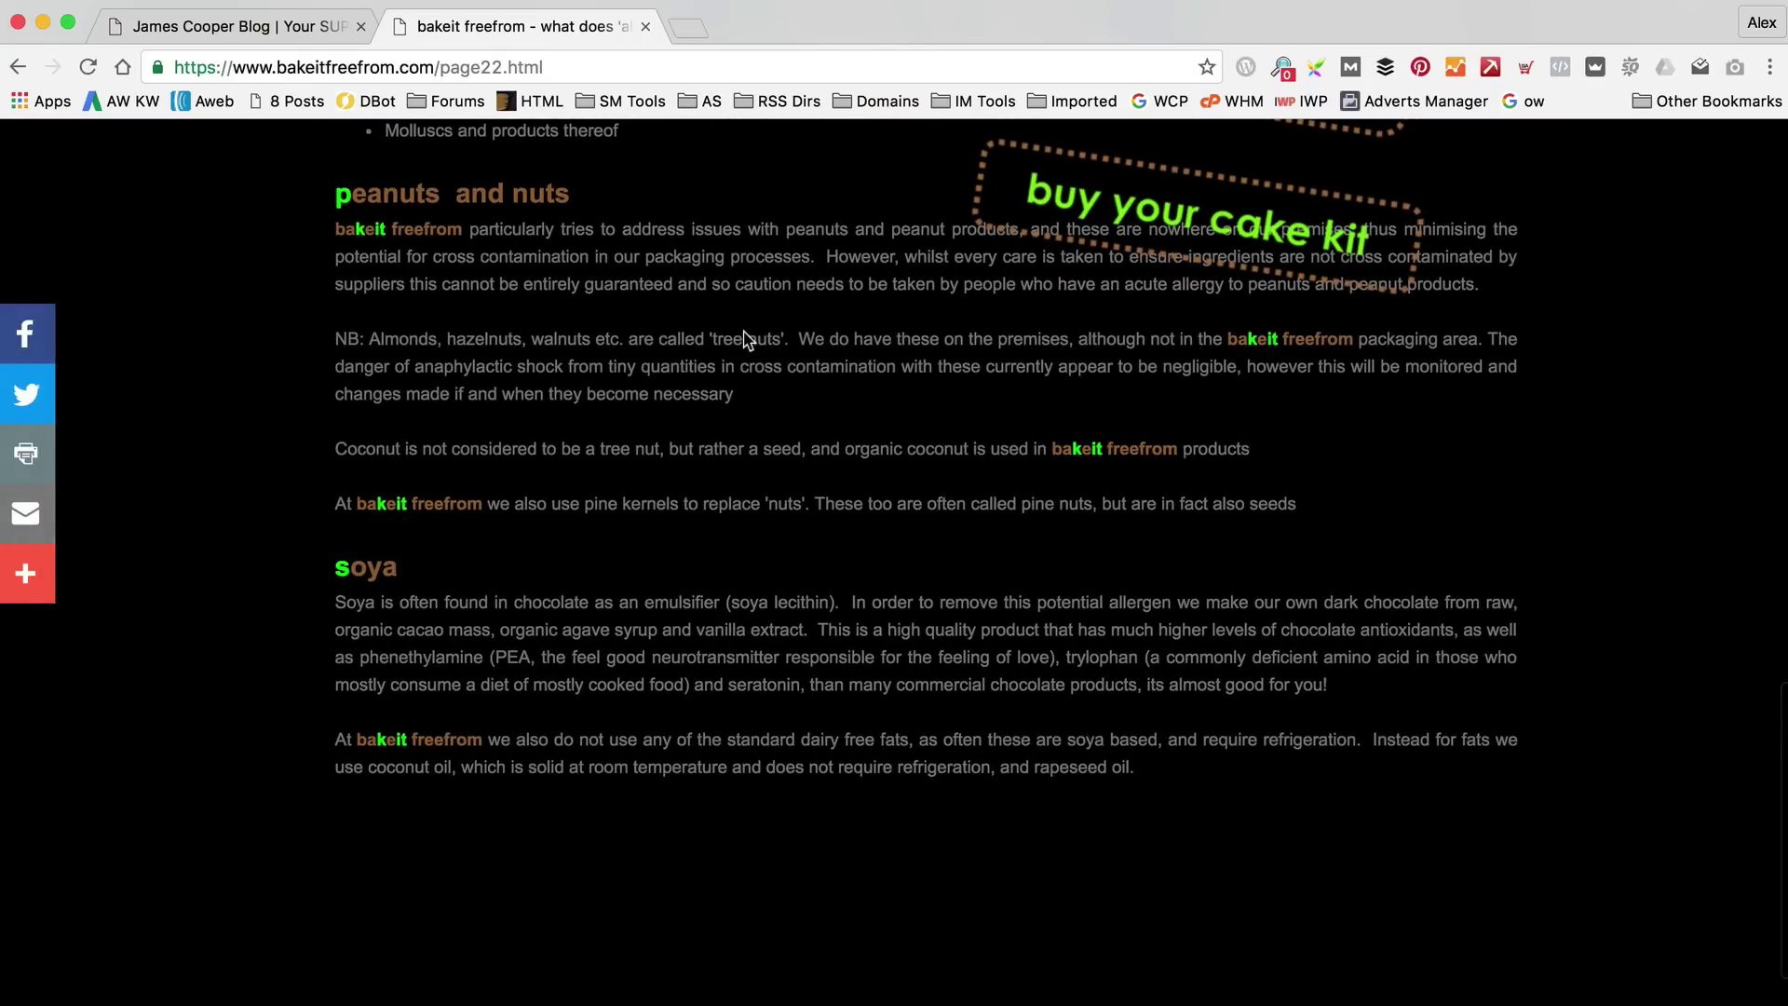
scroll(746, 337, up, 12)
scroll(745, 337, up, 5)
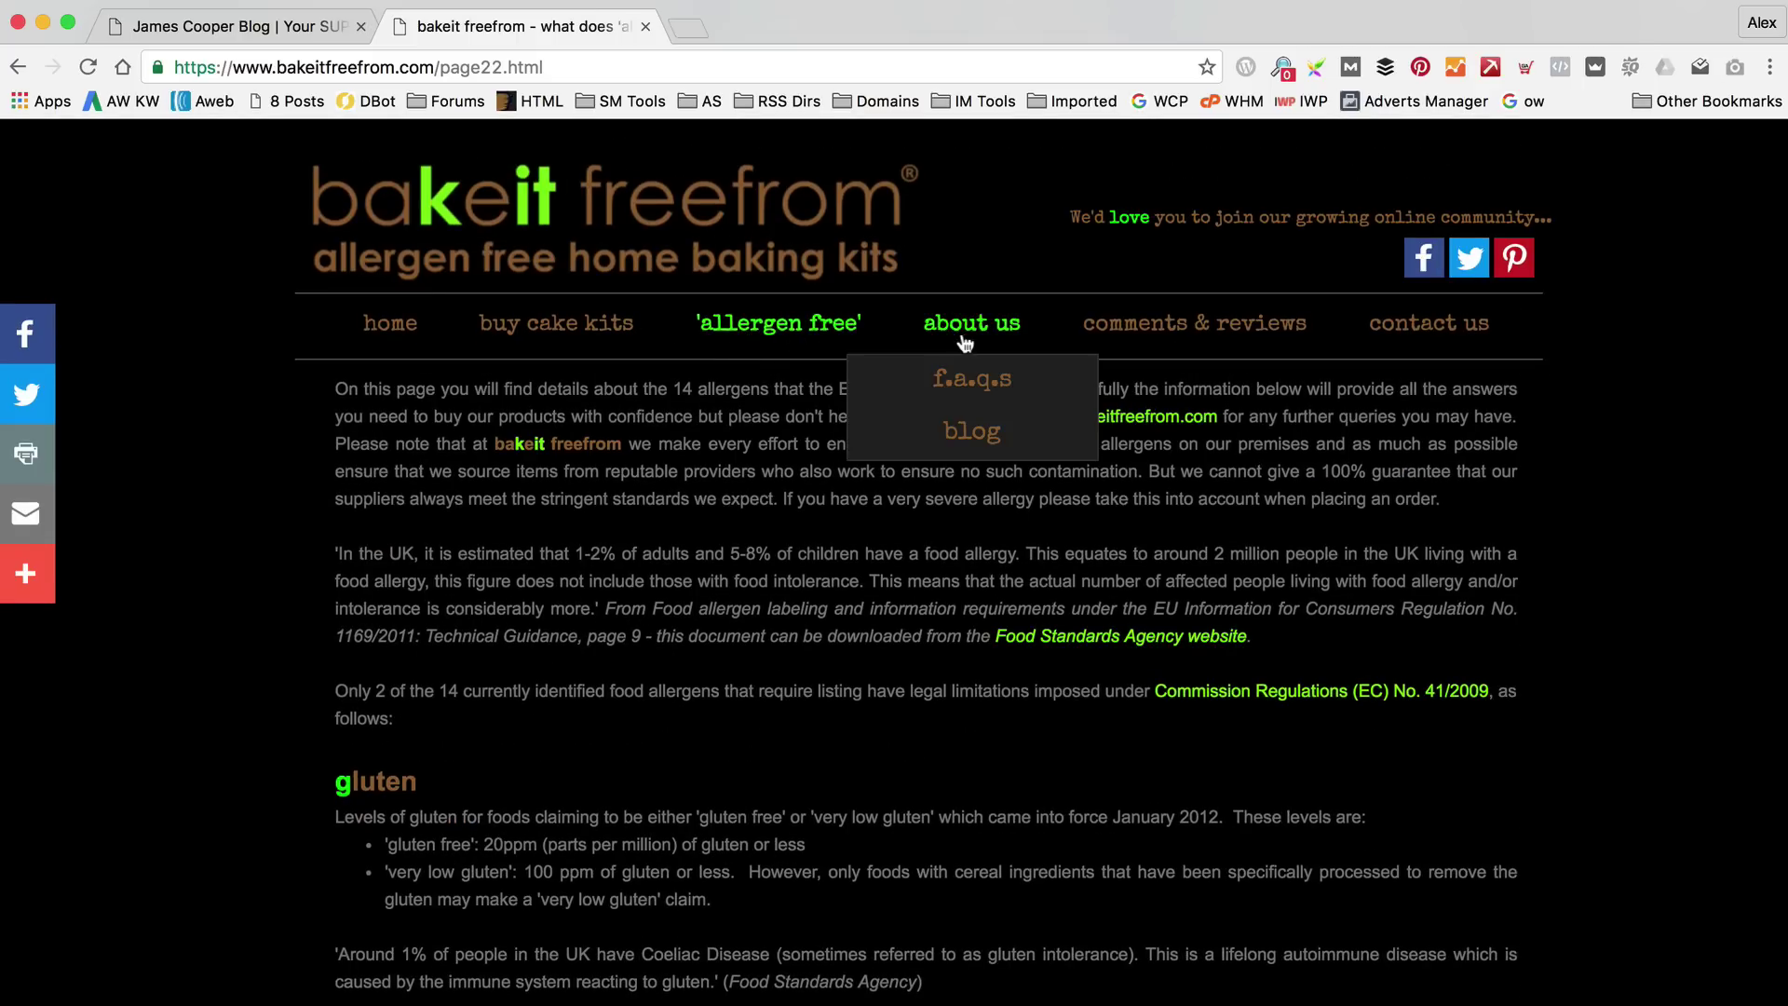
- Look over the old site's about us and comments & reviews pages
click(956, 343)
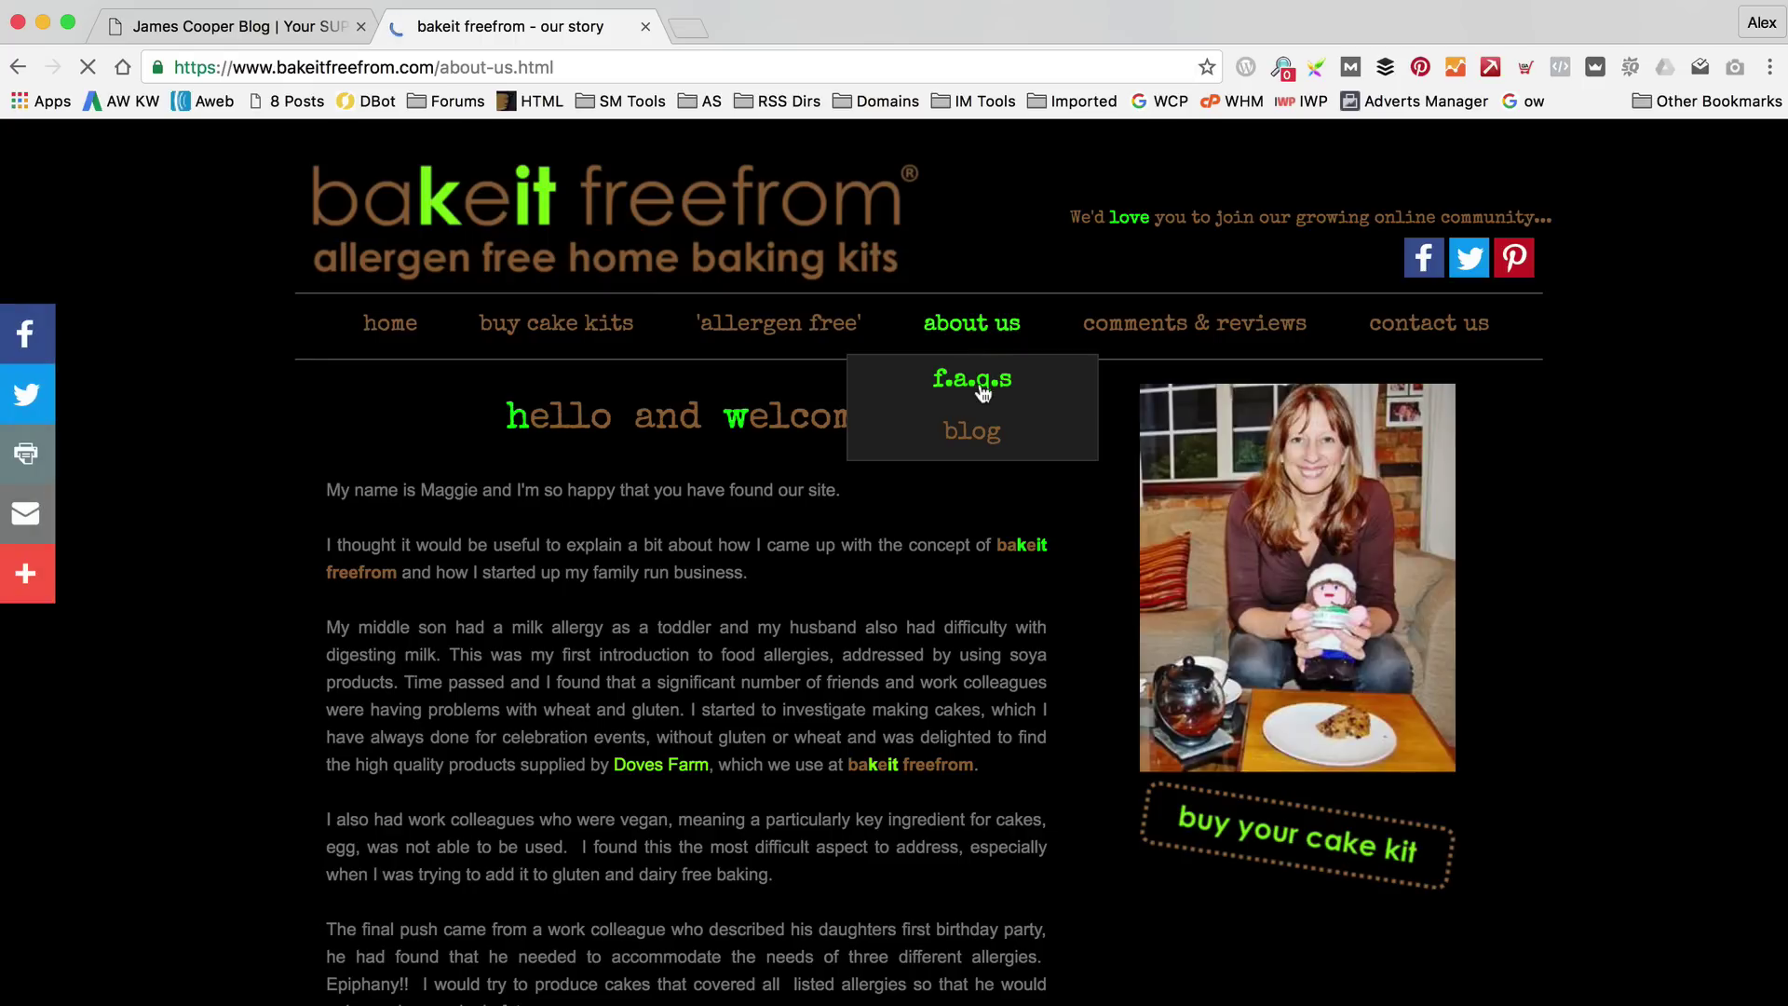
mouse_move(1178, 323)
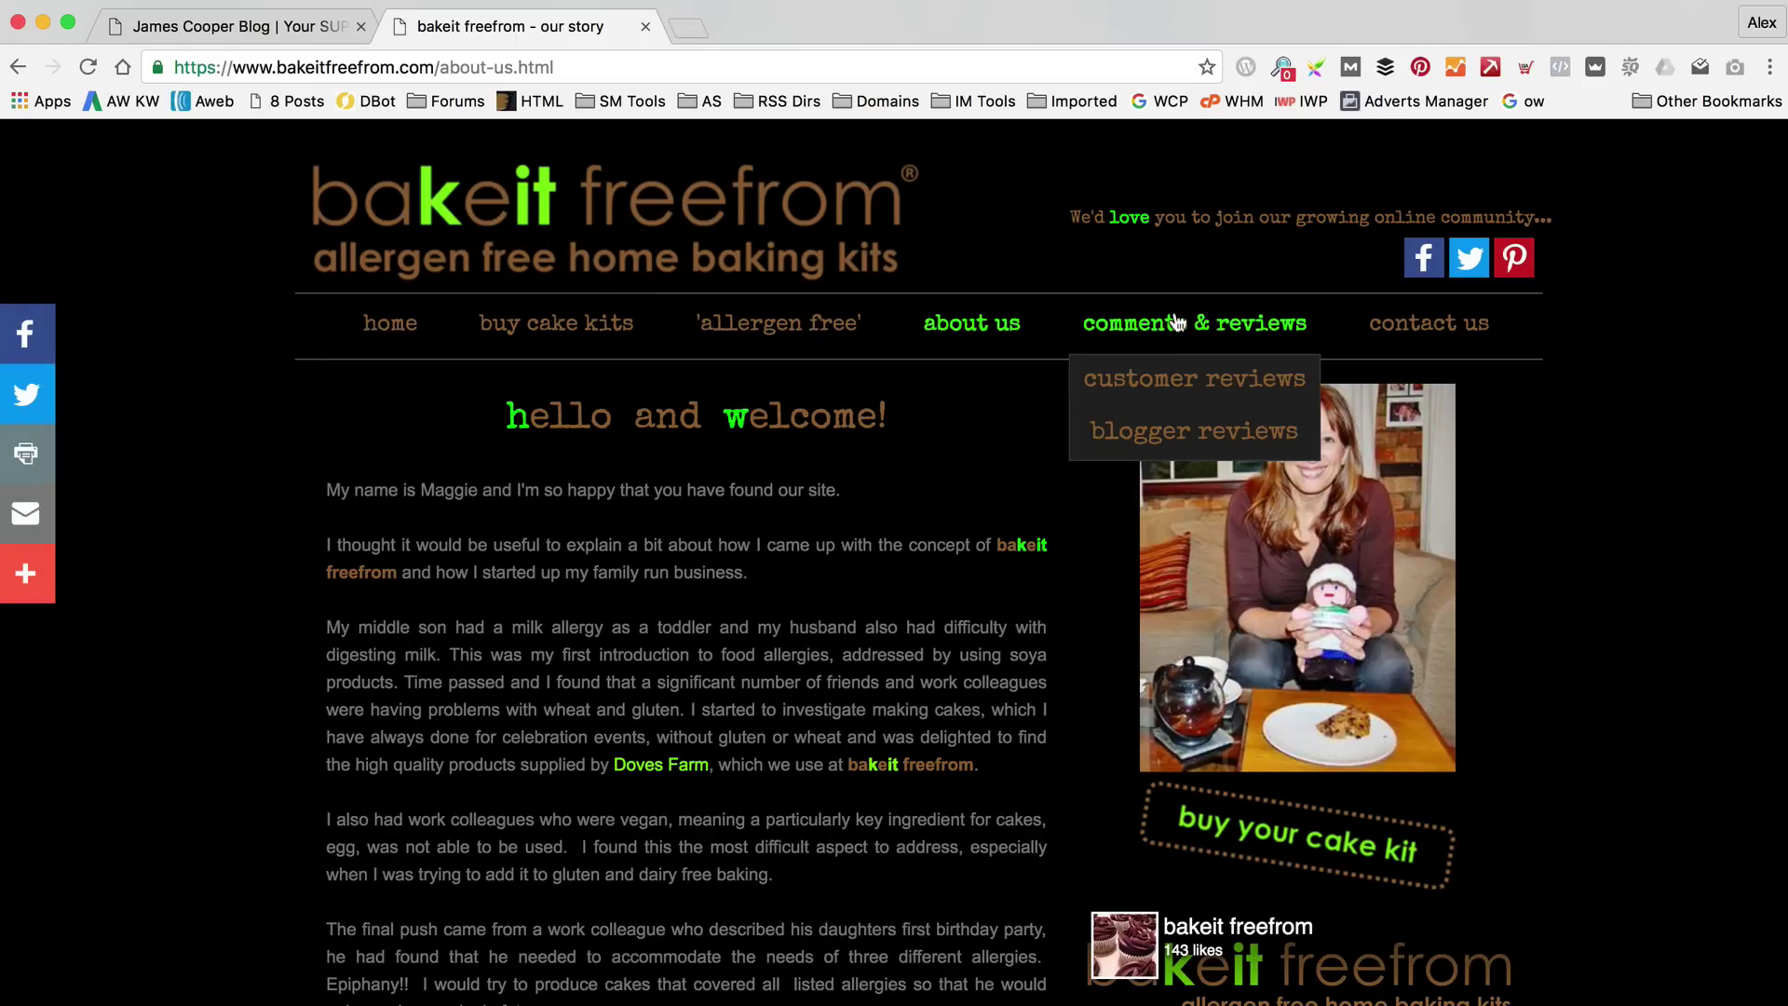
click(1236, 331)
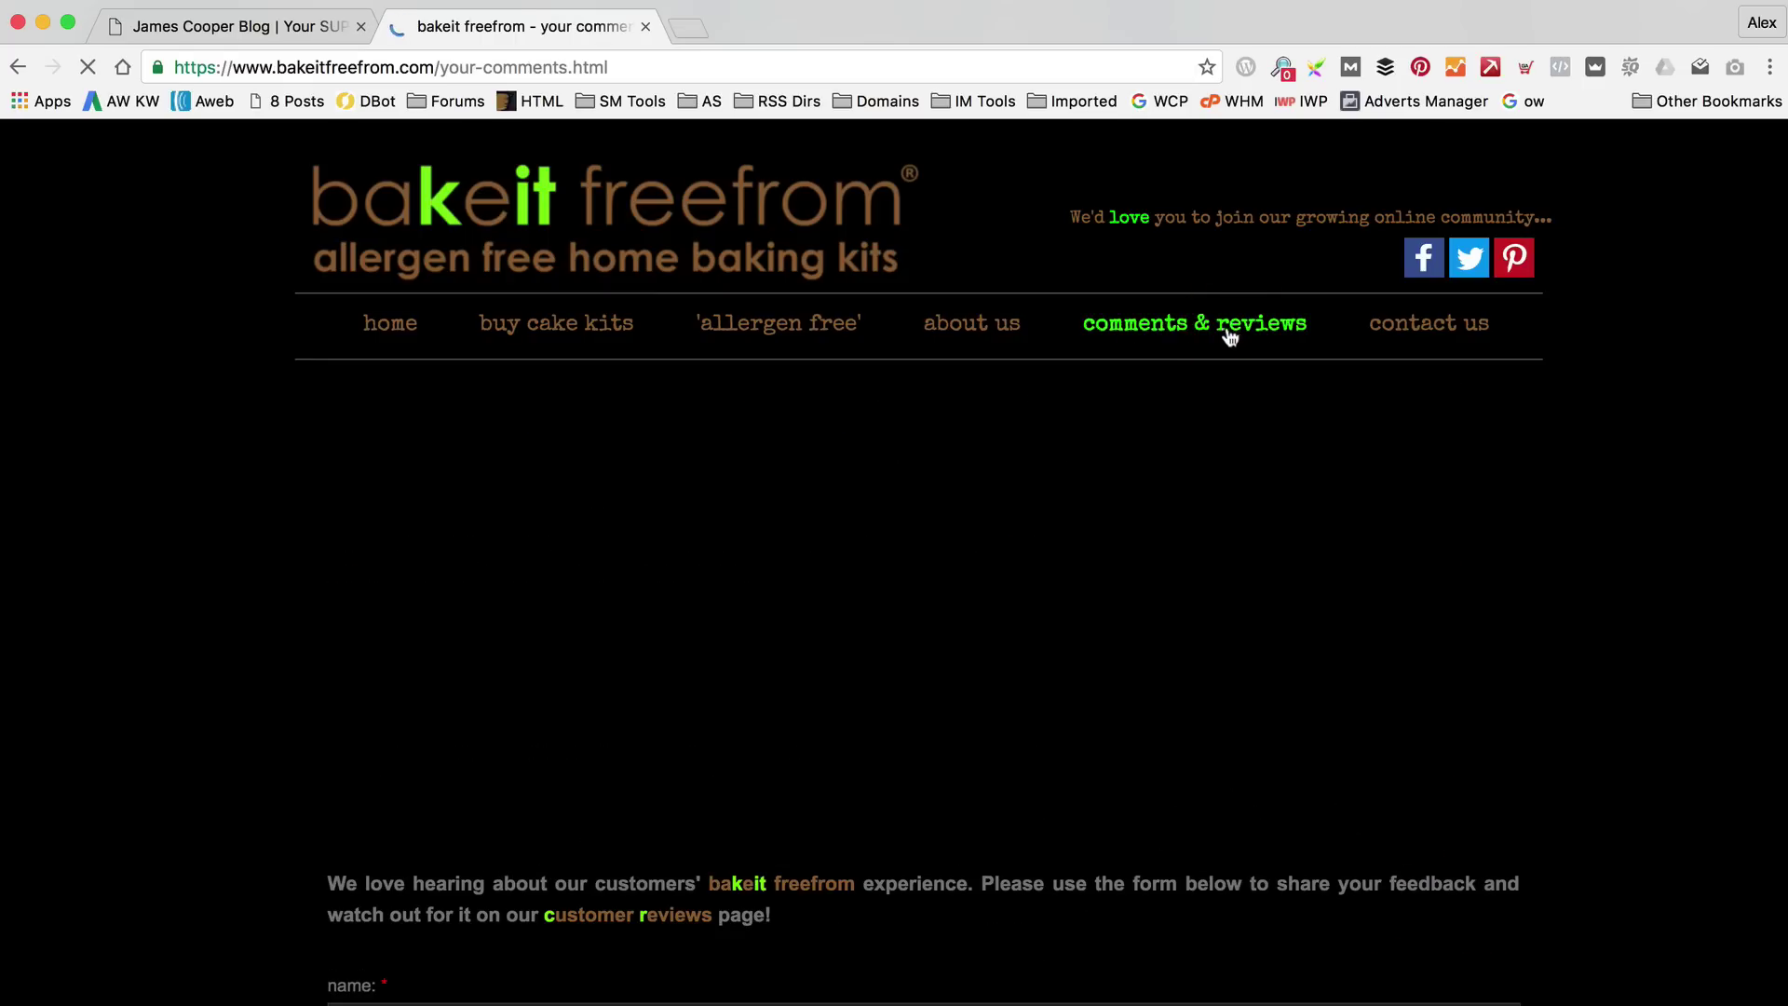
scroll(1055, 379, down, 3)
scroll(1047, 377, up, 3)
scroll(1047, 378, down, 6)
scroll(1046, 378, up, 6)
- Check the old customer reviews, blogger reviews and contact us pages, then return to WordPress
click(1145, 385)
mouse_move(1146, 351)
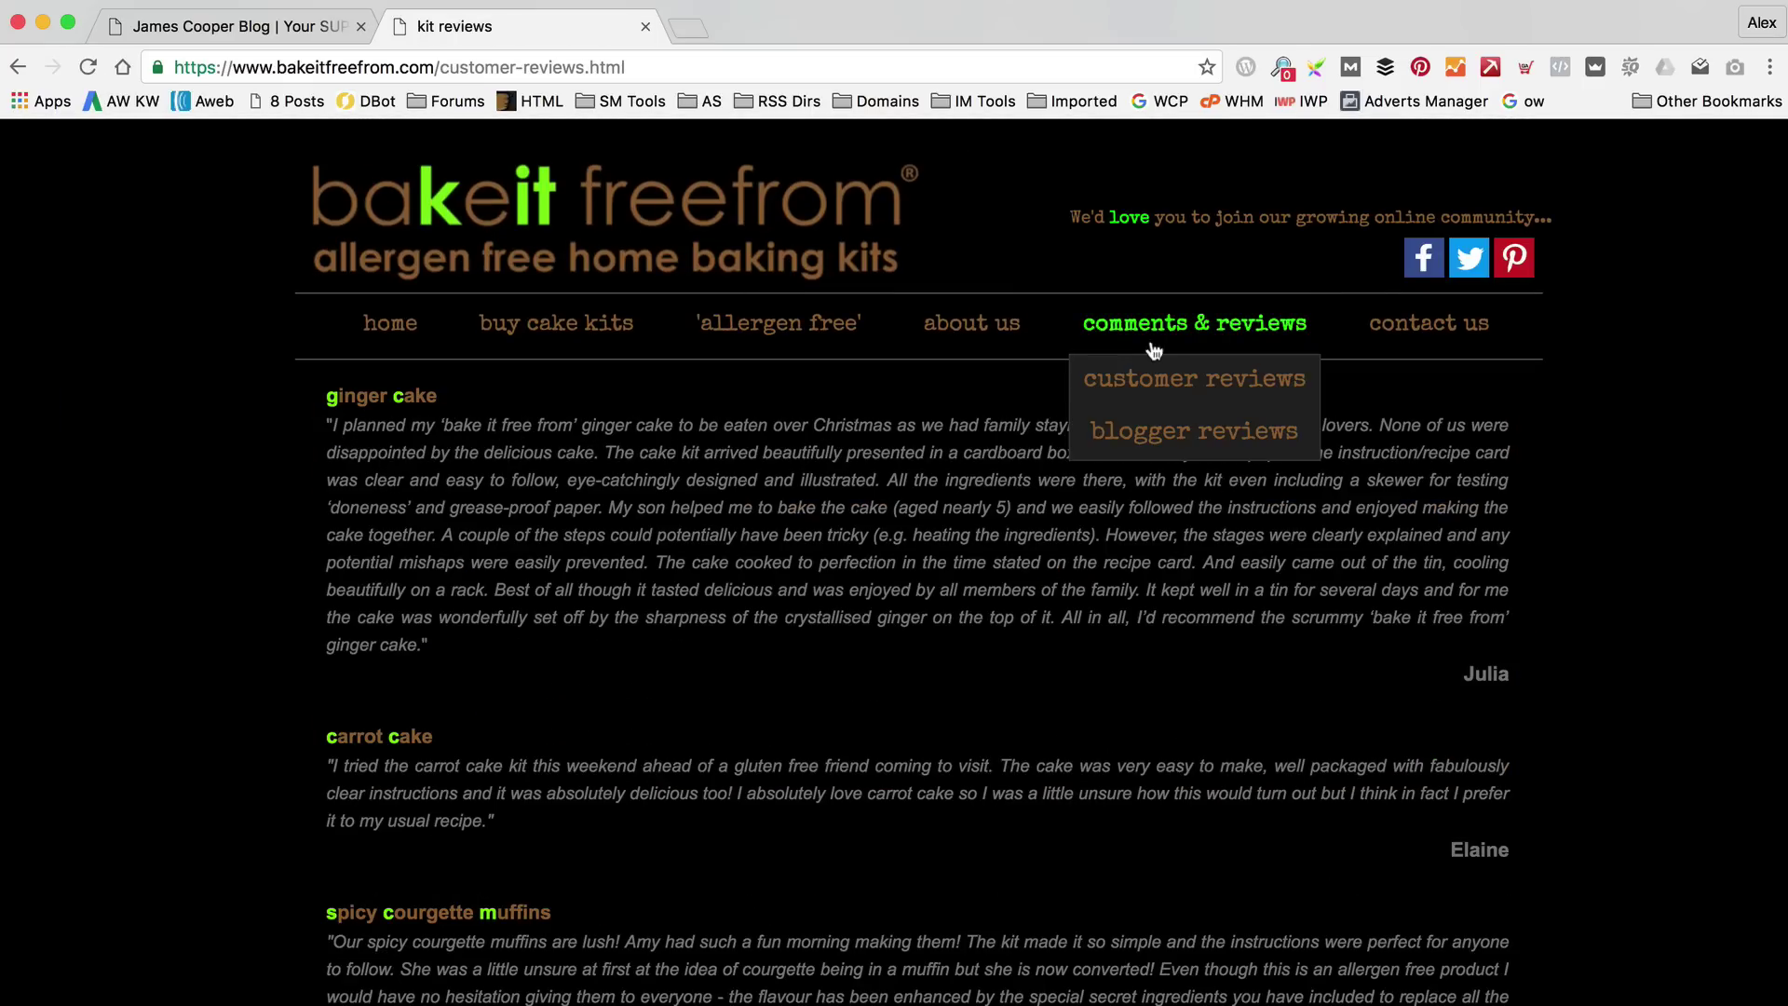
click(1162, 443)
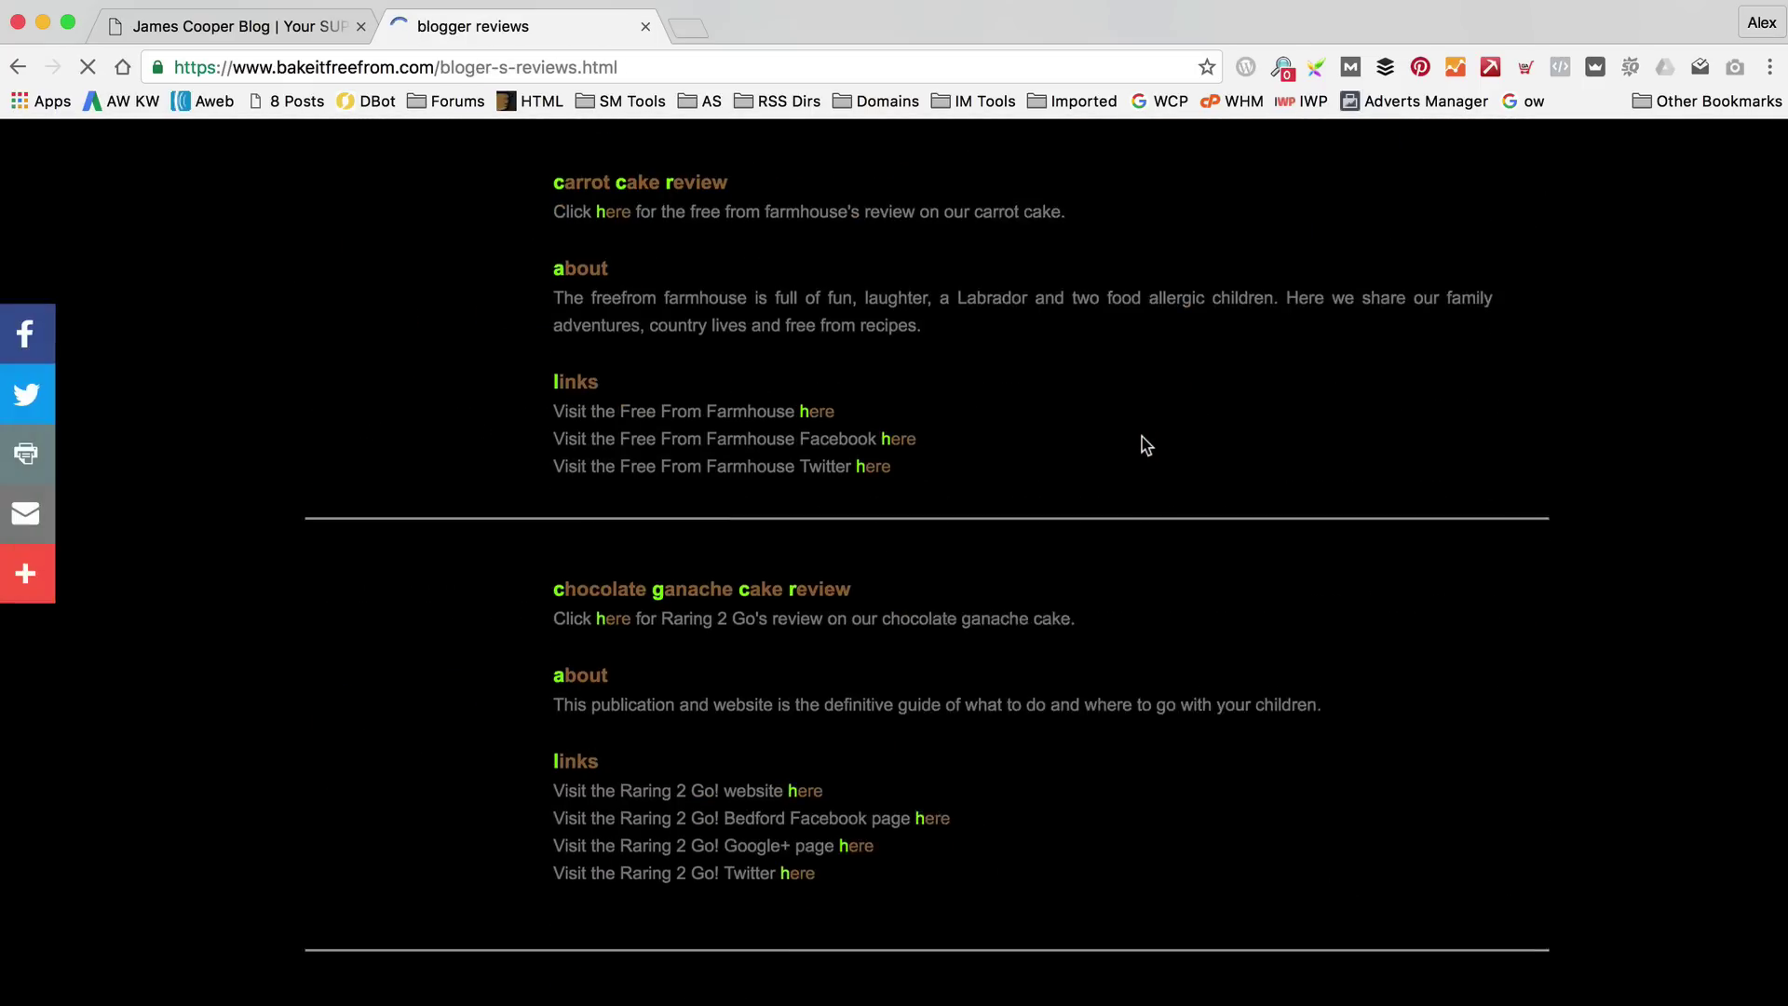
scroll(1141, 448, down, 10)
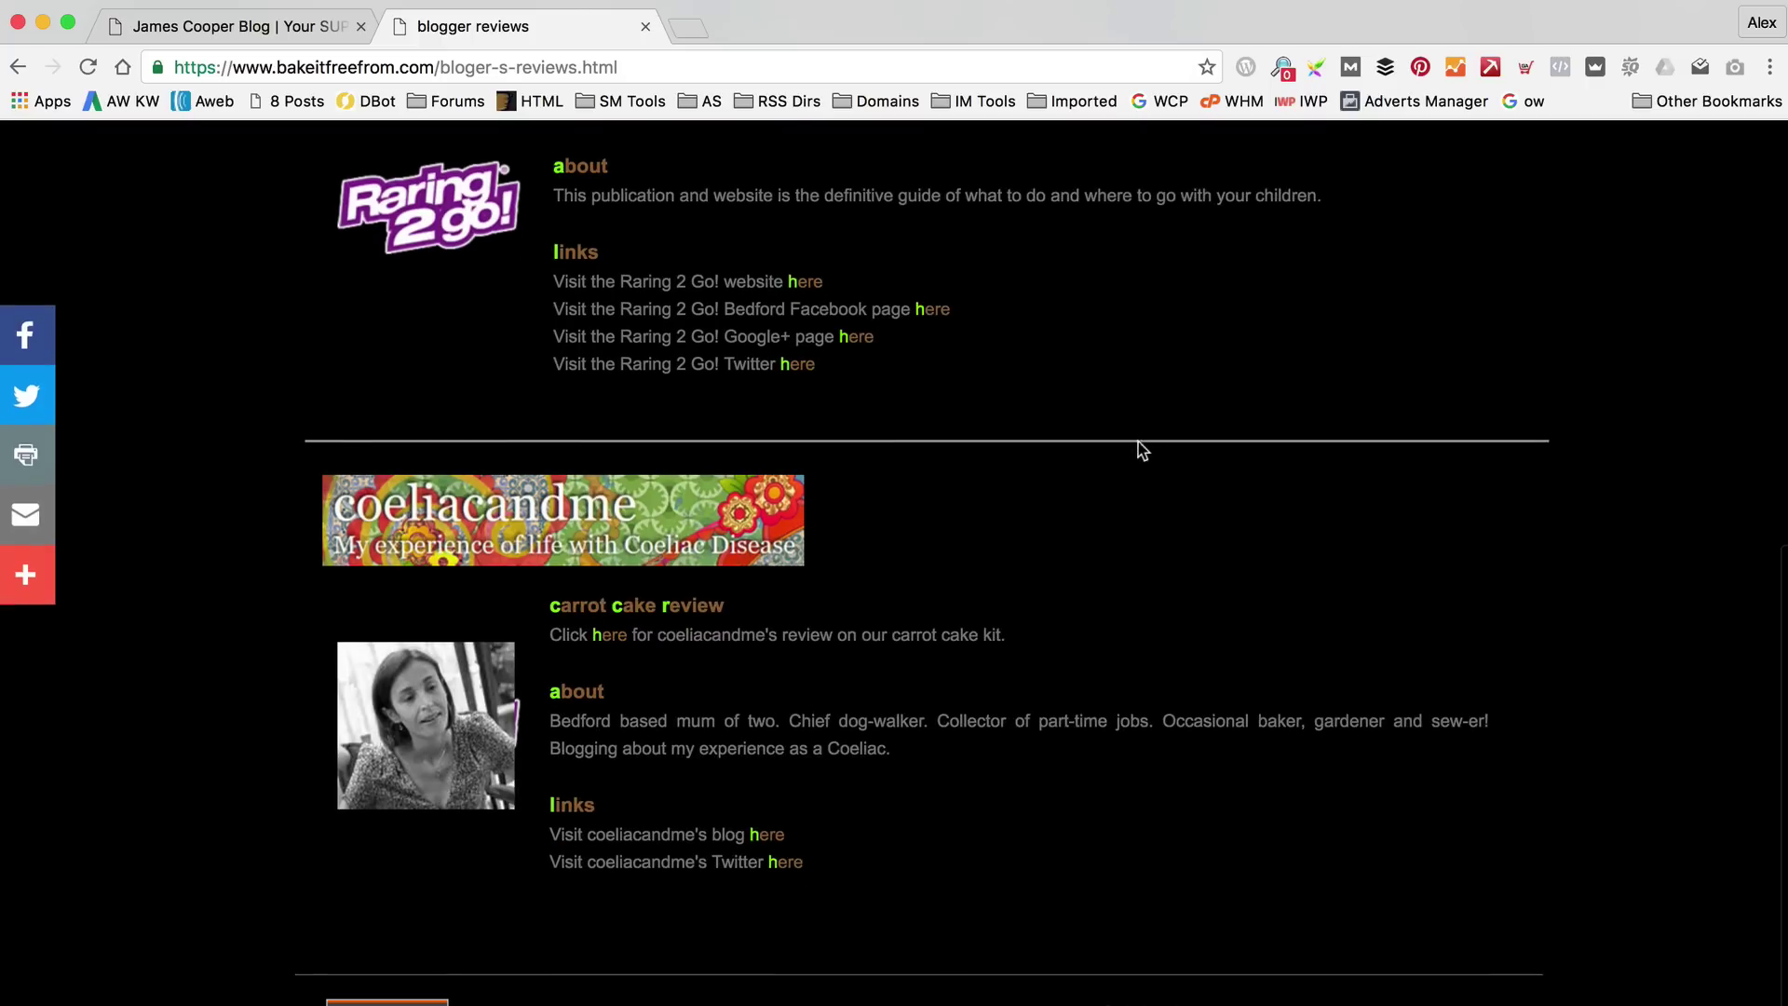
scroll(1155, 424, up, 10)
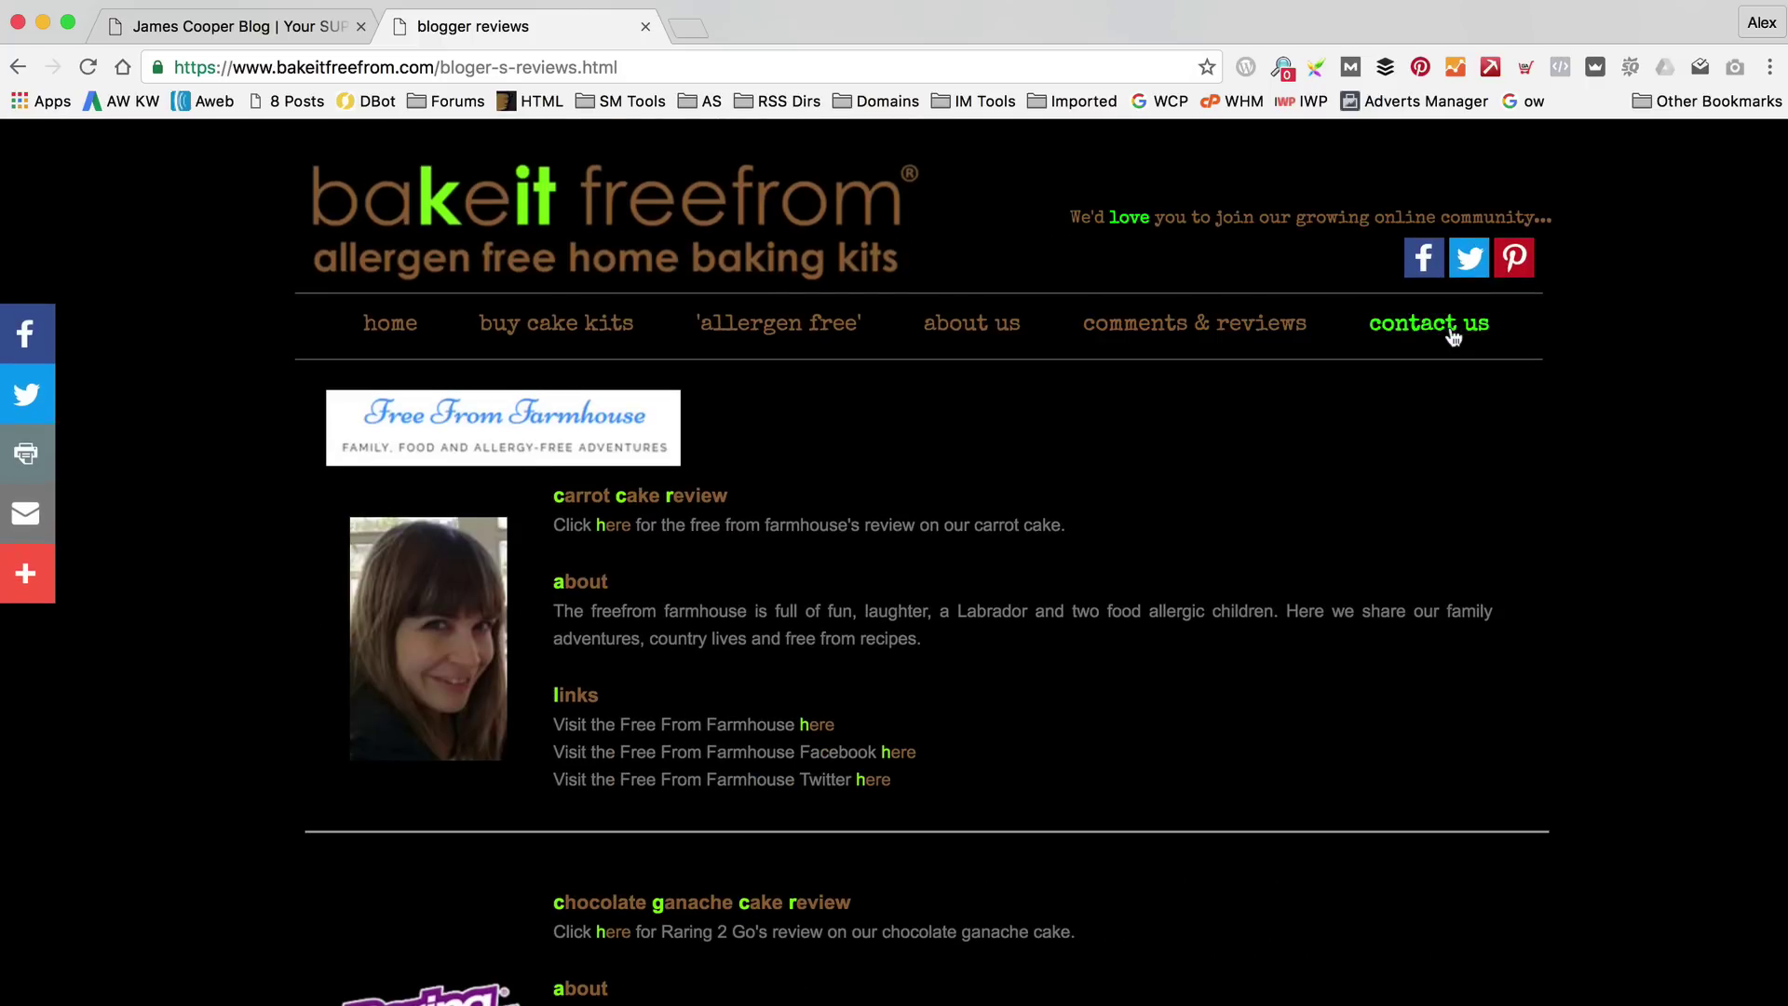
click(1447, 328)
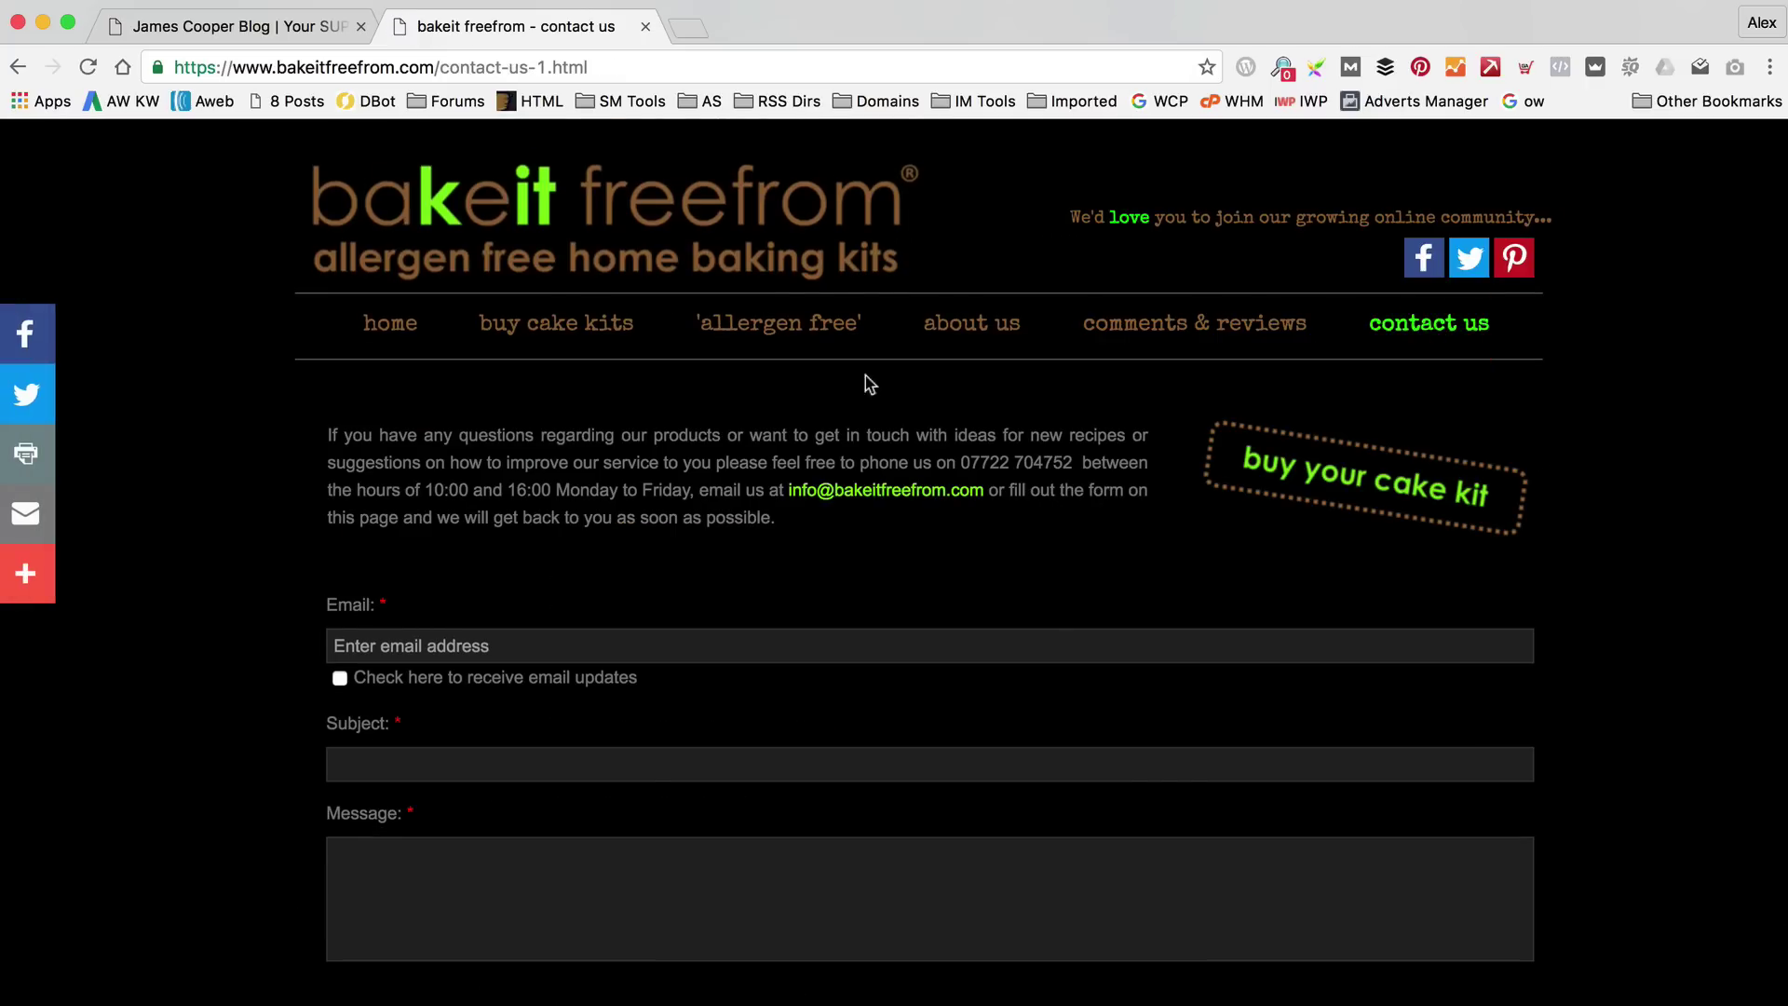
click(287, 27)
- Create and publish a new page titled Allergen Free
mouse_move(528, 140)
click(515, 244)
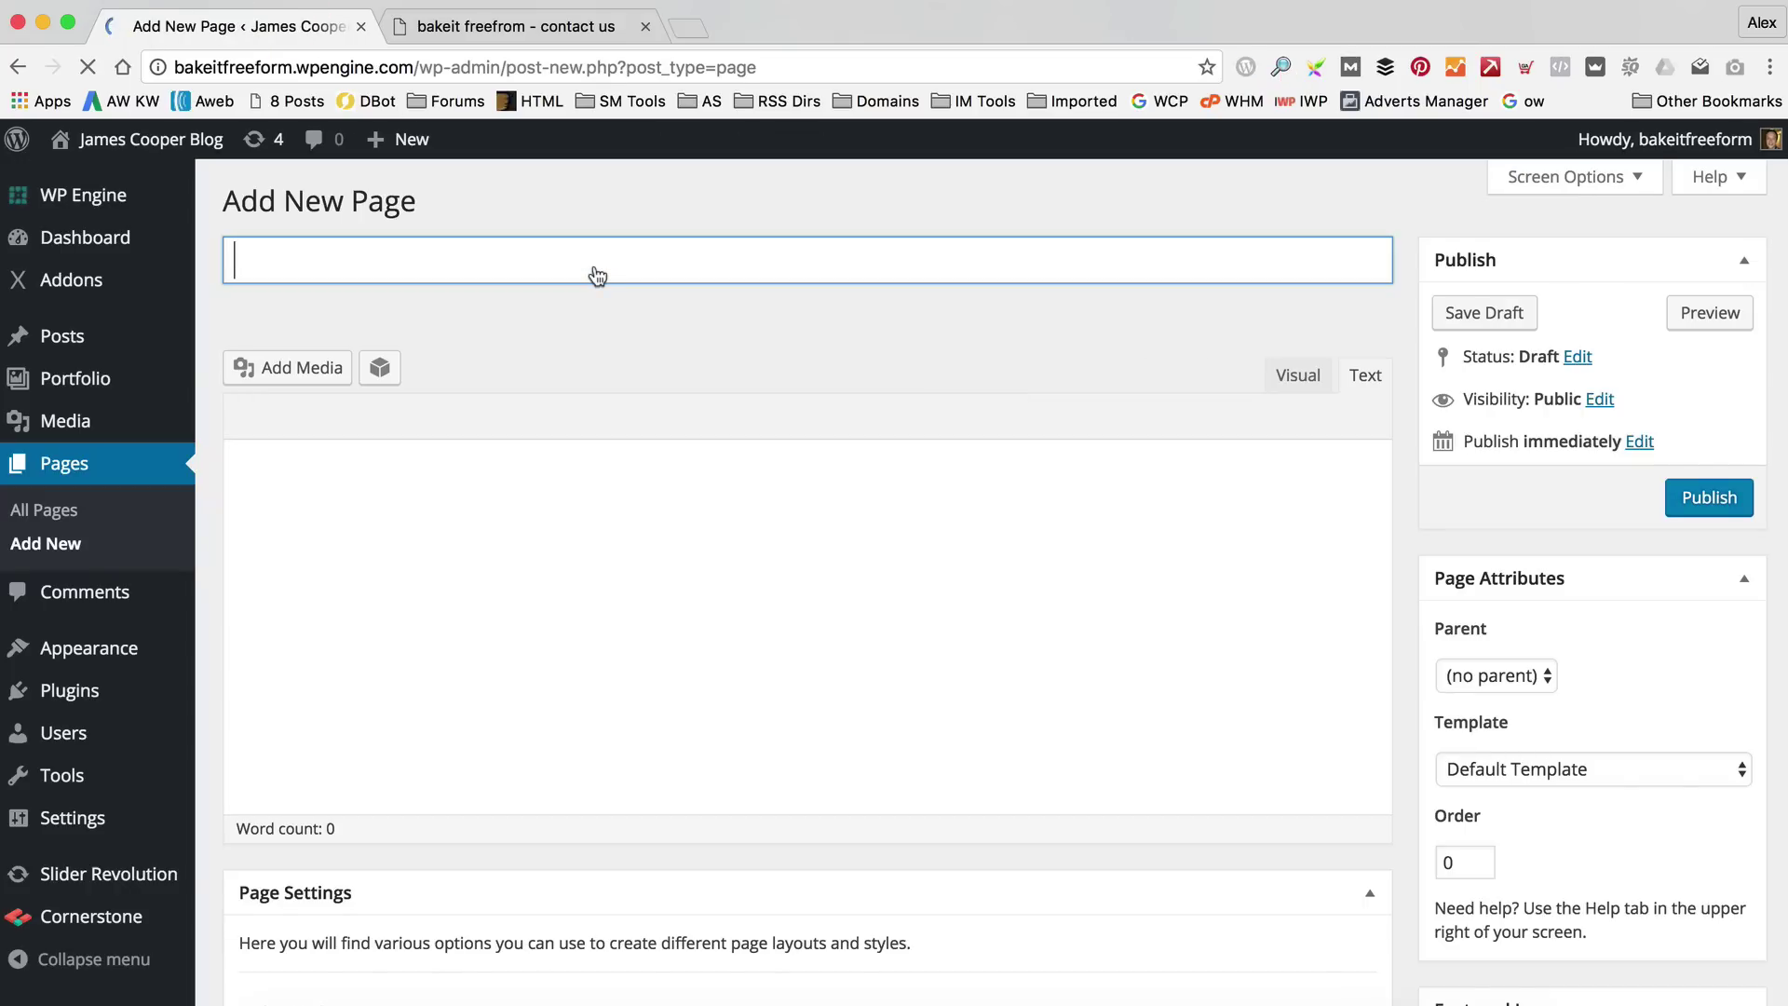
click(538, 23)
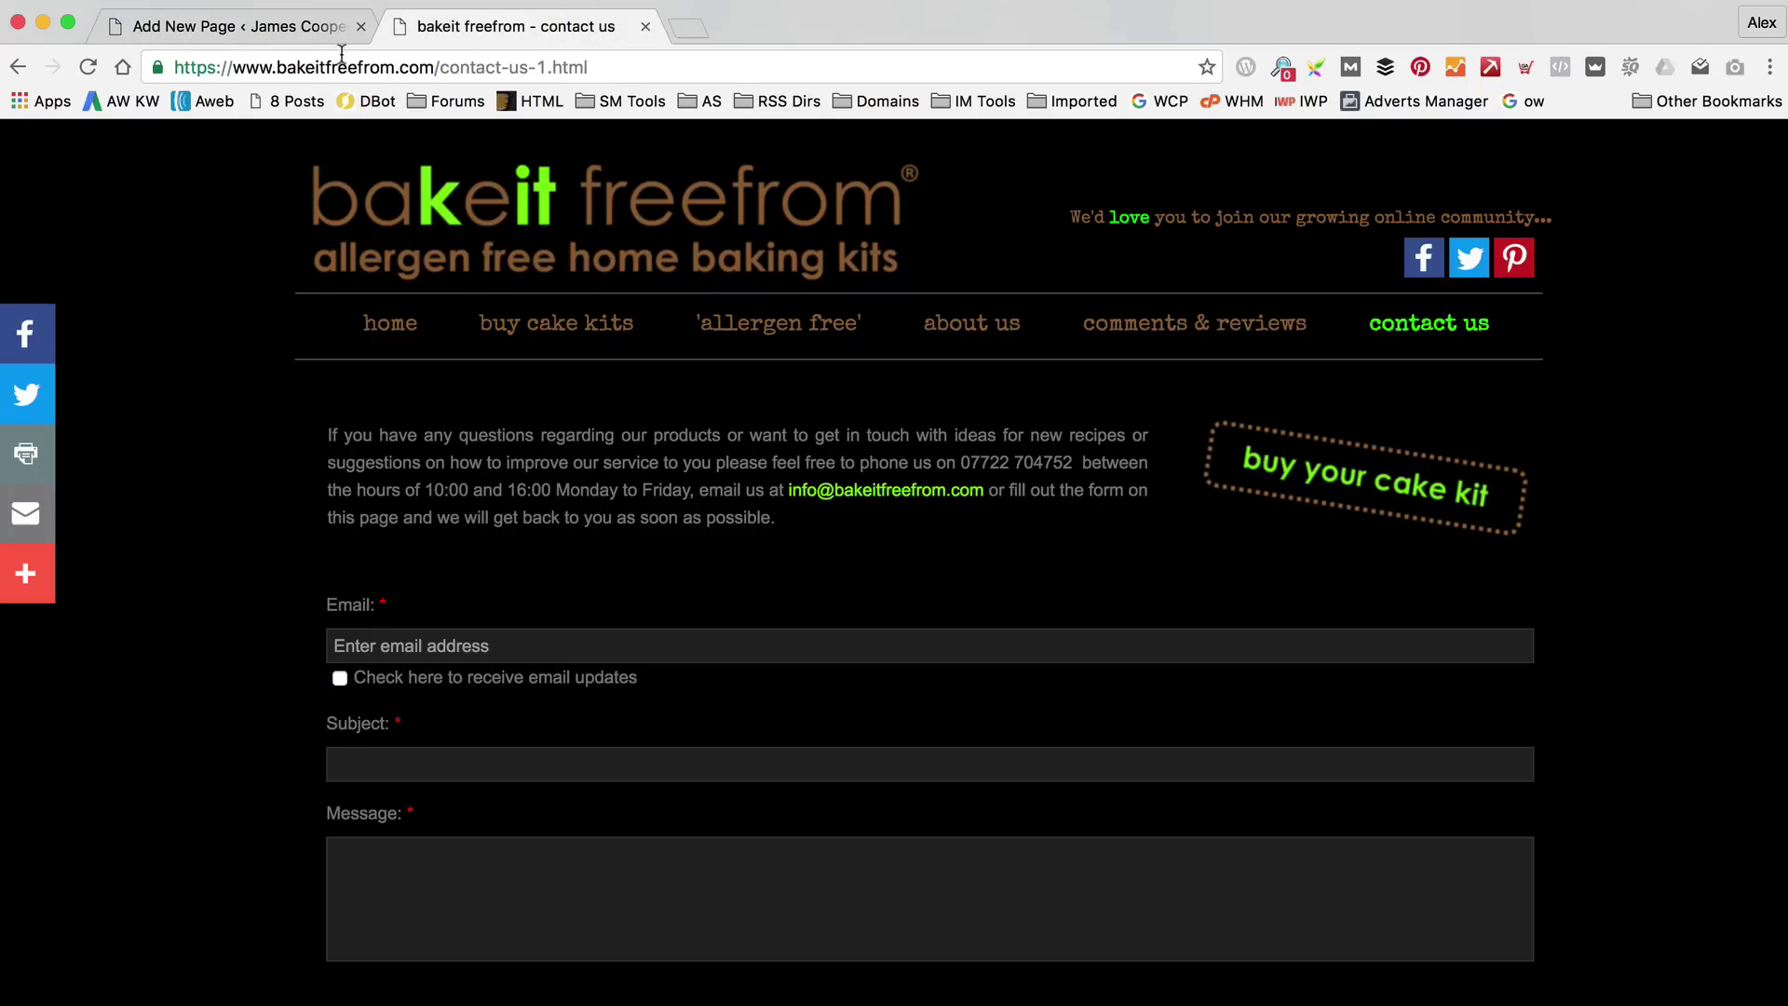
click(321, 28)
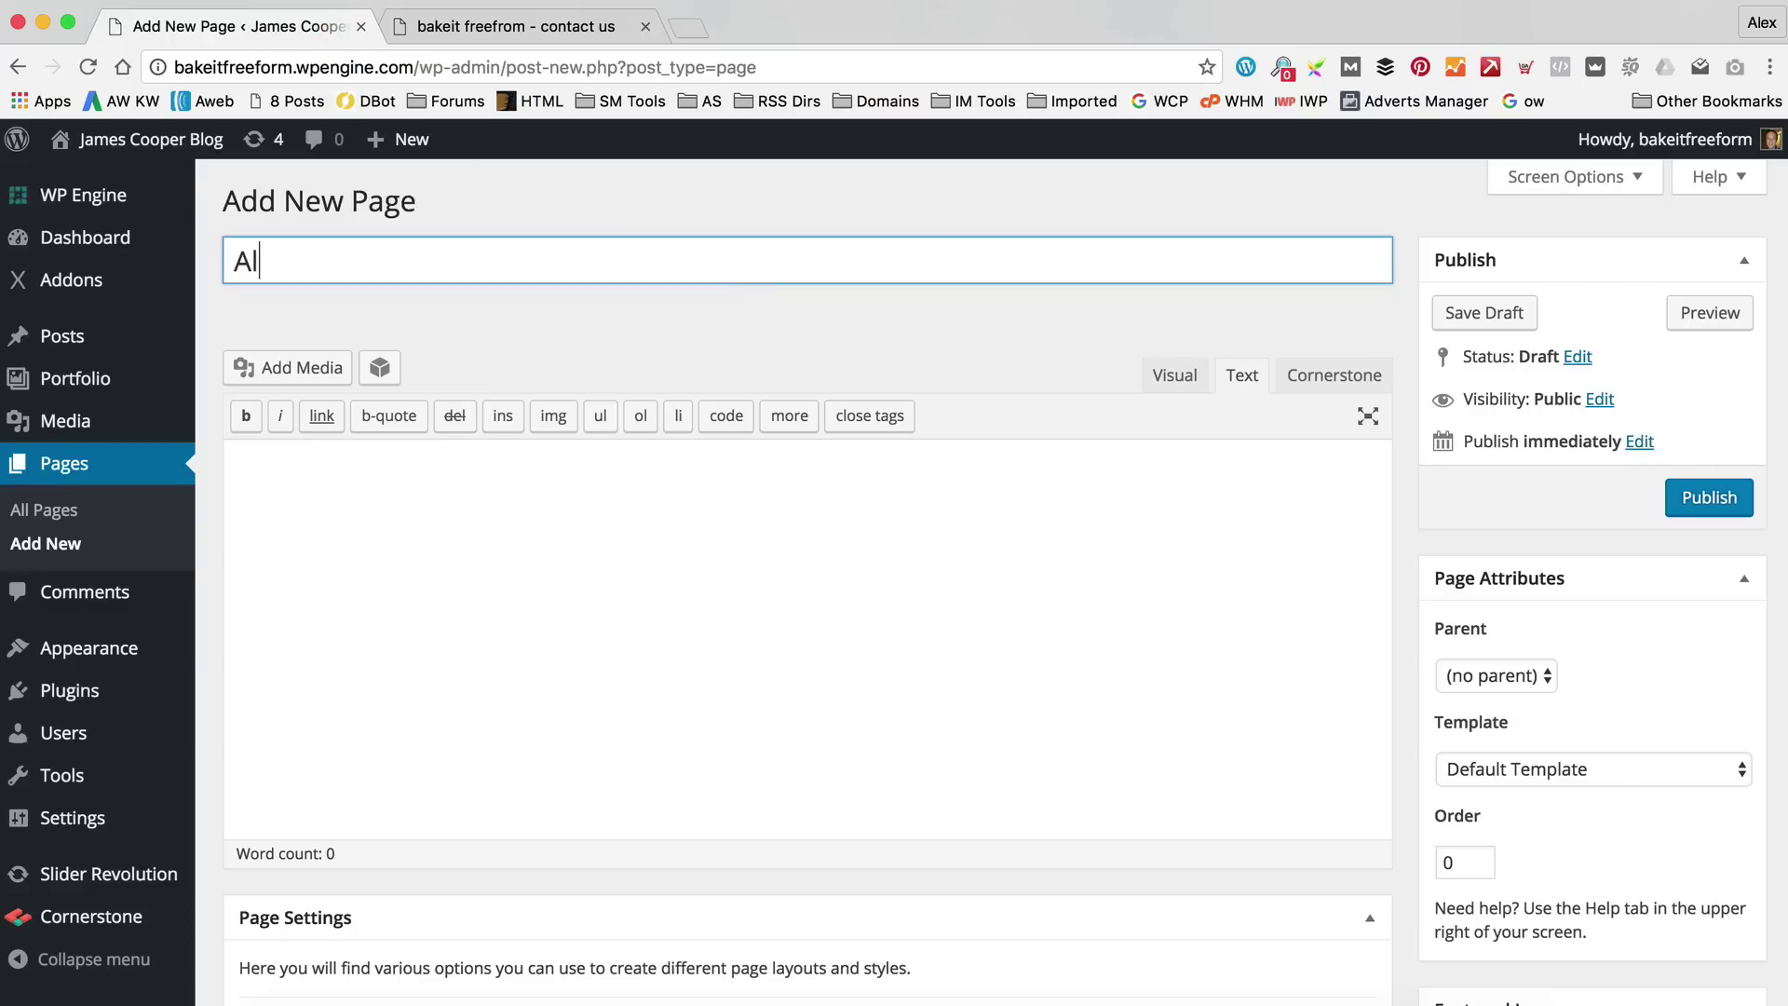
key(BackSpace)
key(BackSpace)
key(BackSpace)
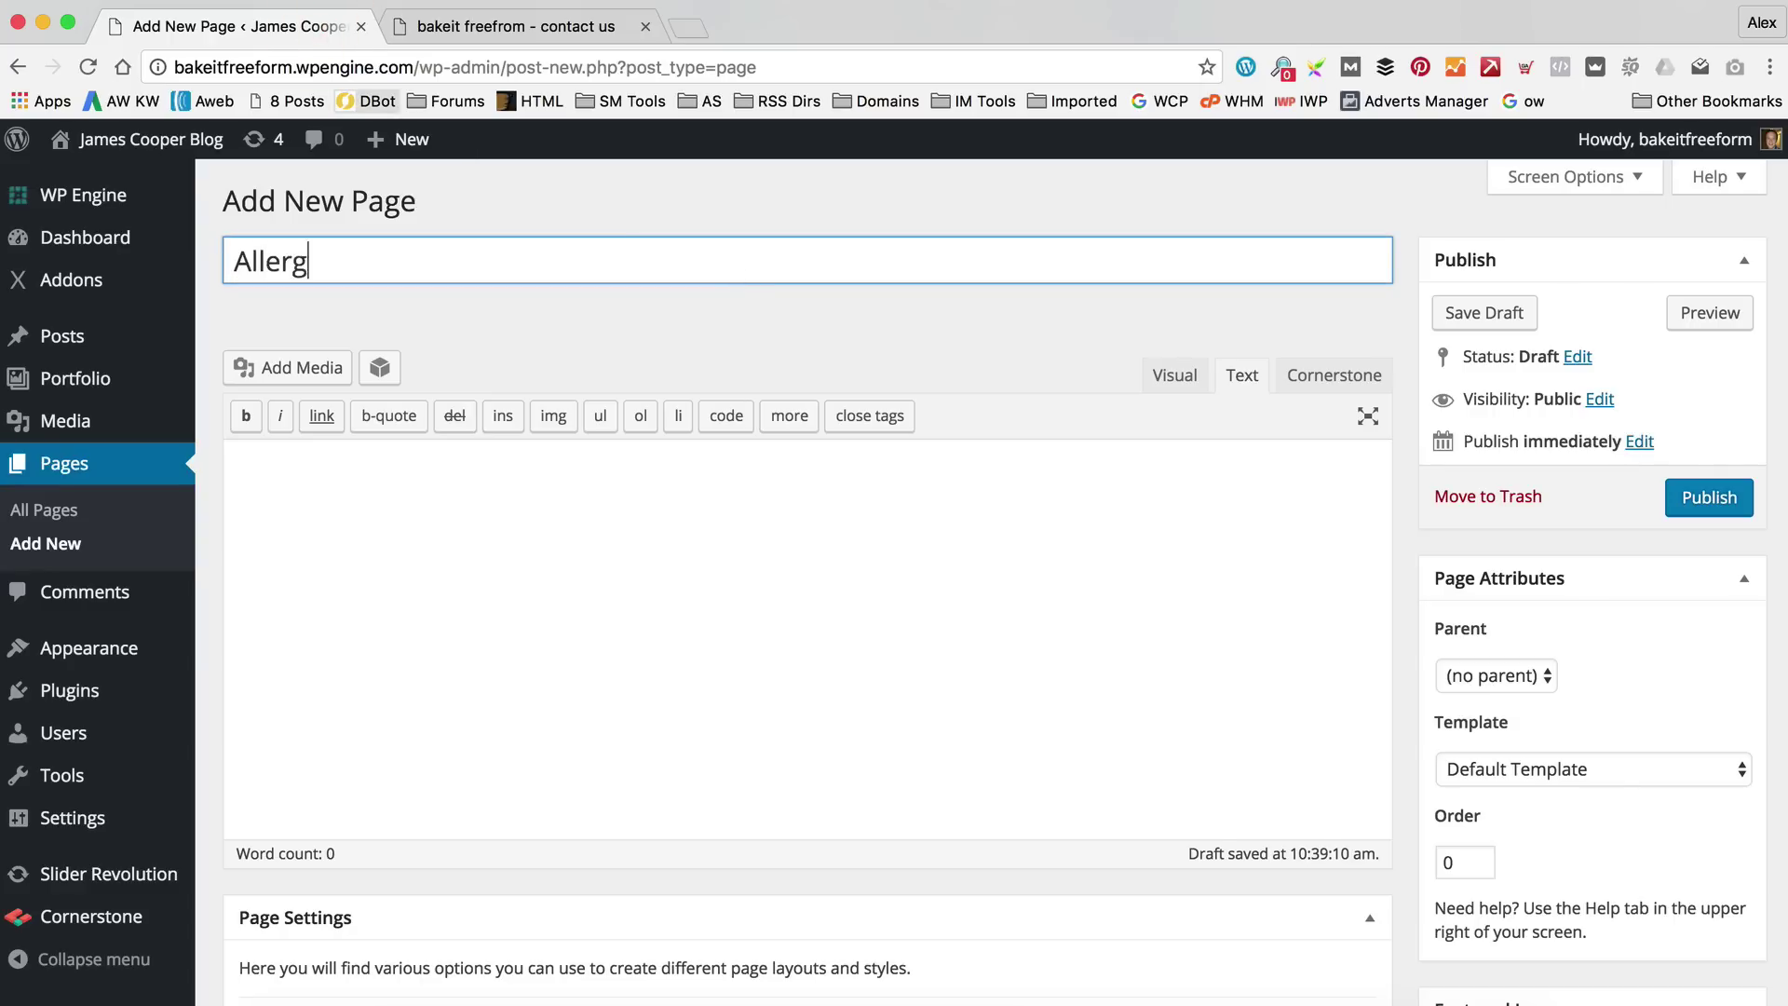
key(Tab)
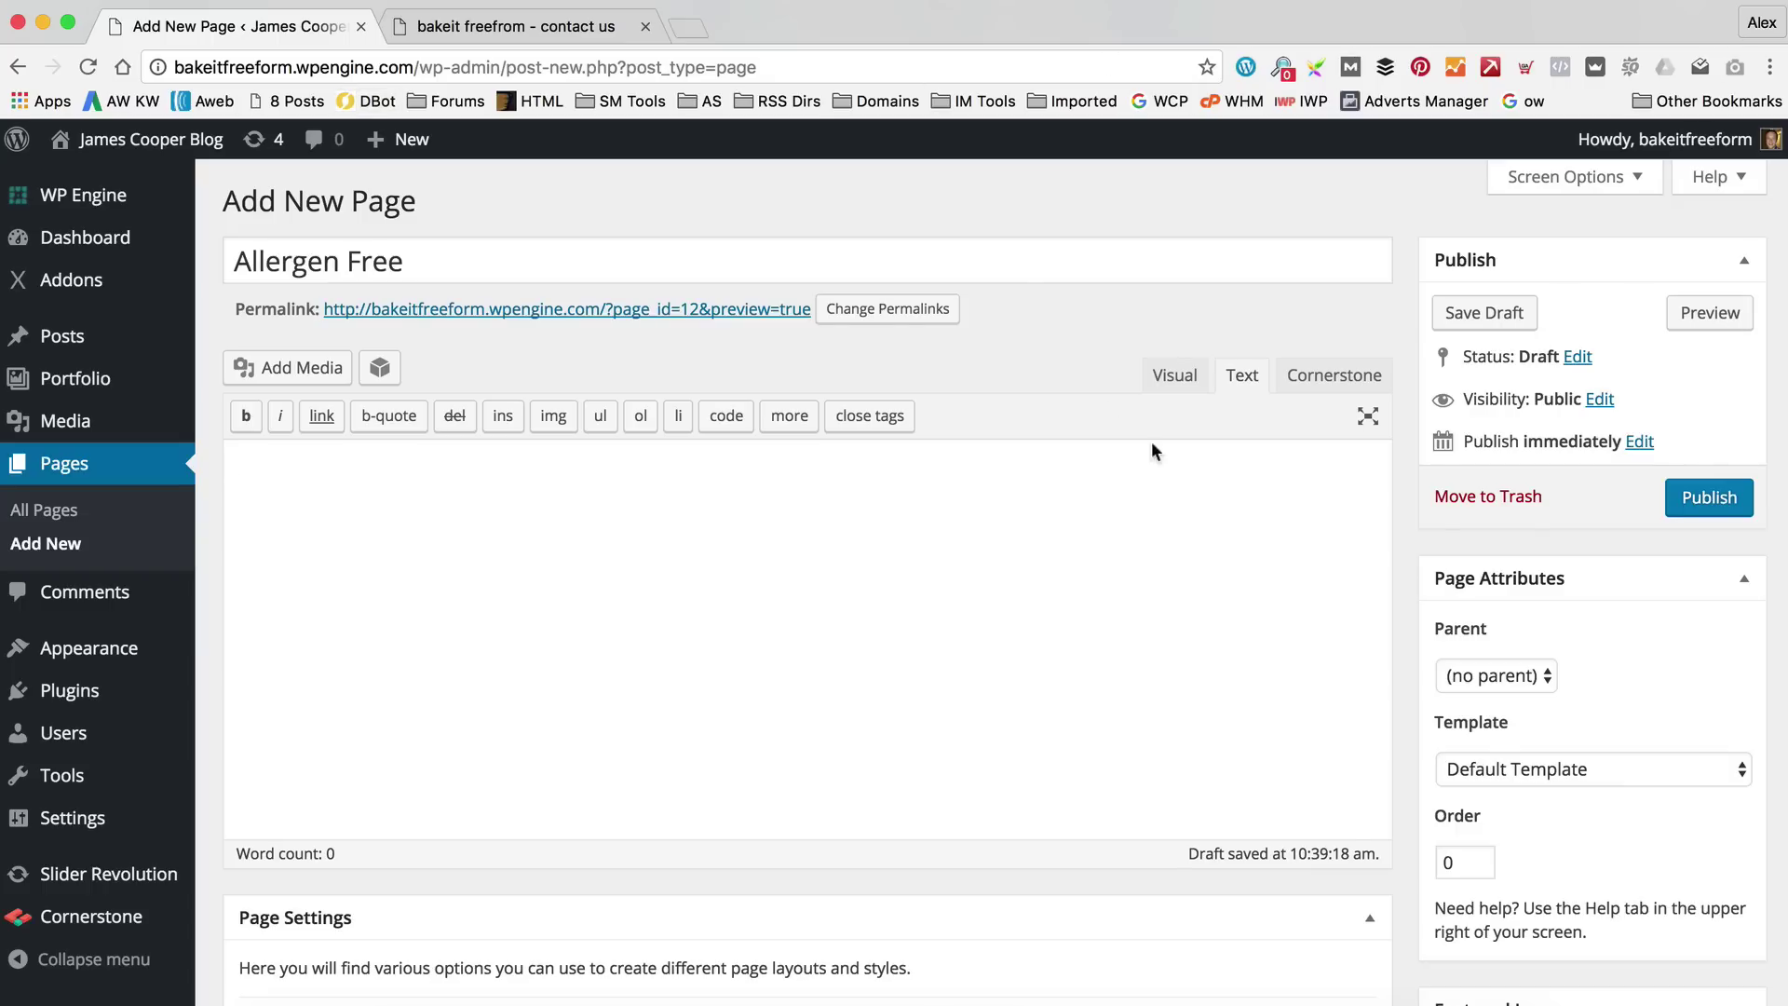
click(1674, 499)
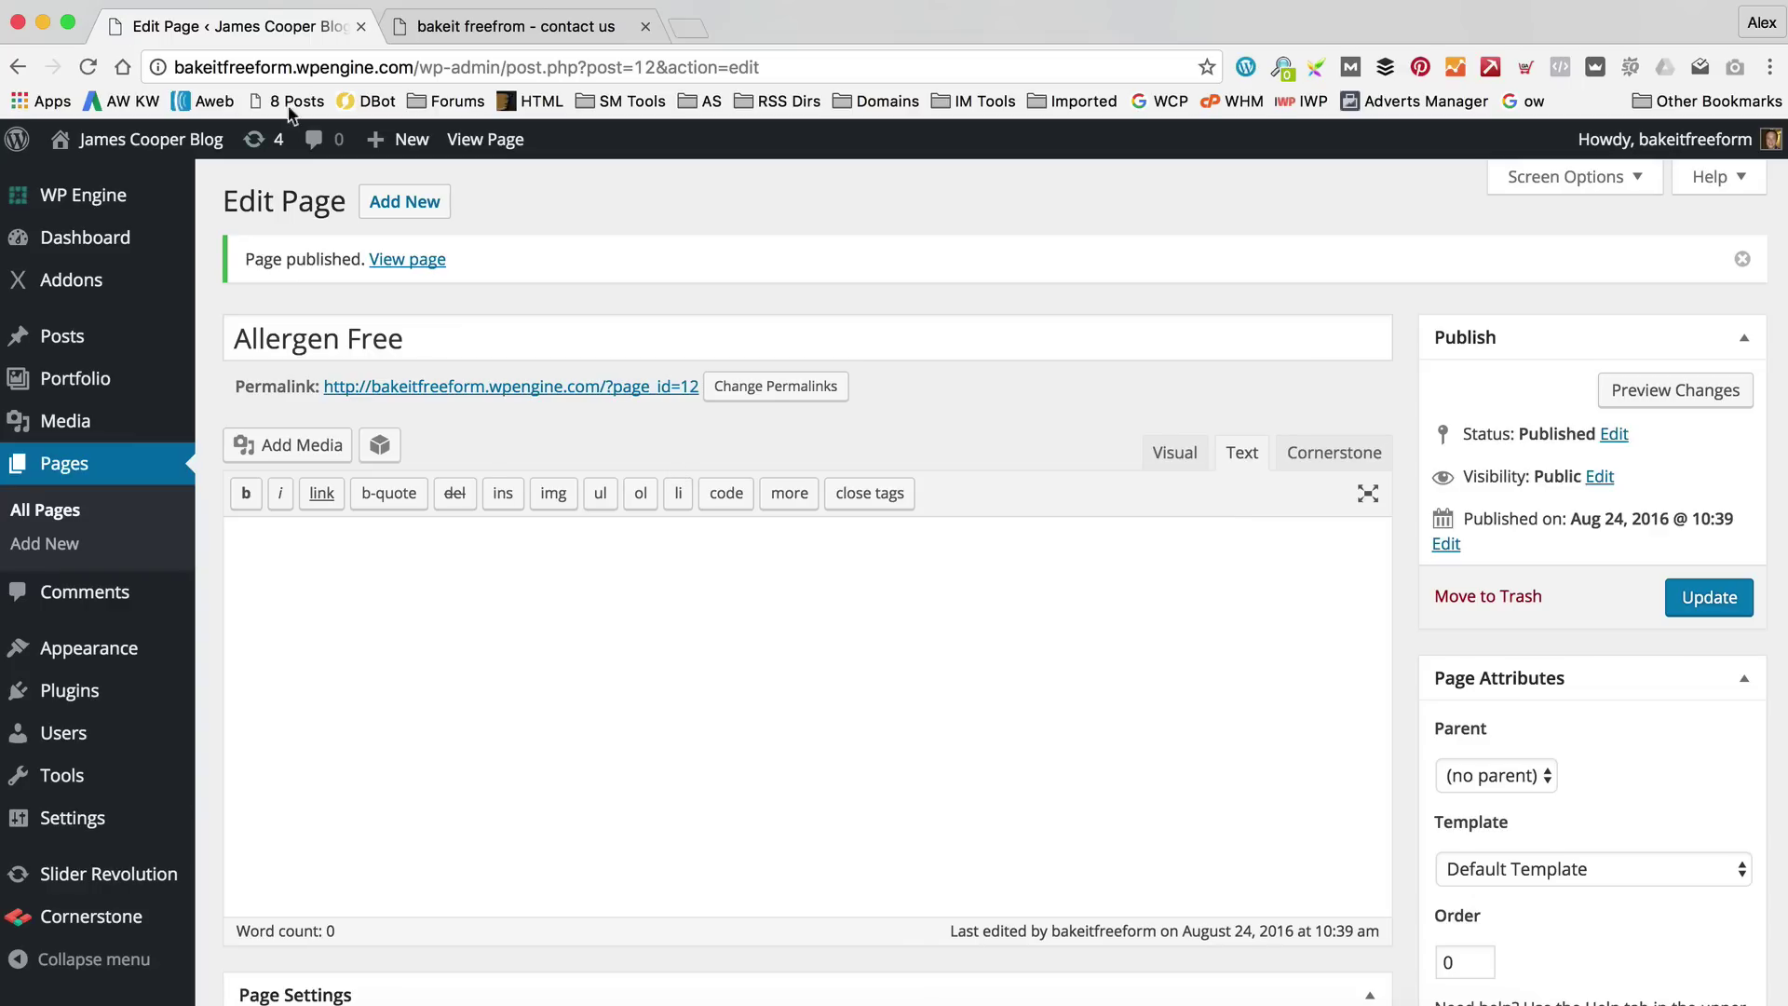
- Create and publish an About us page
mouse_move(396, 141)
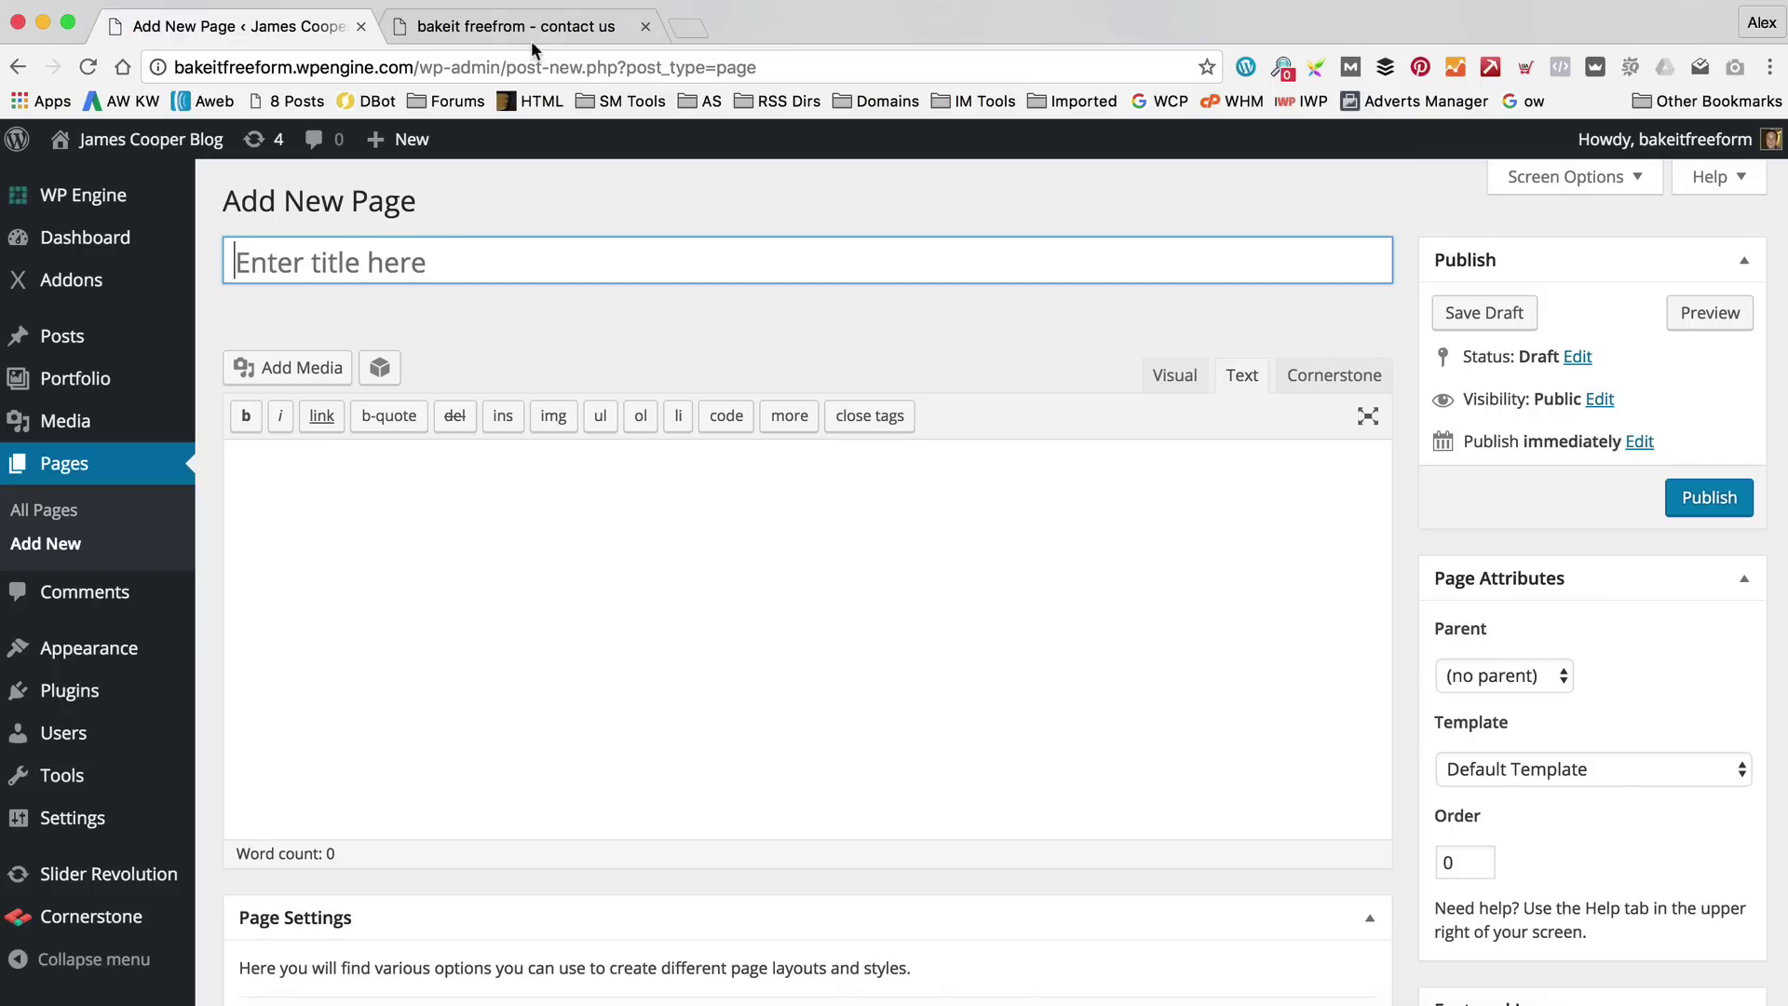
click(530, 37)
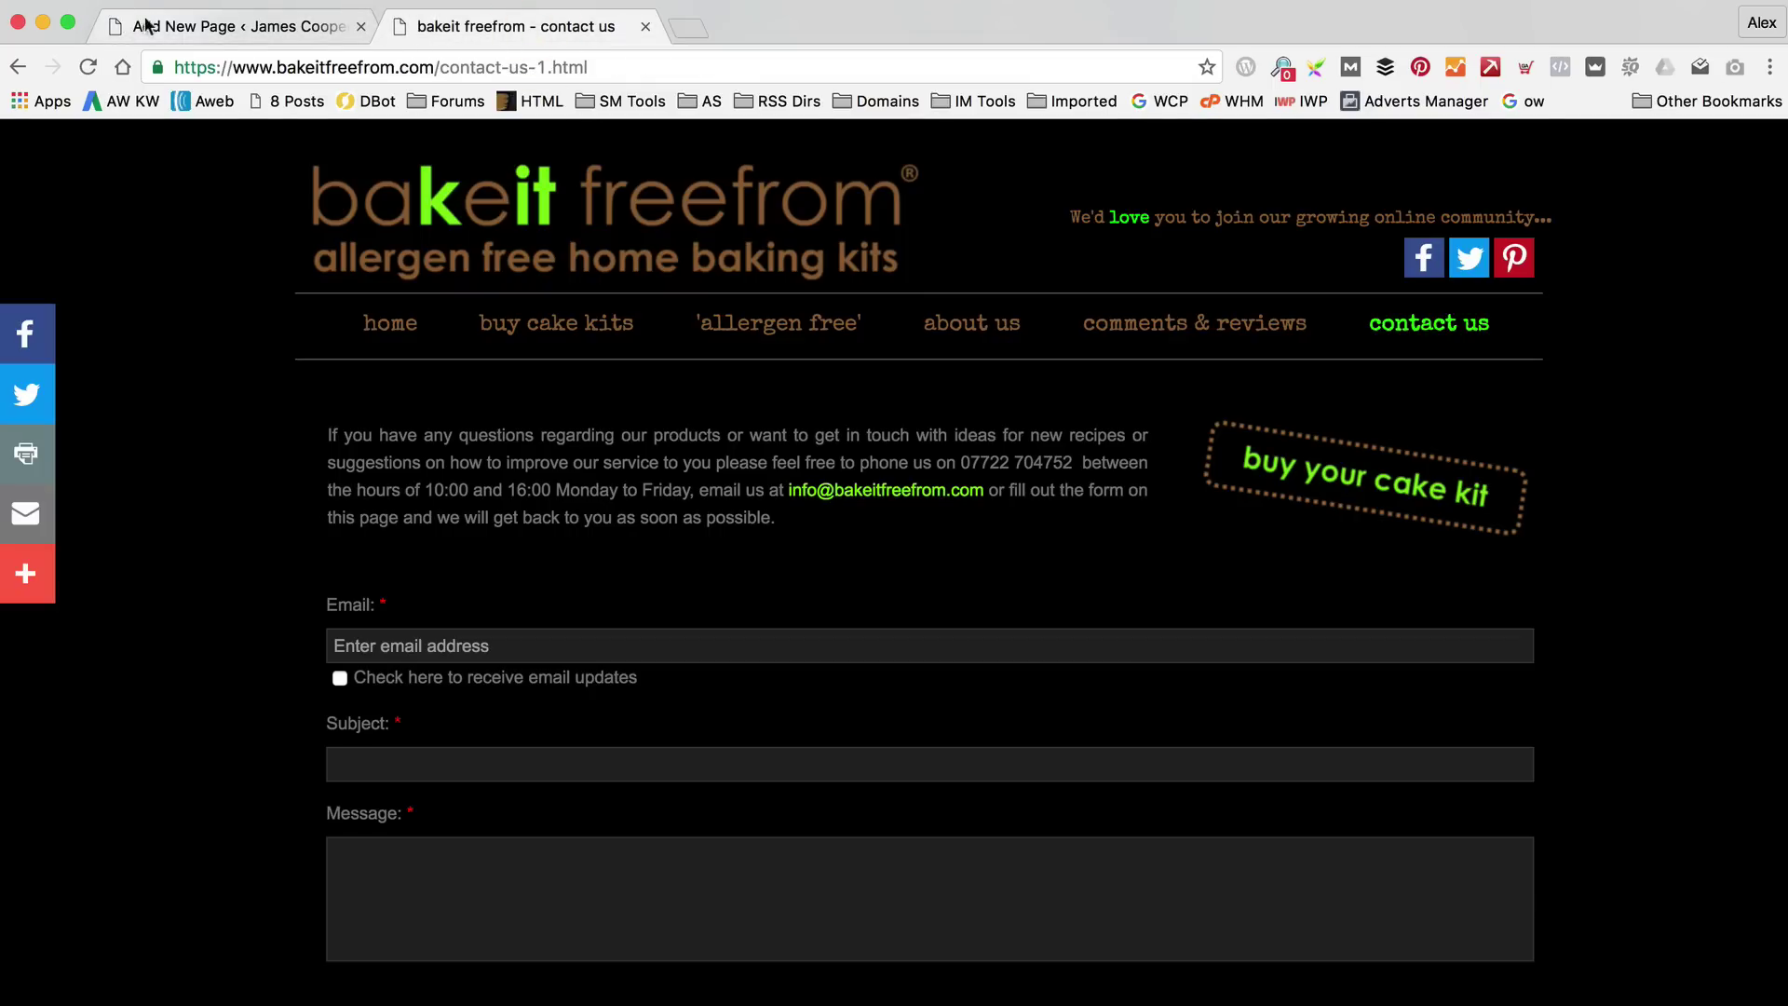
click(146, 26)
text(About us)
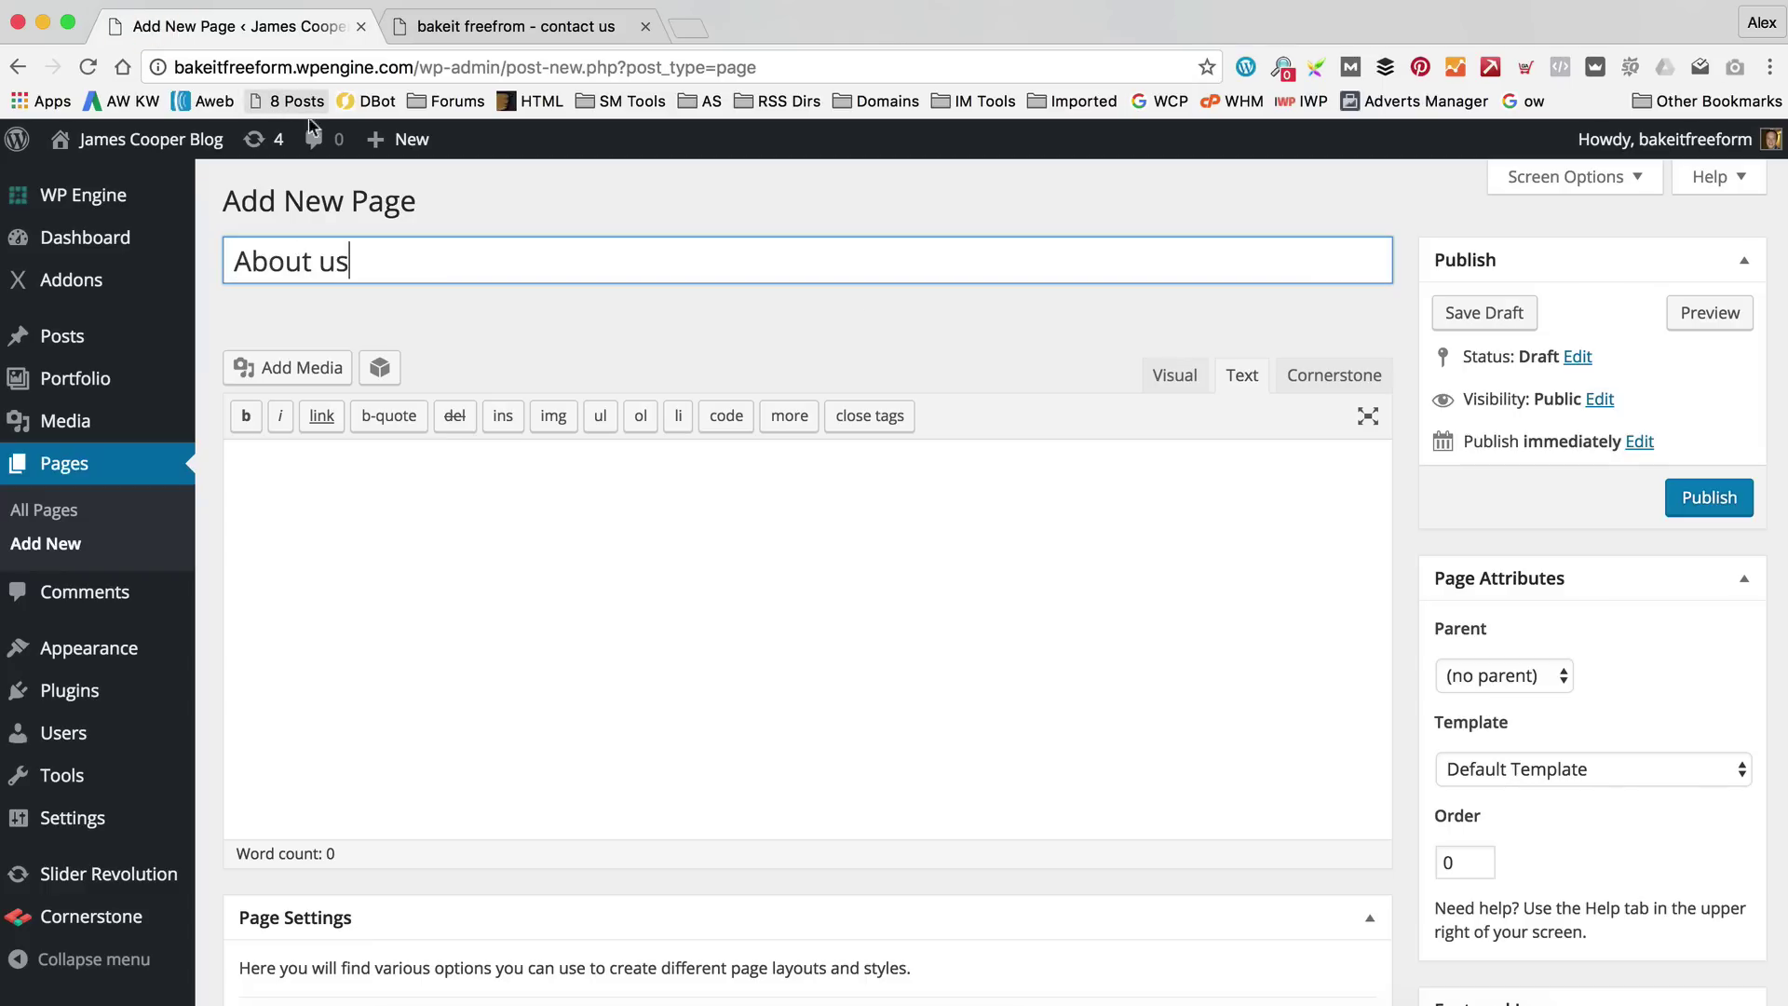
click(1710, 496)
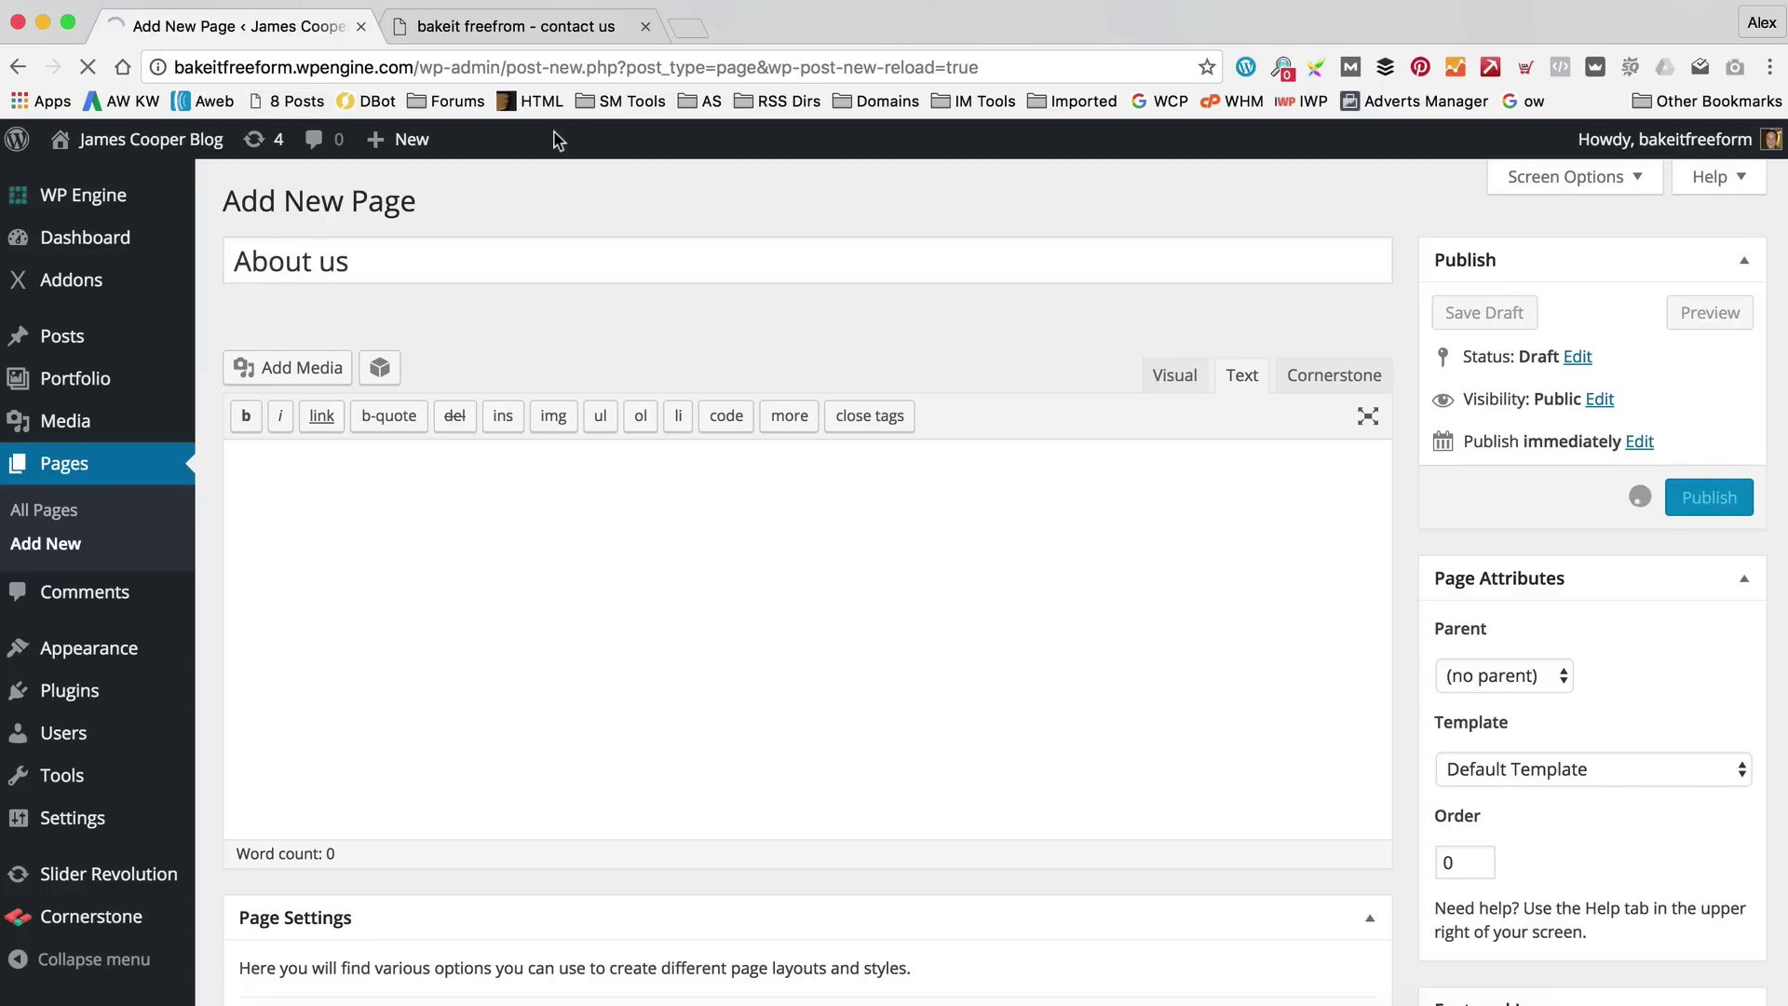
- Create and publish a Comments & Reviews page
click(527, 28)
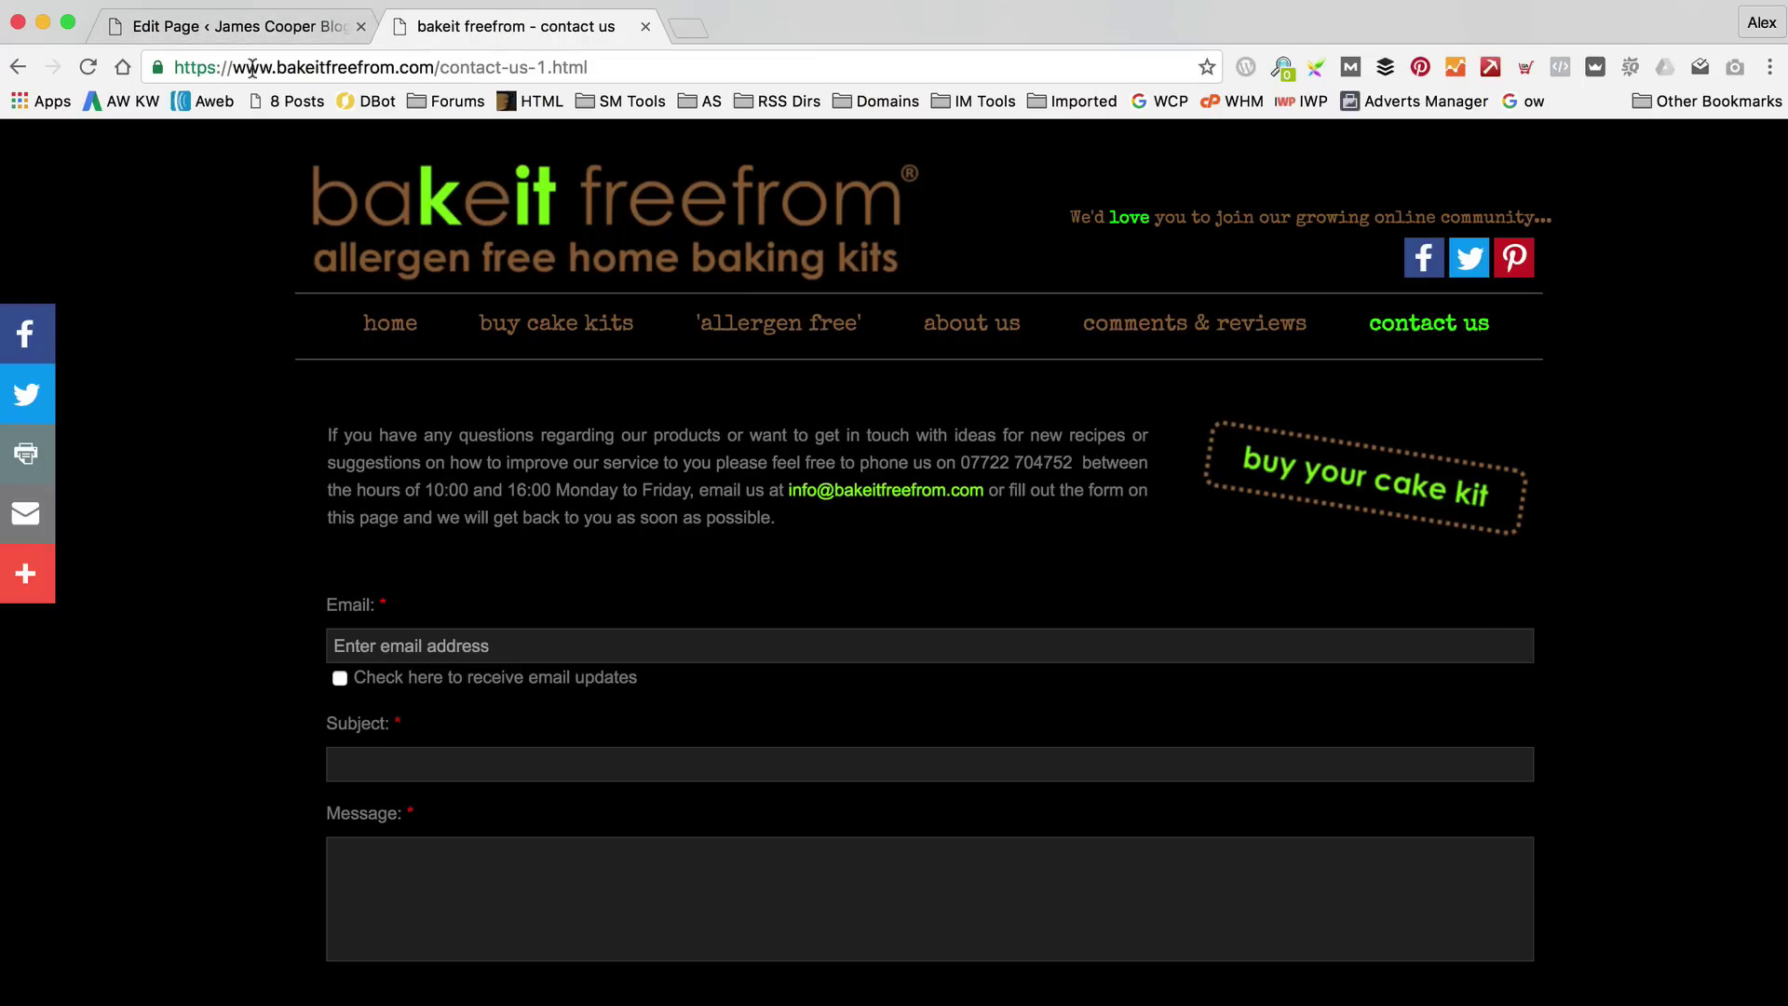
click(247, 26)
click(425, 203)
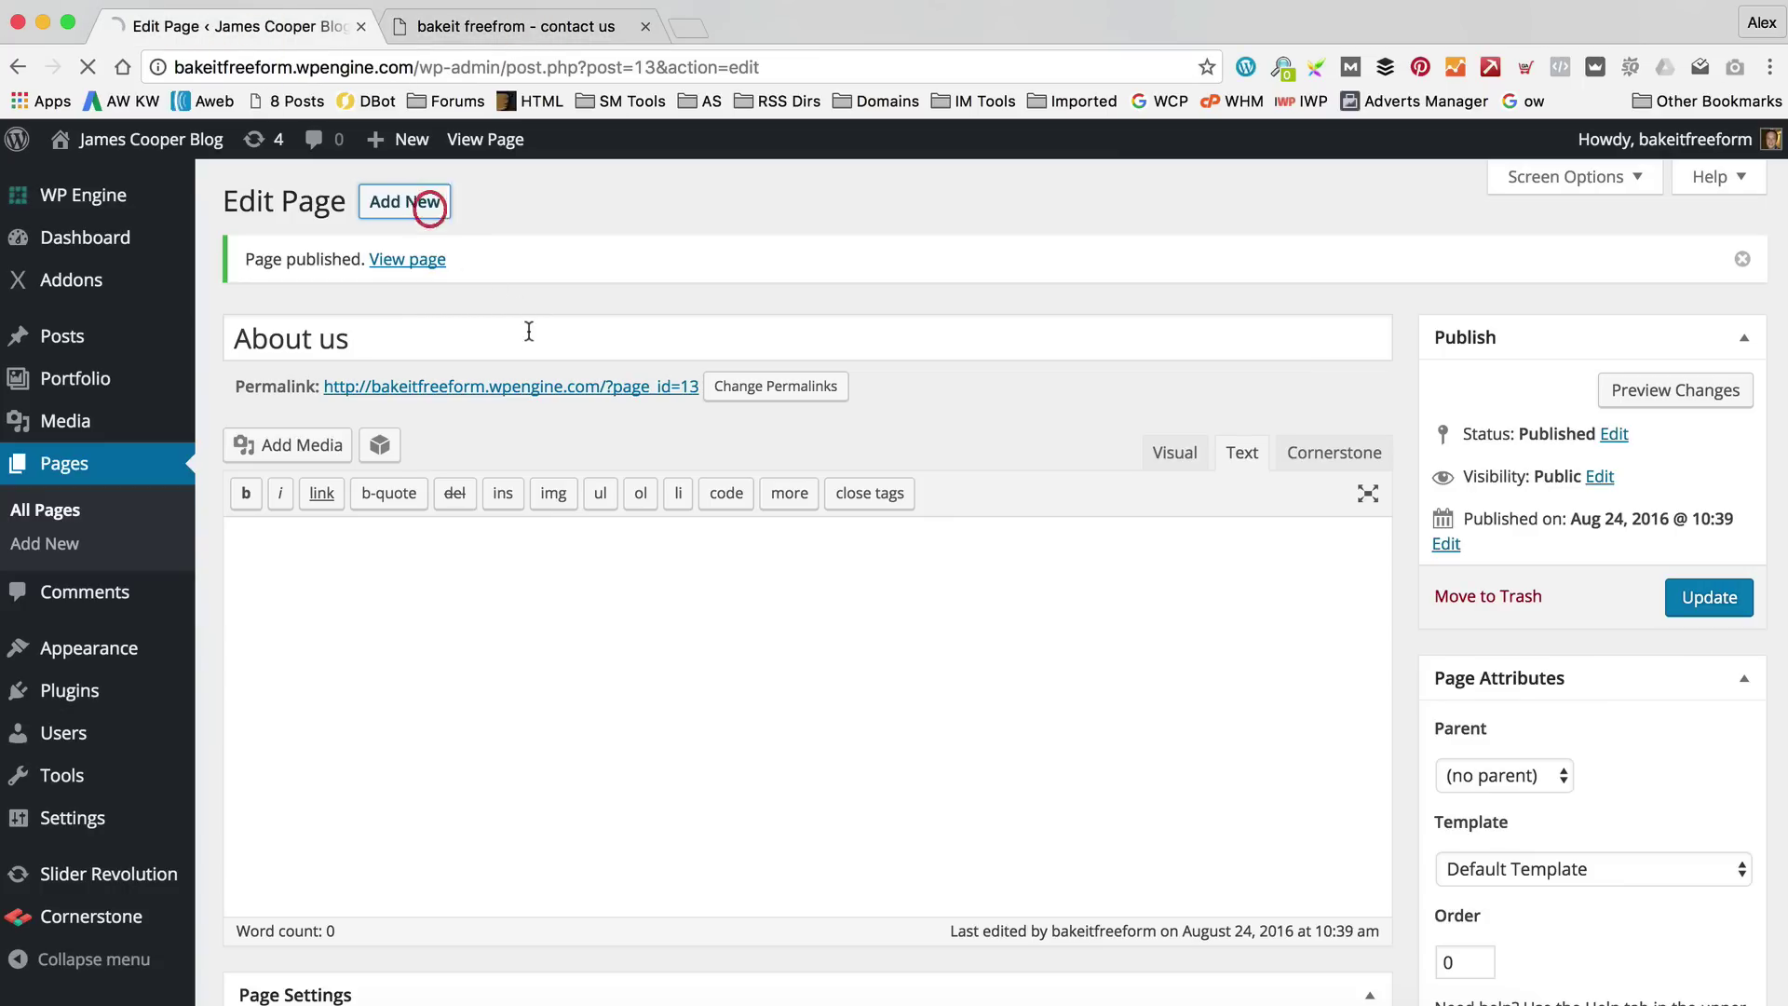
text(Com)
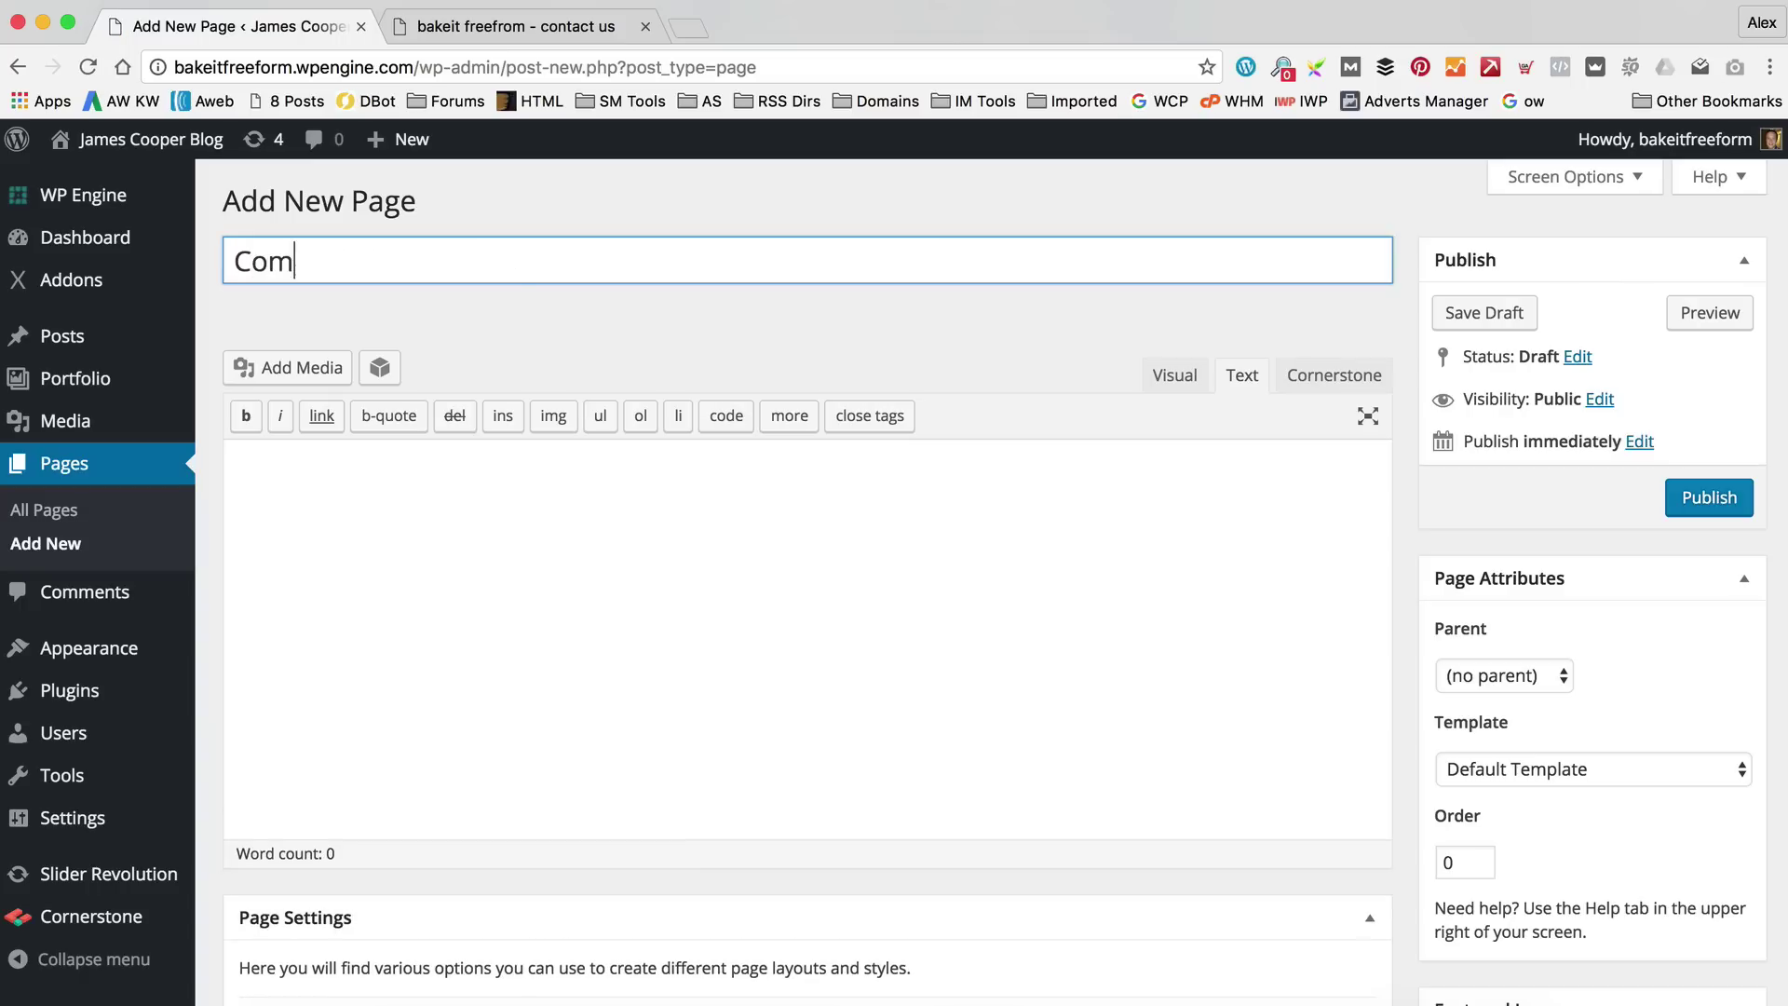
text(ments & Reviews)
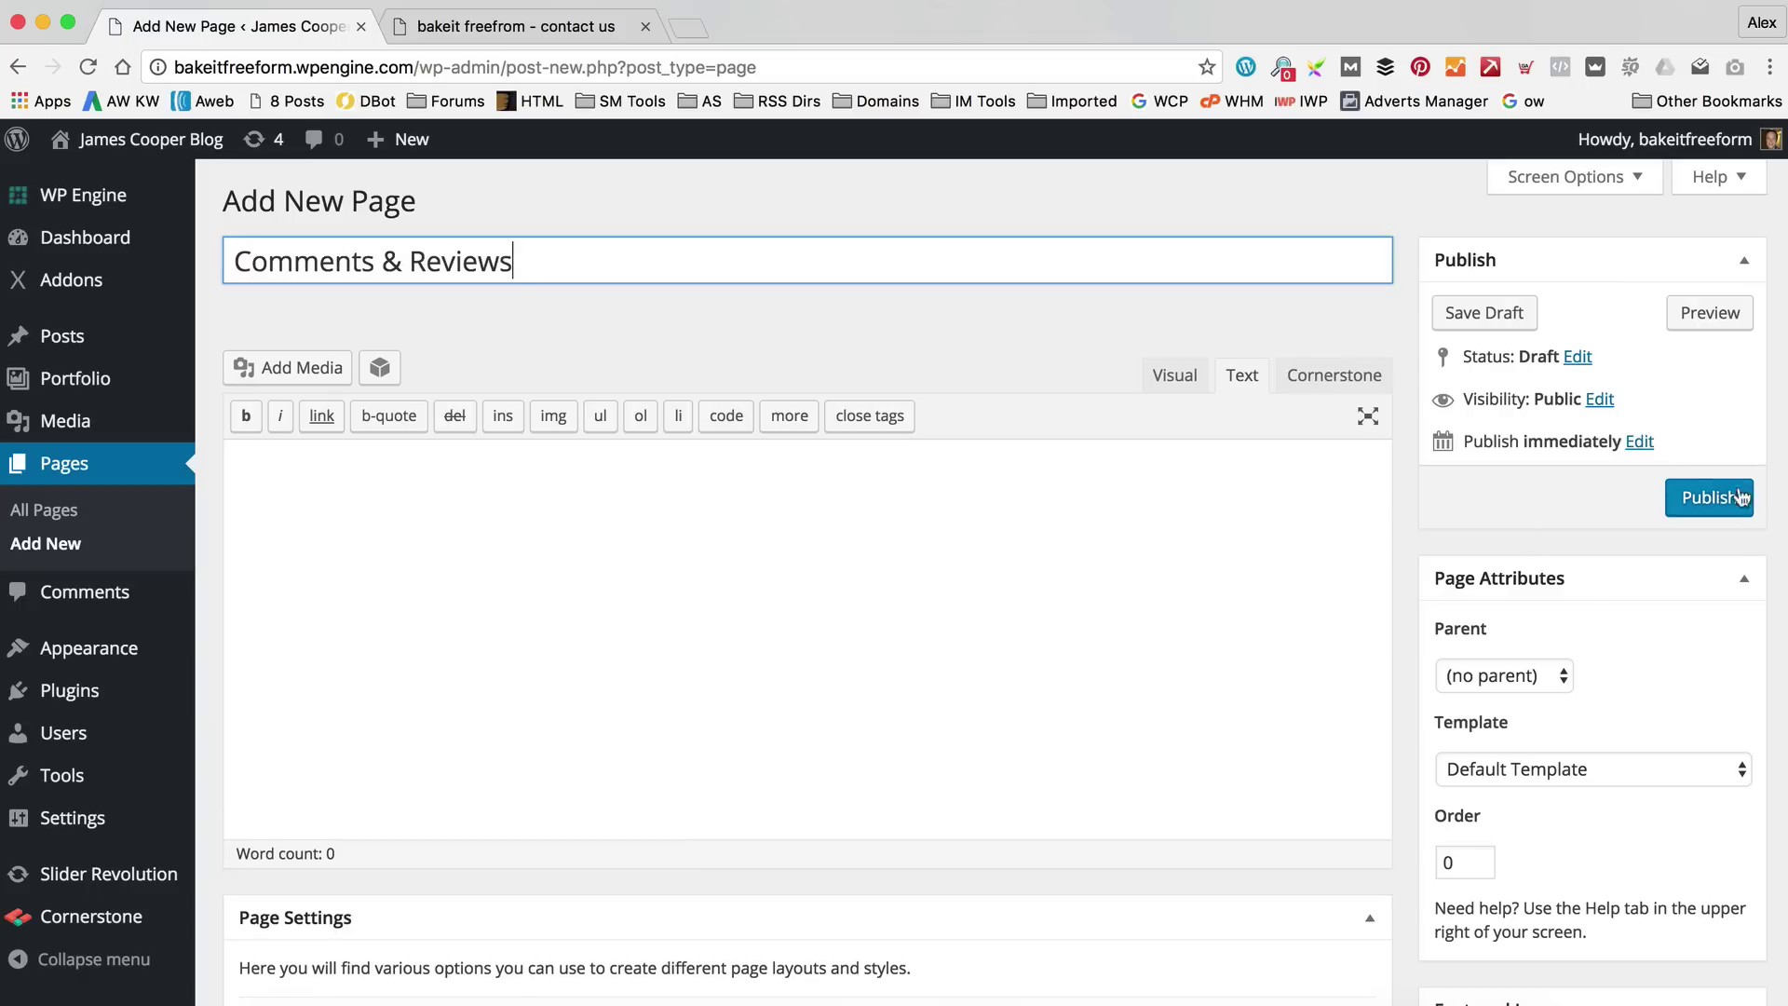
click(1742, 511)
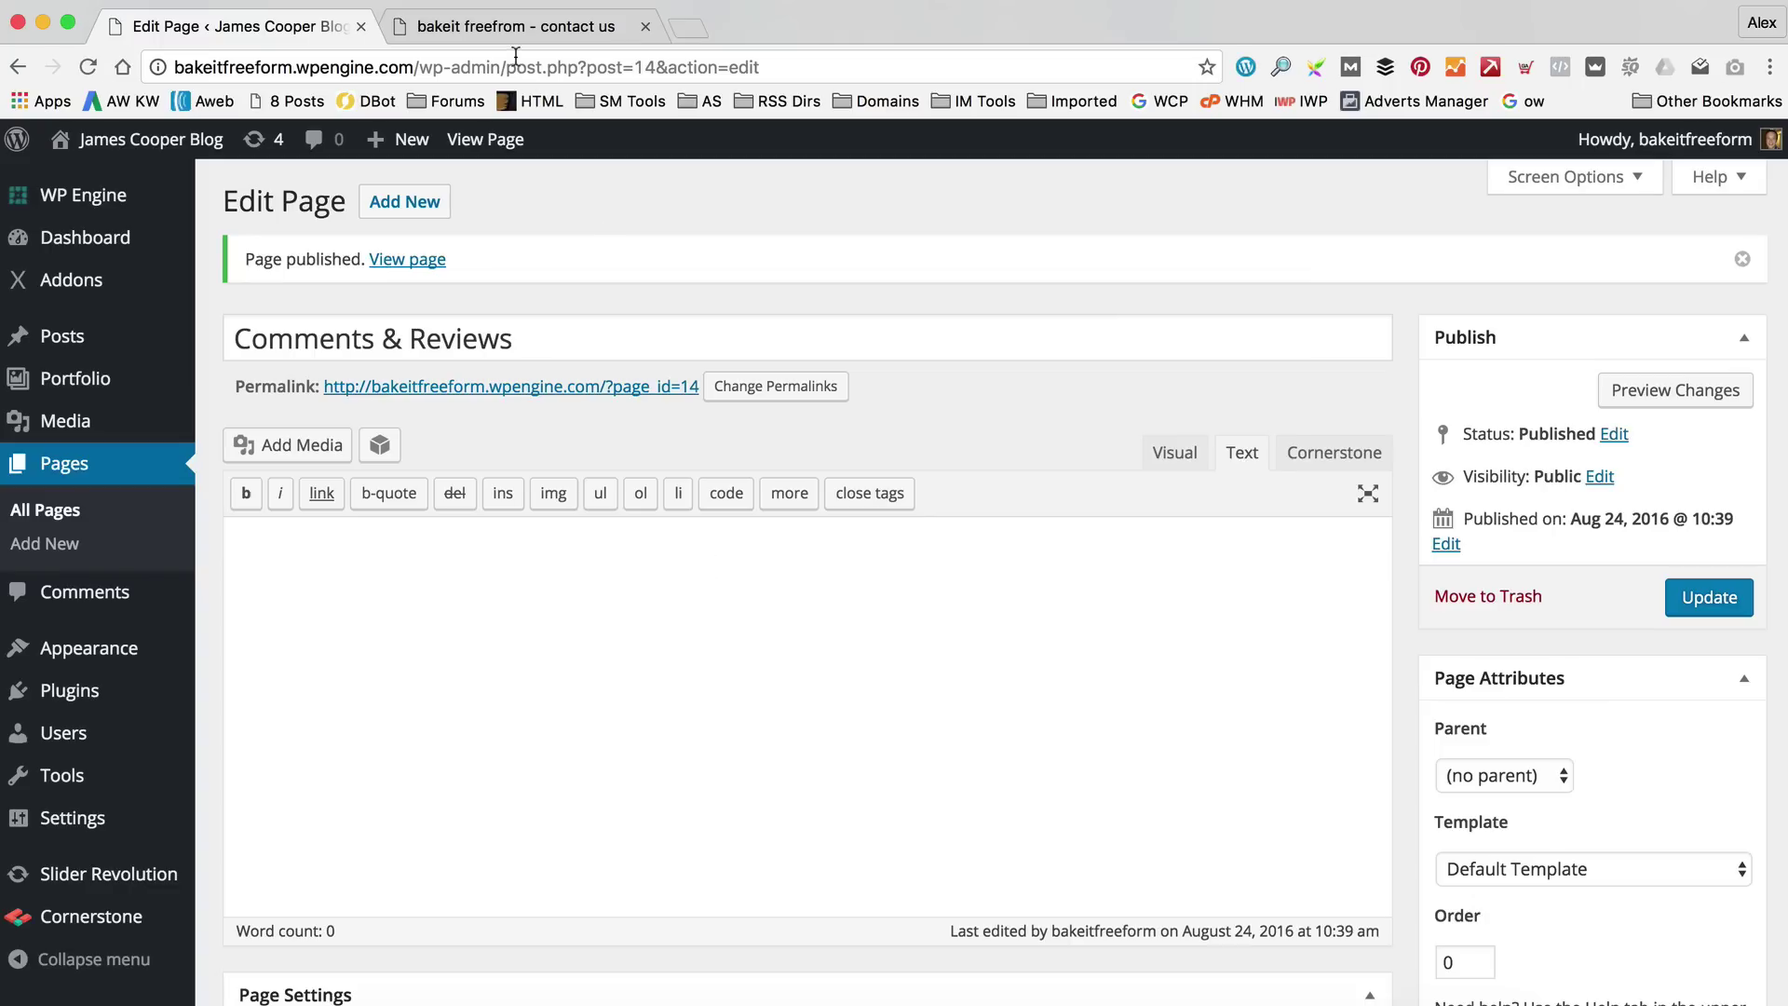
- Create and publish a Contact us page
click(514, 28)
click(272, 28)
click(404, 201)
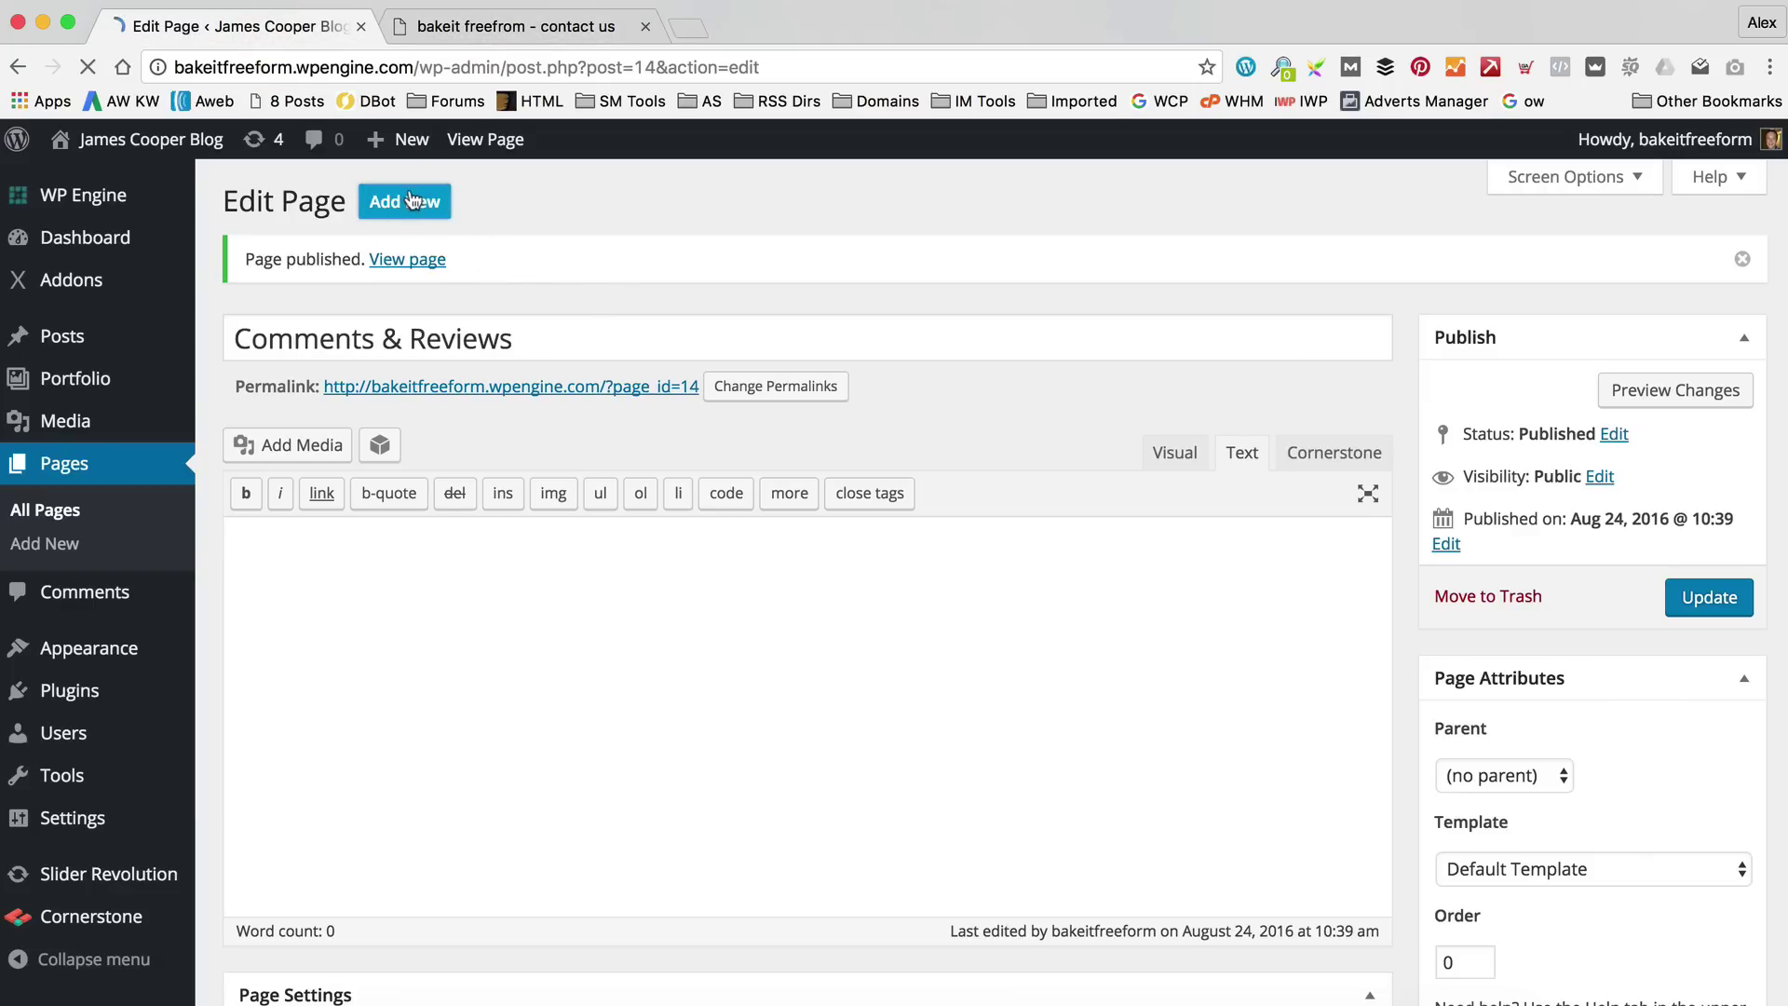
text(Contact us)
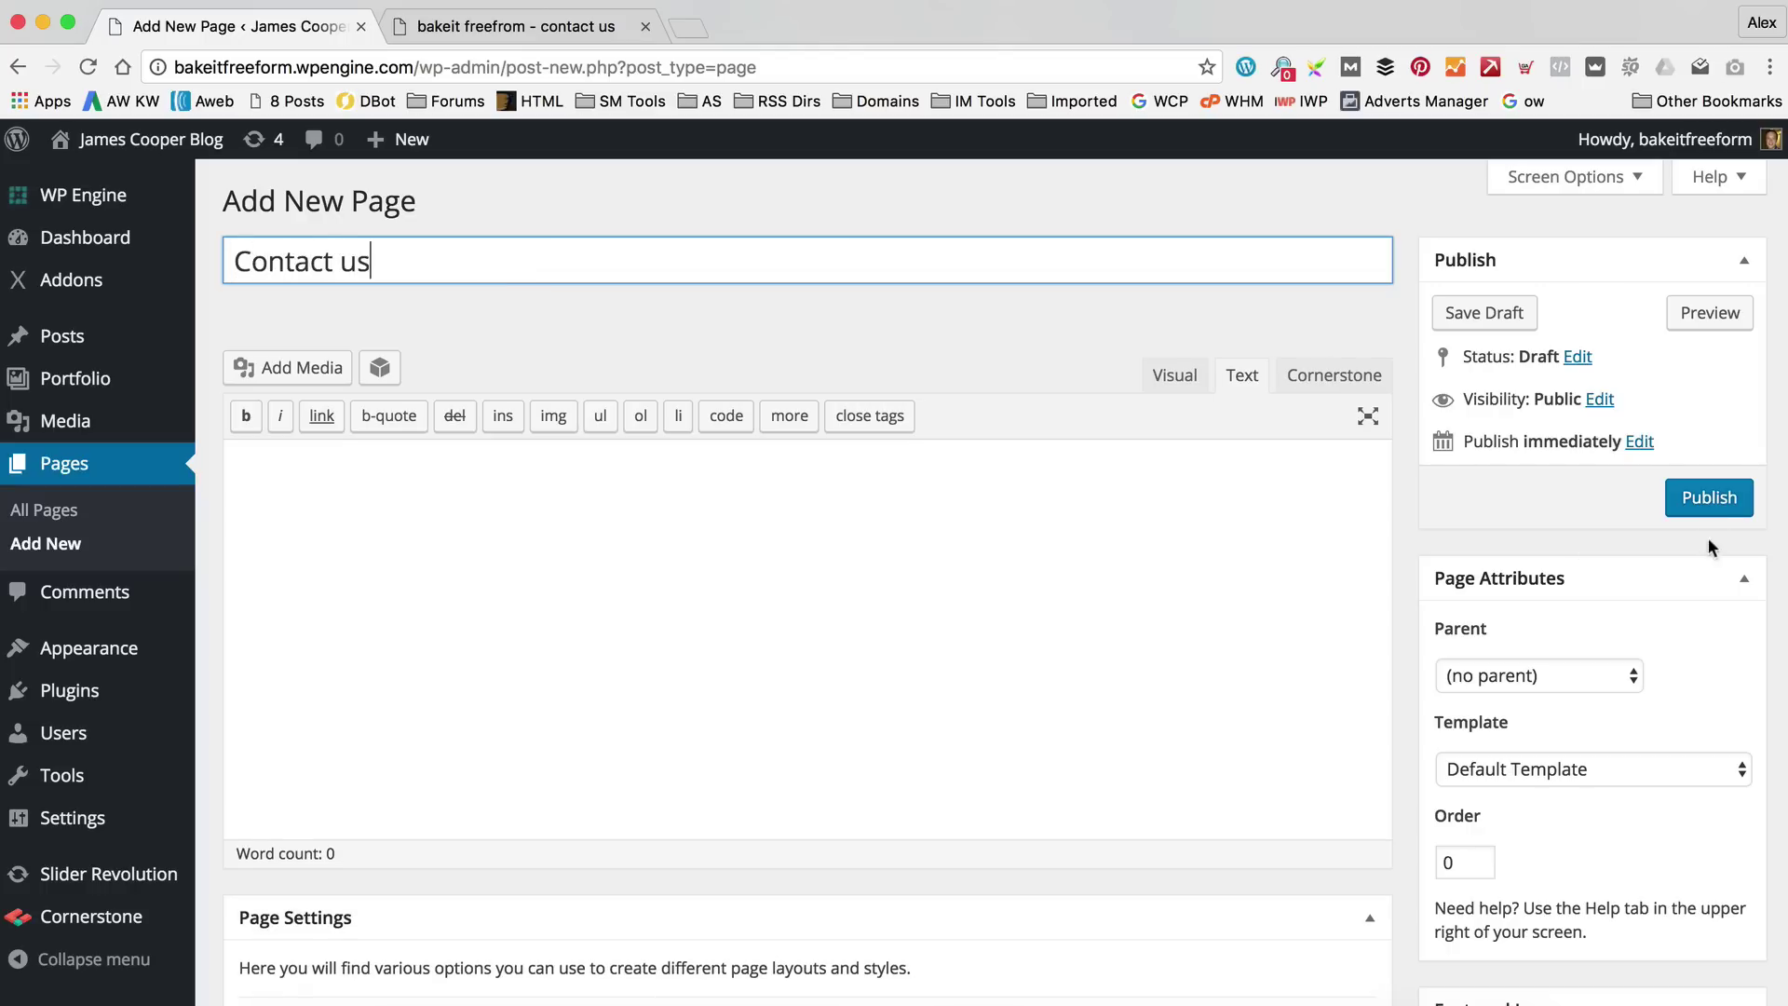
click(1708, 497)
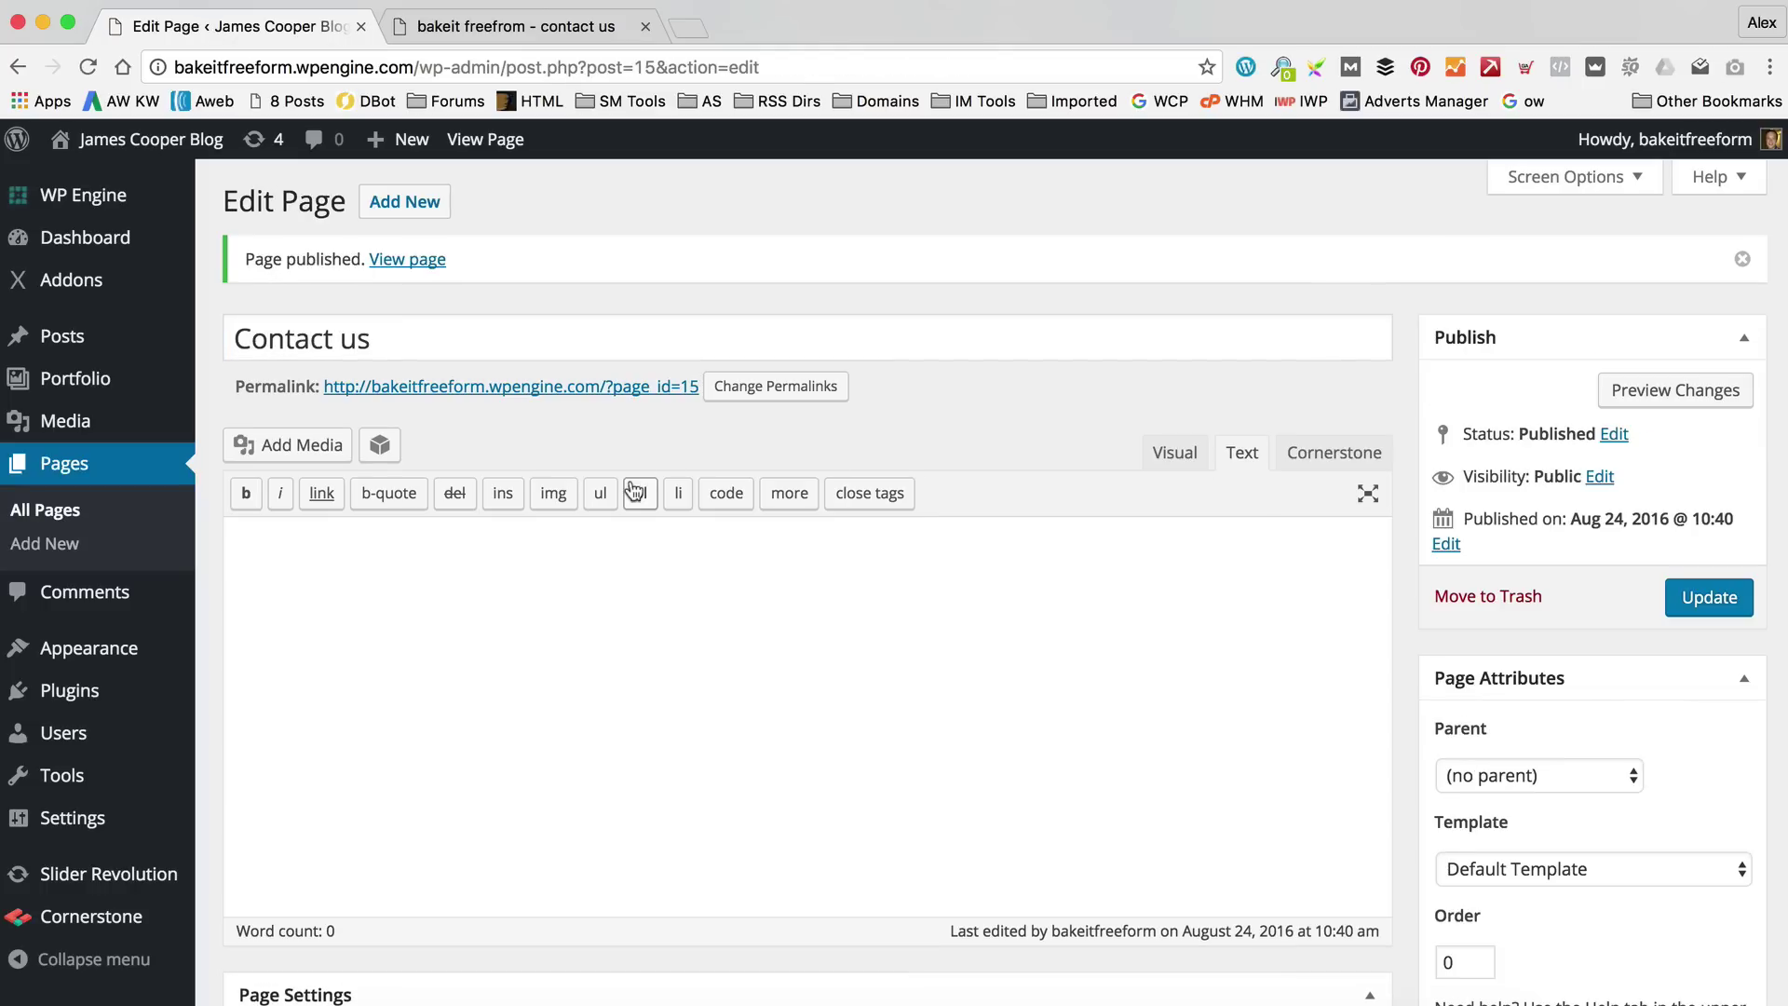
- Review the old site's menu structure to see which pages remain
click(503, 26)
mouse_move(1169, 331)
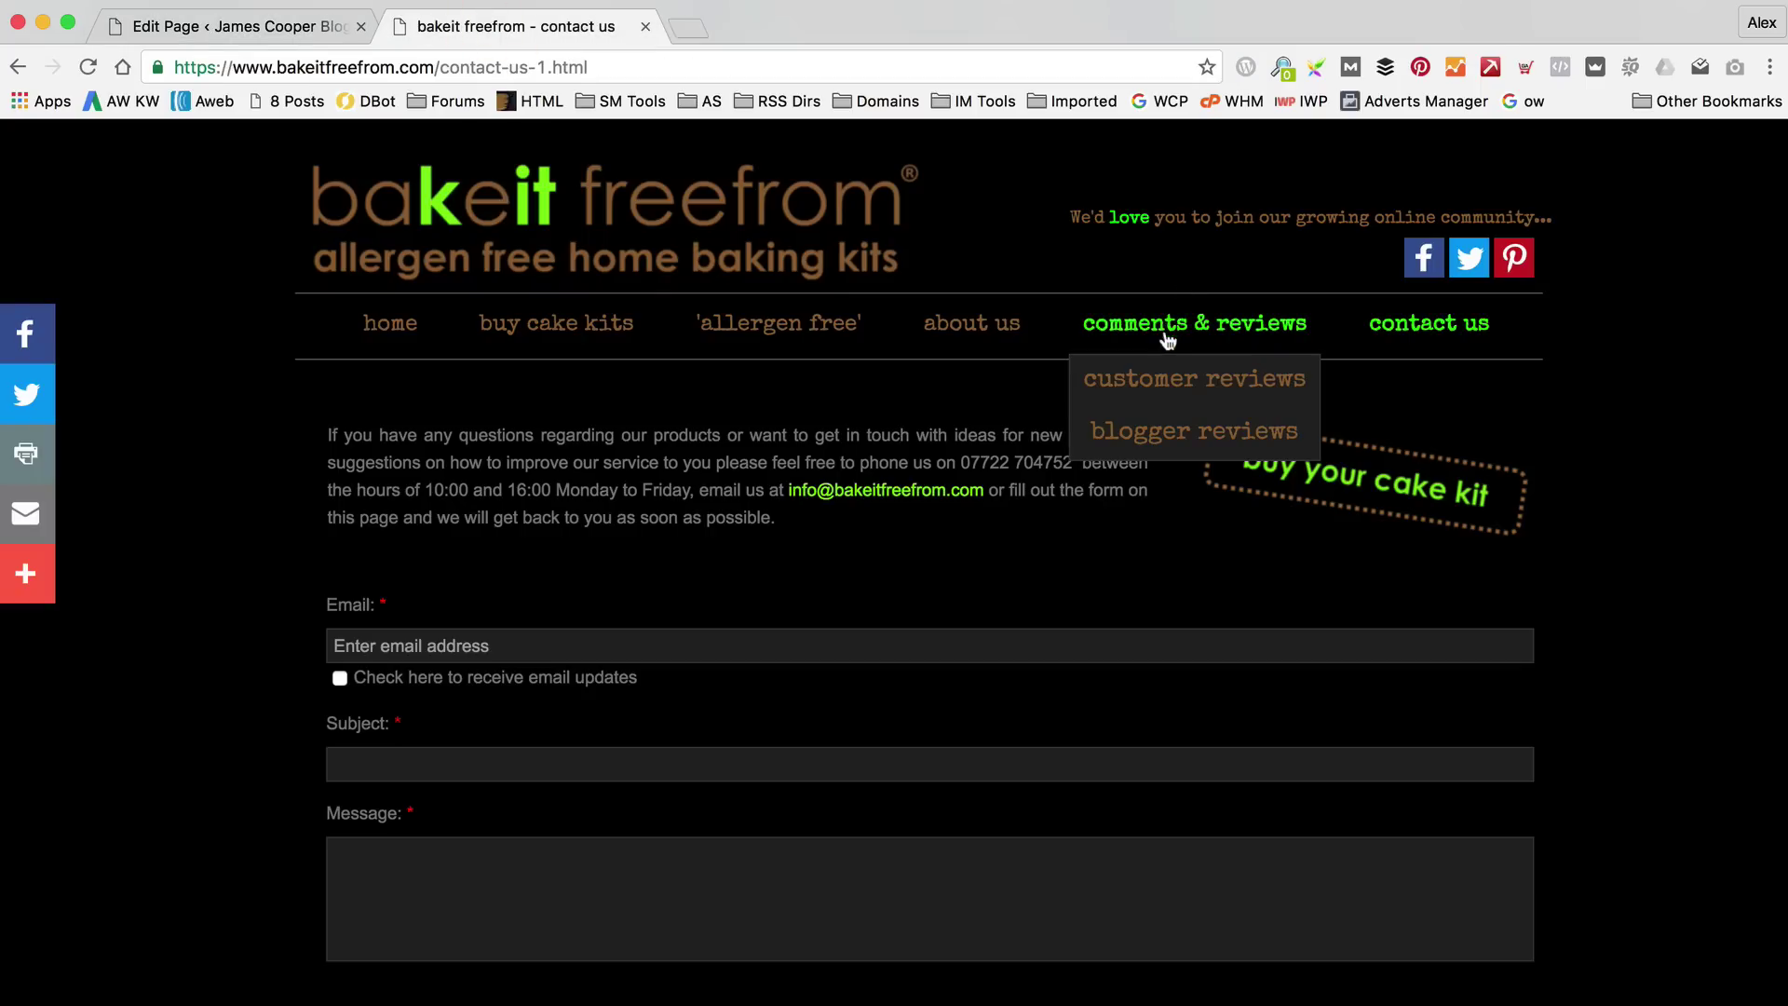
mouse_move(952, 386)
click(247, 25)
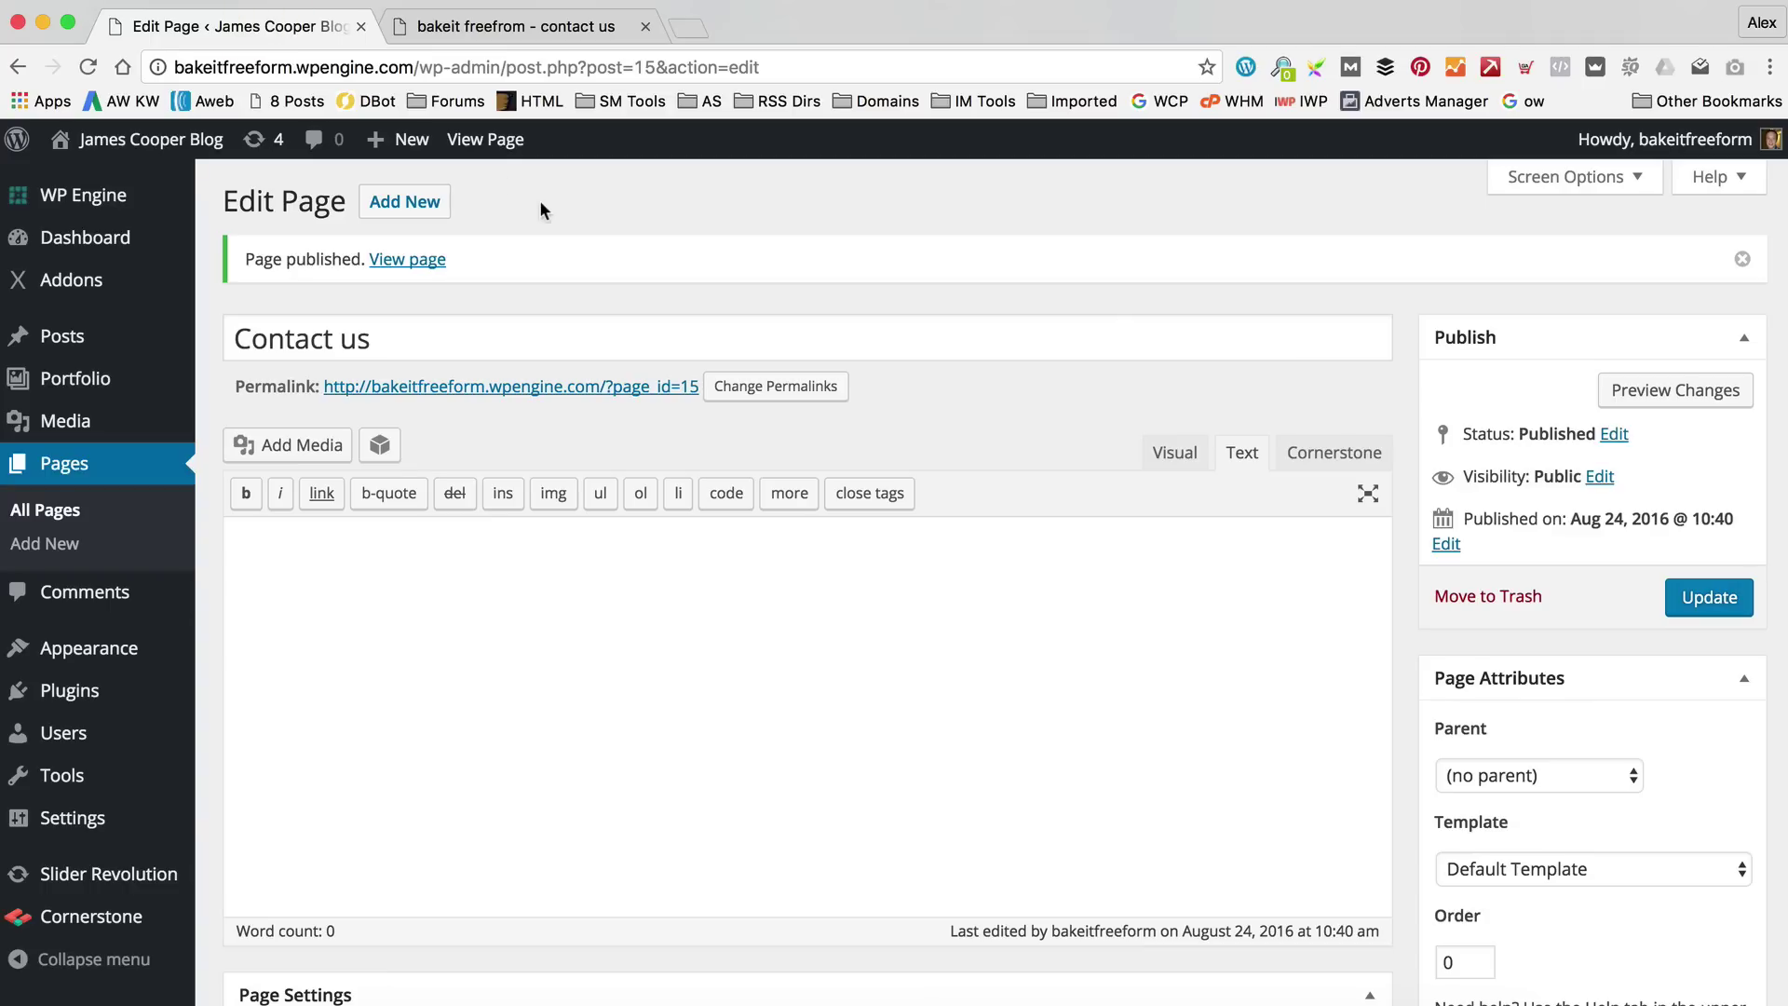
click(577, 9)
mouse_move(1029, 410)
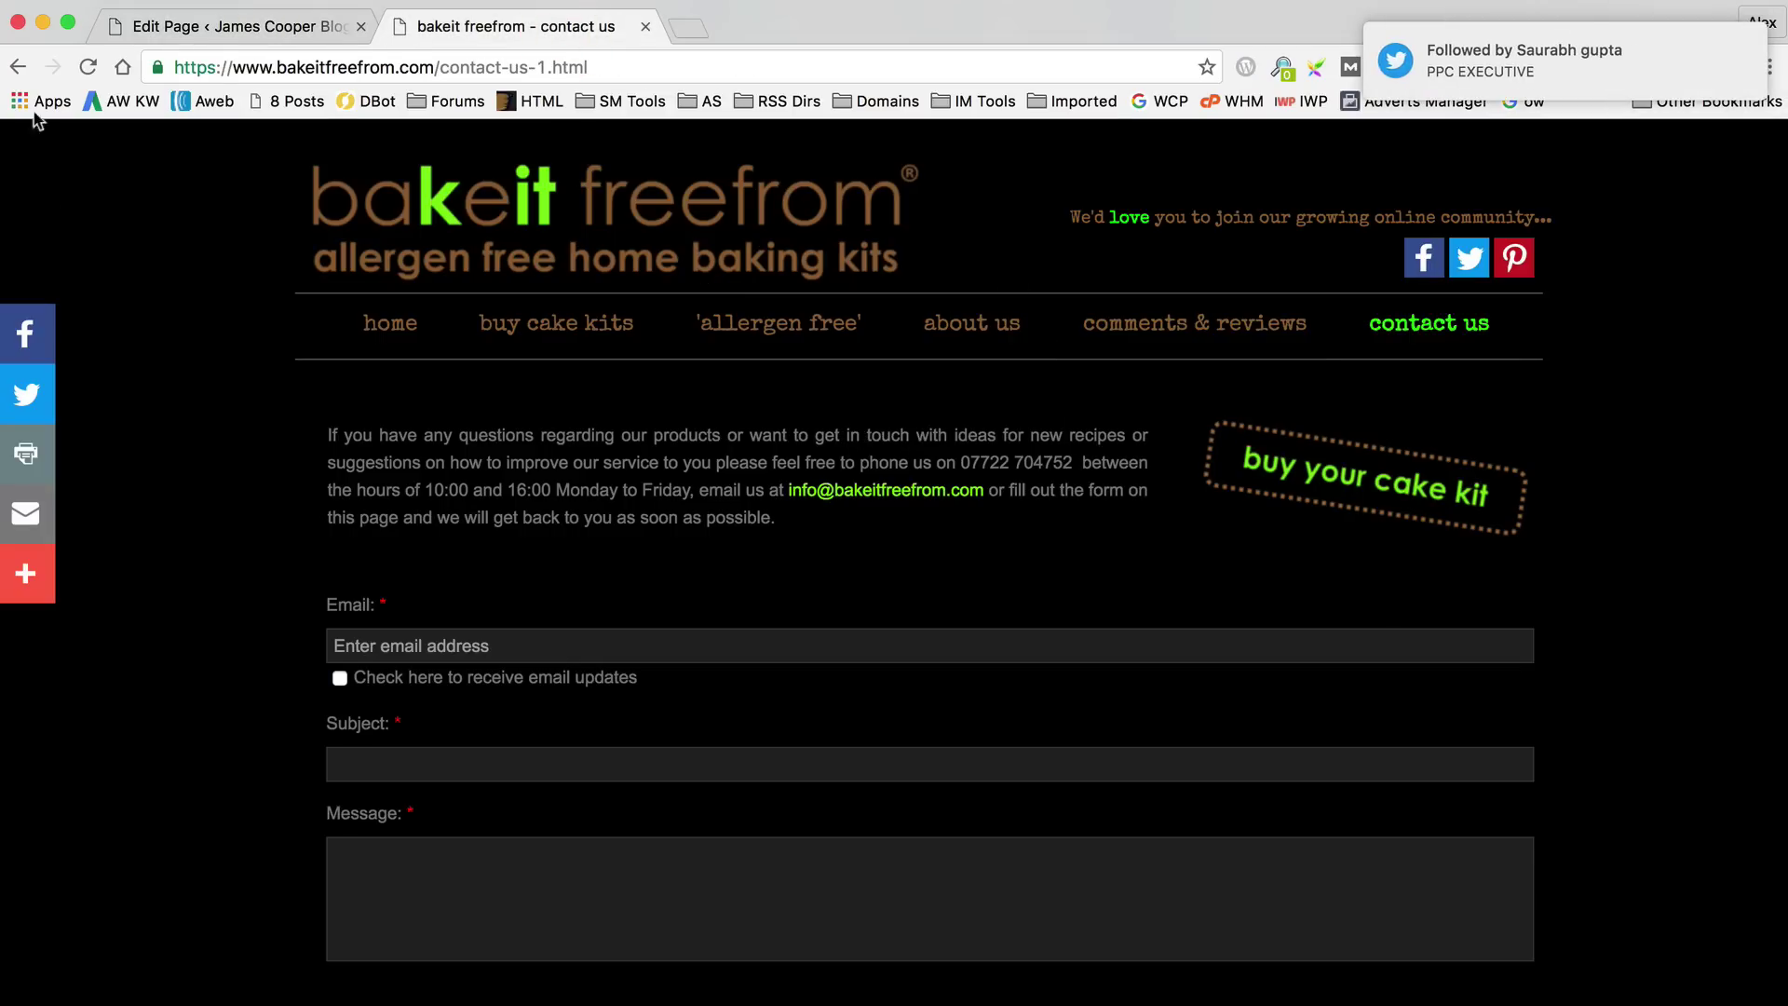
click(173, 8)
- Create and publish a new page titled Blog
click(428, 212)
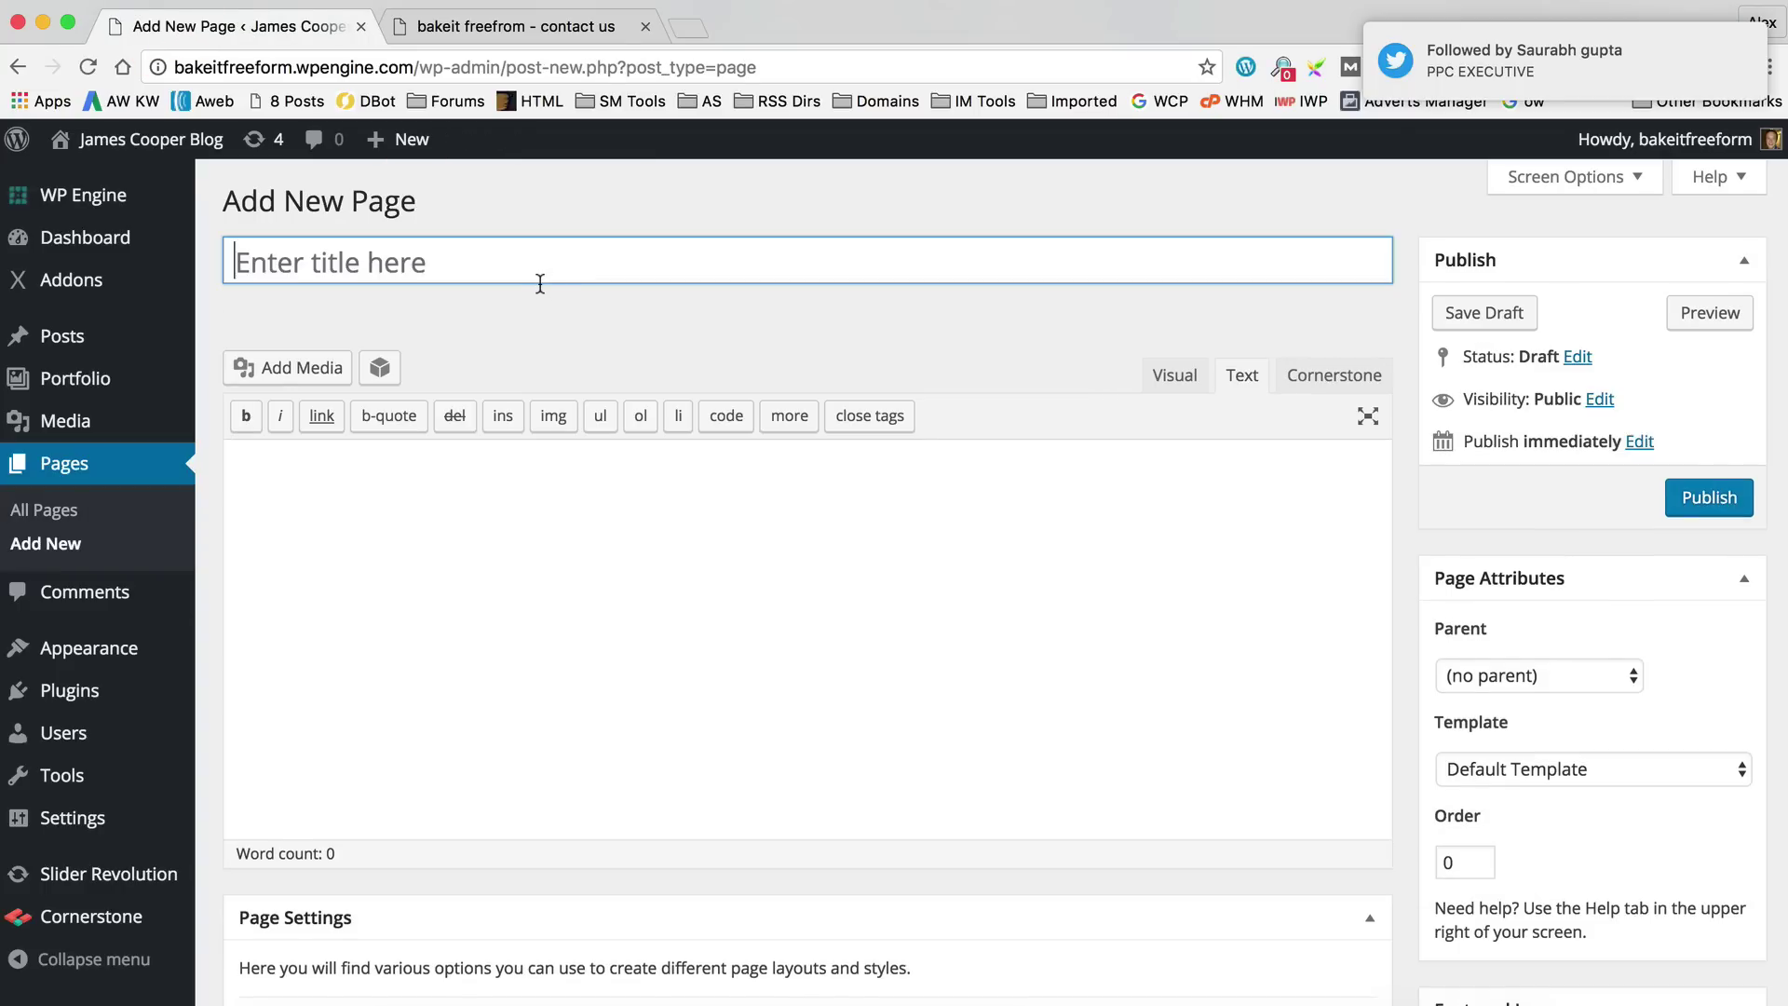
text(Blog)
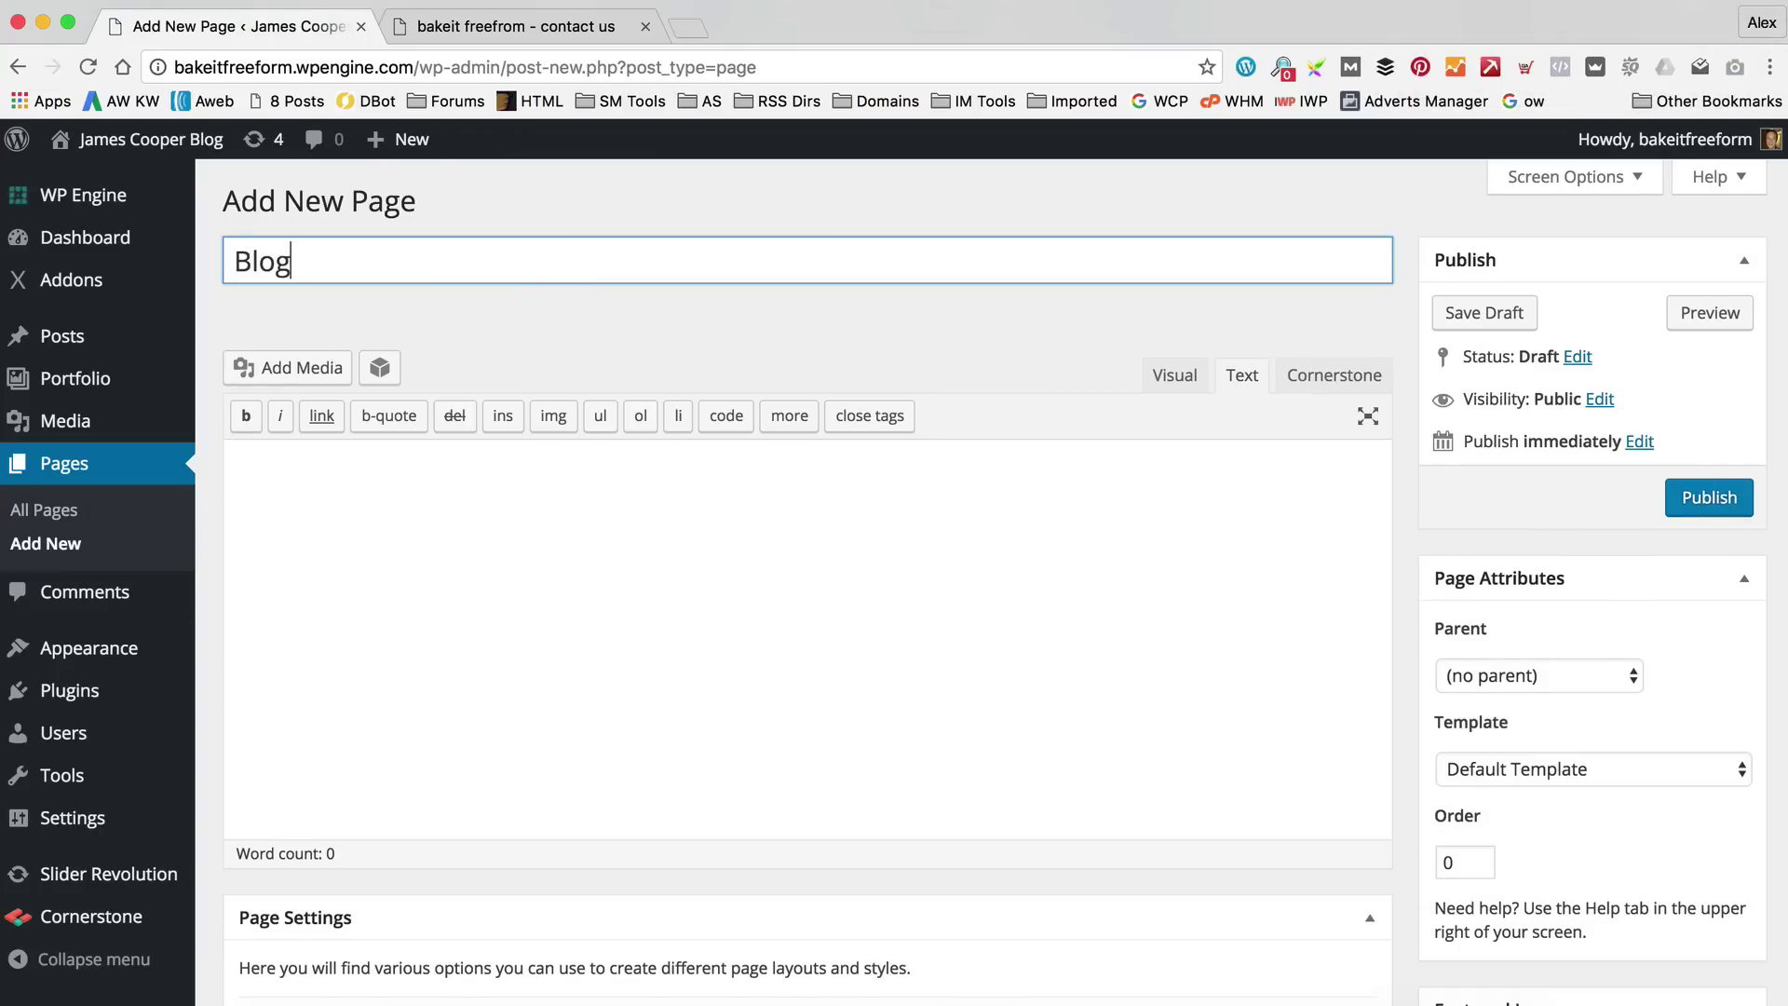
click(1684, 500)
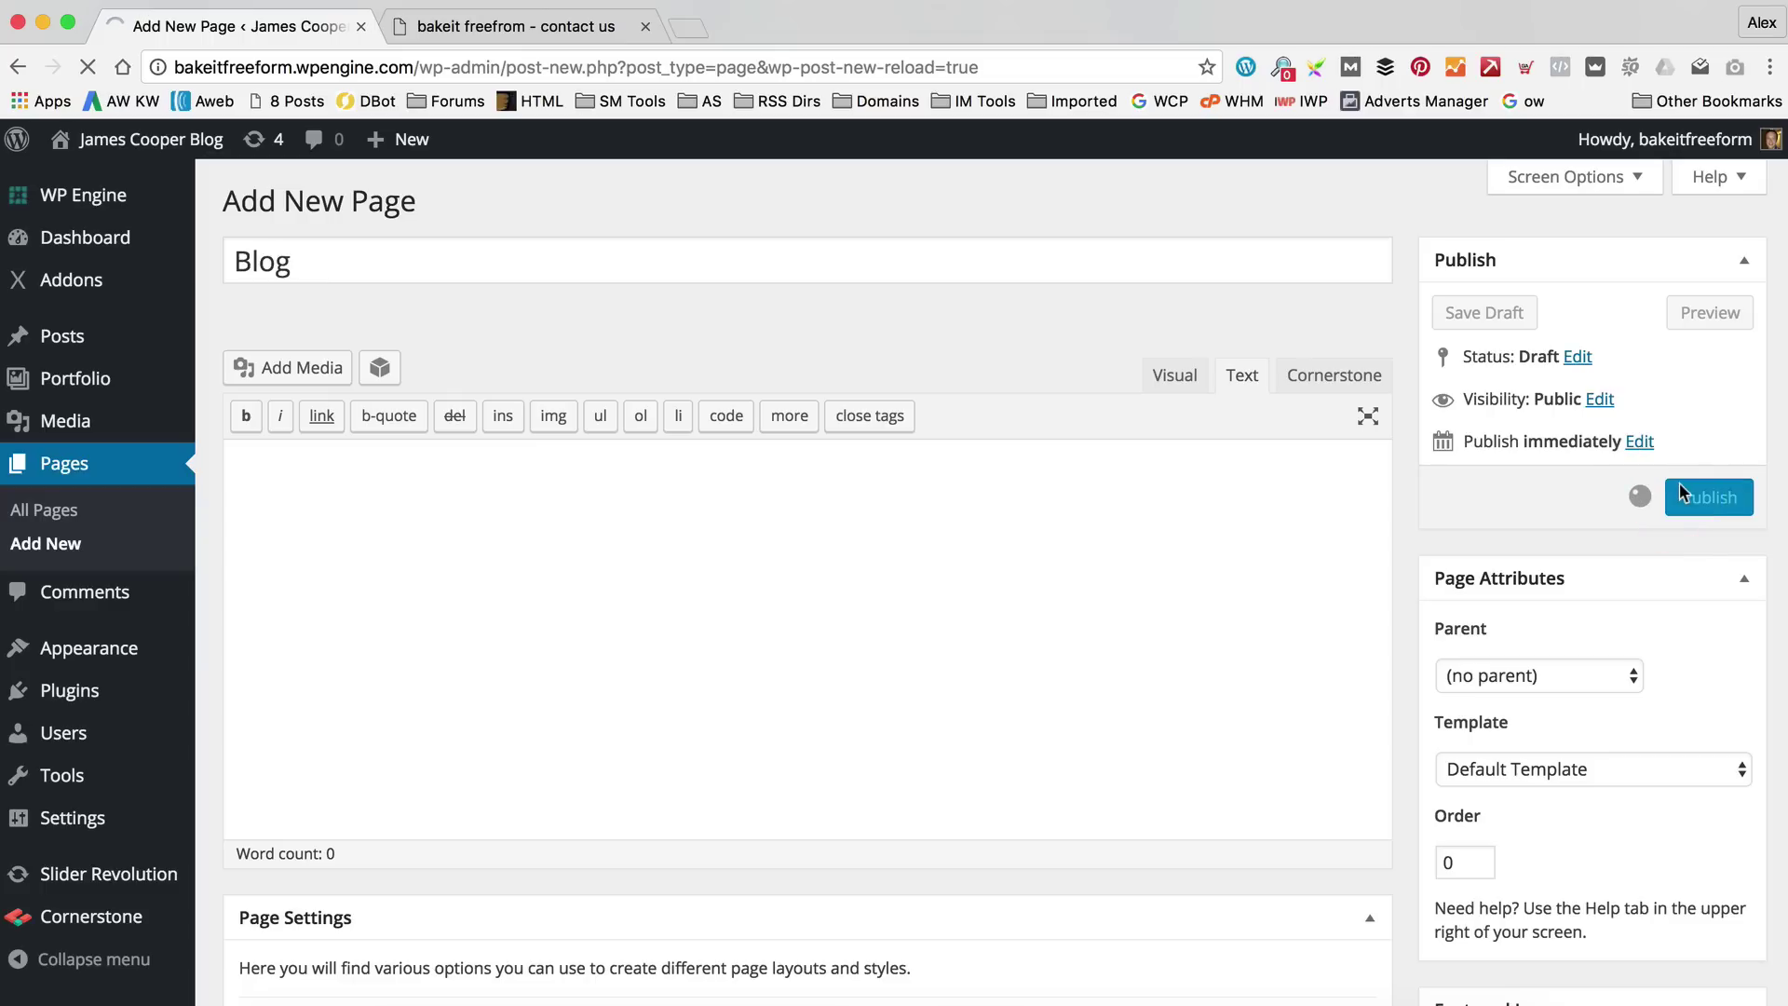
click(401, 203)
click(514, 26)
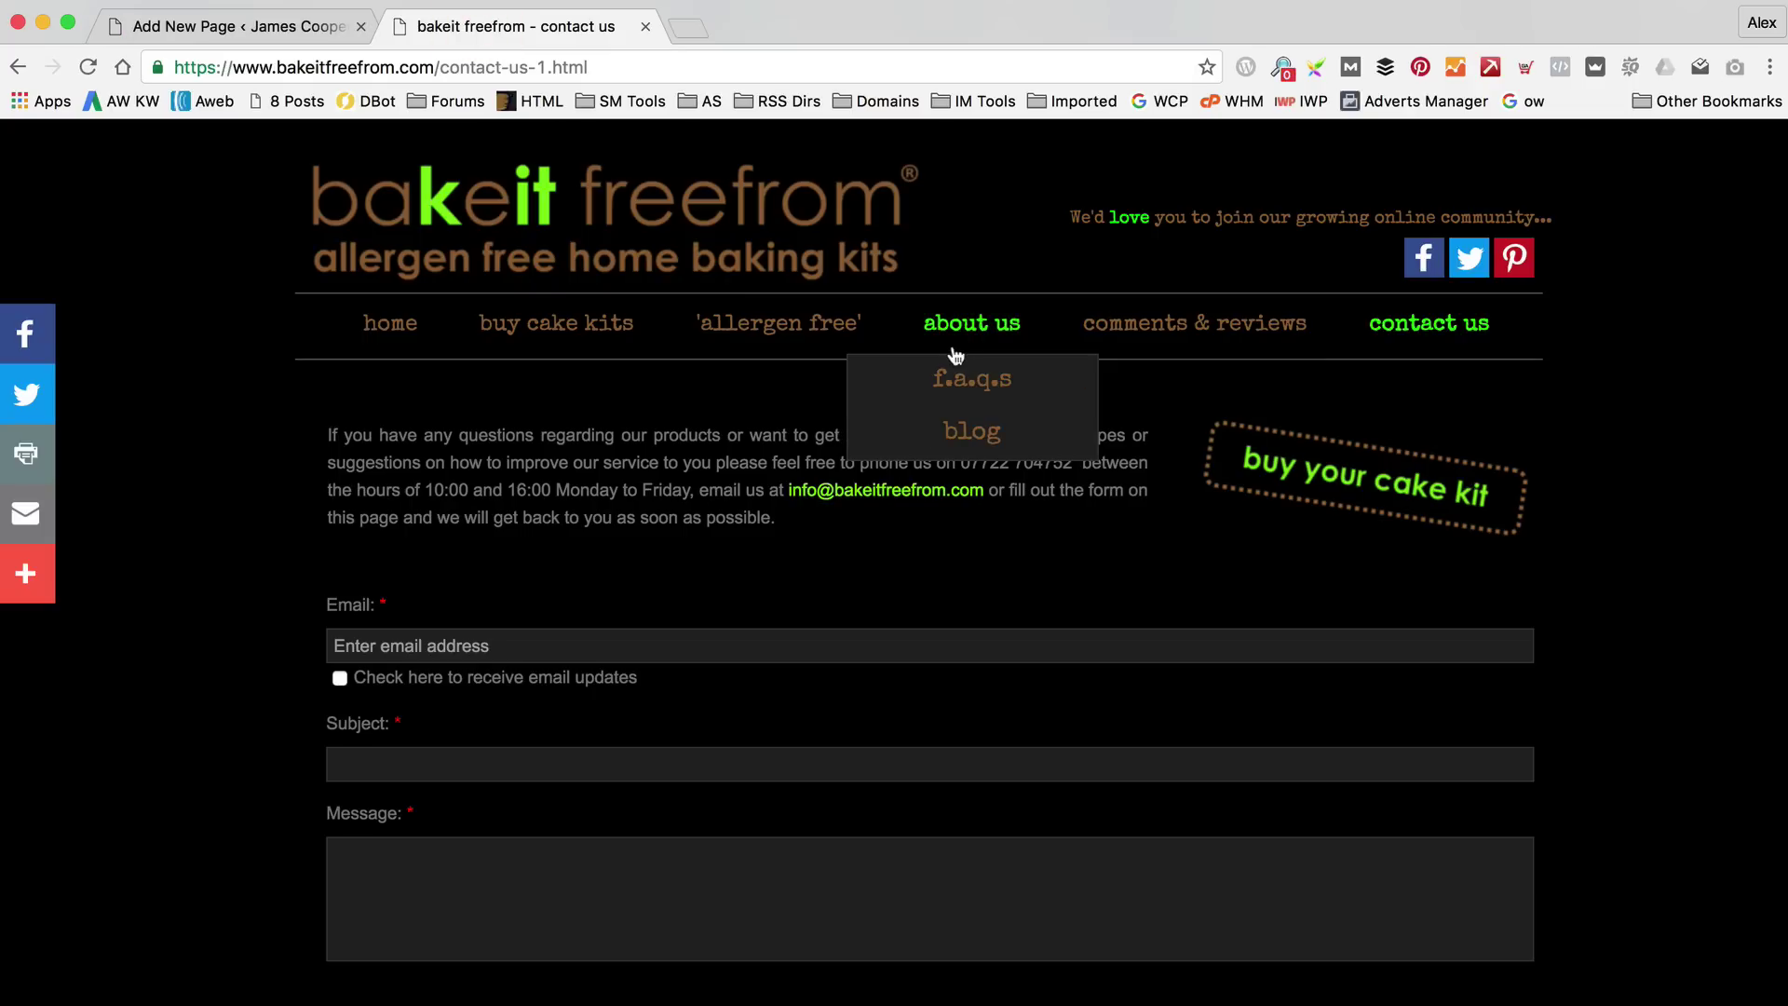
- Publish the FAQ page with About us as its parent
click(237, 26)
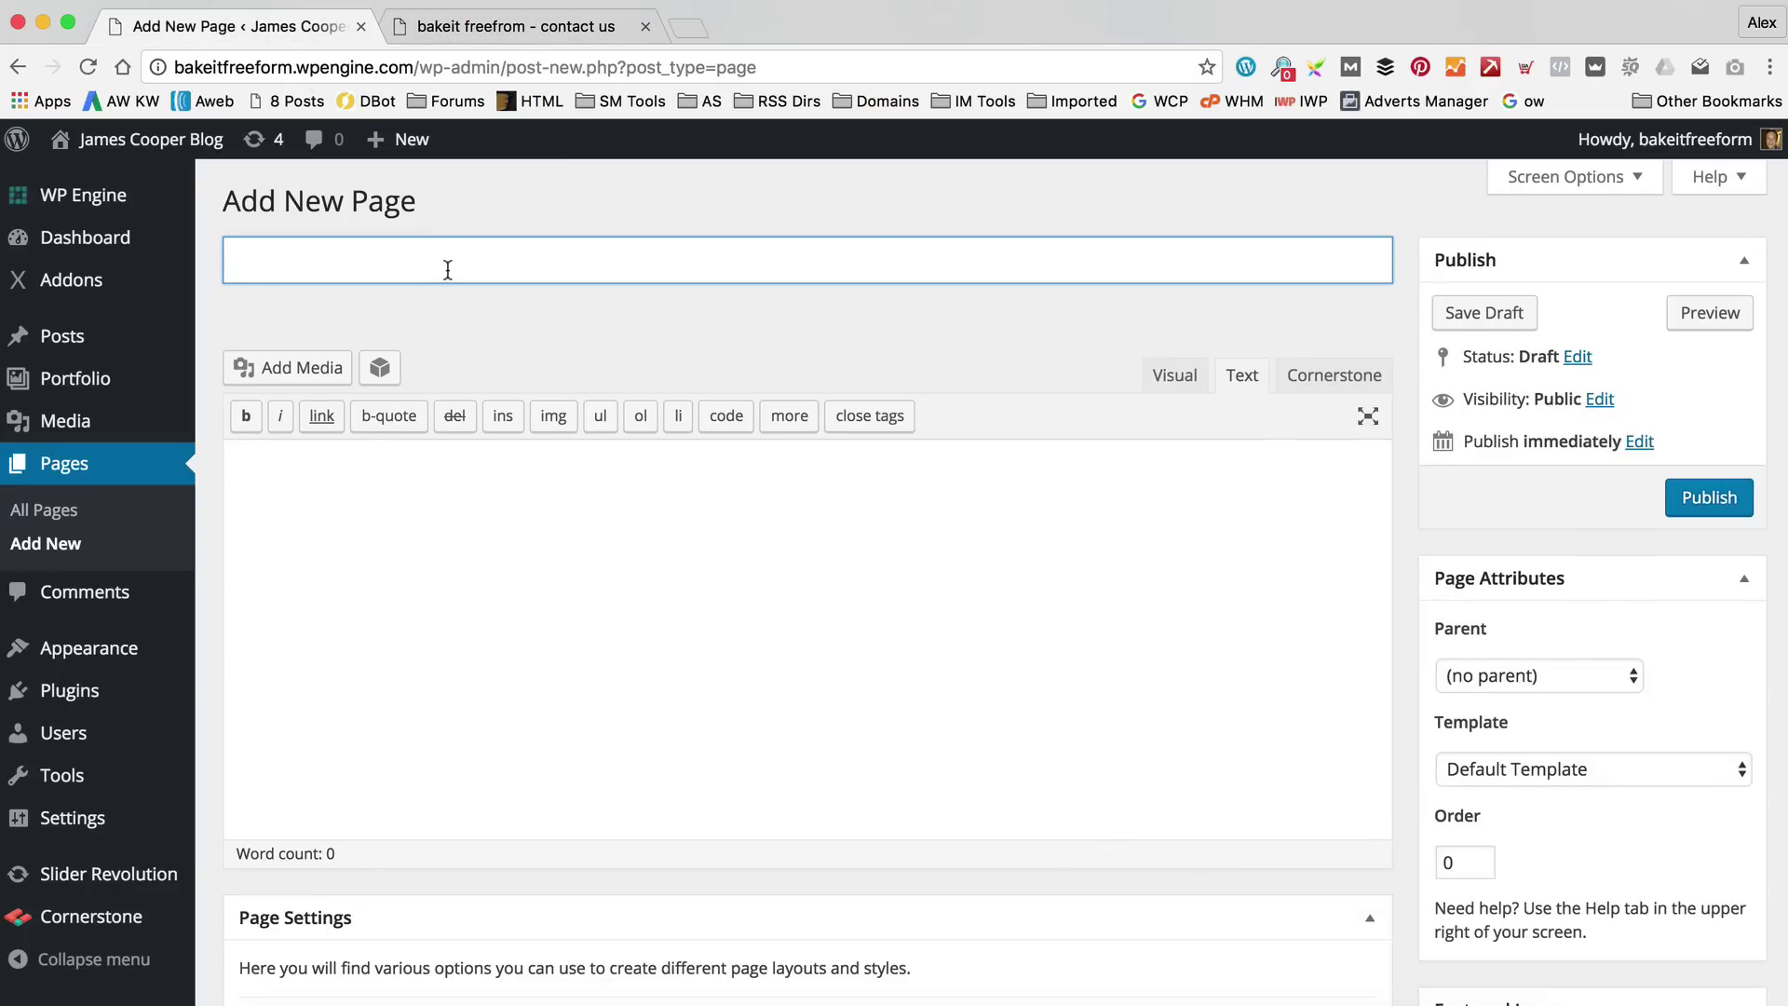
scroll(1495, 564, down, 3)
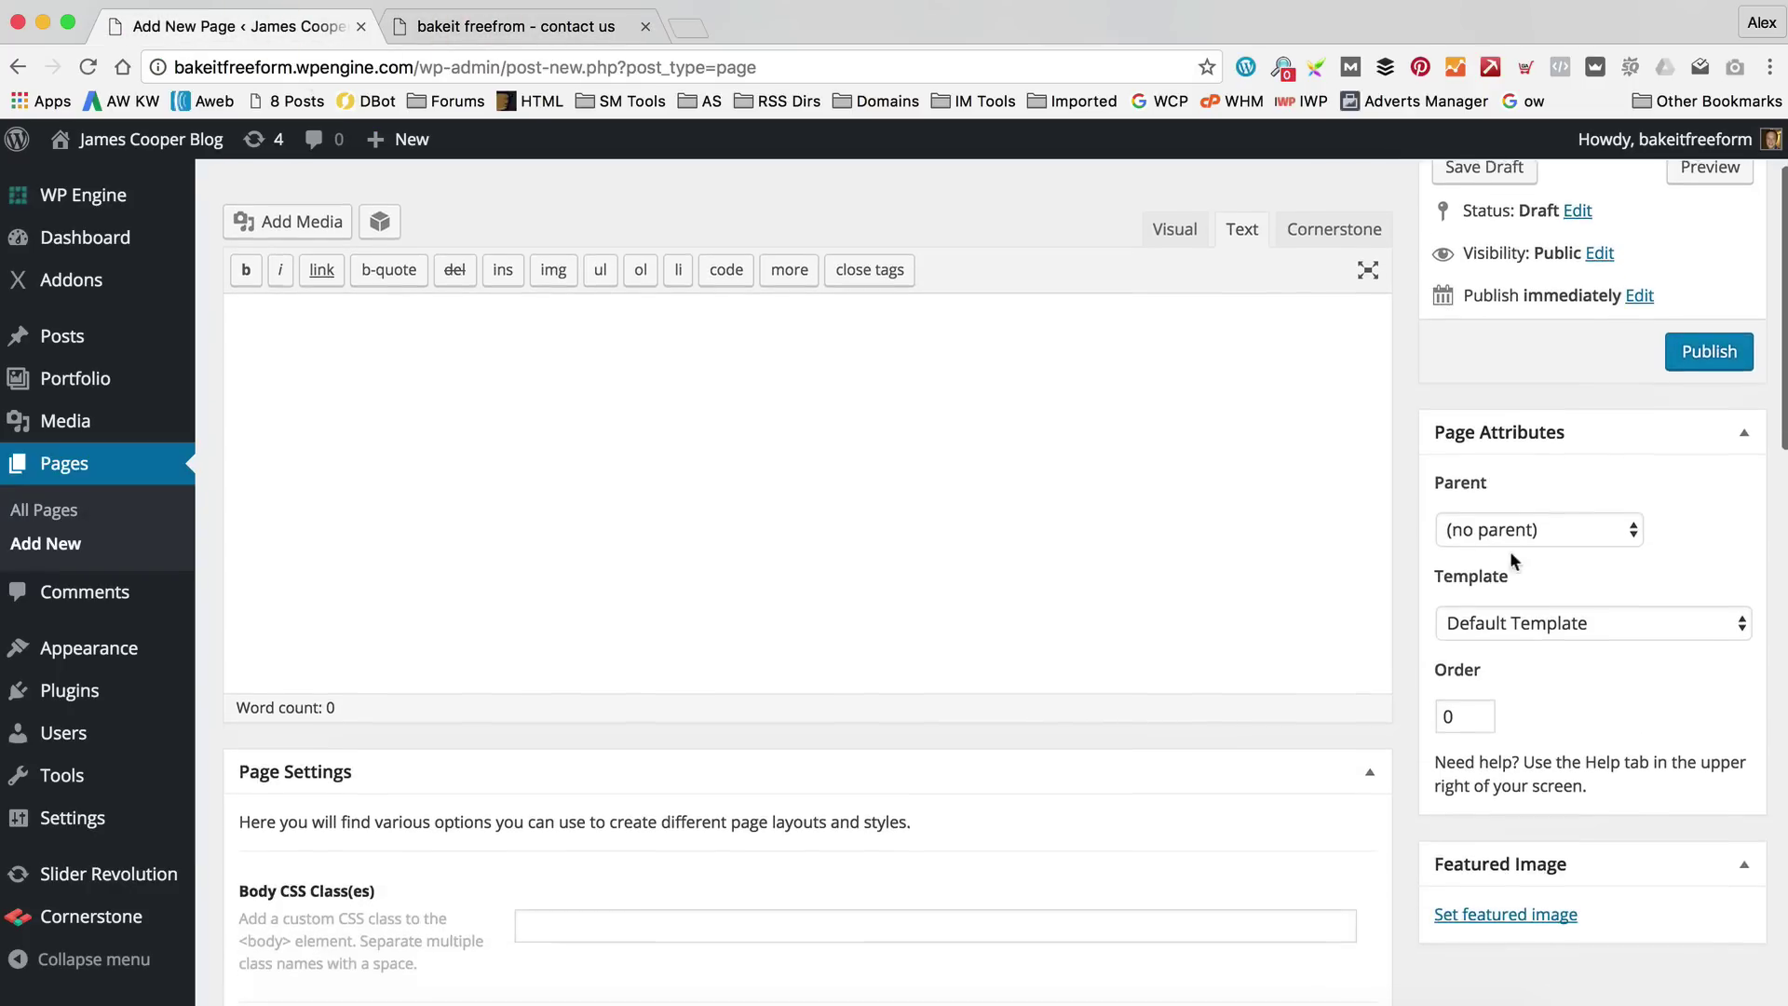
click(1541, 677)
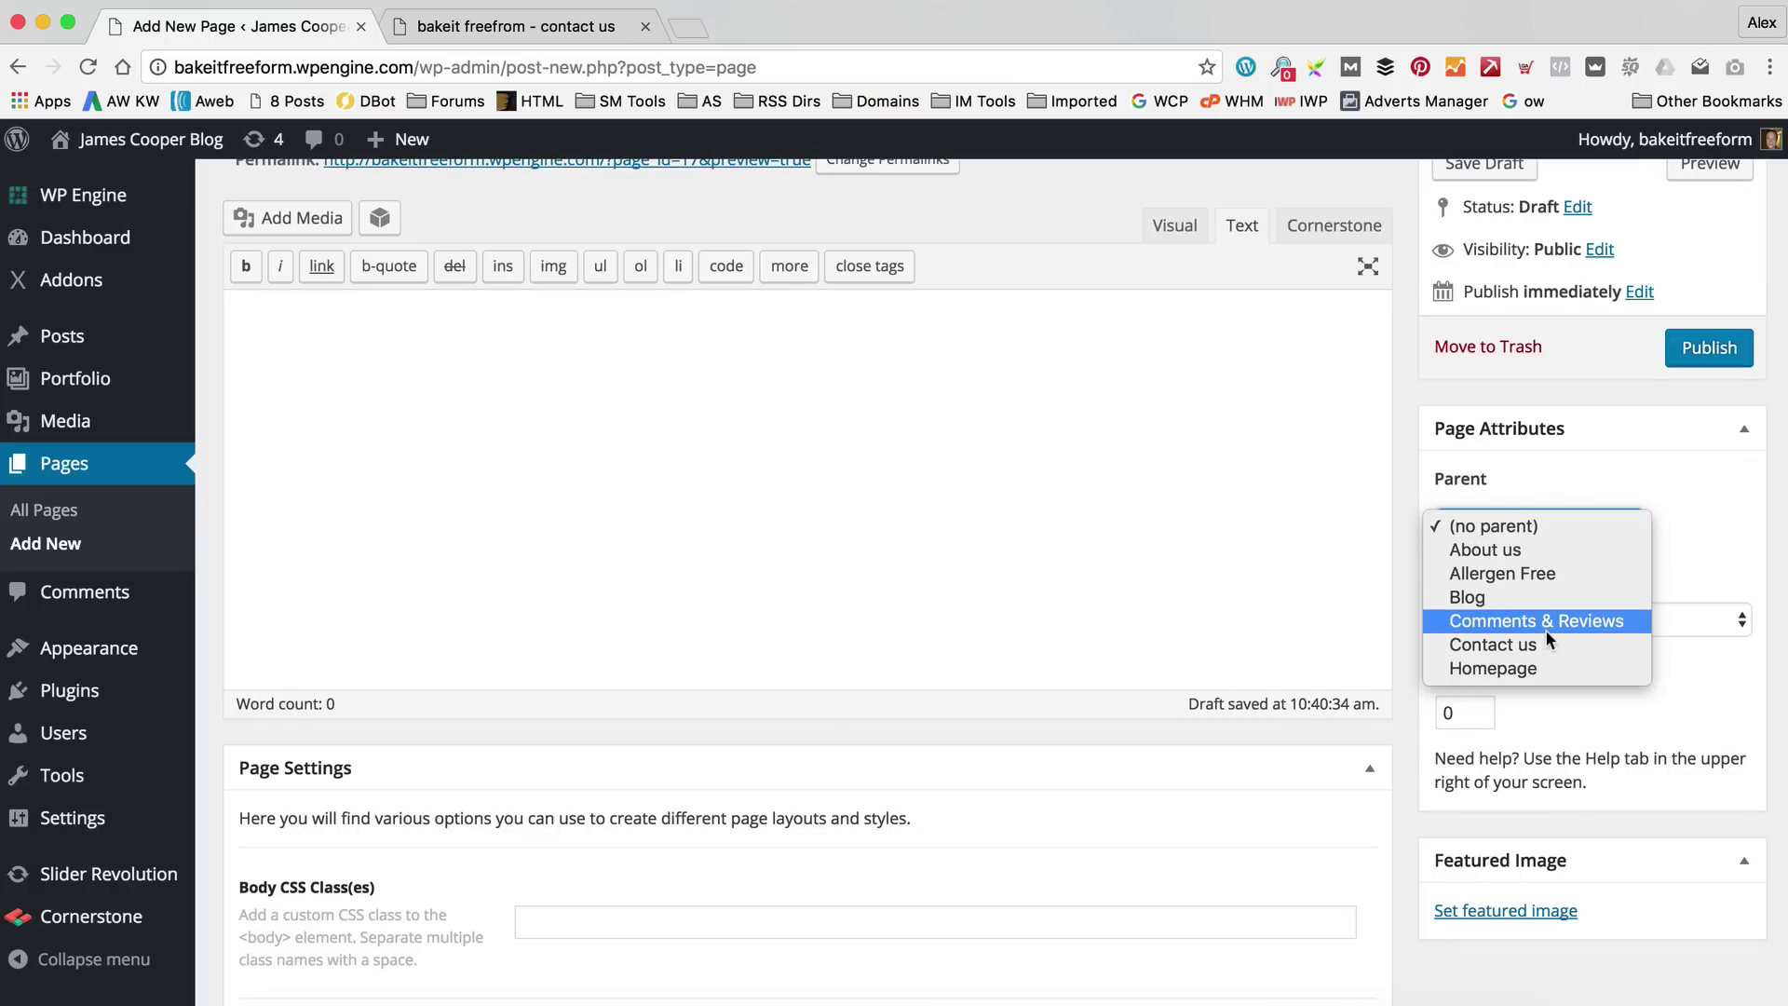
click(1557, 547)
click(1711, 356)
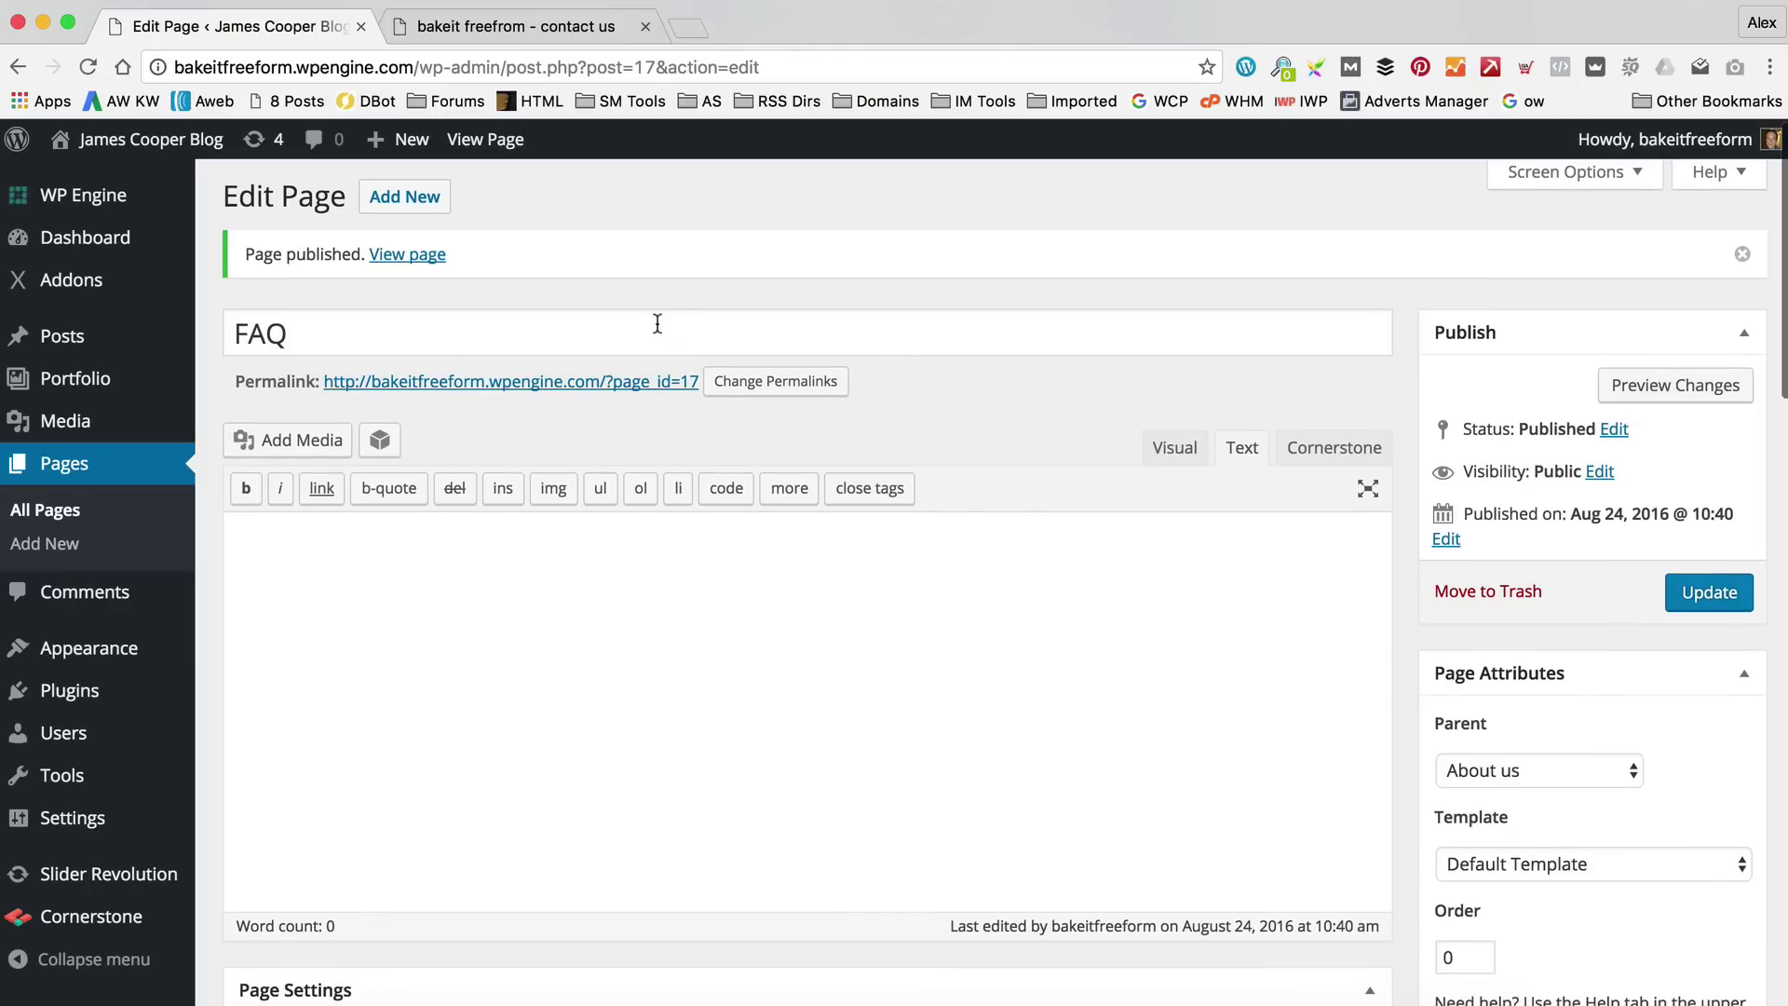
click(496, 35)
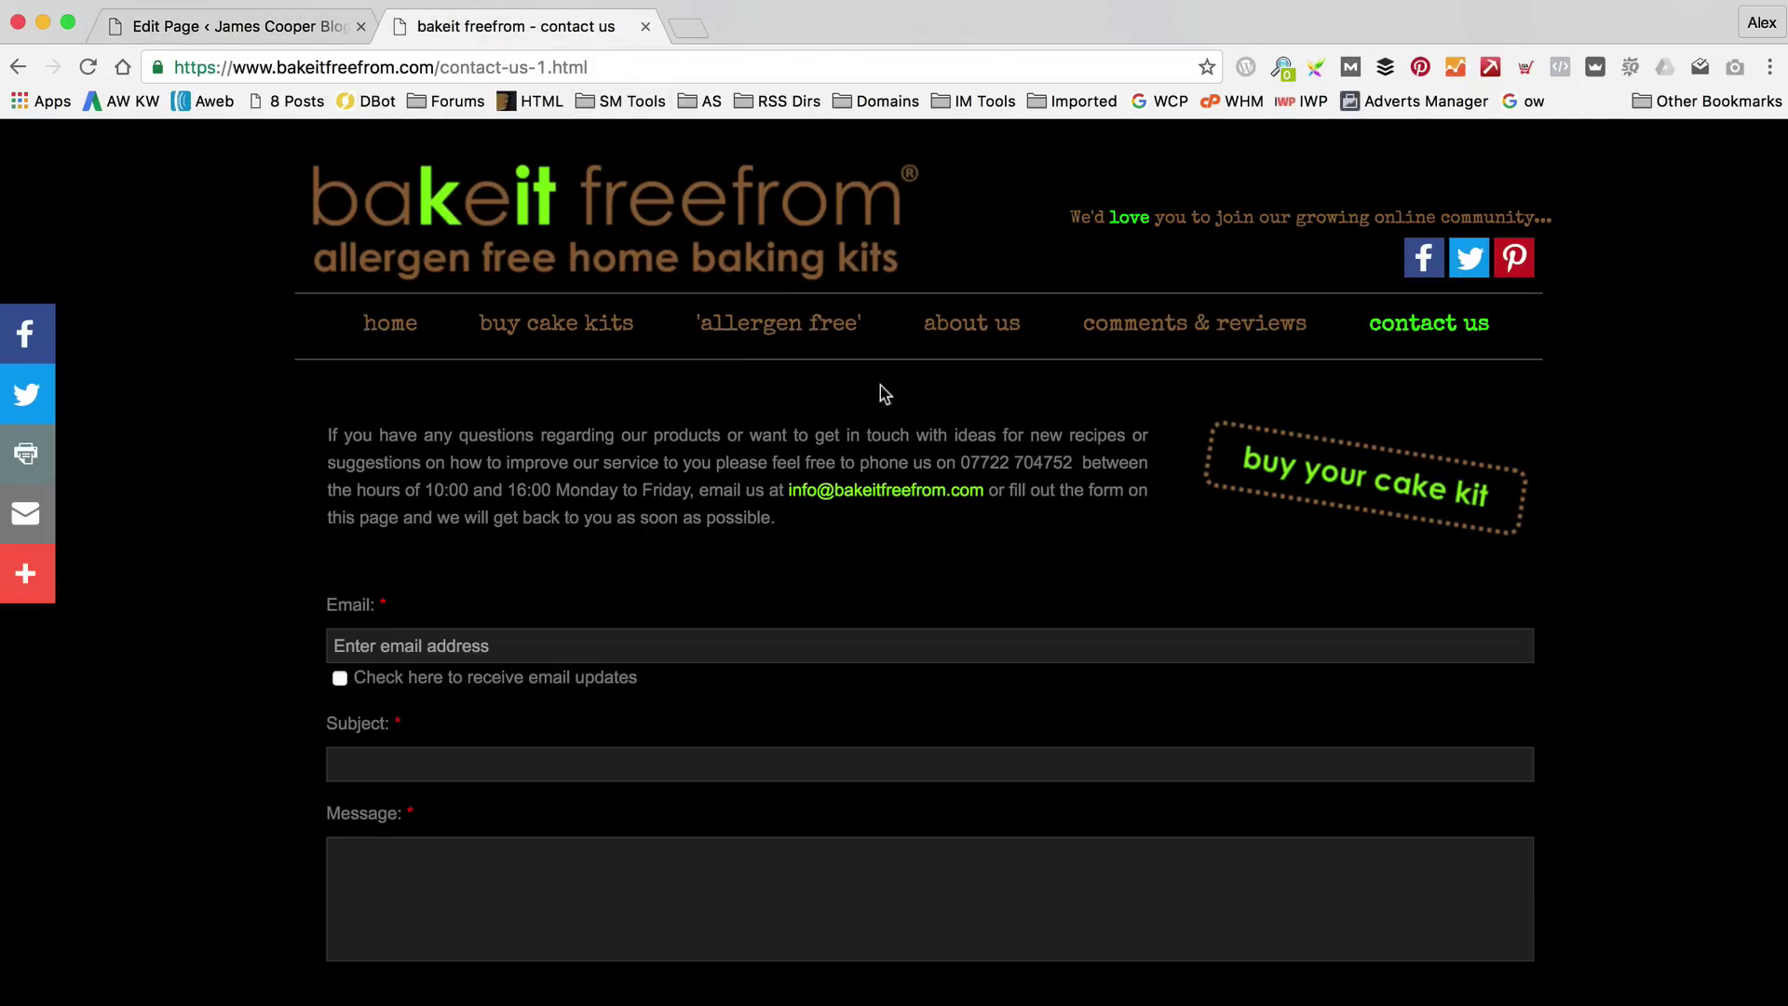
click(289, 26)
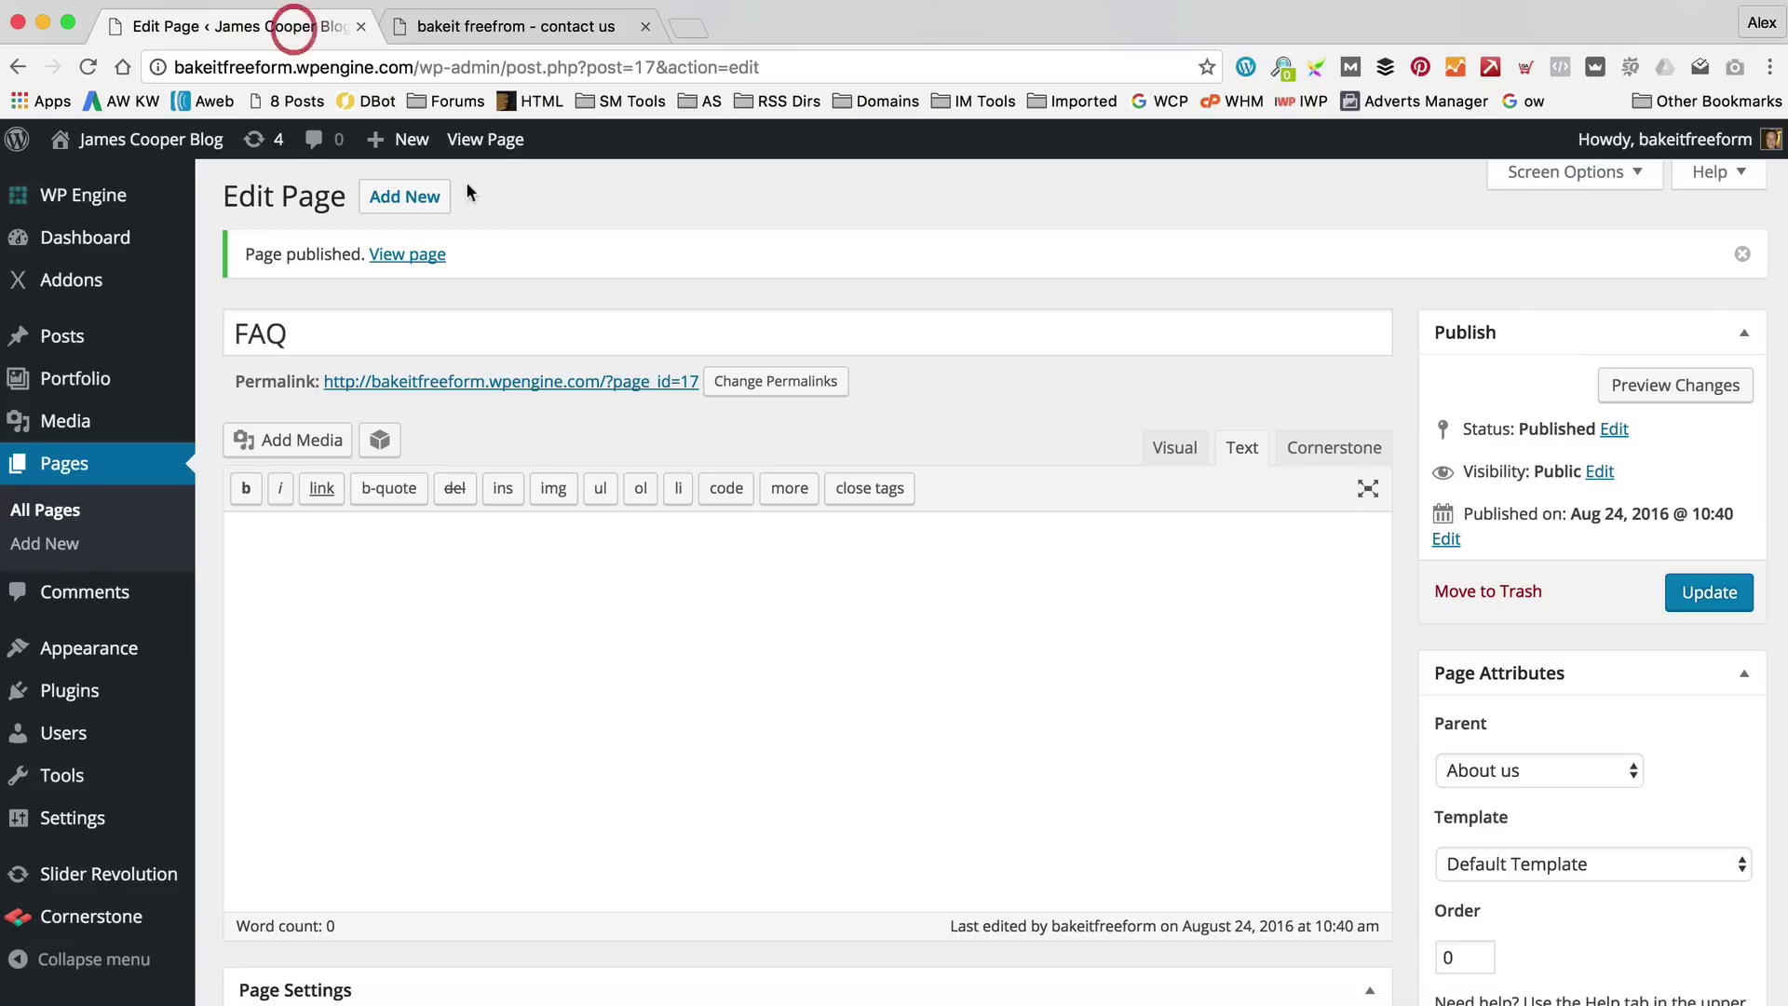
- Publish a Customer reviews page with Comments & Reviews as its parent
click(402, 196)
text(Customer Re)
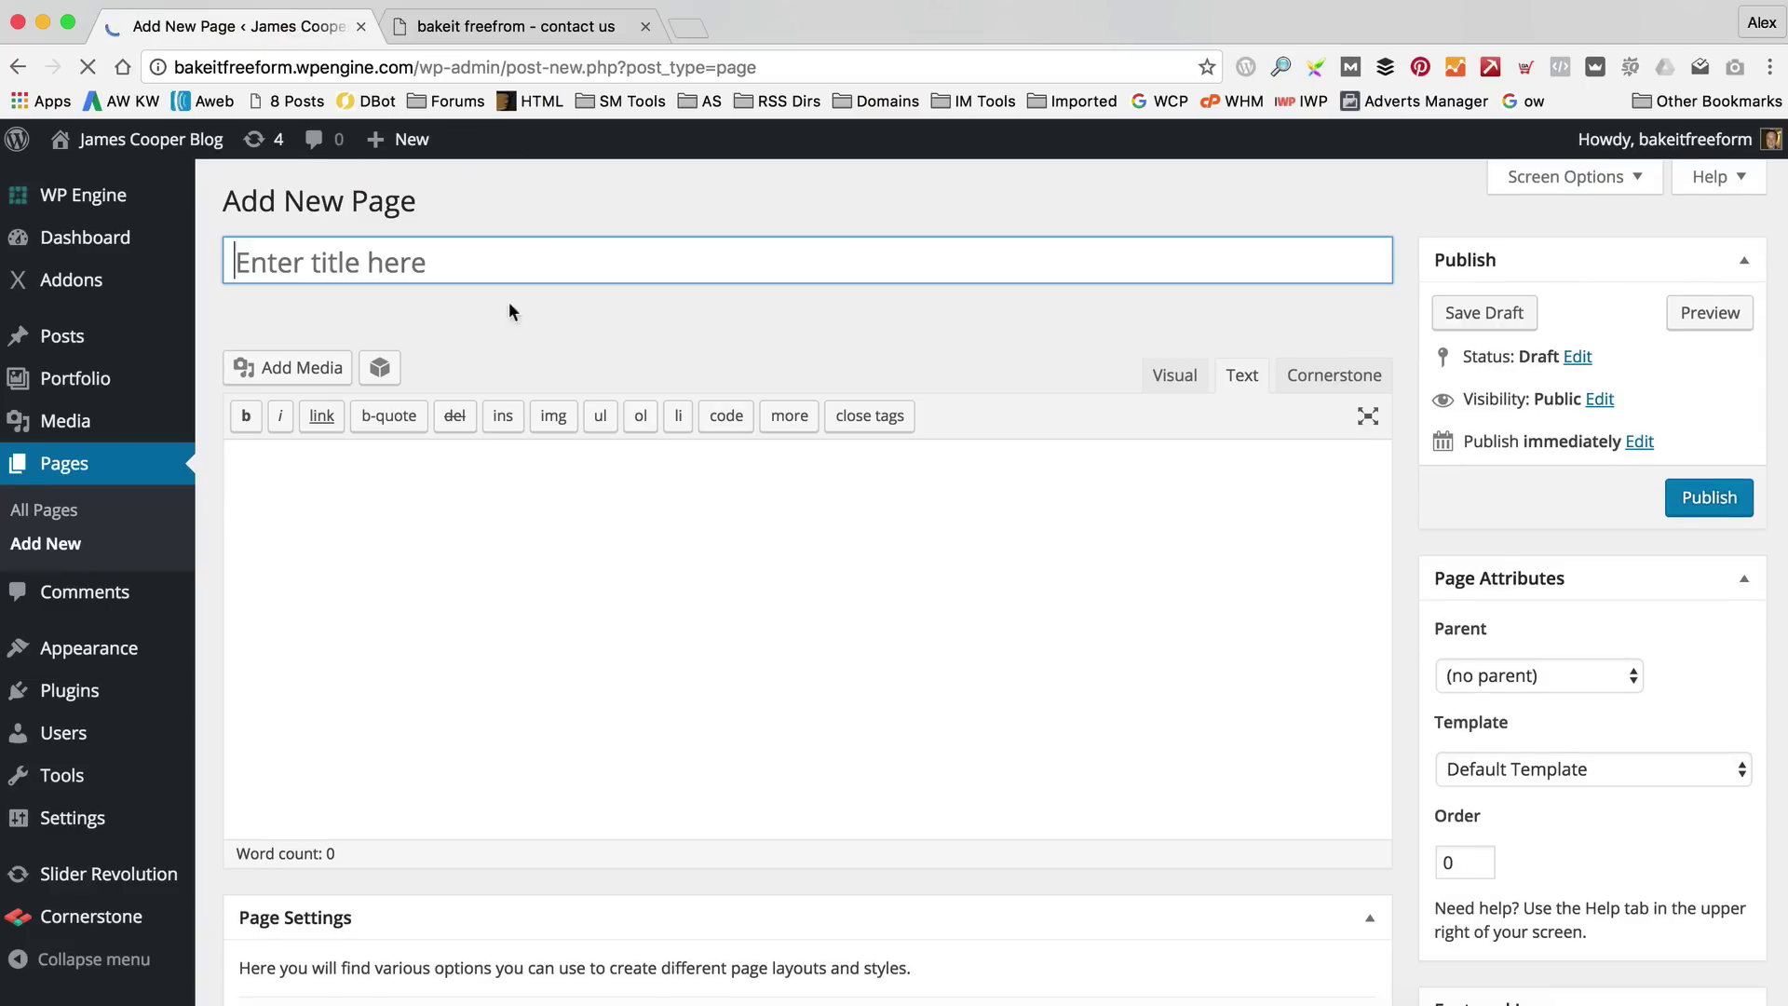
text(views)
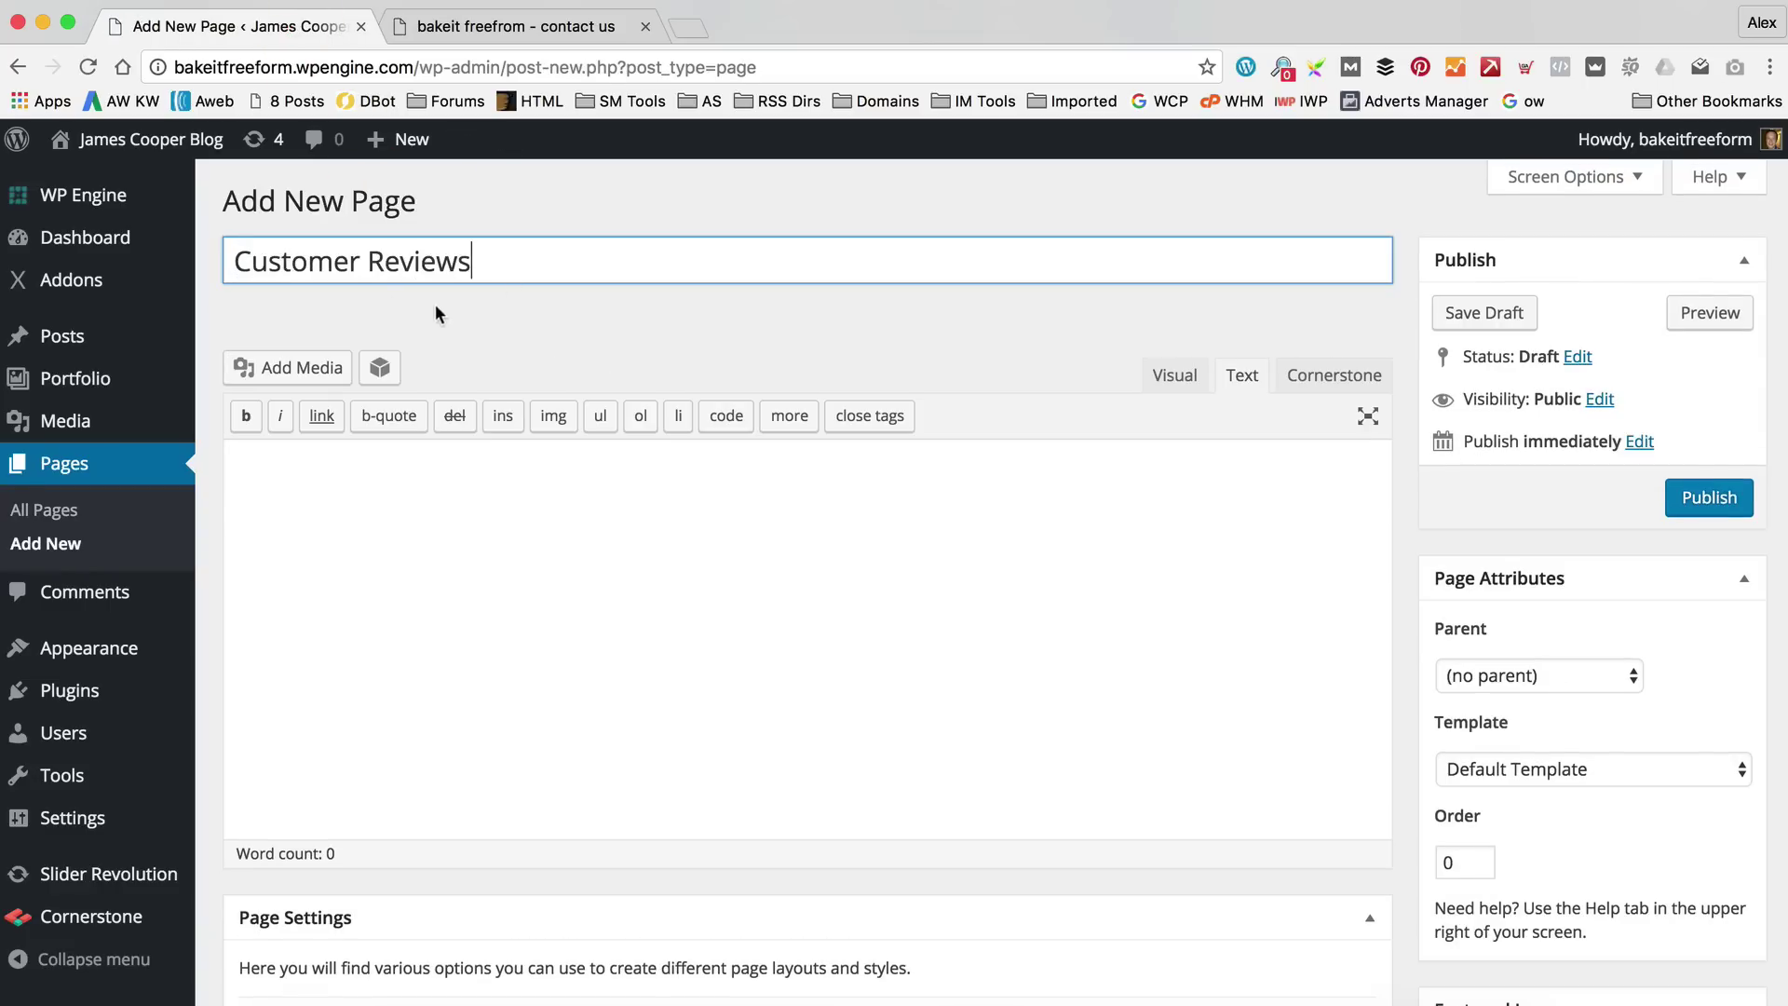
click(382, 261)
key(BackSpace)
text(r)
click(1573, 673)
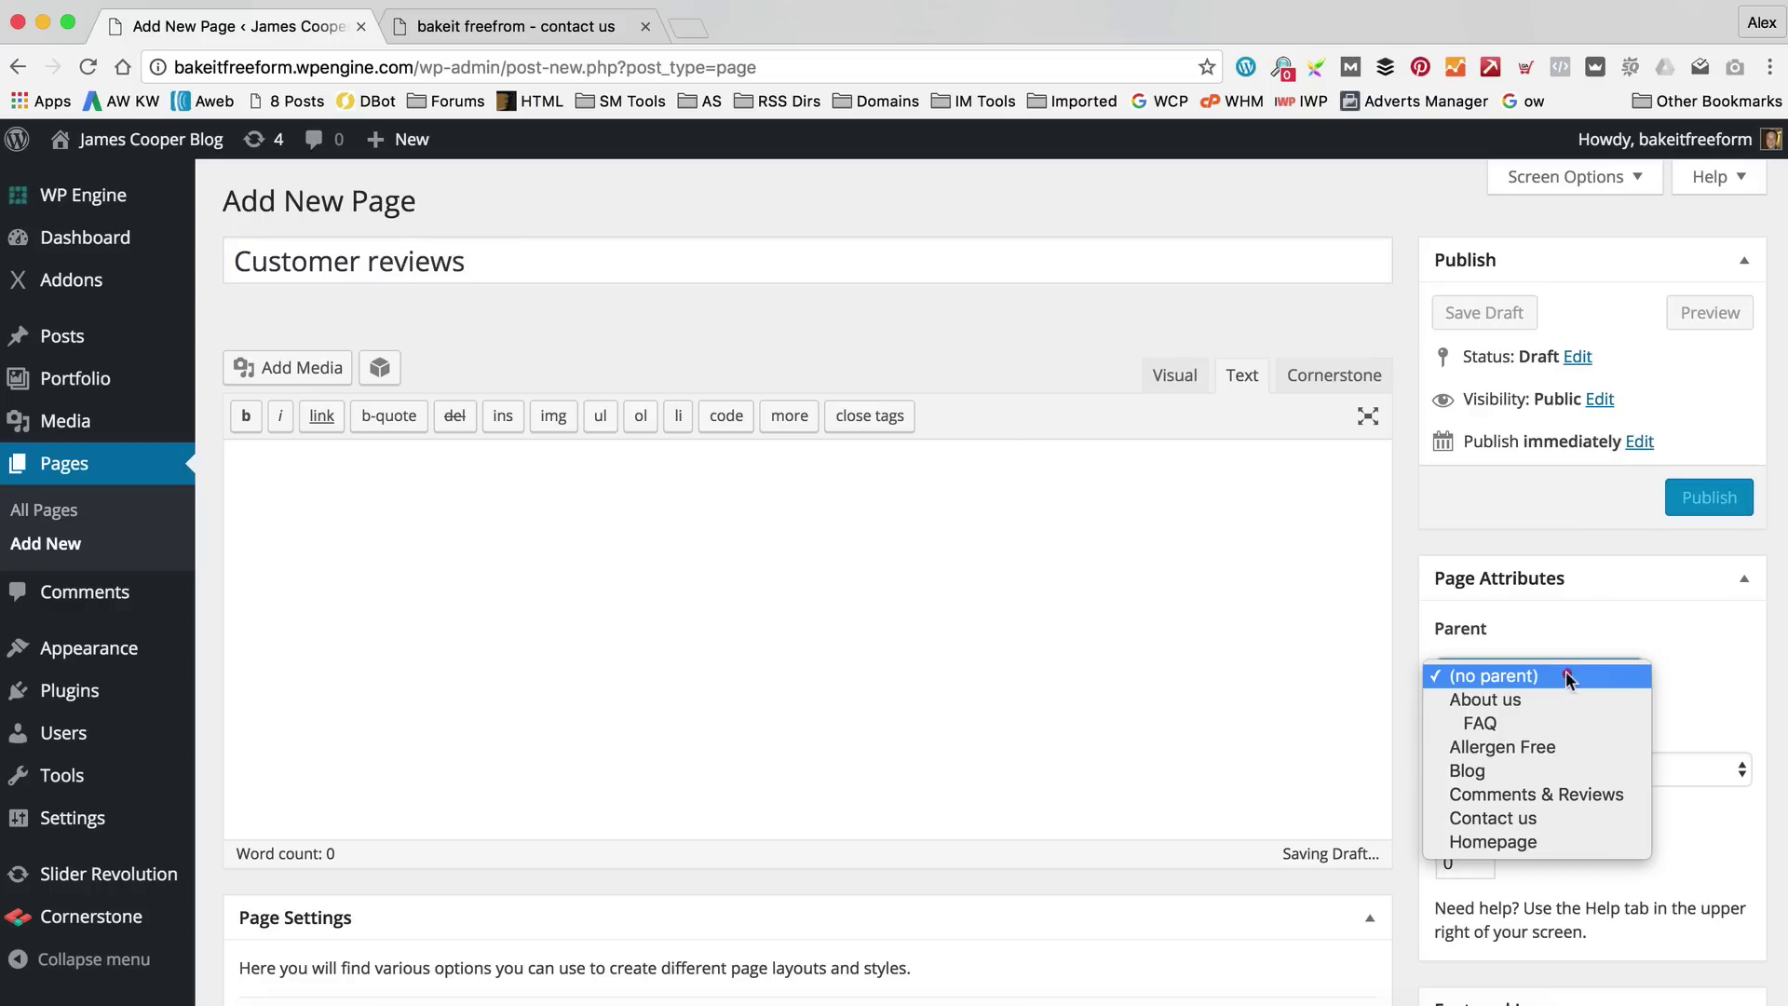
click(1563, 794)
click(1706, 502)
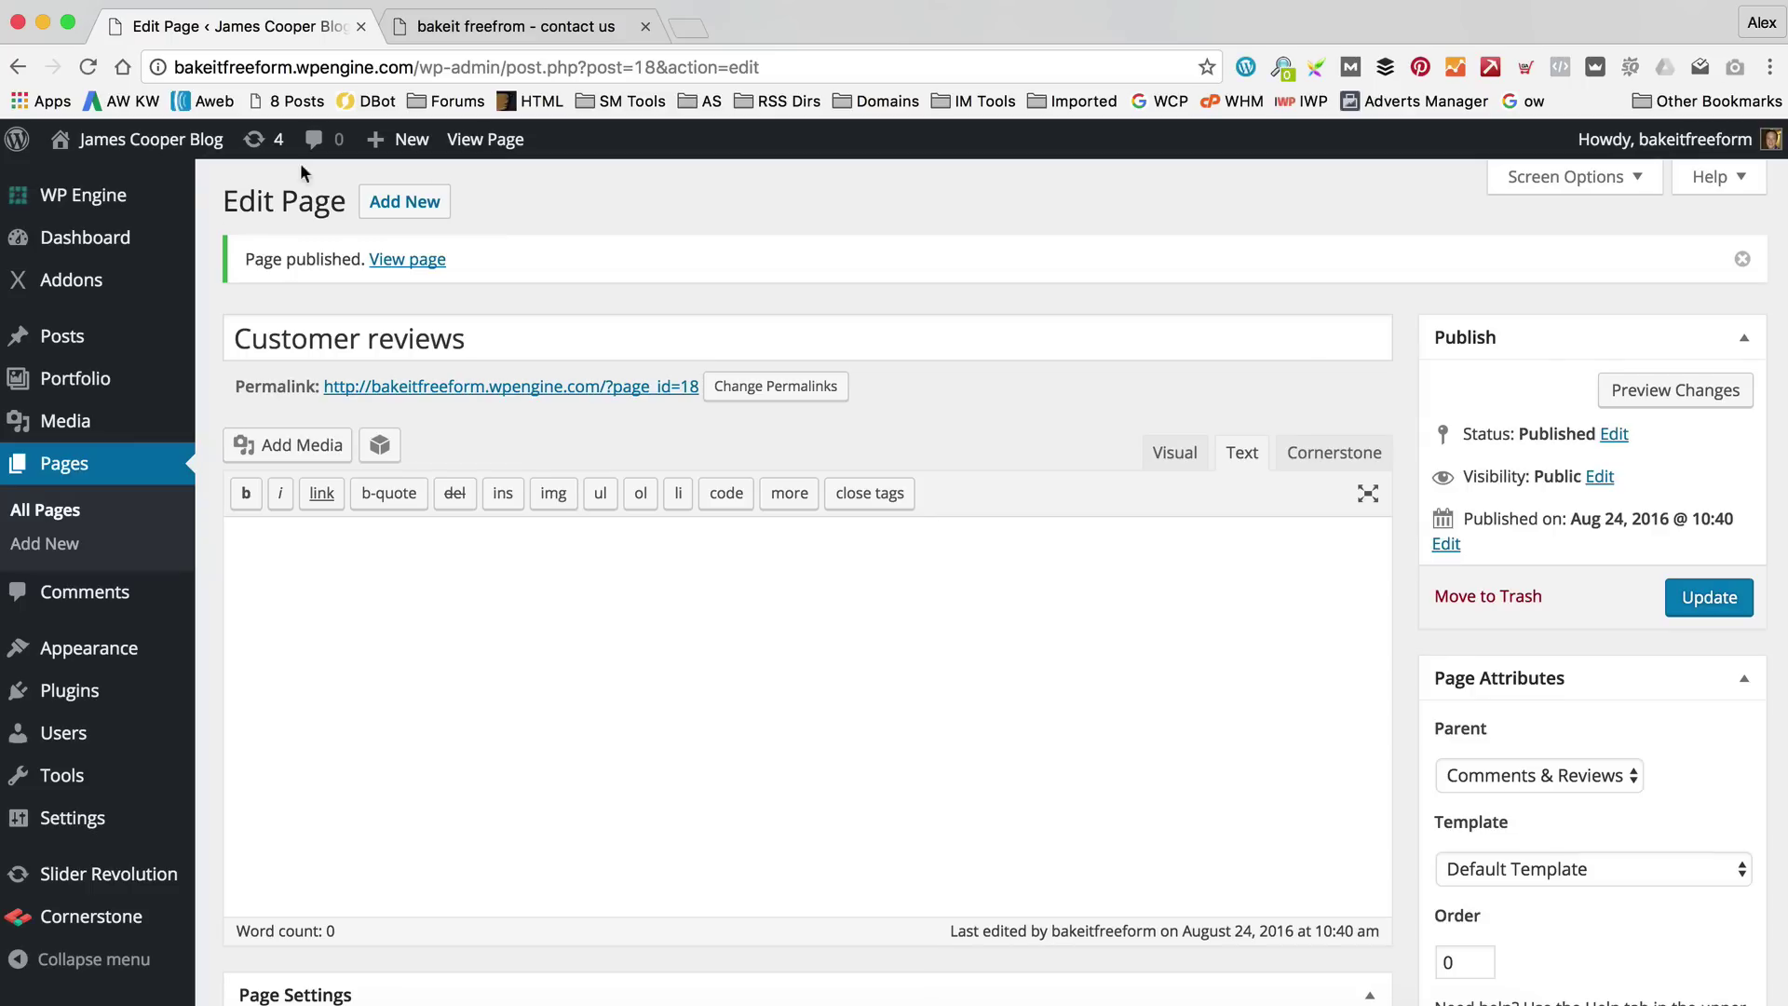
- Publish a Blogger reviews page under Comments & Reviews and open it live
click(404, 201)
click(538, 28)
mouse_move(1124, 317)
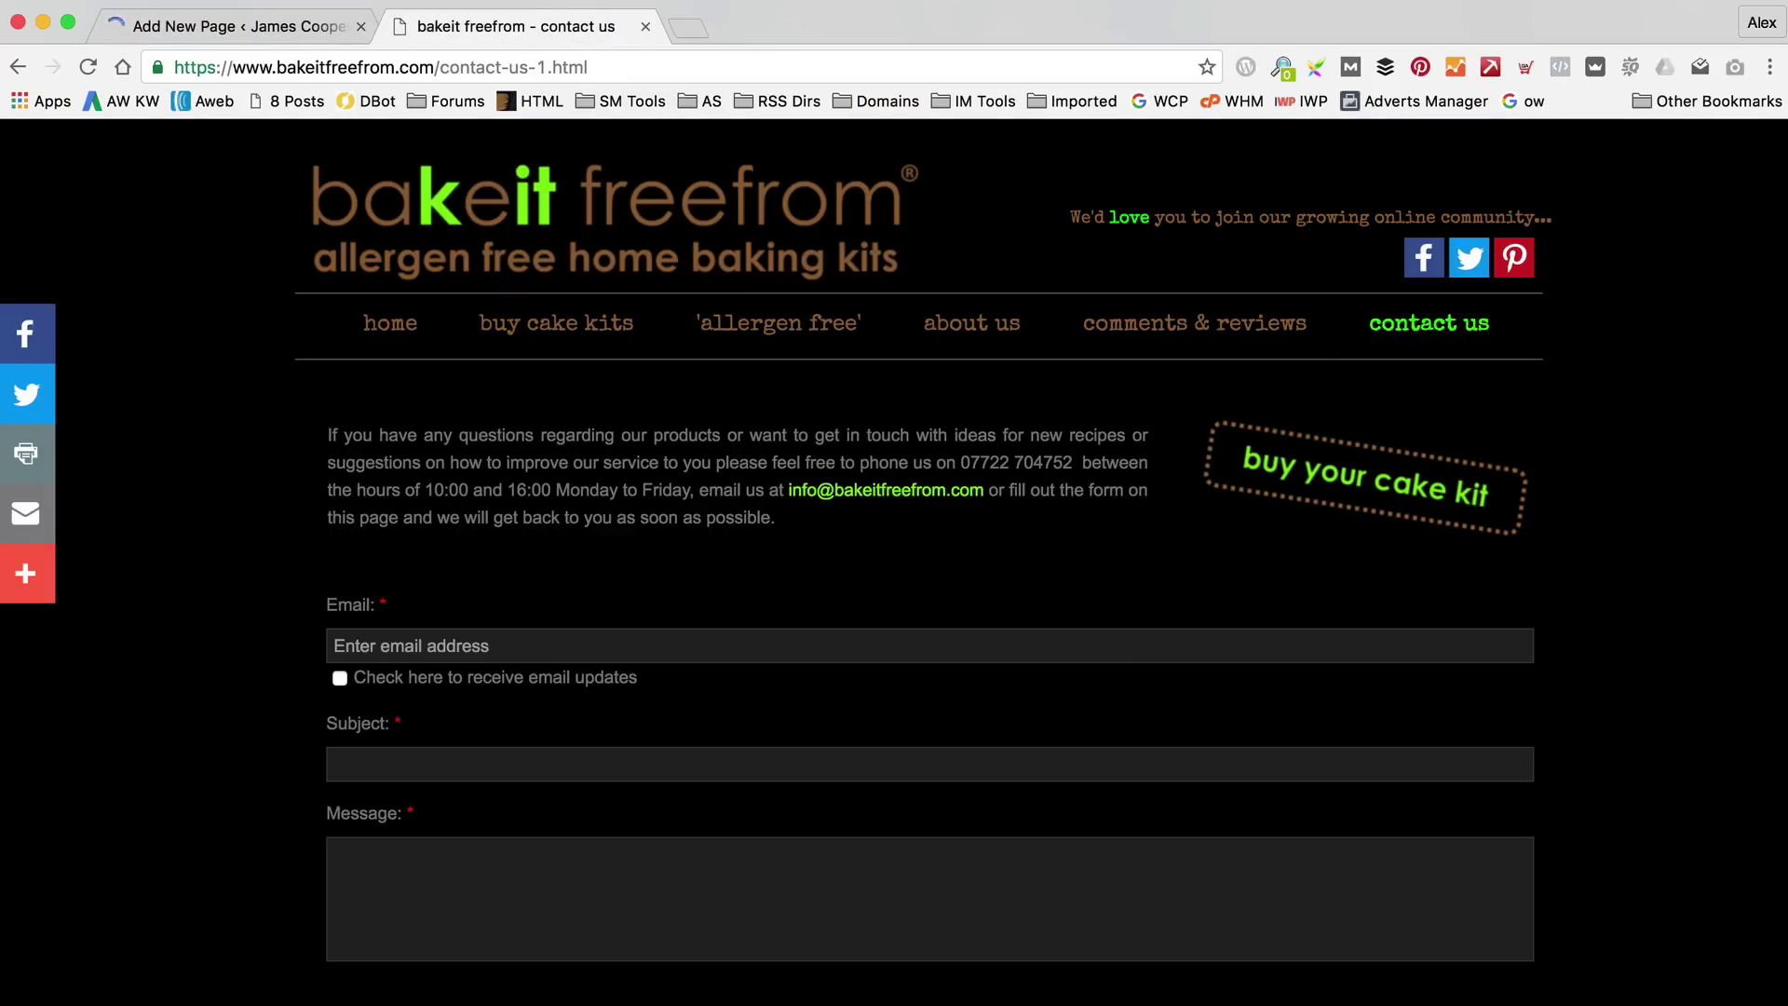
click(280, 33)
text(Blogger reviews)
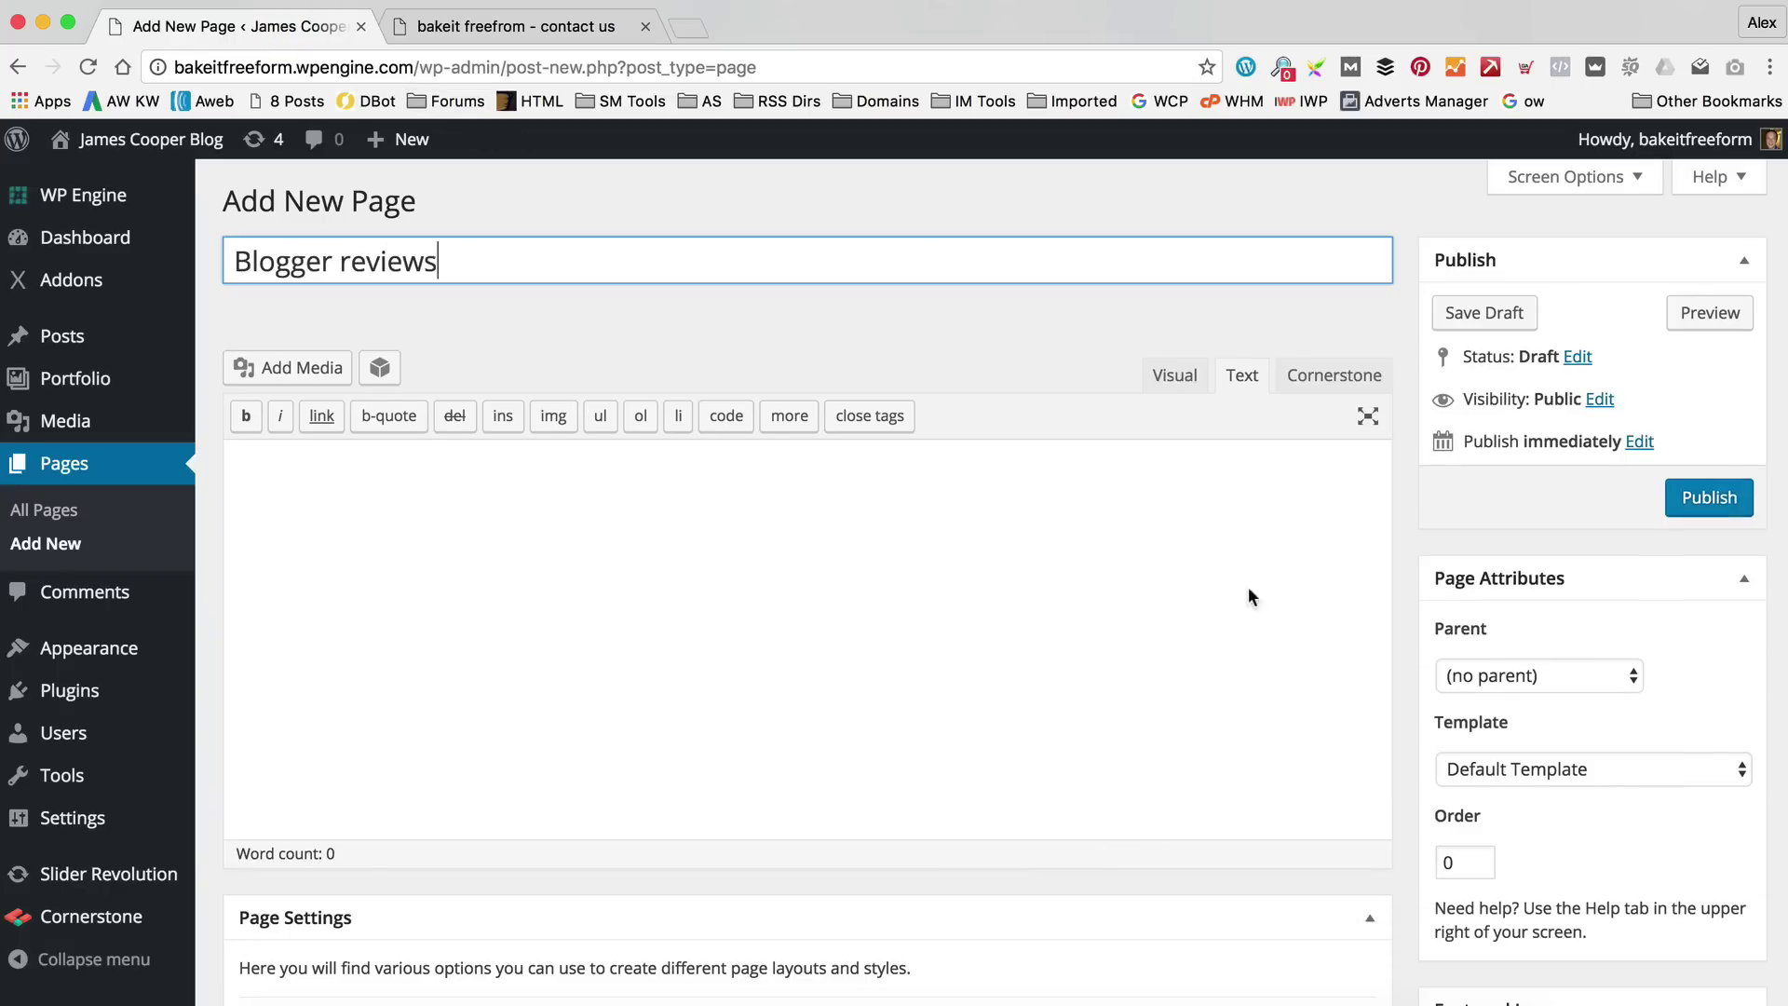
click(1550, 677)
click(1563, 794)
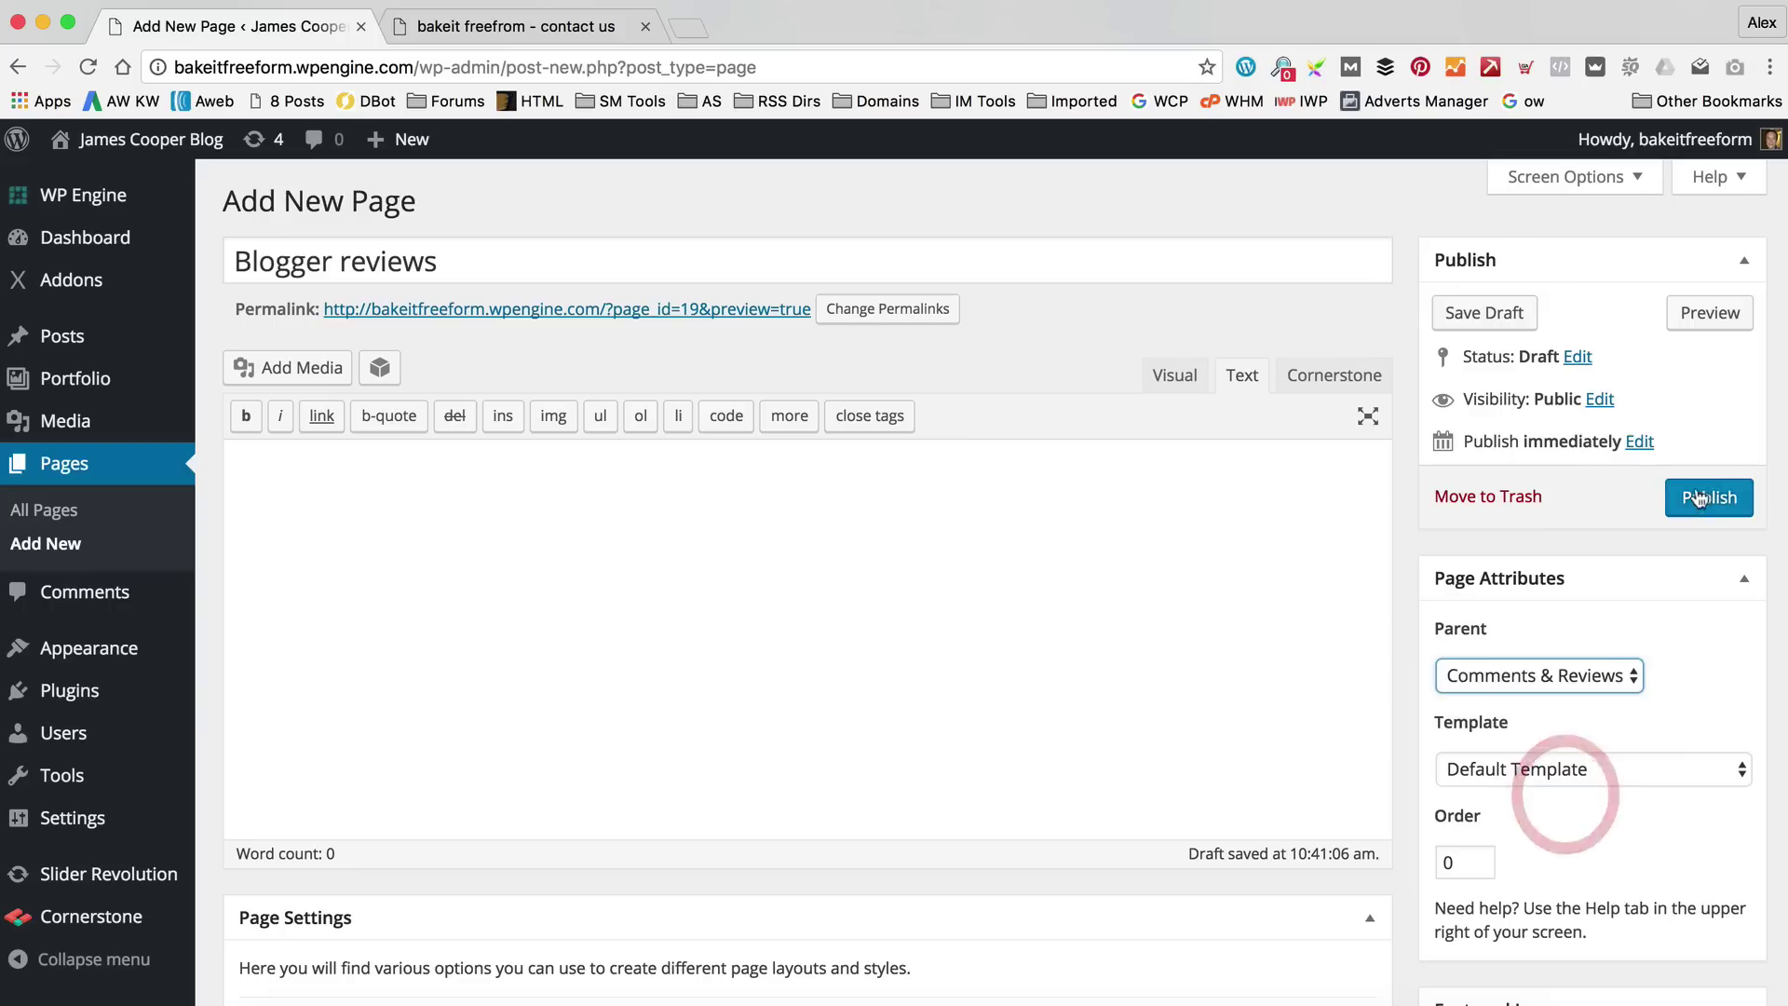
click(1708, 496)
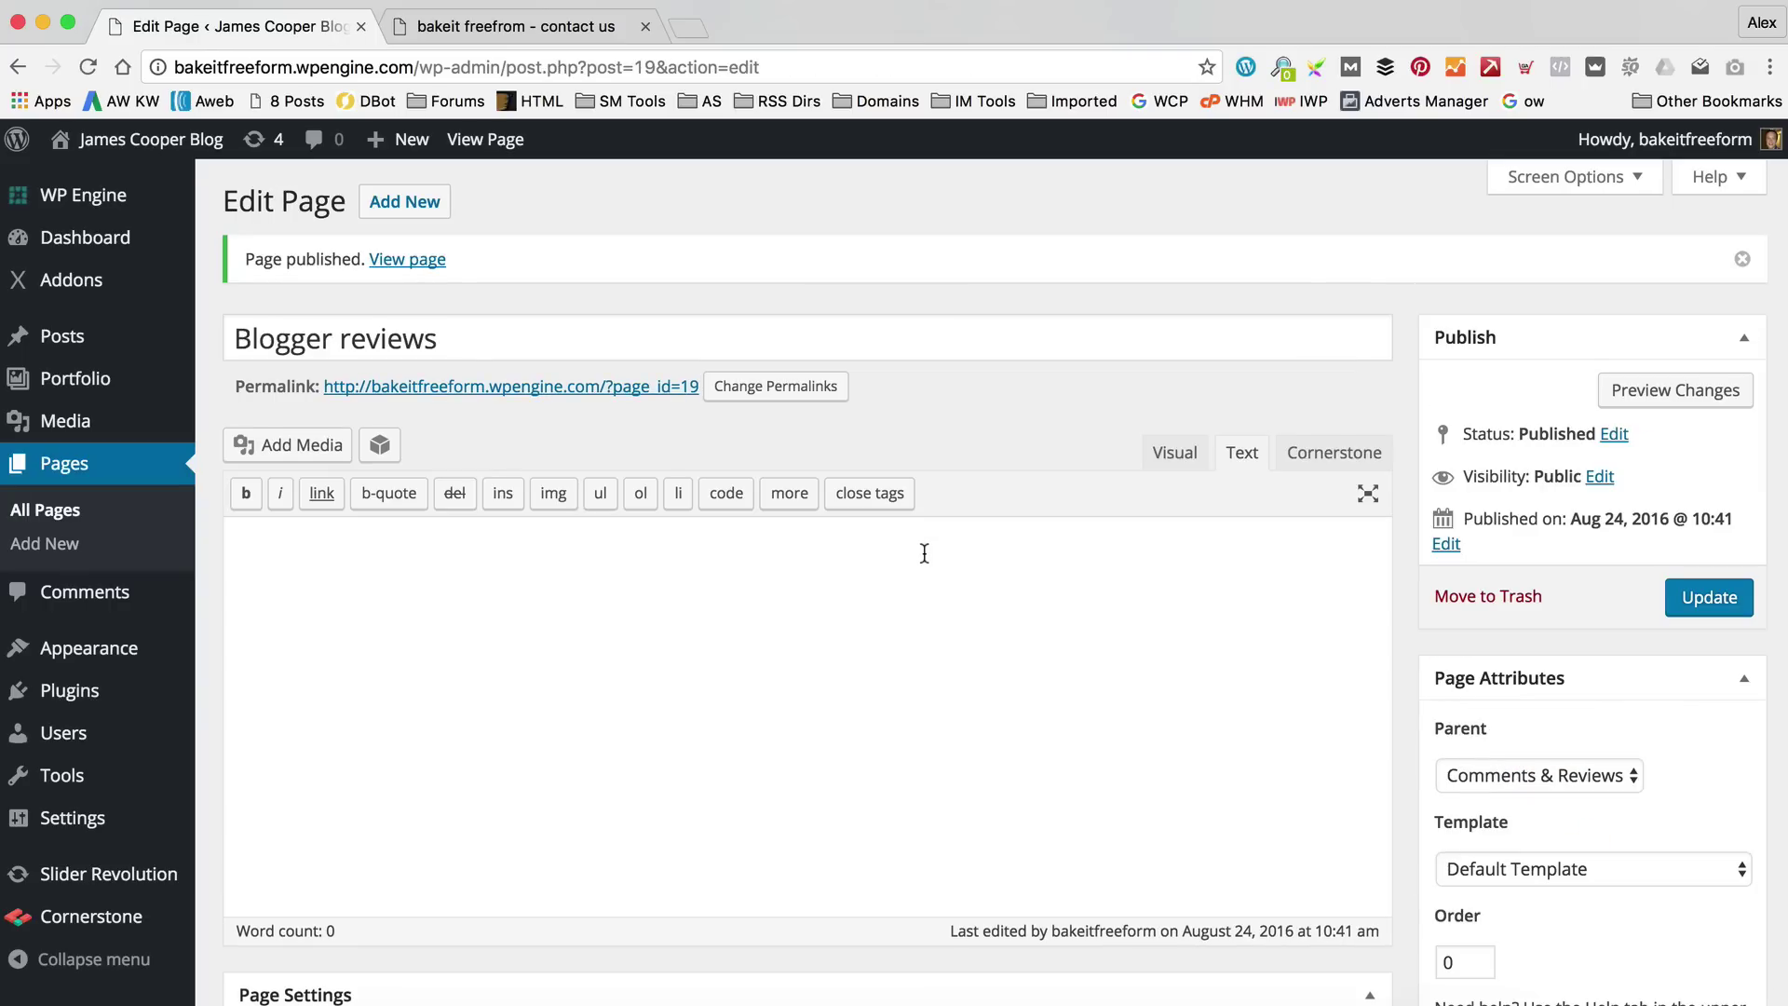
click(614, 390)
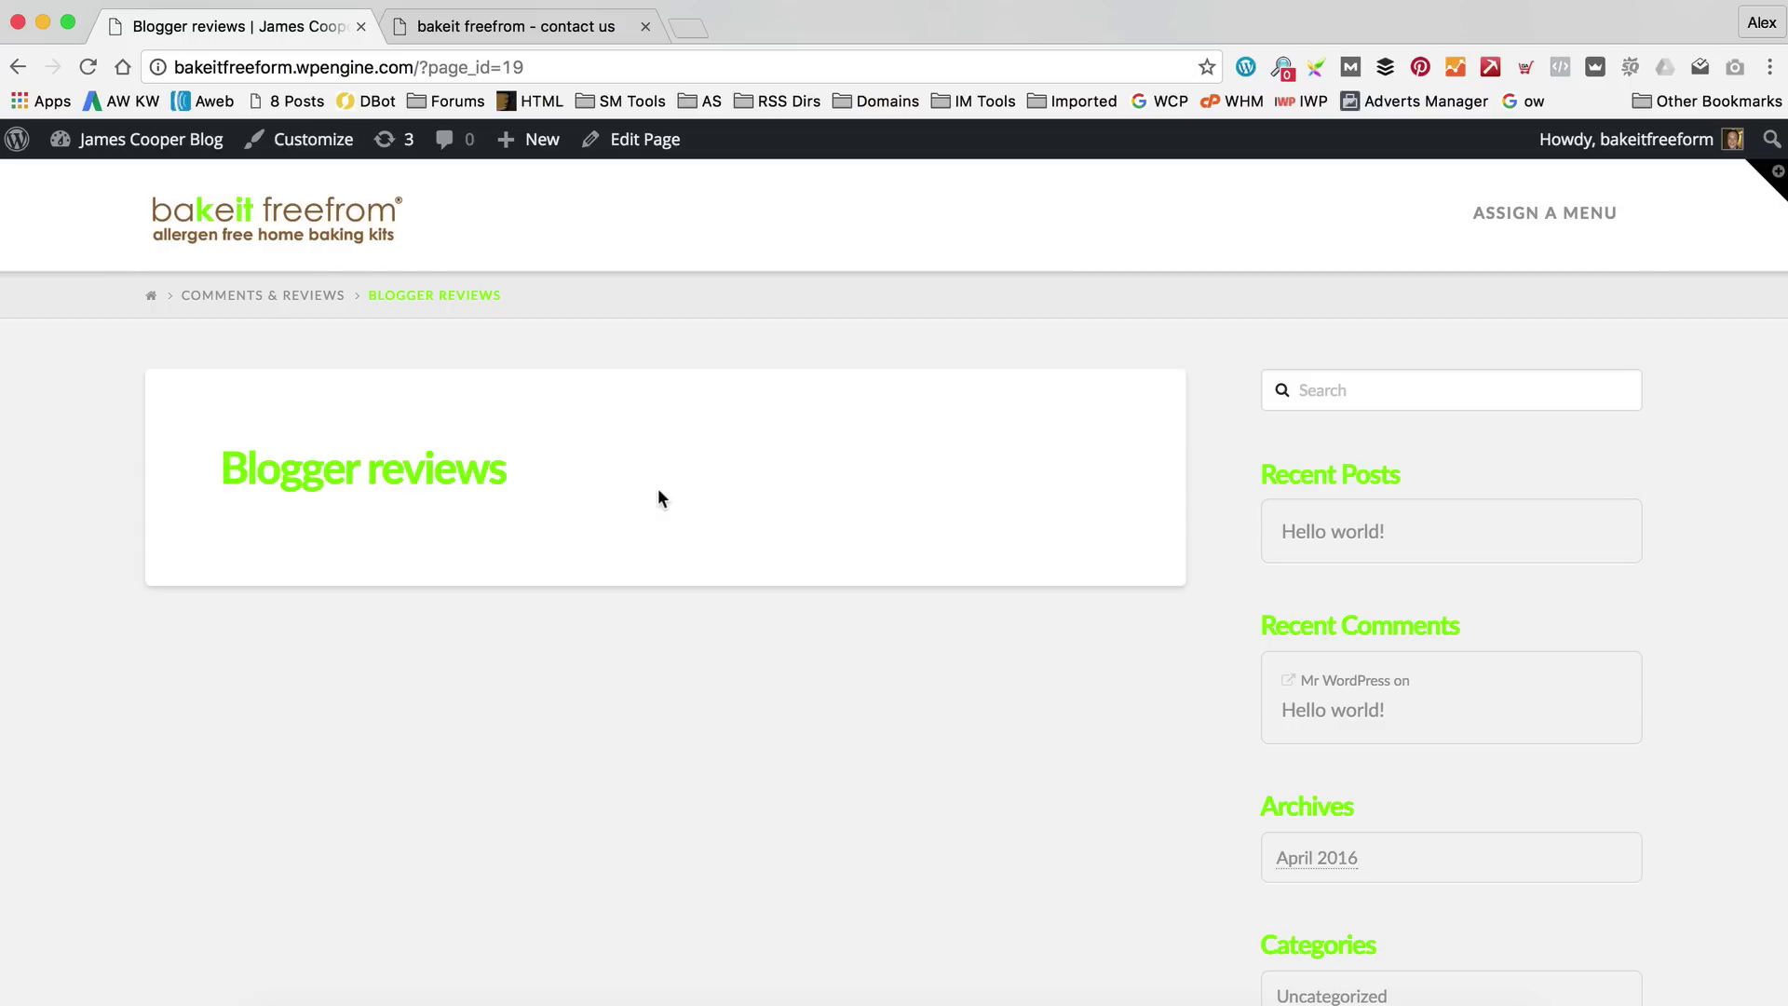
- Scroll through the live Blogger reviews page, then open the Customizer for it
scroll(1387, 456, down, 7)
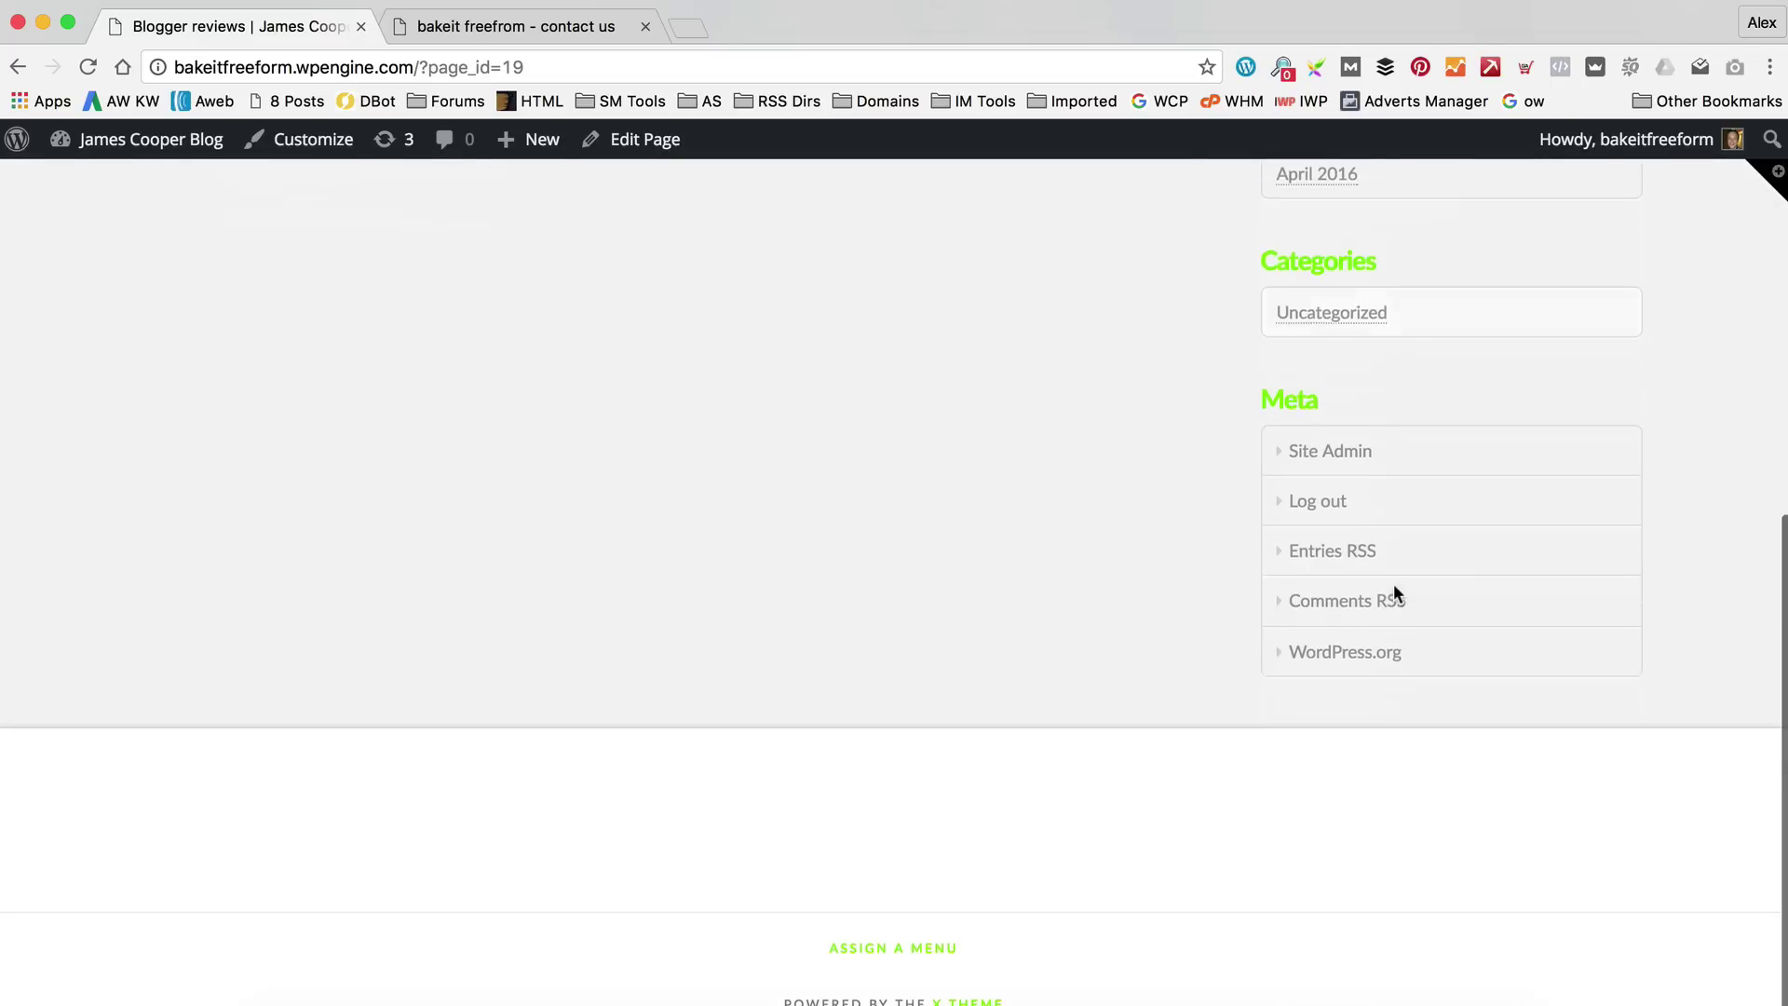
scroll(1394, 590, up, 7)
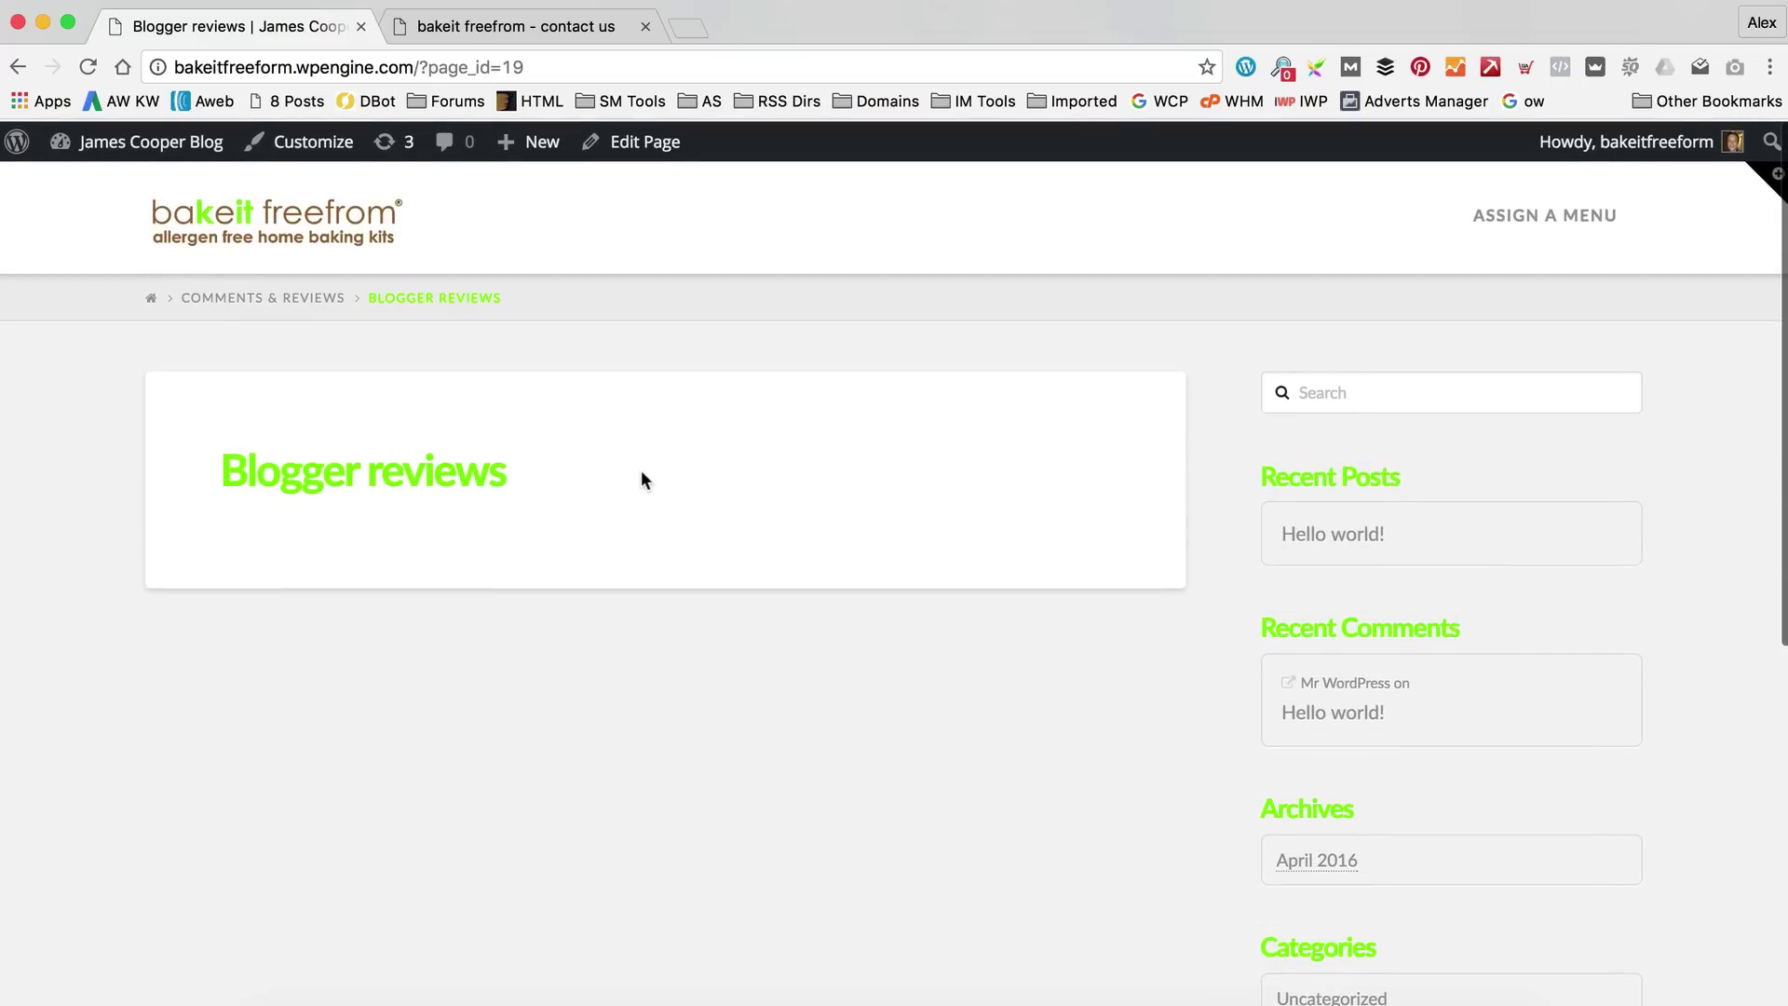
click(286, 133)
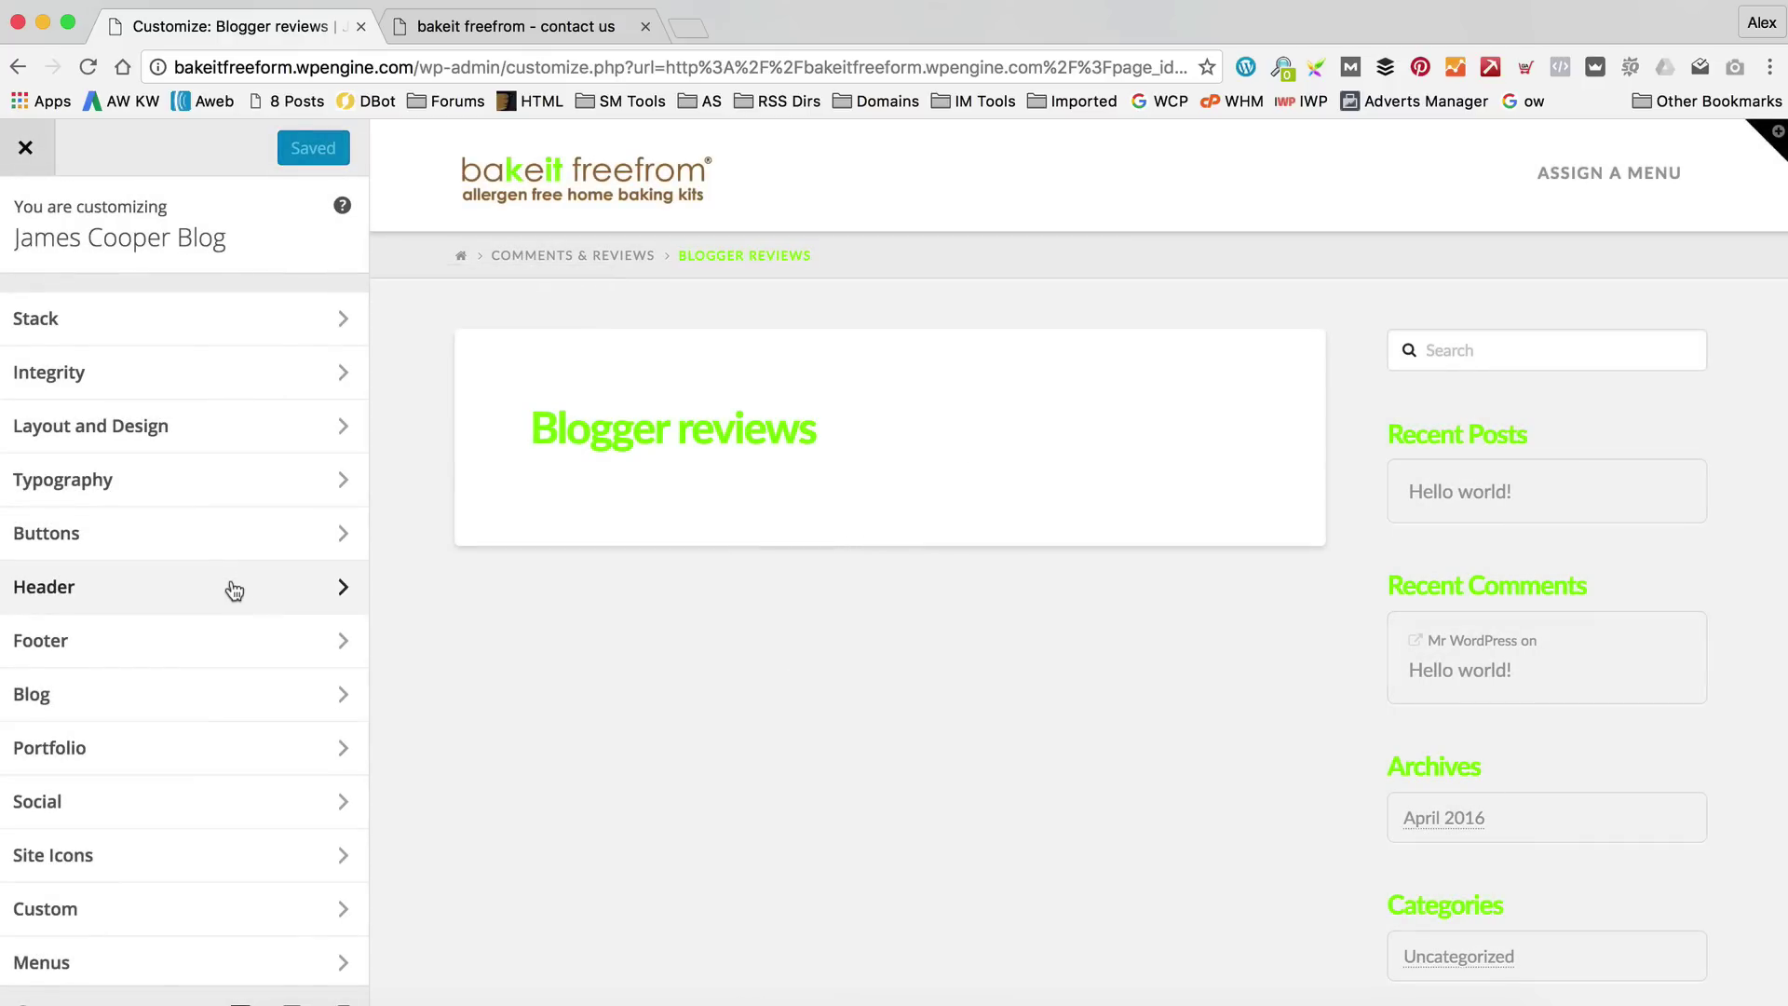
- Find the heading text colour under Typography and copy the brown brand colour #9A662E from the notes
click(232, 585)
click(13, 224)
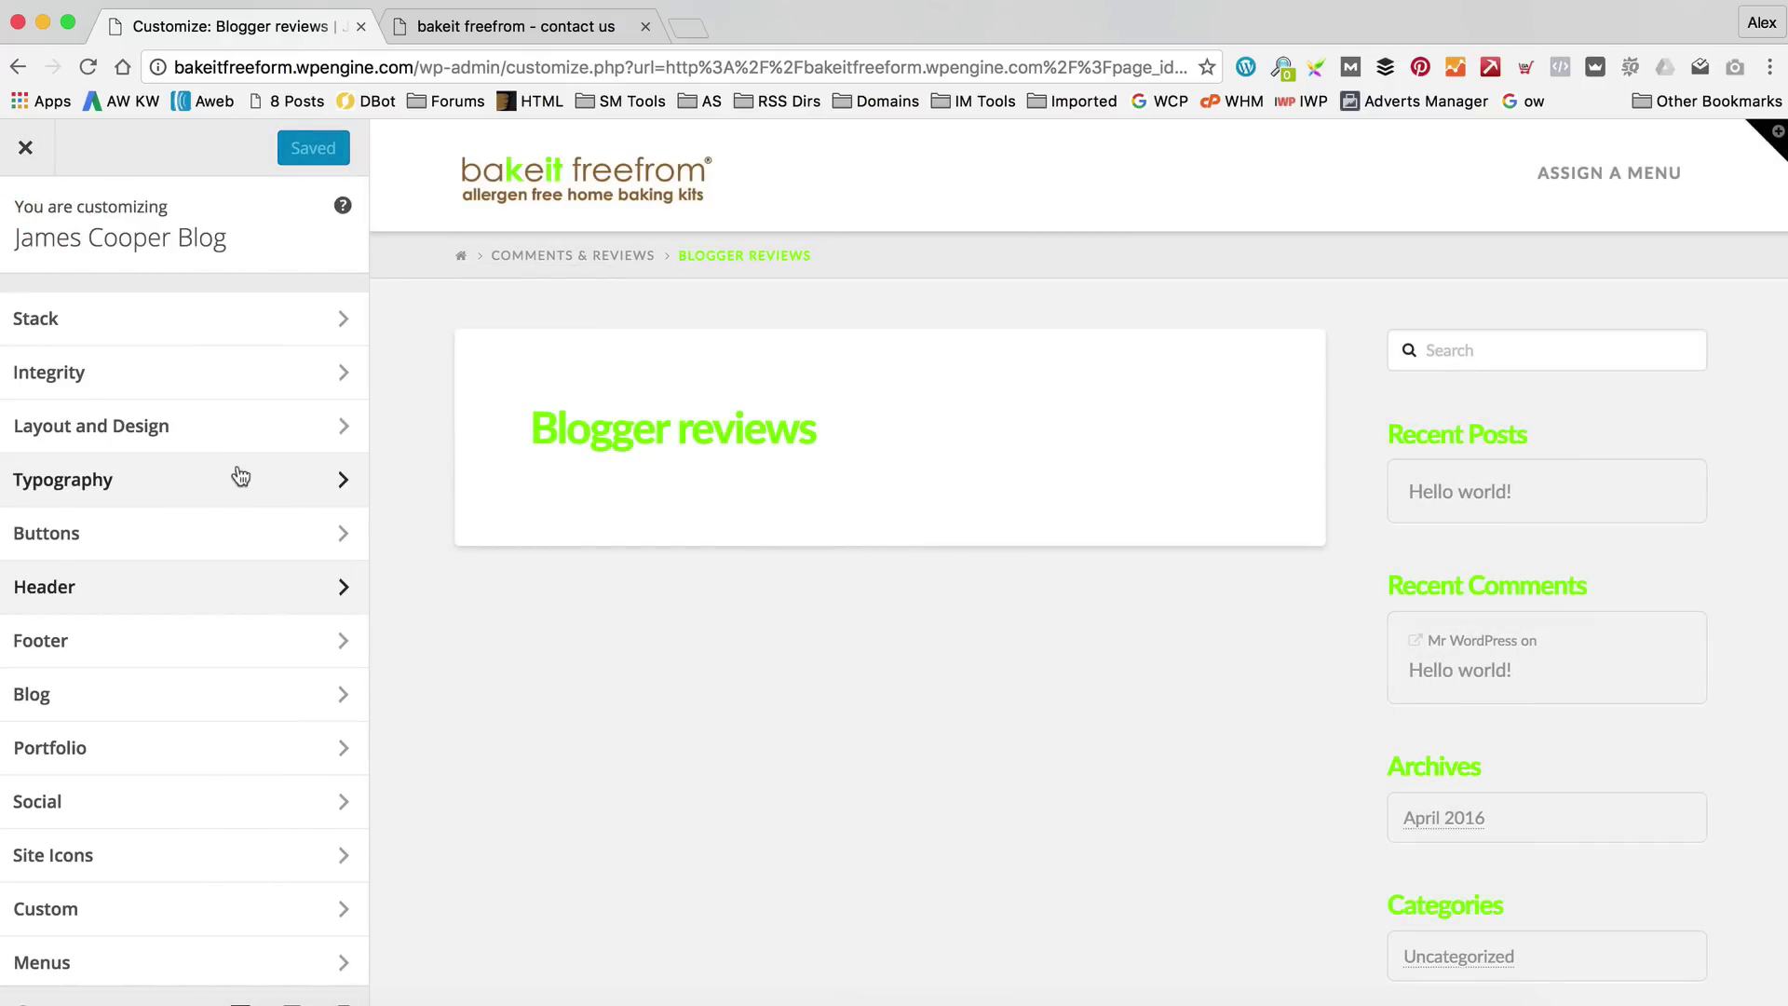
click(242, 479)
scroll(239, 472, down, 10)
scroll(238, 470, down, 5)
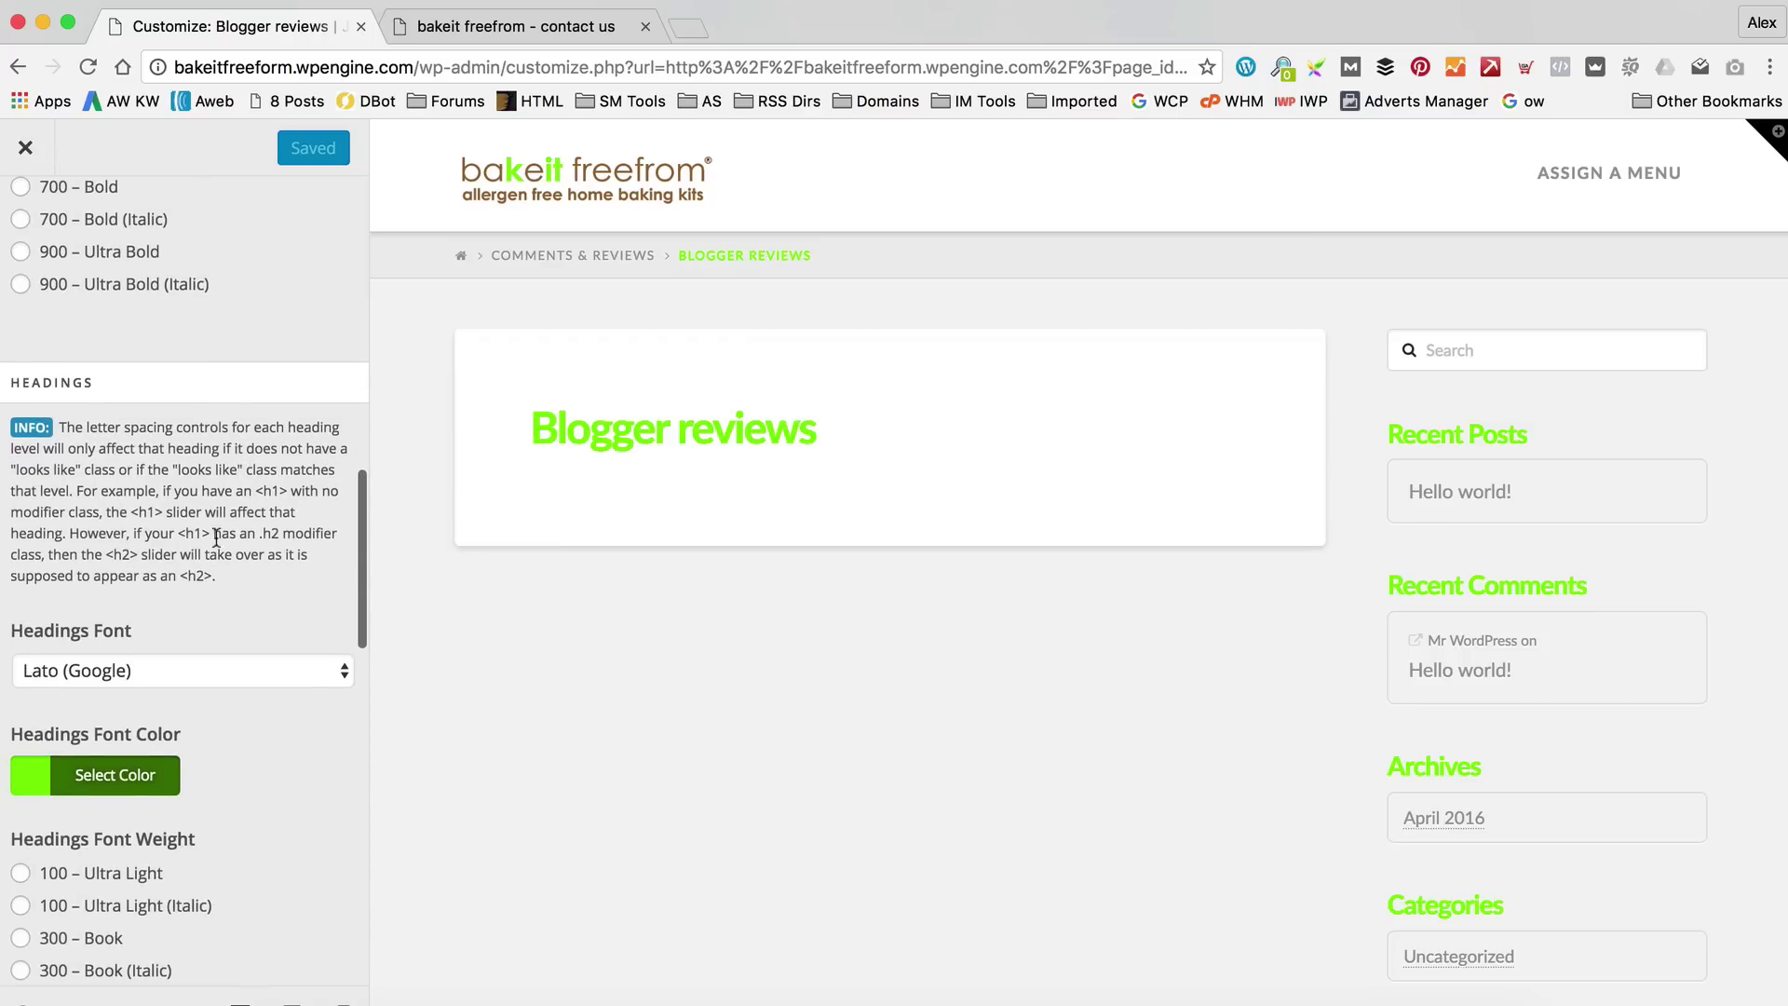
click(131, 776)
scroll(174, 800, down, 4)
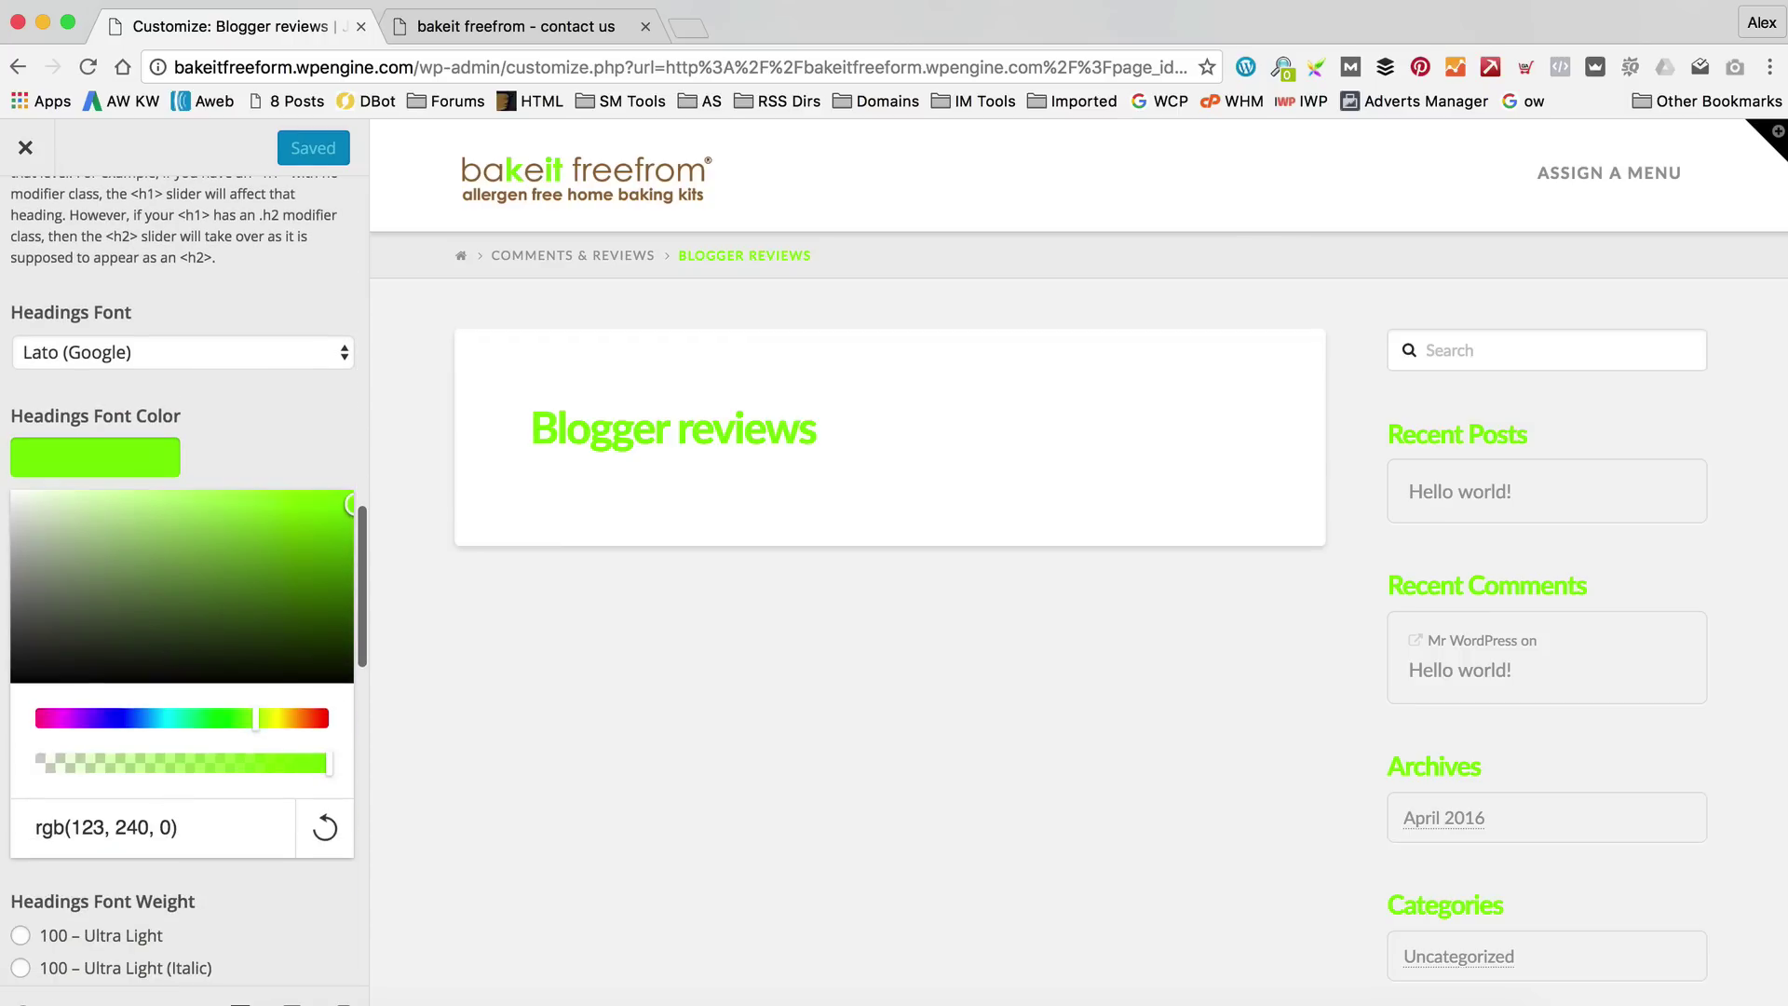
click(730, 978)
drag(1269, 227, 1190, 226)
key(super+c)
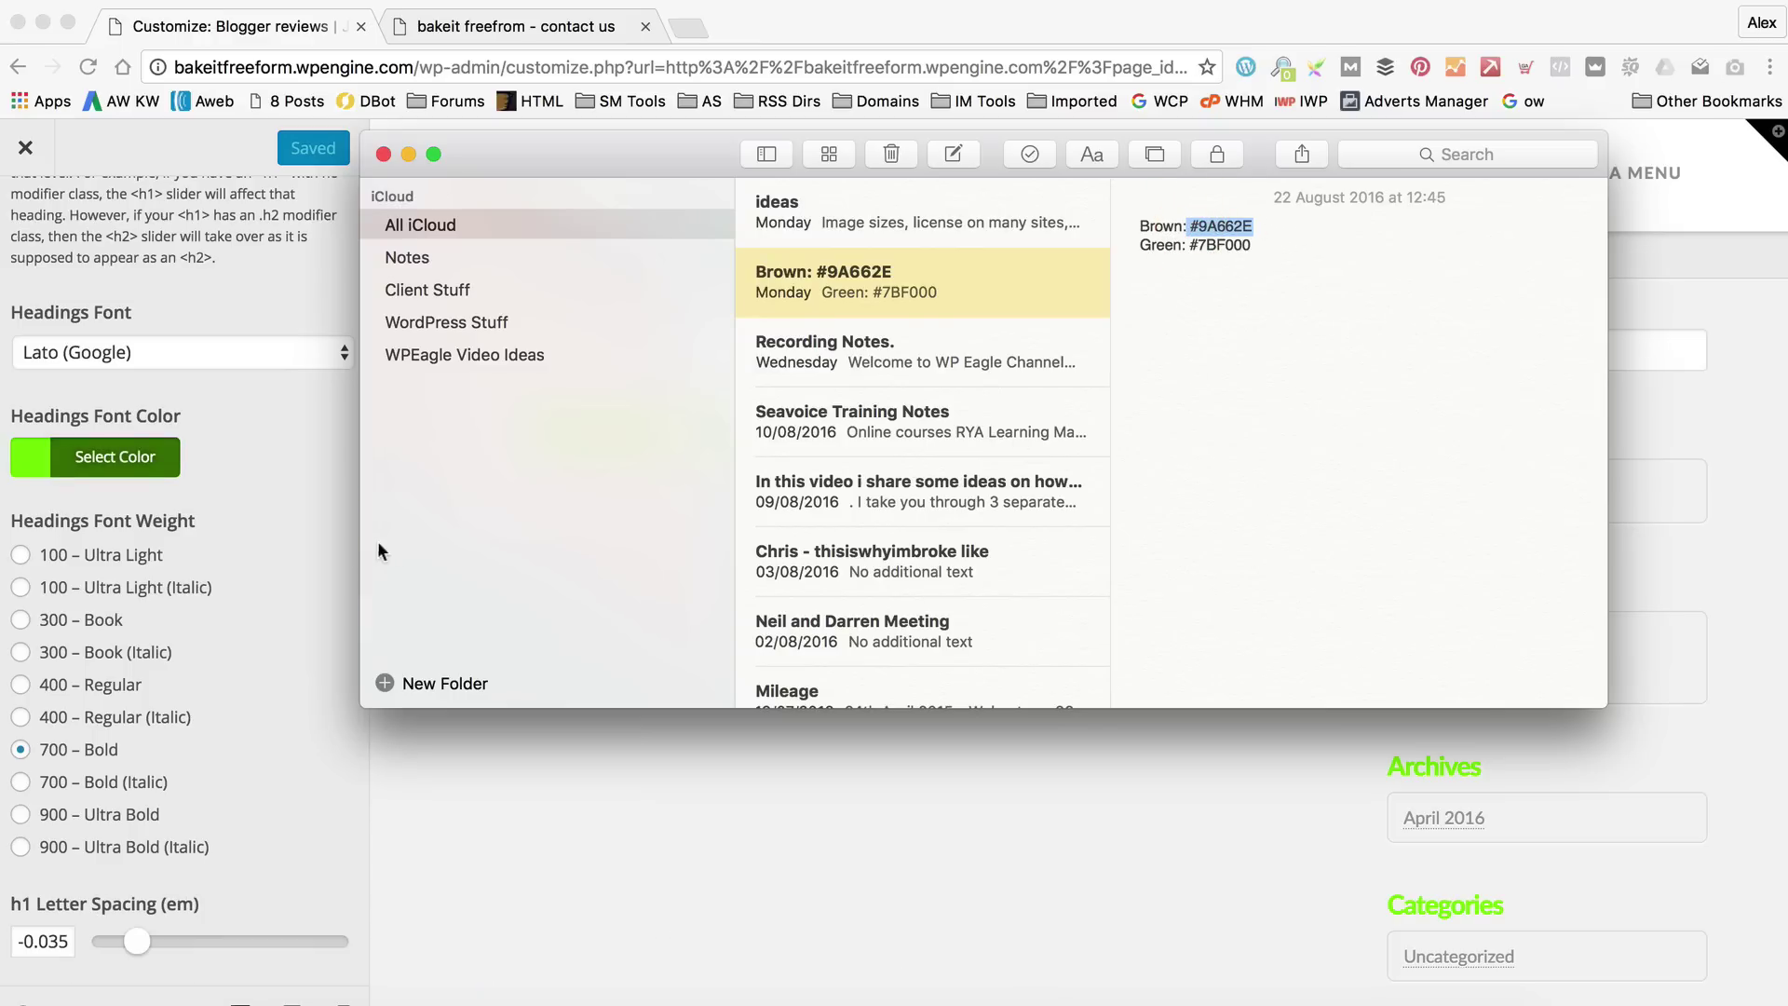
- Replace the green Headings Font Color with #9A662E, publish it, and return to the live page
click(274, 539)
scroll(280, 578, down, 5)
scroll(285, 599, up, 2)
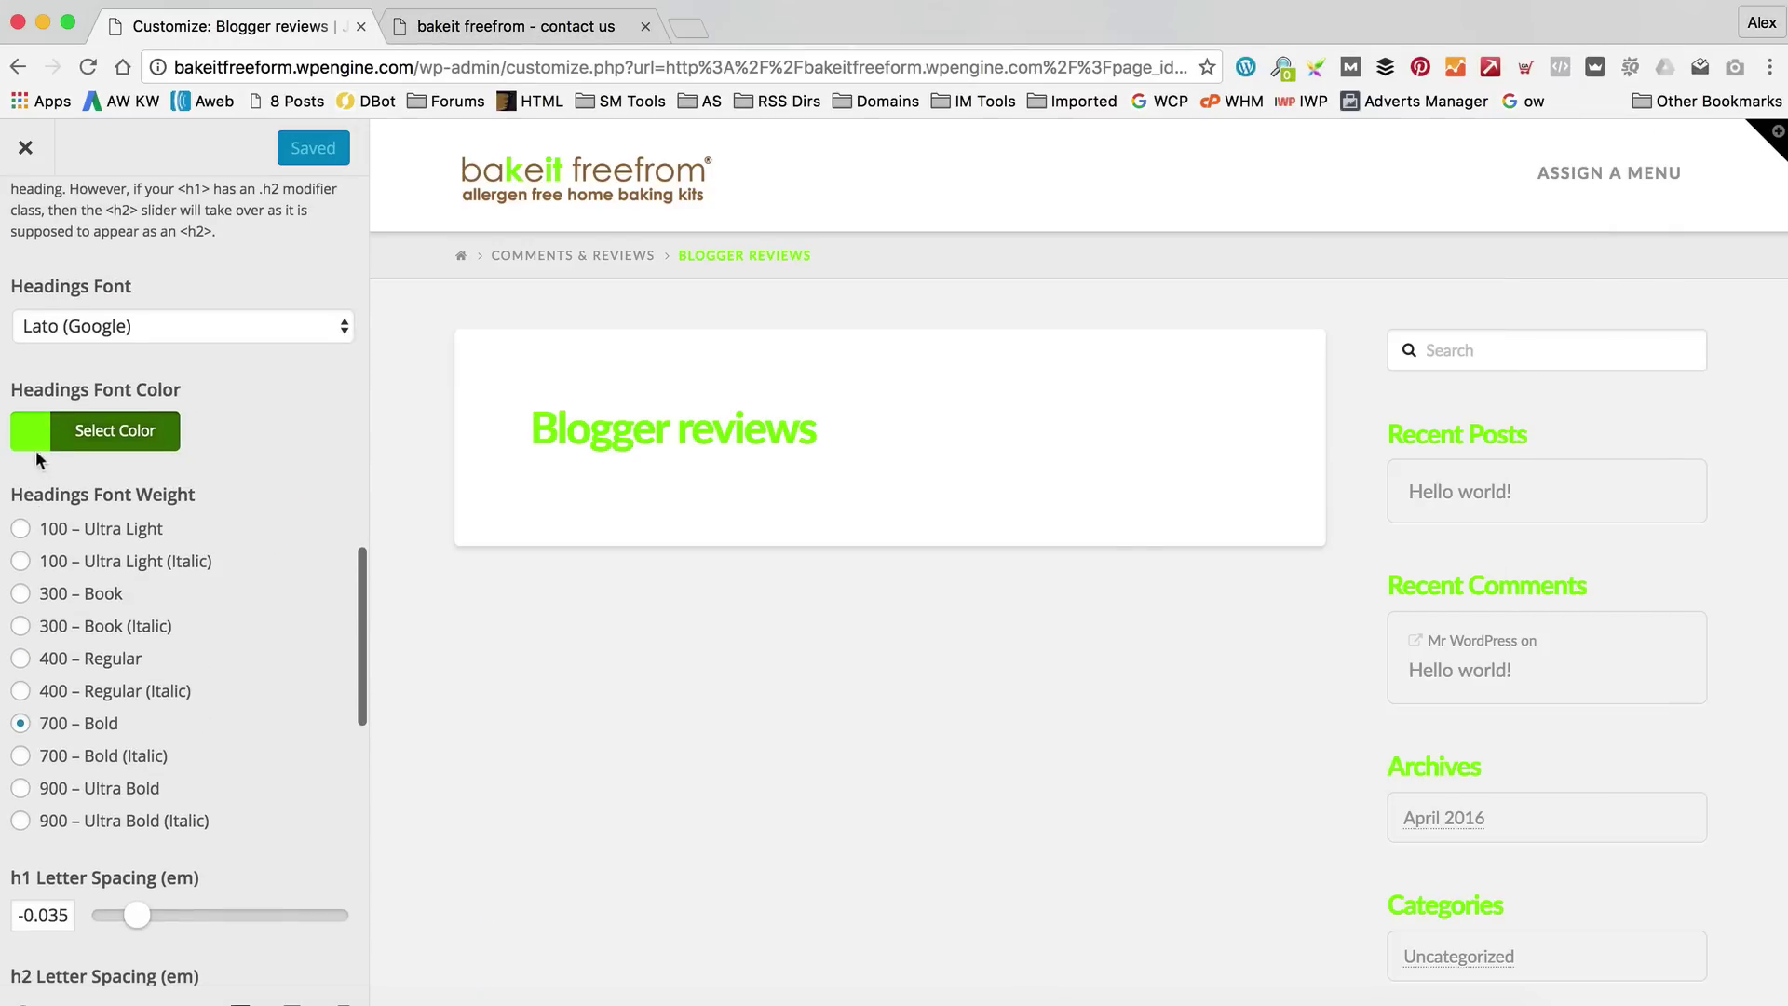
click(42, 438)
drag(208, 787, 43, 785)
key(super+v)
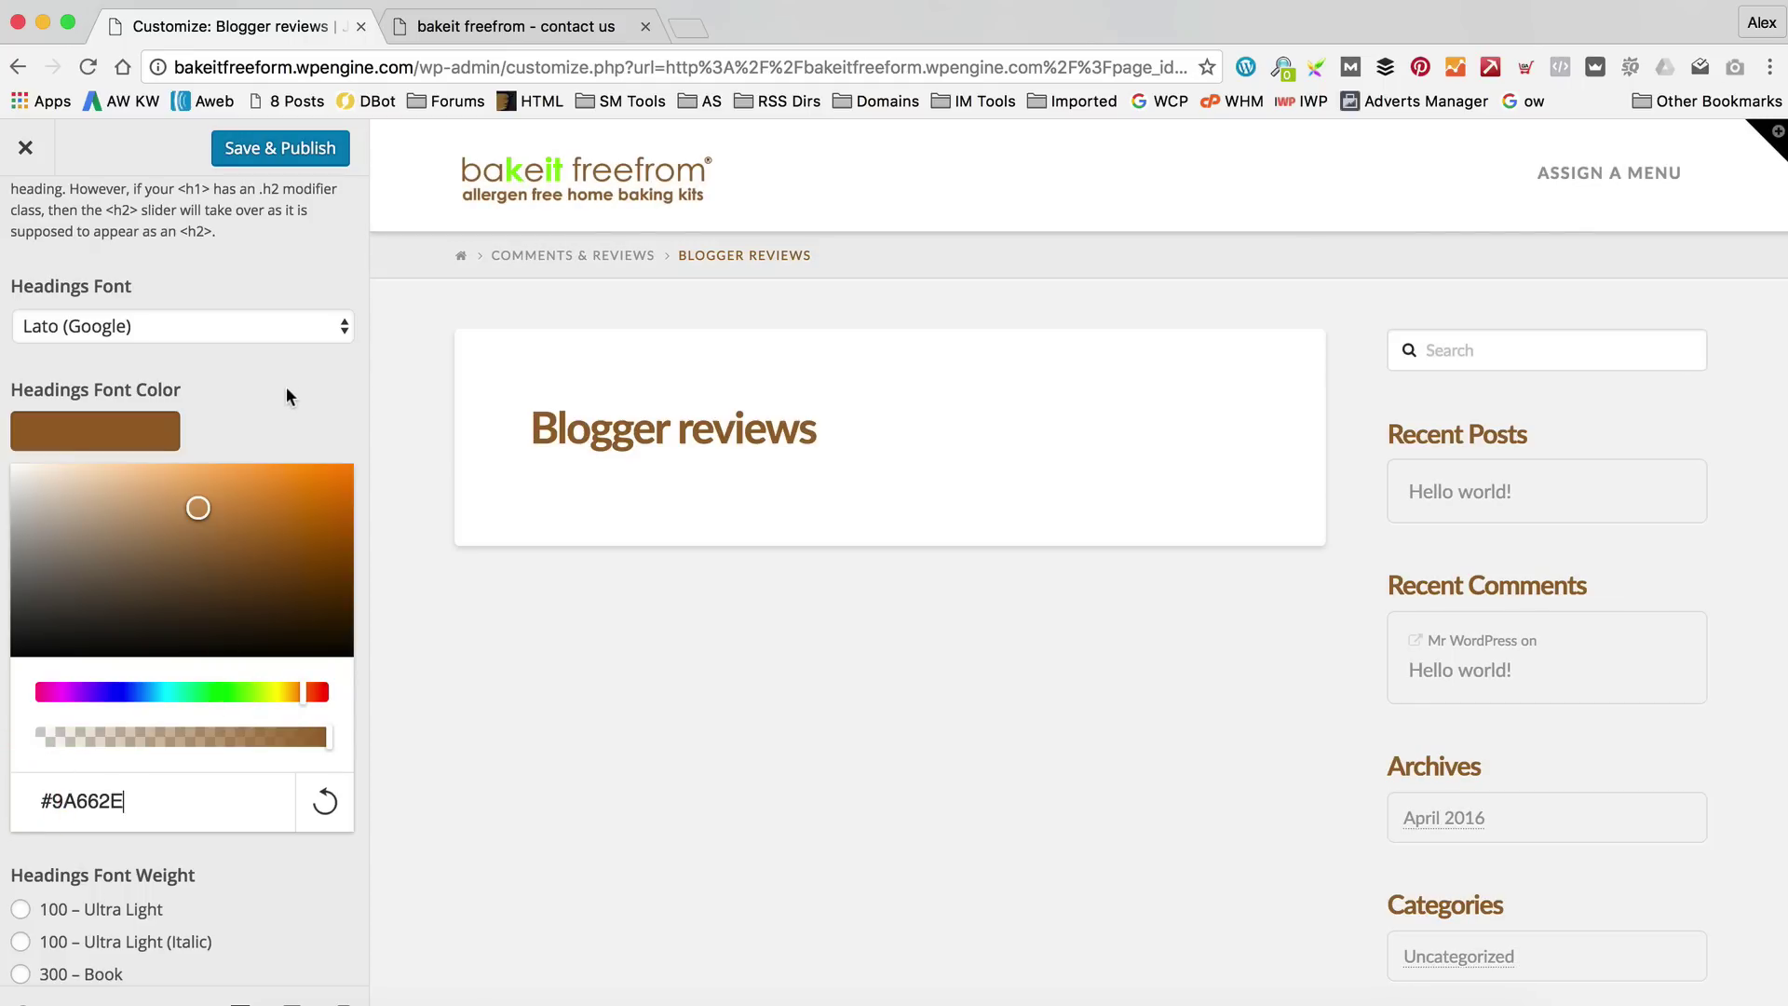
click(259, 154)
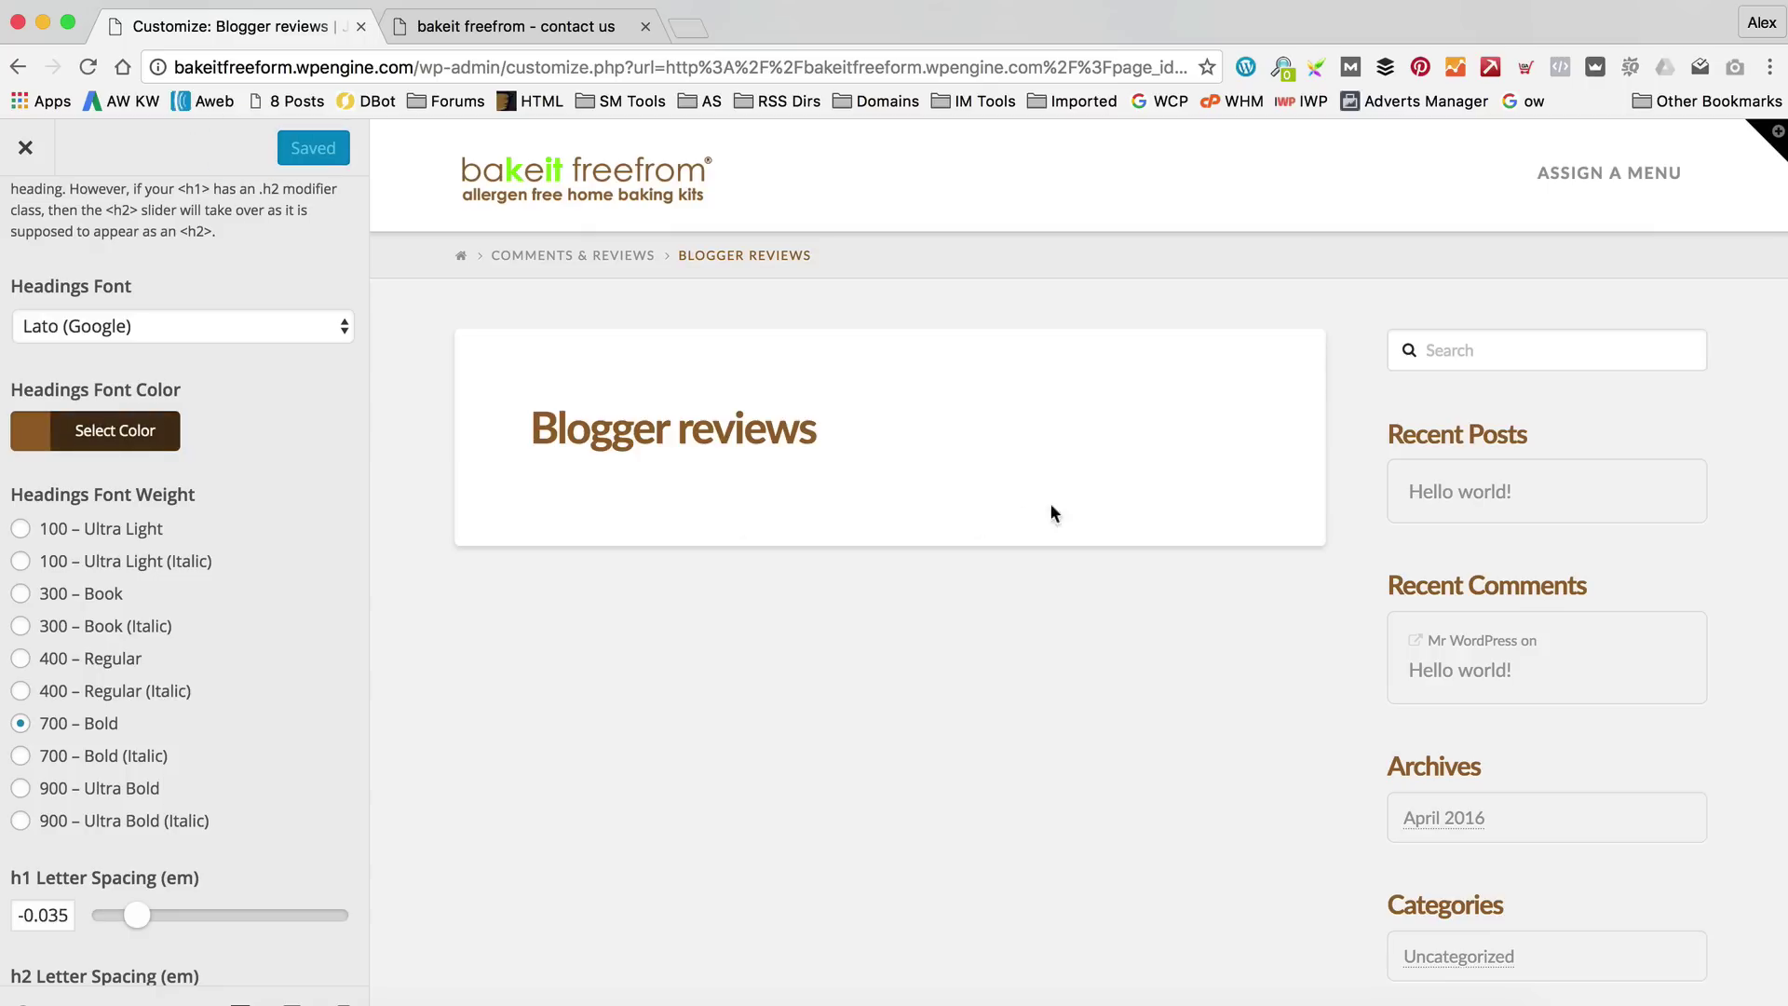
click(25, 148)
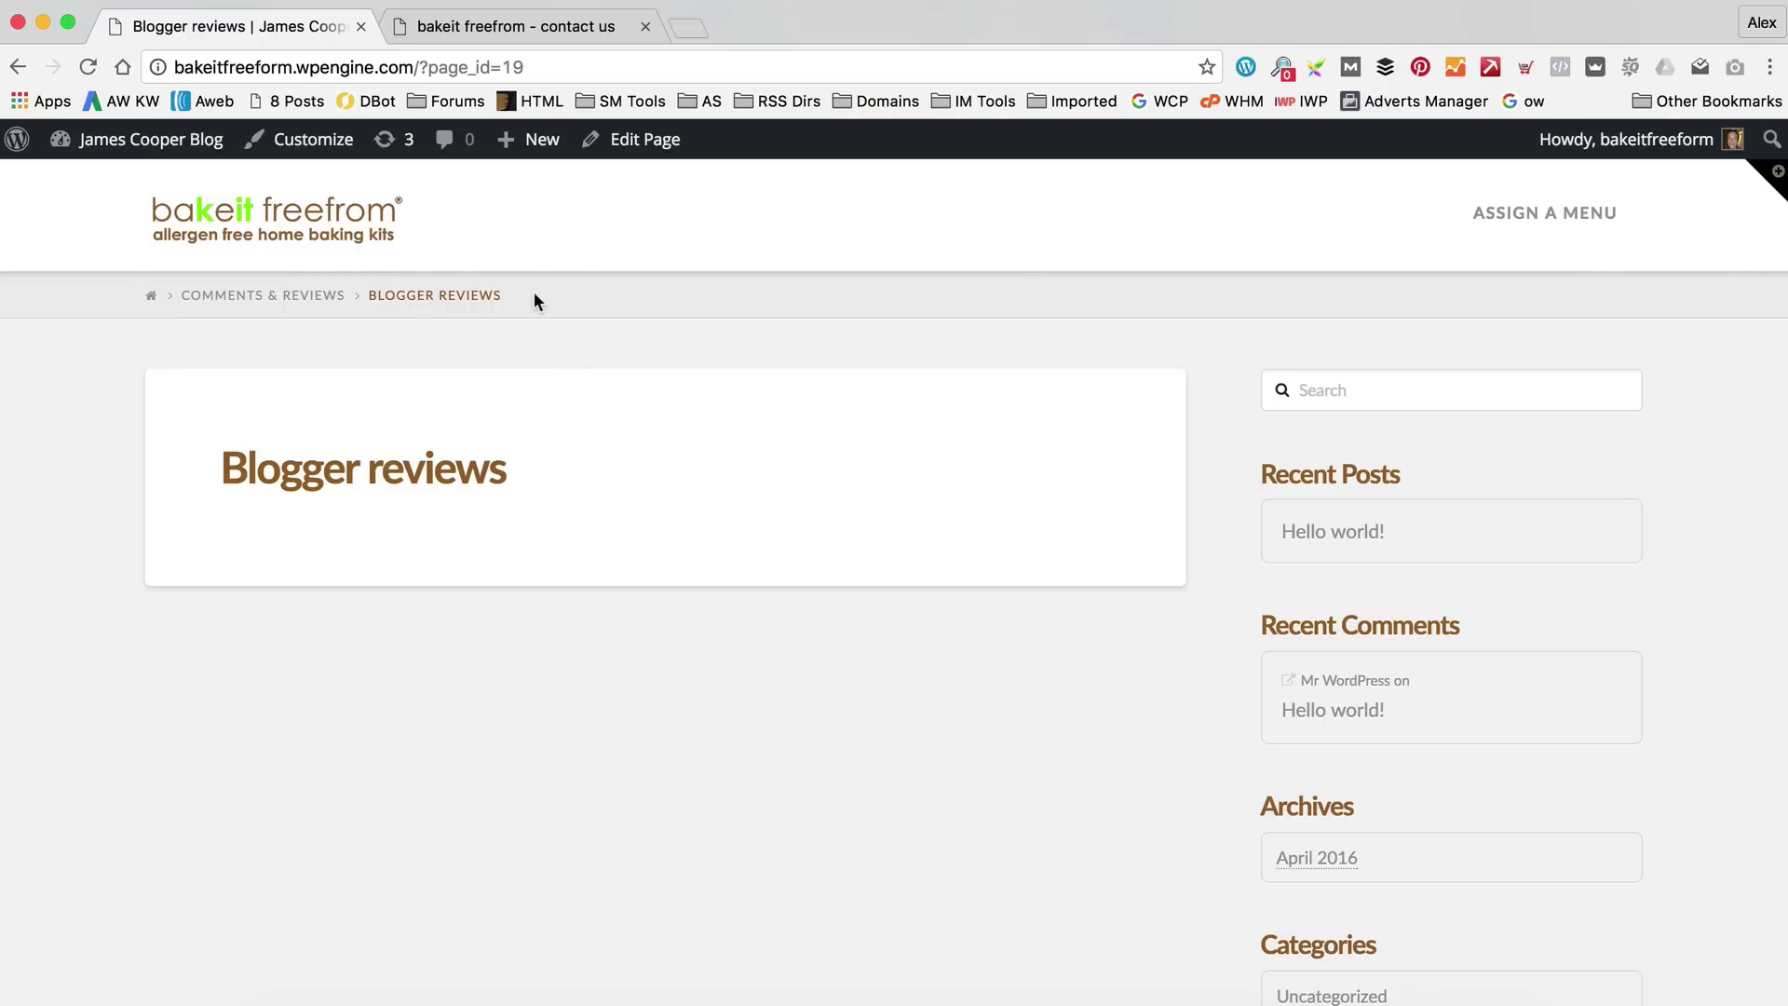
drag(560, 69, 411, 62)
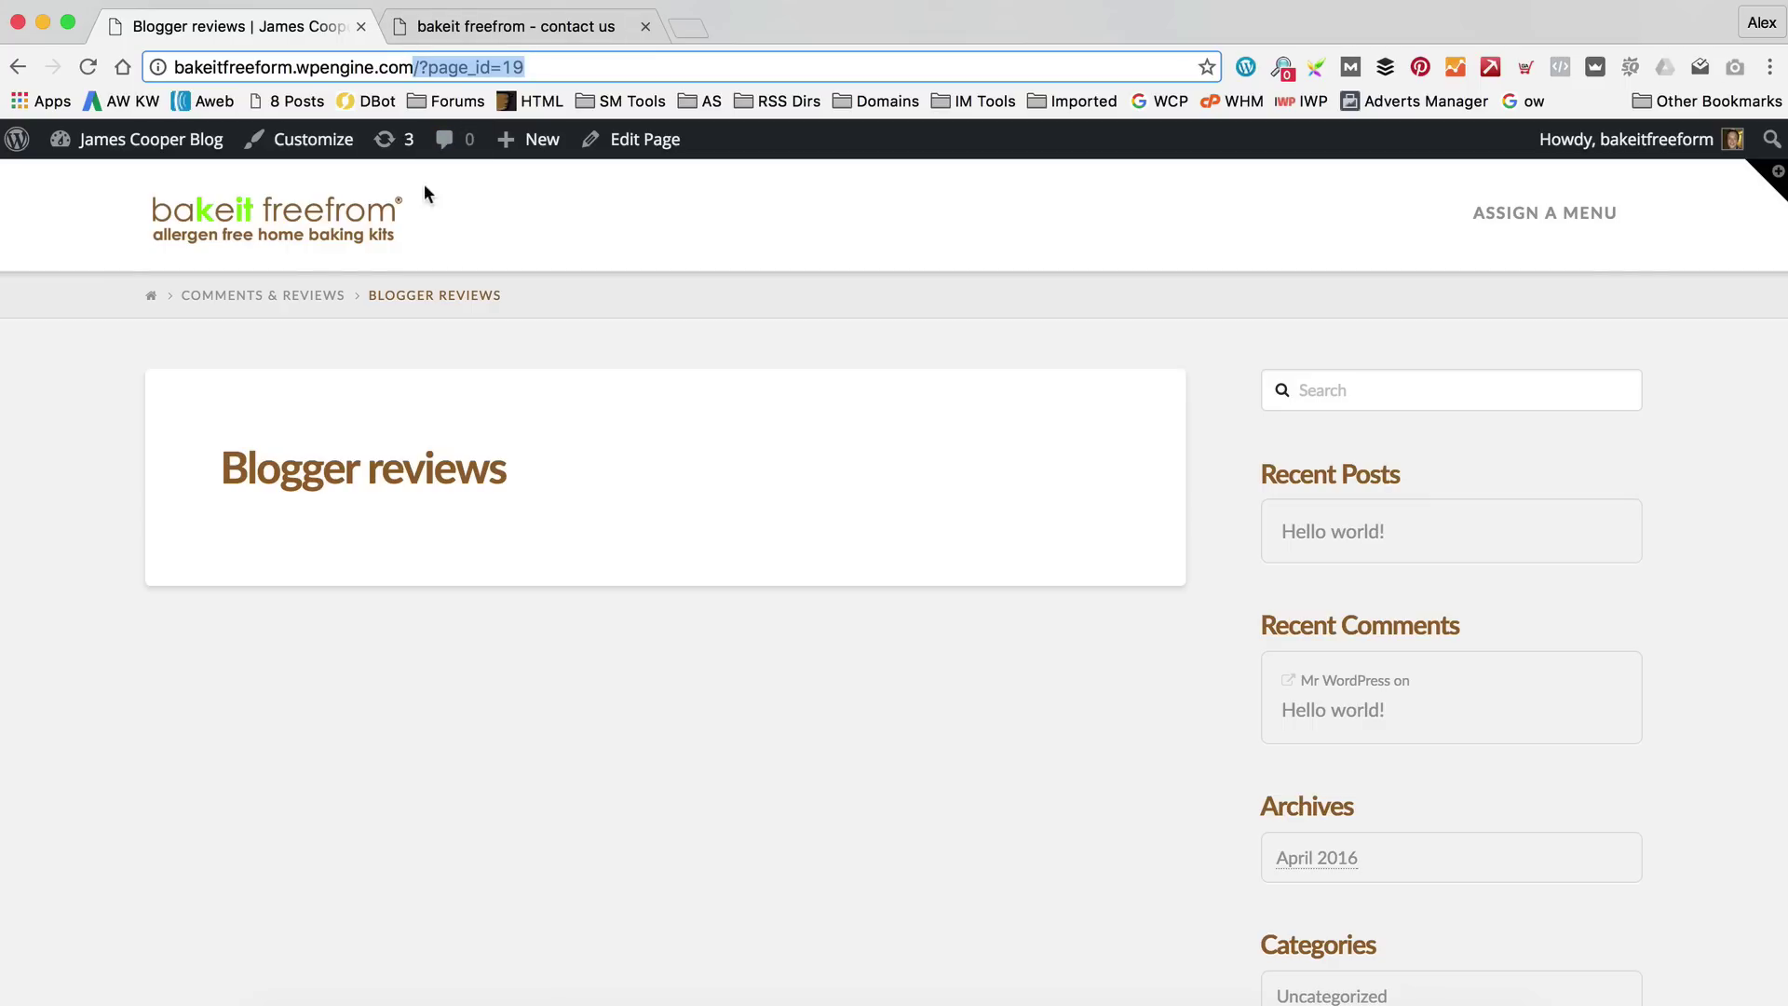
- Go to Settings > Permalinks and select the post-name structure
mouse_move(121, 138)
click(91, 182)
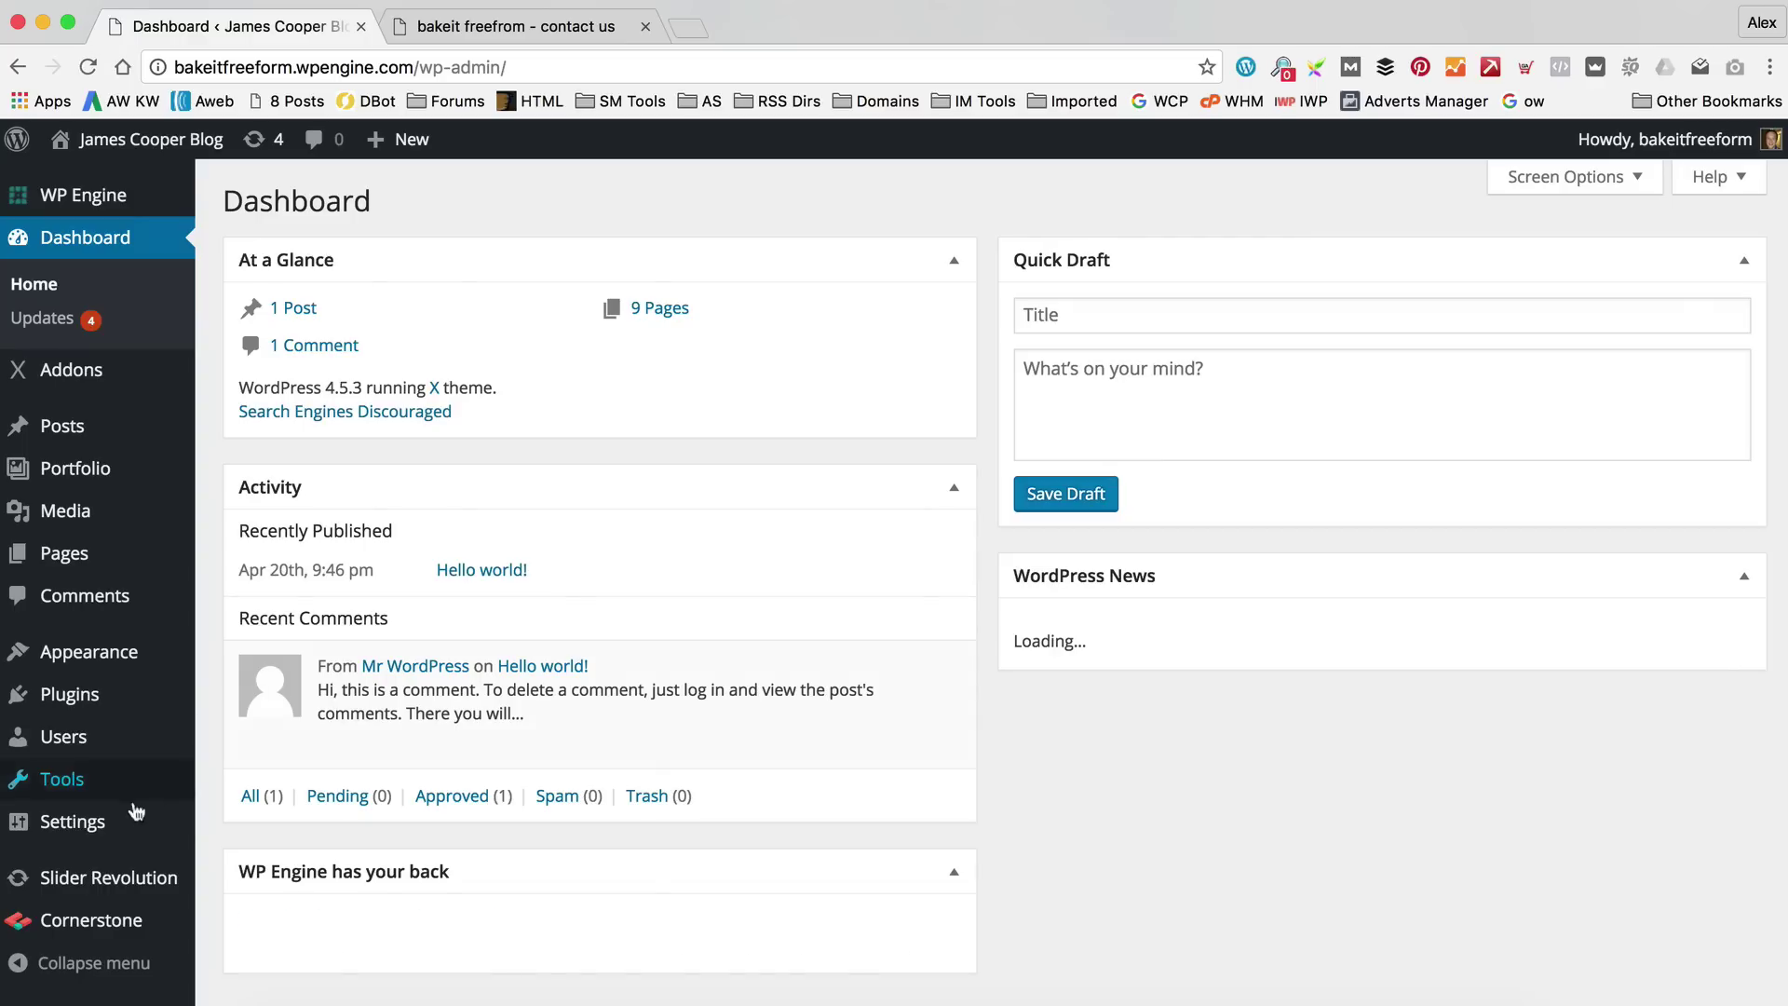
mouse_move(136, 824)
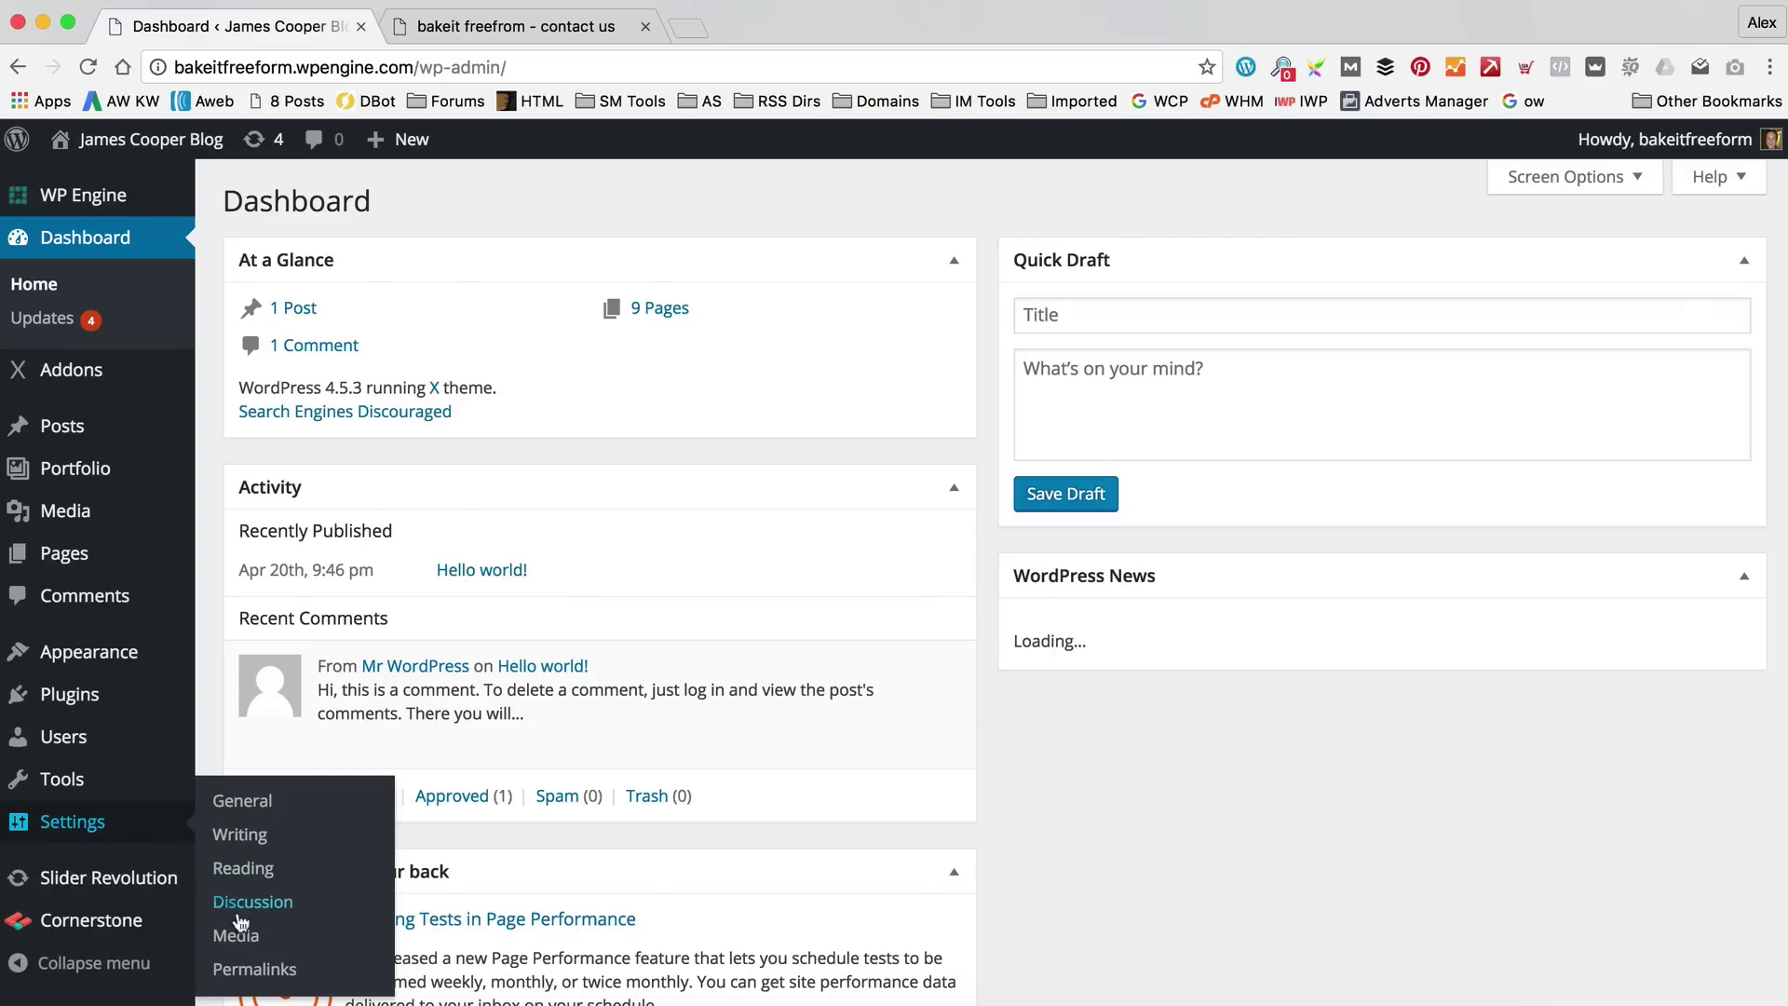
click(253, 970)
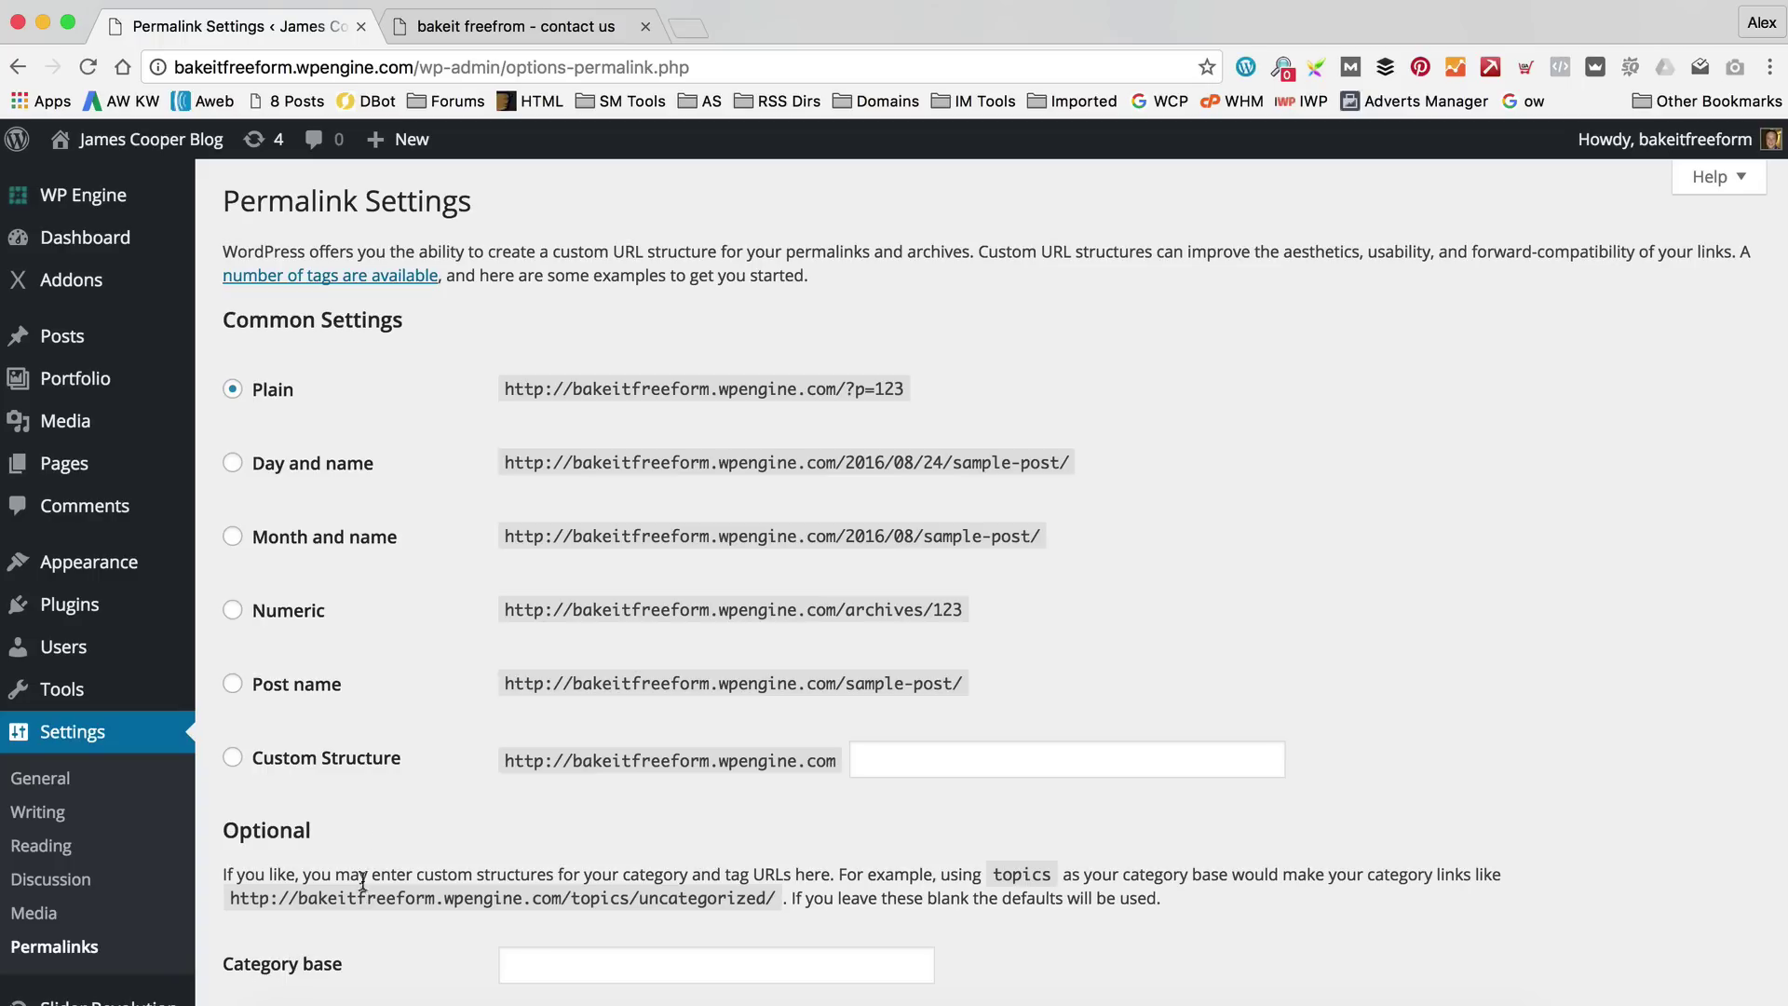
click(289, 683)
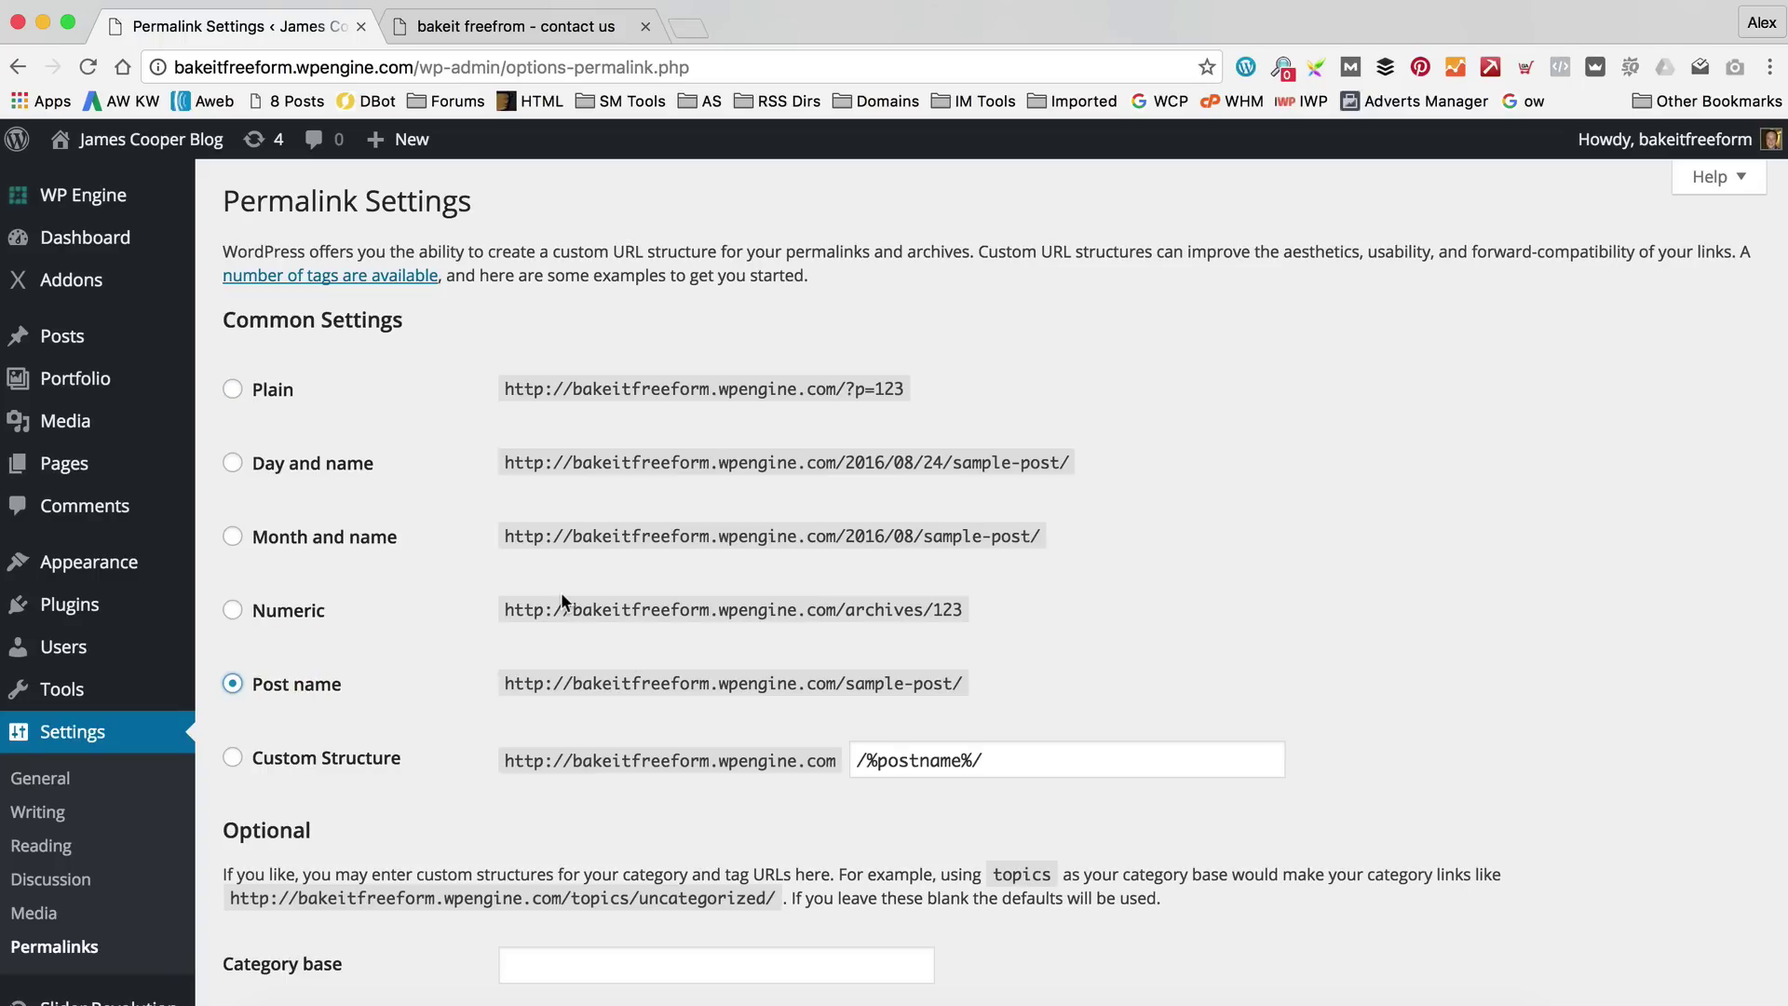
- Enter the custom structure /%category%/%postname%/ and save the changes
click(856, 760)
text(/%ce)
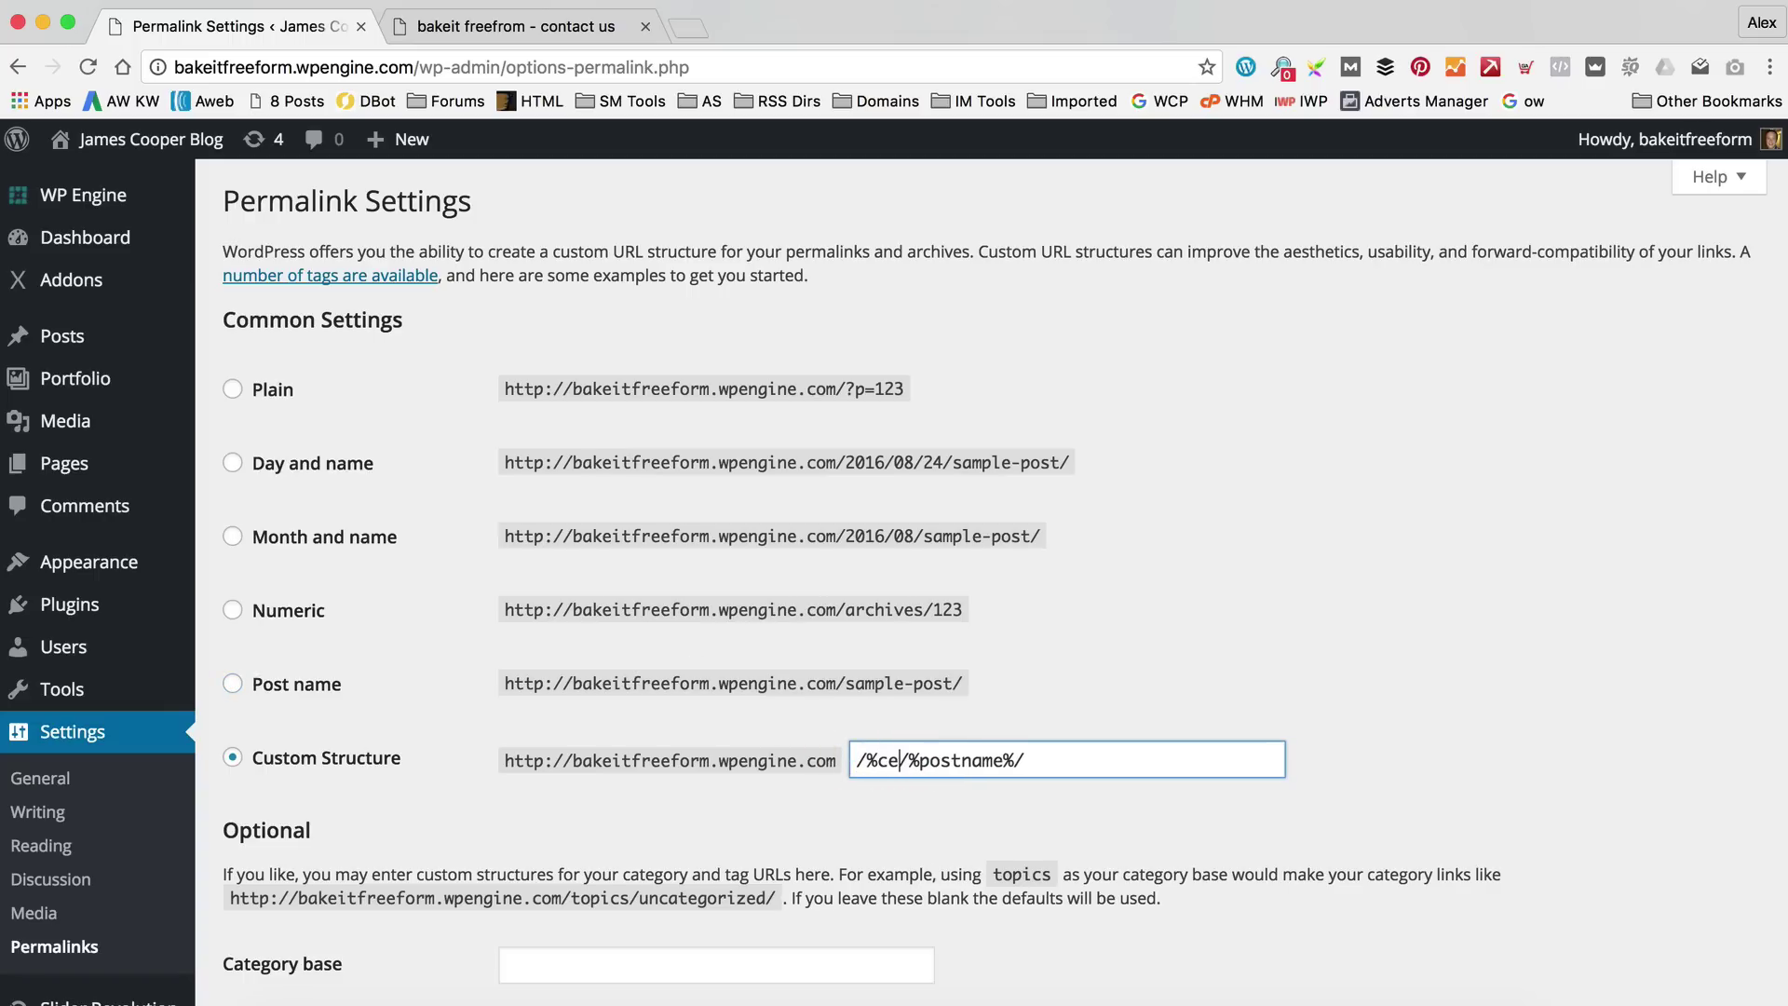
key(BackSpace)
text(ategory)
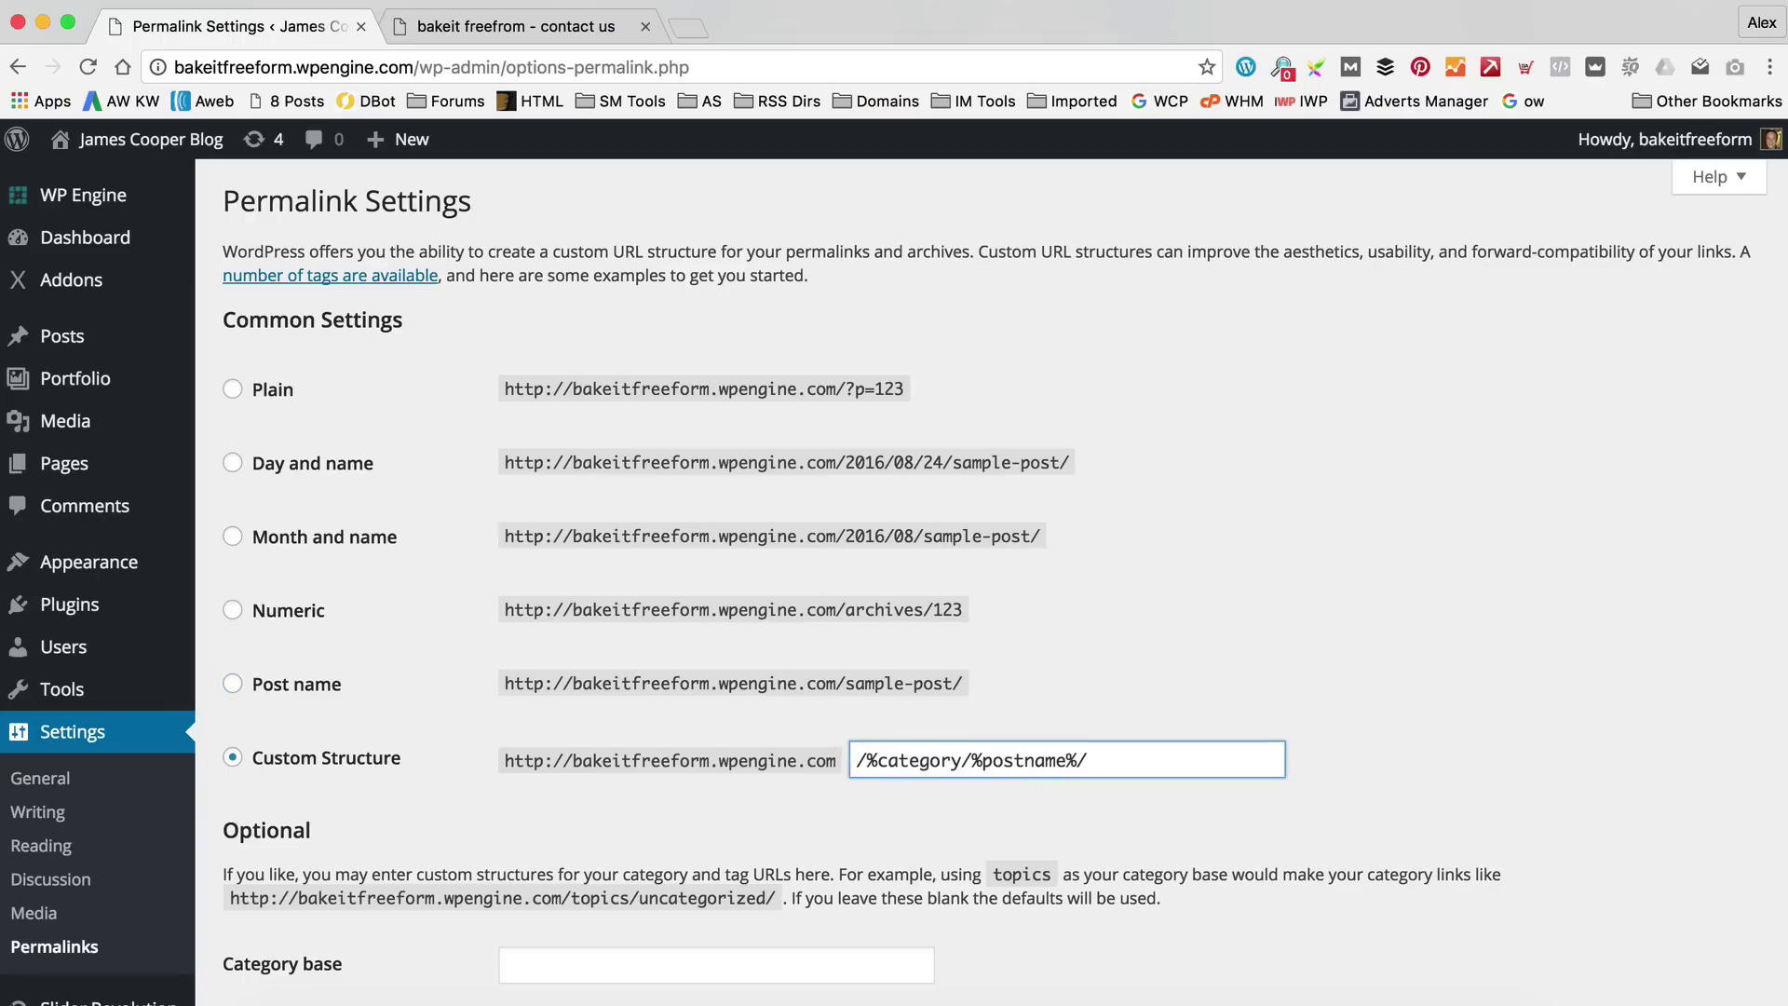
text(%/)
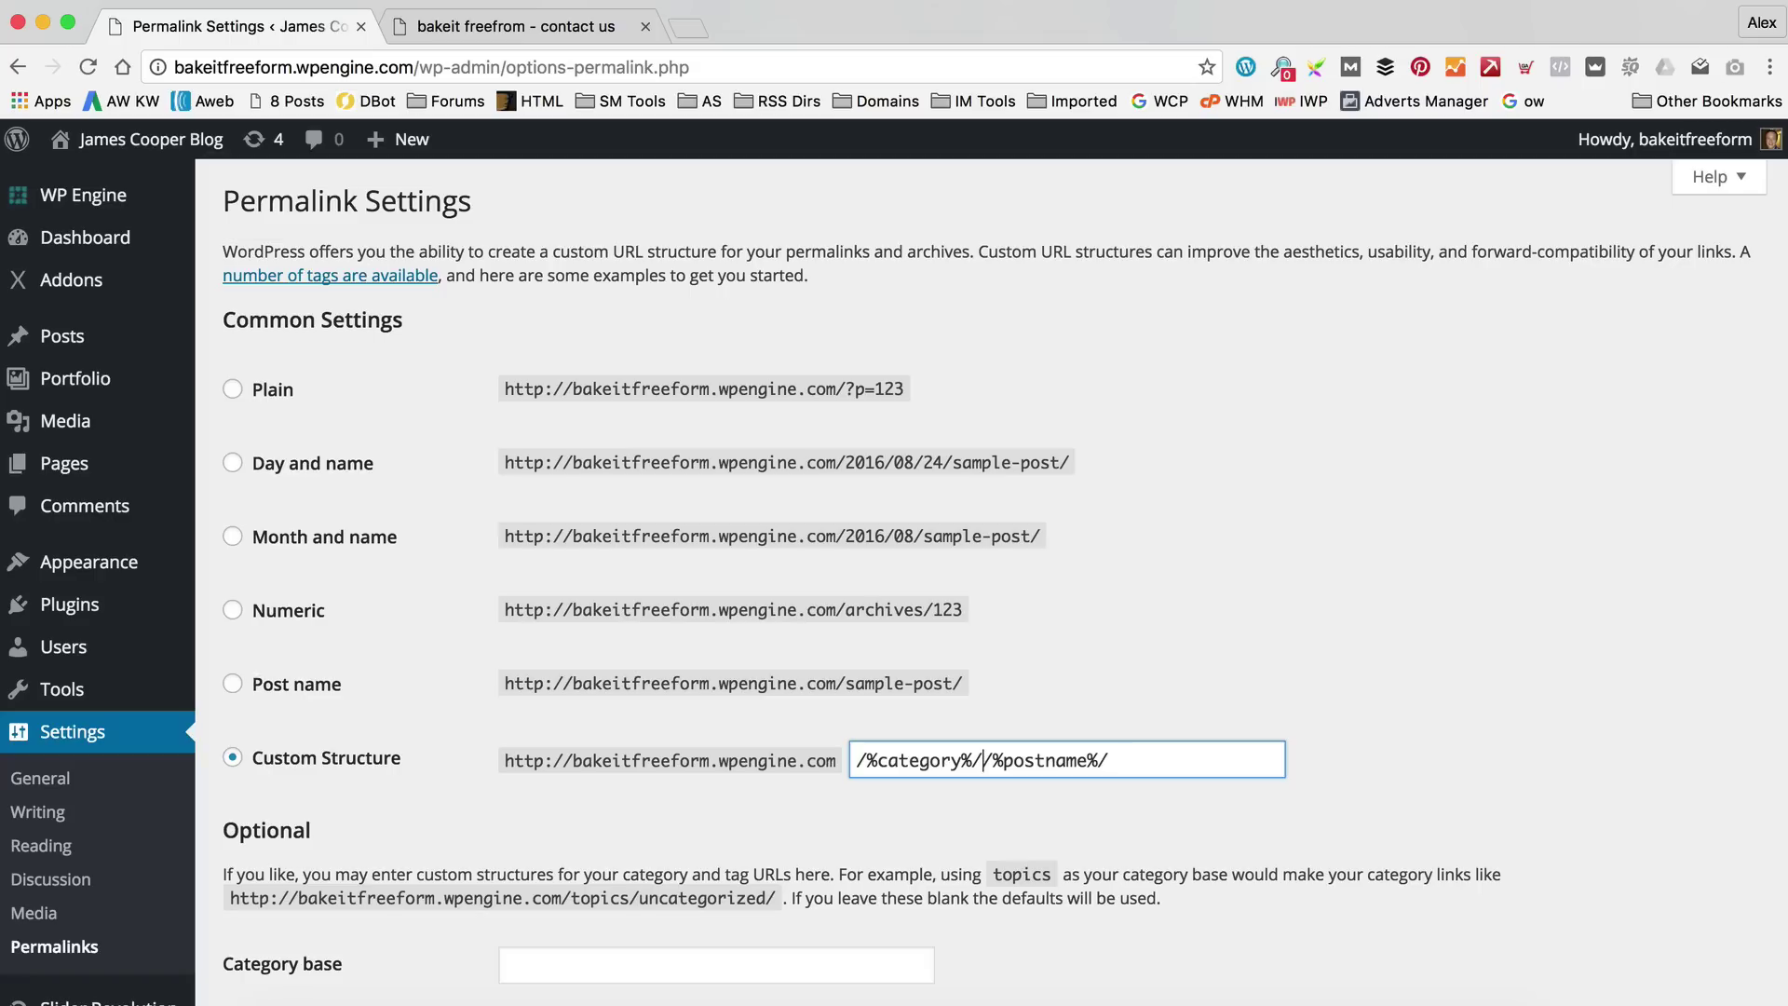
key(BackSpace)
click(1029, 762)
click(1077, 795)
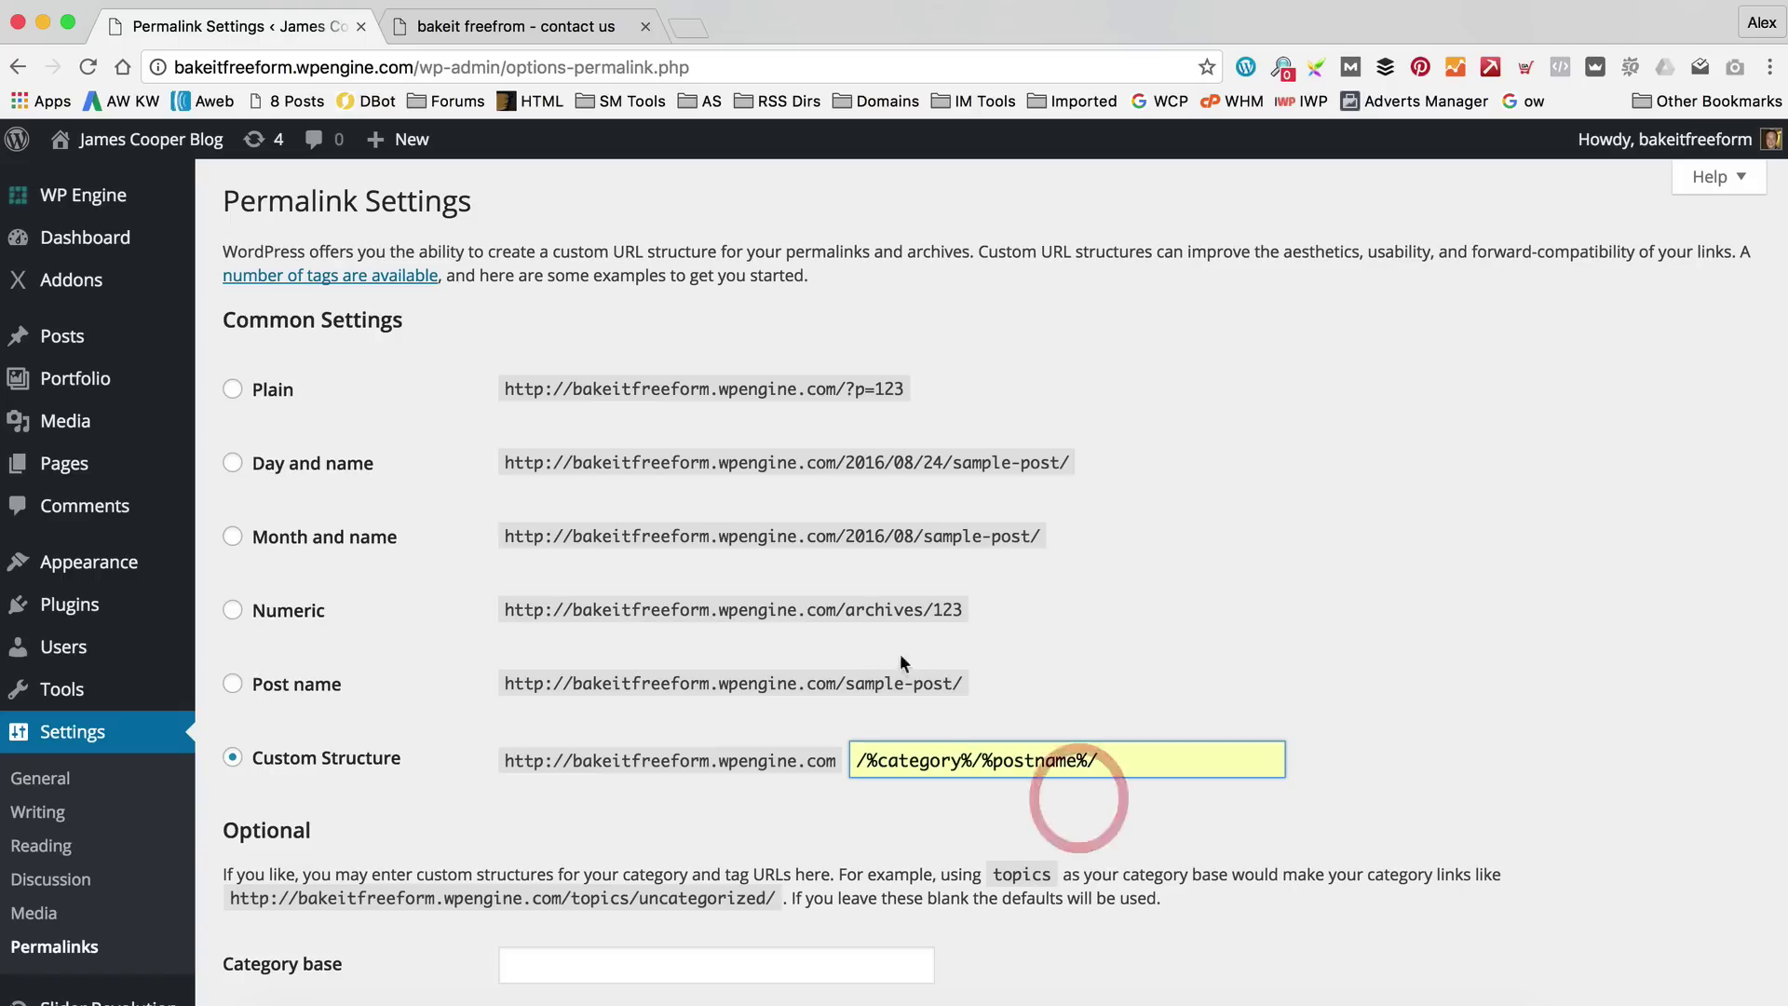
scroll(1170, 485, down, 1)
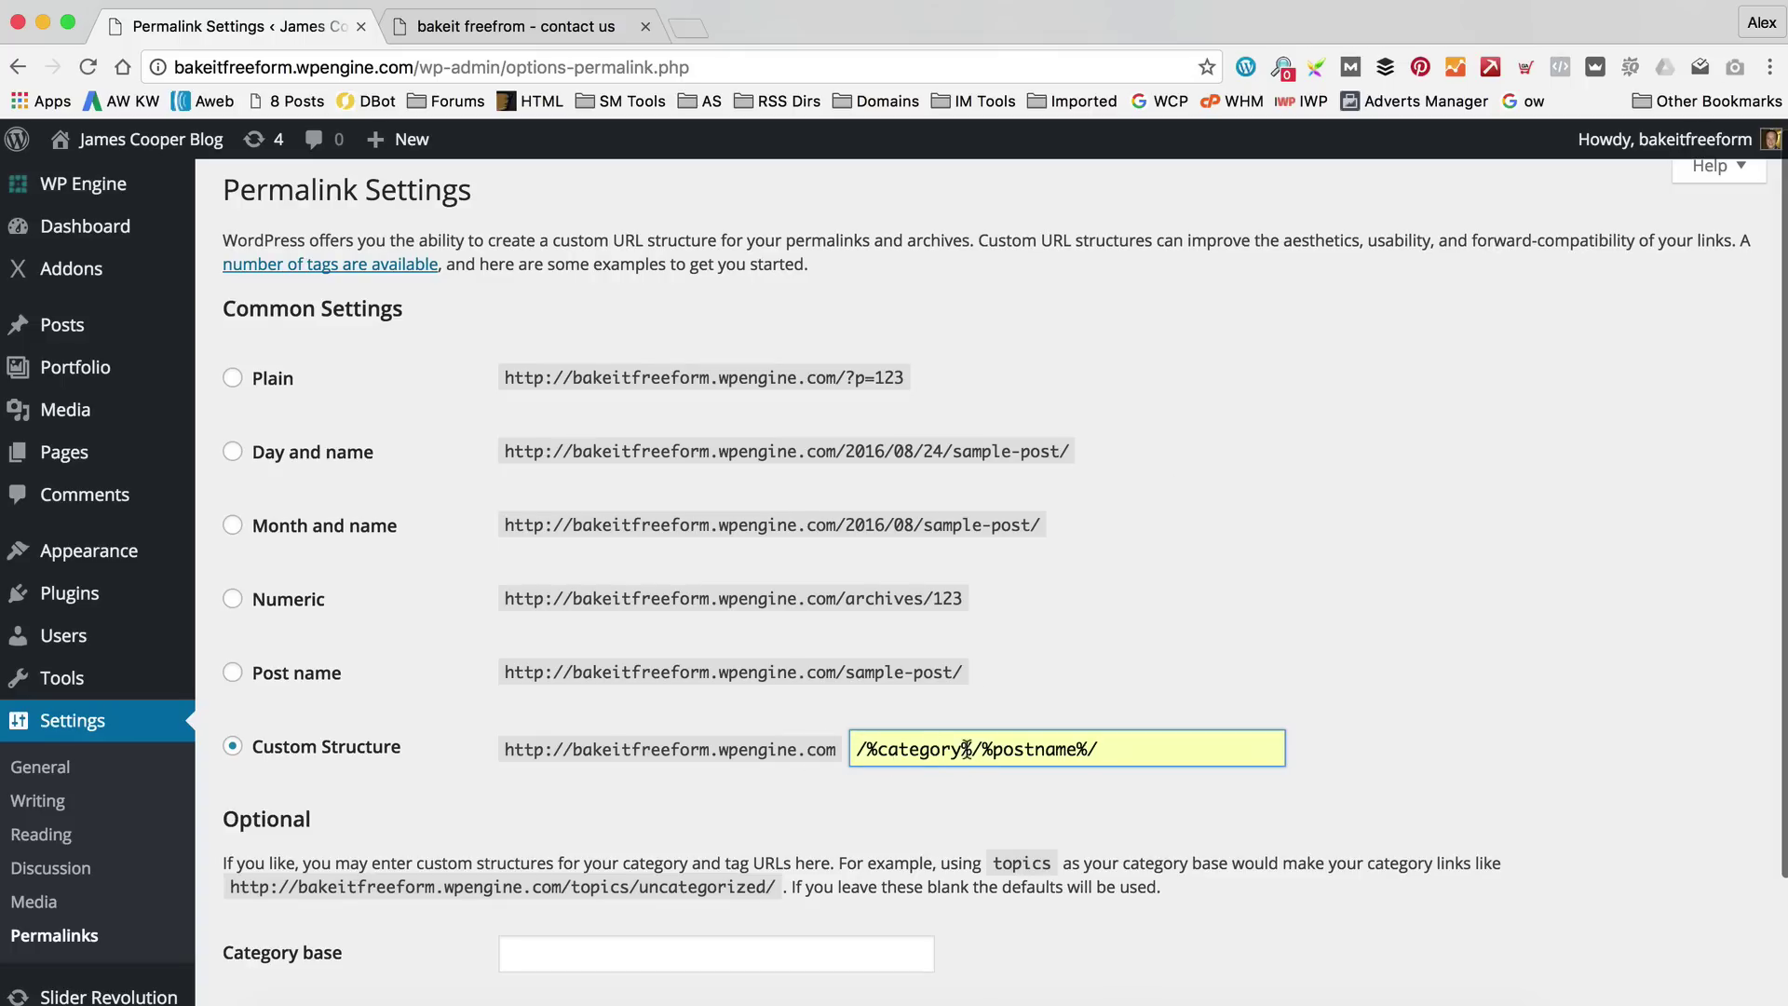
scroll(893, 608, down, 4)
click(288, 920)
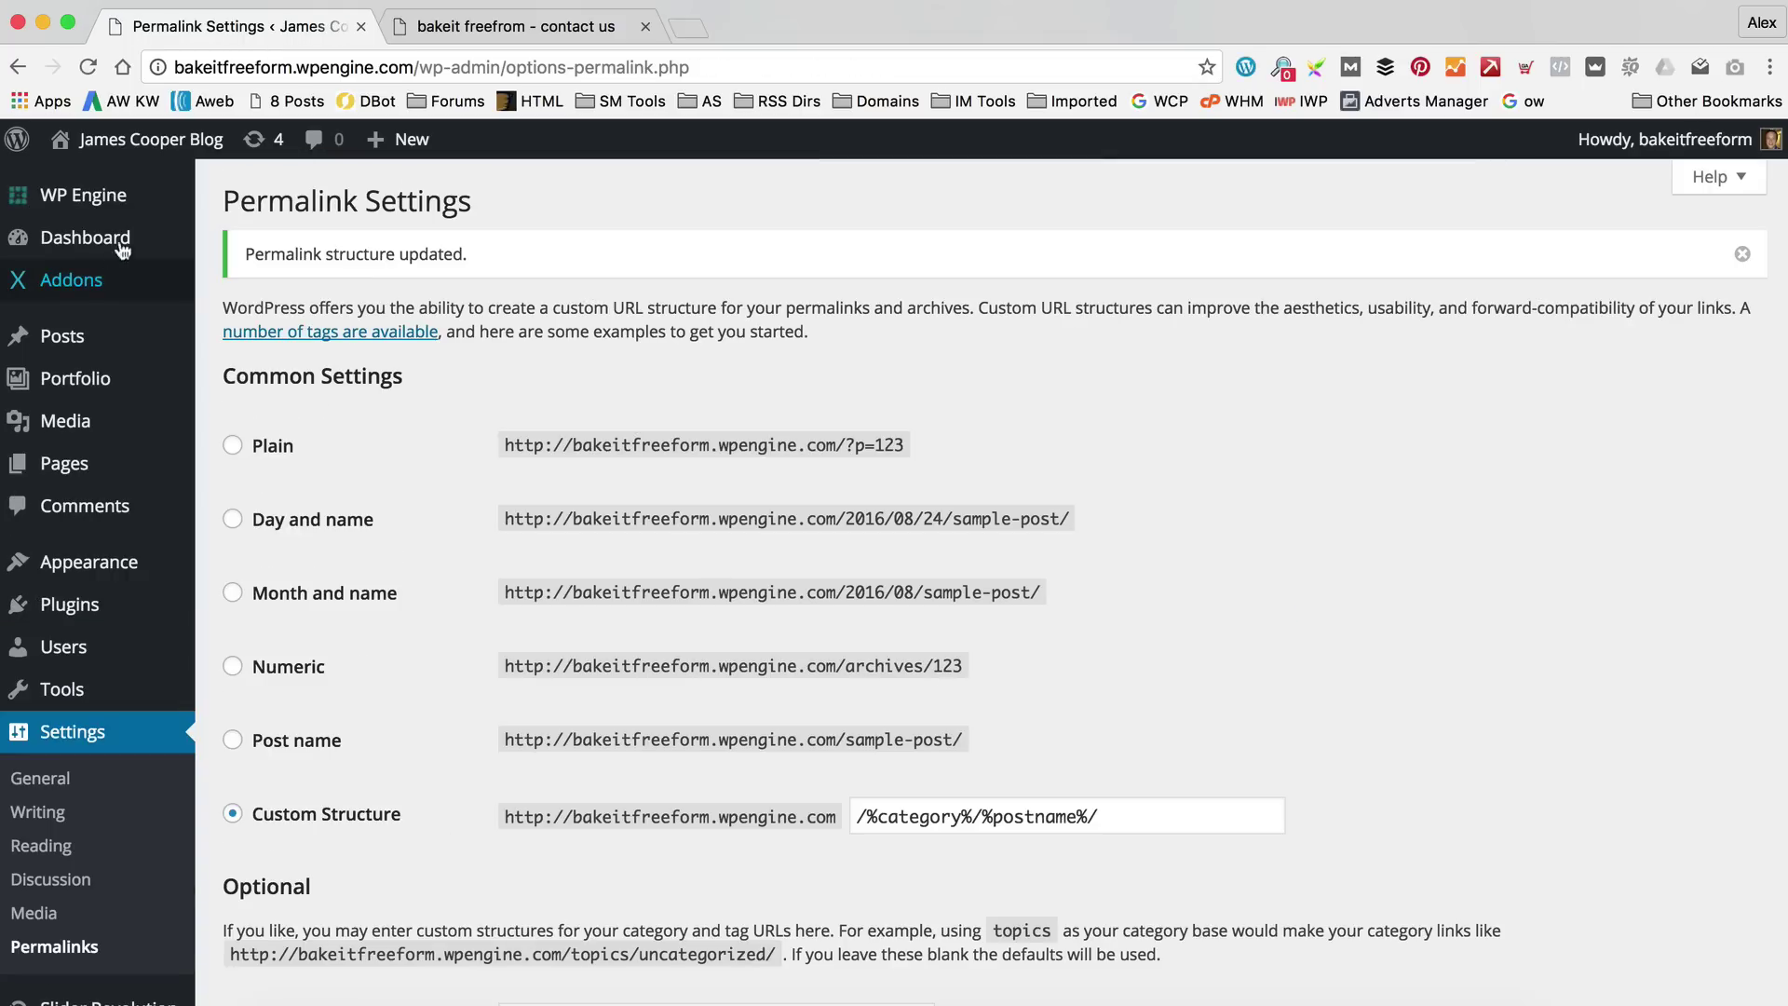
- Visit the live site, then view the About us page from the Pages list, now at /about-us/
mouse_move(149, 140)
click(153, 188)
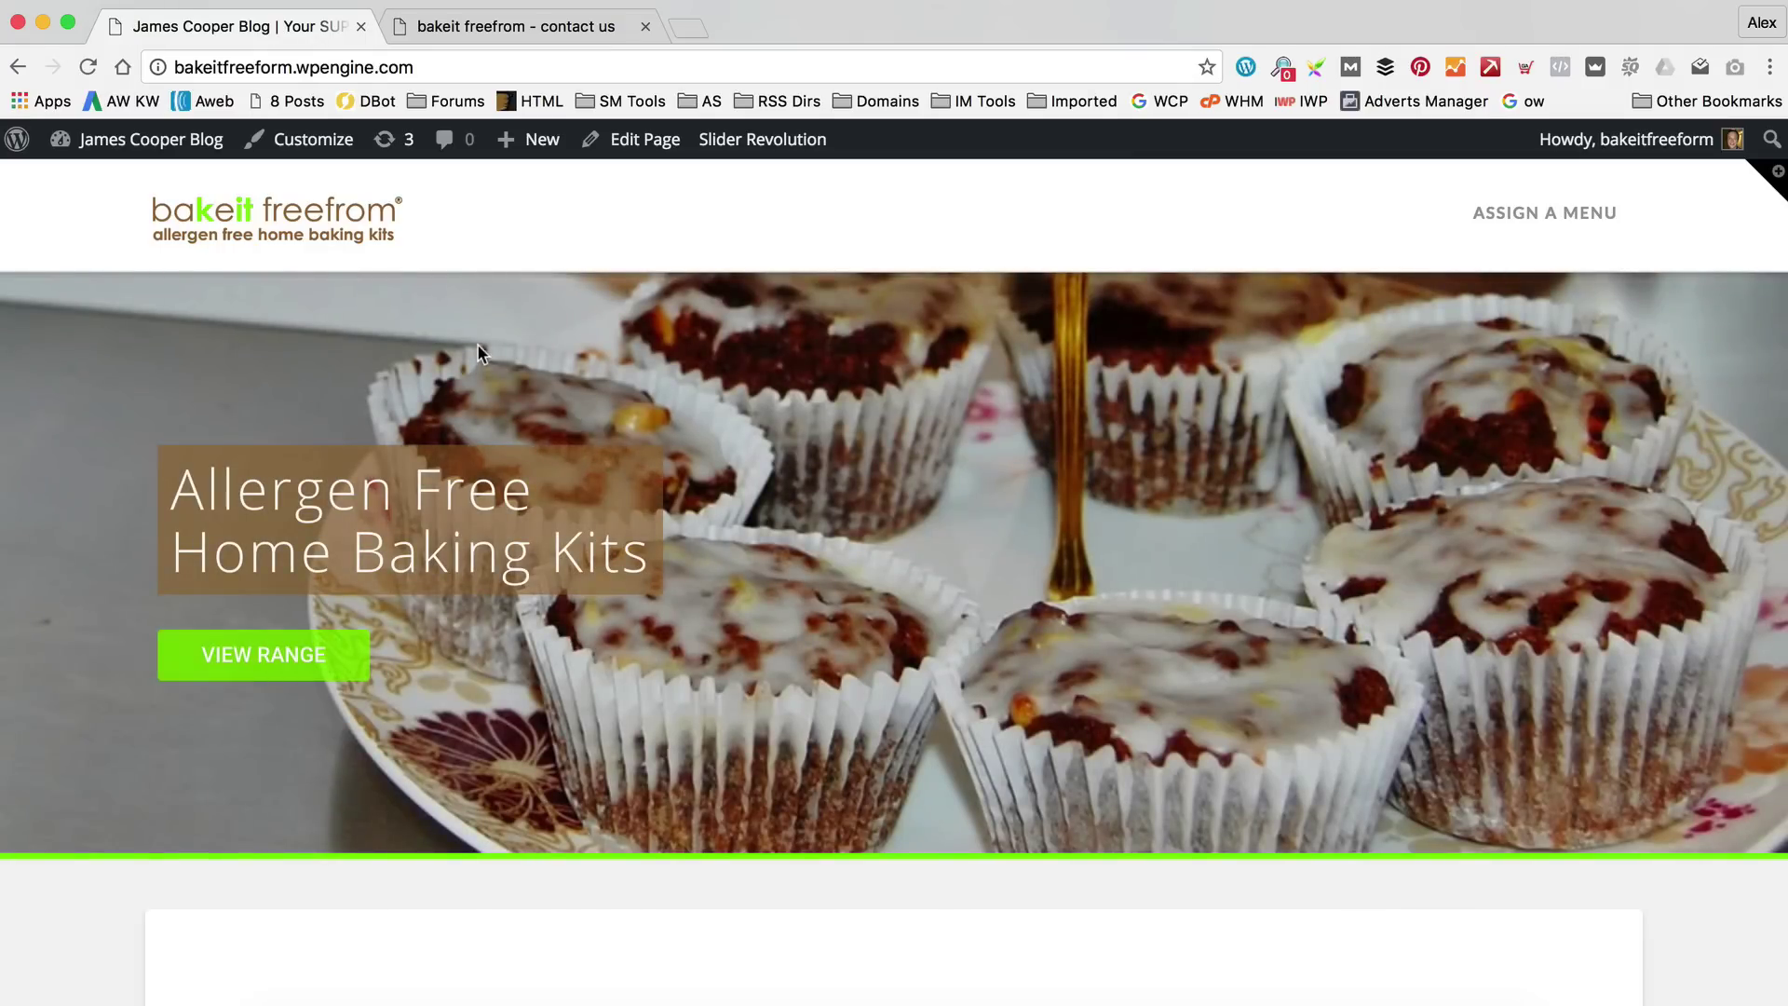
mouse_move(177, 144)
click(163, 184)
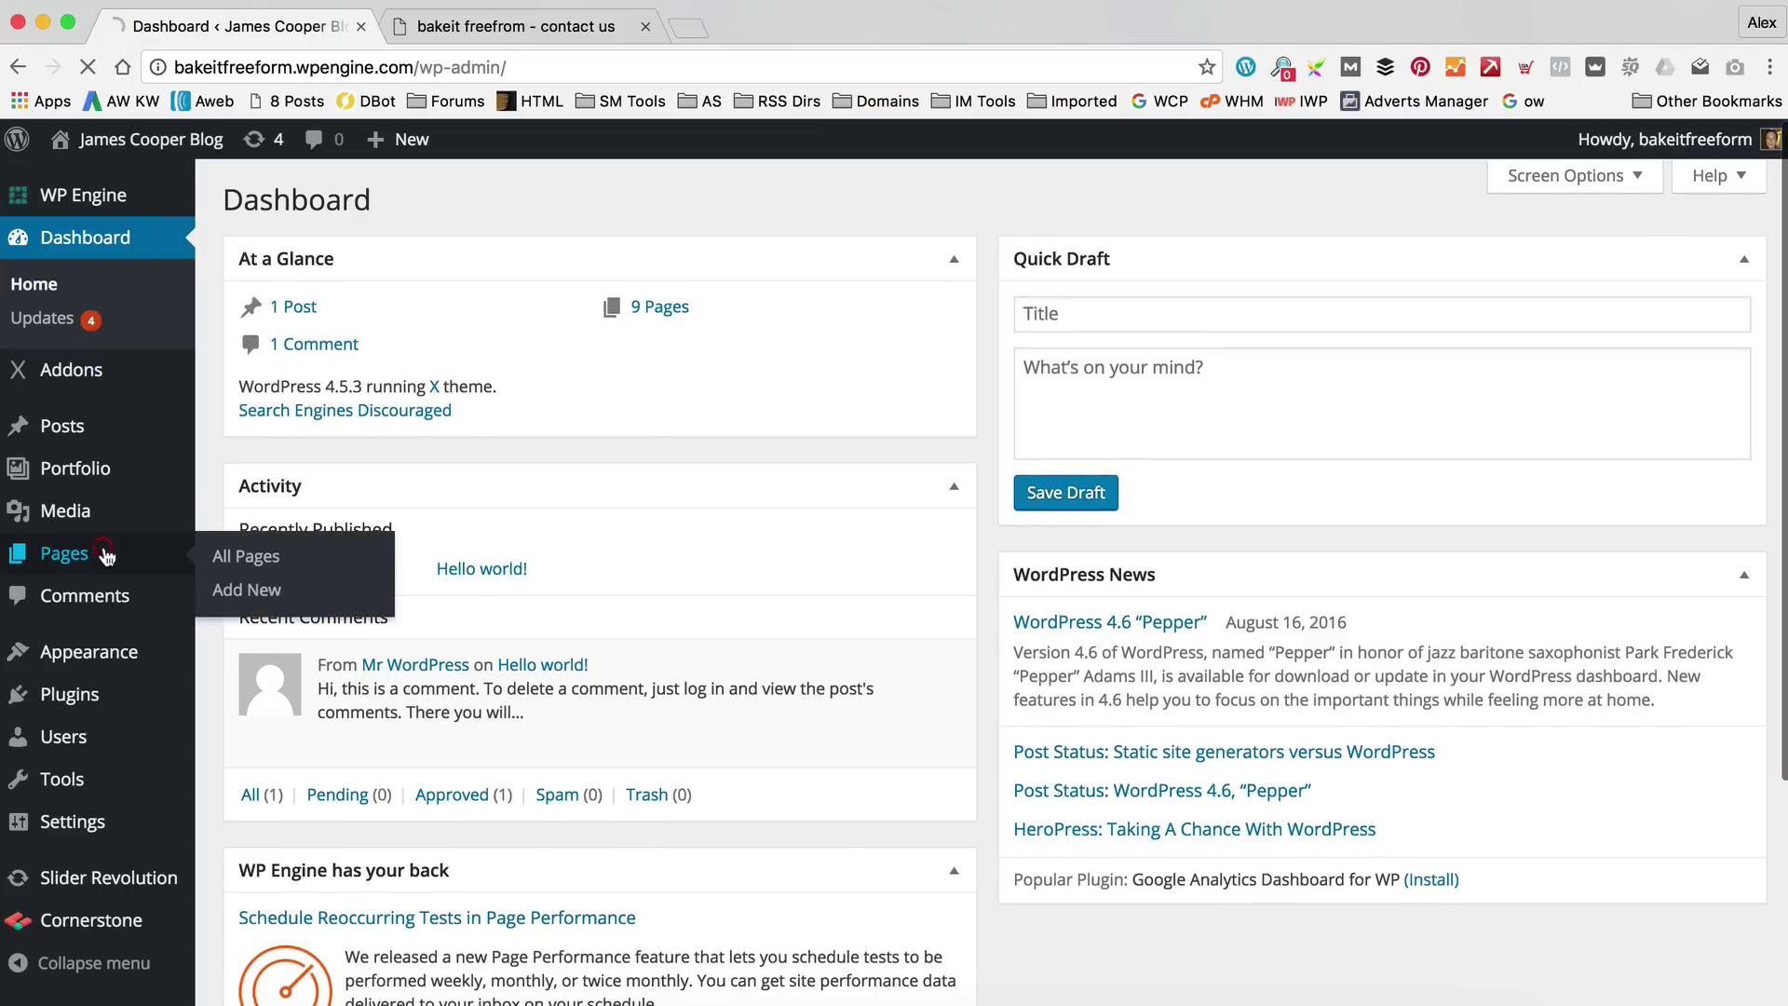
click(108, 555)
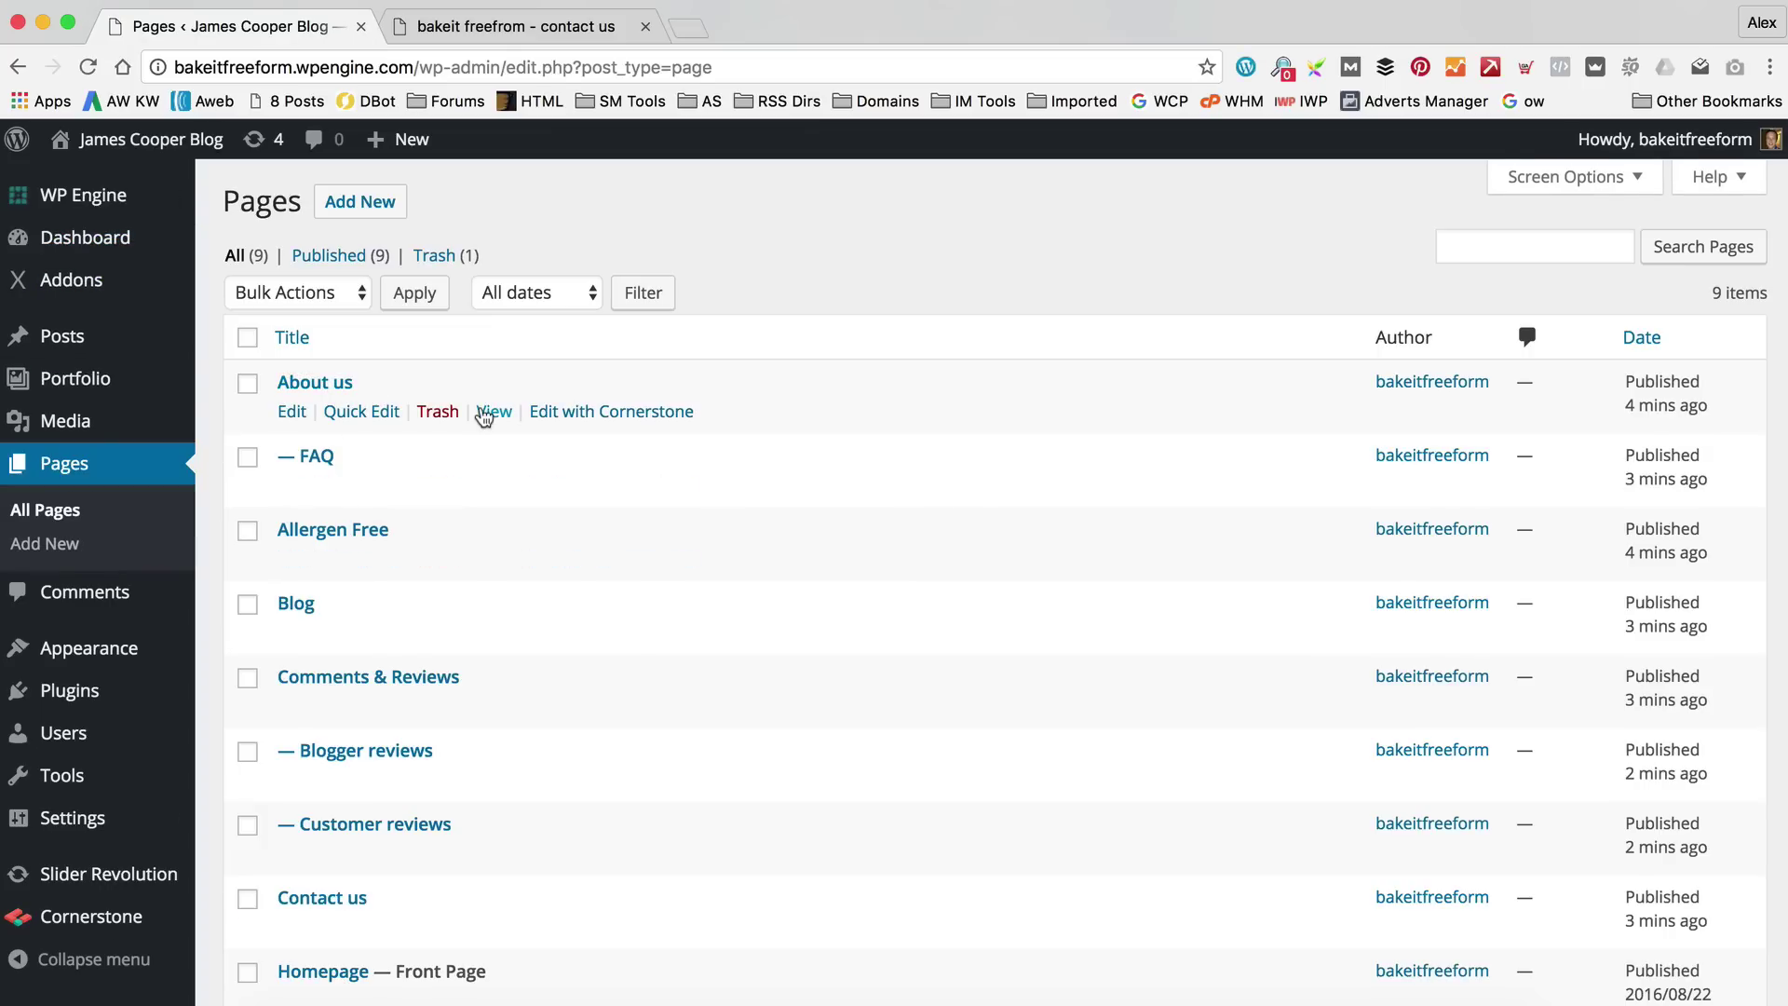
click(486, 412)
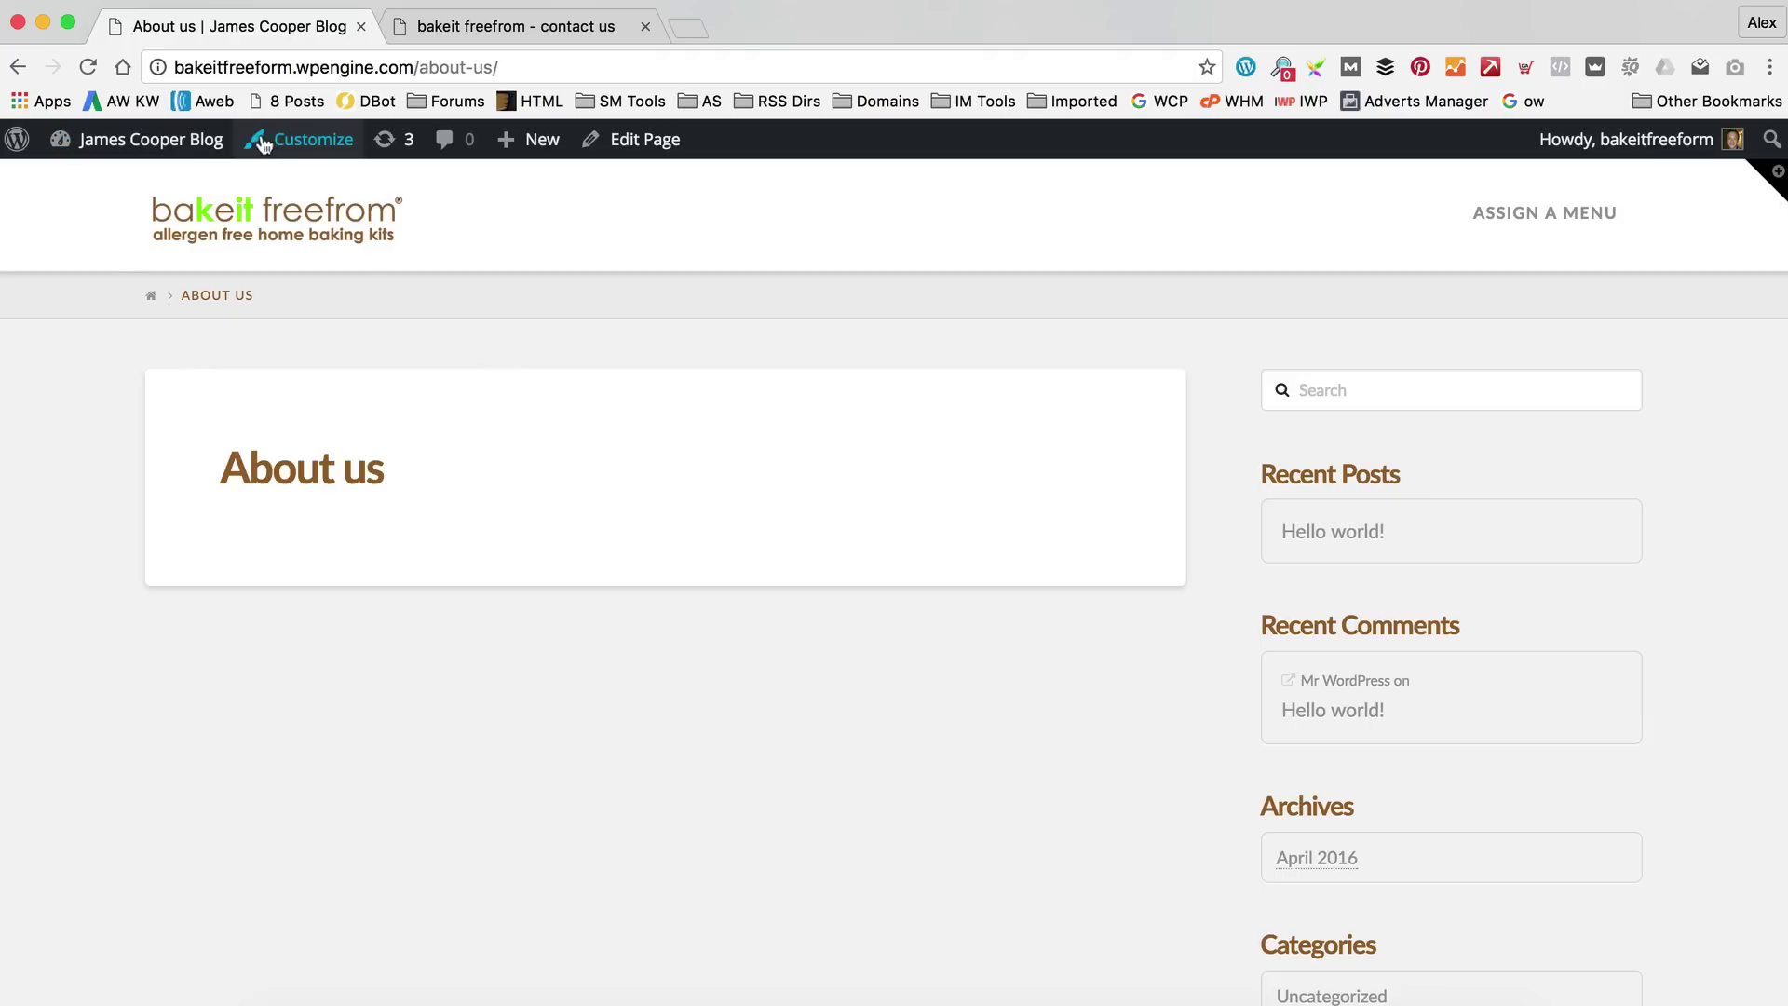
mouse_move(140, 140)
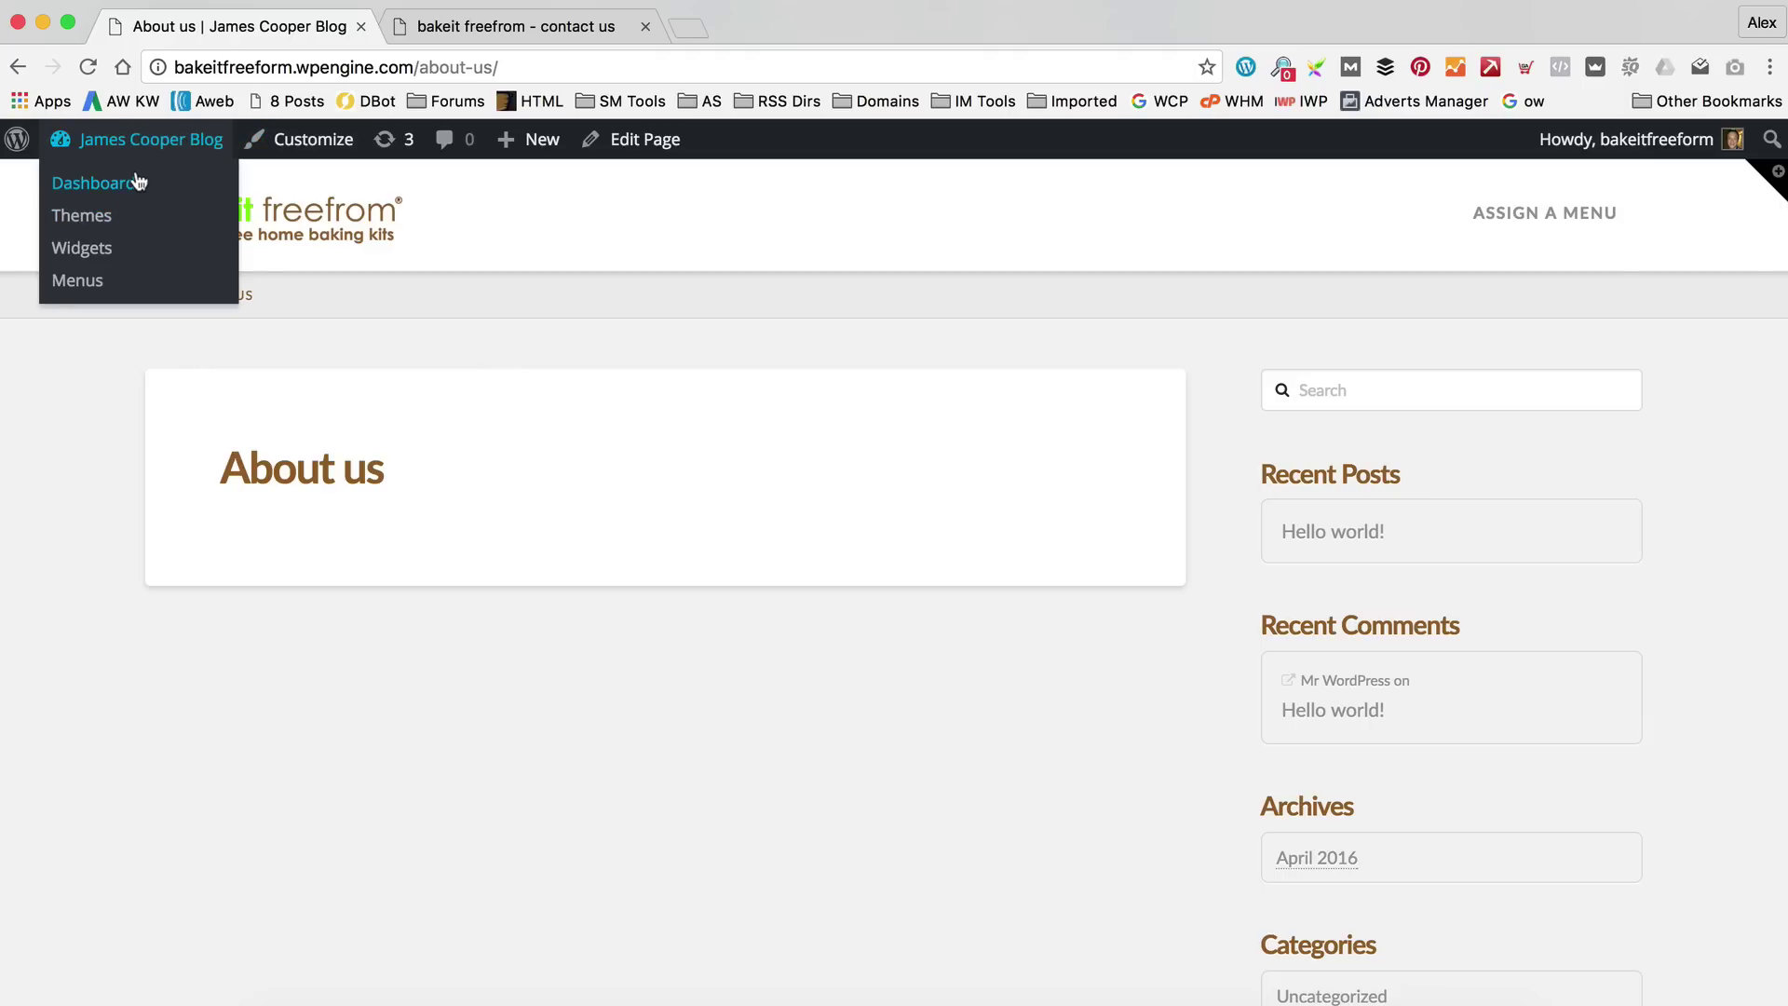
- Create a new navigation menu named Main Menu
click(97, 292)
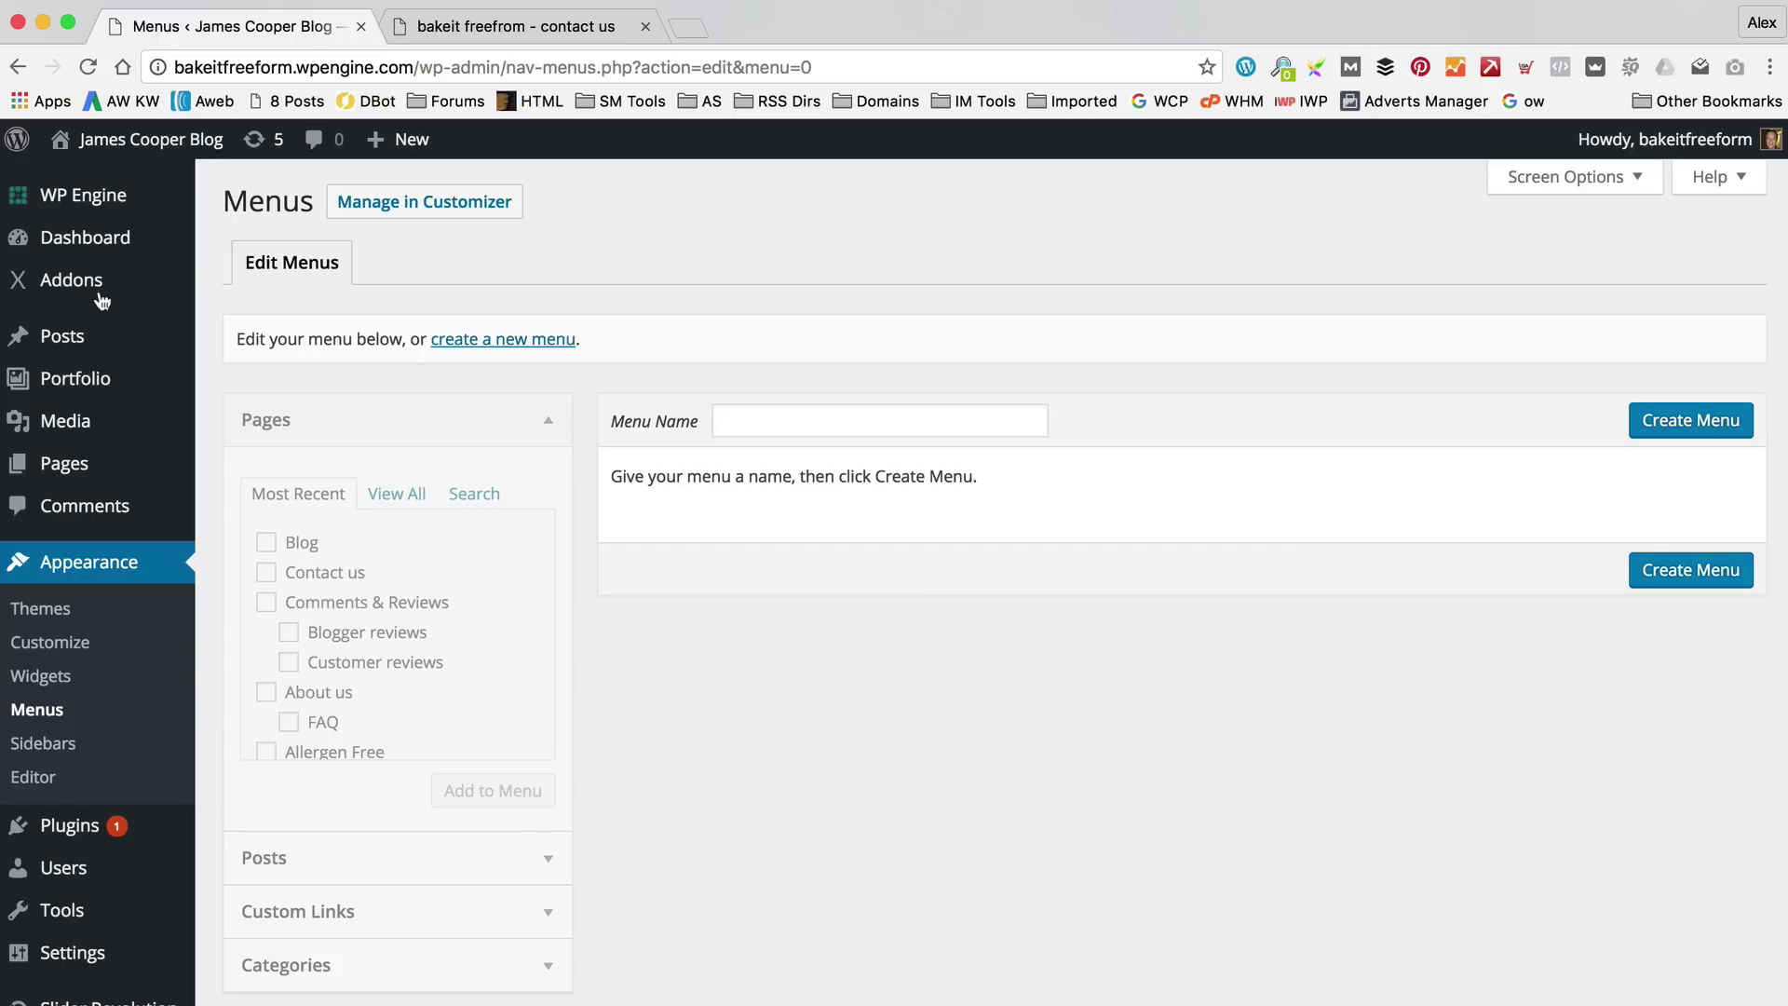
scroll(835, 309, down, 1)
click(851, 397)
text(M)
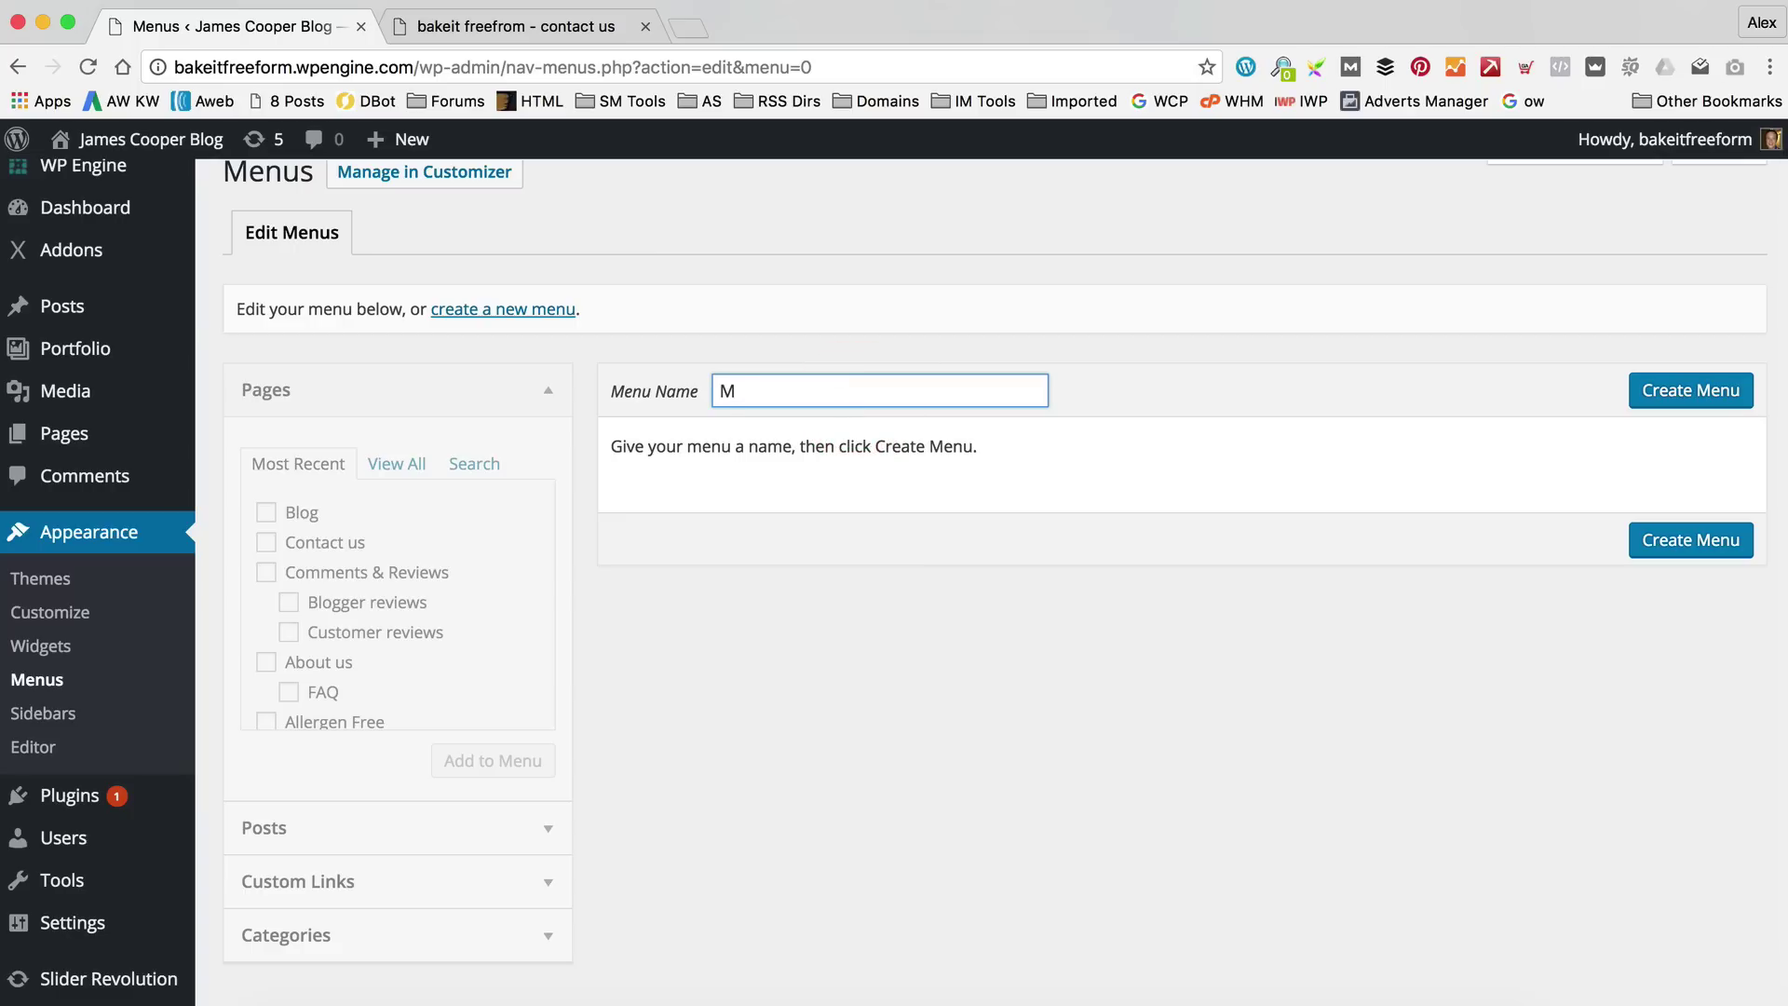
text(ain Men)
click(1674, 391)
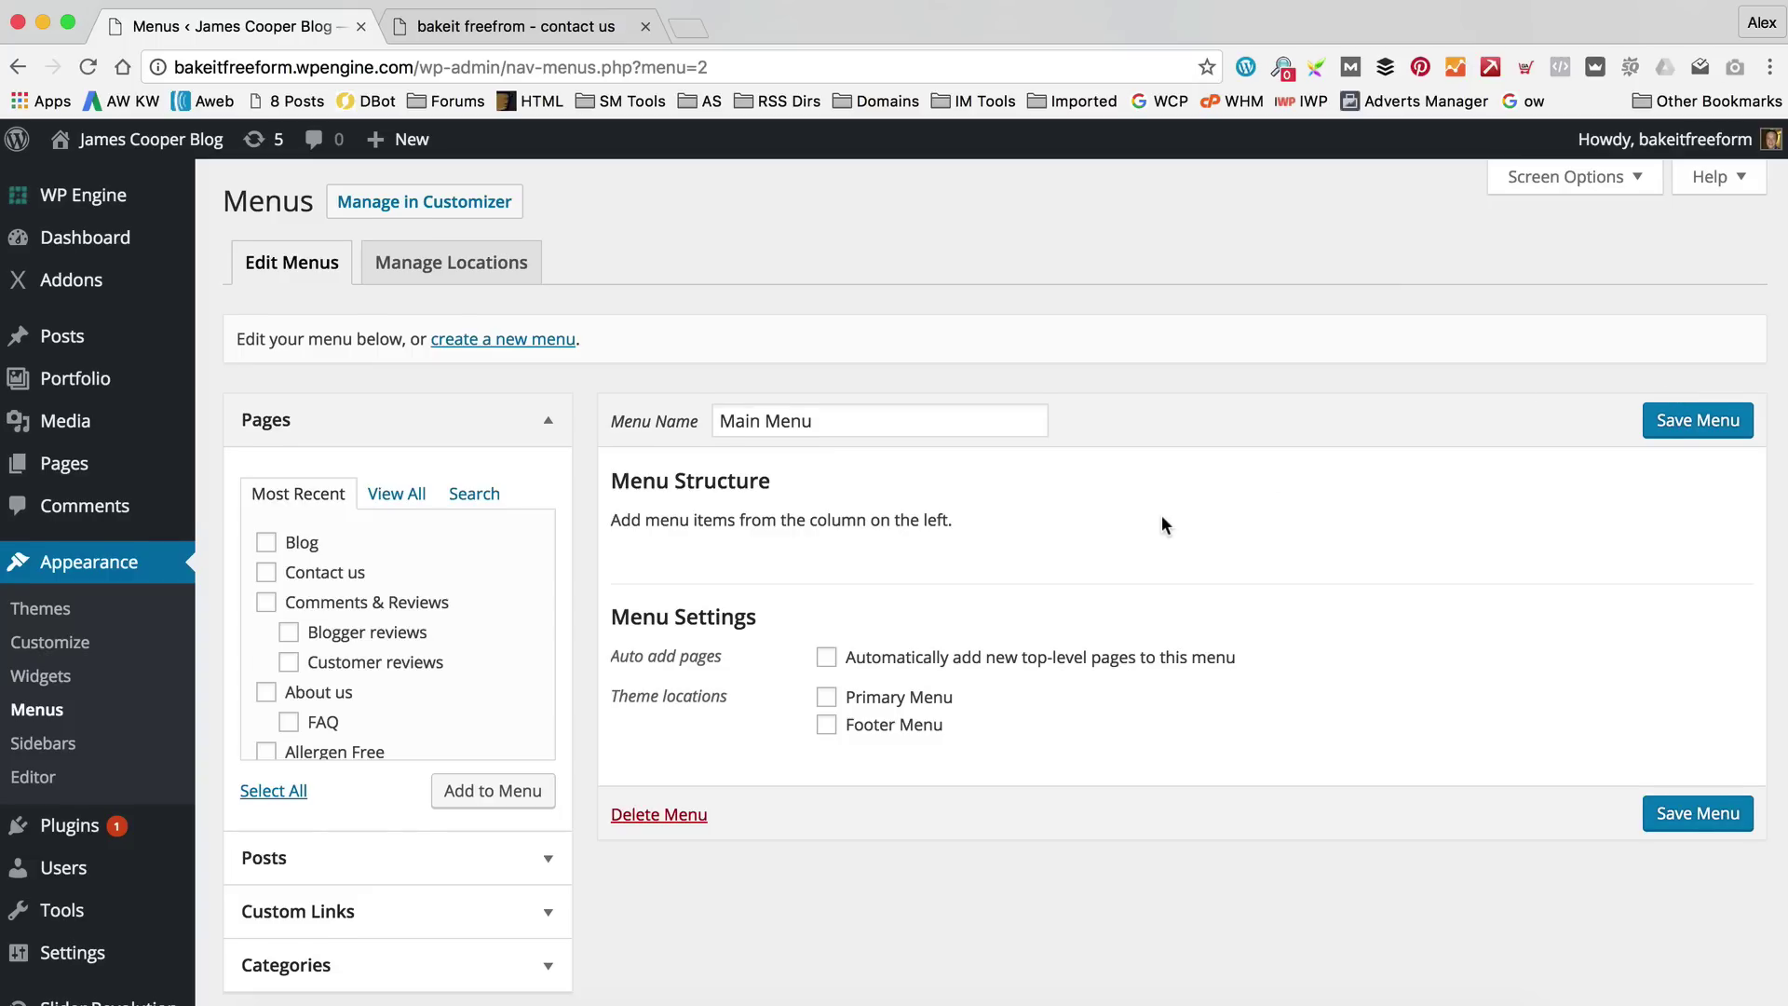
- Add all nine pages, from Homepage, Allergen Free and About us to Contact us and Blog, to Main Menu
scroll(1161, 513, down, 1)
scroll(952, 454, down, 1)
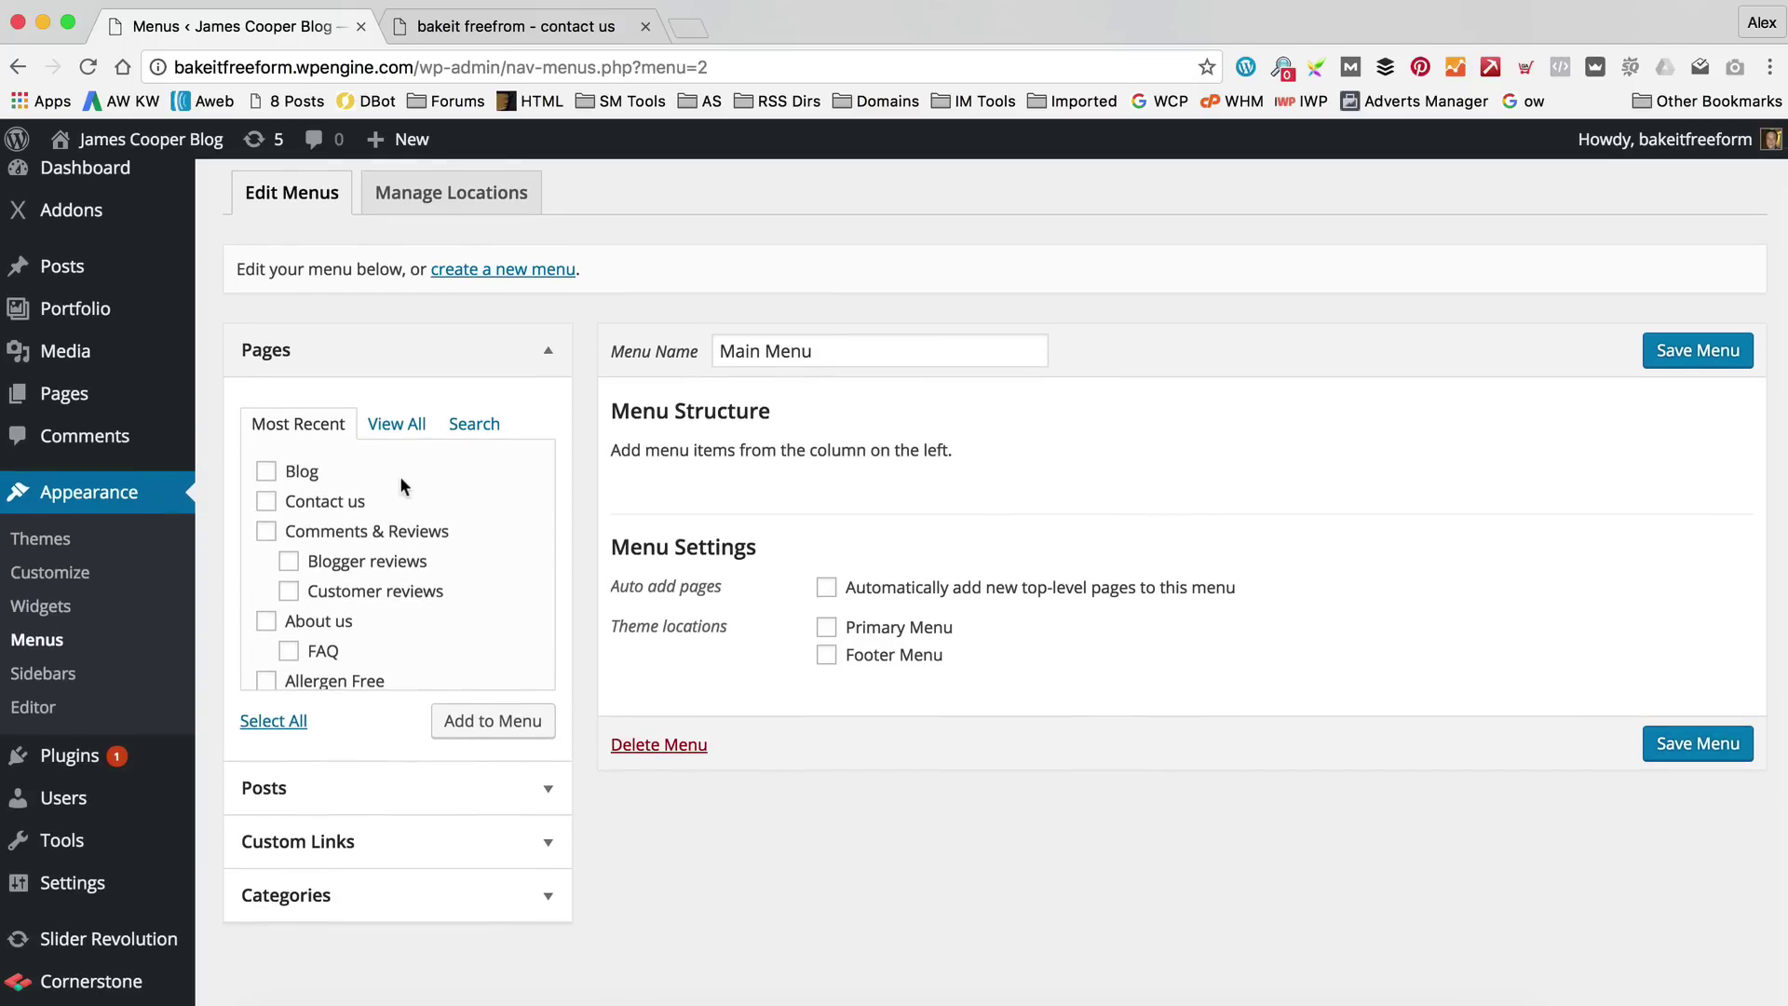
scroll(512, 485, down, 2)
click(266, 651)
click(267, 622)
click(266, 562)
click(288, 592)
click(265, 472)
click(289, 503)
click(289, 532)
click(265, 443)
scroll(308, 503, up, 3)
click(266, 543)
click(515, 792)
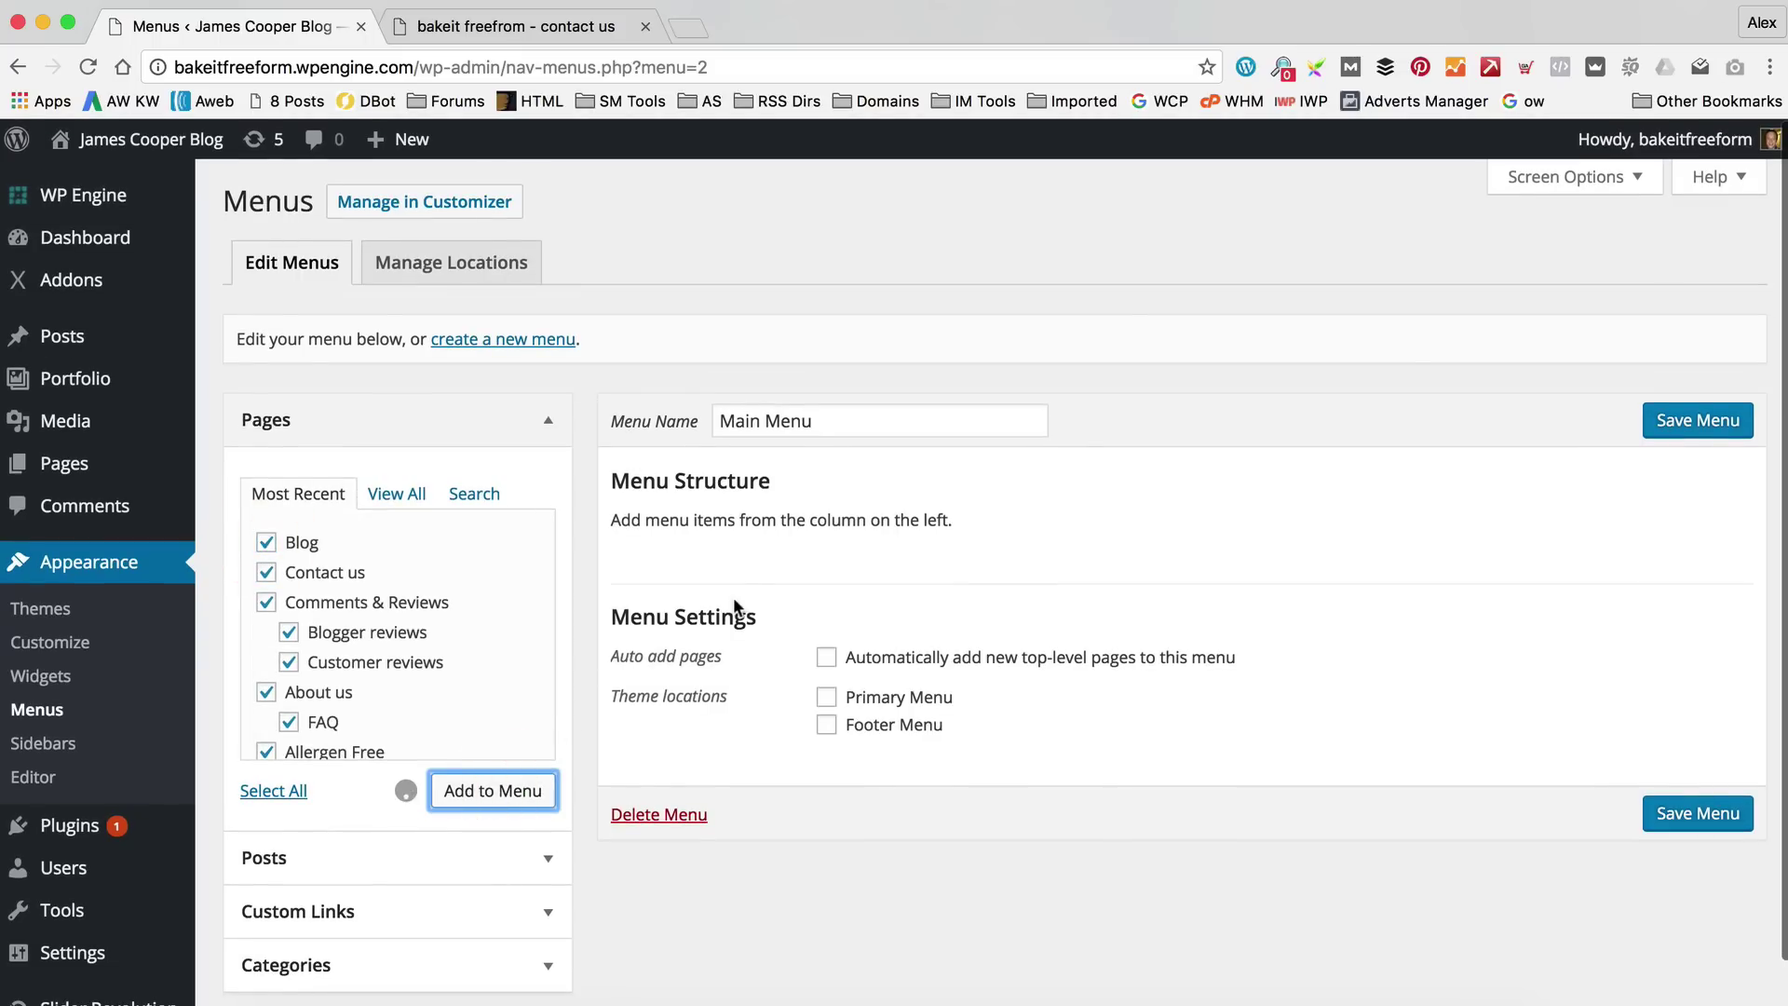
scroll(1371, 539, down, 3)
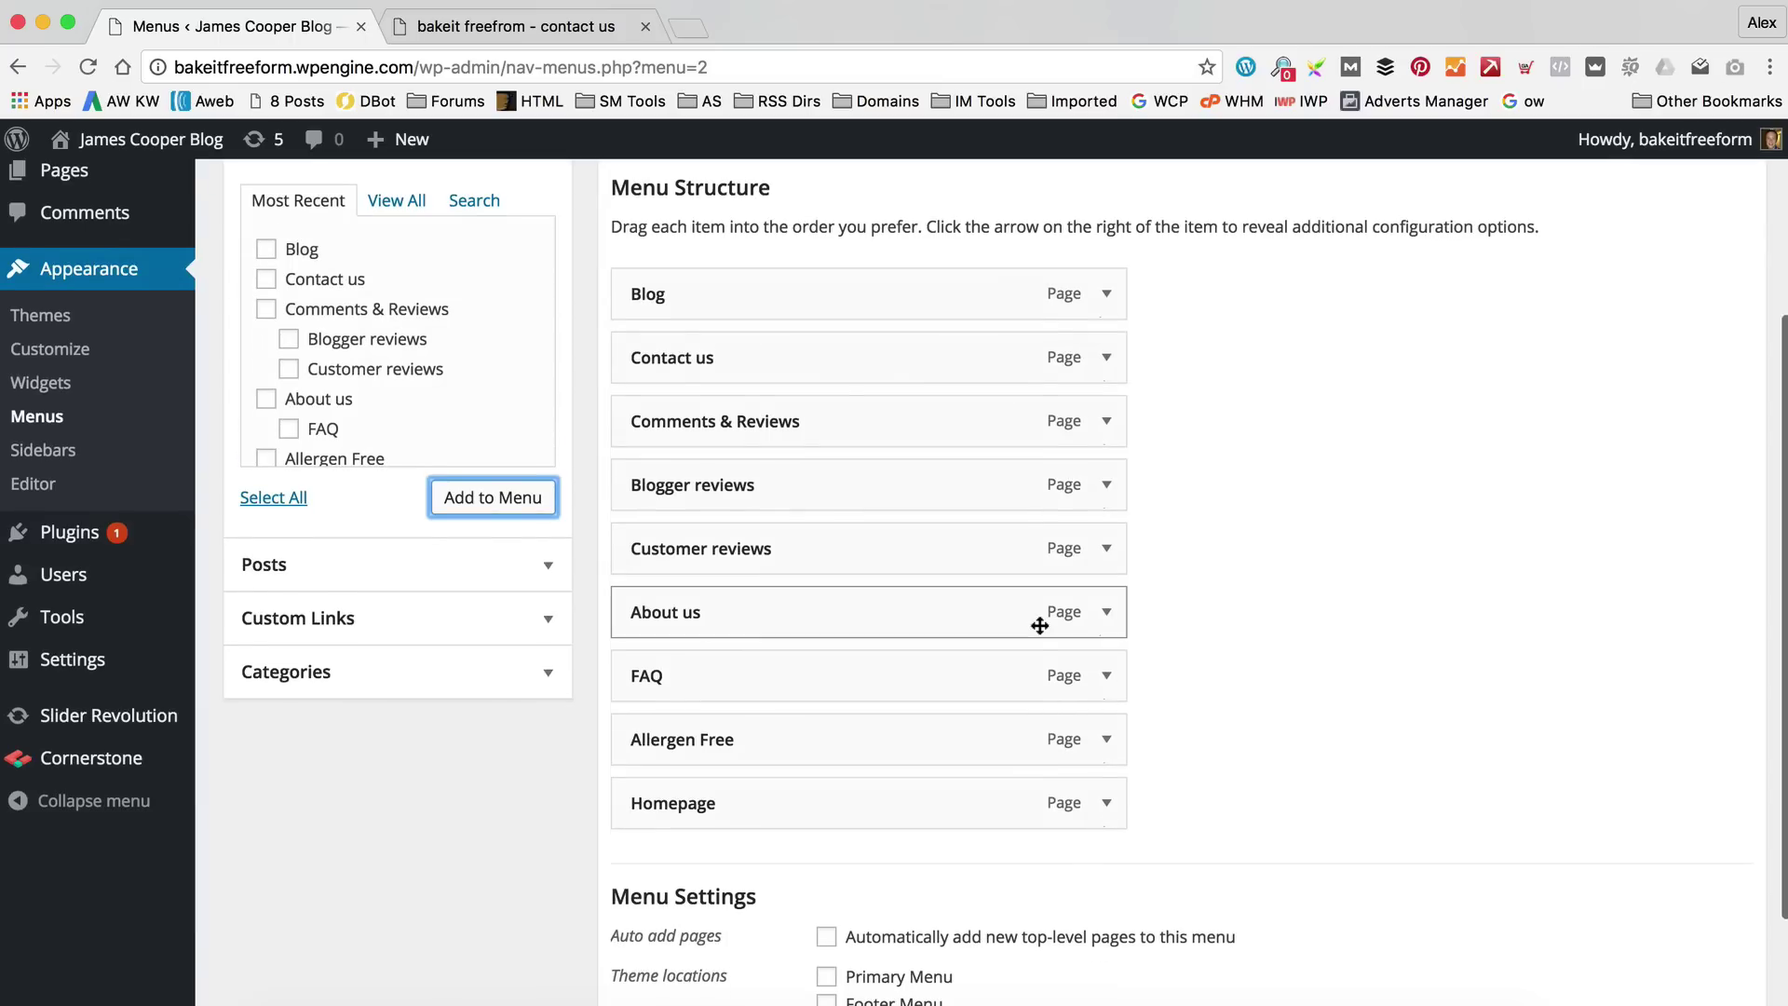
- Move Homepage to the top of the menu and relabel it Home
drag(782, 824, 798, 288)
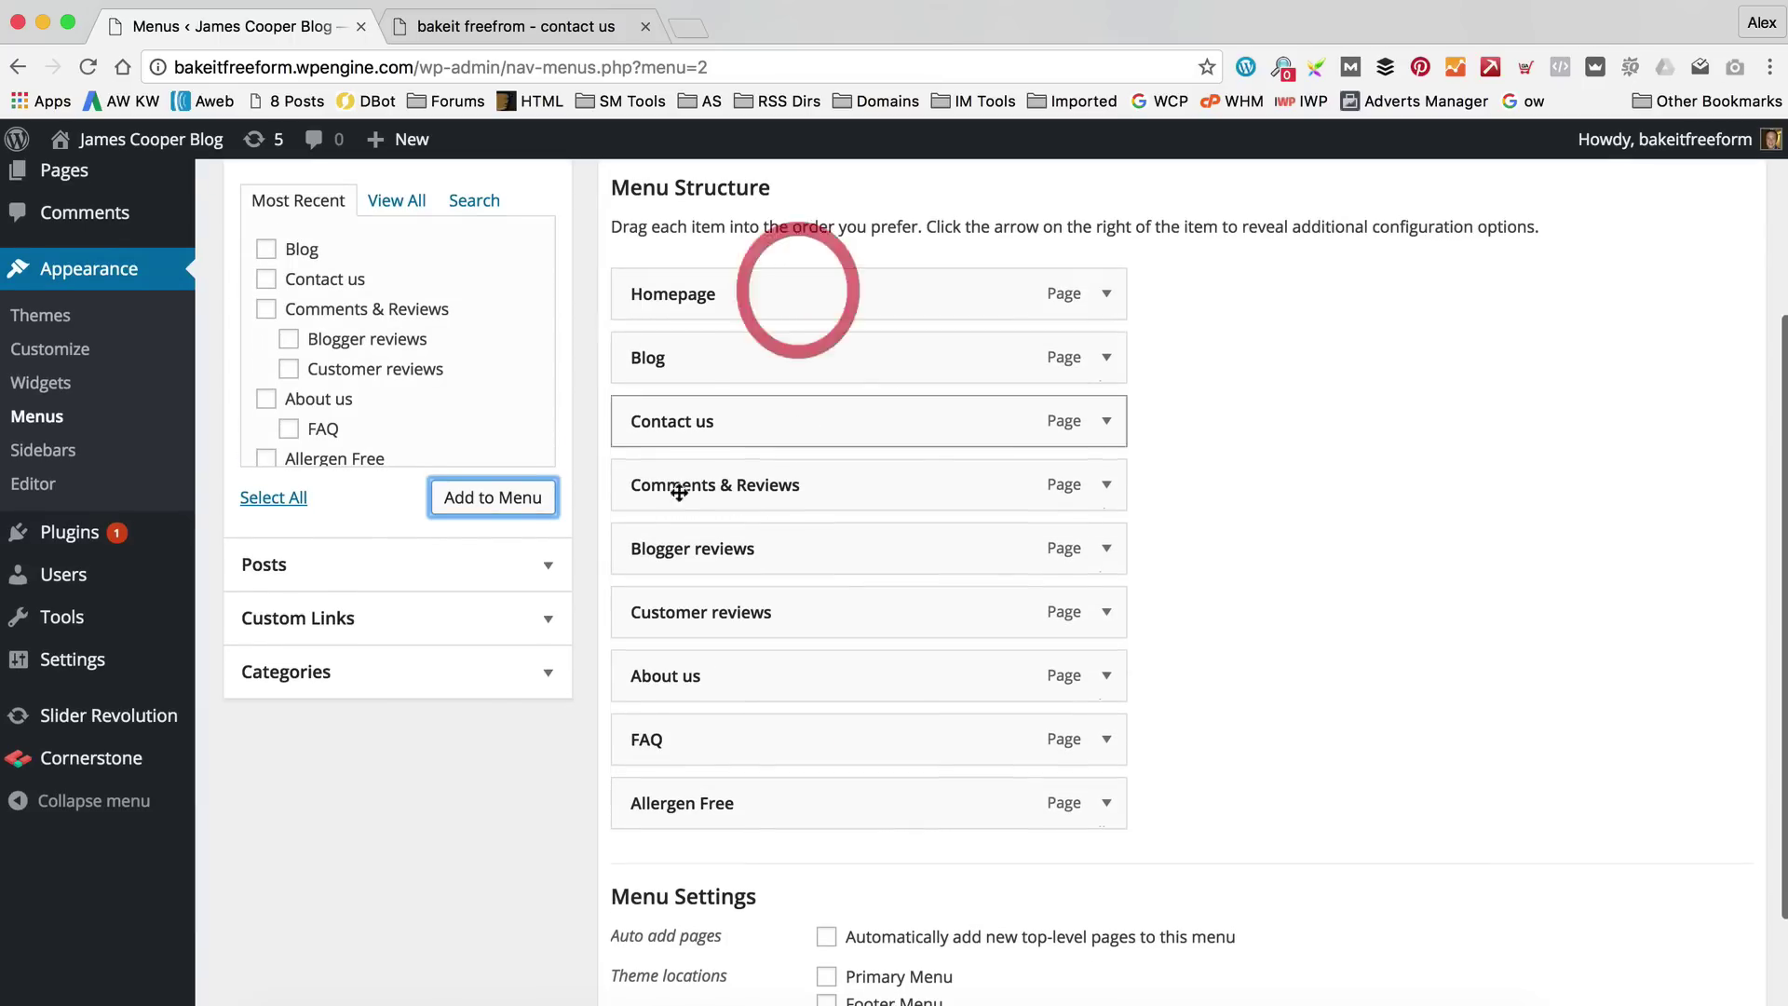
click(1106, 293)
click(798, 377)
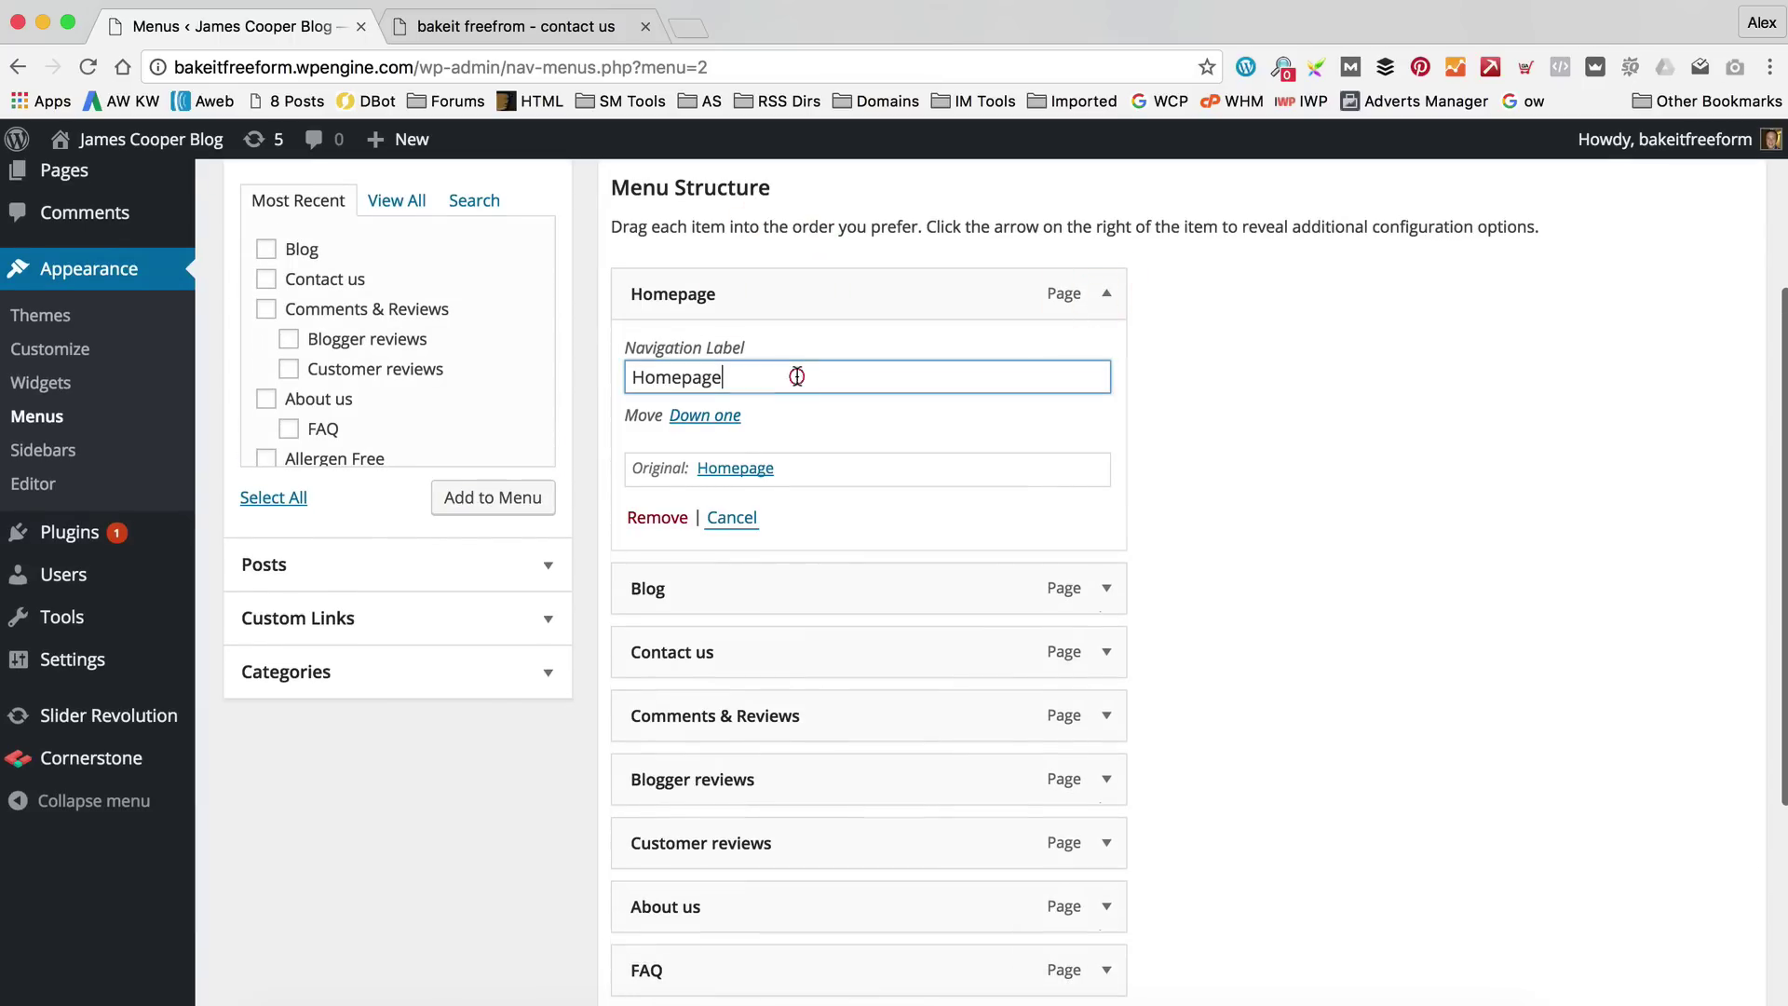
key(BackSpace)
key(BackSpace)
key(BackSpace)
key(BackSpace)
key(BackSpace)
text(e)
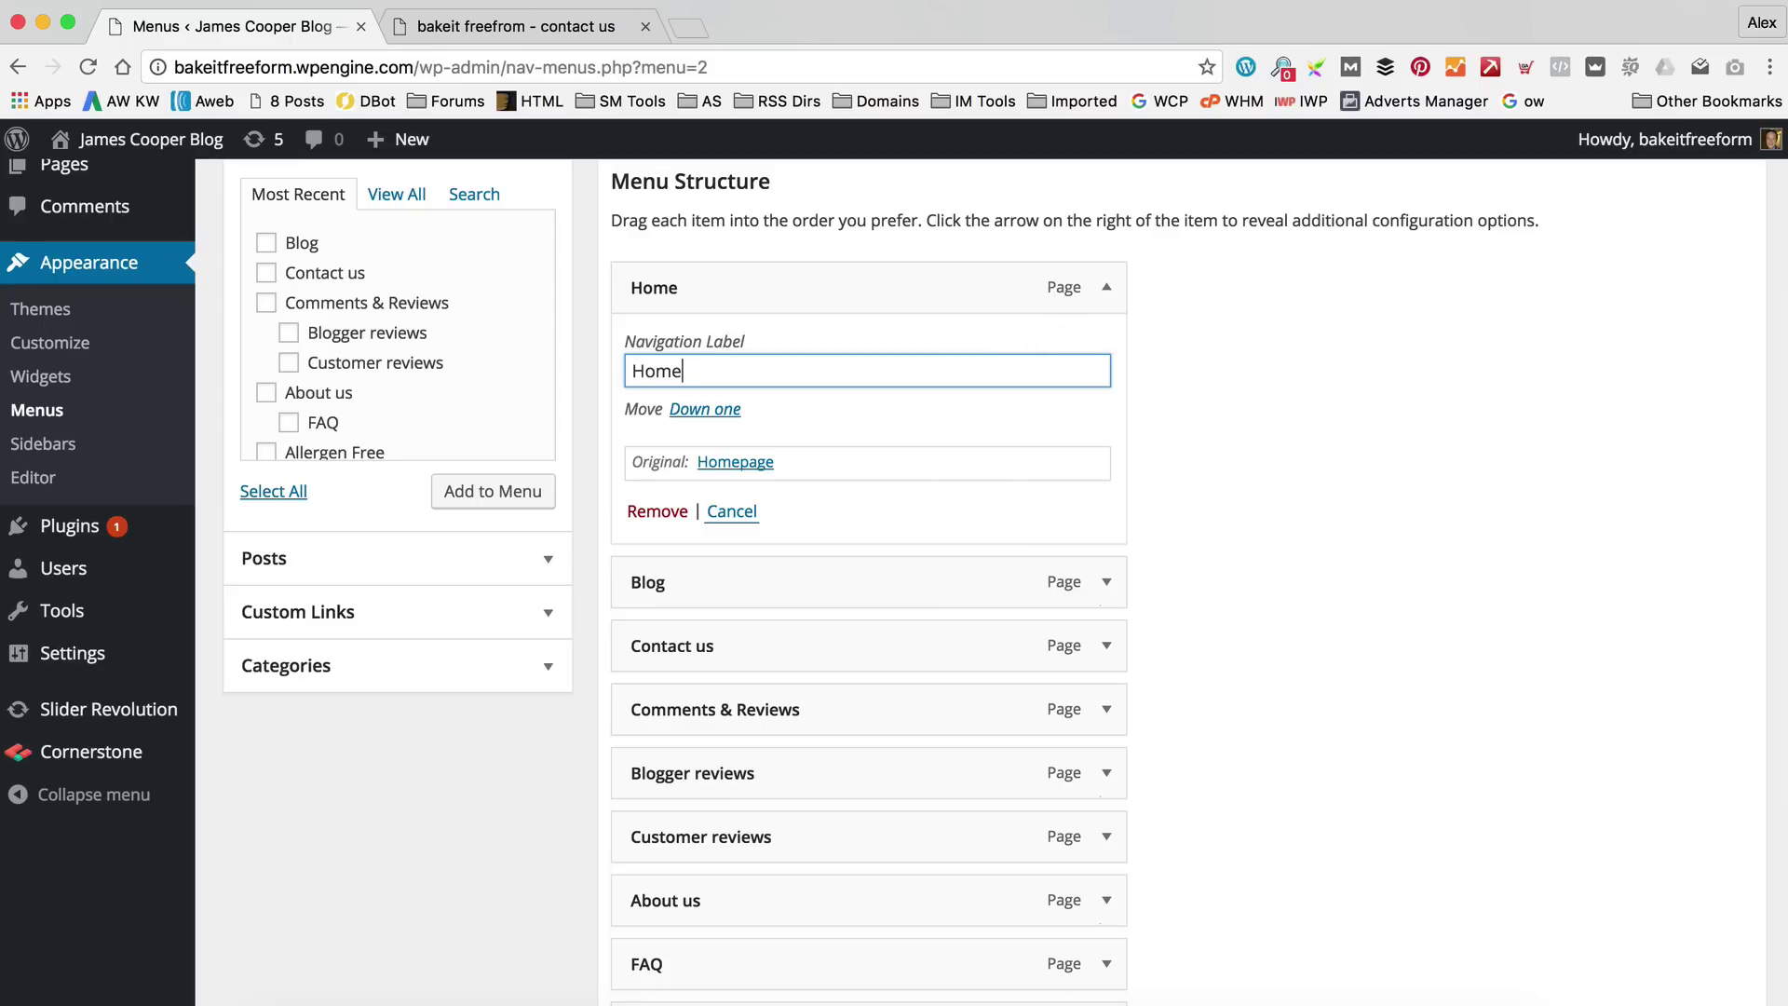
click(1106, 287)
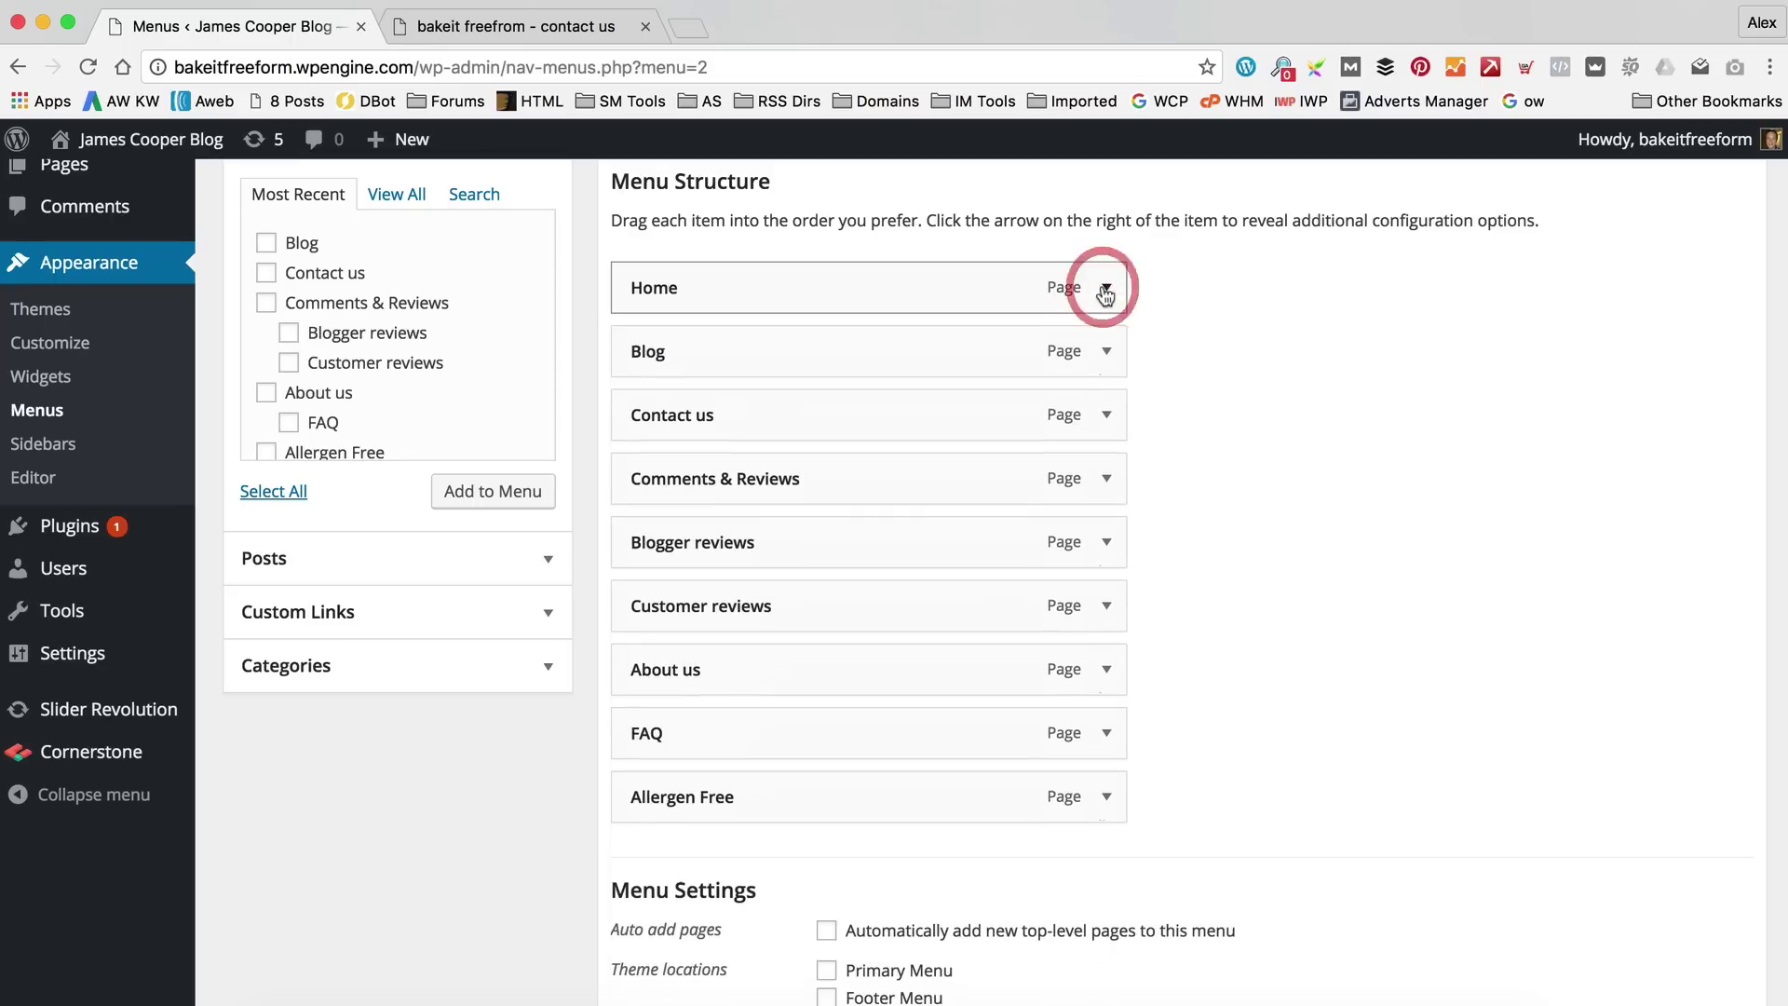
- Reorder Blog, Contact us and Comments & Reviews, nesting Blogger reviews under Comments & Reviews
drag(795, 363, 730, 742)
drag(820, 799, 751, 352)
drag(817, 410, 851, 564)
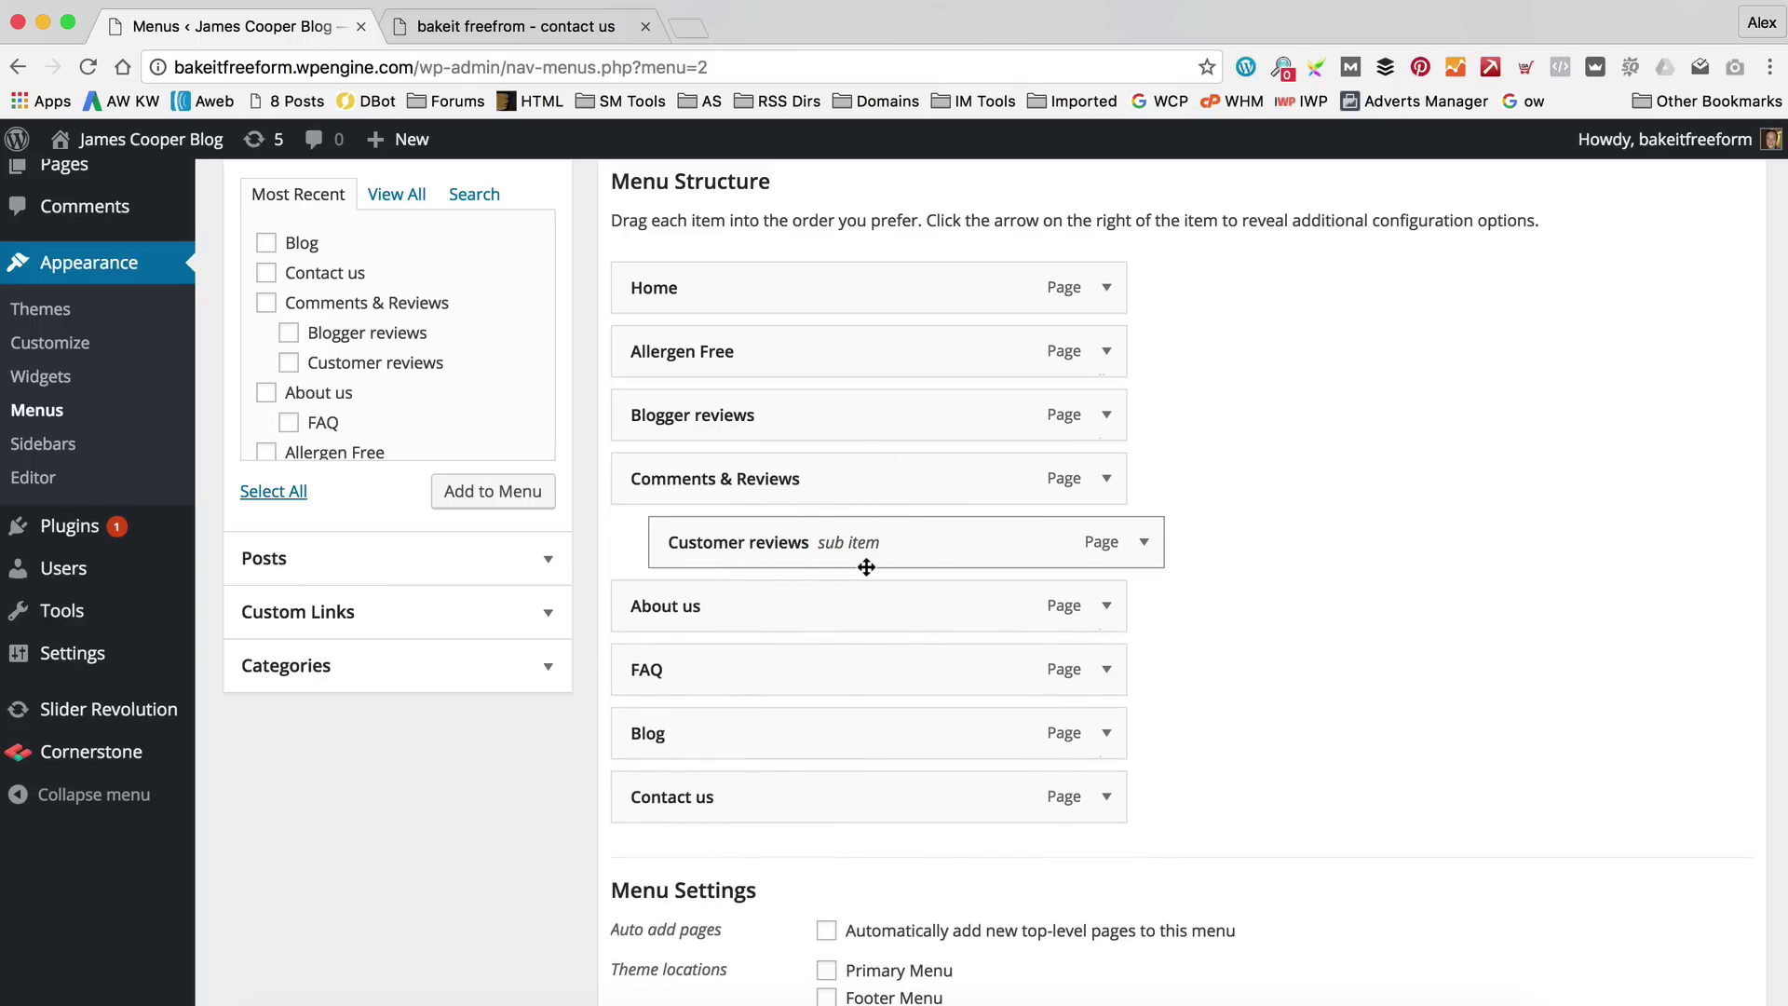
drag(711, 415, 775, 550)
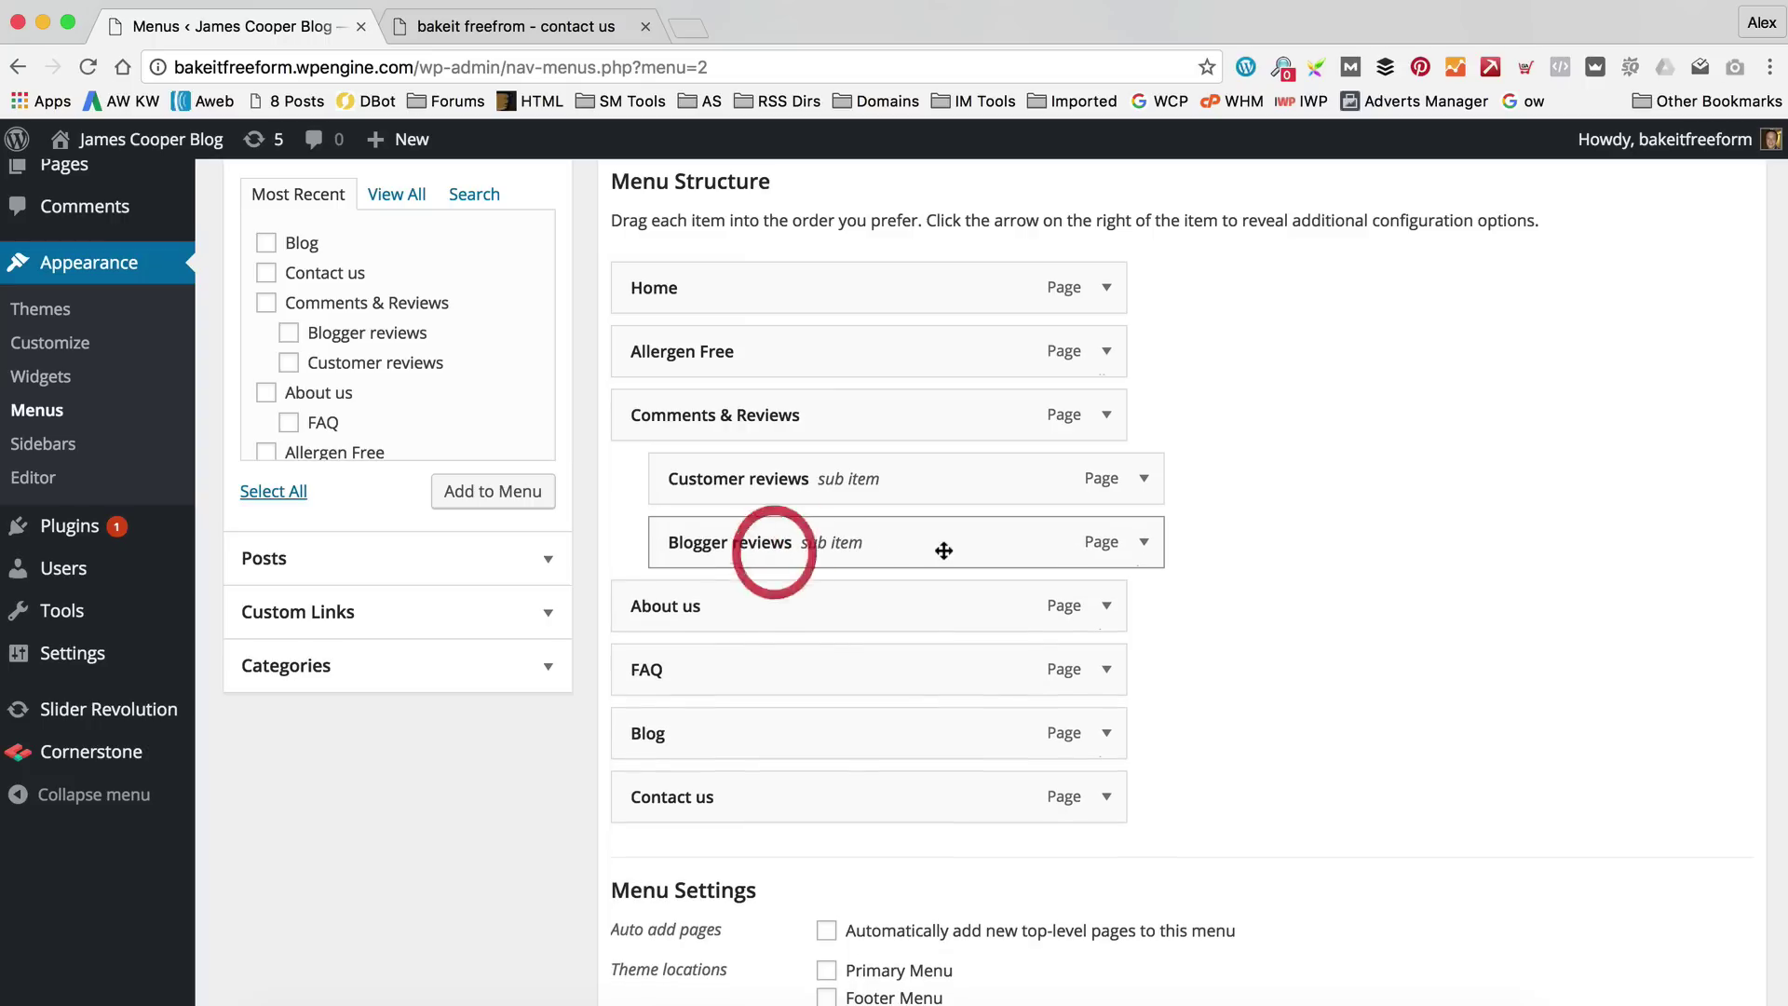
drag(866, 431, 854, 480)
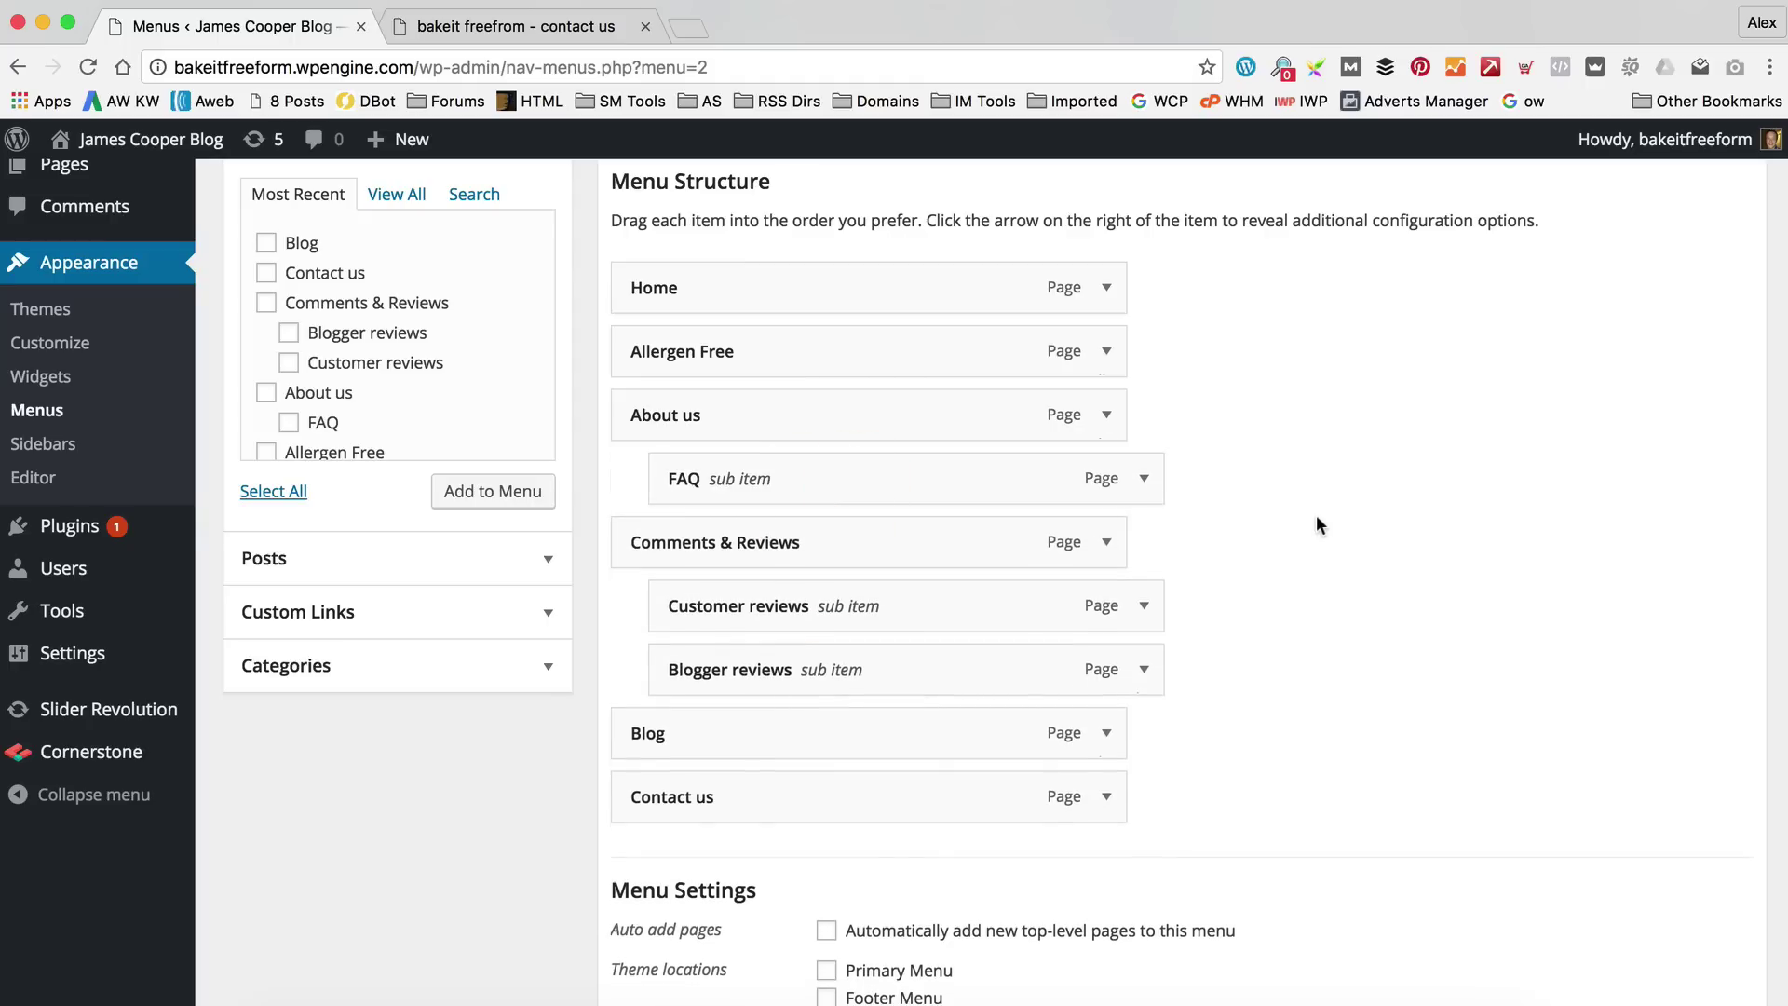
- Assign Main Menu to the Primary Menu location, save it, and view the live homepage
scroll(985, 678, down, 2)
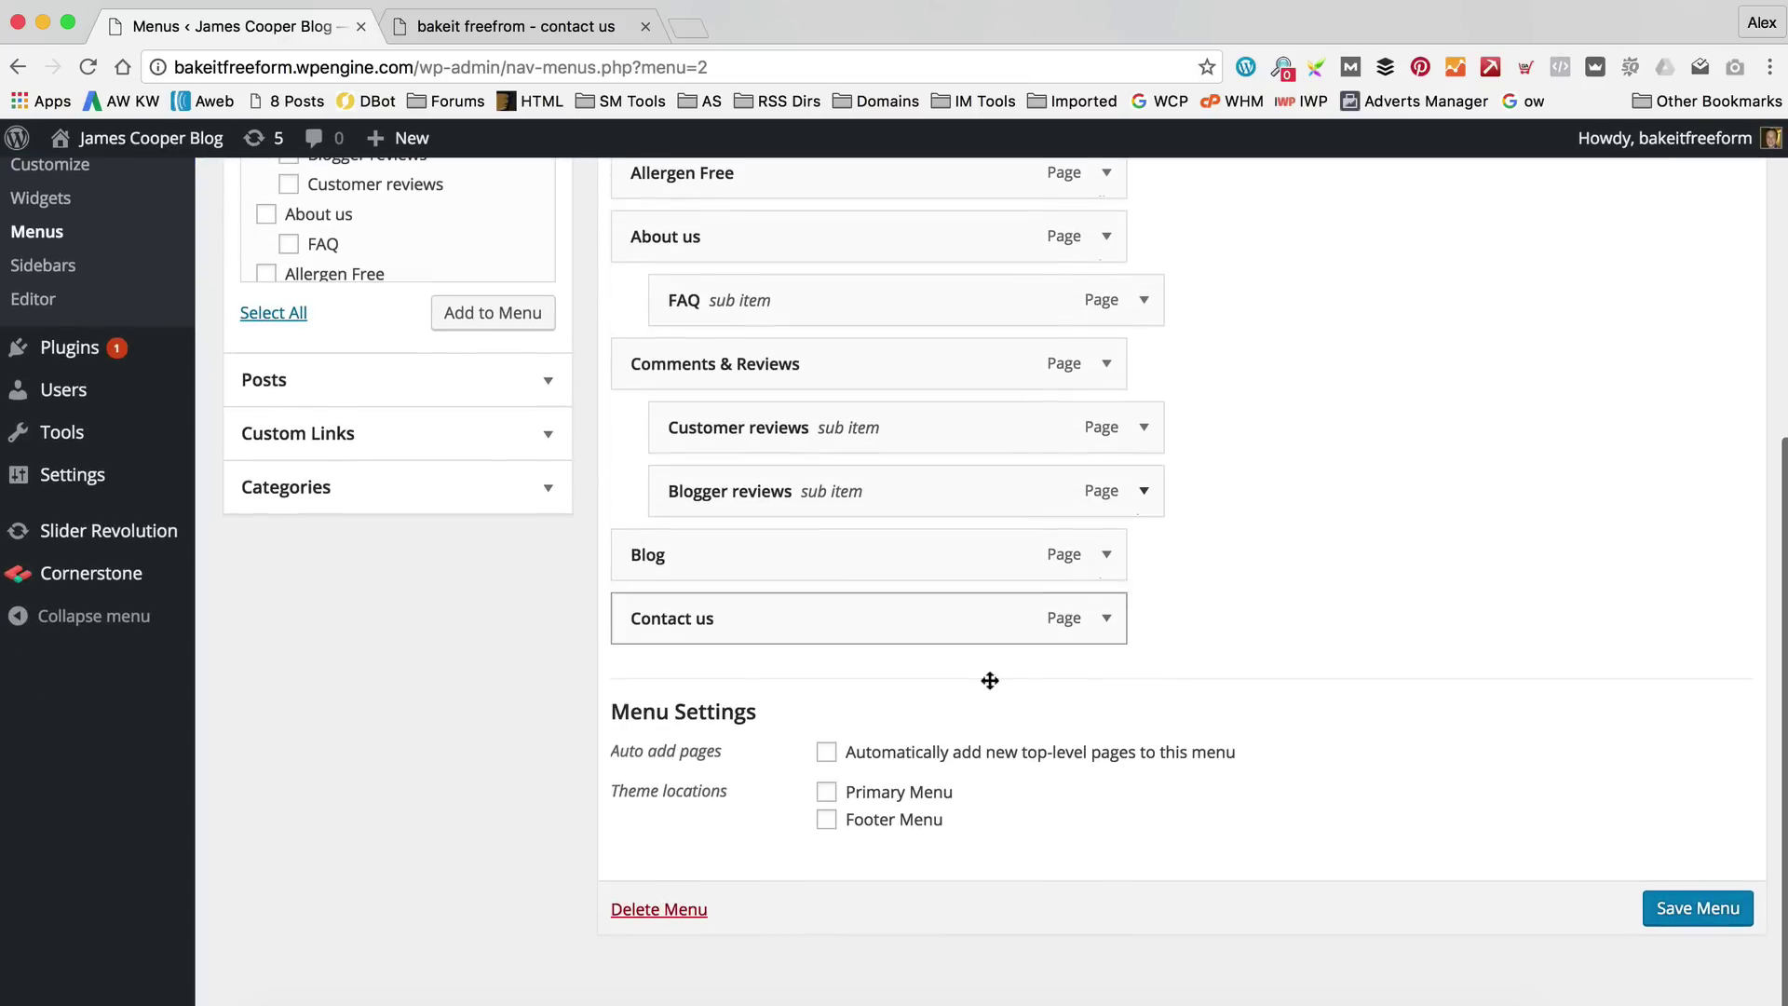
click(828, 793)
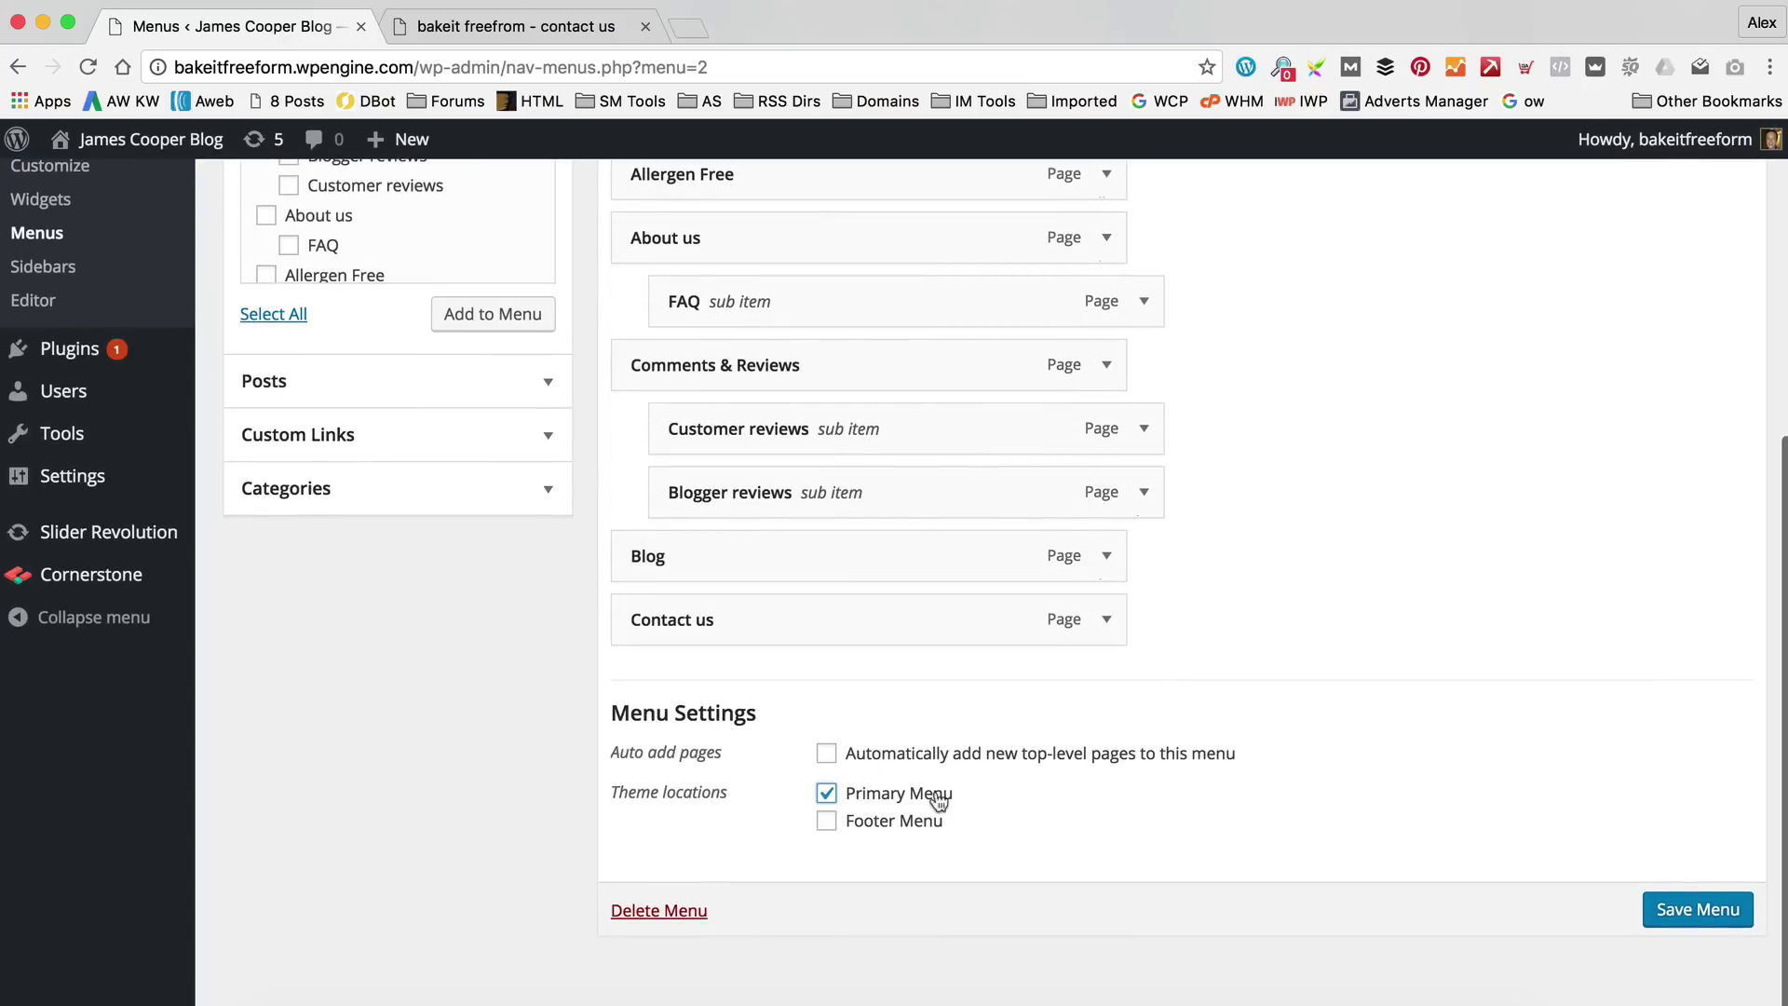
click(1697, 909)
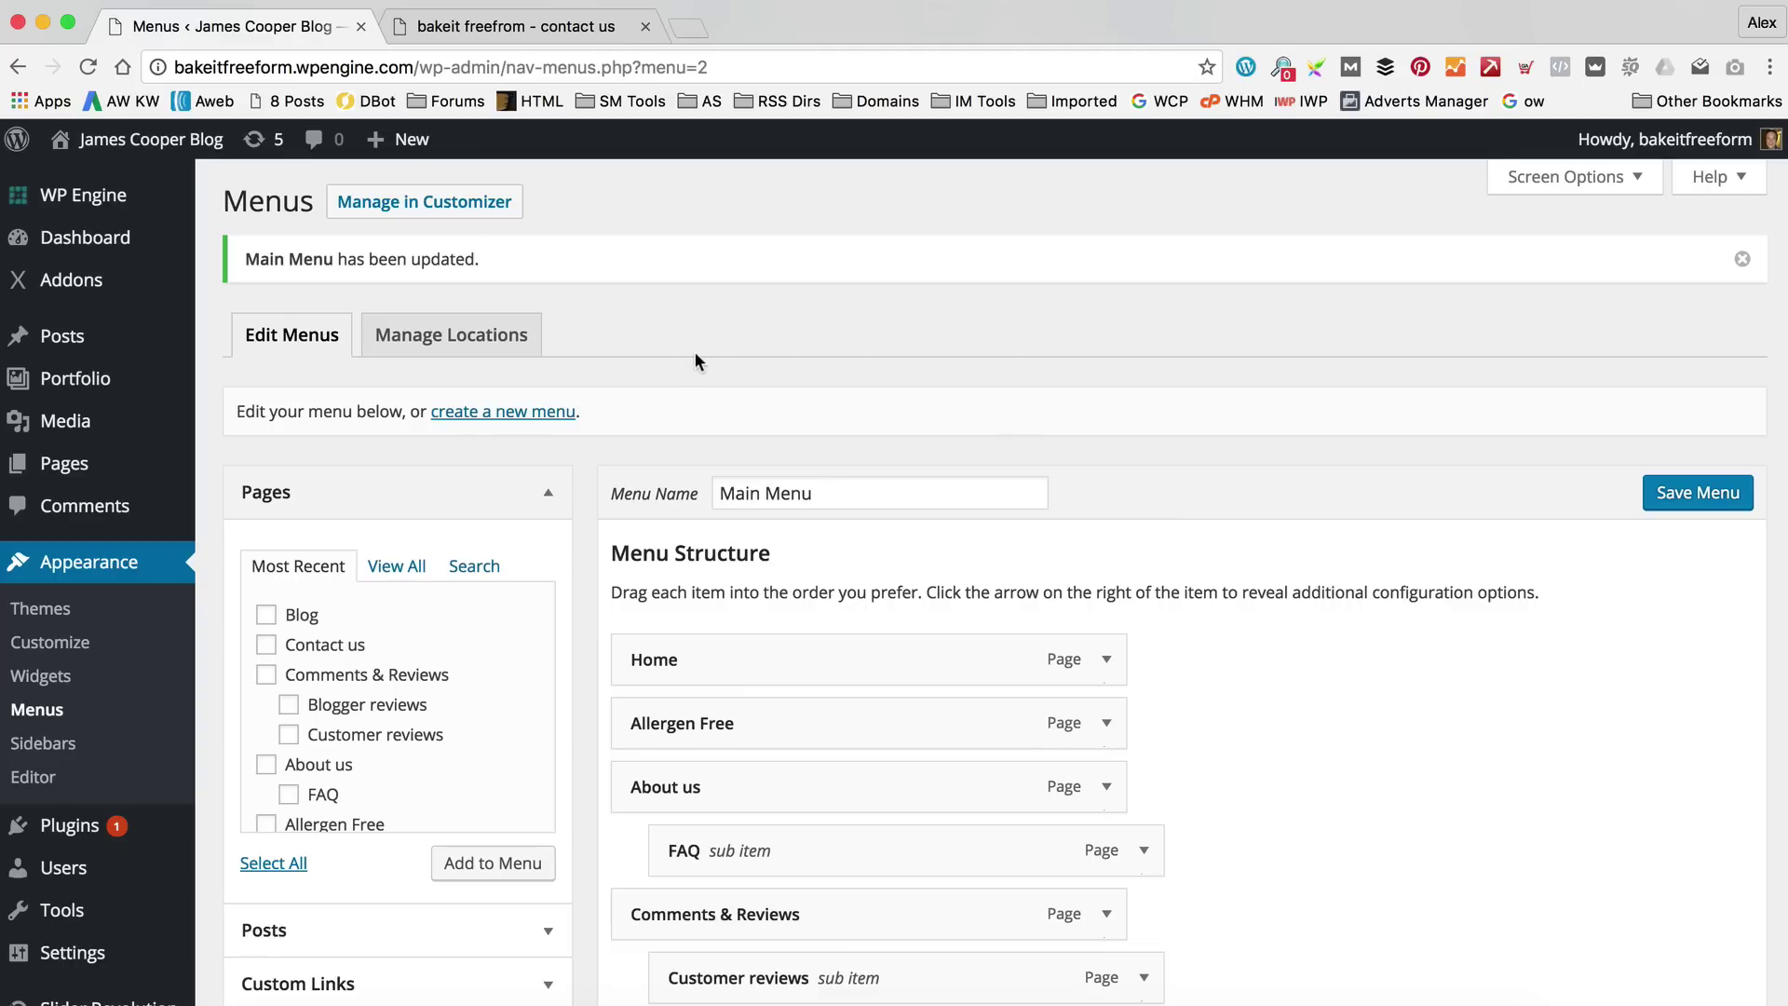
click(644, 27)
click(130, 182)
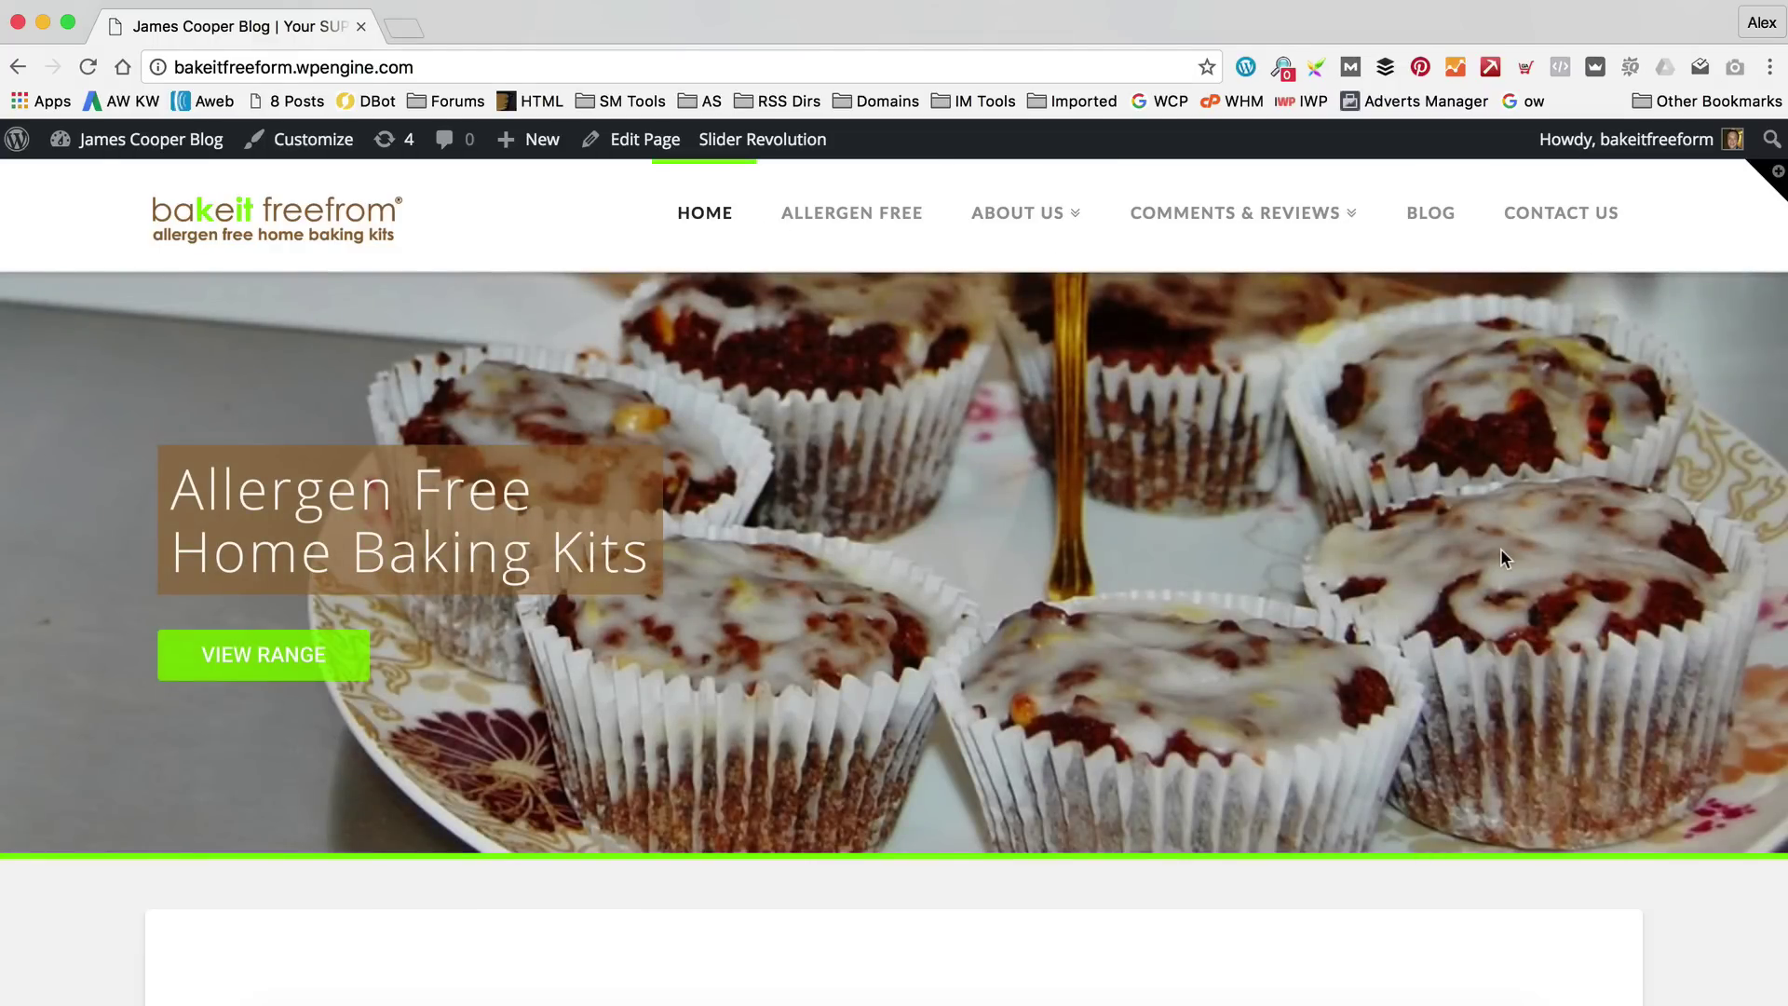
- Browse the live Allergen Free and About us pages from the navigation, then go back to Dashboard
click(832, 226)
click(1027, 222)
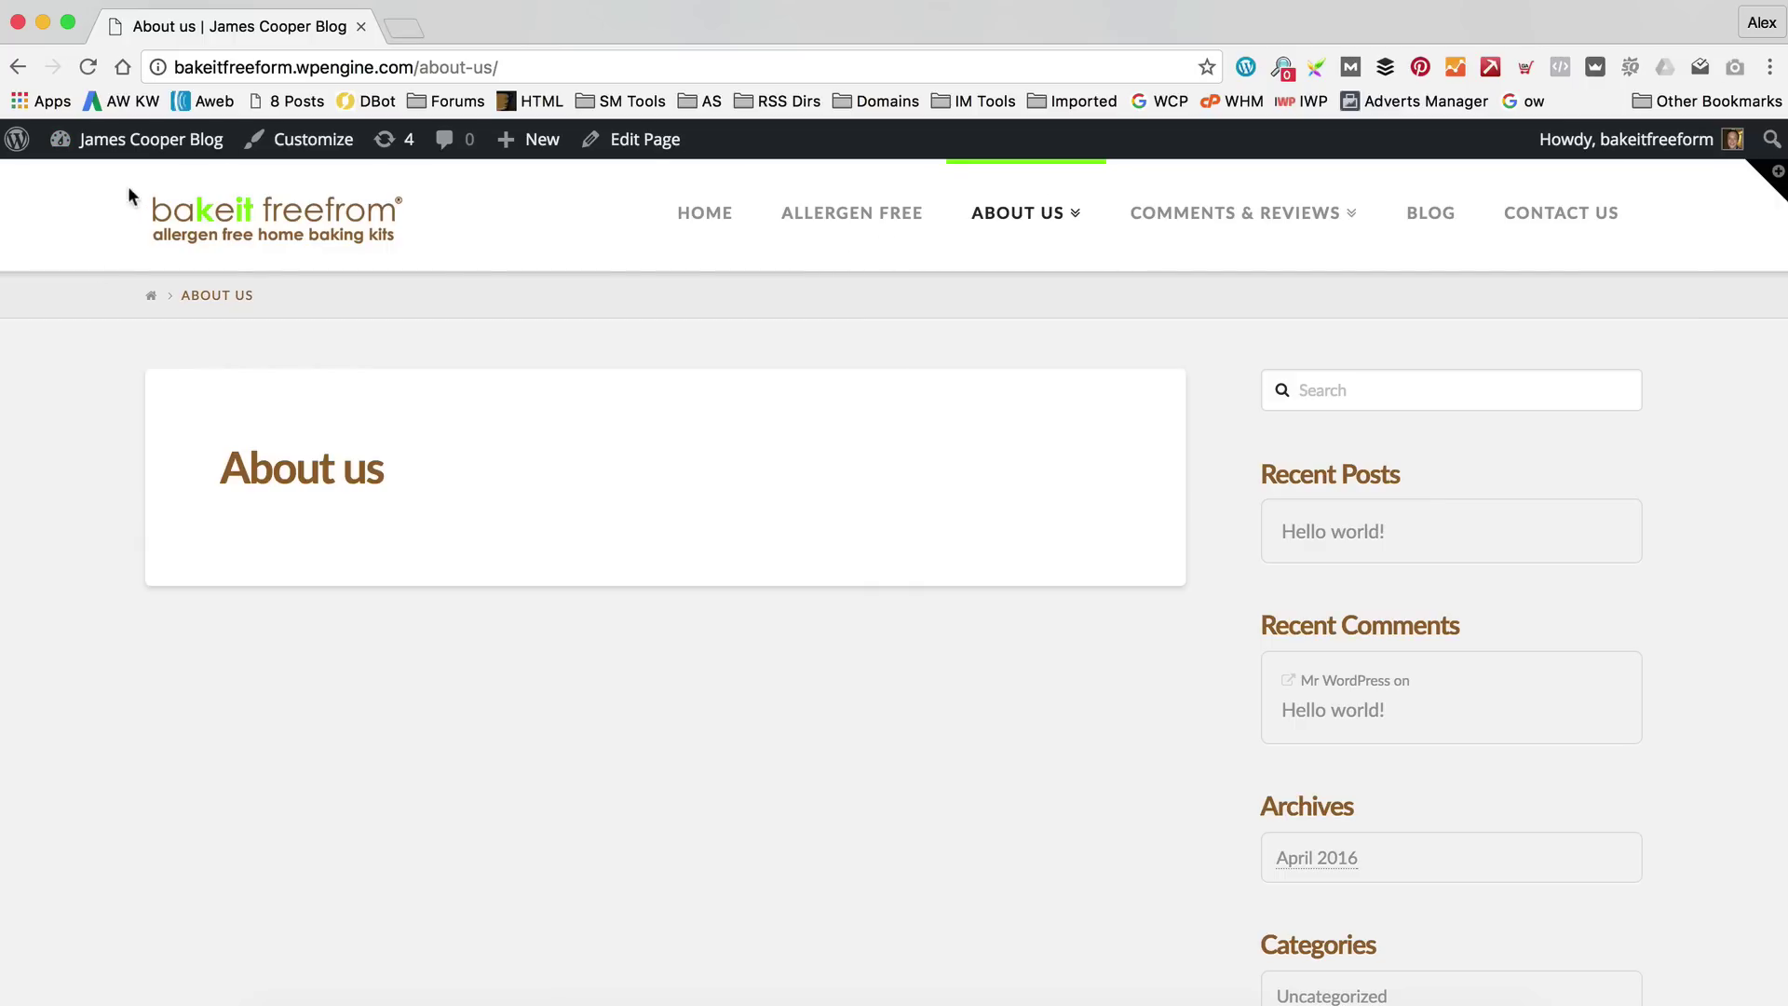
mouse_move(140, 149)
click(97, 194)
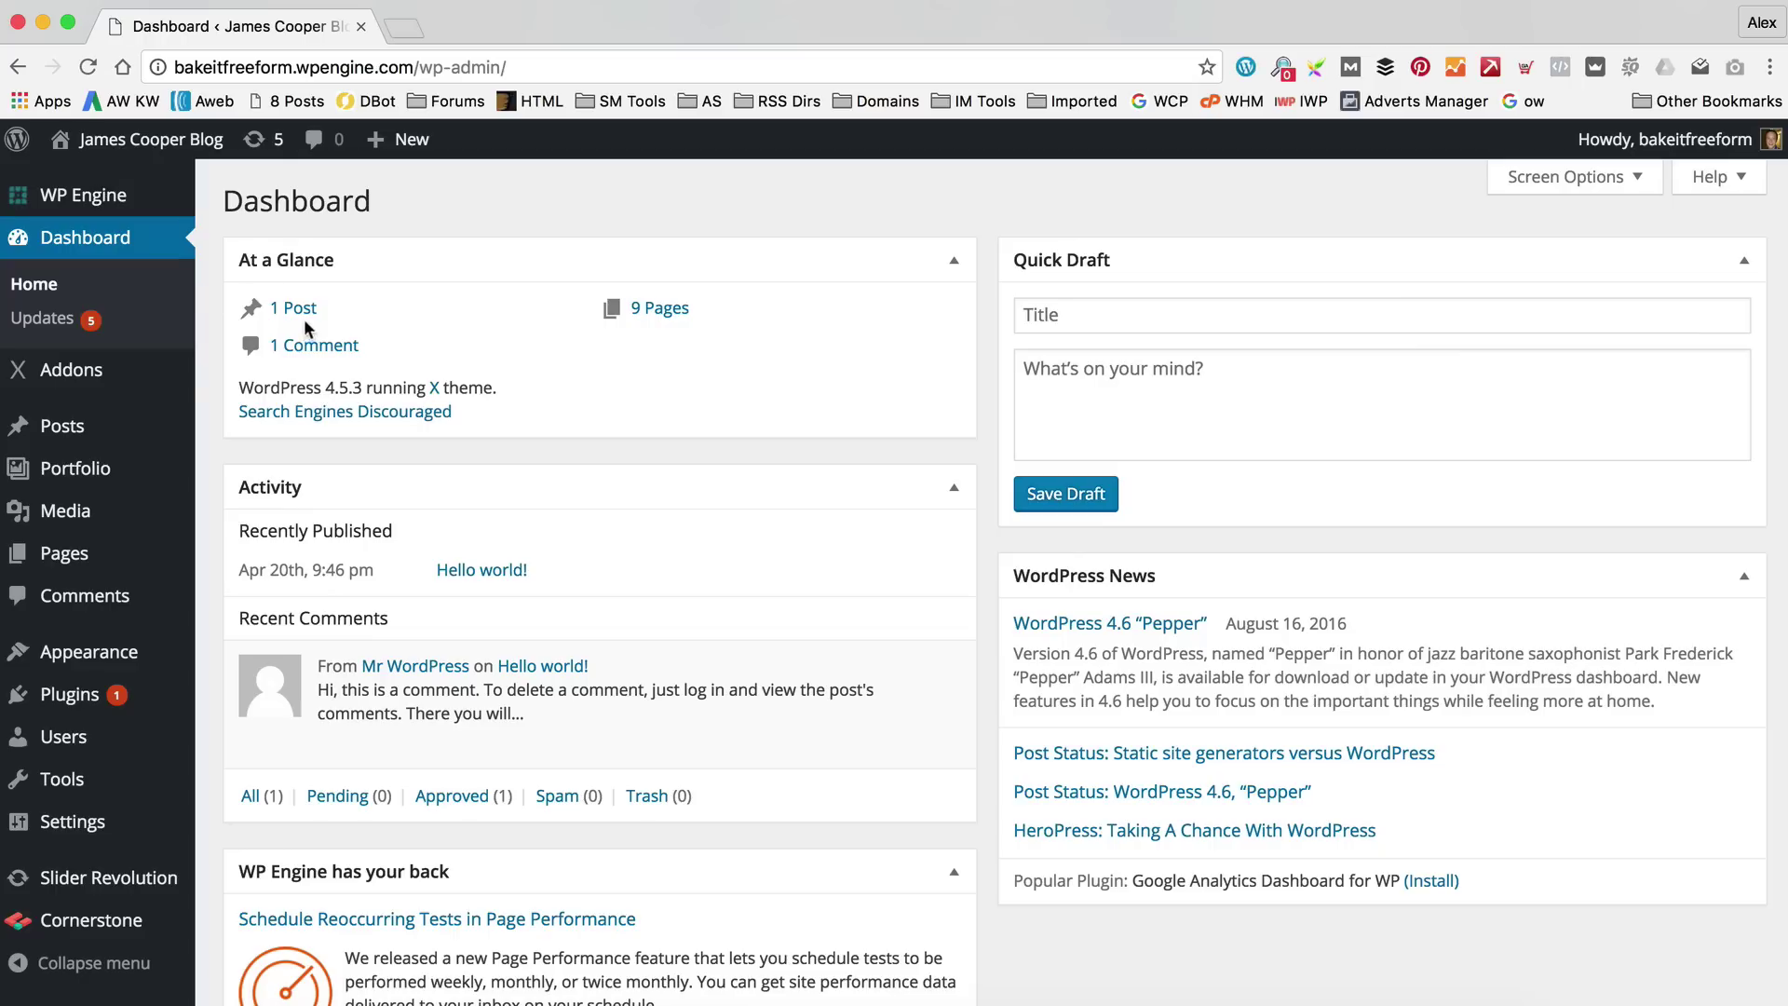
- Search plugins for 'woocommerce', install WooCommerce without a restore point, and activate it
scroll(23, 373, down, 4)
mouse_move(139, 699)
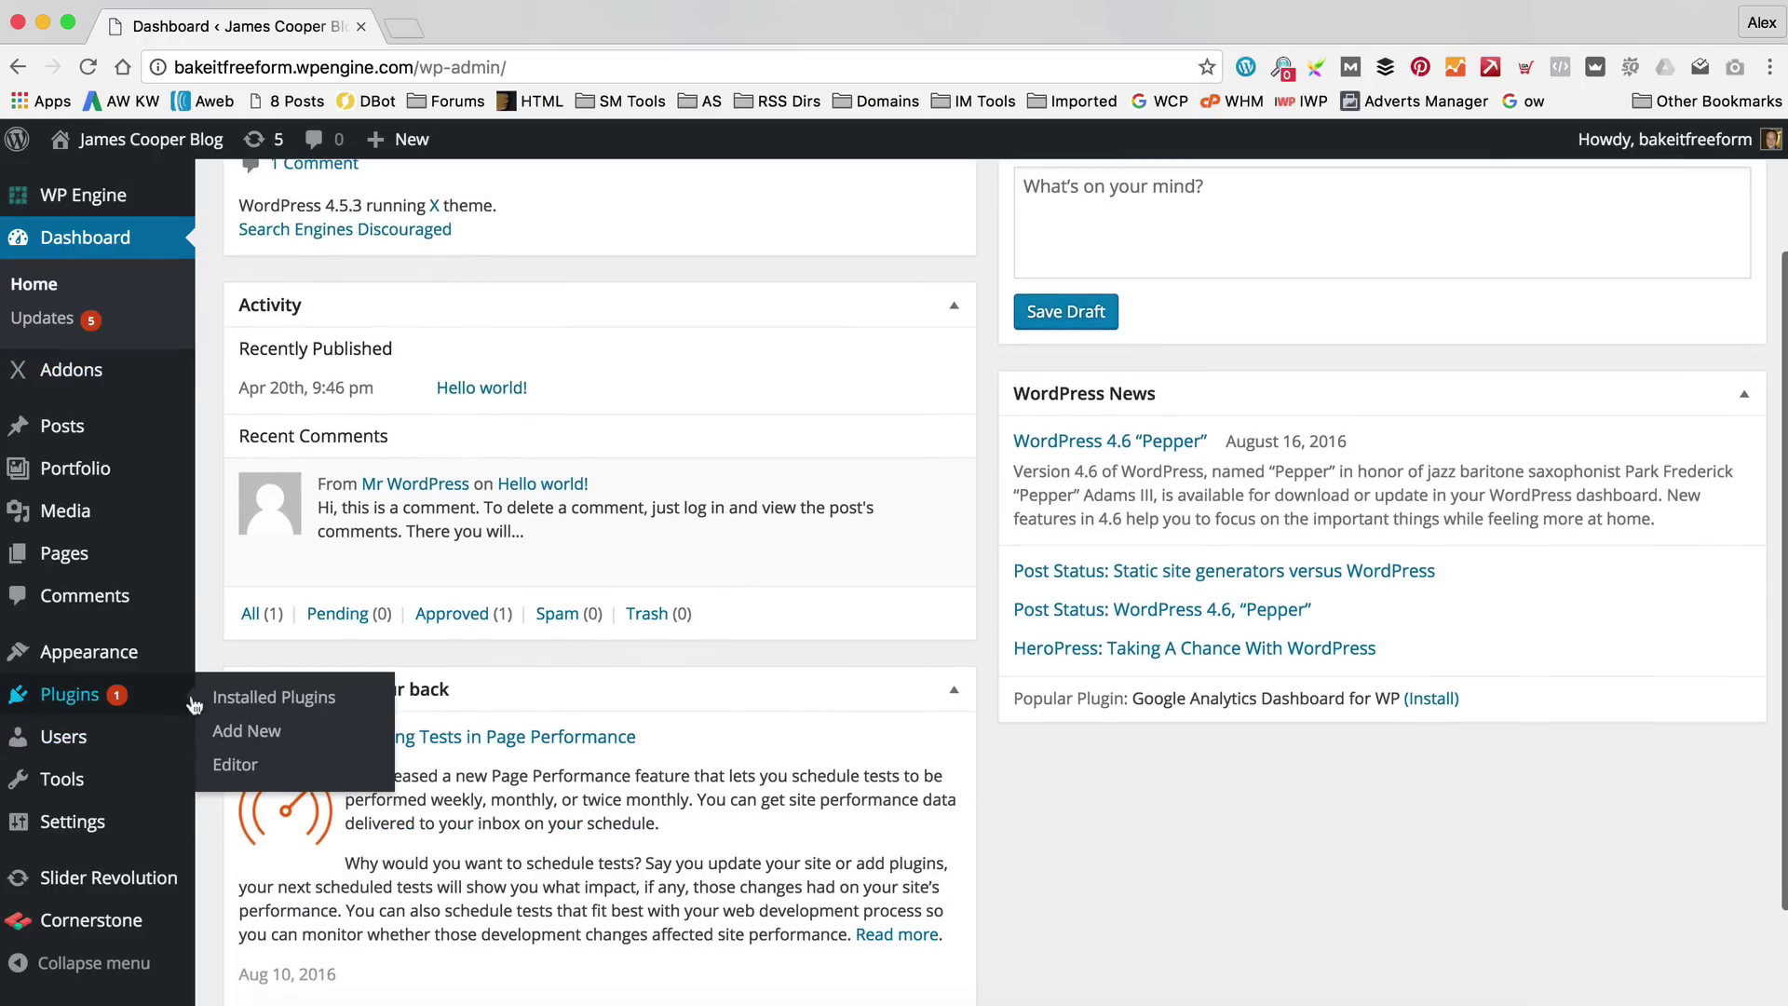
click(231, 736)
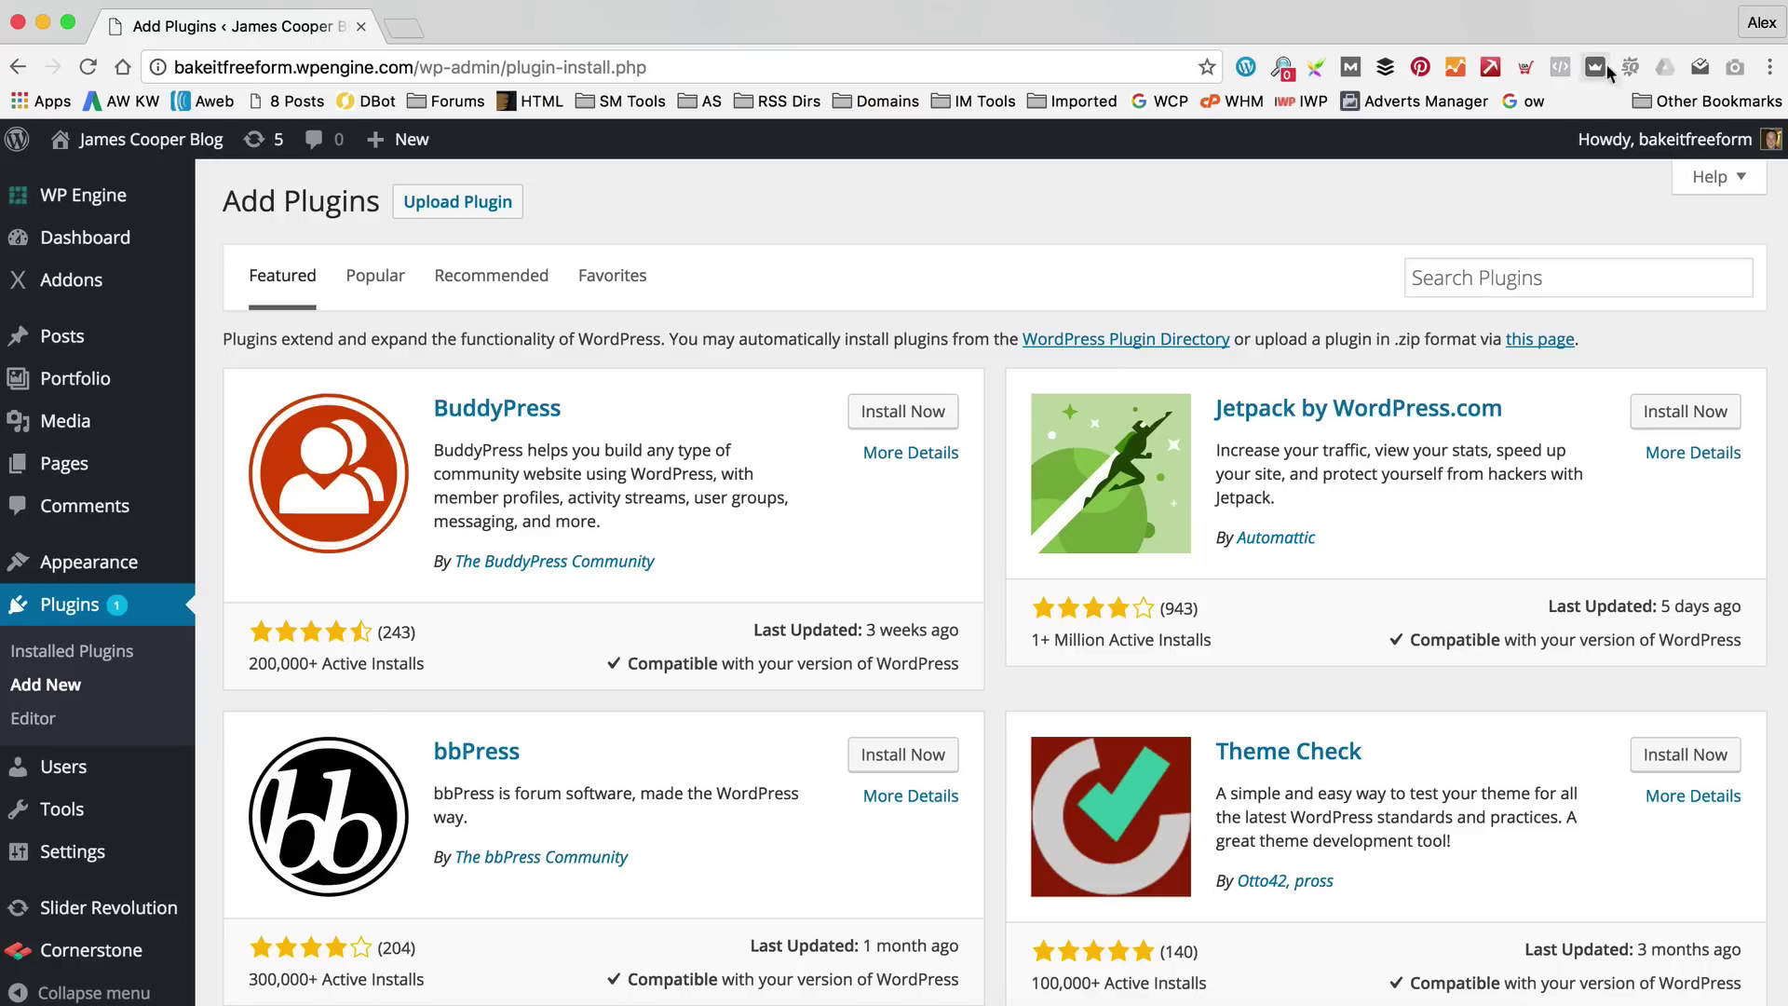
click(1528, 277)
text(woocommerce)
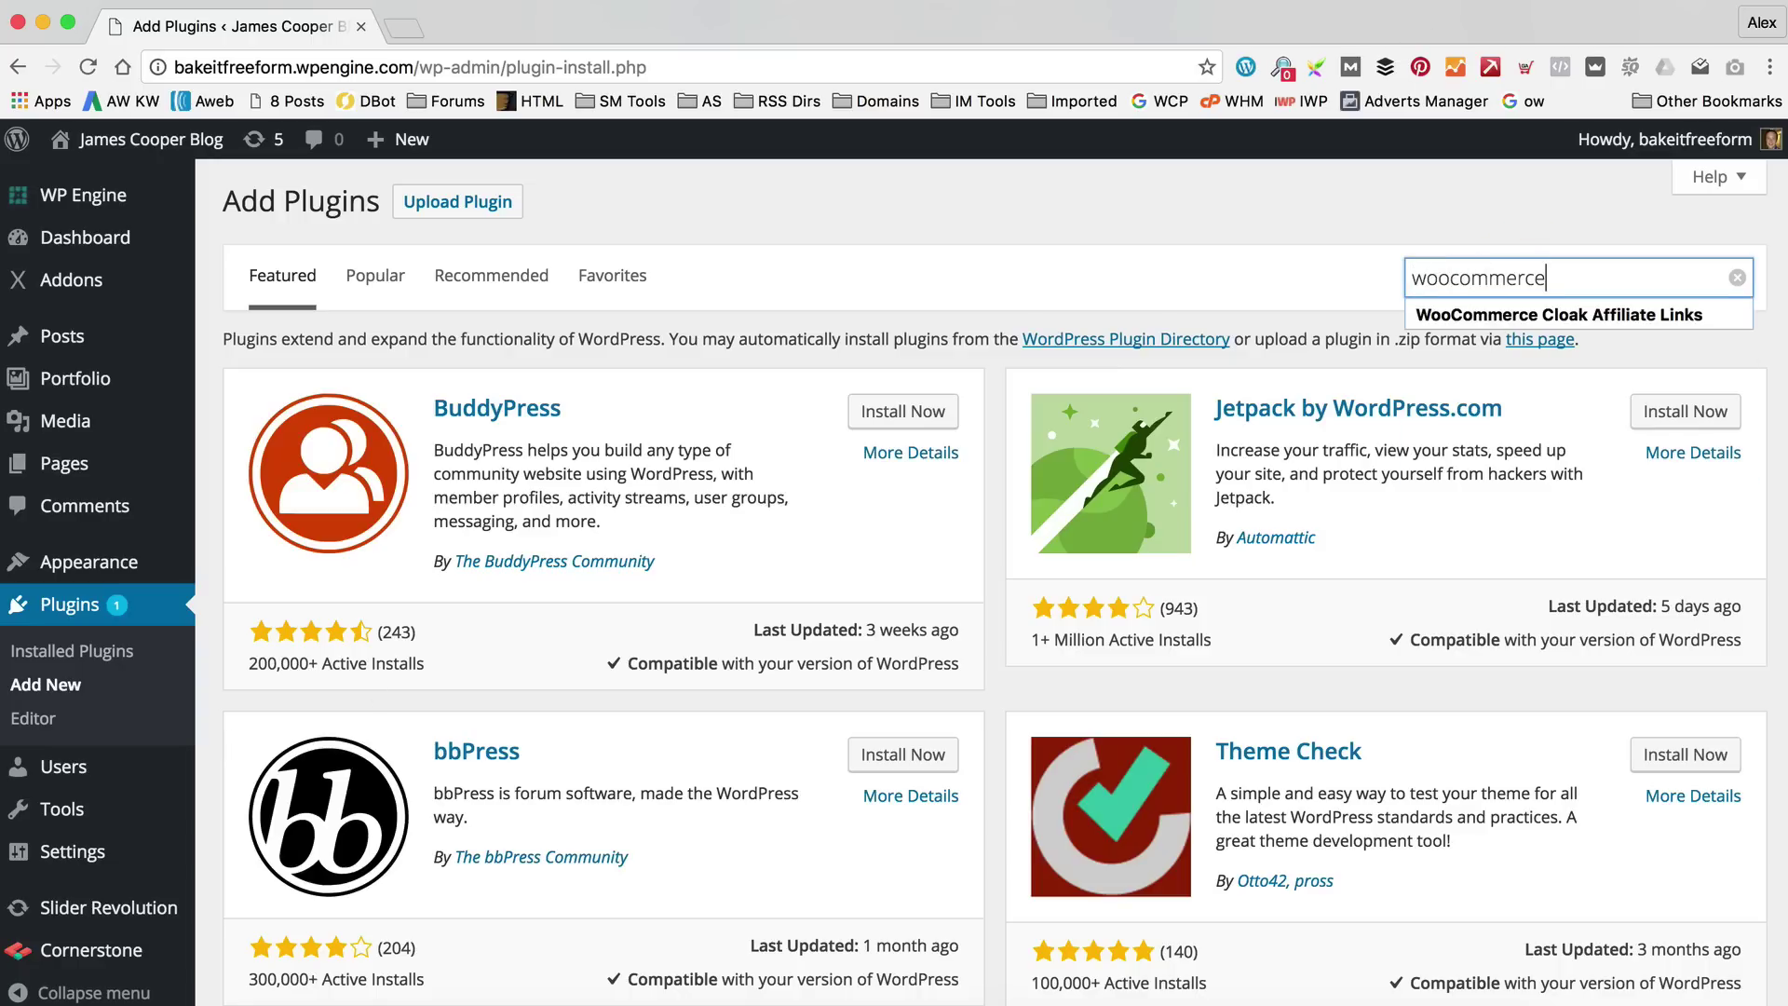
key(Return)
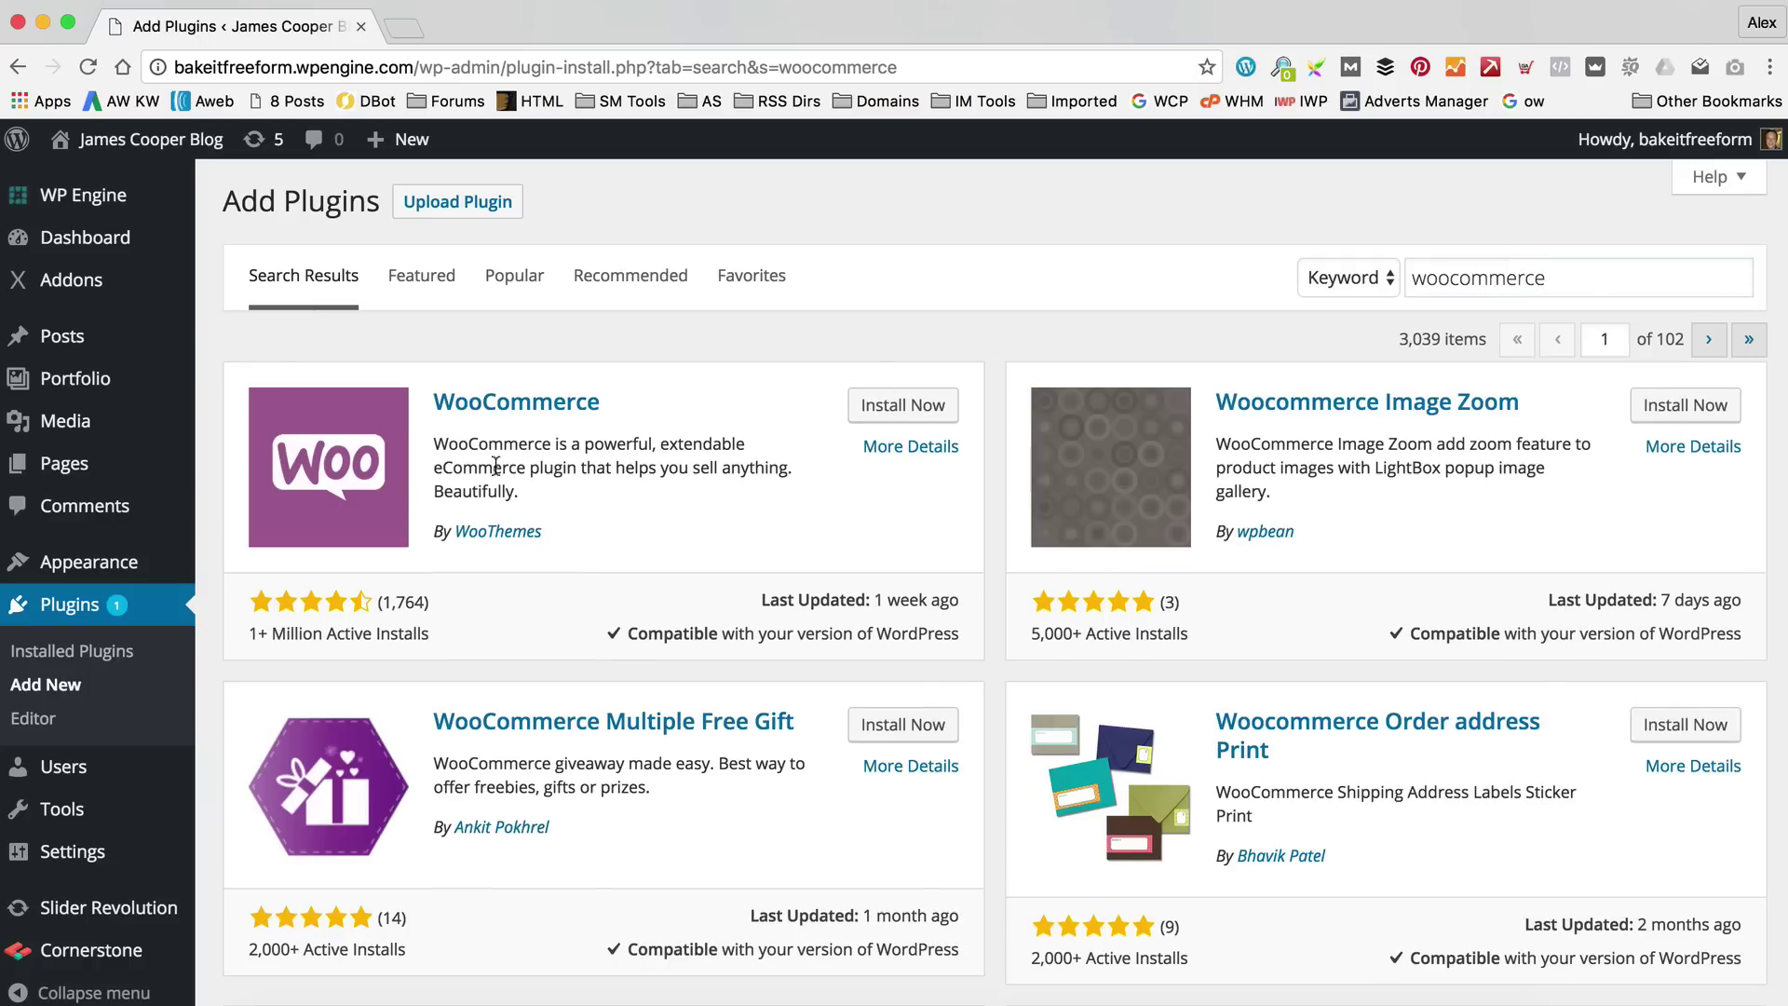
click(922, 403)
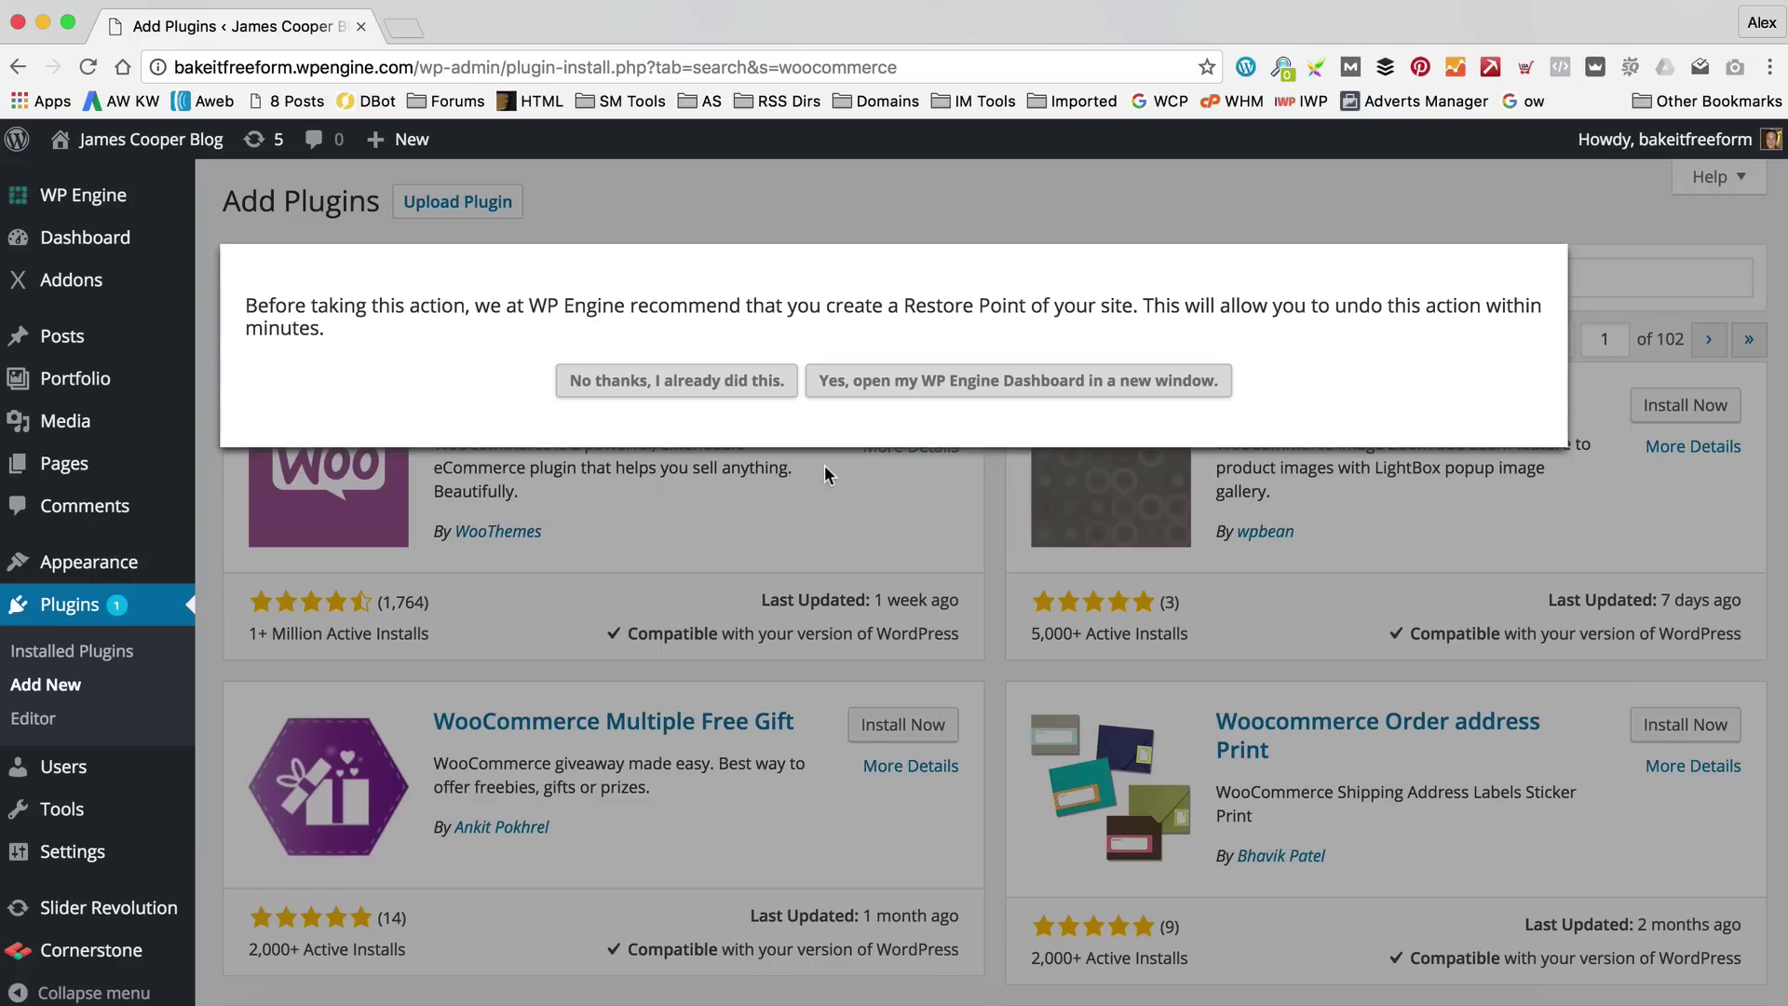
click(706, 388)
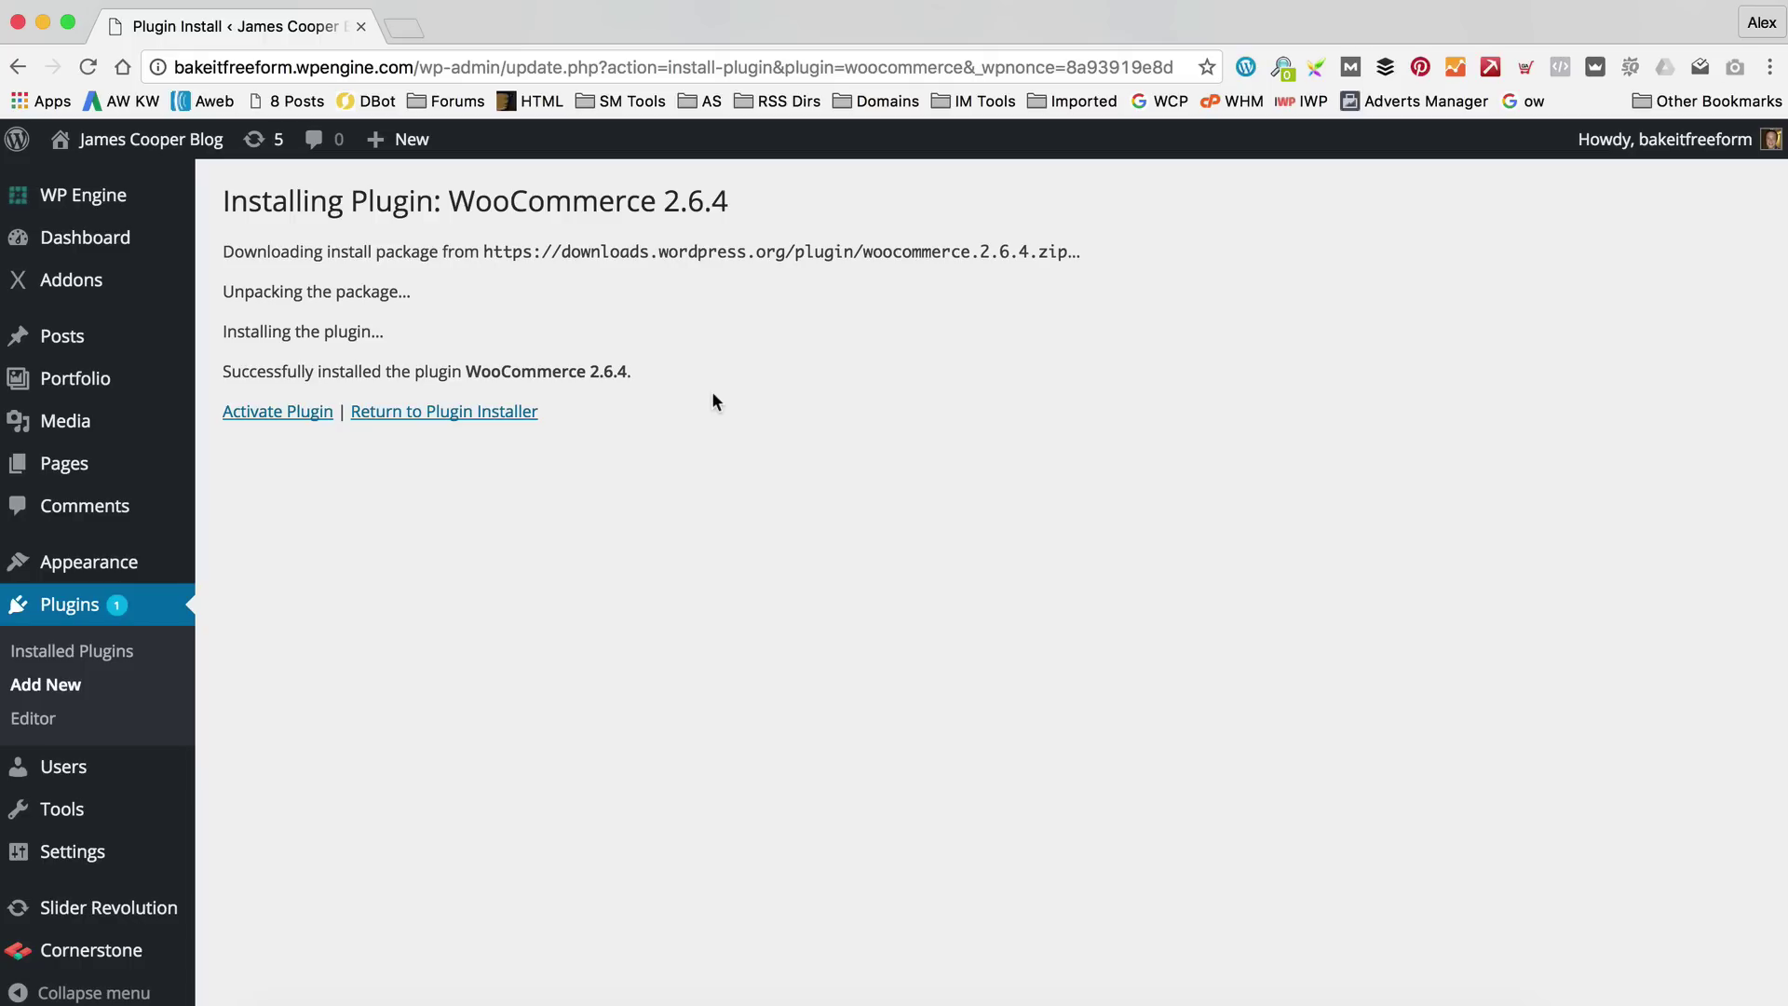
click(311, 412)
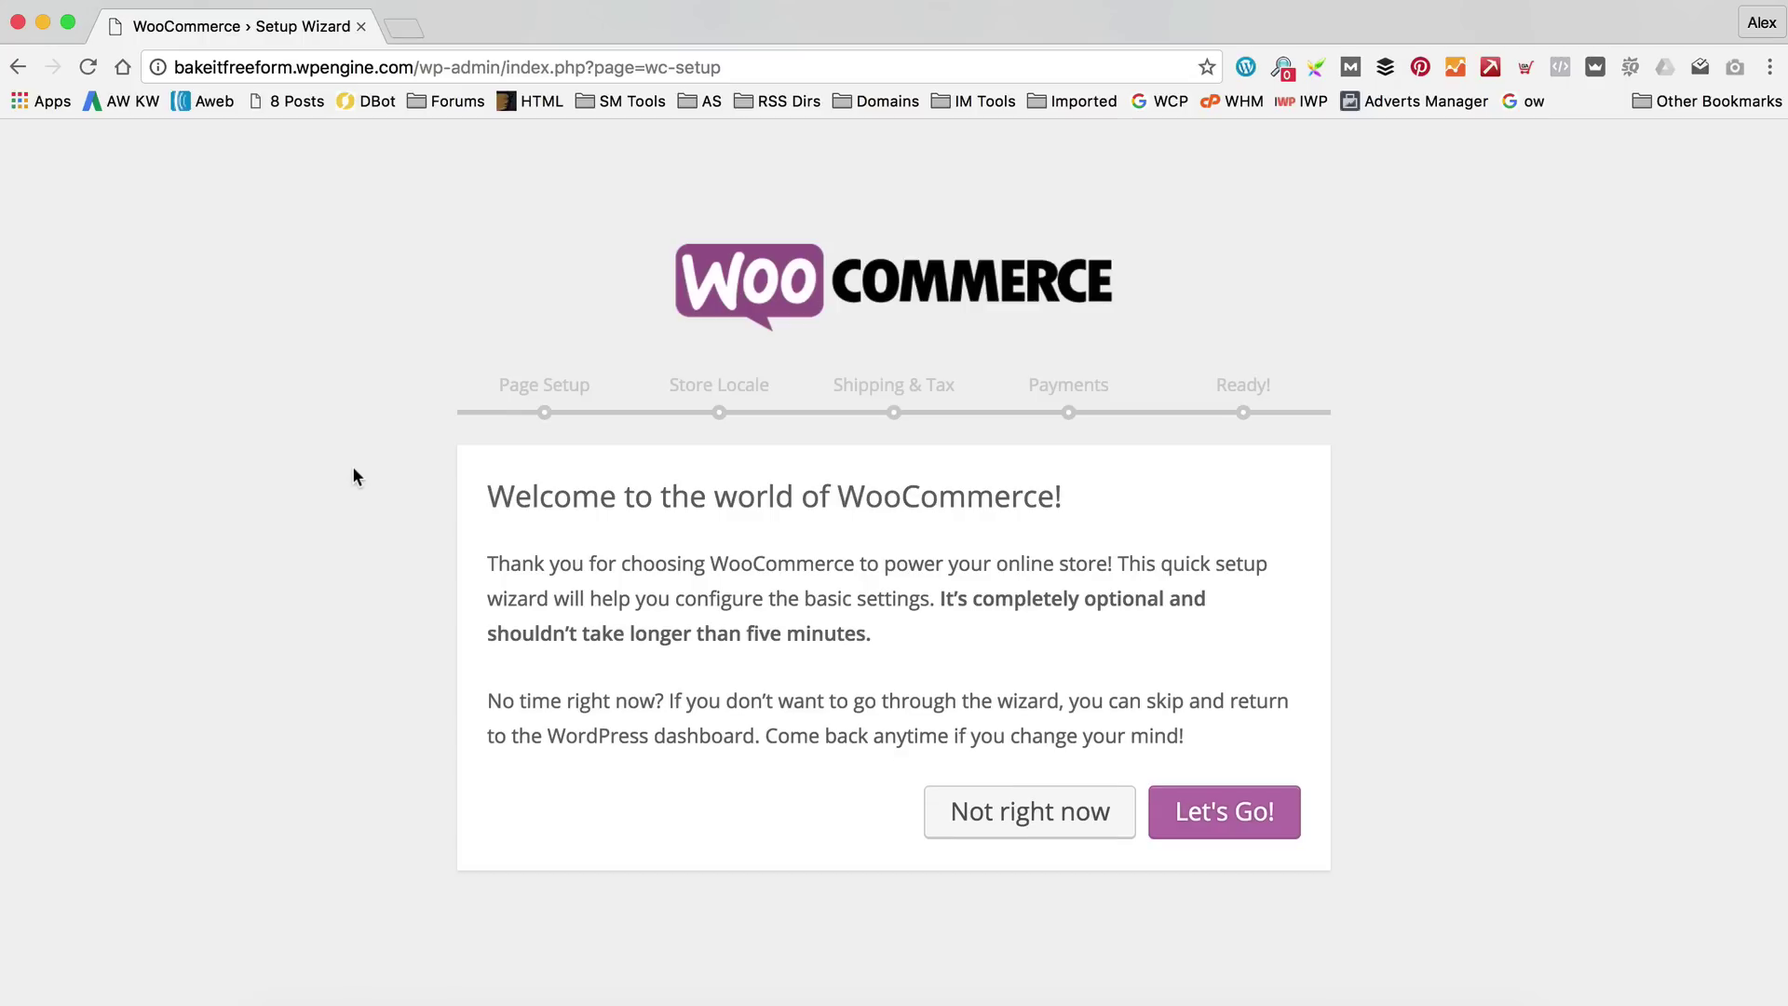
- Accept the default store pages, UK locale, and physical-goods shipping without sales tax
click(1253, 824)
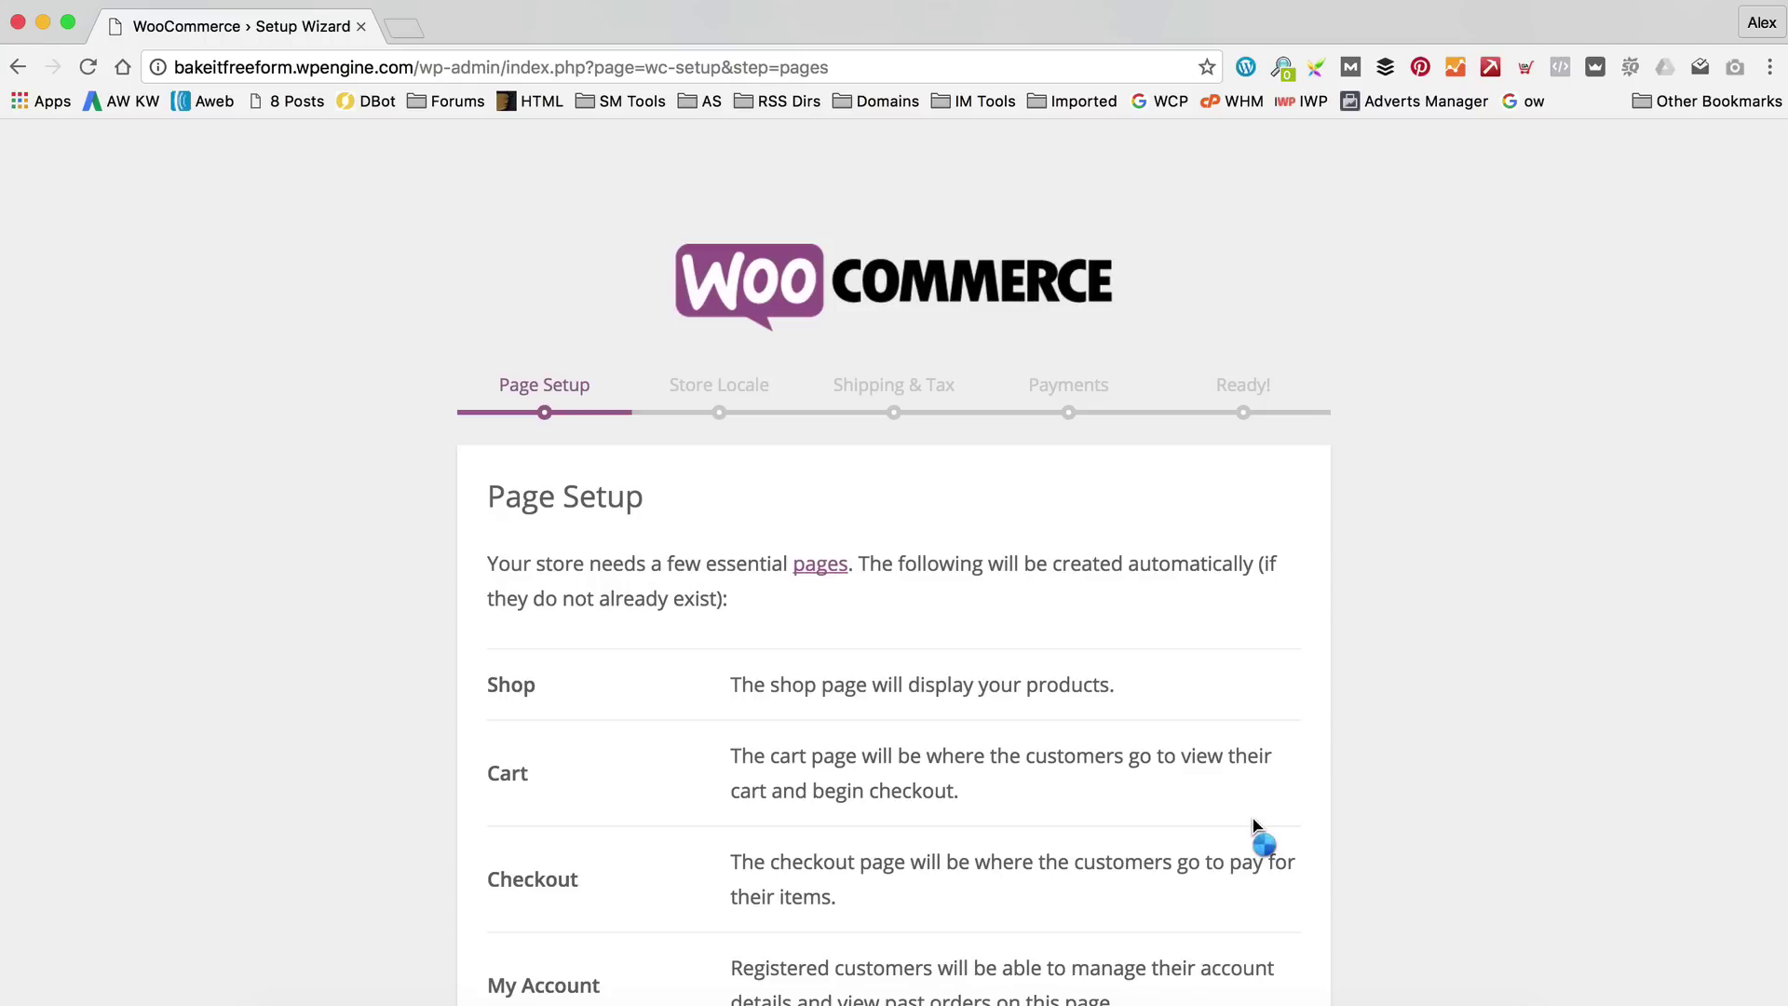
scroll(1091, 596, down, 3)
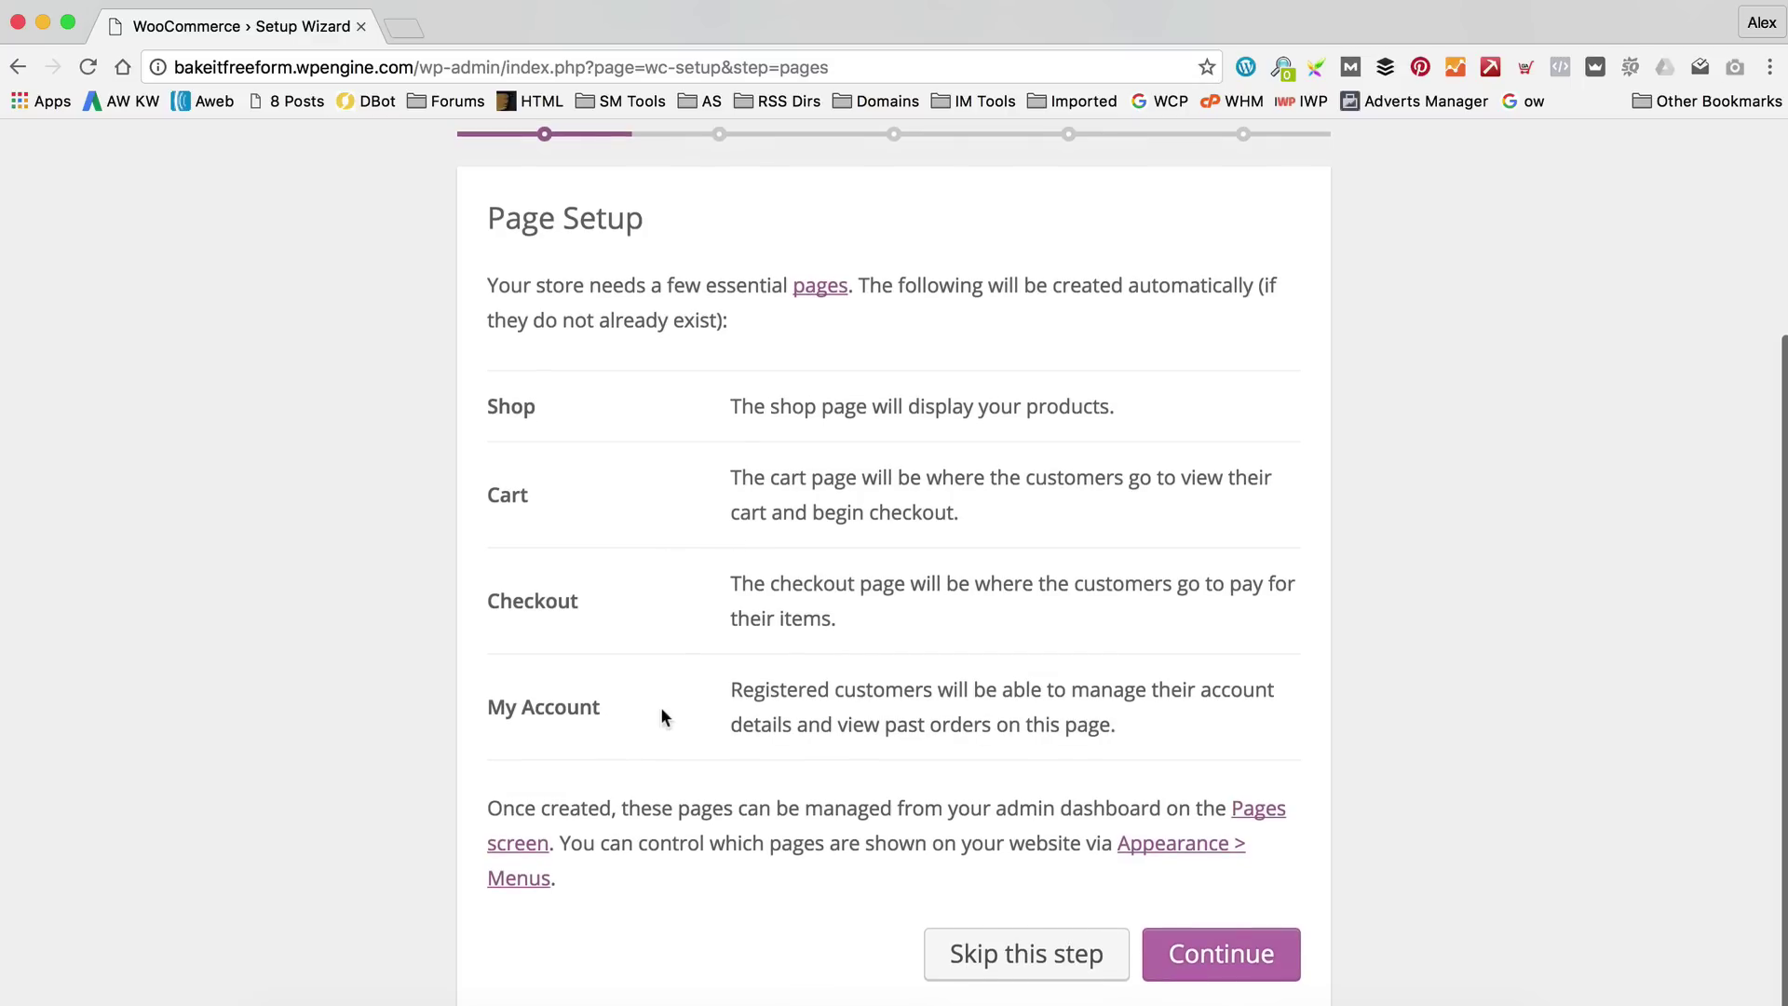
click(1275, 976)
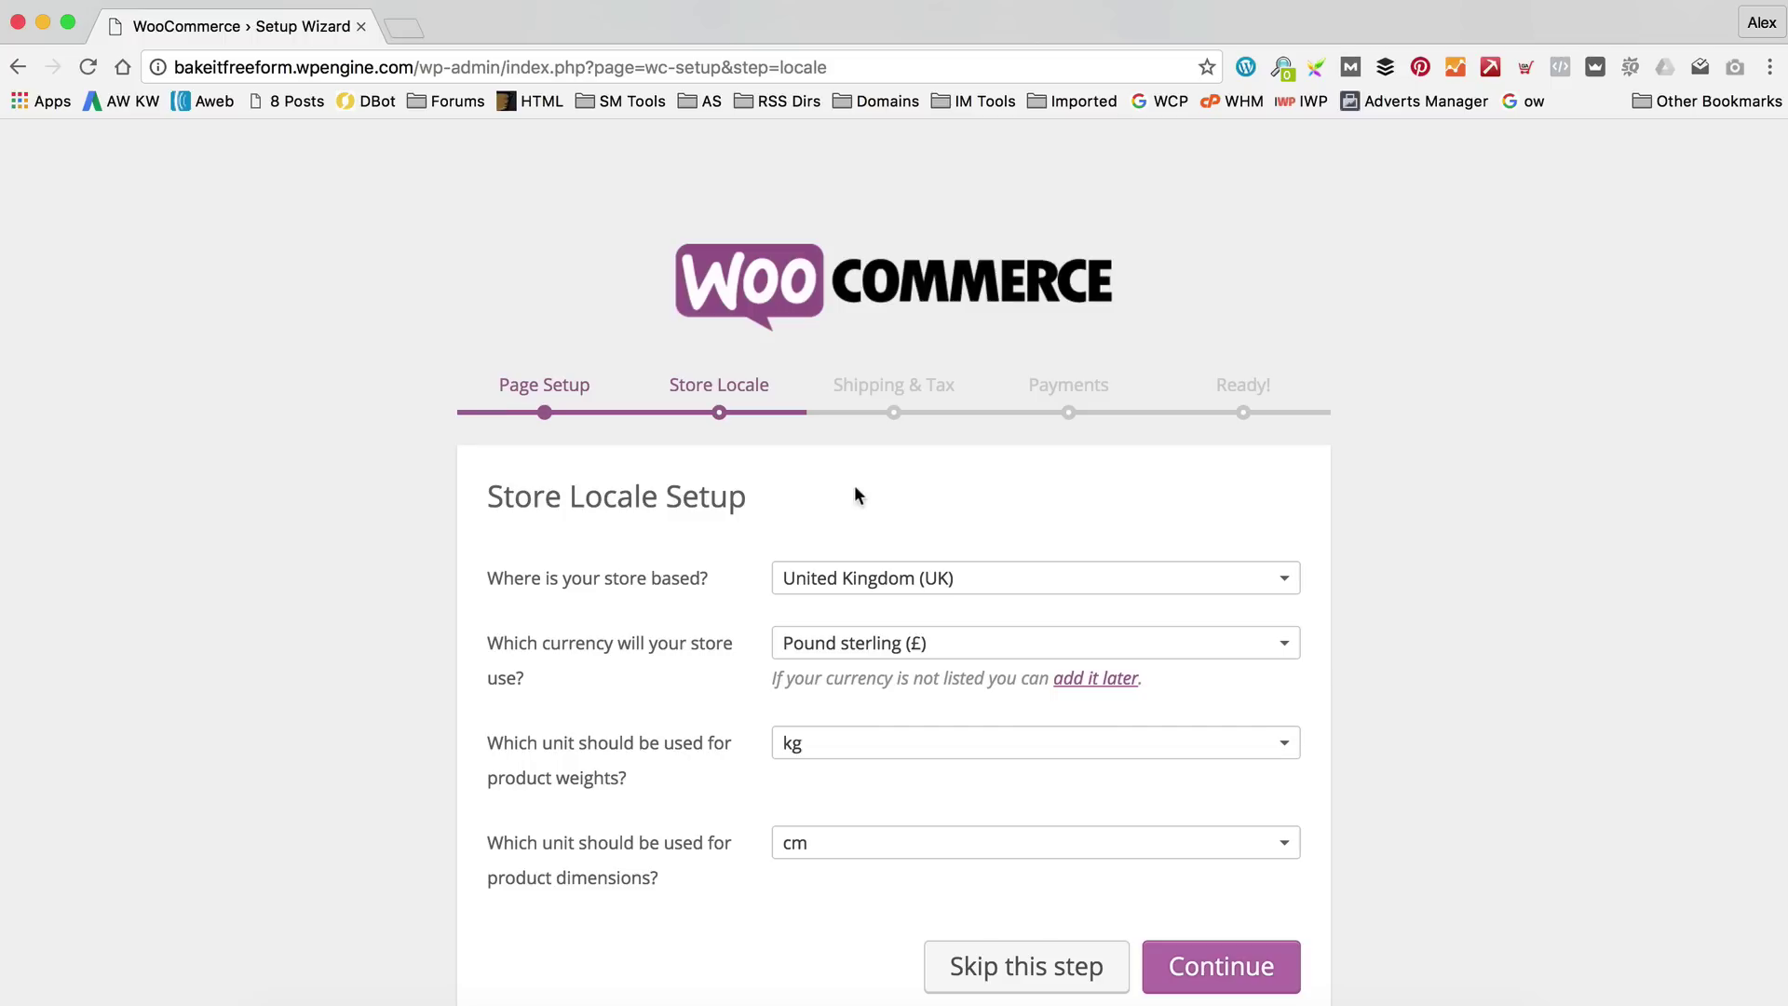
scroll(741, 574, down, 1)
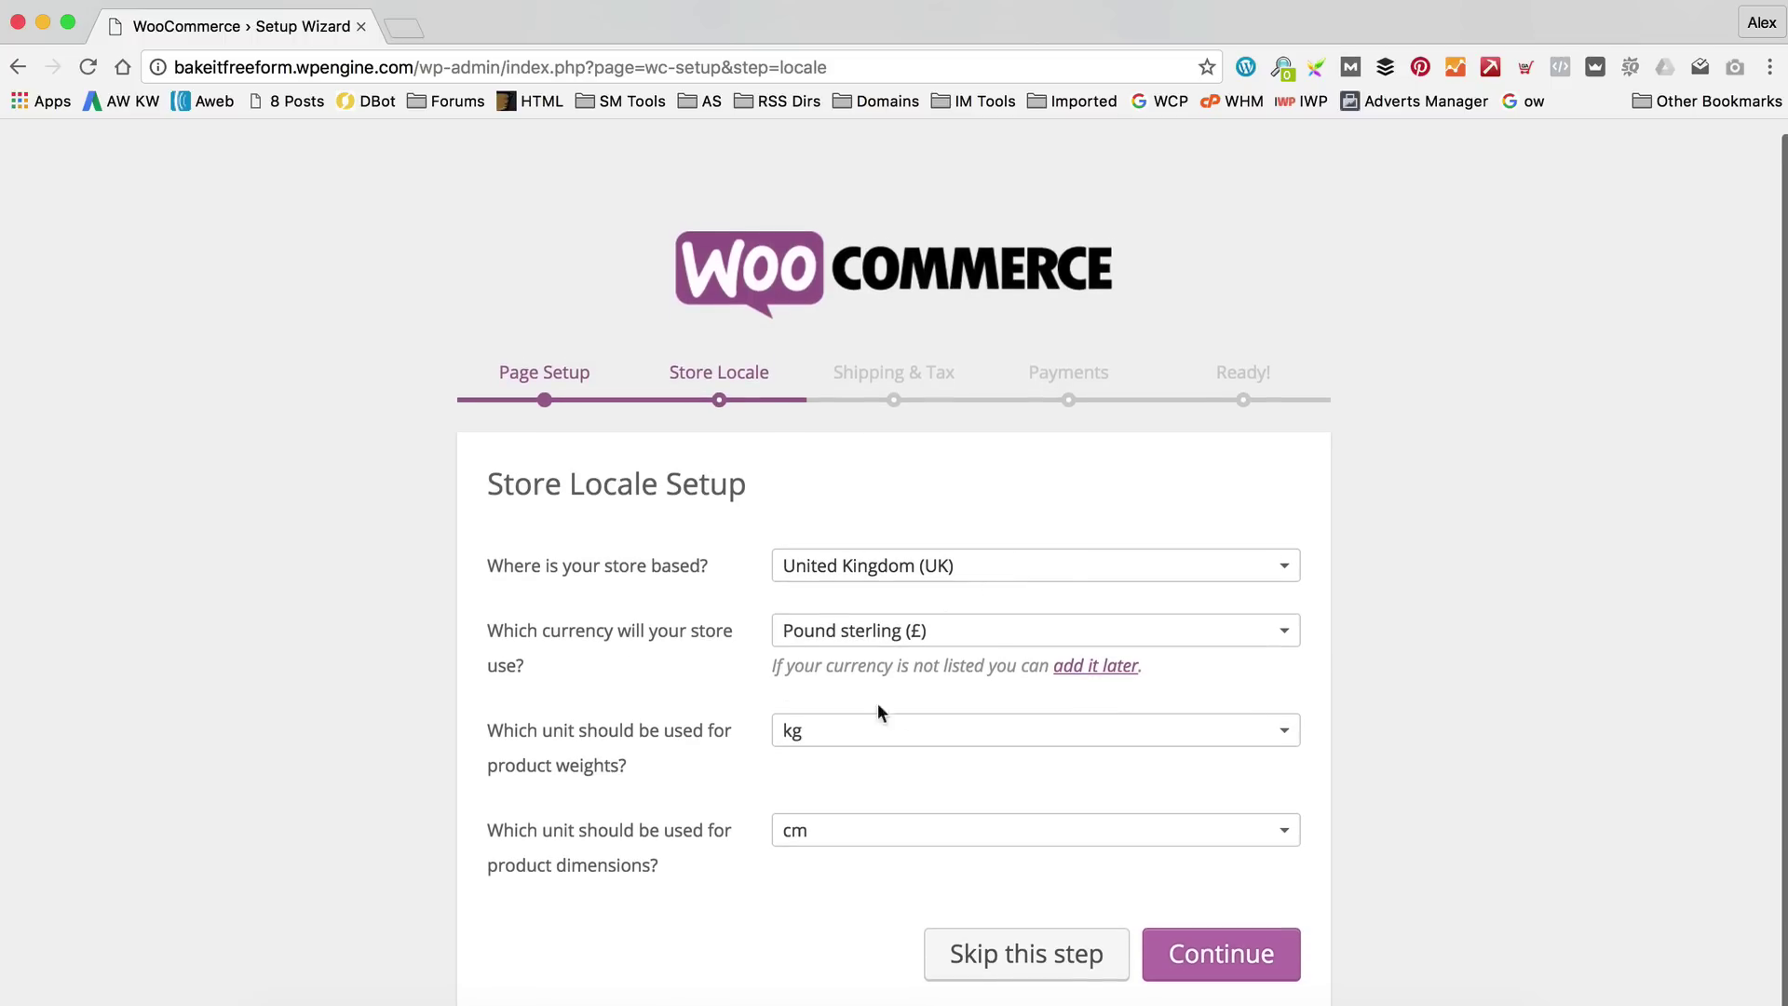
click(1257, 986)
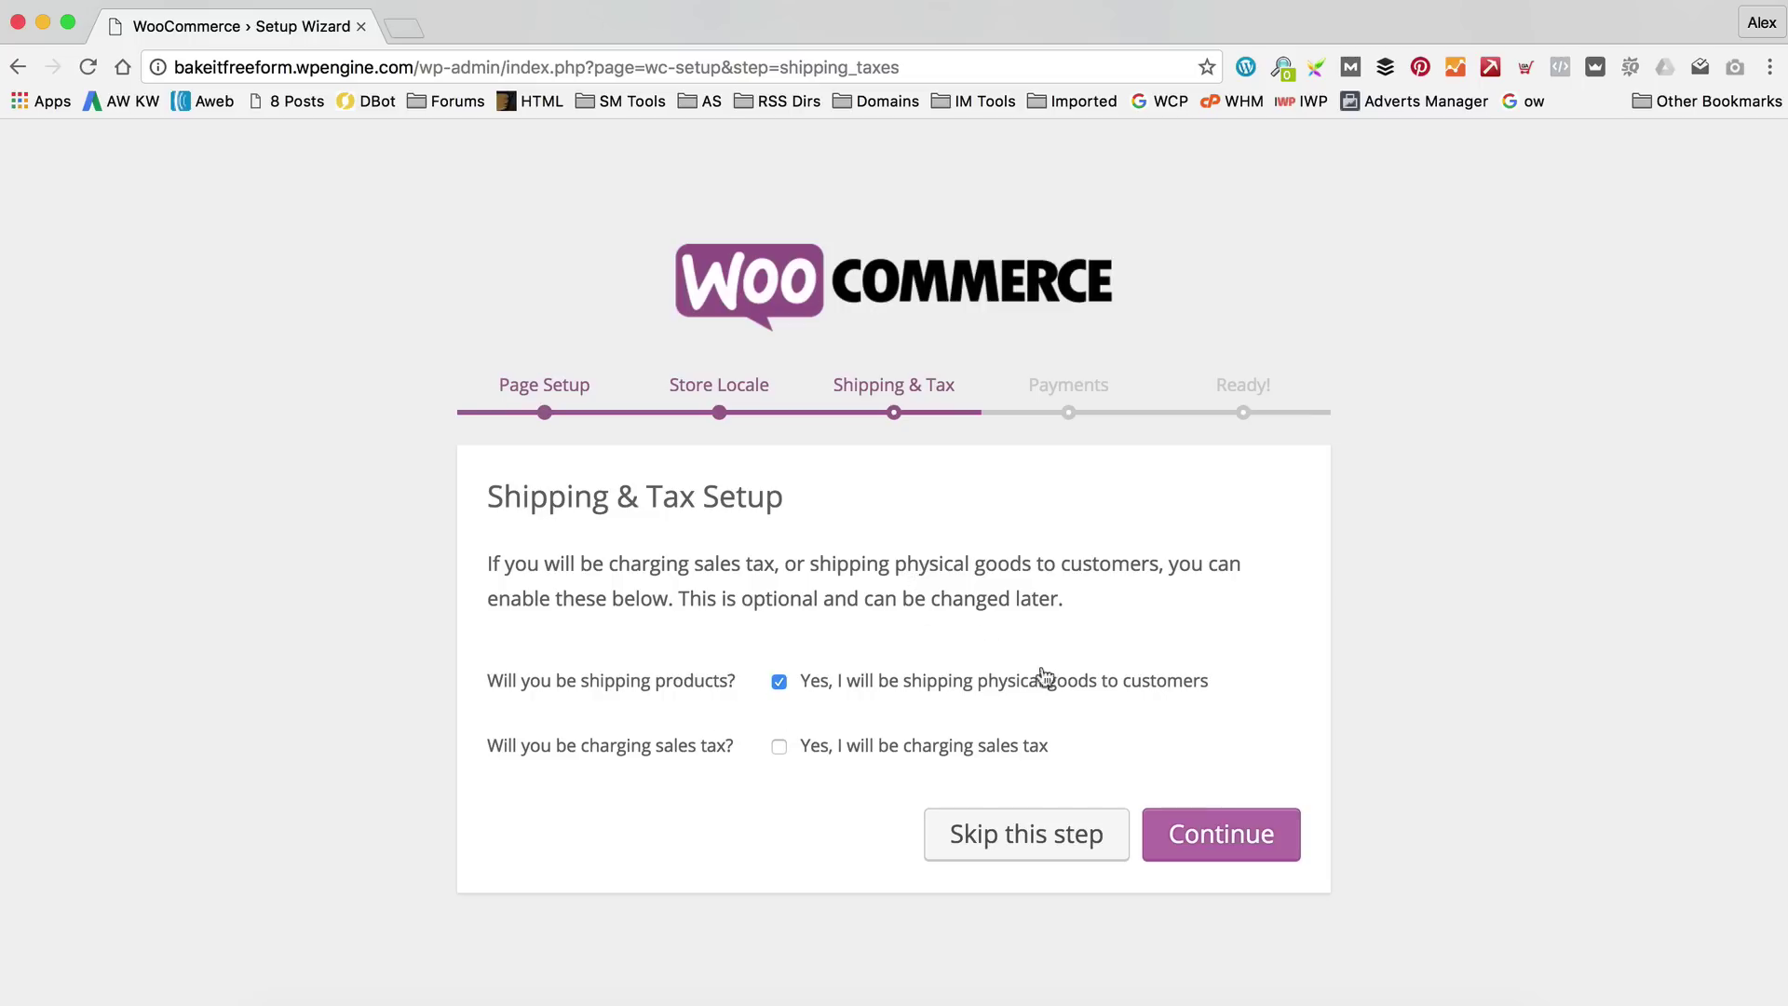
click(1256, 828)
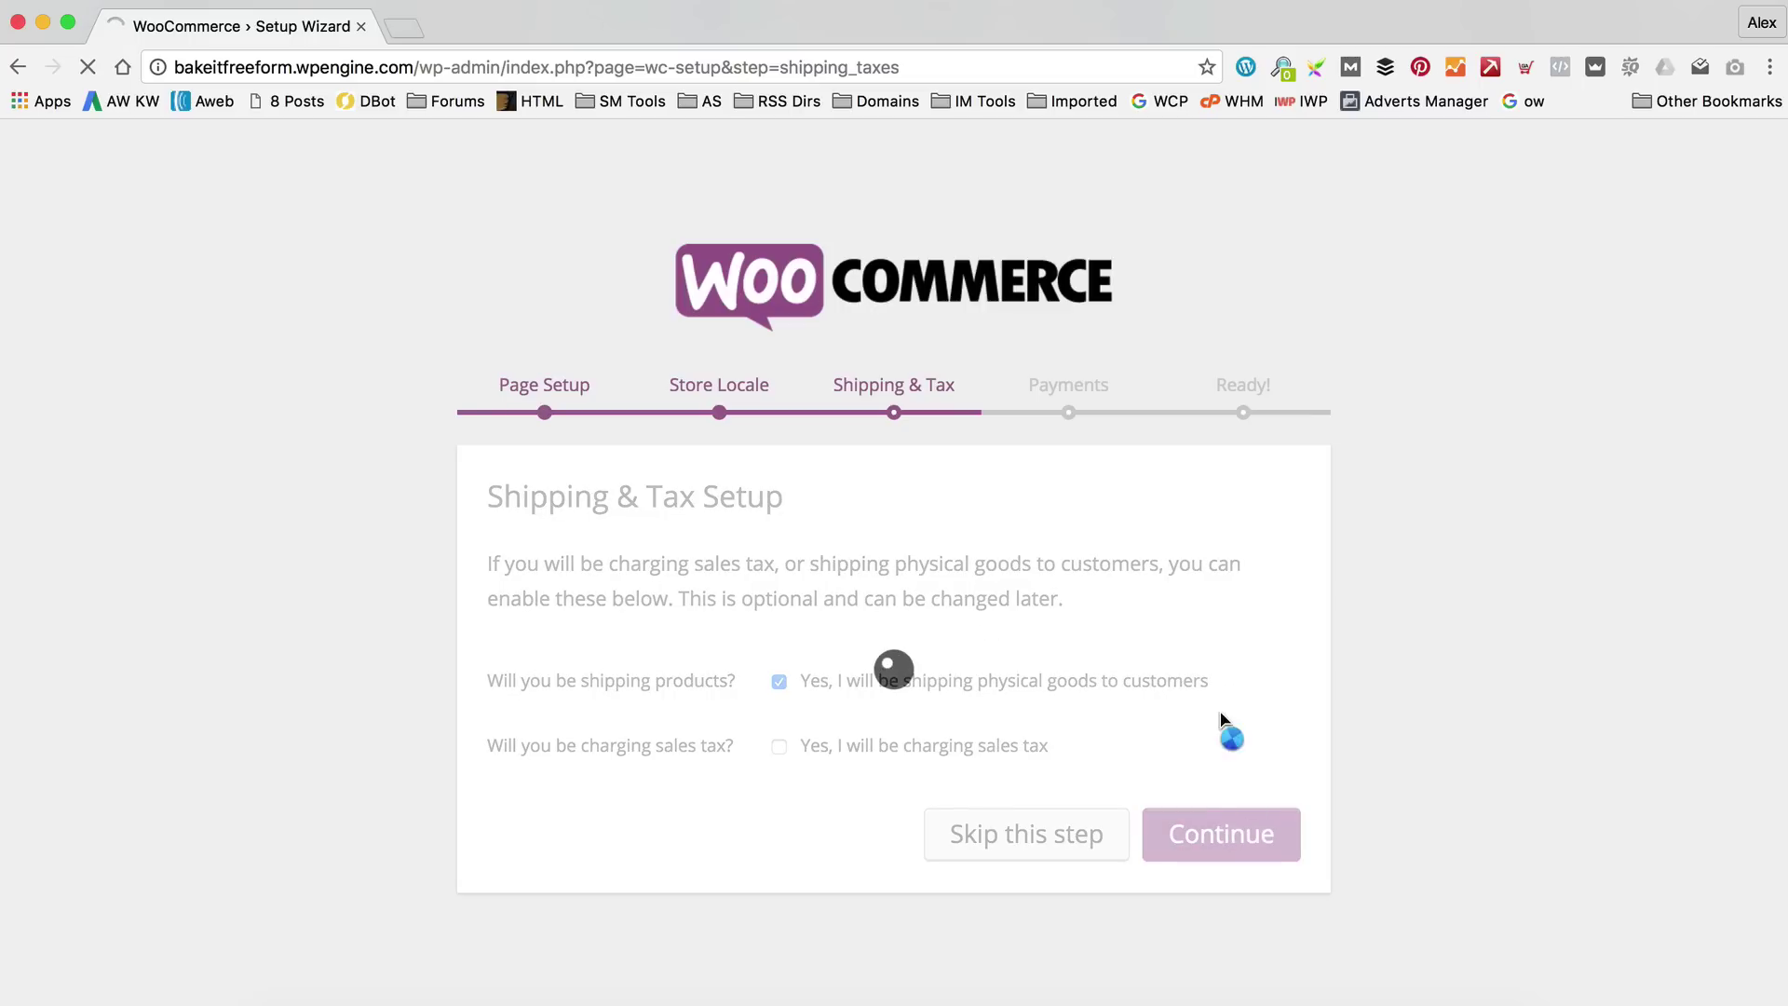
- Enable PayPal payments, finish the wizard, and return to the WordPress Dashboard
scroll(1050, 491, down, 6)
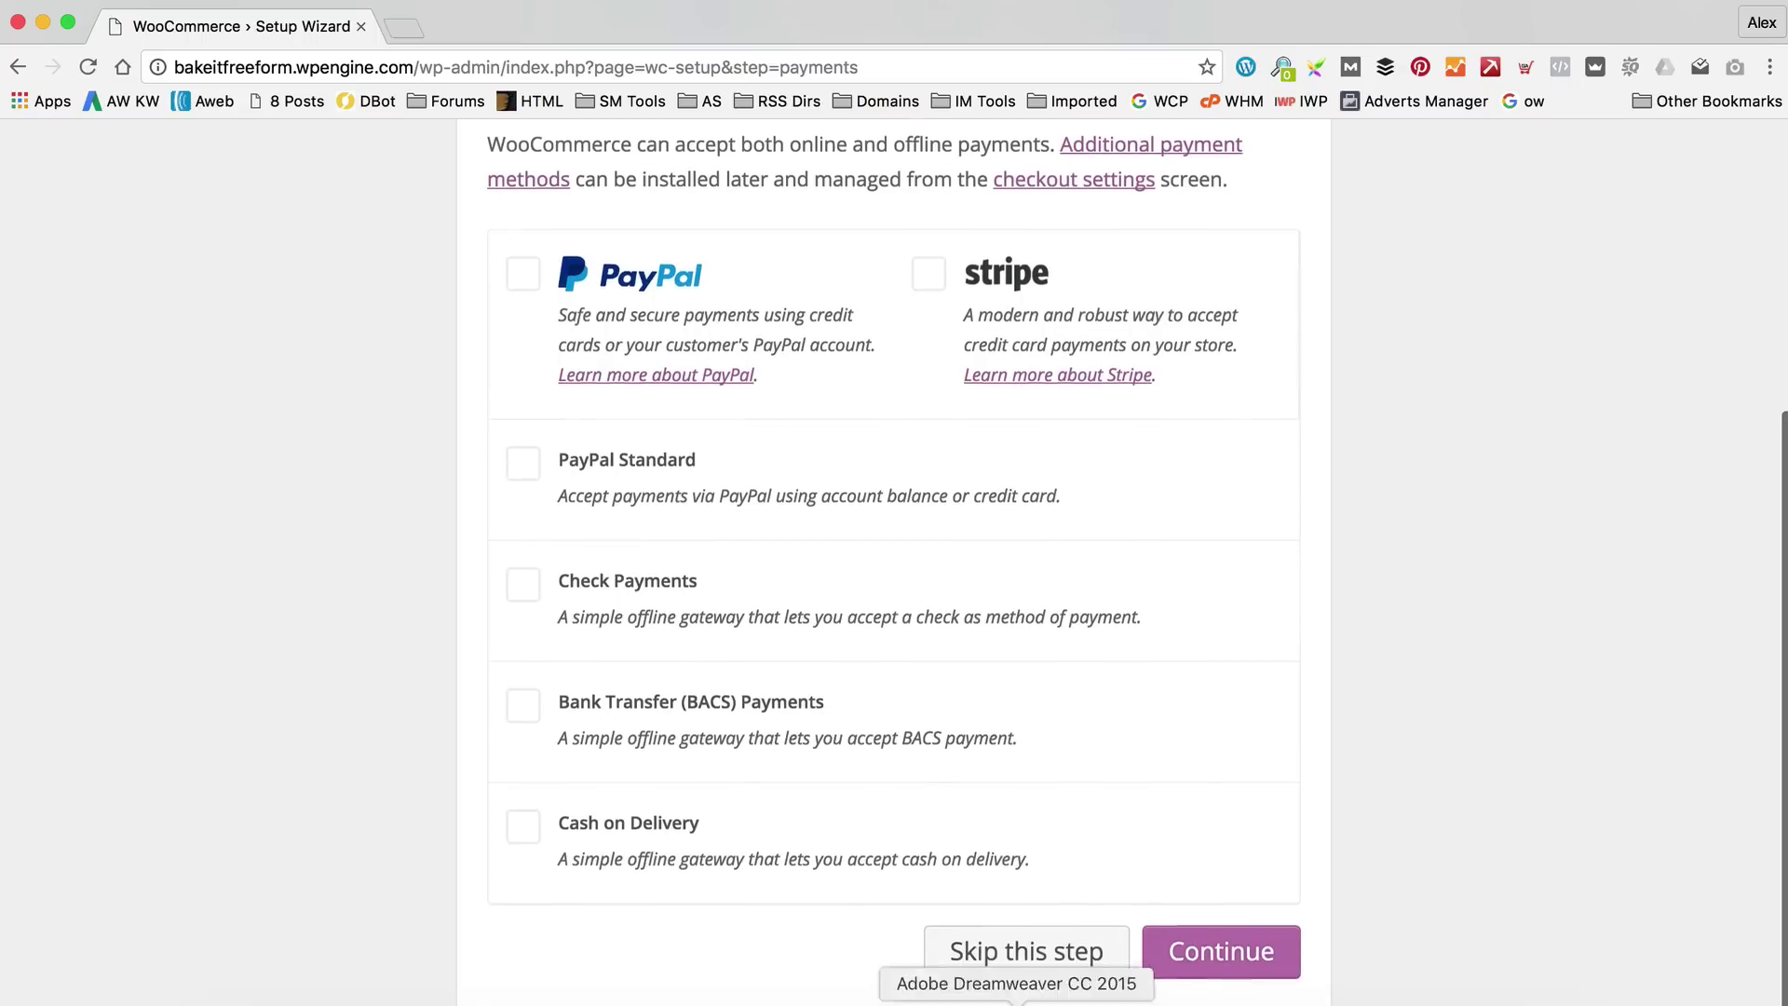
scroll(987, 764, up, 5)
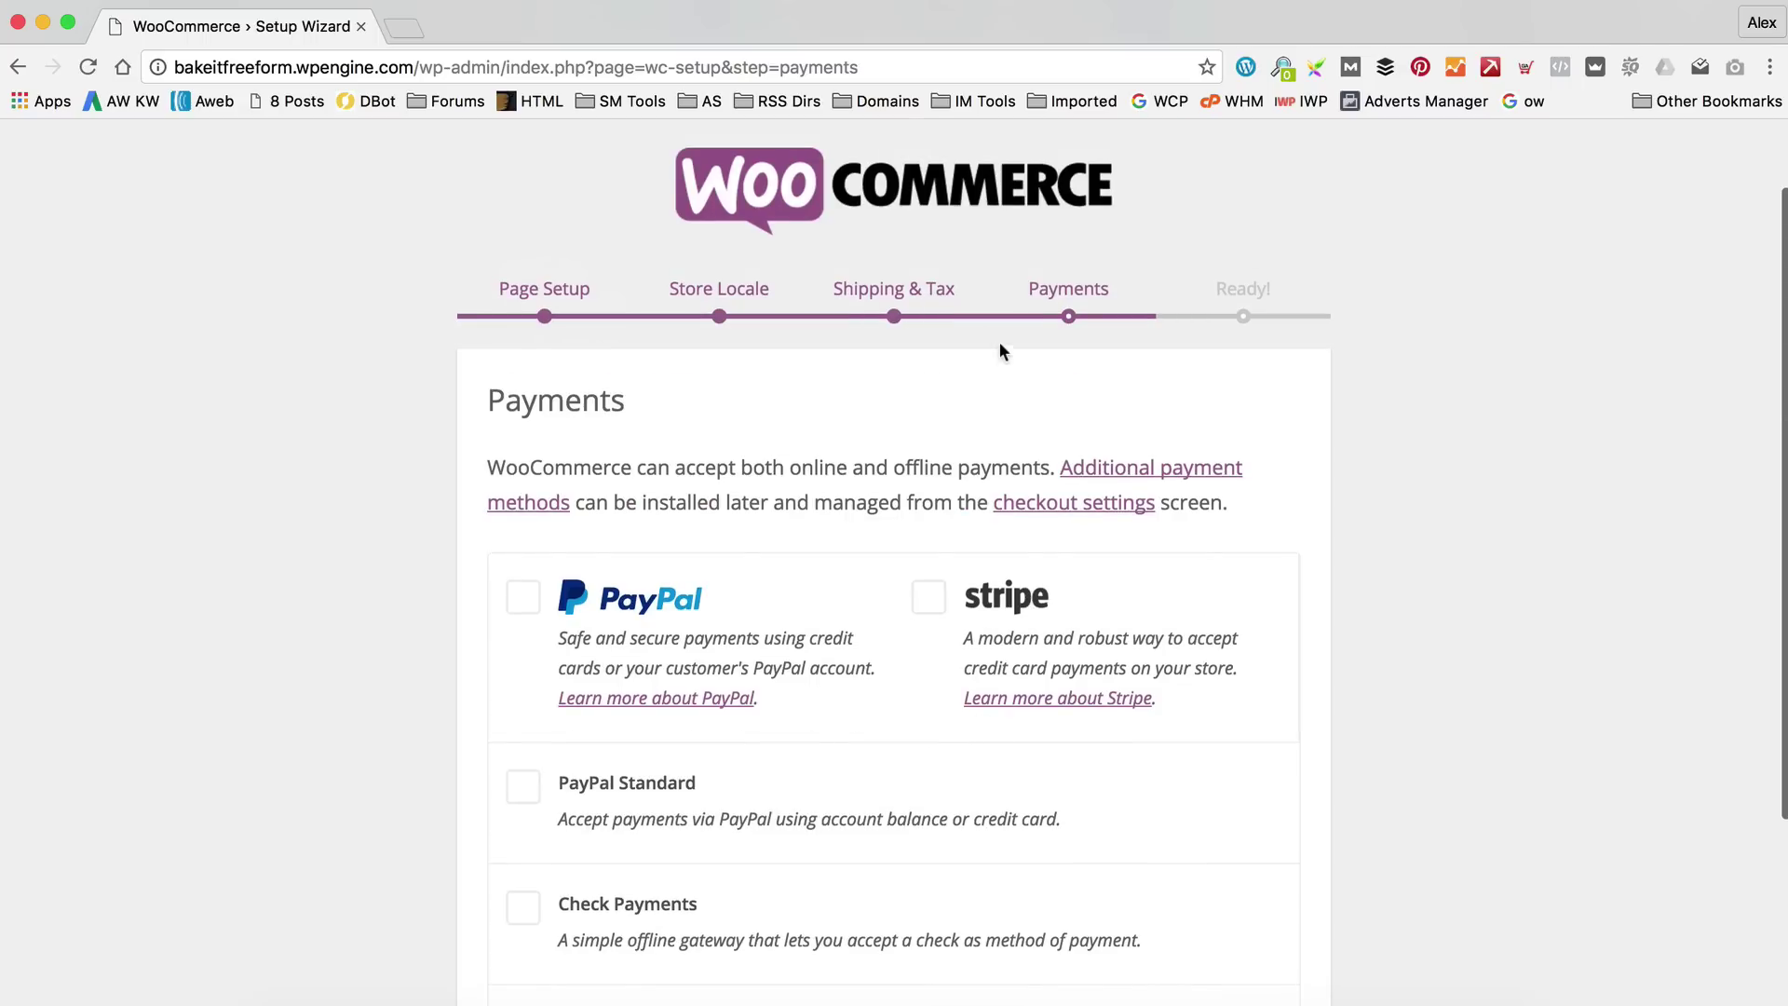
scroll(922, 358, down, 2)
click(517, 493)
scroll(783, 487, down, 2)
scroll(820, 484, down, 1)
click(1217, 954)
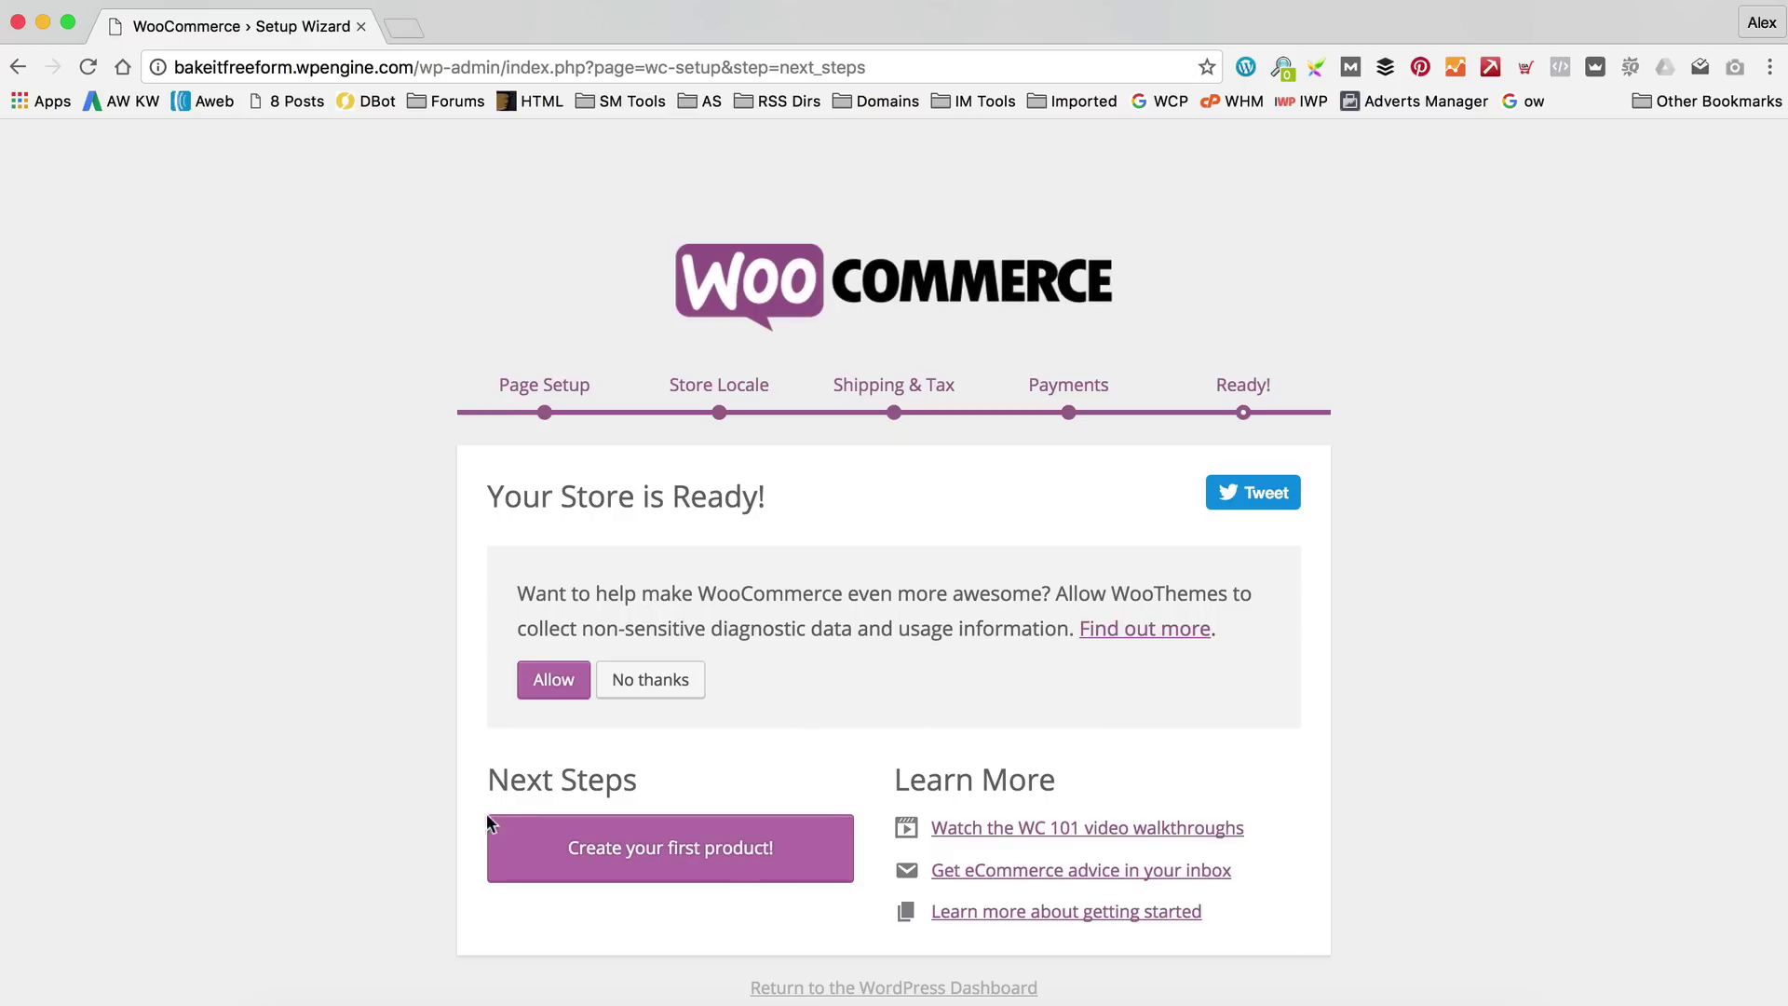
click(875, 988)
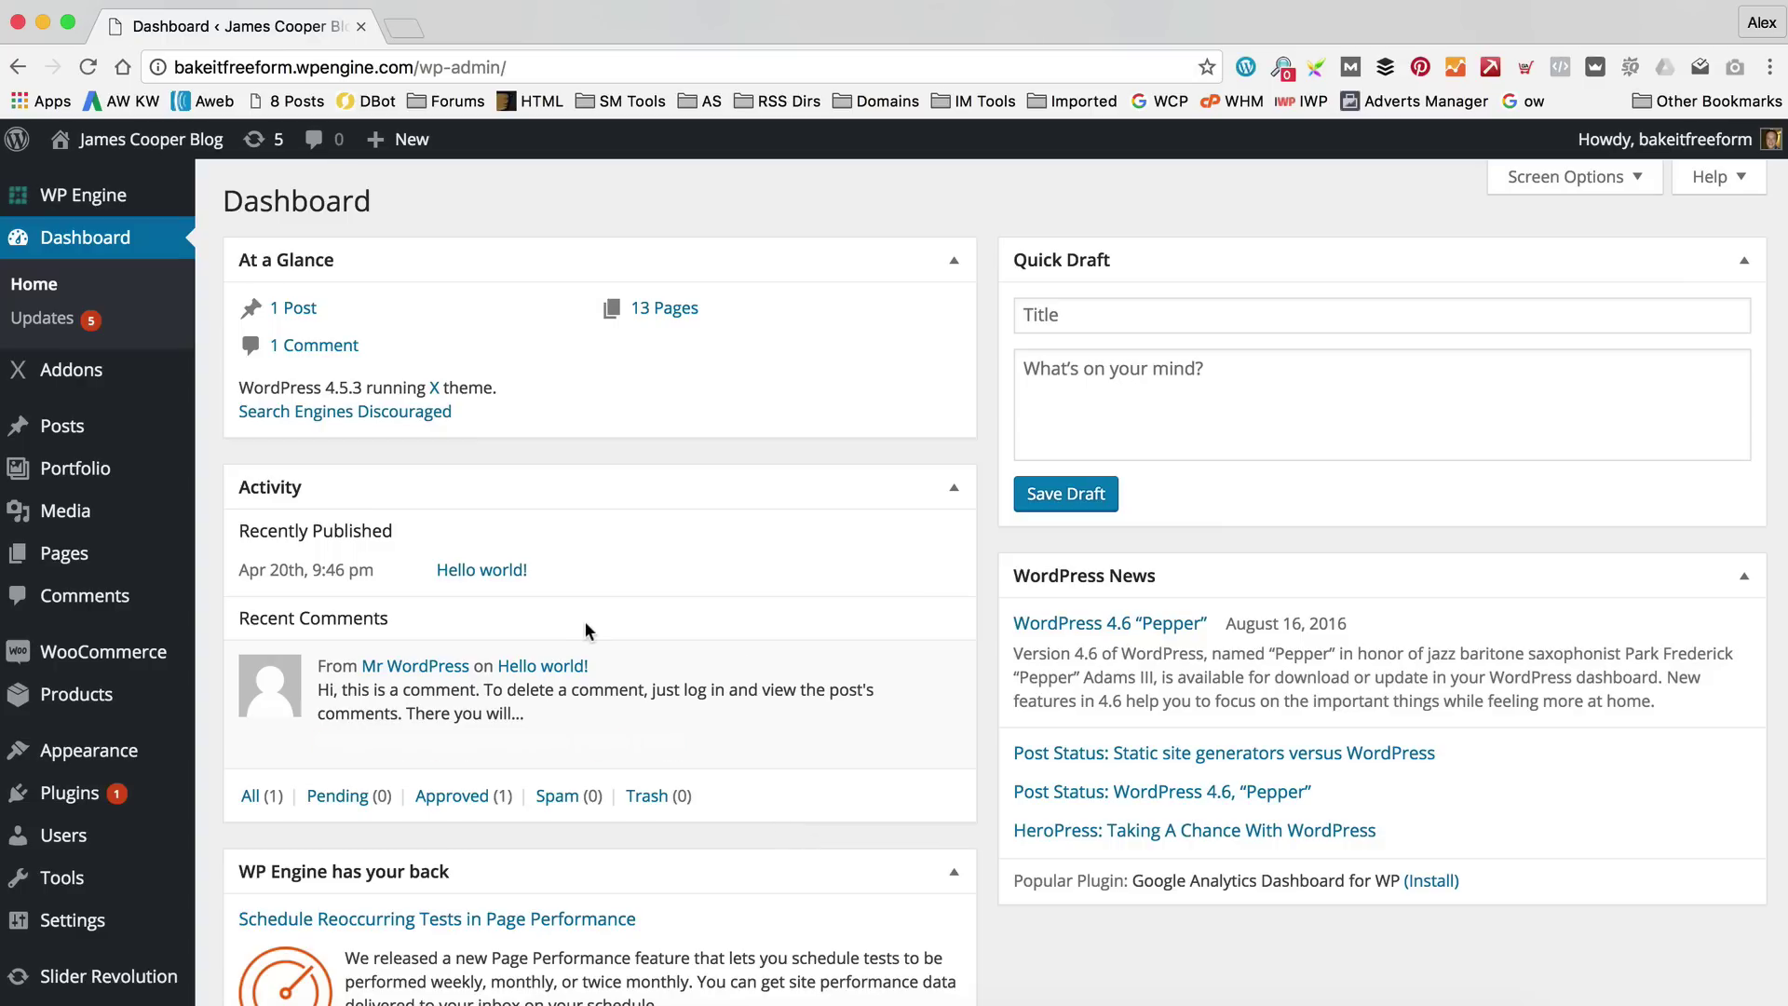
- Open All Pages, now listing WooCommerce's new Shop, Cart, Checkout and My Account pages
mouse_move(64, 557)
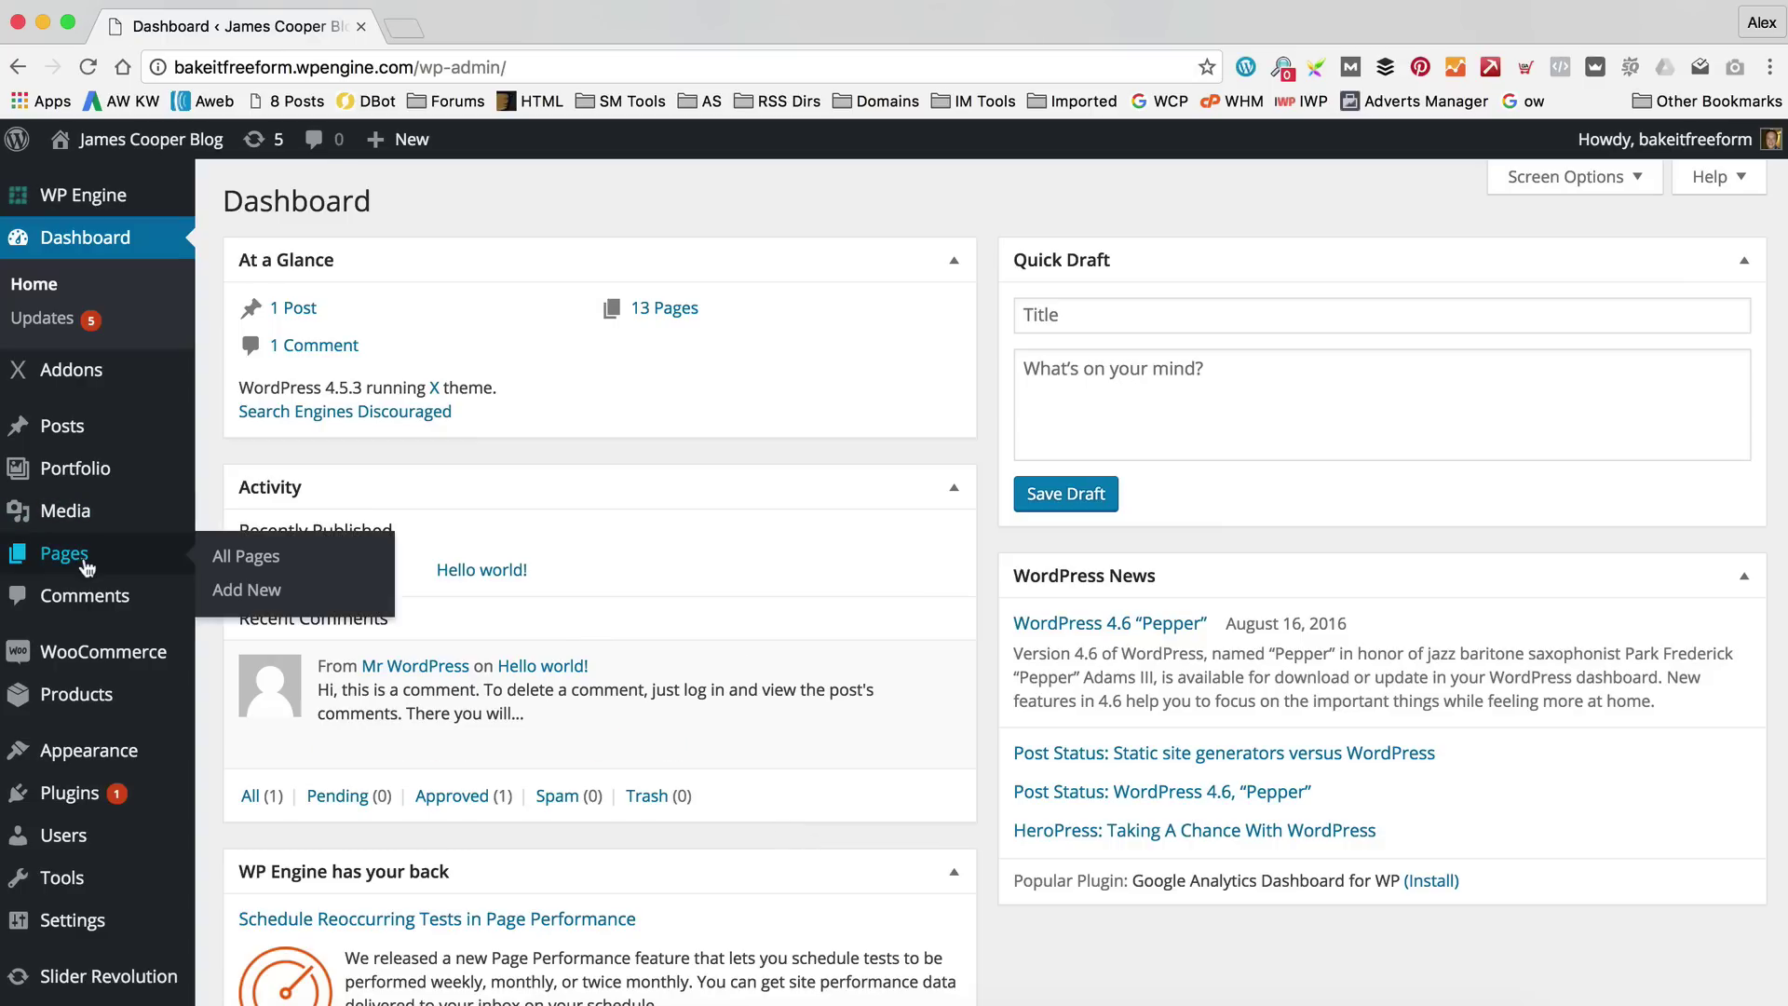
click(254, 561)
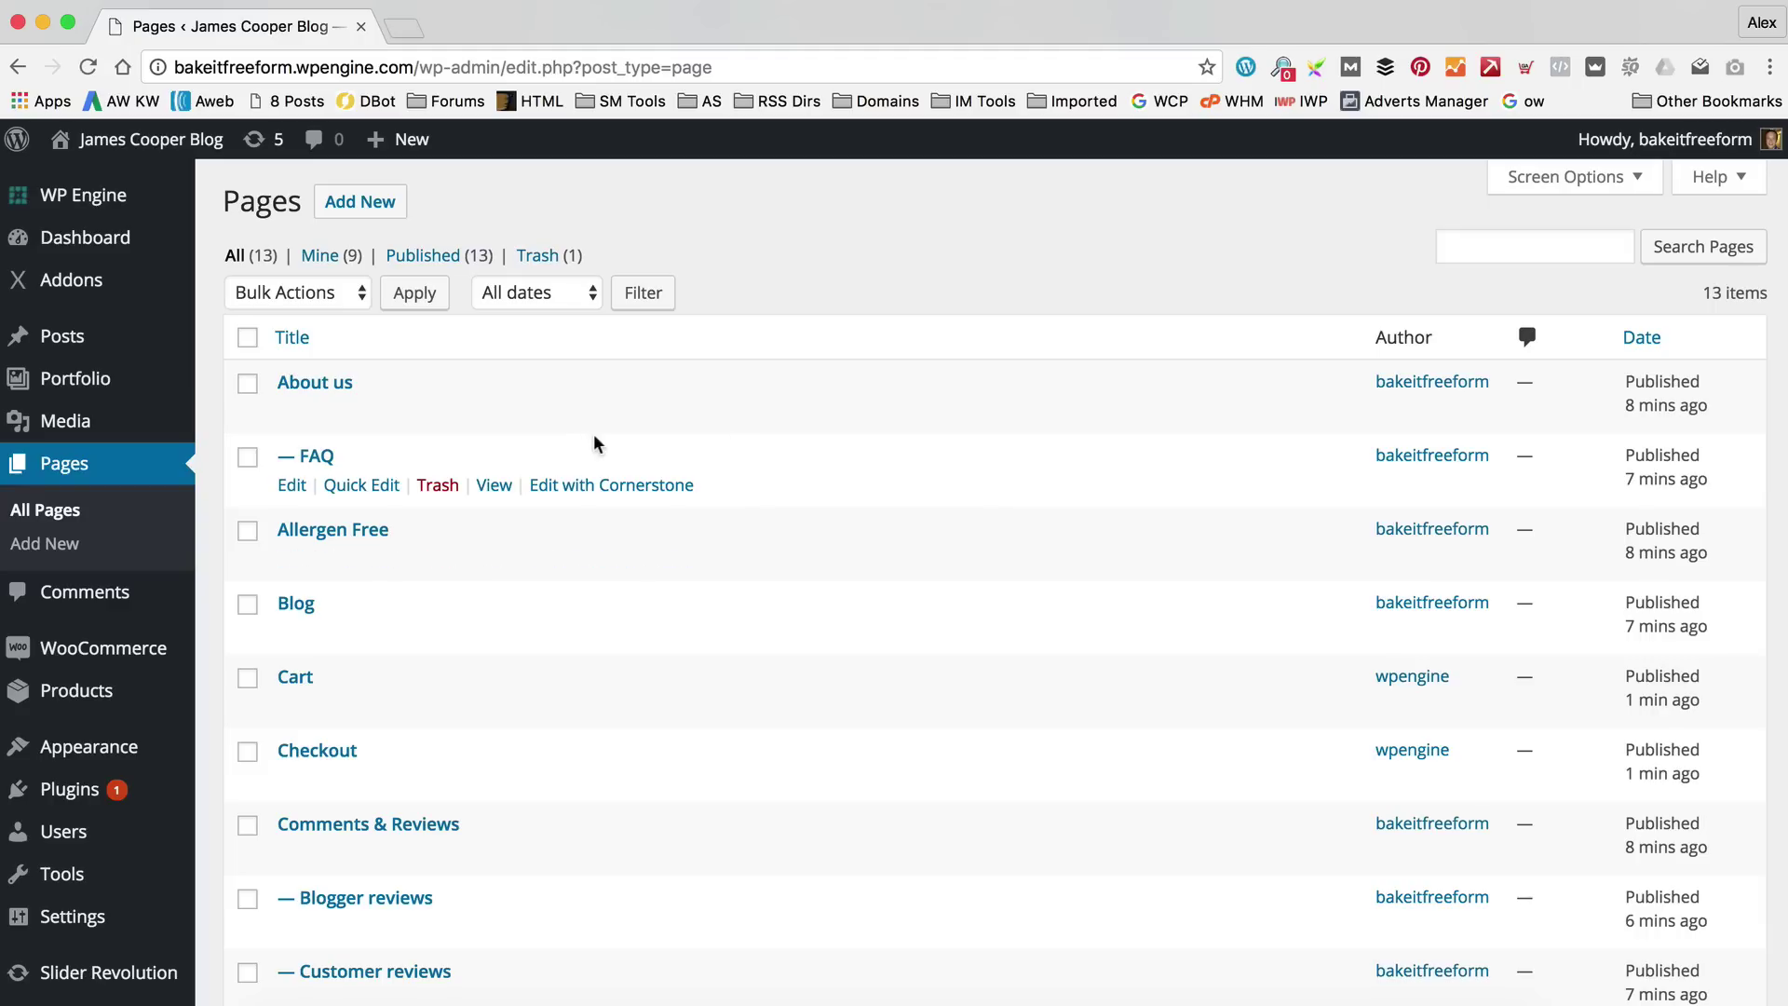
scroll(596, 443, down, 5)
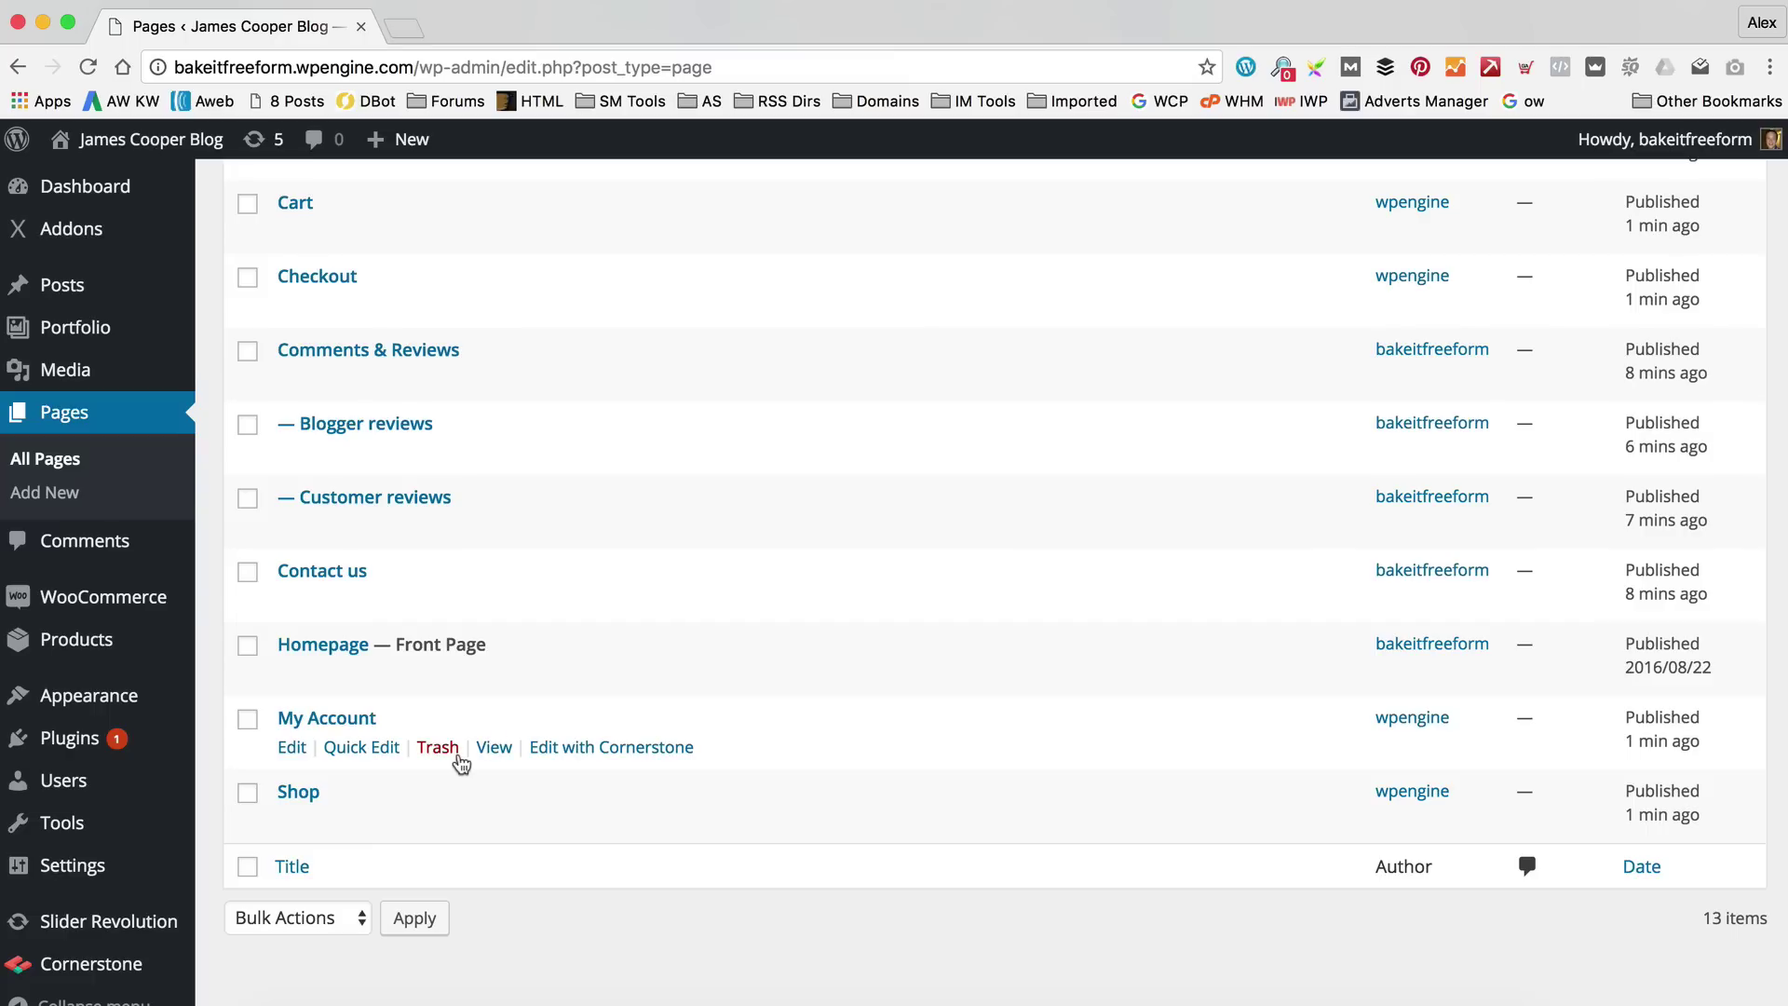
- Check the old bakeitfreefrom.com cake kits page, then open the Shop page for editing
click(403, 28)
text(ba)
key(Return)
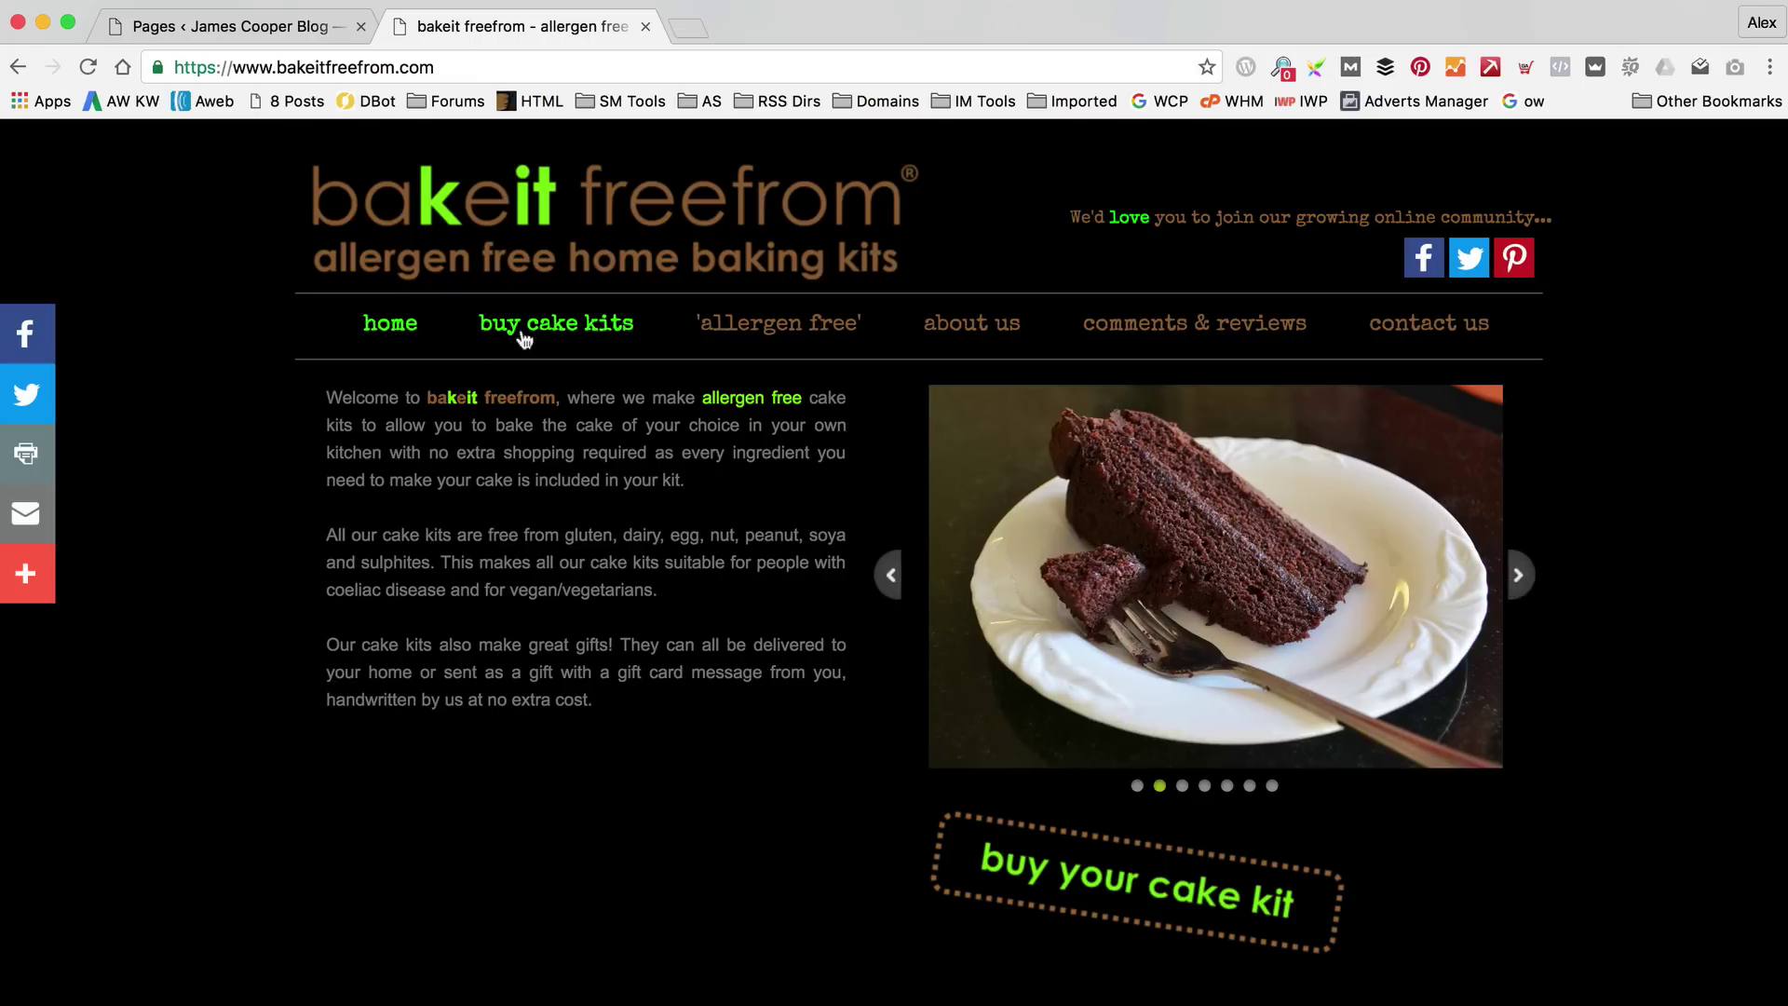
click(556, 324)
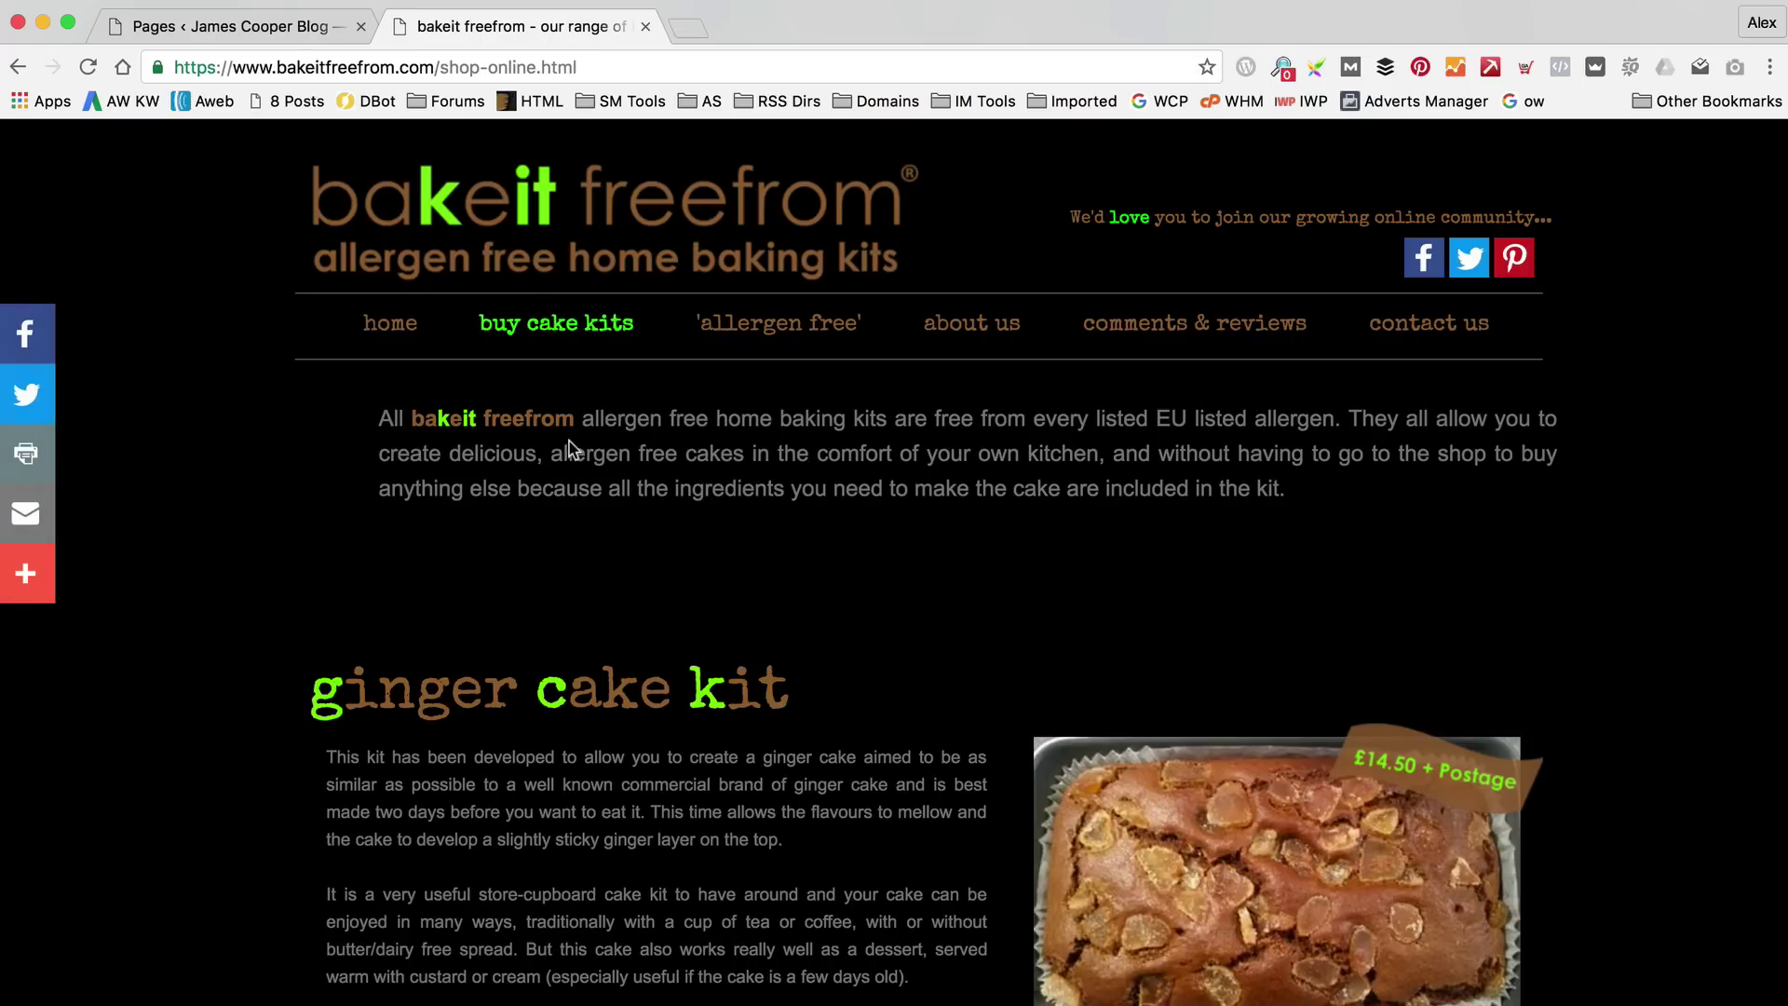
click(283, 32)
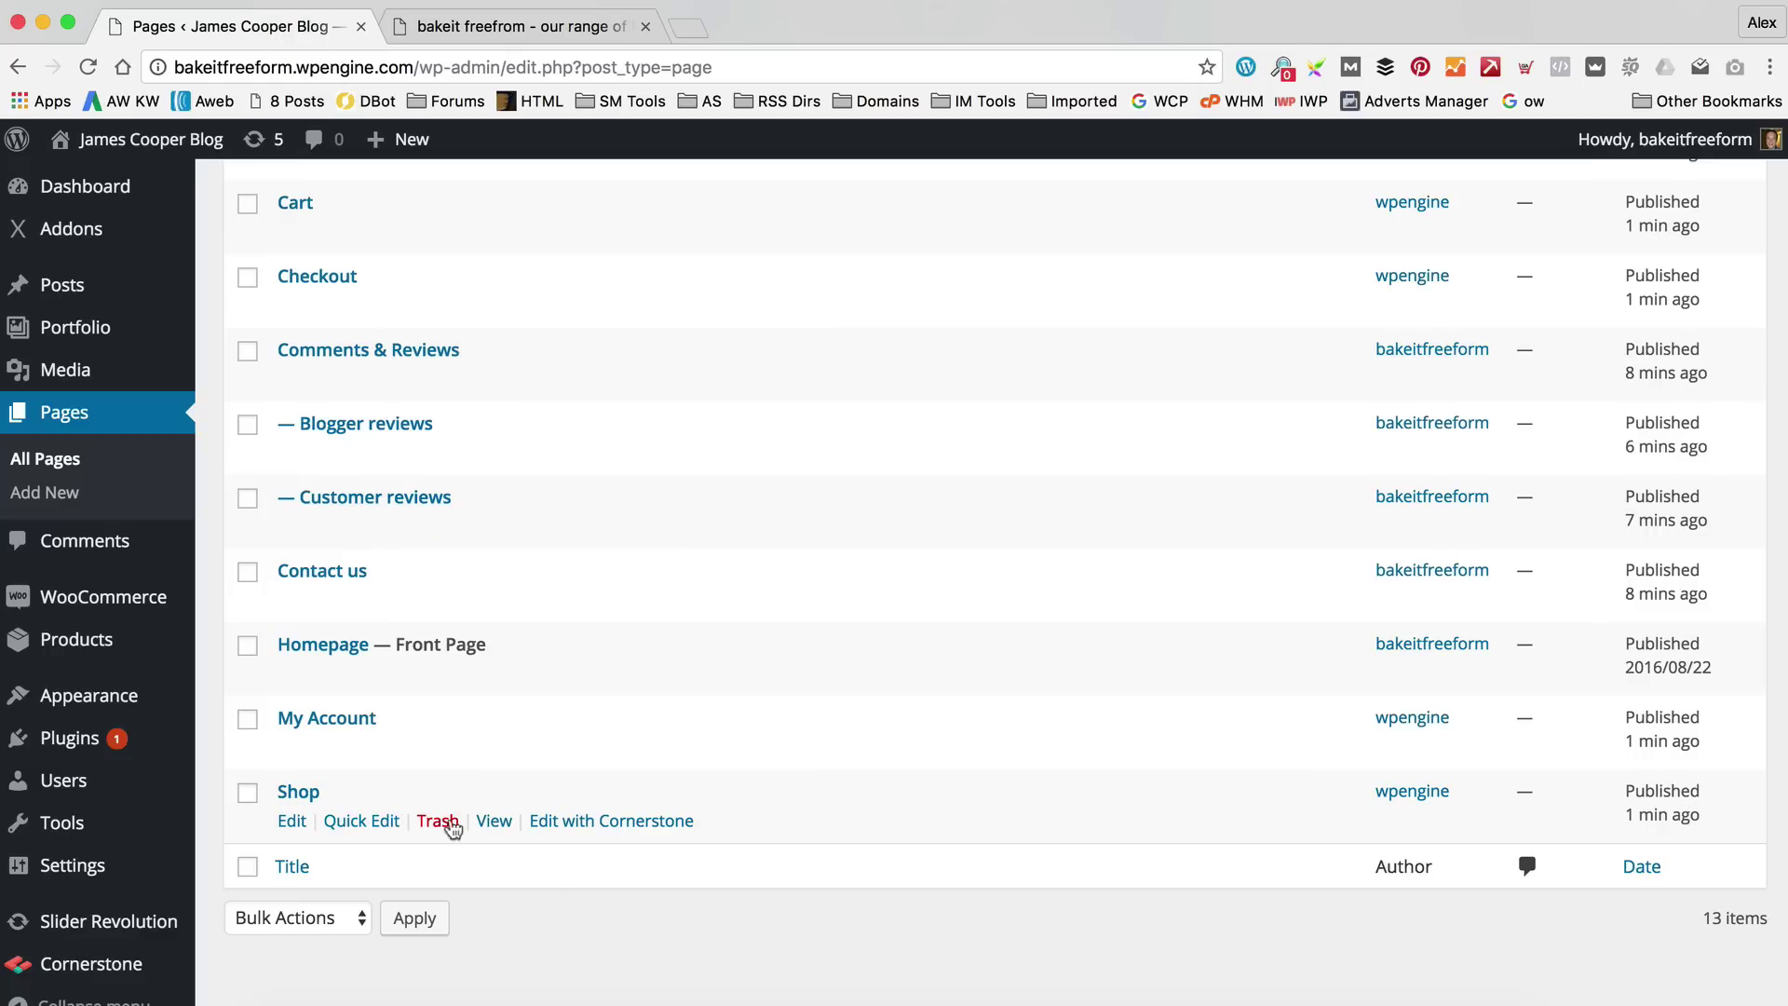
click(300, 824)
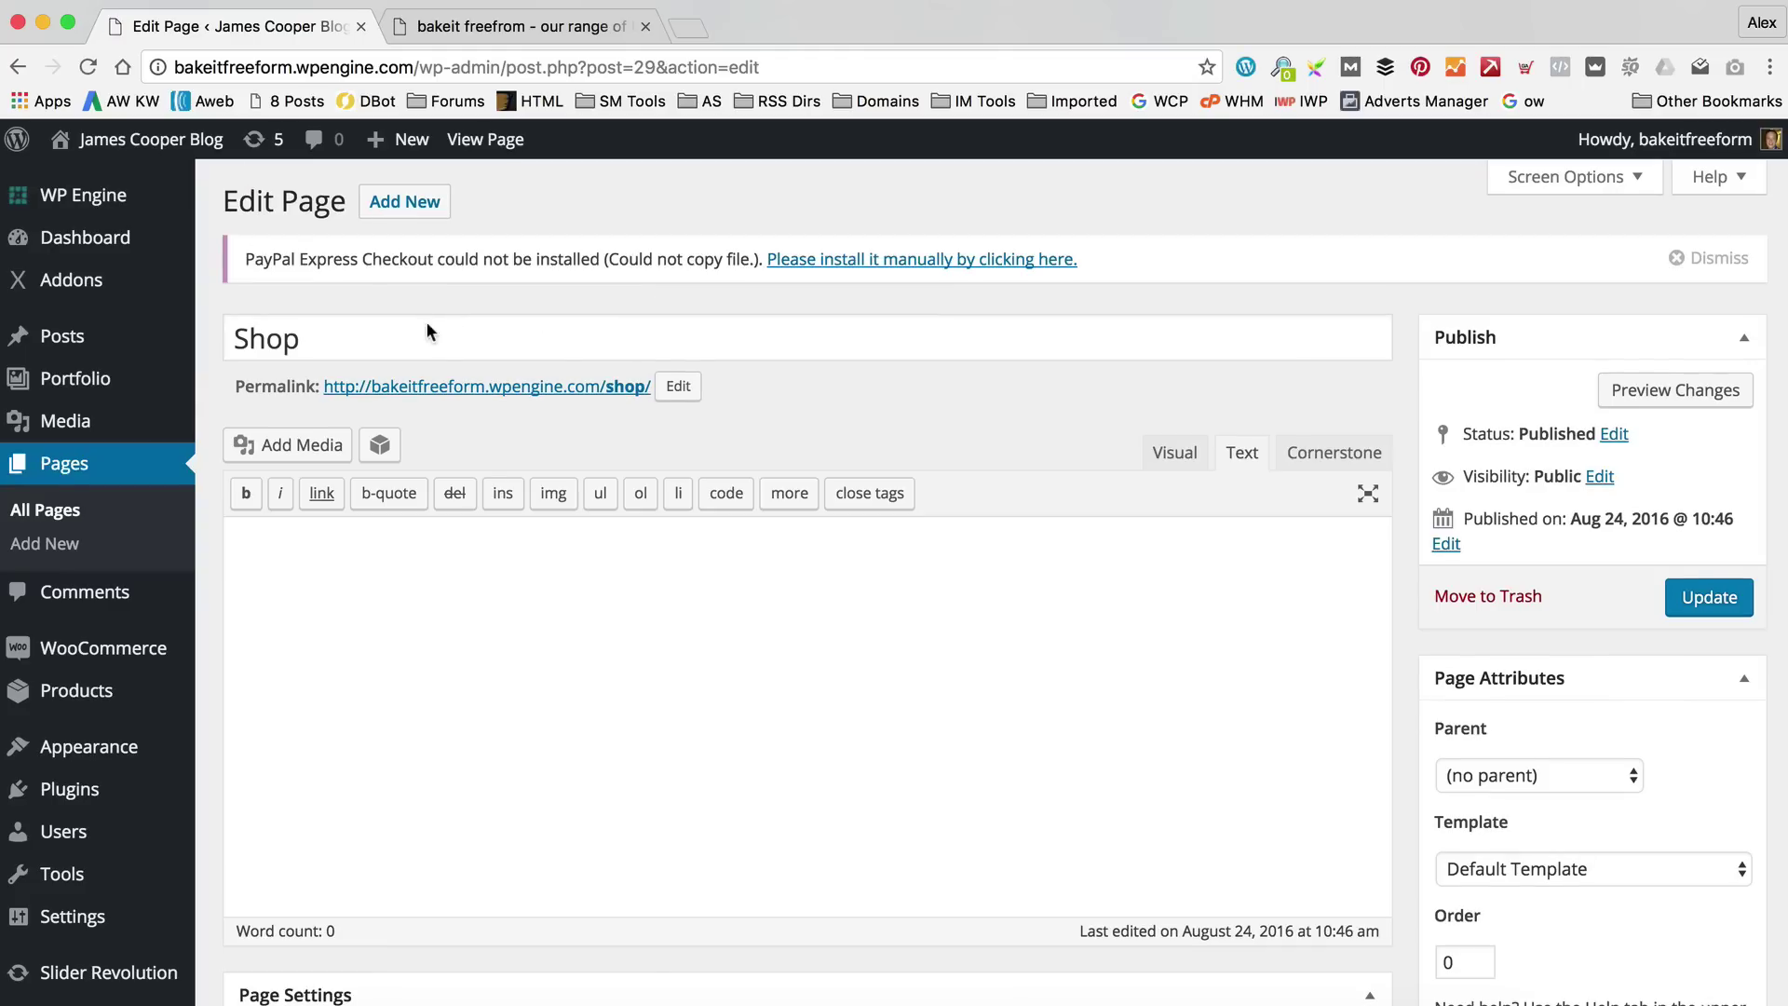
- Retitle the Shop page 'Buy Cake Kits', update it, and view it
drag(427, 320, 230, 343)
text(Buy )
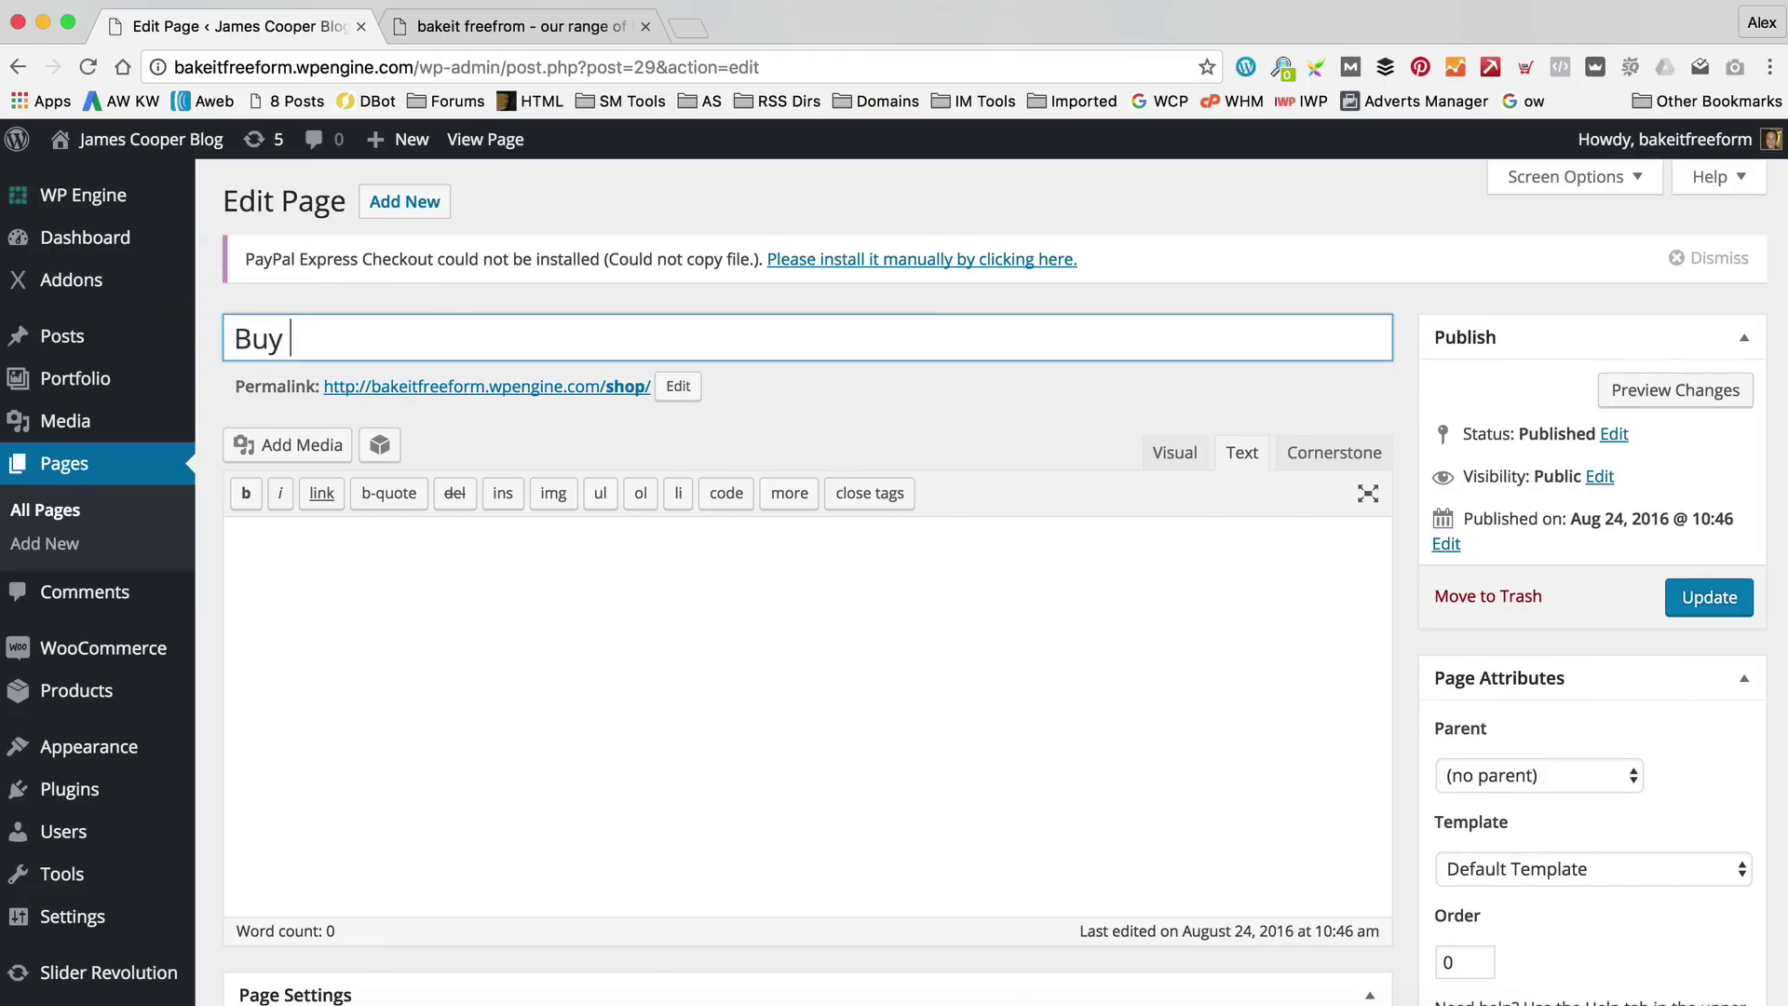
text(Cake I)
click(461, 329)
key(BackSpace)
key(BackSpace)
text(Kits)
click(507, 611)
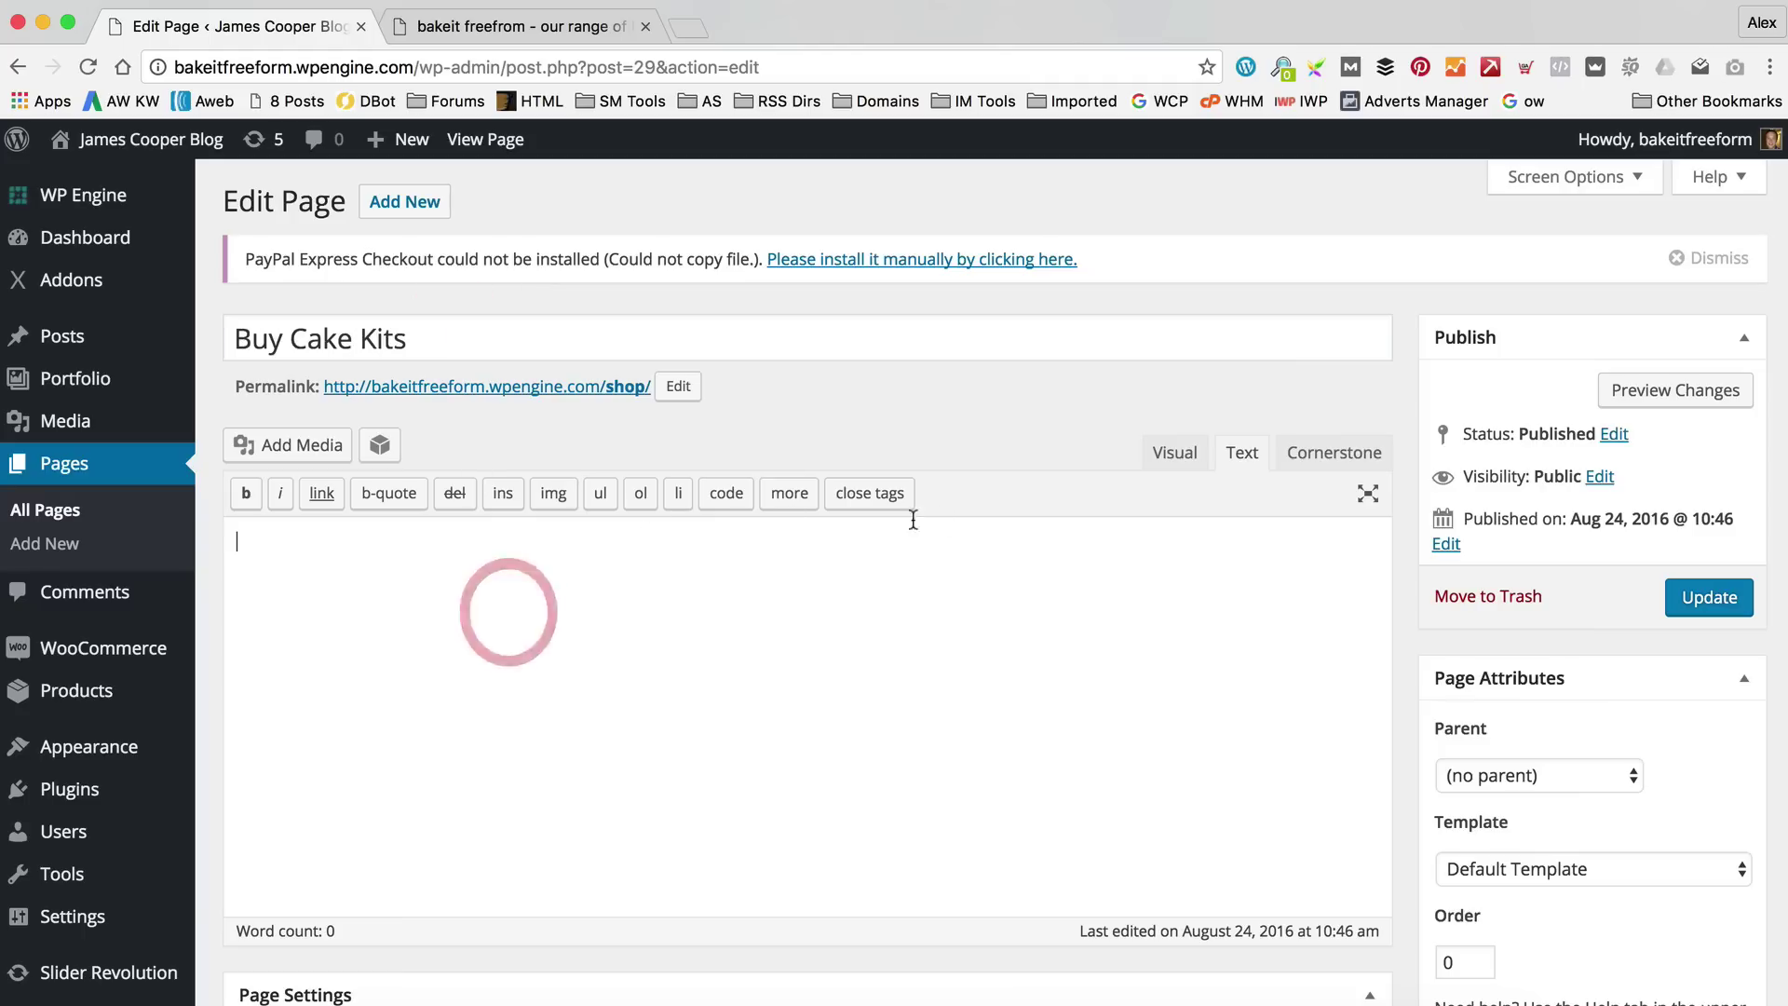
click(1690, 601)
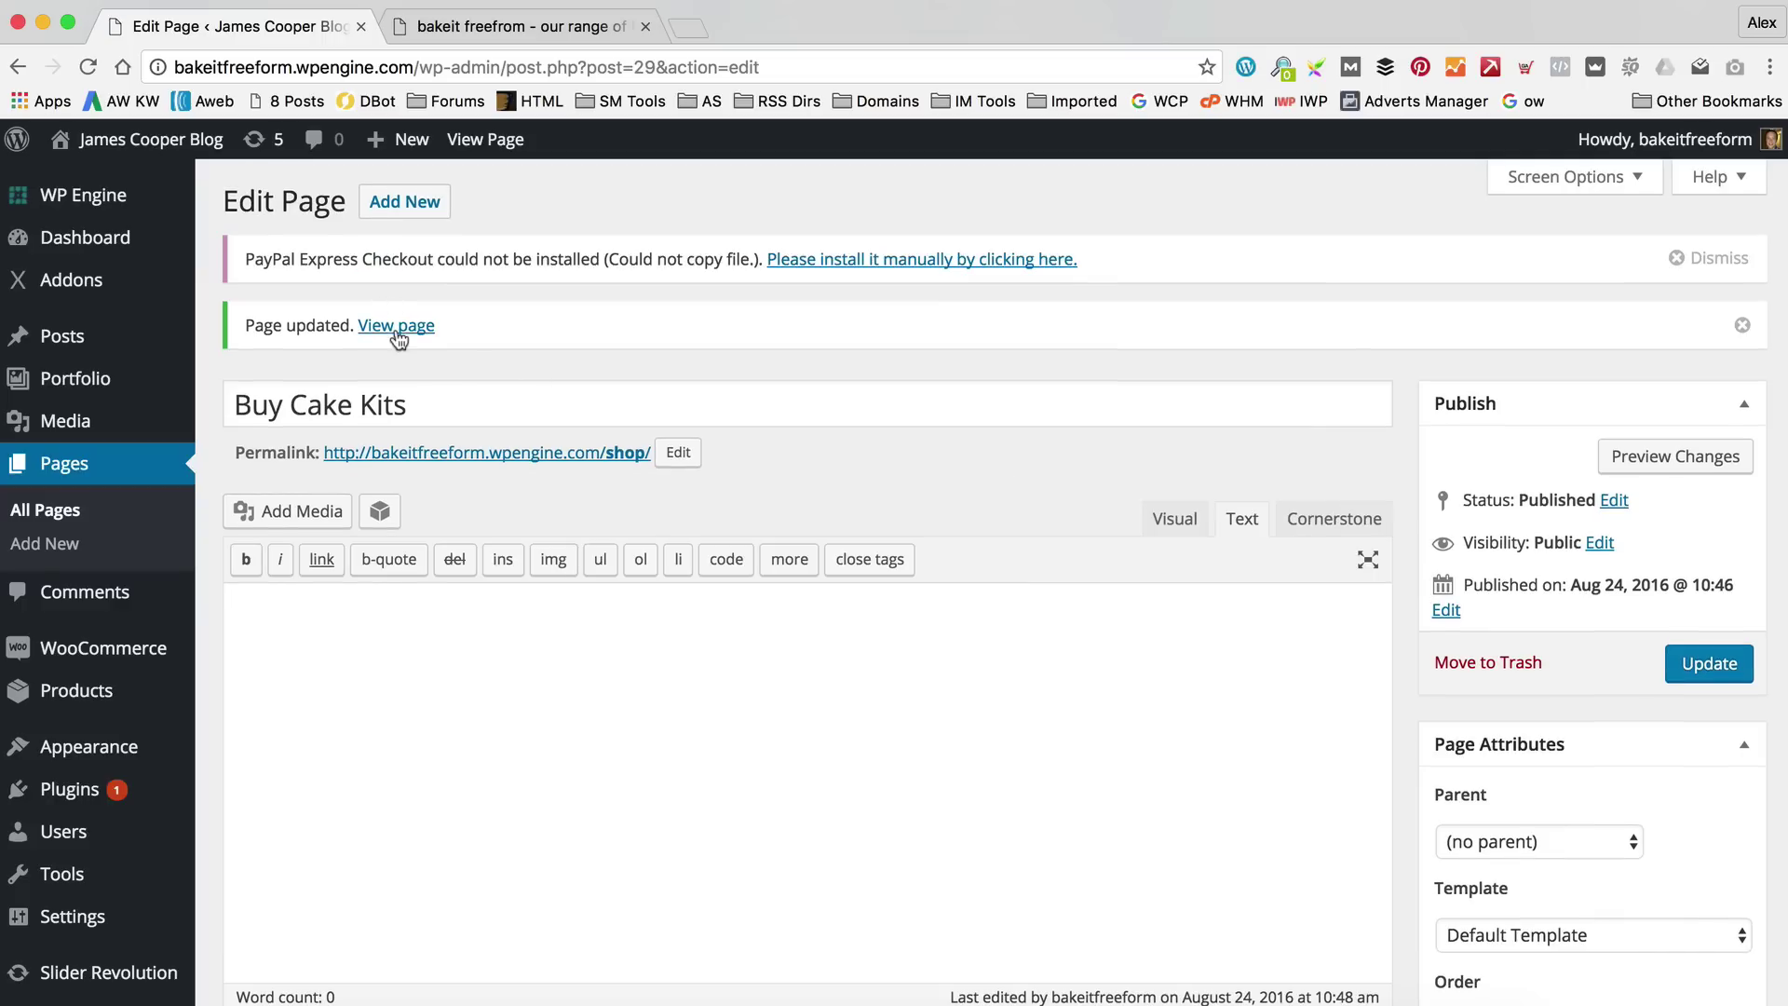
click(396, 326)
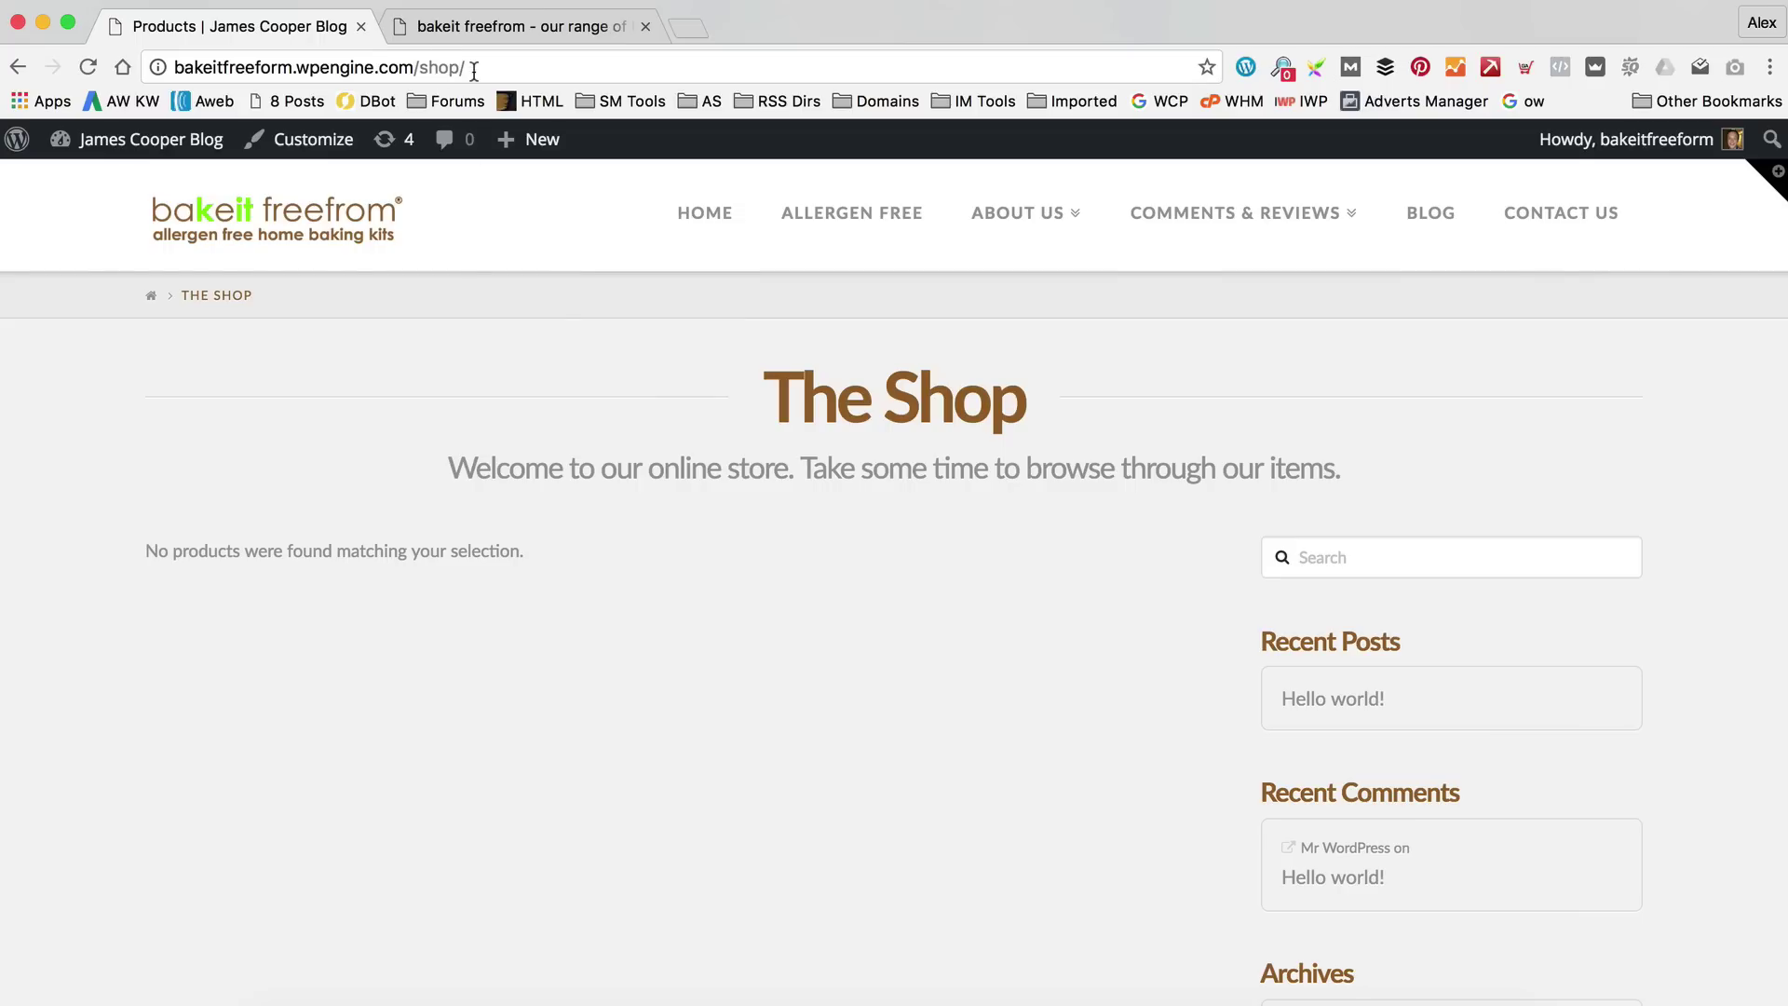
- Change the page slug to buy-cake-kits, update, and view it at /buy-cake-kits/
click(23, 70)
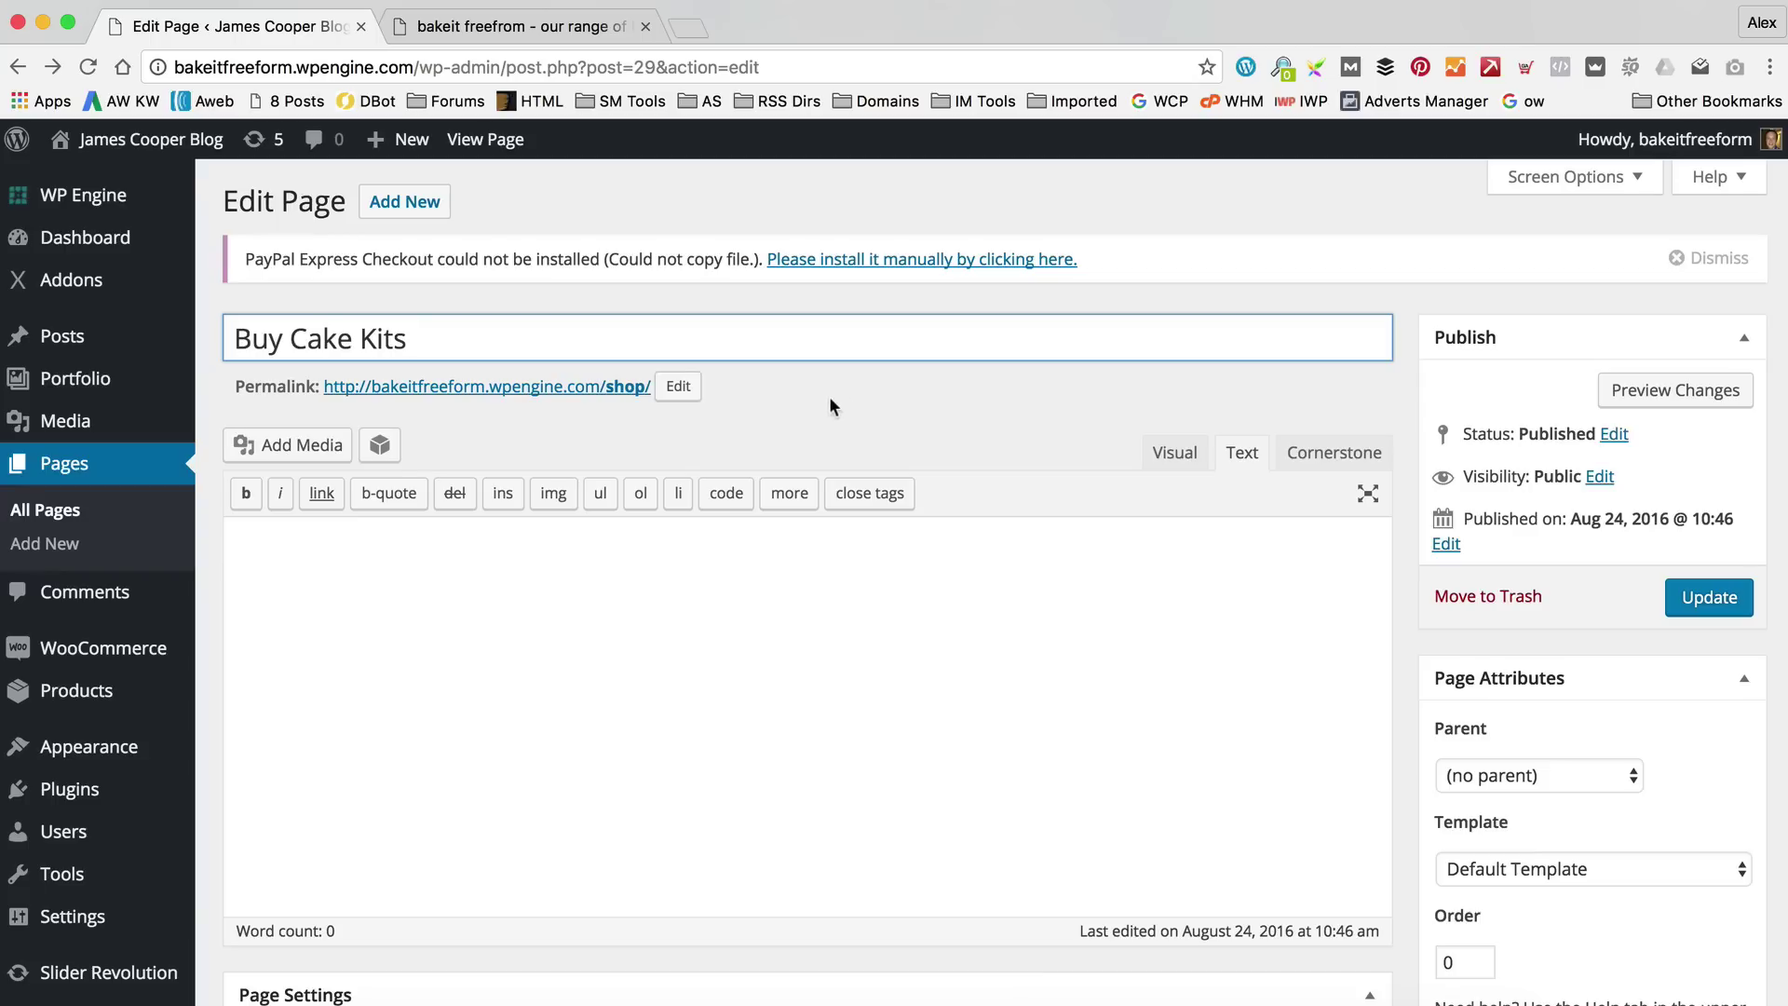
click(678, 387)
text(buy-cake-kits)
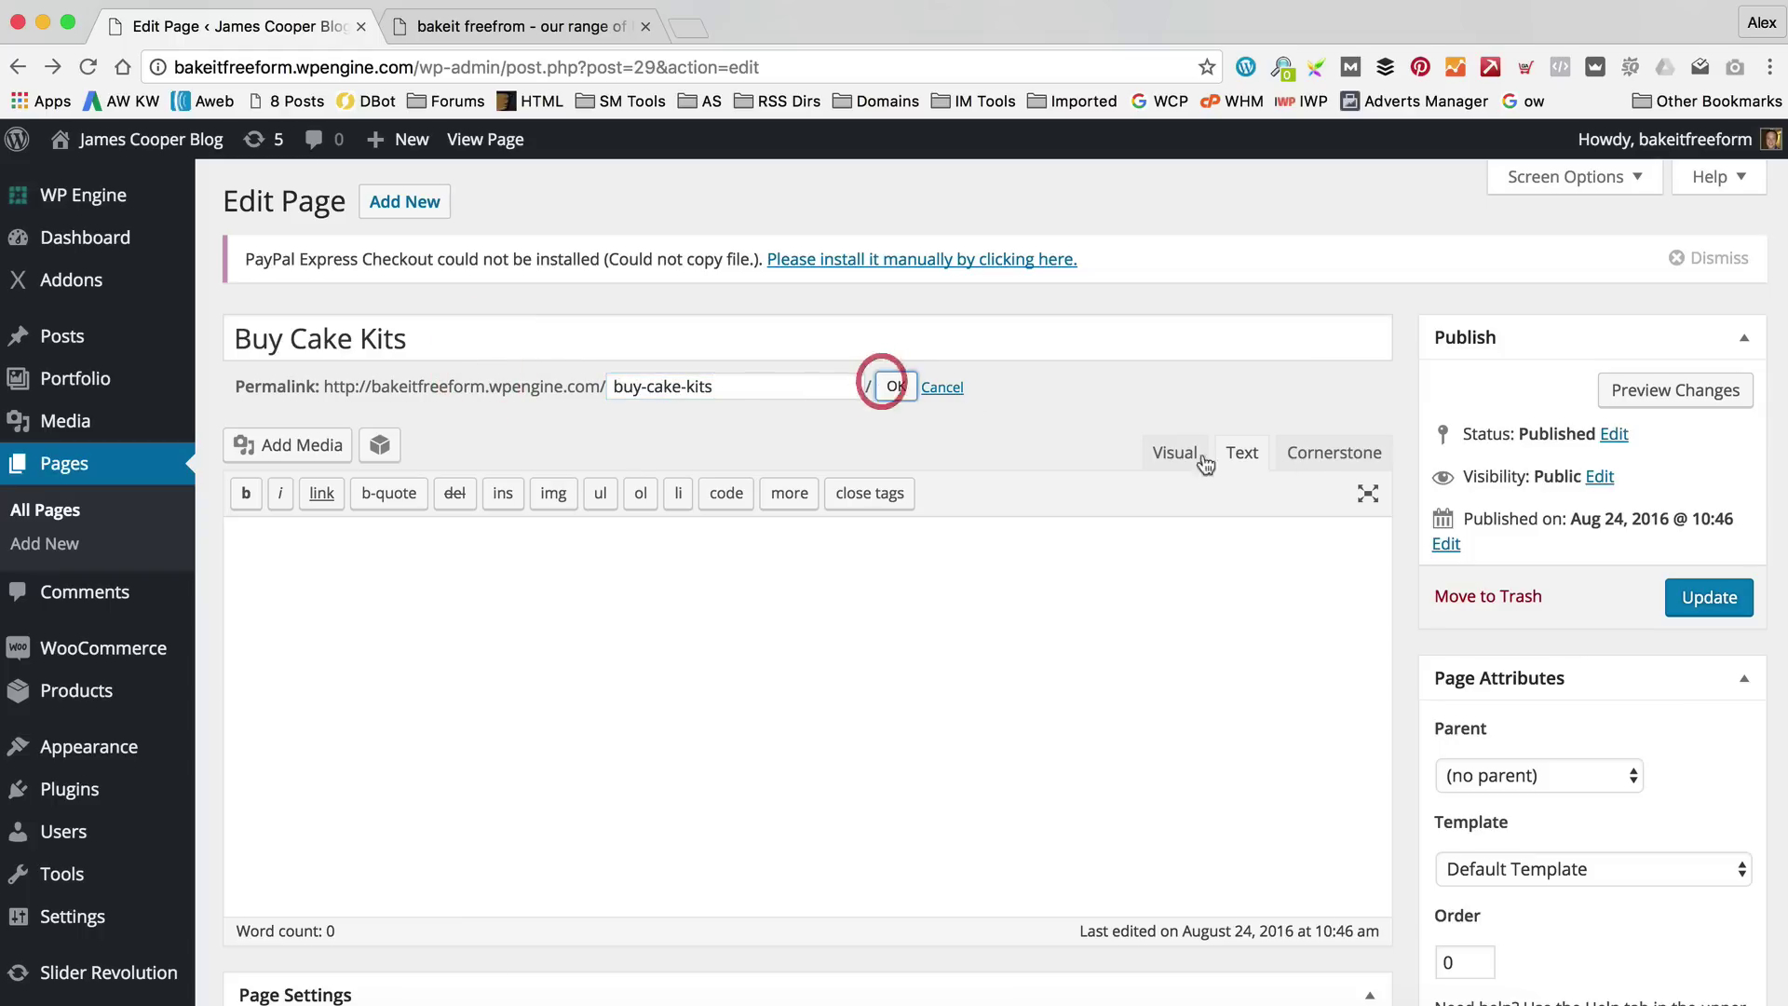
click(894, 385)
click(1719, 585)
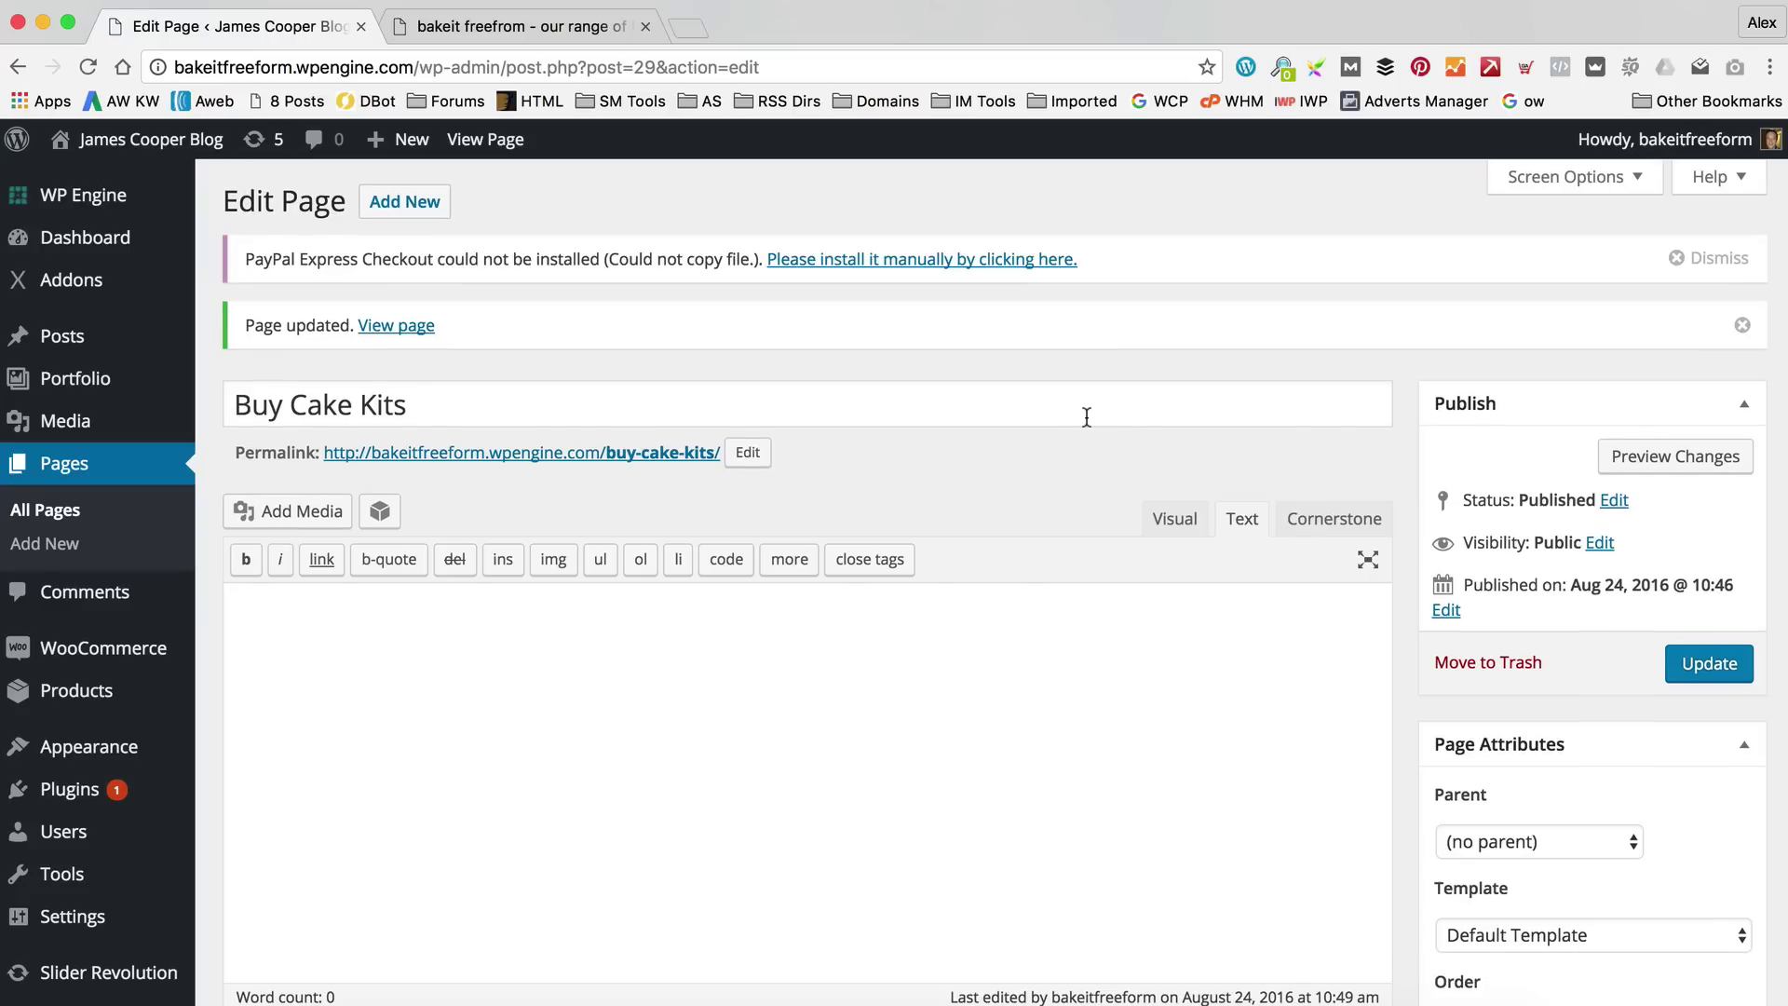
click(396, 325)
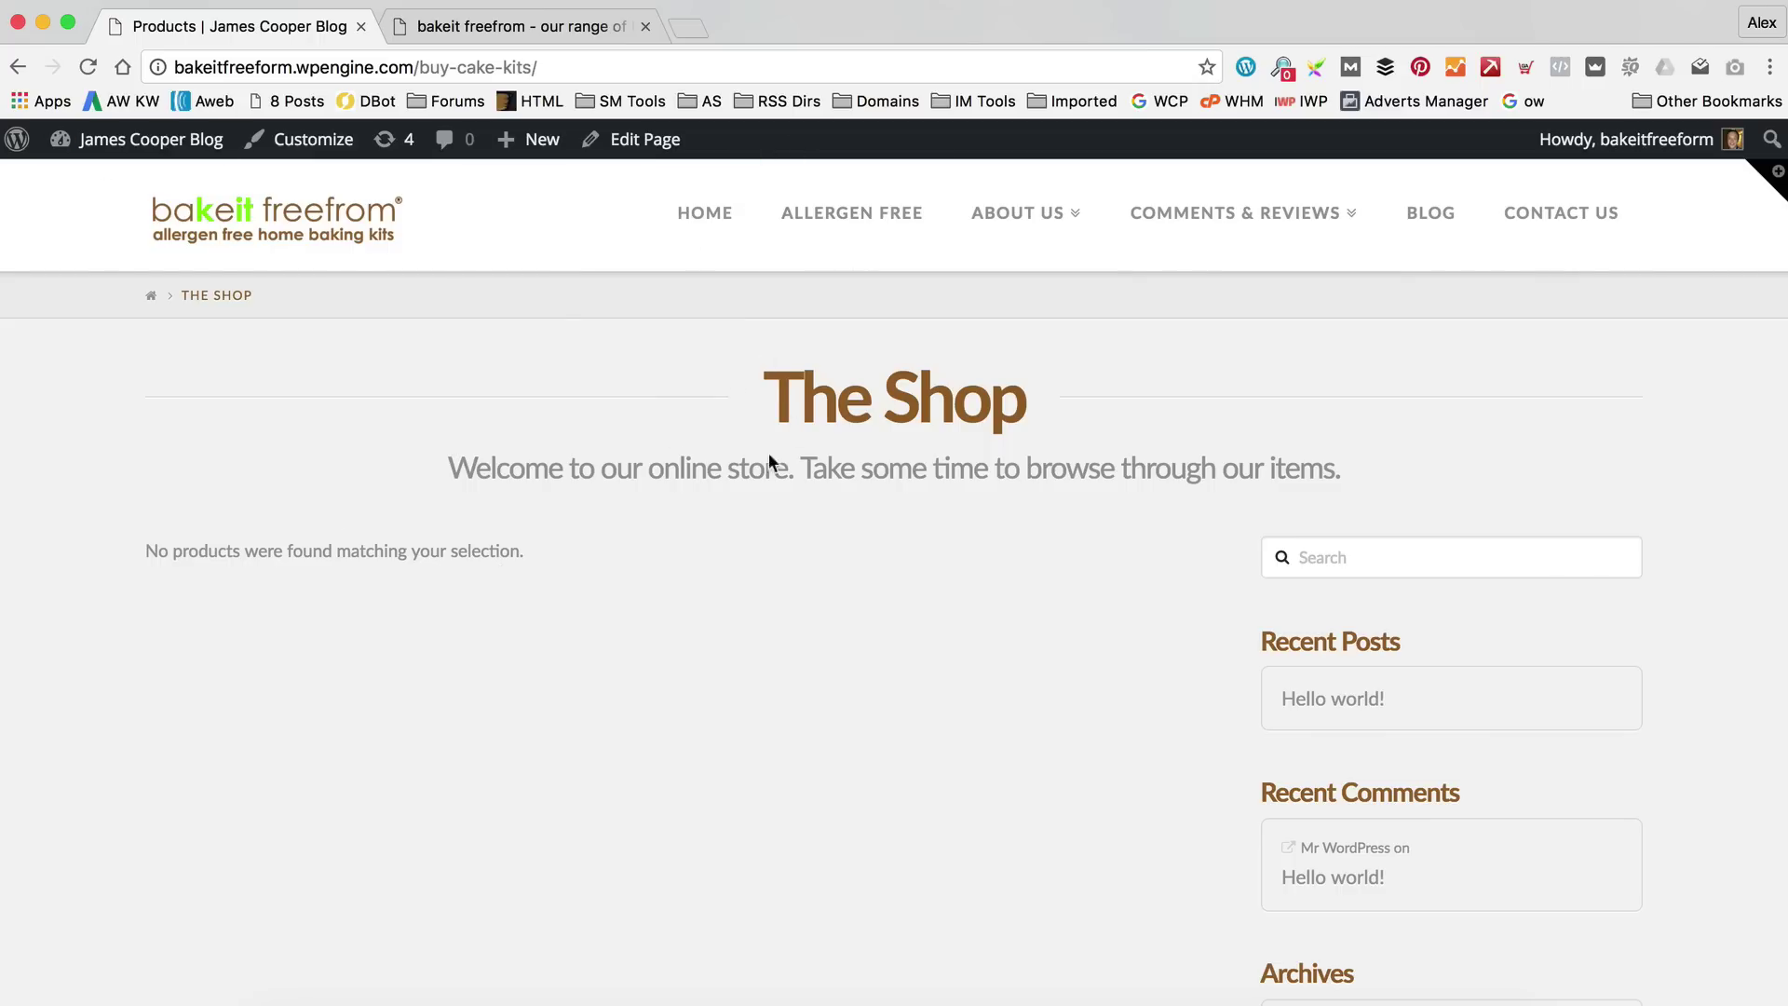
drag(1062, 402, 759, 416)
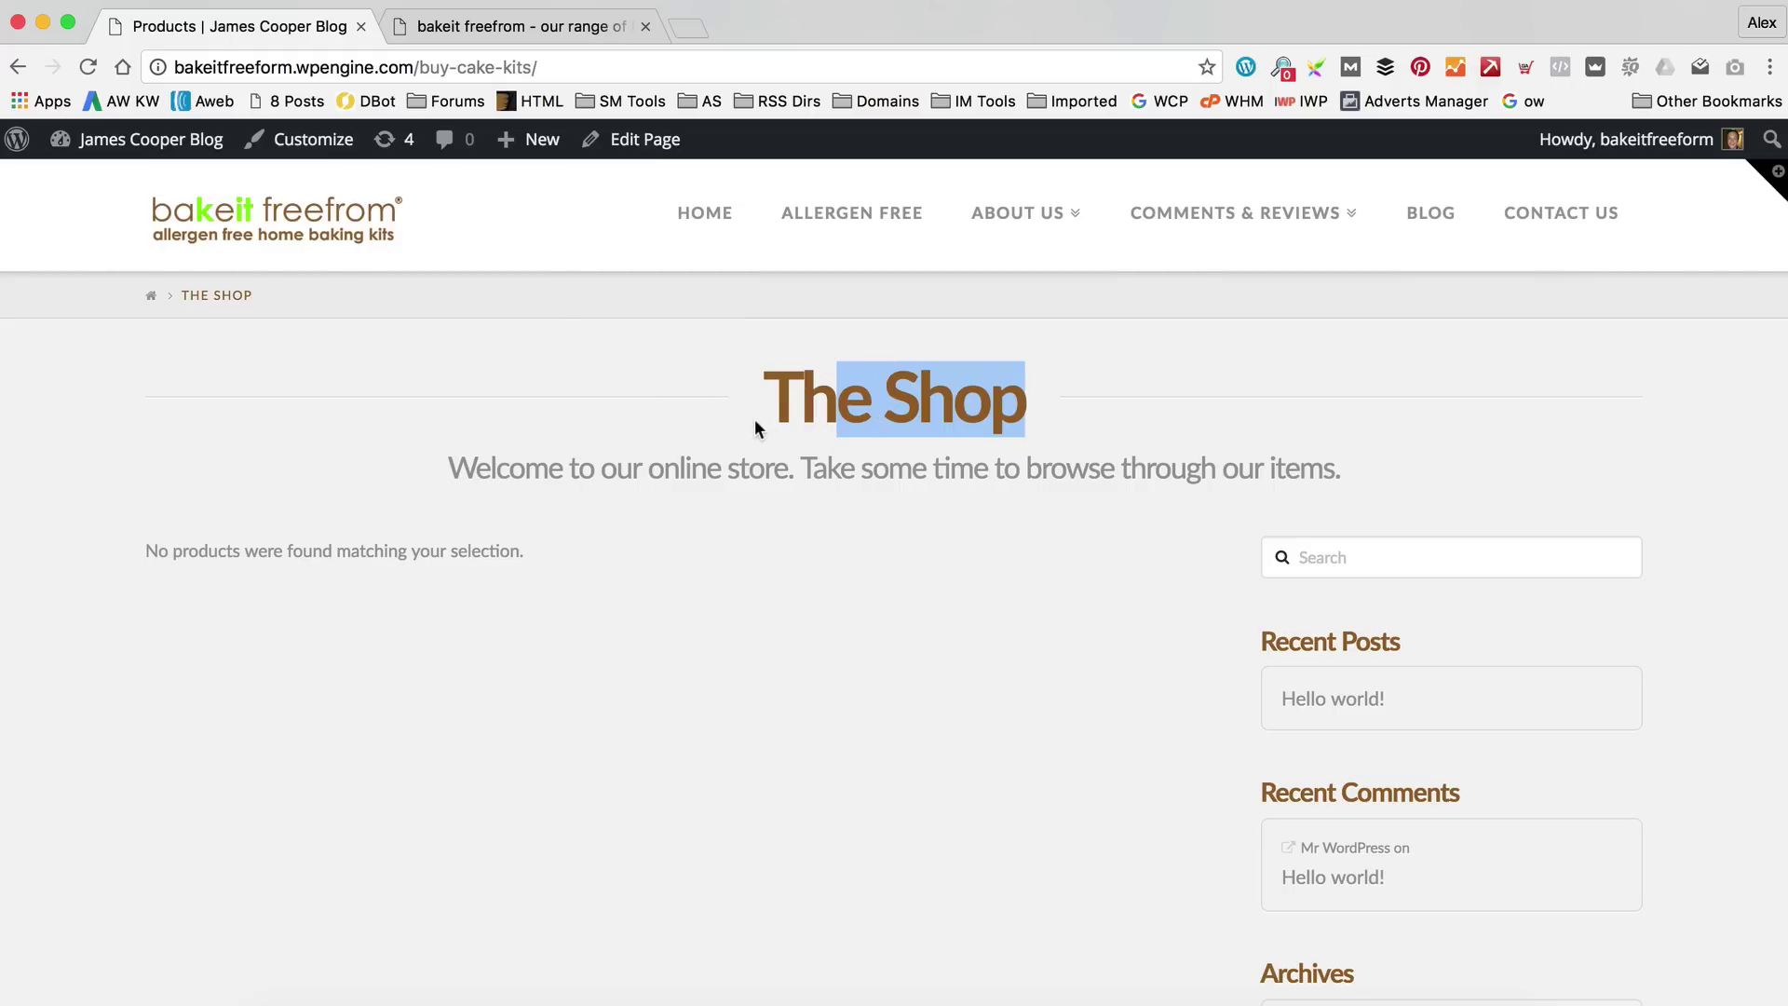
click(747, 416)
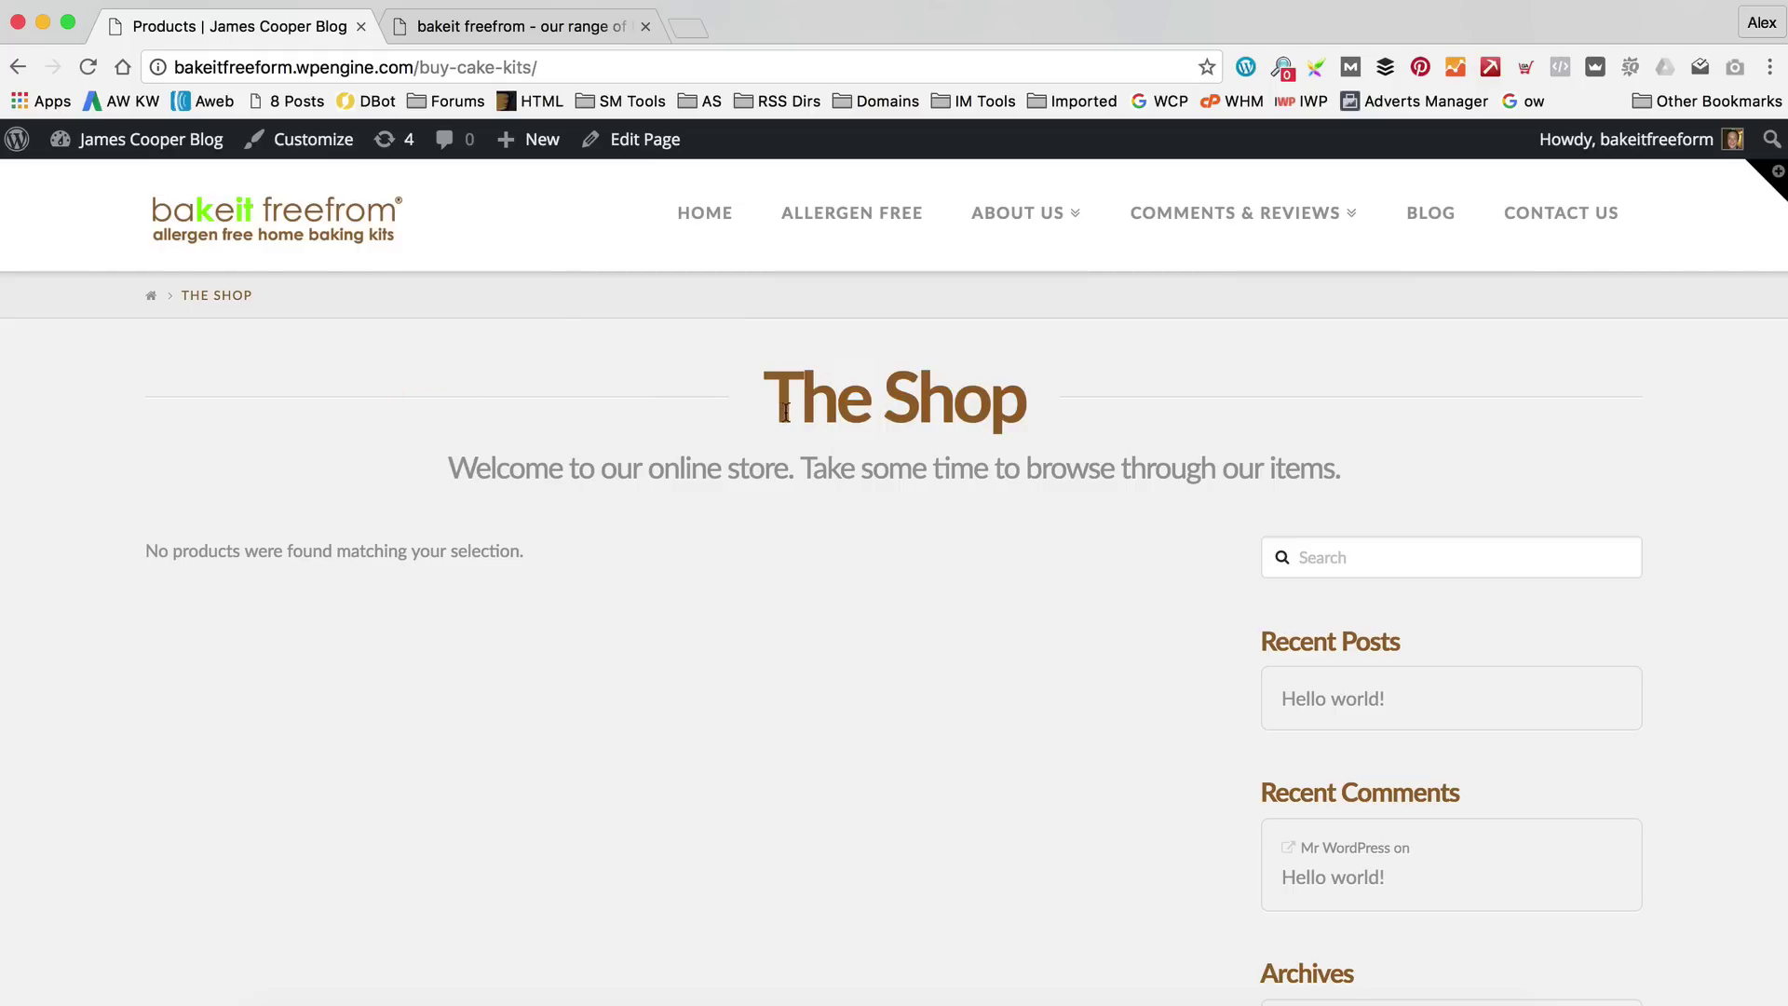
- Add Buy Cake Kits to the Main Menu just below Home, save it, and view the live home page
mouse_move(149, 140)
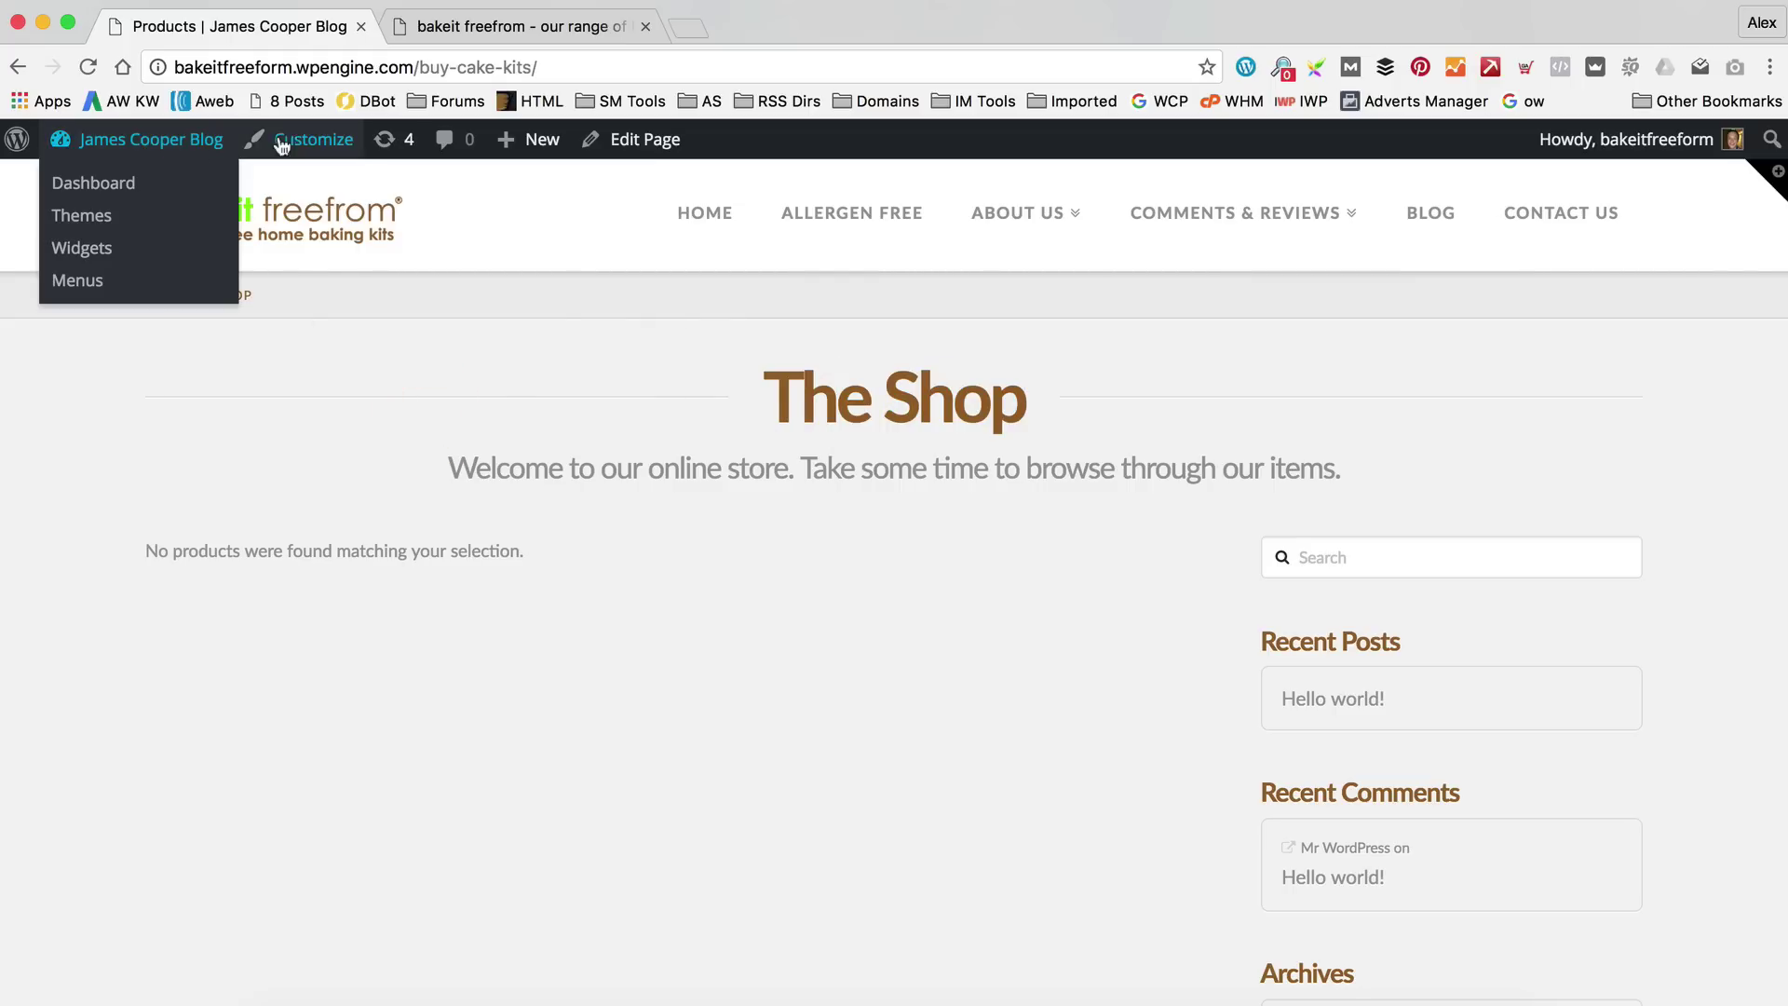
click(78, 280)
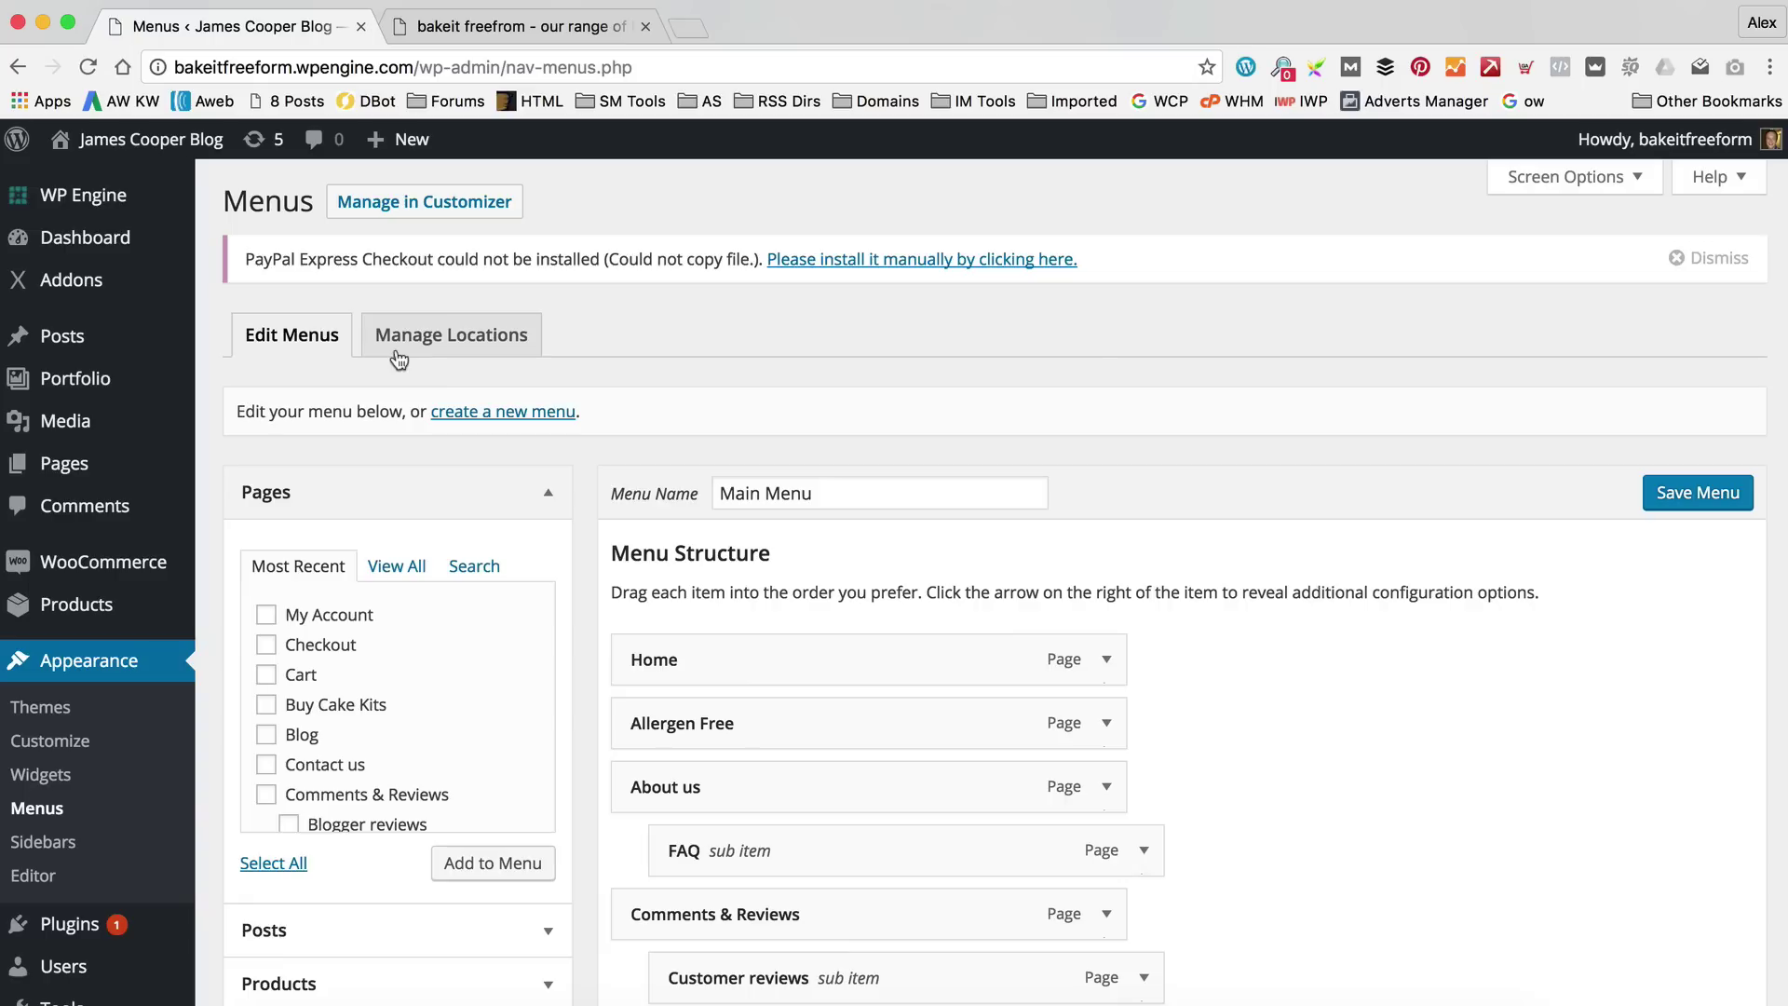
scroll(350, 667, down, 3)
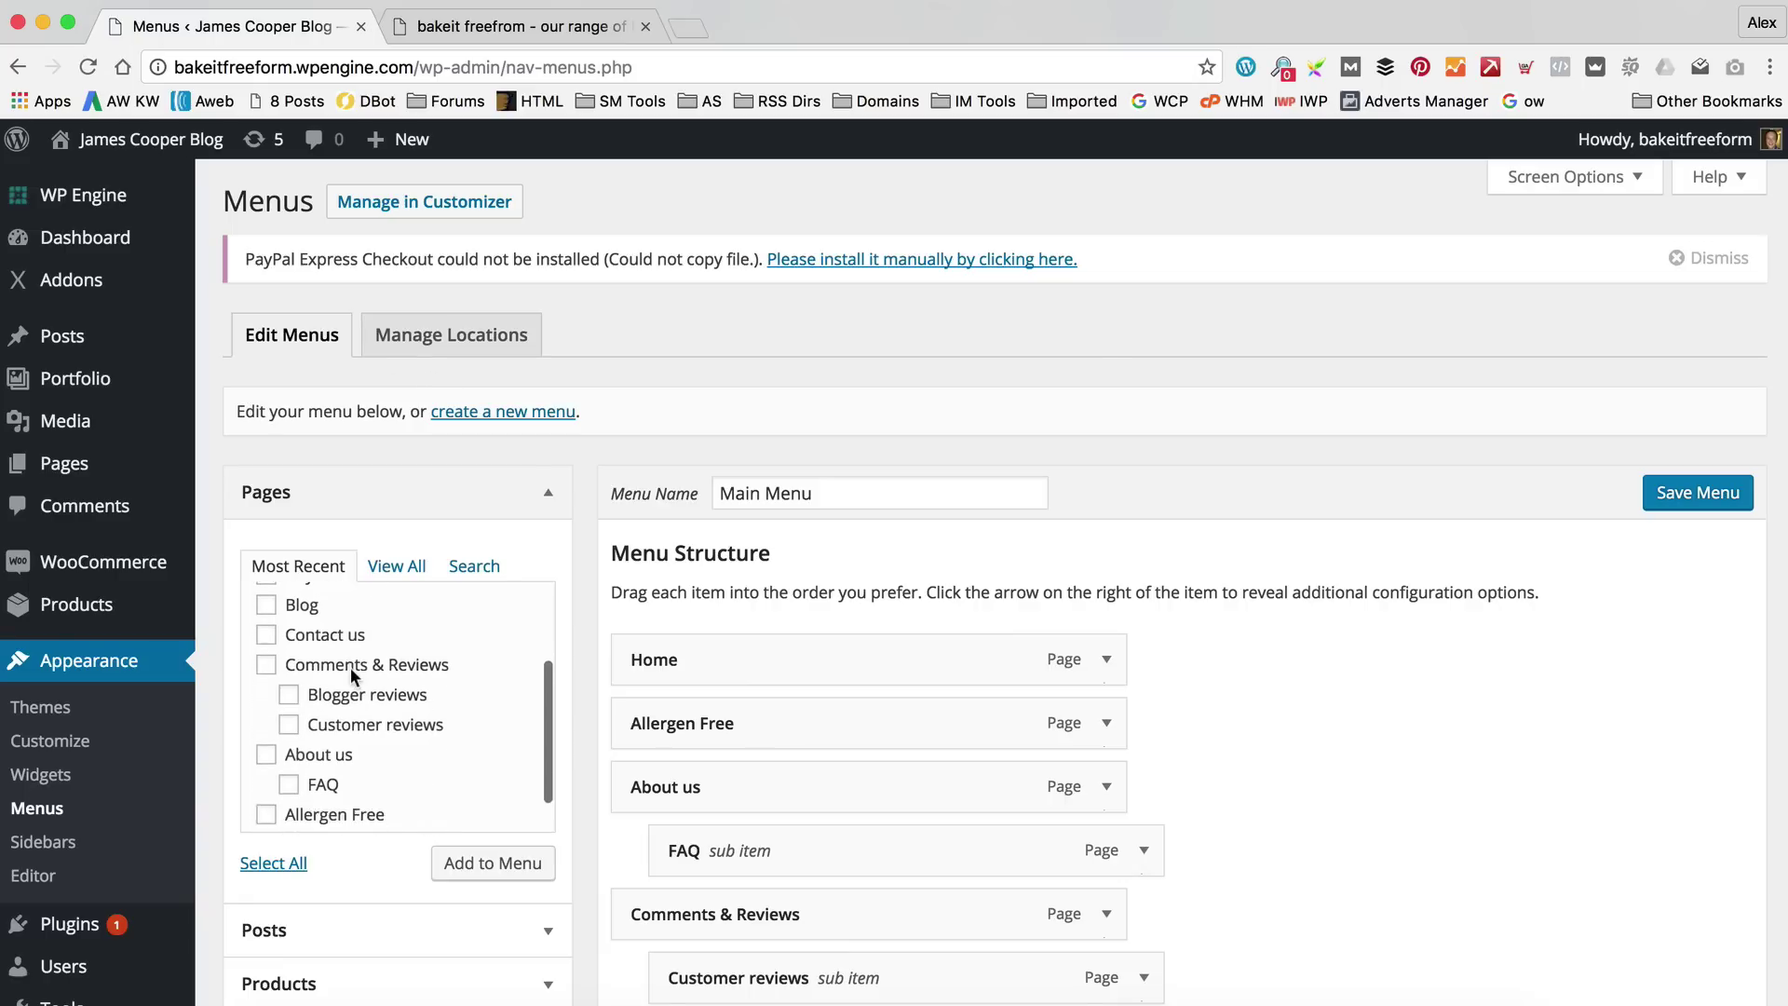
scroll(350, 667, up, 2)
click(265, 651)
click(495, 866)
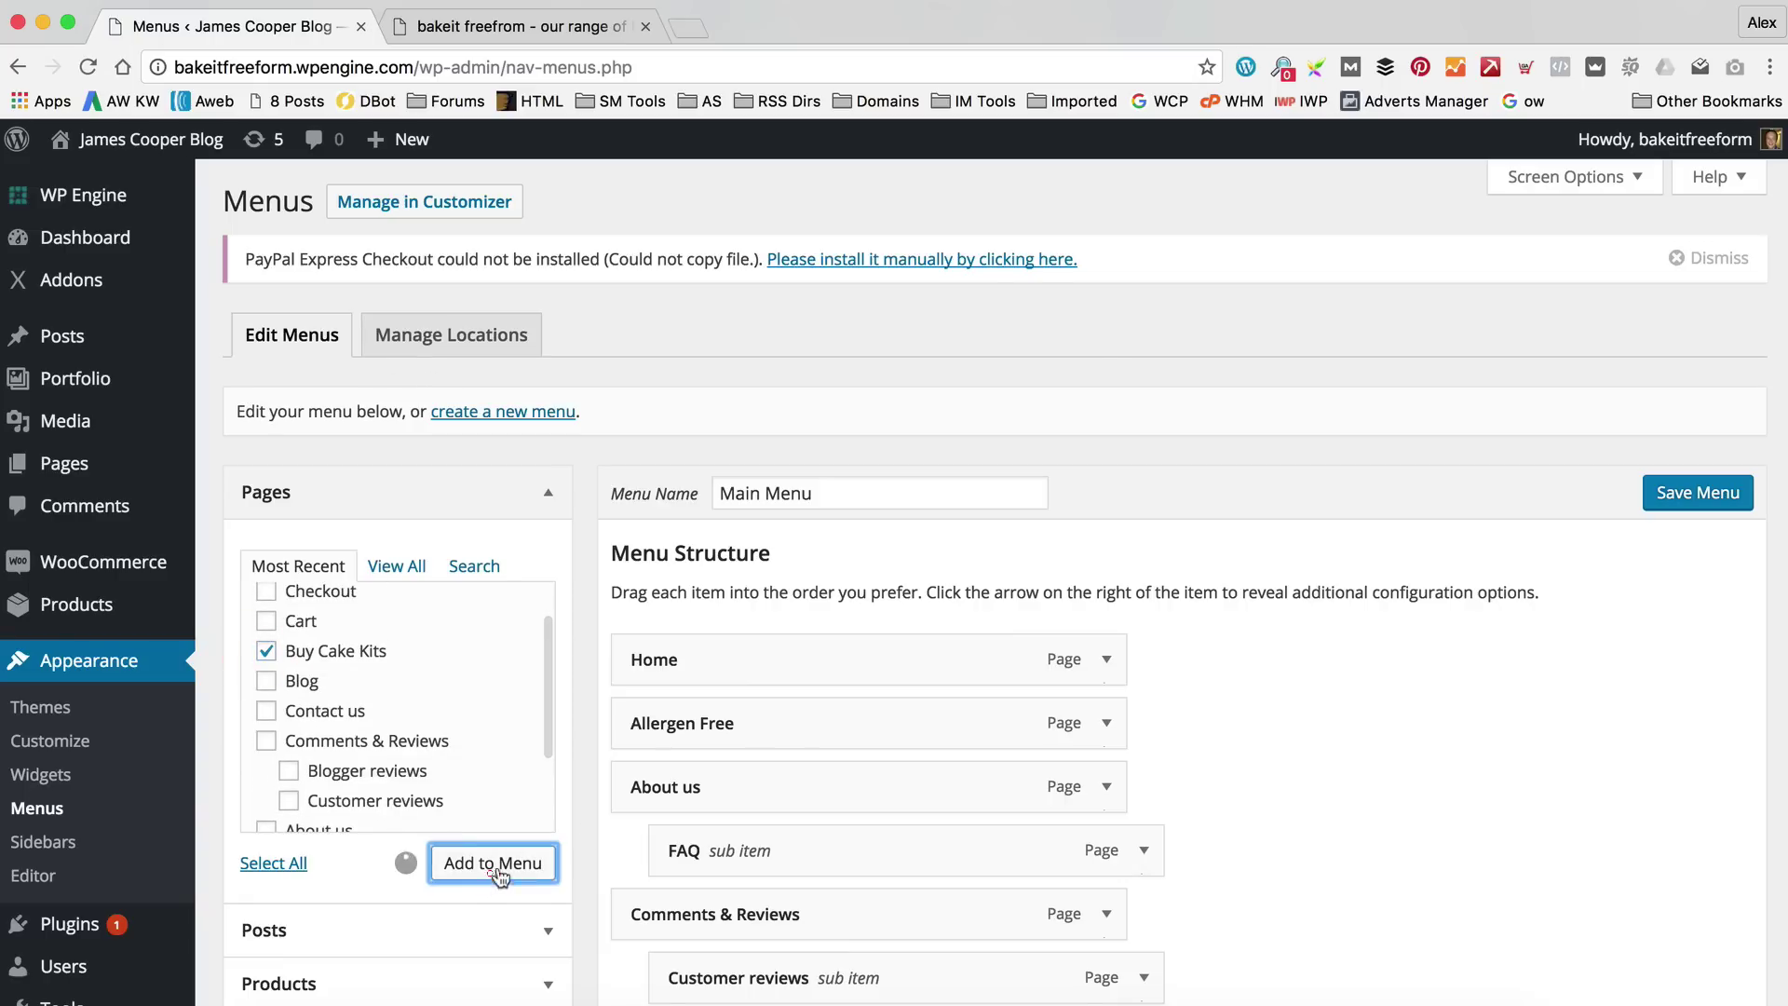
scroll(1004, 715, down, 3)
drag(694, 980, 694, 471)
click(1657, 247)
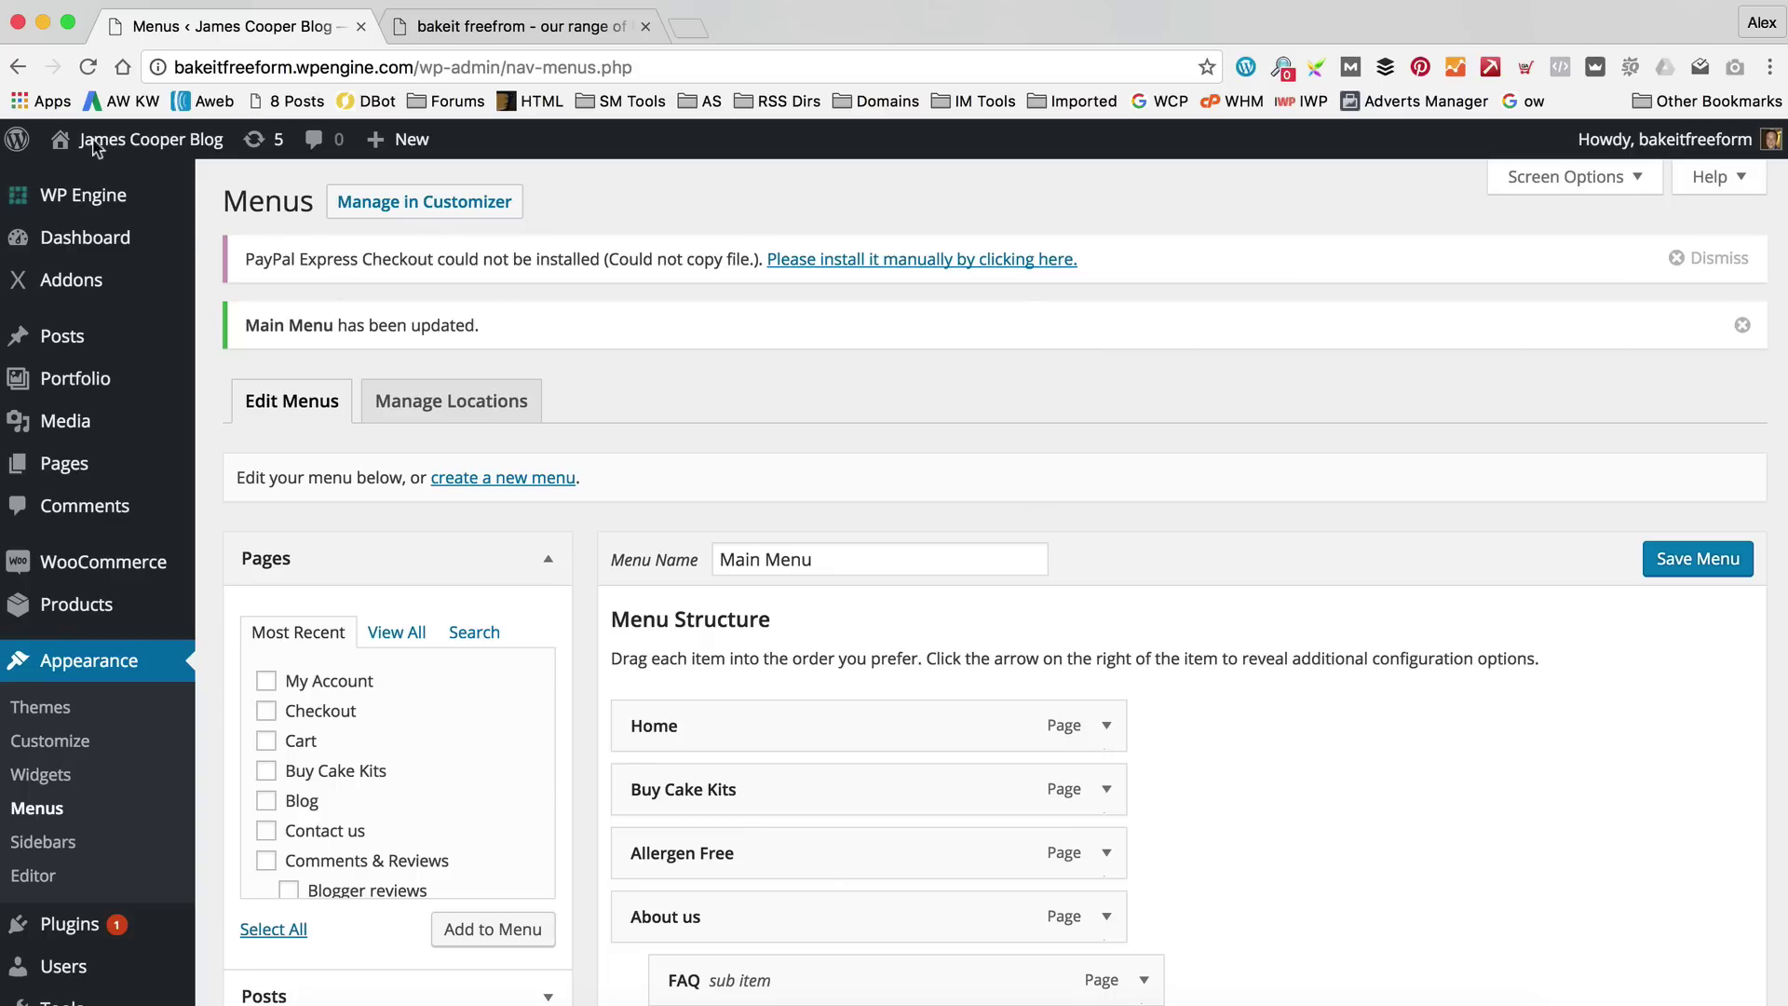
mouse_move(138, 141)
click(99, 183)
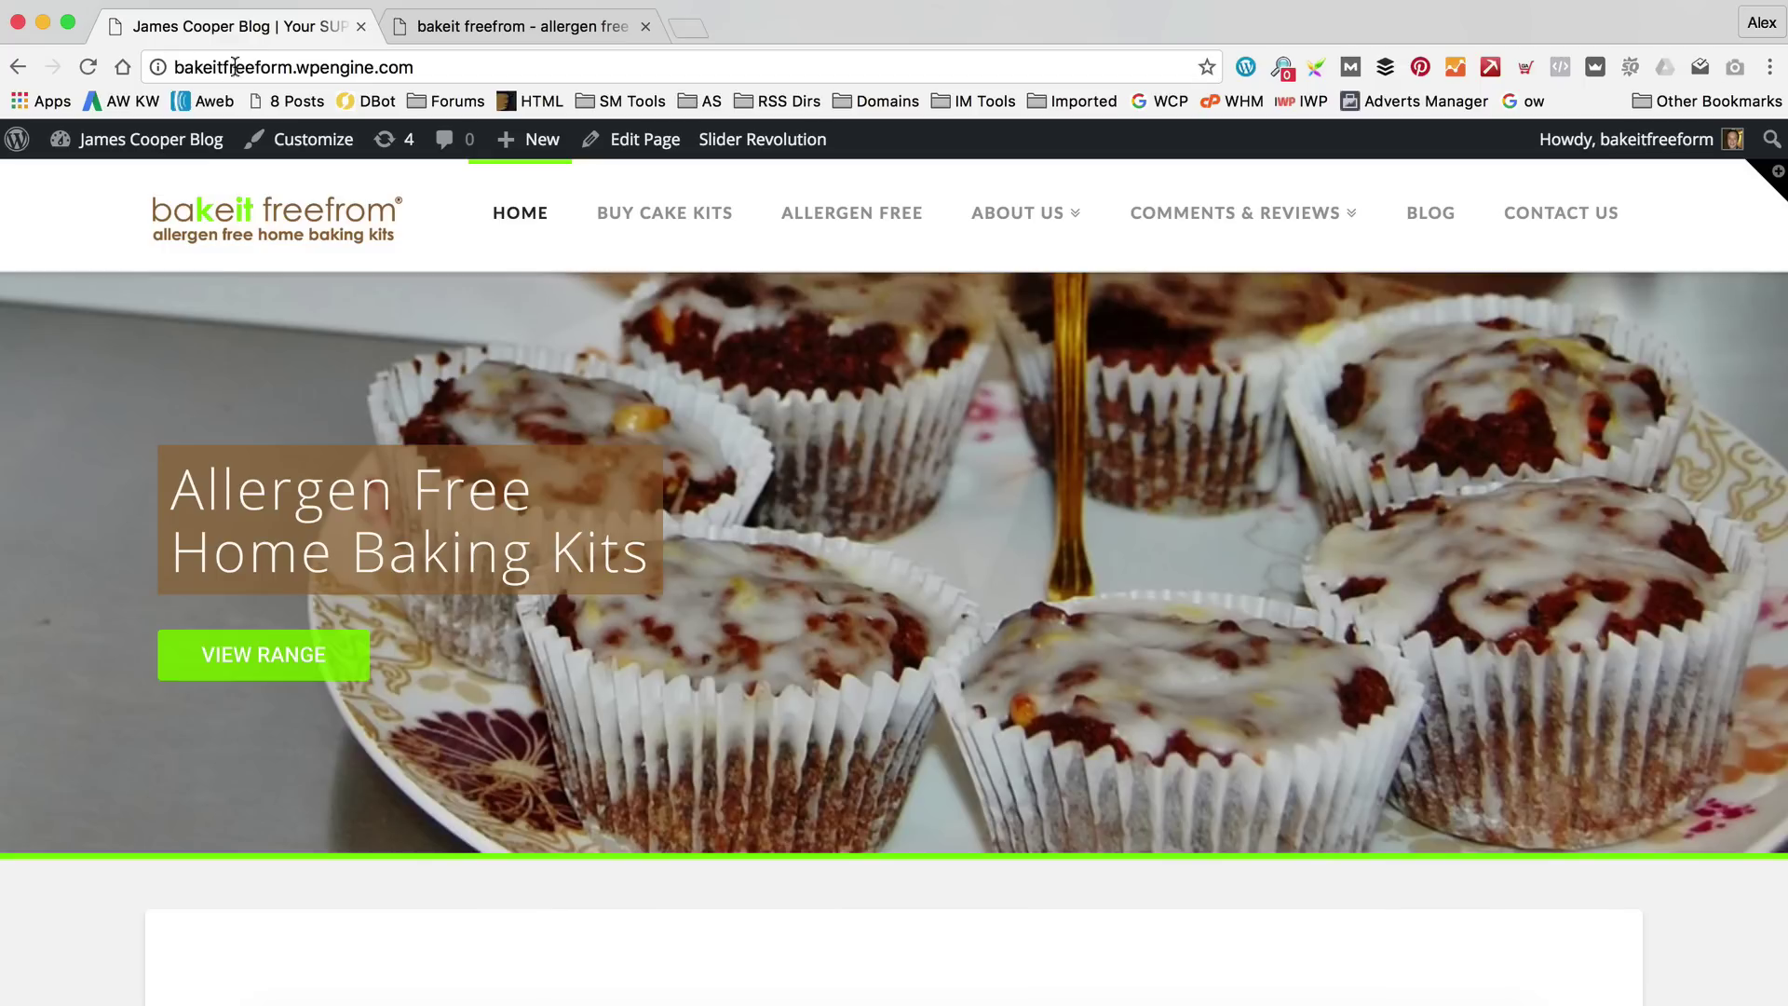
- Start a new product and open the old site's ginger cake kit product page for reference
mouse_move(531, 141)
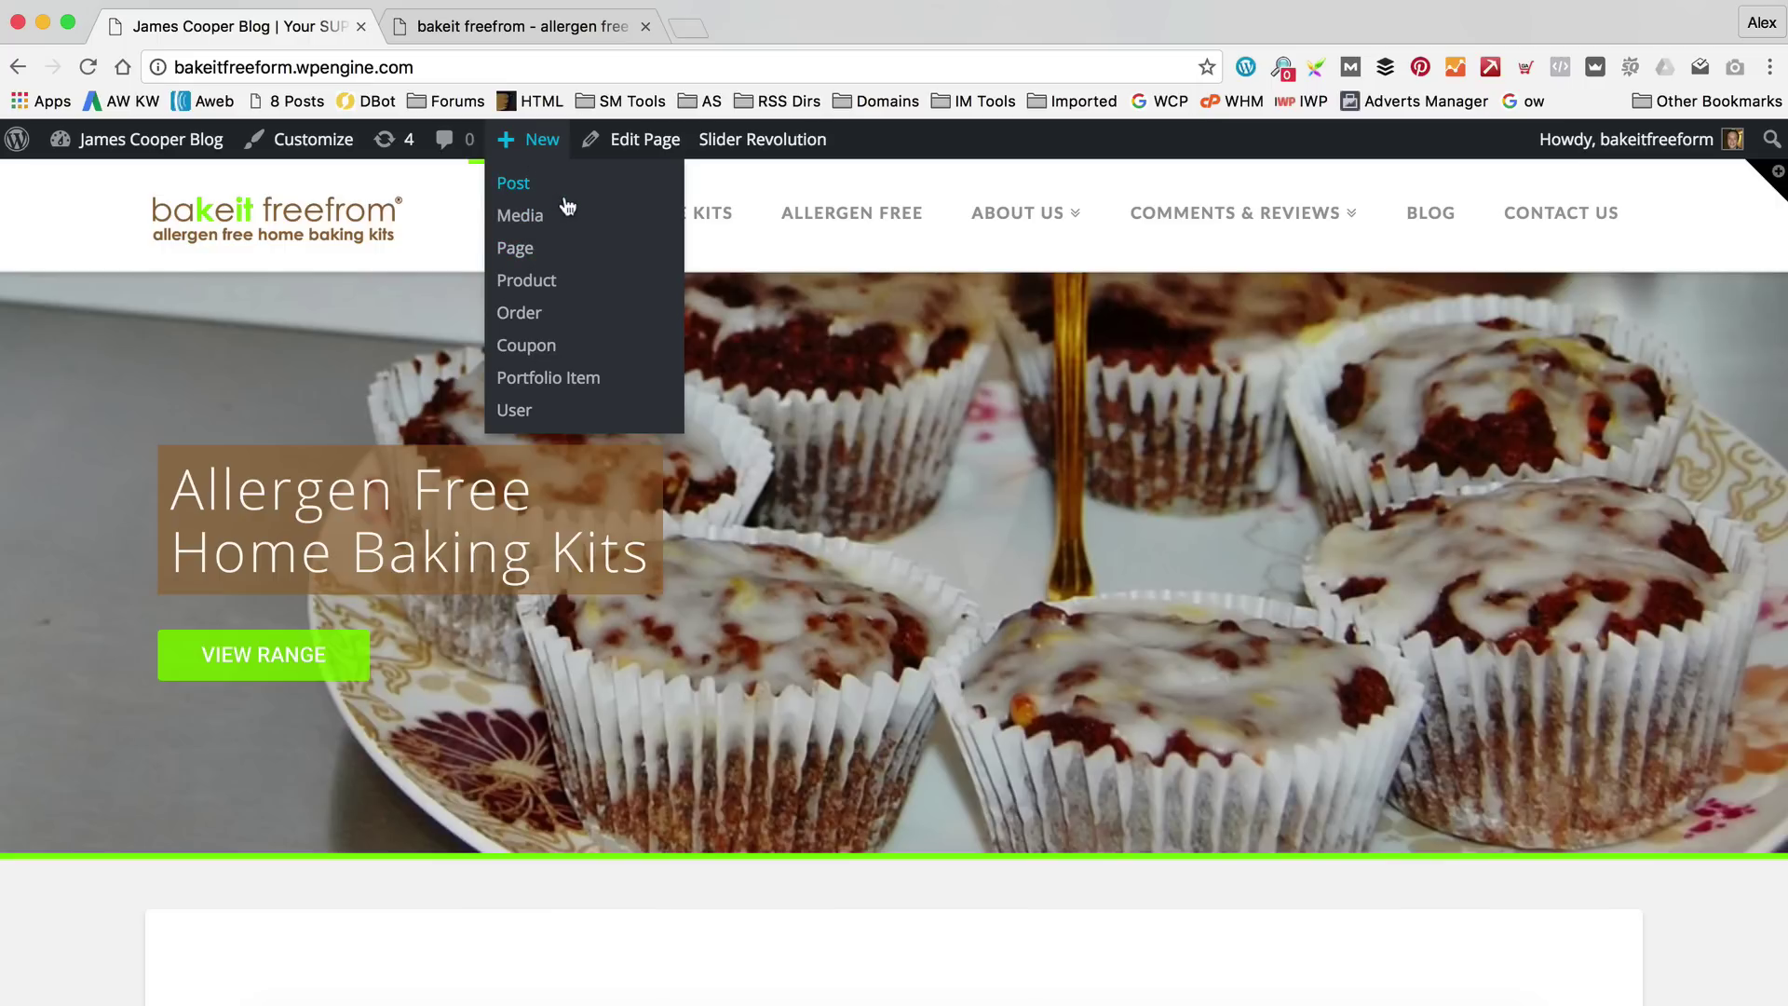
click(539, 281)
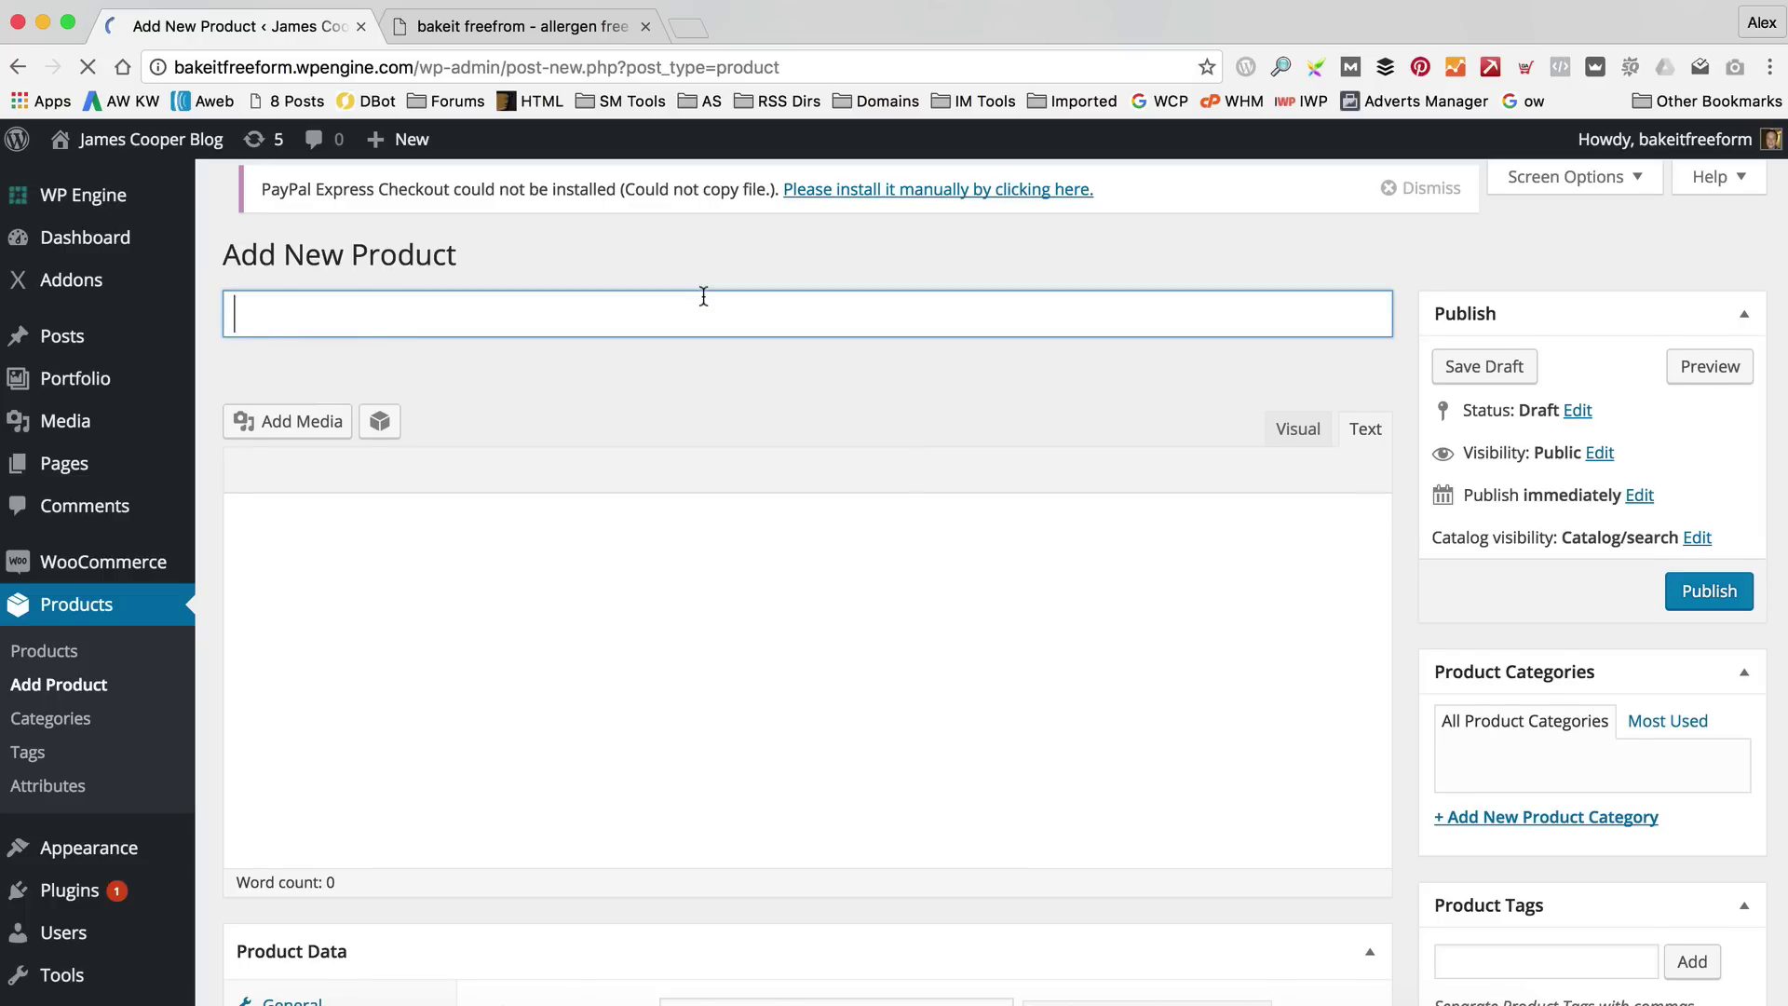
click(577, 28)
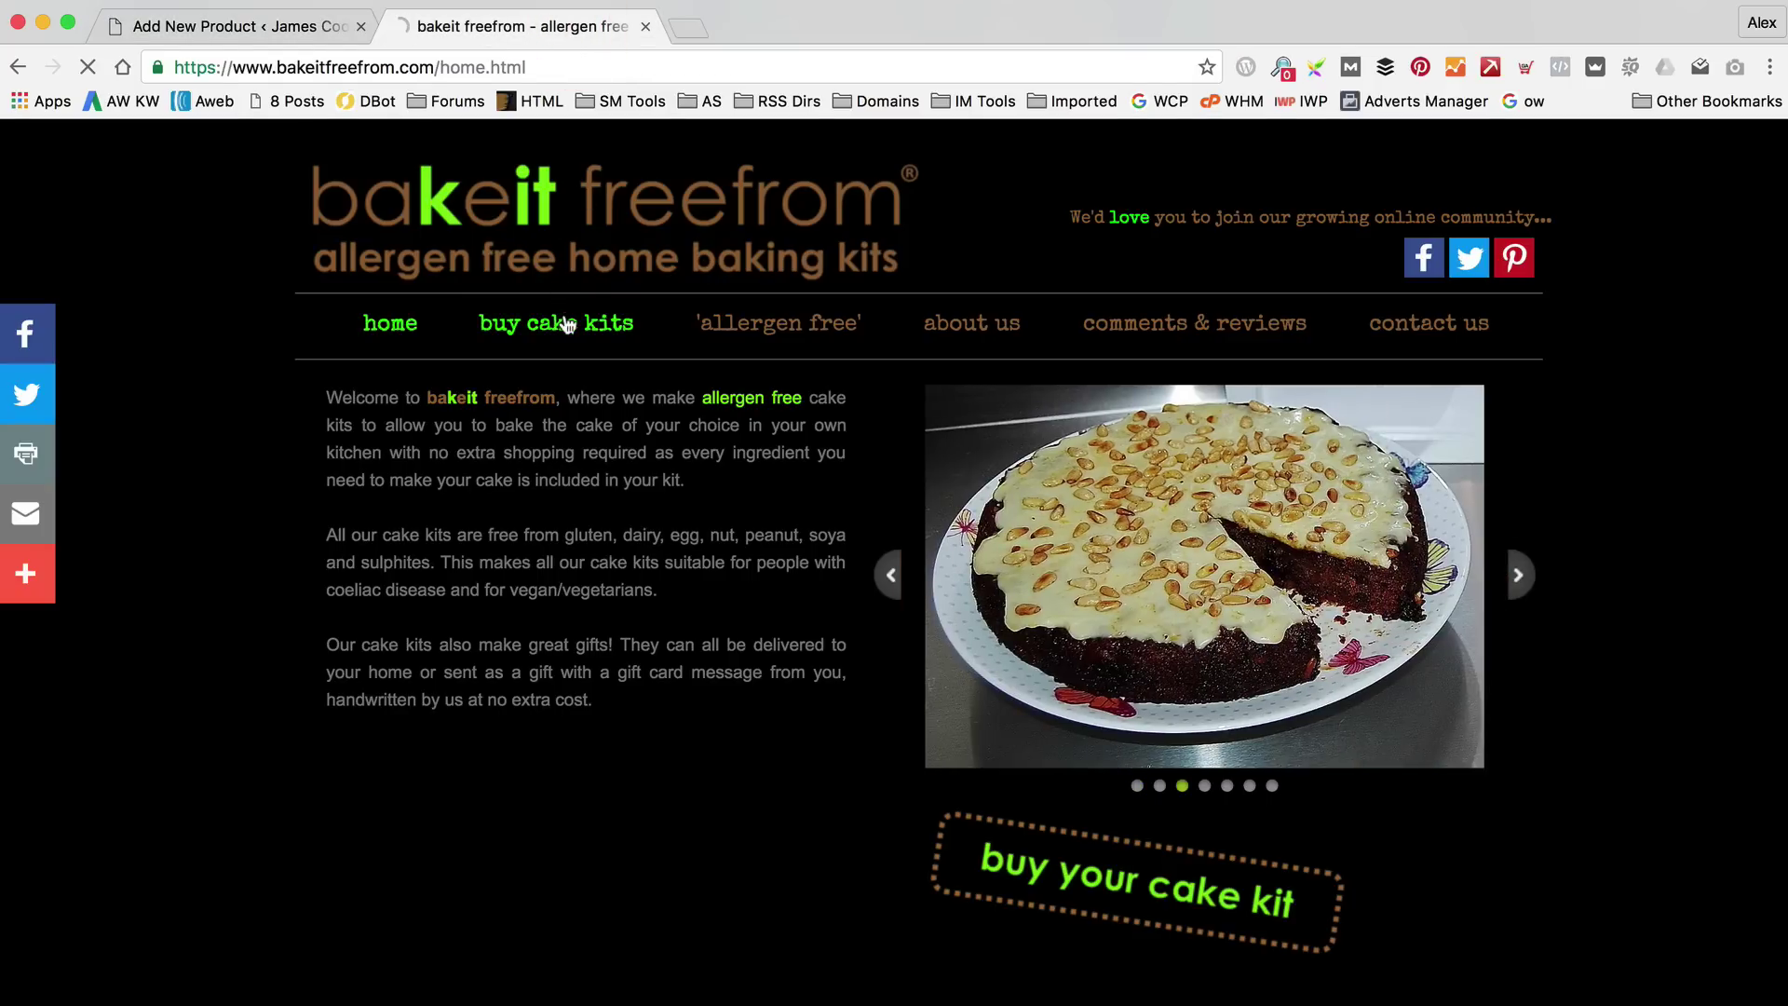
click(556, 323)
scroll(983, 274, down, 5)
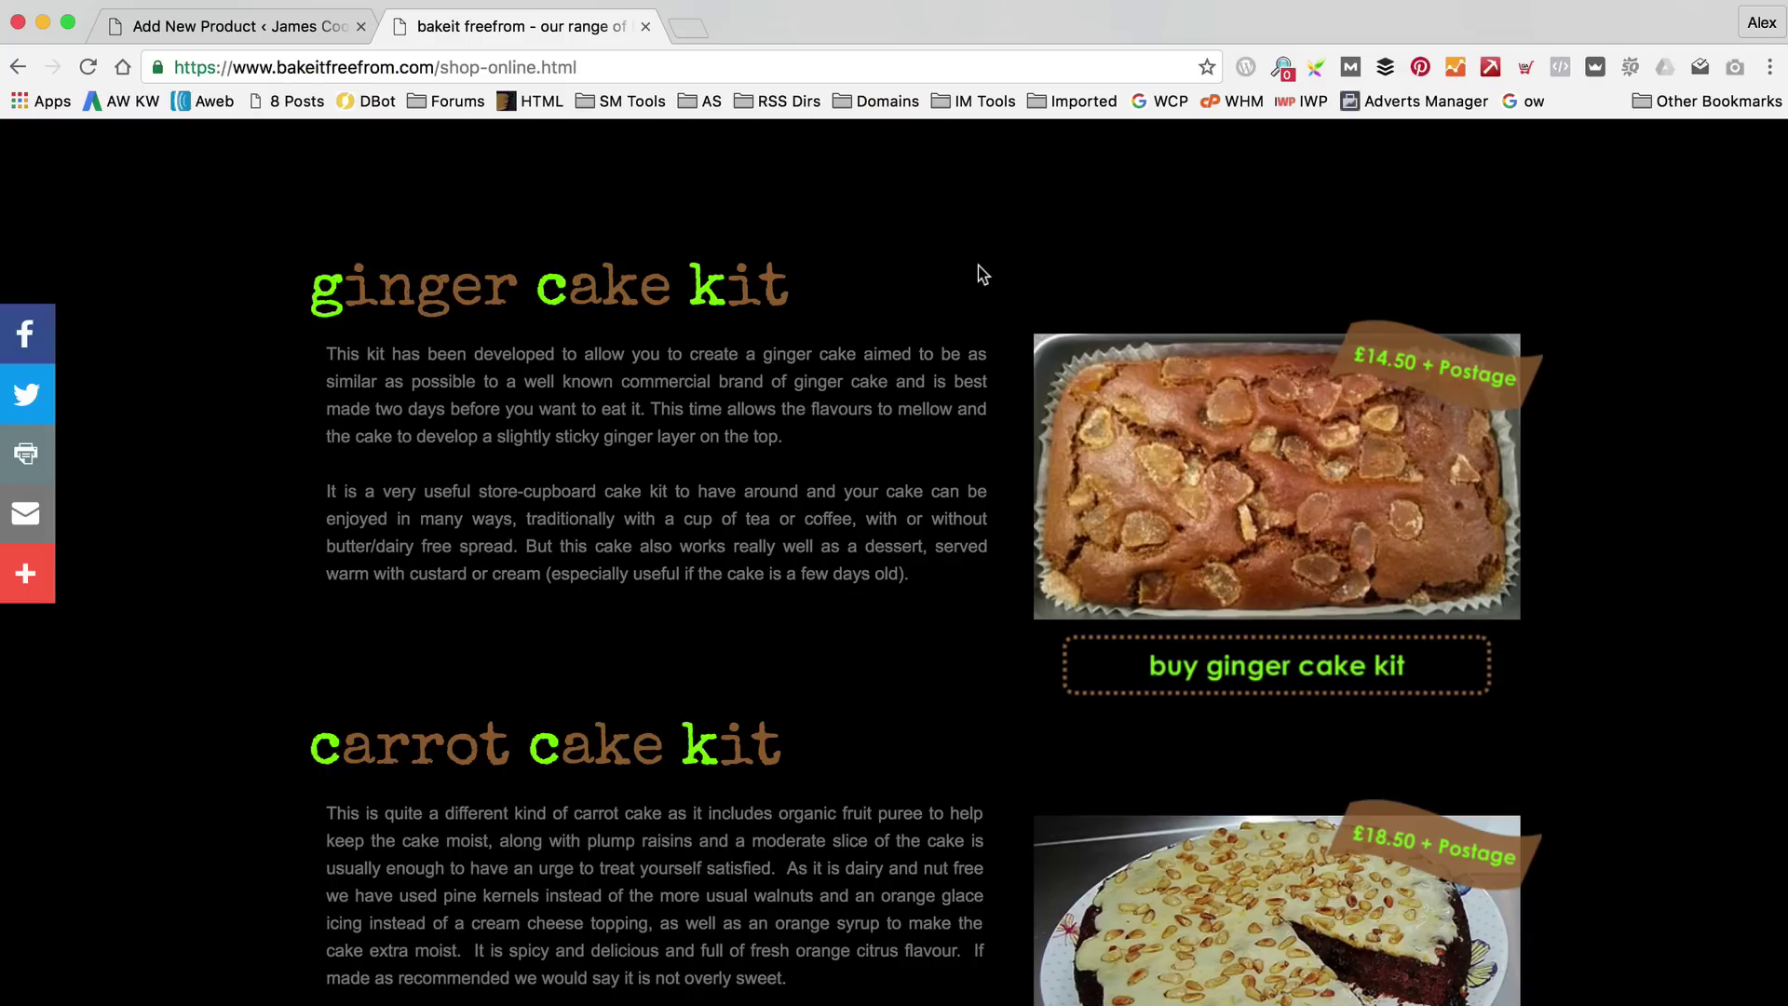
click(1163, 438)
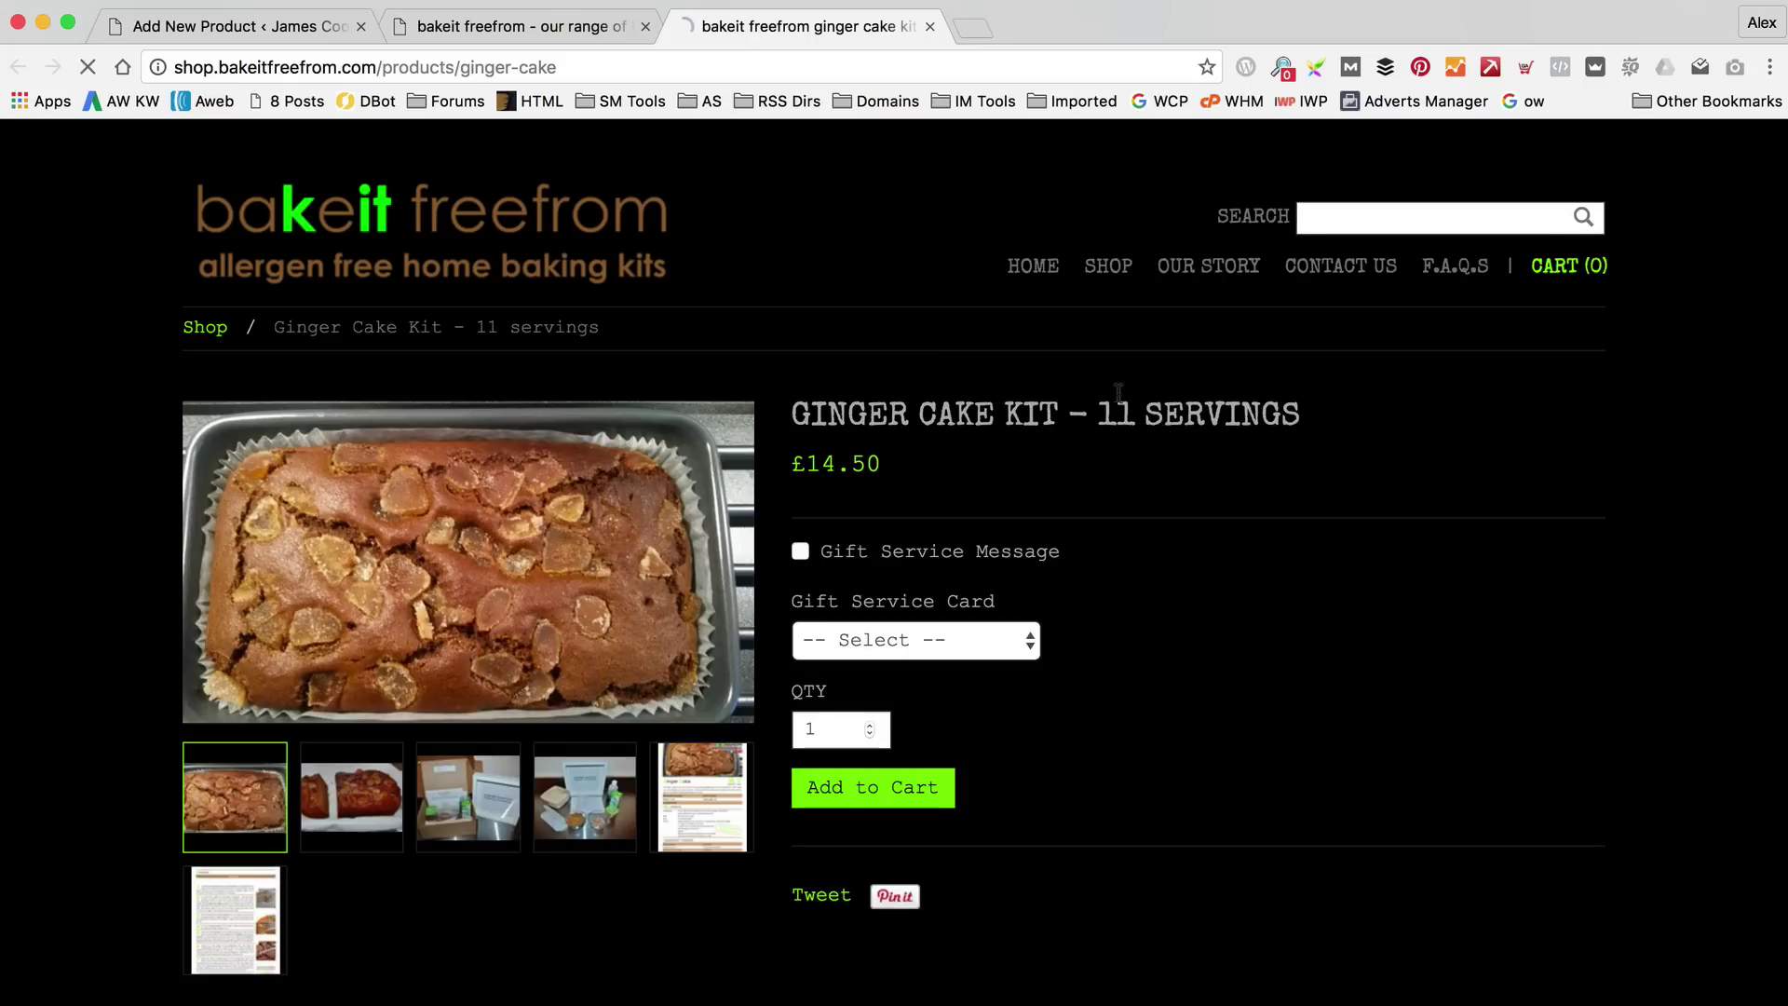
scroll(1108, 402, down, 2)
scroll(1108, 402, down, 4)
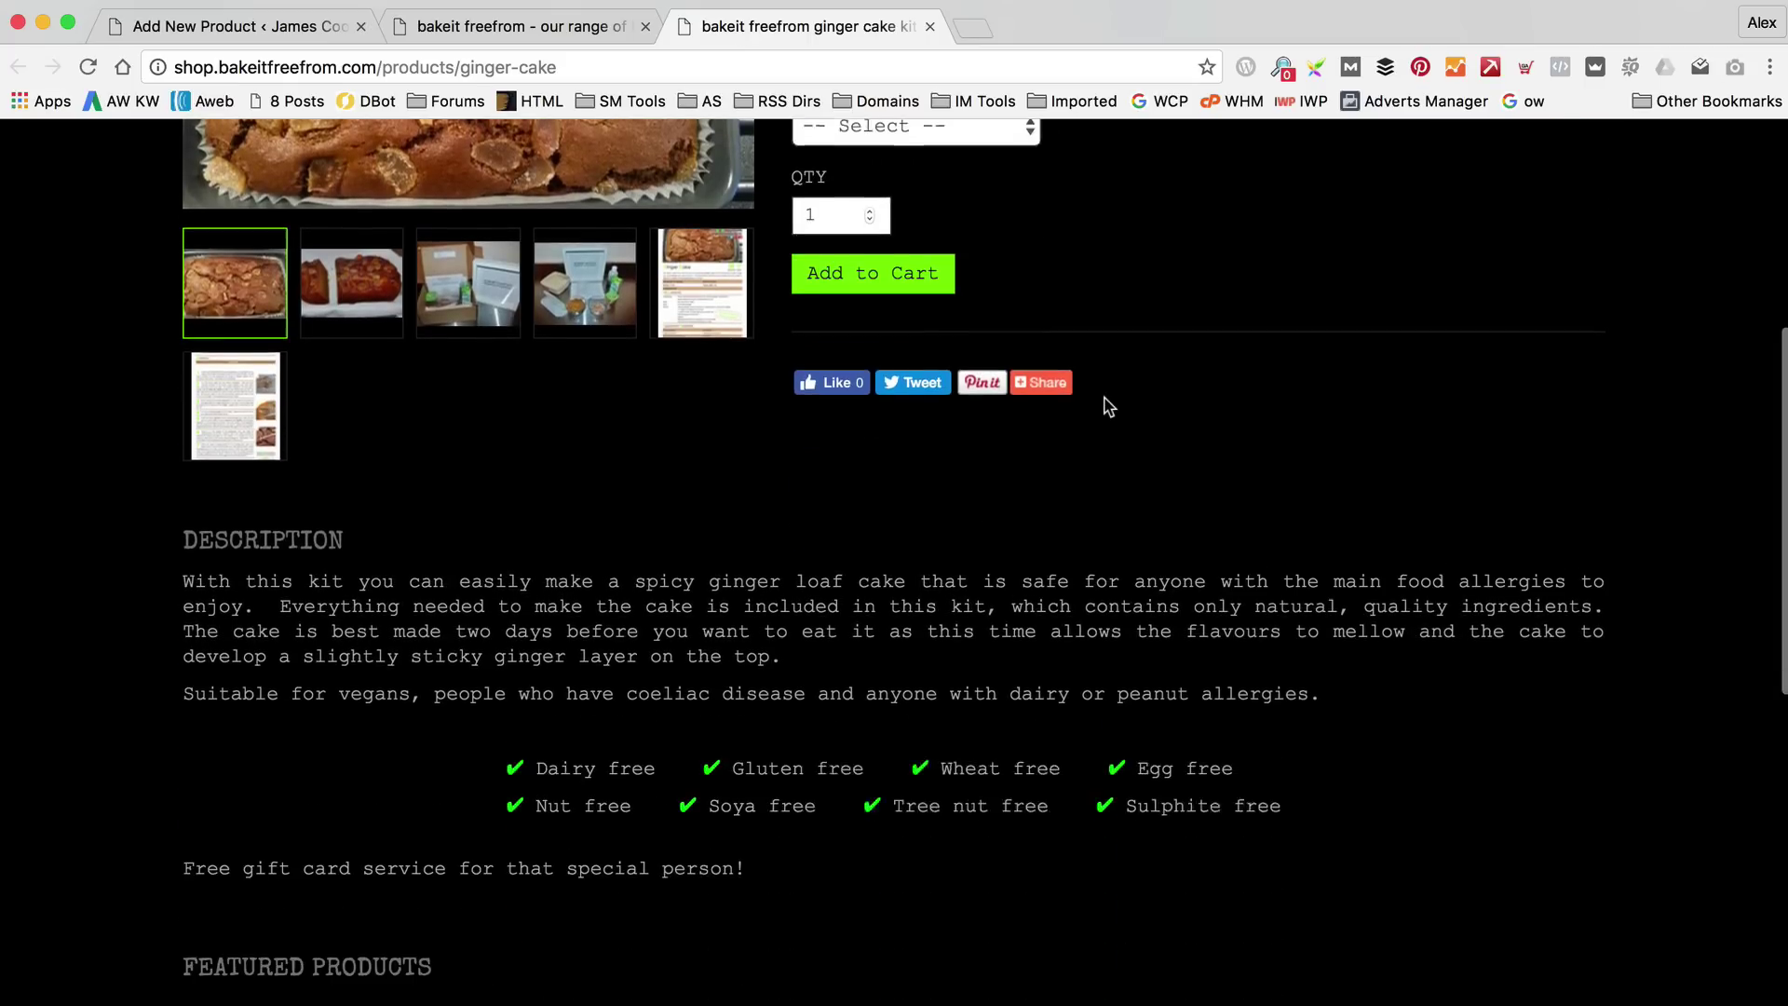
scroll(1107, 402, down, 2)
scroll(1127, 549, down, 5)
scroll(1125, 554, up, 5)
scroll(1127, 553, up, 8)
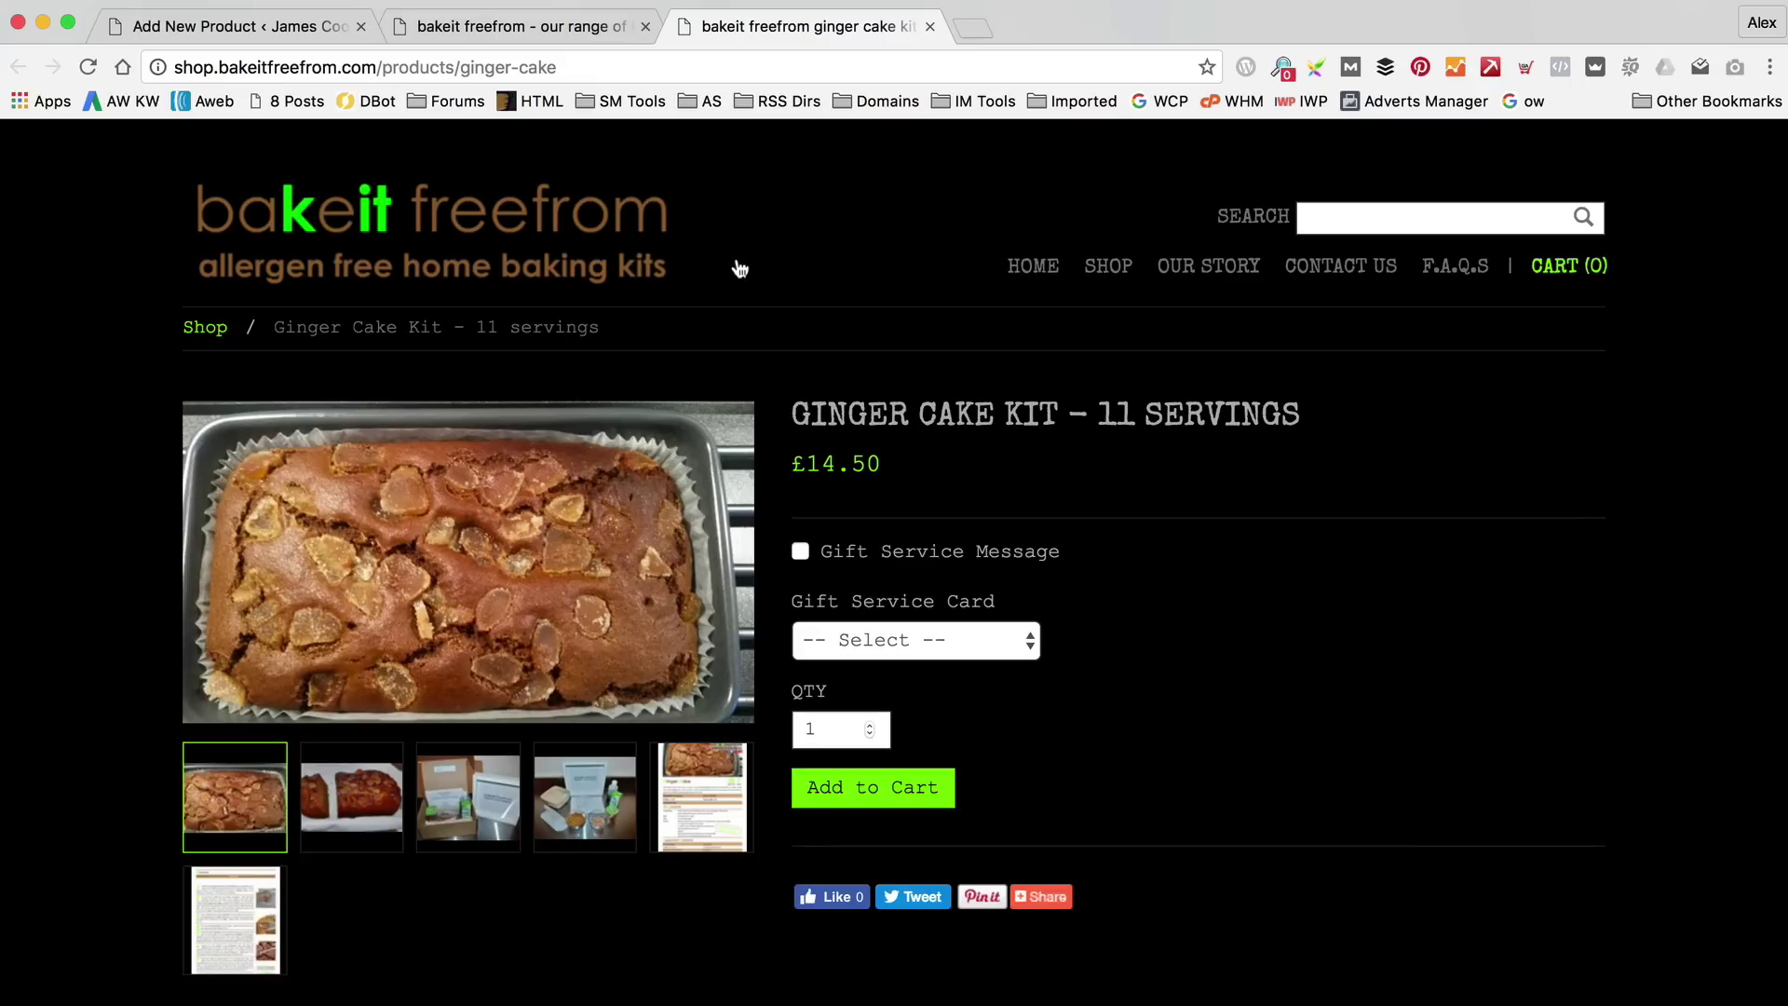
- Copy the title GINGER CAKE KIT – 11 SERVINGS from the old page into the product name
drag(1341, 422, 815, 428)
key(super+c)
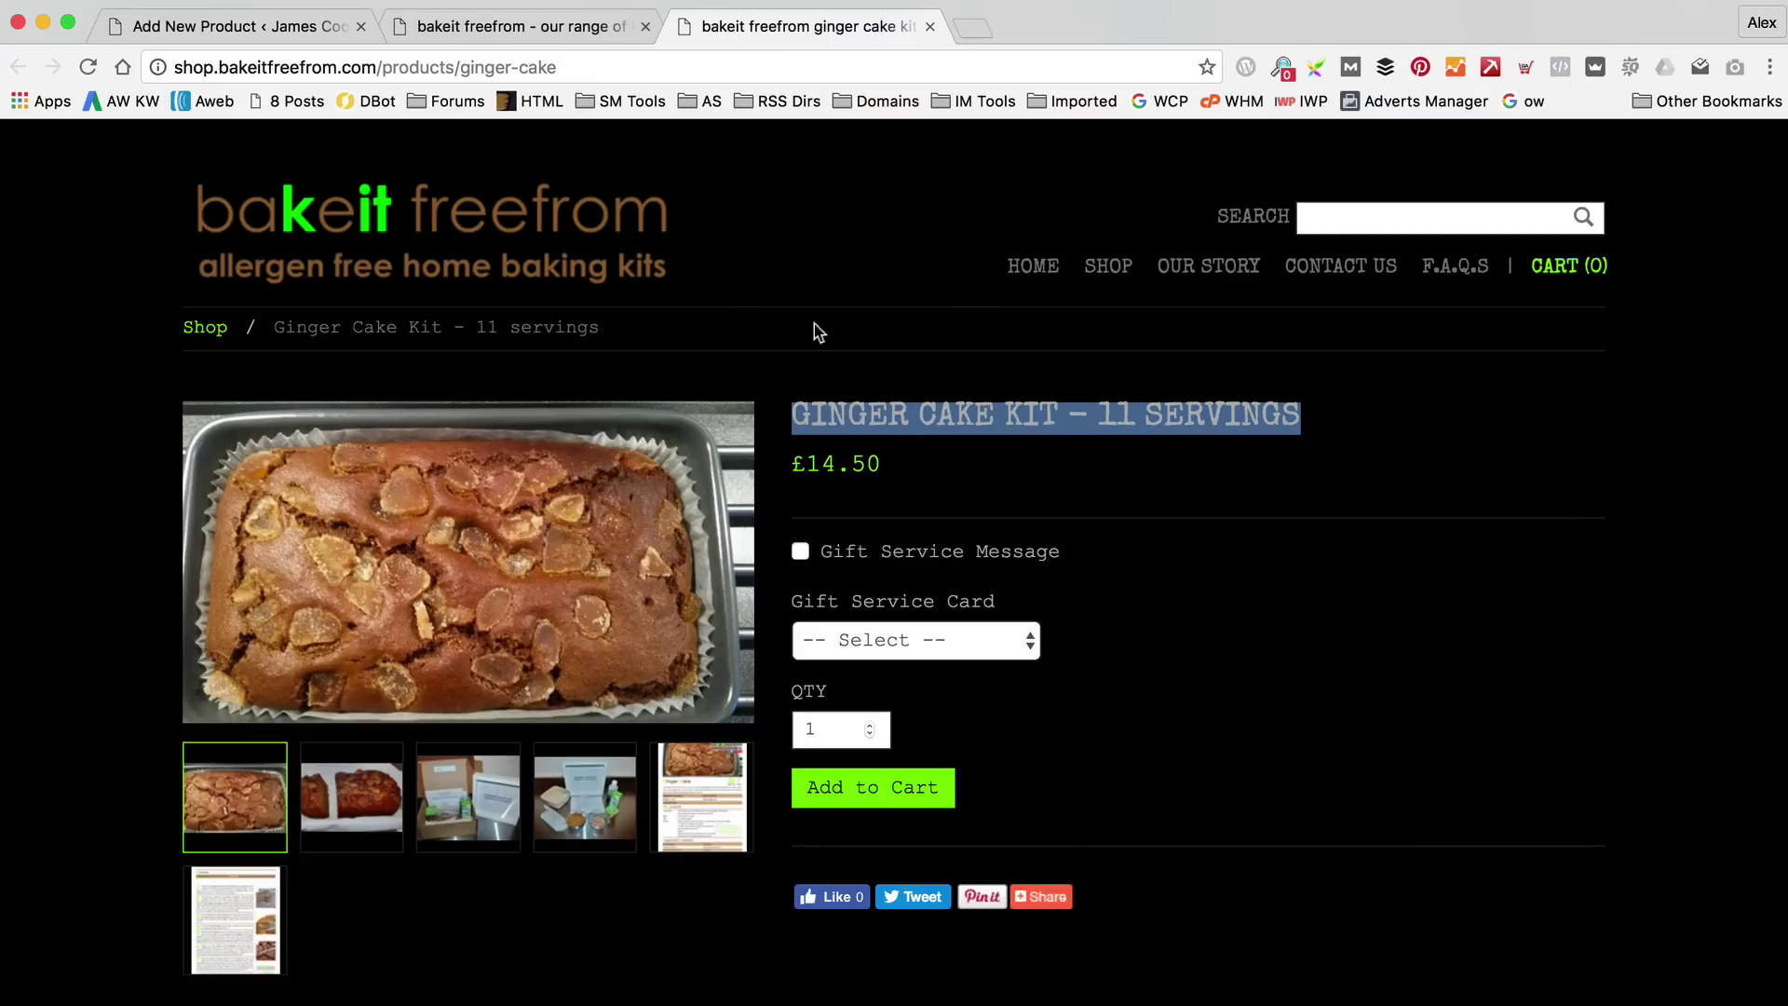
click(228, 28)
key(super+v)
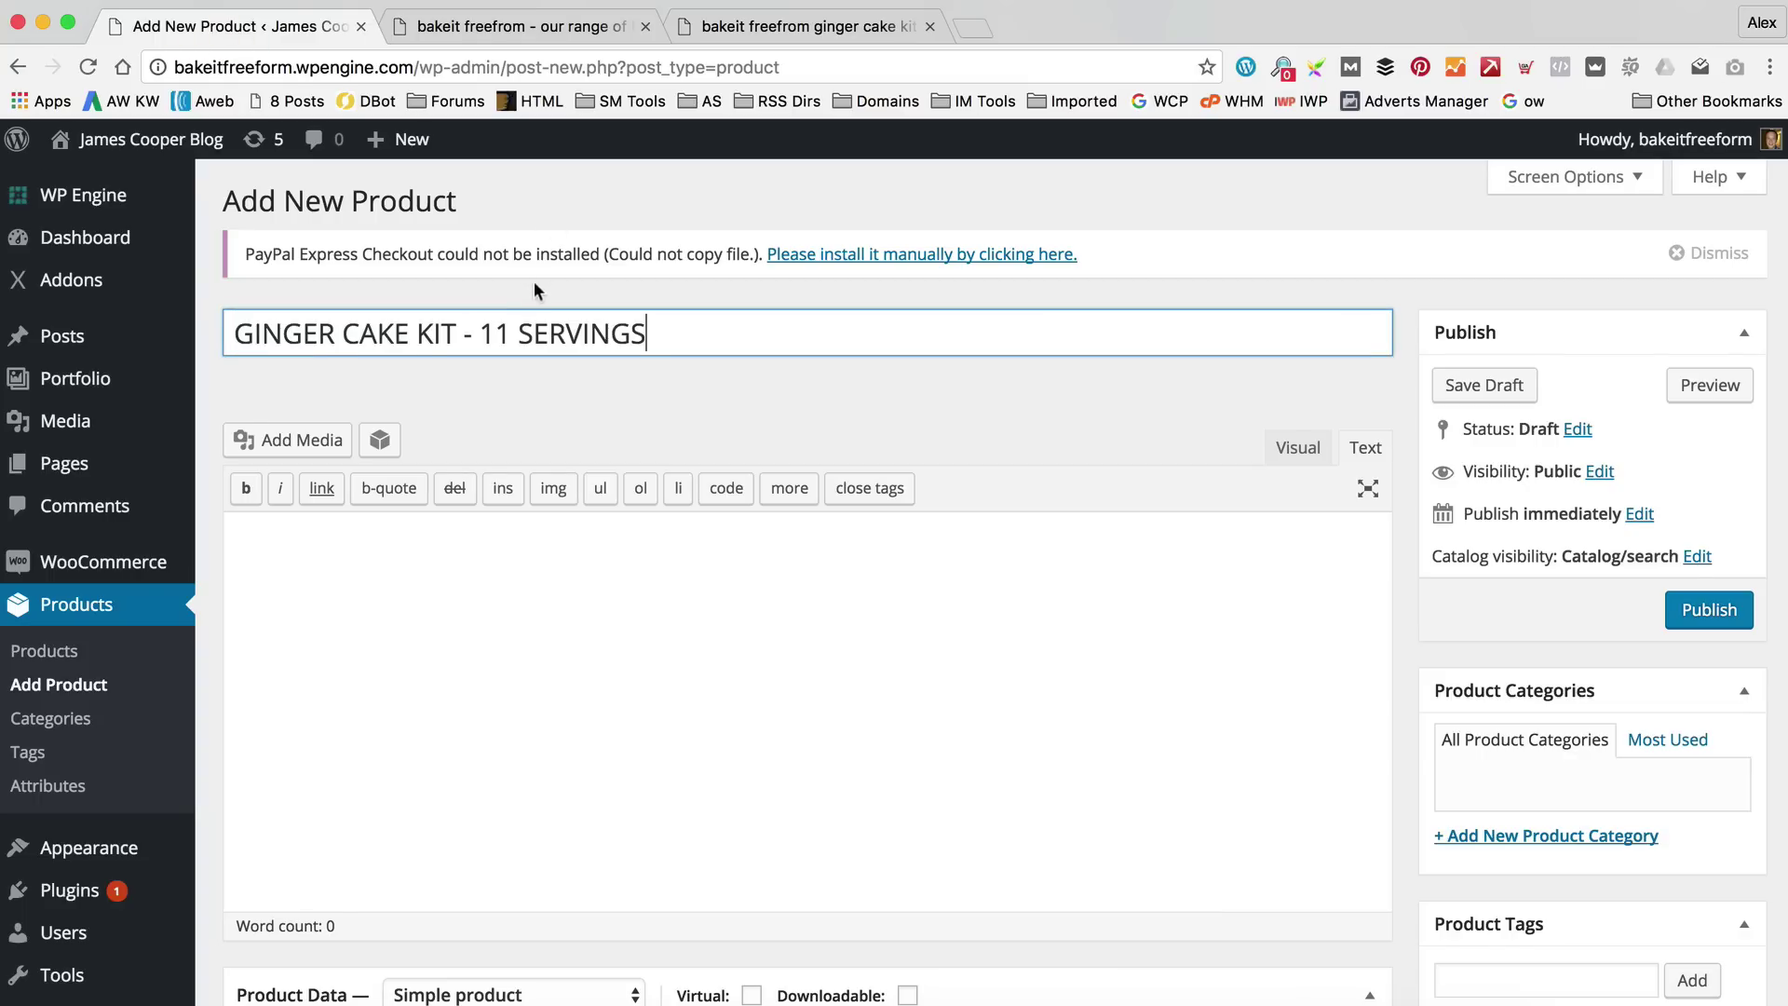
scroll(538, 289, down, 1)
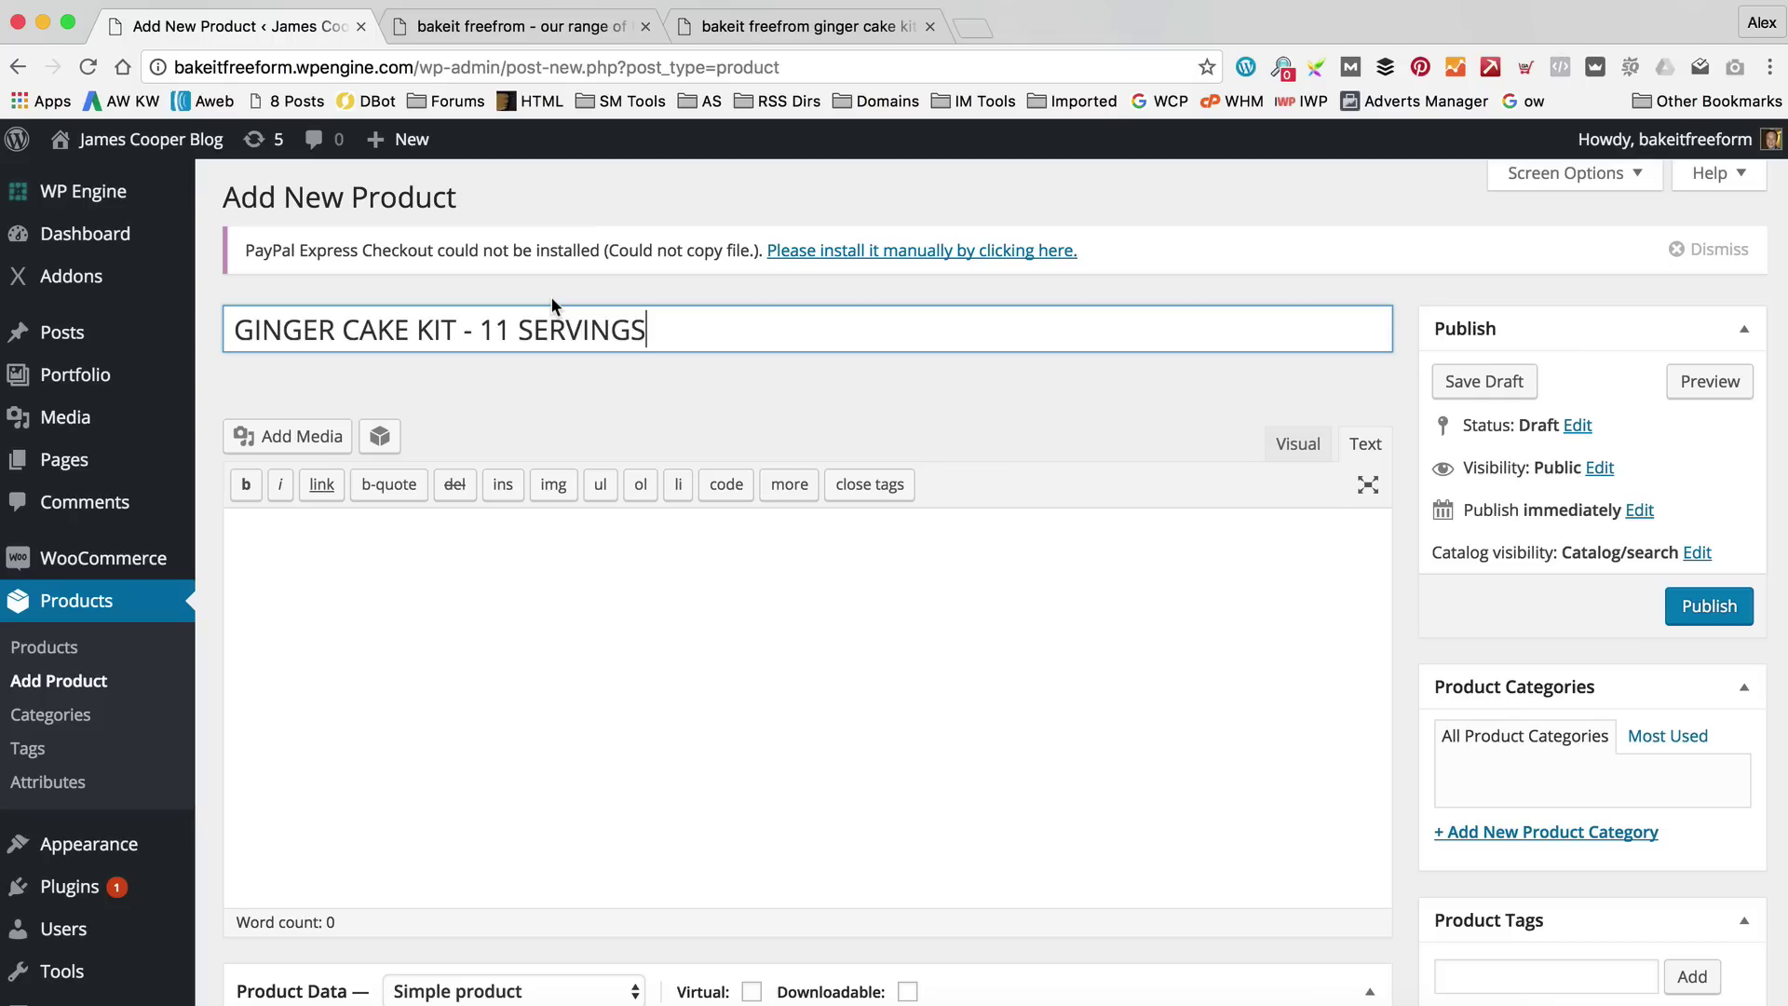
click(360, 328)
- Open convertcase.net in a new tab and select the uppercase WordPress product title
click(973, 30)
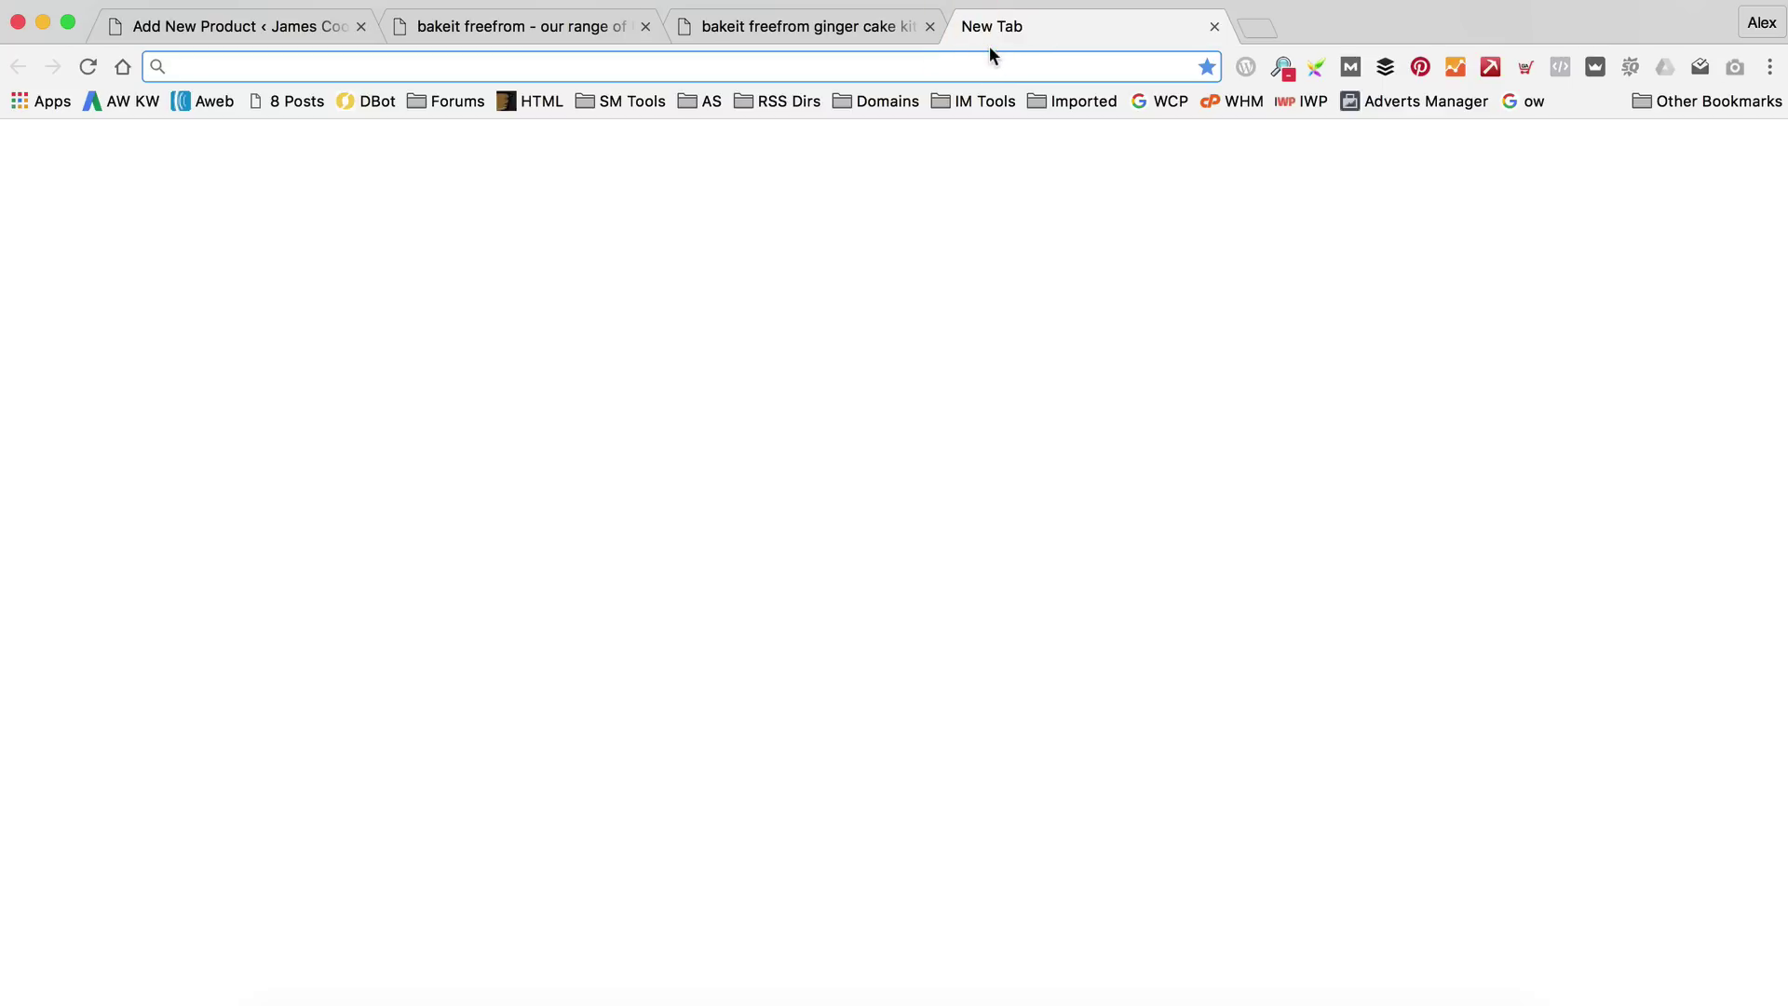
text(convertcase.net)
key(Return)
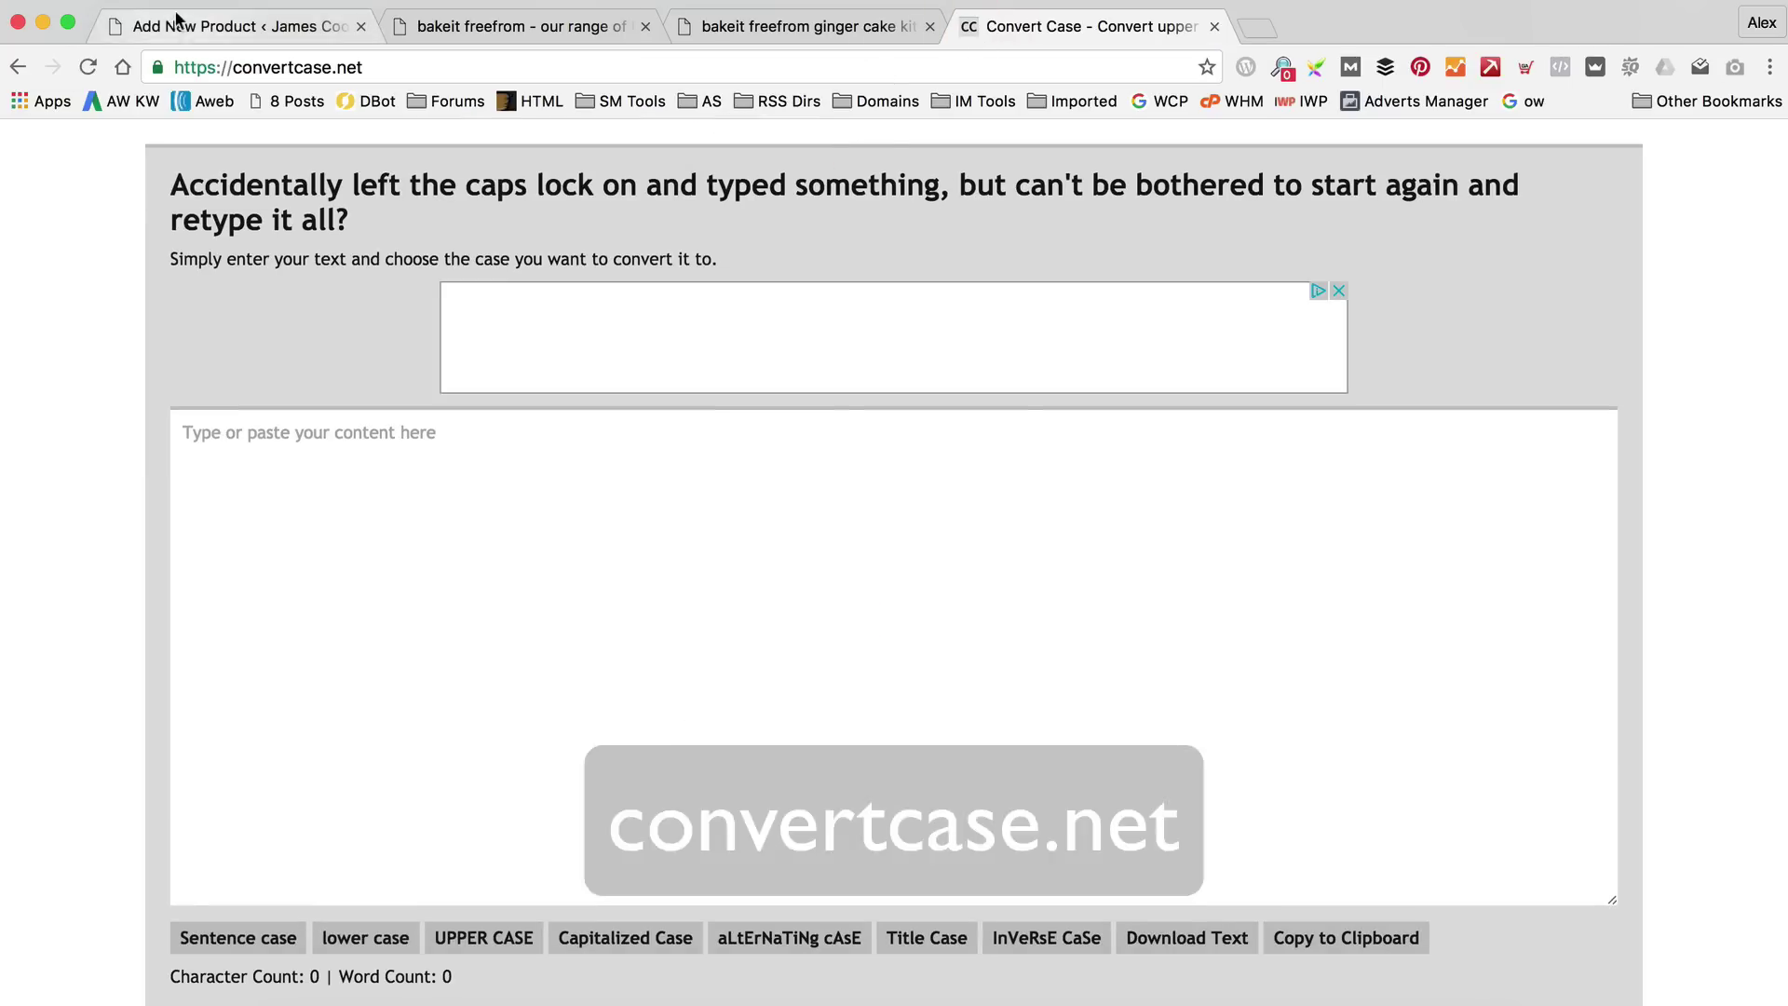
click(175, 19)
triple_click(699, 331)
key(super+c)
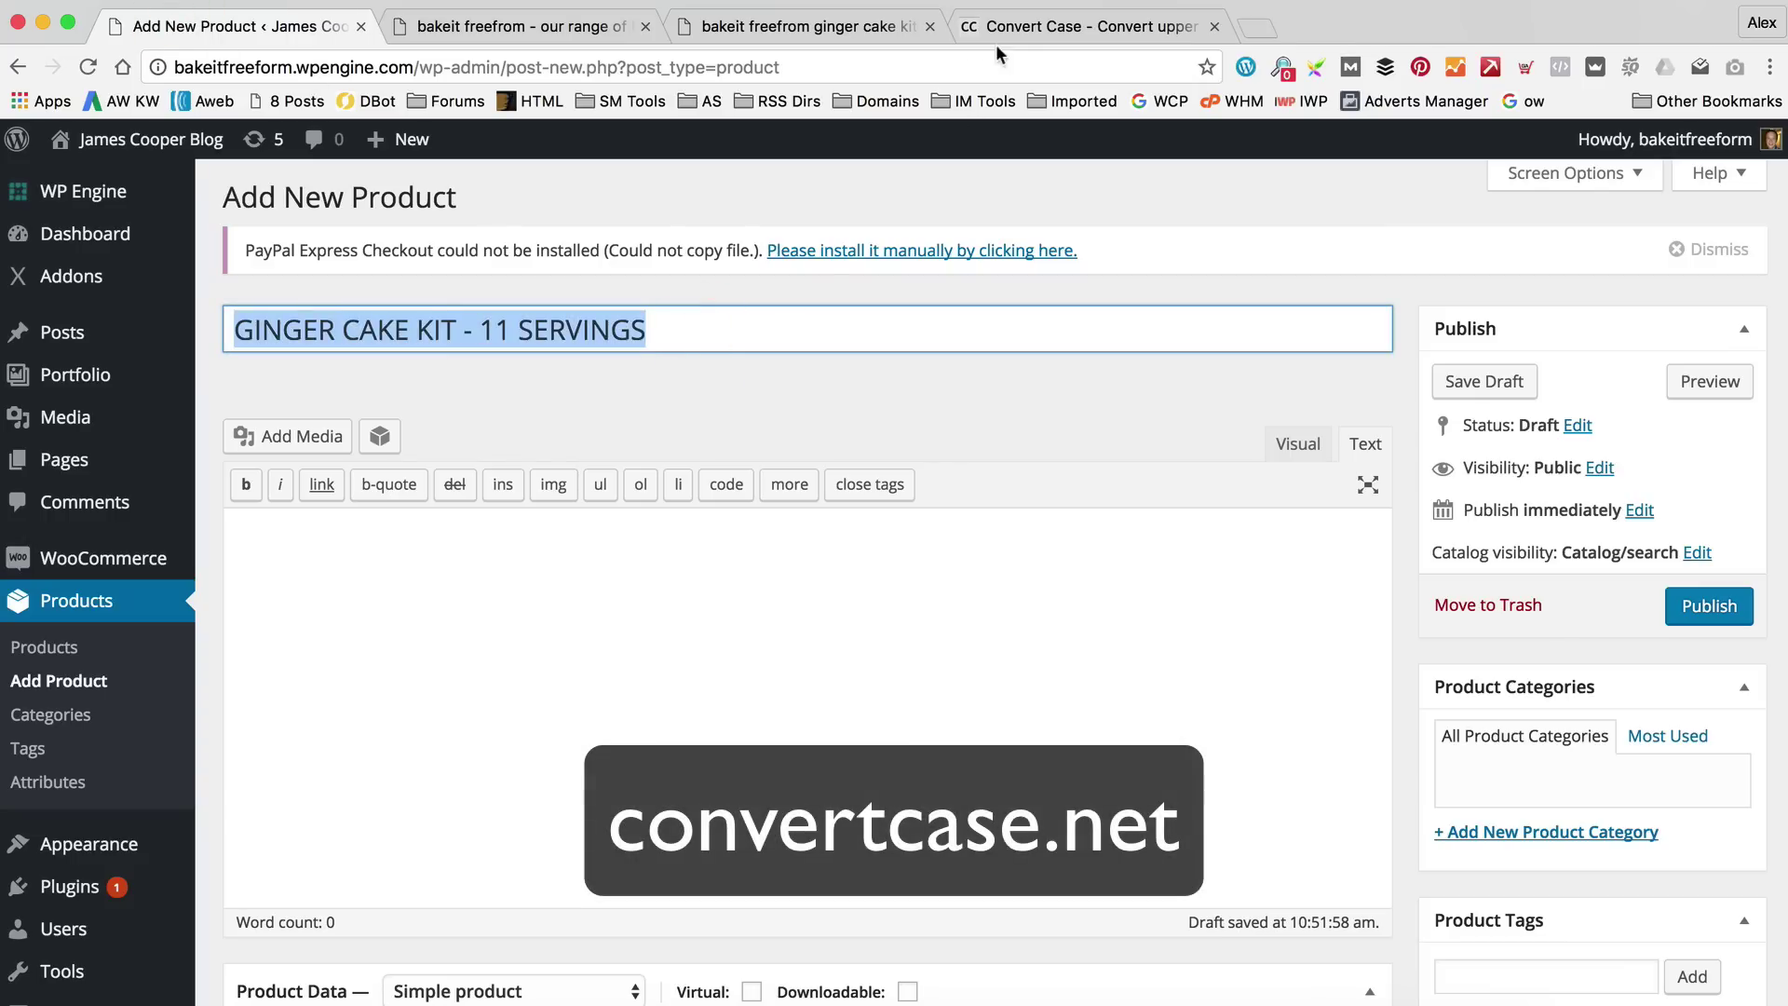
- Convert the title to Title Case, 'Ginger Cake Kit - 11 Servings', and paste it over the WordPress title
click(1043, 28)
click(702, 498)
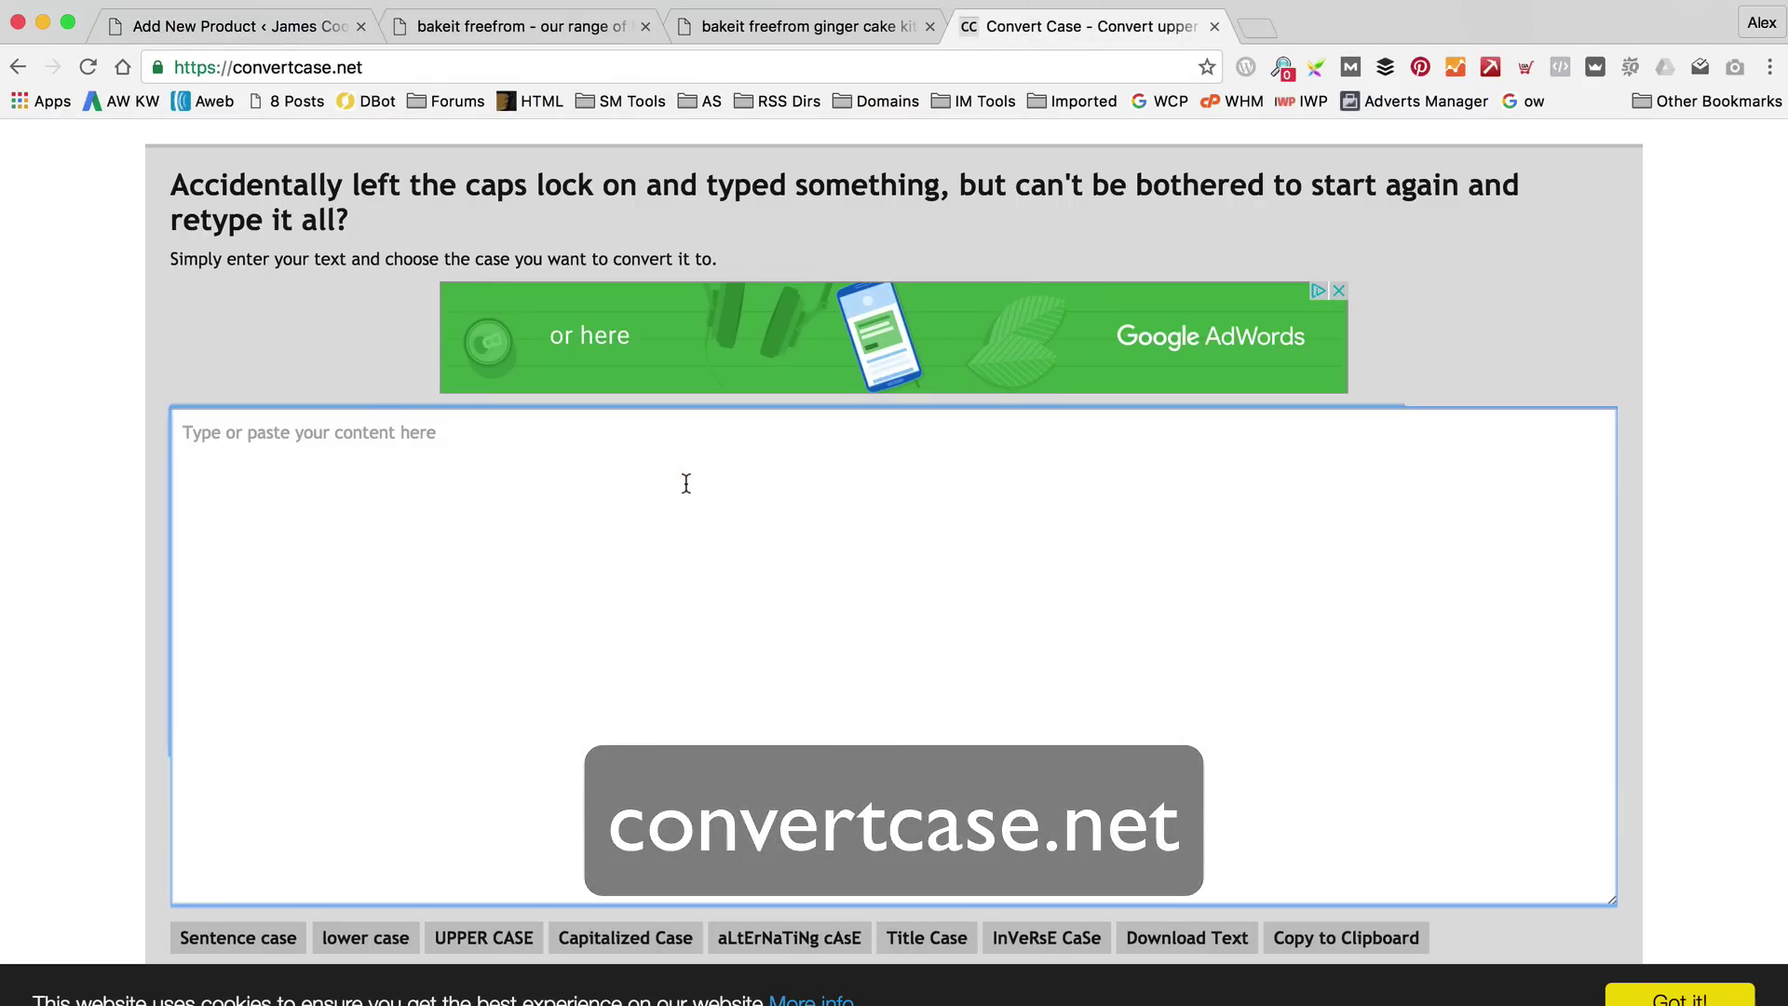
key(super+v)
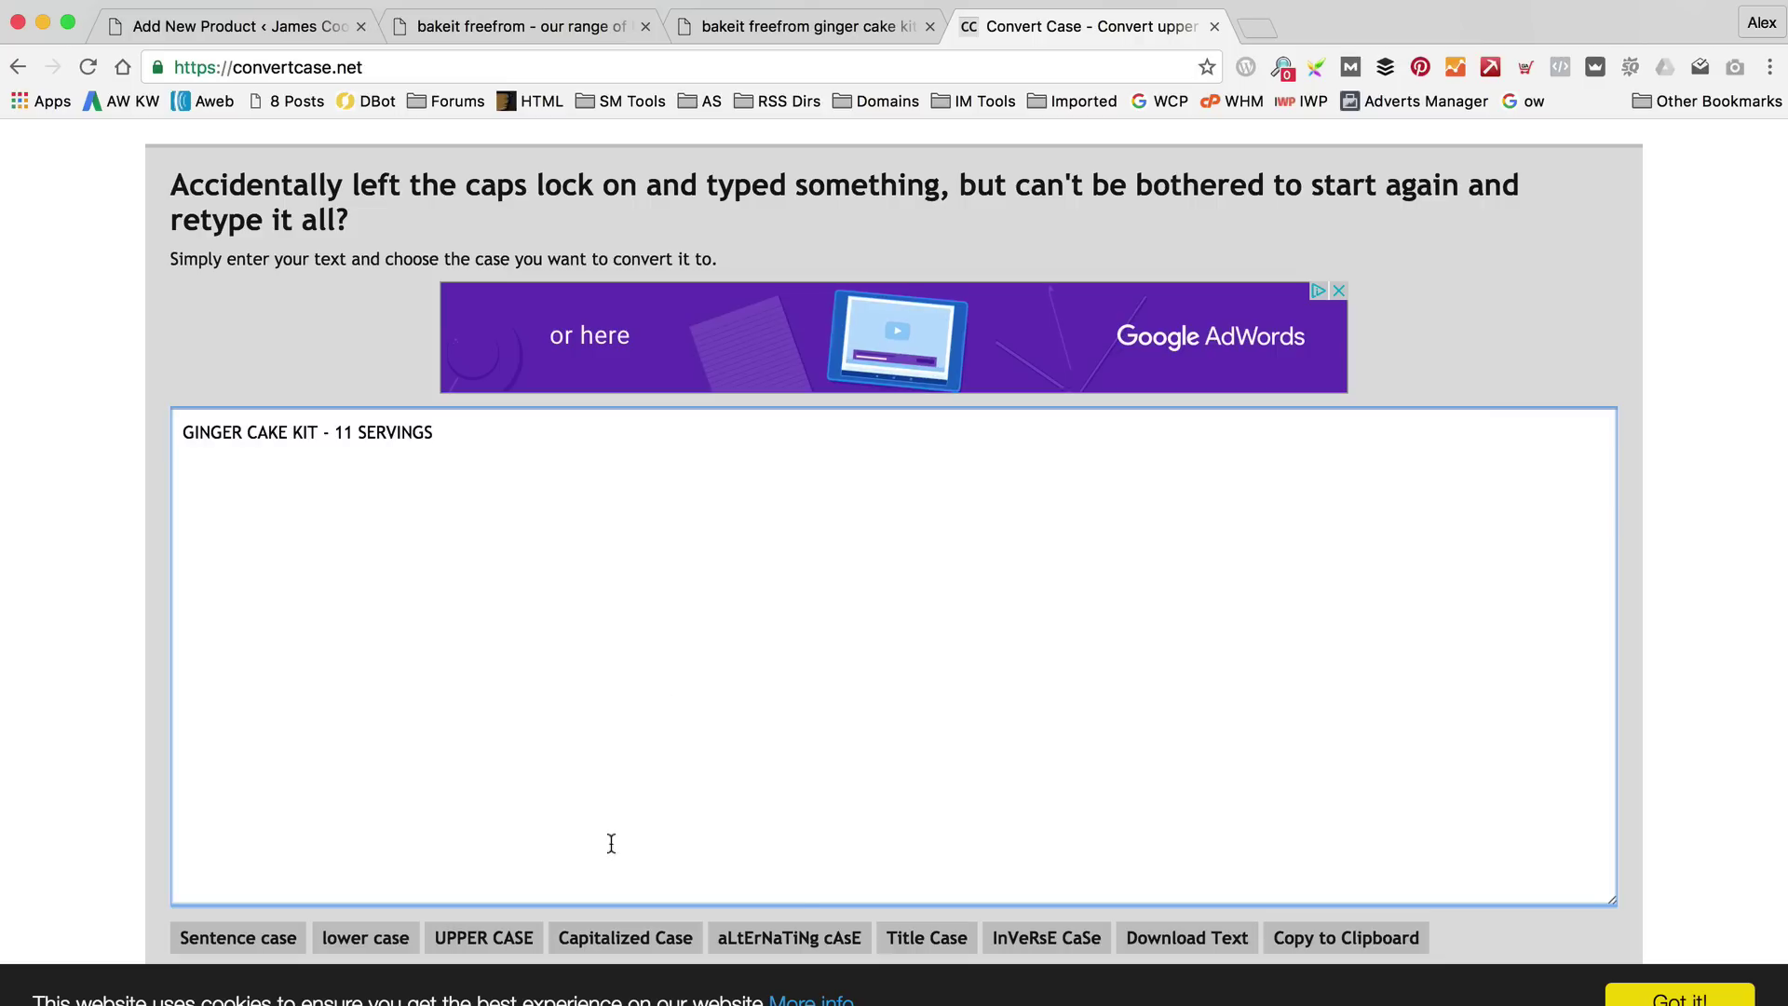
click(945, 934)
drag(441, 473, 186, 432)
key(super+c)
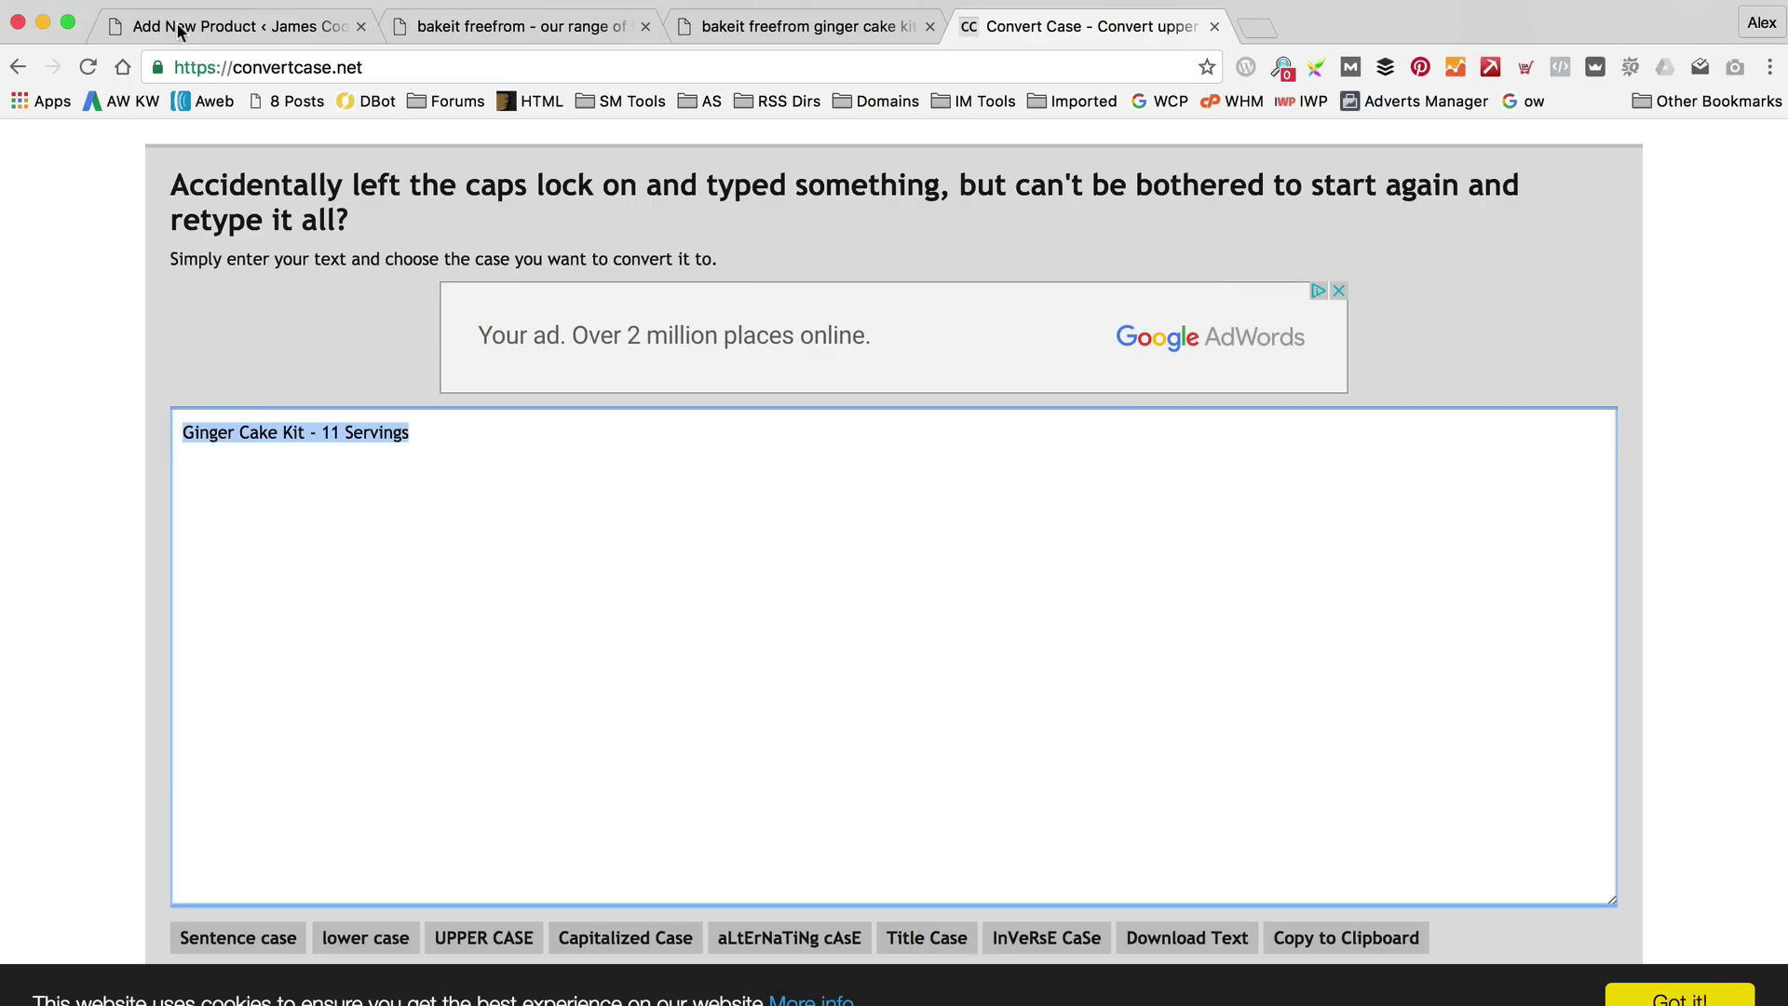
click(184, 35)
key(super+v)
- Trim the permalink slug to ginger-cake-kit and confirm it
click(637, 620)
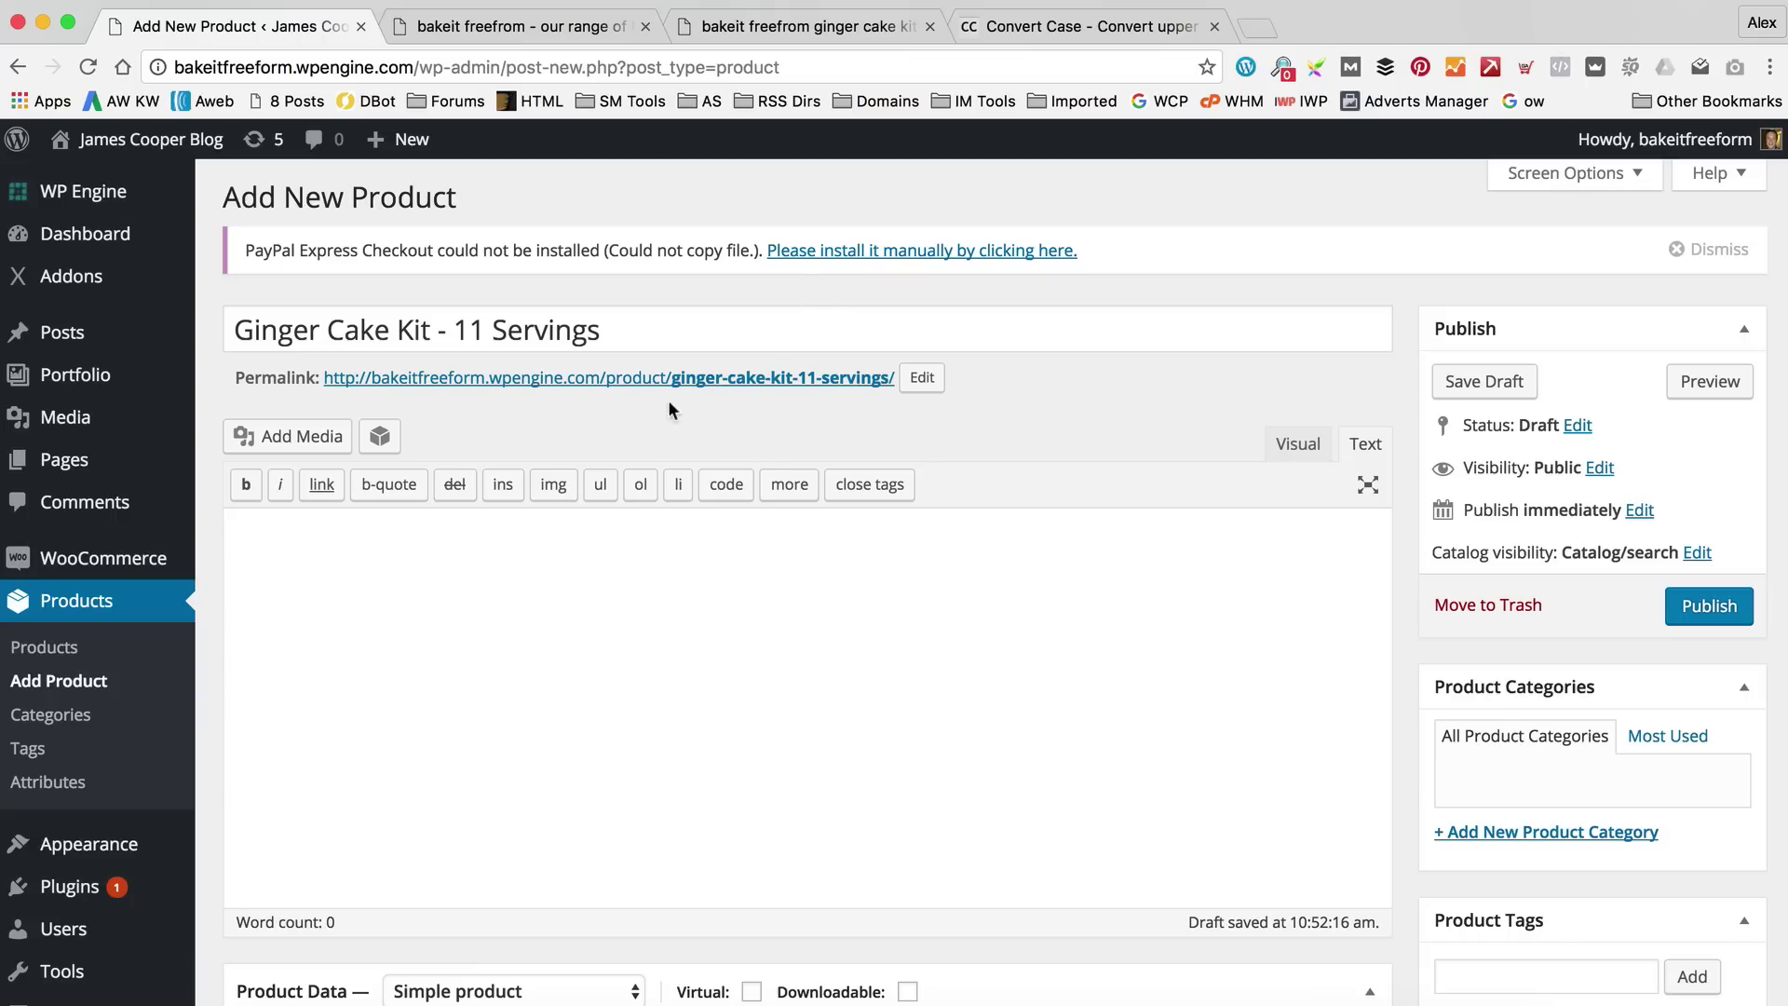
click(922, 377)
click(899, 372)
key(BackSpace)
key(BackSpace)
key(BackSpace)
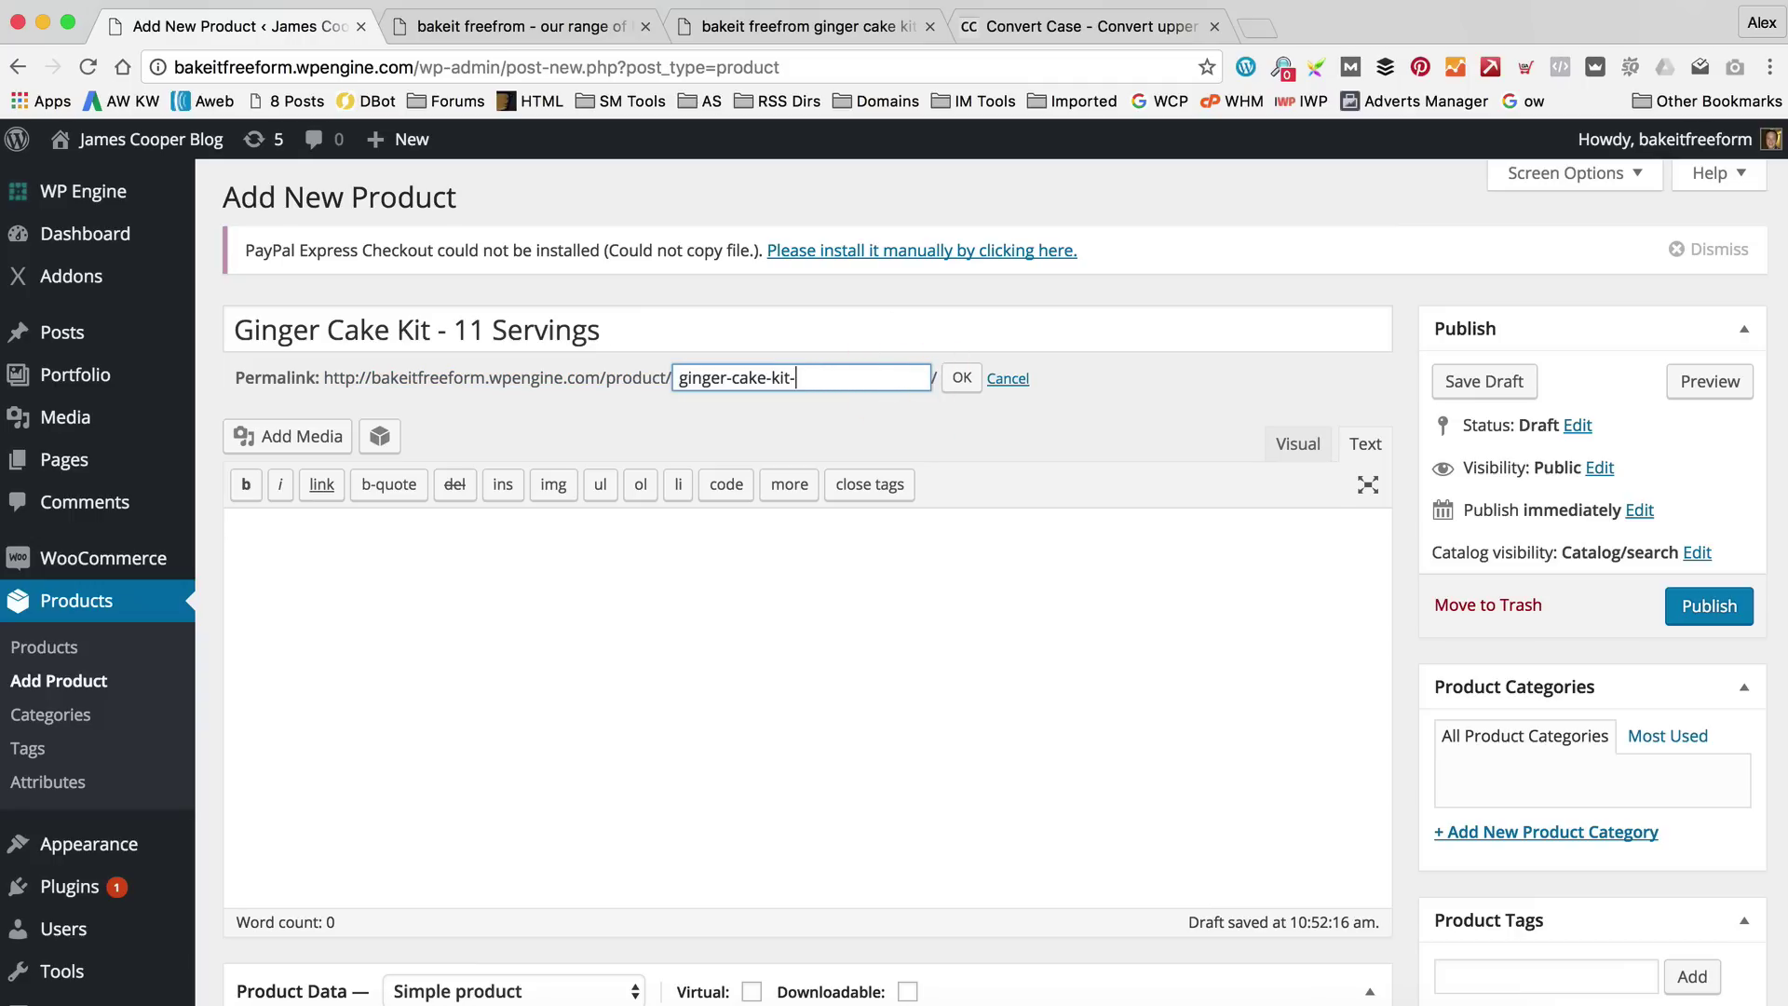
click(960, 377)
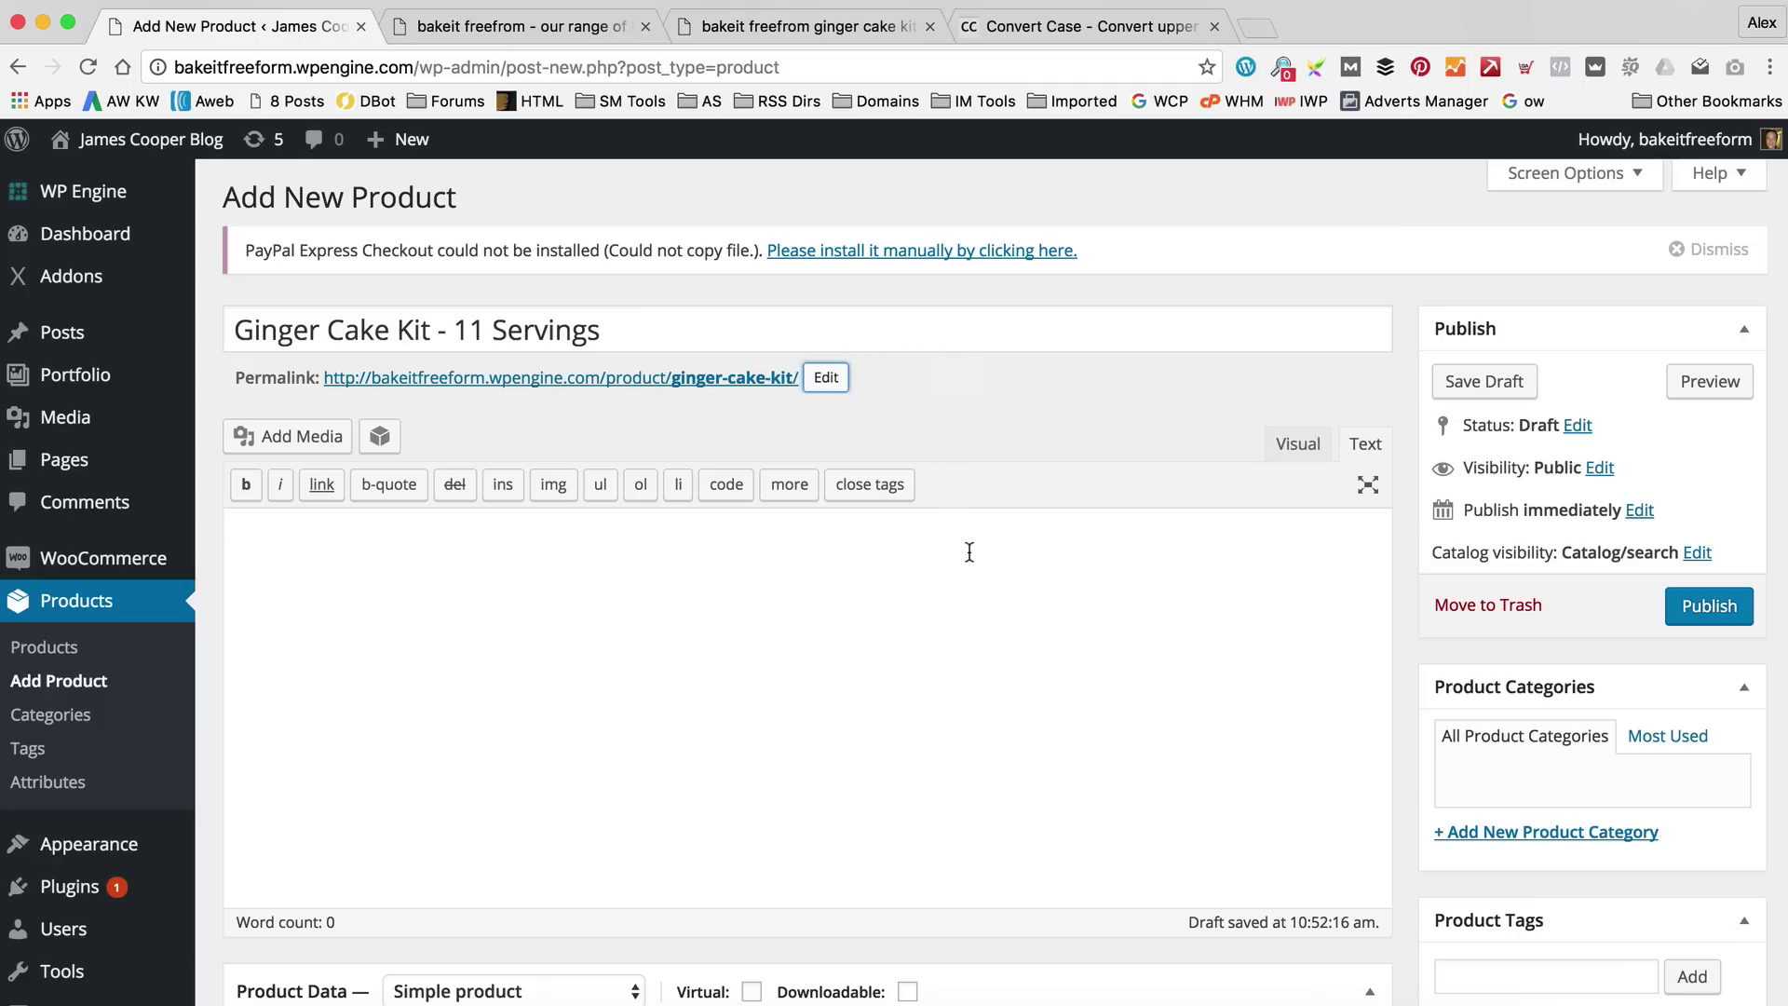
- Switch the product description editor to the Visual tab
scroll(1071, 377, down, 1)
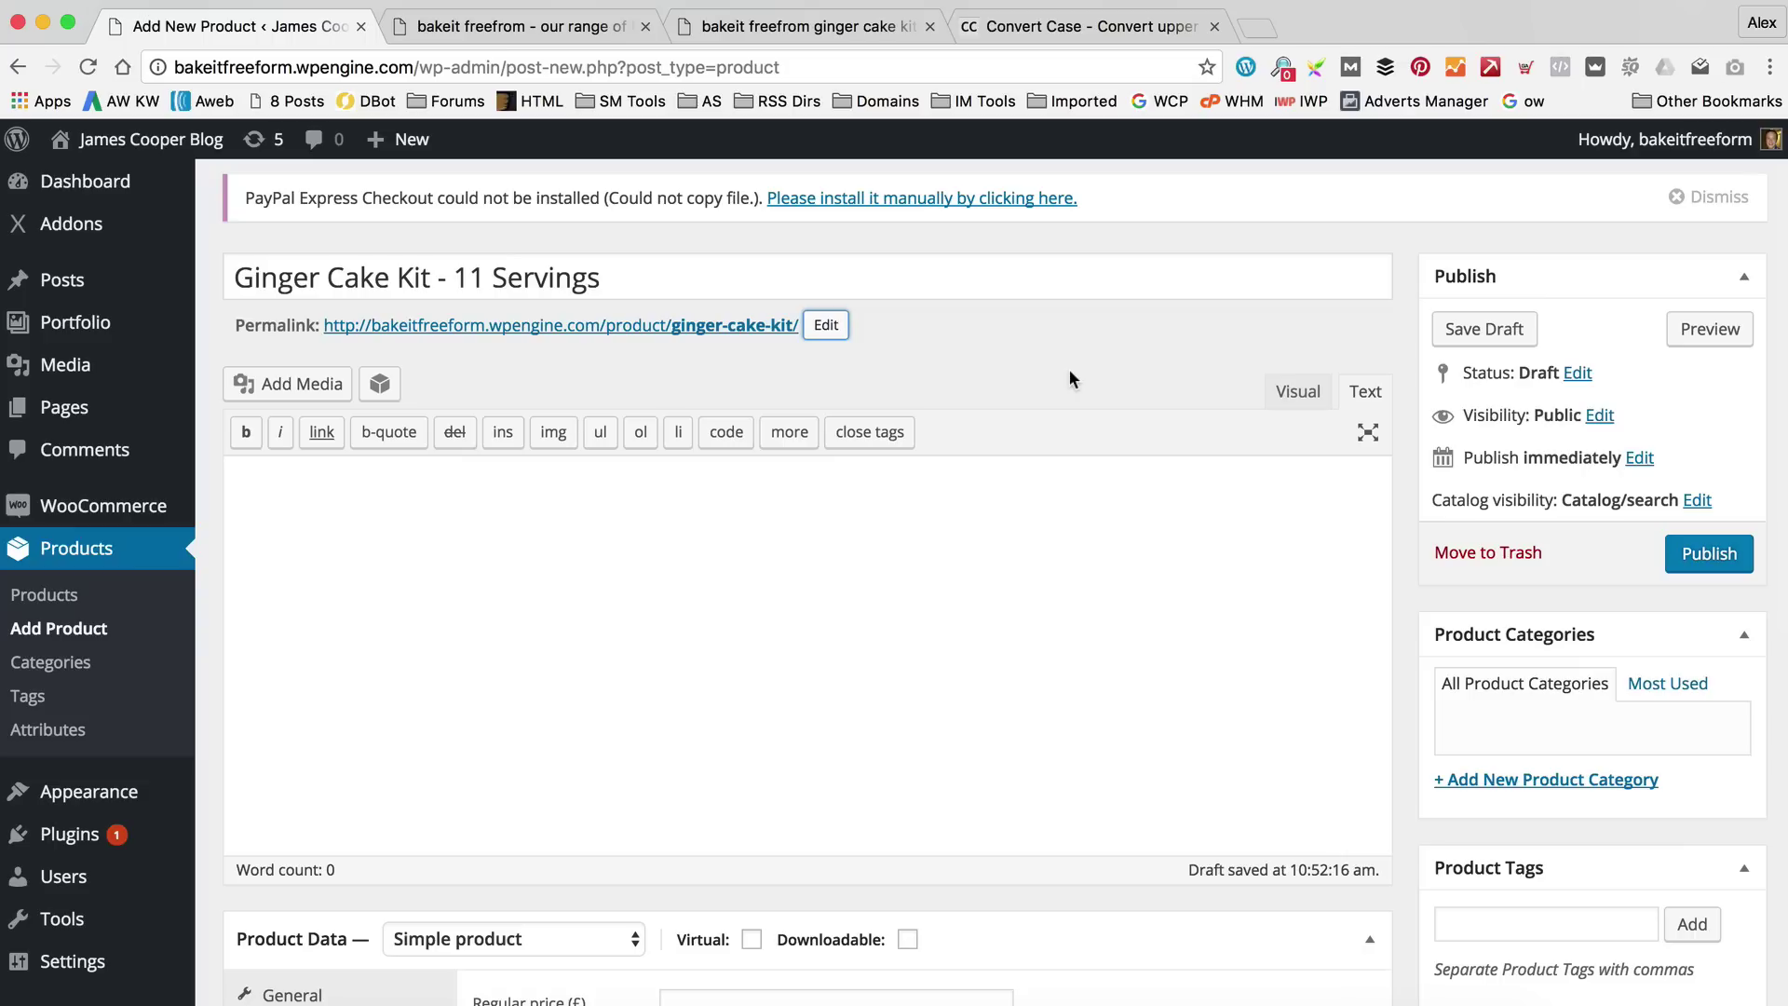
scroll(1073, 376, up, 1)
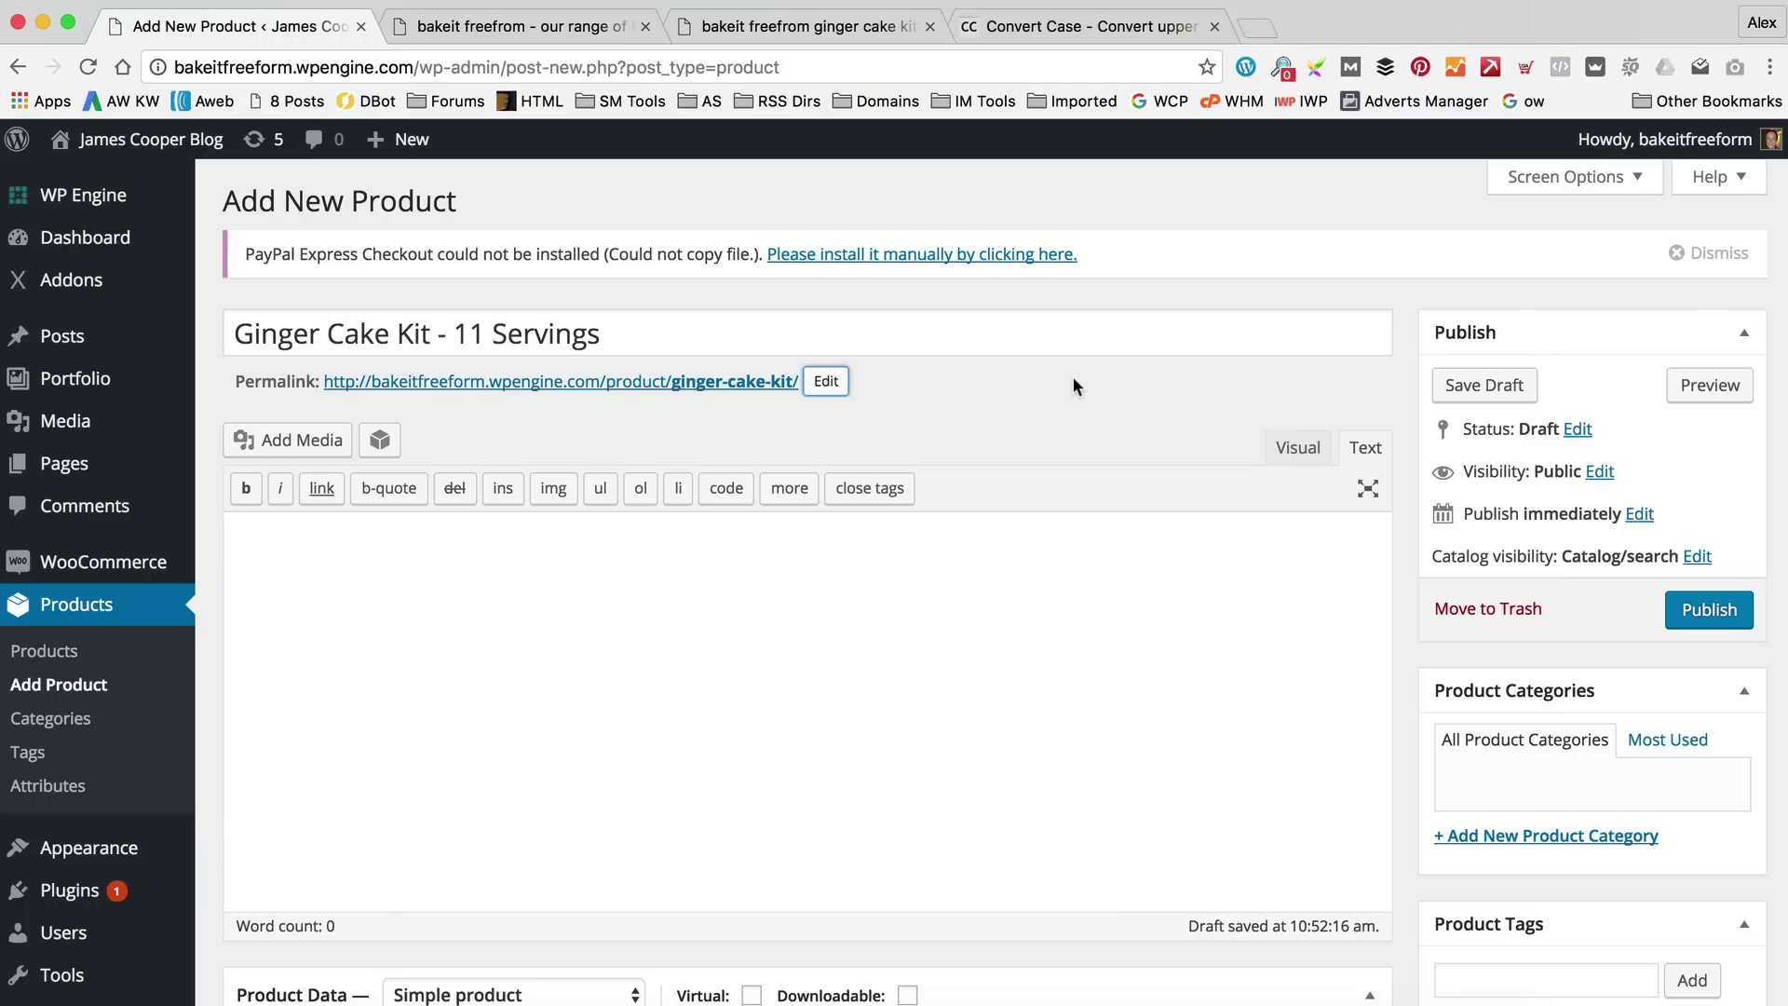
click(1311, 449)
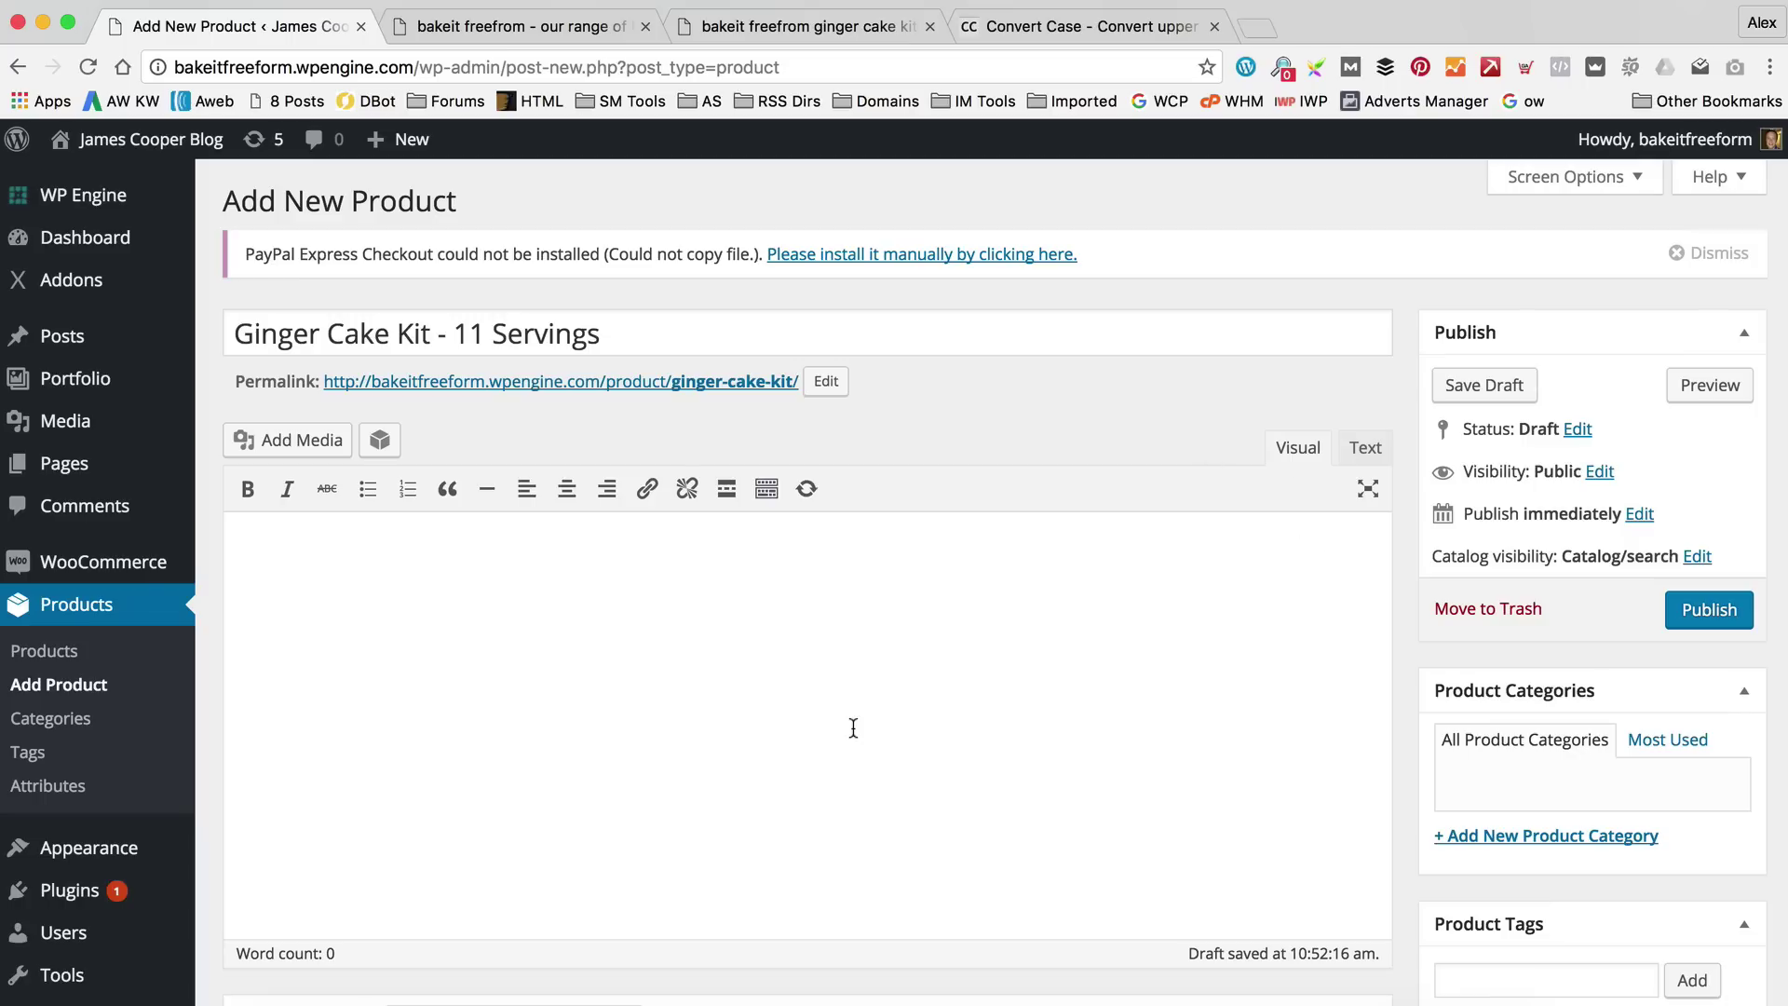
click(854, 727)
text(JKsjkfksf)
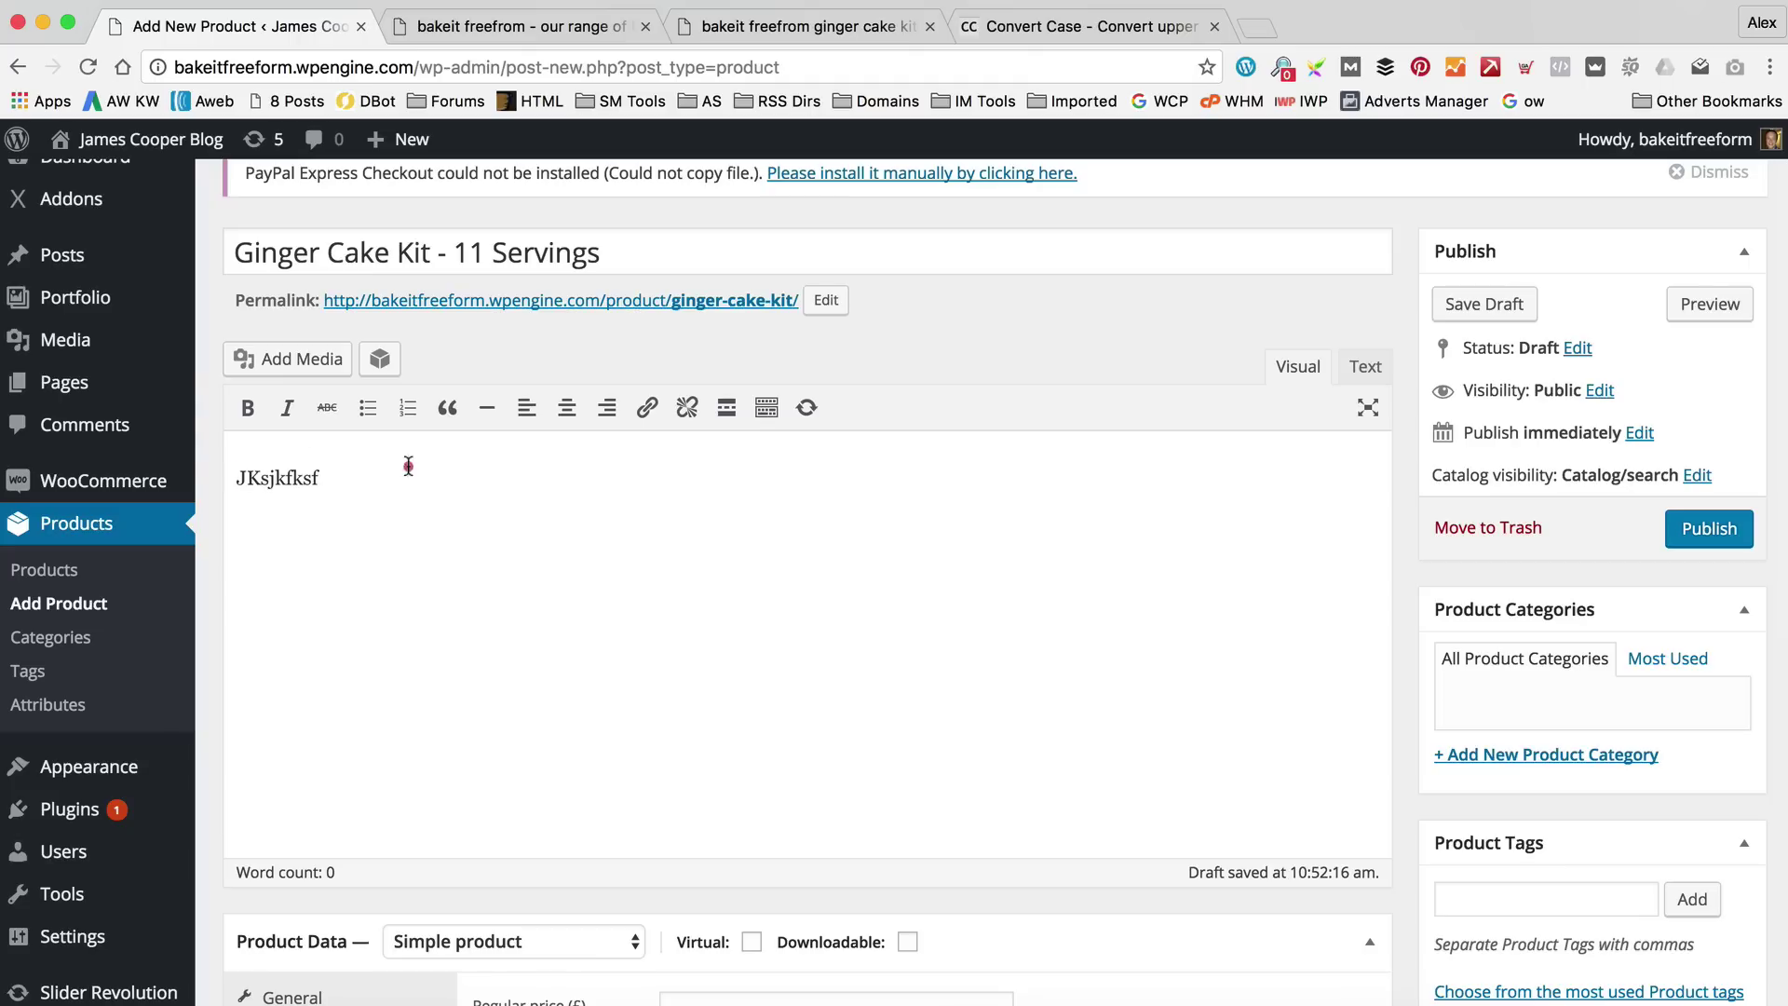
drag(459, 467, 196, 458)
click(246, 407)
click(289, 414)
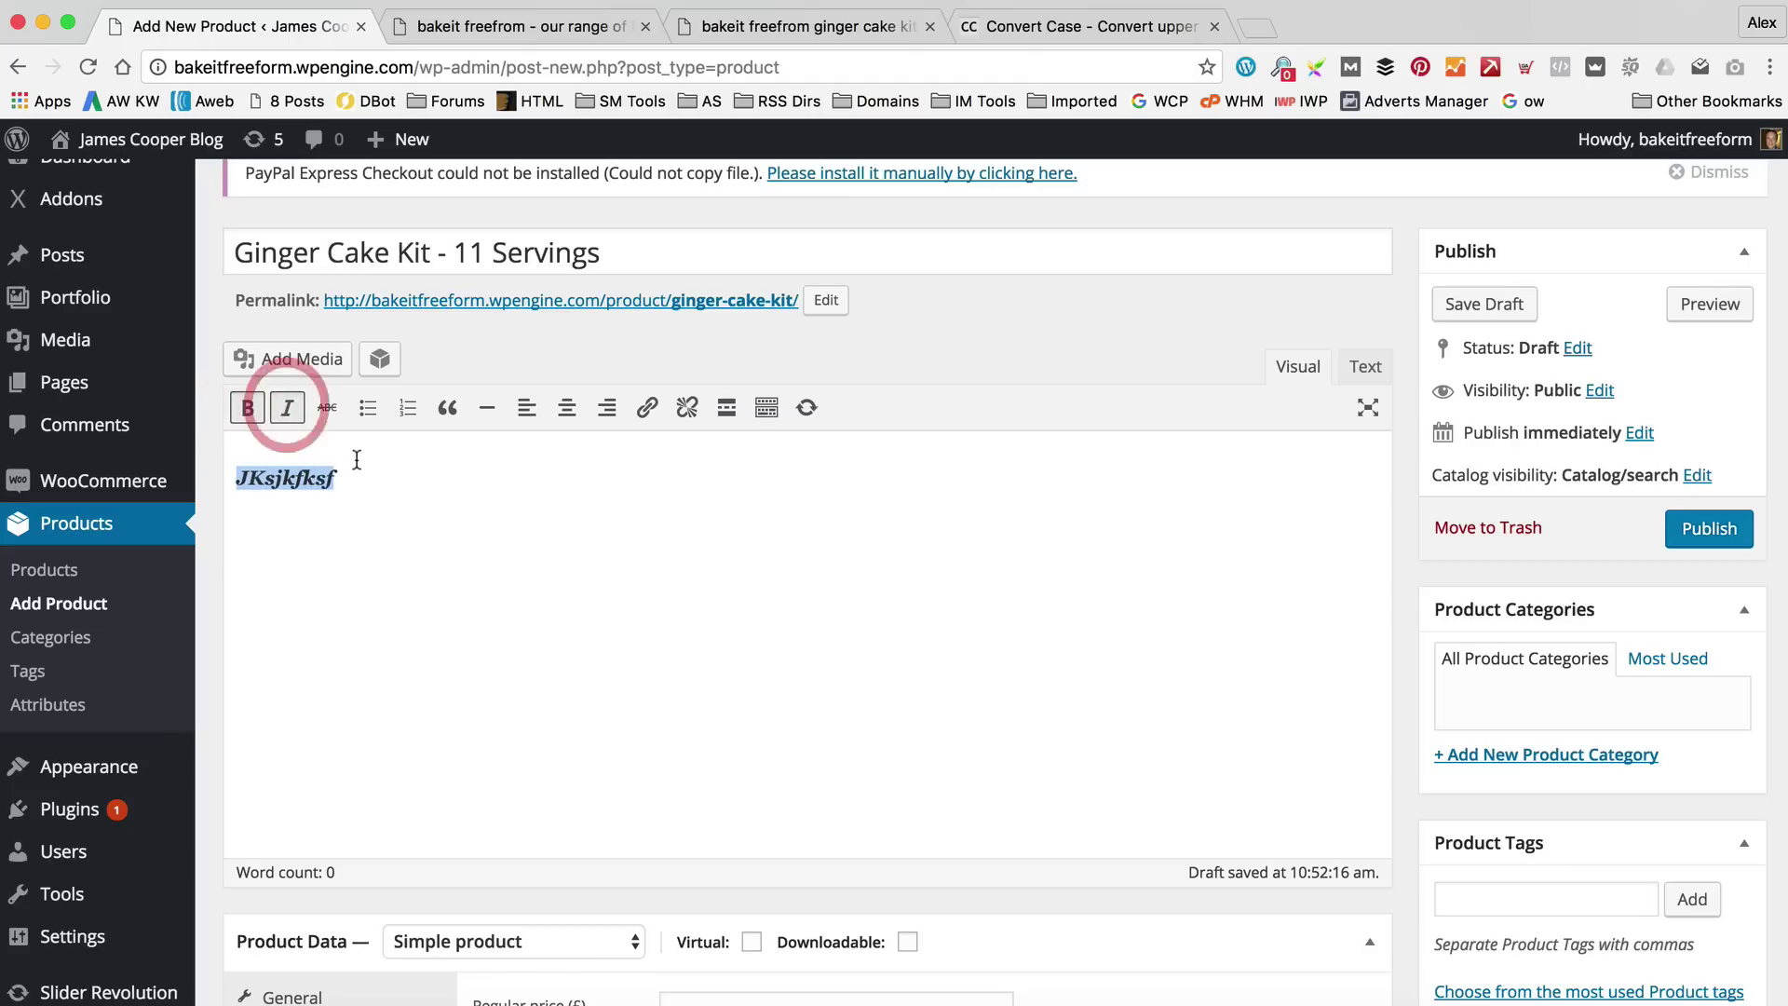
click(288, 412)
click(247, 413)
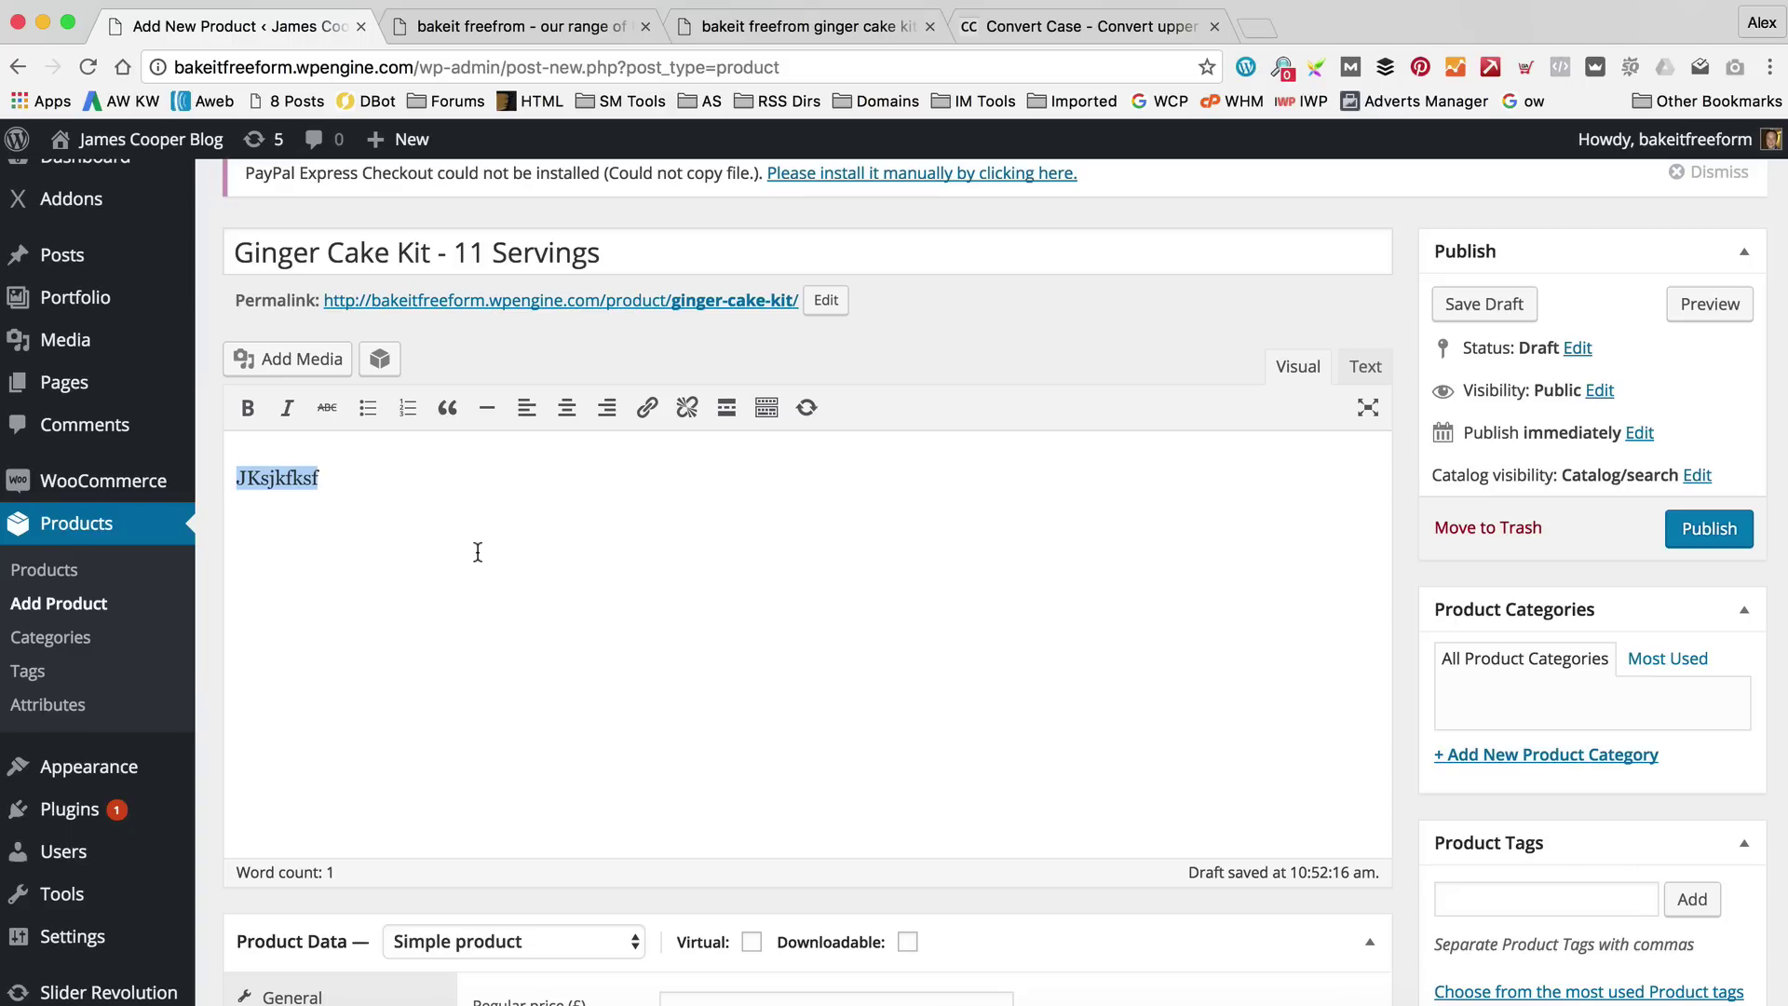
key(BackSpace)
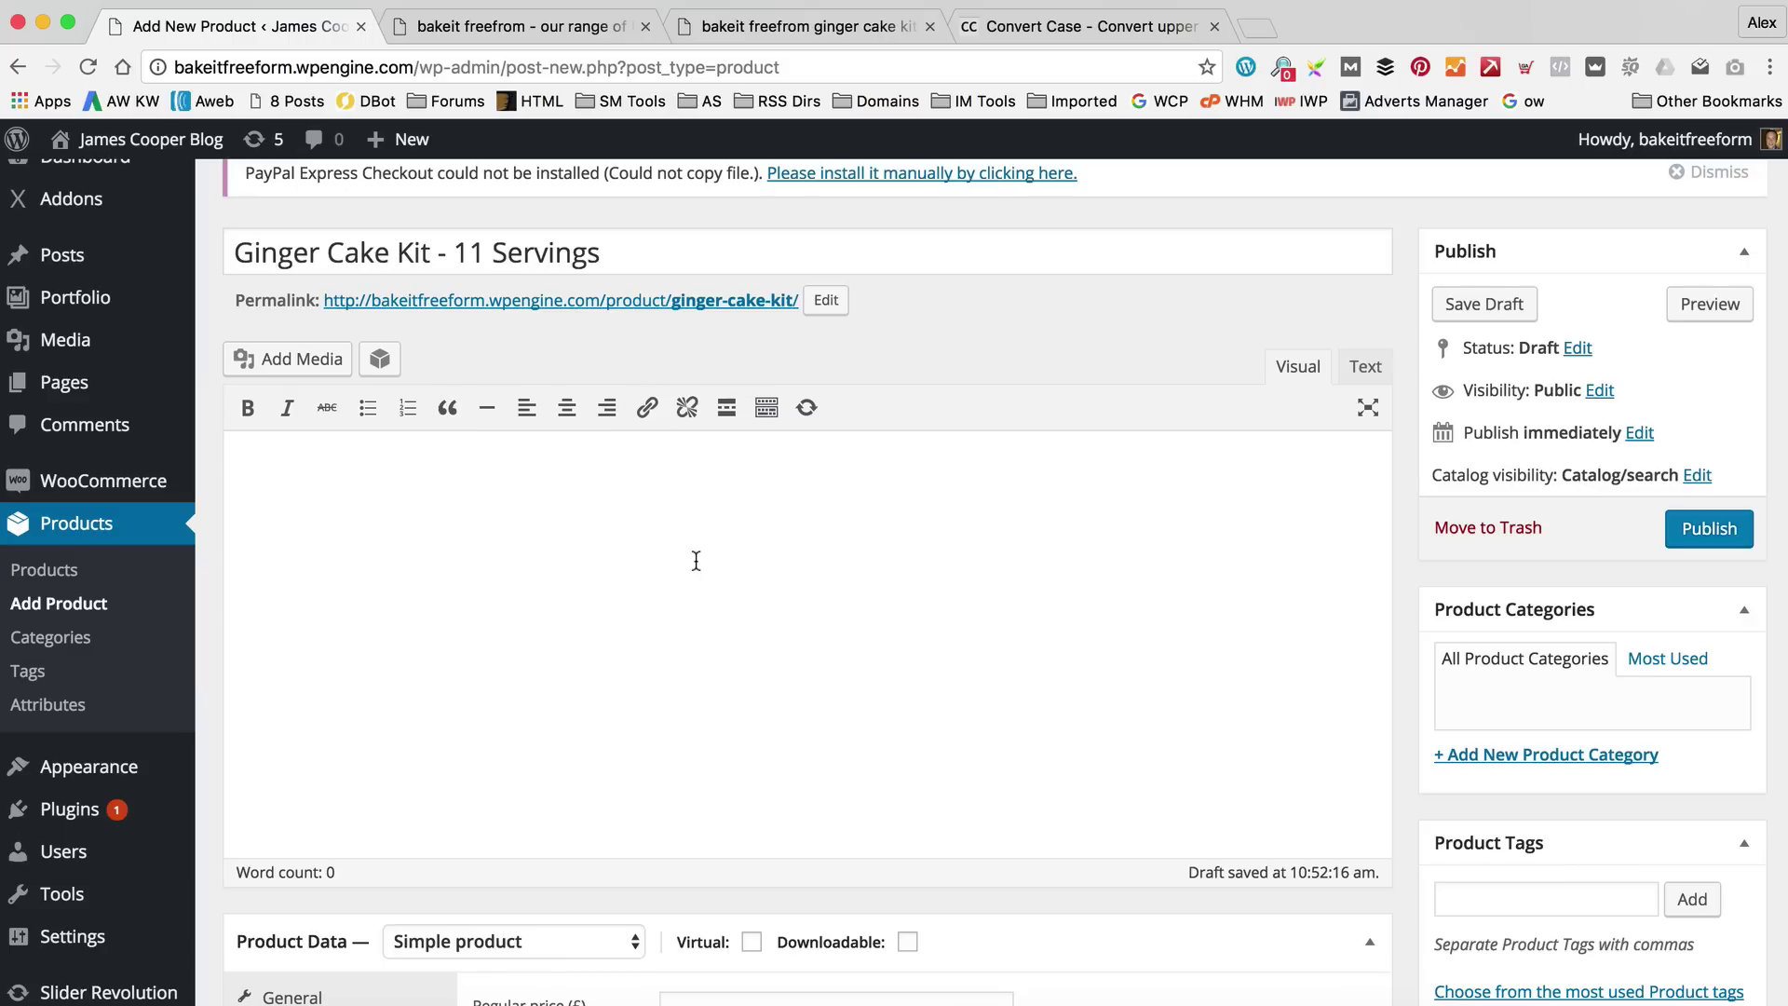
scroll(807, 528, down, 5)
scroll(810, 525, up, 2)
scroll(811, 523, up, 3)
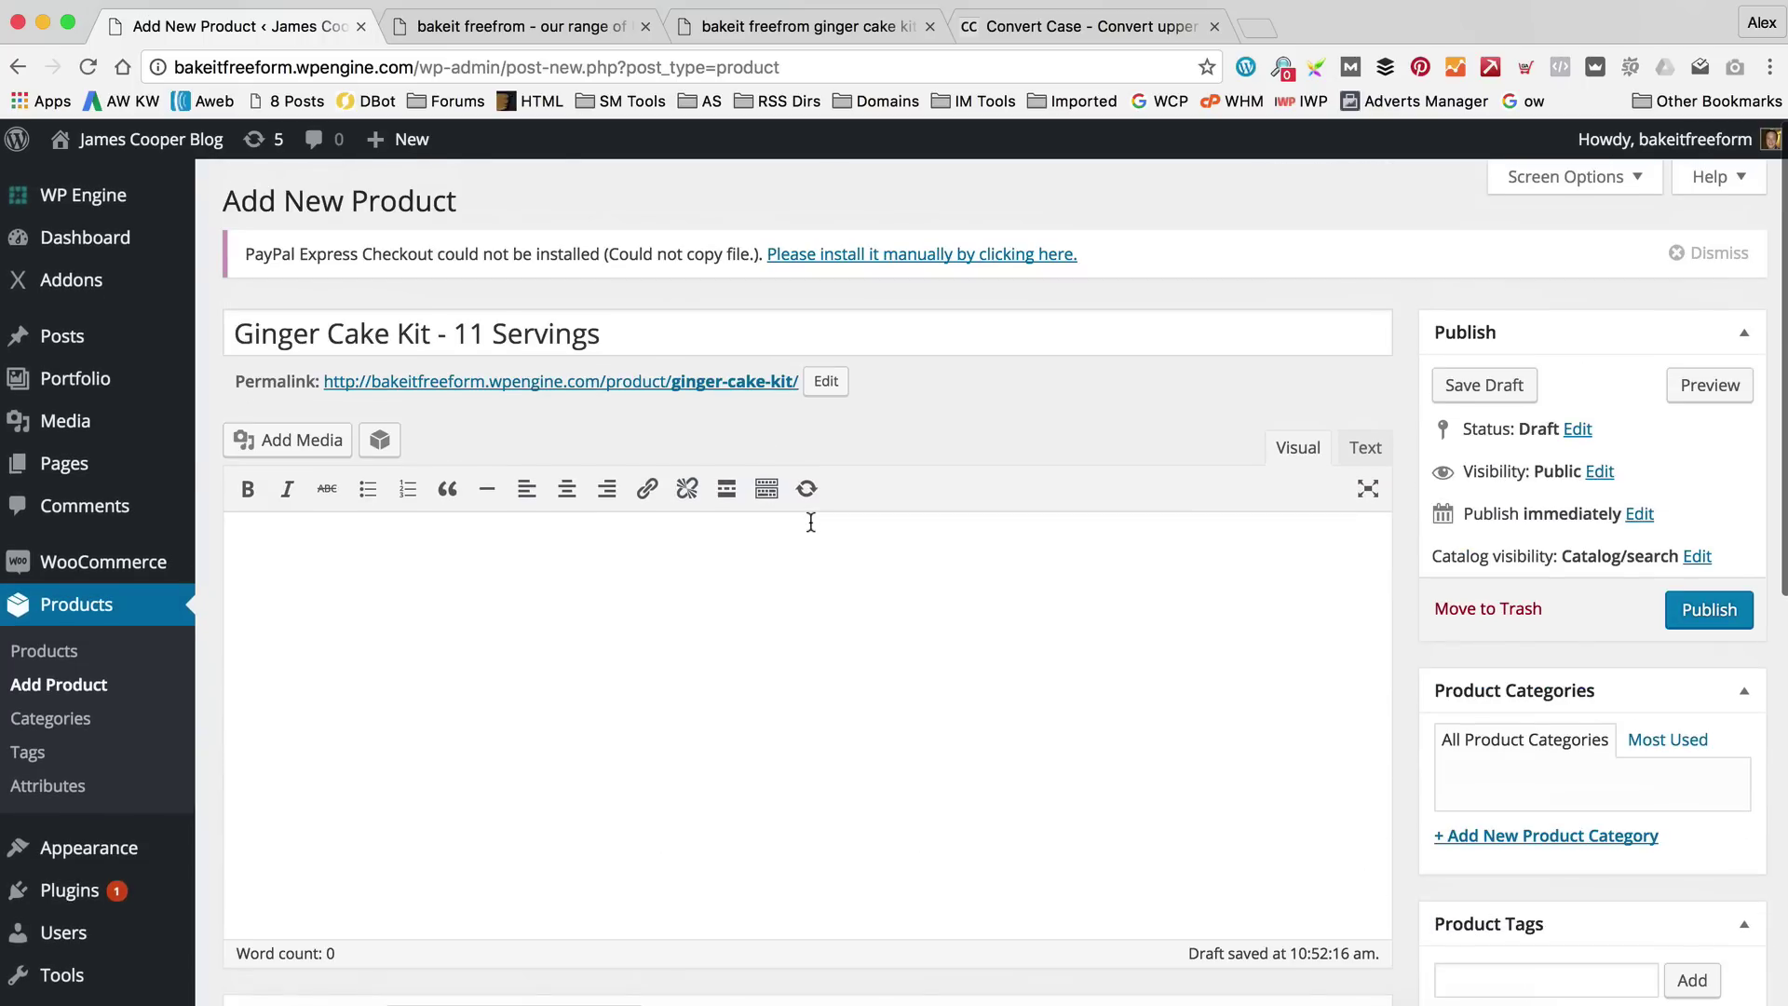
scroll(911, 708, down, 5)
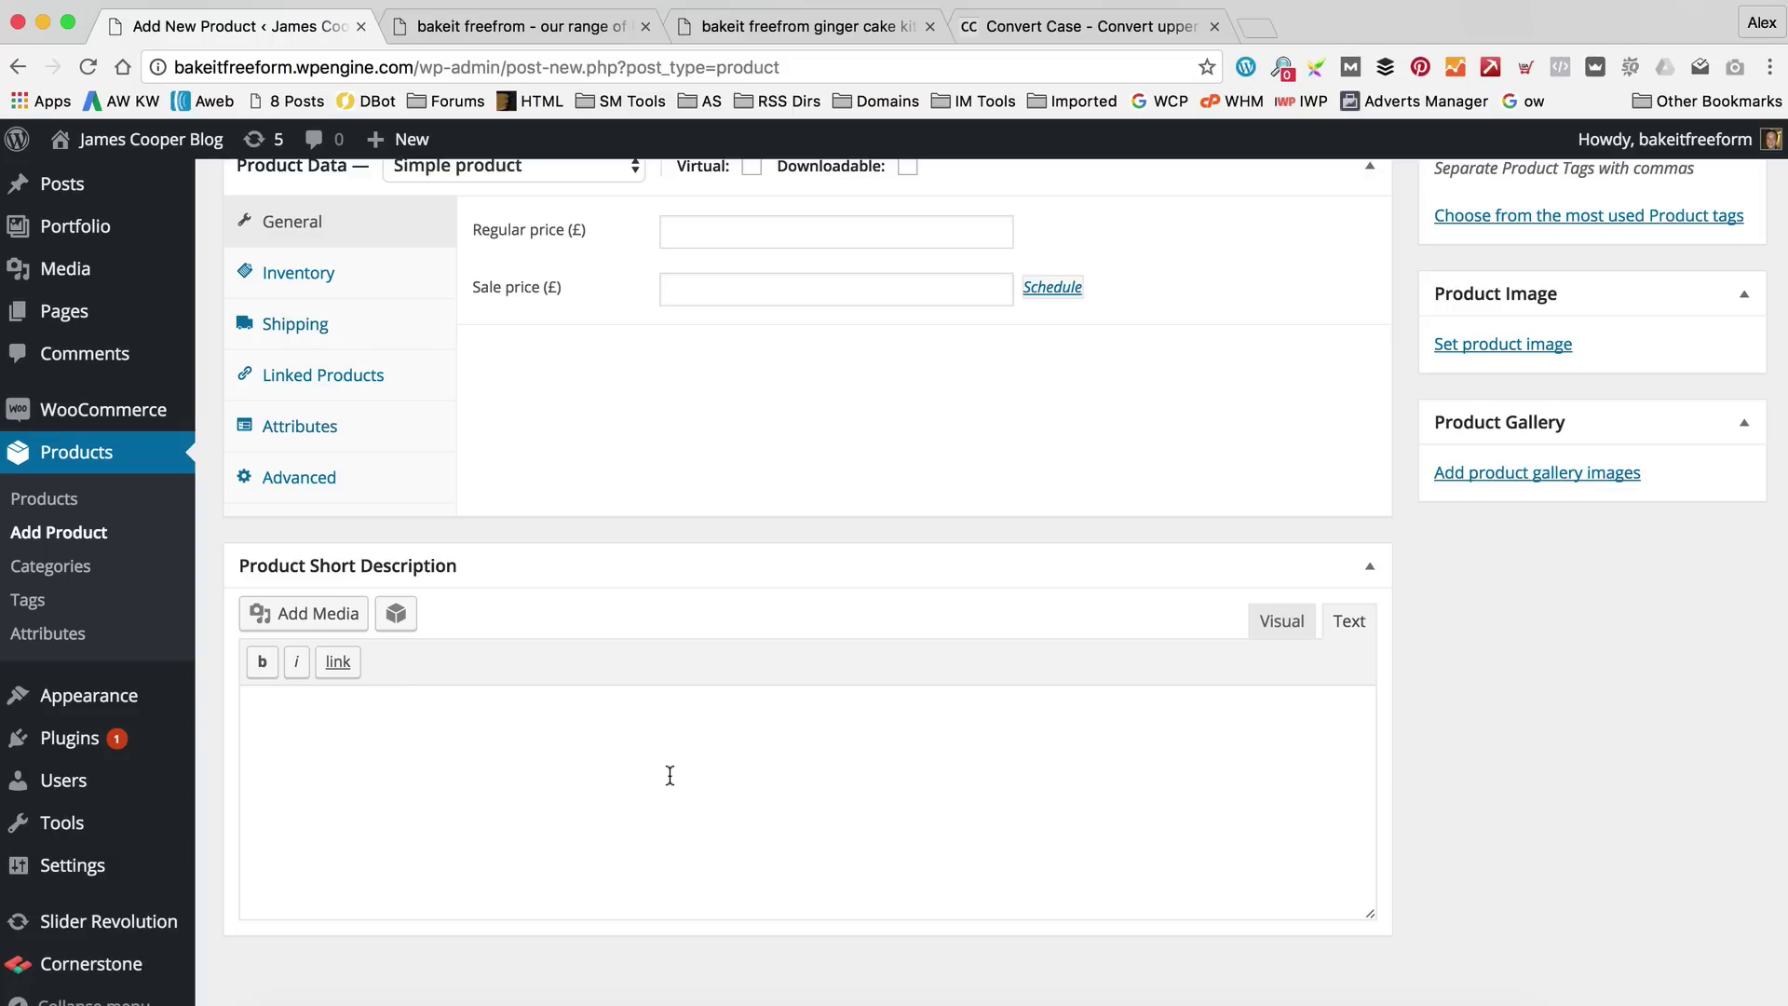
- Paste the old page's first spicy ginger loaf cake sentence into the short description, in Visual mode
scroll(669, 775, up, 5)
scroll(782, 403, down, 5)
click(551, 766)
click(627, 27)
scroll(730, 403, down, 3)
scroll(728, 350, up, 3)
click(745, 26)
scroll(639, 402, down, 6)
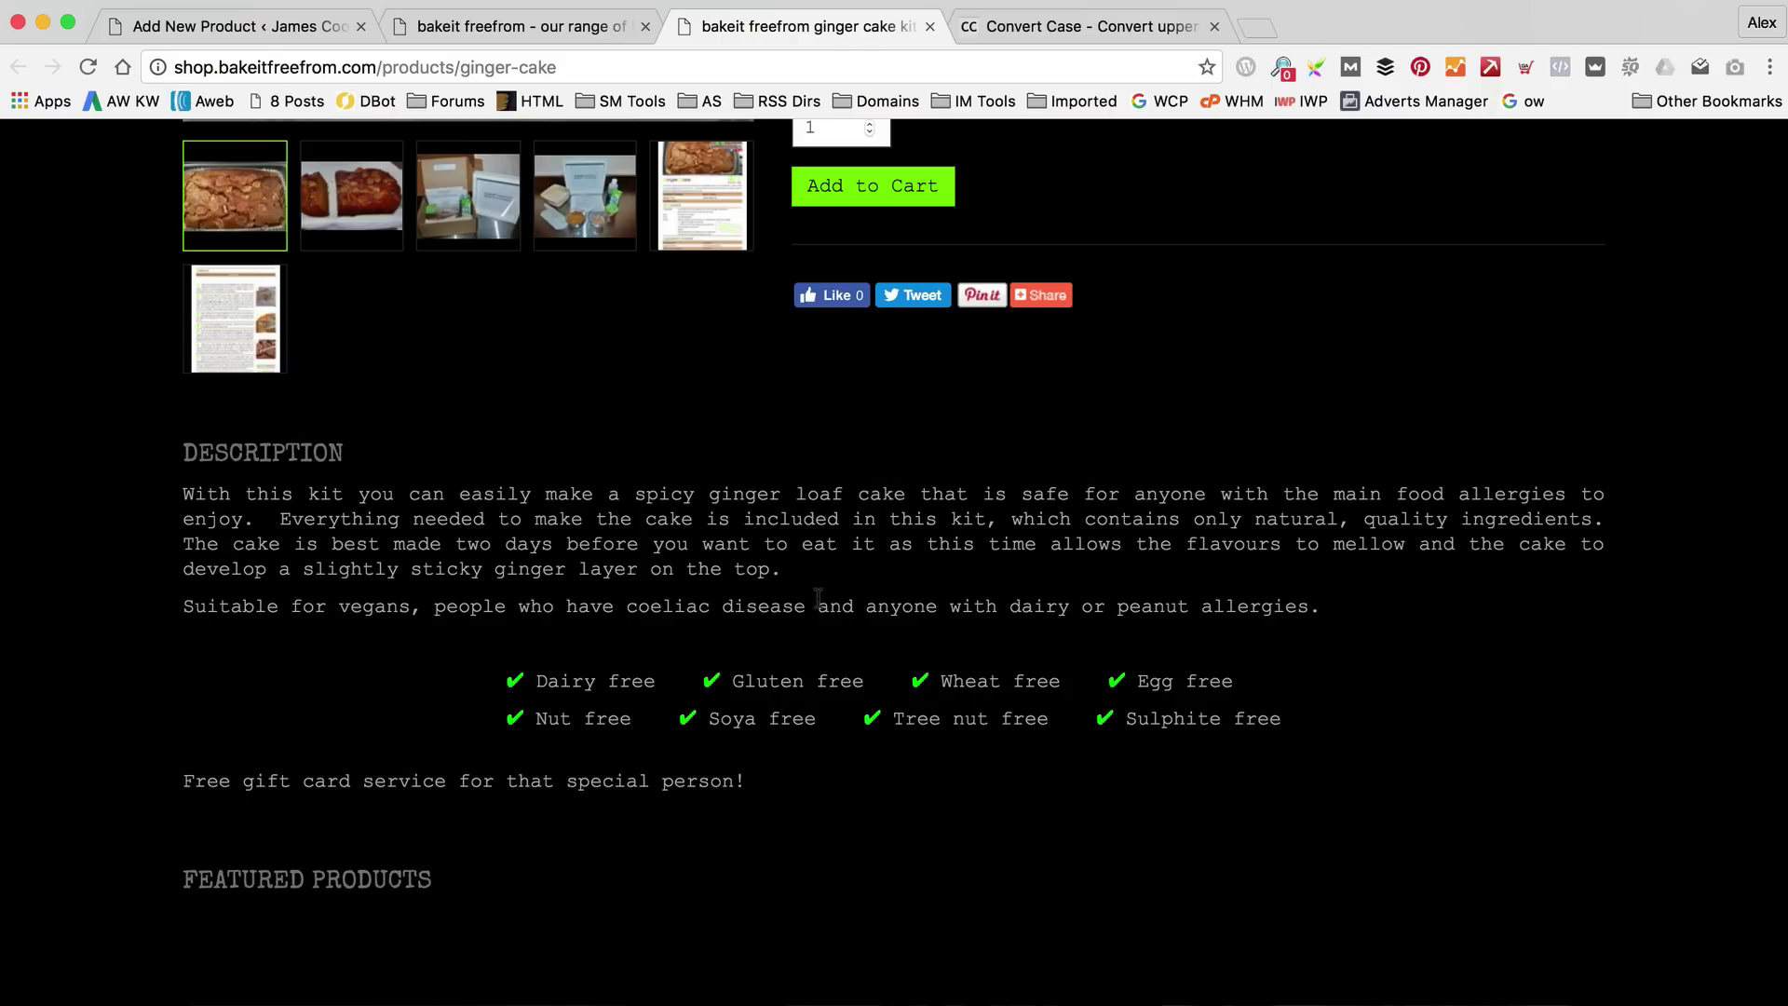
drag(254, 520, 164, 484)
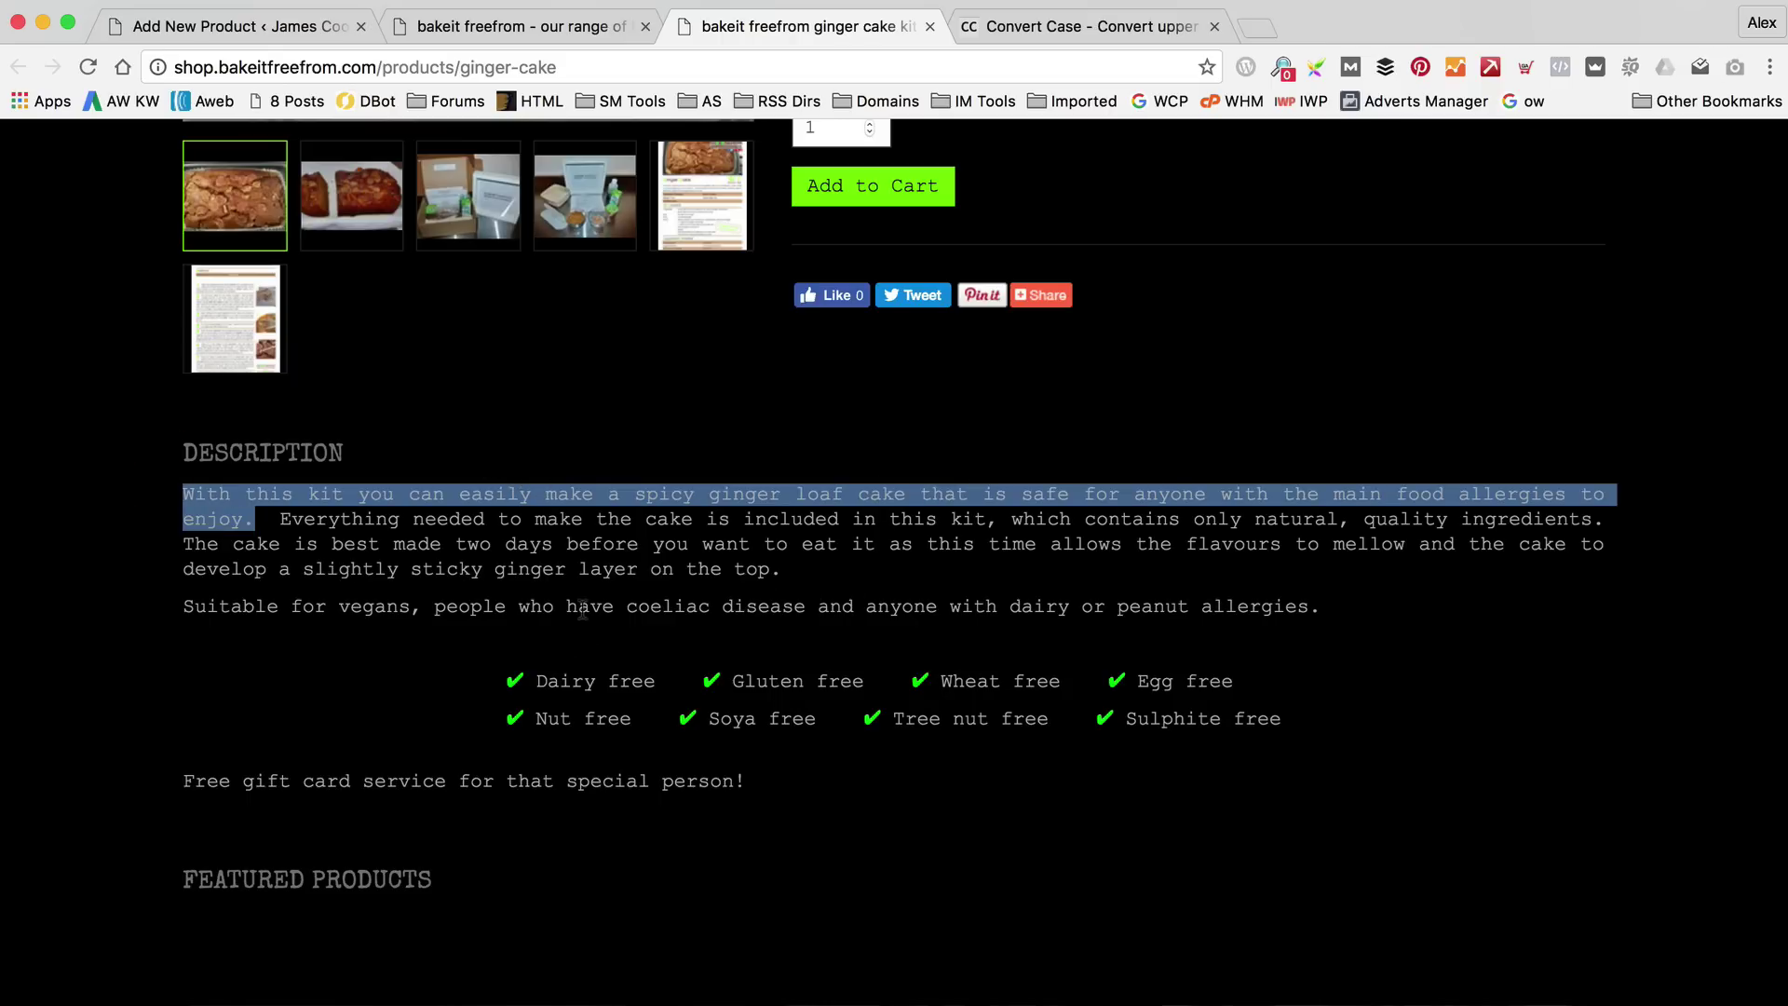
key(ctrl+c)
click(214, 26)
key(ctrl+v)
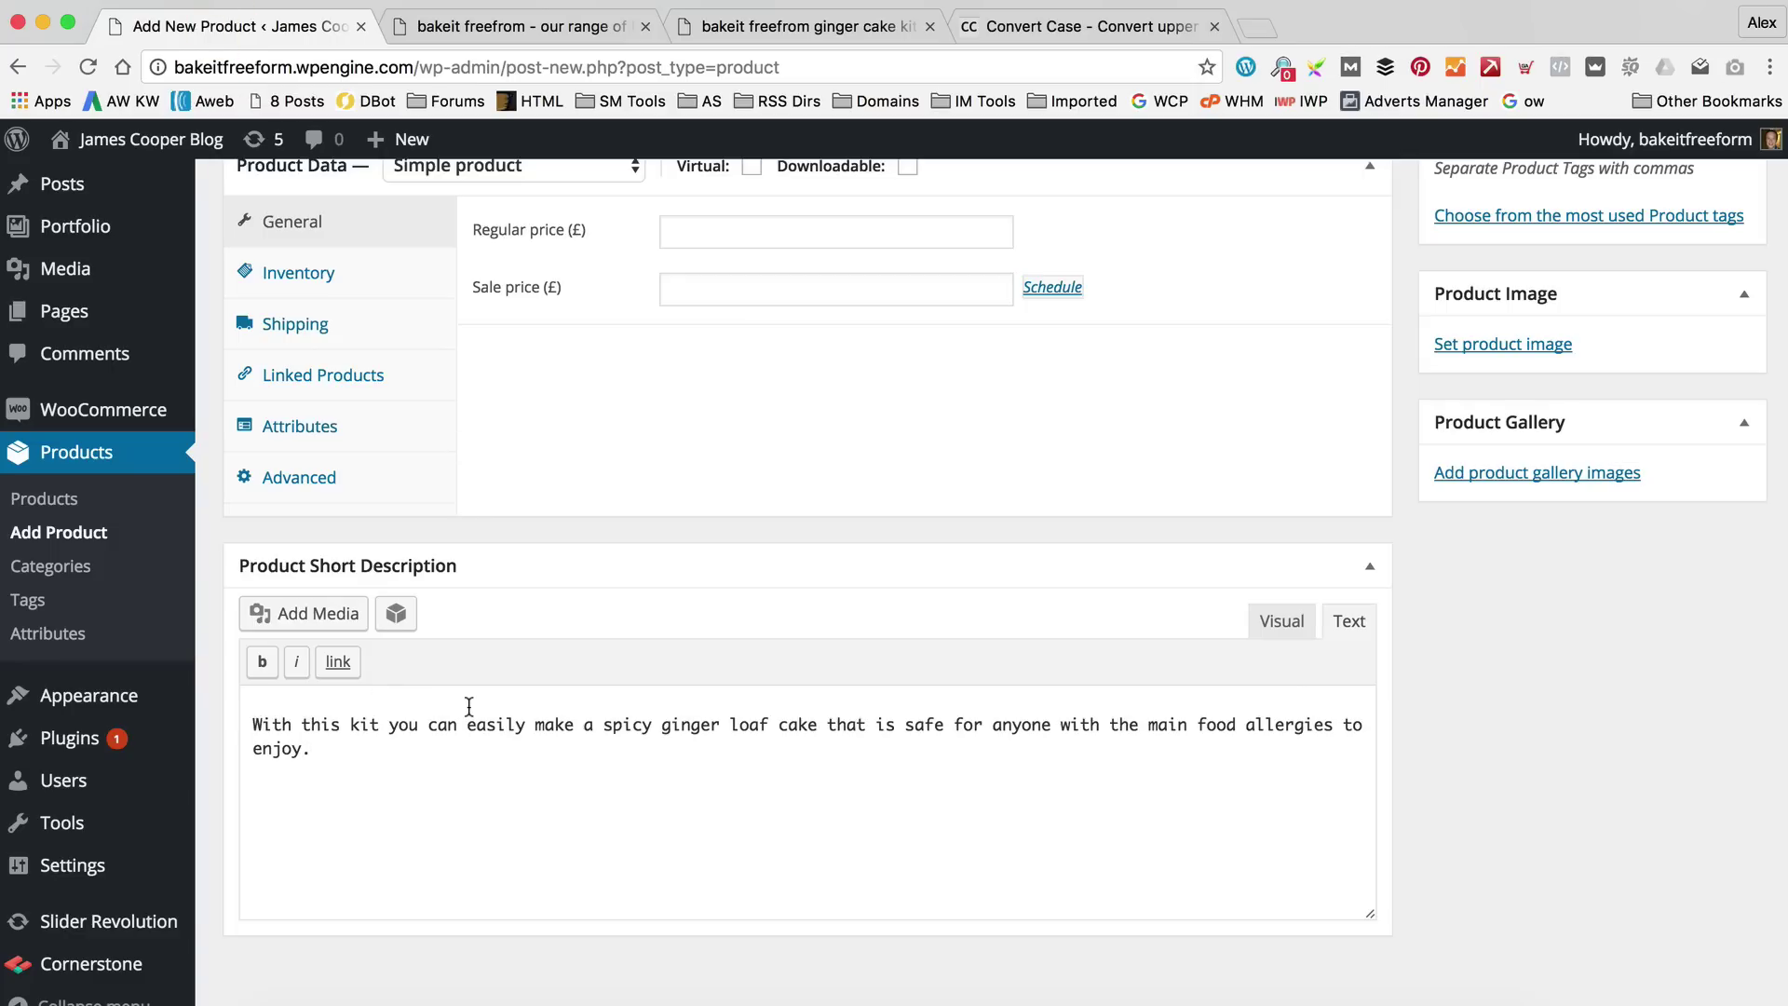
click(1293, 624)
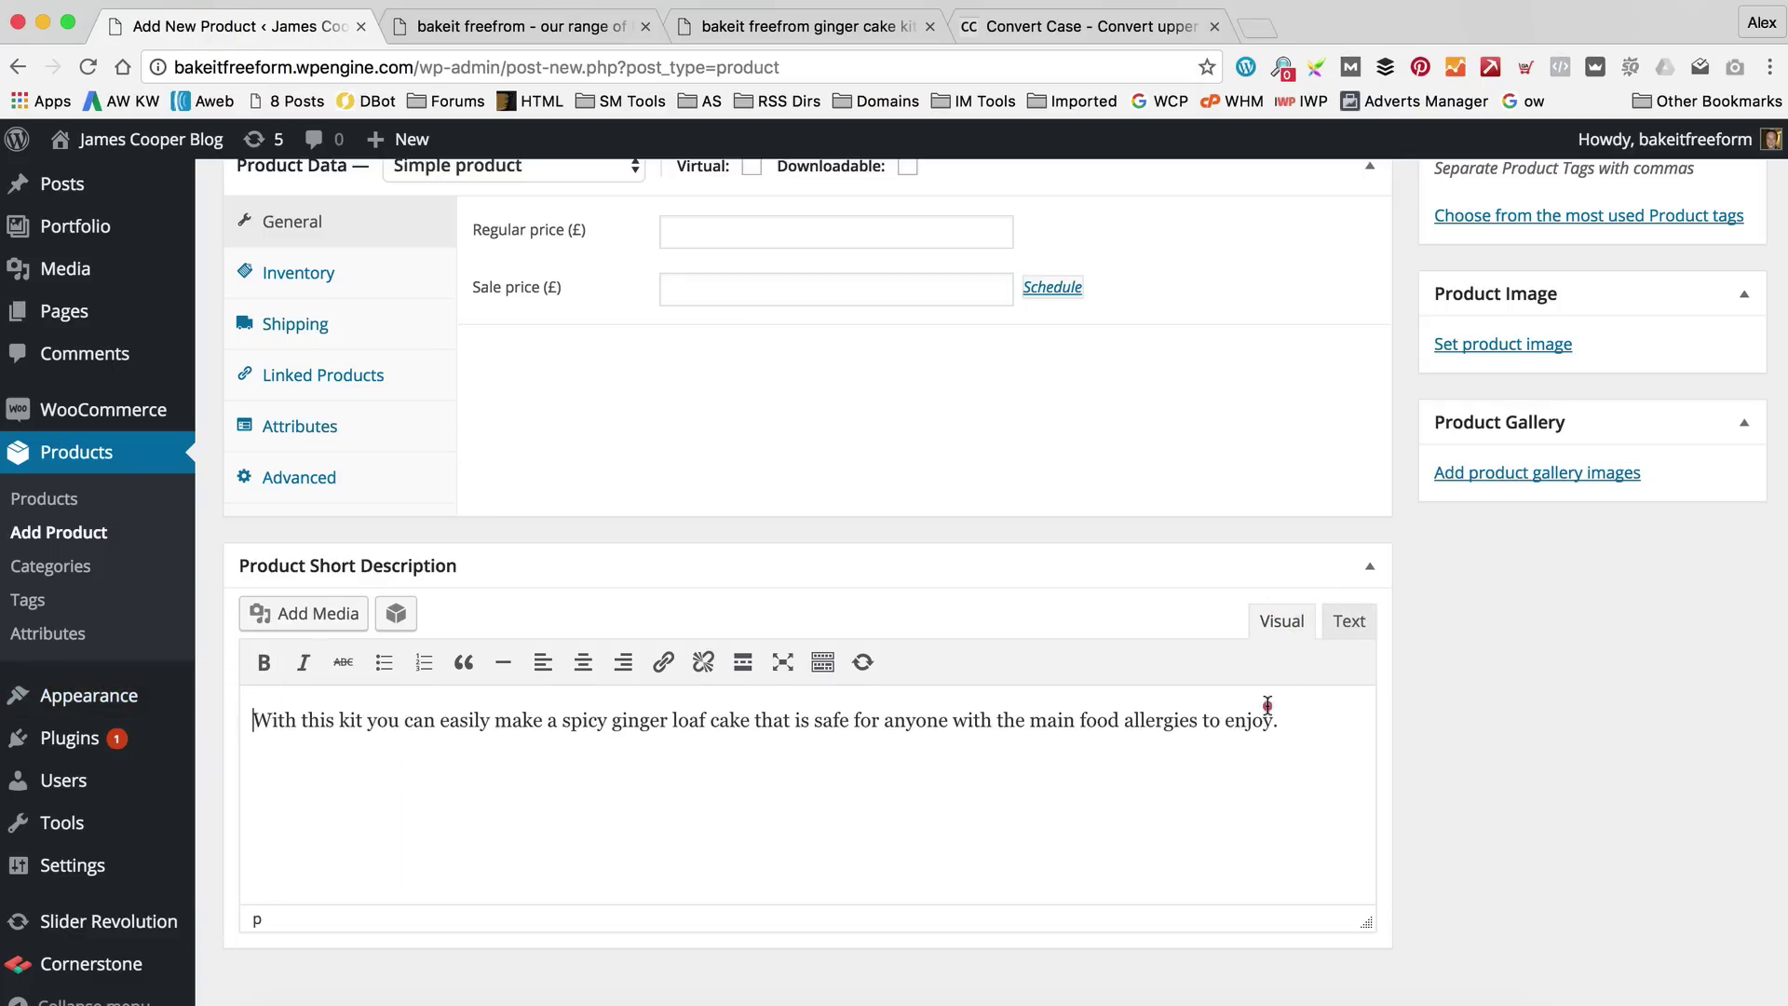
- Copy both rows of allergen-free ticks from the old product page and paste them below the sentence
click(472, 26)
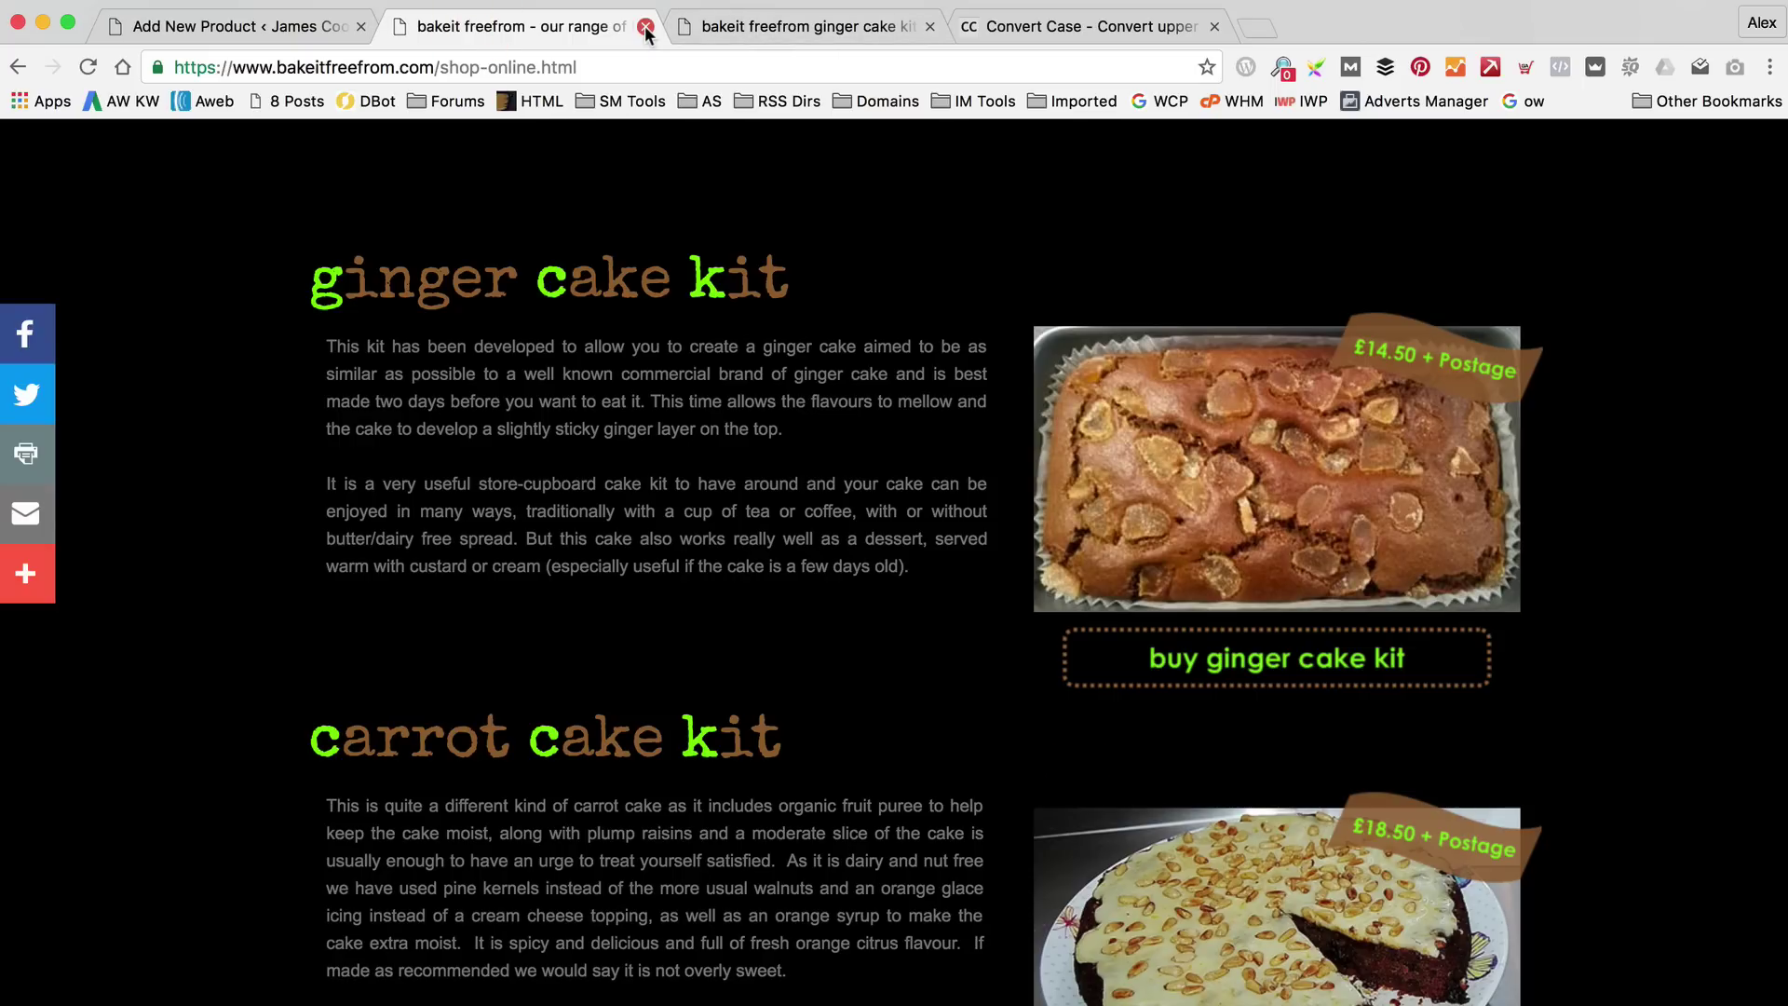
drag(616, 26, 885, 23)
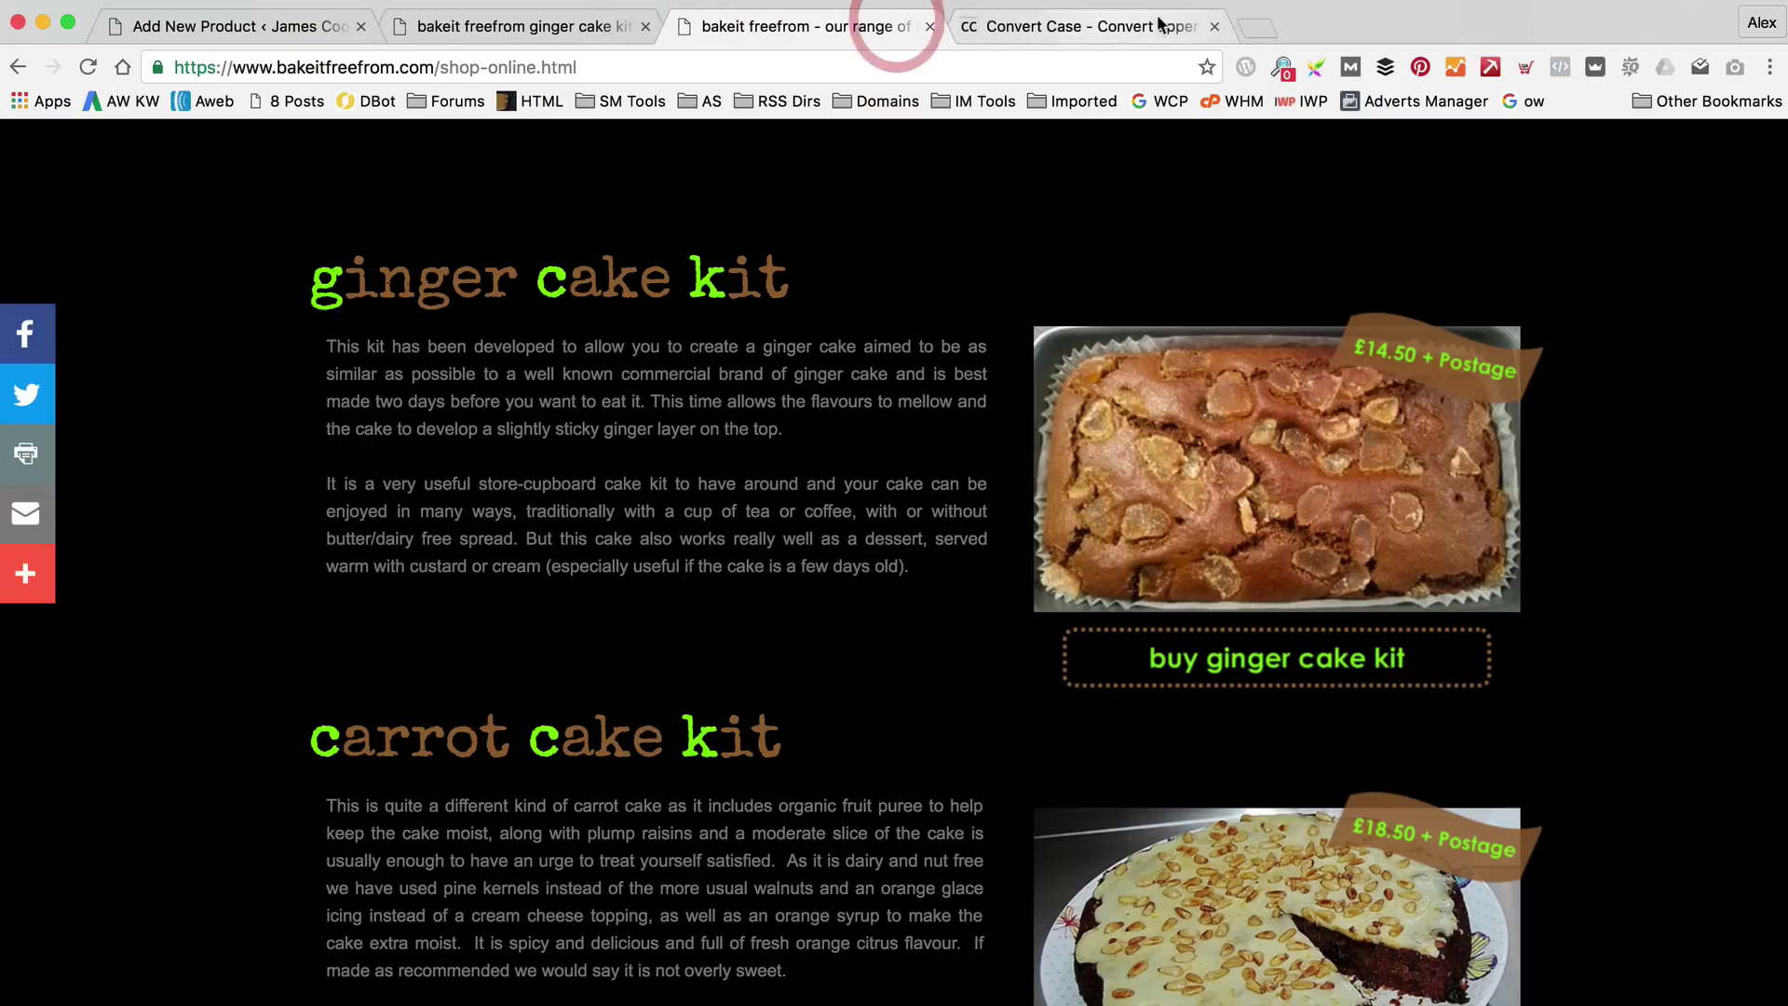
click(1214, 26)
click(417, 26)
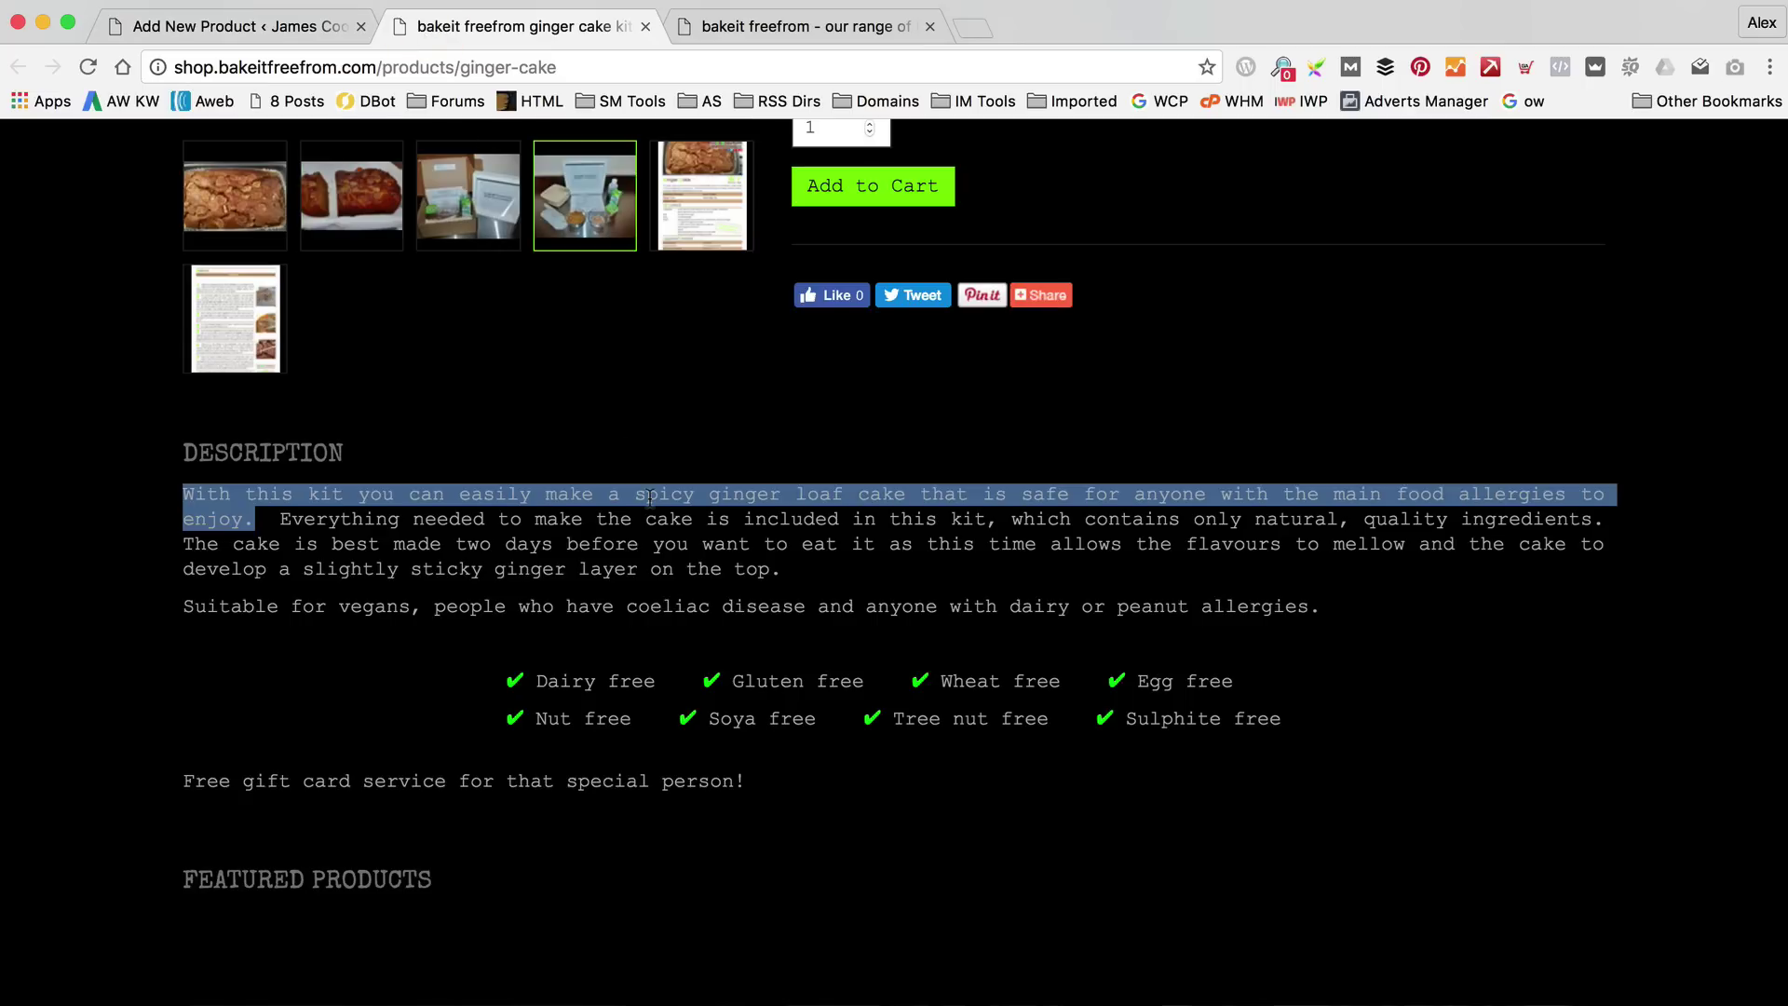
click(768, 599)
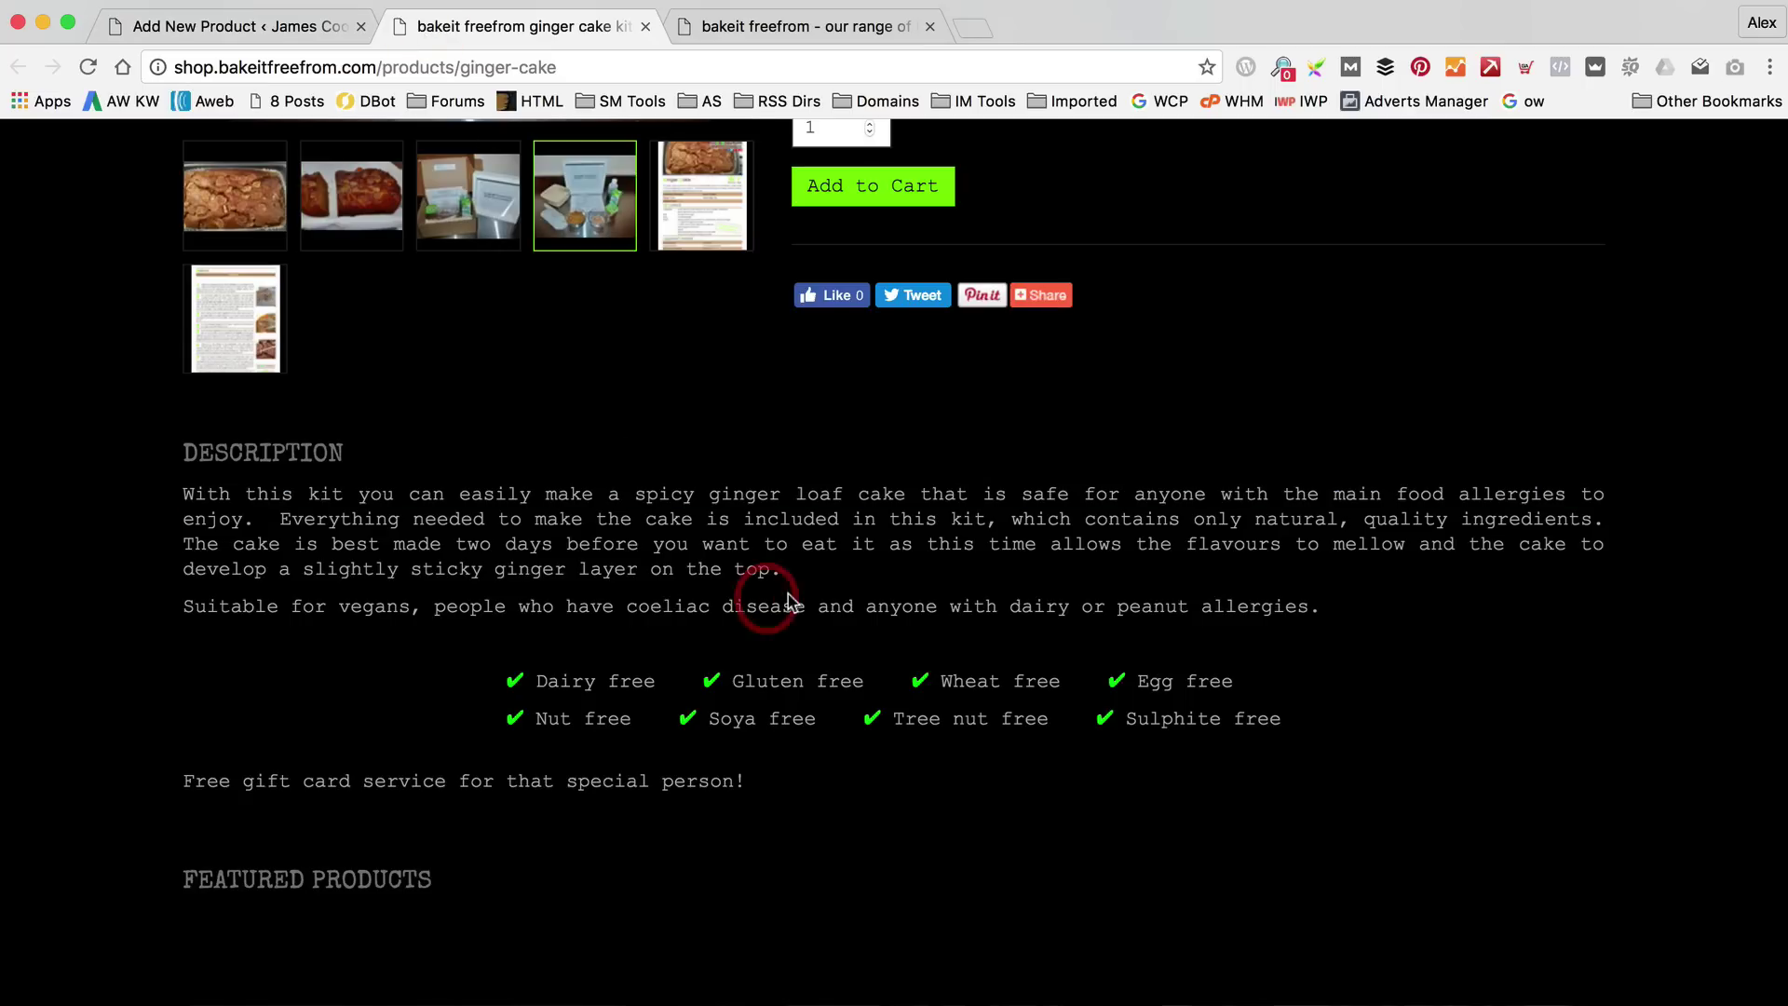
drag(1290, 724, 512, 681)
key(super+c)
click(236, 27)
key(super+v)
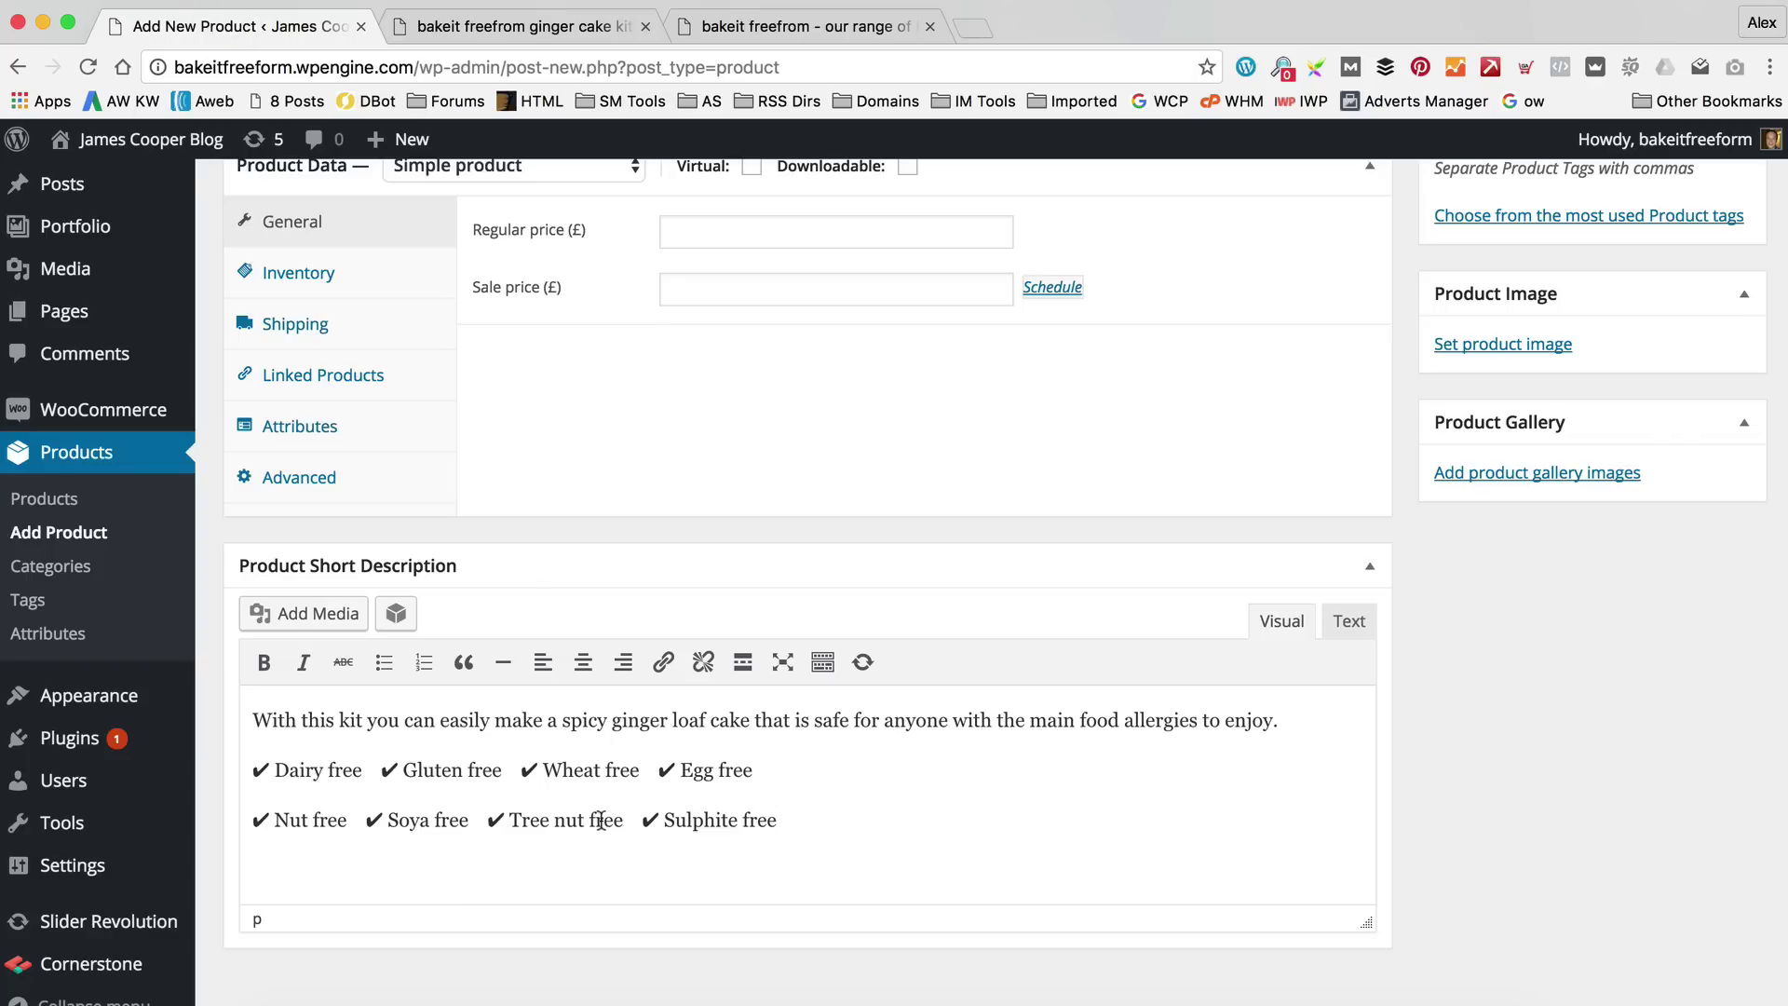
click(271, 765)
- Remove the ticks and put Dairy free, Gluten free, Wheat free and Egg free on their own lines
click(328, 751)
scroll(570, 776, down, 1)
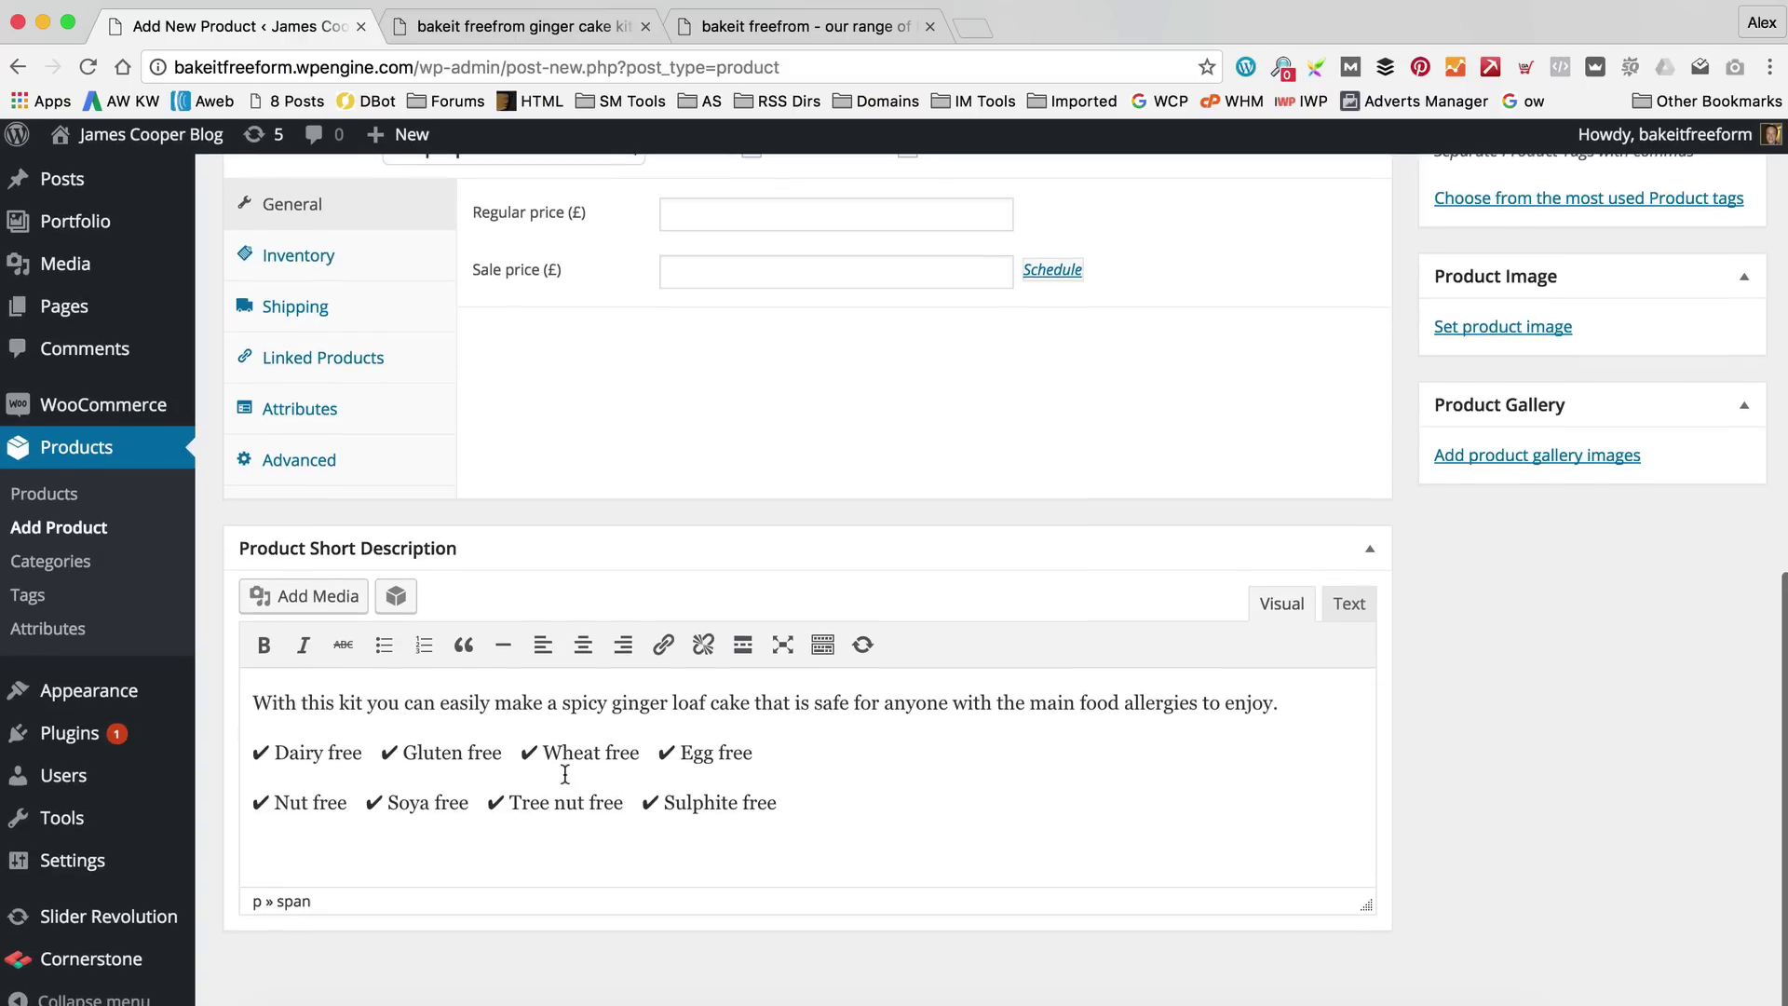
click(268, 740)
click(271, 750)
key(BackSpace)
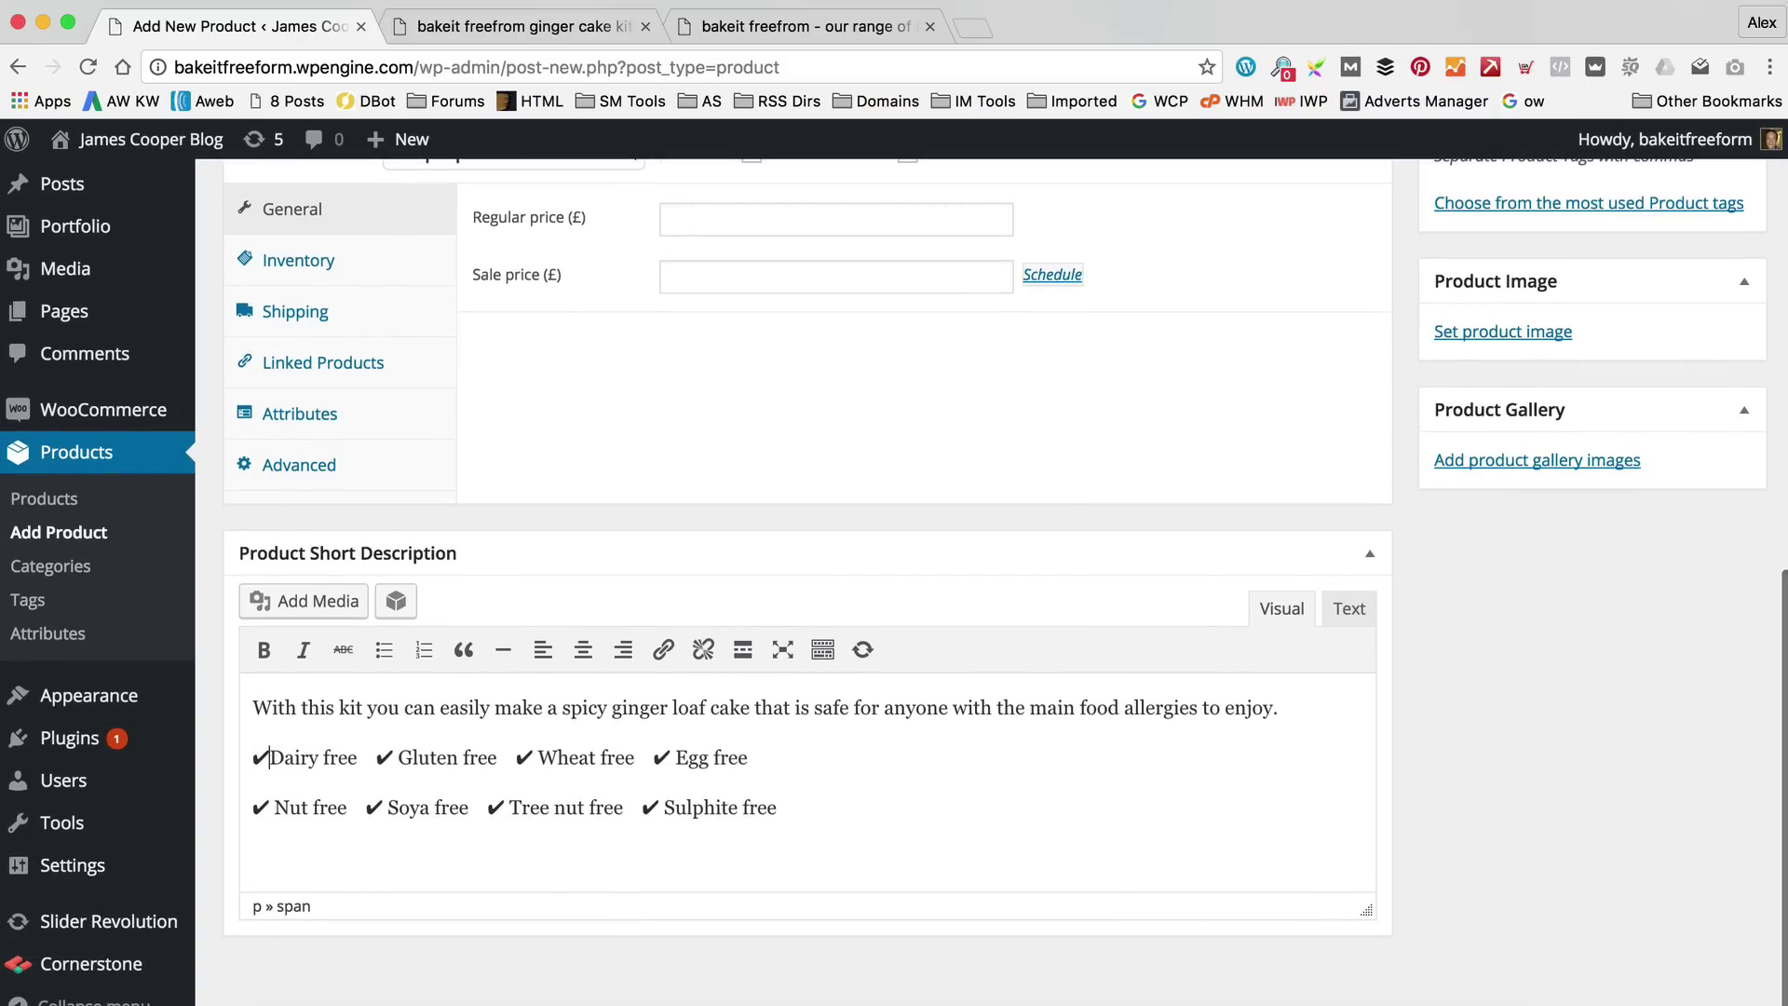
key(BackSpace)
key(Return)
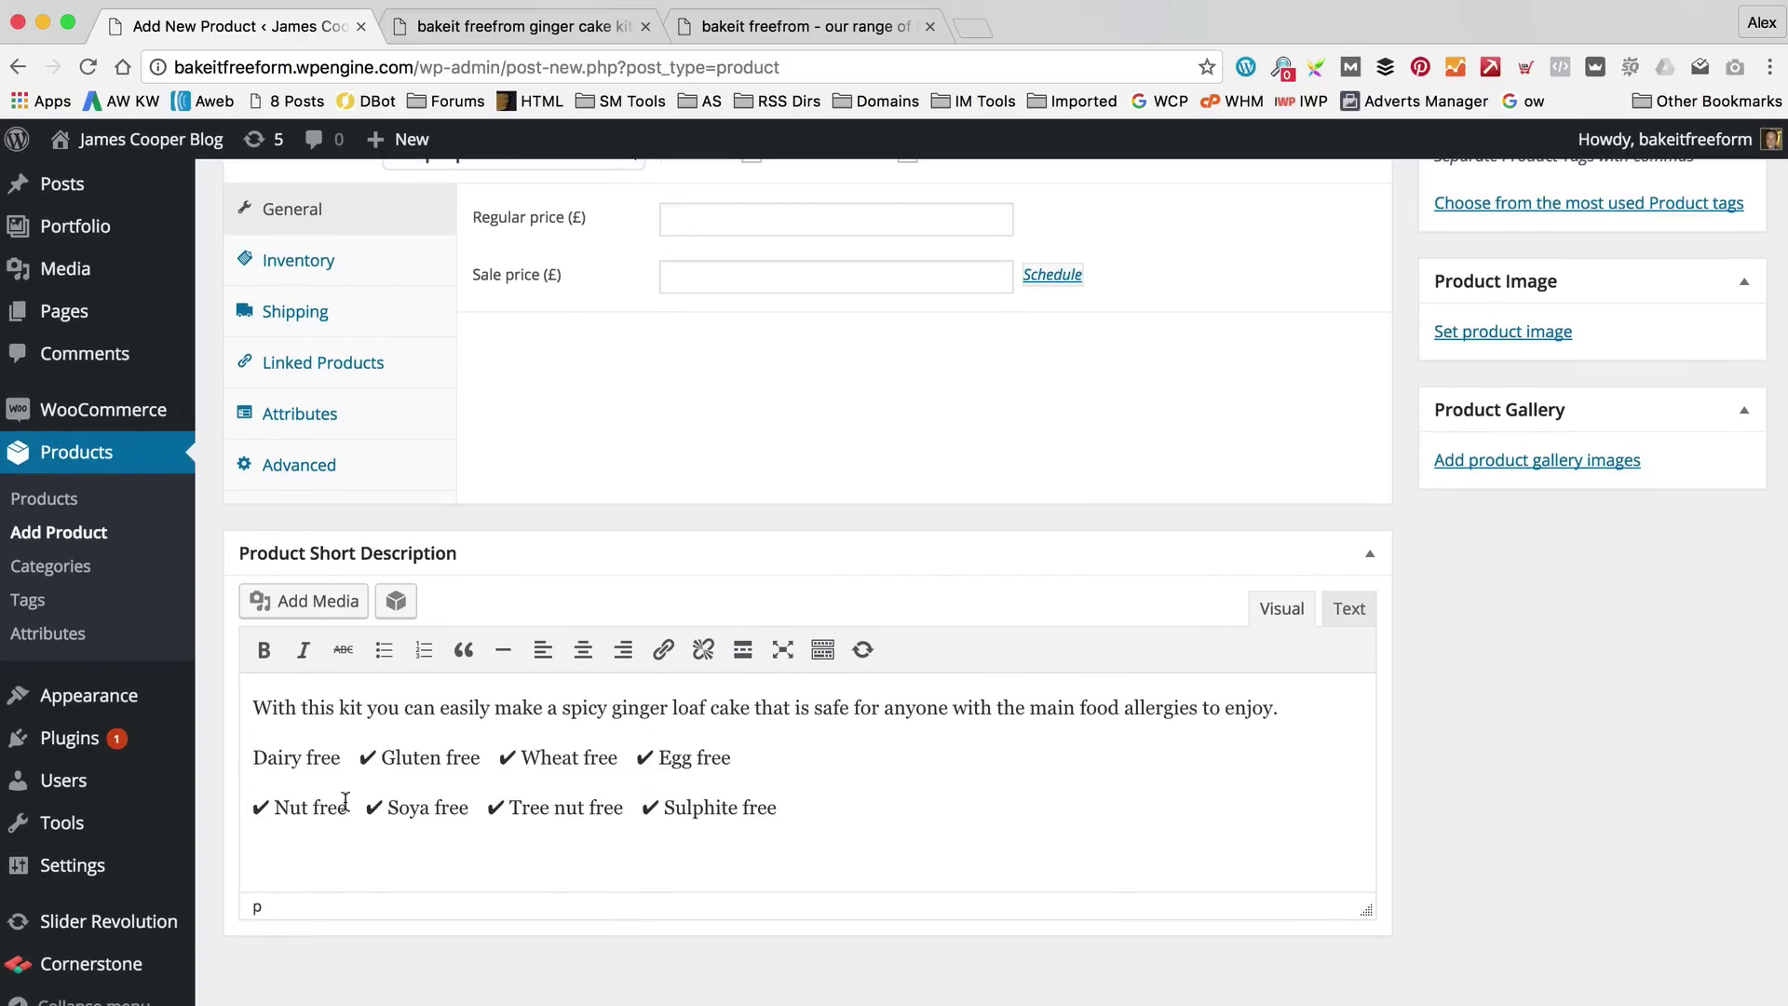
drag(385, 771, 343, 758)
key(BackSpace)
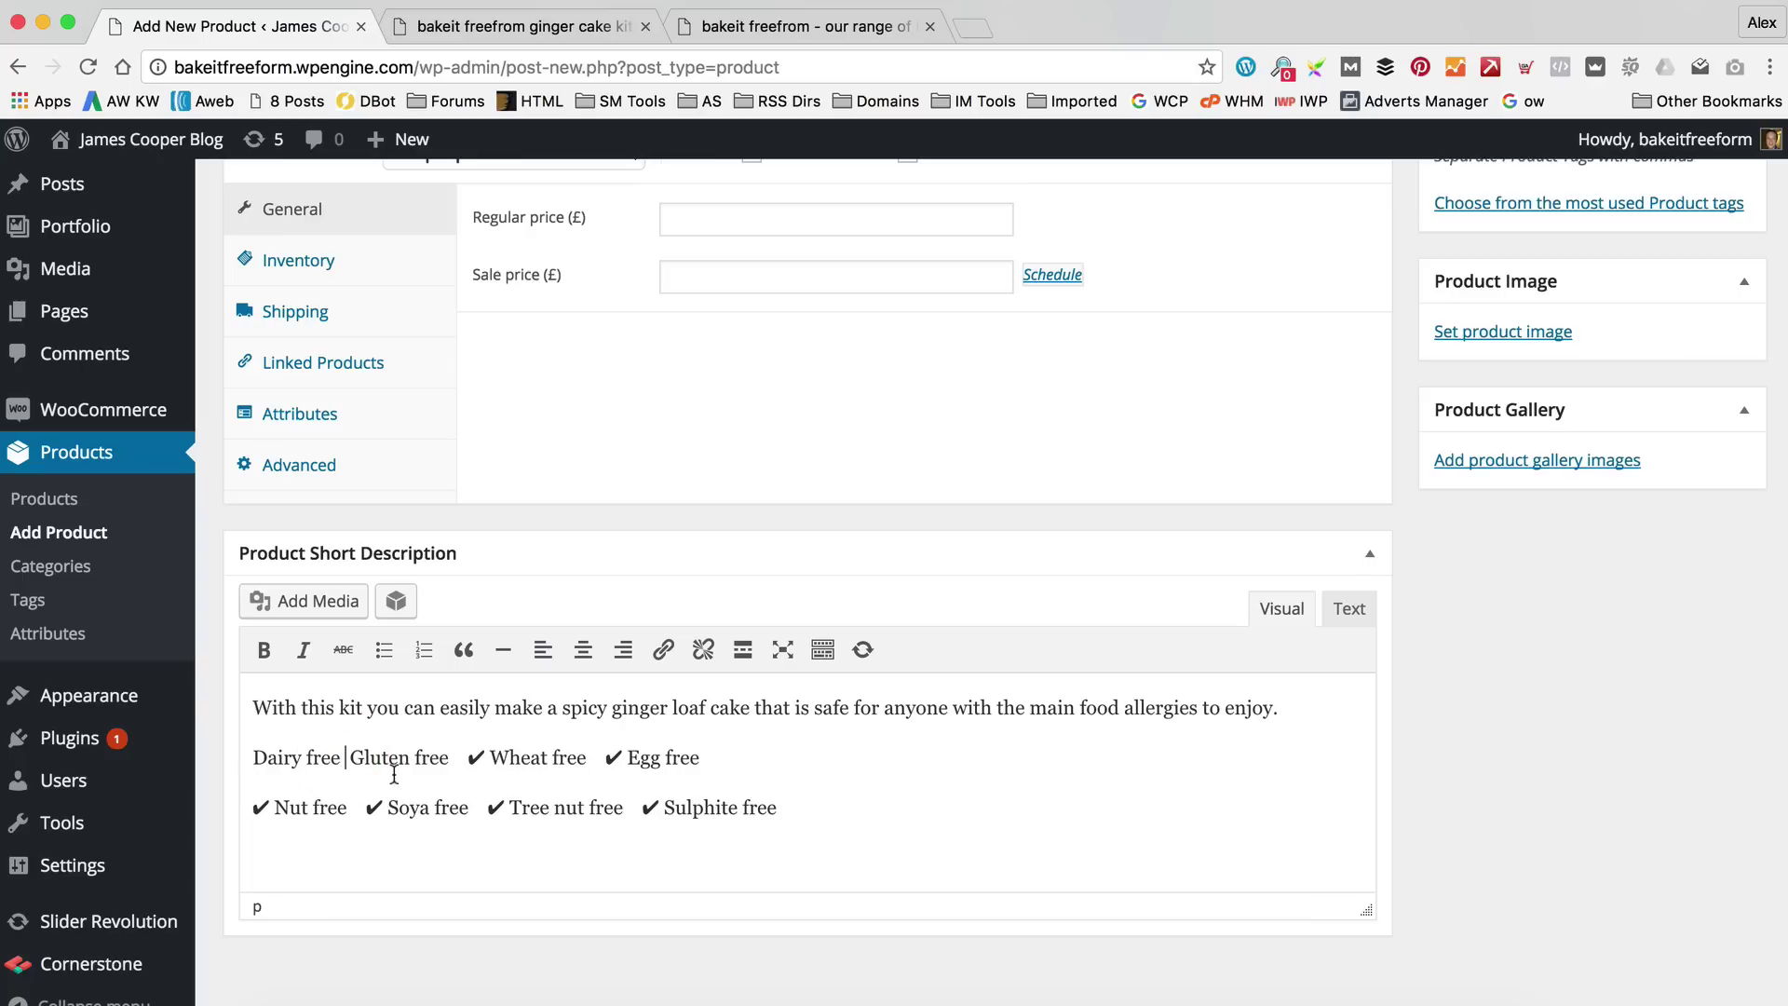
key(Return)
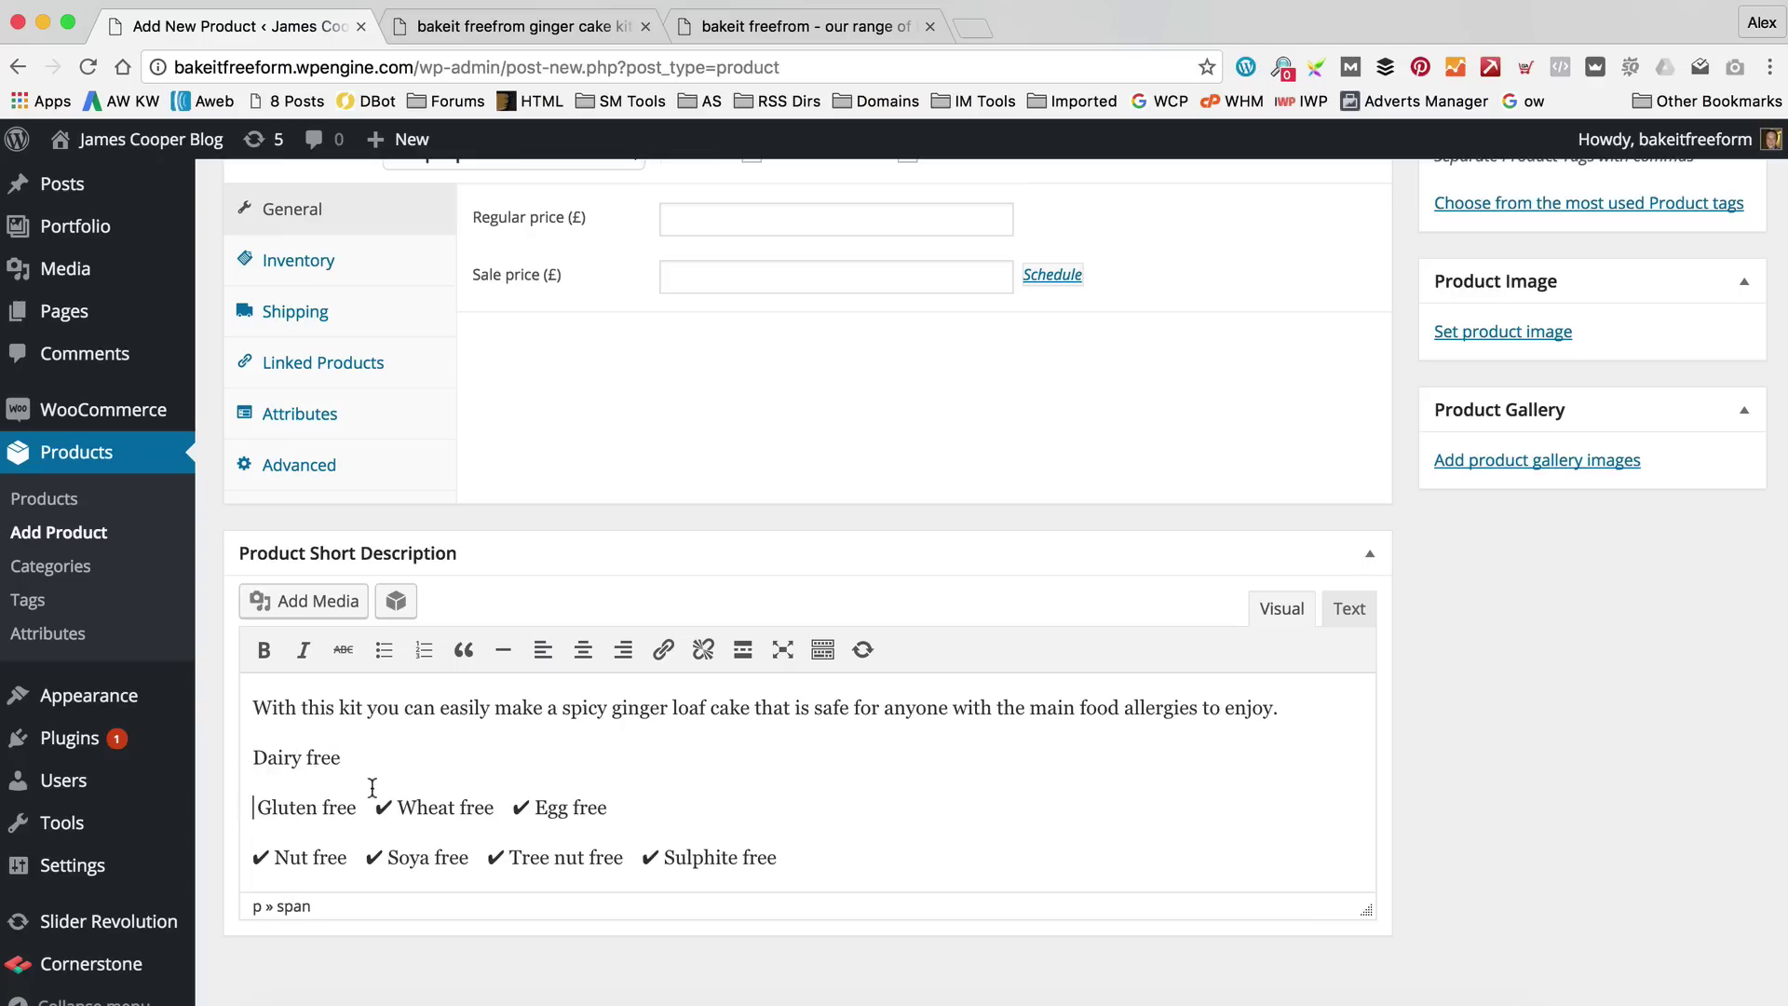
key(Delete)
drag(399, 807, 339, 855)
key(BackSpace)
key(Return)
key(BackSpace)
text(e)
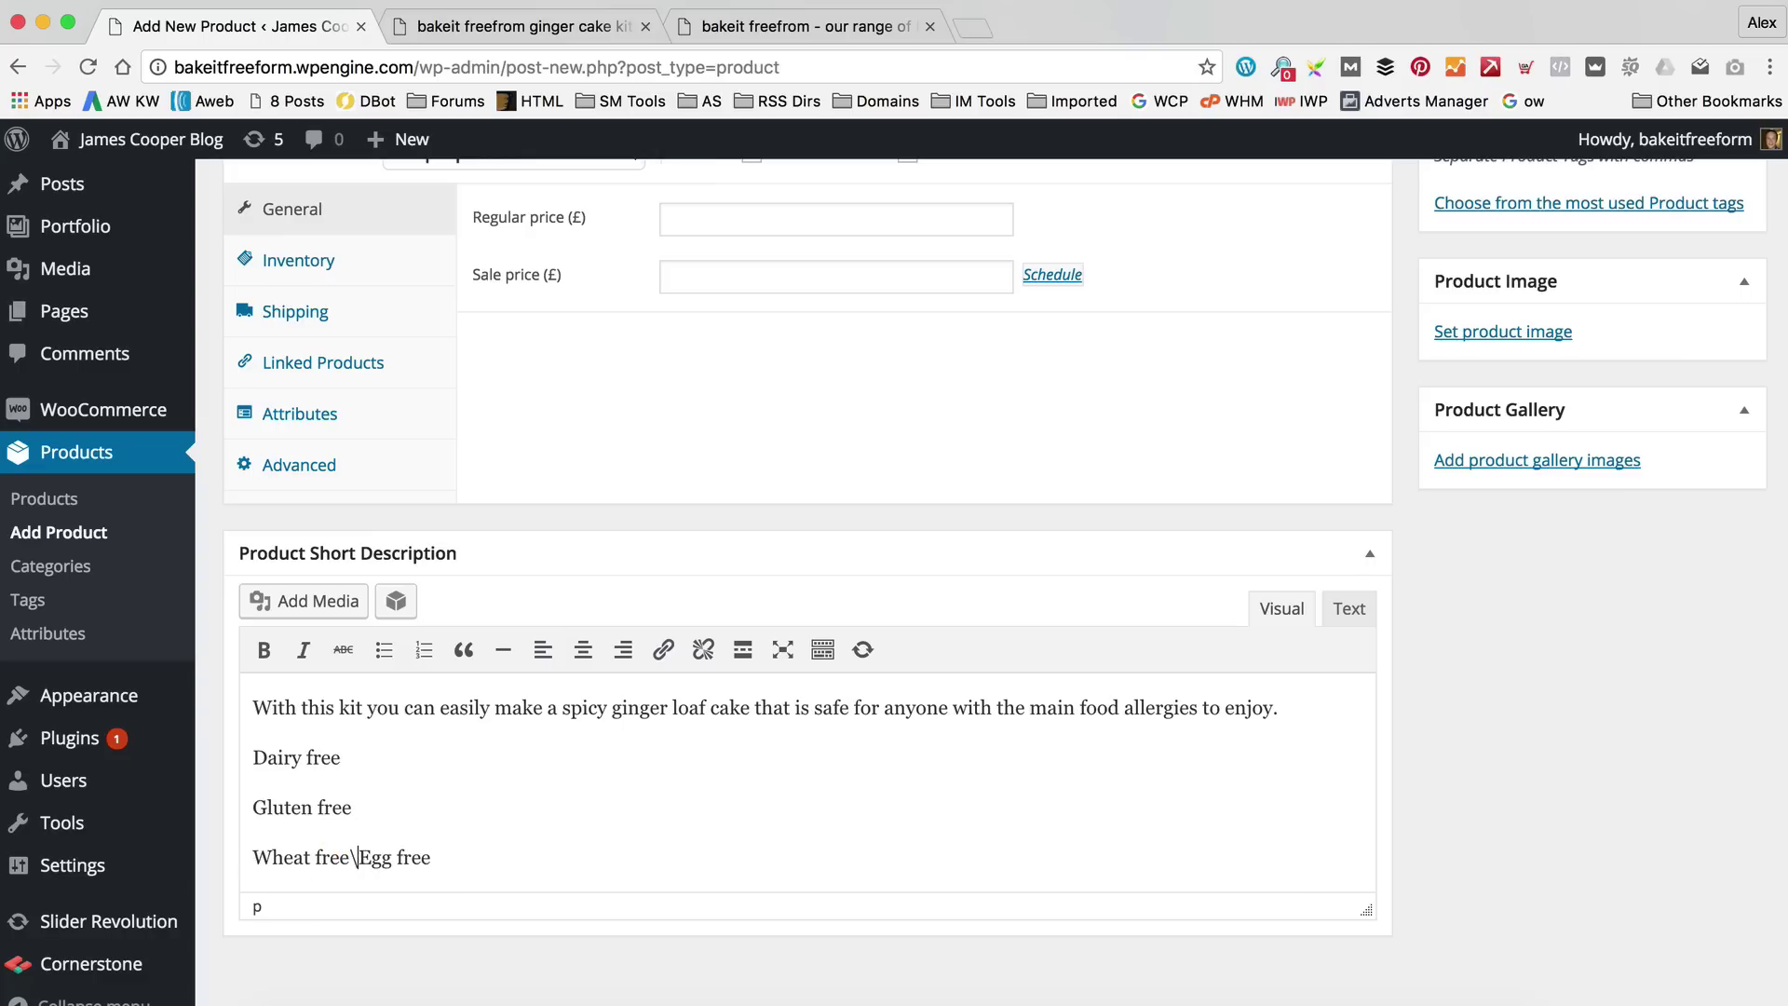
key(Return)
- Remove the remaining ticks and put Nut free, Soya free, Tree nut free and Sulphite free on separate lines
scroll(475, 810, down, 2)
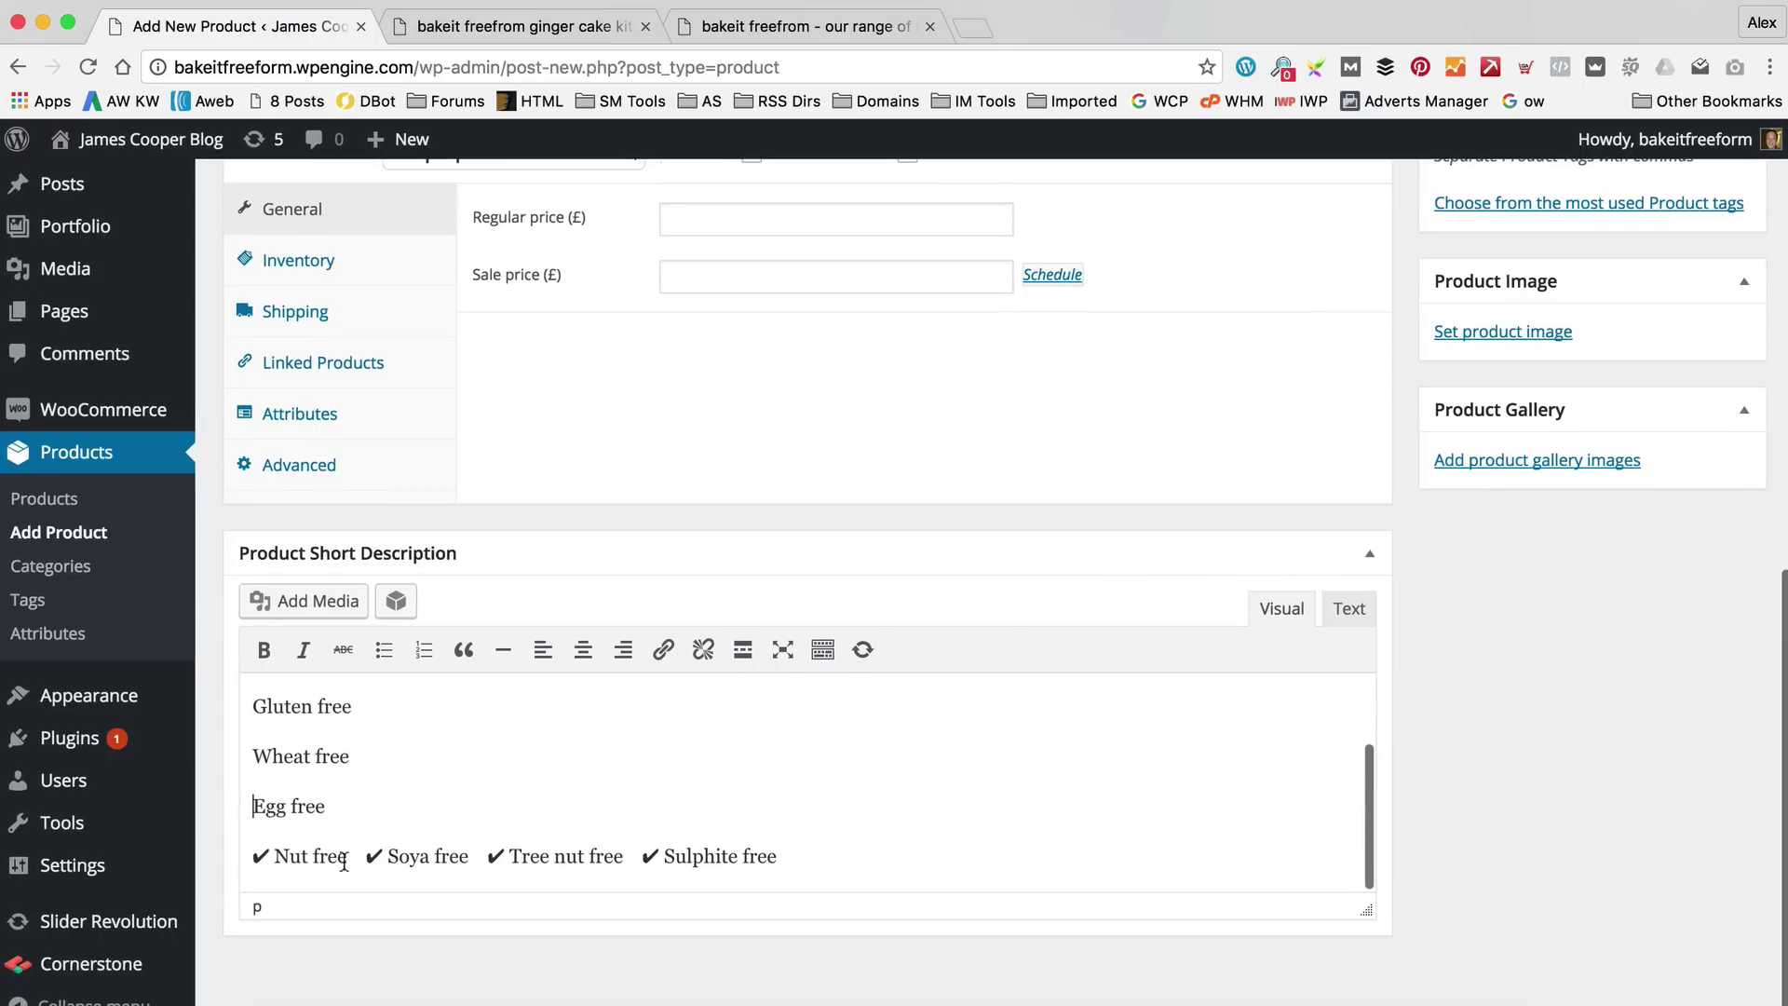
drag(276, 854, 235, 853)
key(BackSpace)
click(358, 855)
drag(357, 855, 279, 676)
key(BackSpace)
key(Return)
key(BackSpace)
key(Return)
key(BackSpace)
key(Return)
- Format the eight allergen lines from Dairy free to Sulphite free as a bulleted list
click(395, 790)
drag(262, 762, 332, 932)
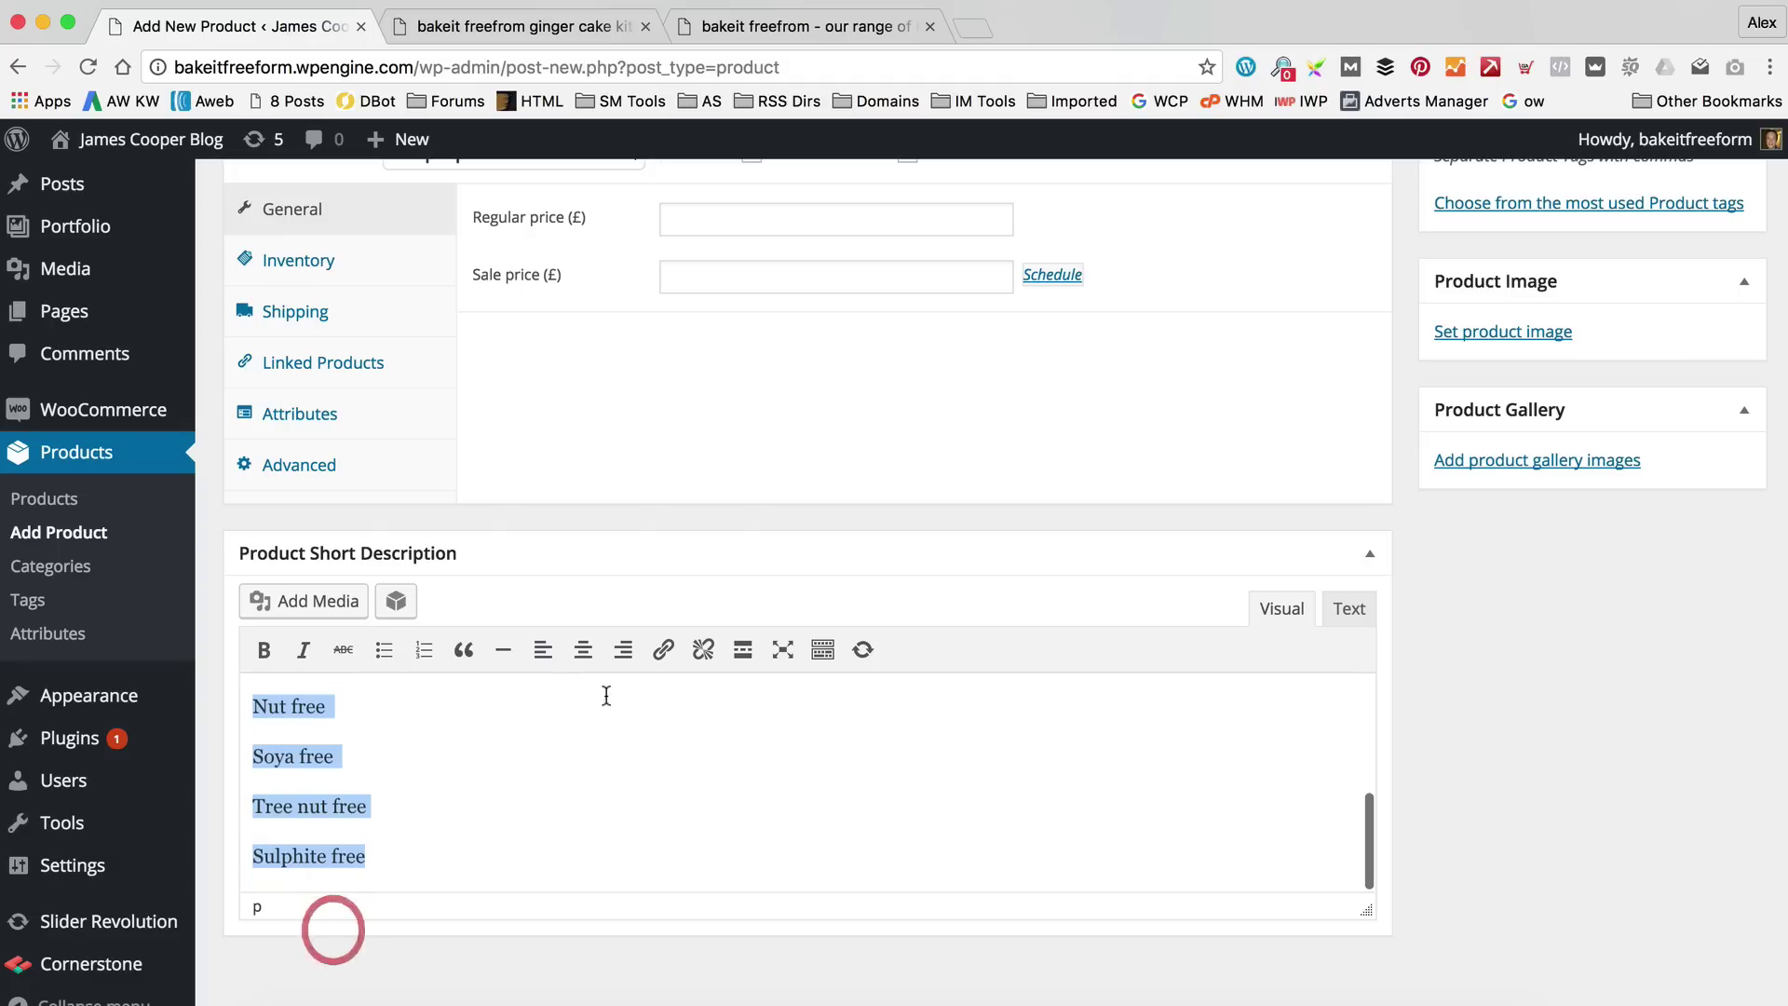
click(384, 650)
scroll(434, 758, down, 2)
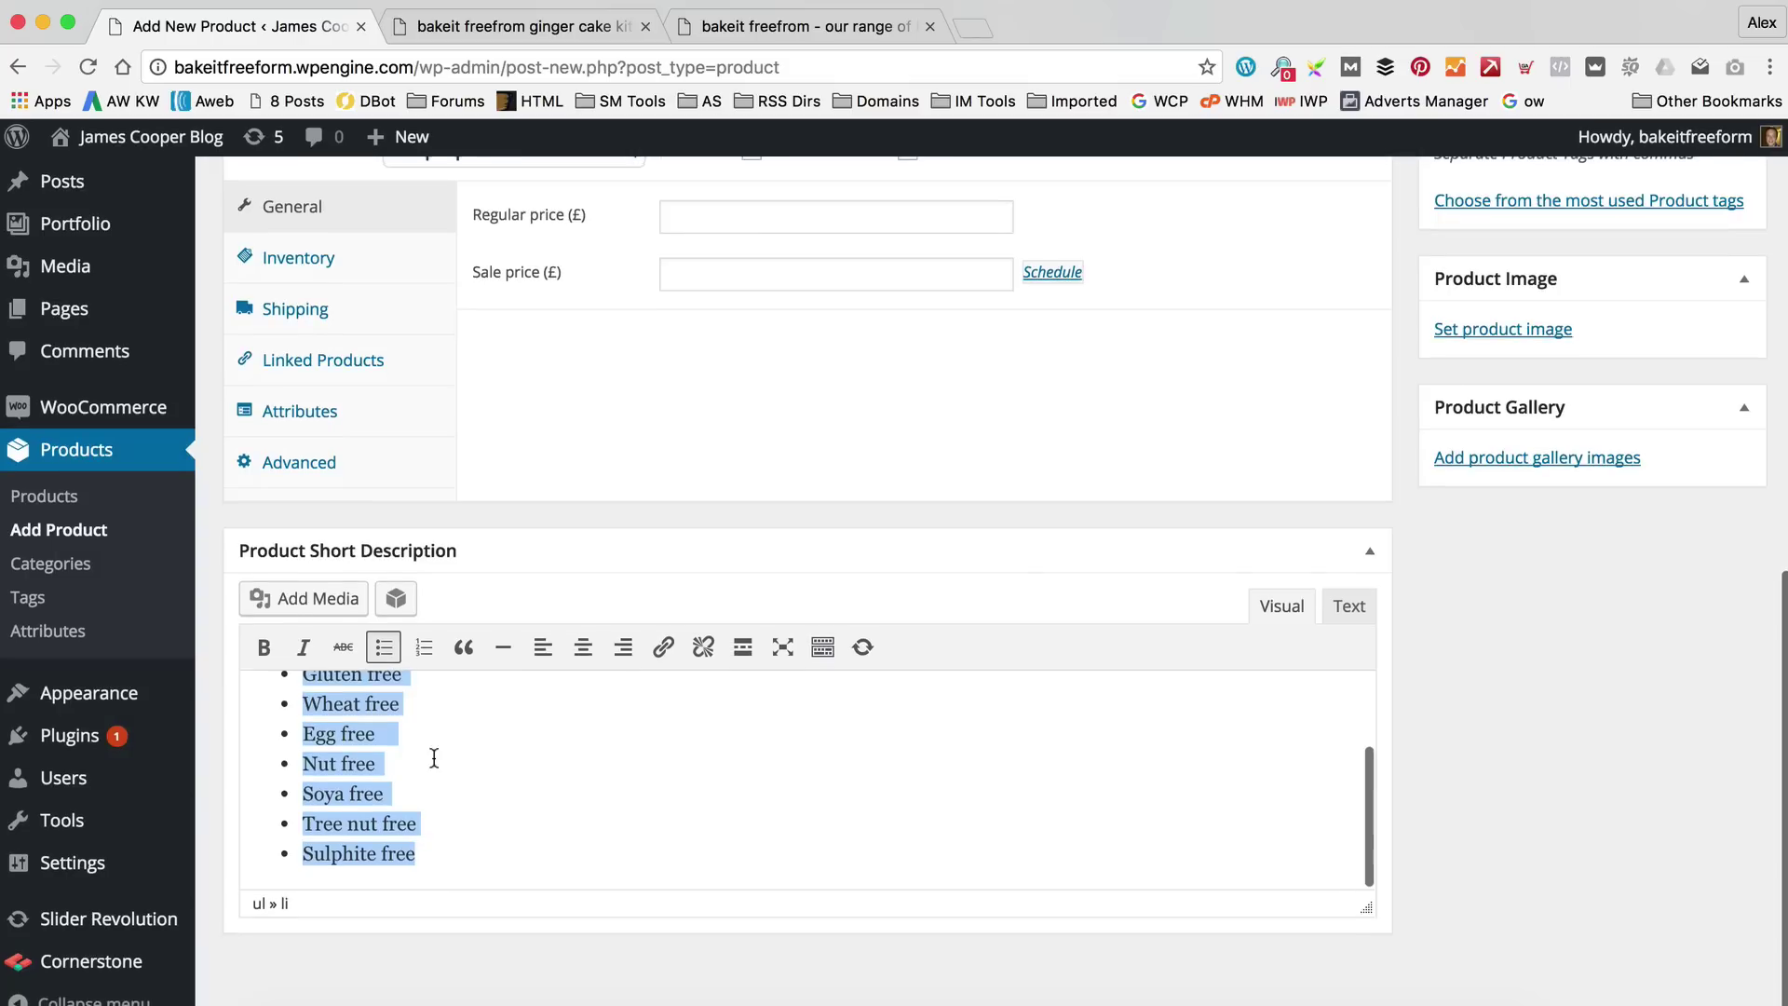
scroll(876, 665, up, 5)
scroll(875, 671, down, 5)
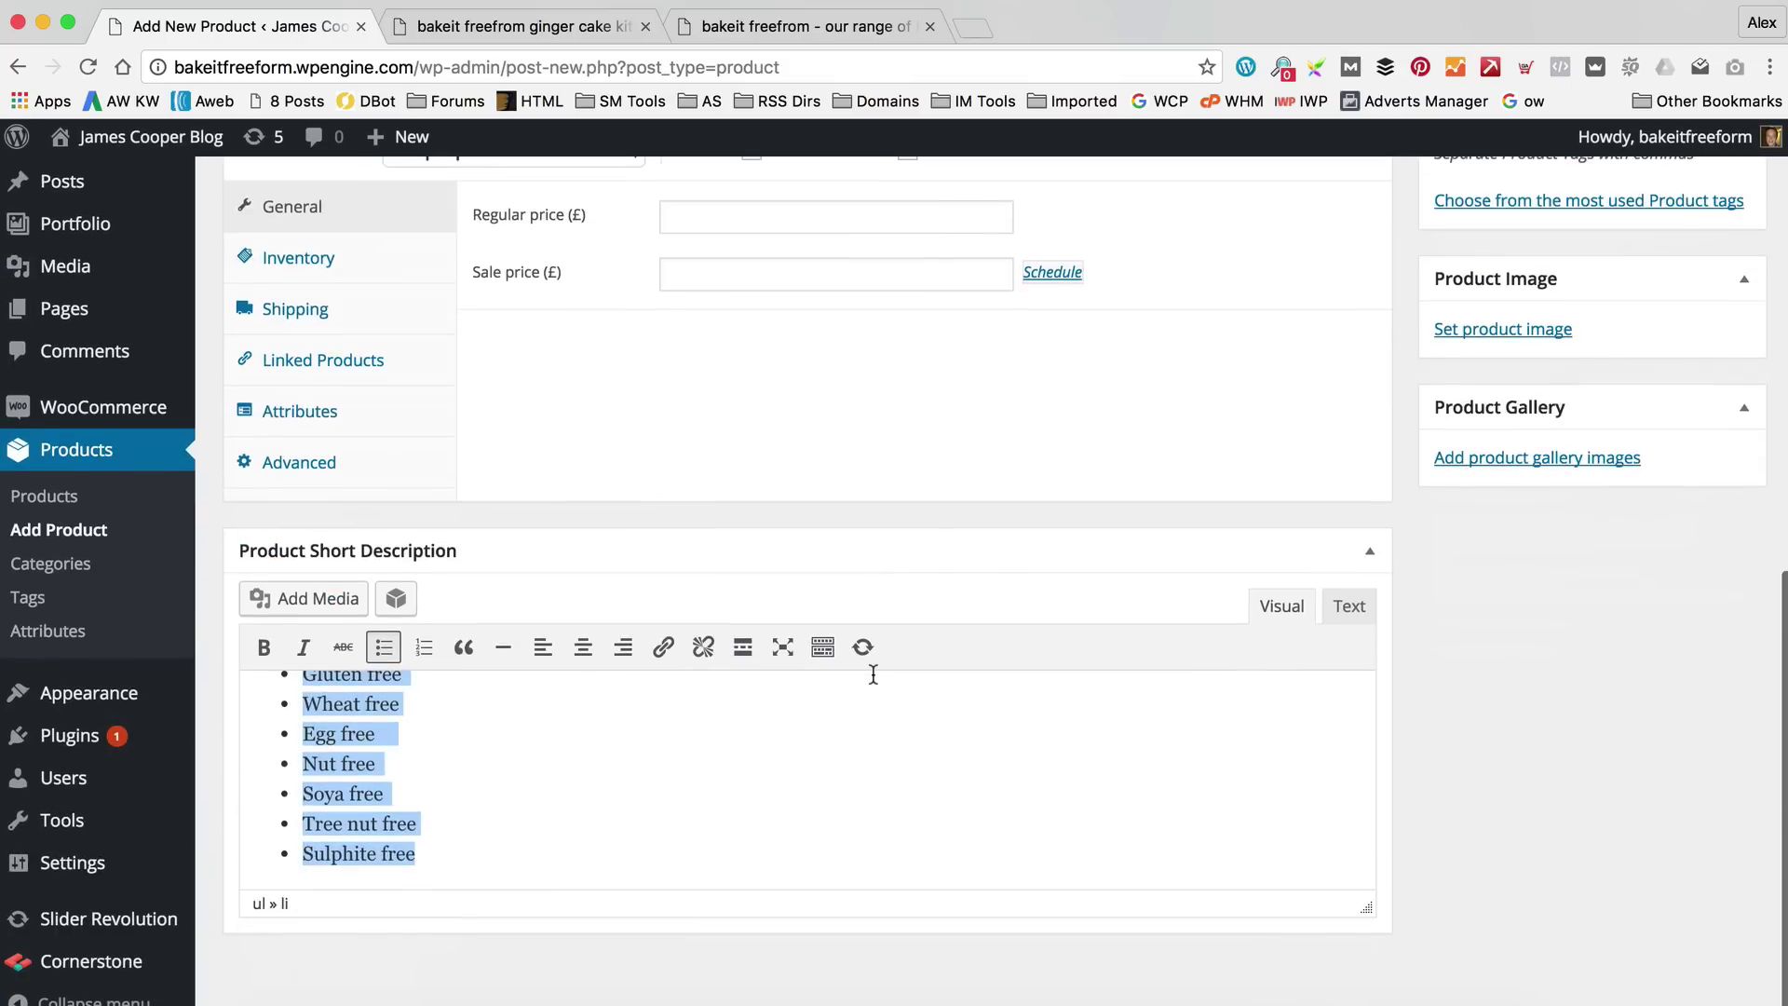
scroll(870, 672, up, 10)
click(498, 629)
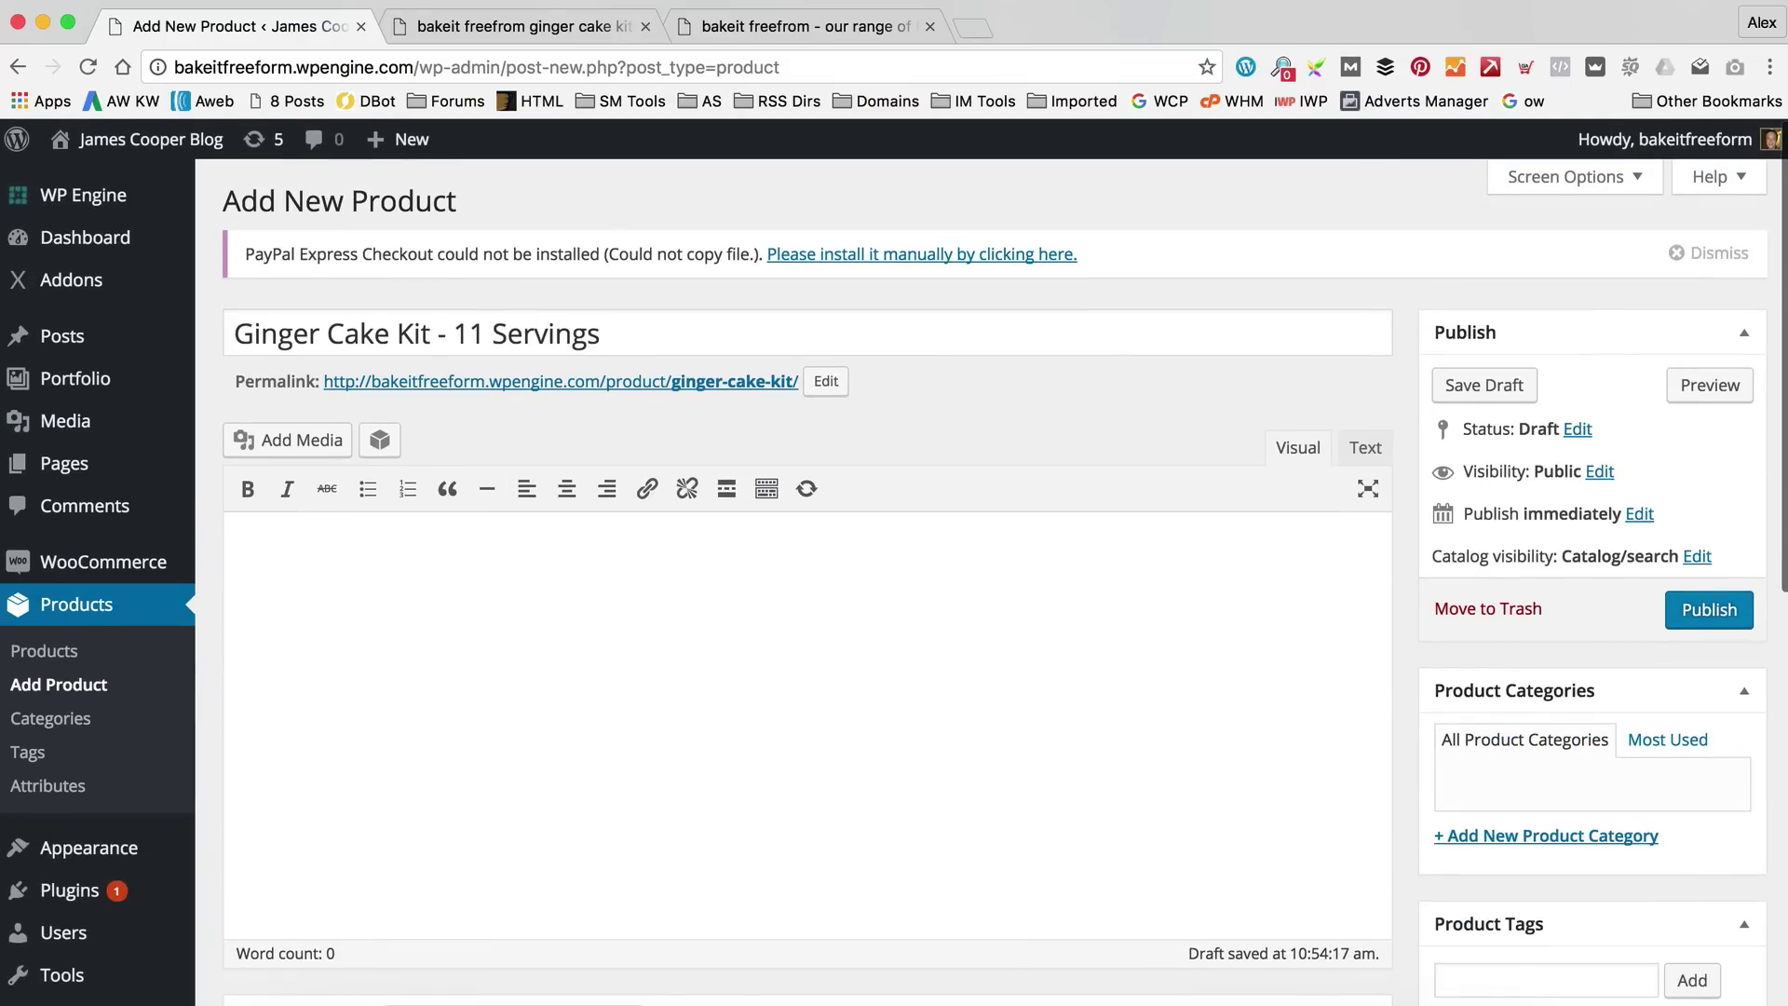
- Paste the old page's two ginger cake description paragraphs into the product description
click(526, 26)
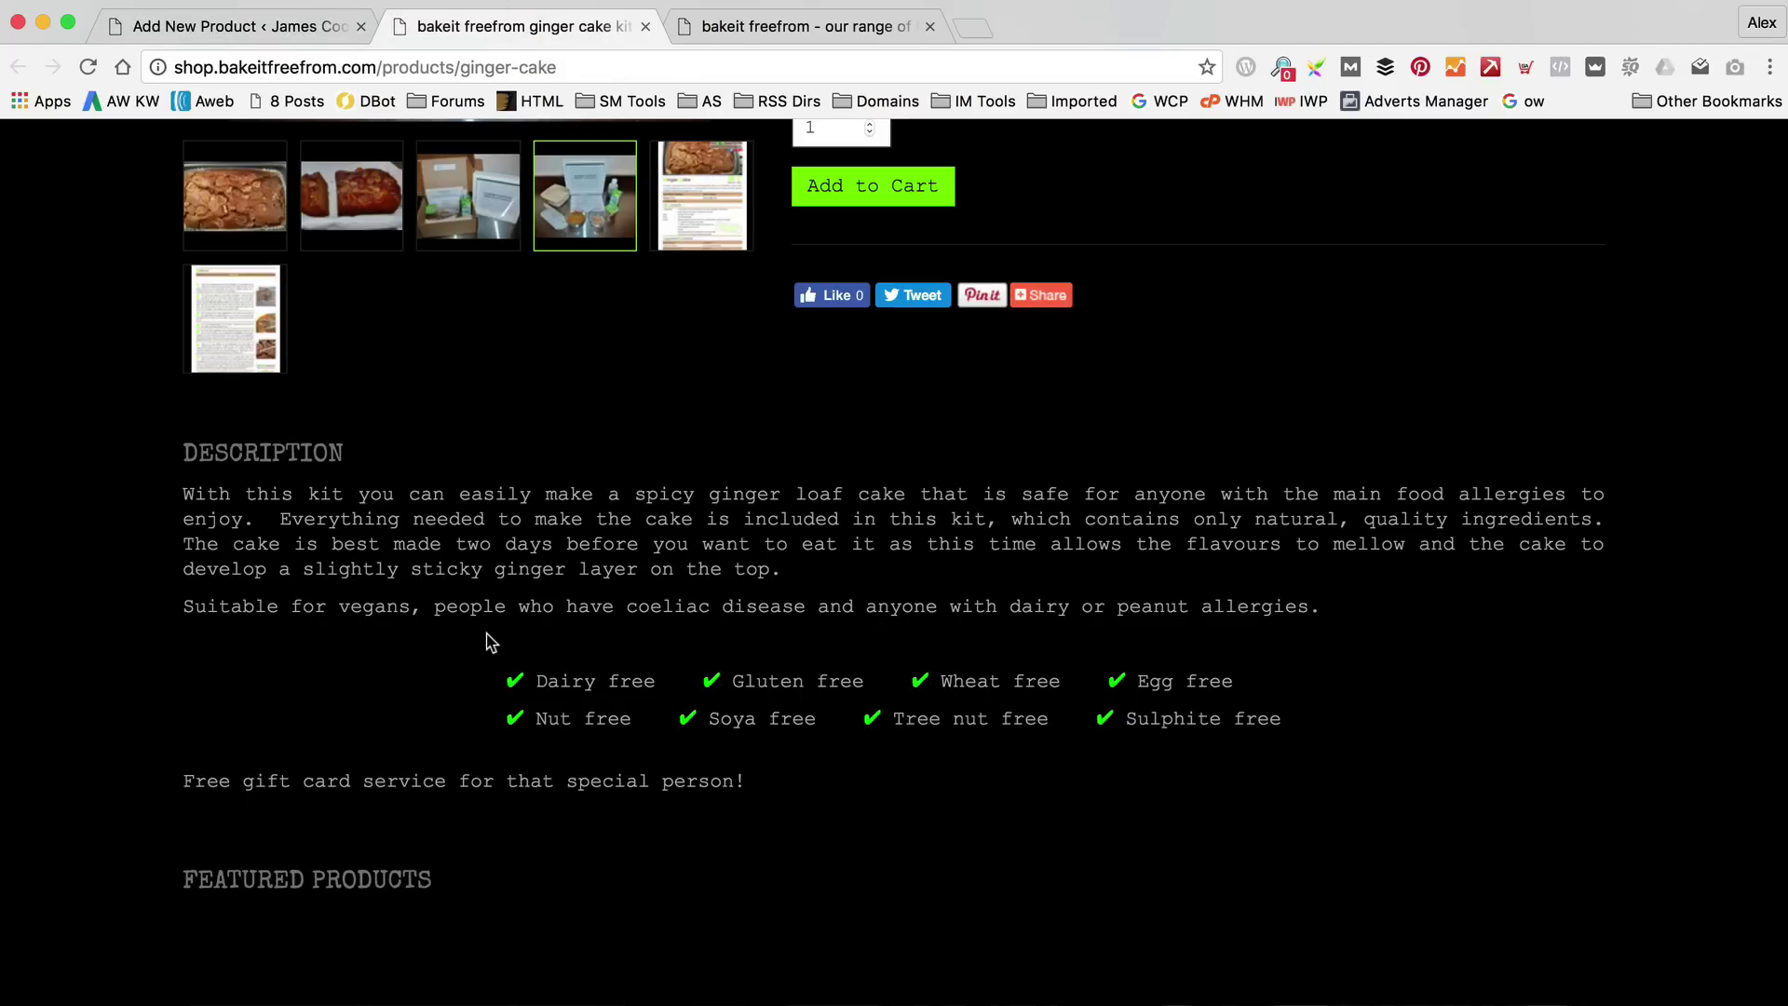
drag(183, 495, 1384, 629)
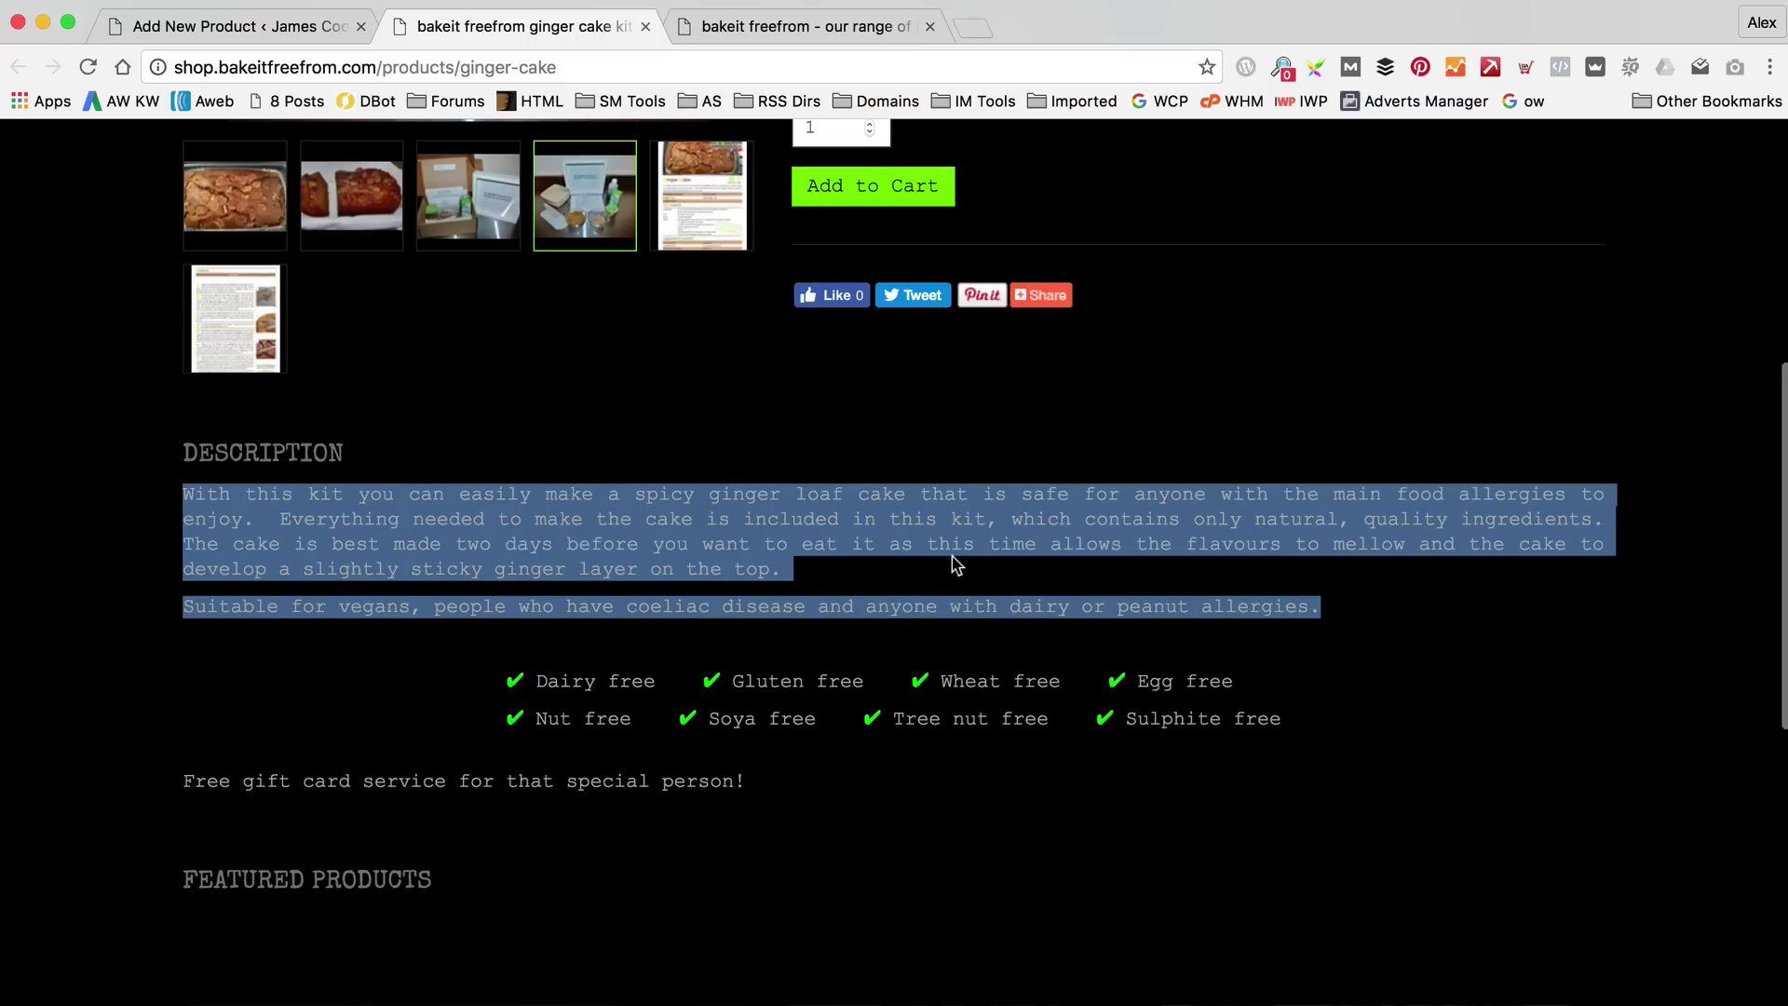
click(232, 26)
key(super+v)
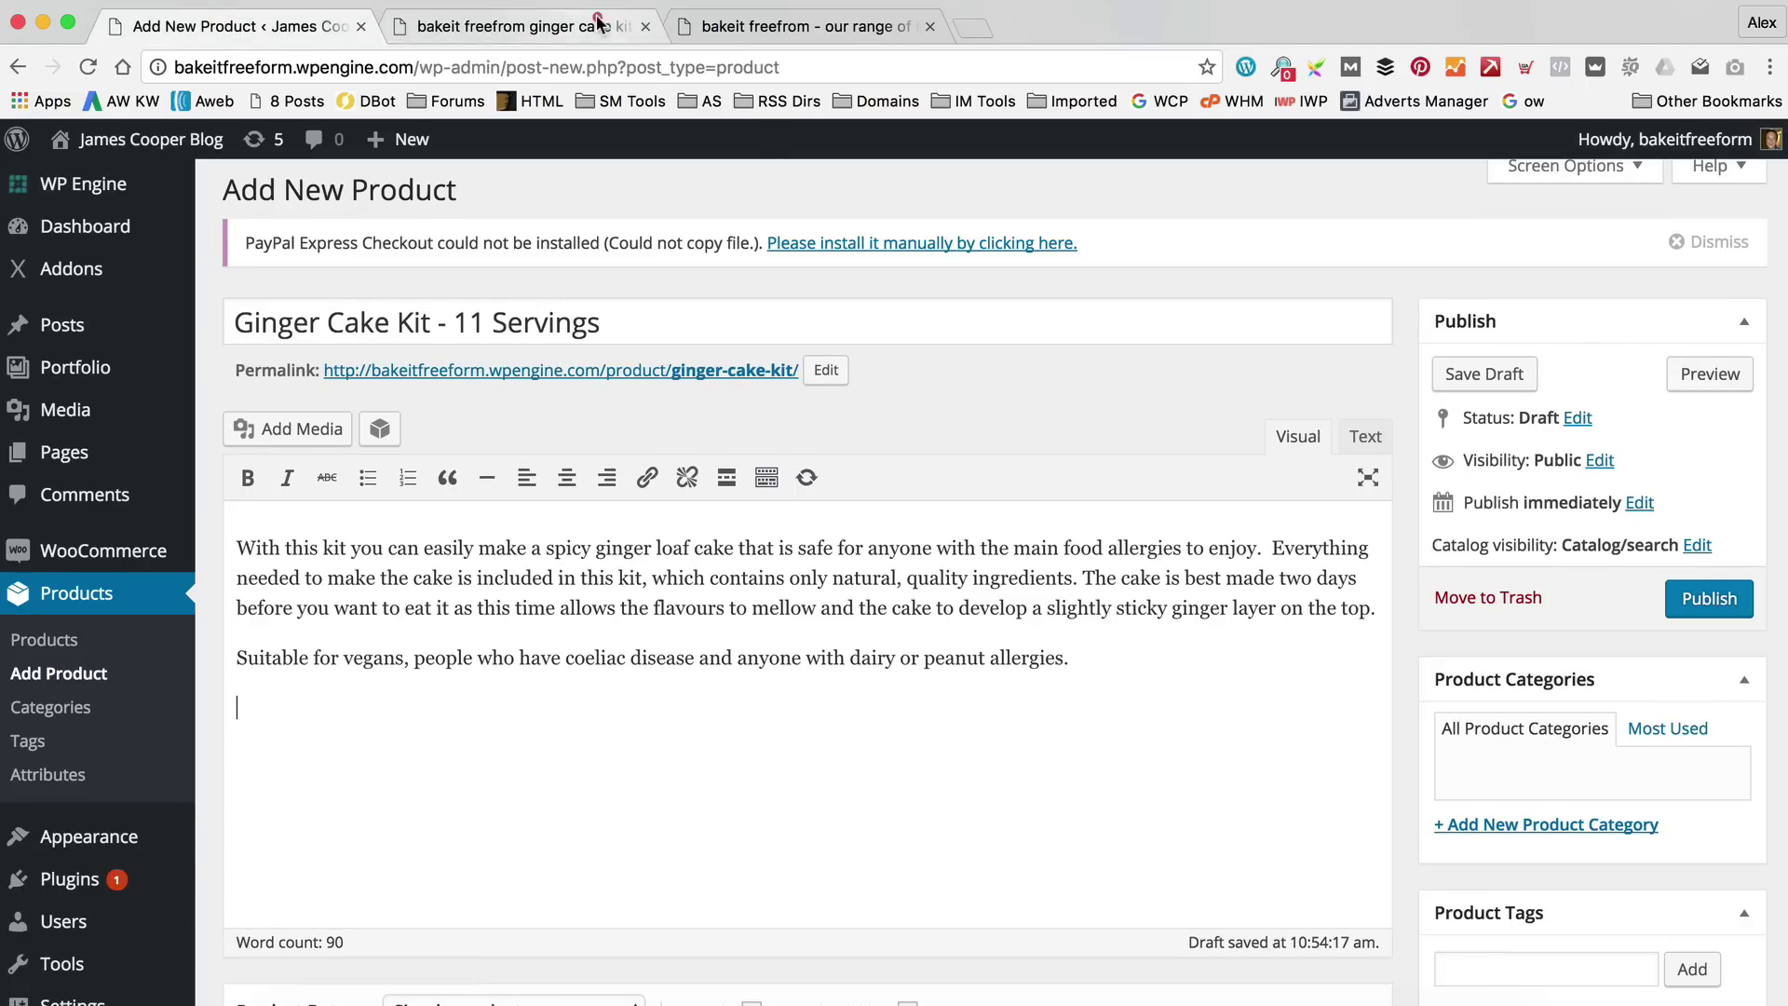
- Add the 'Free gift card service for that special person!' line below them and make it bold
click(628, 25)
triple_click(484, 774)
key(super+c)
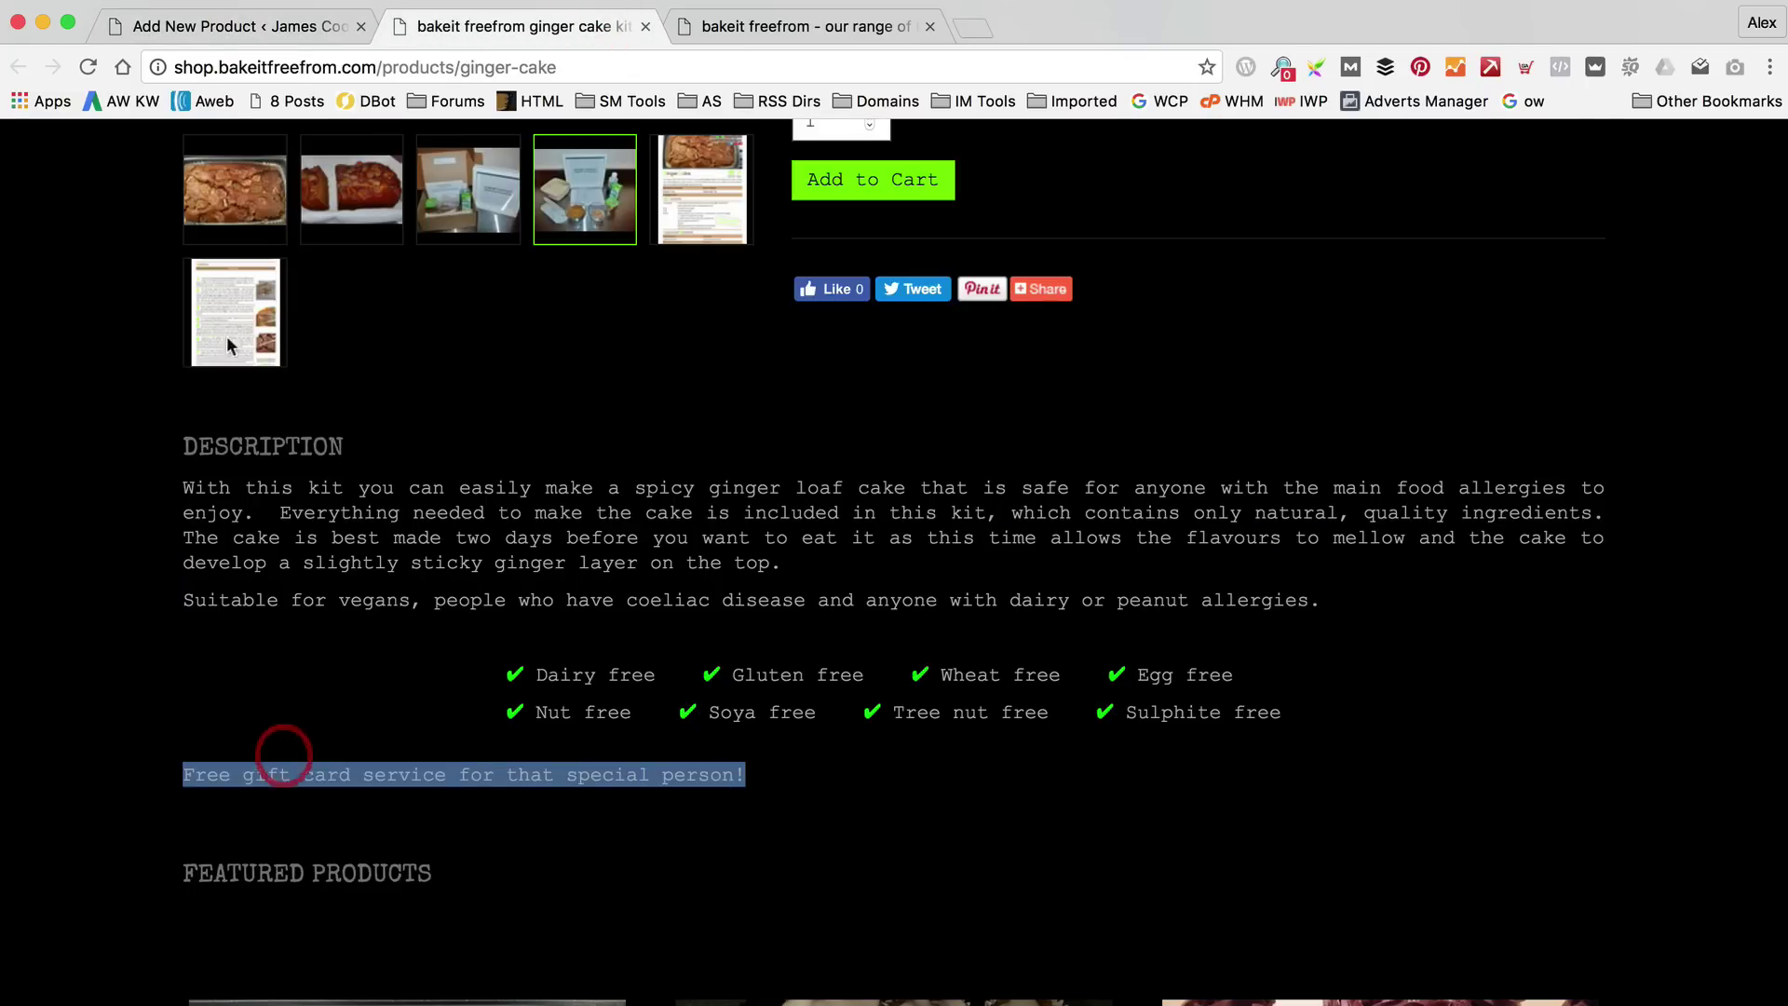
click(232, 26)
key(super+v)
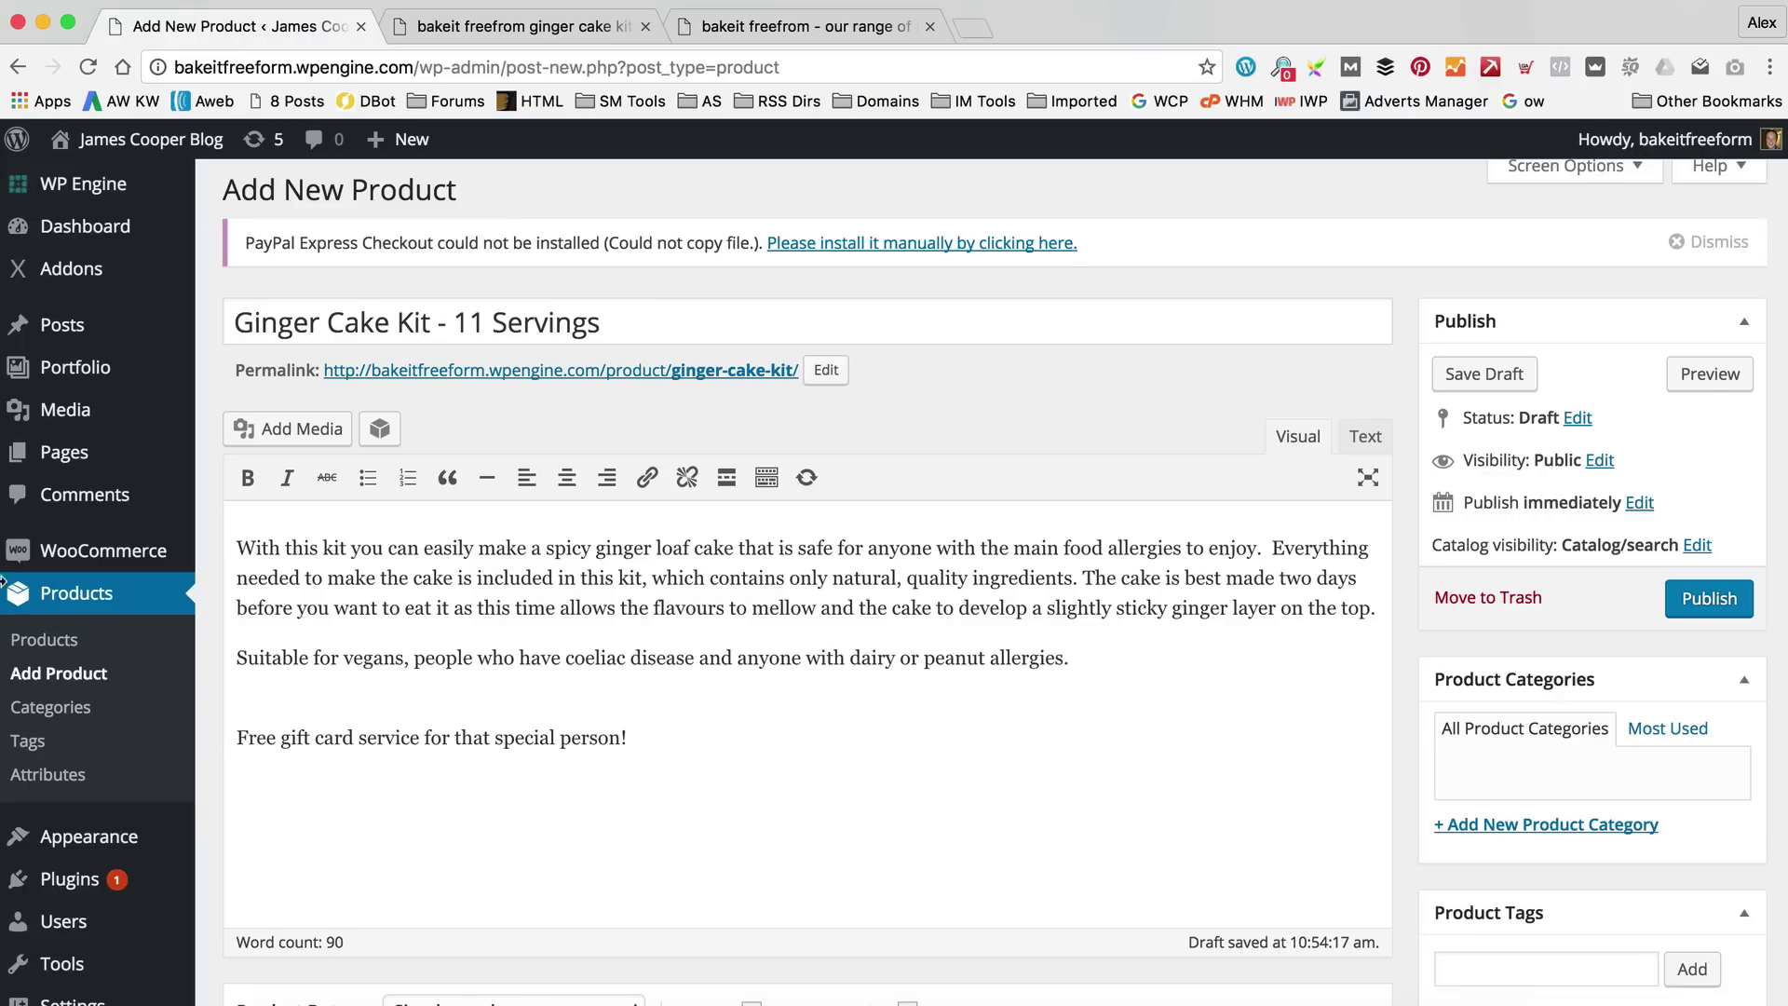
click(253, 700)
key(BackSpace)
drag(657, 708, 250, 694)
click(246, 477)
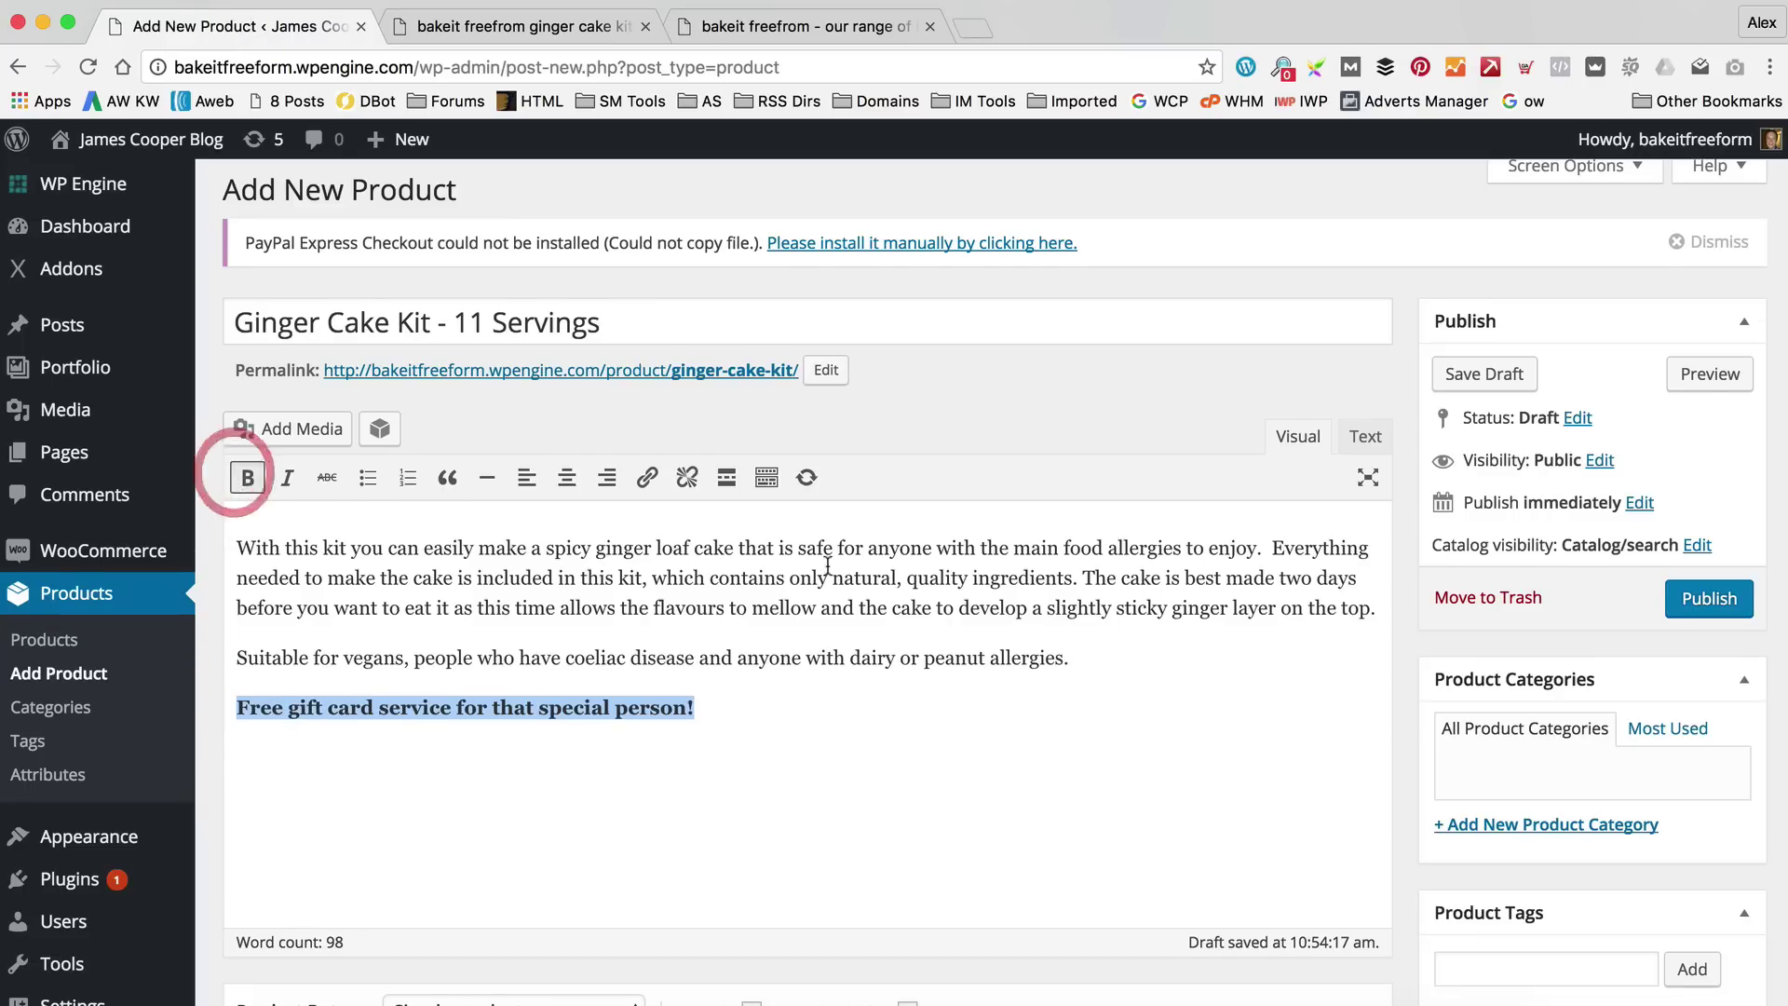
- Look up the kit's price on the old shop page for the Regular price field
scroll(810, 568, down, 3)
scroll(805, 594, down, 2)
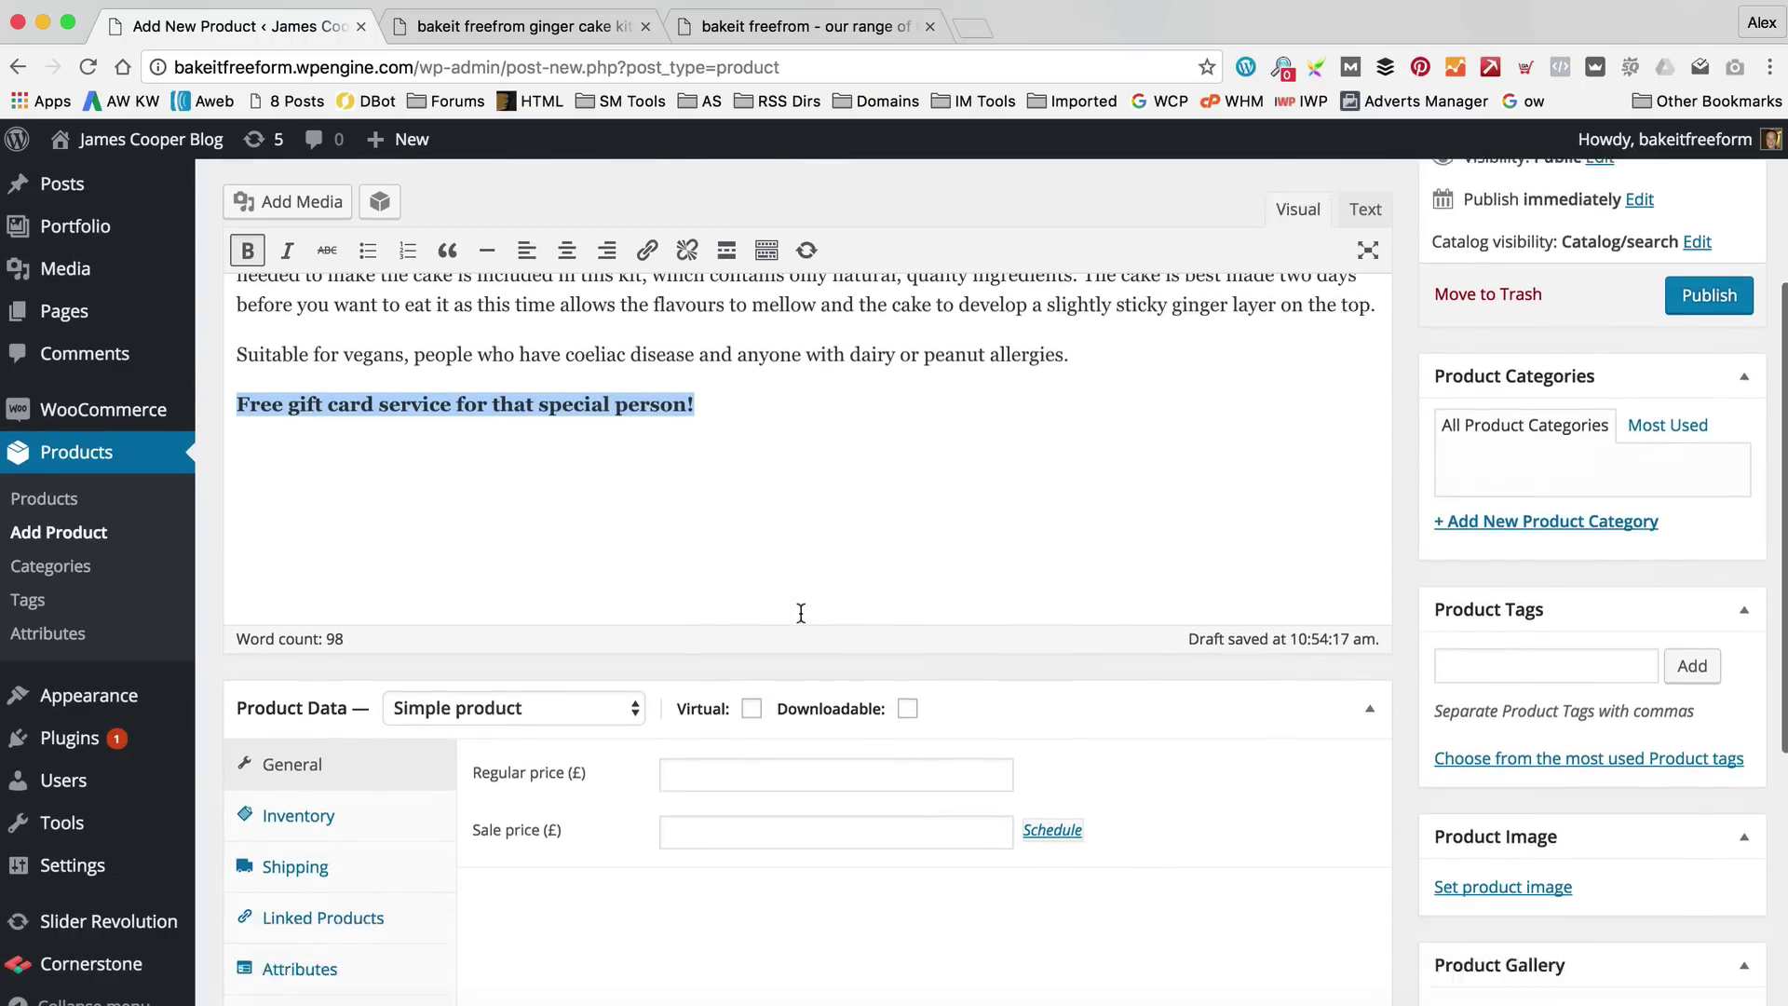
click(806, 689)
click(479, 26)
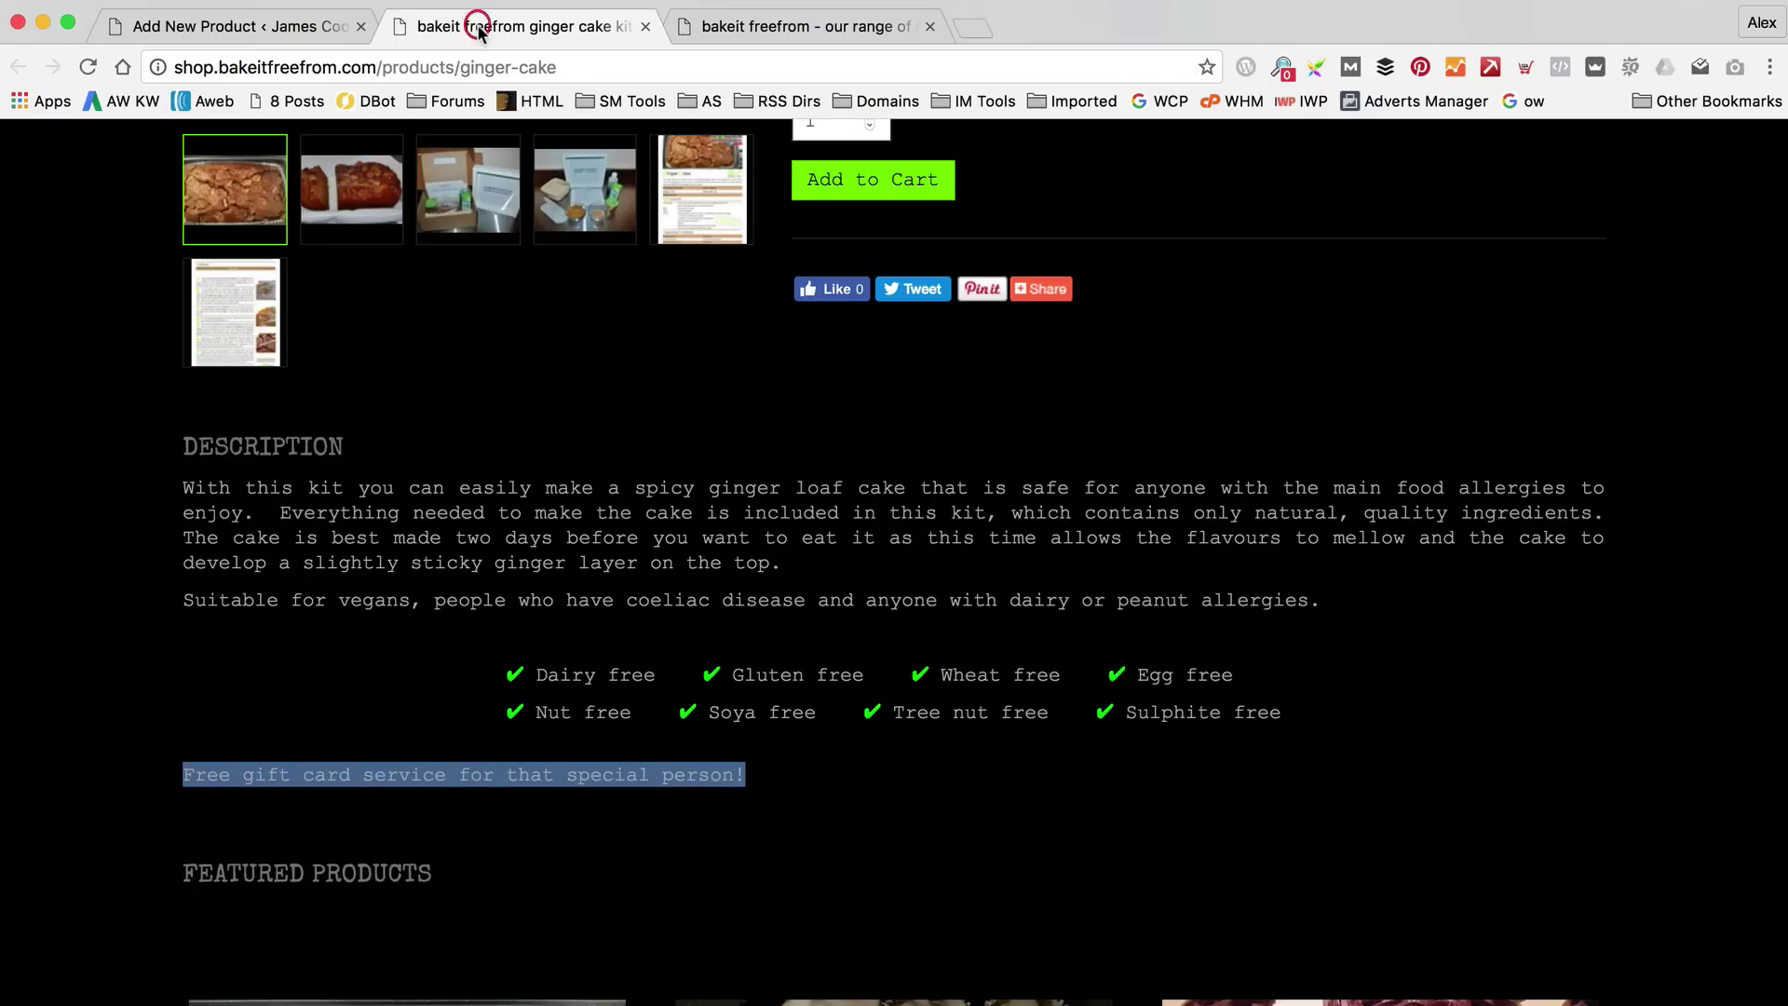
scroll(520, 501, up, 5)
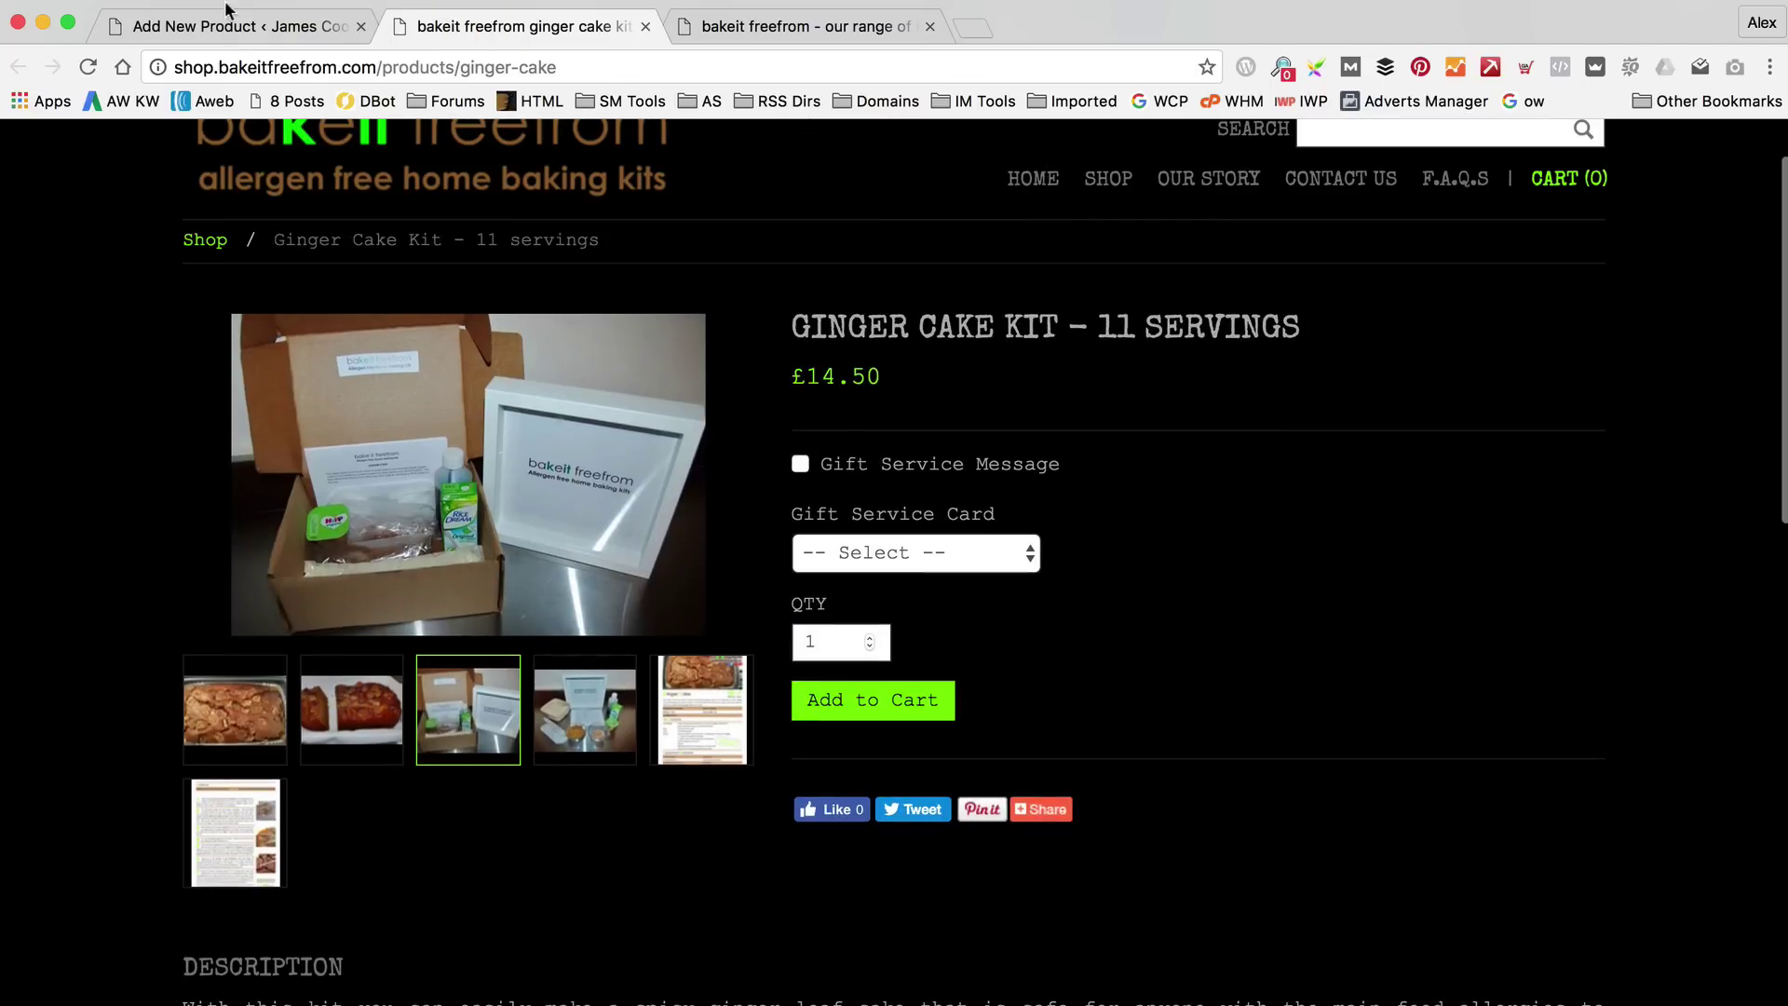
- Set the regular price to £14.50, leave Sale price empty, and show the Inventory settings
click(234, 26)
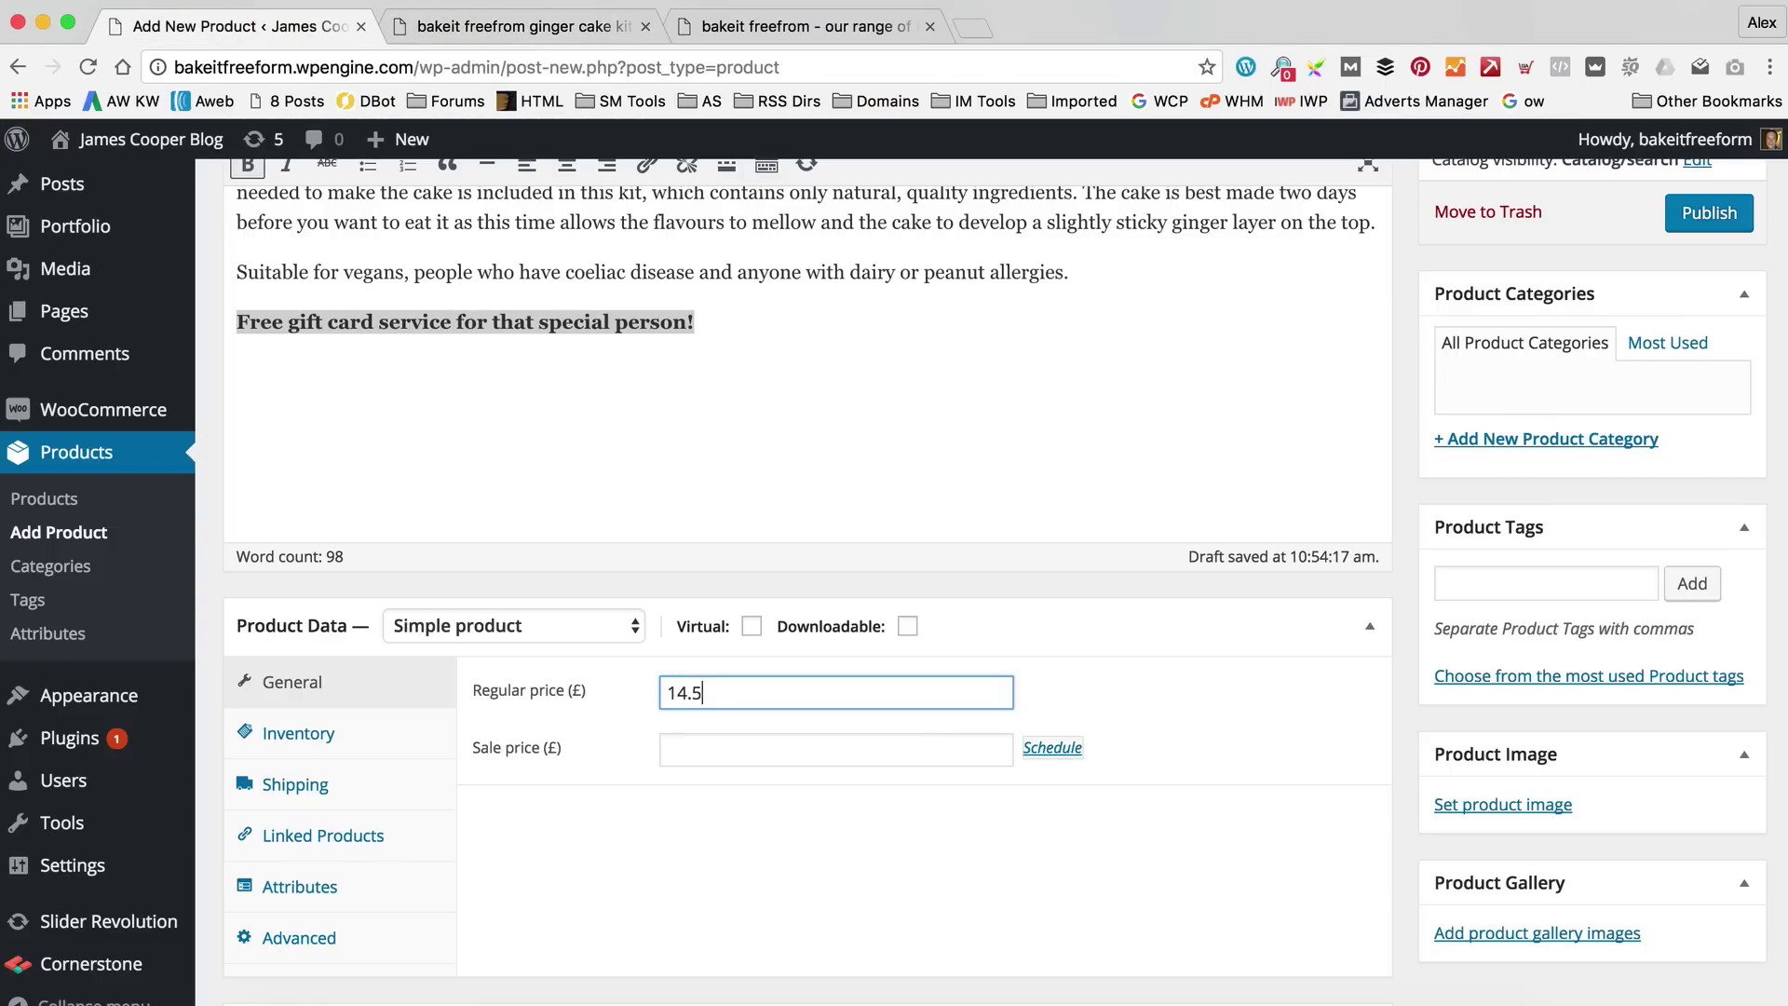
click(764, 750)
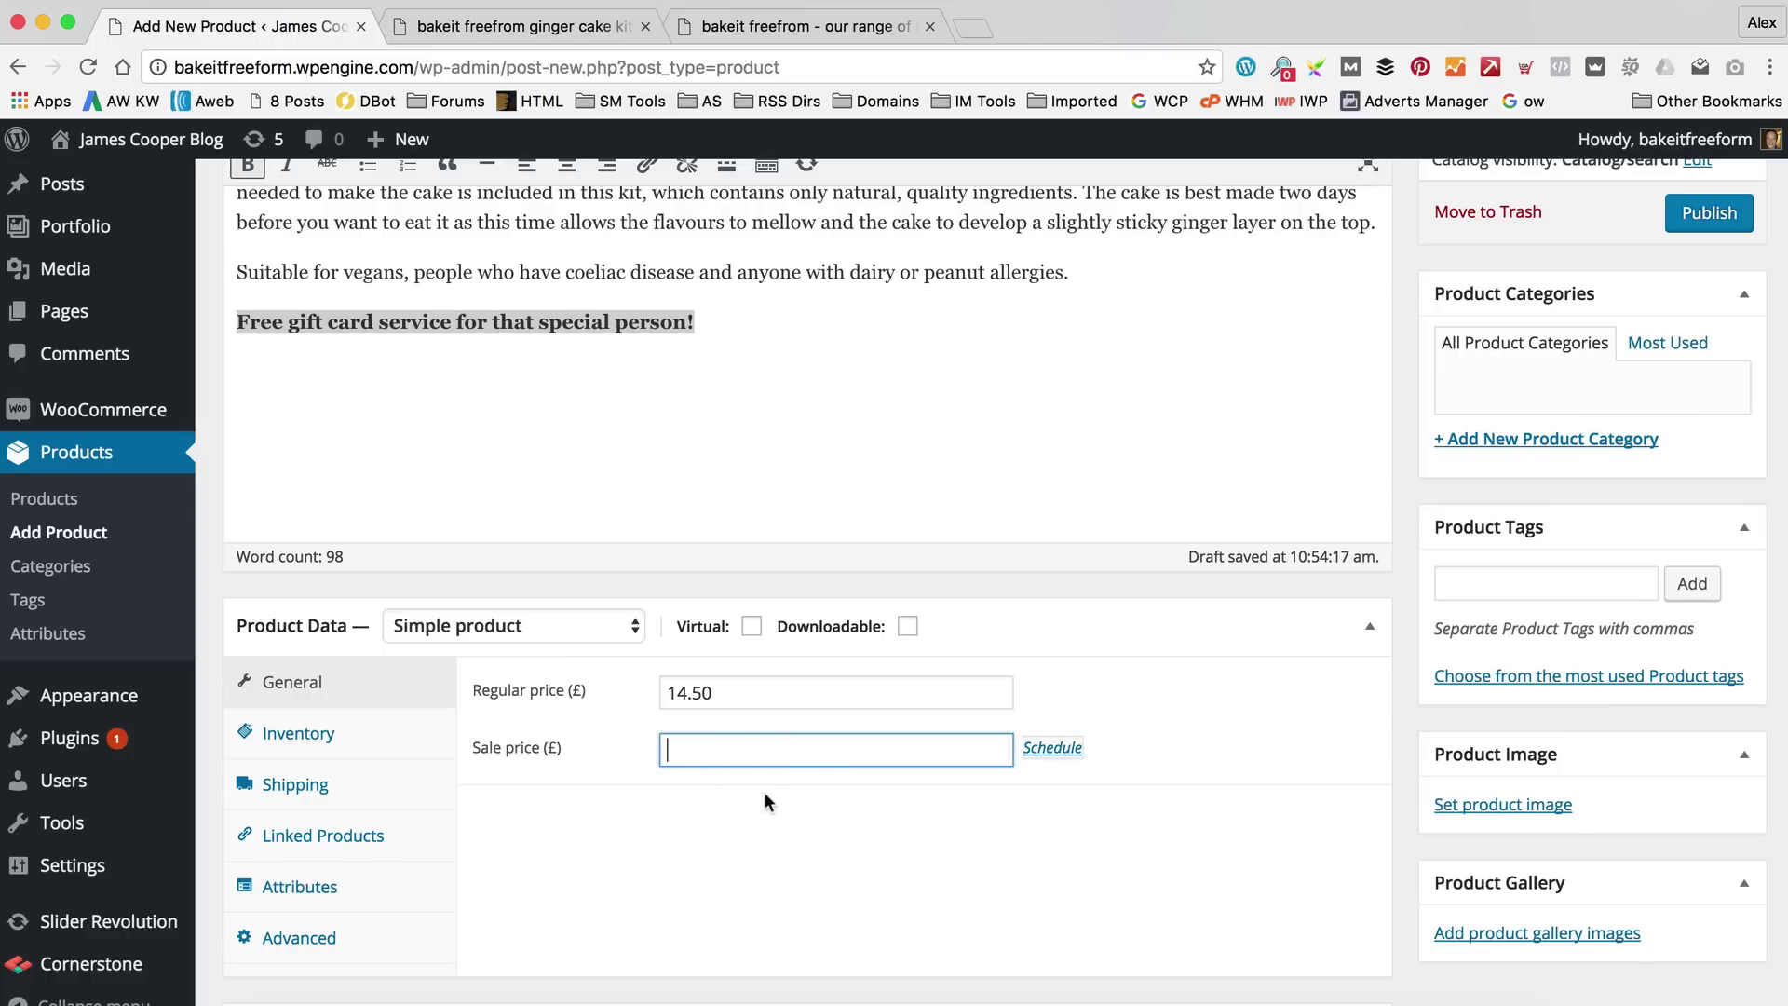
scroll(605, 746, down, 3)
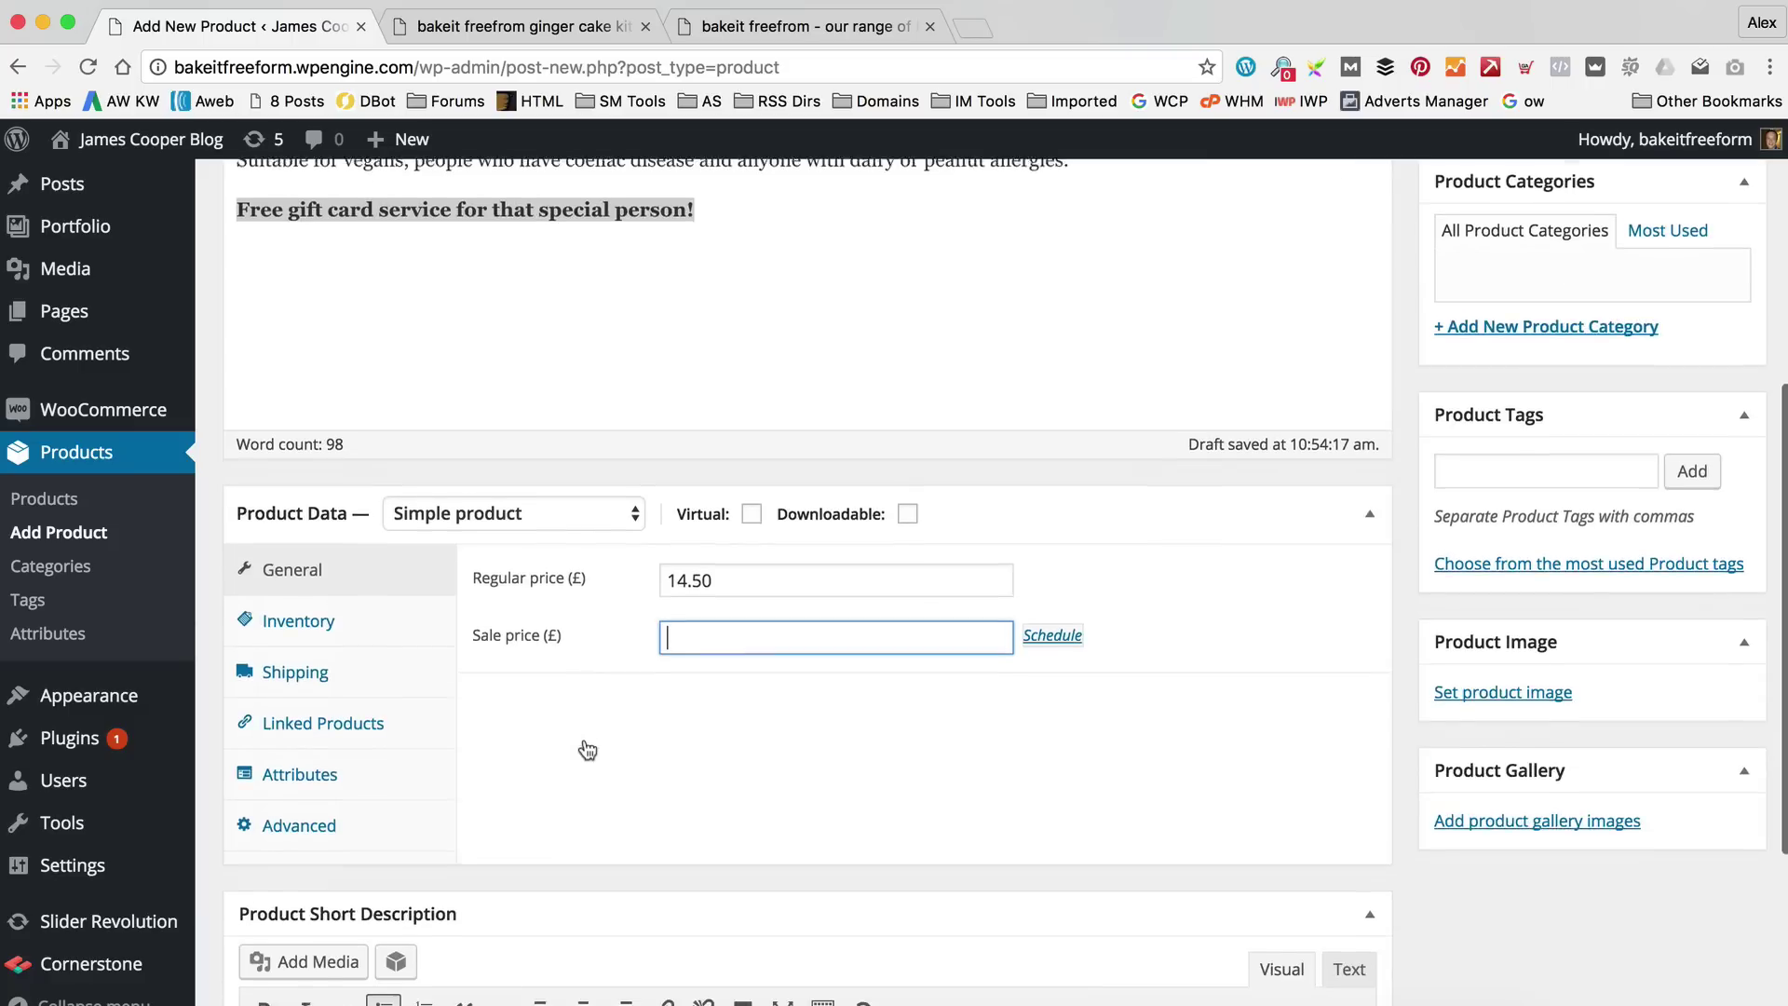
click(325, 590)
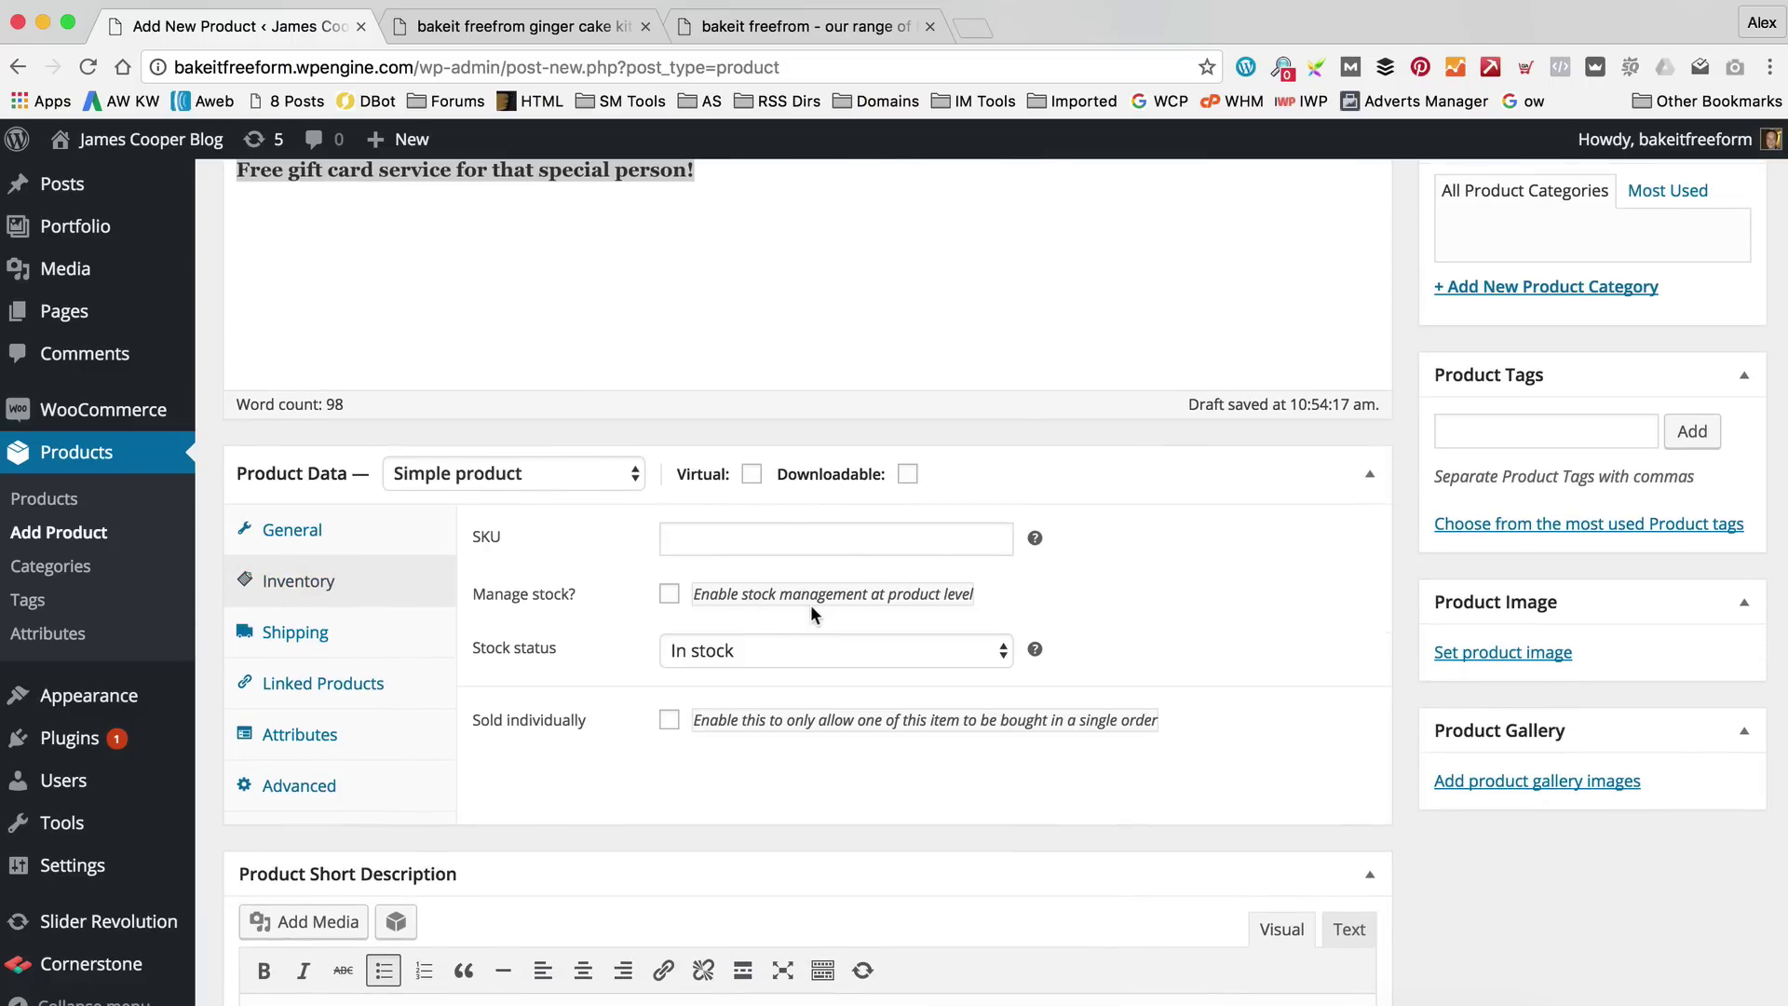
- Review the Shipping tab, then show Linked Products with empty up-sells, cross-sells and grouping
click(414, 631)
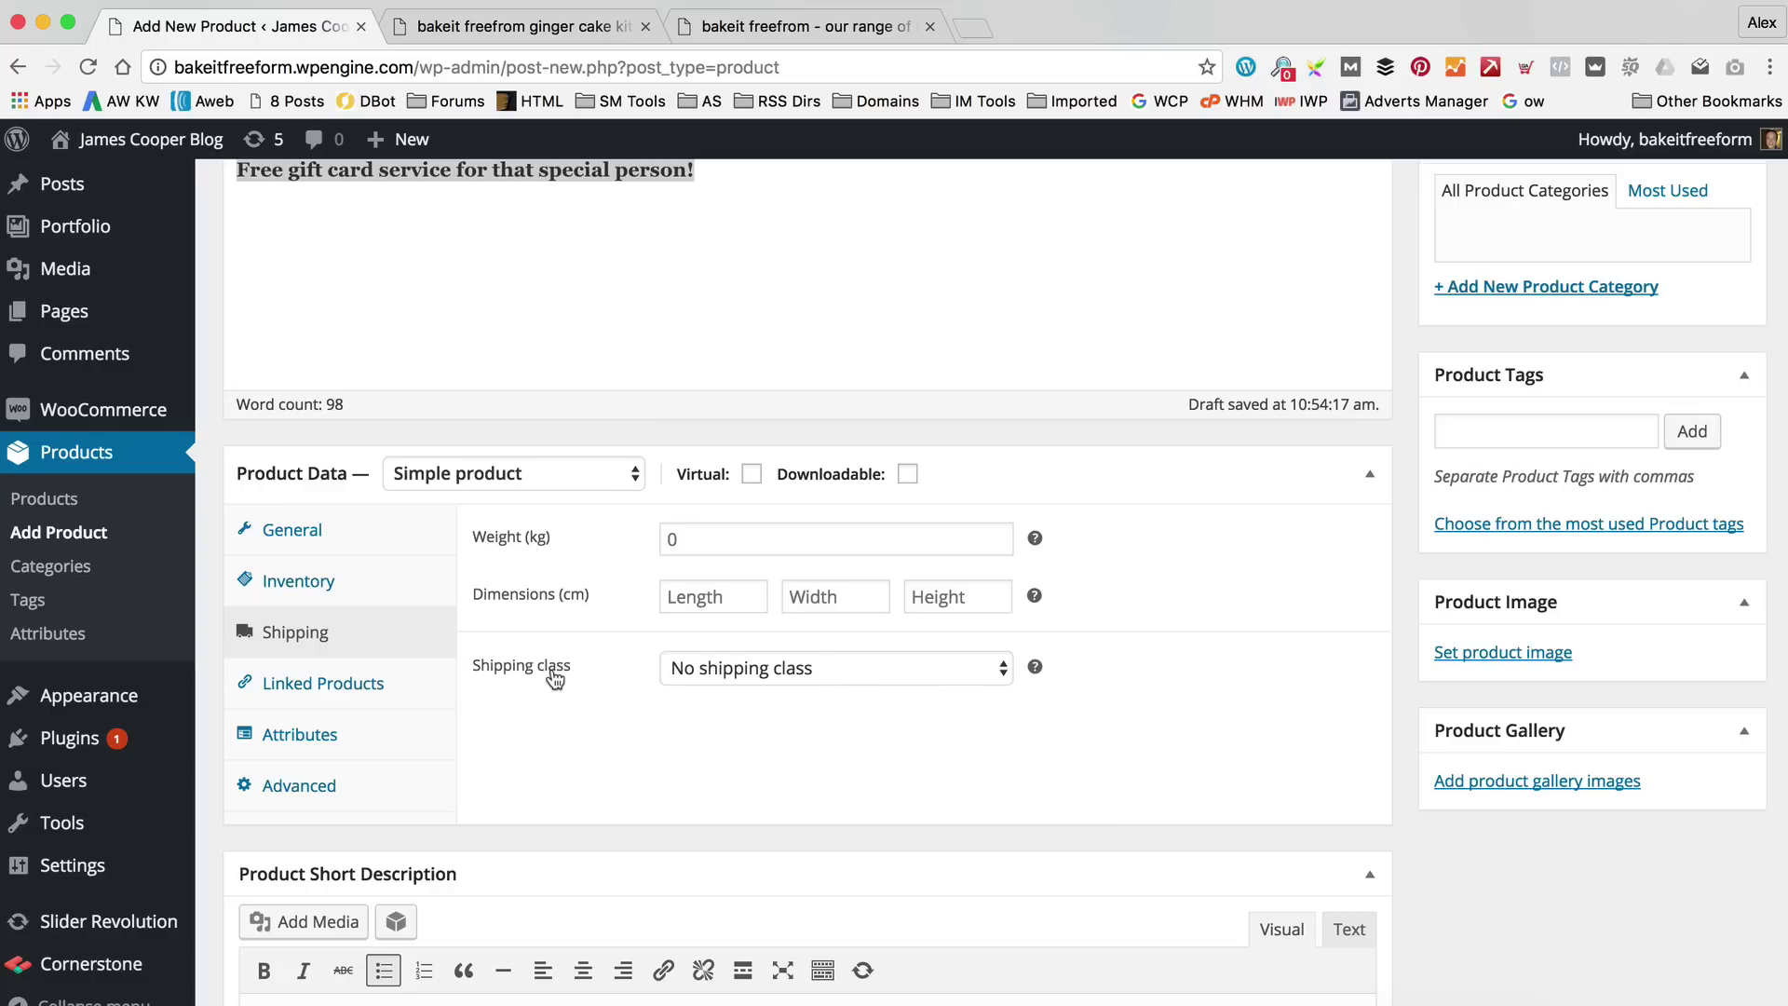
click(408, 696)
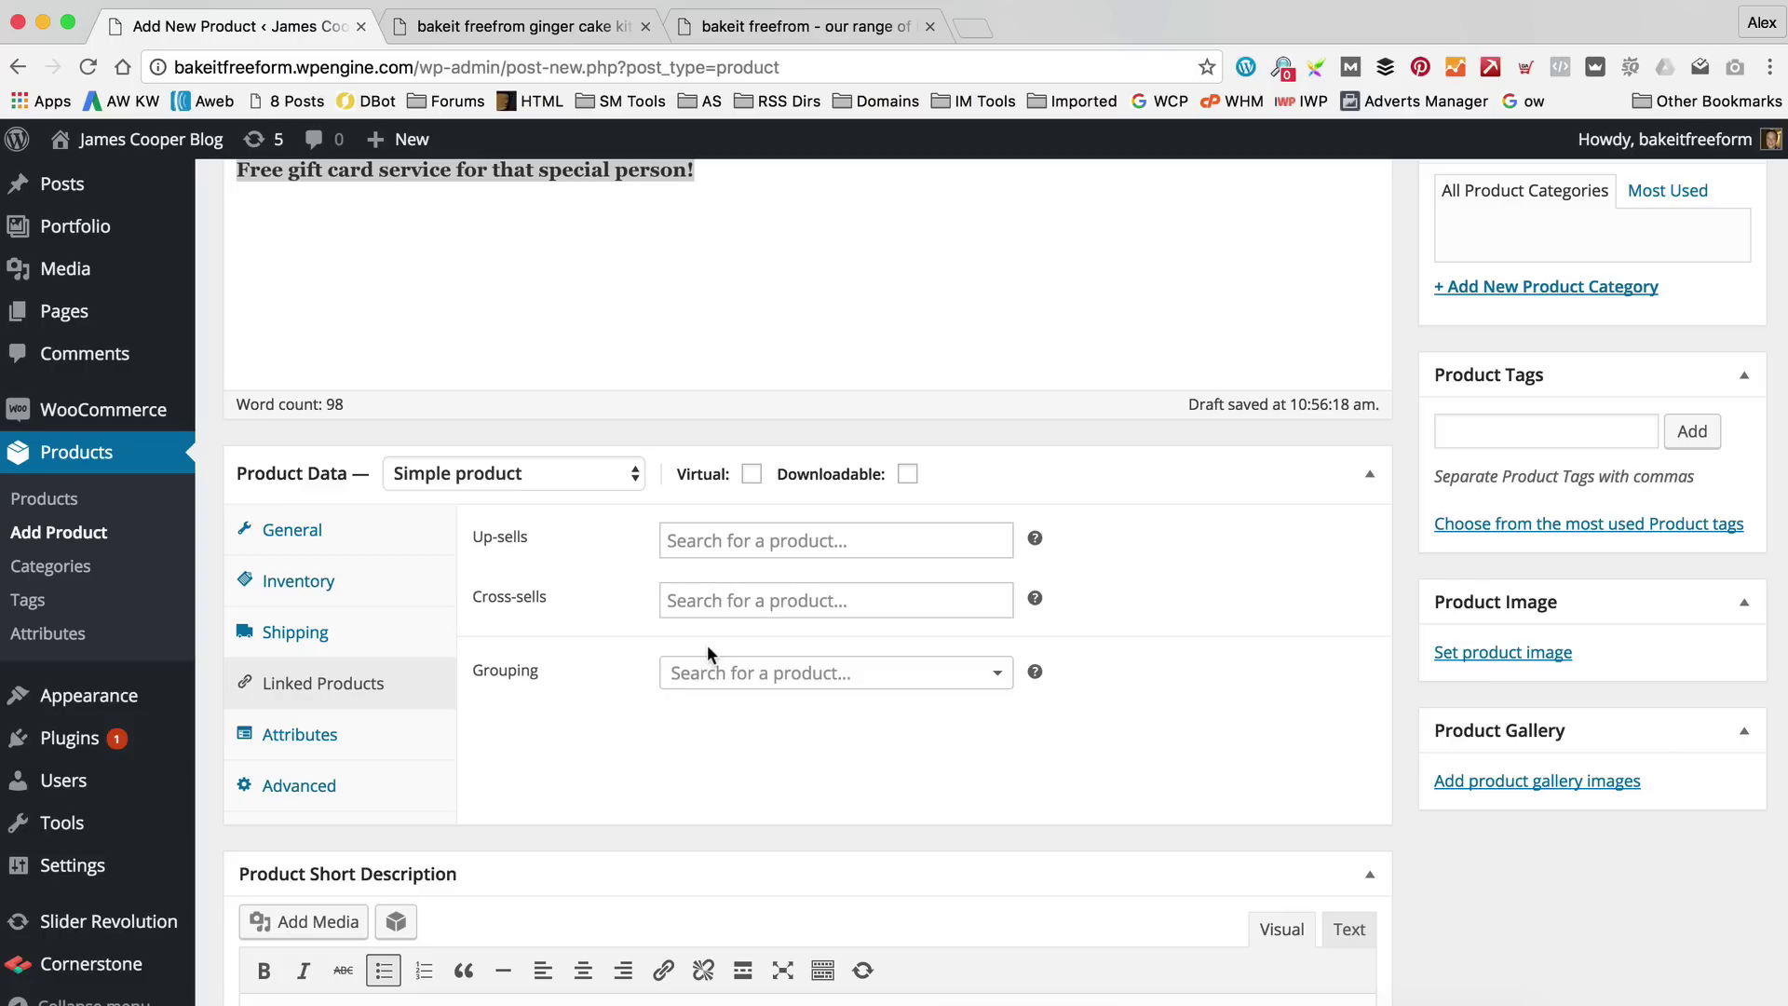
- Check the Attributes options without adding any, then look over the Advanced product settings
click(307, 734)
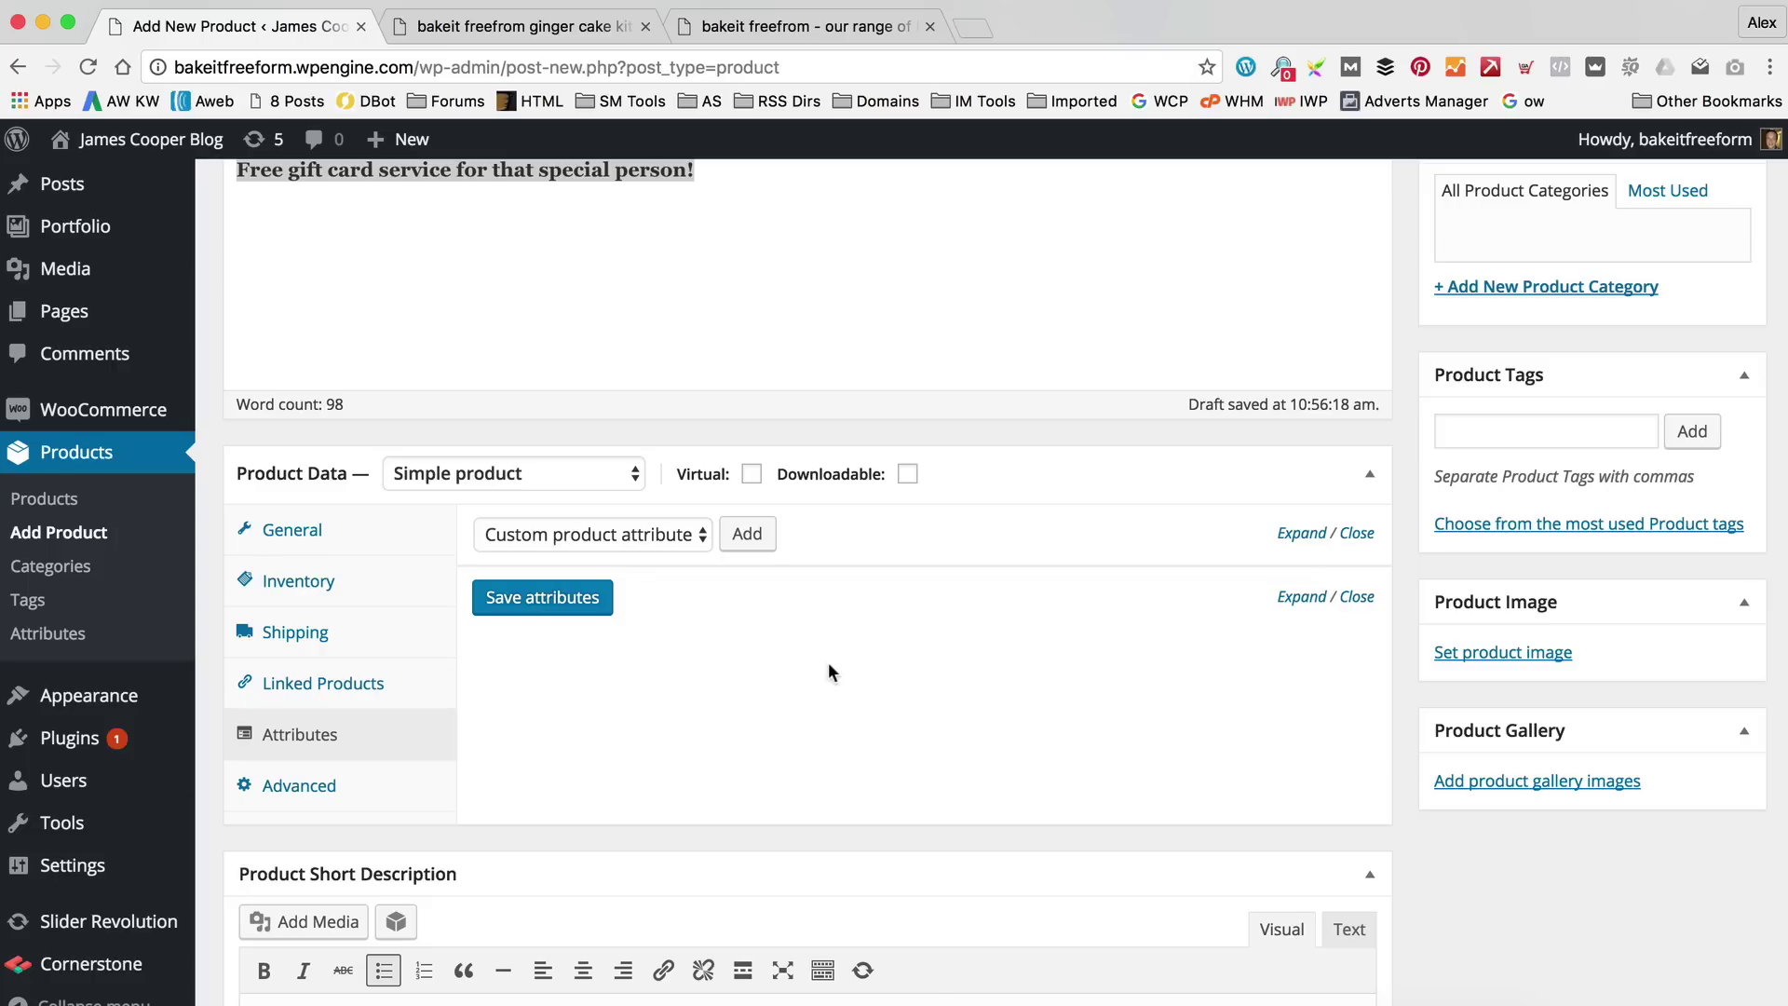
click(673, 533)
click(764, 536)
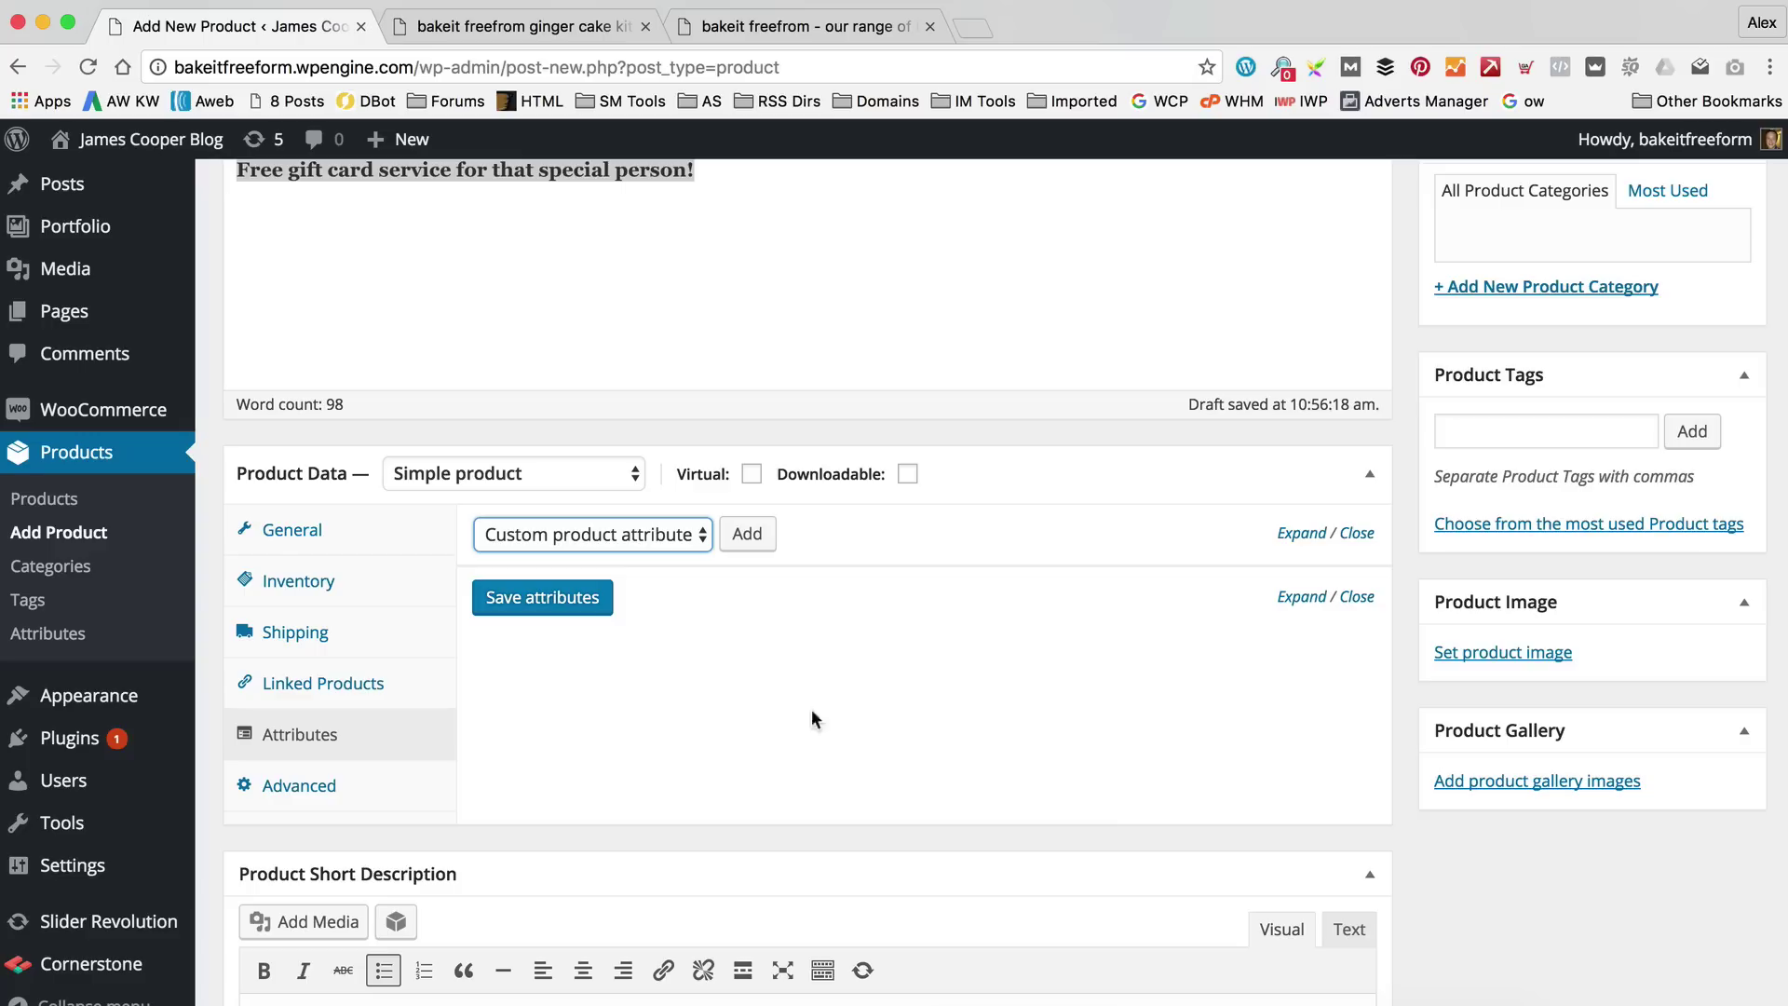
click(291, 785)
scroll(1121, 712, down, 1)
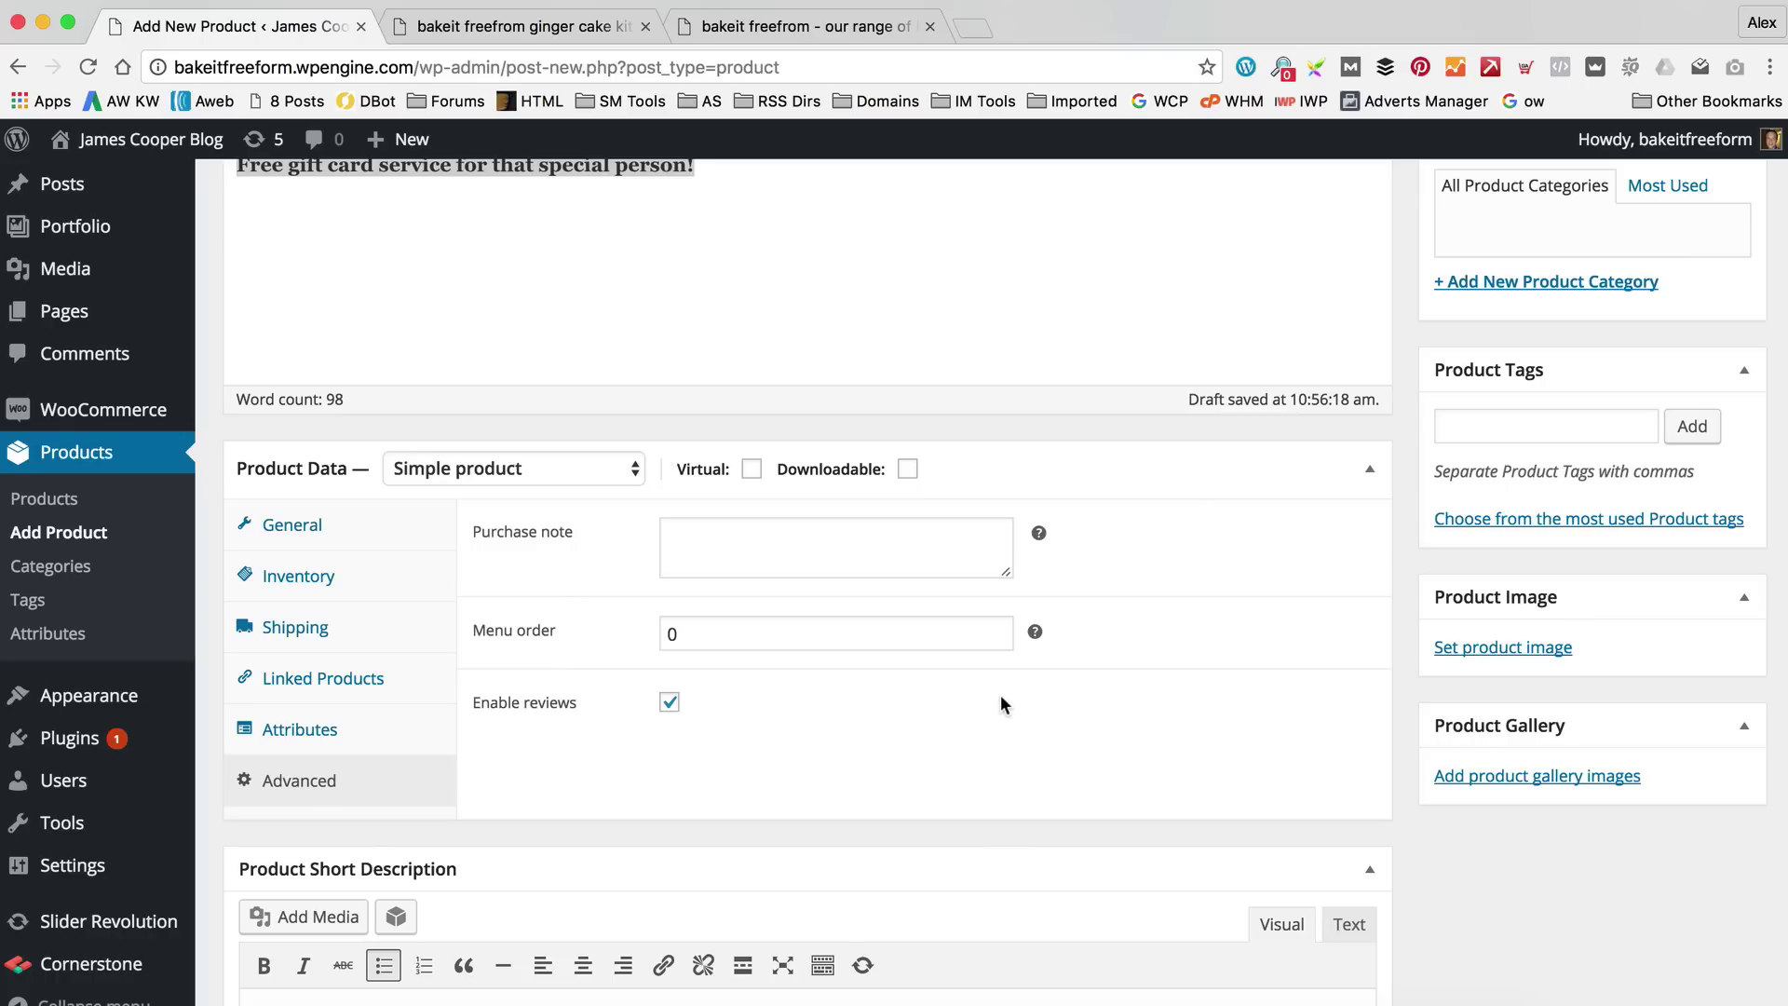
scroll(1000, 698, down, 4)
scroll(1056, 496, up, 7)
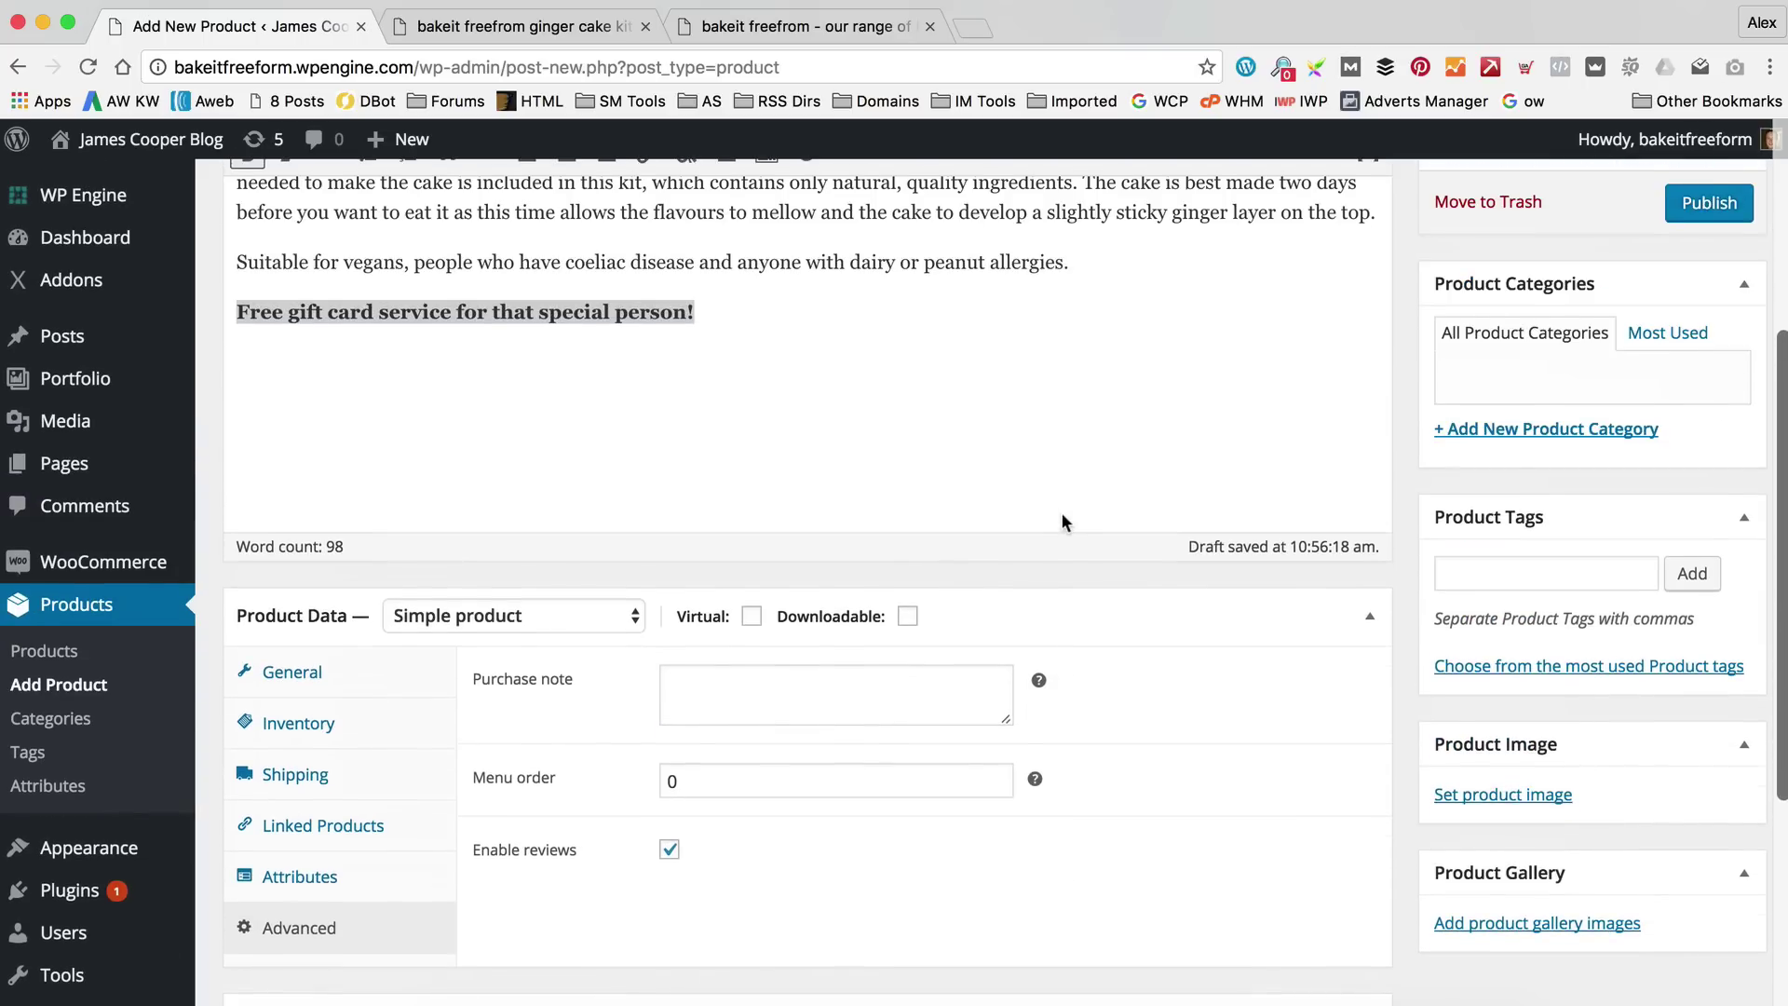
scroll(1064, 521, up, 9)
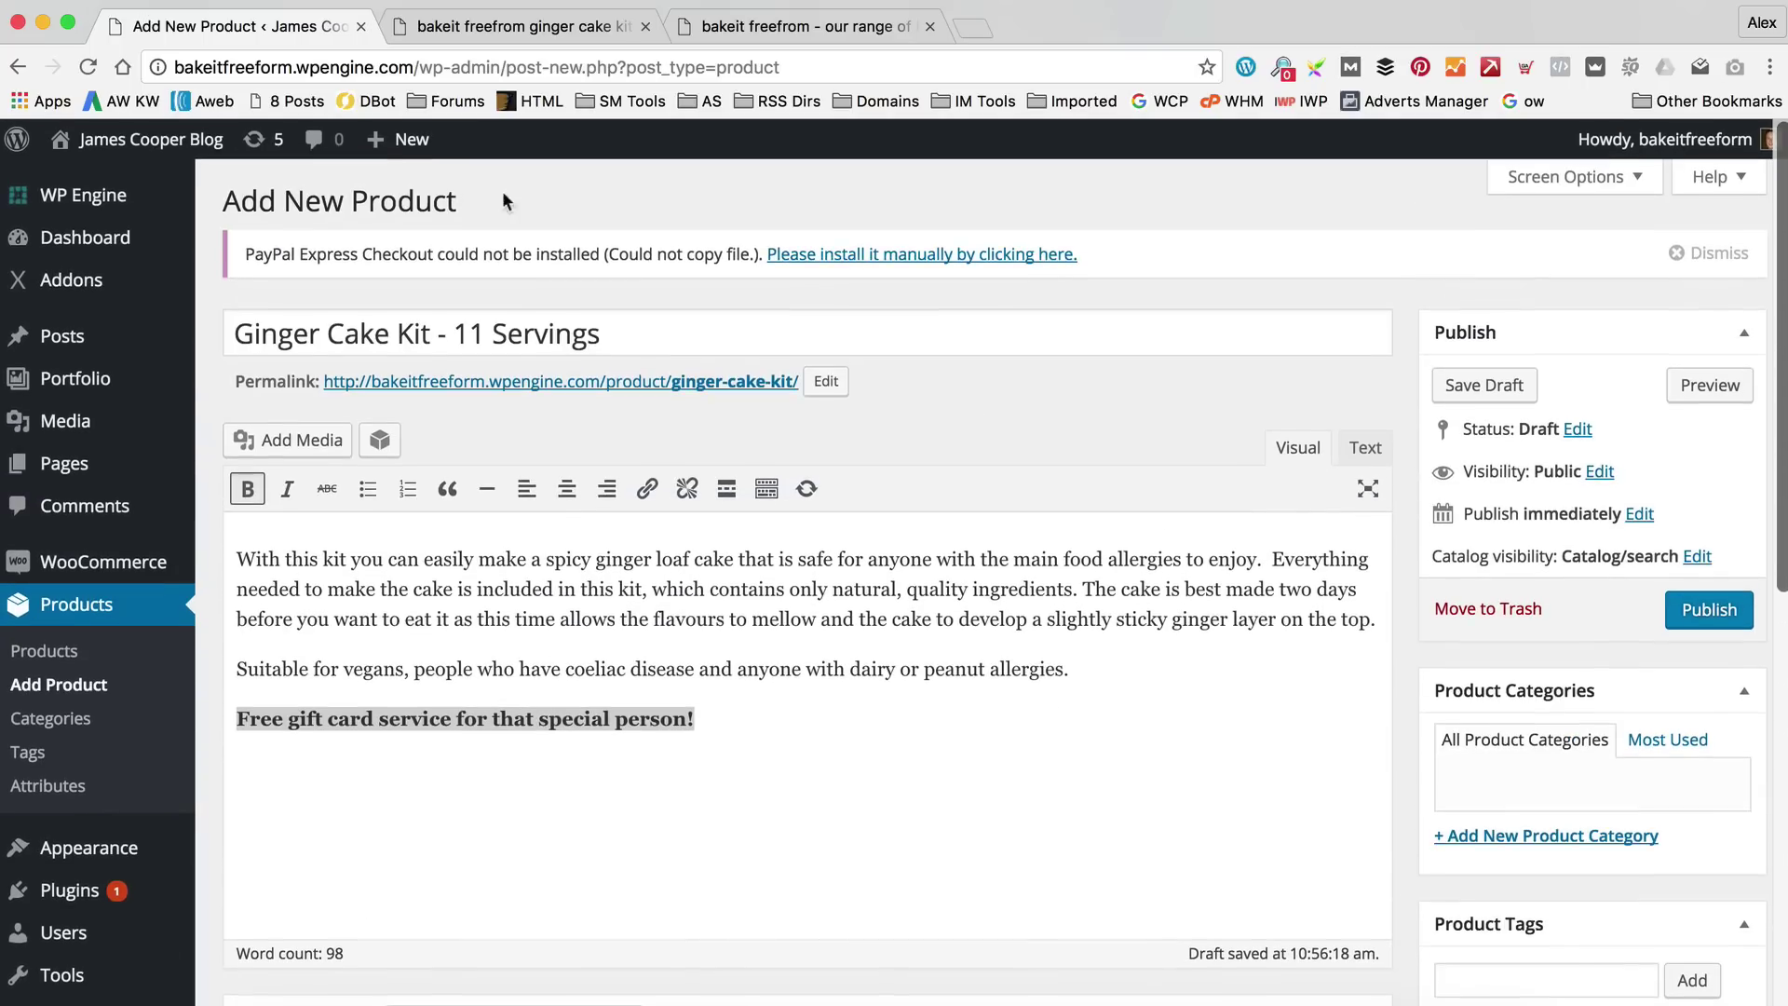
- On the shop page, pick the cake-in-tin photo and enlarge it in the lightbox
click(531, 26)
click(205, 745)
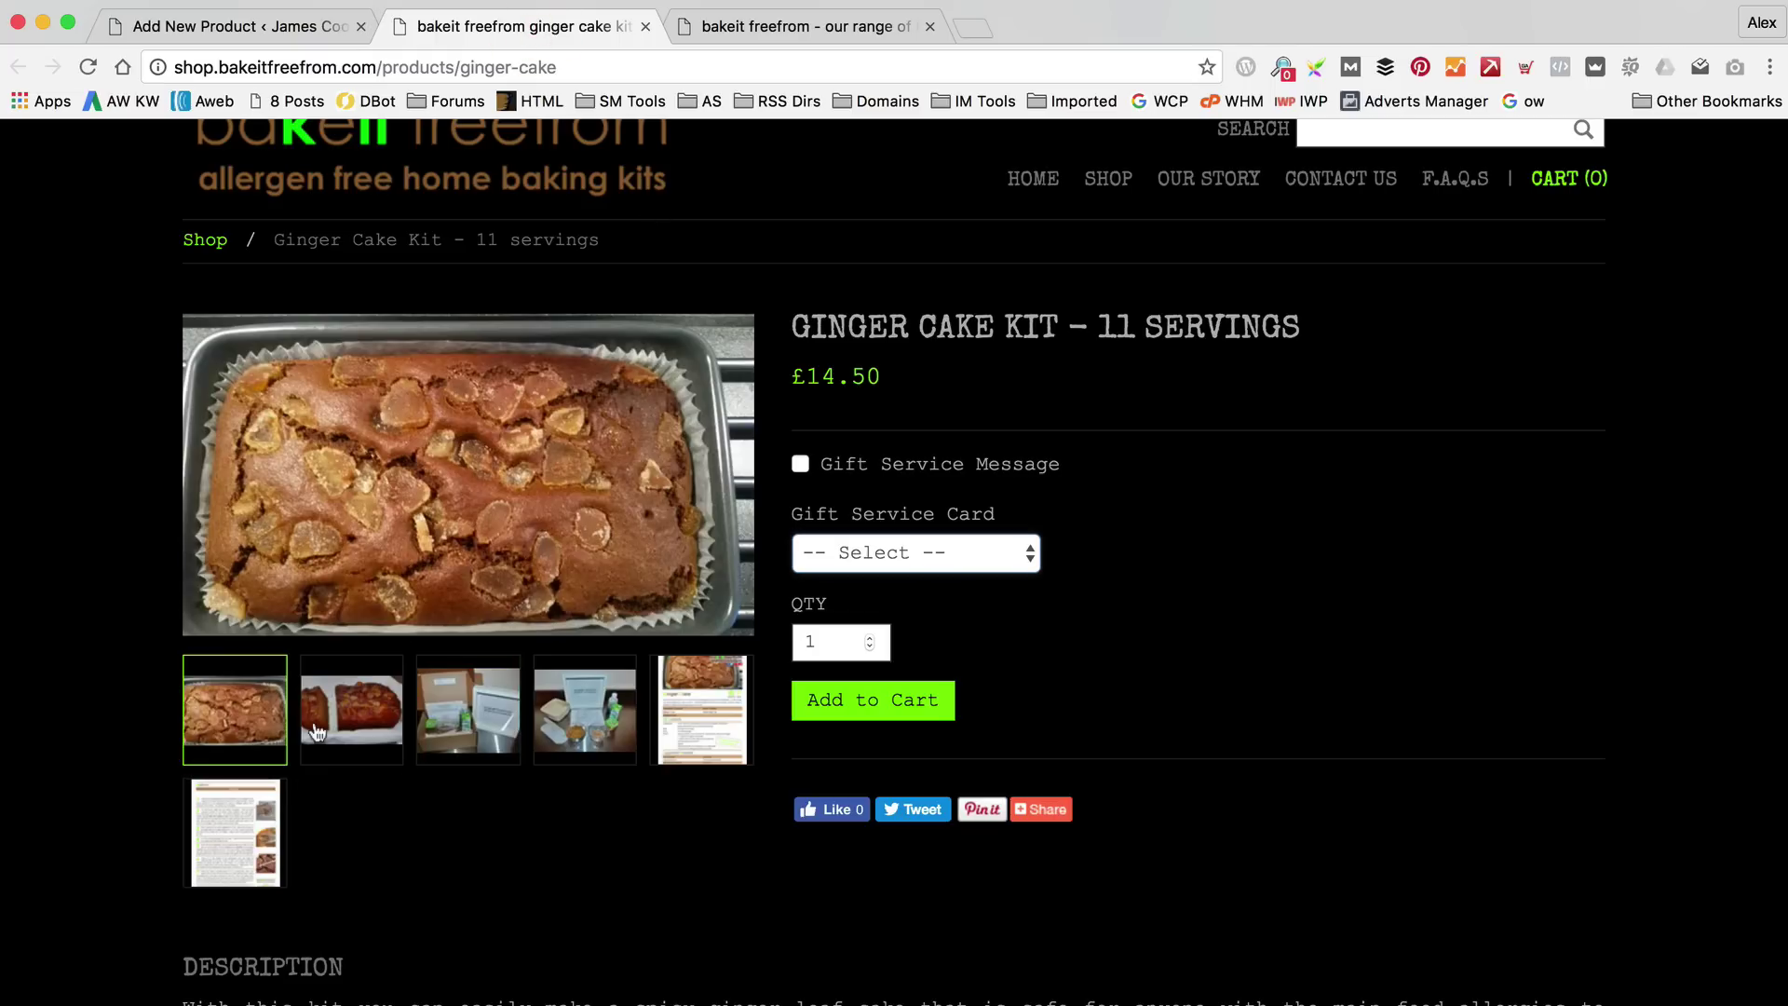
click(219, 708)
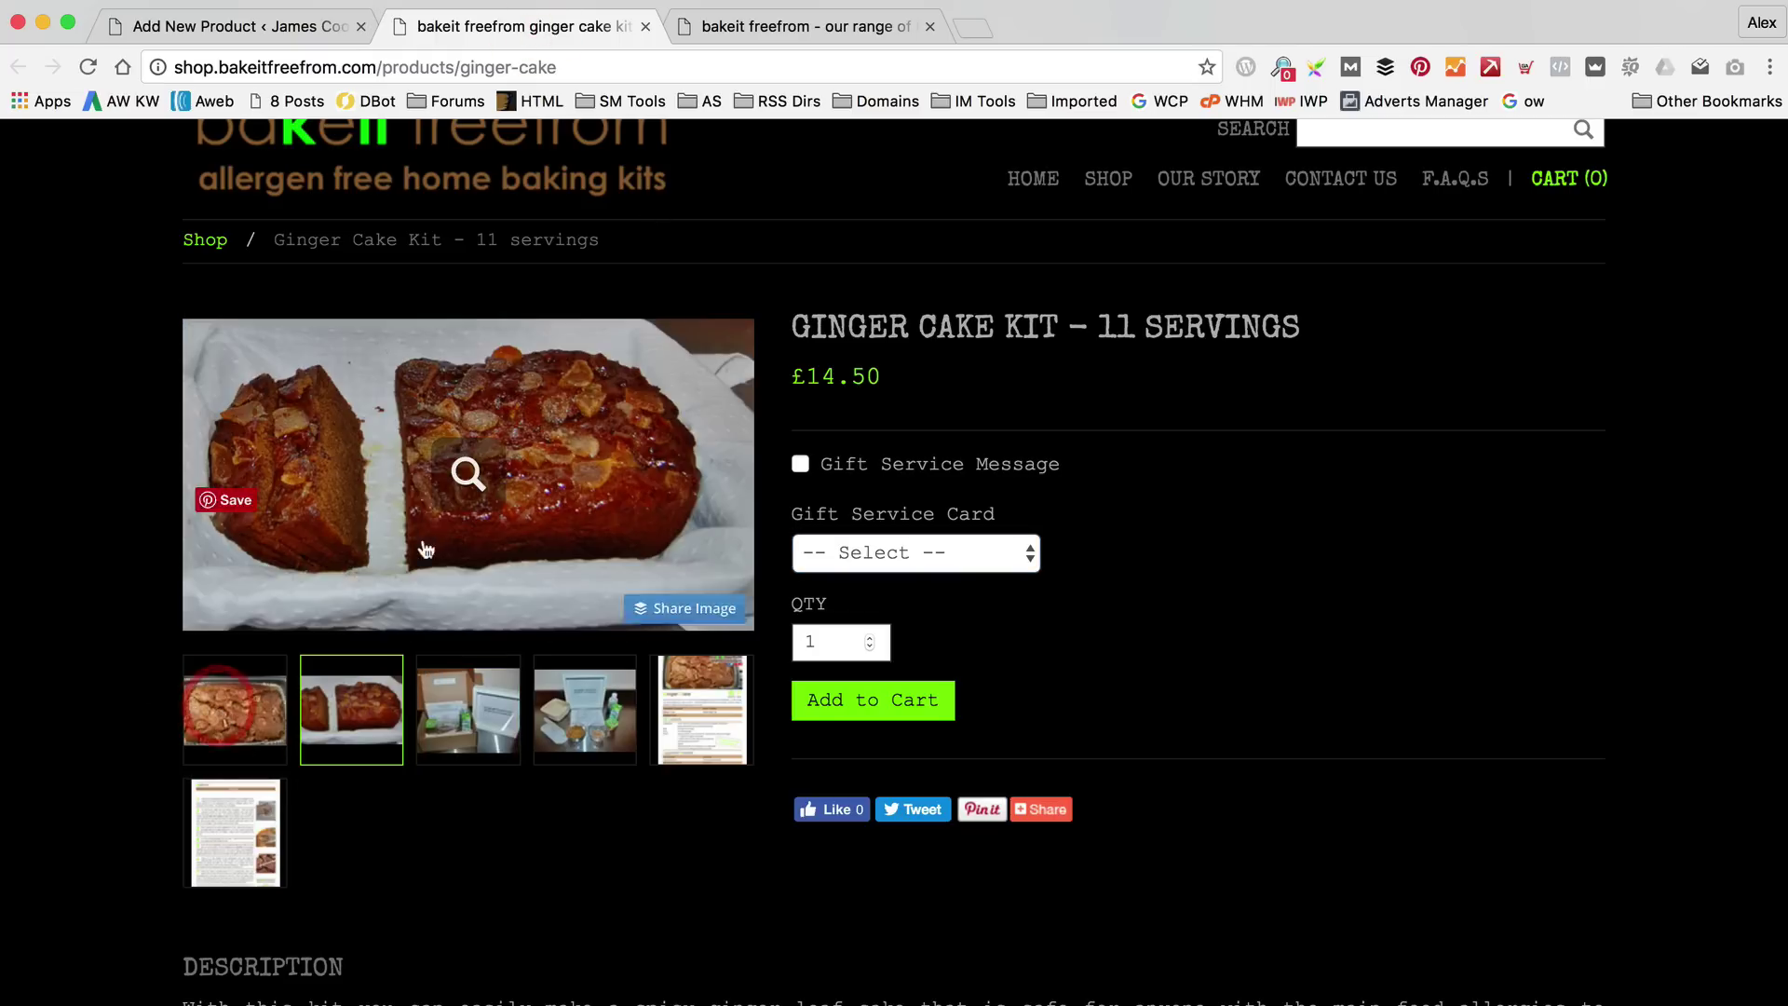
click(227, 736)
scroll(467, 467, down, 1)
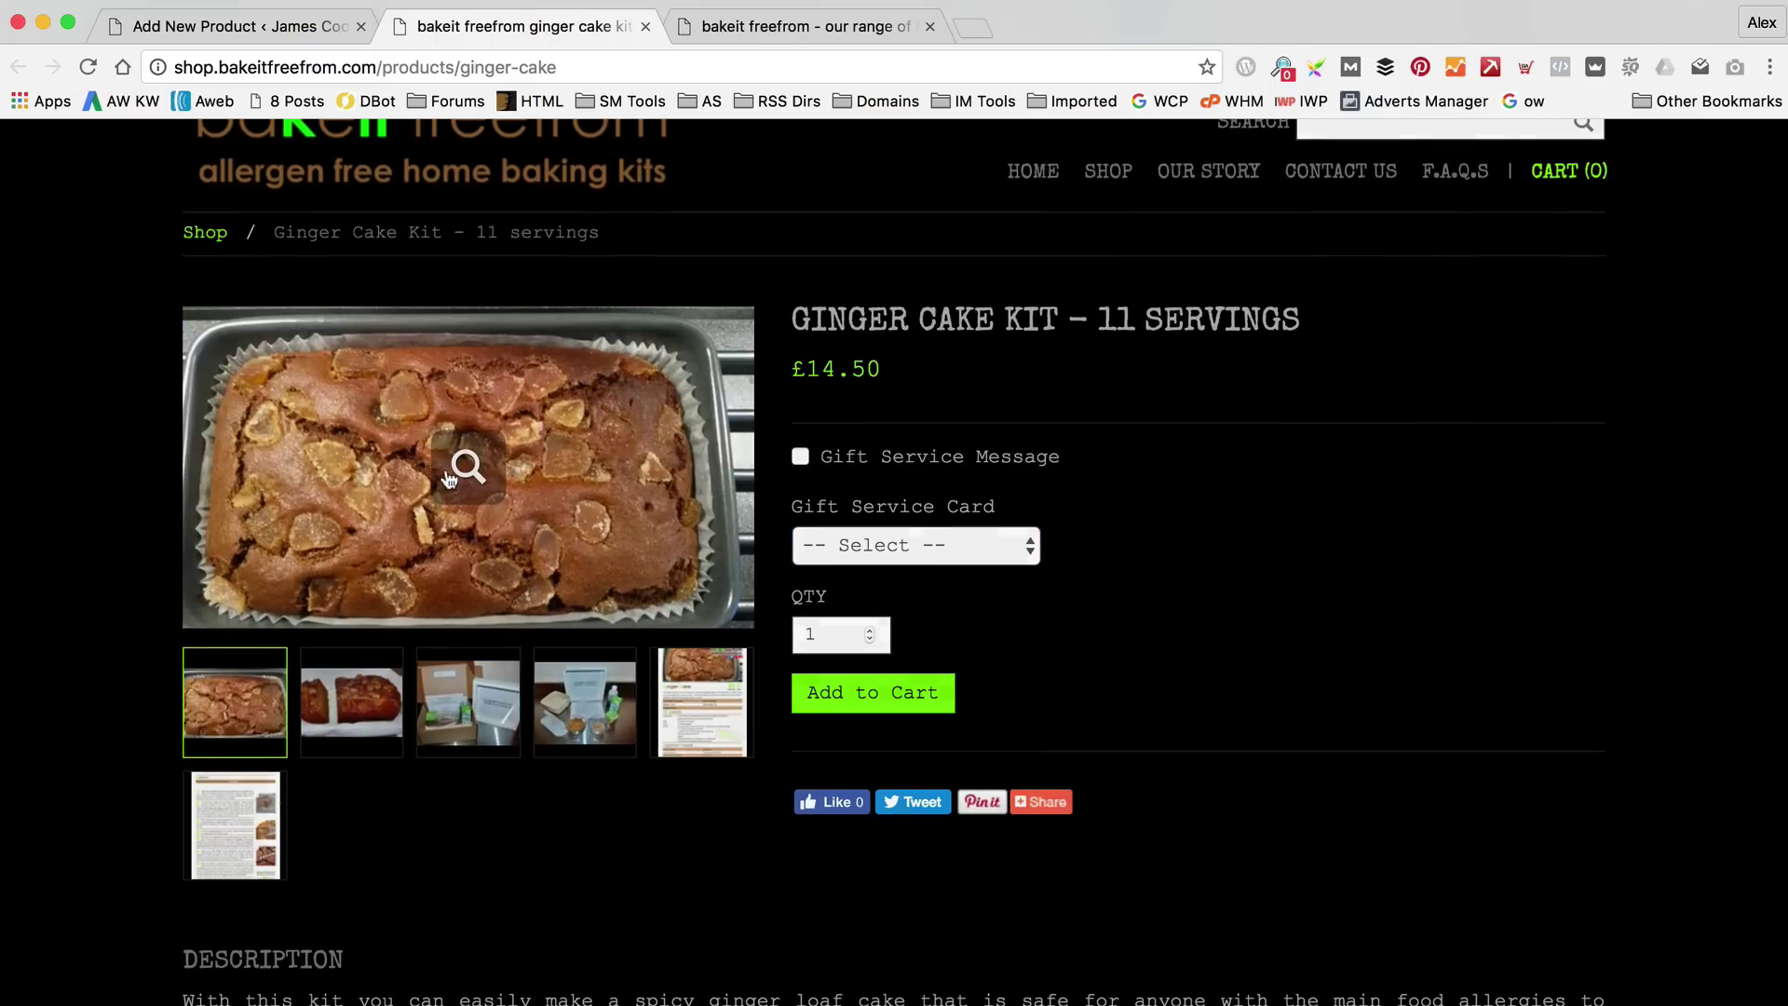
click(447, 479)
- Save the photo as 'Ginger Cake Home Kit 1' in WPEagle's X Theme Tutorial folder
right_click(939, 384)
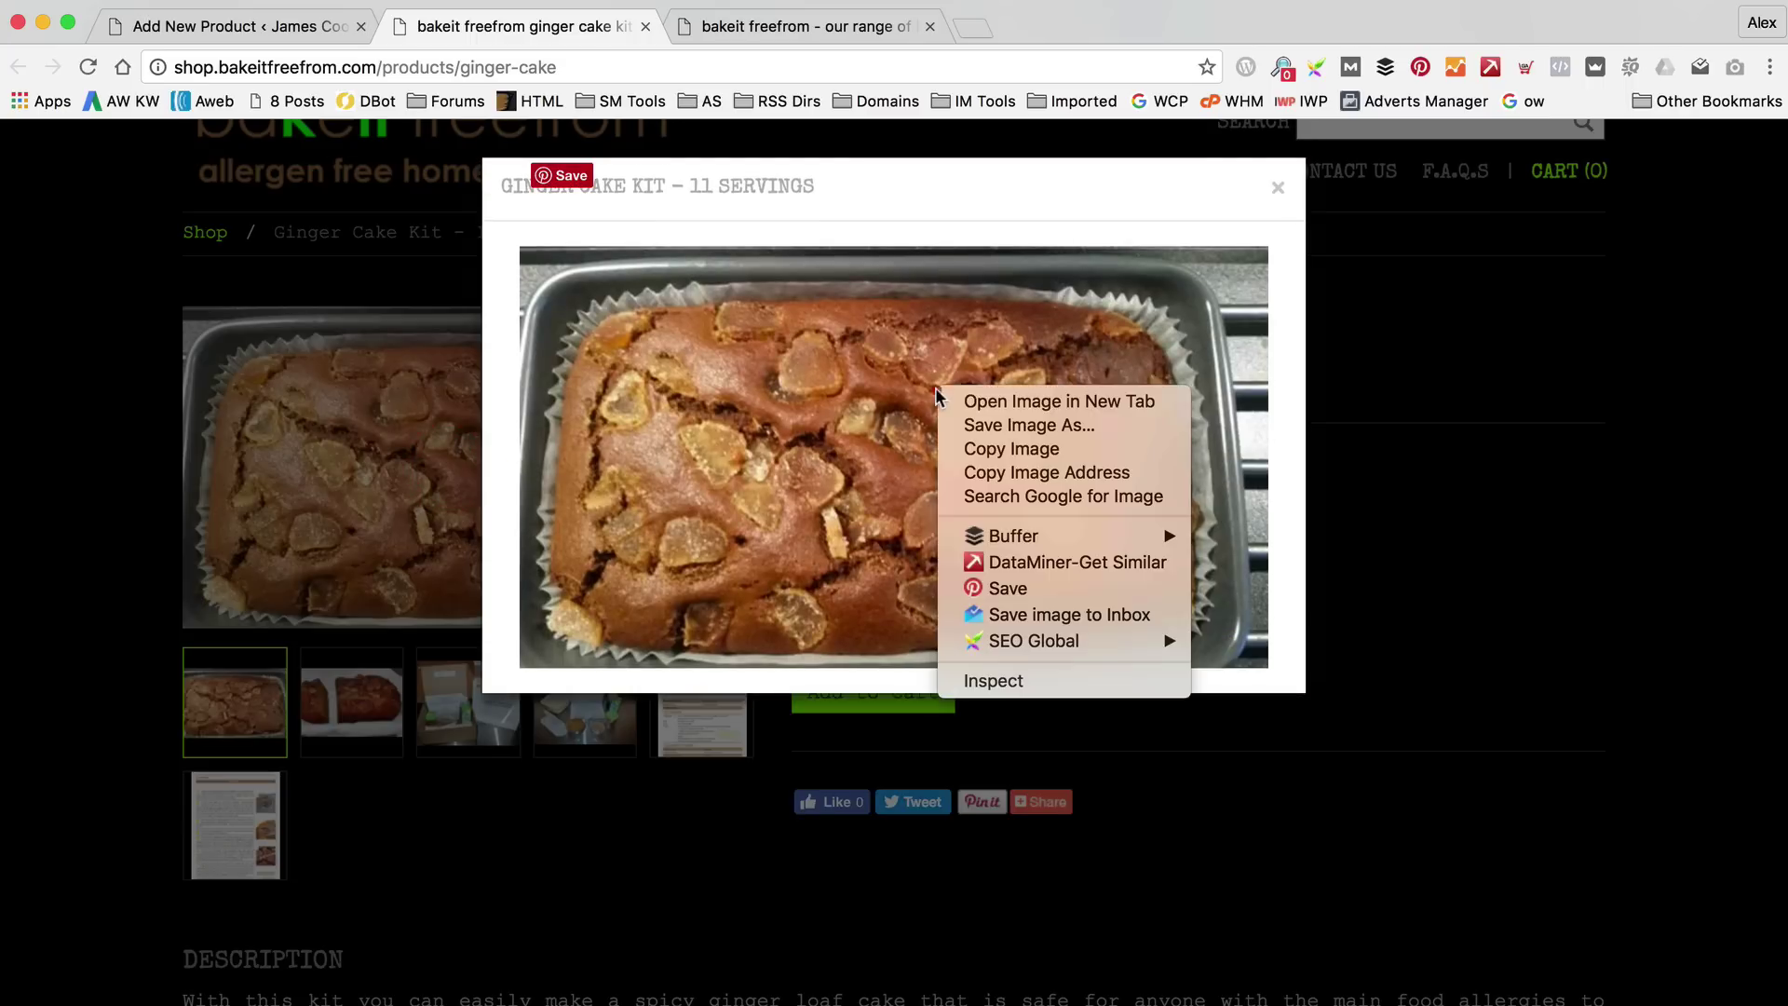
click(1014, 423)
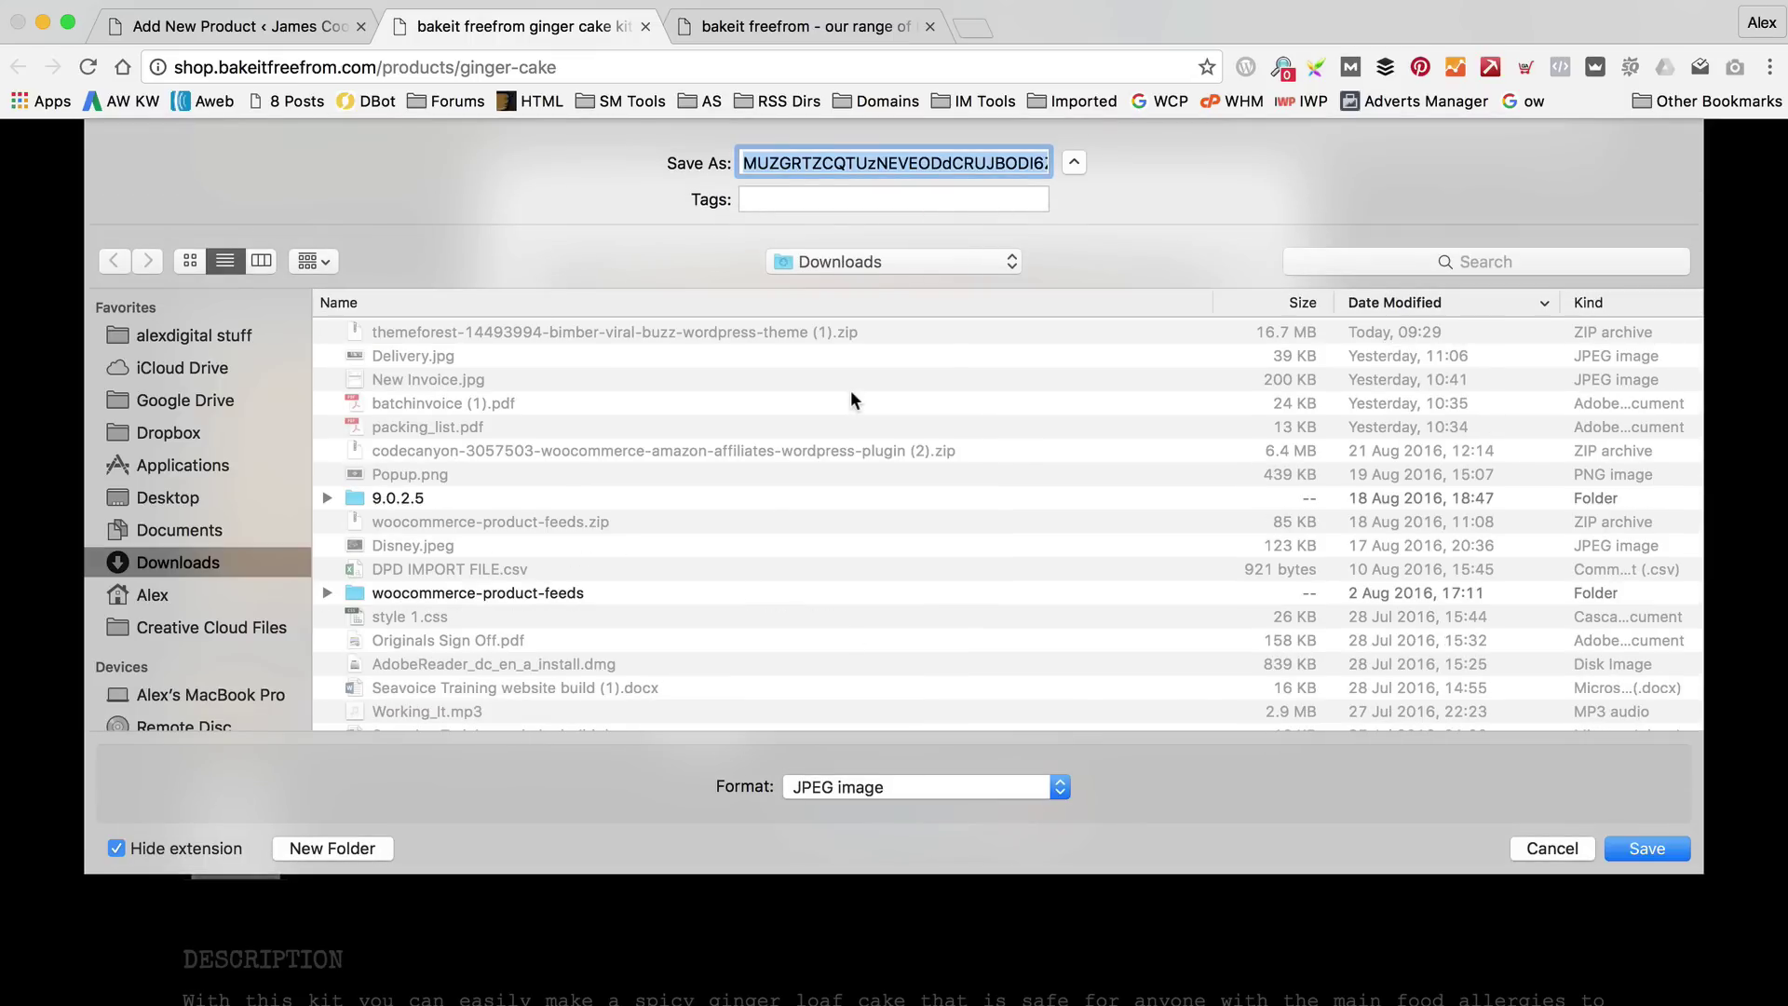
text(Ginger )
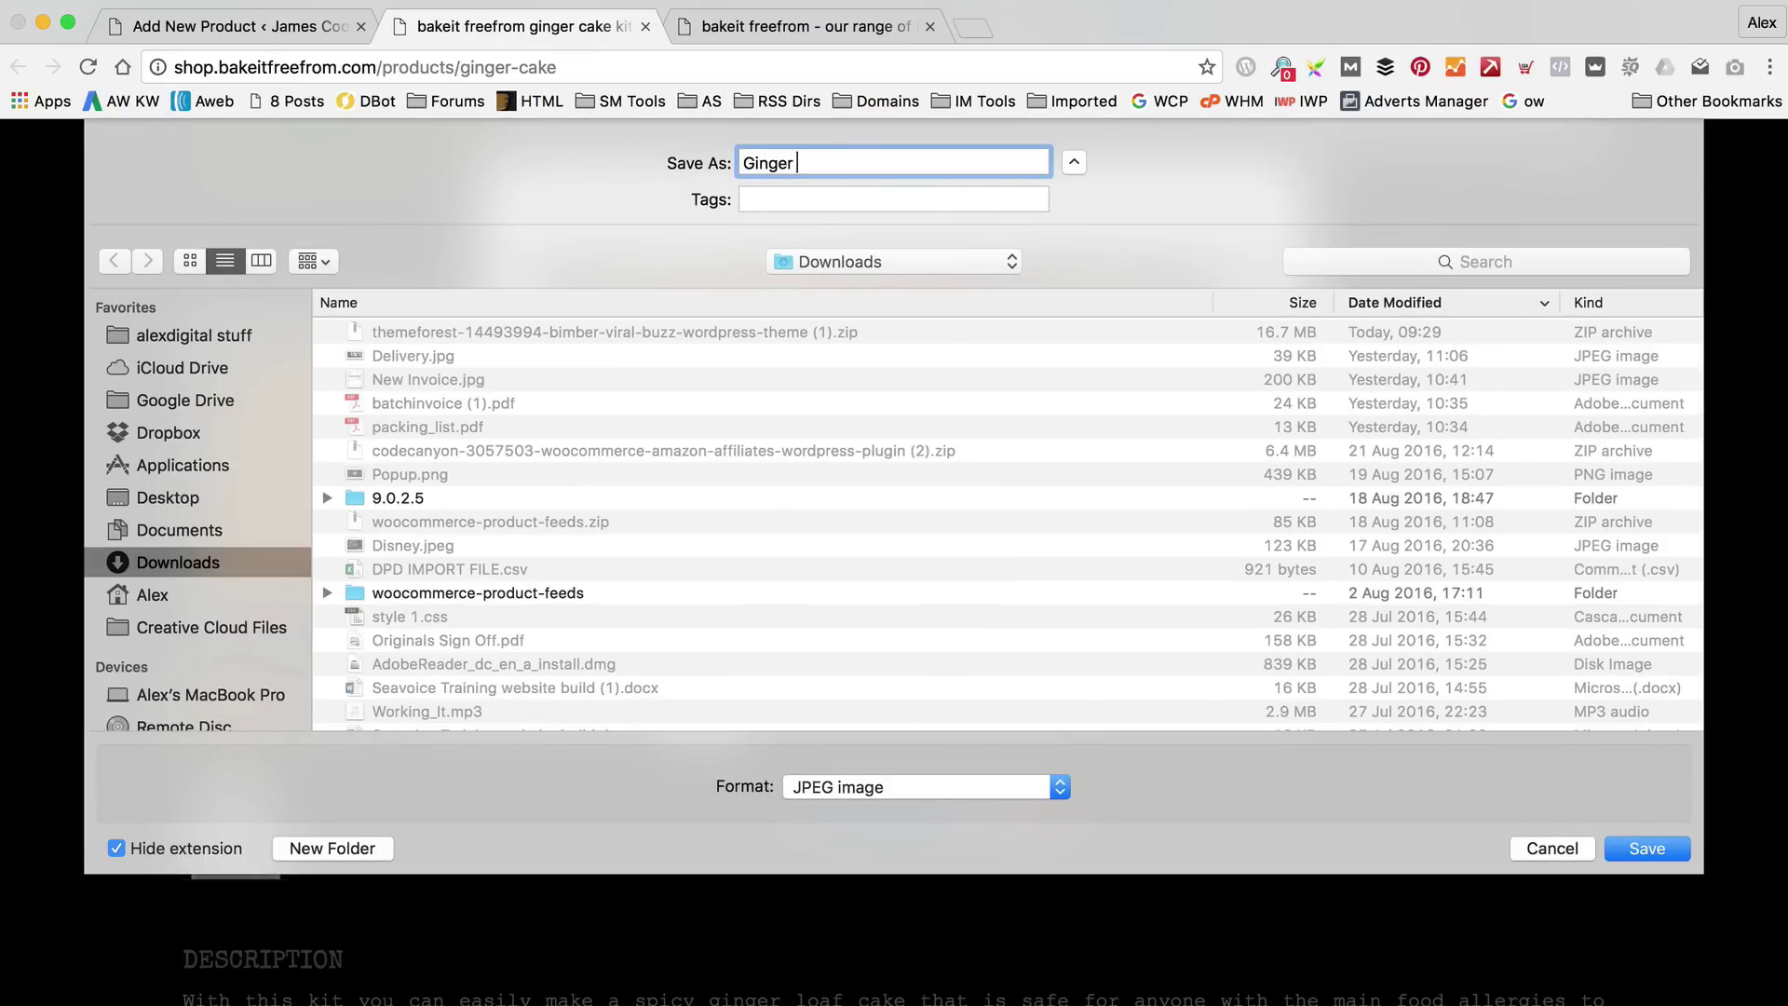
text(Cake H)
key(BackSpace)
key(BackSpace)
text(Home Kit 1)
click(194, 336)
double_click(394, 327)
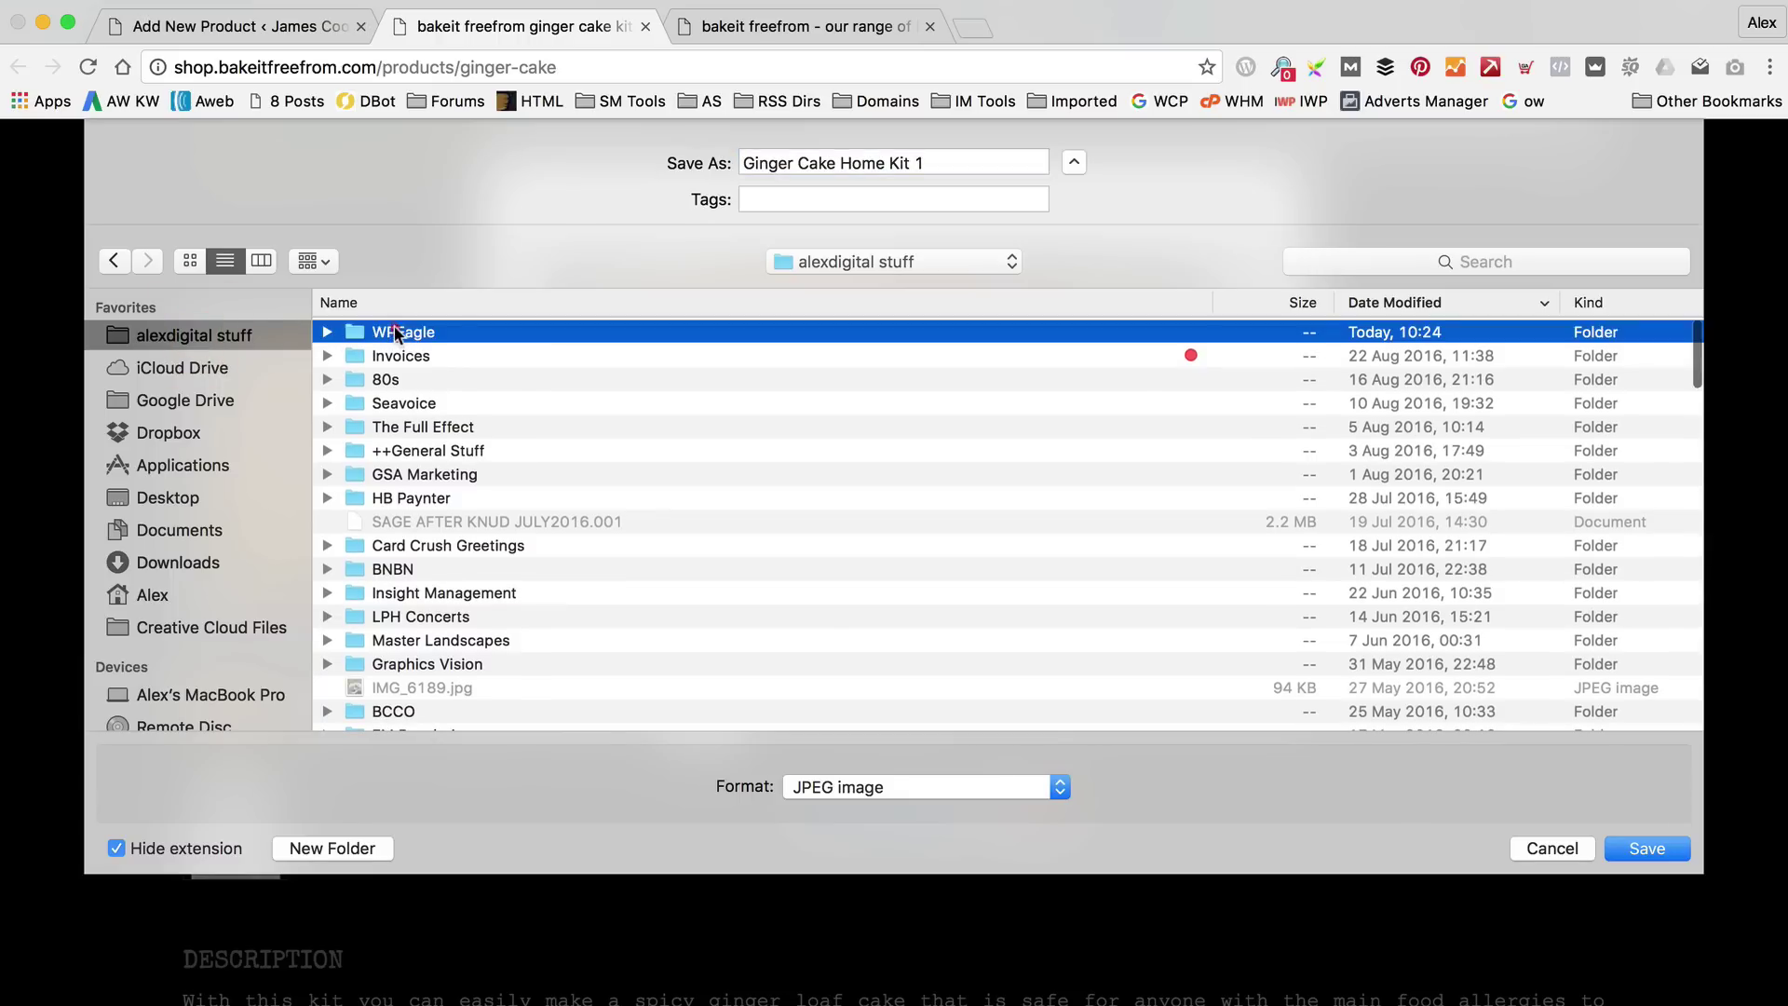
double_click(400, 355)
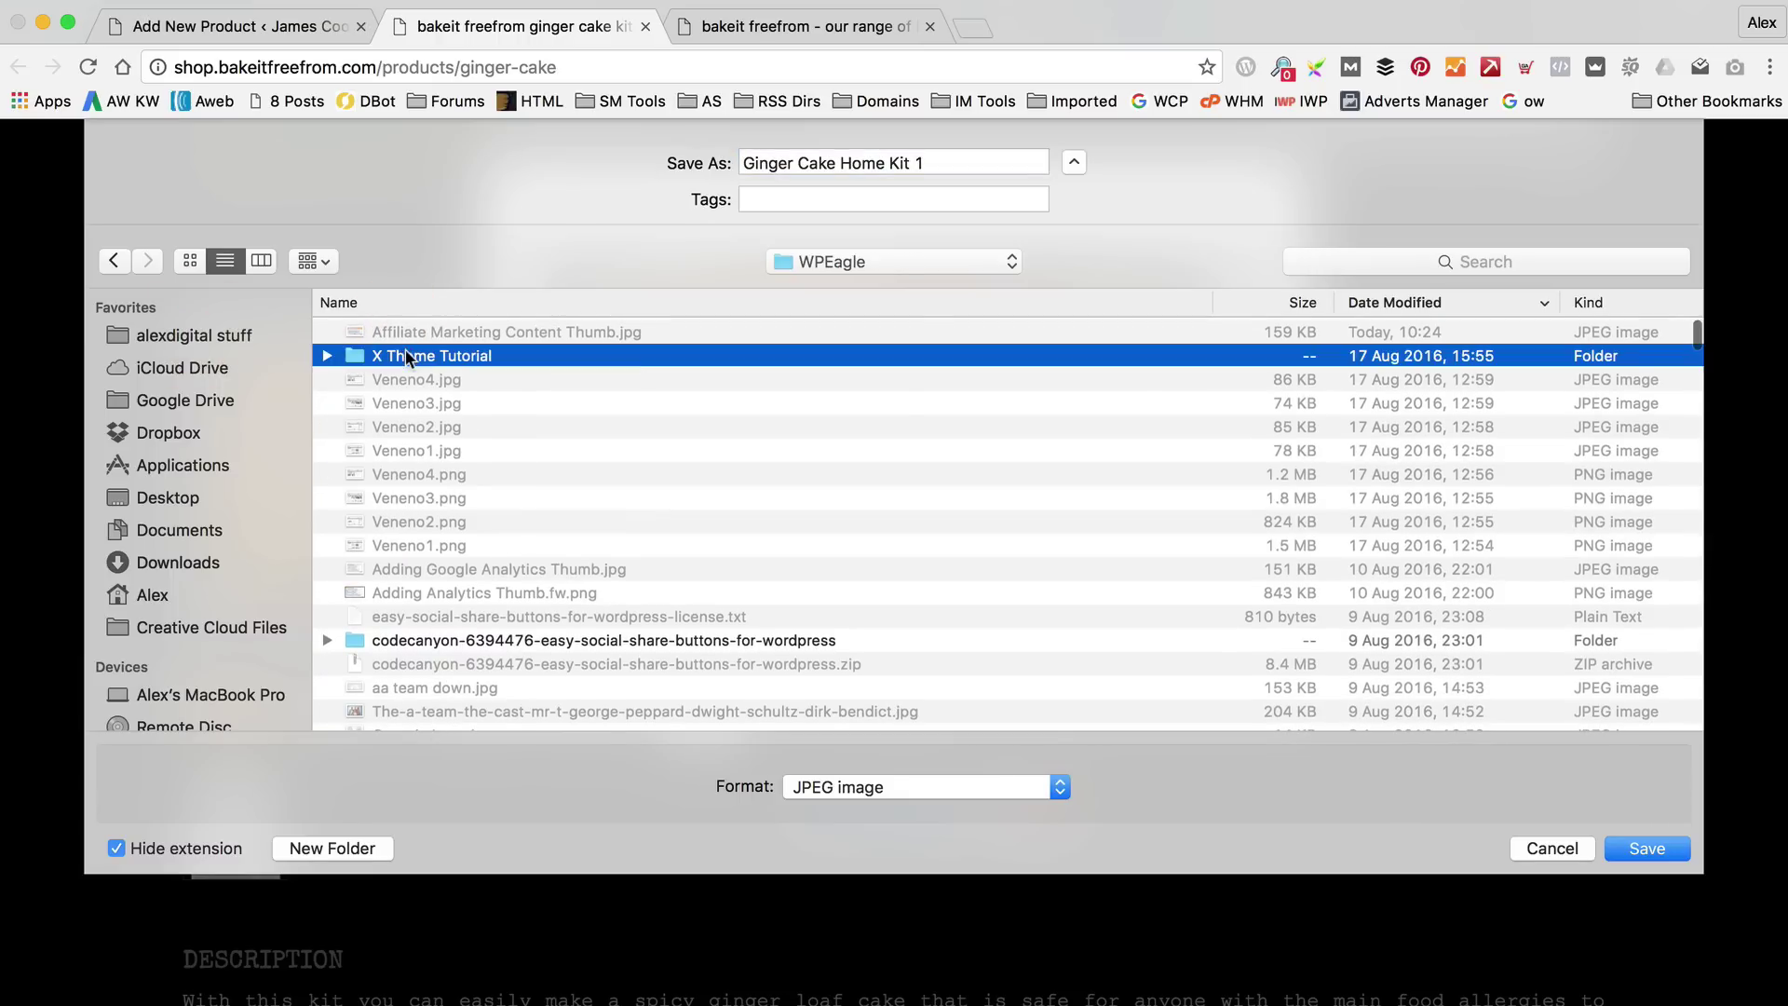
click(1670, 844)
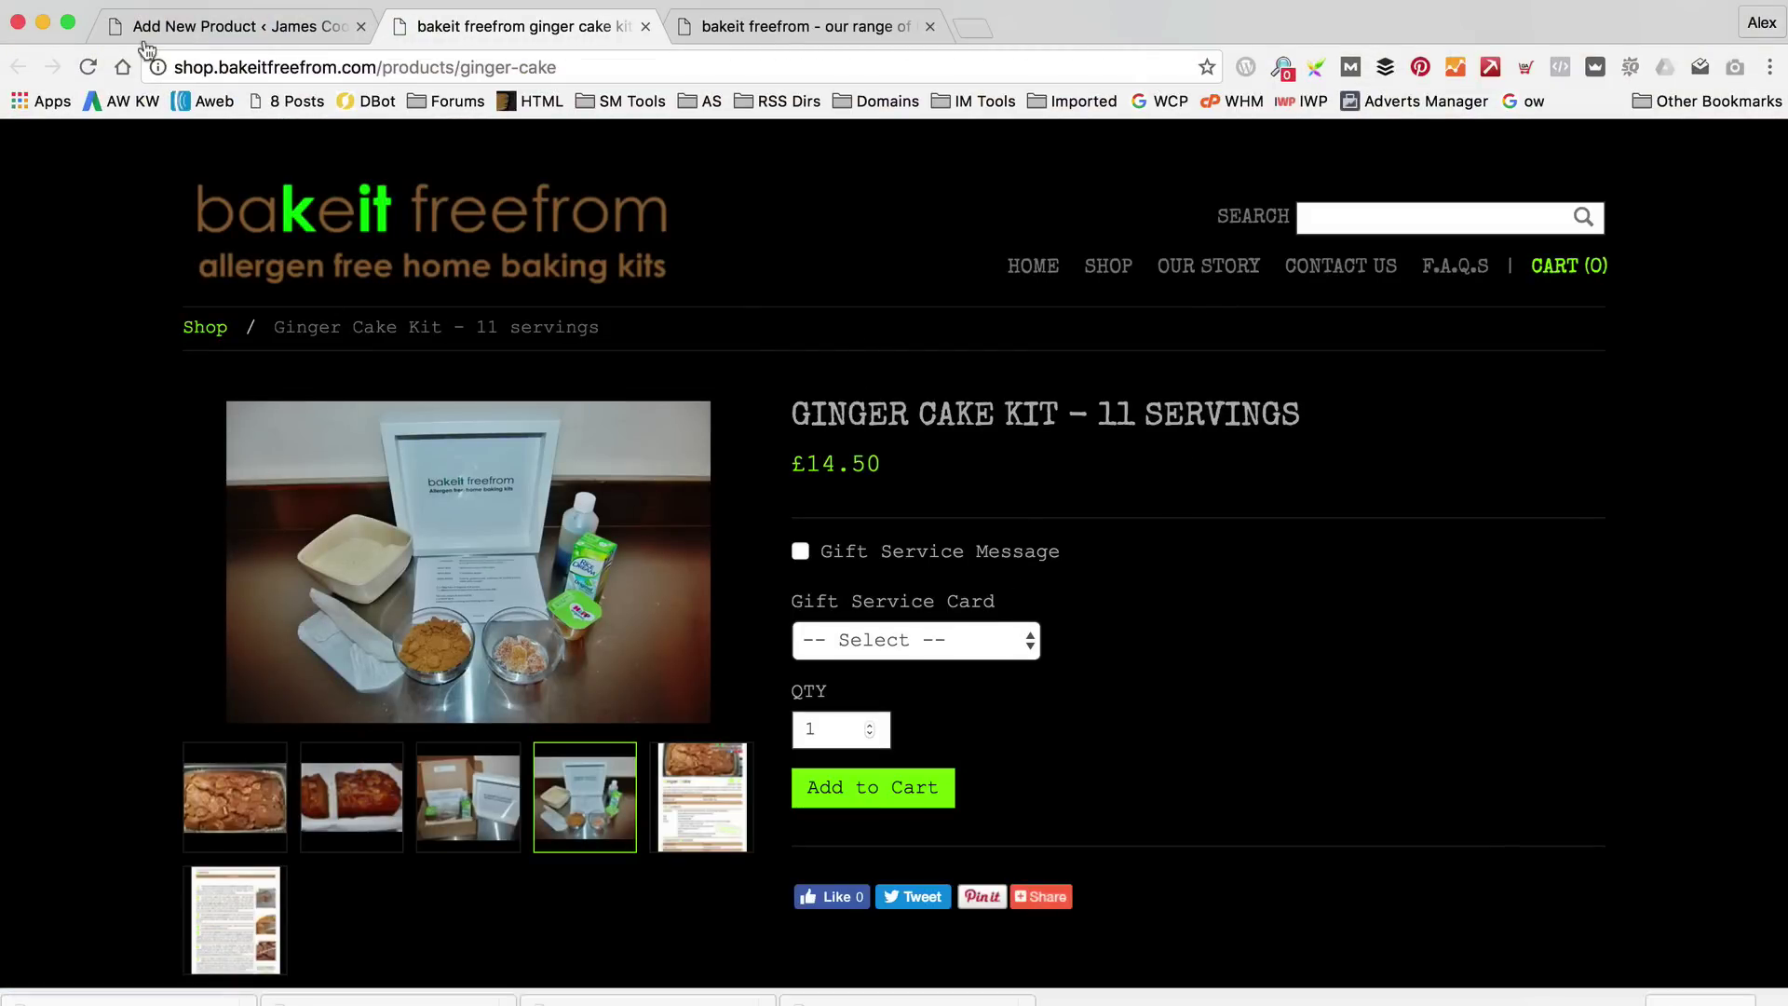
- Back on Add New Product, remove the stray '2' from the description
click(215, 26)
text(2)
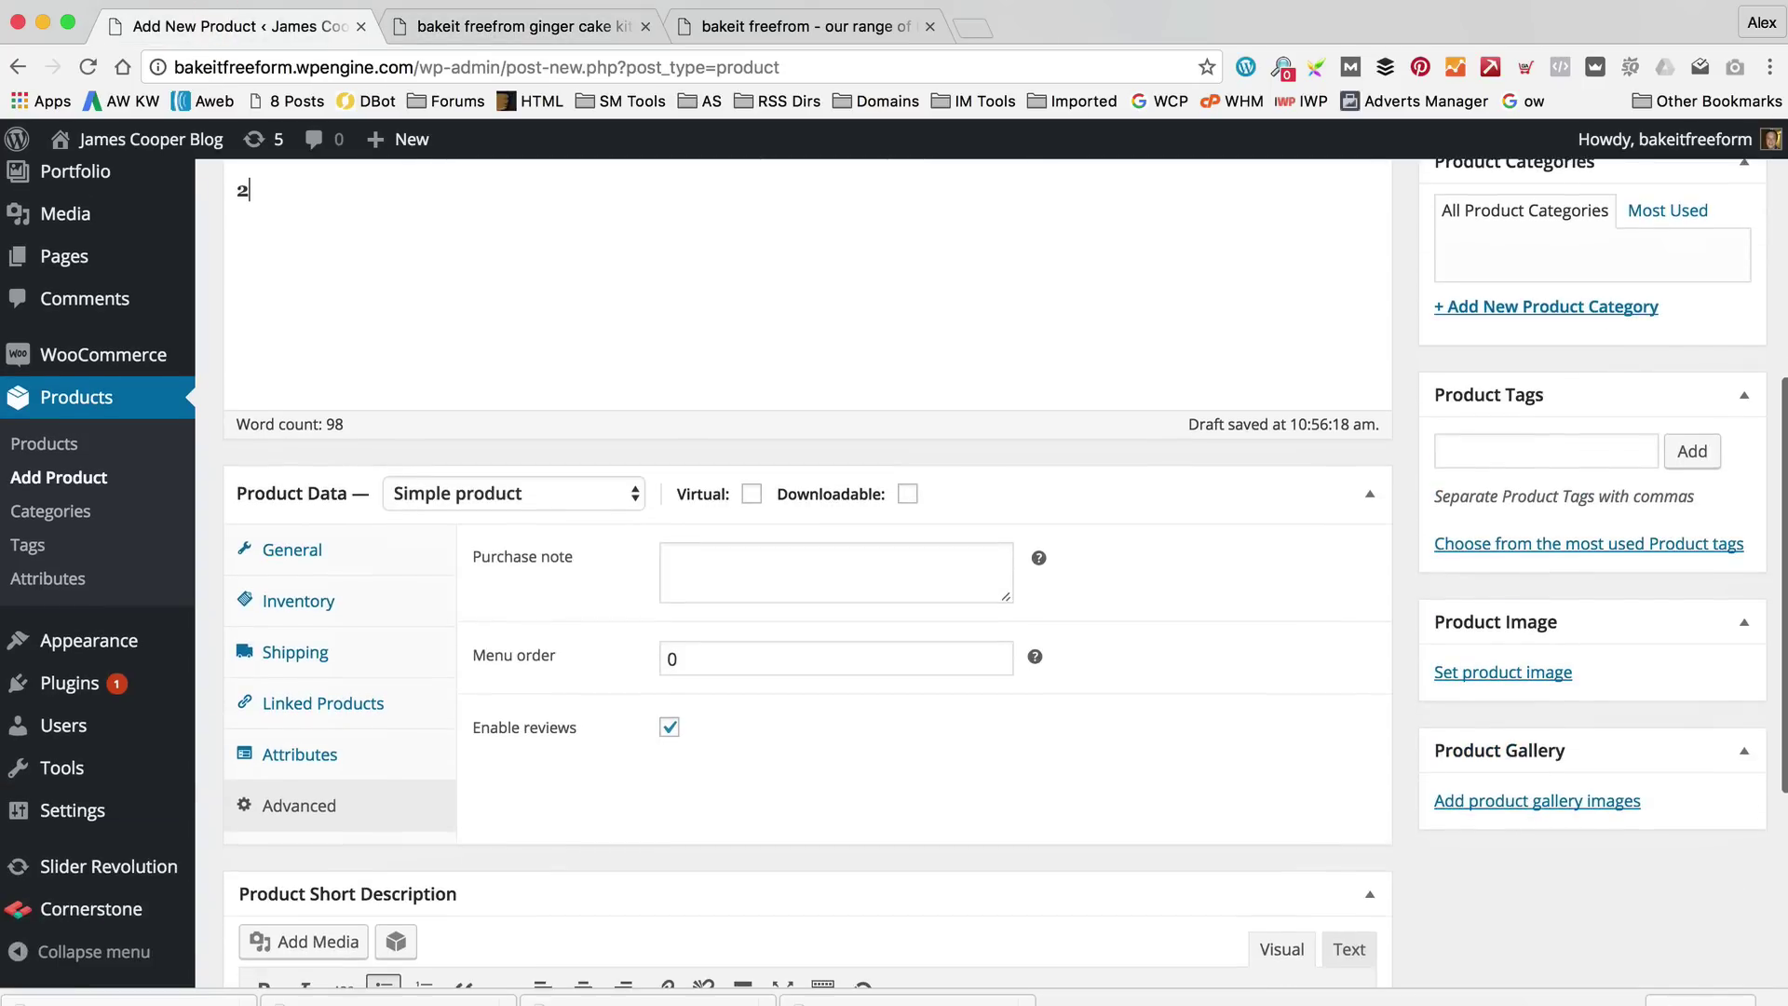
scroll(1550, 863, up, 2)
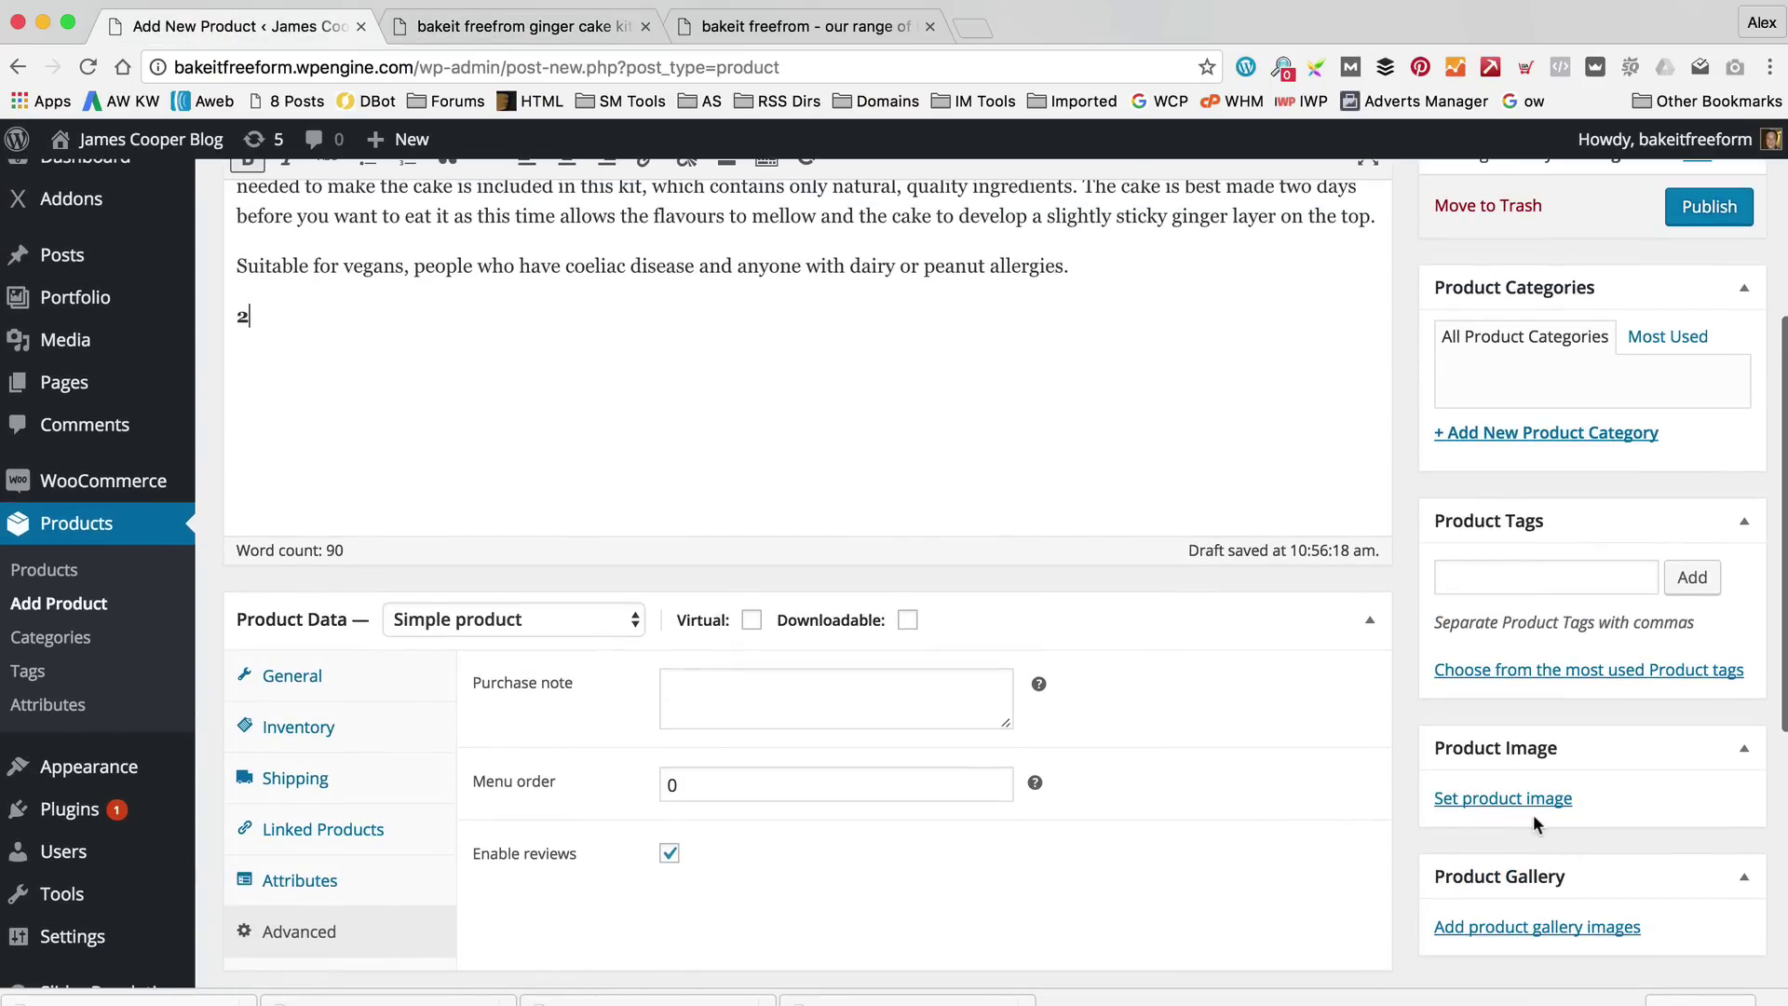
key(BackSpace)
scroll(1539, 814, up, 1)
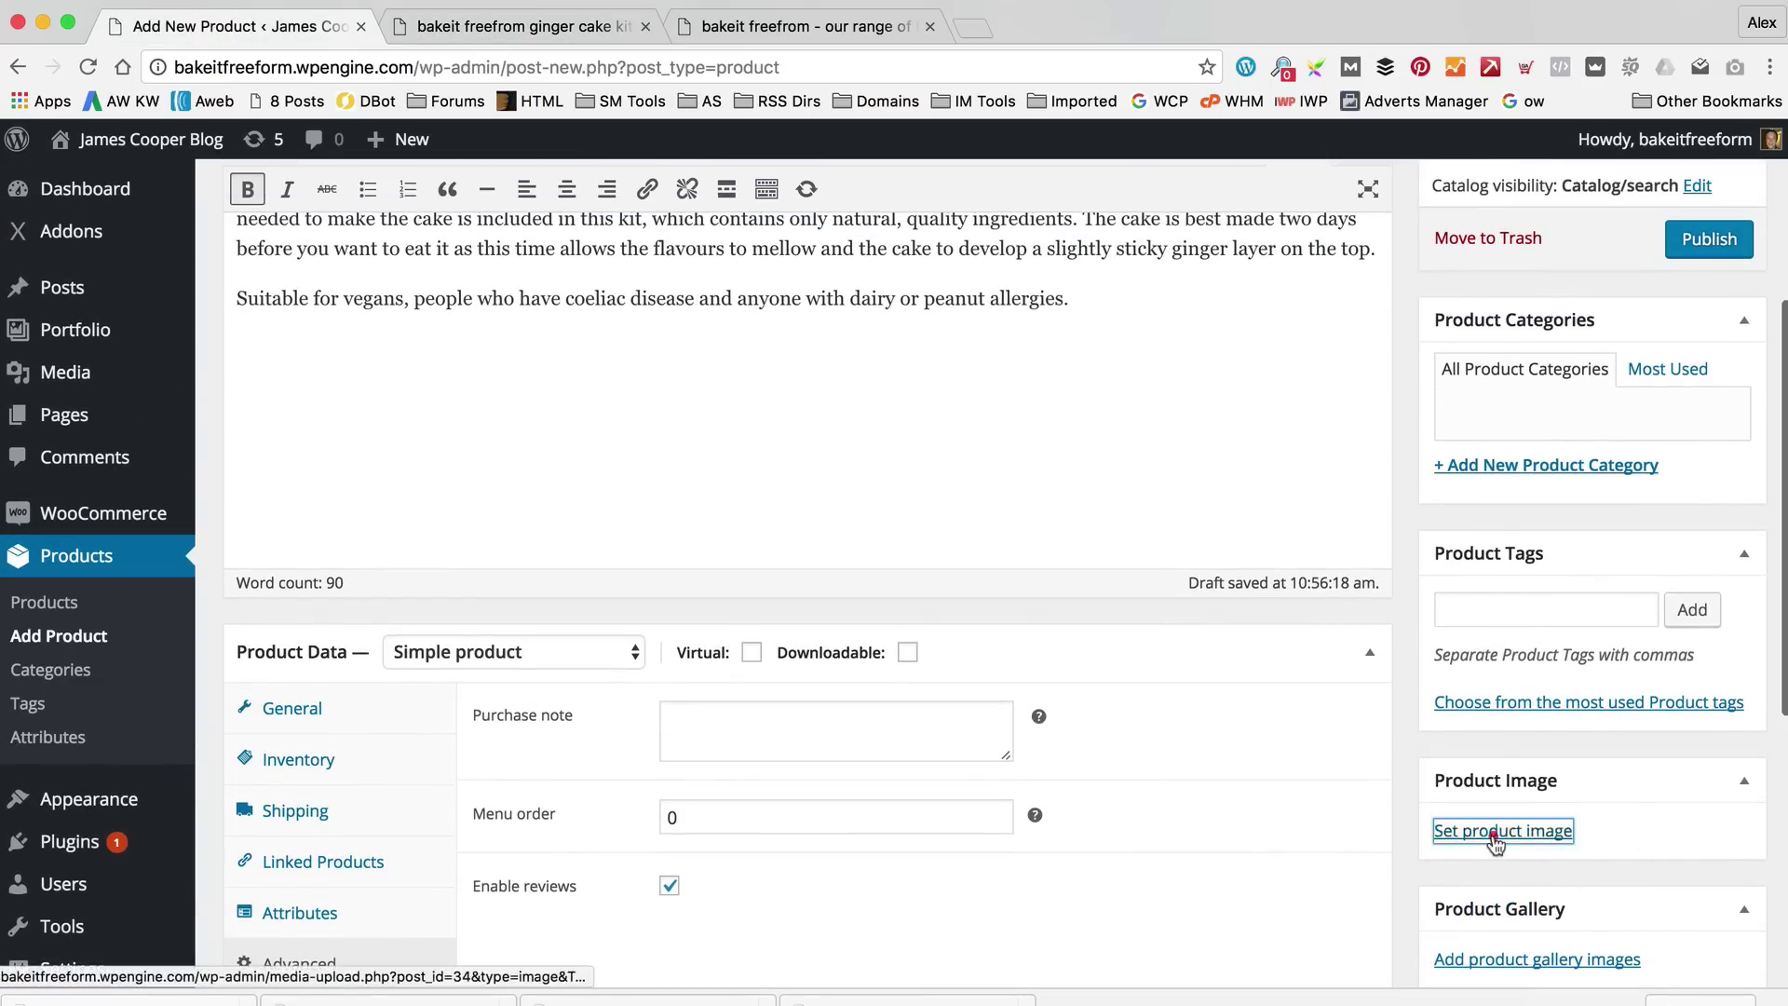
- Upload Ginger Cake Home Kit 1 and set it as the product image
click(1496, 832)
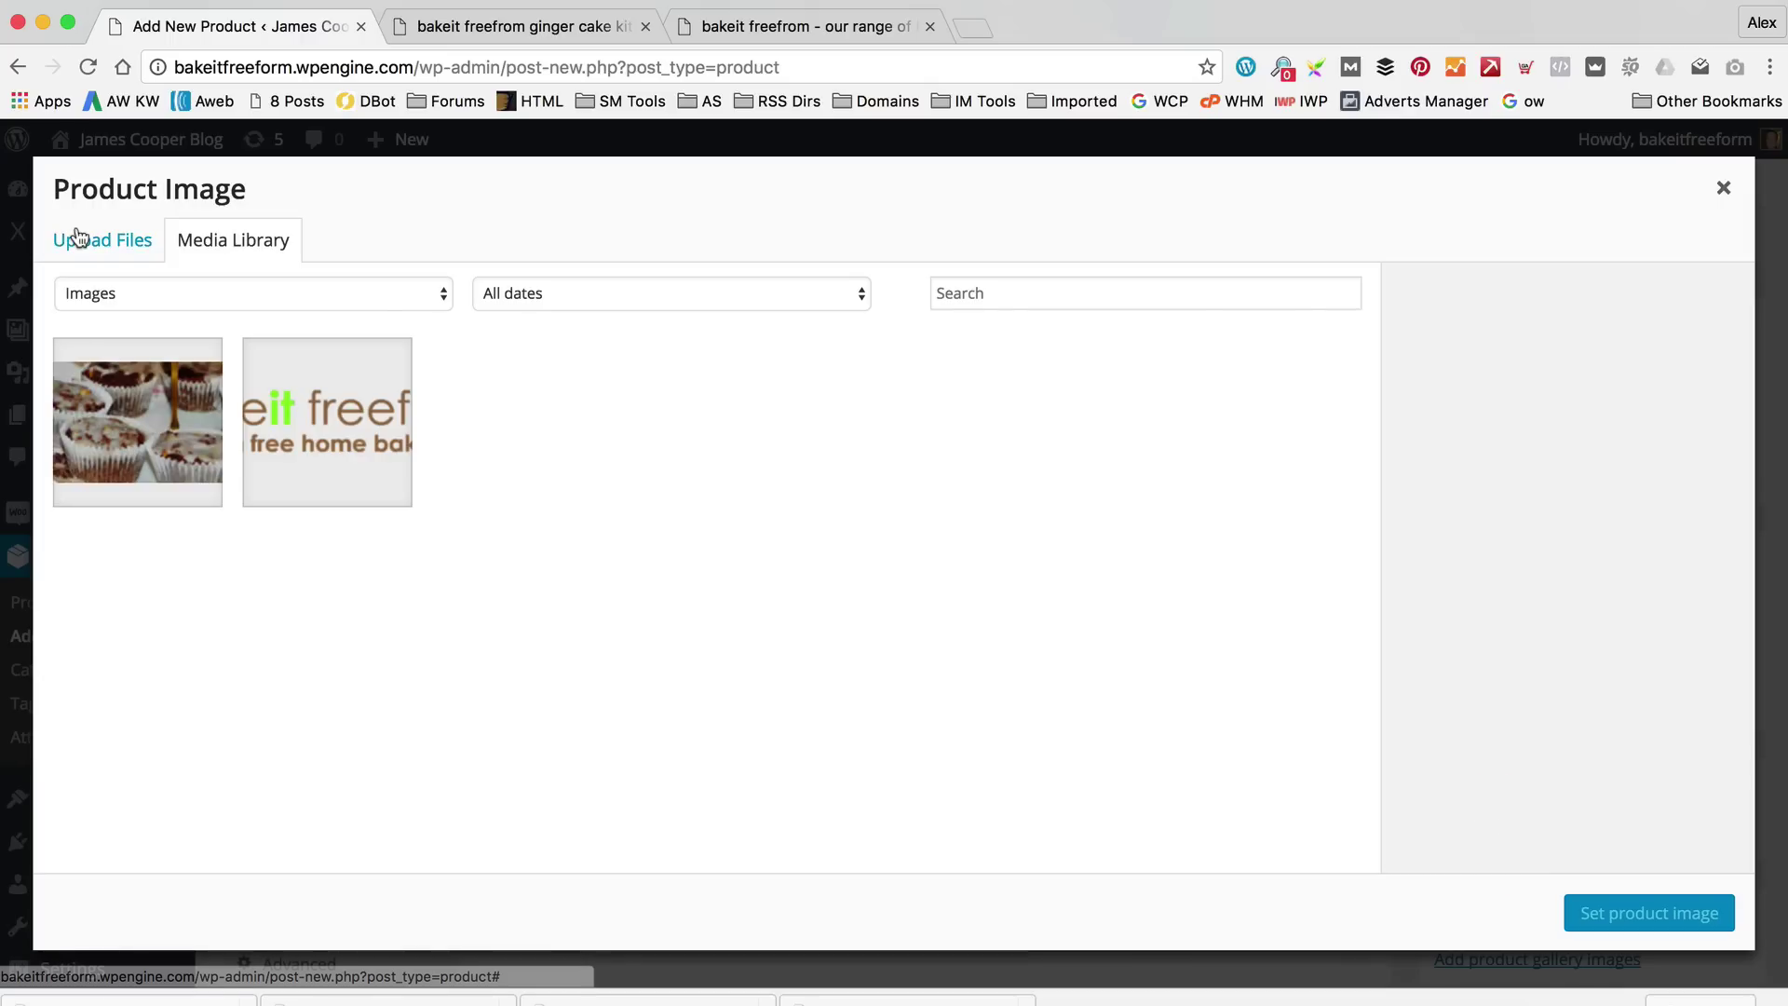
click(79, 238)
click(916, 570)
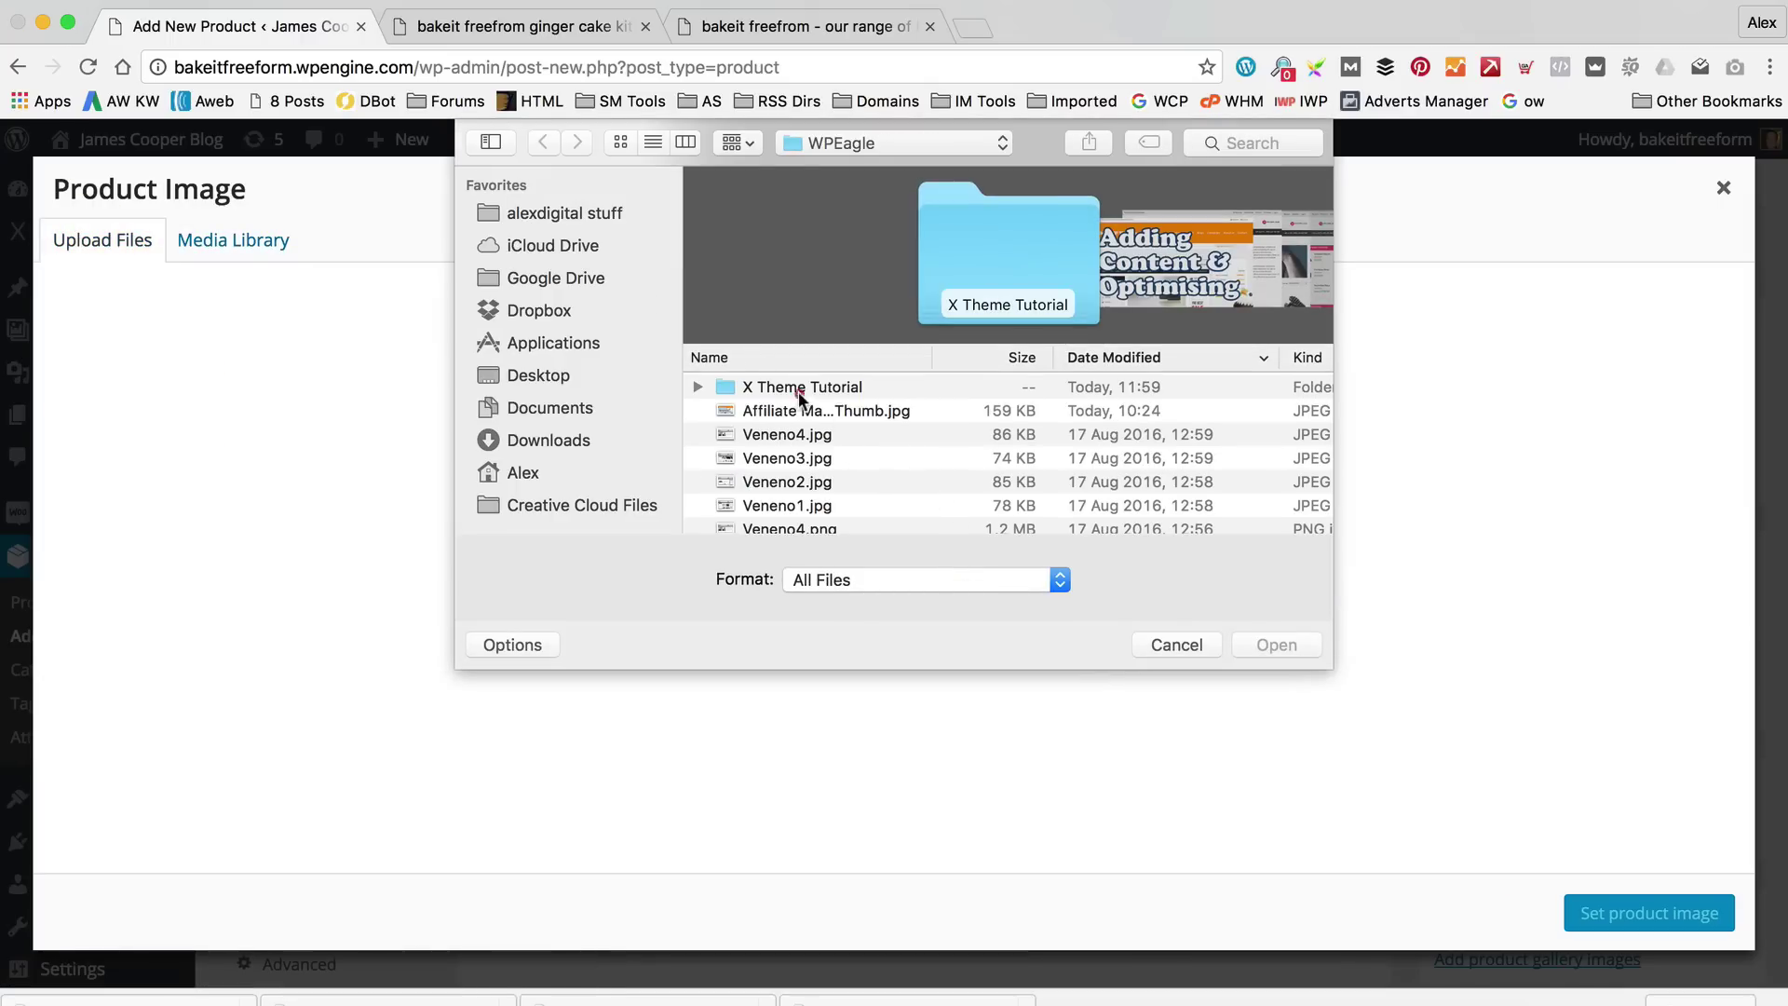
double_click(797, 389)
click(824, 458)
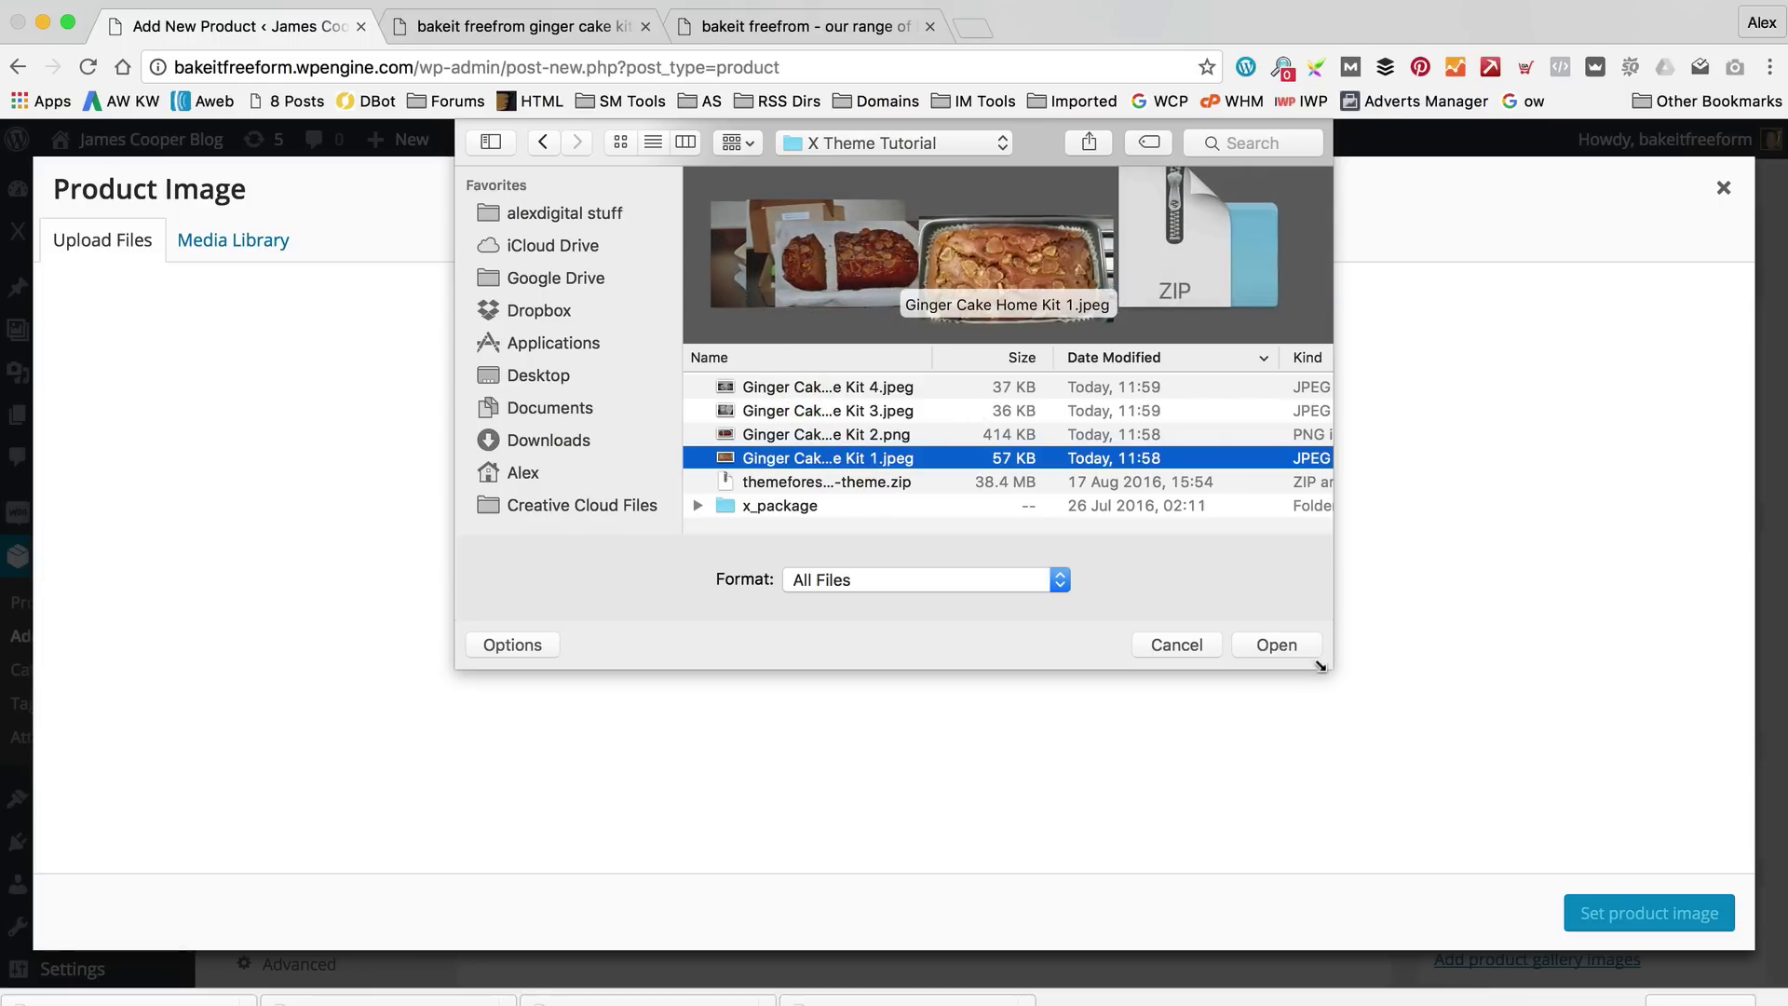
click(1286, 646)
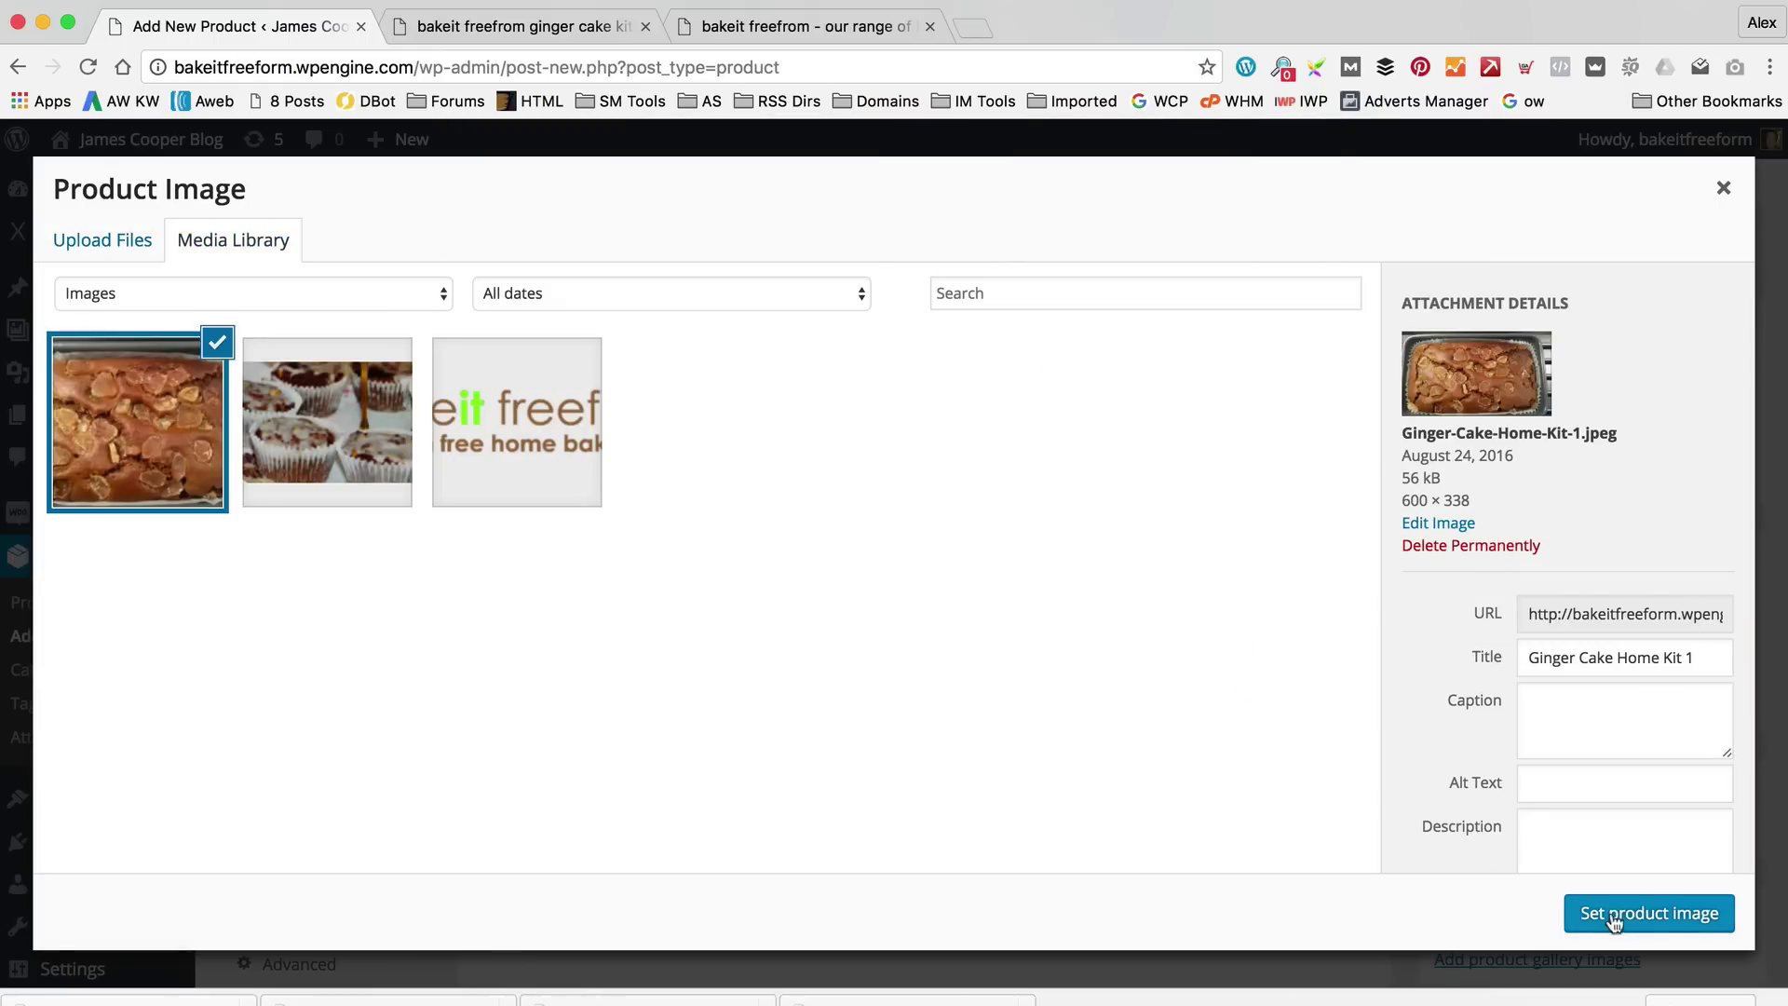
click(1679, 913)
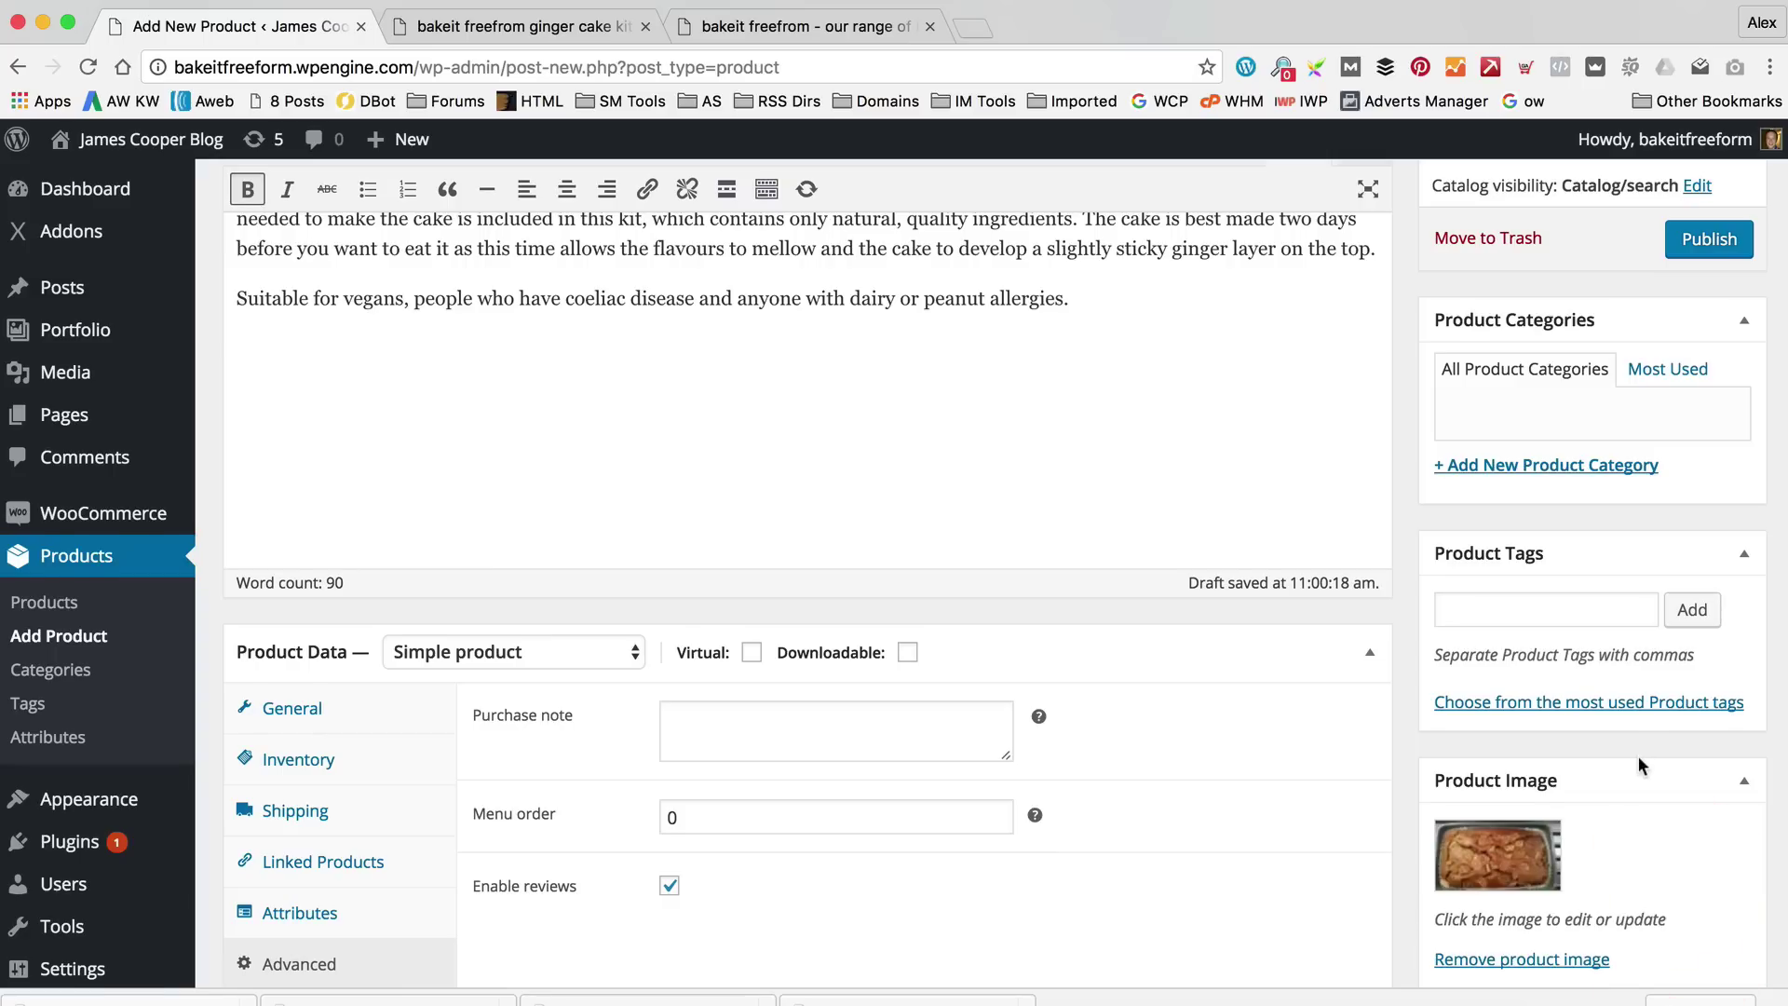
- Upload Ginger Cake Home Kit 2, 3 and 4 and add them to the product gallery
scroll(1639, 754, down, 3)
click(1532, 835)
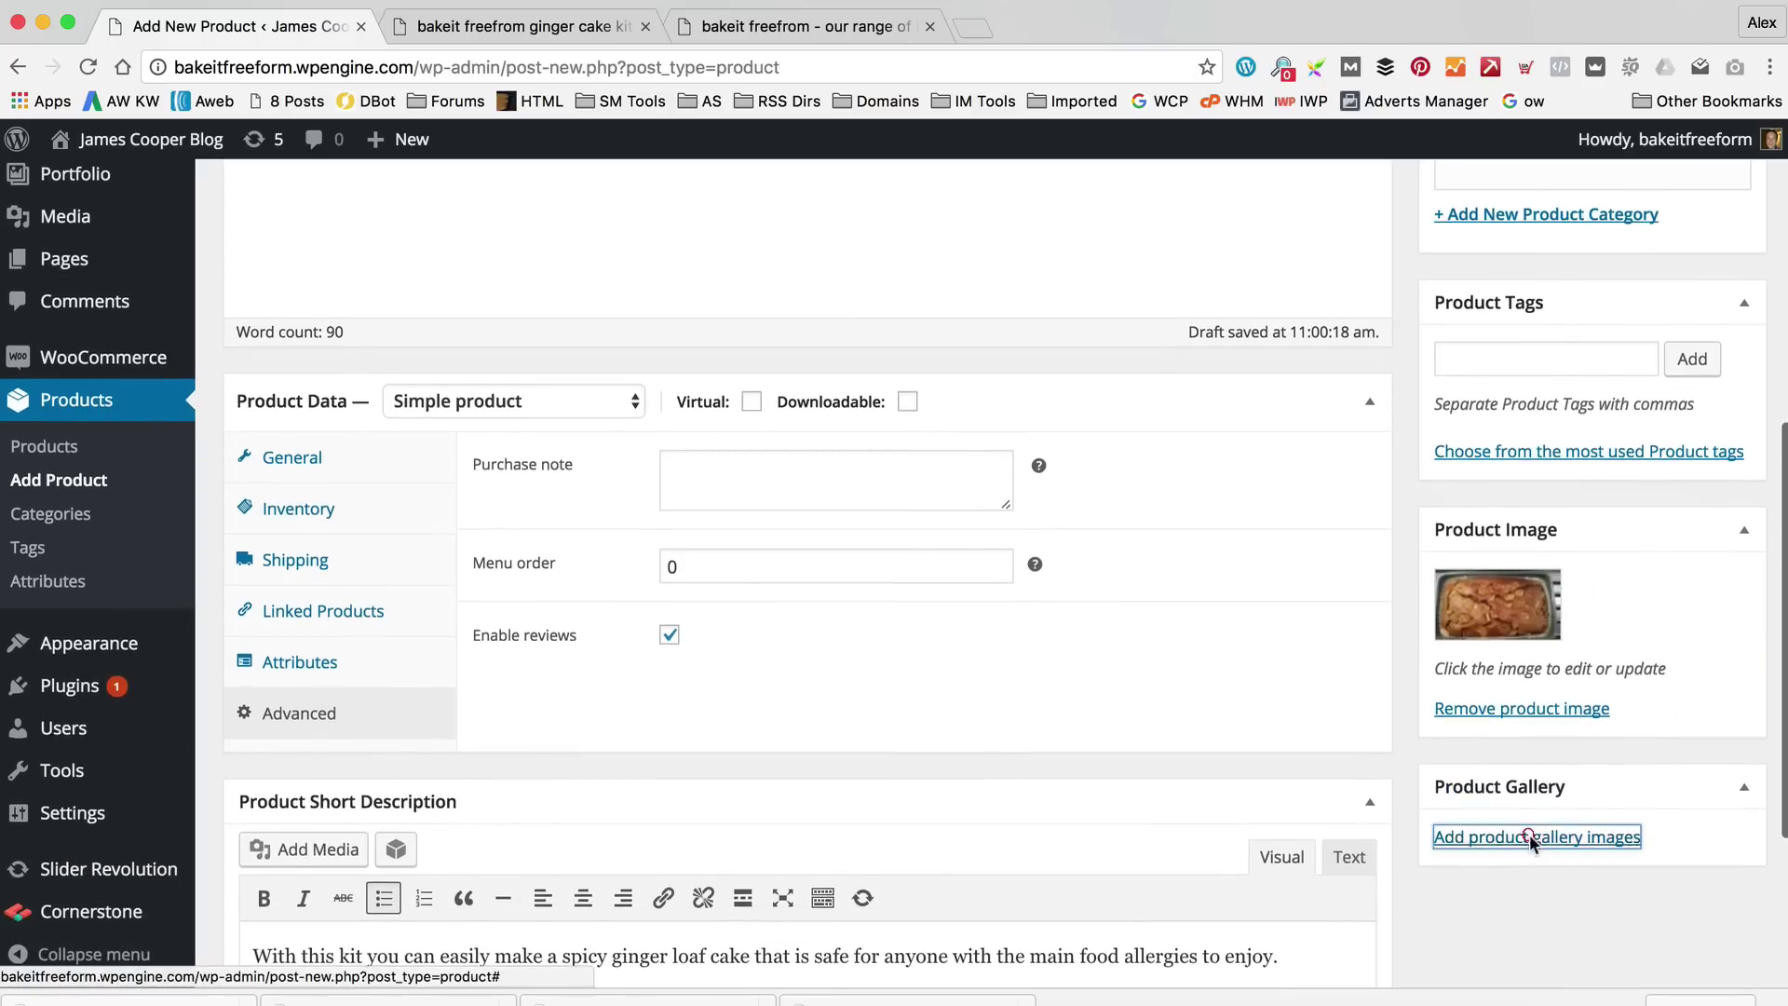
click(84, 244)
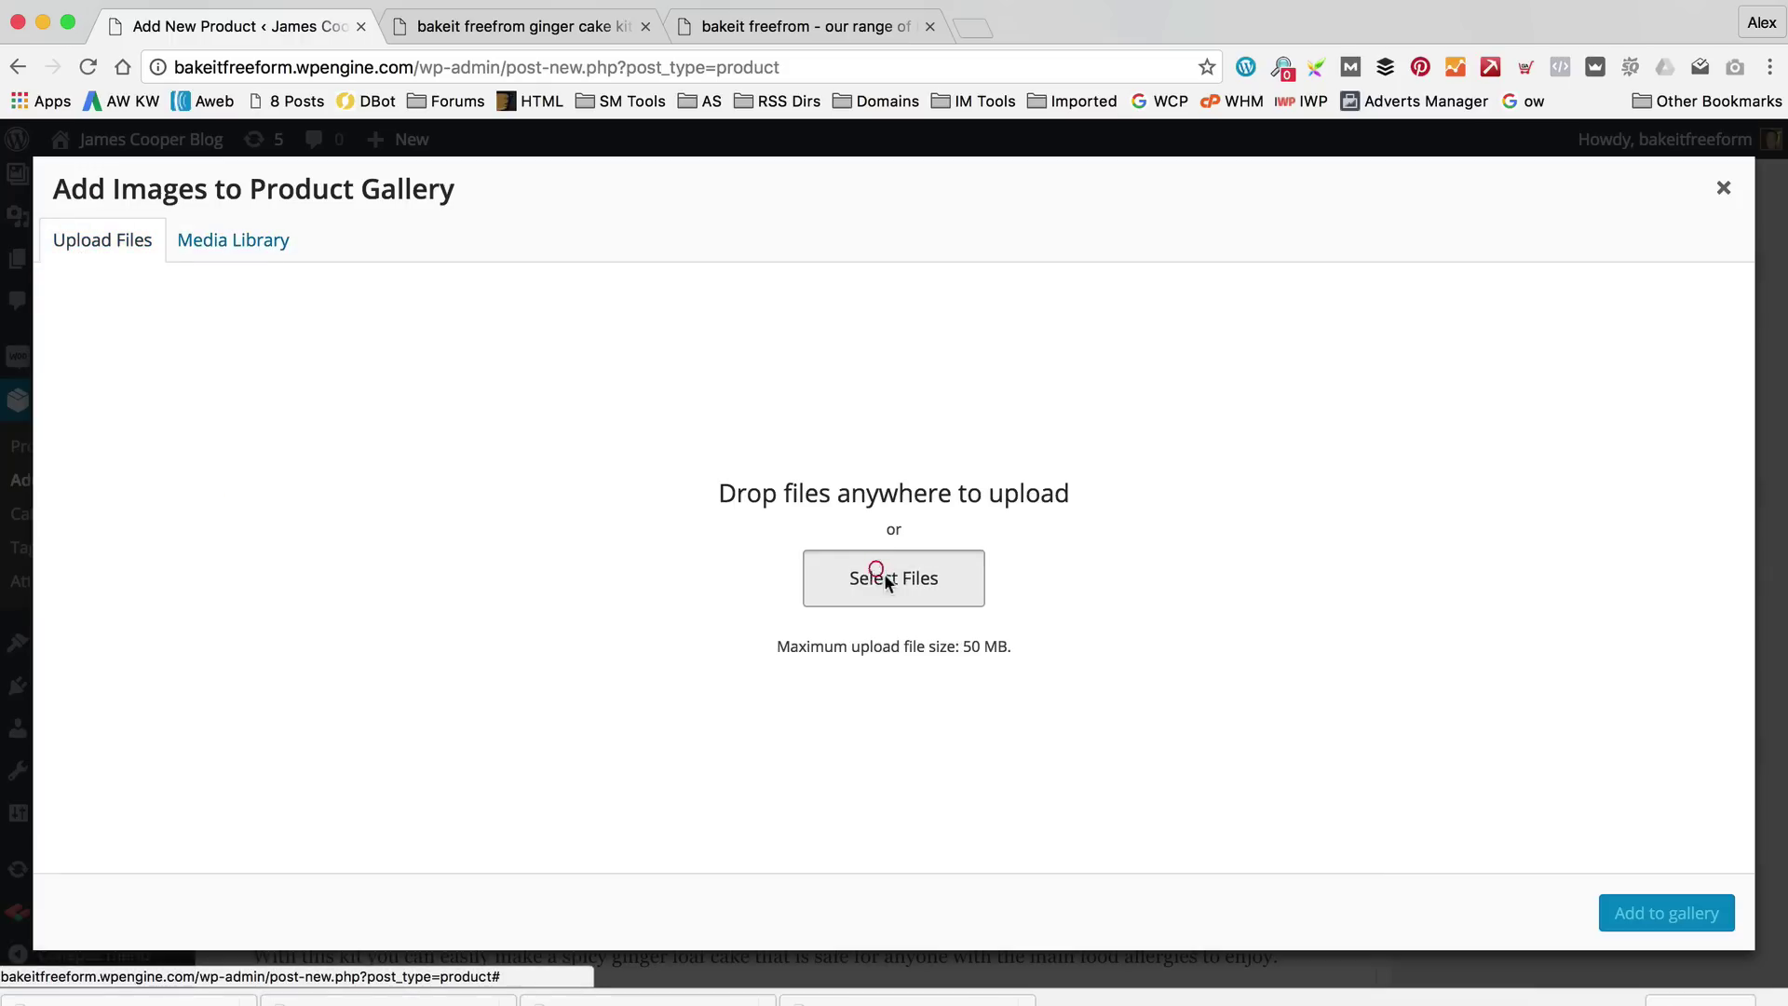
click(880, 578)
click(880, 434)
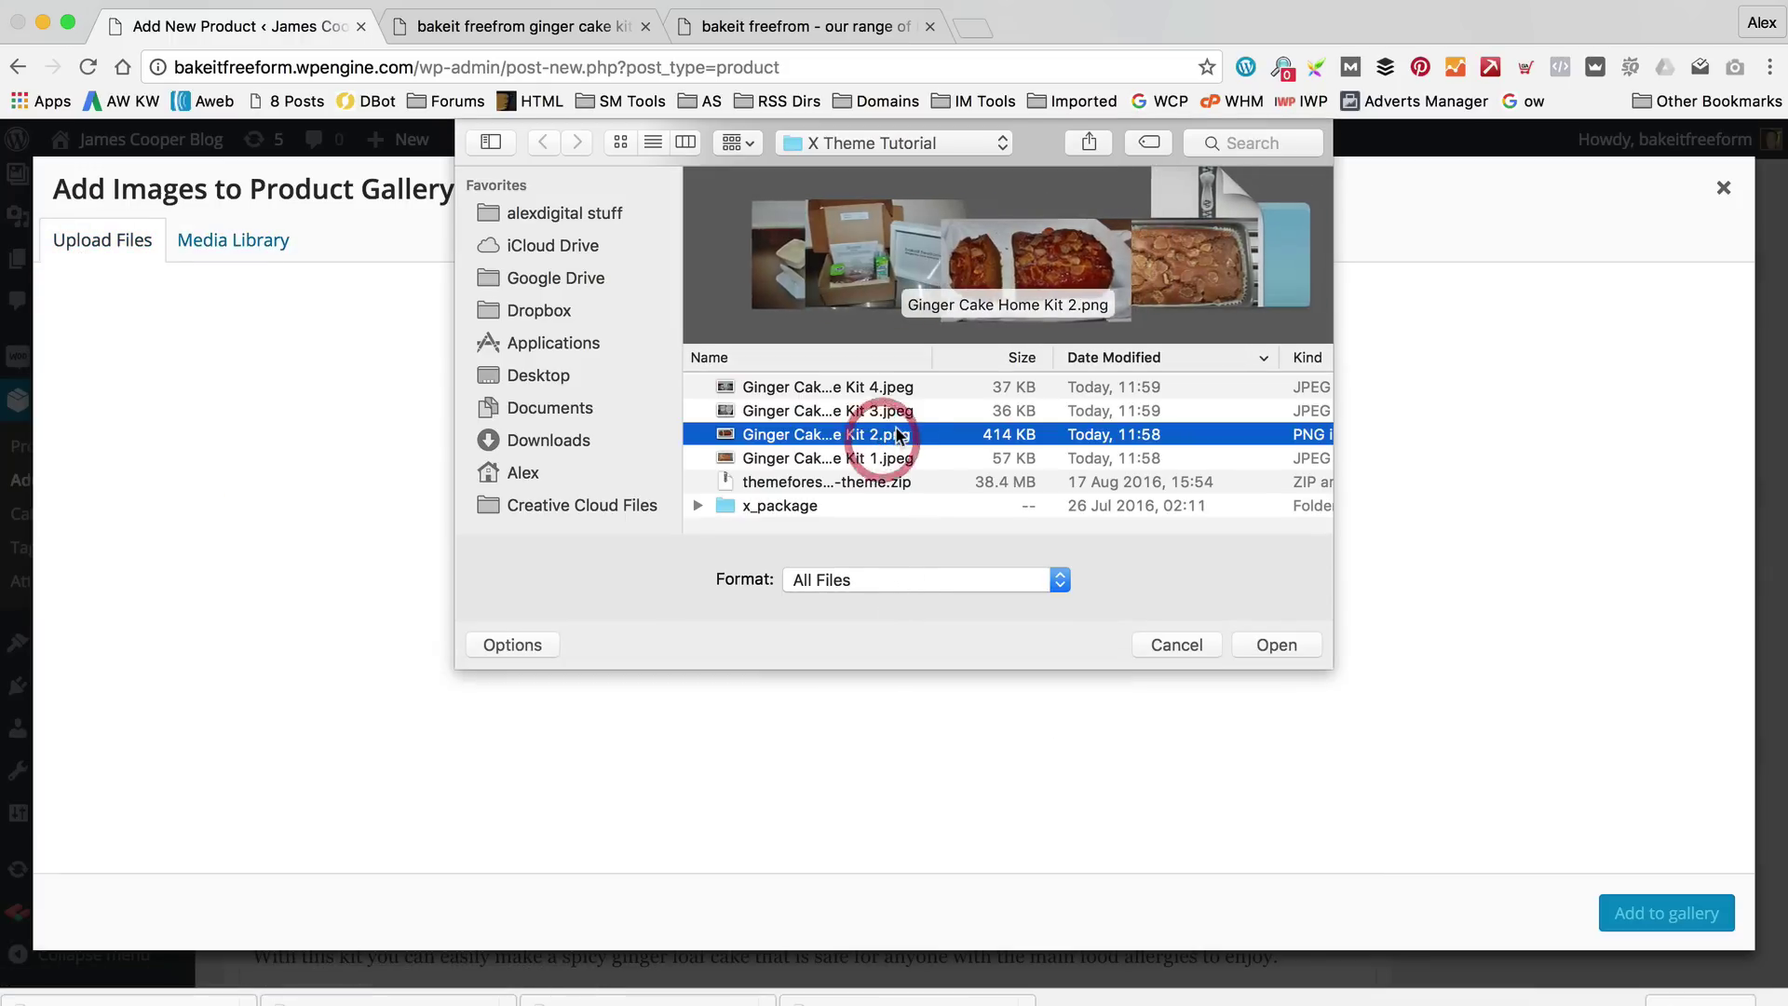
shift+click(877, 411)
shift+click(883, 388)
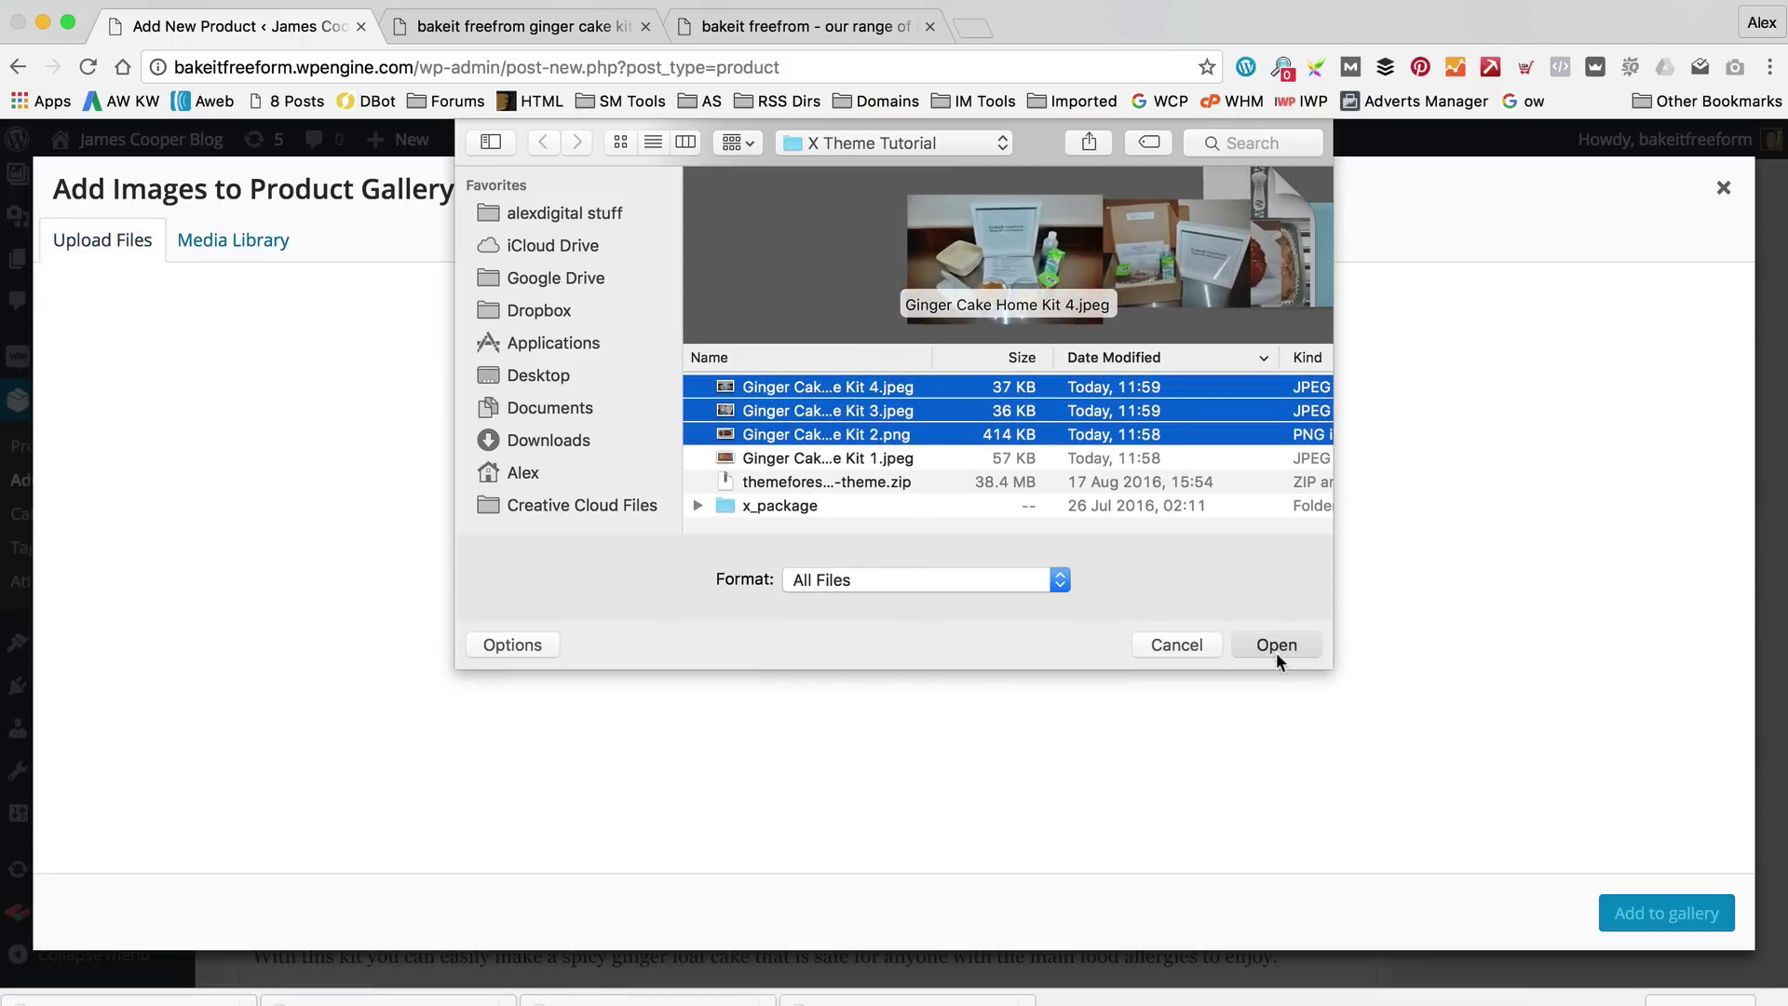
click(1274, 645)
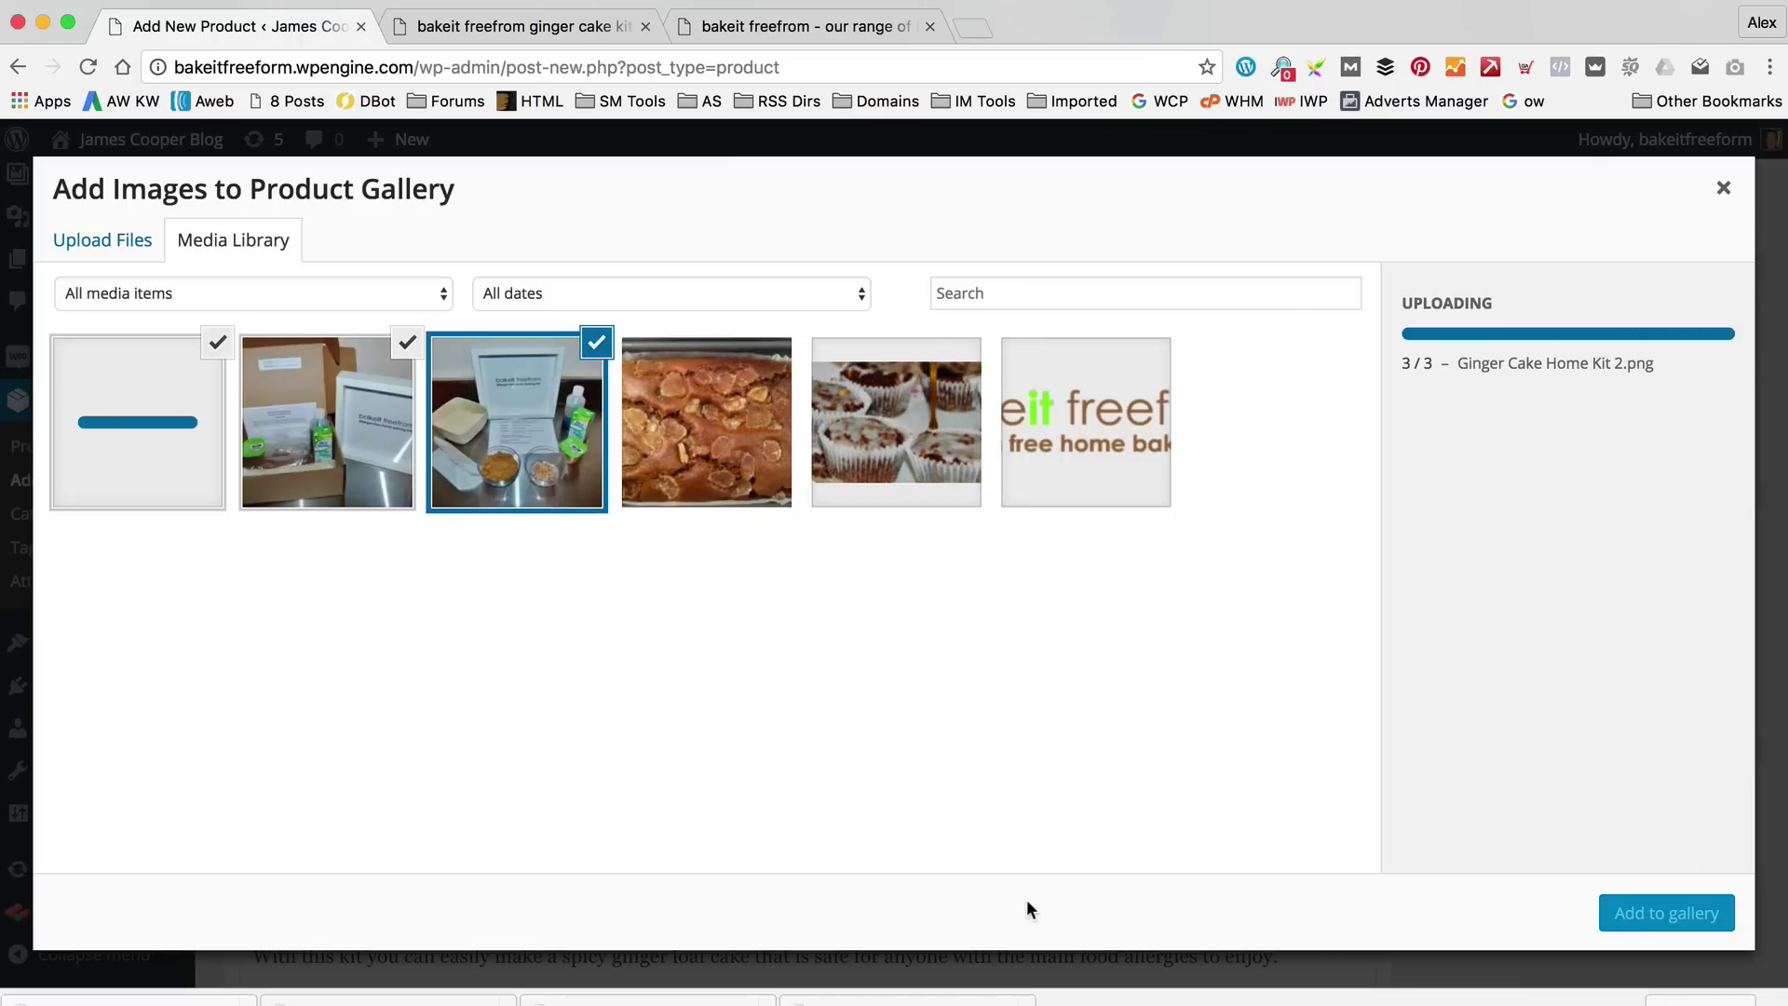
click(1666, 912)
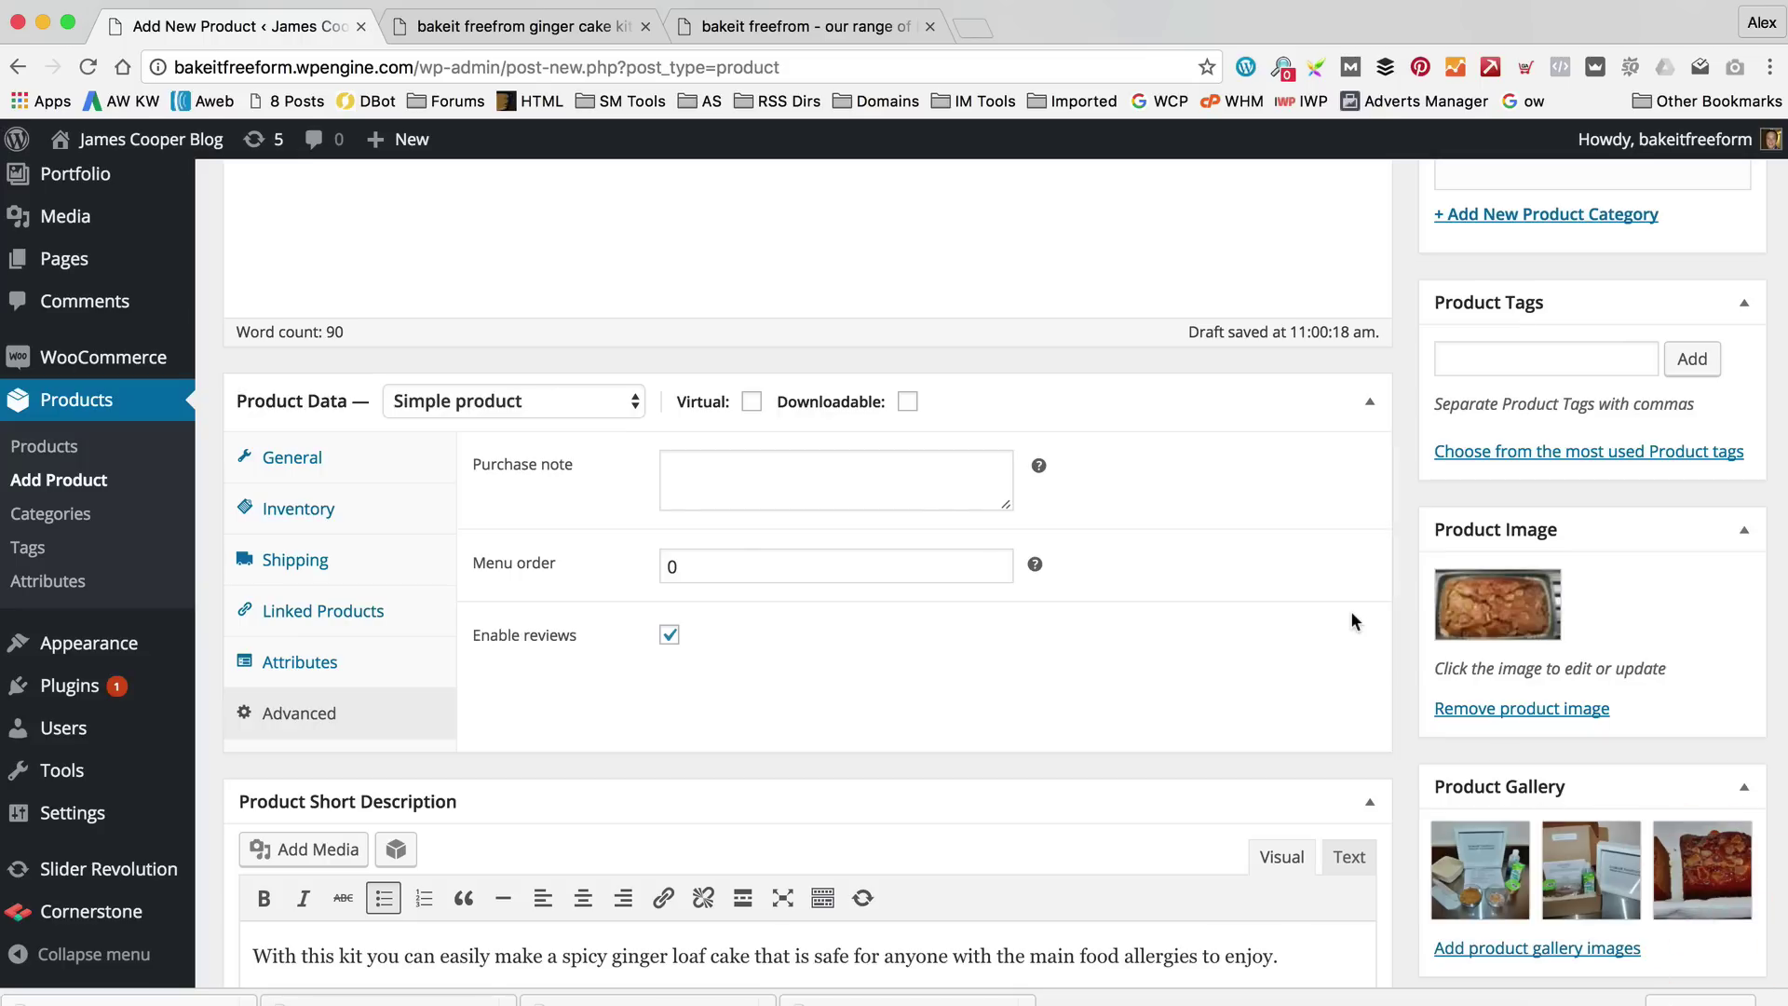
- Add Ginger and Sticky as product tags
scroll(1354, 623, up, 6)
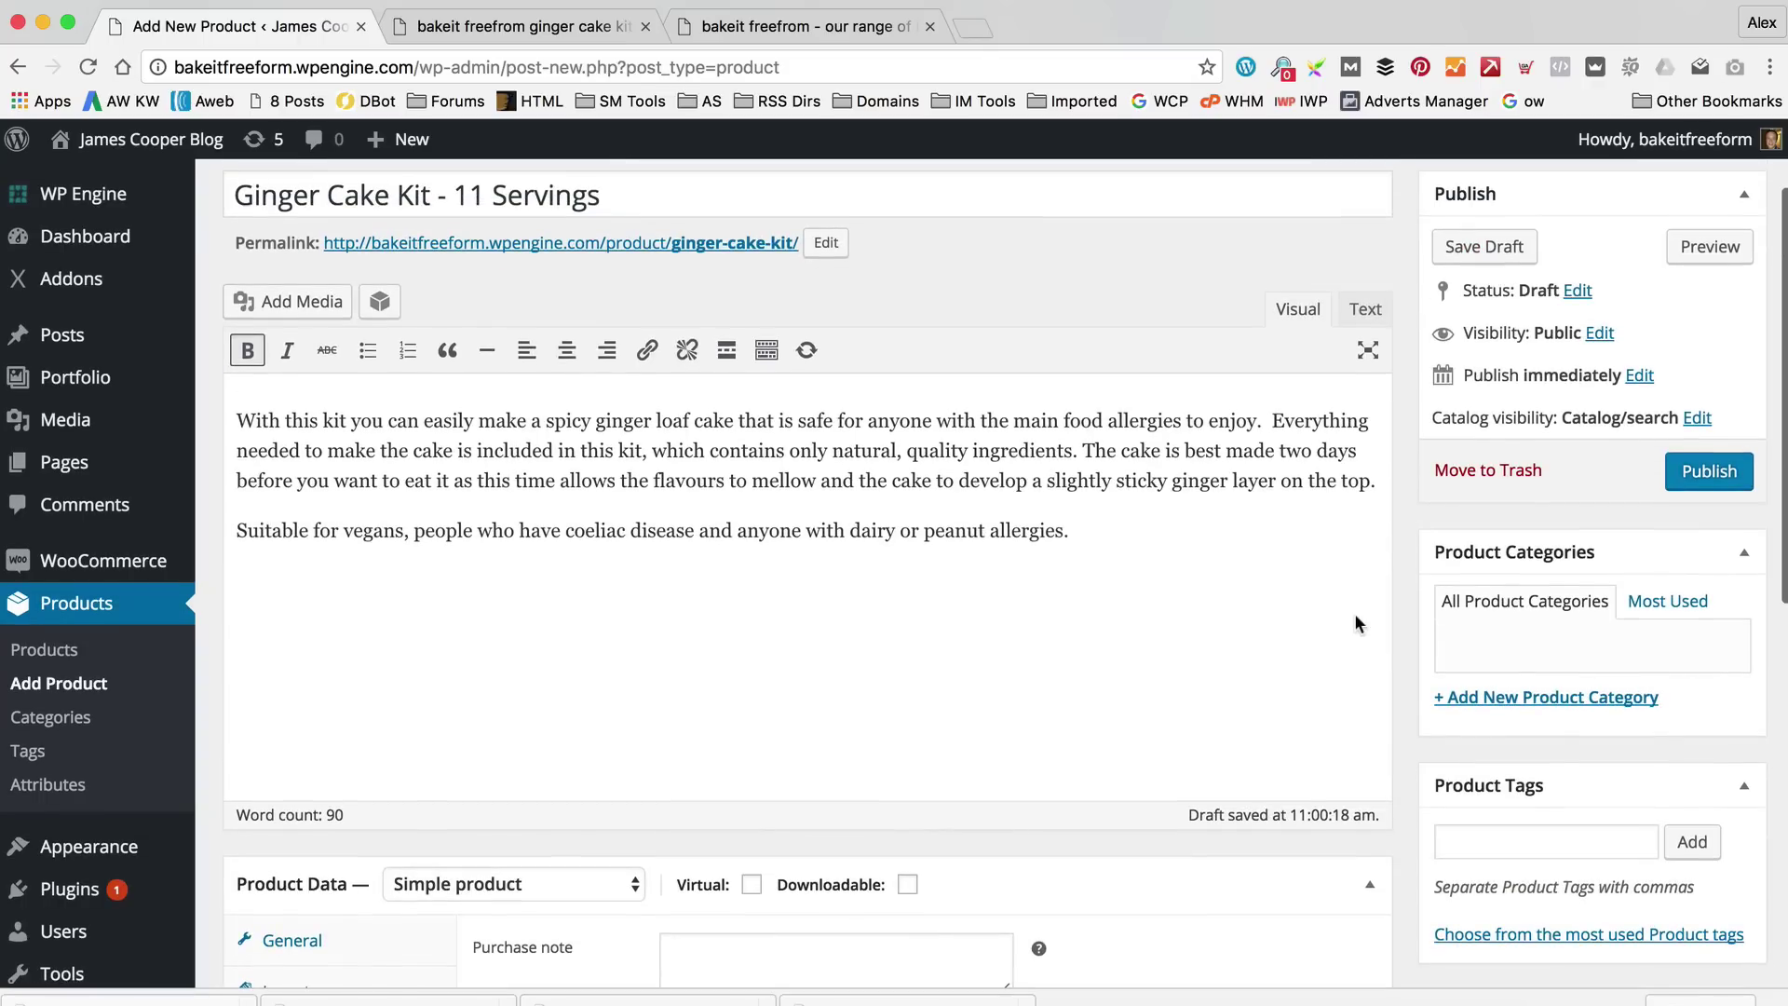
click(1523, 841)
text(Ginger,)
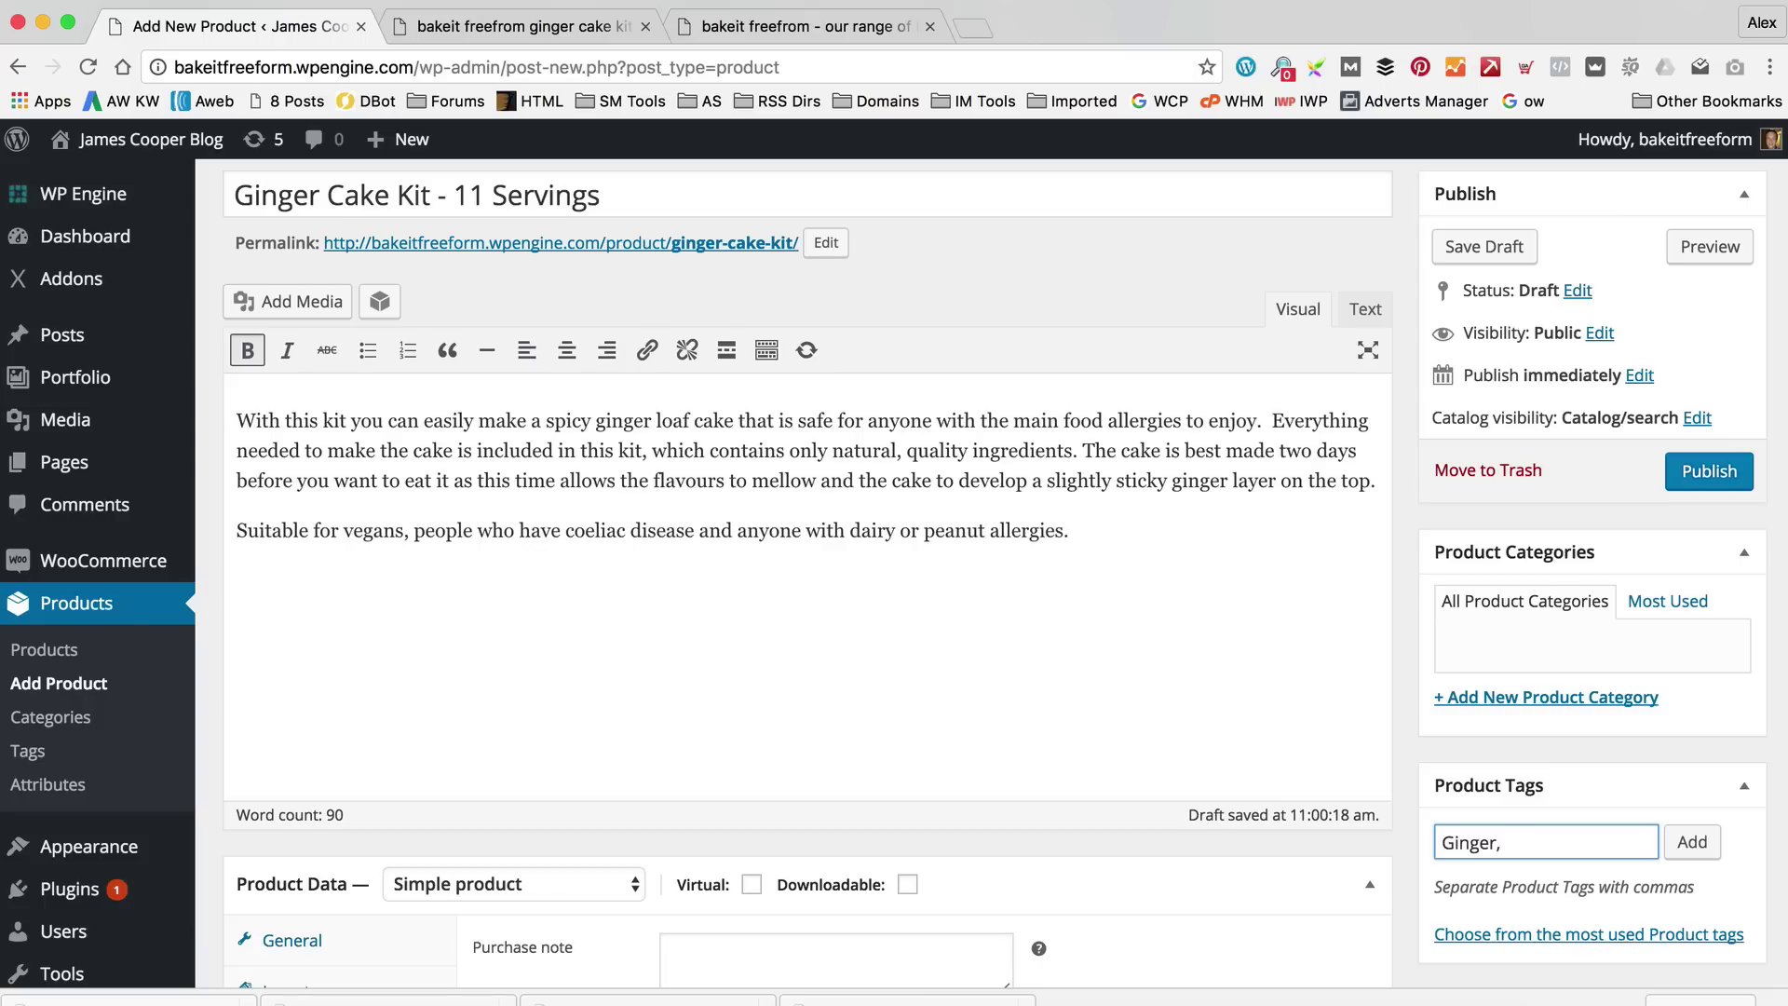
text(Sticky)
click(1707, 850)
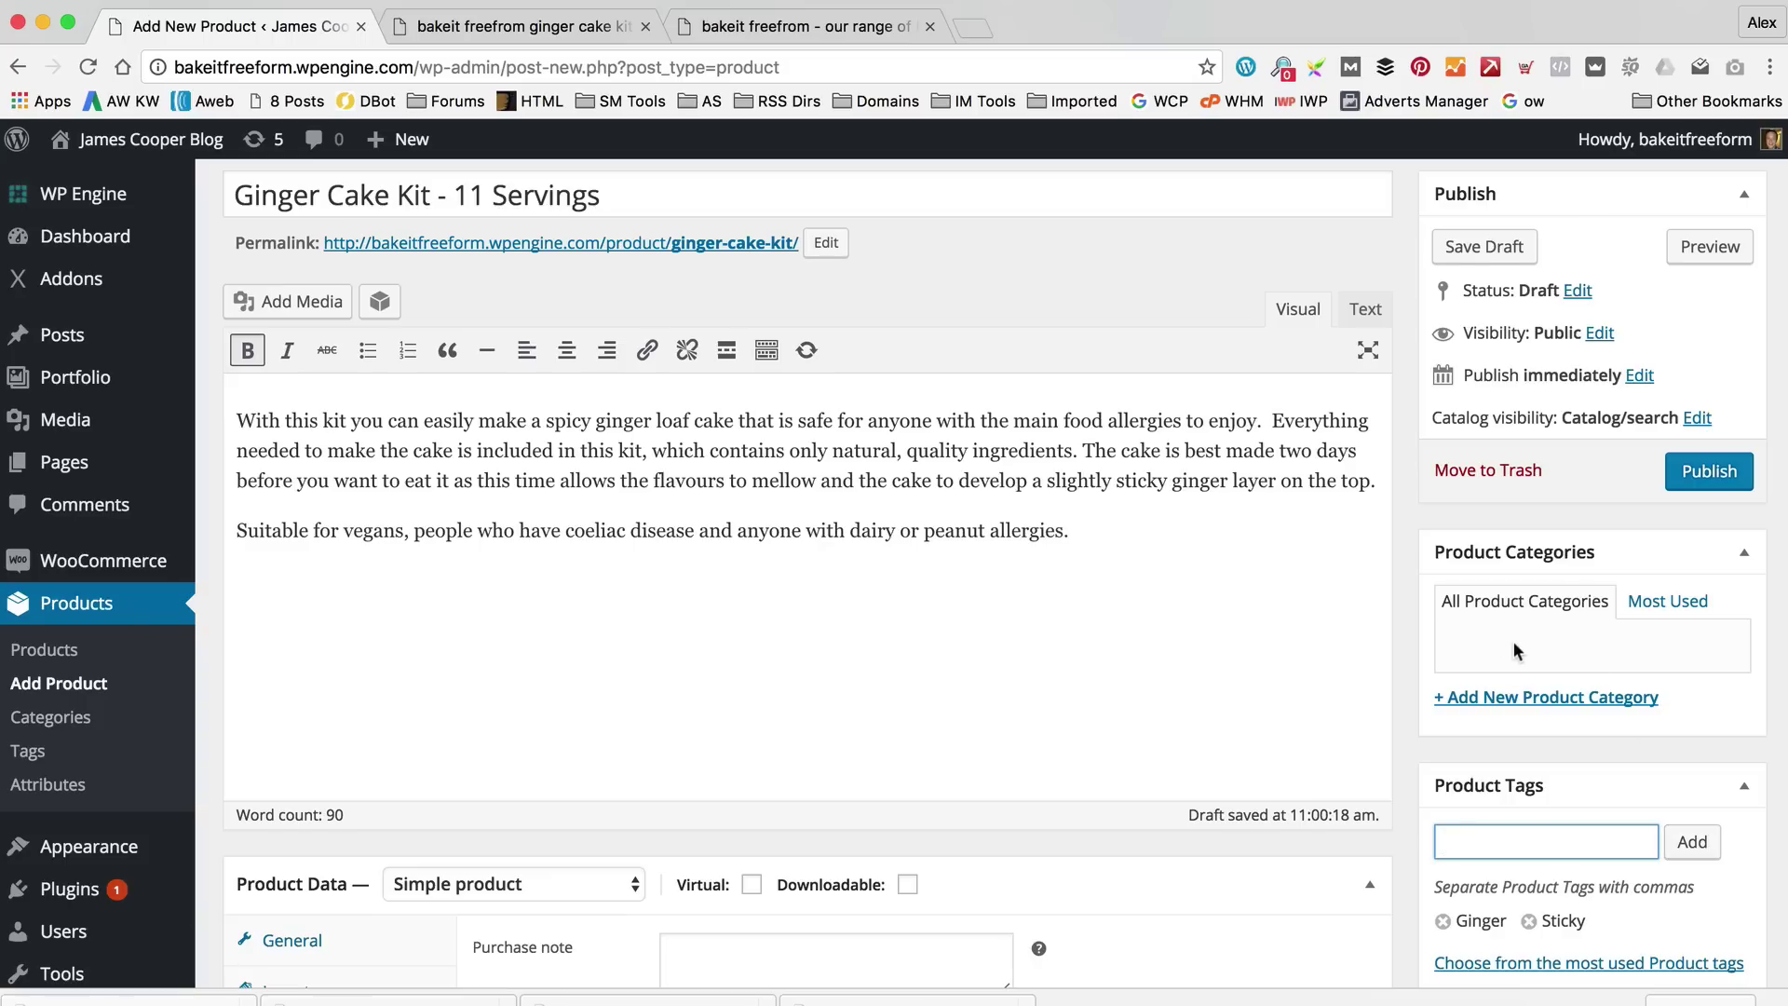
- Create a Cake Kits category for the product, then publish it
click(1514, 701)
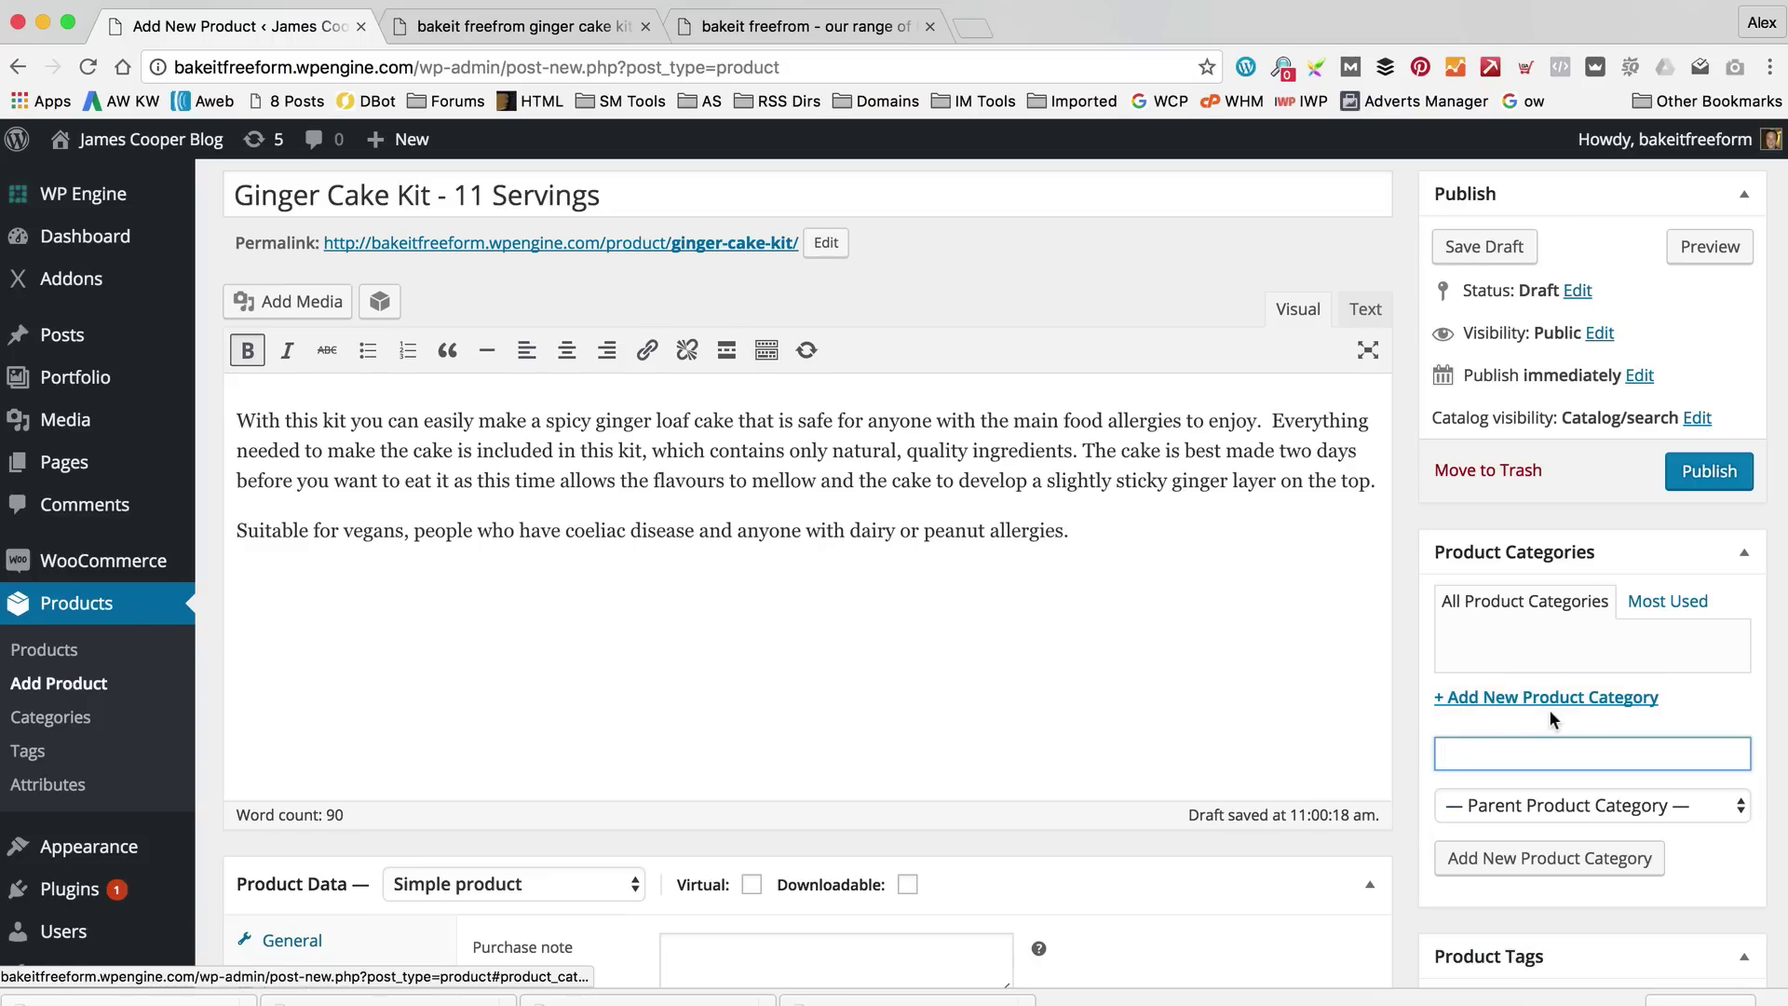
text(Cake It)
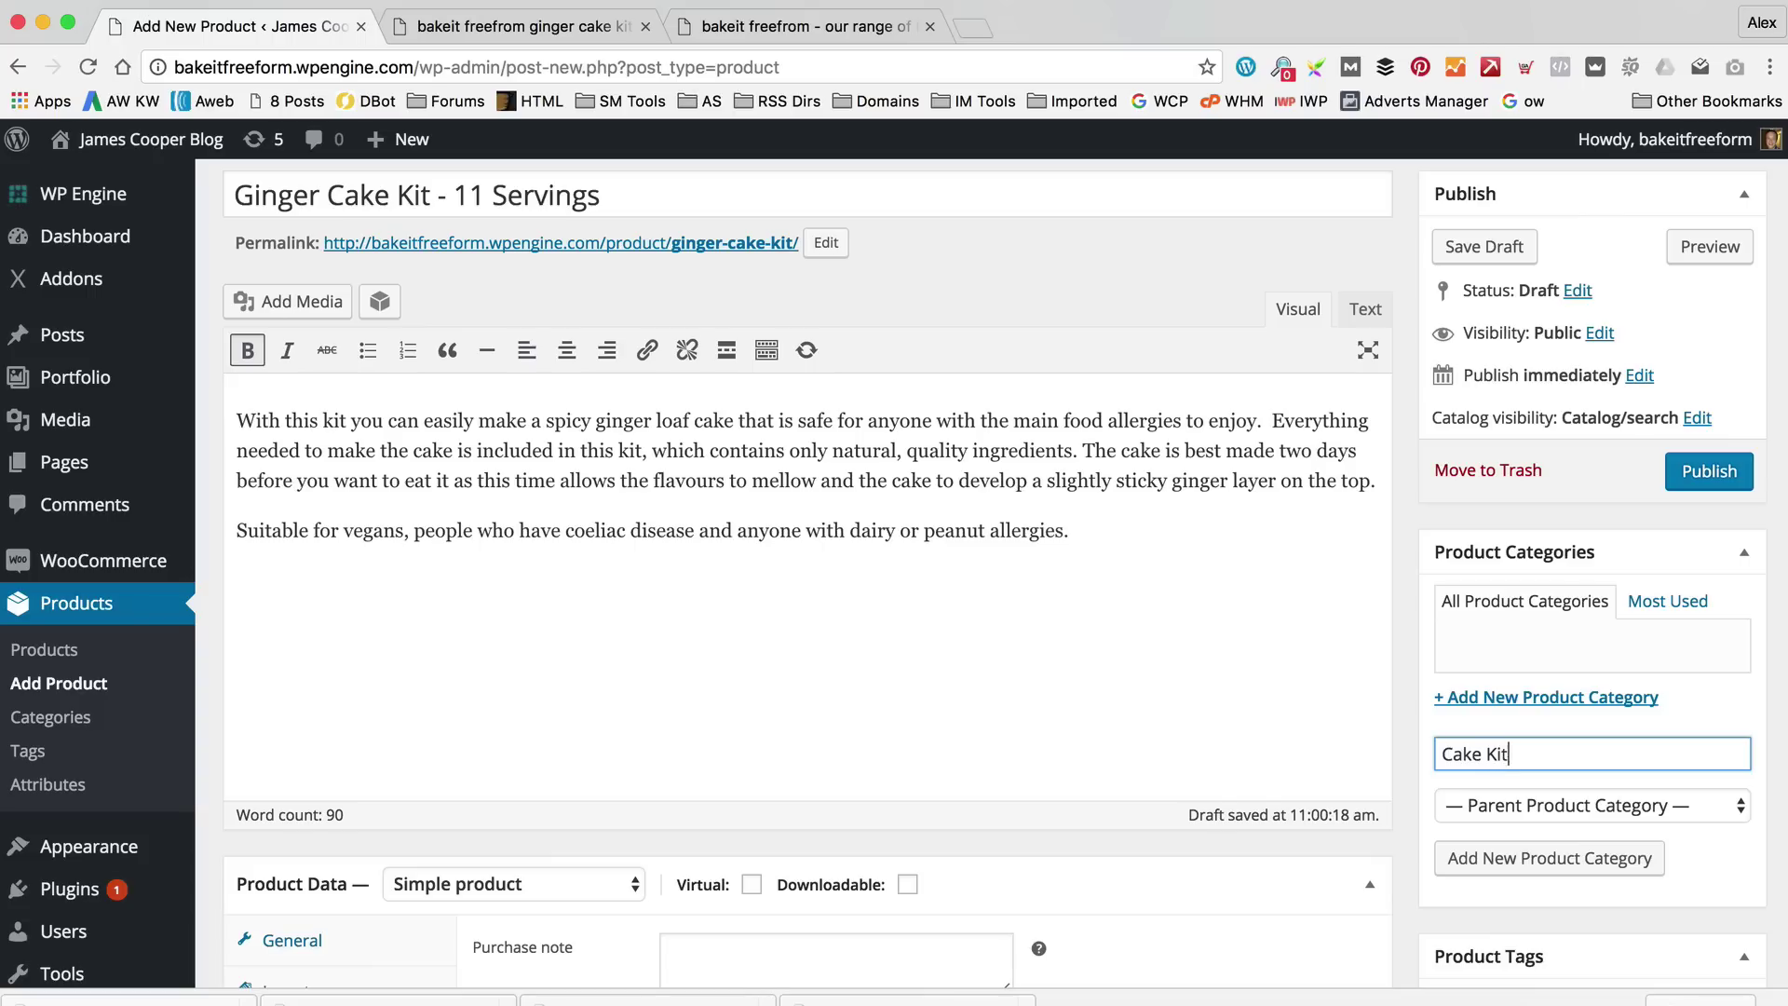
click(1584, 857)
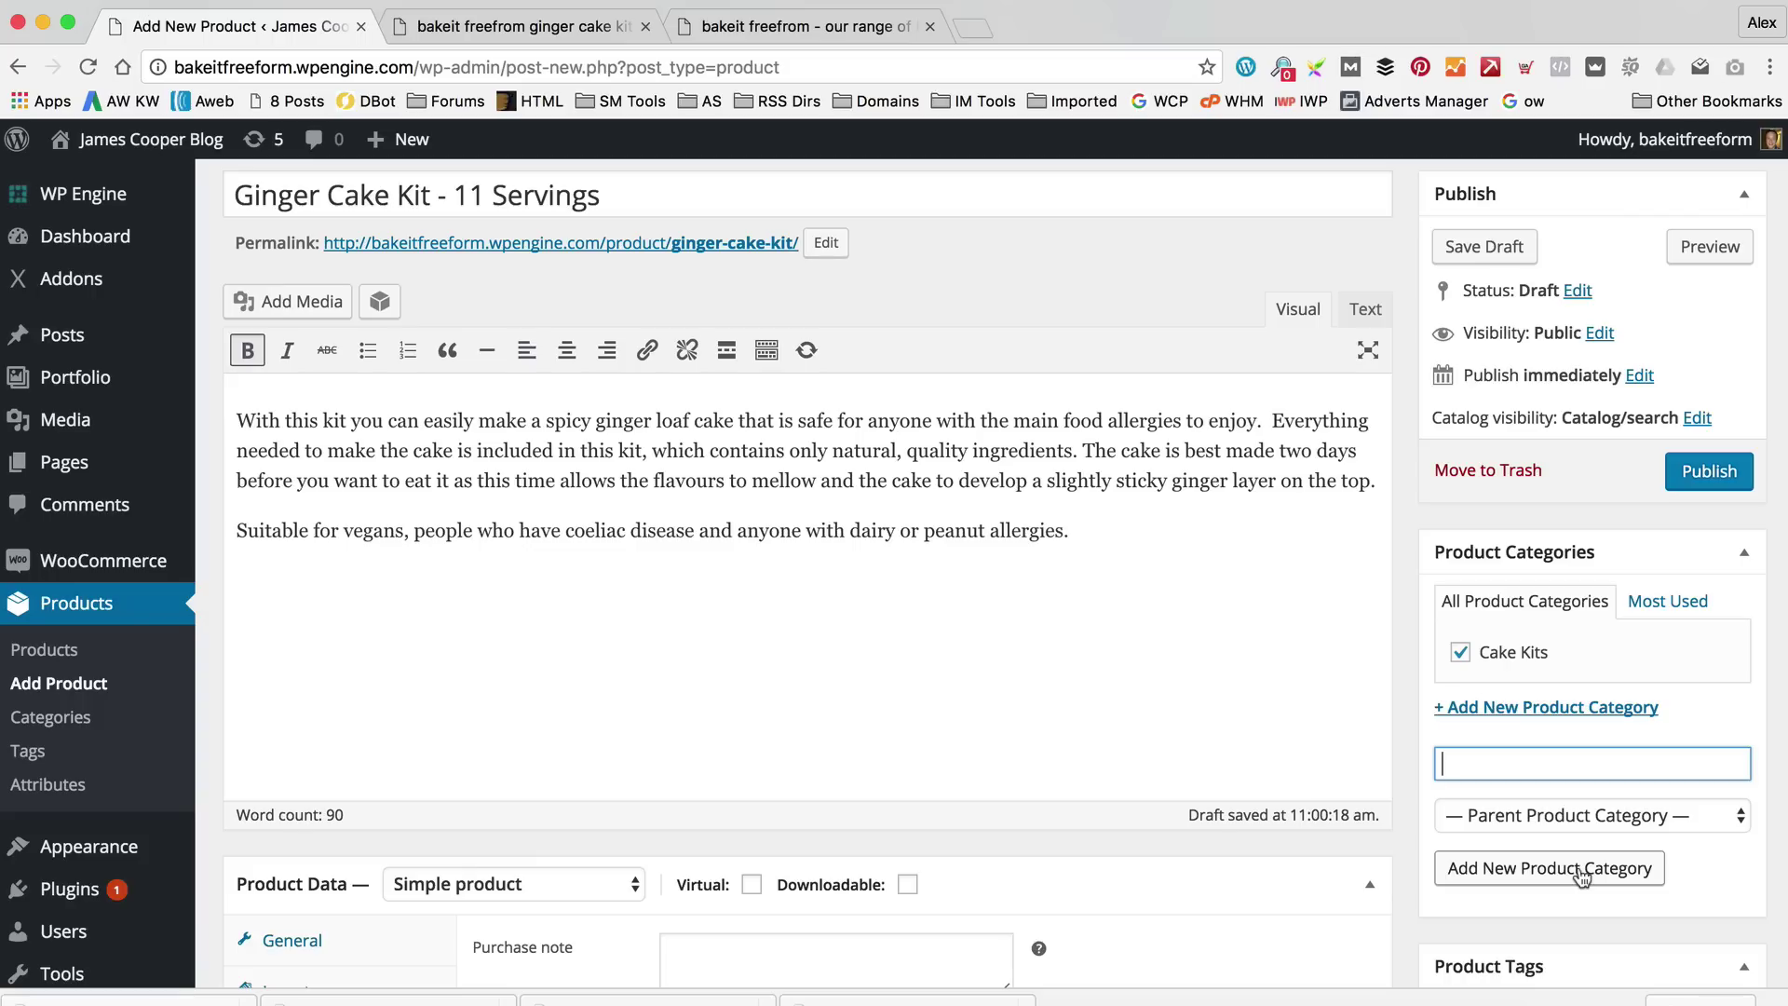
scroll(1677, 671, up, 3)
click(1727, 611)
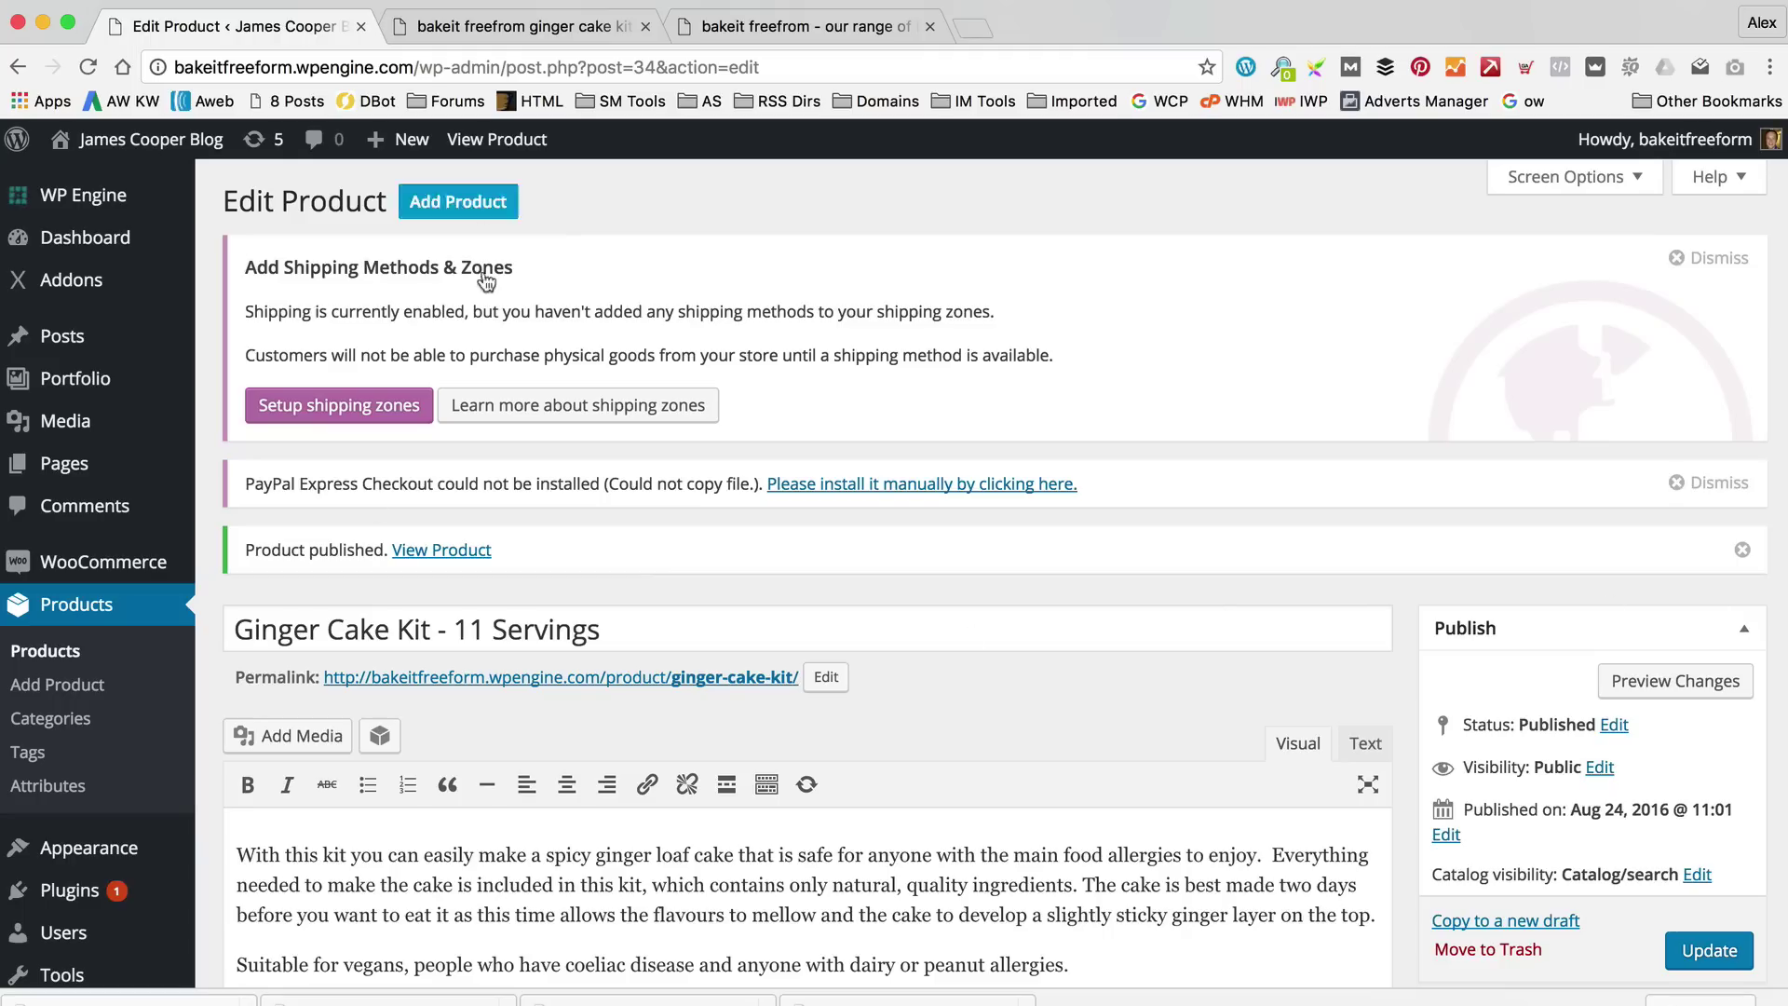
- Follow View Product to the live Ginger Cake Kit – 11 Servings page
scroll(711, 339, down, 1)
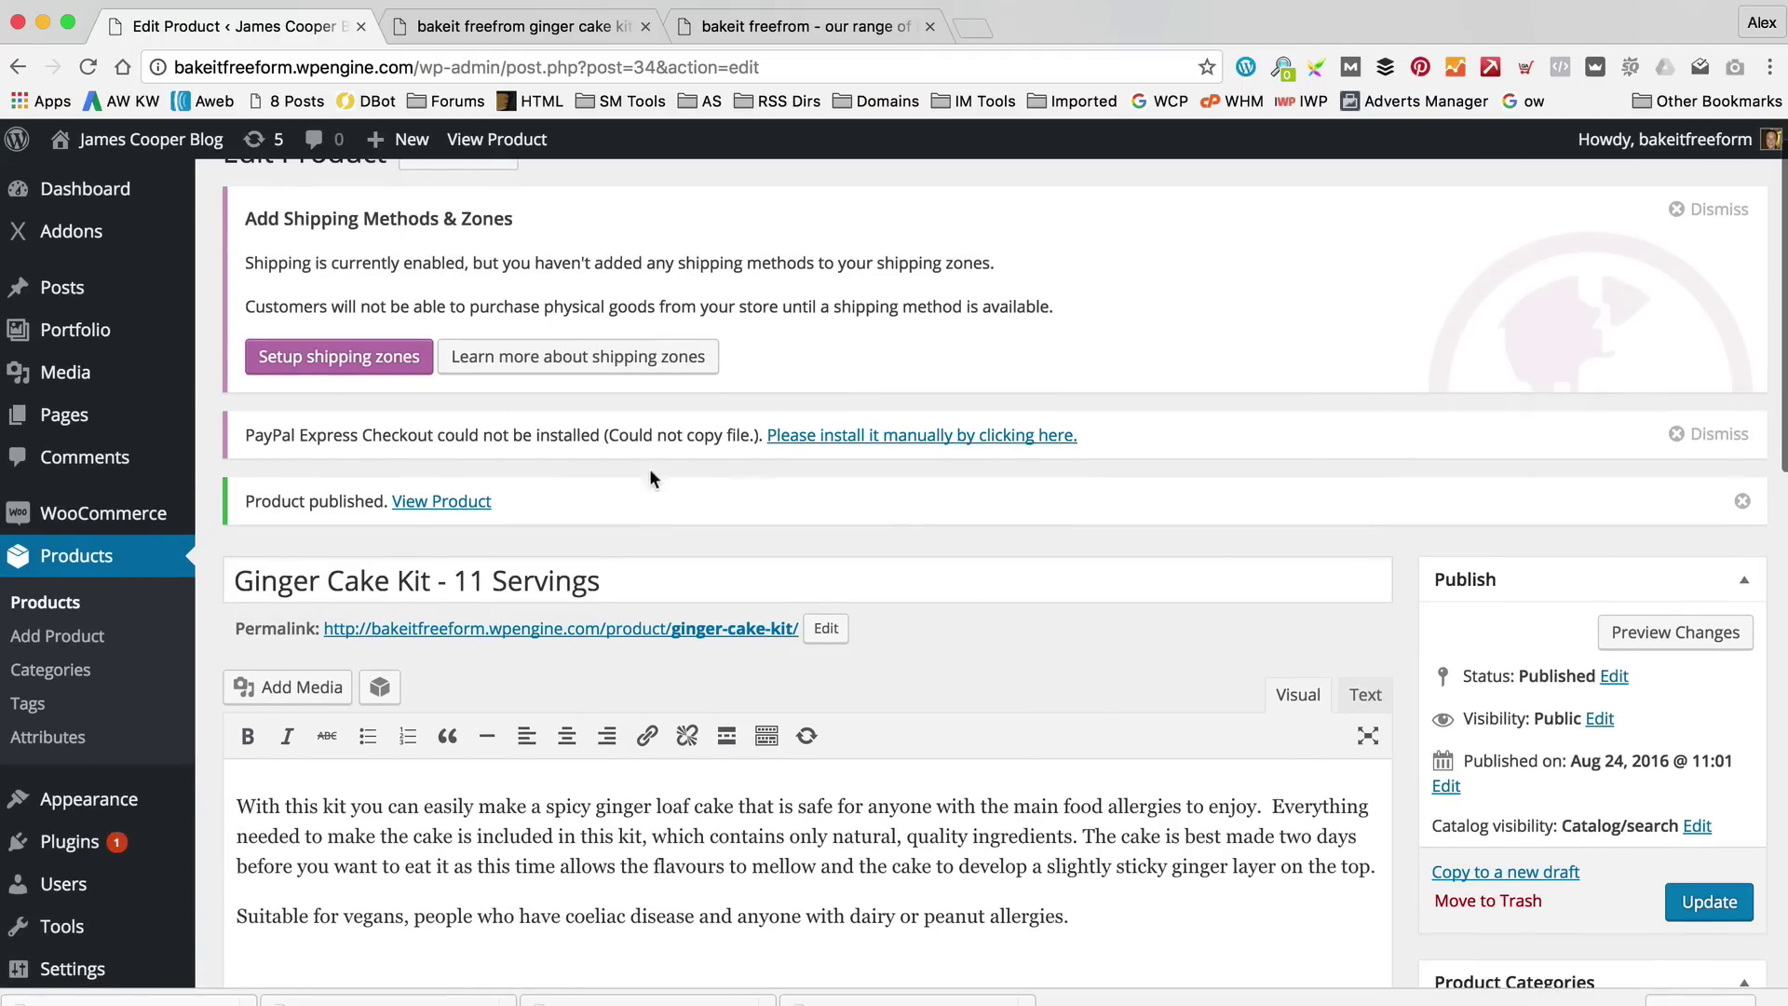
scroll(662, 470, up, 1)
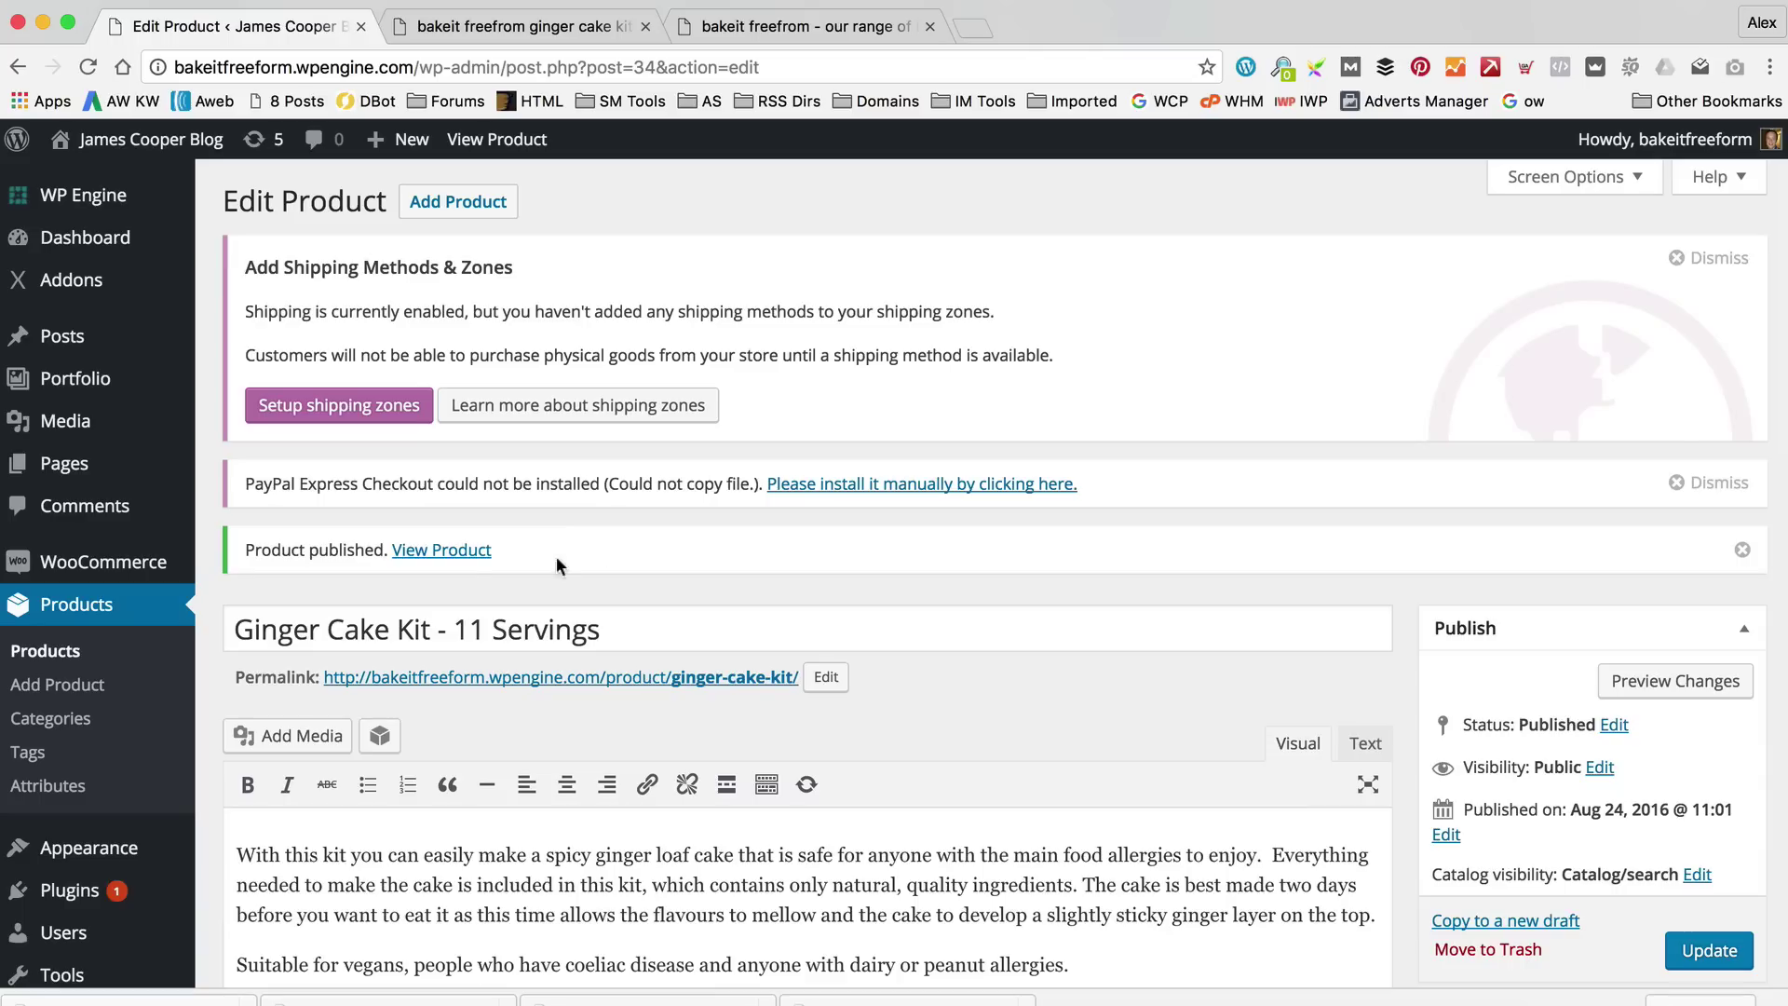
click(442, 549)
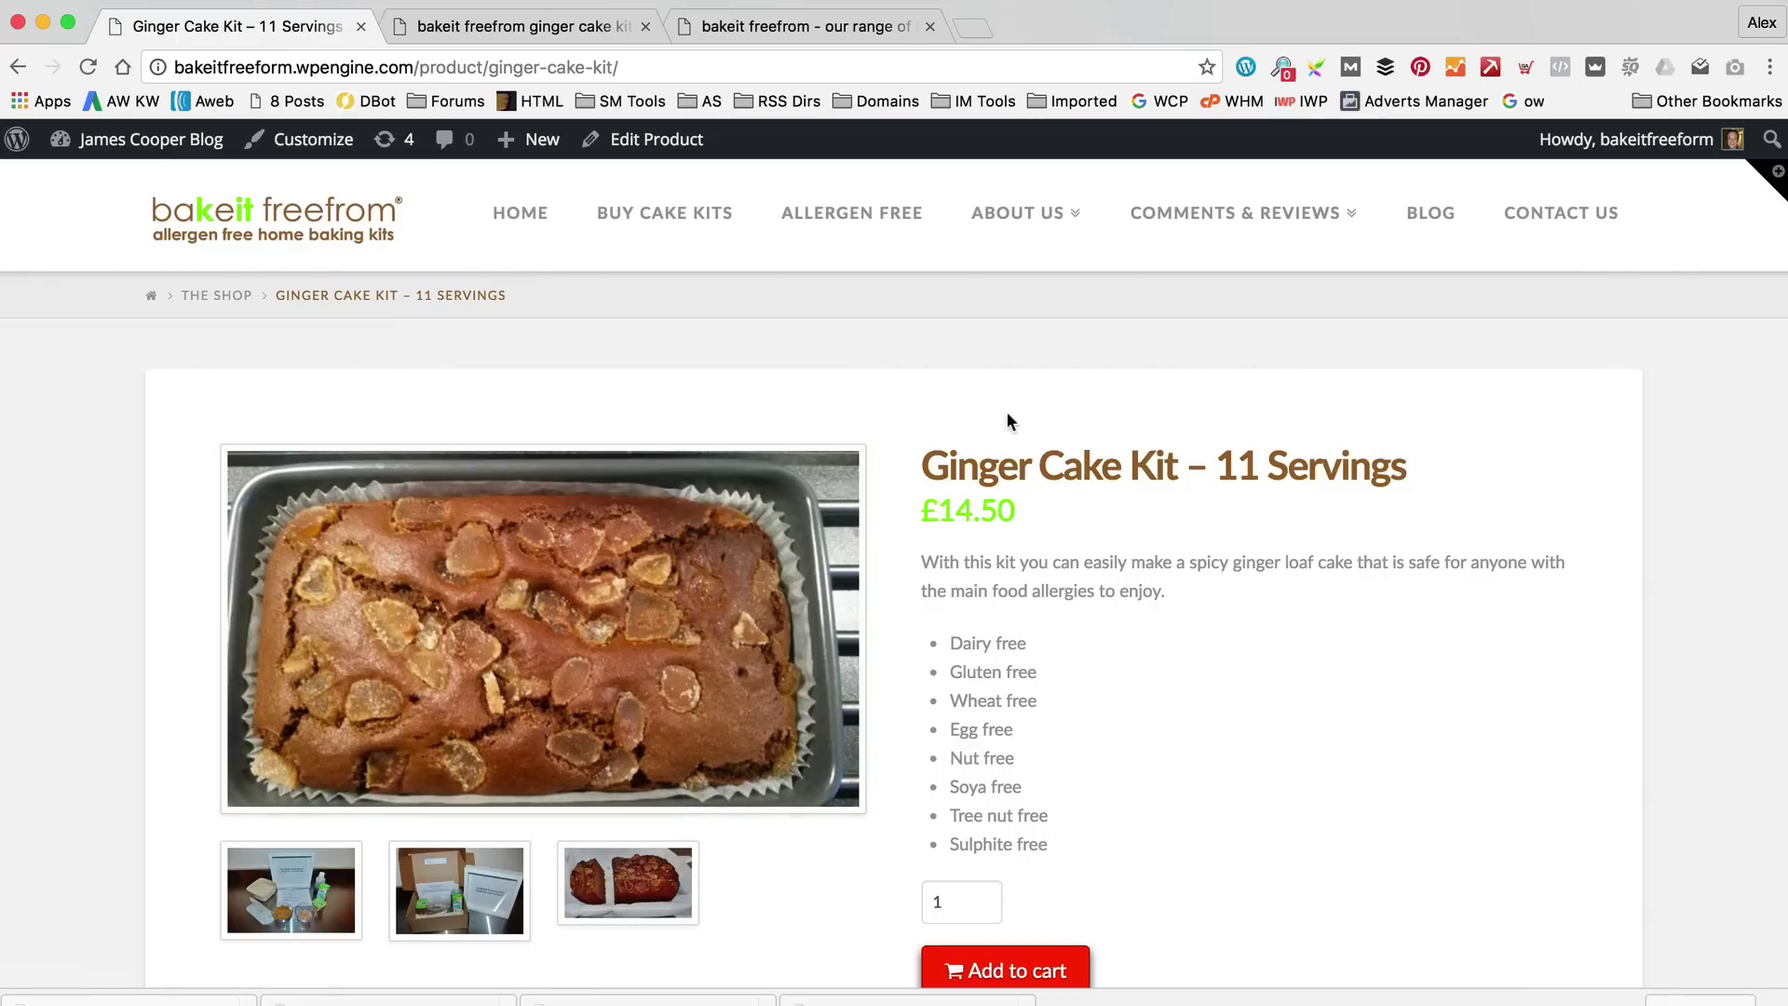
scroll(1006, 421, down, 3)
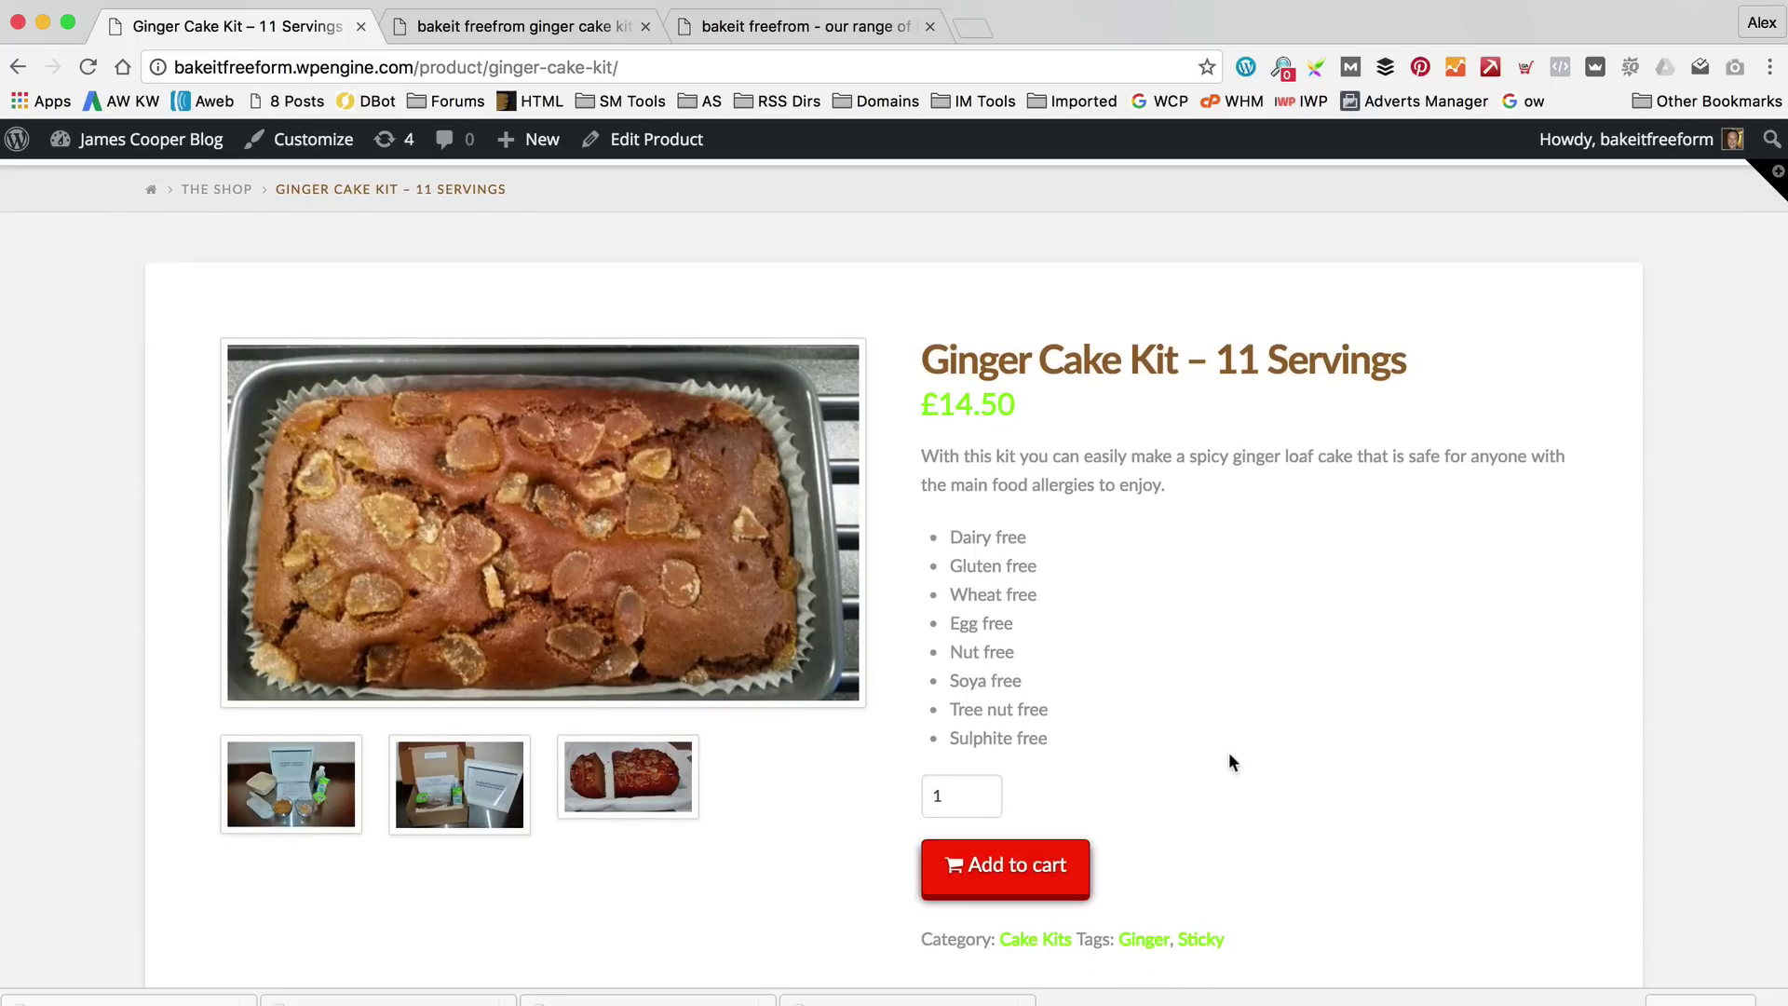
scroll(1230, 756, down, 5)
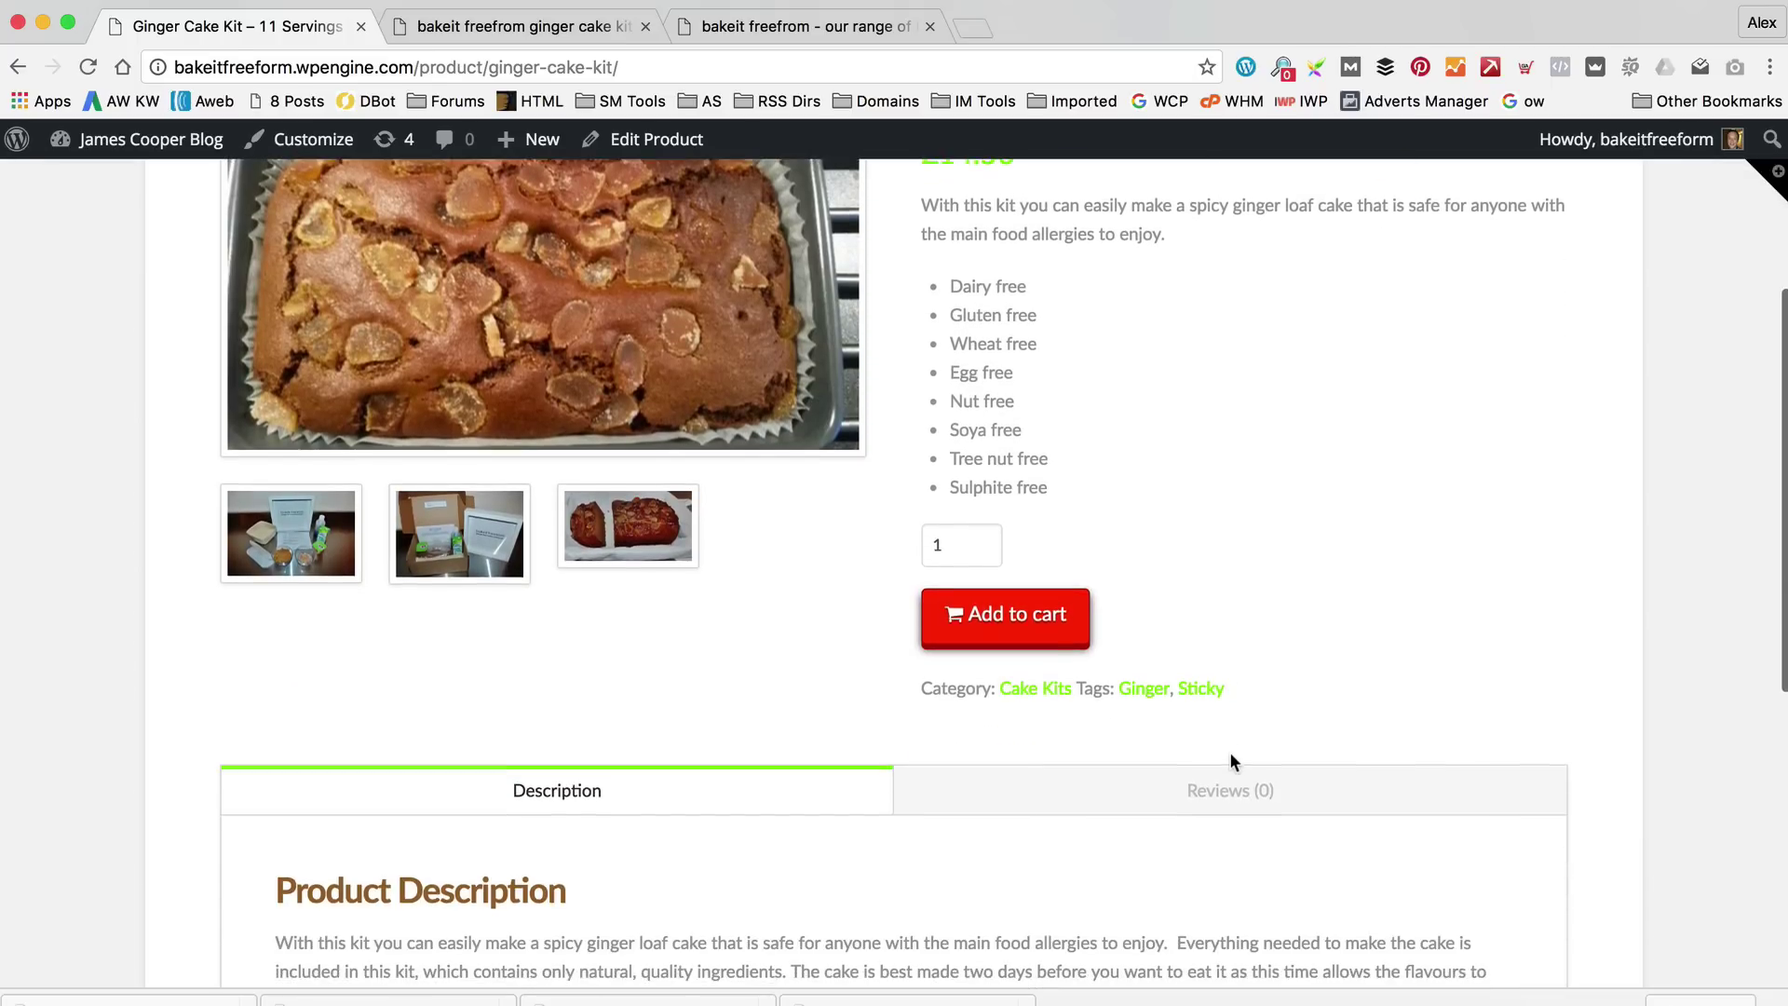
scroll(1229, 751, up, 5)
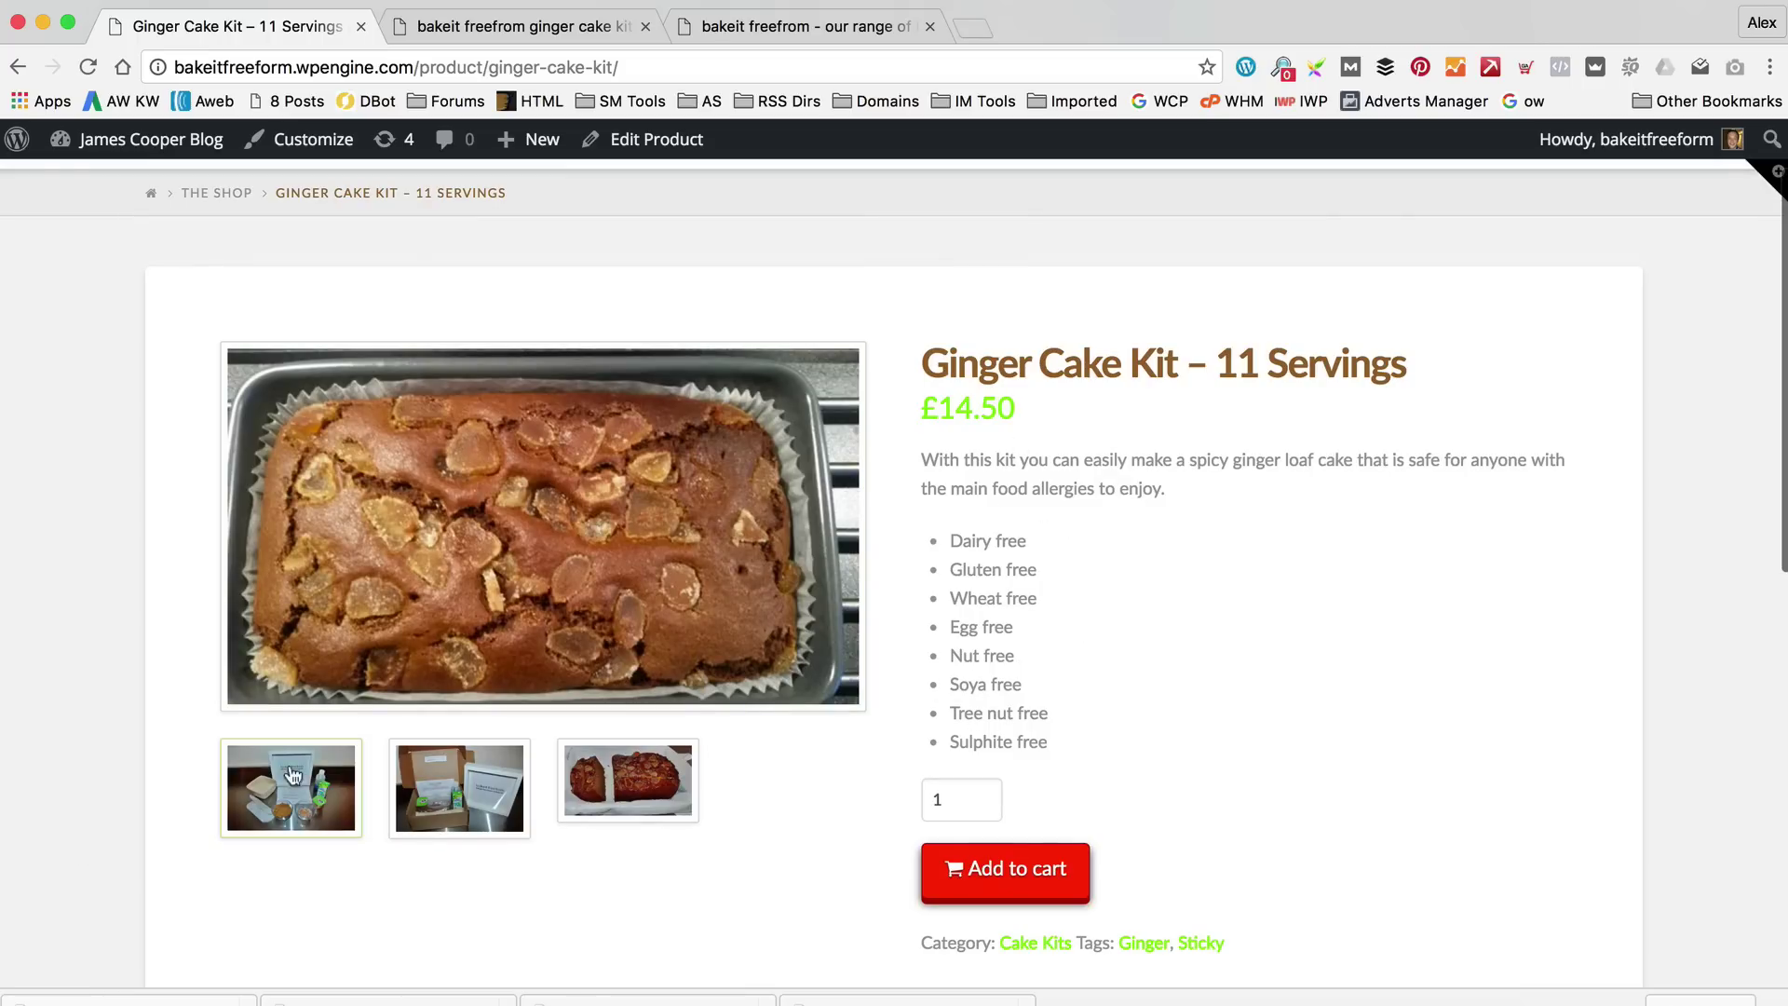
click(292, 775)
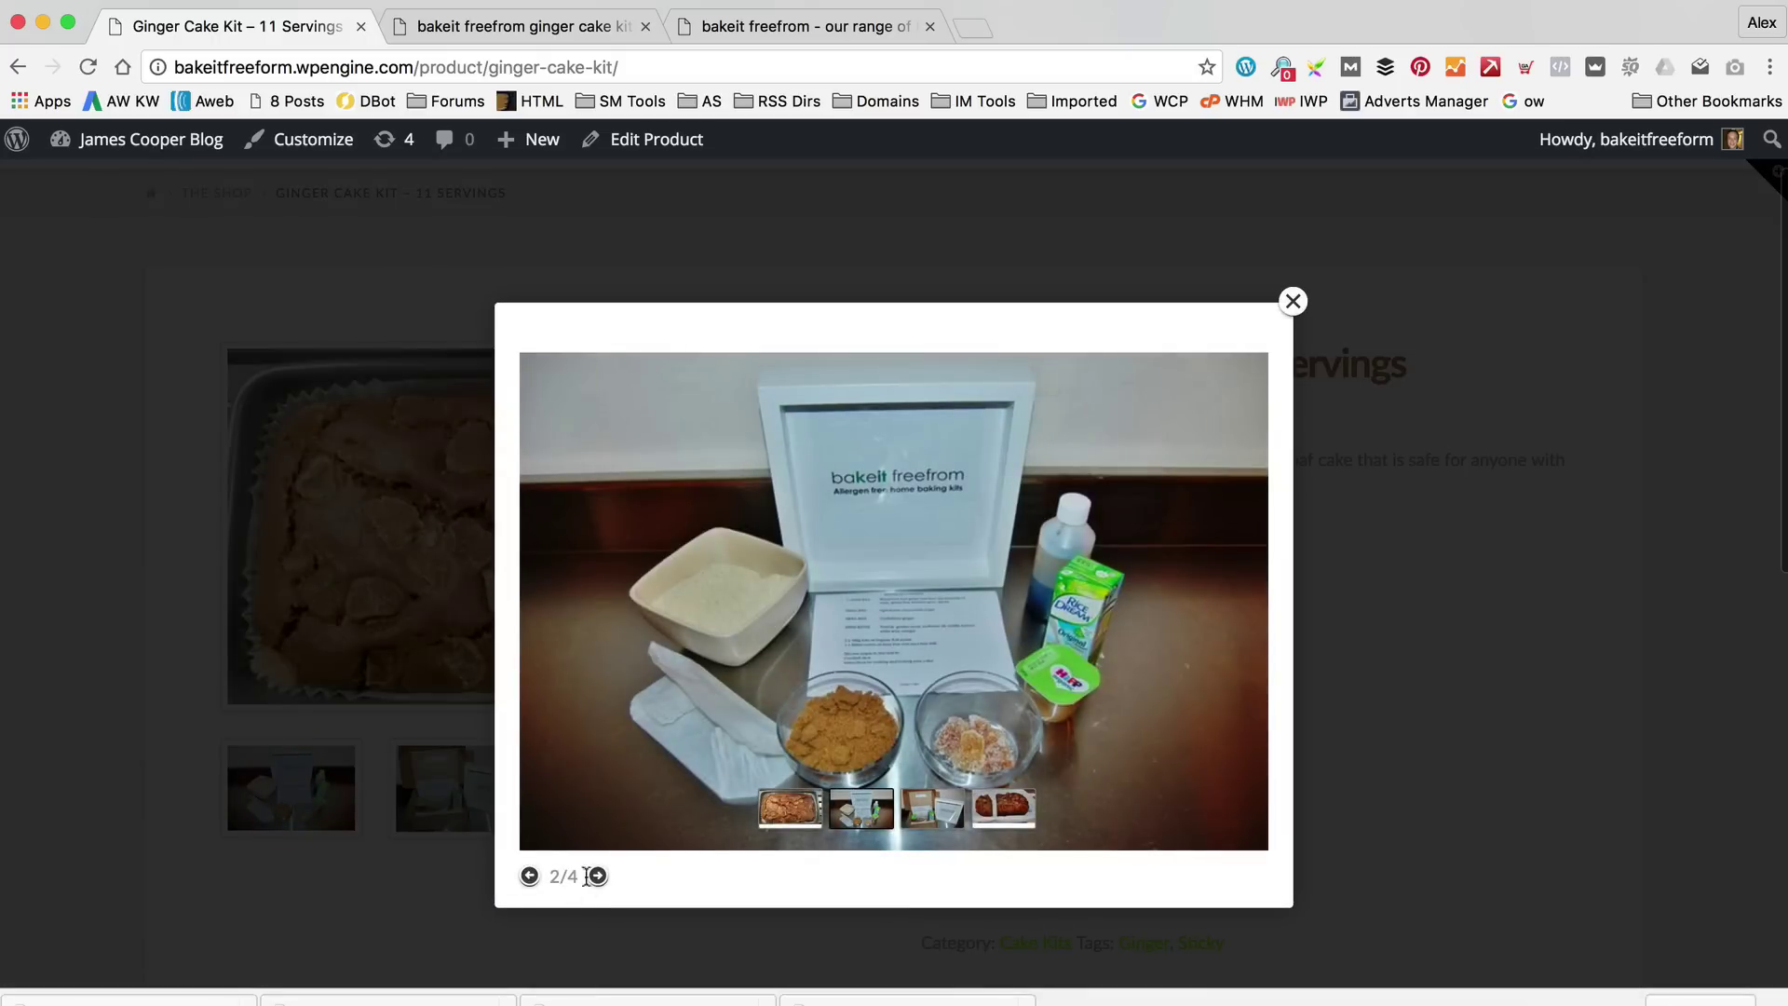
click(597, 876)
click(1292, 301)
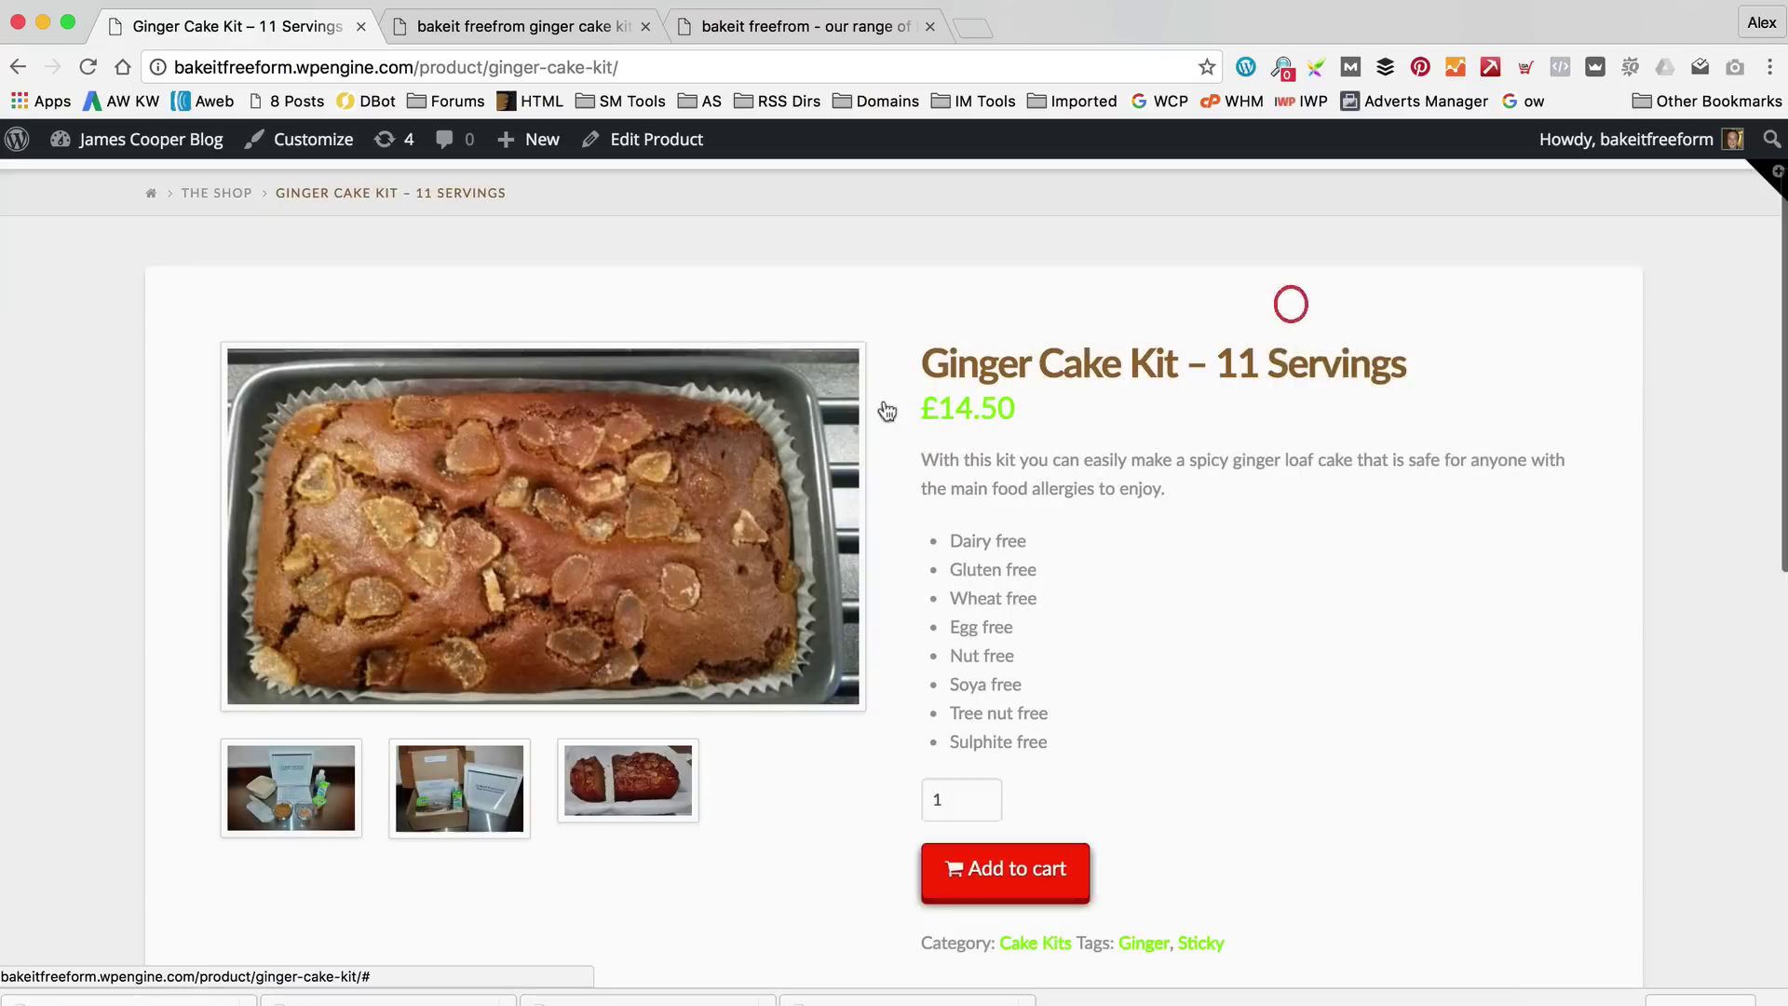
scroll(880, 417, down, 5)
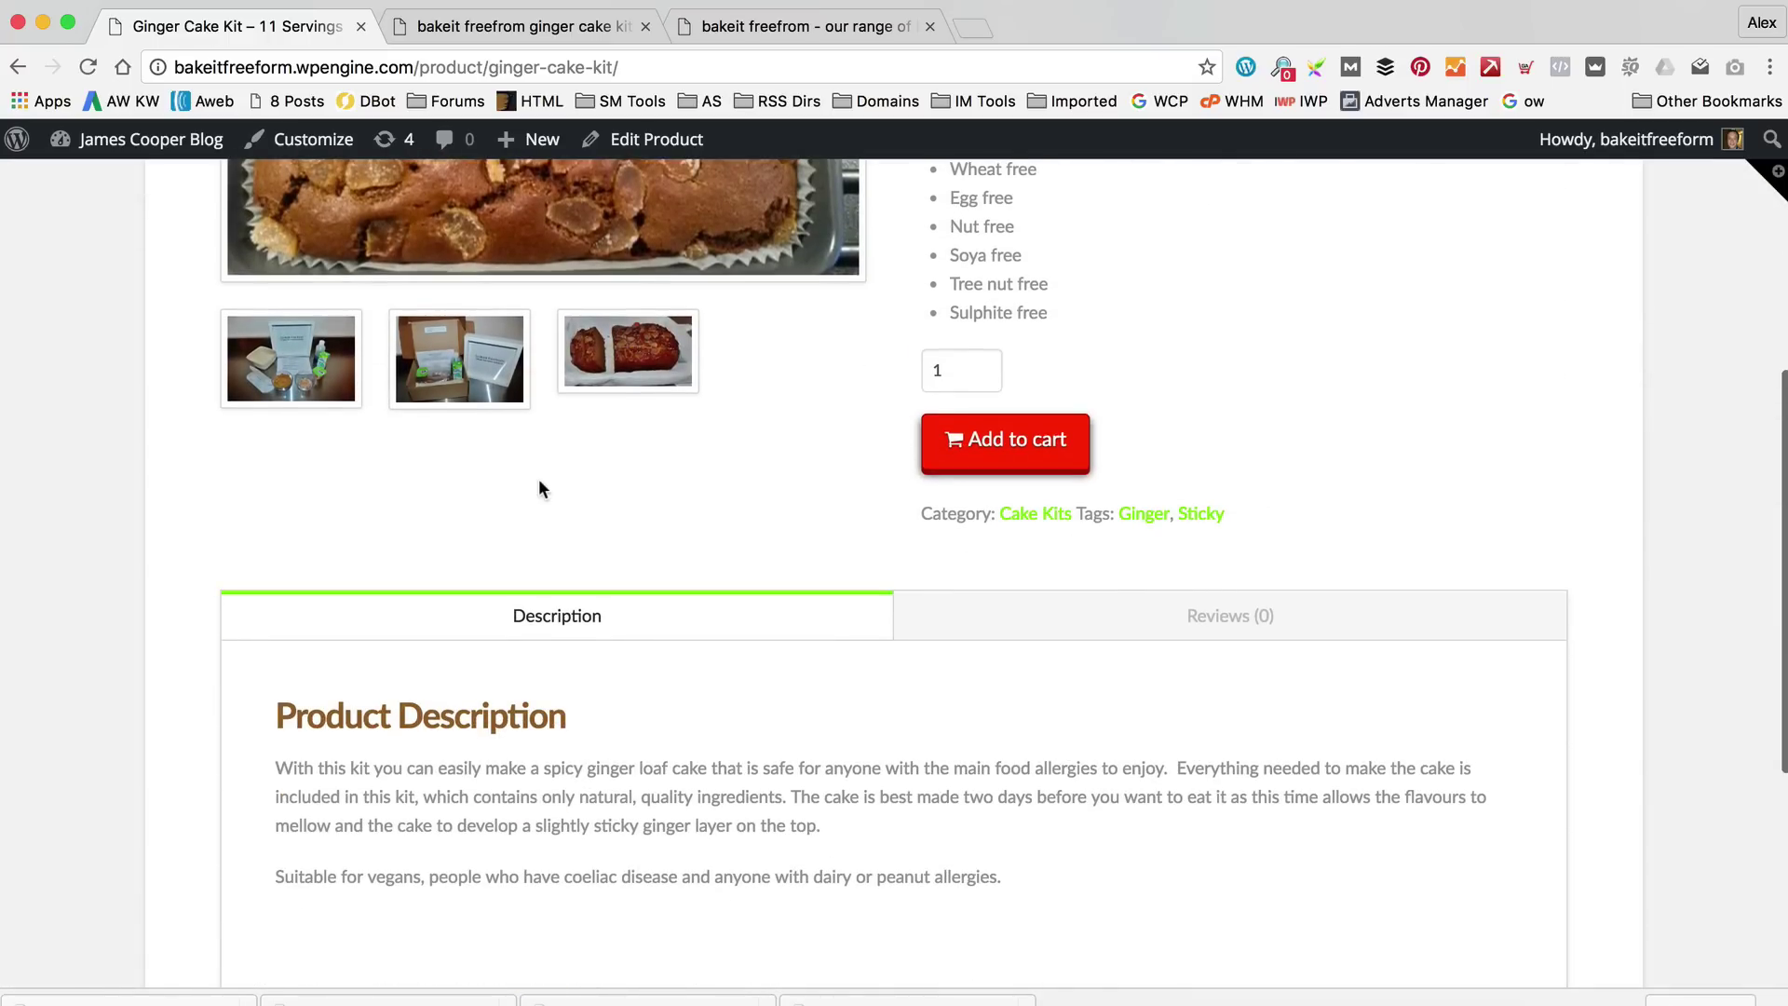
scroll(539, 482, down, 2)
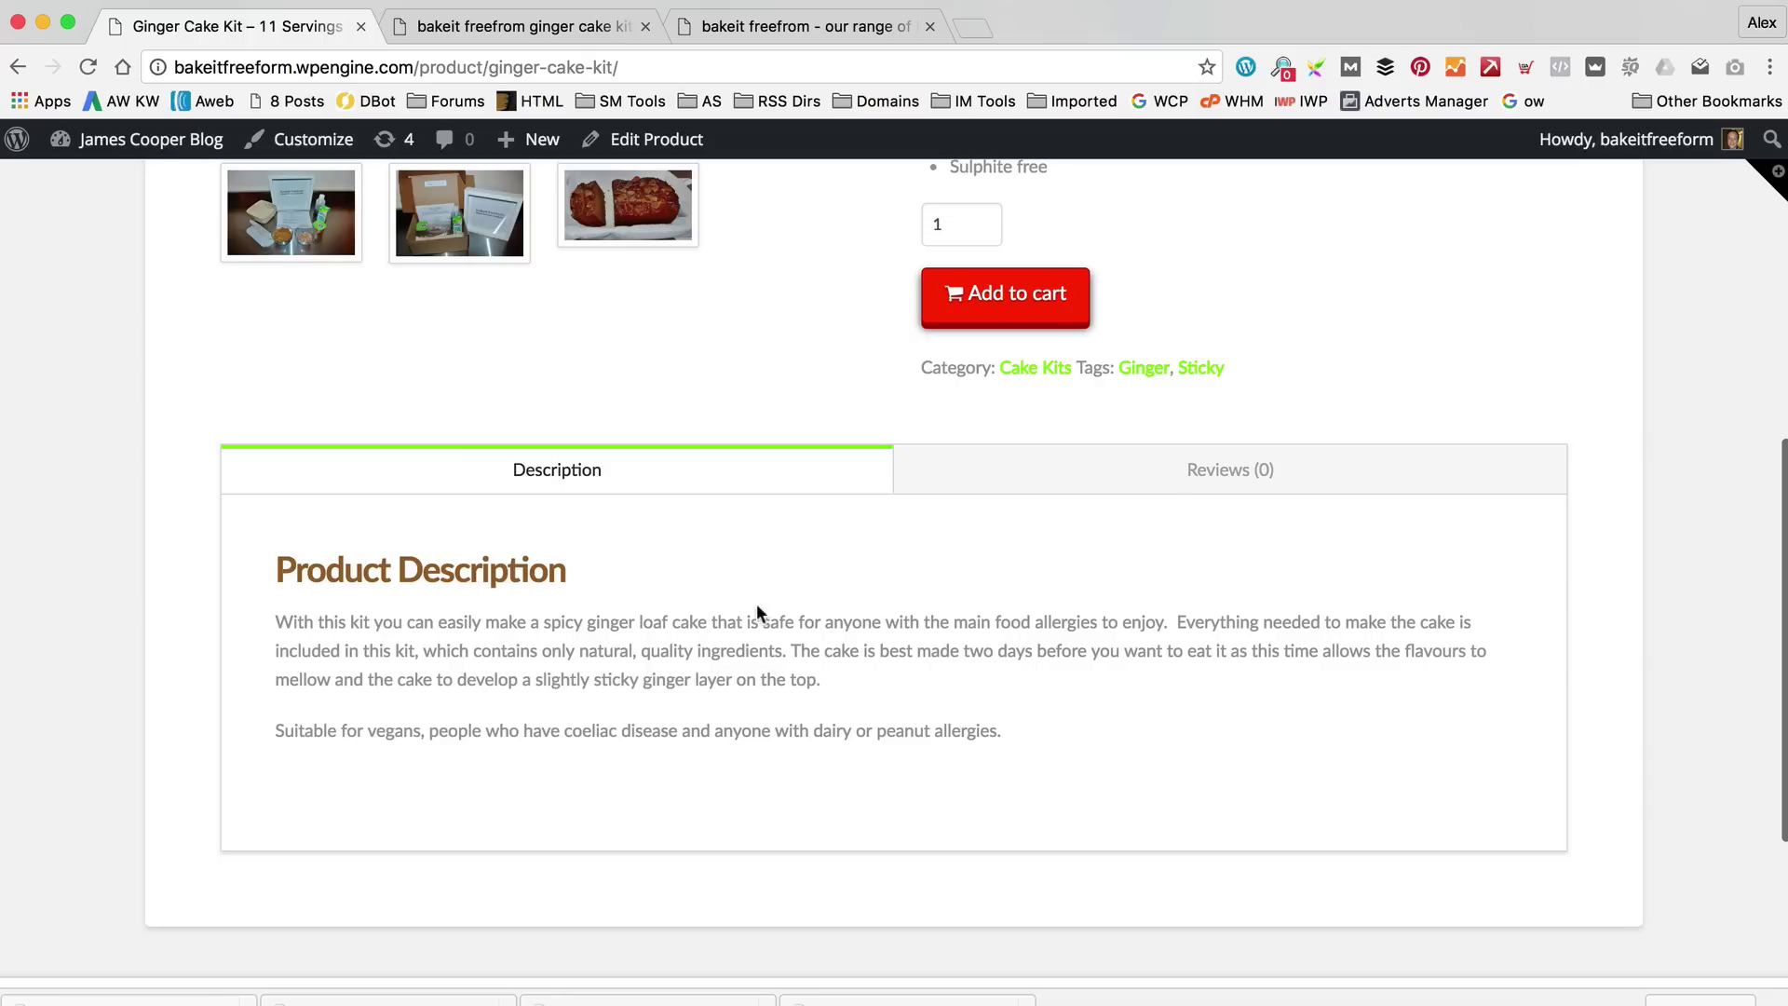
click(1202, 456)
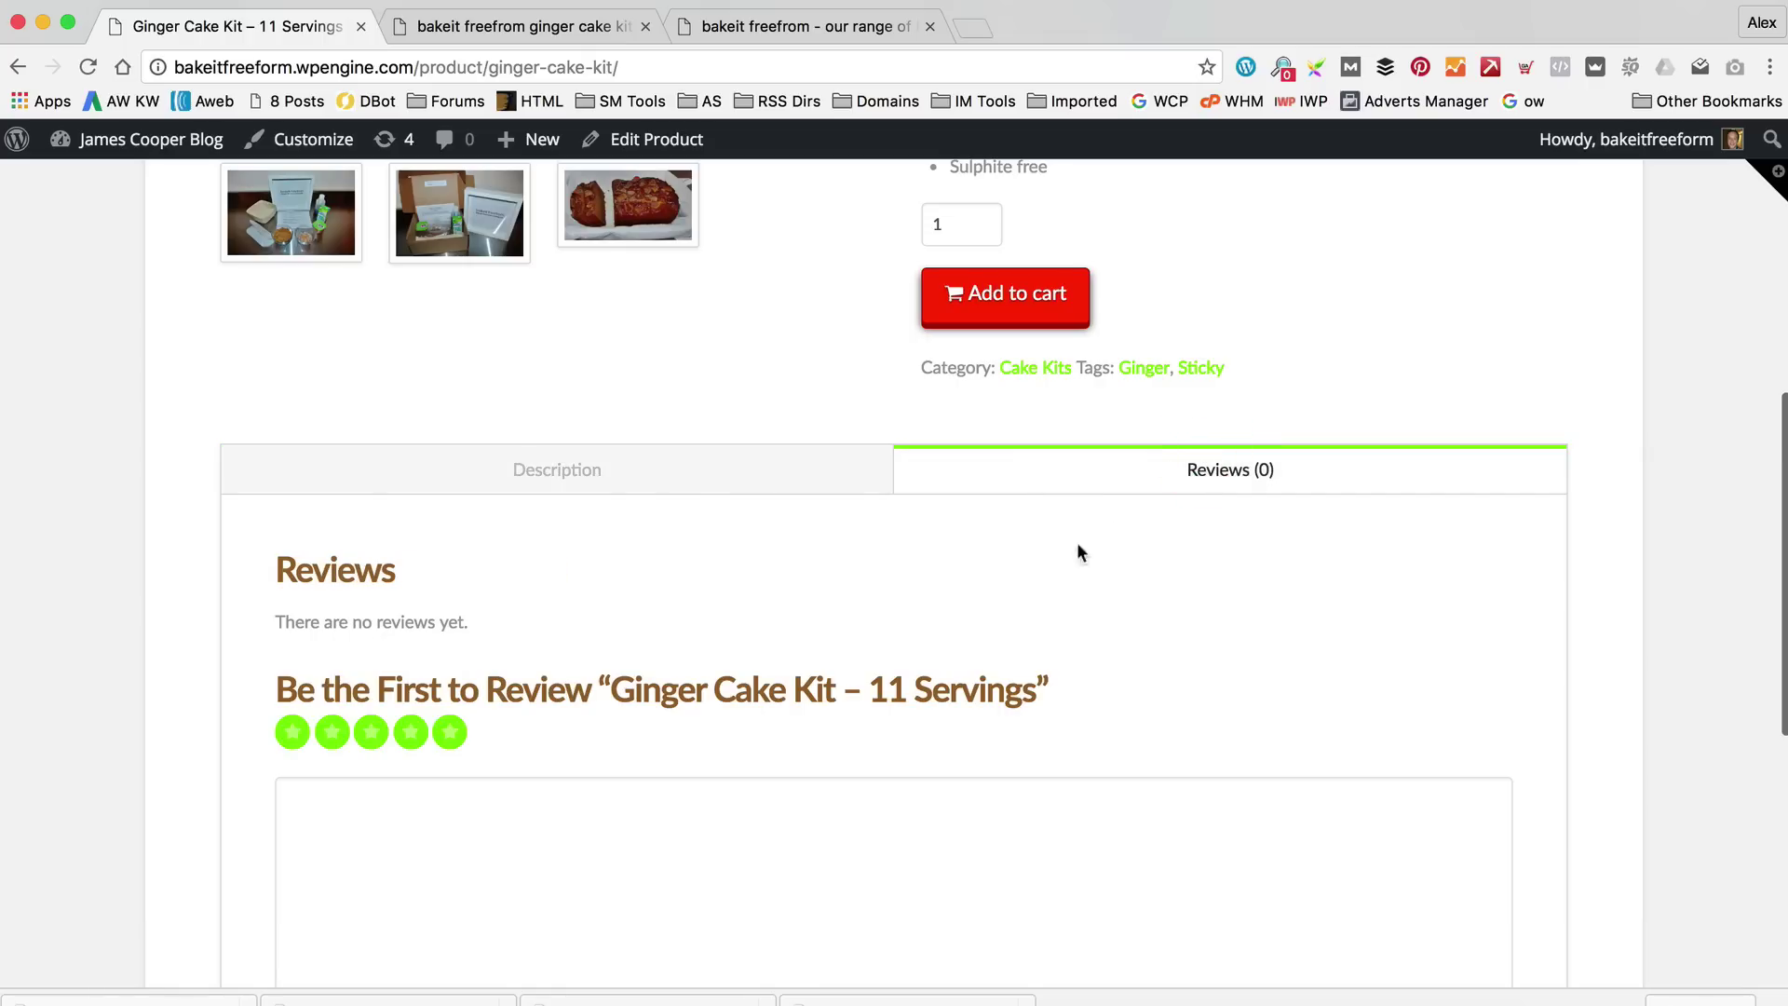
scroll(1107, 540, down, 4)
scroll(1107, 534, up, 5)
click(718, 555)
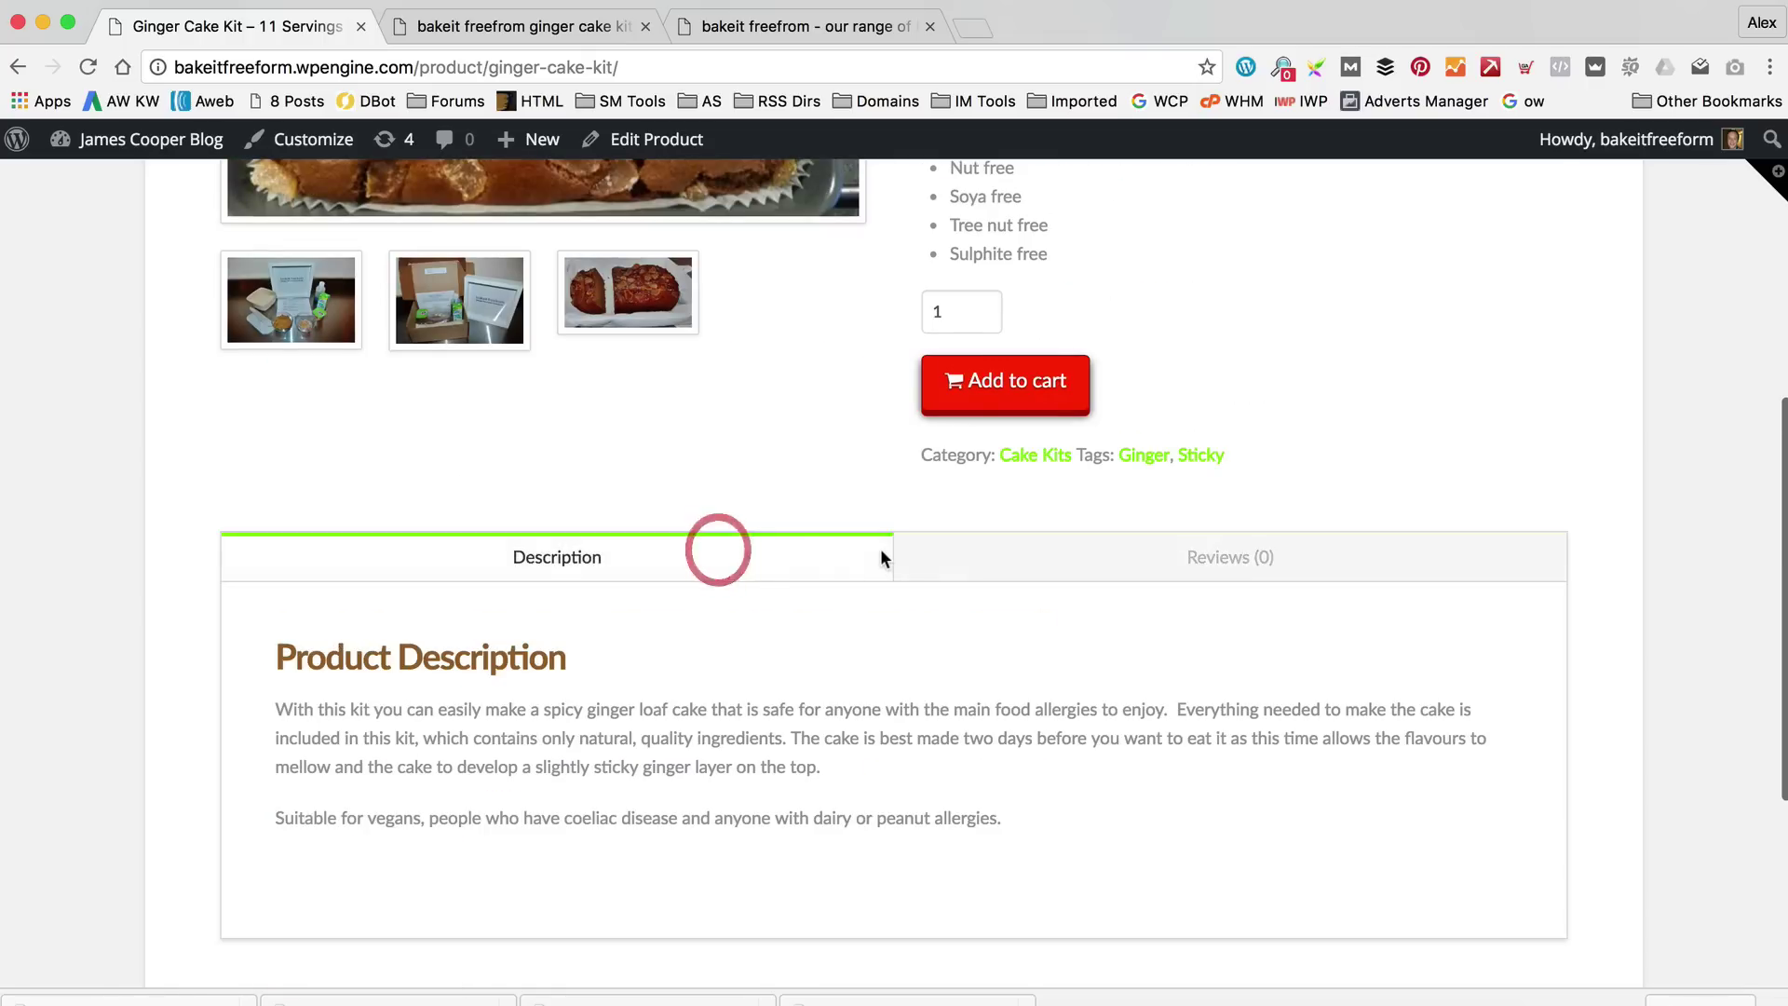
scroll(881, 557, up, 4)
scroll(878, 559, down, 5)
scroll(878, 560, up, 6)
scroll(878, 559, up, 2)
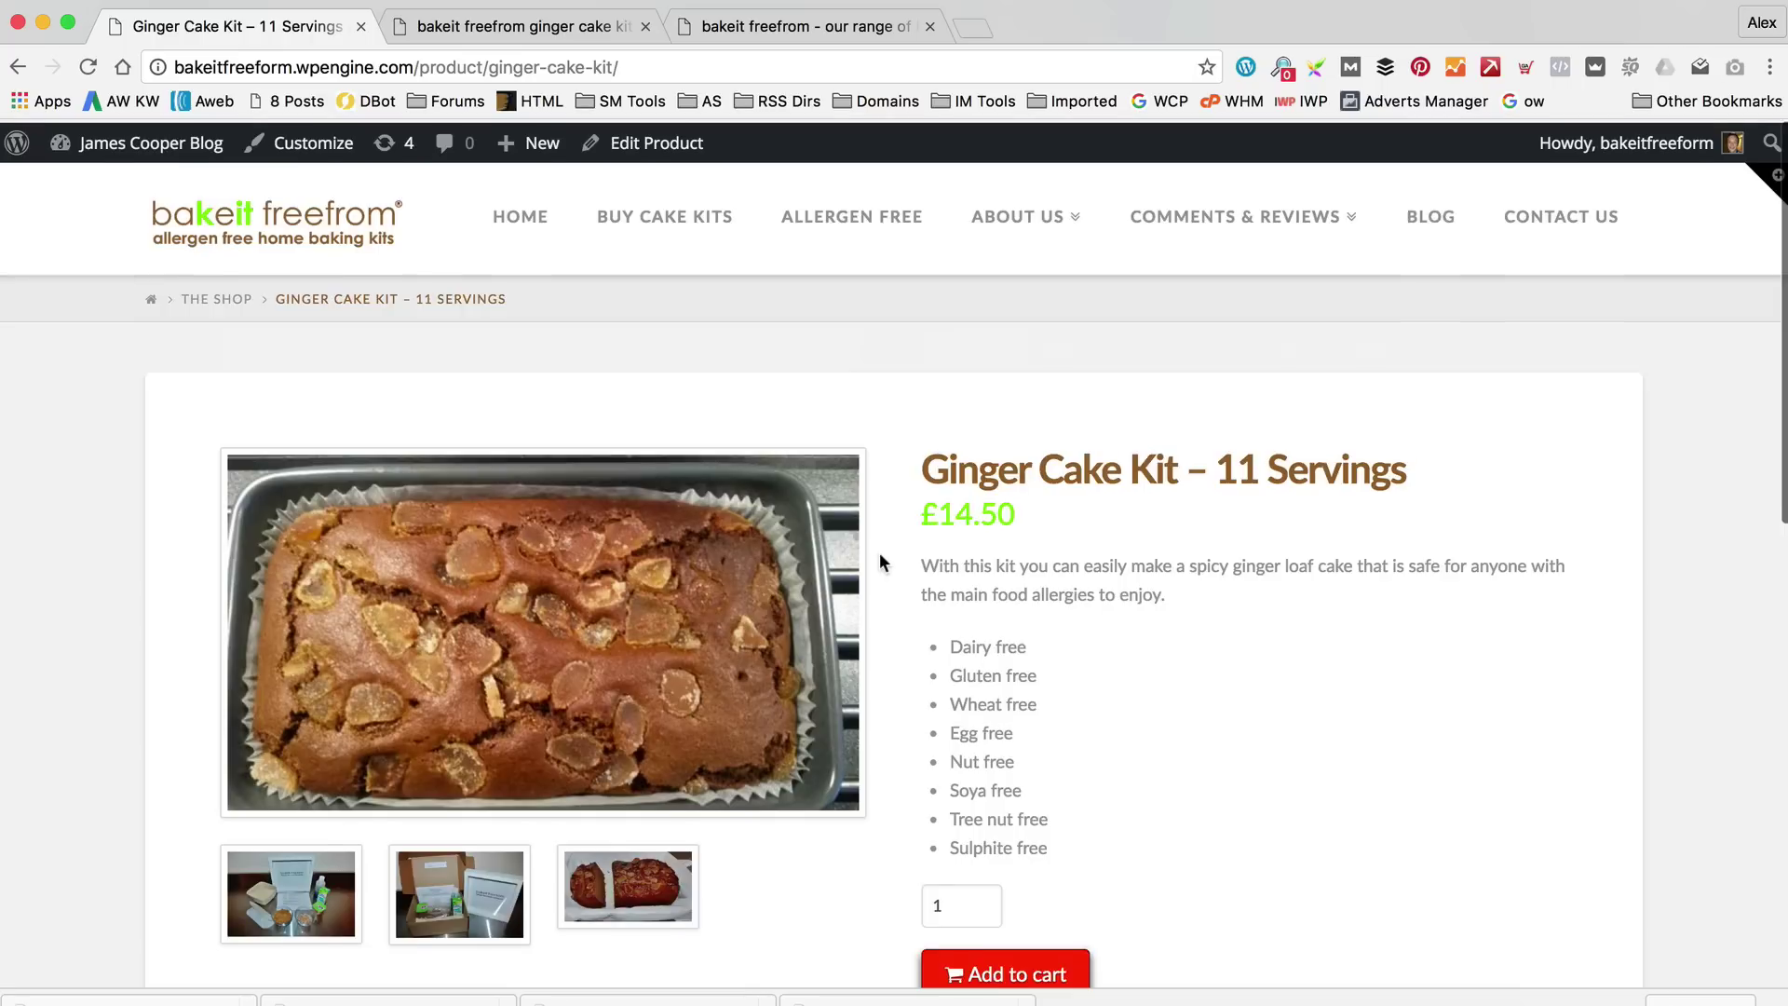
scroll(880, 560, down, 4)
scroll(876, 564, up, 4)
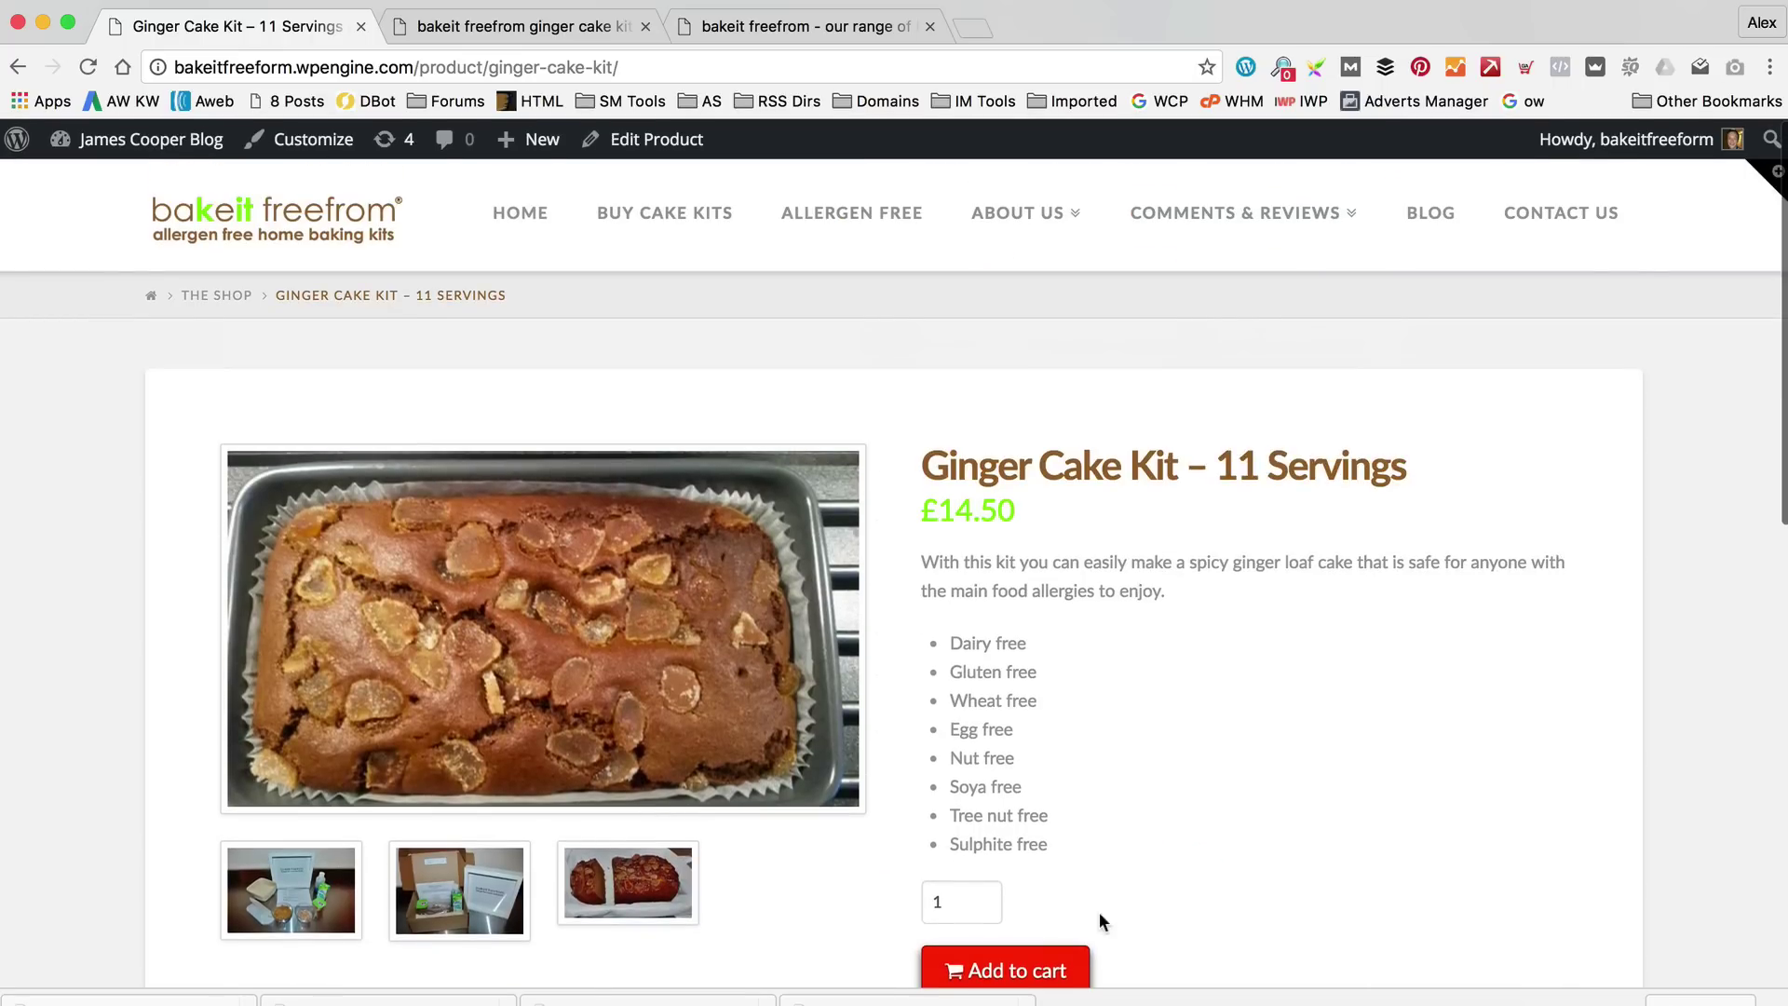
scroll(1155, 857, down, 2)
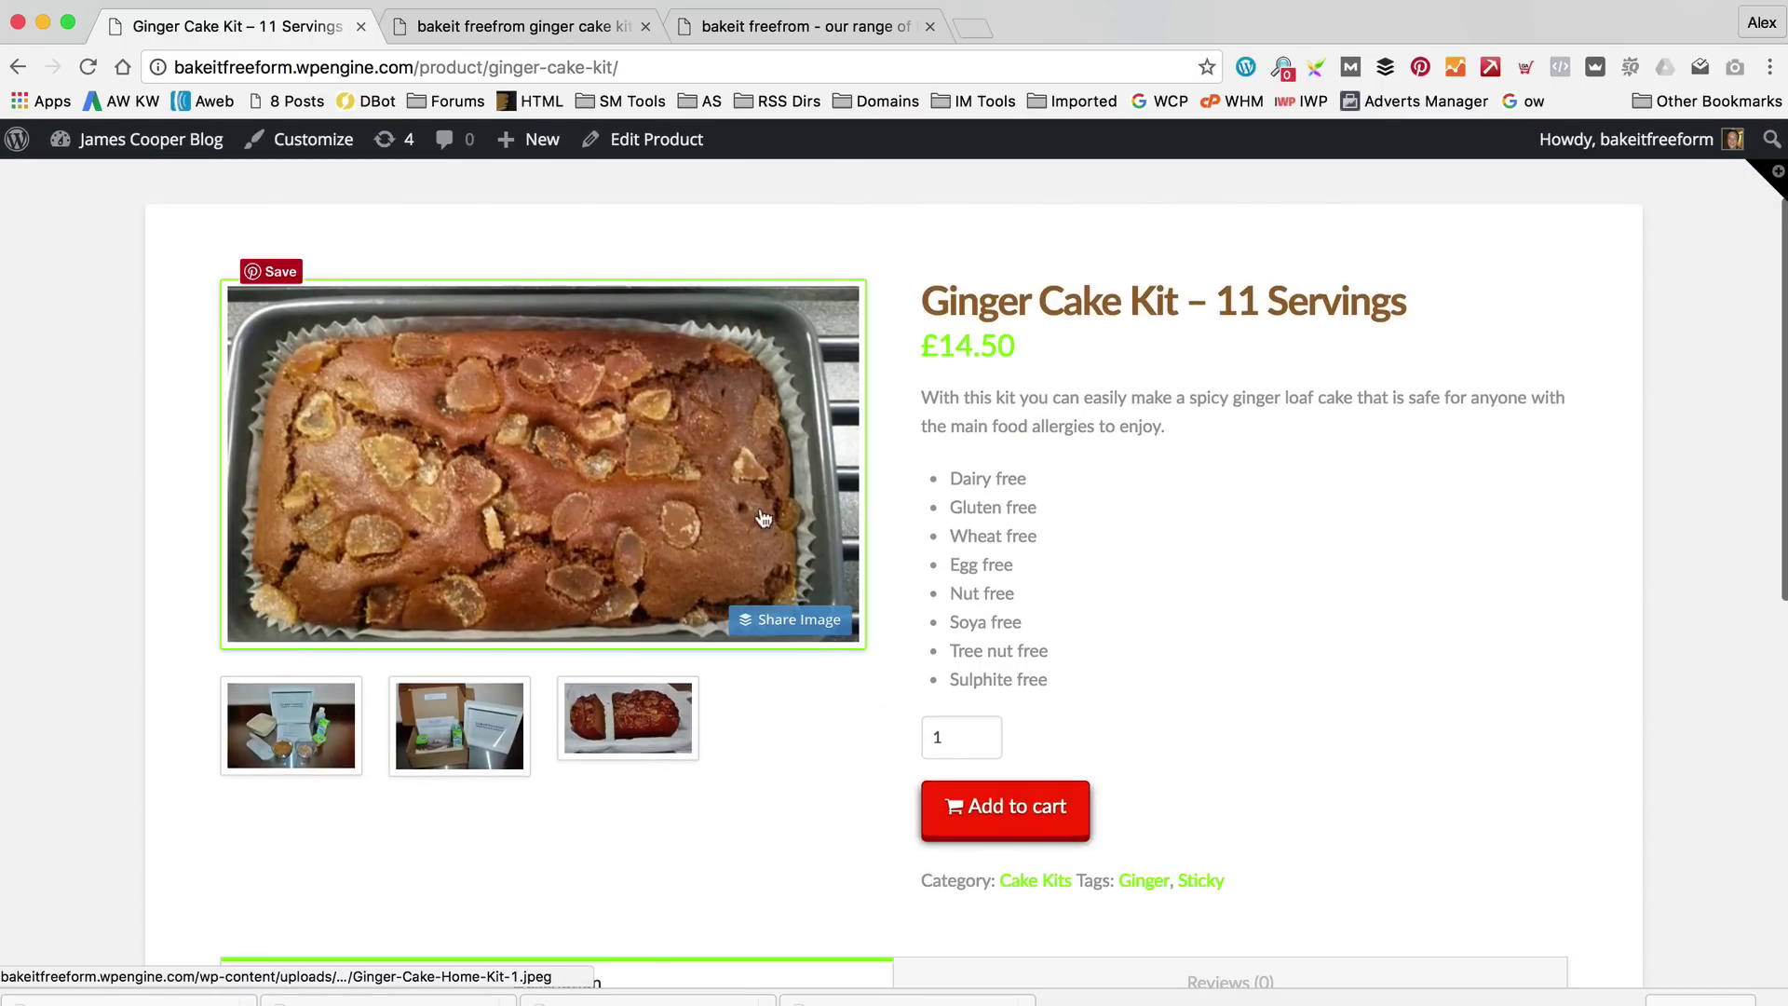
scroll(1057, 492, up, 2)
scroll(1055, 498, down, 1)
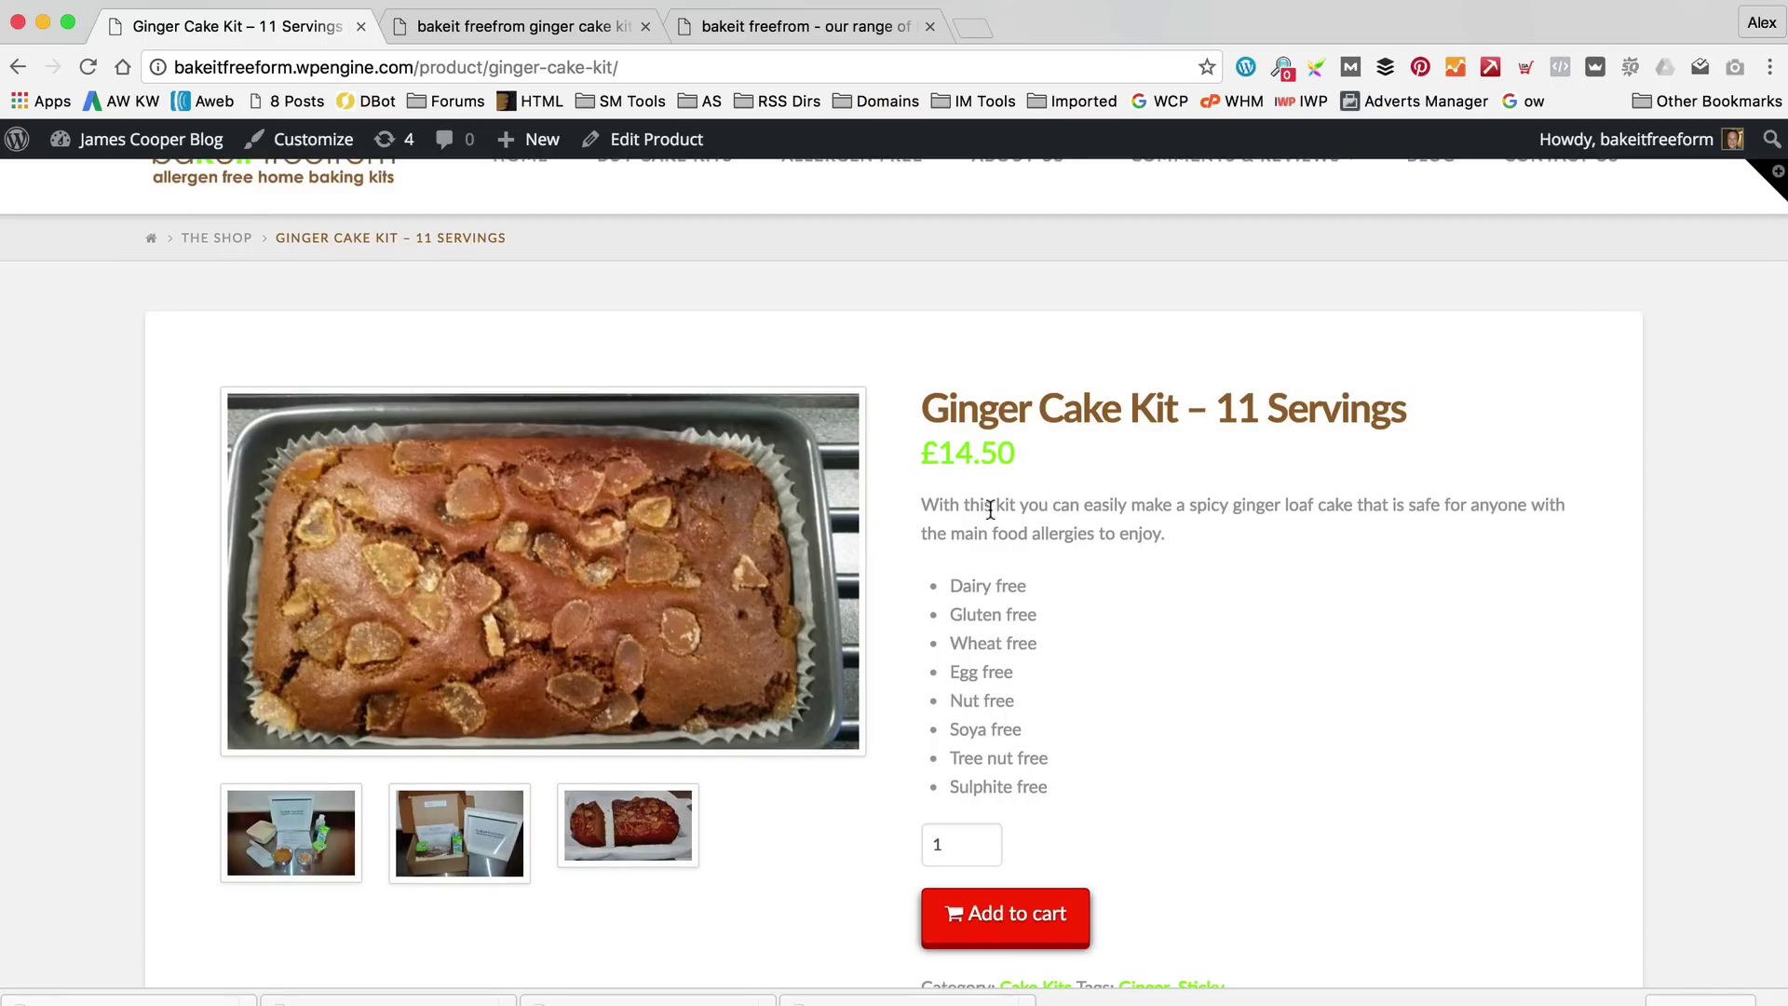
- In the Customizer's Buttons section, change Button Style from 3D to Flat, then Transparent
click(313, 141)
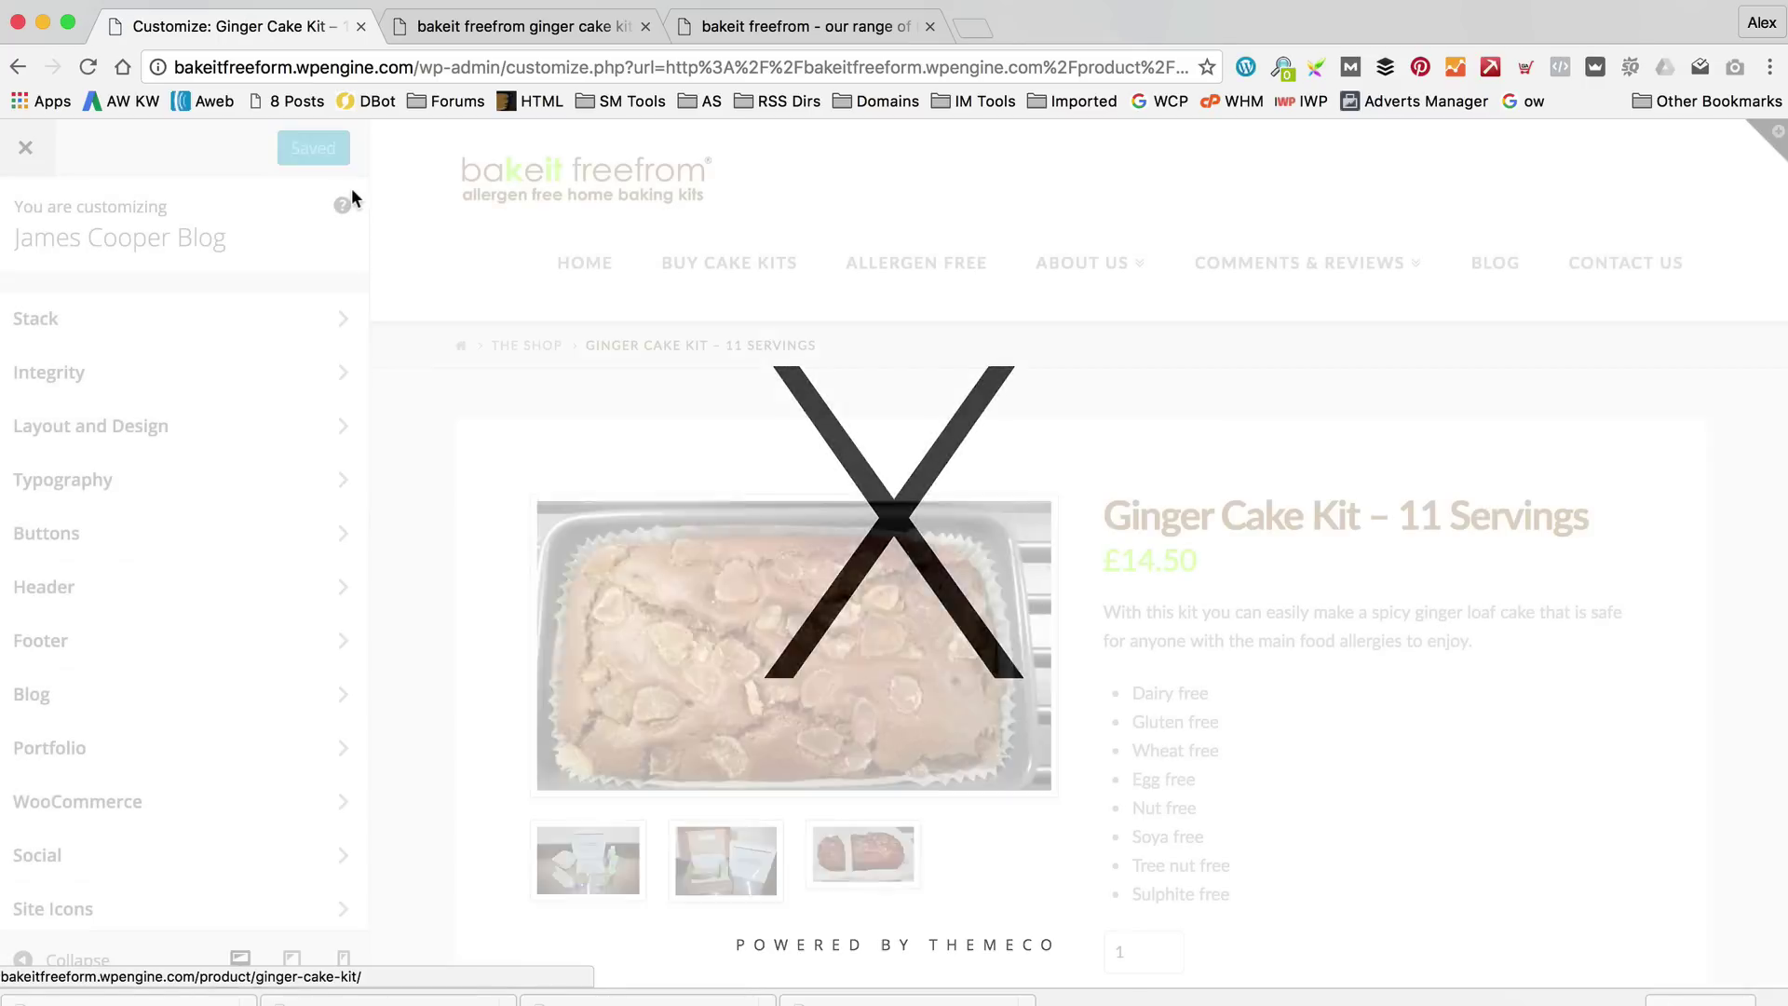
click(289, 539)
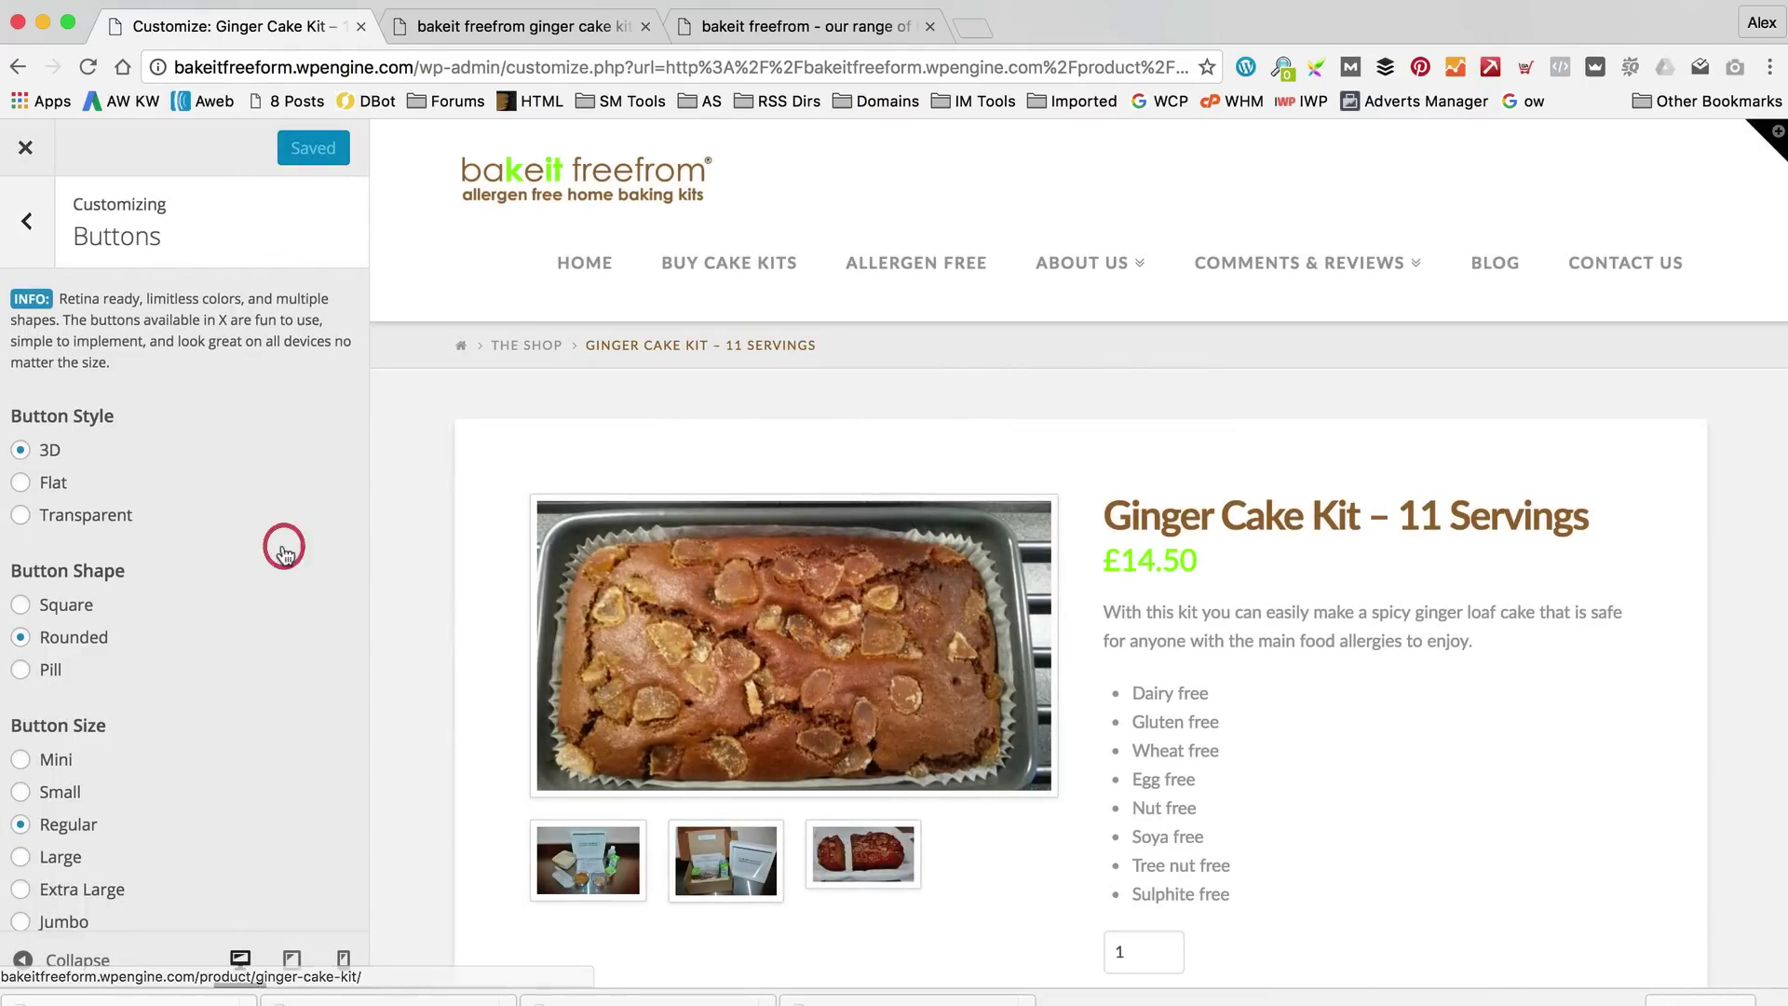
scroll(282, 544, down, 3)
scroll(281, 549, up, 2)
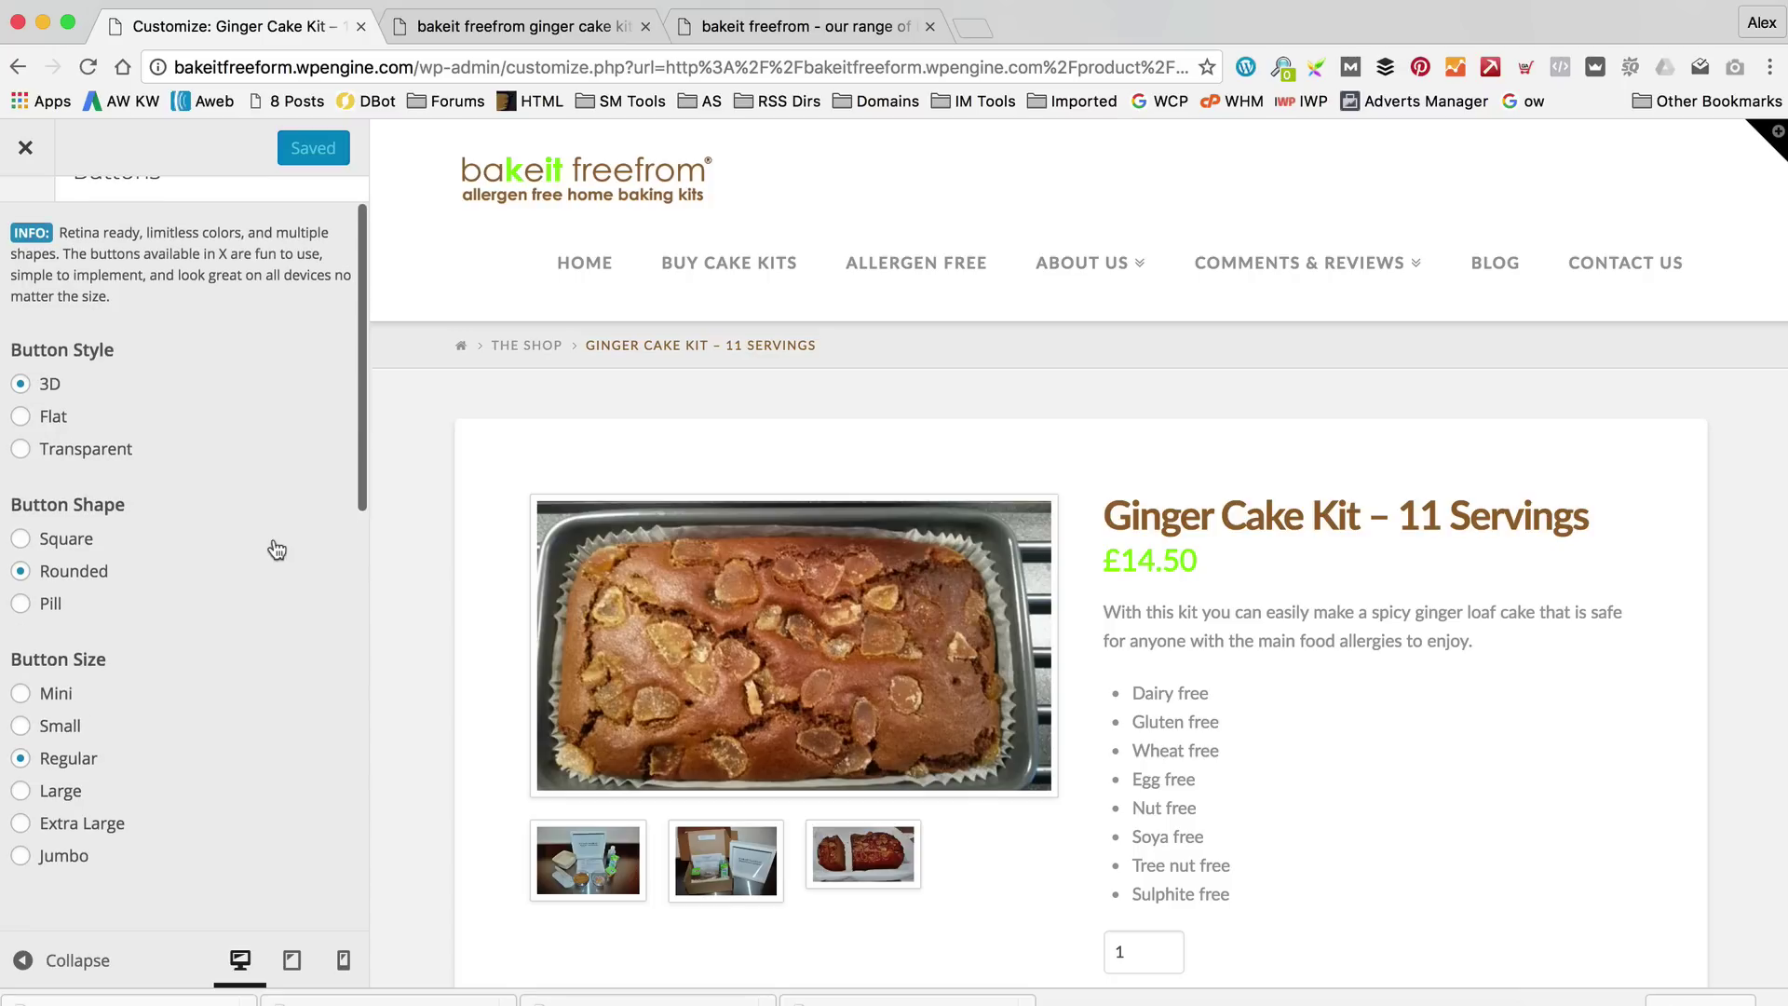
scroll(652, 420, down, 3)
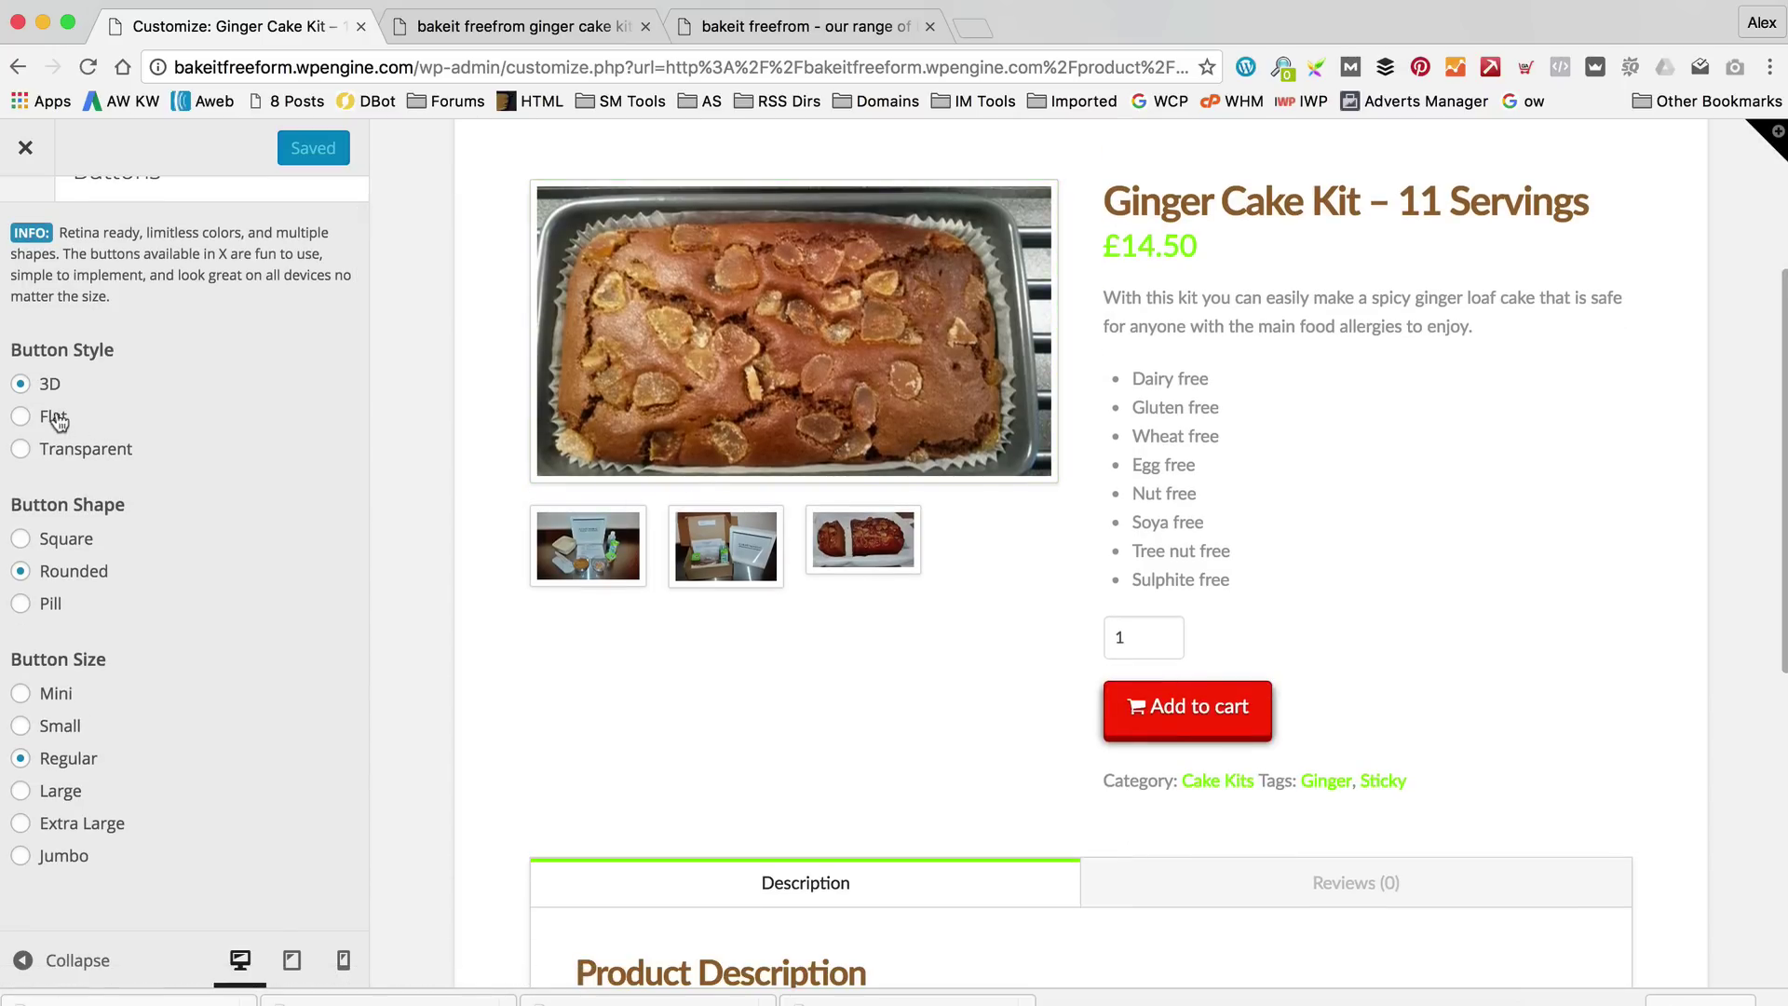
click(42, 417)
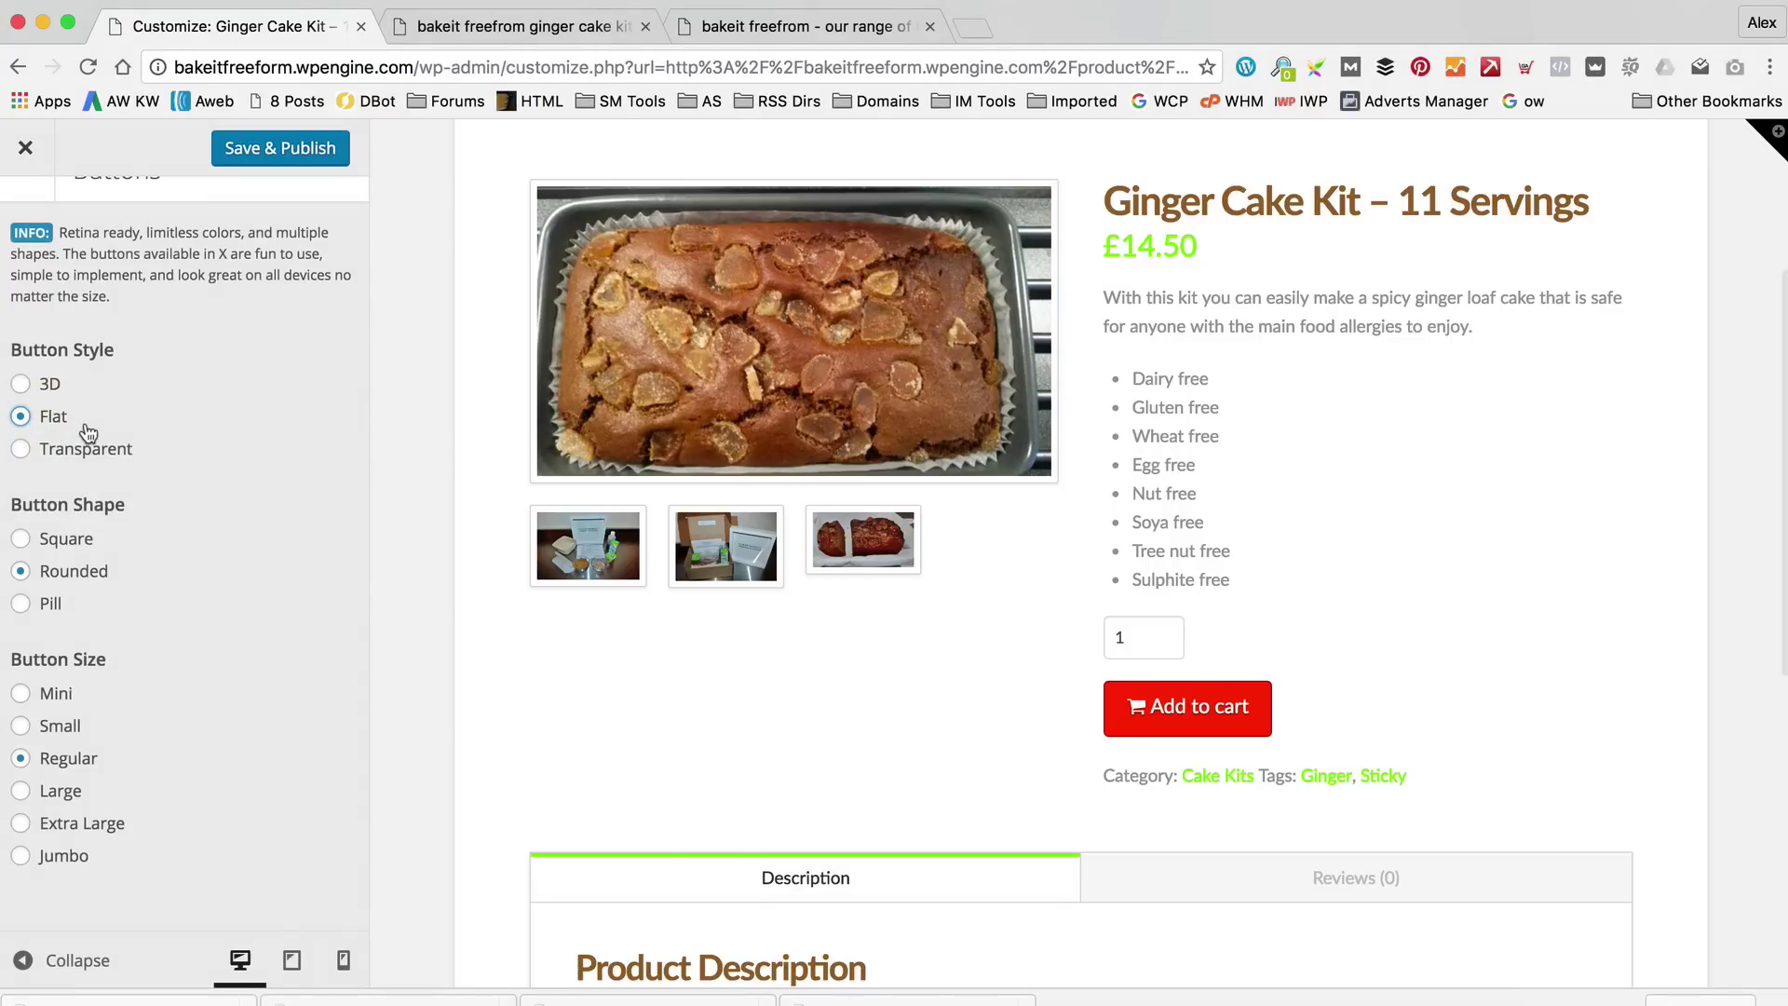
click(90, 449)
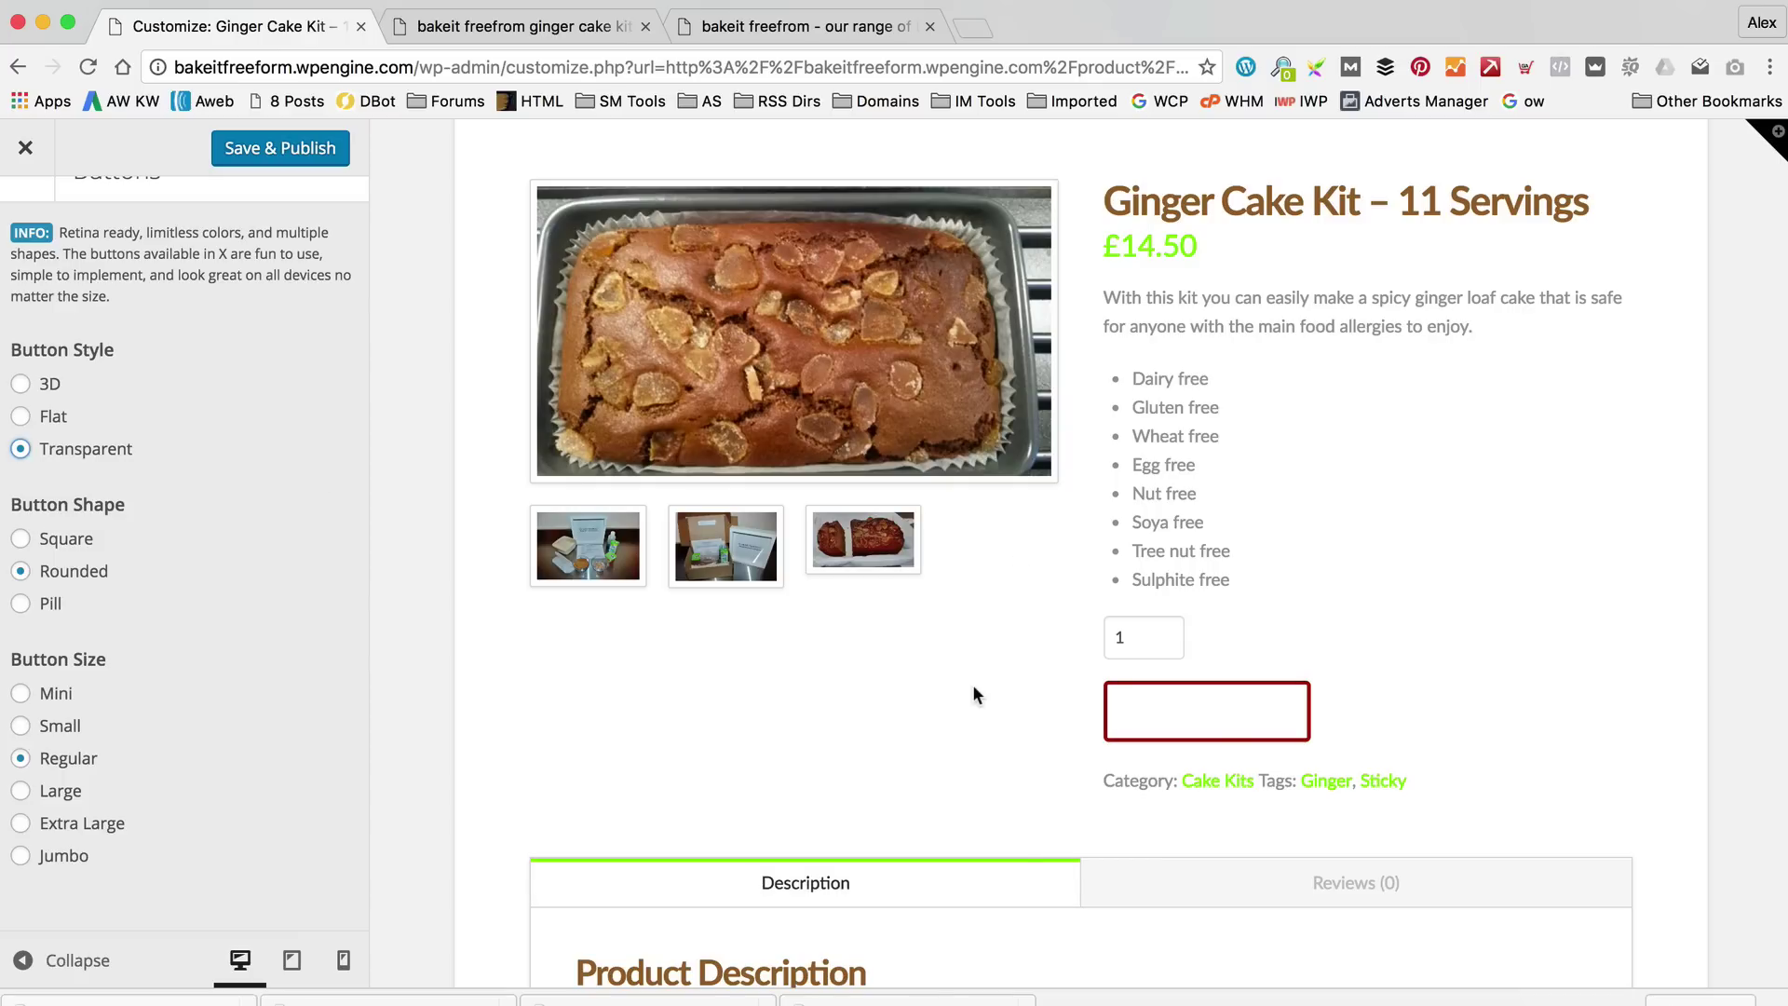
scroll(235, 494, down, 5)
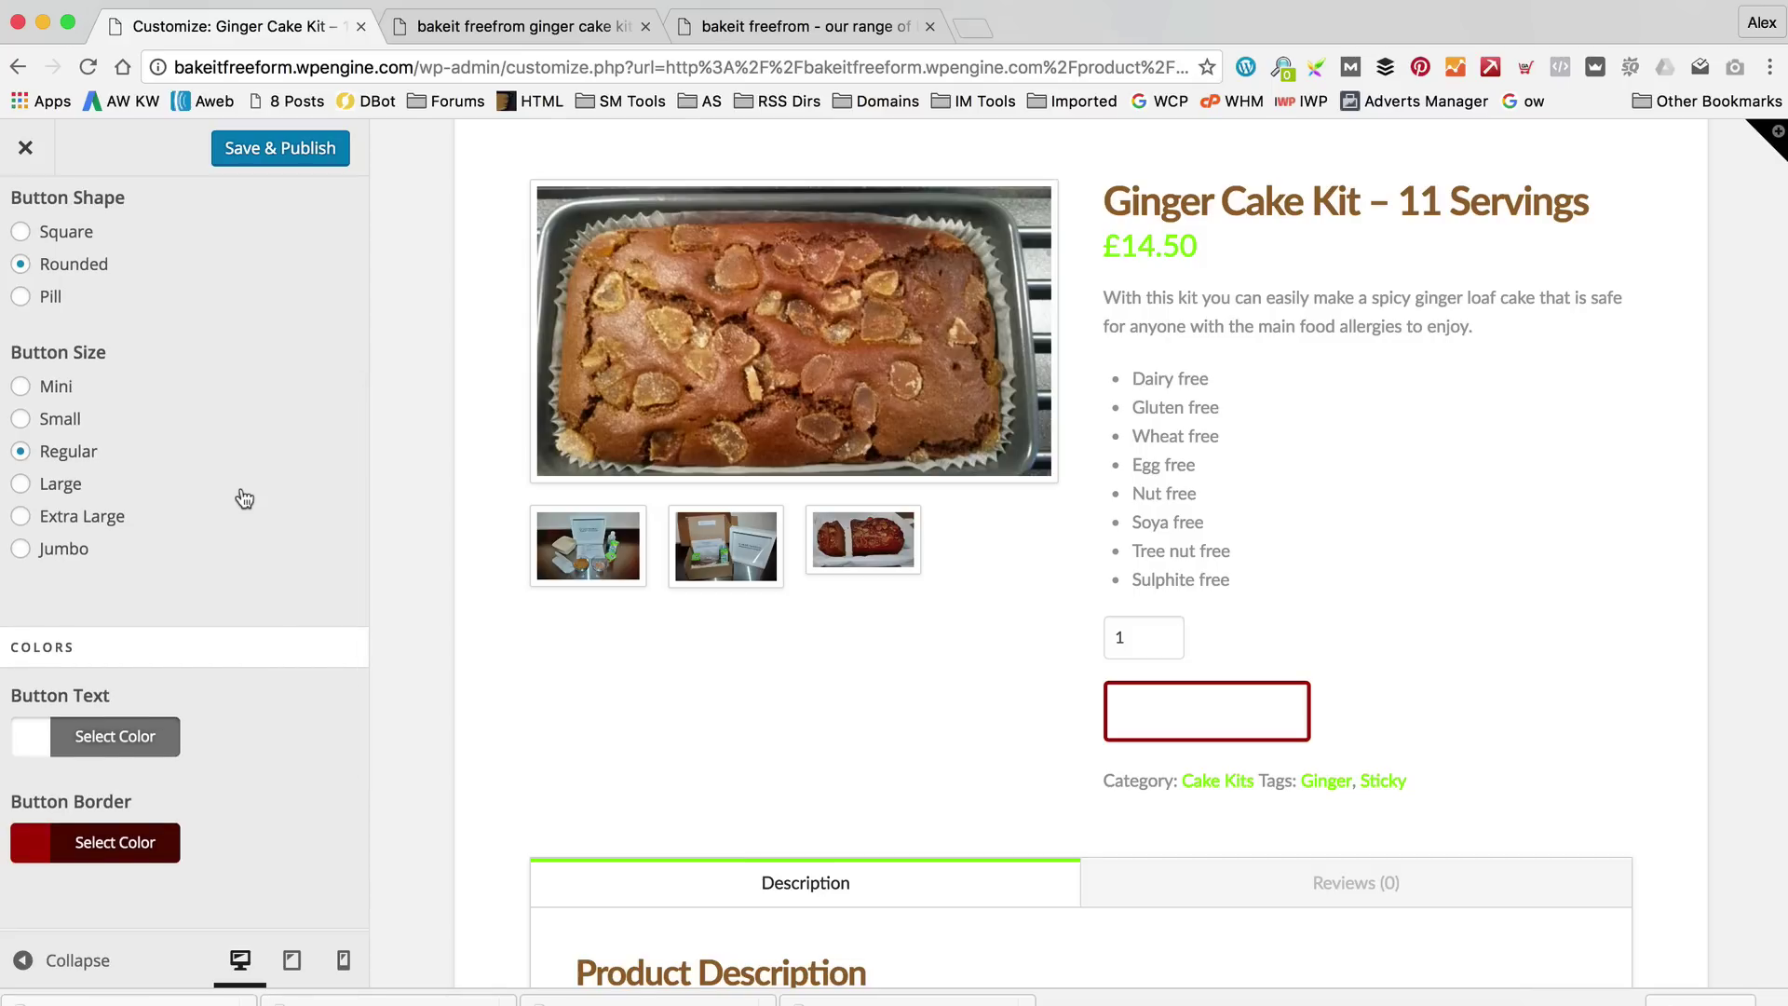
- Paste green #7BF000 from the colour note as the button text colour
click(131, 738)
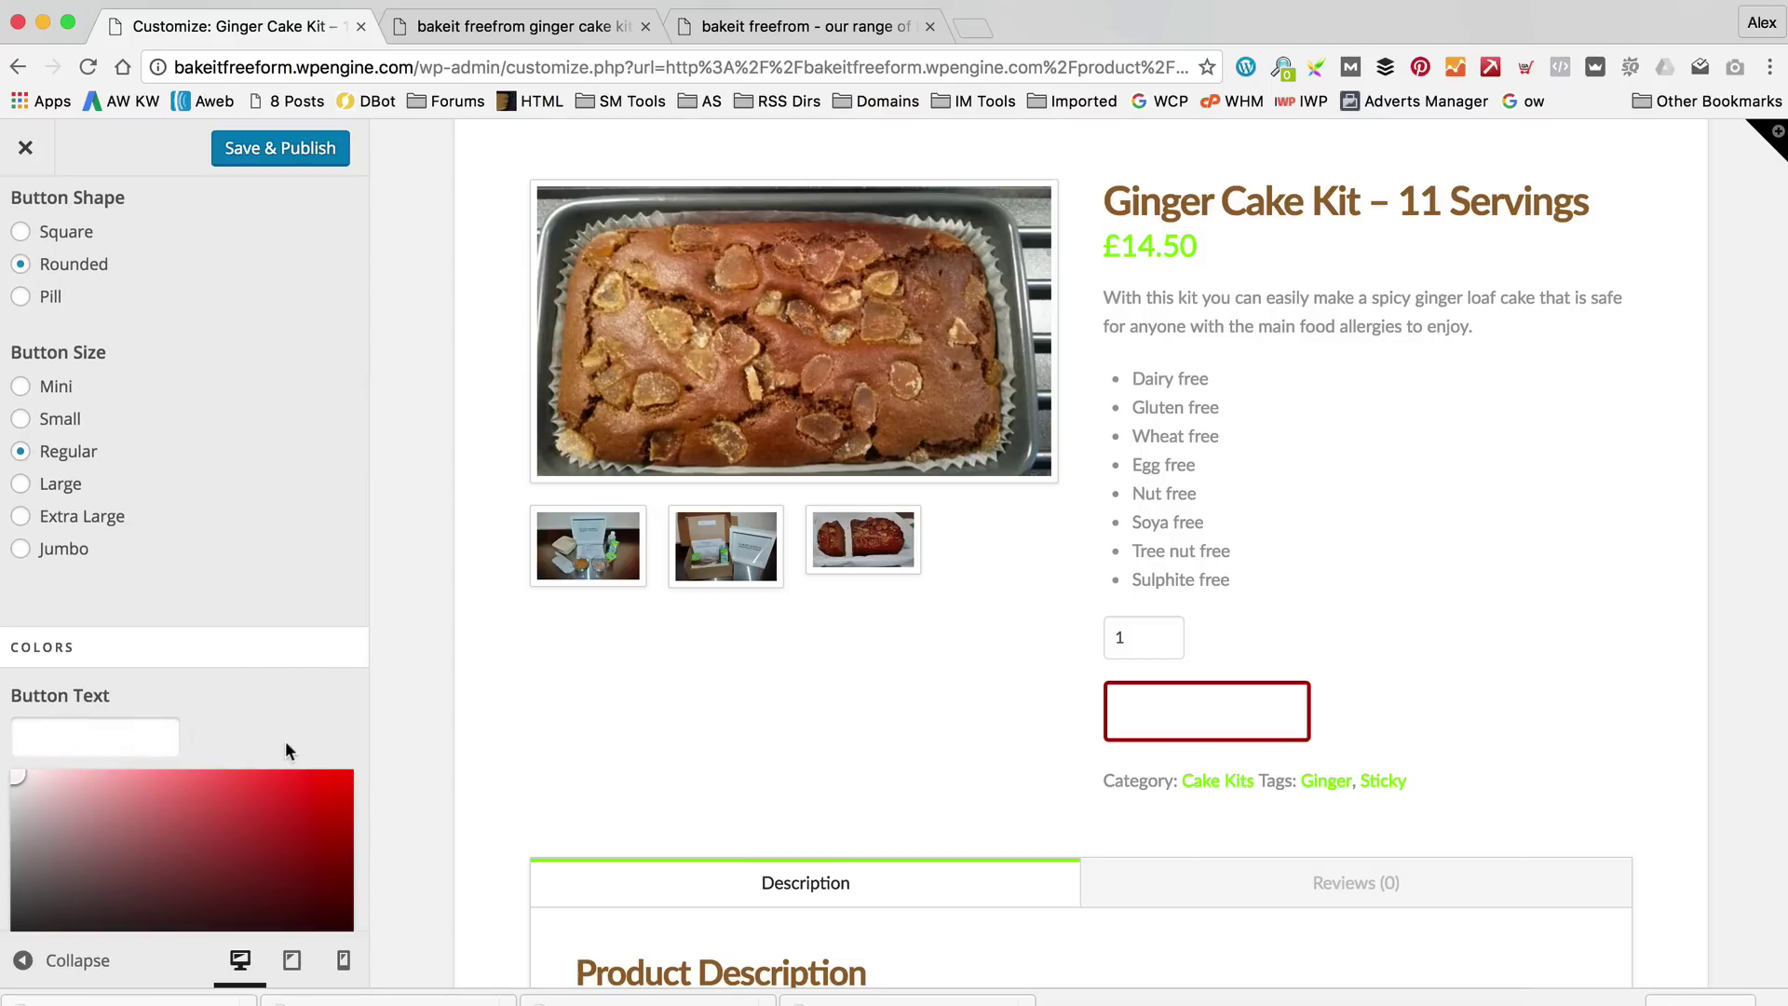
click(720, 973)
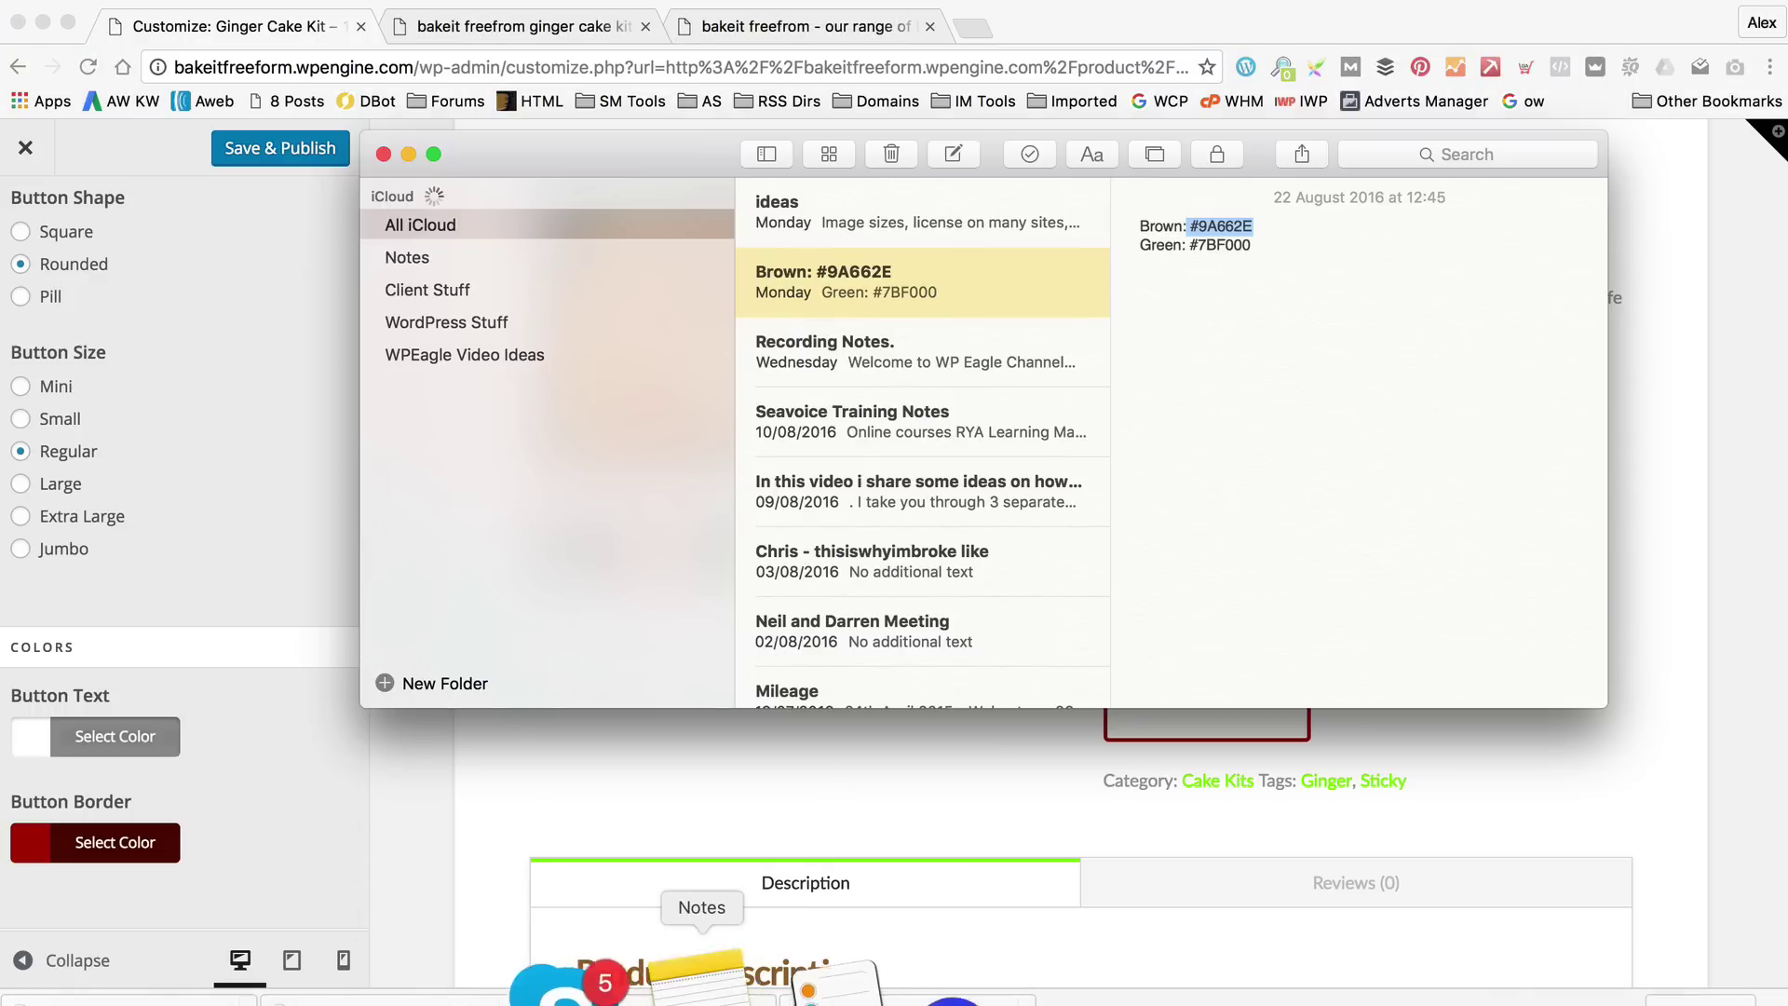
drag(1253, 246, 1186, 247)
key(super+c)
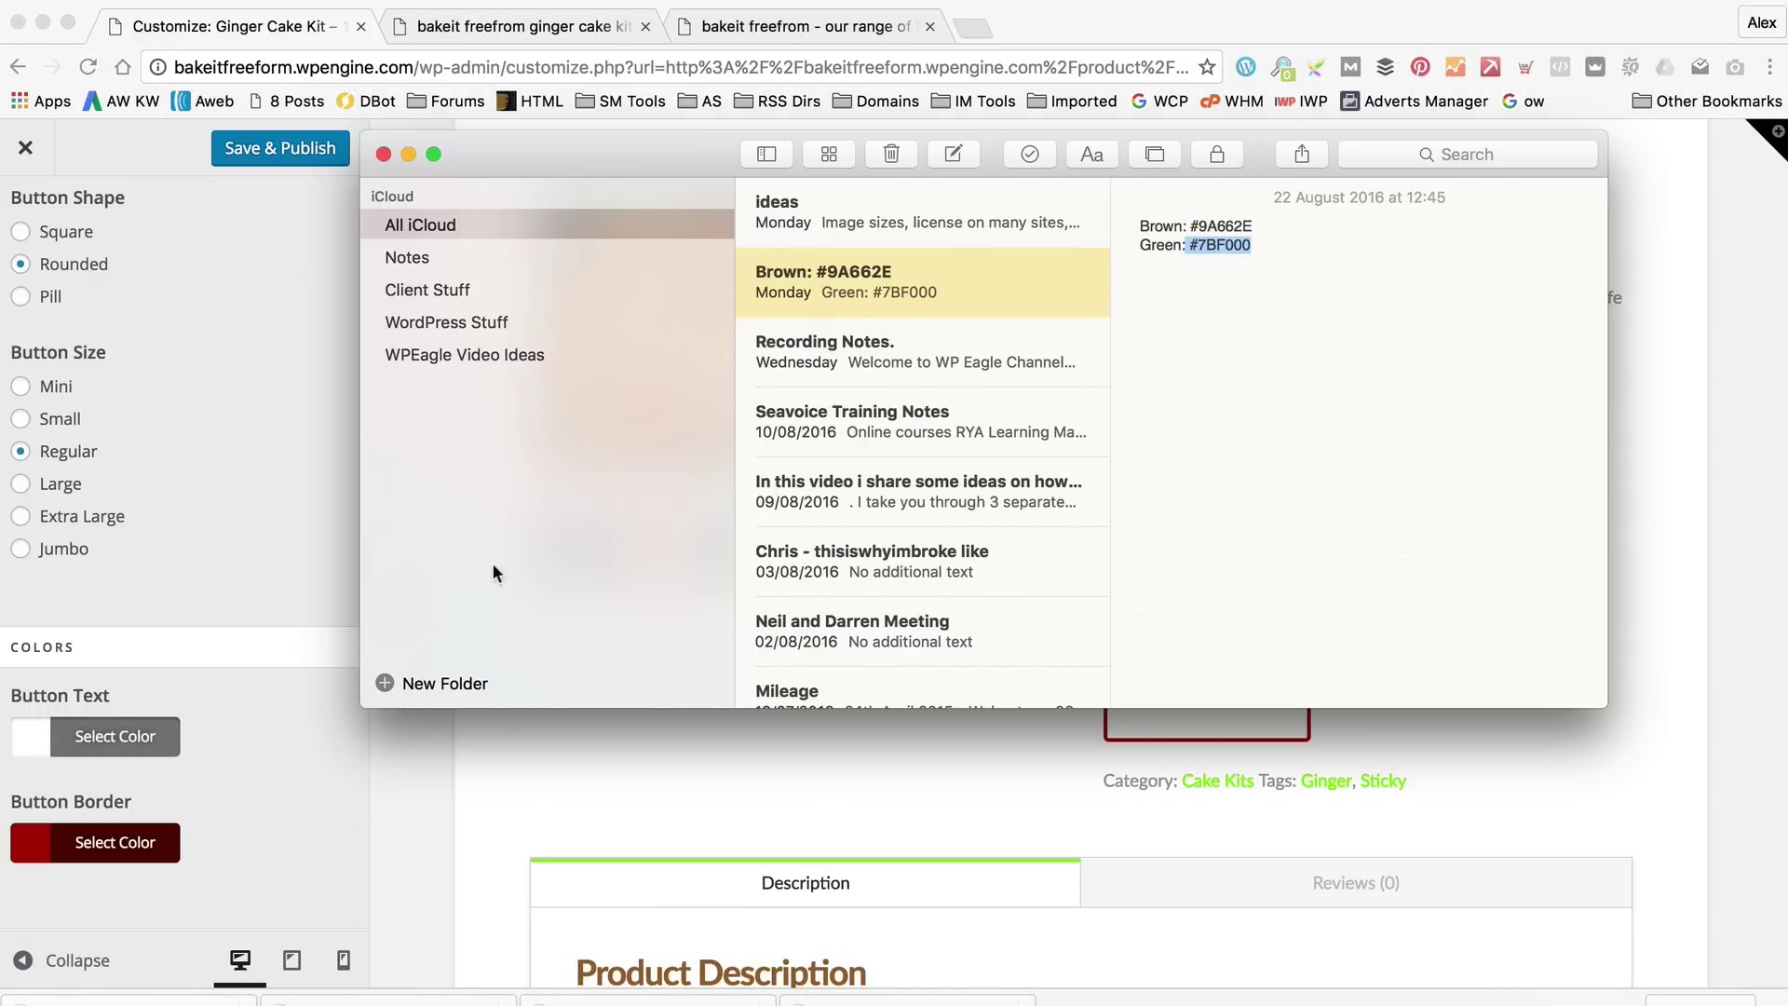
click(148, 732)
click(138, 738)
scroll(140, 838, down, 3)
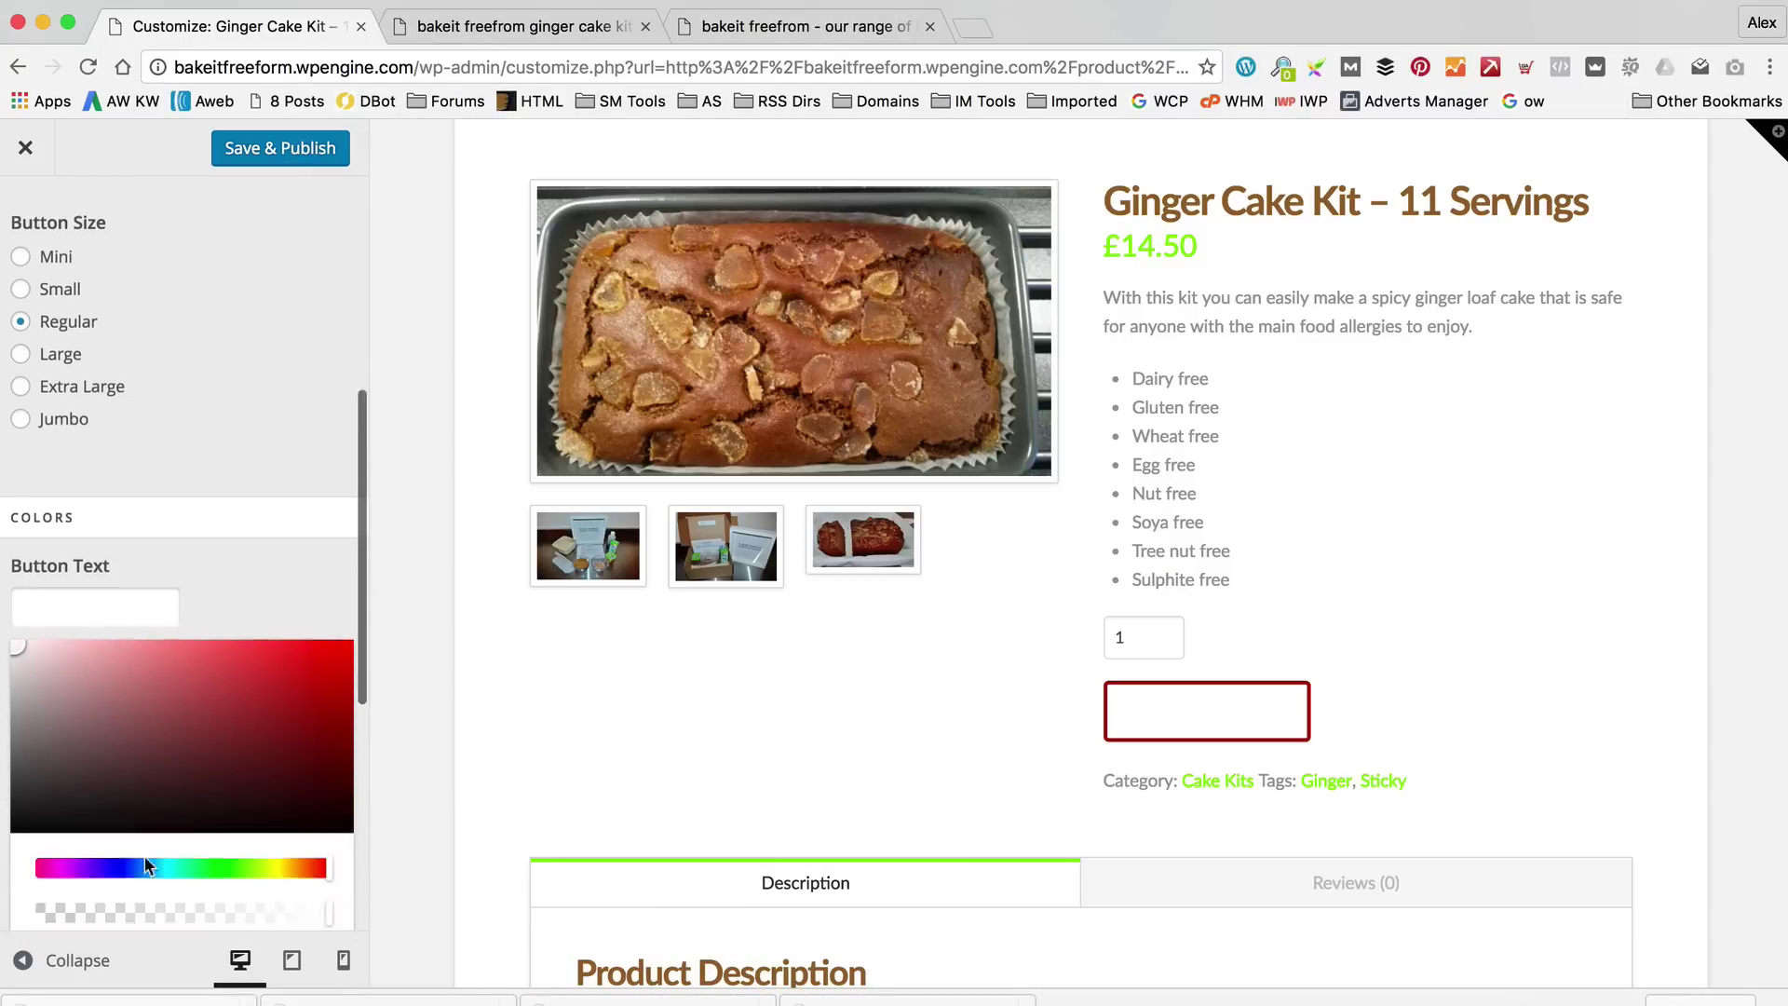
triple_click(135, 845)
key(super+v)
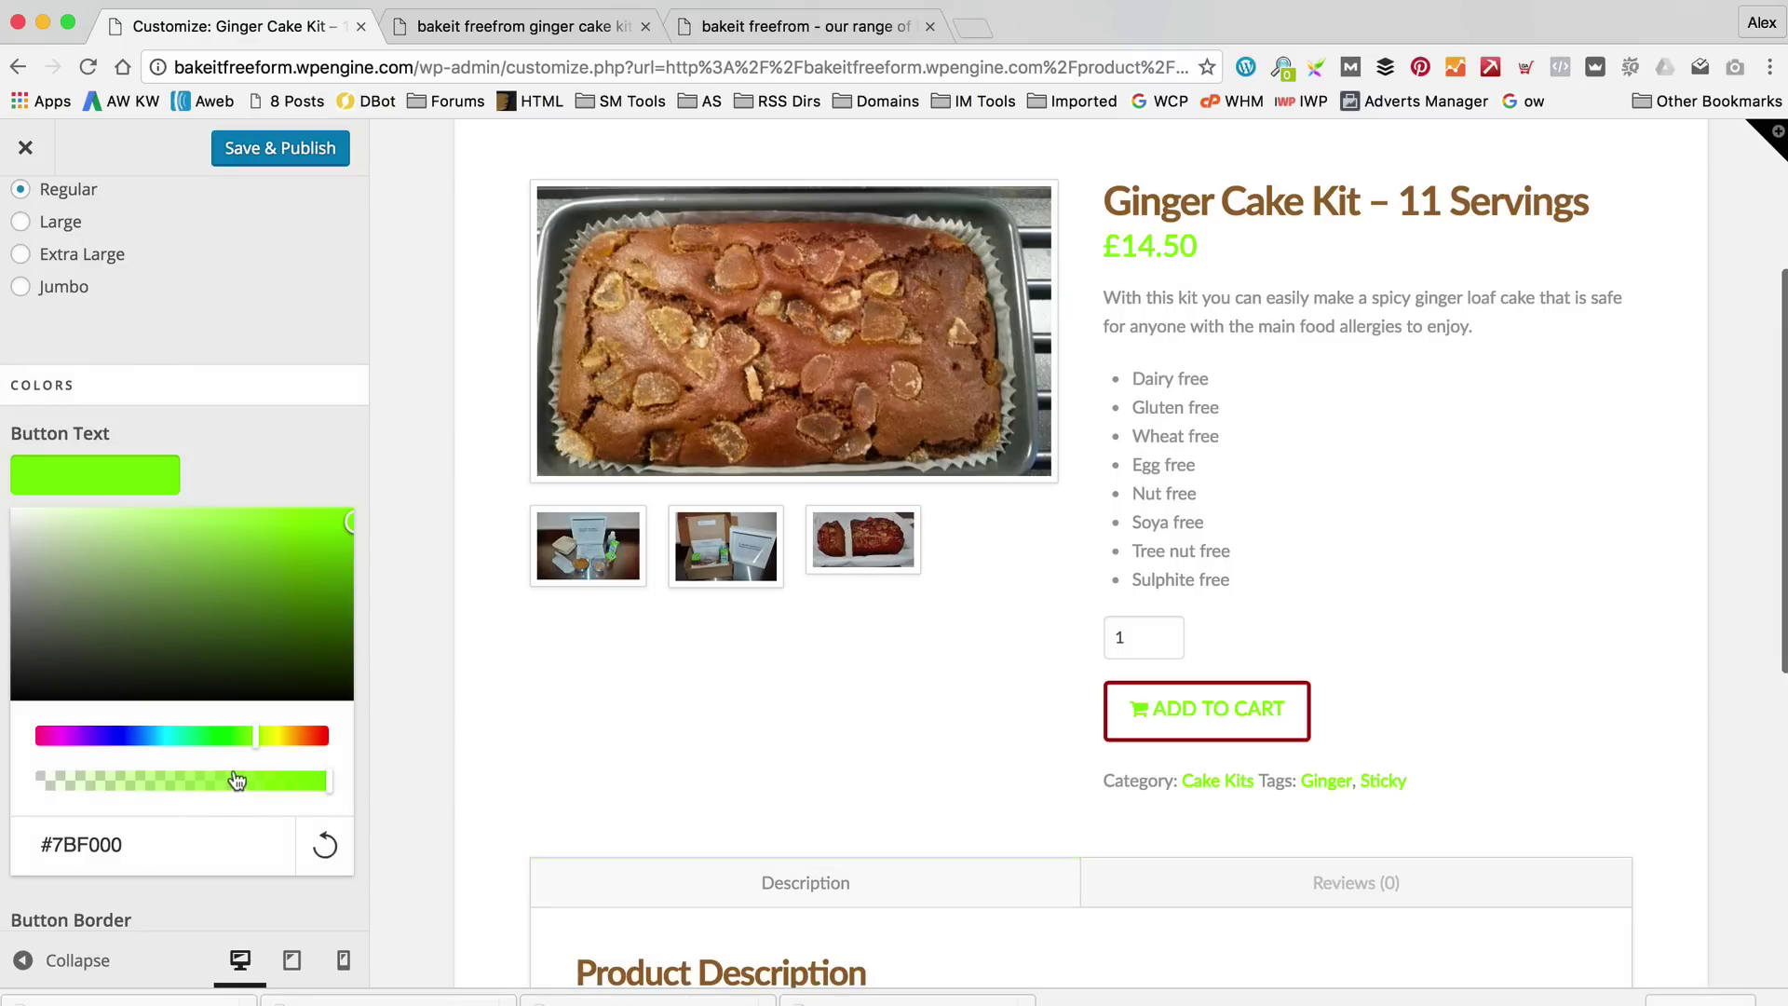
scroll(140, 820, down, 3)
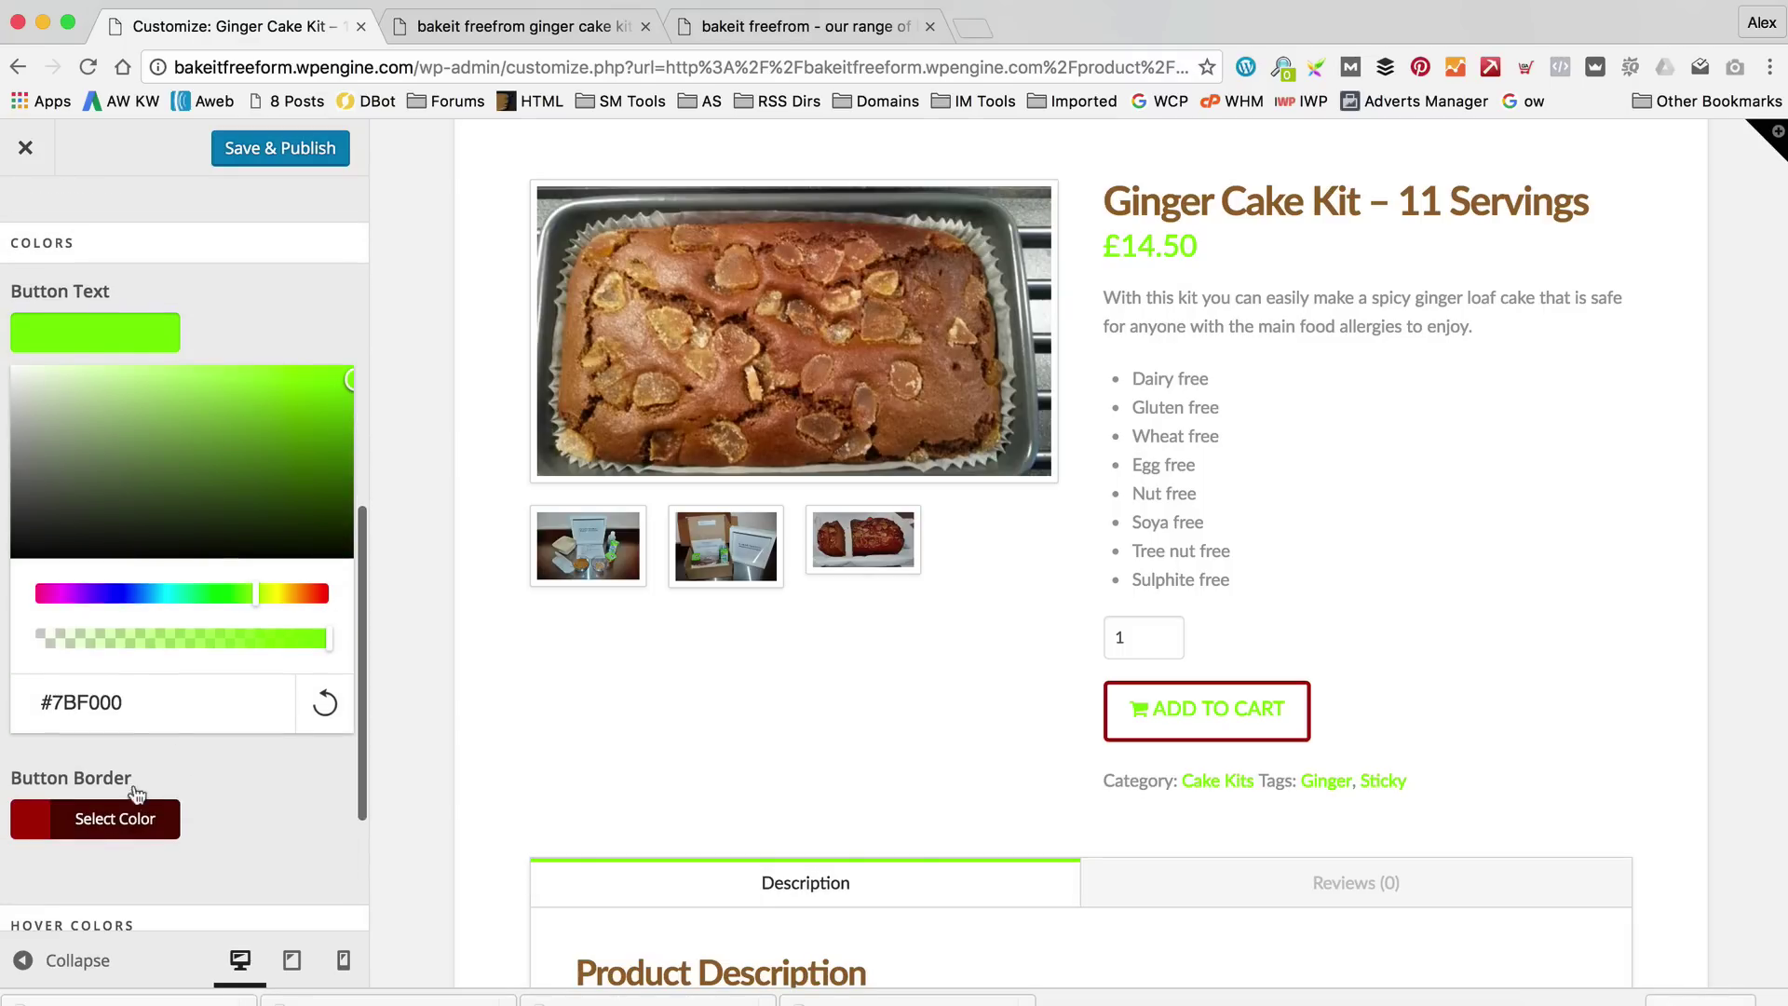
click(133, 818)
- Paste brown #9A662E from the note as the hover button border colour
click(136, 870)
scroll(244, 807, down, 2)
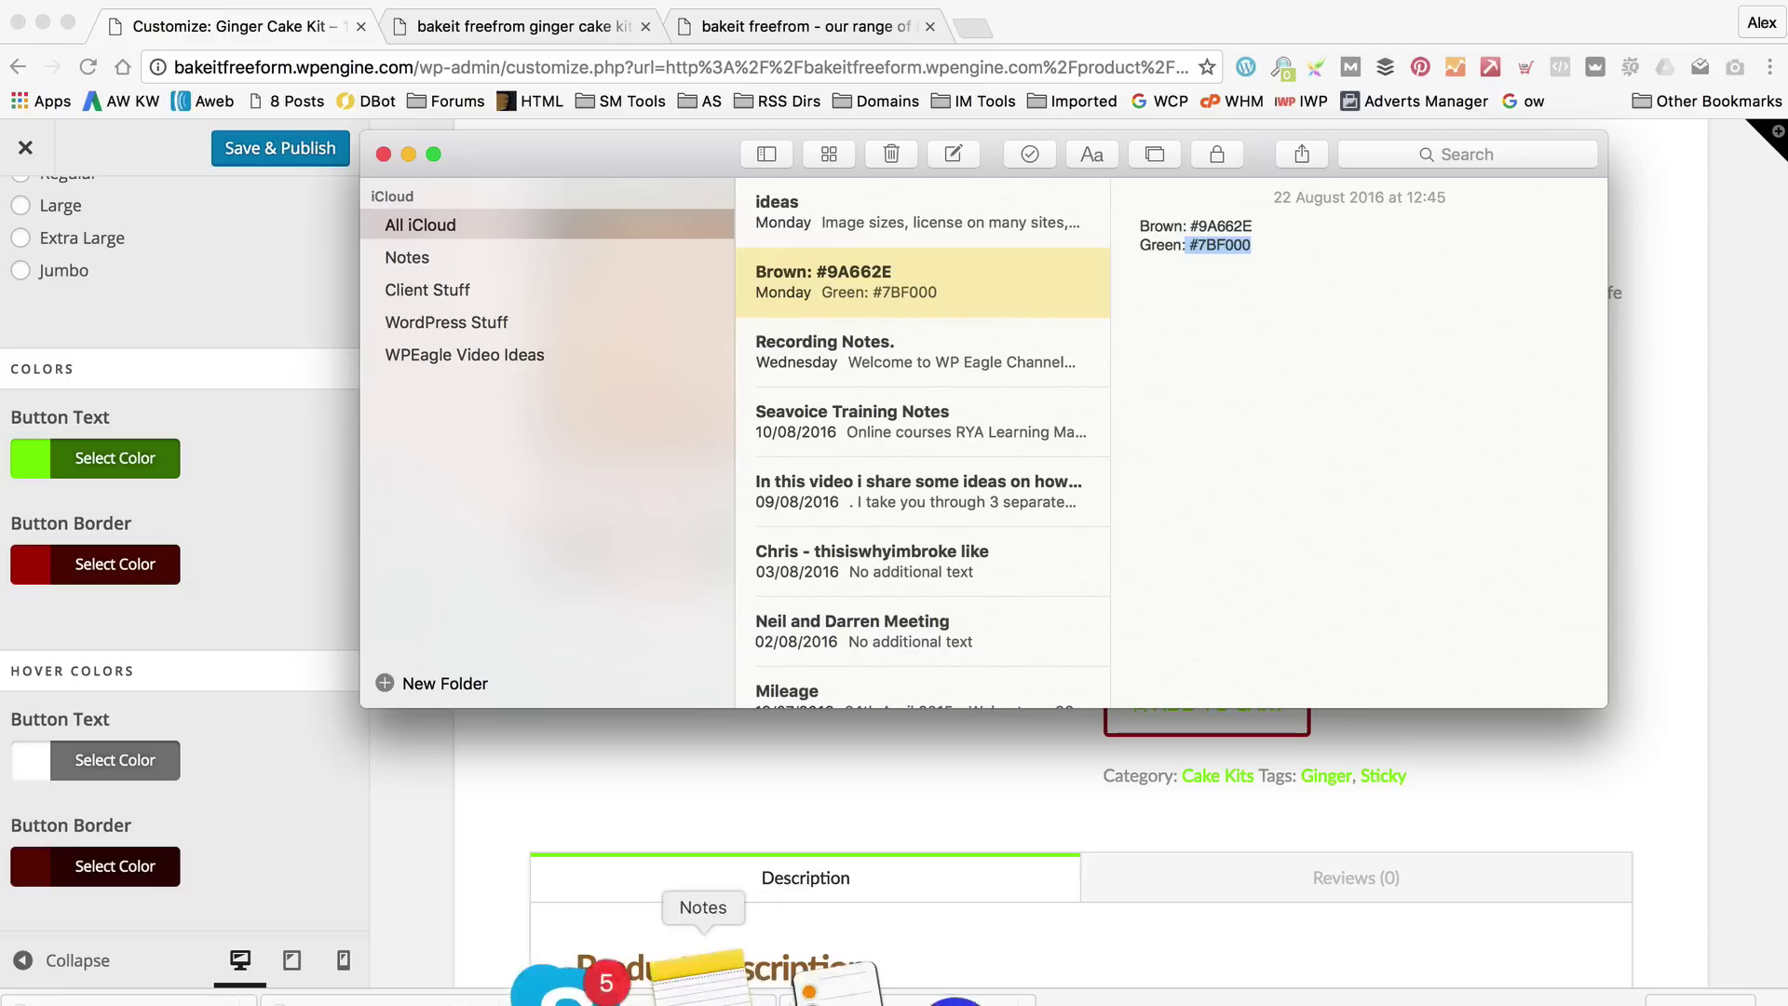
drag(1259, 225, 1195, 223)
key(super+c)
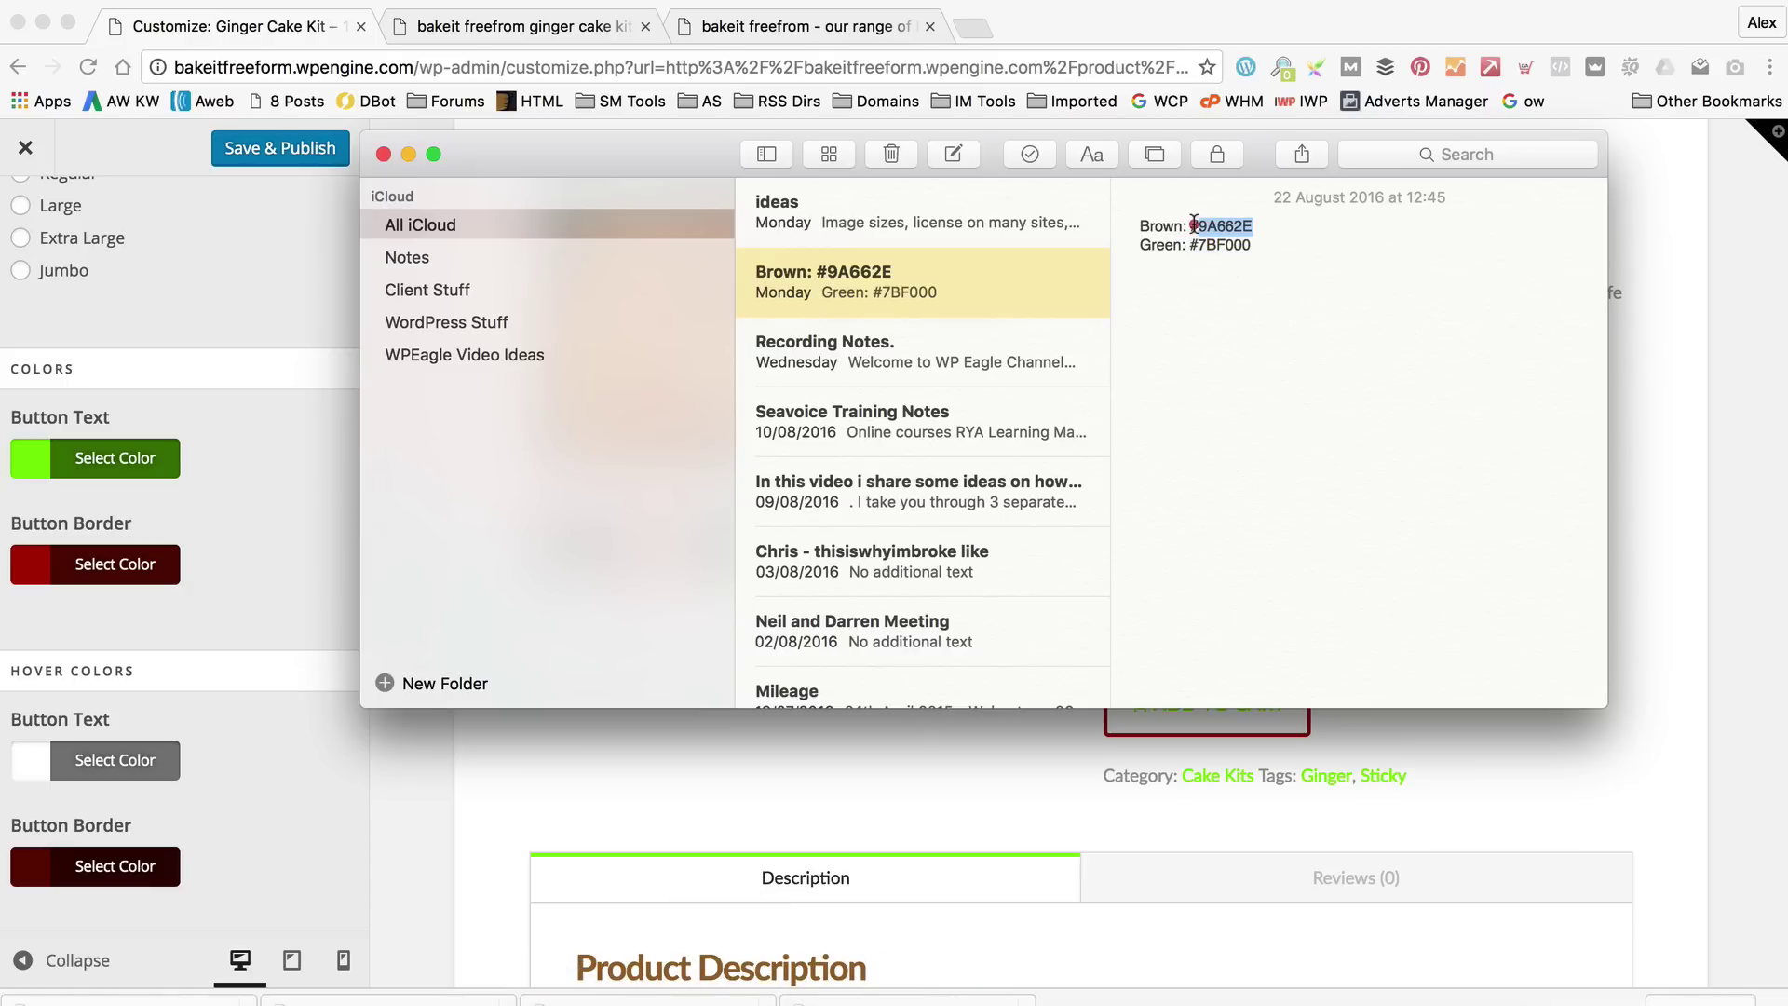
click(144, 838)
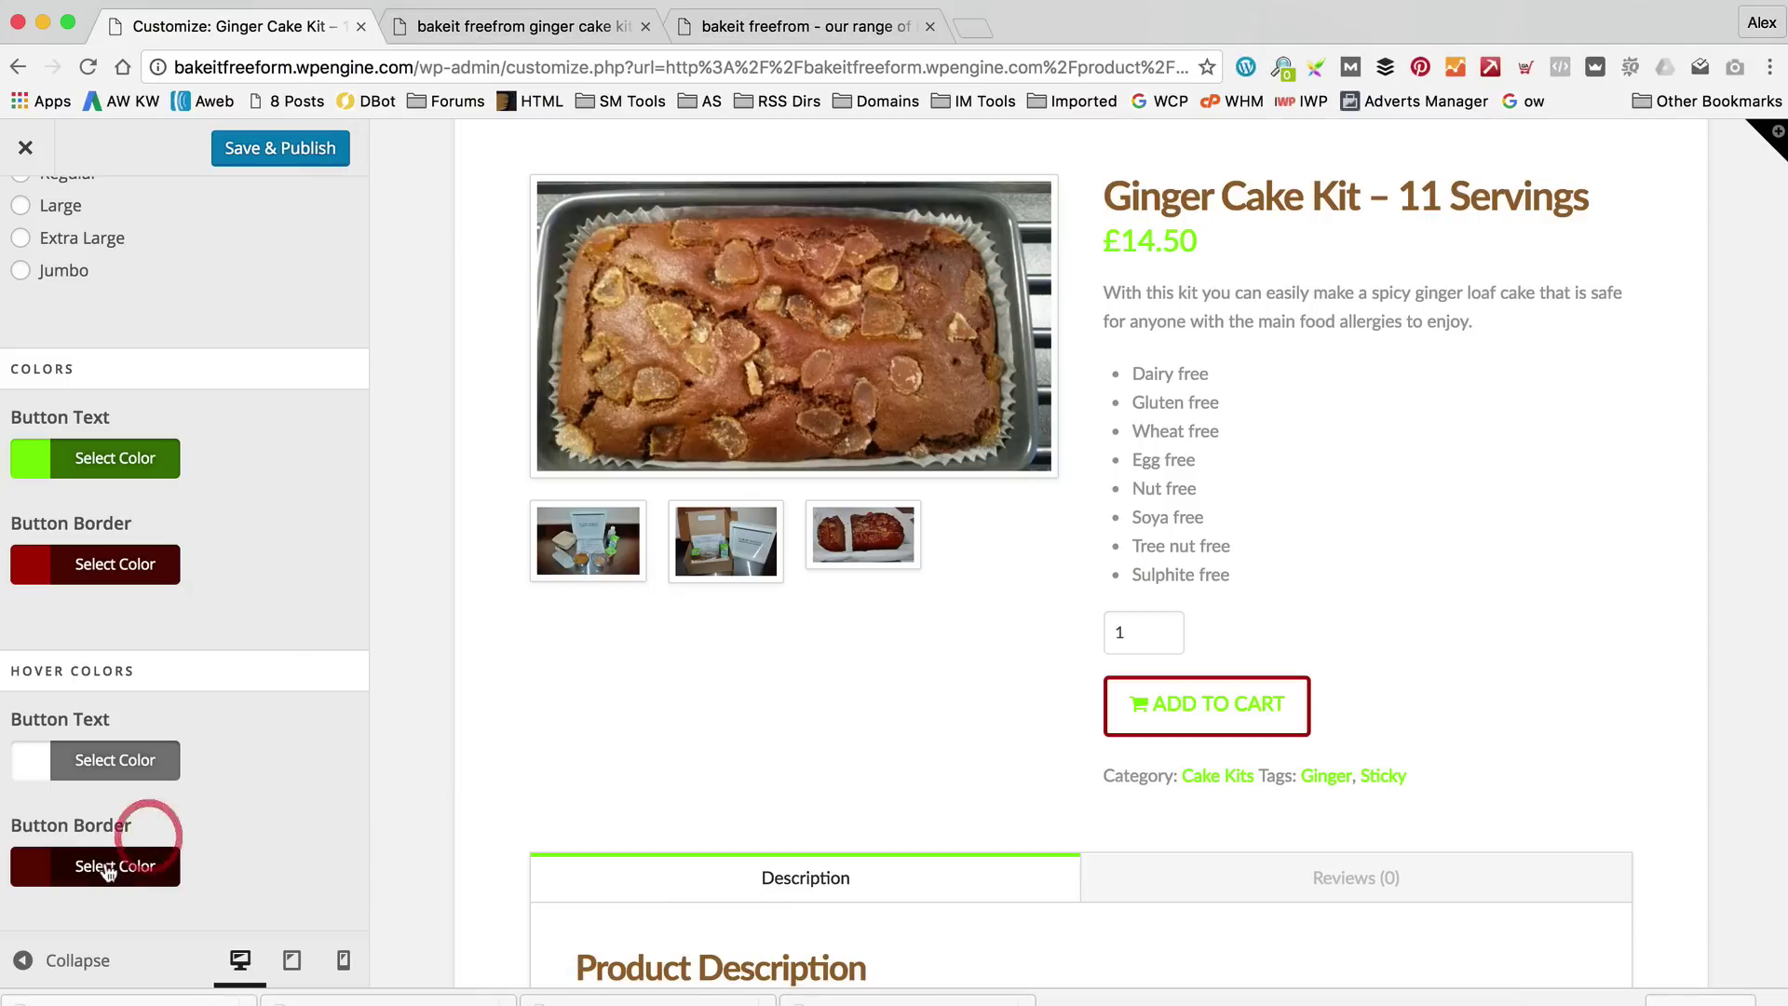
click(108, 865)
scroll(255, 842, down, 3)
triple_click(158, 841)
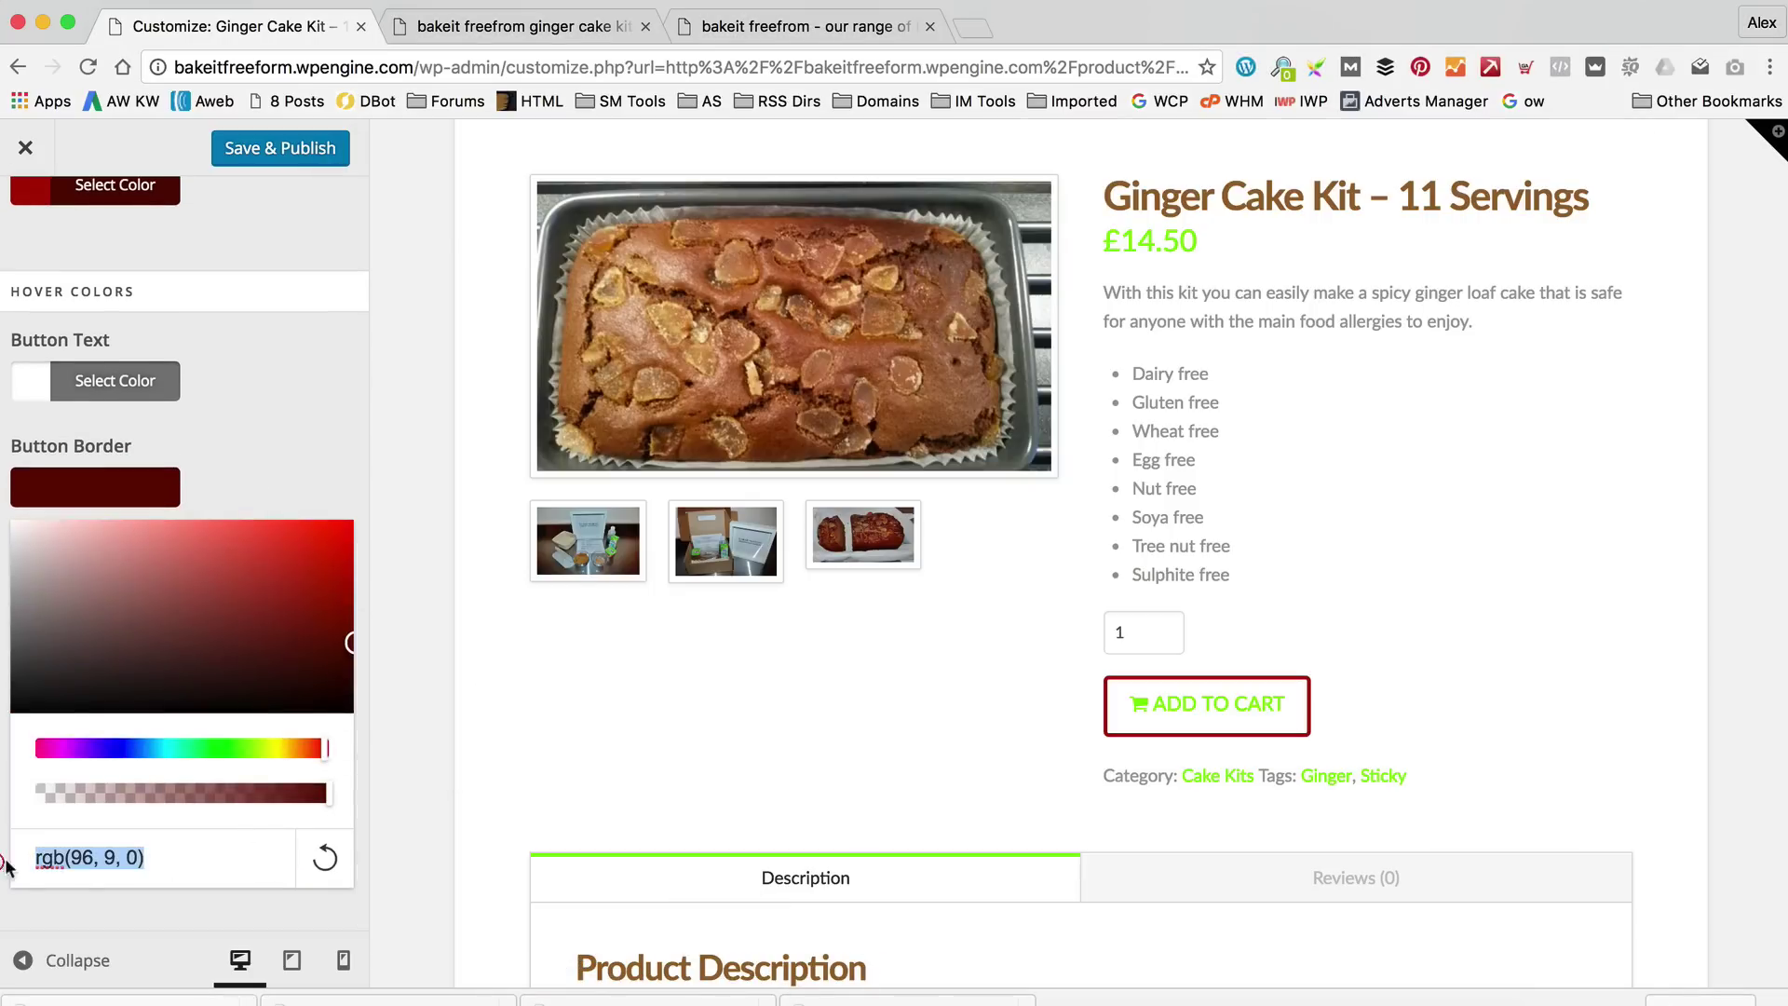
key(super+v)
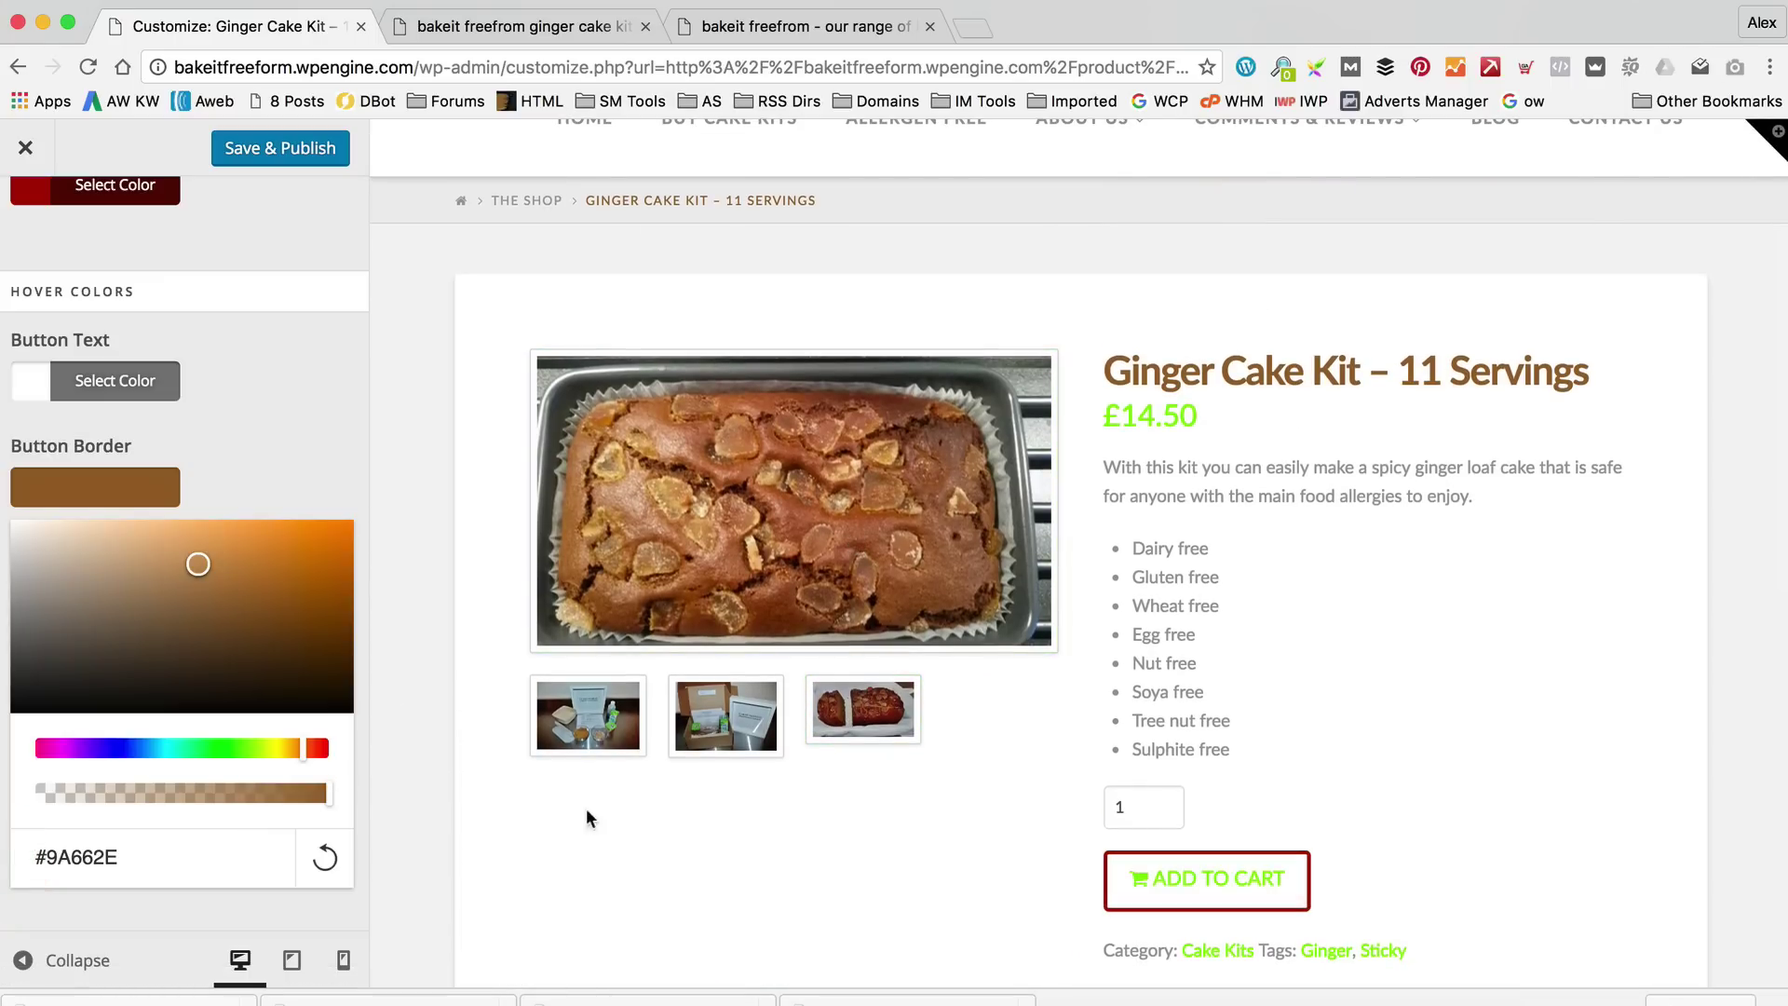
scroll(353, 615, up, 3)
scroll(311, 596, up, 12)
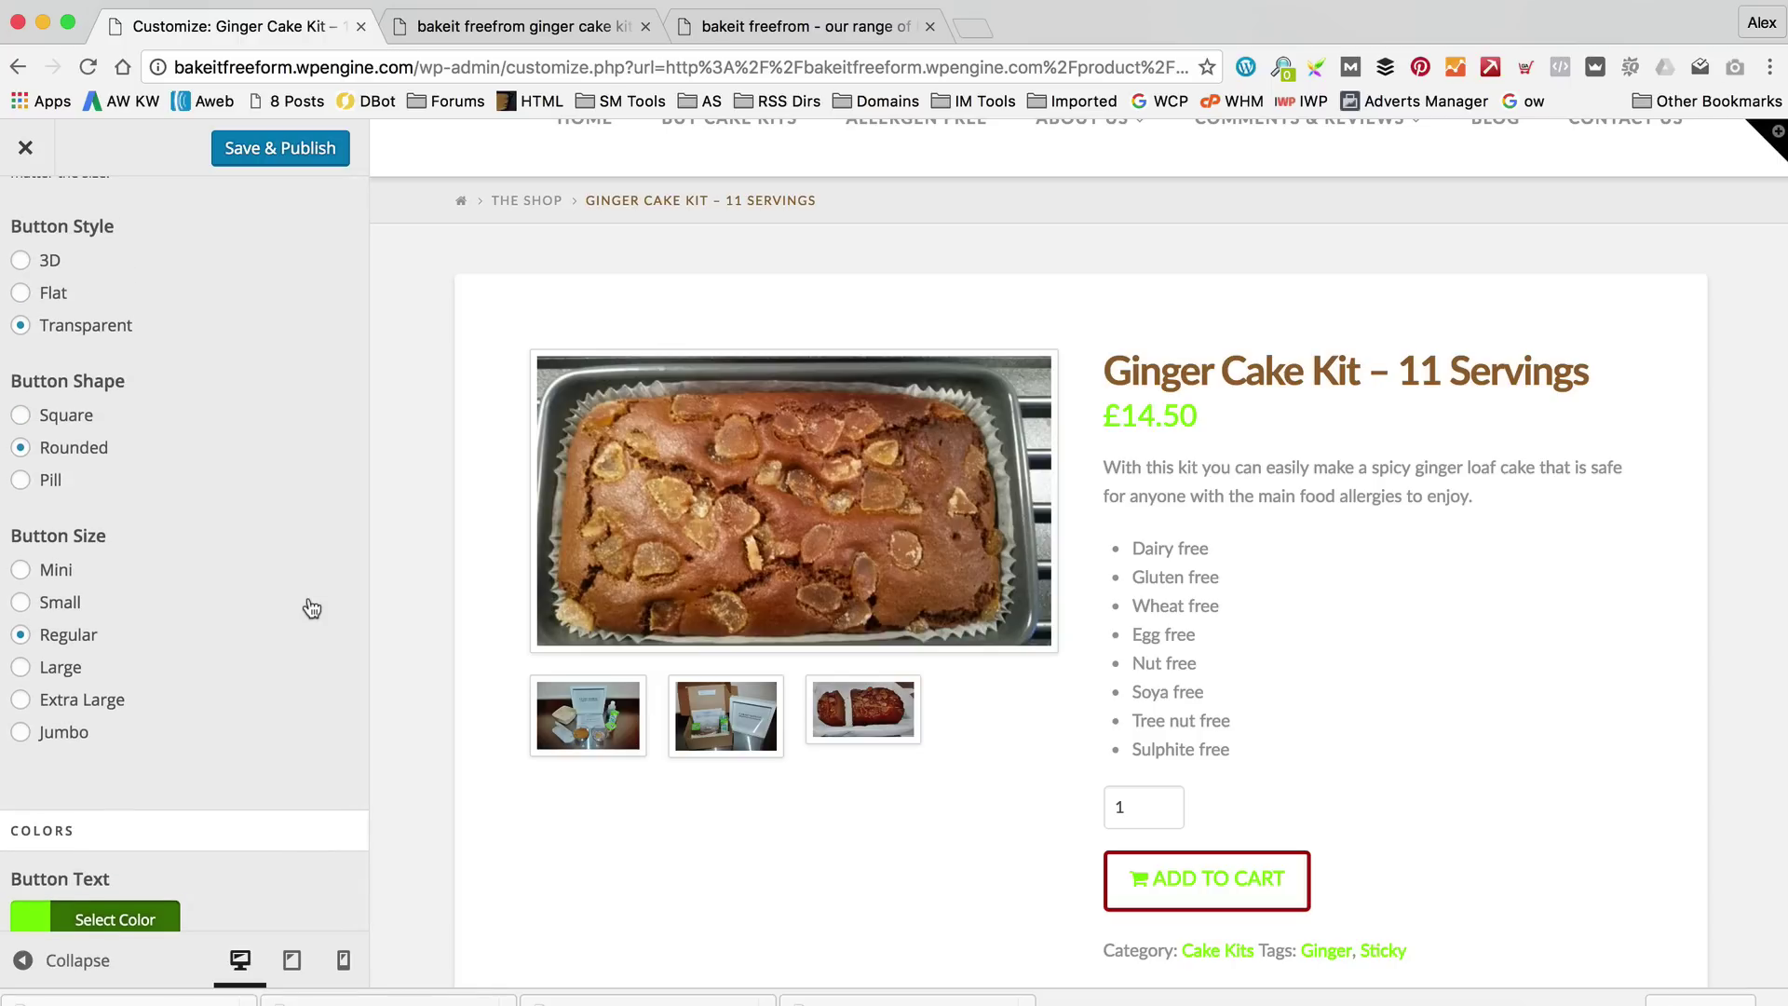
- Set Button Style to Flat and, after trying Pill and Square, keep the Rounded shape
scroll(311, 607, up, 1)
click(57, 311)
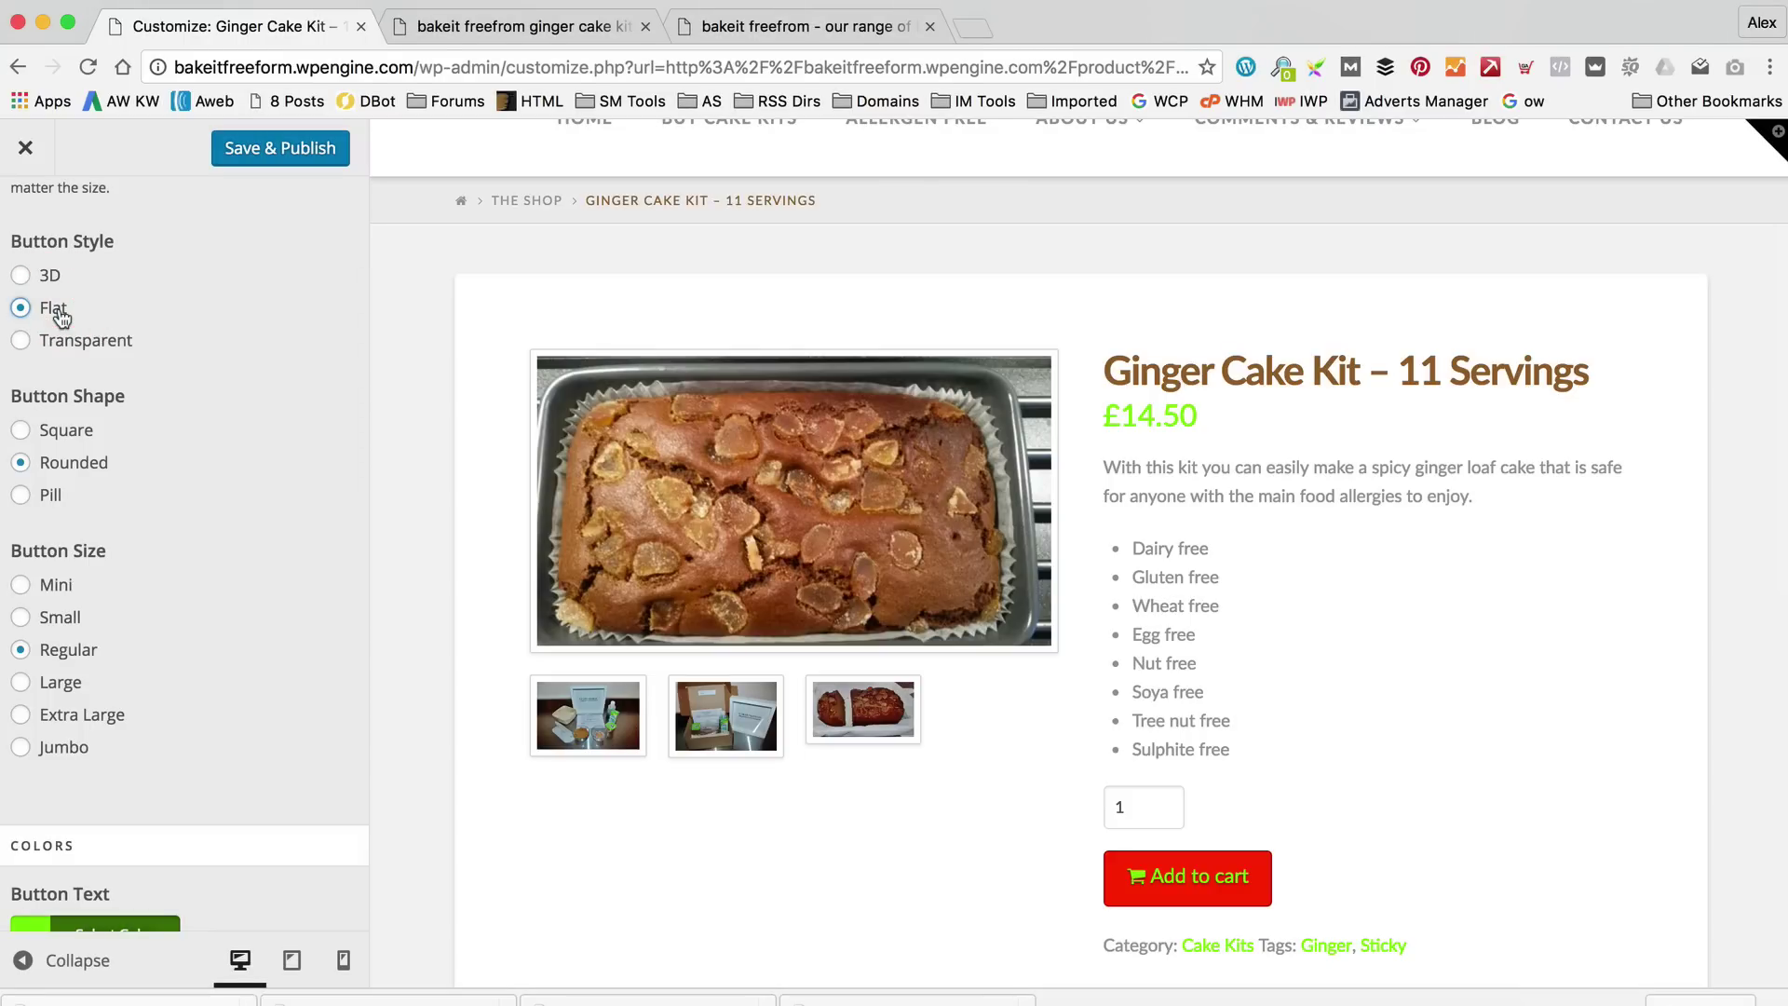
scroll(80, 467, down, 2)
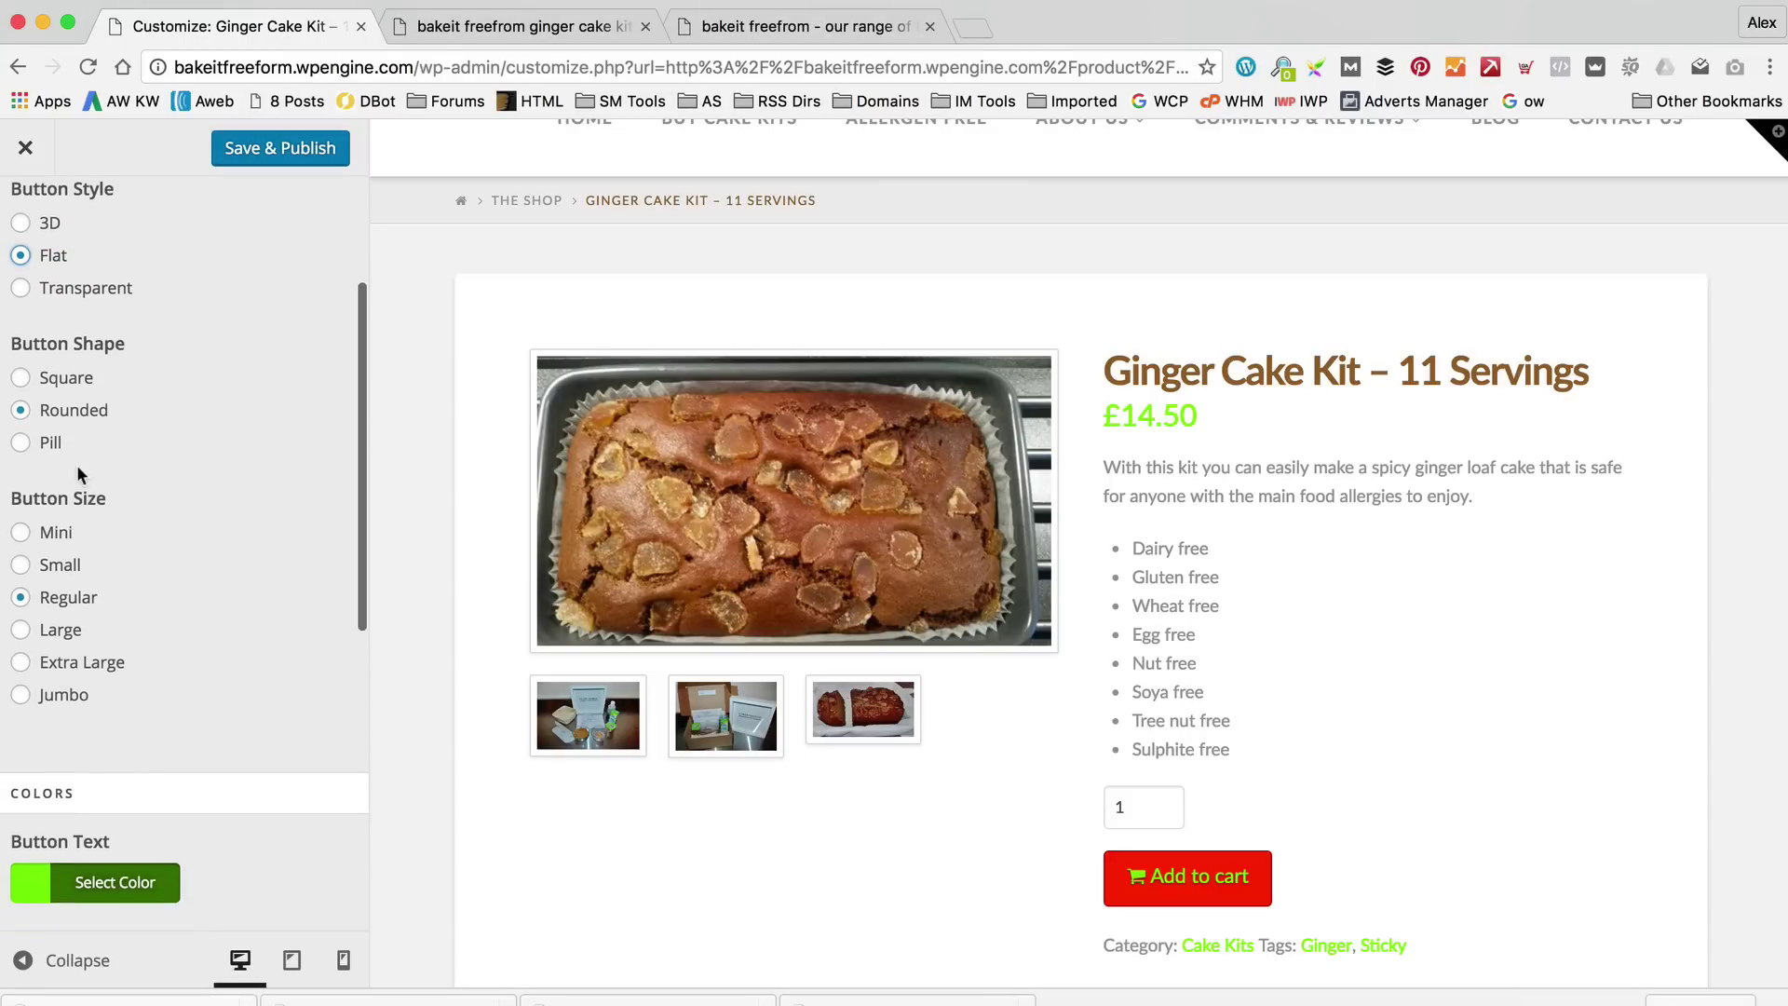
click(48, 445)
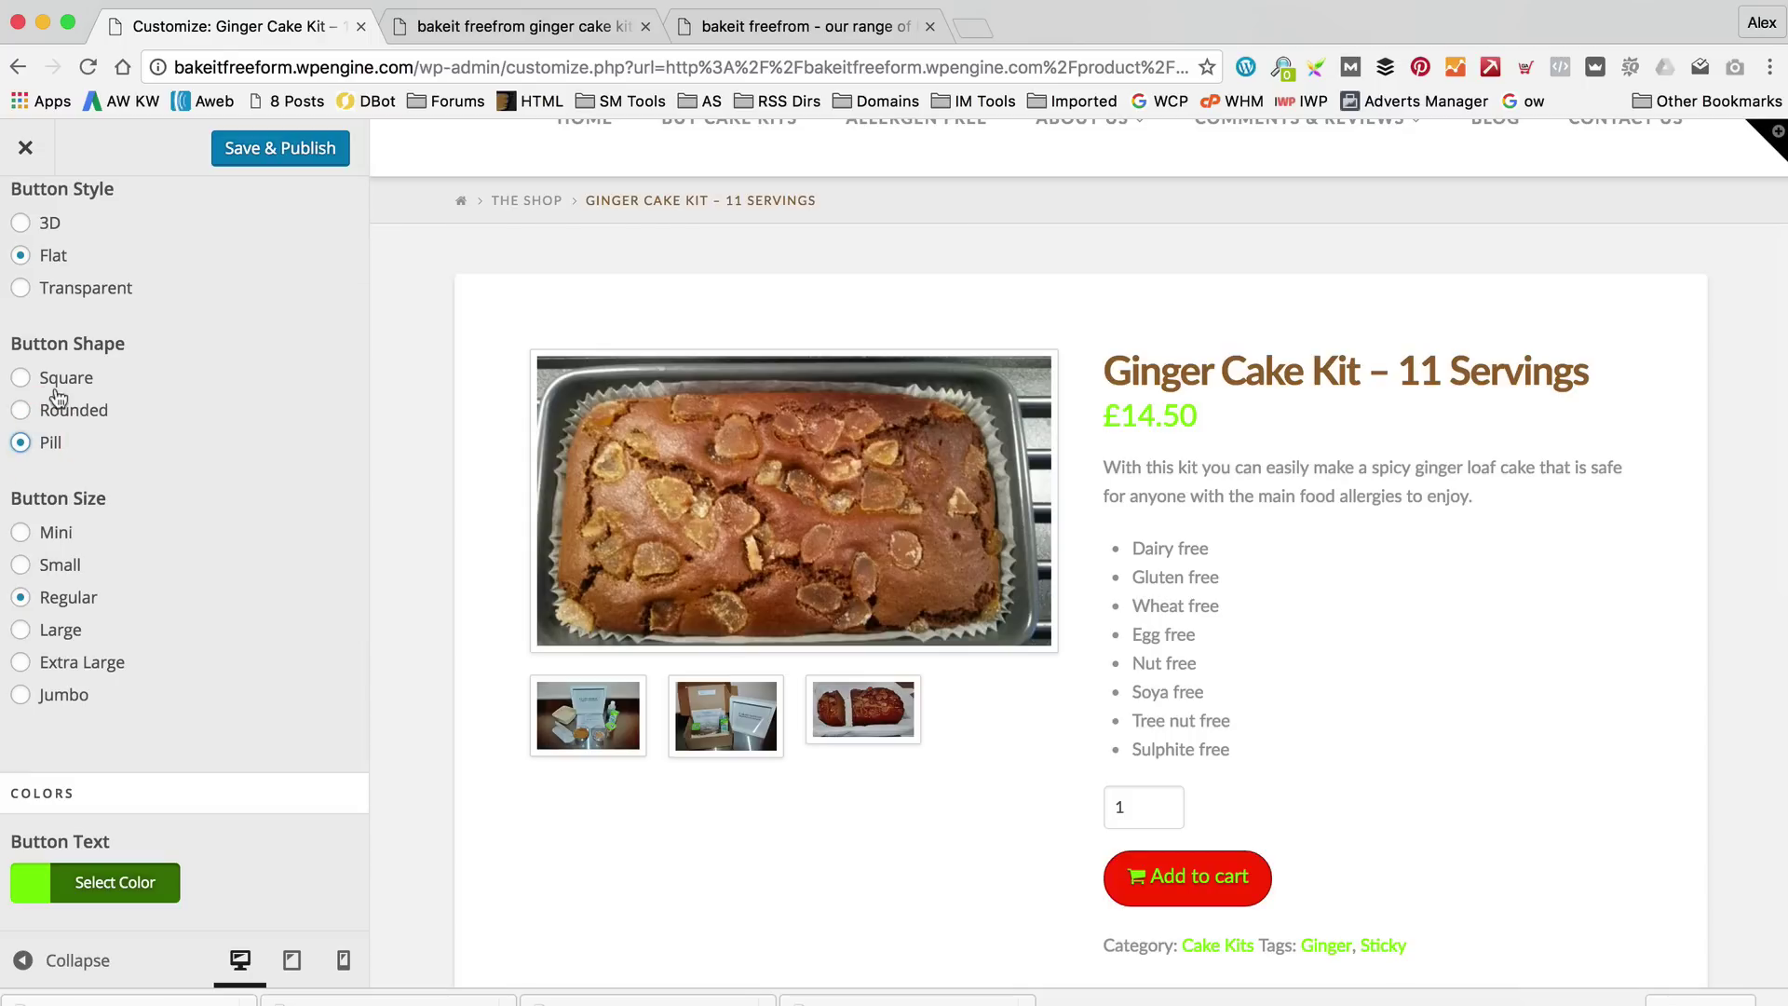
click(59, 382)
click(84, 417)
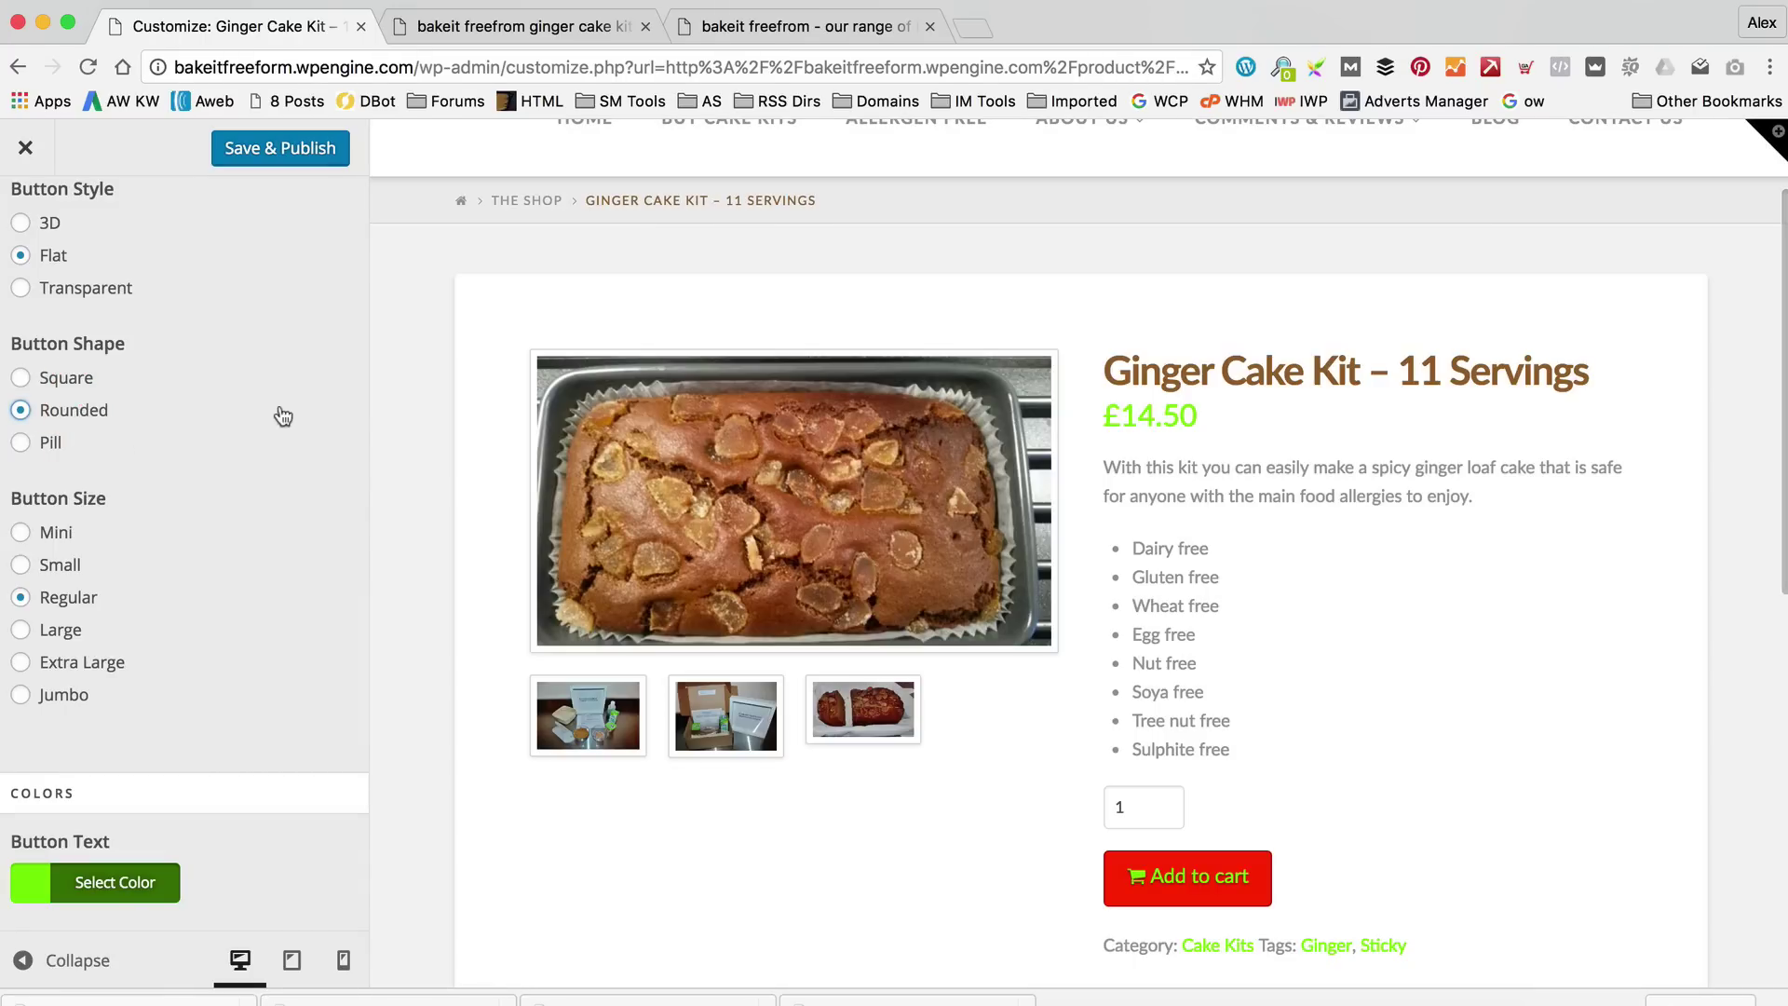
scroll(129, 443, down, 5)
- Make the button text white and the button background partly translucent
scroll(129, 442, down, 1)
click(140, 520)
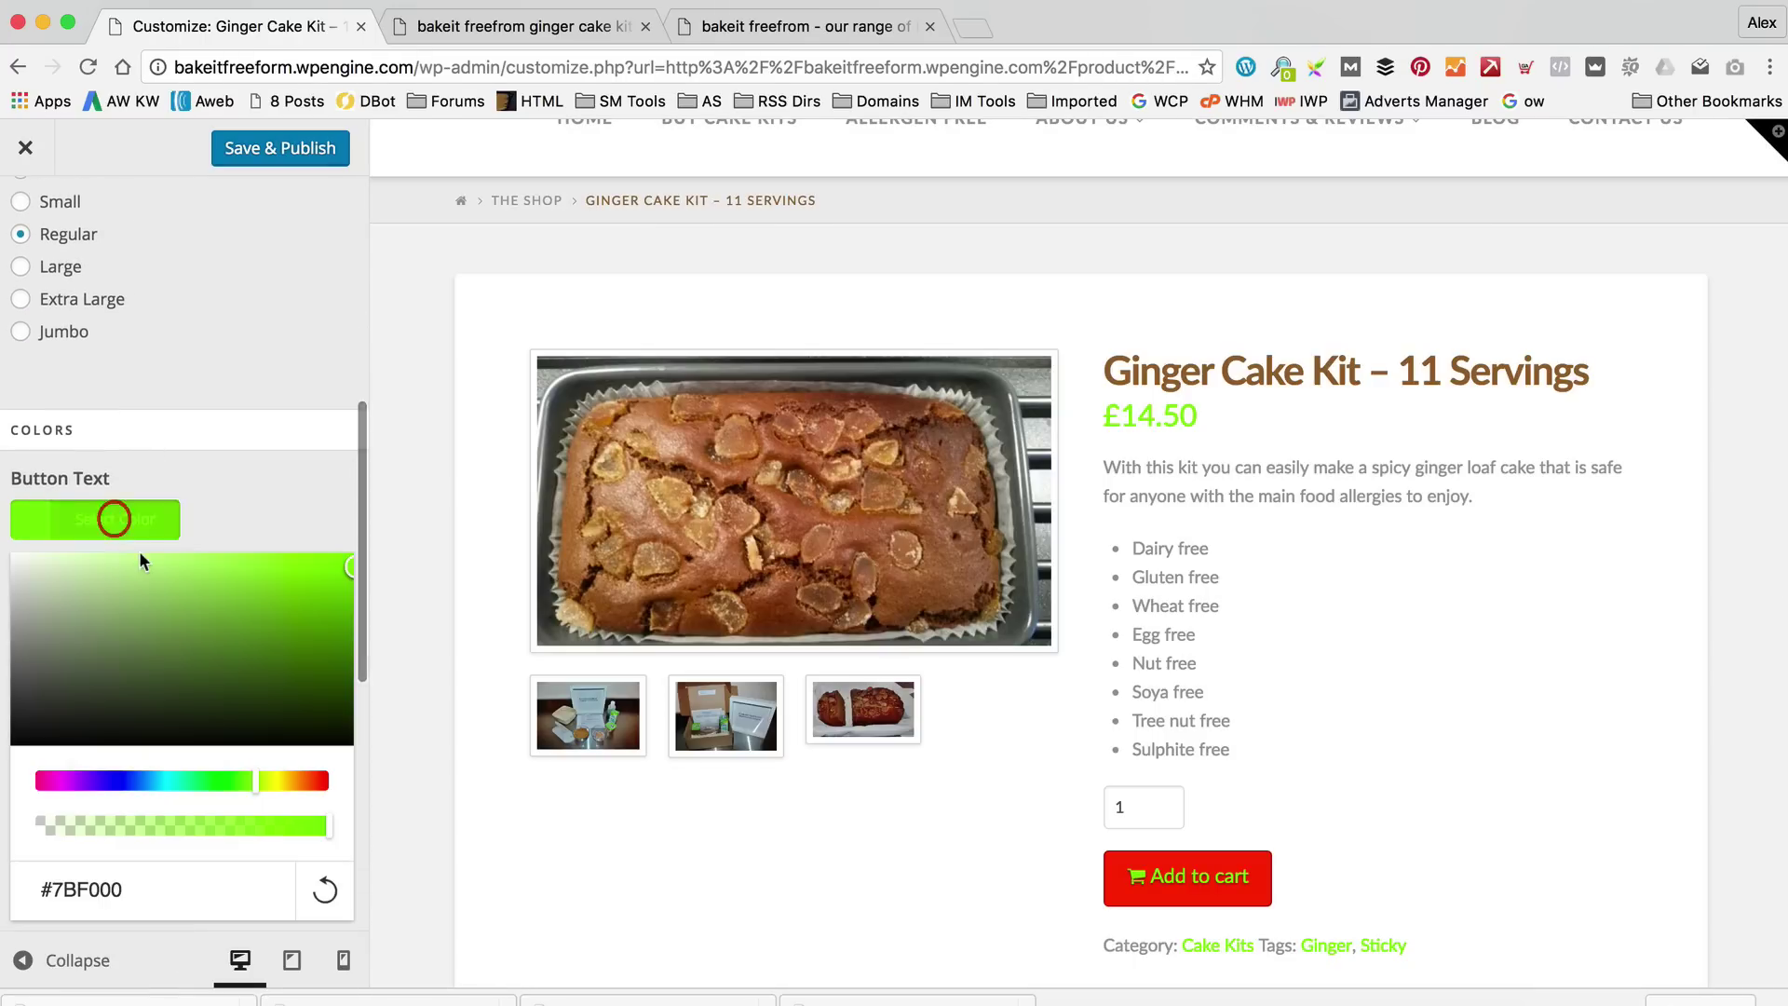
drag(89, 830, 35, 828)
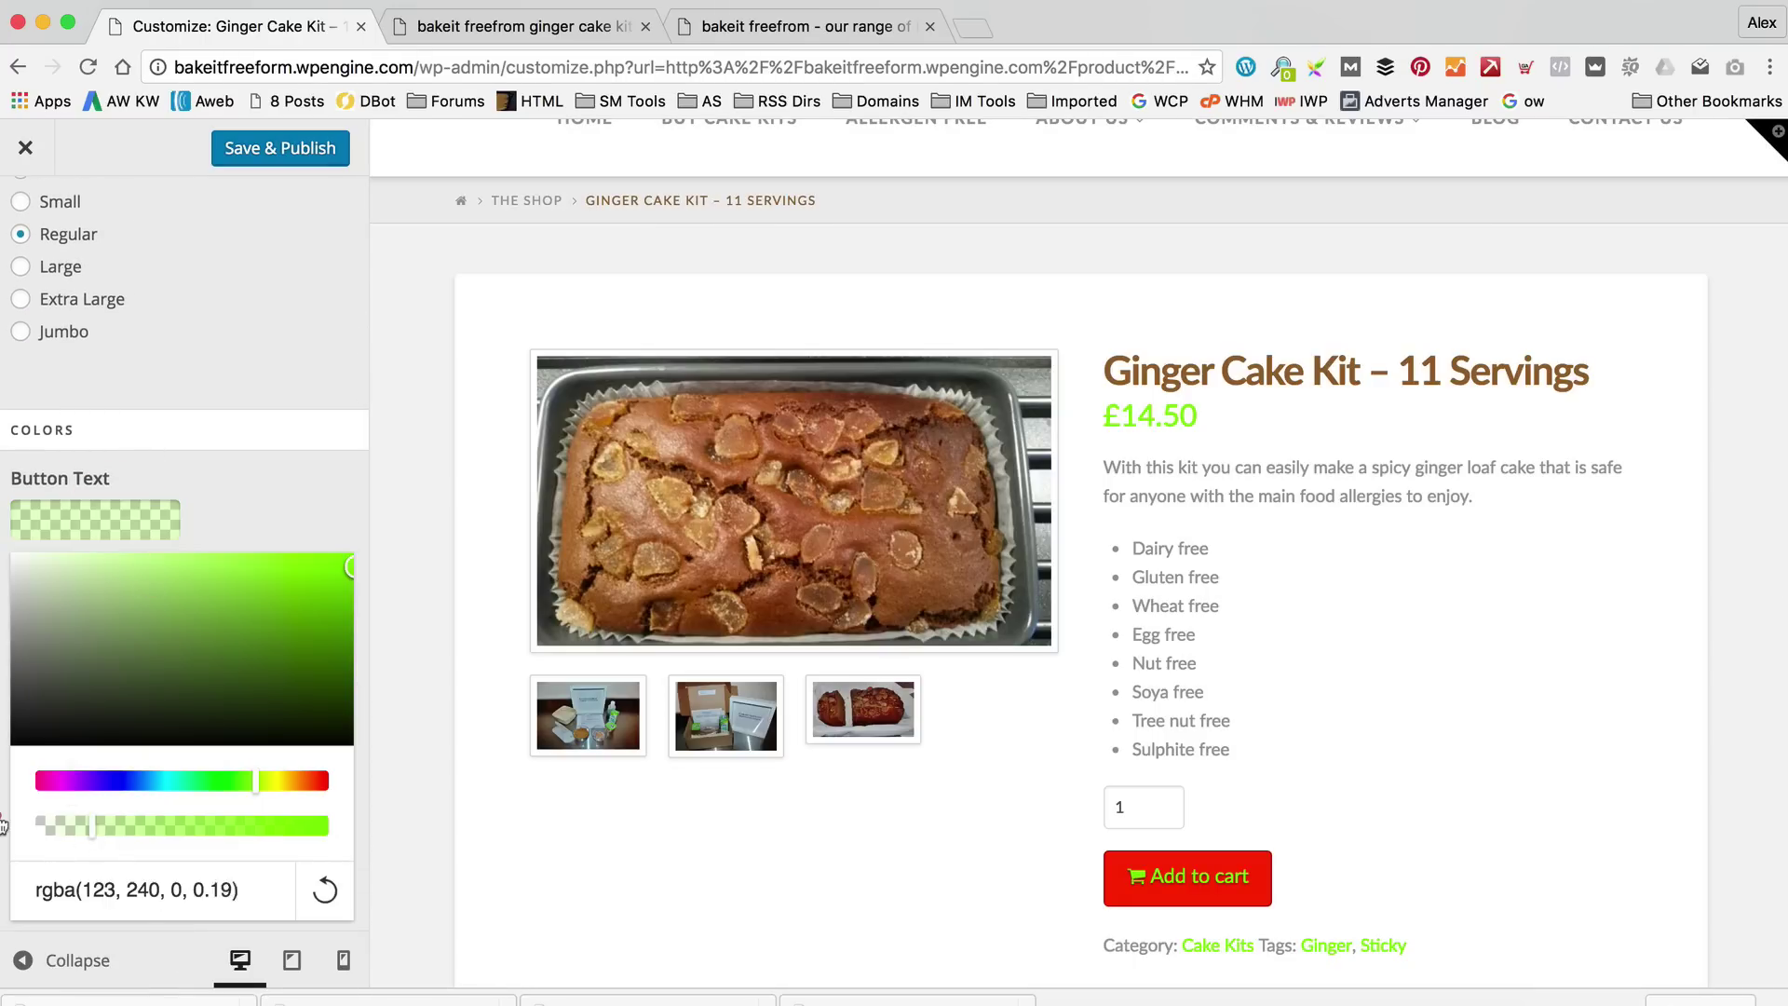
drag(103, 646, 11, 555)
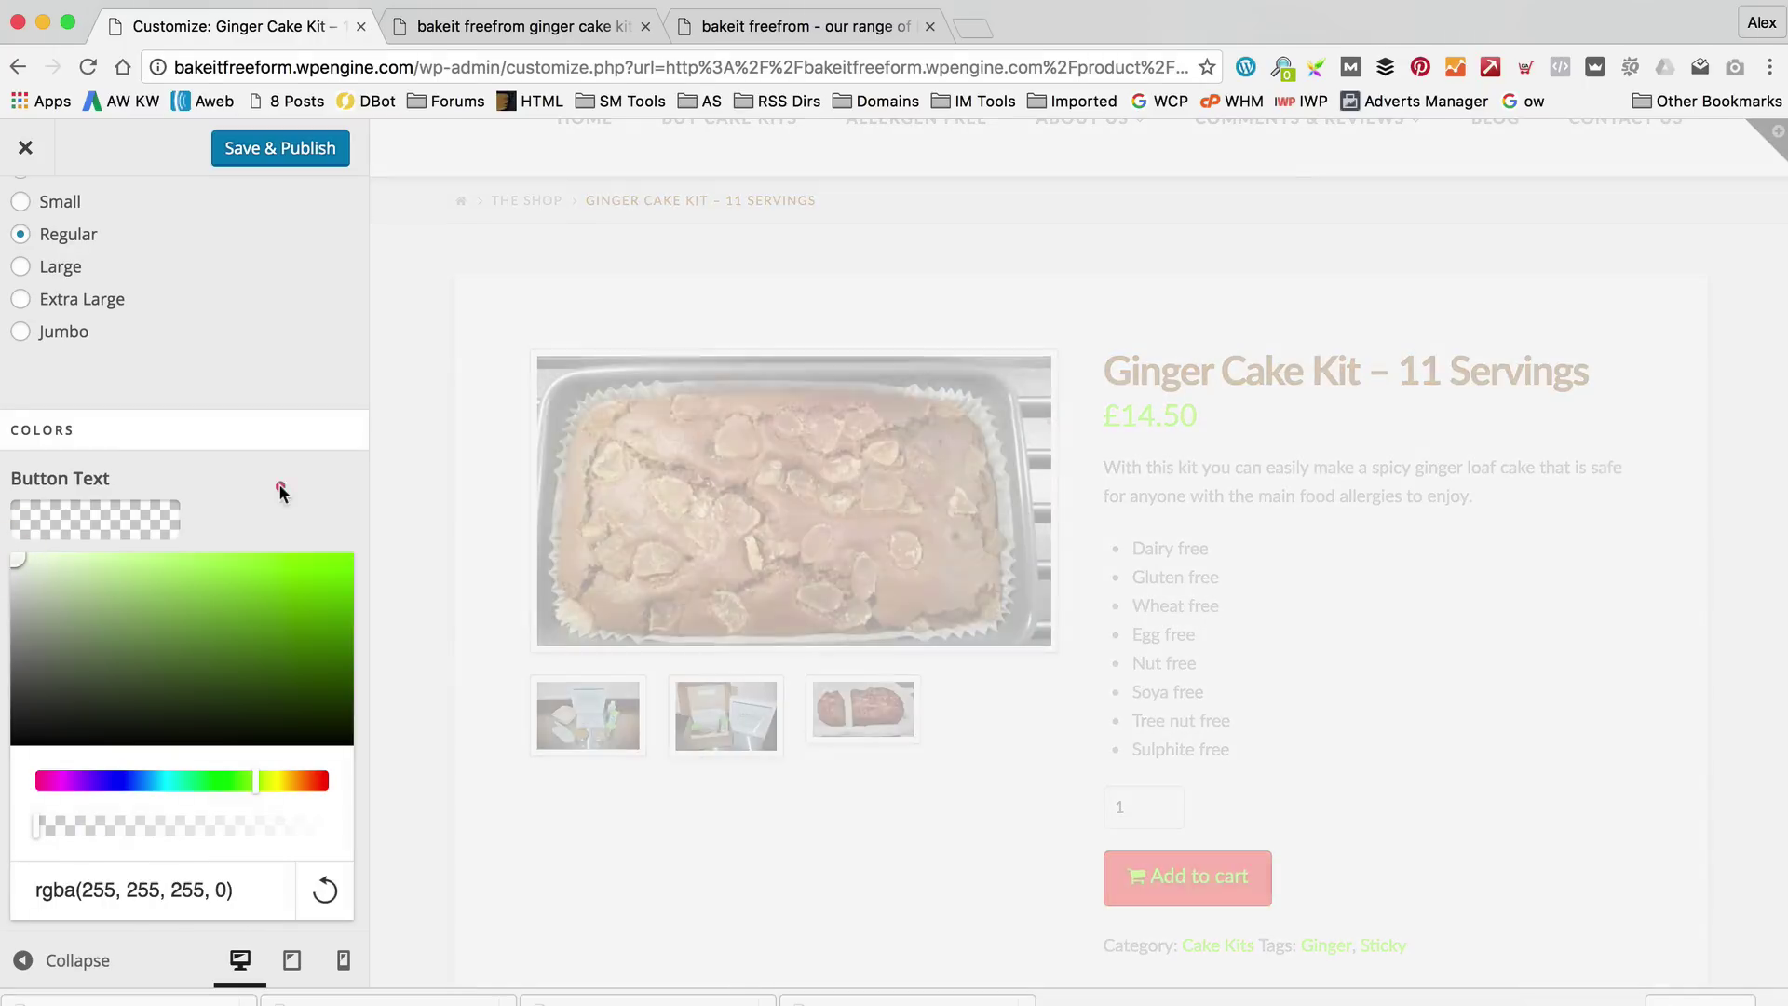
click(279, 490)
scroll(243, 495, down, 1)
click(116, 580)
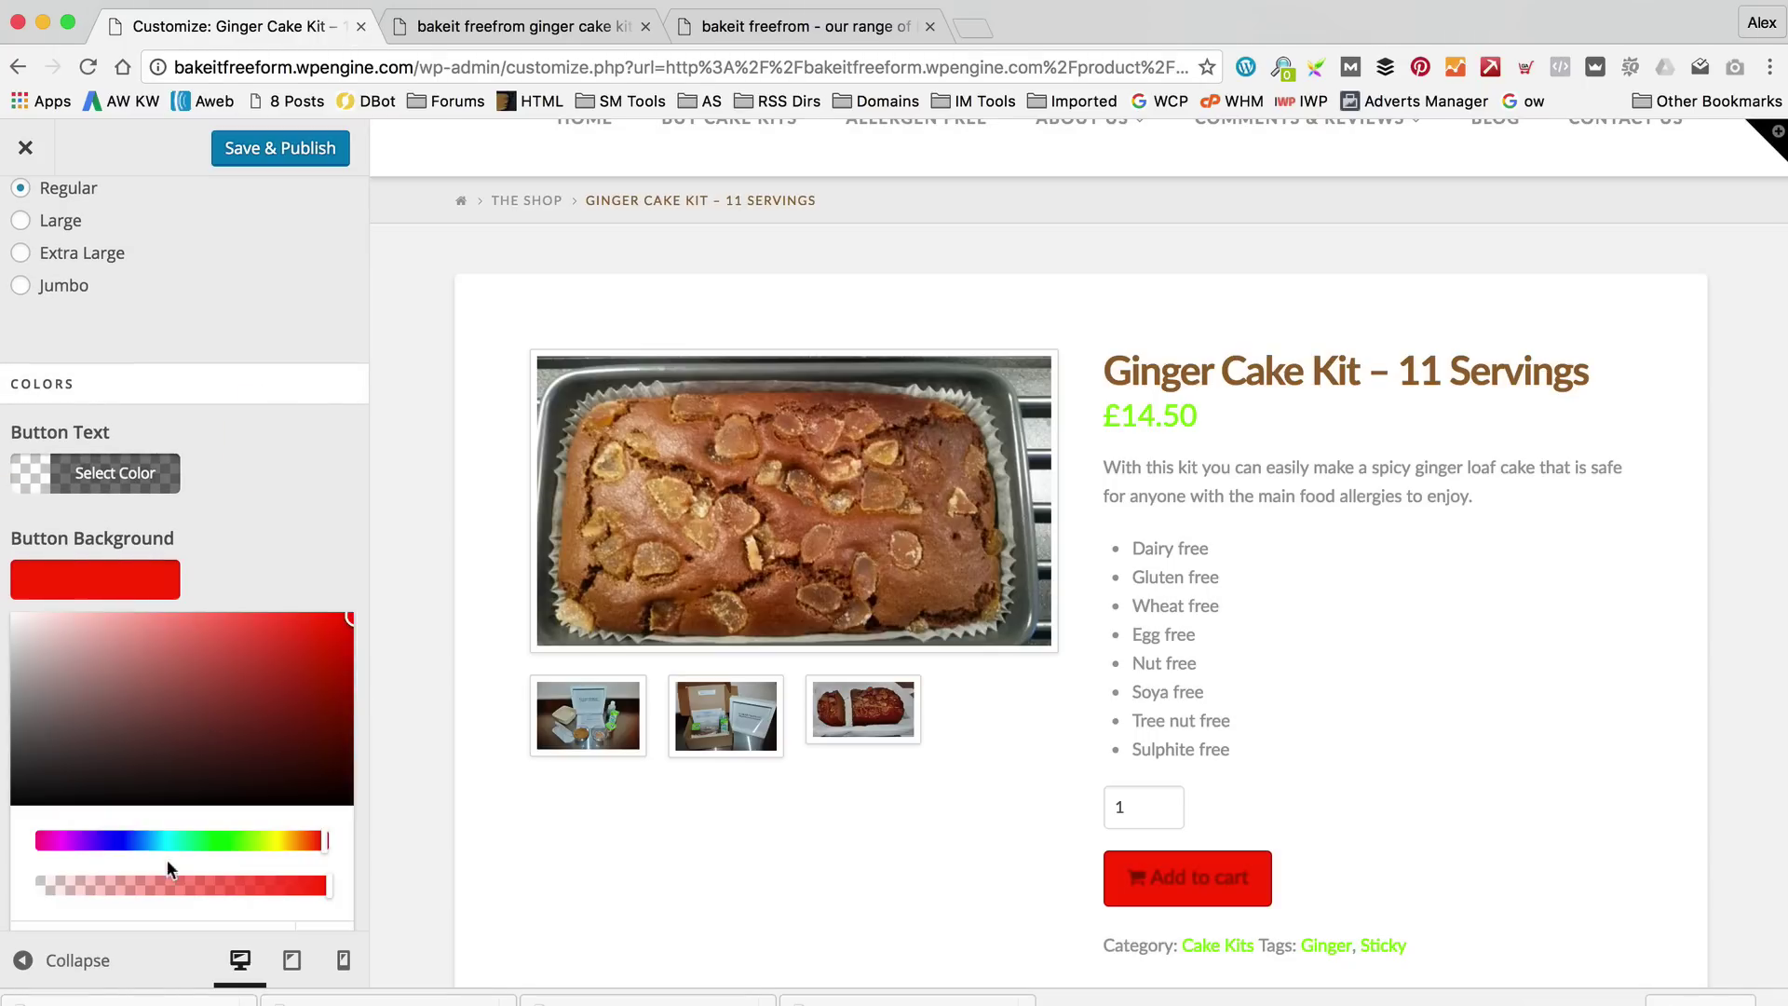
click(168, 894)
scroll(172, 838, down, 3)
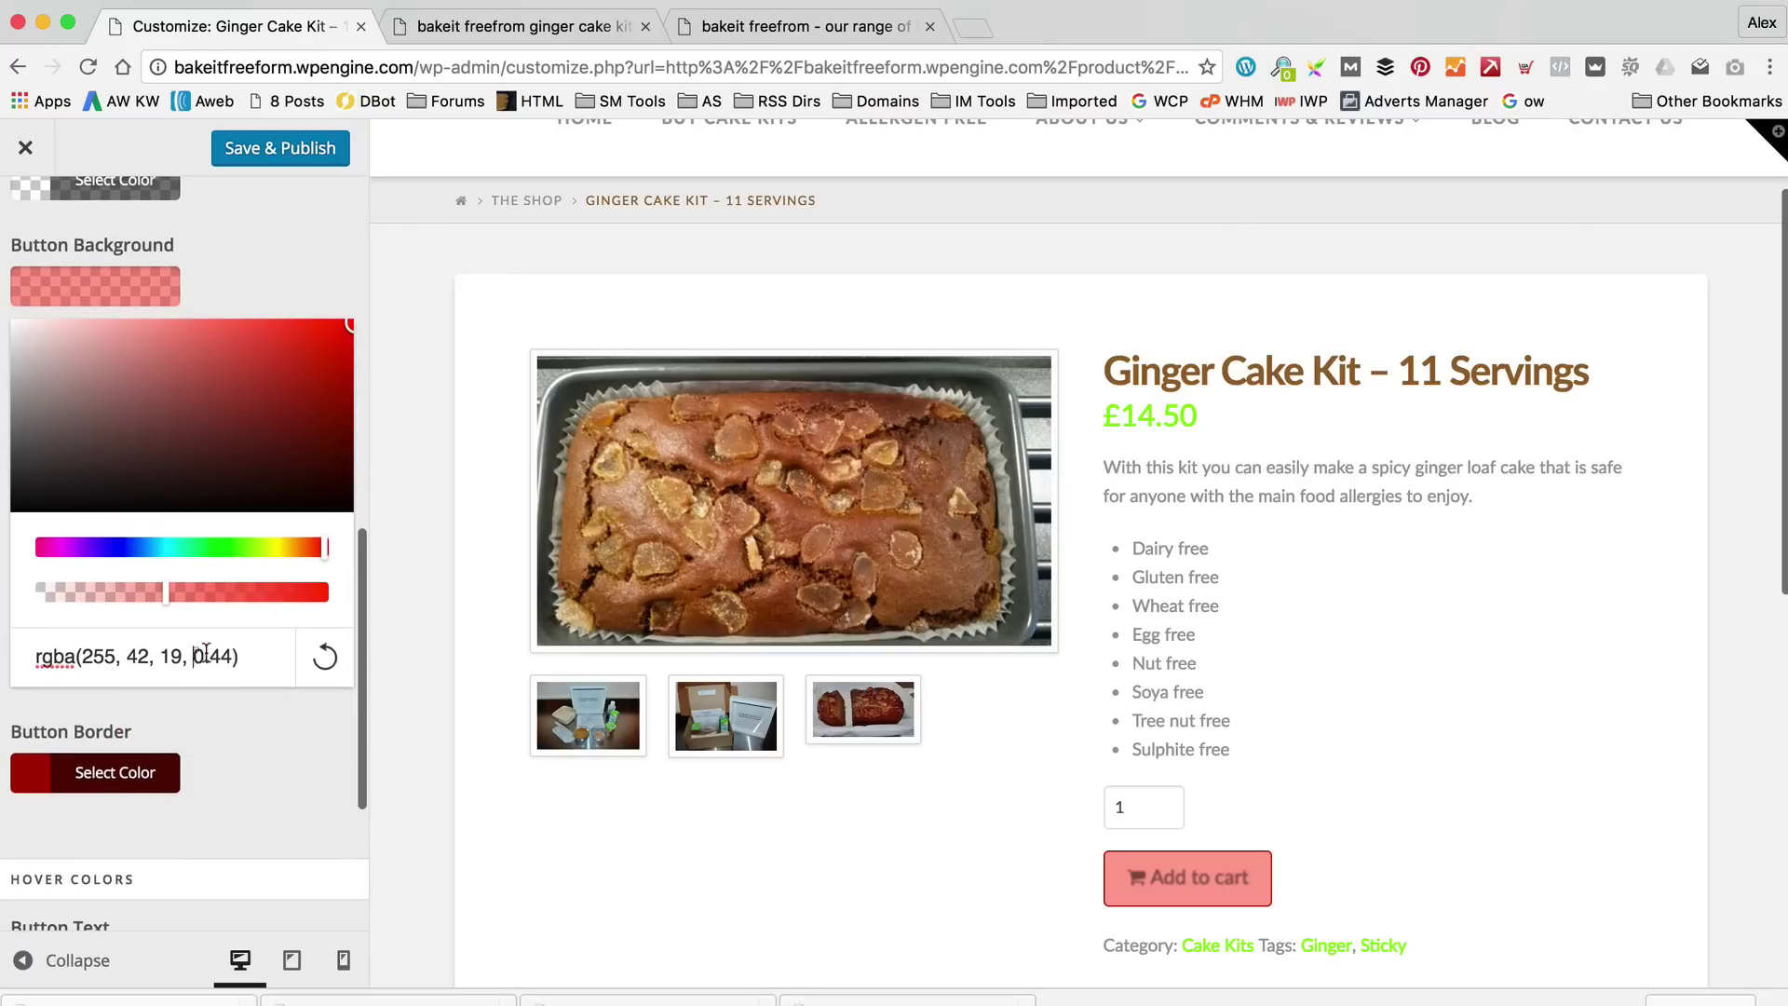
- Paste green #7BF000 from the note as the button background colour
click(731, 973)
drag(1251, 244, 1187, 247)
key(super+c)
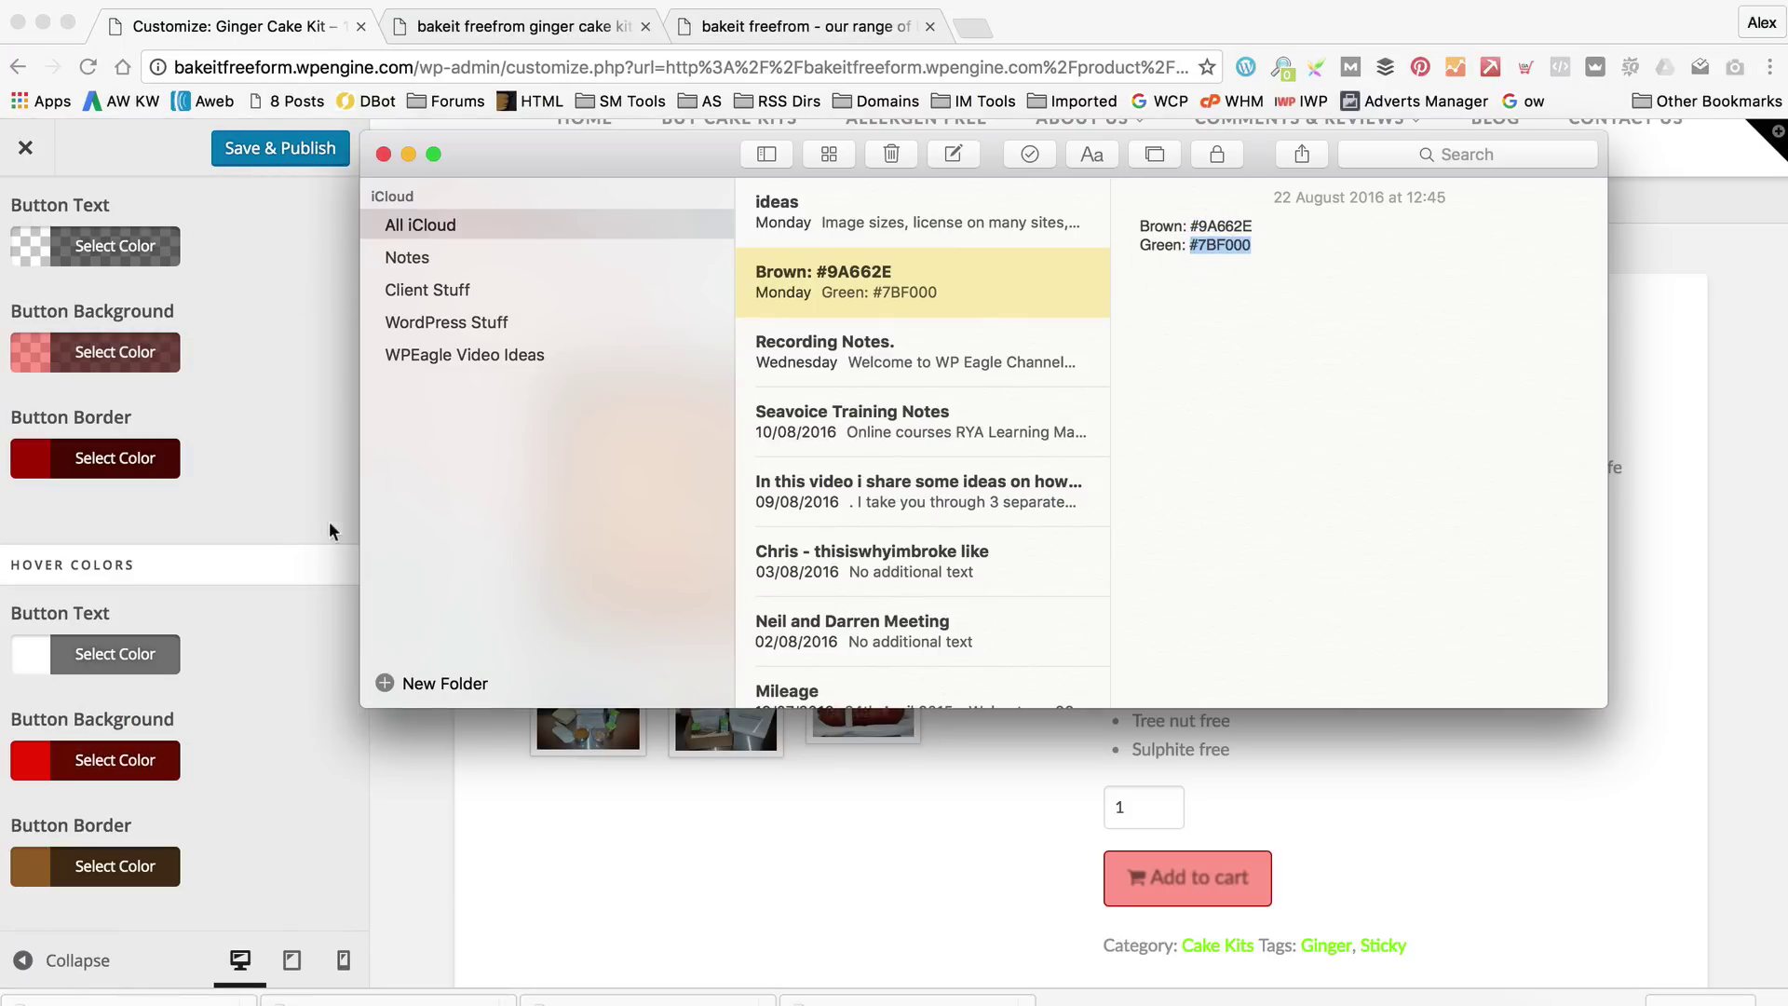
click(322, 521)
scroll(266, 512, up, 3)
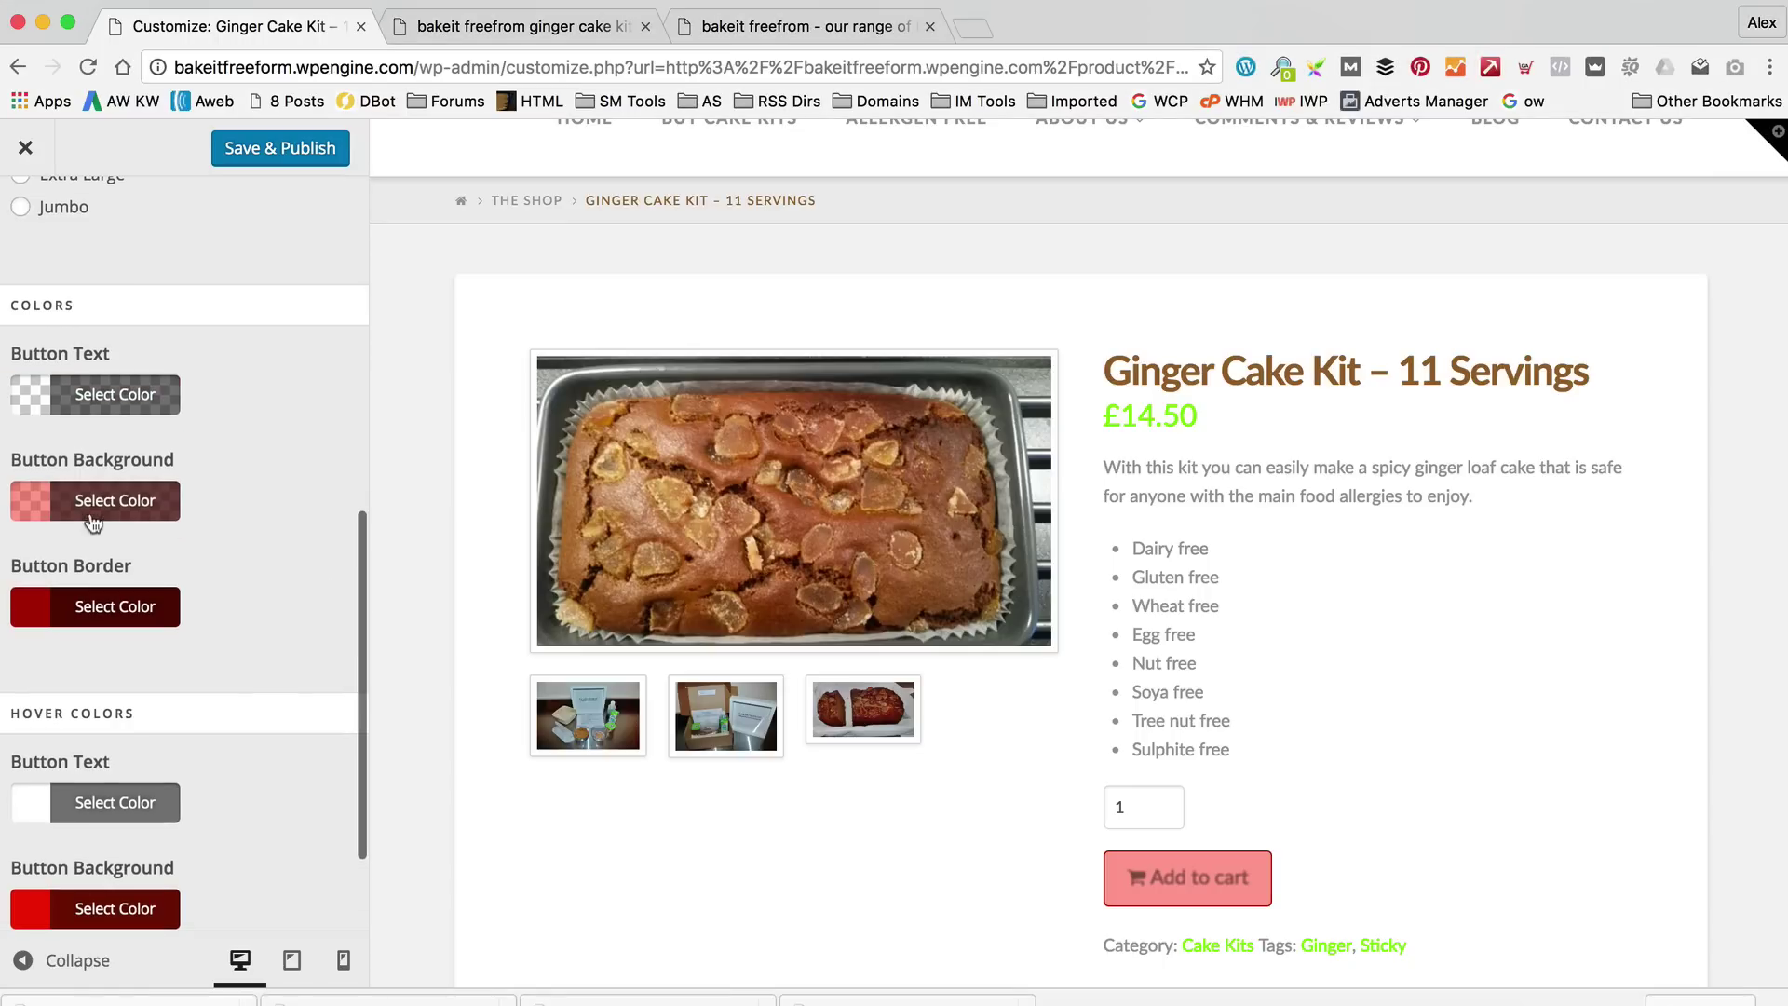
click(130, 503)
drag(233, 871, 19, 871)
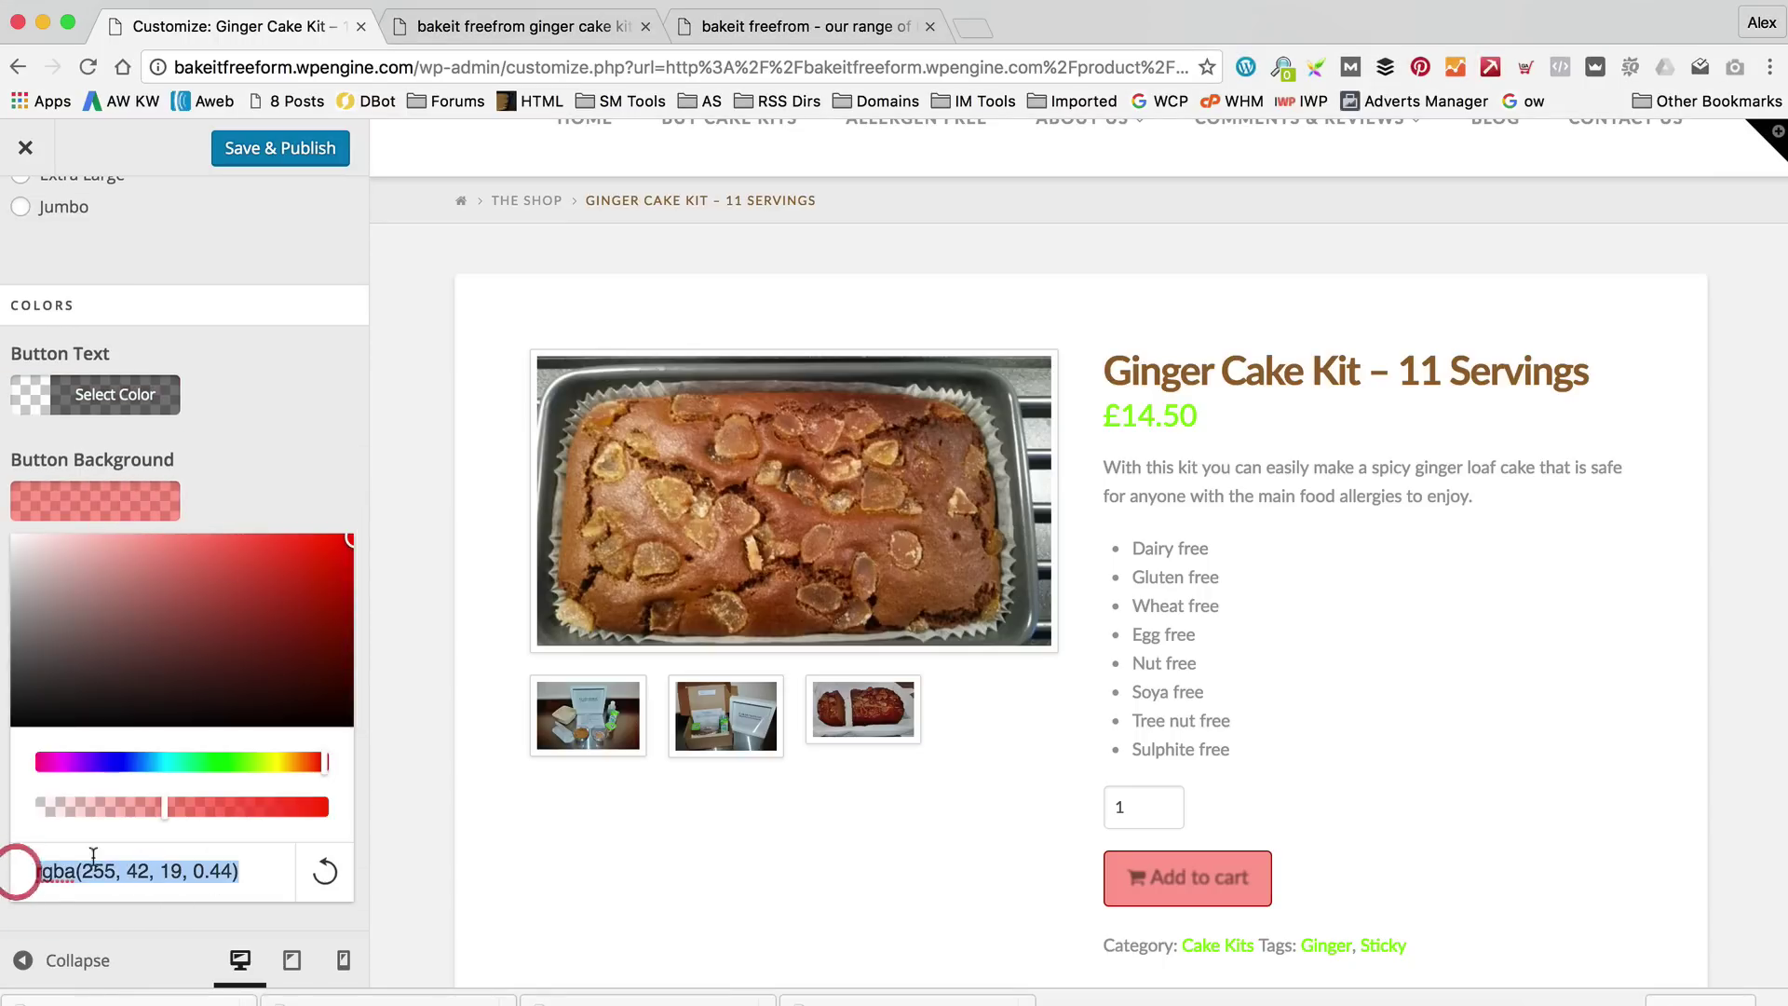
key(super+v)
scroll(285, 441, down, 2)
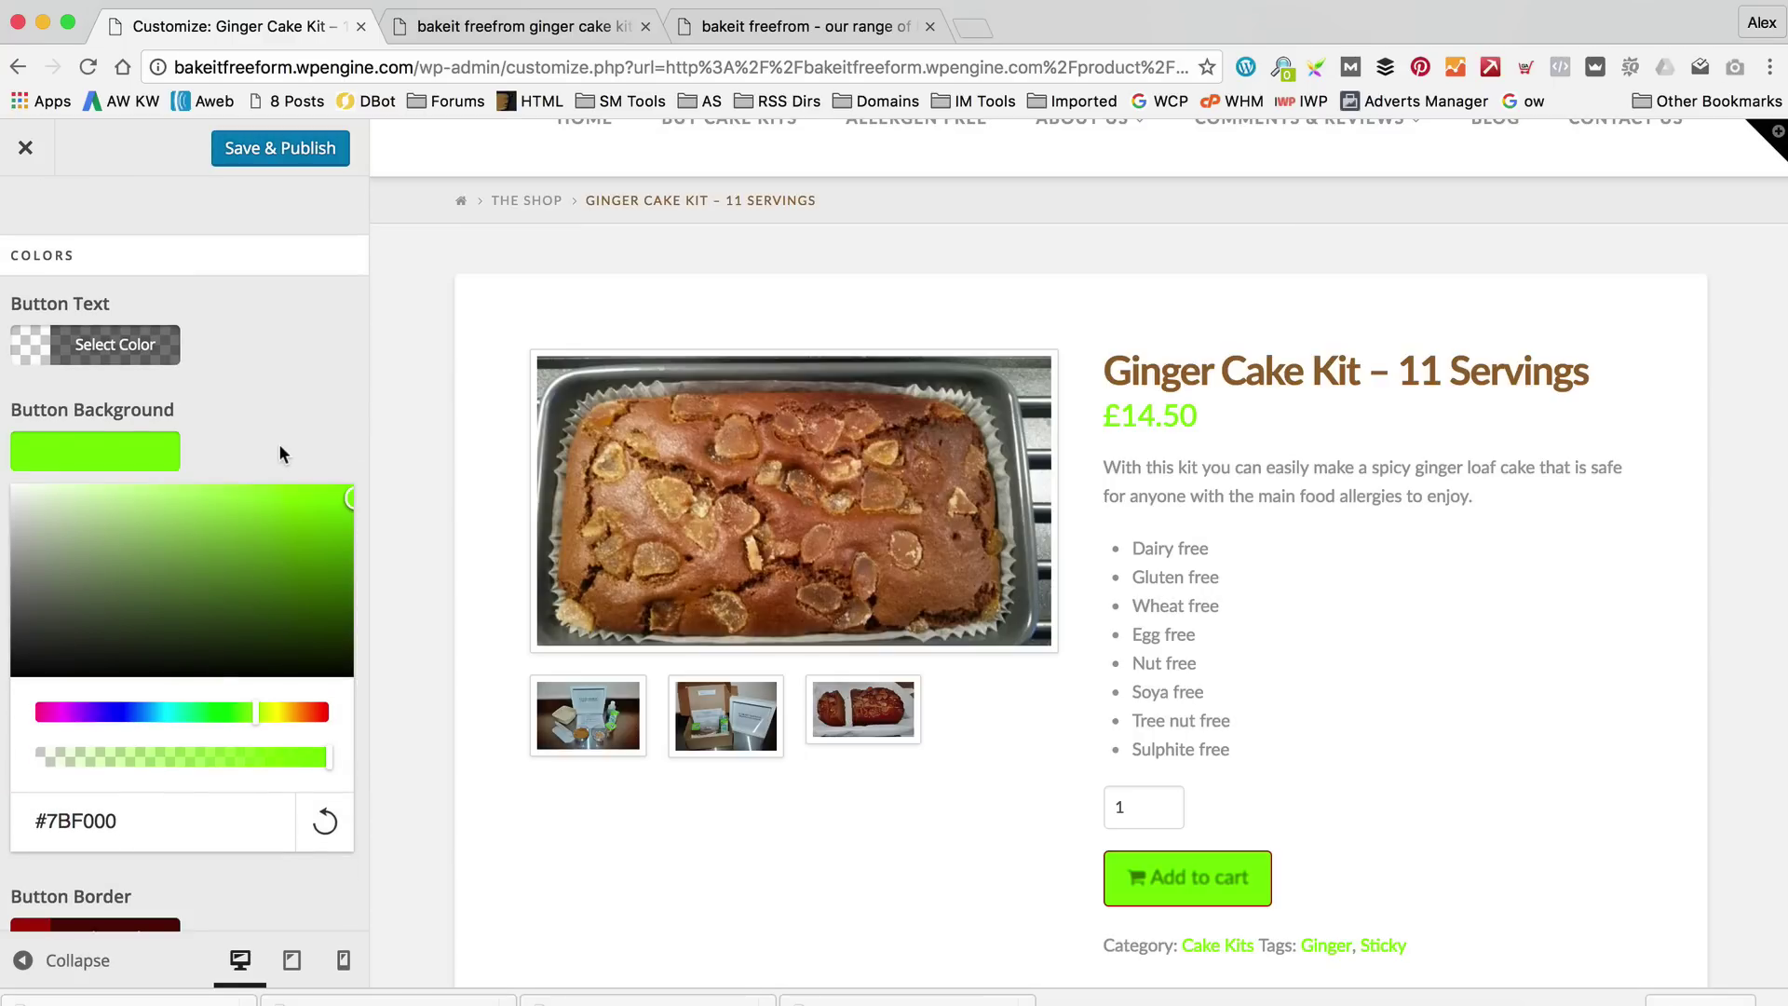
click(325, 483)
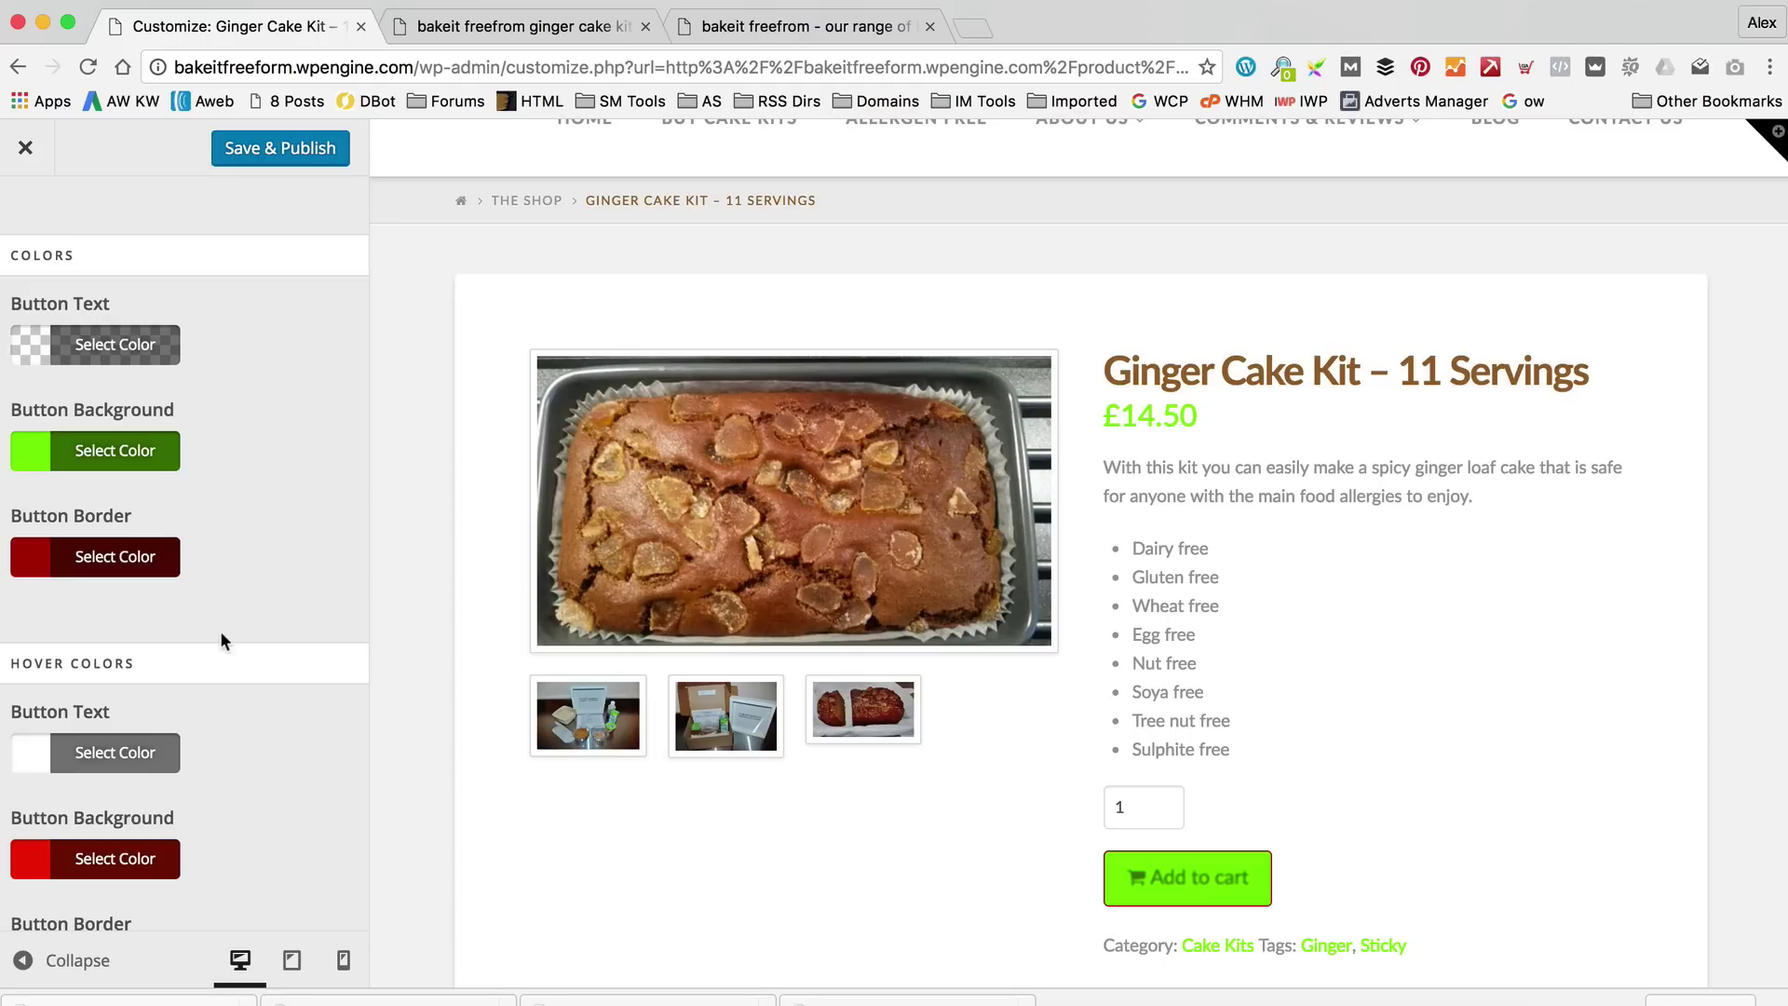
- Set the button border colour to the same green #7BF000
click(131, 559)
scroll(188, 902, down, 3)
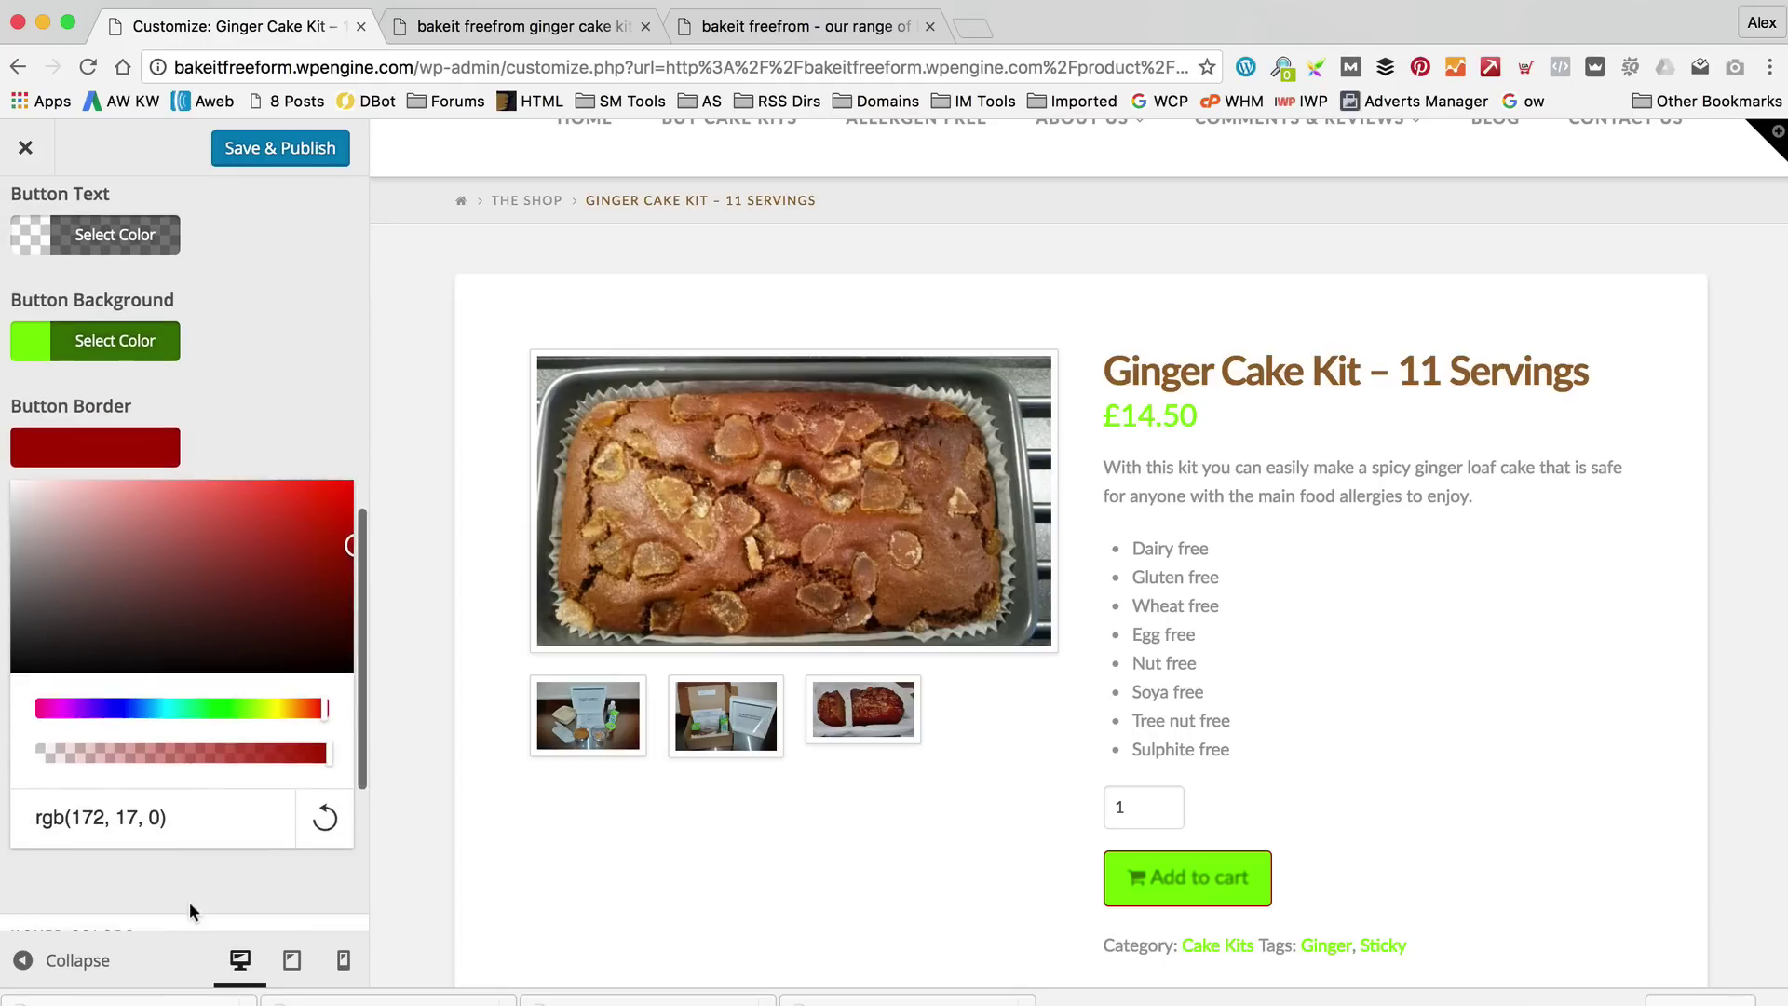
drag(177, 787, 17, 787)
key(super+v)
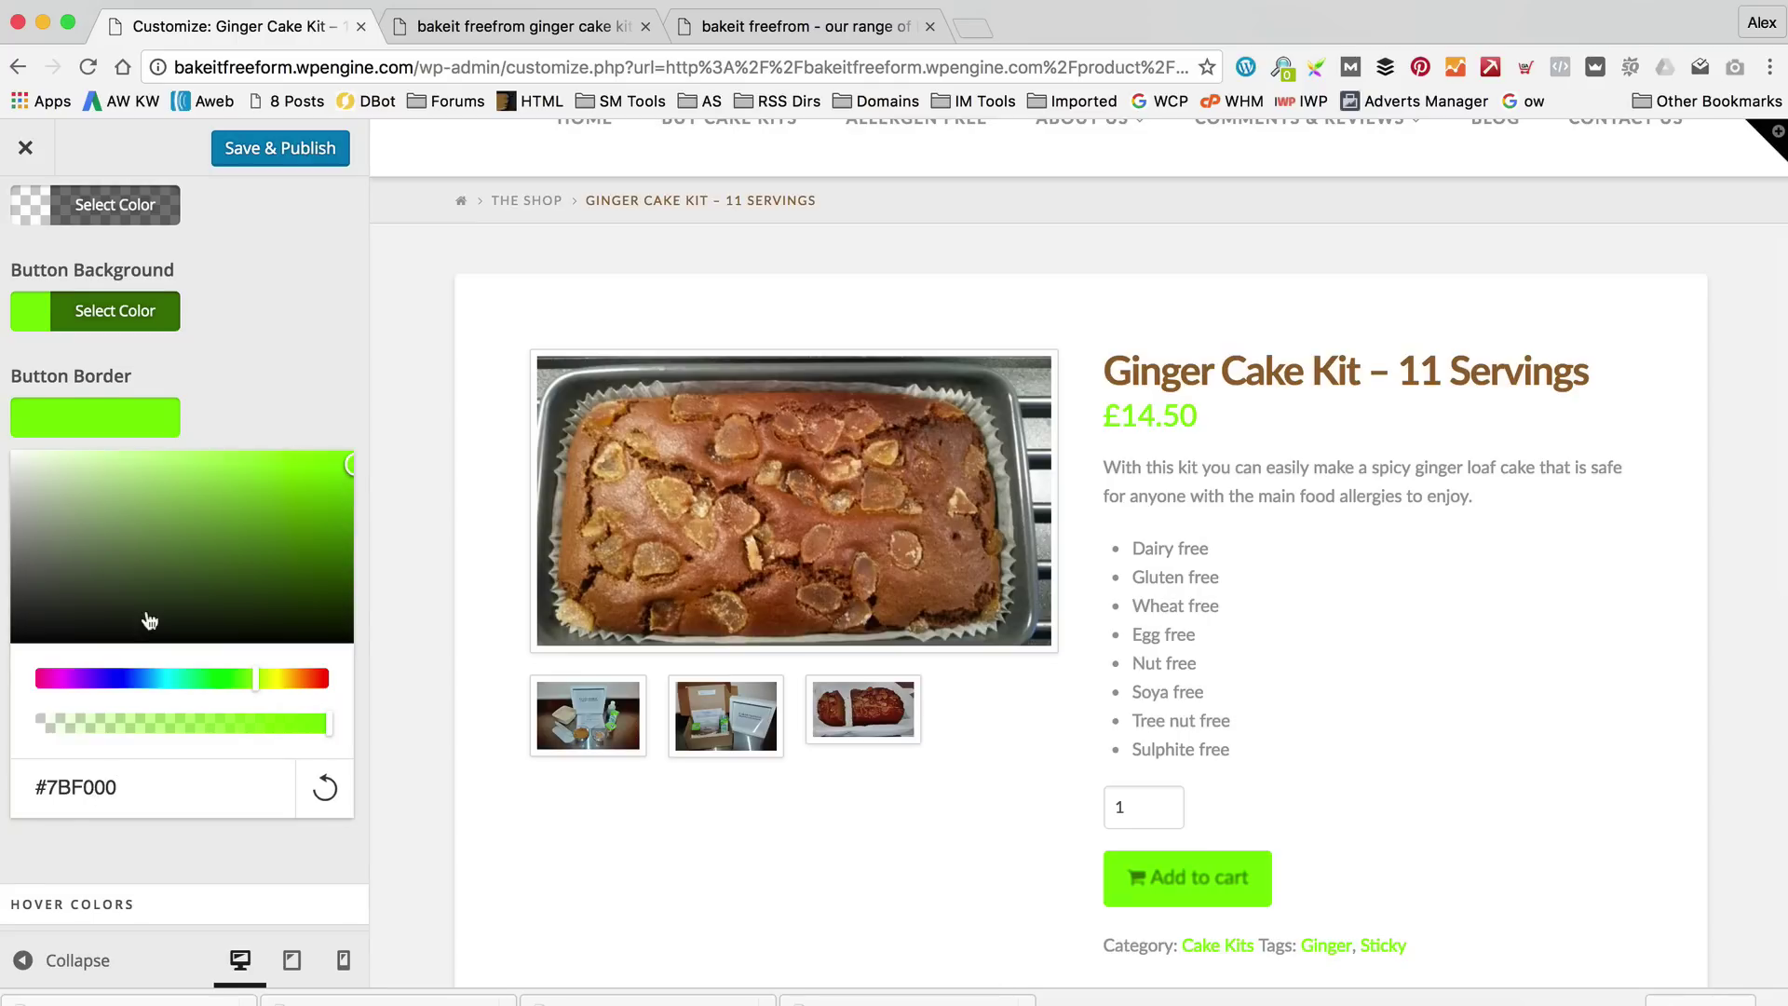
scroll(147, 618, down, 8)
scroll(146, 610, up, 10)
- Adjust the button text opacity and enter #fff as its colour
click(119, 578)
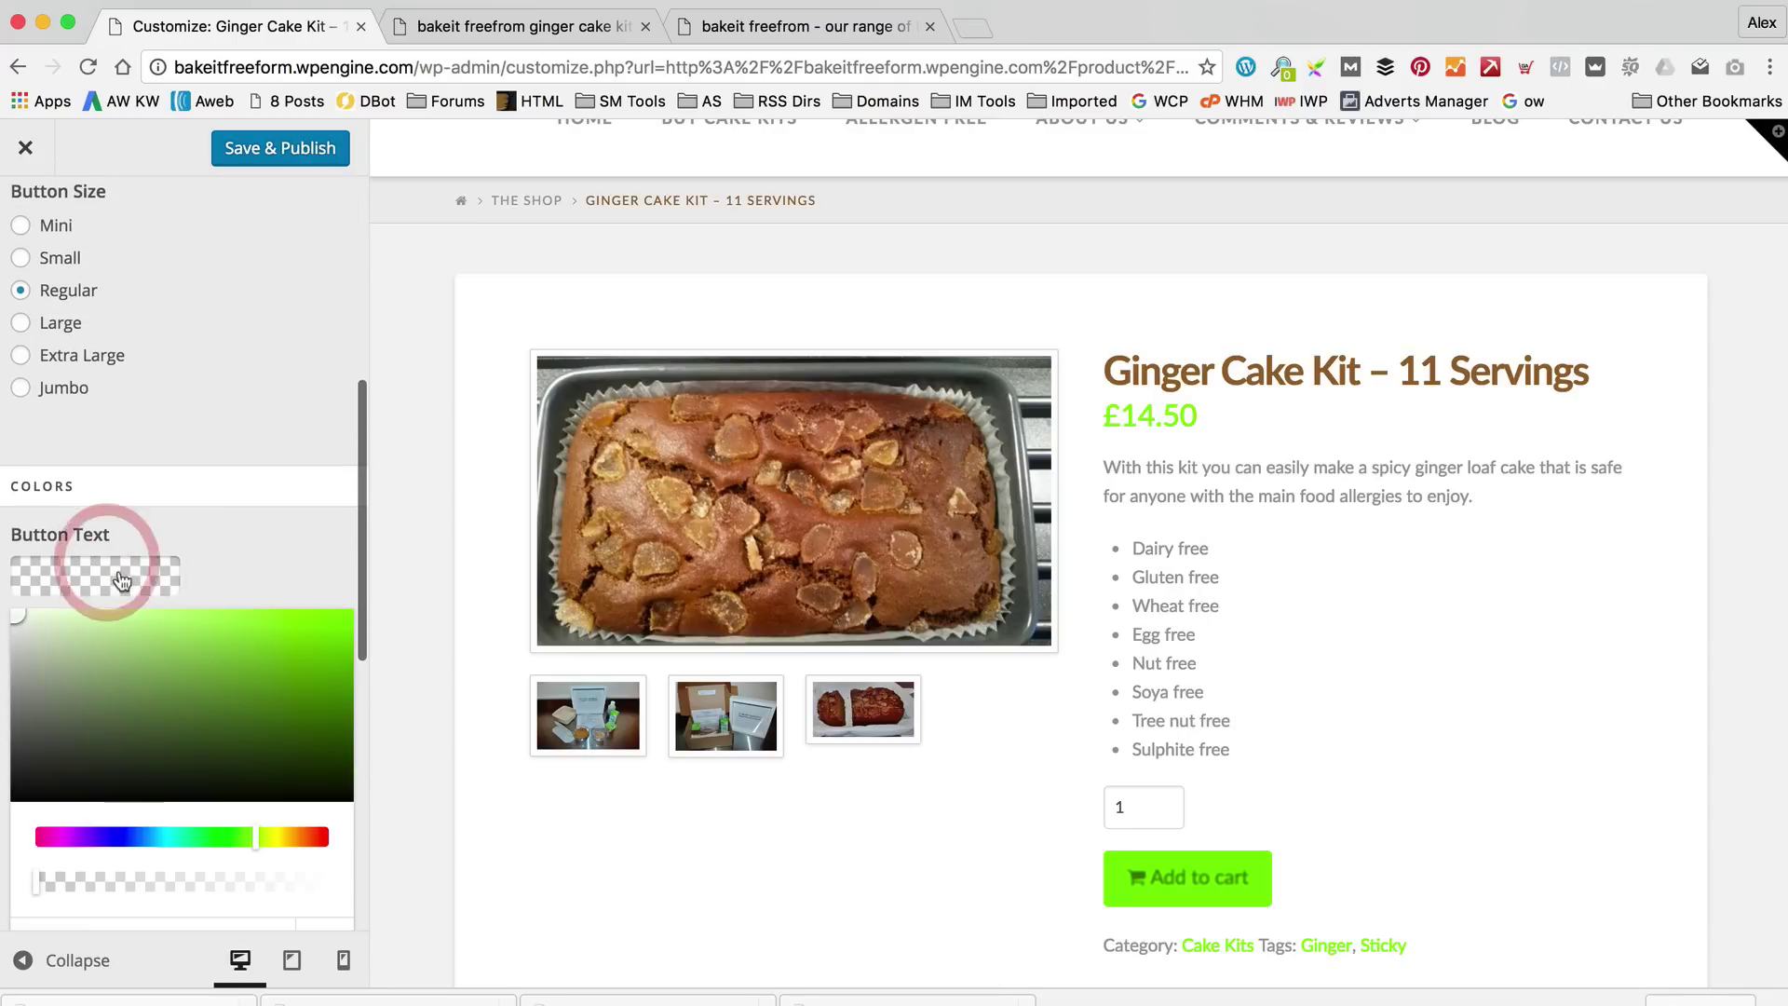
click(115, 882)
click(23, 881)
scroll(209, 745, down, 5)
drag(242, 715, 20, 711)
text(#)
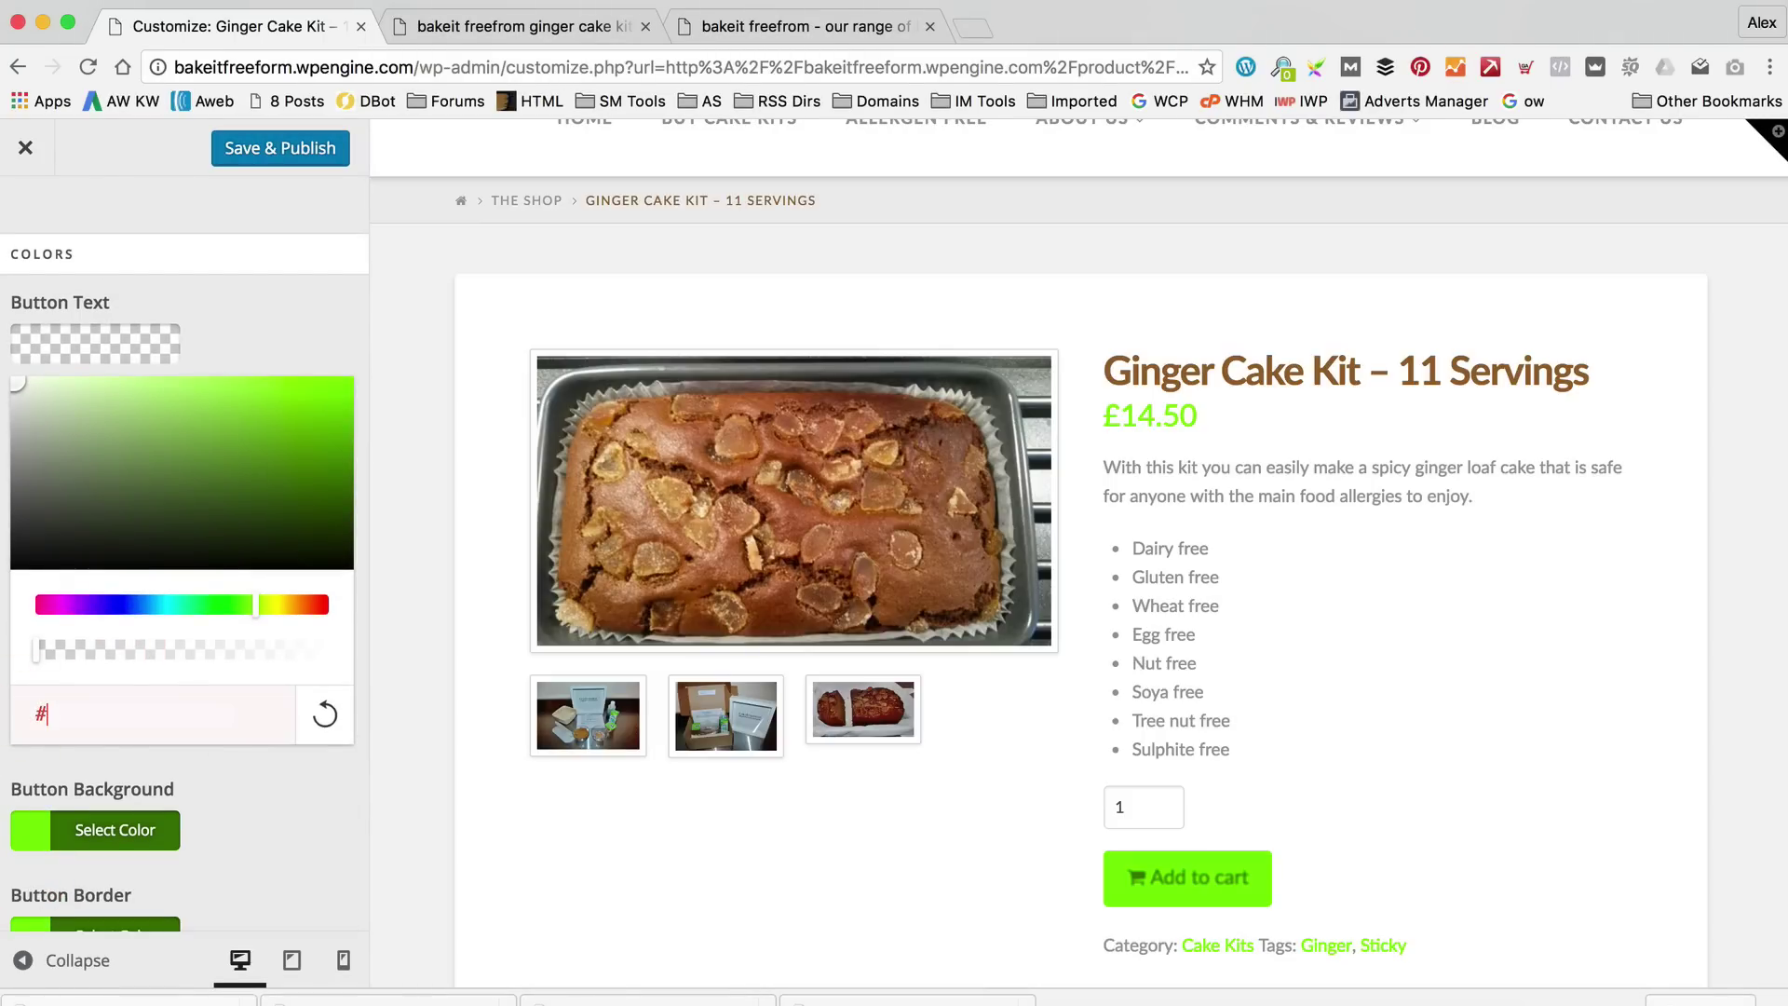
text(fff)
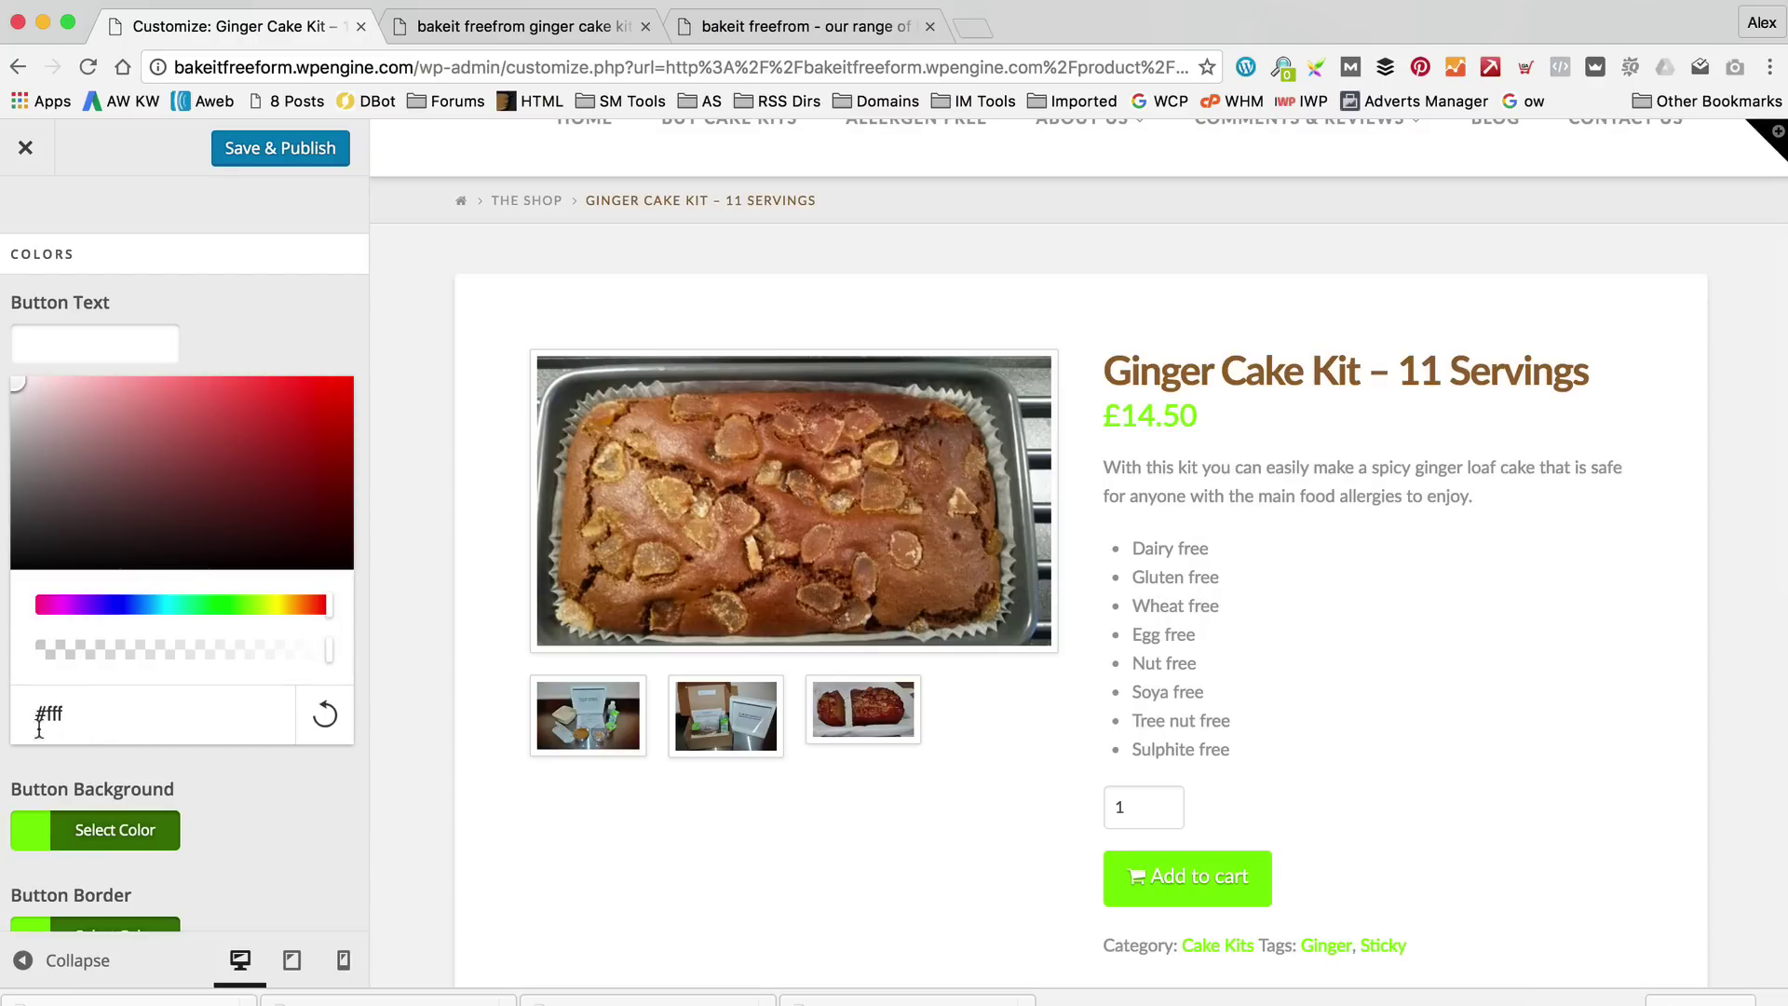
scroll(205, 708, down, 5)
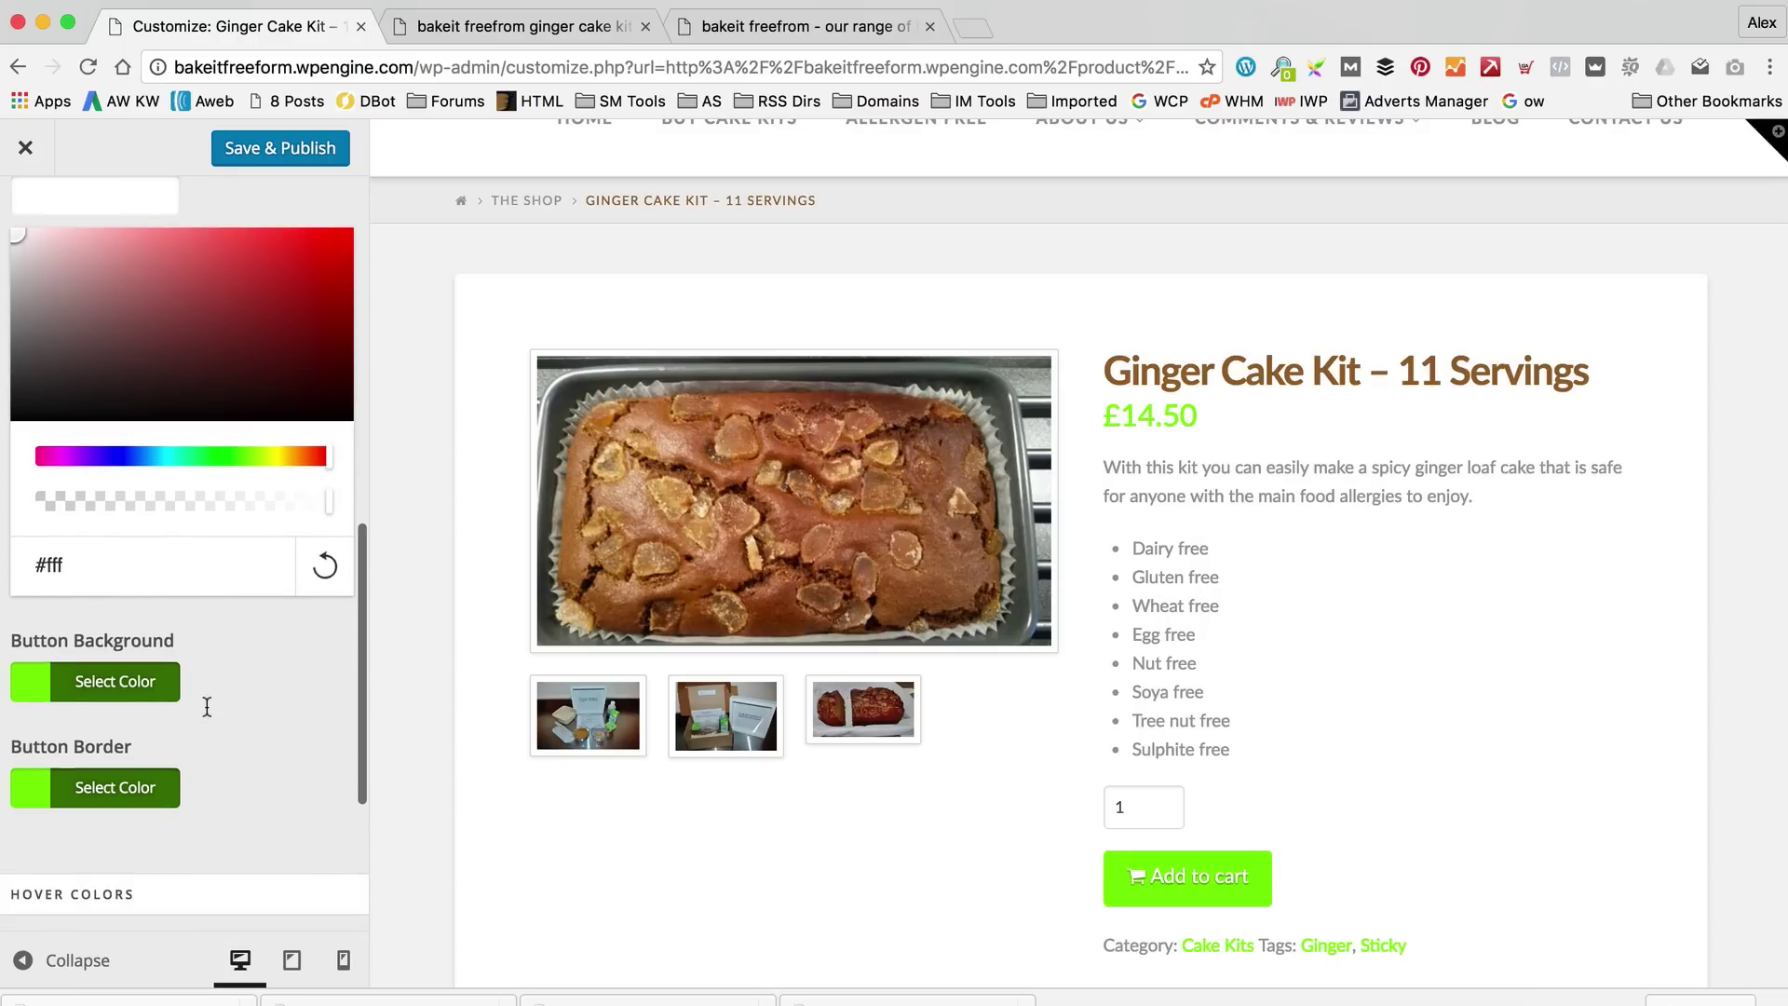
scroll(213, 710, down, 2)
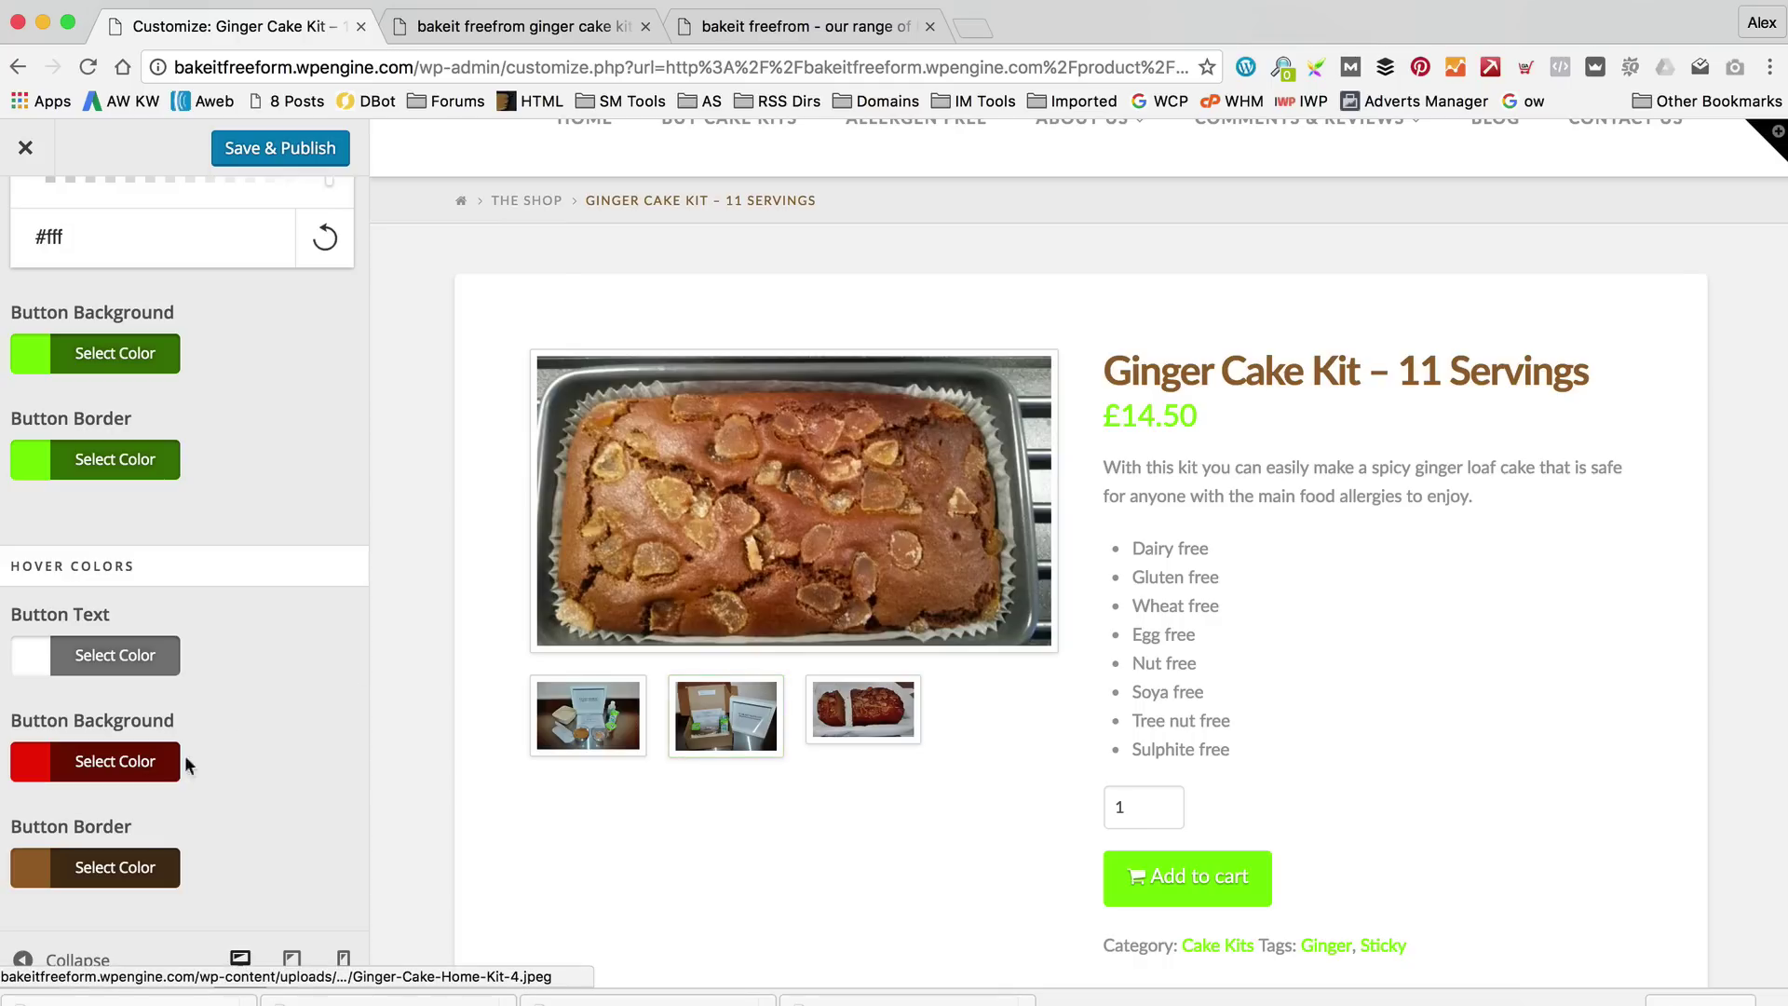
- Paste brown #9A662E from the note as the hover button background colour
click(110, 769)
scroll(283, 663, down, 3)
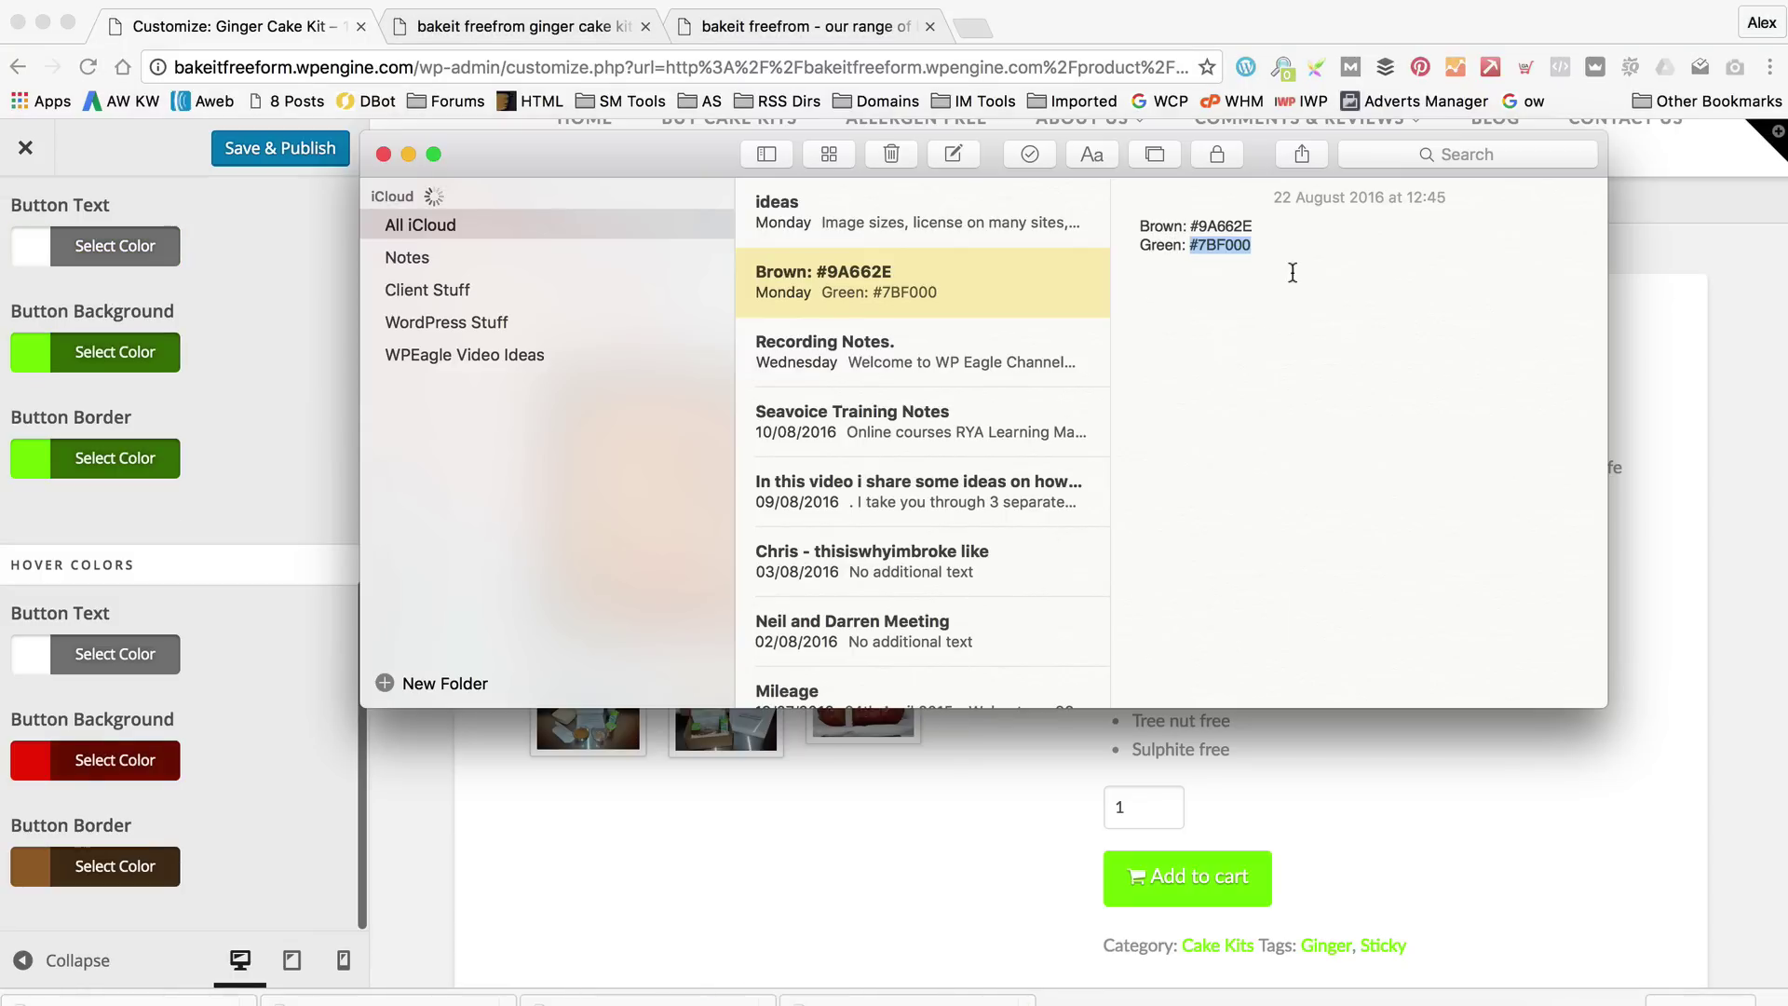
drag(1254, 226, 1192, 227)
key(super+c)
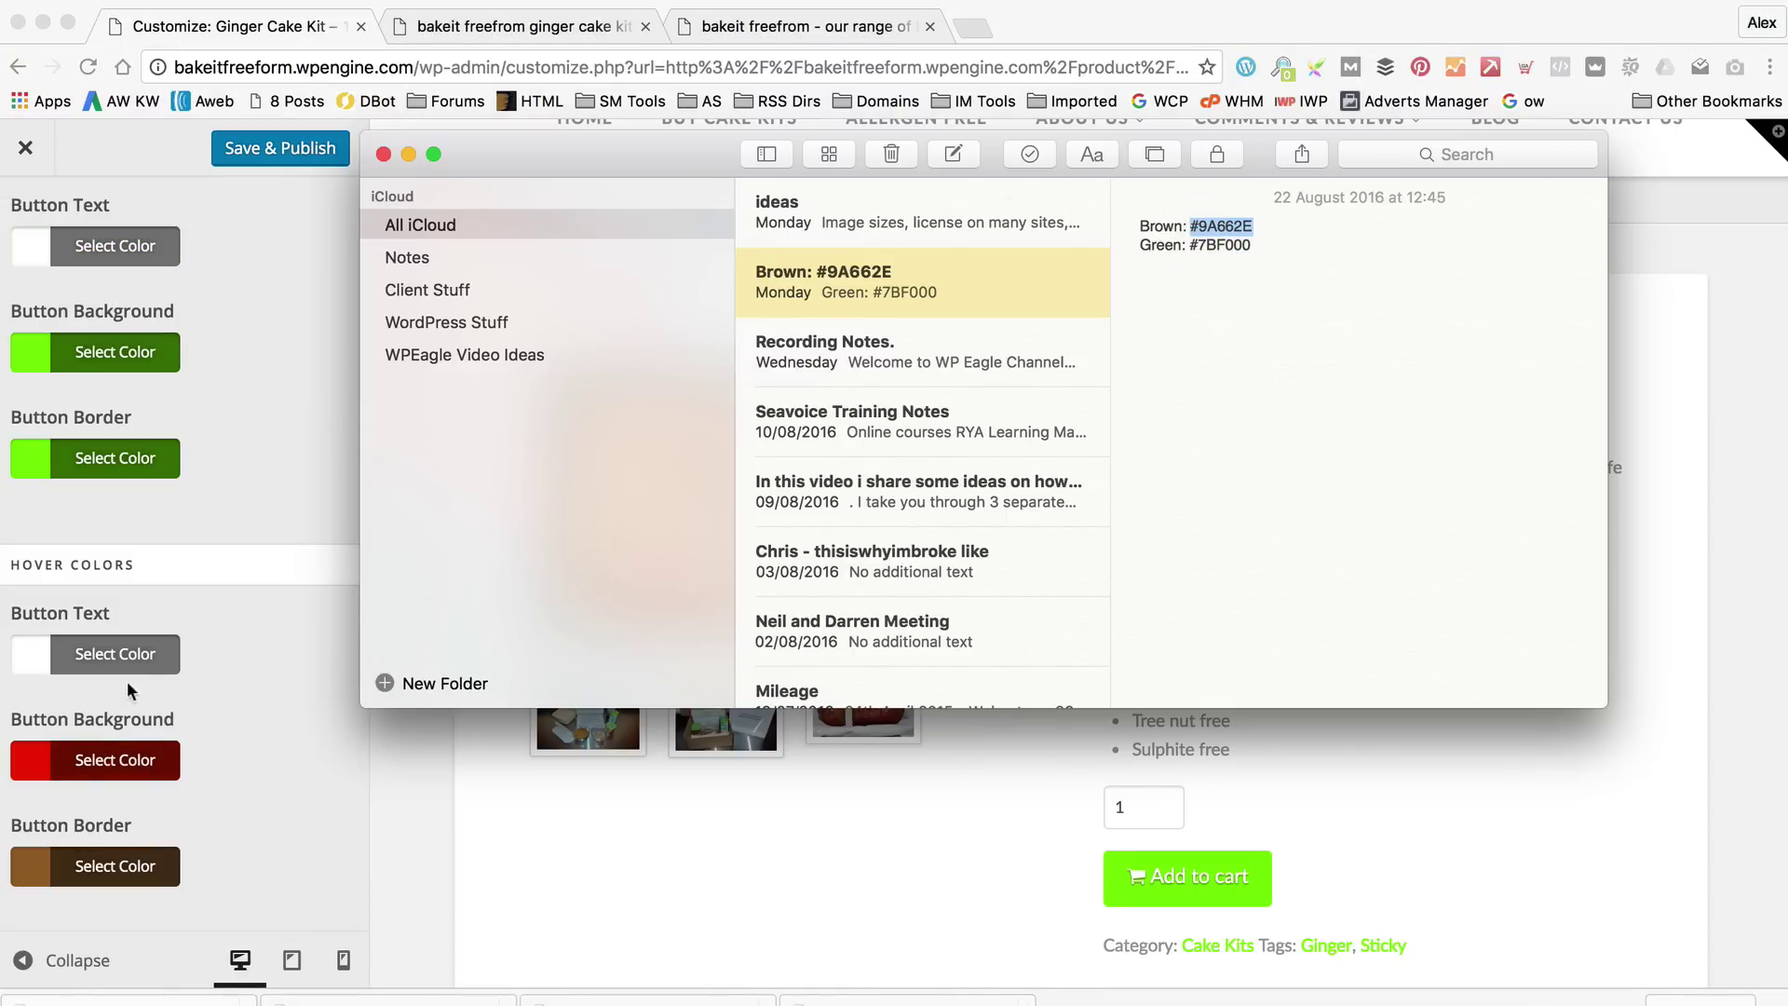
click(255, 679)
click(139, 759)
scroll(158, 764, down, 4)
drag(199, 744, 19, 751)
key(super+v)
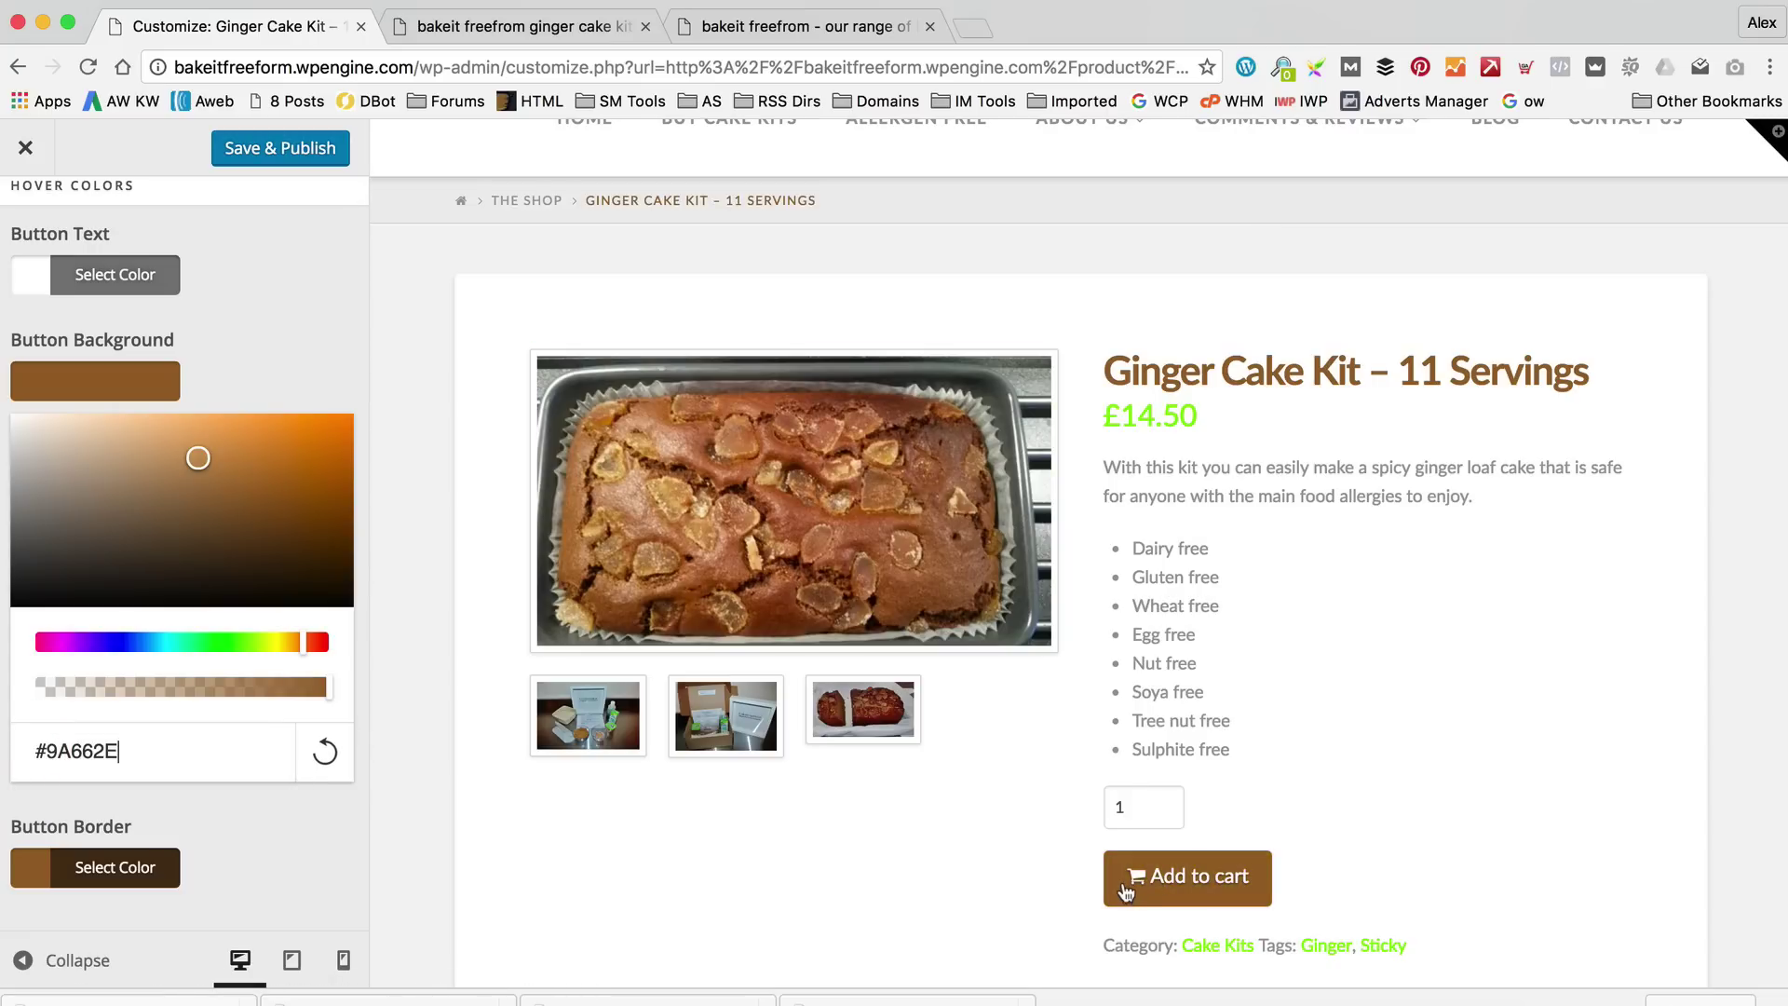
- Set the hover border to brown, publish the button colours, and close the Customizer
click(135, 867)
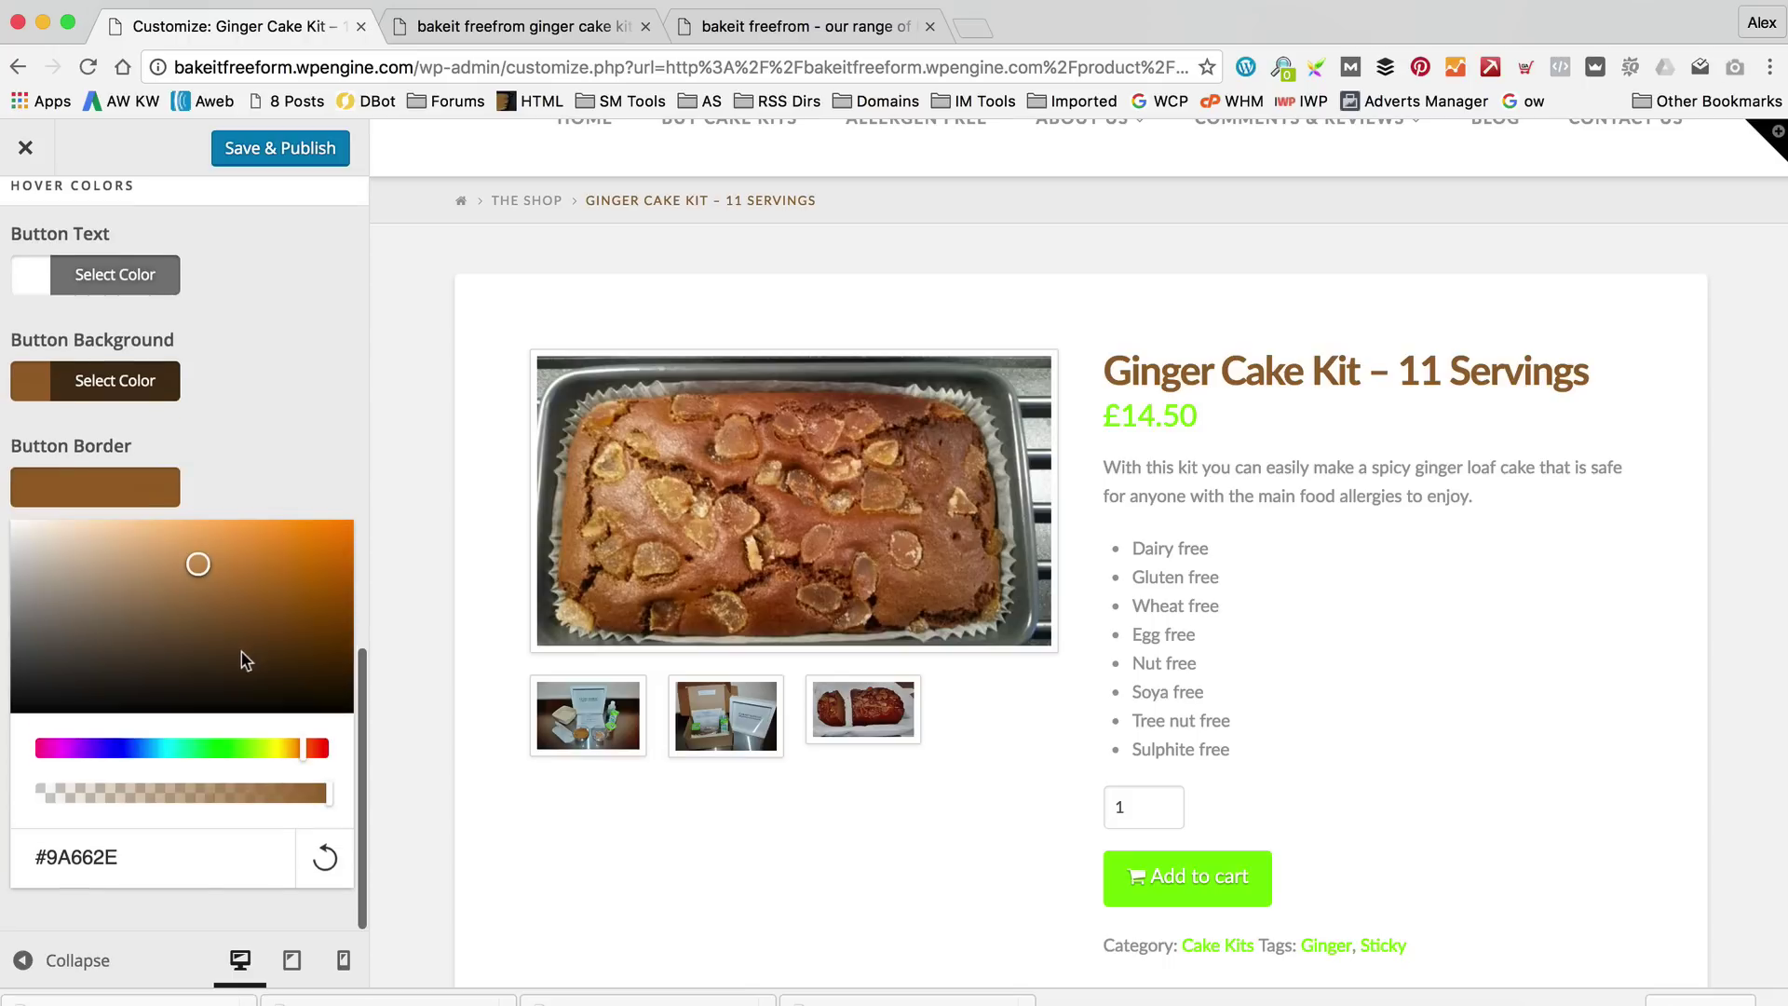
drag(168, 878, 17, 862)
key(super+v)
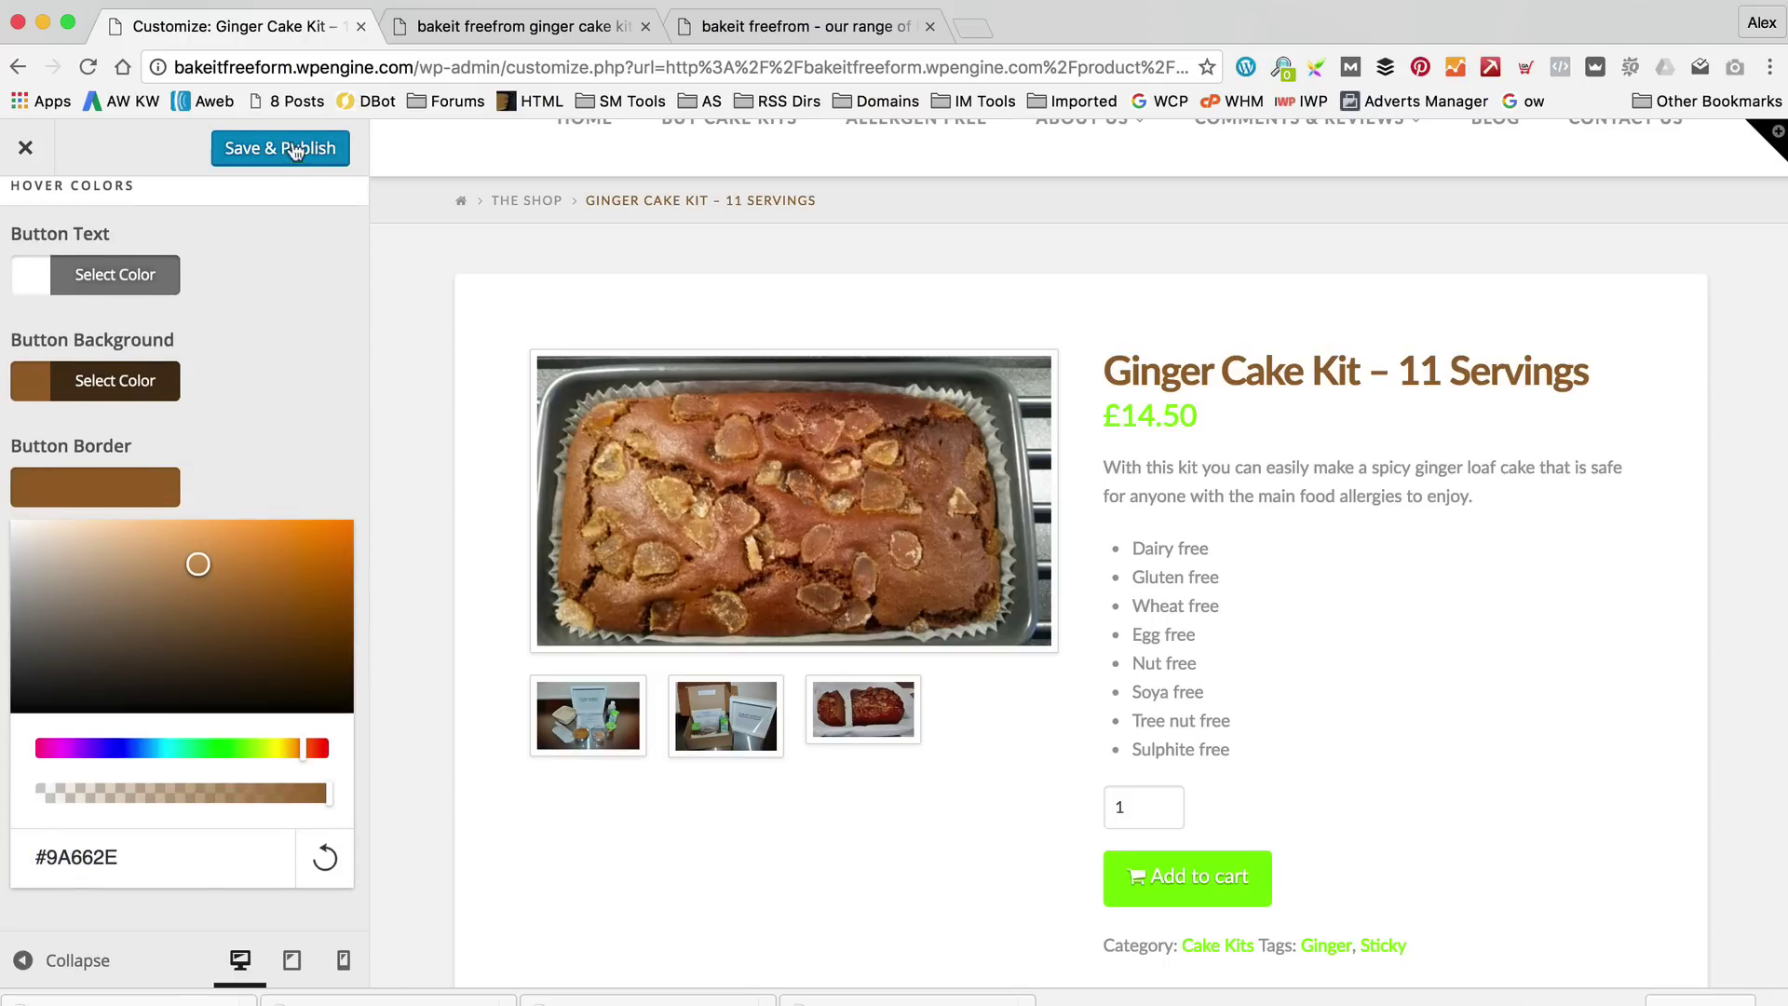
click(294, 152)
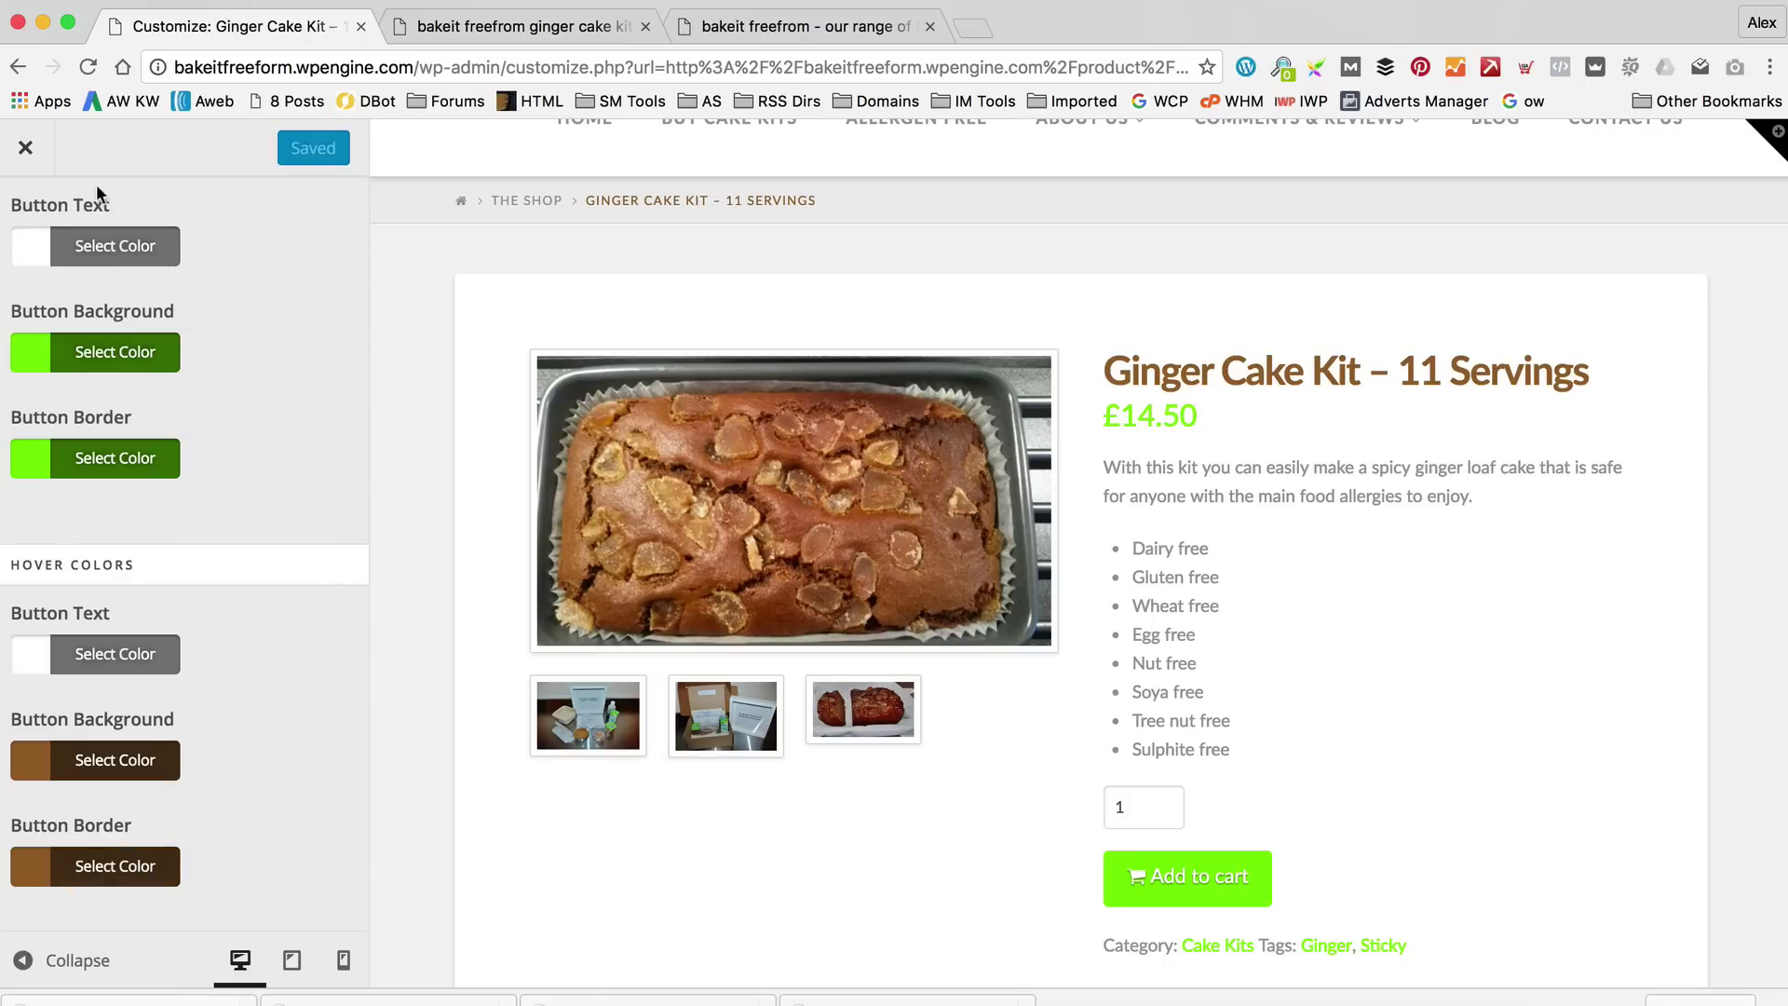
click(25, 147)
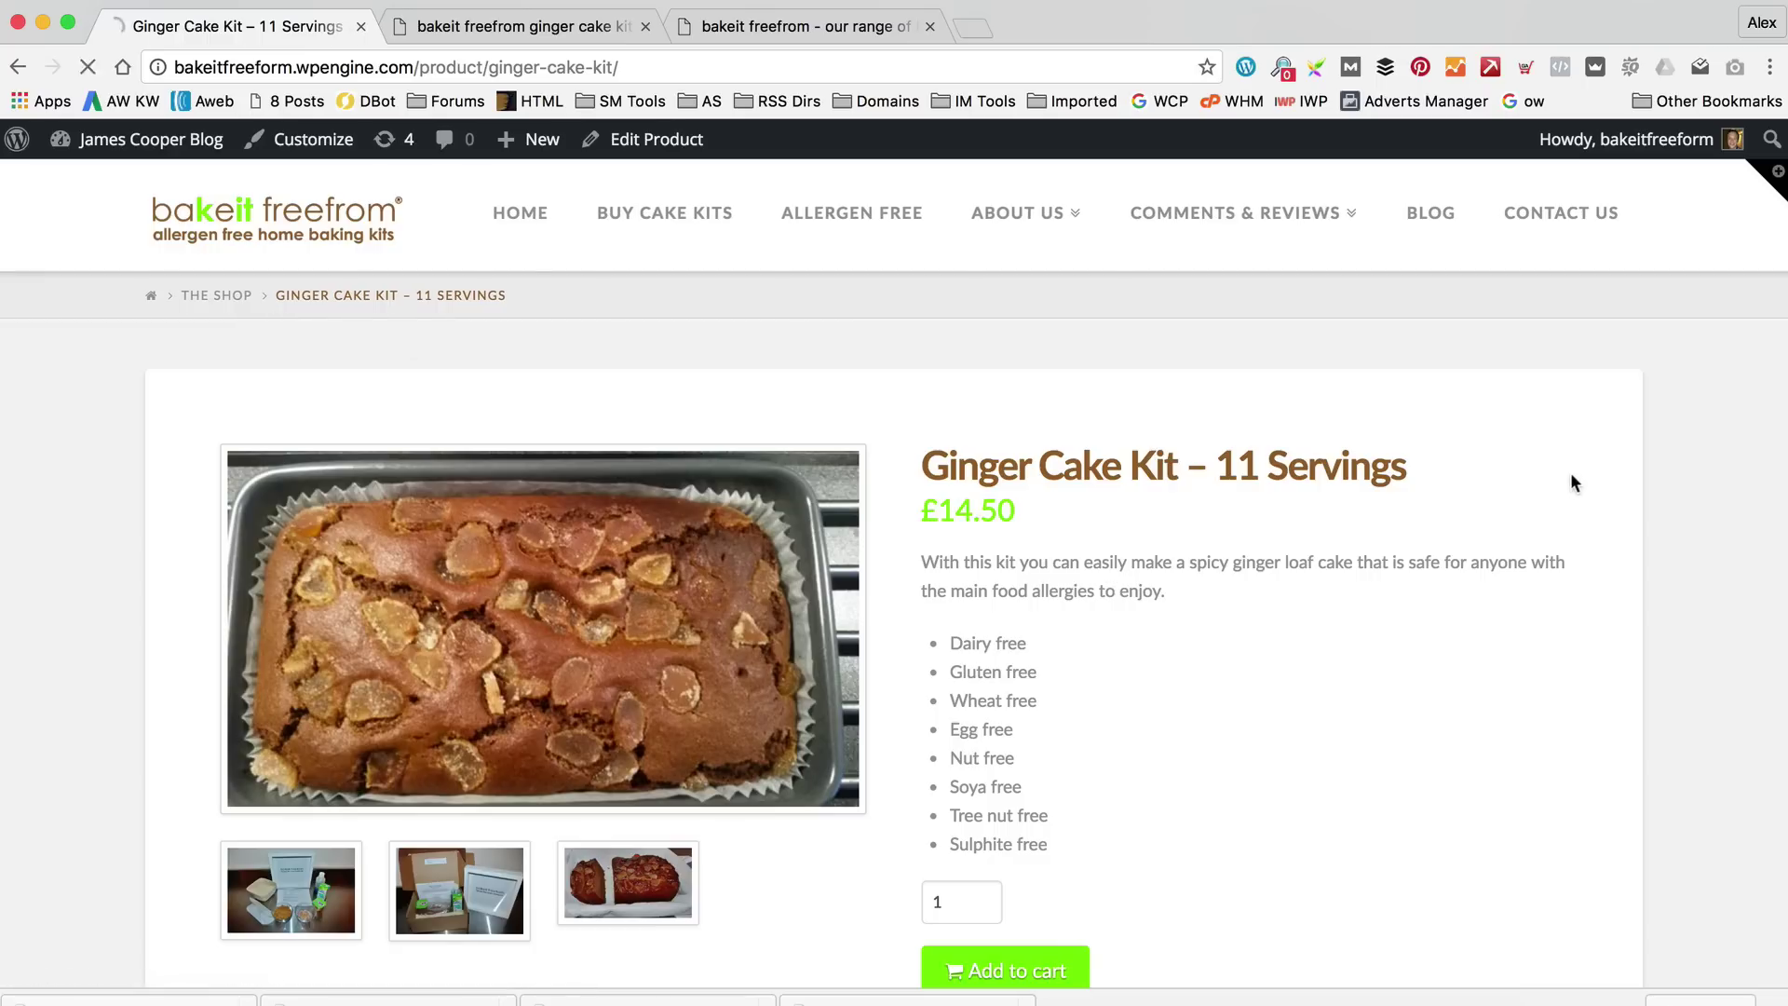
- Reload the Buy Cake Kits page so the Chocolate Ganache kit shows its cake-slice photo
scroll(1573, 475, down, 2)
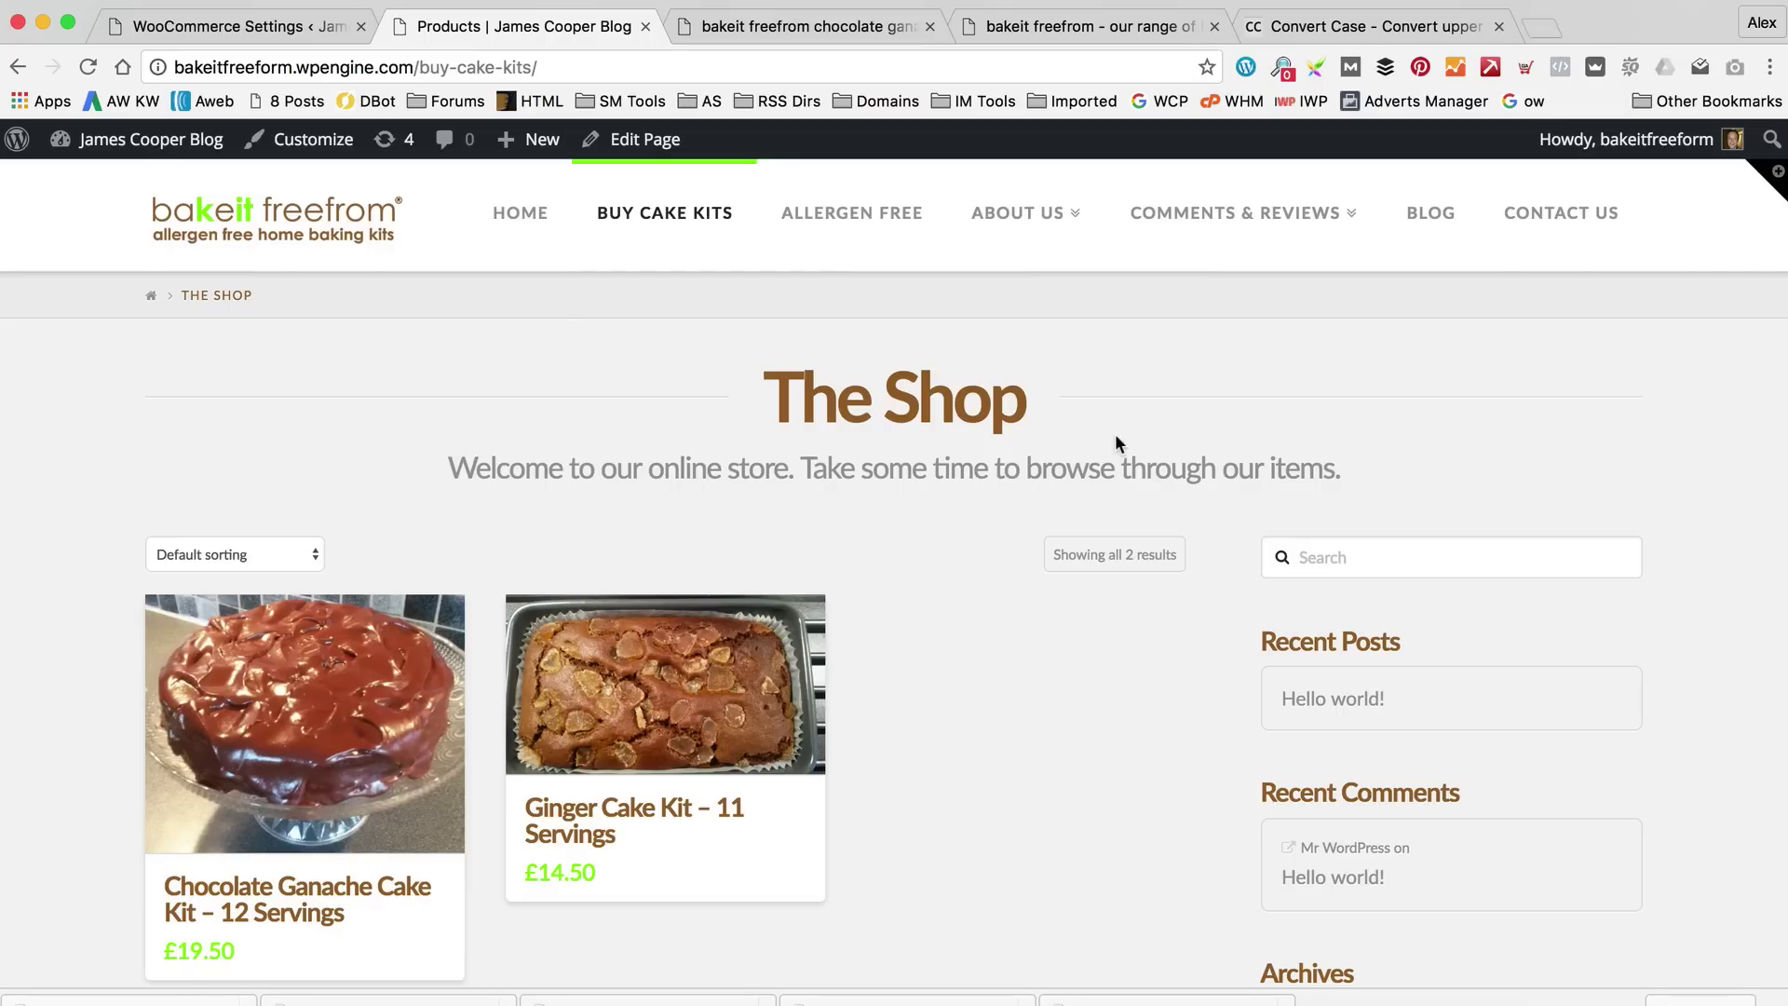
scroll(874, 607, down, 3)
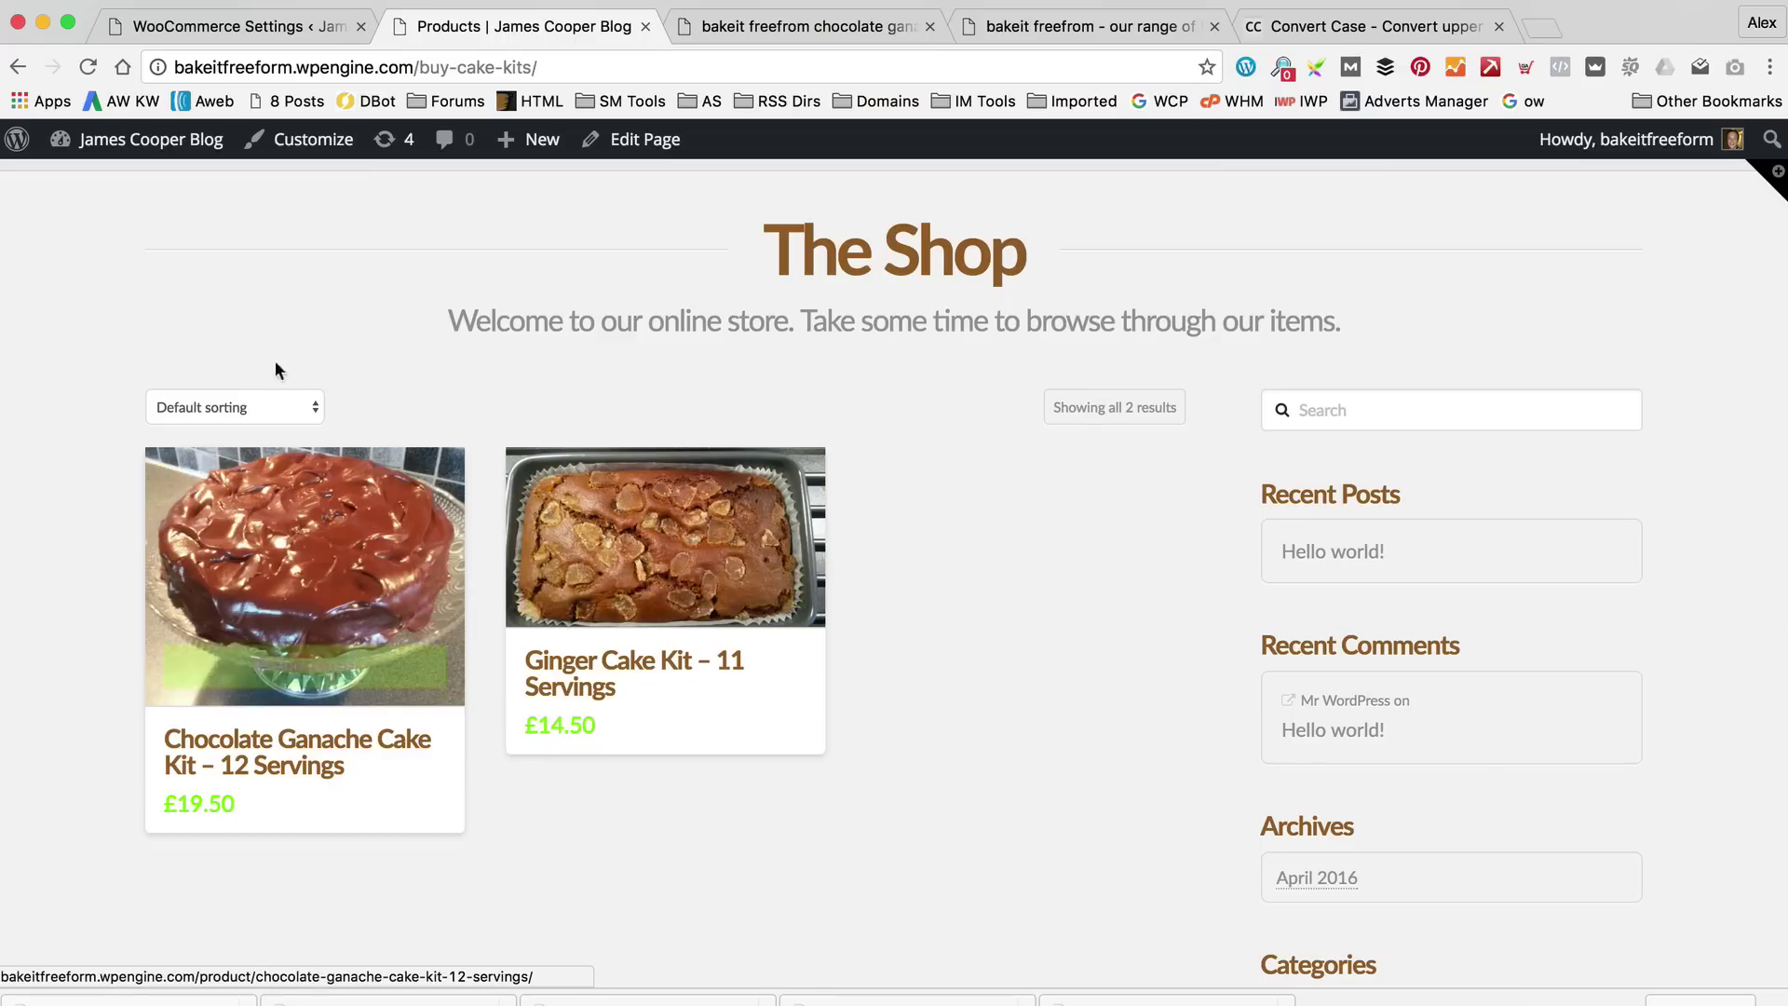
mouse_move(580, 604)
scroll(1006, 592, down, 1)
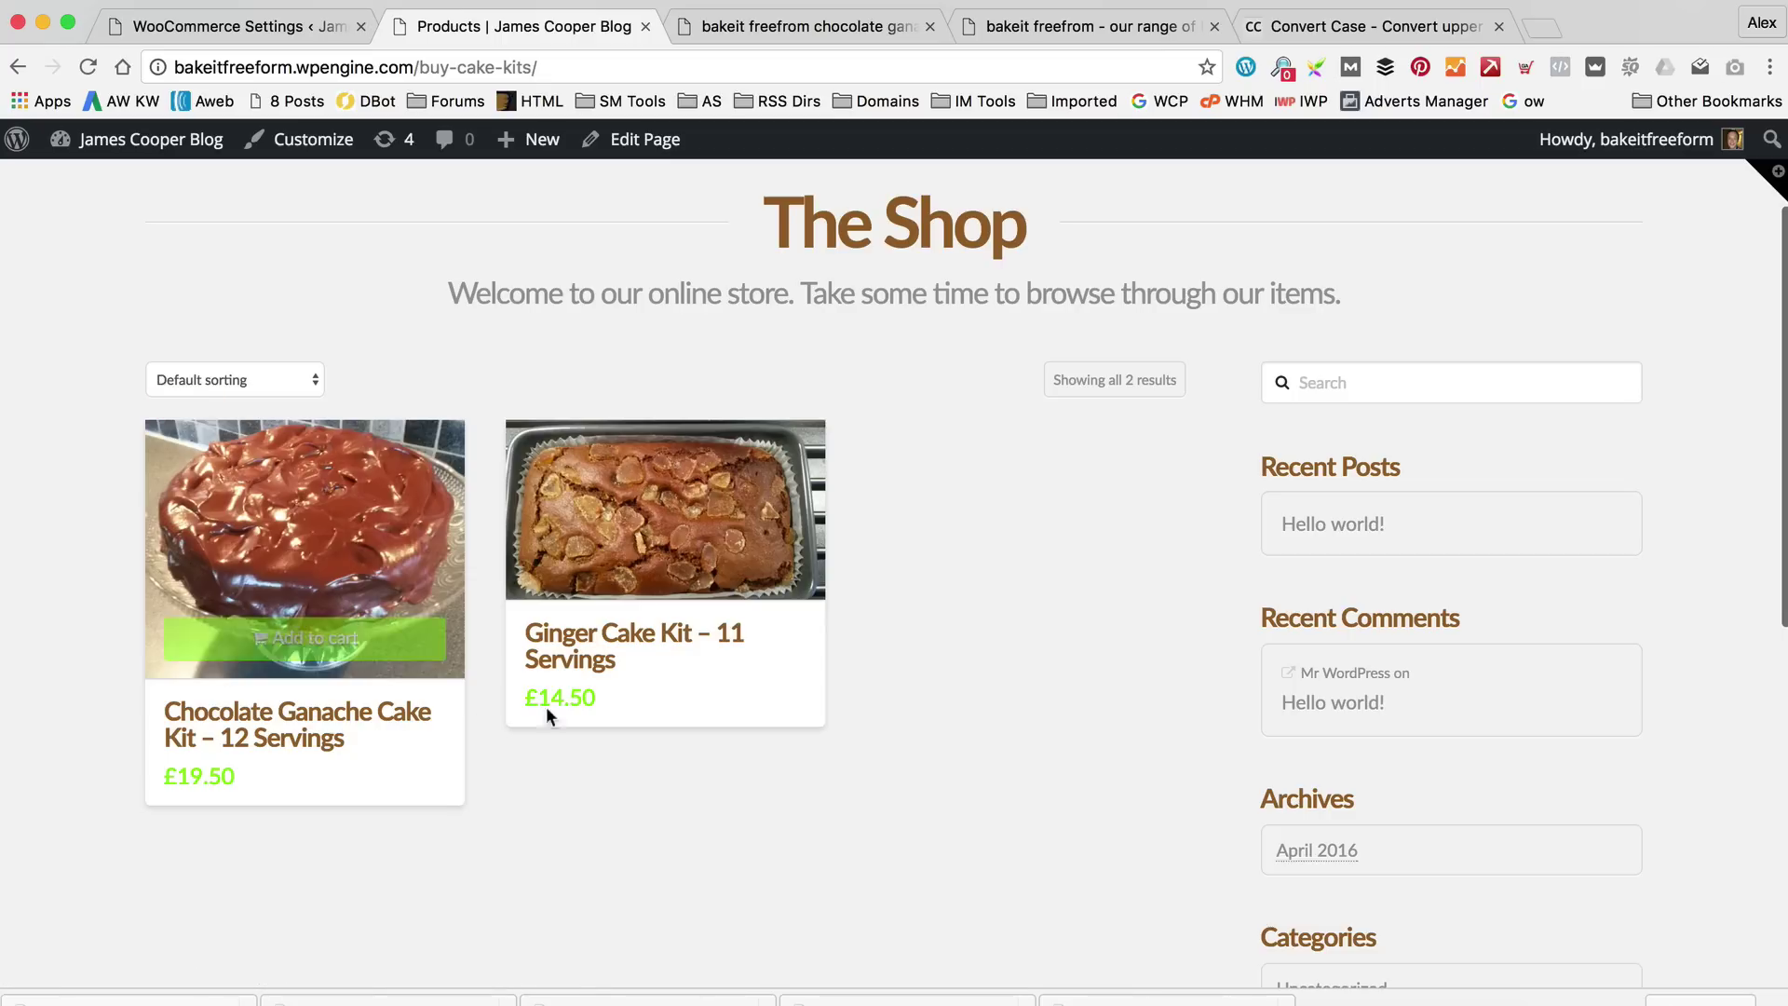
scroll(1002, 633, down, 1)
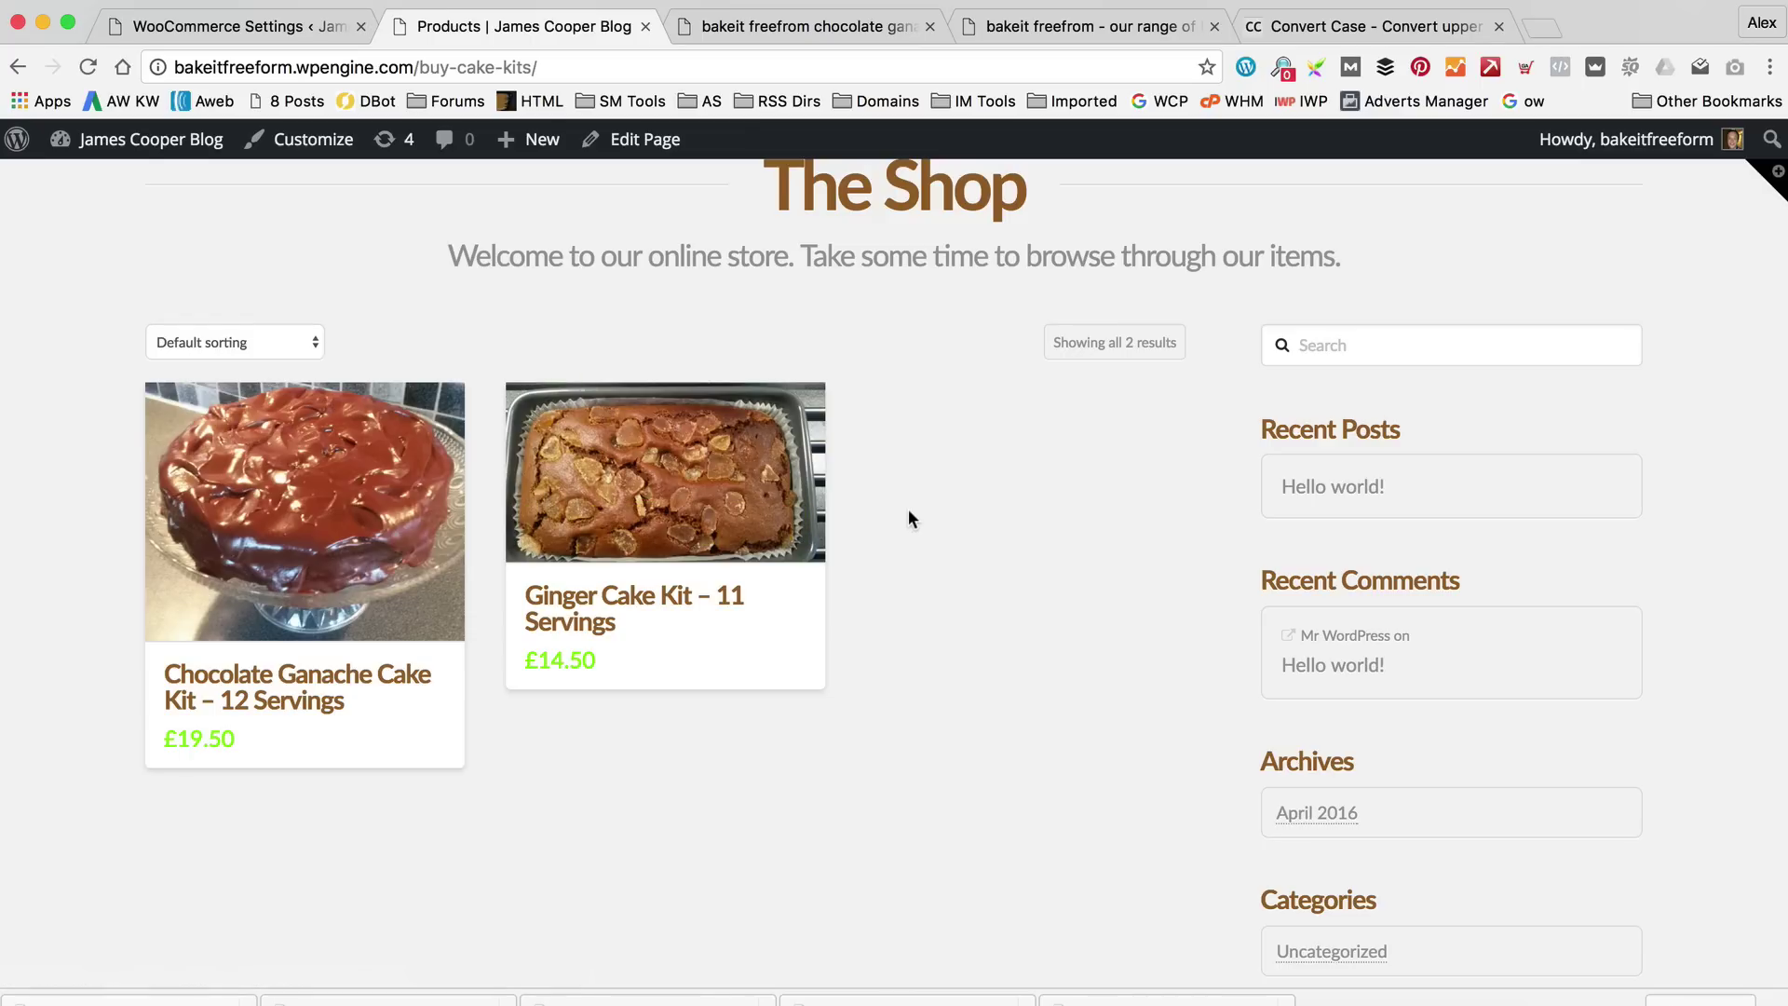
key(super+r)
scroll(939, 688, down, 3)
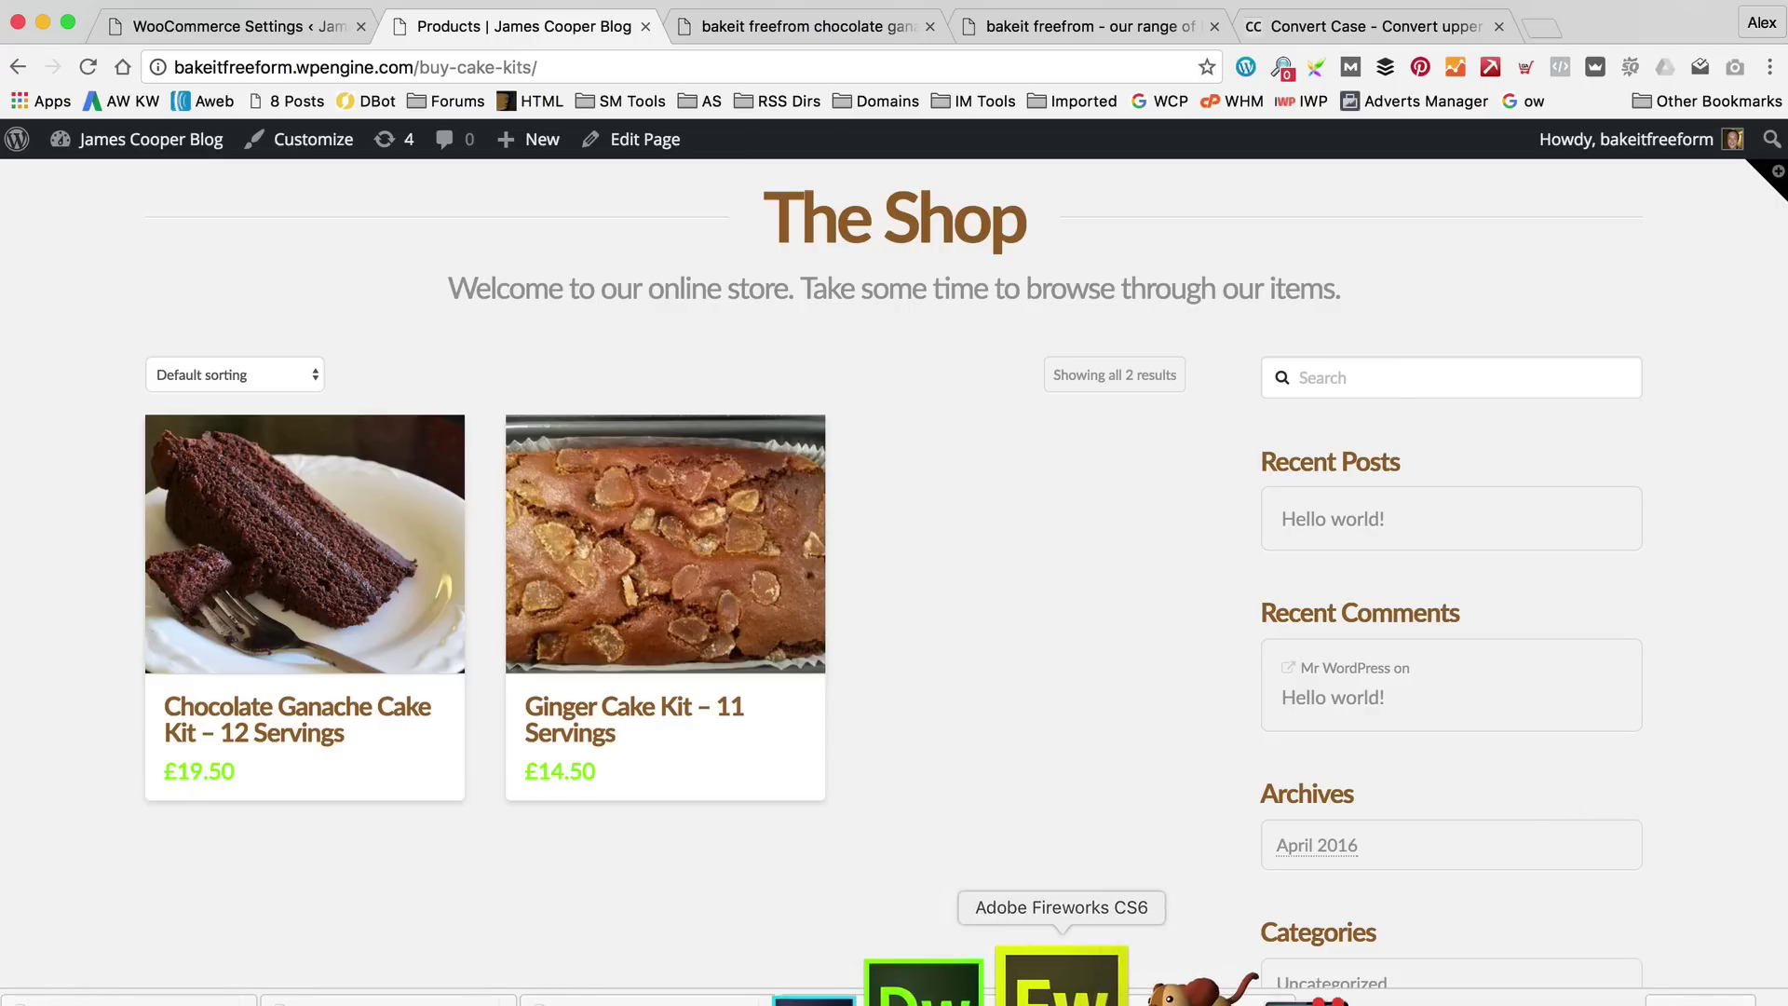
click(1057, 980)
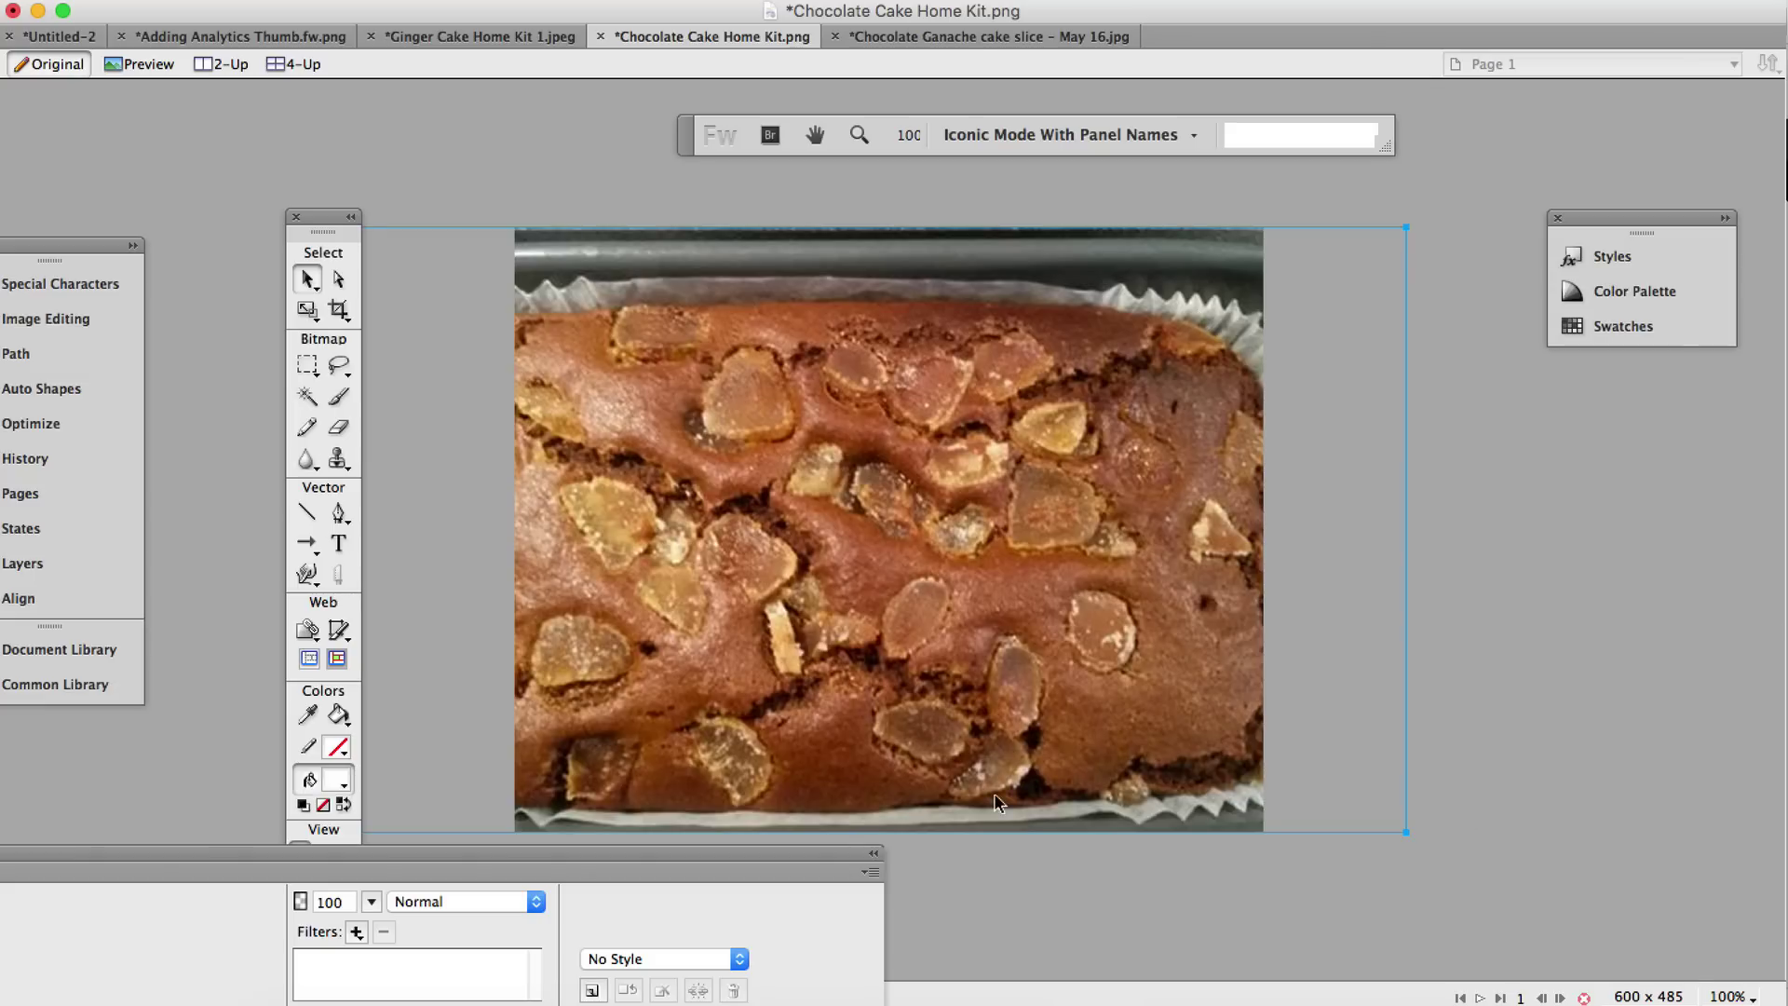
click(492, 989)
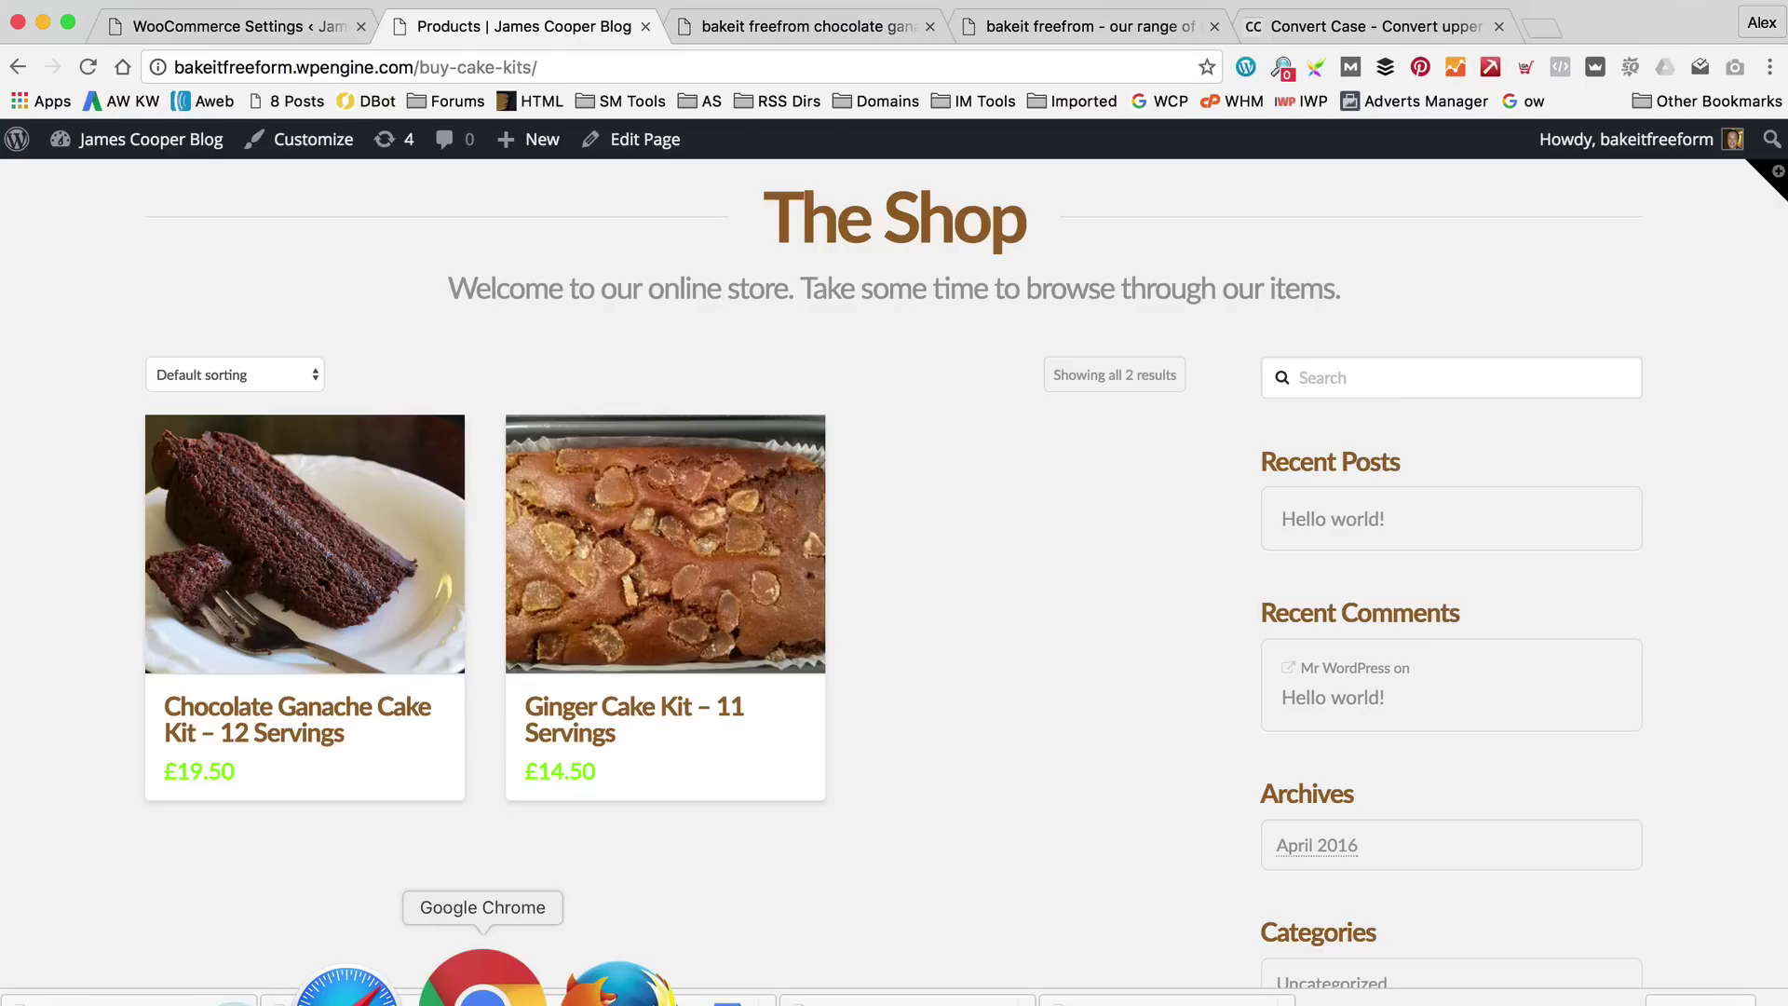
- View the Ginger Cake Kit product page
click(792, 619)
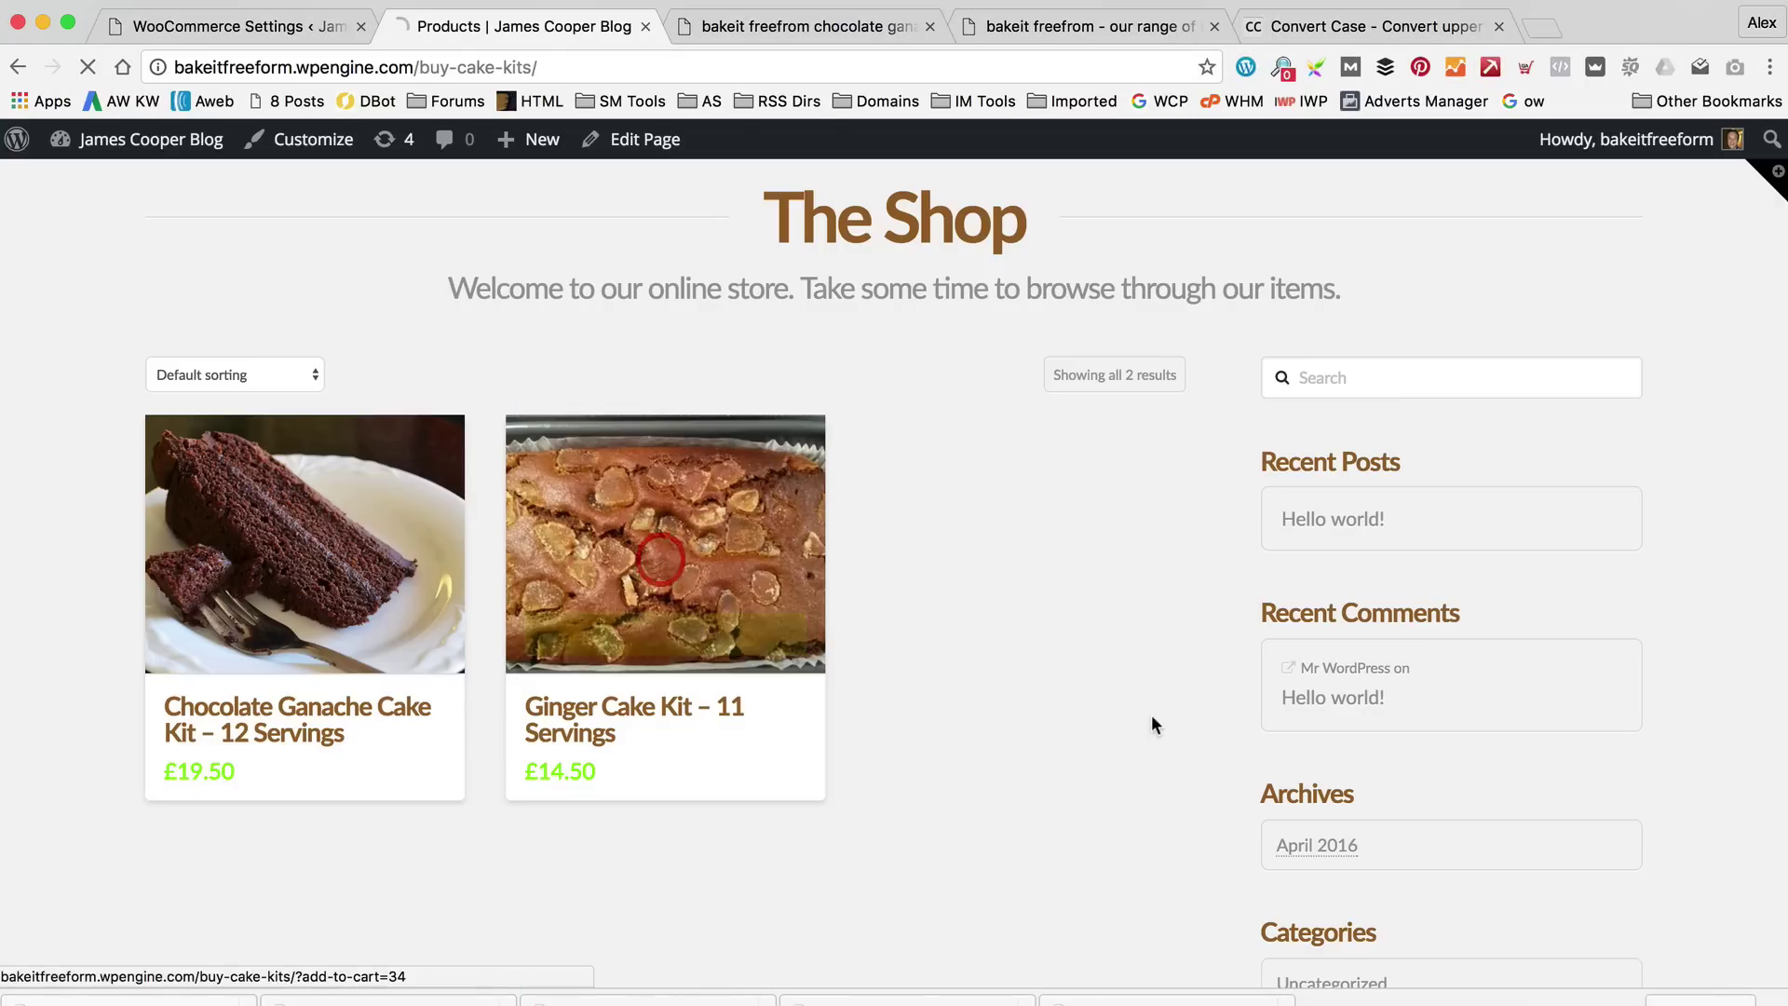
scroll(965, 544, down, 3)
scroll(691, 476, up, 3)
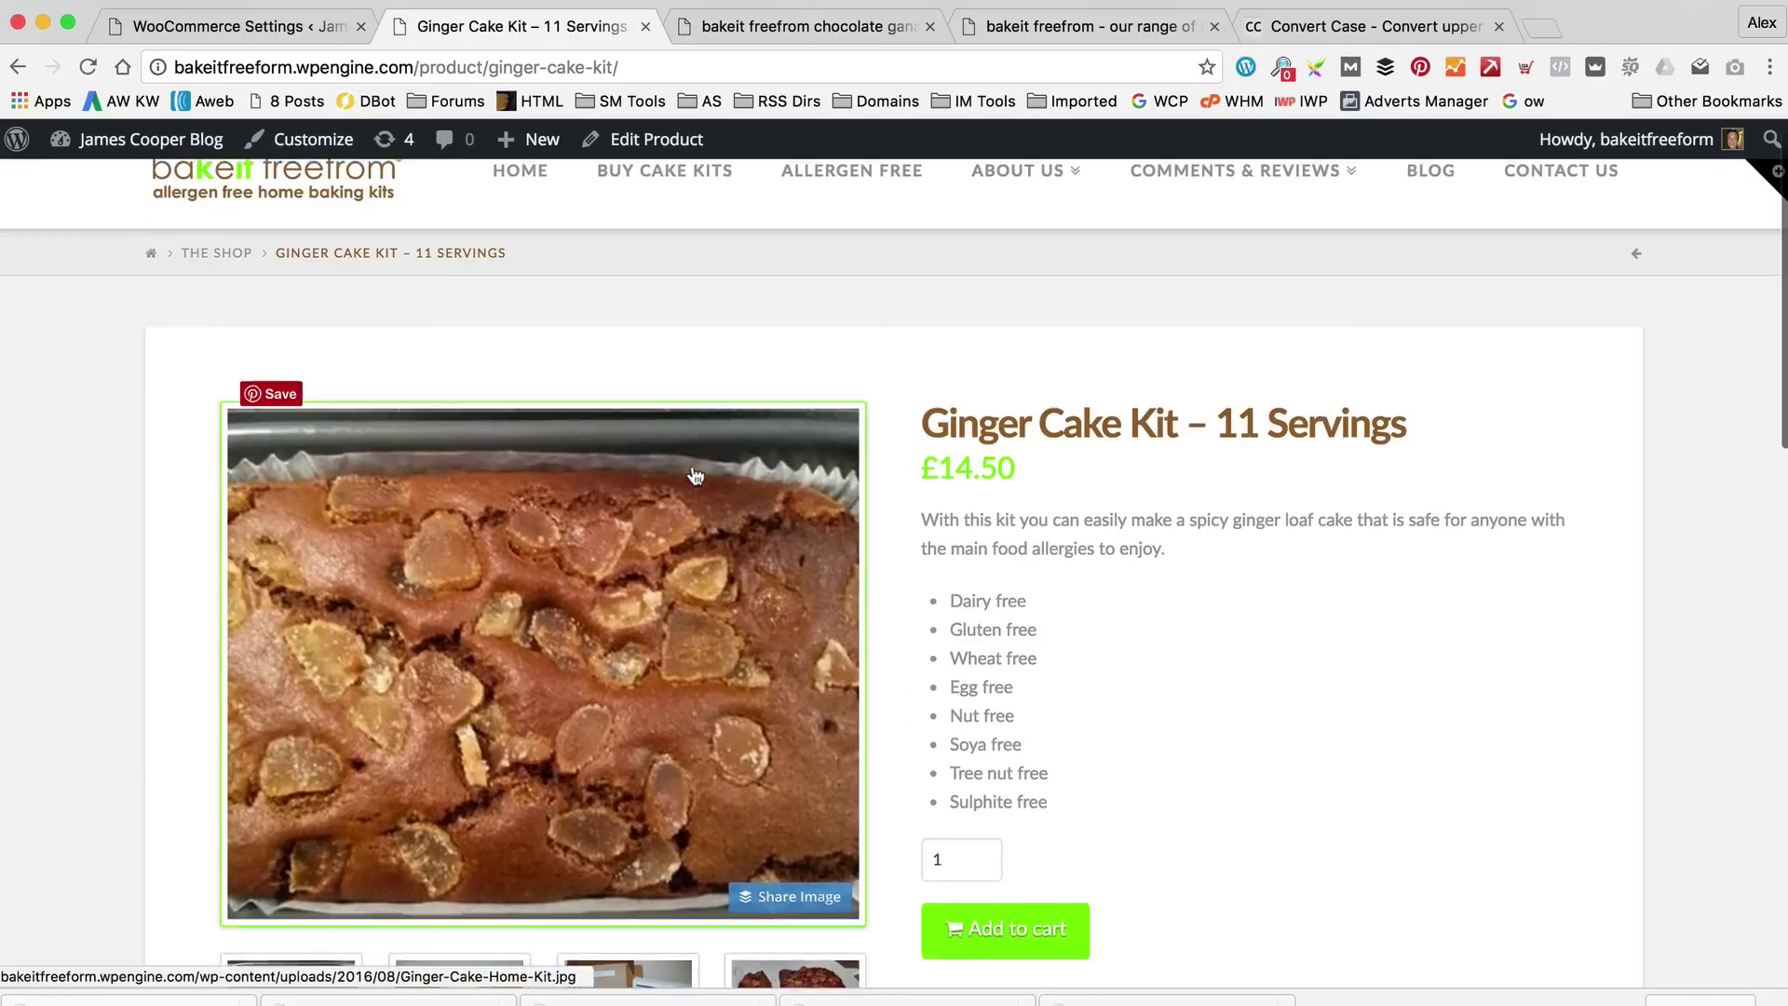
- Return to The Shop listing of both kits, then go to the admin Dashboard
click(668, 211)
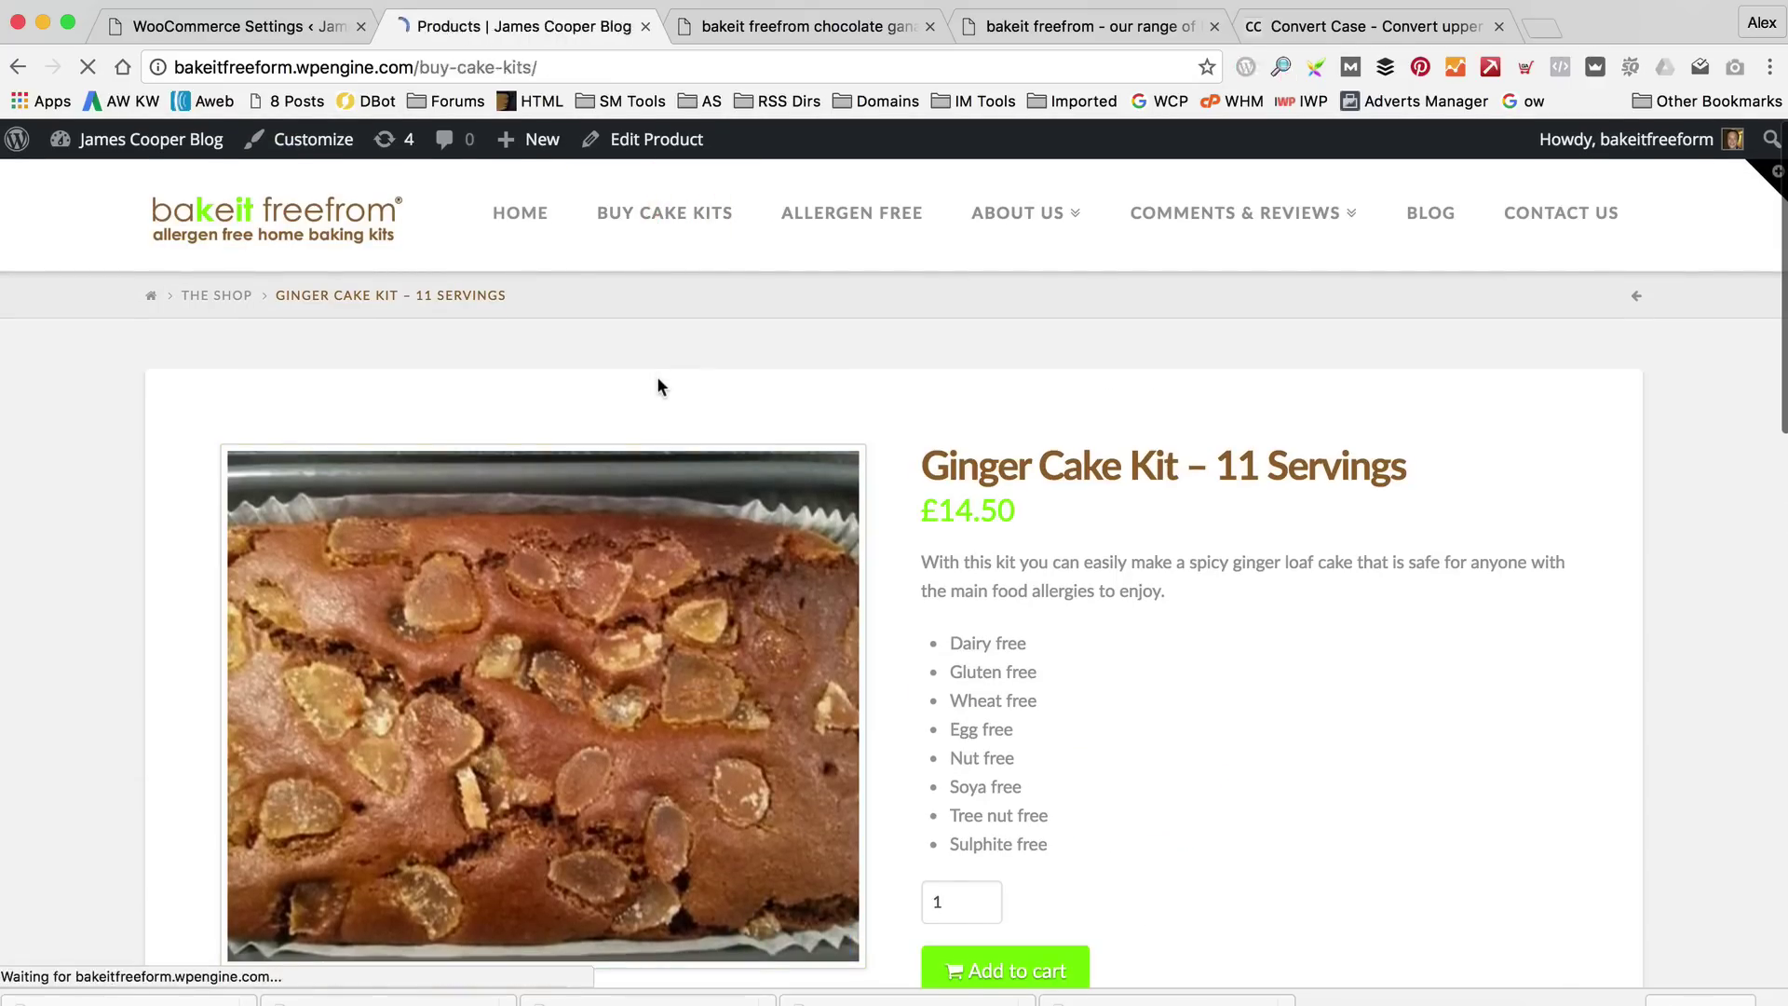
scroll(658, 381, down, 1)
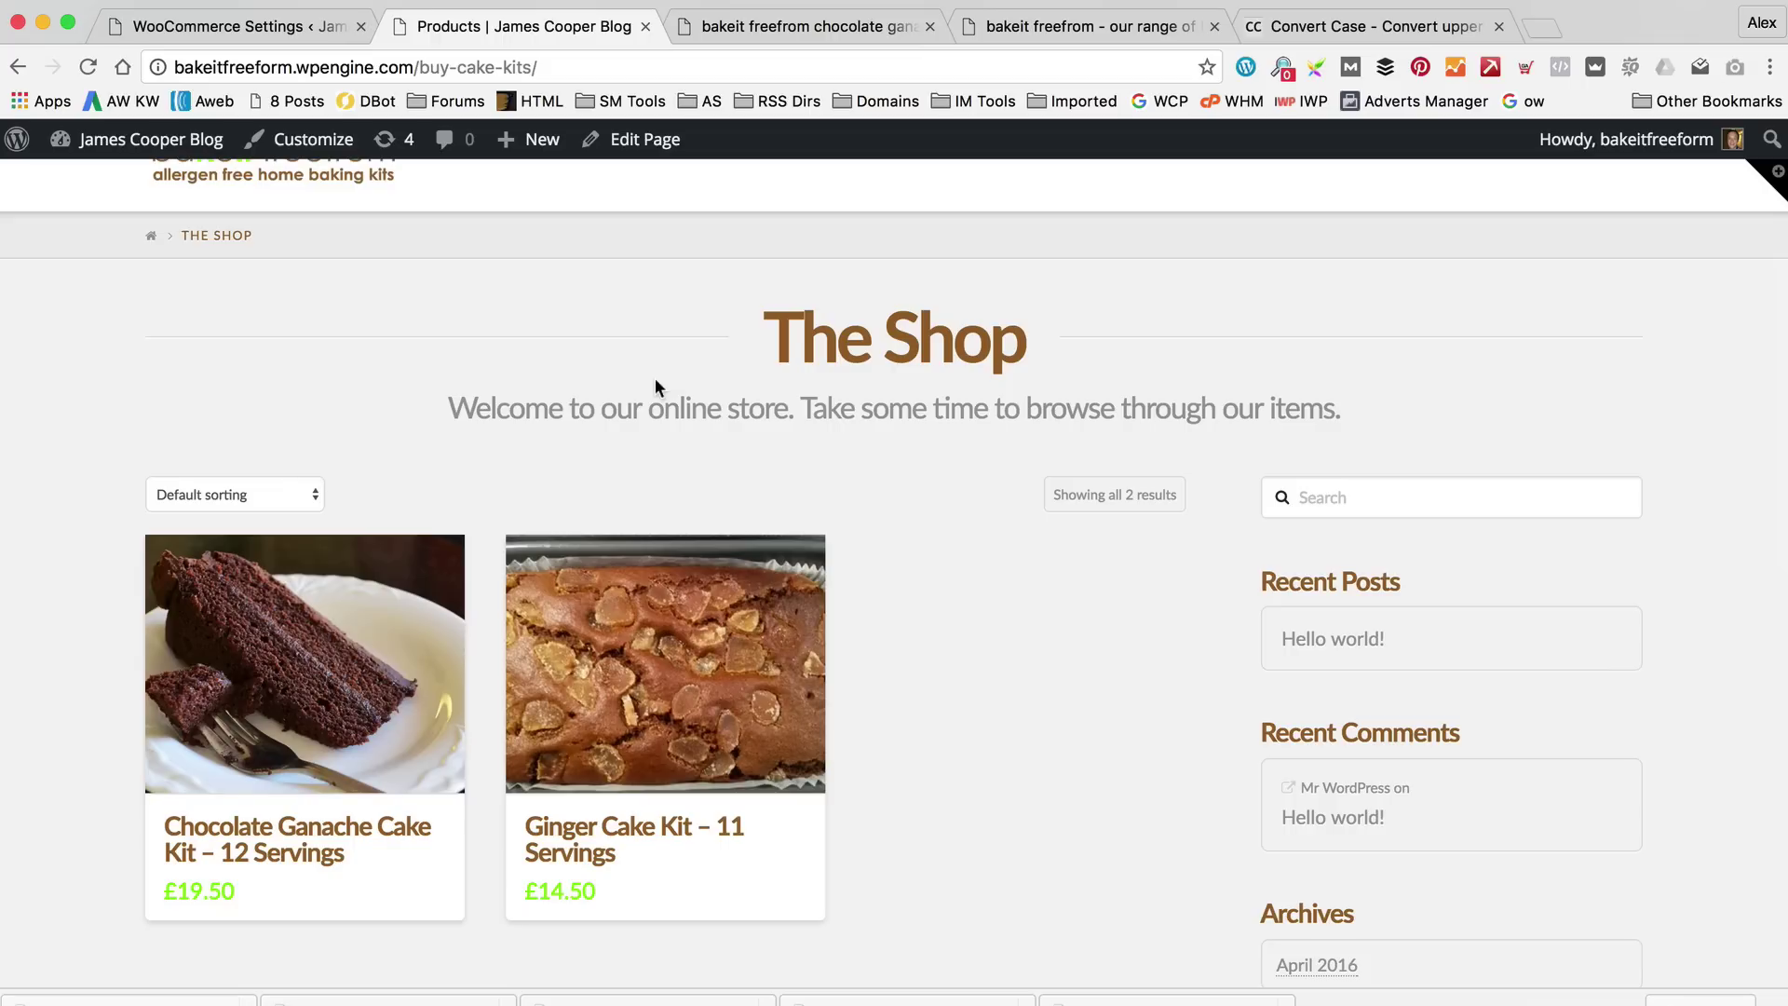
scroll(658, 500, down, 1)
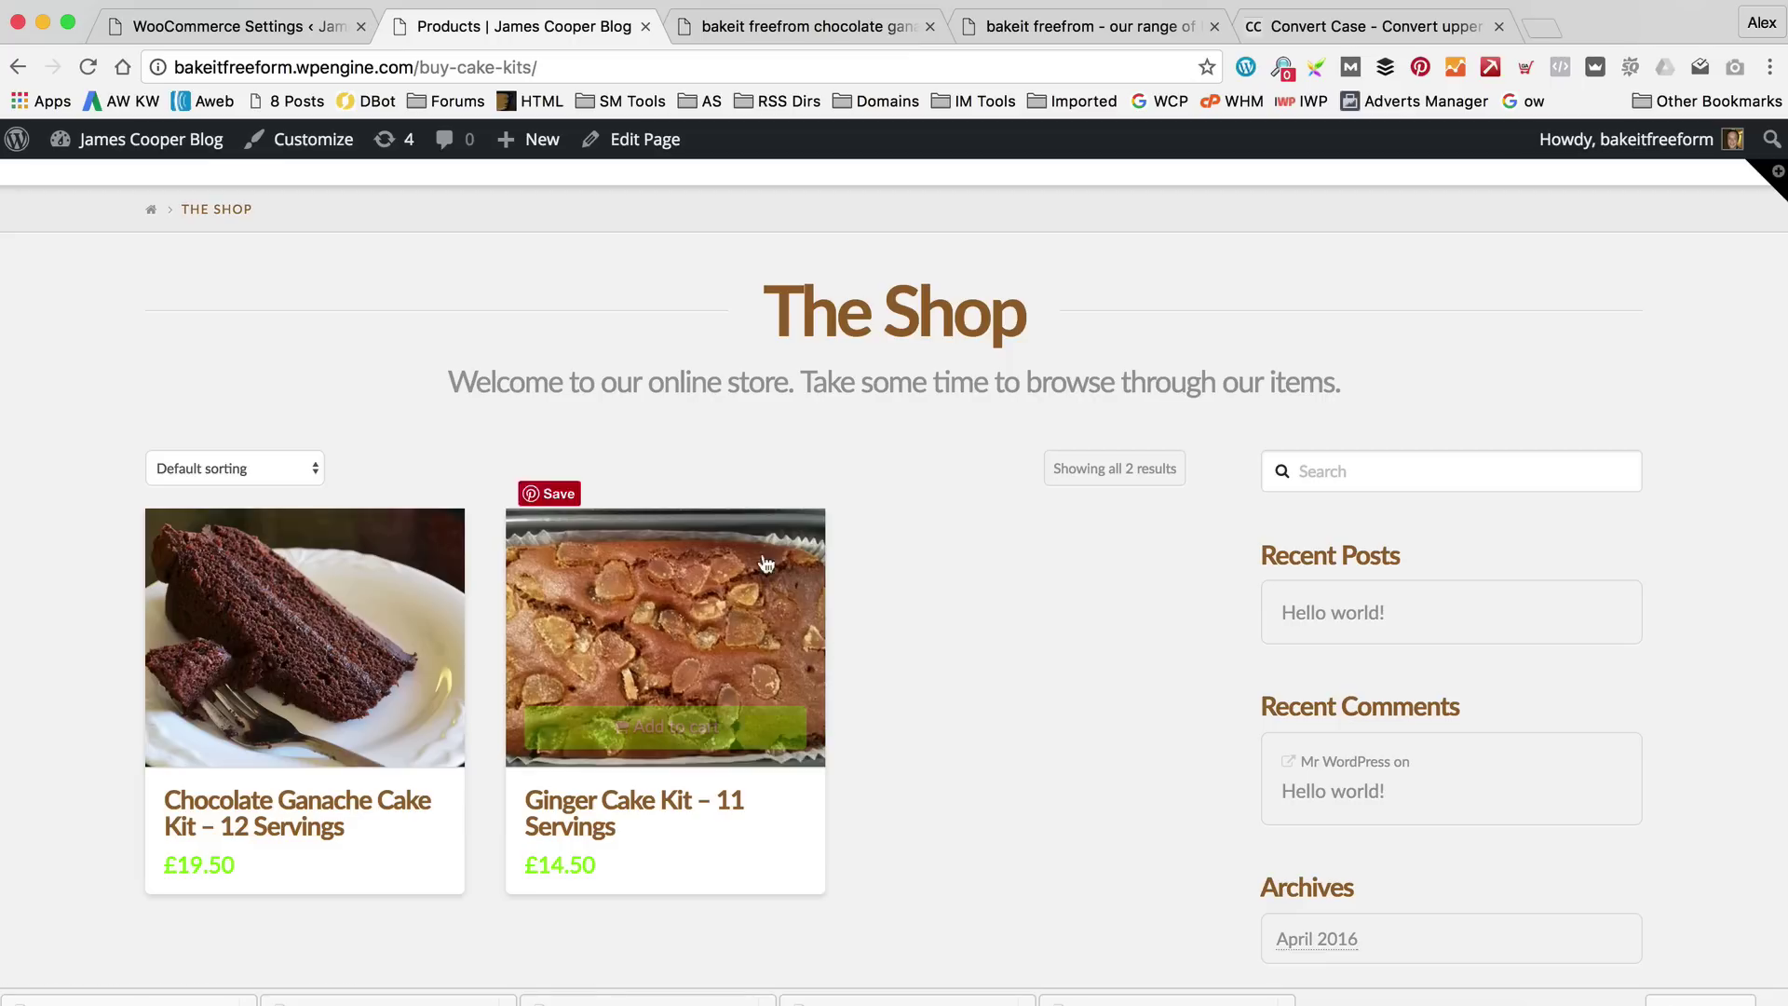
mouse_move(150, 139)
click(144, 183)
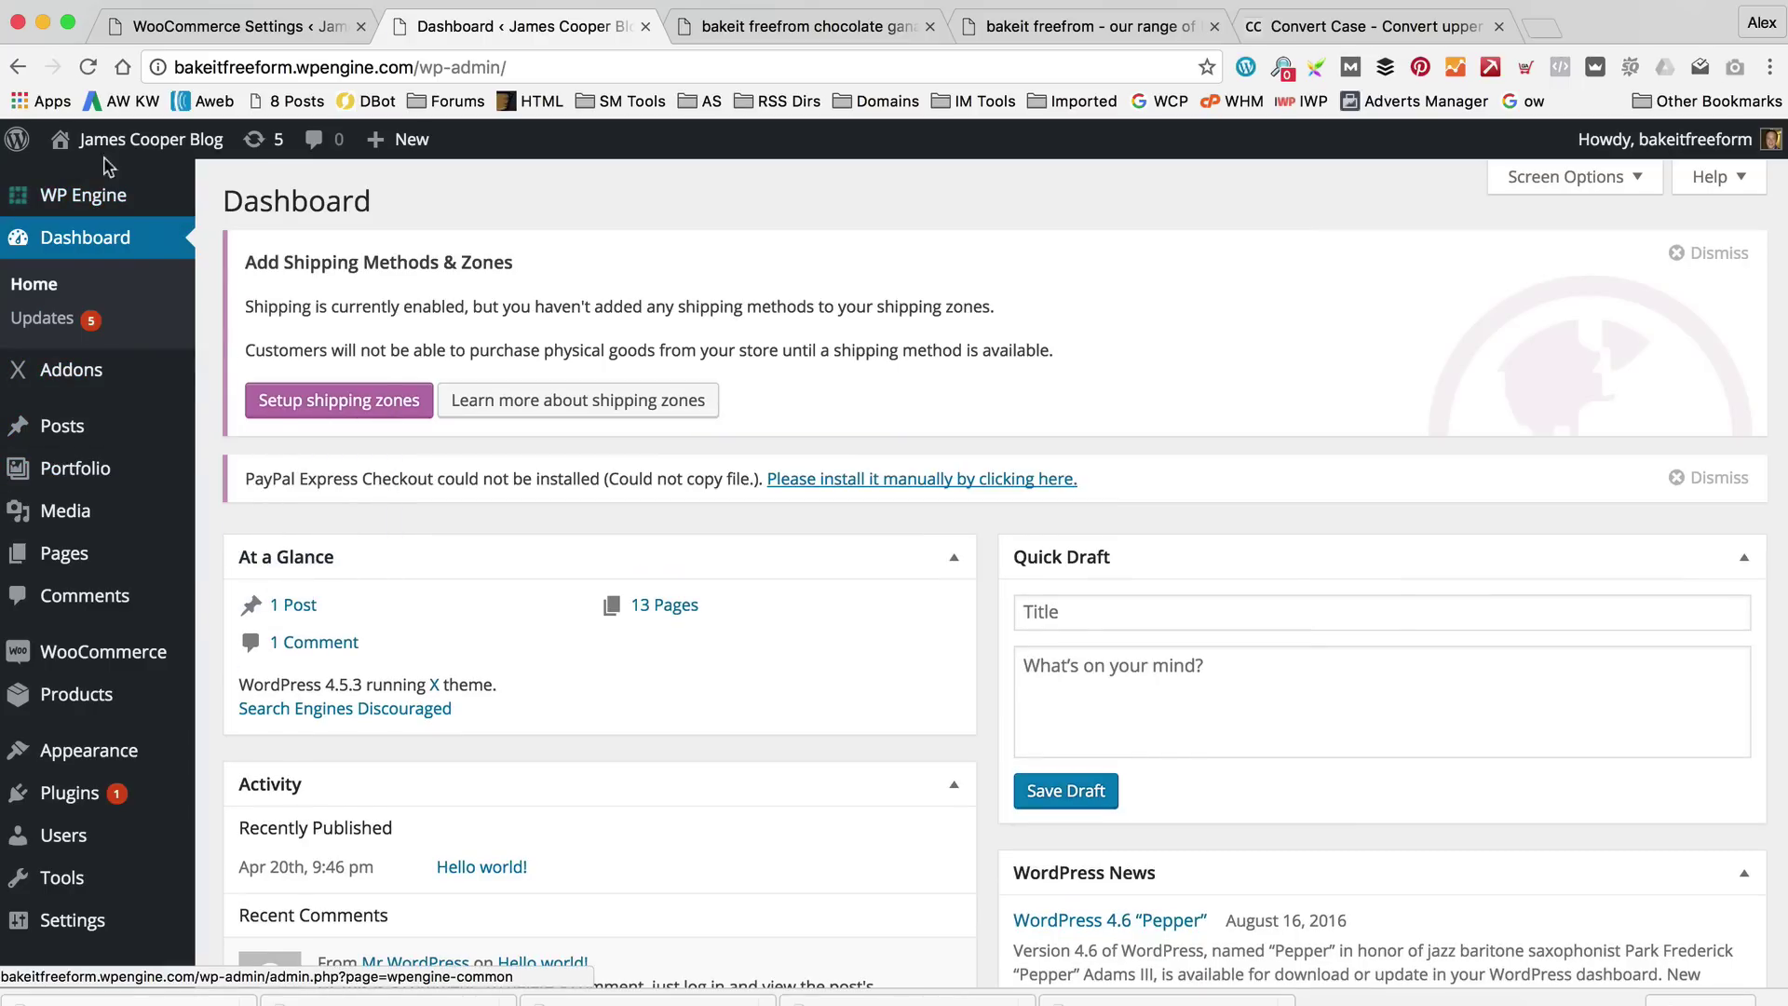
- Open WP Engine General Settings and scroll down to the Purge All Caches option
mouse_move(112, 201)
click(243, 197)
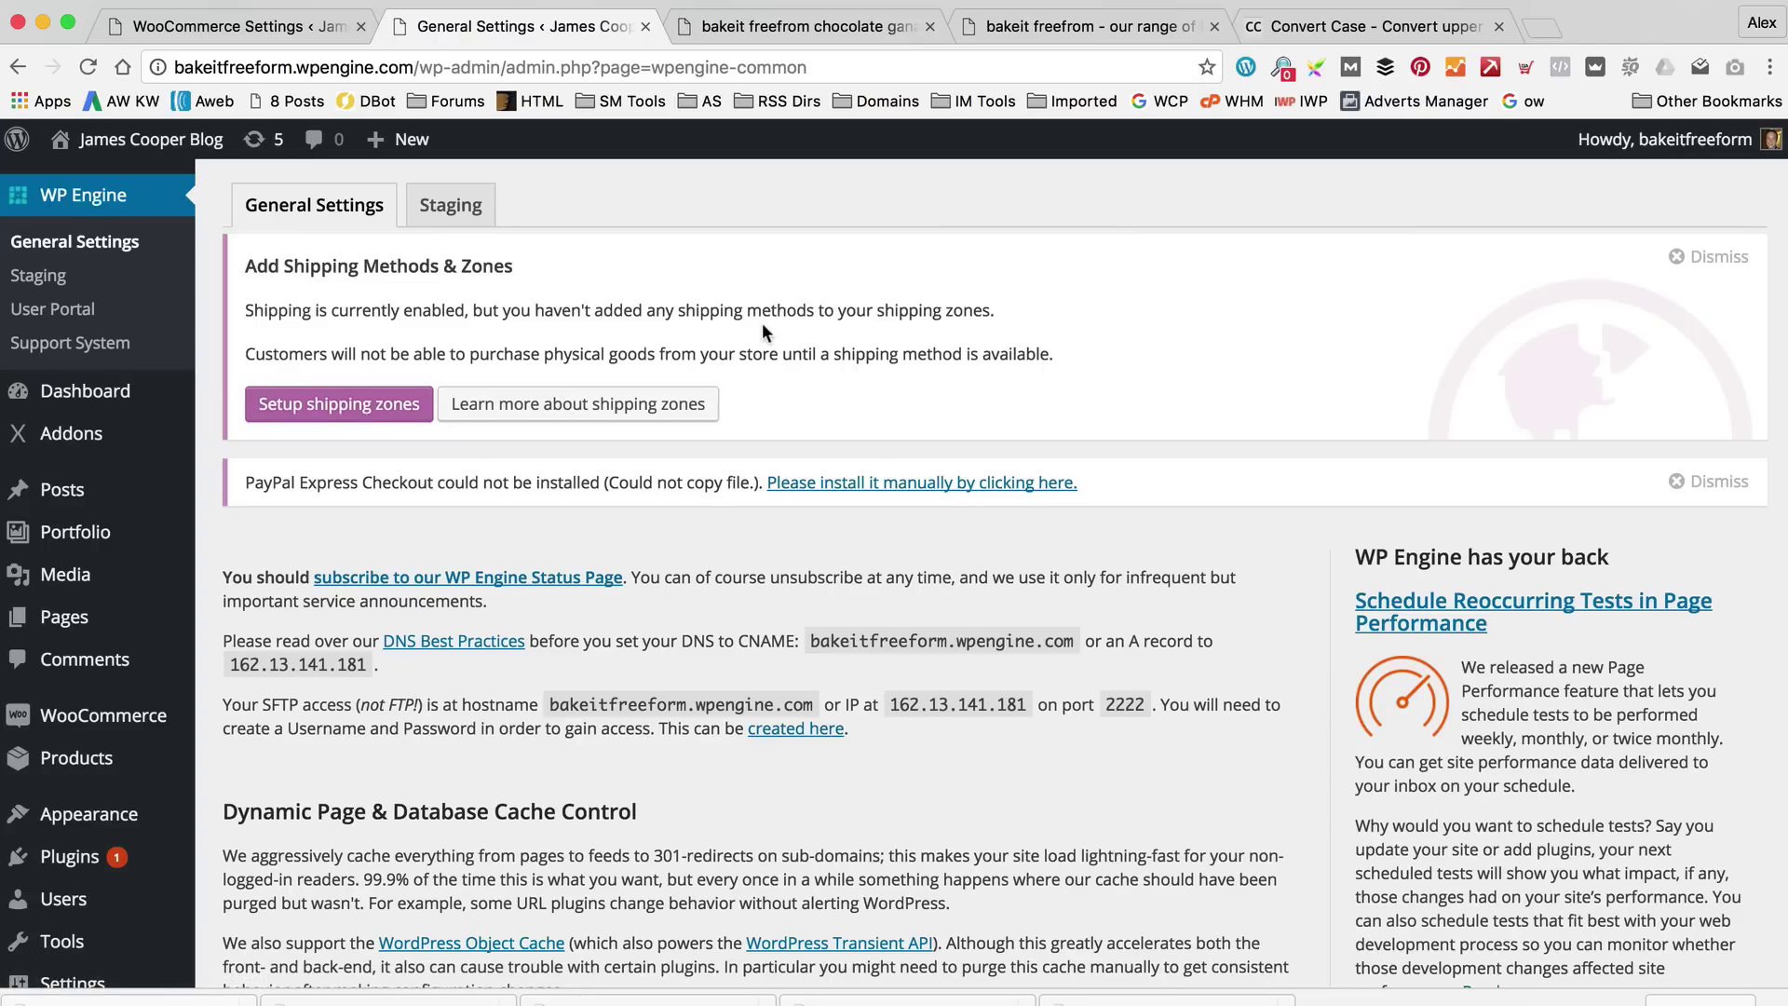
scroll(760, 330, down, 5)
scroll(758, 332, down, 3)
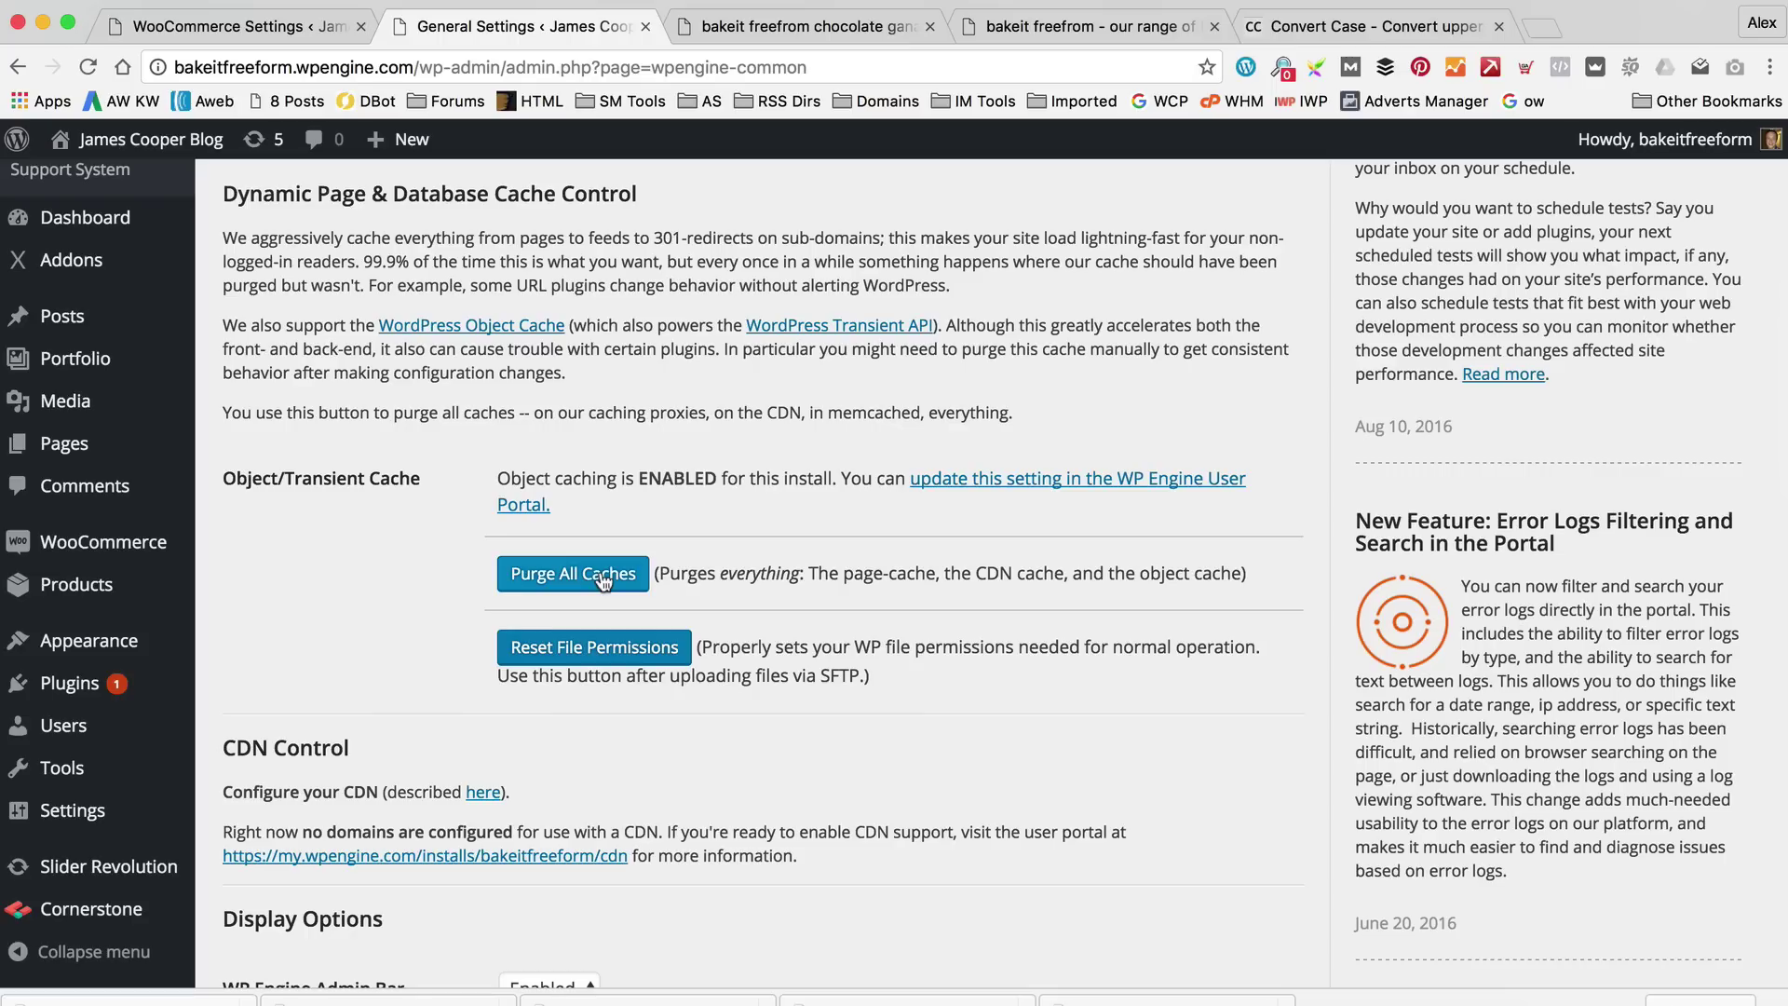
scroll(605, 579, down, 2)
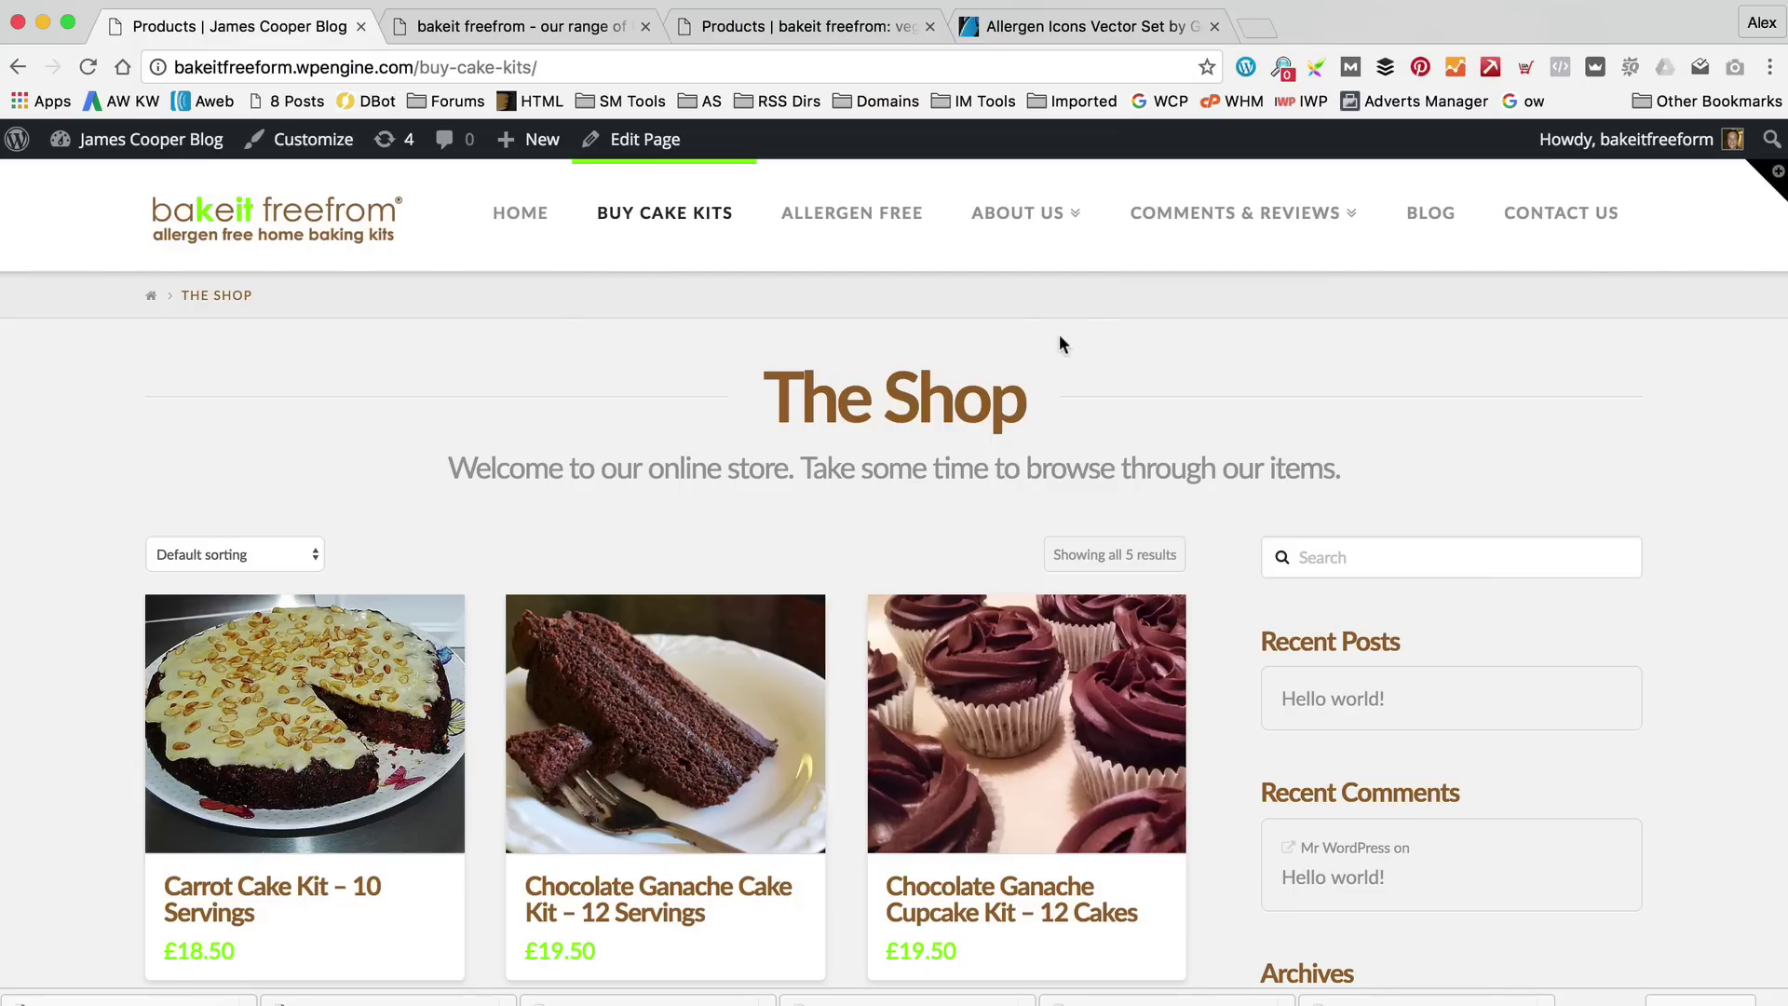
scroll(1053, 350, down, 5)
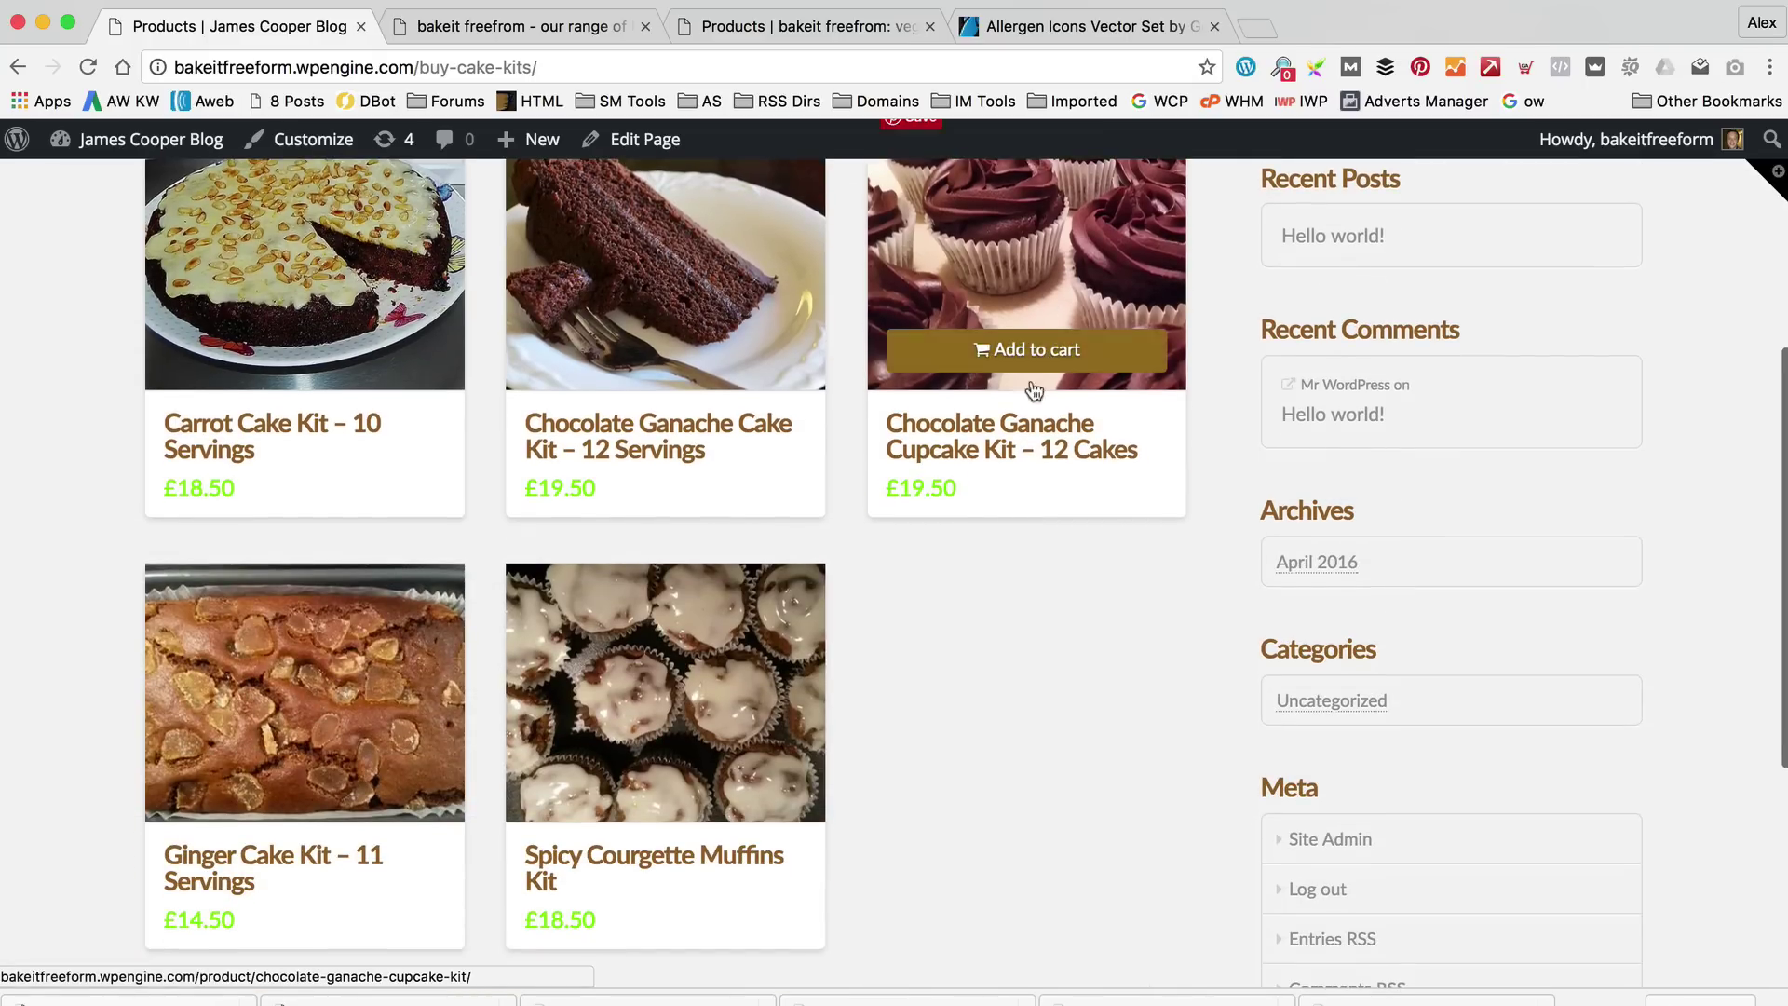
scroll(1037, 382, up, 4)
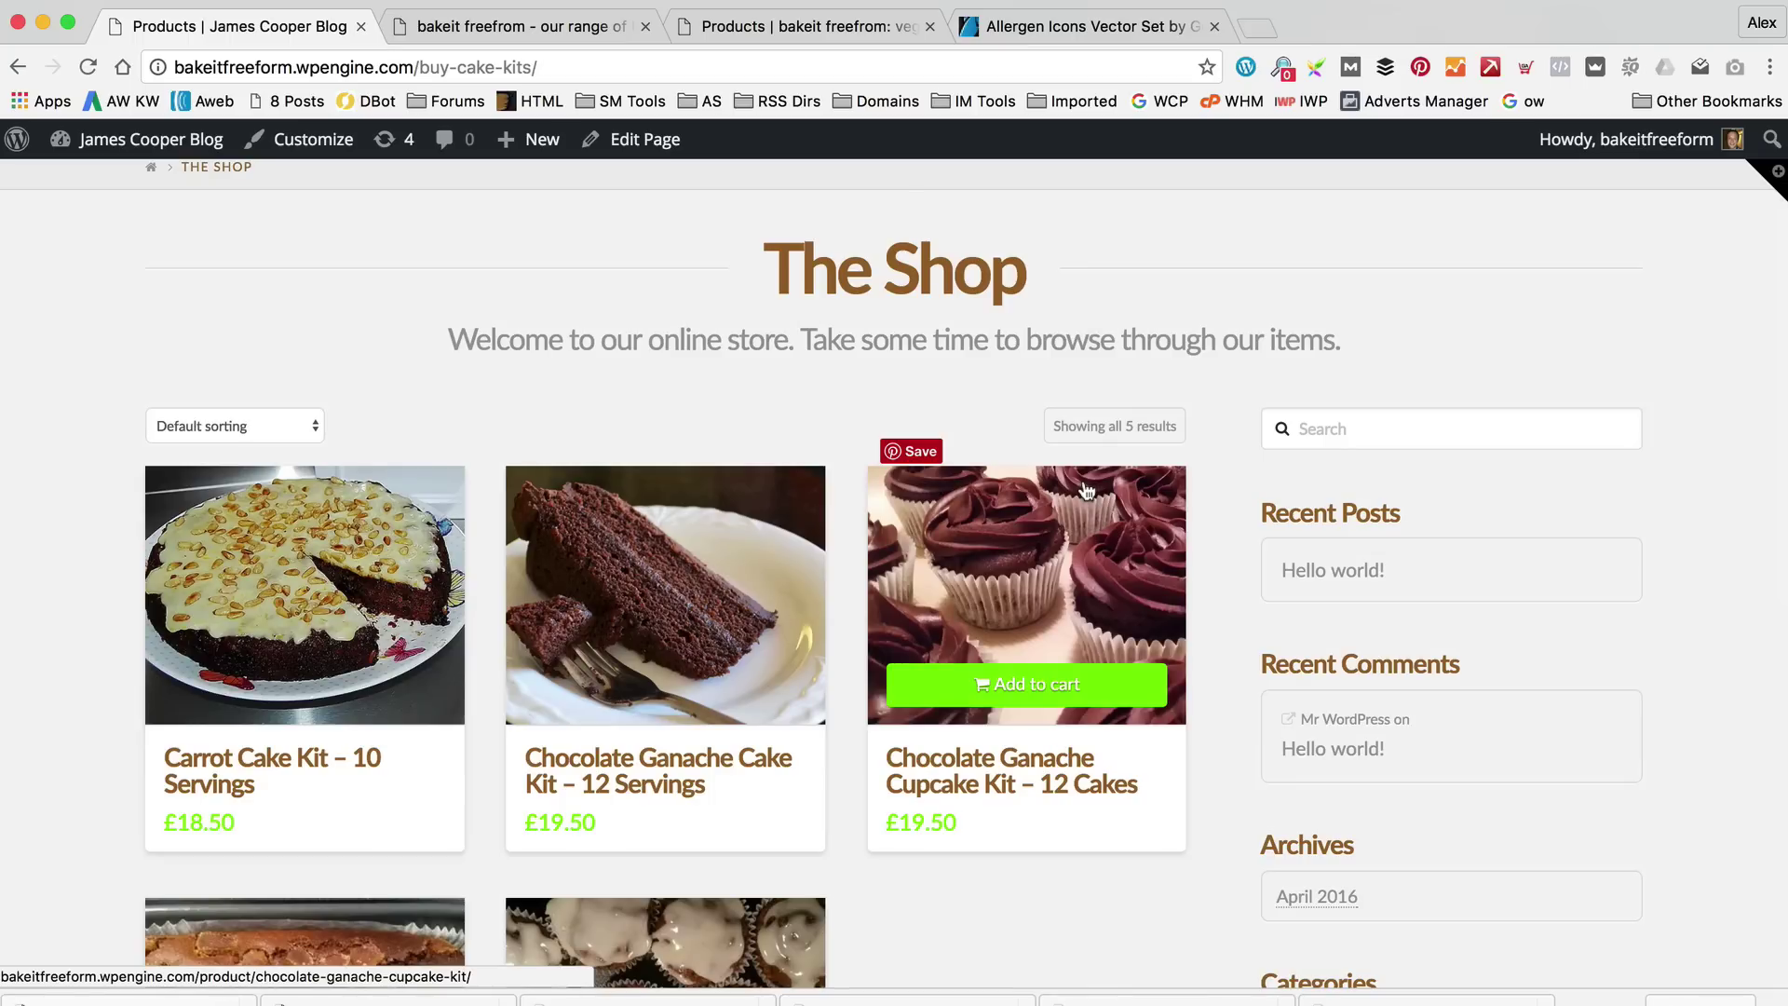
scroll(1254, 758, down, 4)
scroll(1202, 757, up, 1)
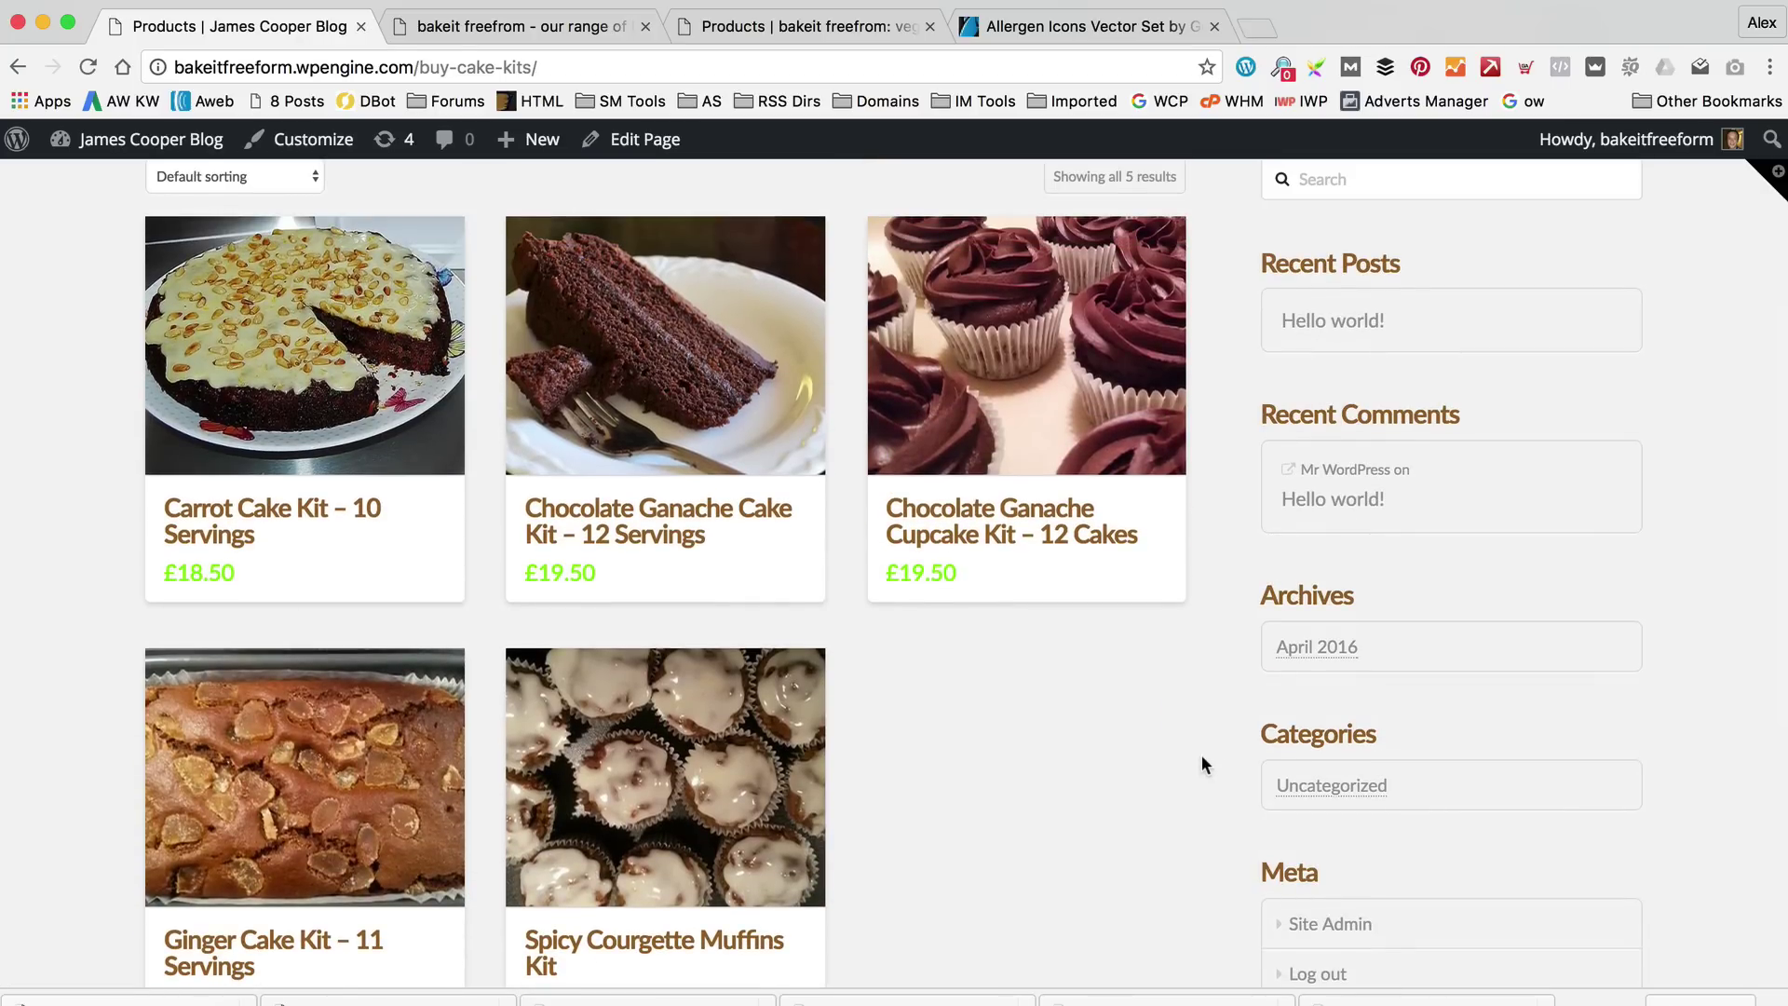
click(1016, 343)
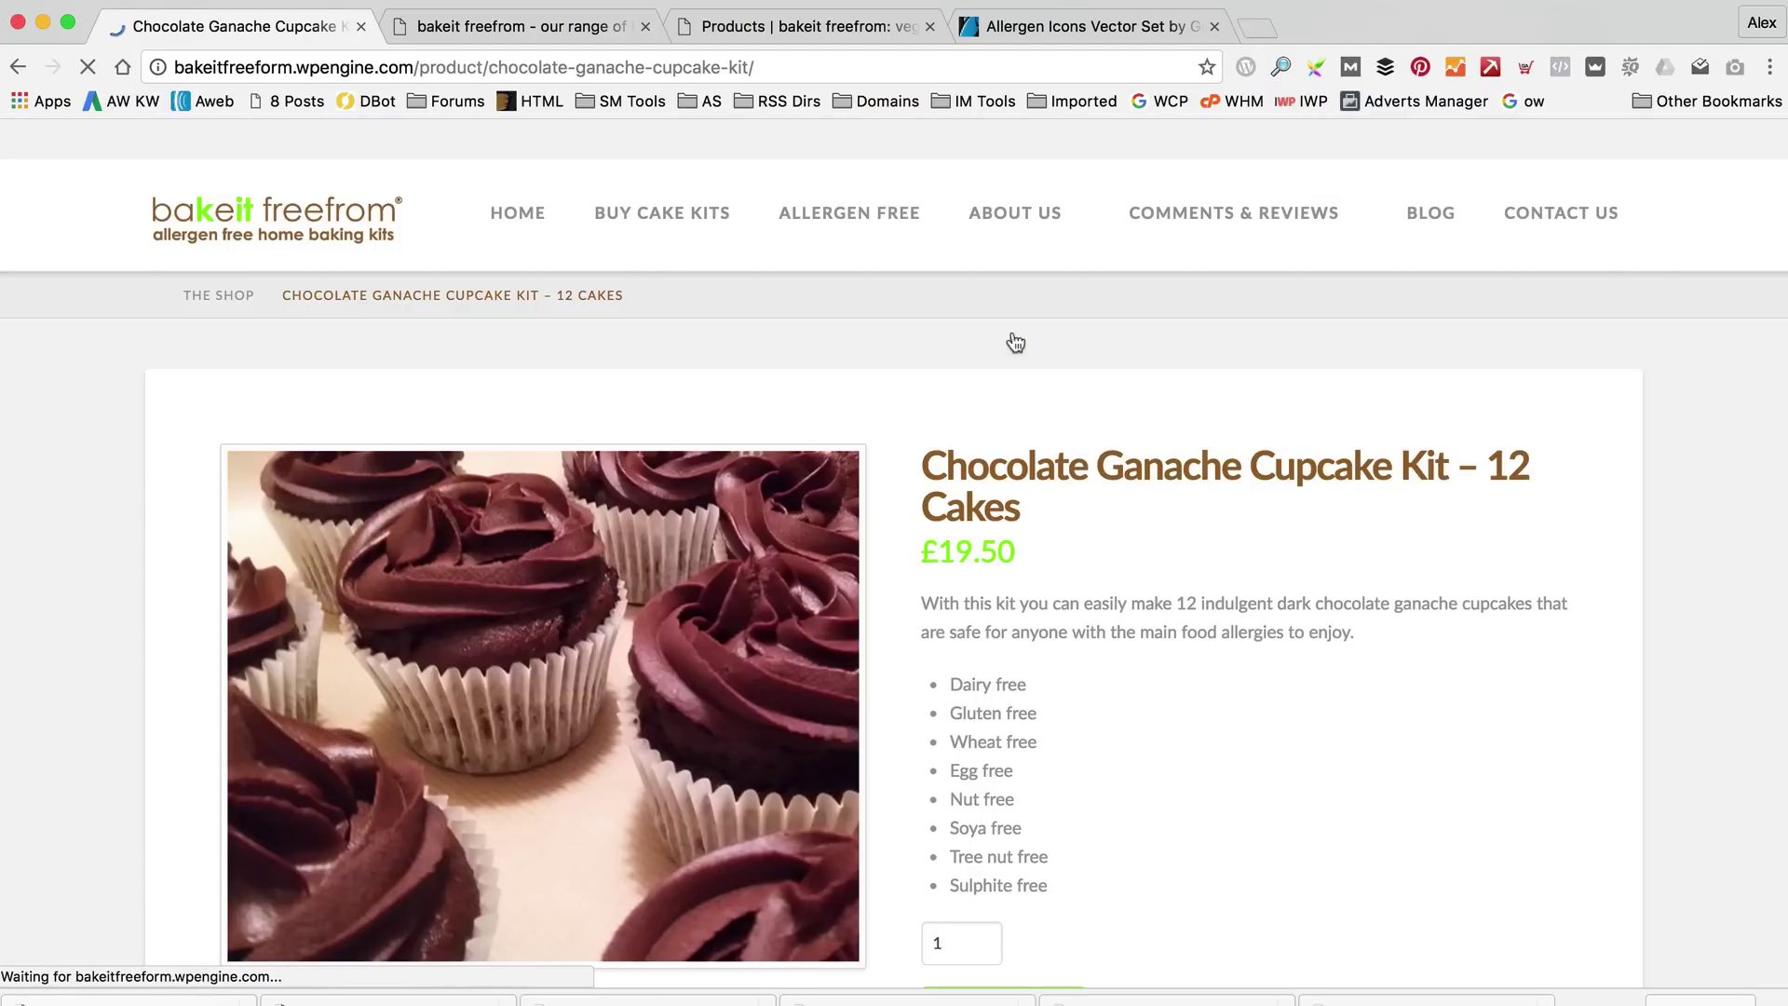
scroll(1012, 338, down, 5)
scroll(1011, 338, down, 10)
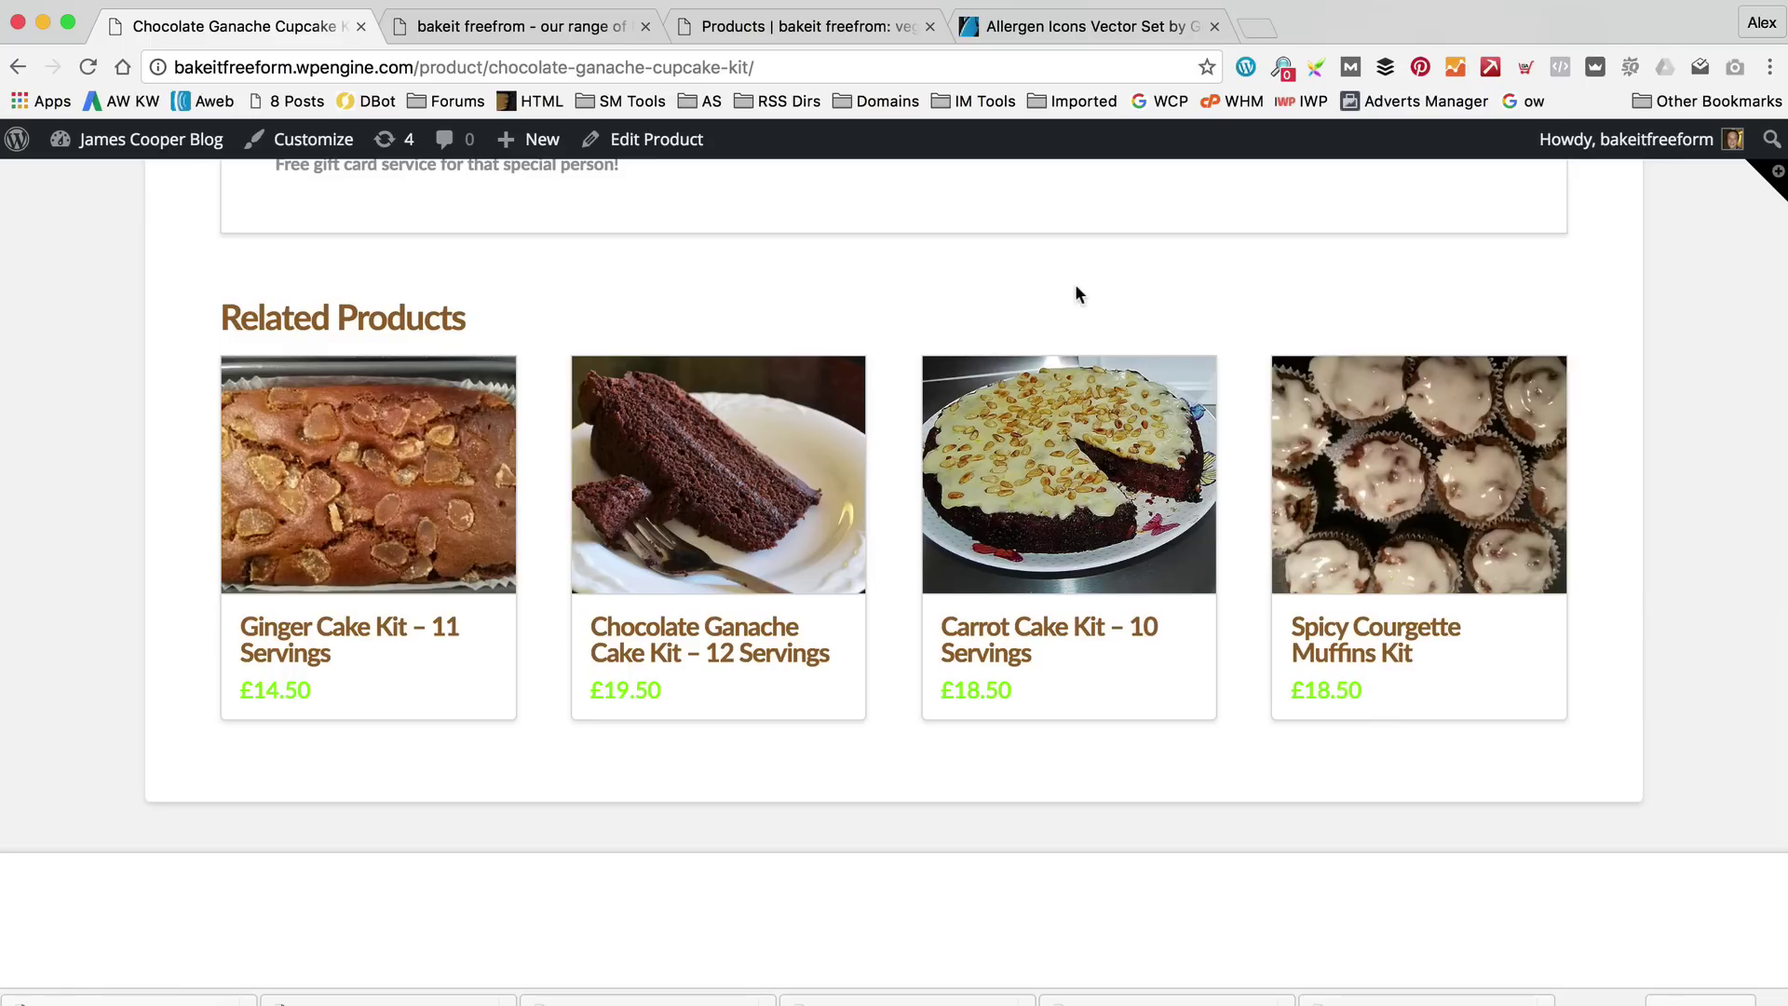
scroll(1076, 287, up, 10)
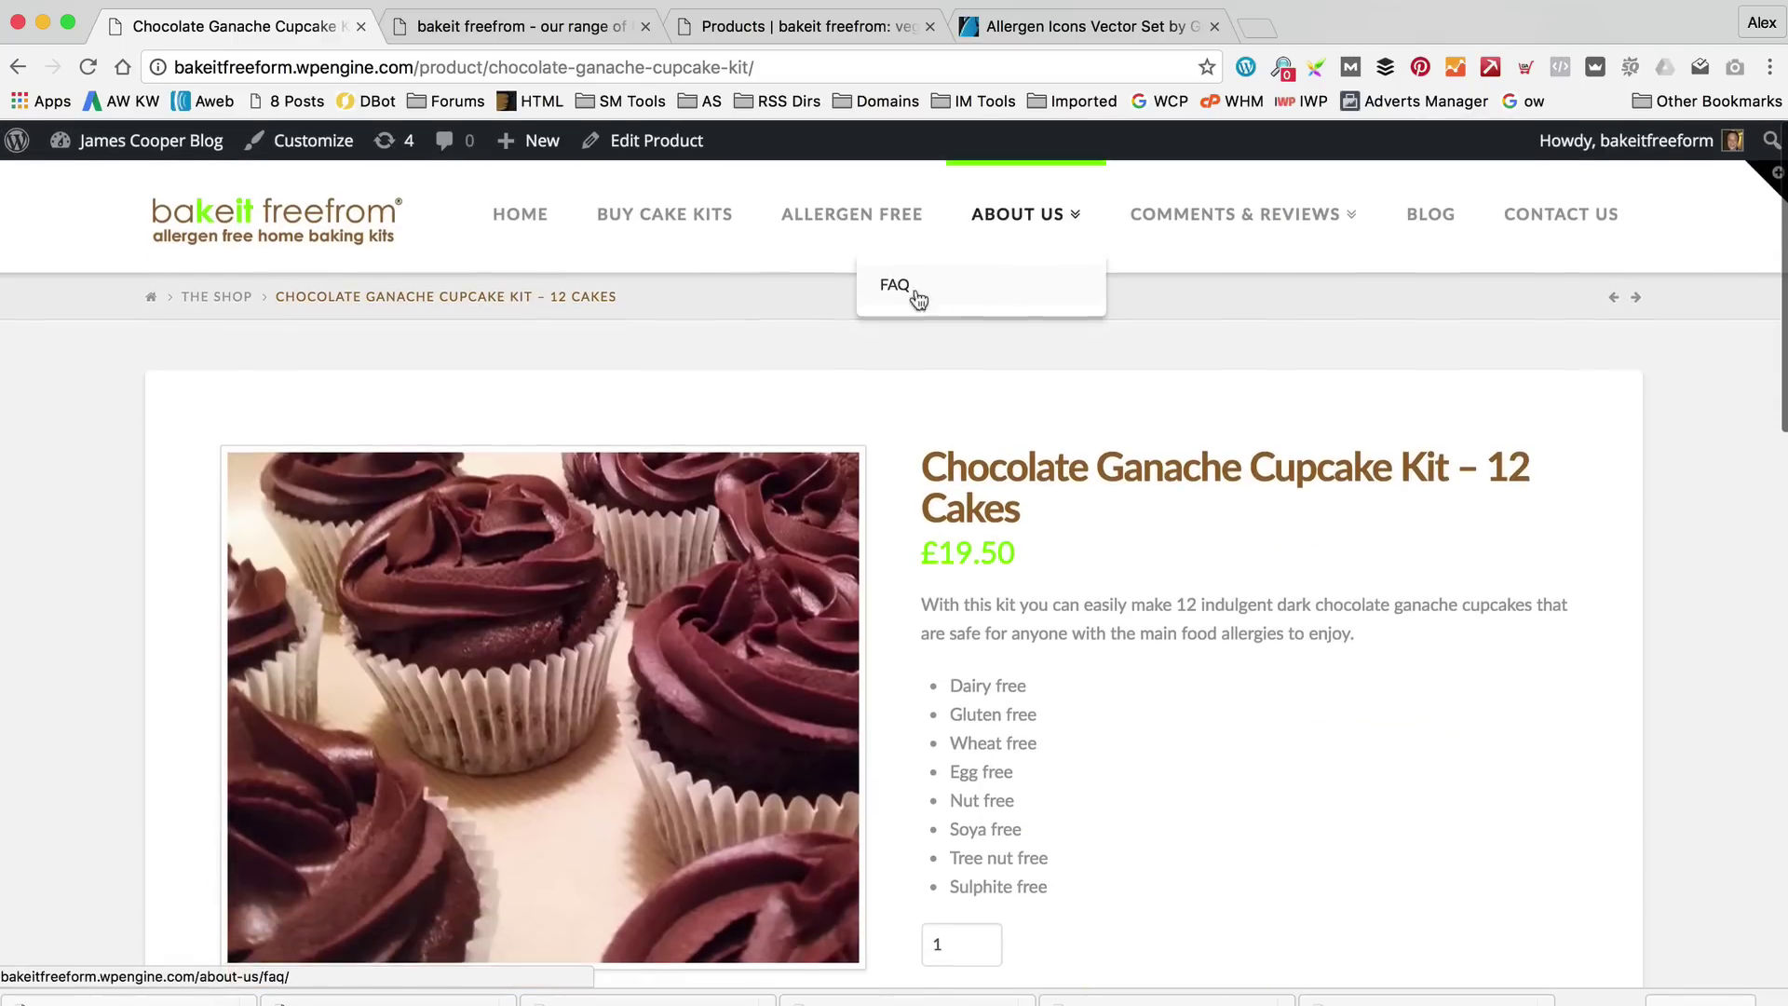
click(695, 232)
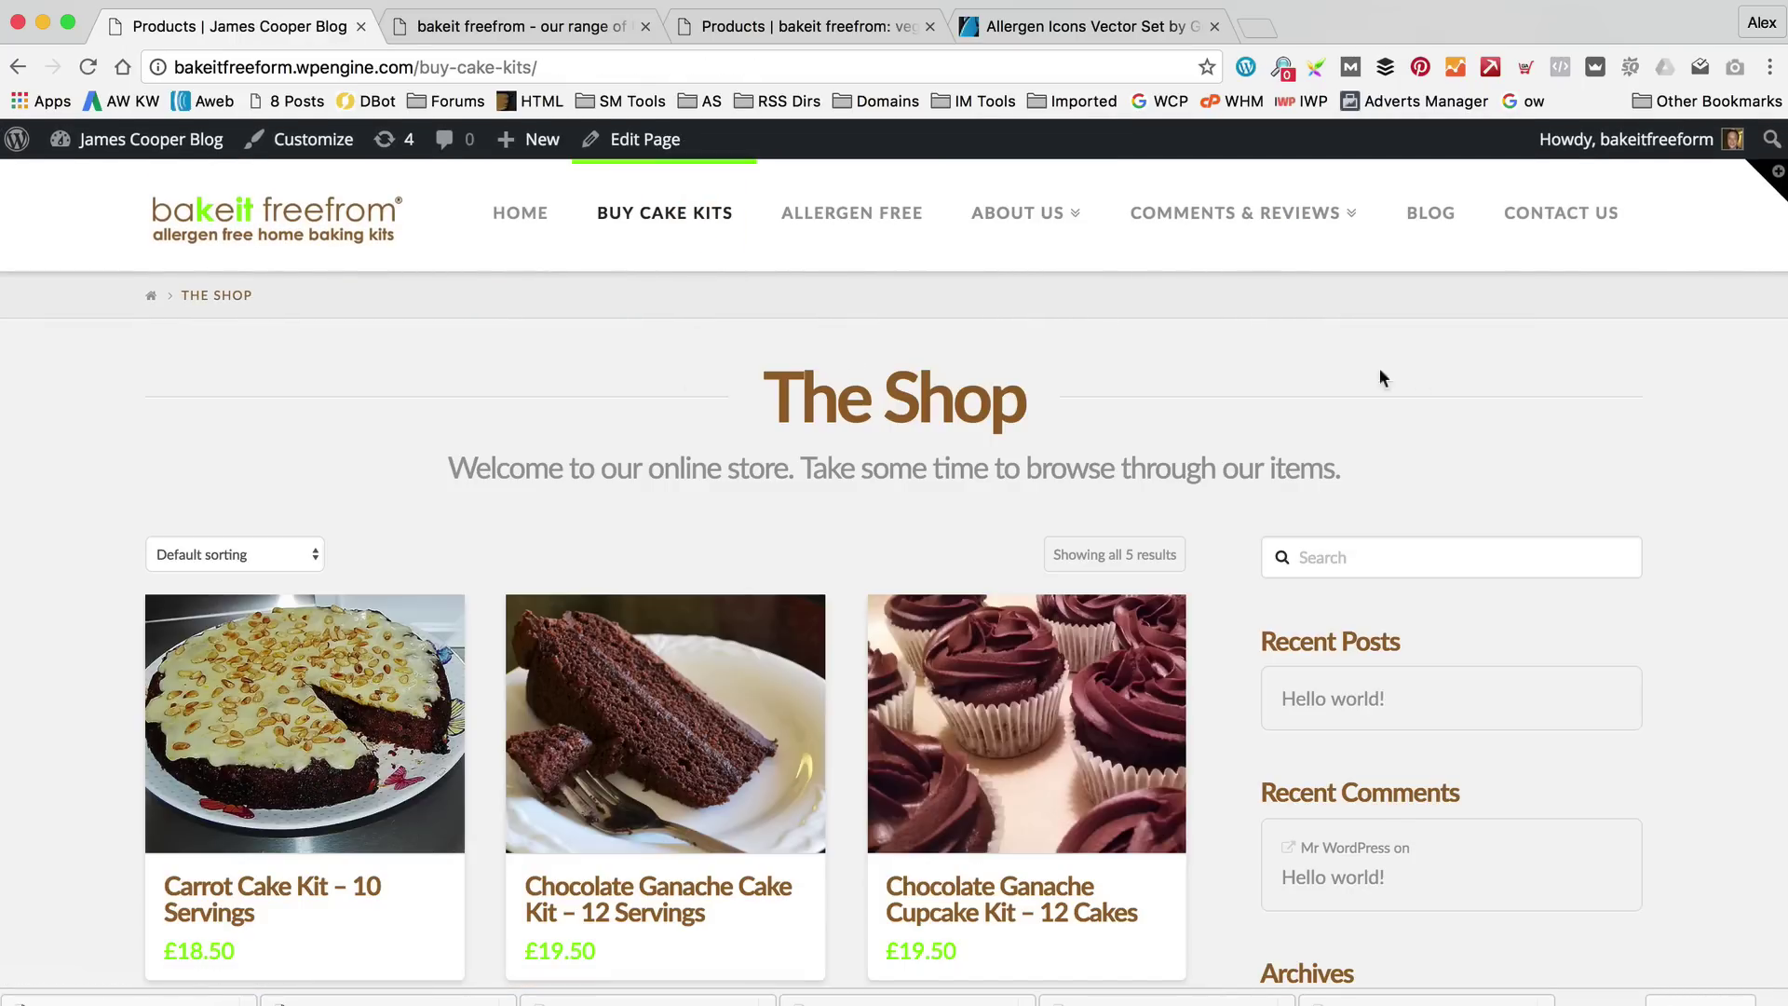
scroll(1004, 398, down, 7)
scroll(1006, 391, up, 7)
- Highlight The Shop heading and its welcome subtitle on the live shop page
drag(758, 389, 1019, 415)
drag(471, 471, 1556, 467)
click(1068, 456)
scroll(1310, 553, down, 4)
scroll(1330, 556, up, 5)
- In the Customizer's Integrity Shop Options, switch Shop Header off and back on
click(308, 139)
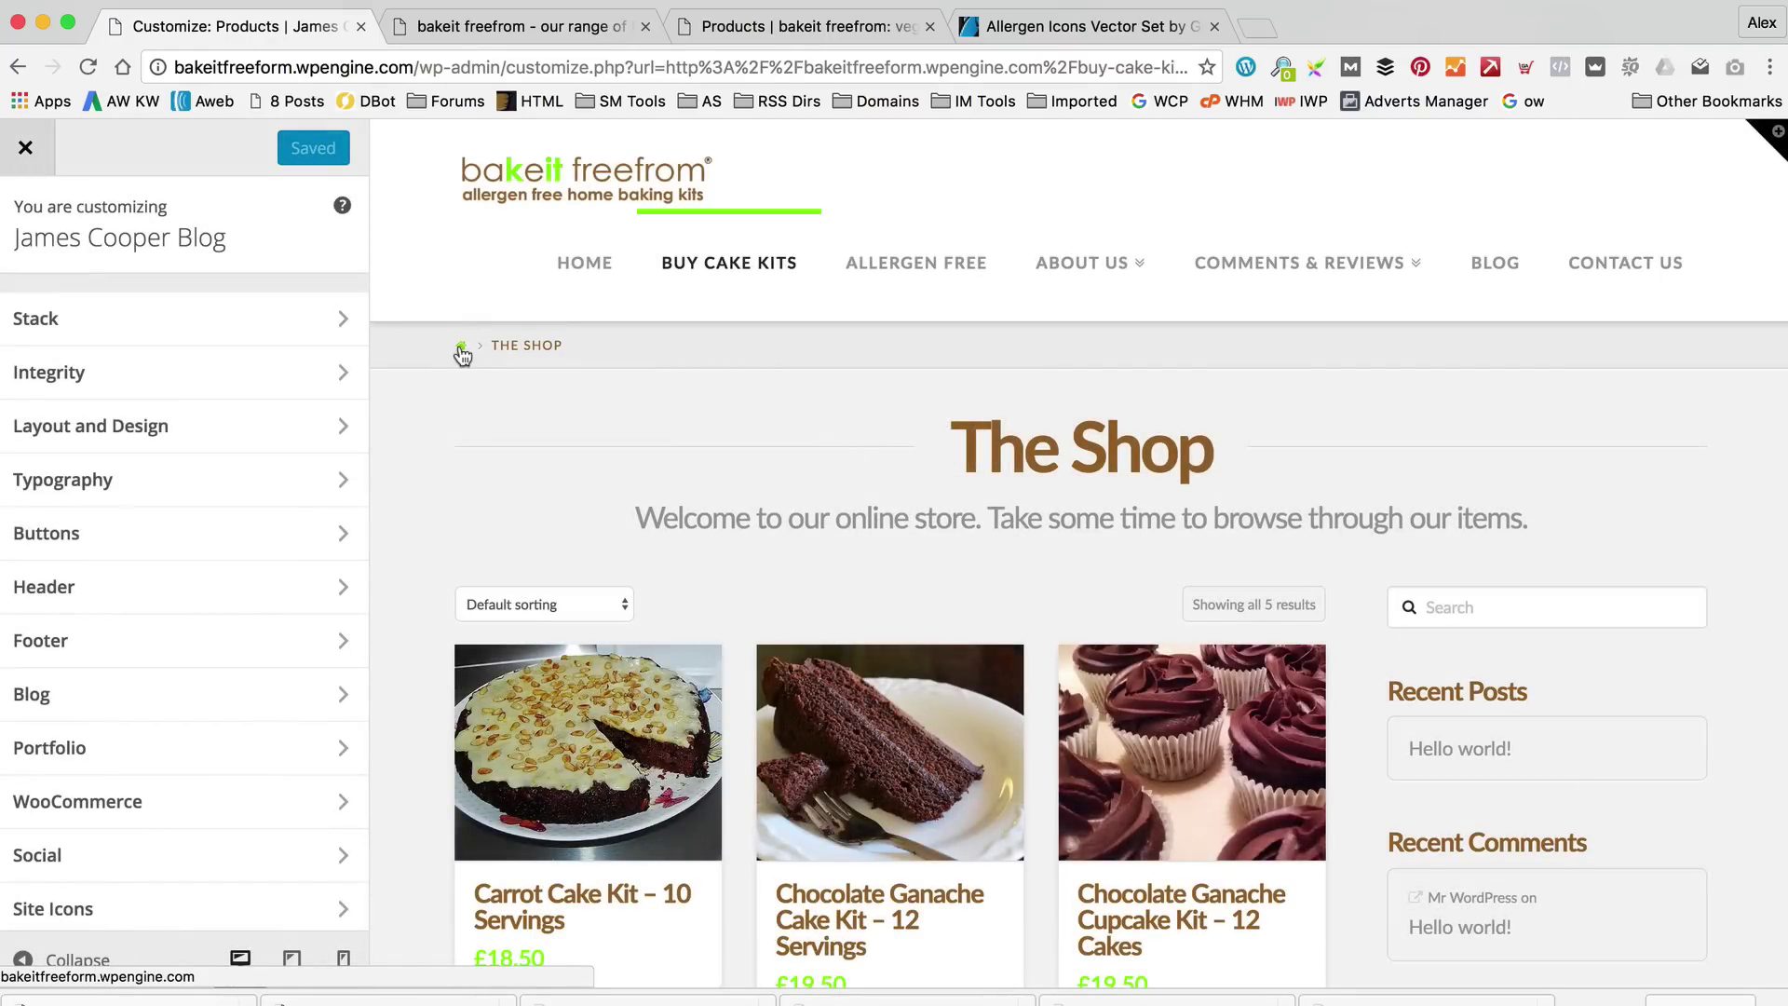
click(175, 382)
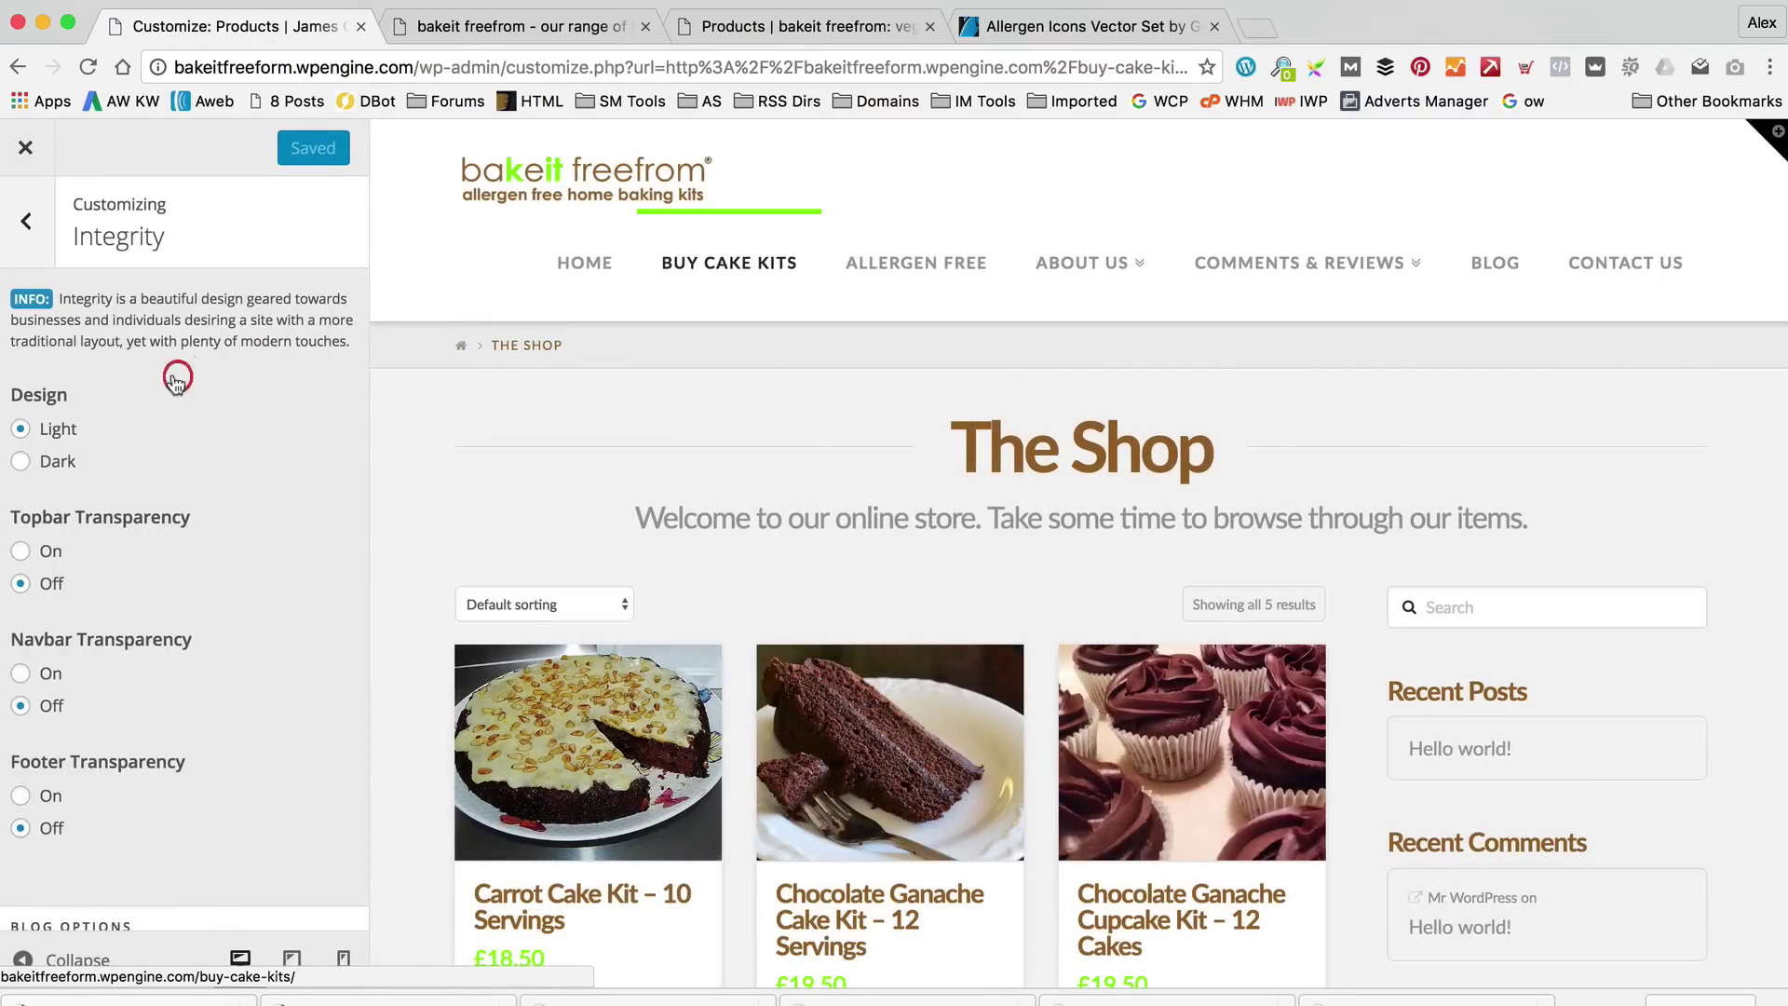
scroll(175, 382, down, 5)
scroll(177, 375, down, 10)
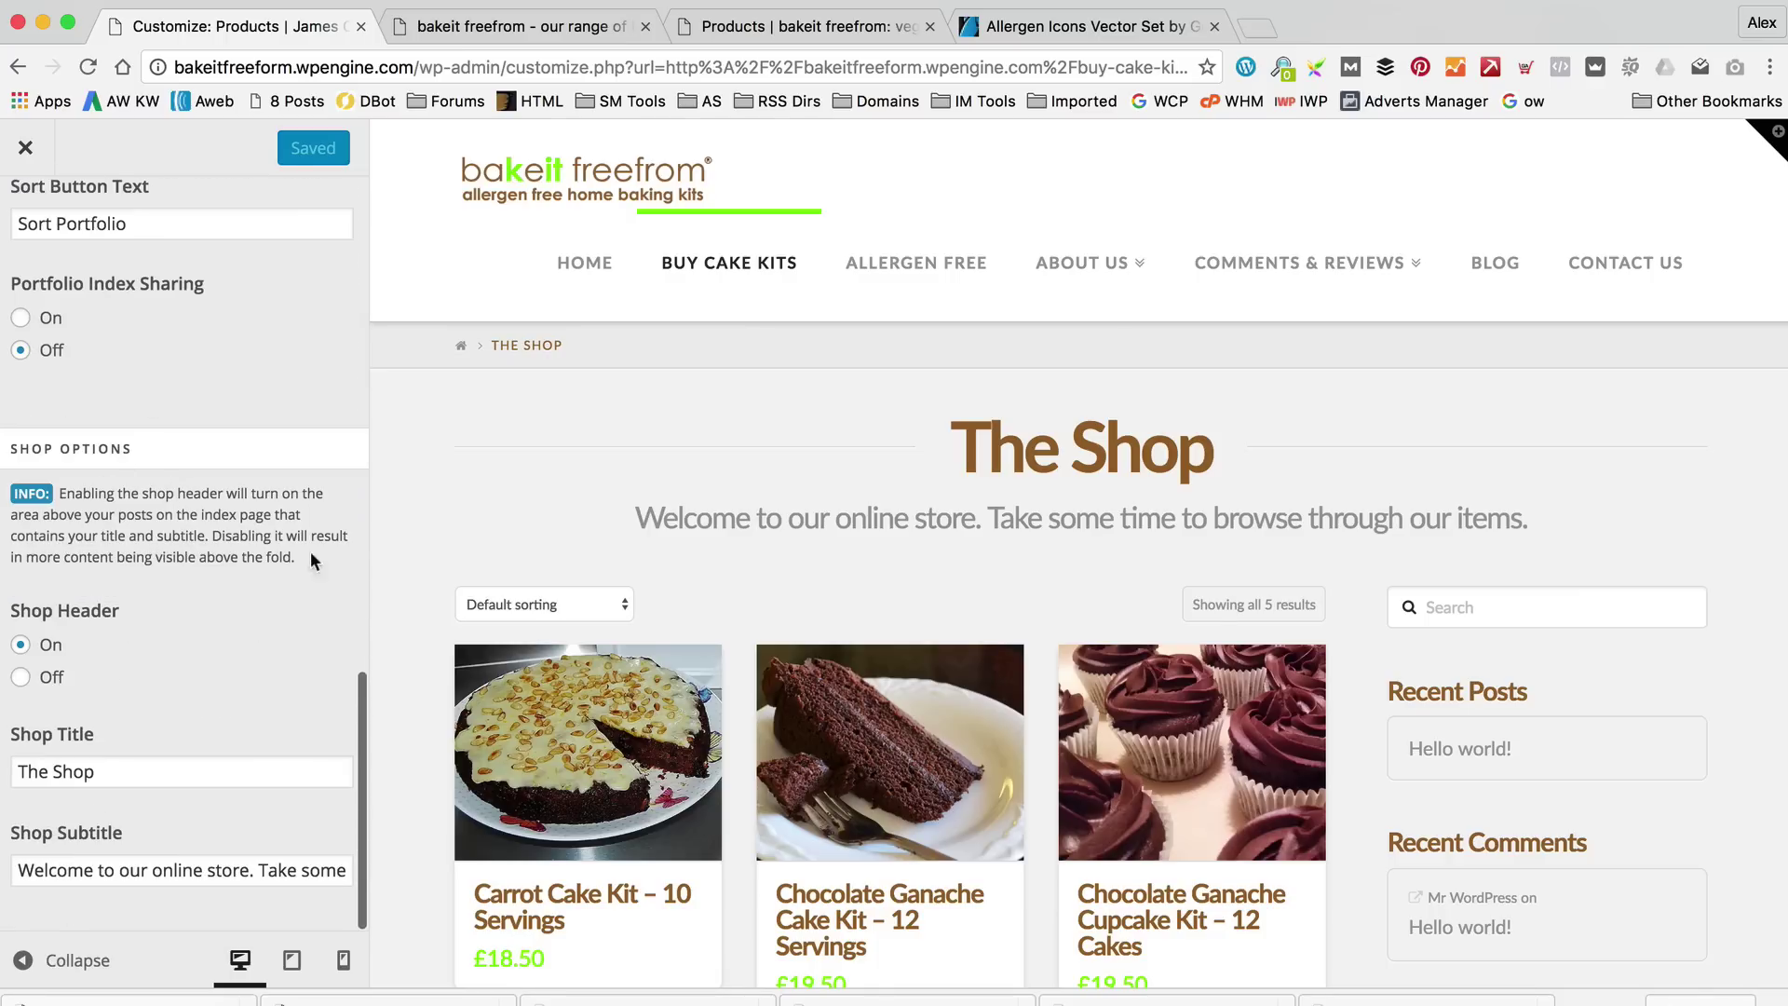
click(21, 677)
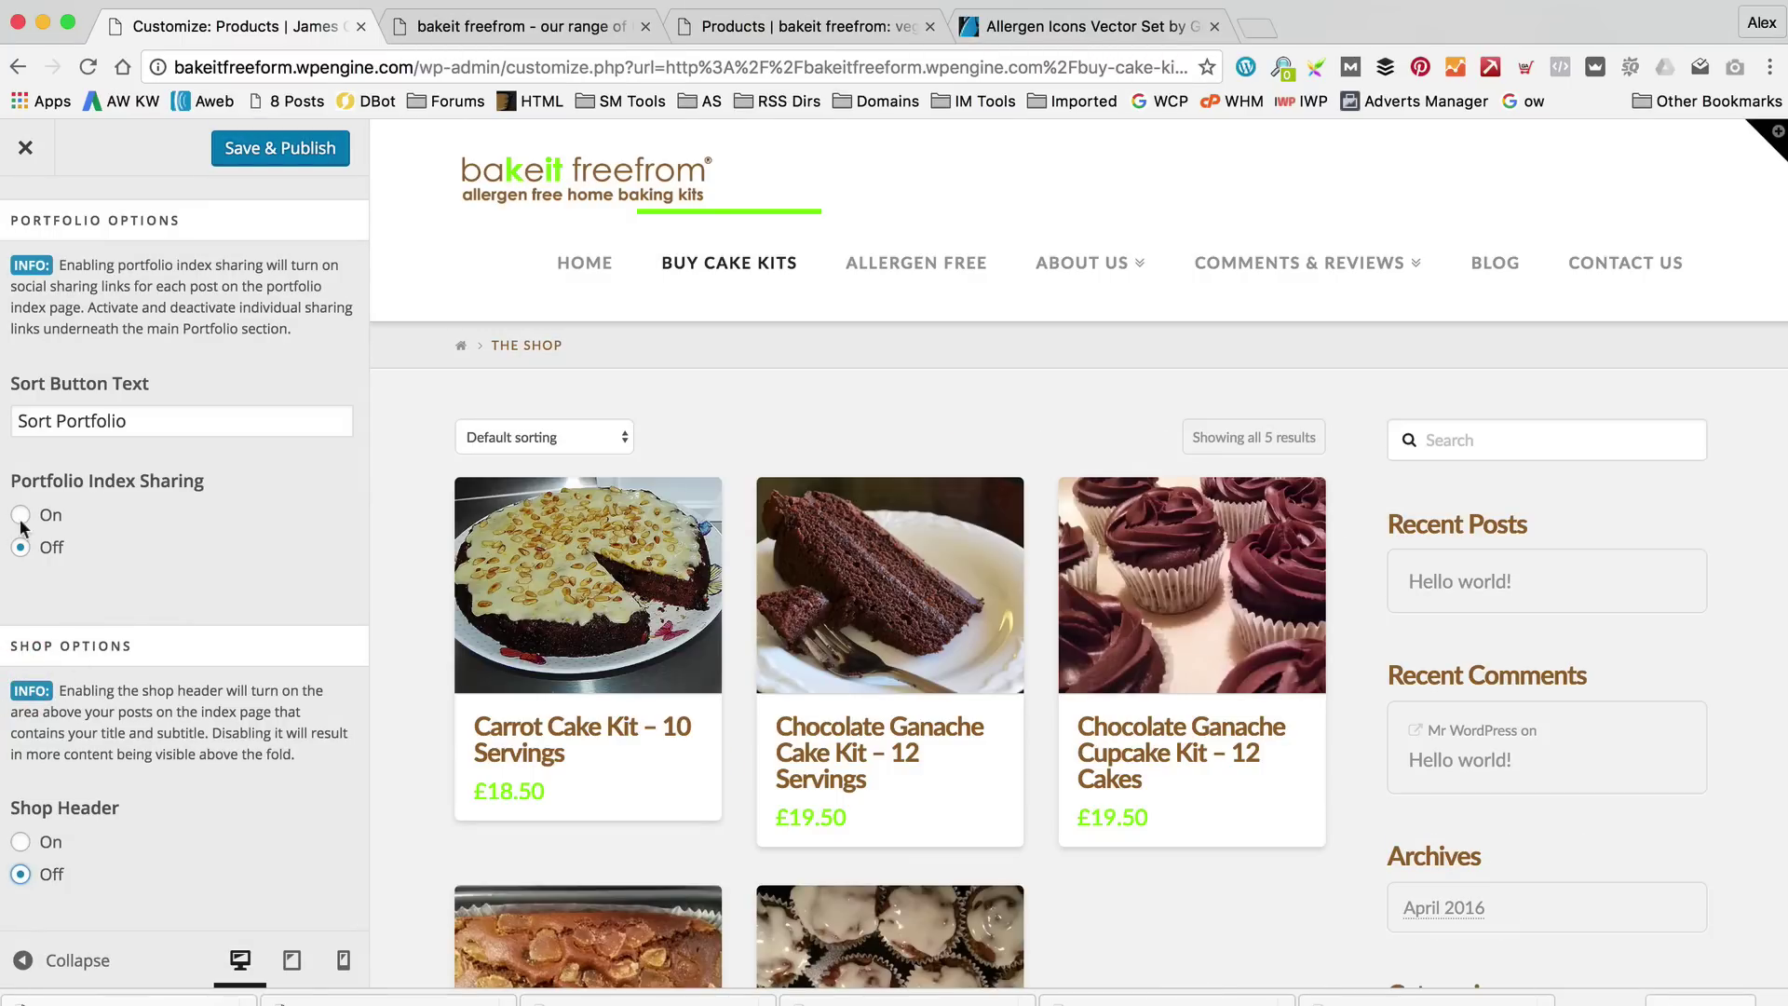
click(20, 841)
scroll(175, 728, down, 3)
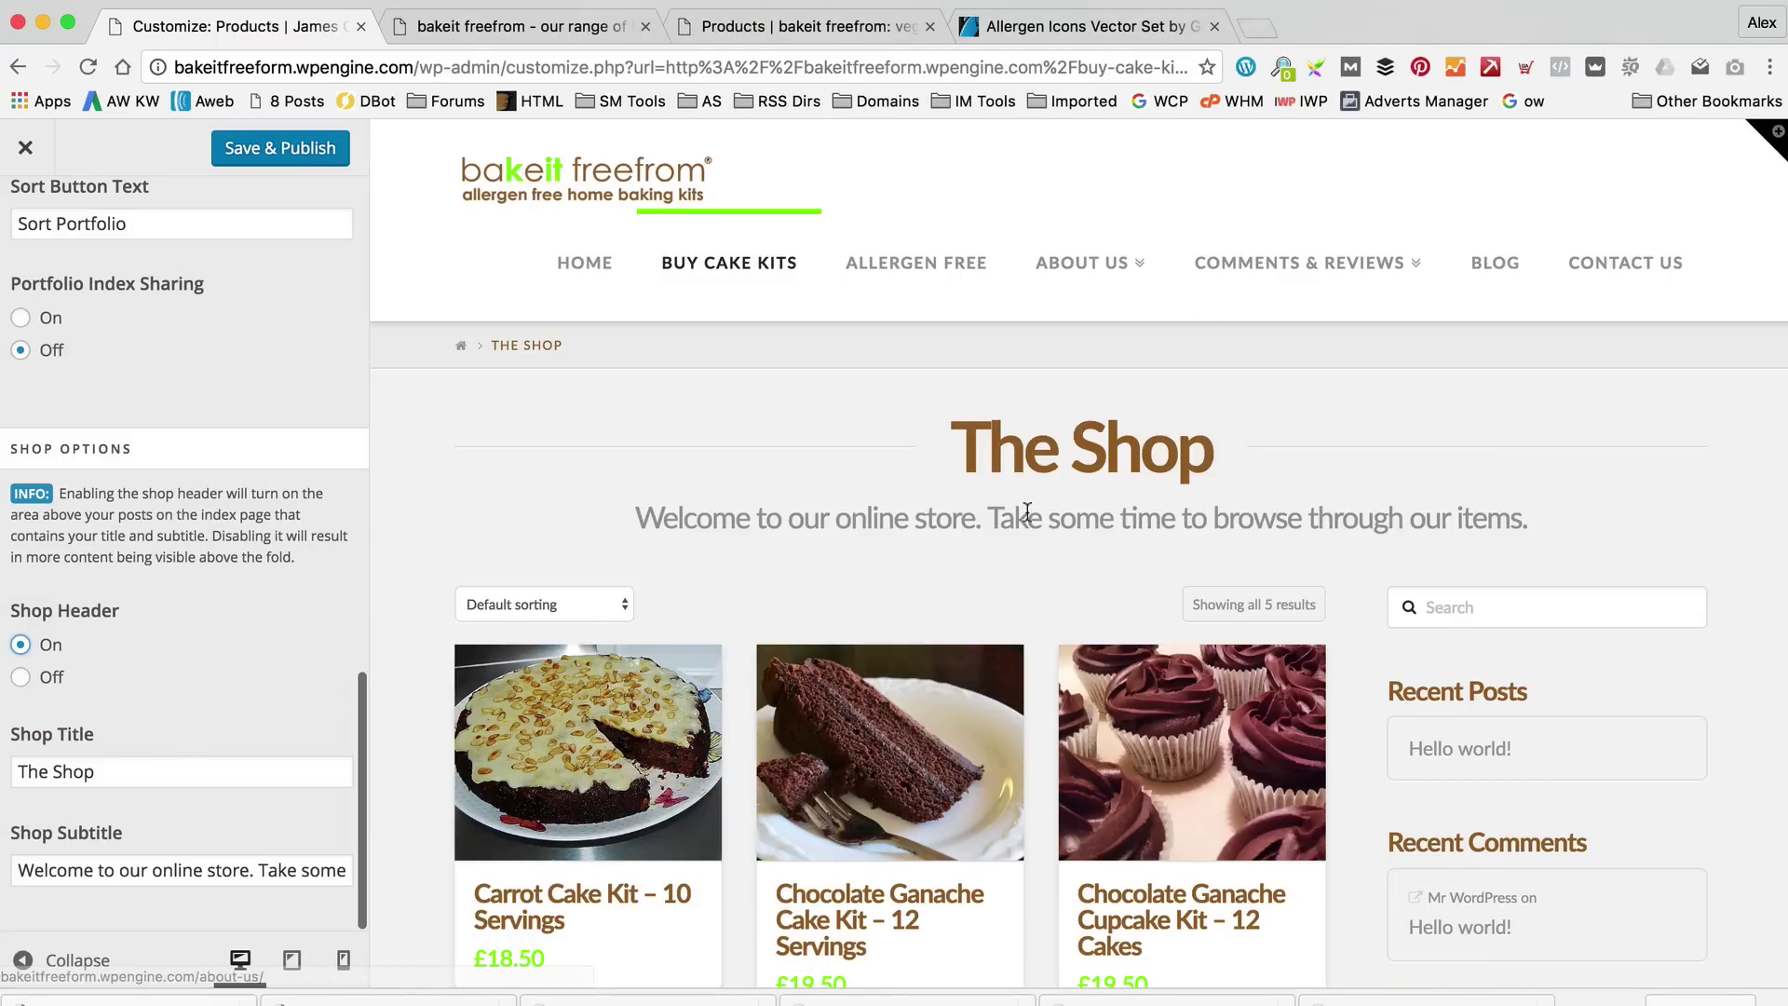
- Replace the Shop Title text with 'Allergen Free Cakes', fixing the typos
triple_click(137, 766)
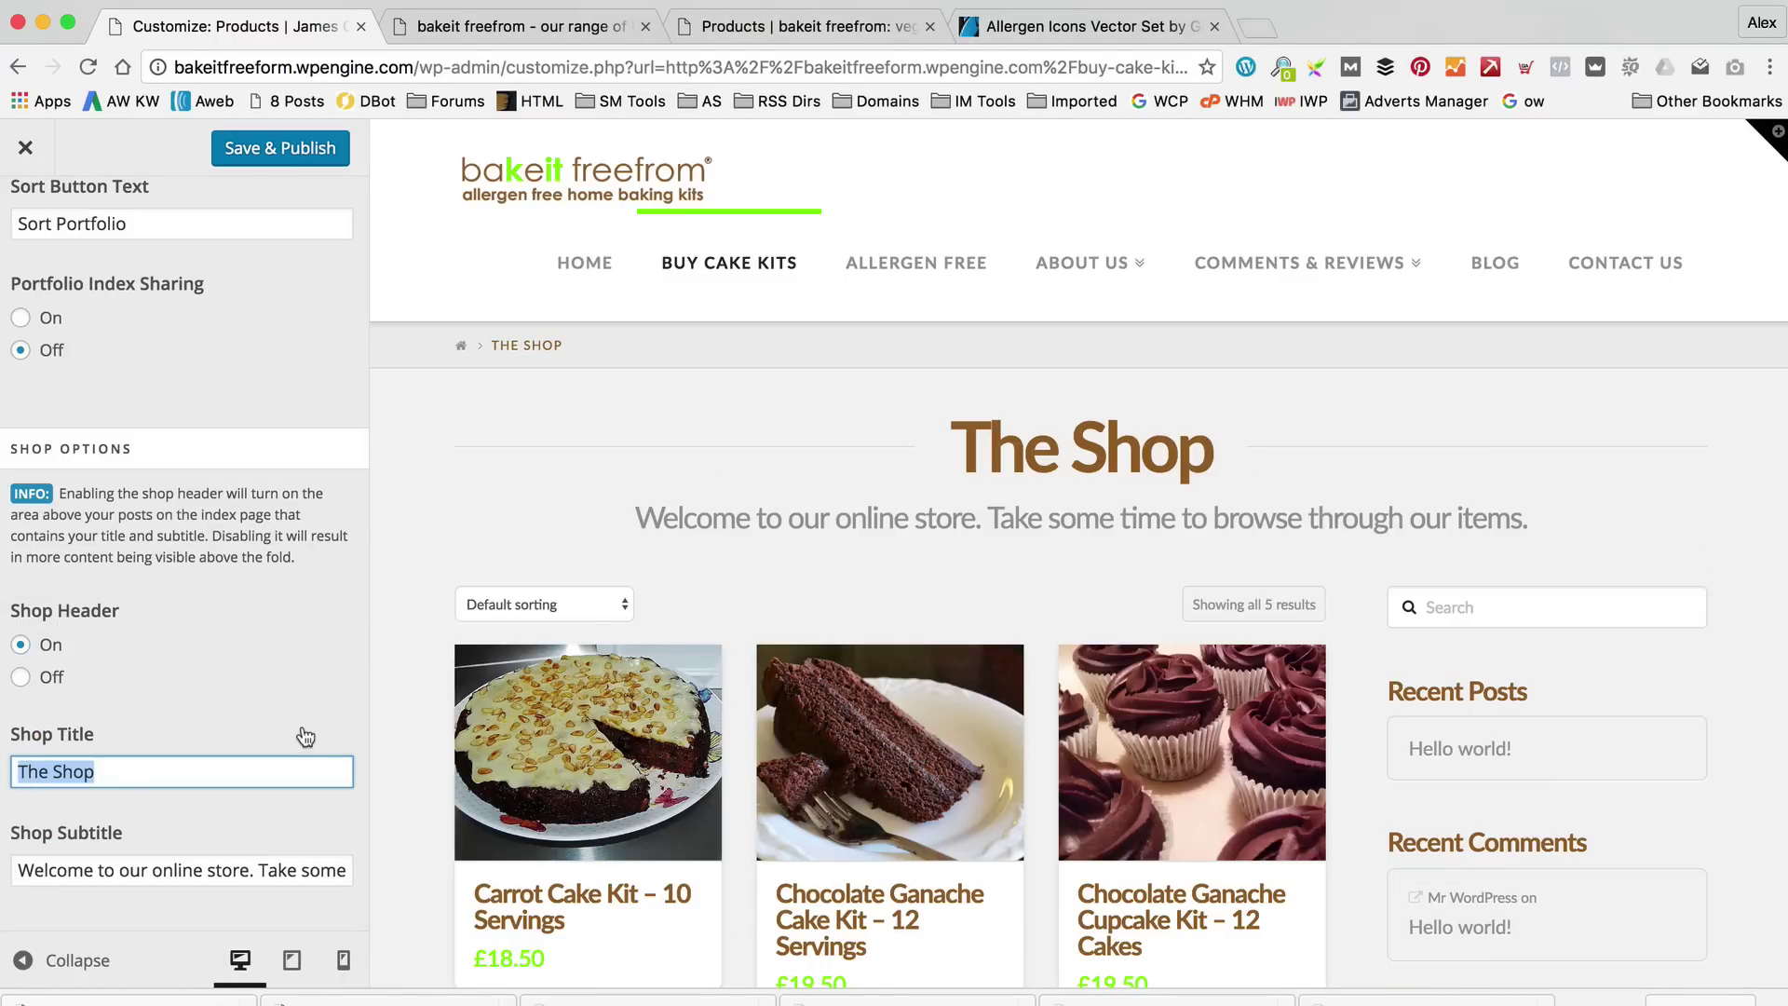
text(Allergern)
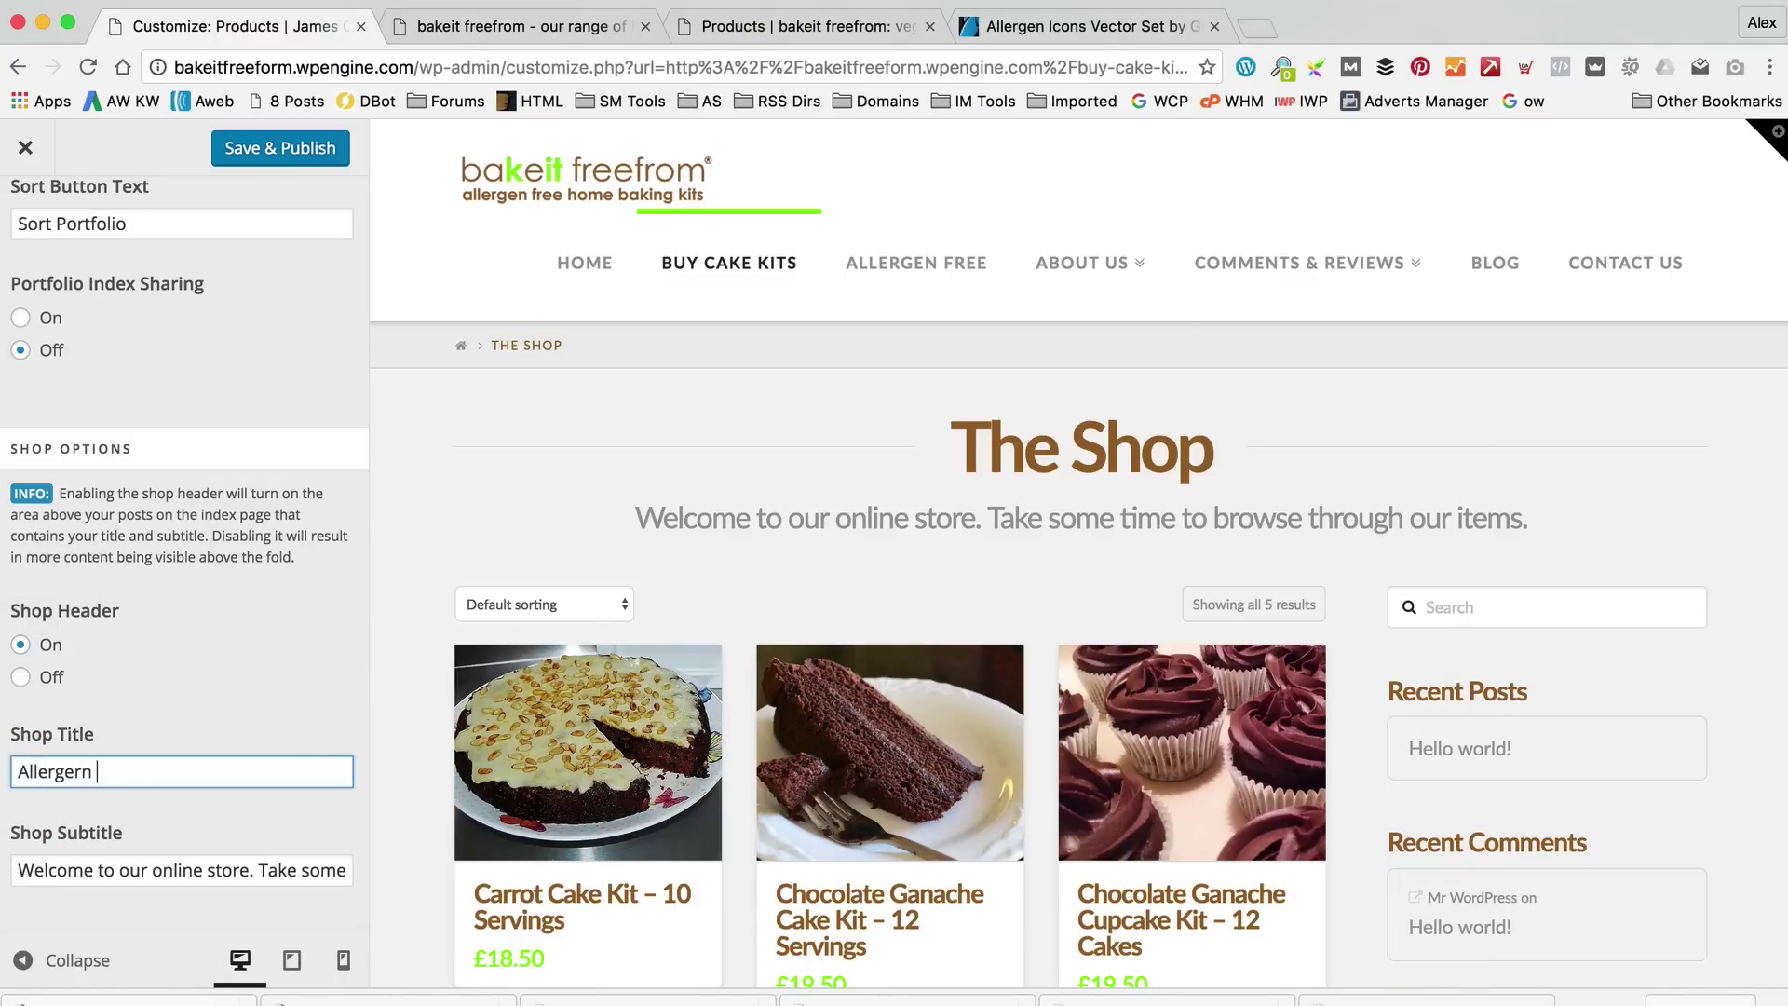
key(BackSpace)
key(BackSpace)
text(n Free Home Naki)
key(BackSpace)
key(BackSpace)
key(BackSpace)
key(BackSpace)
key(BackSpace)
key(BackSpace)
key(BackSpace)
key(BackSpace)
key(BackSpace)
text(Cakes)
- Search Google for 'allergy free cakes' in a new tab, then return to the Customizer tab
key(super+t)
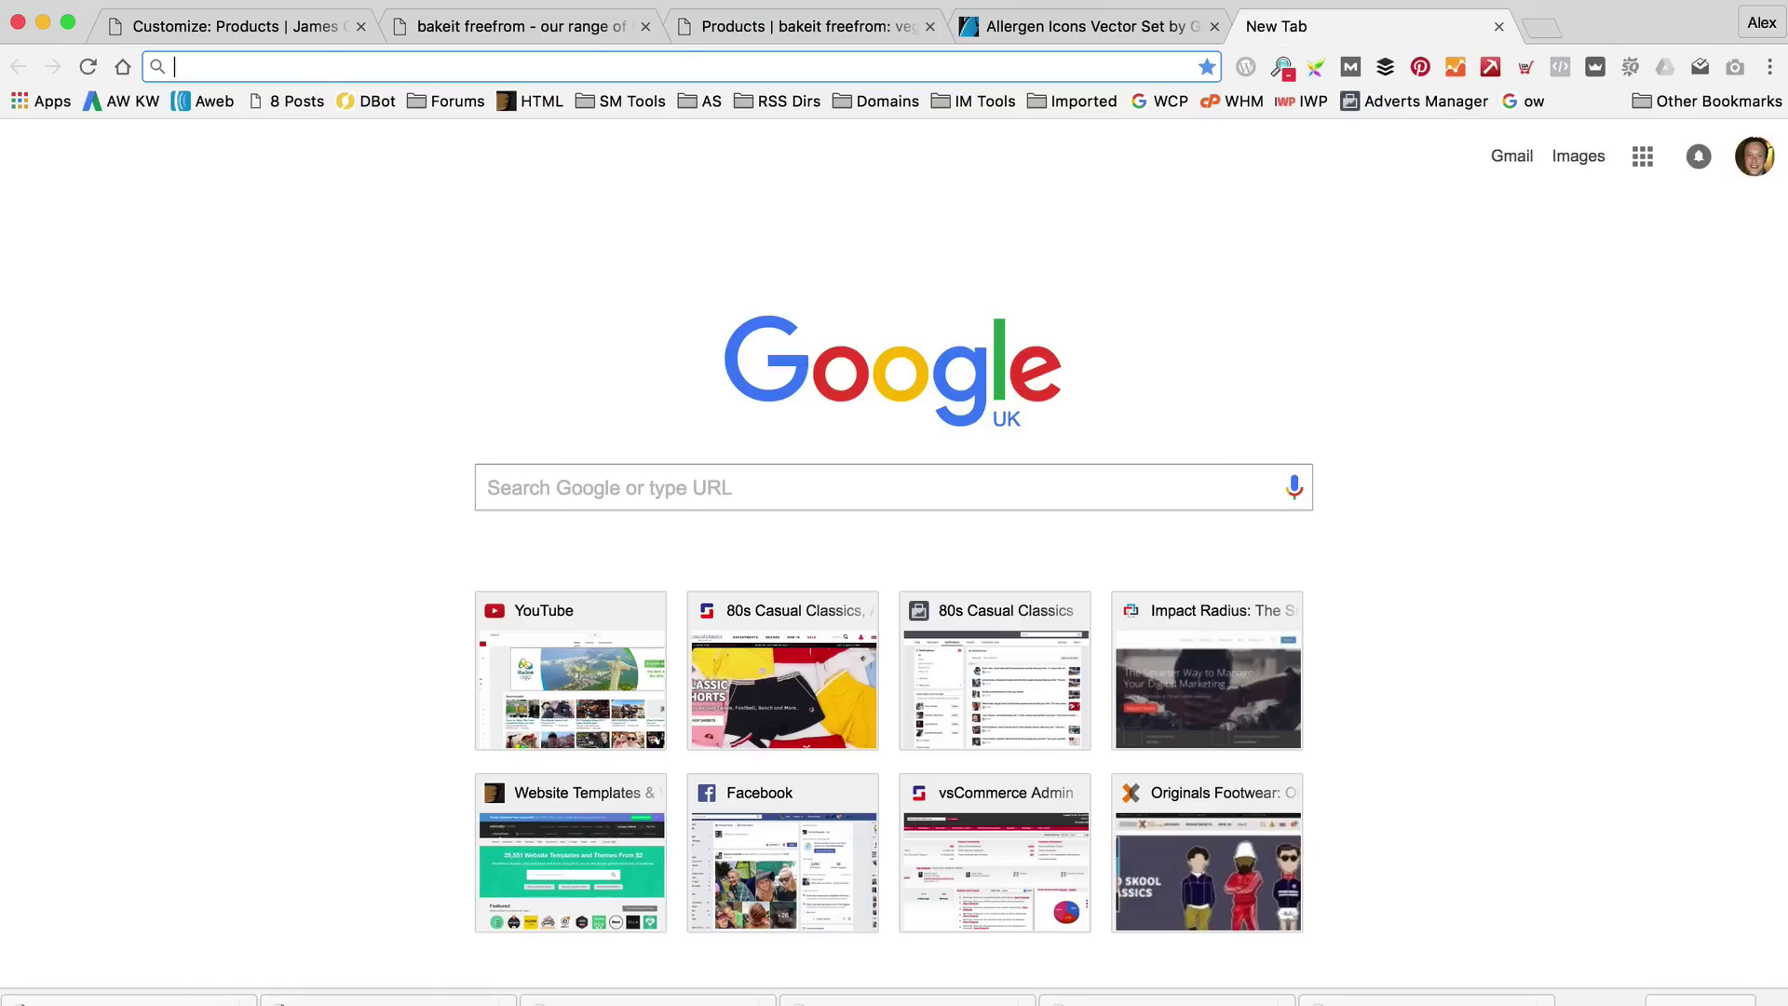
text(allergy free)
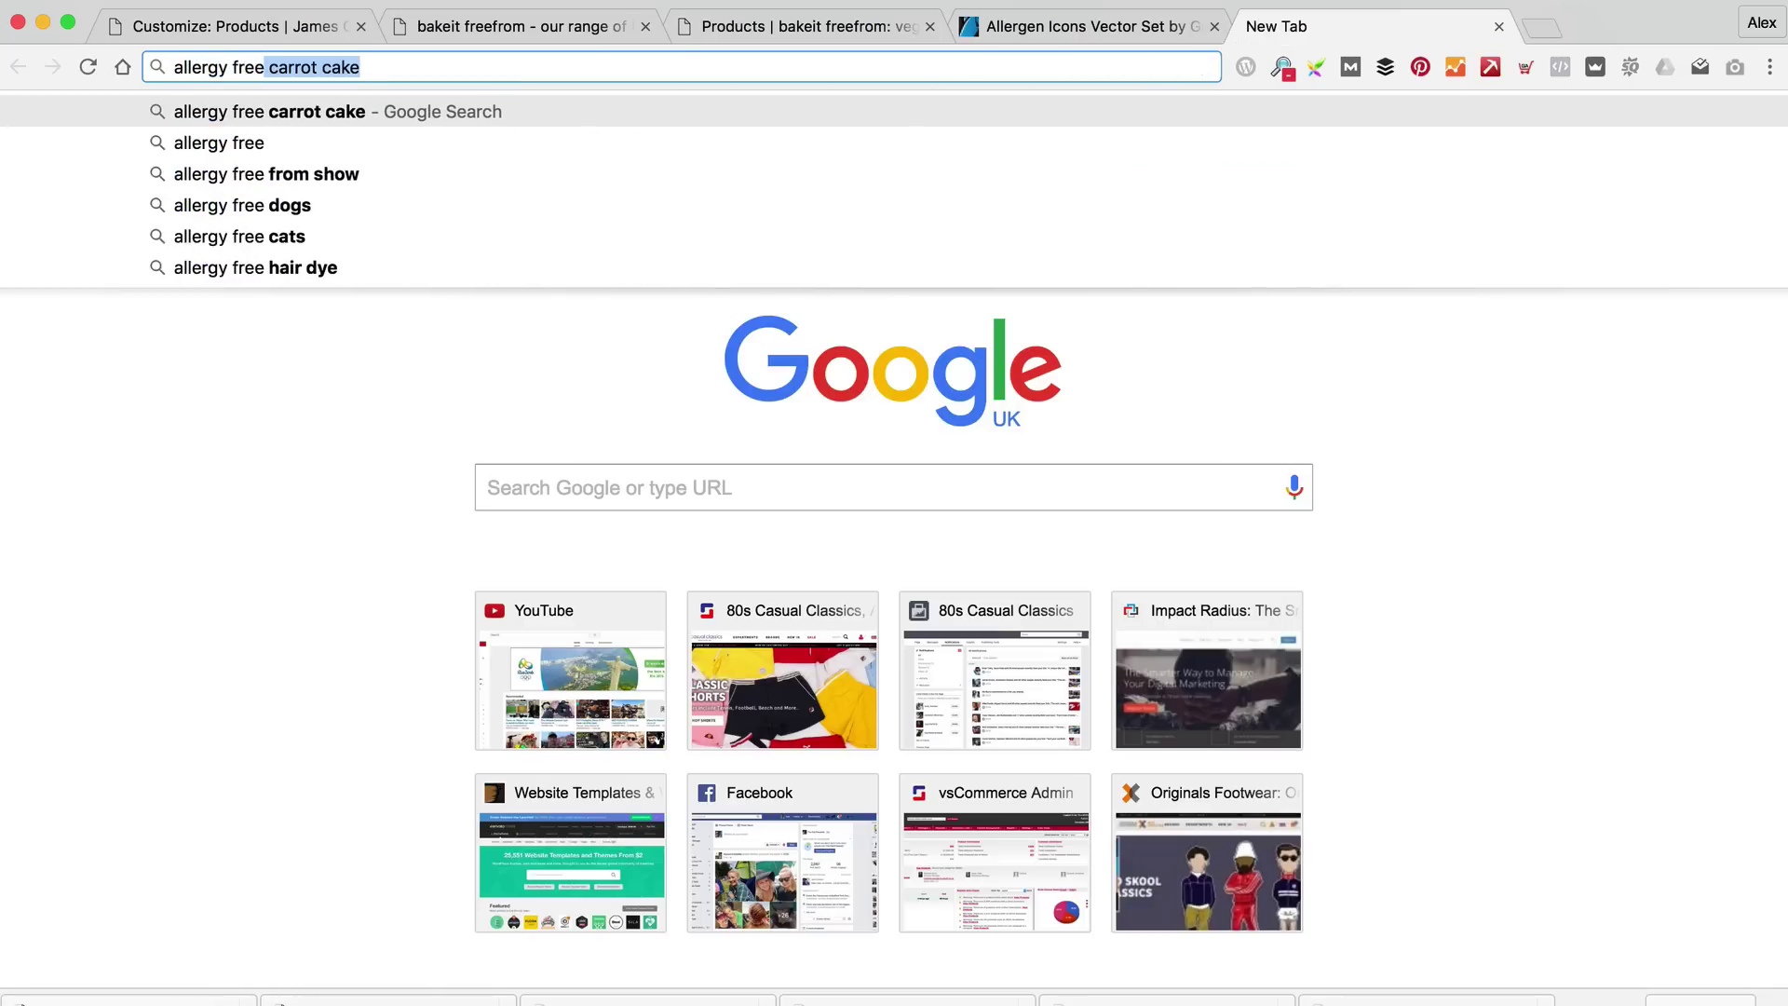
text( cak)
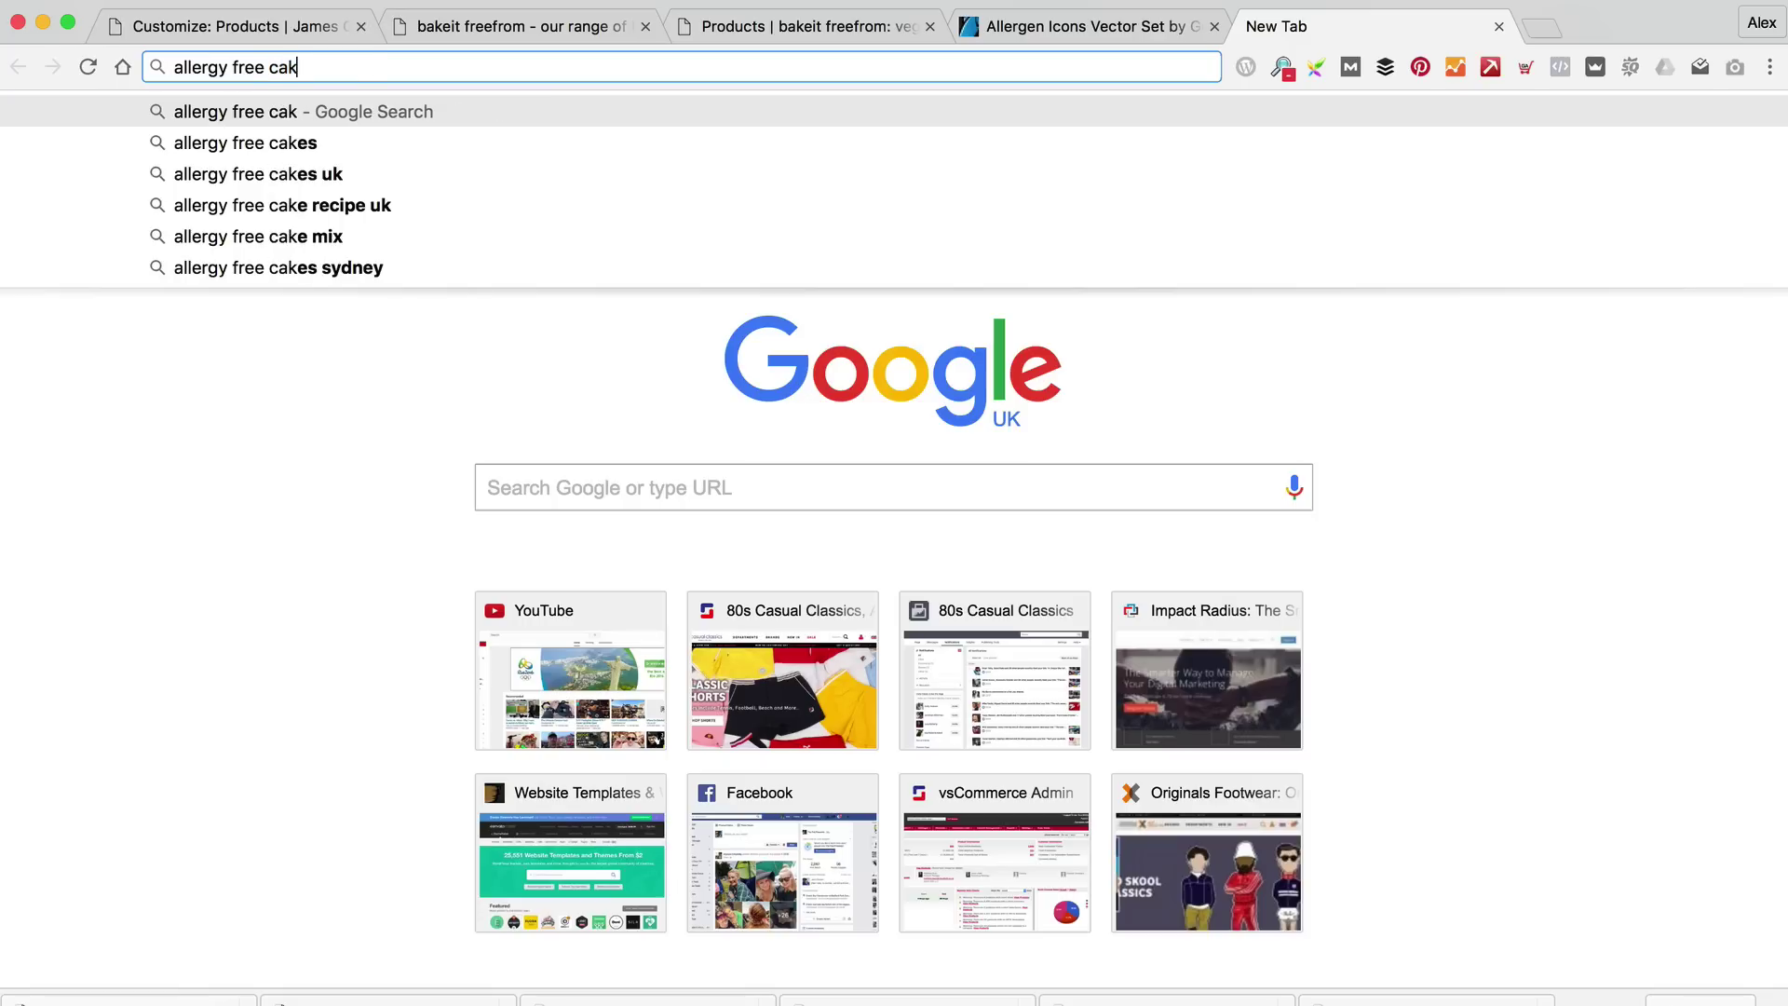
key(BackSpace)
key(BackSpace)
key(BackSpace)
text(home)
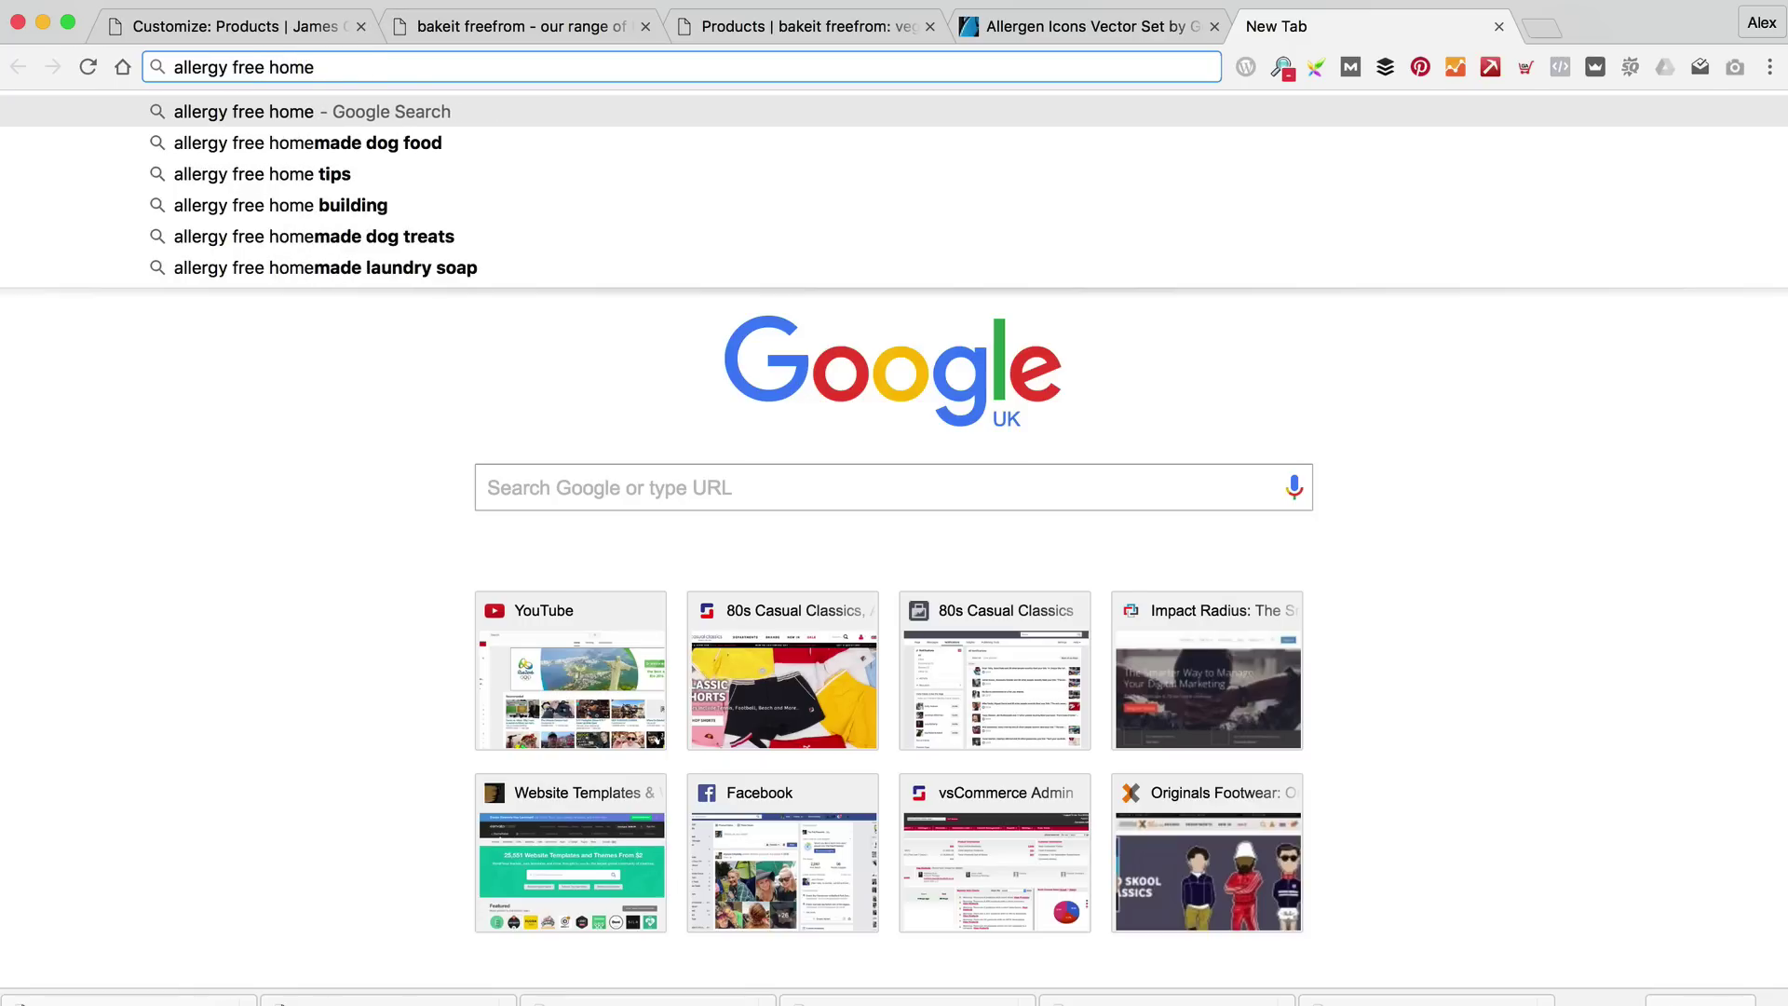
text( it)
key(BackSpace)
key(BackSpace)
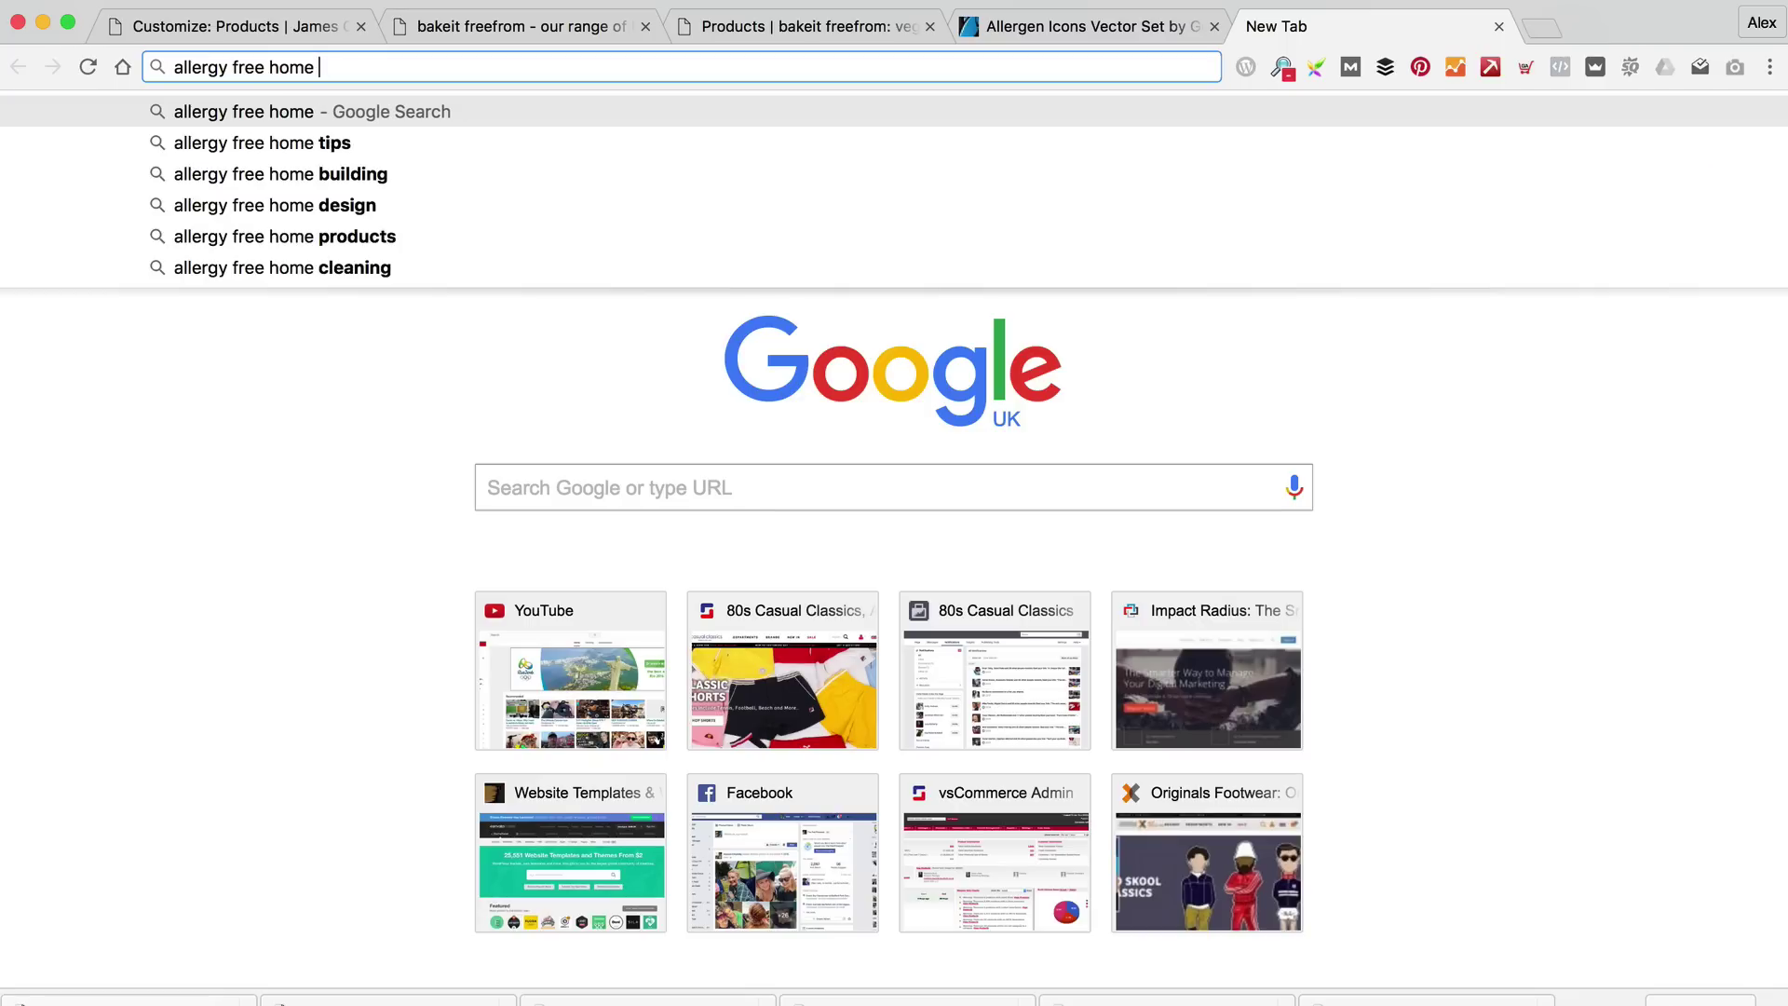
text(ca)
key(BackSpace)
key(BackSpace)
key(BackSpace)
key(BackSpace)
key(BackSpace)
key(BackSpace)
key(BackSpace)
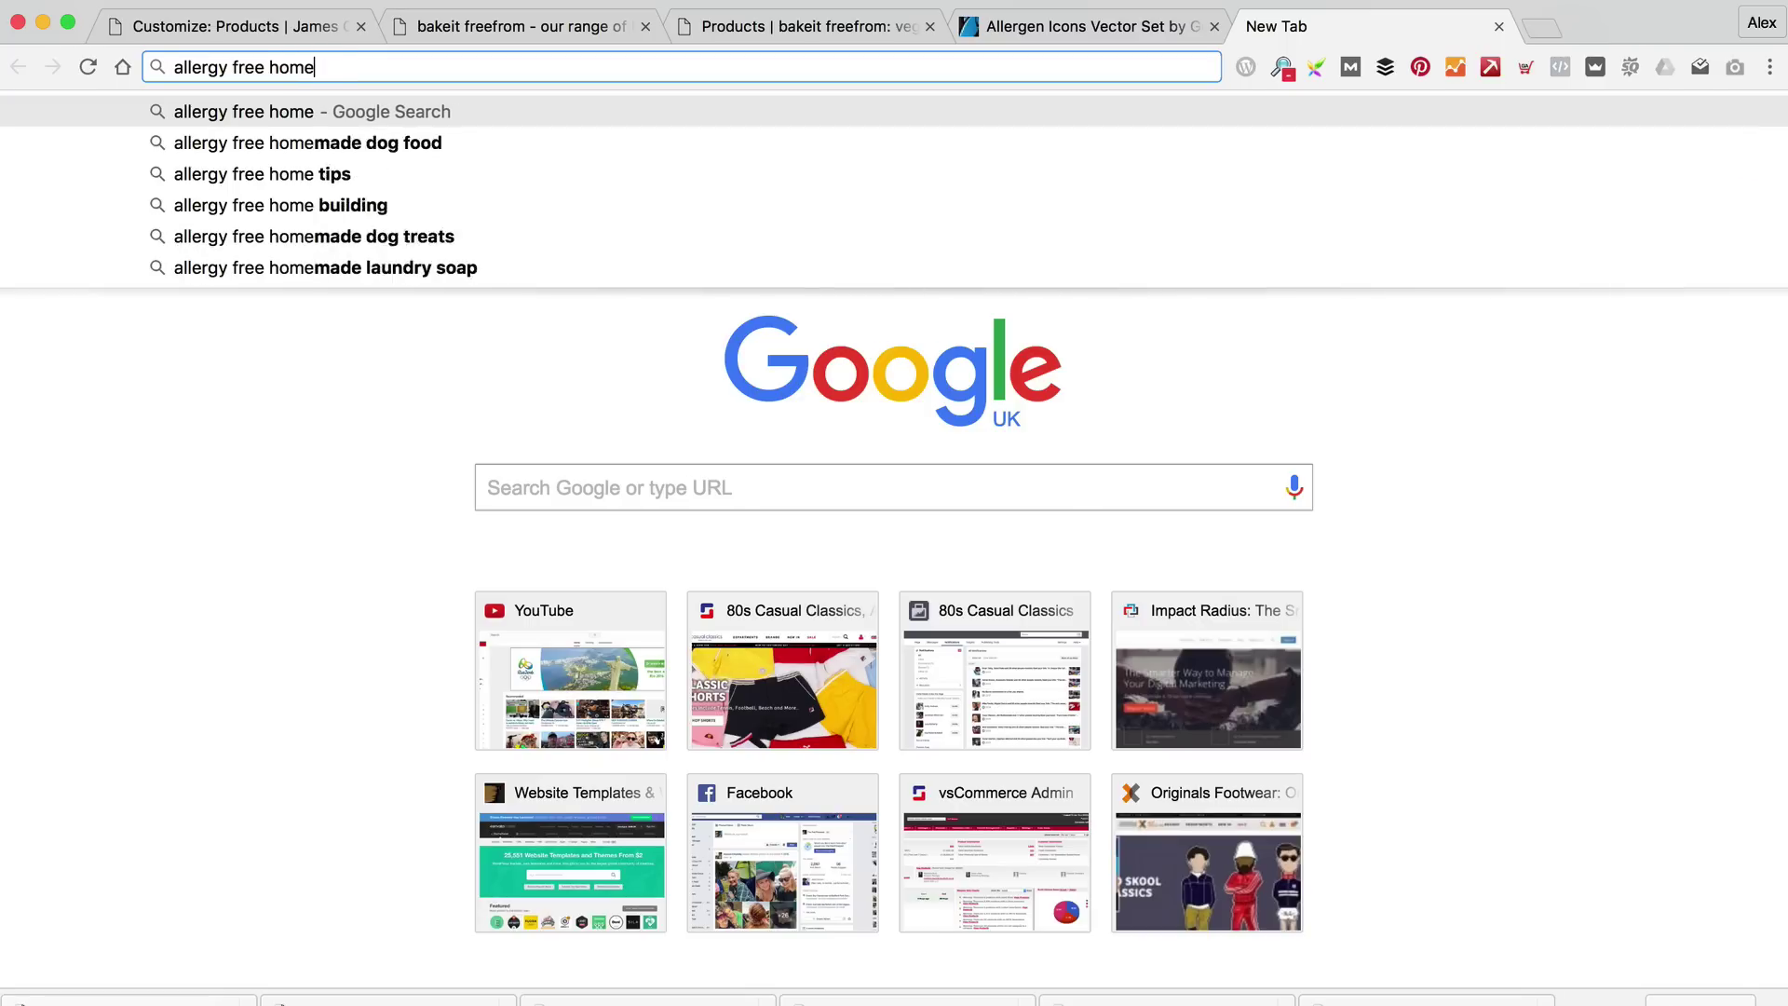
text(cakes)
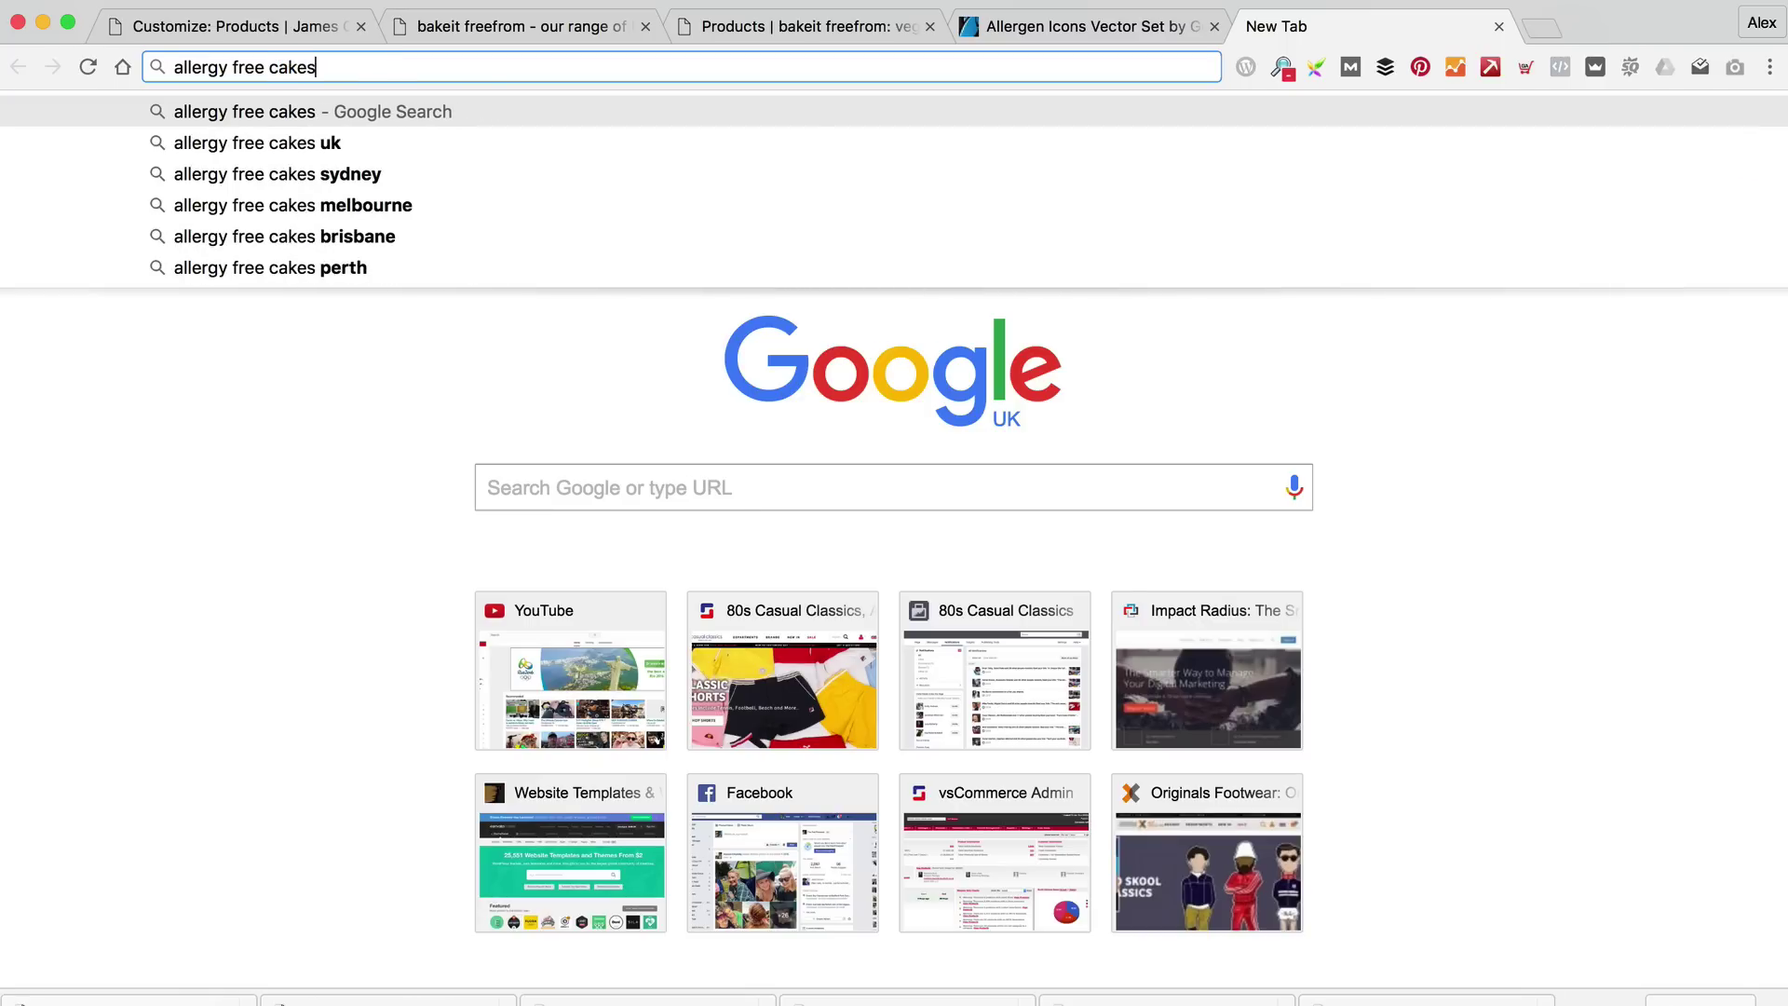
key(Return)
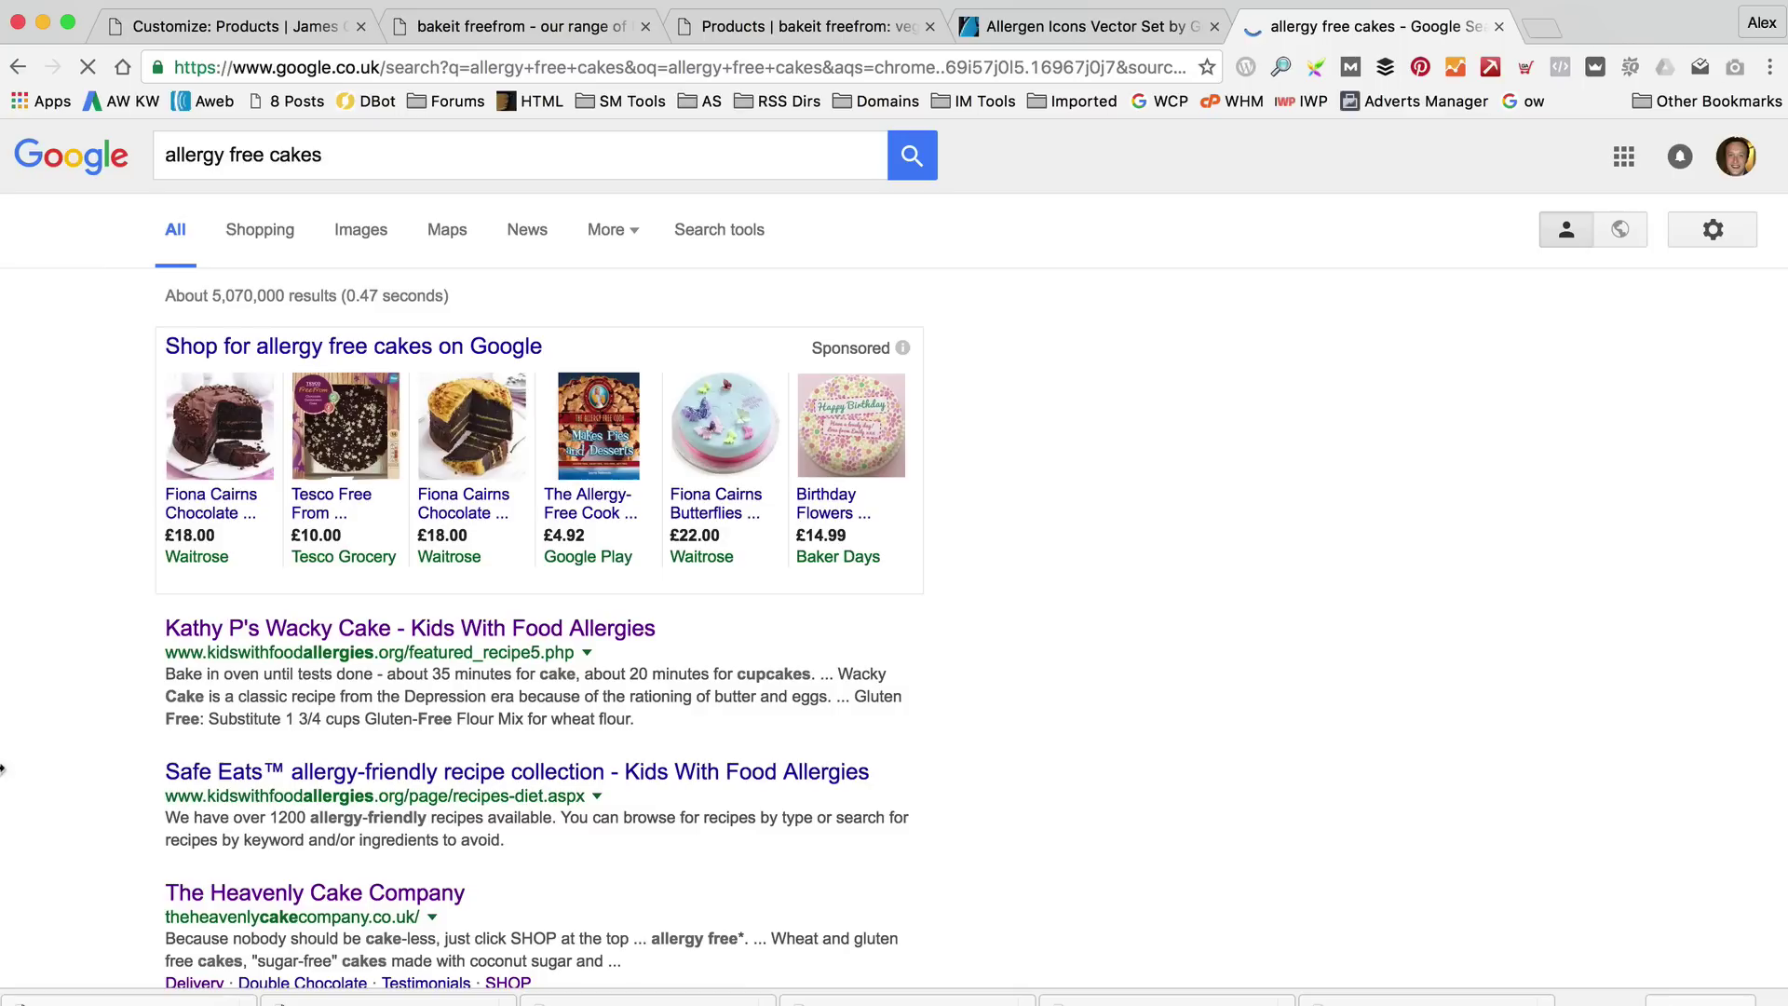
click(197, 13)
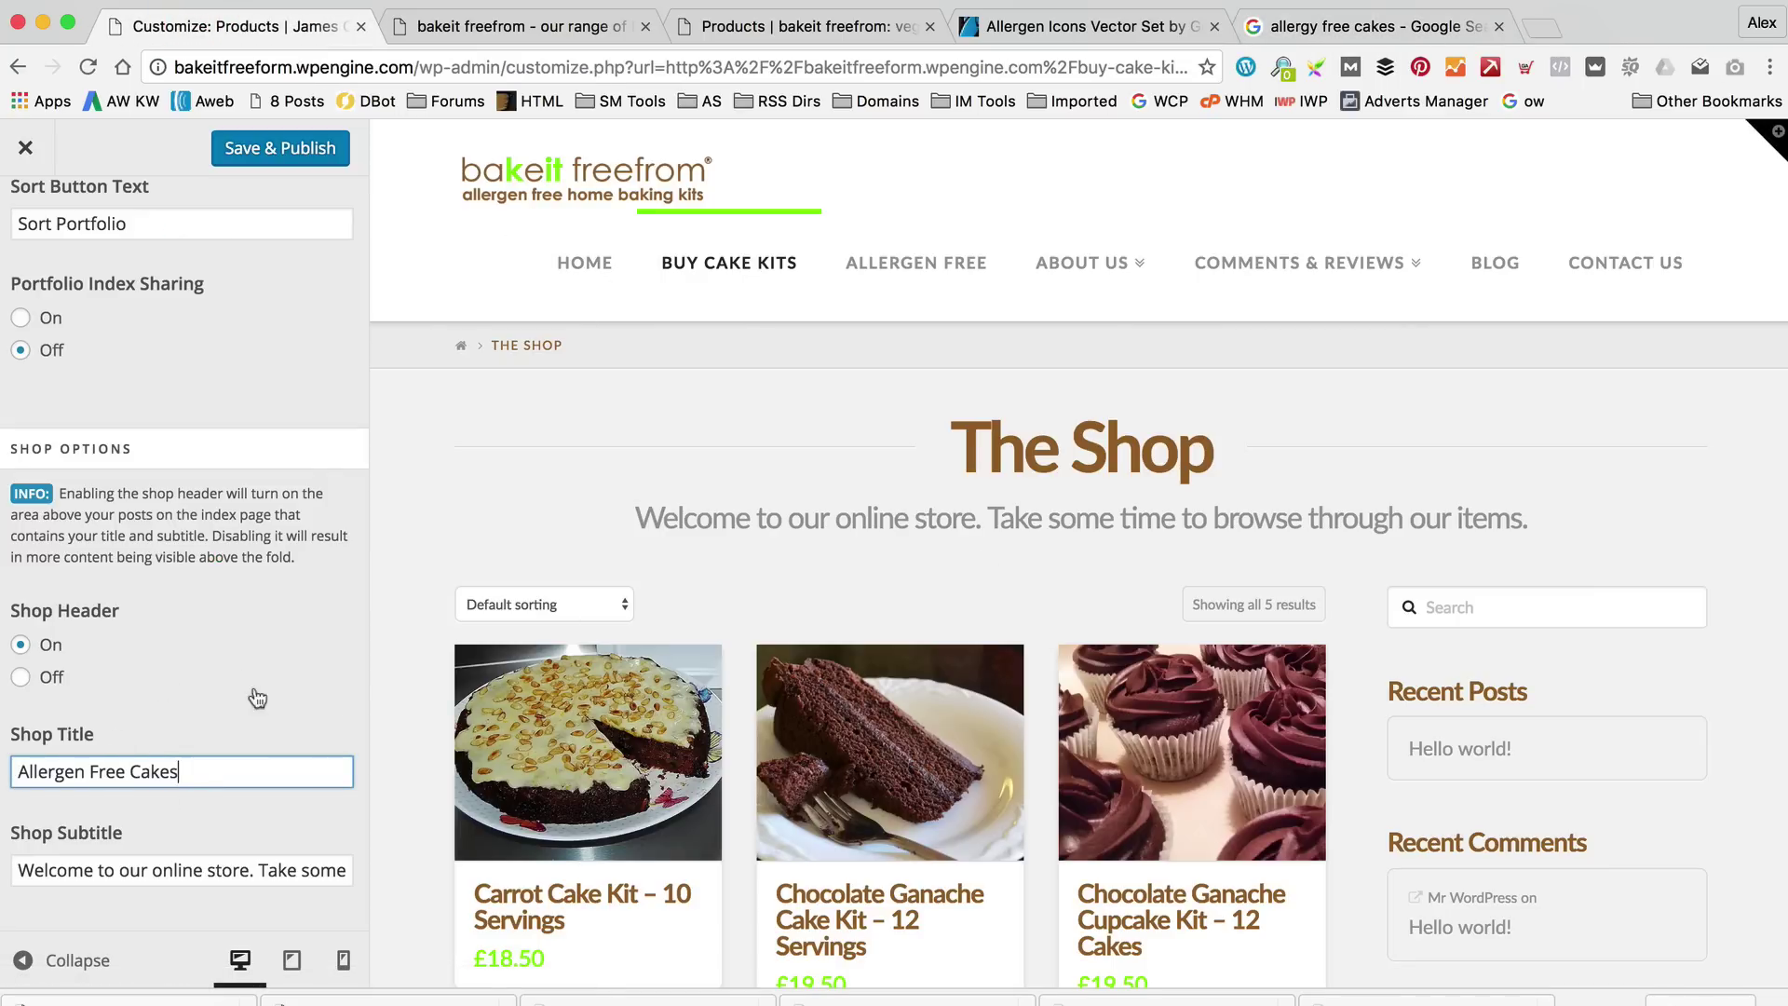
- Copy the allergen-free sentence from the old site's shop-online page into Shop Subtitle
key(Tab)
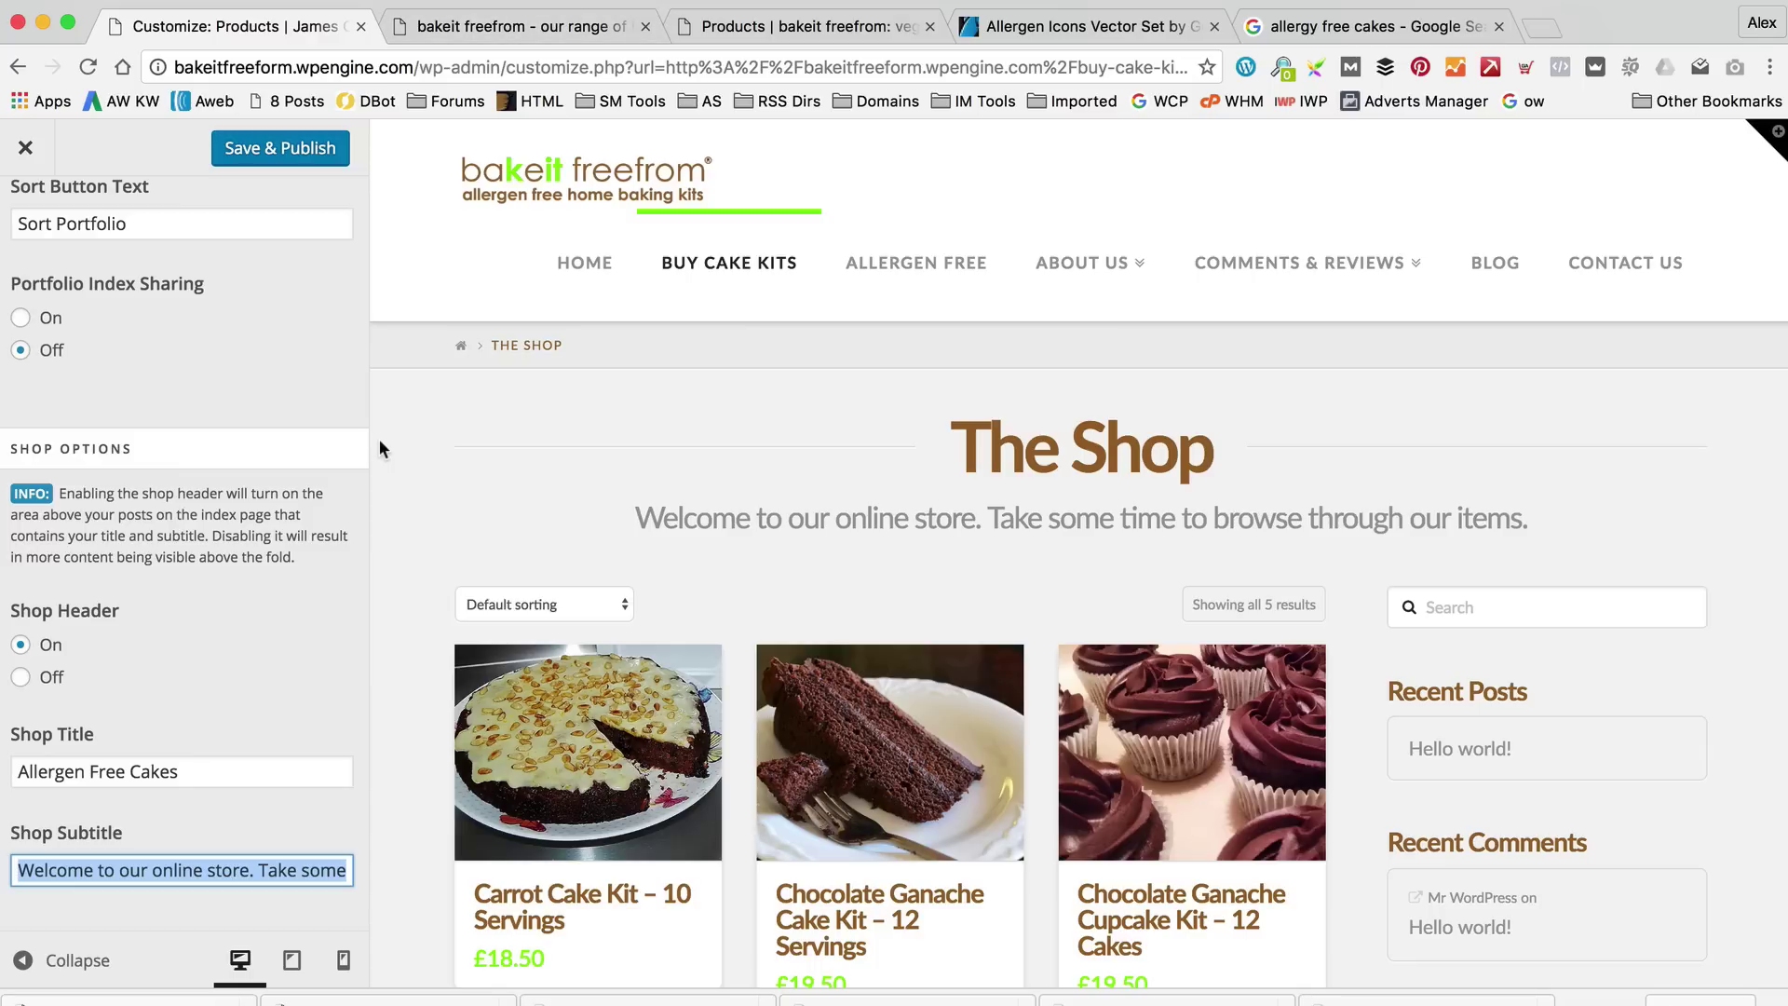
click(745, 30)
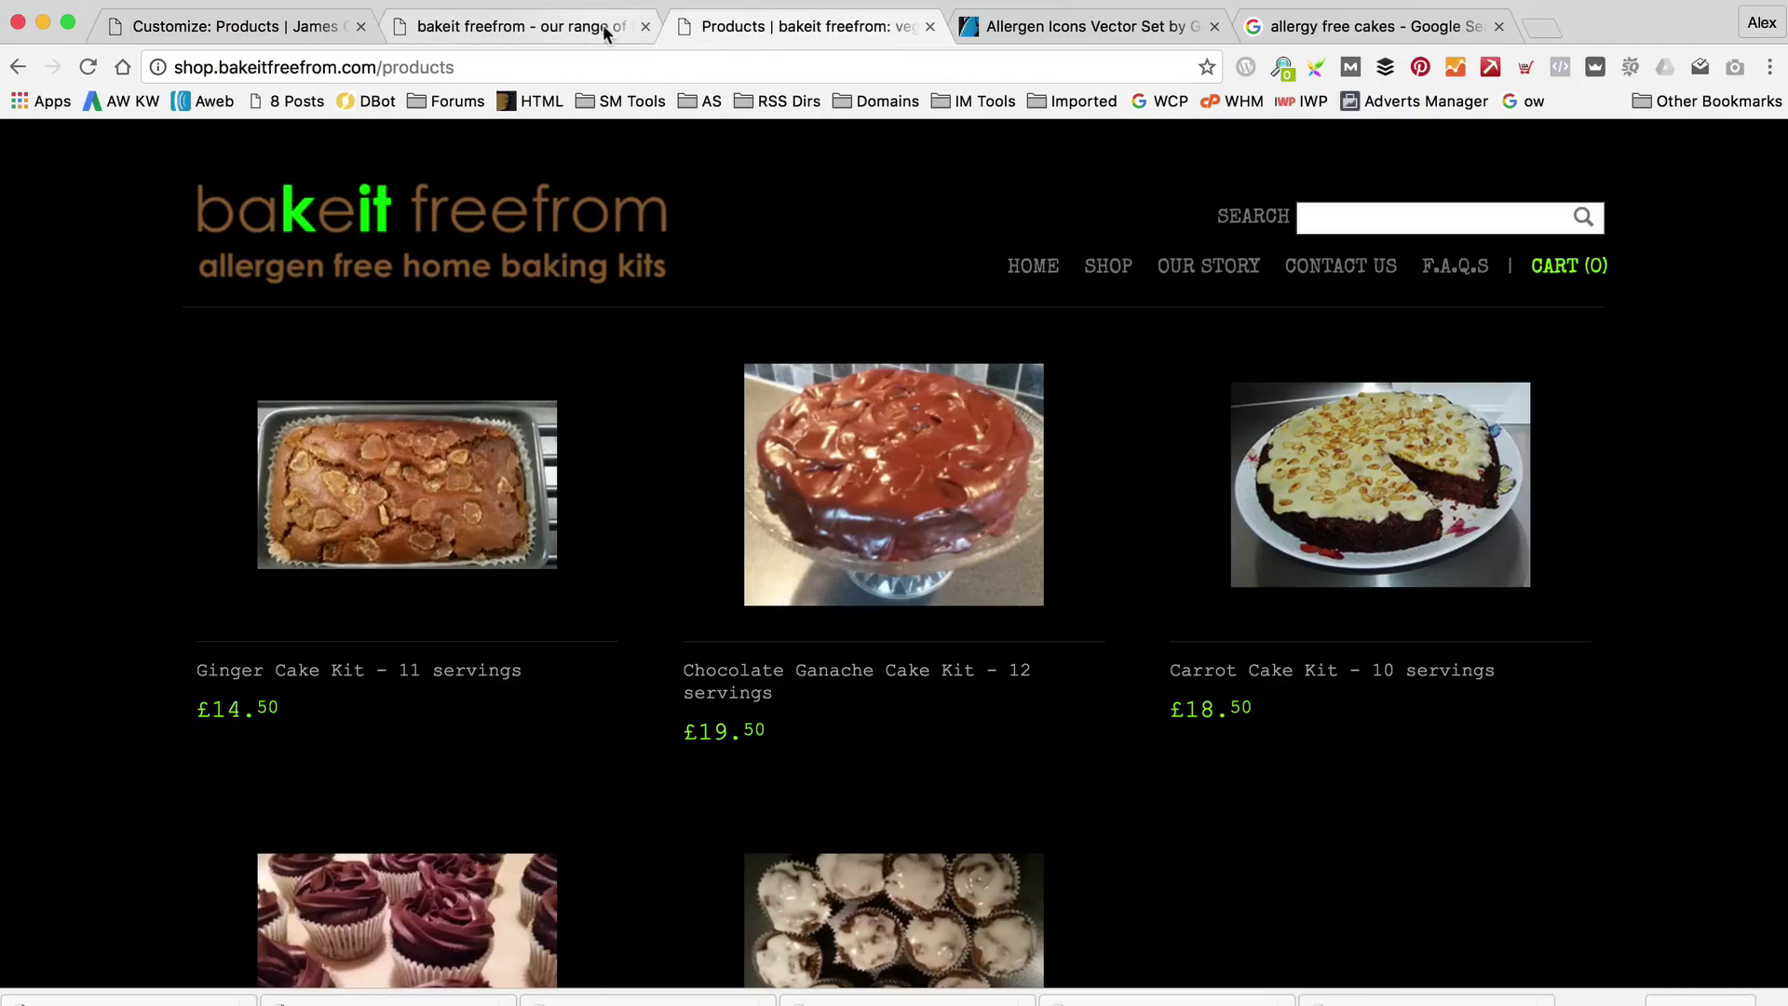
click(459, 26)
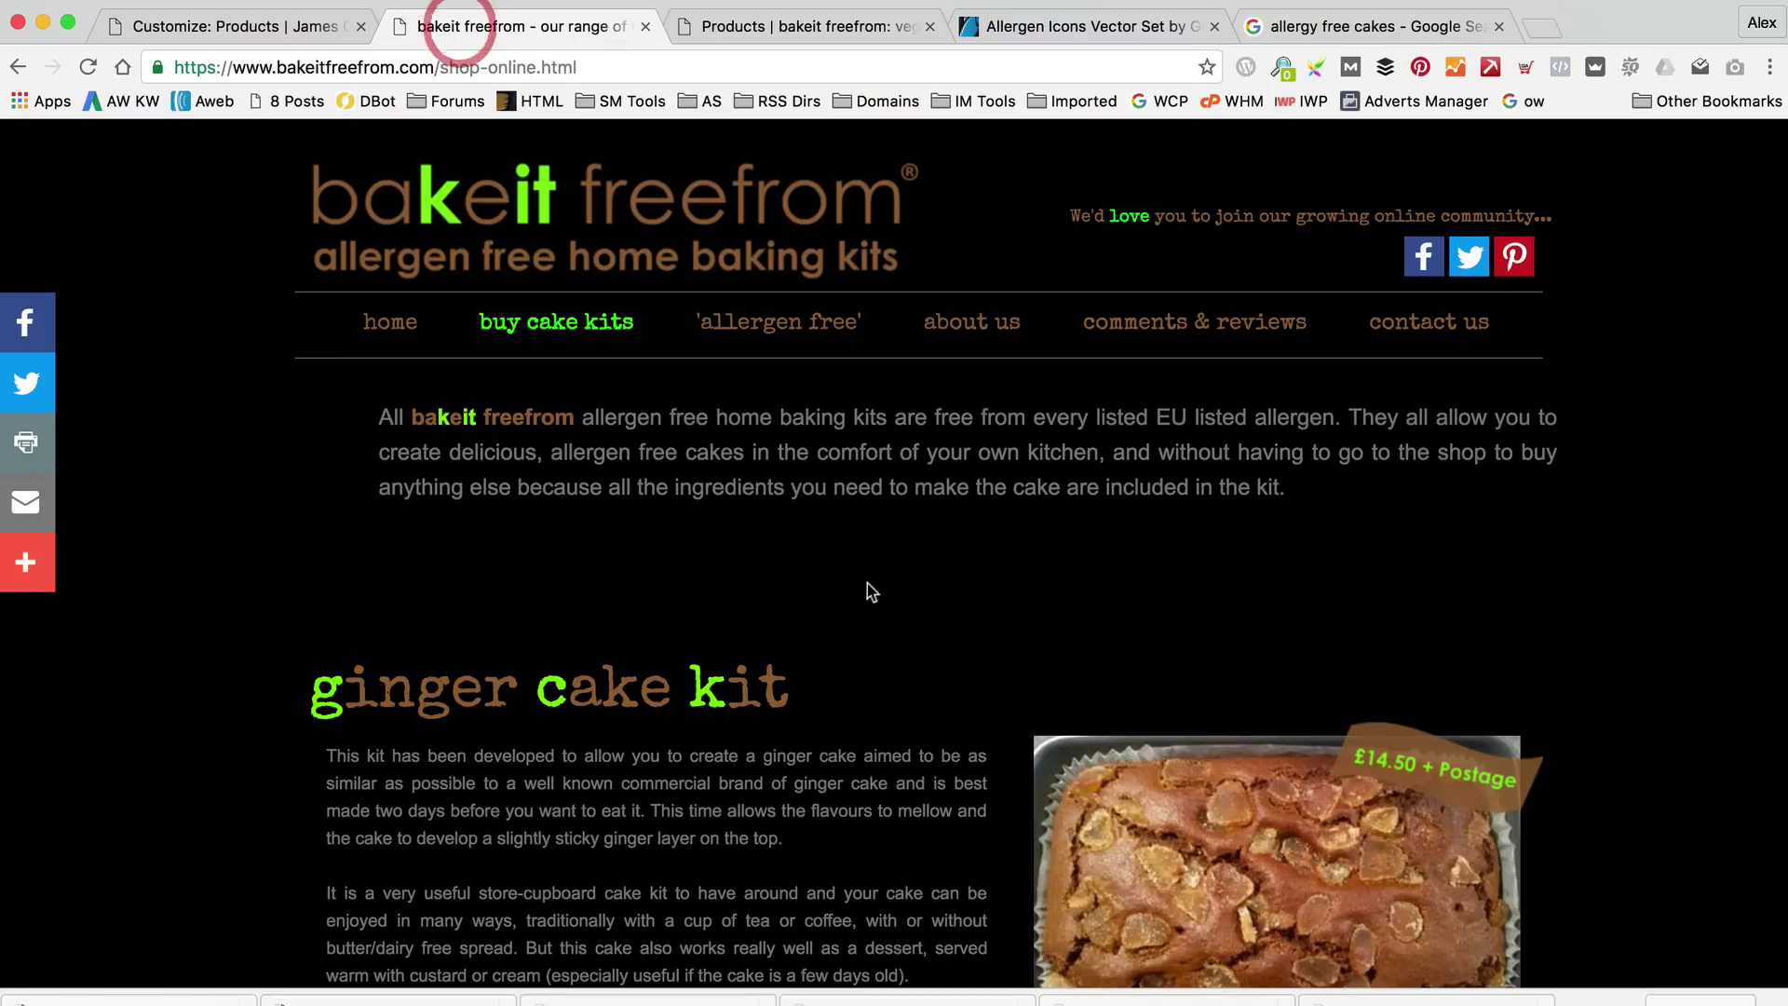
drag(583, 416, 1336, 414)
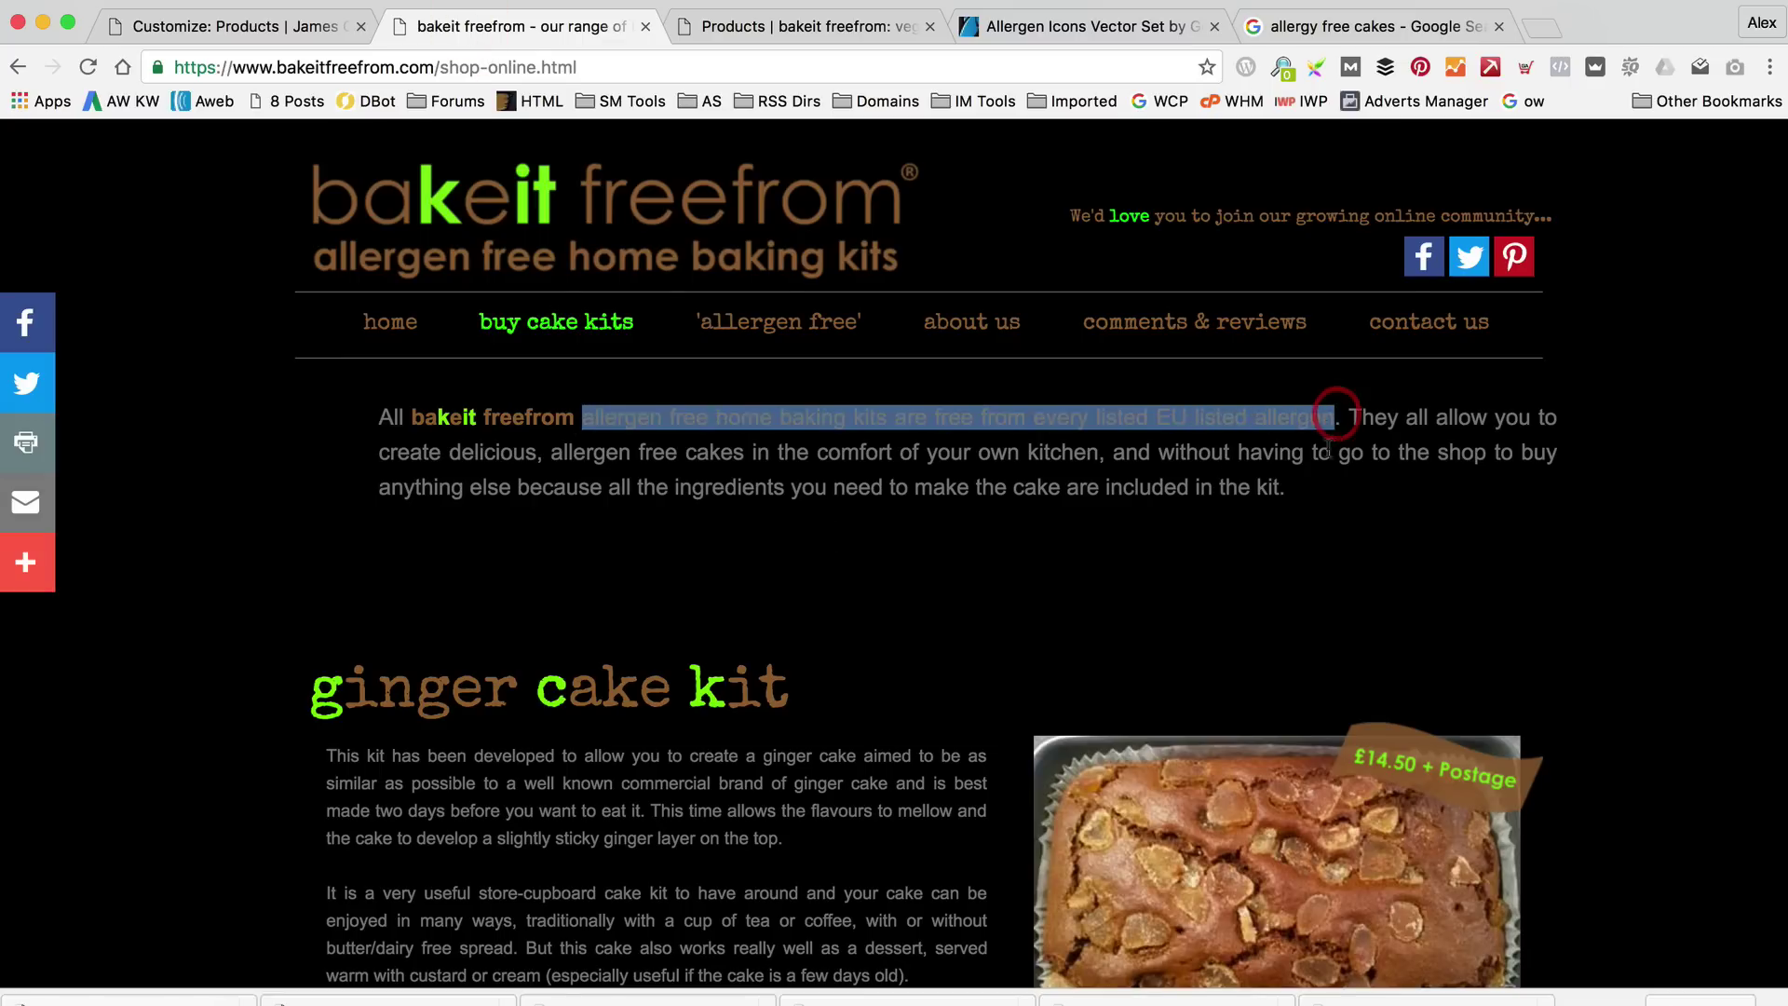
click(233, 26)
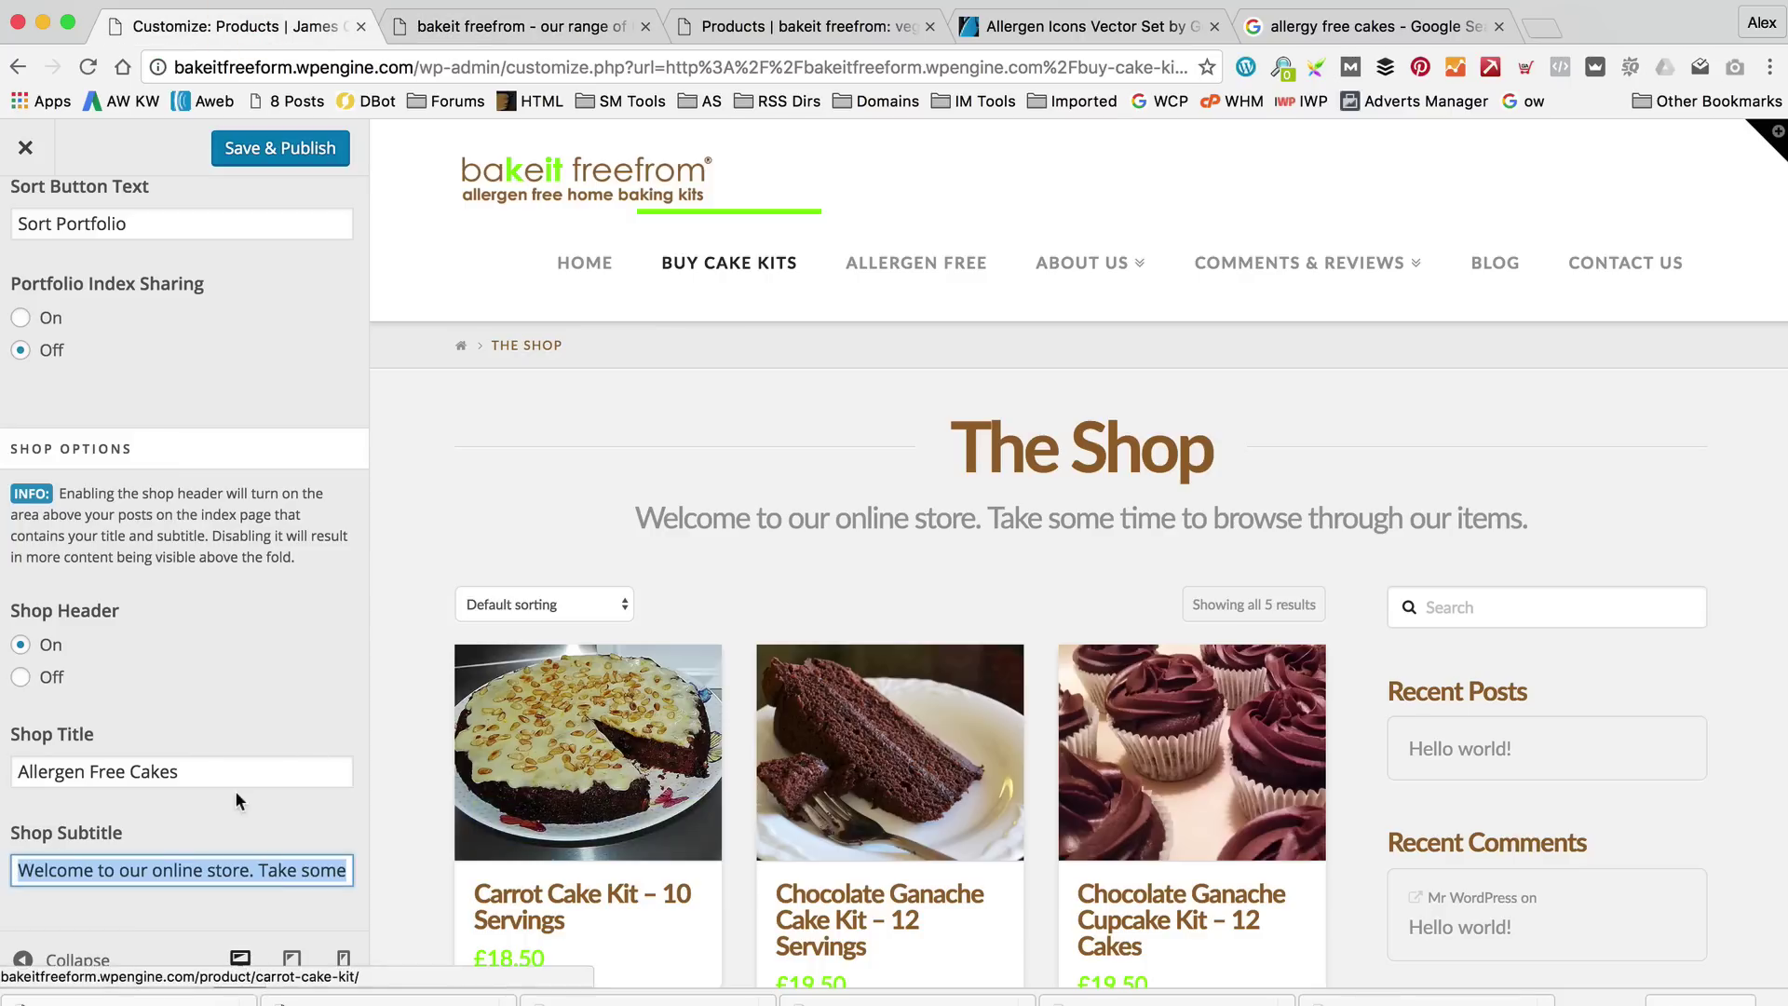
key(super+v)
- Drop 'are' and capitalise 'A' in the subtitle, then Save & Publish
drag(196, 870, 14, 872)
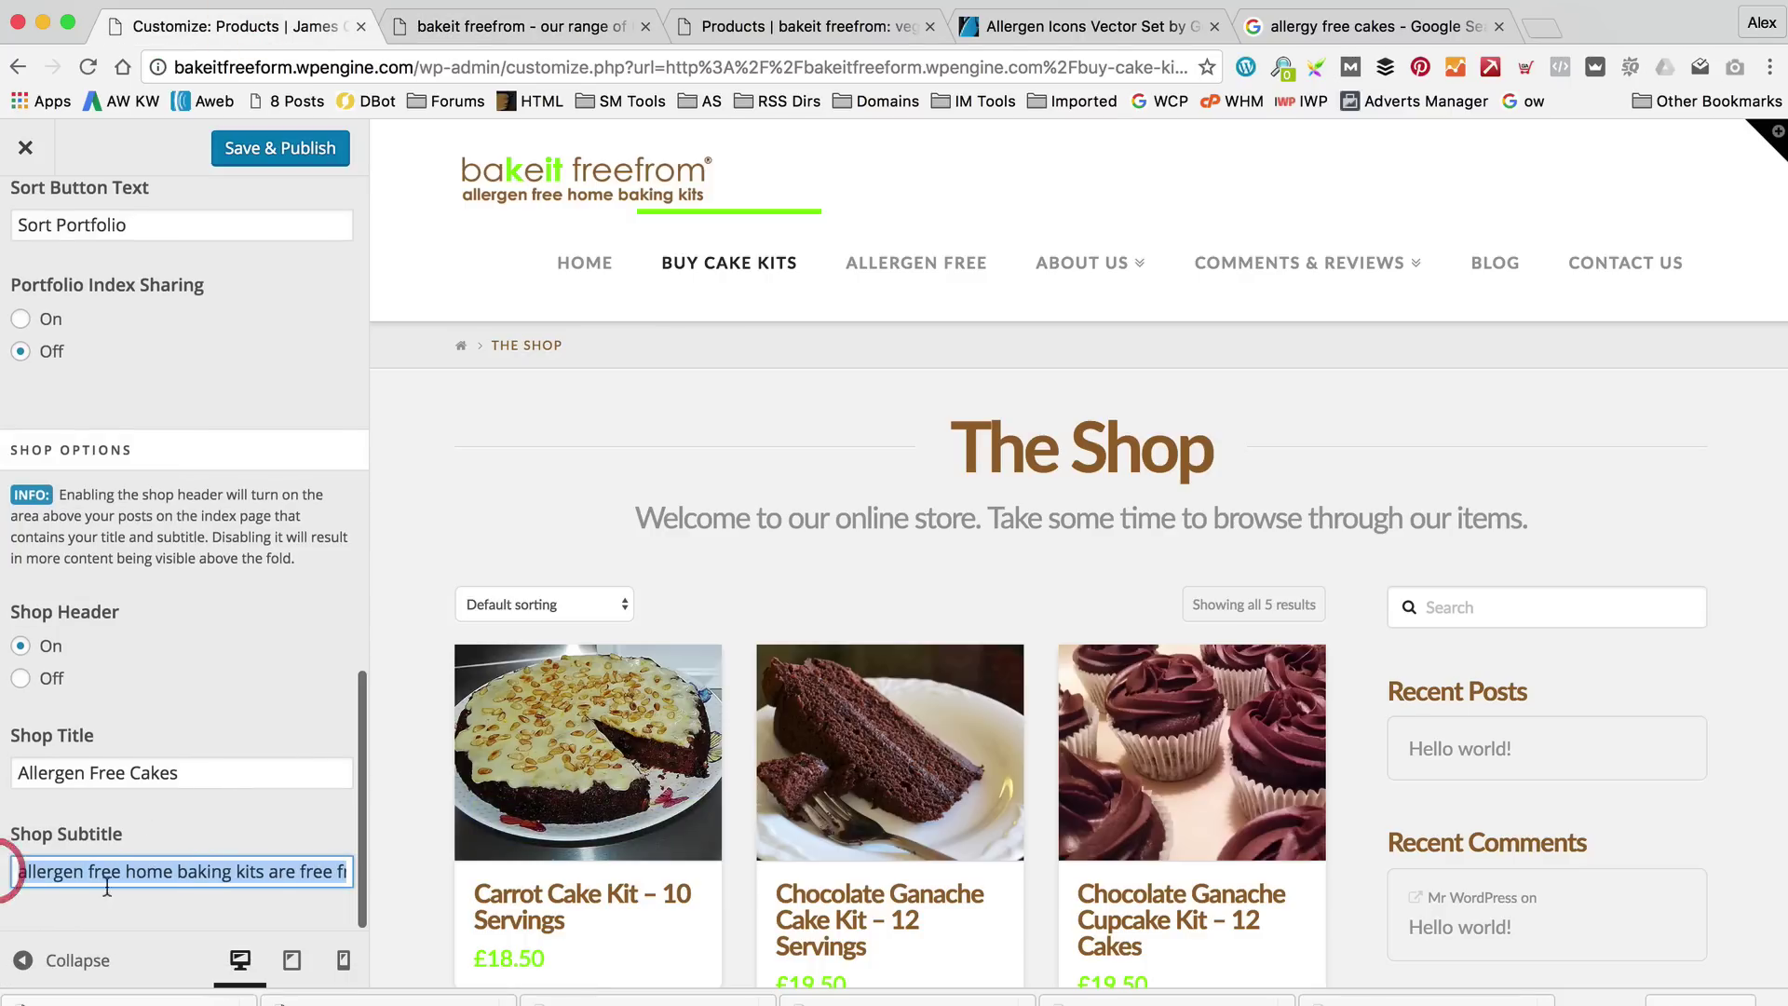
click(310, 874)
key(BackSpace)
key(BackSpace)
key(BackSpace)
key(BackSpace)
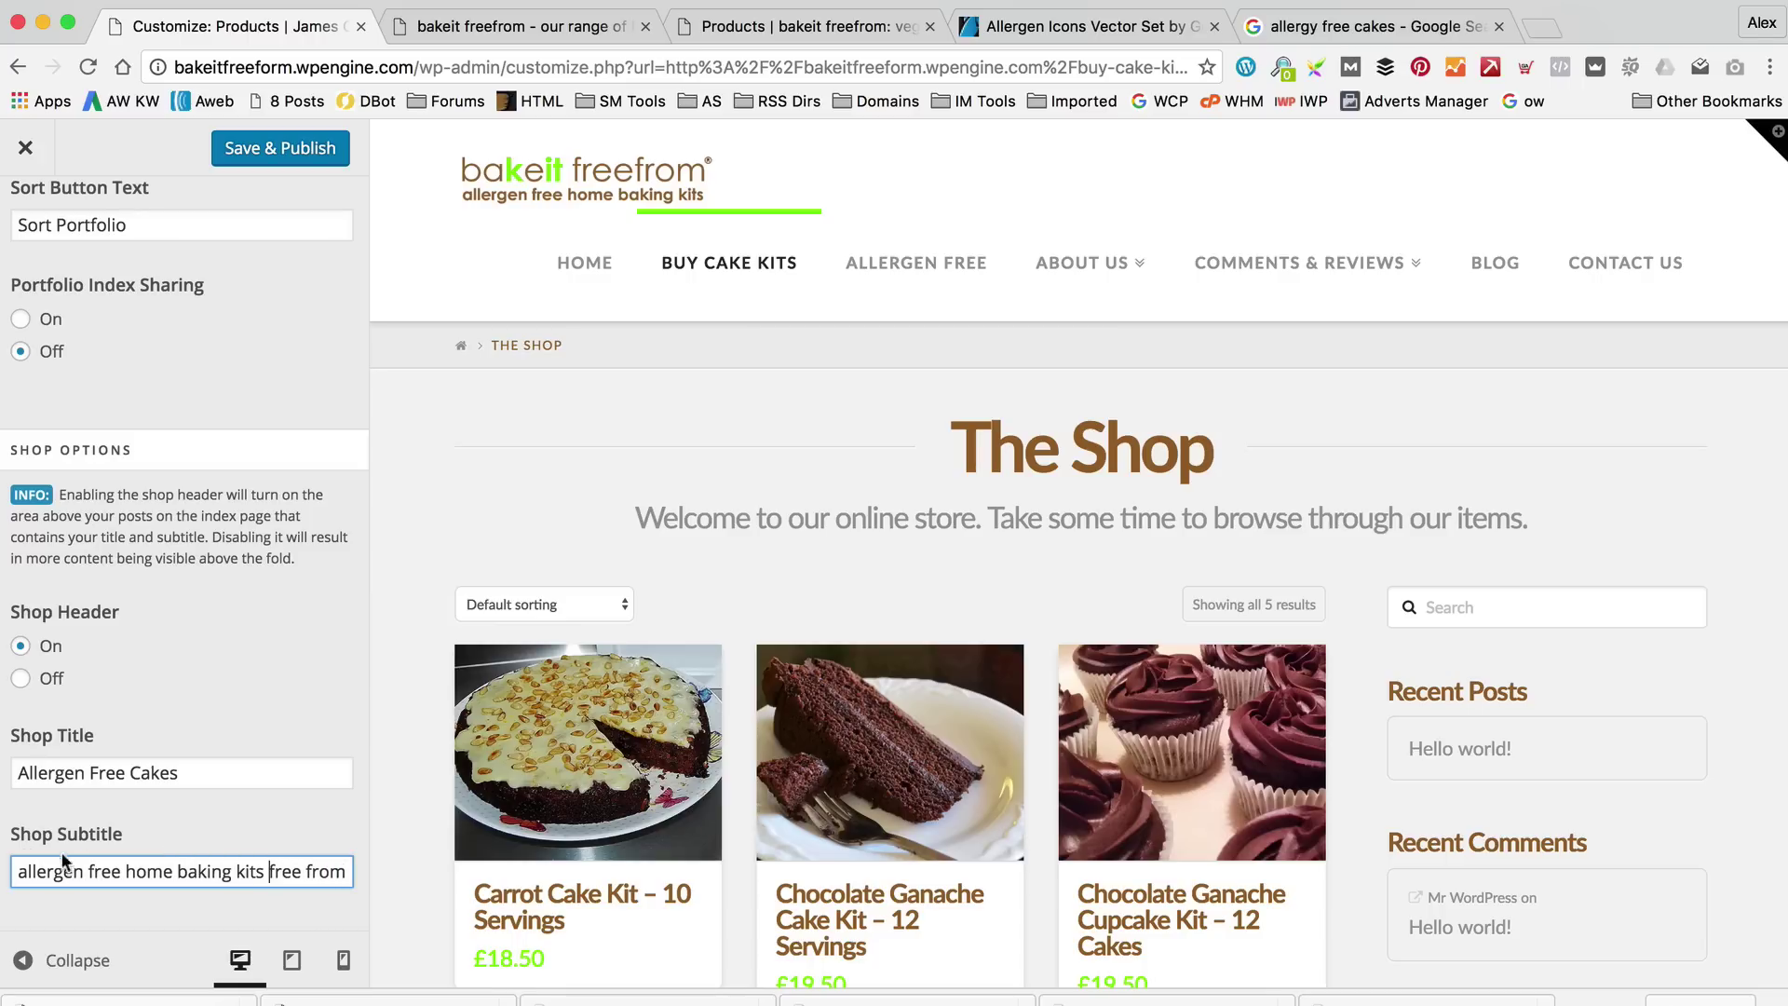
click(17, 870)
text(A)
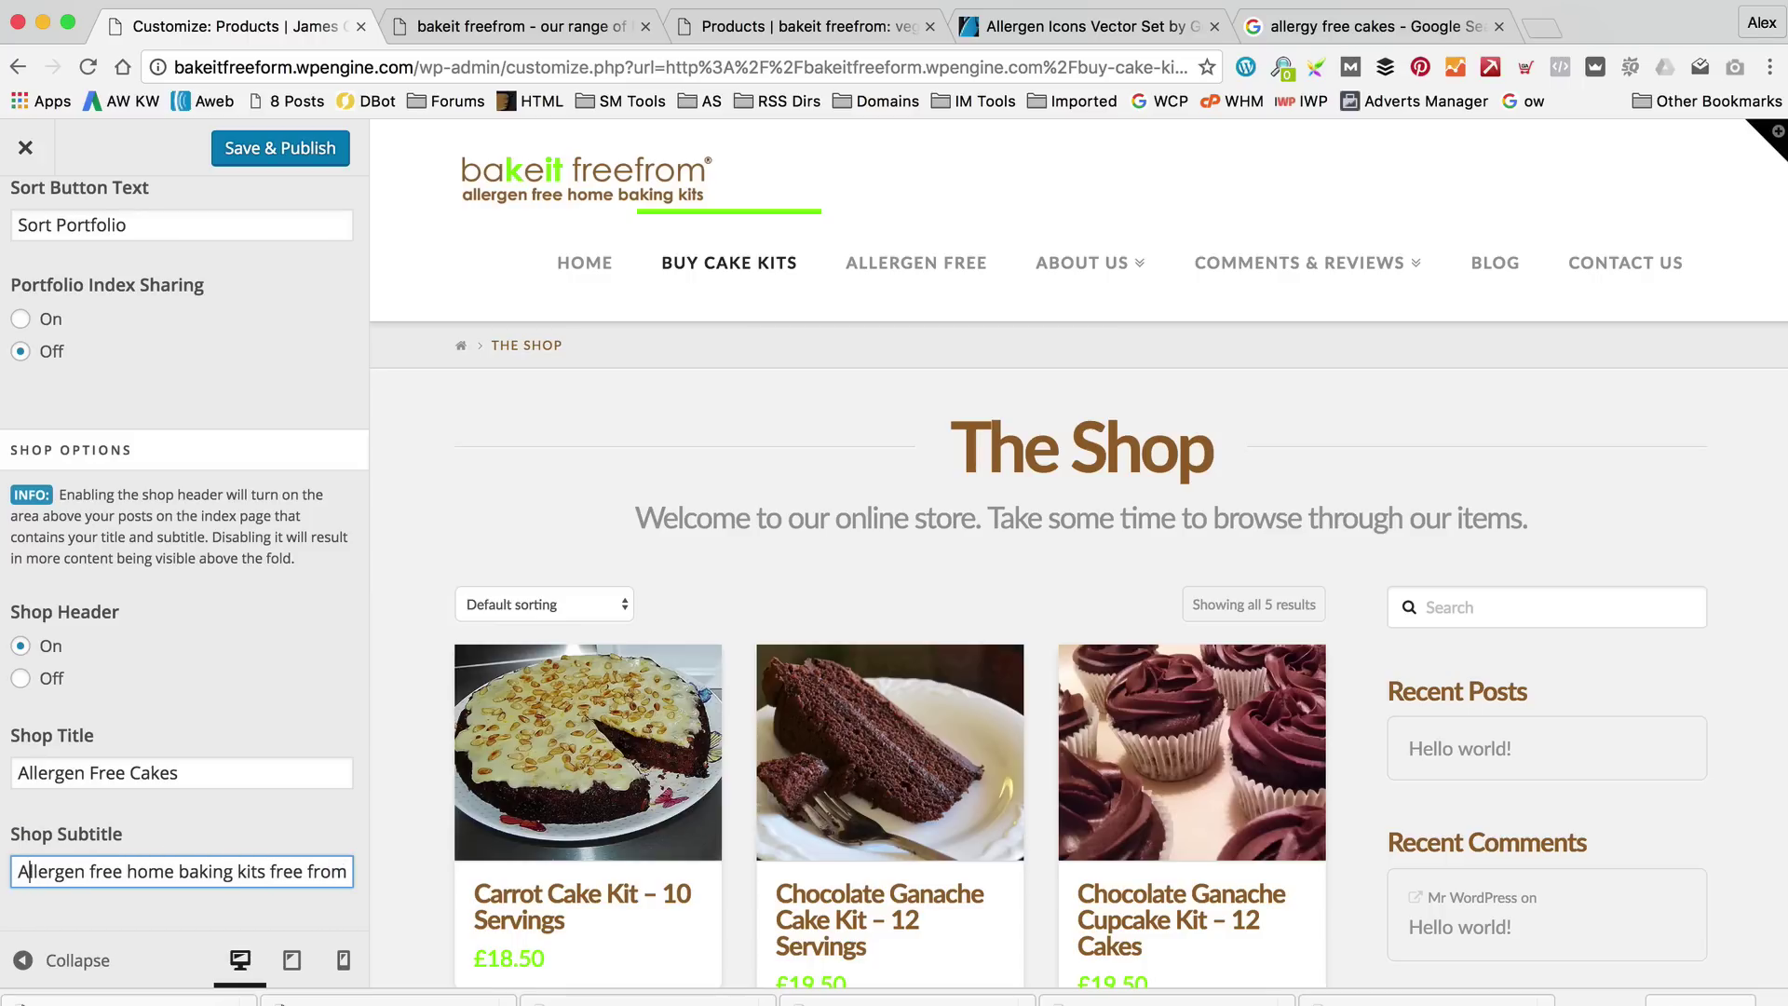
scroll(96, 871, right, 1)
scroll(96, 871, right, 3)
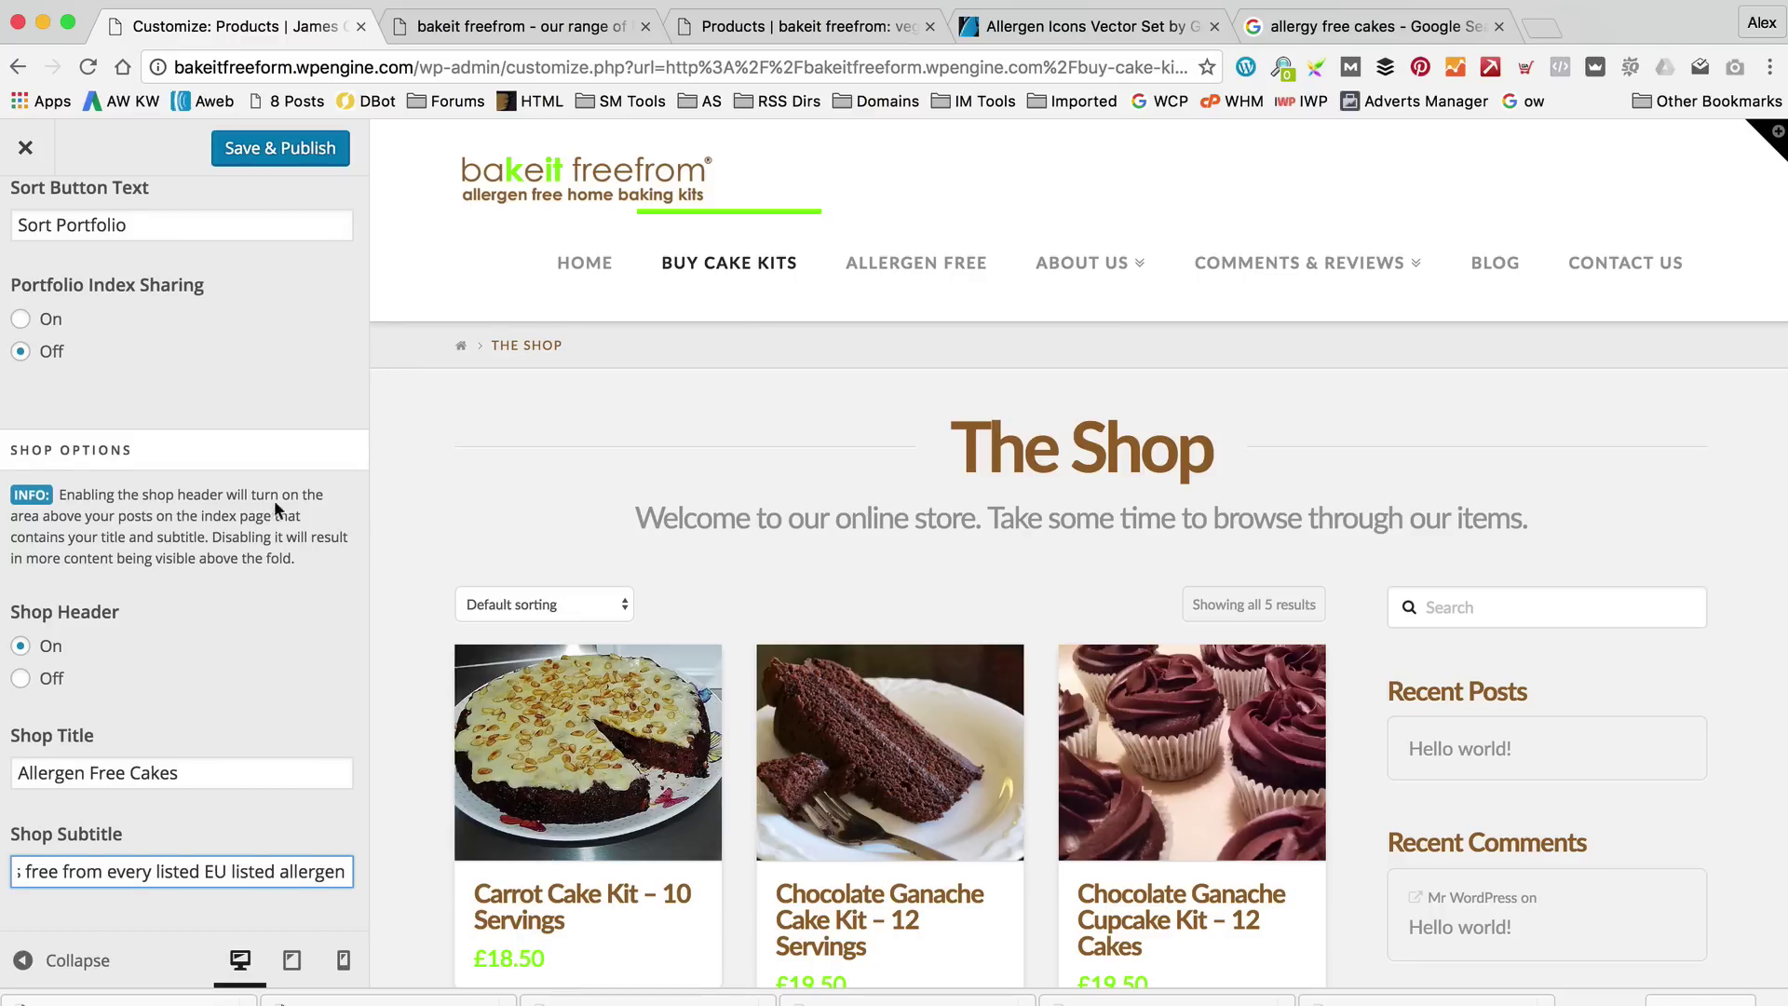
click(310, 154)
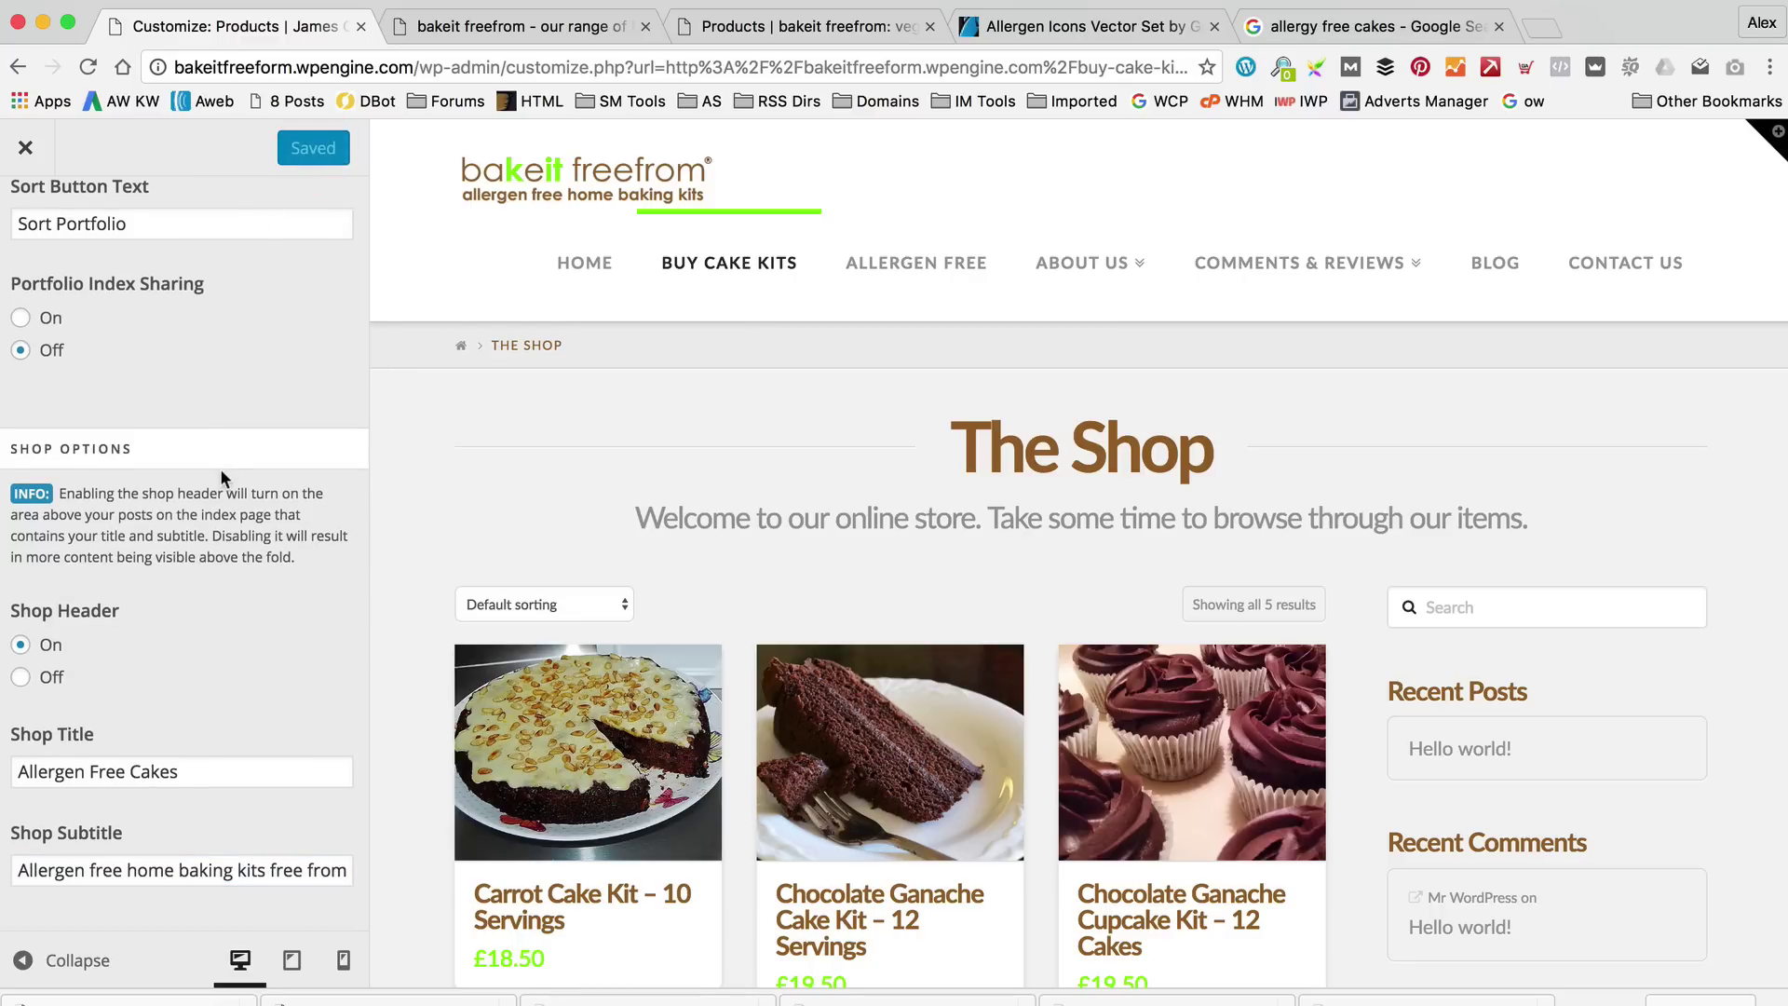
click(25, 148)
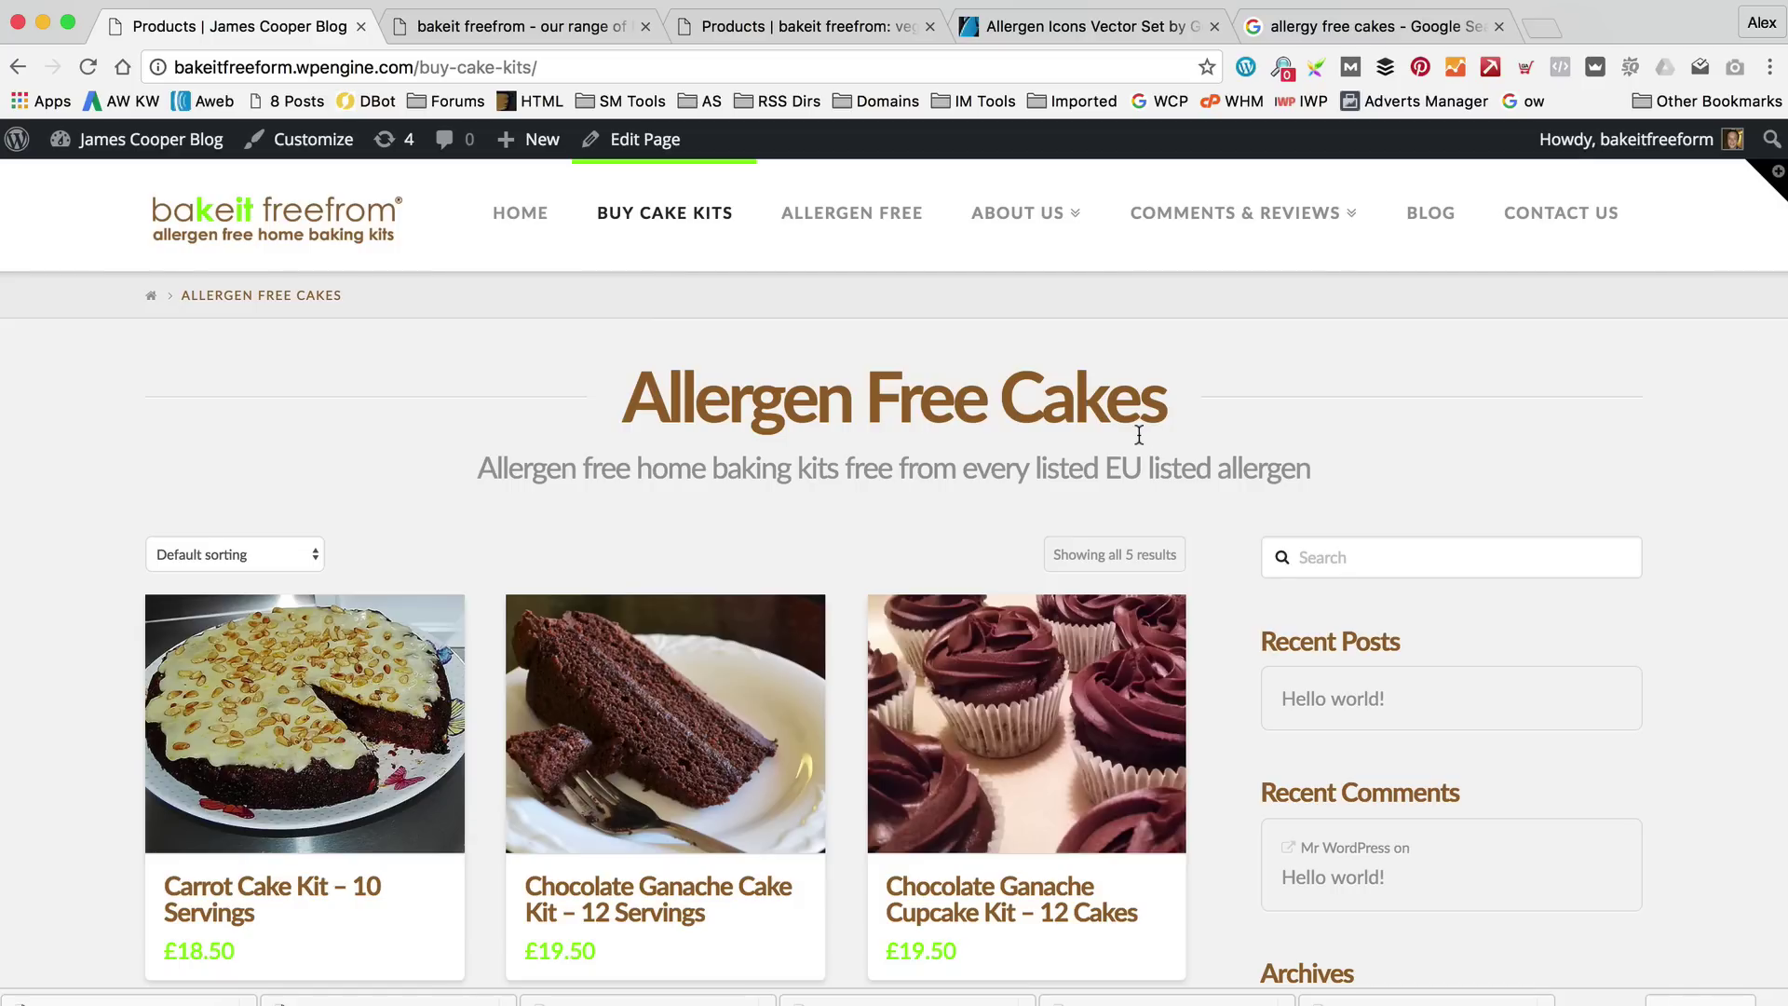
- Switch to the GraphicRiver Allergen Icons Vector Set tab
click(1063, 20)
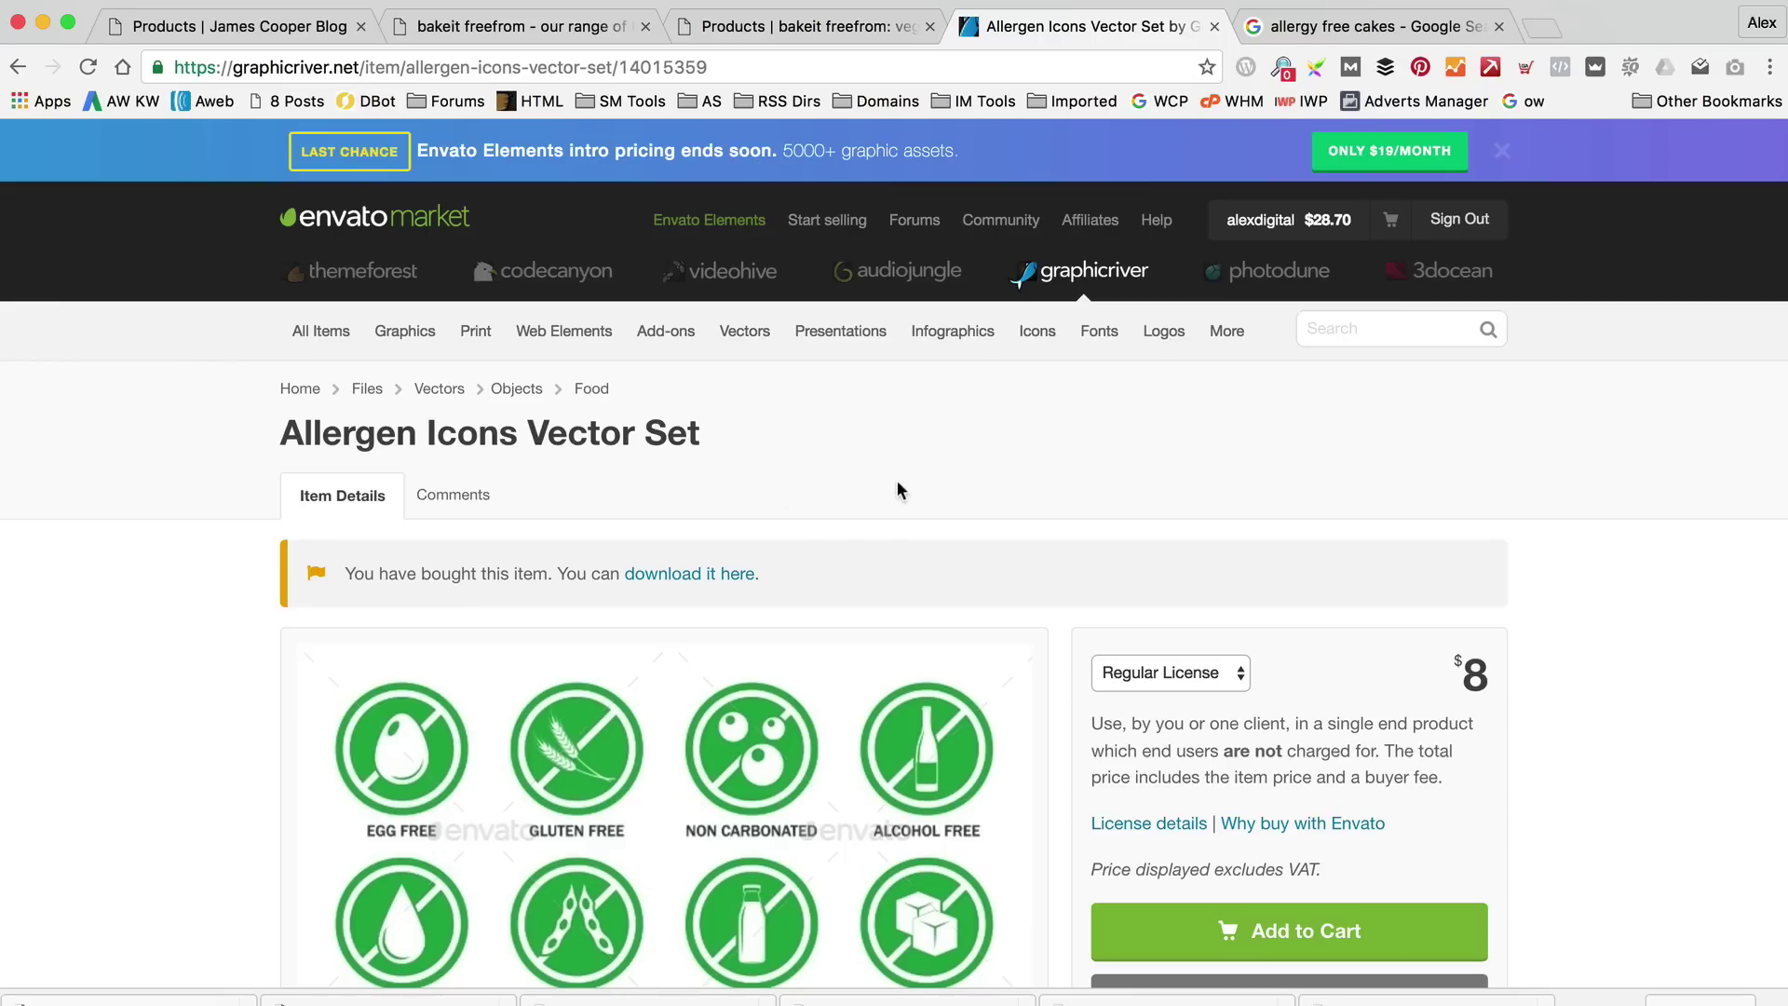
- Compare the allergen icon grid with the Fireworks icon, then switch to the bakeit freefrom tab
scroll(853, 483, down, 5)
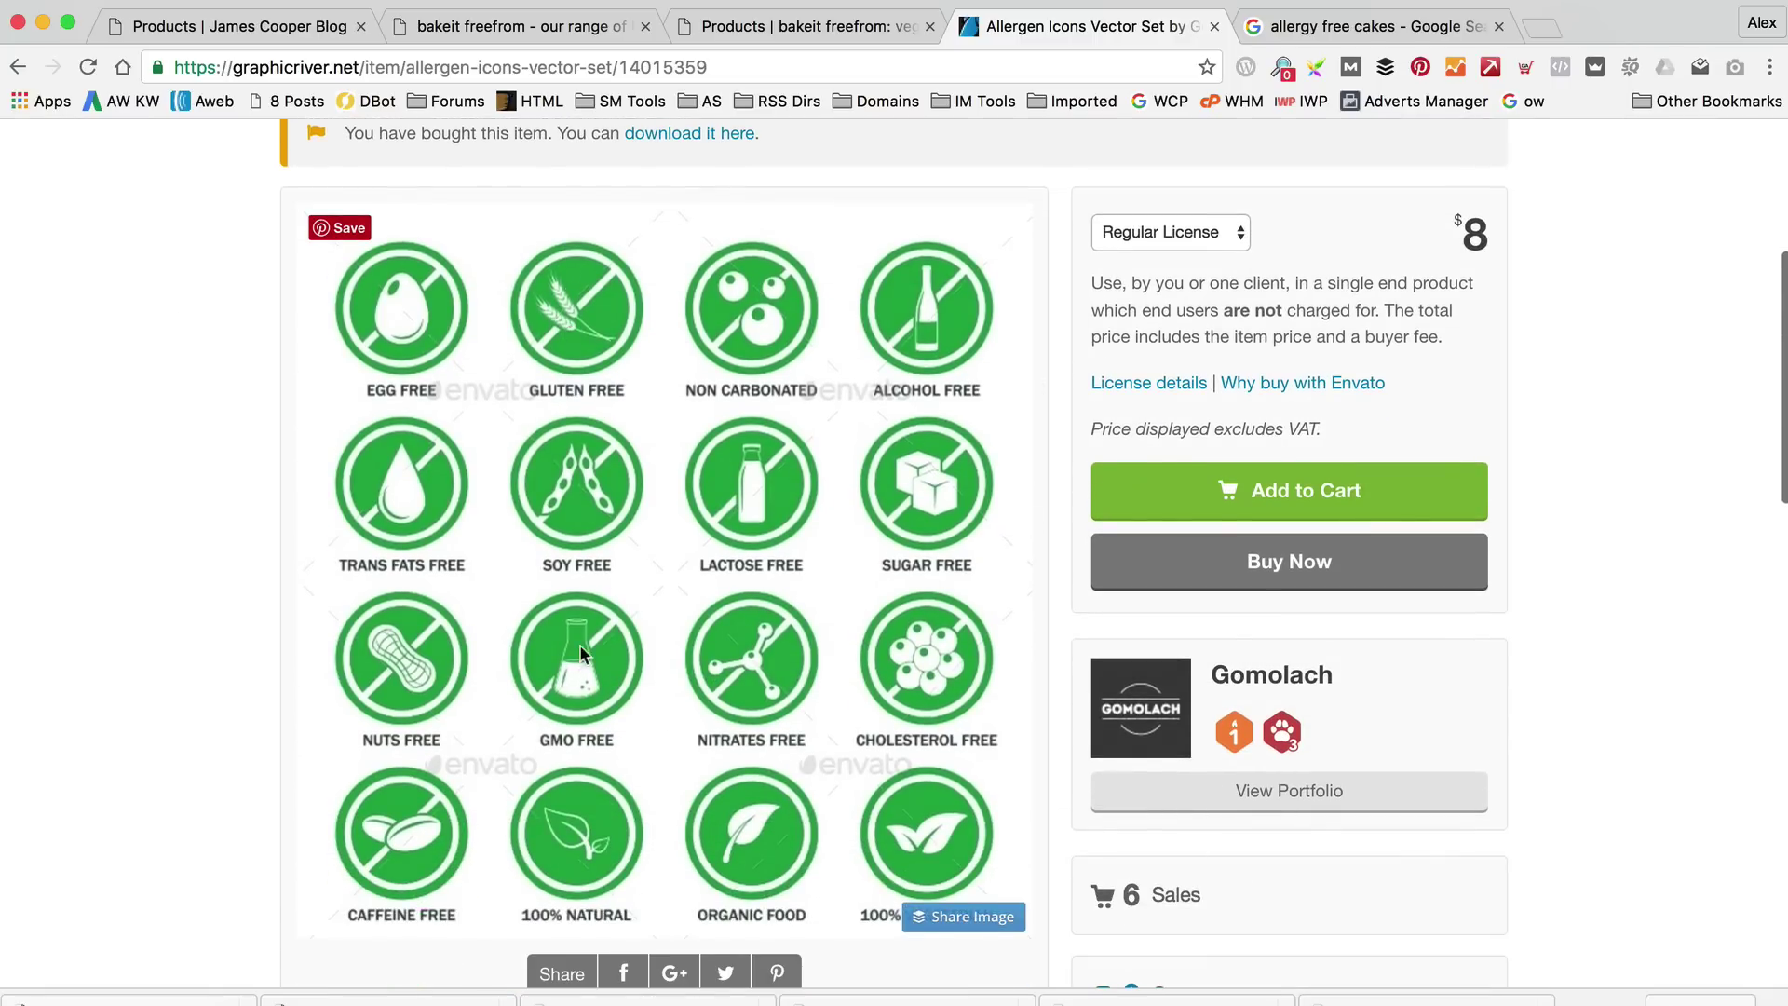
scroll(579, 645, up, 5)
scroll(651, 605, down, 3)
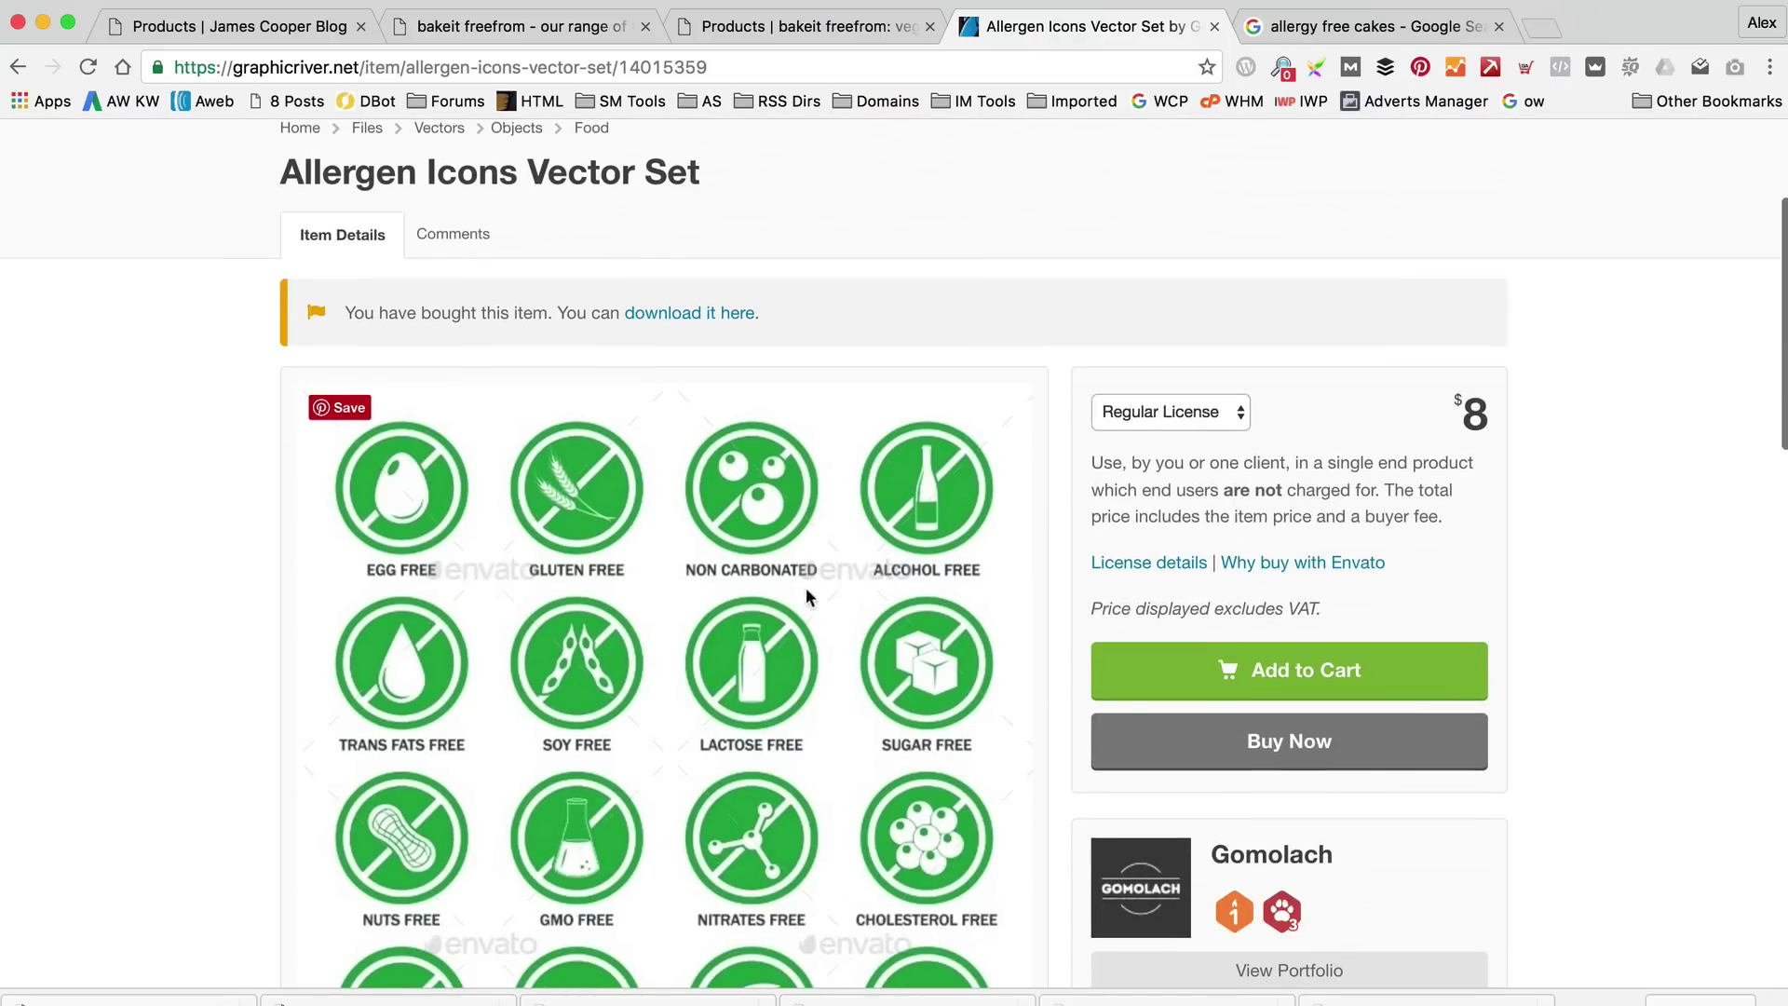
scroll(802, 605, down, 2)
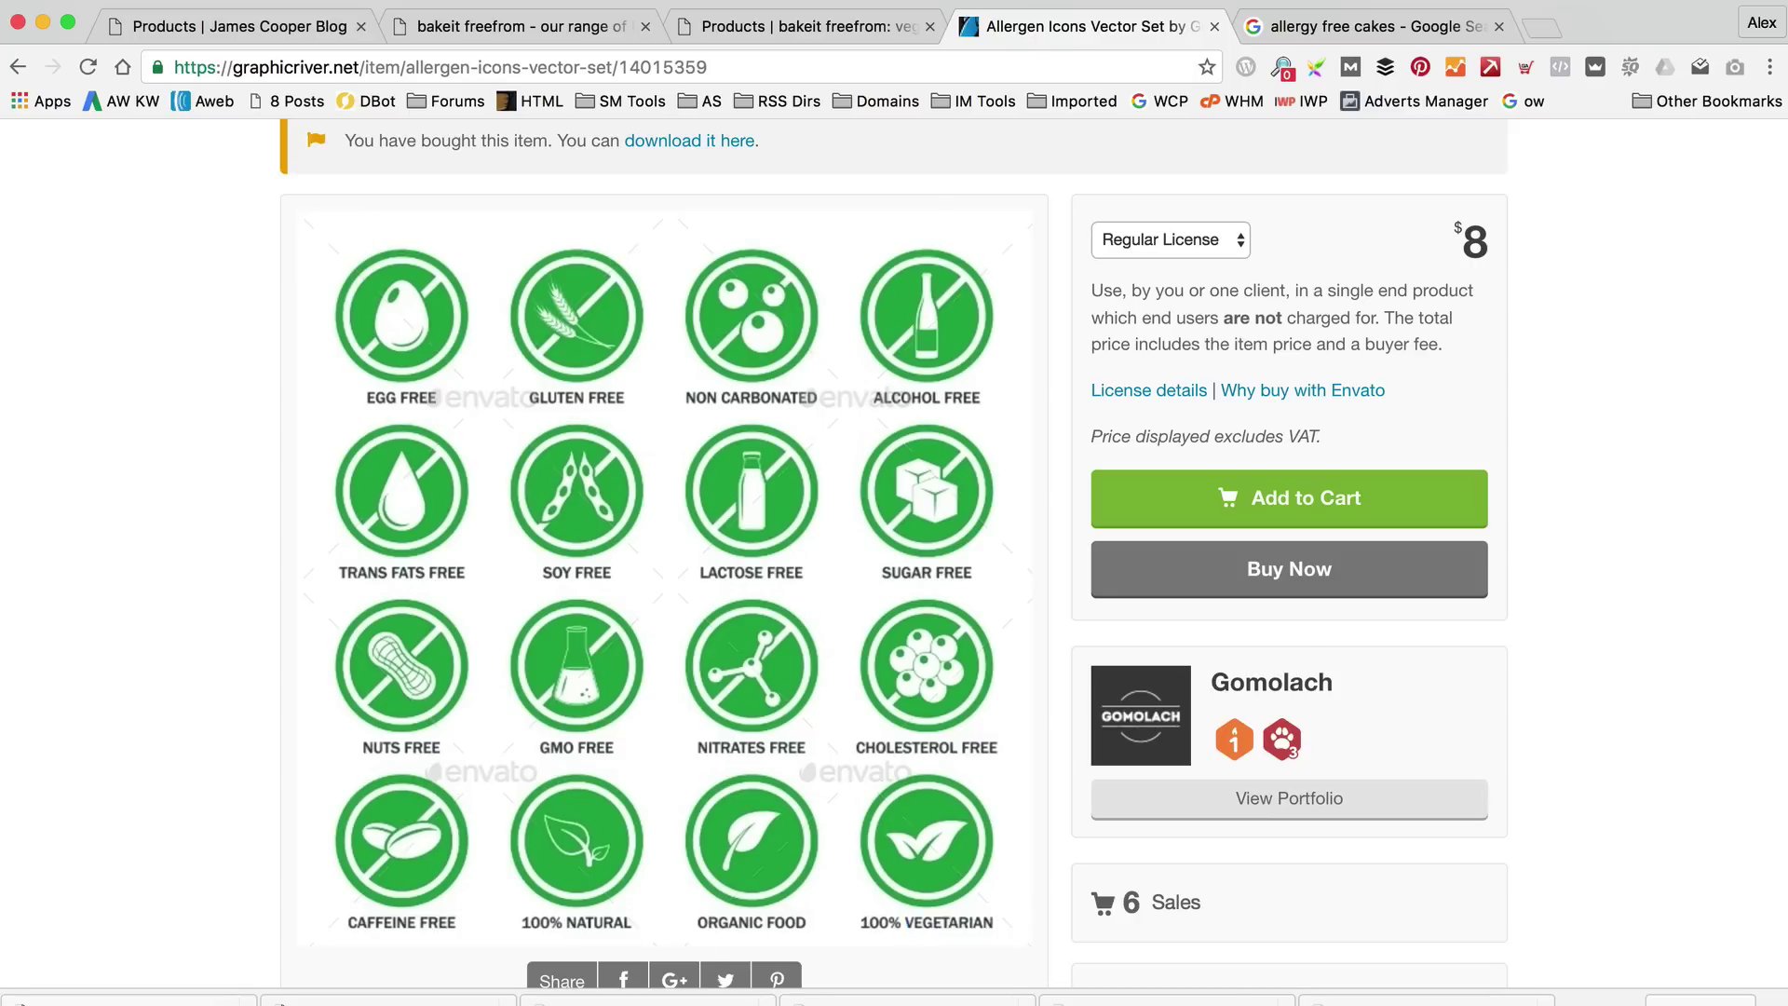
click(1083, 983)
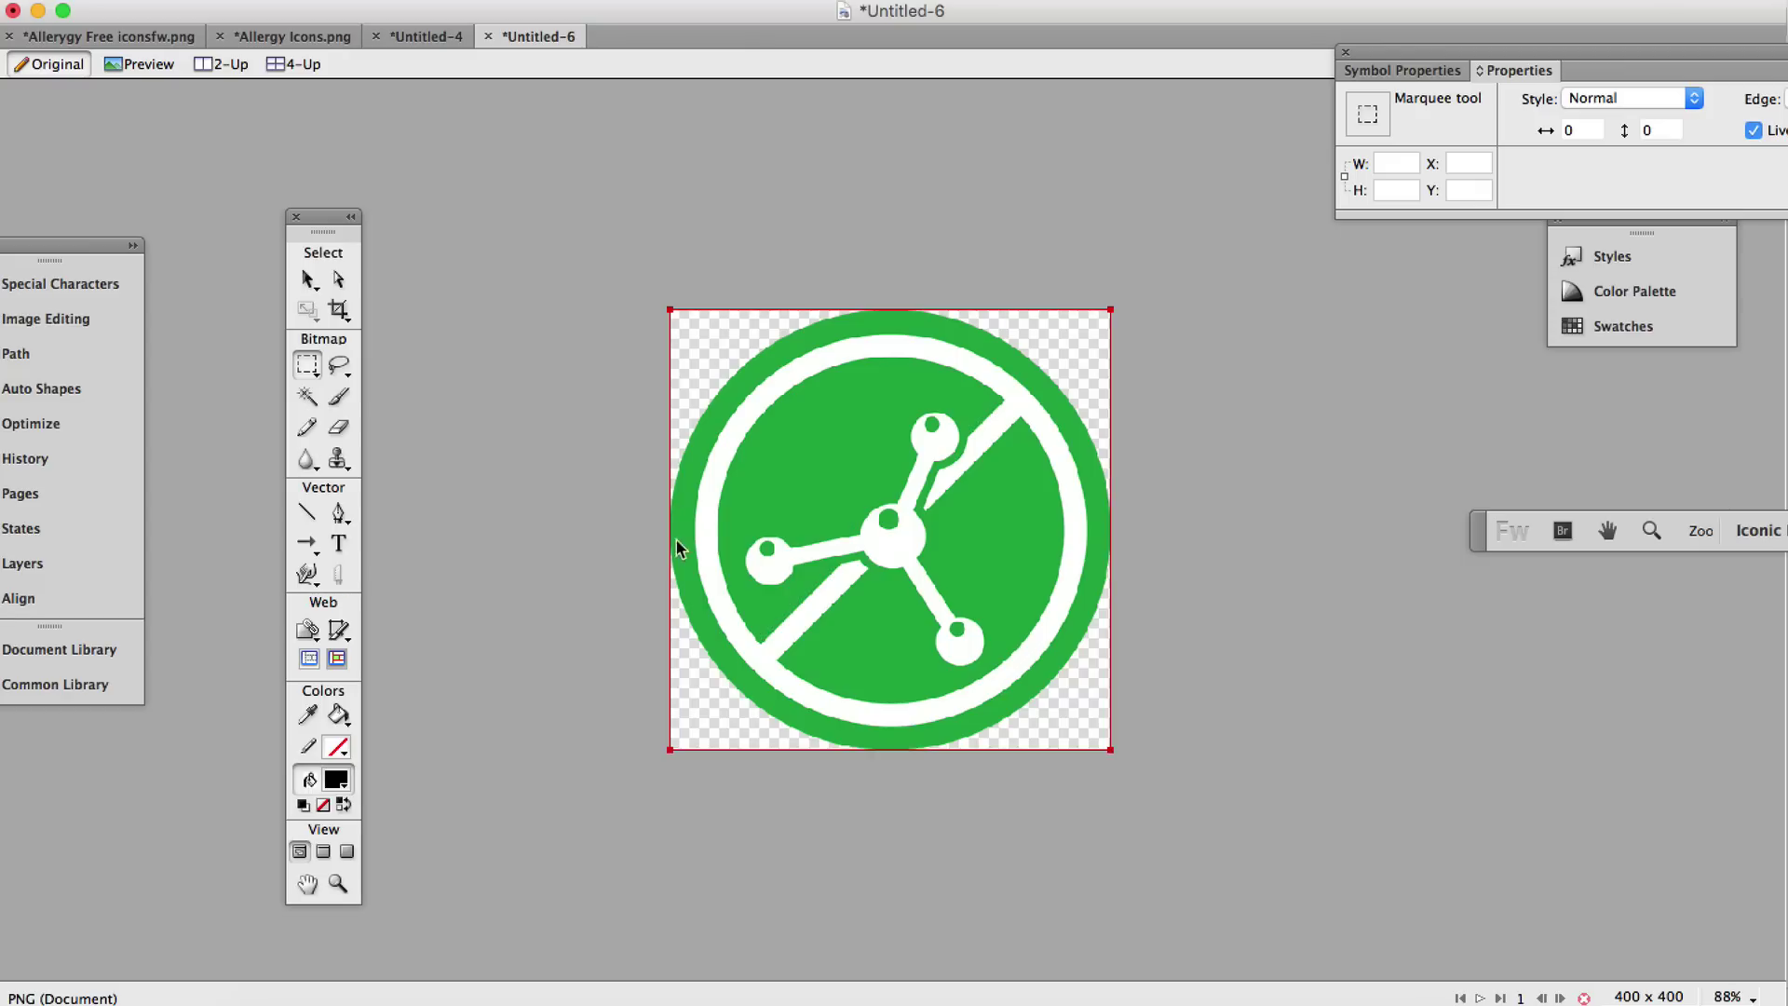
click(424, 989)
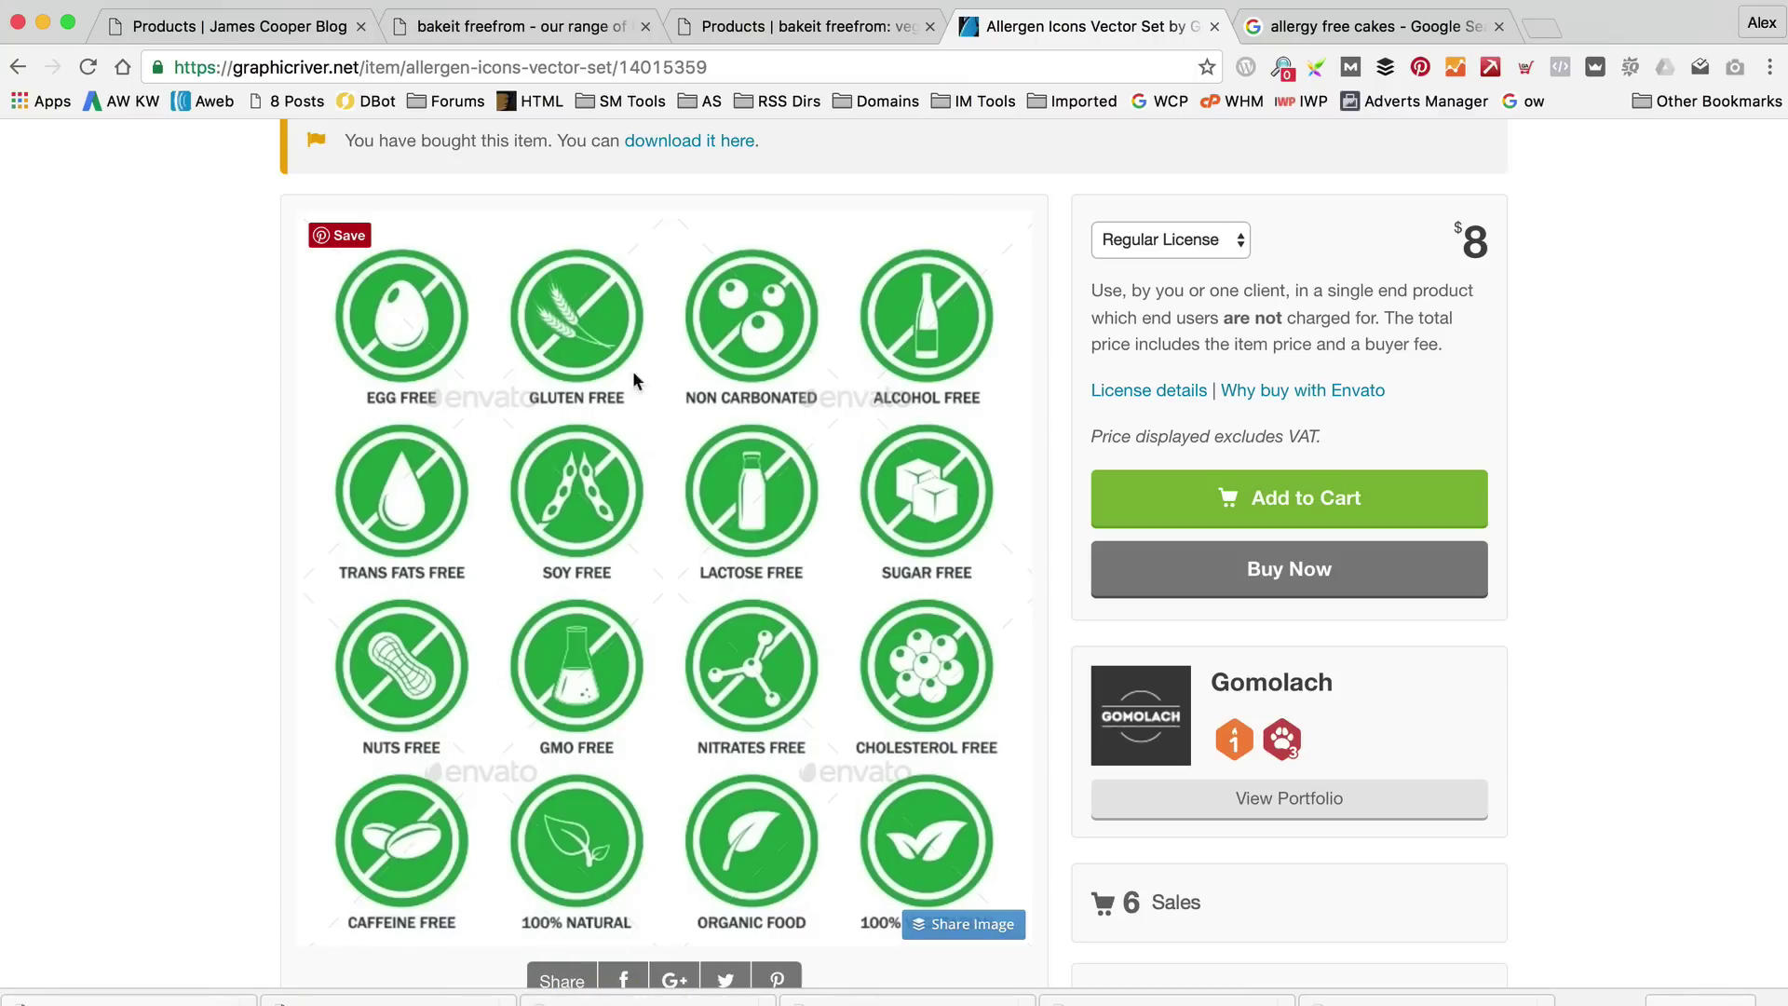
click(480, 26)
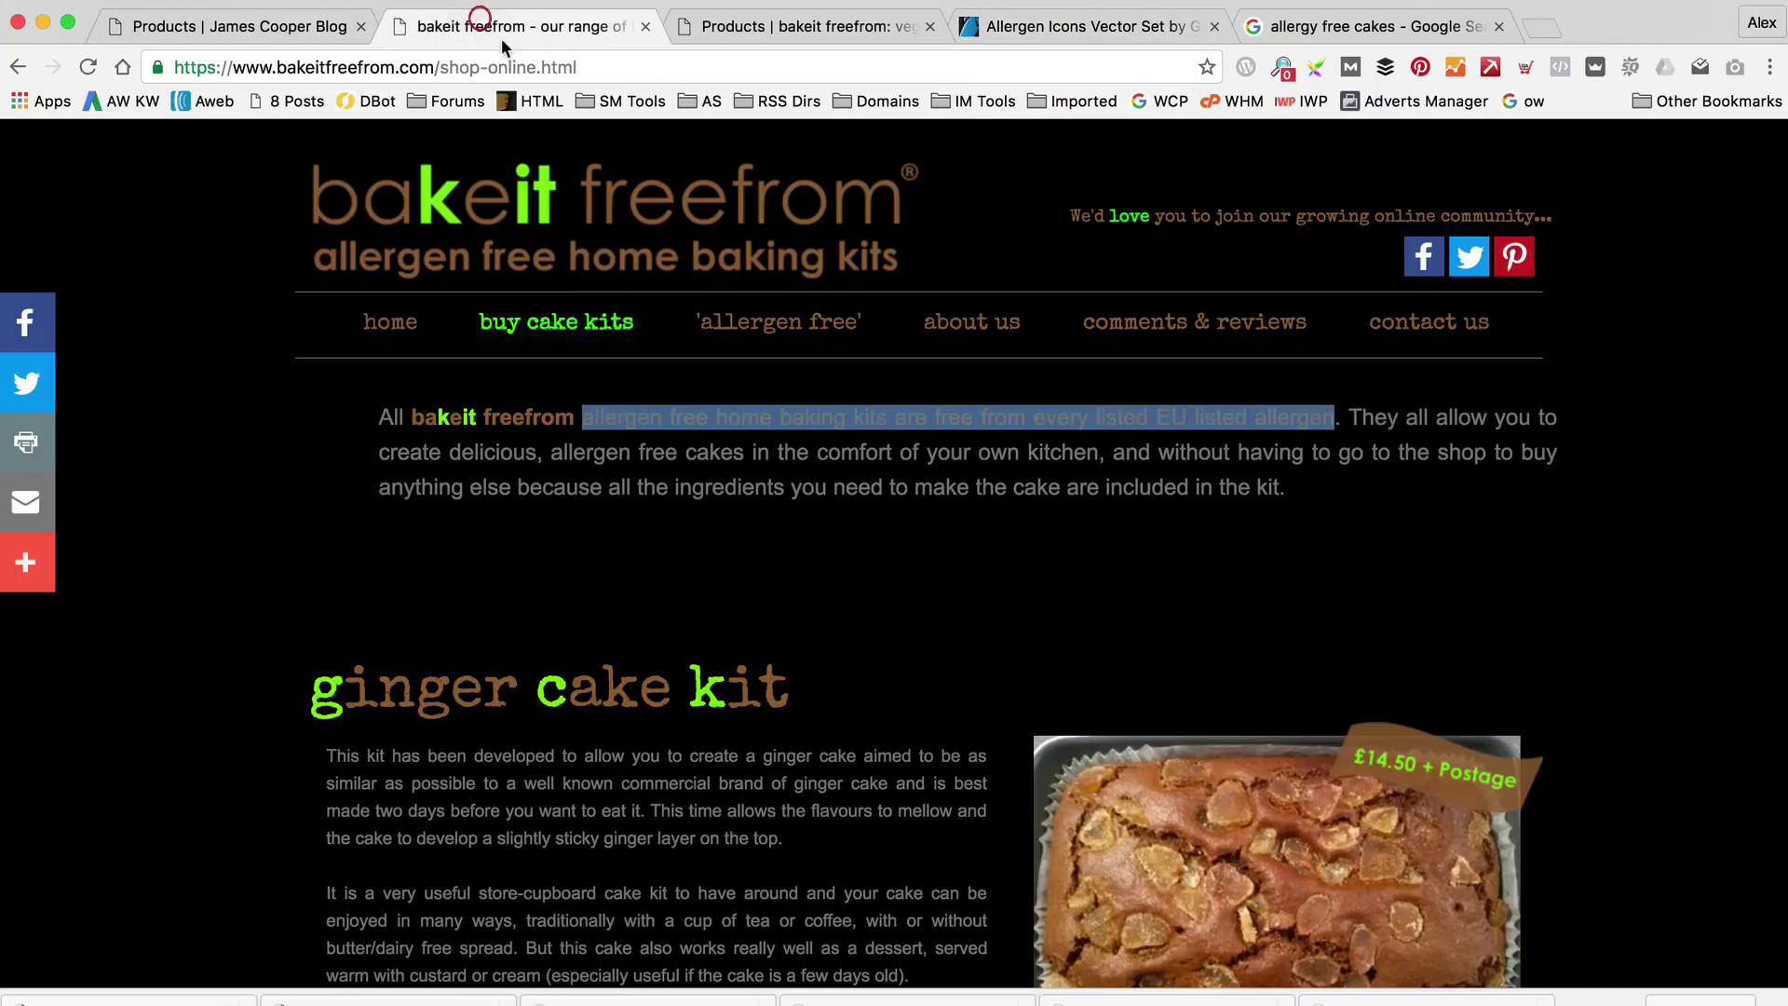
- Switch to the live Allergen Free Cakes shop tab and scroll through its product listing
click(242, 23)
scroll(1231, 492, down, 1)
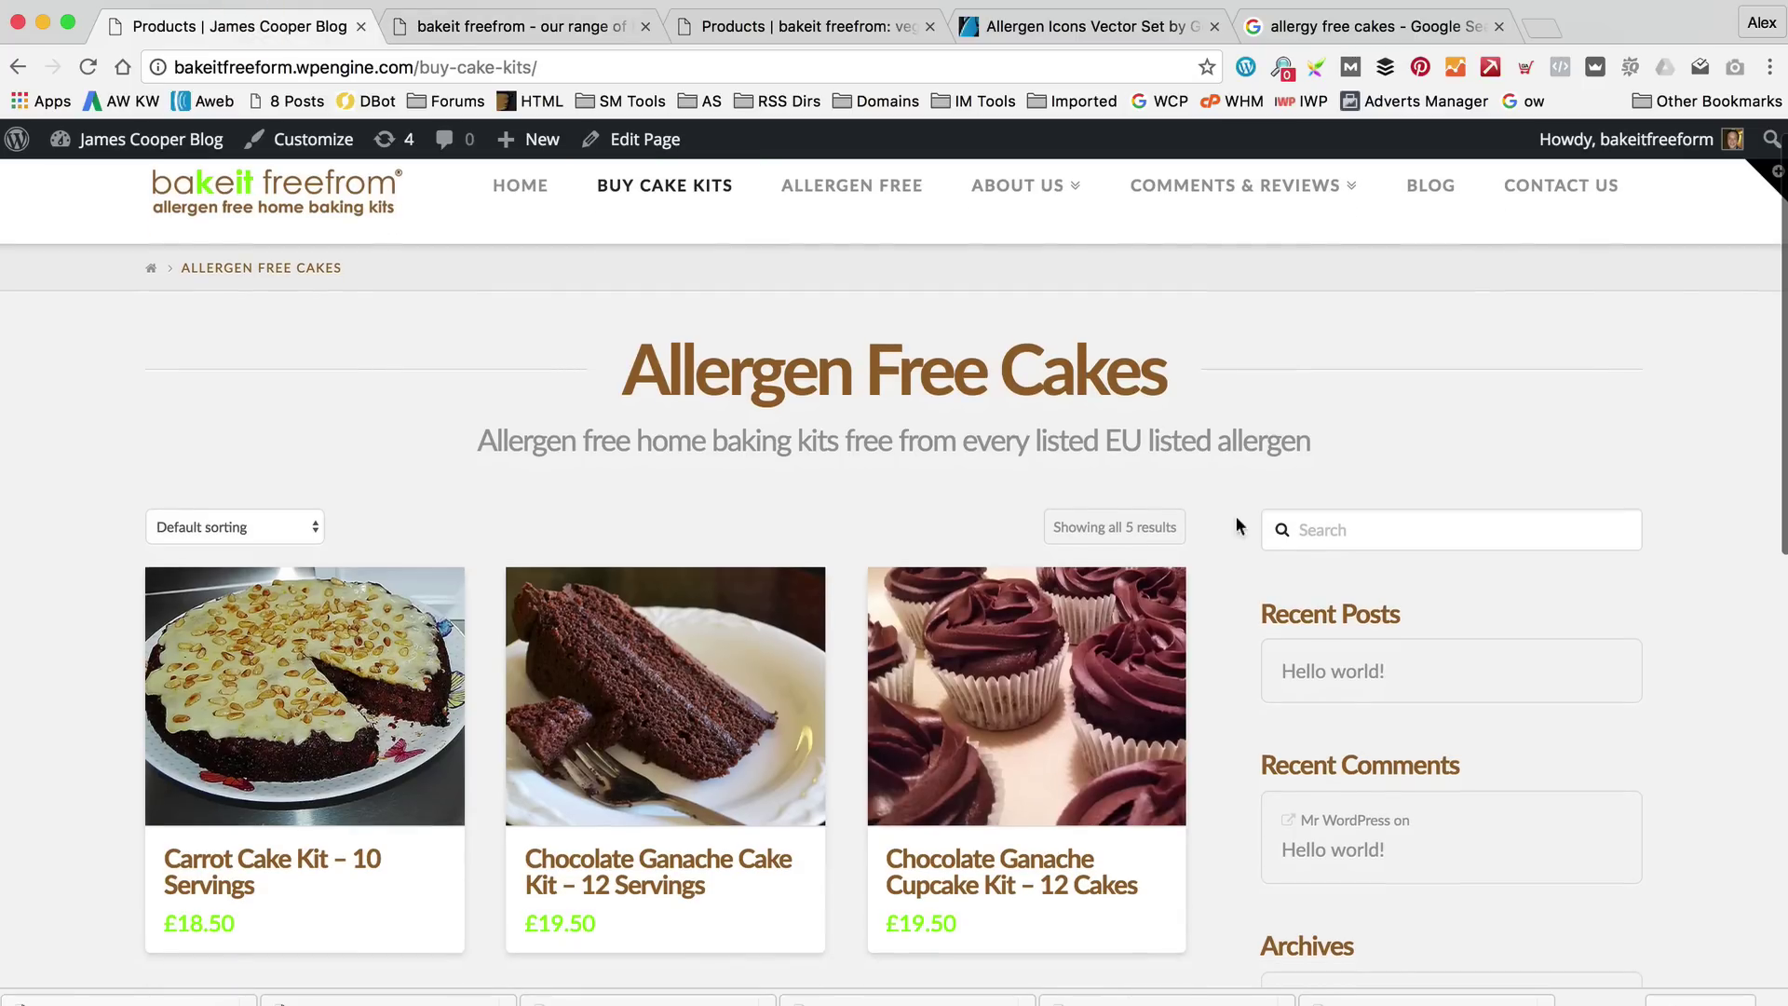
scroll(1209, 571, down, 2)
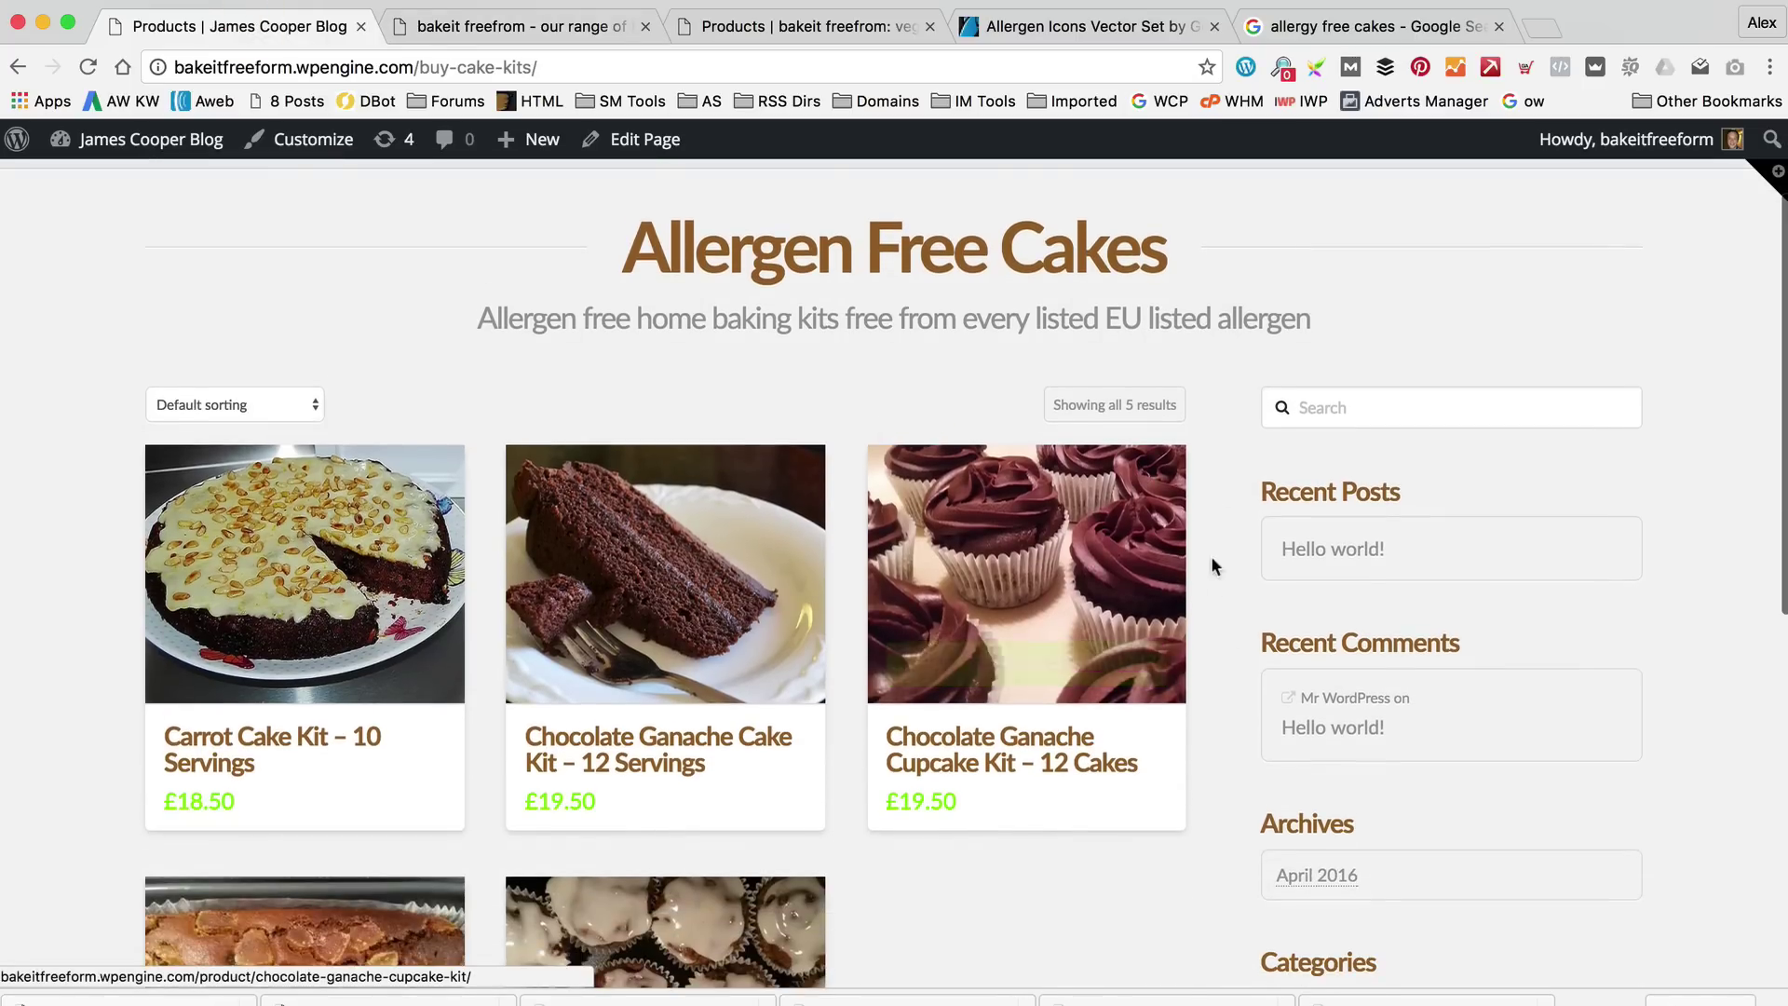
scroll(1250, 384, up, 3)
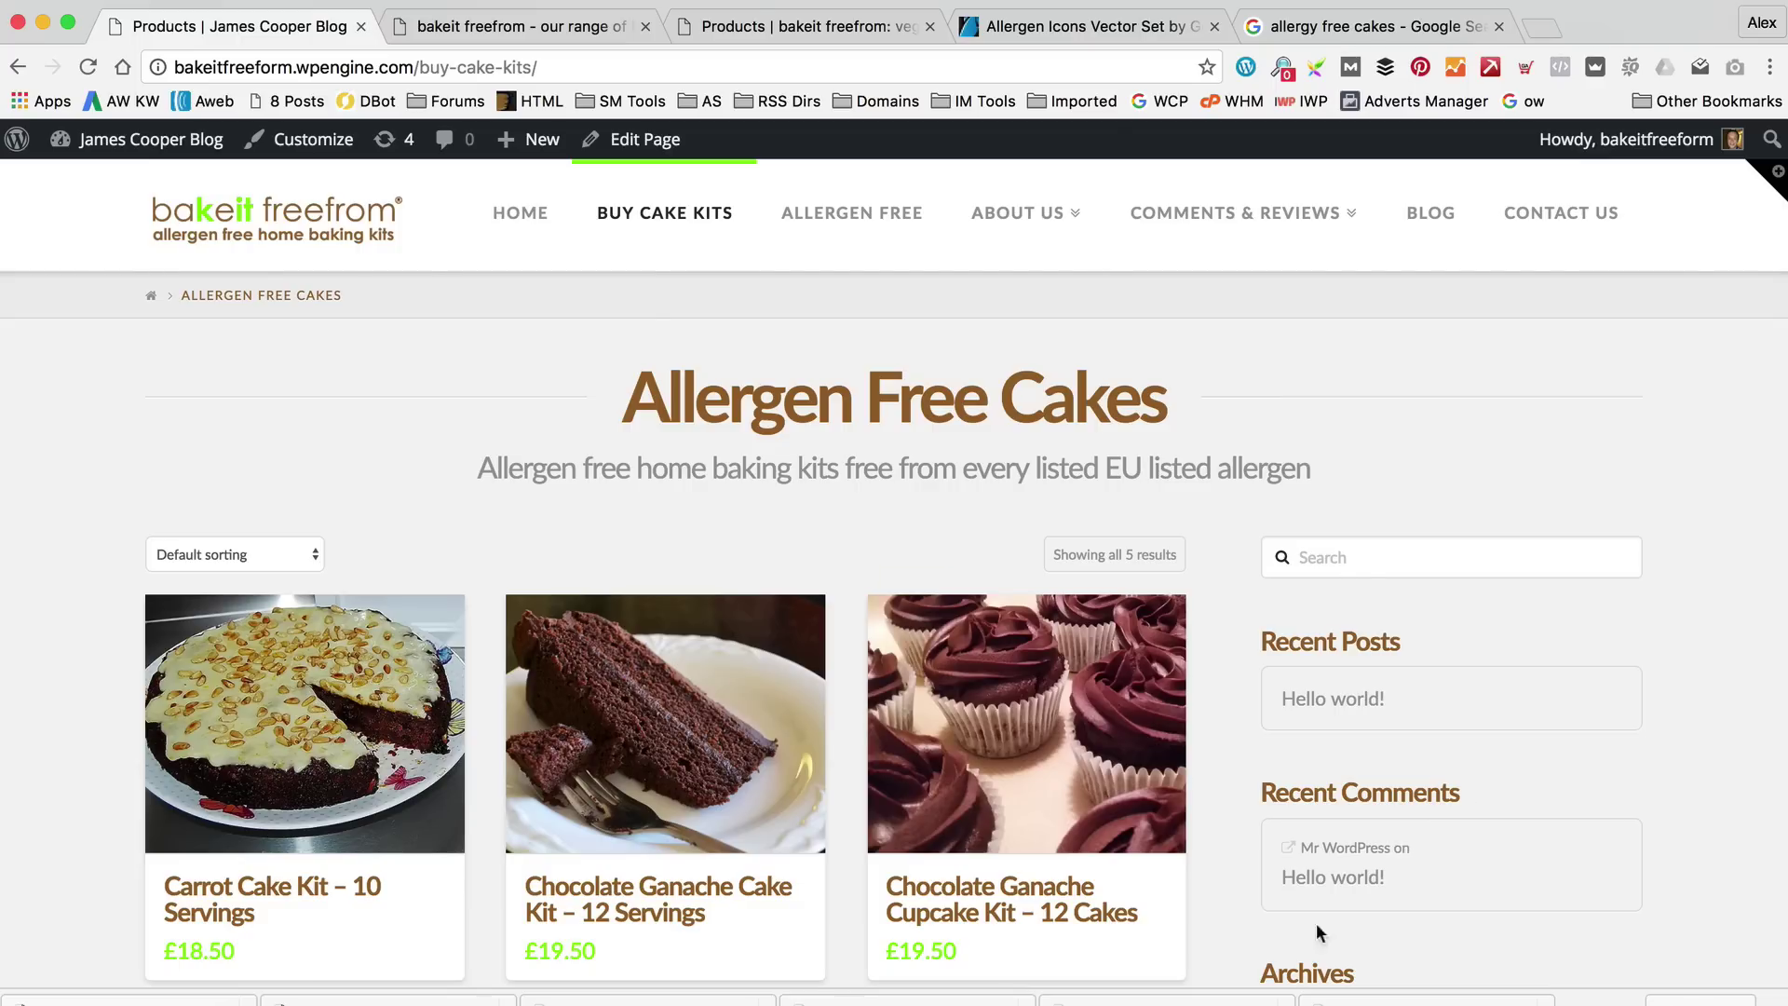
scroll(1157, 615, down, 1)
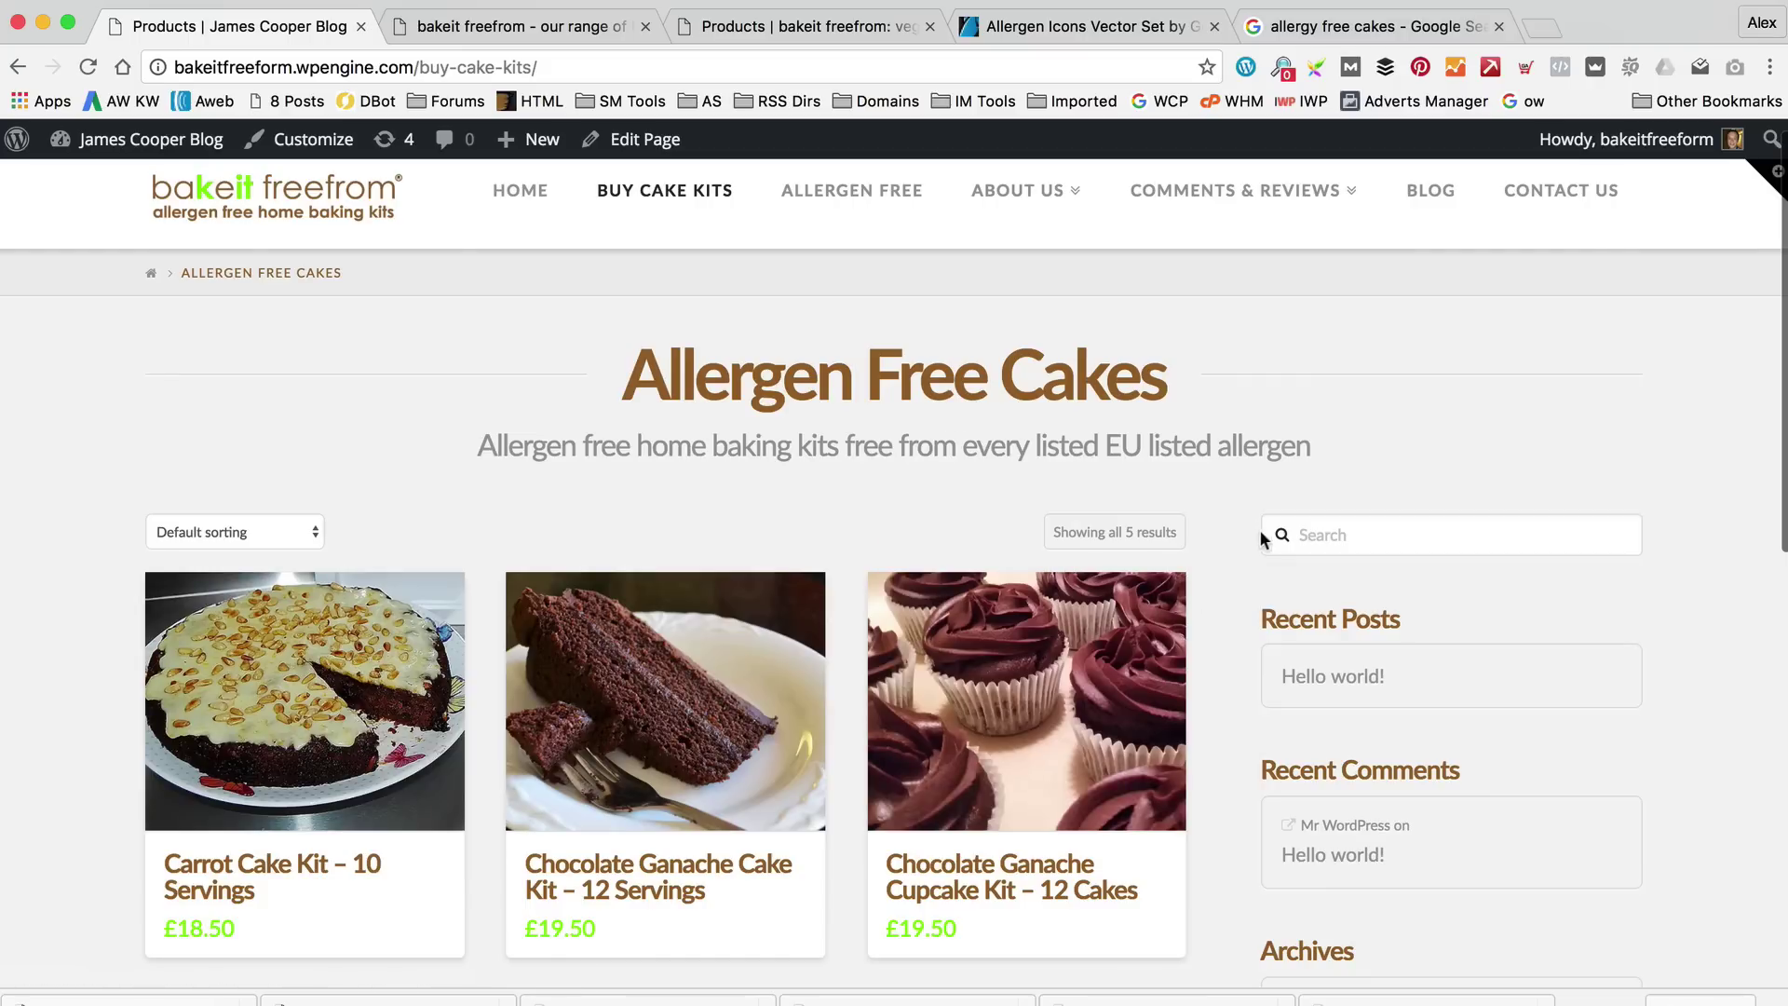
scroll(1365, 550, down, 3)
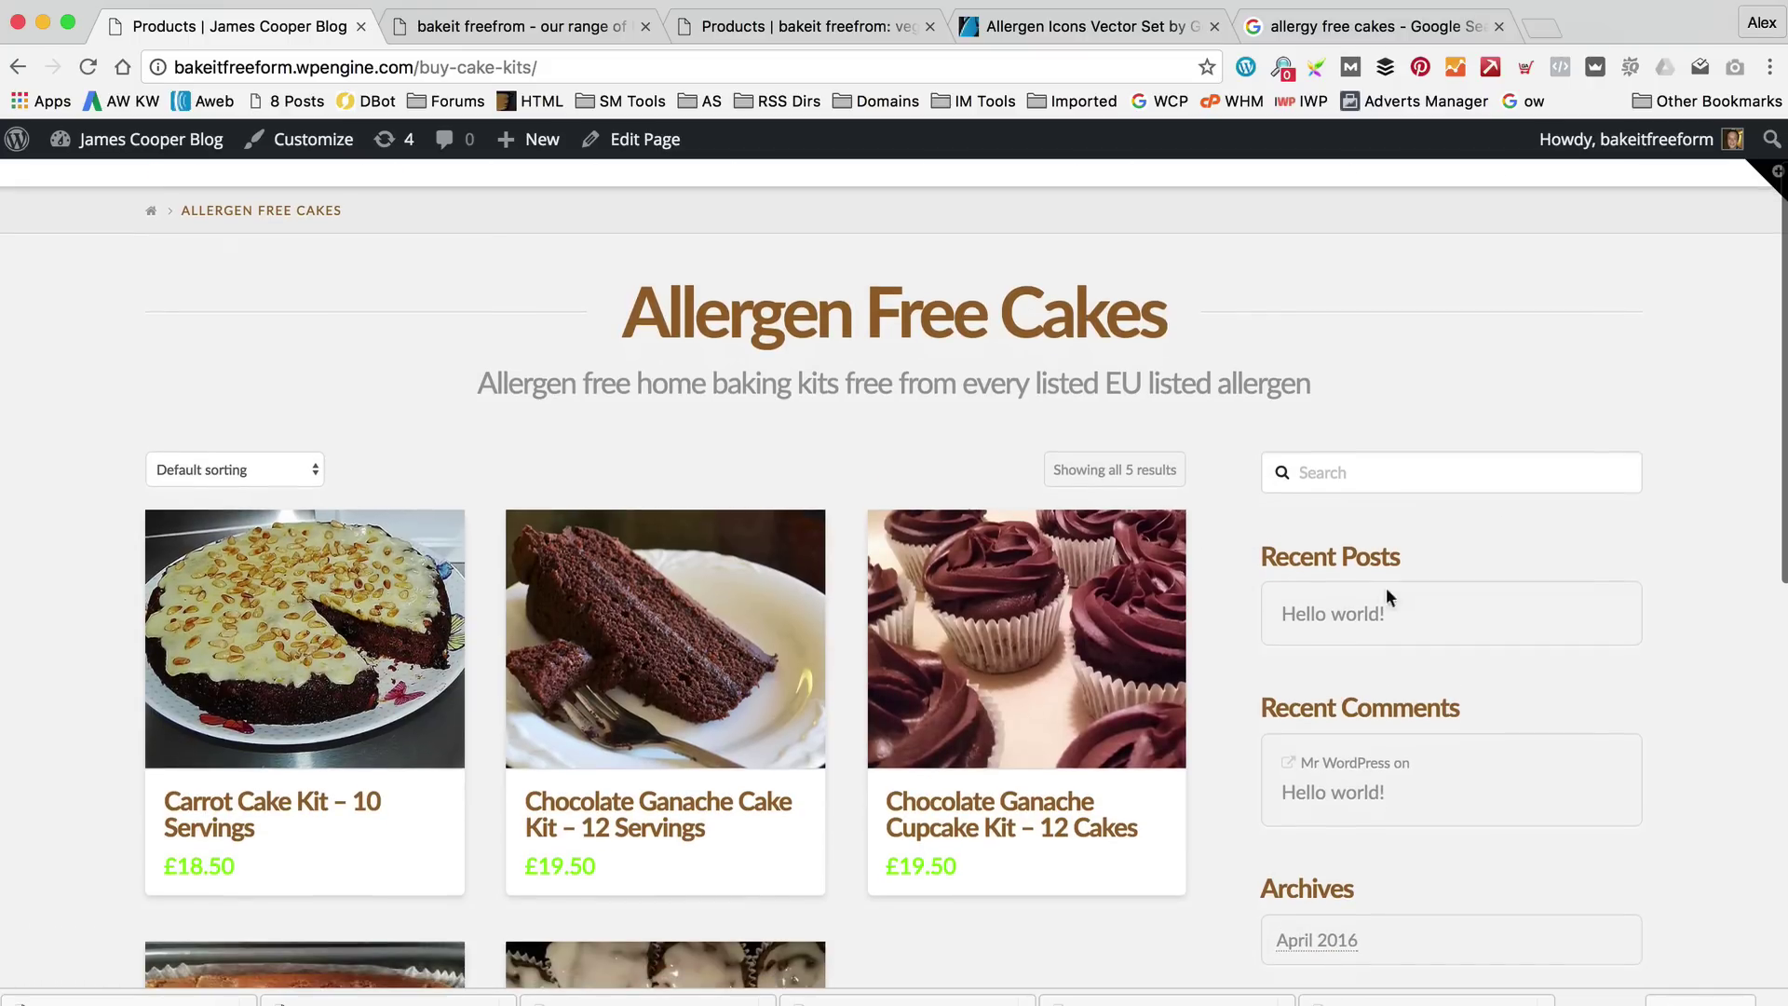
scroll(1330, 601, down, 5)
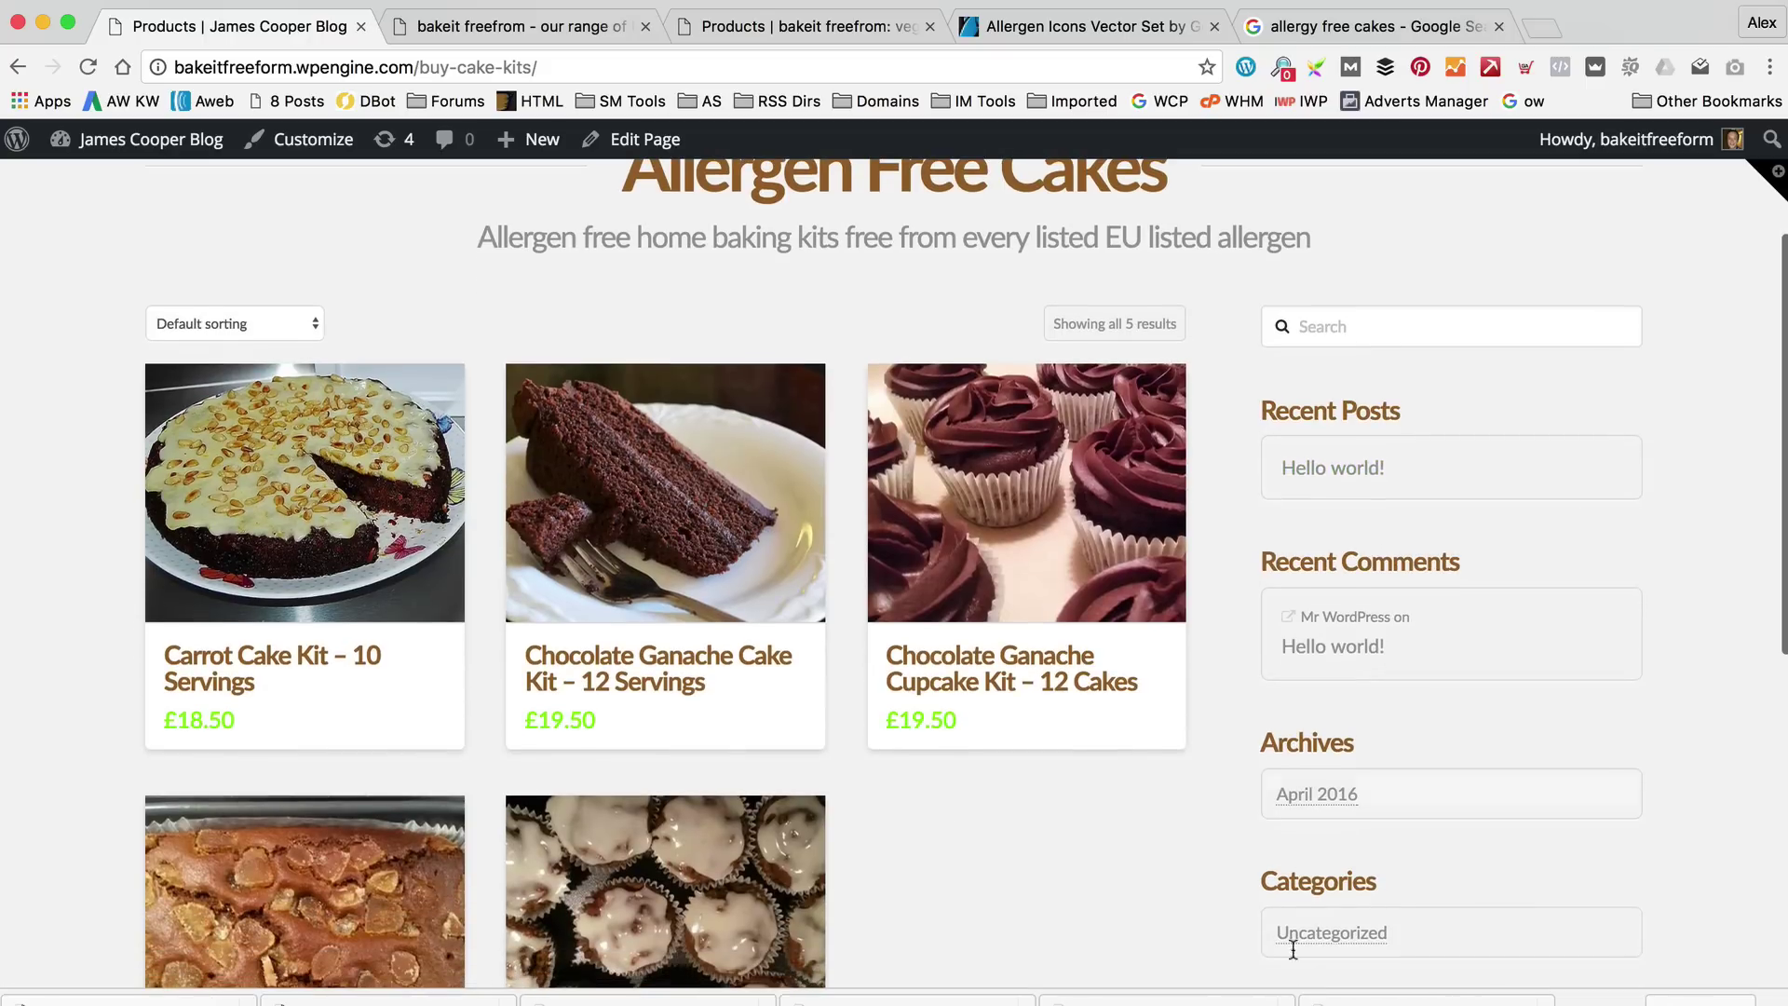
scroll(1375, 846, up, 10)
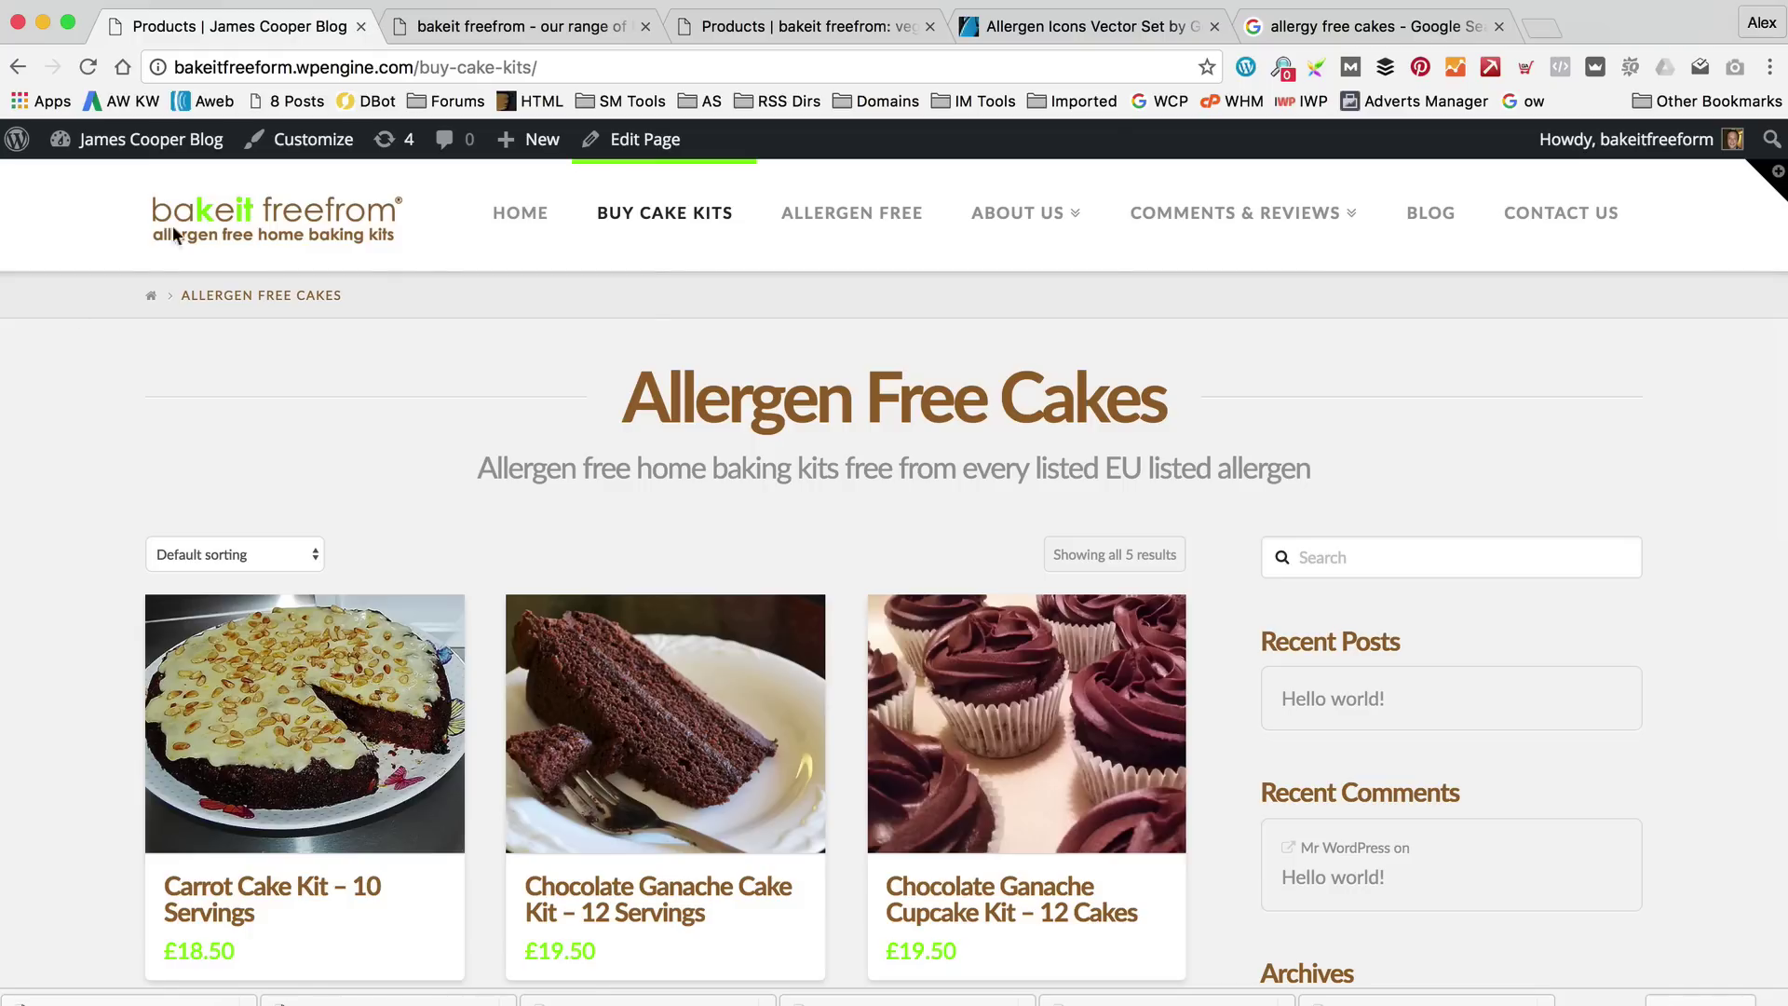
- Start a new page from the admin bar and title it 'Temp'
mouse_move(536, 140)
click(548, 247)
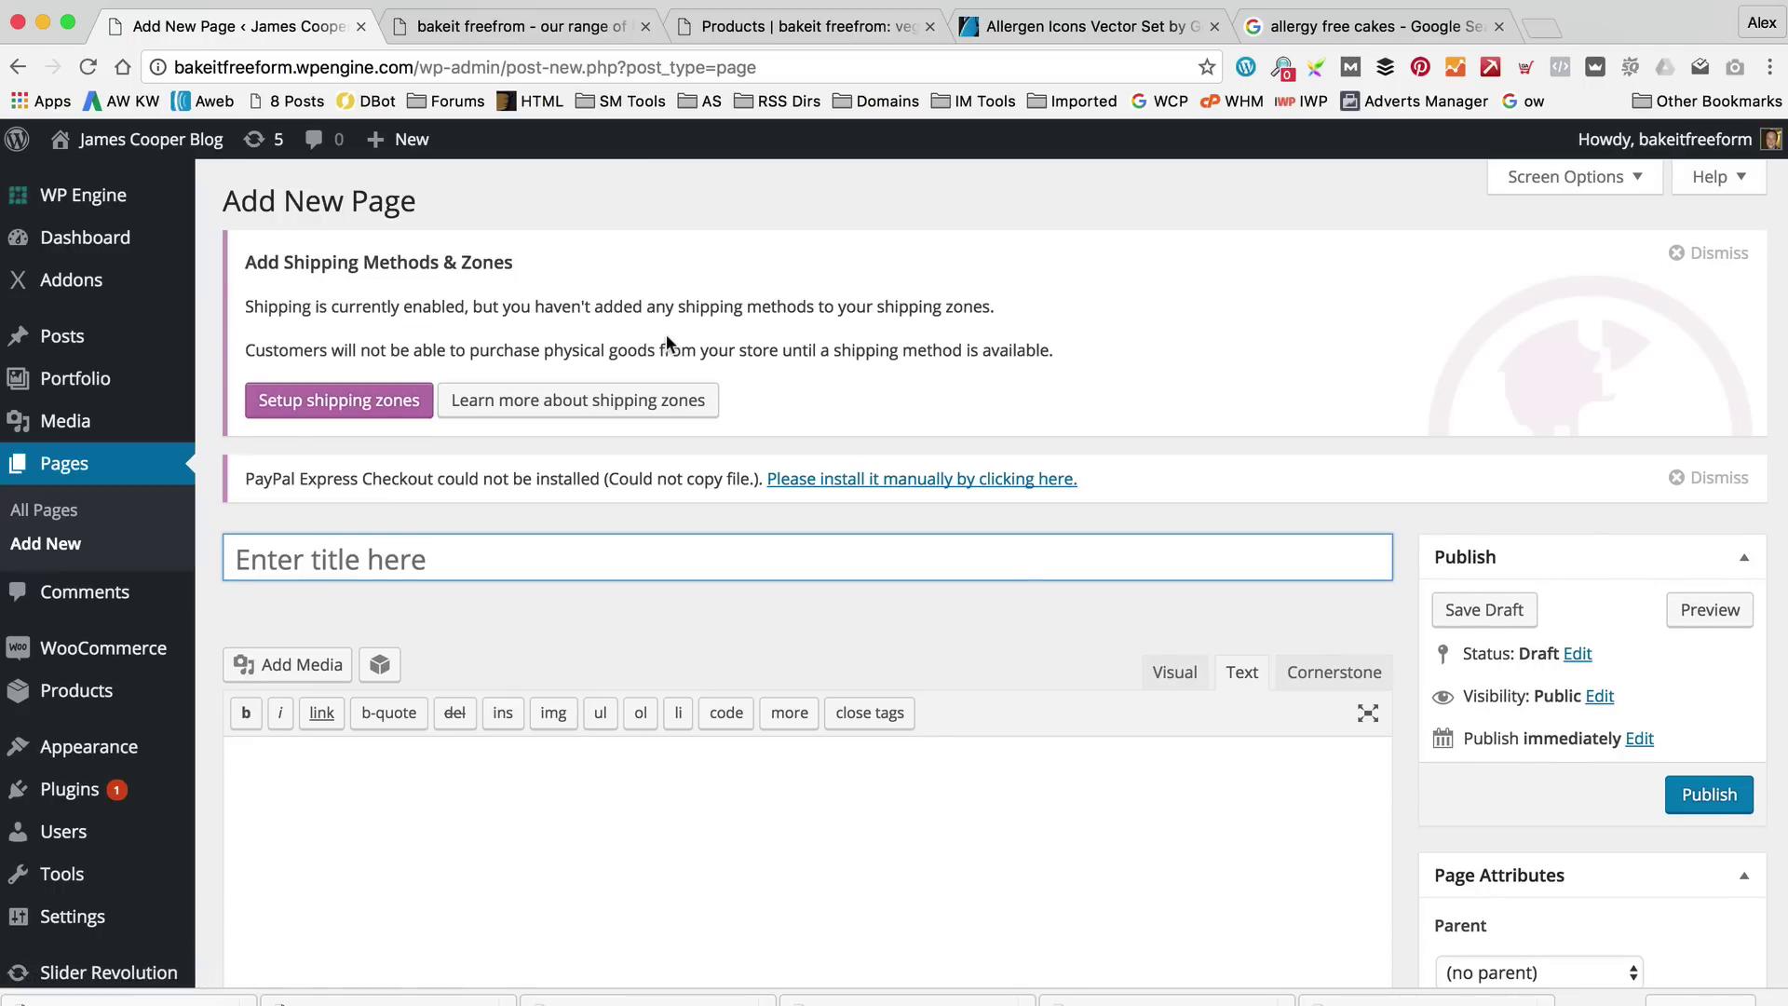
text(Temp)
key(Tab)
- Switch the page editor to Cornerstone and launch the builder for Temp
scroll(902, 559, down, 3)
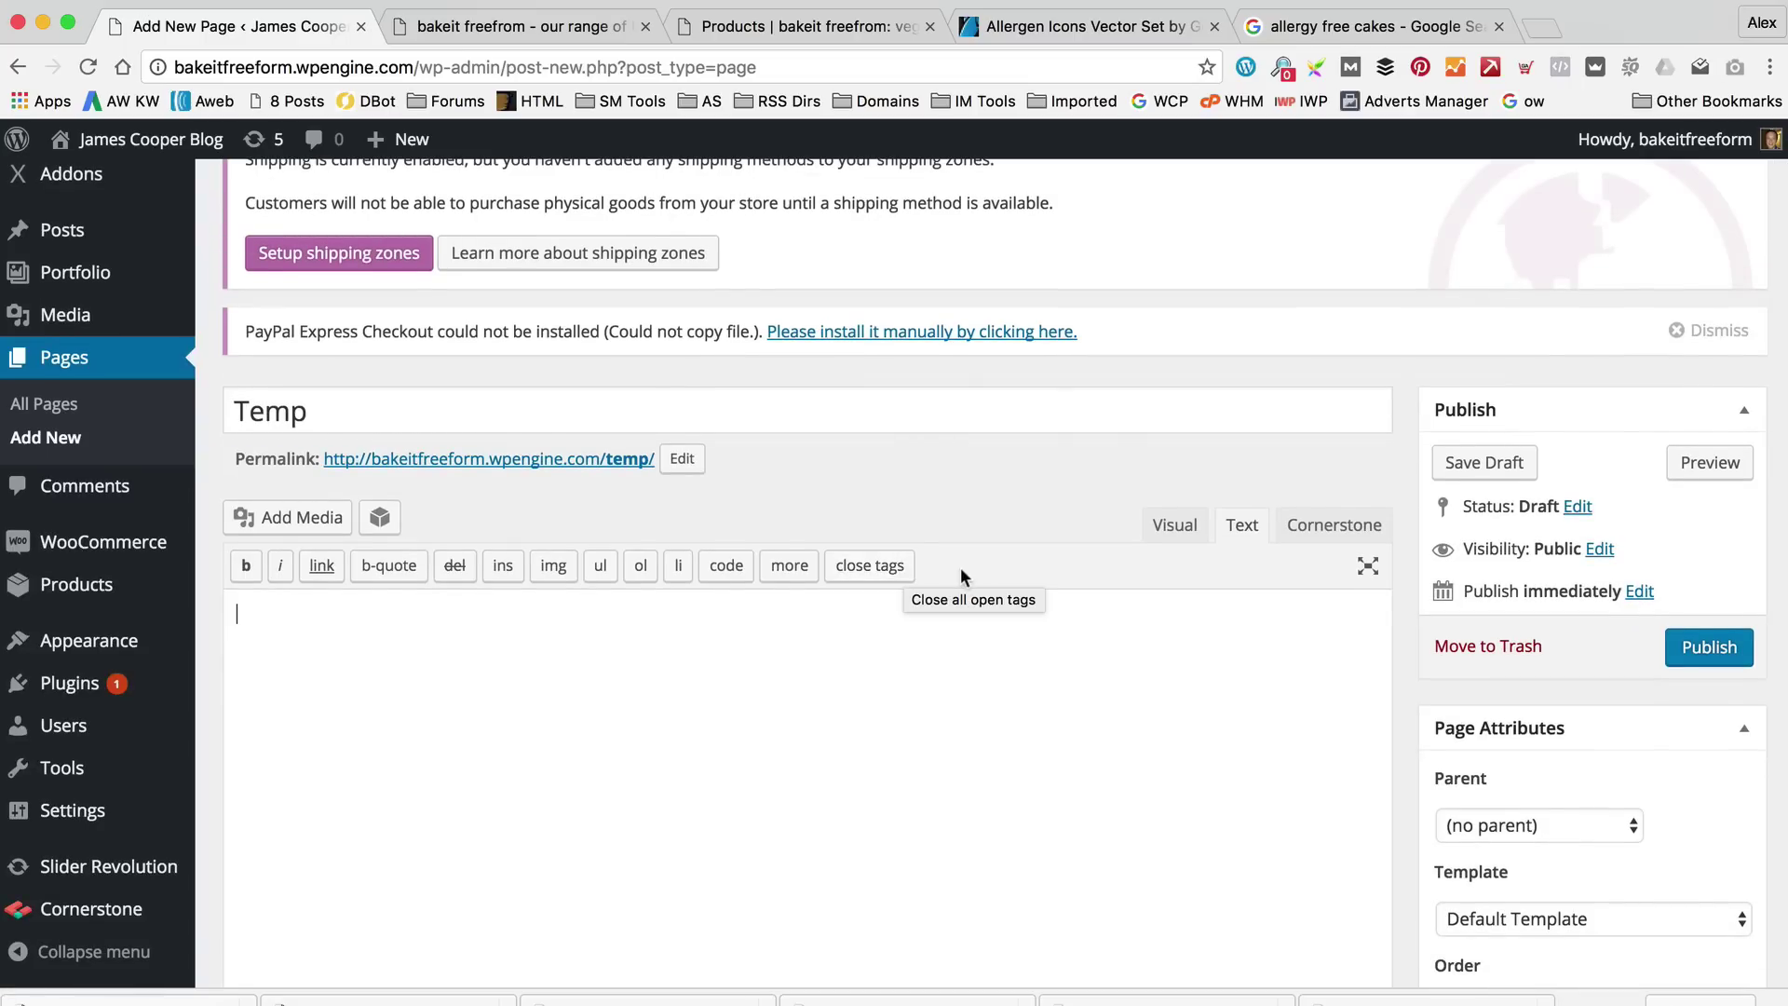
scroll(1269, 491, down, 3)
click(1327, 403)
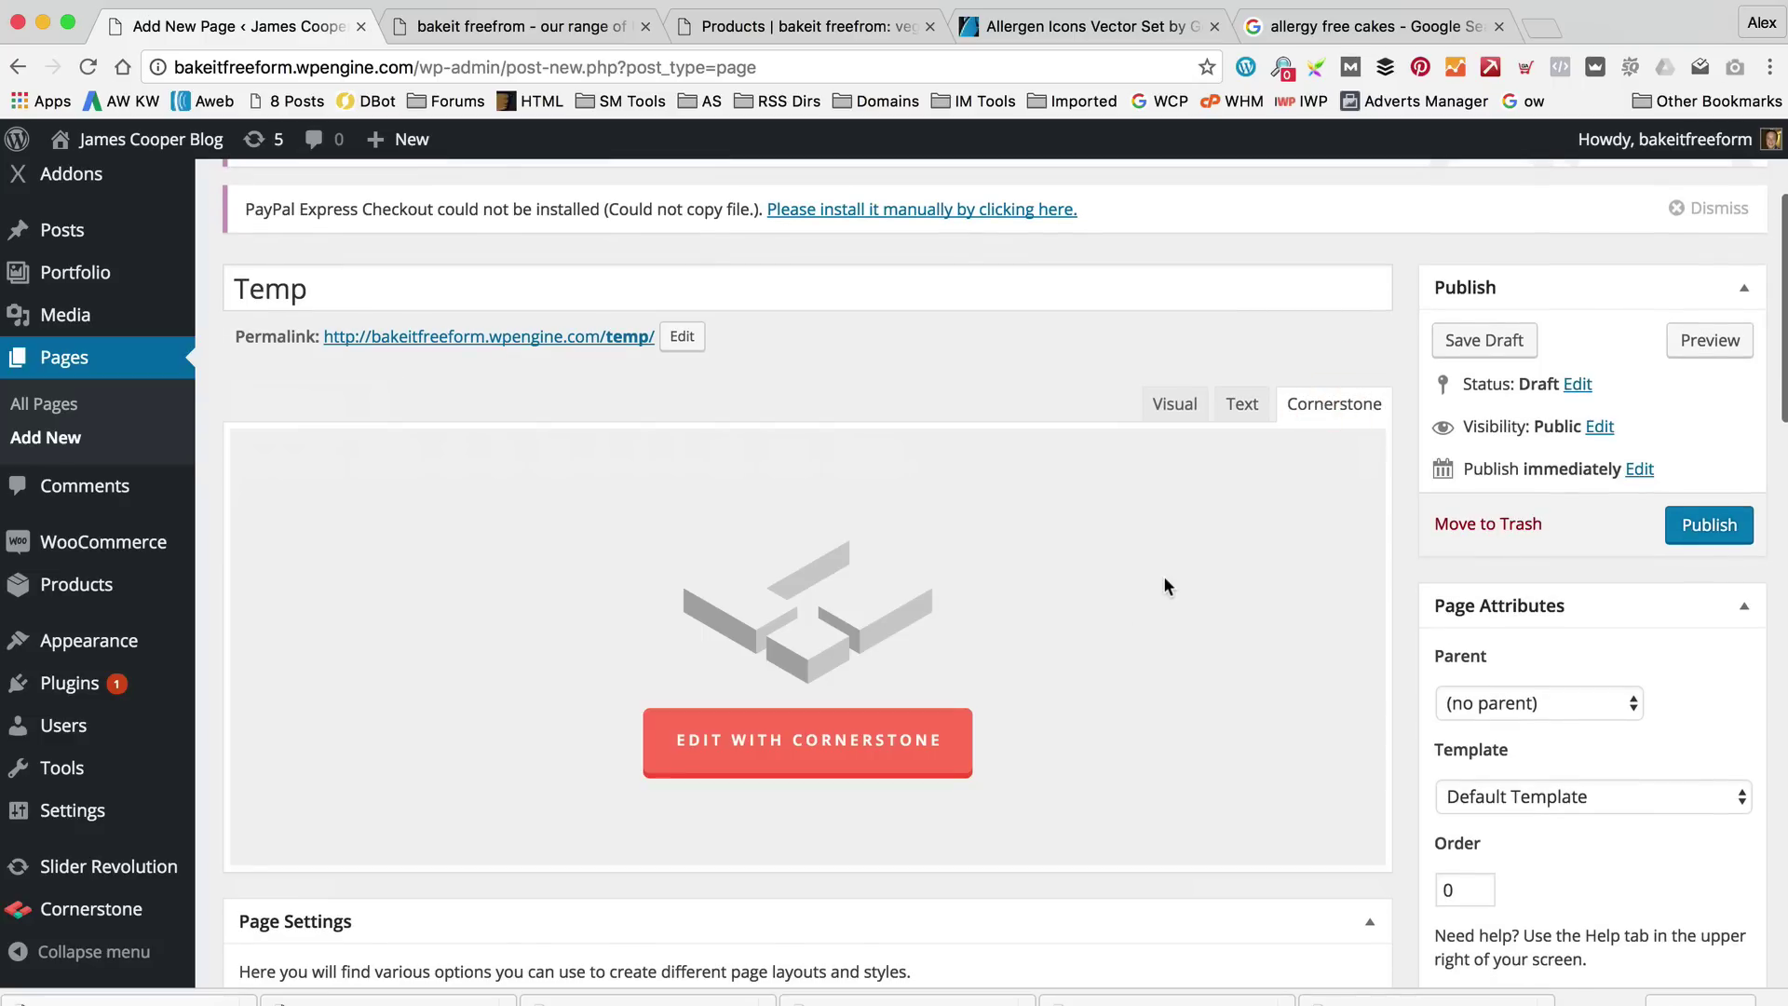
click(799, 745)
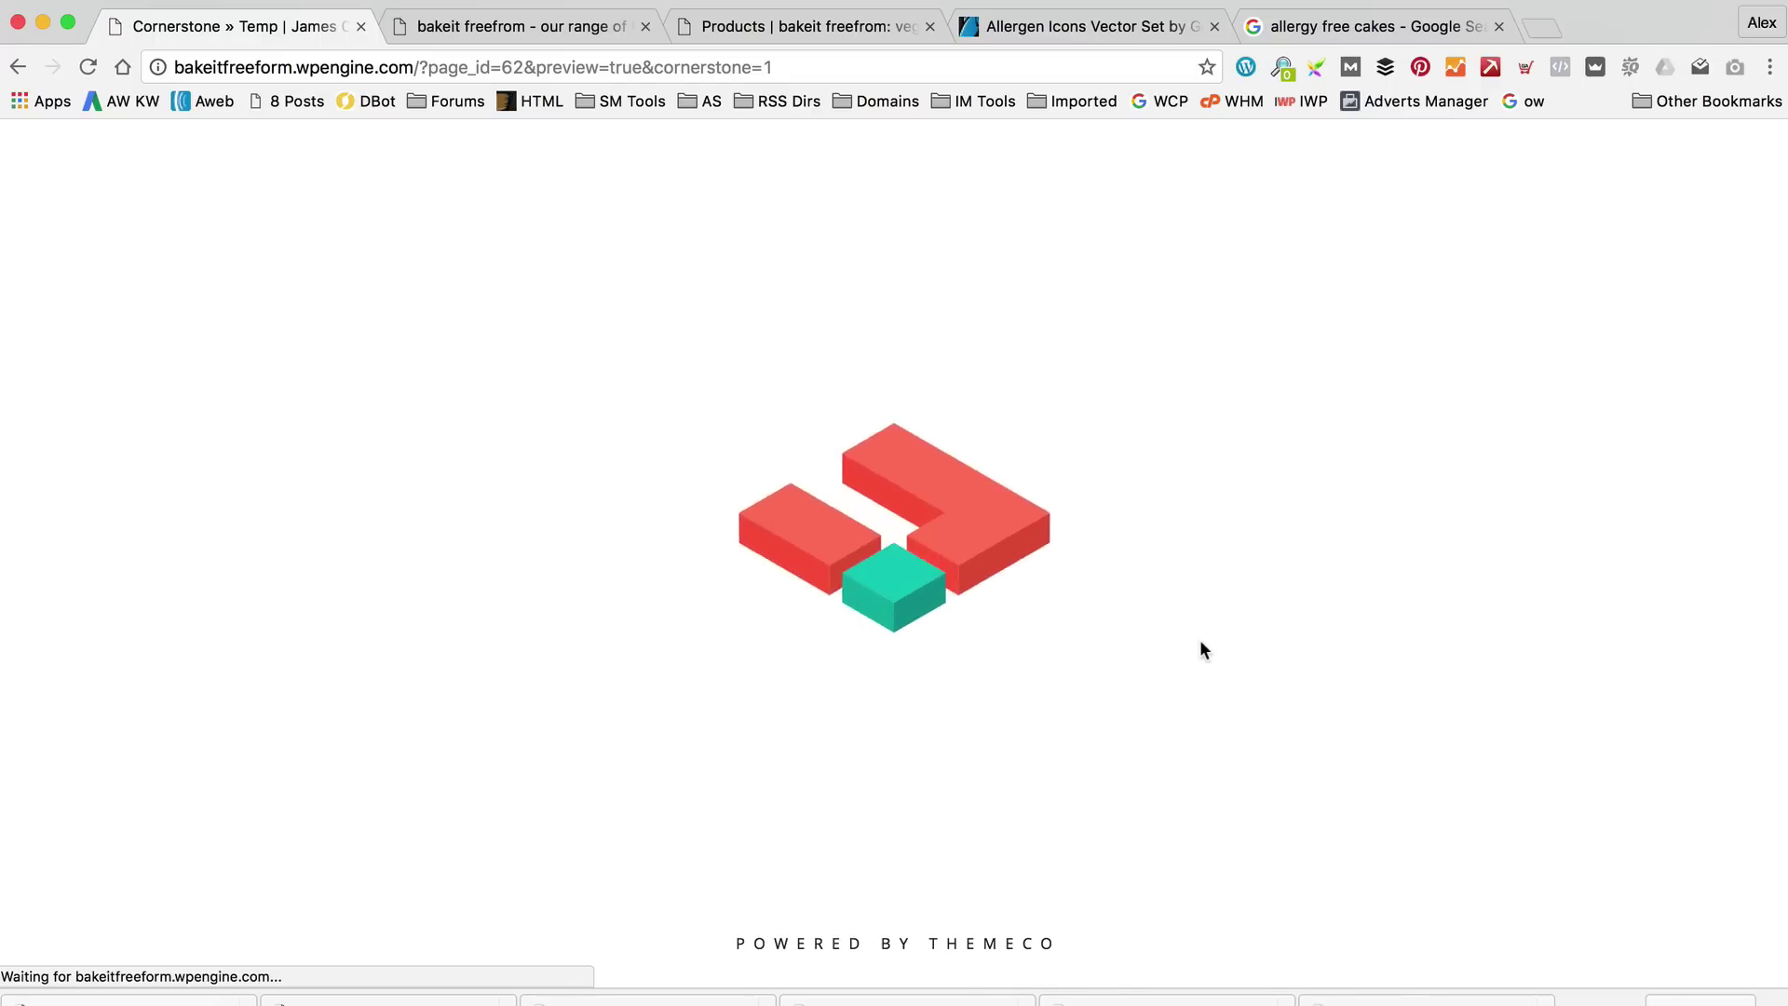
- Add an empty section to the page from the Layout pane
scroll(536, 486, down, 3)
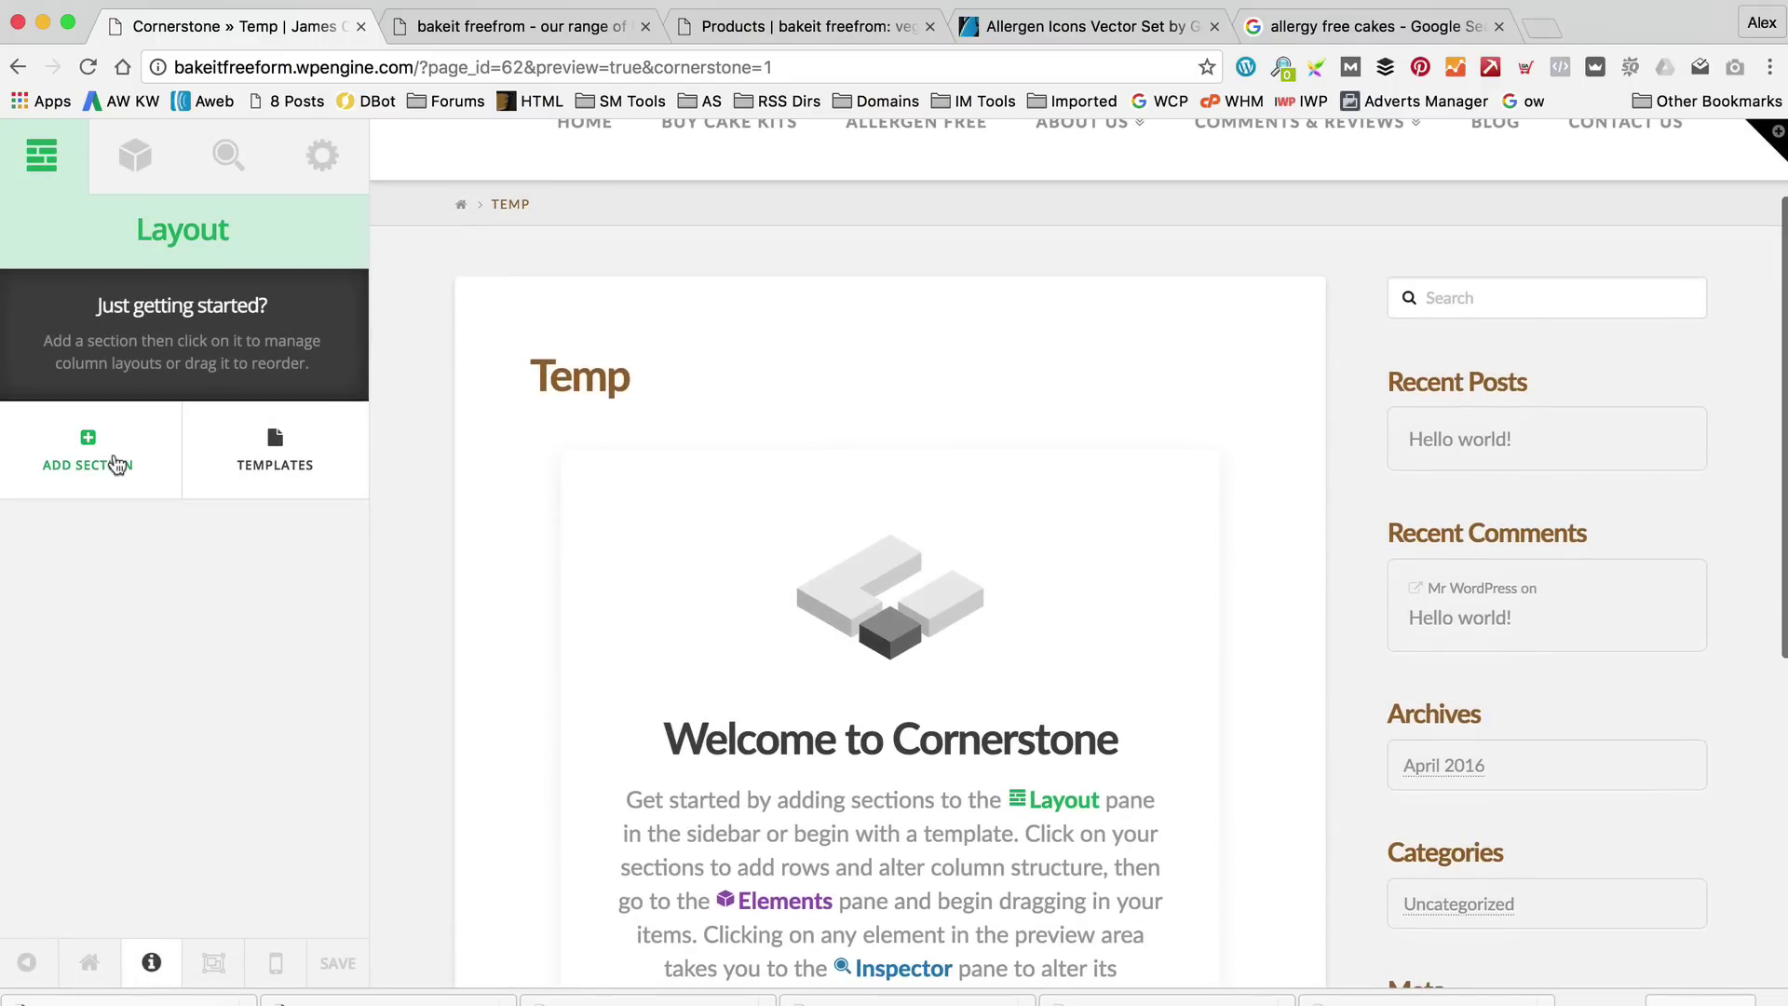
click(116, 464)
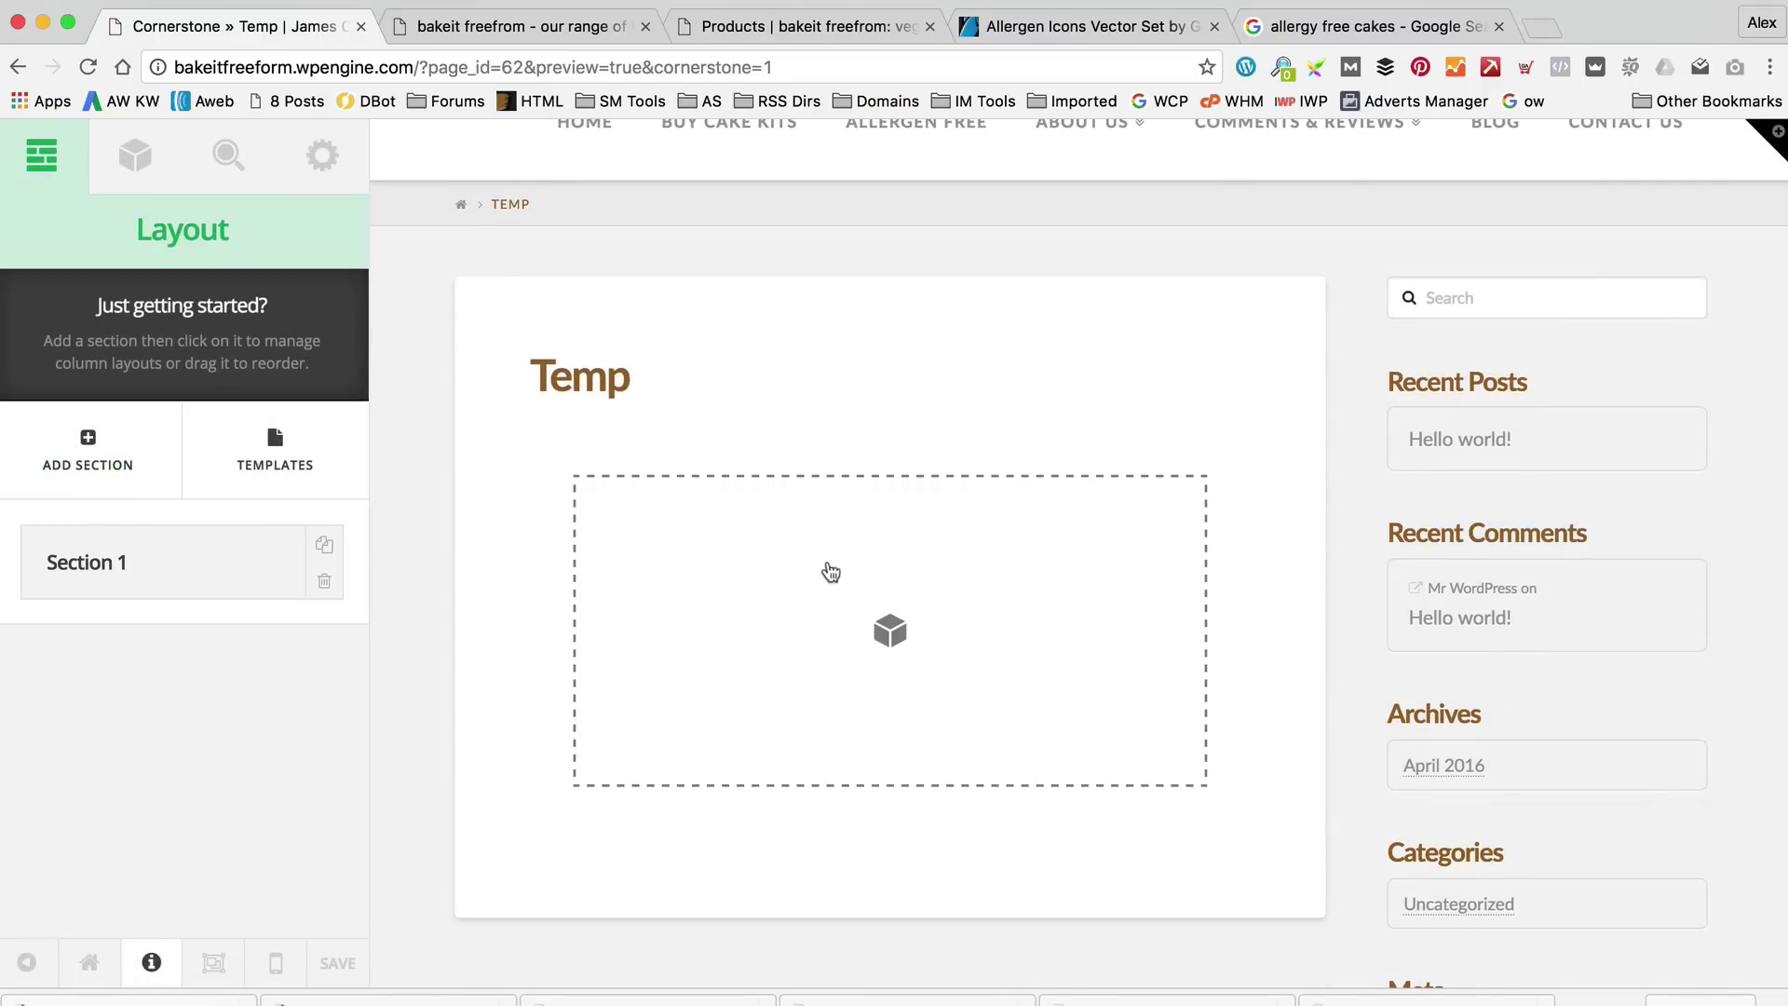
scroll(842, 573, up, 3)
scroll(1309, 623, down, 1)
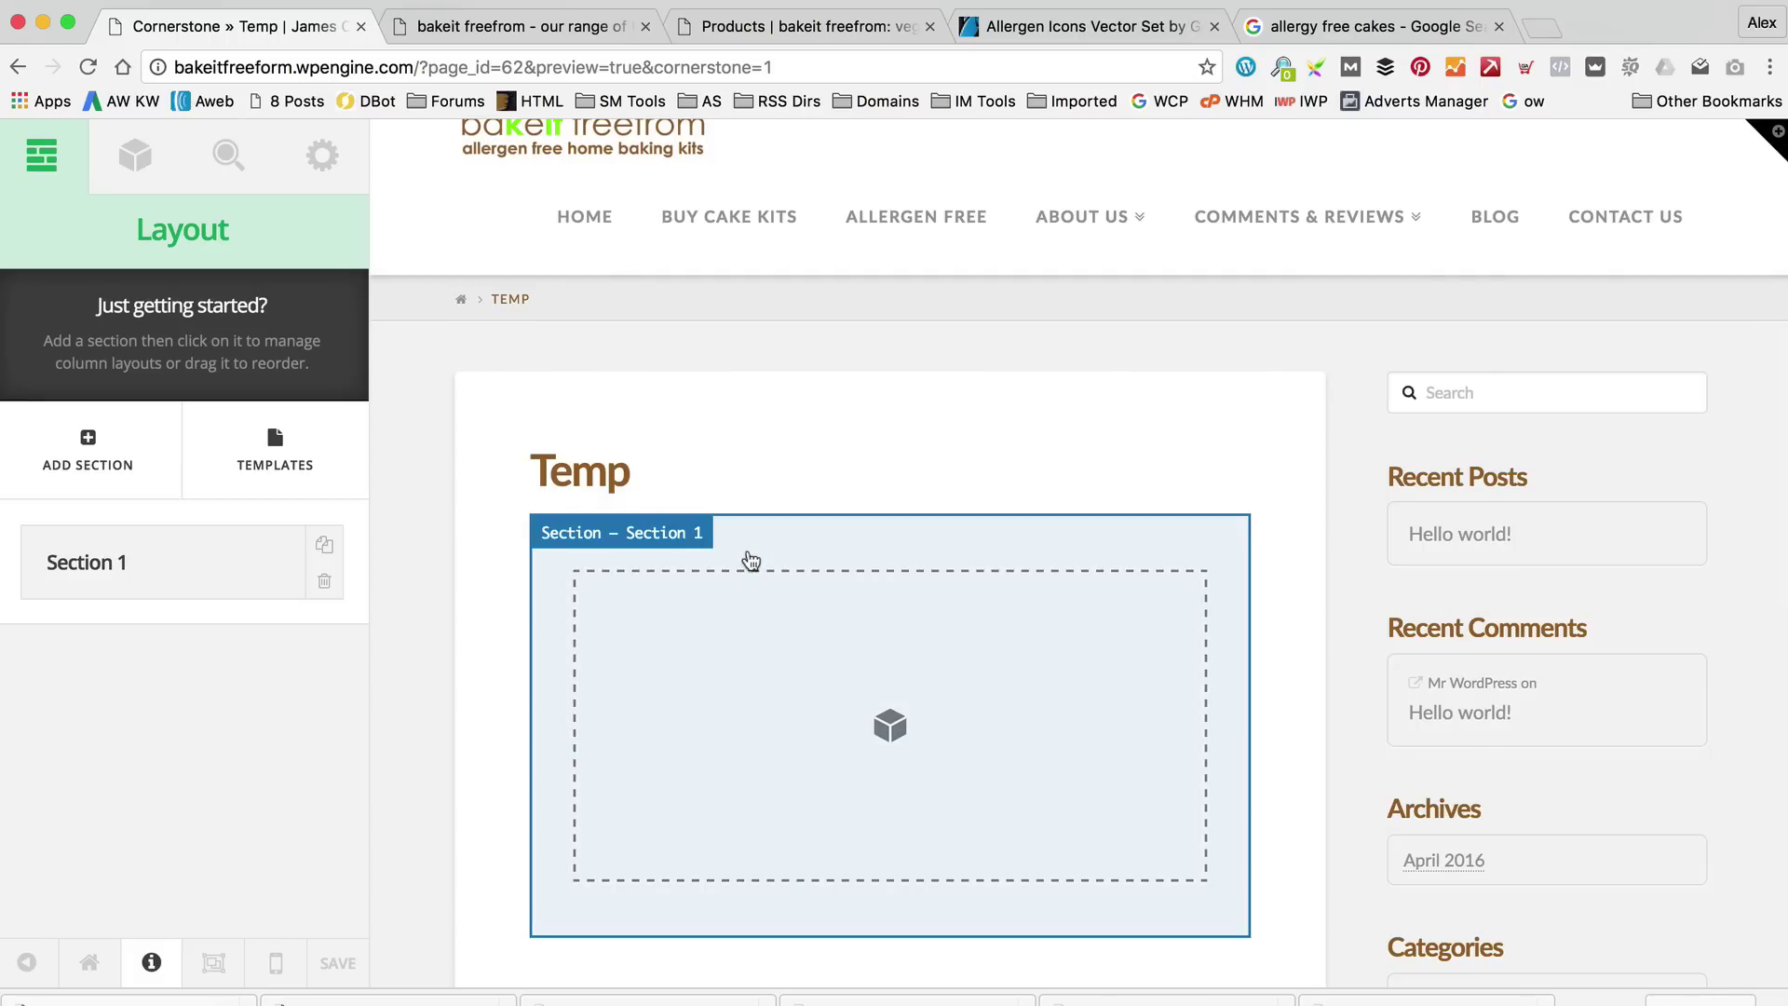
- Open the Elements library and scroll down to Feature List
click(136, 156)
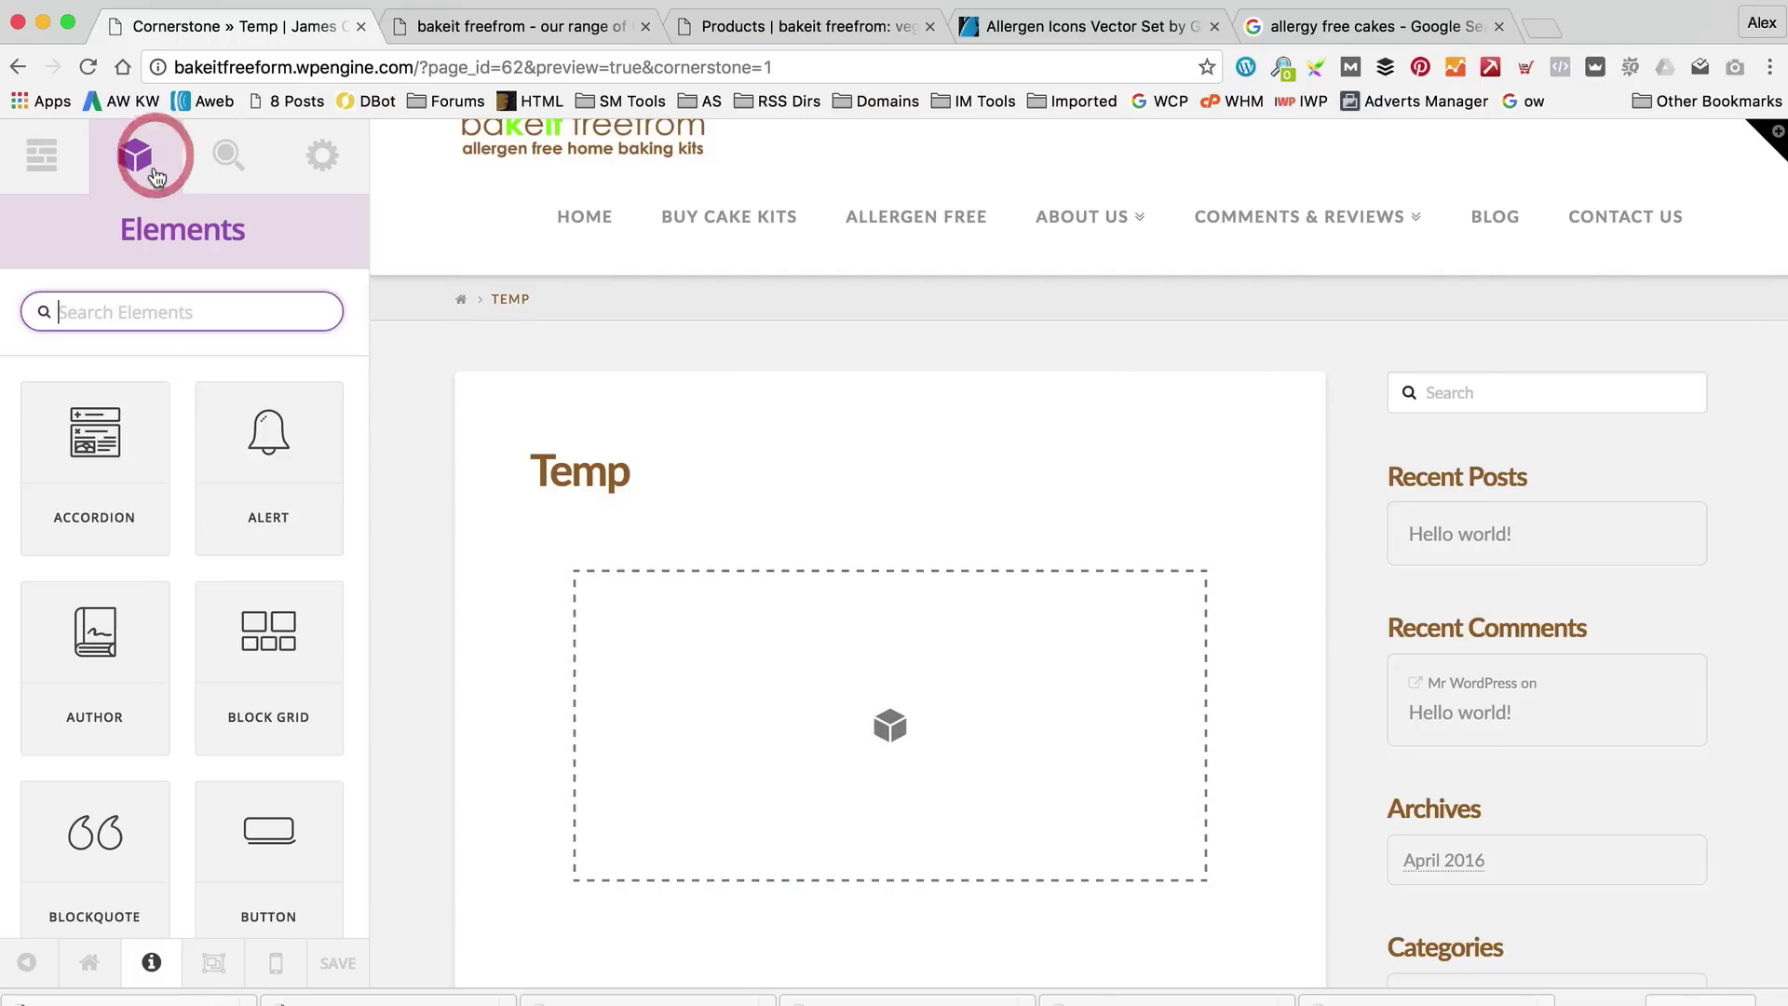
scroll(90, 465, down, 8)
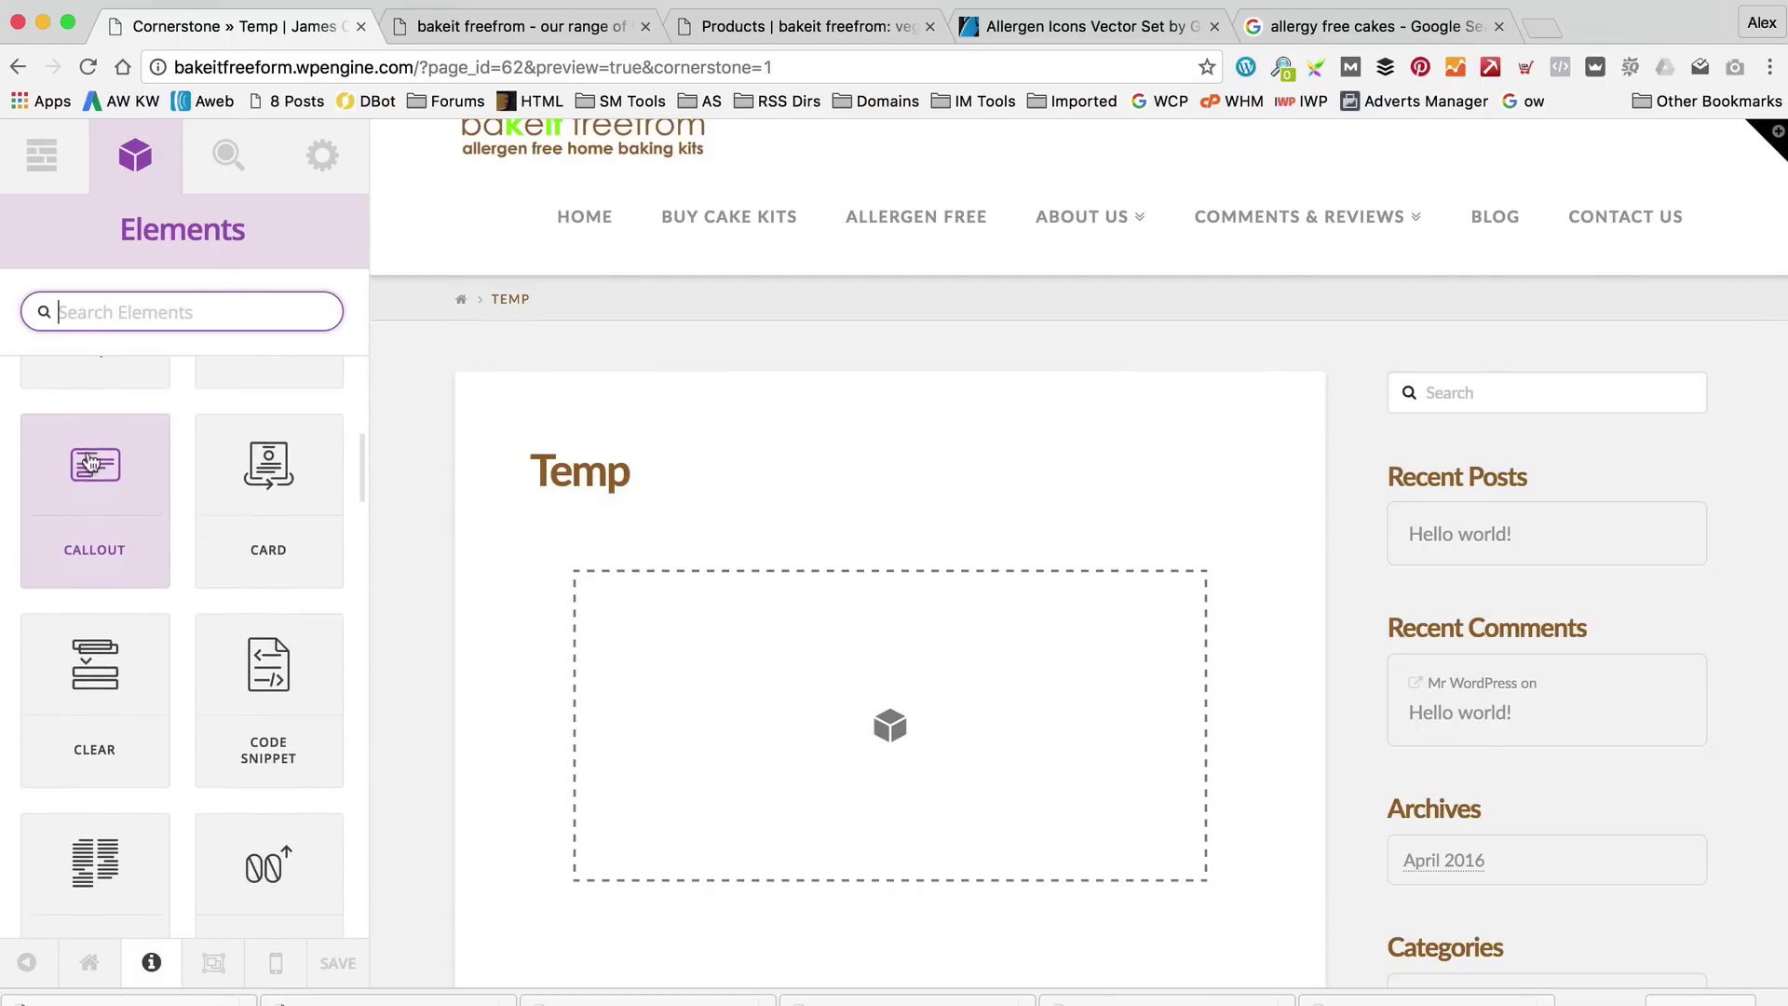
scroll(90, 461, down, 6)
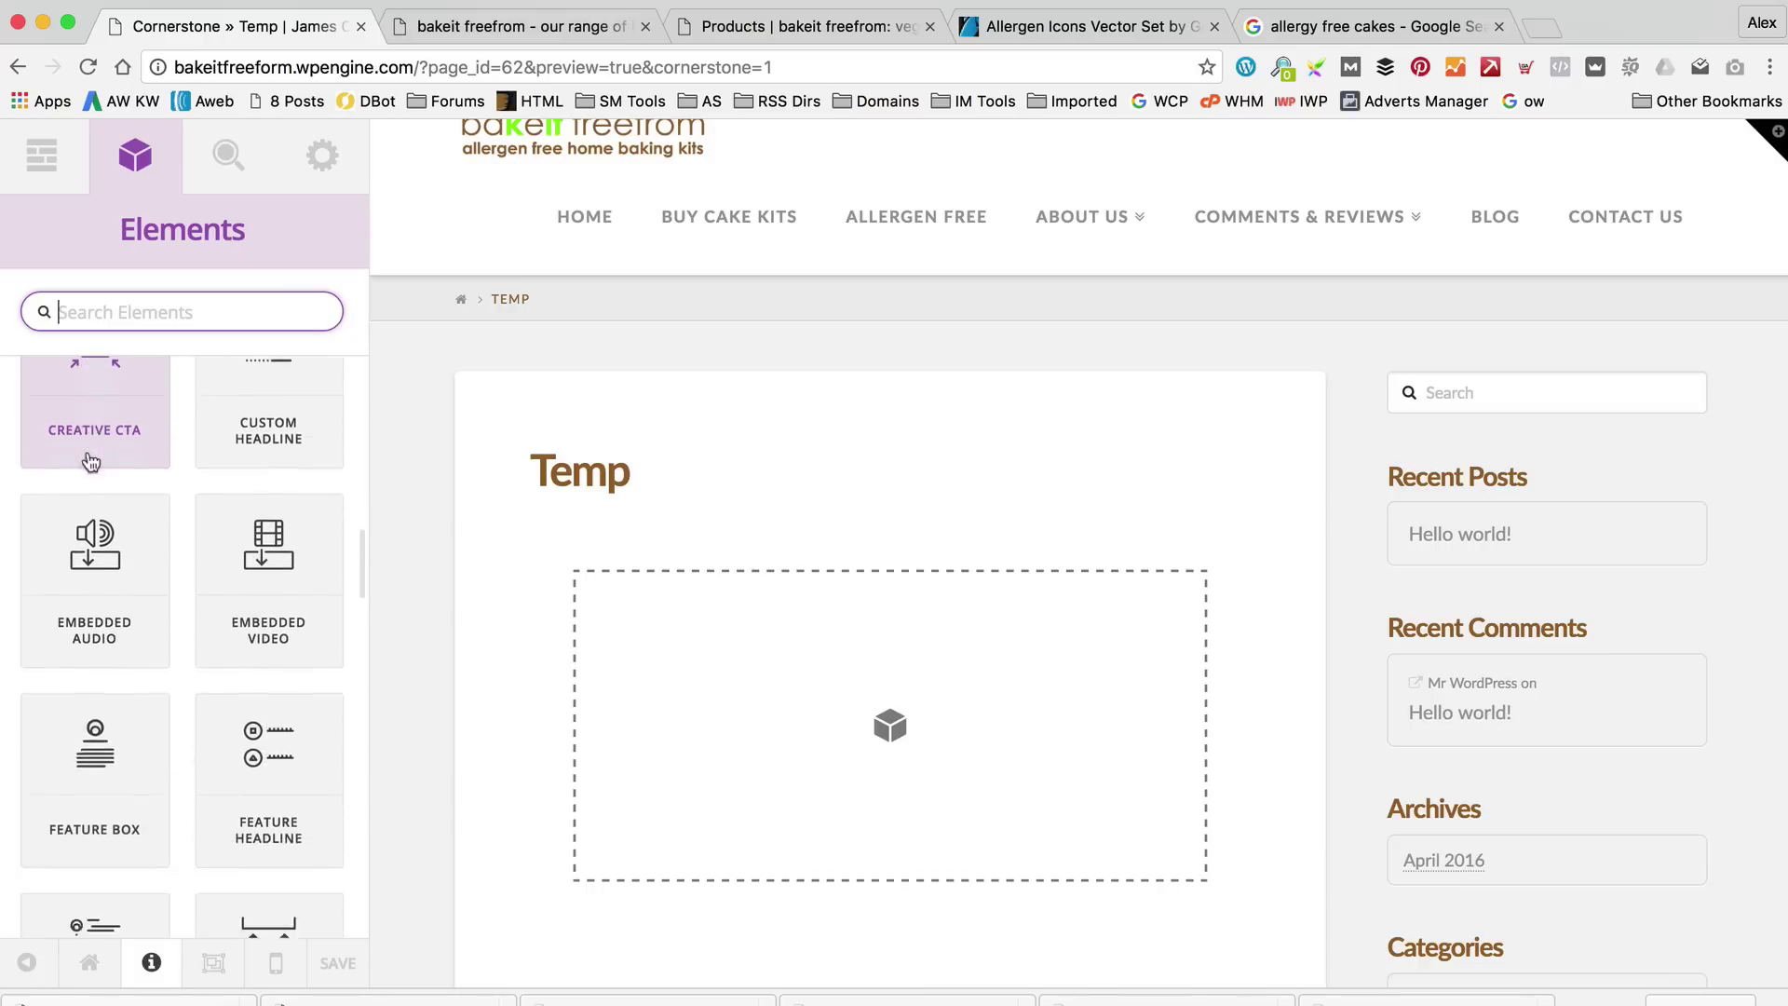
scroll(90, 462, down, 1)
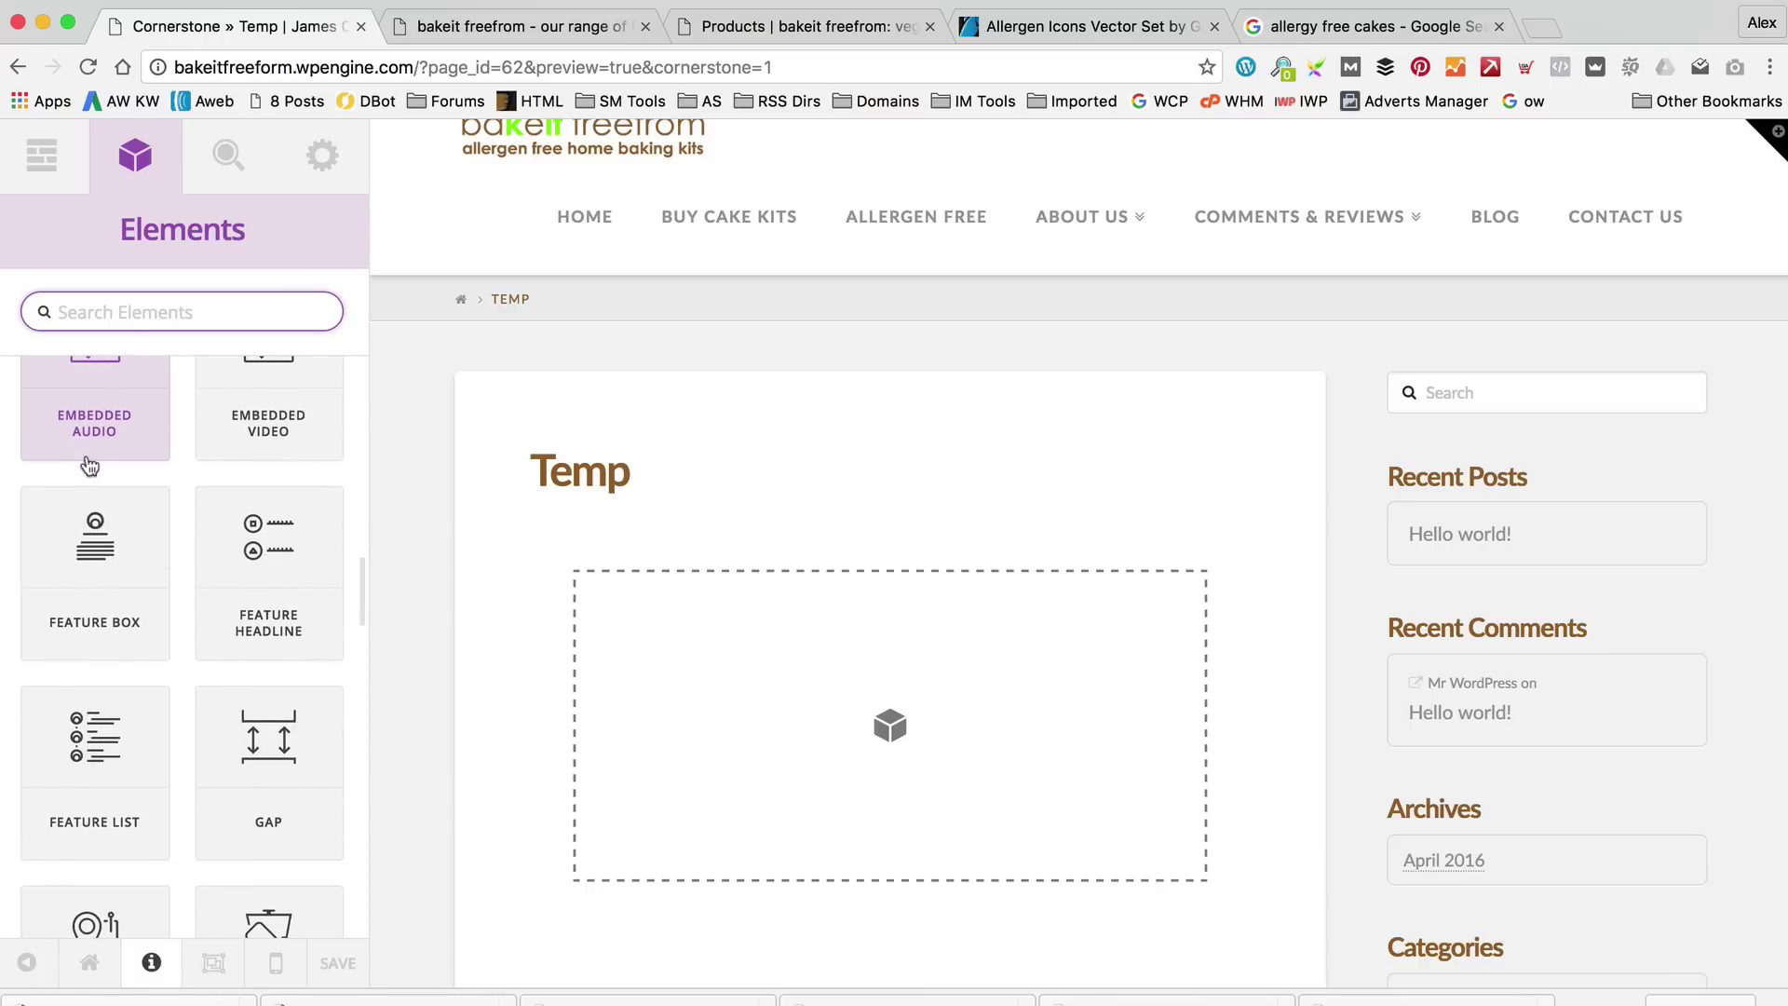
- Drop a Feature List element into the empty section
drag(64, 758, 718, 642)
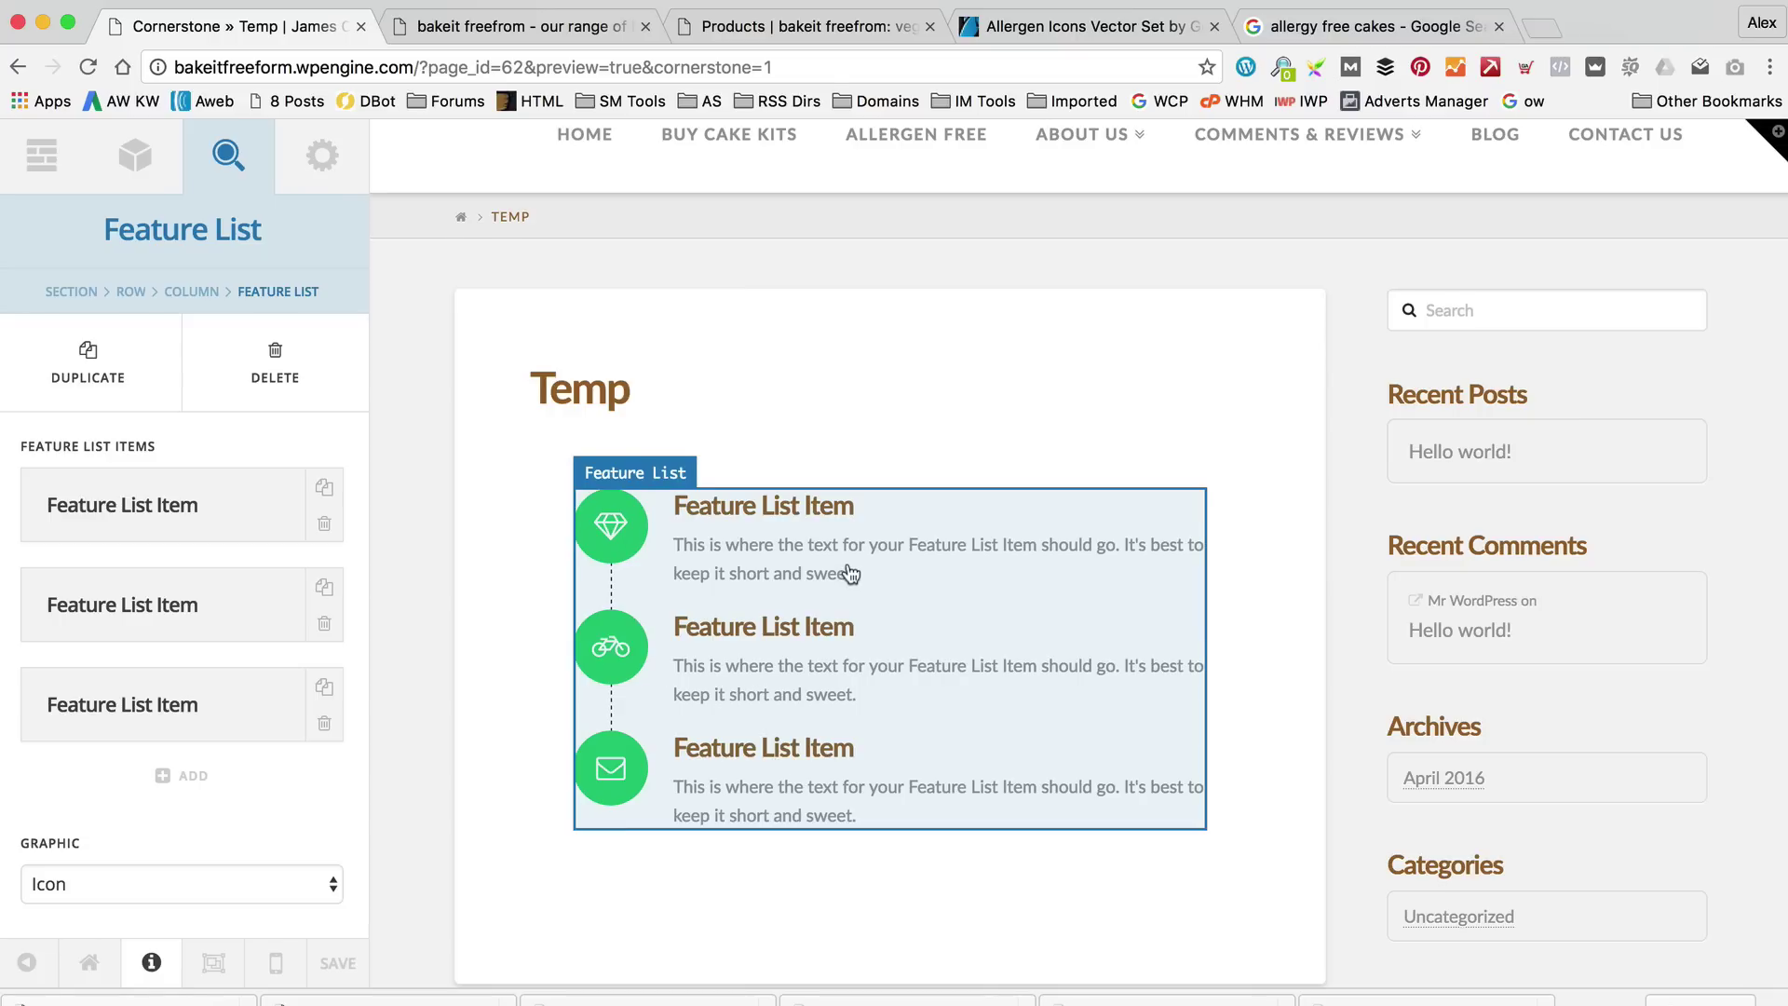
scroll(838, 572, down, 2)
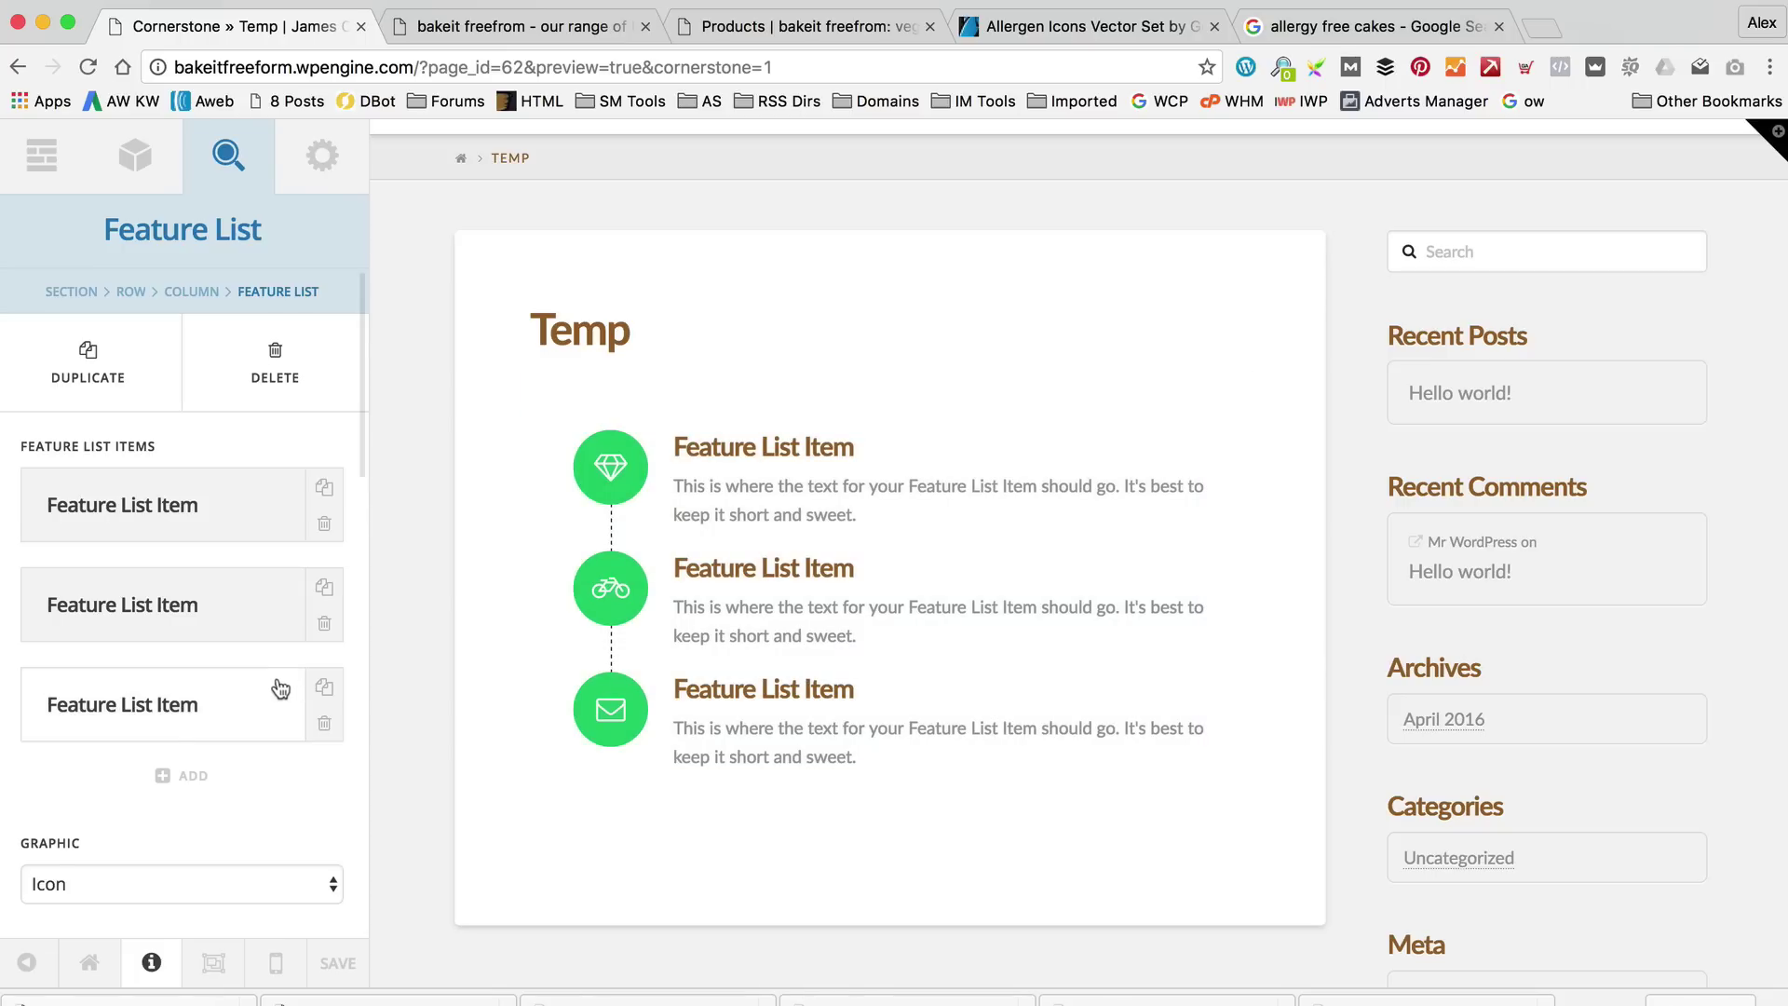
scroll(270, 685, down, 4)
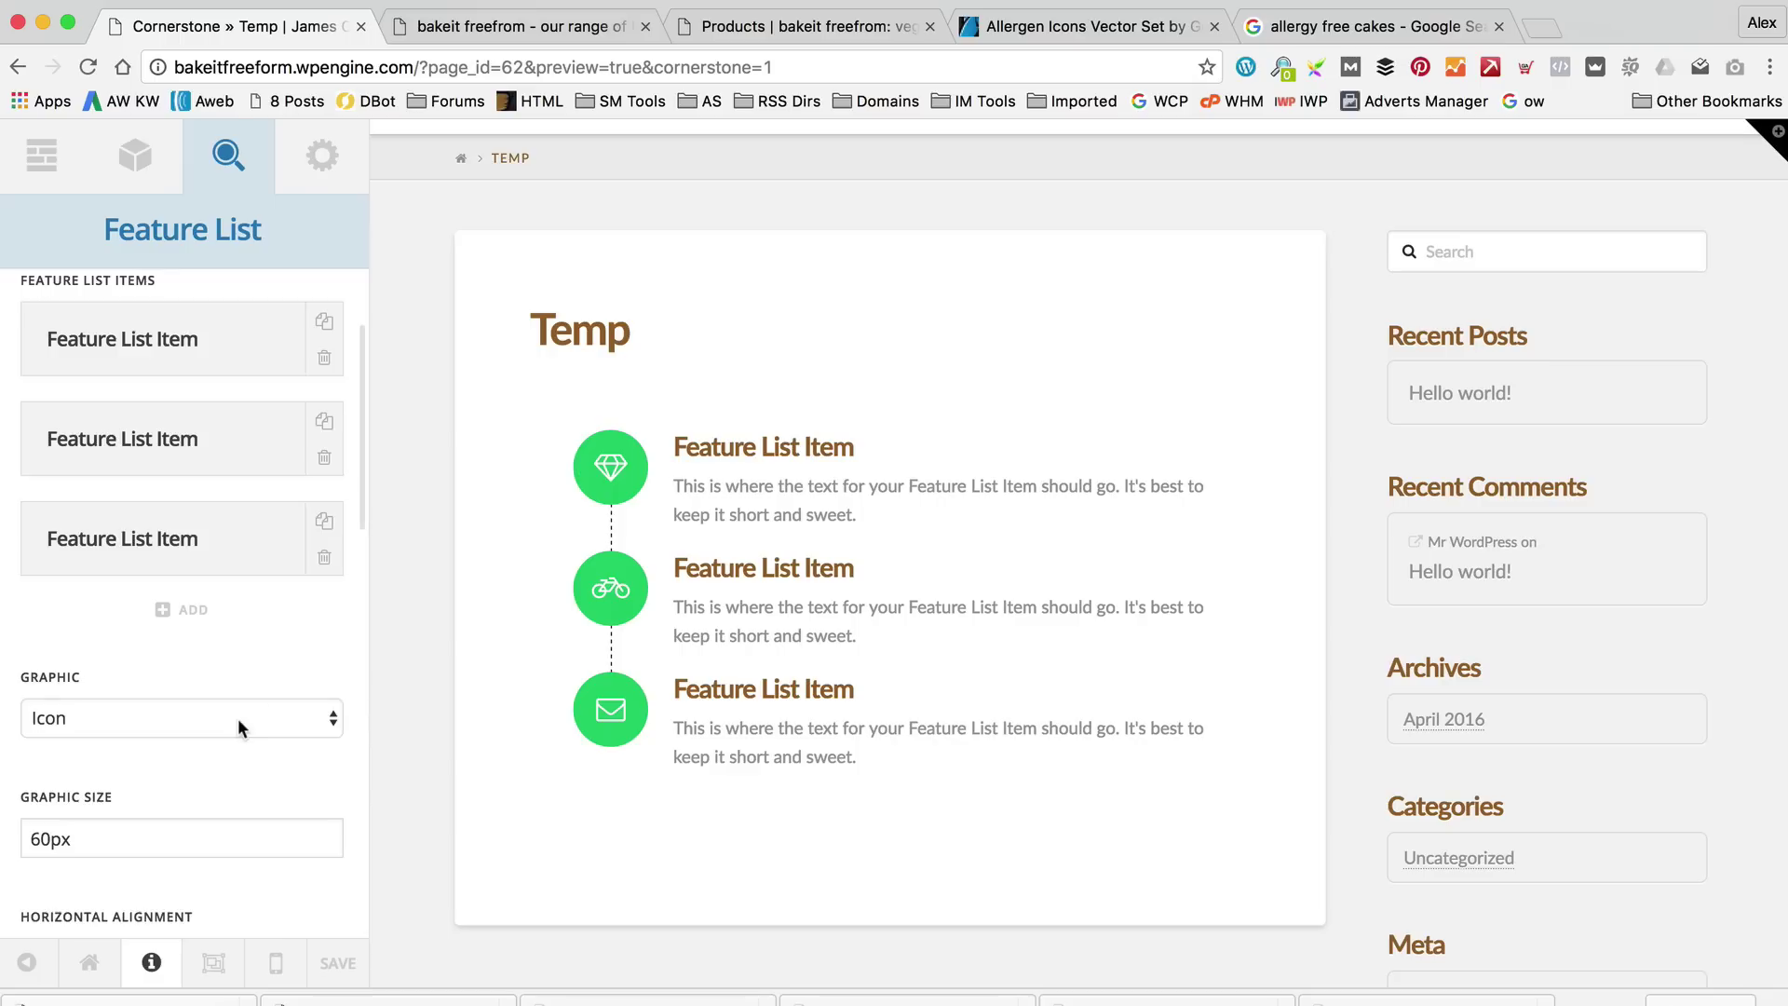
- Set the list's Graphic to Image and open the first Feature List Item
click(237, 718)
click(224, 747)
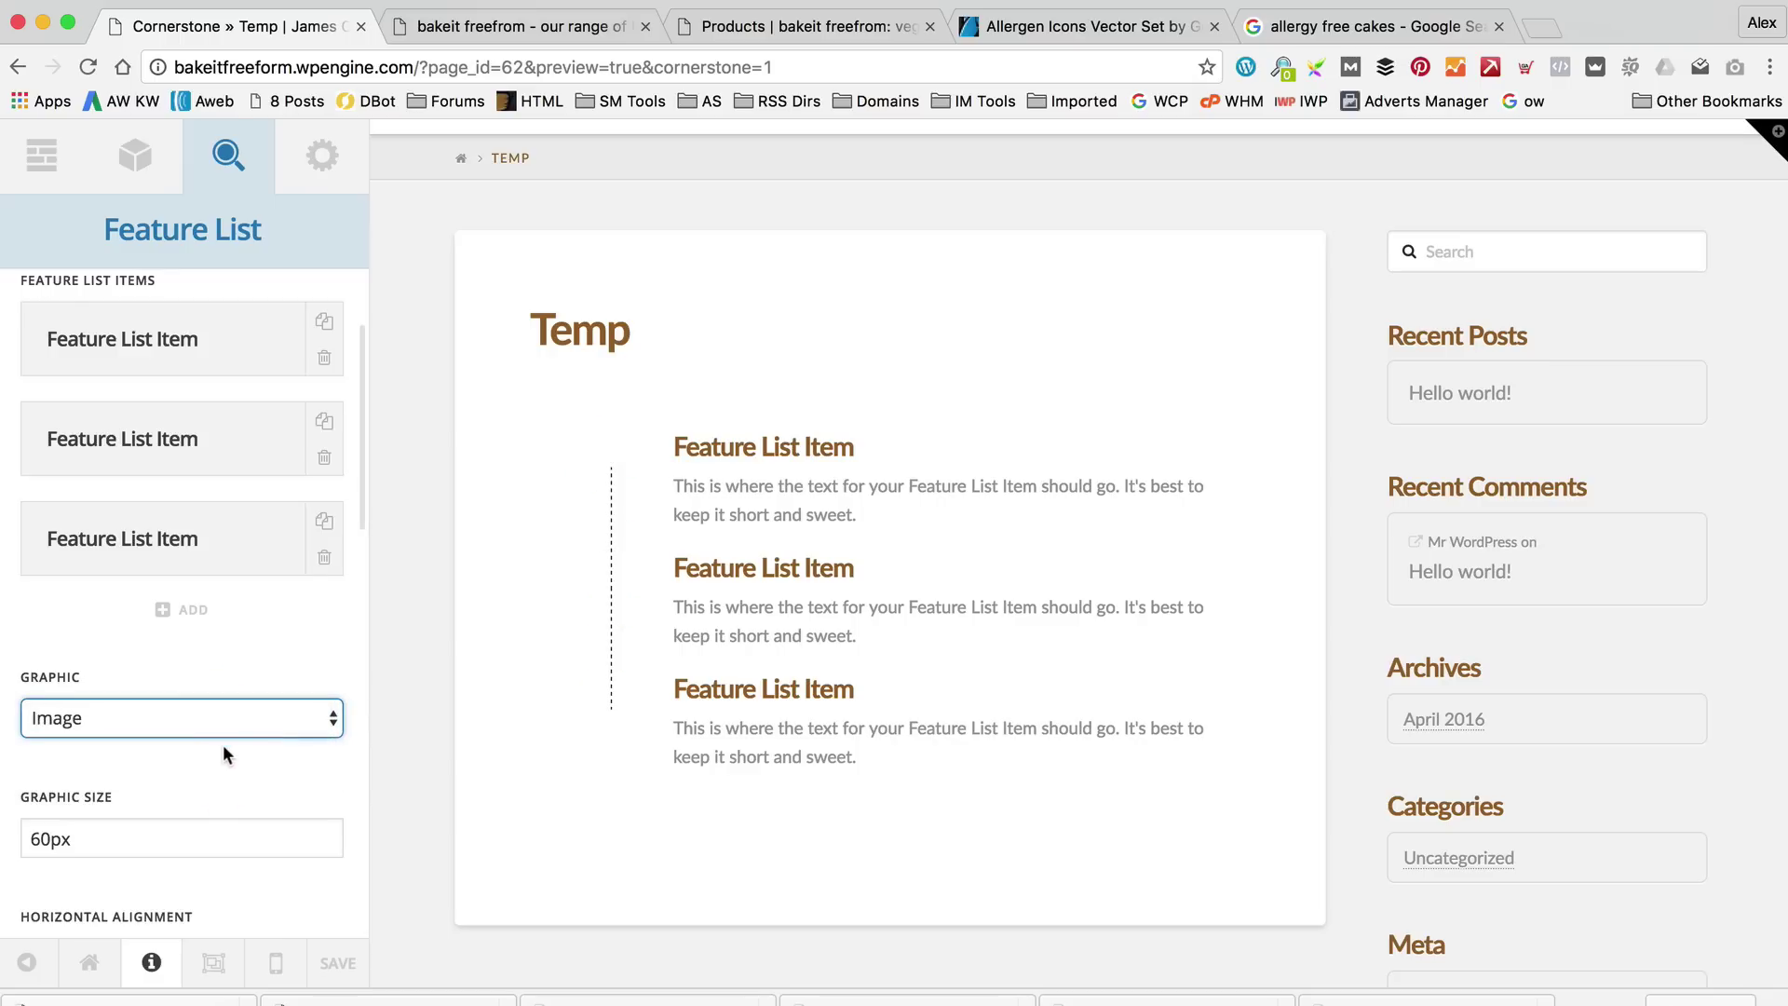
scroll(223, 749, up, 4)
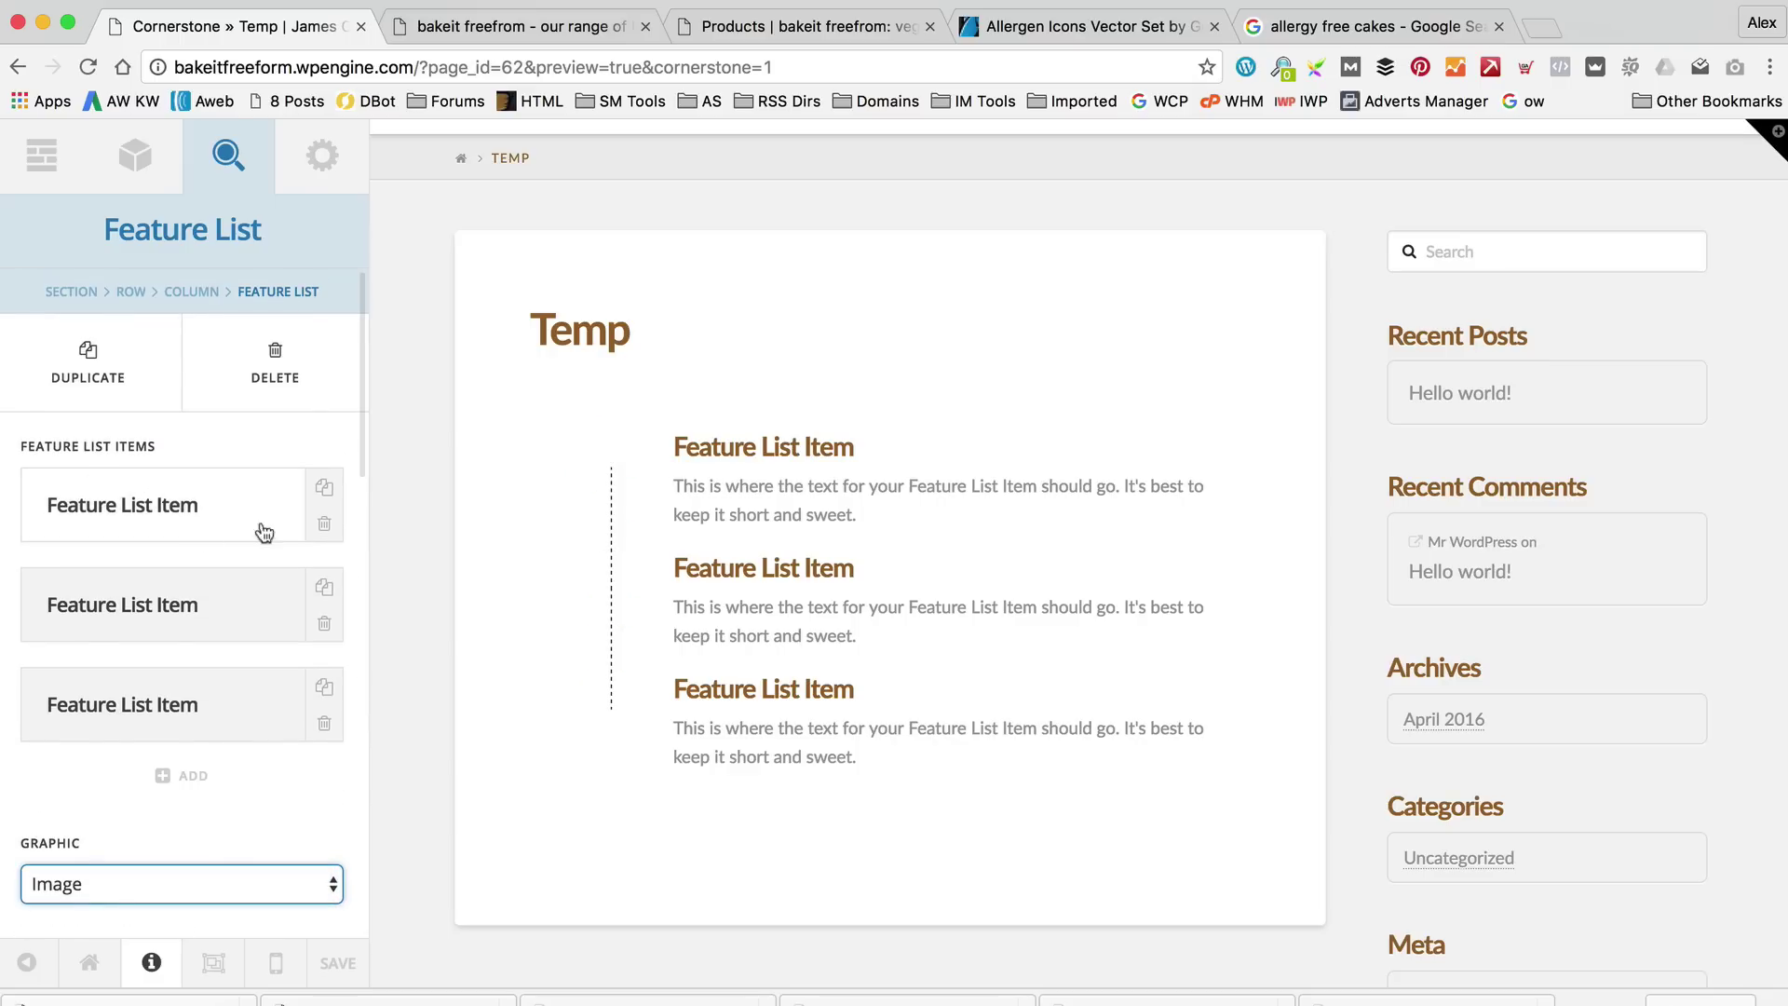
click(138, 503)
- Title the first item 'Egg Free' with text 'All our kits are completely egg free'
triple_click(207, 335)
text(Egg Free)
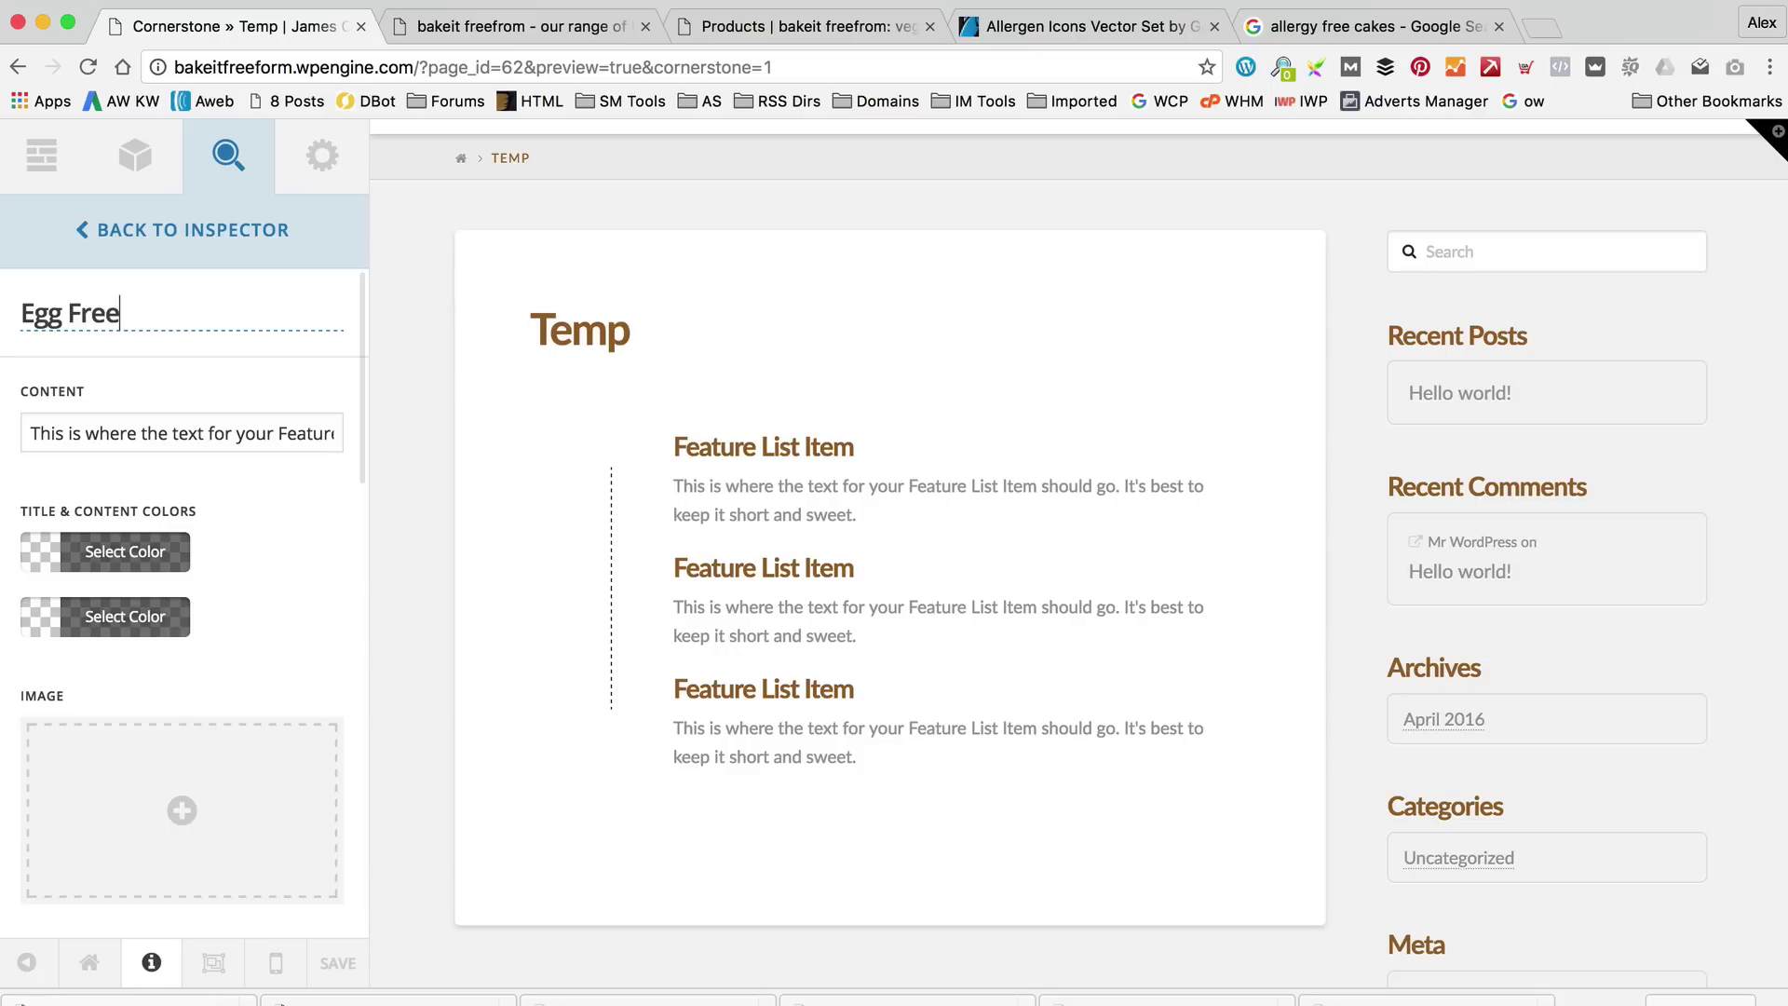
key(Tab)
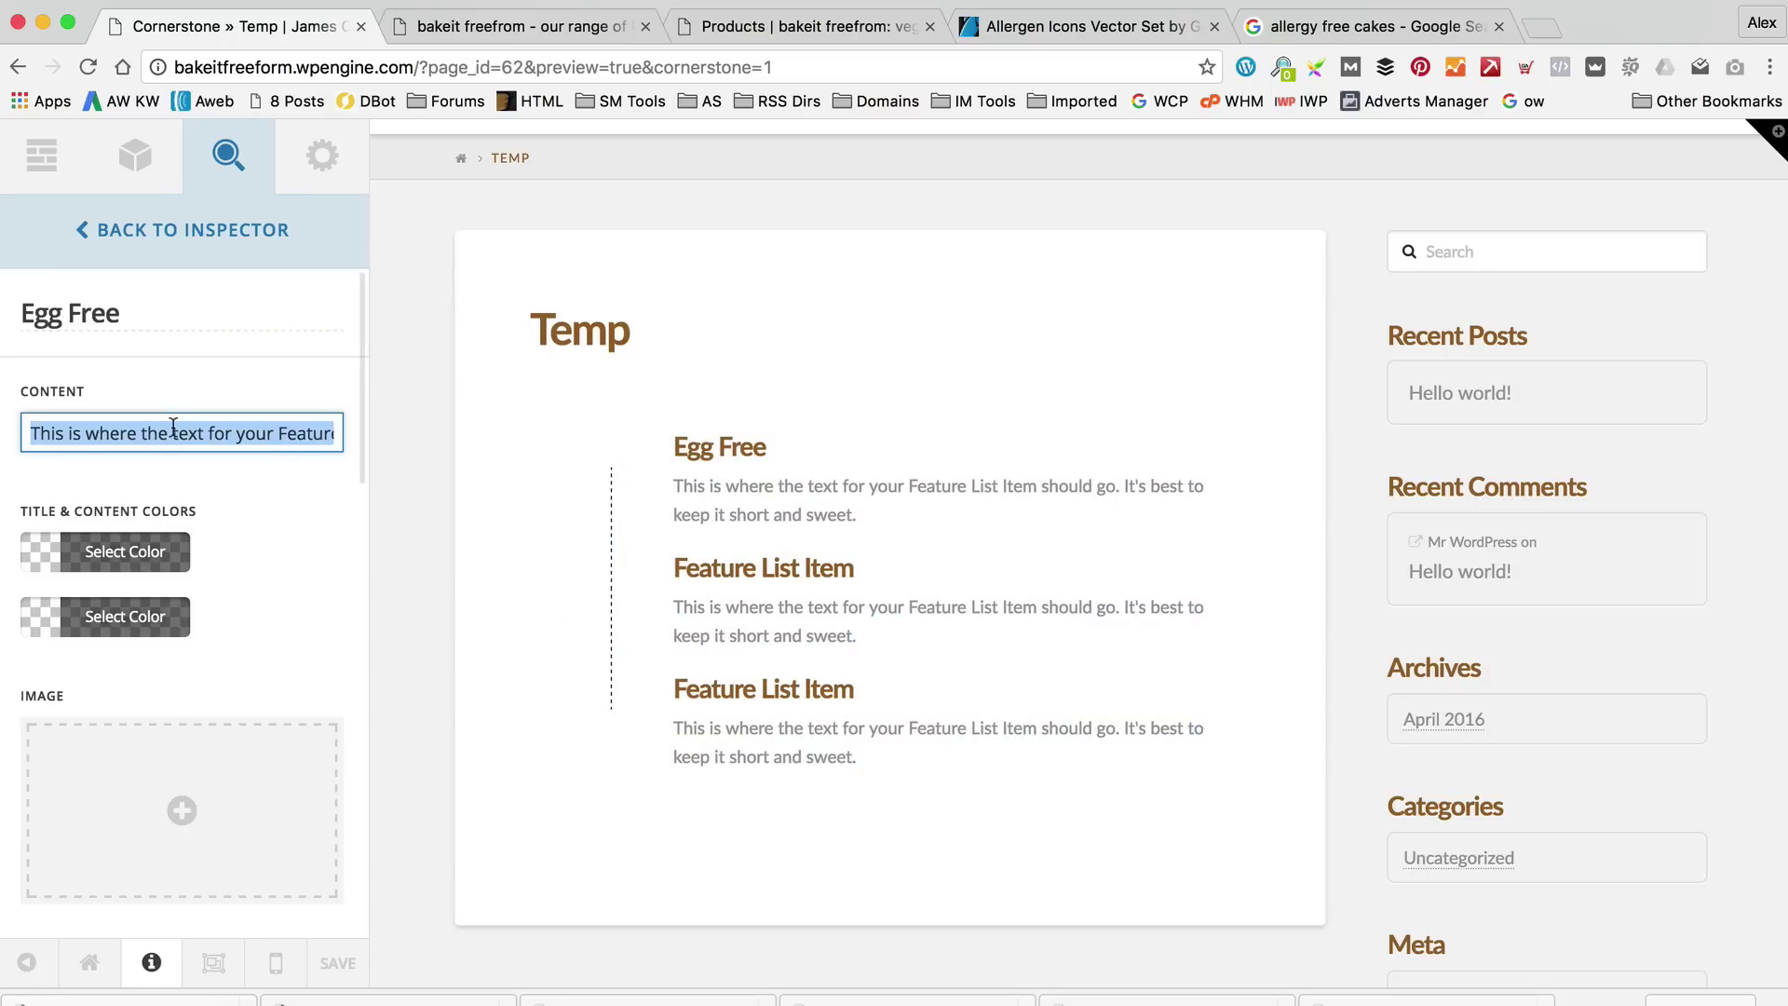
text(All our kits are to)
key(BackSpace)
key(BackSpace)
text(completle)
key(BackSpace)
text(ley)
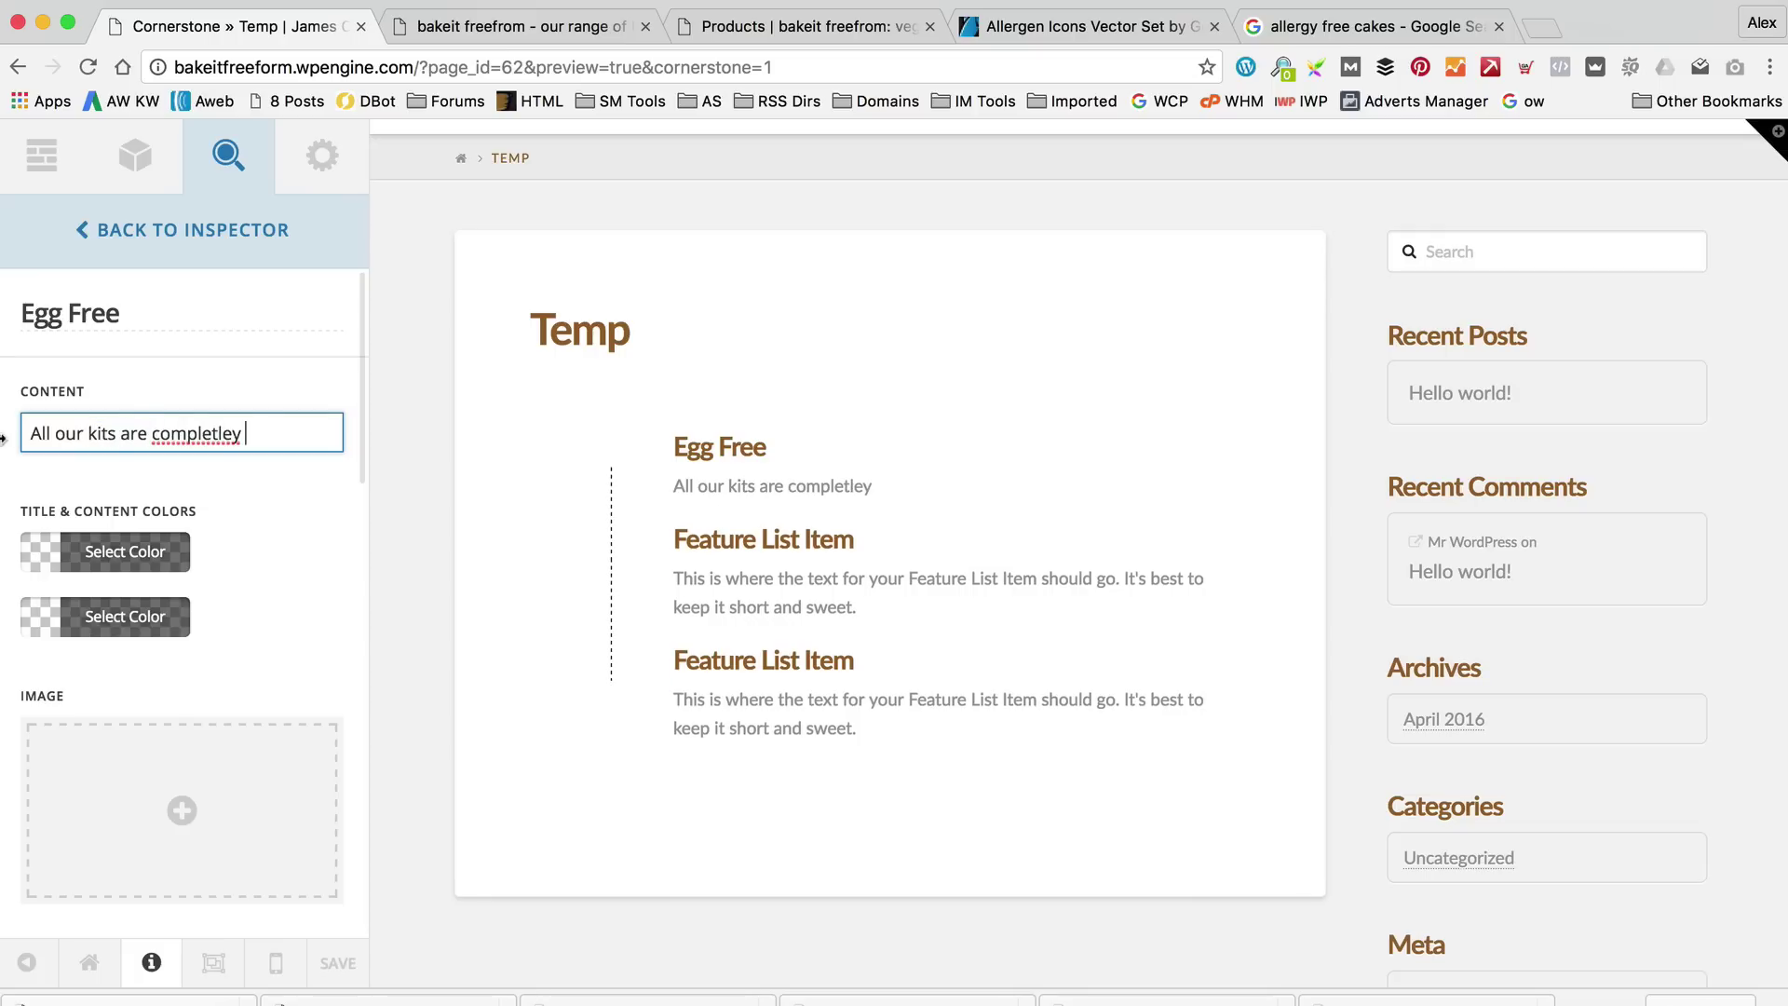
right_click(228, 433)
click(314, 356)
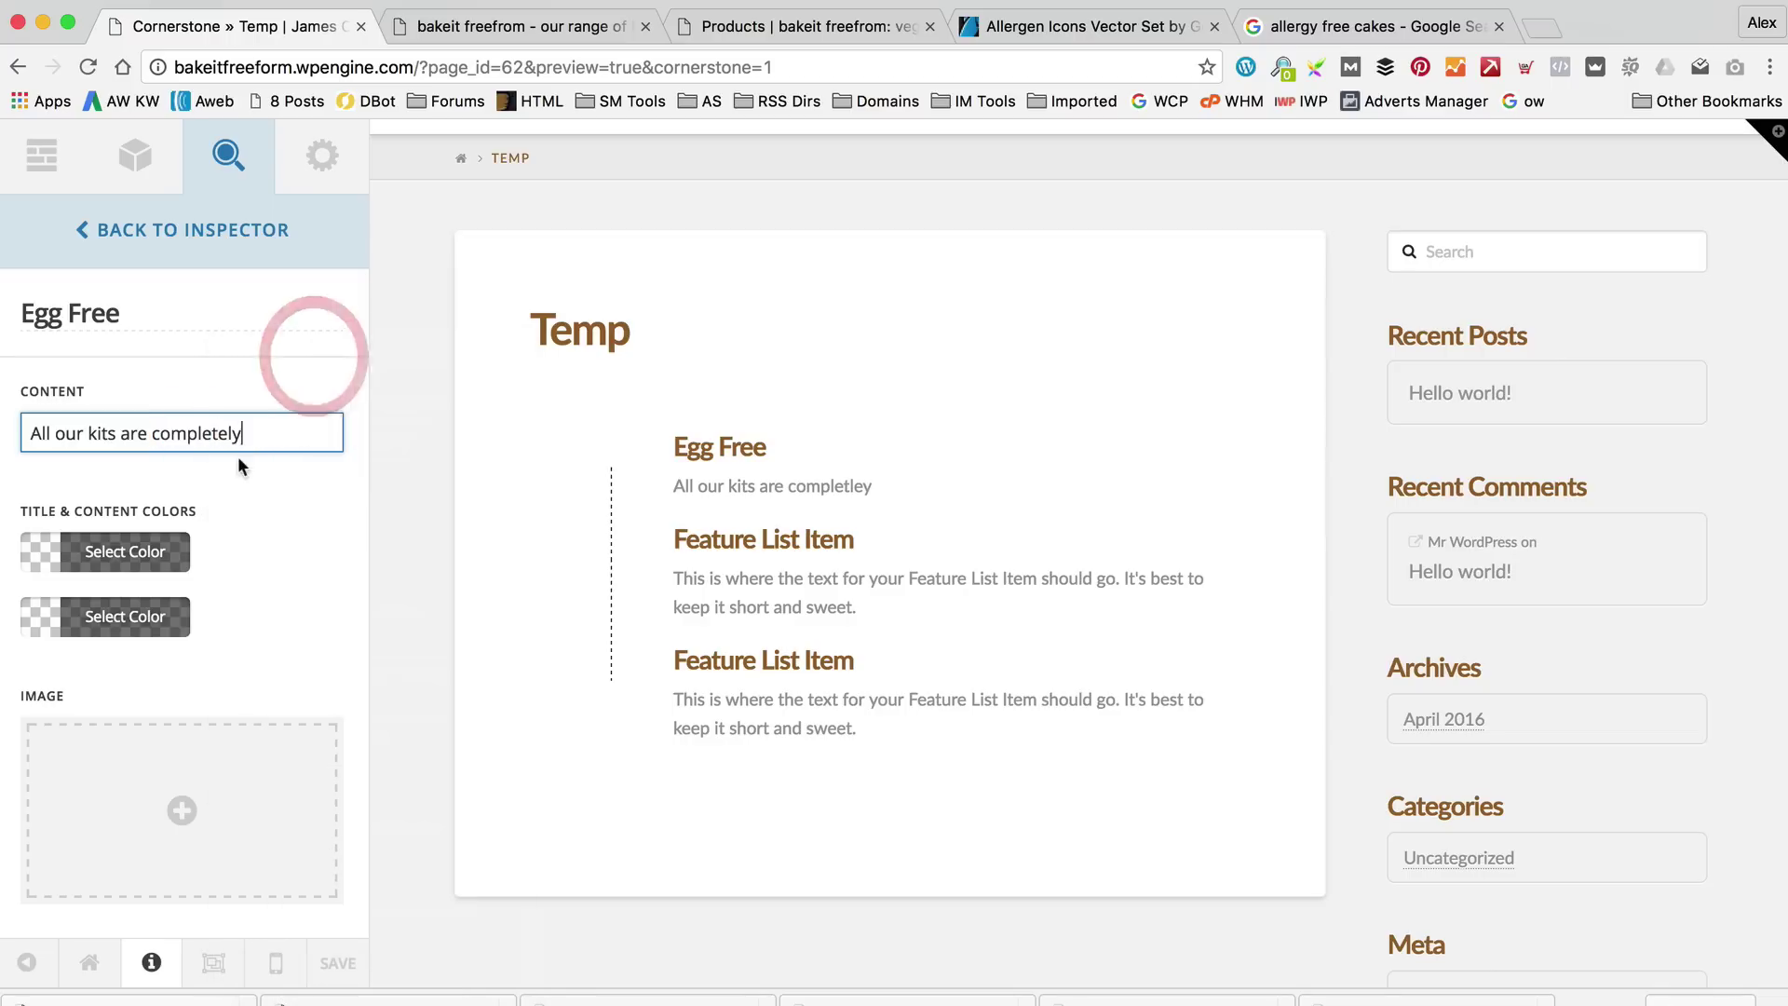
text(egg free)
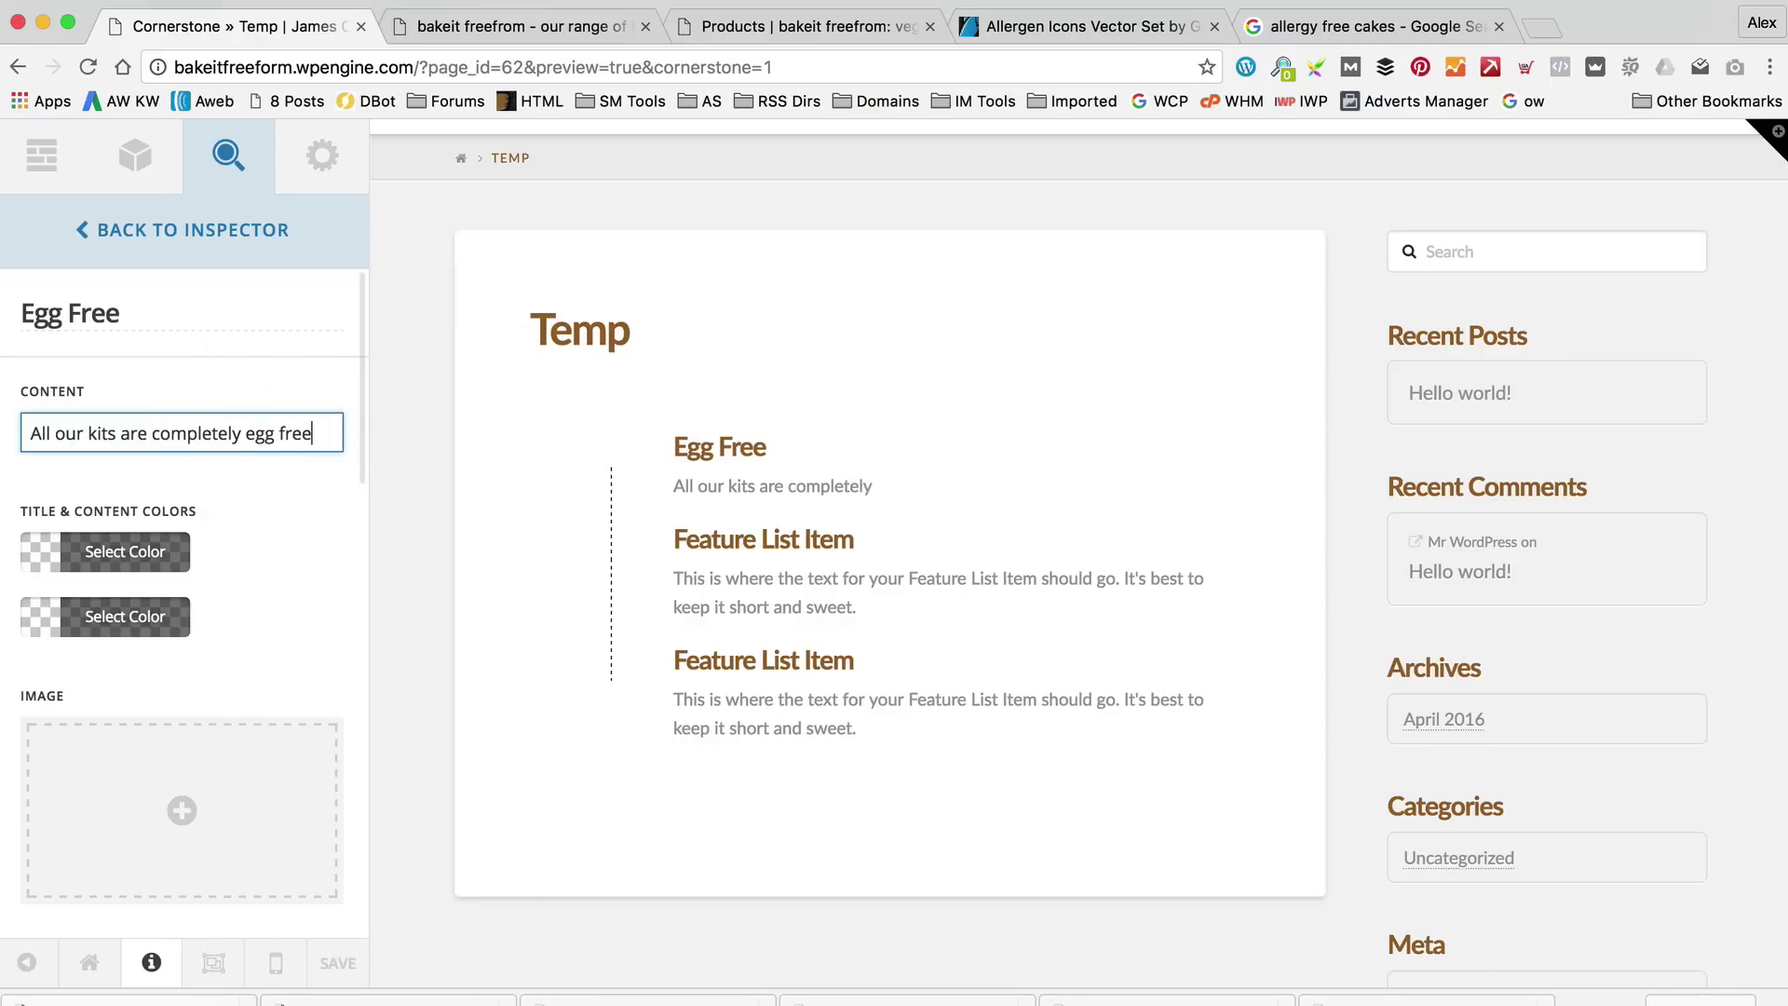
- Upload Eggs.png and insert it as the first item's image
scroll(250, 476, down, 4)
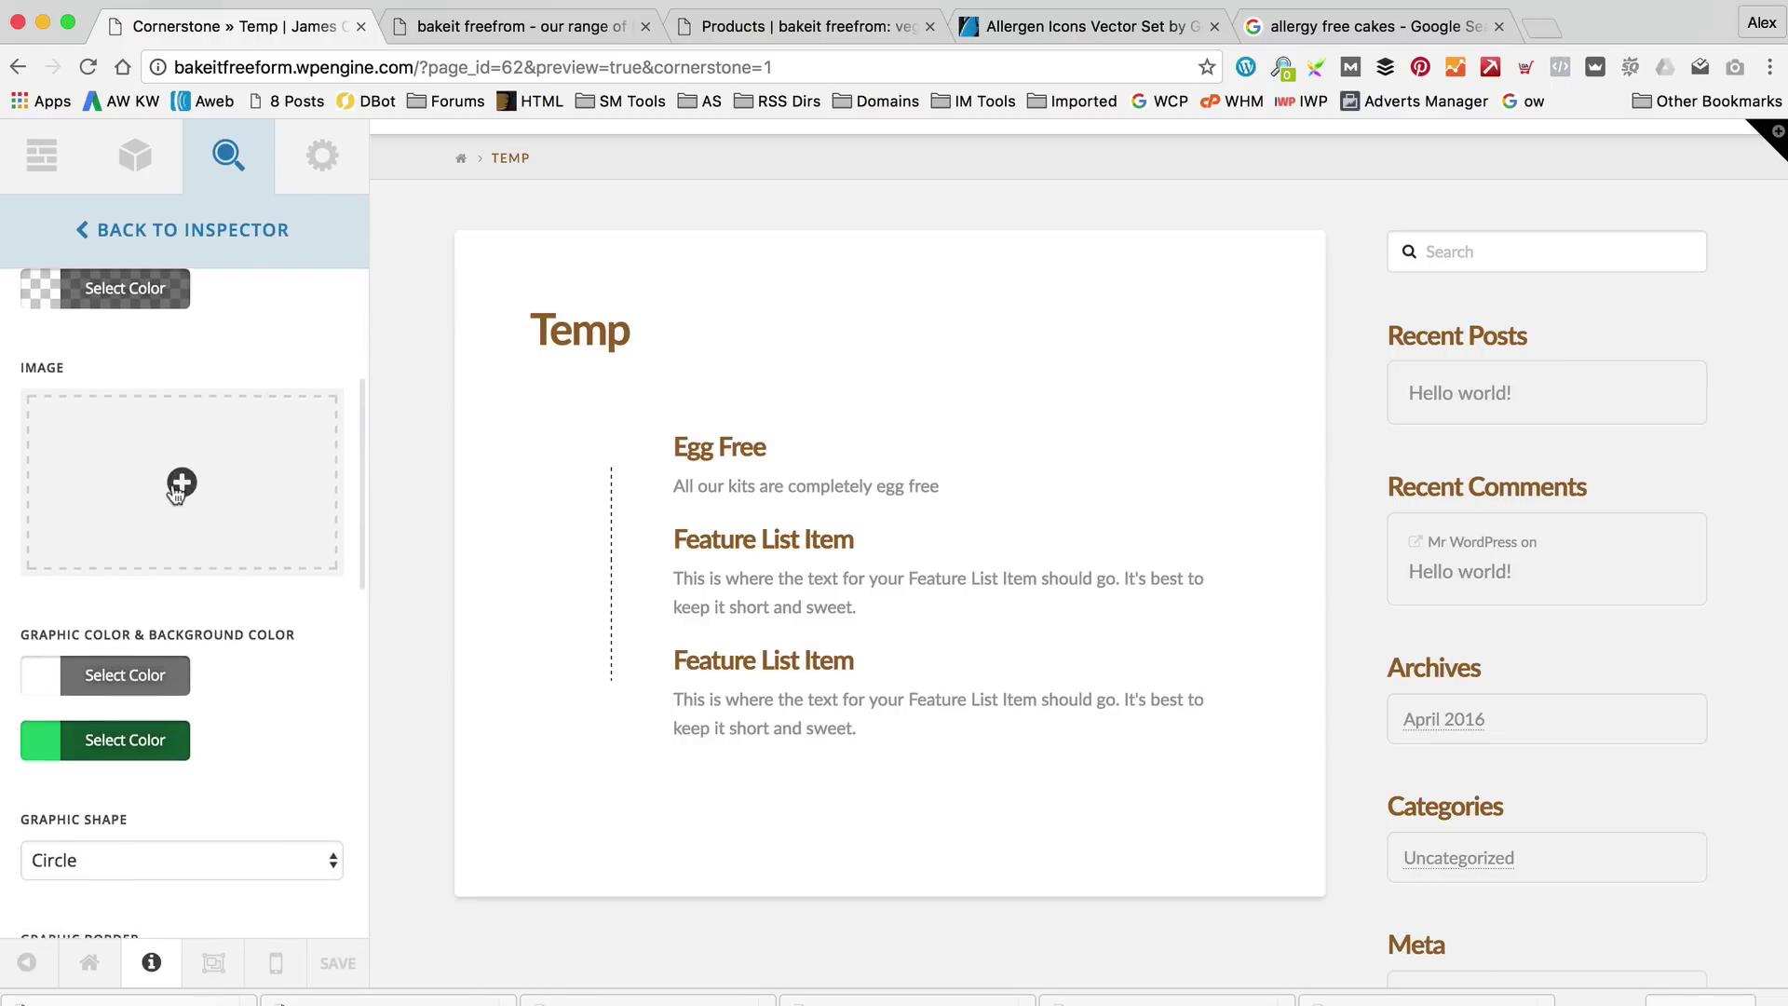
click(165, 487)
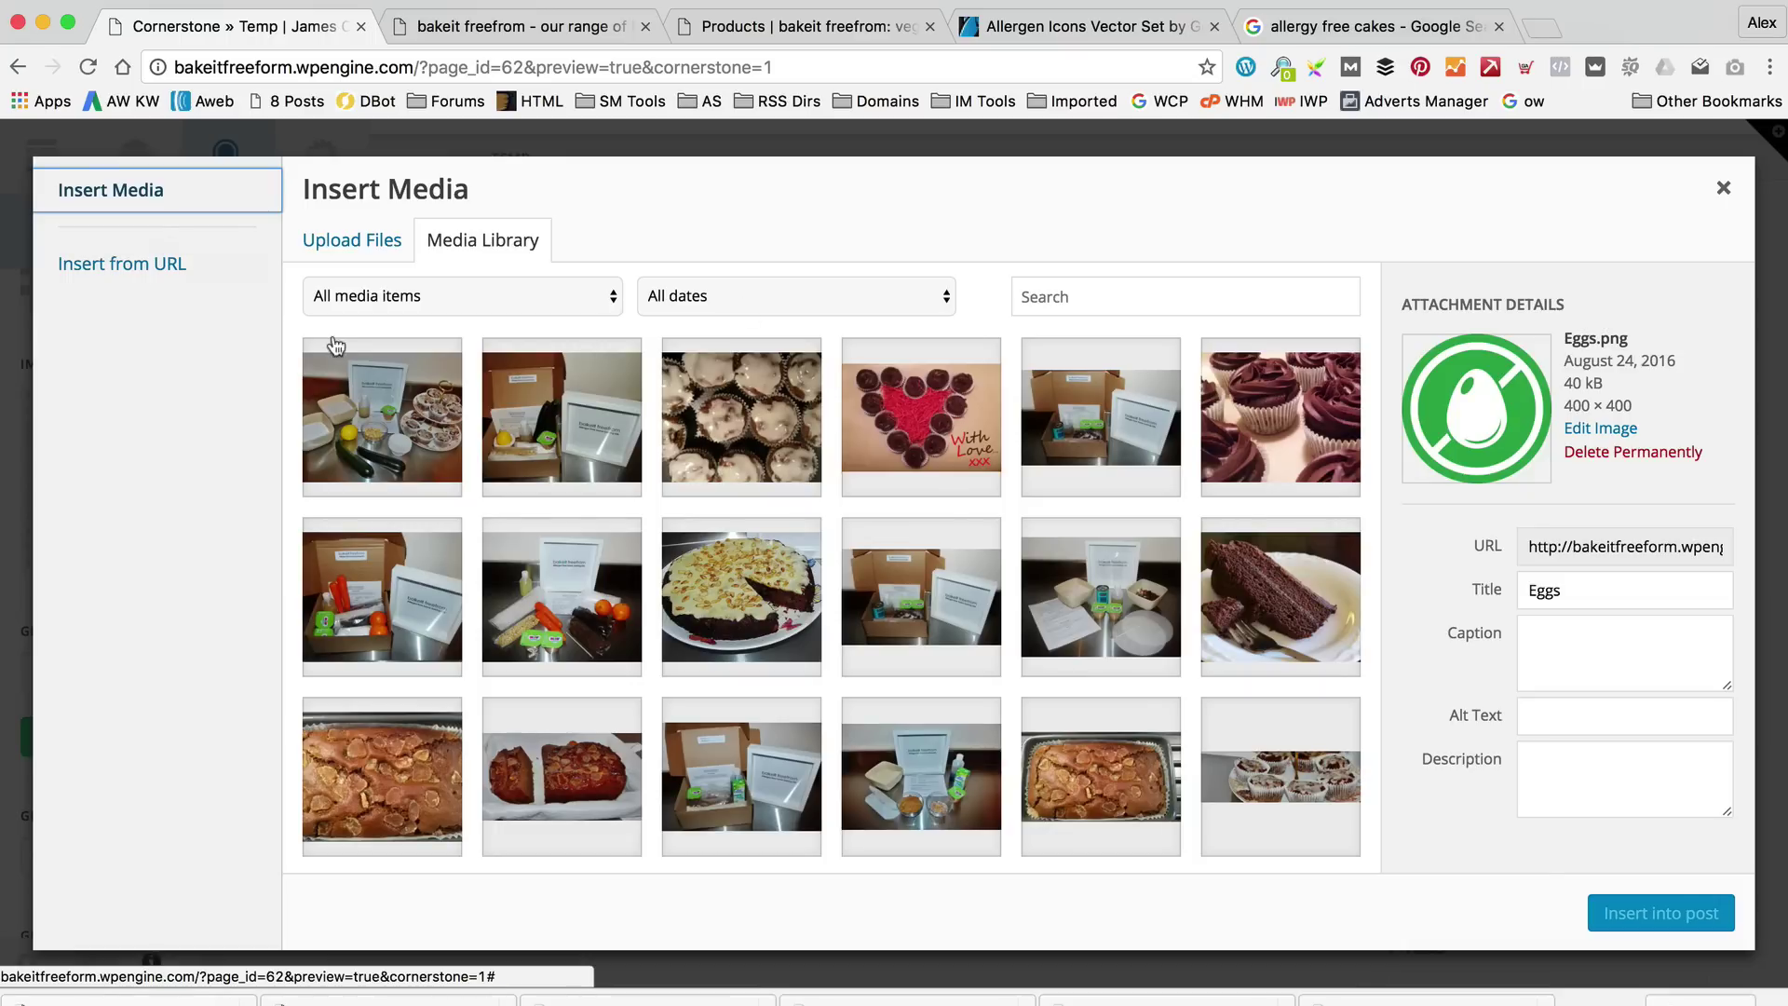
click(359, 244)
click(1052, 573)
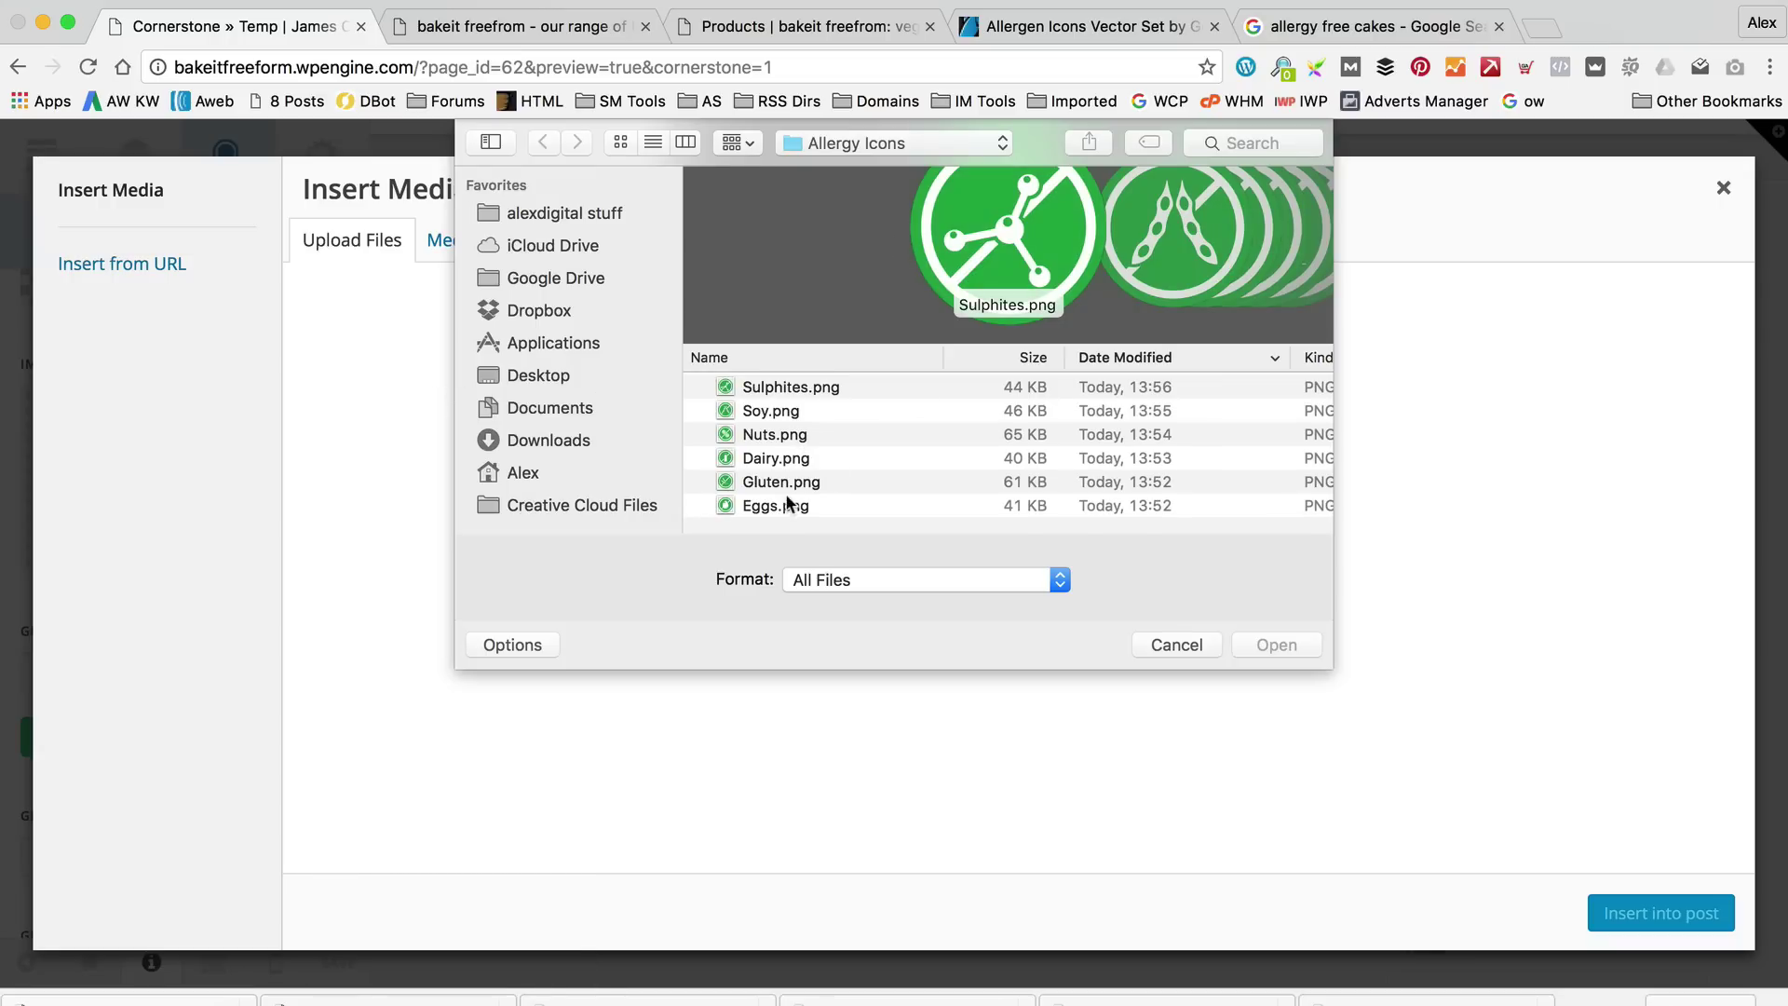
click(790, 504)
click(1281, 644)
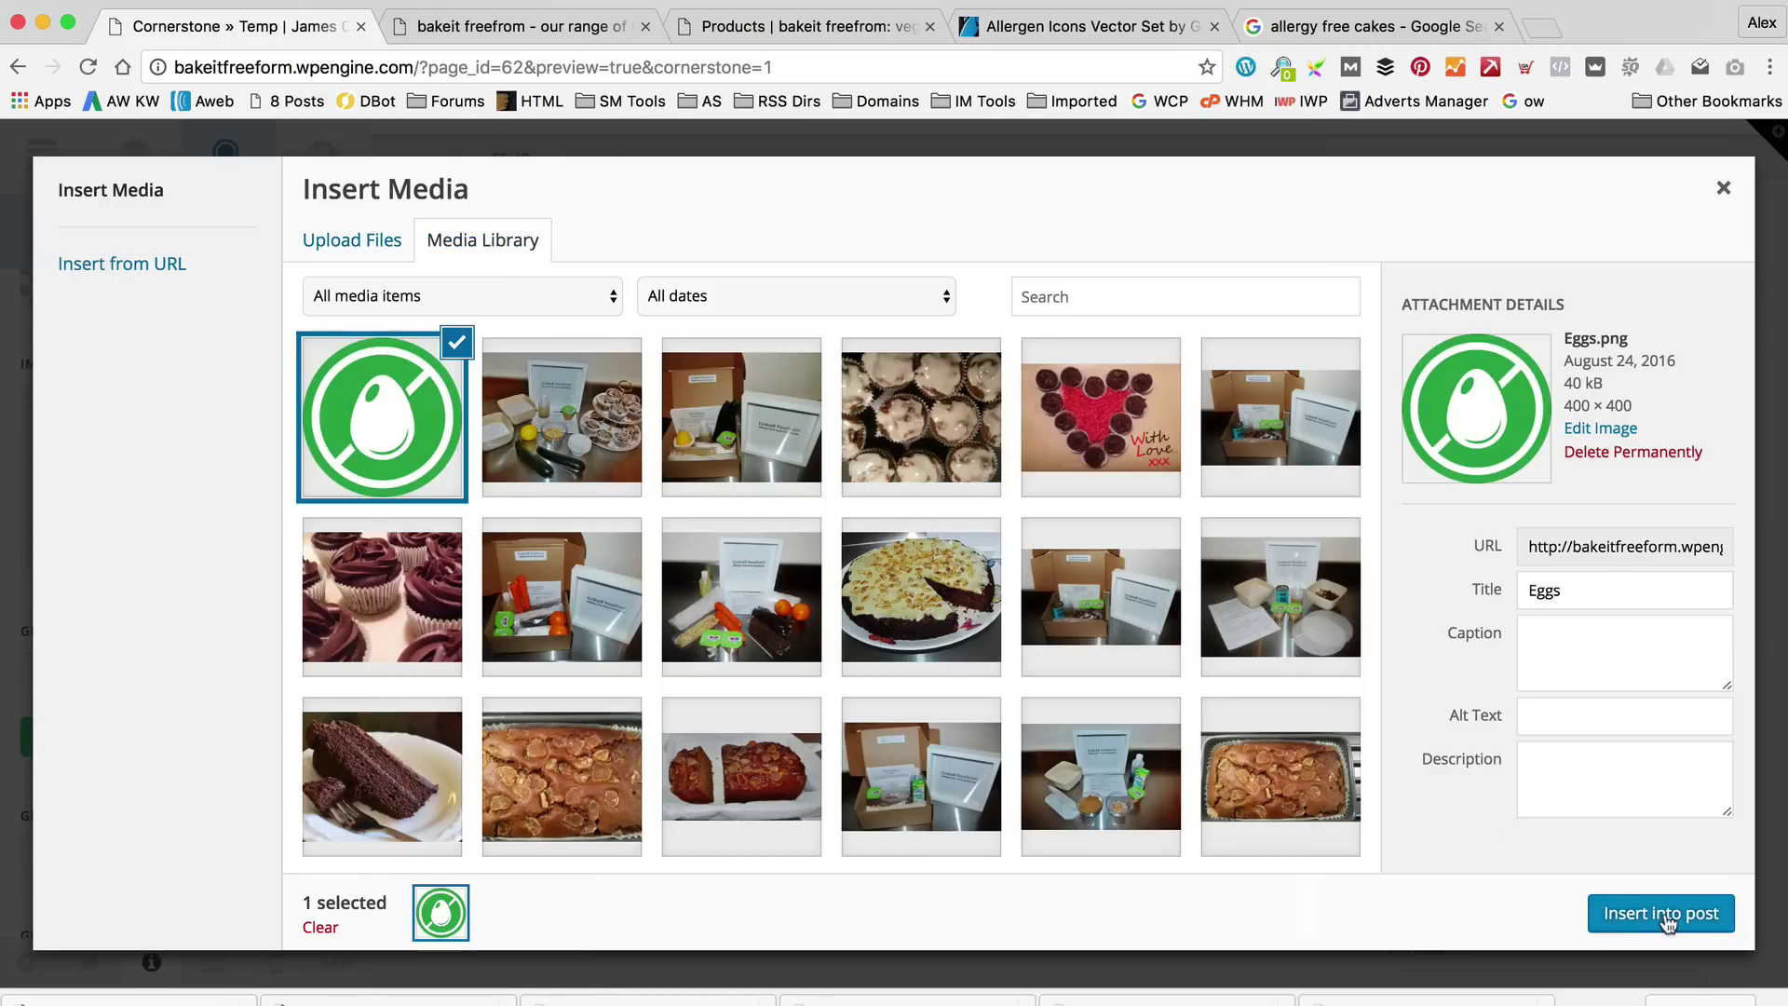
click(1661, 913)
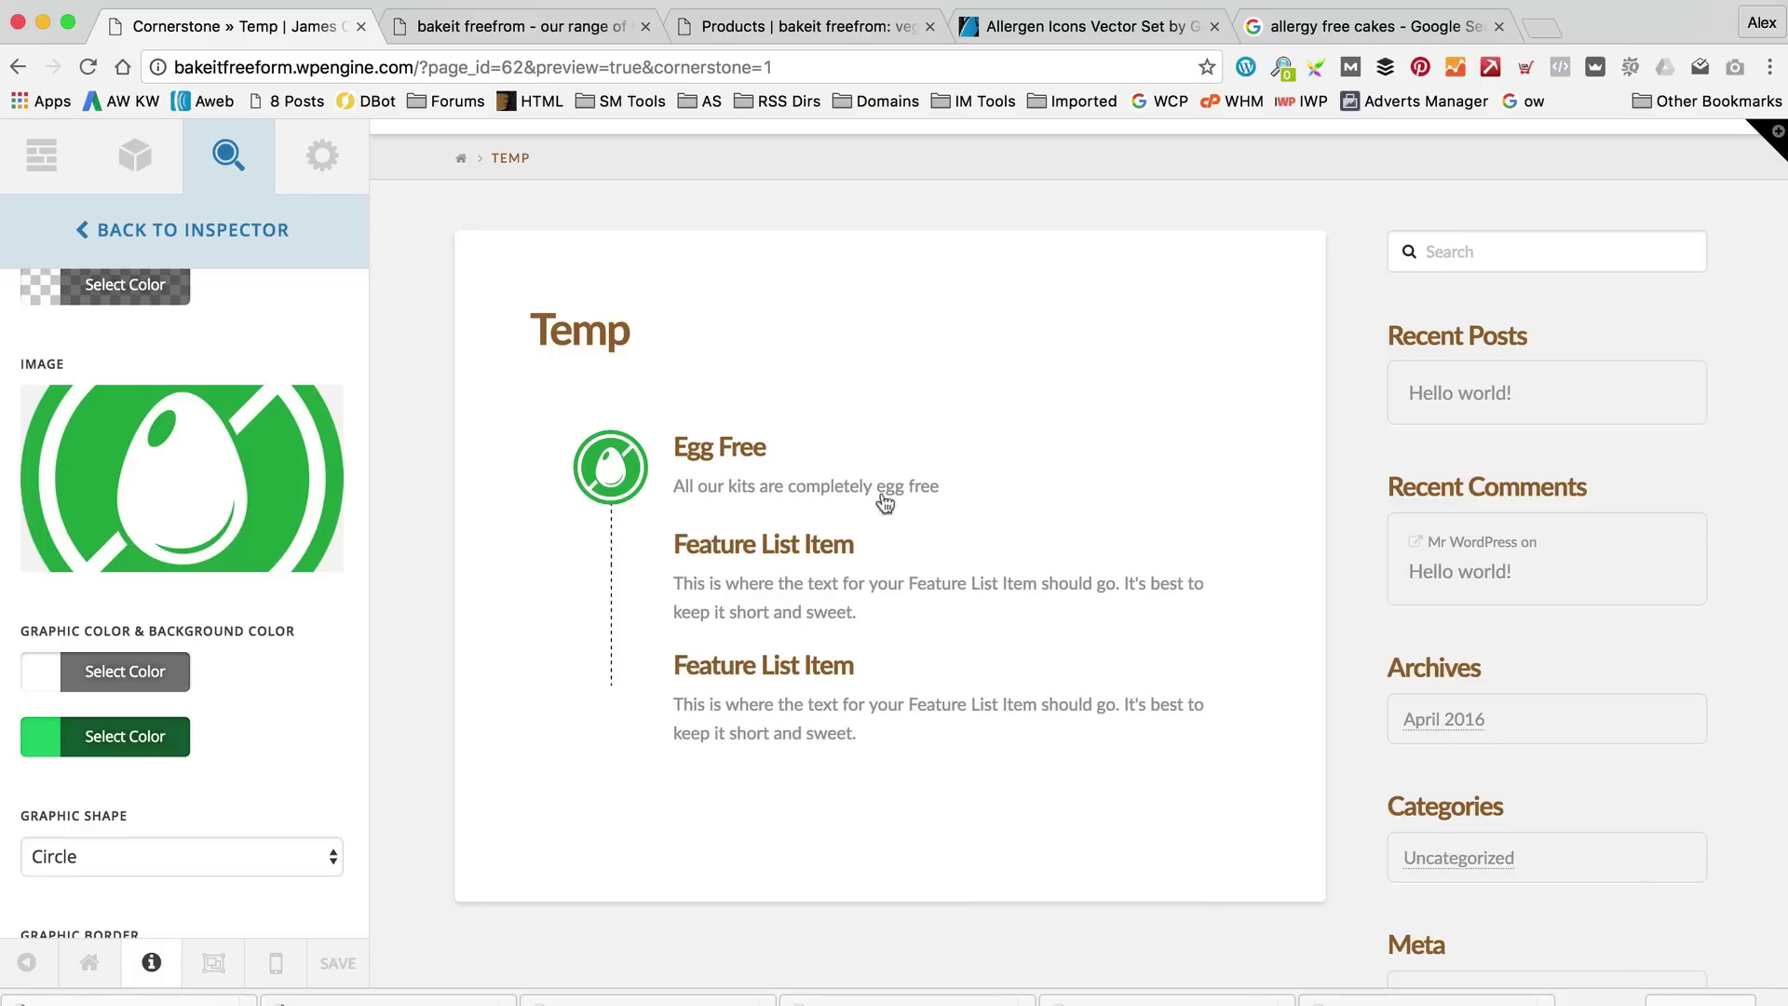
mouse_move(172, 489)
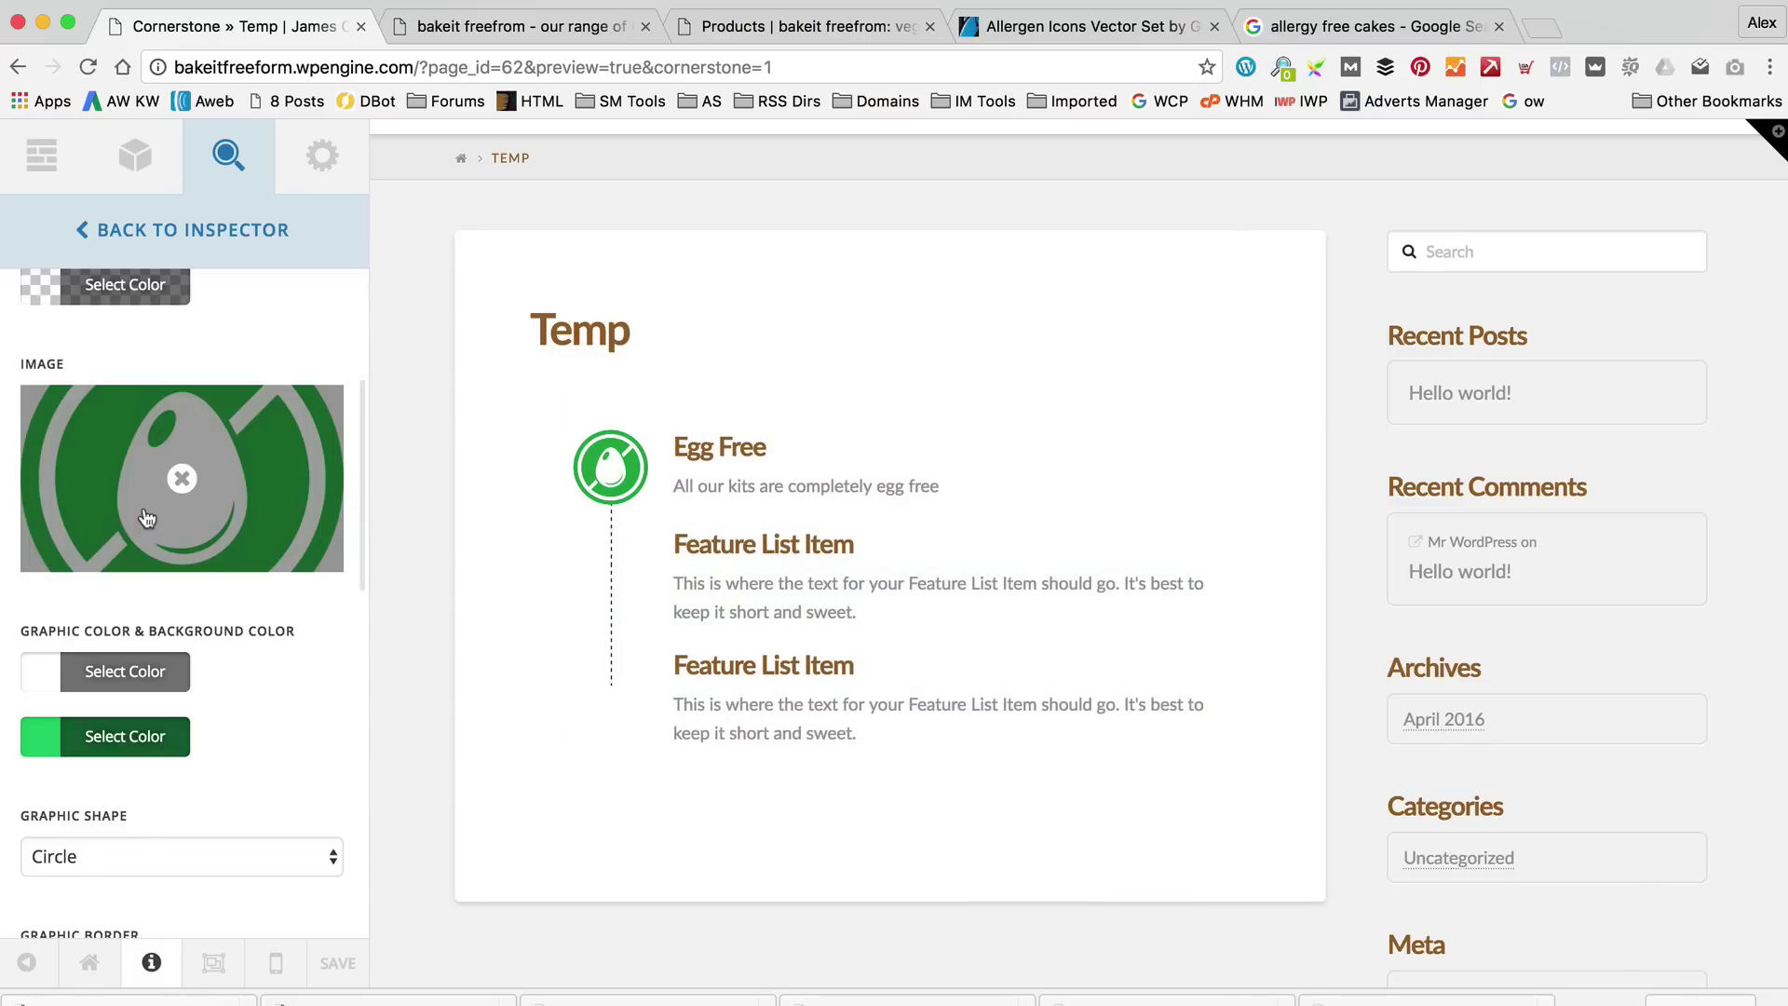
click(149, 233)
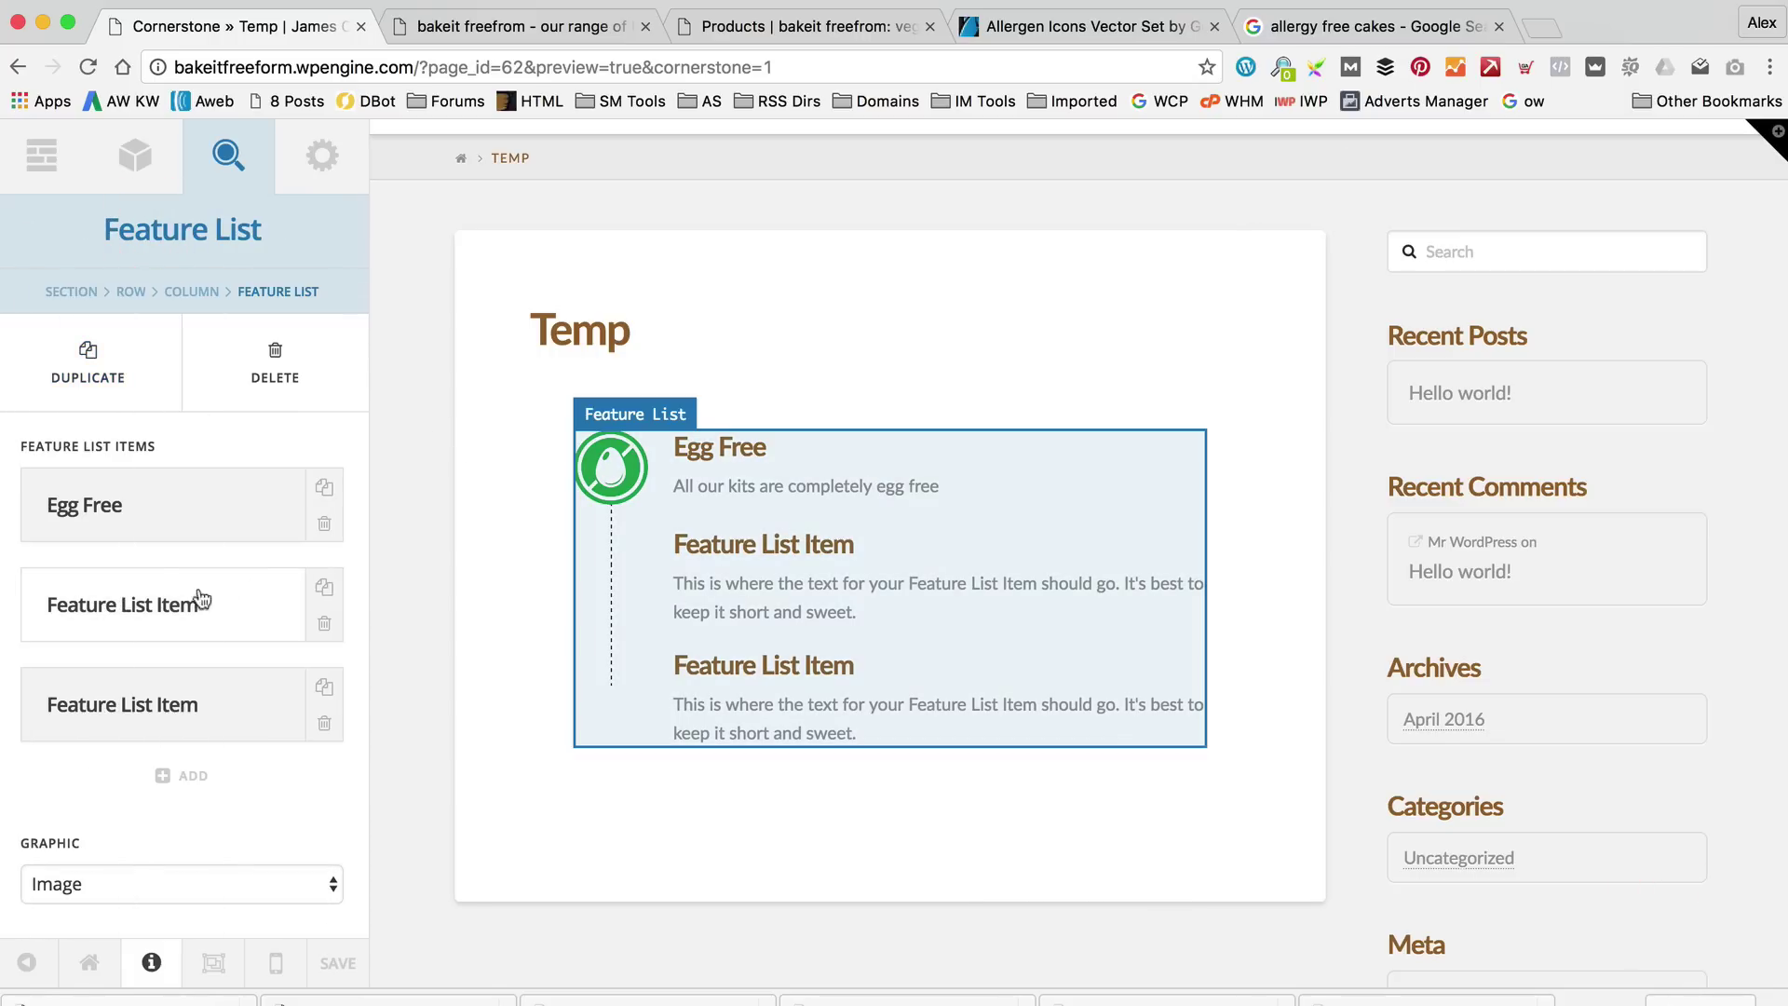
- Title the second item 'Gluten & Wheat Free', describing kits safe for coeliacs and wheat allergies
click(160, 599)
drag(240, 310, 20, 312)
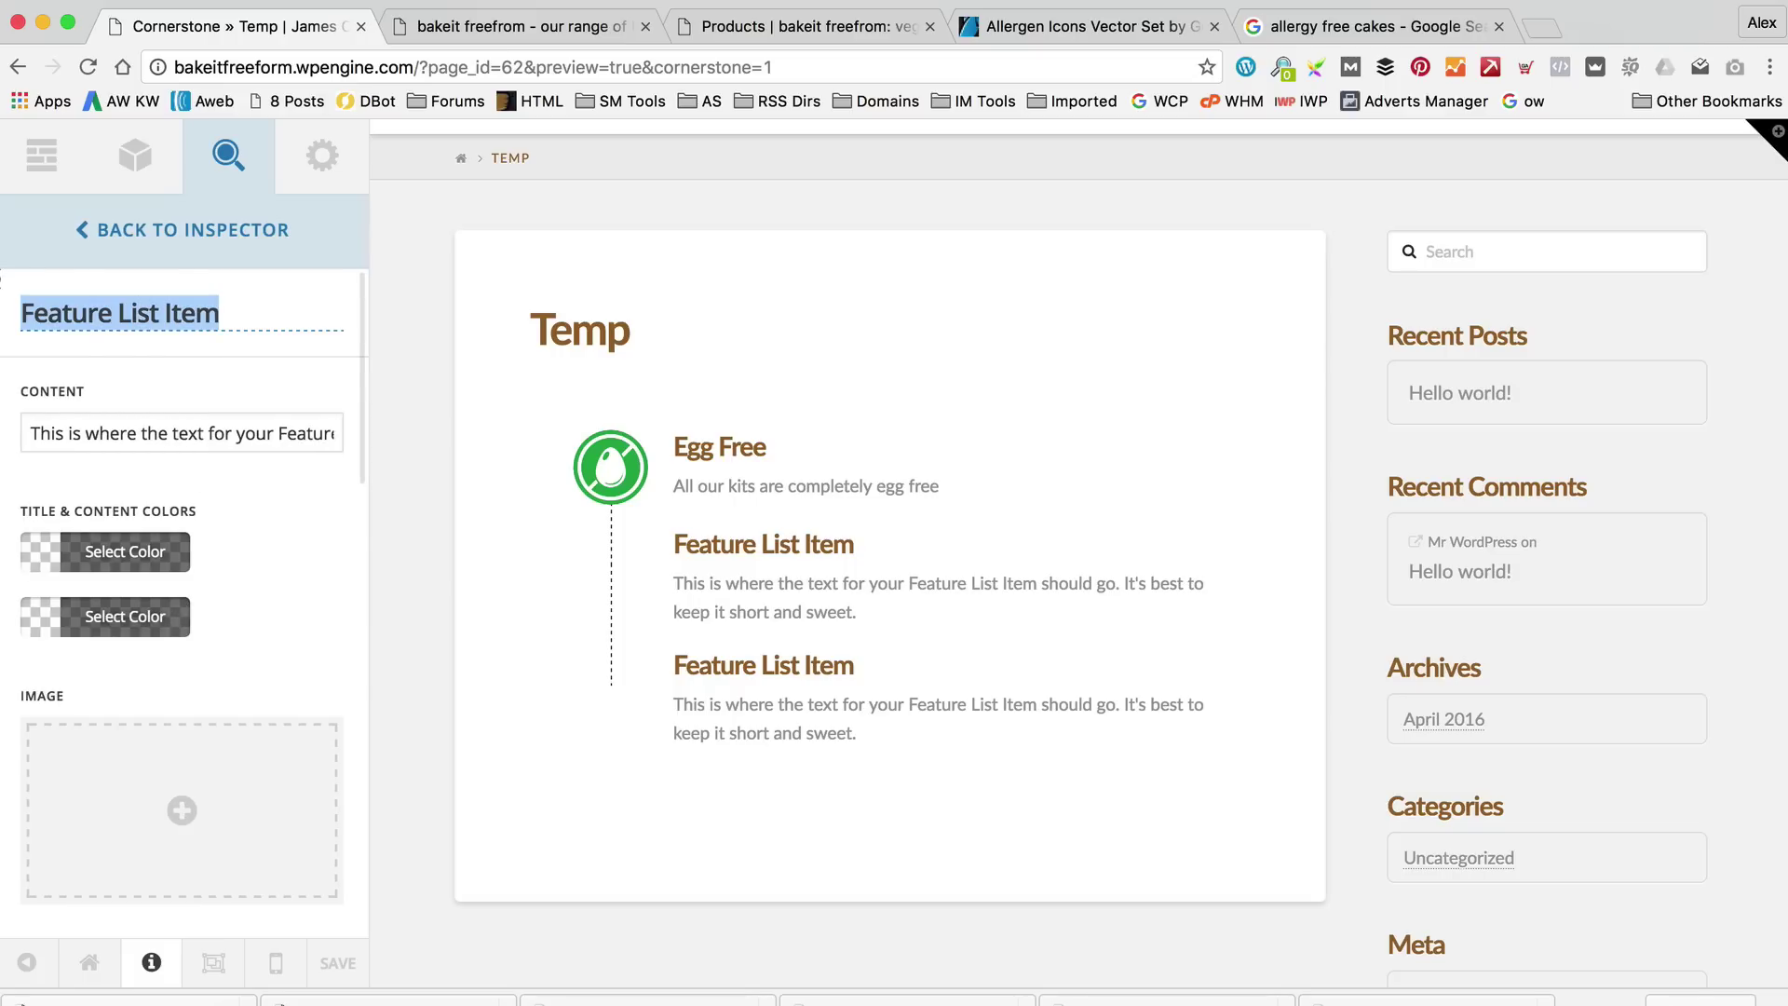
text(Gluten)
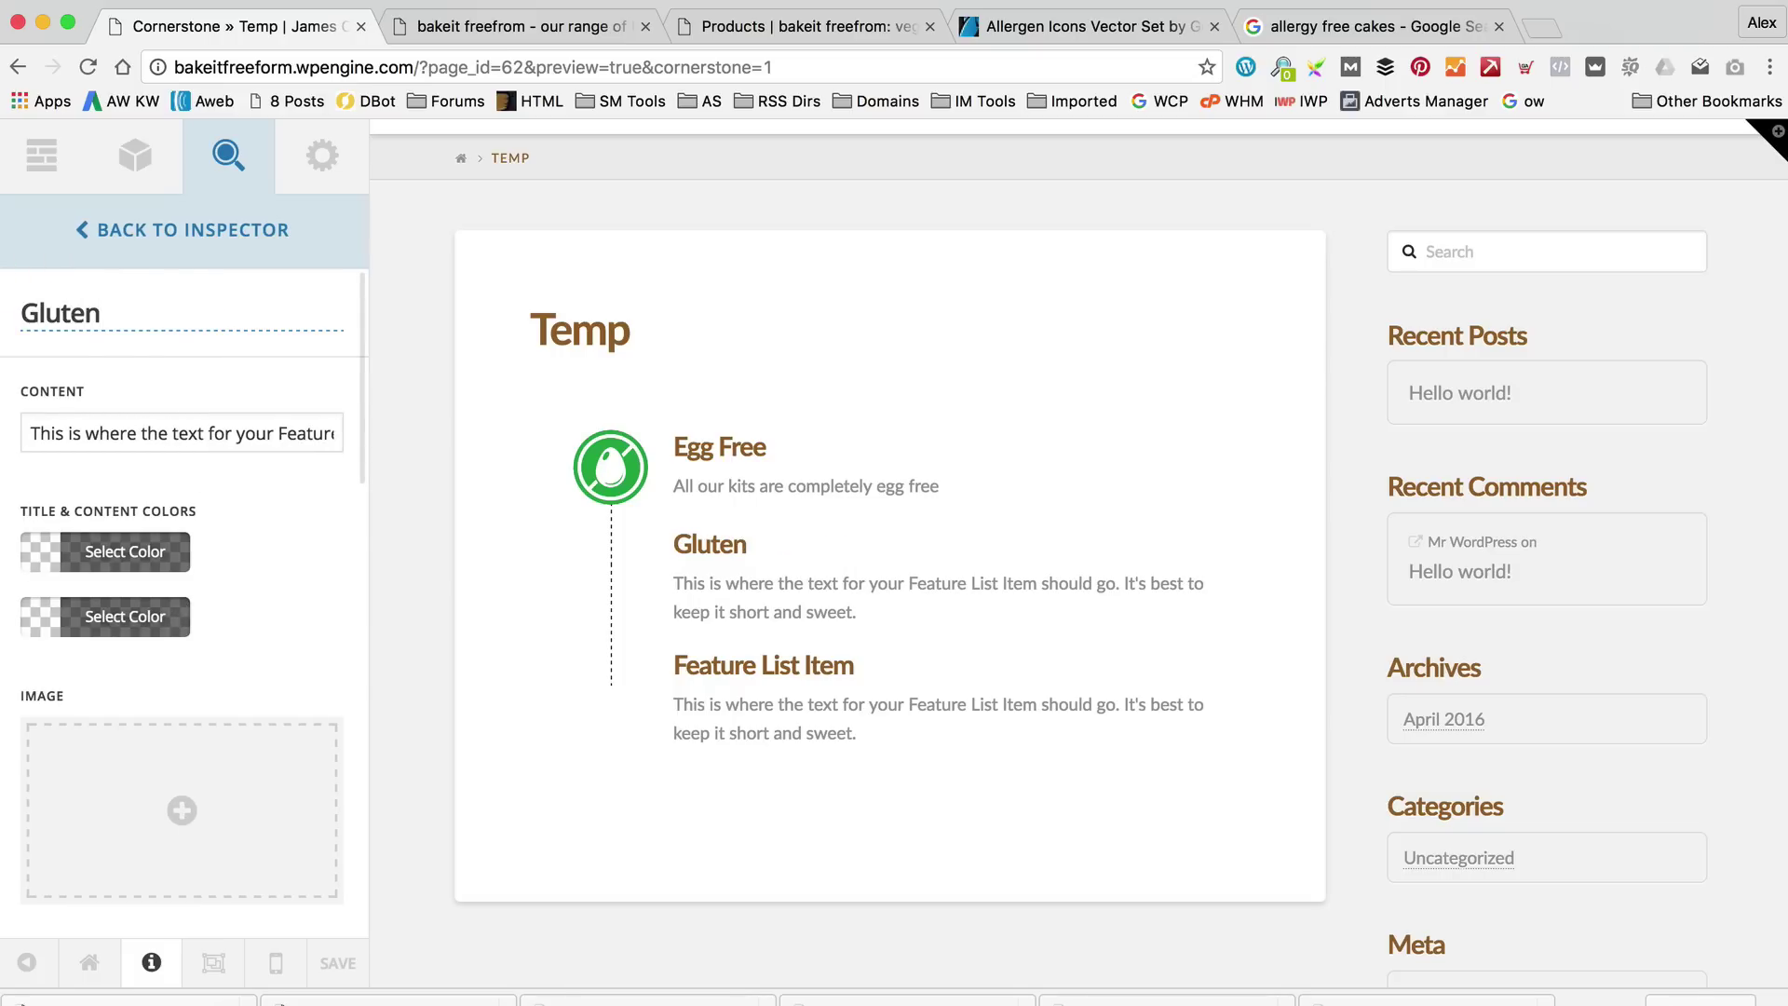
text( & Wheat Free)
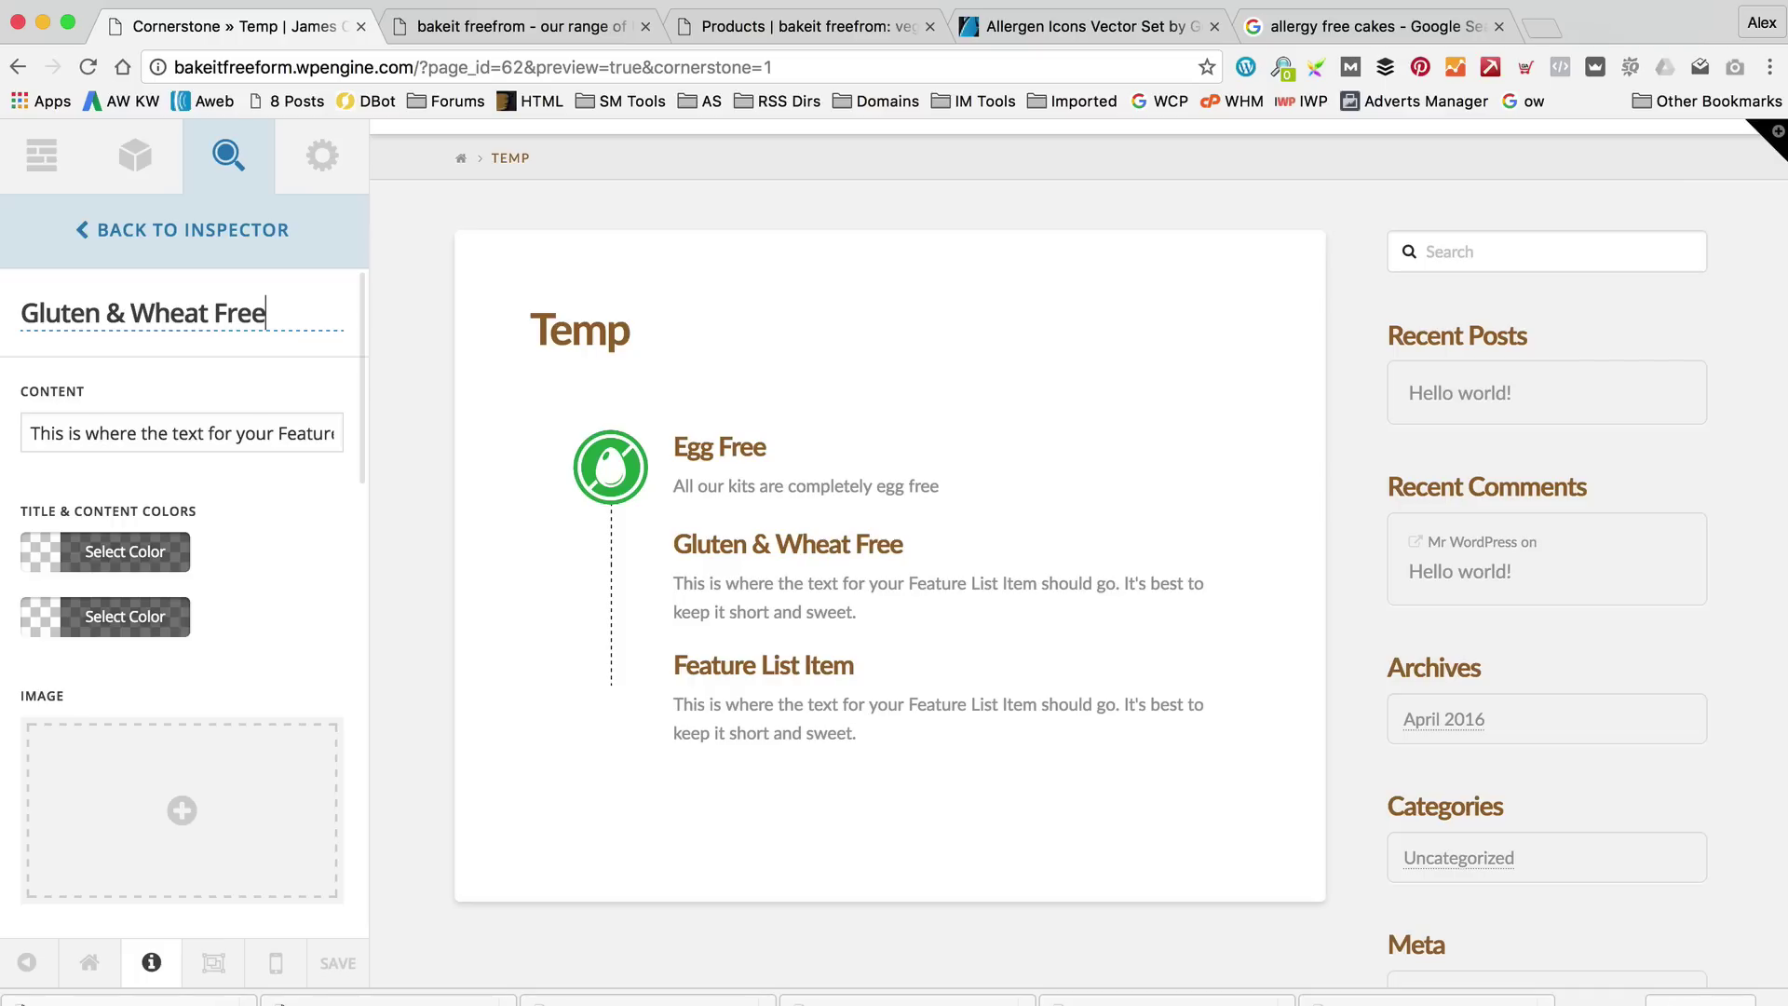
key(Tab)
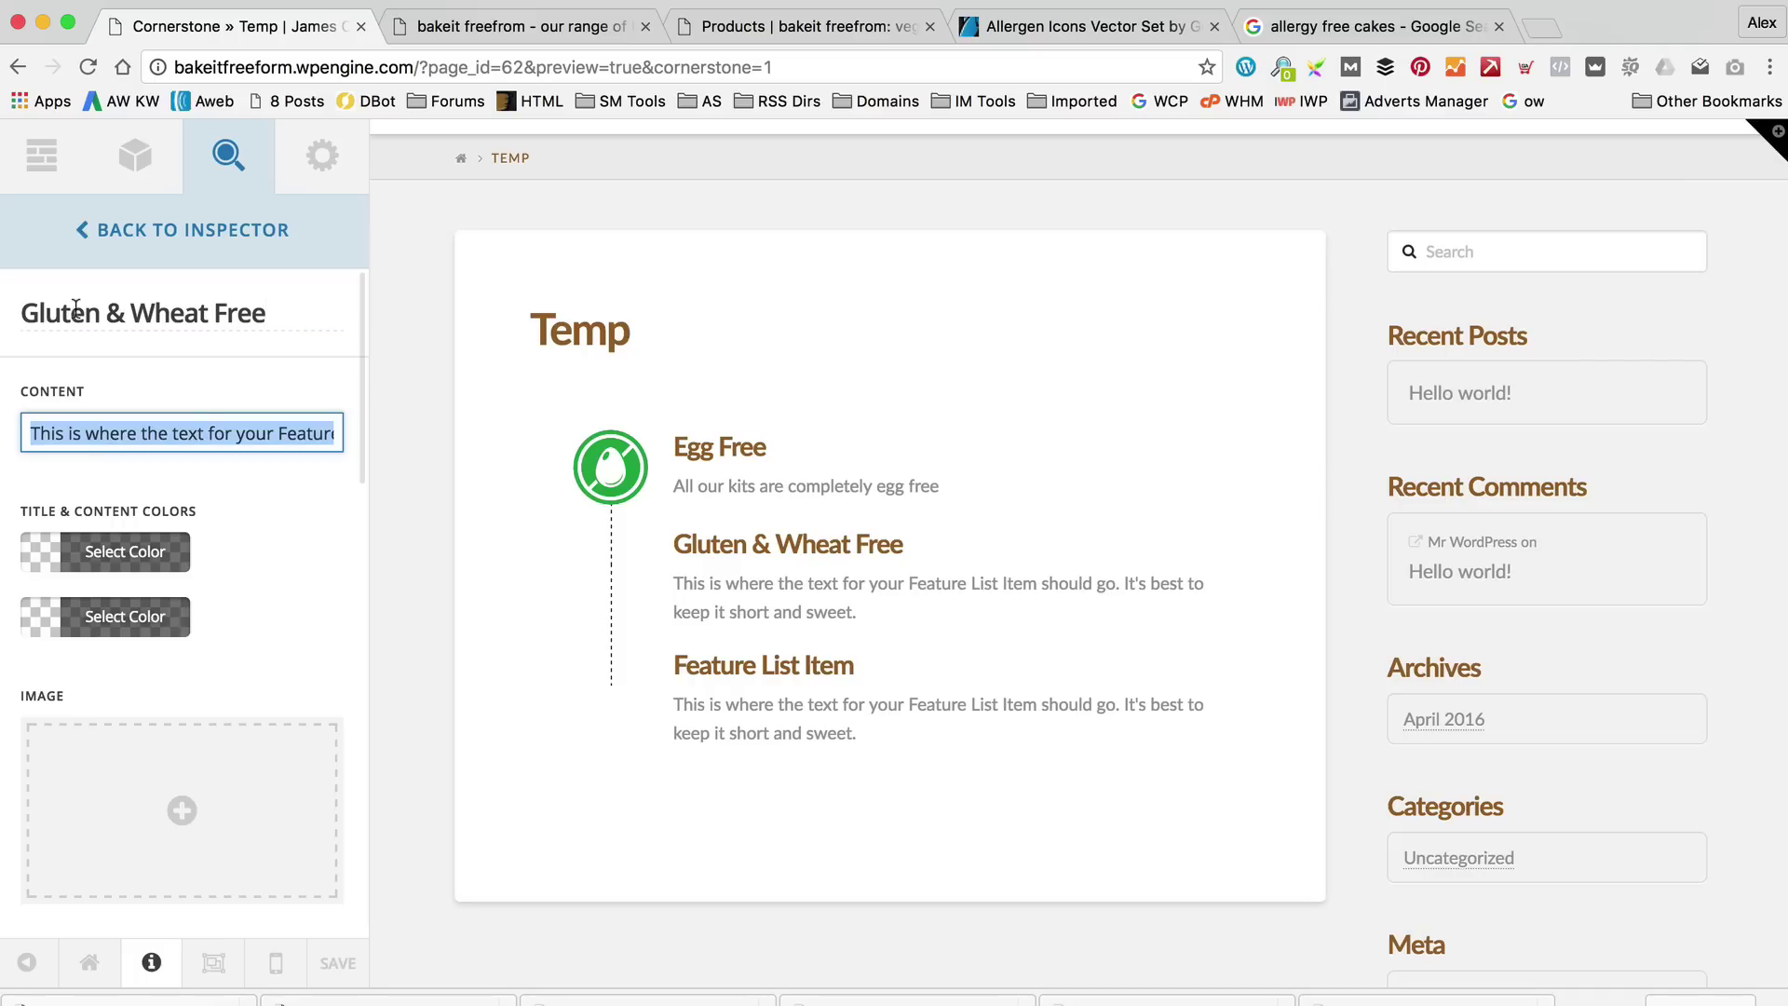
text(All our kits are safe )
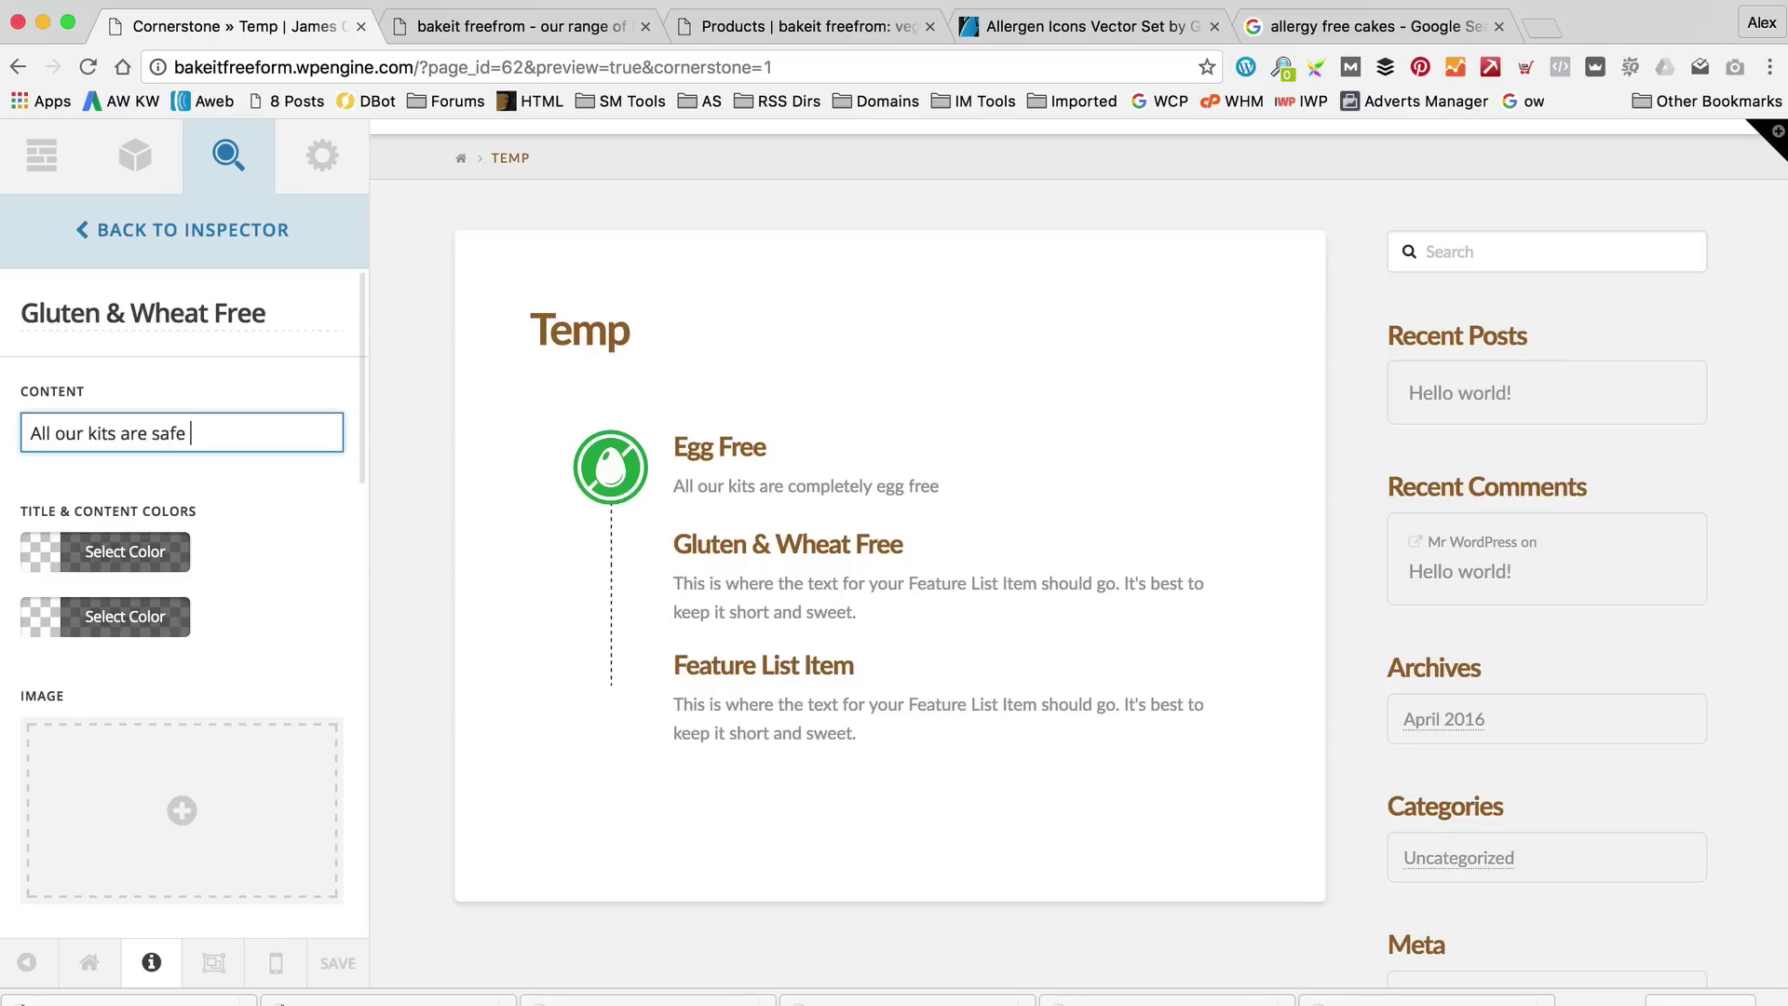
text(for ceoliacs)
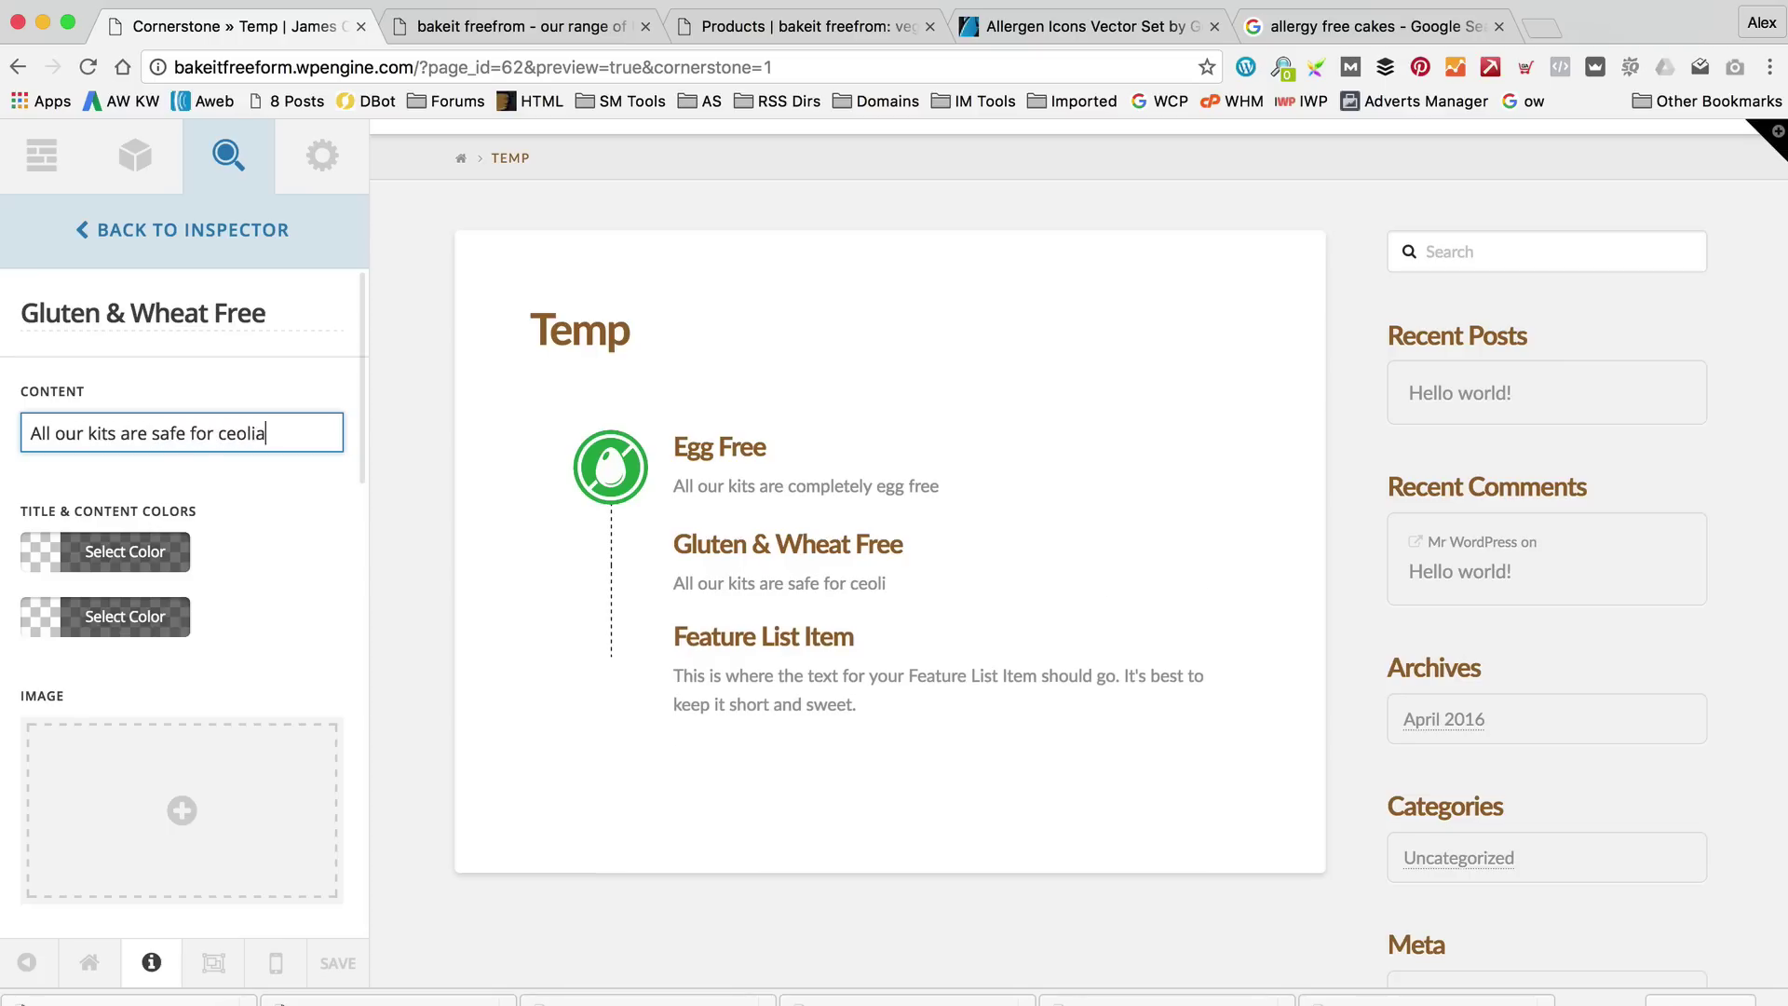
right_click(248, 434)
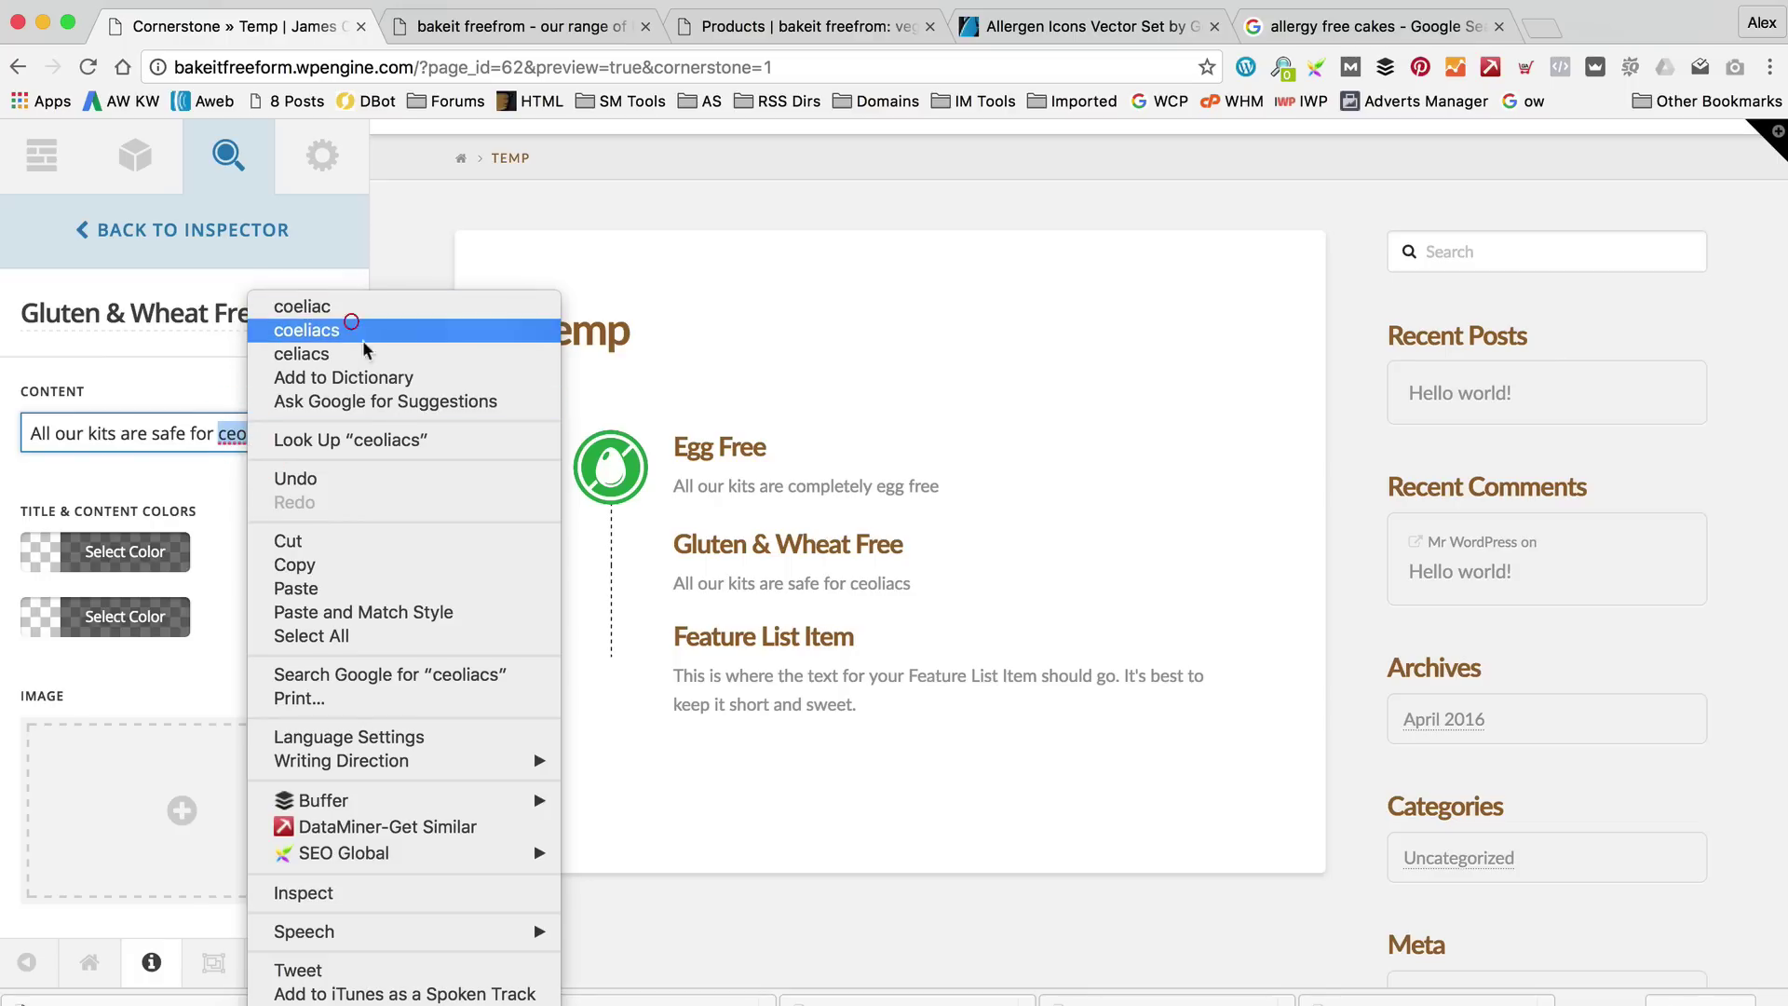
click(354, 332)
text(and those with Wheat)
key(BackSpace)
key(BackSpace)
key(BackSpace)
key(BackSpace)
key(BackSpace)
text(wheat allergies)
key(Tab)
- Upload Gluten.png and insert it as the second item's image
scroll(272, 427, up, 5)
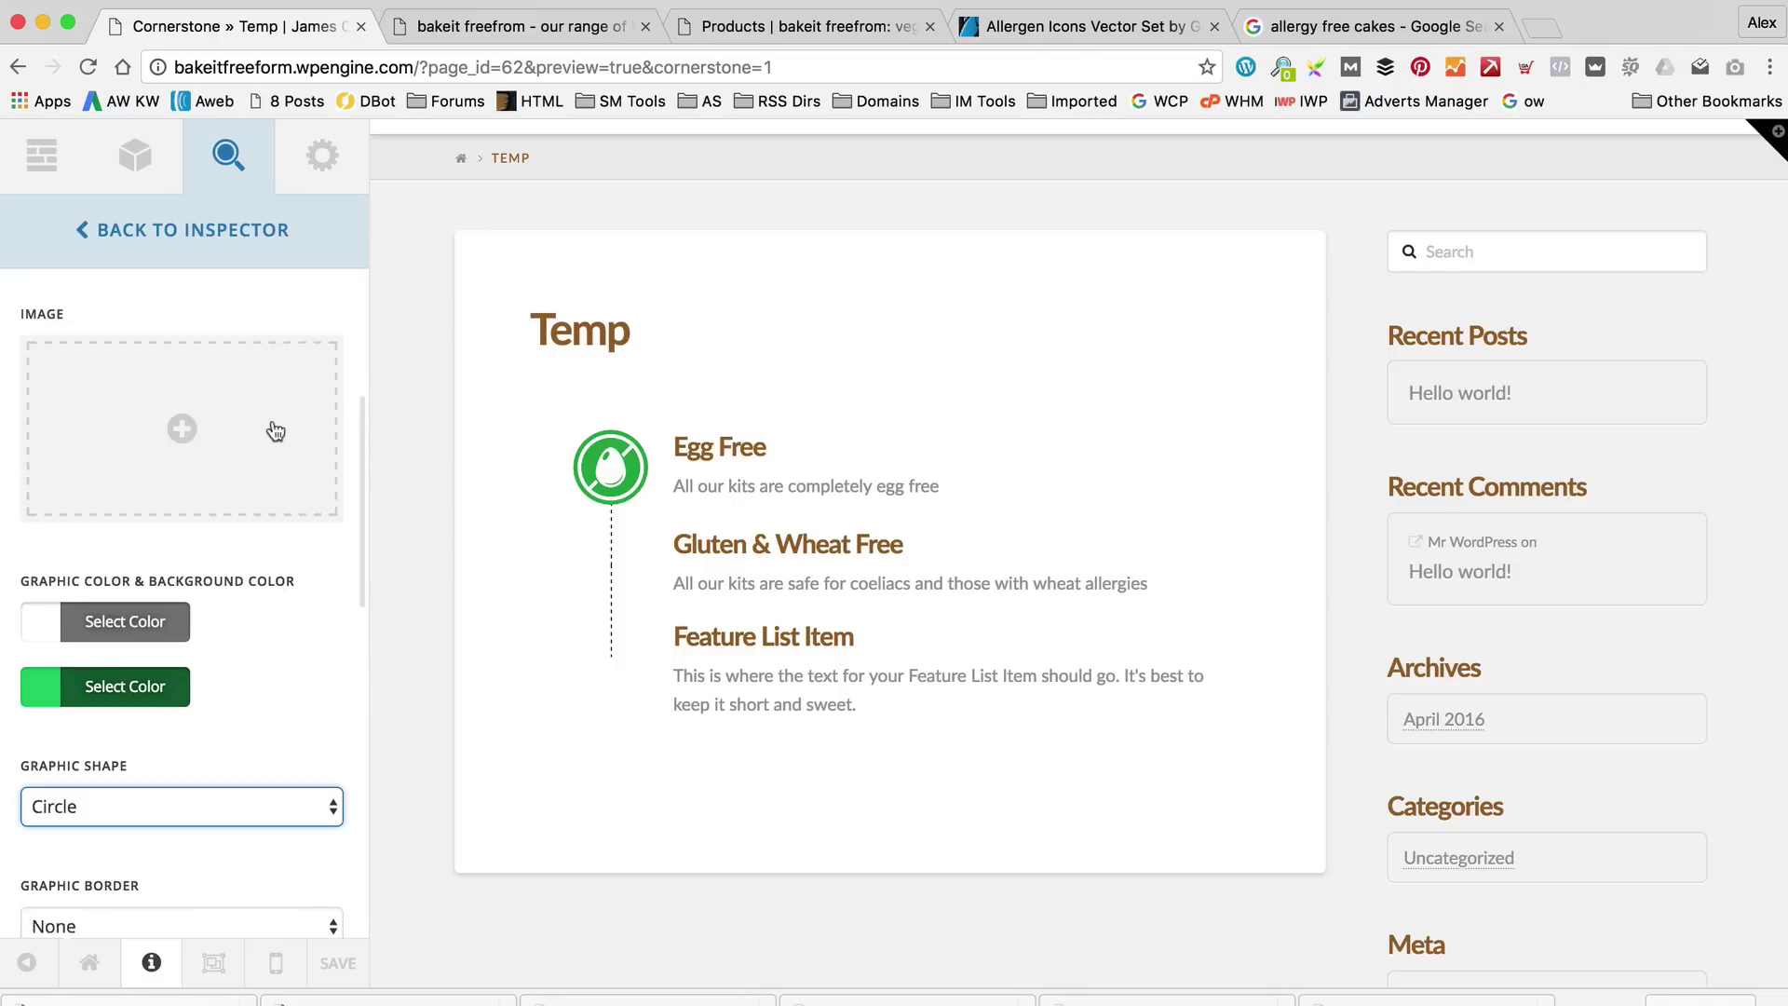
click(222, 623)
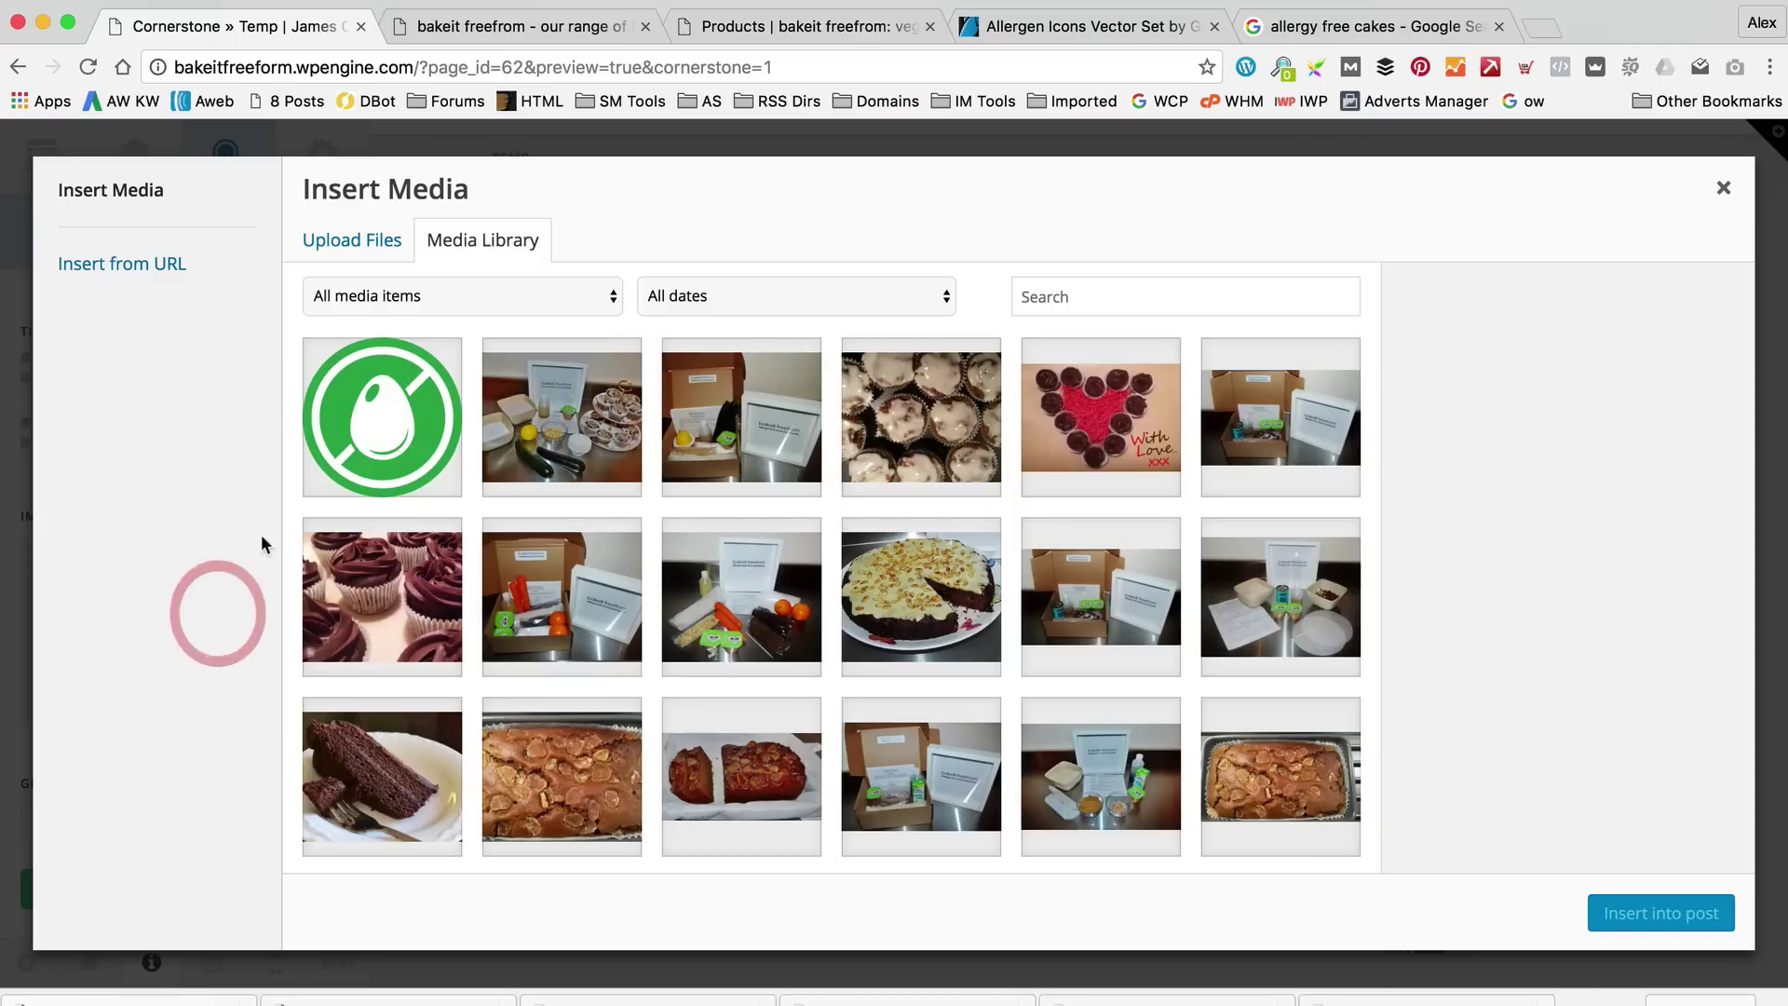
click(368, 240)
click(1001, 576)
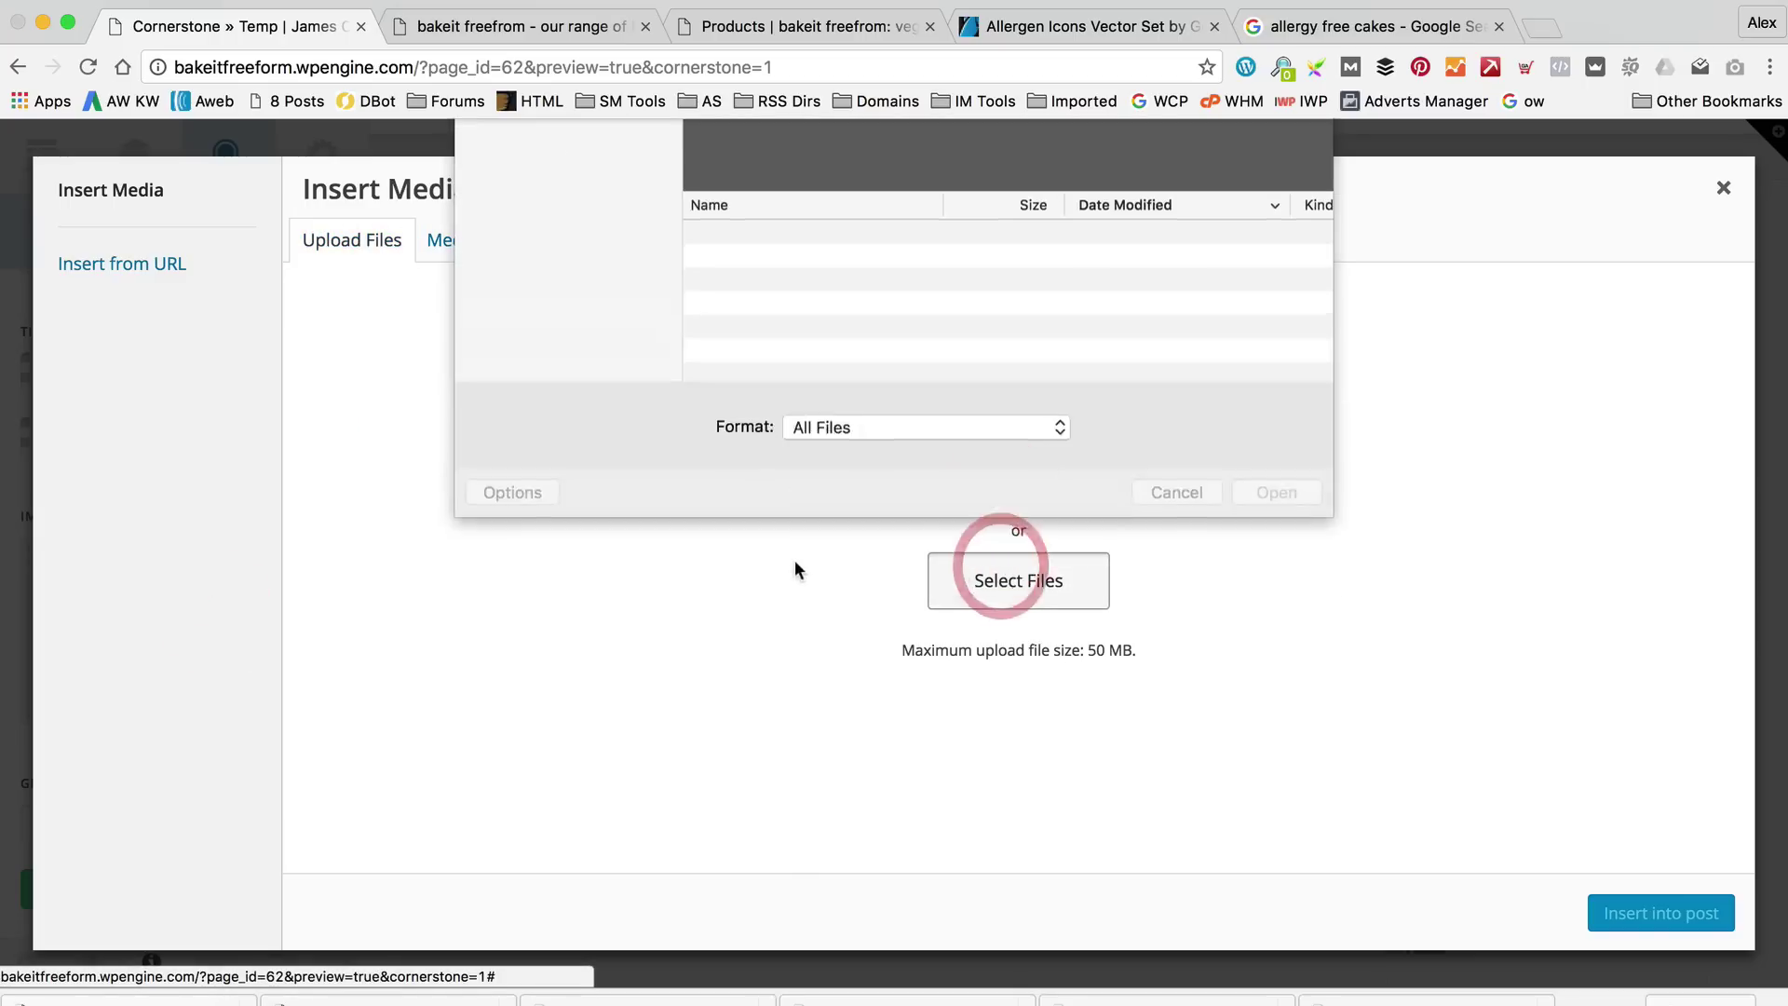
click(804, 481)
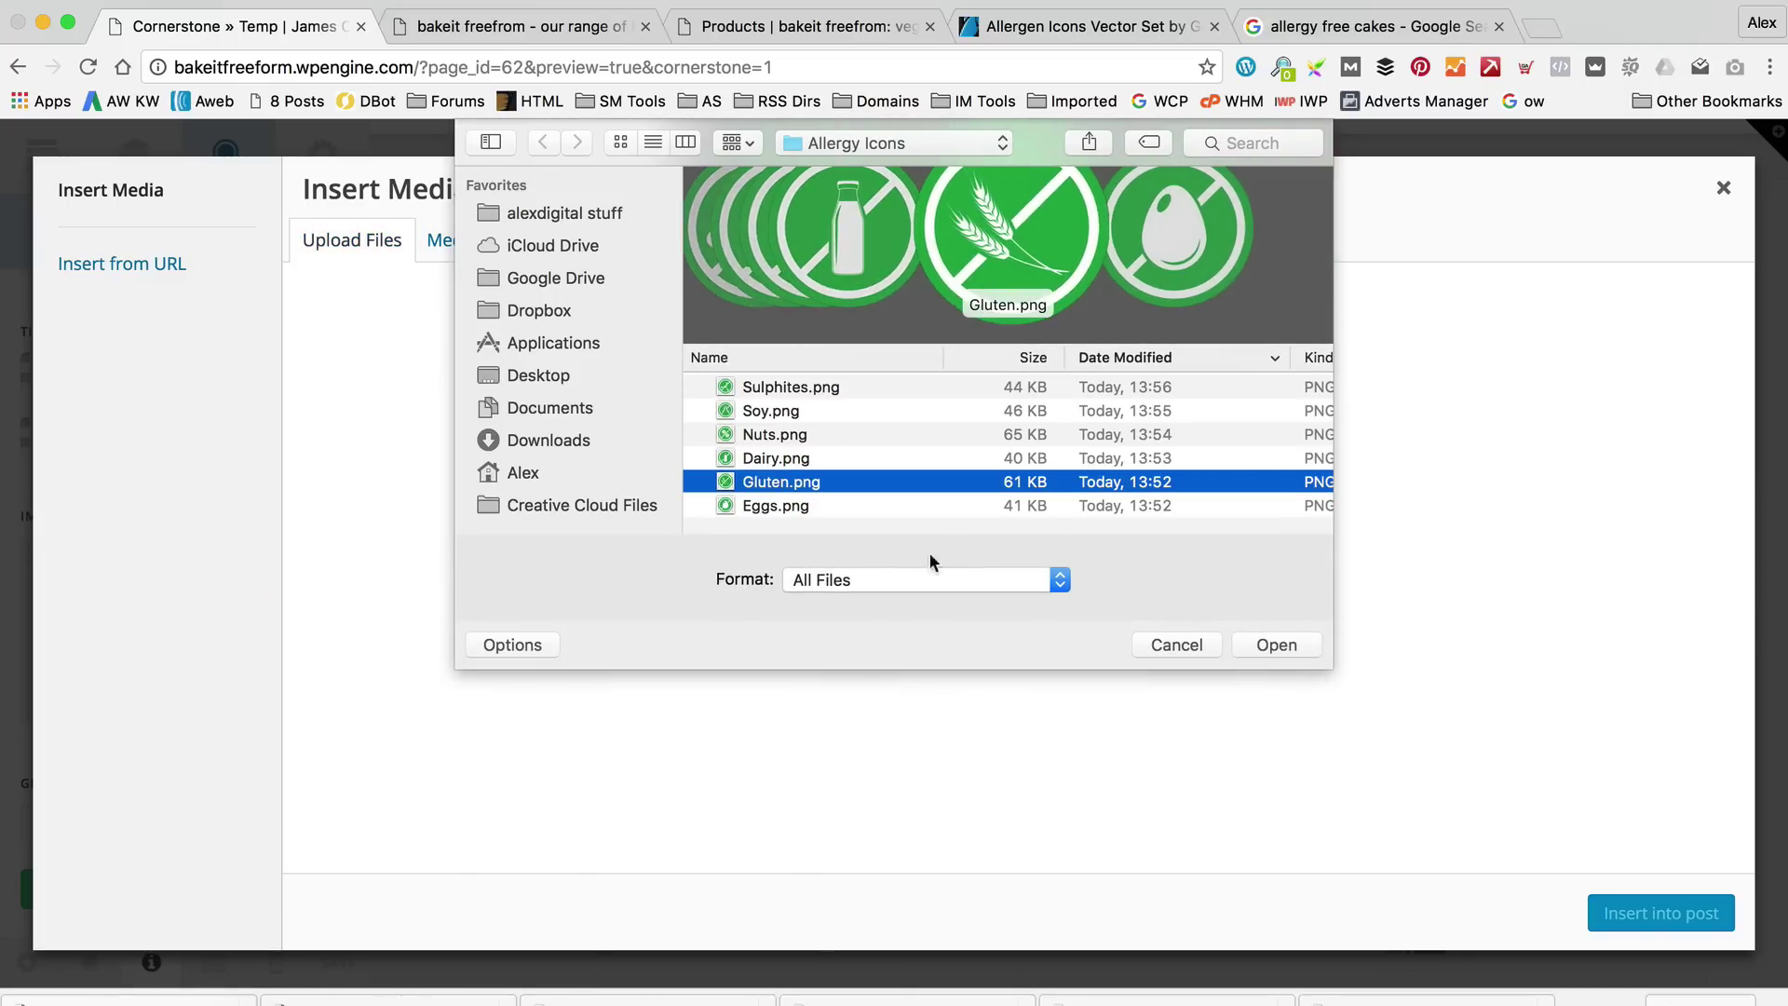
click(1277, 633)
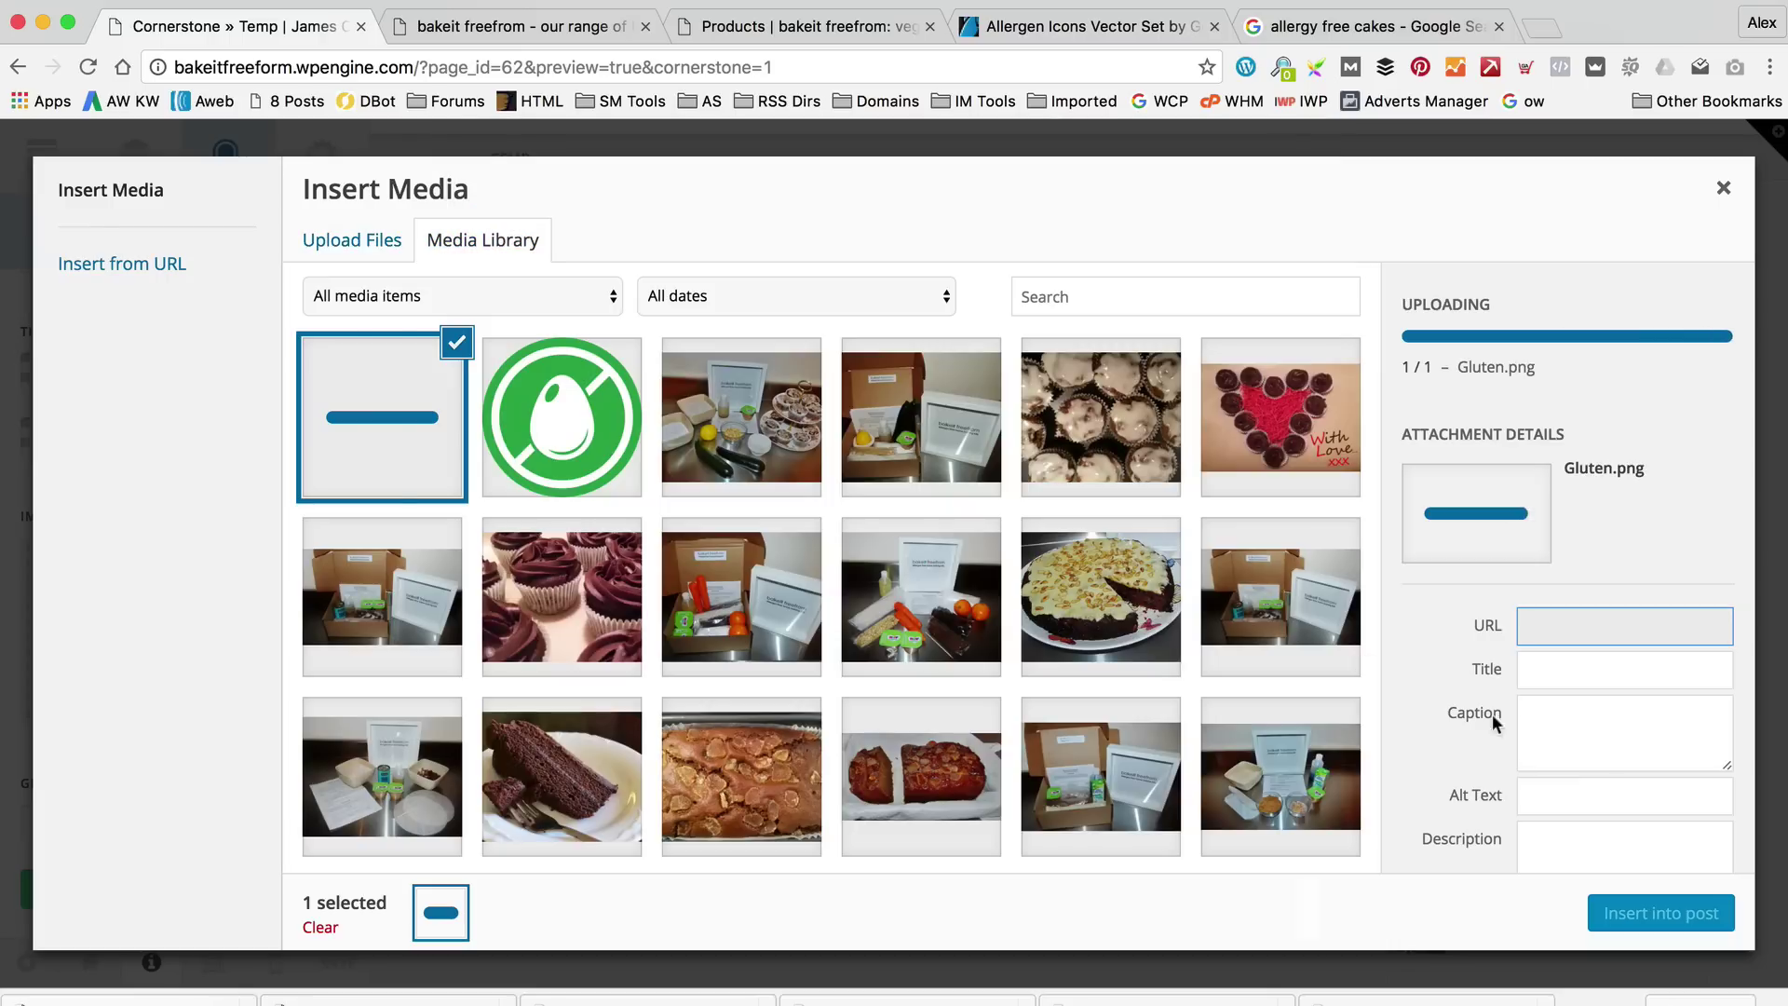
click(1677, 918)
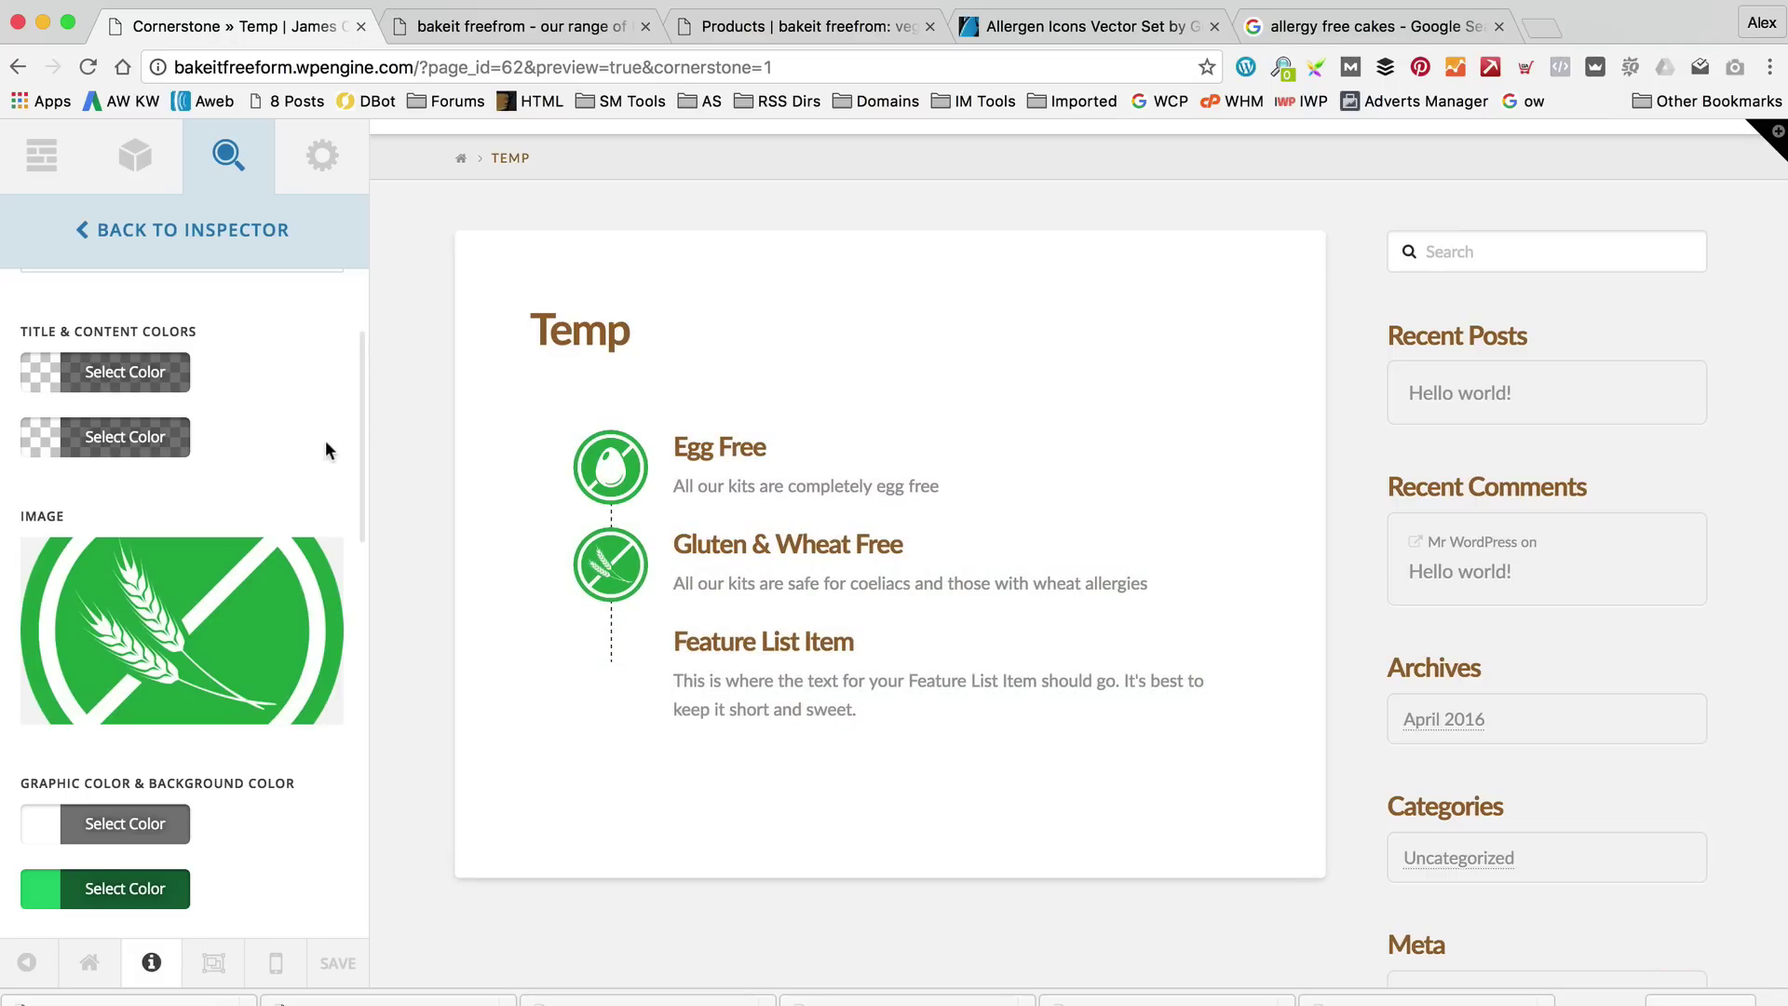
scroll(323, 445, down, 3)
scroll(322, 445, up, 6)
click(180, 229)
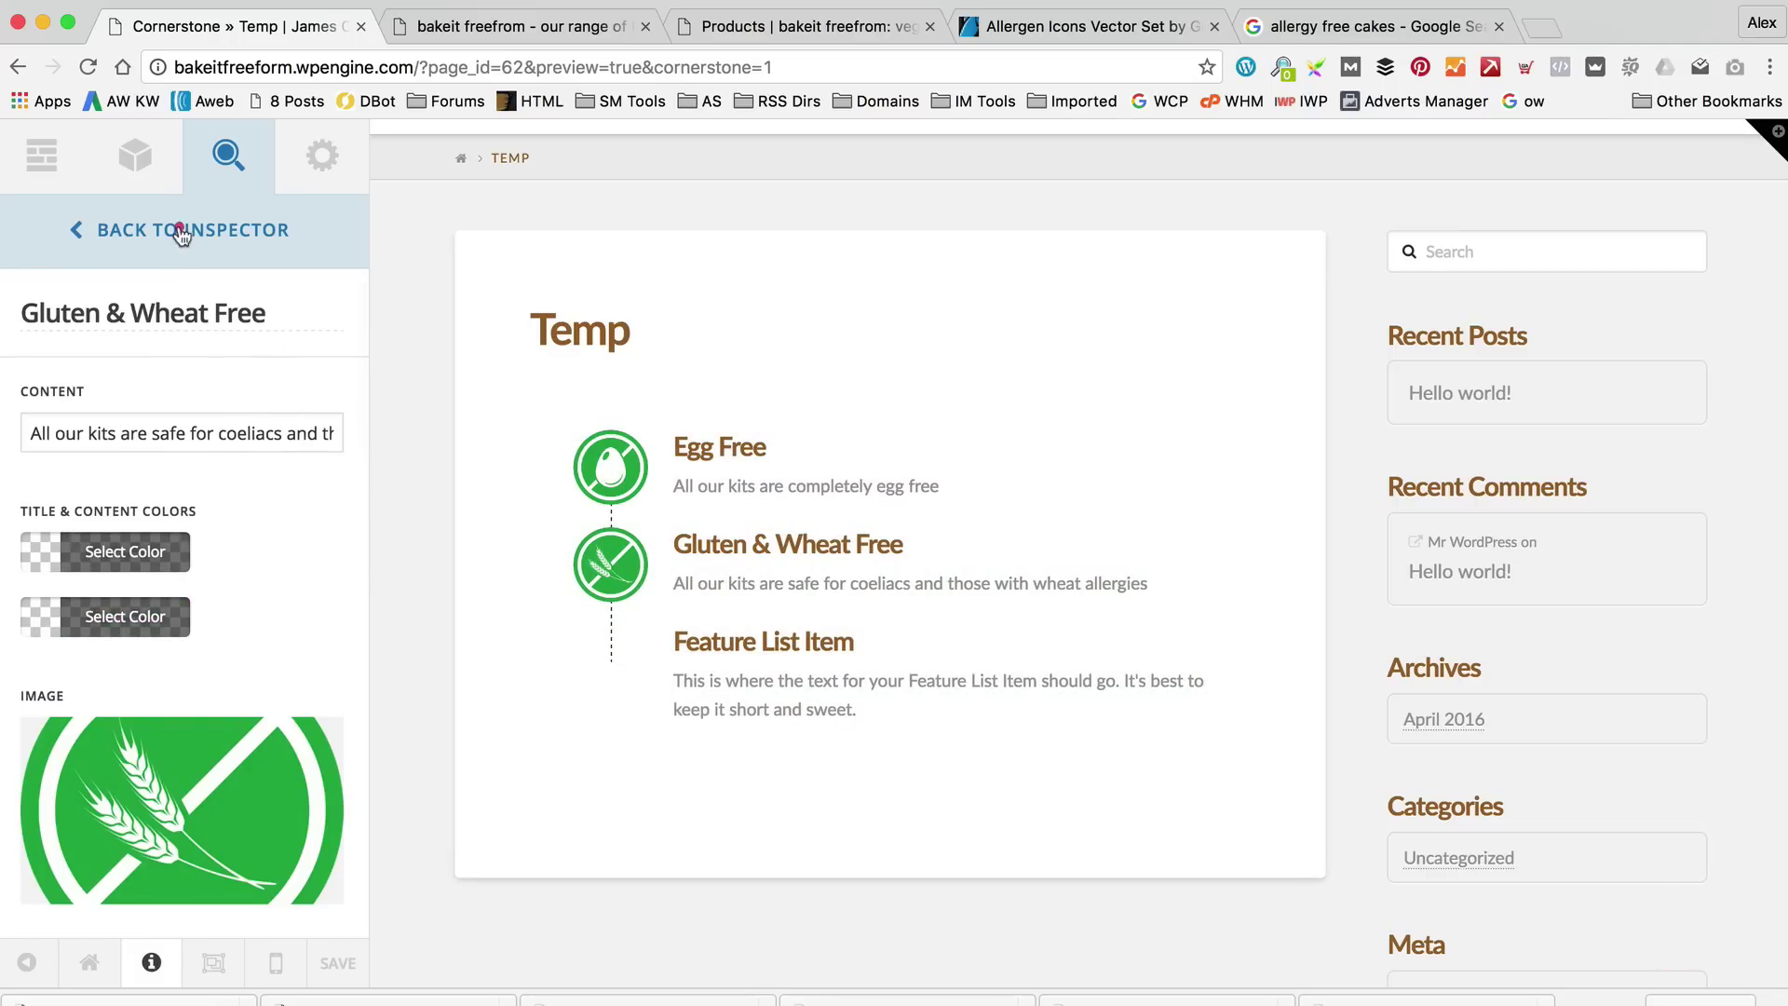
- Add two more items, giving Dairy Free, Nut Free and Sulphite free entries with icons, and save
click(177, 779)
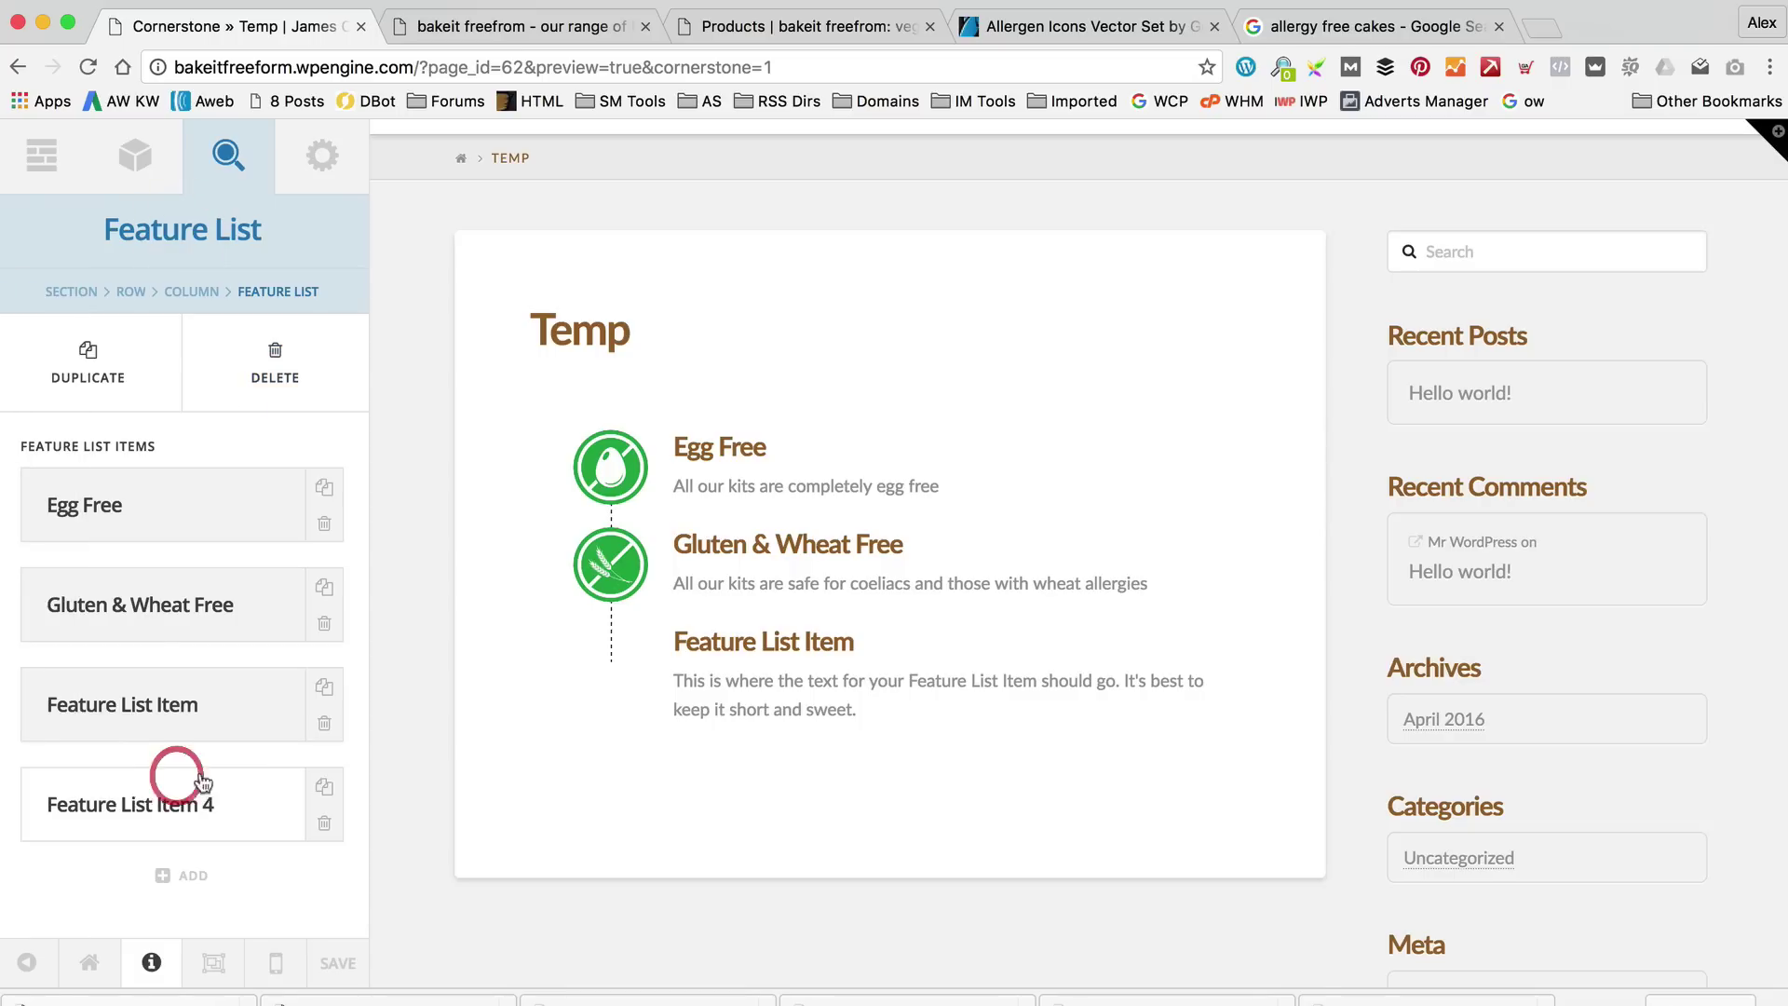
click(203, 862)
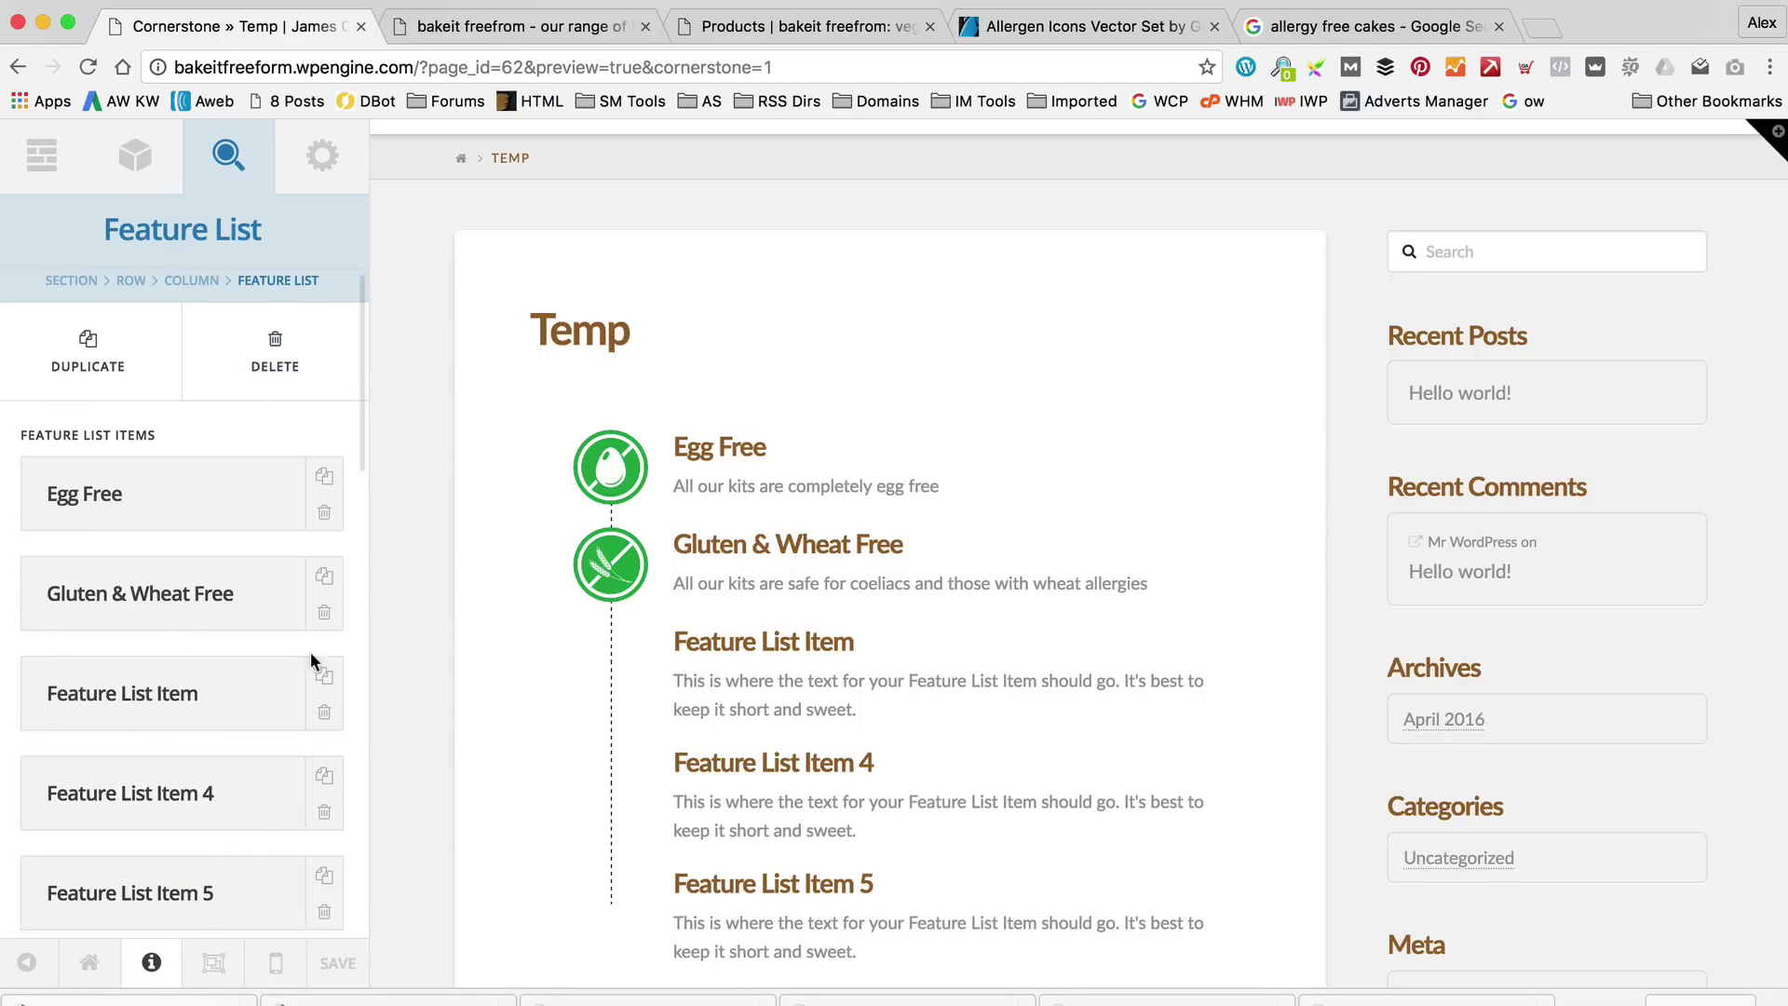
scroll(798, 680, down, 2)
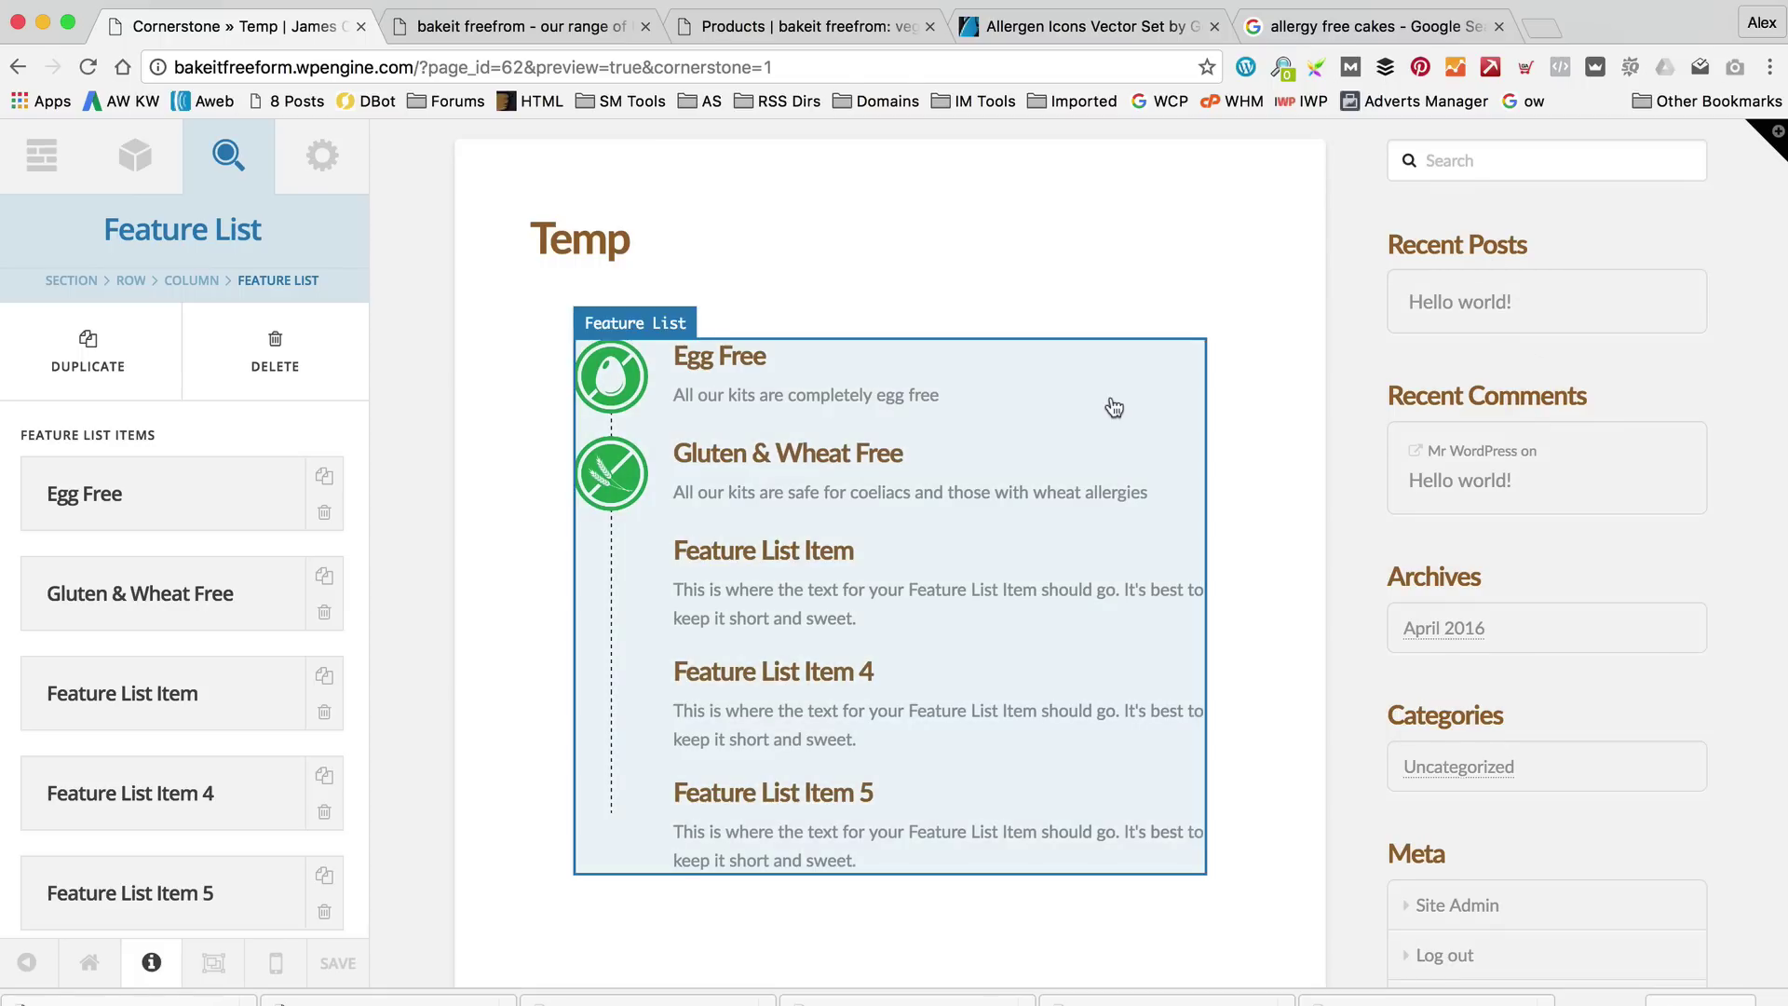
scroll(1115, 405, up, 2)
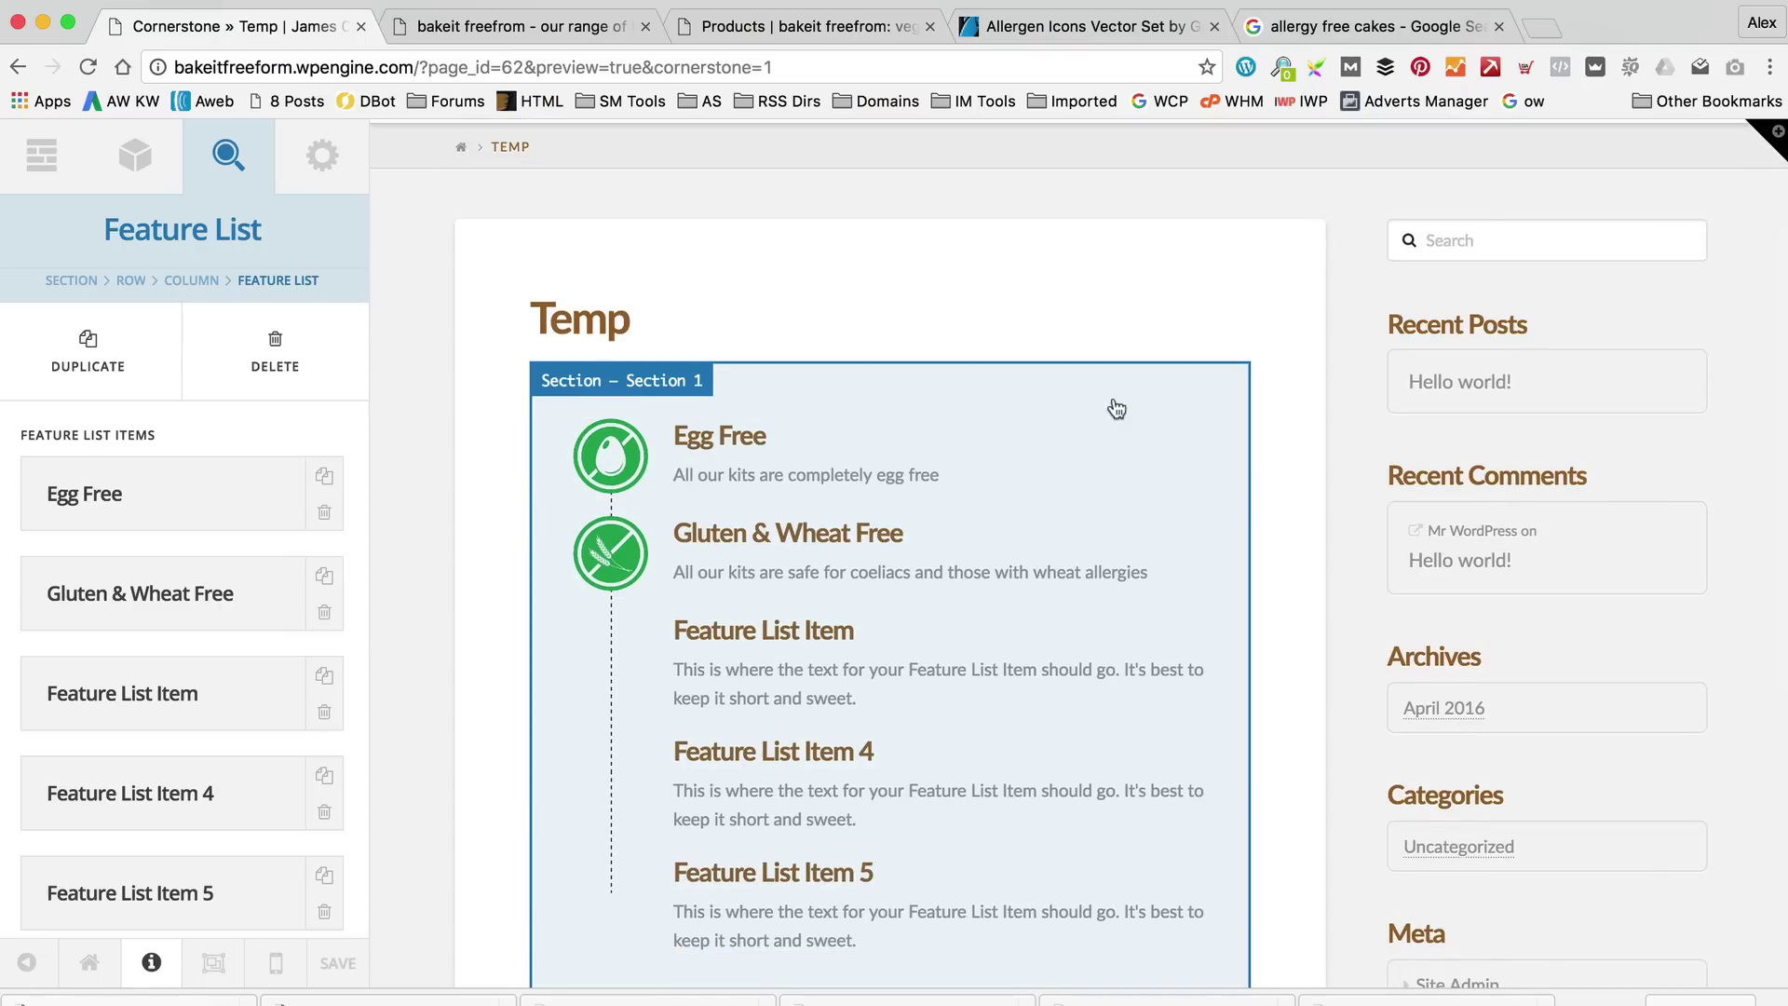
scroll(1079, 427, down, 1)
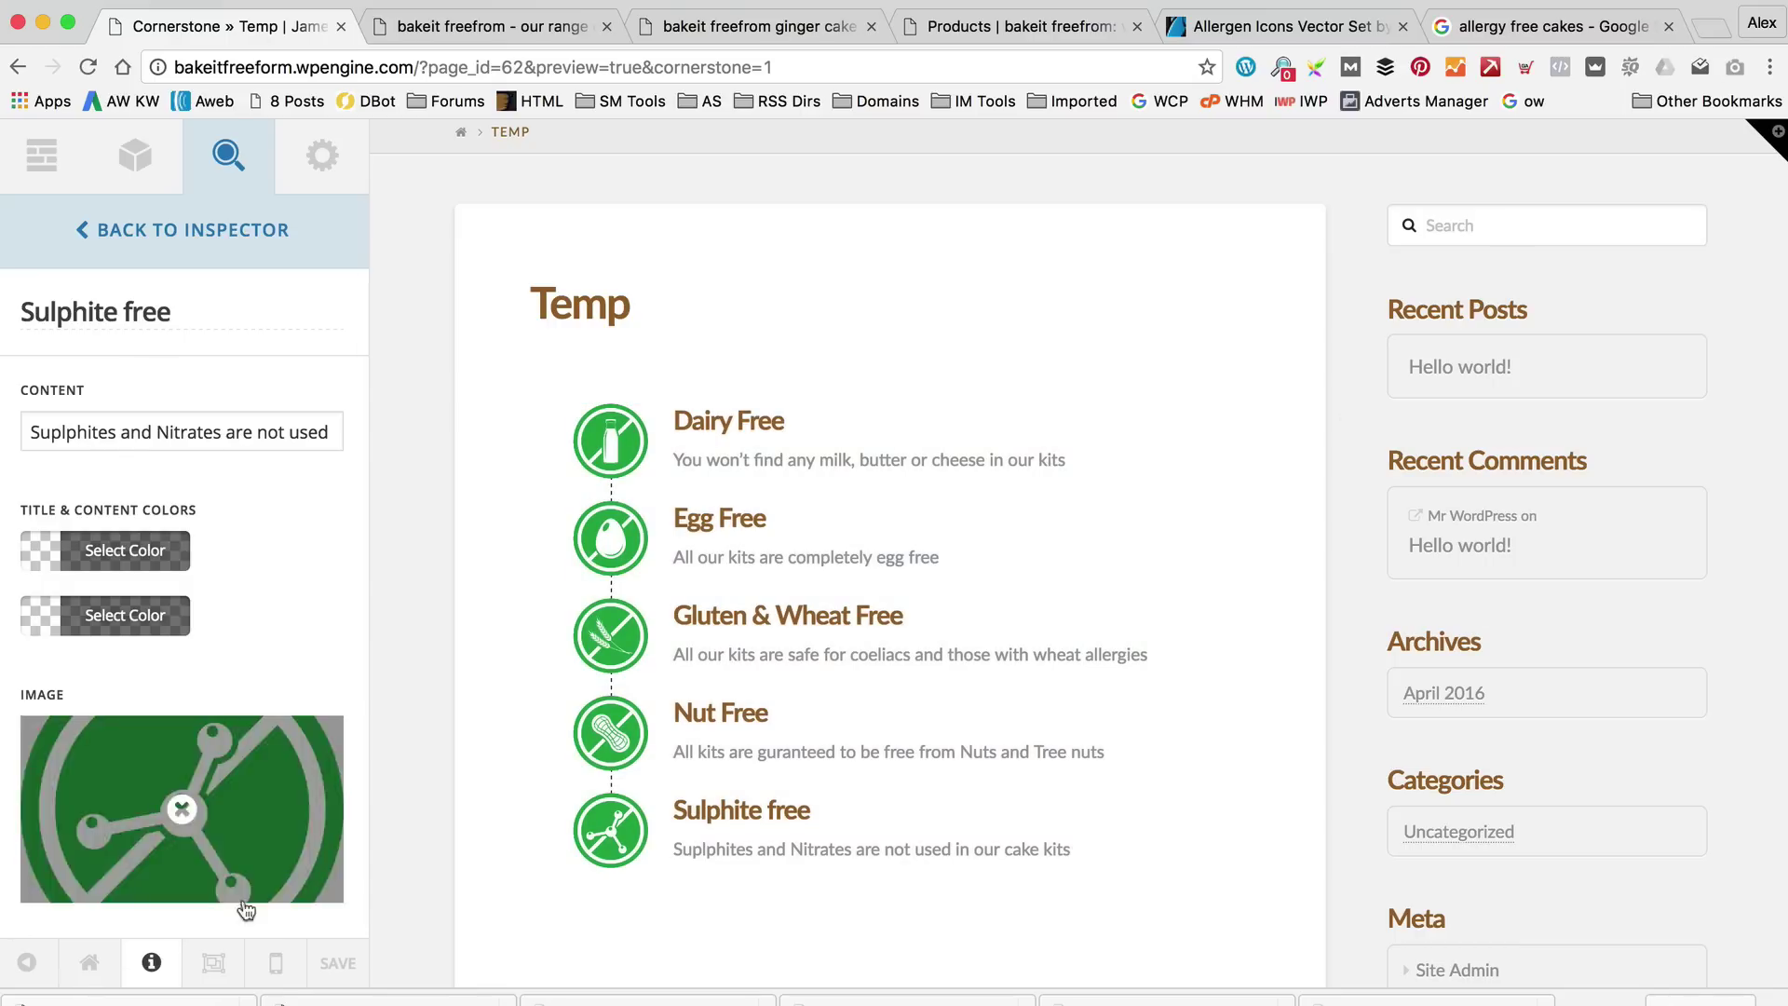
click(338, 964)
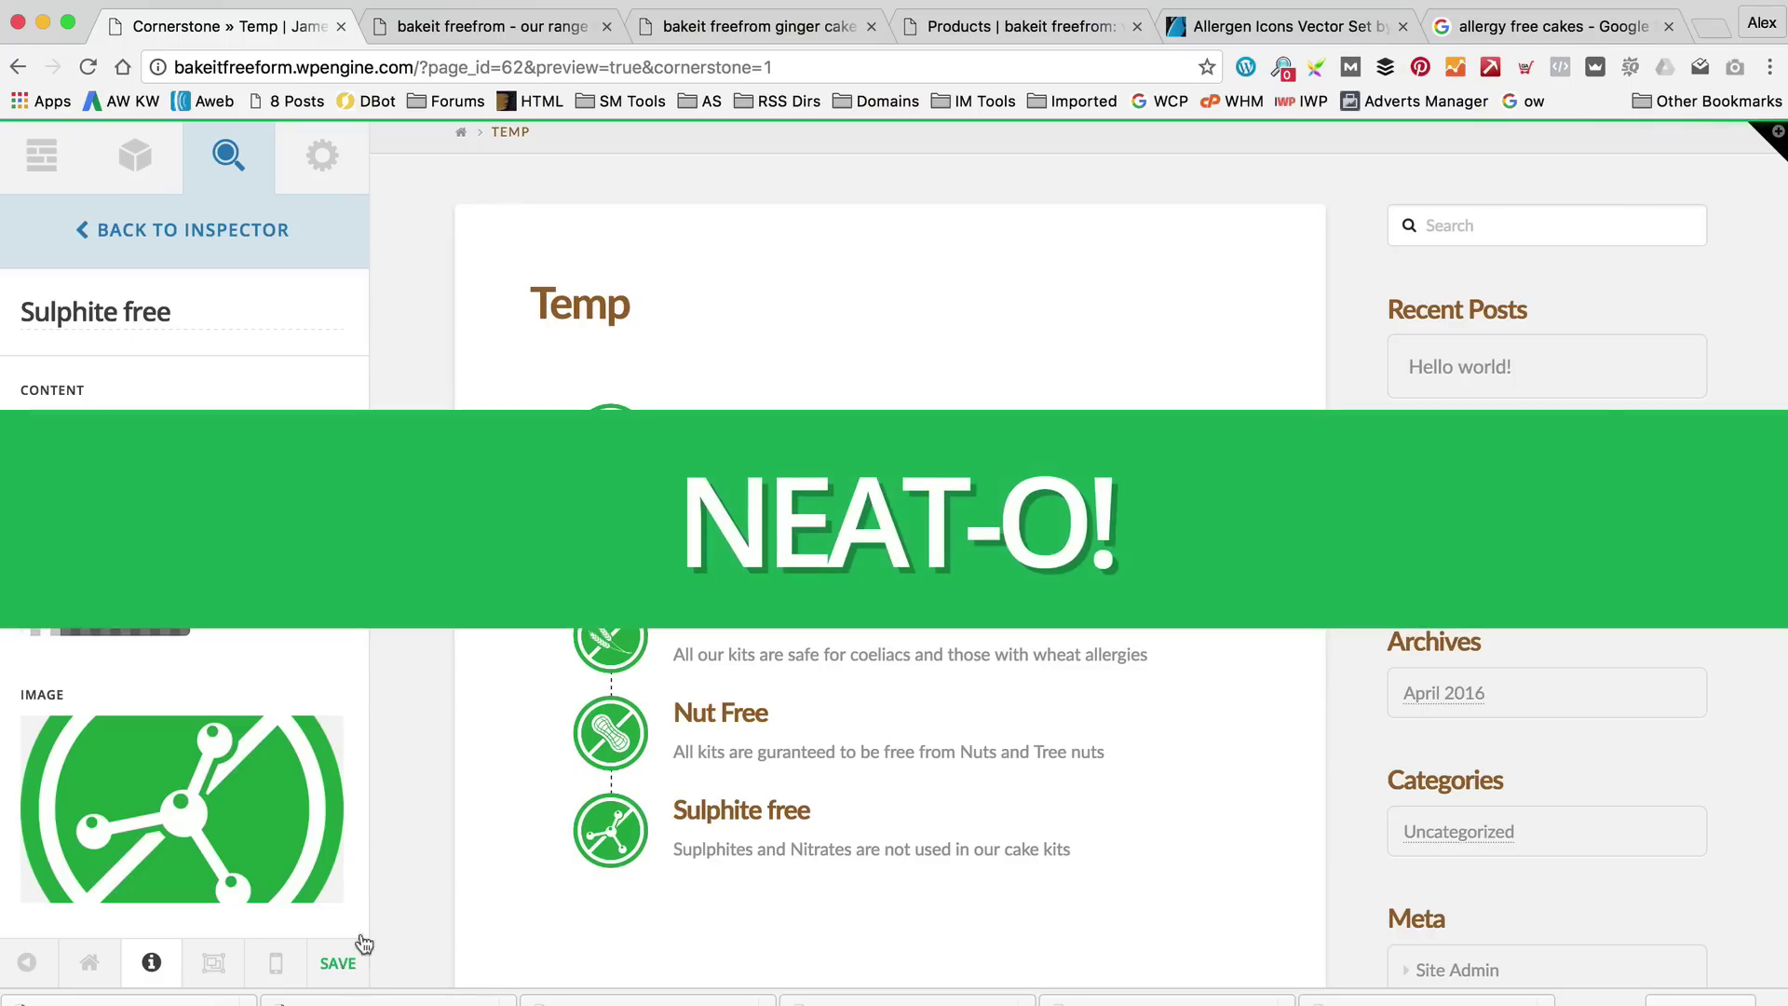
click(248, 244)
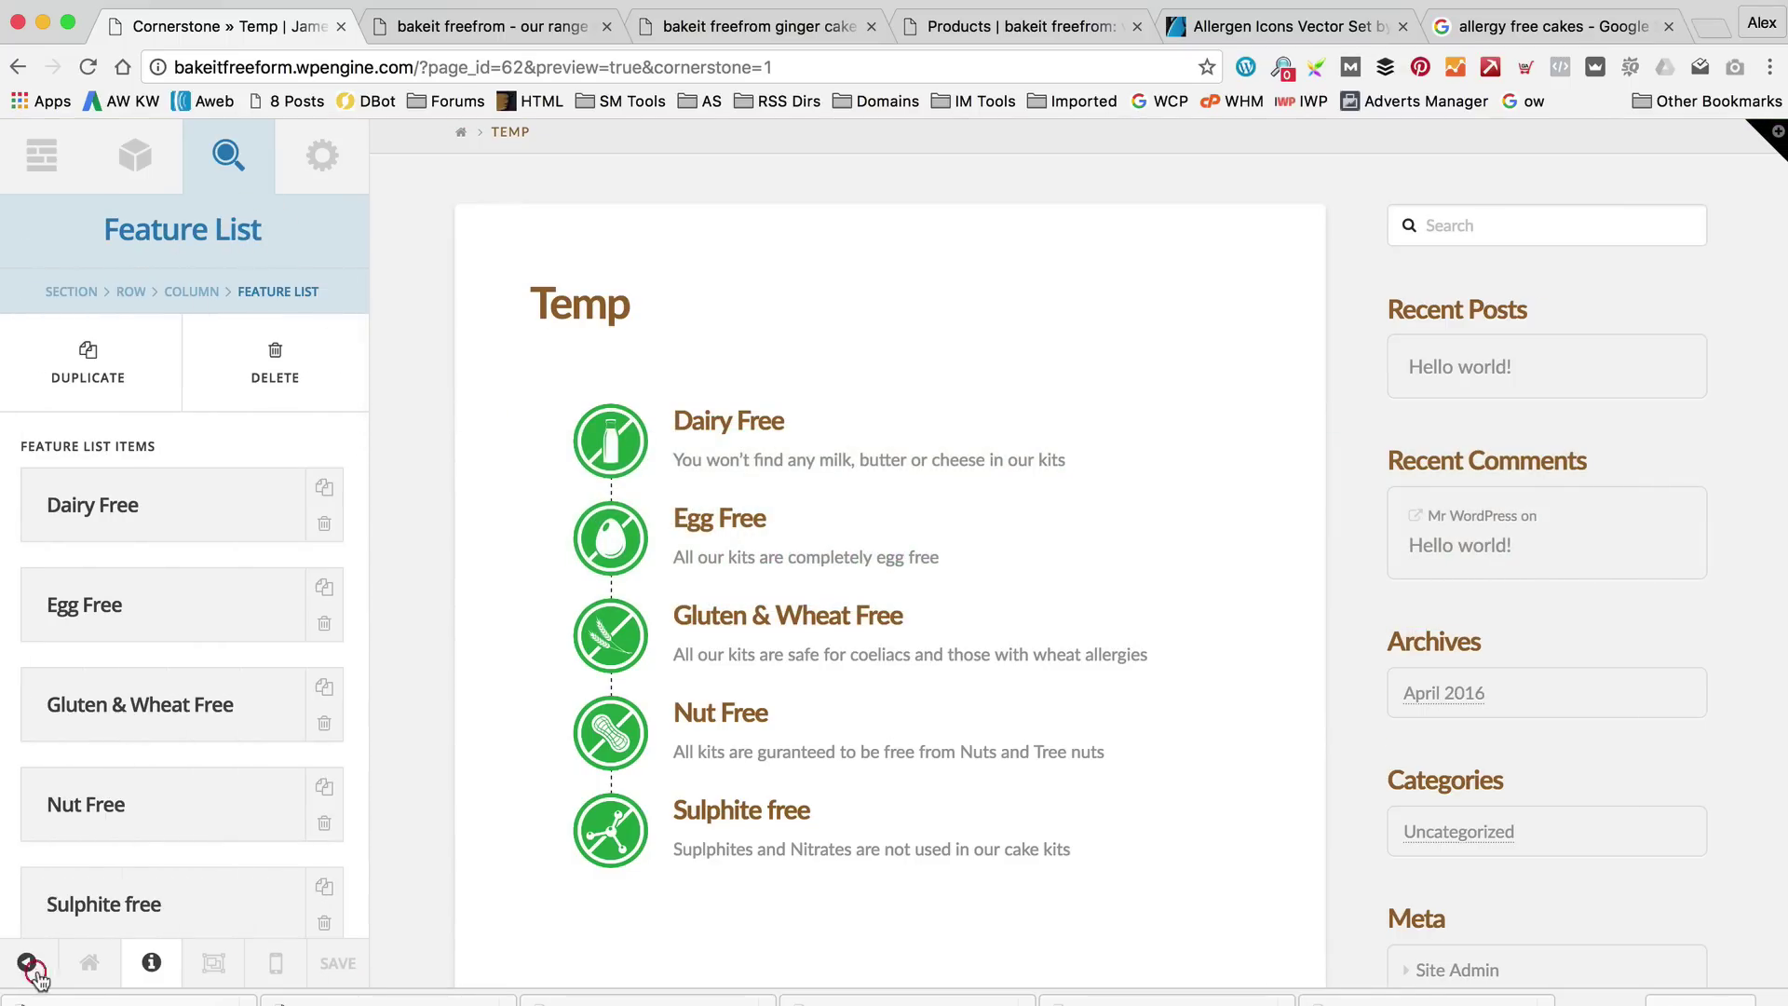
- Collapse the Cornerstone sidebar to preview the full Temp page
click(26, 962)
scroll(145, 603, up, 3)
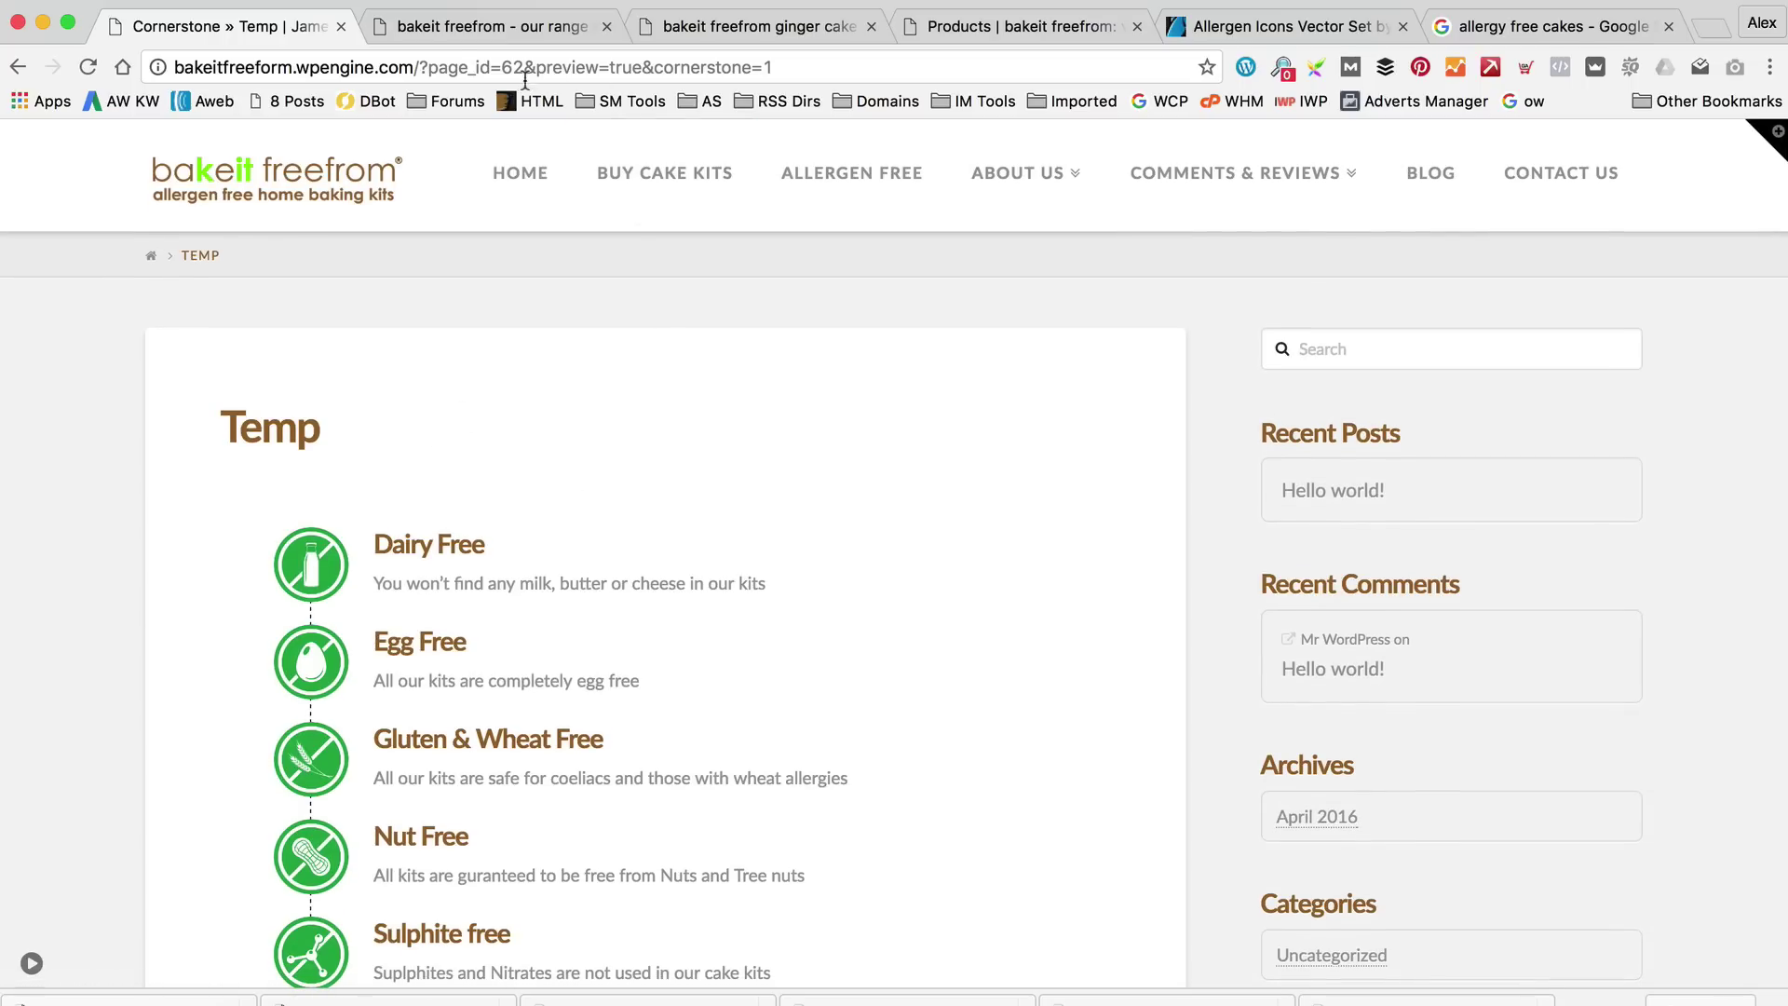
scroll(522, 570, down, 8)
scroll(518, 567, up, 8)
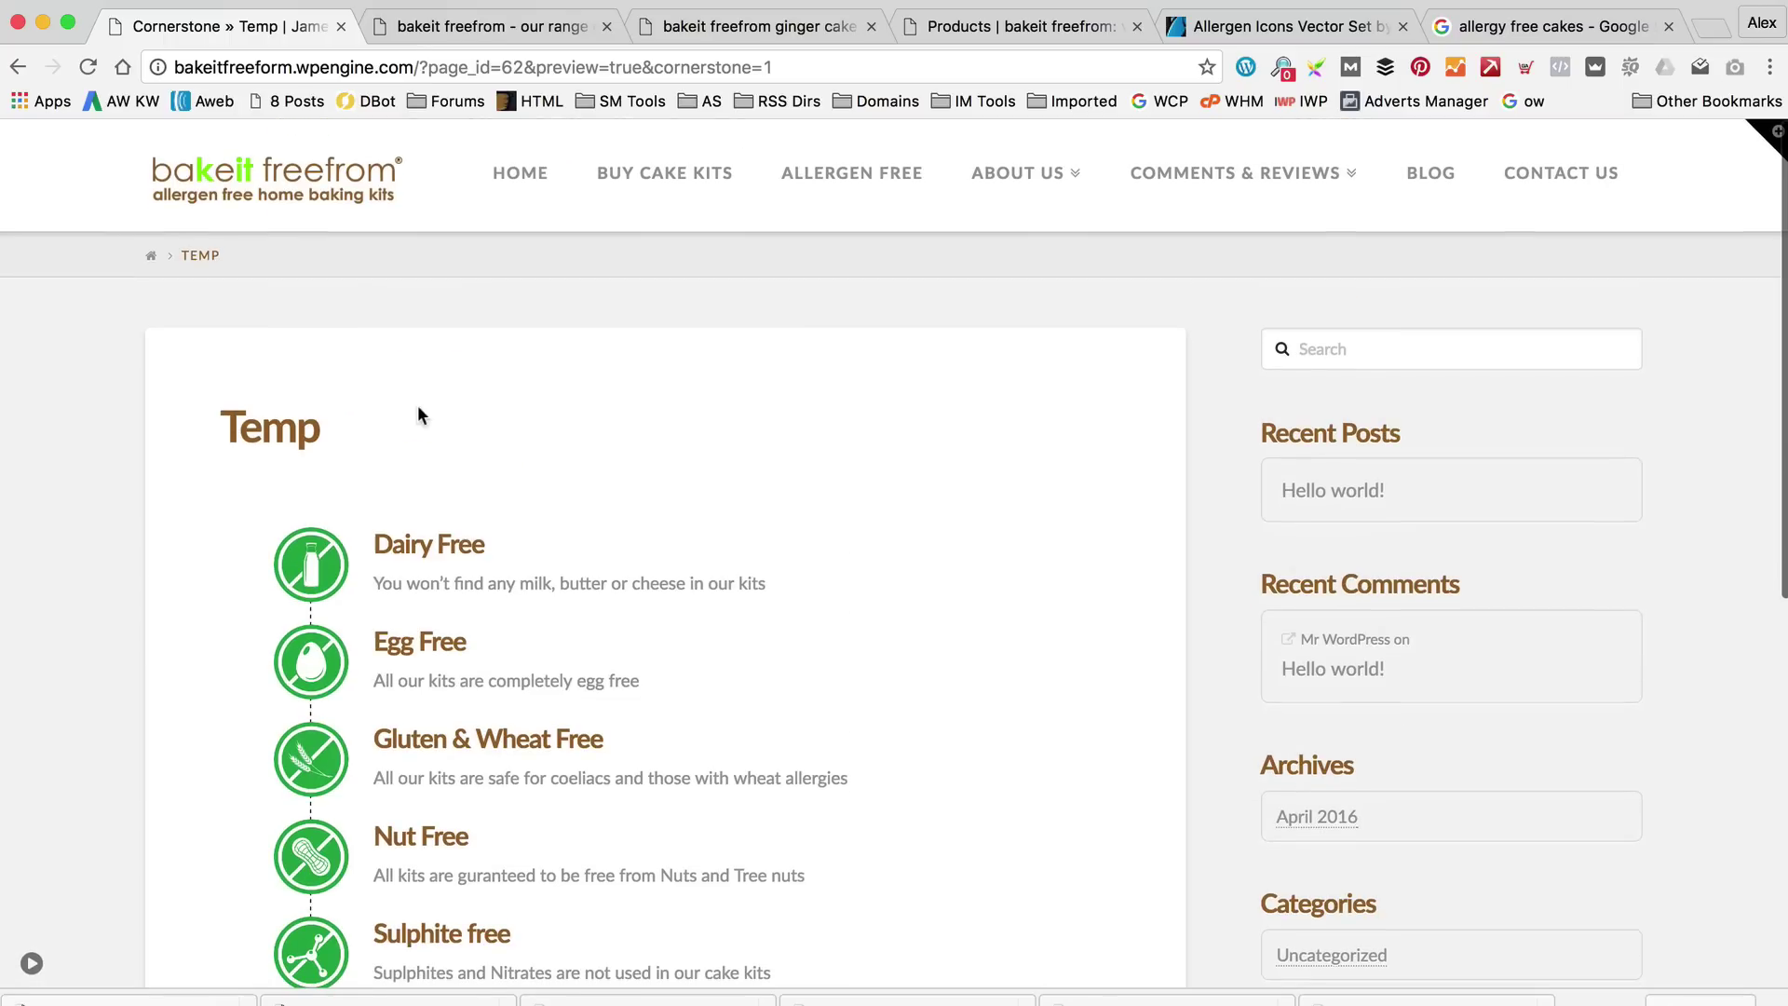
- Replace the URL's query part with wp-admin to load the dashboard
drag(418, 65, 956, 65)
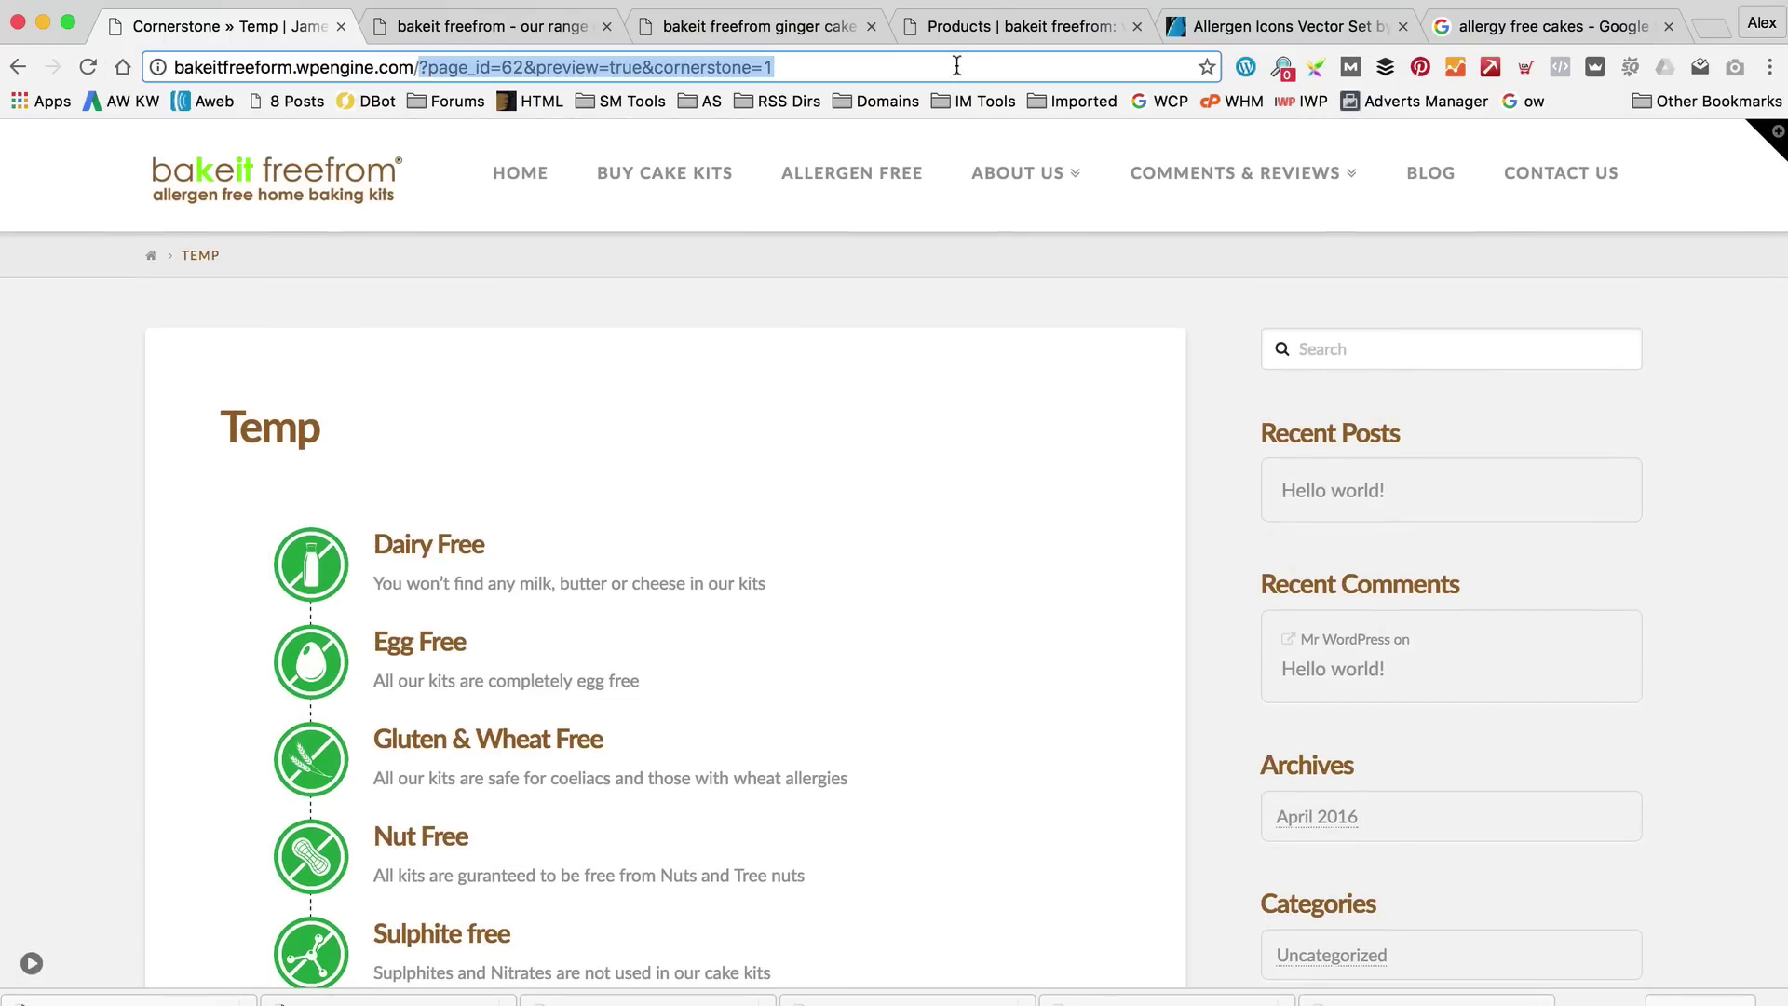
text(wp-admin)
key(Return)
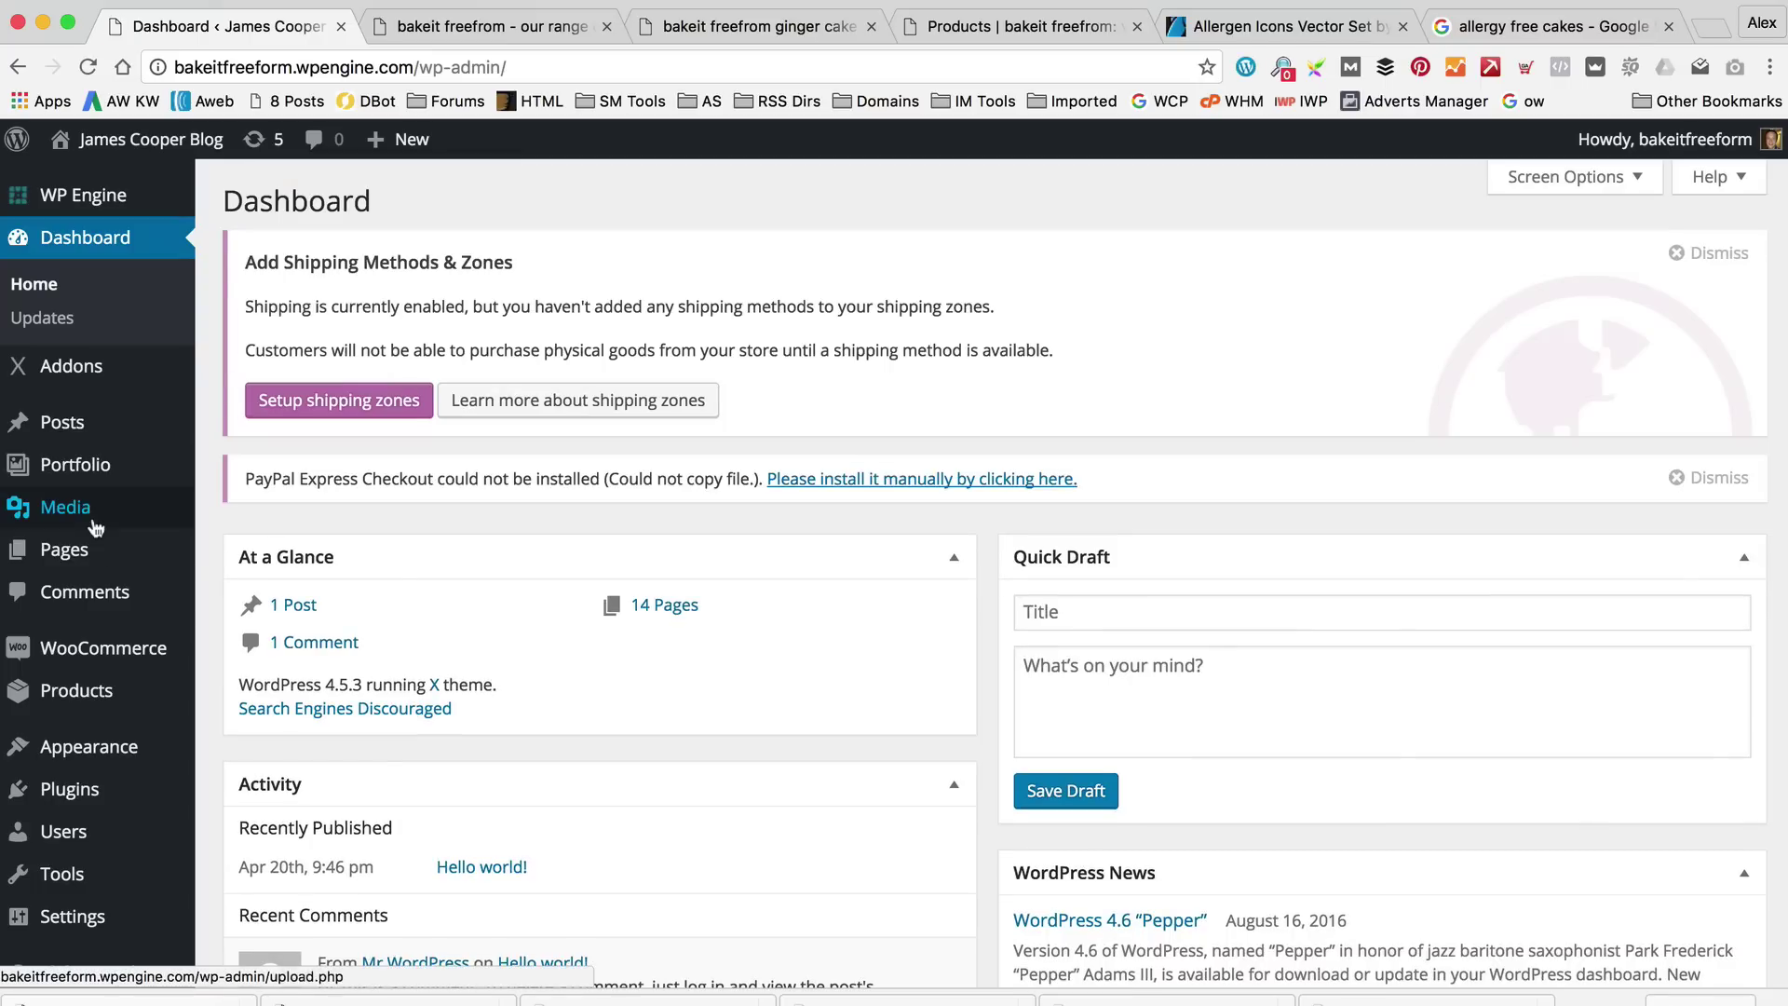
- Open the Temp page for editing from All Pages
mouse_move(96, 553)
click(264, 554)
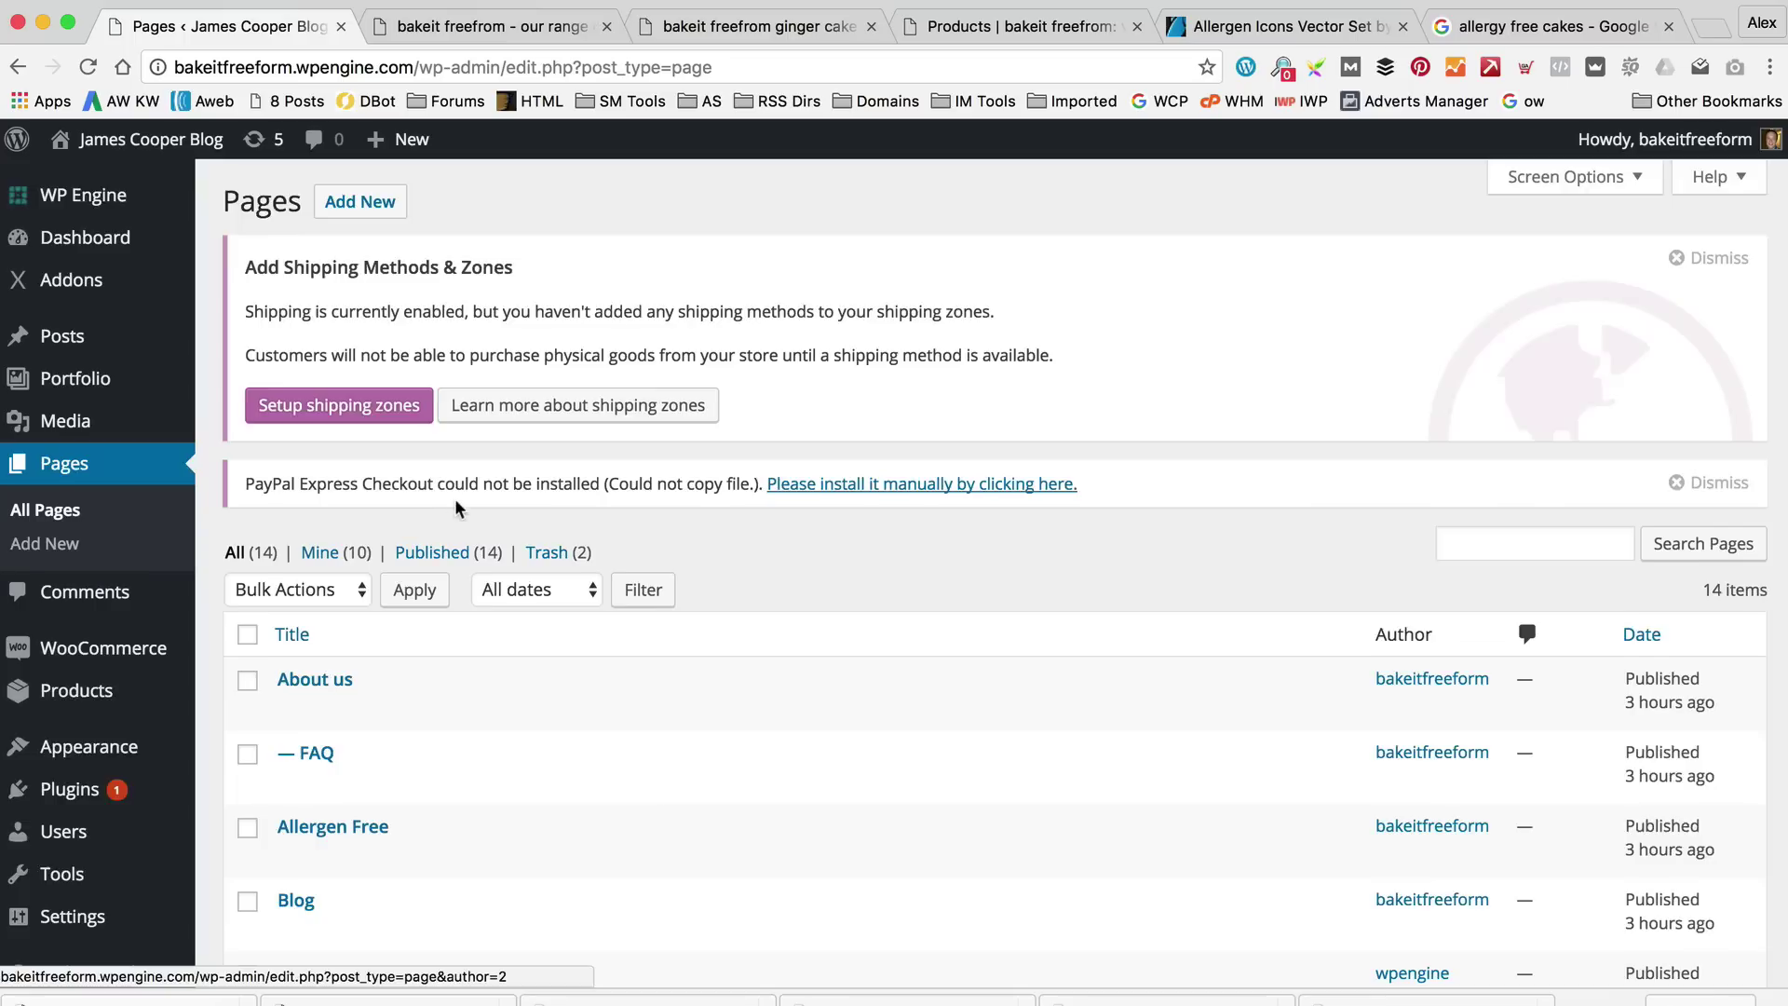
scroll(454, 499, down, 3)
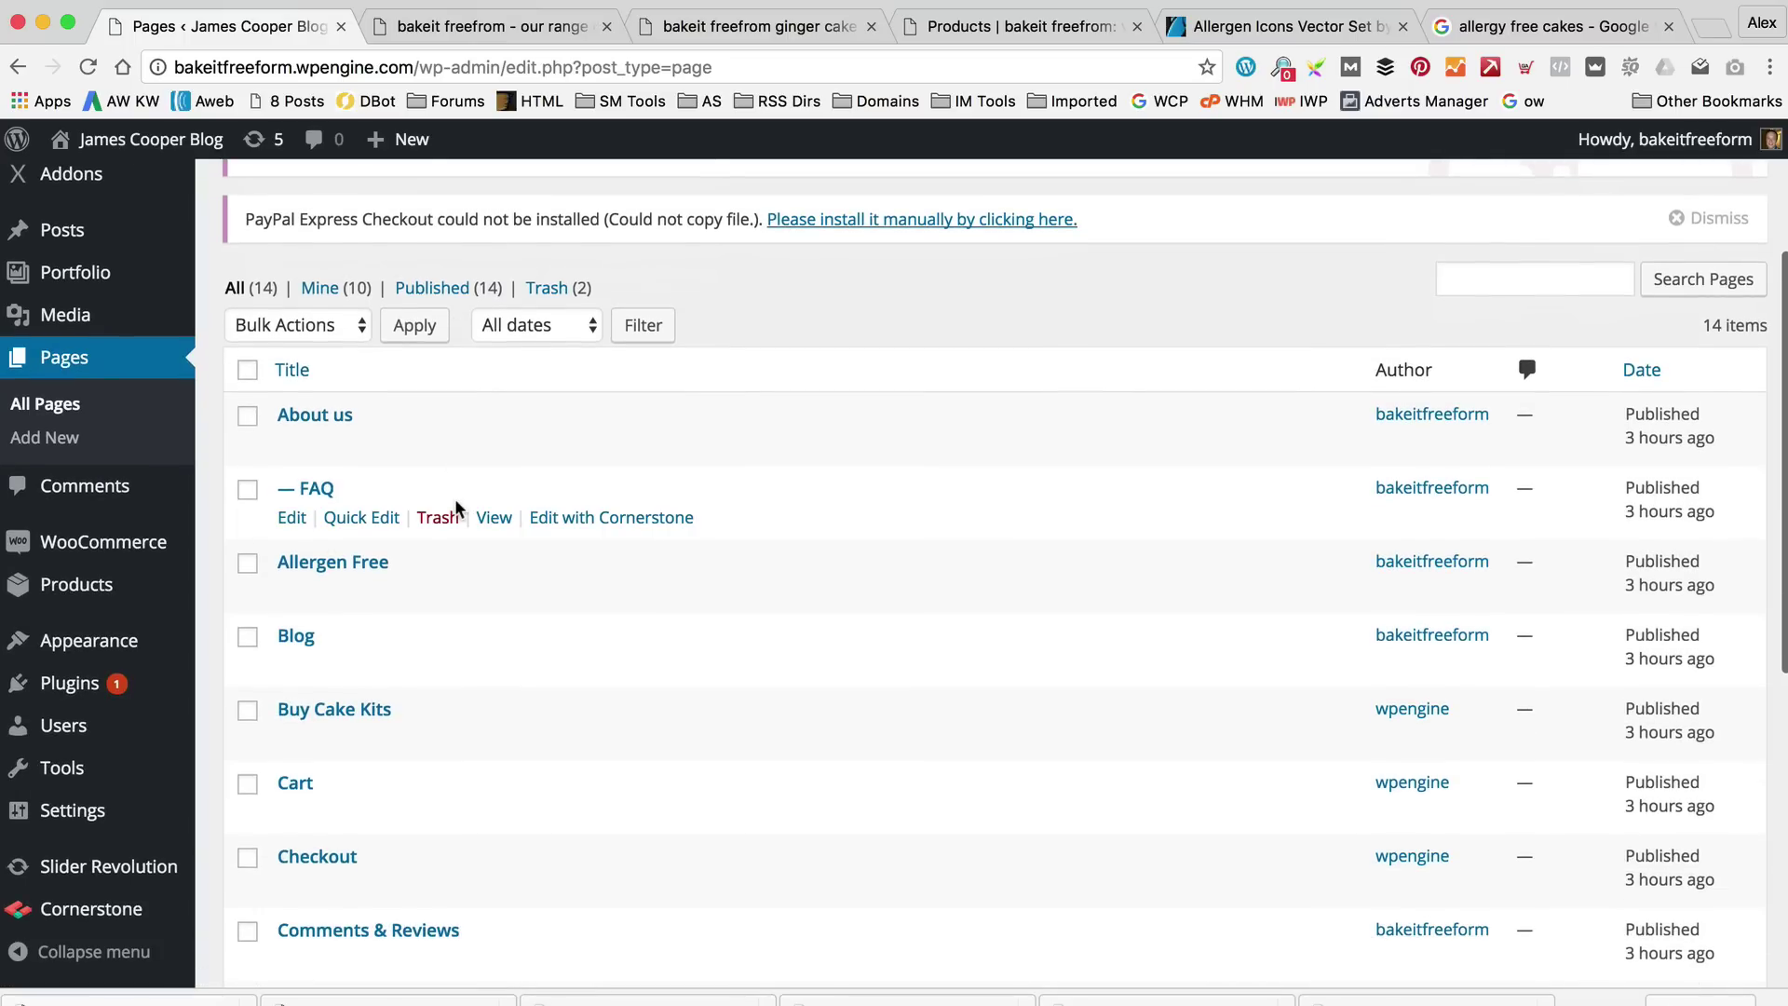
scroll(454, 499, down, 8)
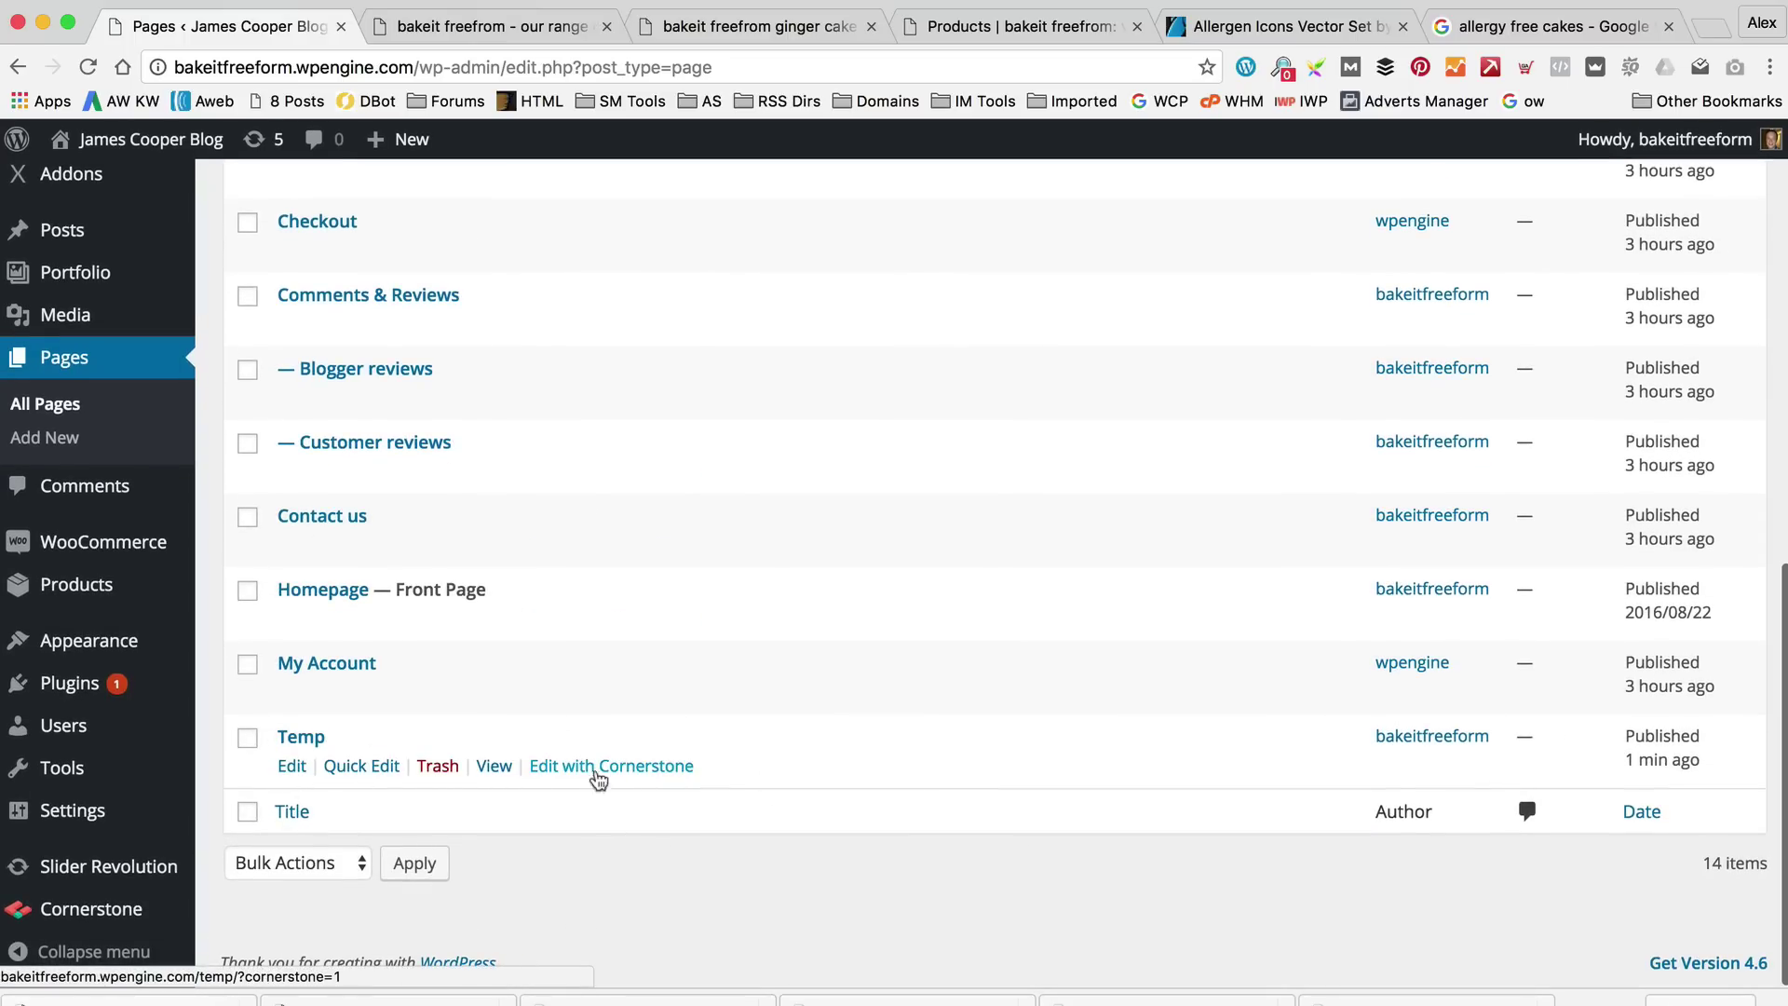
click(292, 766)
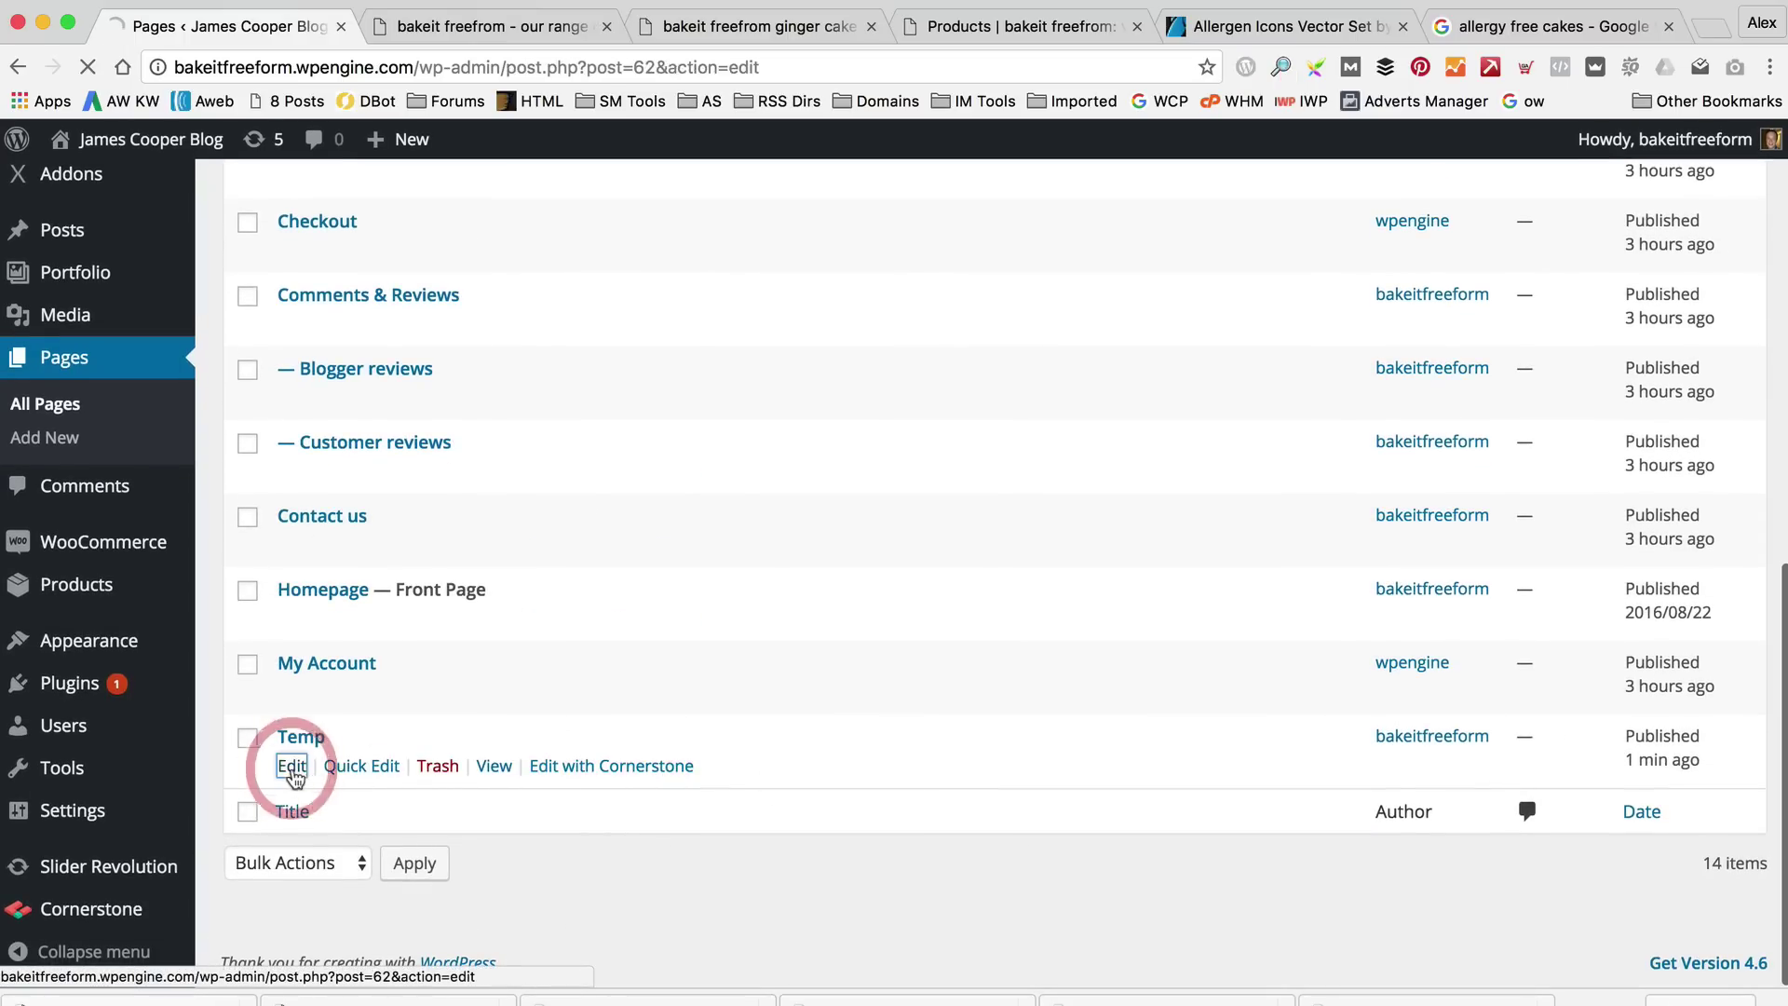
- Switch the content to the Text view, accepting Cornerstone's warning, to see the raw shortcode
scroll(674, 628, down, 3)
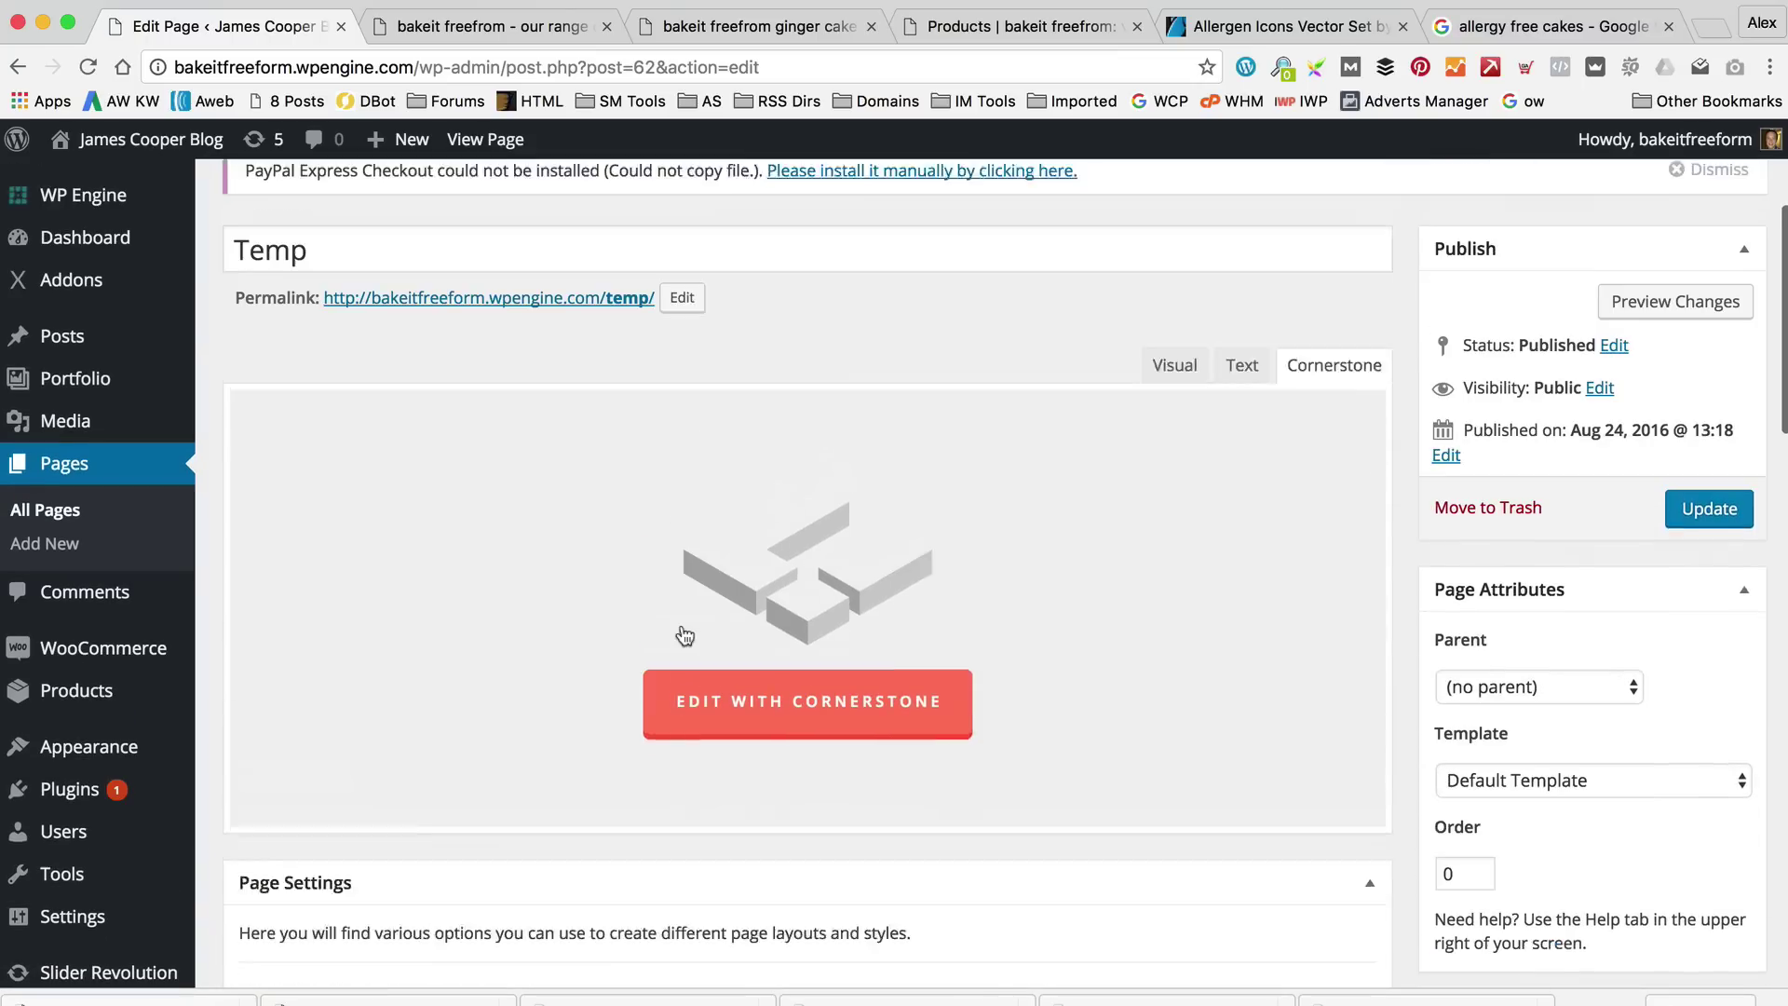
scroll(1308, 721, up, 2)
click(1241, 476)
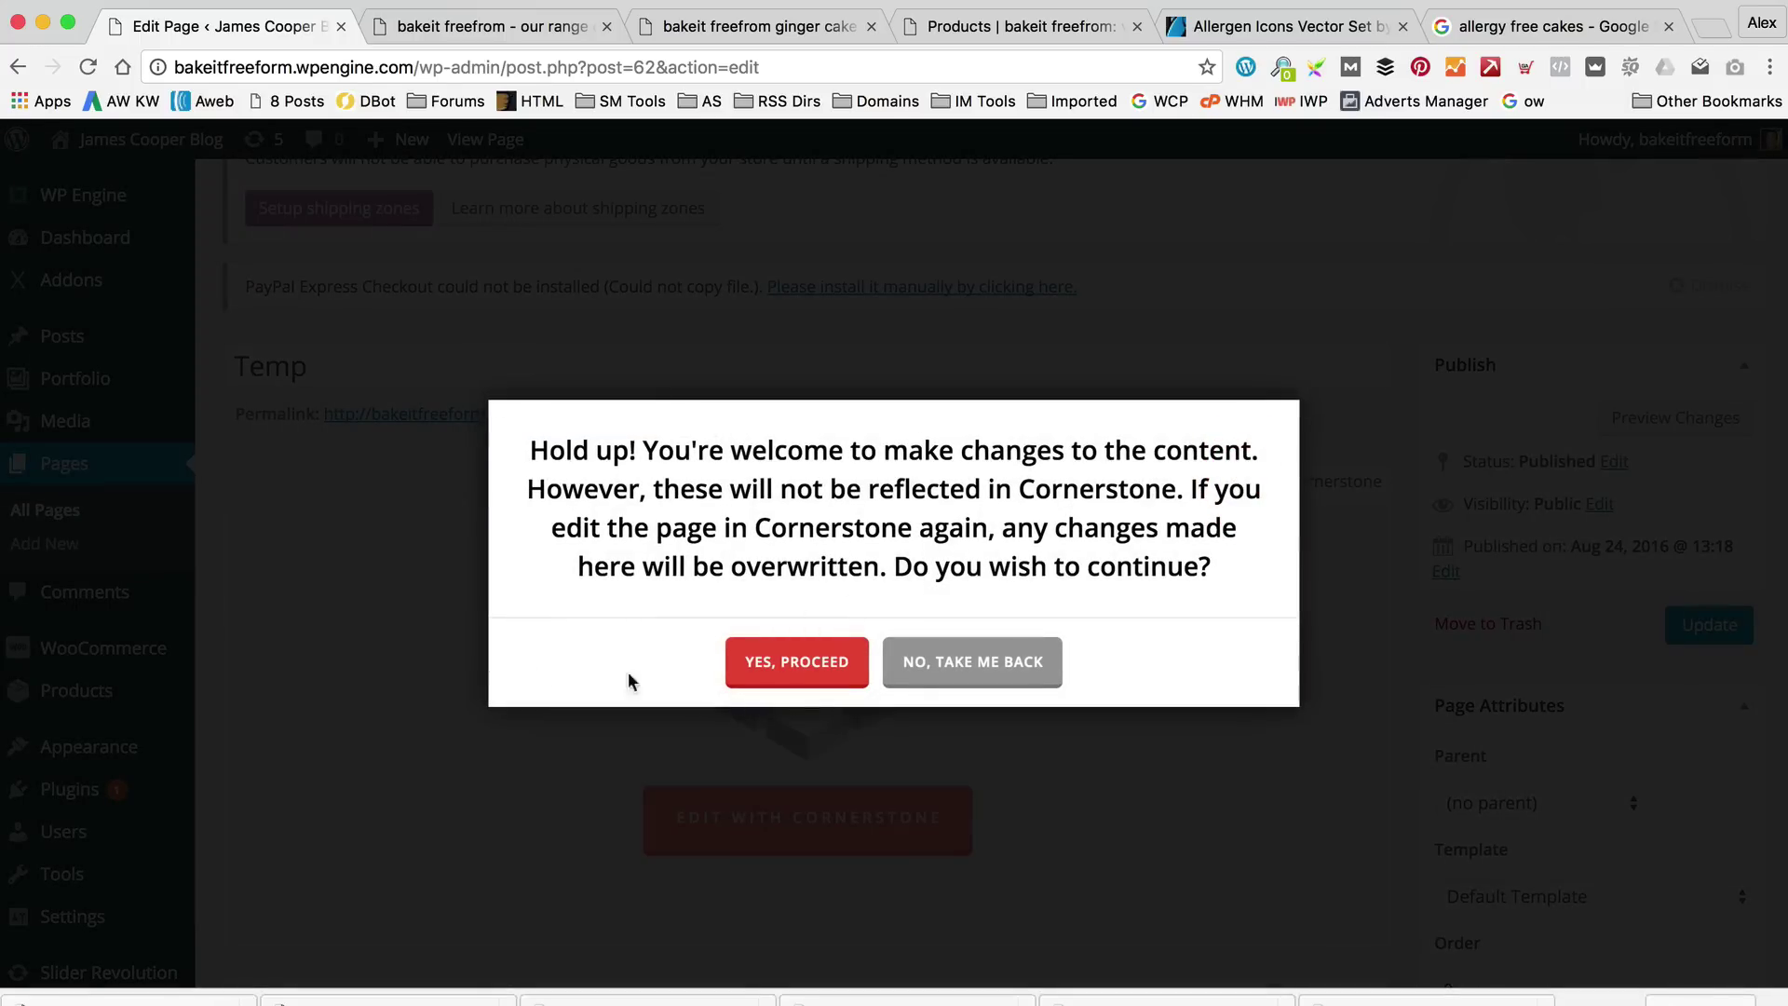
click(790, 661)
scroll(759, 582, down, 5)
scroll(760, 583, down, 3)
scroll(759, 582, up, 8)
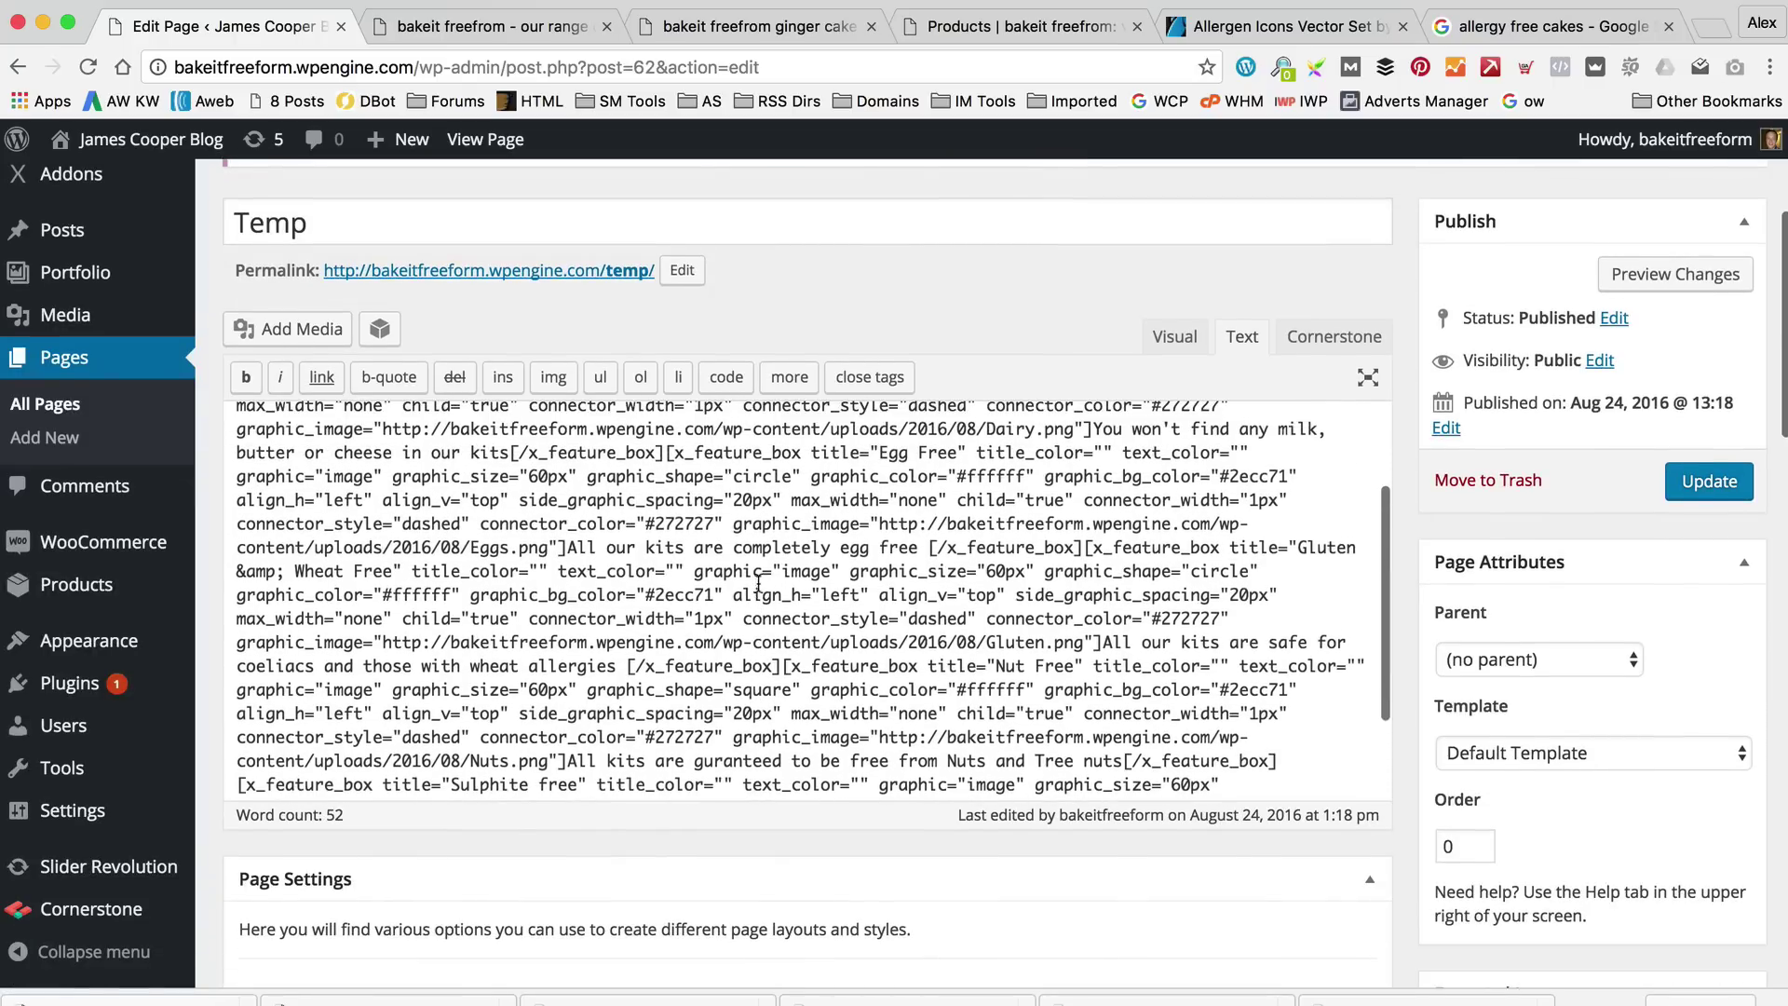
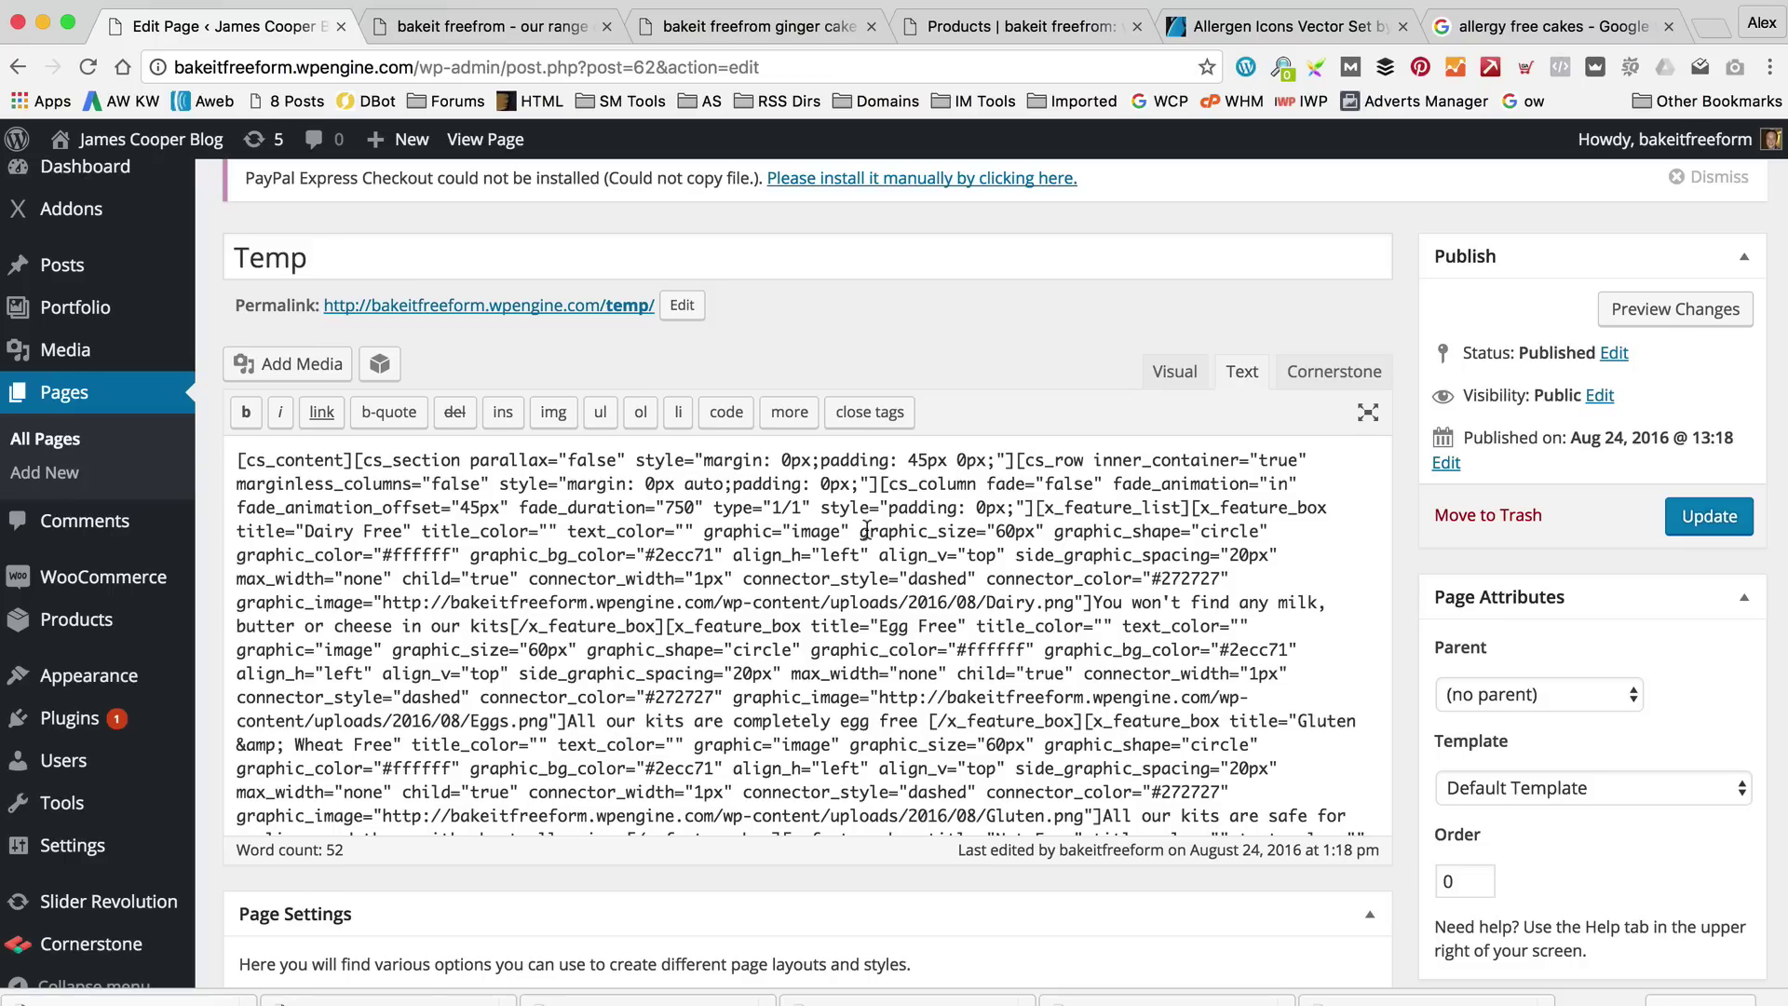
- Find the opening [x_feature_list] tag in the Temp page code and place the cursor before it
drag(239, 456, 392, 460)
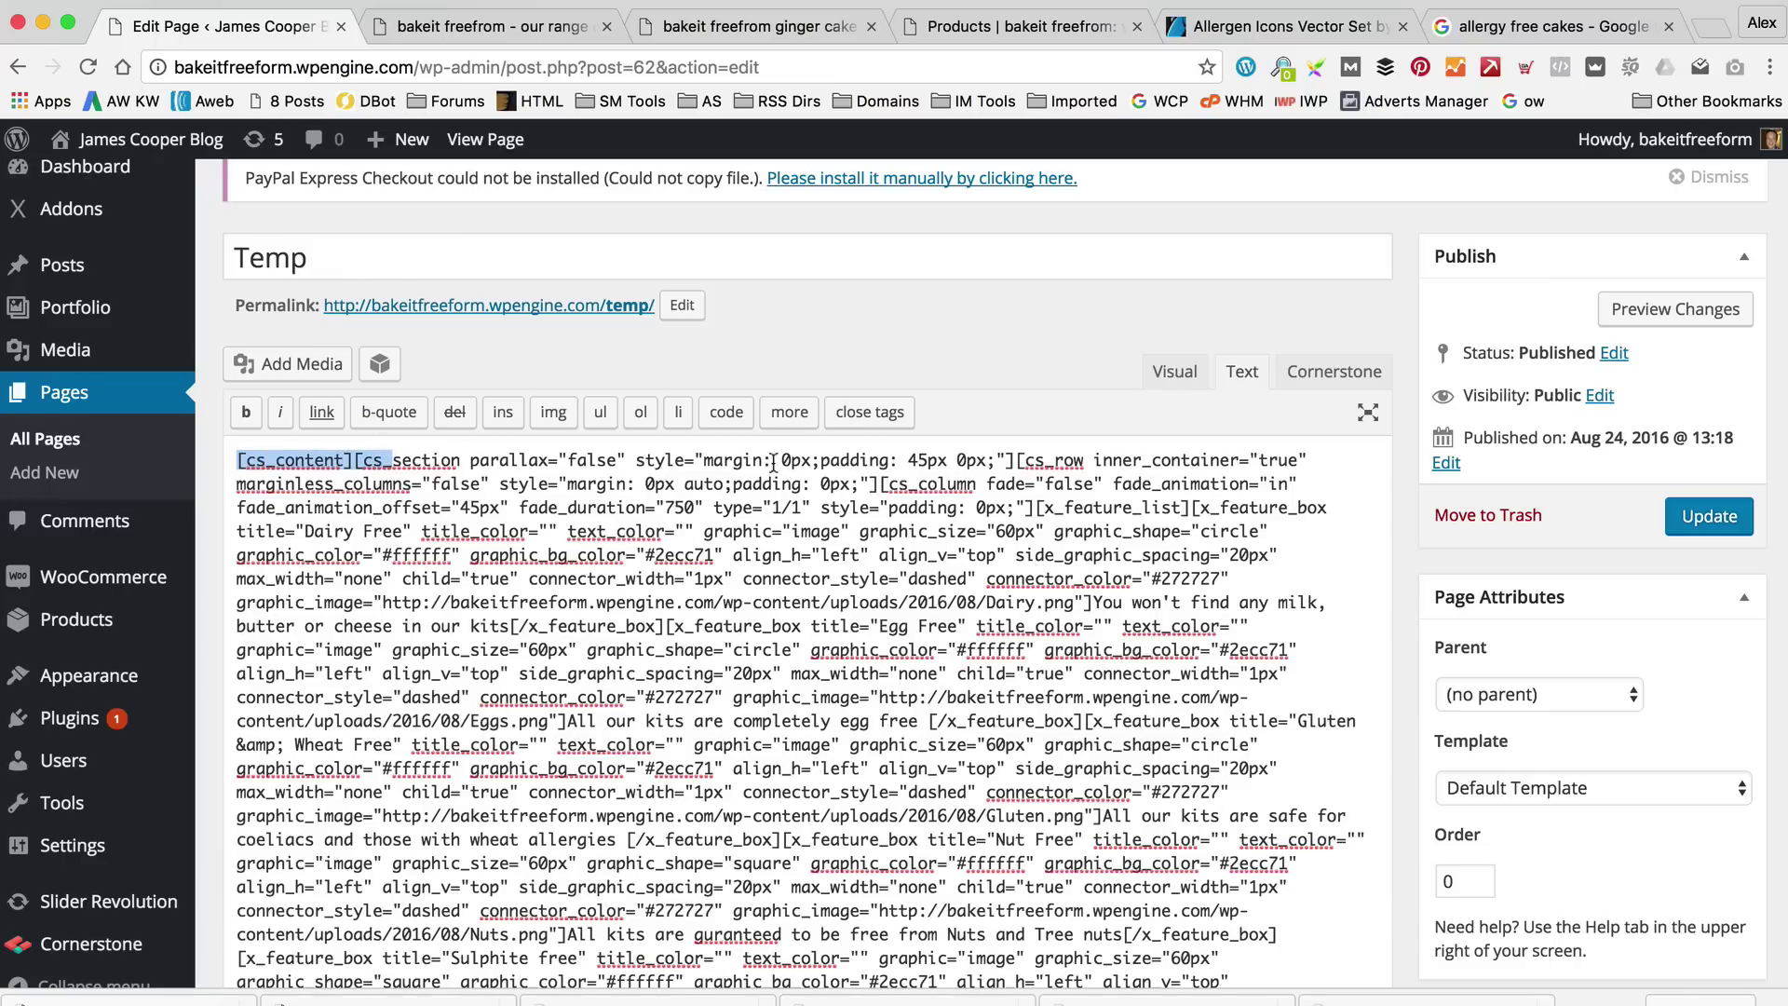
click(1031, 507)
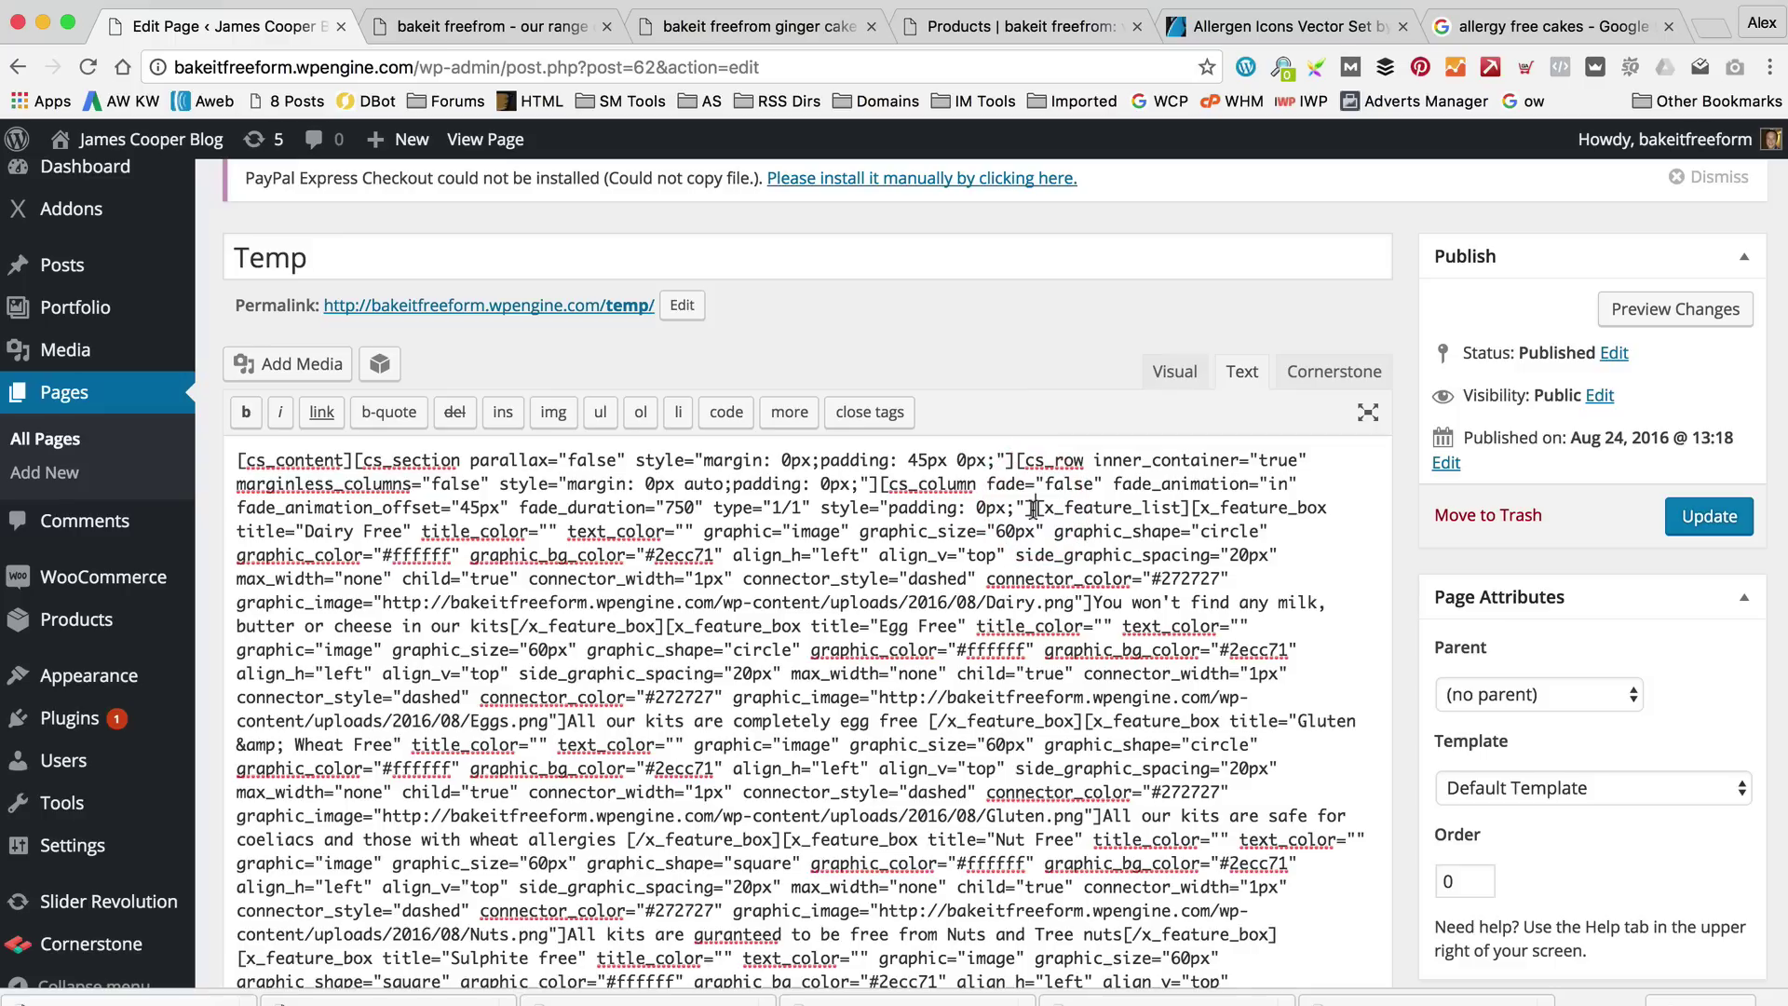
click(1040, 508)
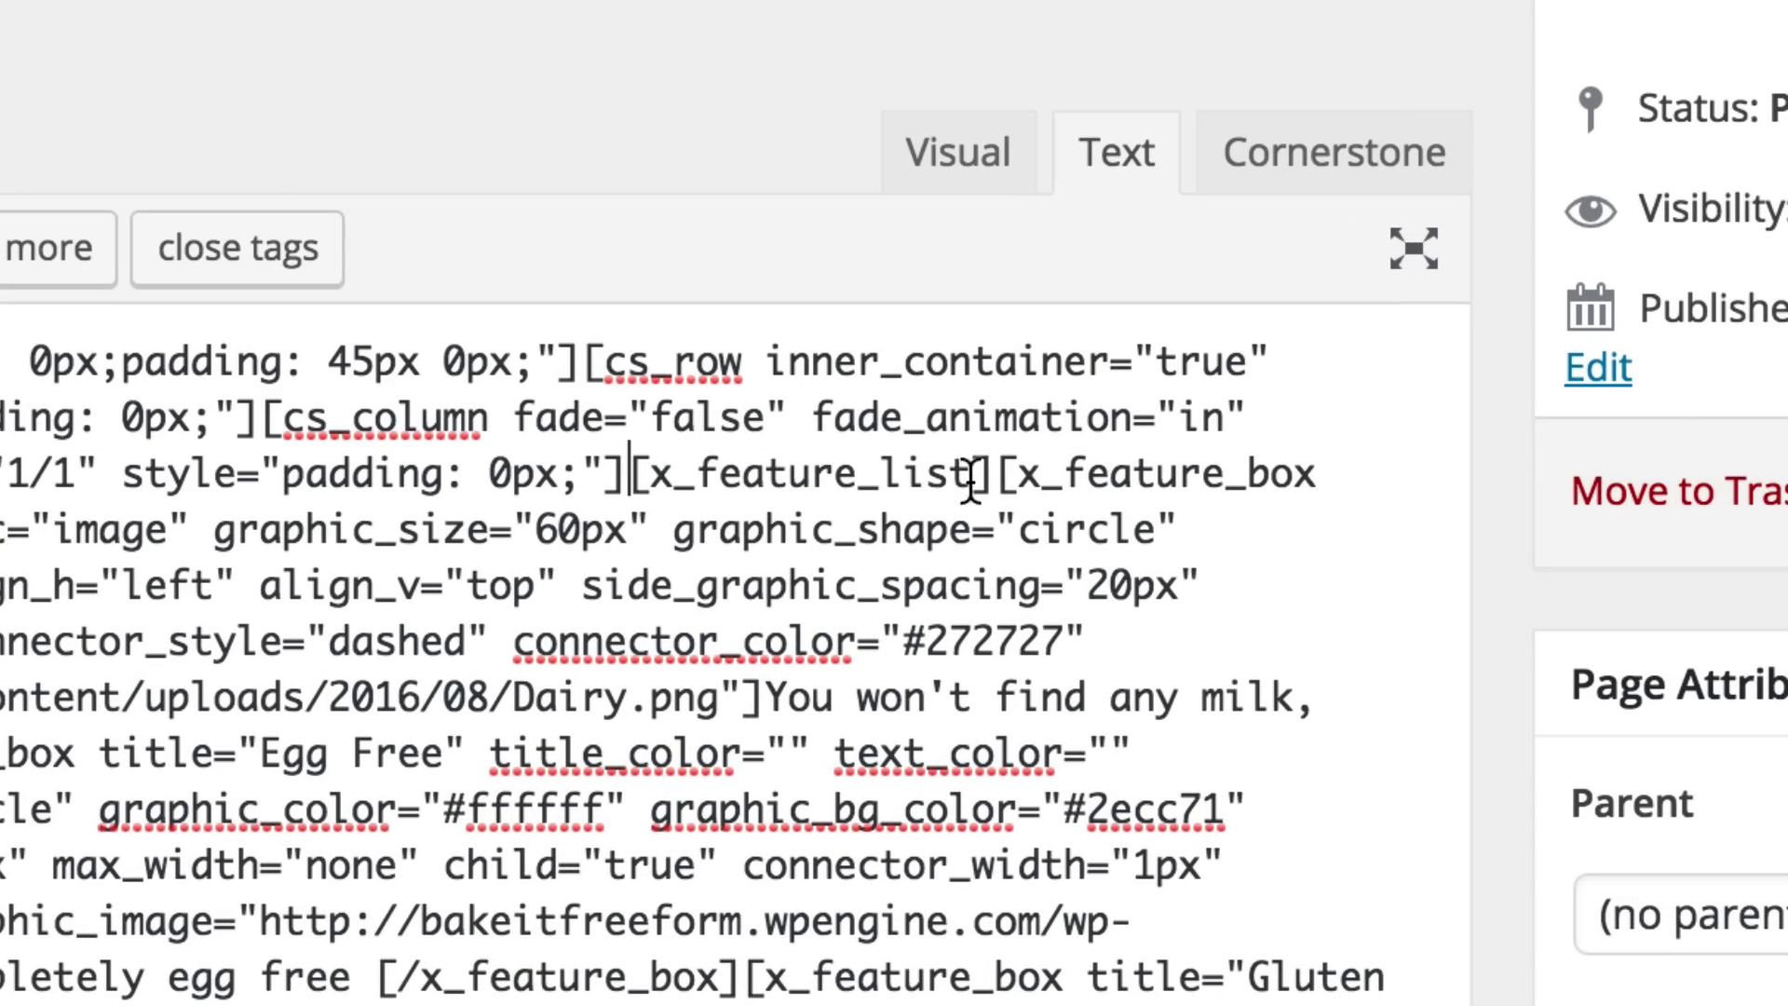
click(993, 473)
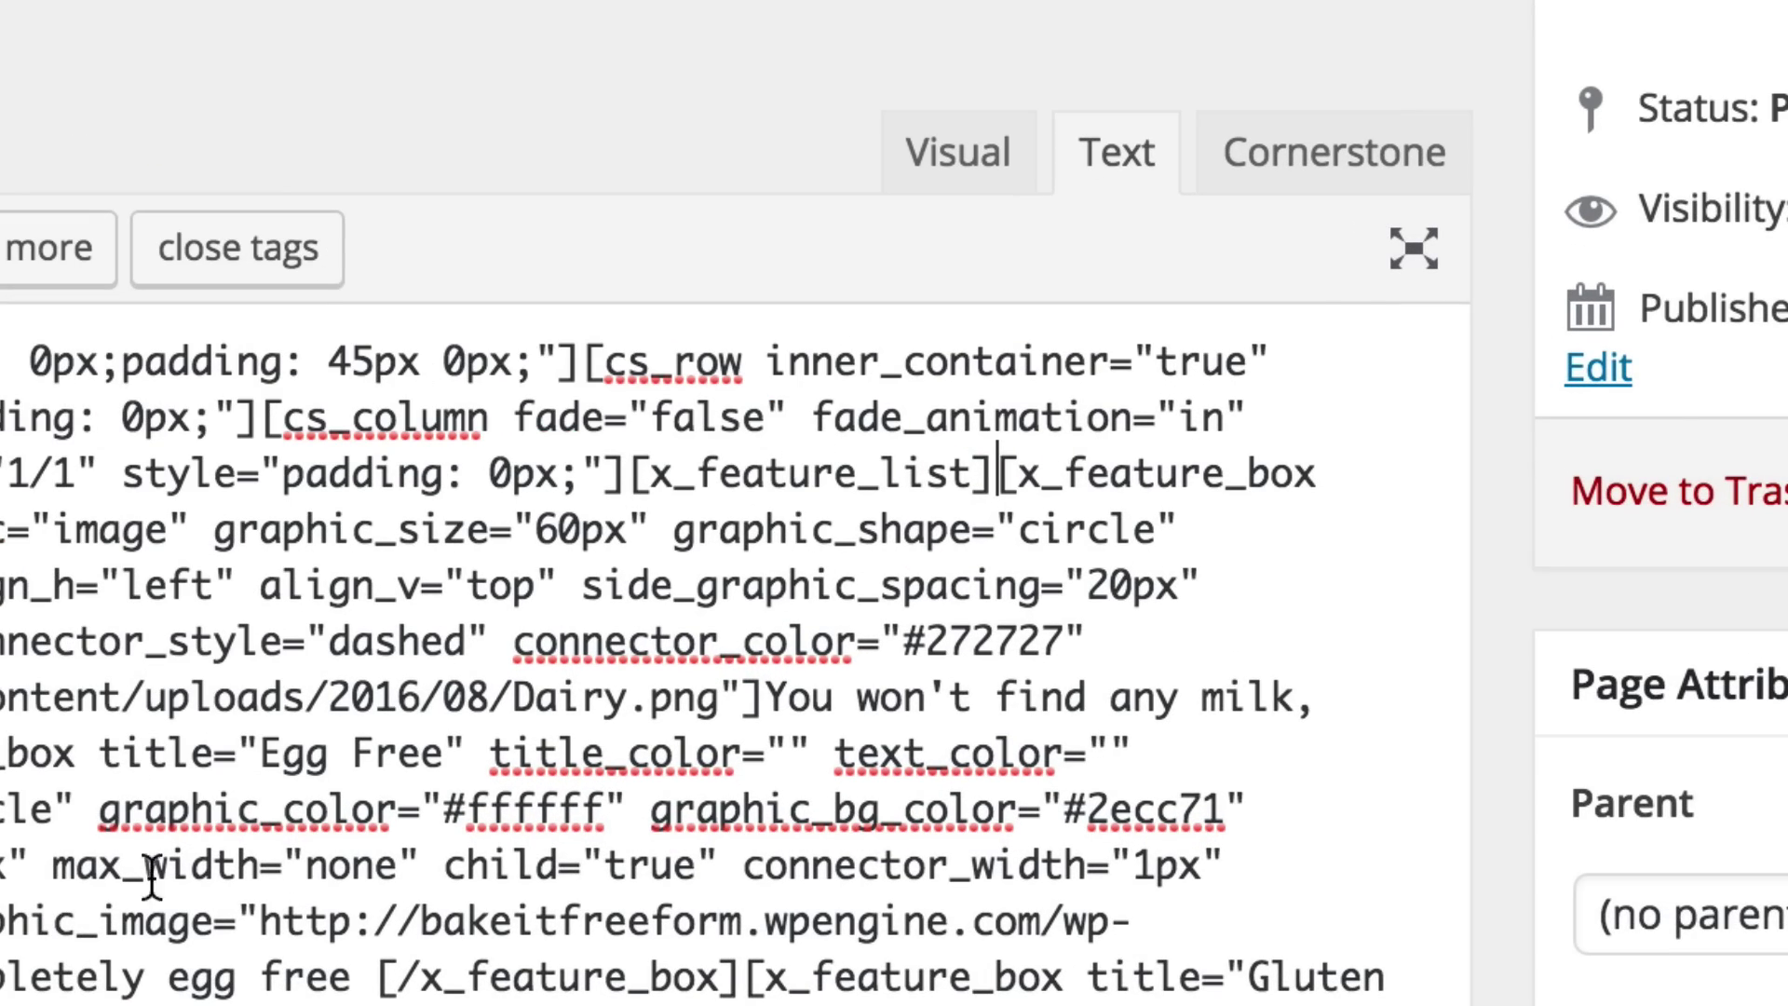
scroll(965, 620, down, 10)
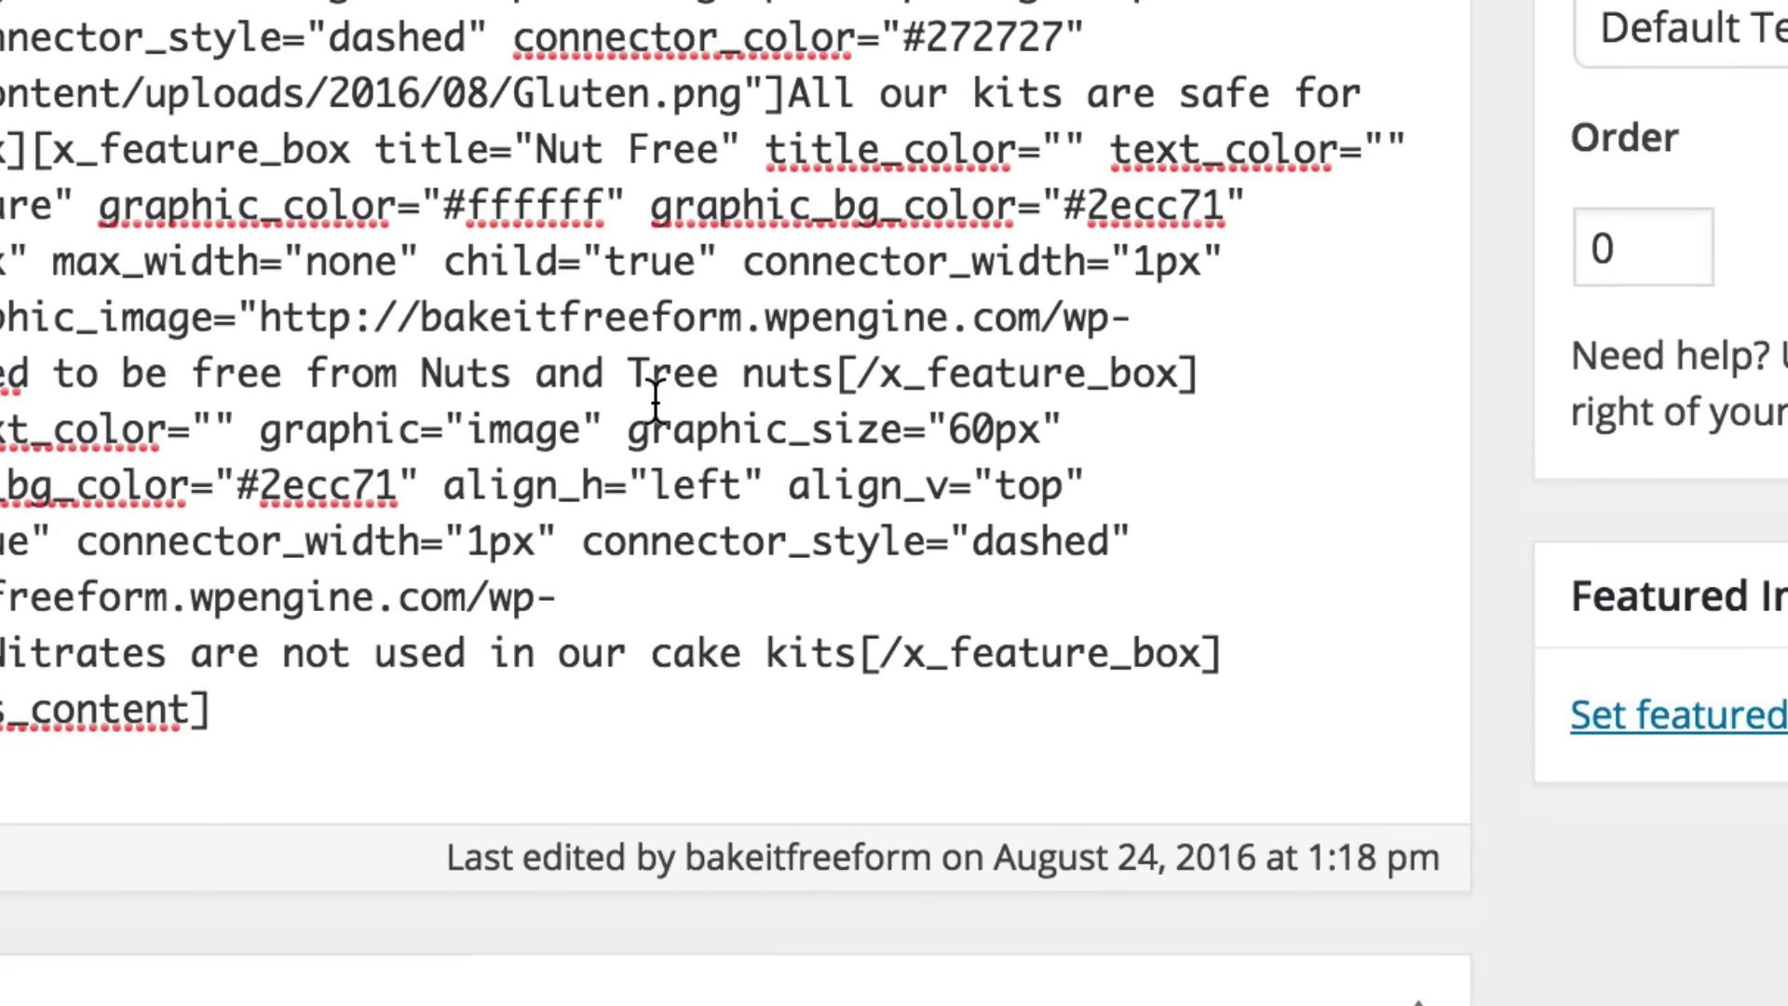
scroll(736, 503, up, 2)
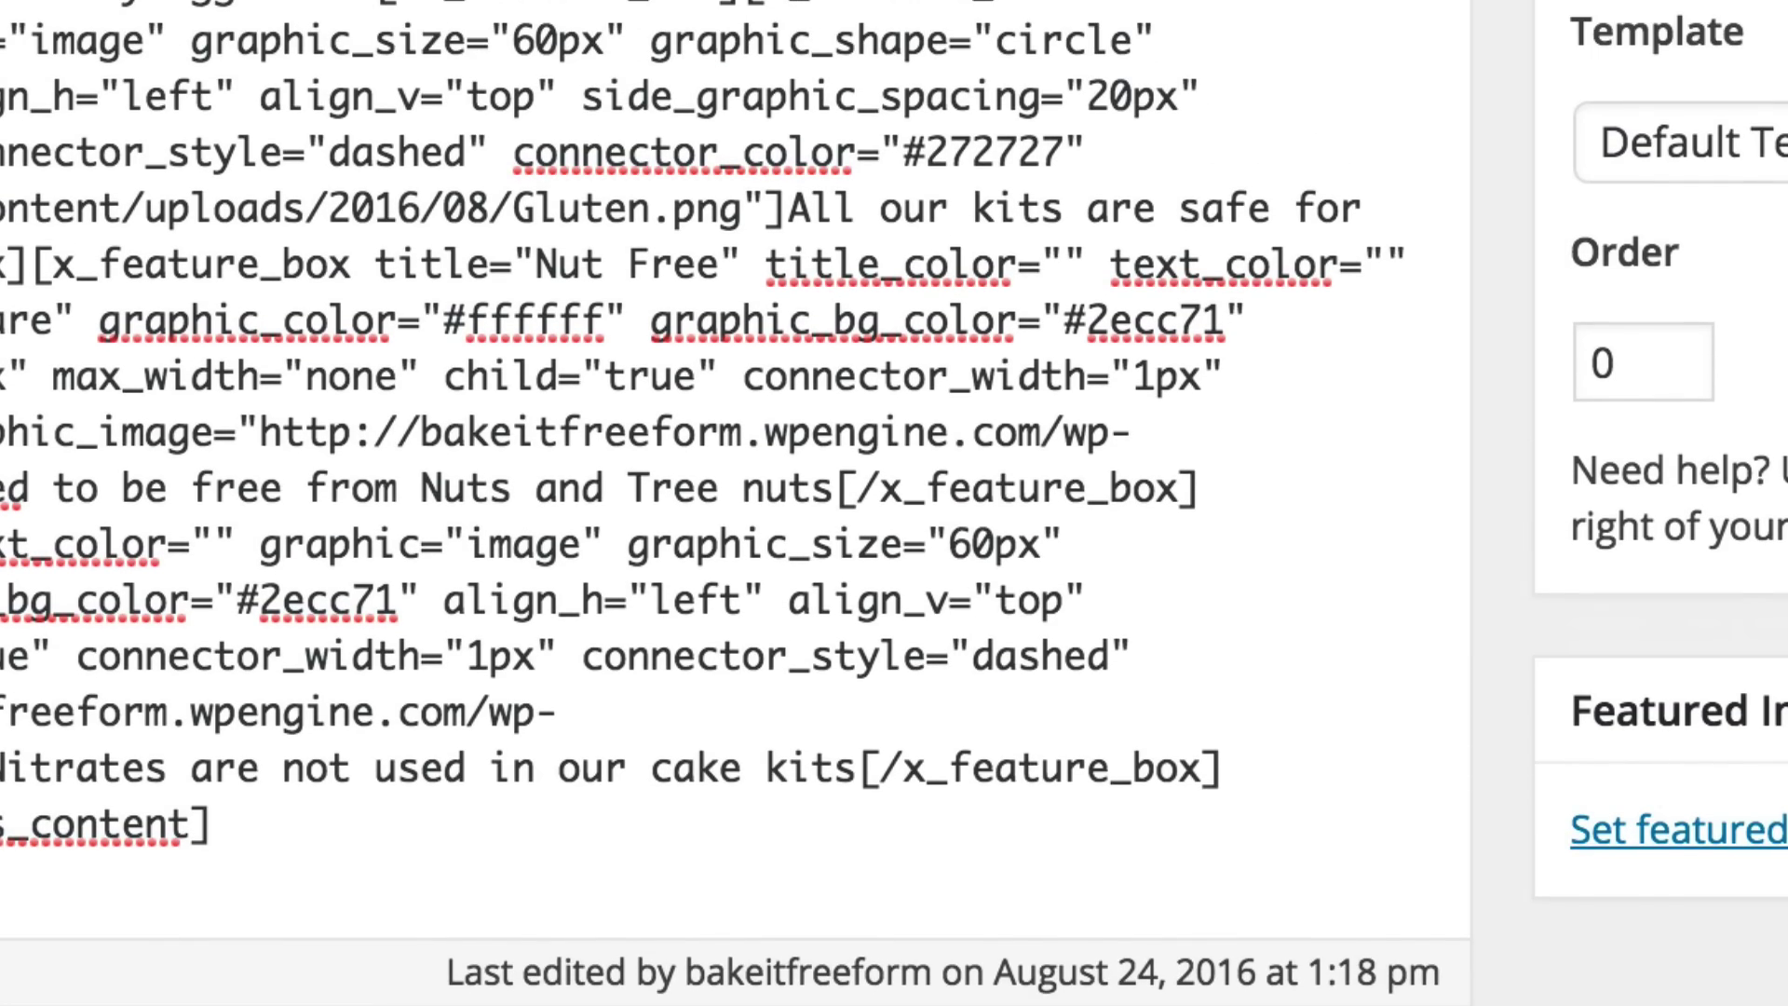
scroll(736, 503, up, 2)
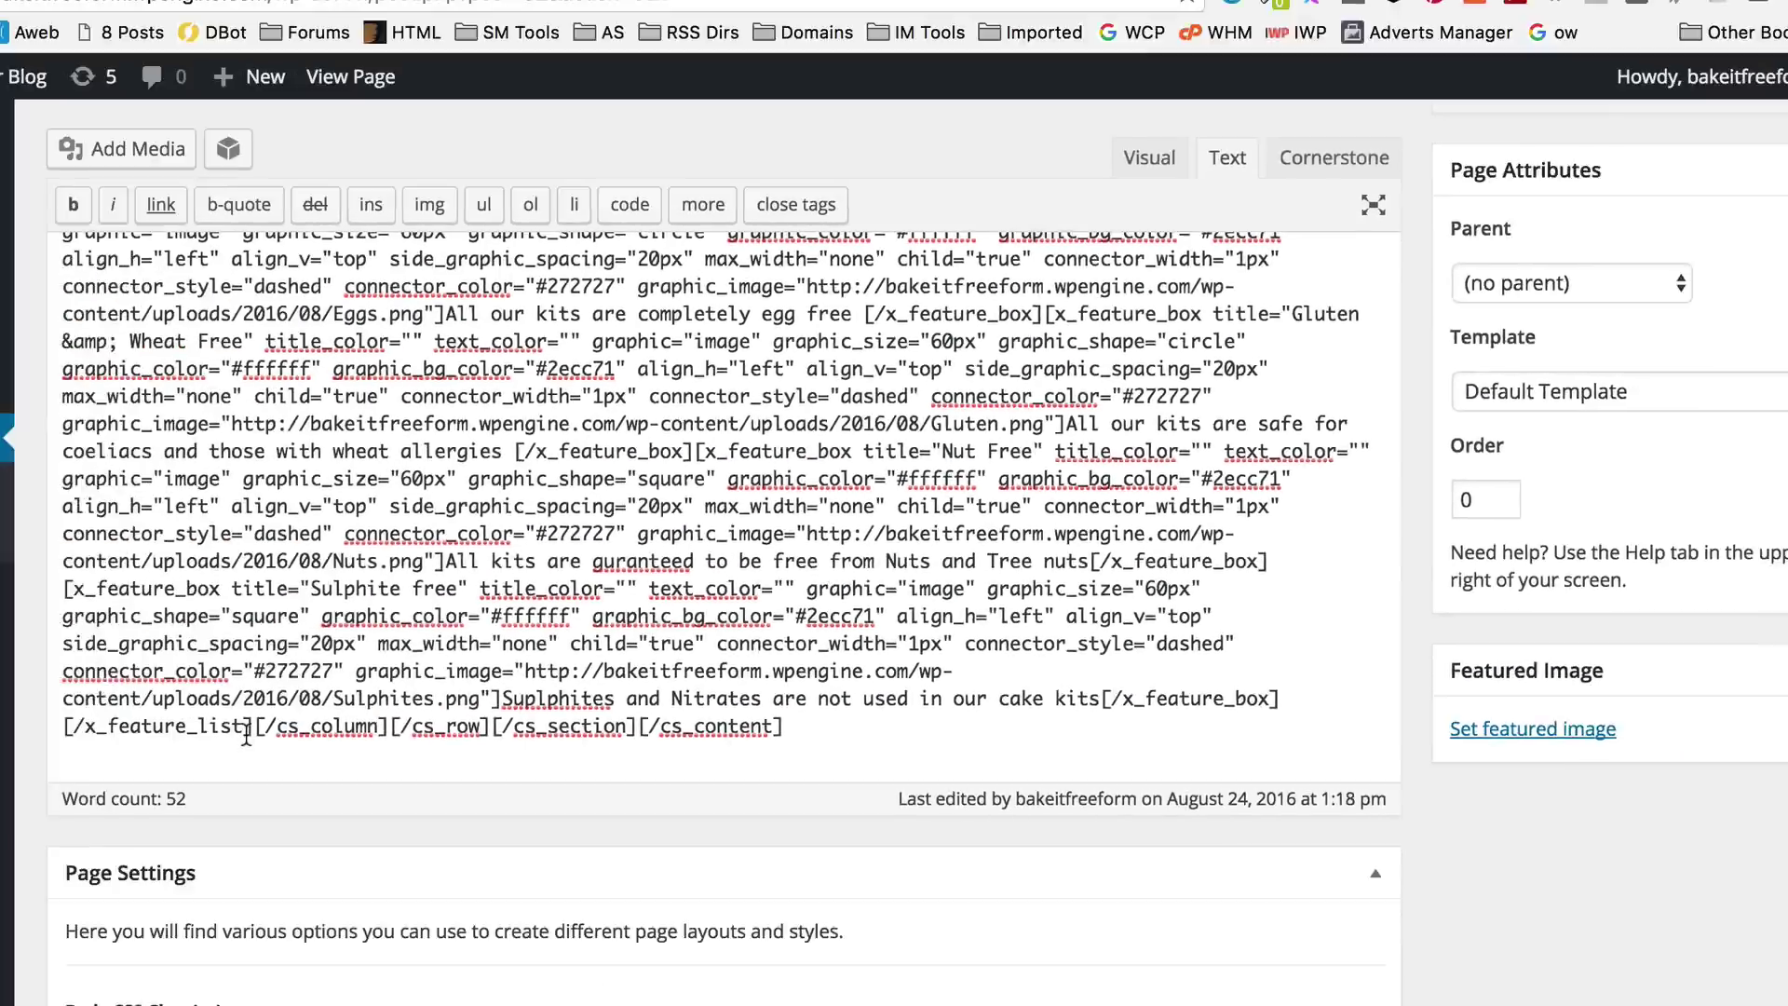
- Select the whole allergen shortcode block from [x_feature_list] to [/x_feature_list]
drag(402, 699, 236, 700)
scroll(435, 666, up, 1)
scroll(296, 708, up, 5)
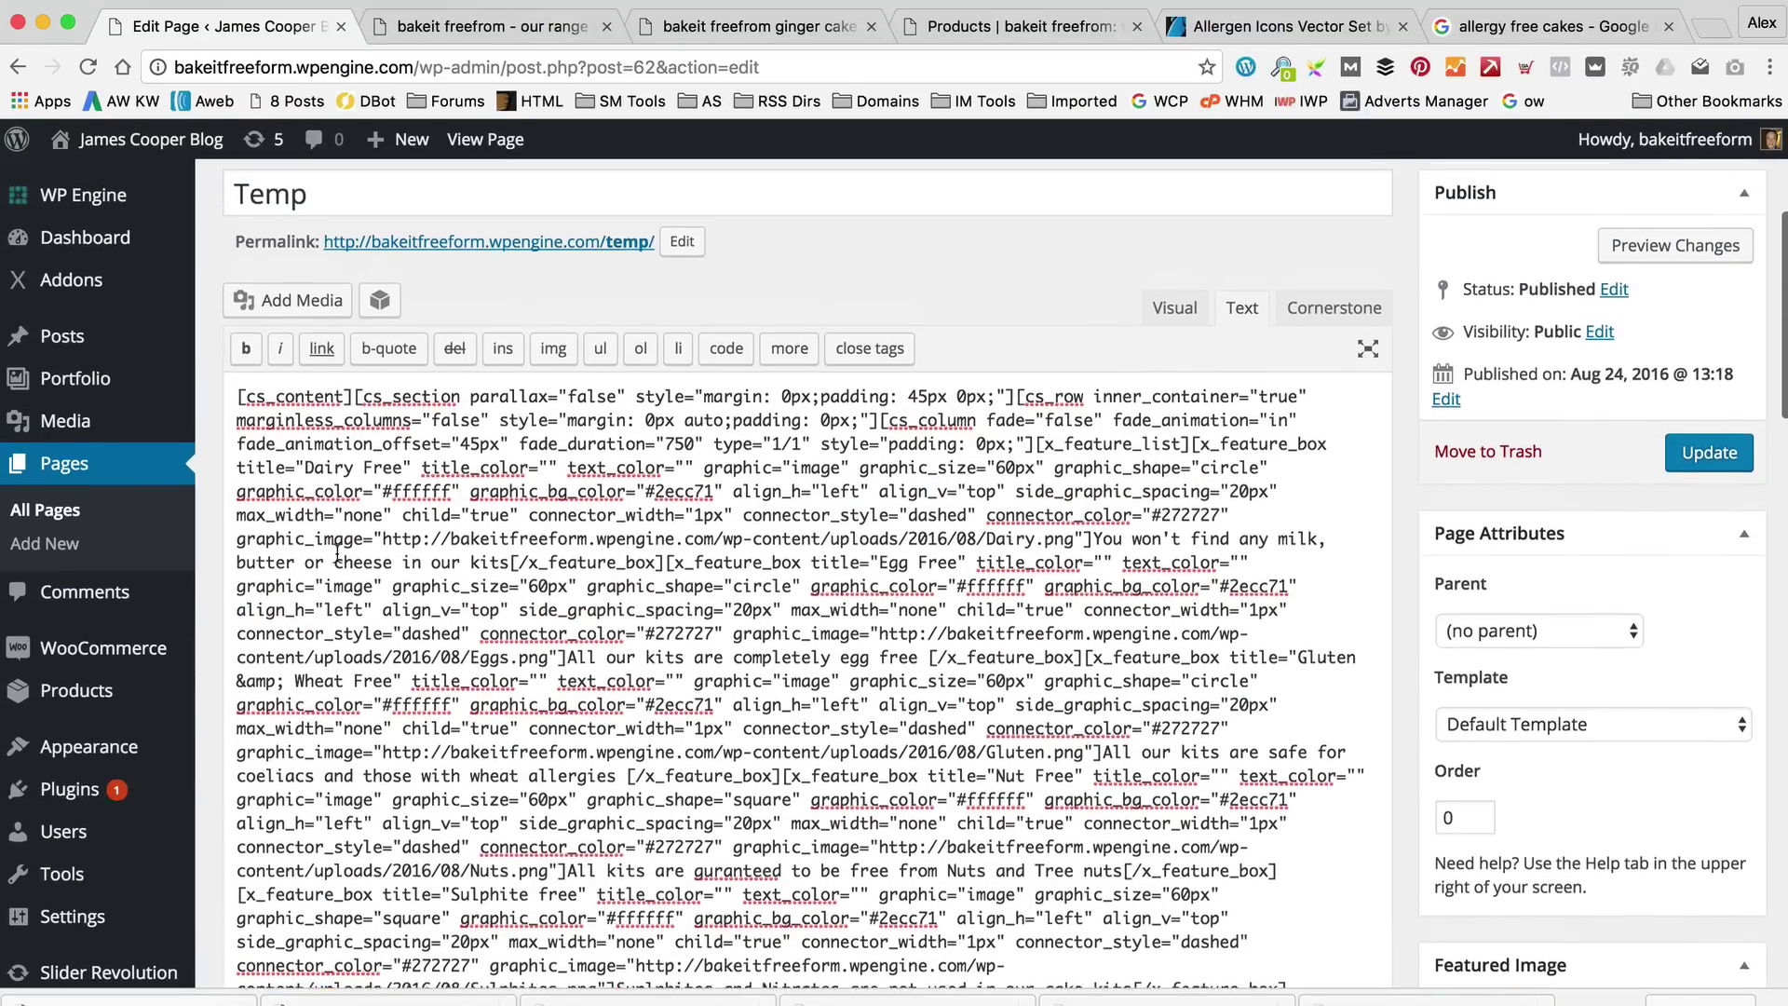
scroll(793, 547, down, 2)
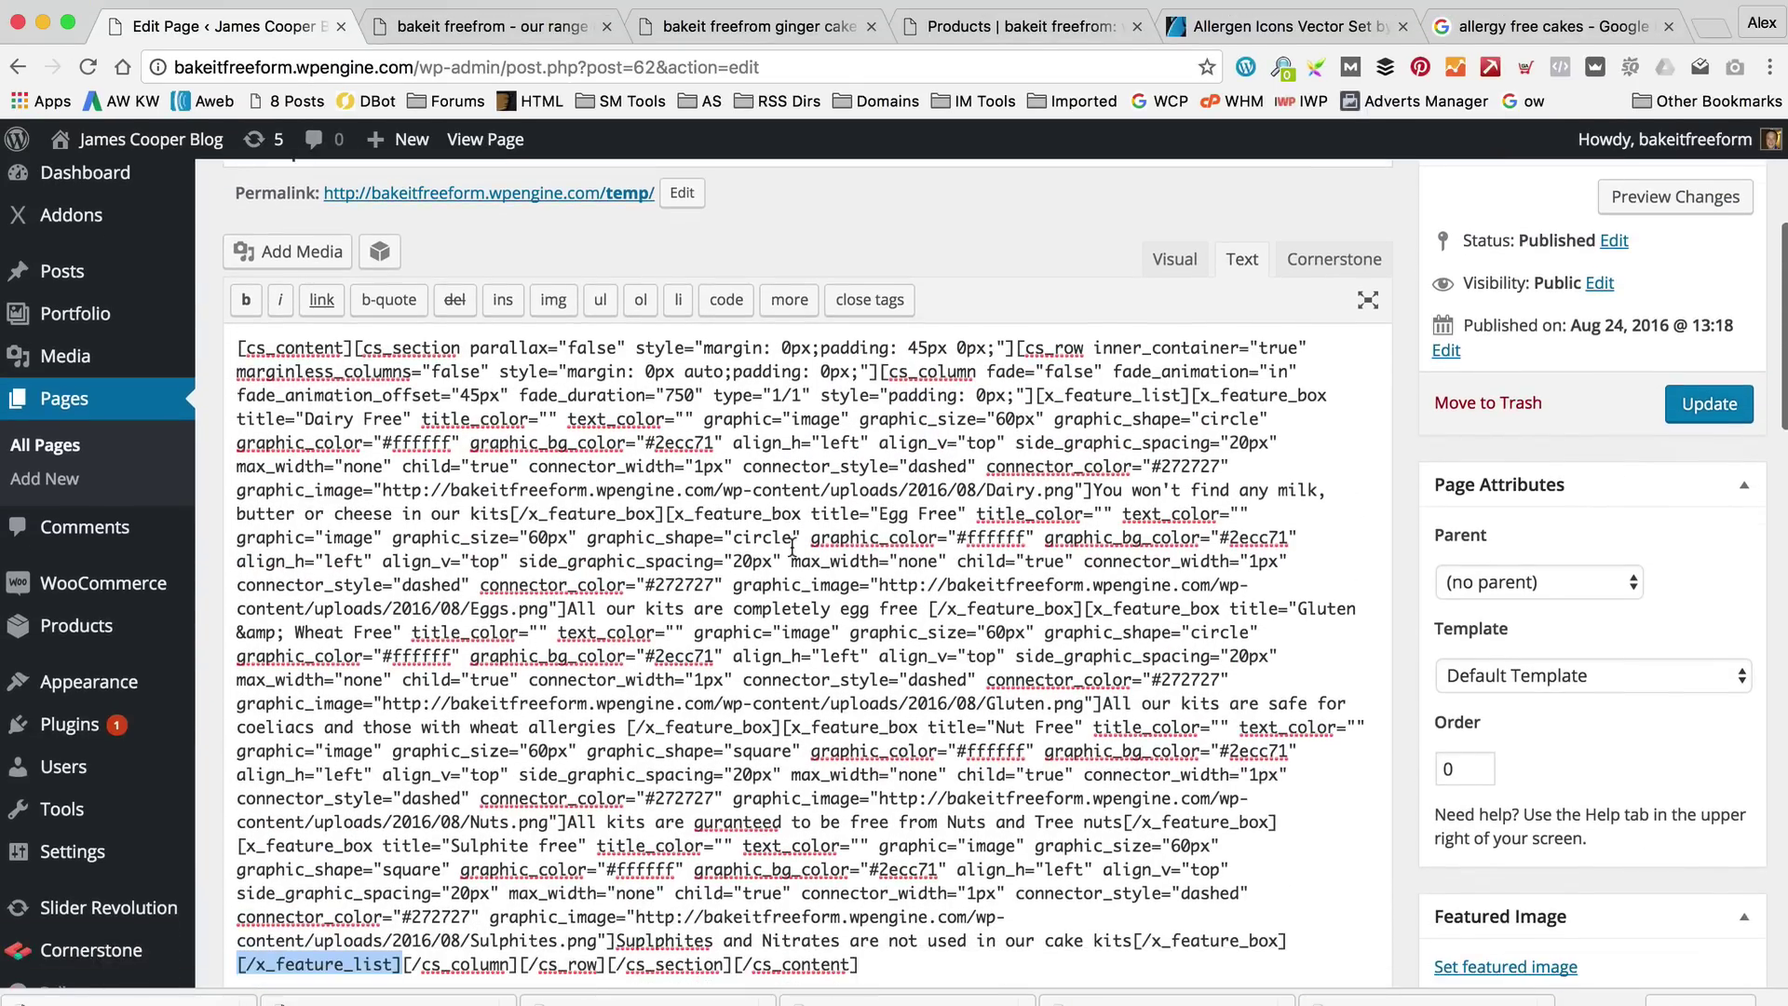
scroll(801, 547, down, 1)
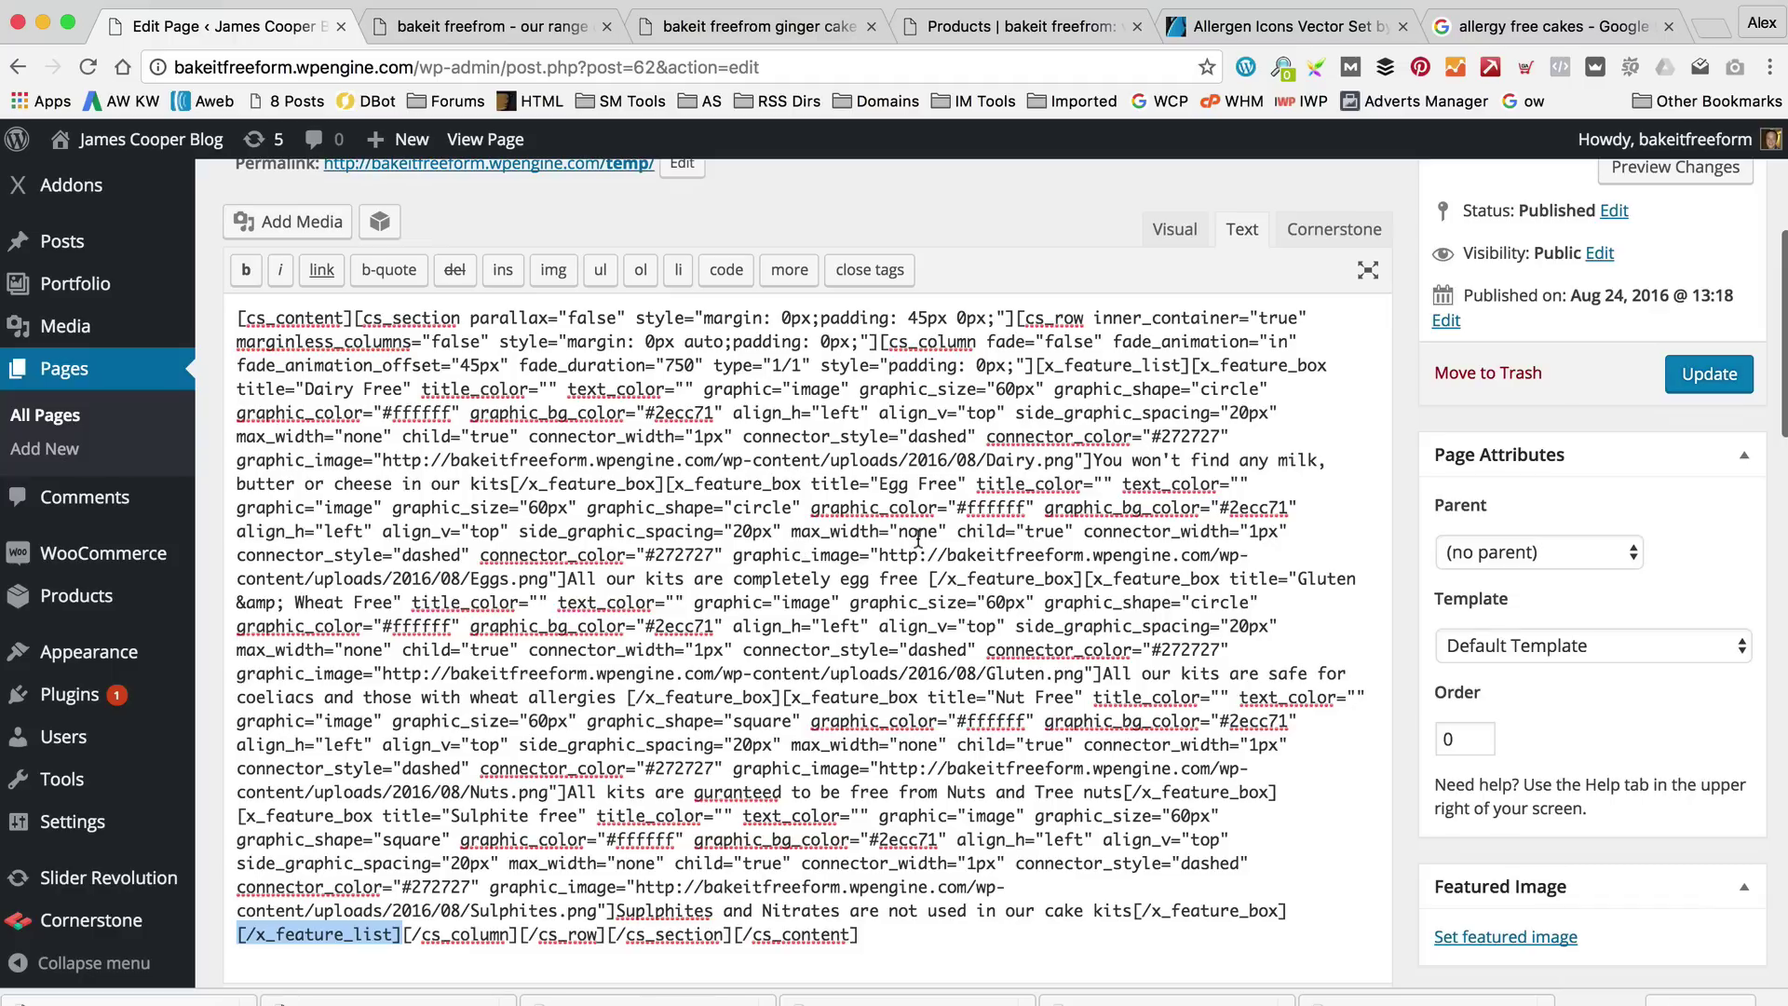
drag(1037, 364, 399, 930)
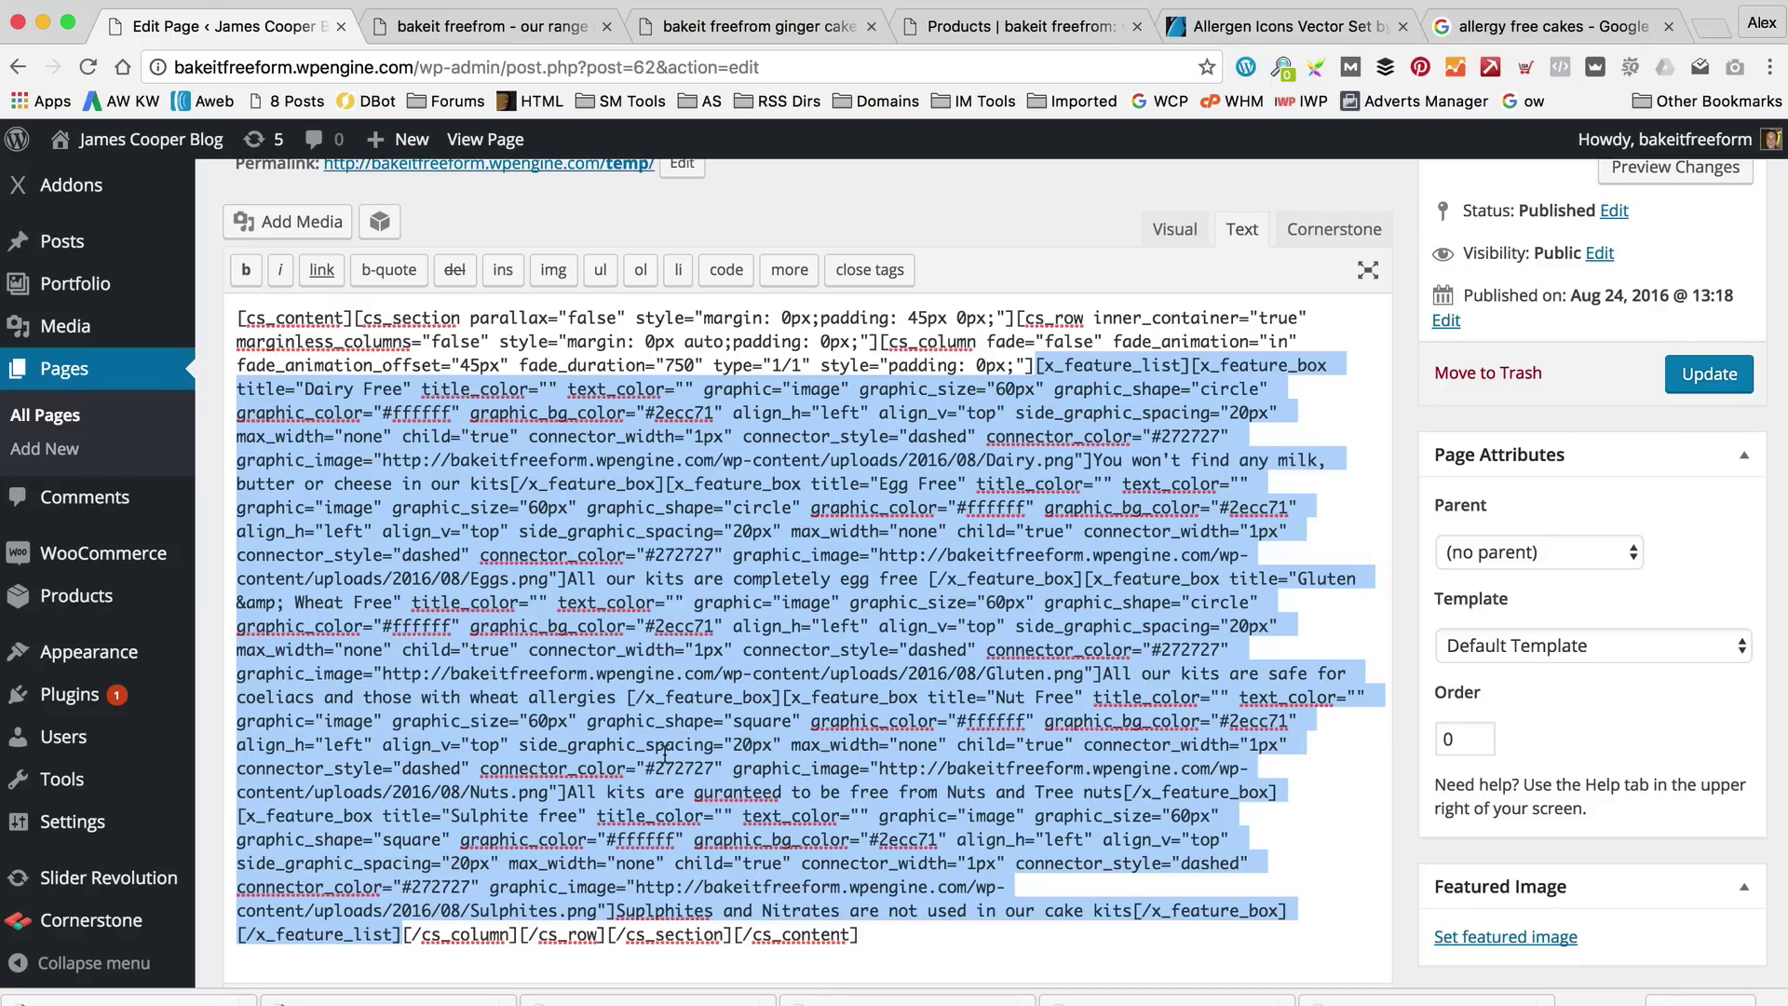
scroll(522, 795, down, 1)
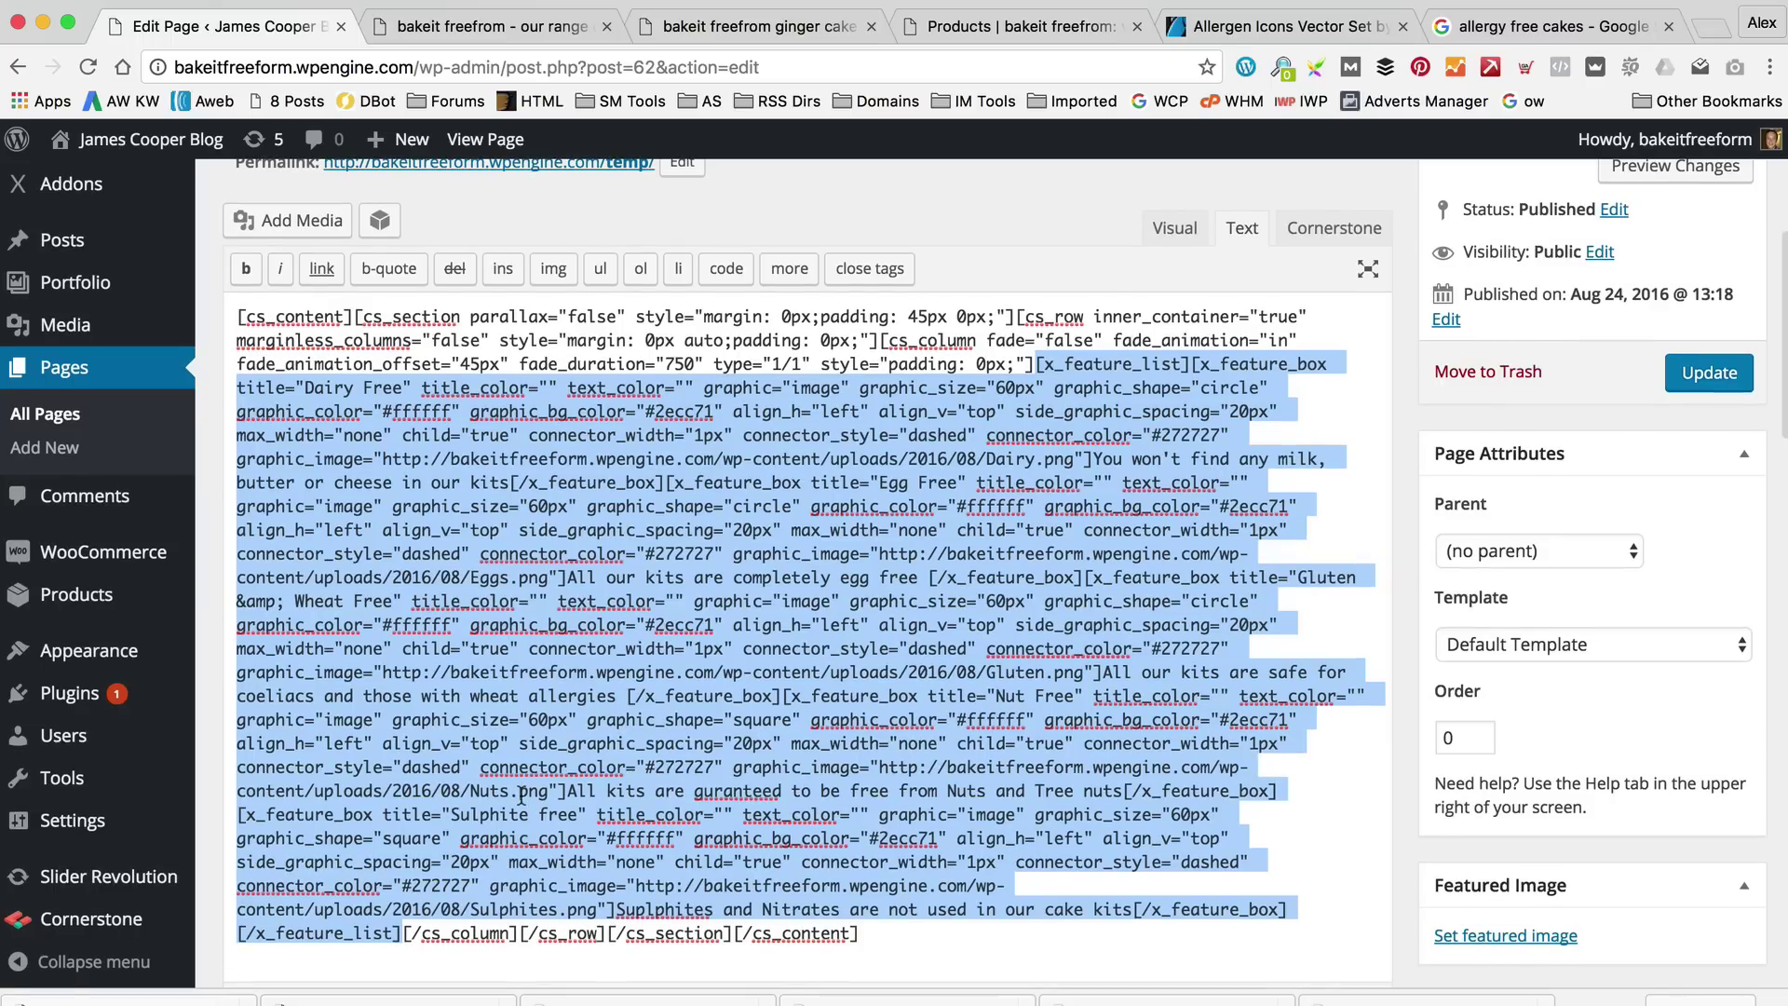
scroll(450, 705, up, 5)
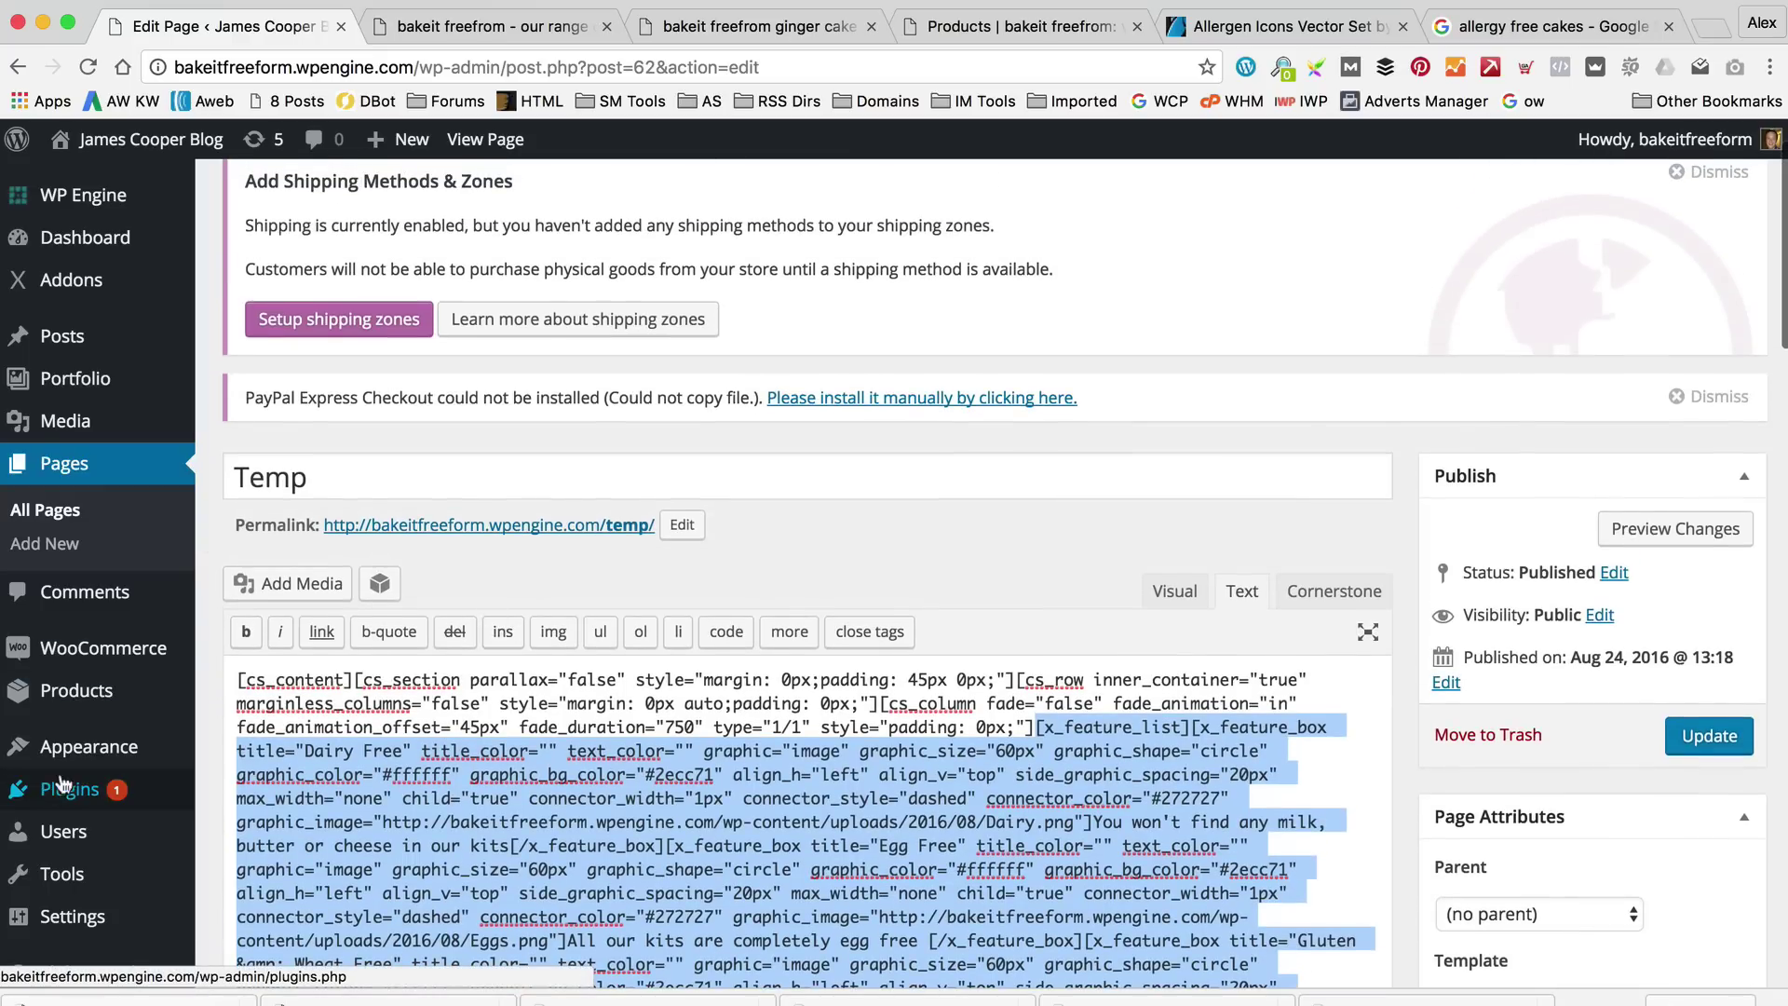
- Go to the Appearance > Widgets admin page
mouse_move(82, 766)
click(351, 815)
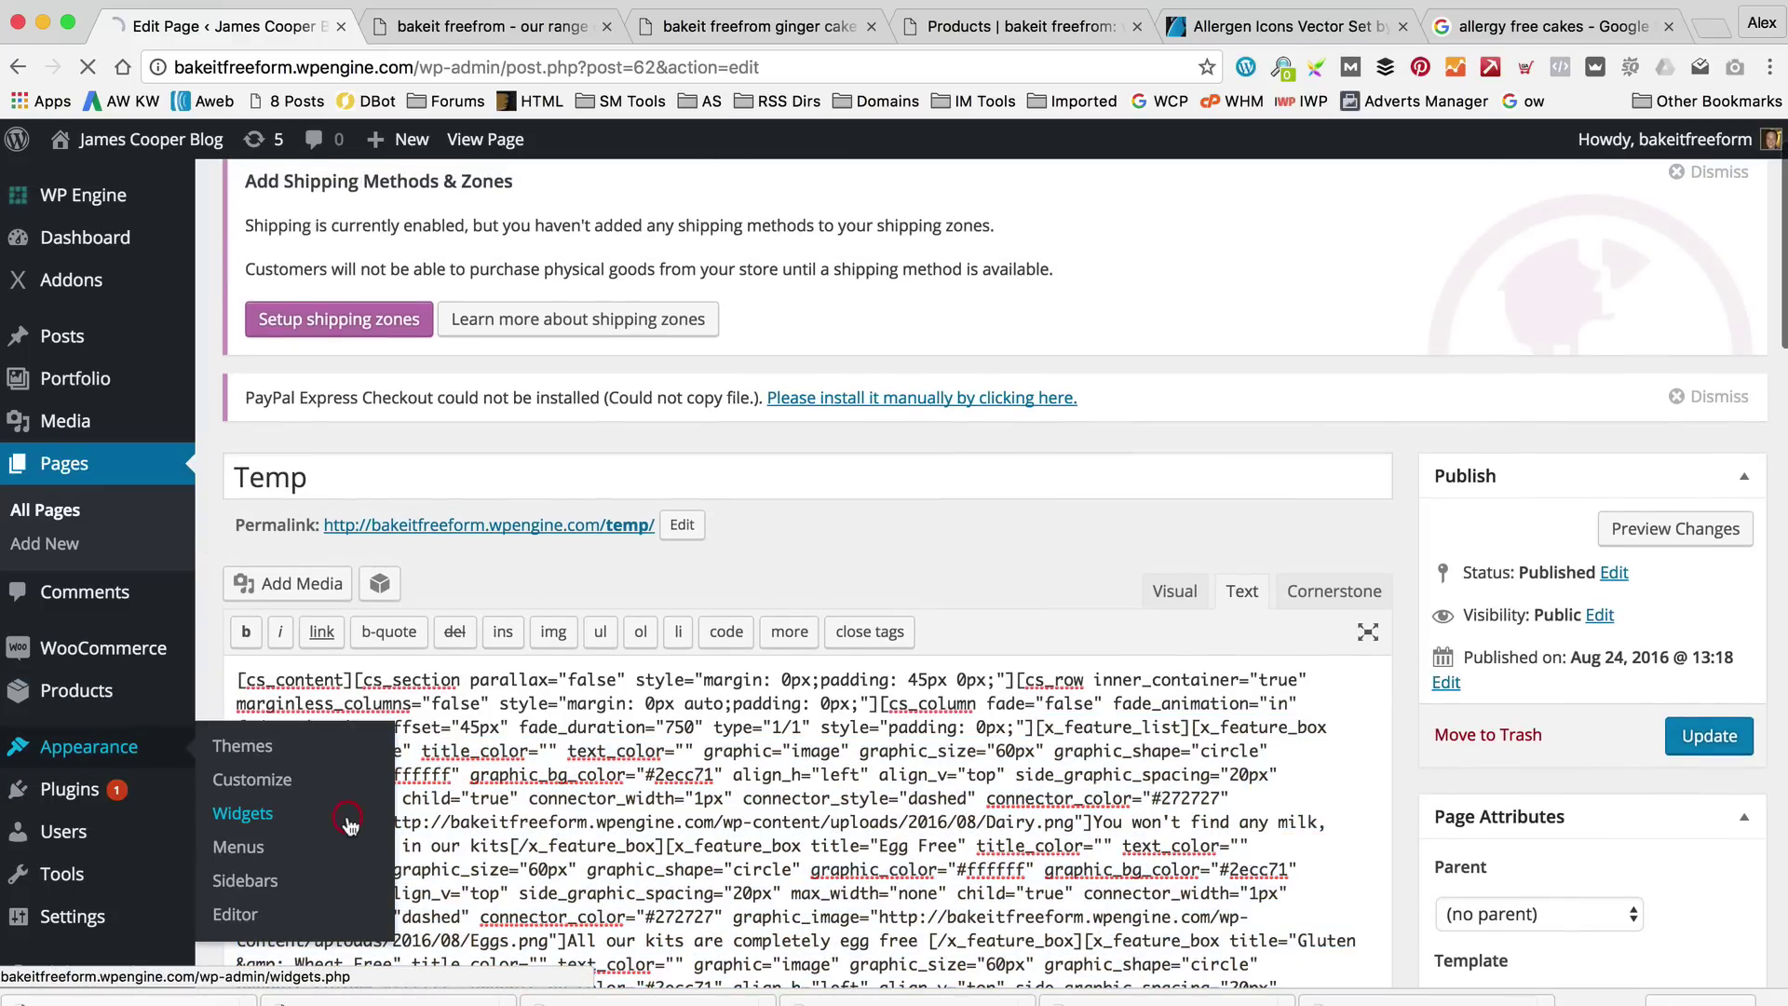
scroll(837, 410, down, 5)
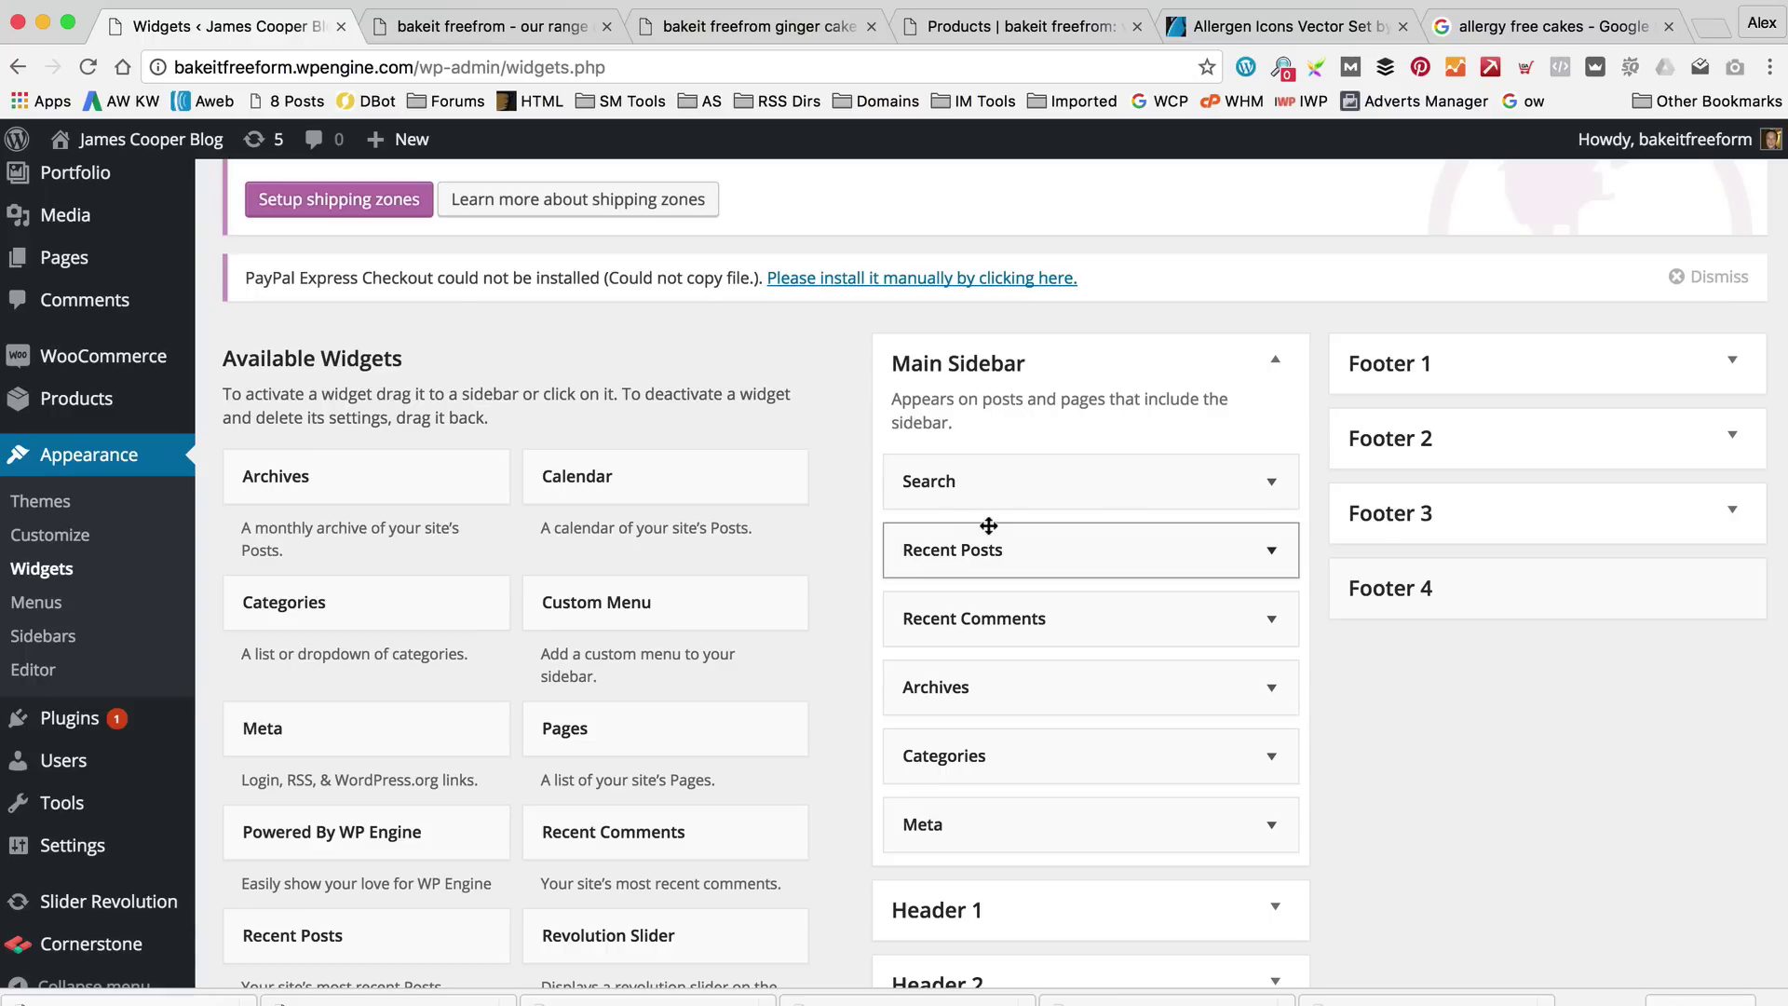
- Open the live site in a new tab, view Allergen Free and Buy Cake Kits, then return to Widgets
mouse_move(149, 139)
right_click(210, 178)
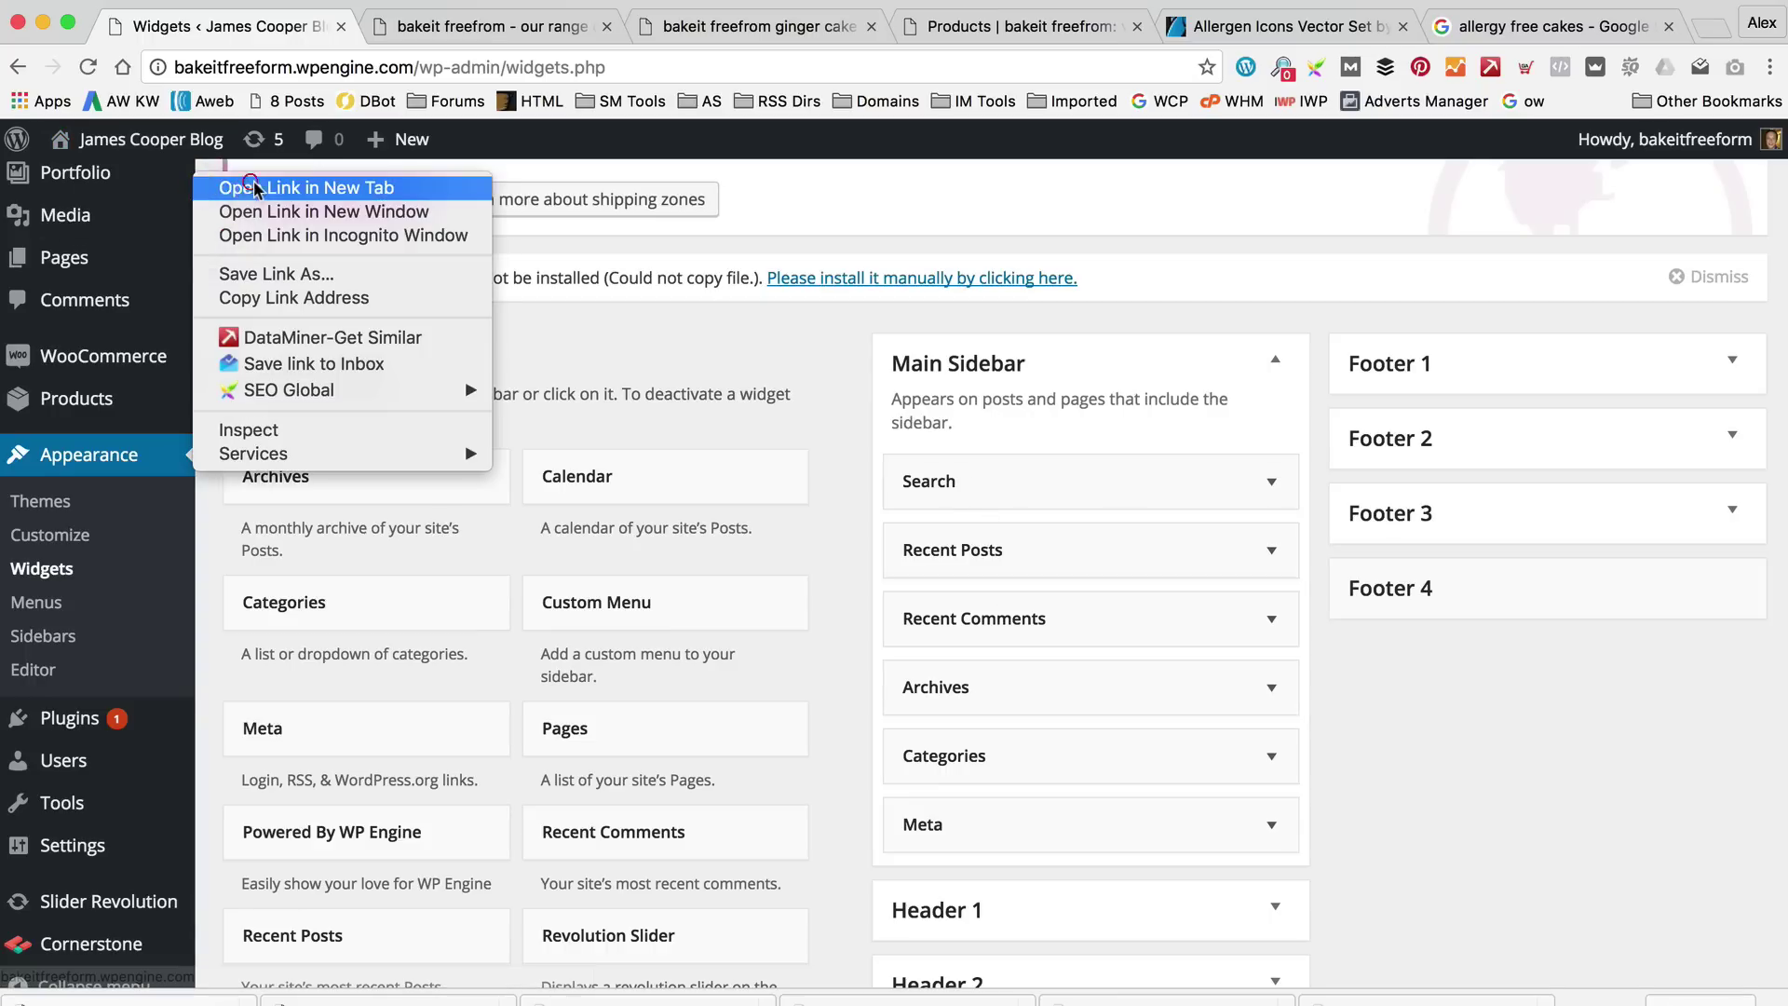
click(297, 186)
click(399, 26)
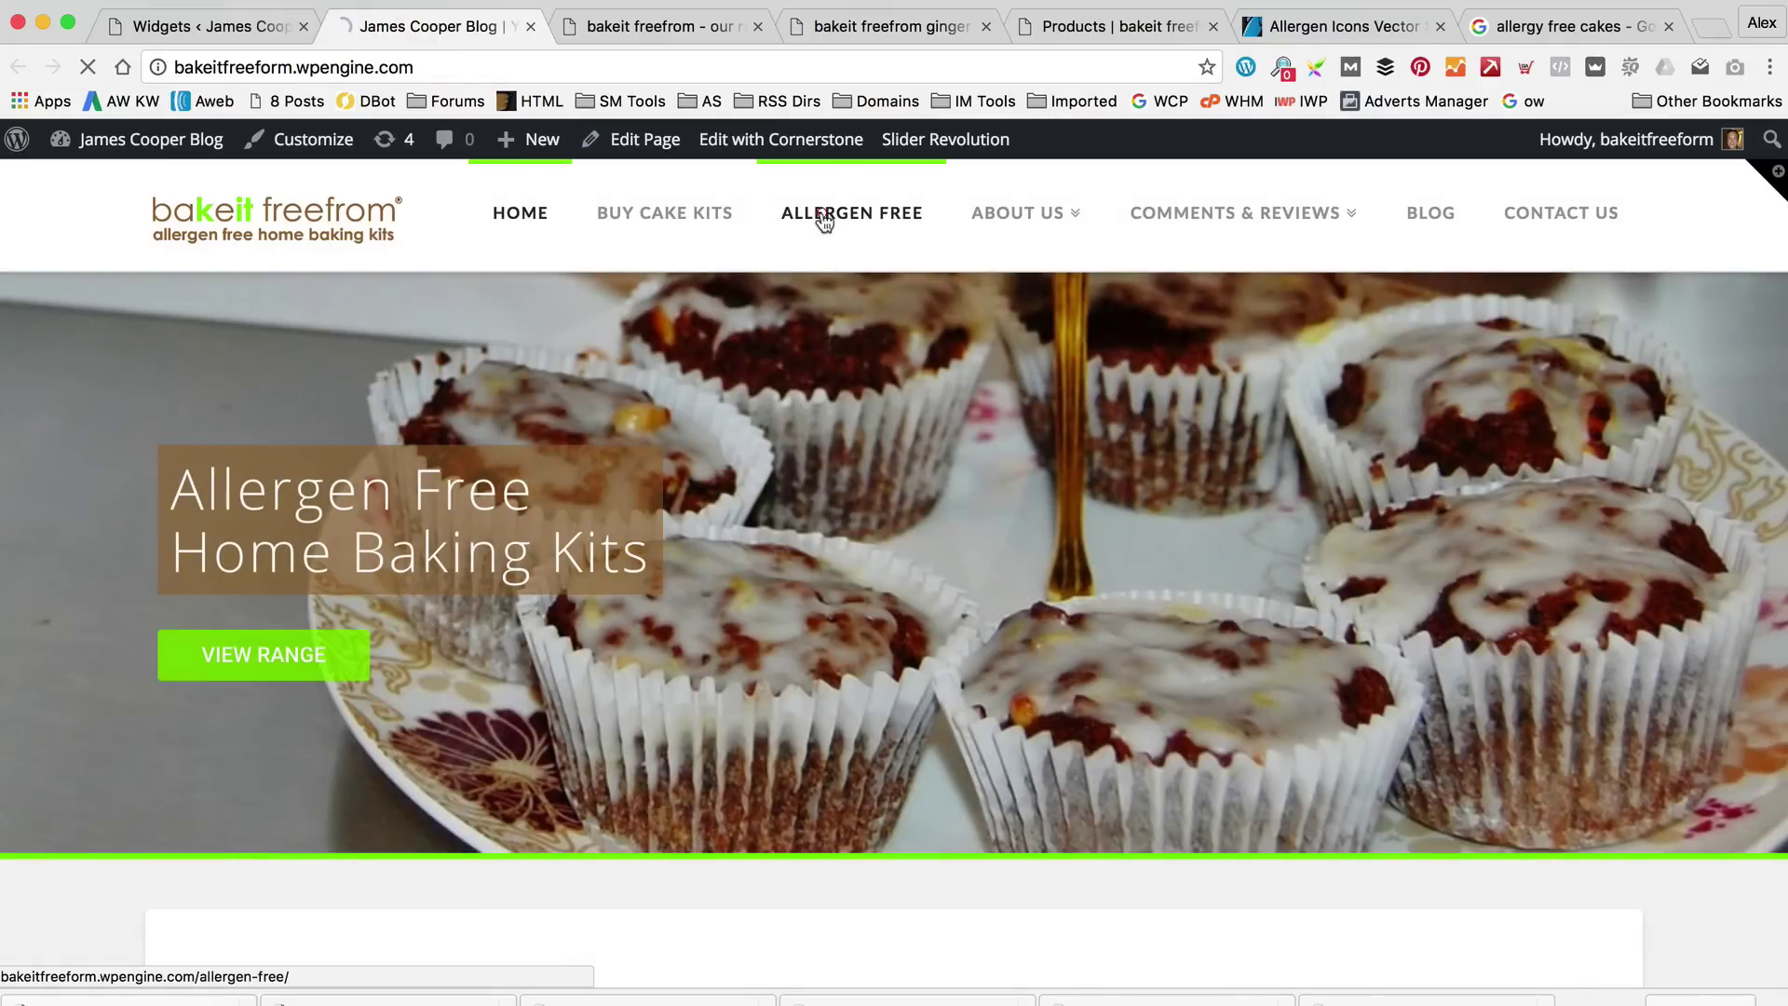
click(824, 218)
click(693, 215)
click(828, 200)
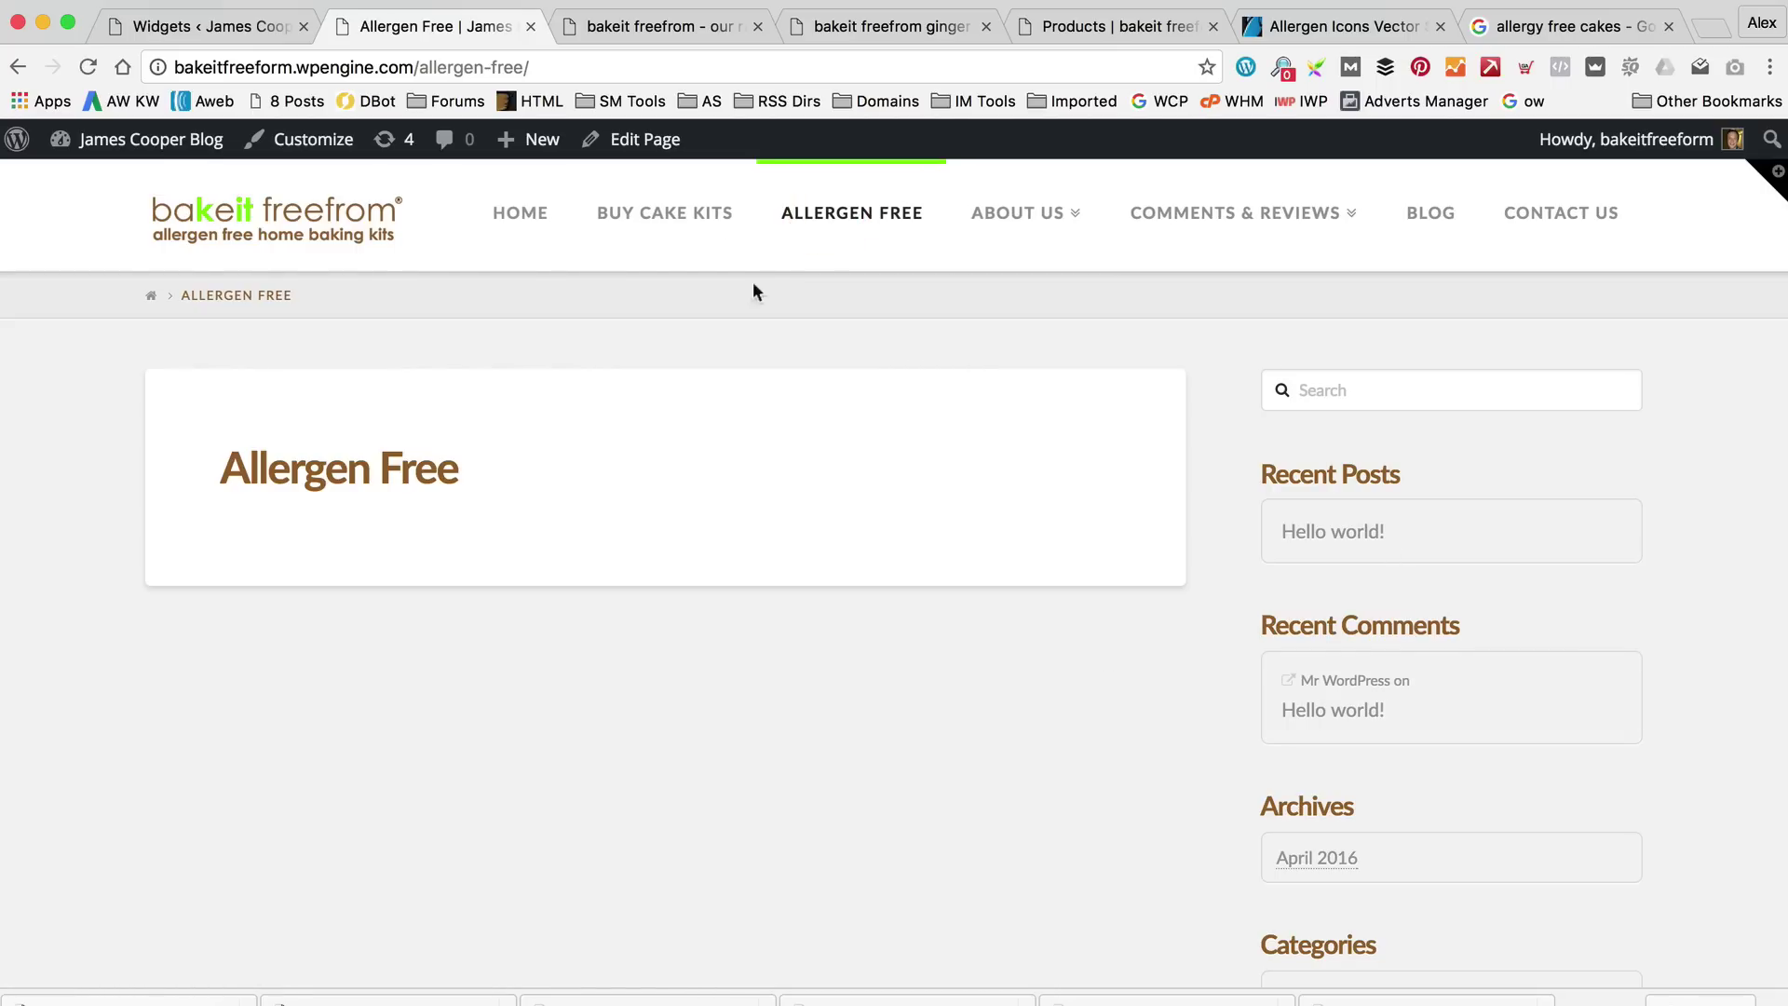
click(684, 210)
click(229, 31)
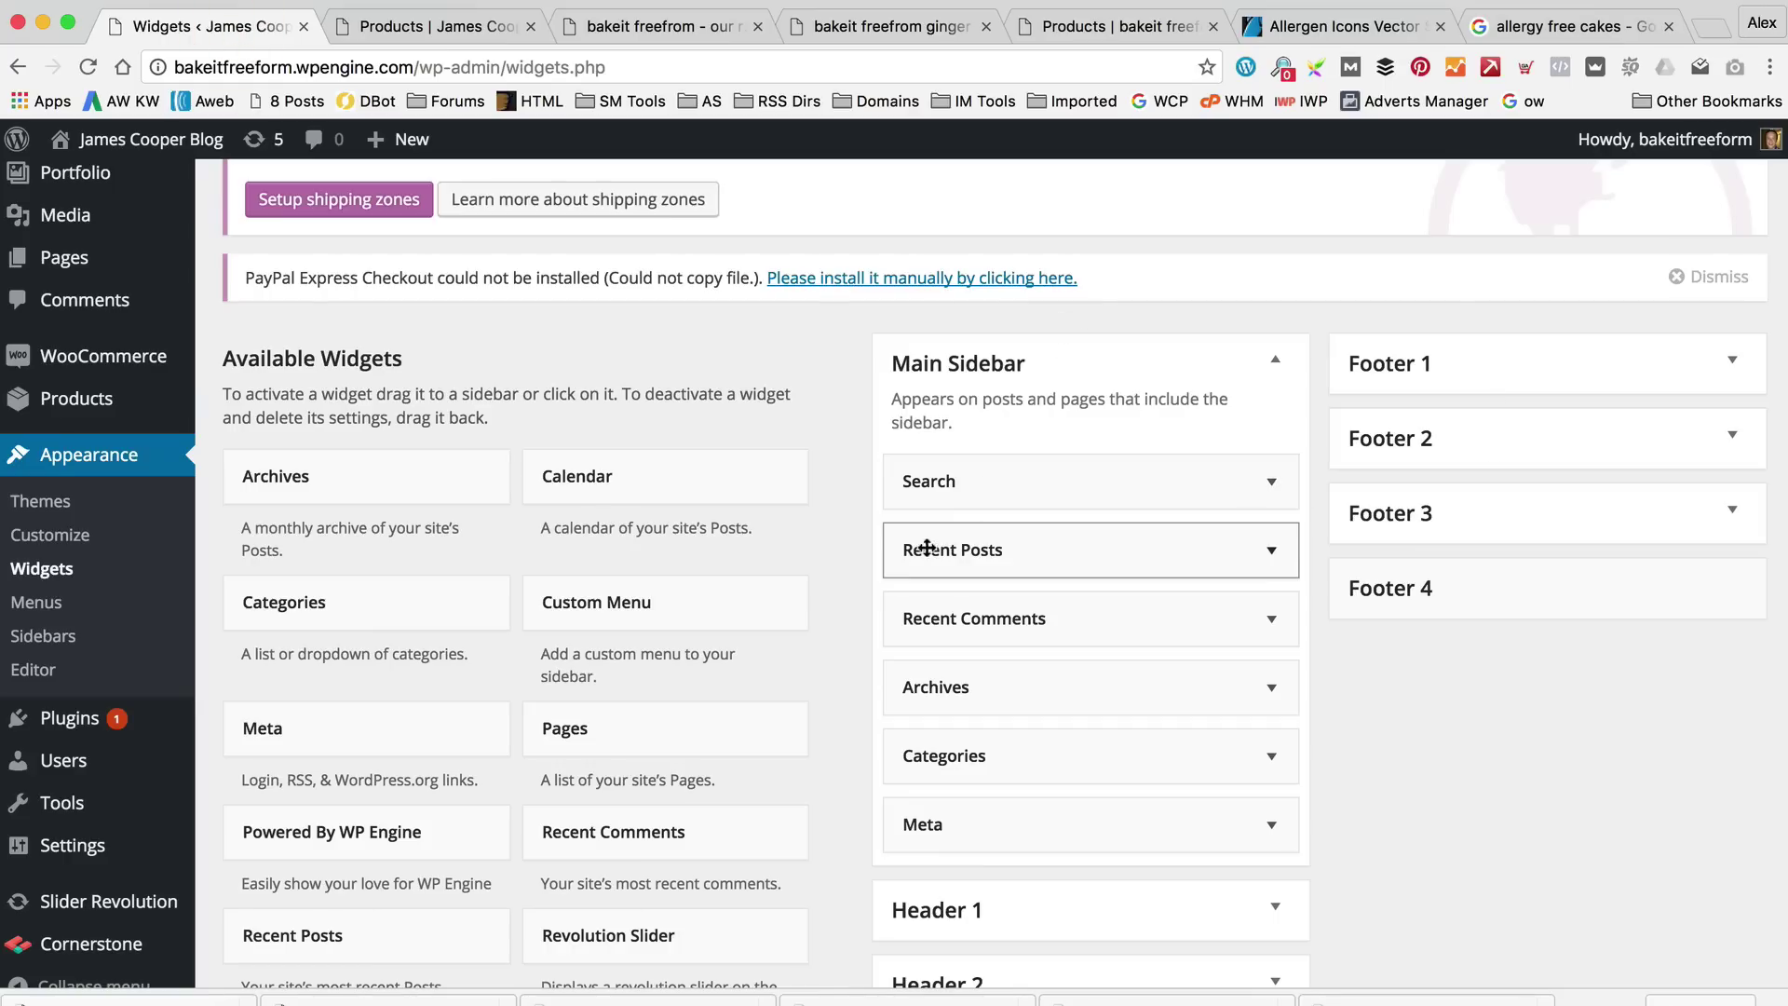
- Delete the Meta, Categories, Archives, Recent Comments and Recent Posts widgets from Main Sidebar
click(1144, 832)
scroll(1024, 820, down, 3)
click(914, 839)
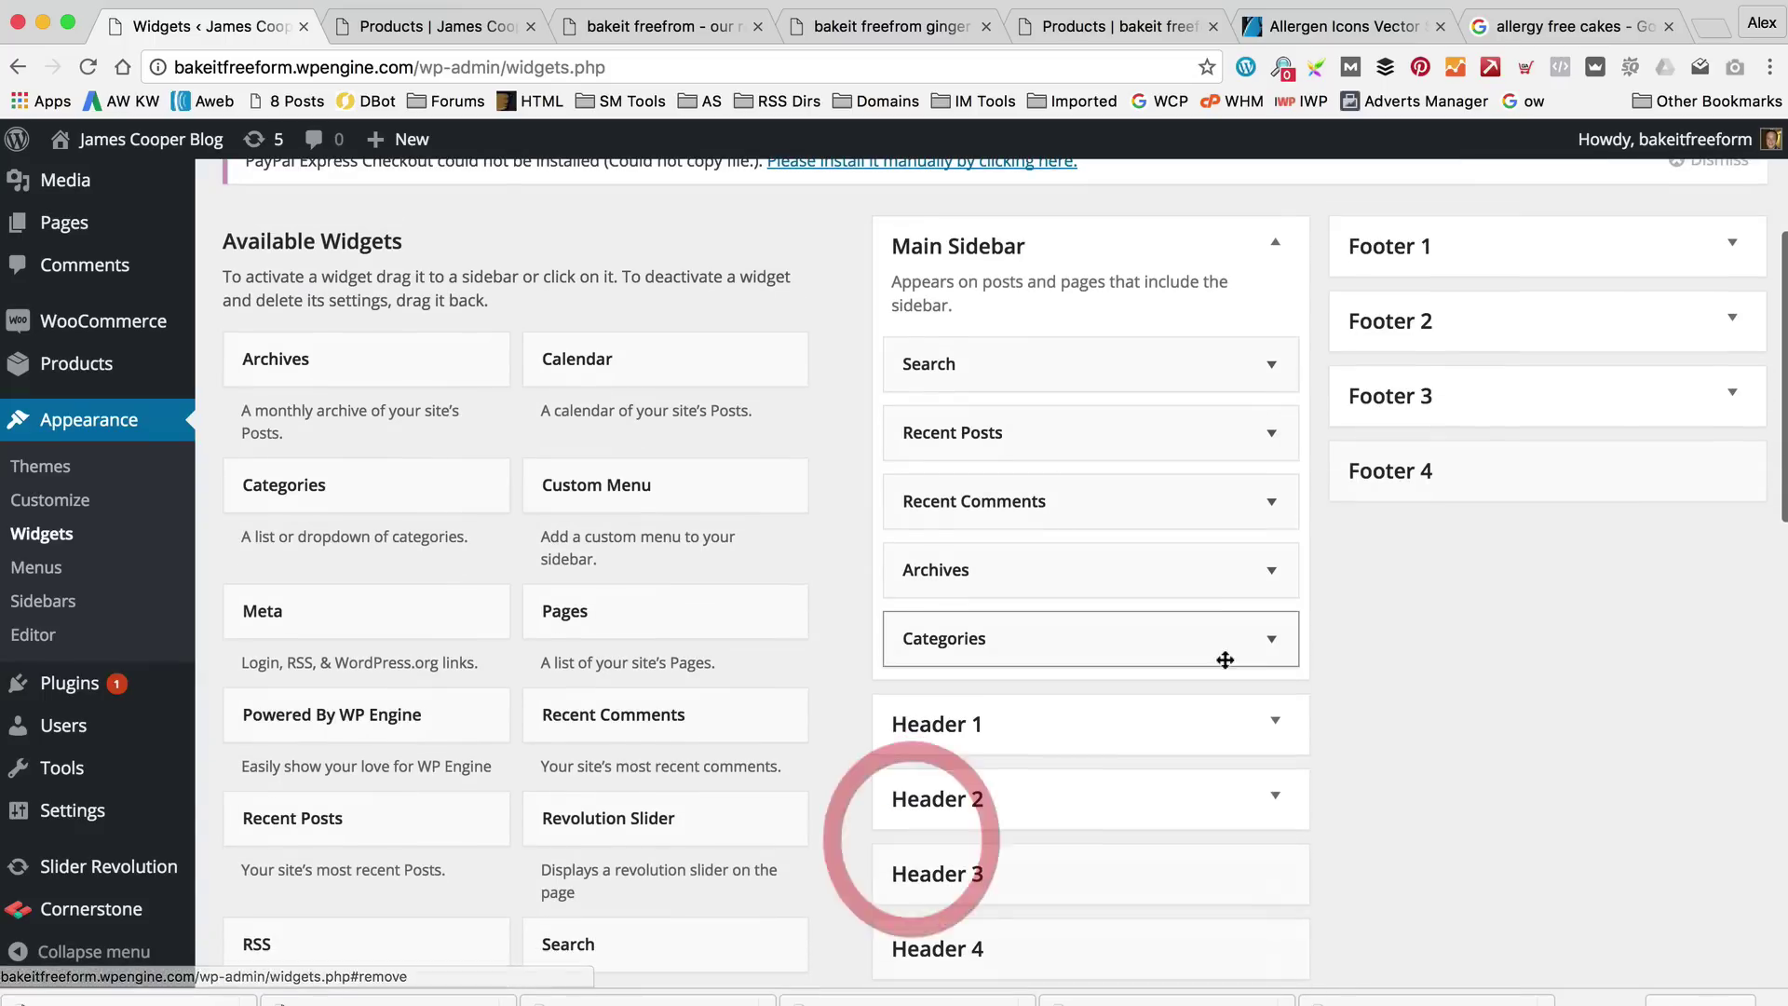
click(1272, 639)
click(927, 859)
click(1270, 570)
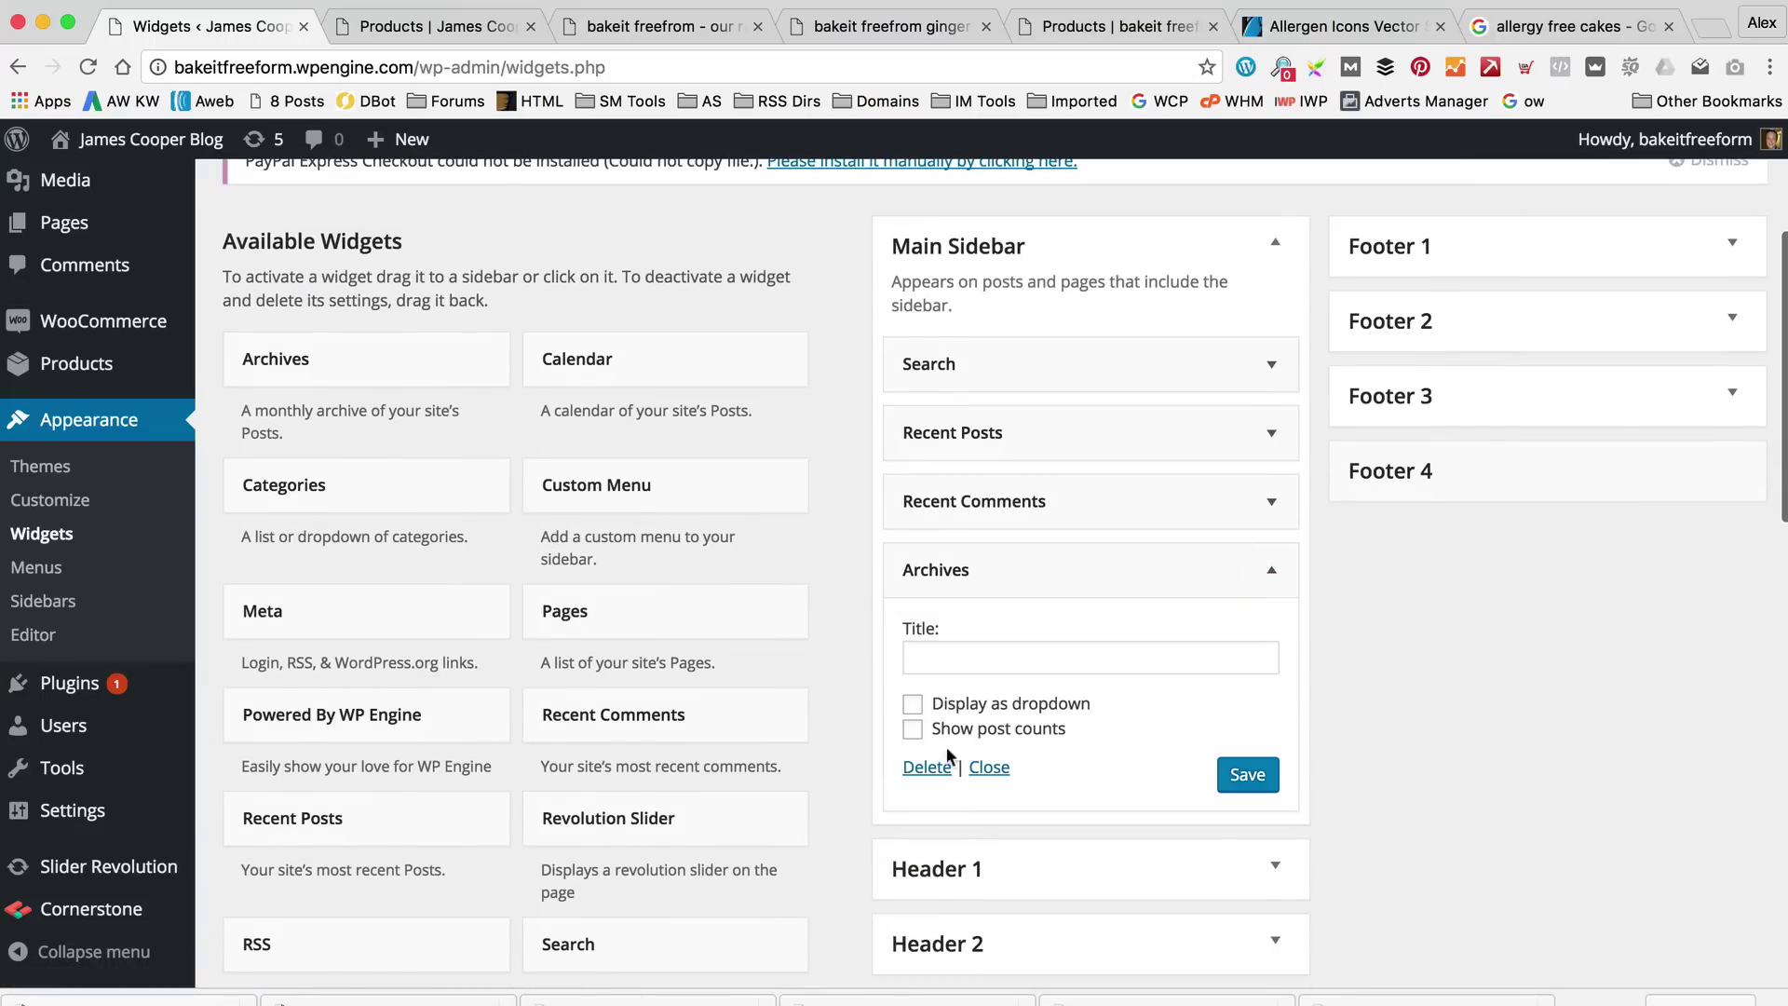
click(927, 766)
click(1271, 501)
click(925, 685)
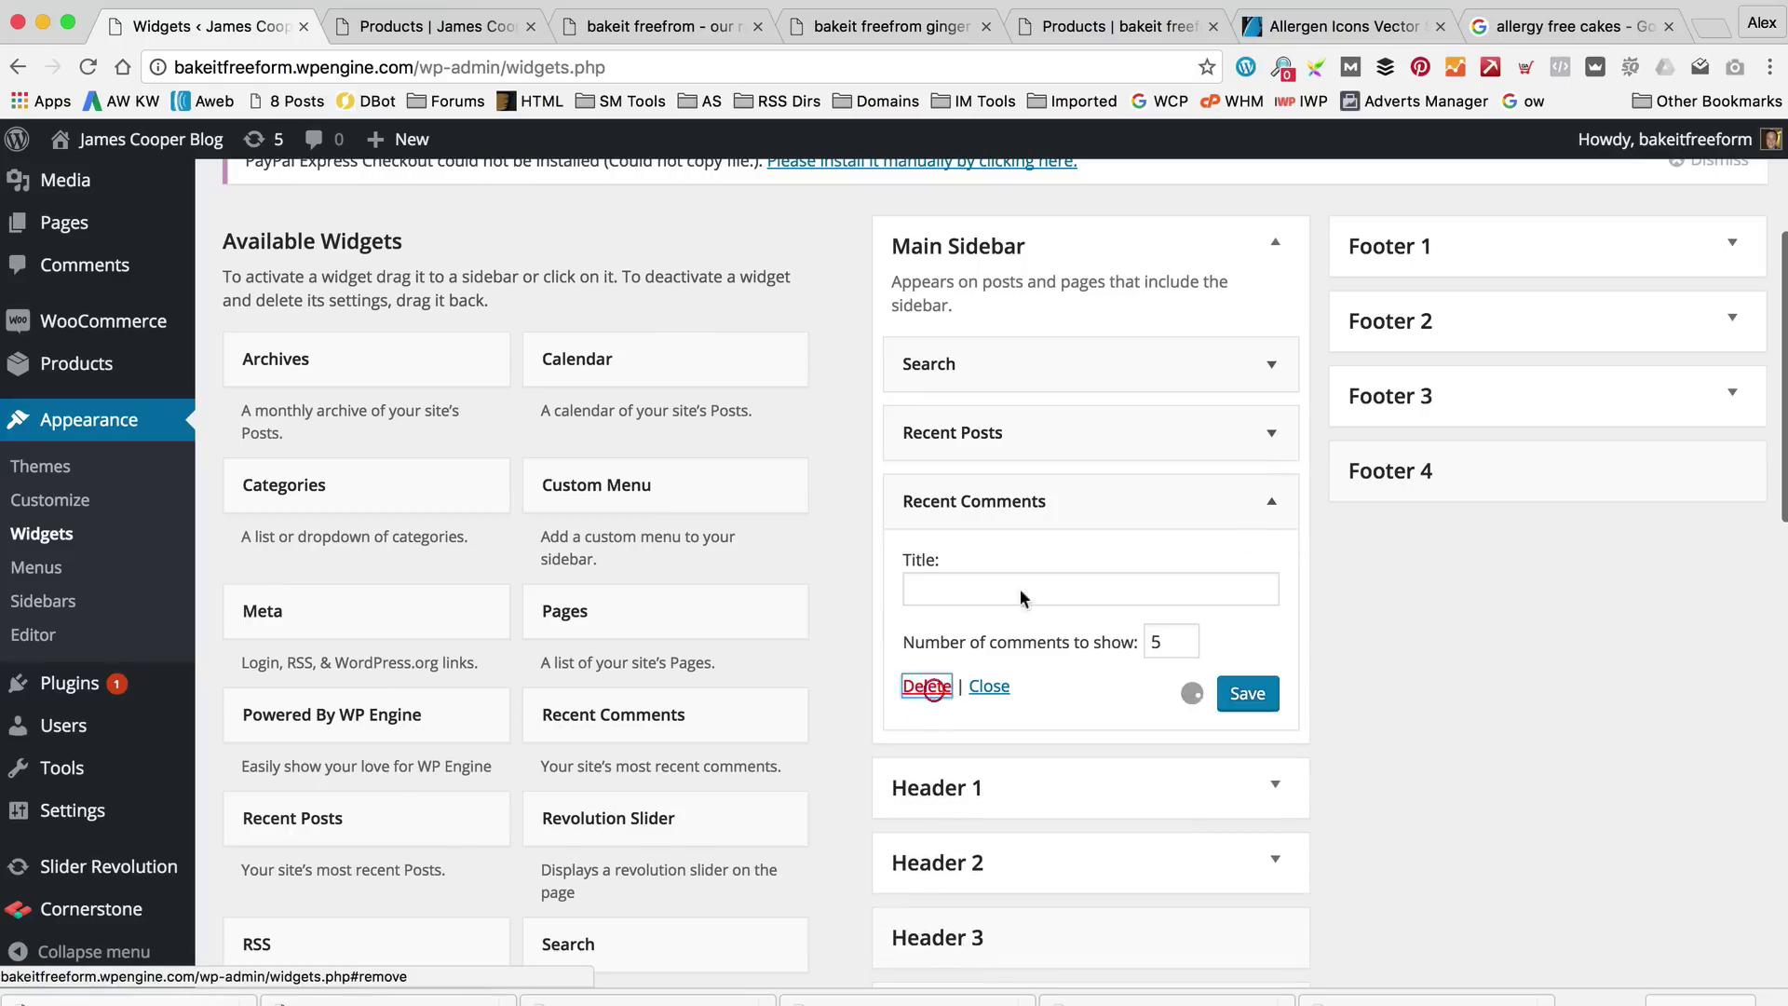
click(1269, 437)
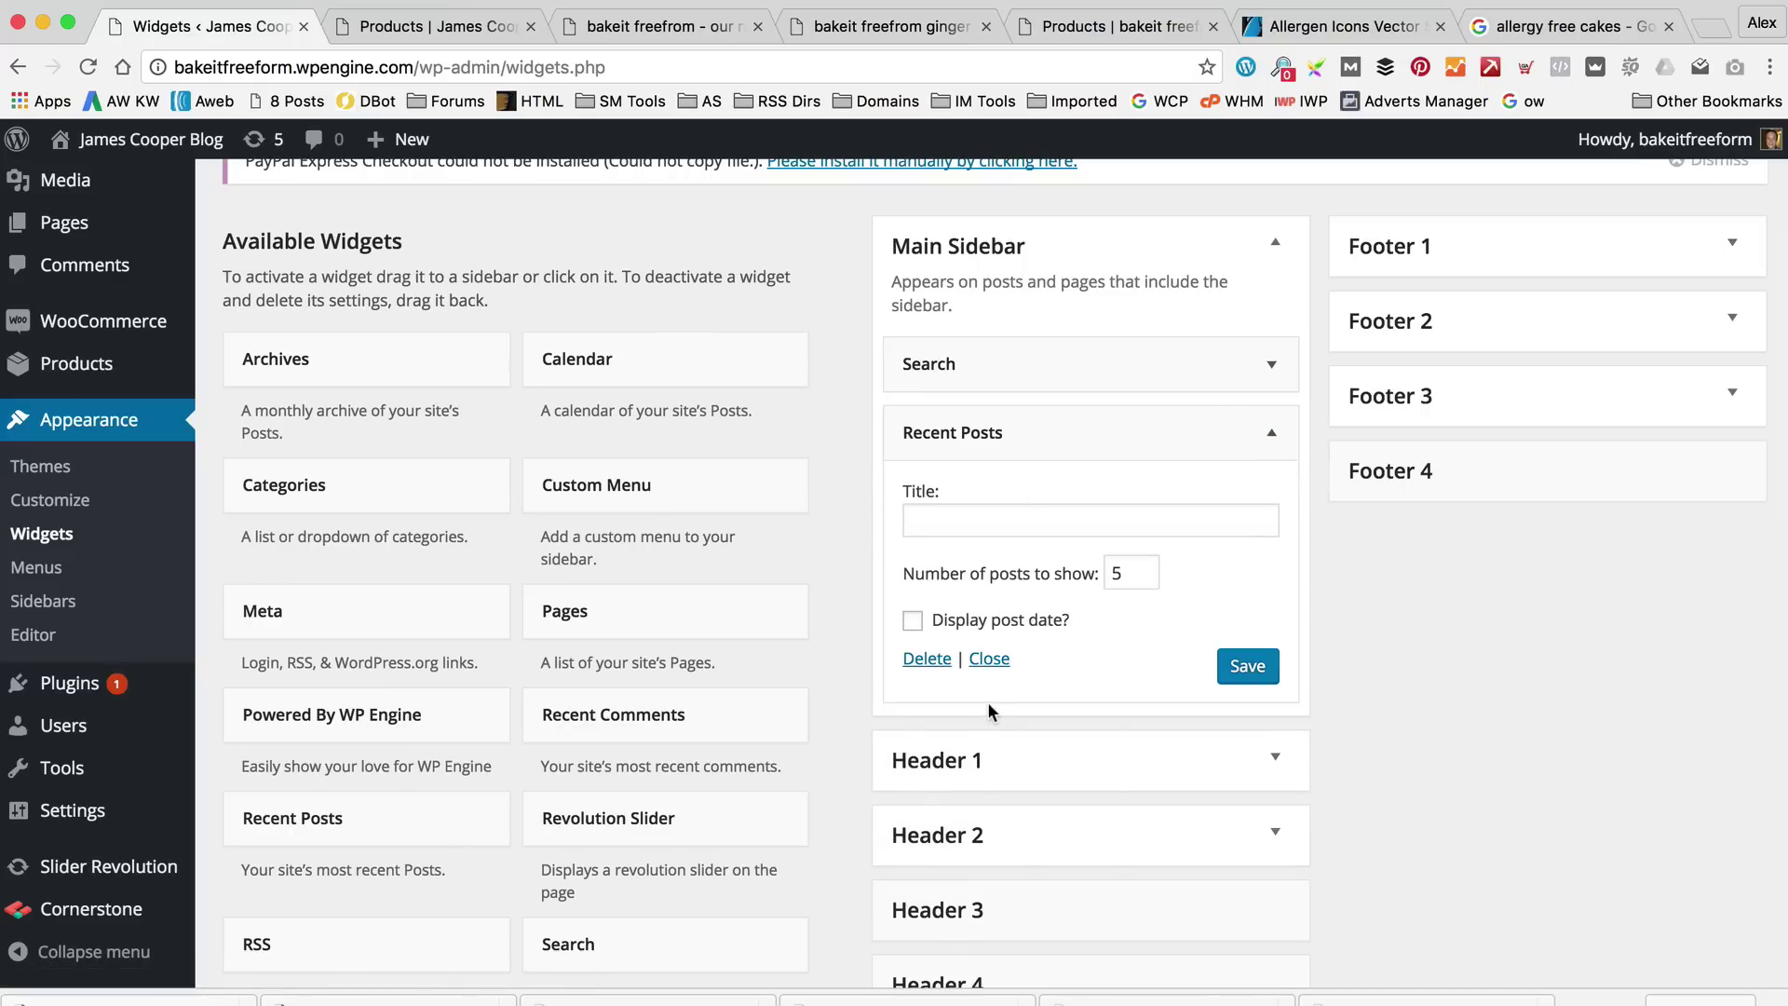
click(927, 658)
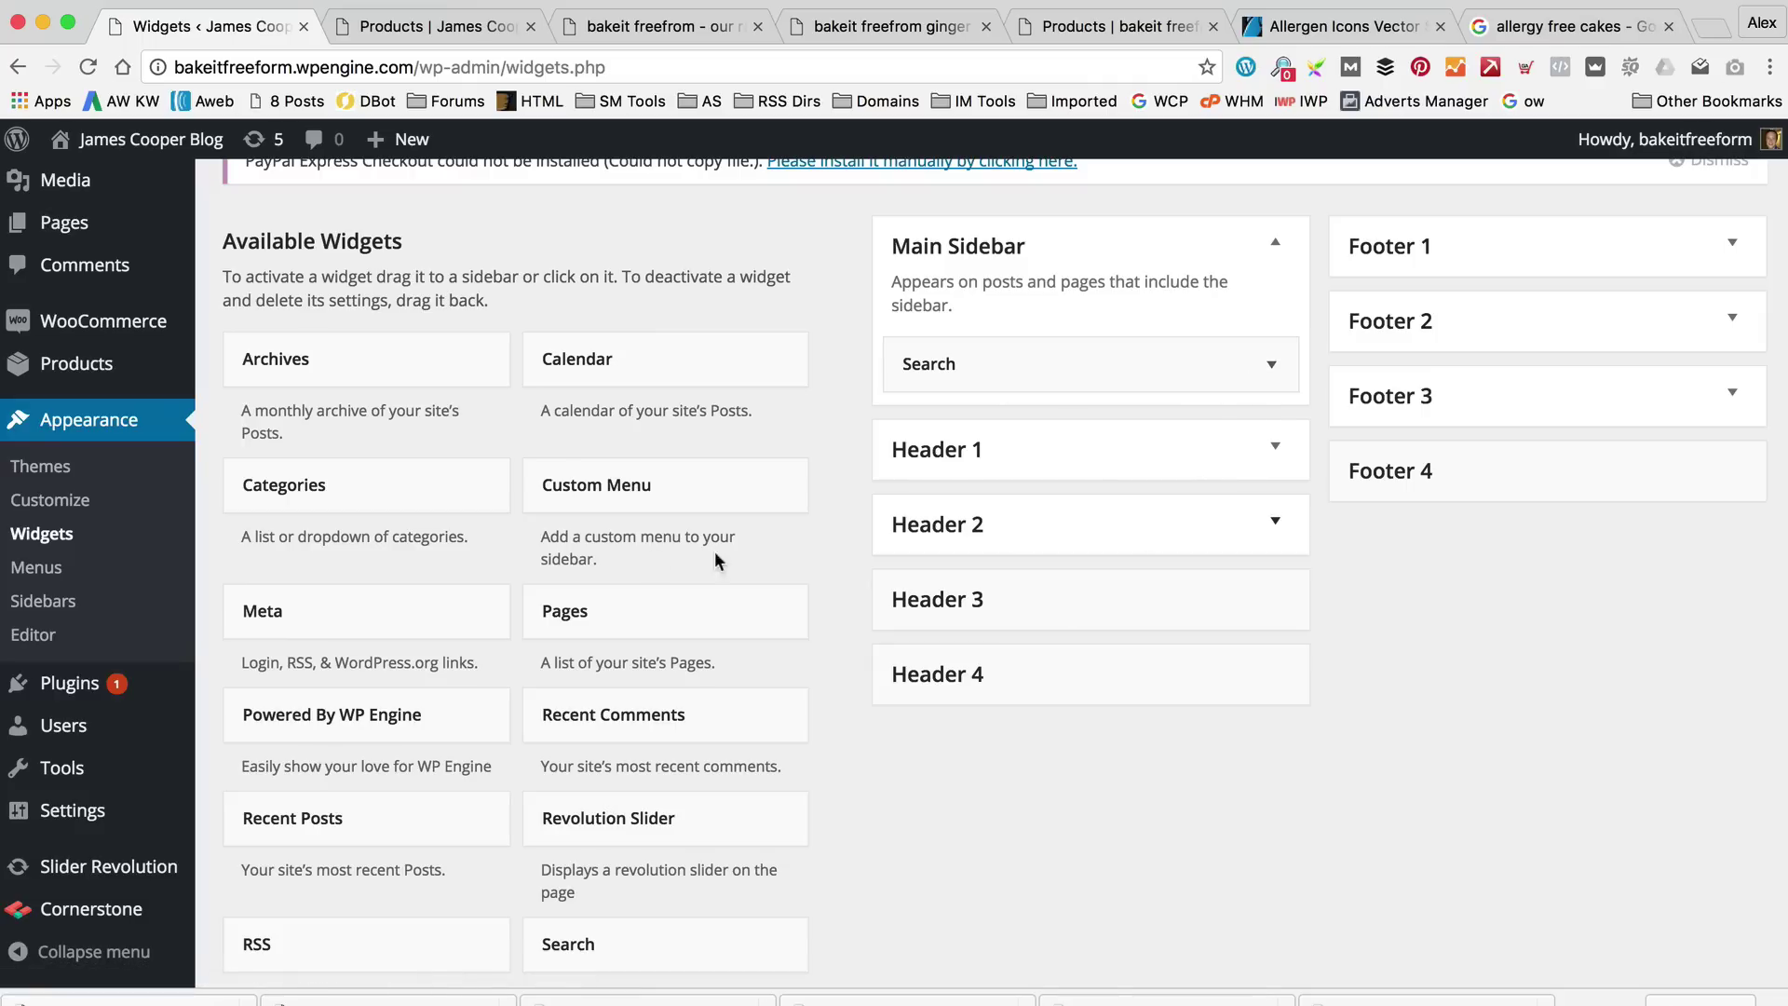
- Remove the accidentally added WooCommerce Average Rating Filter widget, leaving only Search
scroll(669, 542, down, 5)
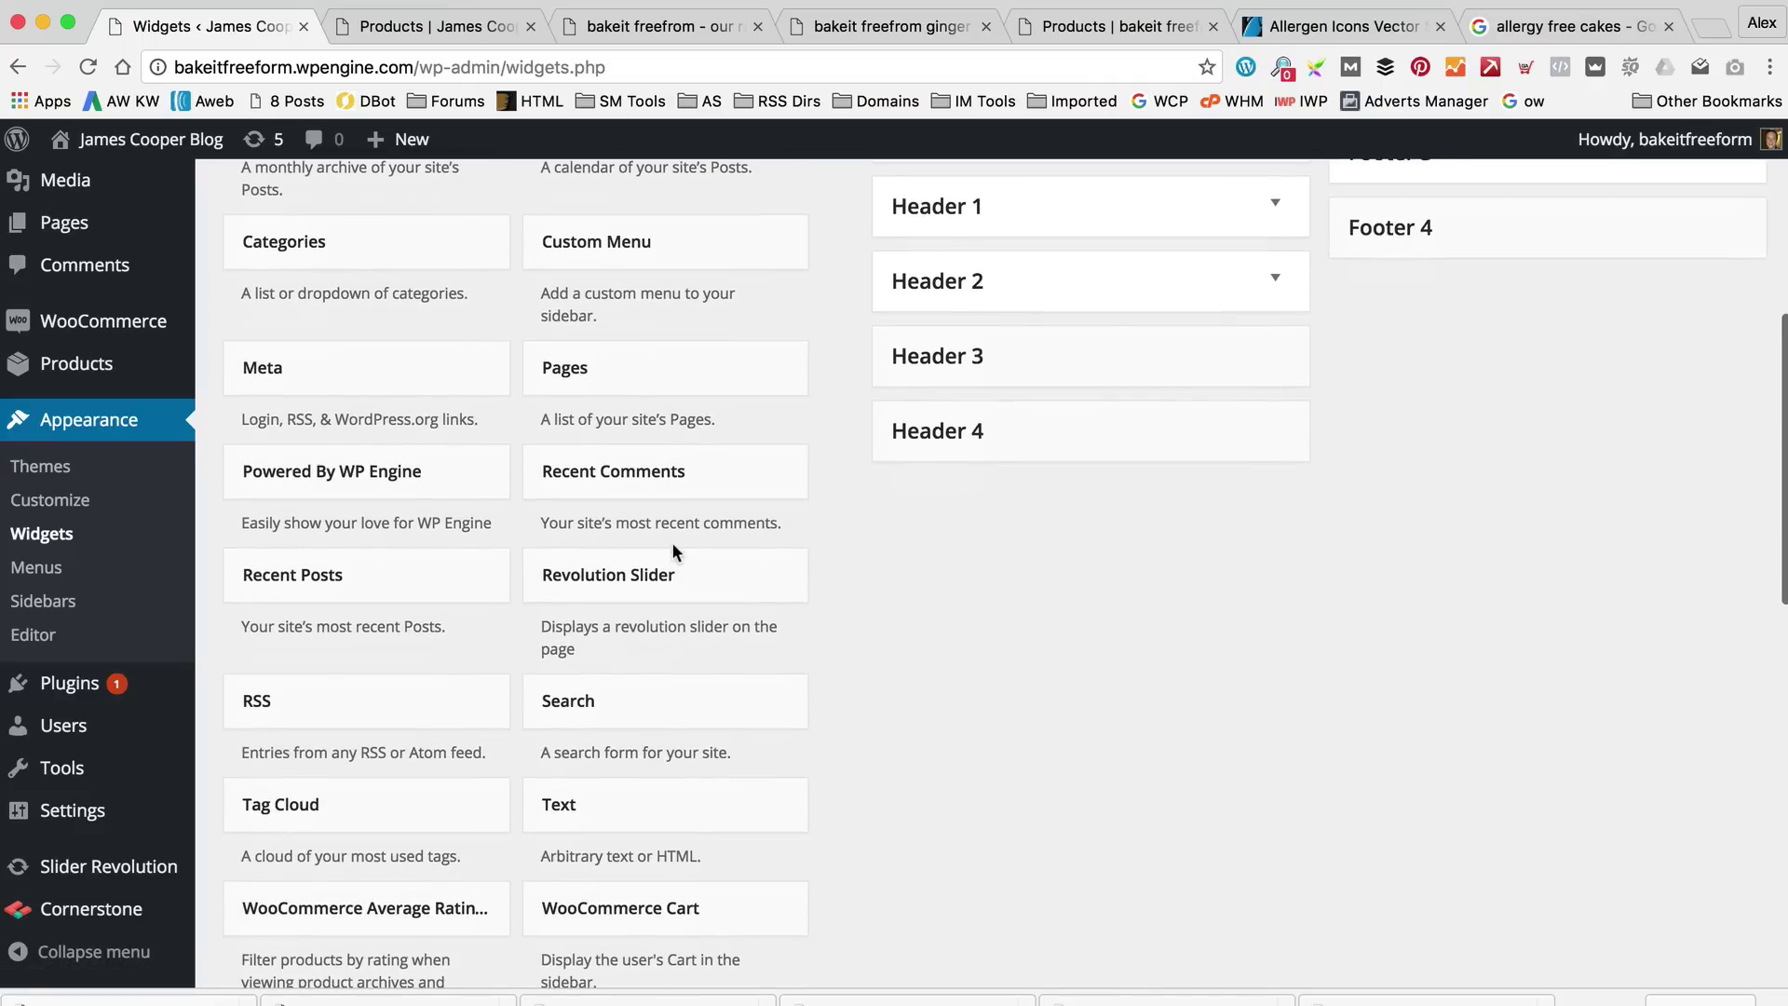
scroll(439, 583, up, 4)
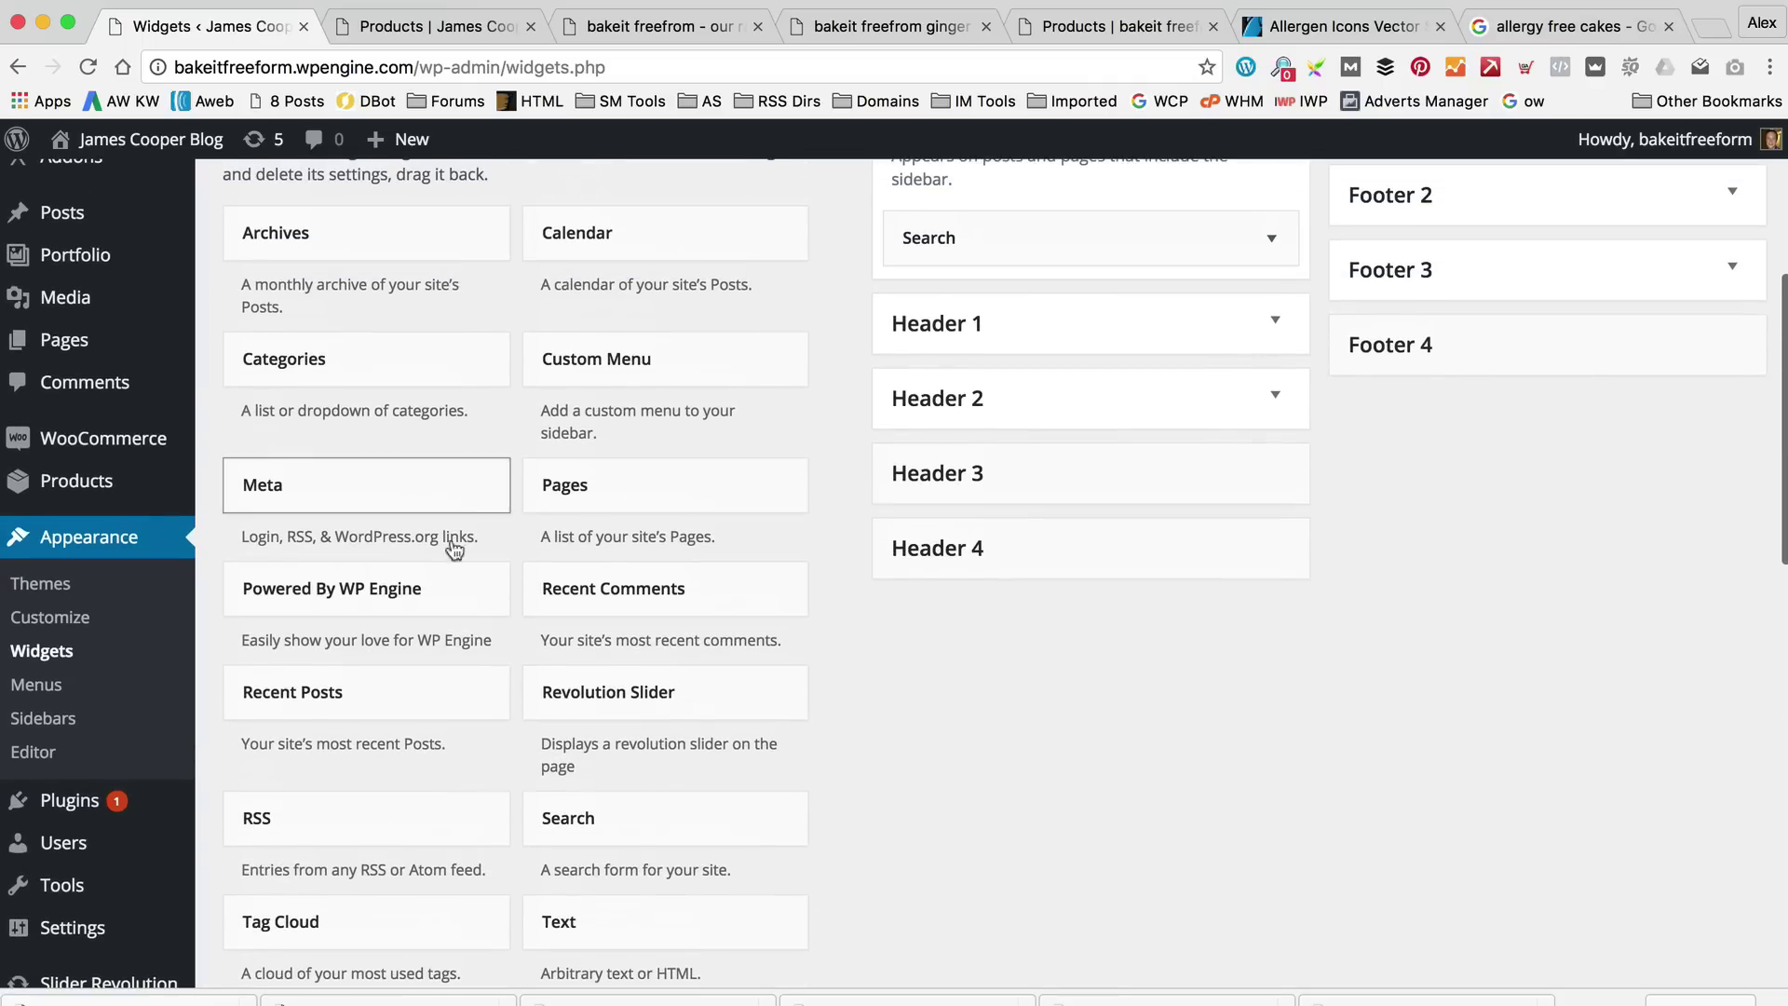
scroll(662, 466, down, 10)
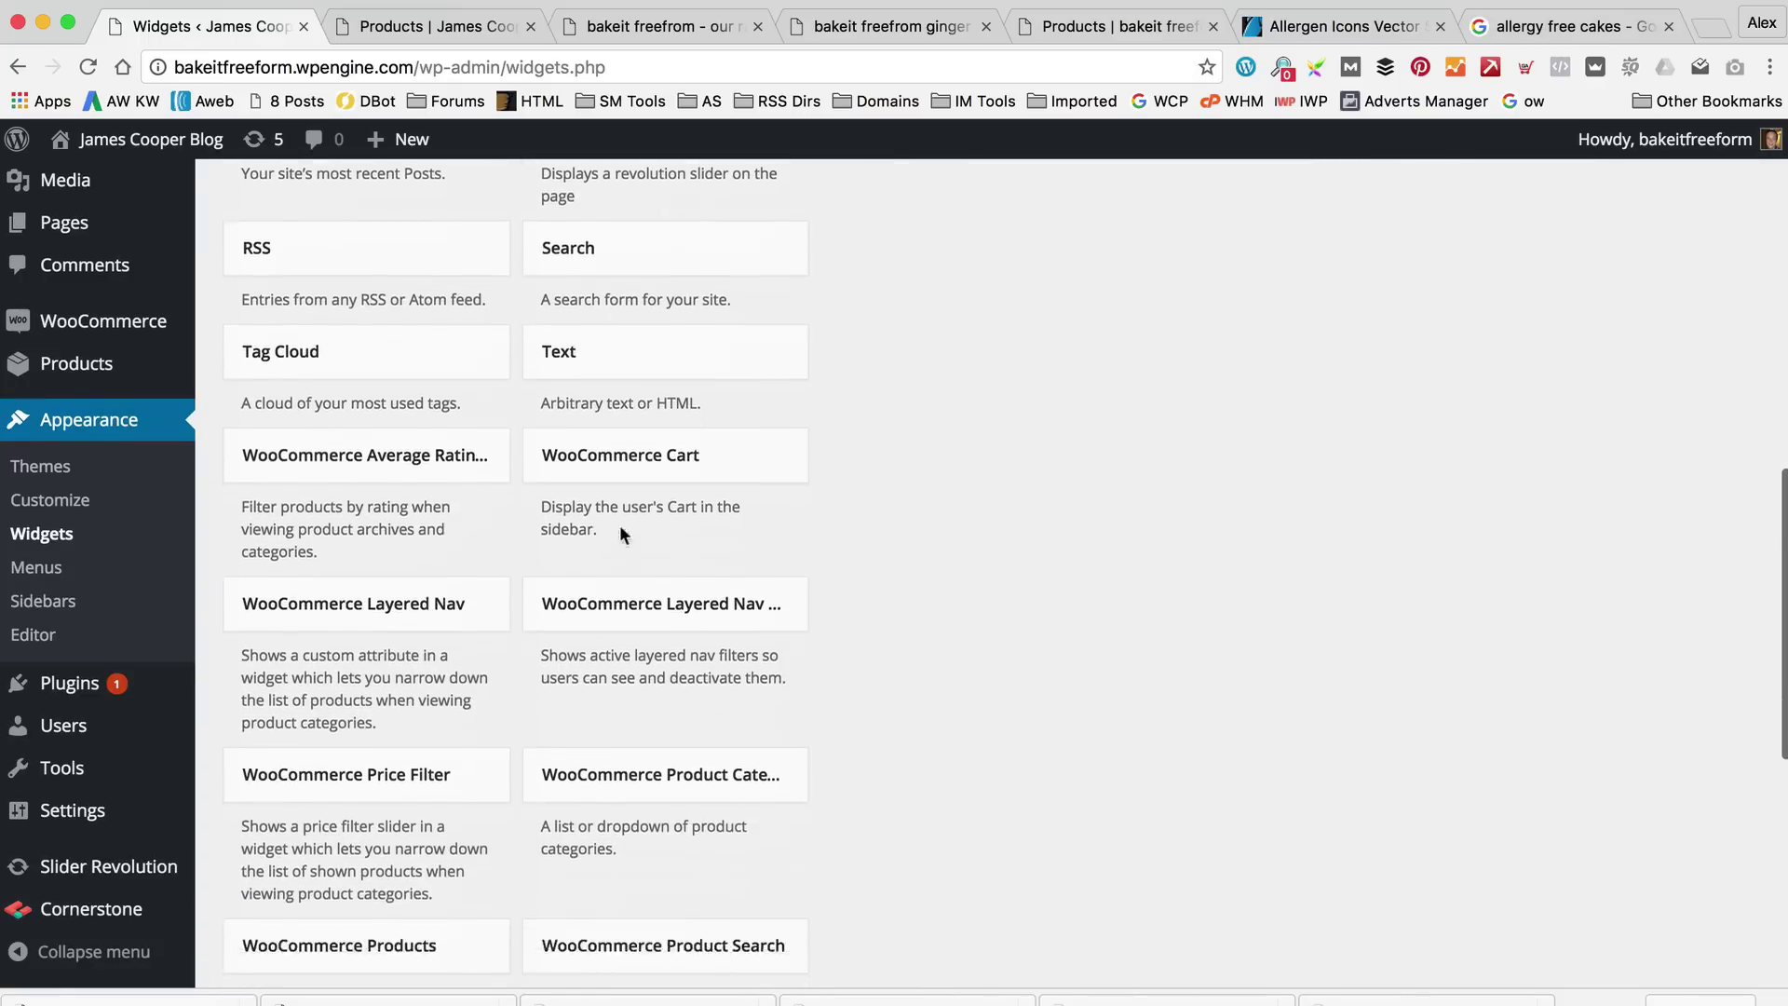
scroll(587, 536, down, 4)
scroll(587, 531, up, 10)
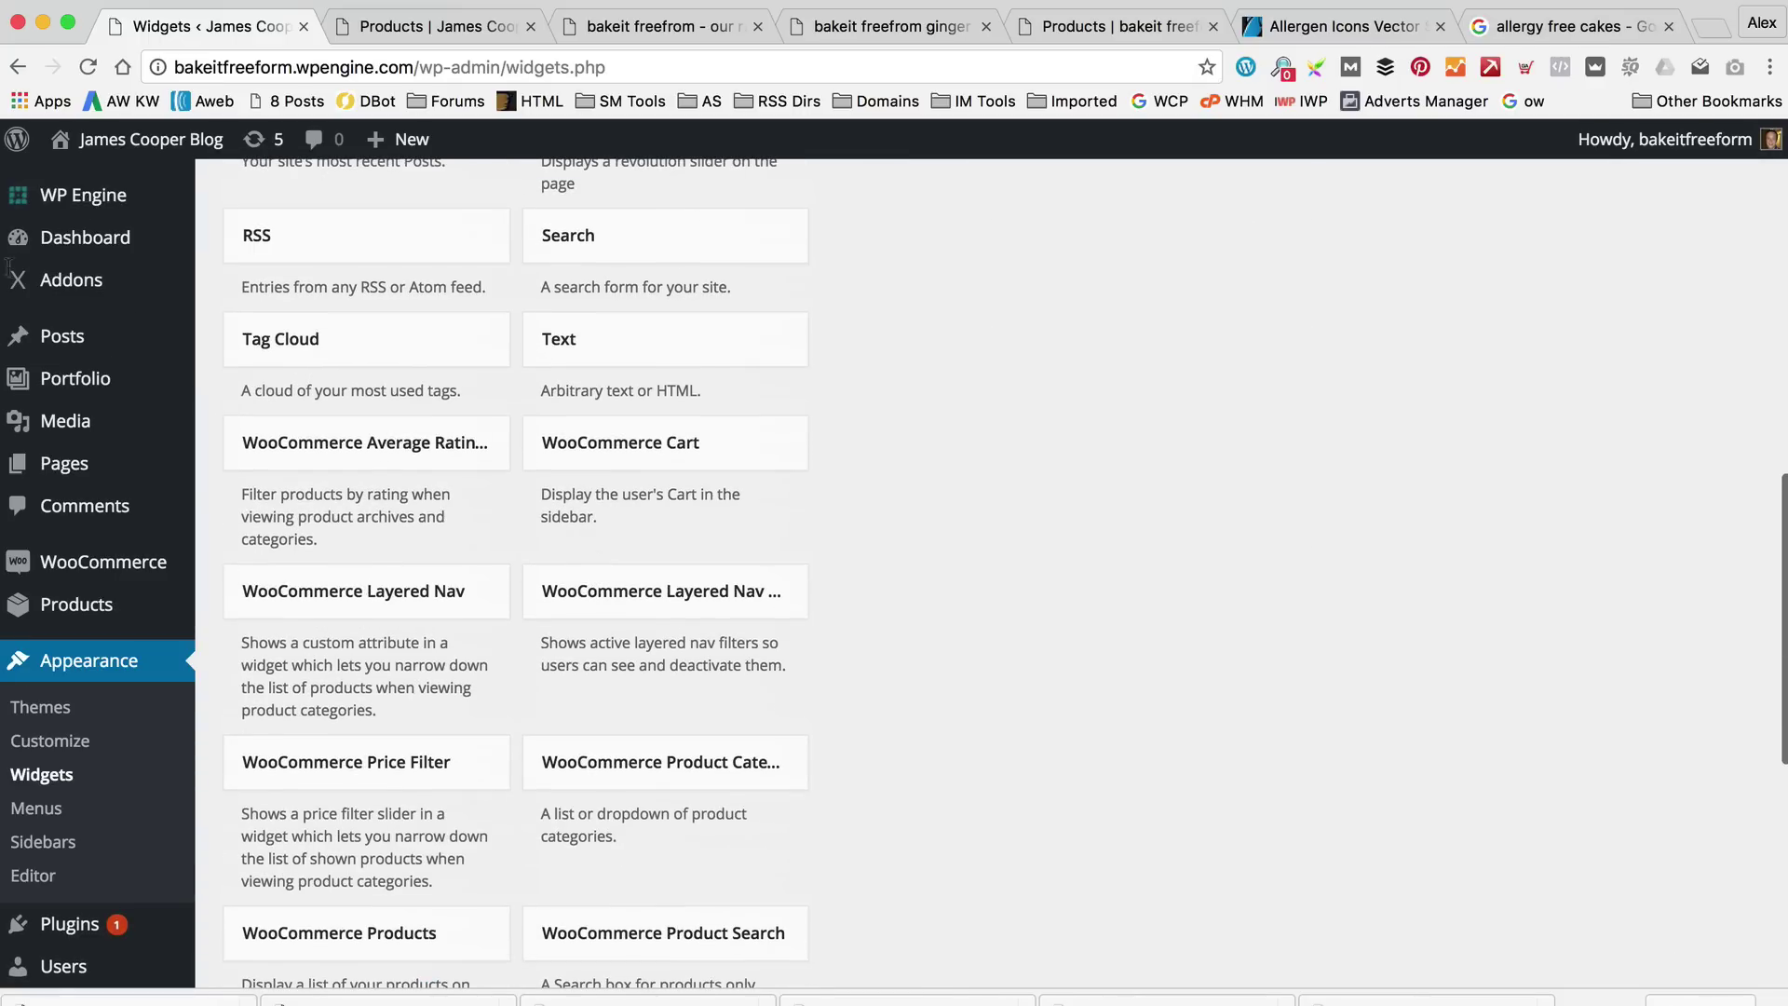
scroll(598, 494, up, 2)
drag(396, 624, 1075, 402)
scroll(931, 316, up, 5)
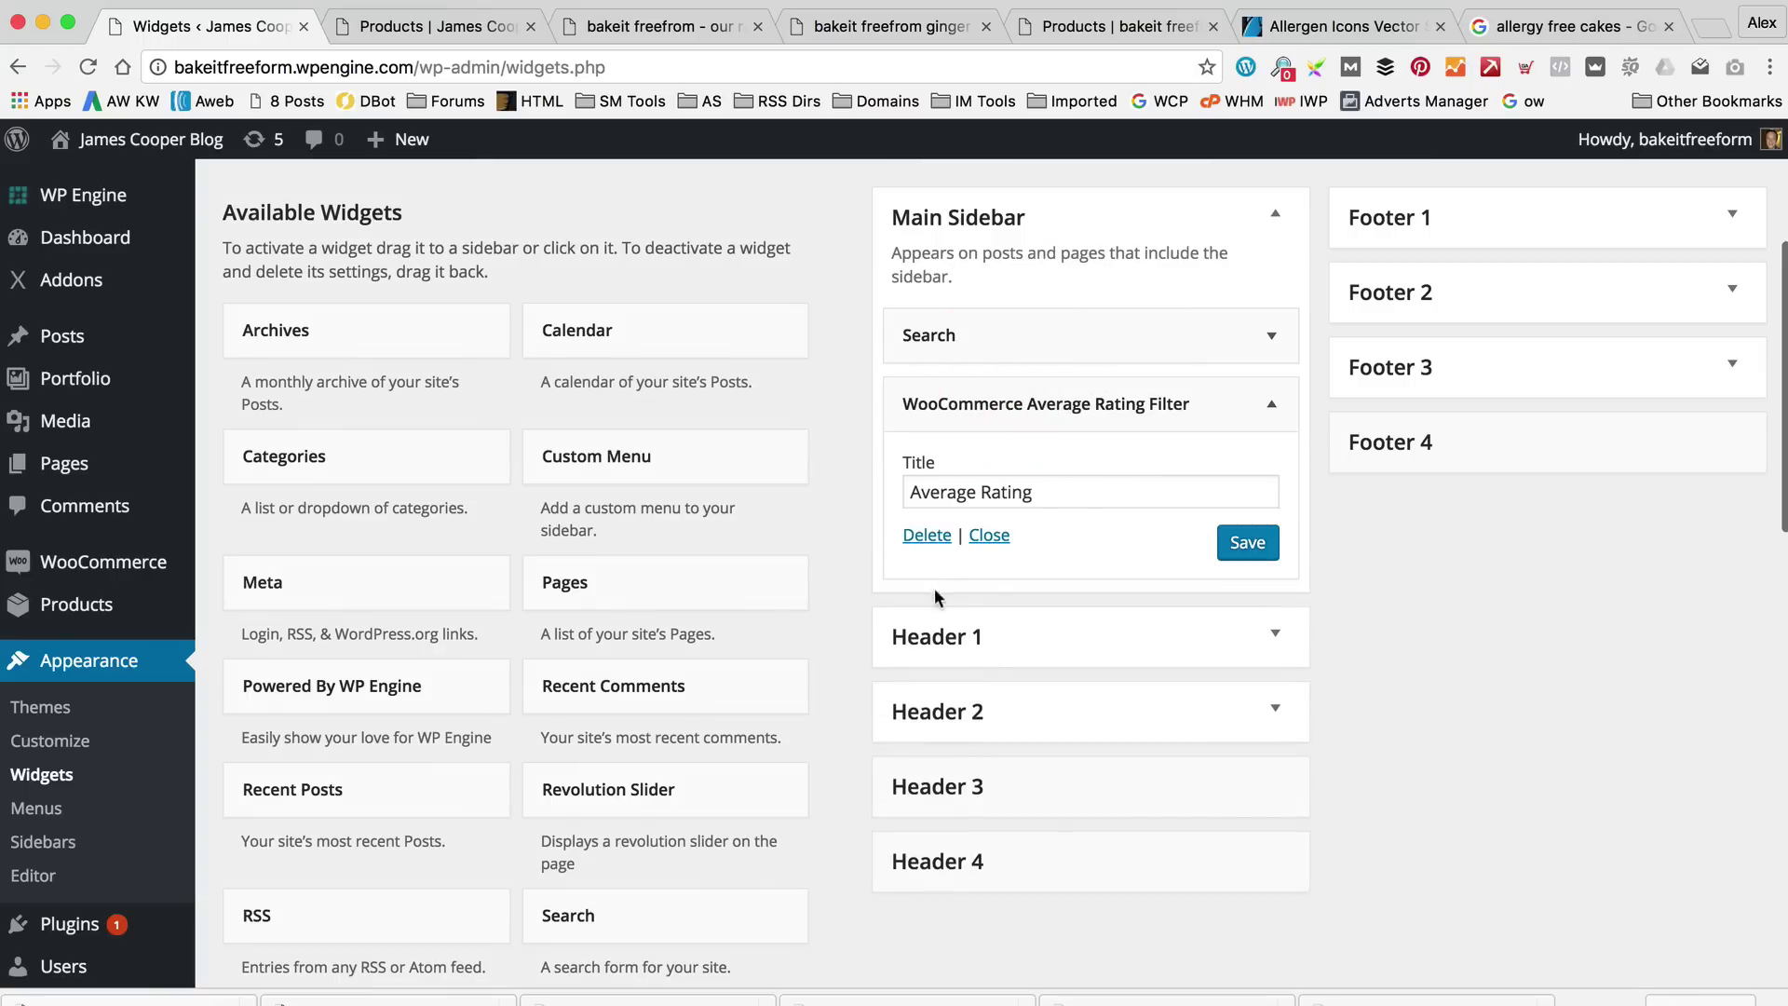
click(925, 548)
scroll(414, 490, down, 3)
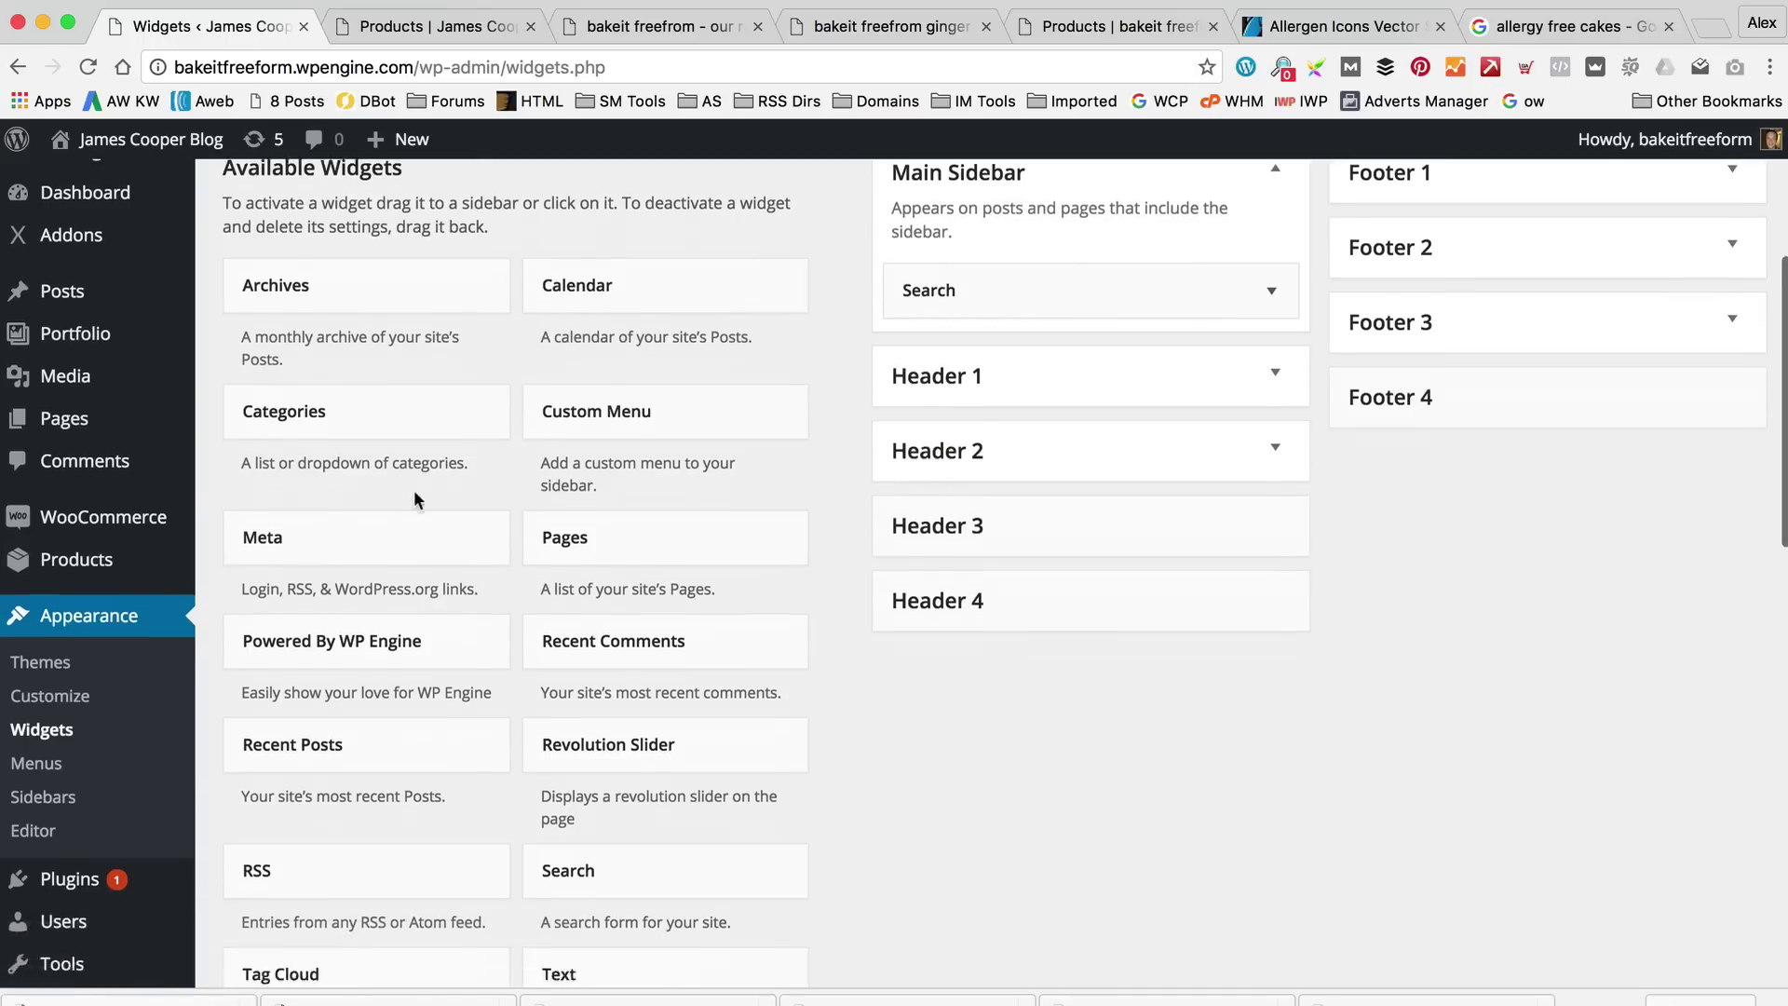
scroll(415, 496, up, 5)
scroll(478, 637, down, 5)
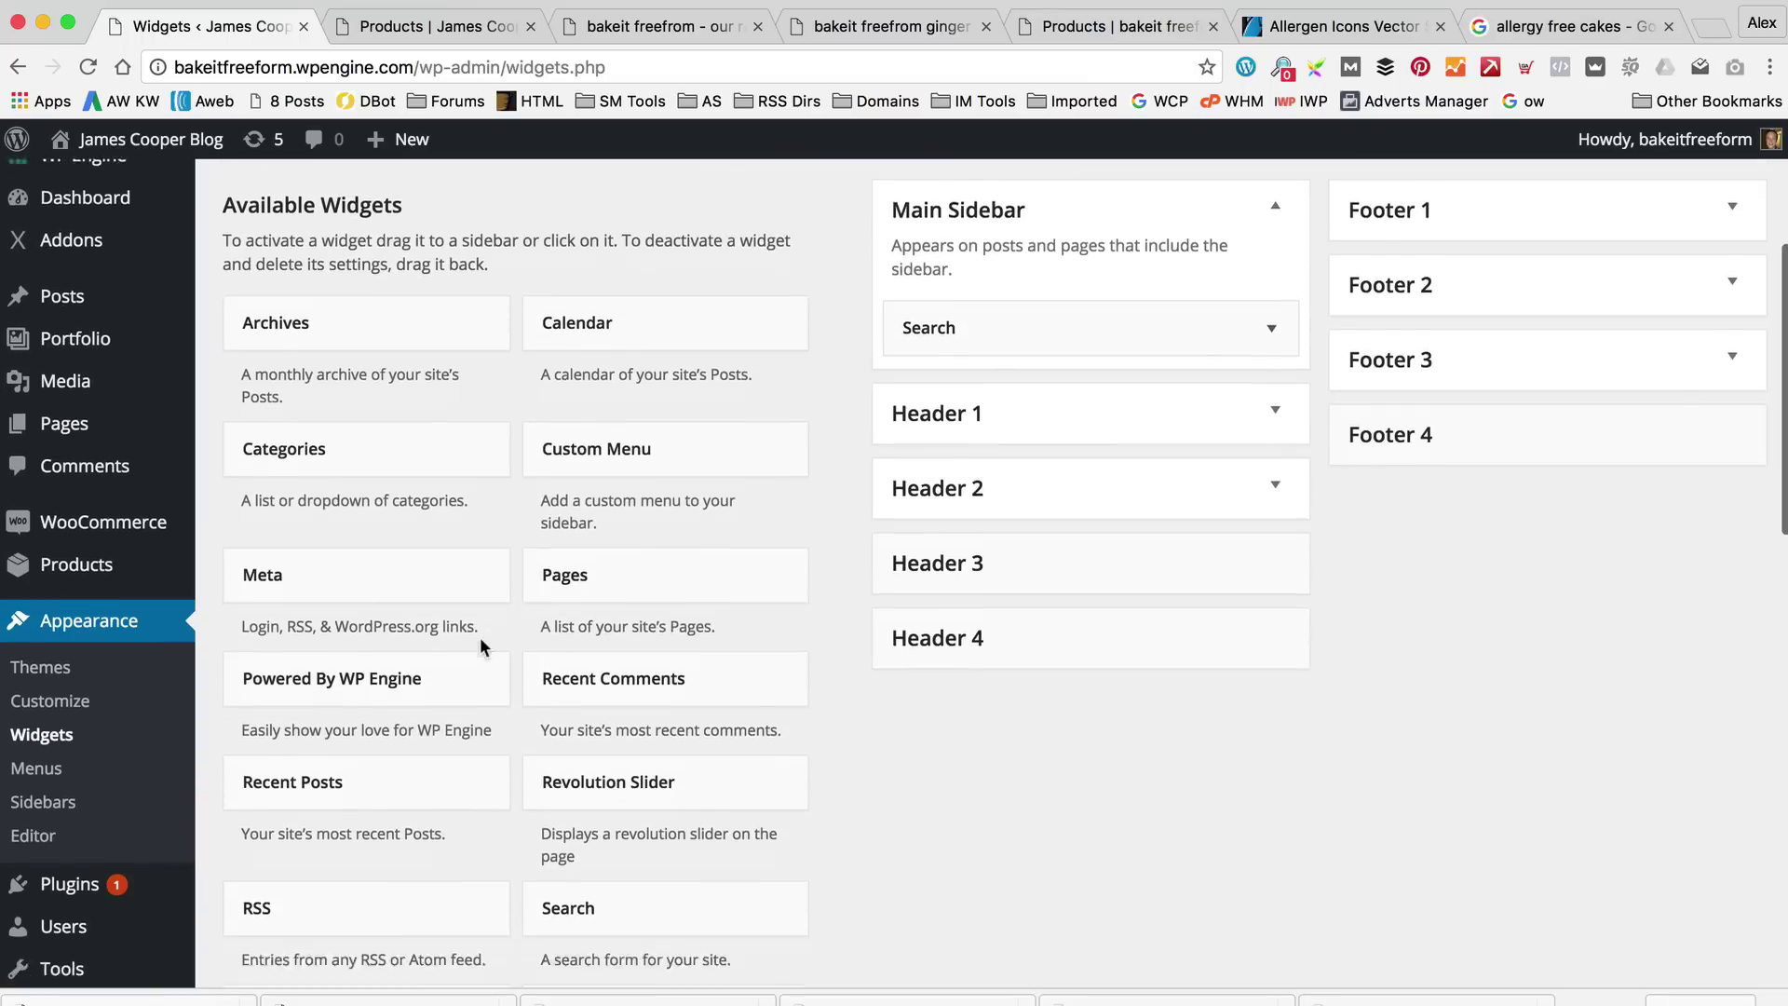
- Add a Text widget containing the pasted x_feature_list shortcode to Main Sidebar and save it
drag(653, 739, 1011, 462)
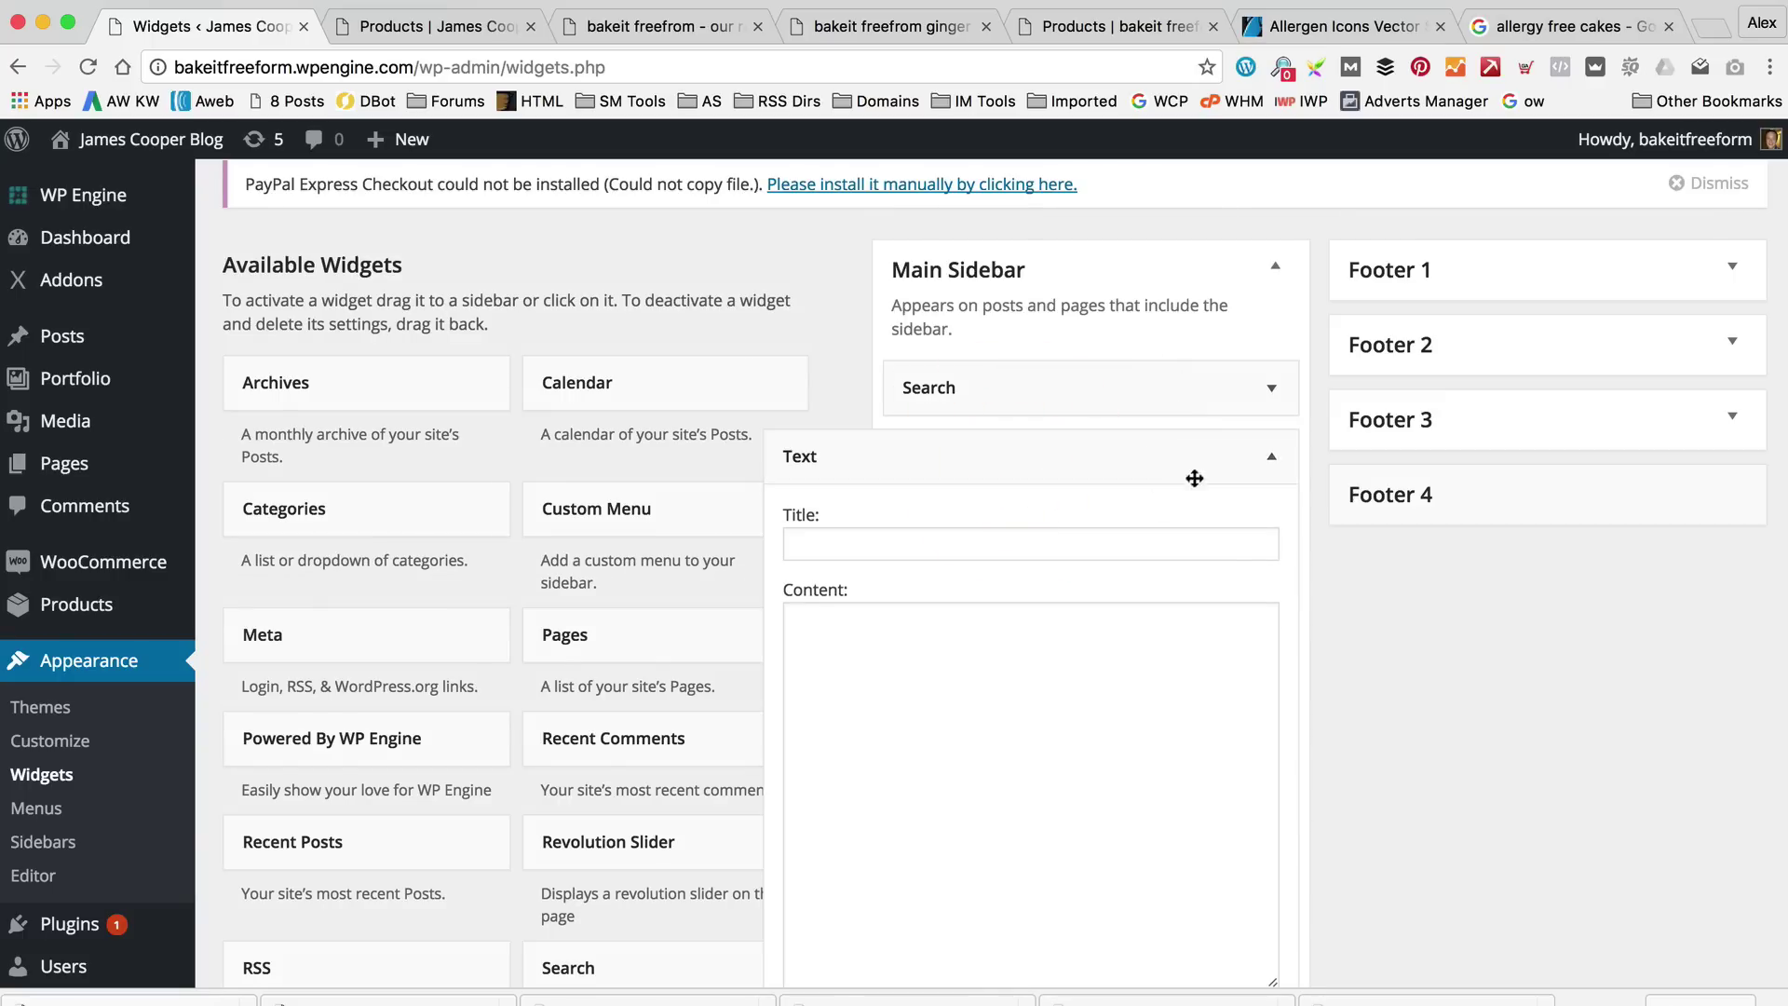
click(981, 548)
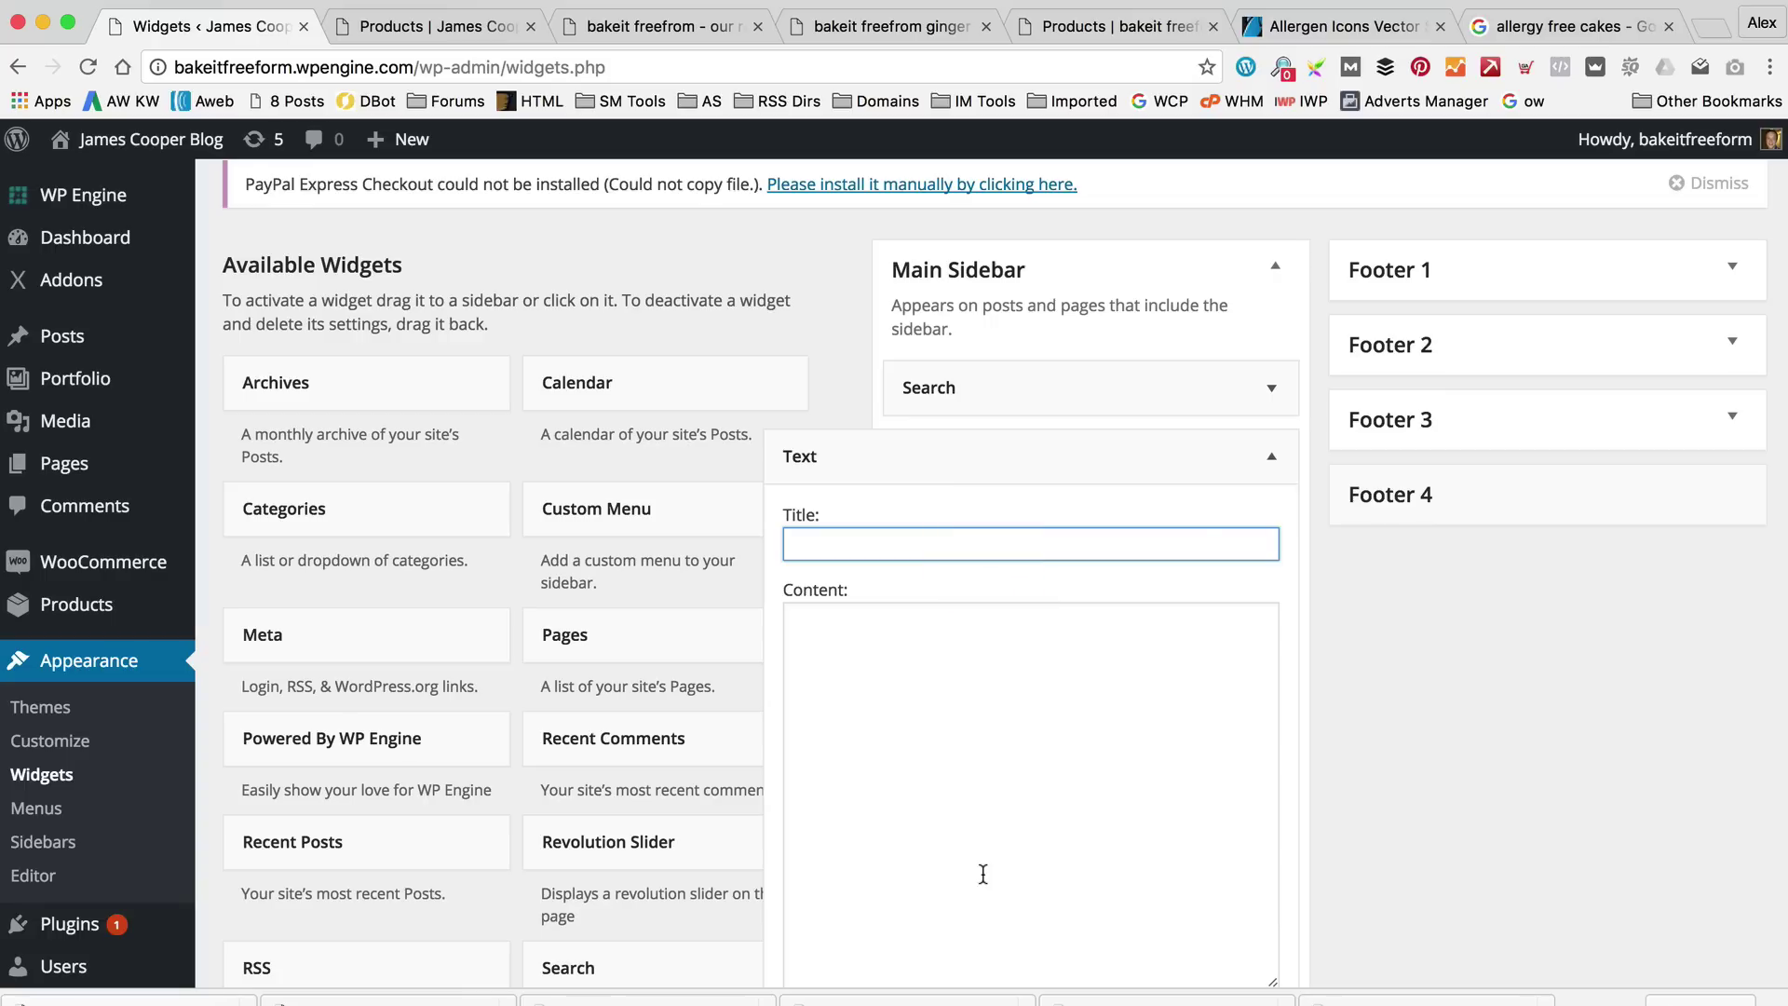
click(918, 679)
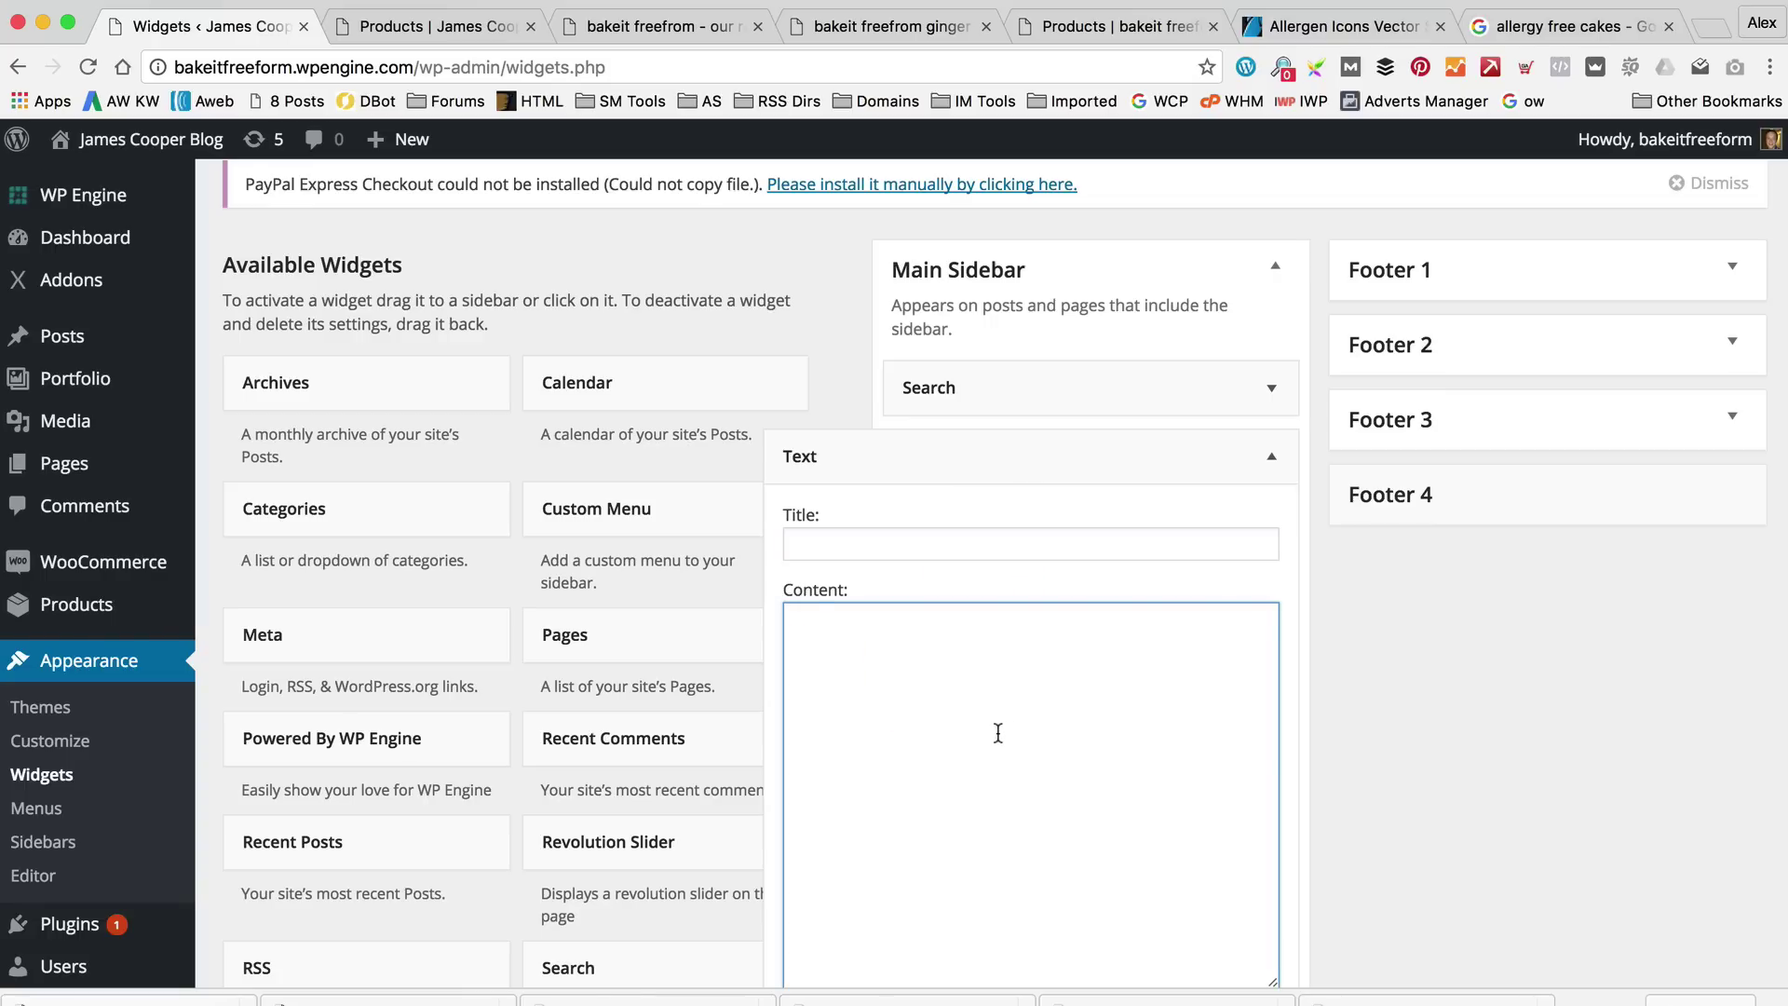
key(super+v)
scroll(994, 733, down, 3)
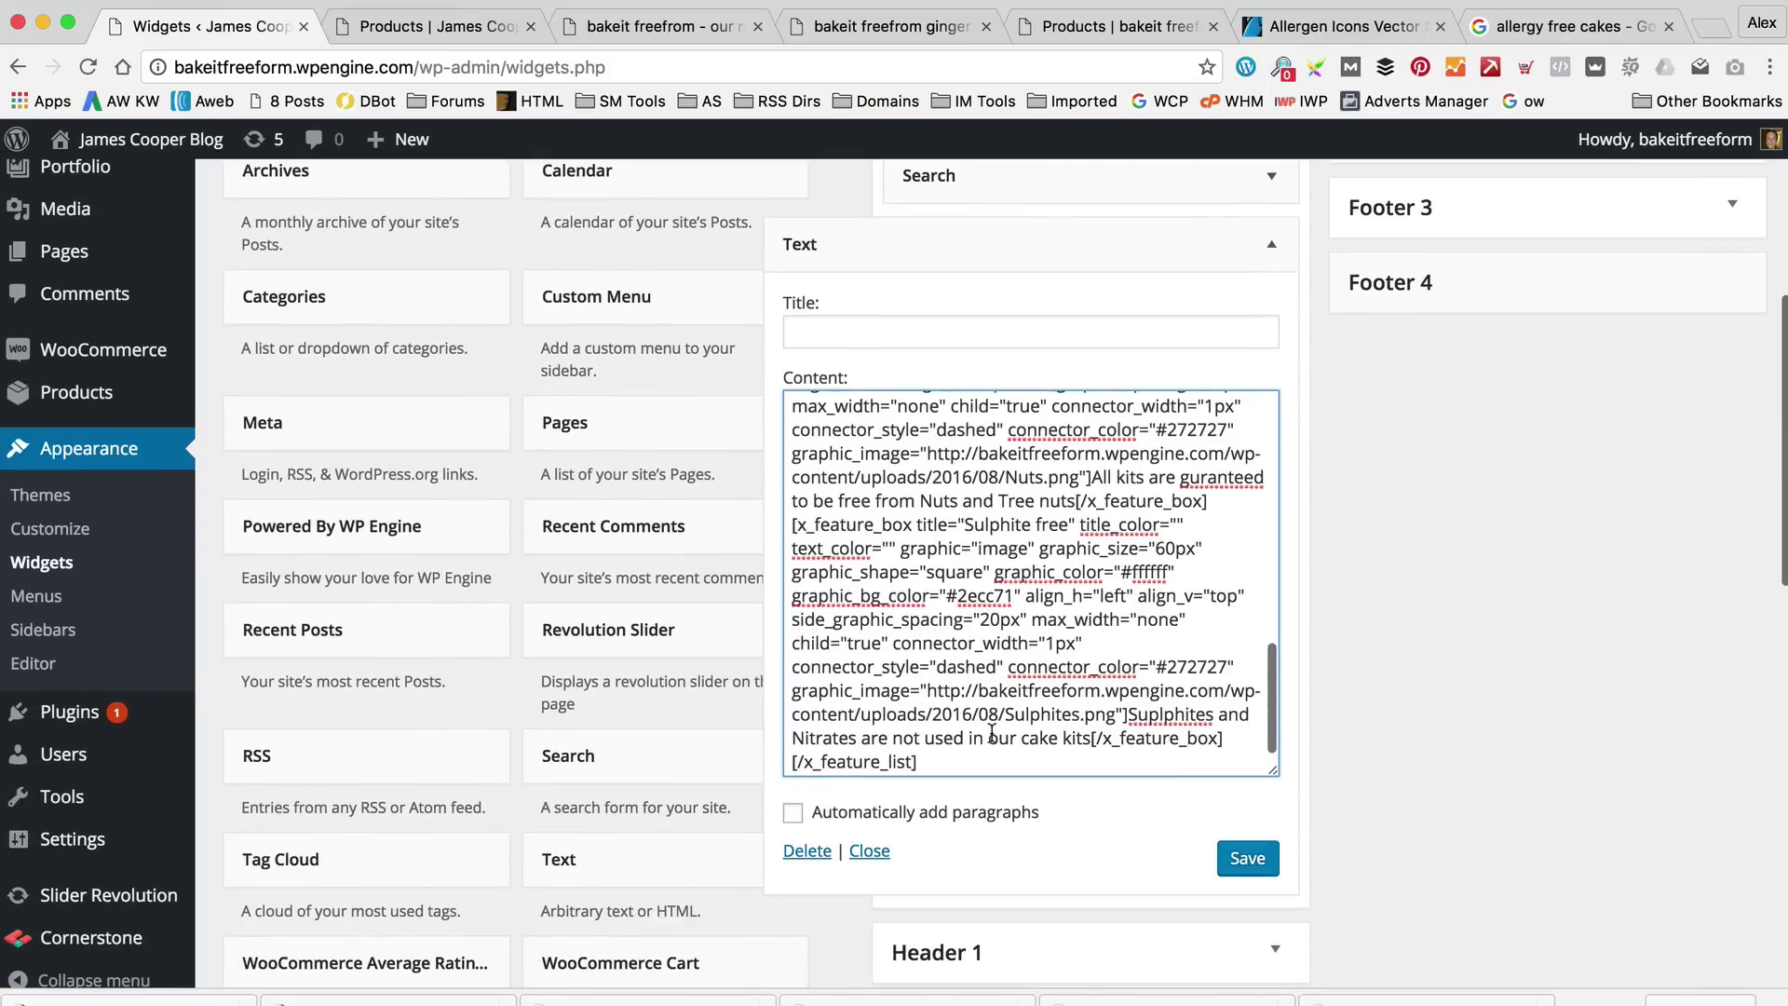
scroll(993, 733, up, 10)
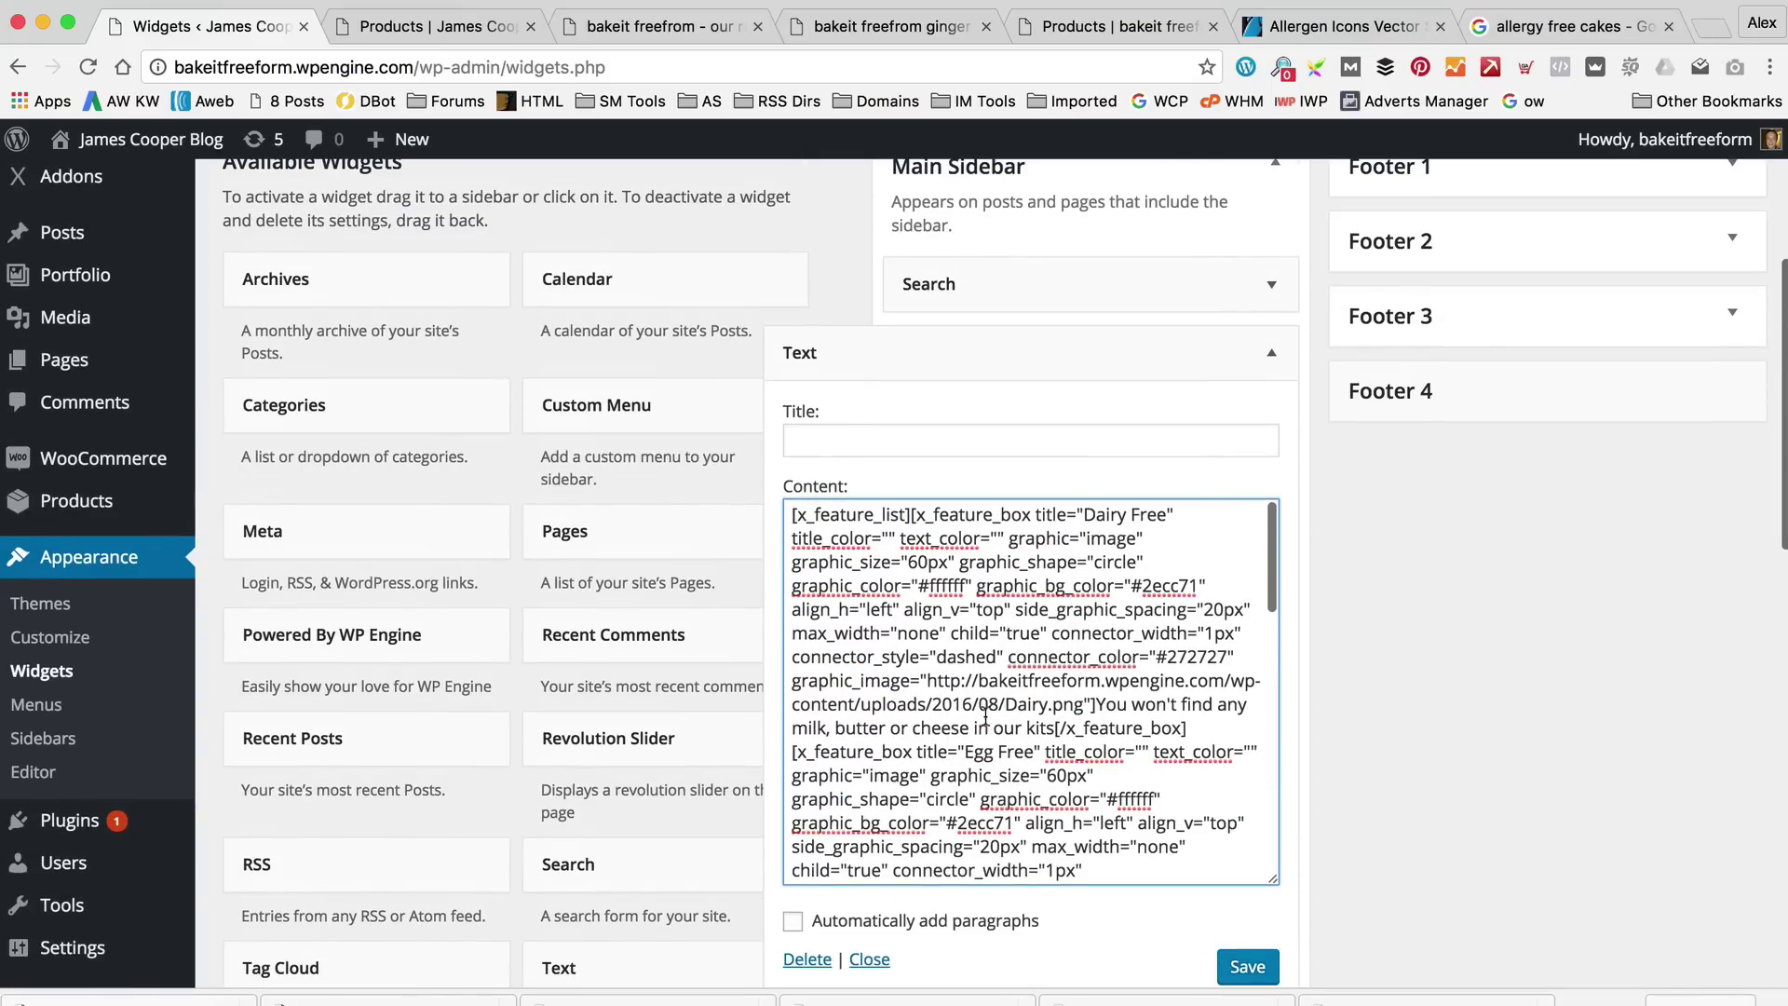
click(1234, 966)
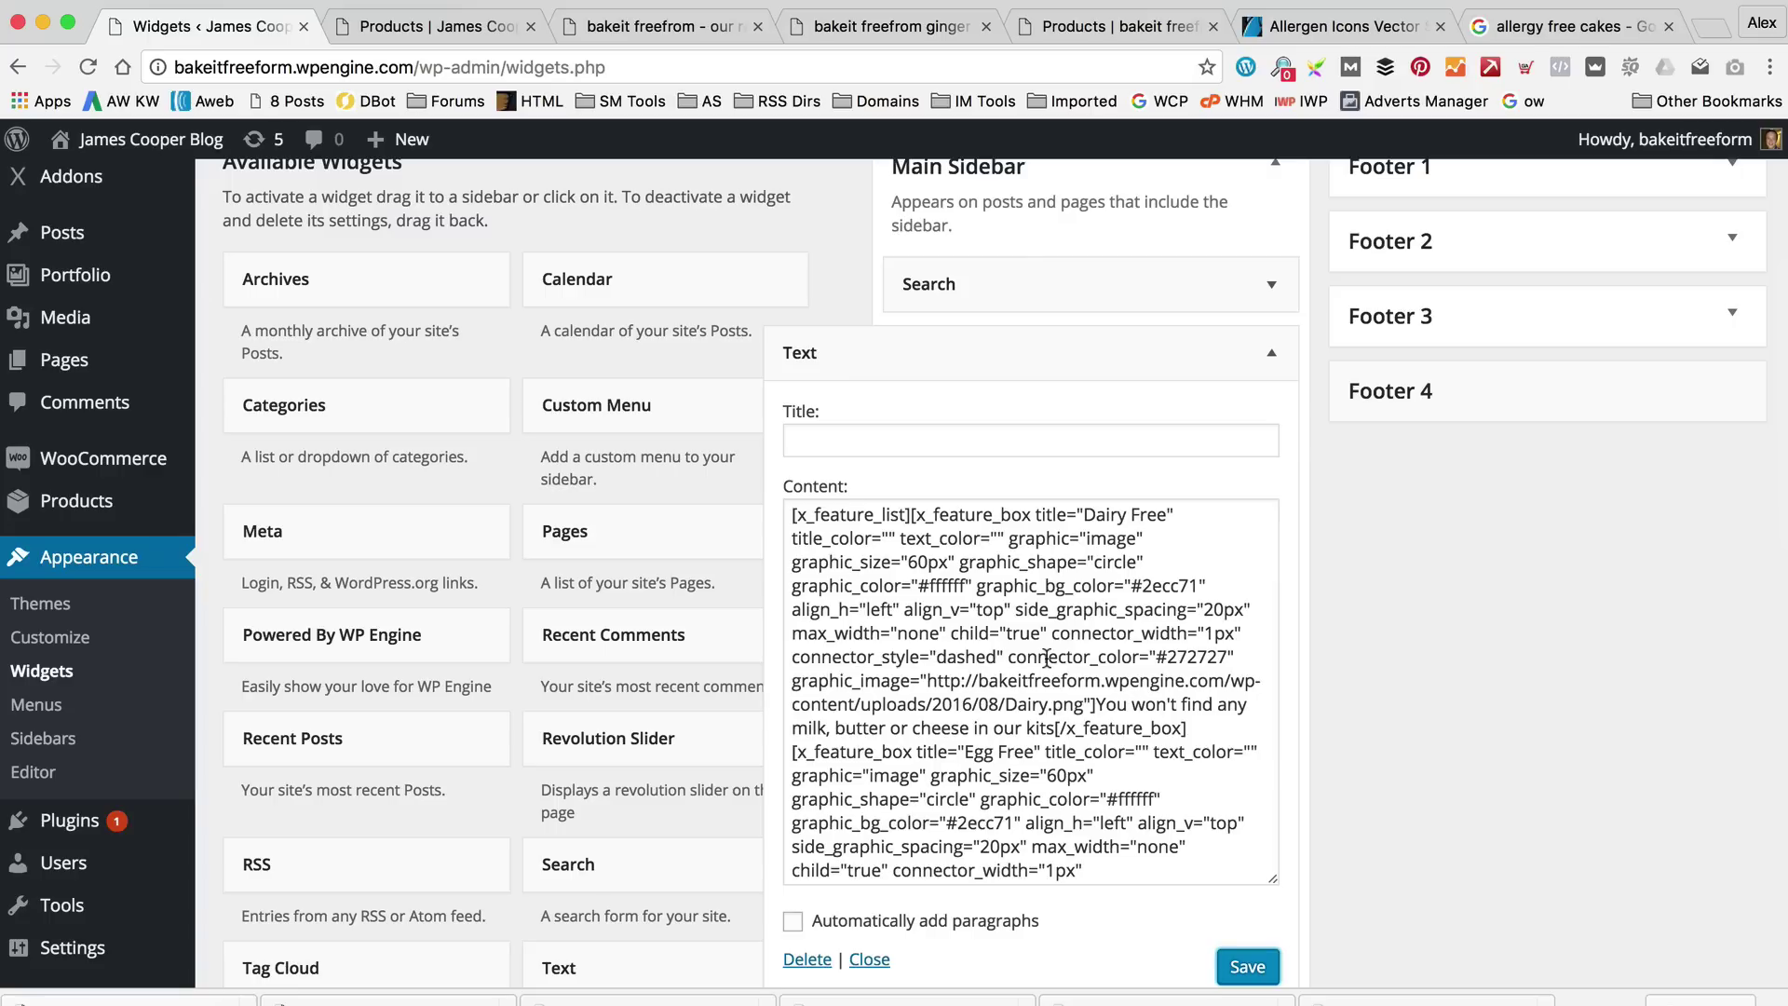
click(456, 28)
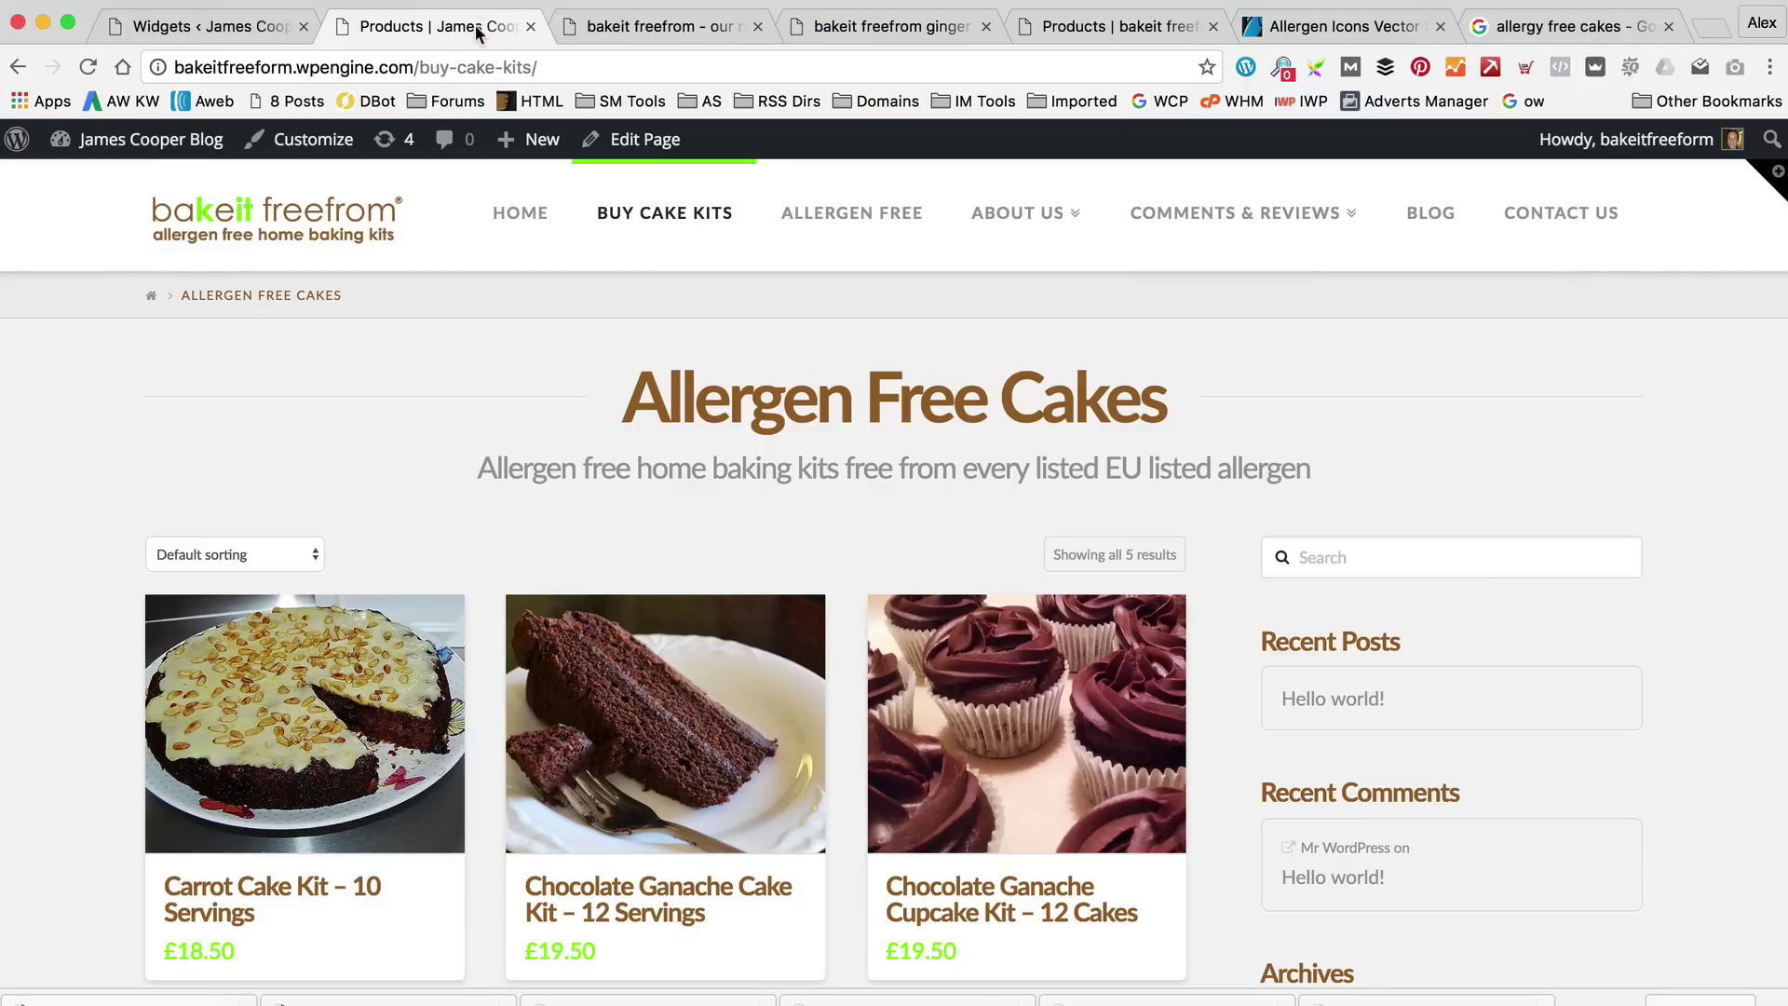
- Close the ginger cake, old shop, Allergen Icons and allergy-free search tabs
right_click(475, 31)
click(974, 28)
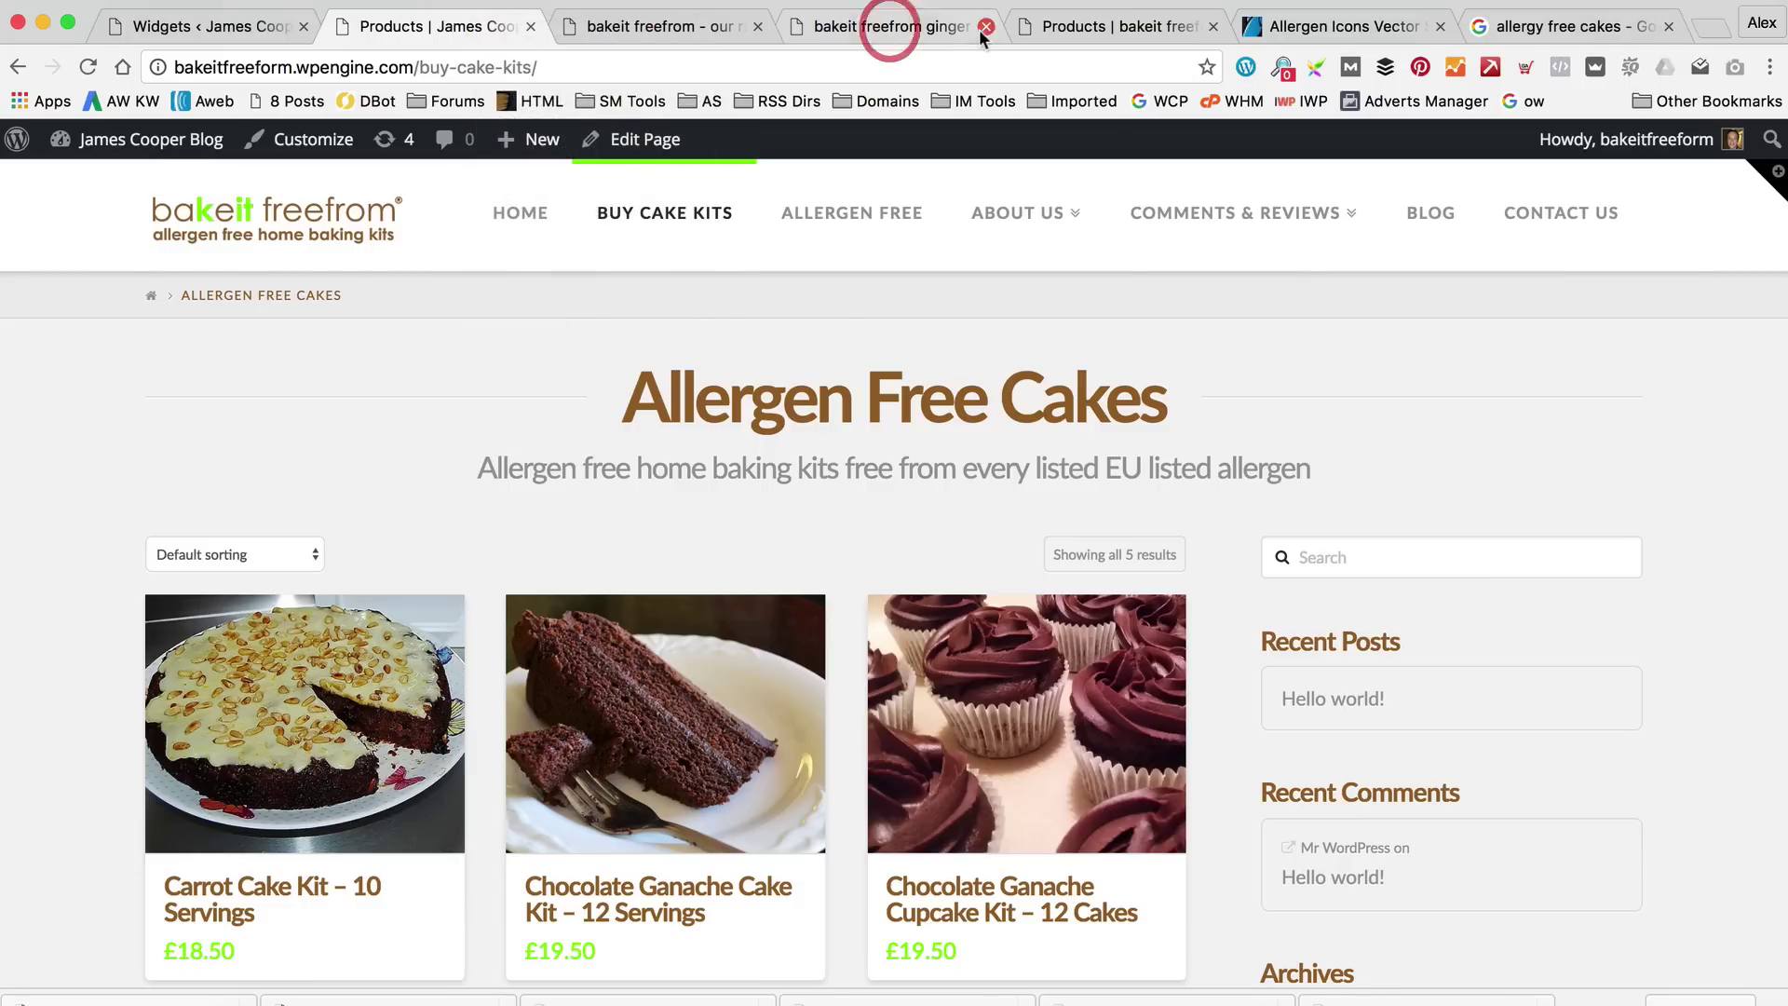
click(969, 26)
click(985, 26)
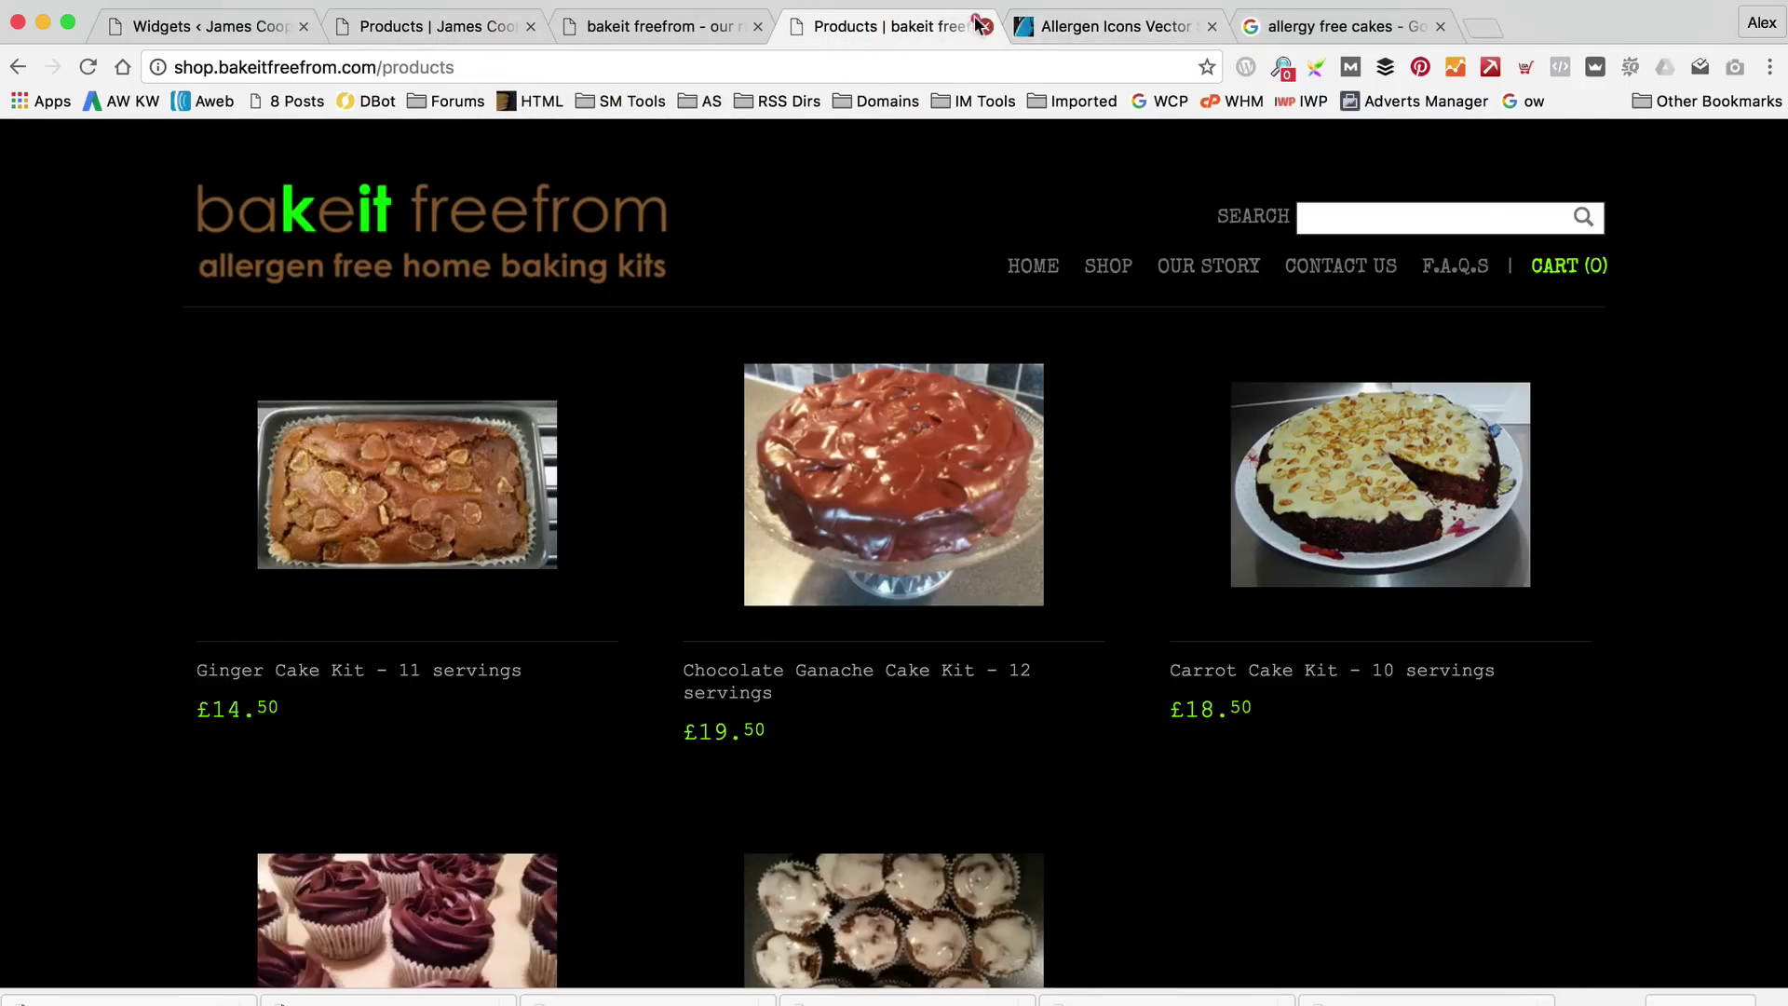
click(986, 26)
click(985, 26)
click(982, 26)
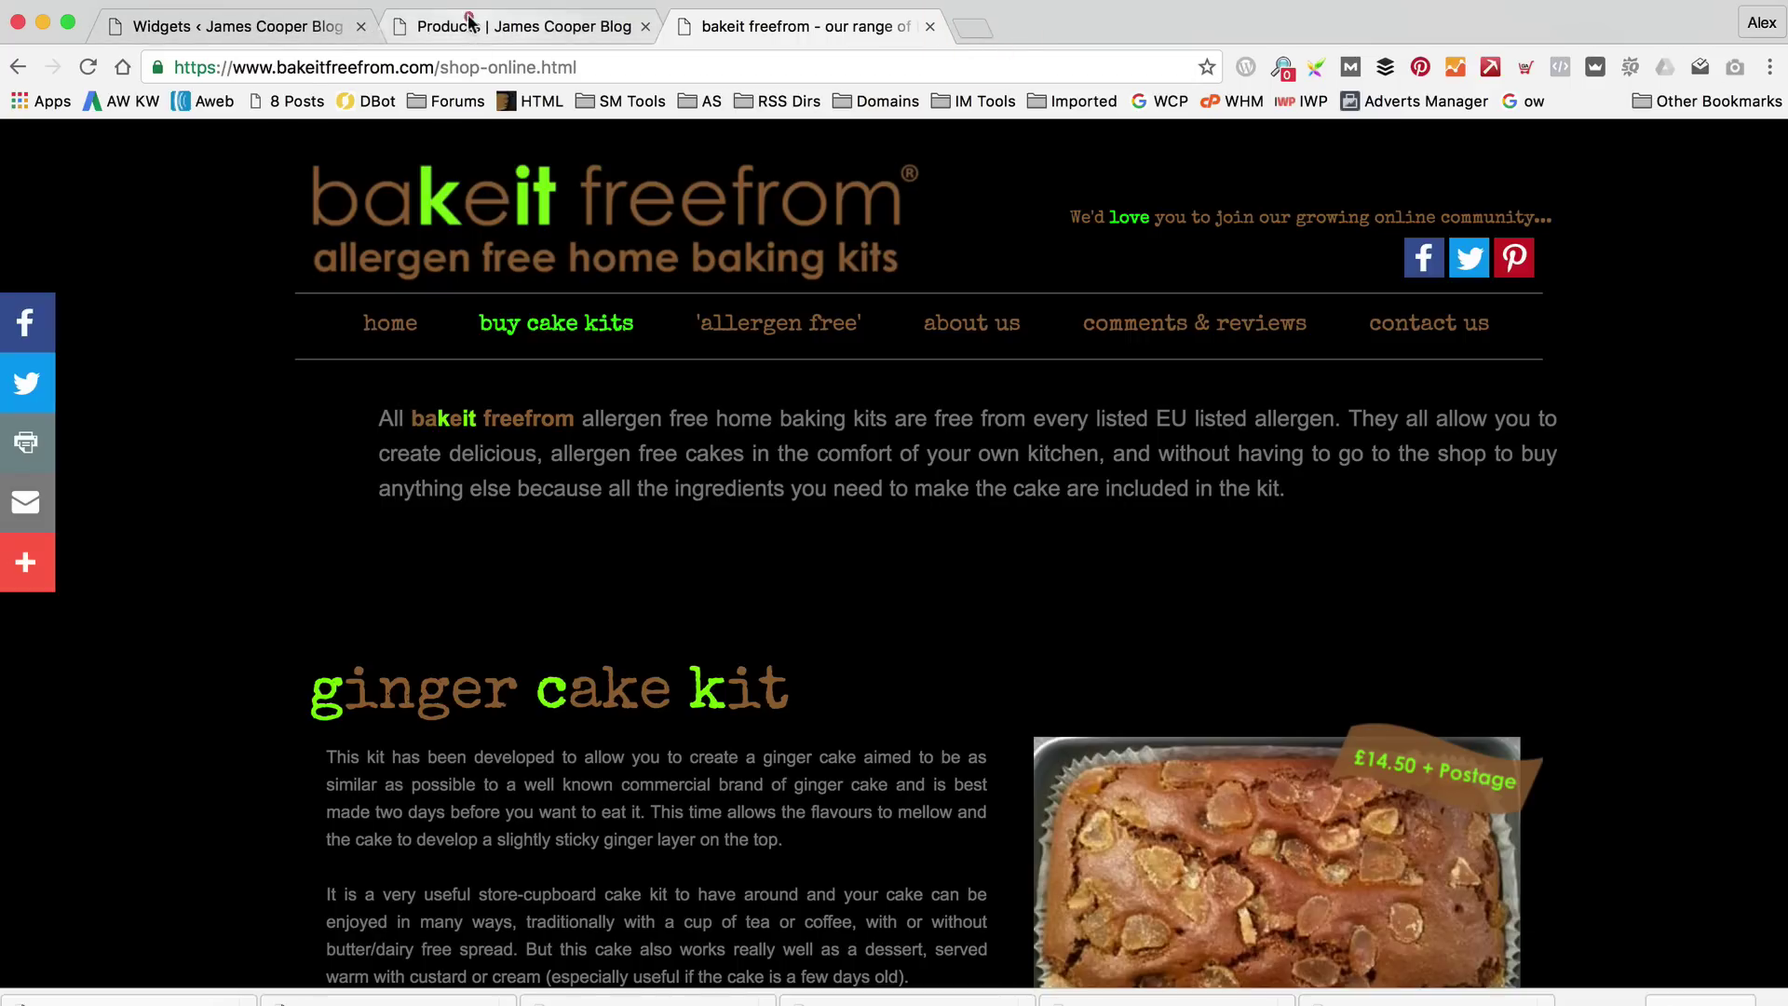
- Reload the Allergen Free Cakes page to show the allergen list in the sidebar
click(456, 28)
click(88, 67)
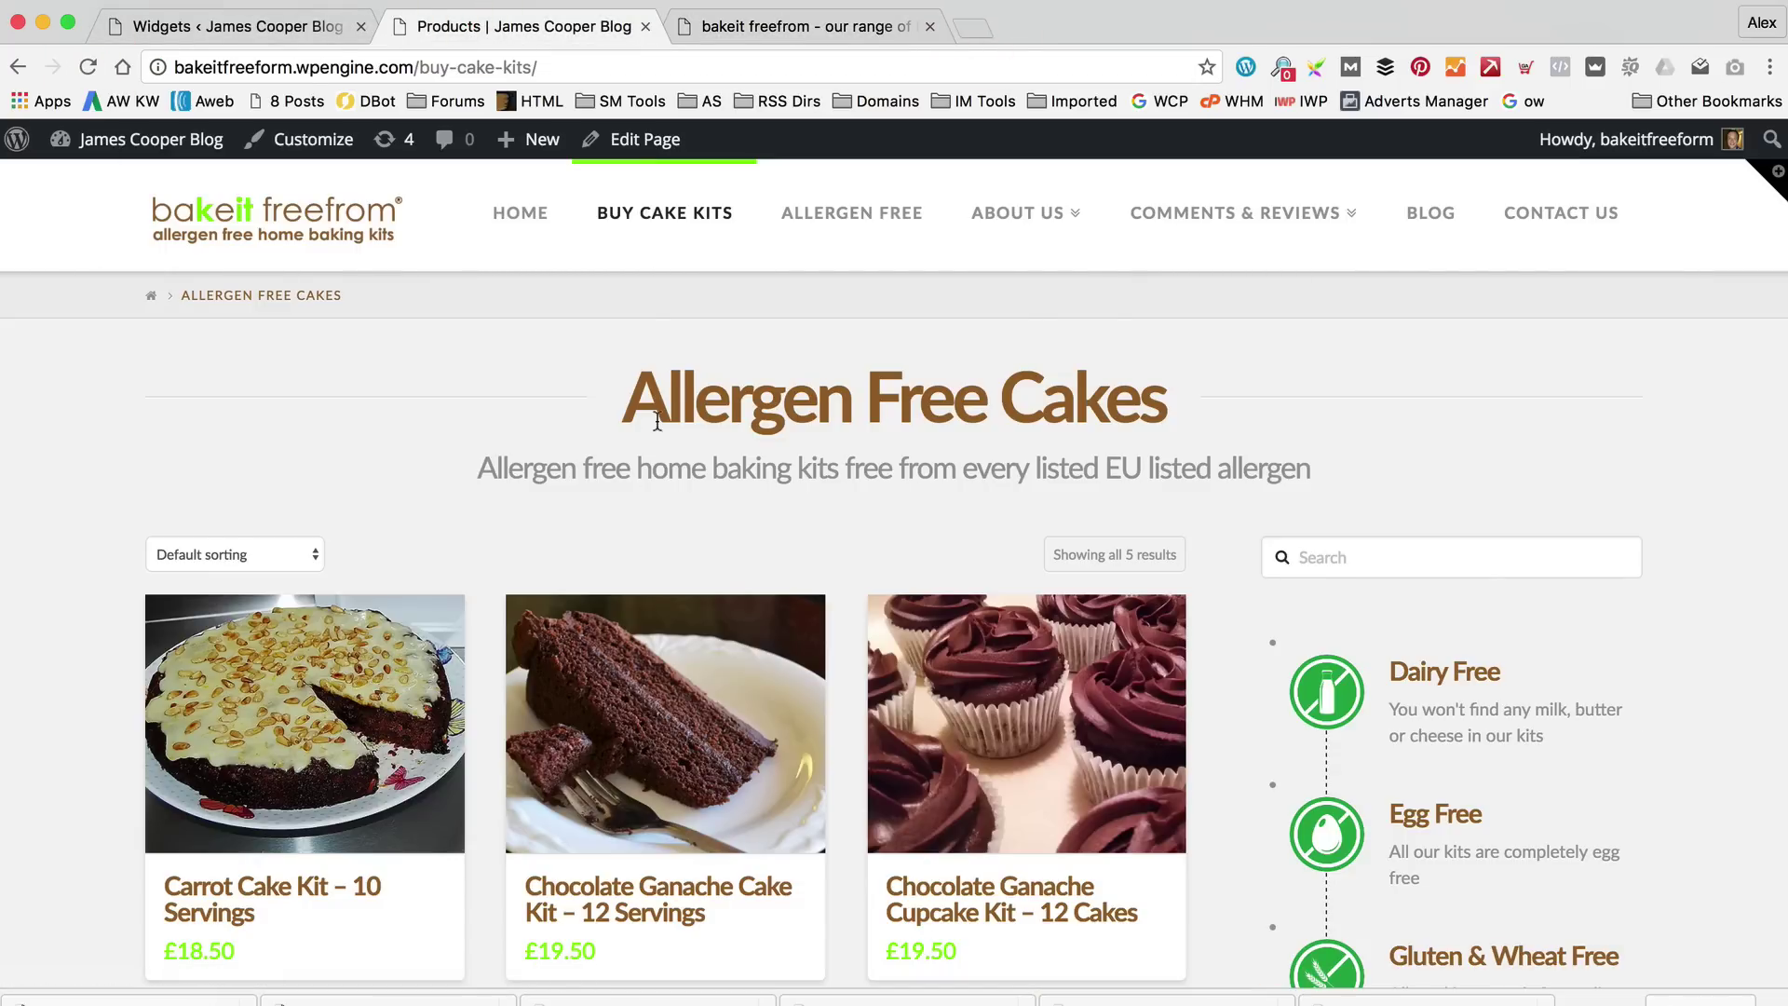
scroll(670, 399, down, 3)
scroll(1462, 447, down, 7)
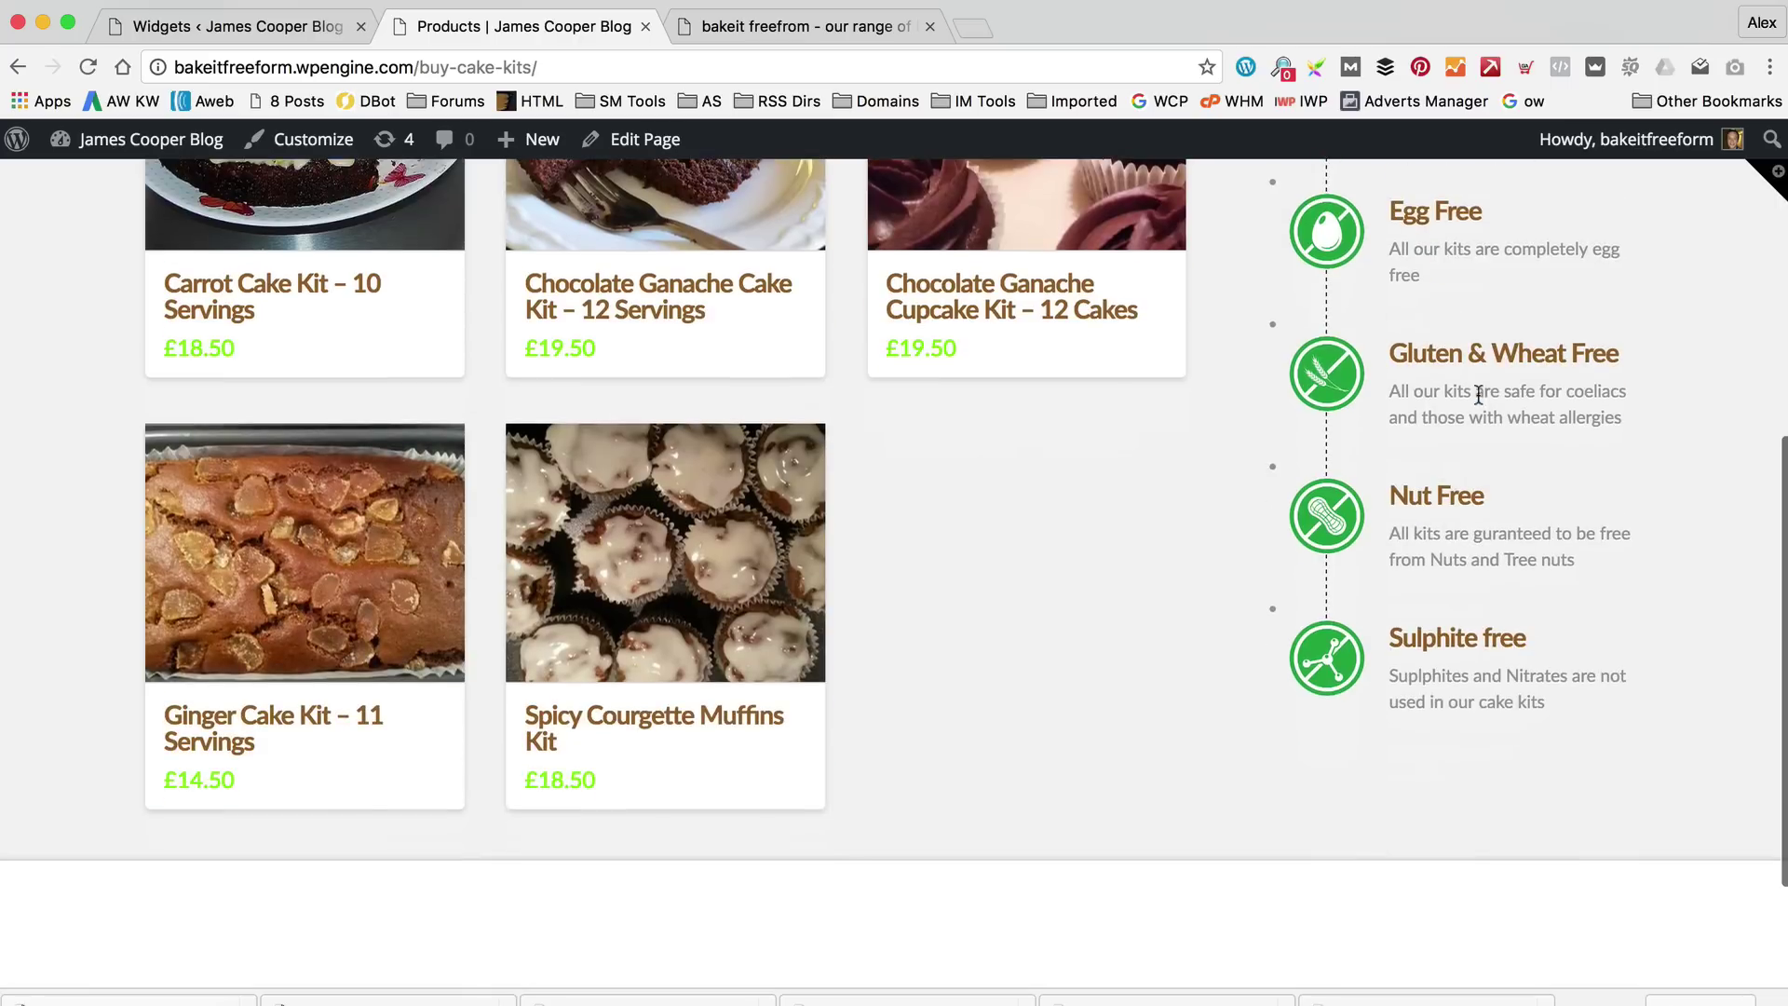
scroll(1457, 559, up, 5)
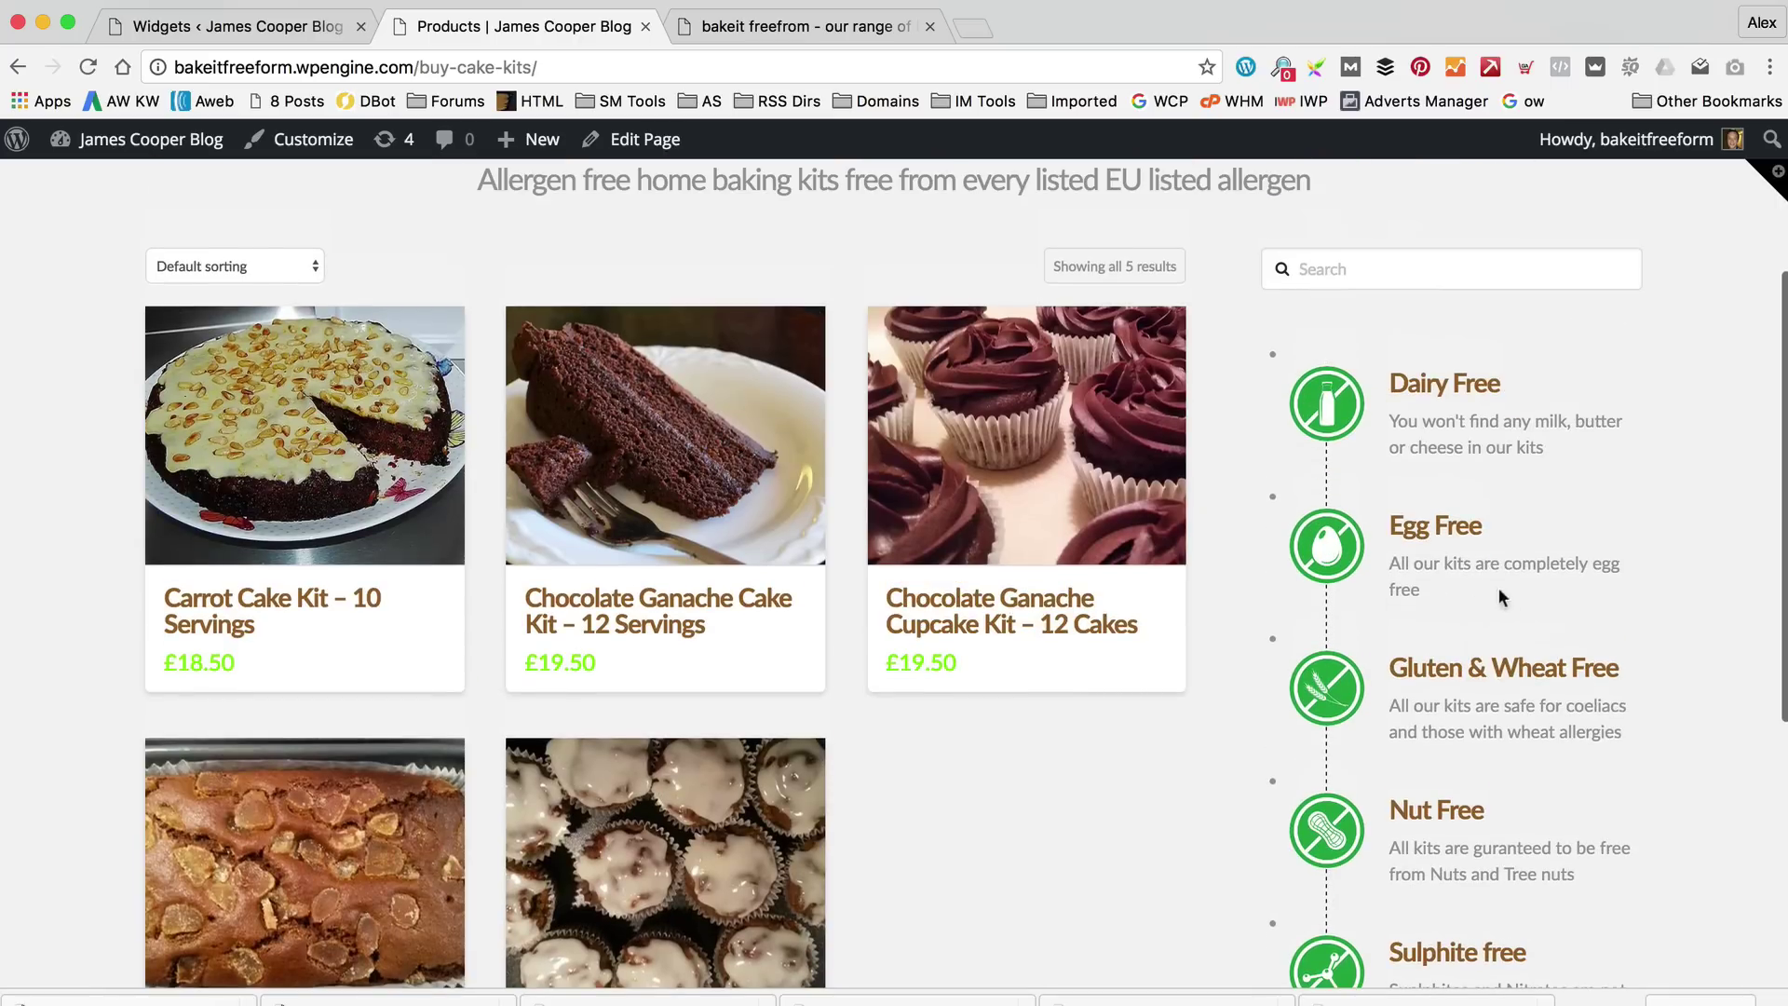
scroll(1478, 610, up, 3)
scroll(1481, 671, down, 8)
scroll(1485, 650, up, 10)
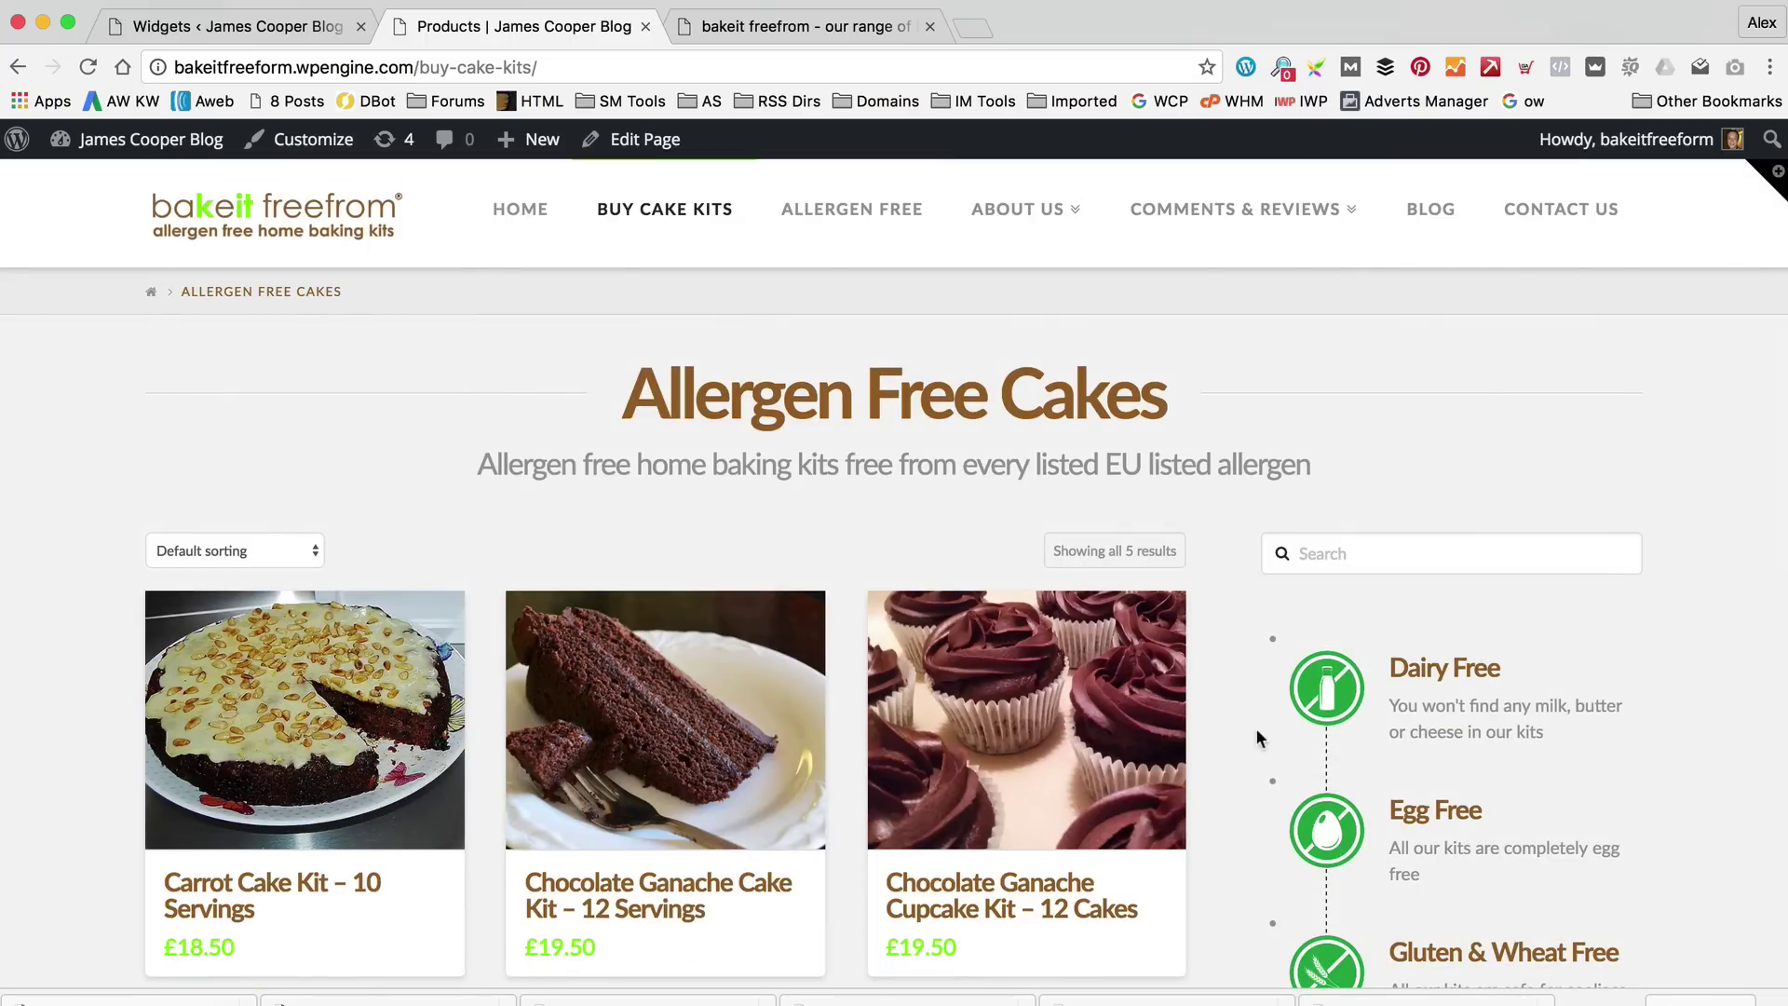
scroll(1374, 471, down, 2)
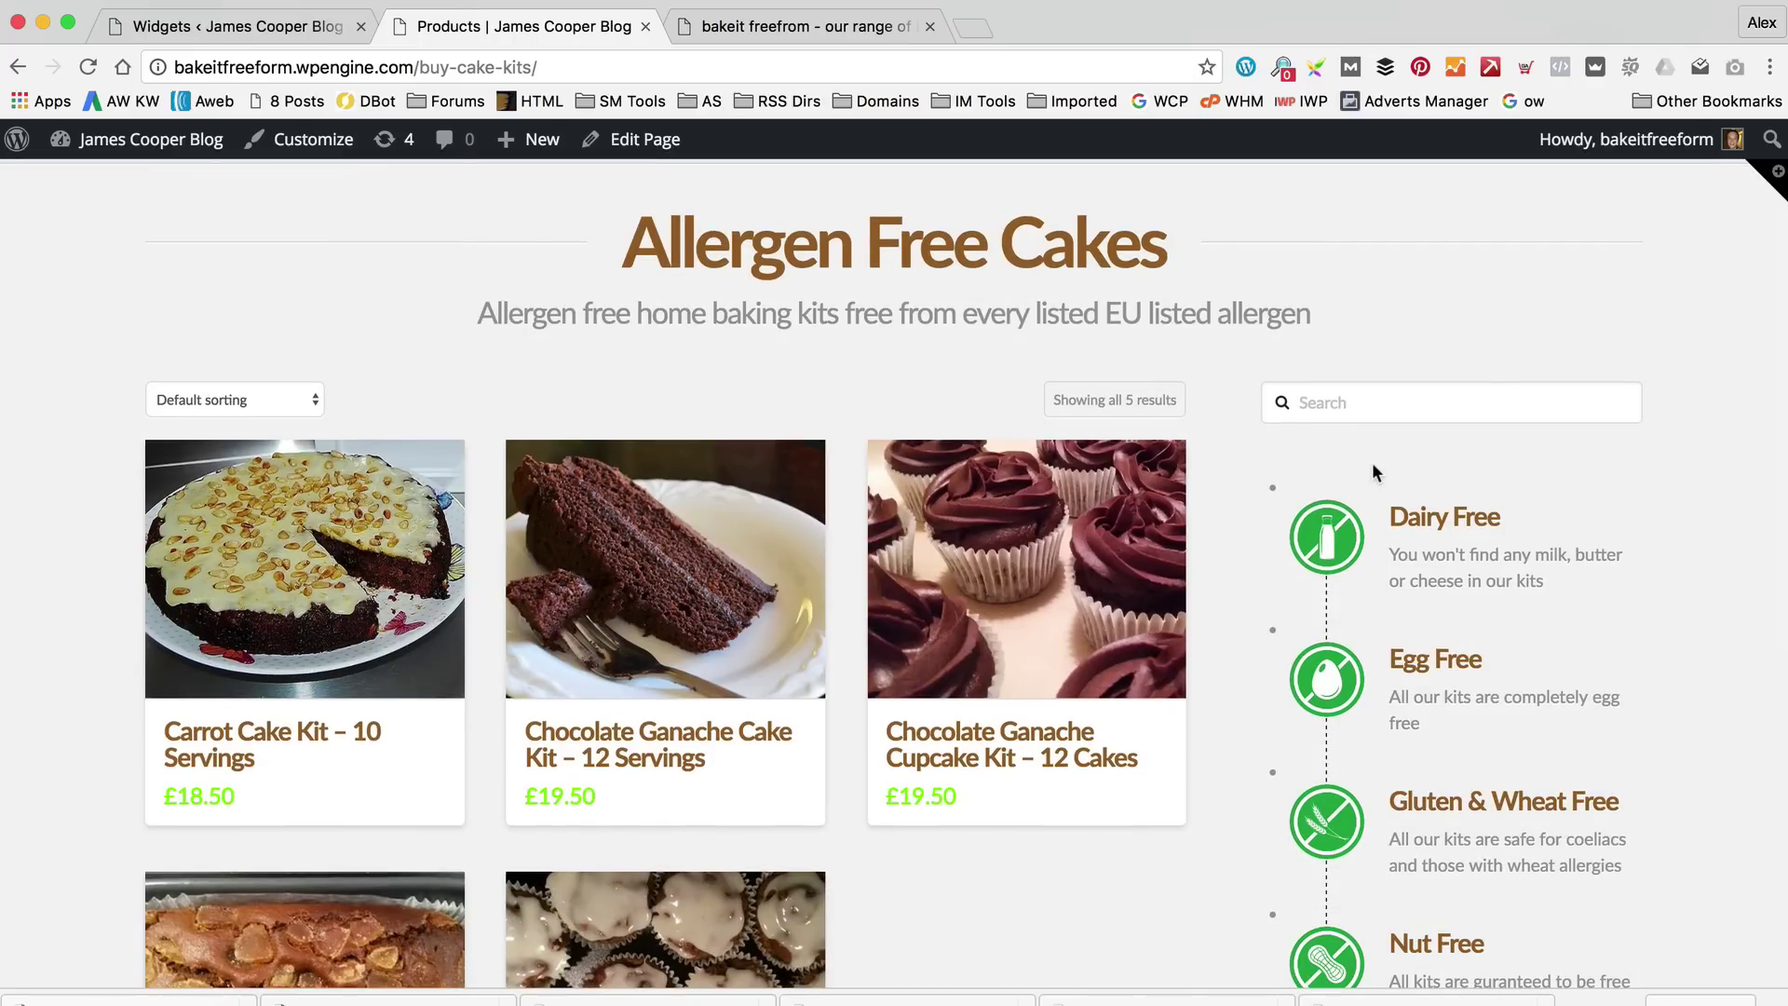
scroll(1372, 473, up, 2)
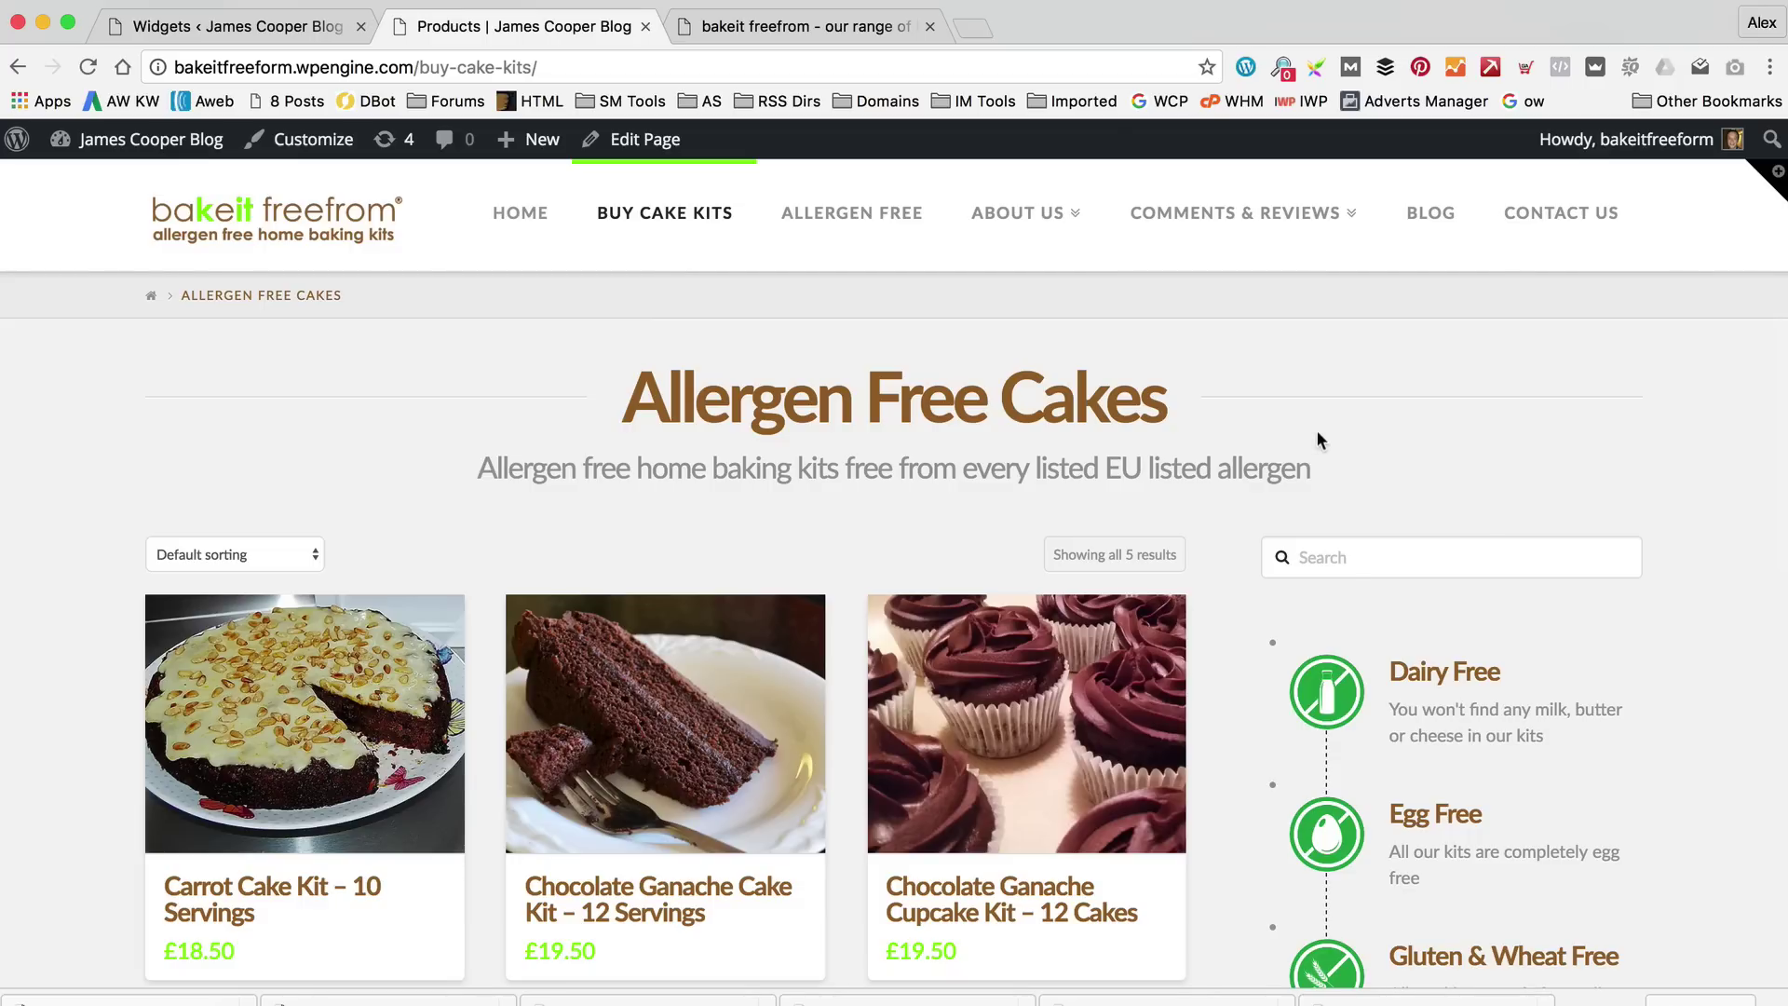
- Inspect the page heading in the browser developer tools
right_click(1327, 363)
click(1442, 736)
scroll(1182, 391, down, 4)
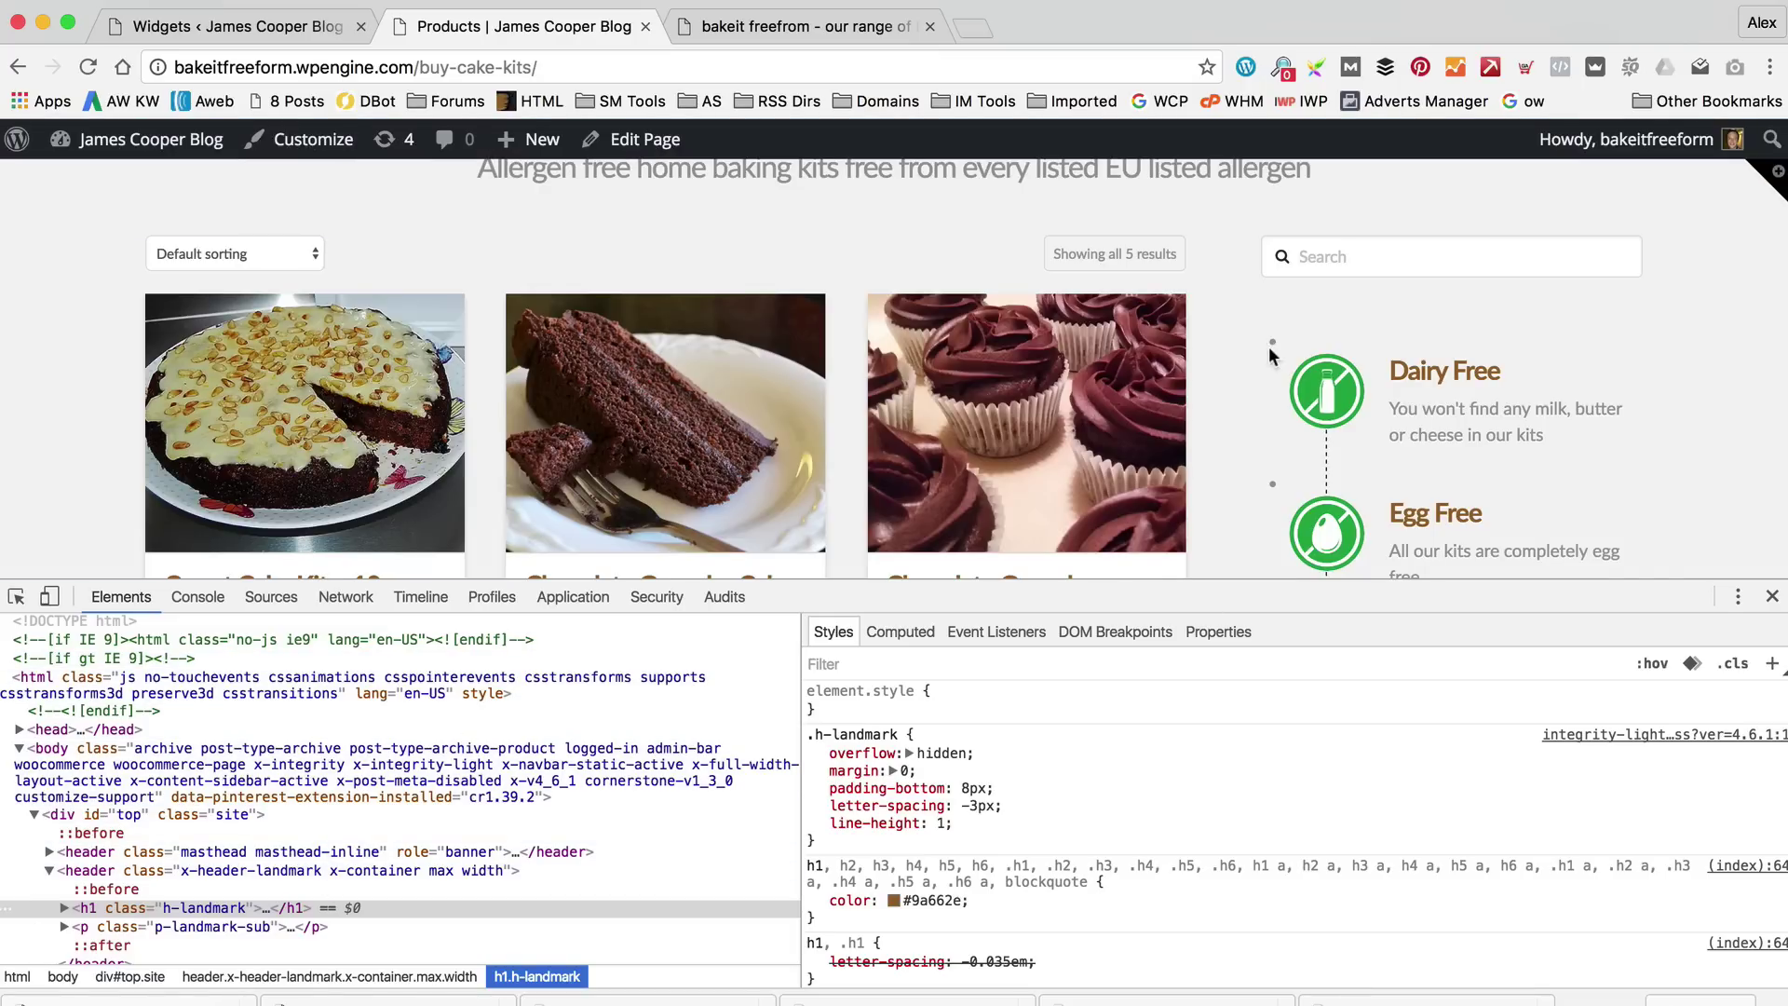
- Pick the Dairy Free allergen box to select its x-feature-box li in Elements
click(15, 601)
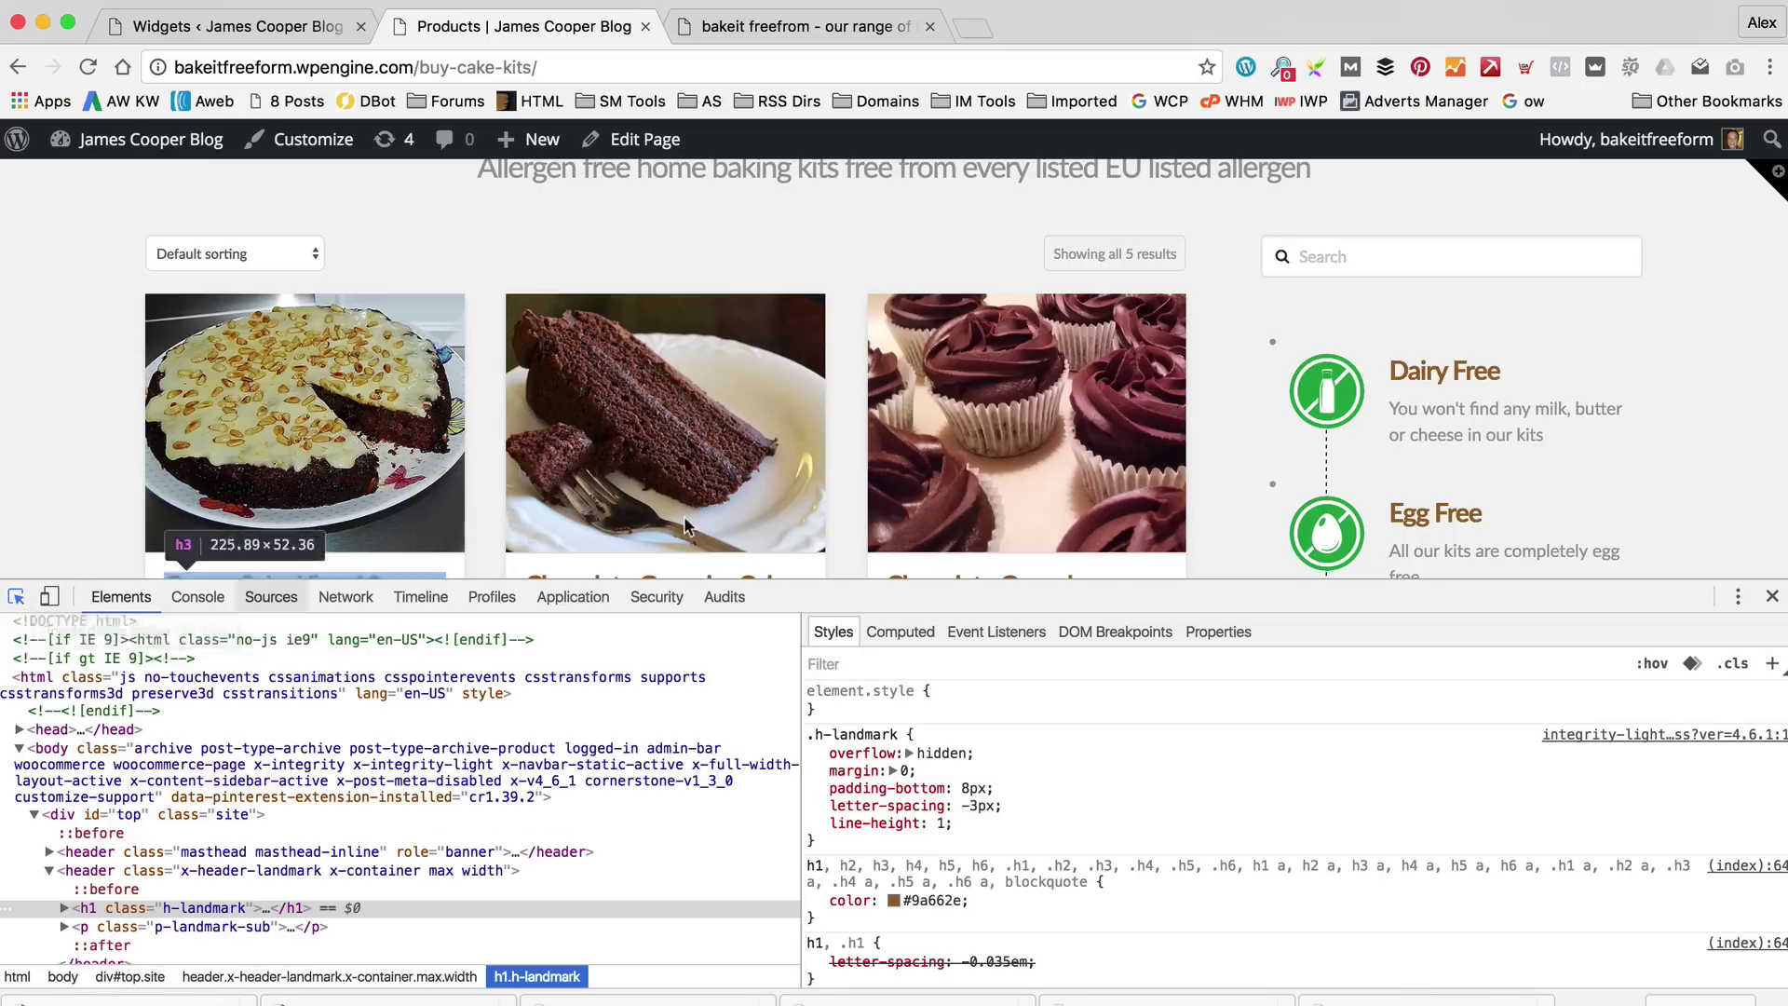
click(1367, 346)
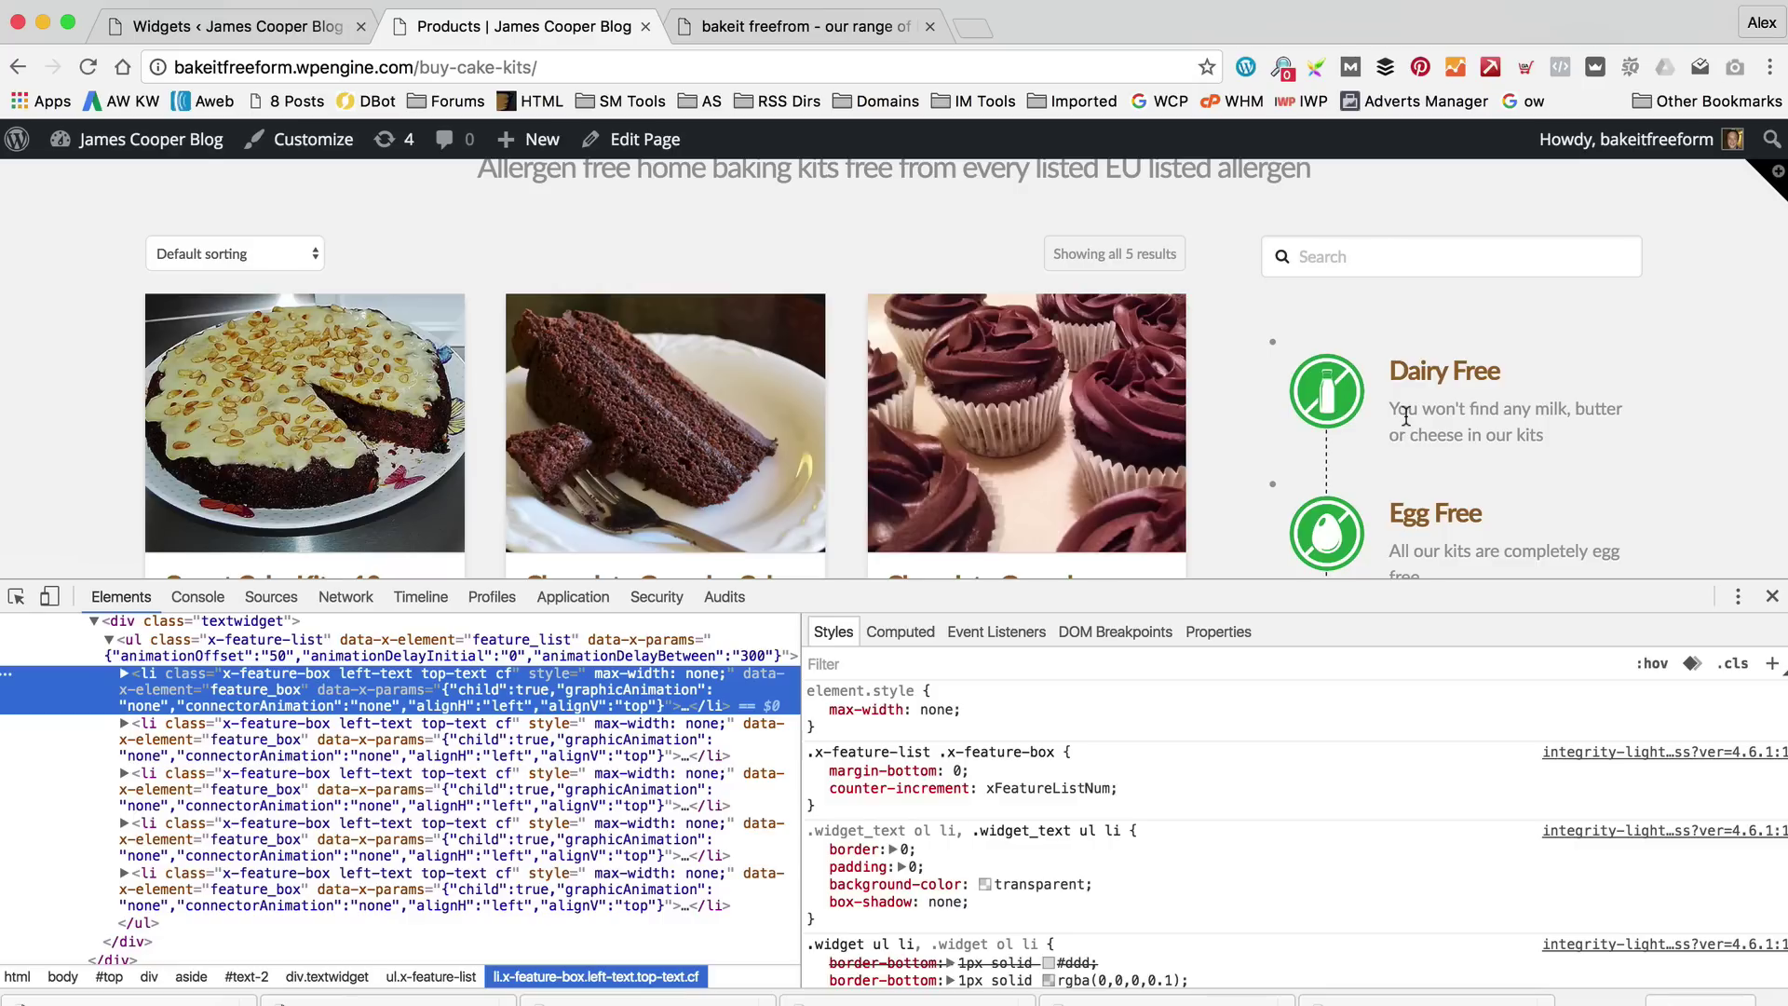
- Add a new li.x-feature-box.left-text.top-text.cf style rule with list-style: none
click(1773, 664)
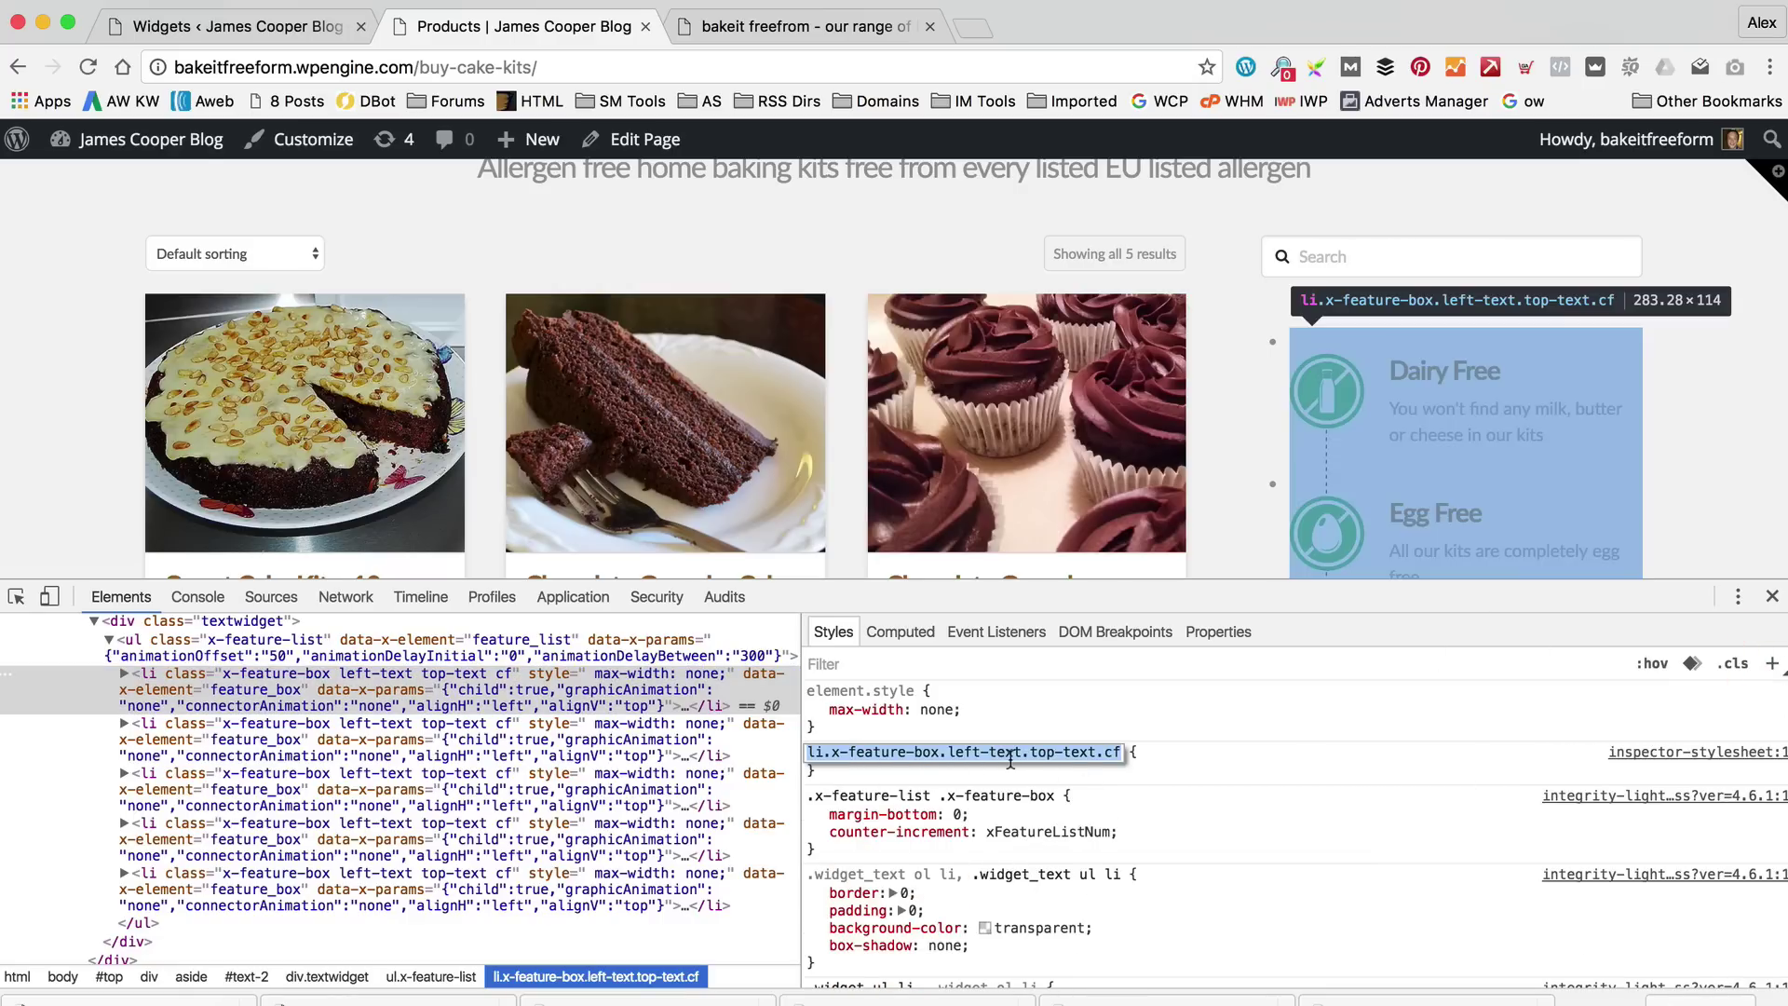
key(Return)
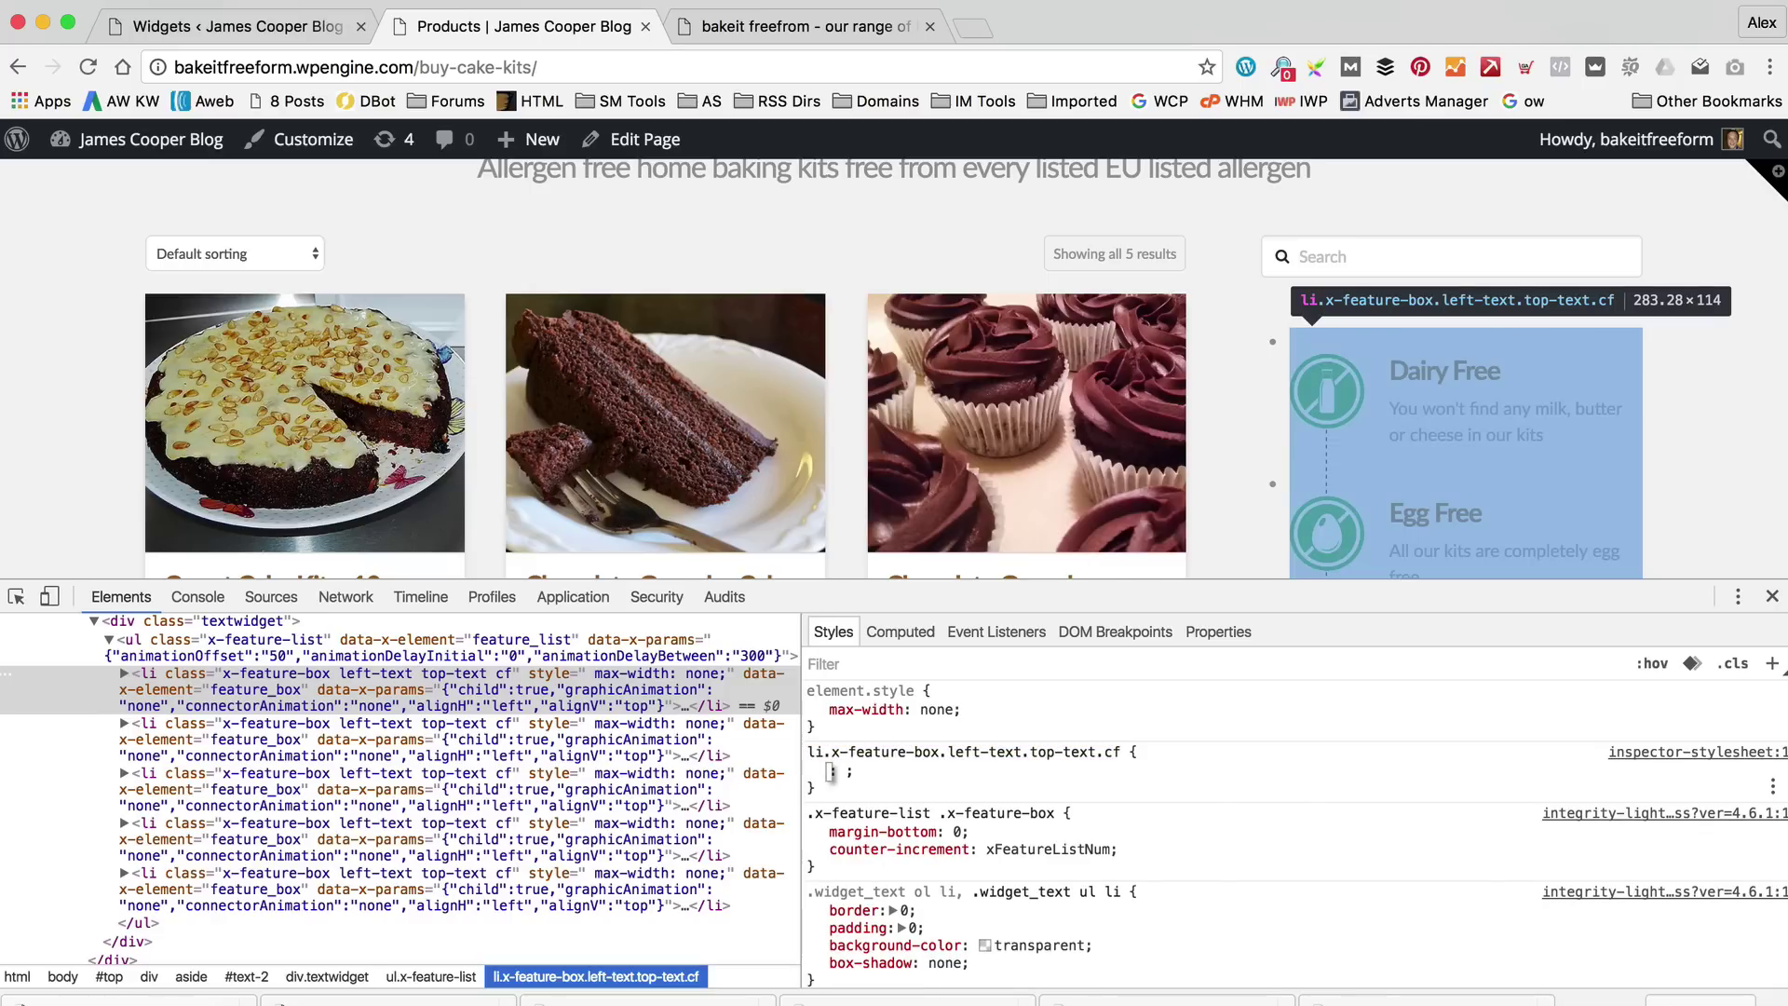
text(list-style)
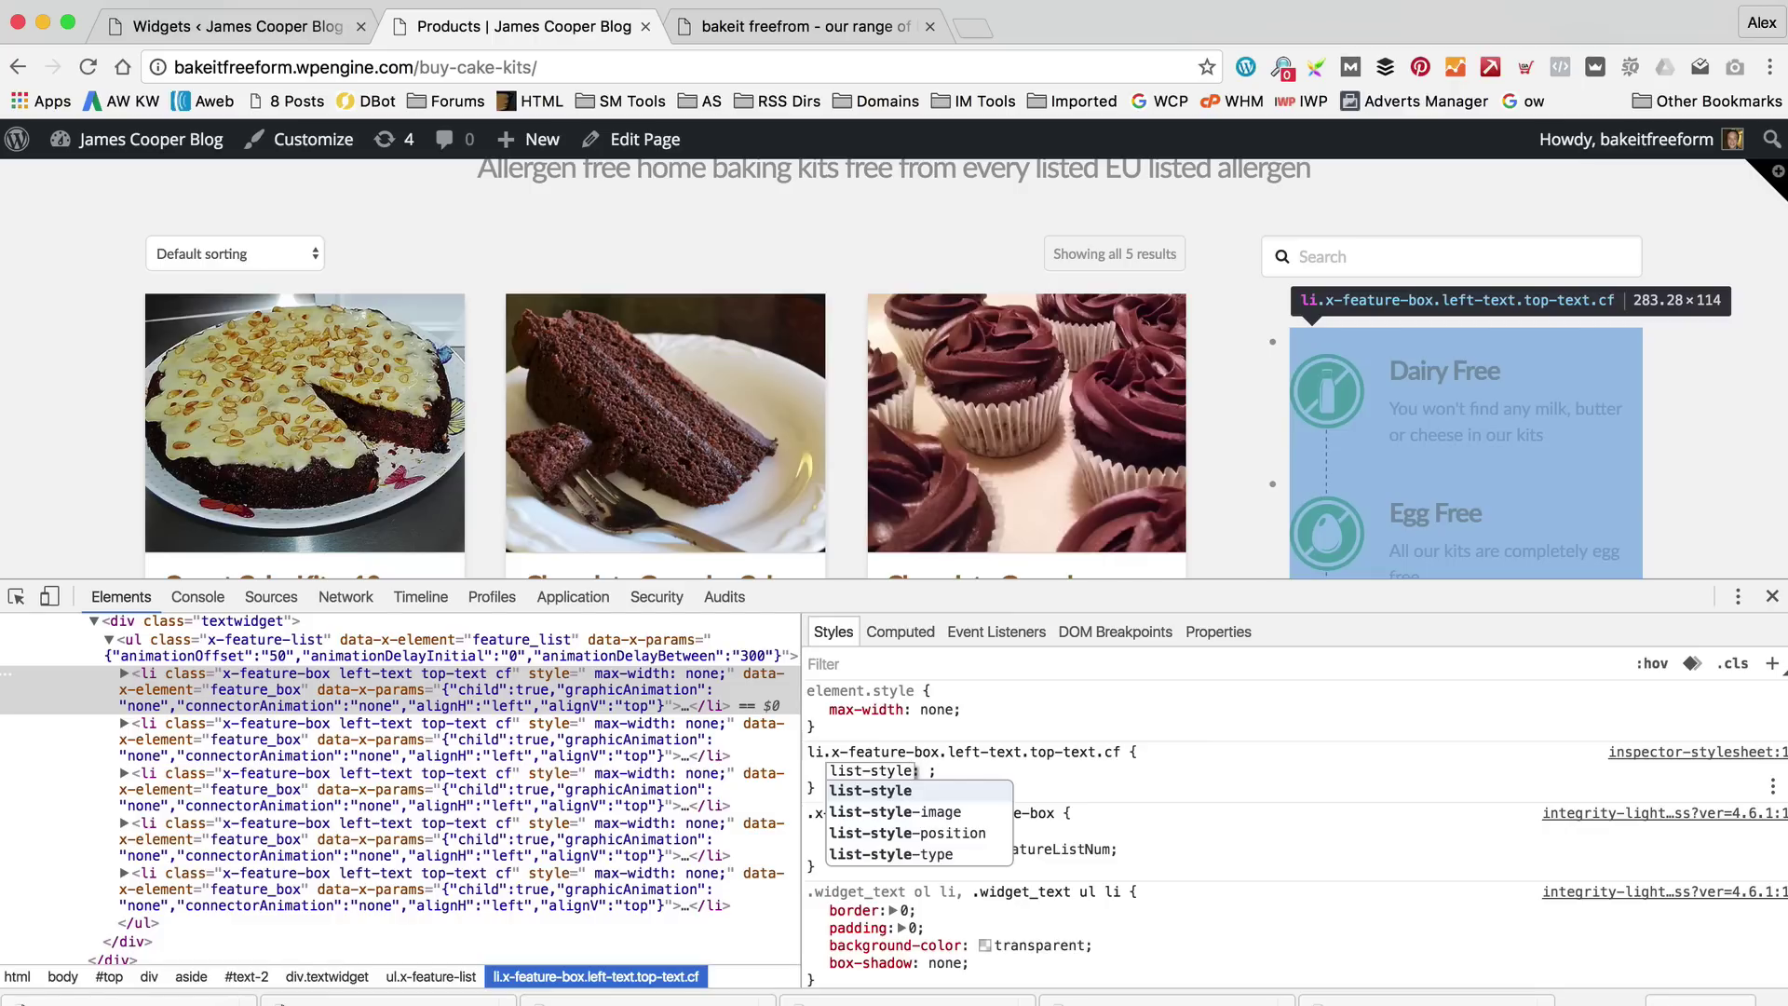
key(Tab)
text(none)
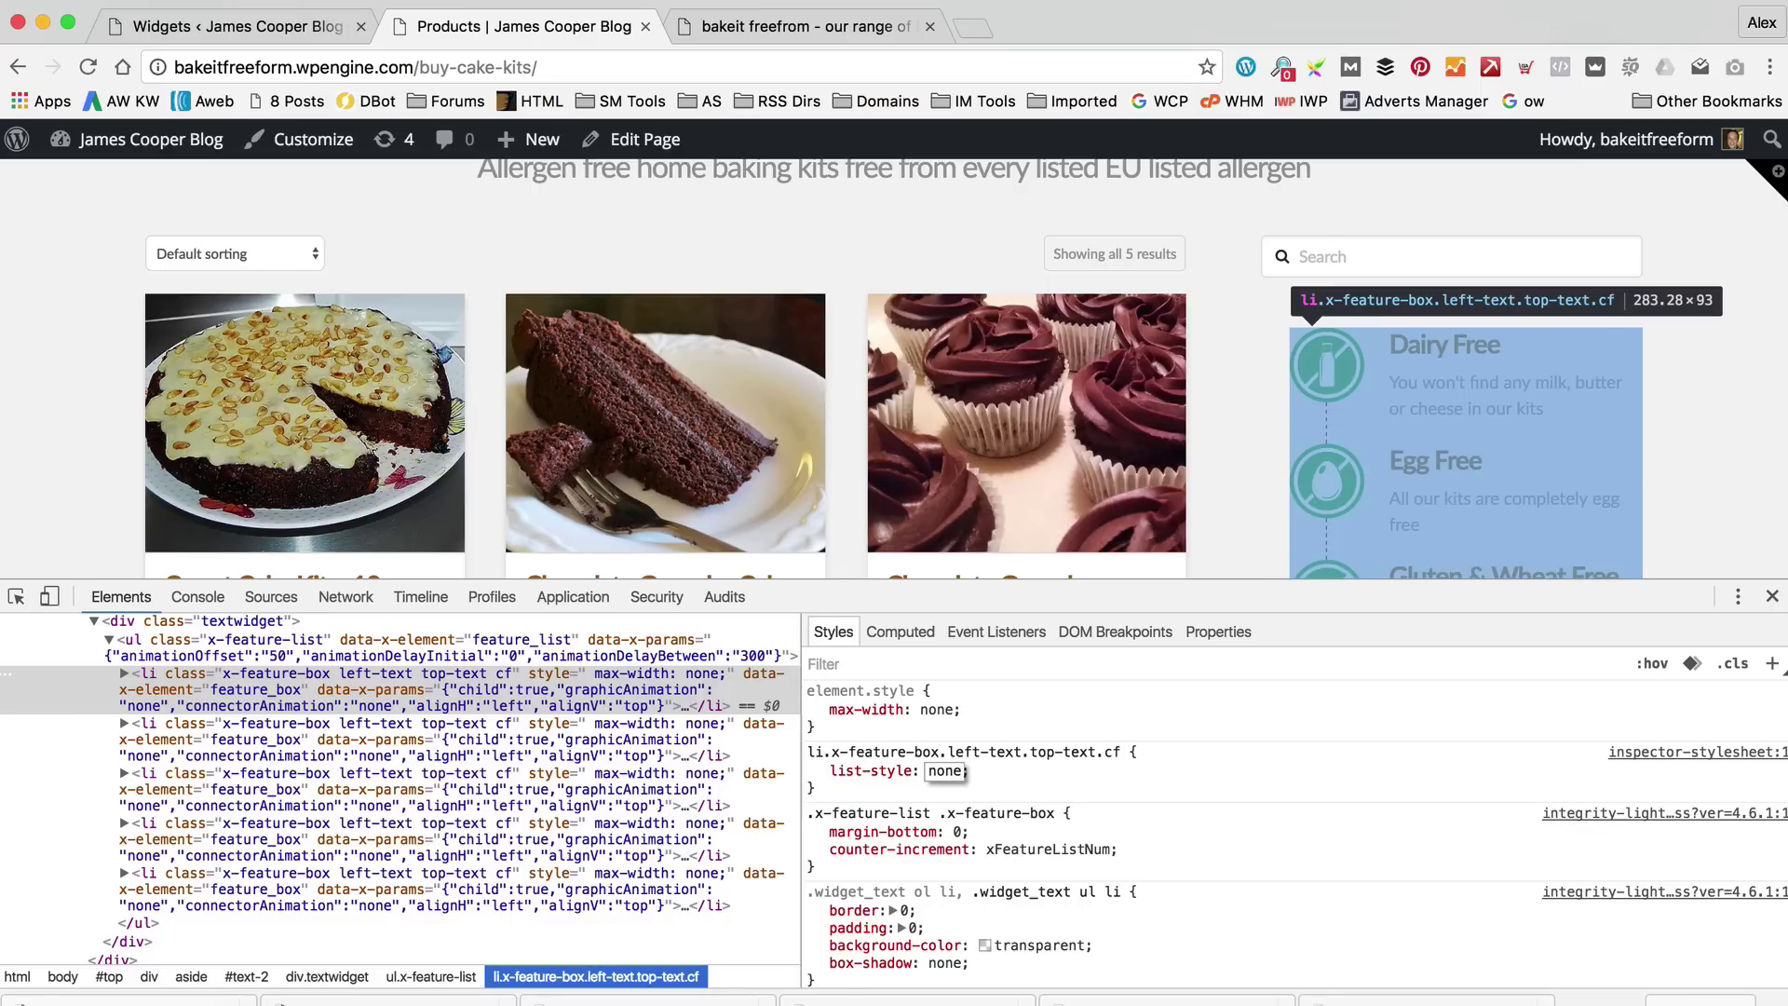
key(Return)
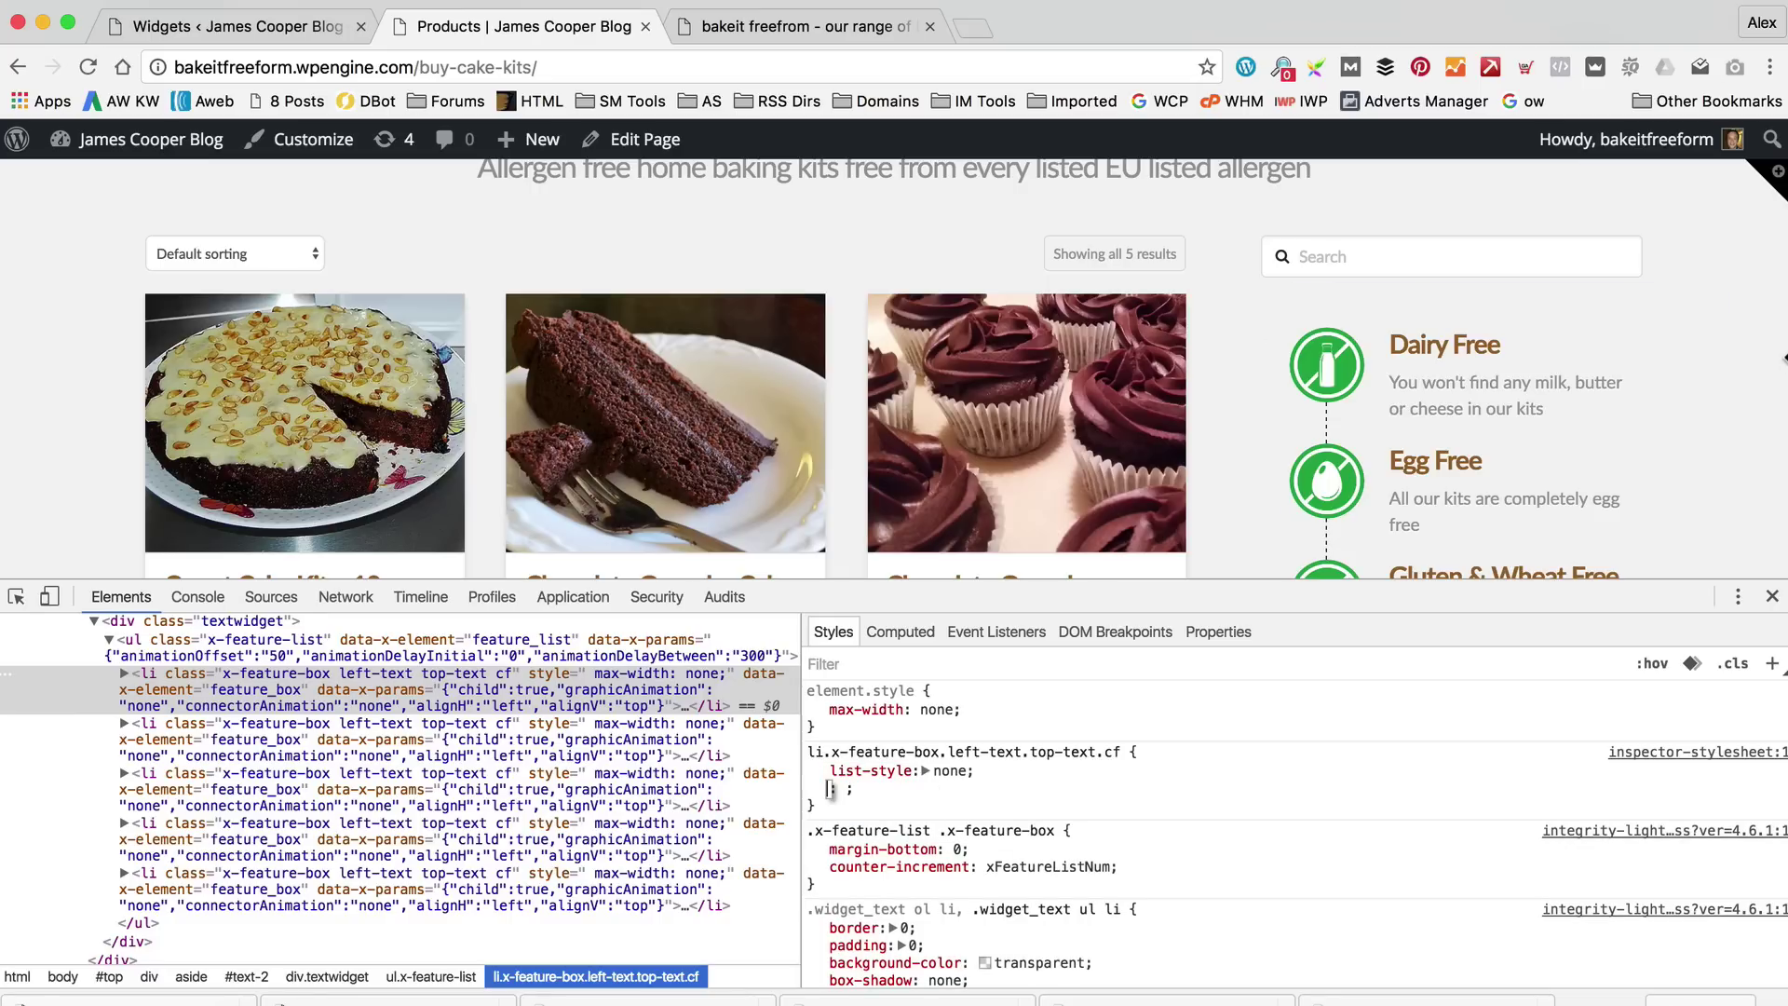
scroll(1777, 365, down, 4)
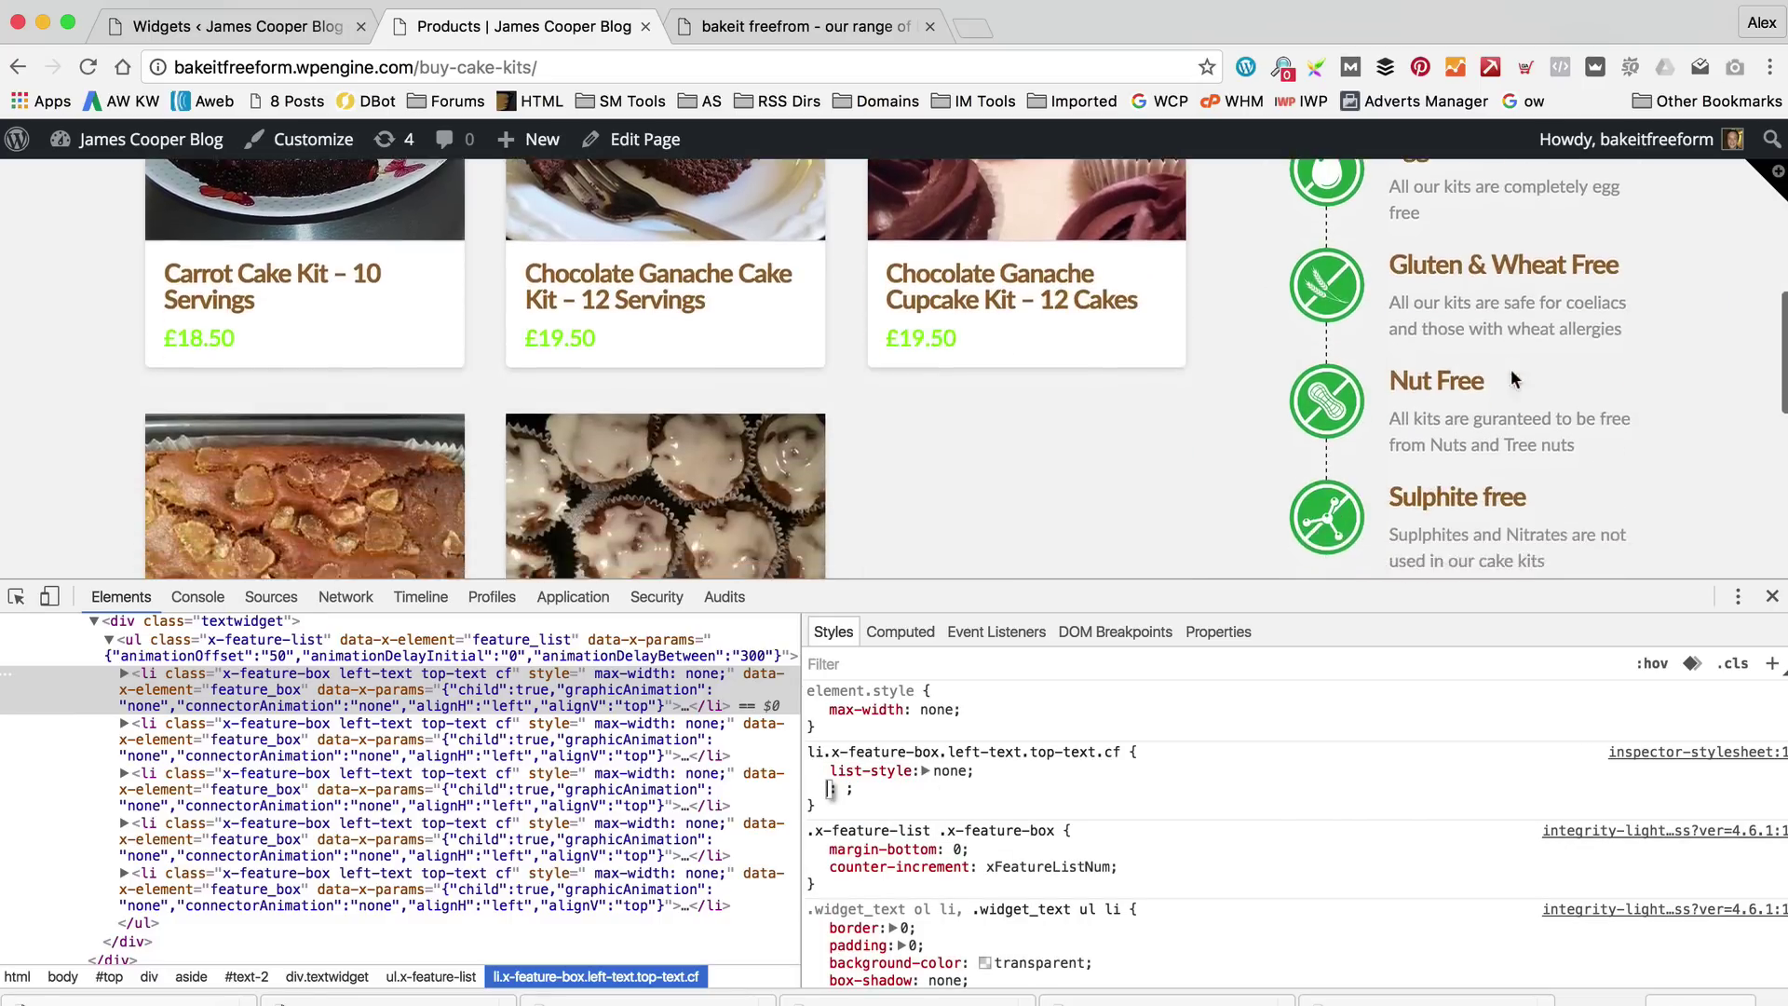
scroll(1510, 377, up, 4)
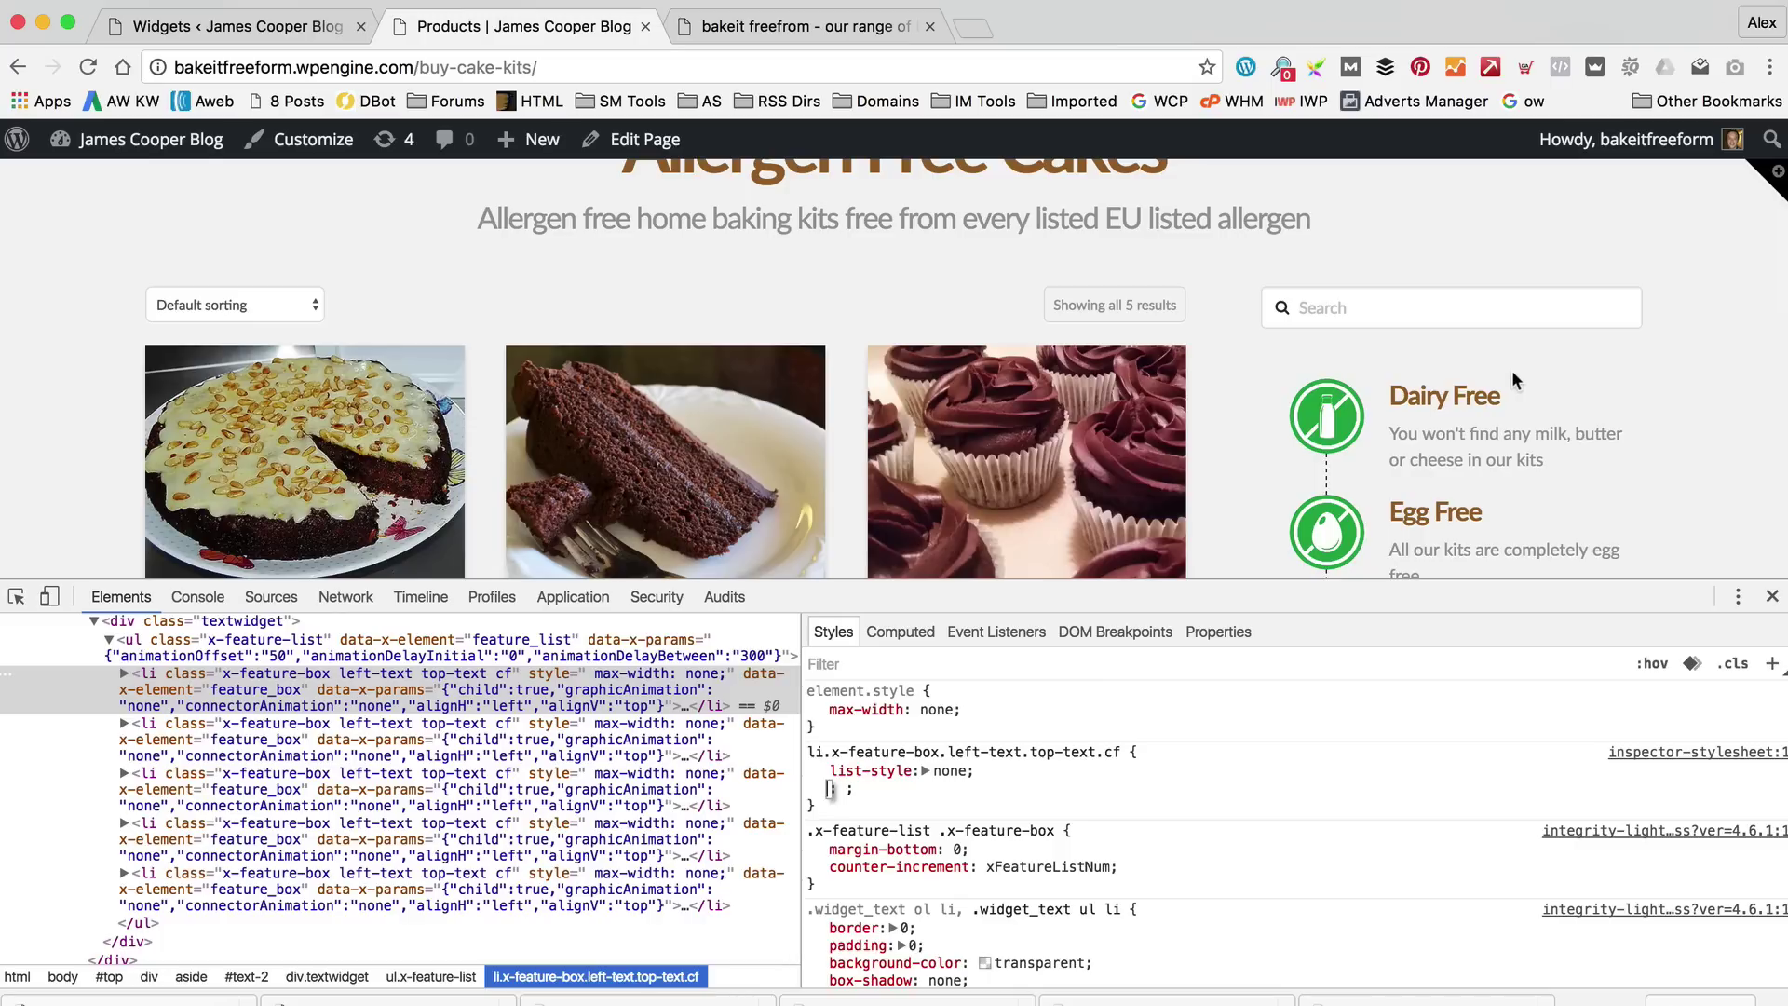
scroll(1512, 372, down, 1)
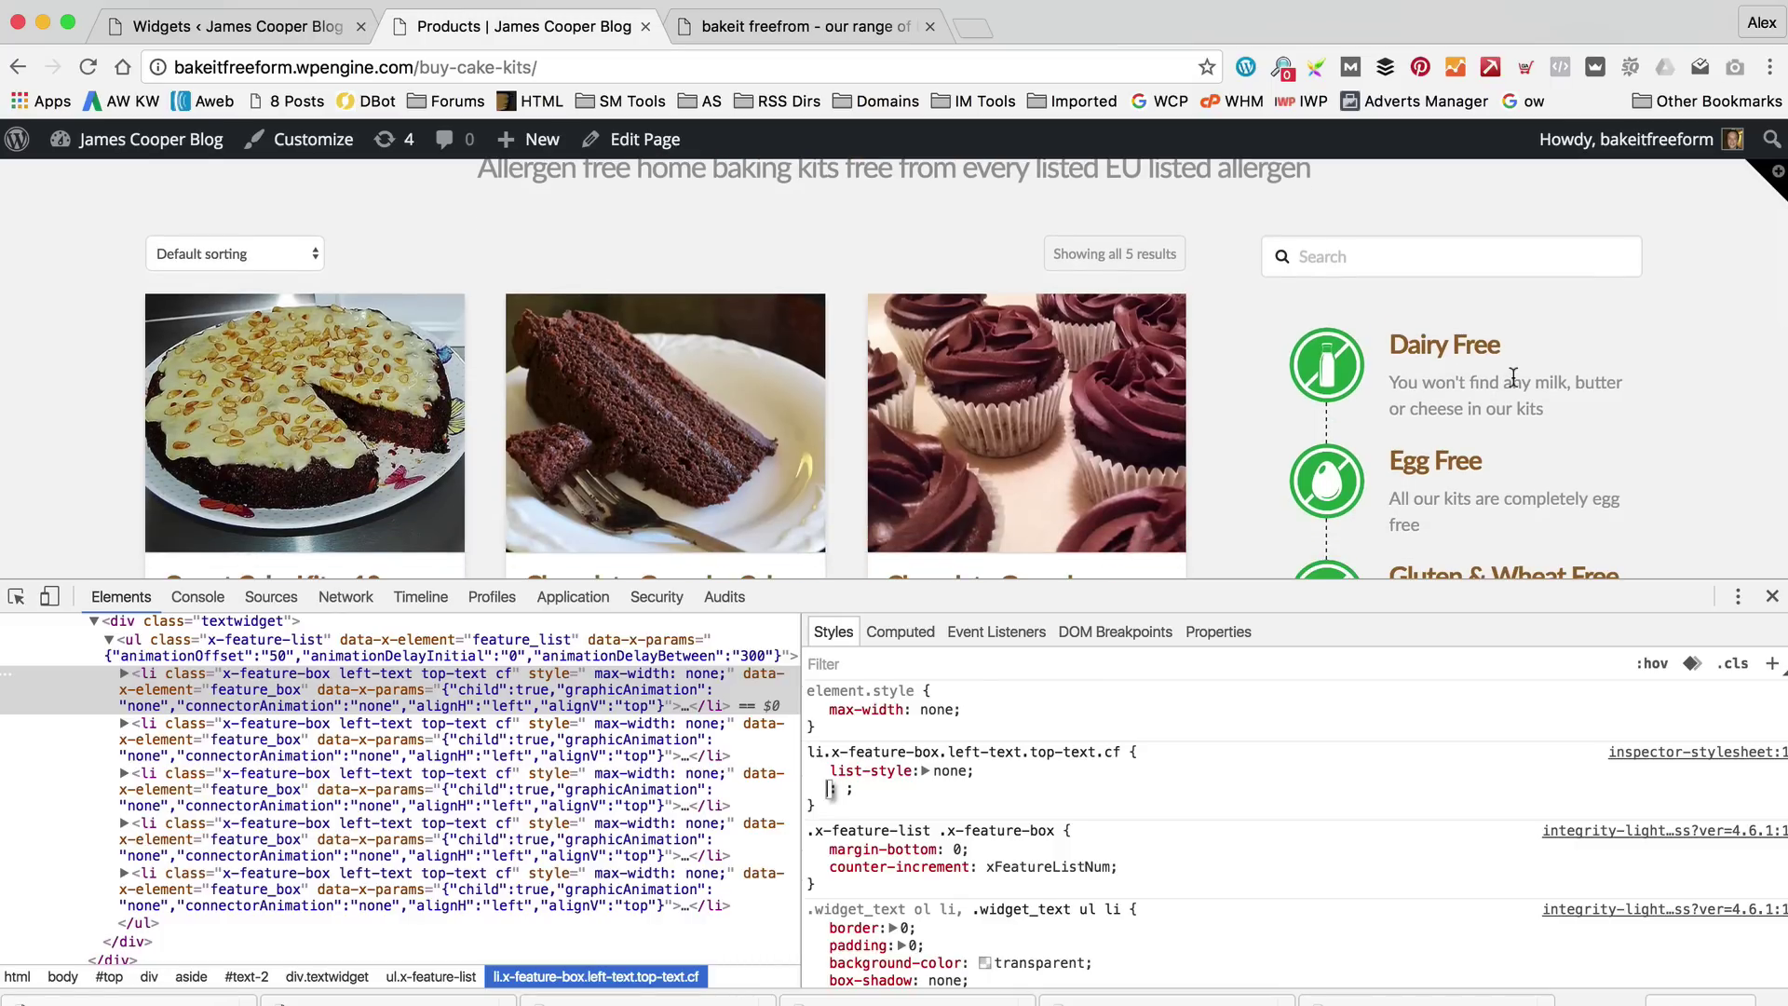
- Give the rule a margin-left of -20px and select the whole rule text
text(margin-l)
key(Tab)
text(0p)
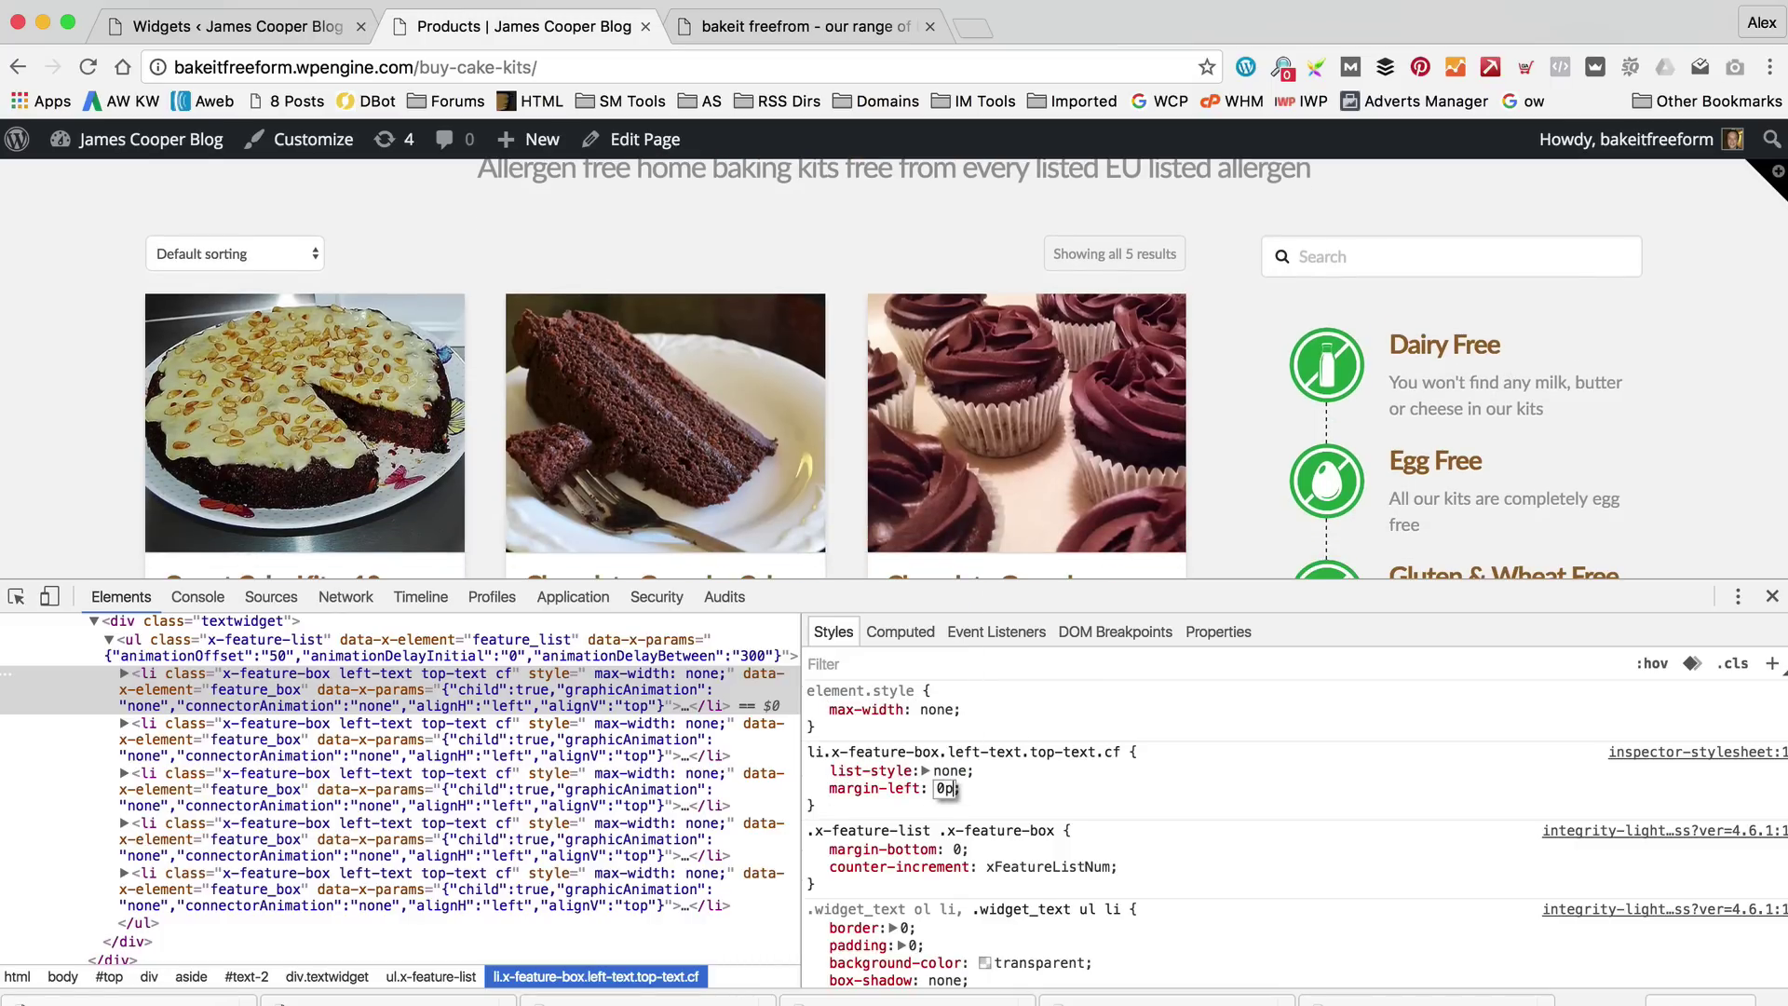
text(x)
key(Down)
key(Down)
key(Down)
key(Down)
key(Down)
key(Down)
key(Down)
key(Down)
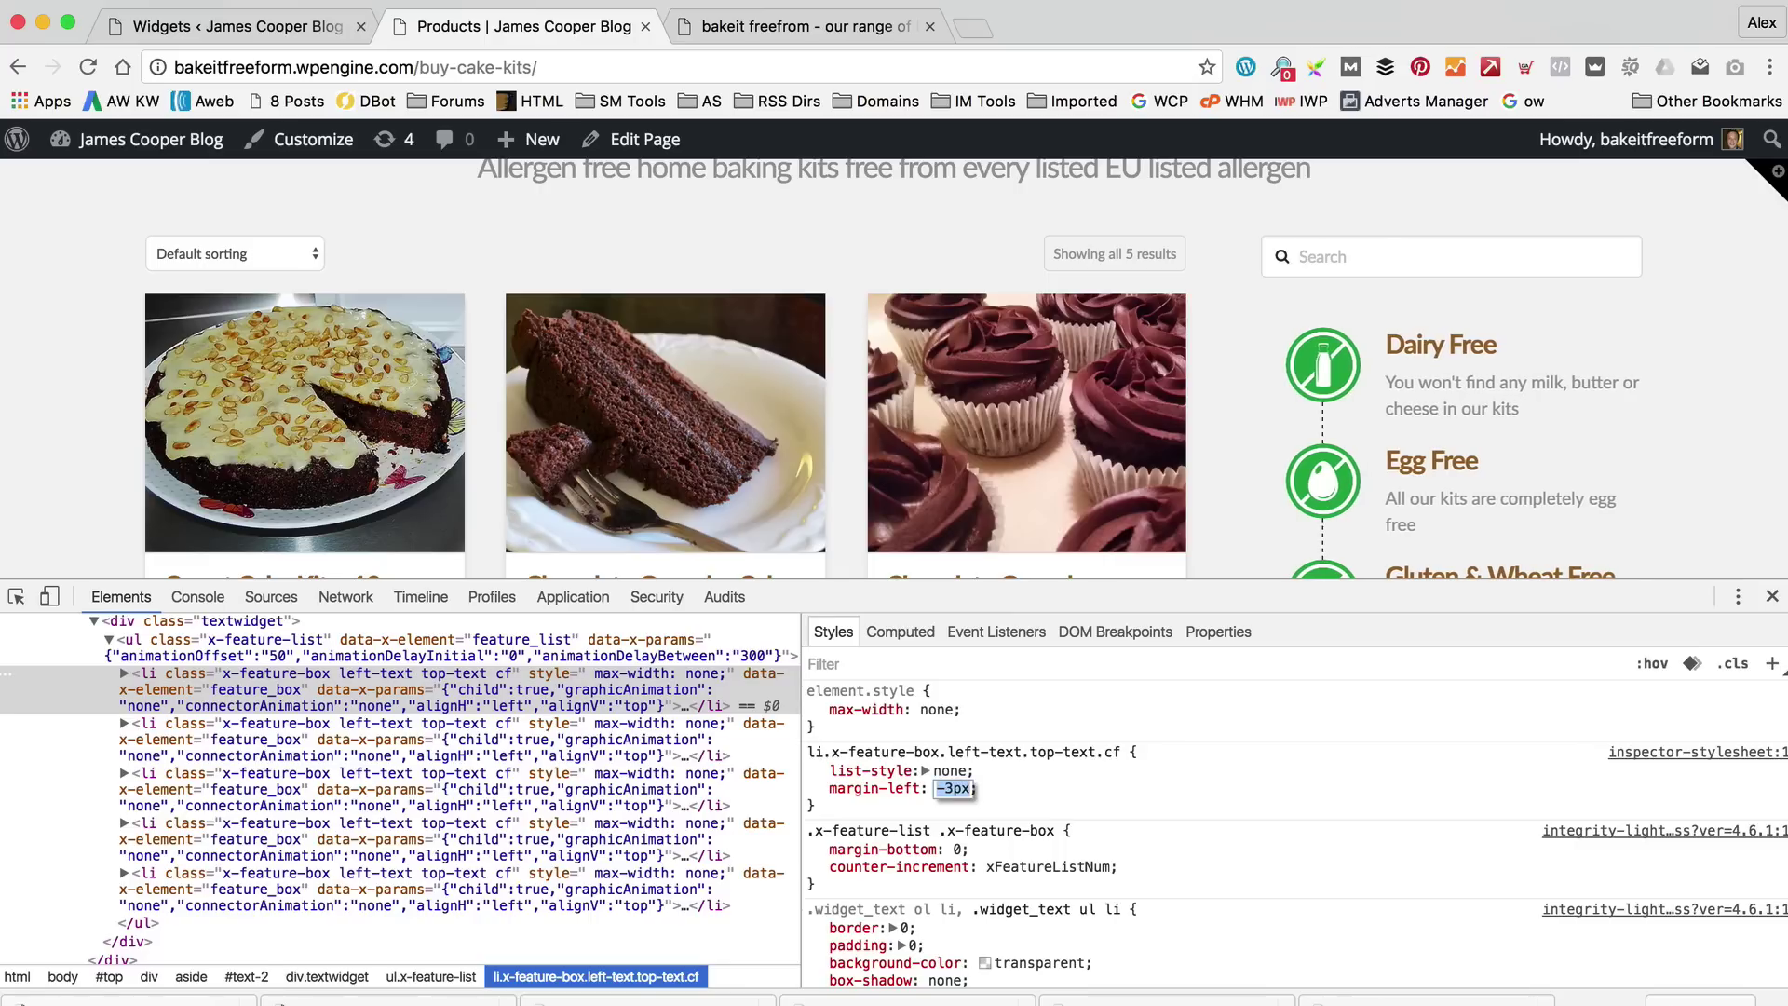
key(Down)
key(Down)
key(Down)
key(Down)
key(Down)
key(Down)
key(Down)
key(Down)
key(Down)
key(Down)
key(Down)
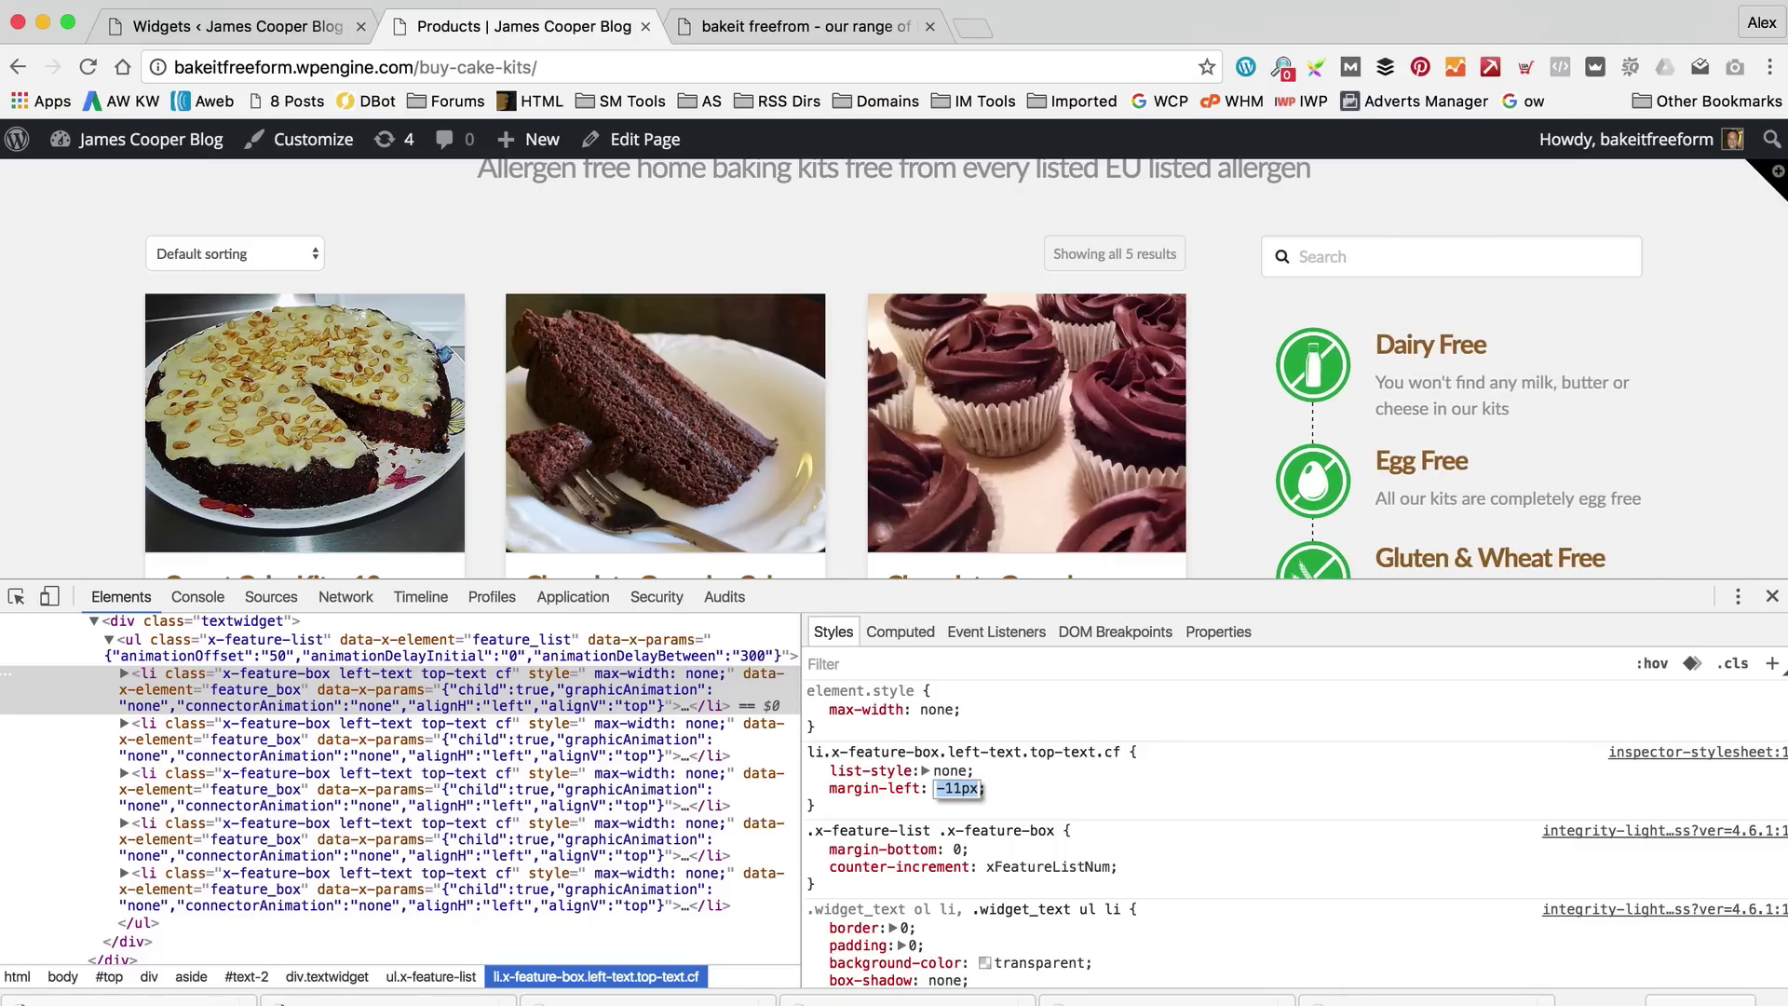
key(Down)
key(Down)
key(Down)
key(Down)
key(Down)
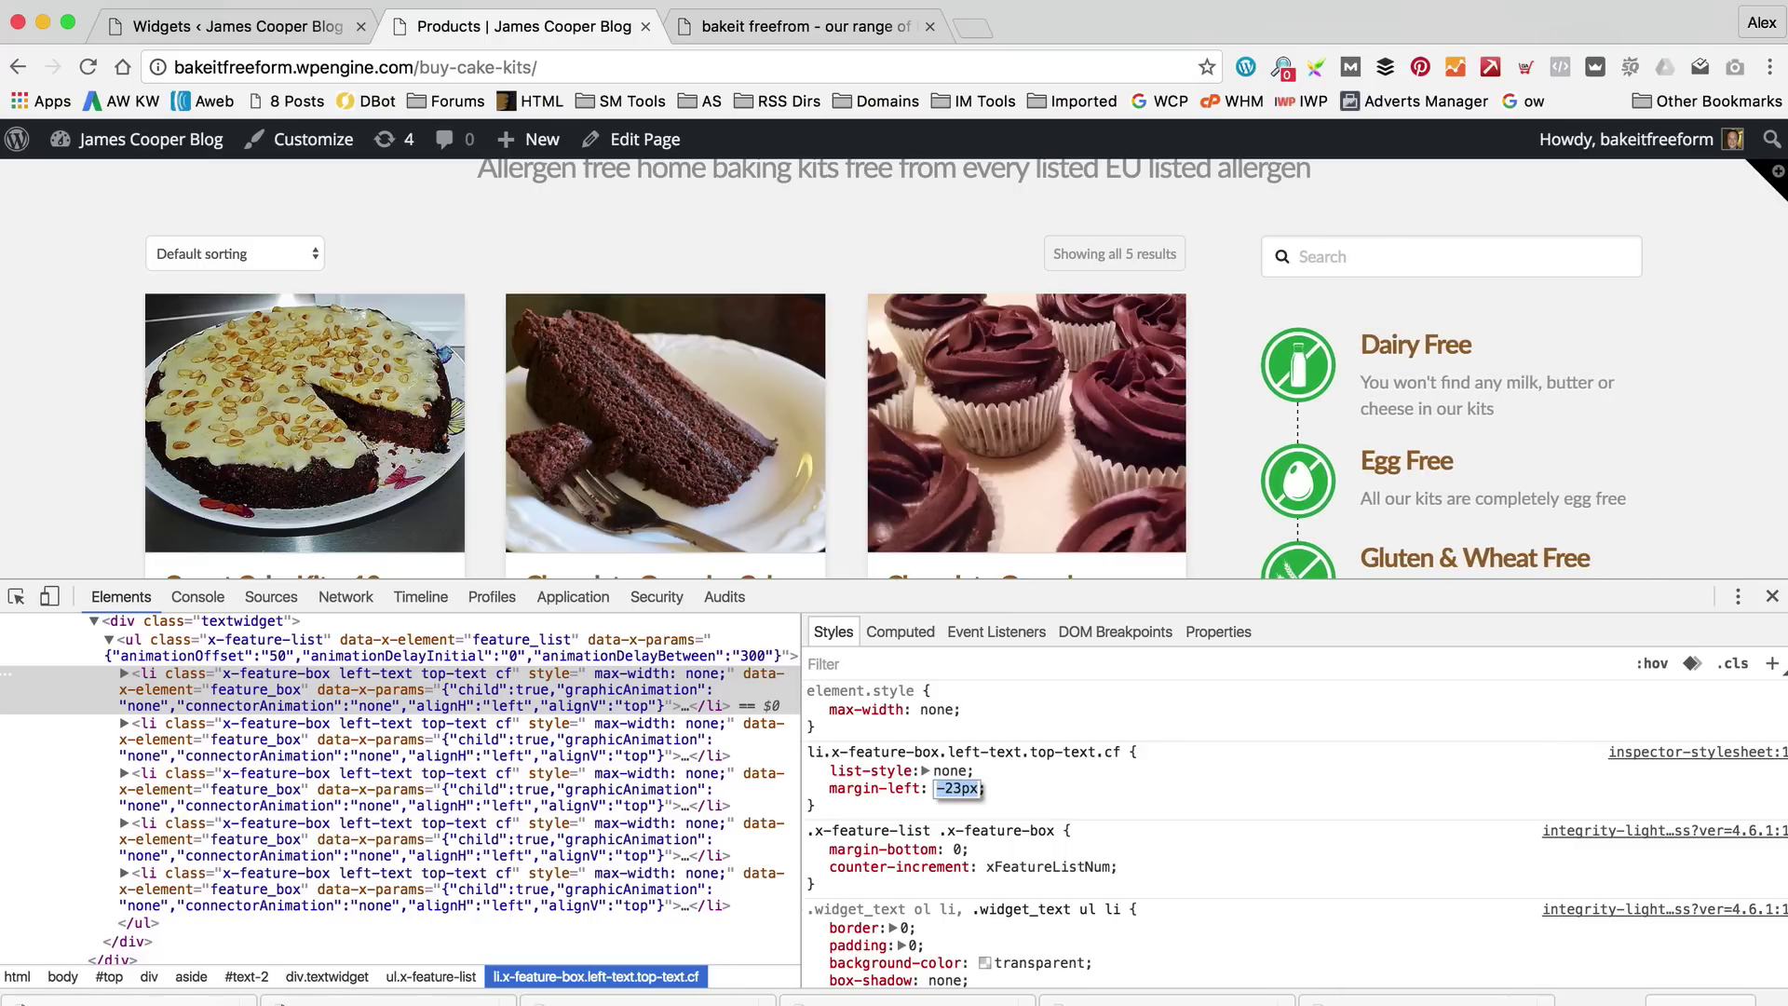
key(Up)
key(Up)
key(Down)
key(Up)
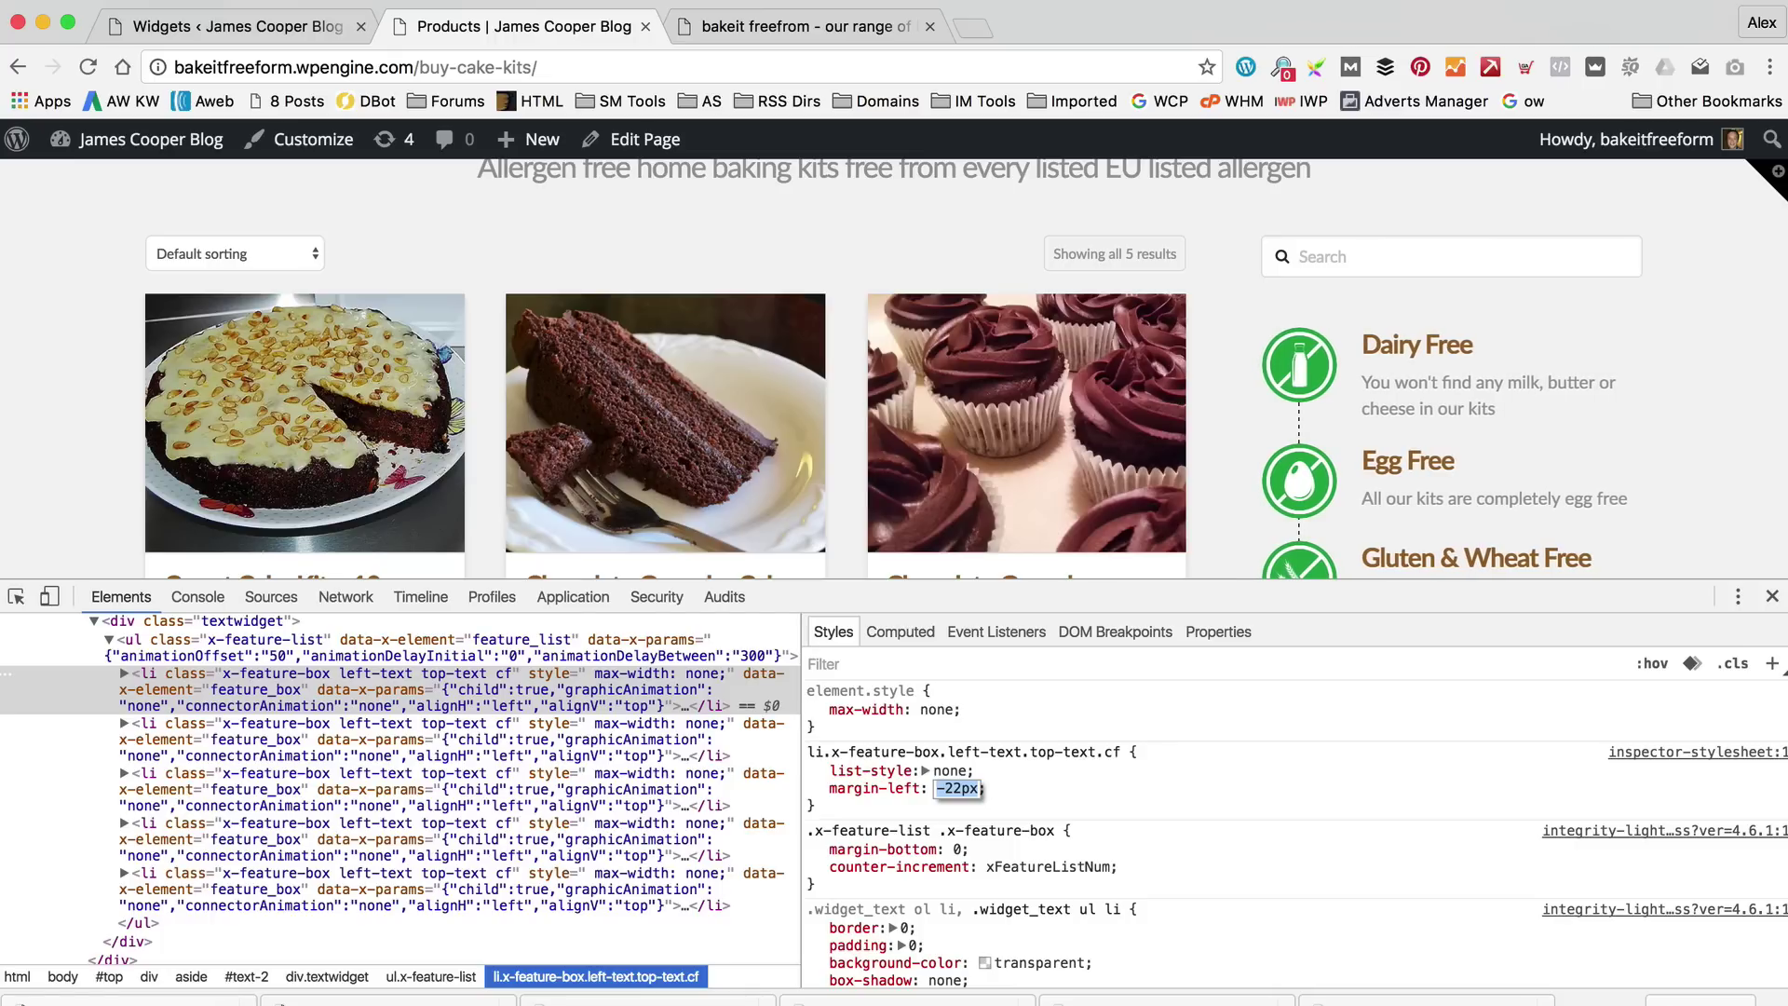
key(Up)
key(Up)
scroll(1623, 283, down, 4)
scroll(1622, 283, up, 5)
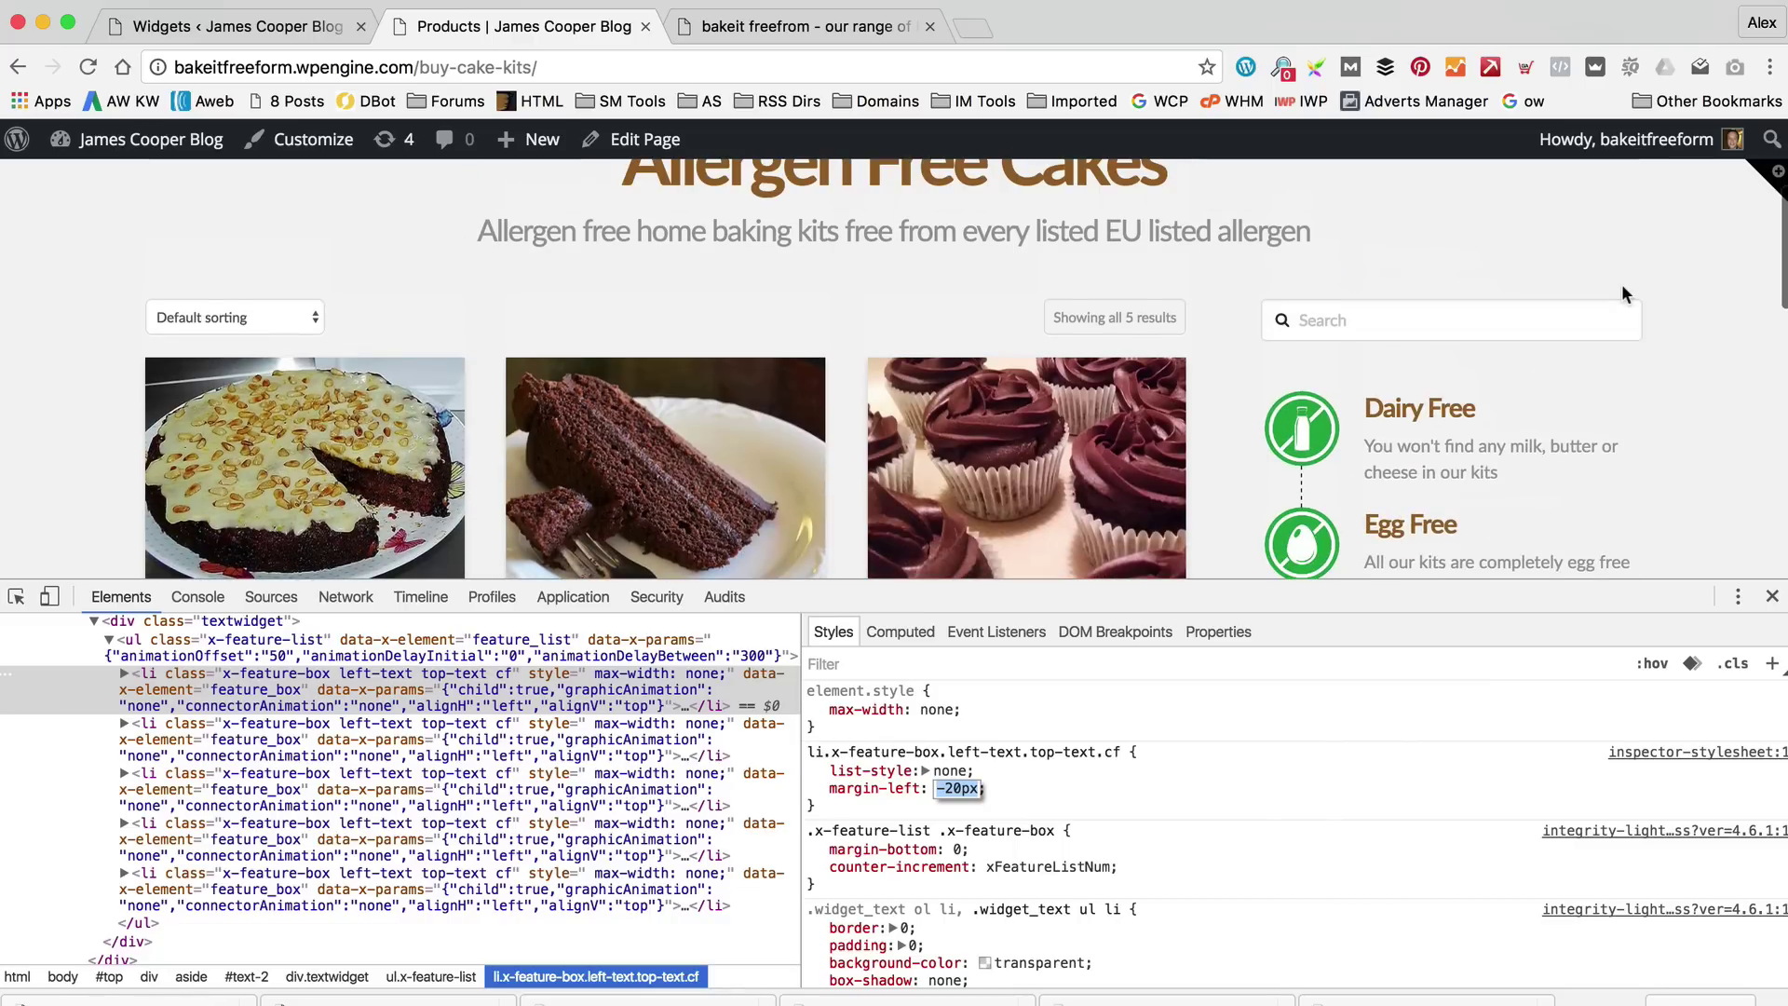
scroll(1623, 285, down, 1)
key(Return)
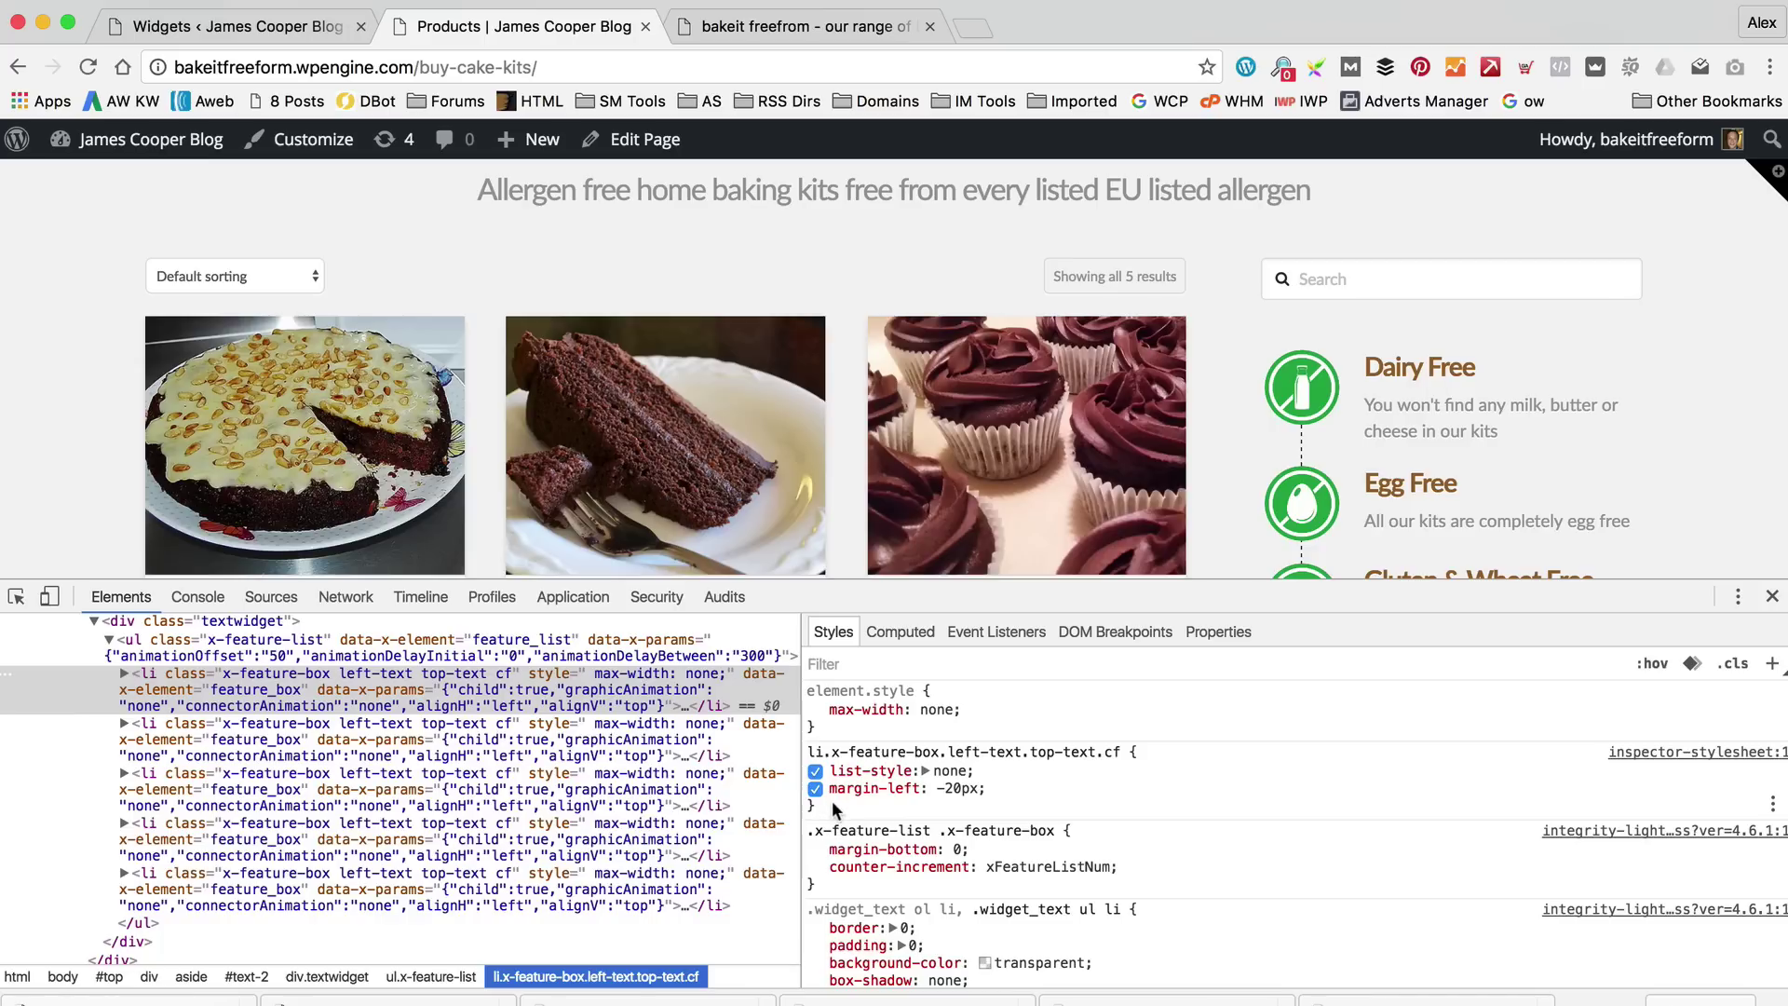
mouse_move(835, 801)
mouse_down()
mouse_move(809, 750)
mouse_move(843, 803)
mouse_up()
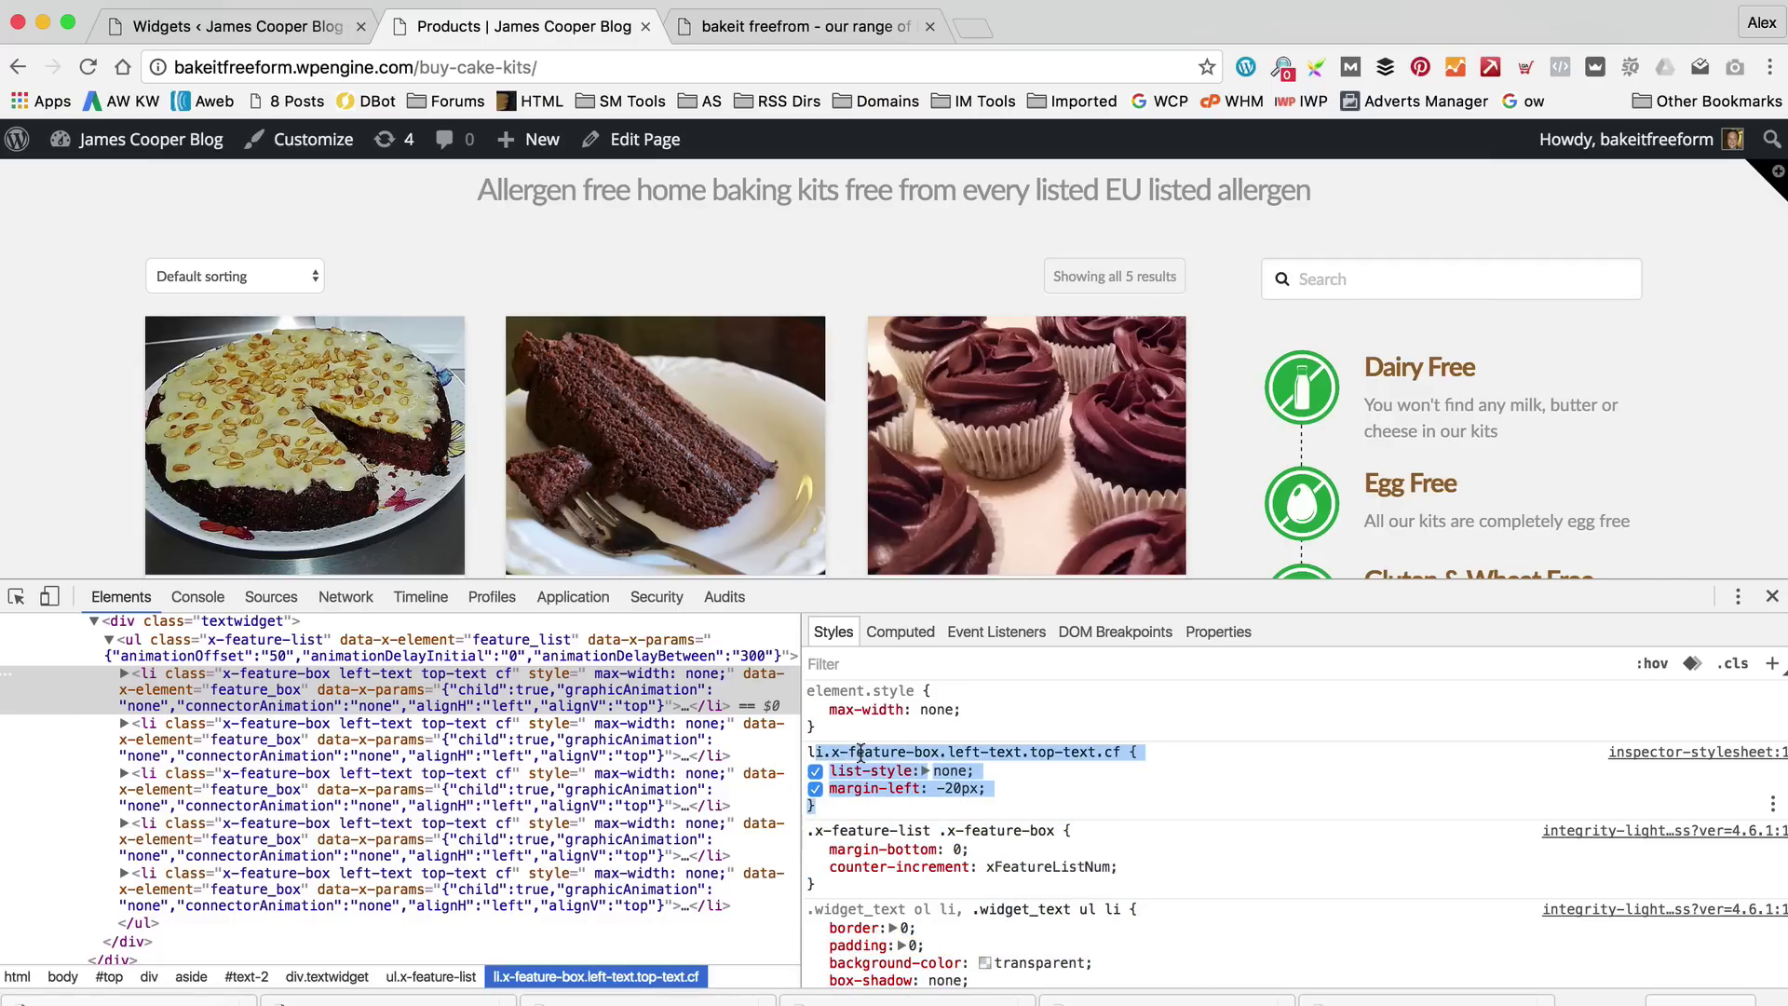
- Copy the feature-box CSS rule and open the Customizer's Global CSS editor under Custom
right_click(861, 751)
click(908, 799)
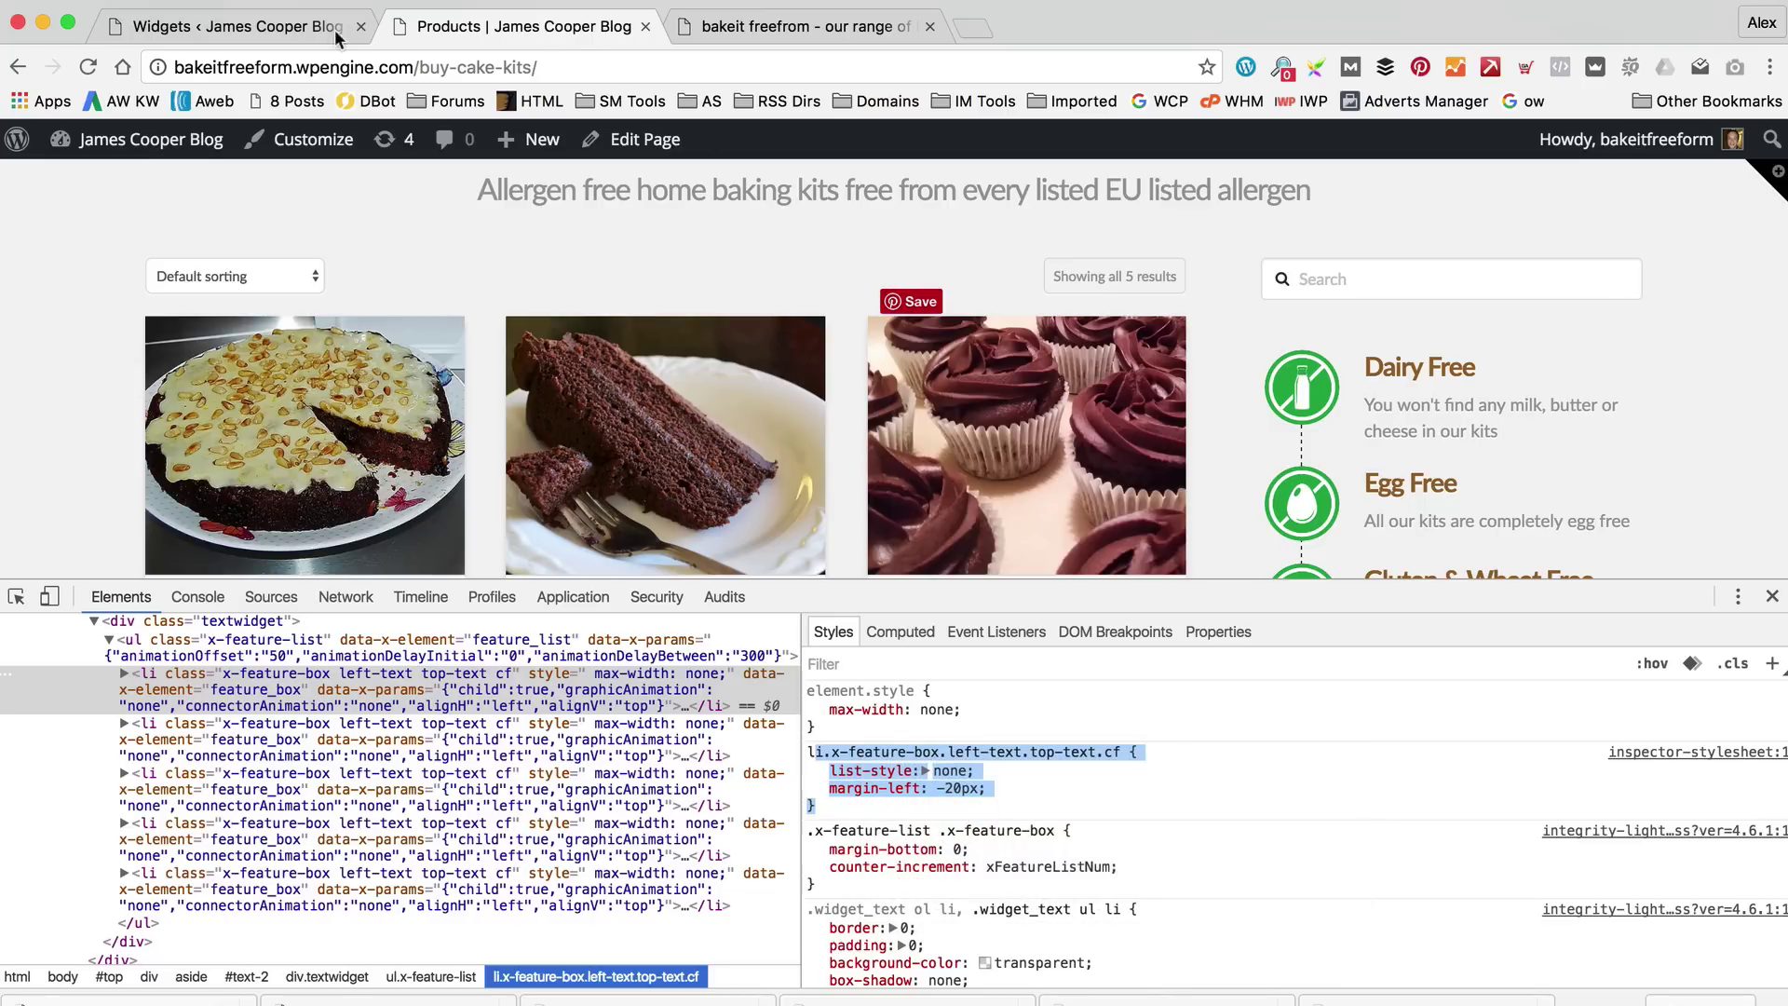
click(369, 37)
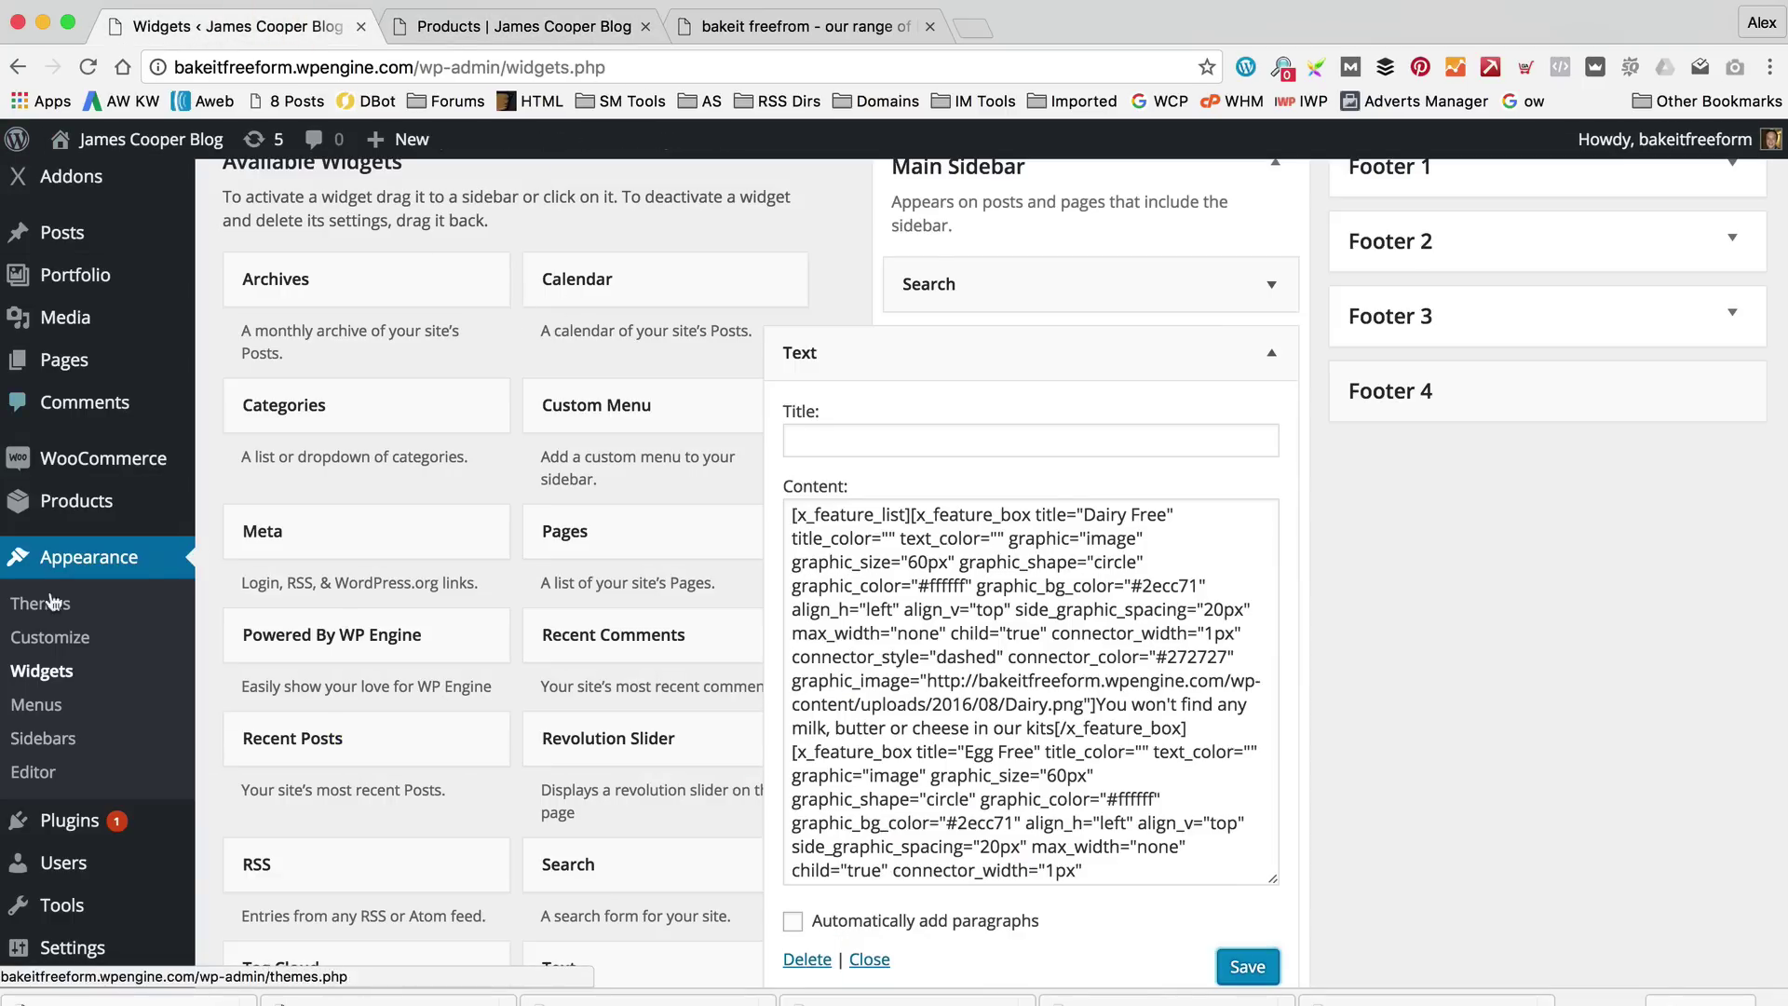
scroll(220, 403, up, 4)
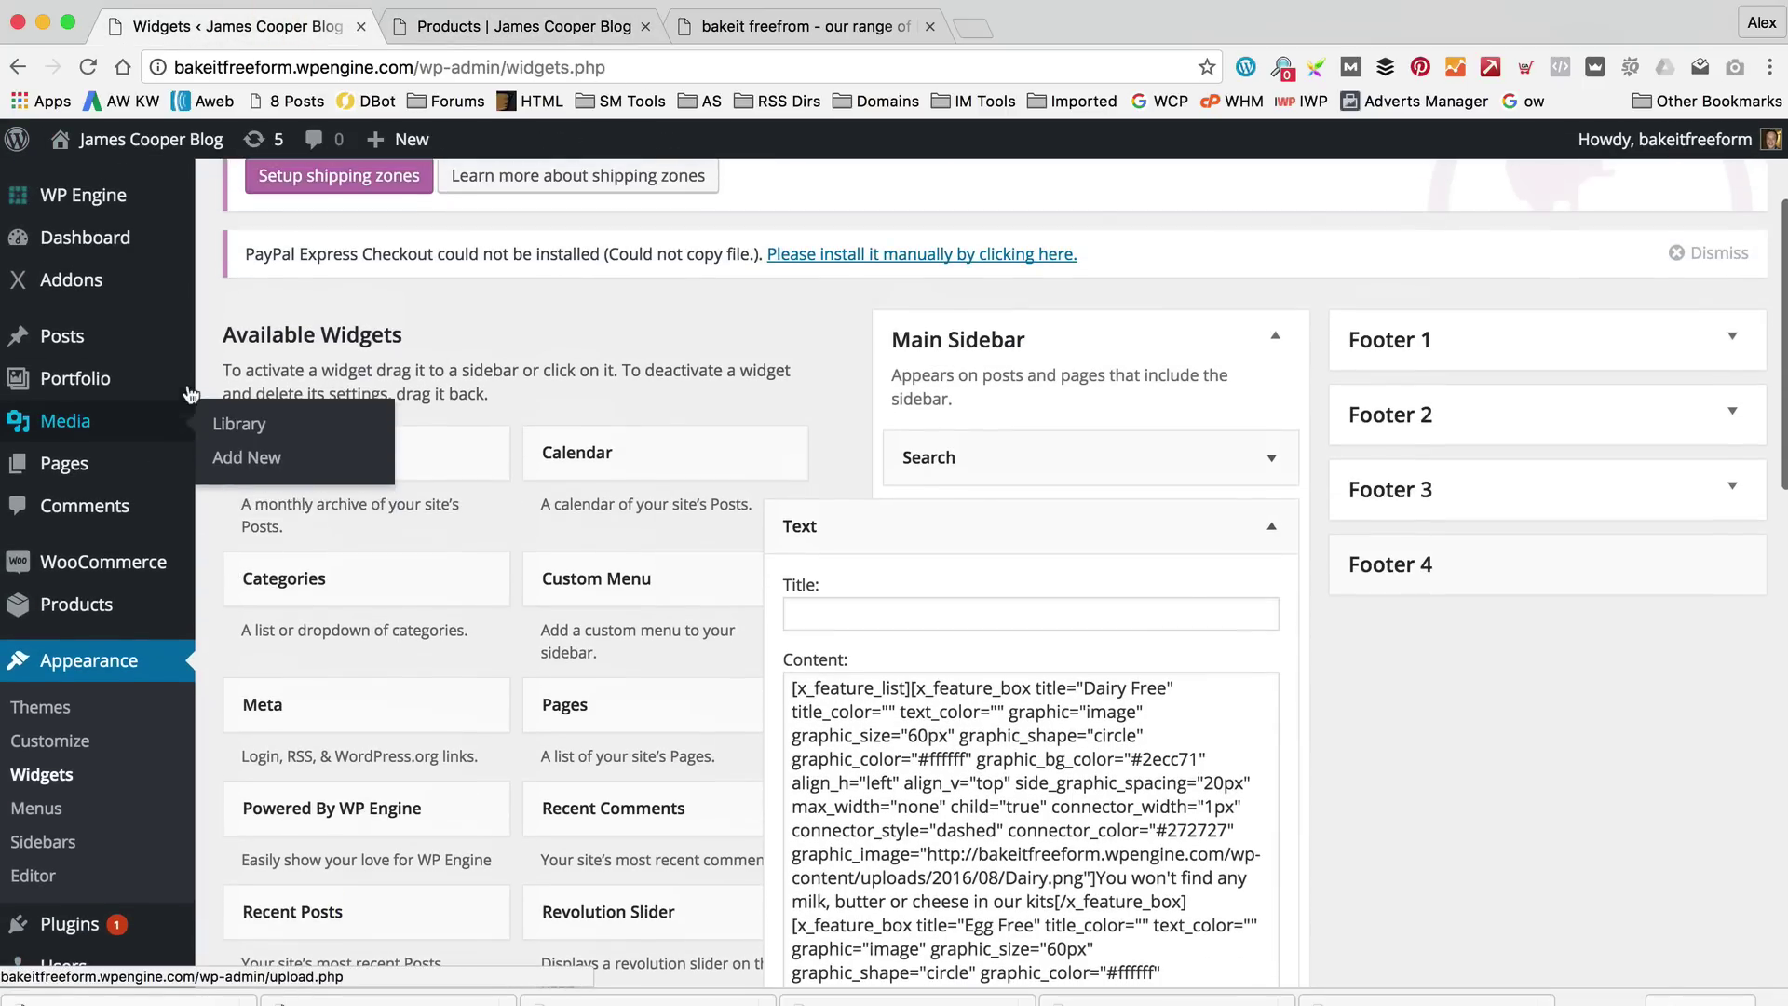
scroll(154, 373, down, 3)
mouse_move(128, 476)
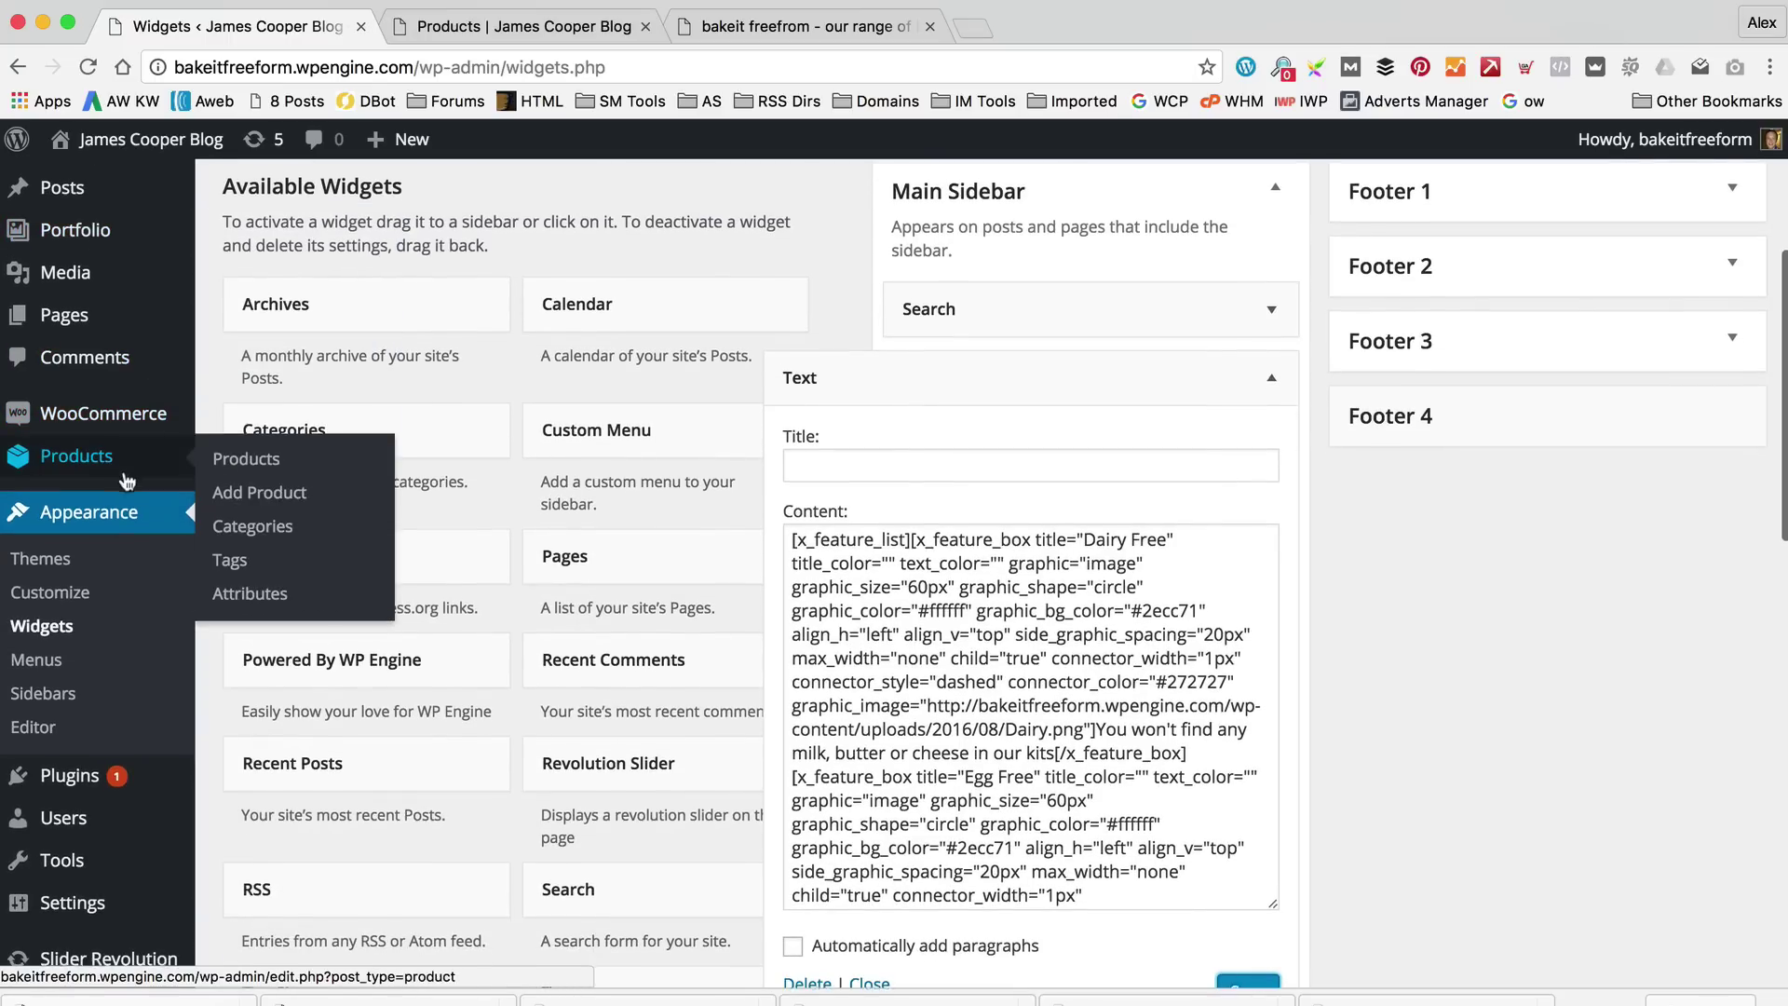
click(112, 594)
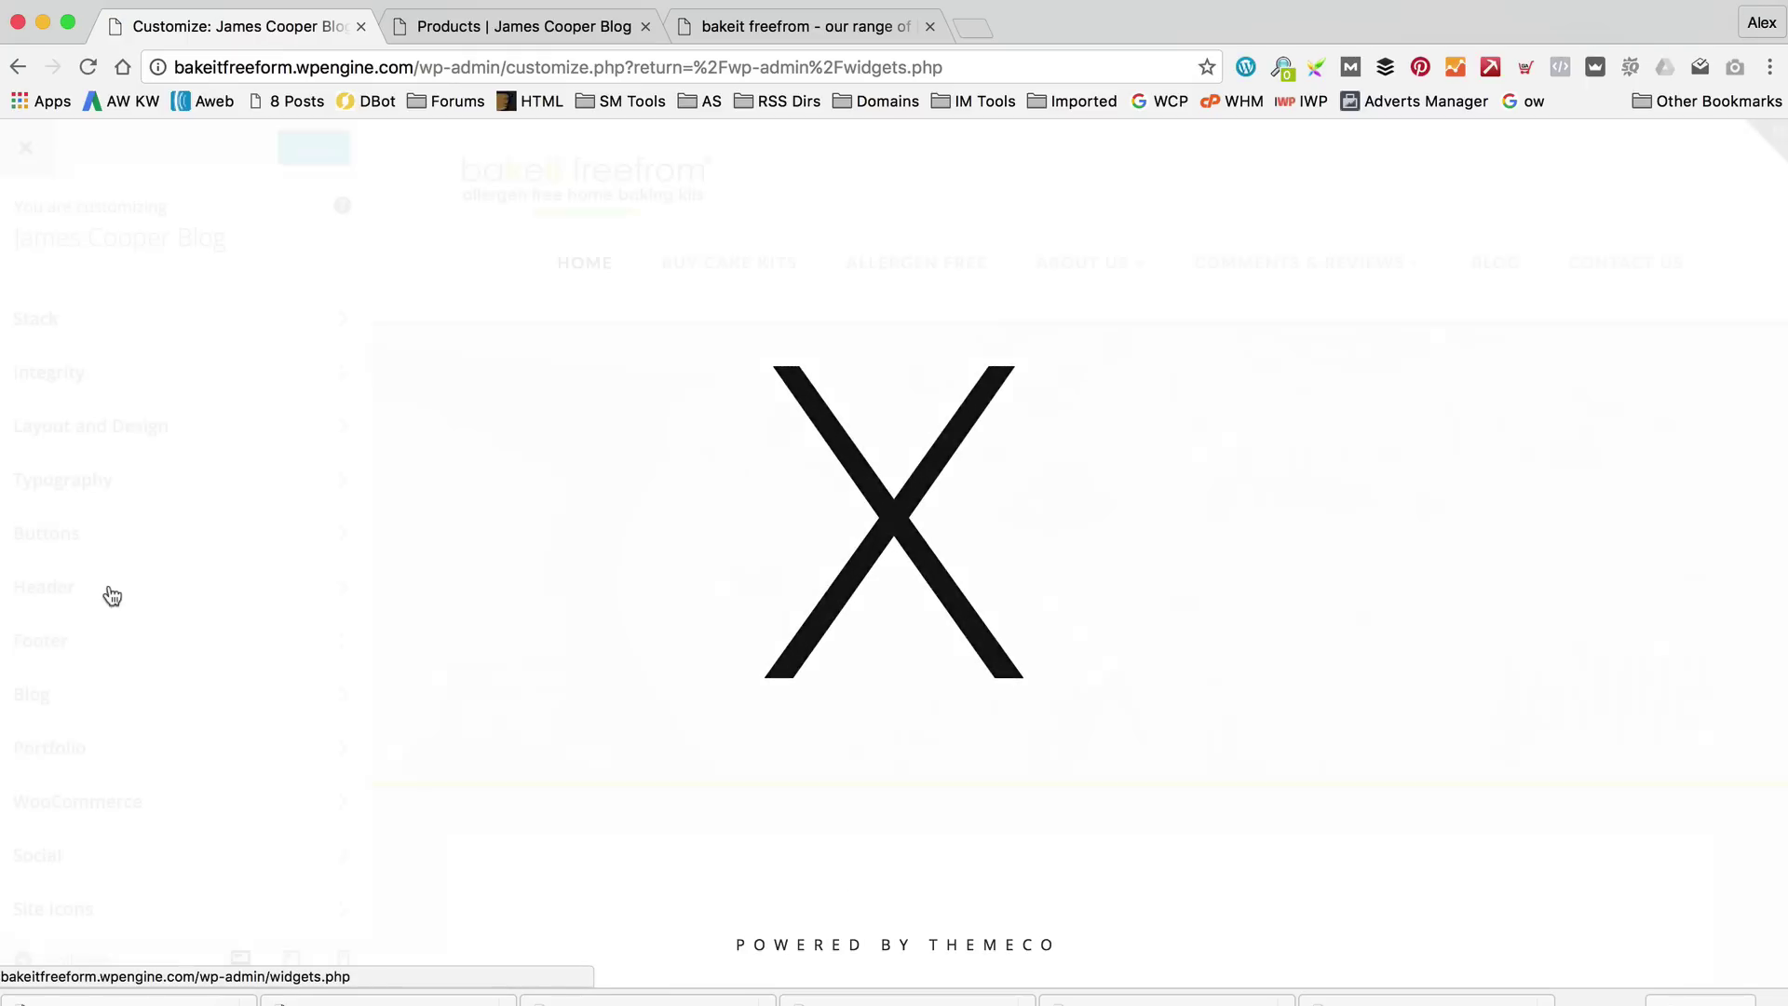
scroll(165, 551, down, 3)
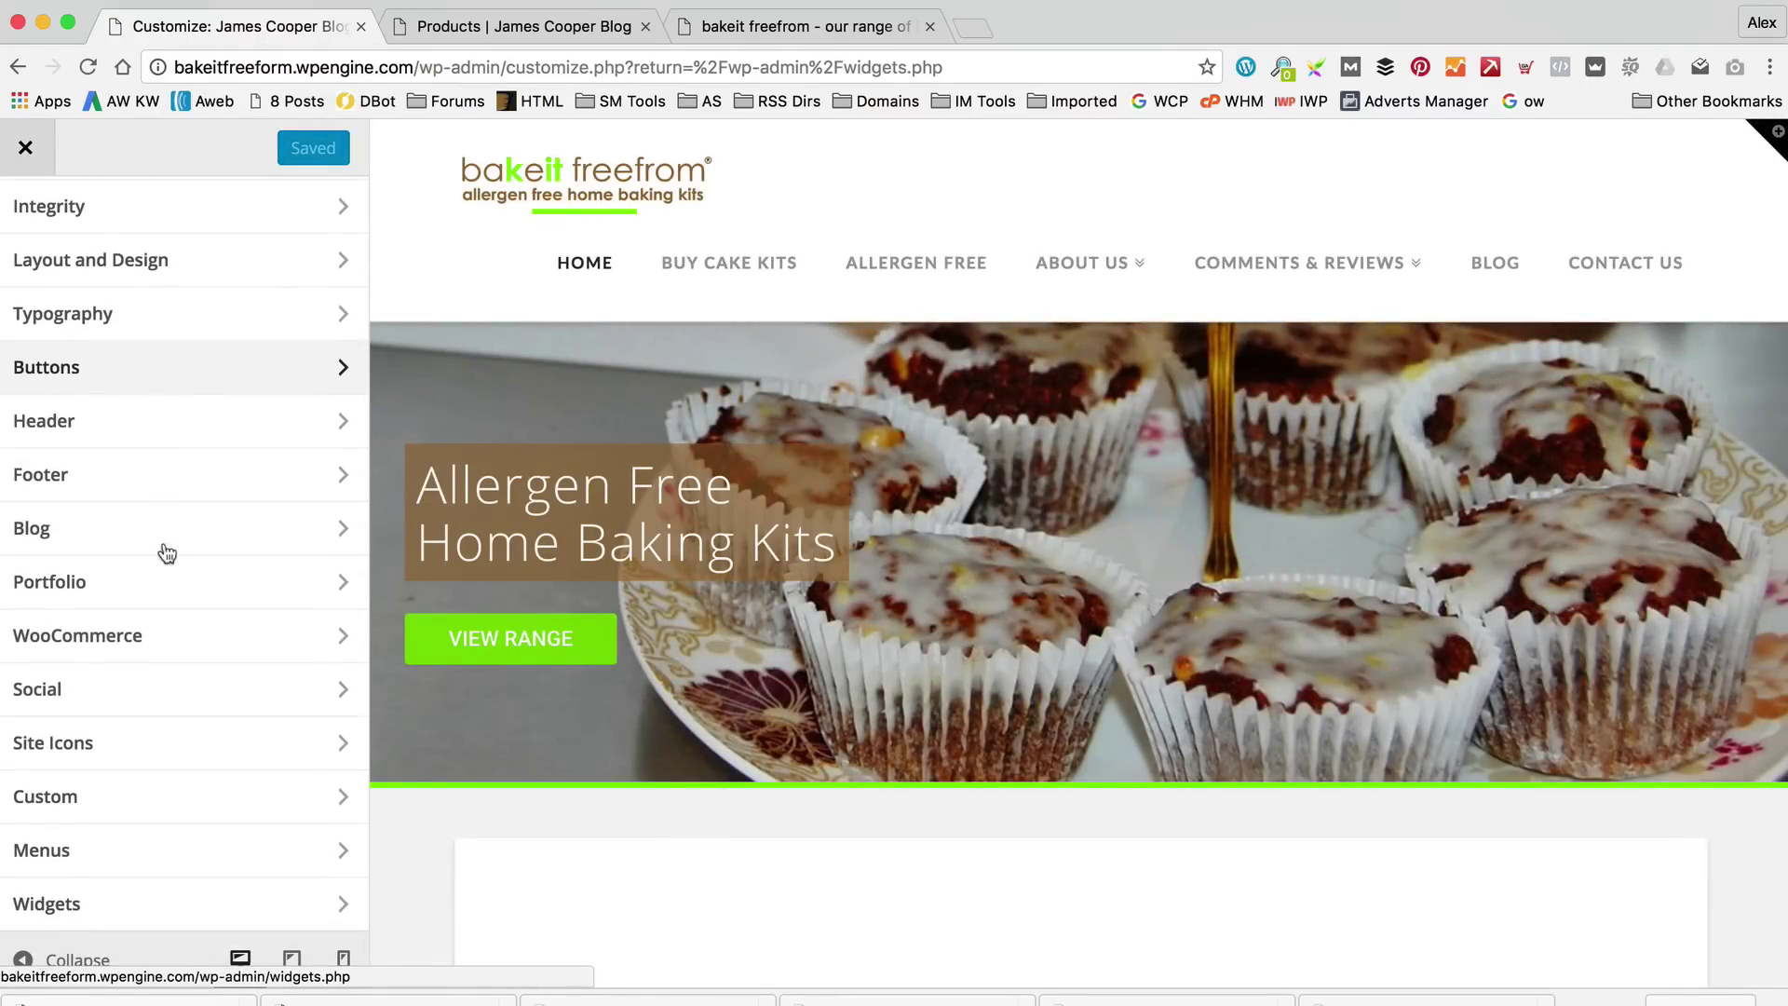
click(103, 801)
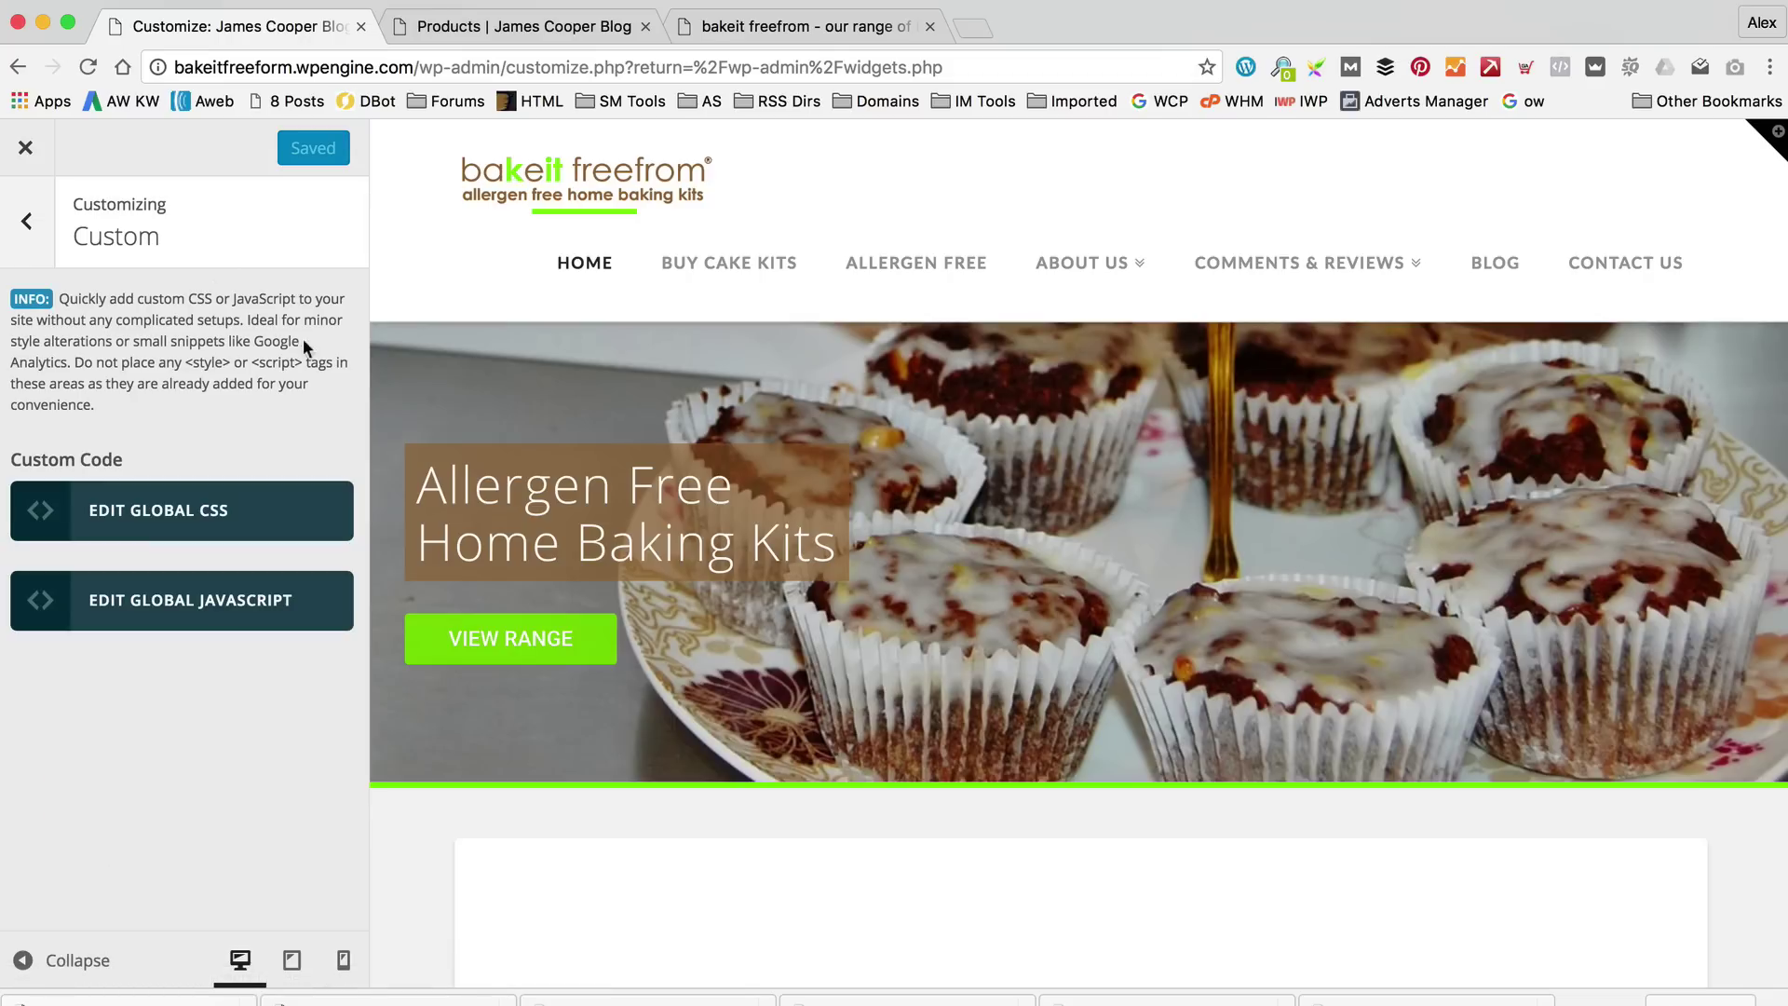
click(199, 513)
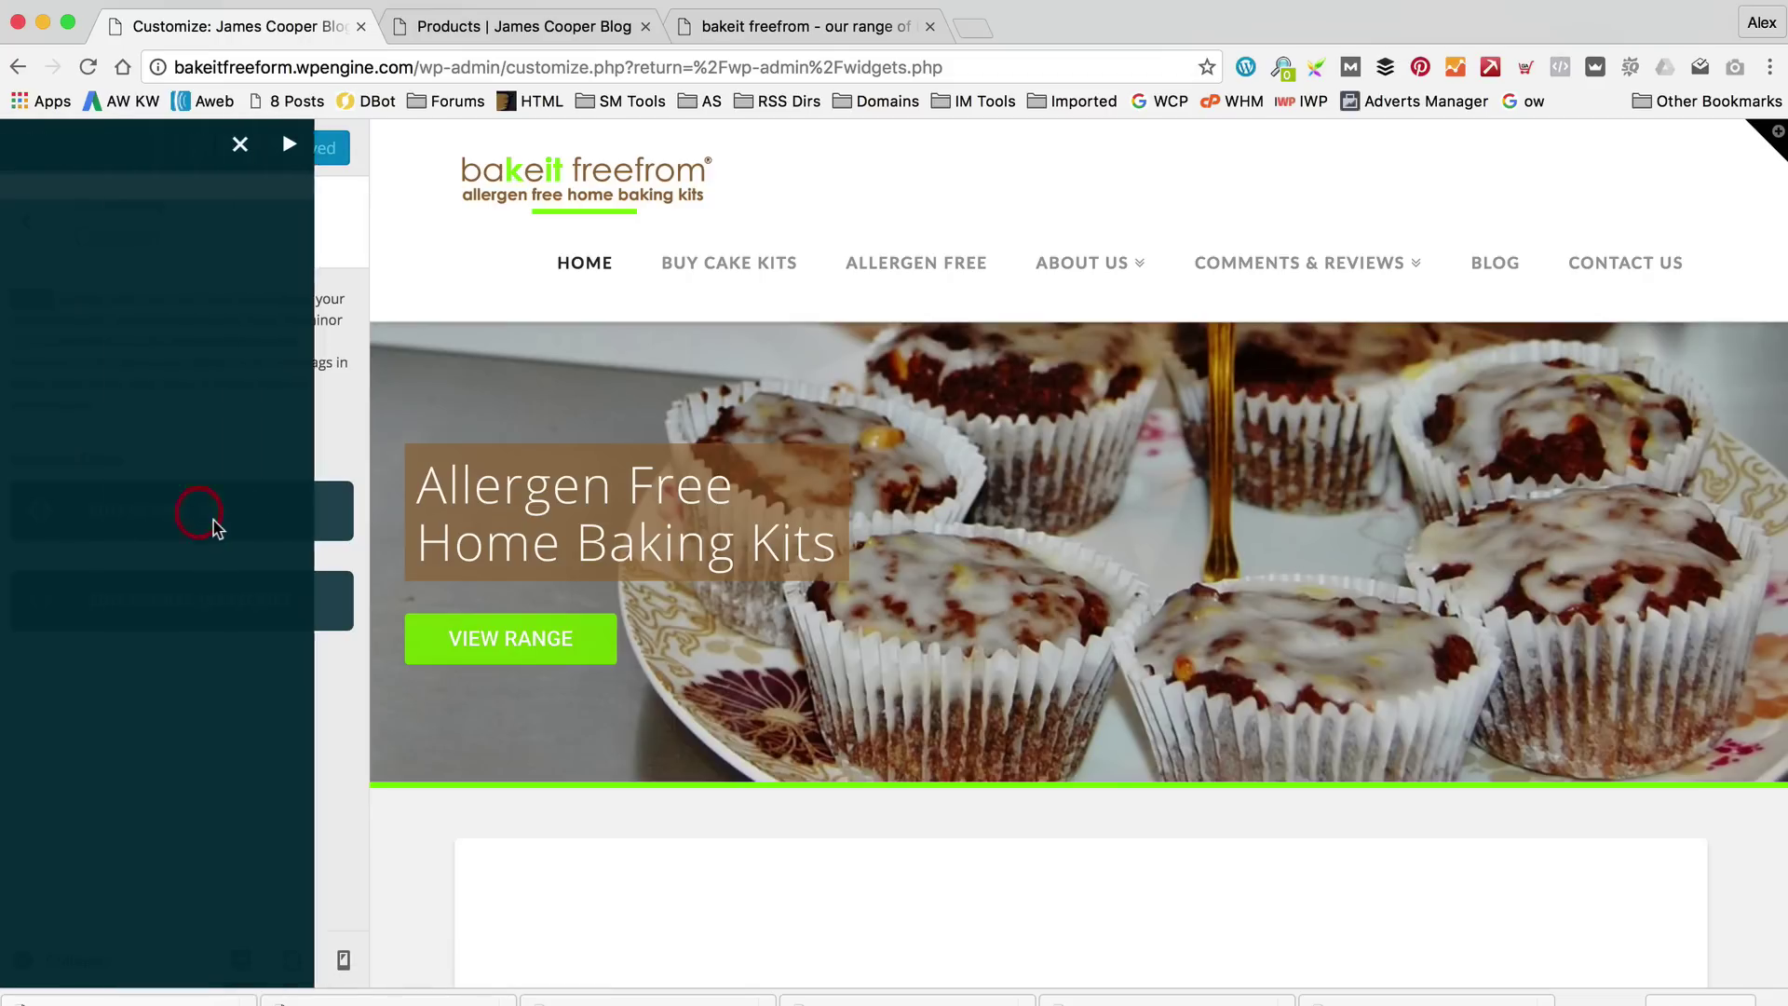
- Paste the rule into Global CSS, delete the stray 'i', and Save & Publish
key(super+v)
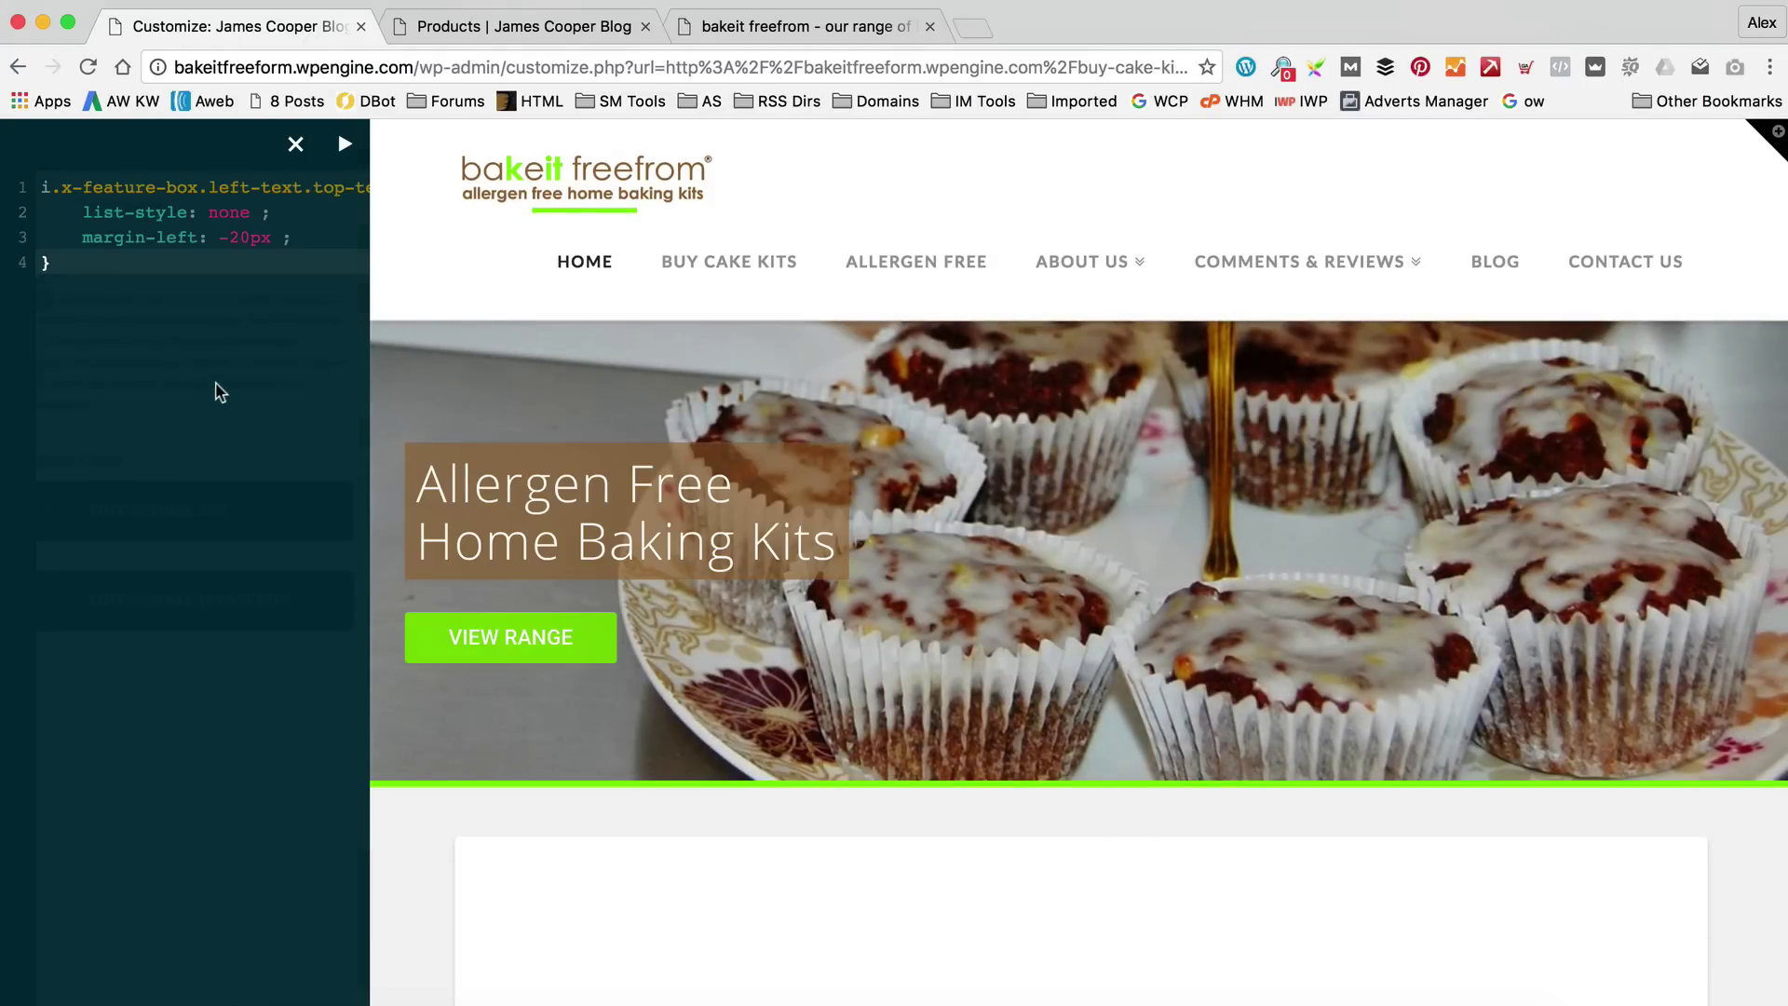
click(52, 184)
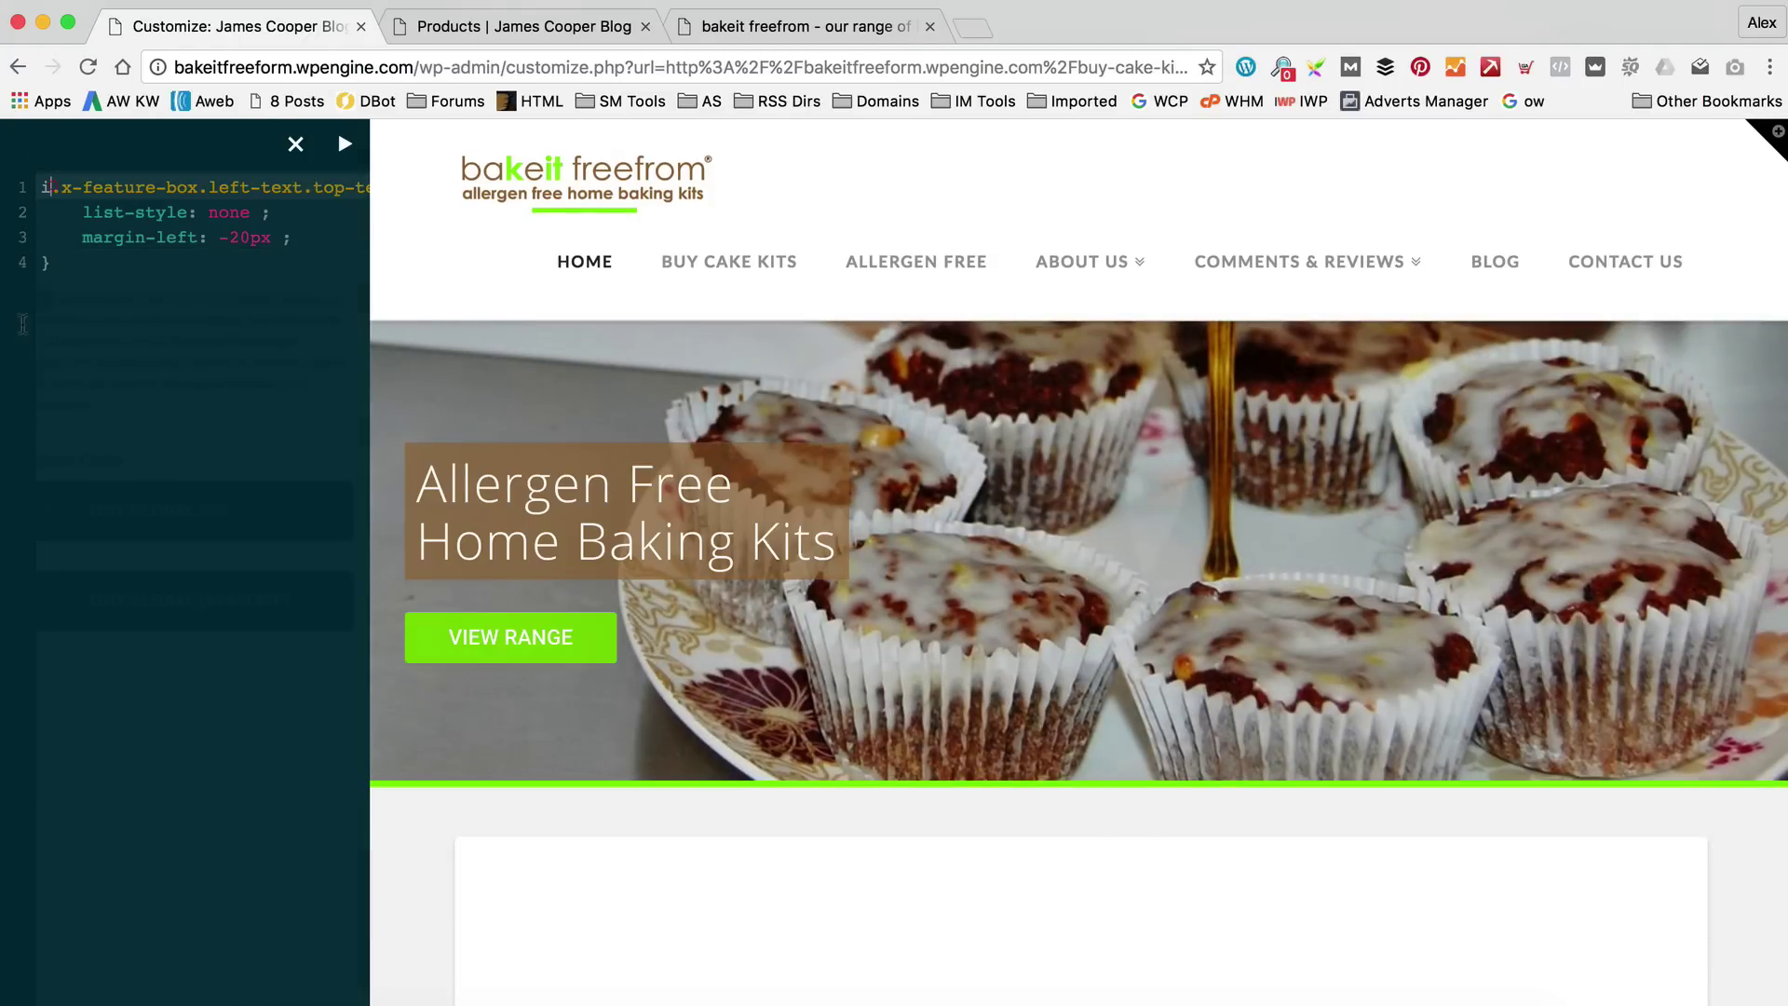
key(BackSpace)
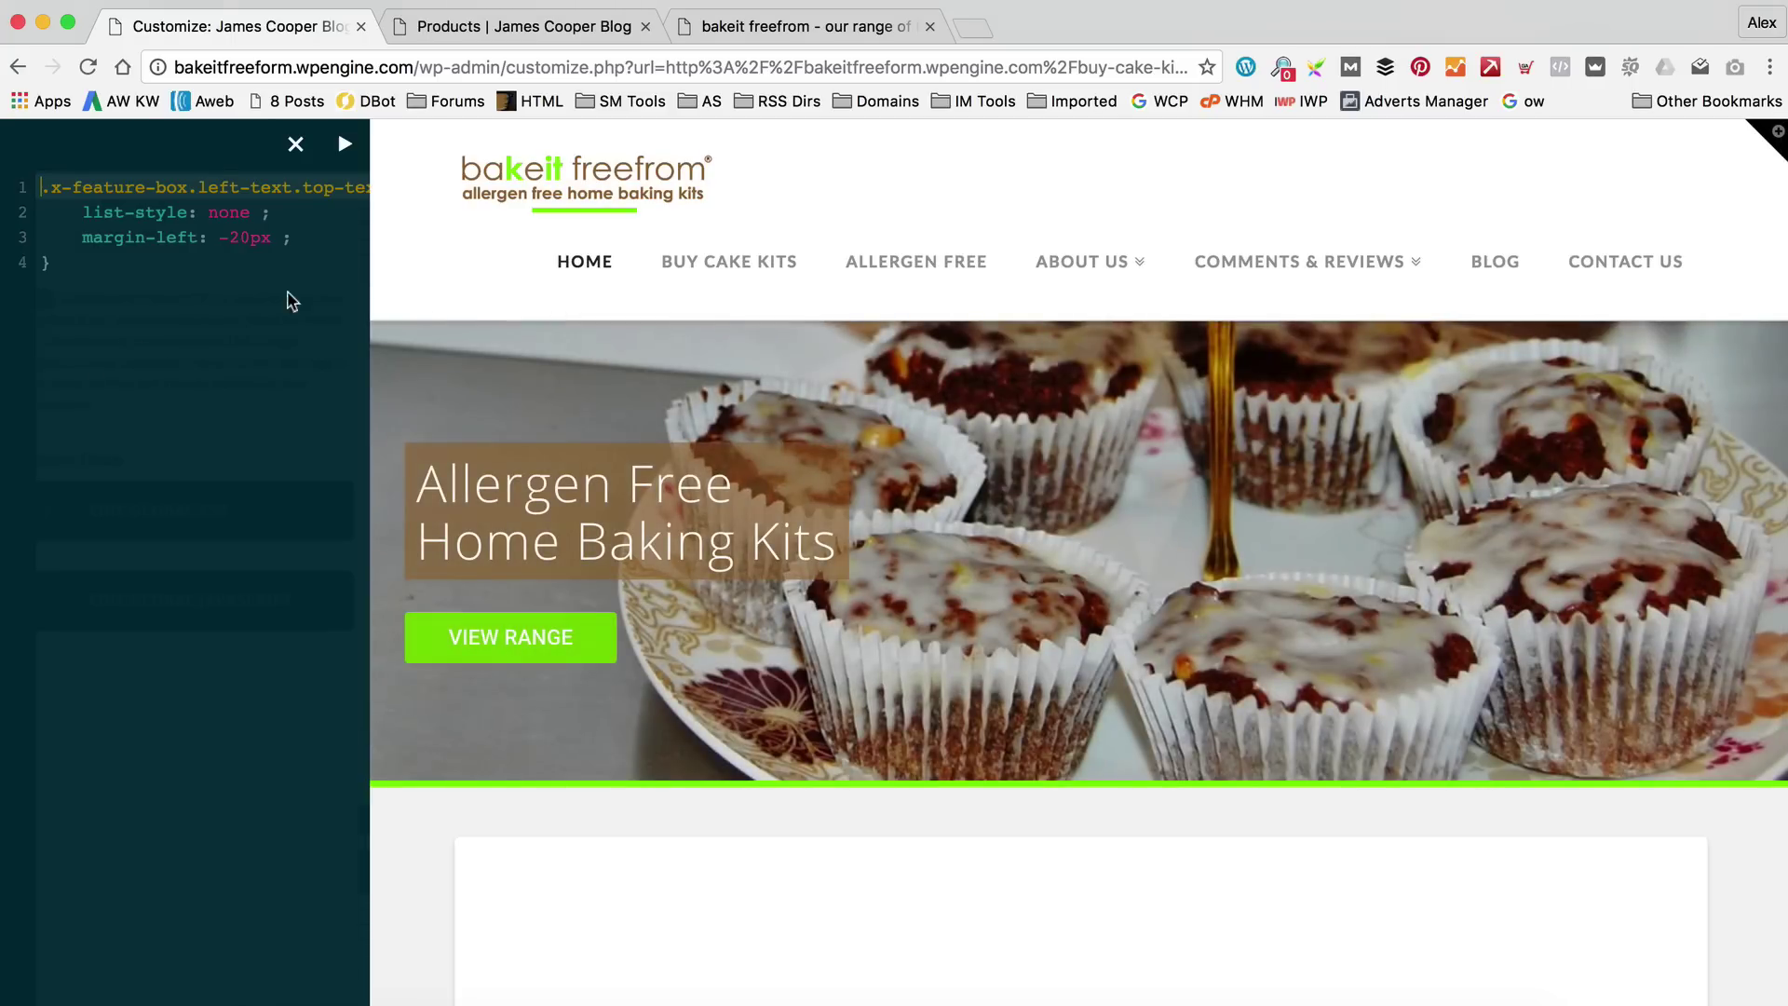
click(295, 143)
click(304, 151)
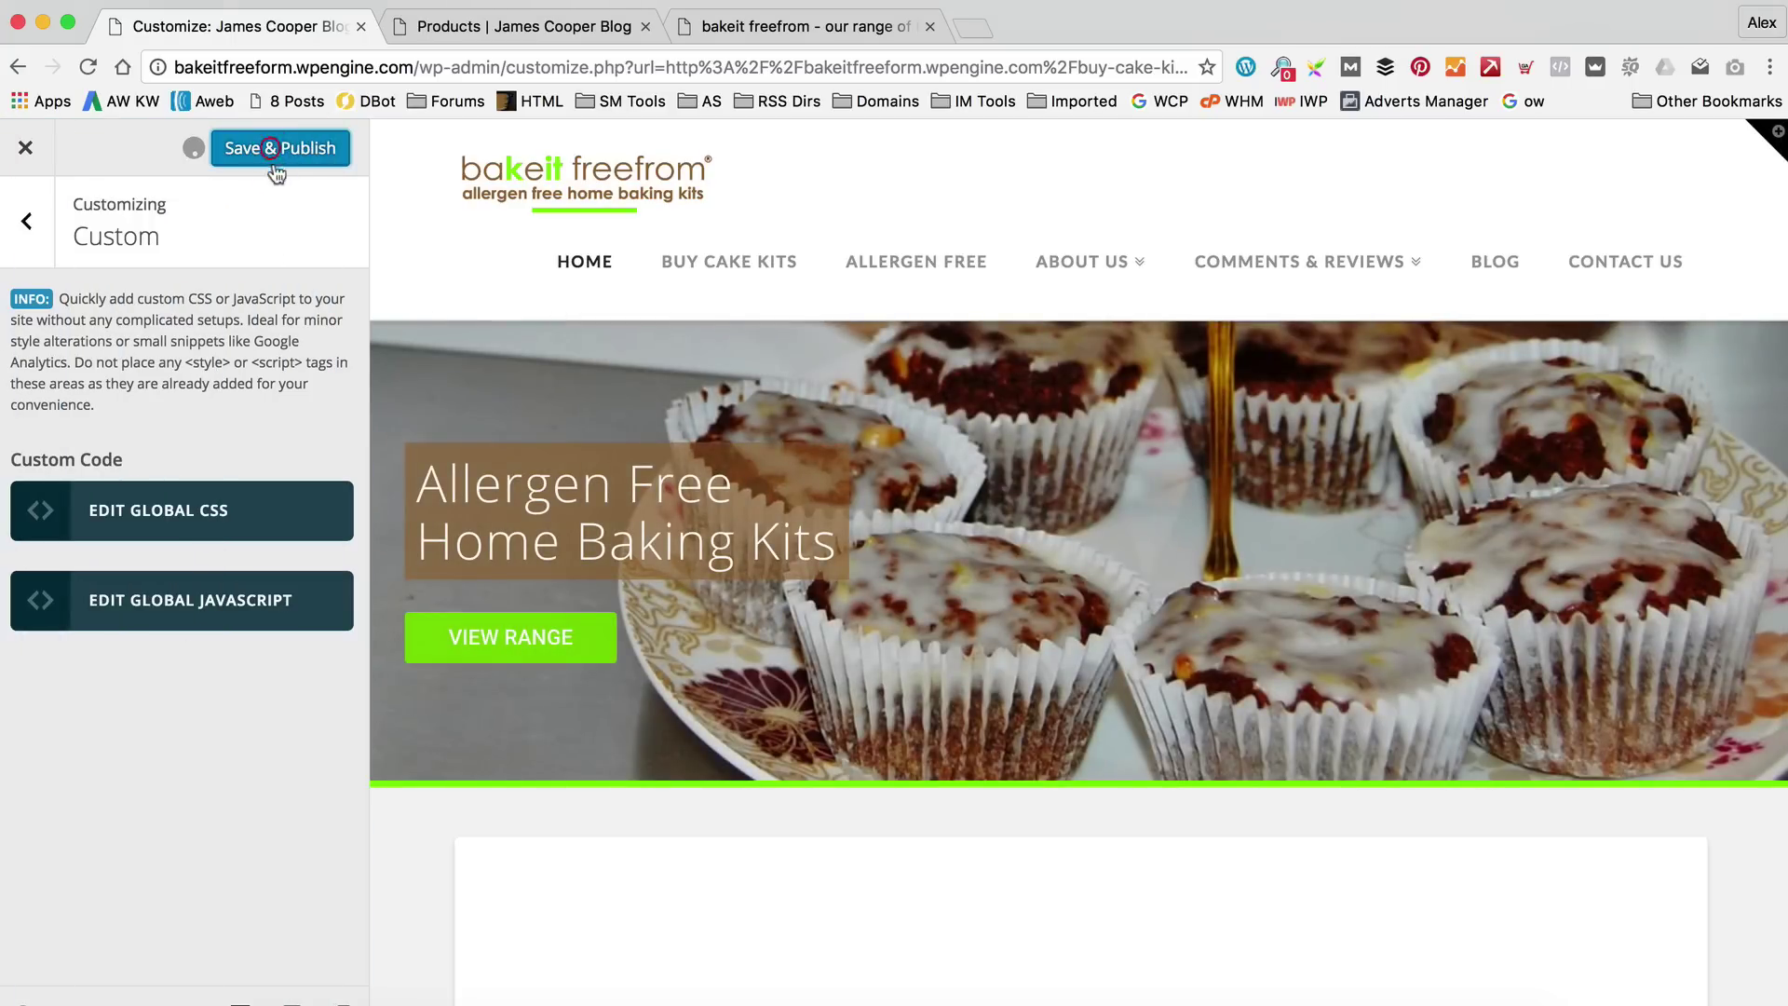
- Close the Customizer and view the Allergen Free page
click(25, 149)
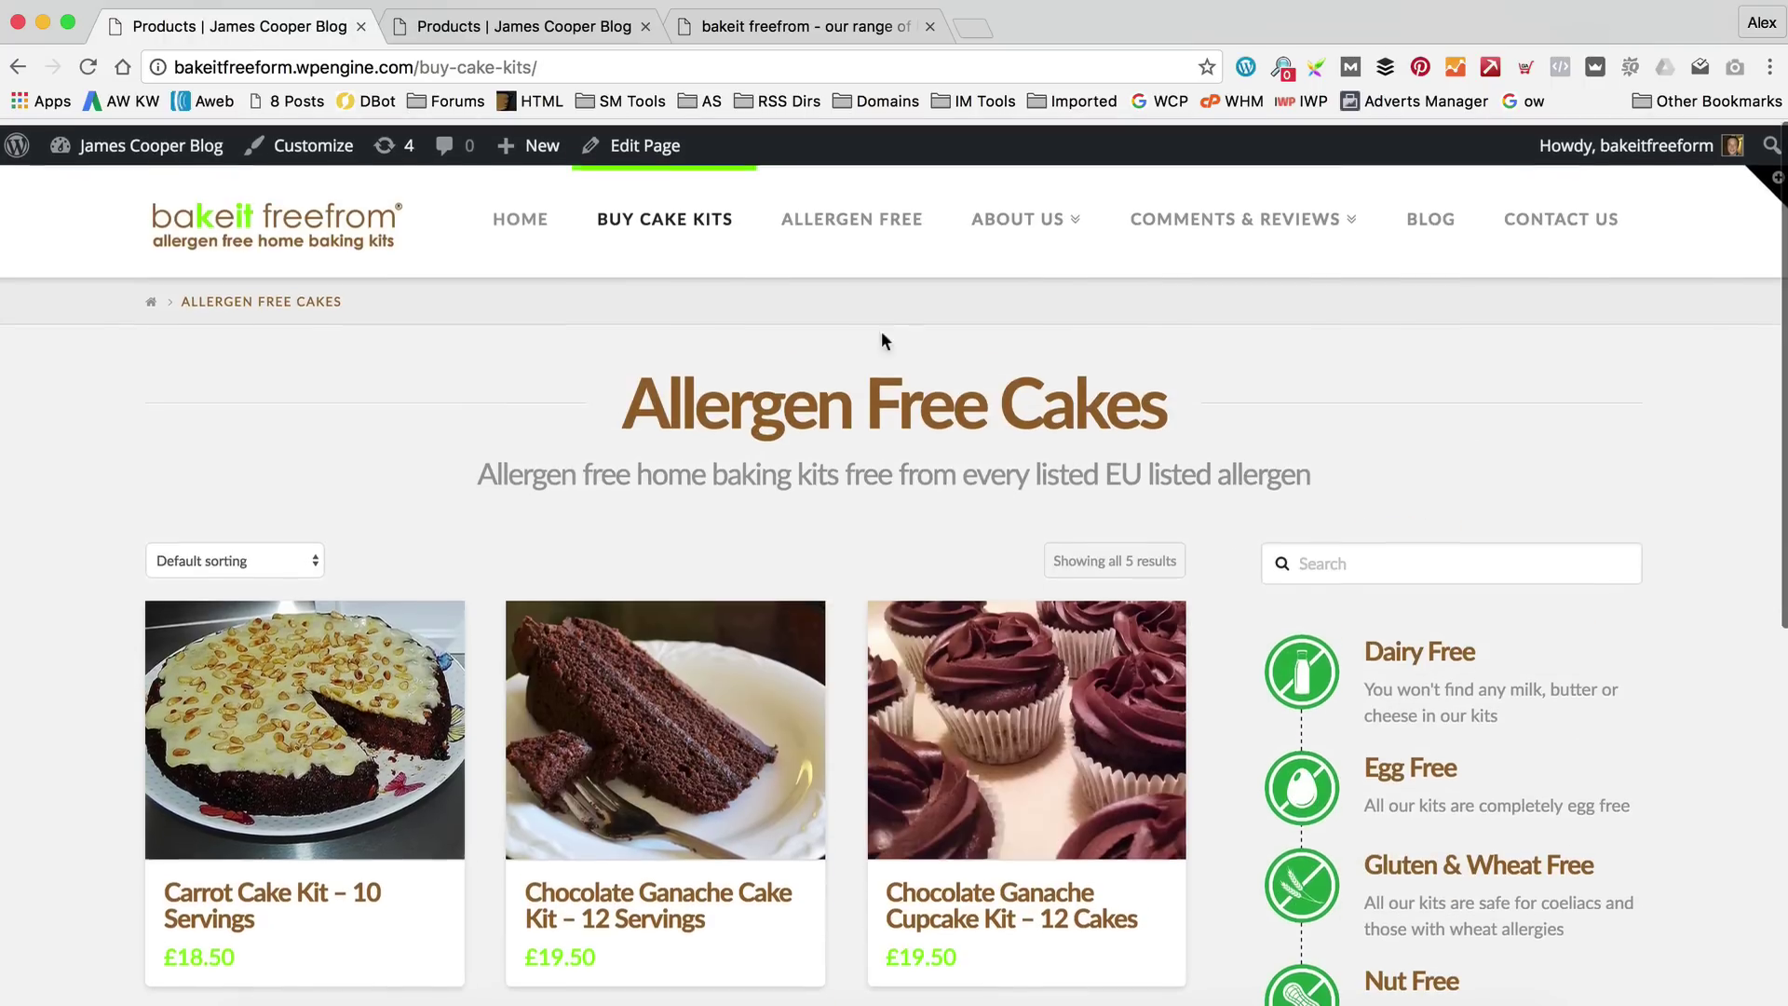
click(820, 222)
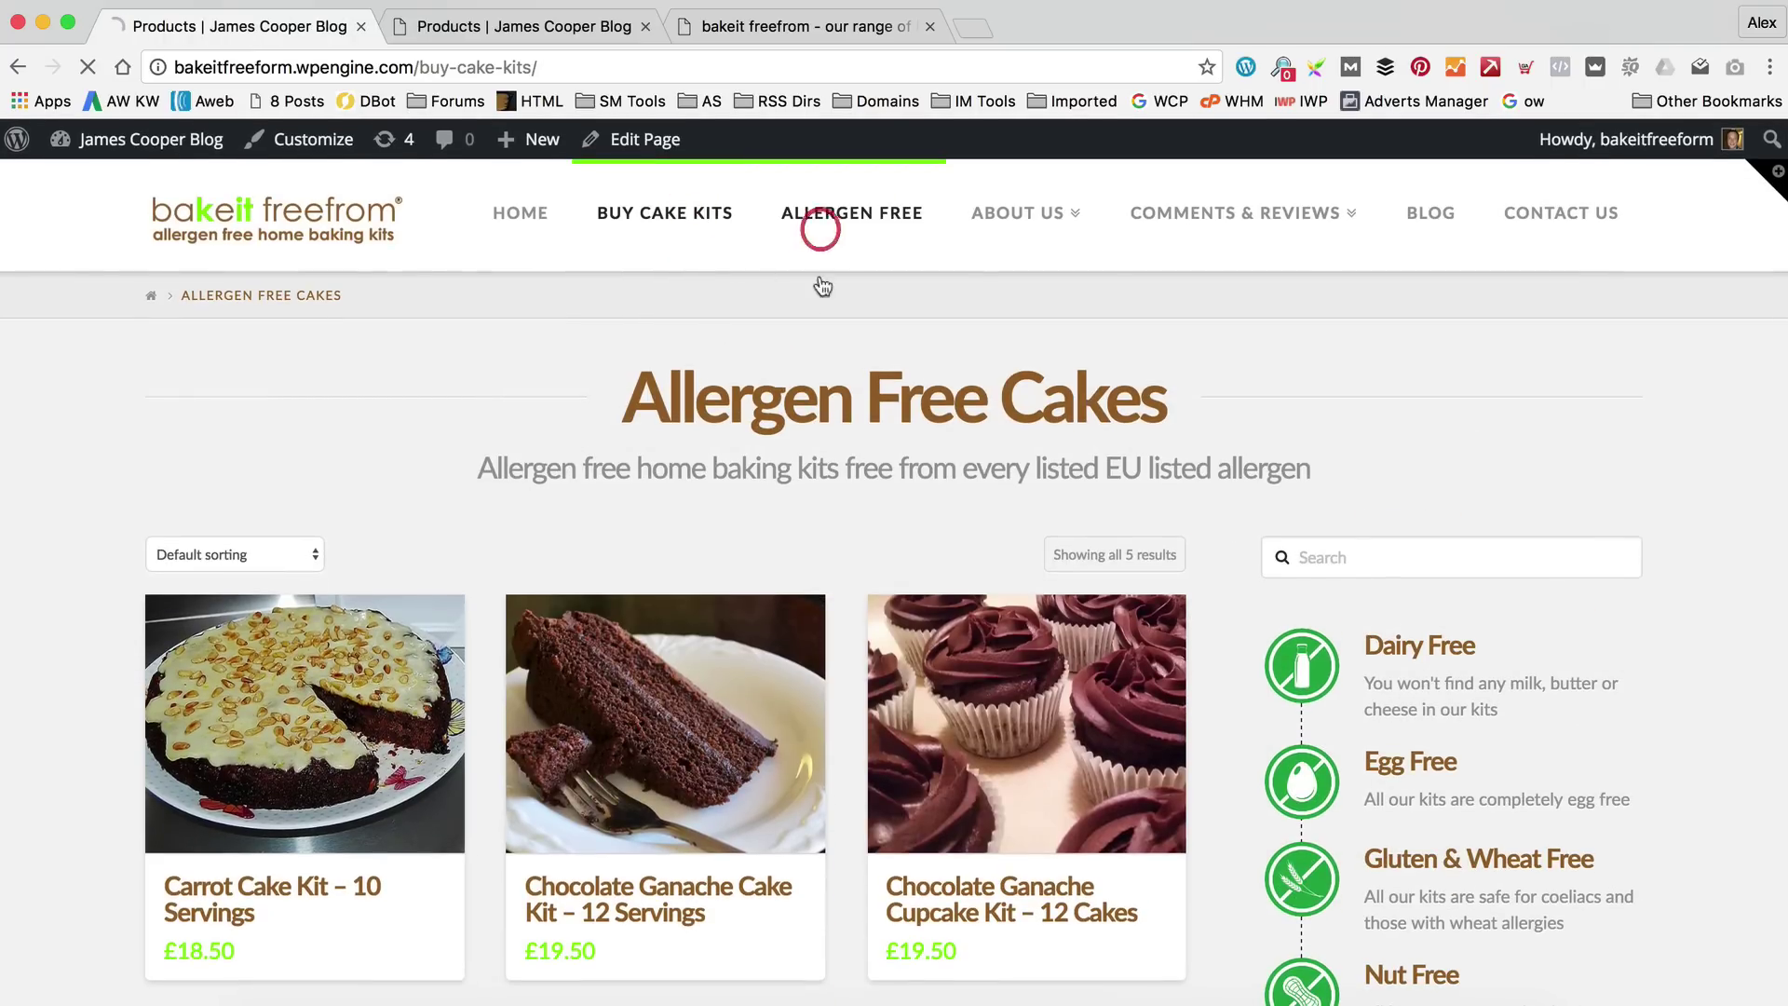
scroll(1591, 556, up, 3)
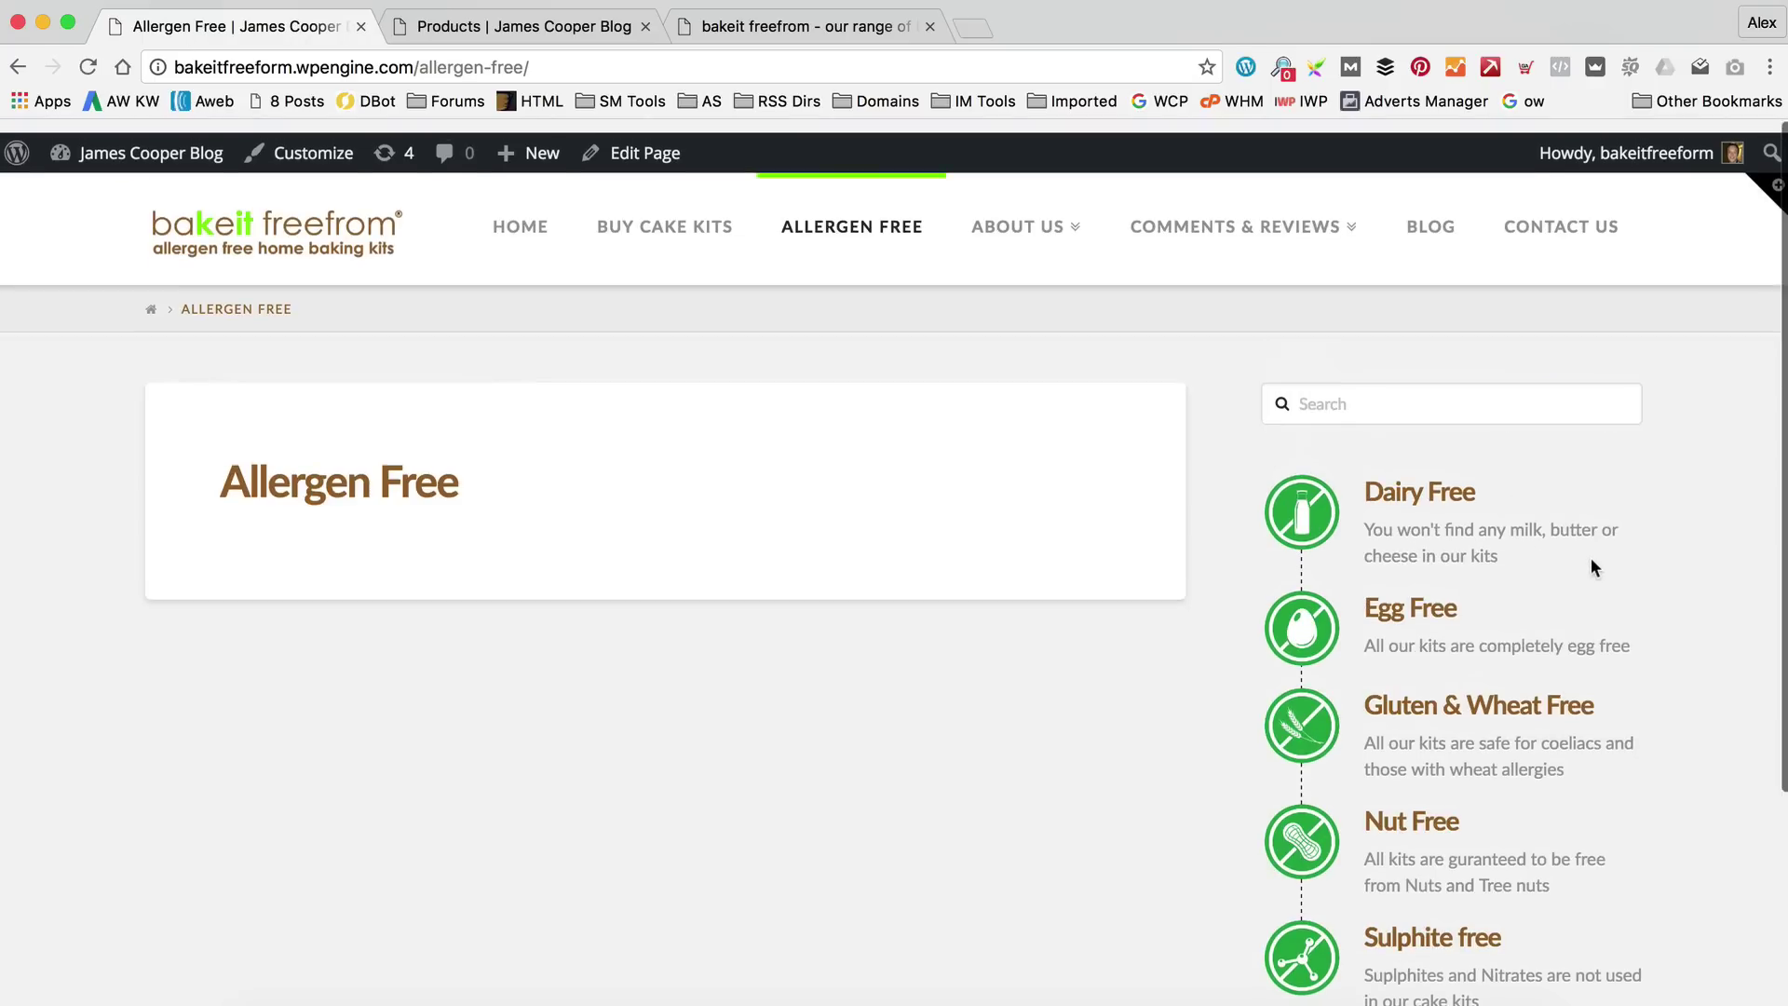
- Review the Buy Cake Kits page's bullet-free, left-shifted sidebar allergen boxes
click(641, 215)
scroll(919, 333, down, 6)
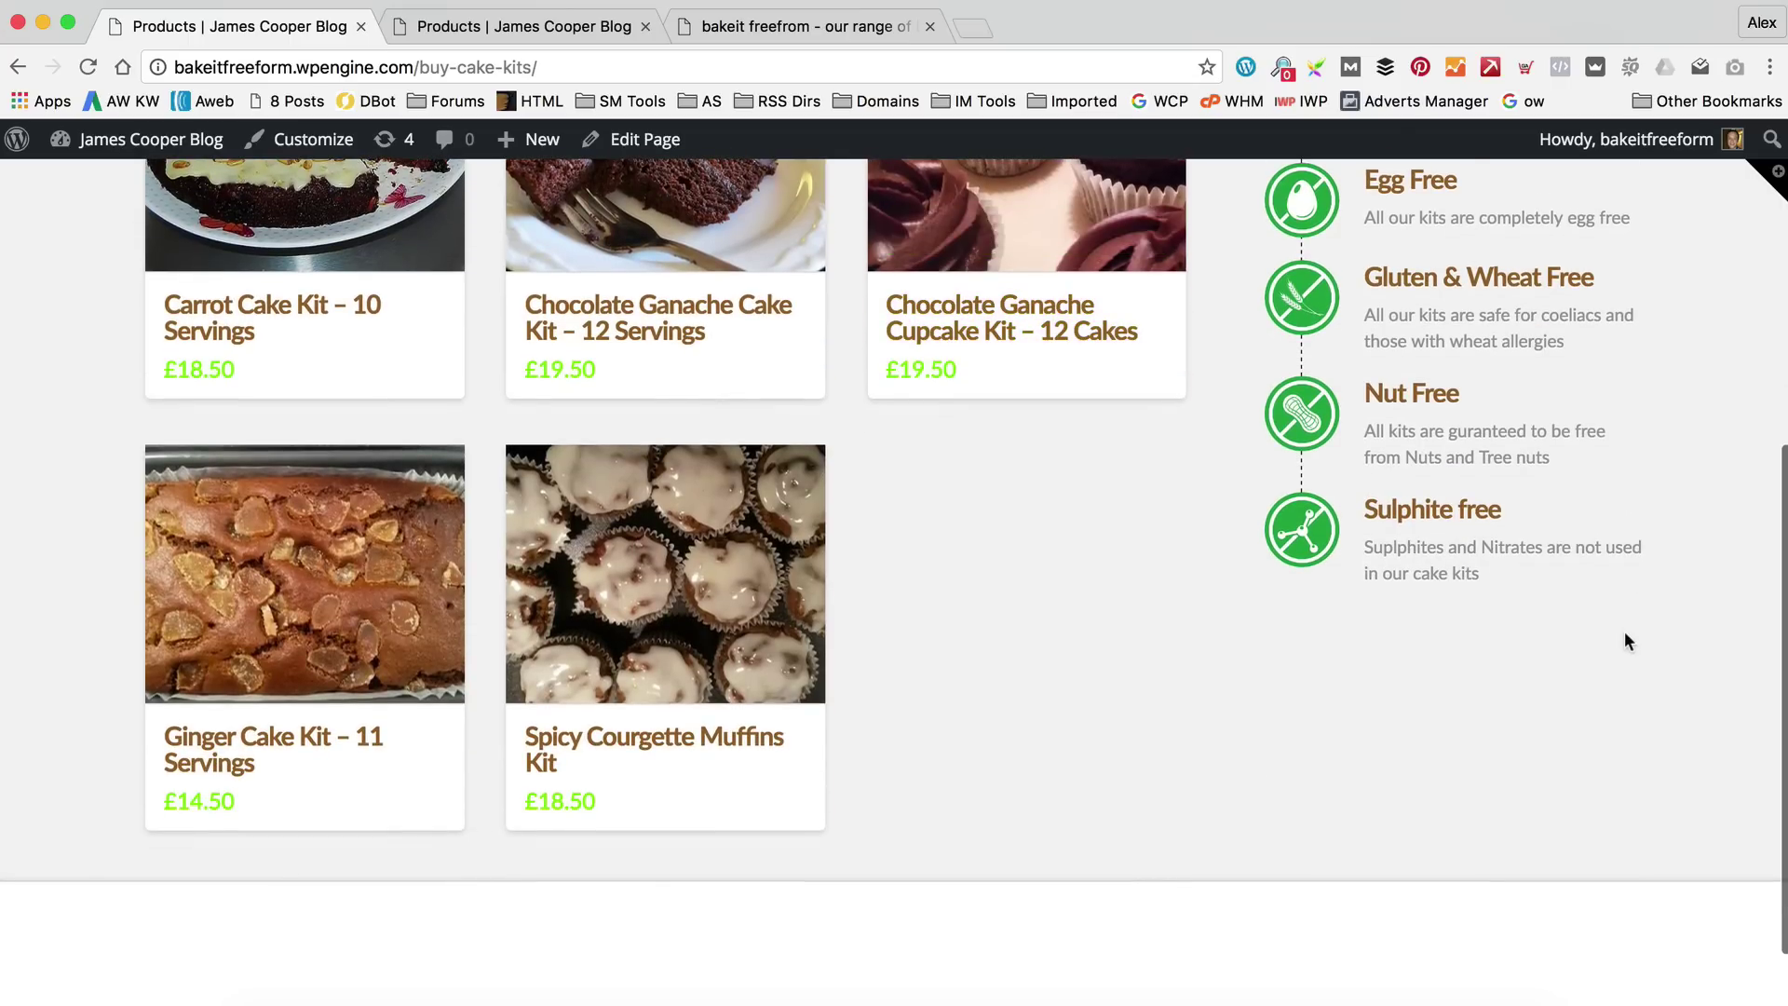
scroll(1623, 631, up, 3)
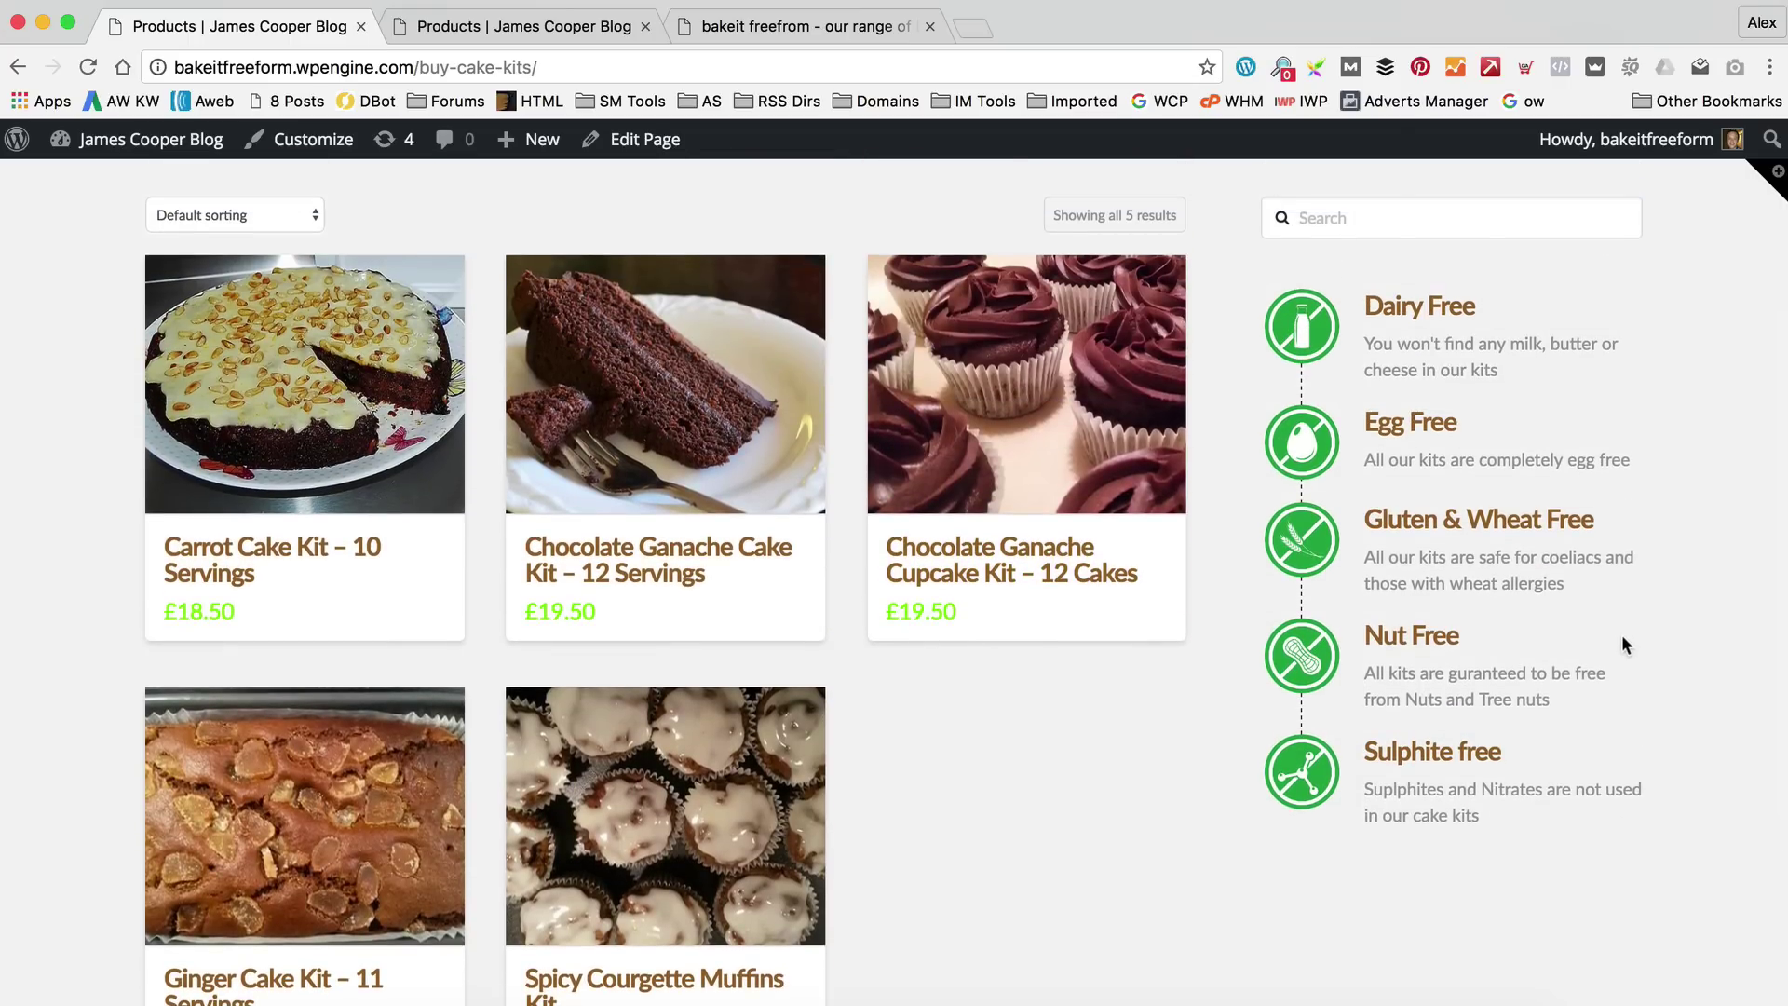
scroll(1584, 698, down, 1)
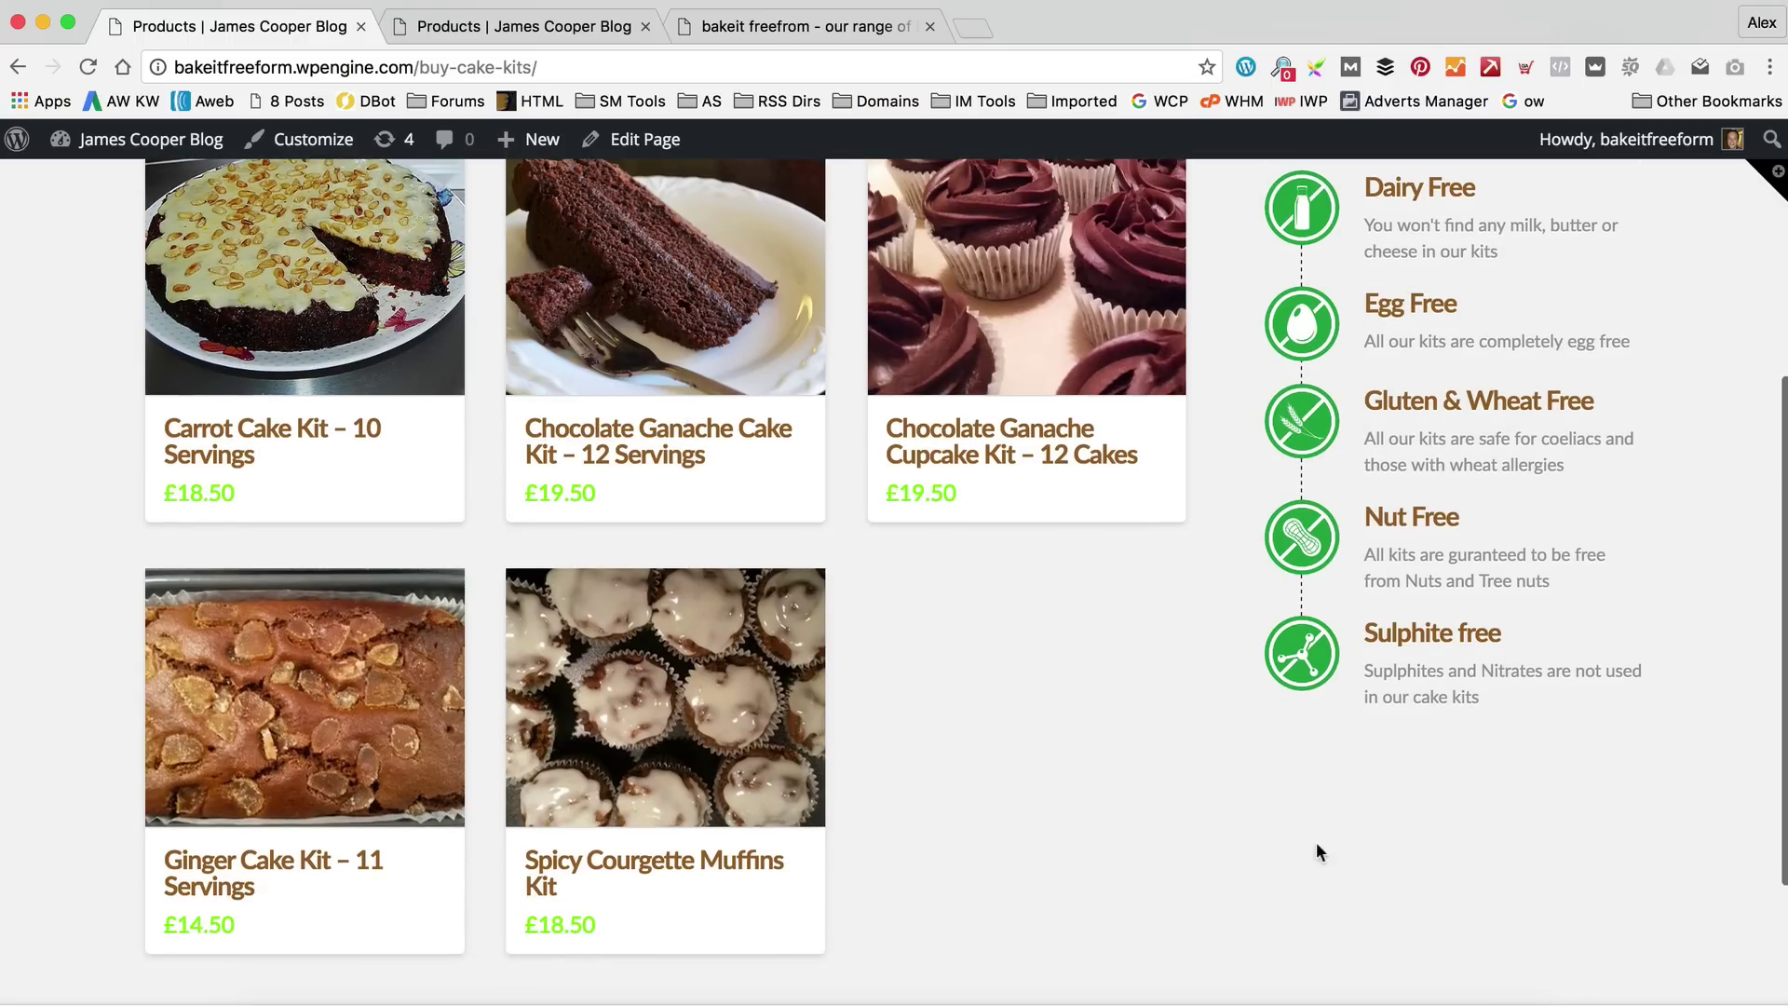
scroll(1313, 847, up, 2)
scroll(1313, 848, down, 2)
scroll(1316, 857, up, 1)
scroll(1316, 857, down, 2)
scroll(1313, 856, up, 4)
scroll(1312, 592, up, 2)
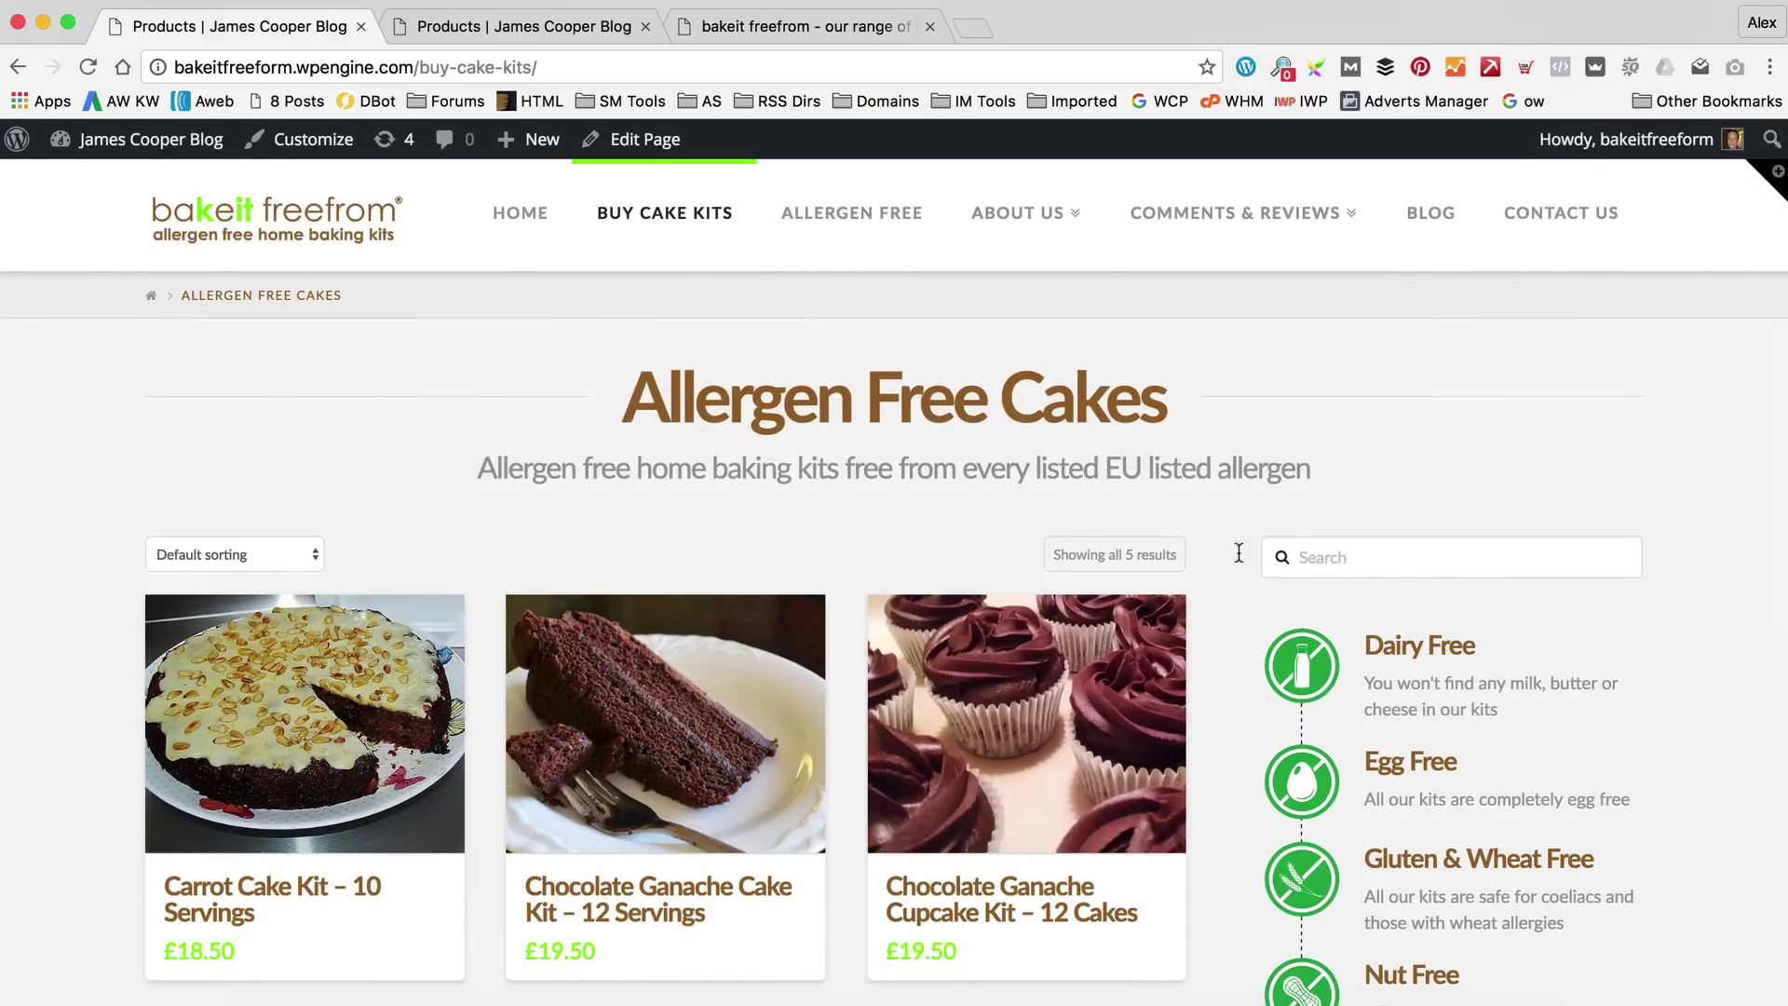
- Go to the site homepage with the cupcake hero banner and scroll through it
click(514, 221)
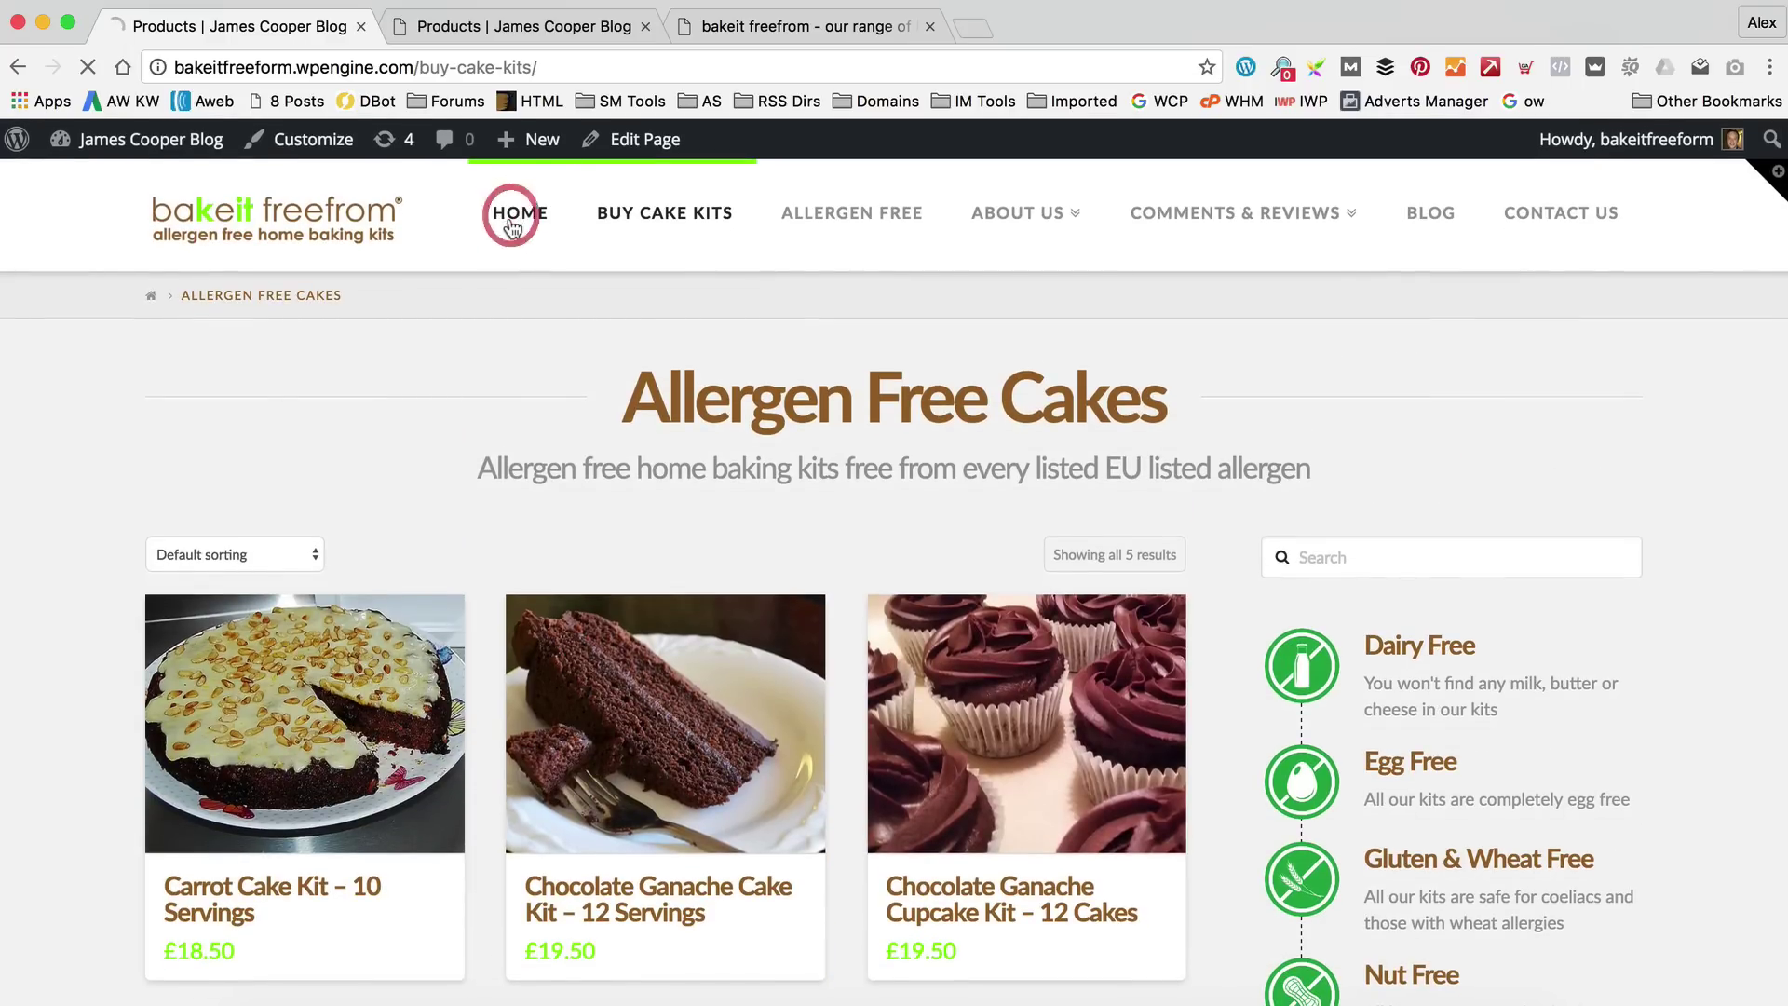
scroll(707, 284, down, 3)
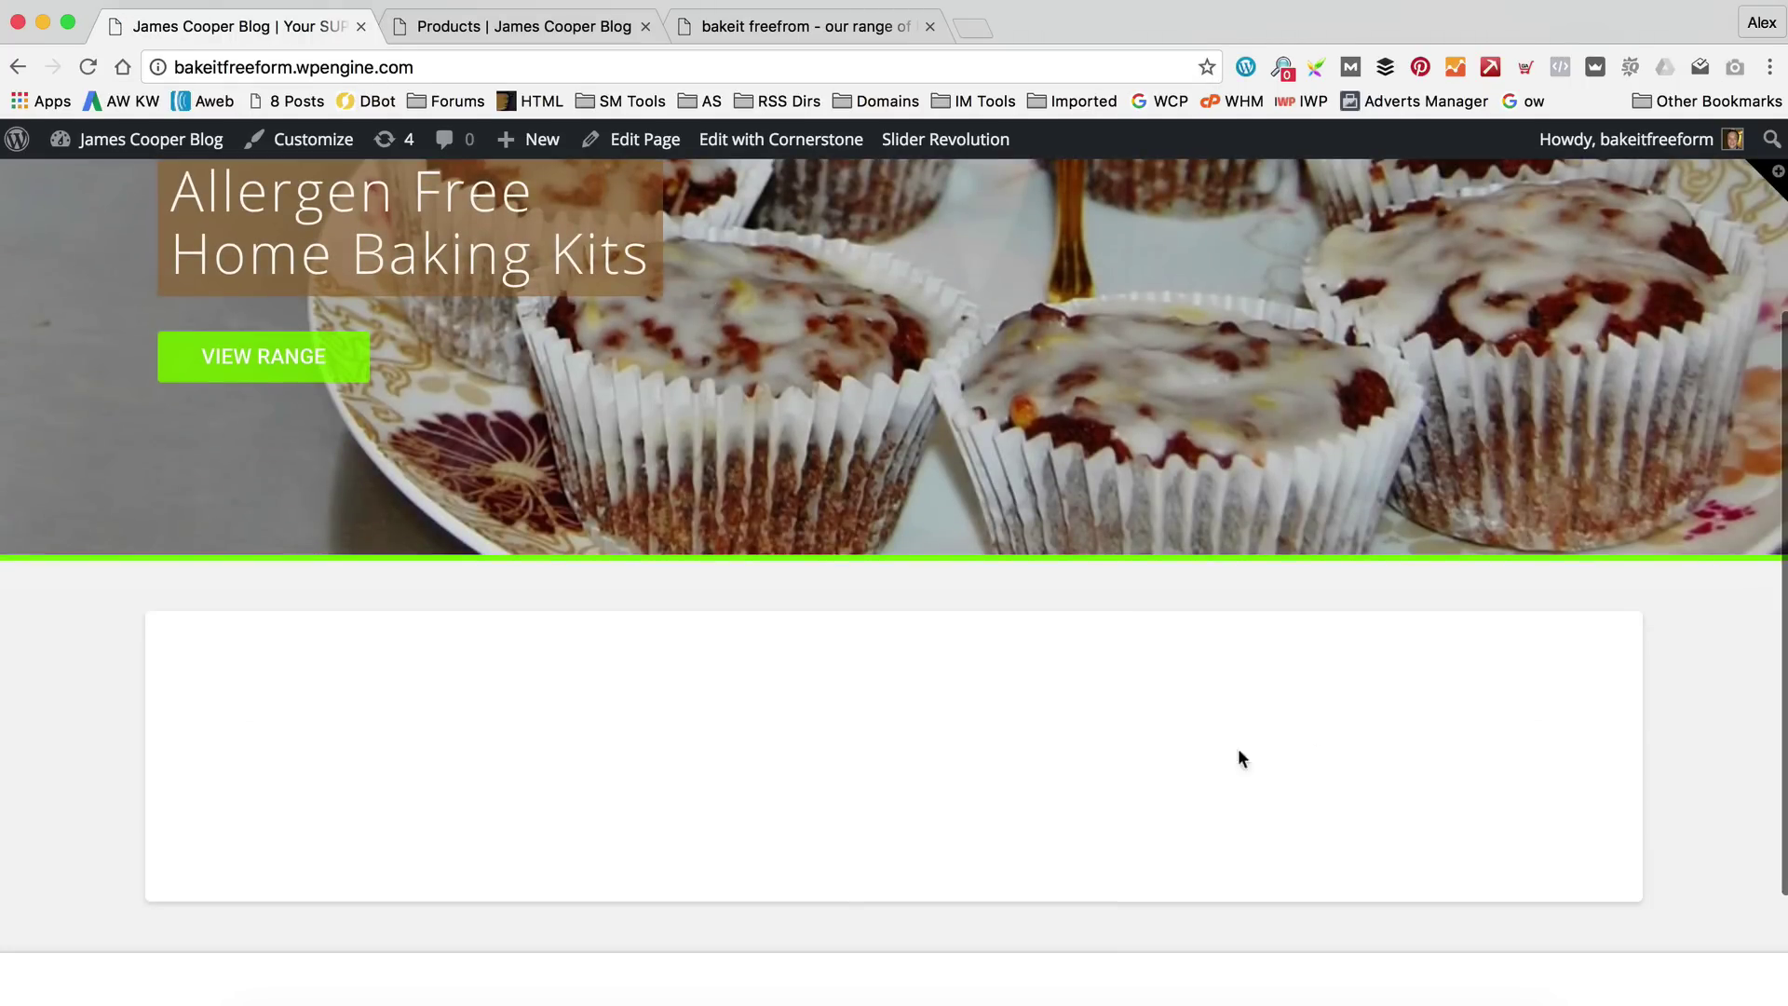
scroll(620, 690, up, 3)
scroll(621, 690, down, 3)
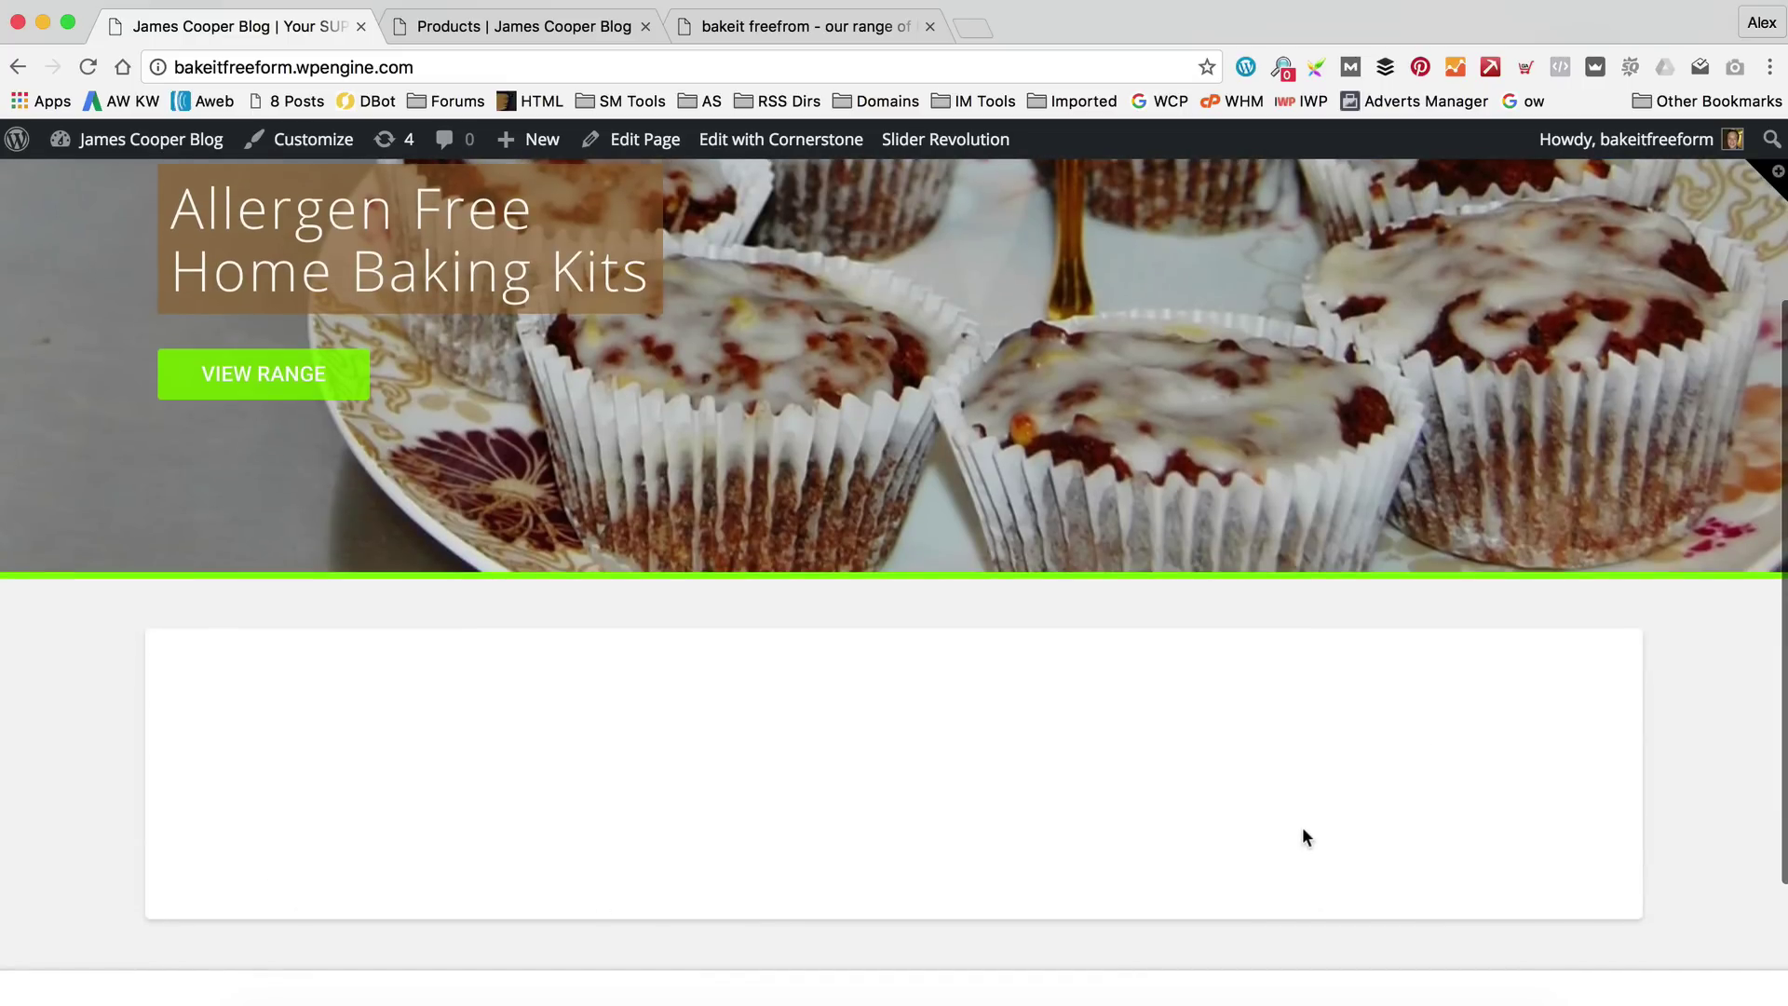
scroll(1293, 826, down, 3)
scroll(1276, 816, up, 5)
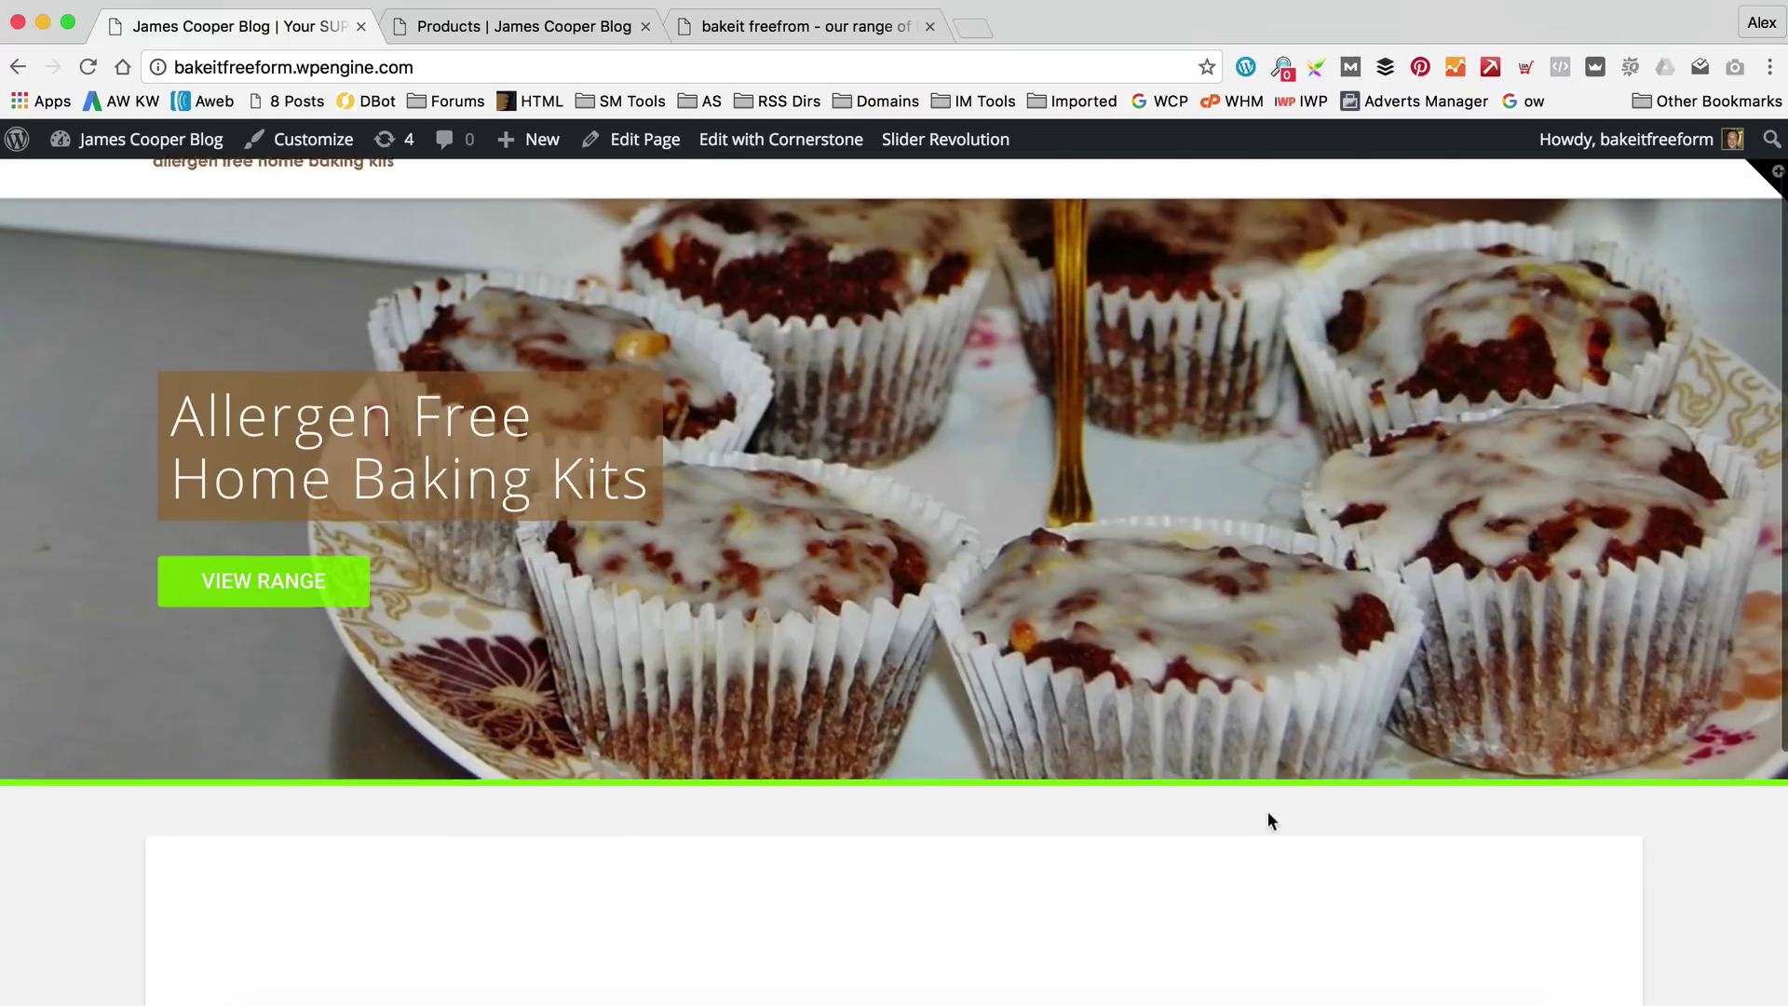
scroll(1269, 820, down, 2)
scroll(1265, 816, up, 3)
scroll(1238, 818, down, 3)
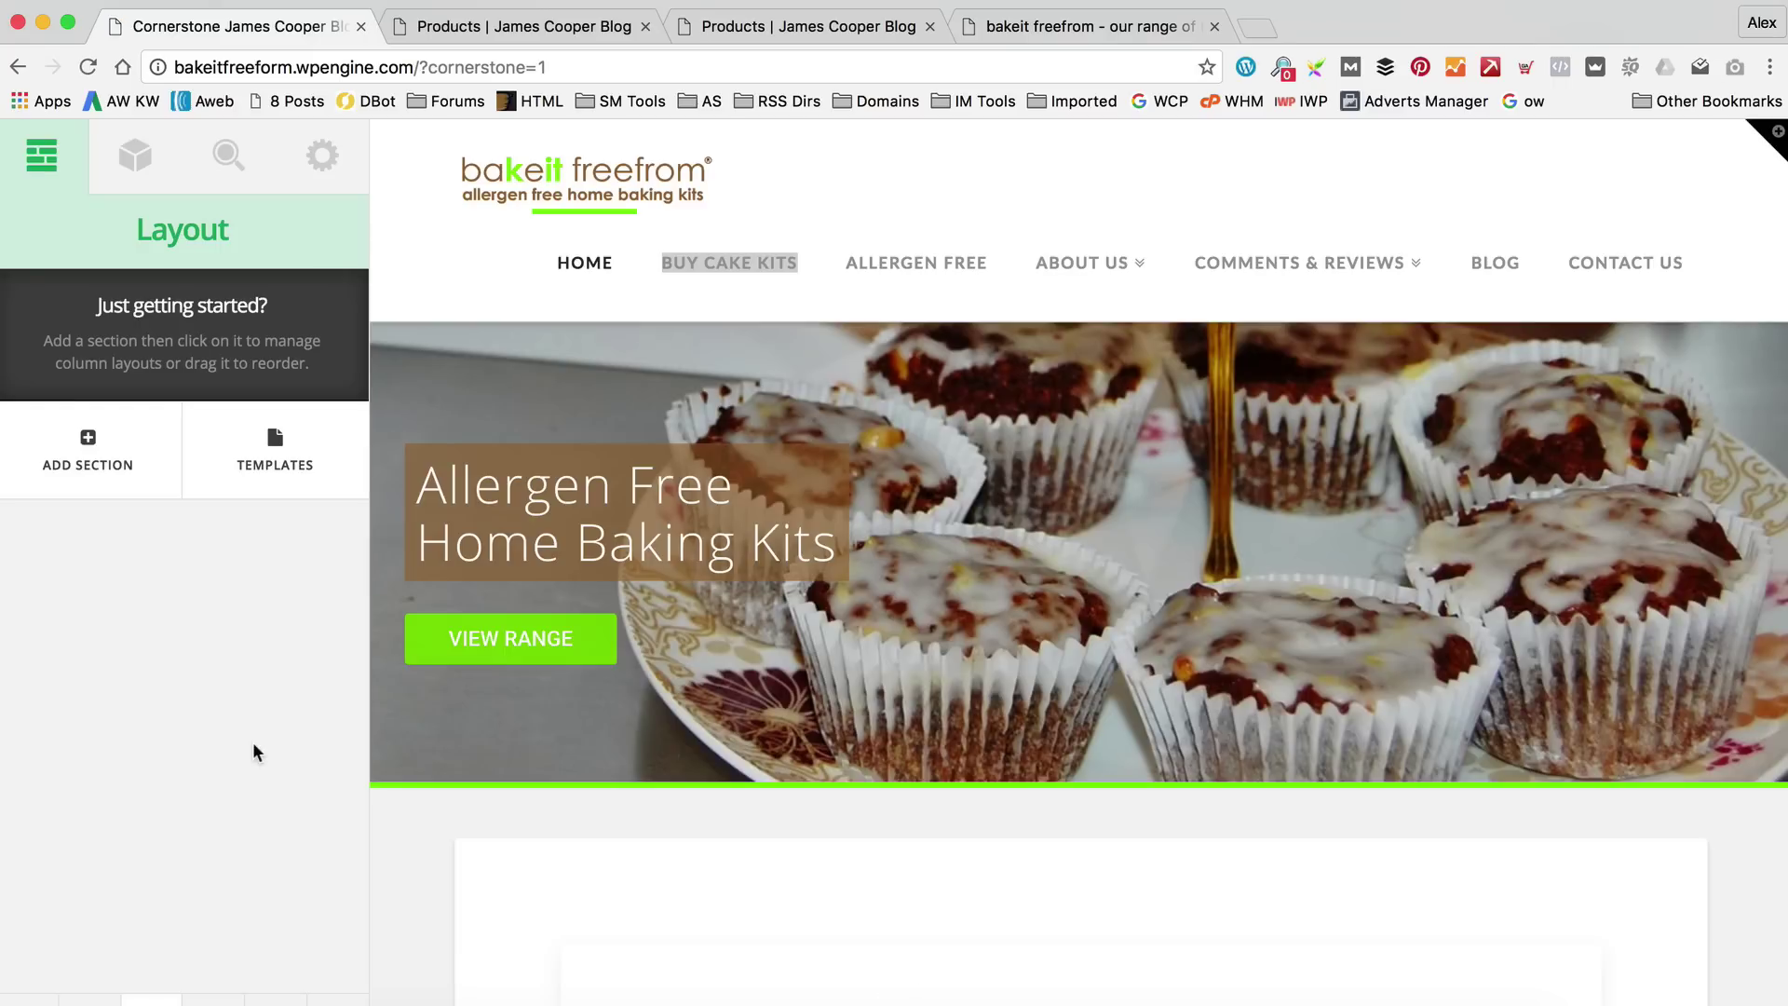
- Add Section 1 to the homepage and set its Row 1 to five 1/5-width columns
click(88, 456)
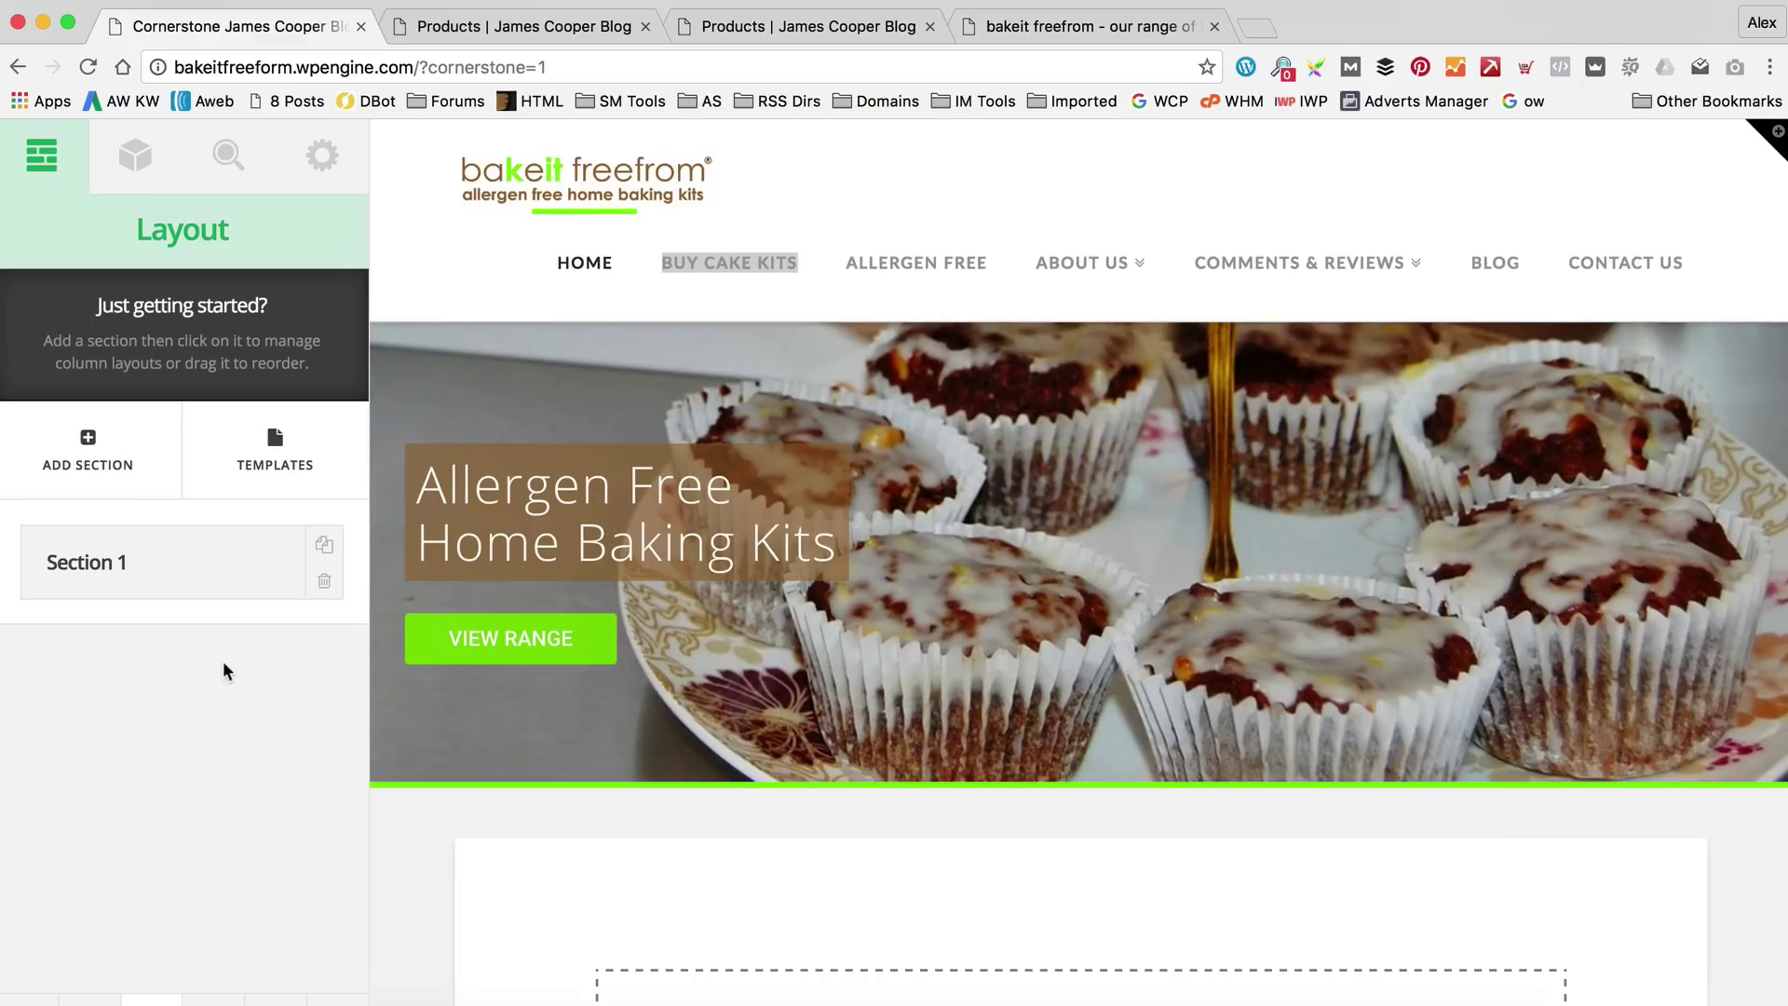
click(206, 573)
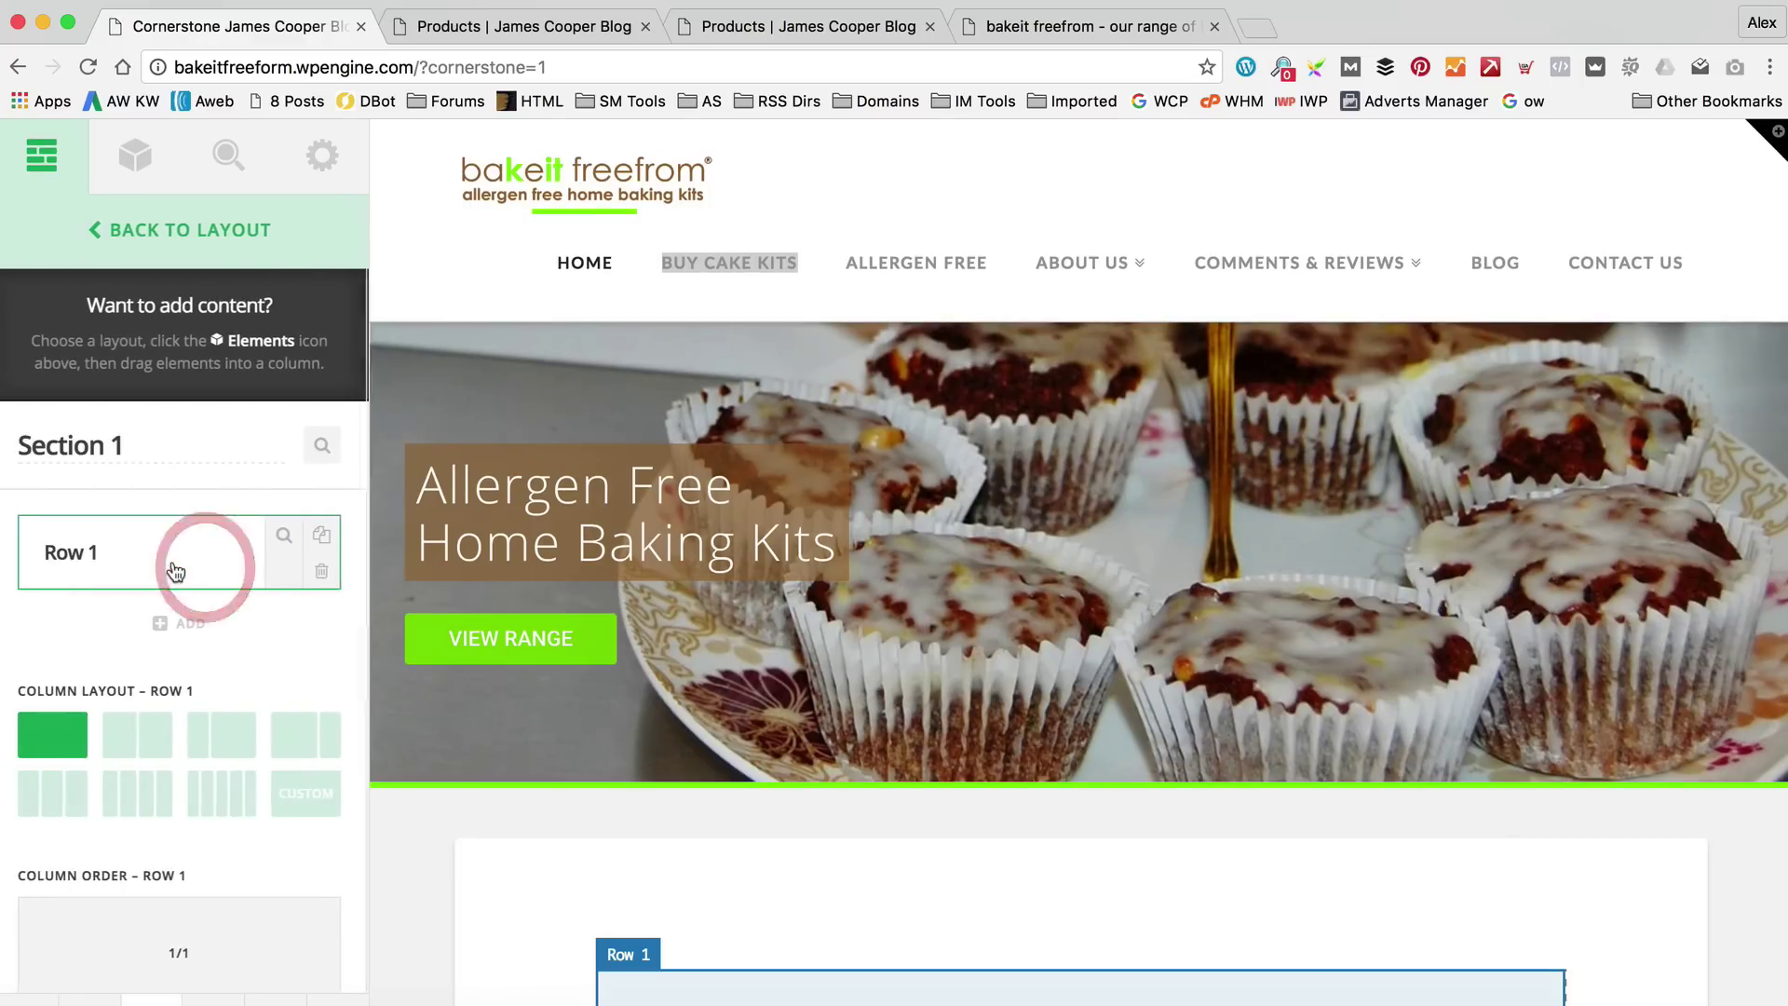
click(221, 787)
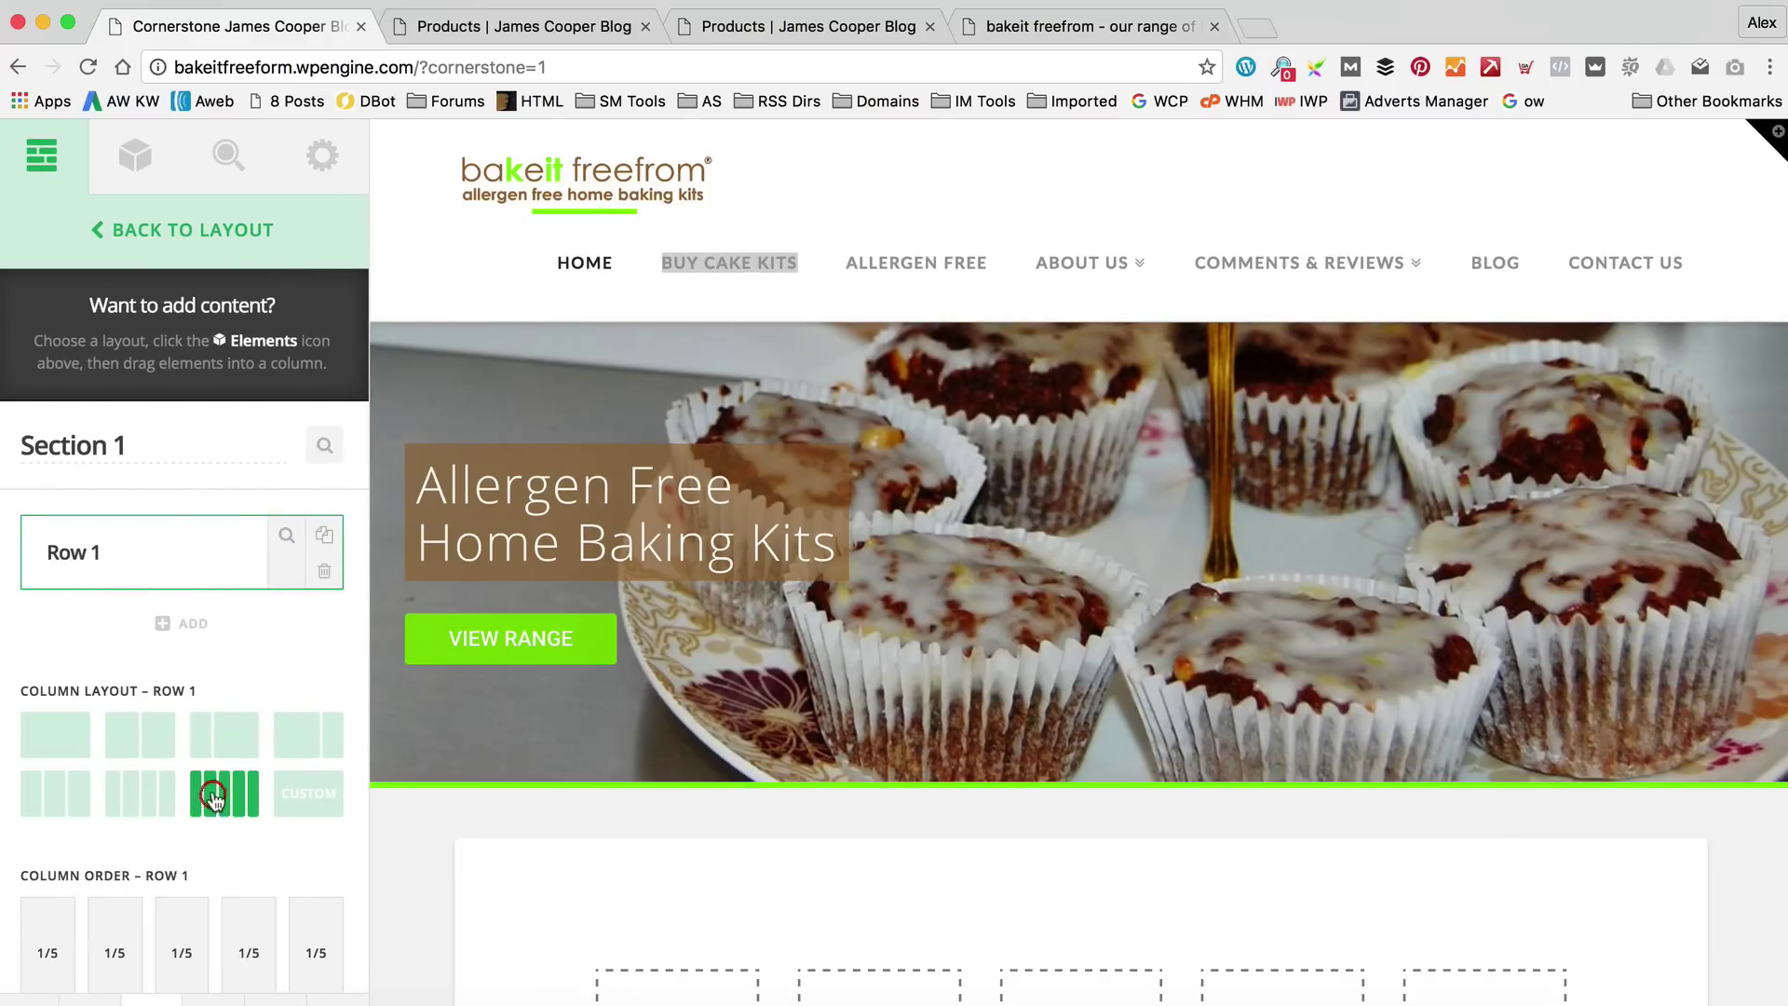
click(159, 231)
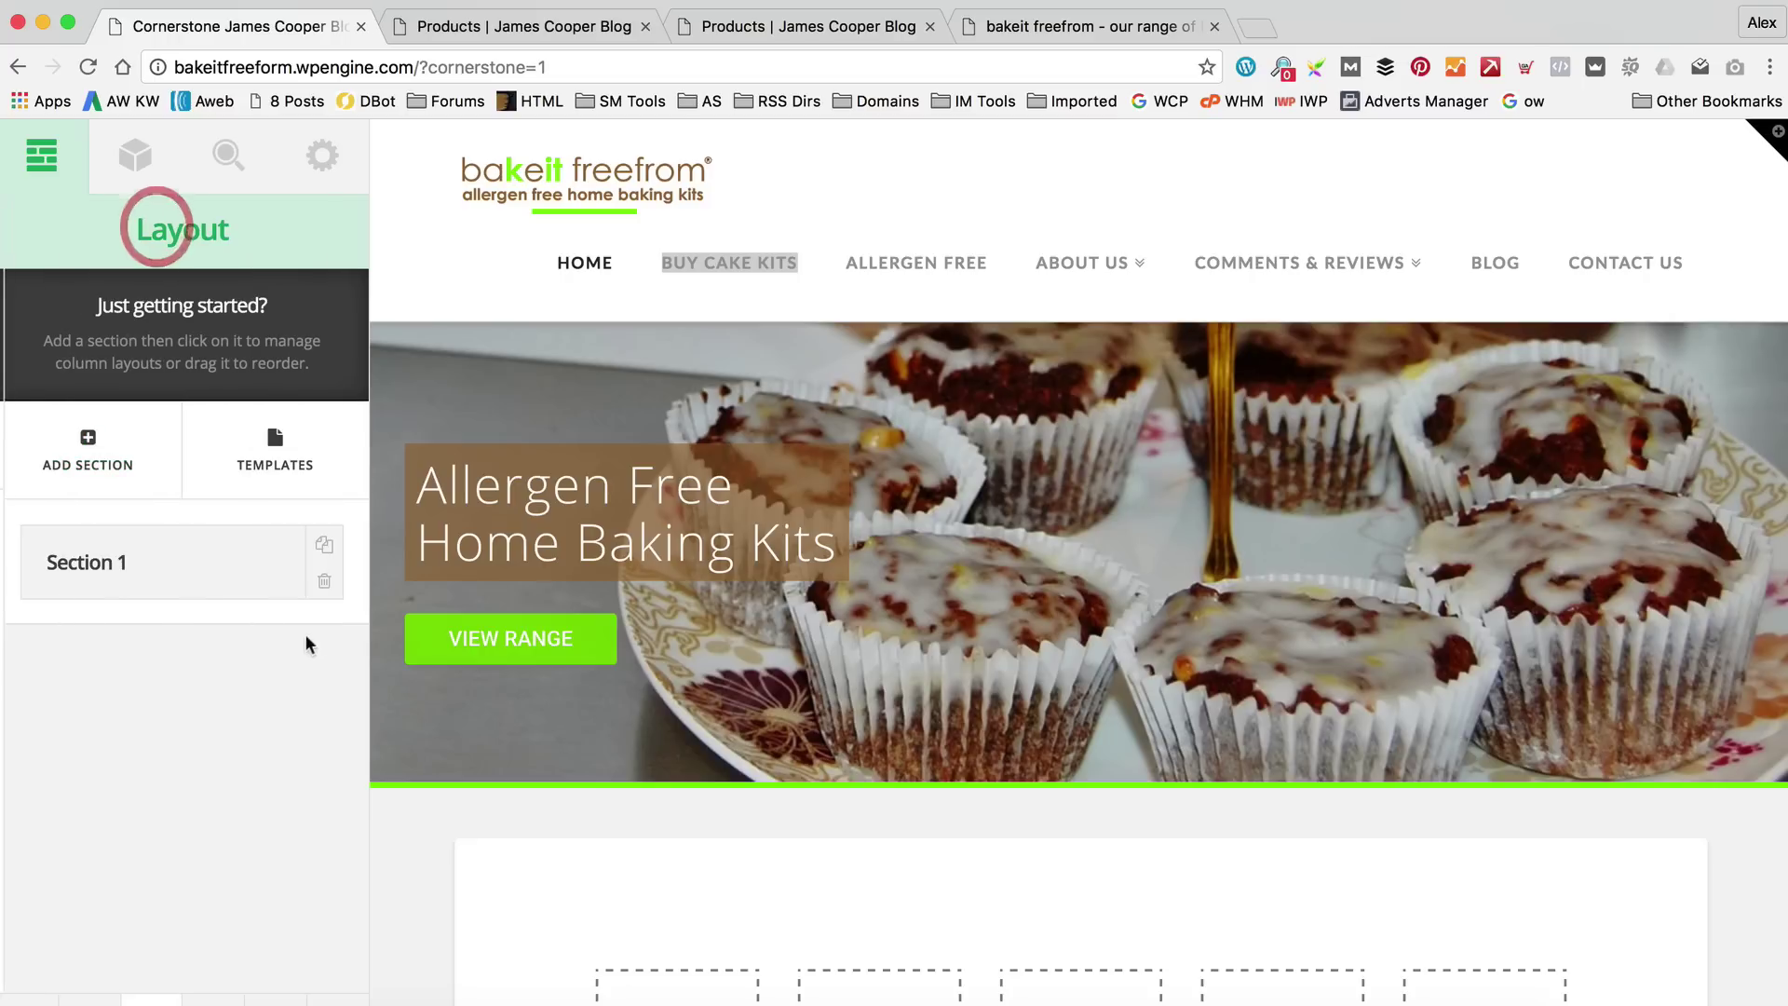
click(186, 559)
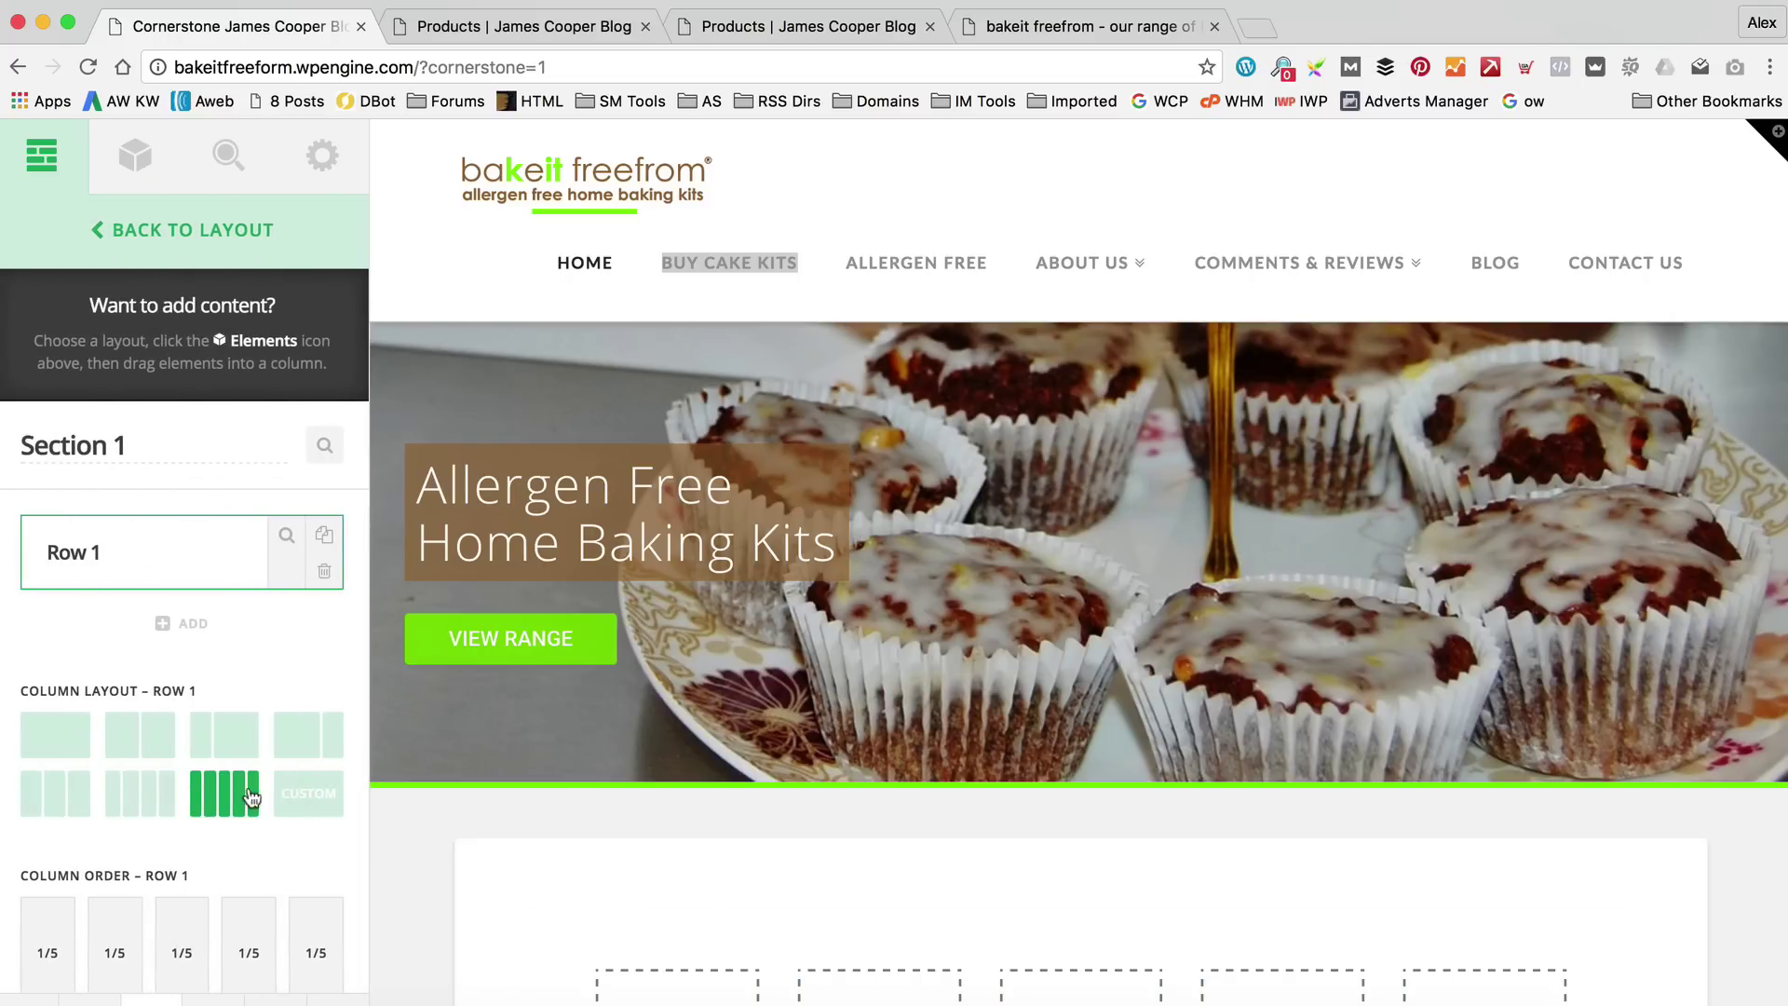
scroll(221, 808, down, 1)
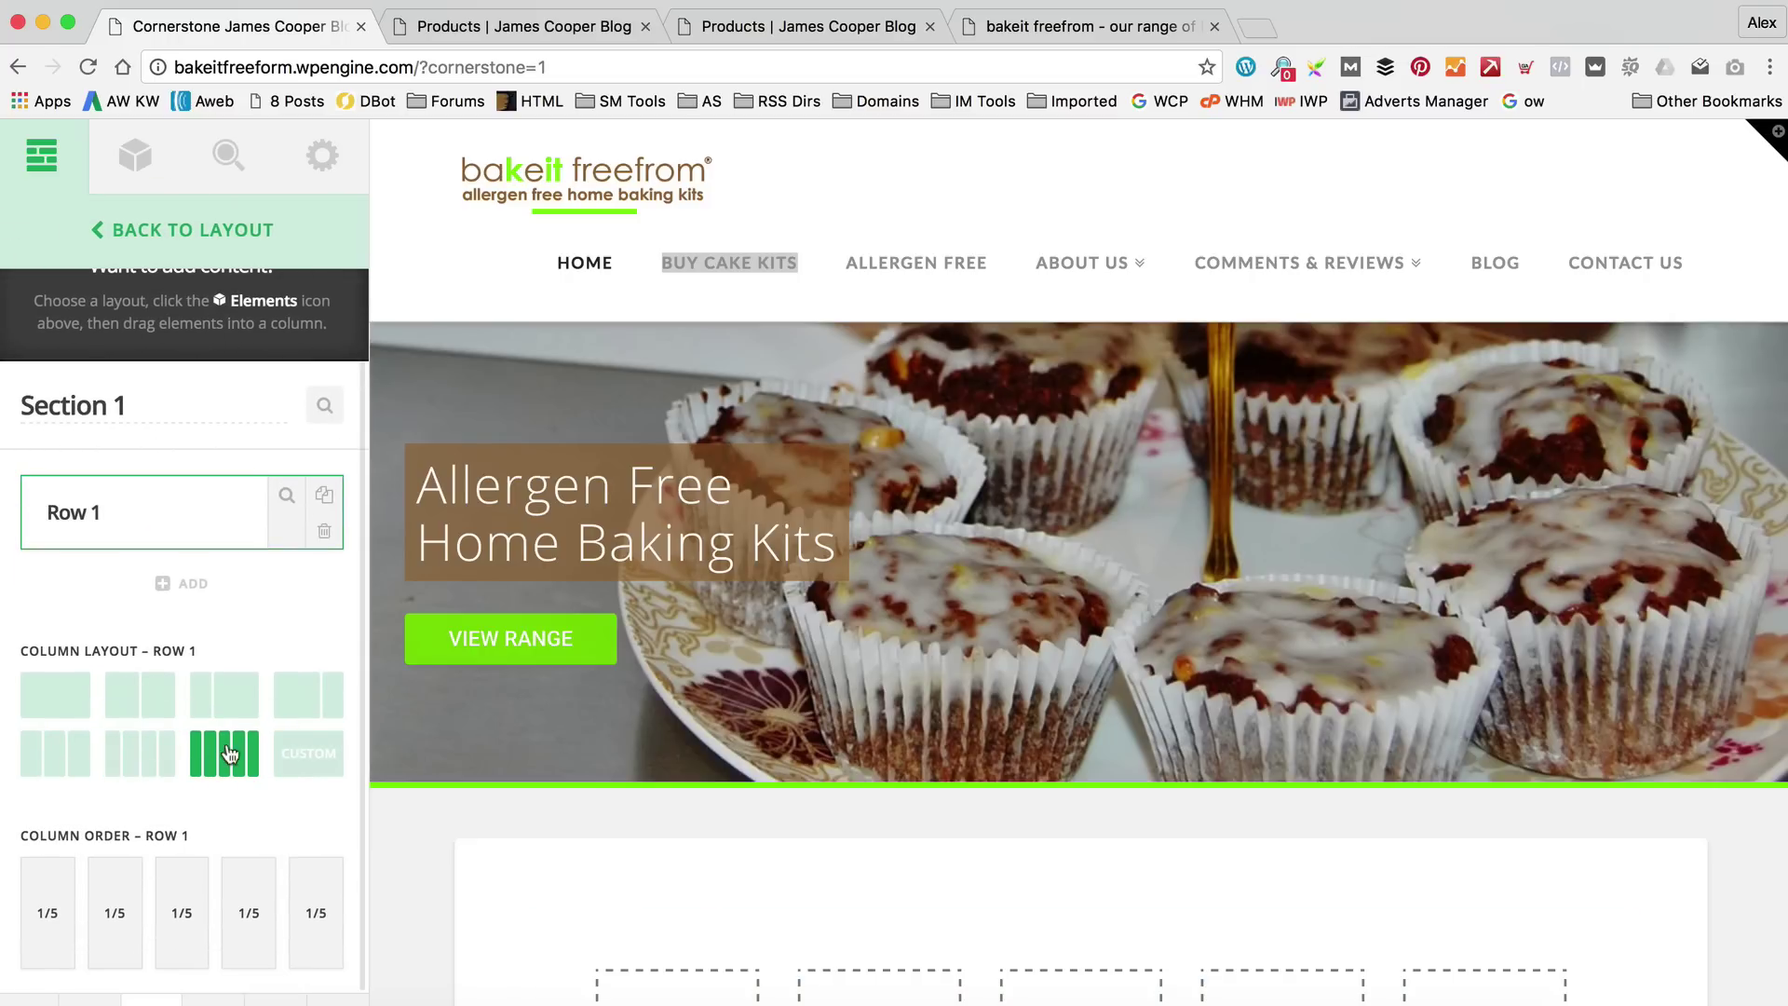
- Drag a Feature Box from the Elements list into the first 1/5 column
scroll(739, 866, down, 3)
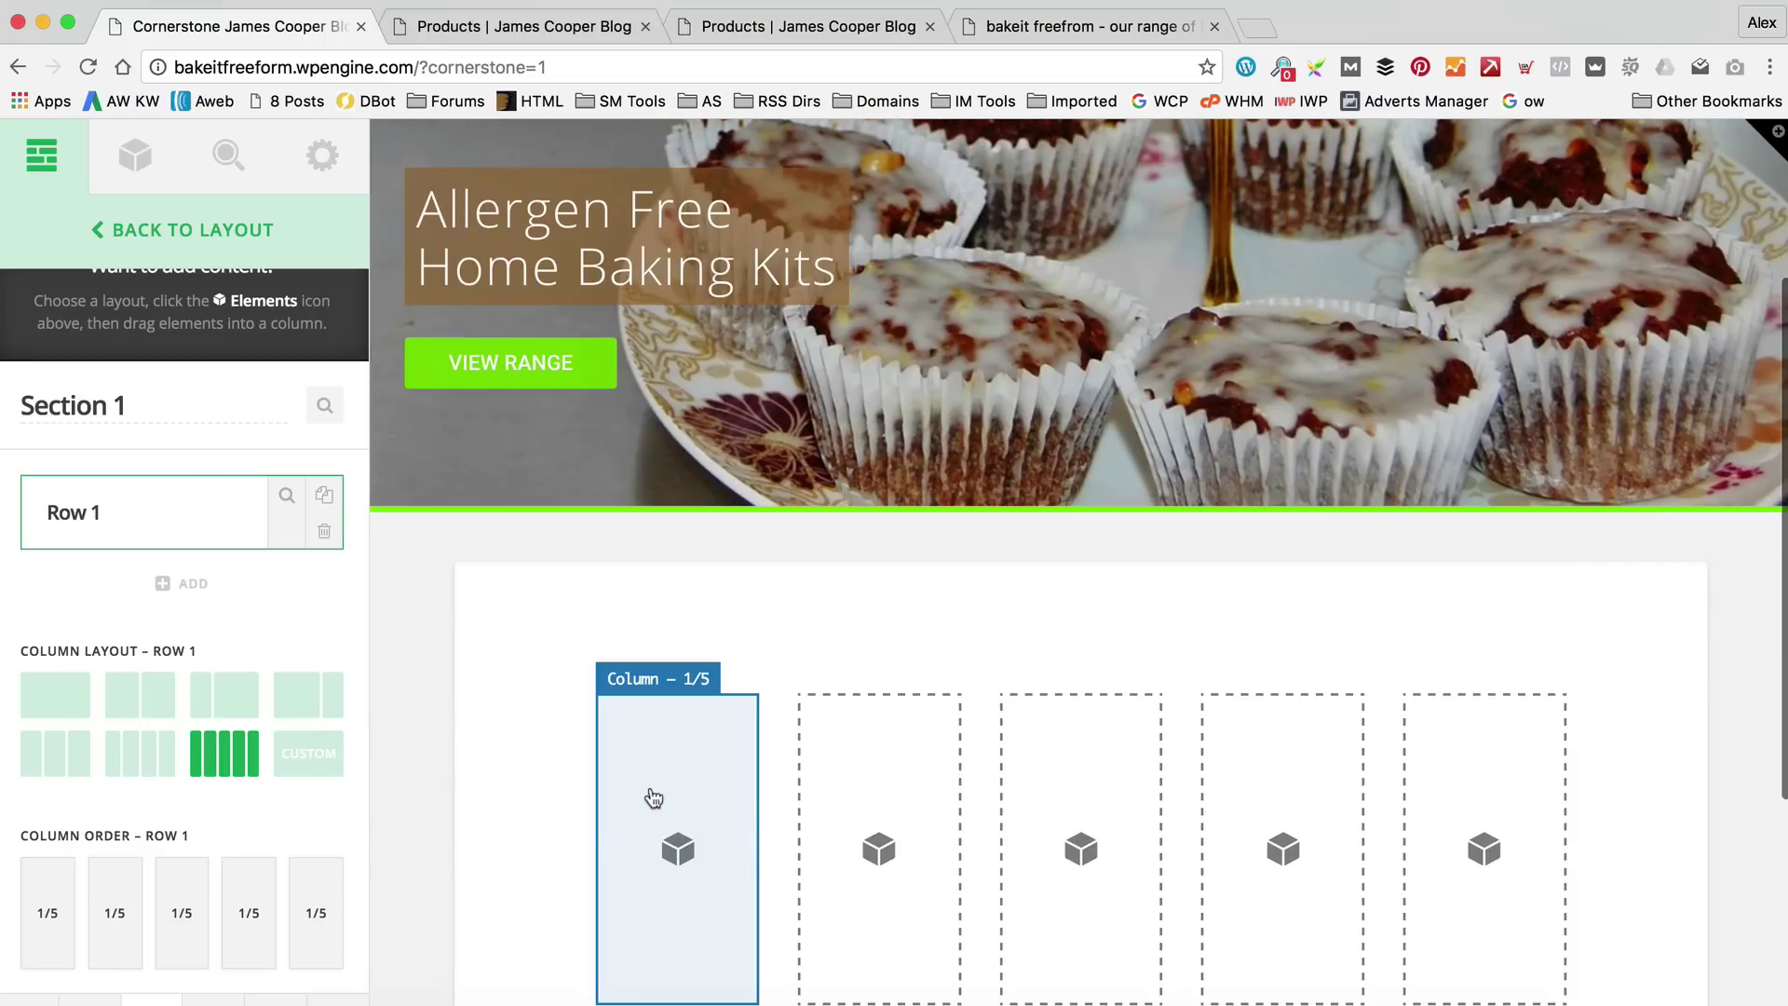
scroll(240, 500, up, 1)
click(135, 155)
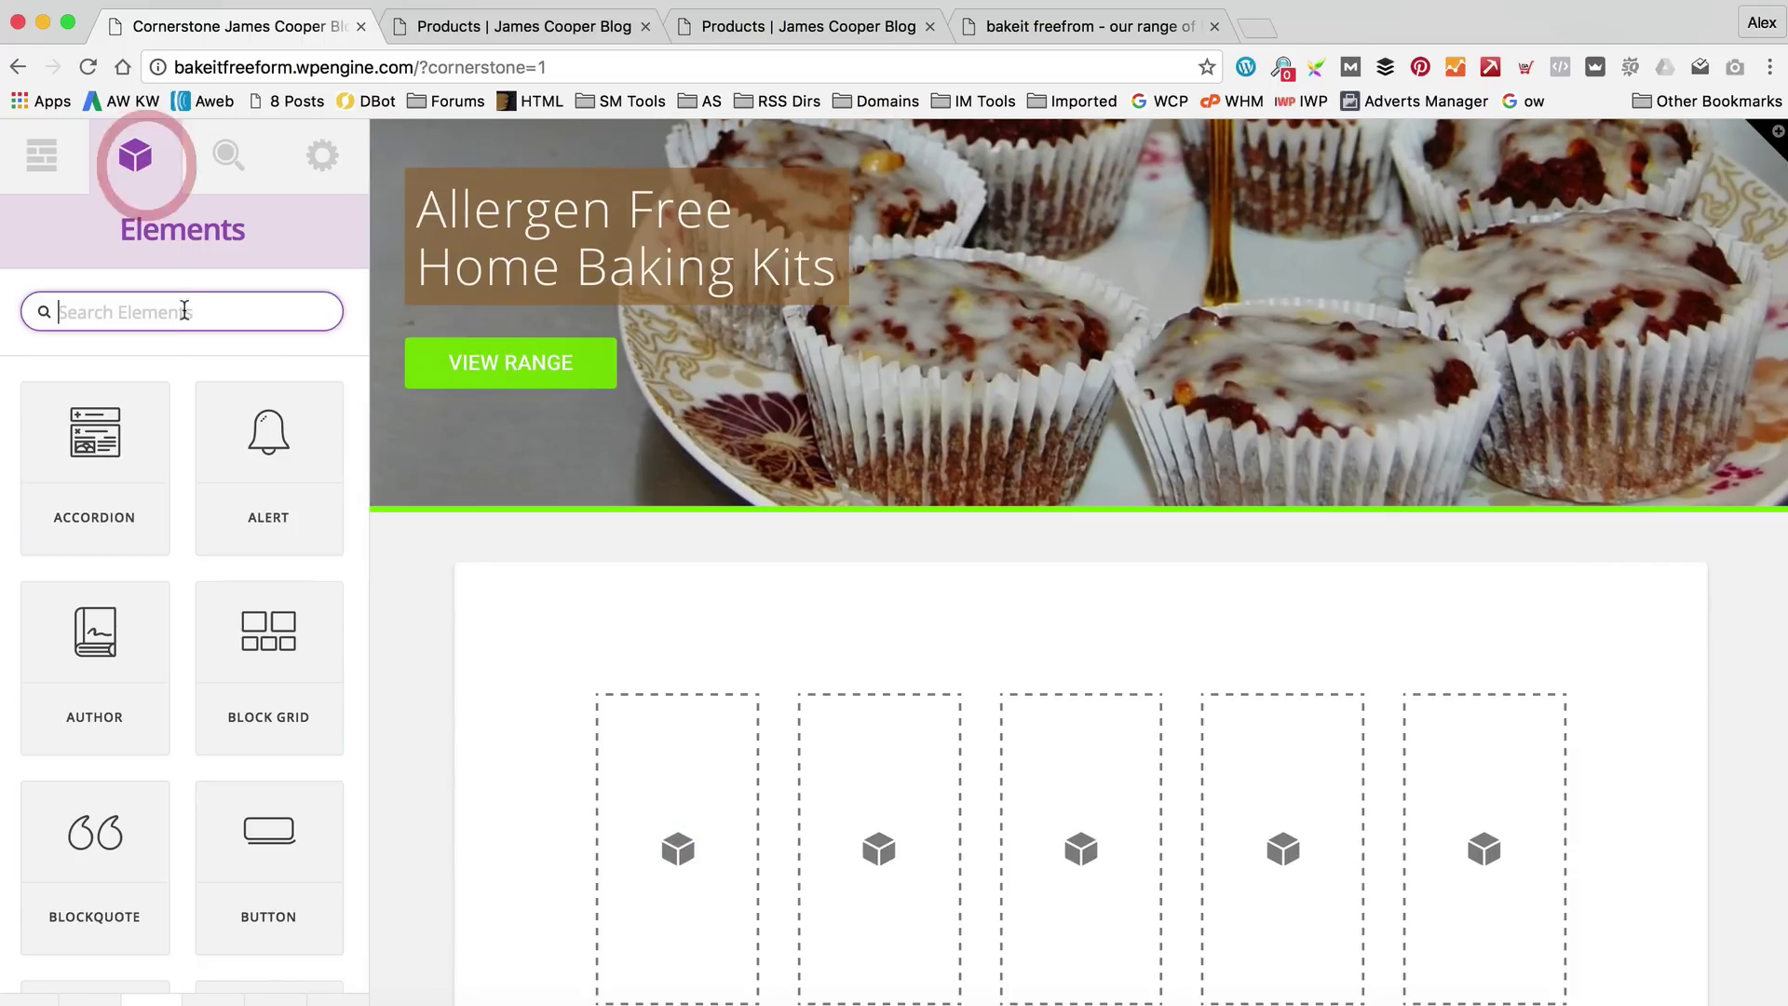
scroll(219, 577, down, 4)
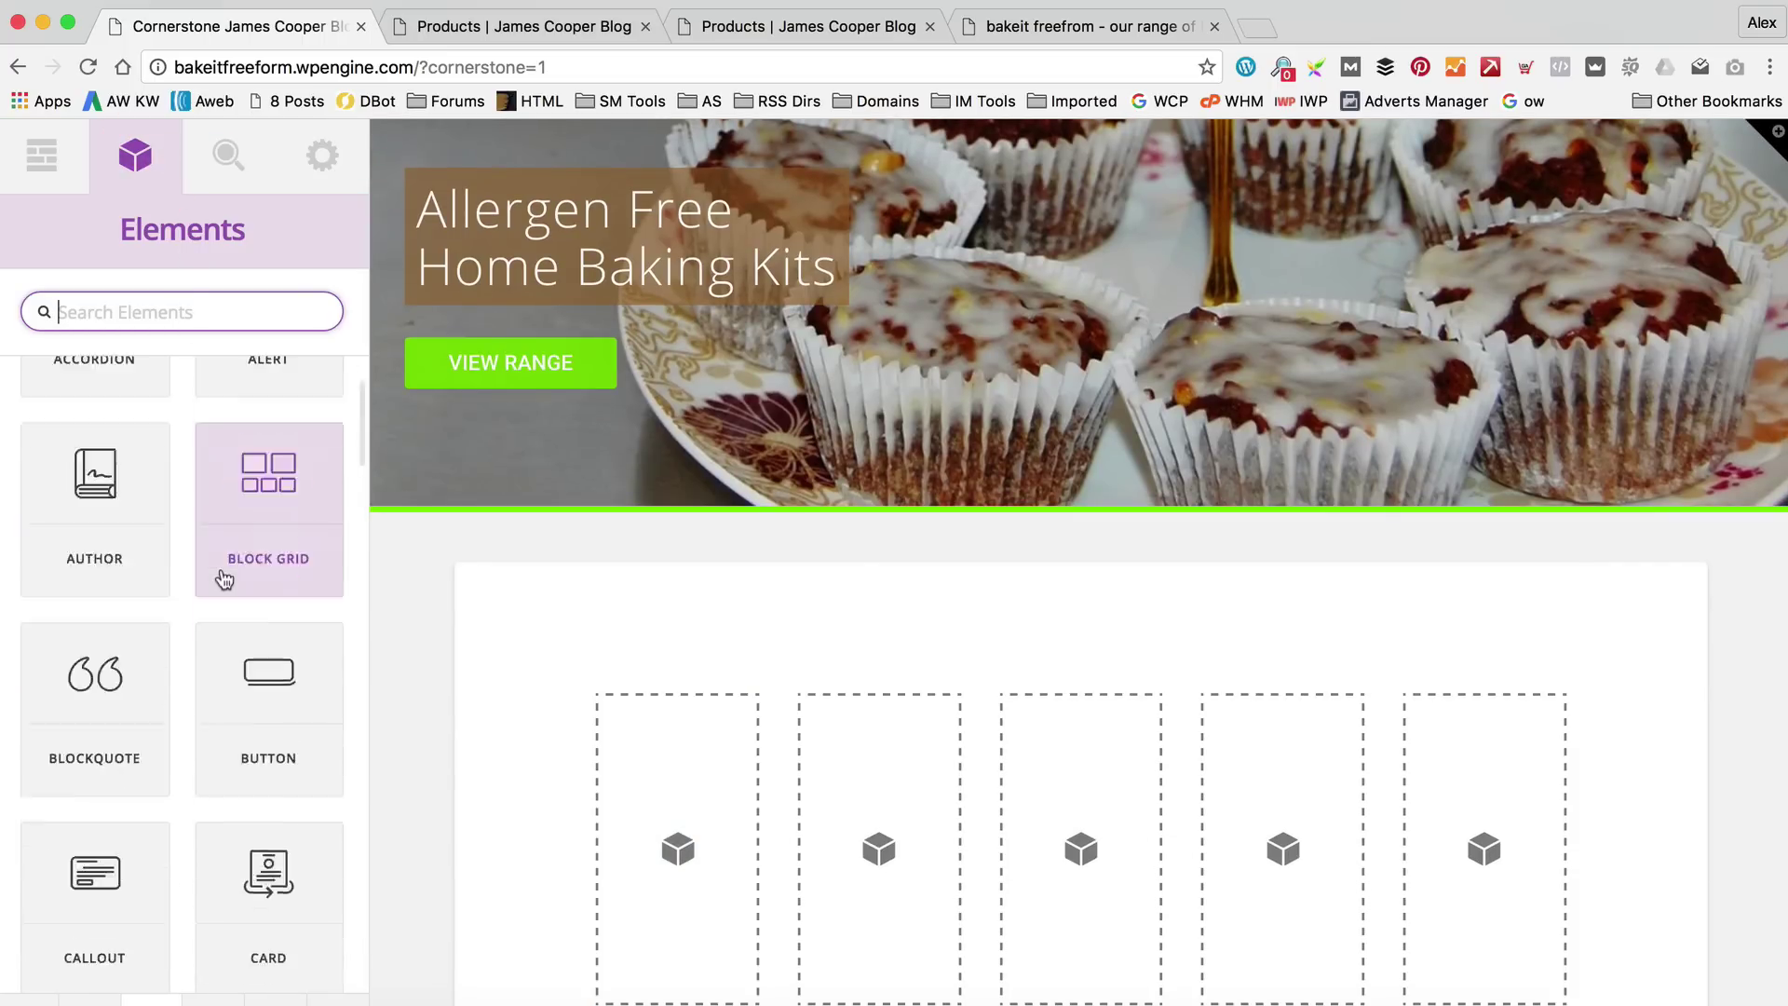
scroll(233, 591, down, 3)
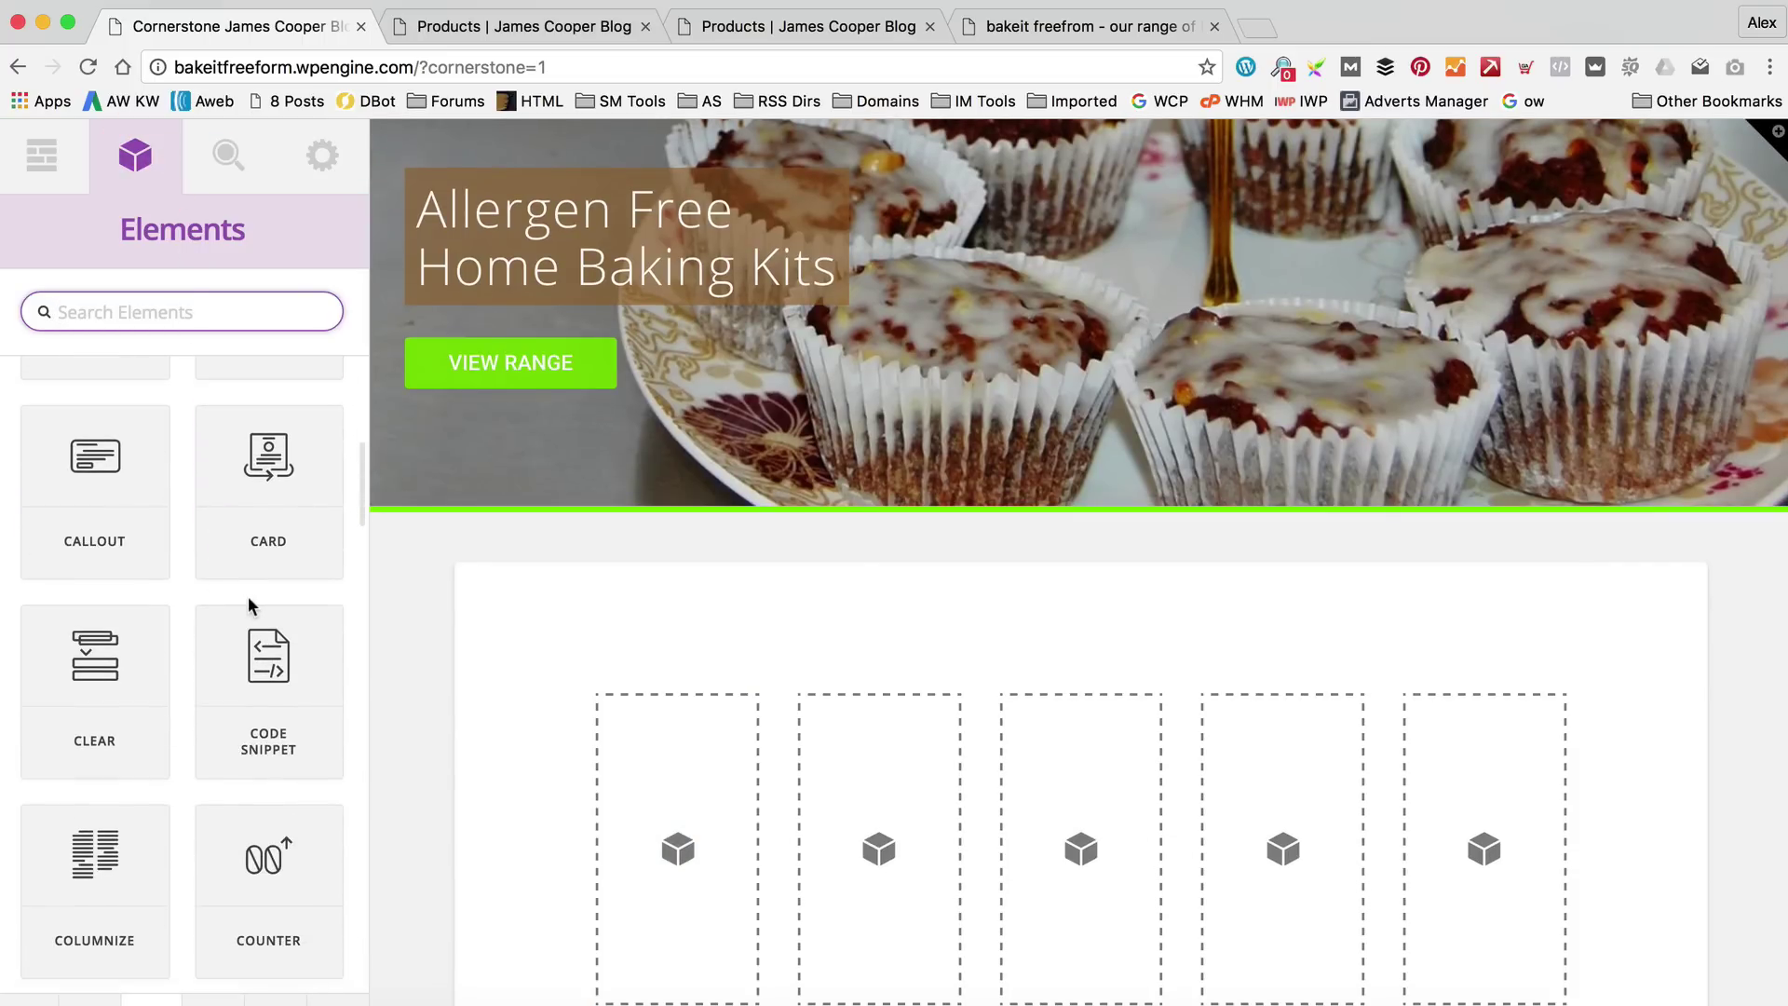
scroll(248, 596, down, 3)
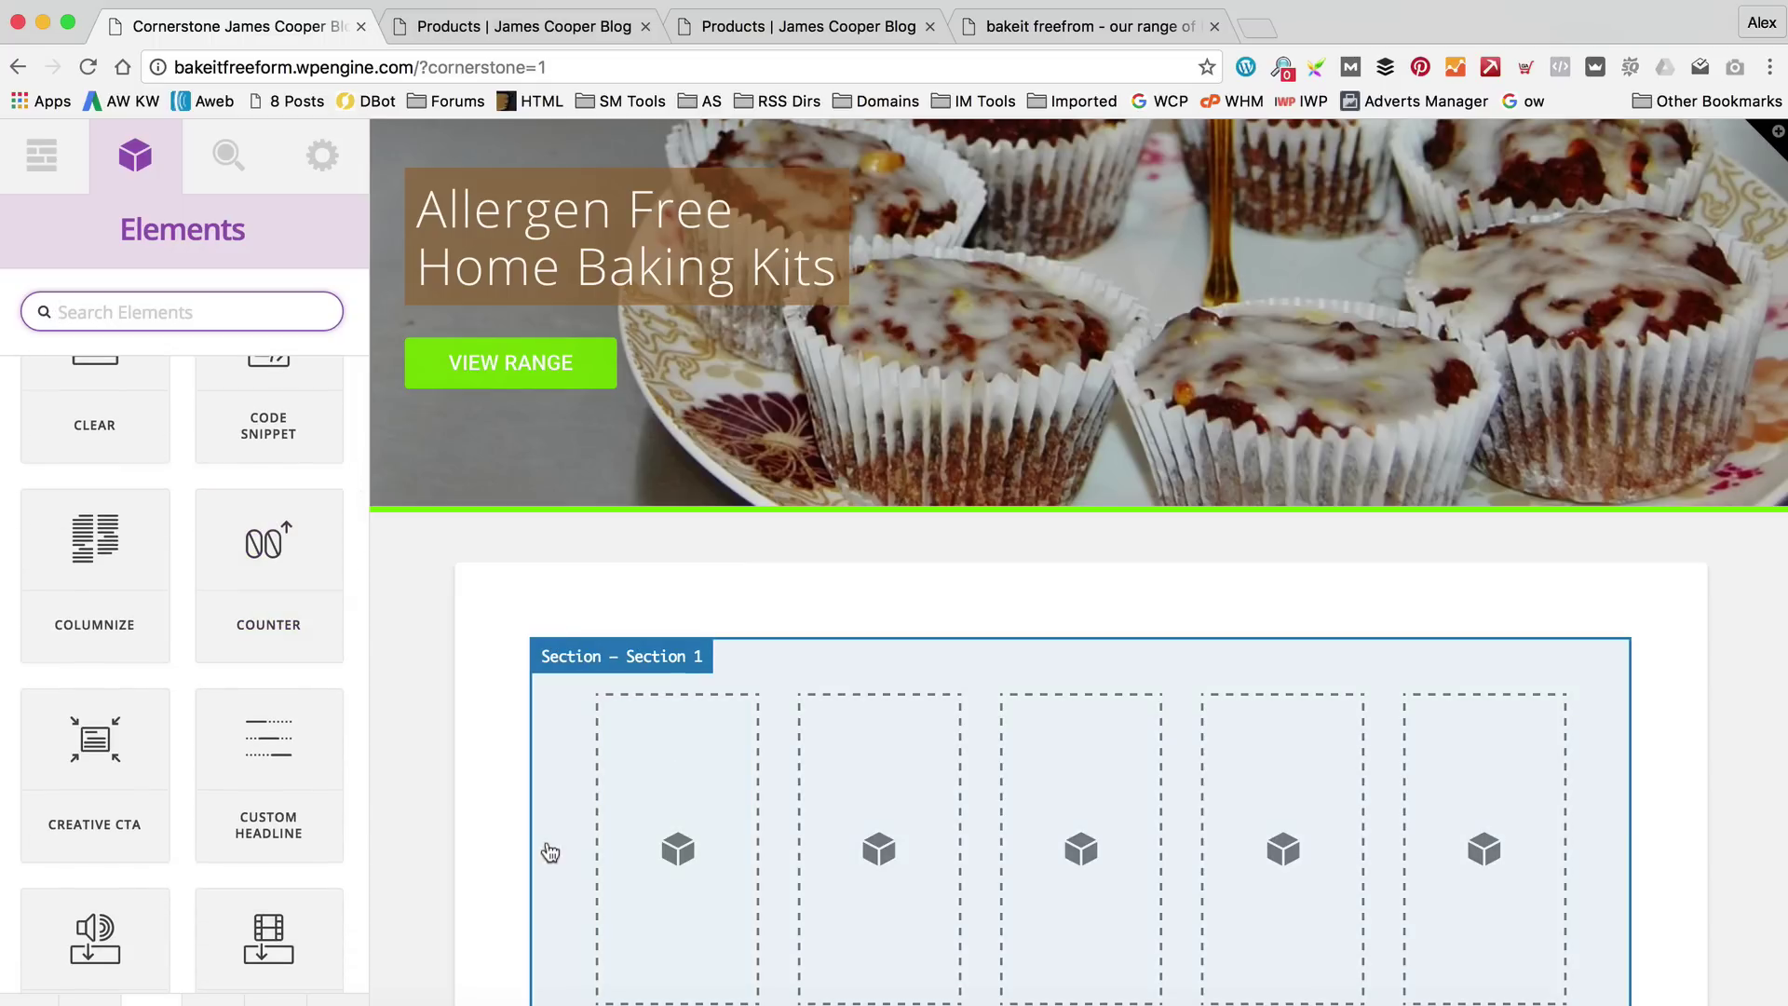
scroll(271, 643, down, 2)
scroll(271, 650, down, 3)
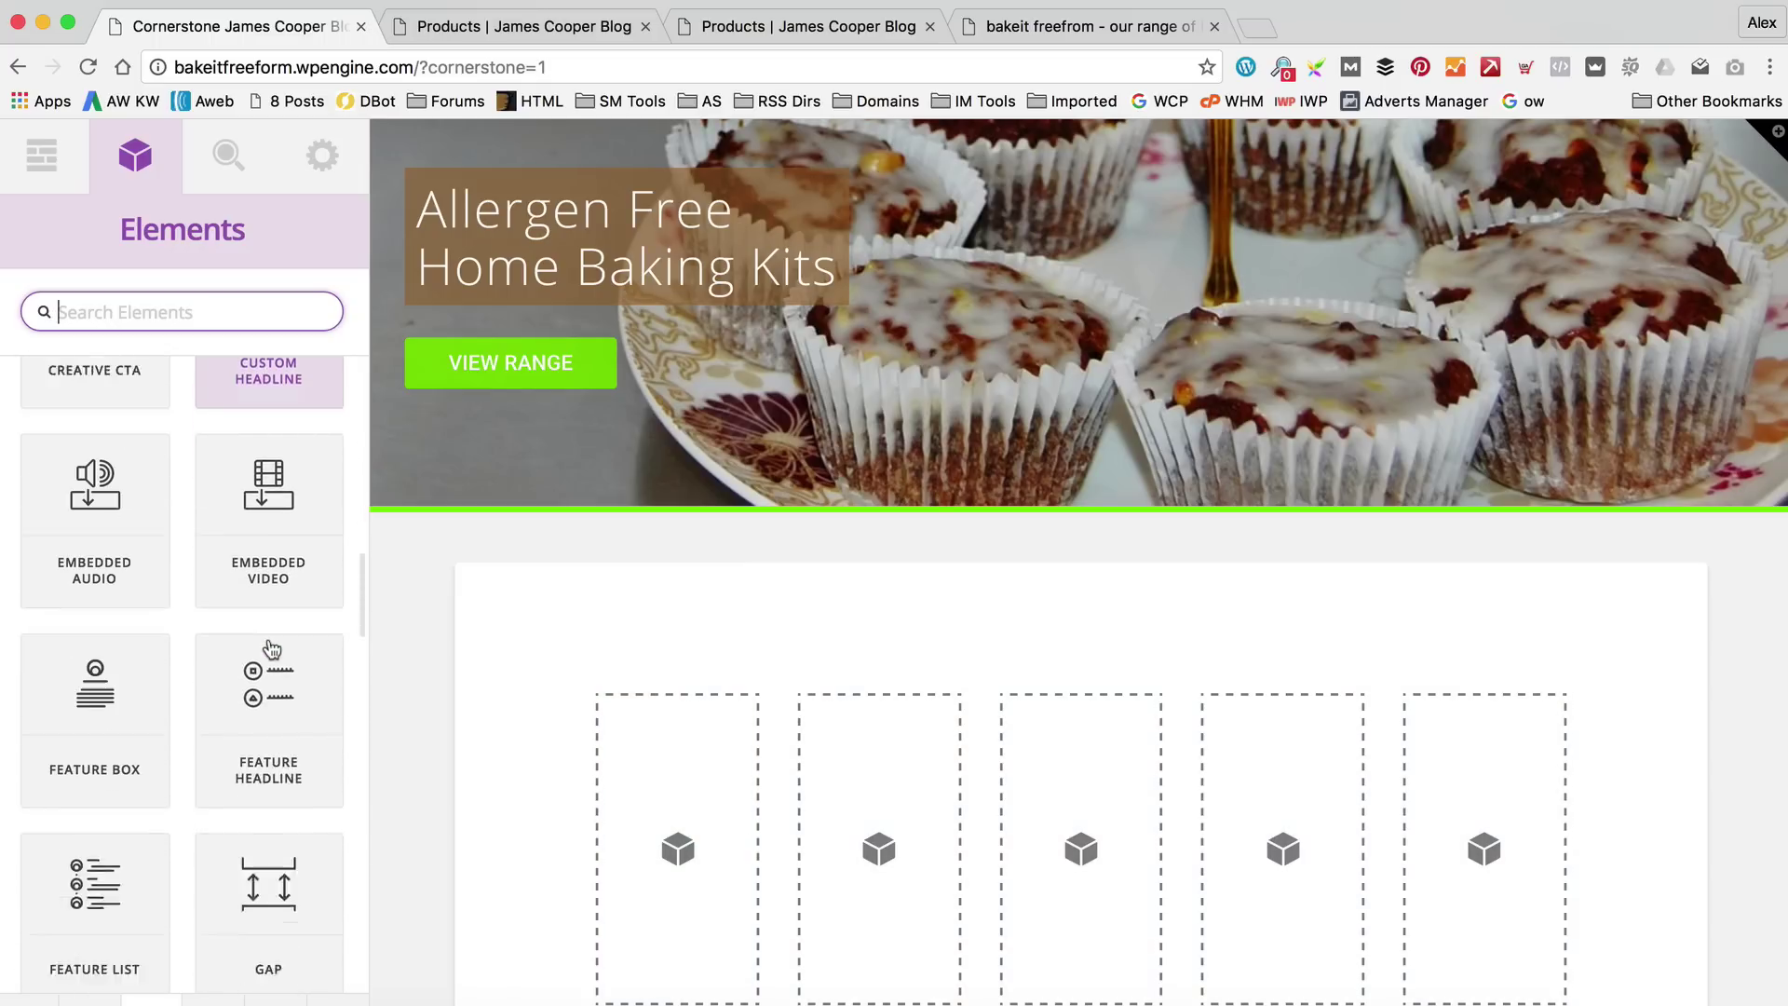
drag(91, 652, 678, 808)
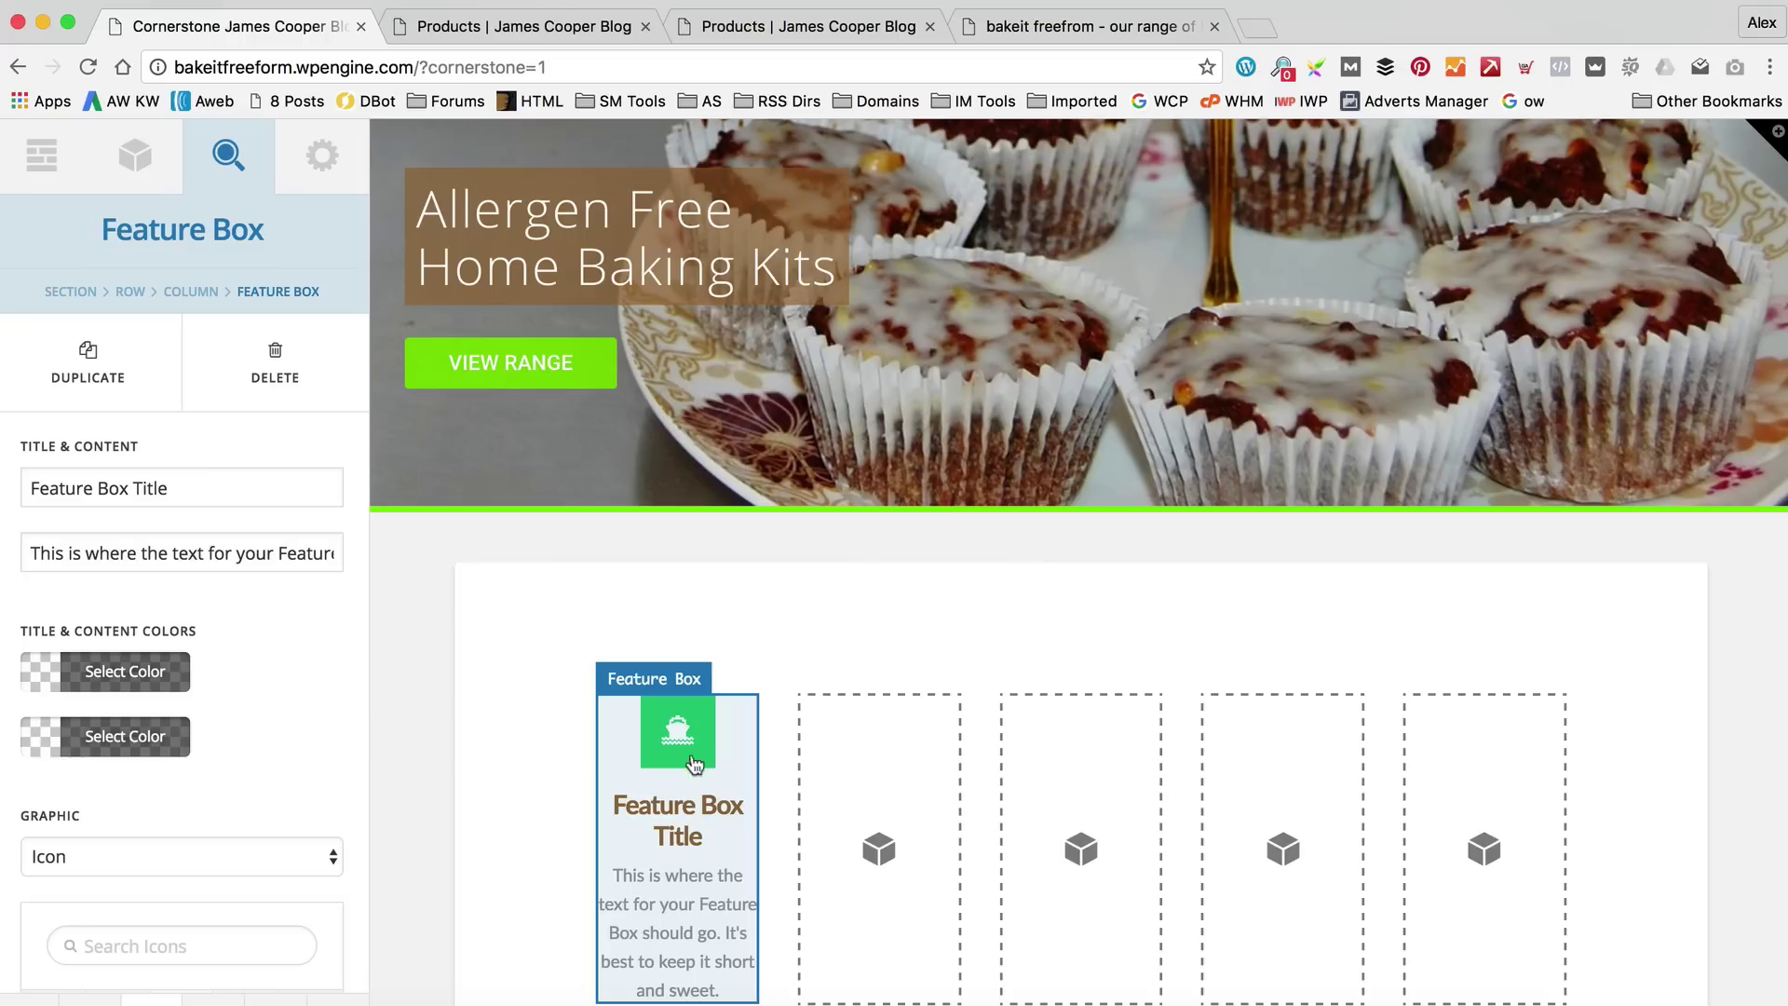
- Set the first feature box's graphic to Image, using the dairy-free icon from the Media Library
click(252, 855)
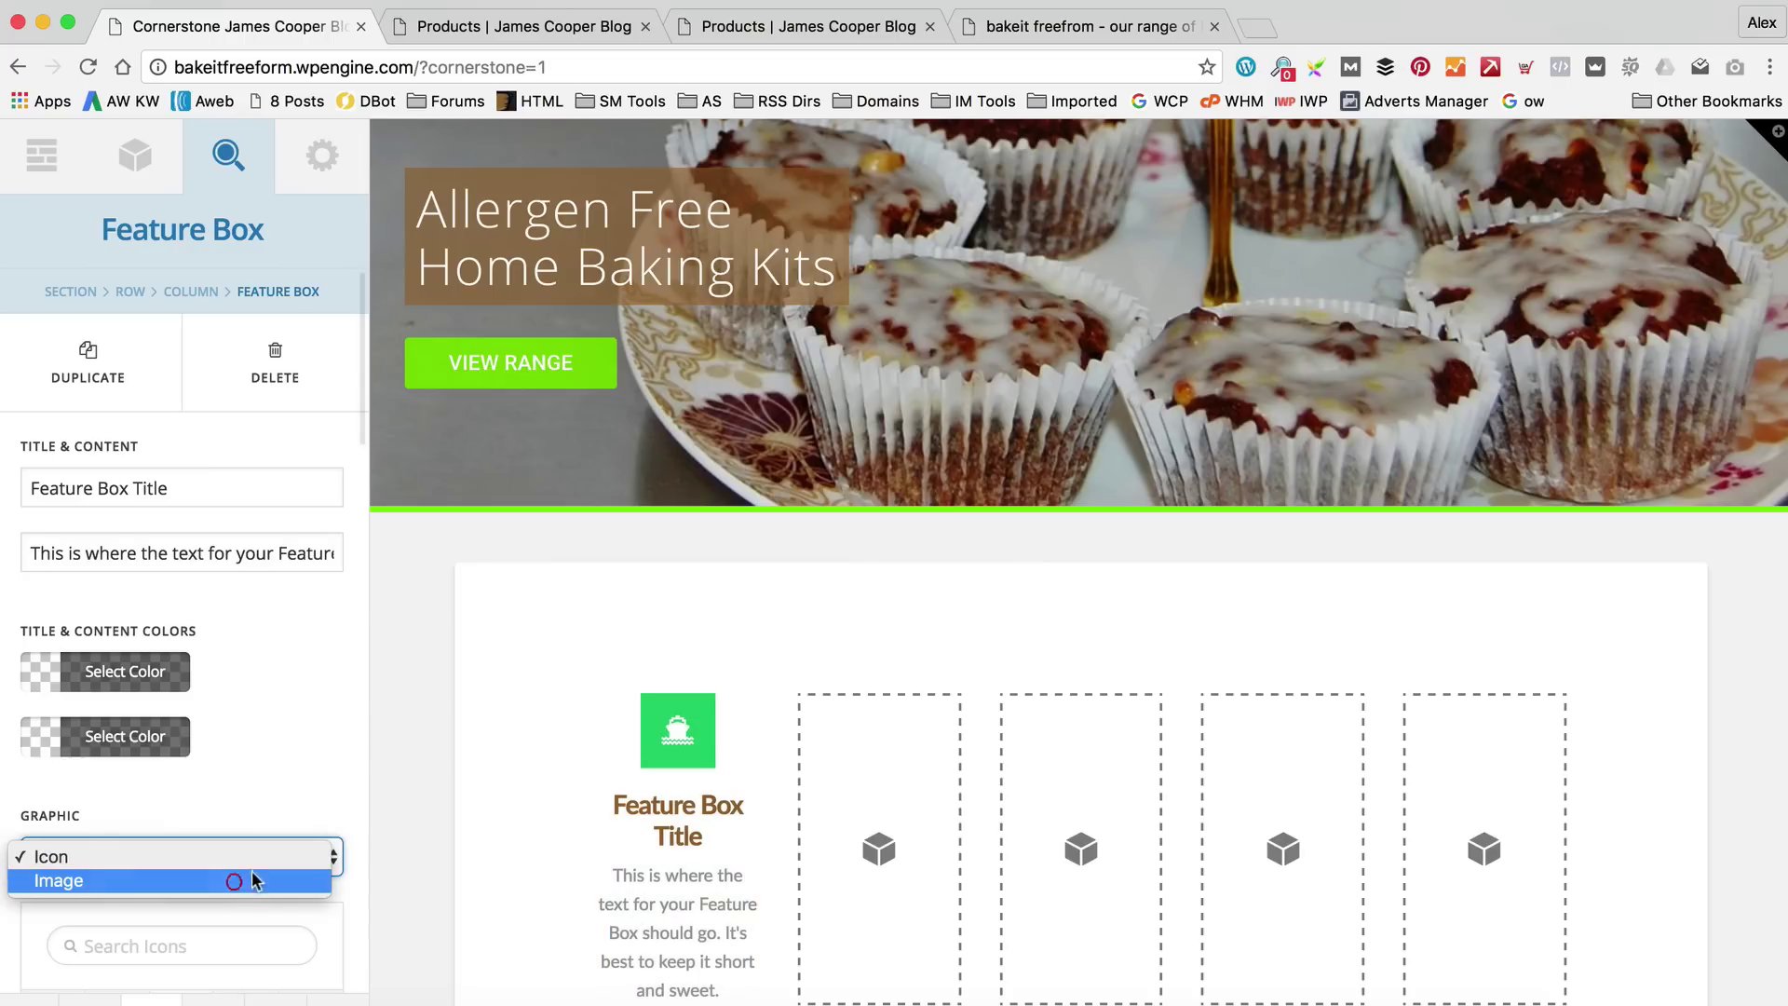
click(259, 878)
scroll(265, 736, down, 3)
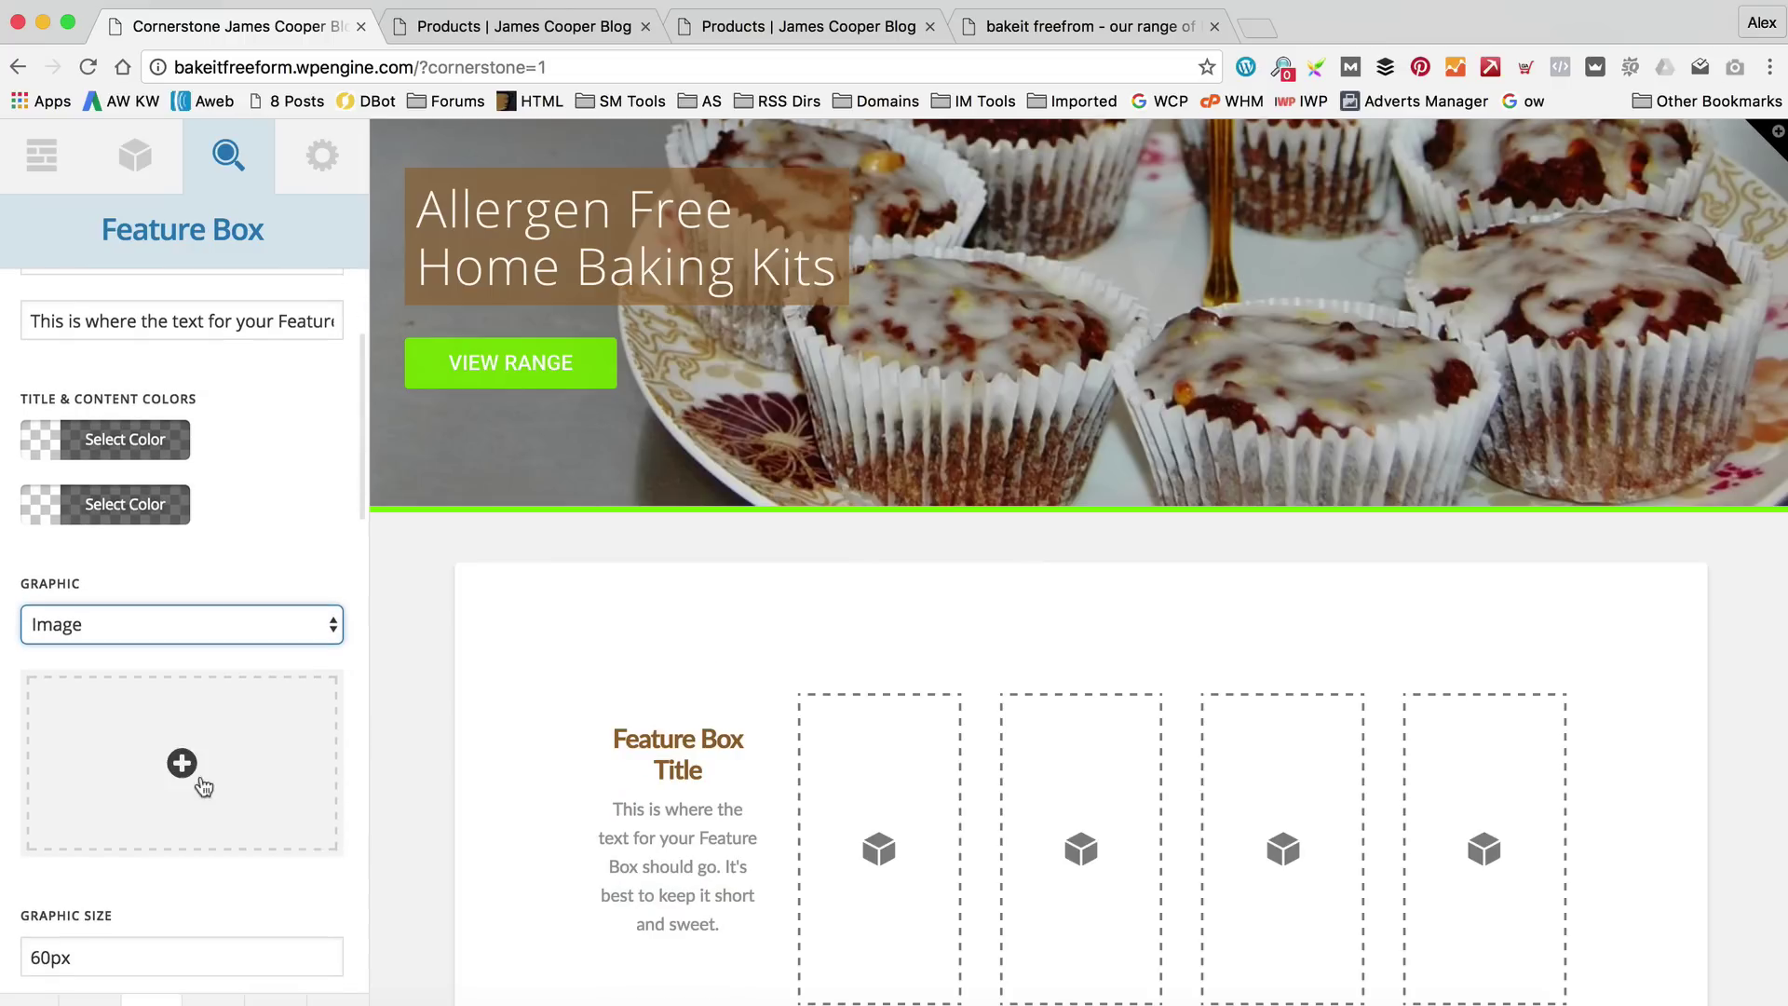
click(195, 776)
click(1092, 430)
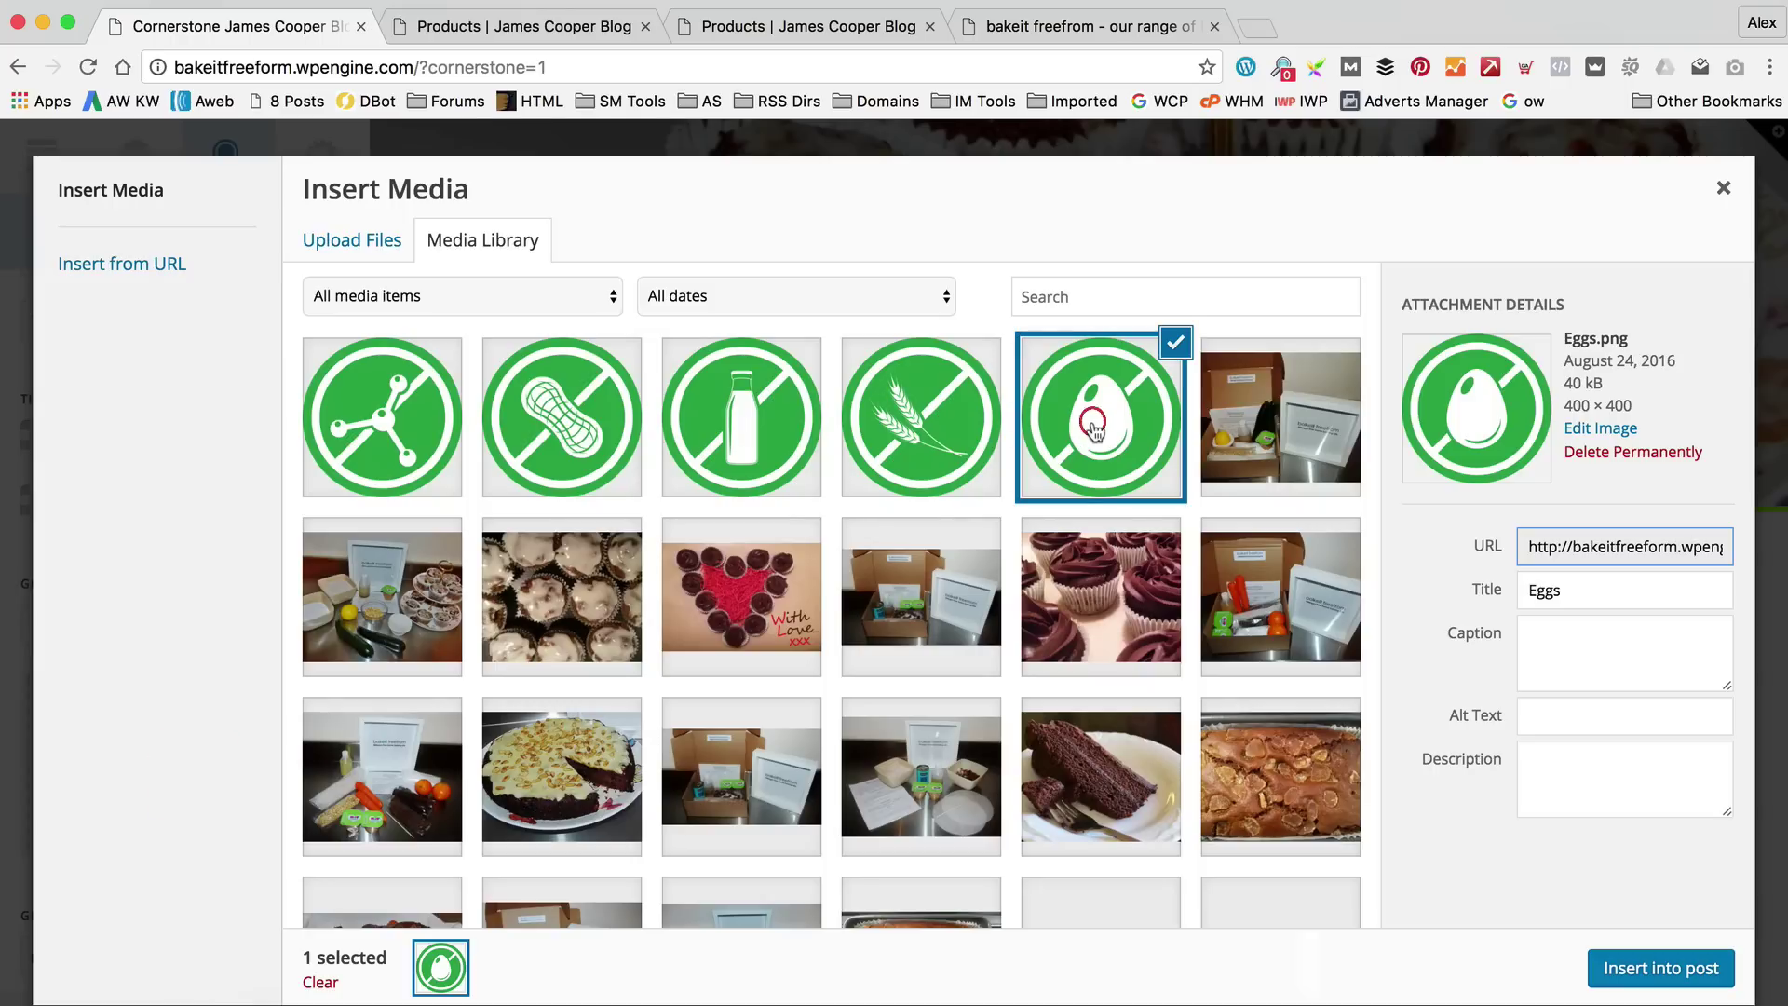
click(807, 436)
click(1697, 973)
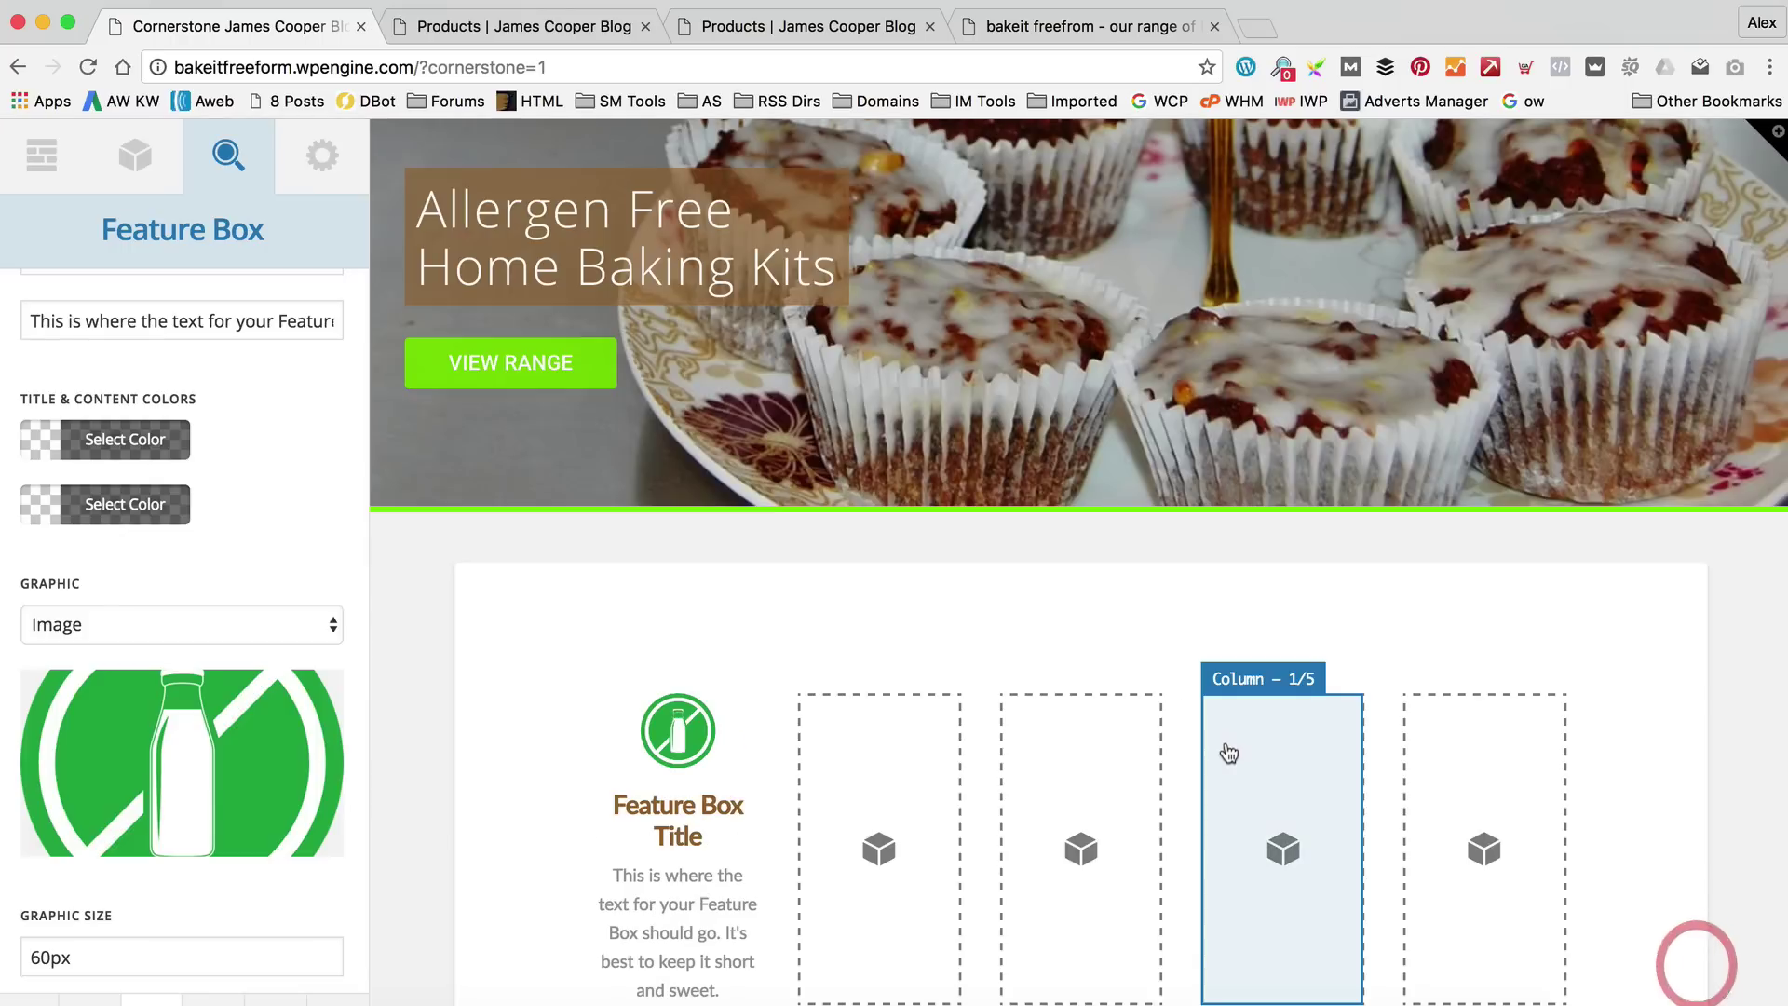
- Retitle the first feature box 'Dairy Free'
click(503, 26)
click(1467, 510)
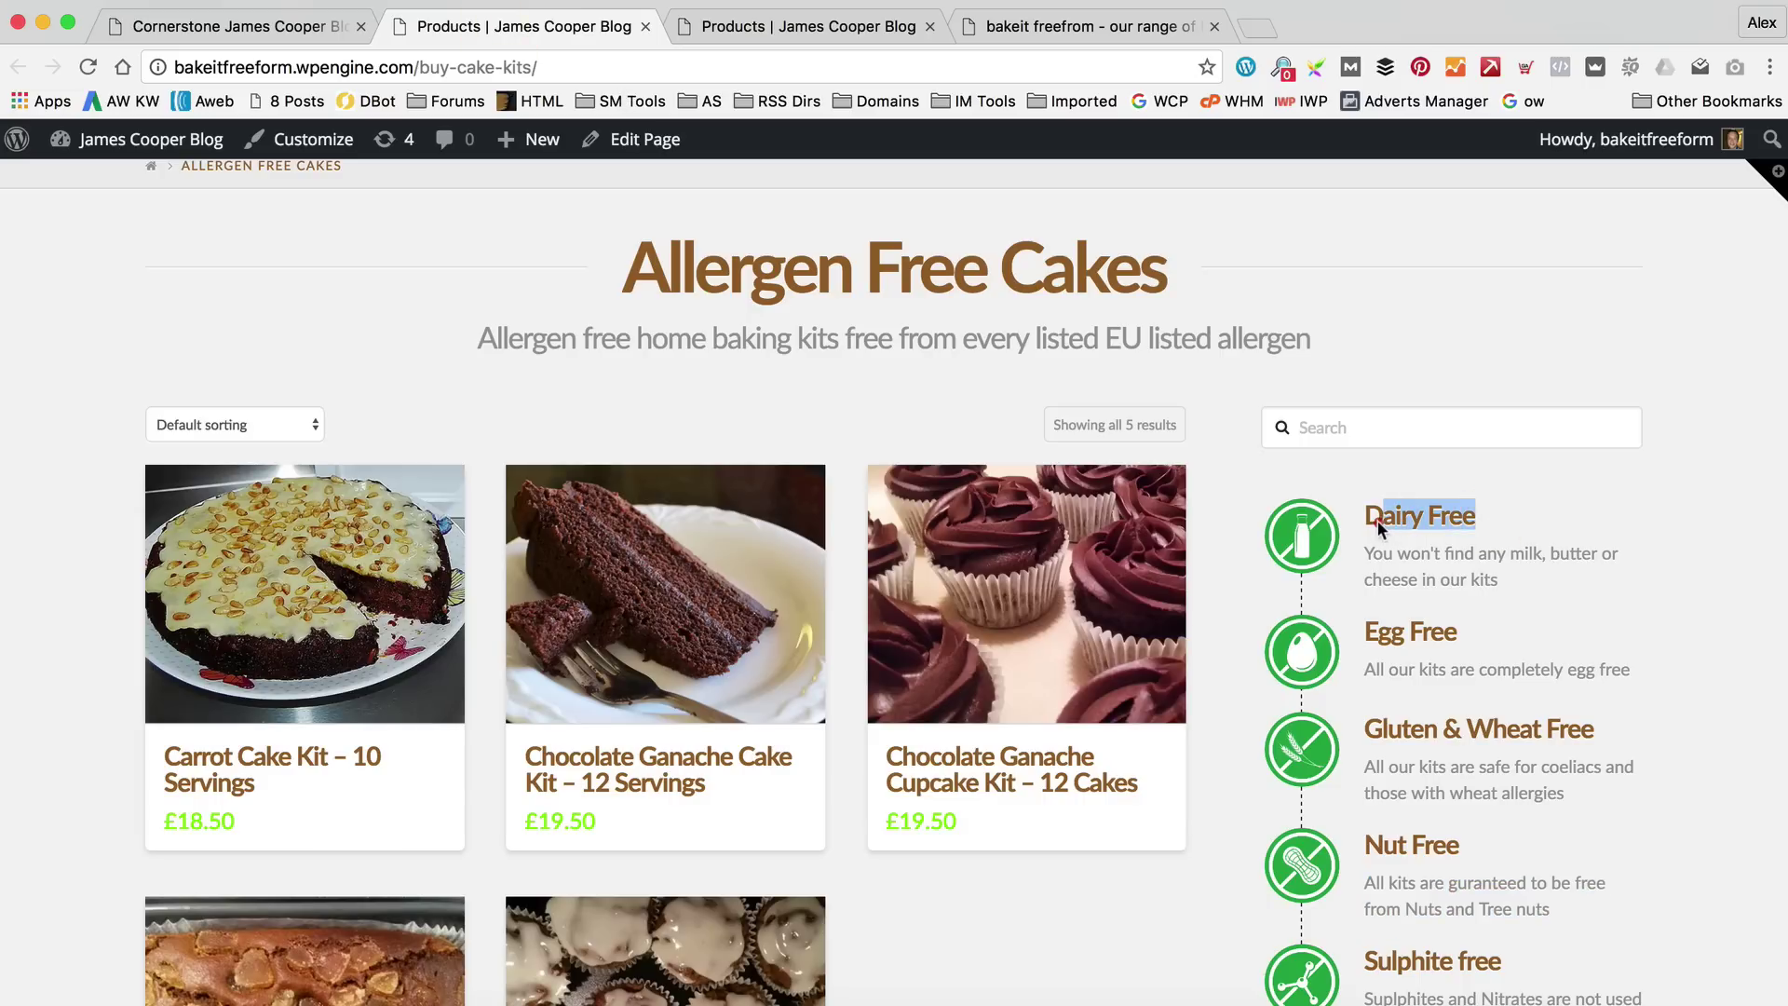
click(230, 26)
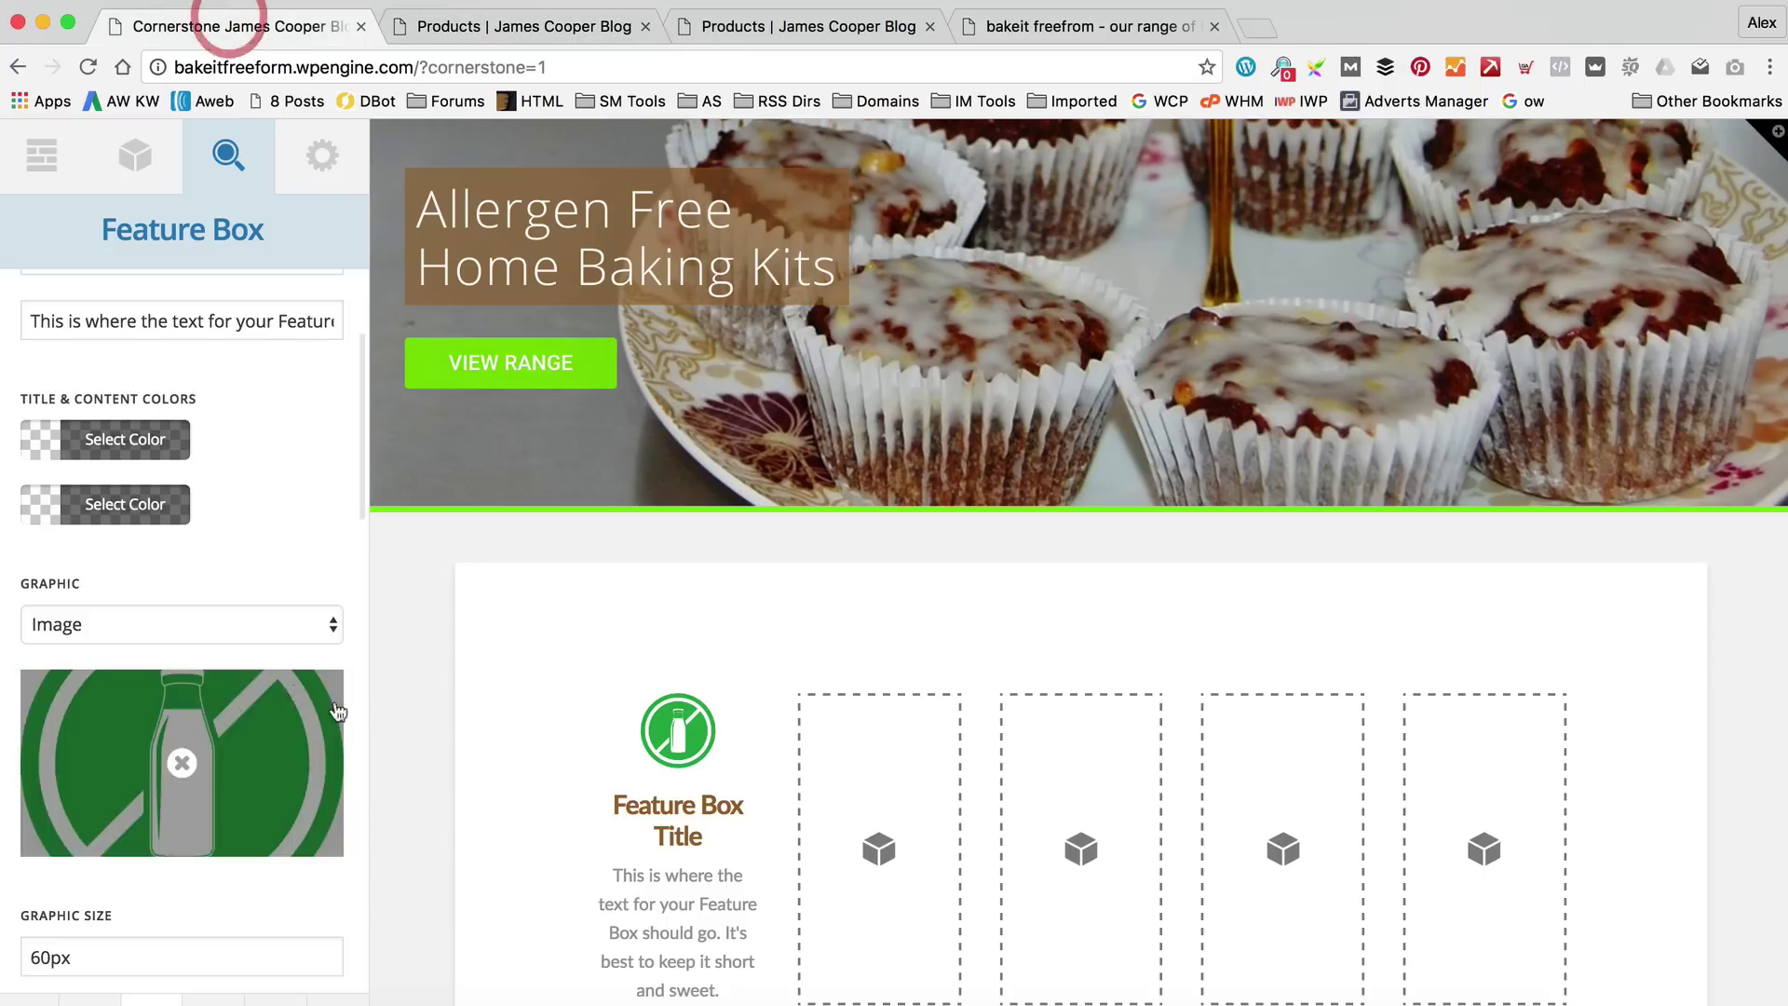
scroll(191, 354, up, 5)
triple_click(206, 458)
text(Dairy Free)
- Replace its description with the shop page's no milk, butter or cheese text
triple_click(208, 526)
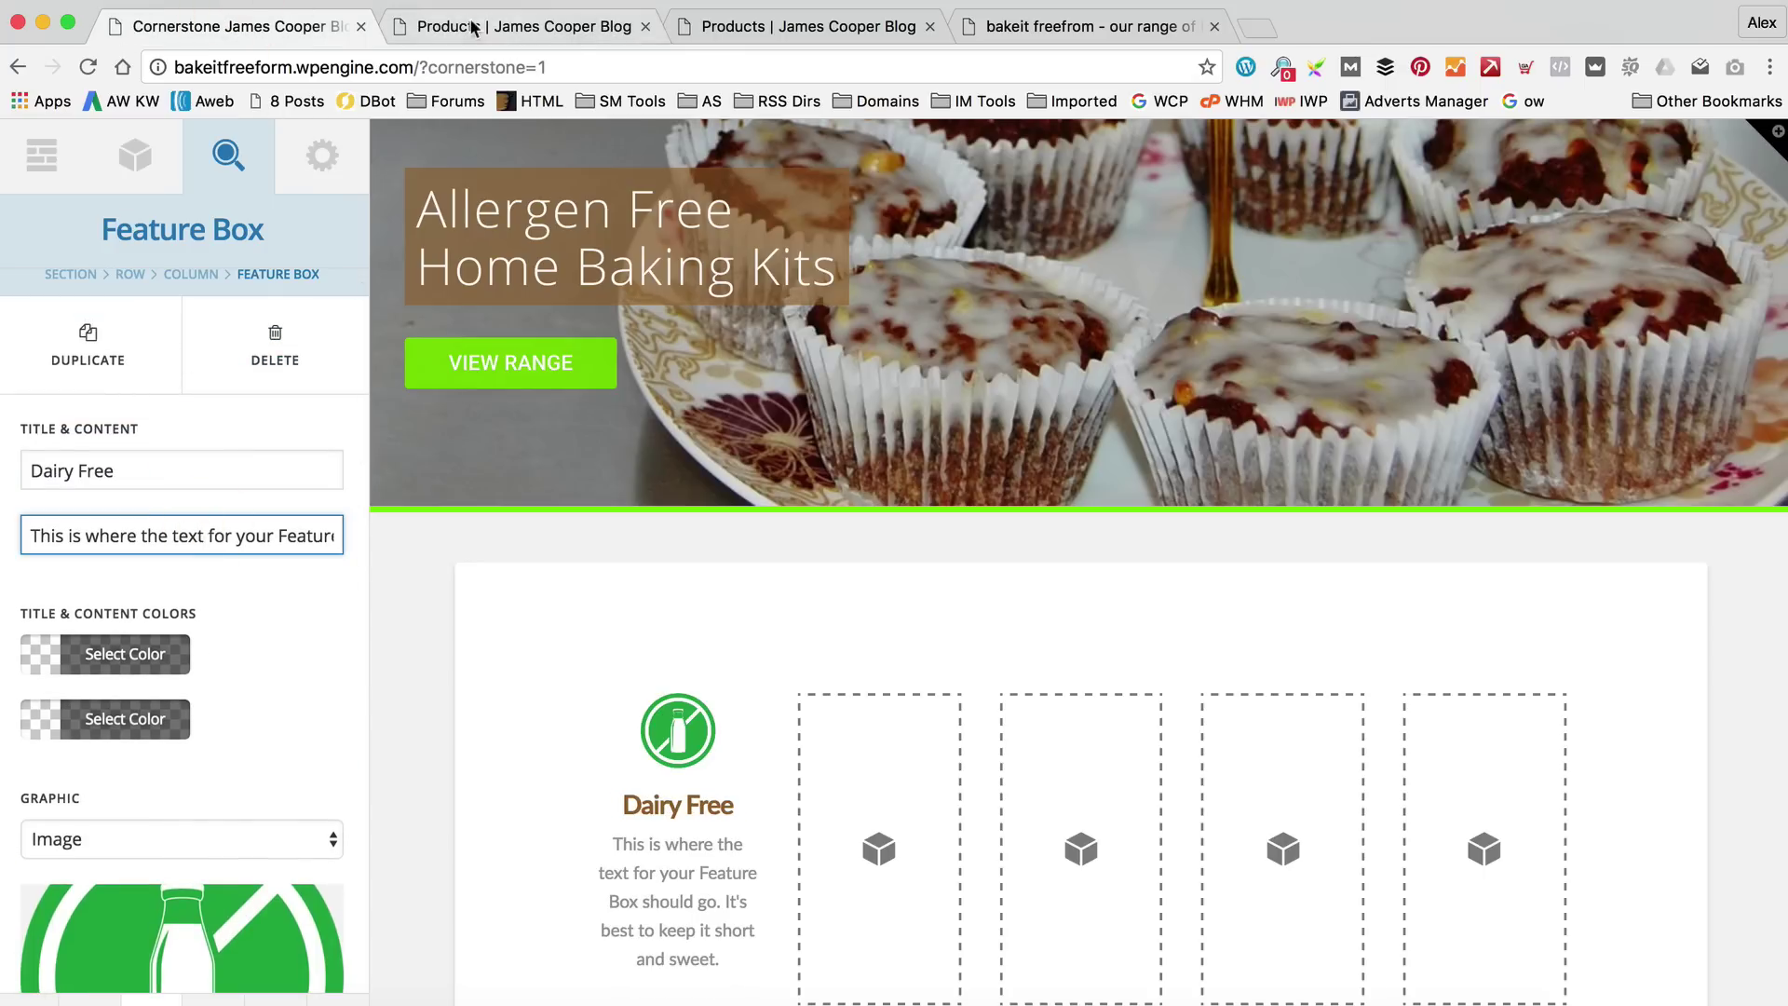
click(472, 27)
drag(1498, 579, 1366, 556)
key(super+c)
click(208, 26)
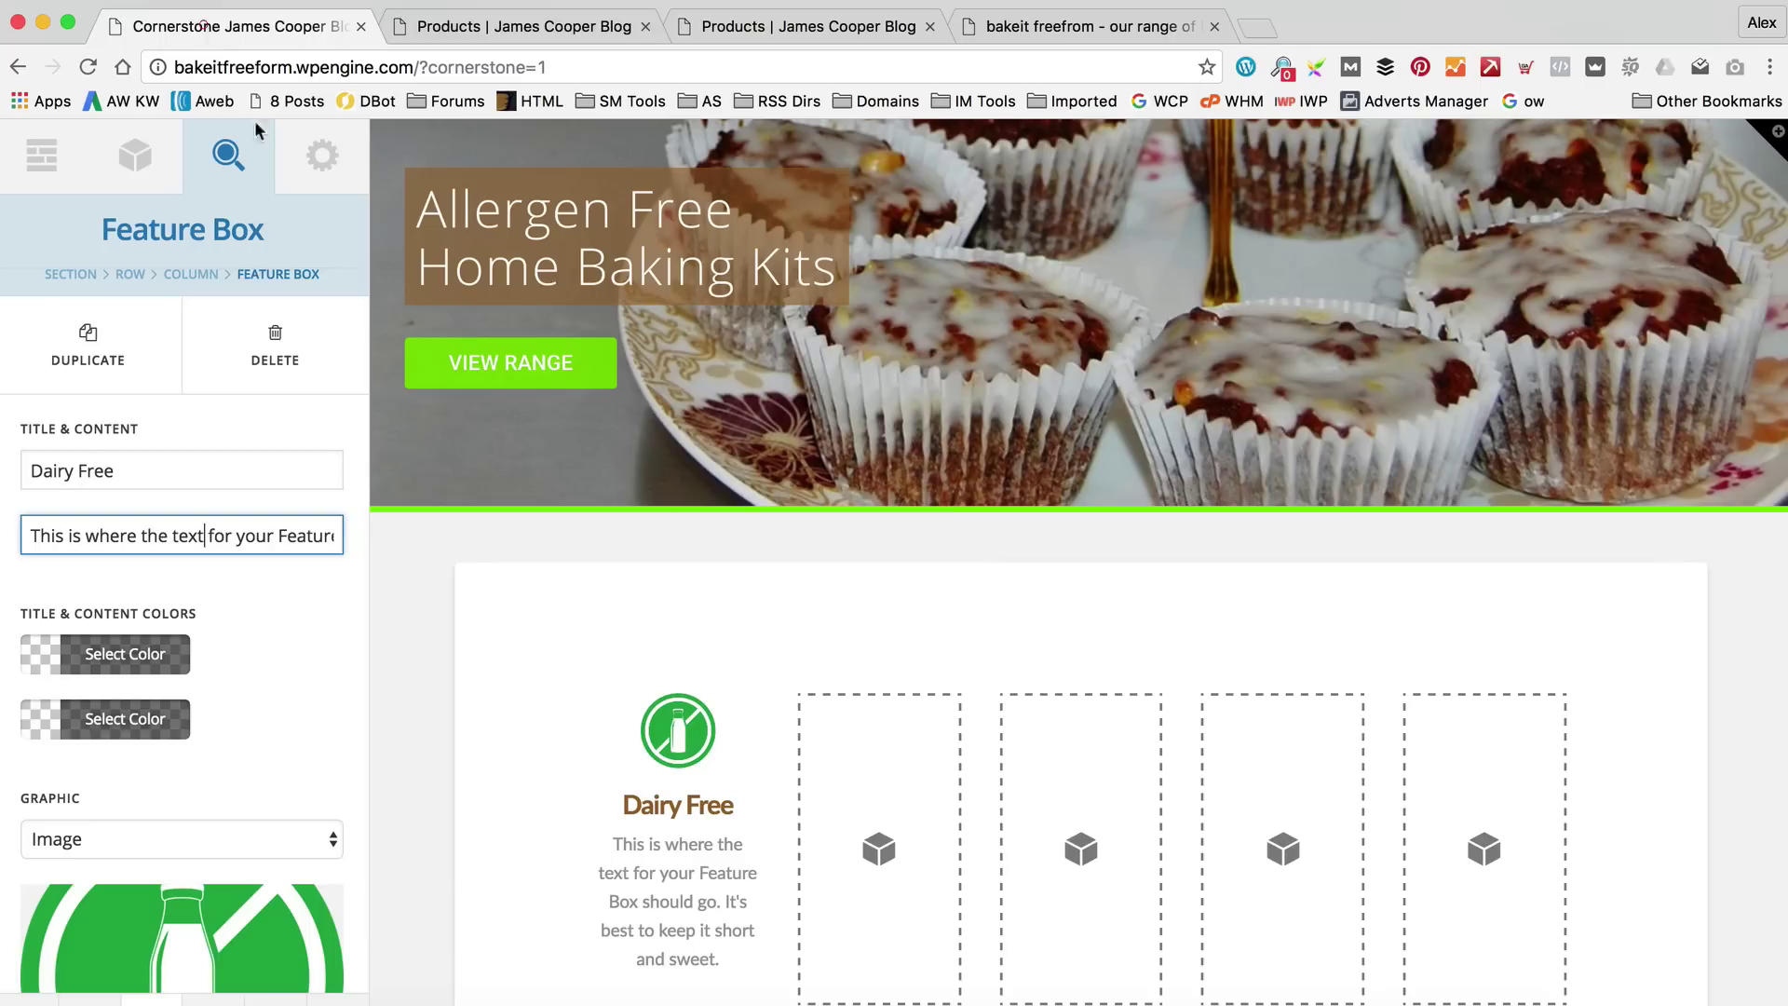
triple_click(261, 540)
key(super+v)
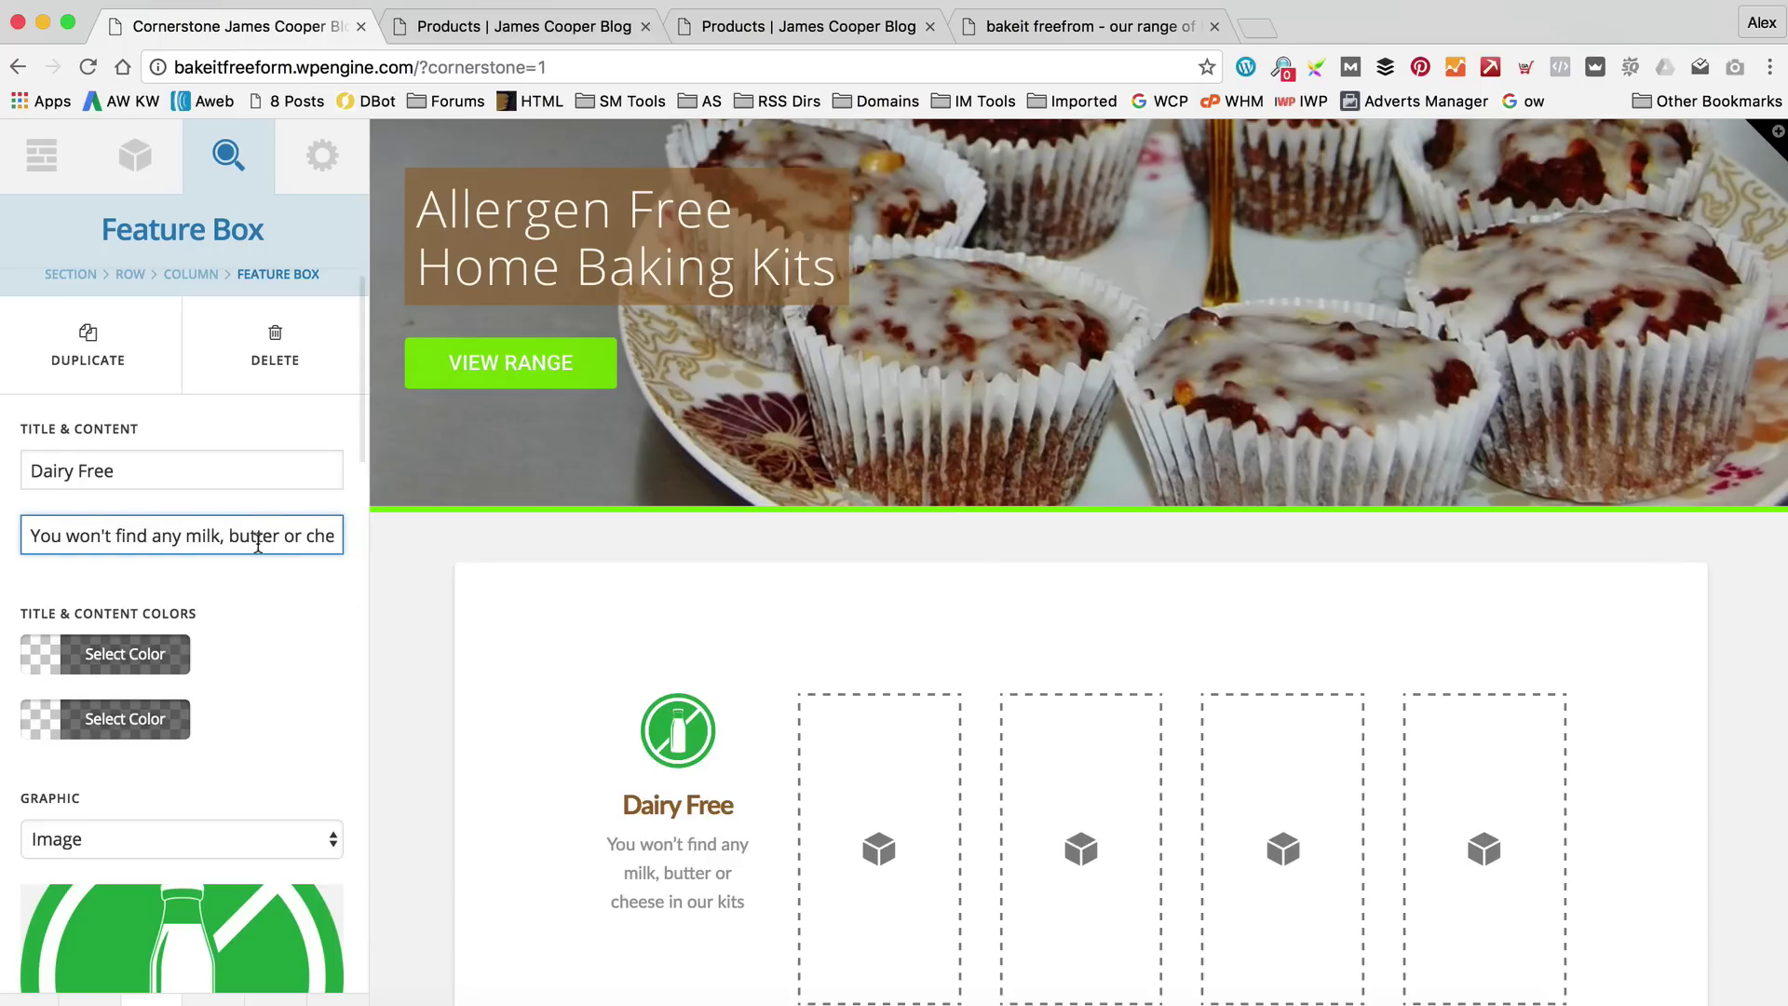
scroll(599, 730, down, 1)
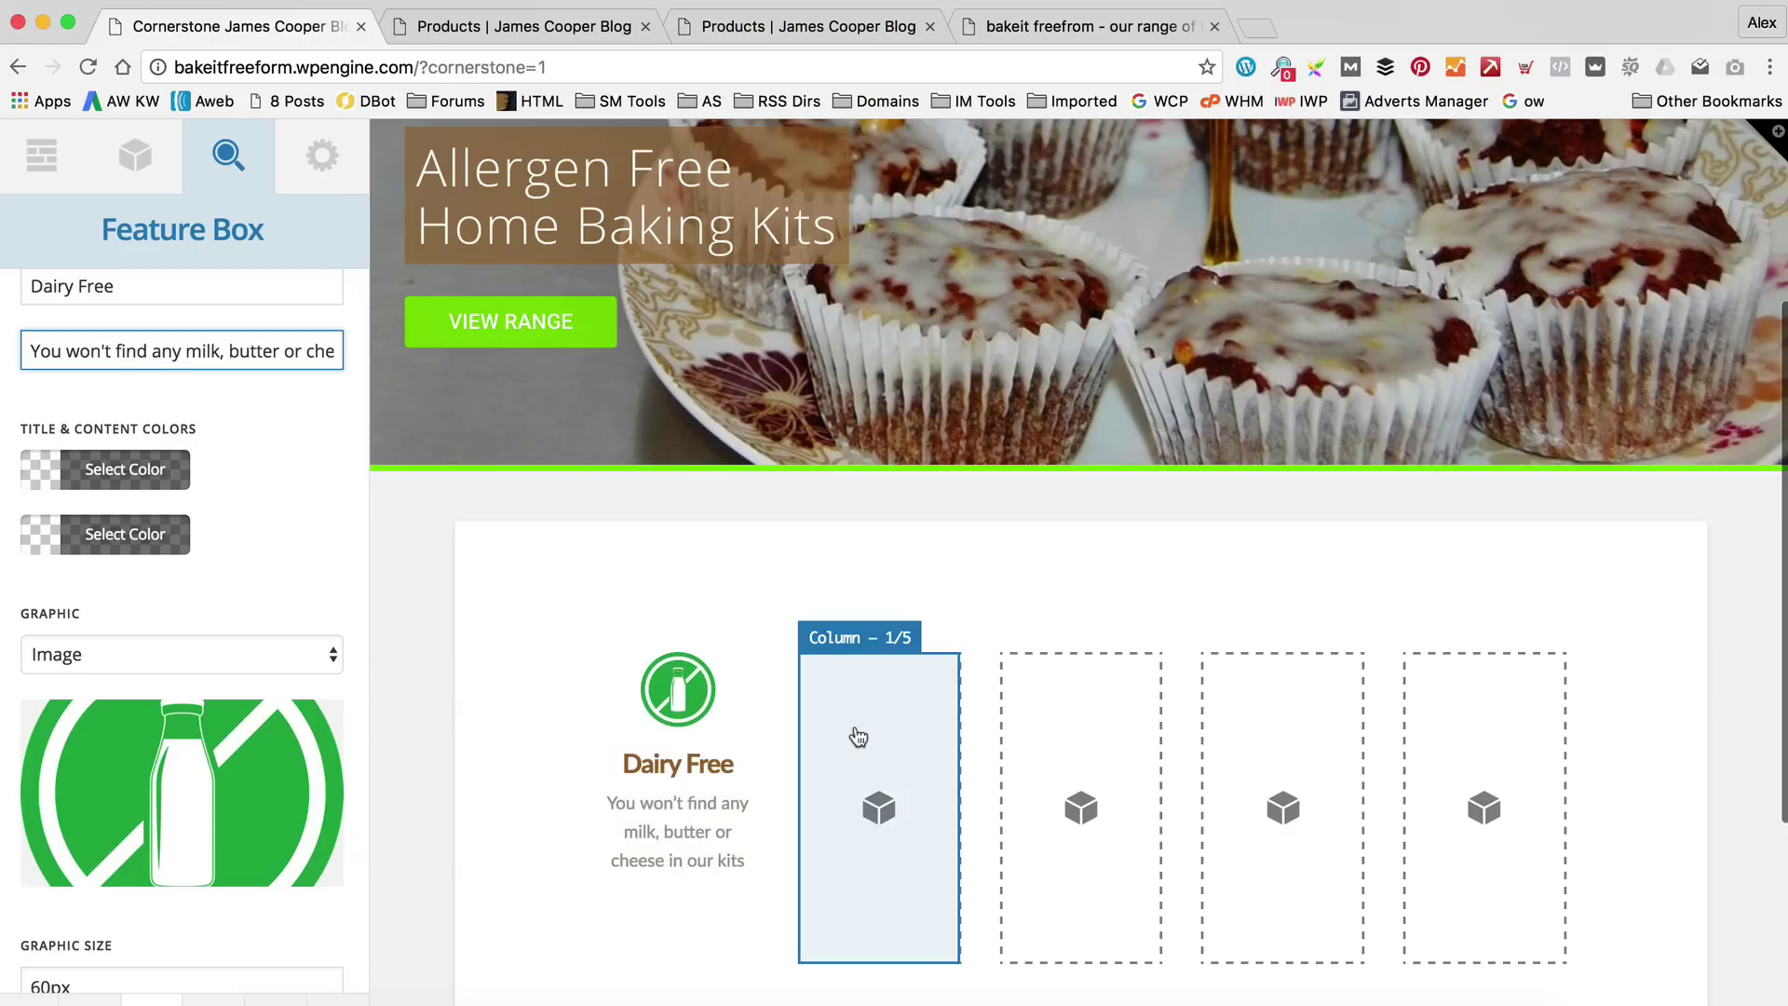
- Duplicate the Dairy Free feature box and move the copy into the second column
click(866, 736)
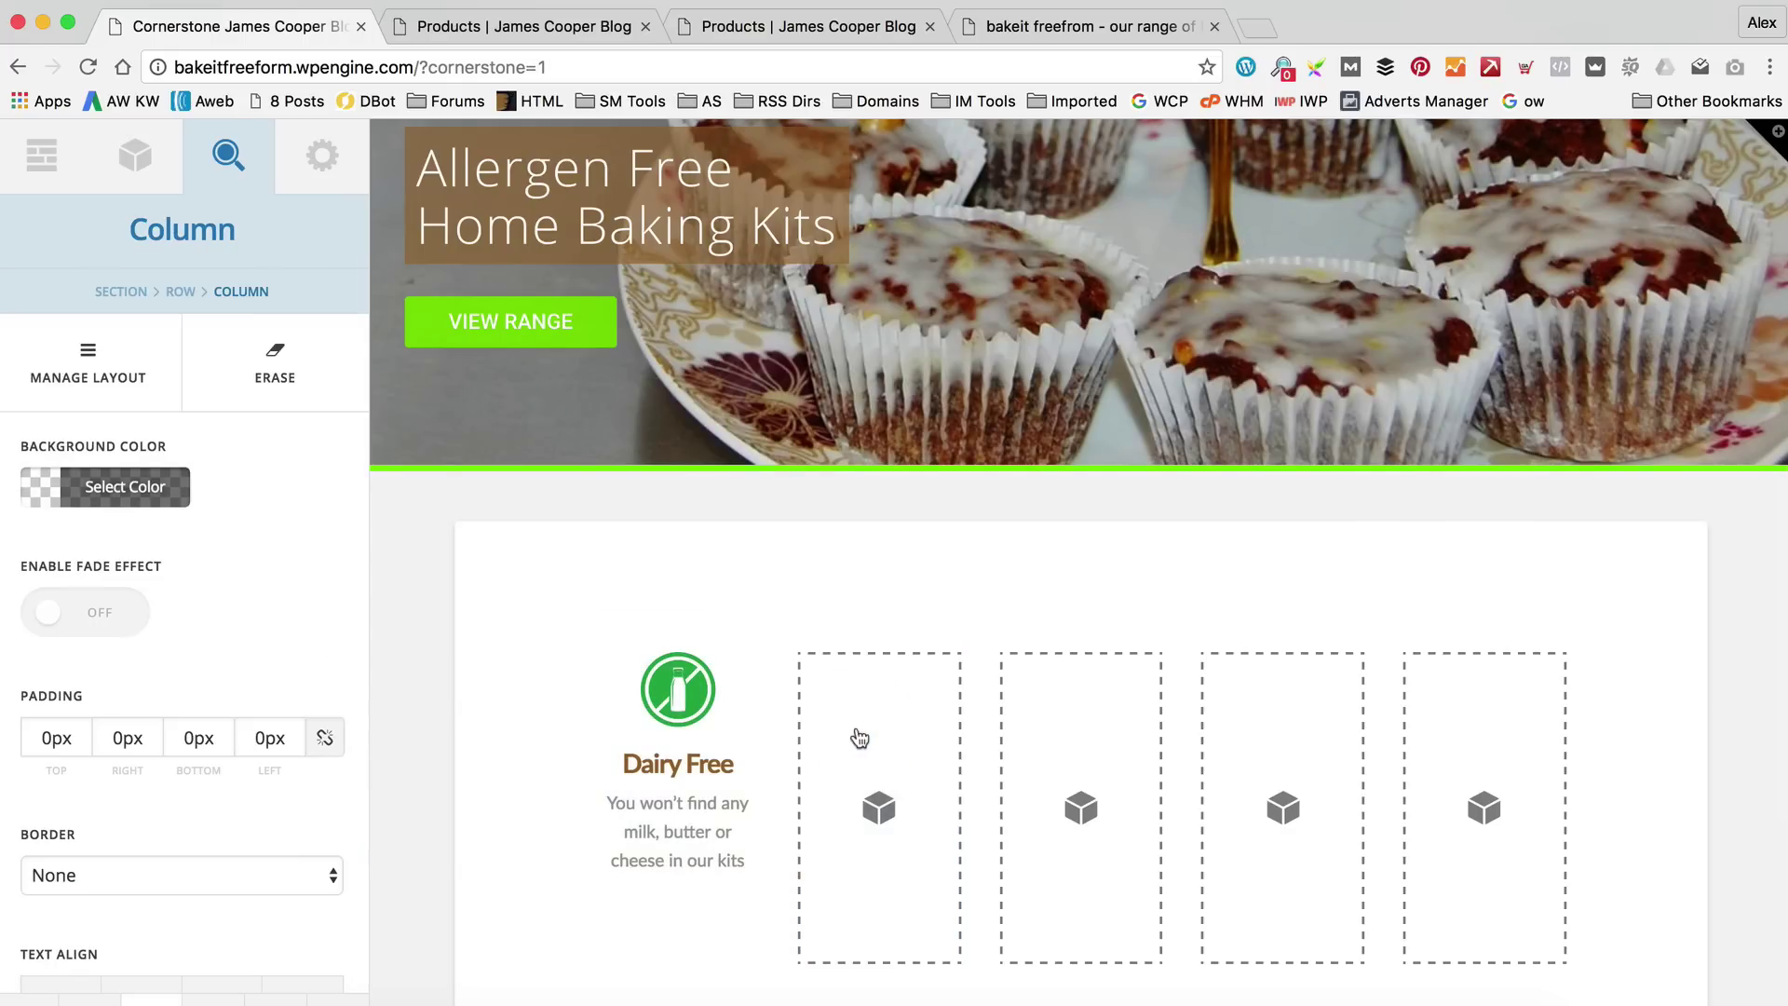
scroll(860, 737, up, 1)
click(667, 783)
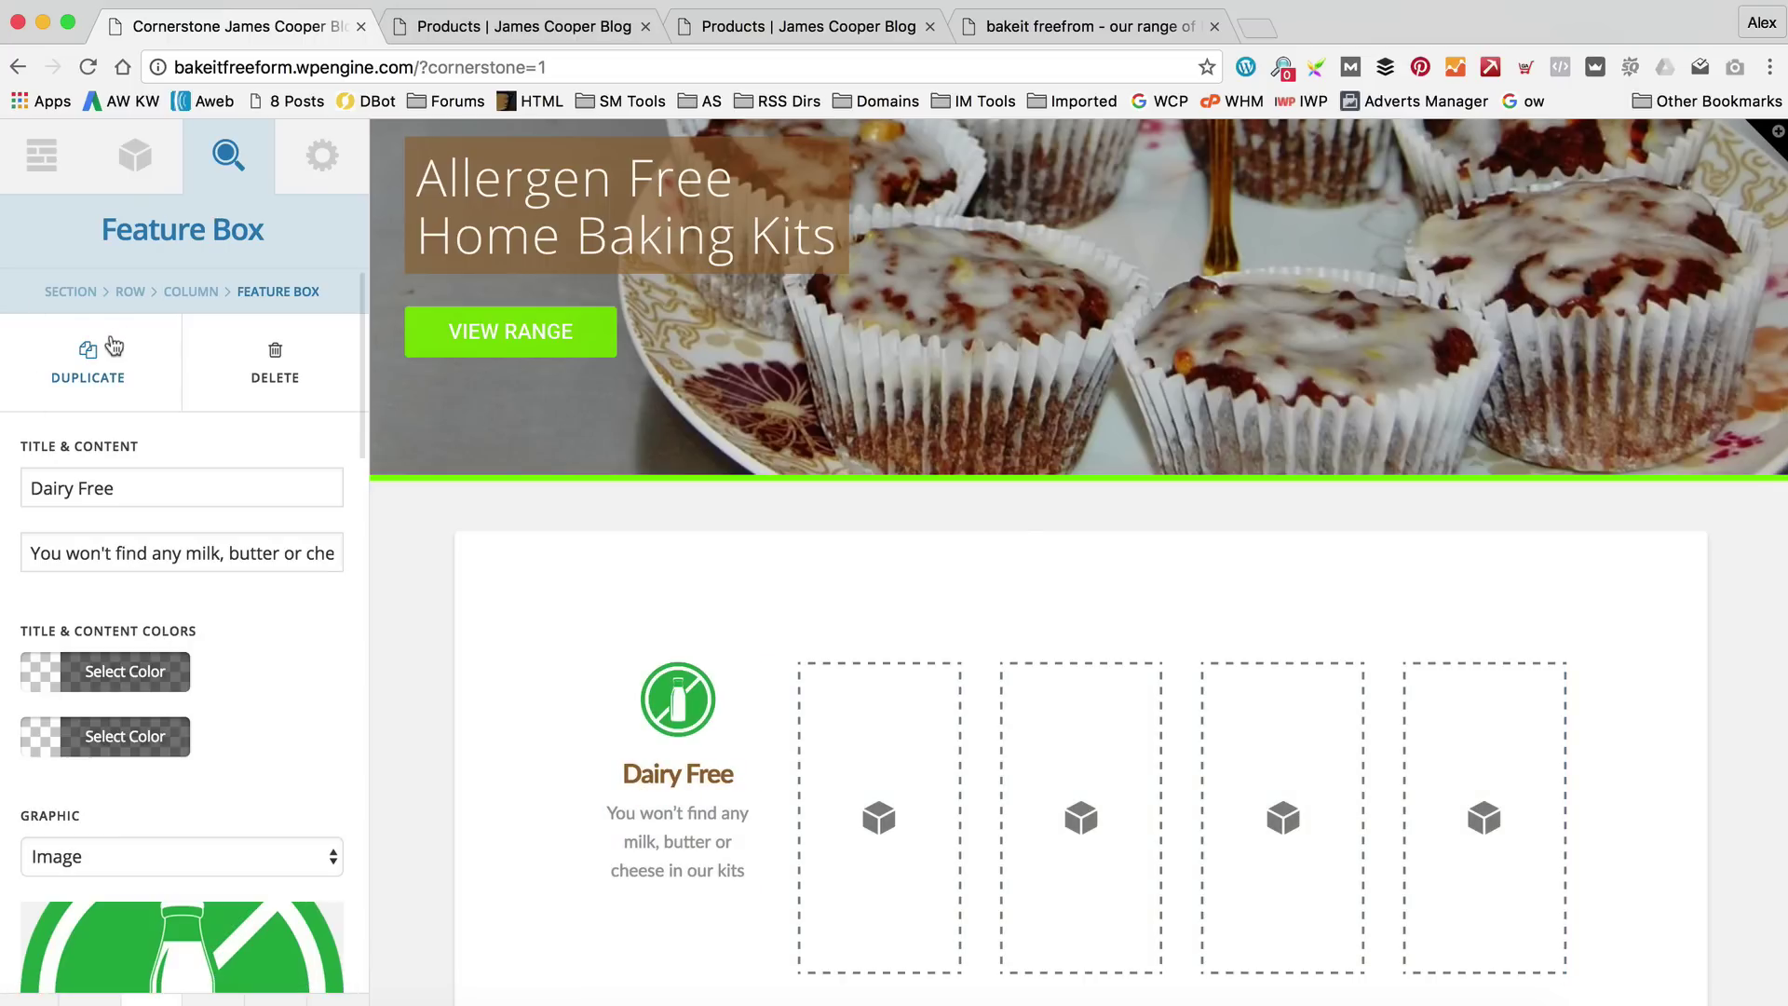
click(88, 363)
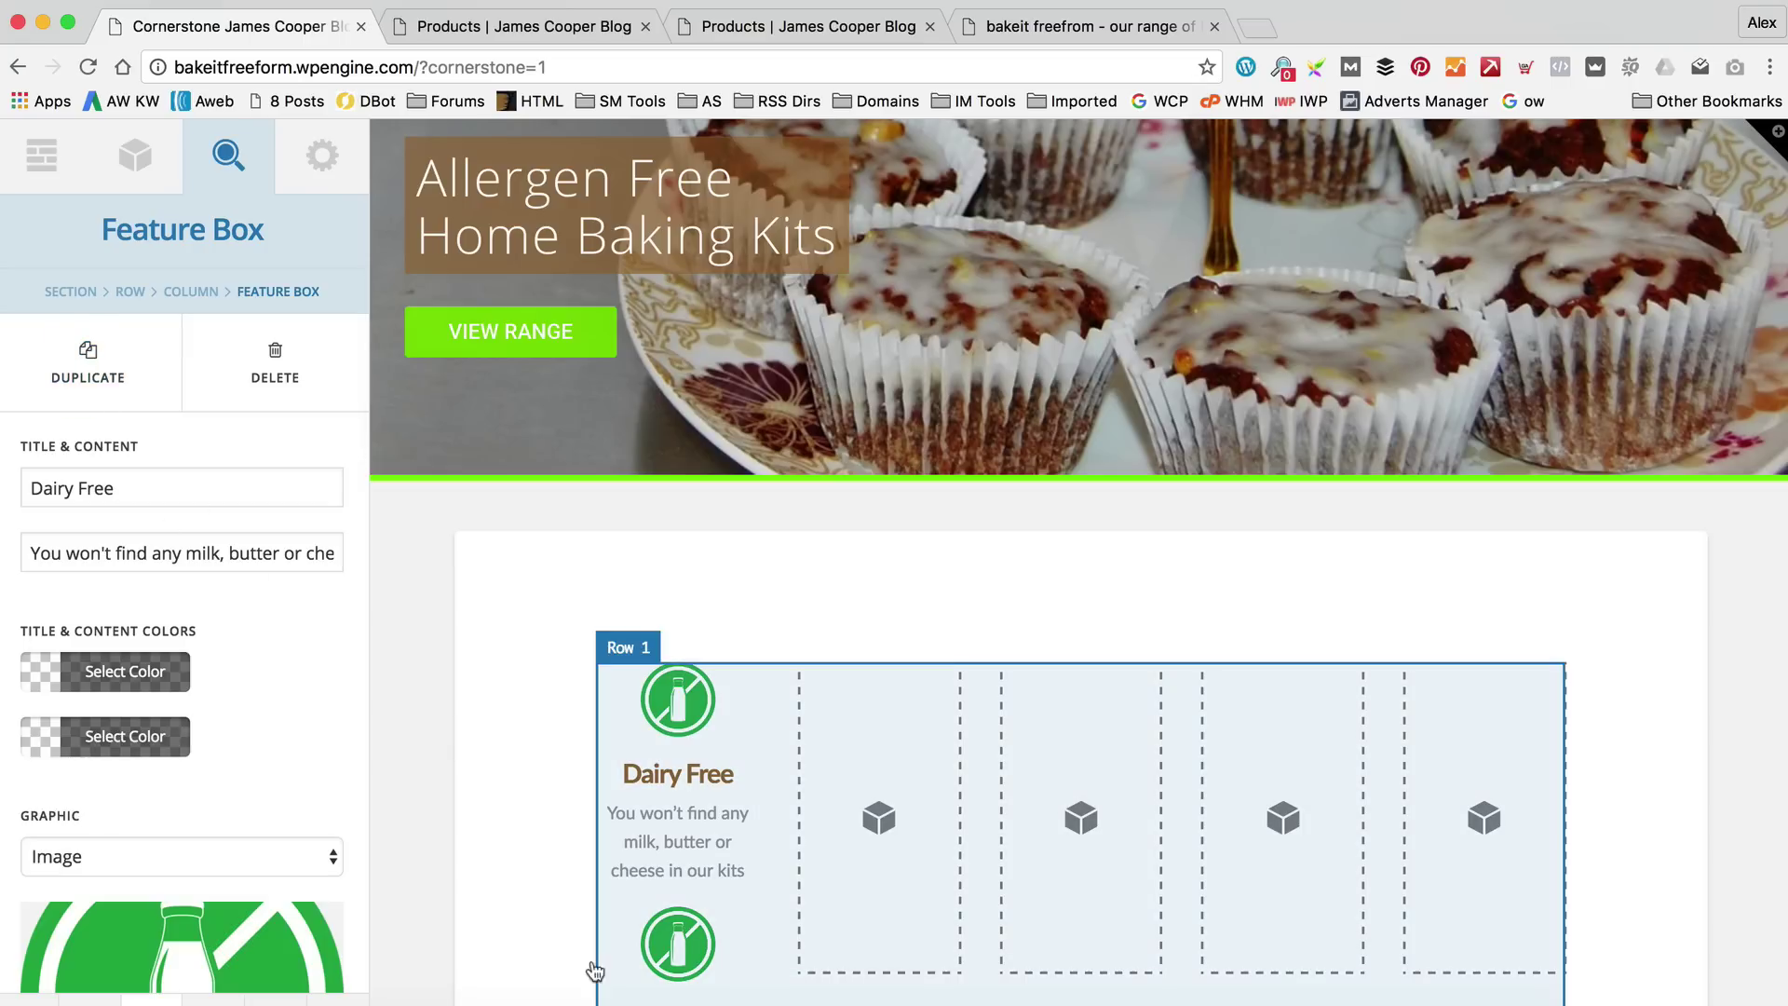
drag(686, 971, 862, 791)
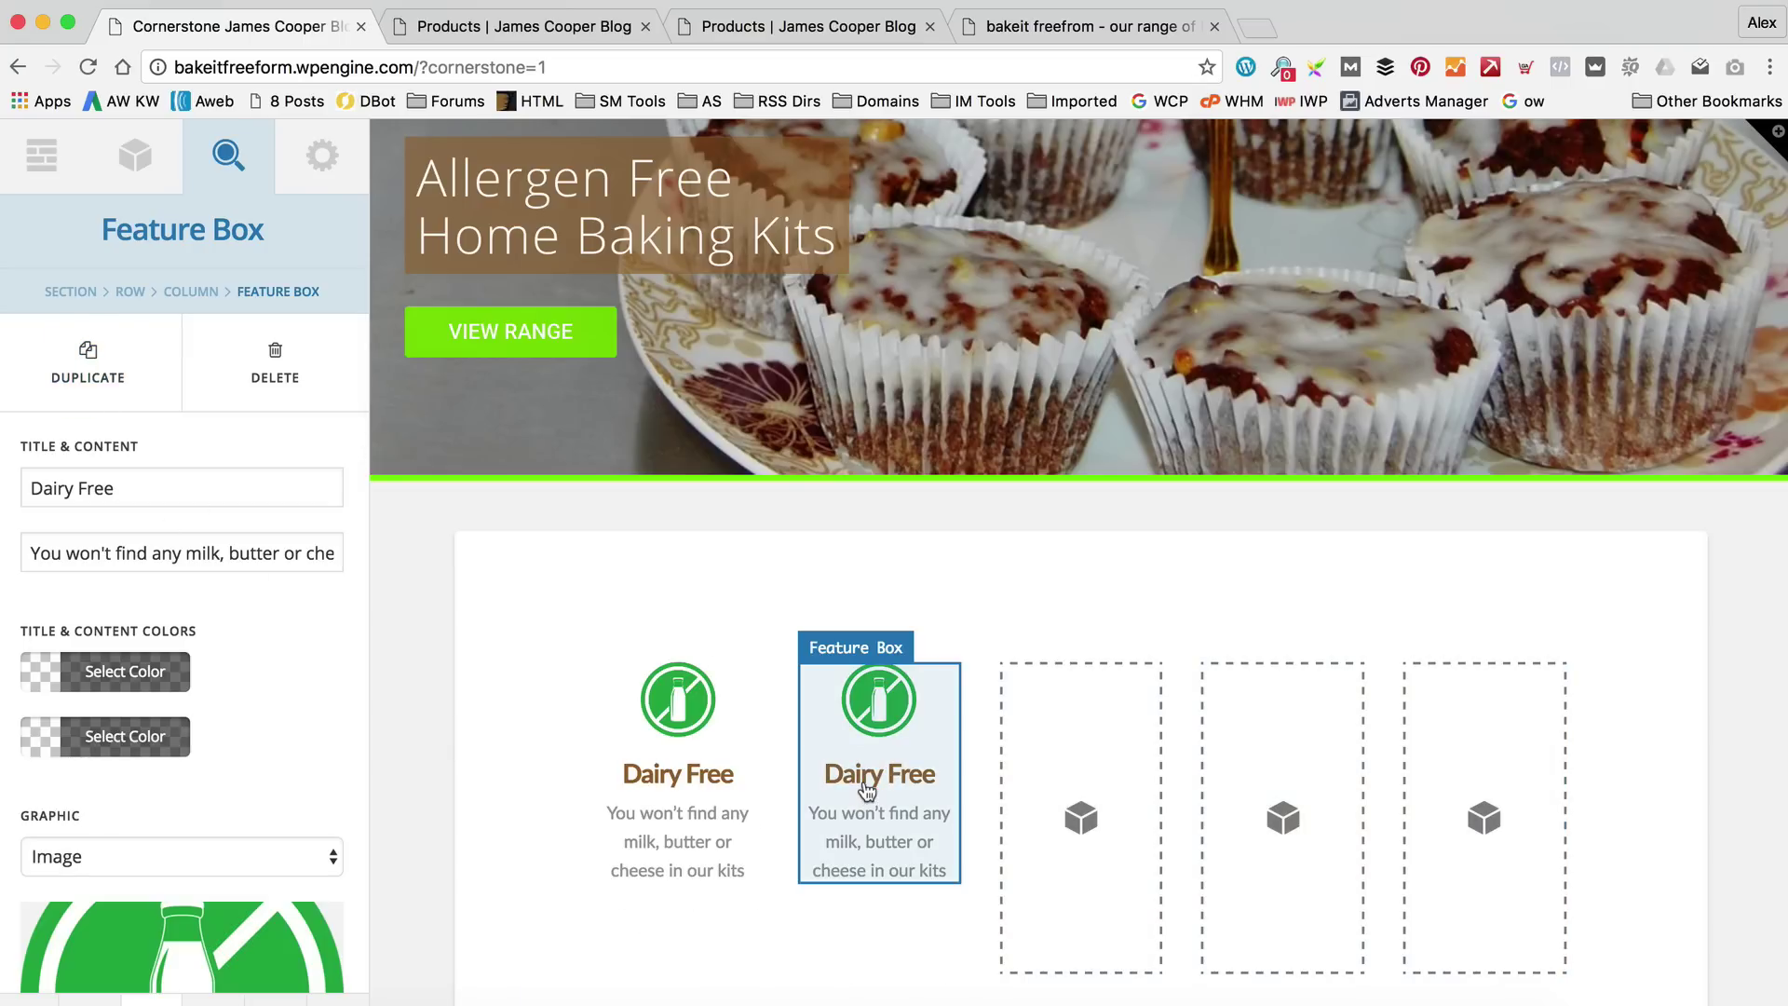
- Retitle the copied box 'Egg Free' using the shop page's heading
drag(235, 494, 14, 489)
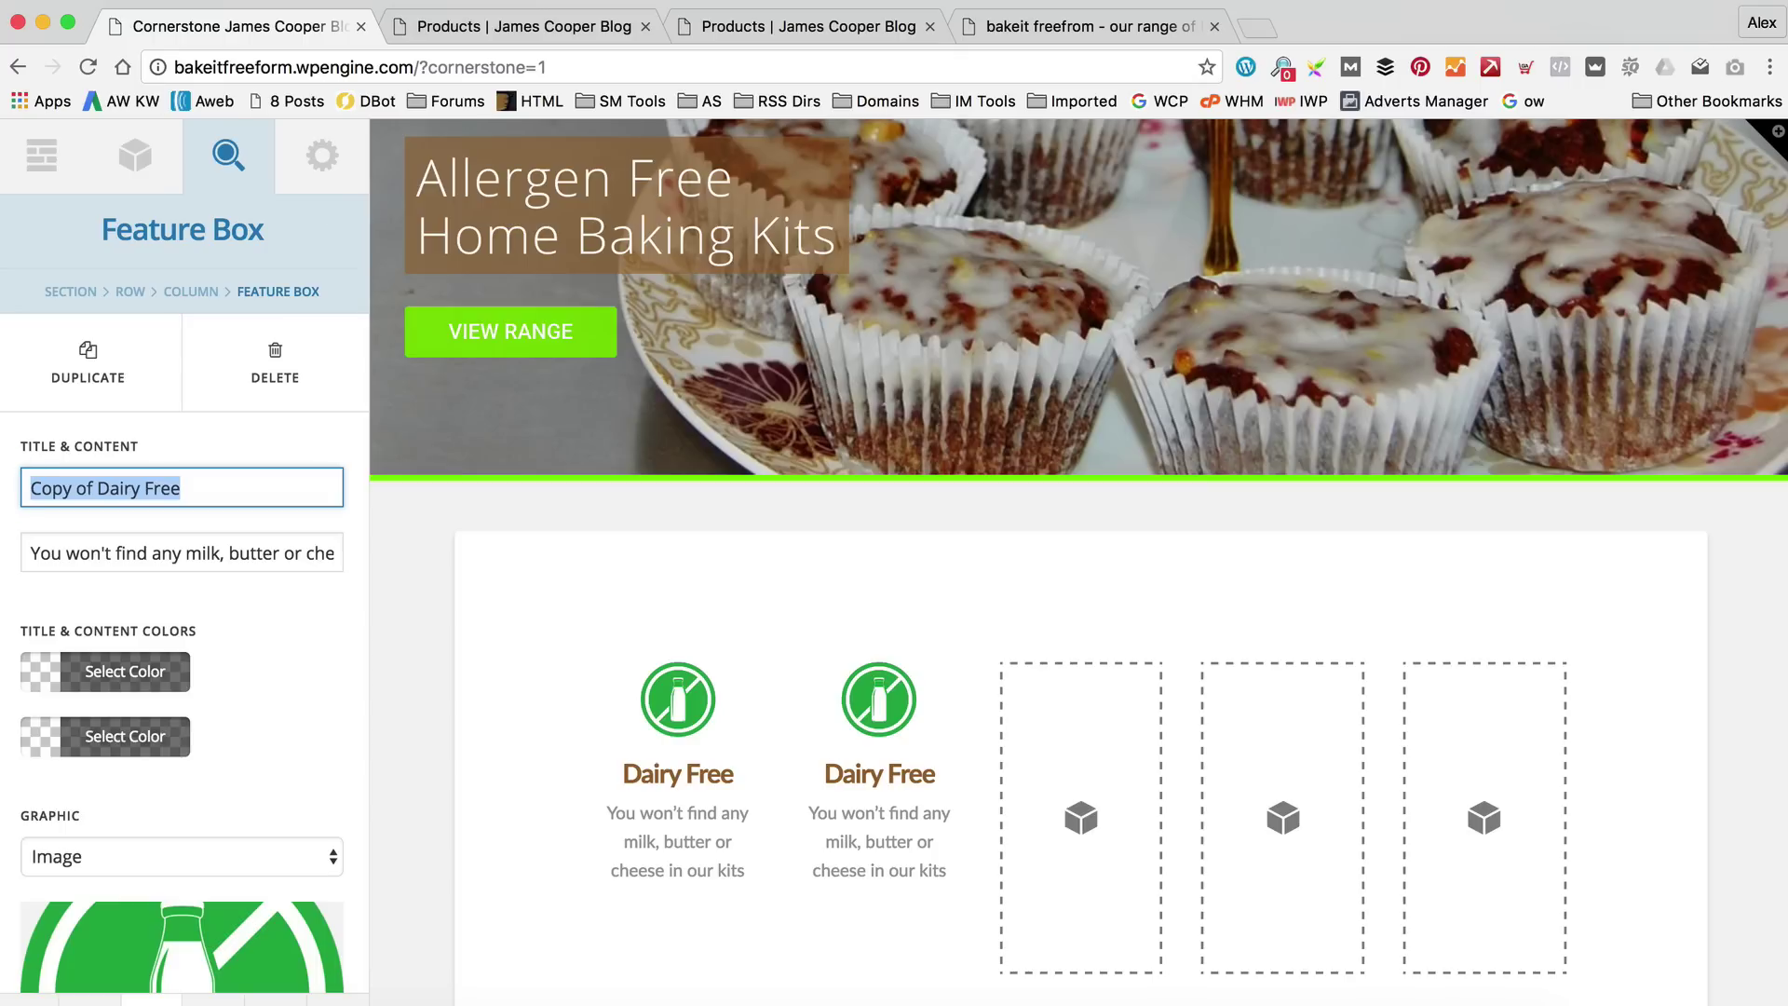
key(ctrl+Tab)
mouse_move(1458, 631)
mouse_down()
mouse_move(1376, 634)
mouse_move(1468, 631)
mouse_up()
key(ctrl+c)
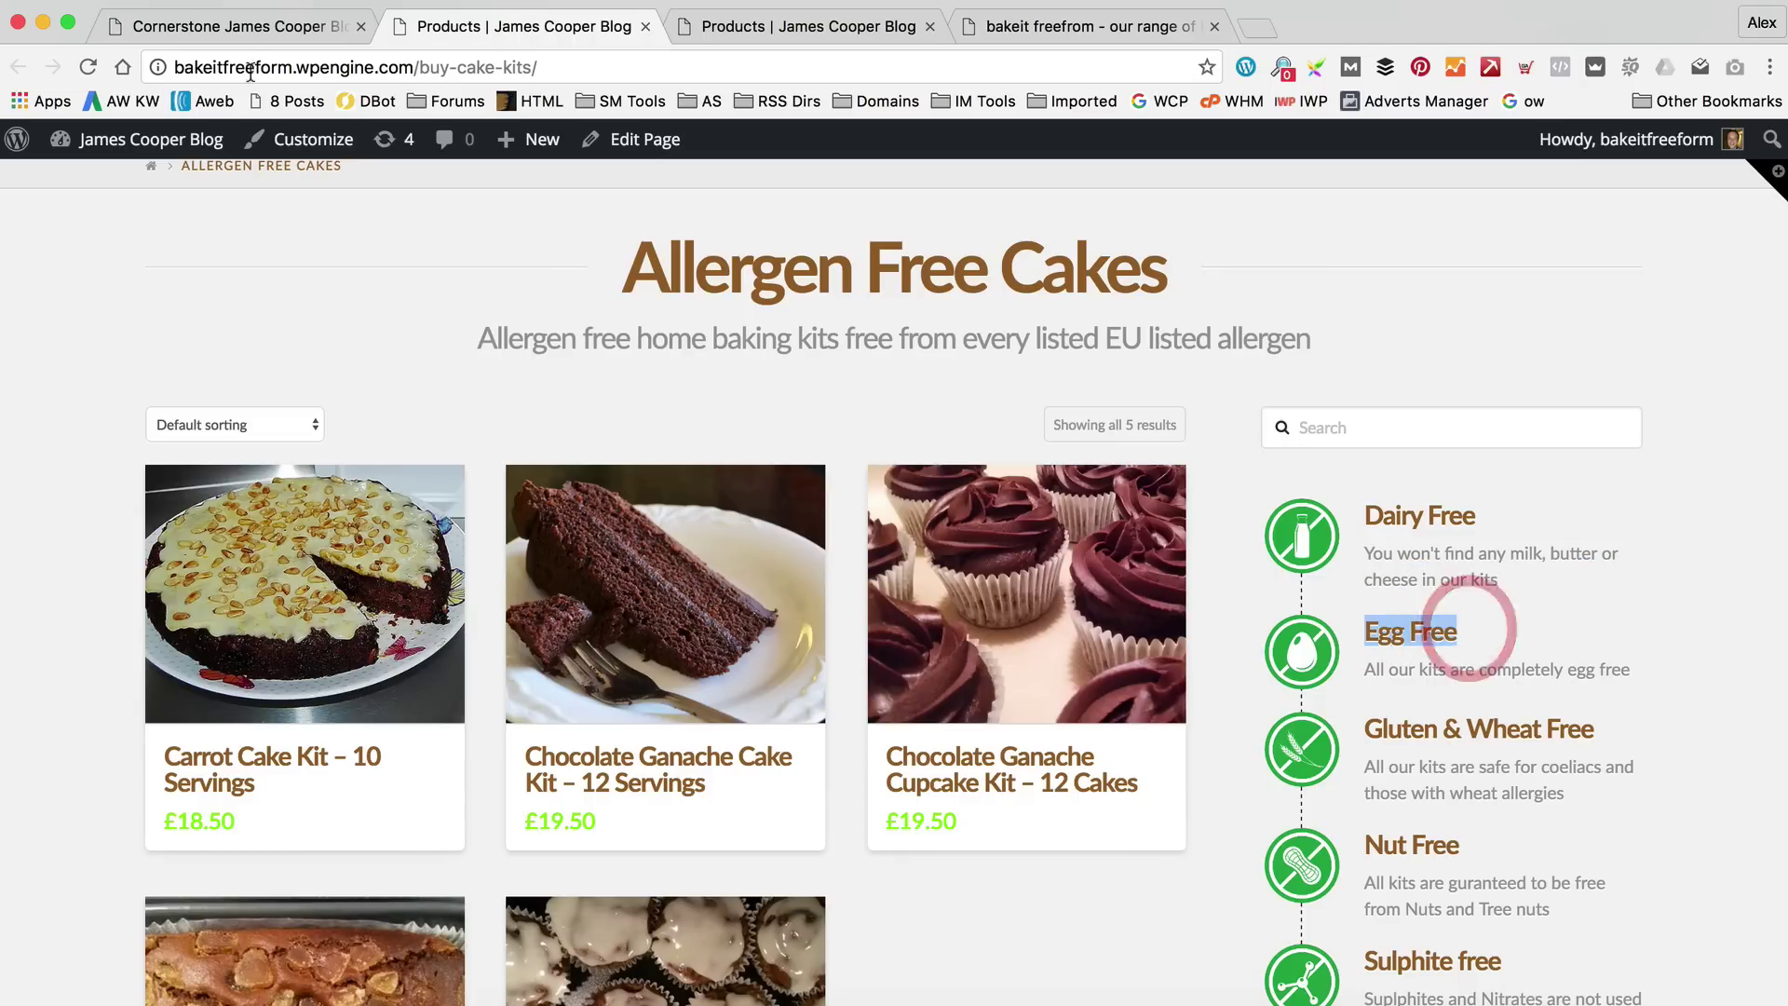
click(250, 31)
key(ctrl+v)
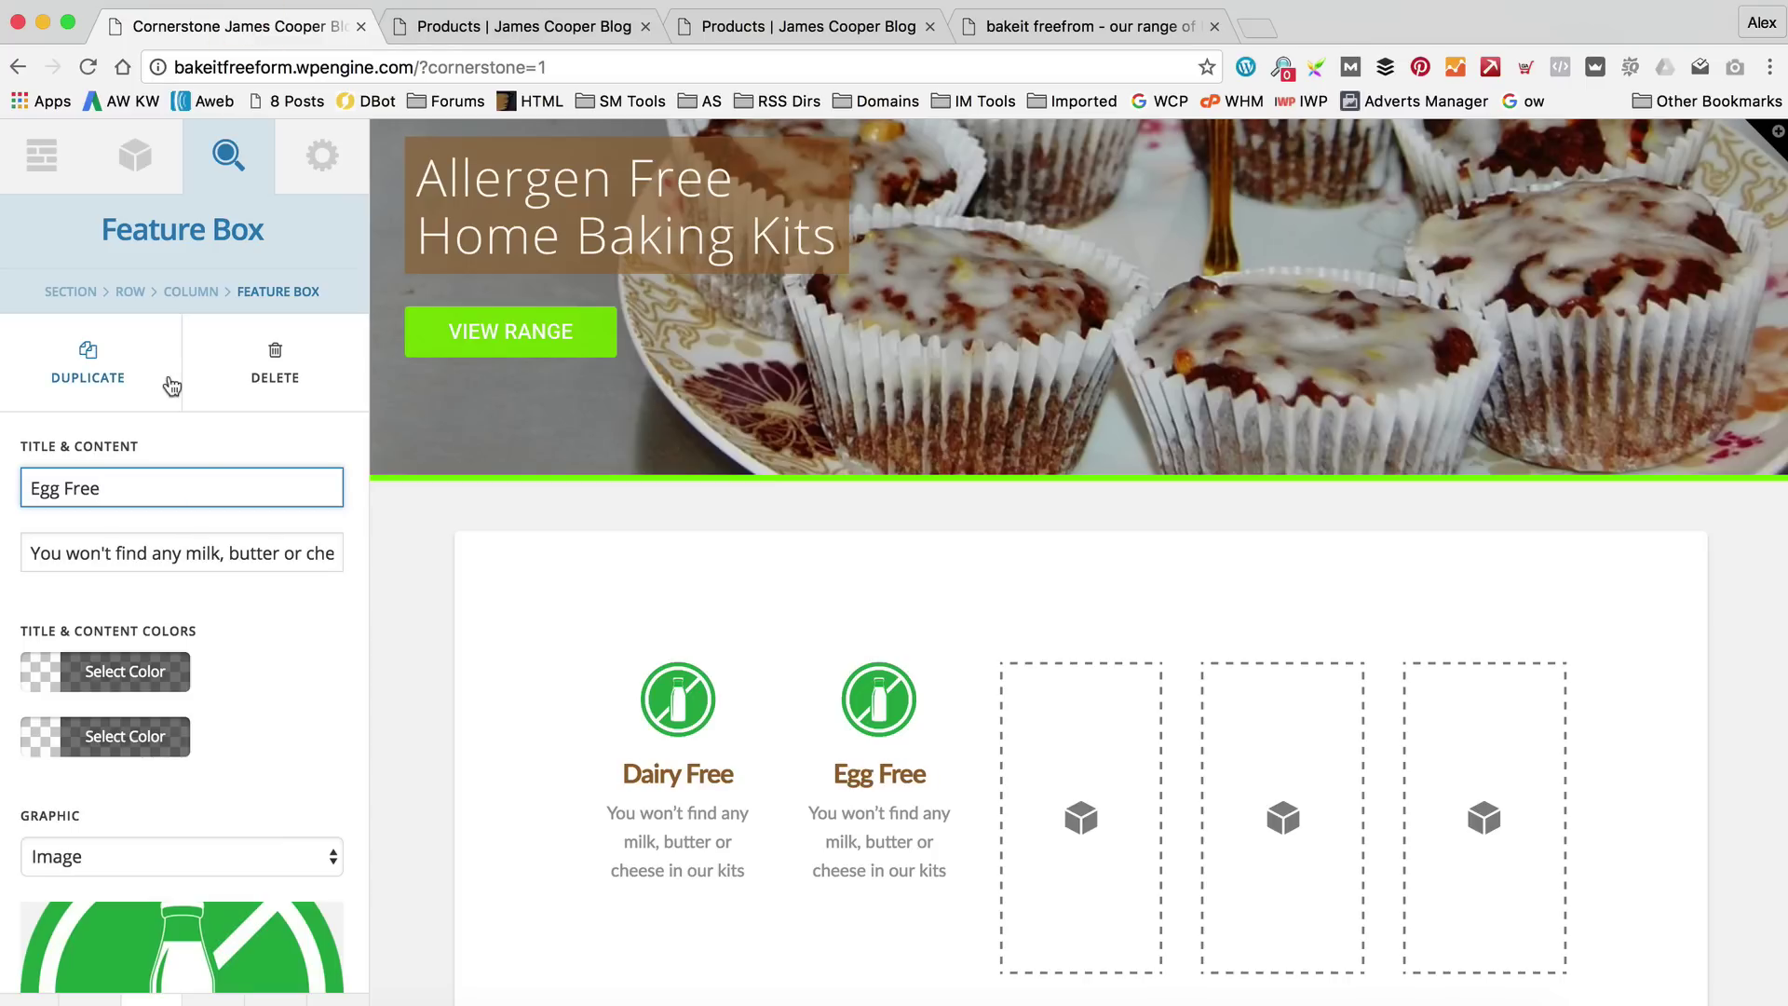
- Replace the Egg Free box's description with 'All our kits are completely egg free'
click(220, 550)
click(503, 33)
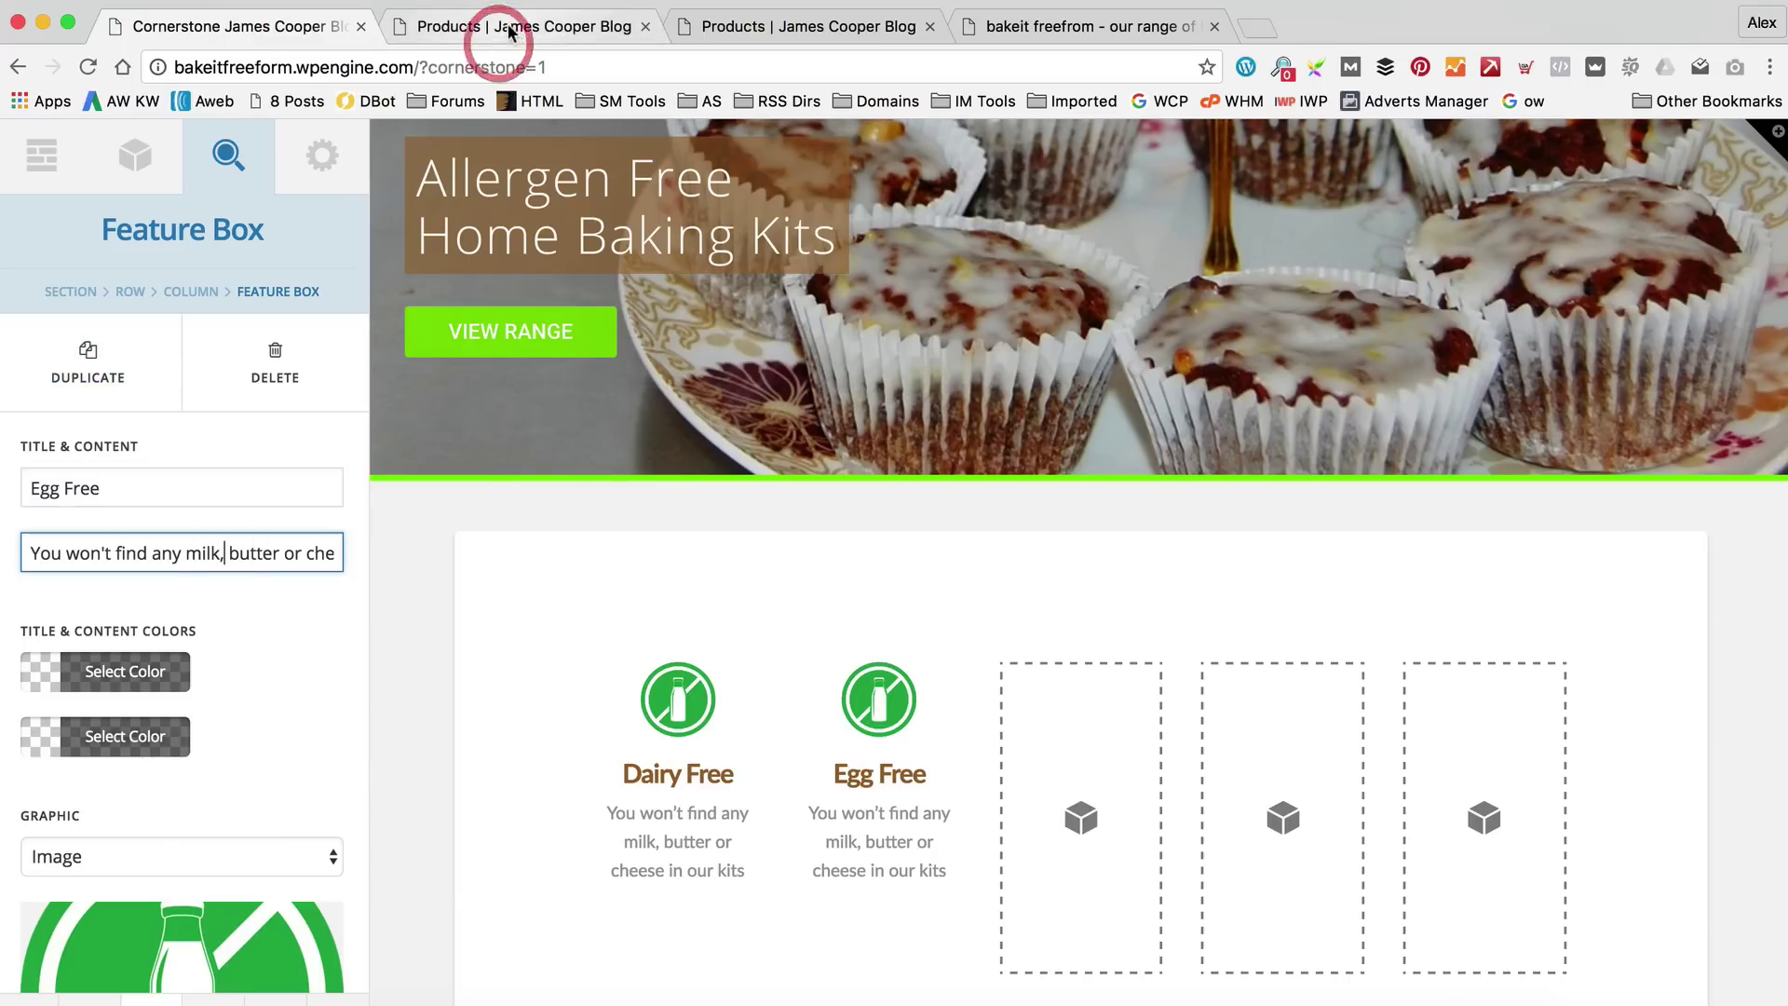
drag(1631, 671, 1366, 674)
key(ctrl+c)
click(280, 26)
triple_click(225, 558)
key(ctrl+v)
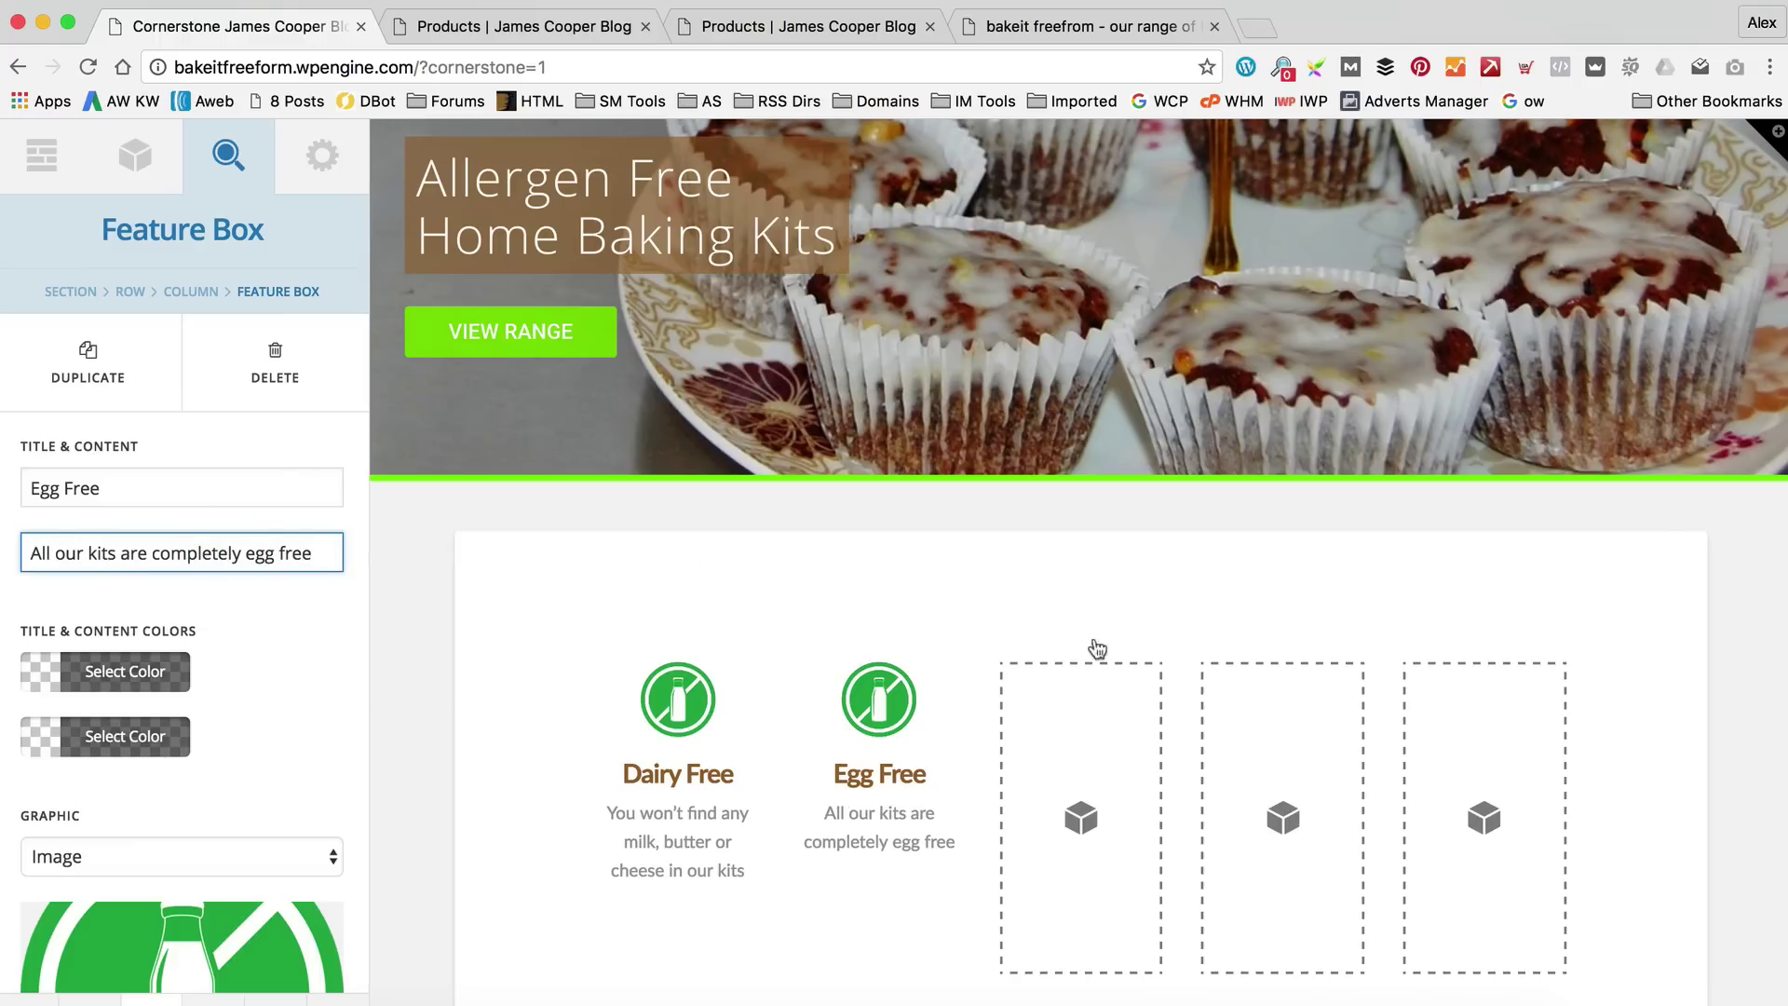
scroll(1265, 633, down, 2)
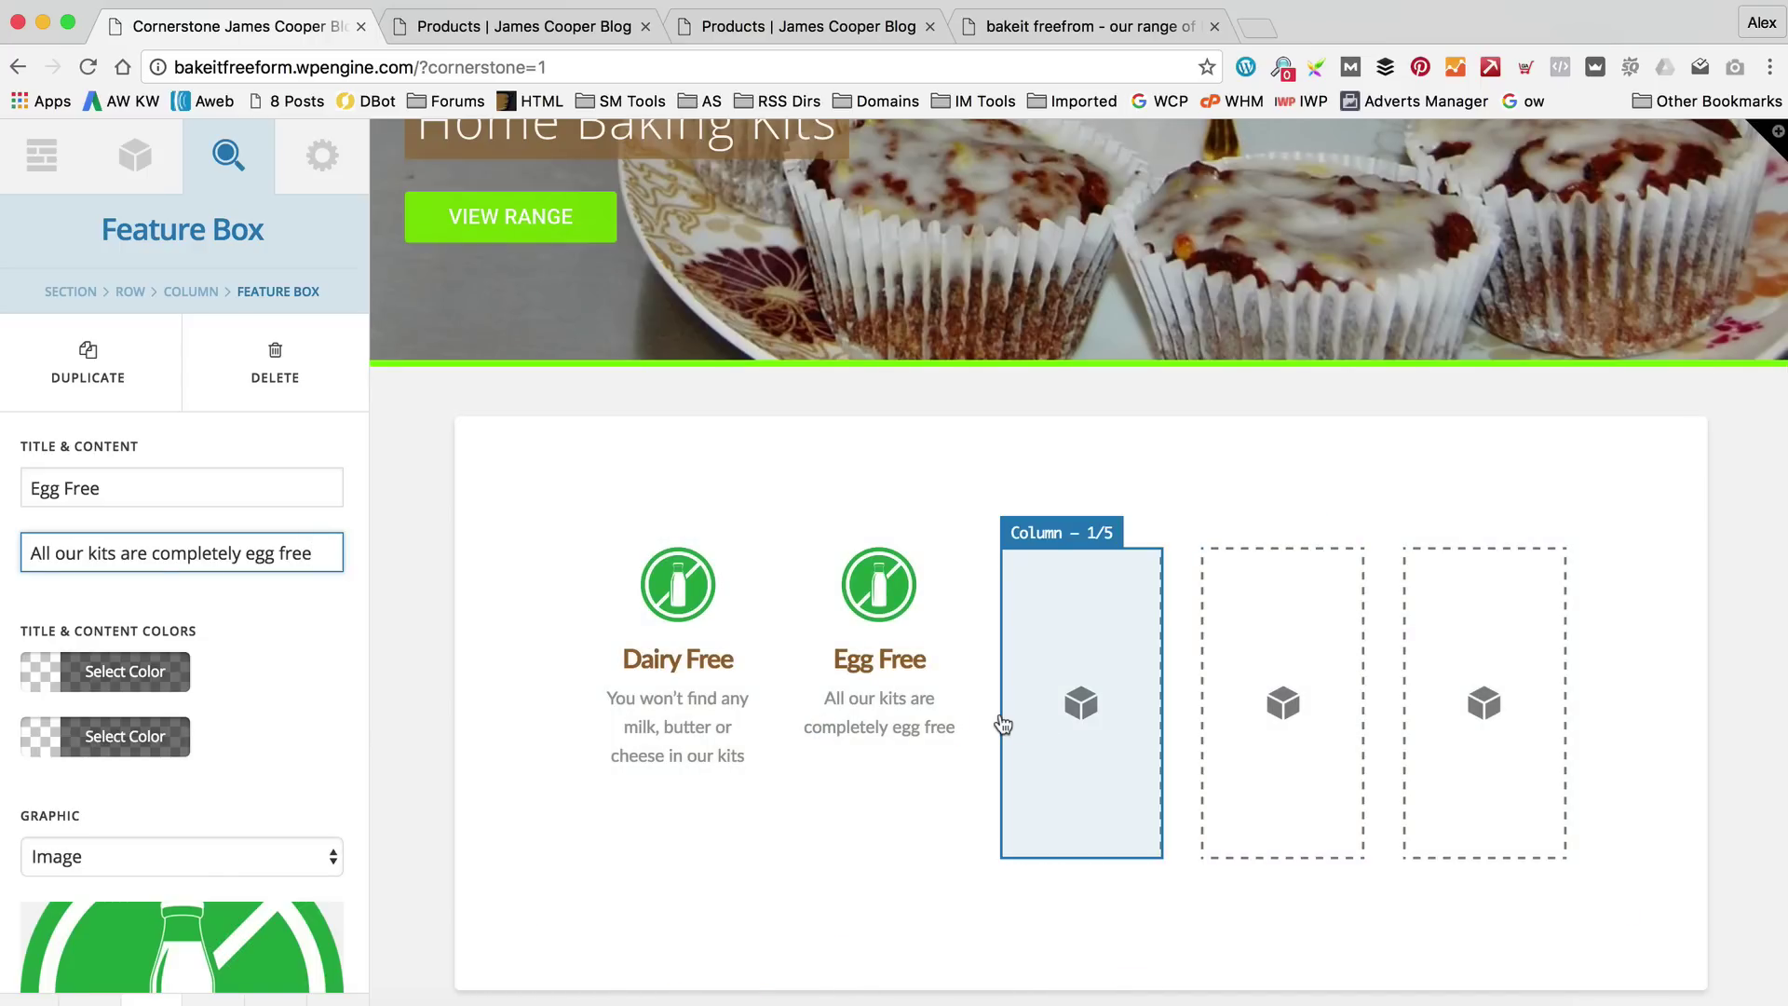
click(1045, 700)
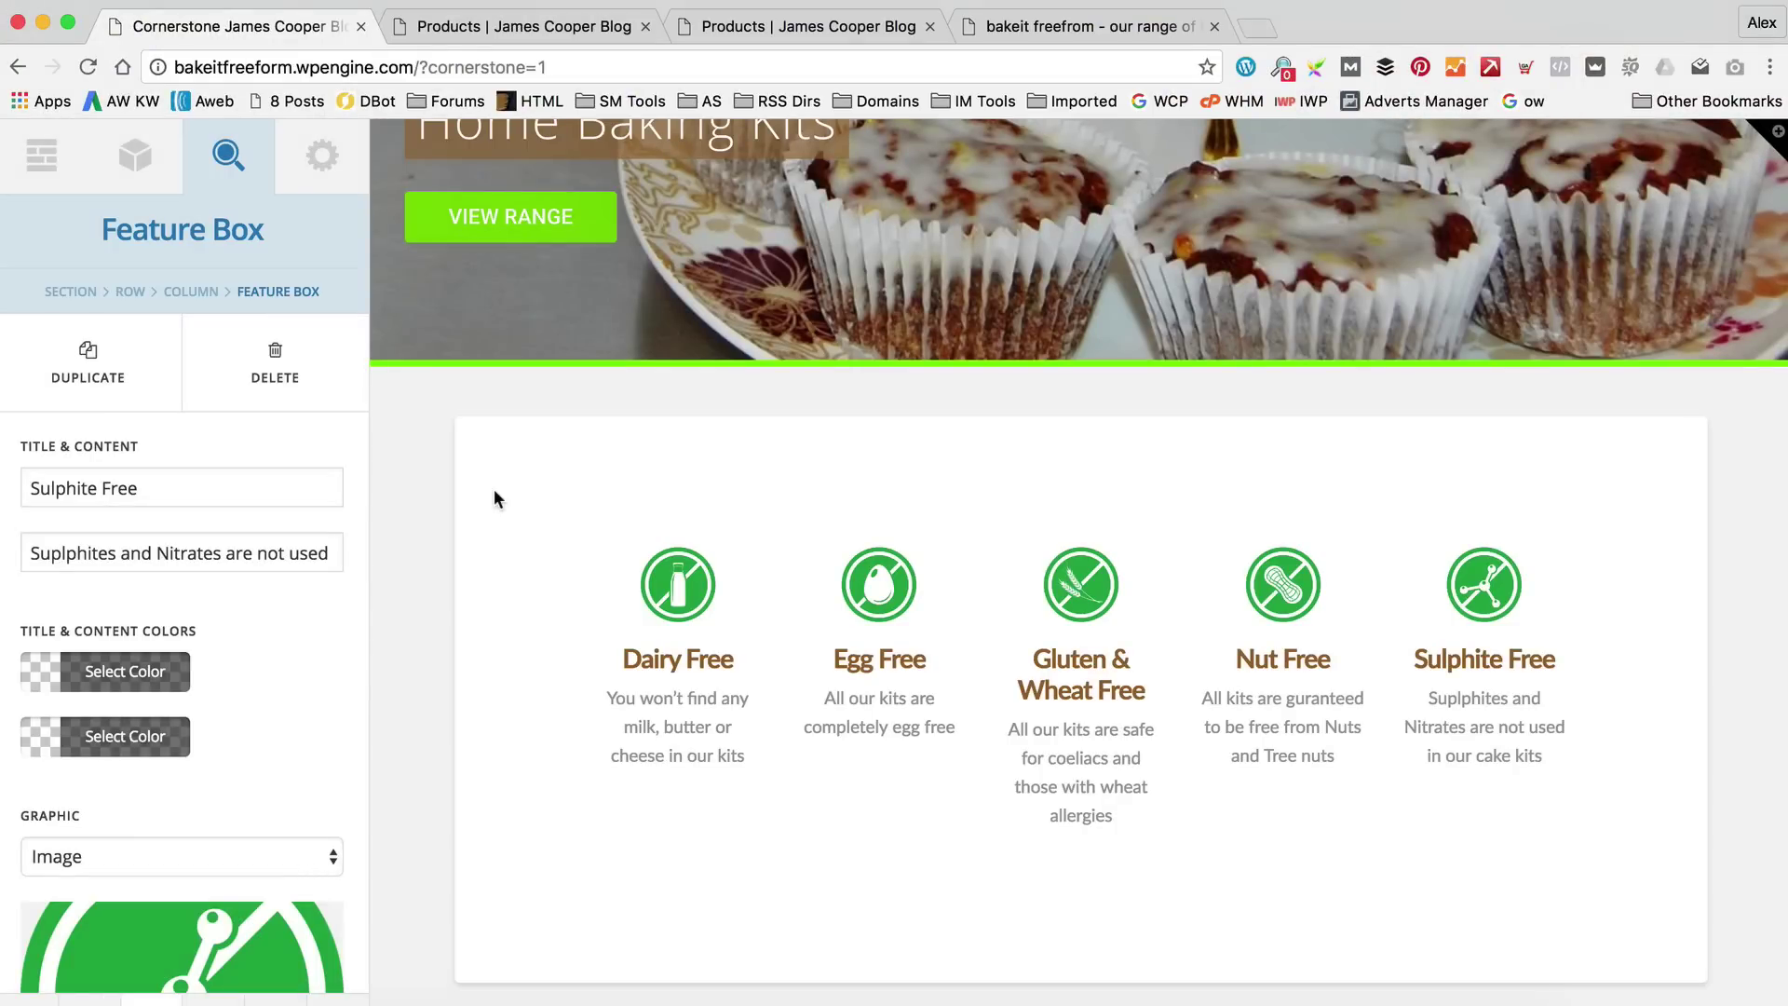
- Save the homepage layout and hide the editing panel to preview the page
scroll(316, 869, down, 10)
click(339, 991)
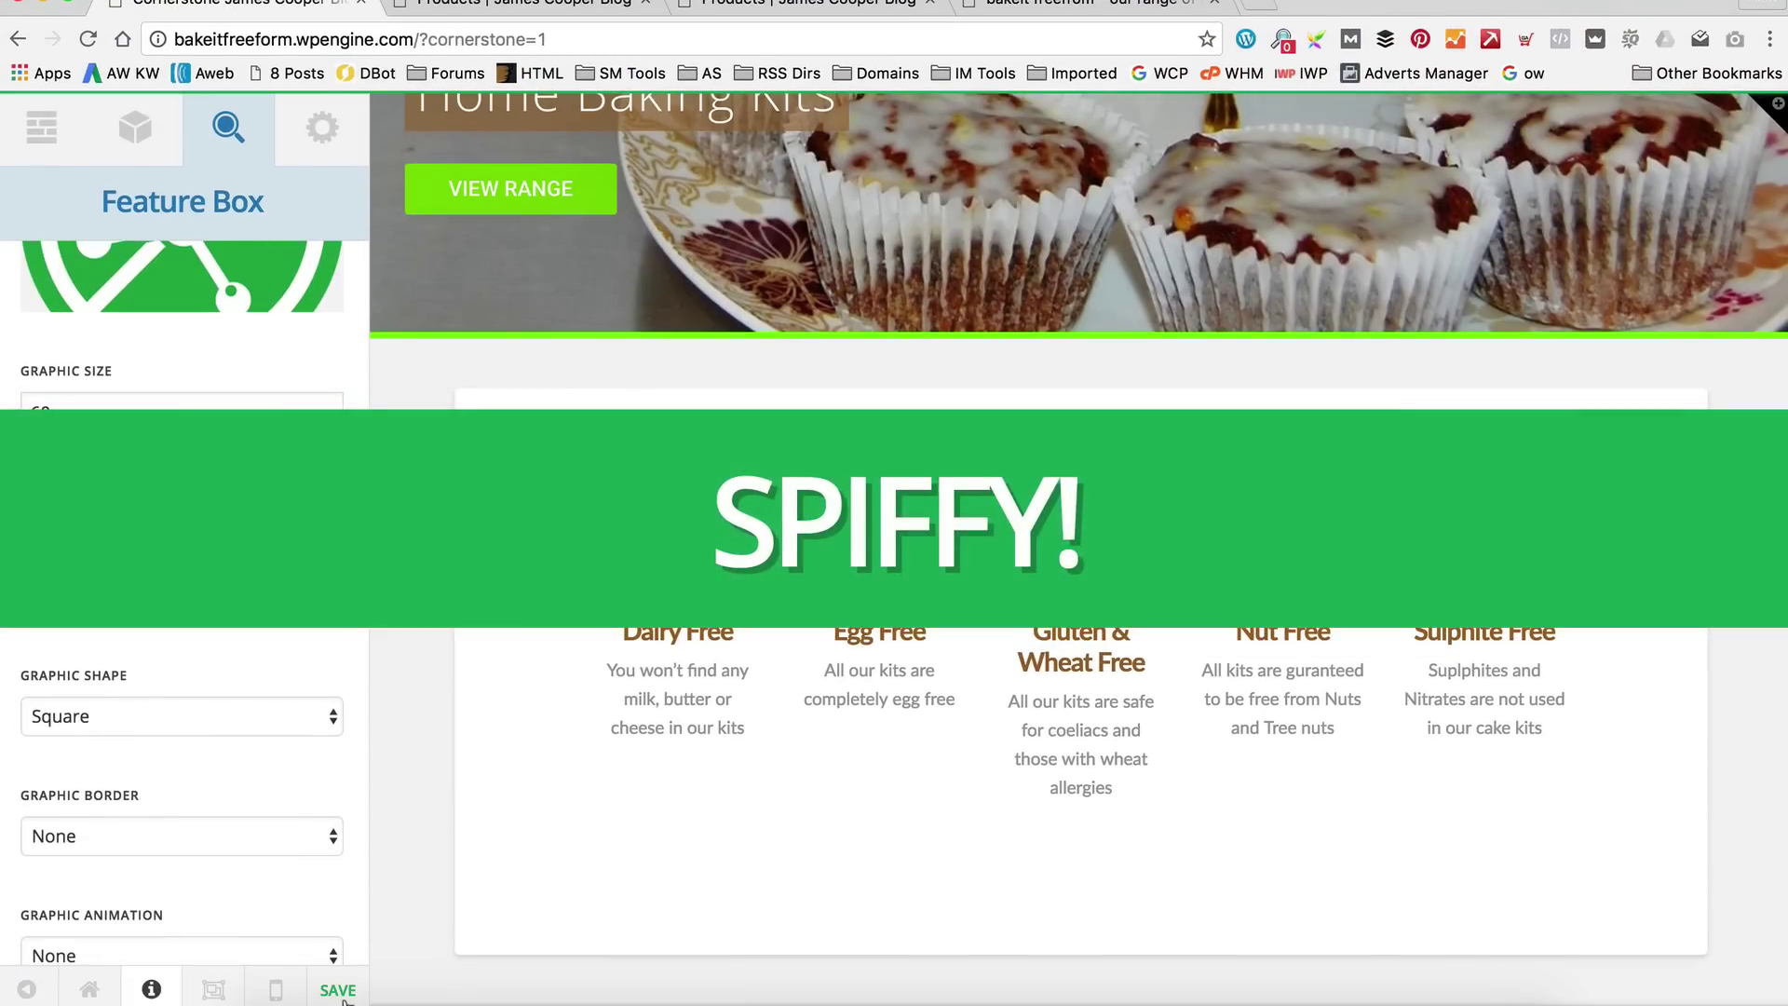
scroll(214, 558, up, 5)
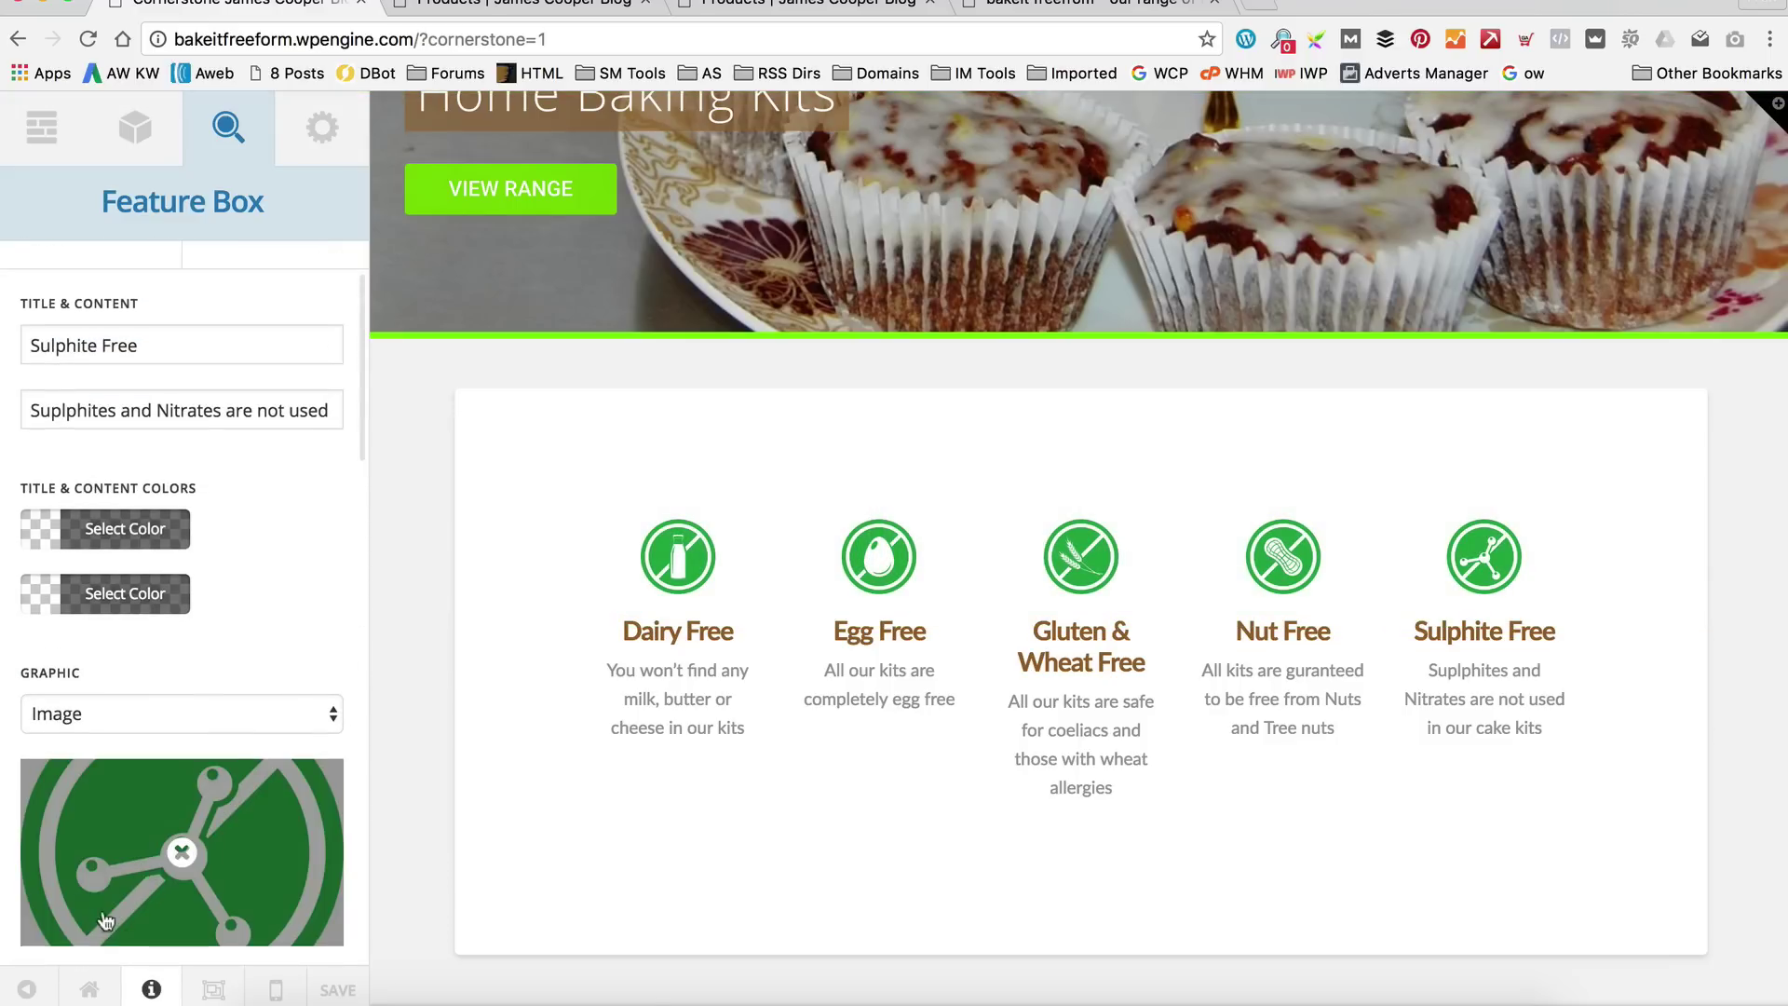
click(24, 990)
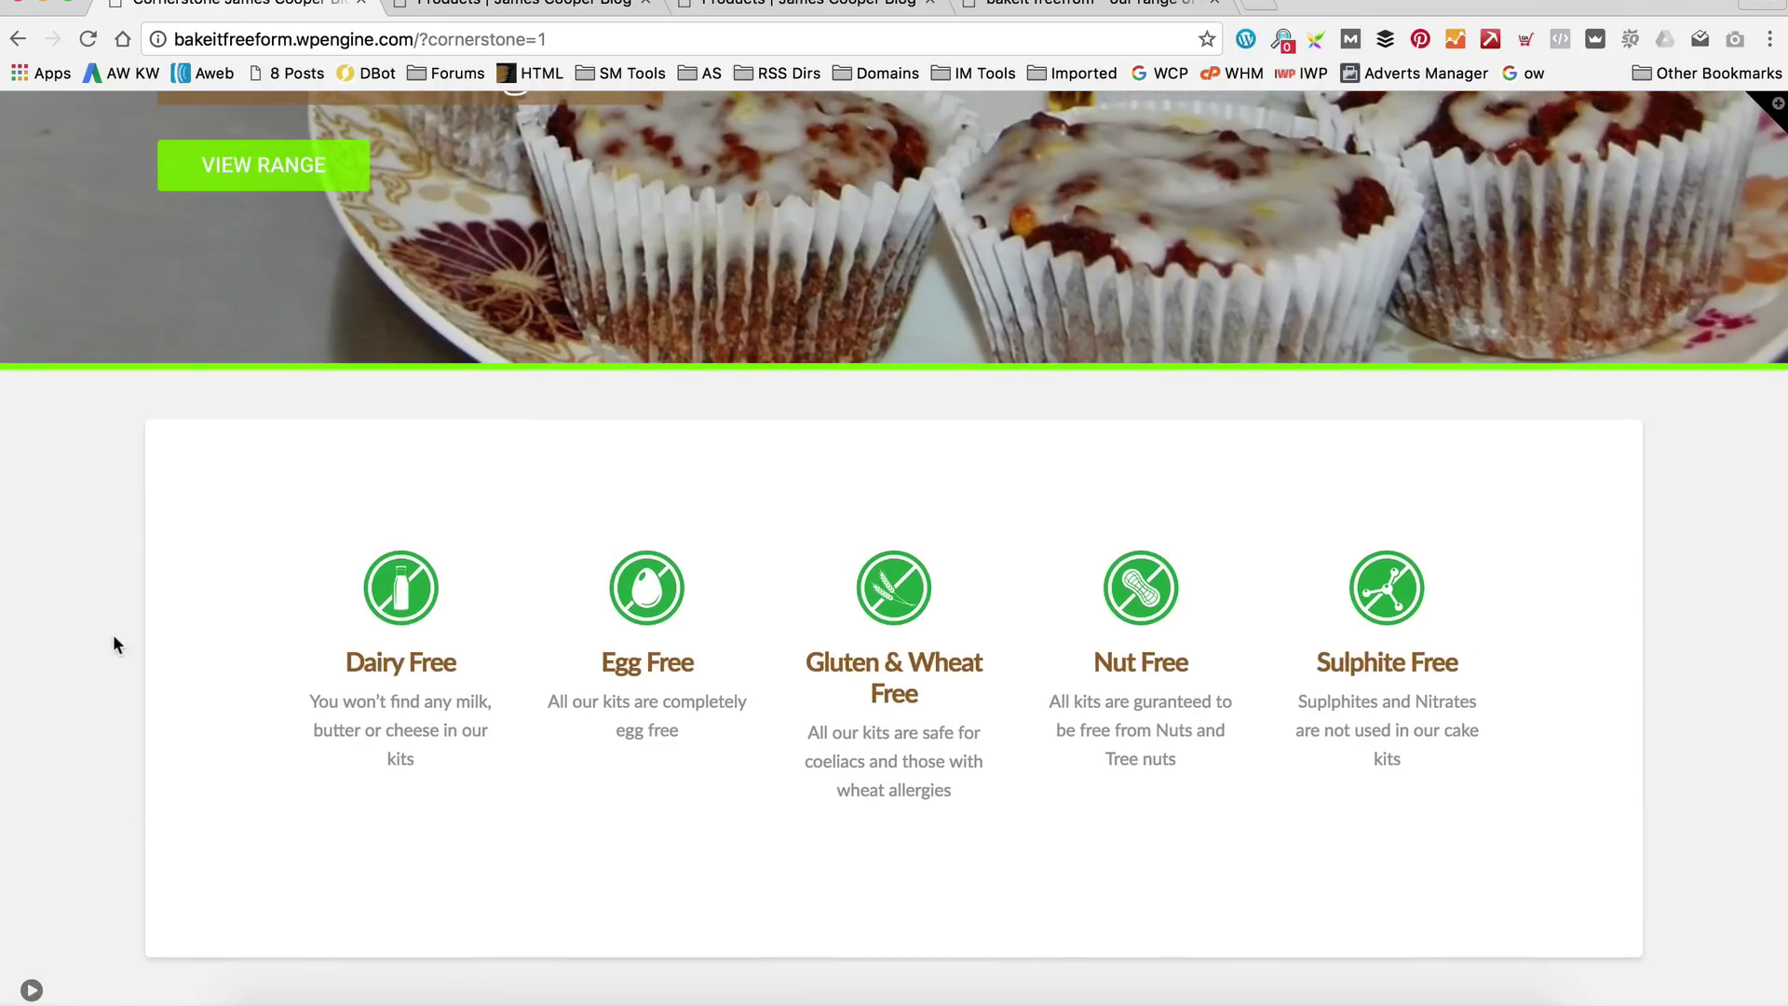
scroll(514, 543, down, 2)
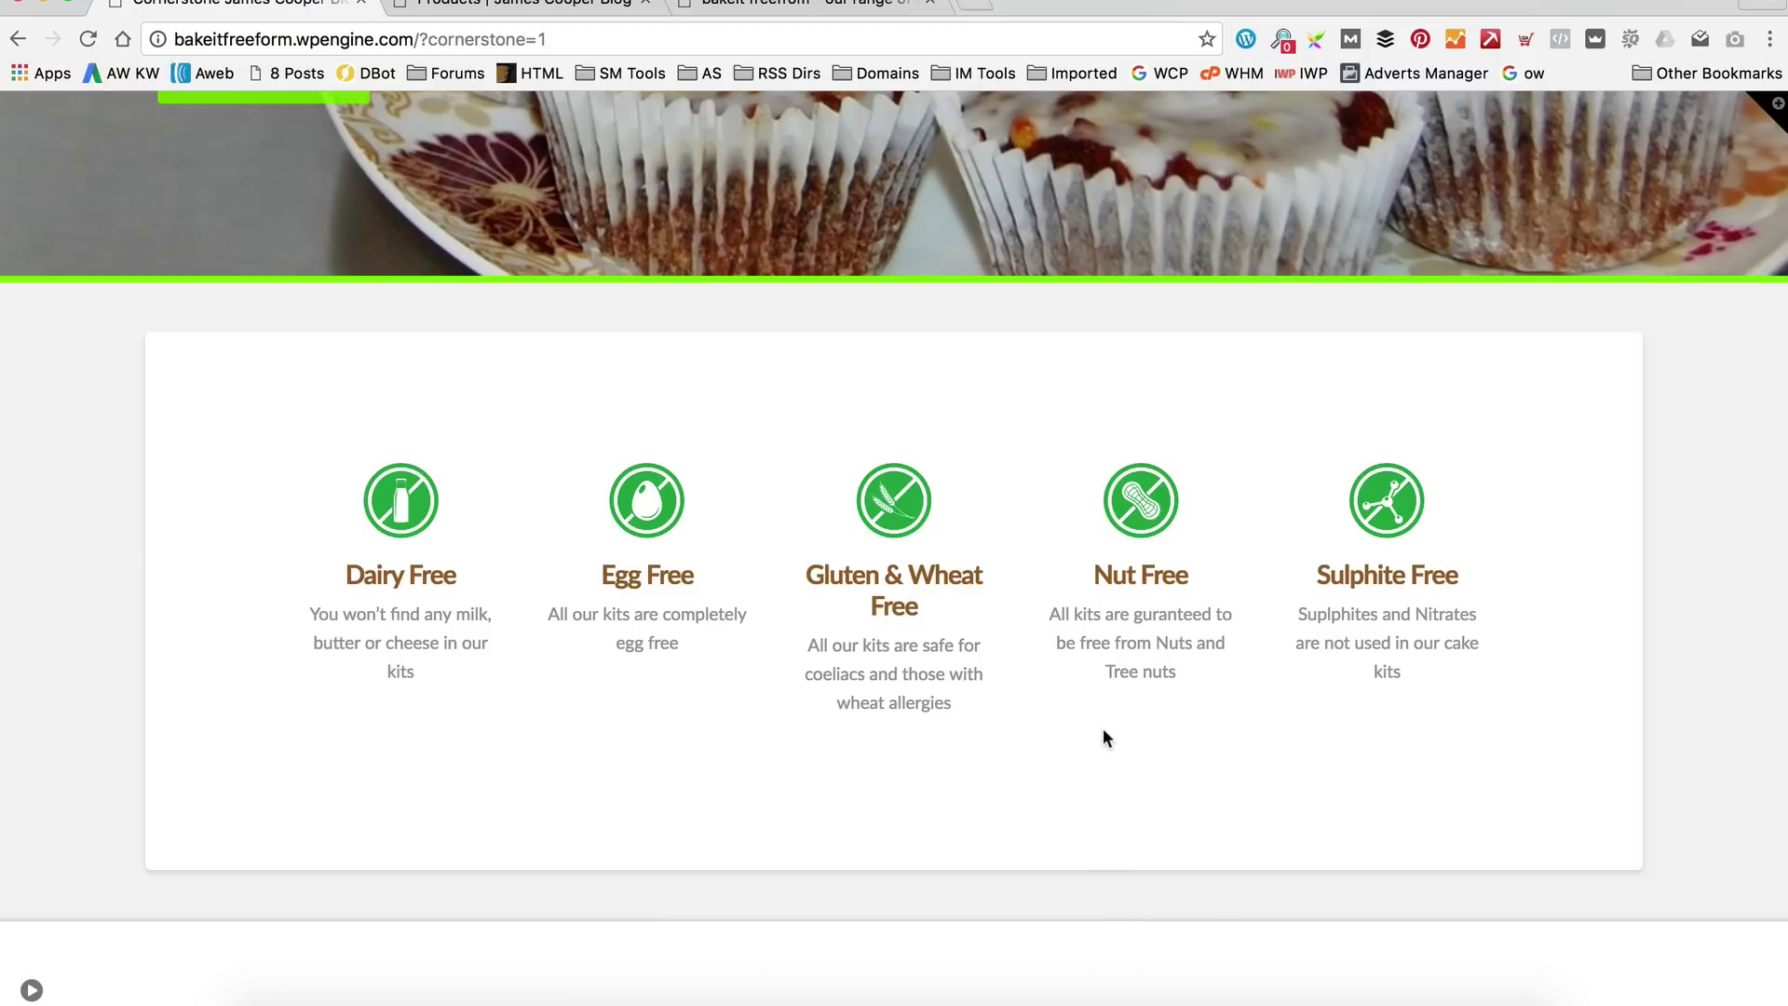
- Copy the intro paragraph from the shop page and reopen the builder sidebar
key(super+3)
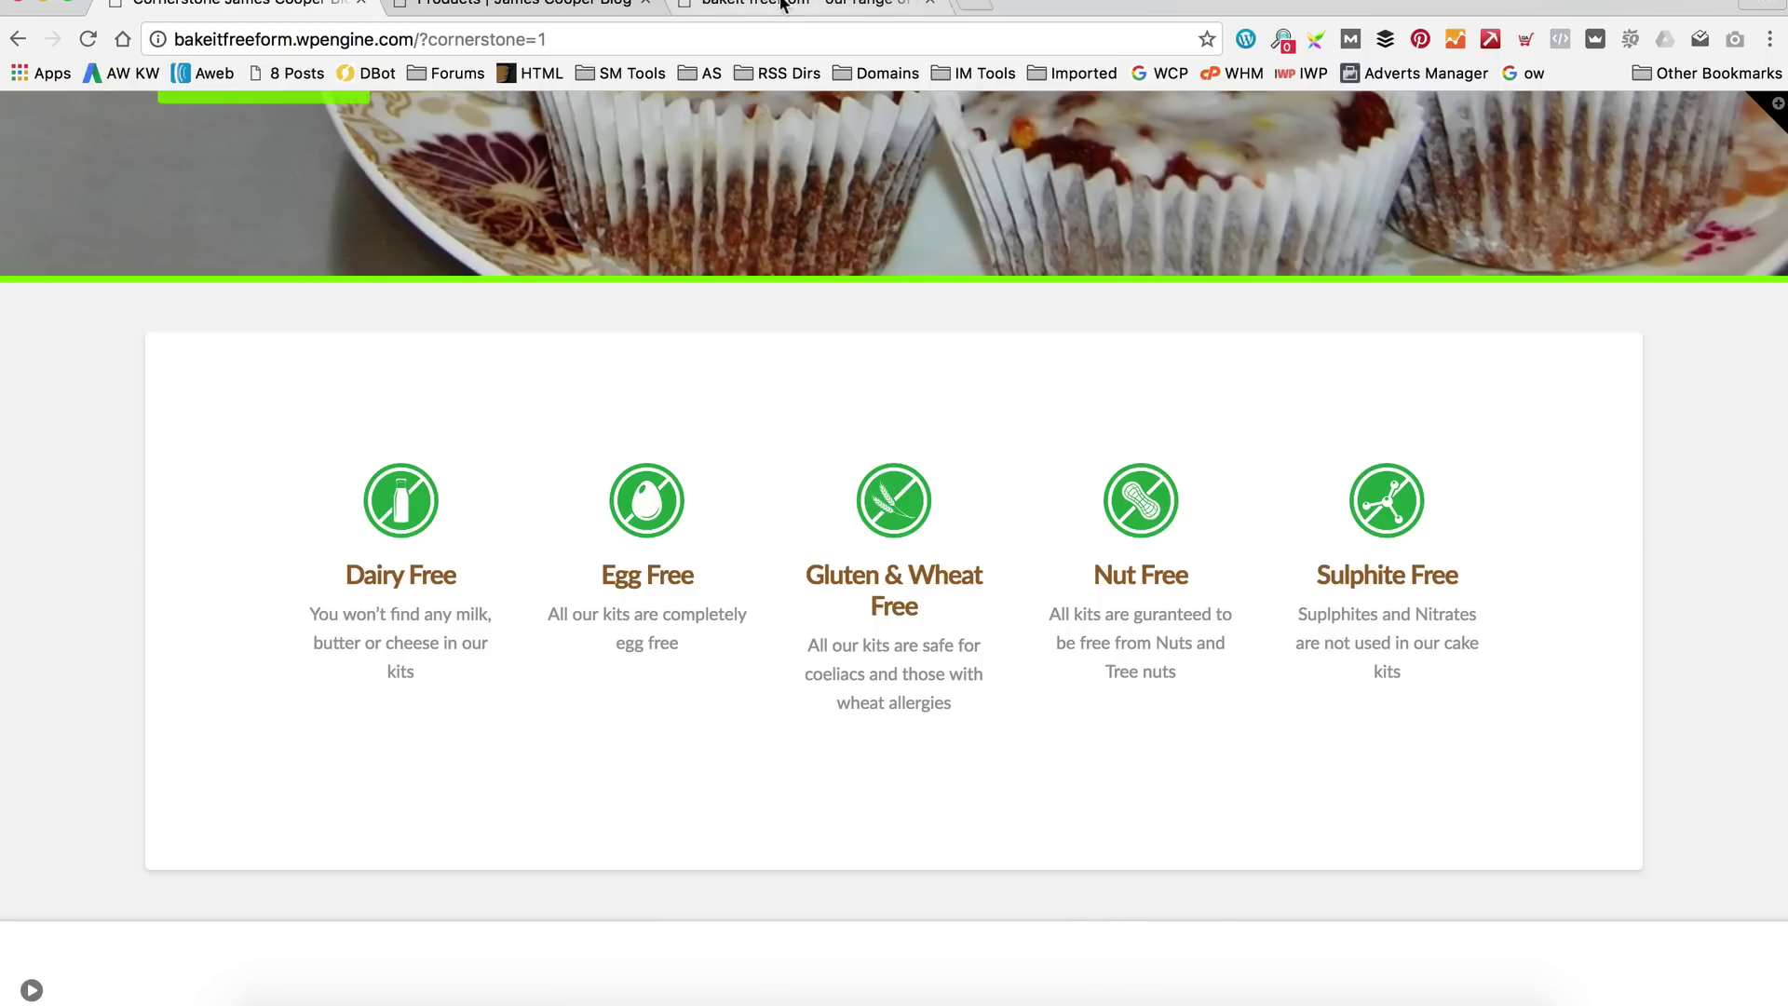
drag(1283, 460, 385, 391)
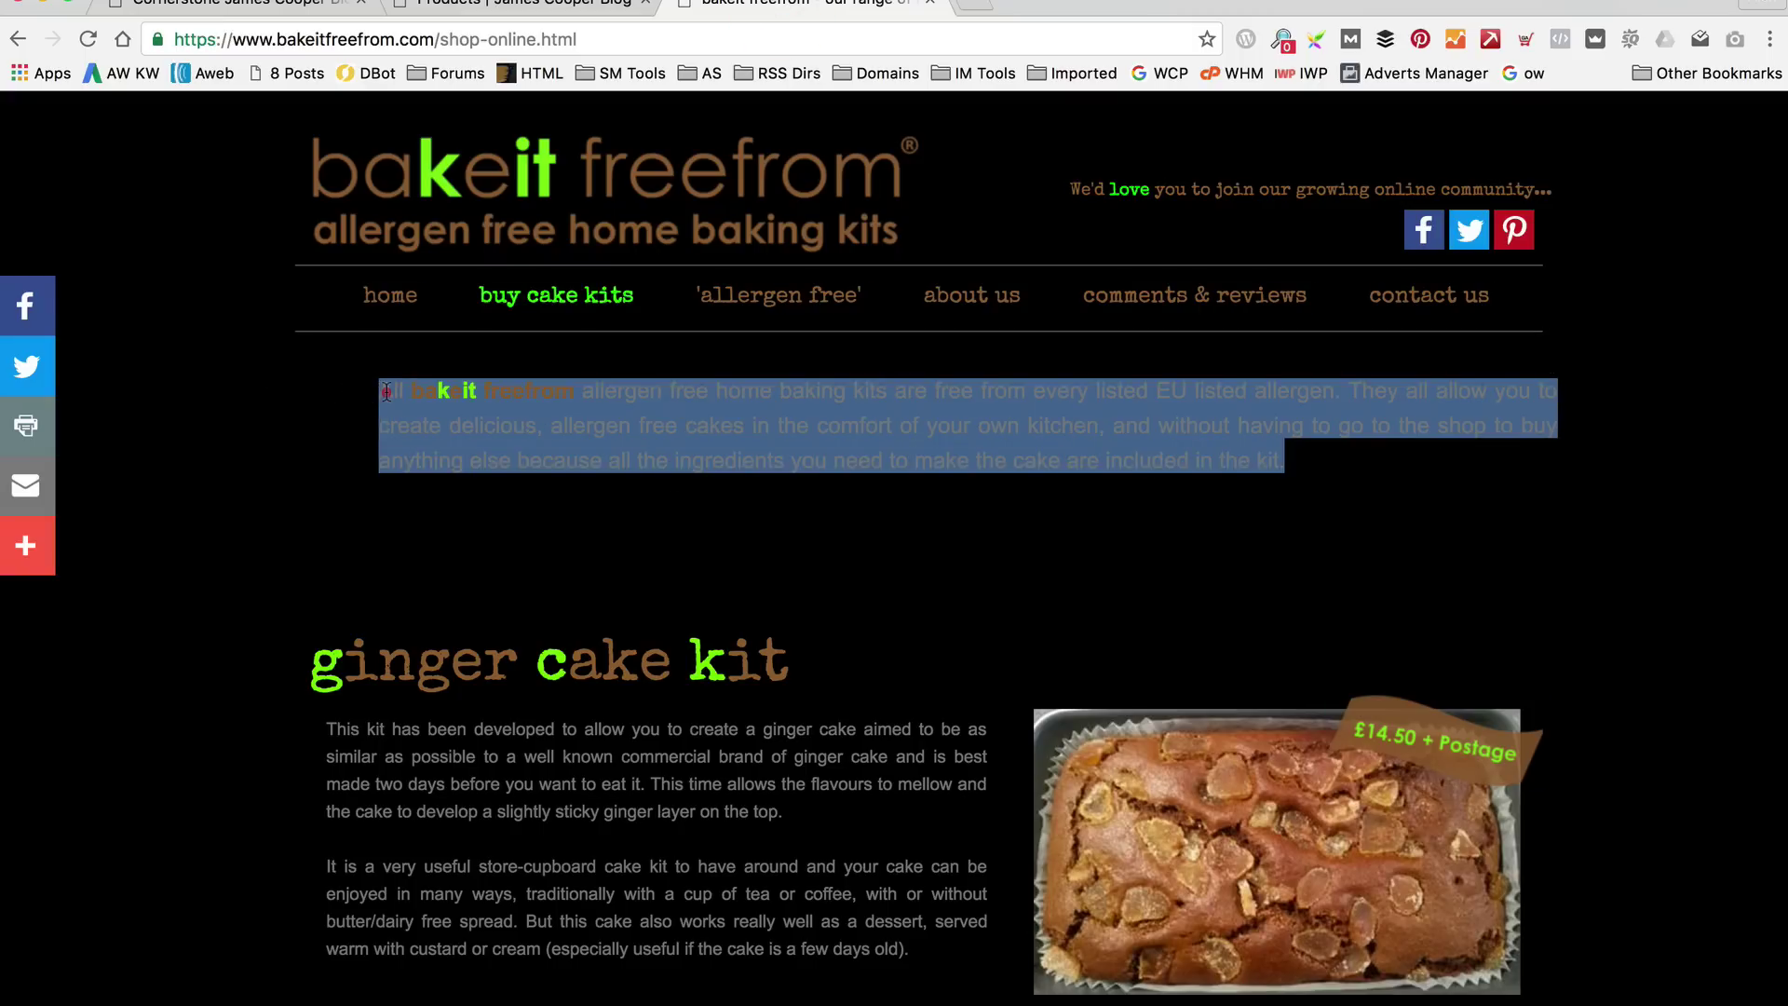
click(247, 9)
click(32, 990)
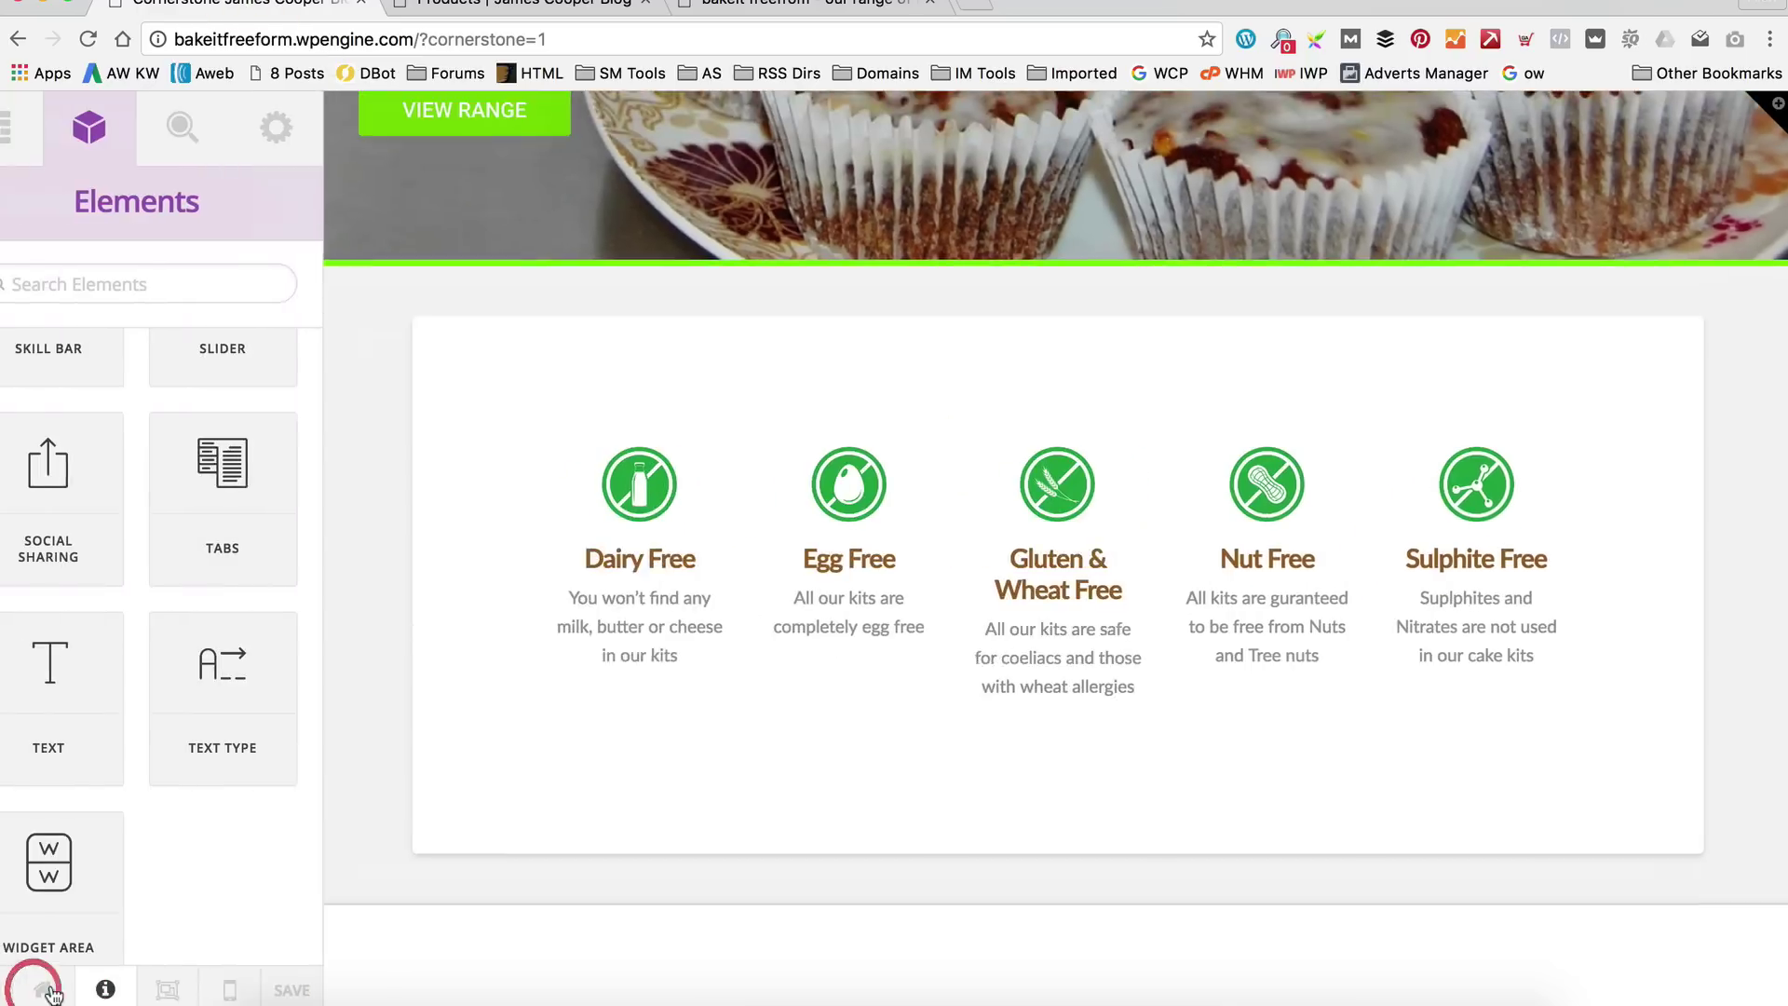
click(26, 989)
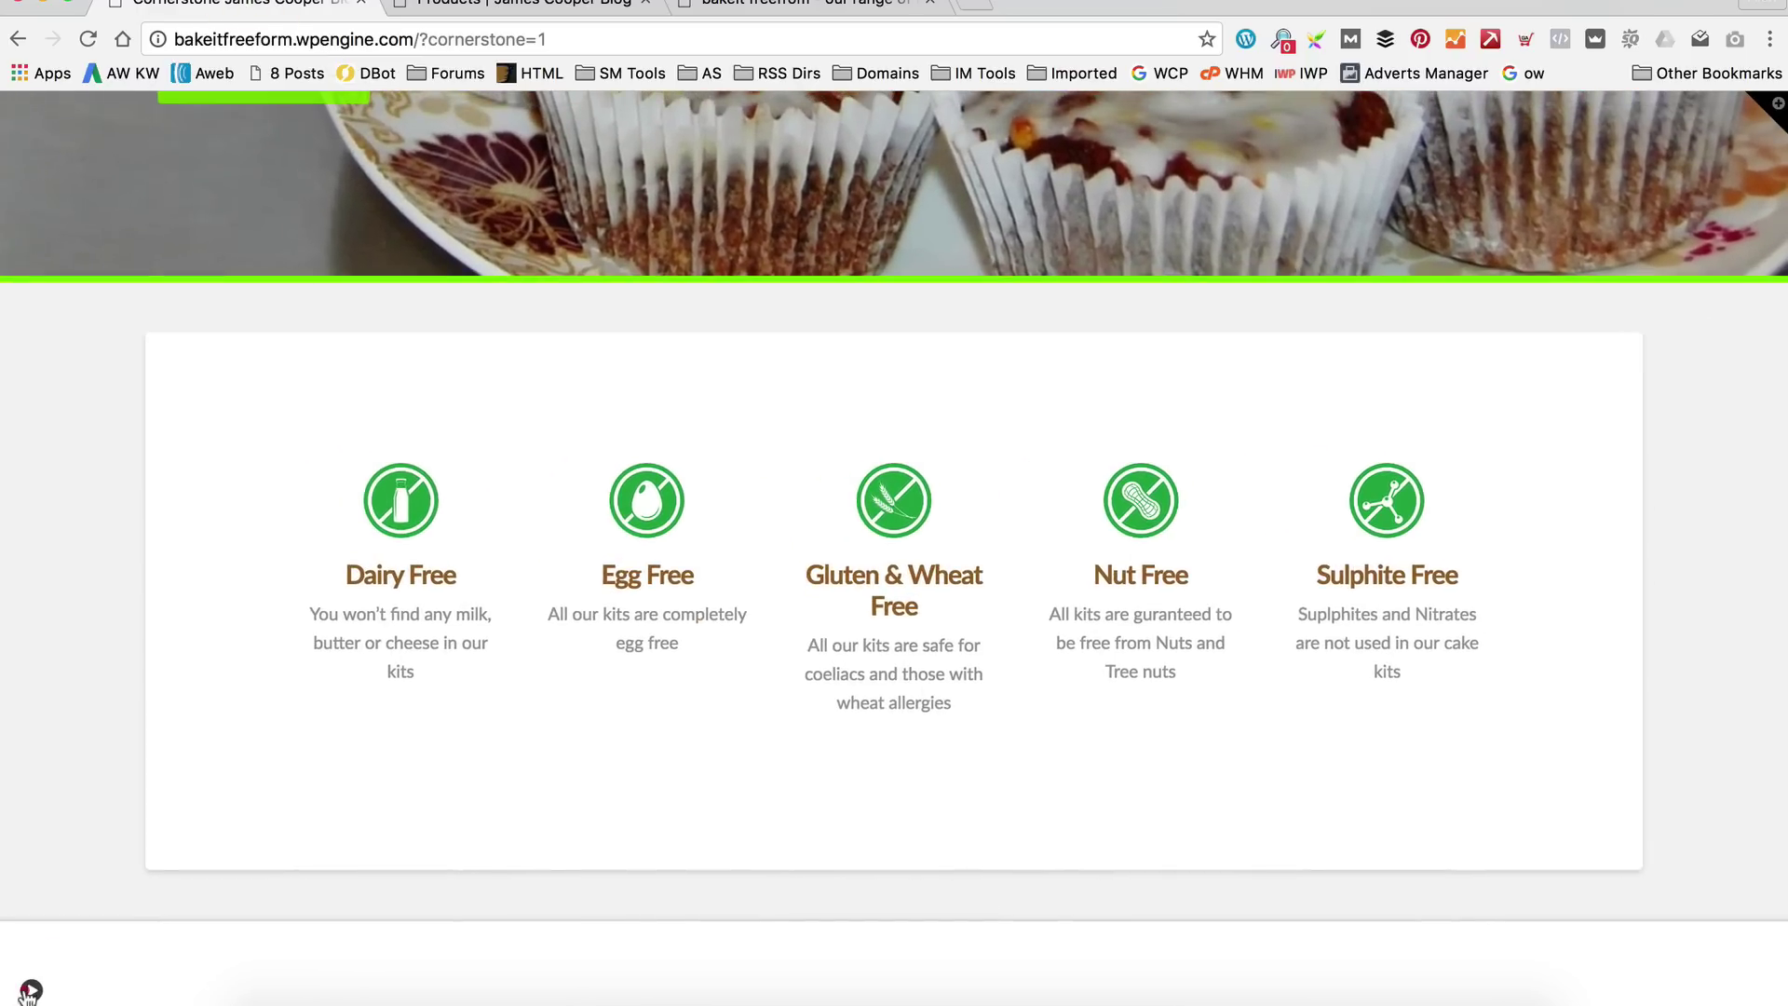
click(26, 989)
scroll(149, 506, up, 15)
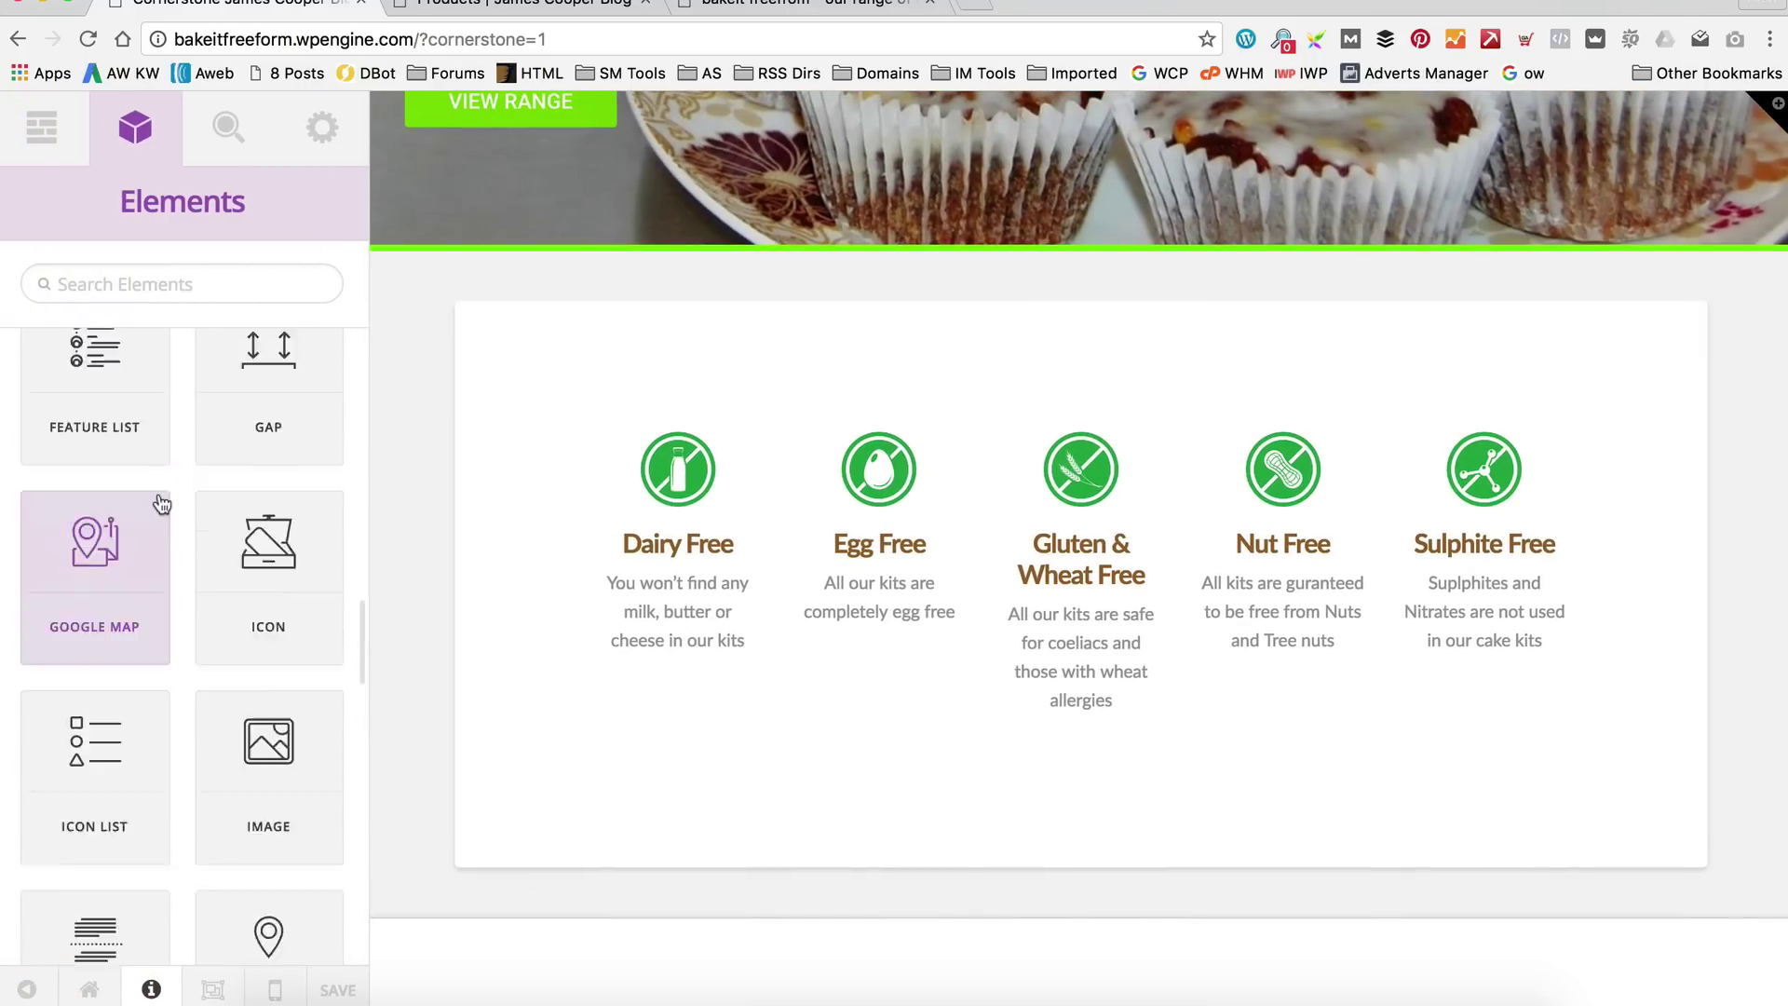
- Change Section 1's Padding Top and Padding Bottom from 45px to 20px
click(41, 127)
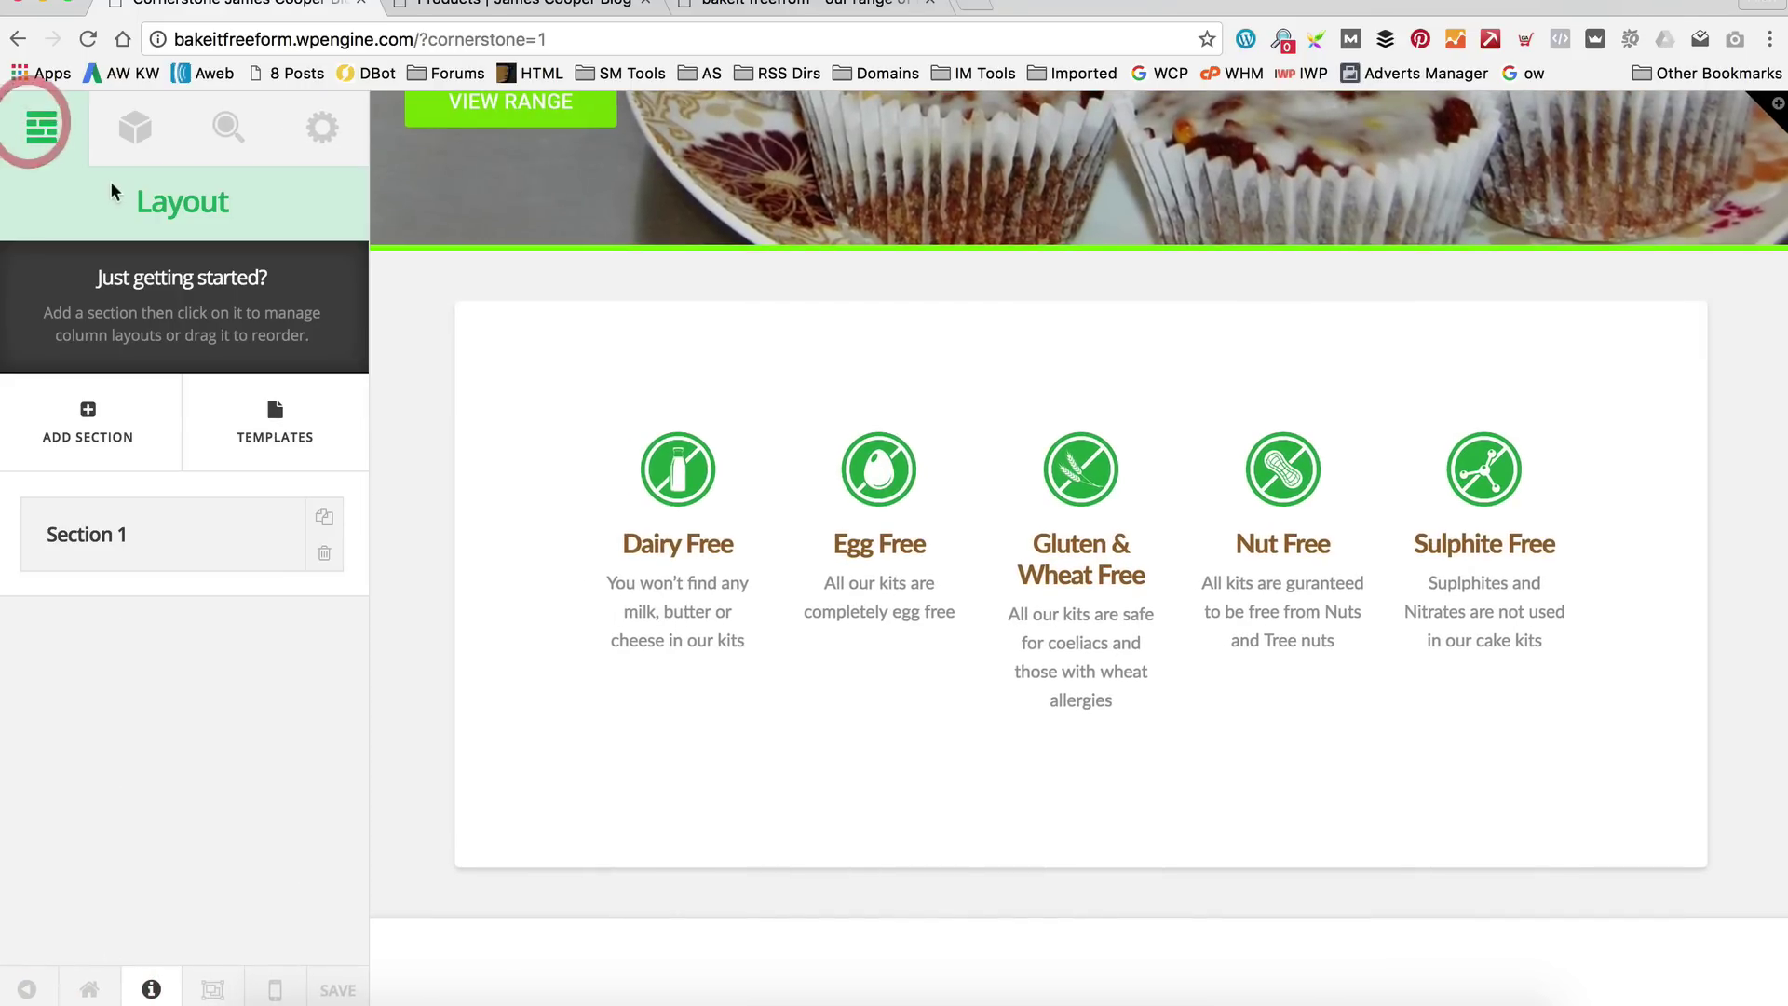
click(168, 523)
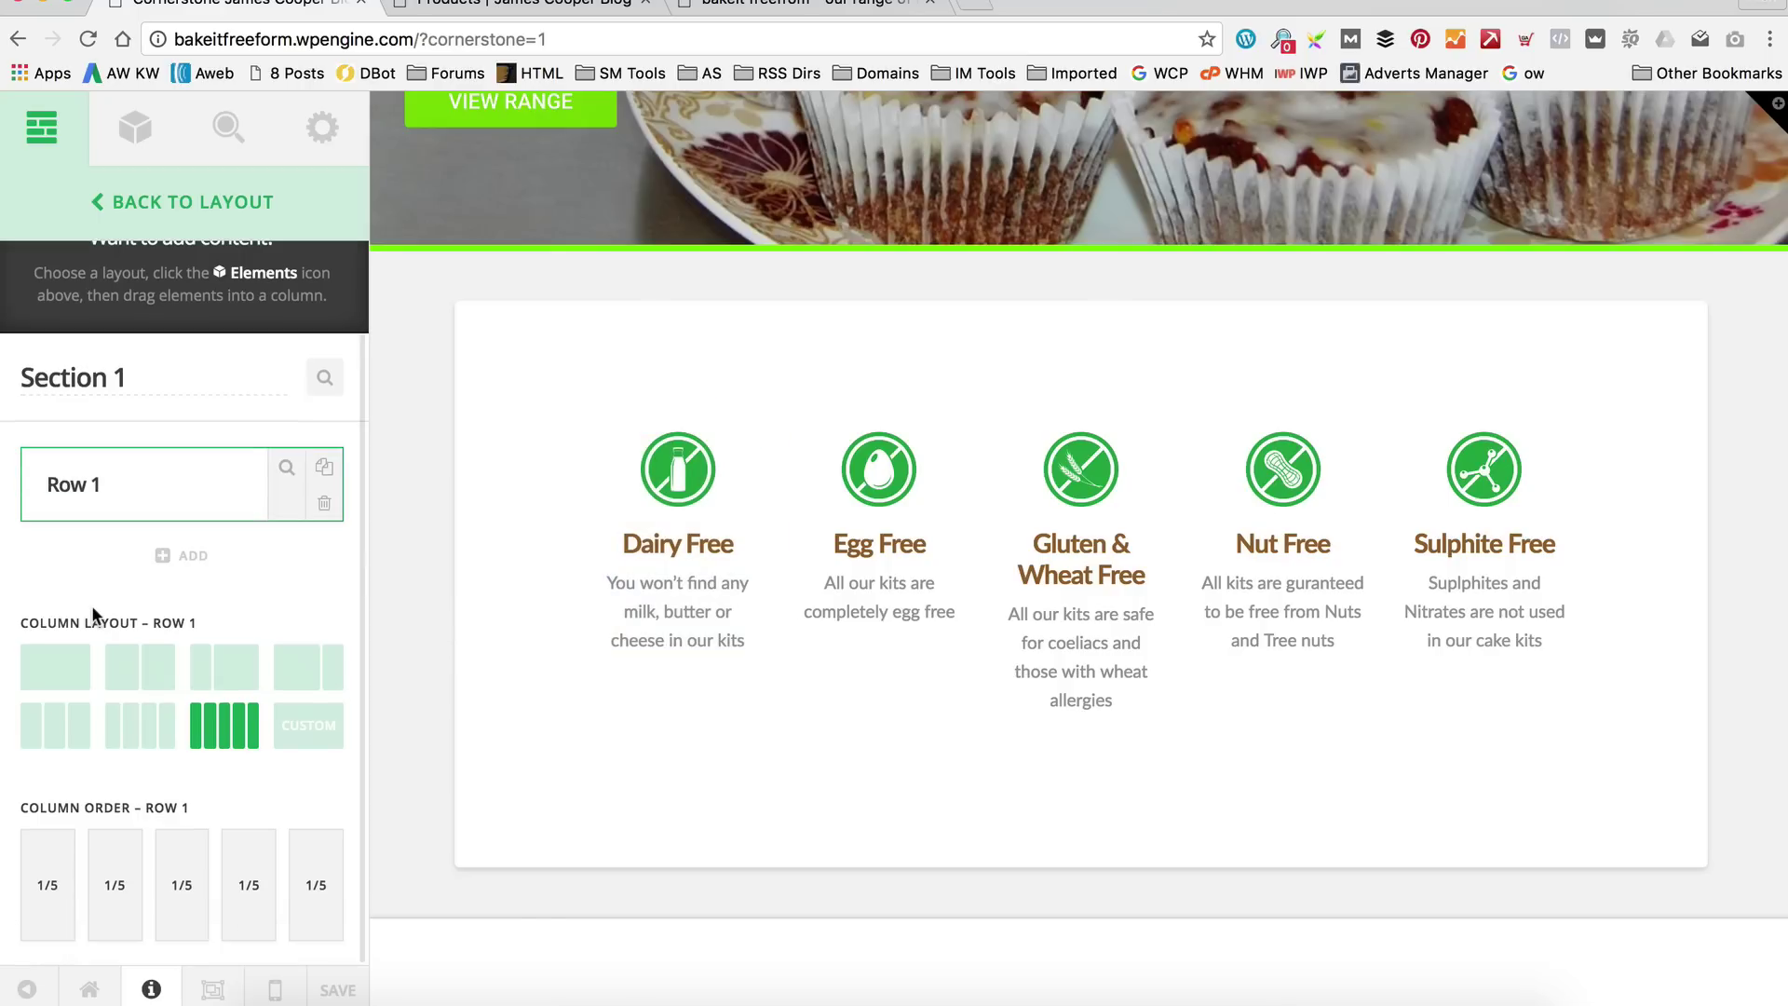
scroll(94, 605, down, 1)
click(578, 457)
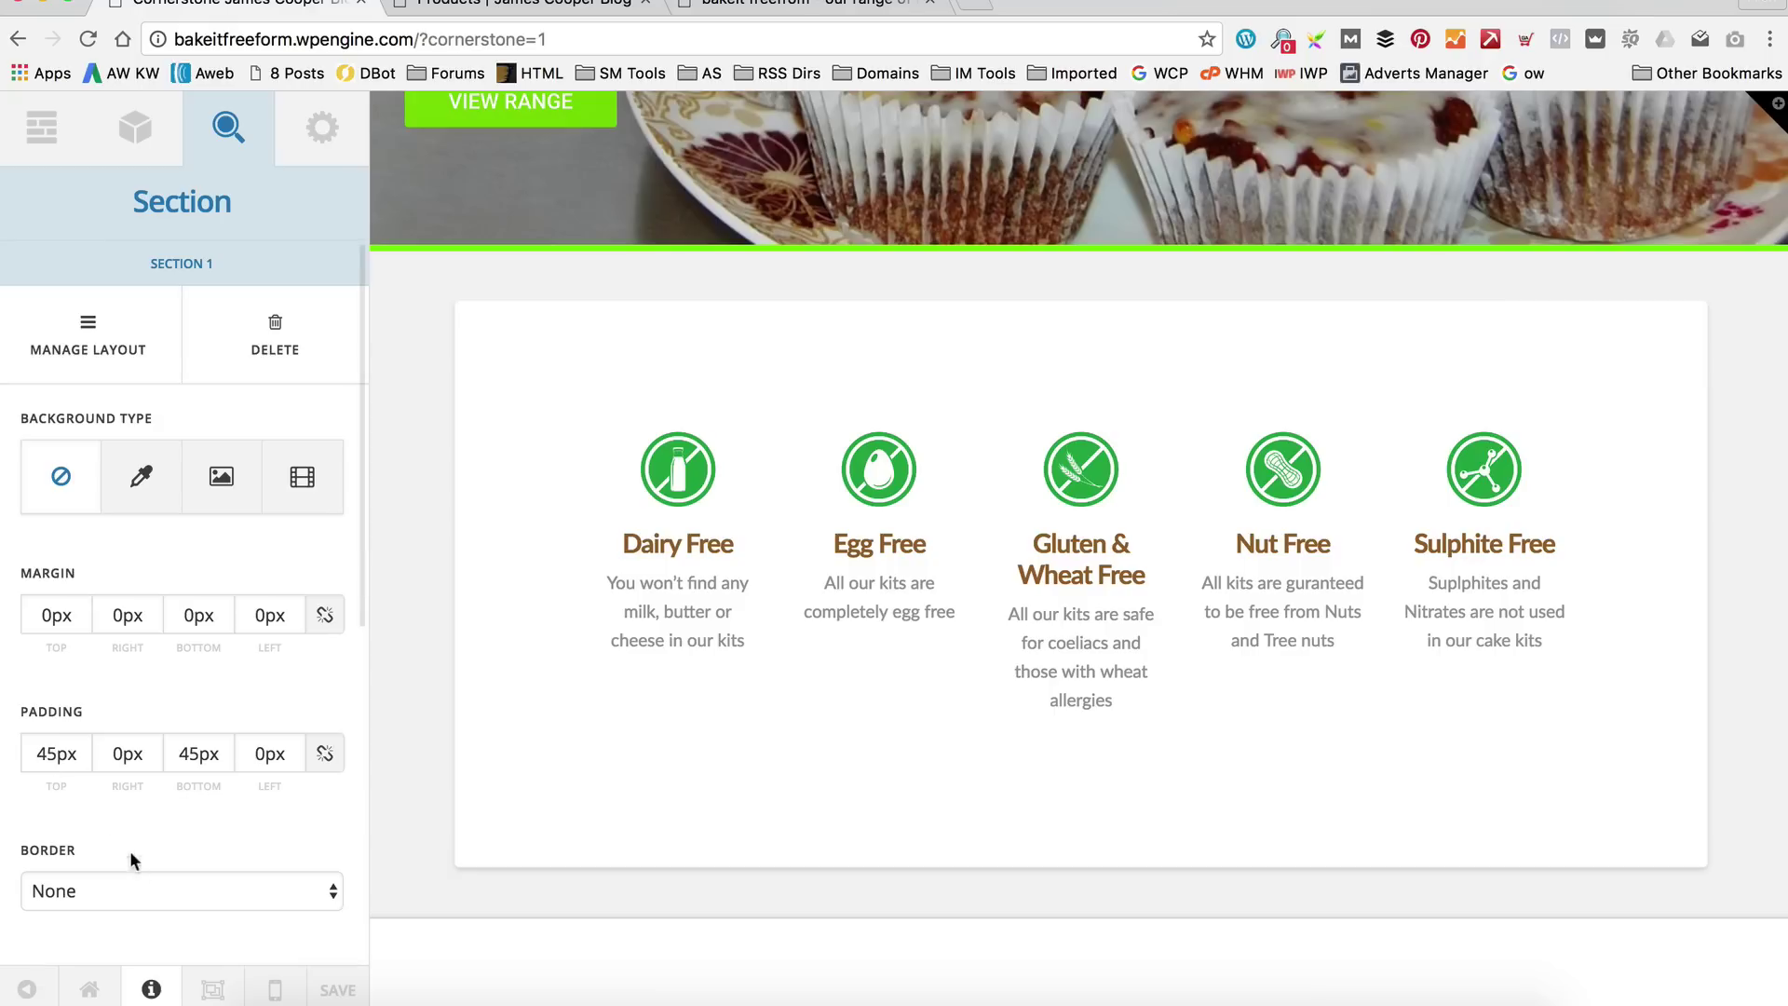
click(42, 750)
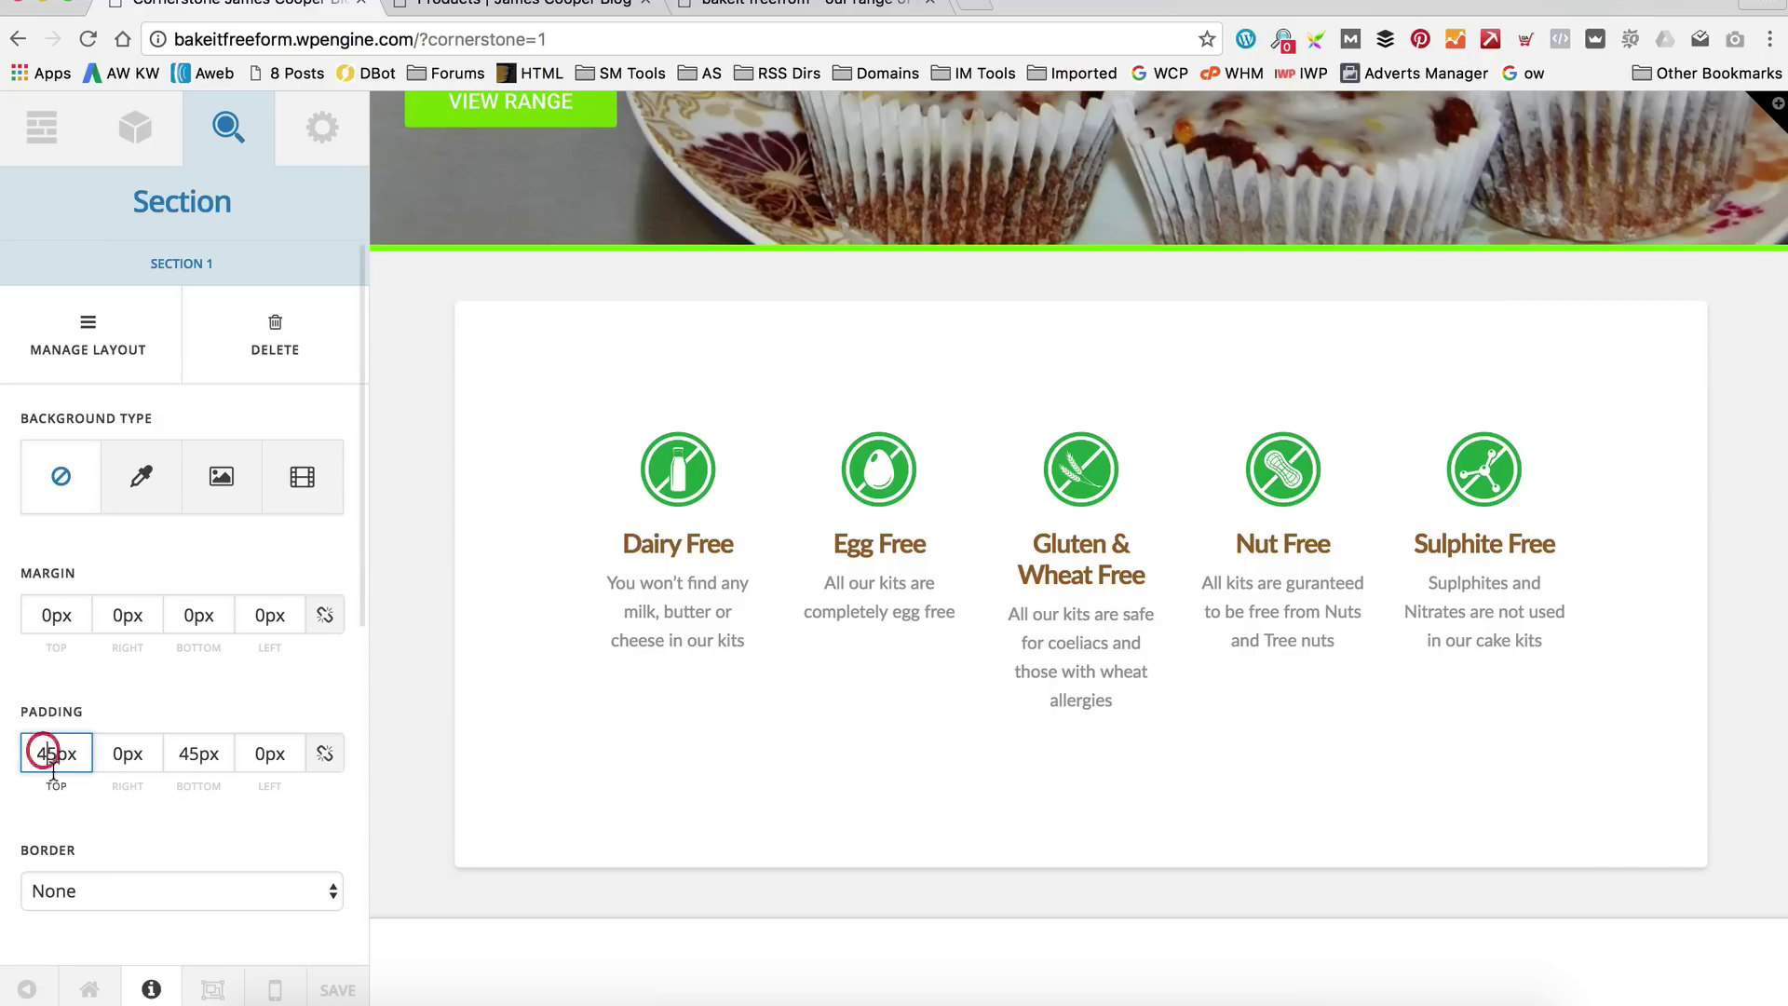
key(BackSpace)
text(2)
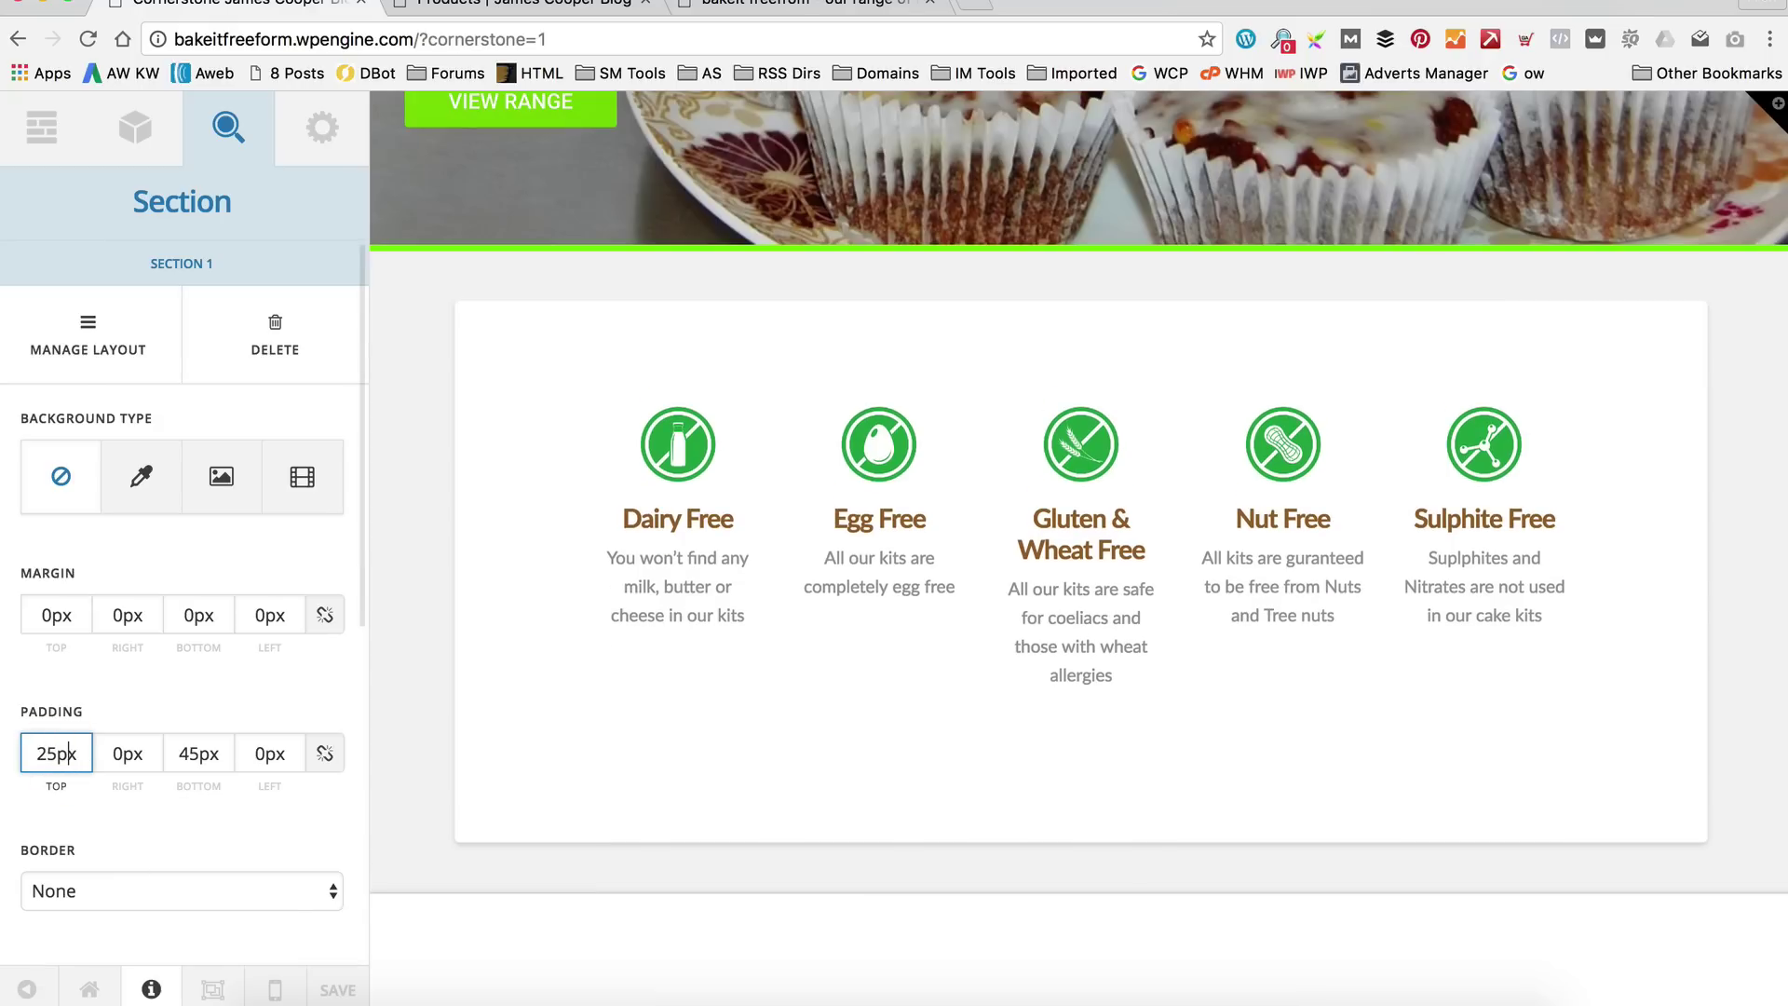
key(BackSpace)
text(0)
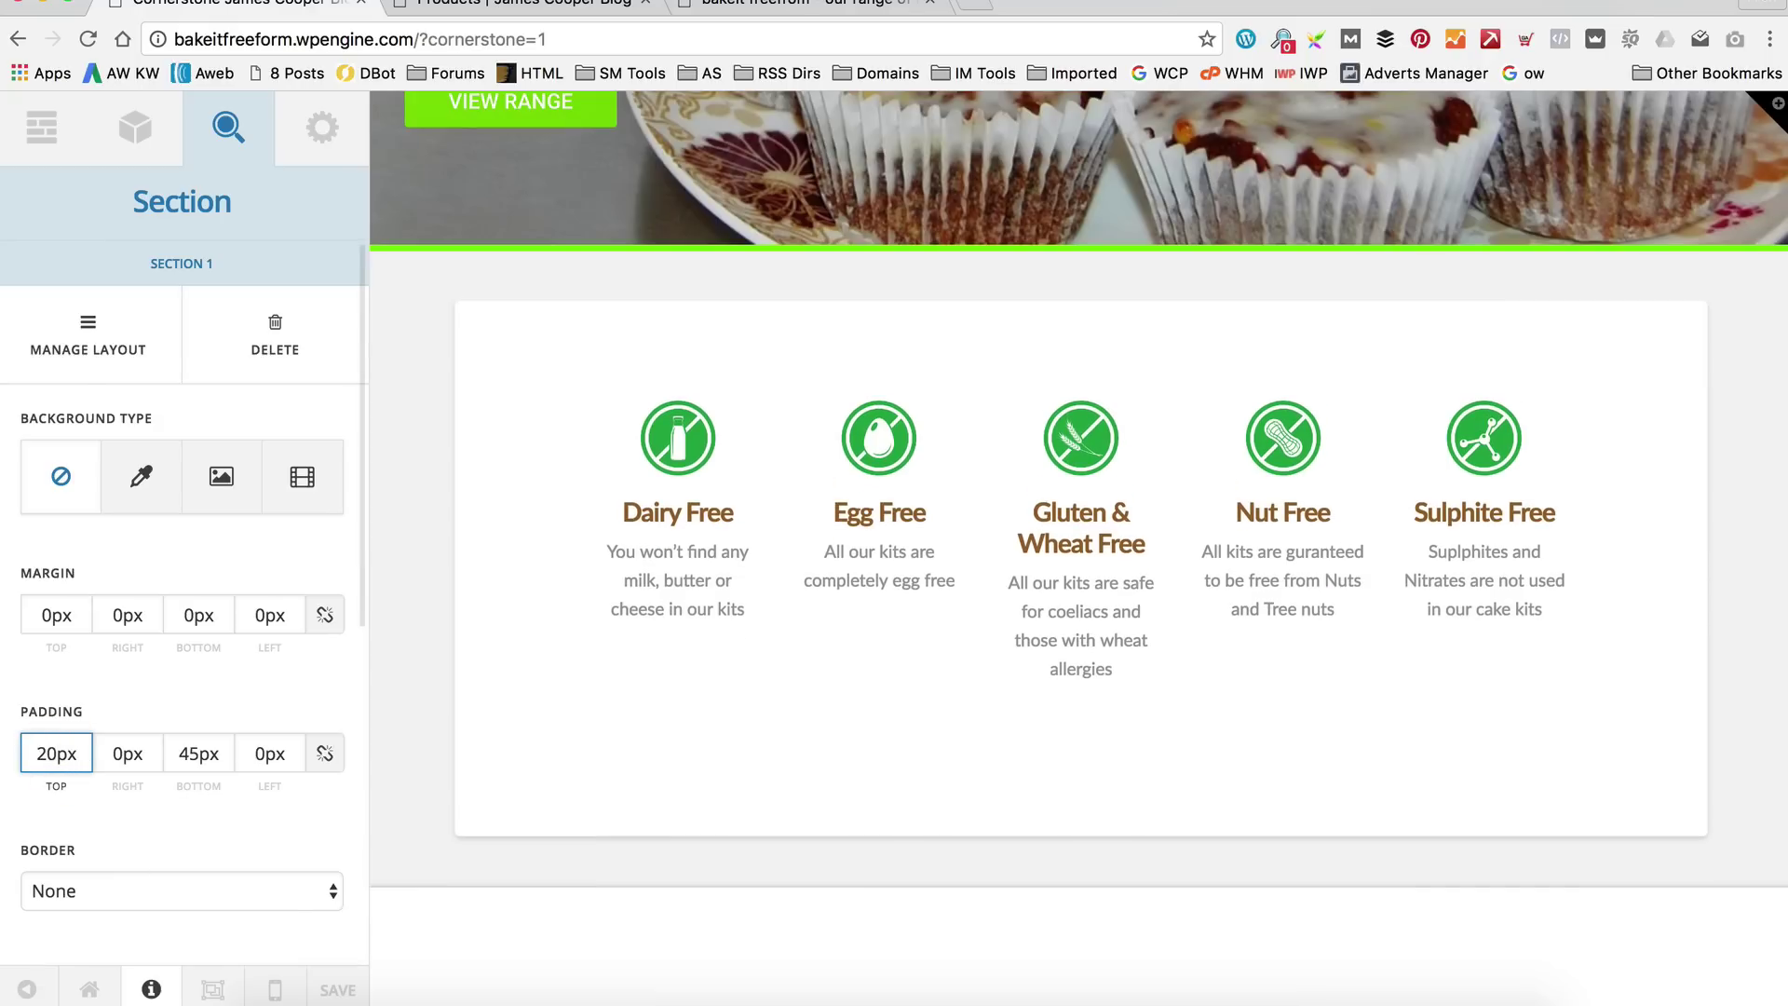
click(191, 754)
key(BackSpace)
key(BackSpace)
text(20)
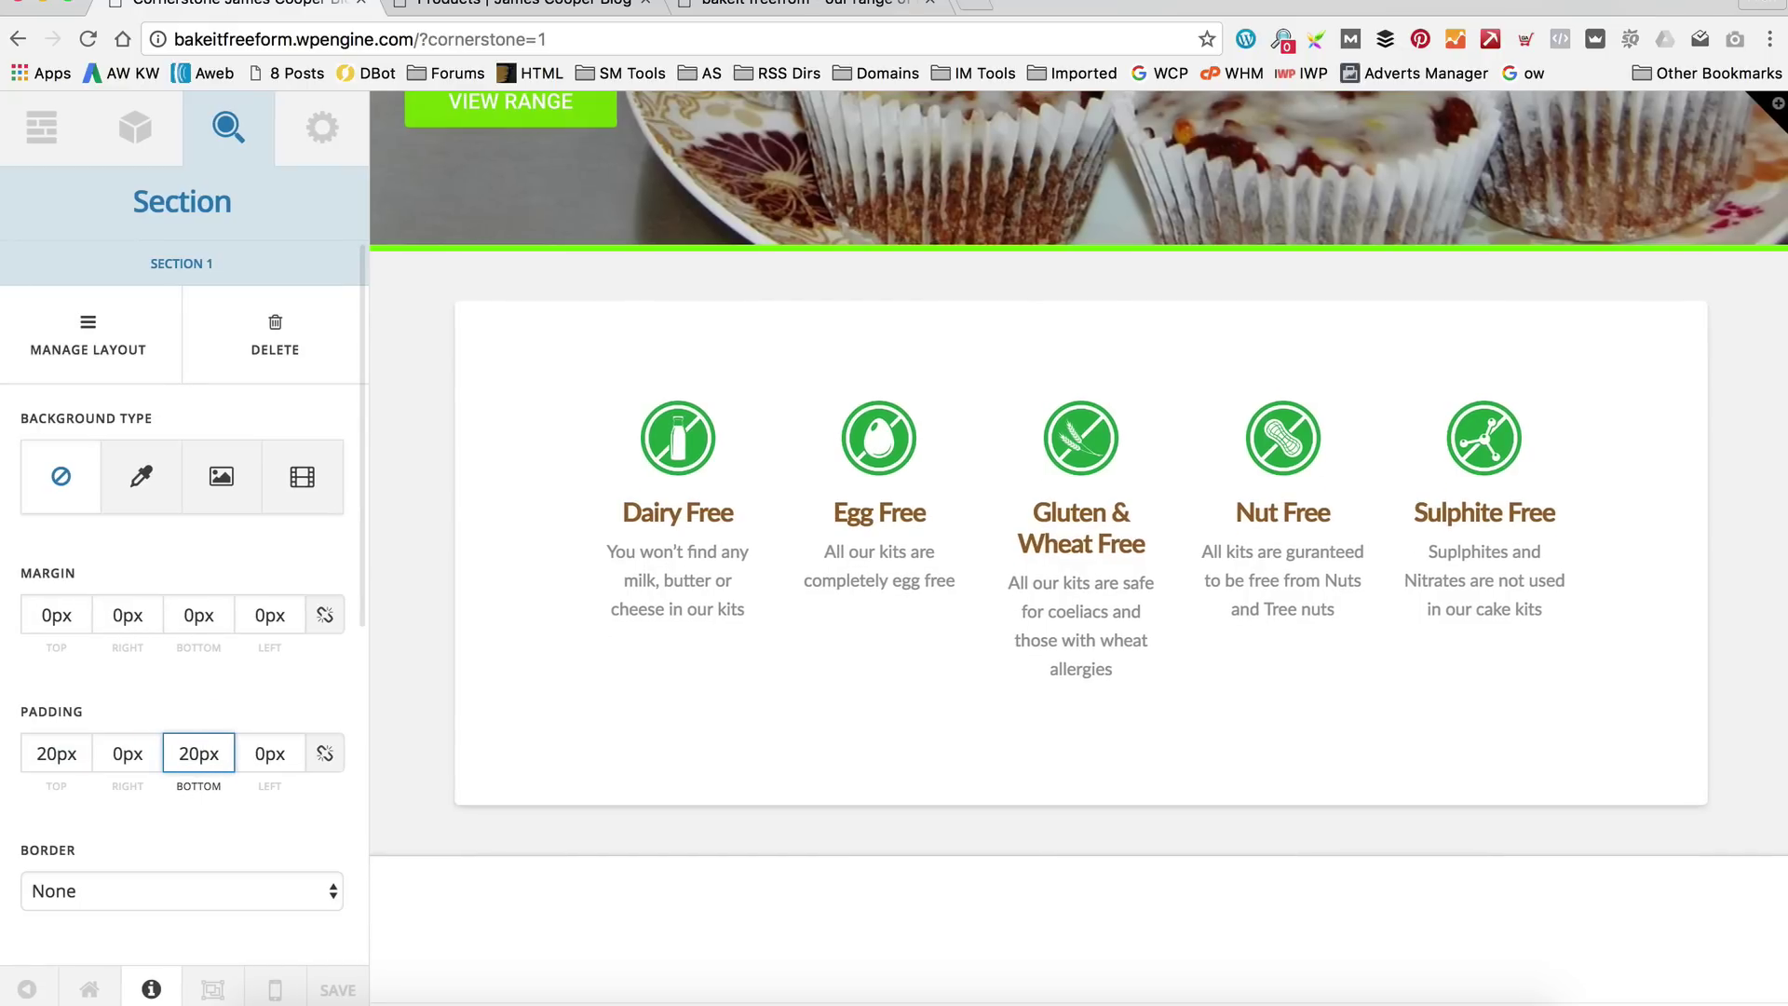
- Add Section 2 and set its Padding Top and Padding Bottom to 0px
click(71, 149)
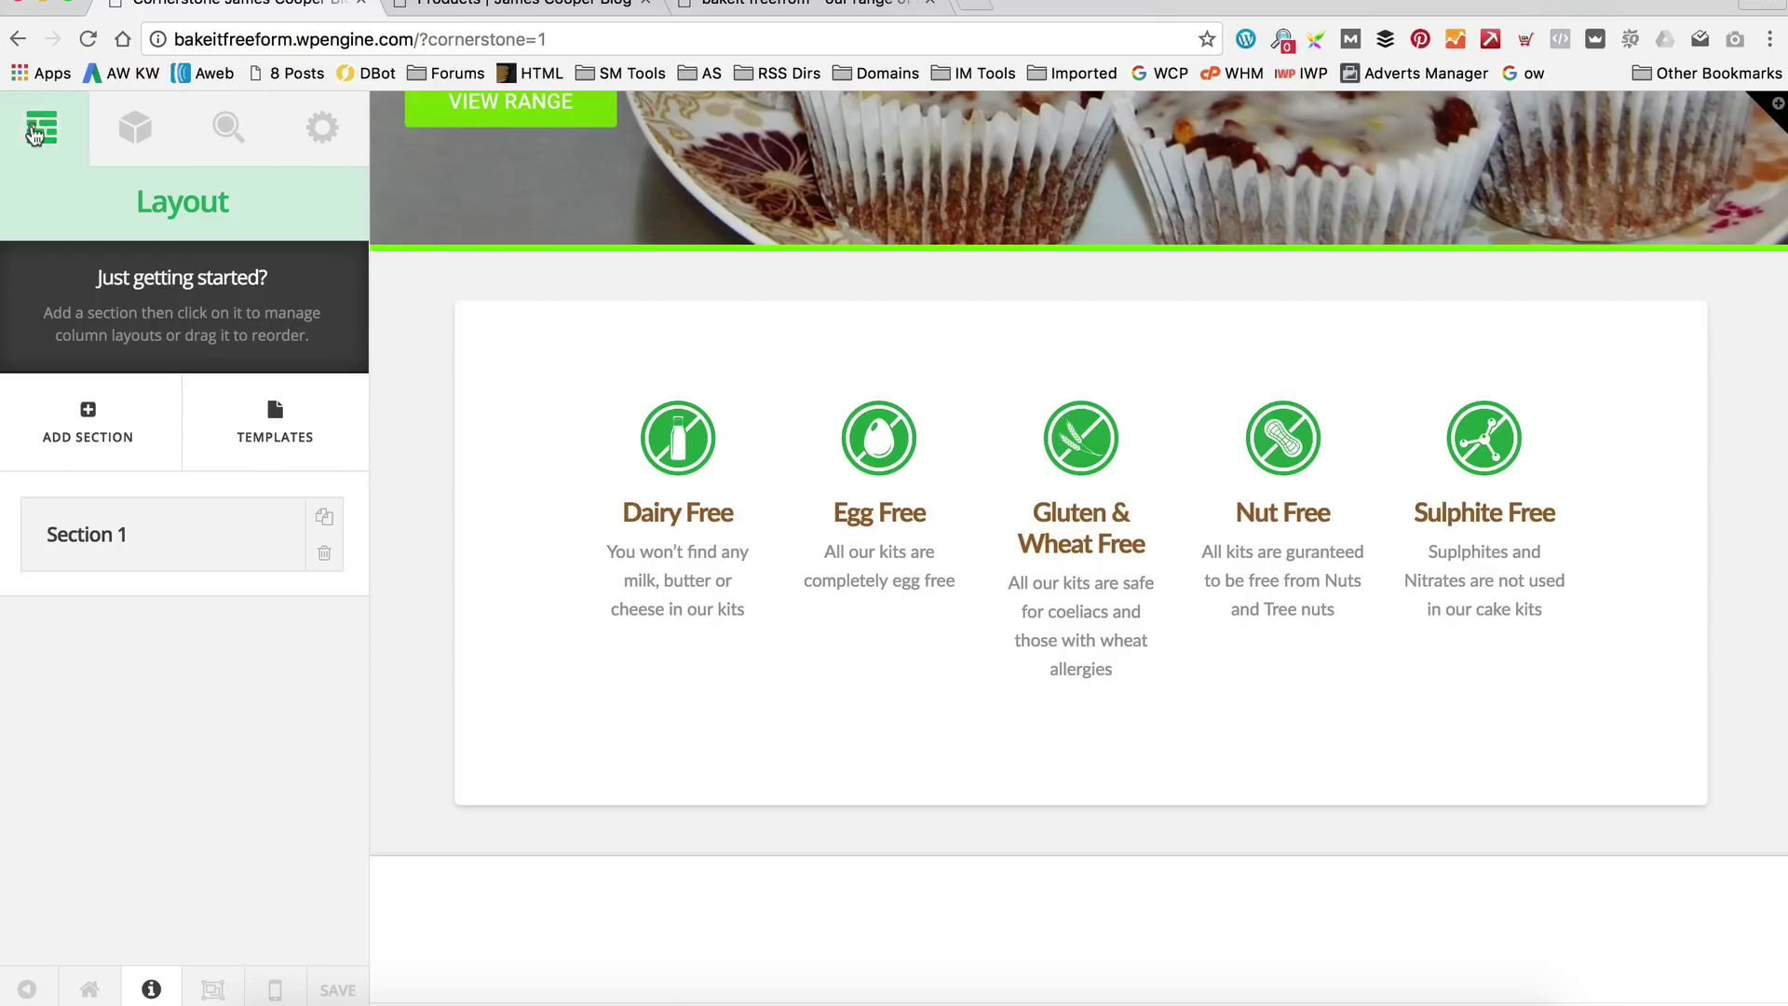
click(88, 421)
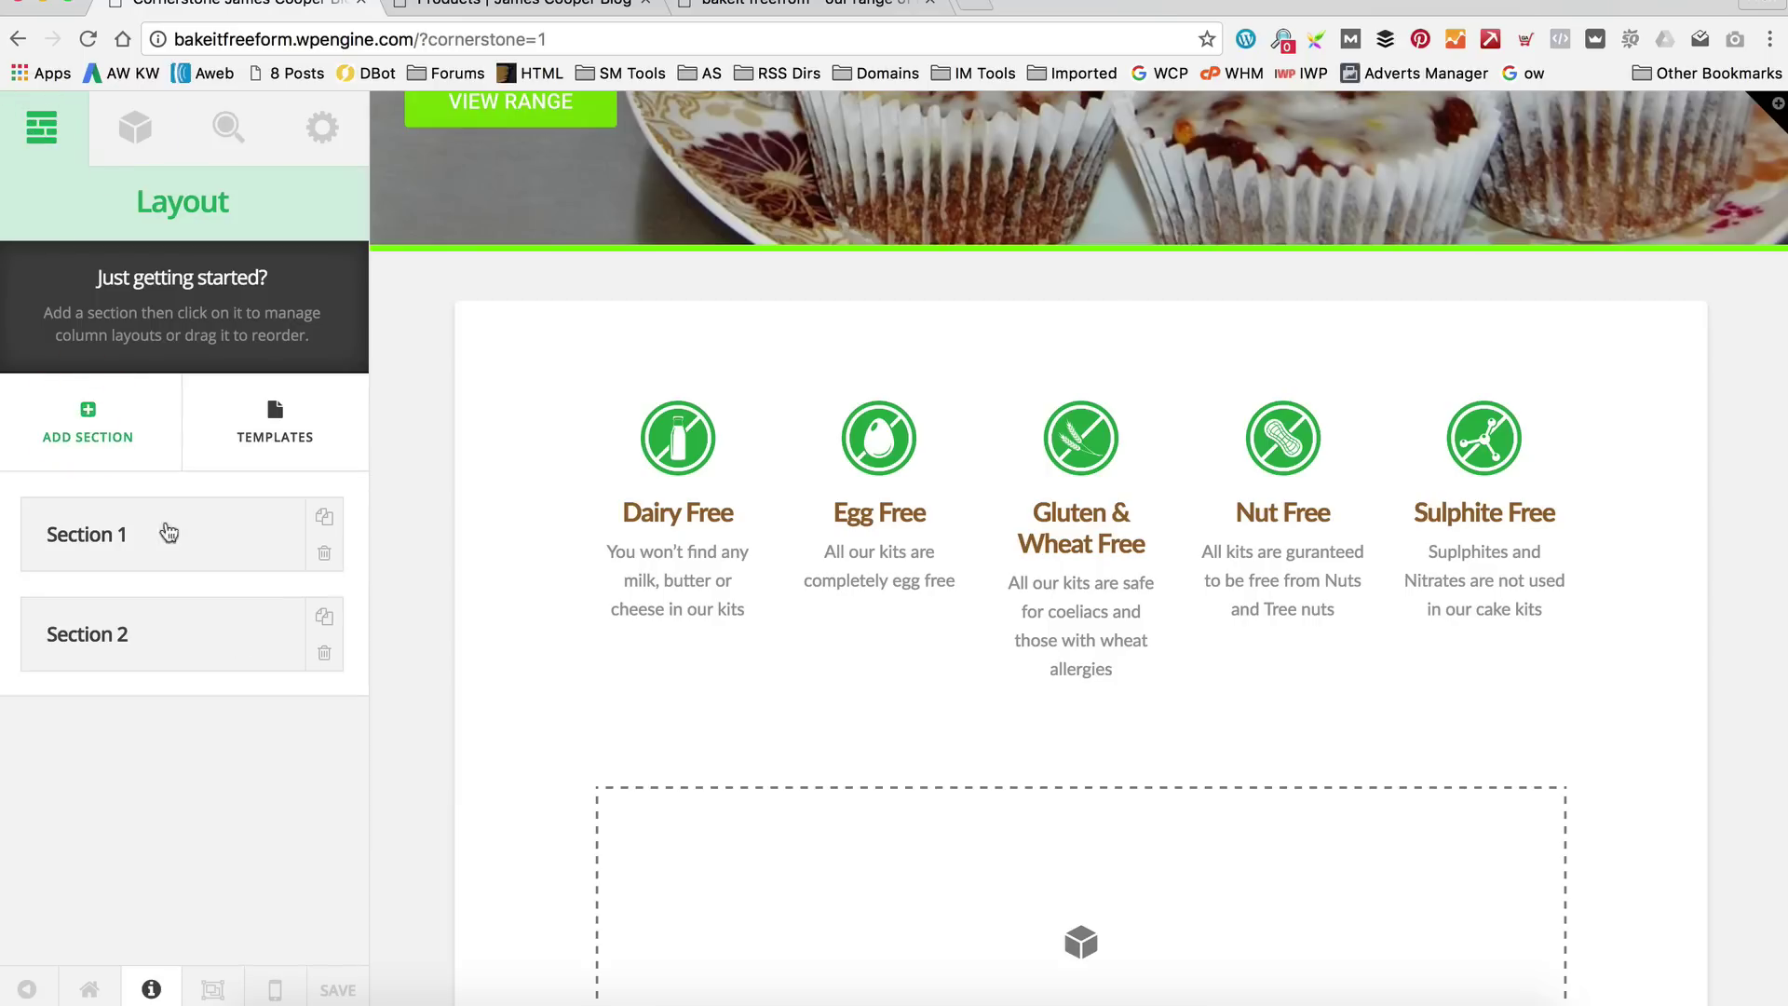
click(205, 649)
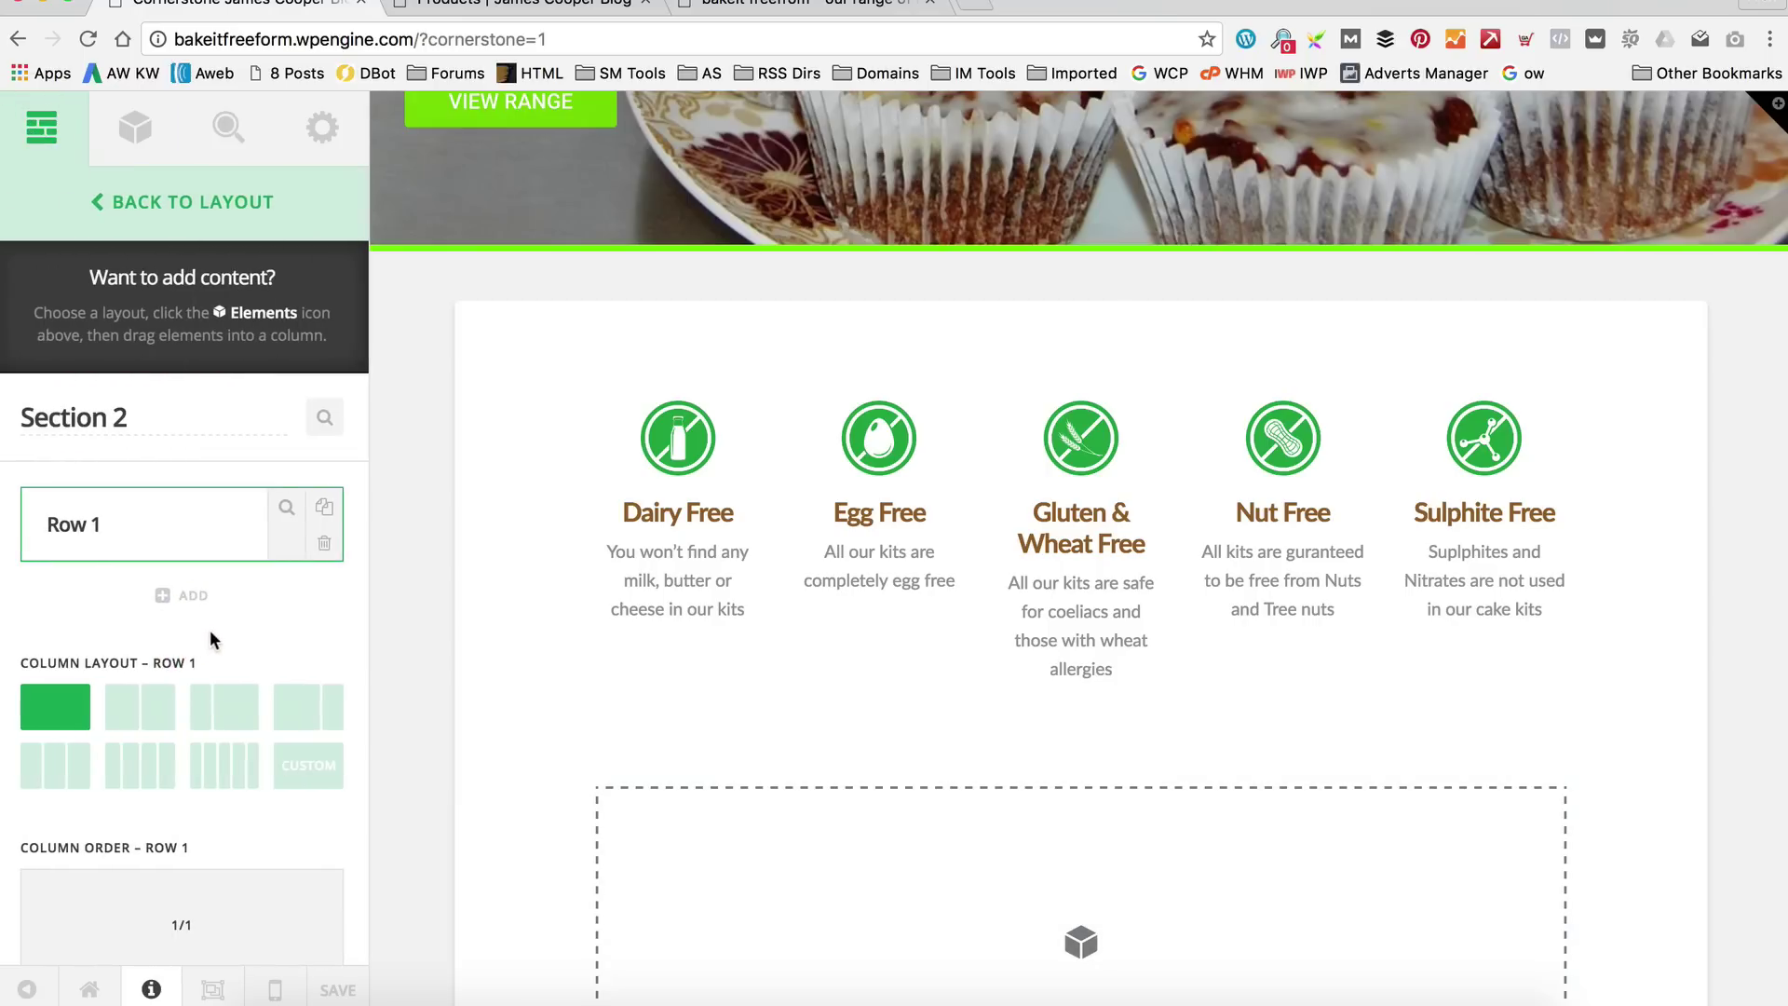
click(602, 781)
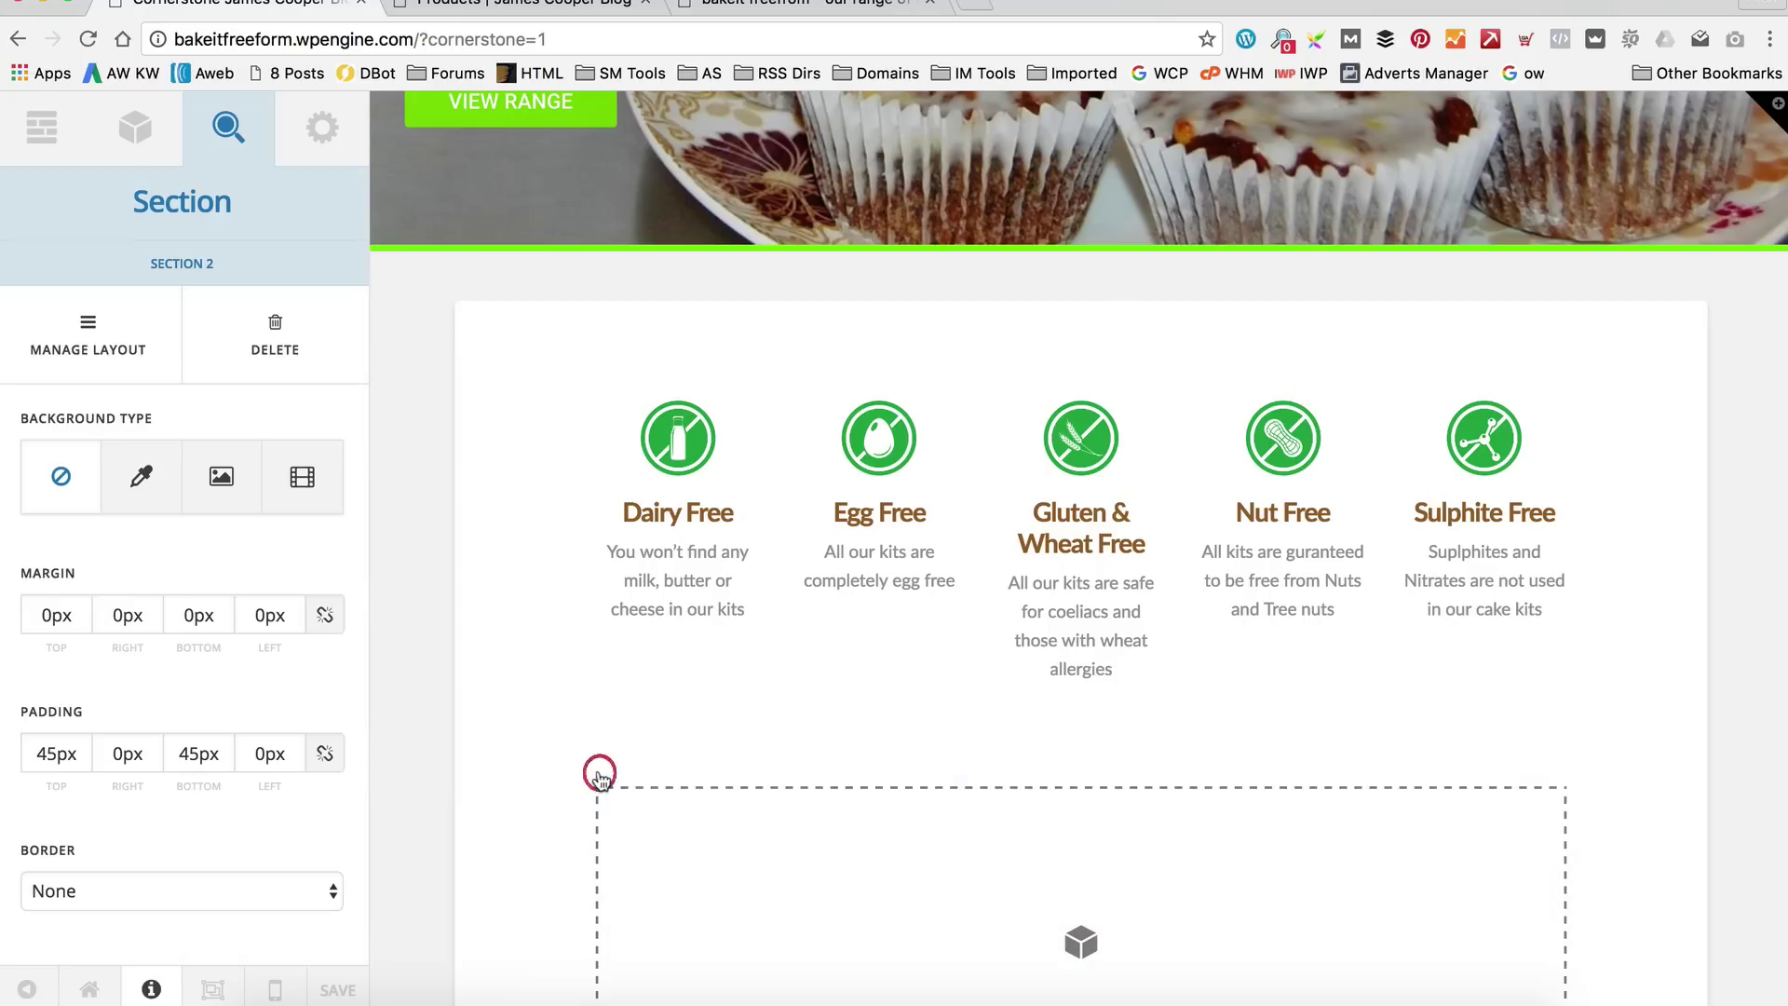
scroll(252, 703, down, 1)
click(44, 741)
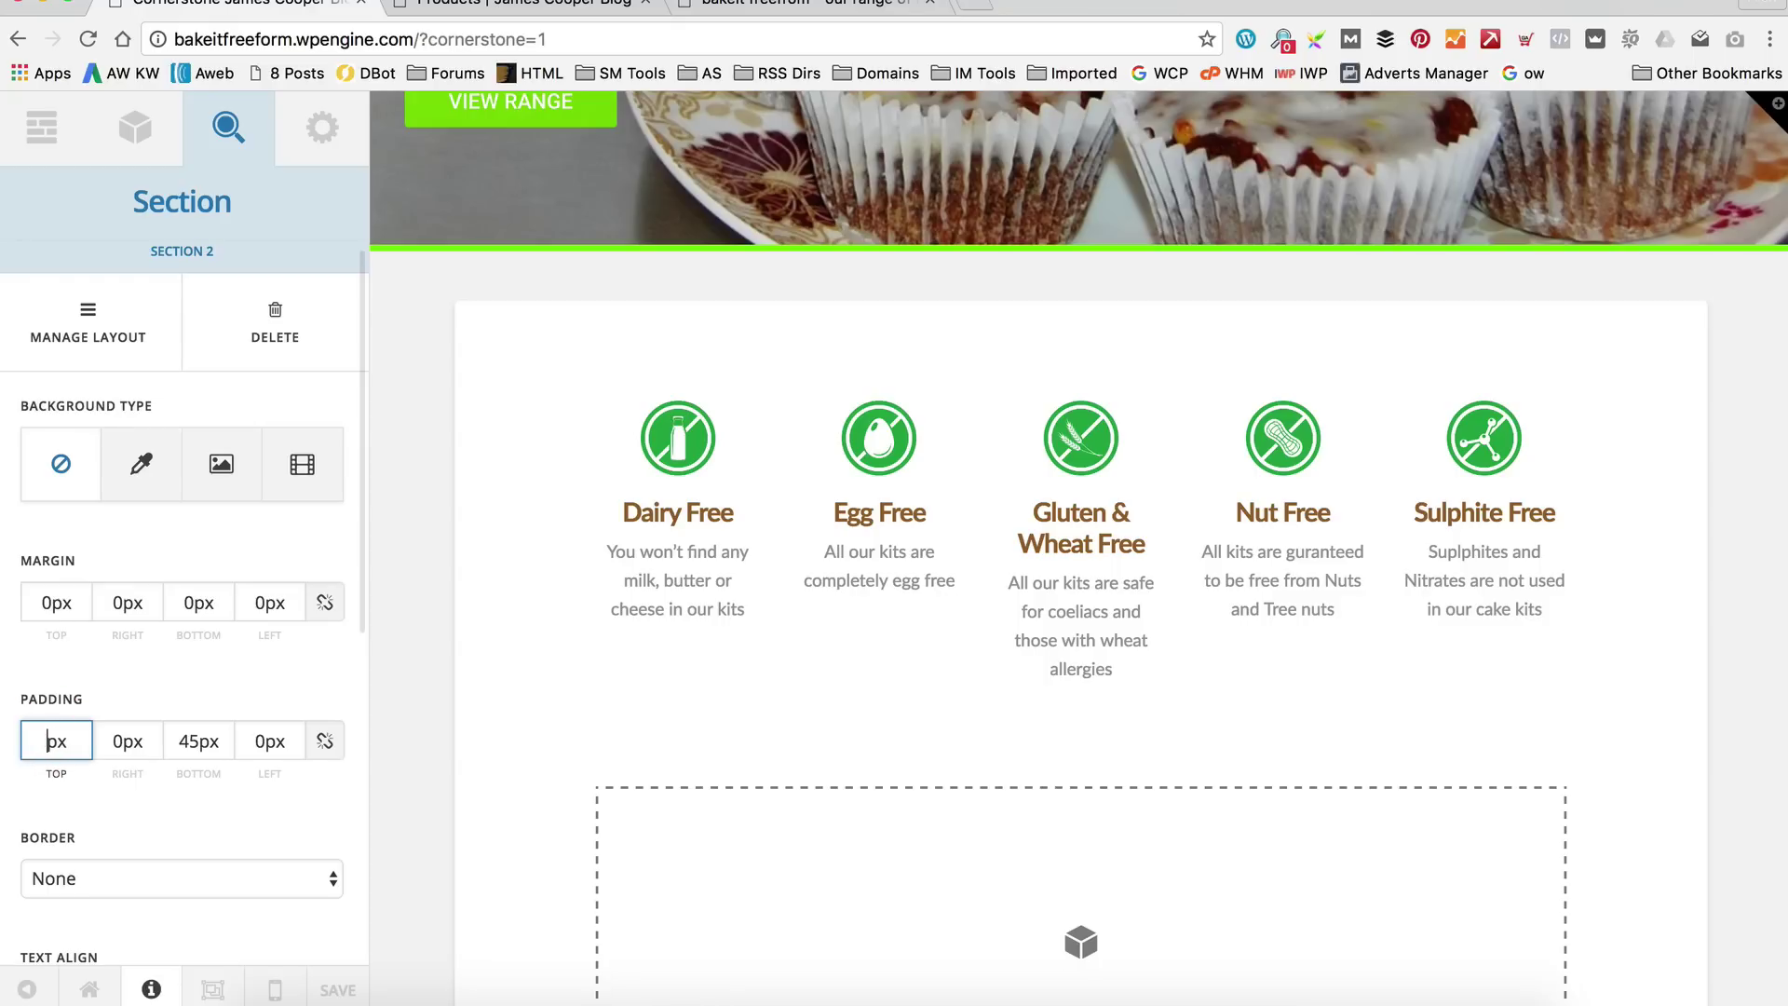
text(0)
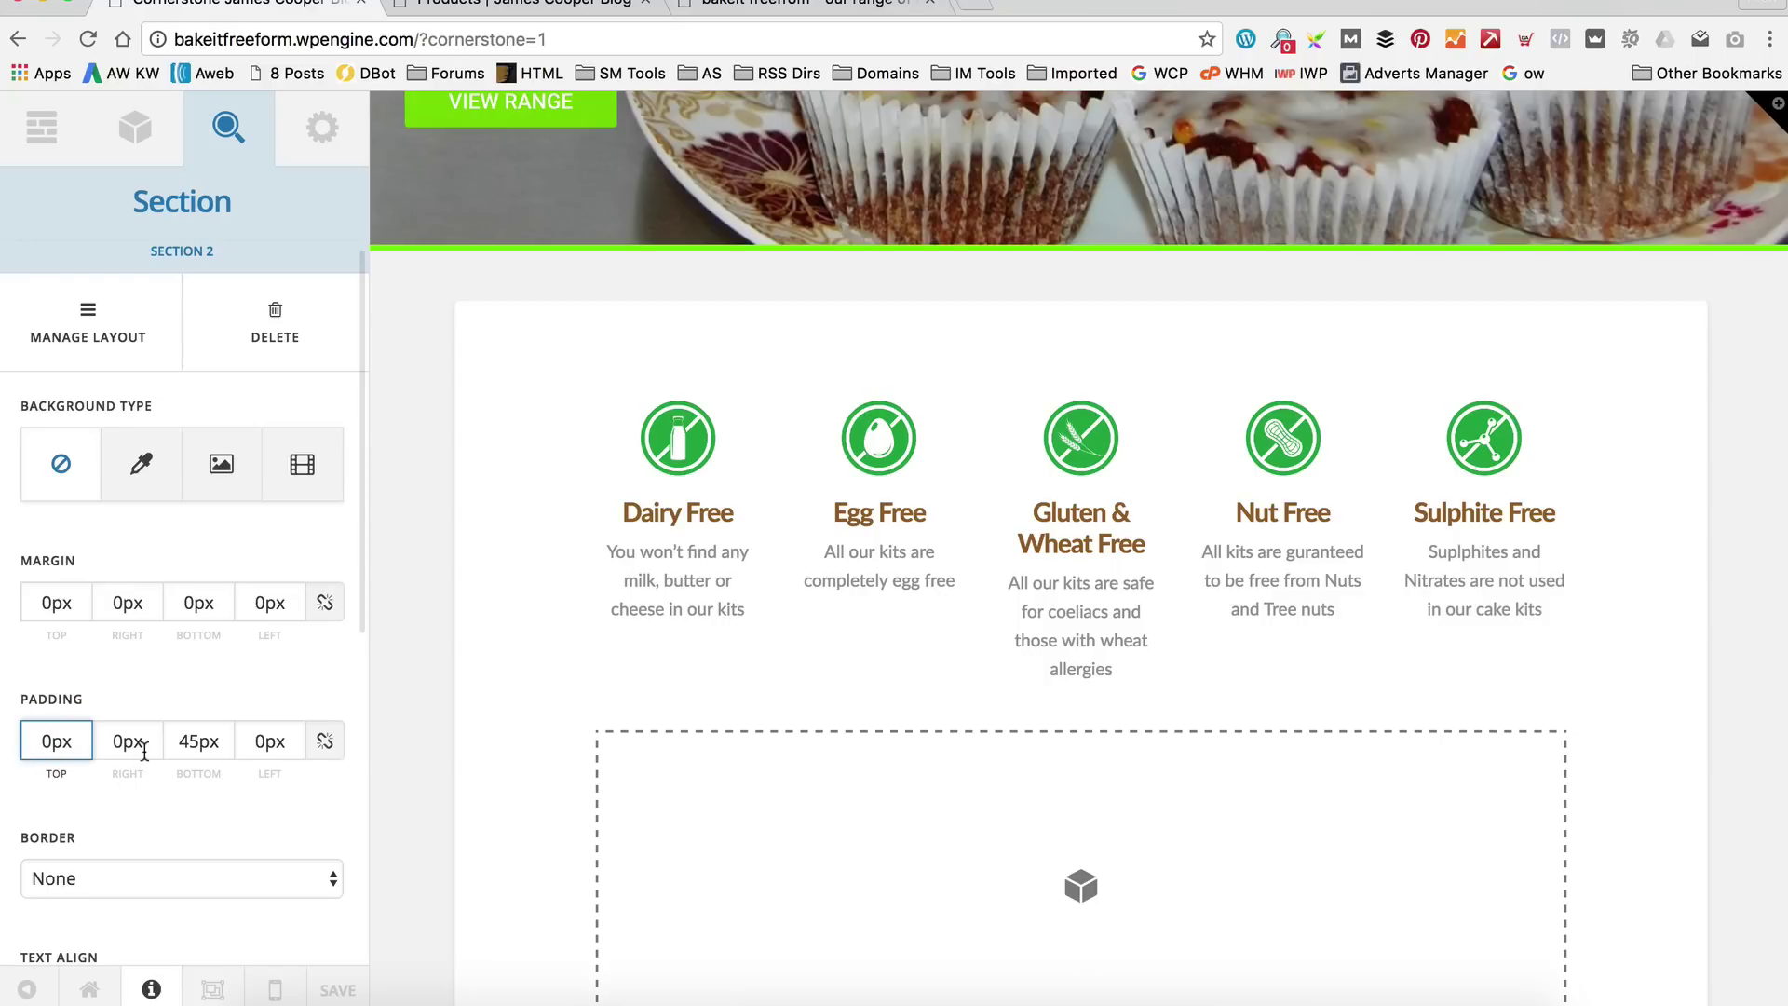
click(206, 740)
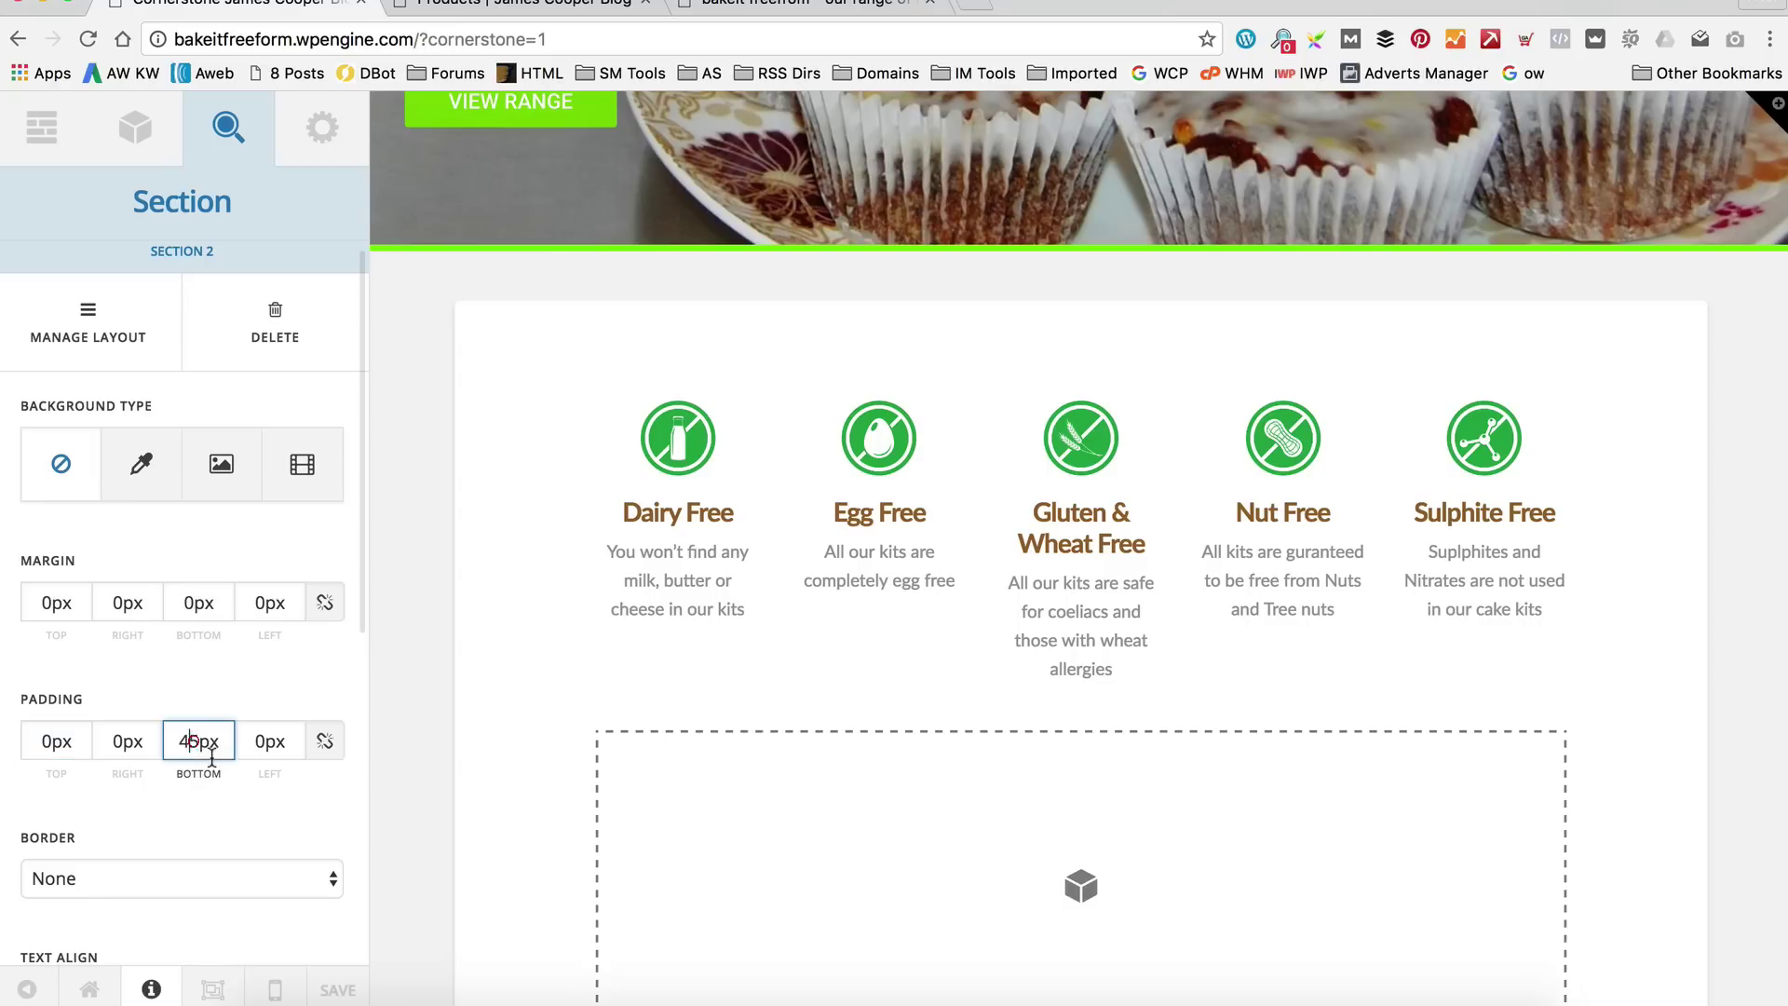
key(BackSpace)
key(BackSpace)
text(0)
- Select Section 2's single column and show the addable elements list
click(676, 847)
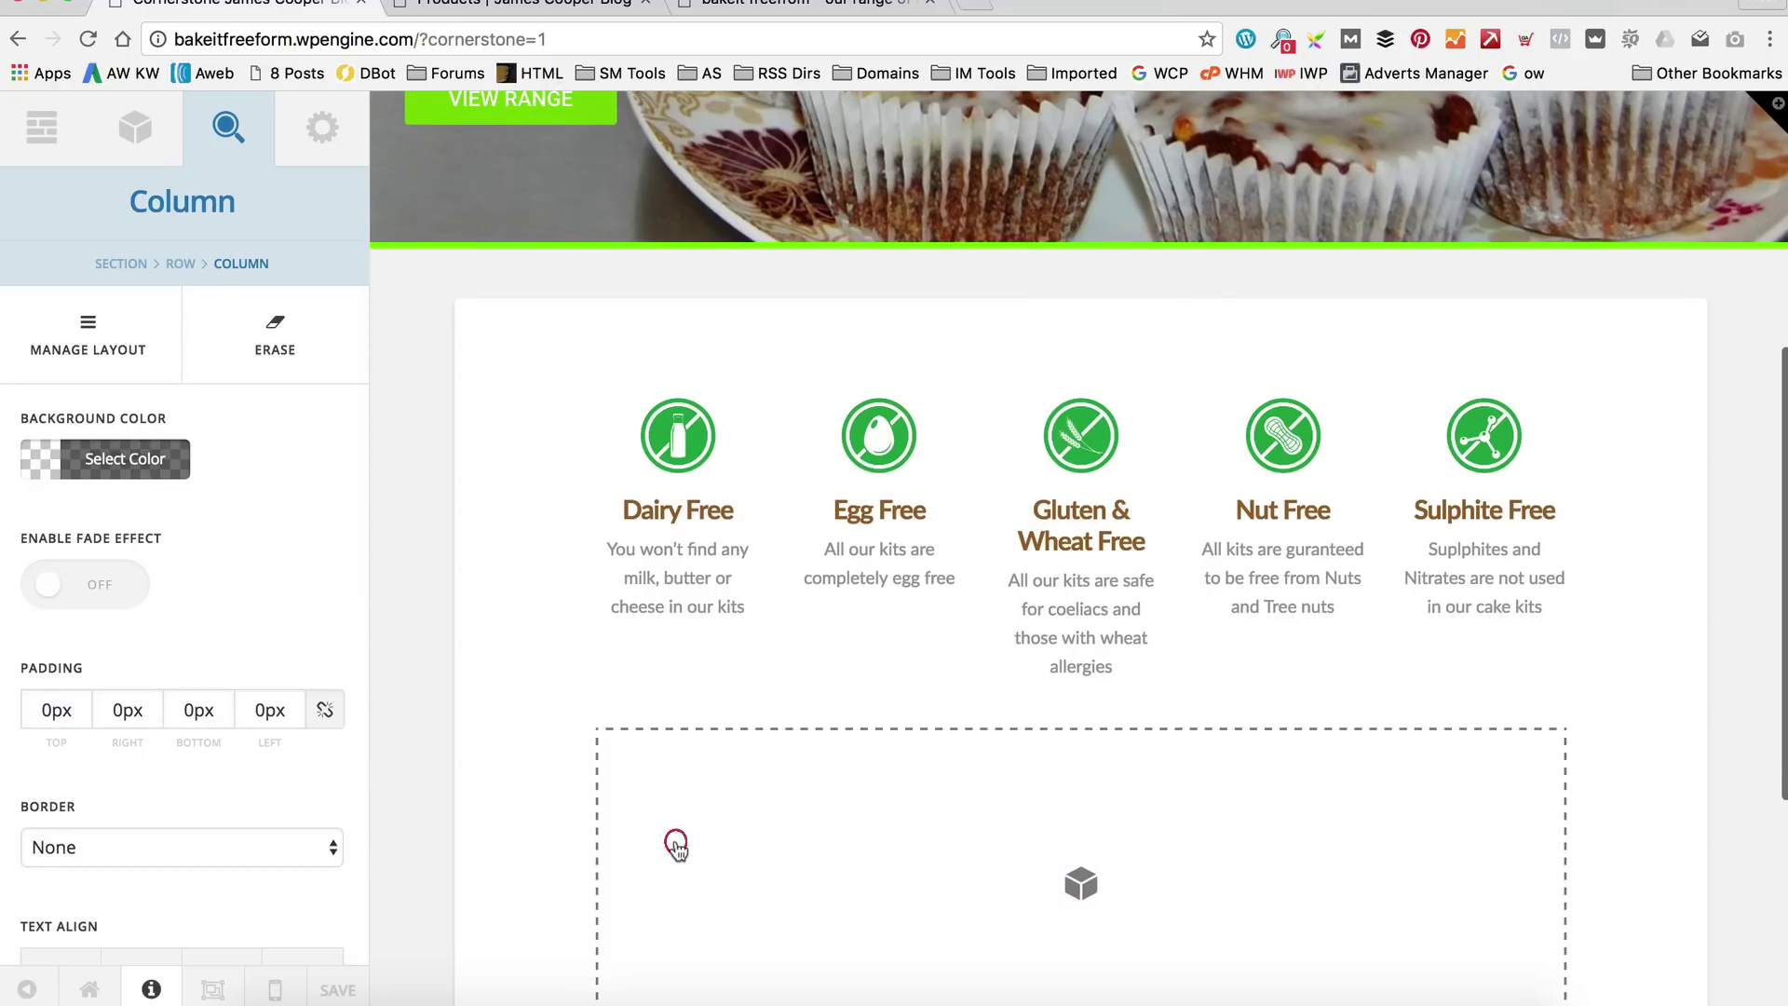
scroll(746, 824, down, 1)
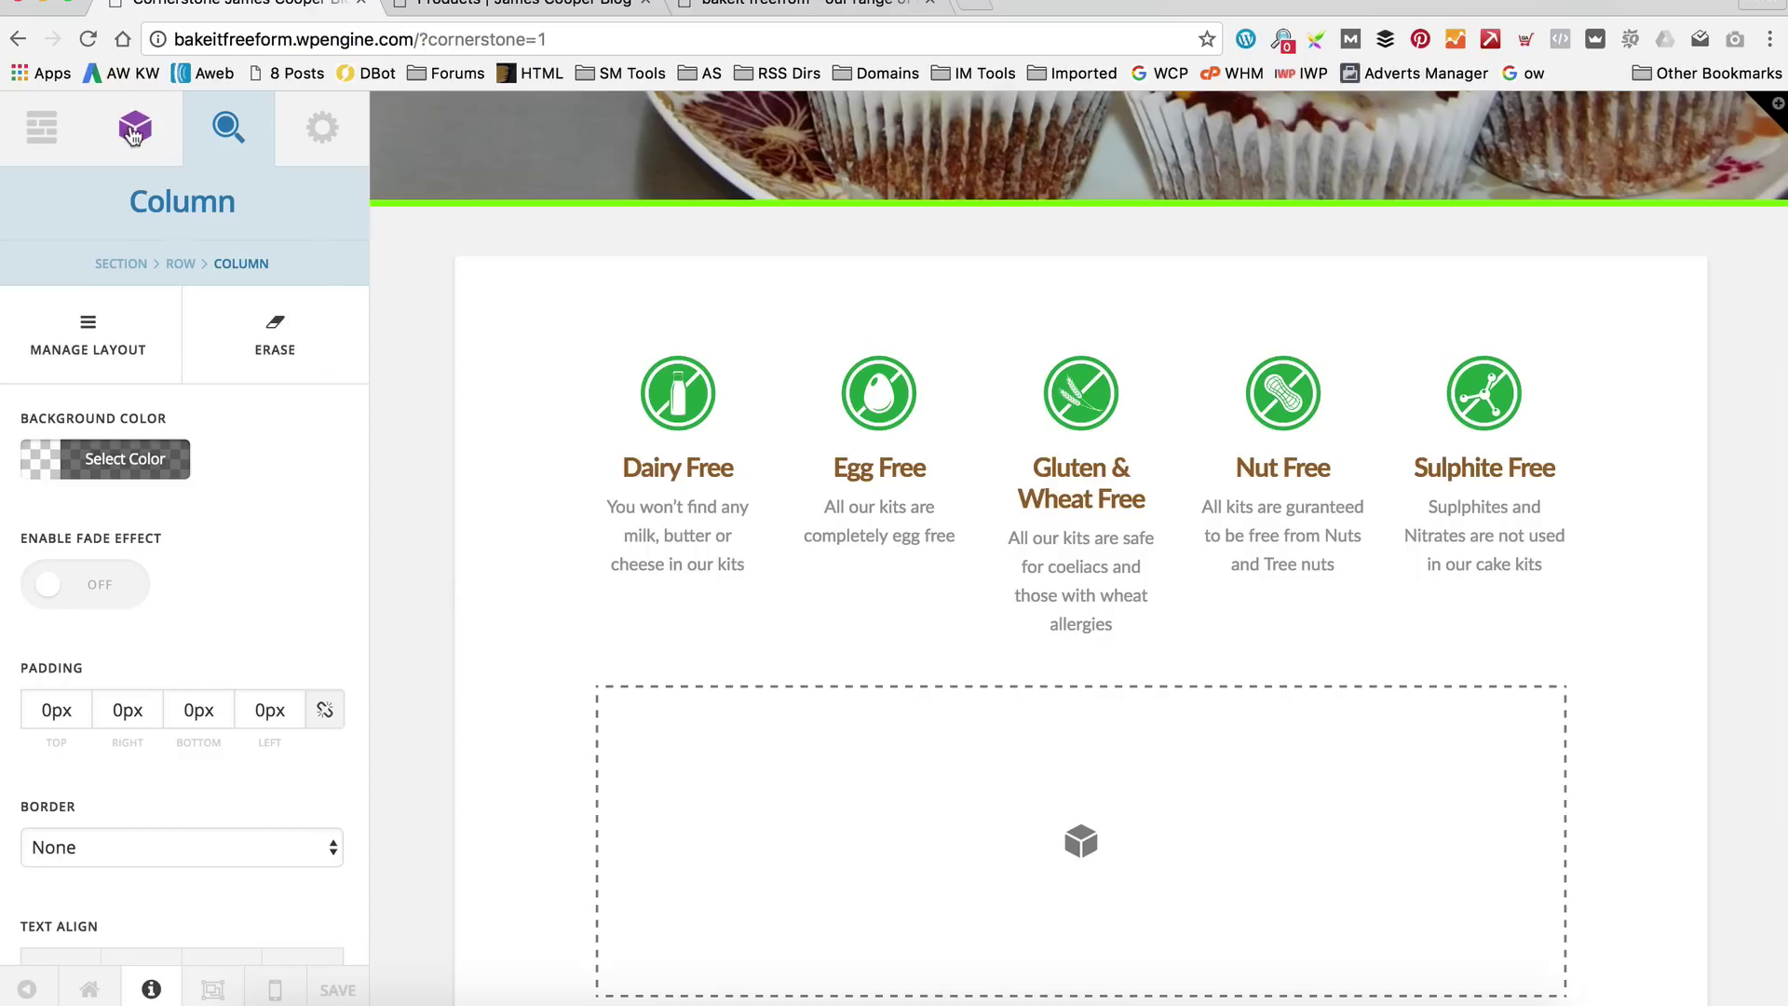
click(135, 127)
- Drag a Text element into Section 2's column and paste in the shop's intro paragraph
scroll(154, 570, down, 10)
scroll(161, 571, down, 15)
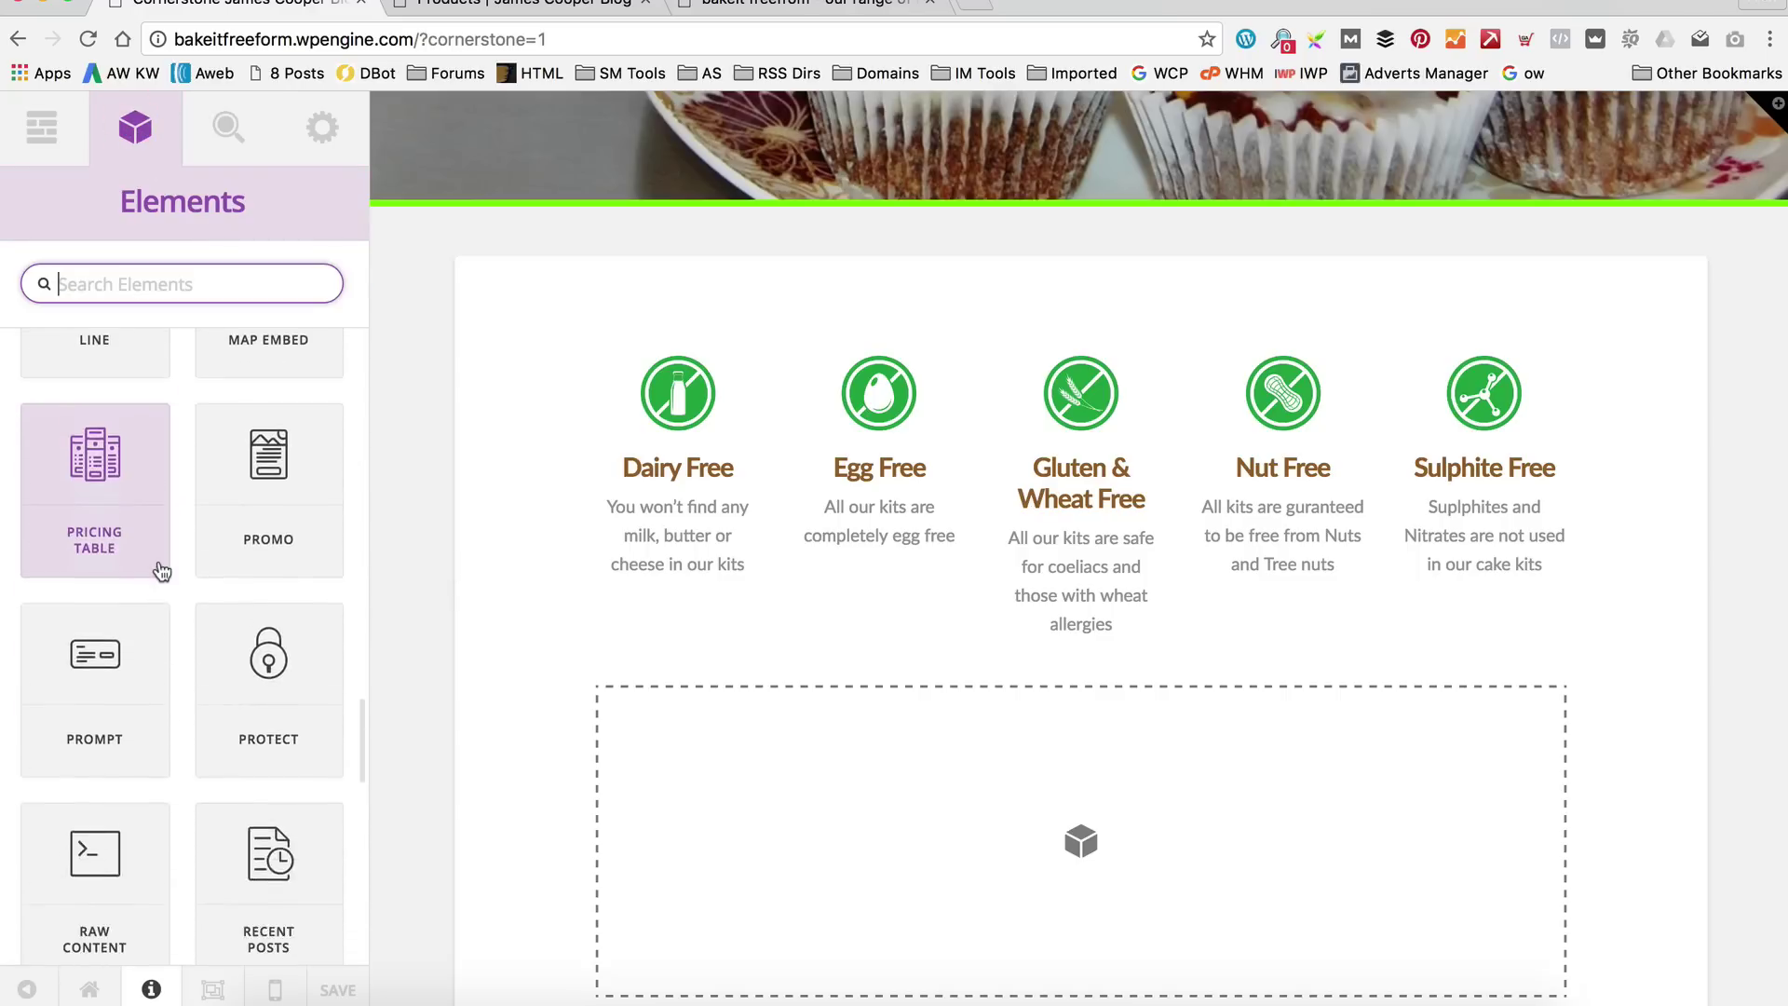
drag(115, 686, 865, 808)
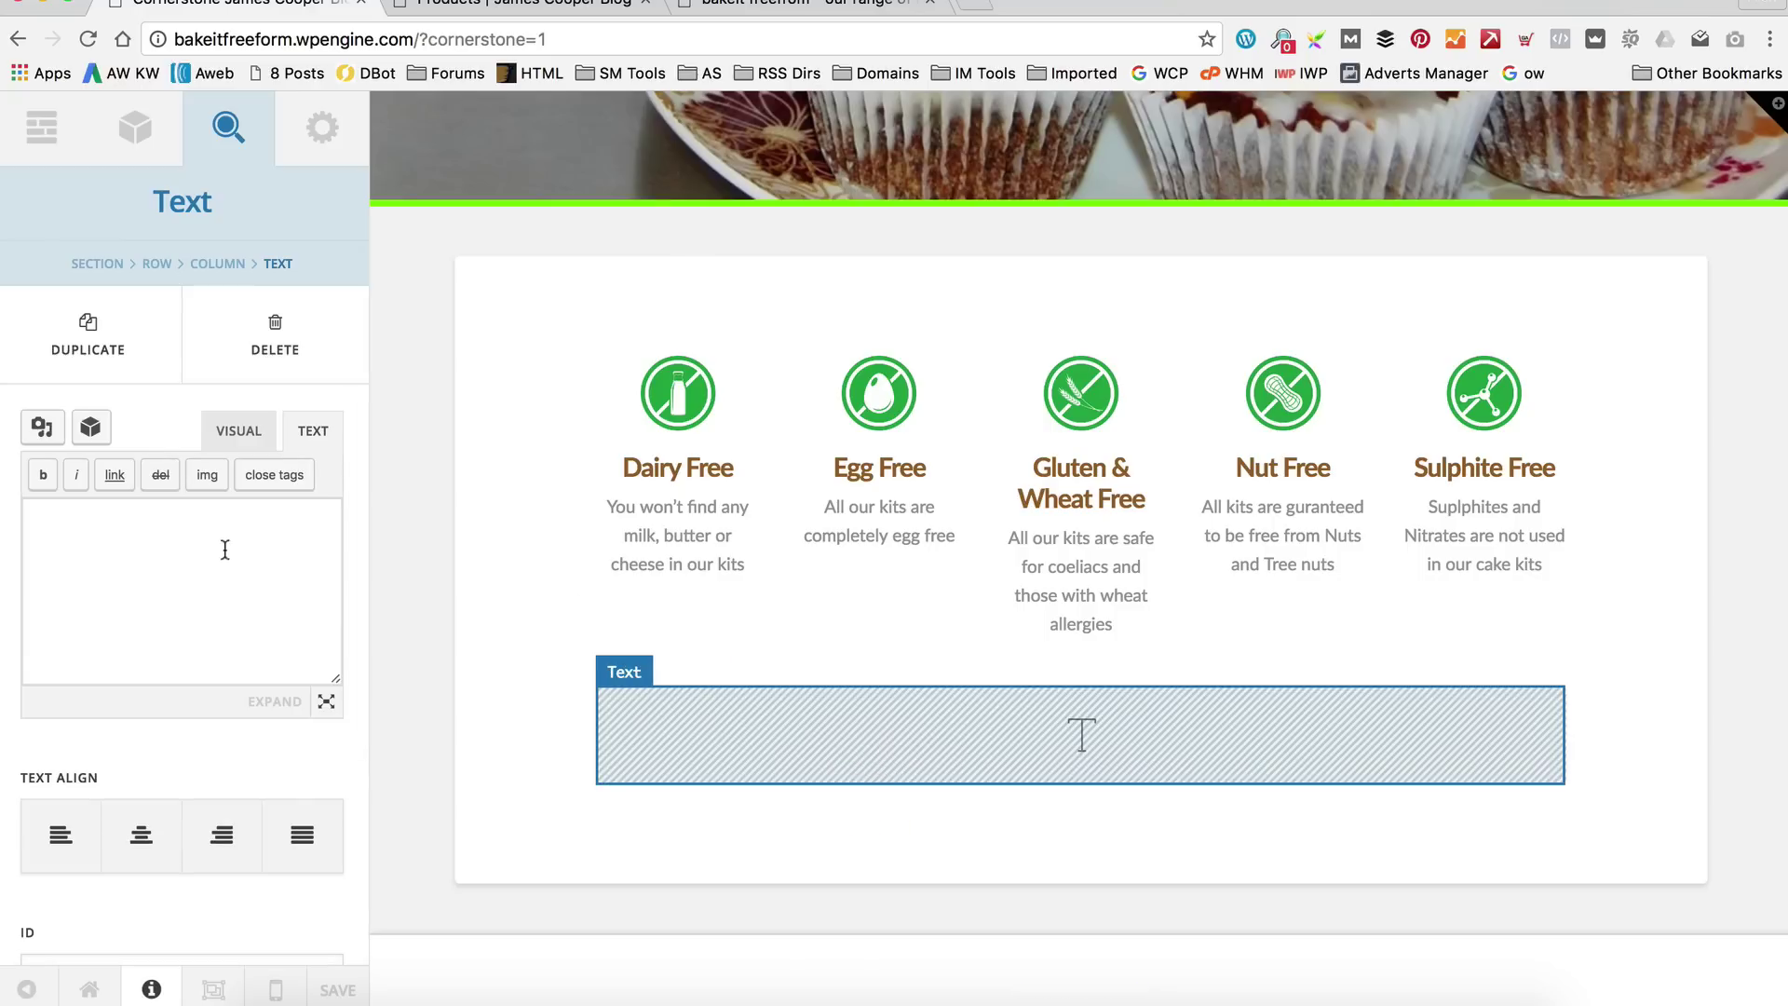
click(182, 583)
text(All bakeit freefrom allergen free home baking kits are free from every listed EU listed allergen. They all allow you to create delicious, allergen free cakes in the comfort of your own kitchen, and without having to go to the shop to buy anything else because all the ingredients you need to make the cake are included in the kit.)
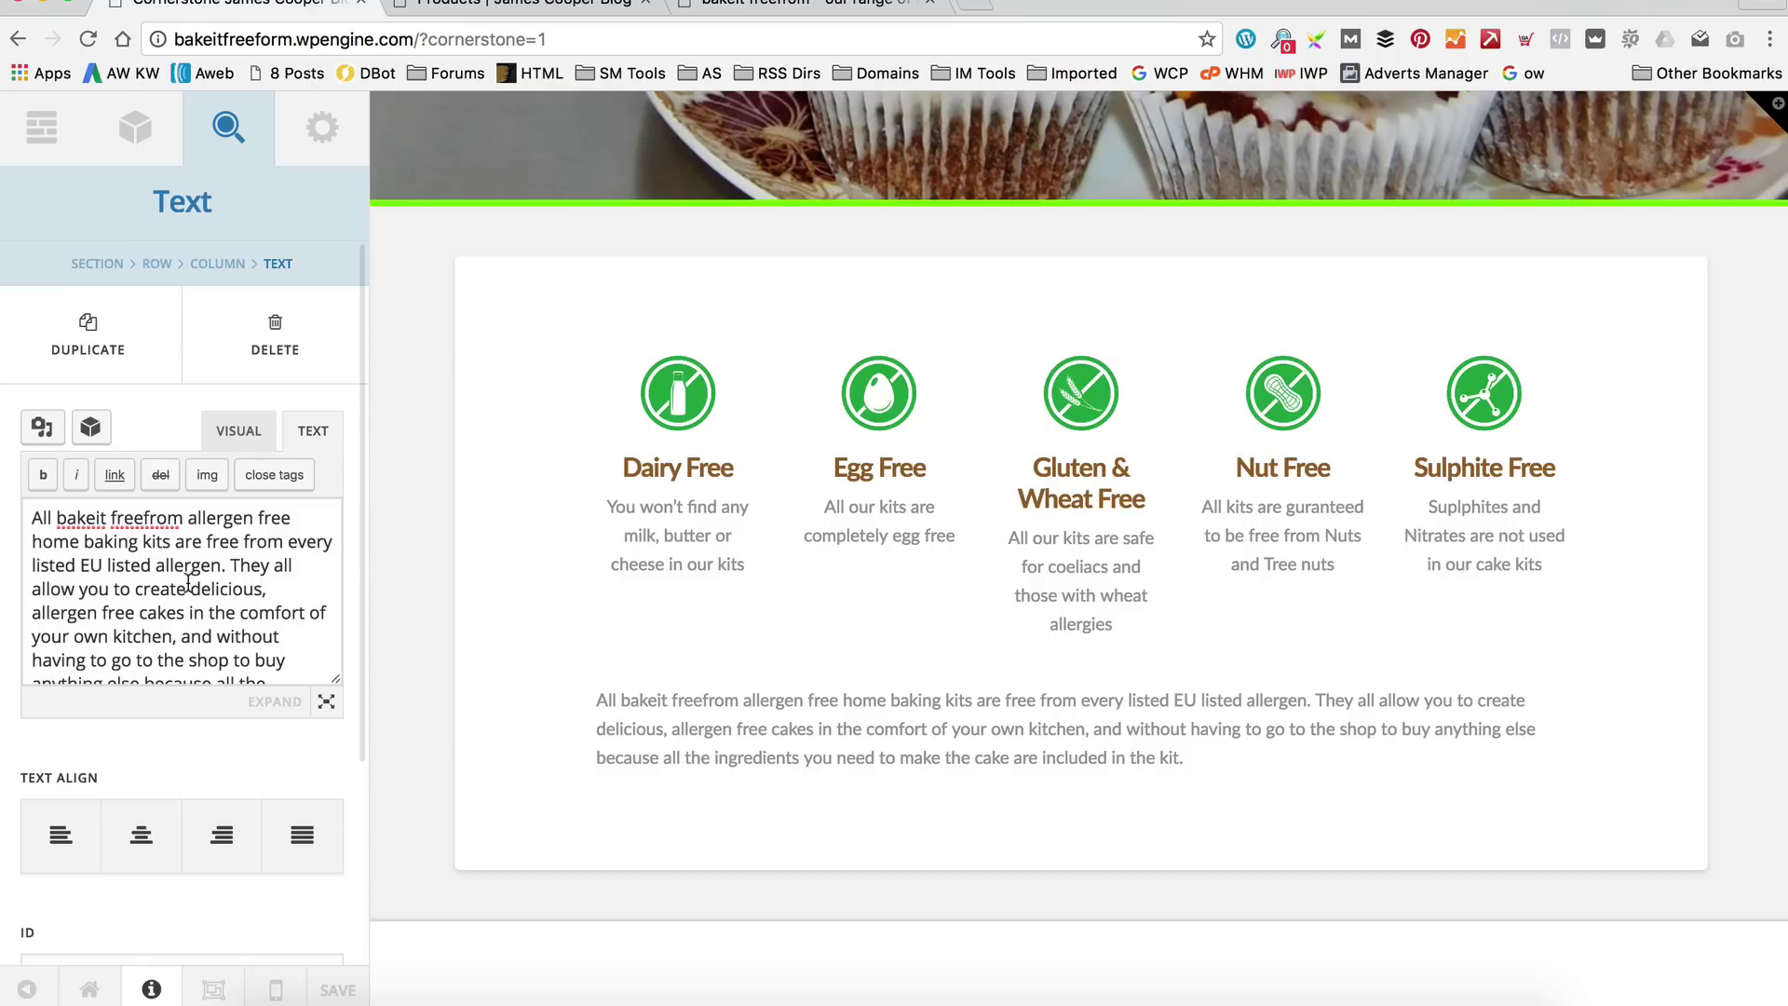
- Switch the text element to the Visual editor and reselect the intro paragraph
click(245, 436)
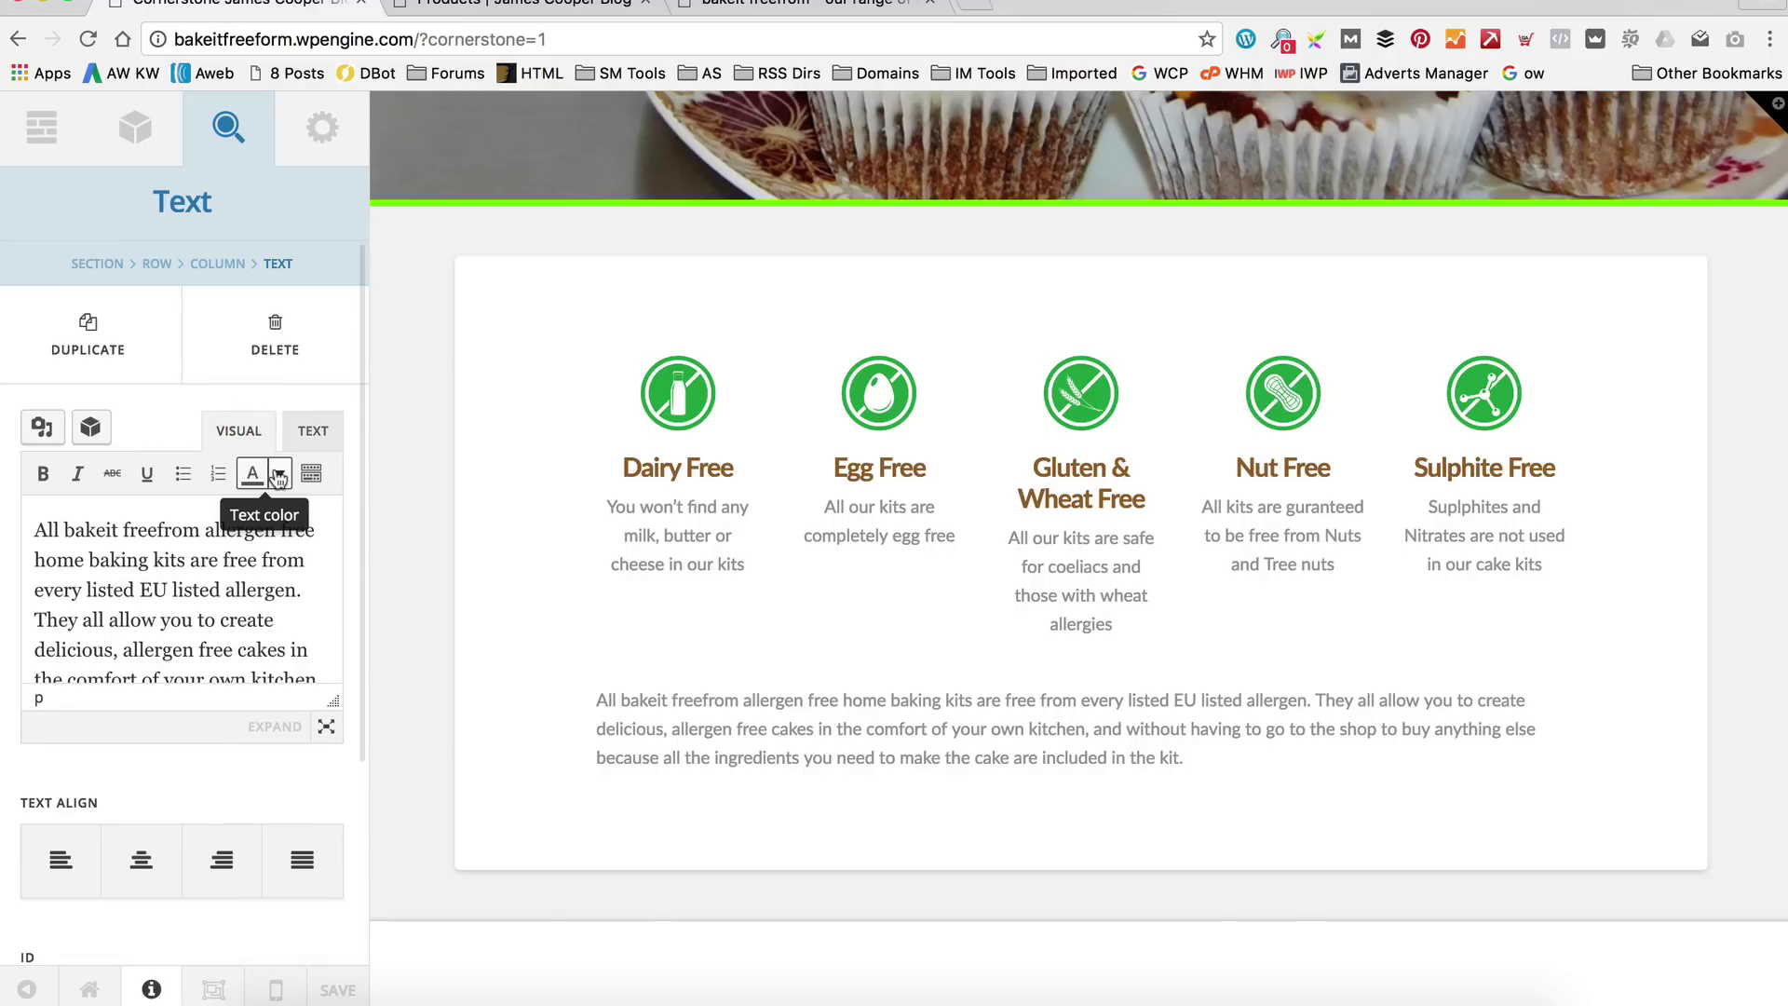
click(310, 475)
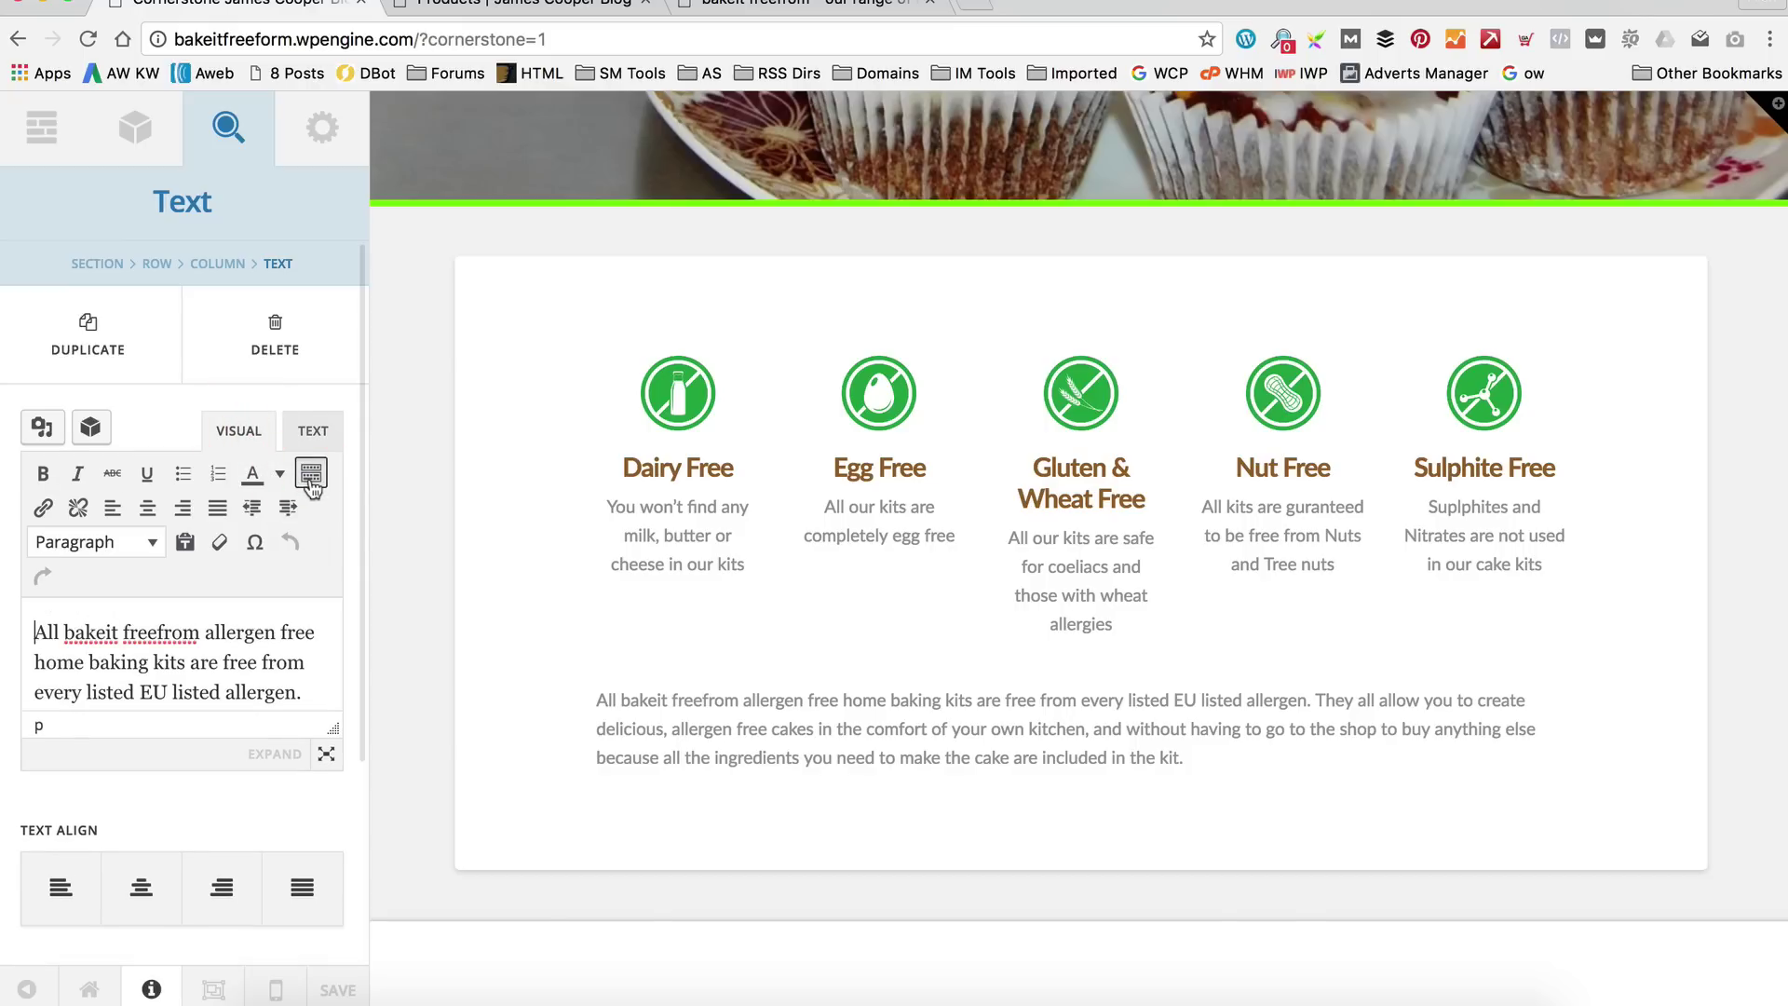
click(311, 477)
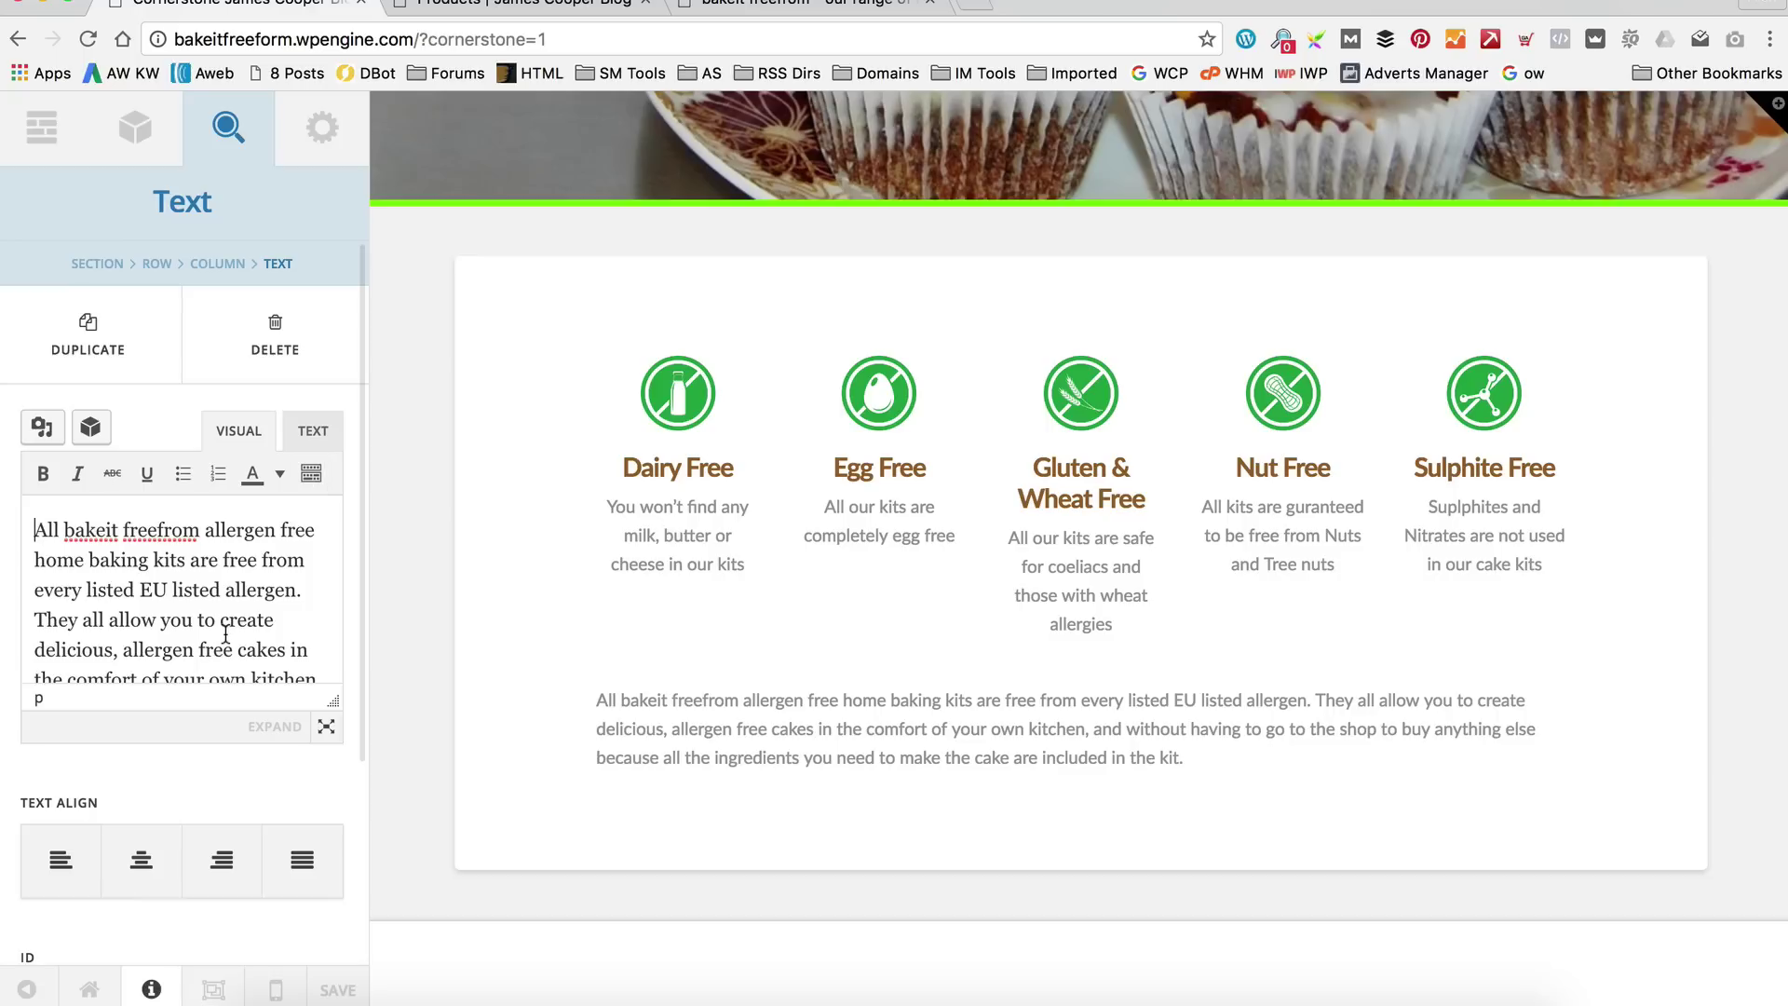
scroll(225, 636, down, 3)
scroll(226, 635, up, 3)
scroll(750, 736, up, 1)
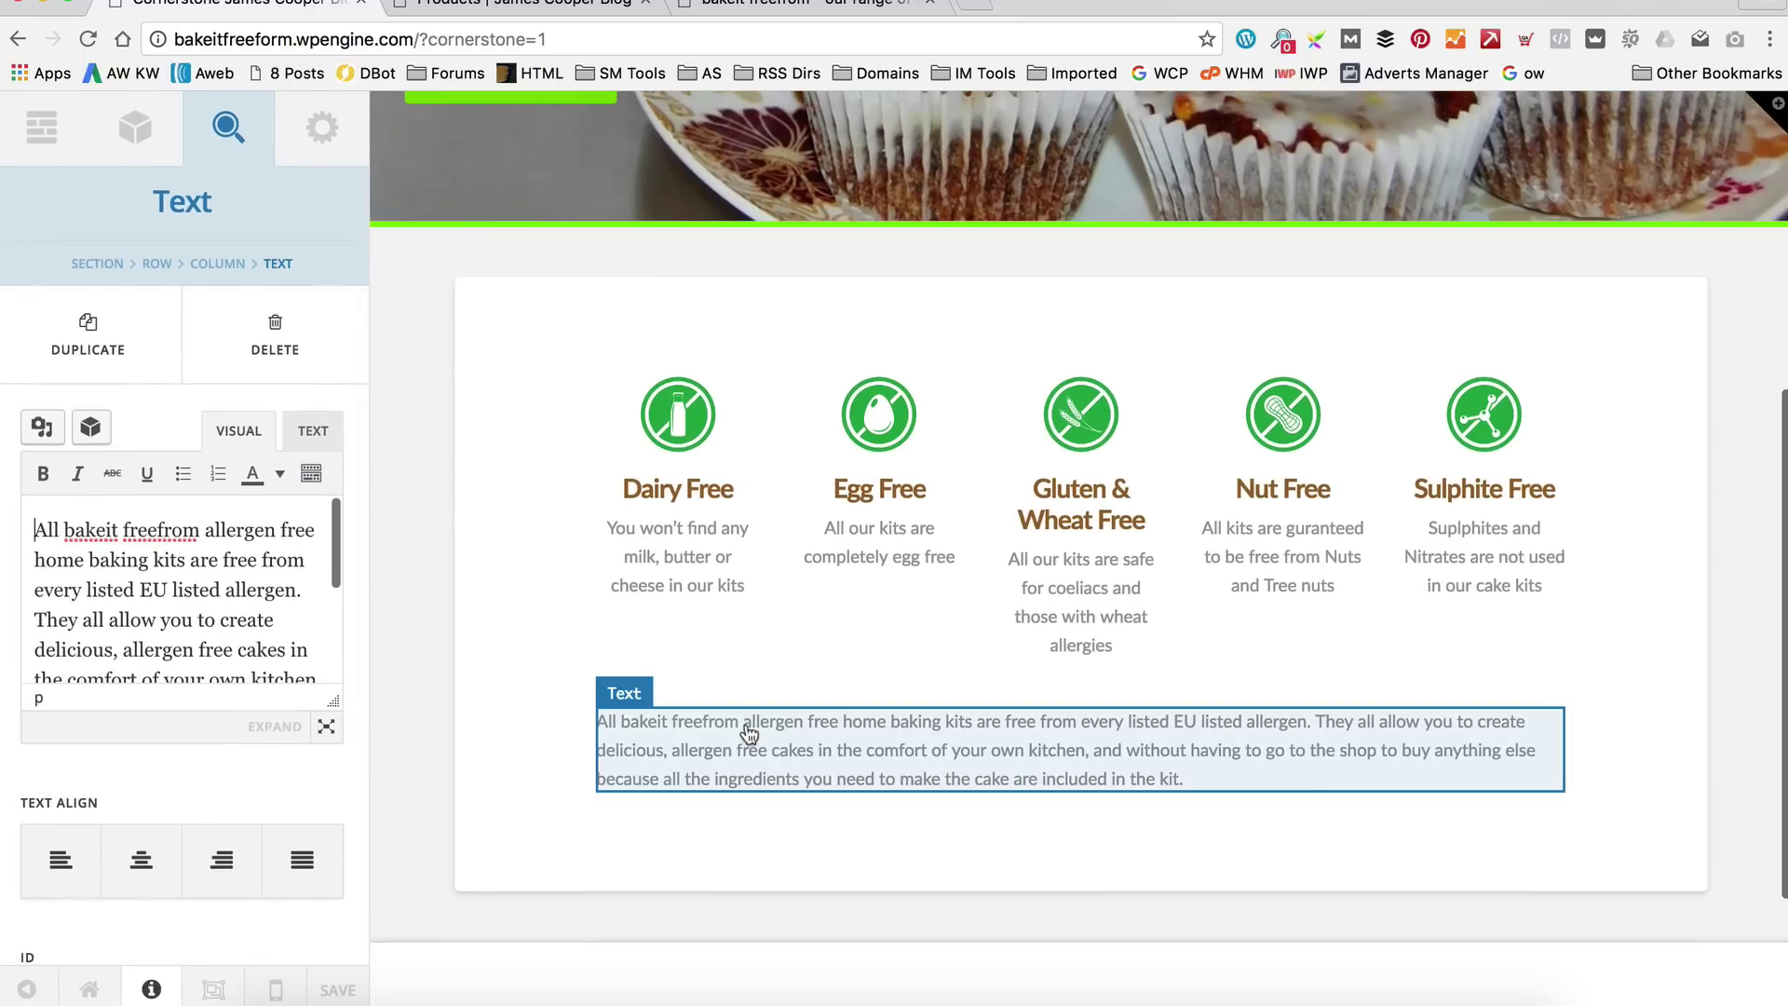
click(750, 735)
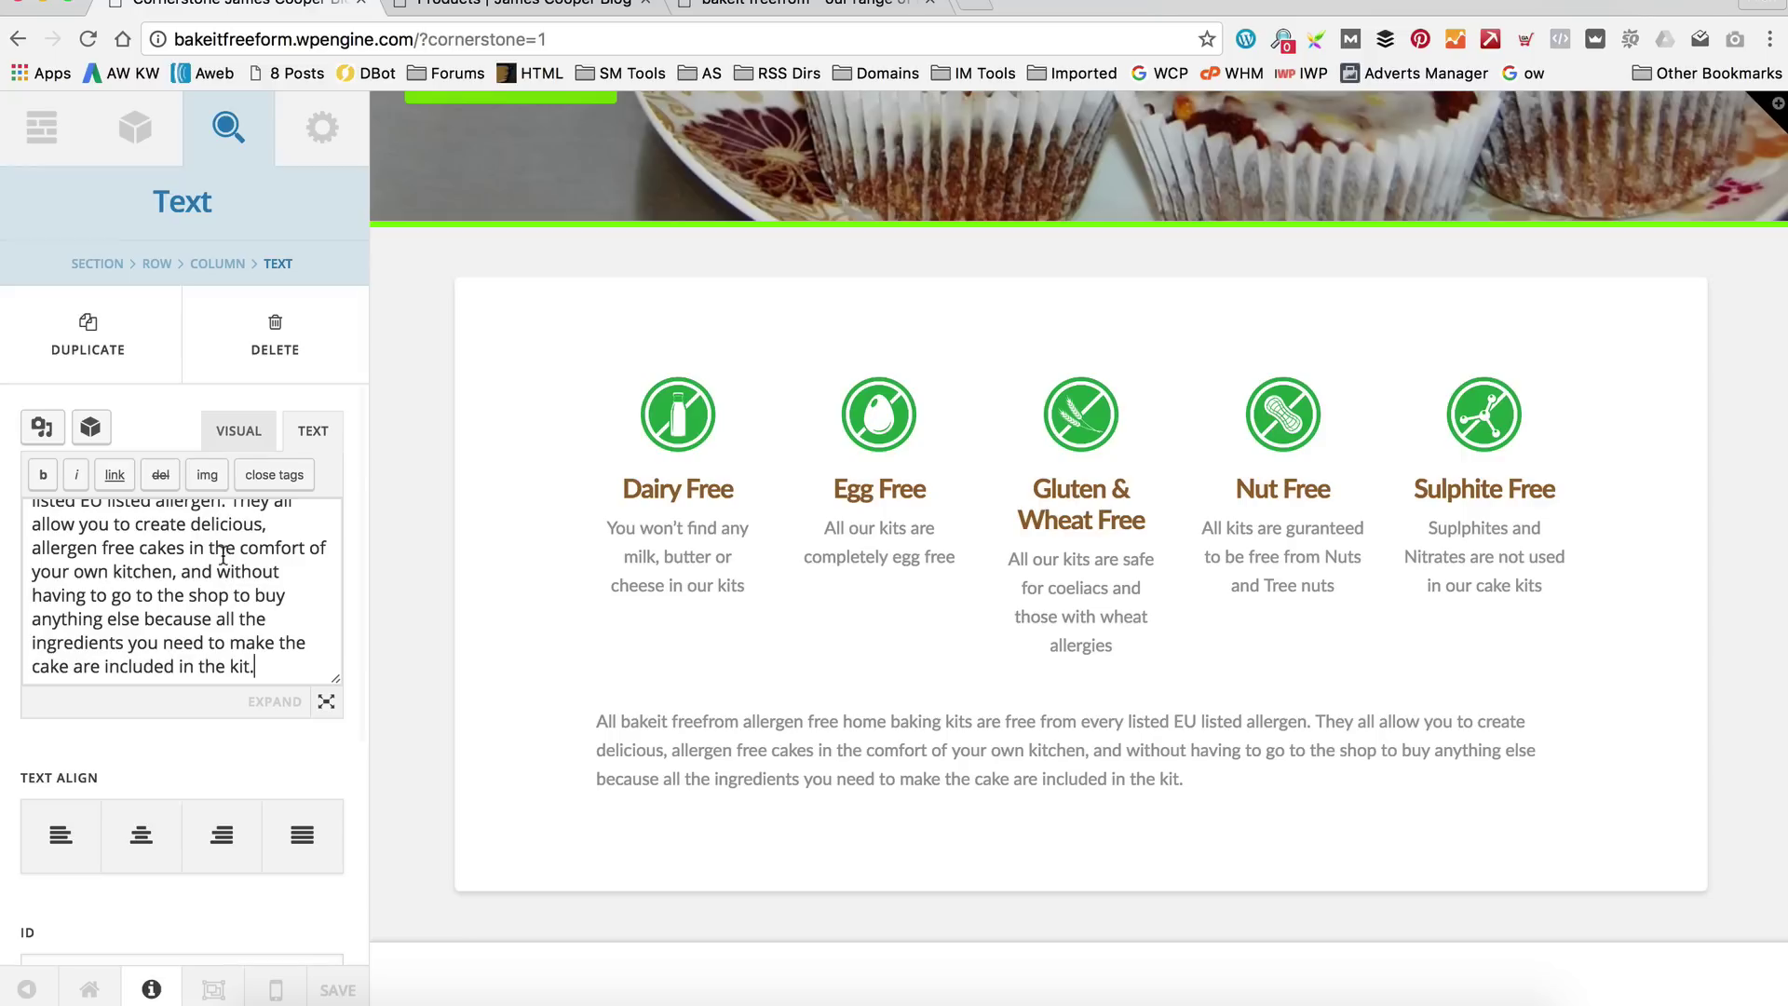
click(999, 752)
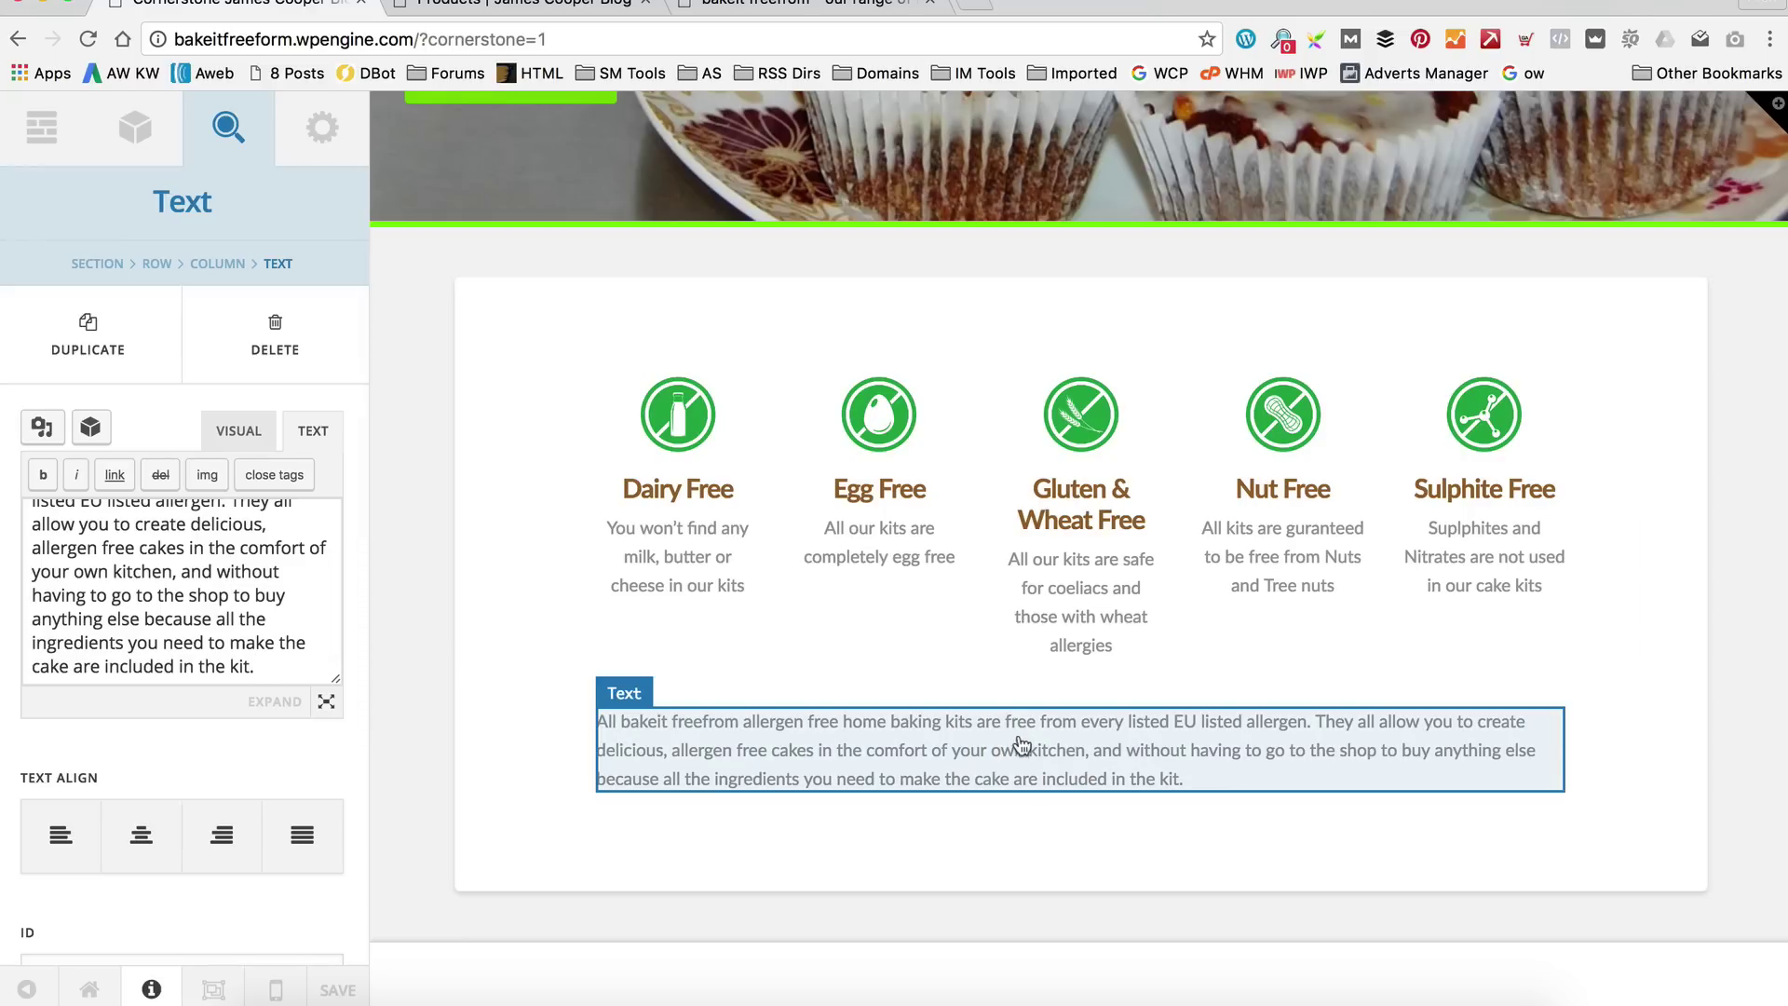
triple_click(161, 559)
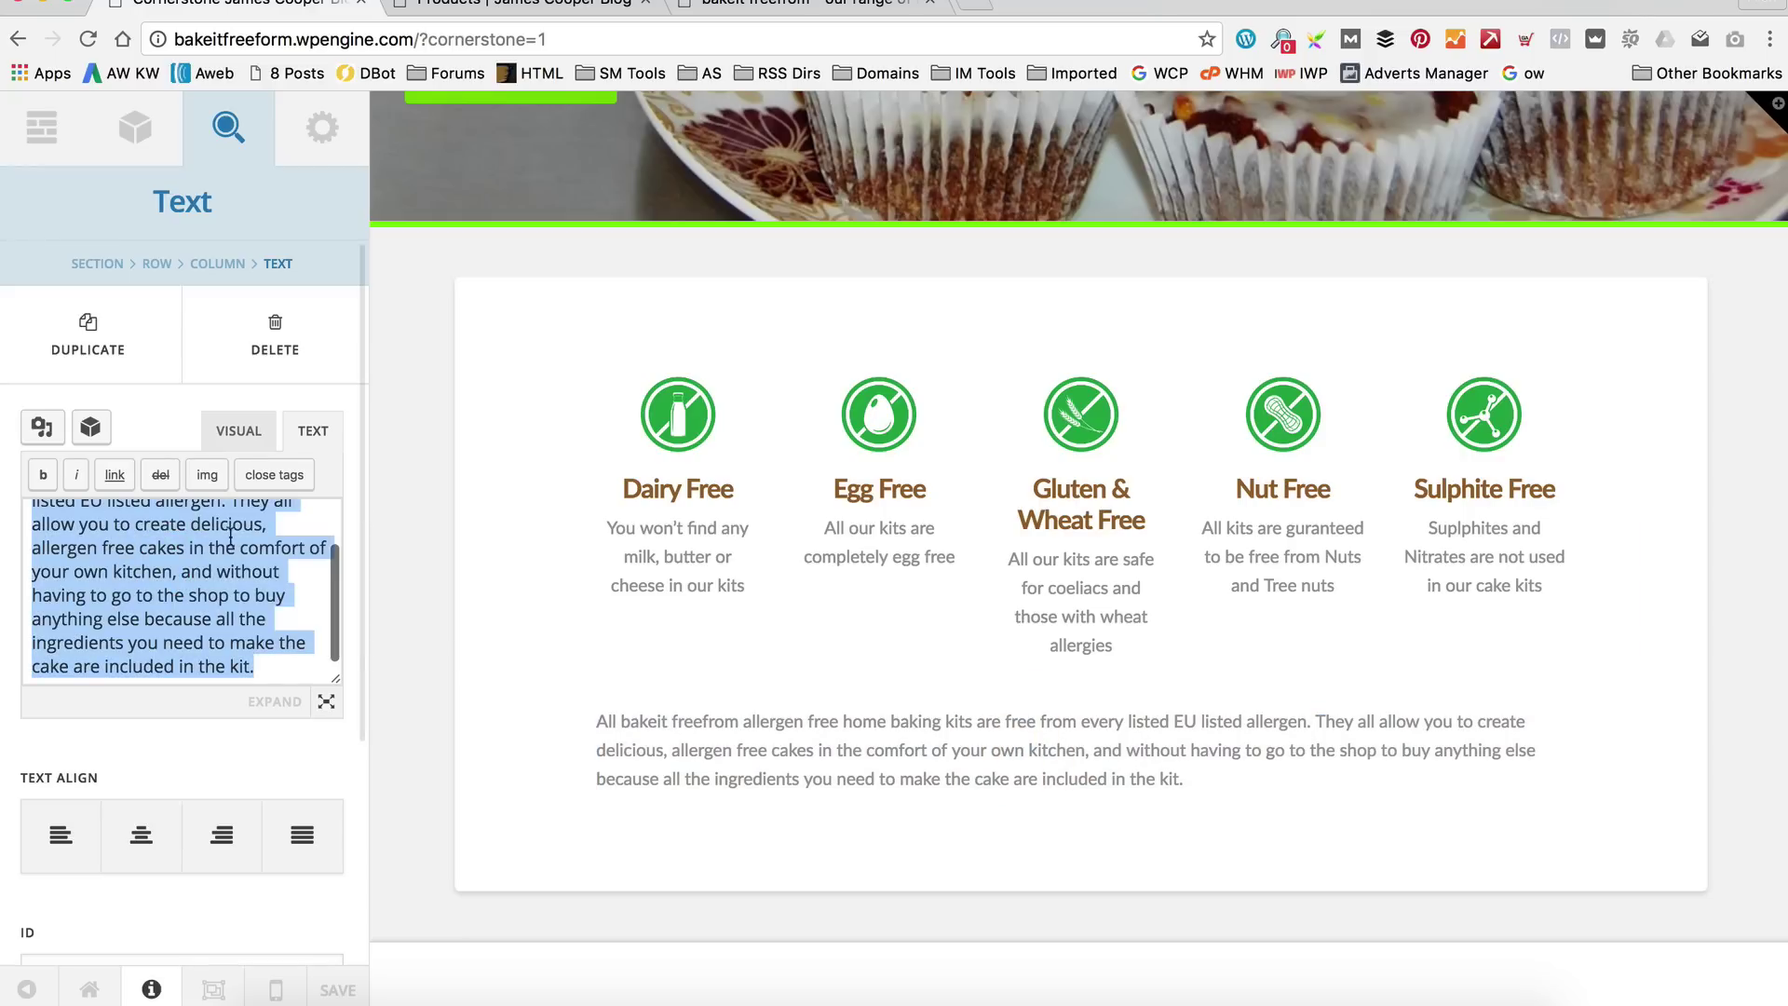
- Format the intro paragraph as a centred Heading 4
click(238, 435)
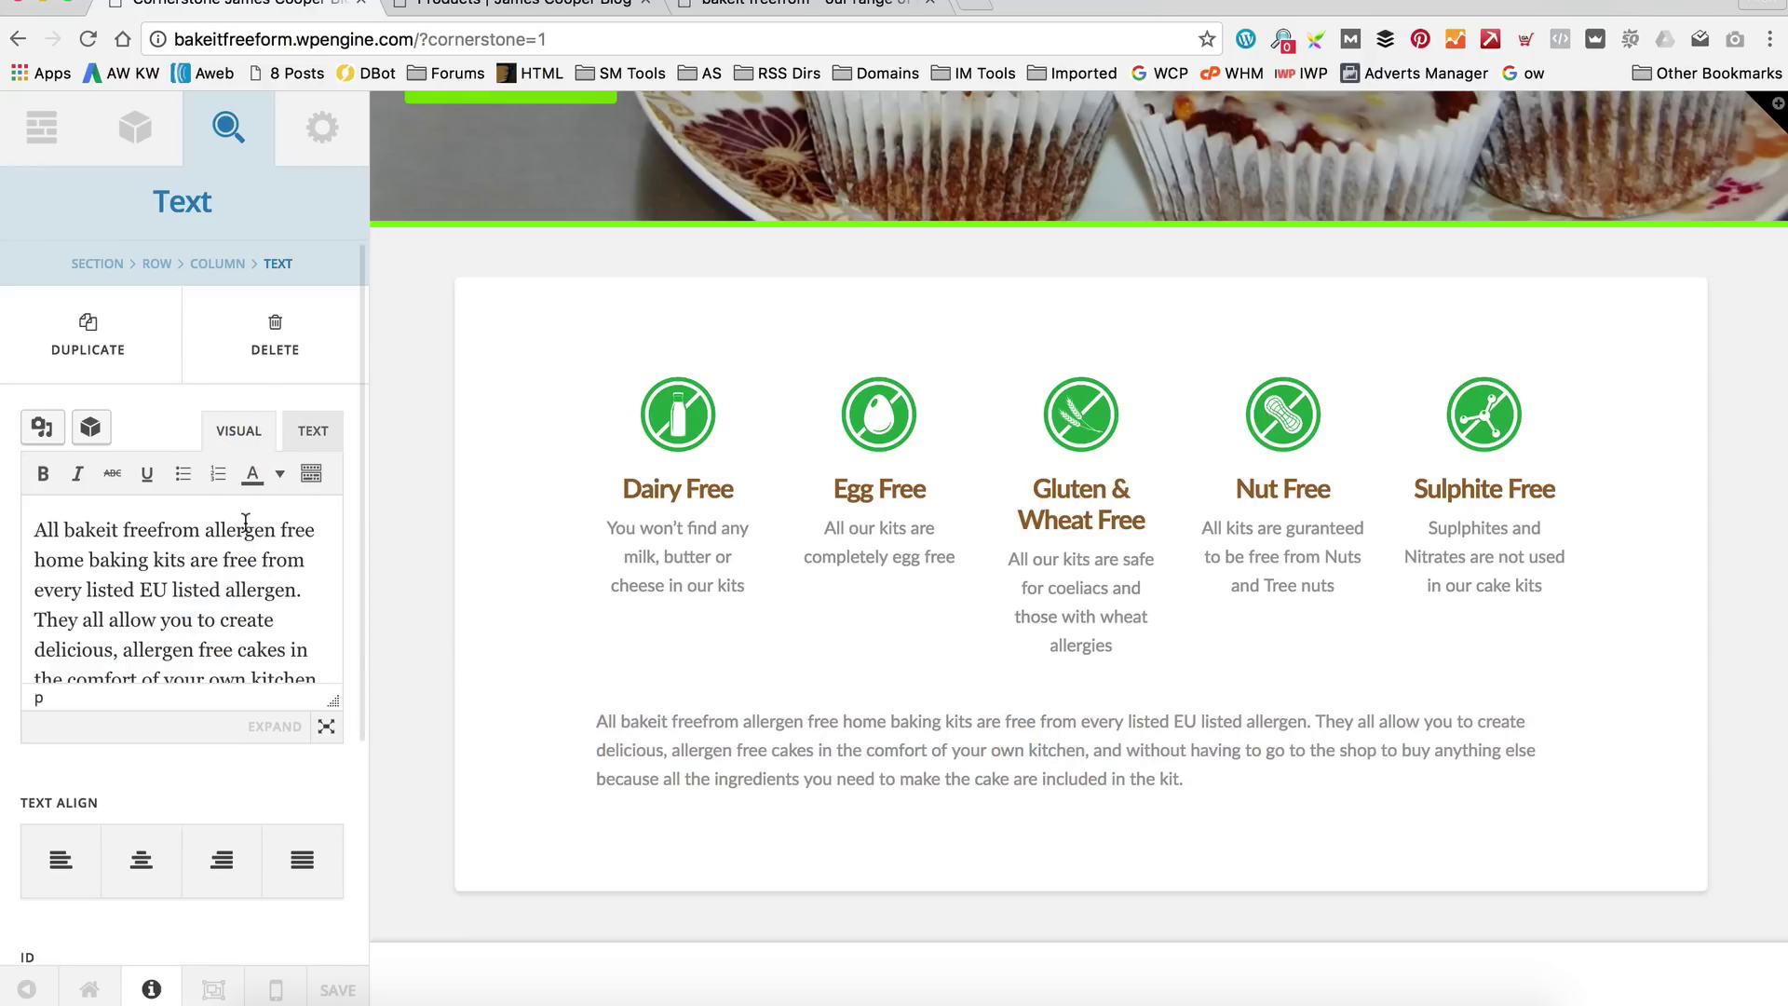
scroll(212, 560, down, 3)
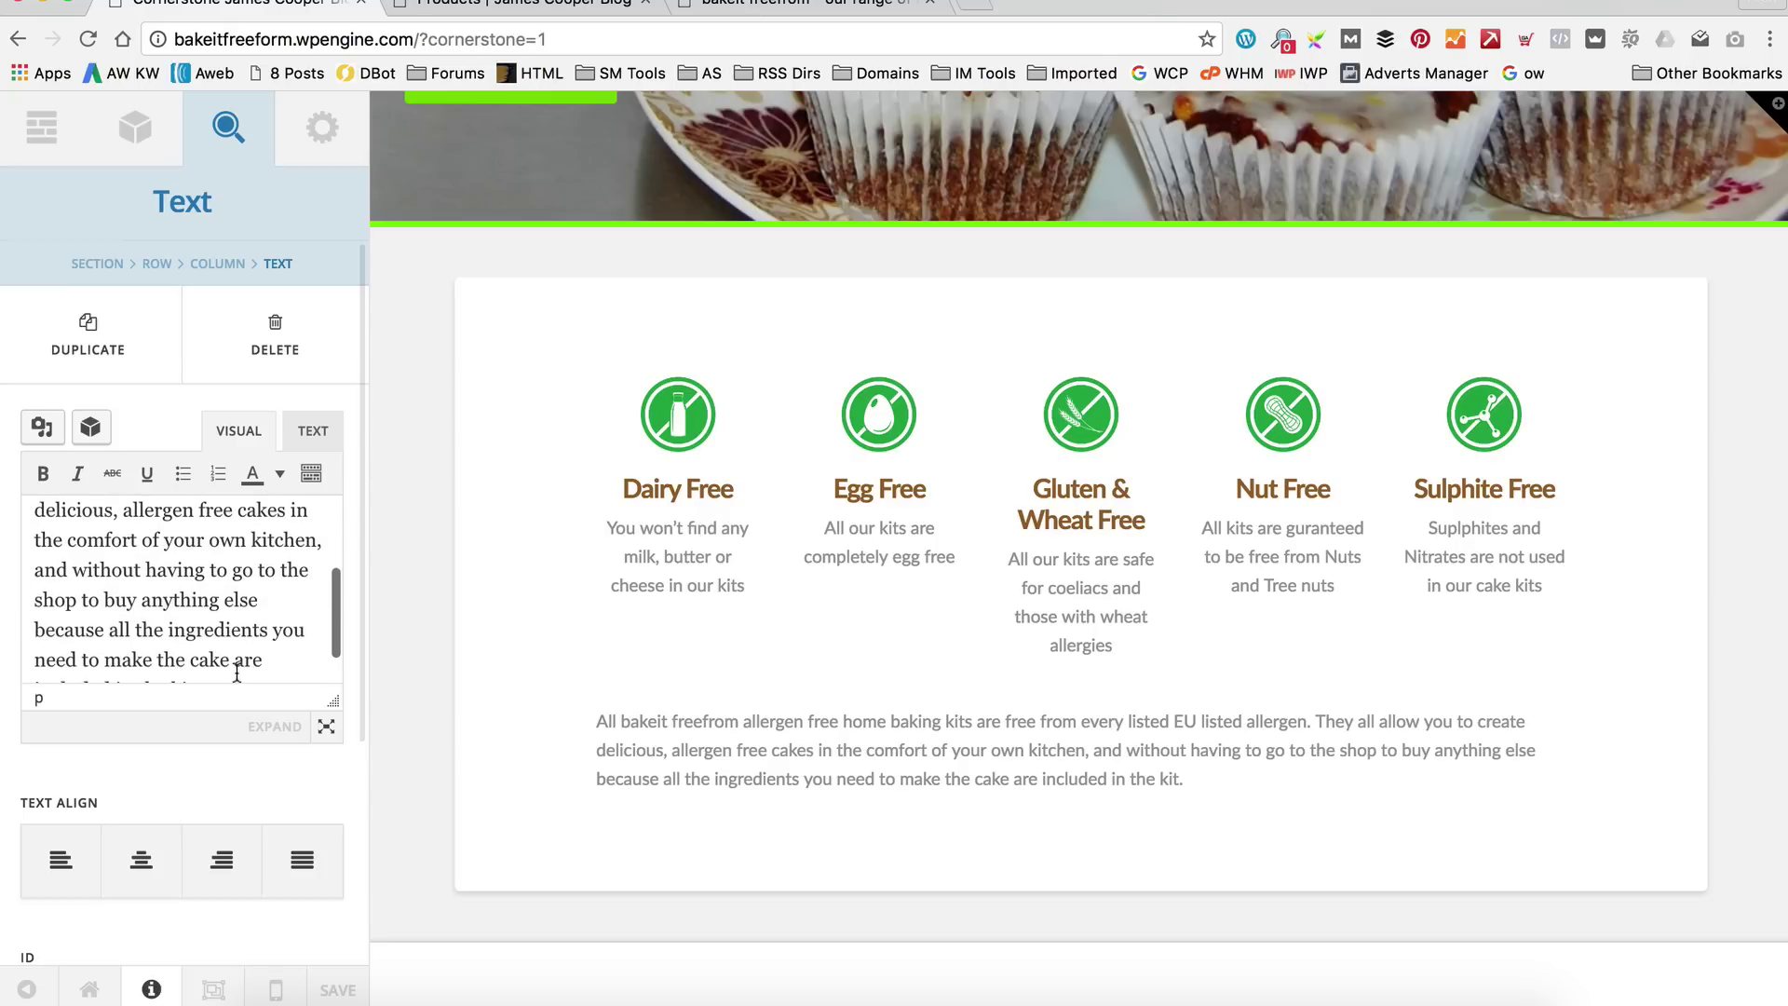
triple_click(240, 577)
key(super+c)
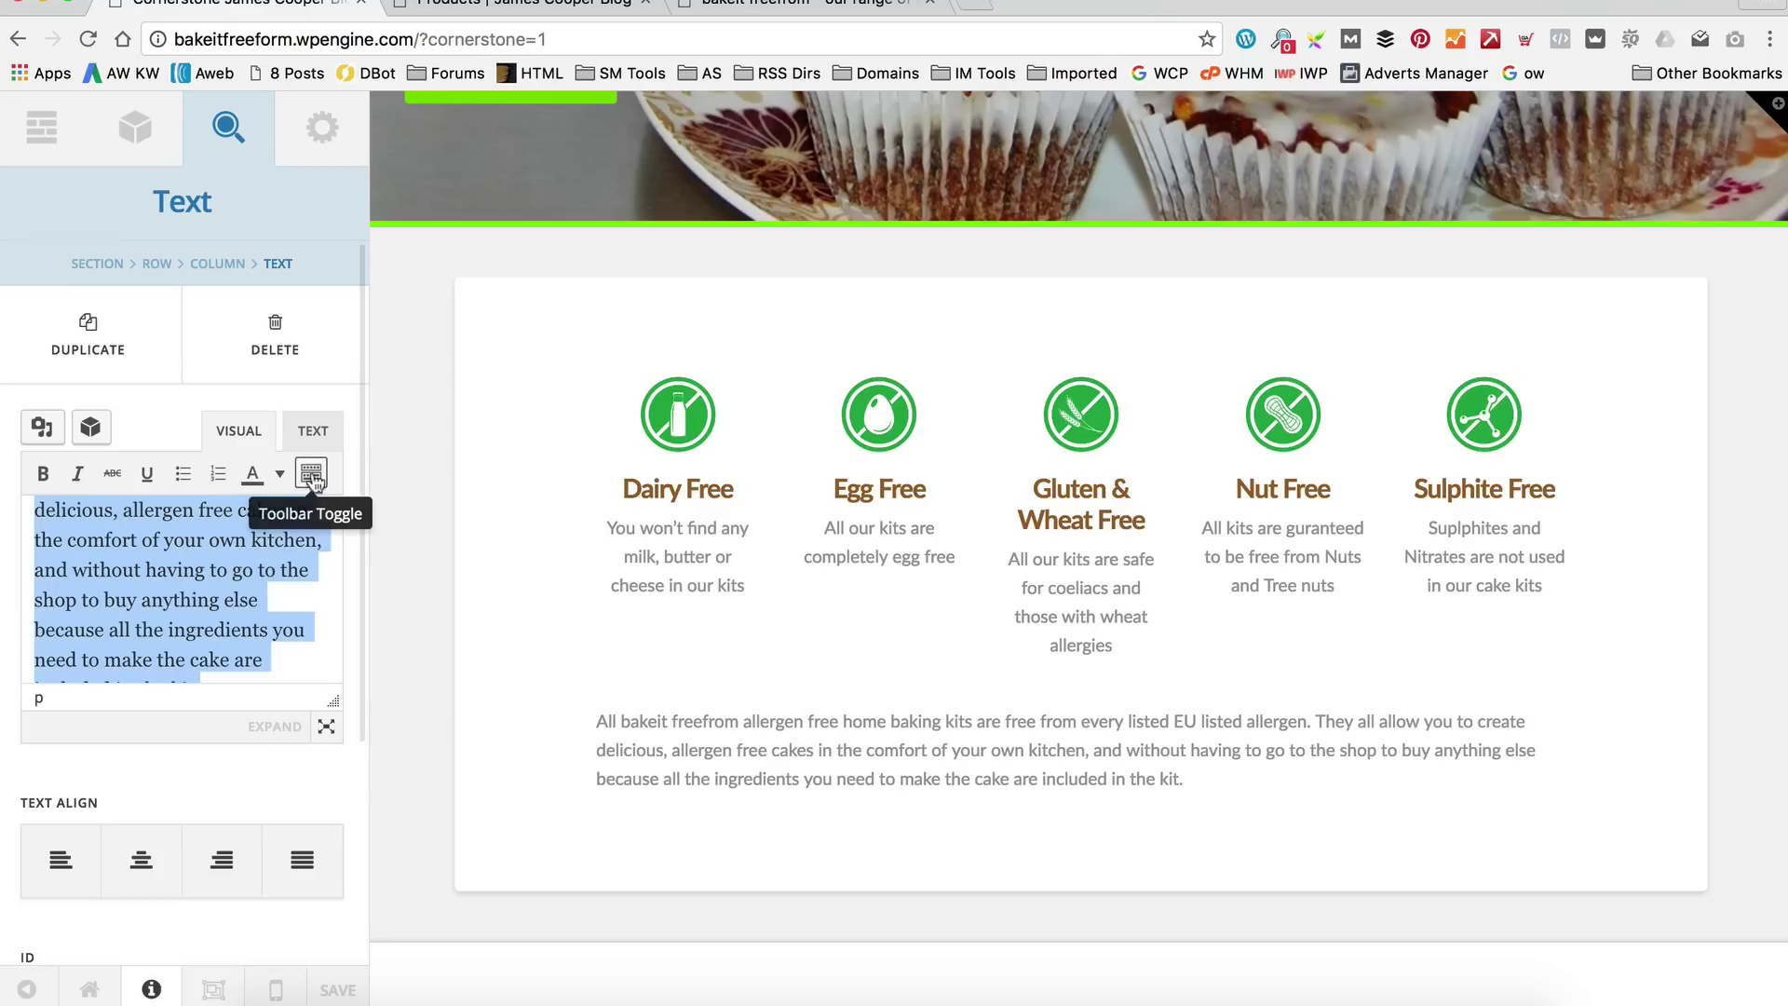
click(312, 476)
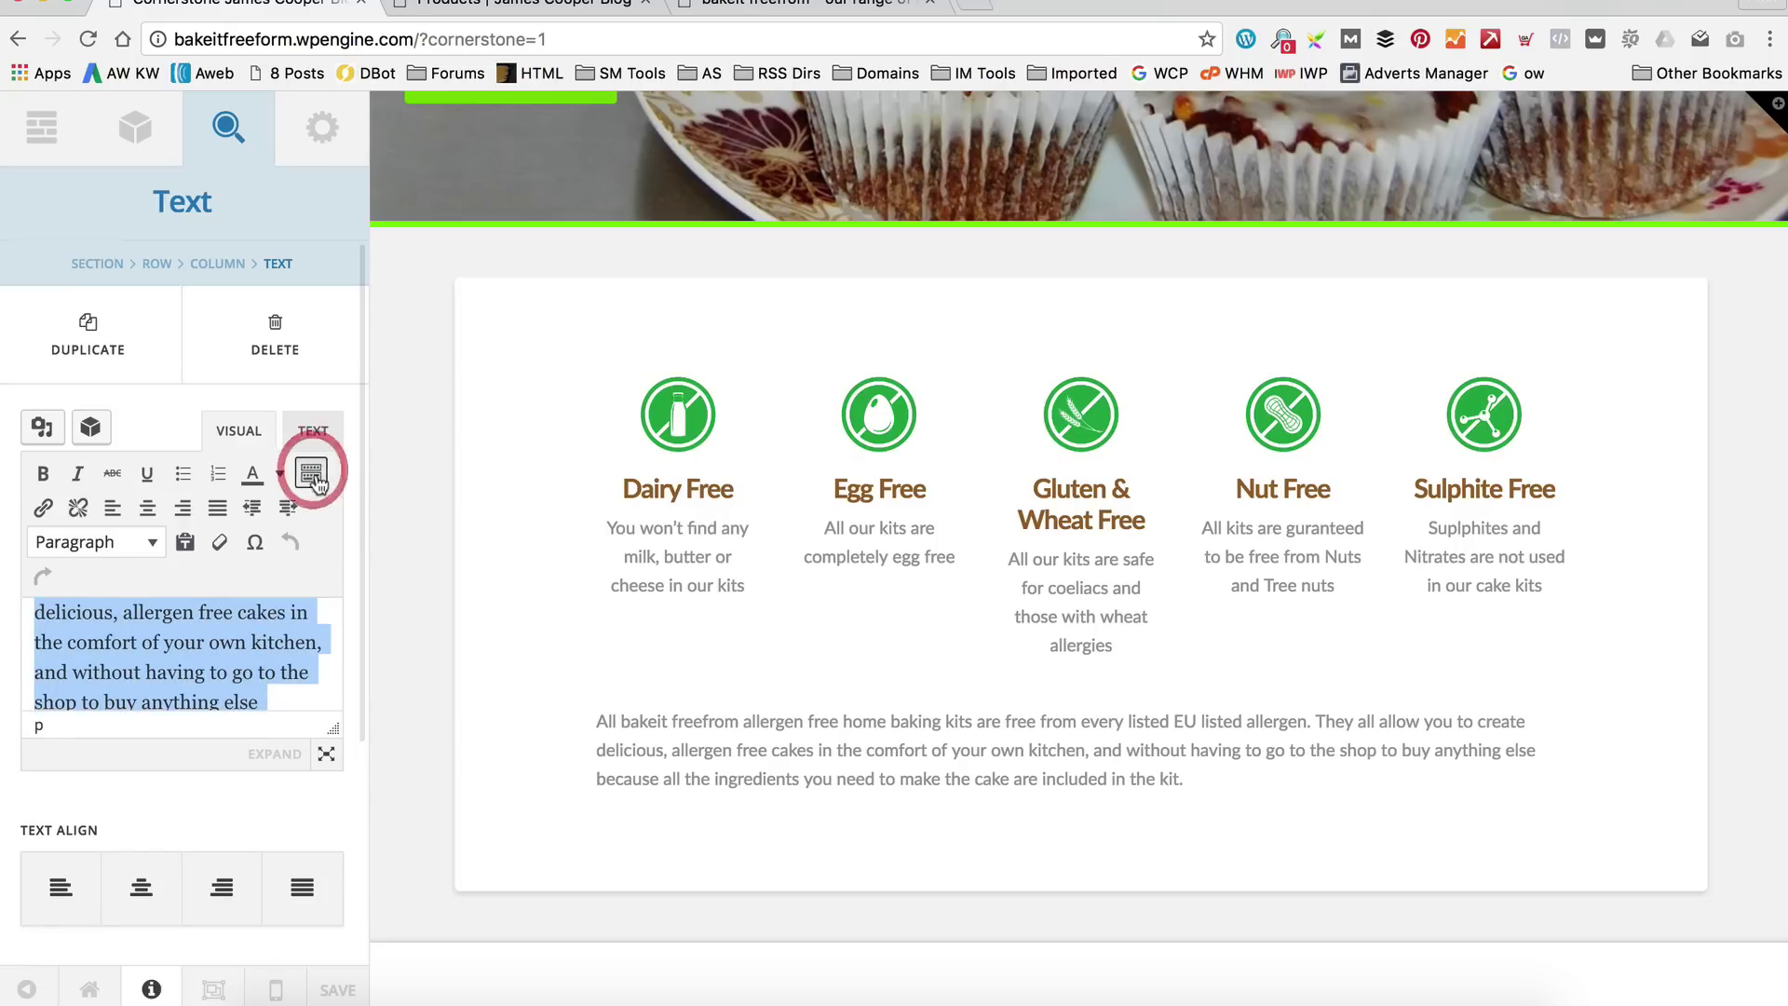
click(112, 542)
click(168, 791)
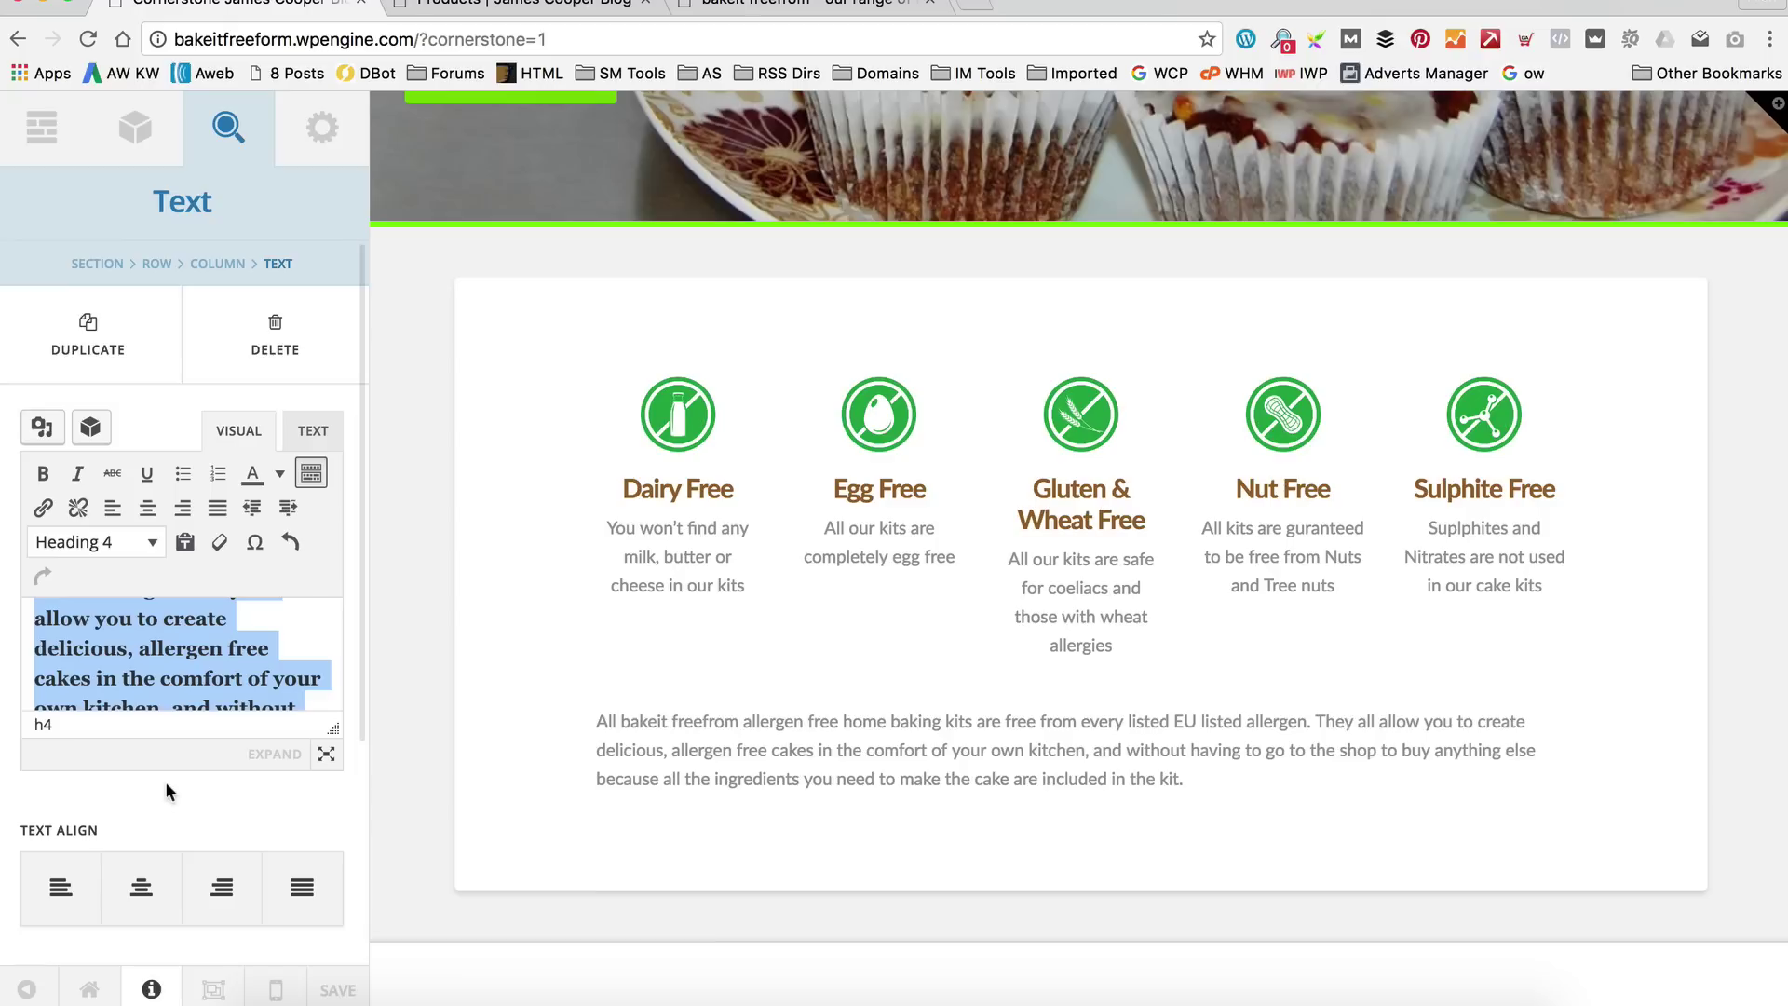
scroll(727, 522, down, 2)
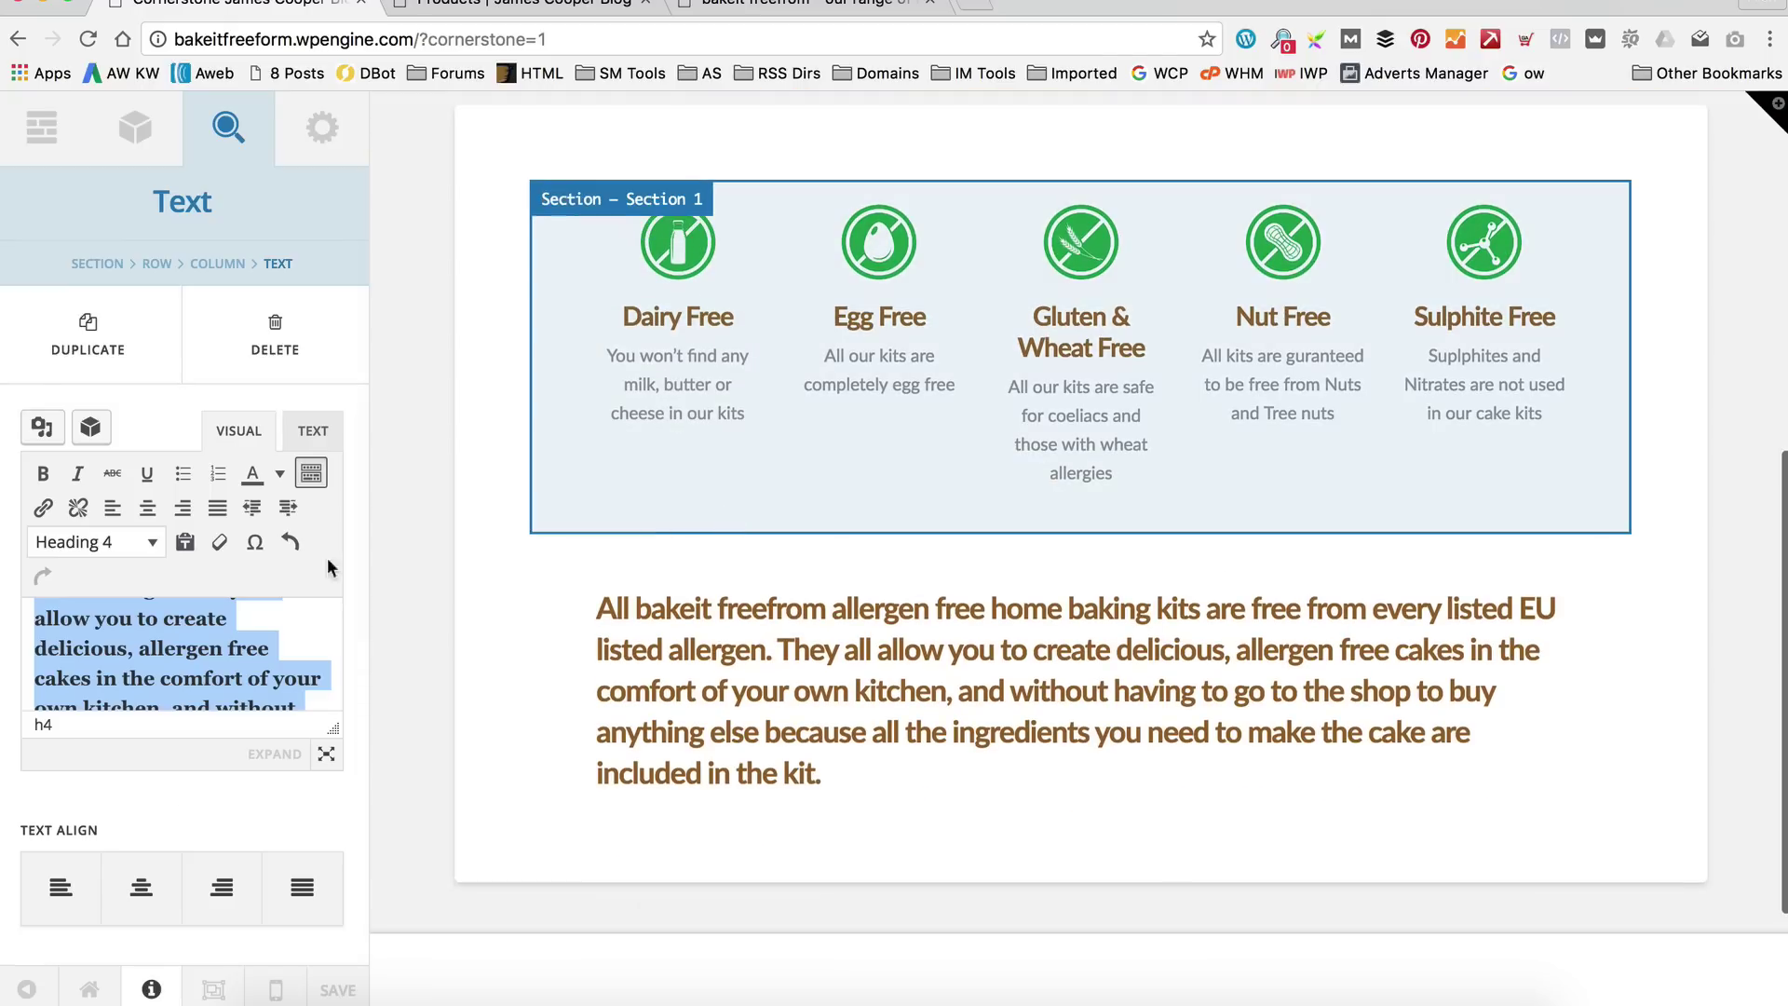
click(151, 514)
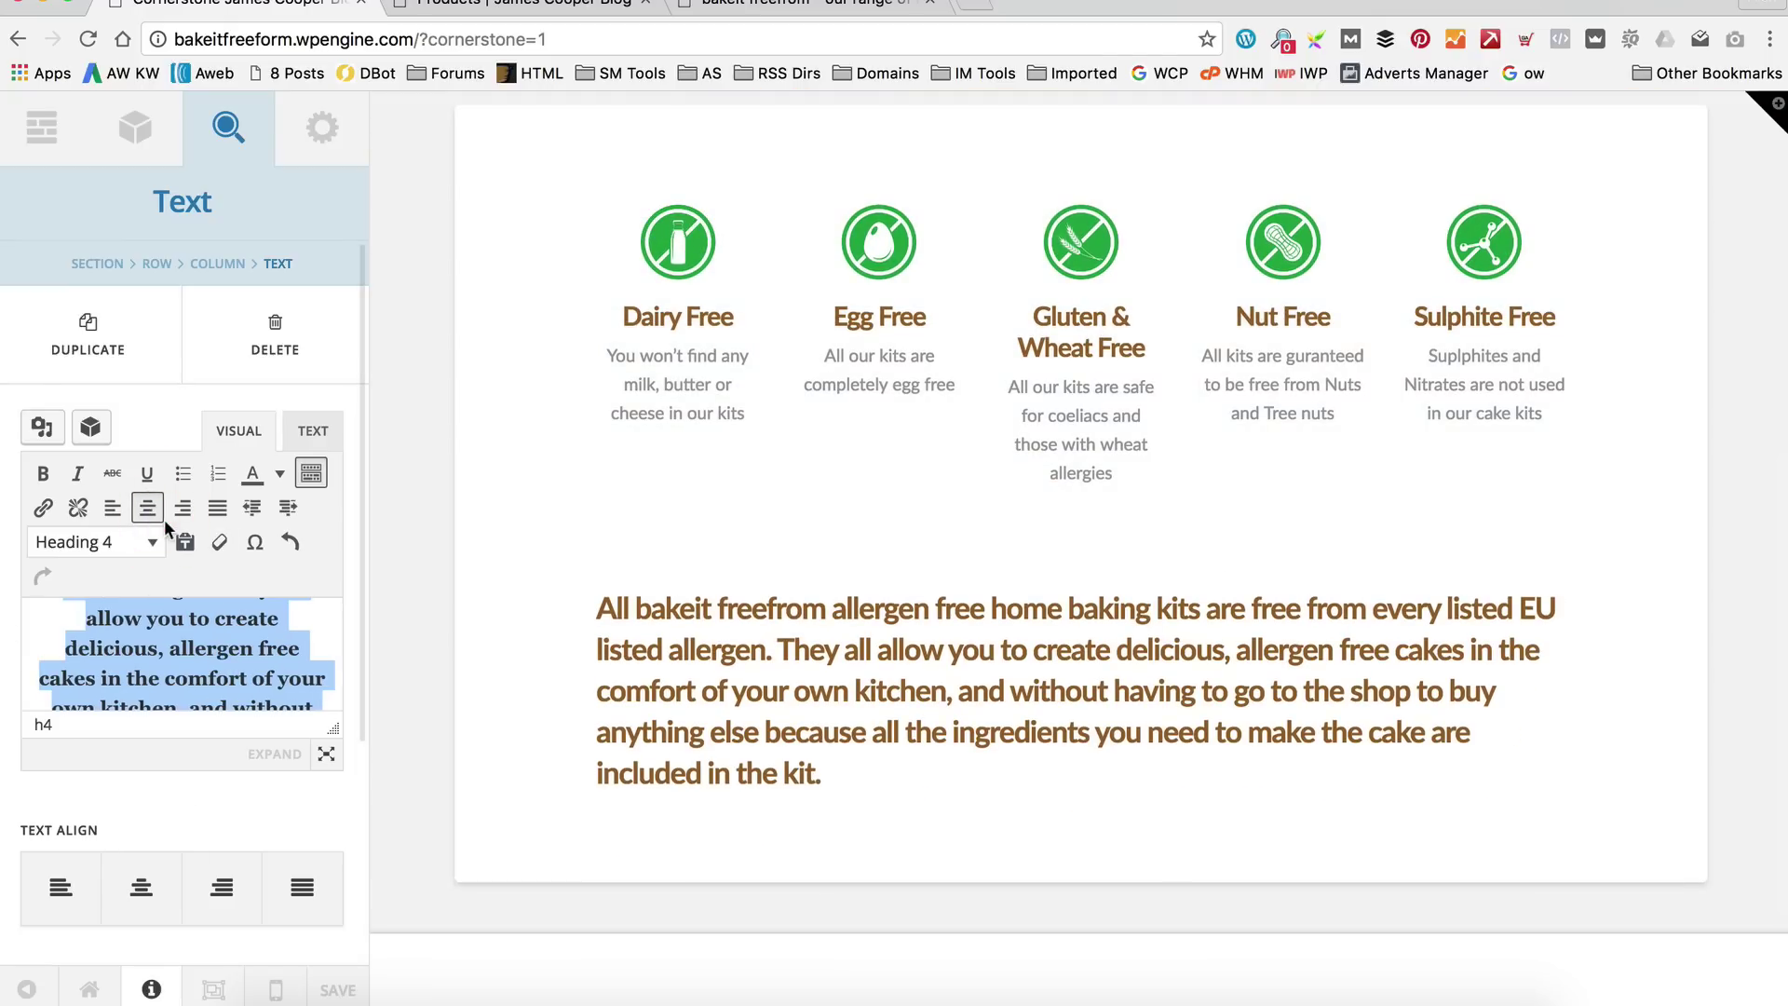
- Try Heading 5 and Heading 6, then revert the intro text to Paragraph
click(149, 542)
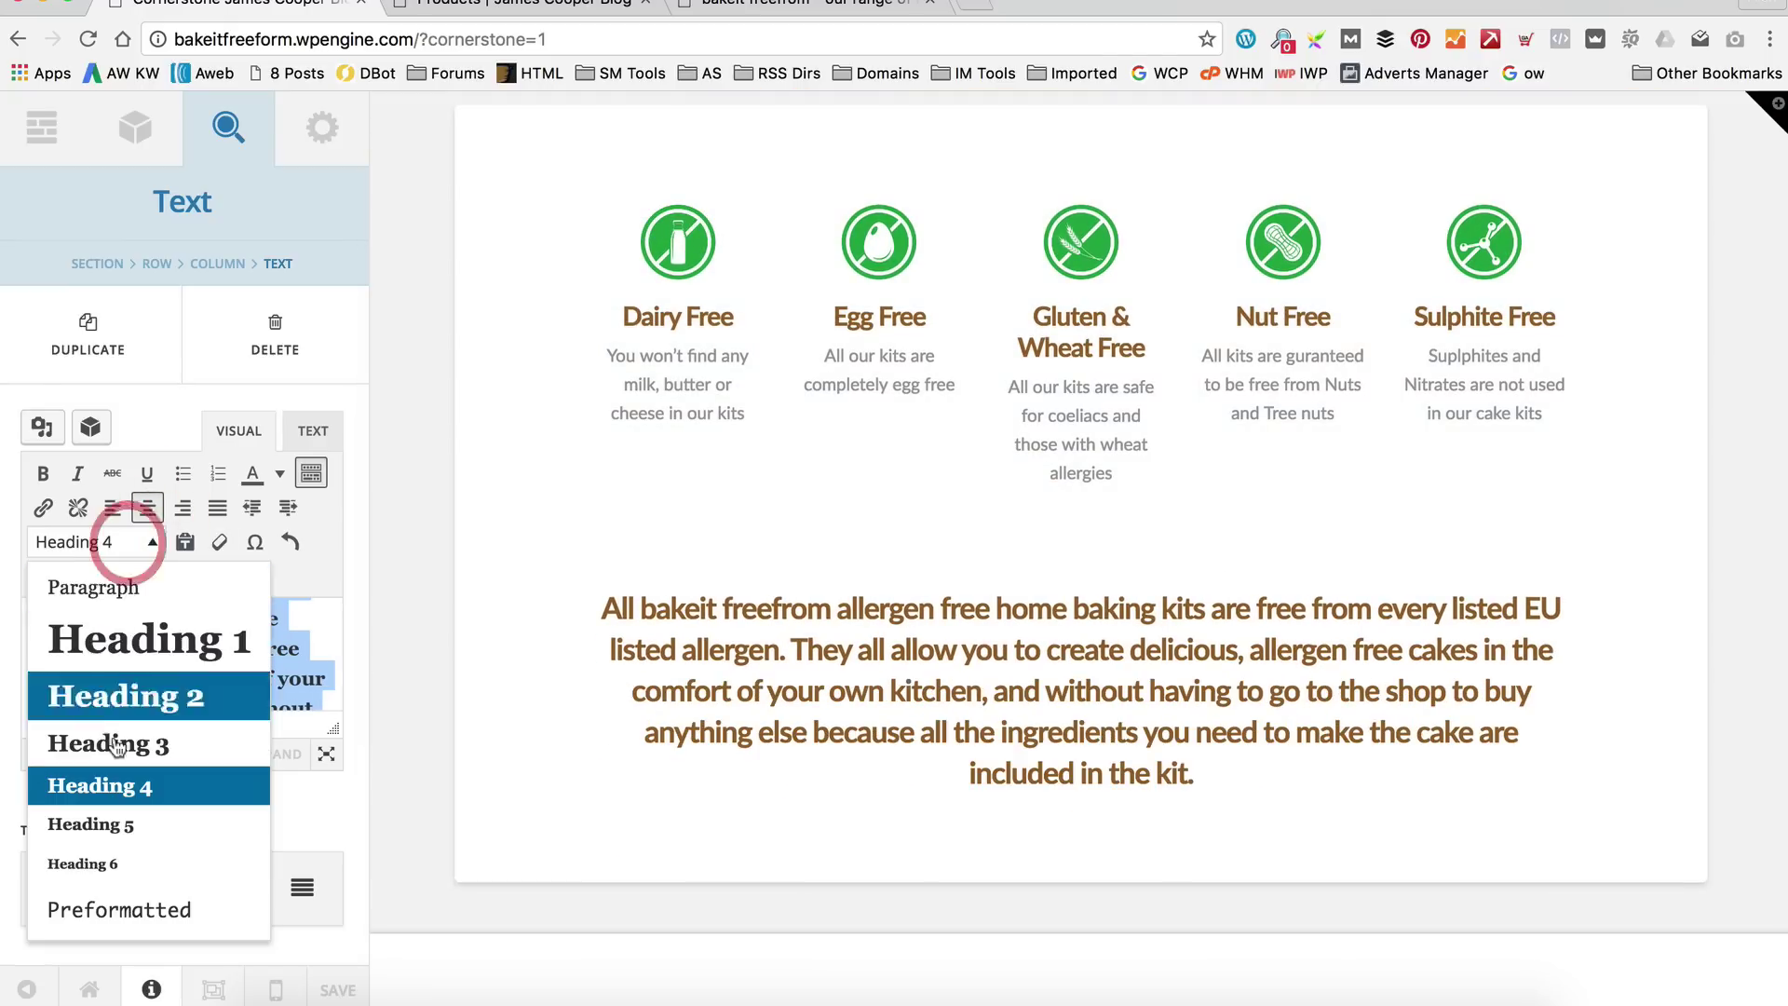
click(118, 823)
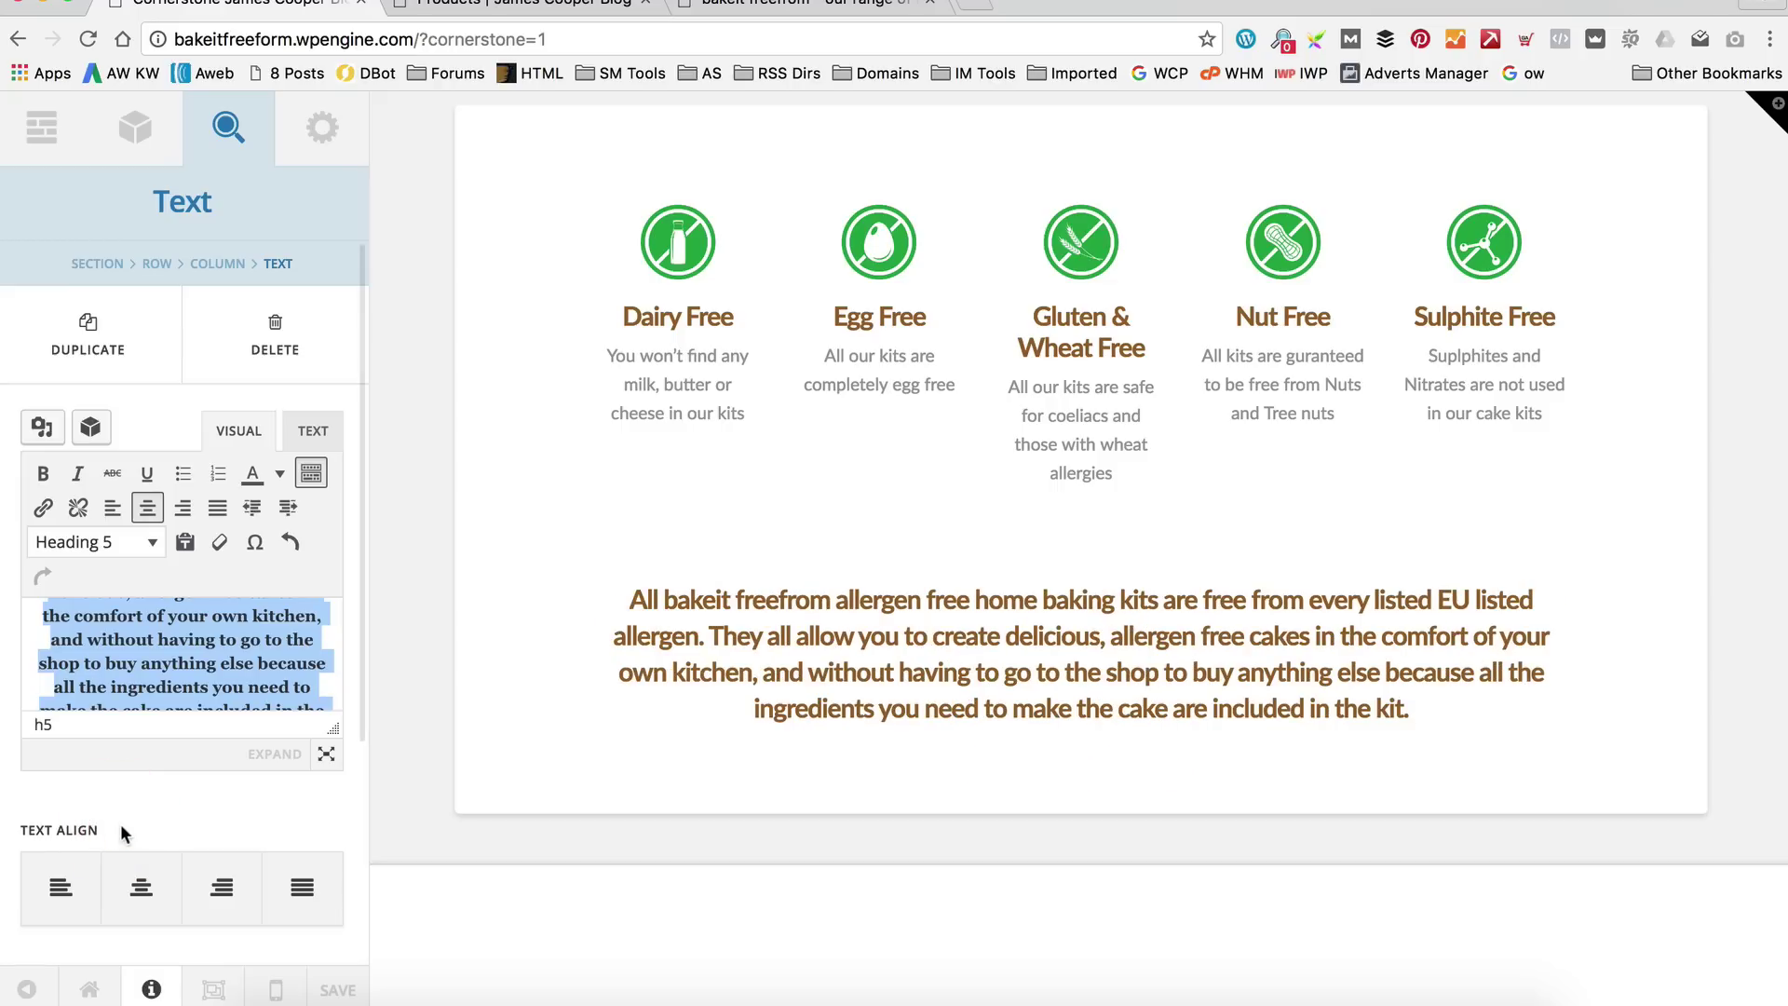
click(108, 542)
click(110, 863)
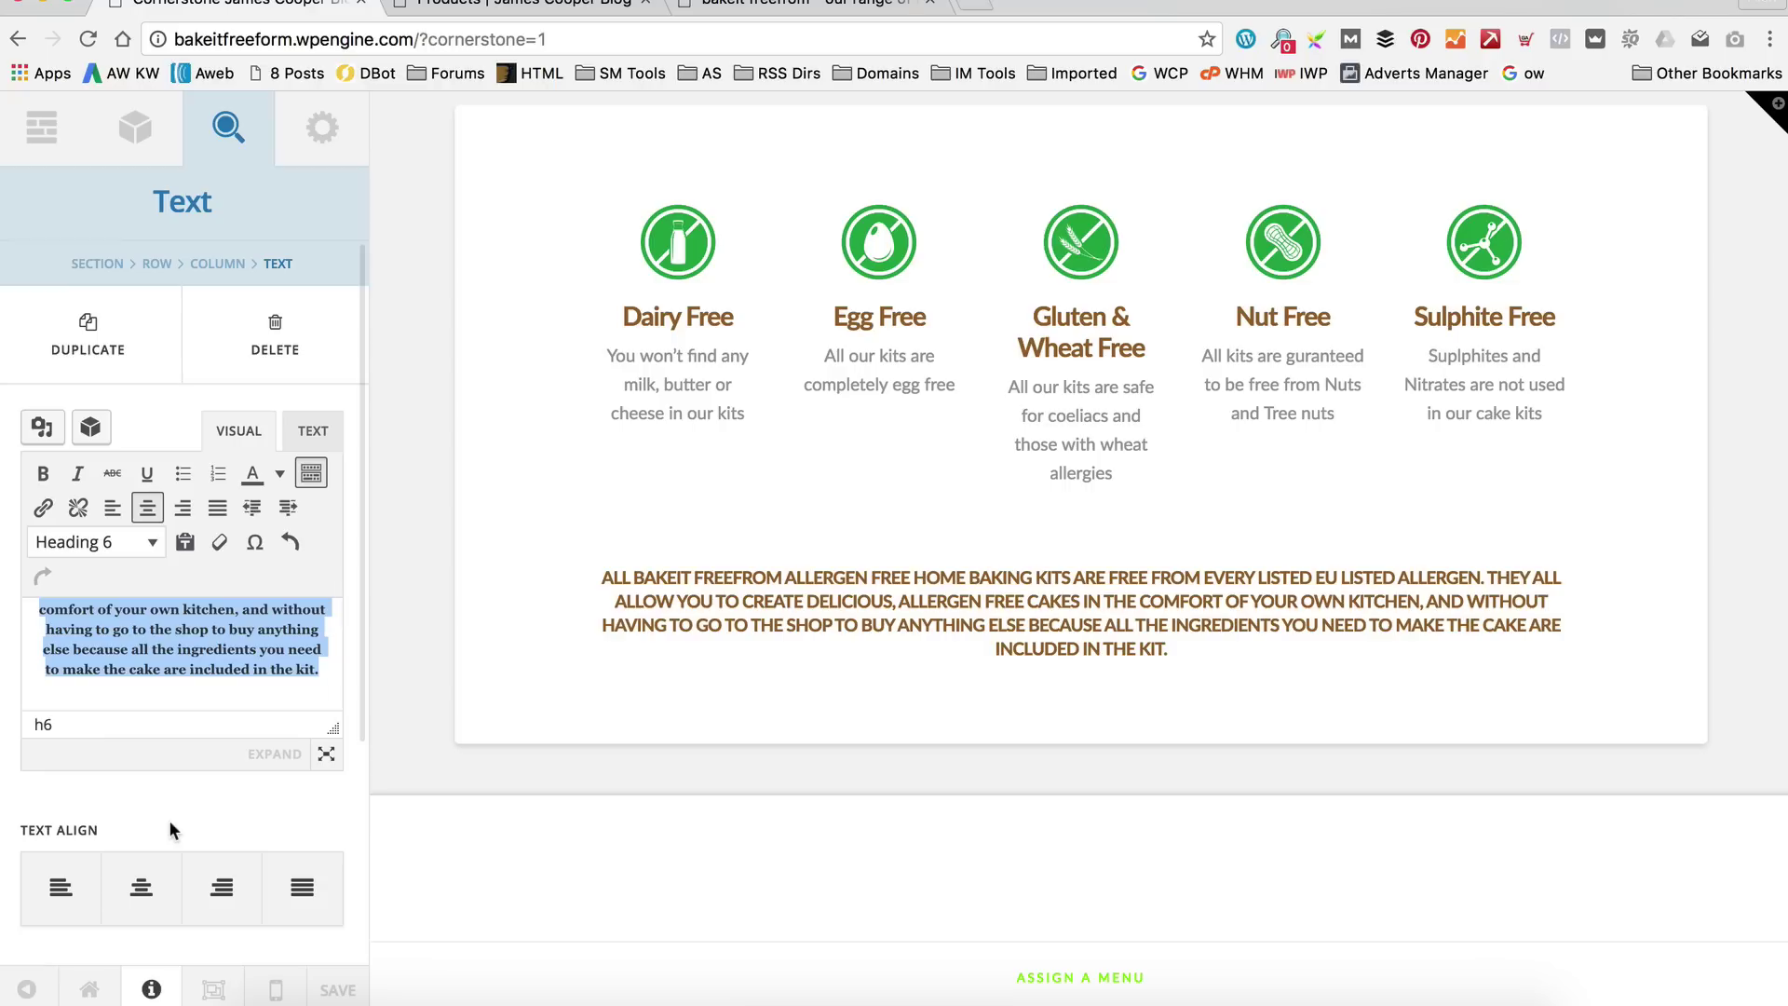
click(126, 542)
click(213, 593)
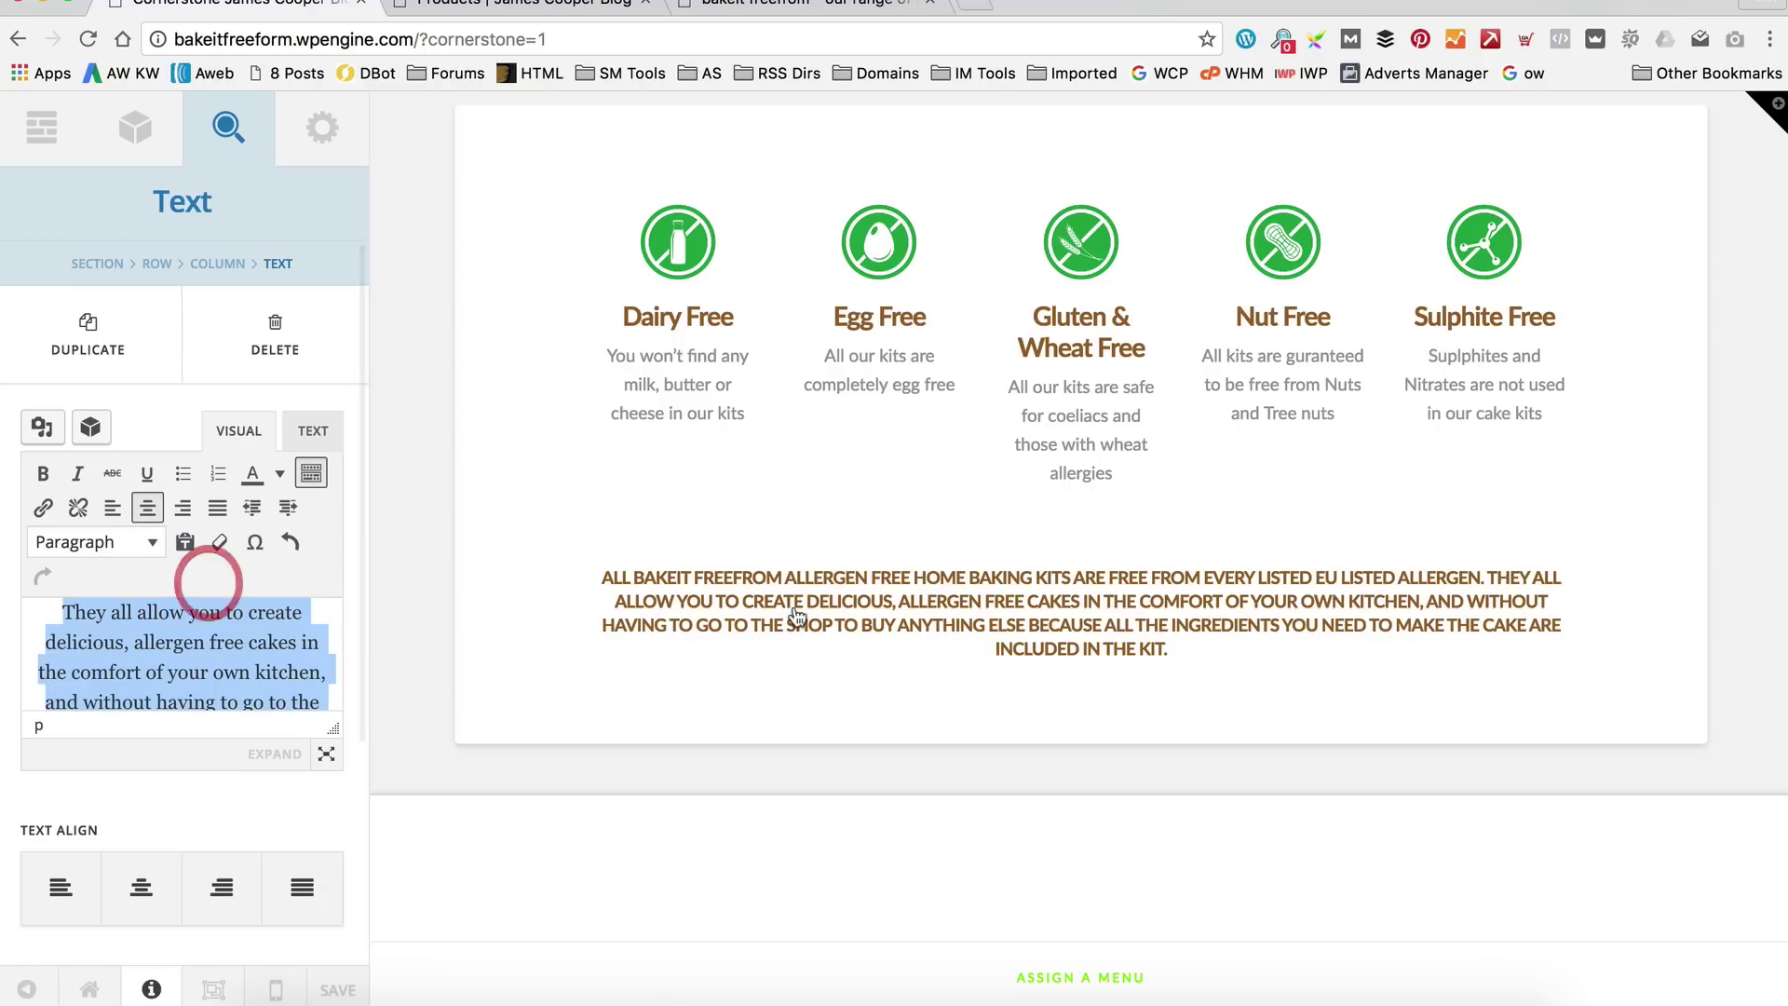
- Delete the intro text element, confirming with Yes
click(922, 601)
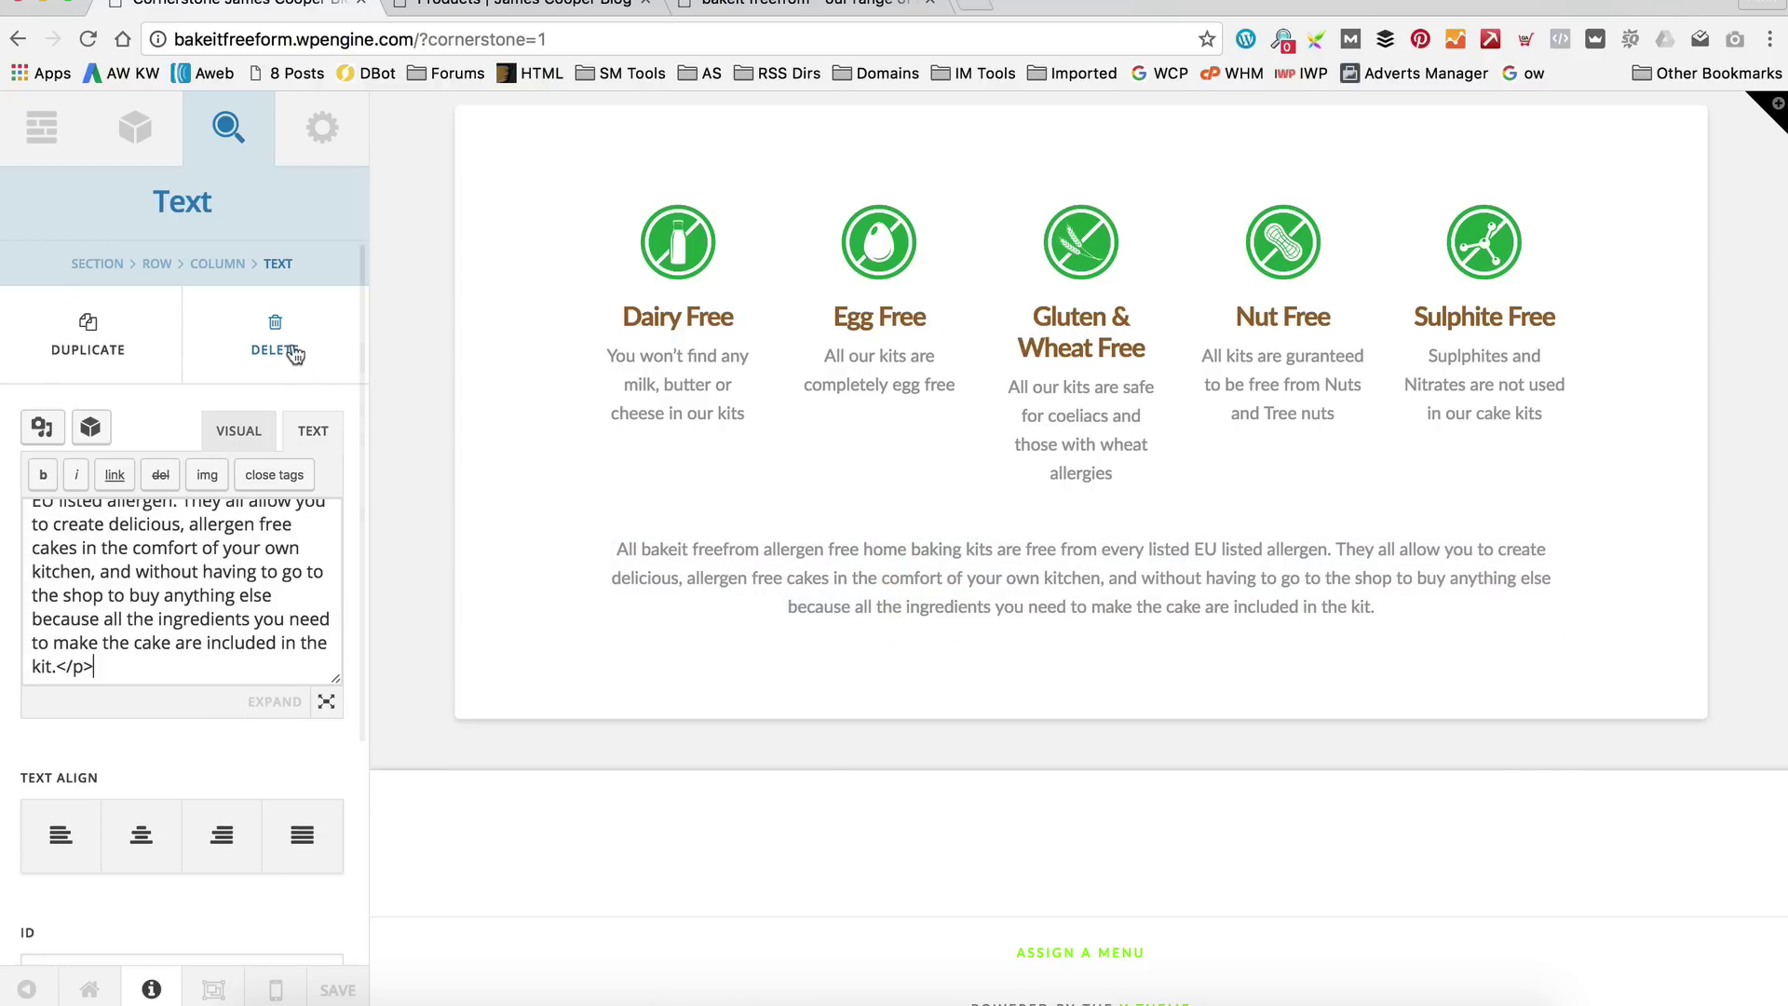
click(282, 340)
click(109, 590)
- Add a Custom Headline to the empty column and paste the allergen intro paragraph into it
click(131, 126)
scroll(223, 417, down, 5)
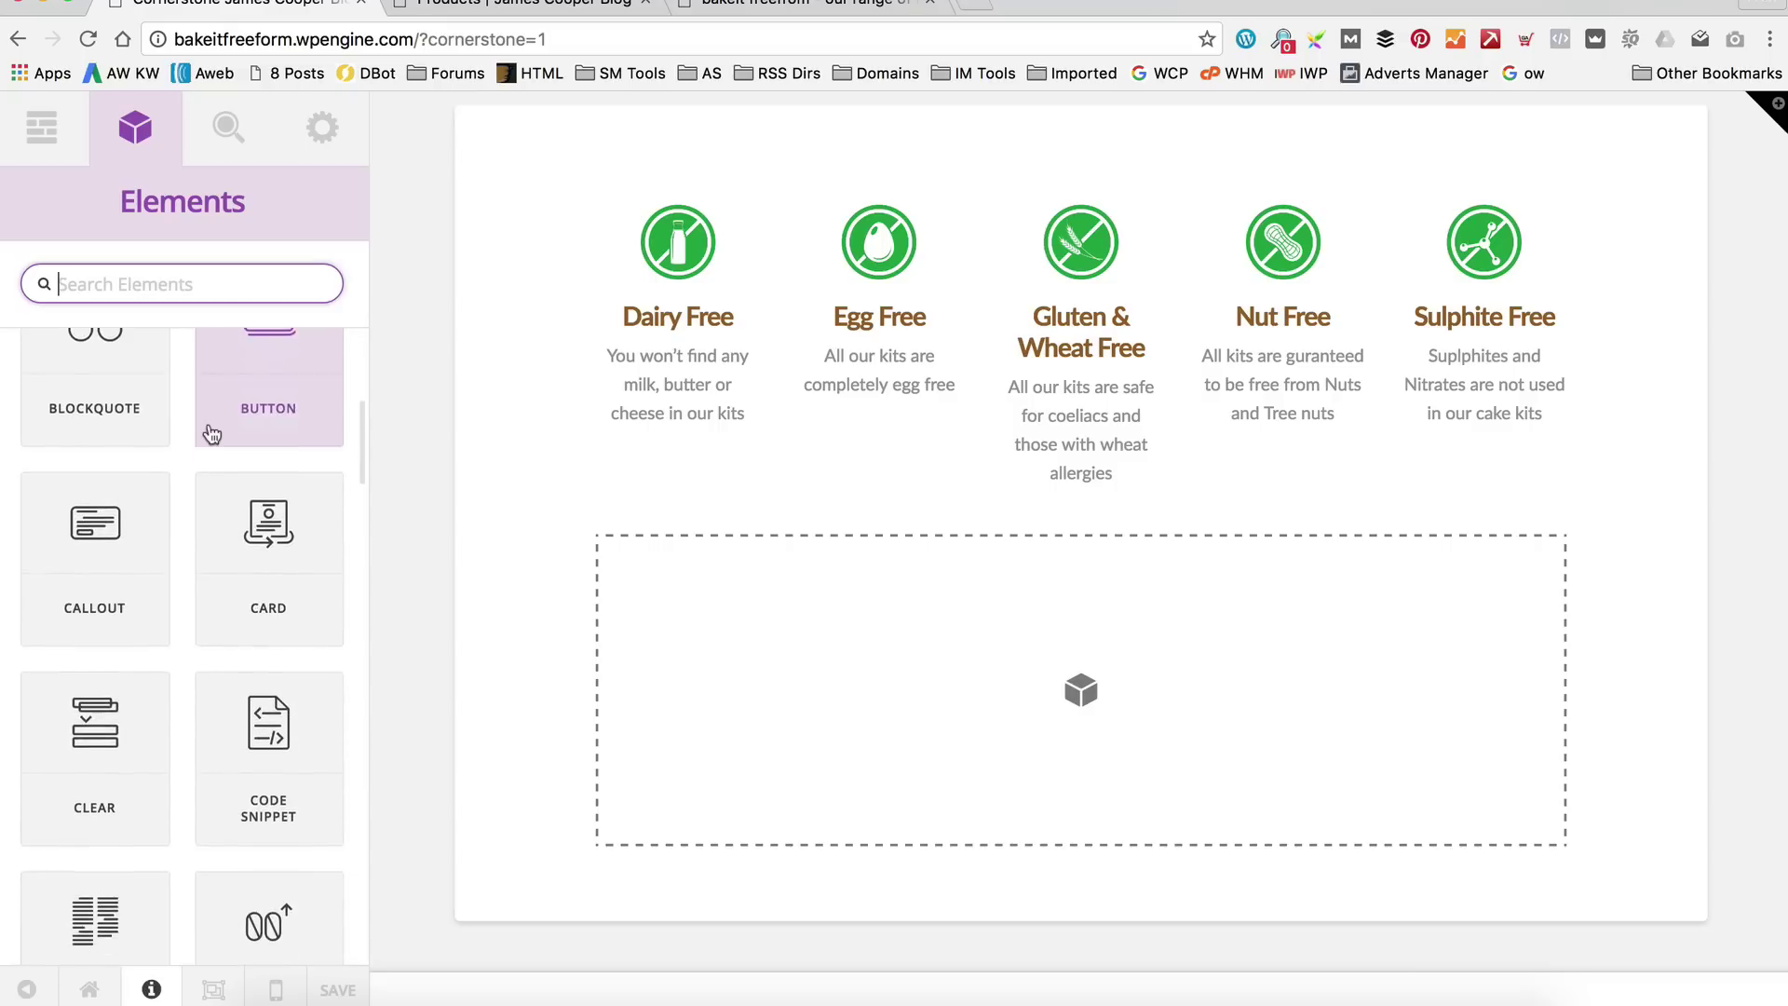
scroll(205, 436, down, 4)
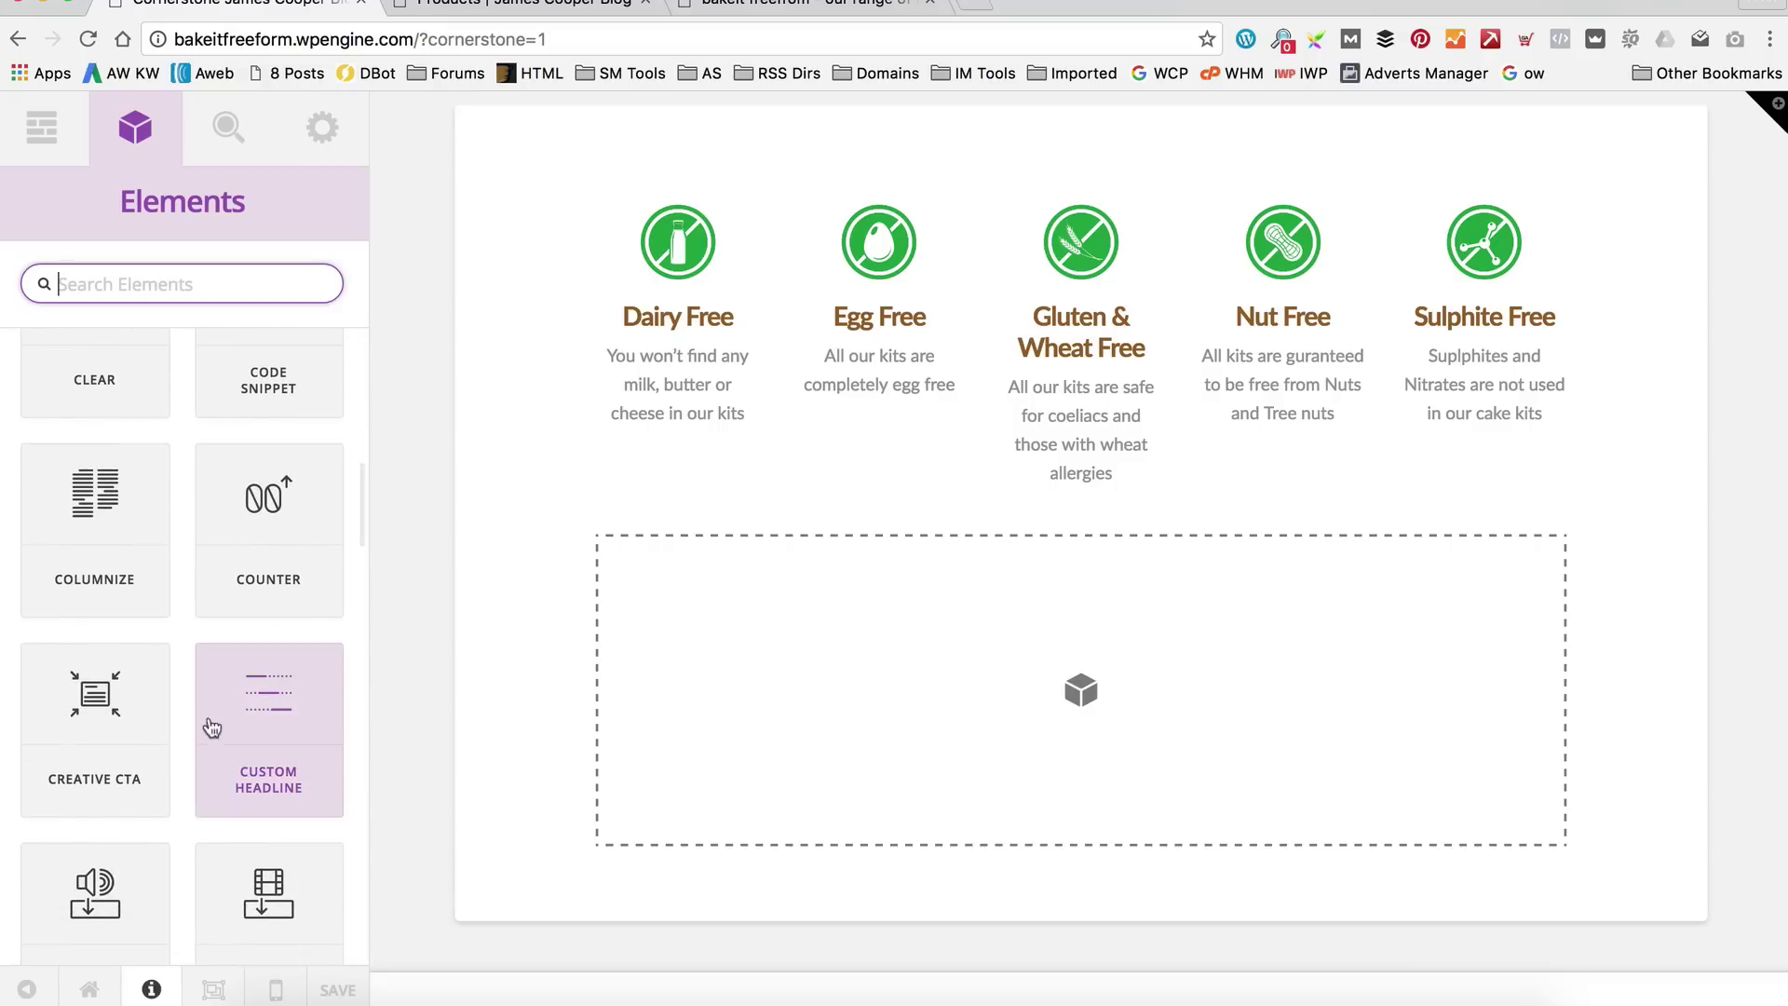
drag(252, 712, 936, 641)
click(319, 503)
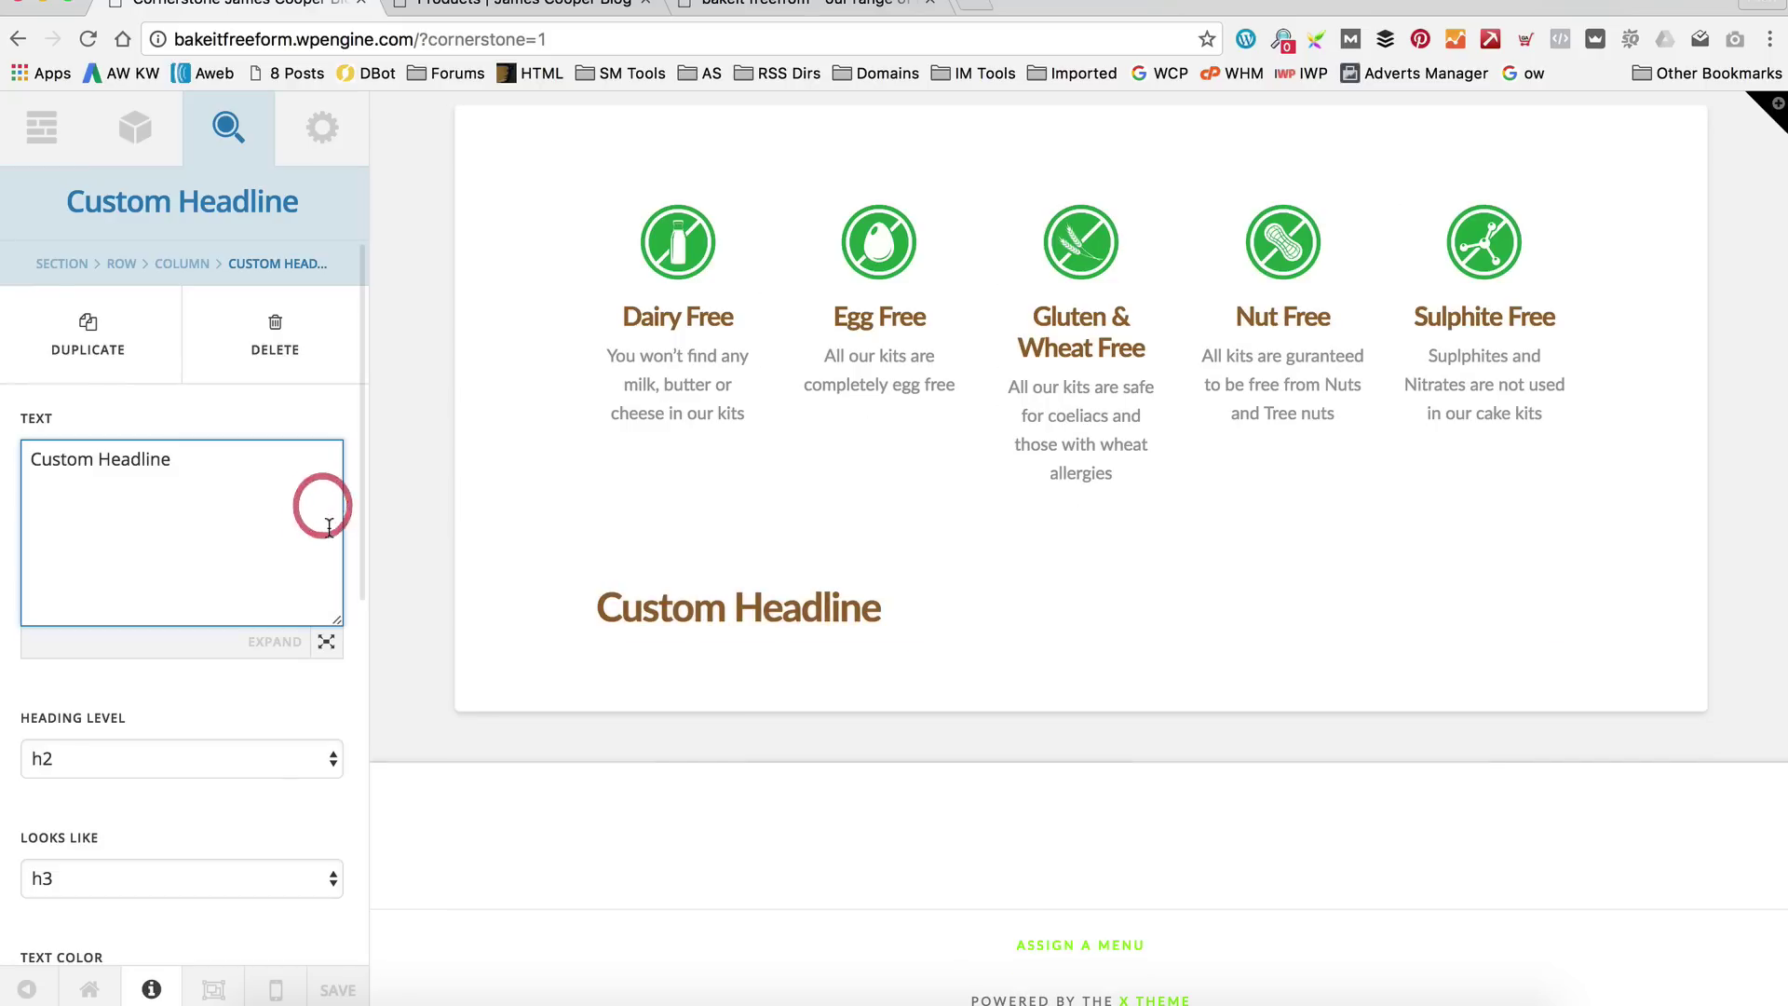
key(super+a)
key(super+v)
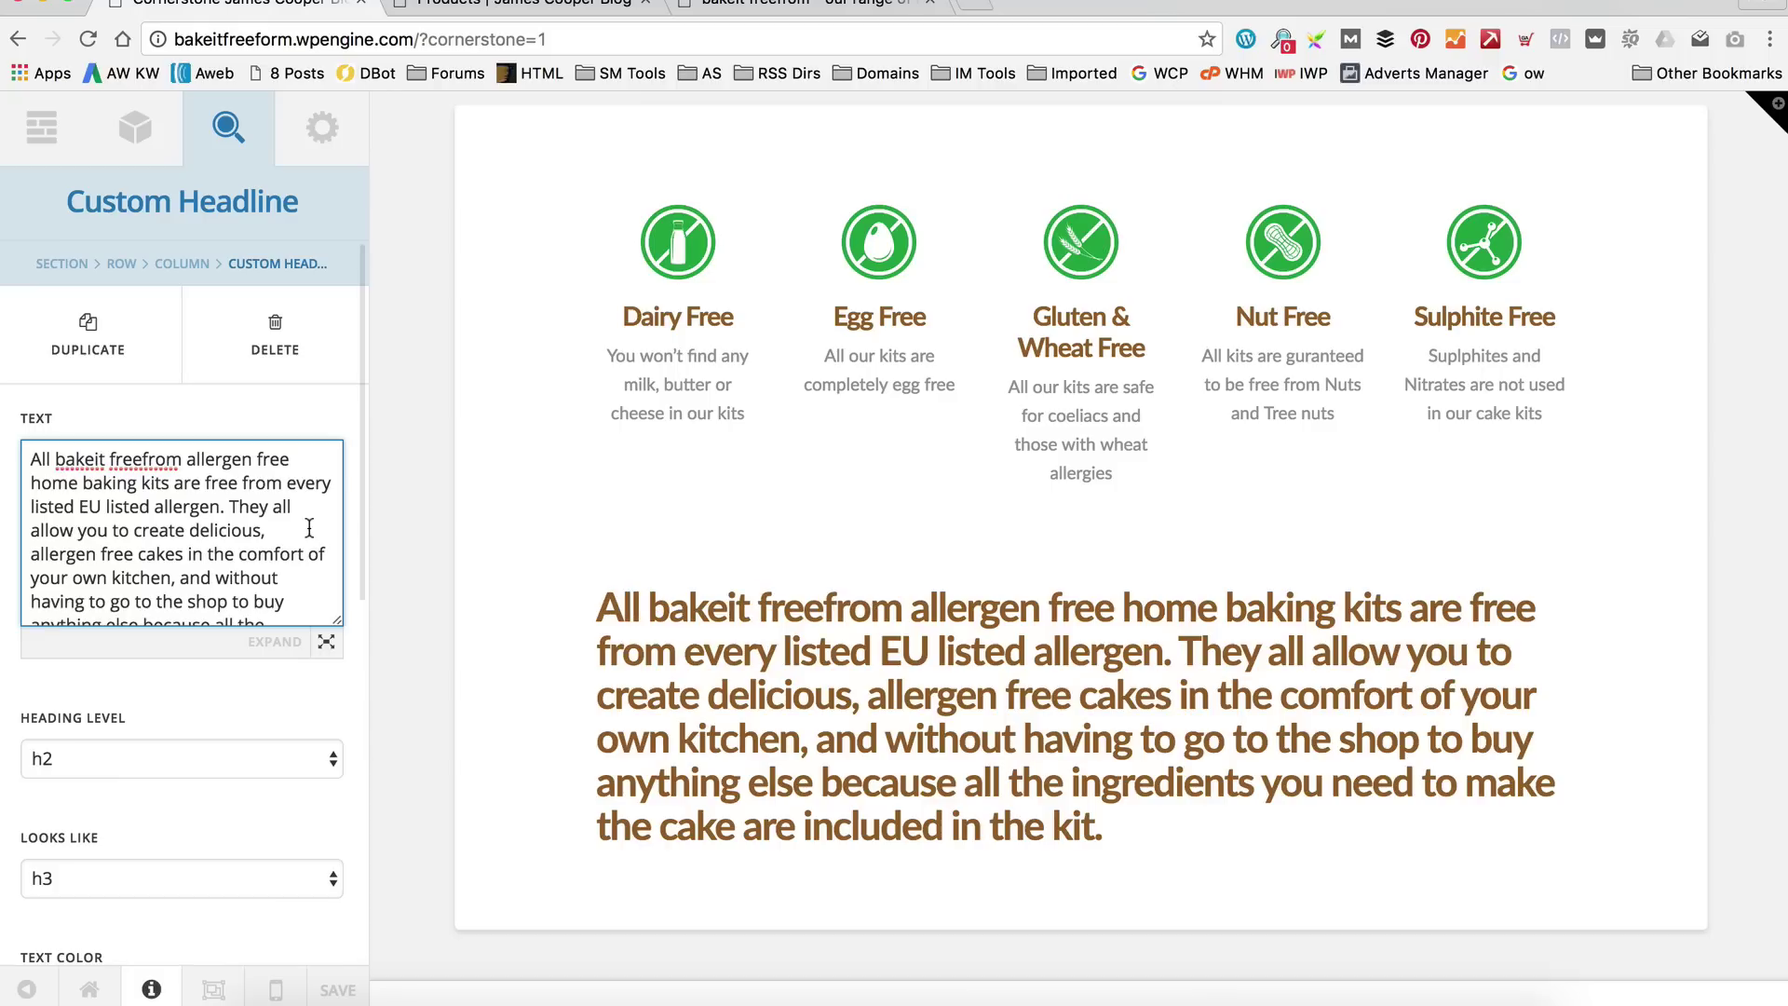
- Style the headline to look like h5 and centre-align its text
scroll(309, 528, down, 5)
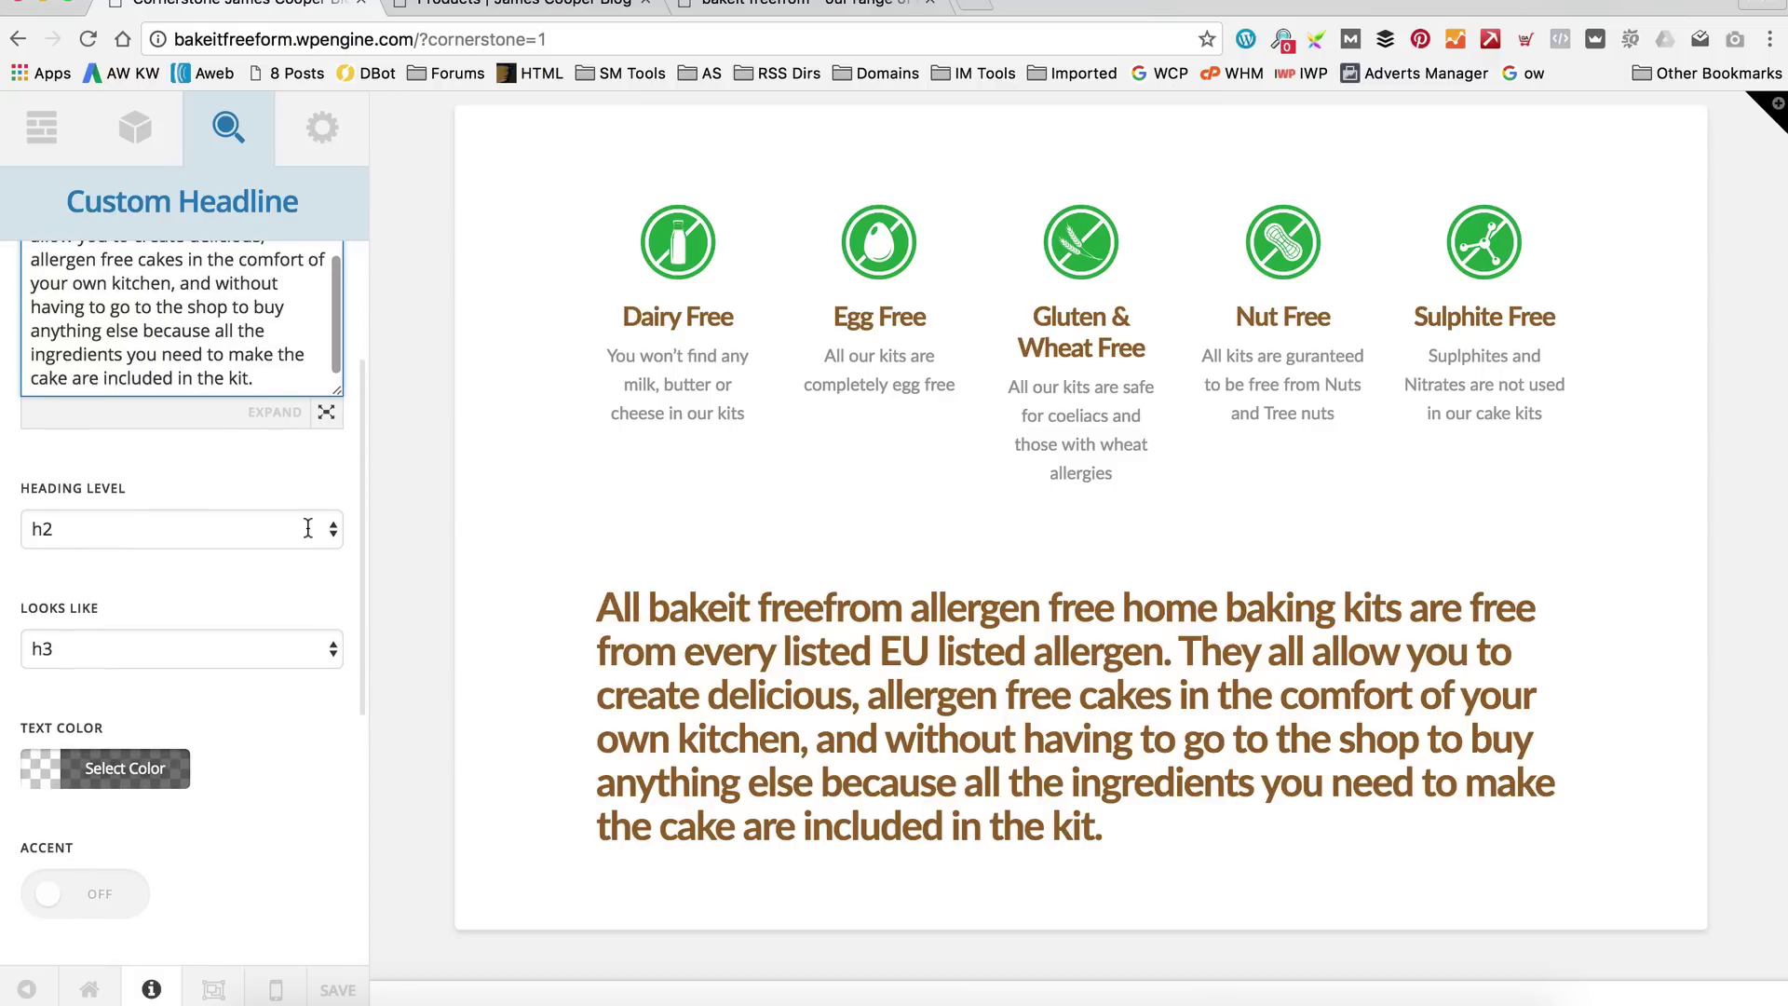
scroll(308, 528, up, 5)
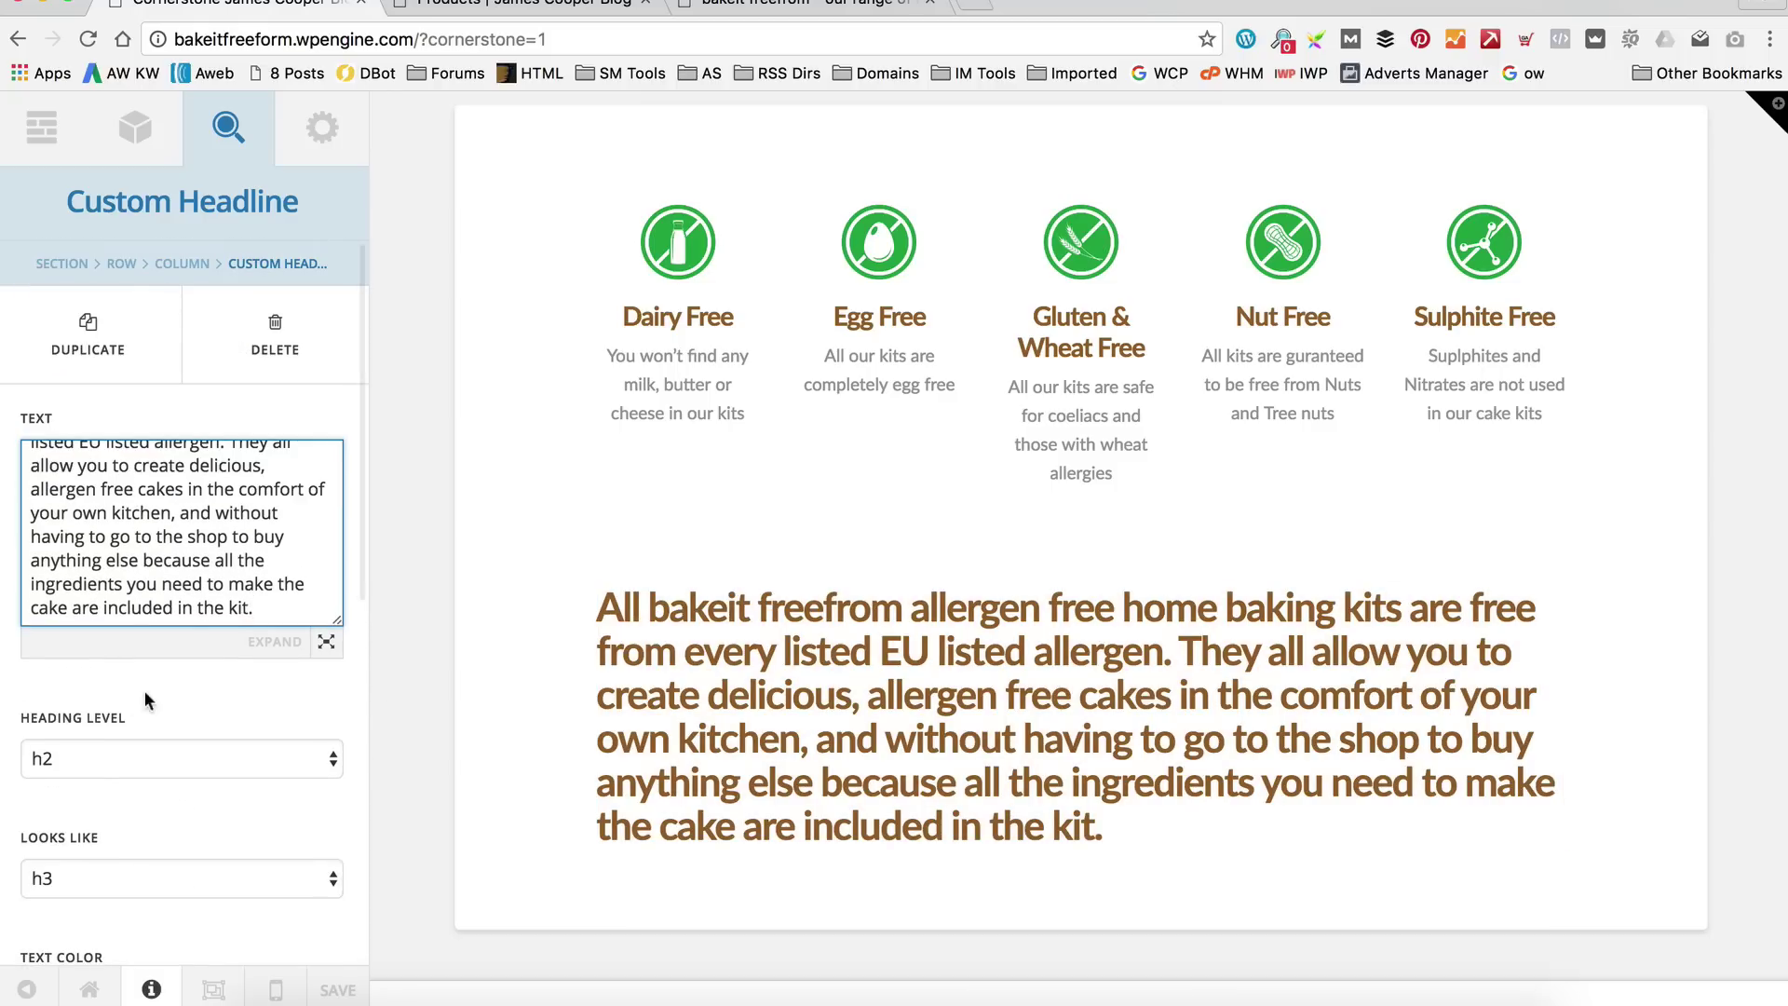
scroll(165, 746, down, 1)
scroll(162, 726, down, 1)
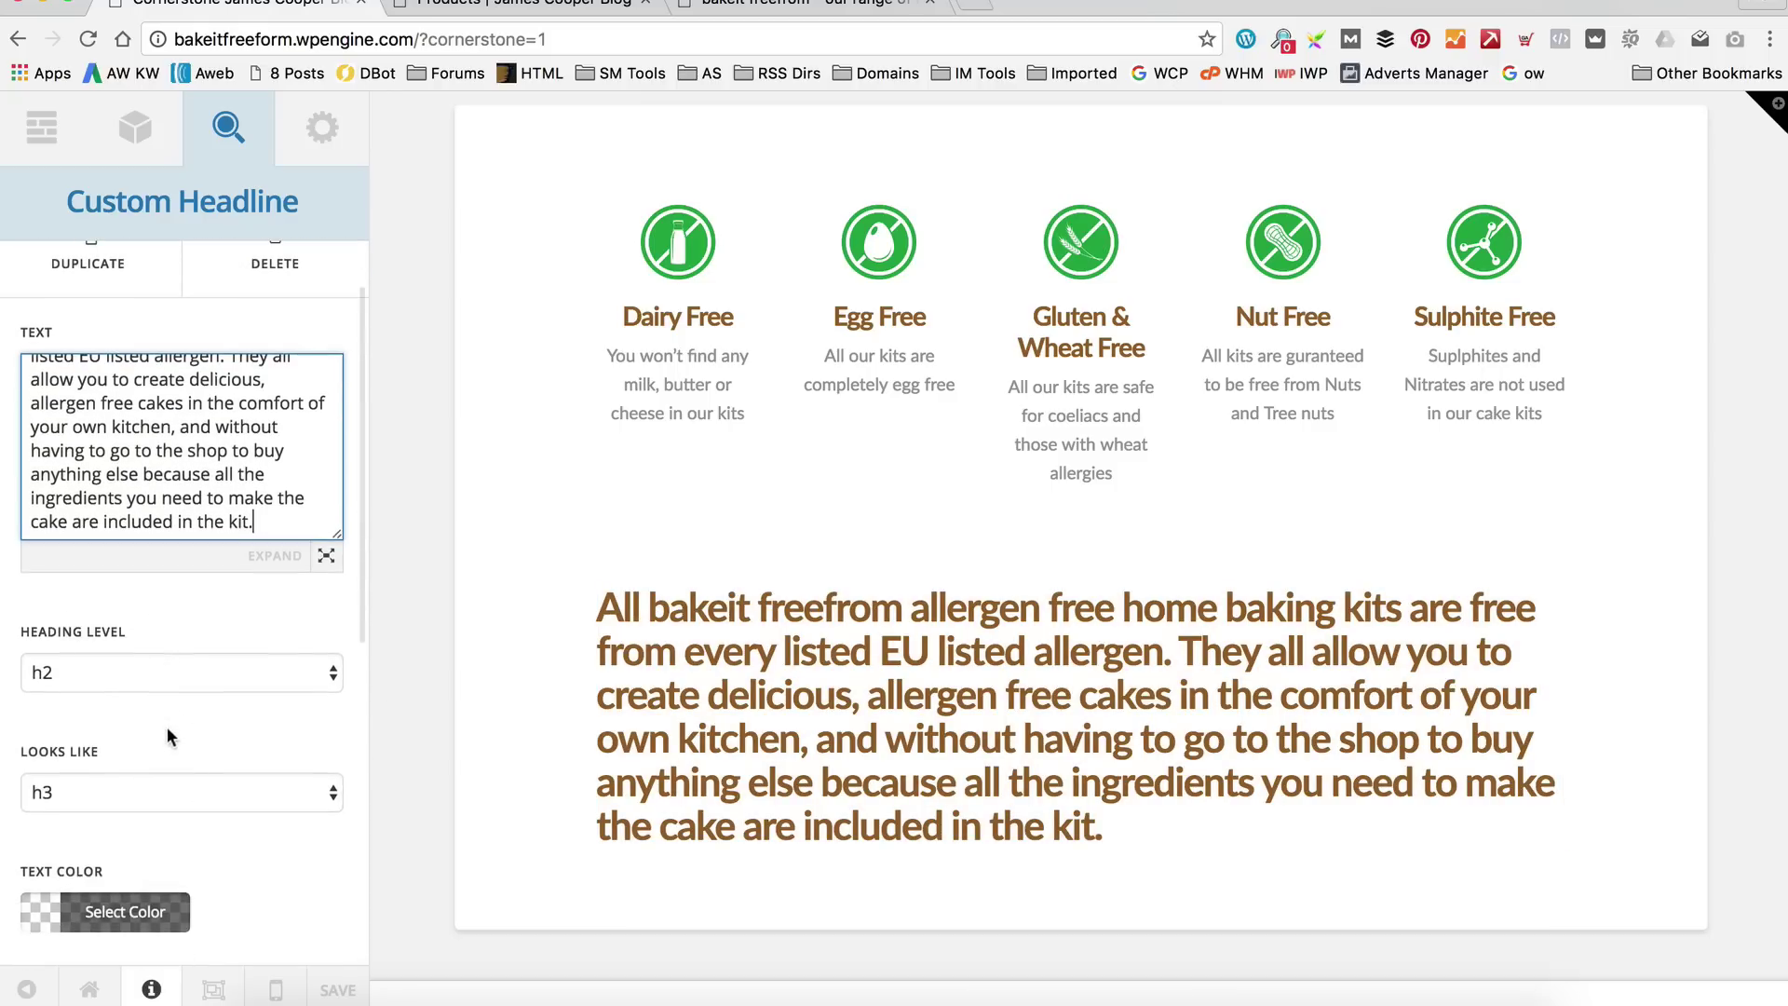
click(216, 787)
click(191, 839)
scroll(140, 708, down, 6)
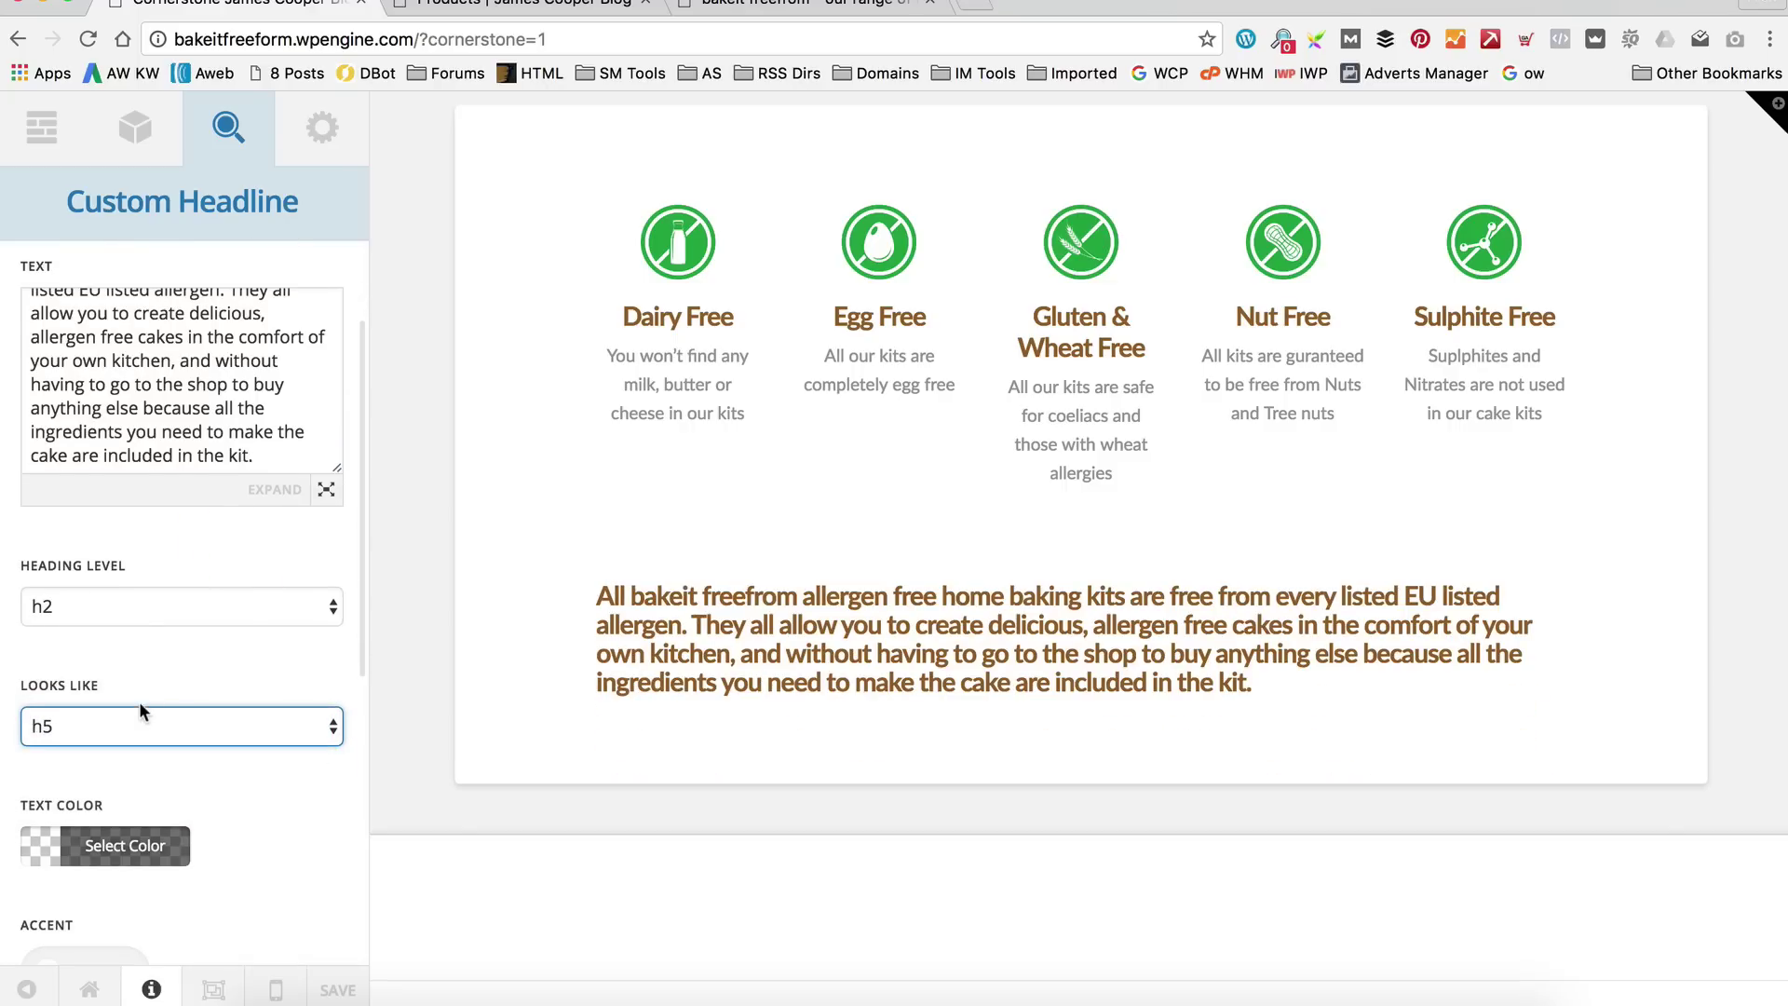
click(141, 724)
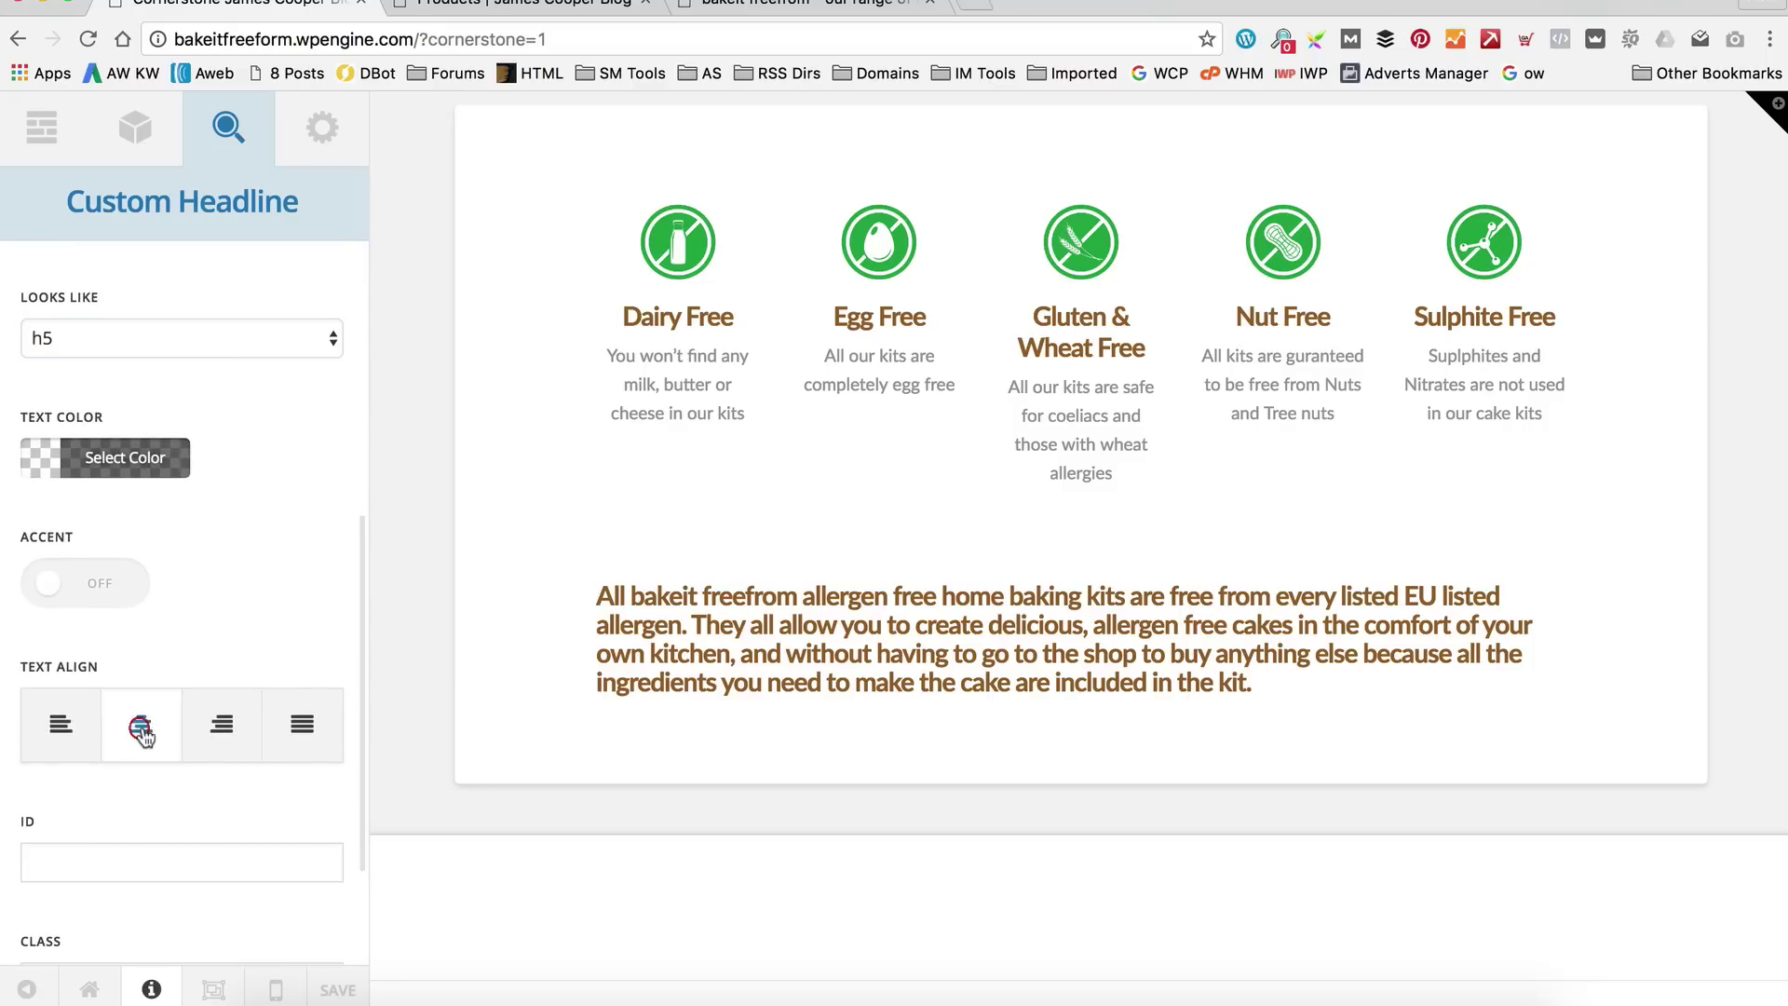
click(916, 643)
scroll(285, 612, down, 7)
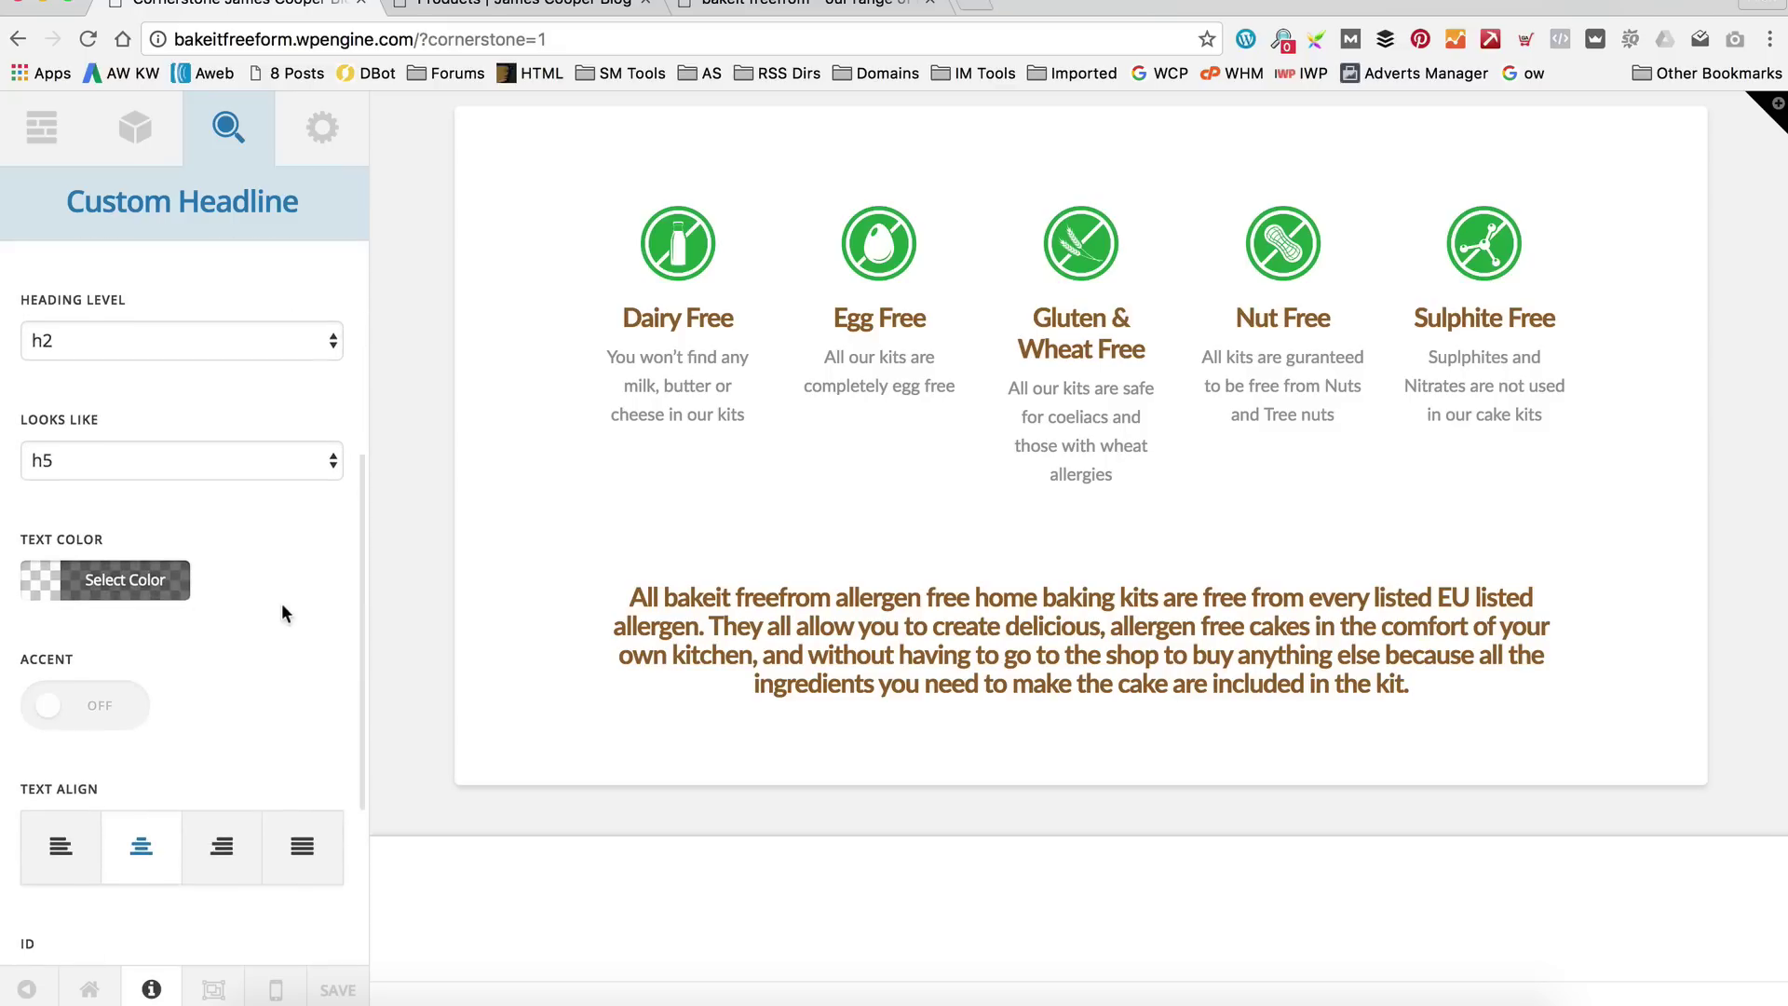
- Set the intro headline's text colour to grey rgb(153, 153, 153)
click(154, 573)
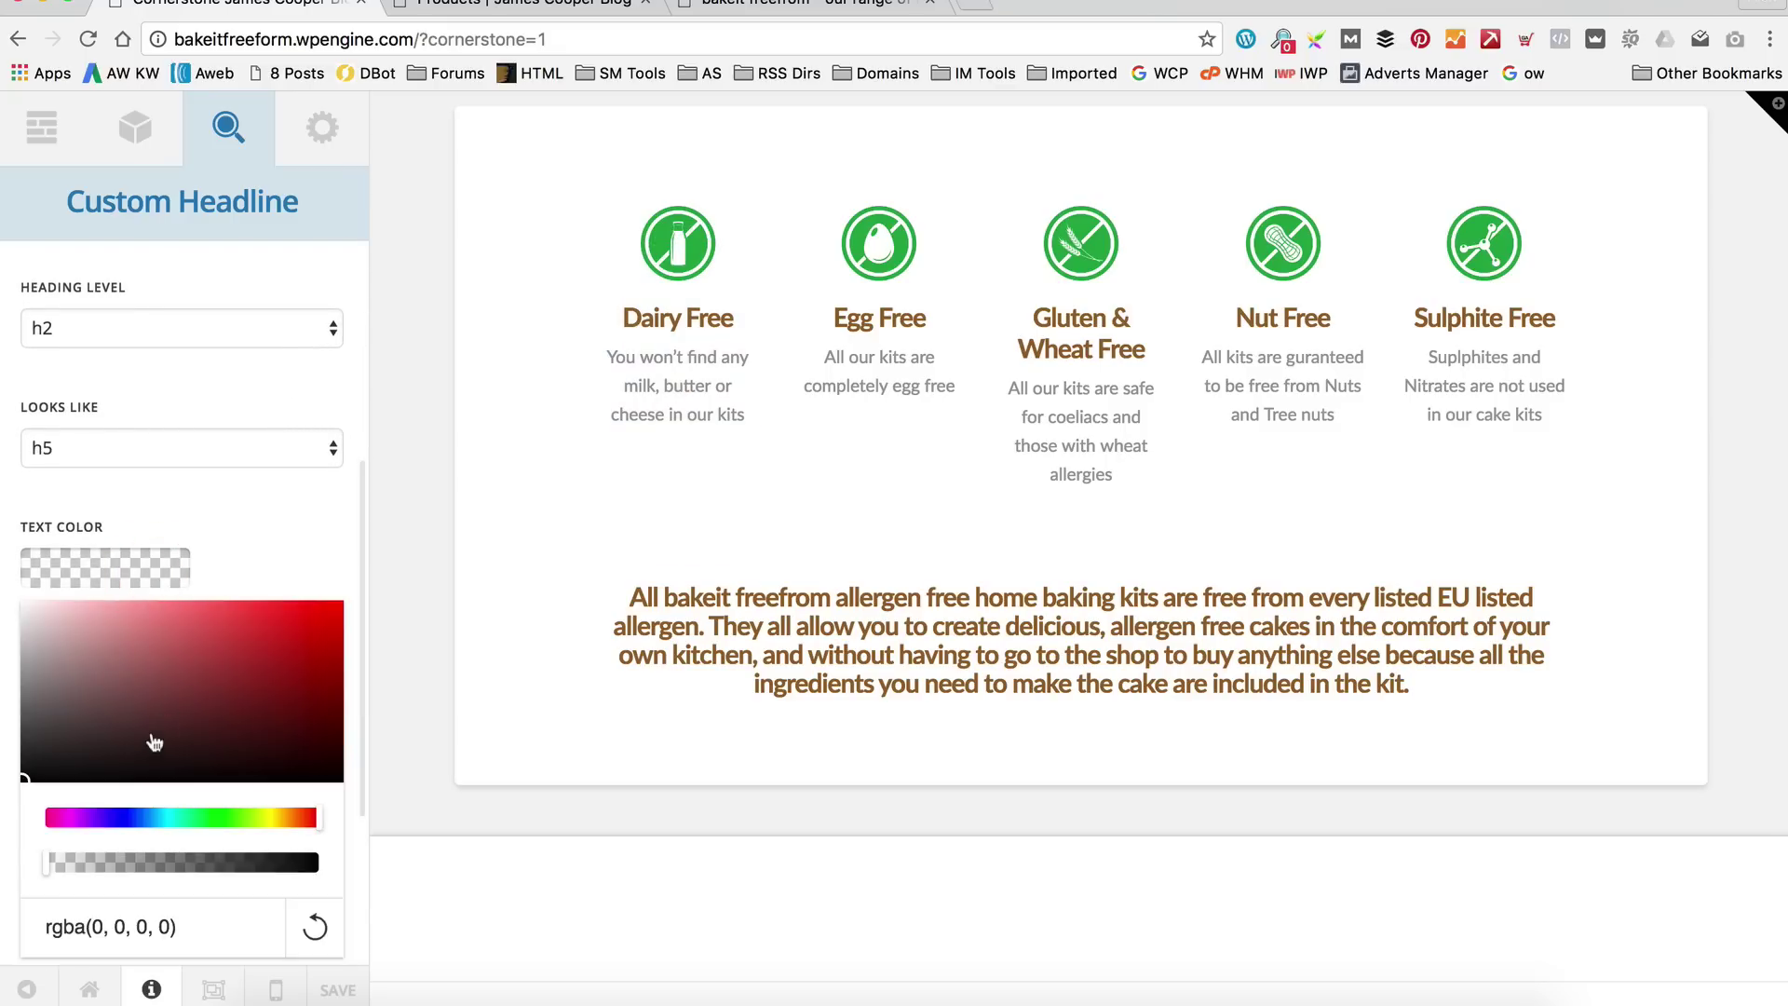
drag(33, 763, 35, 601)
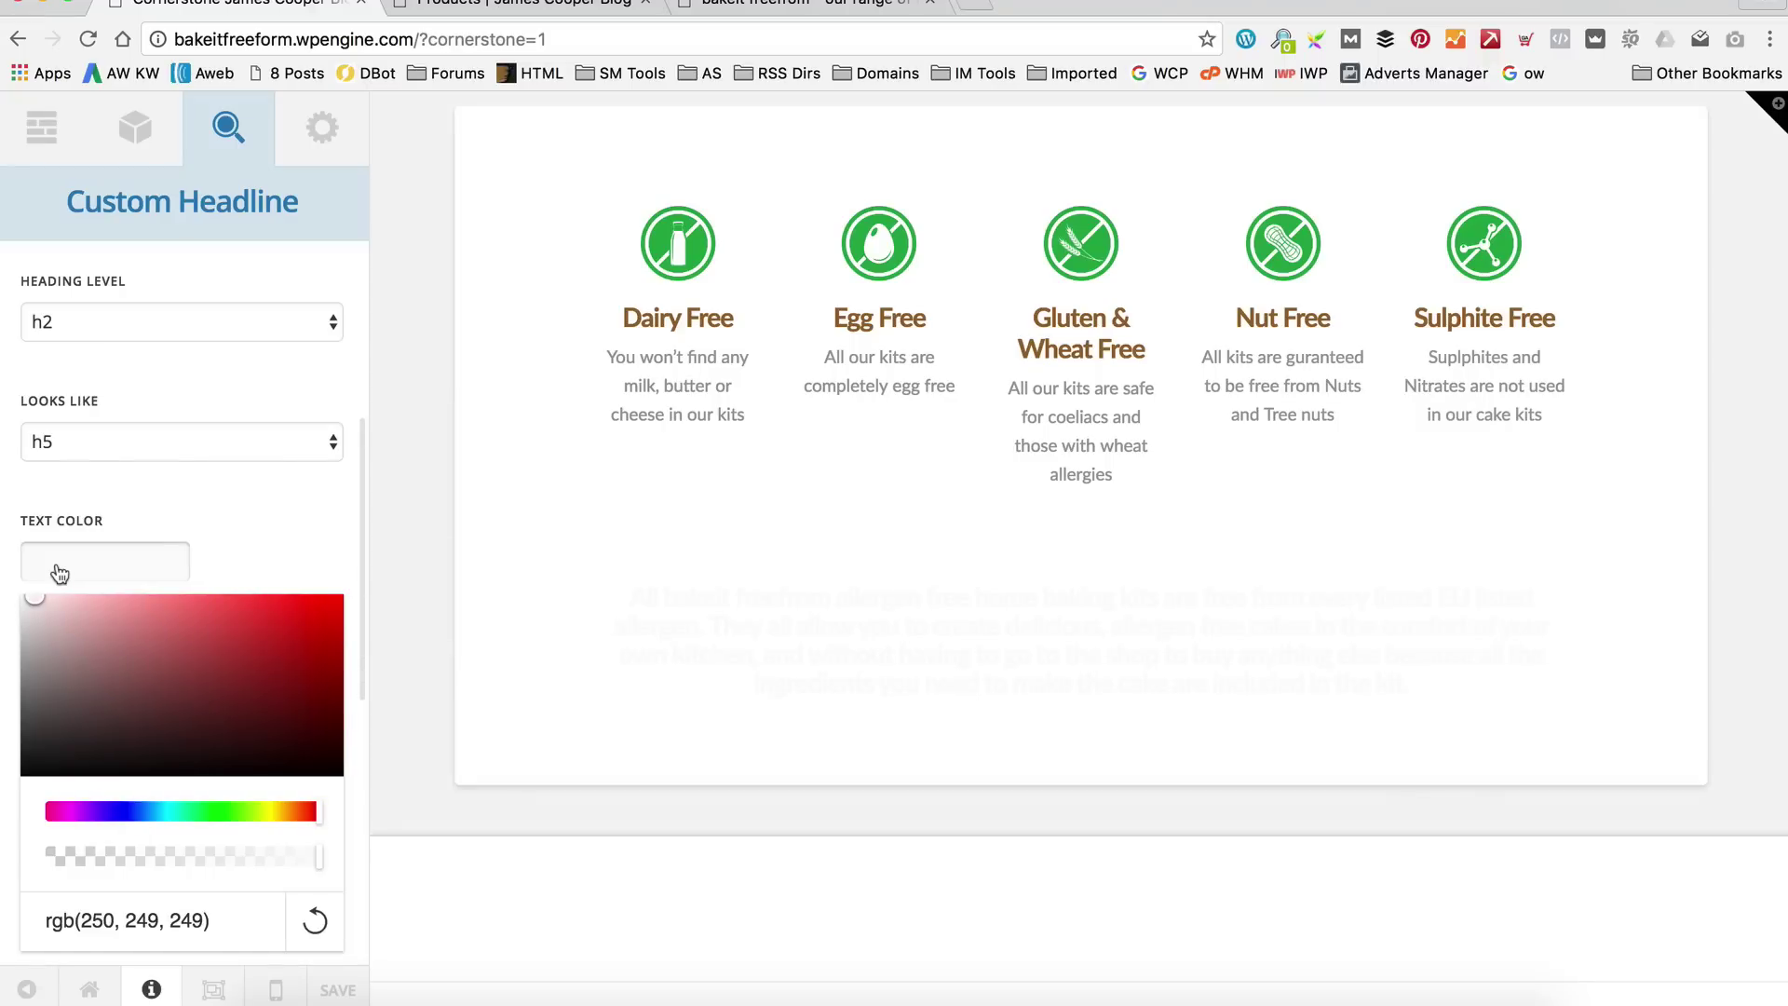
key(super+a)
text(rgb(153, 153, 153))
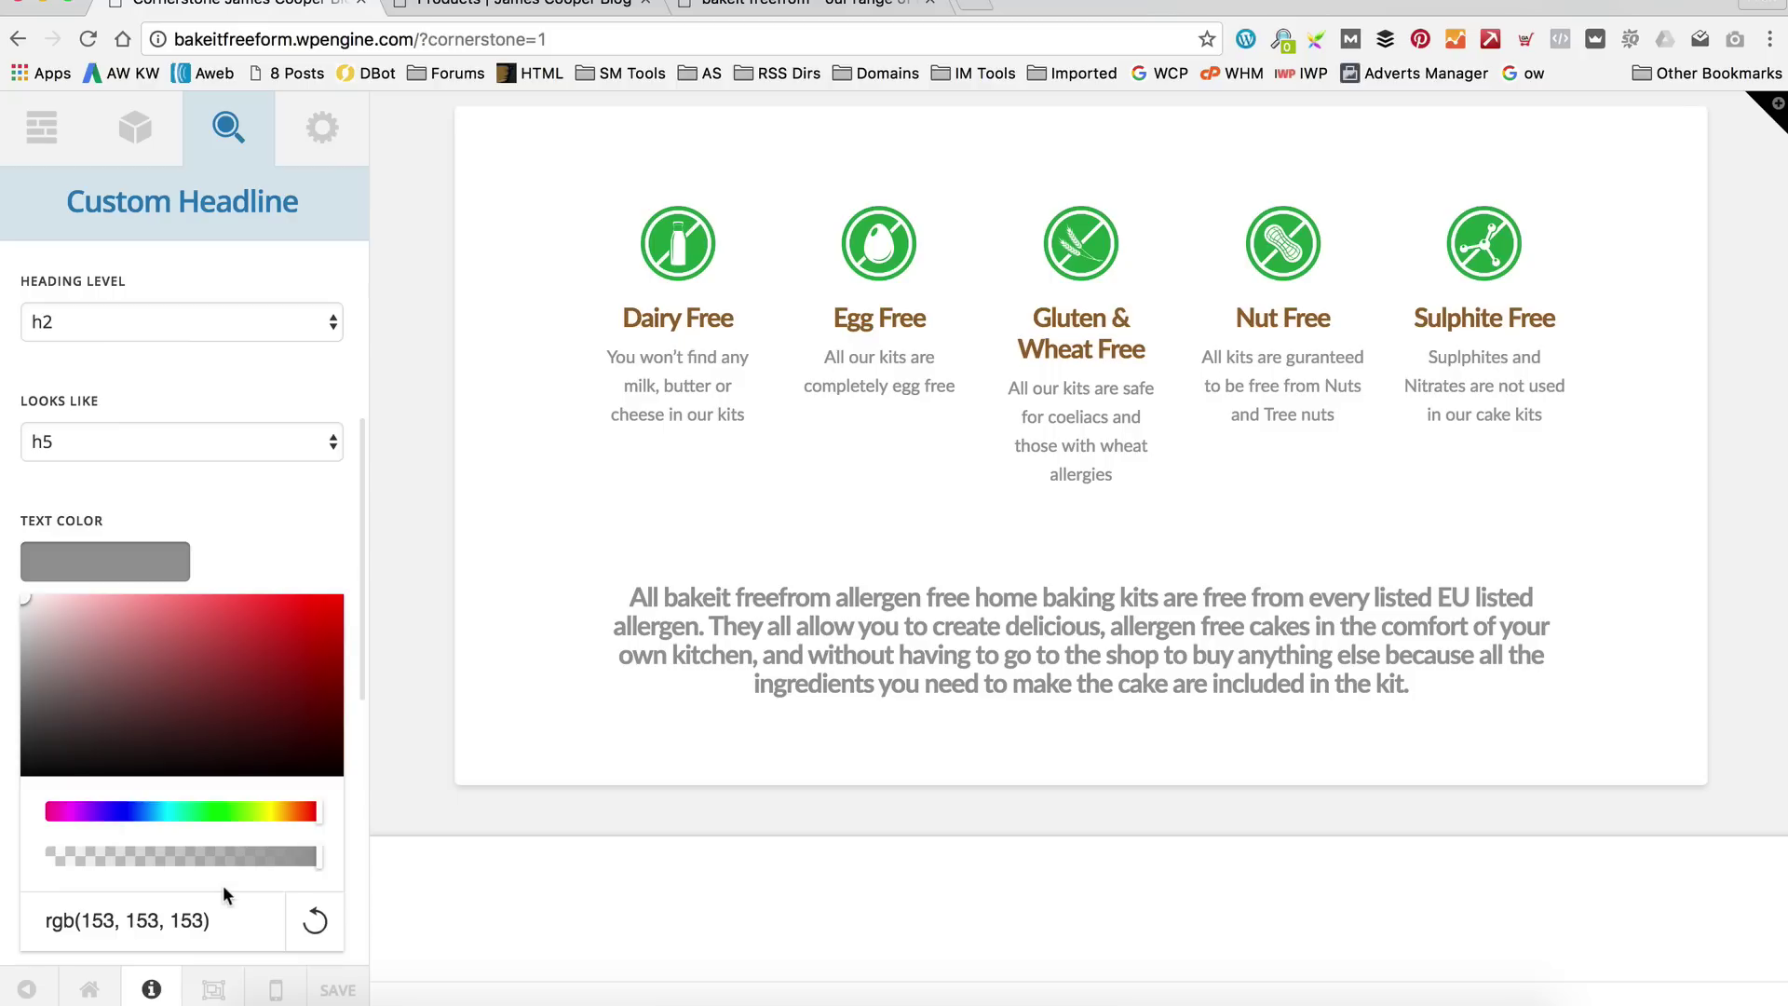
scroll(307, 759, down, 6)
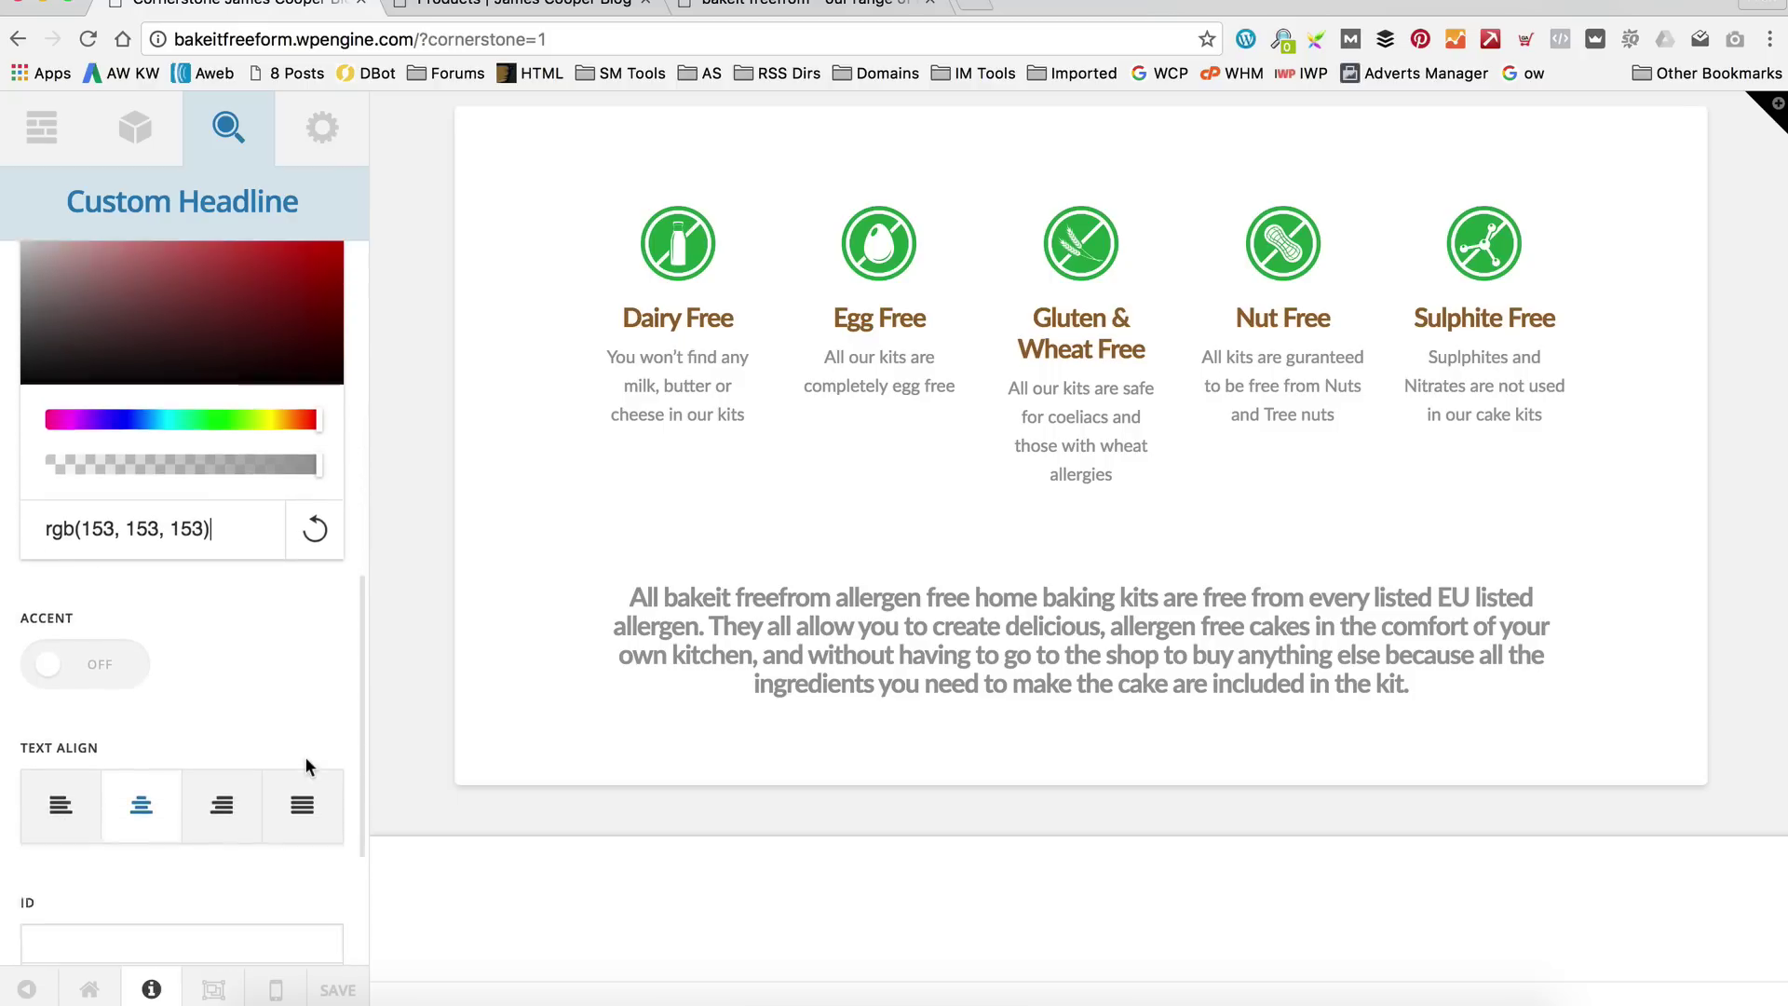
scroll(308, 766, up, 5)
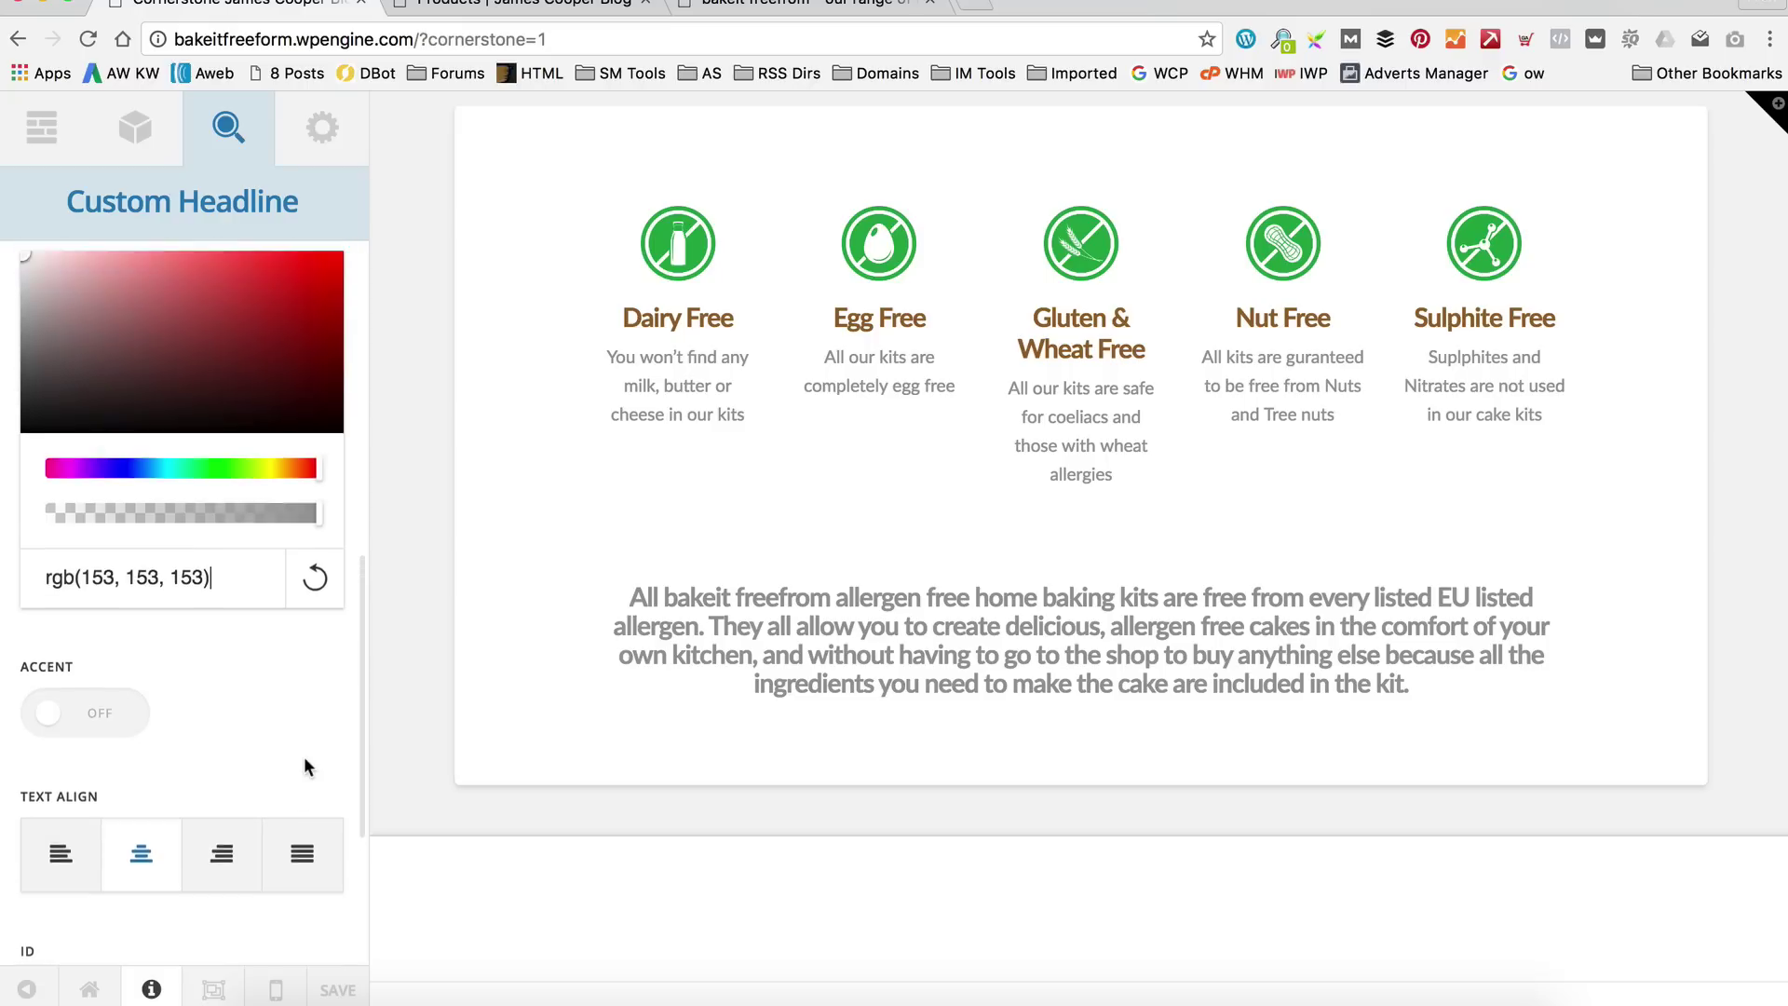
click(304, 766)
scroll(317, 745, up, 5)
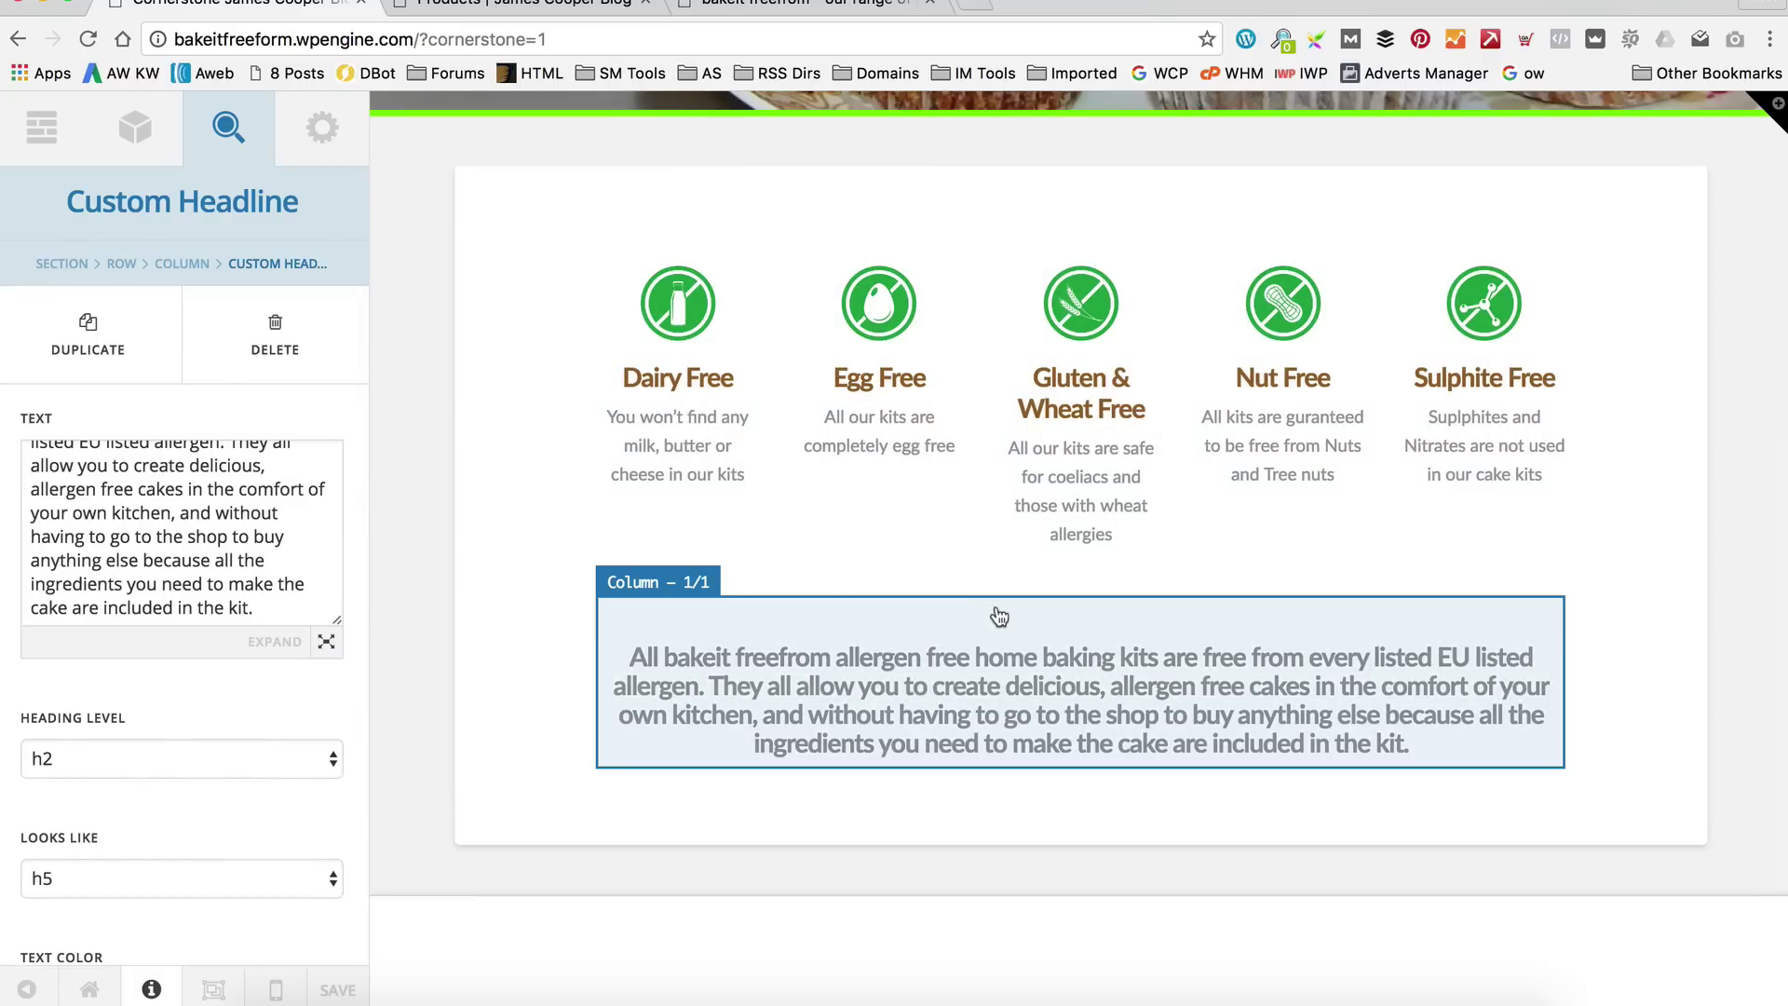
- Select the allergen boxes' section and edit its bottom padding
click(994, 606)
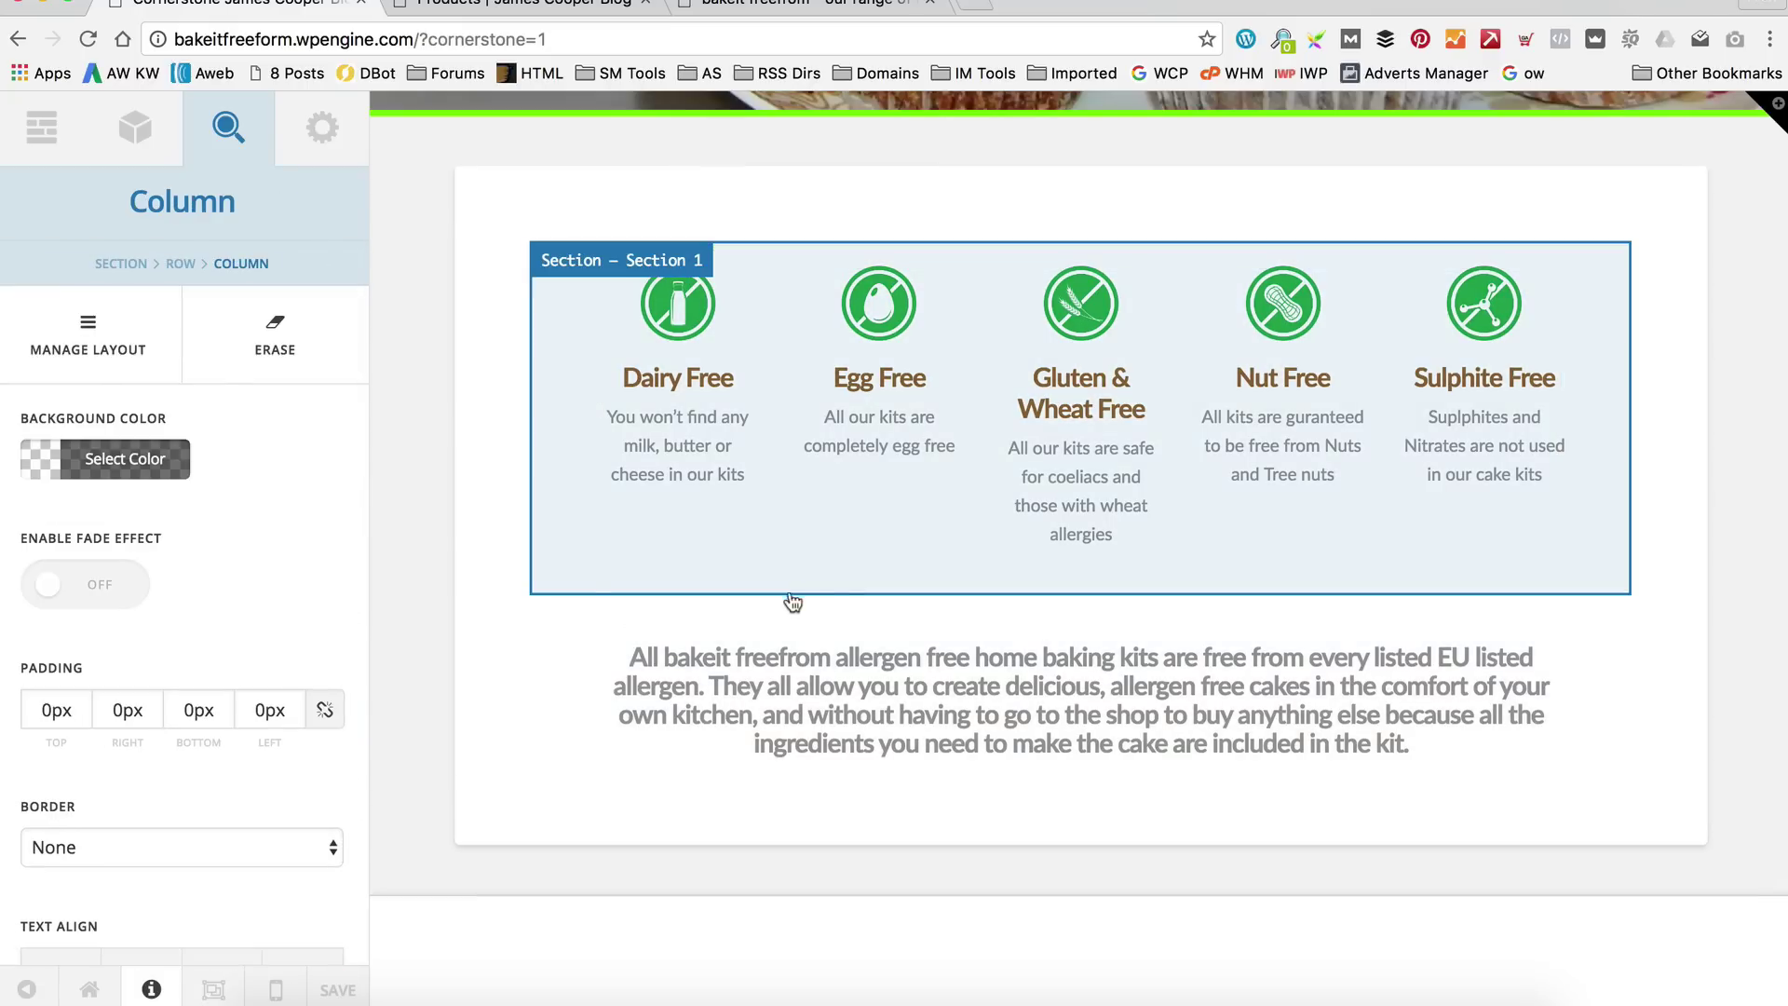
click(578, 630)
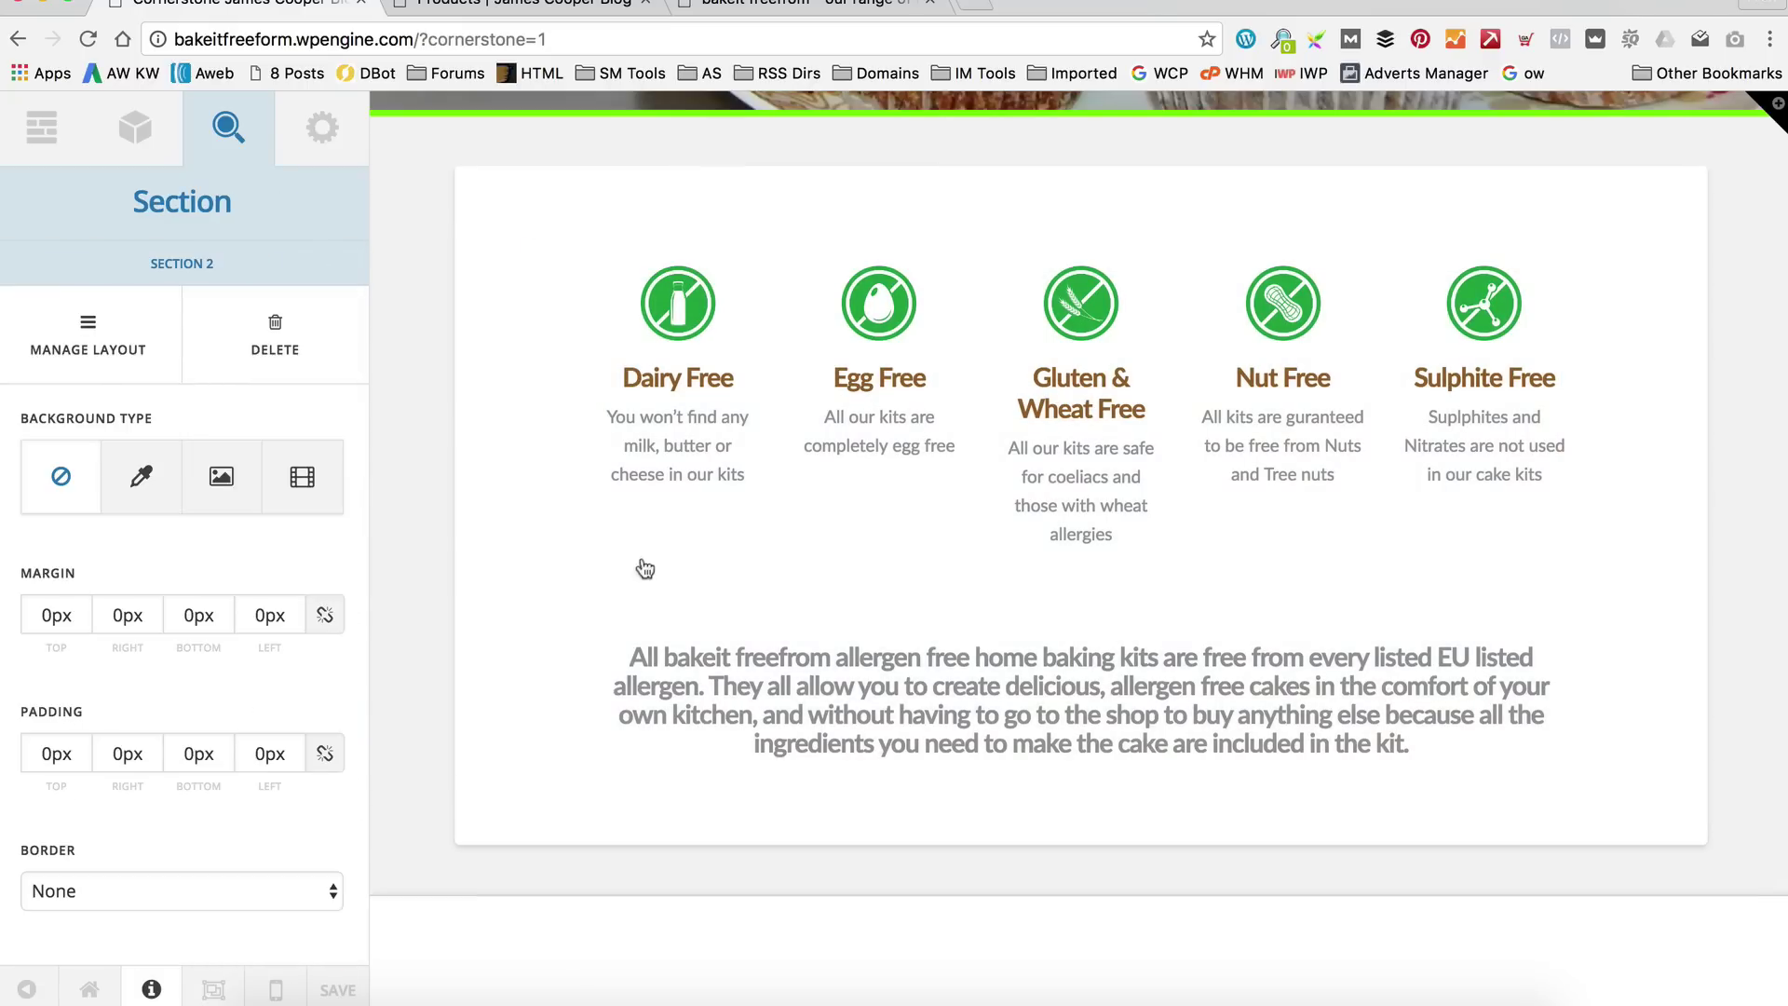
click(649, 580)
click(648, 577)
click(177, 753)
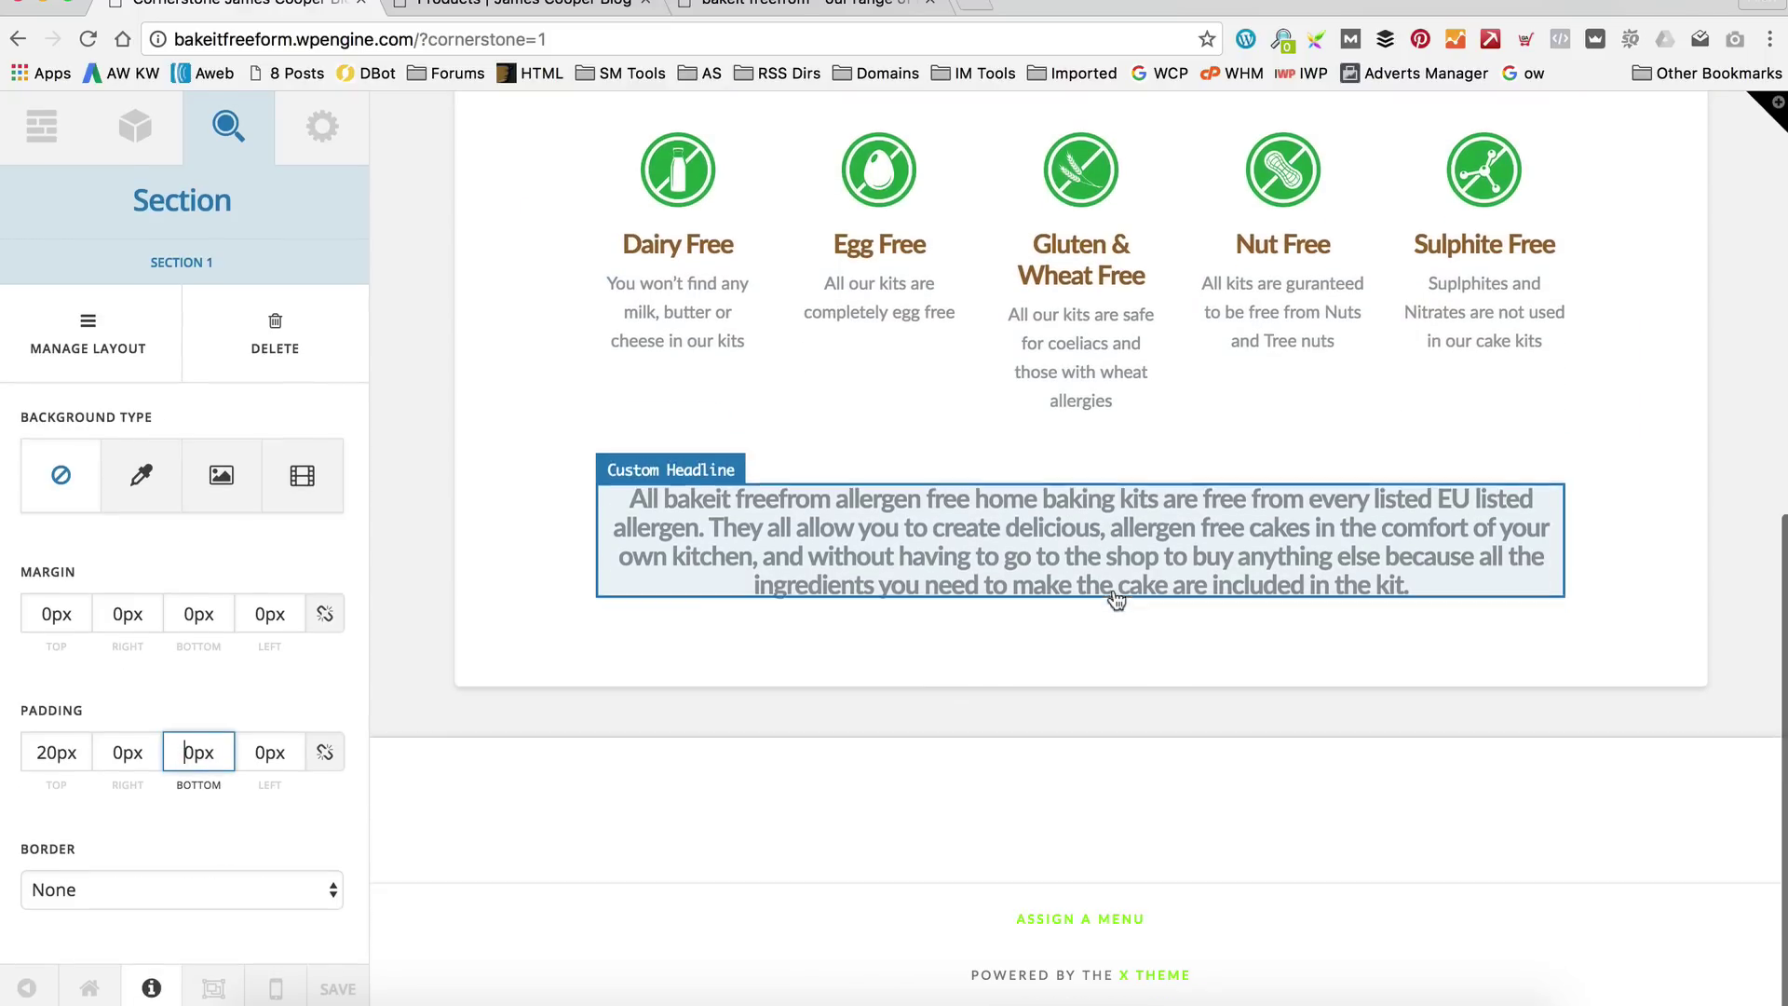
scroll(1287, 652, up, 2)
scroll(1288, 652, down, 1)
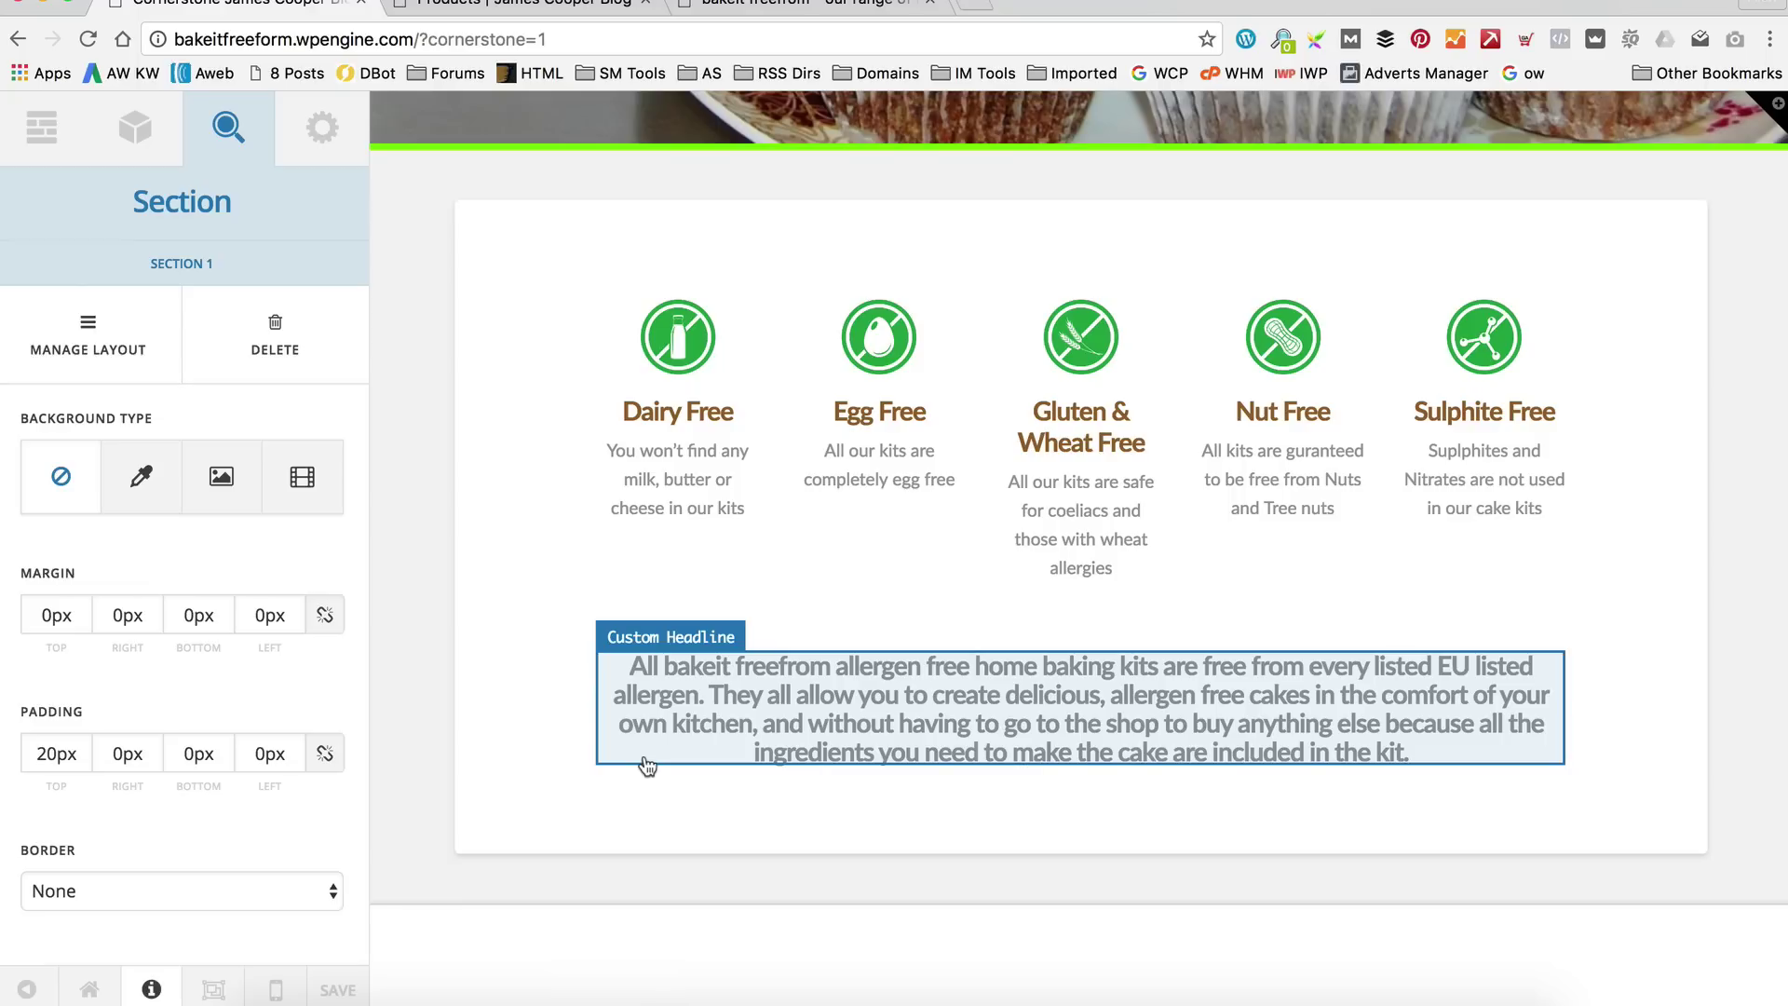
- Search Google for 'woocommerce shortcodes' in a new tab and open the first result
click(973, 5)
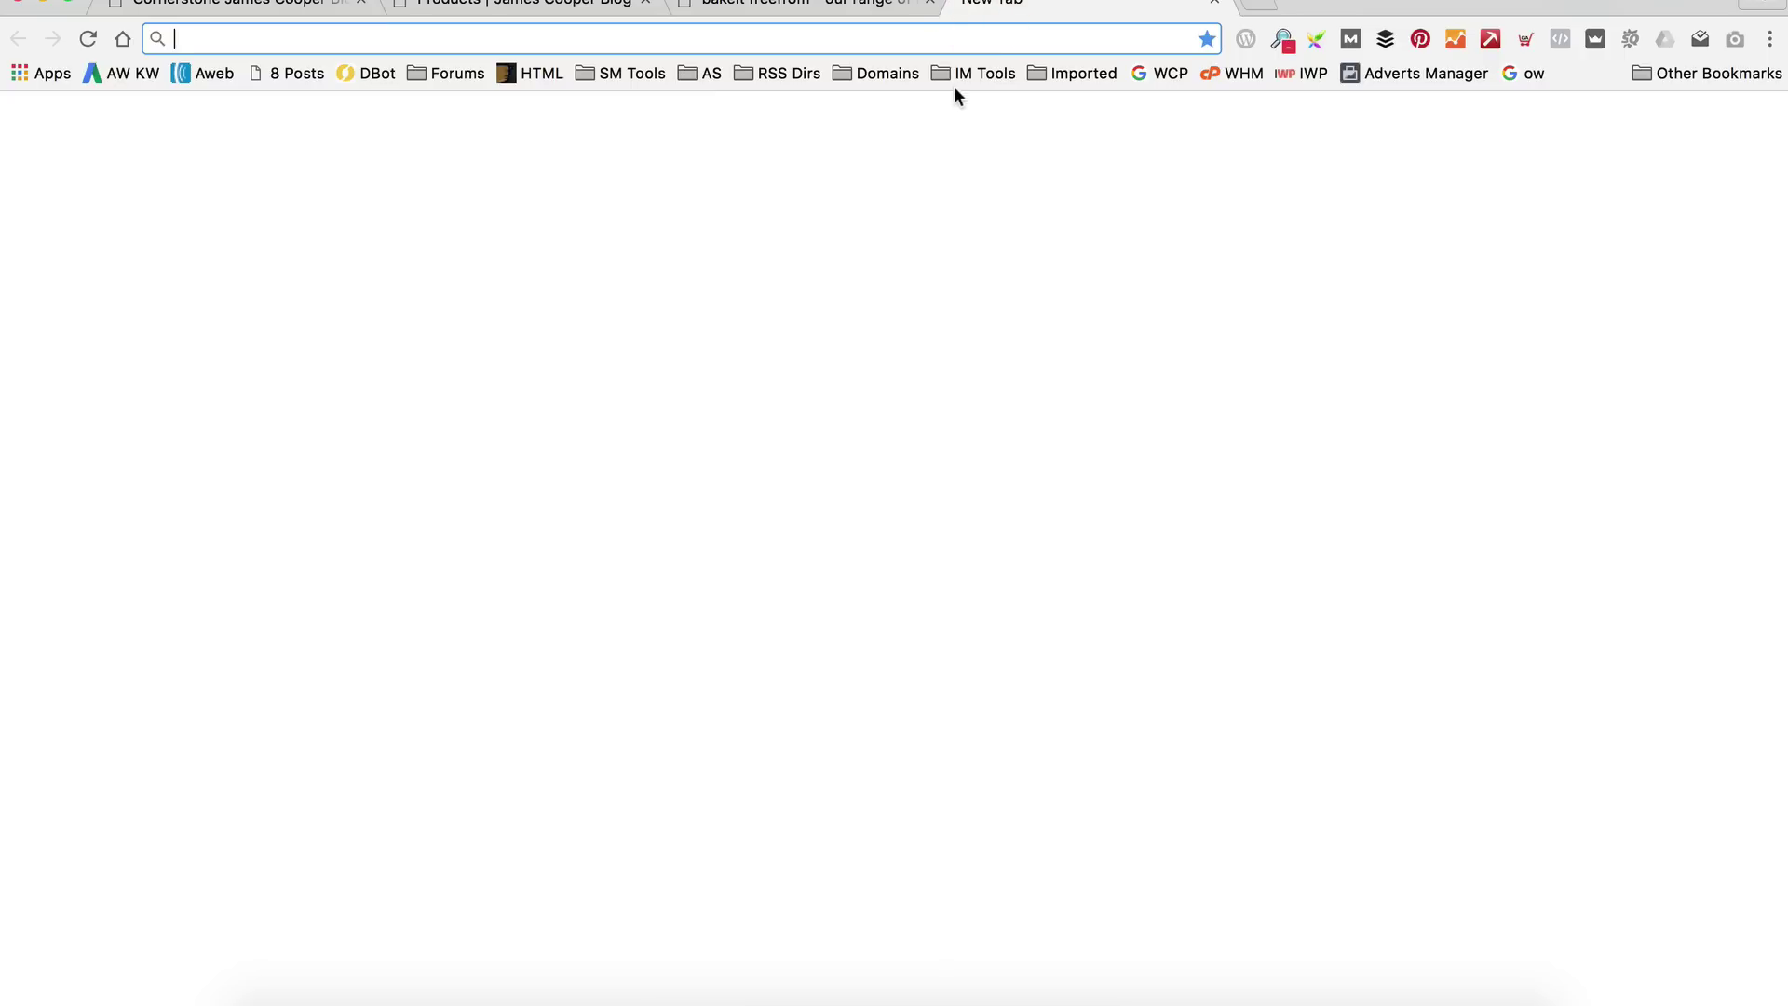
text(woocommerce sho)
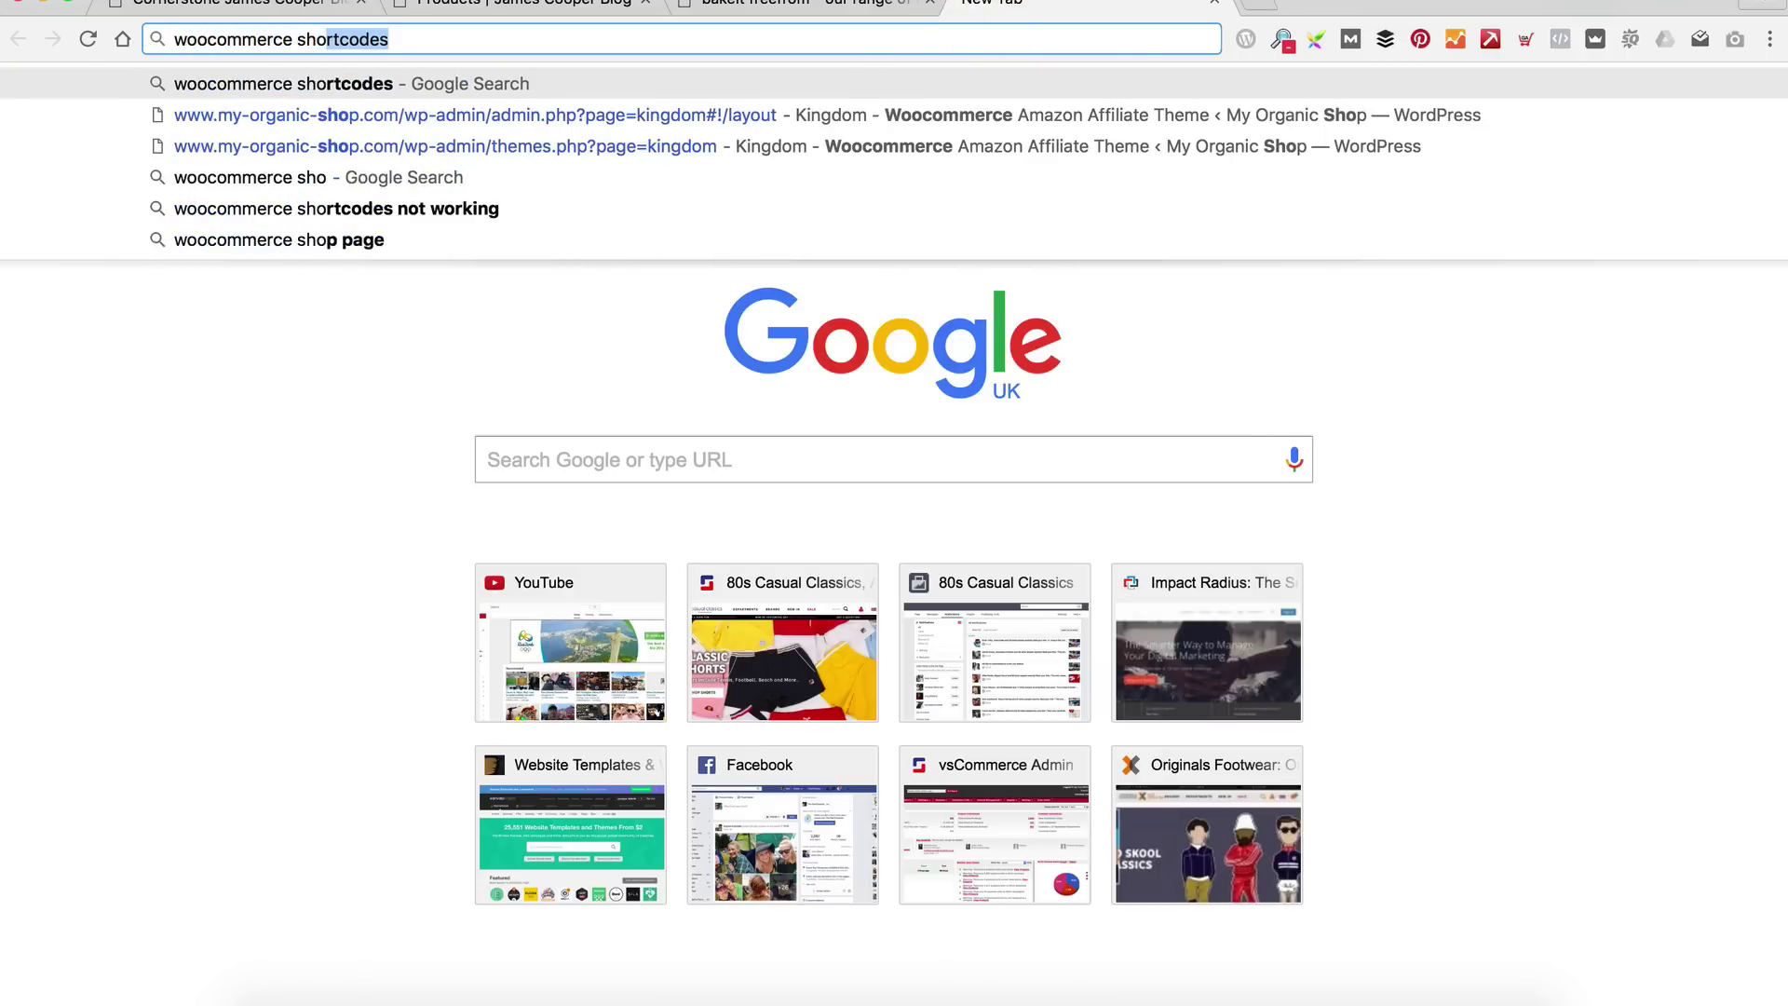
key(Return)
click(534, 326)
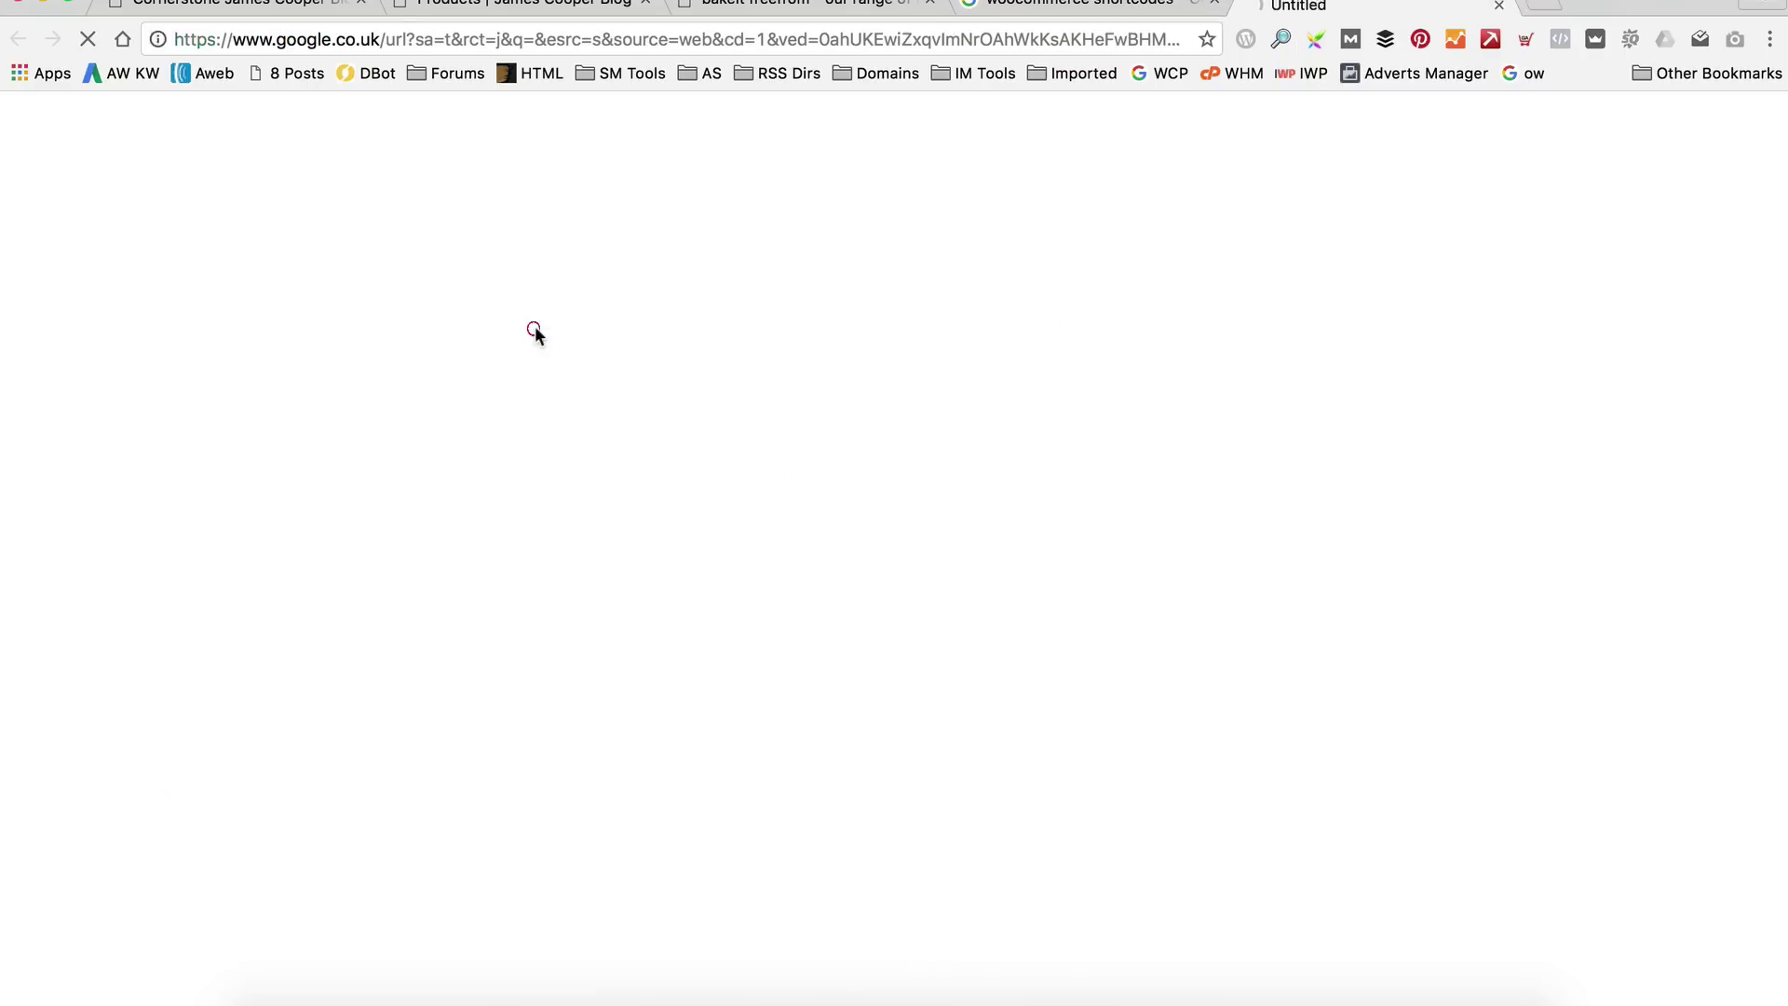
- Find Recent Products in the docs and select the [recent_products per_page="12" columns="4"] example
scroll(997, 400, down, 10)
scroll(927, 595, down, 15)
scroll(946, 605, down, 2)
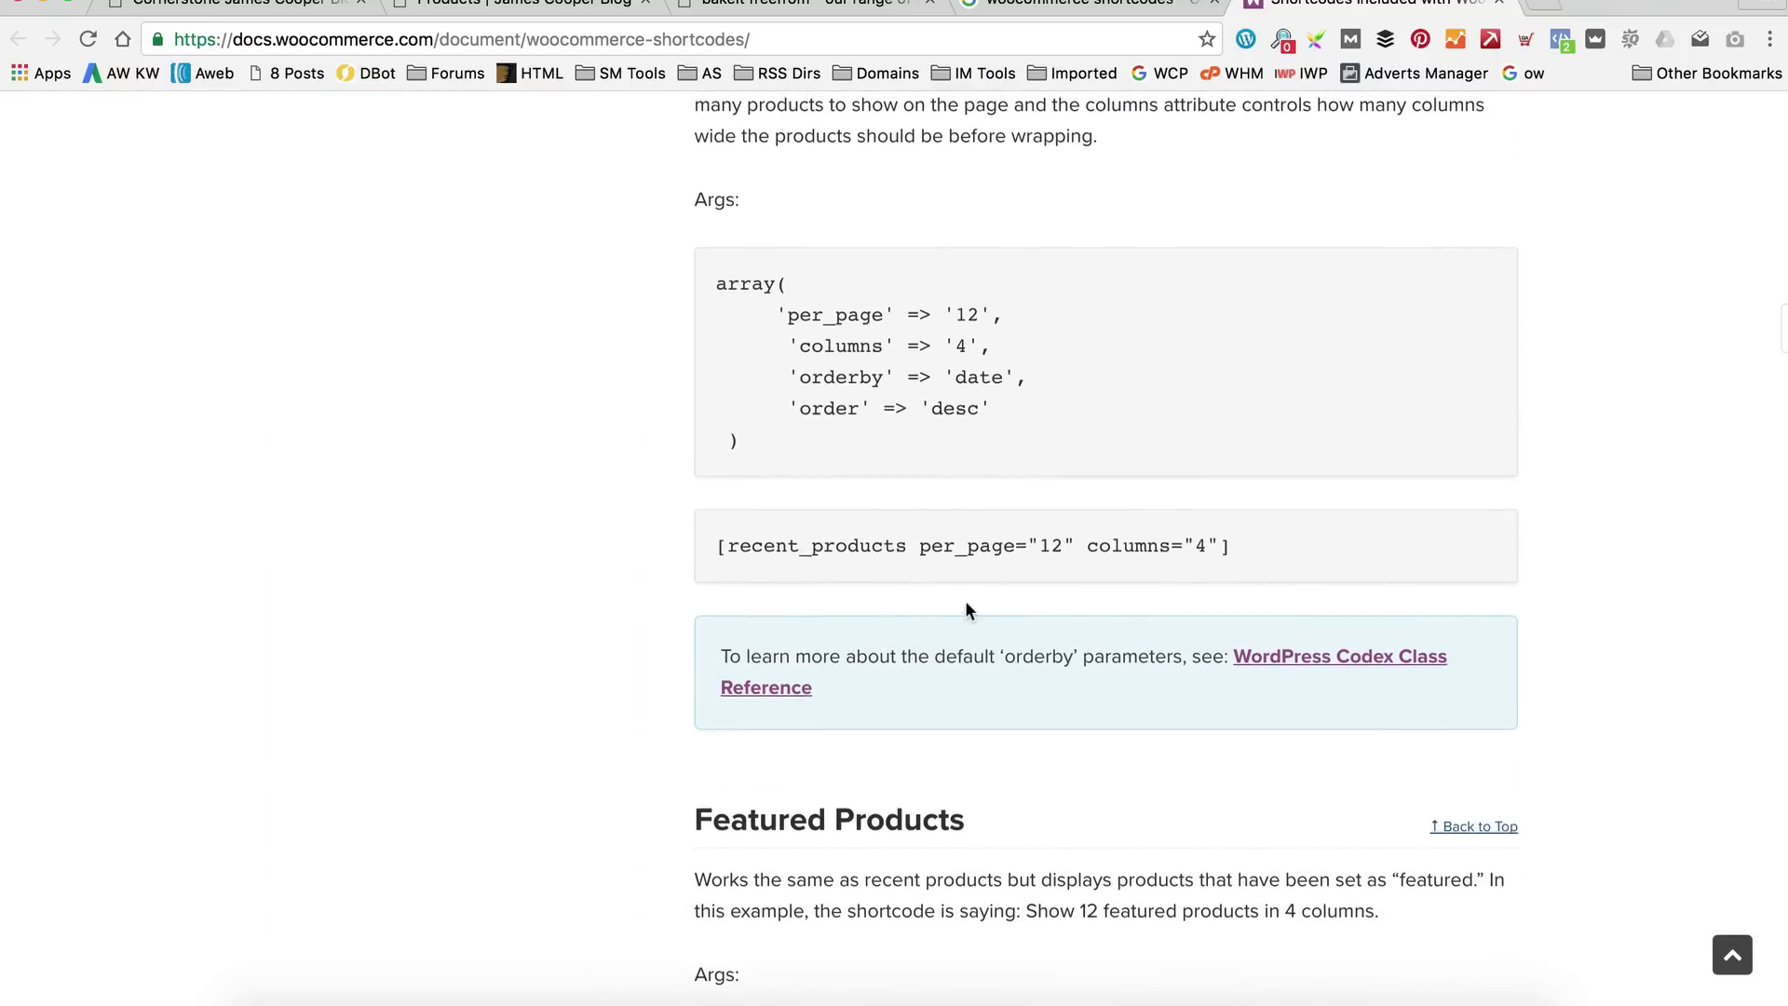
scroll(963, 609, up, 2)
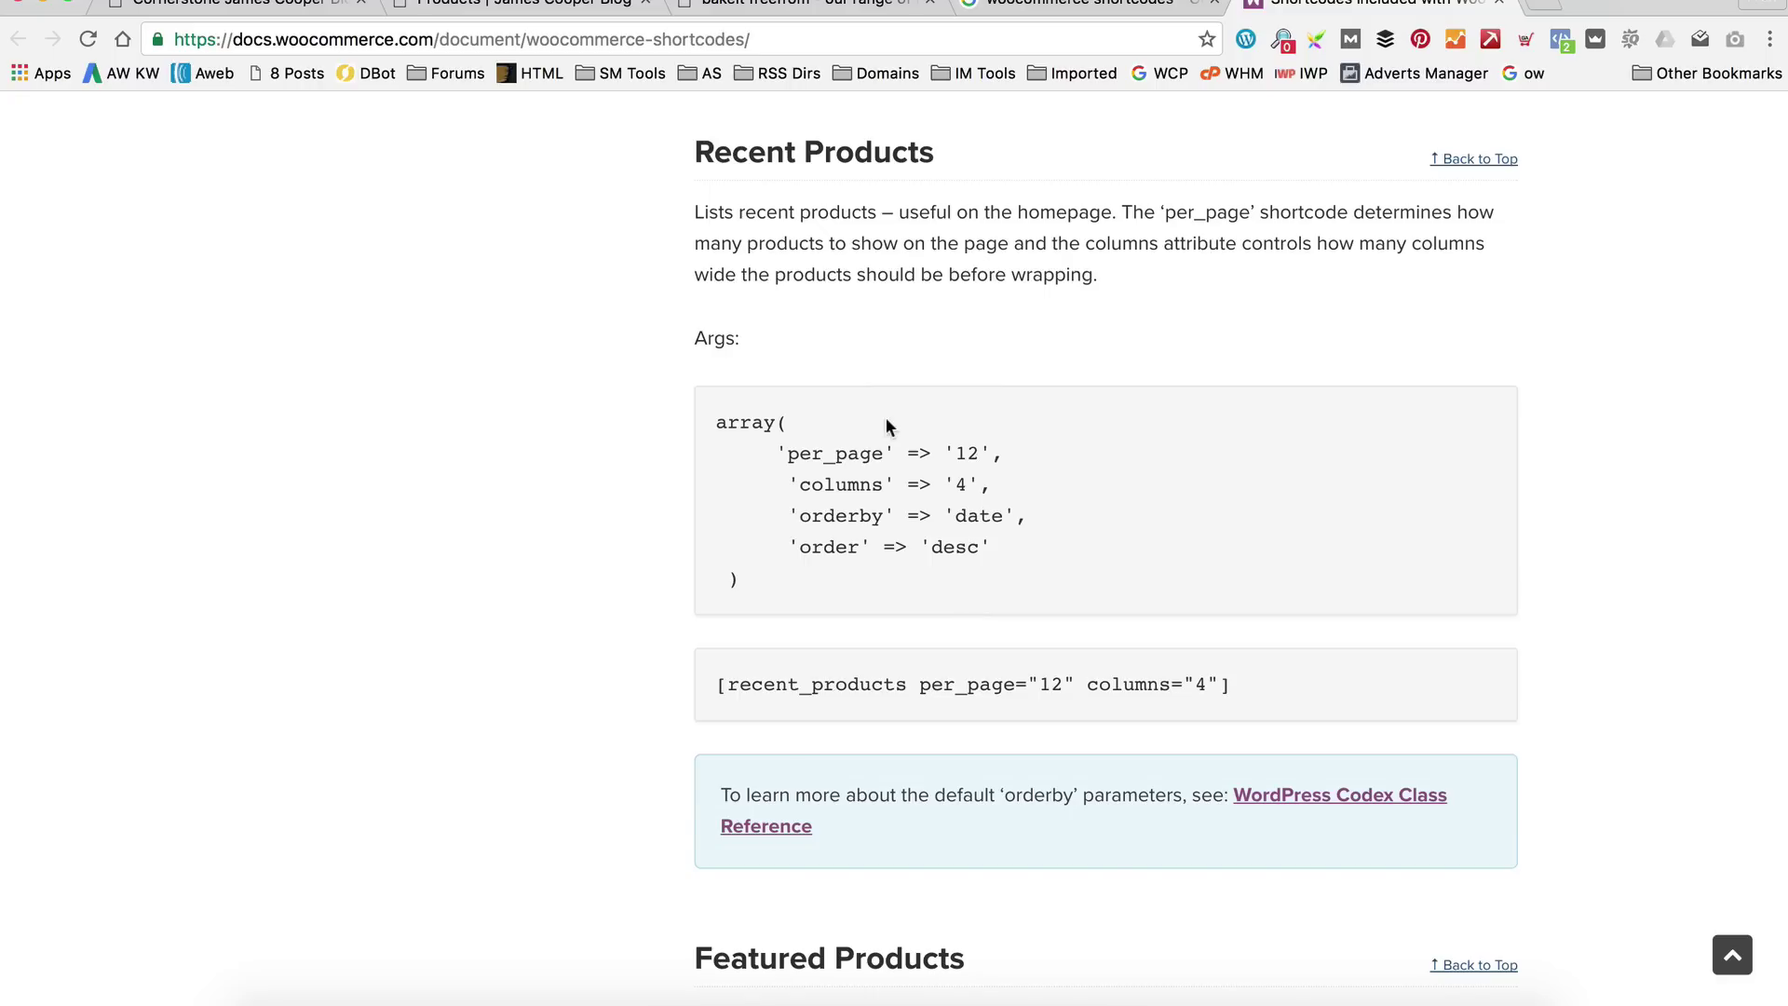
scroll(883, 425, down, 7)
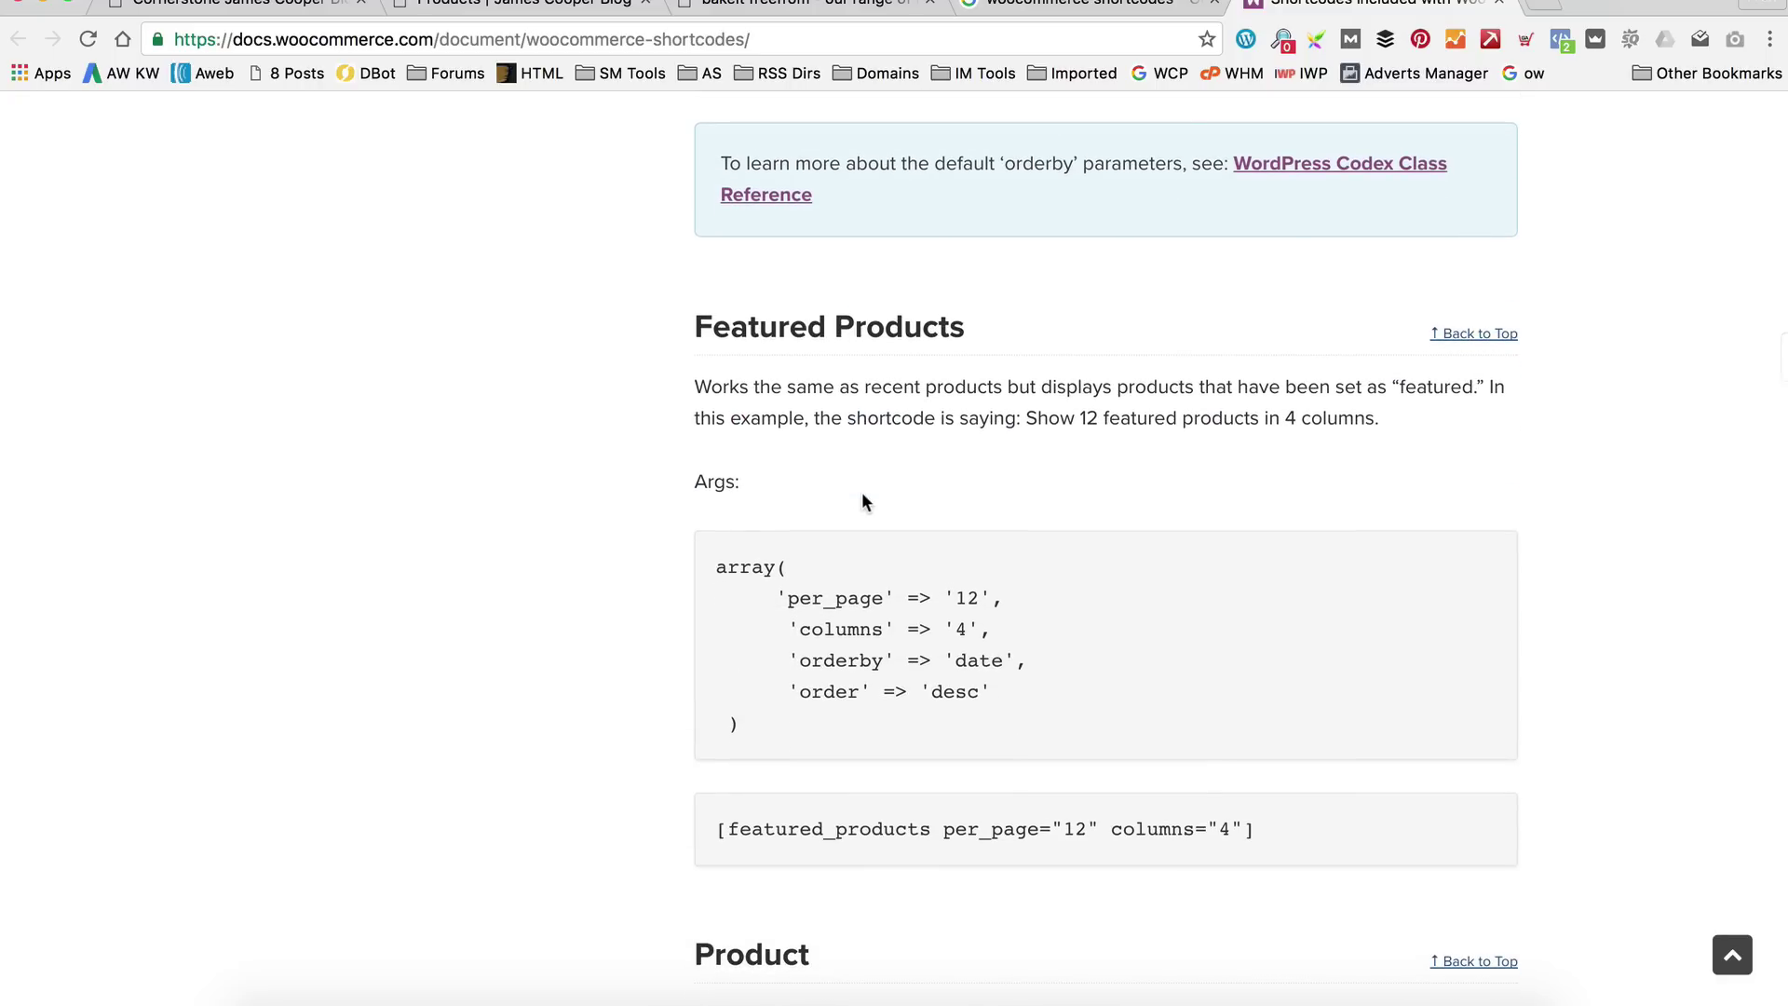
scroll(862, 492, down, 7)
scroll(865, 489, up, 8)
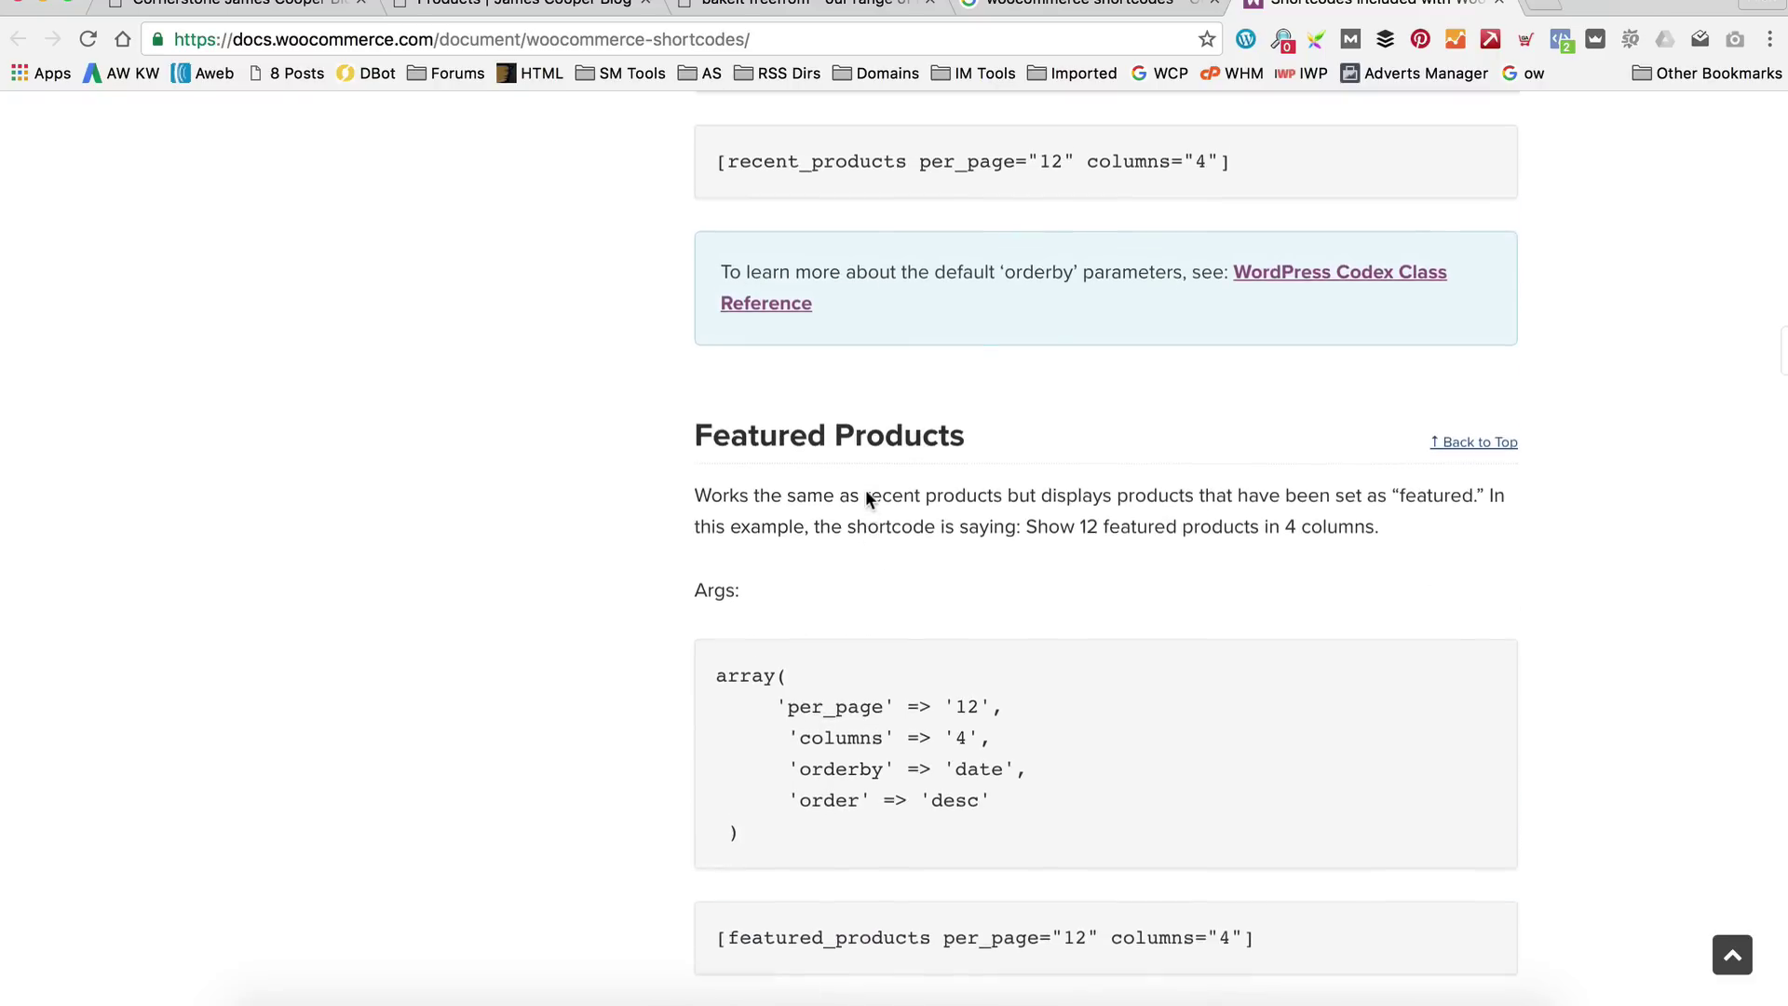
scroll(865, 489, up, 6)
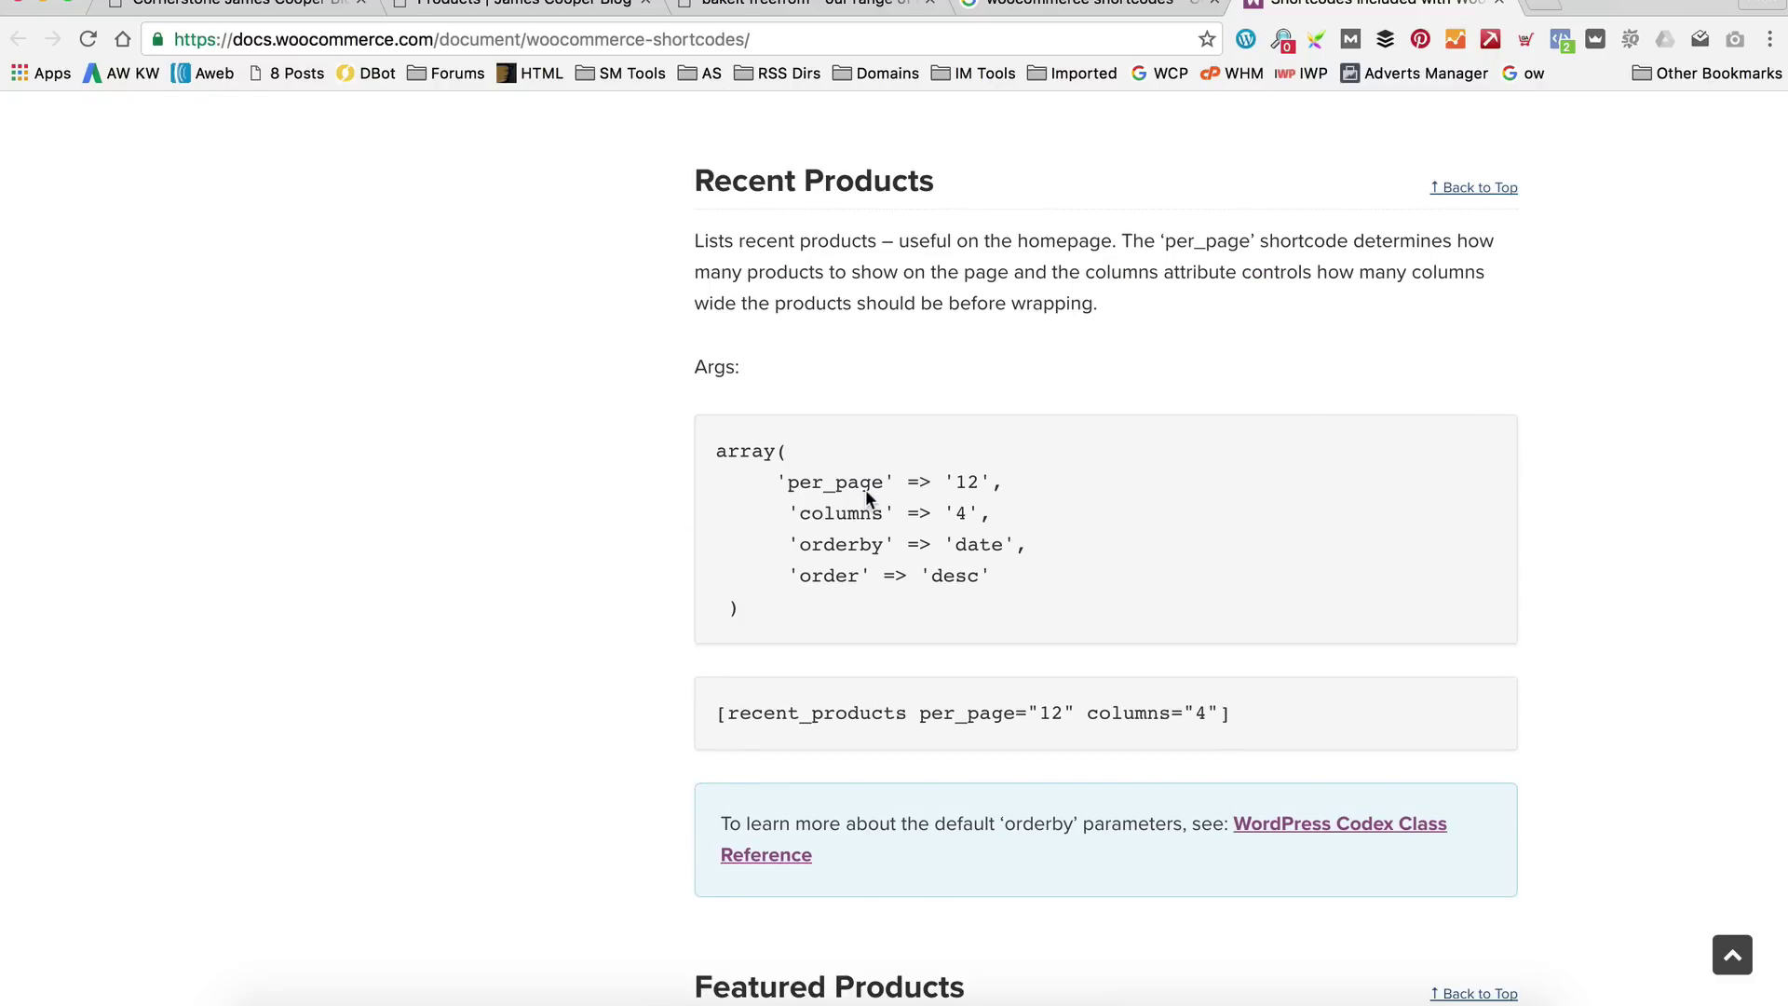
scroll(1093, 653, down, 1)
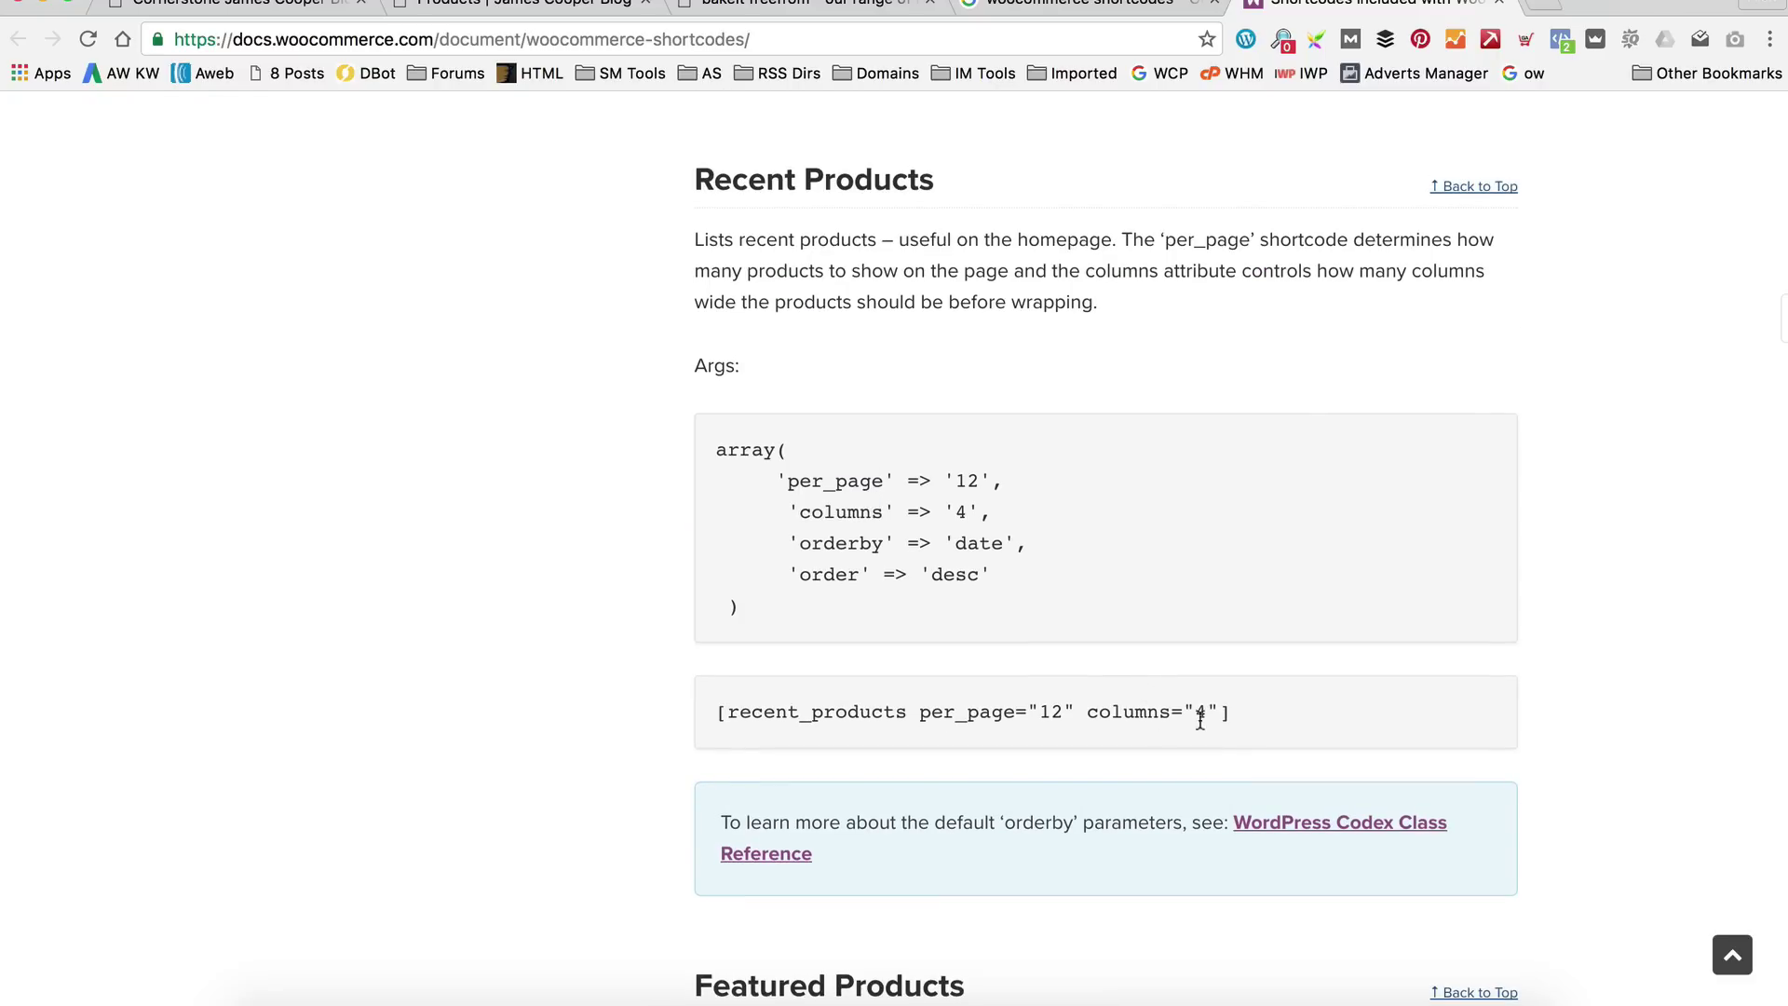
scroll(1205, 717, down, 1)
drag(1245, 706, 718, 704)
key(super+c)
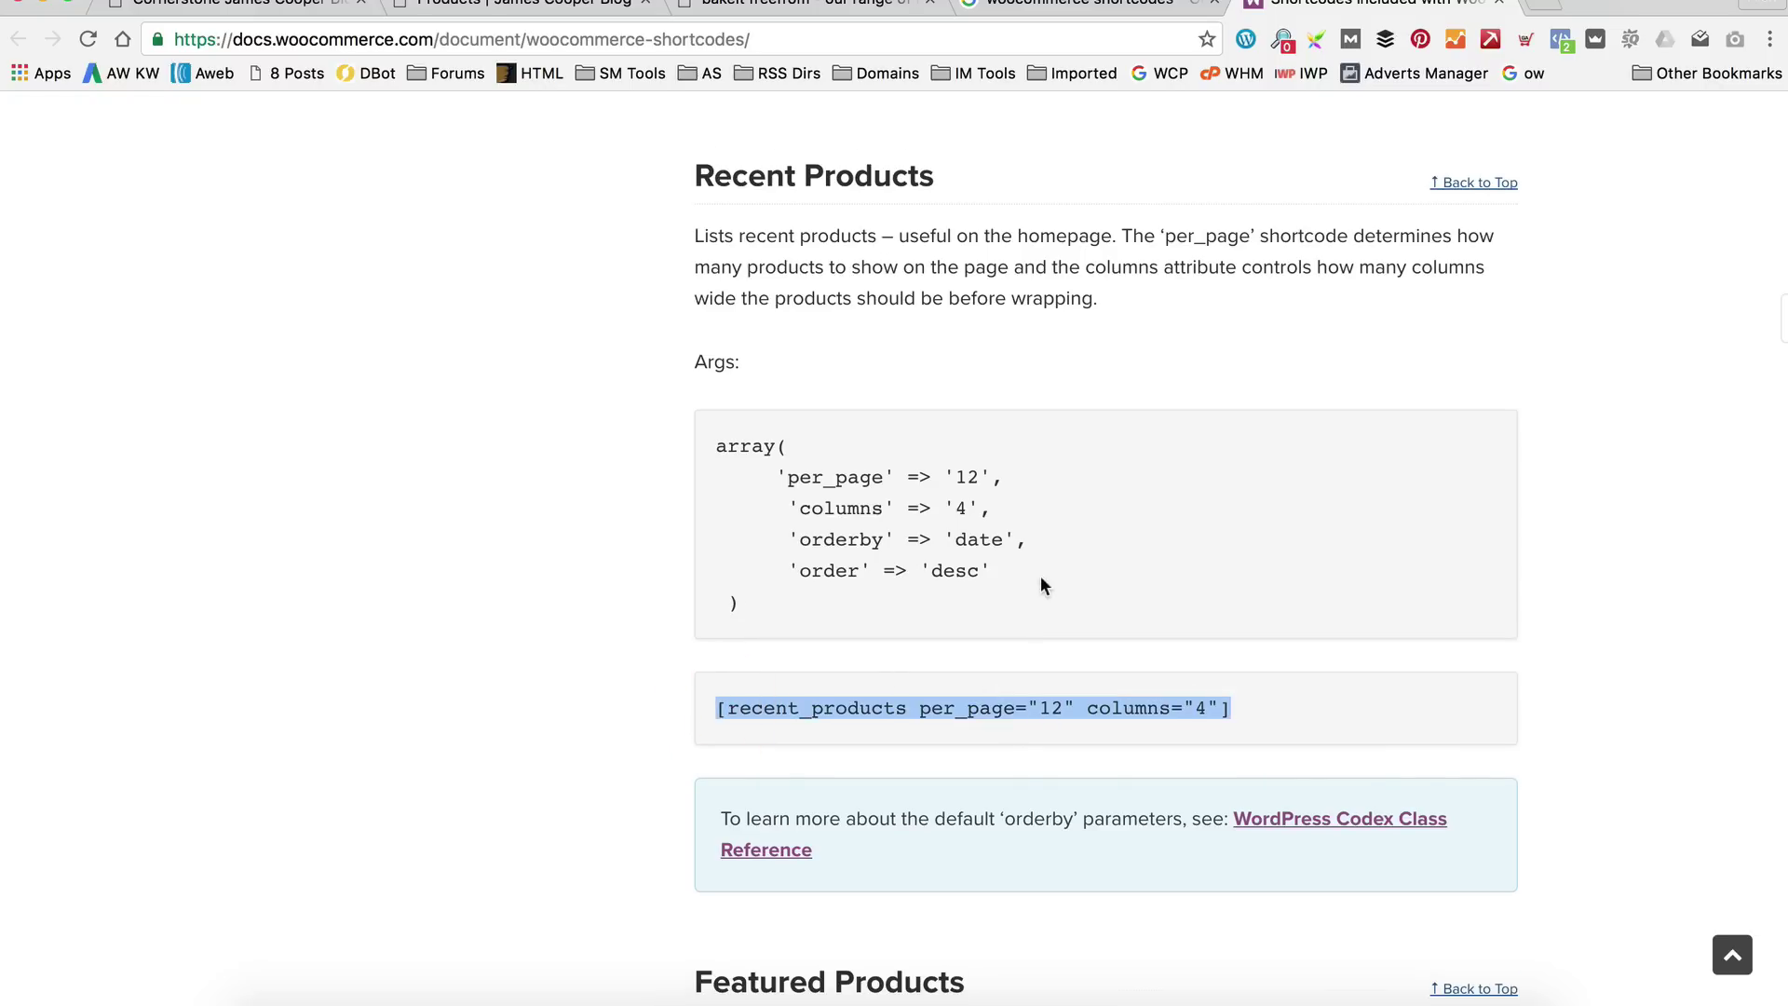
- Check the product list screenshot, reselect the shortcode, and return to the Cornerstone editor
scroll(1041, 582, down, 8)
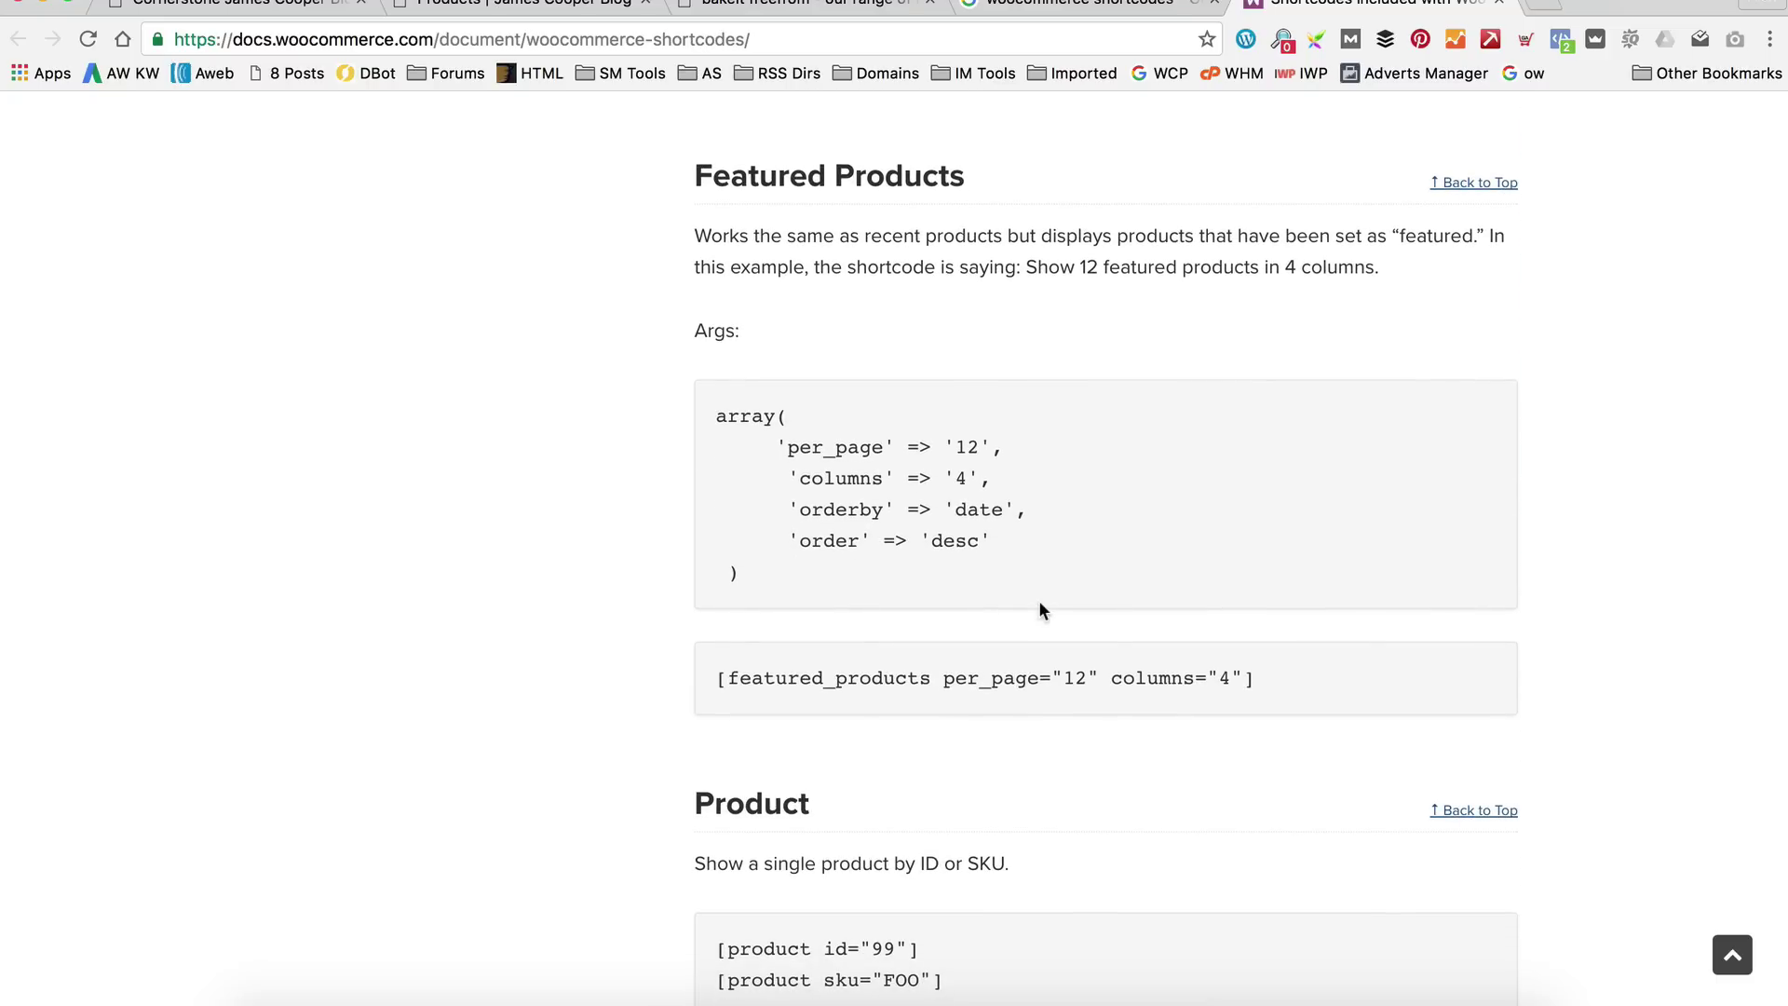
scroll(998, 607, down, 1)
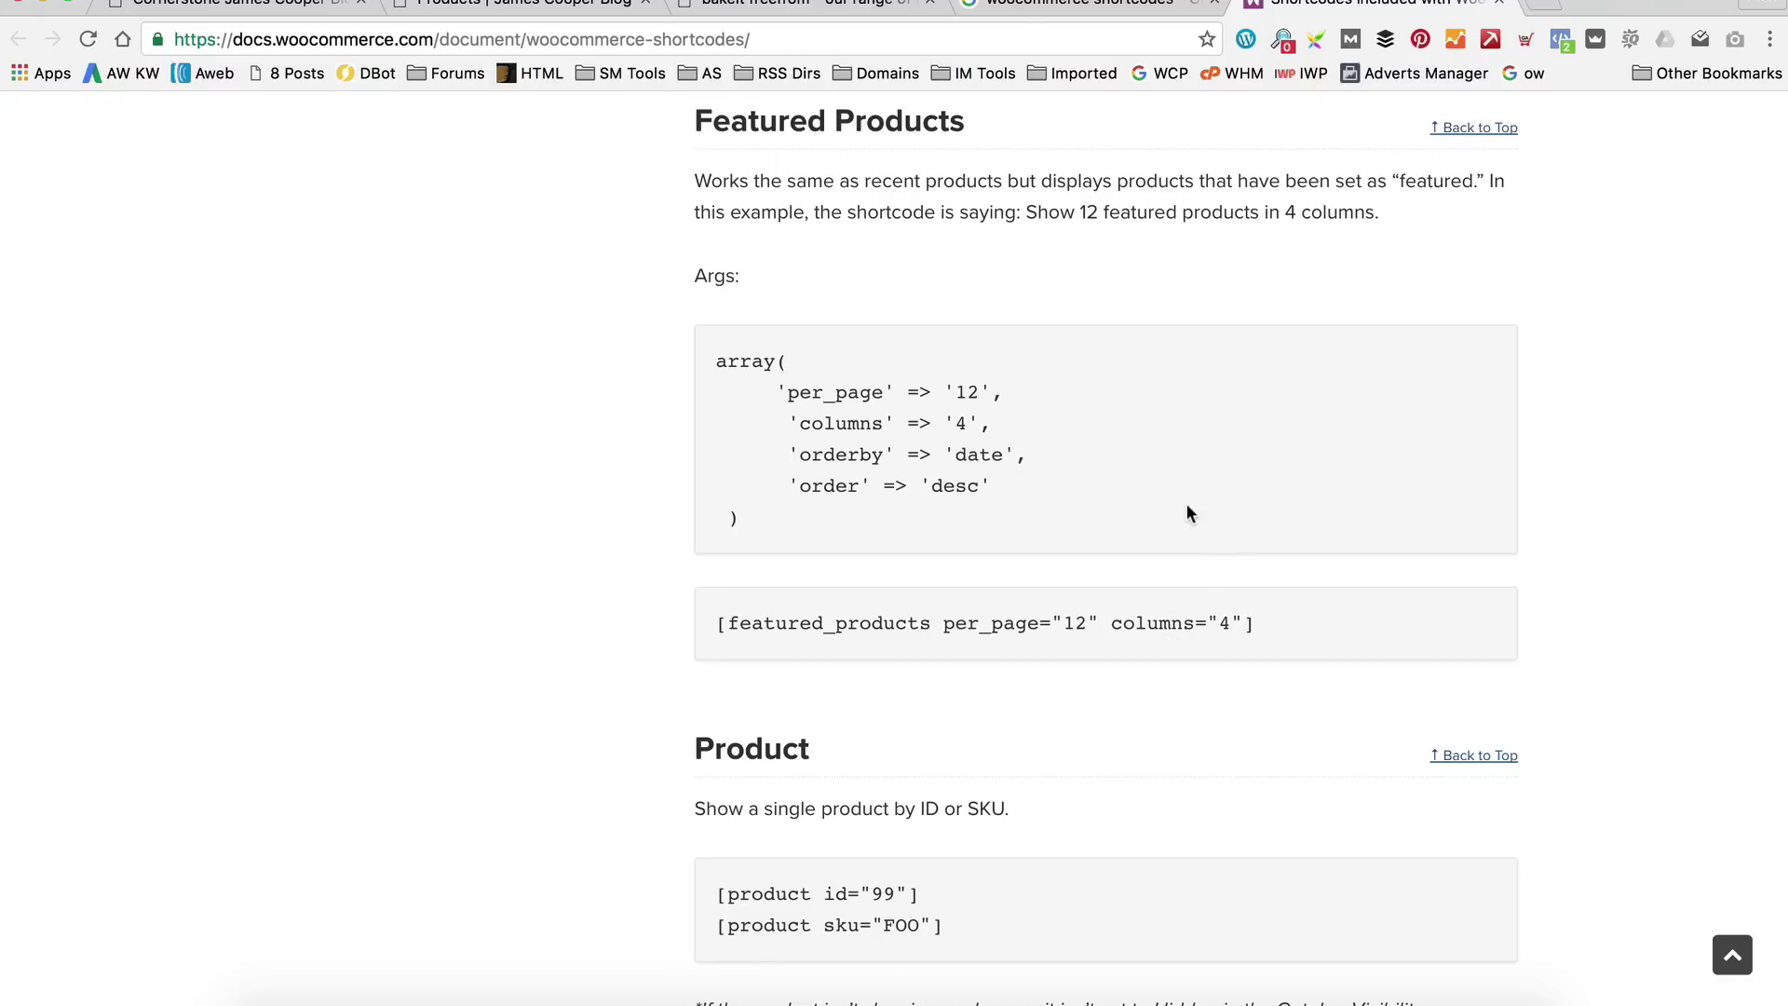
scroll(1188, 510, down, 5)
scroll(1188, 504, down, 2)
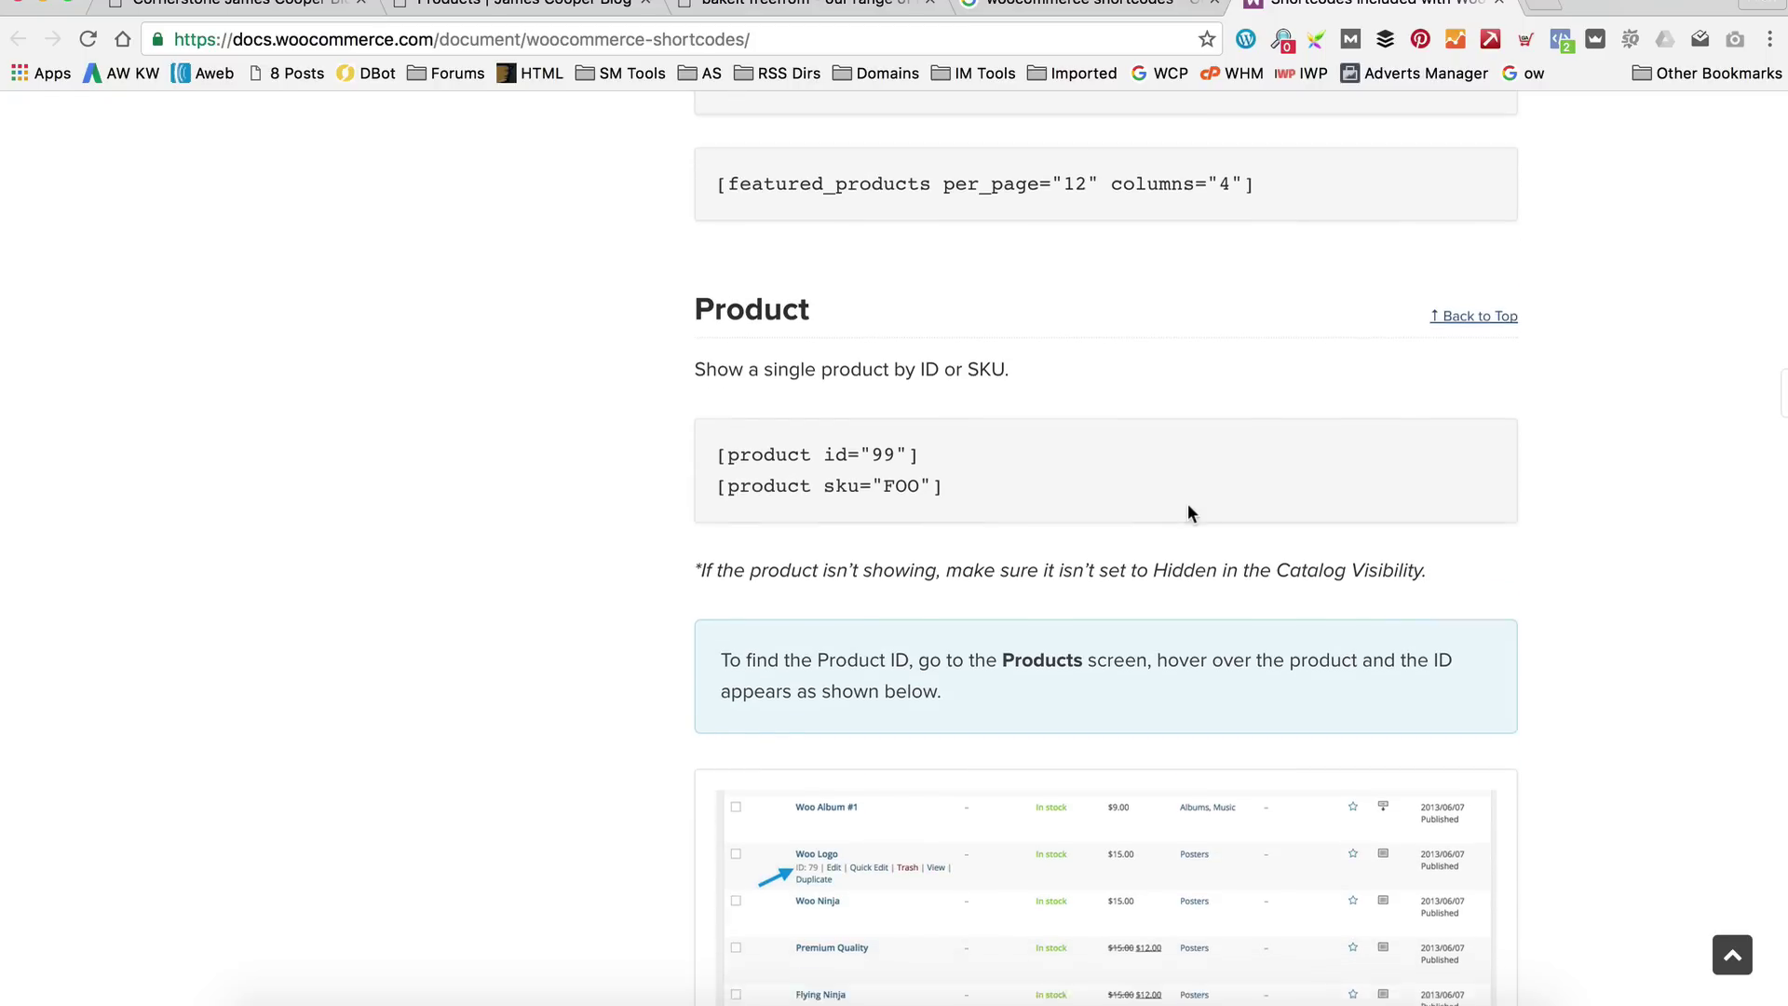
scroll(1353, 702, down, 1)
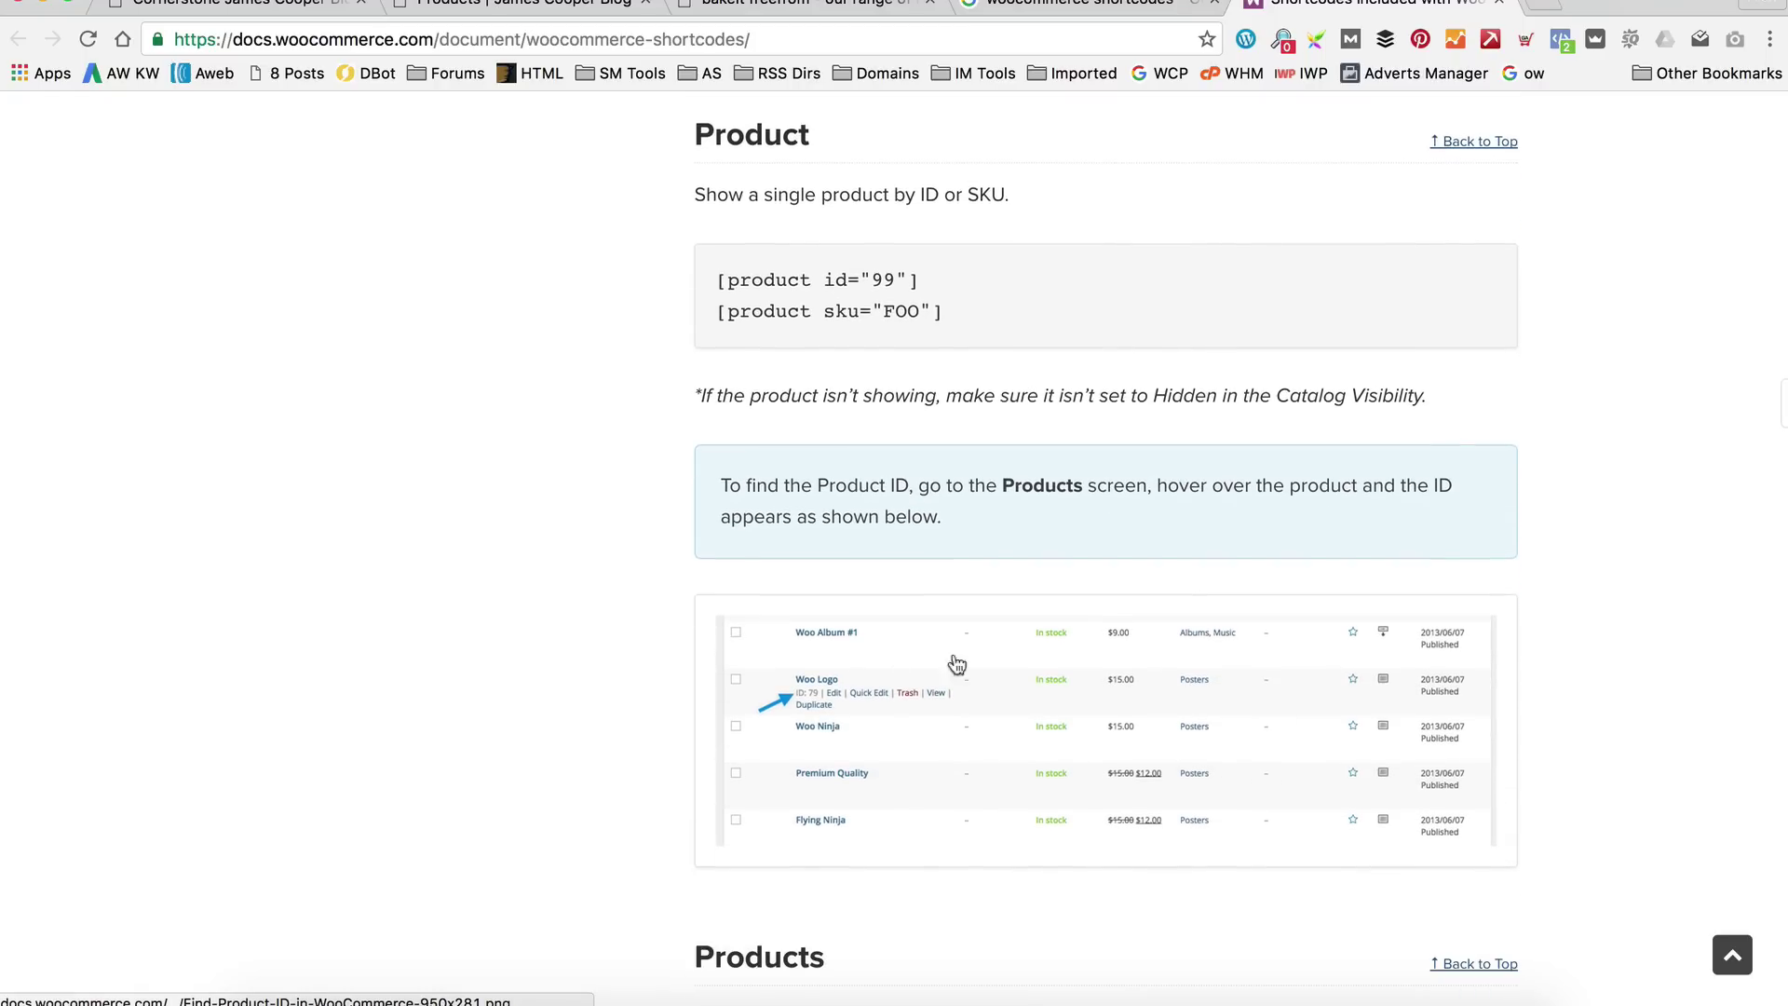
click(1086, 639)
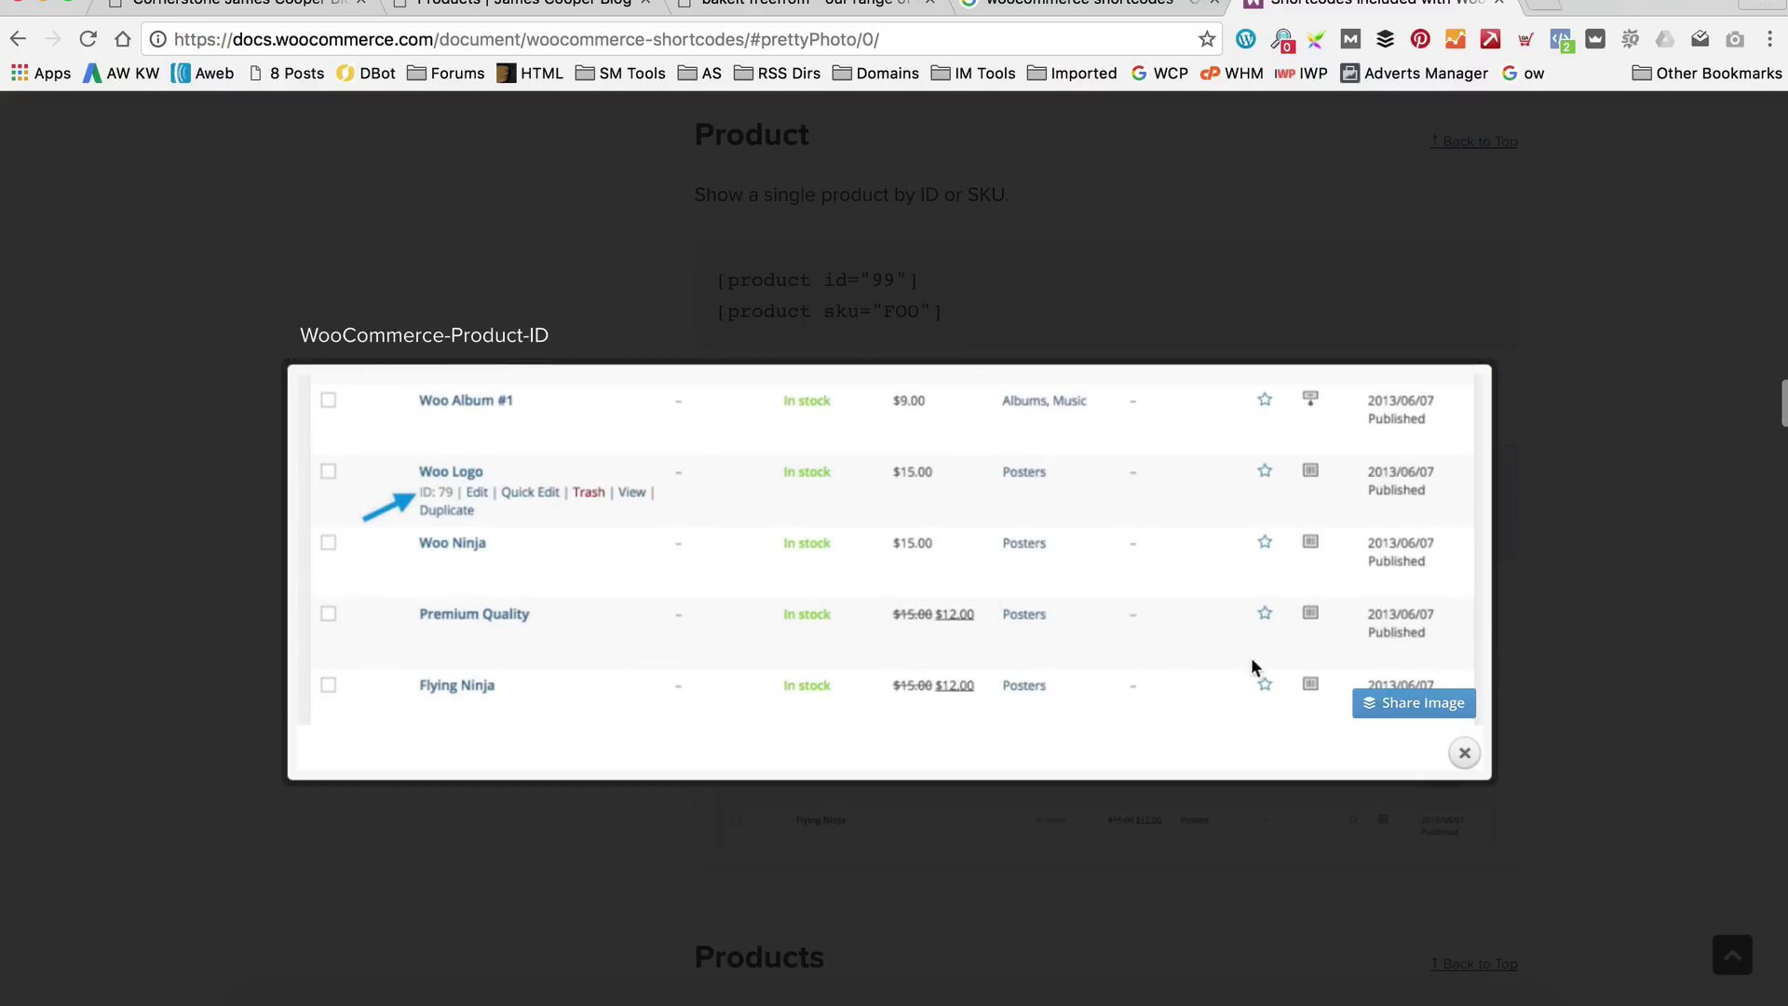
click(1668, 439)
scroll(1265, 409, down, 8)
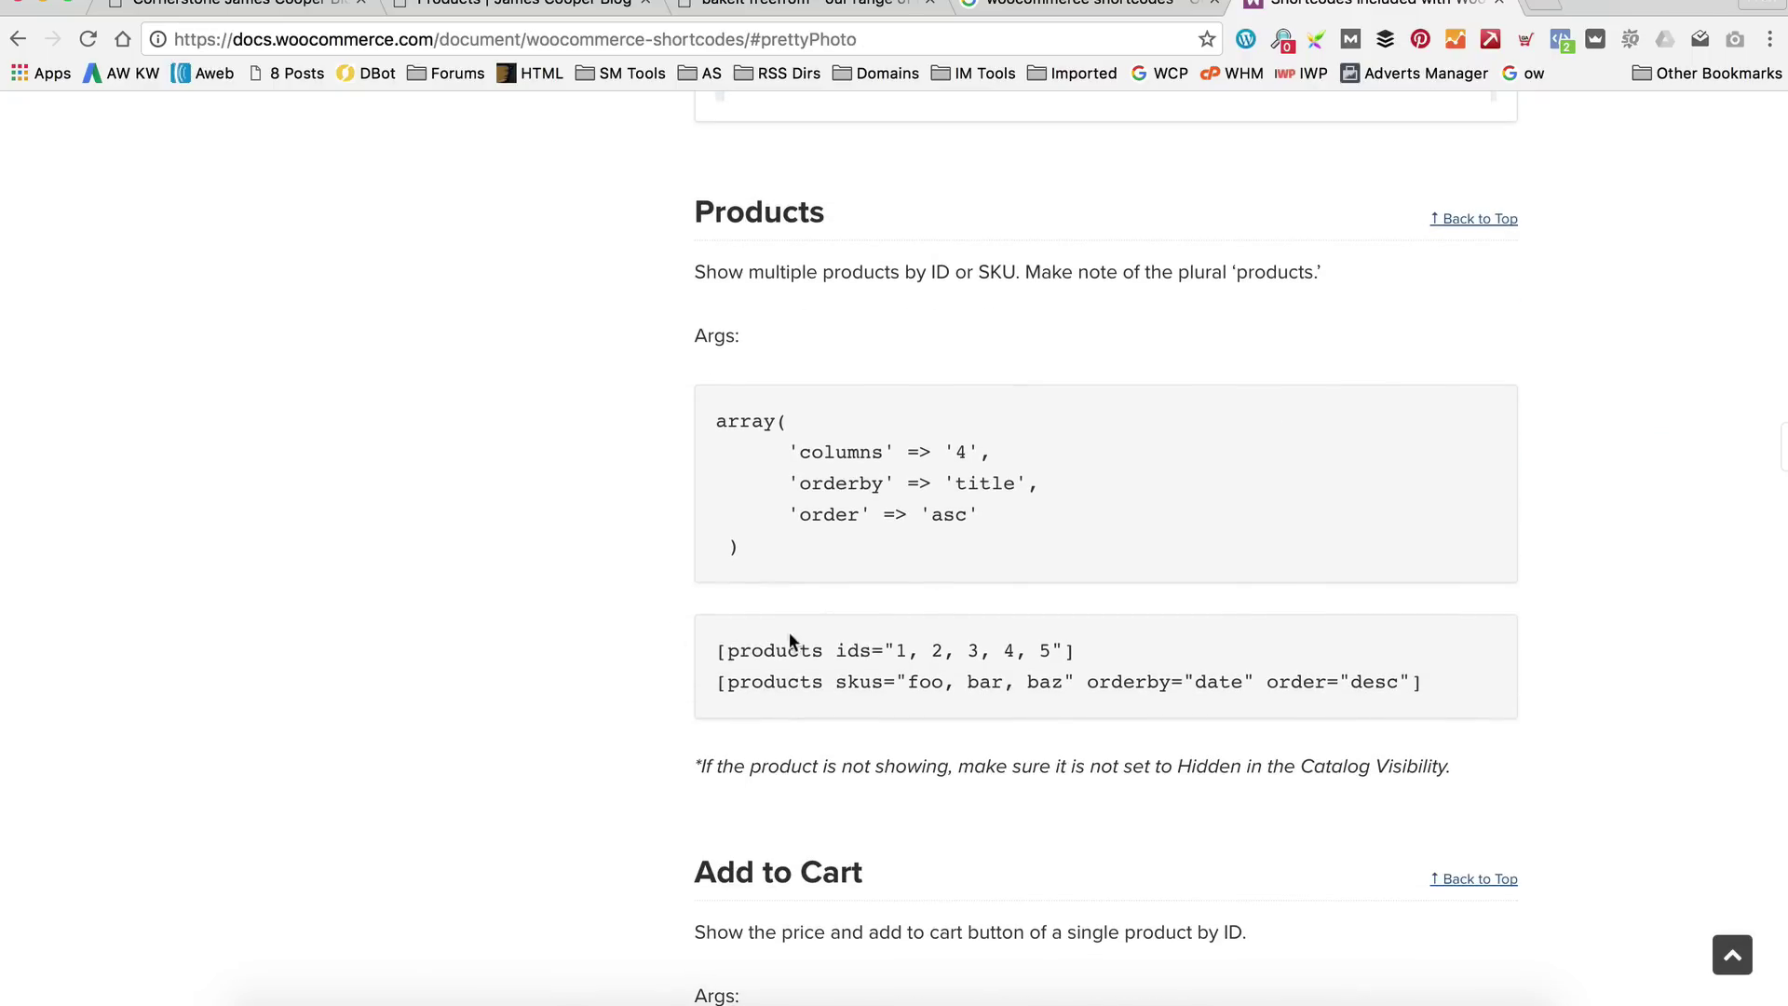
scroll(959, 610, up, 10)
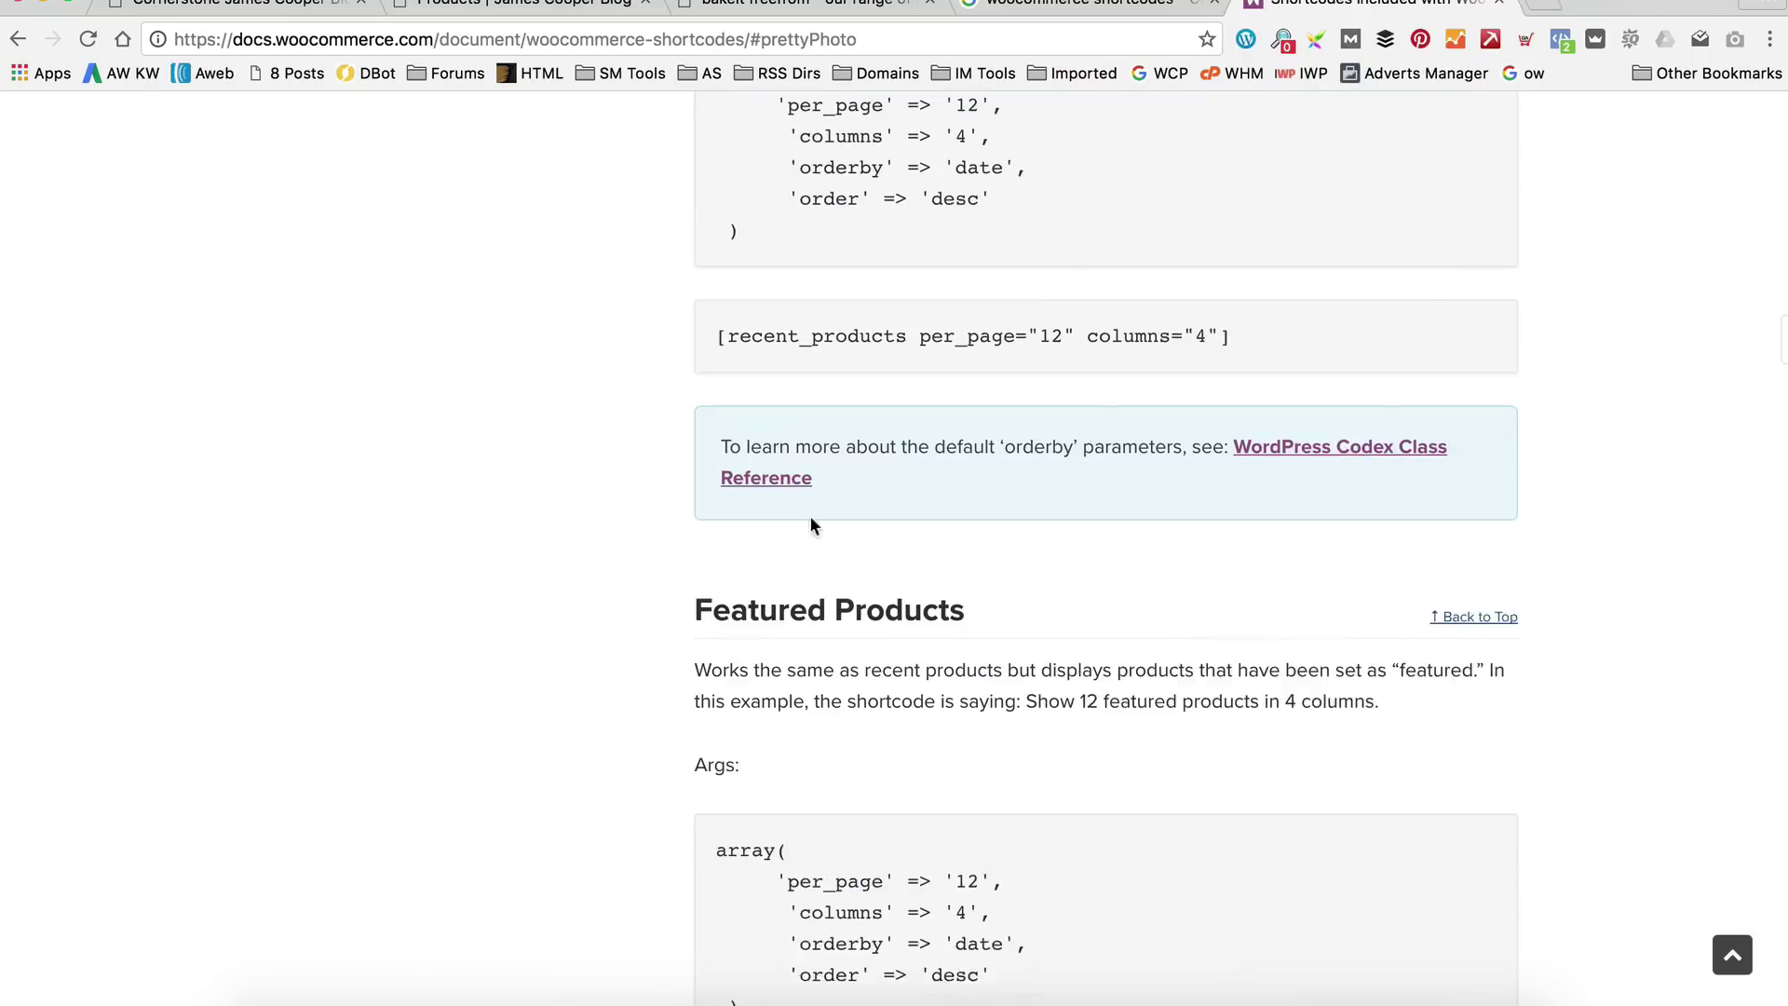
scroll(1071, 431, up, 15)
scroll(1010, 371, down, 3)
scroll(1248, 611, down, 10)
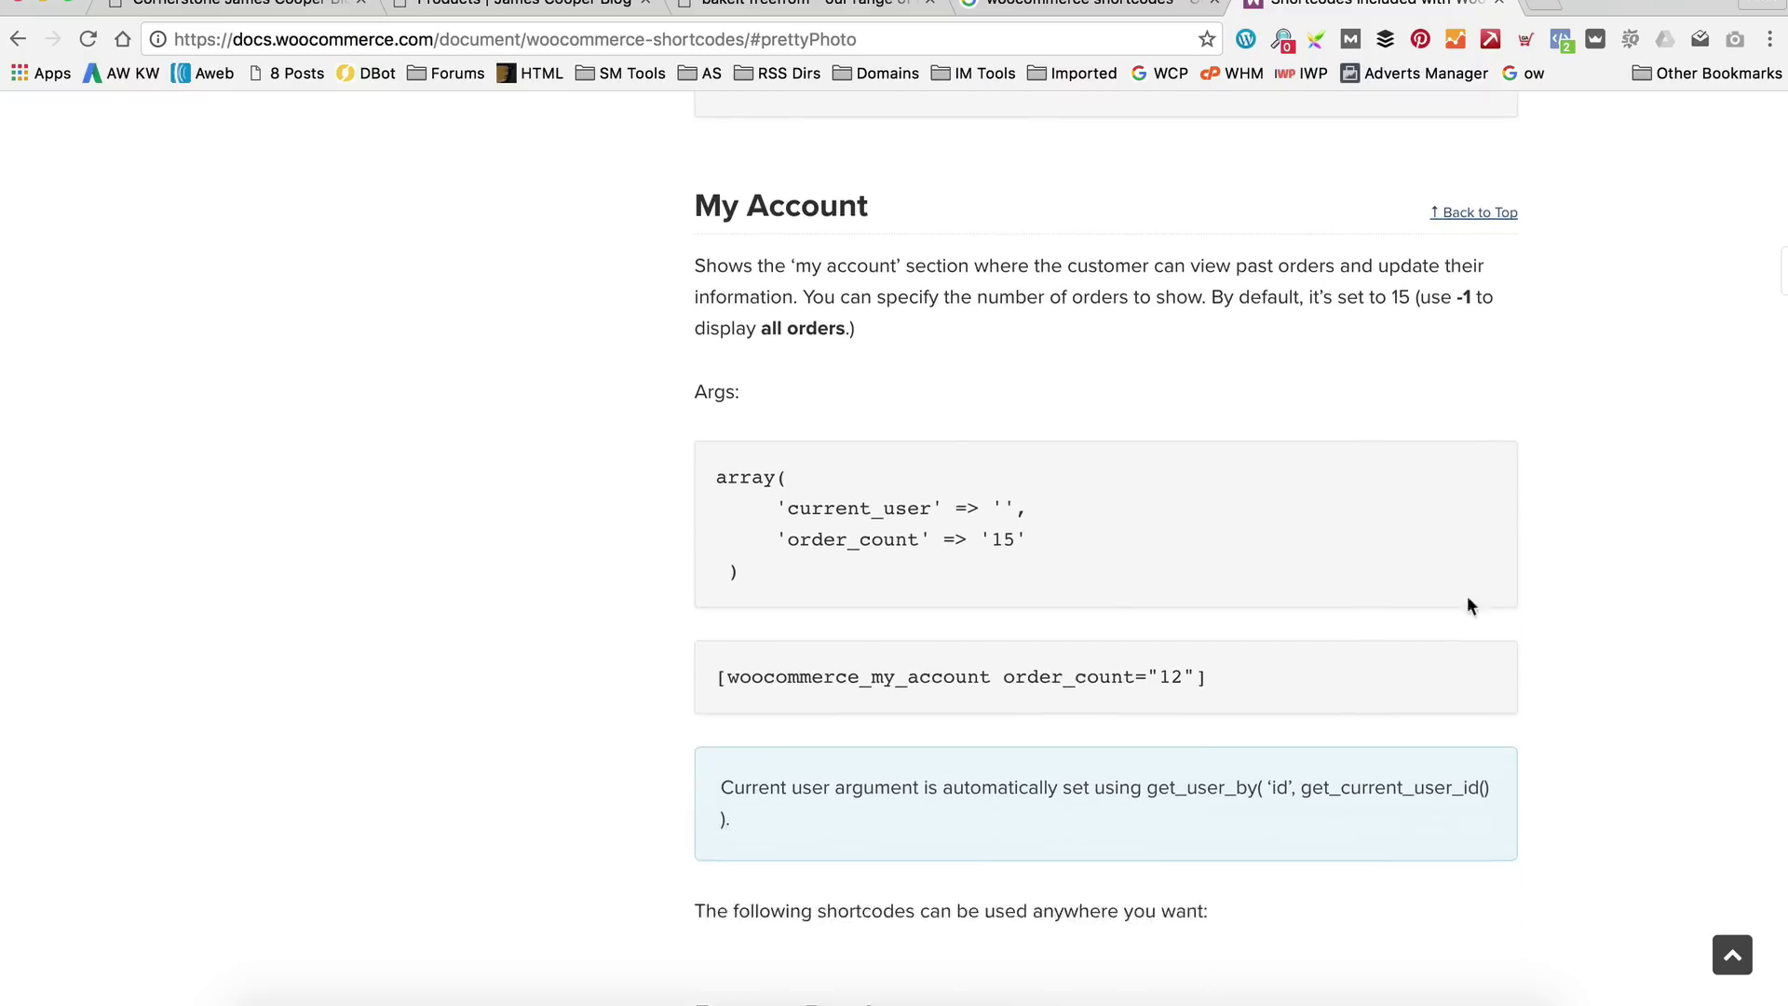
drag(1249, 589, 724, 545)
click(195, 3)
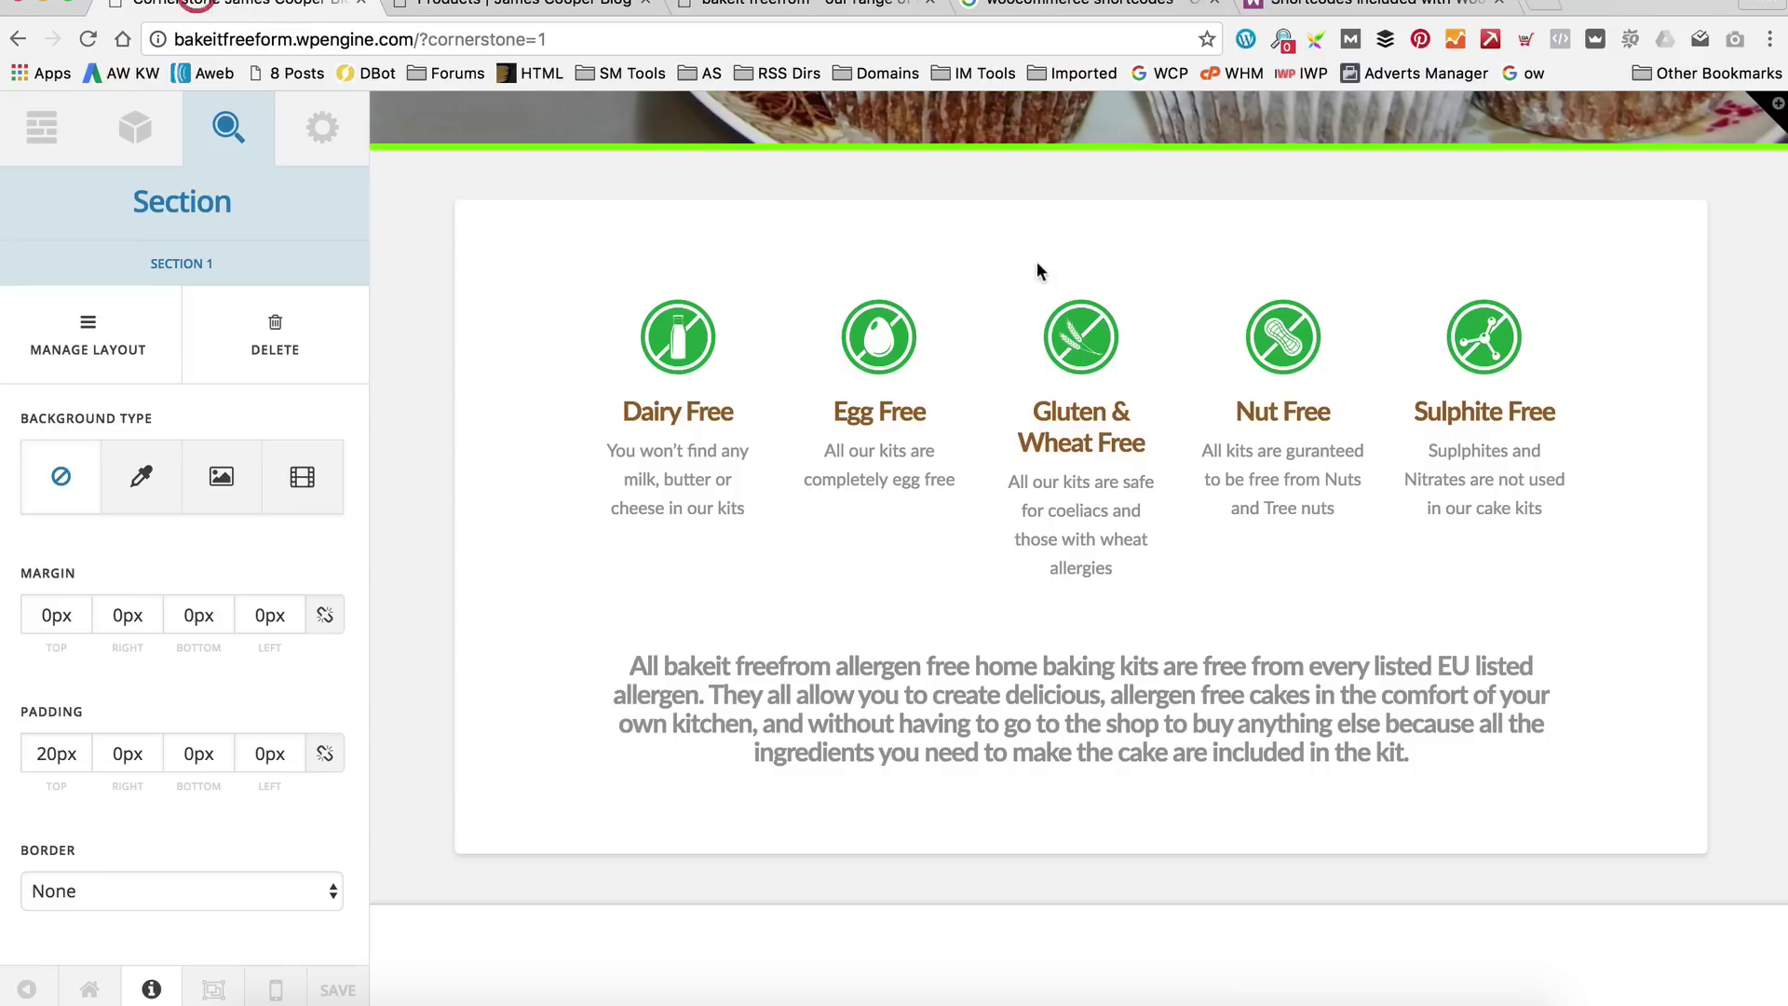
- Insert a Text element with [recent_products per_page="4" columns="4"] below the intro, then add an empty section
click(135, 125)
scroll(168, 499, down, 15)
mouse_move(140, 615)
mouse_down()
mouse_move(1017, 897)
mouse_move(980, 775)
mouse_move(974, 811)
mouse_up()
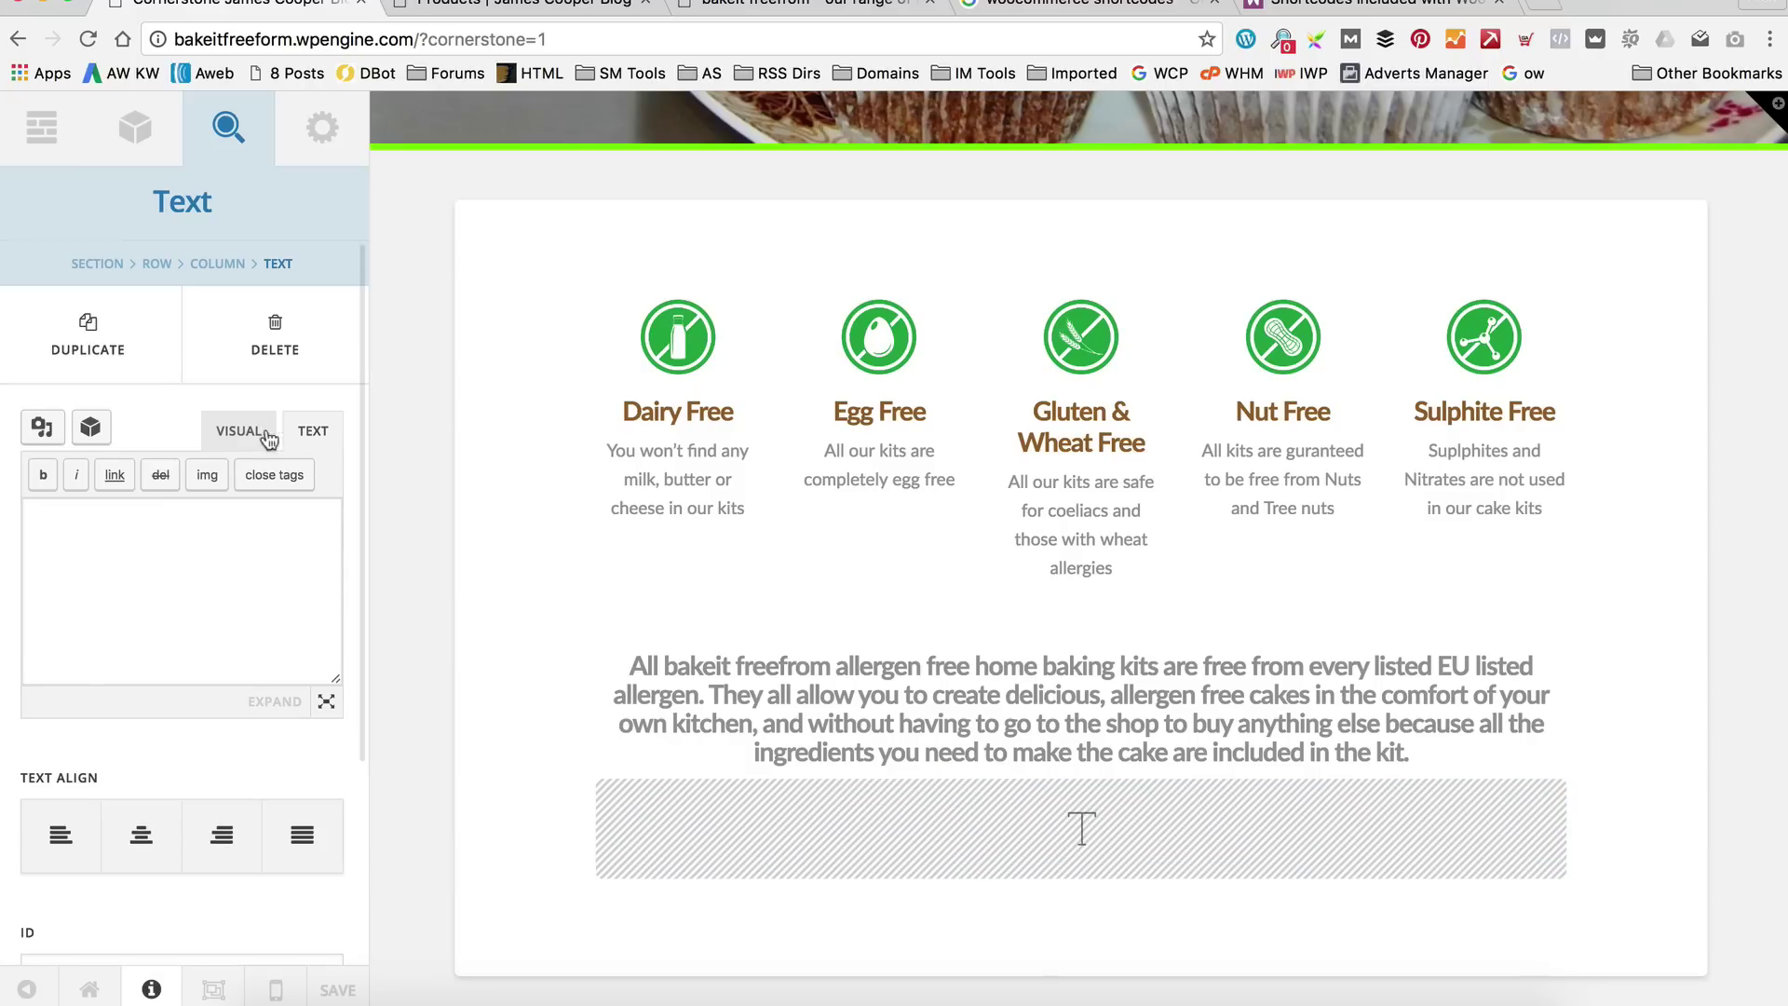
key(super+v)
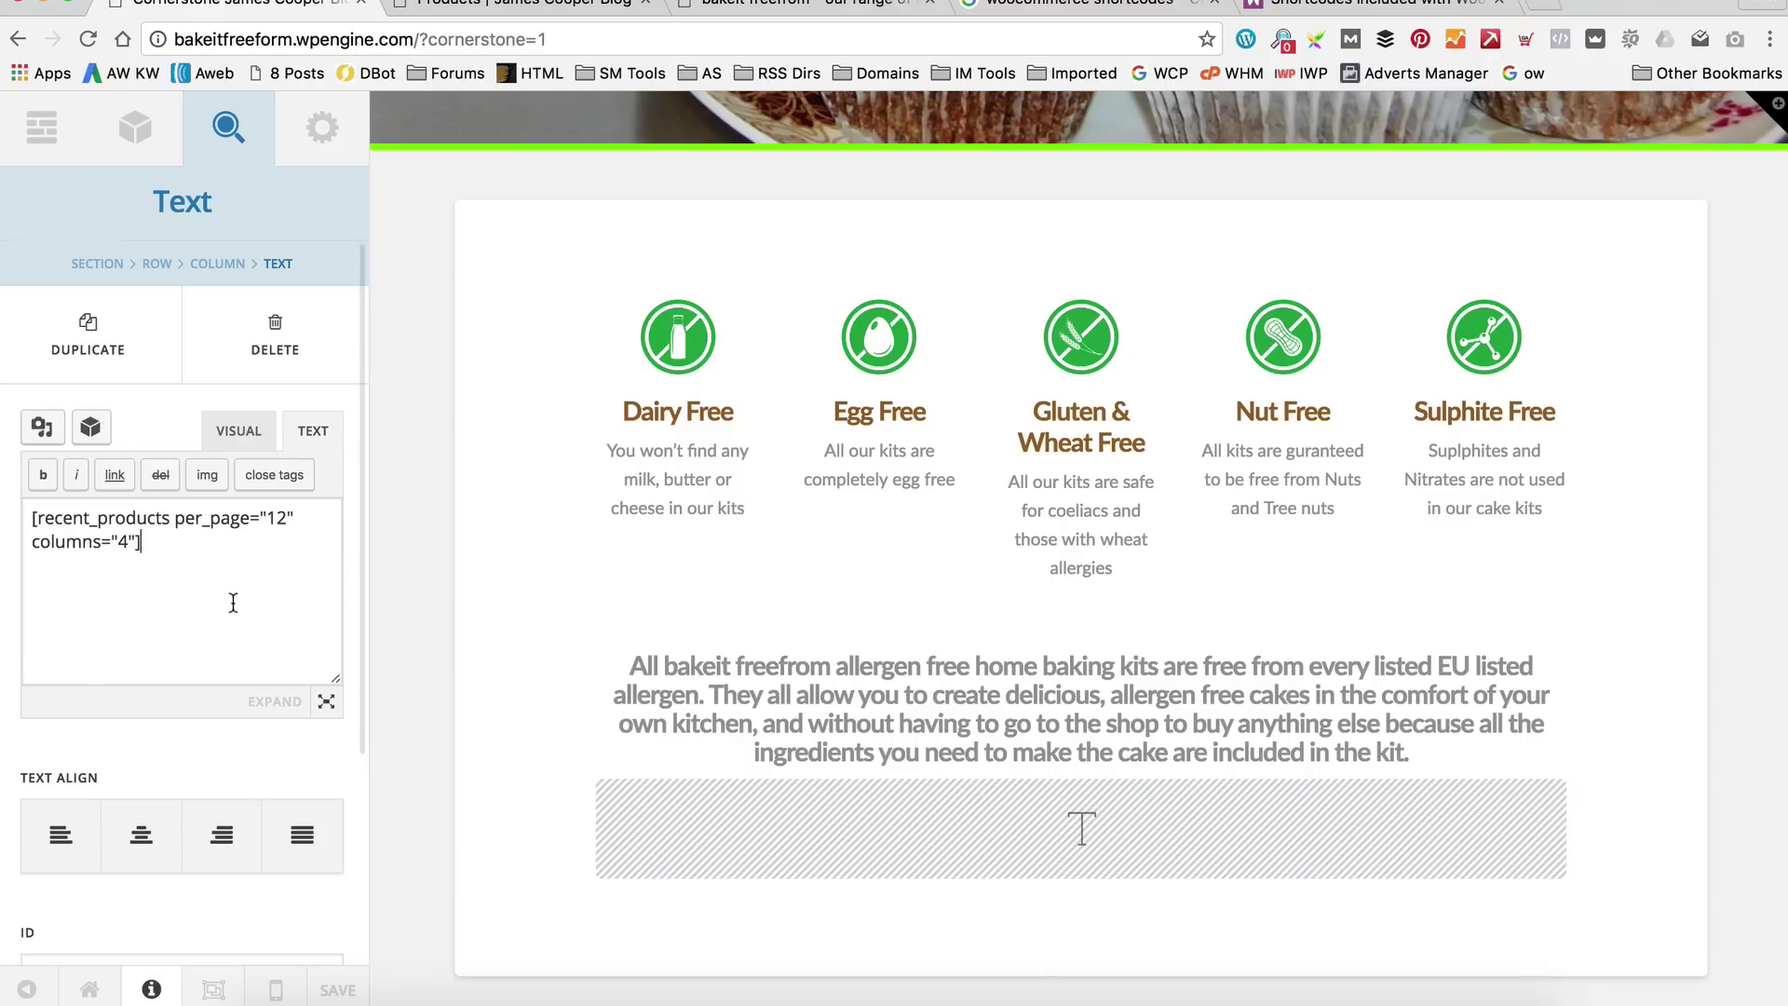
scroll(1211, 573, down, 3)
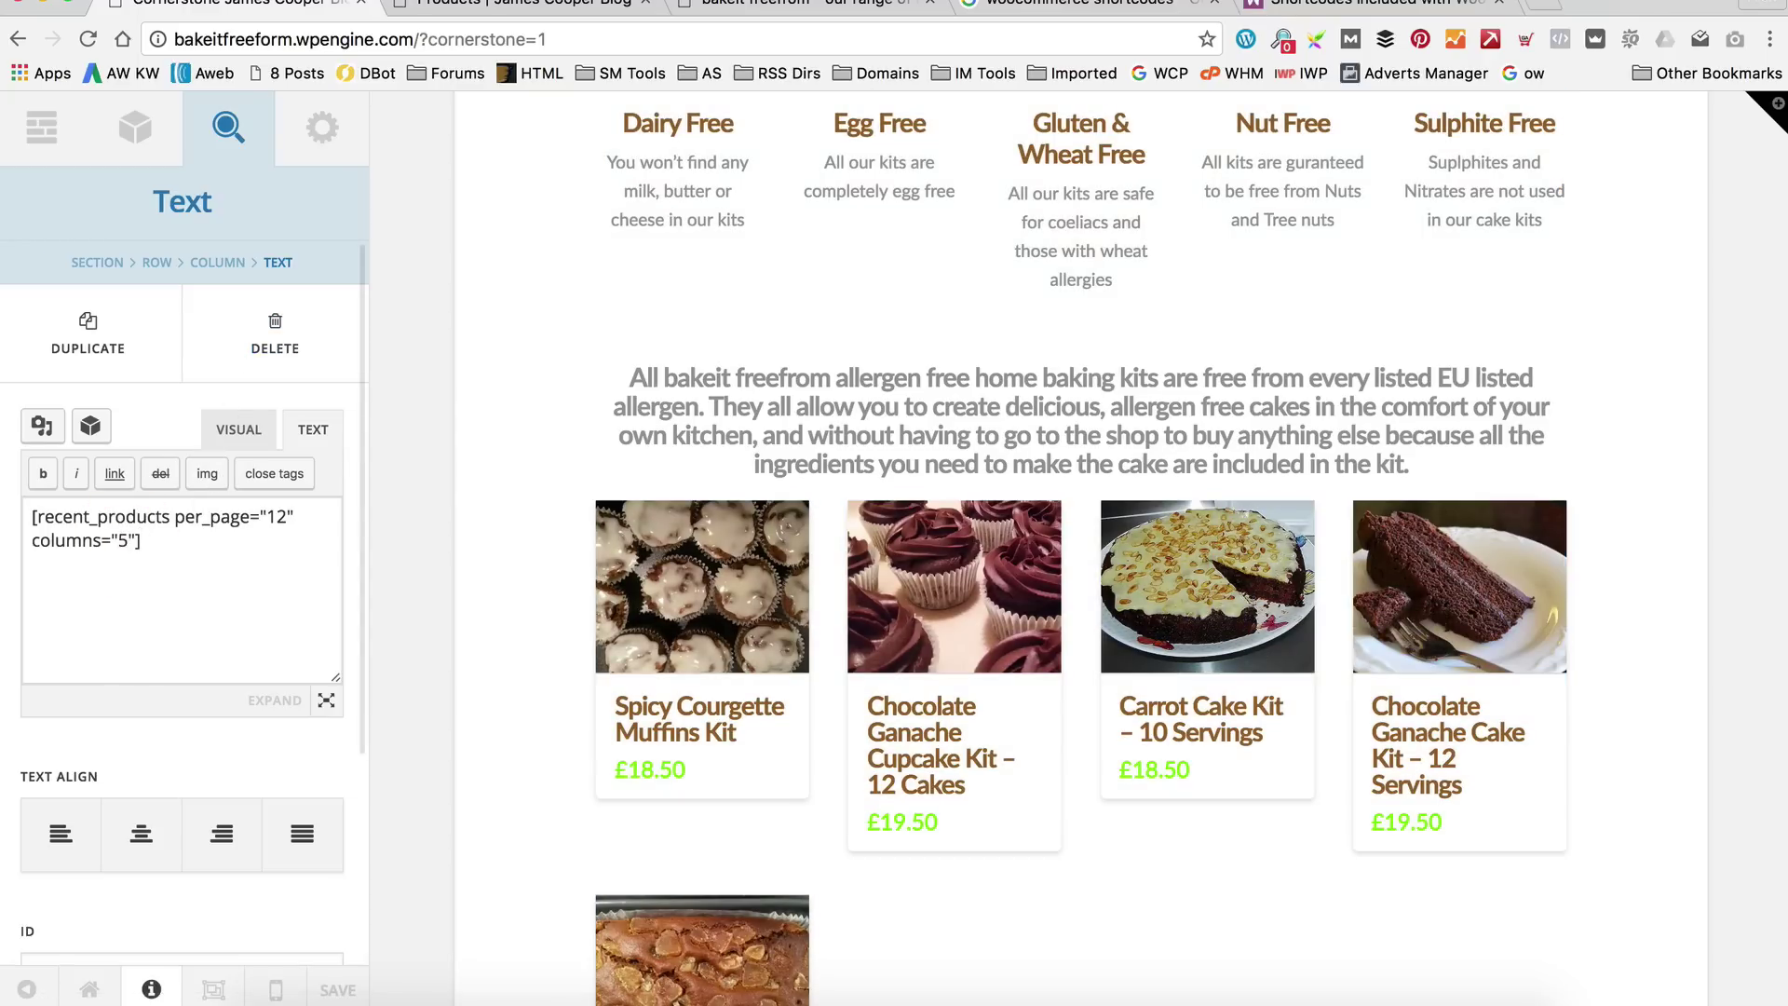
scroll(258, 541, down, 2)
scroll(258, 541, up, 2)
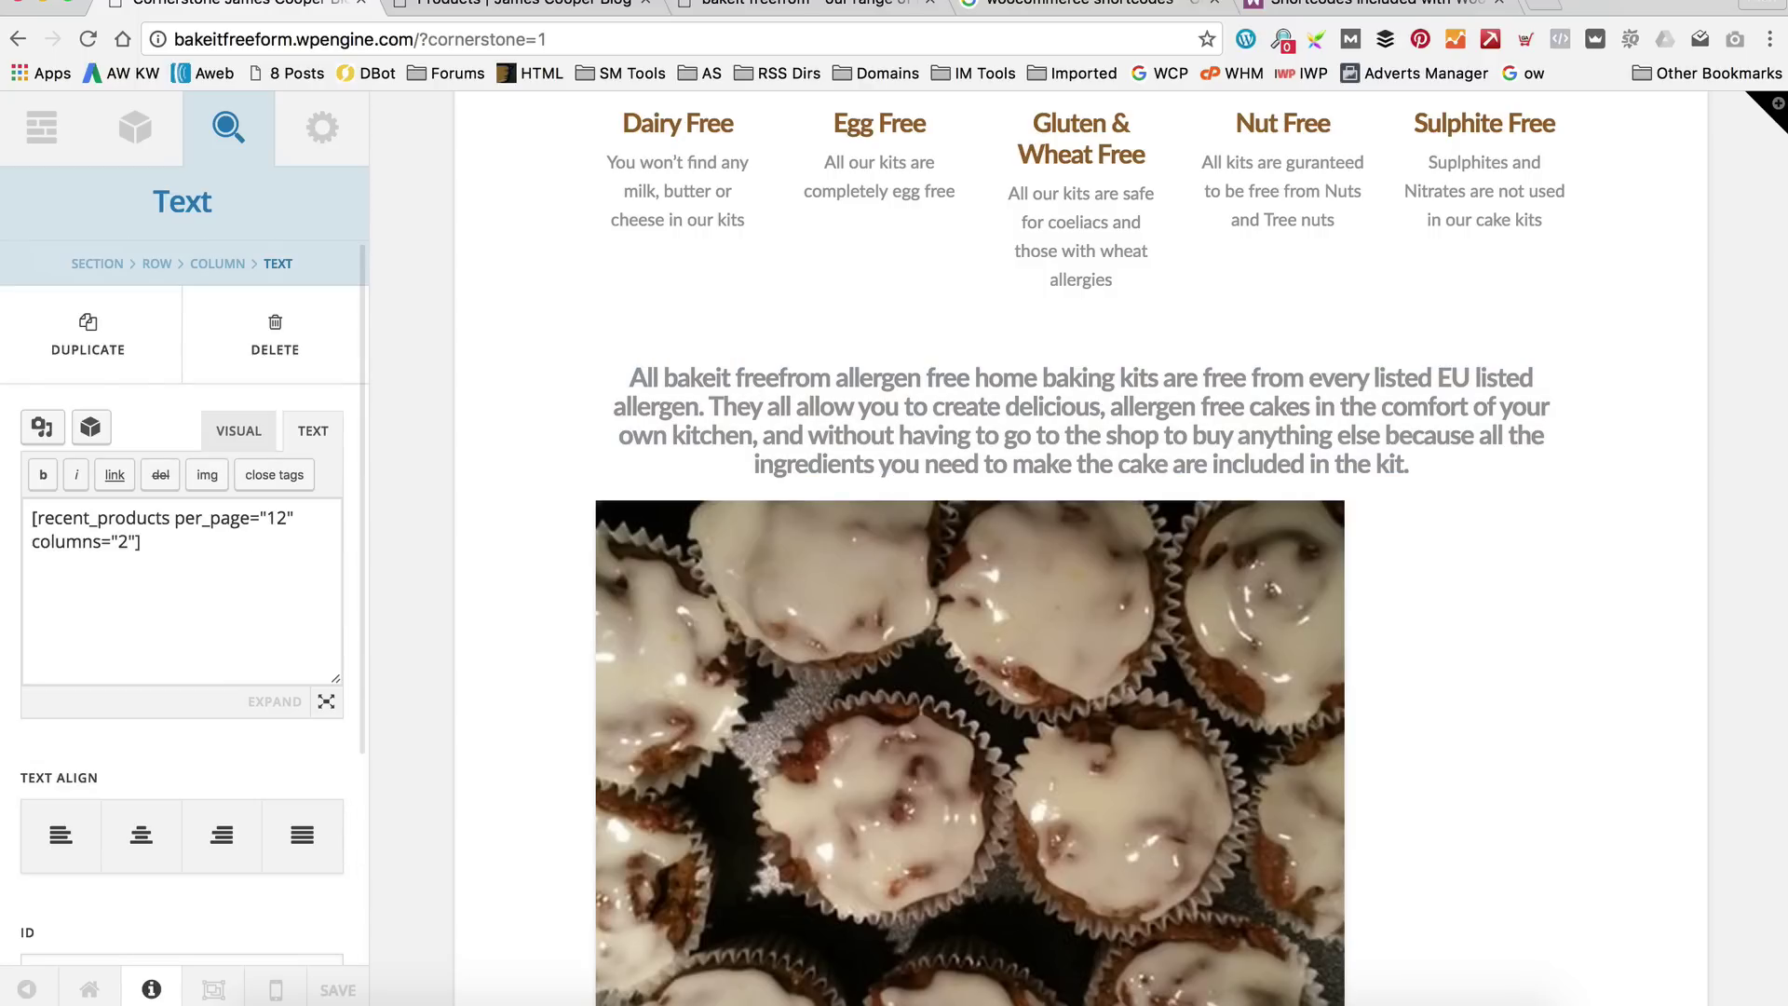
scroll(680, 445, down, 12)
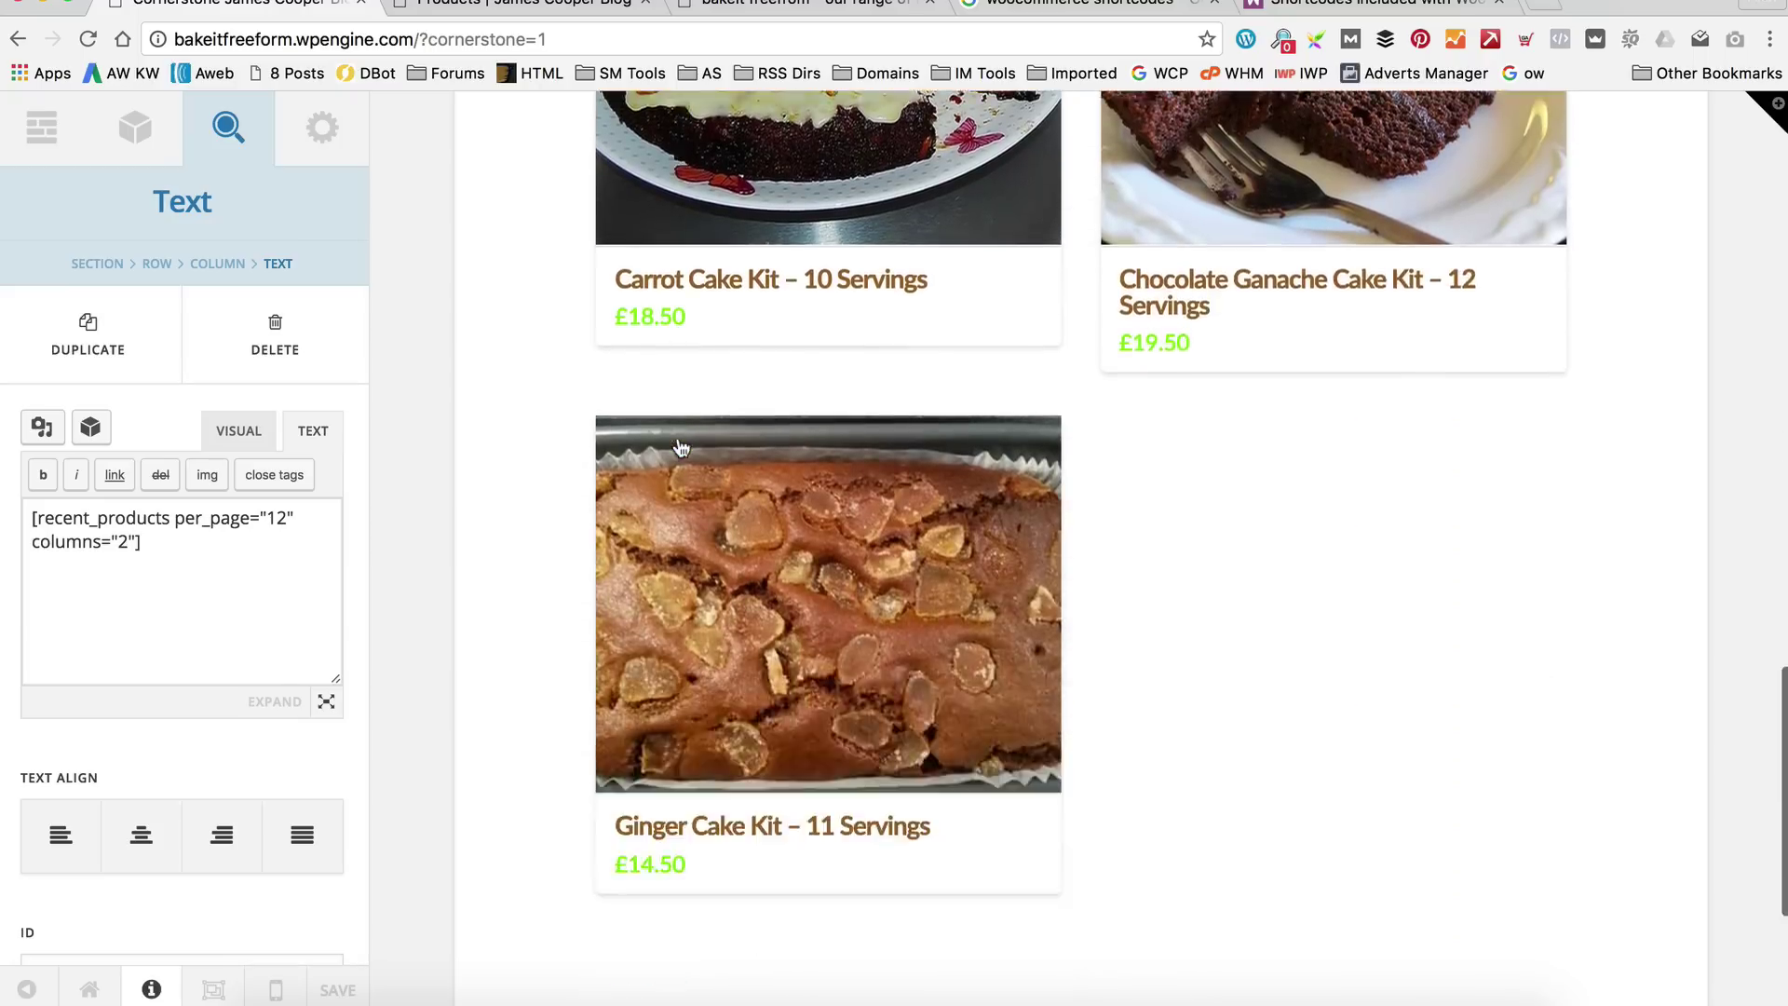
scroll(680, 445, up, 12)
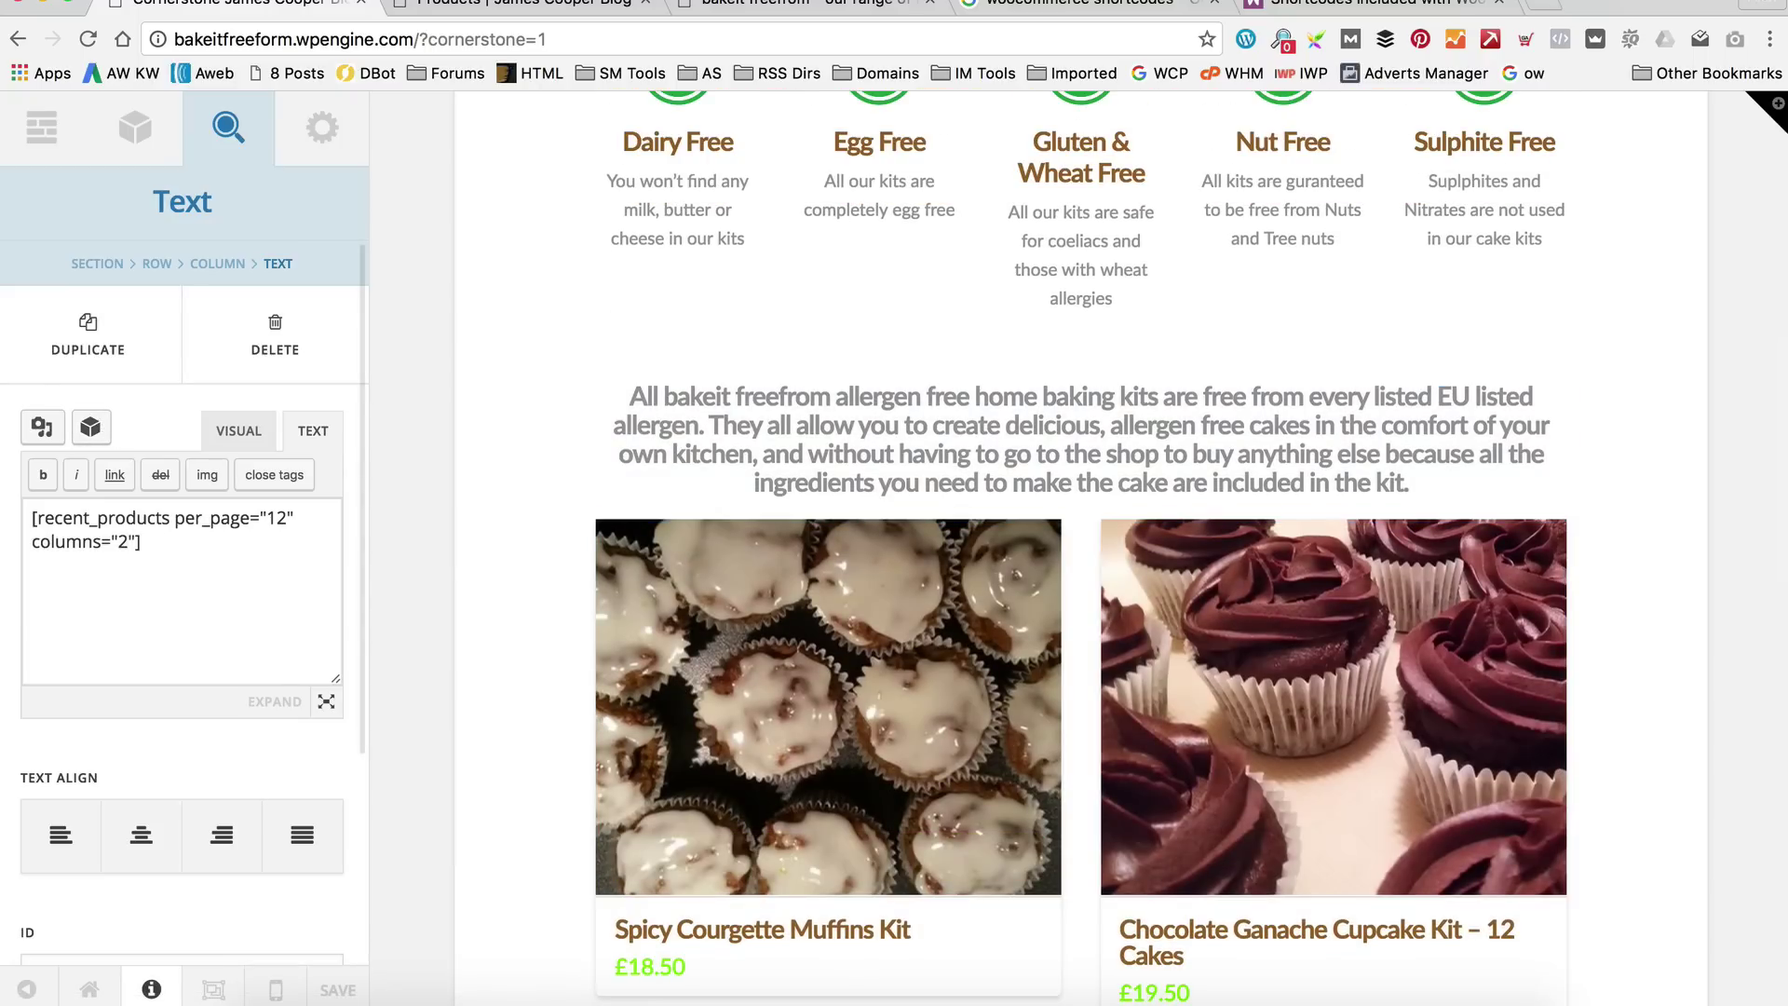
scroll(668, 387, down, 6)
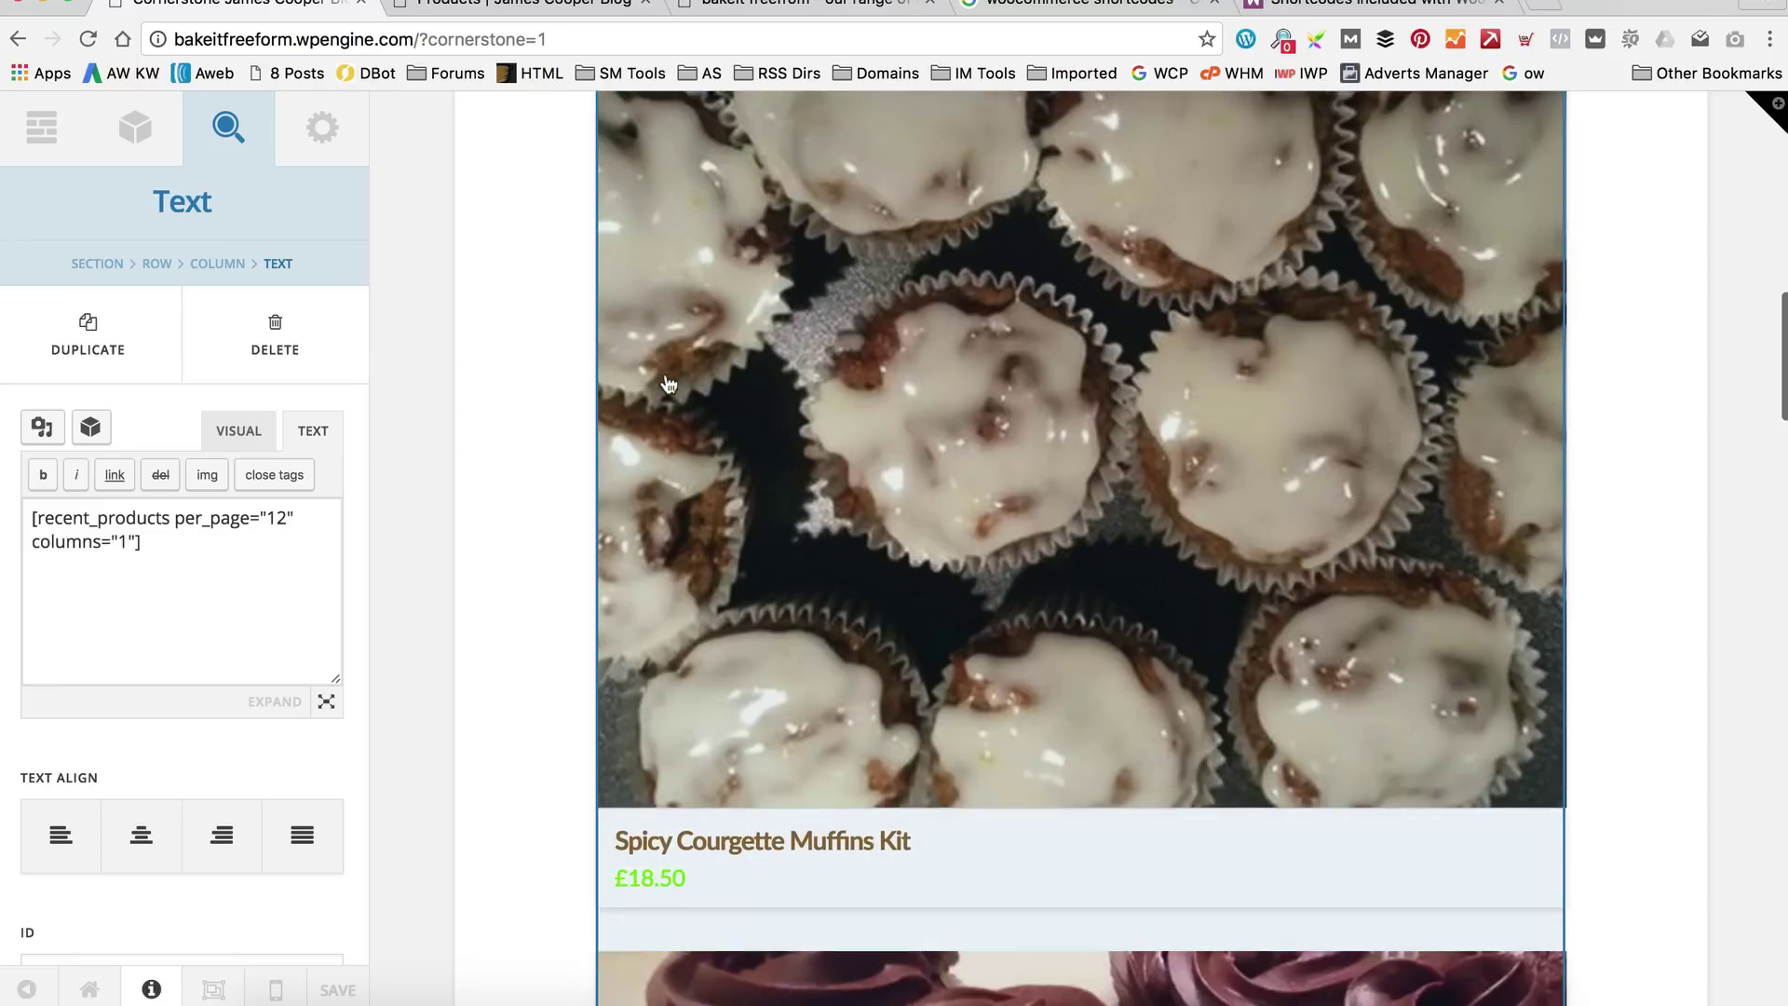
scroll(668, 386, up, 3)
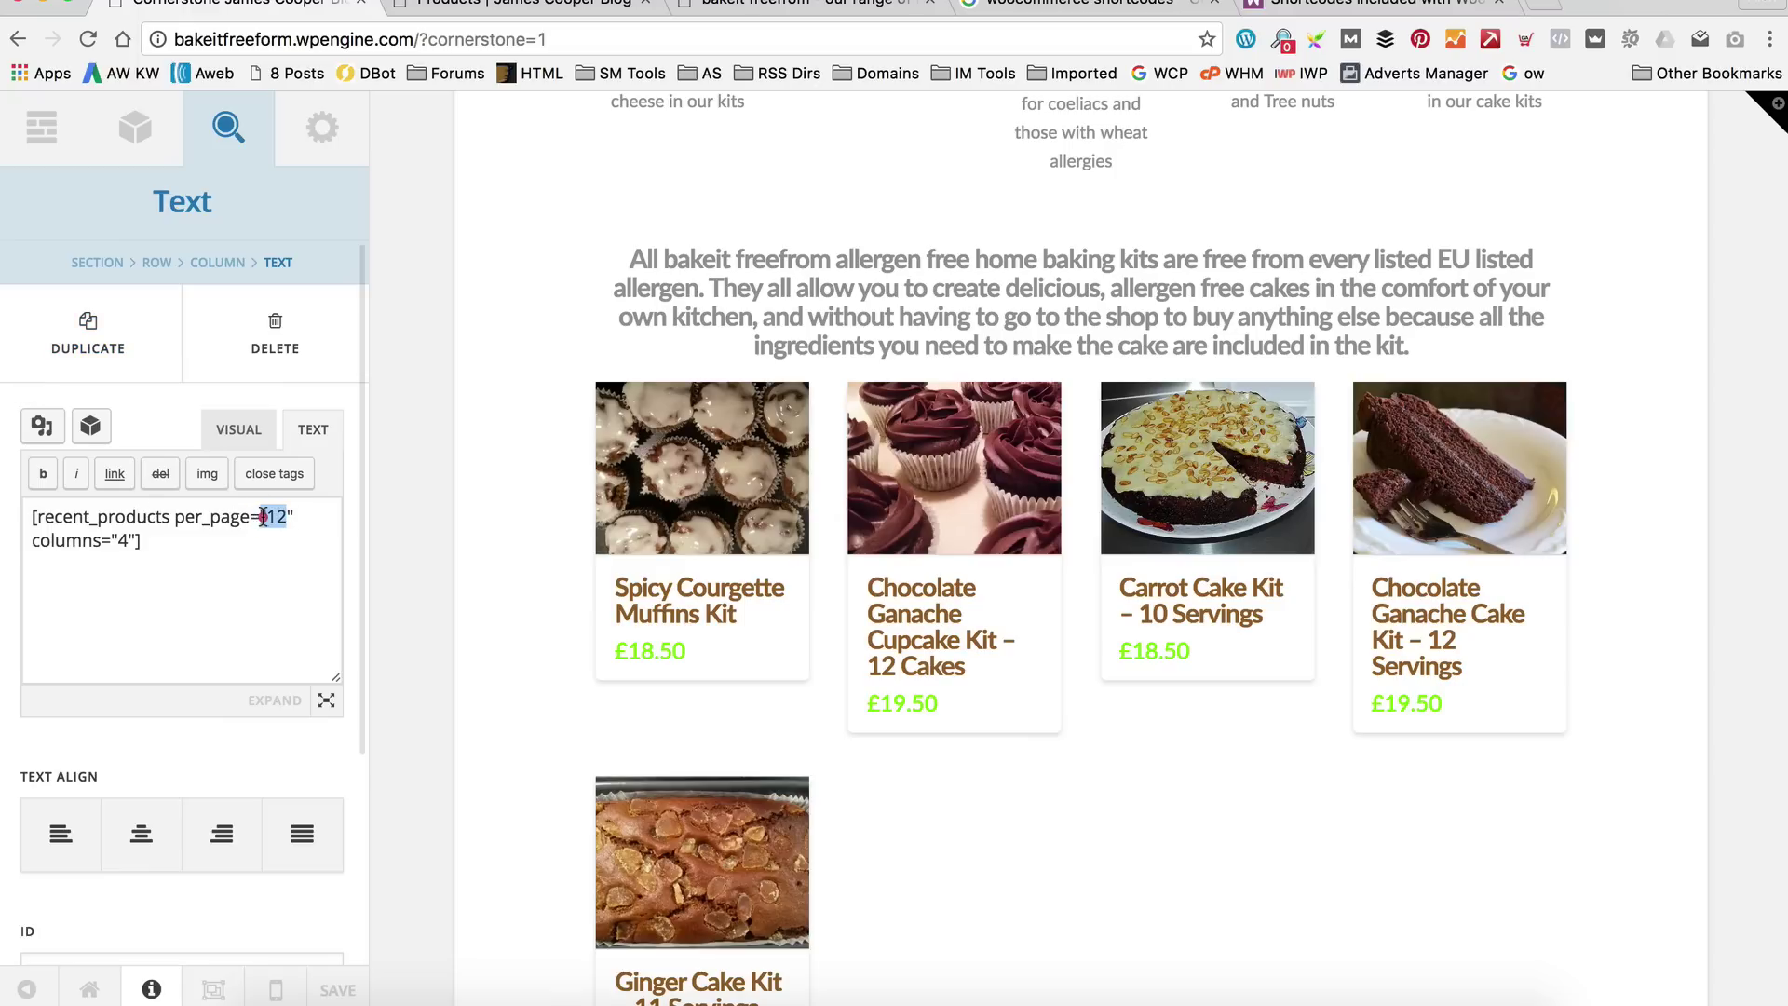
text(4)
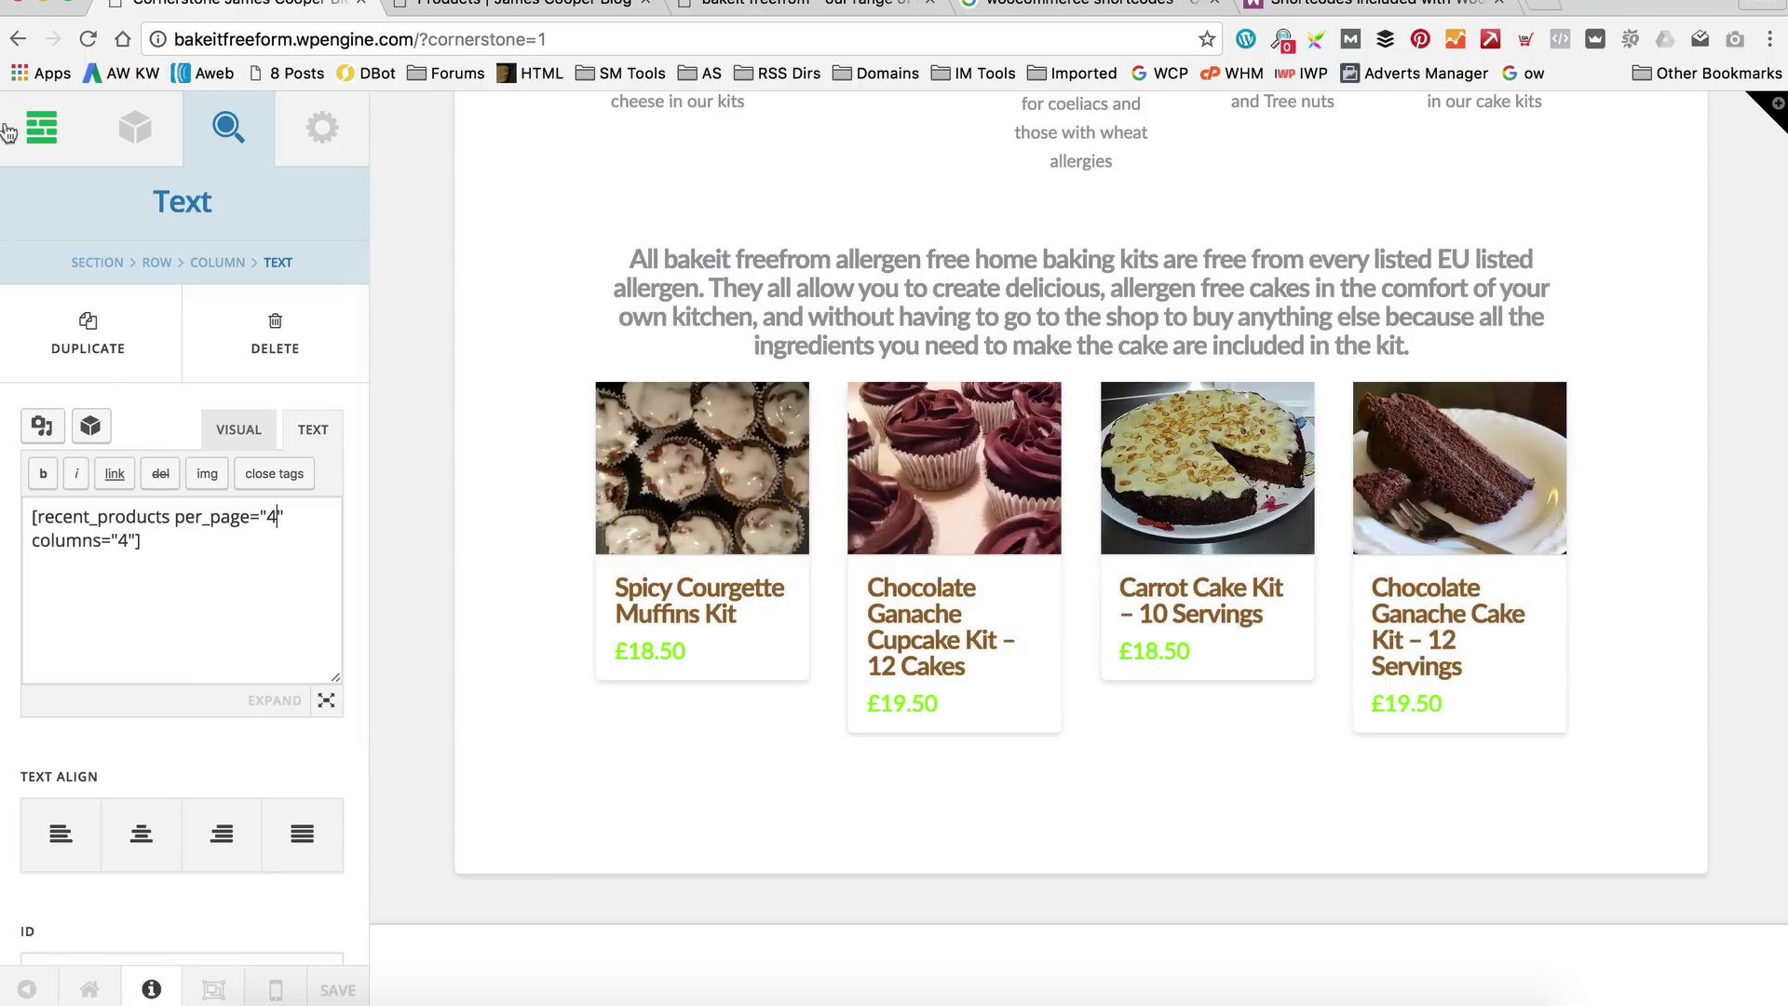
click(41, 127)
click(93, 439)
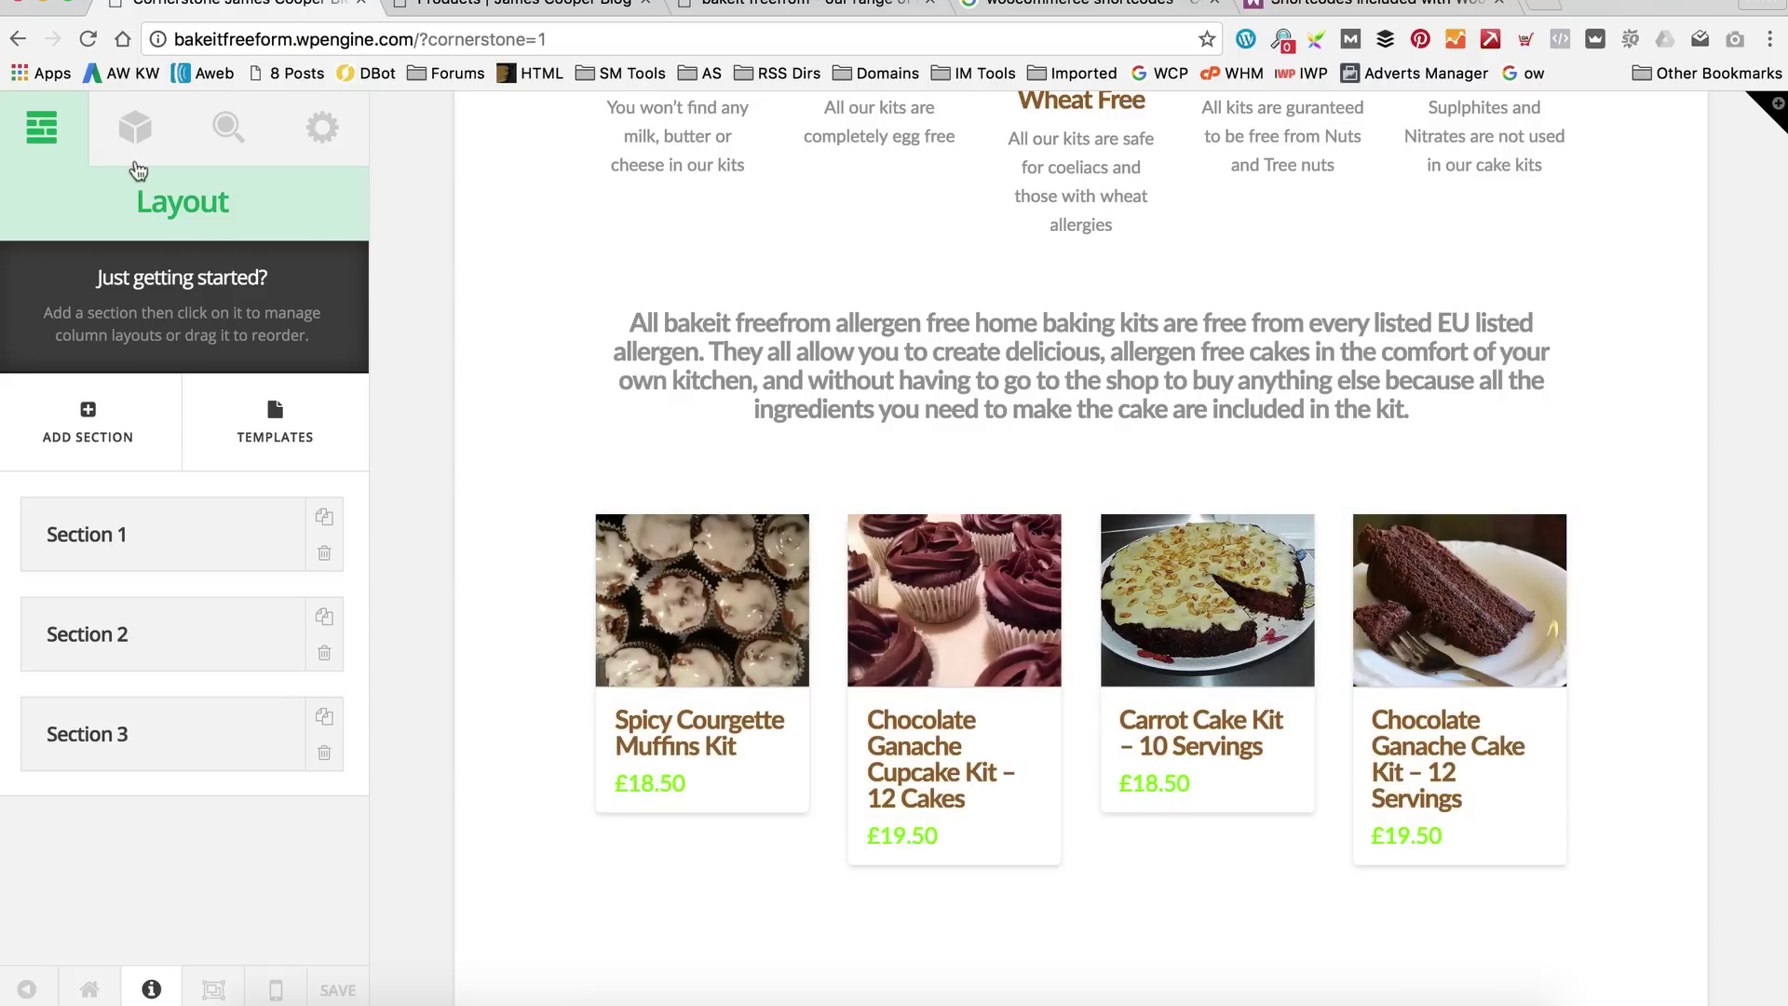
- Add a Custom Headline above the product cards reading 'Our Cake Kits'
click(135, 127)
scroll(186, 553, down, 10)
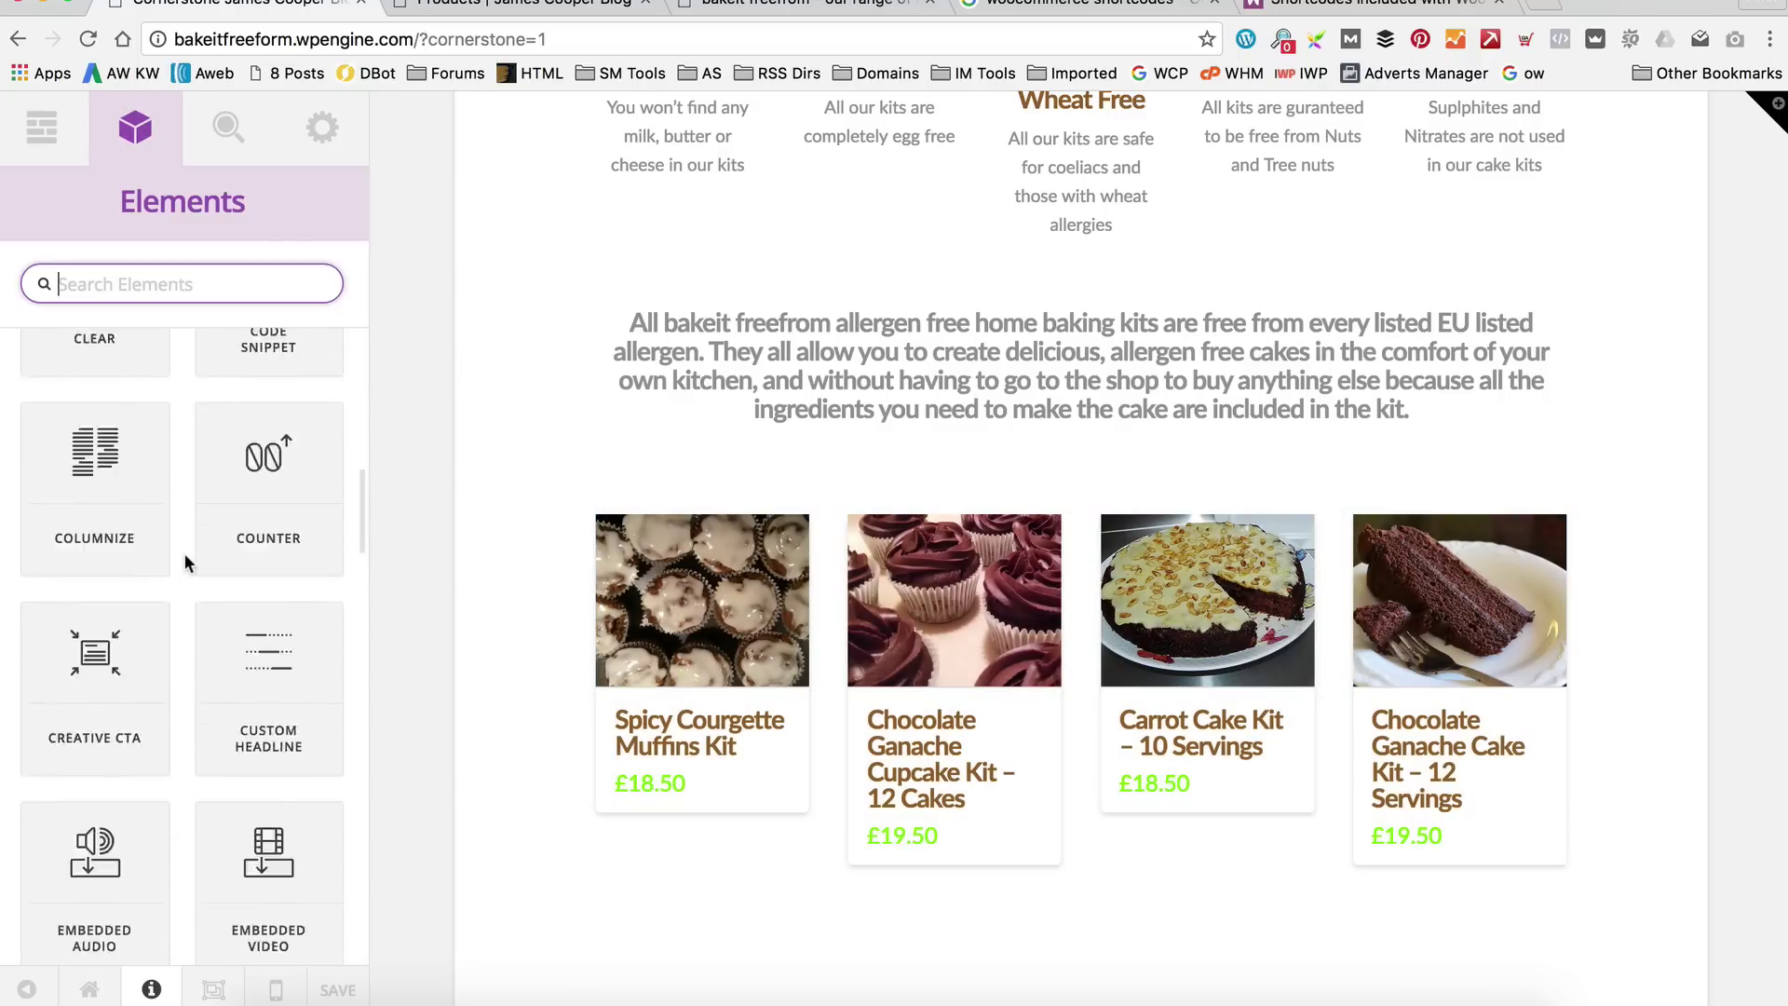
drag(269, 438, 846, 499)
drag(207, 463, 18, 420)
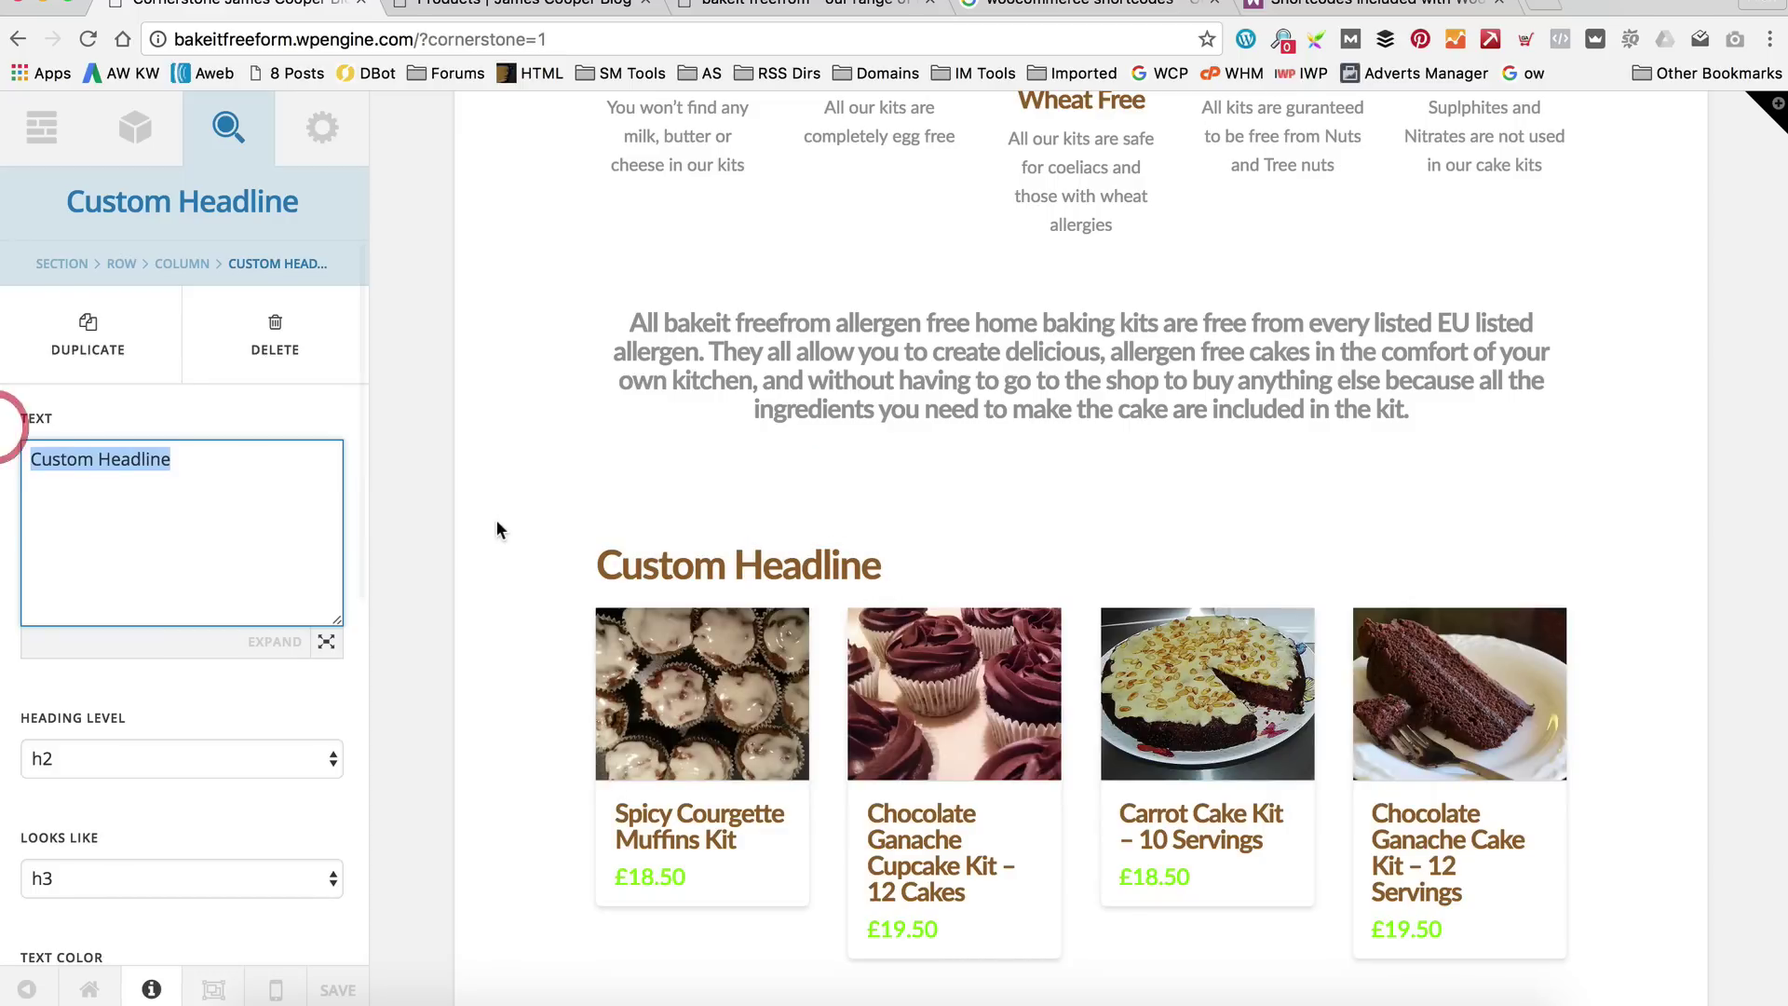
text(Our Cake Kit)
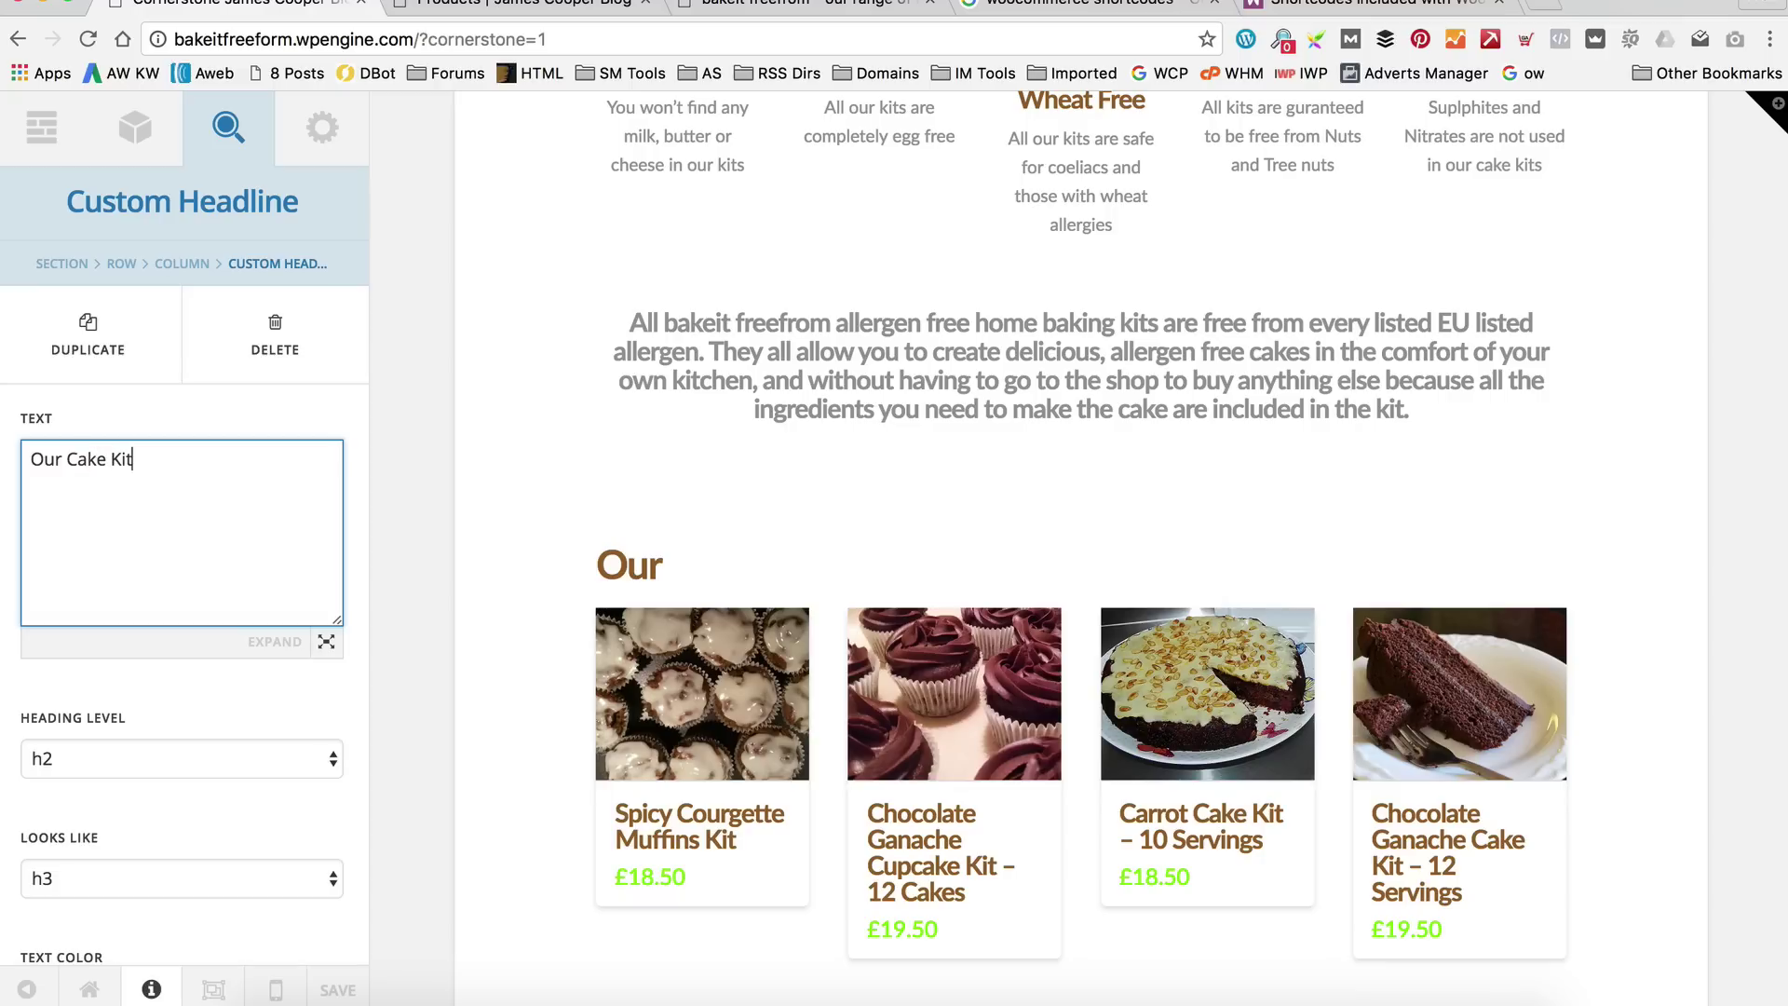
- Centre the Our Cake Kits heading and keep it h2 styled like h4
click(878, 469)
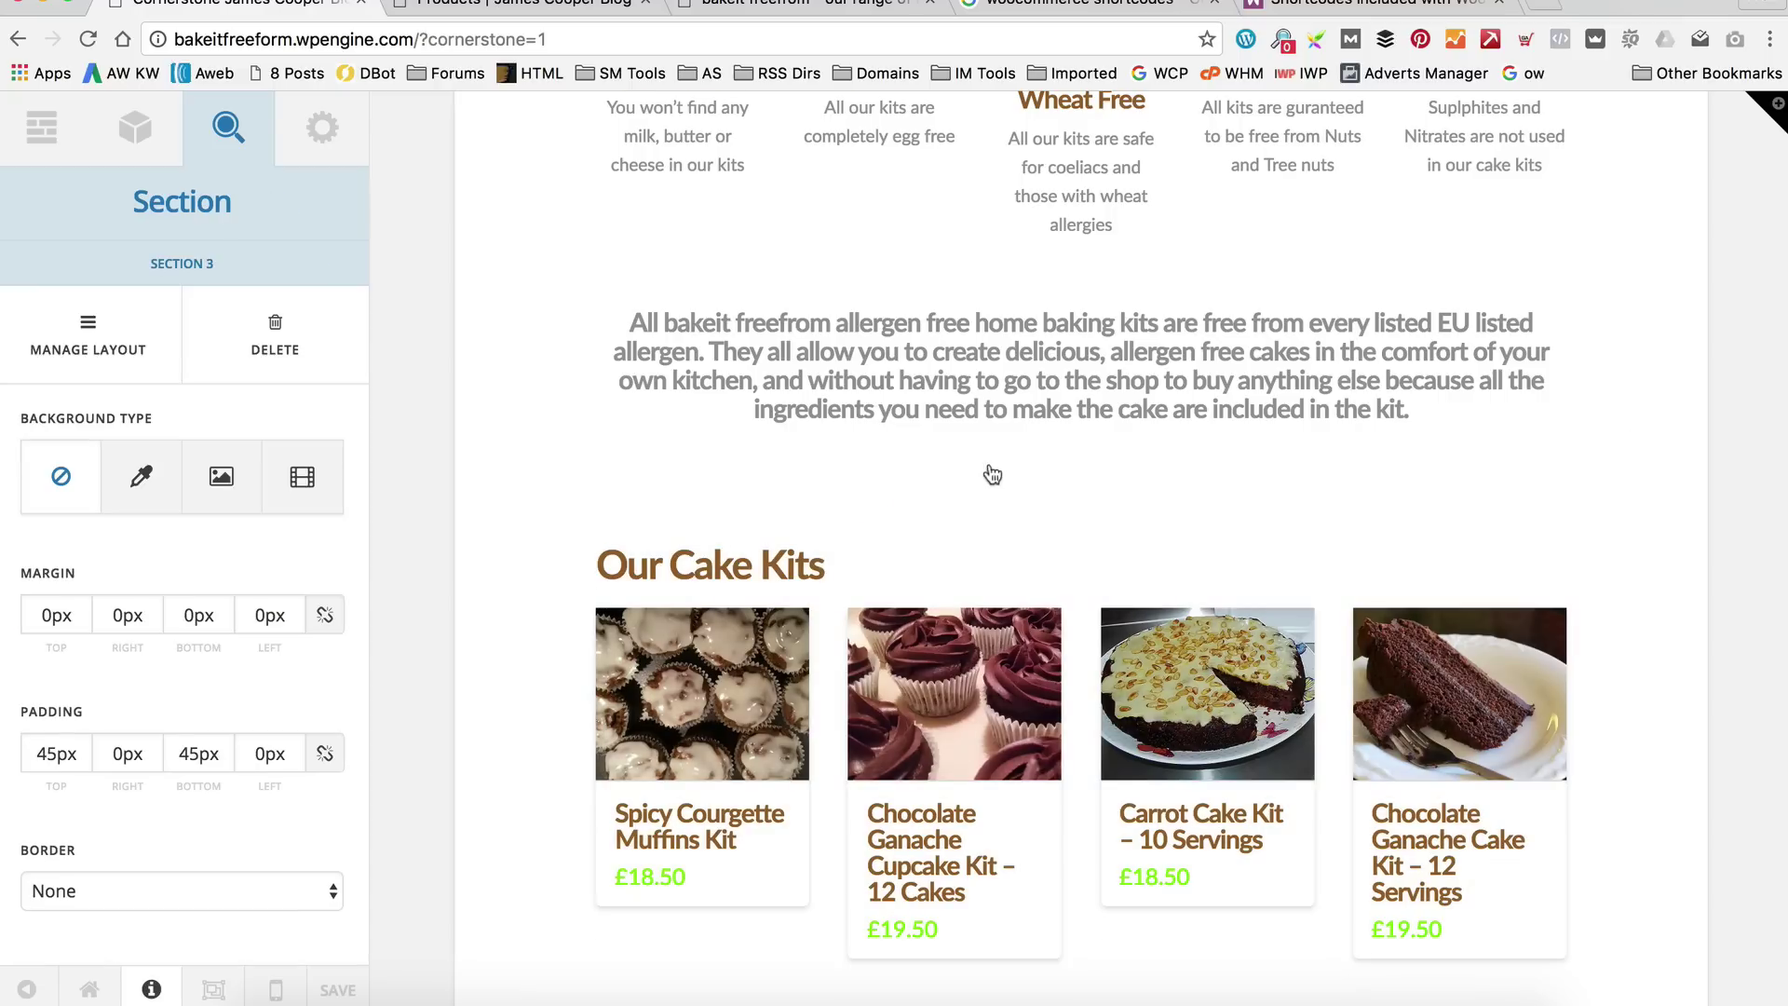
scroll(987, 475, up, 3)
scroll(991, 475, down, 3)
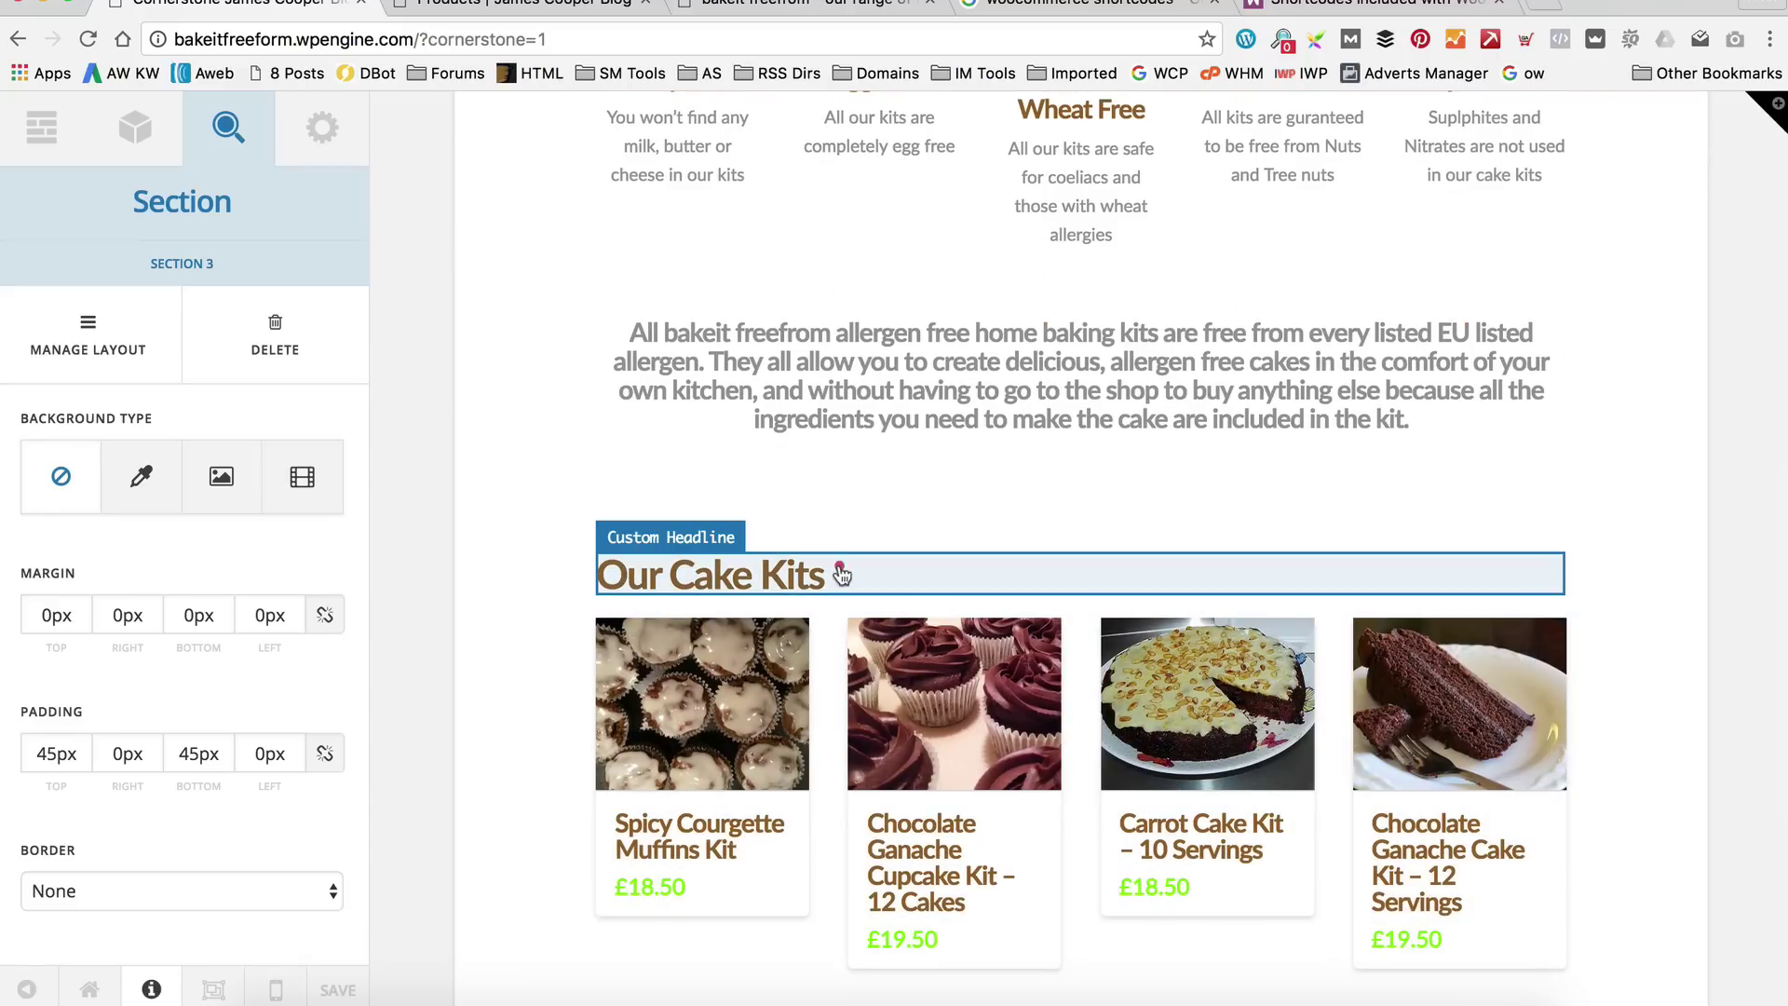
click(838, 565)
scroll(134, 650, down, 7)
click(153, 626)
scroll(259, 494, up, 2)
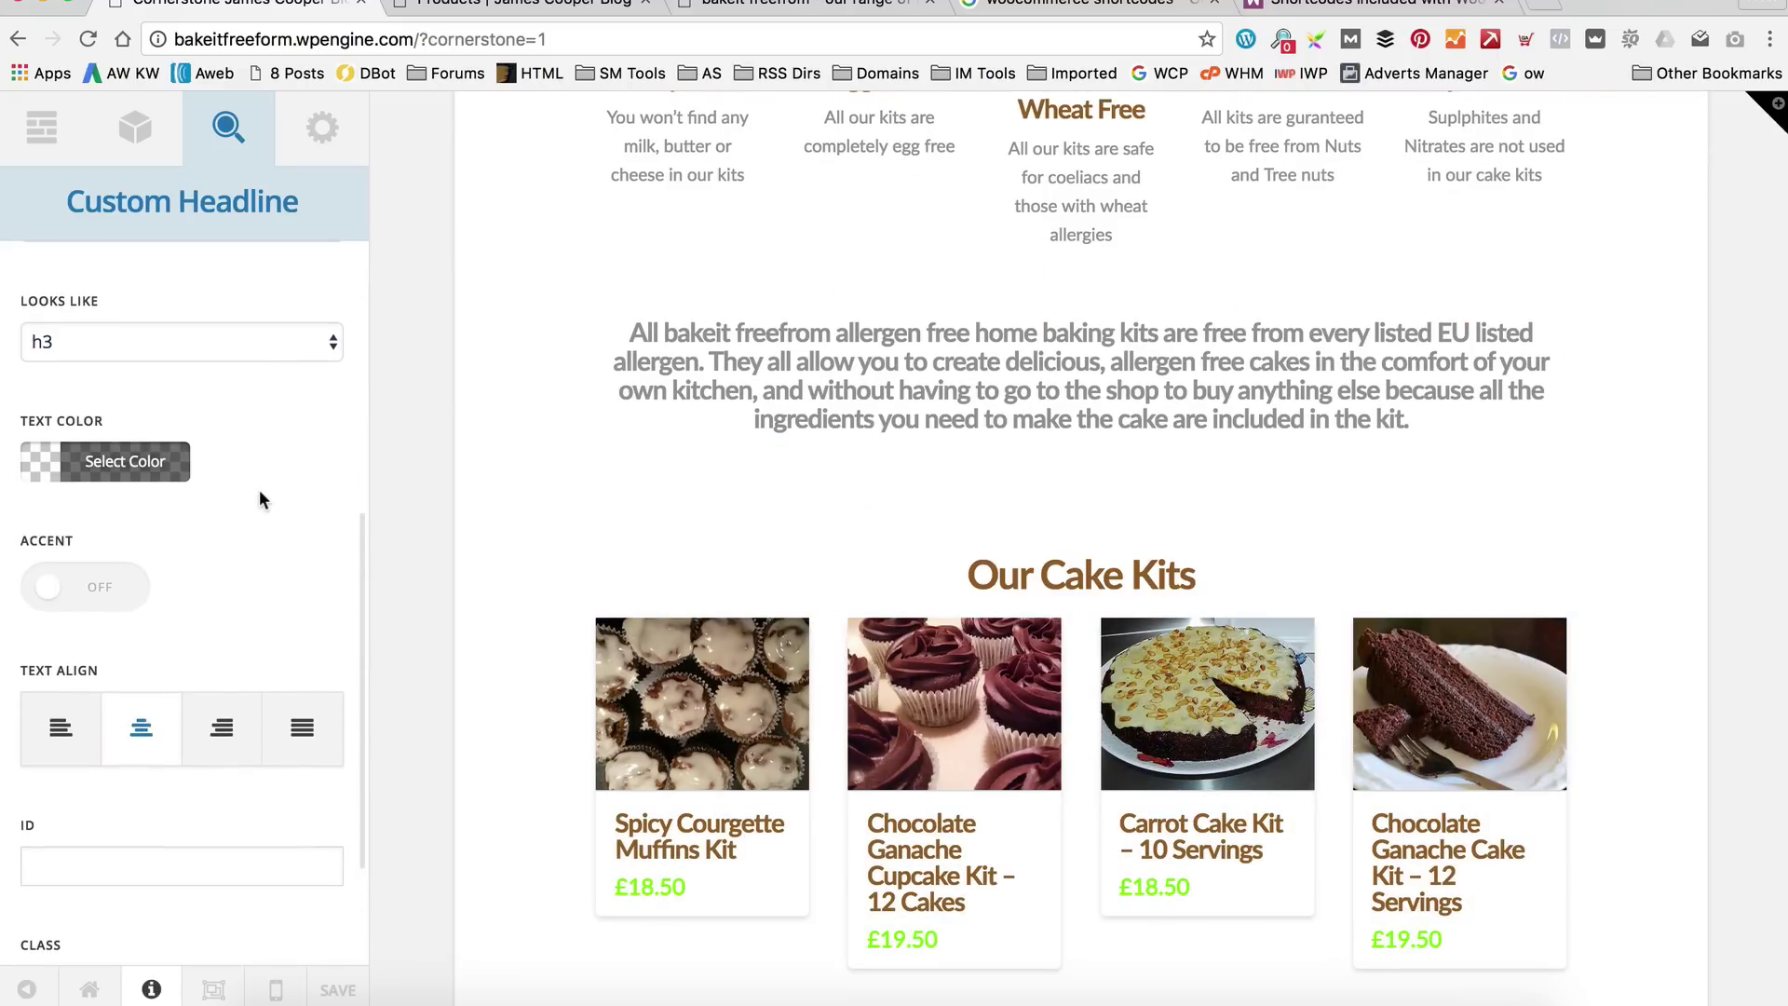
scroll(722, 503, up, 2)
scroll(282, 596, down, 2)
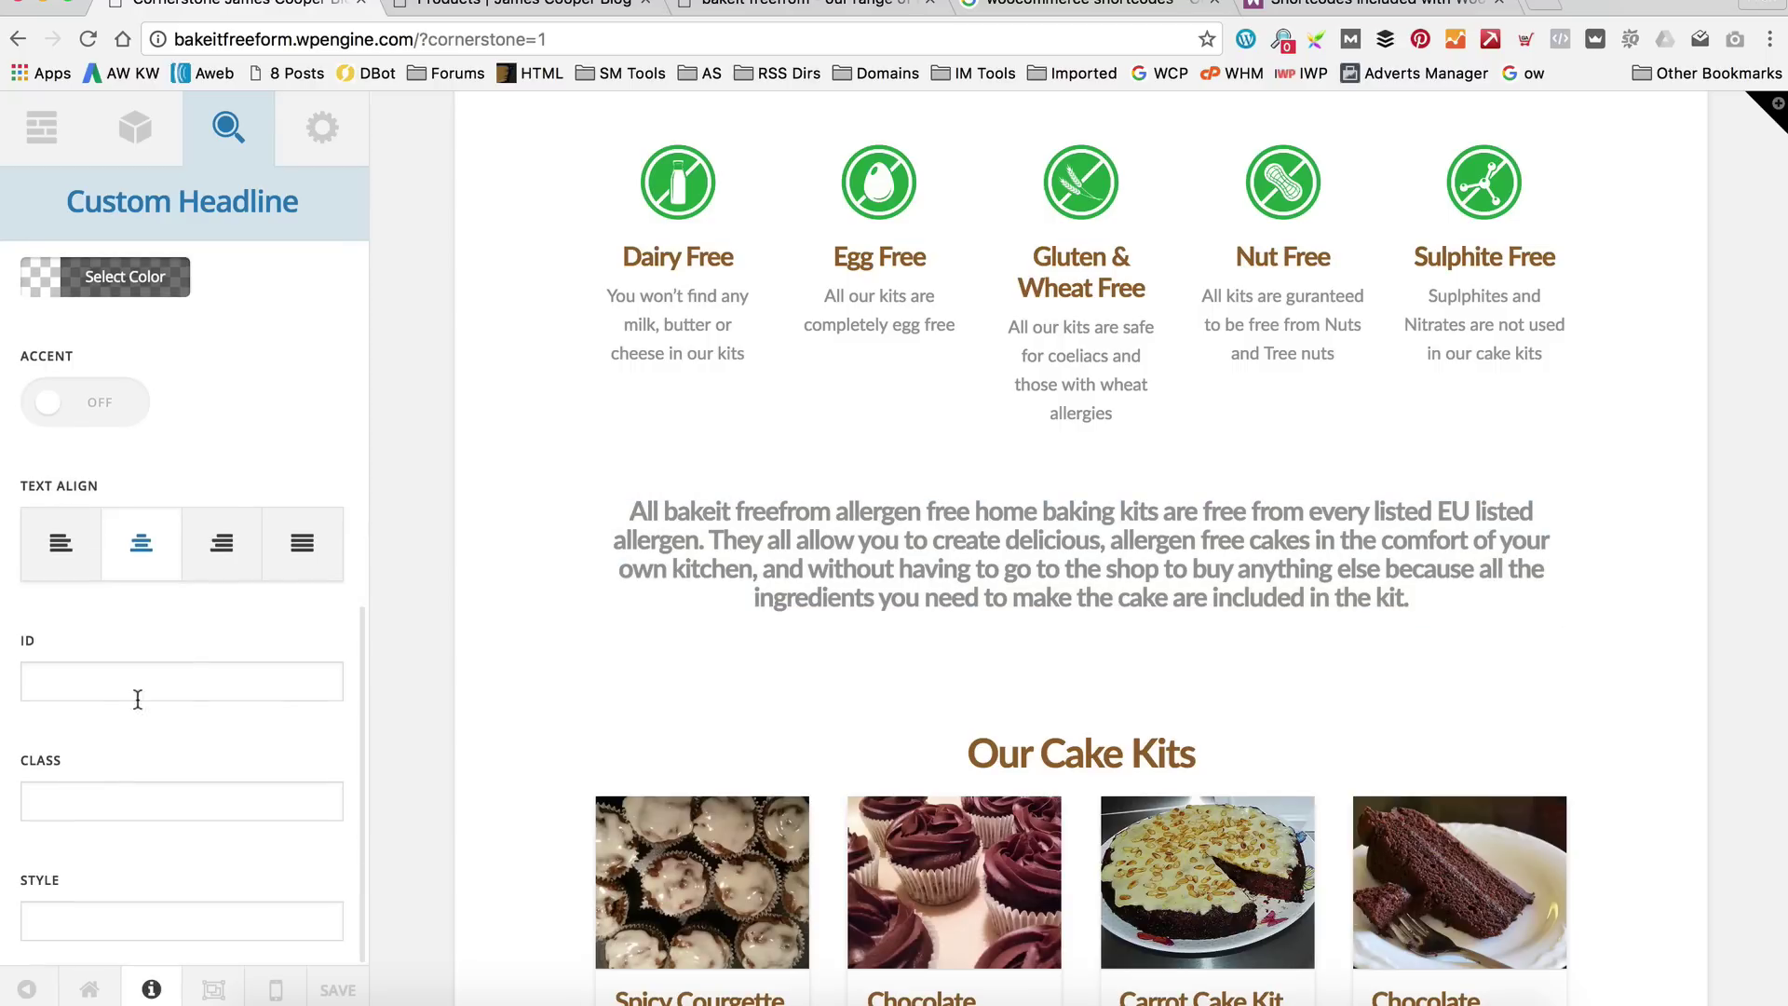
click(1078, 768)
scroll(209, 578, down, 1)
click(208, 578)
click(279, 531)
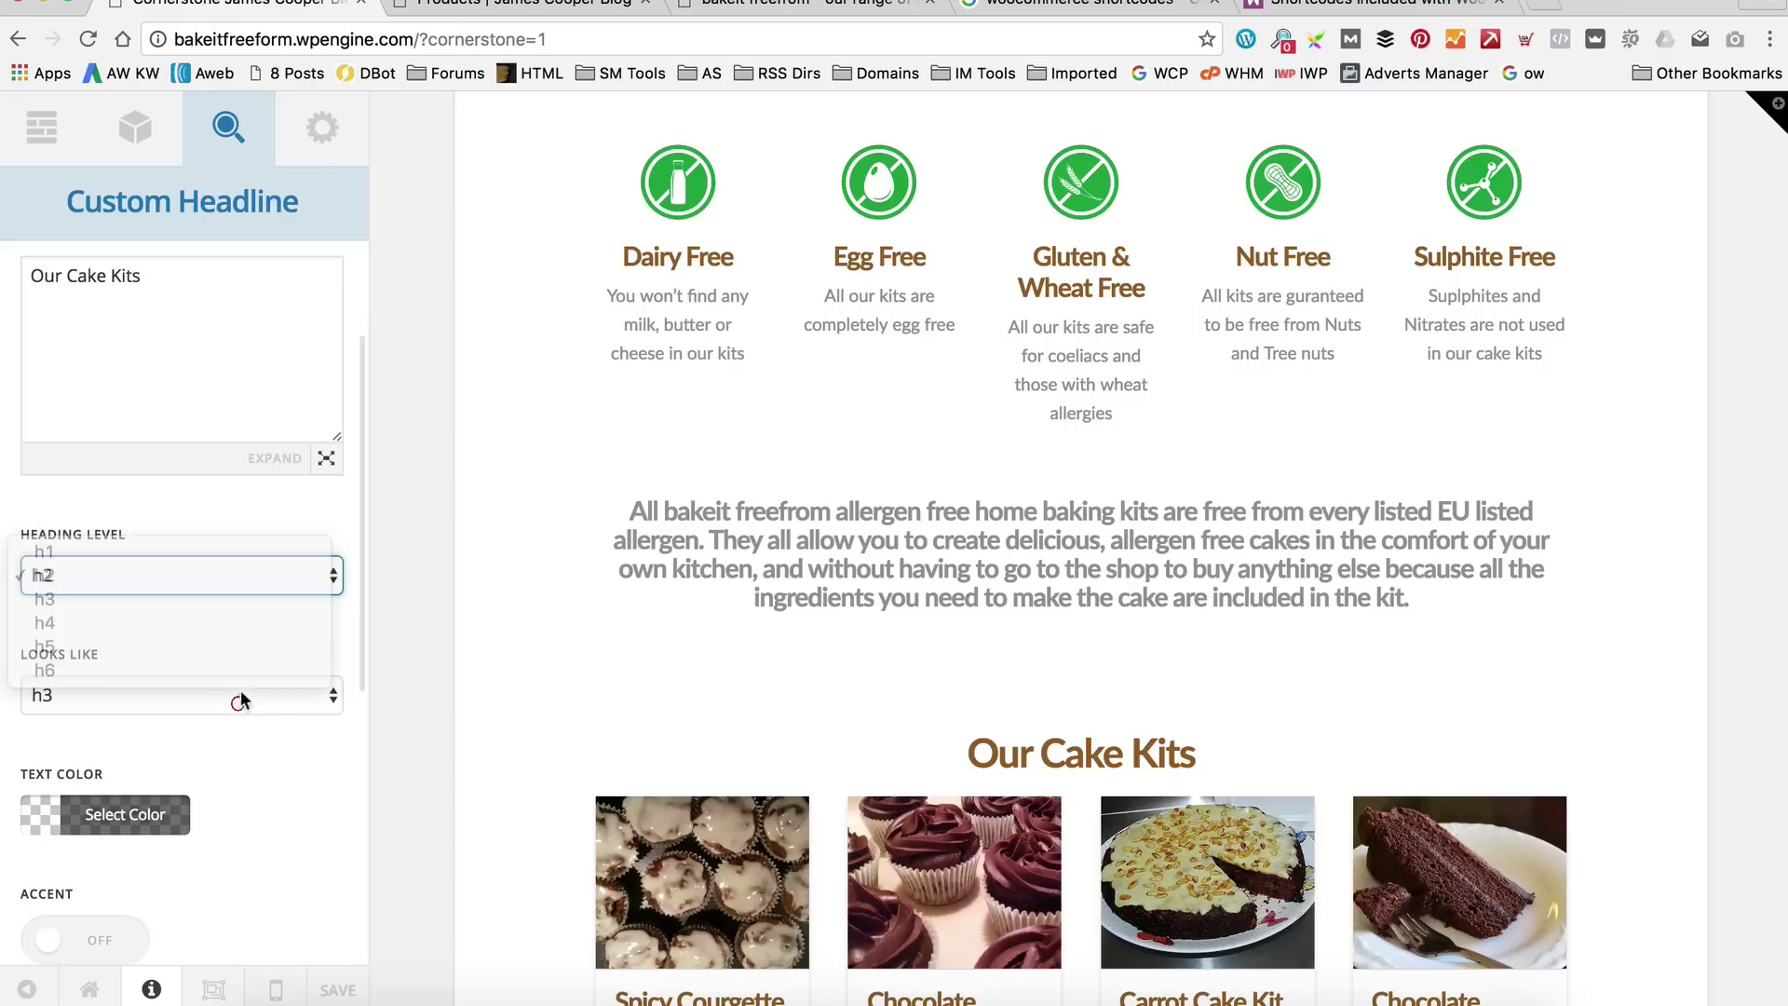
click(233, 695)
click(219, 718)
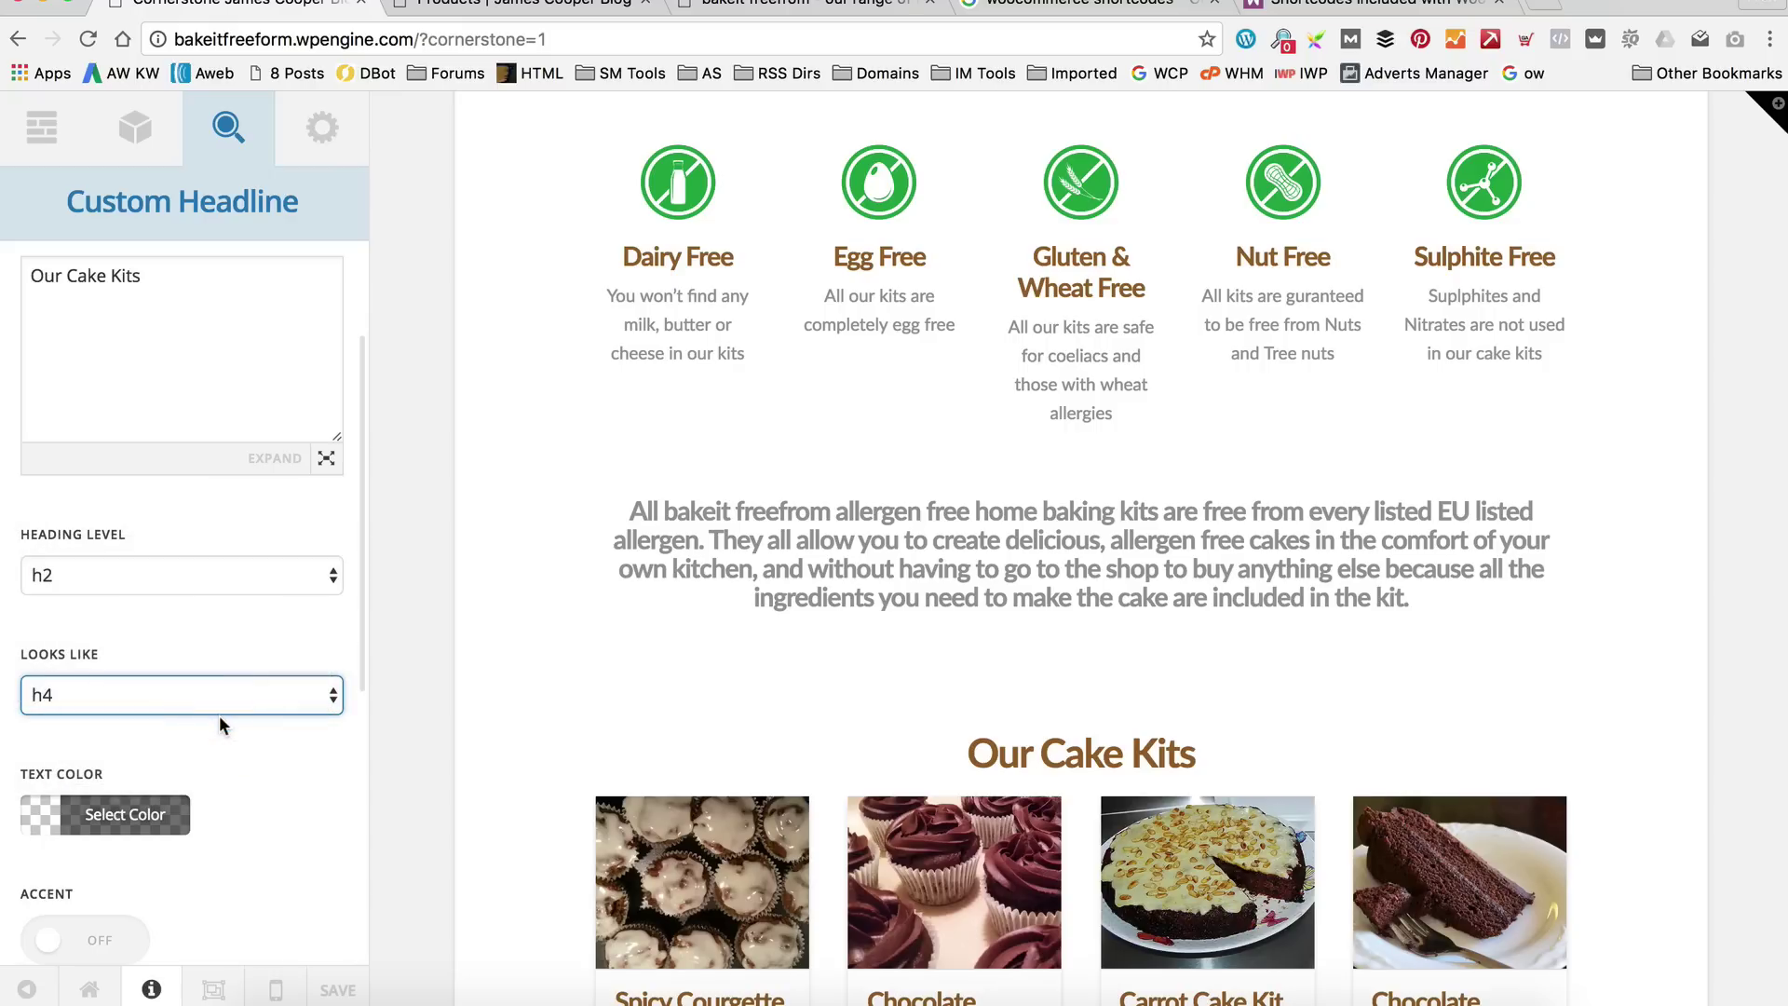
- Reduce the cake kits section's top padding from 45px to 25px
click(978, 673)
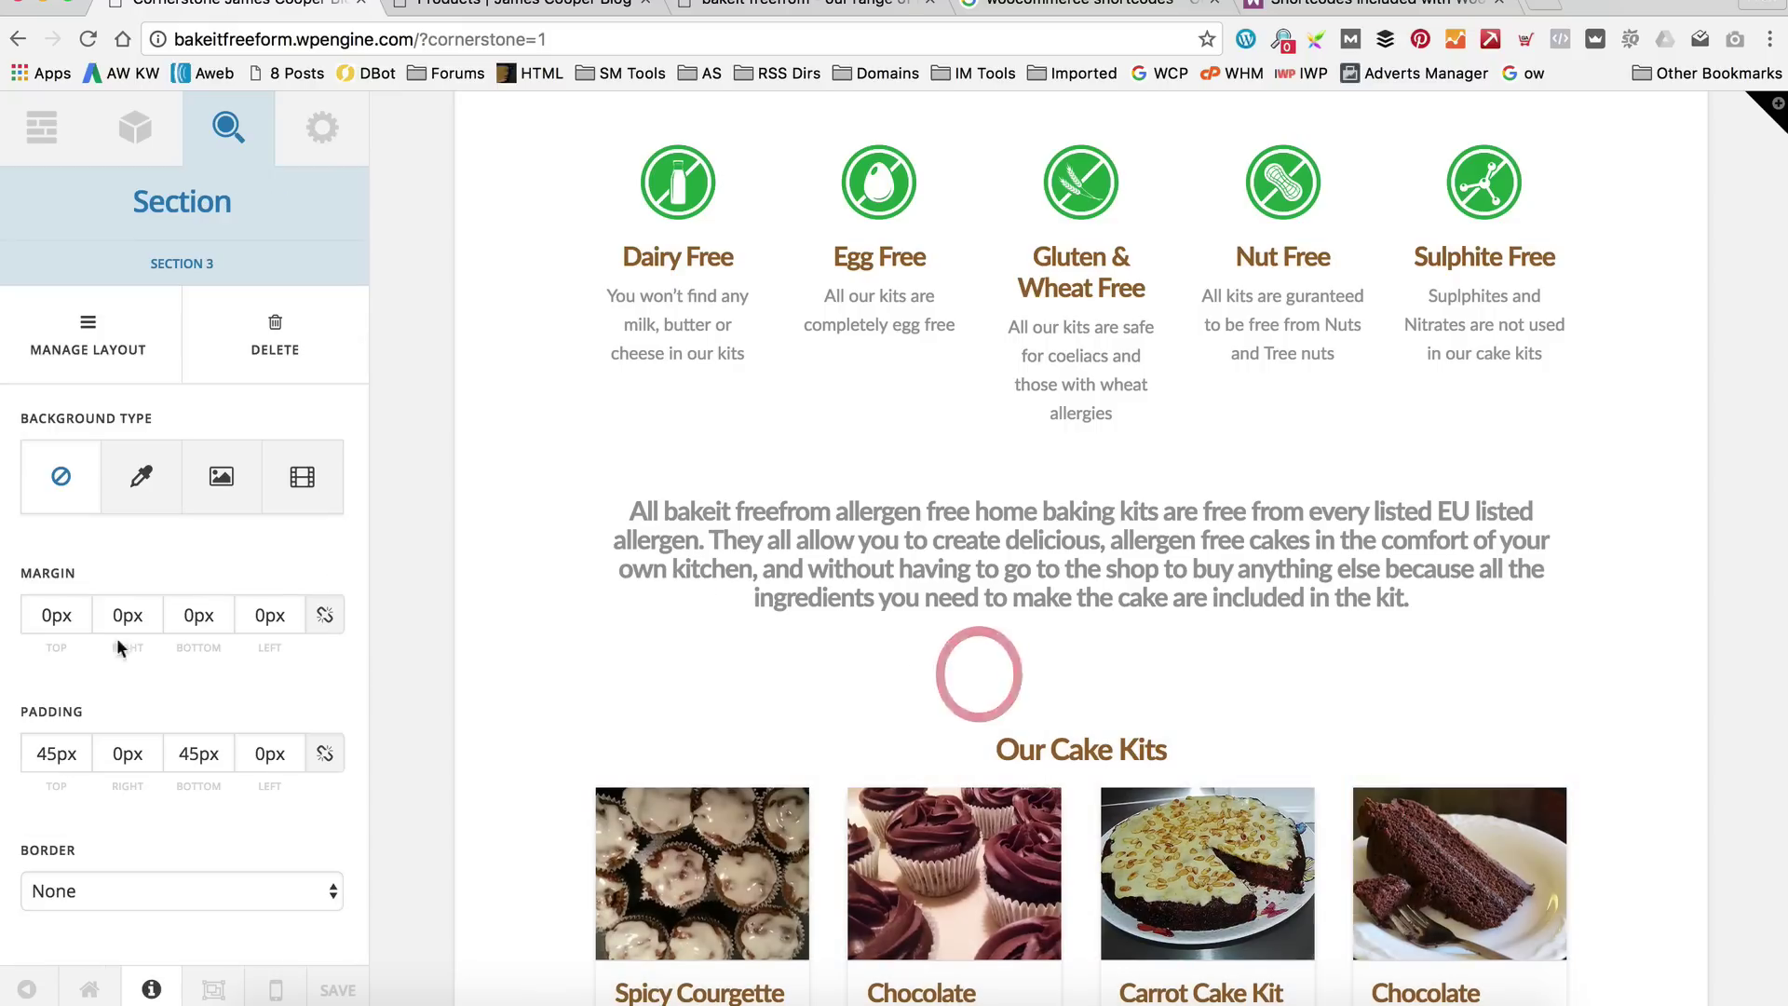
click(47, 753)
key(BackSpace)
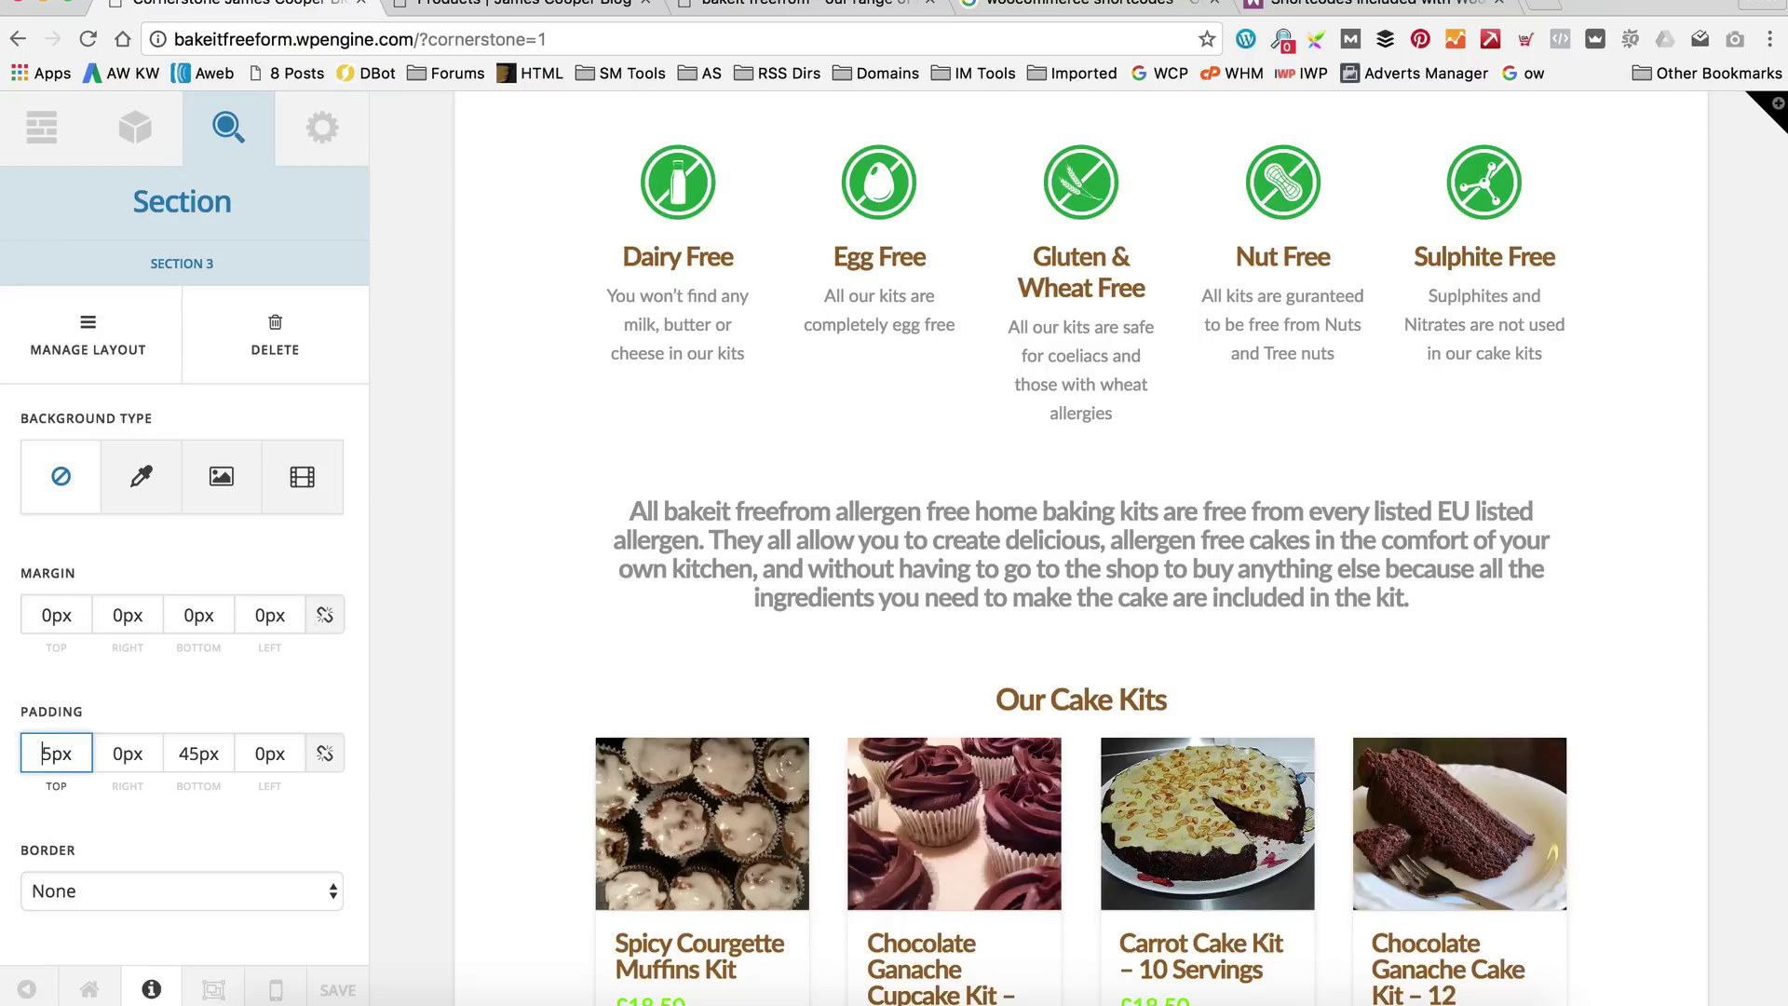
text(2)
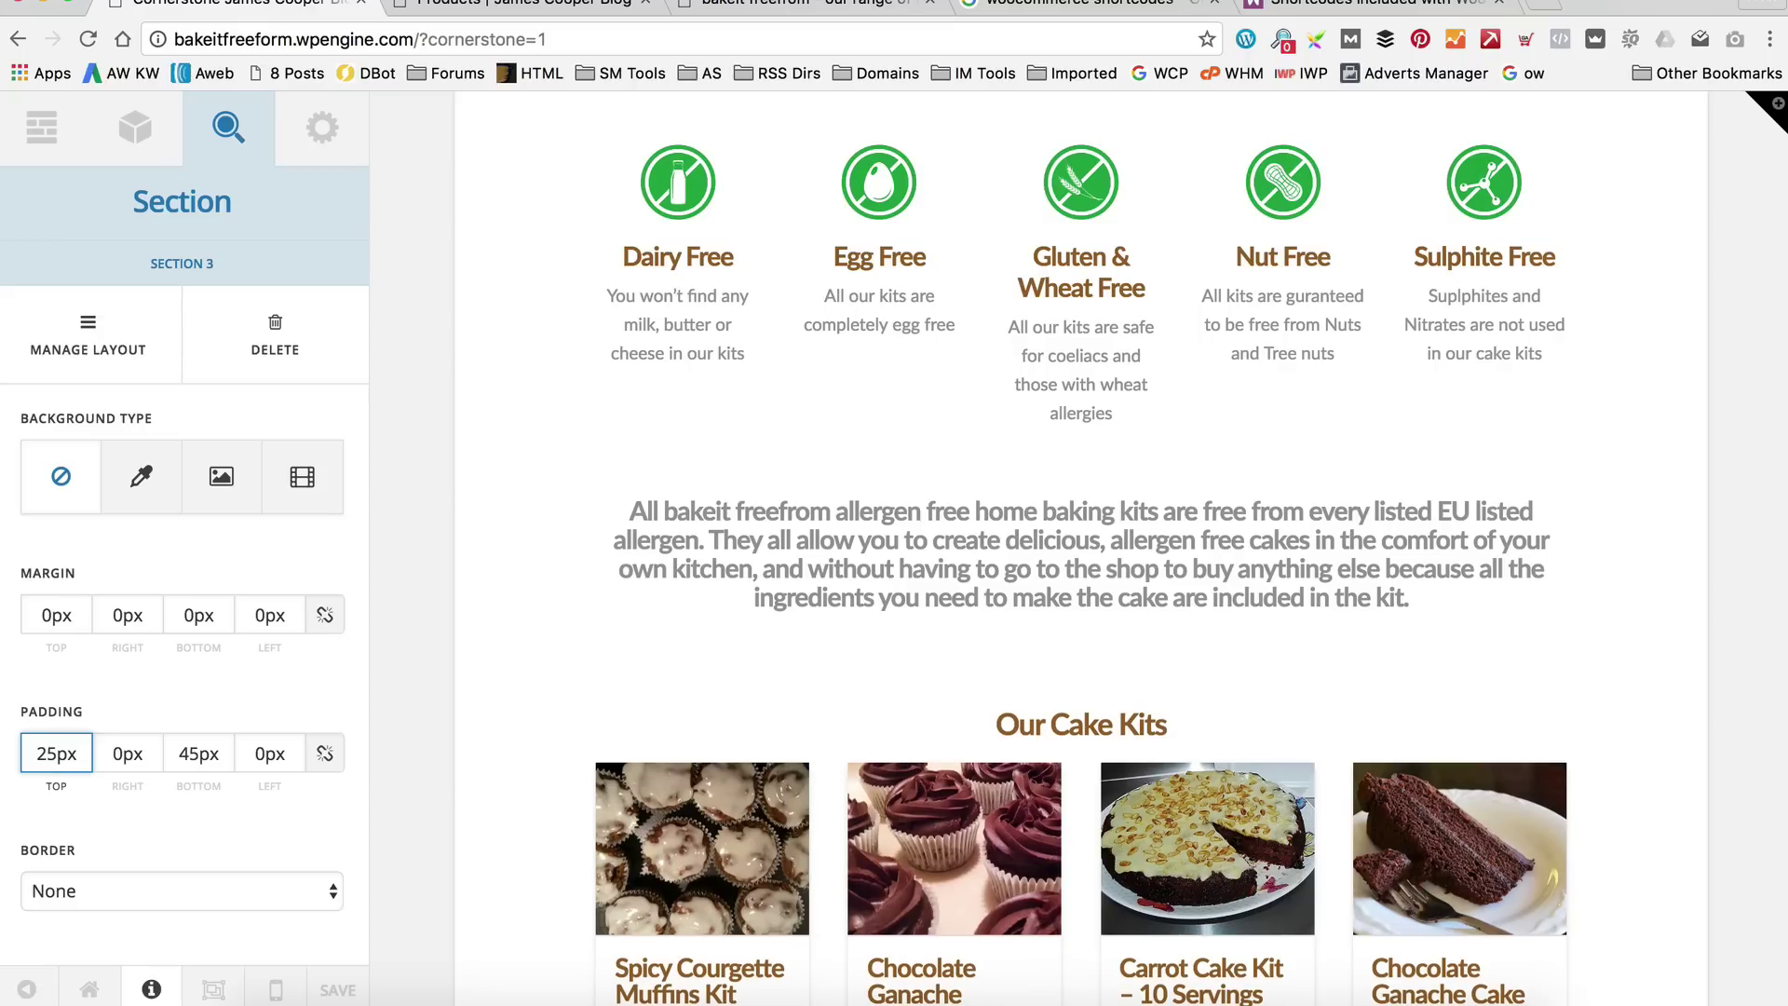
scroll(898, 687, down, 5)
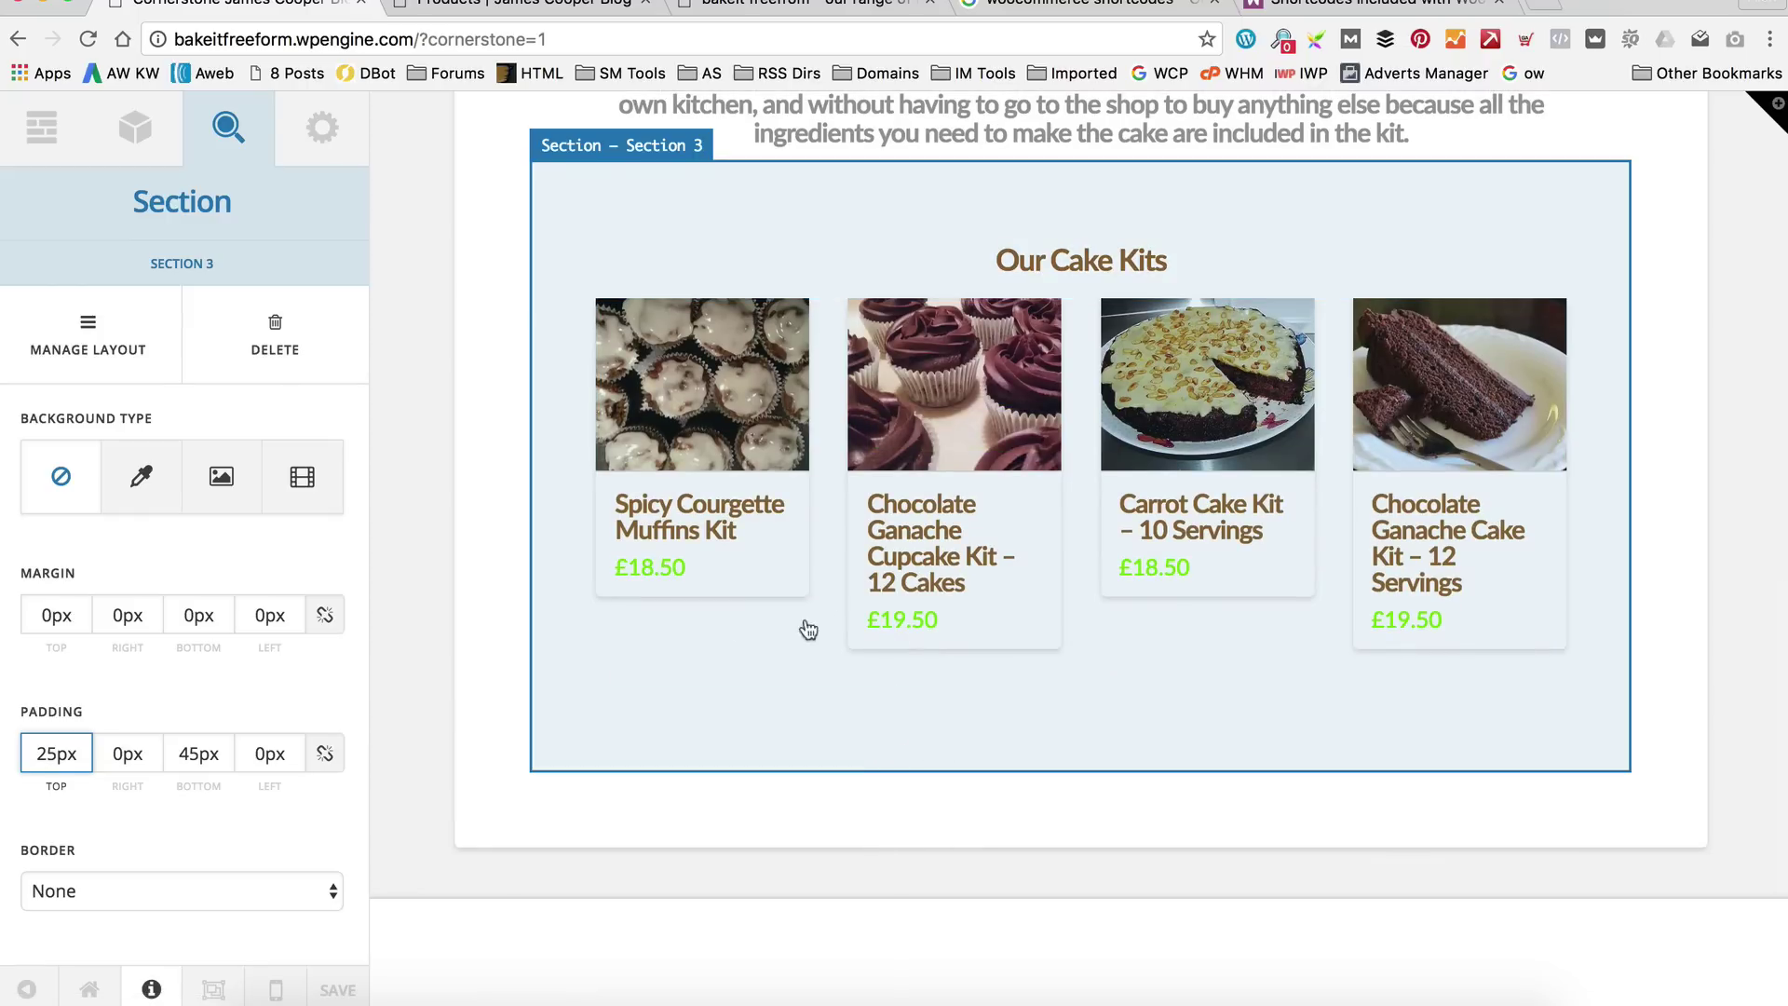
- Place a Button element below the four cake kit cards
click(135, 127)
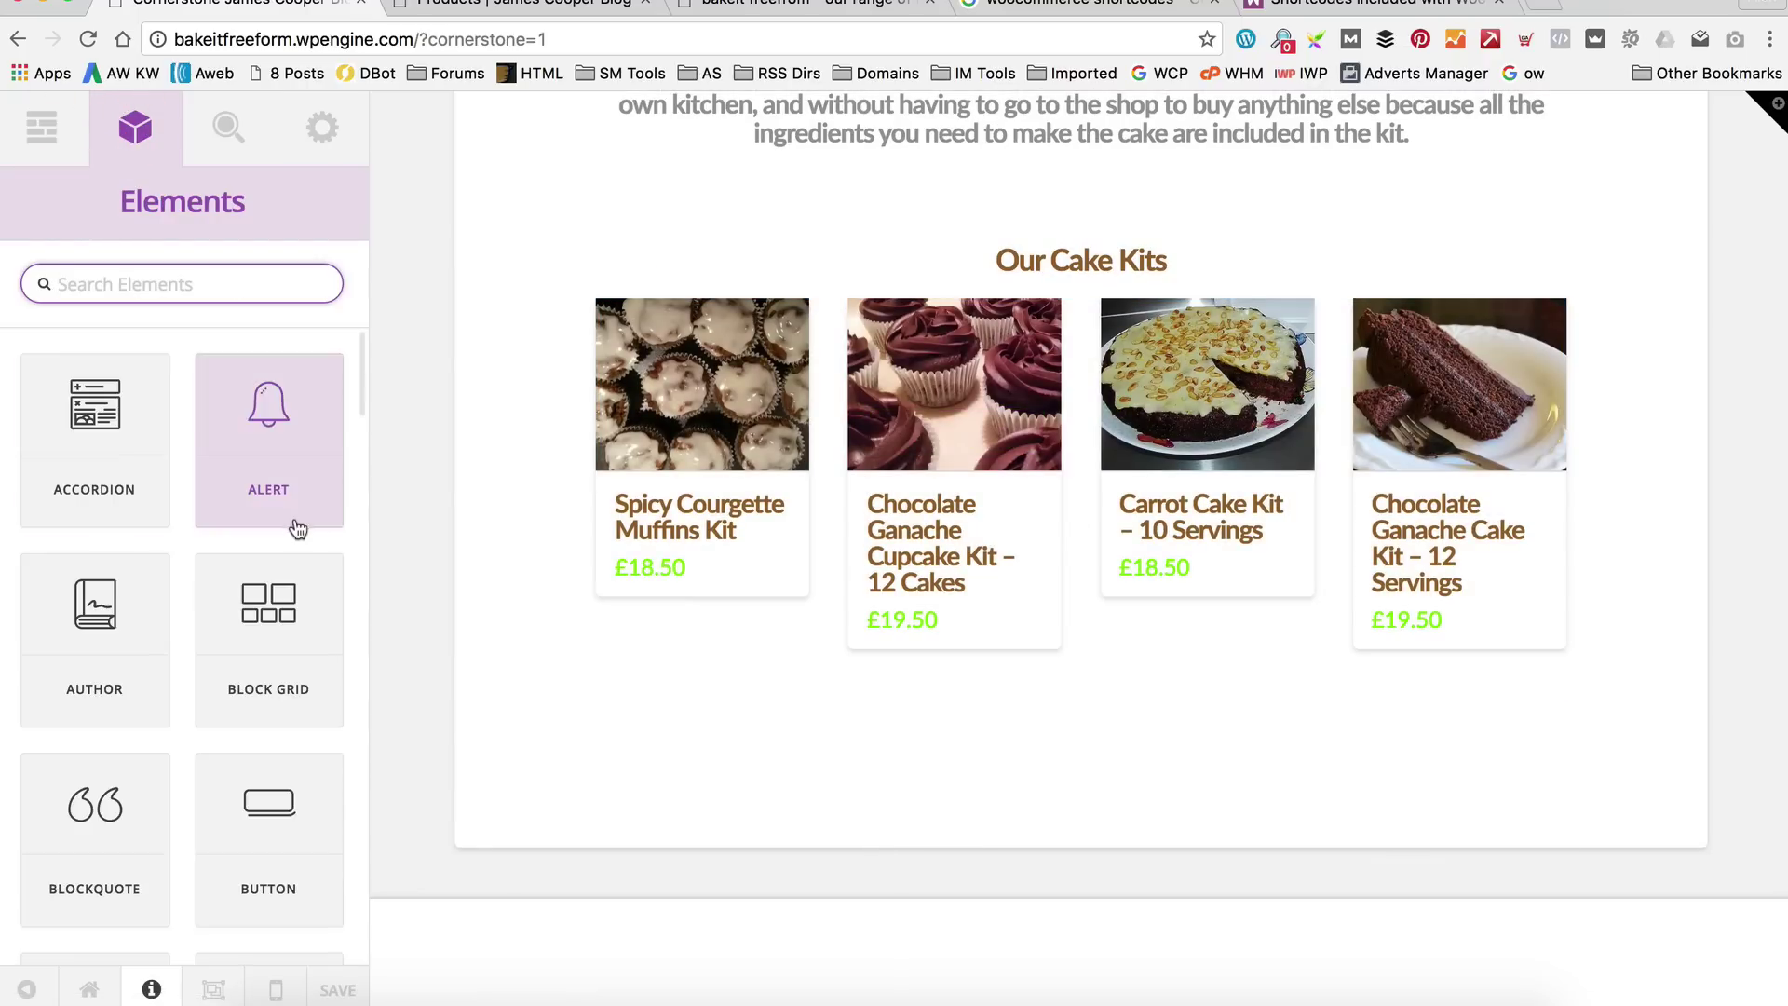
scroll(293, 527, down, 5)
scroll(289, 525, up, 2)
mouse_move(288, 494)
mouse_down()
mouse_move(1081, 702)
mouse_move(1104, 773)
mouse_up()
scroll(317, 747, down, 7)
scroll(284, 741, down, 6)
scroll(283, 741, up, 8)
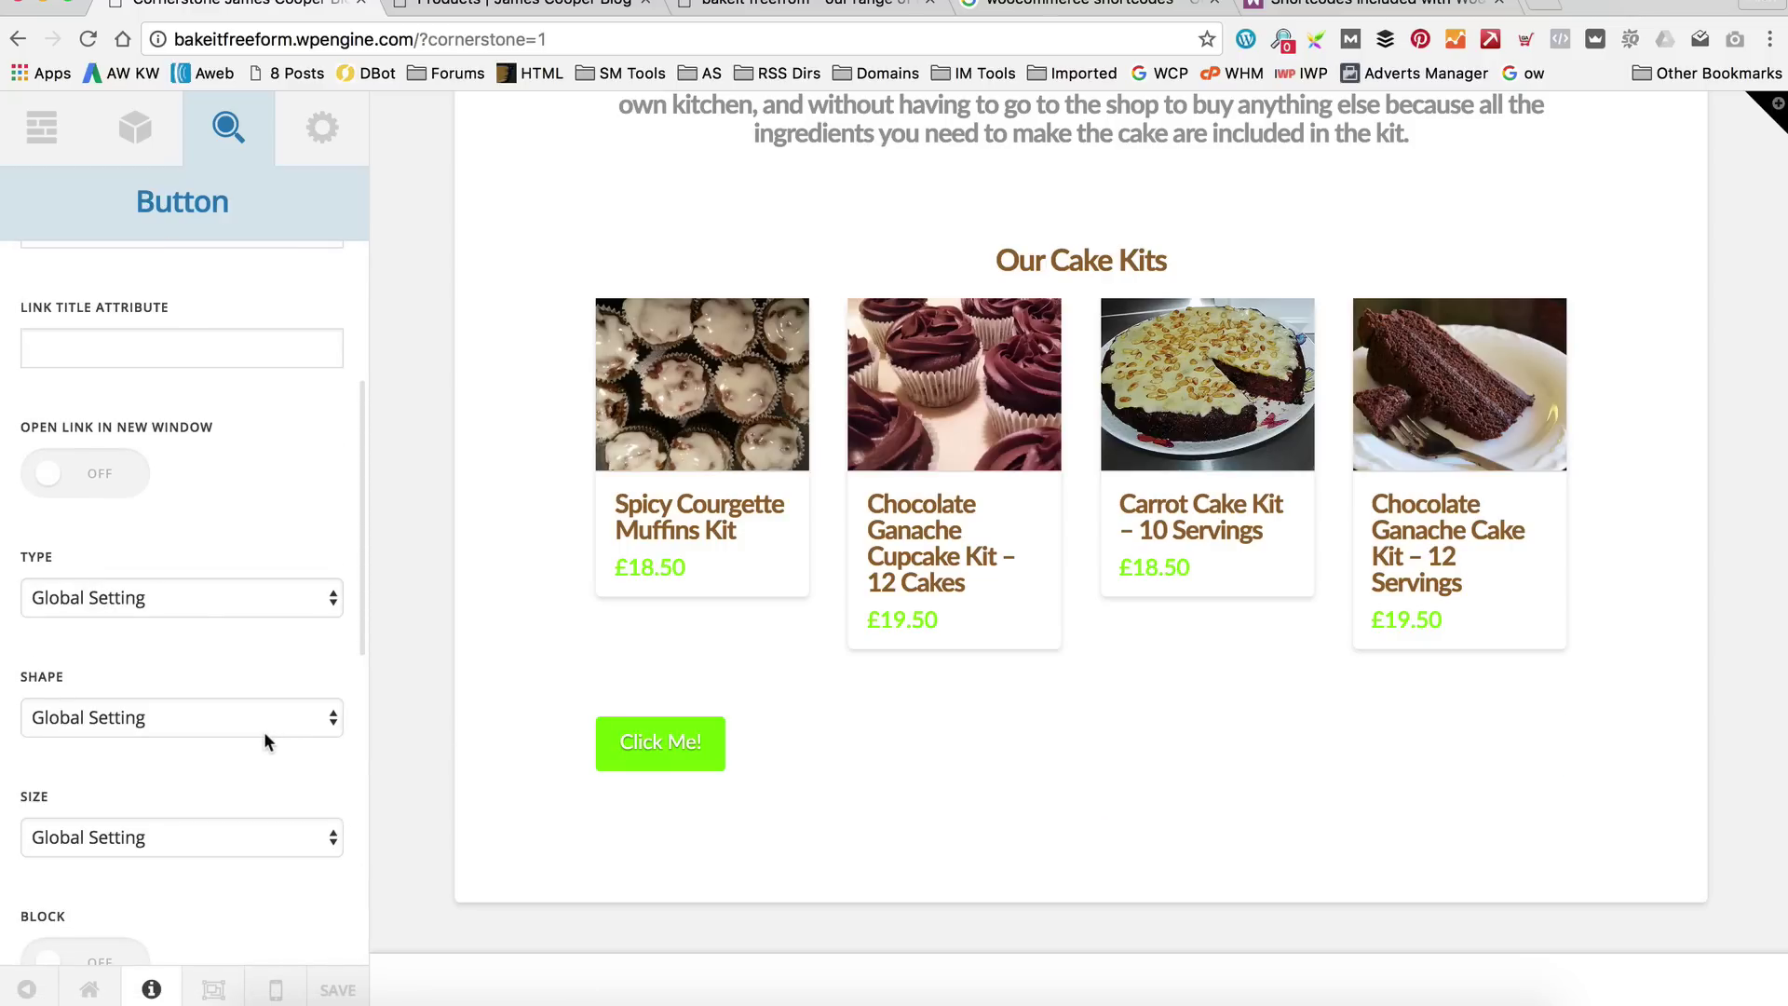
scroll(264, 741, up, 3)
scroll(262, 742, down, 1)
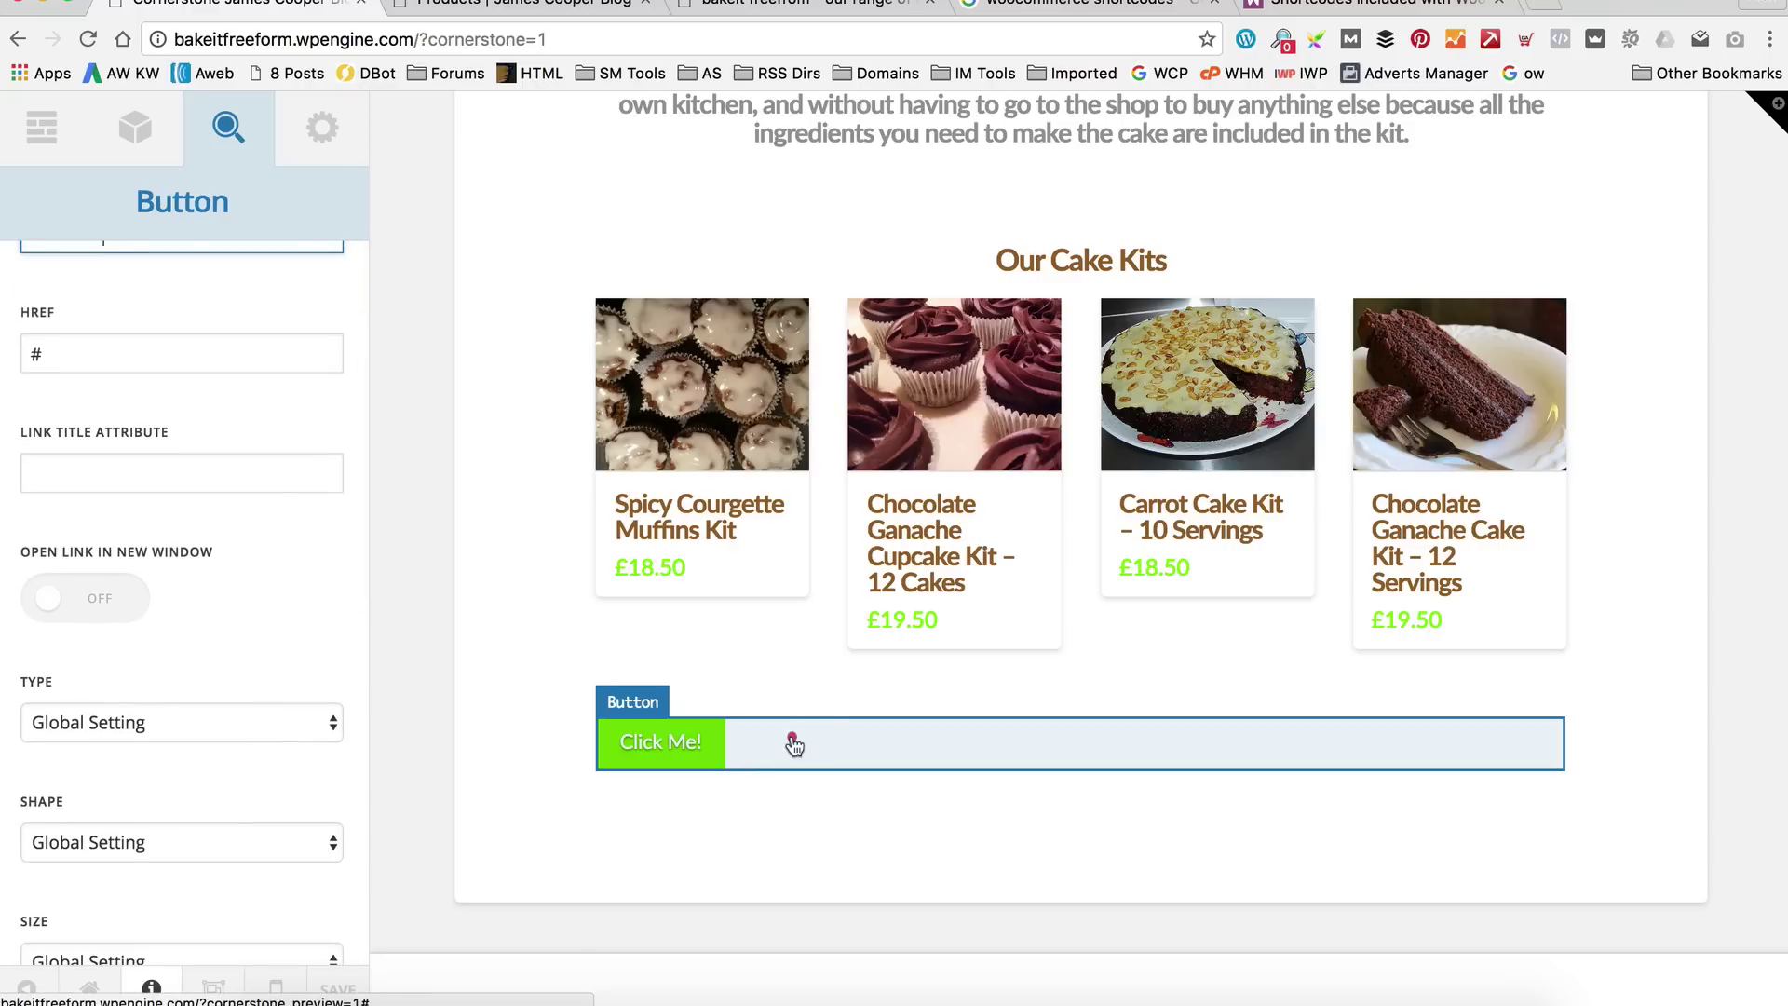
- Change the button label to 'Browse Our Cake Kits'
click(793, 740)
scroll(315, 720, down, 6)
scroll(317, 731, down, 10)
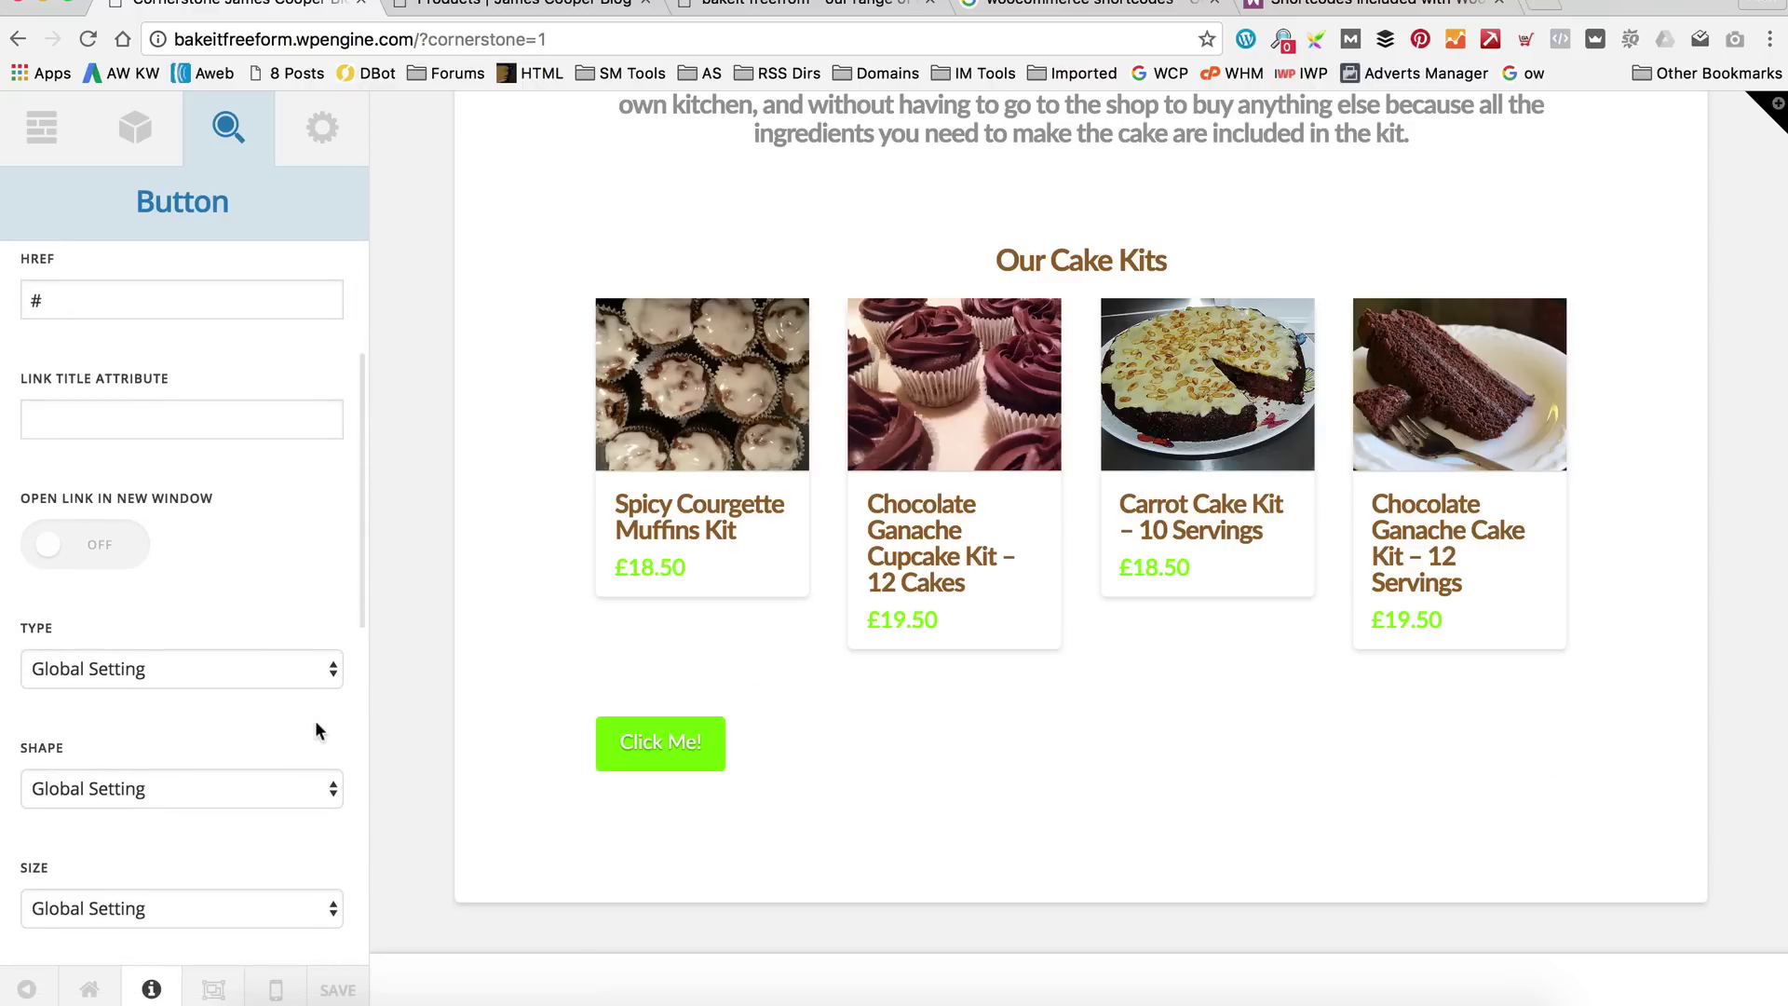
scroll(315, 730, up, 15)
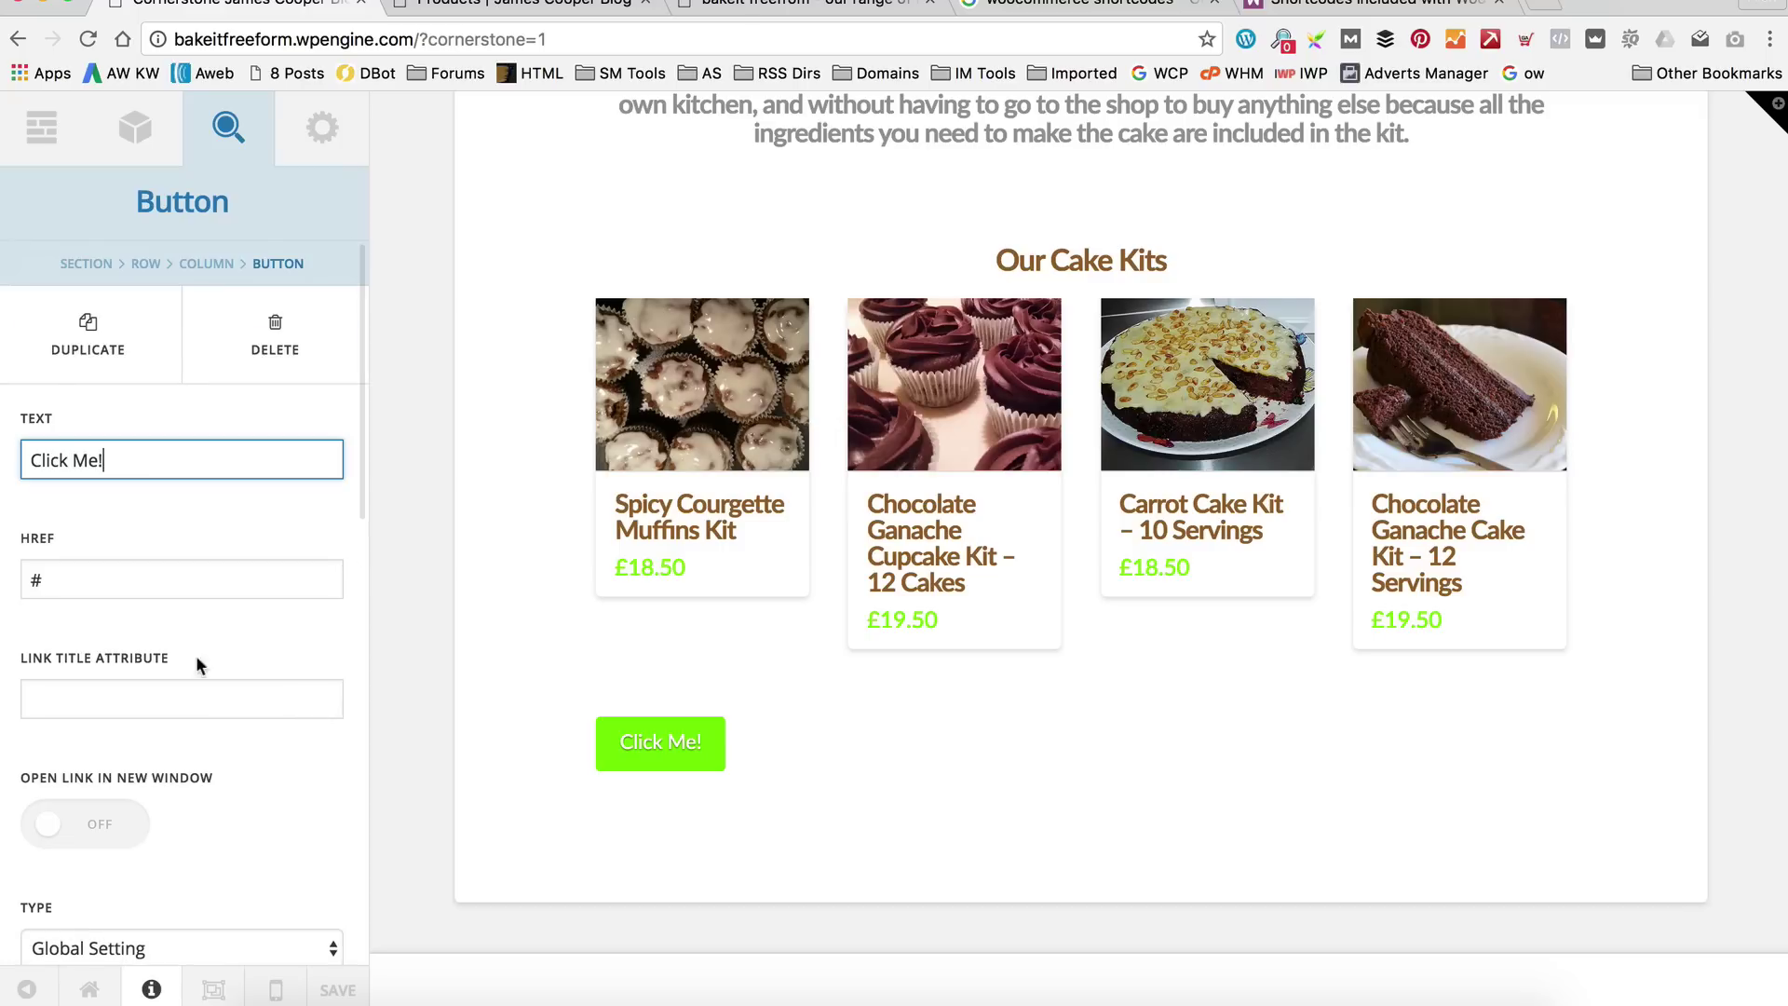
text(View)
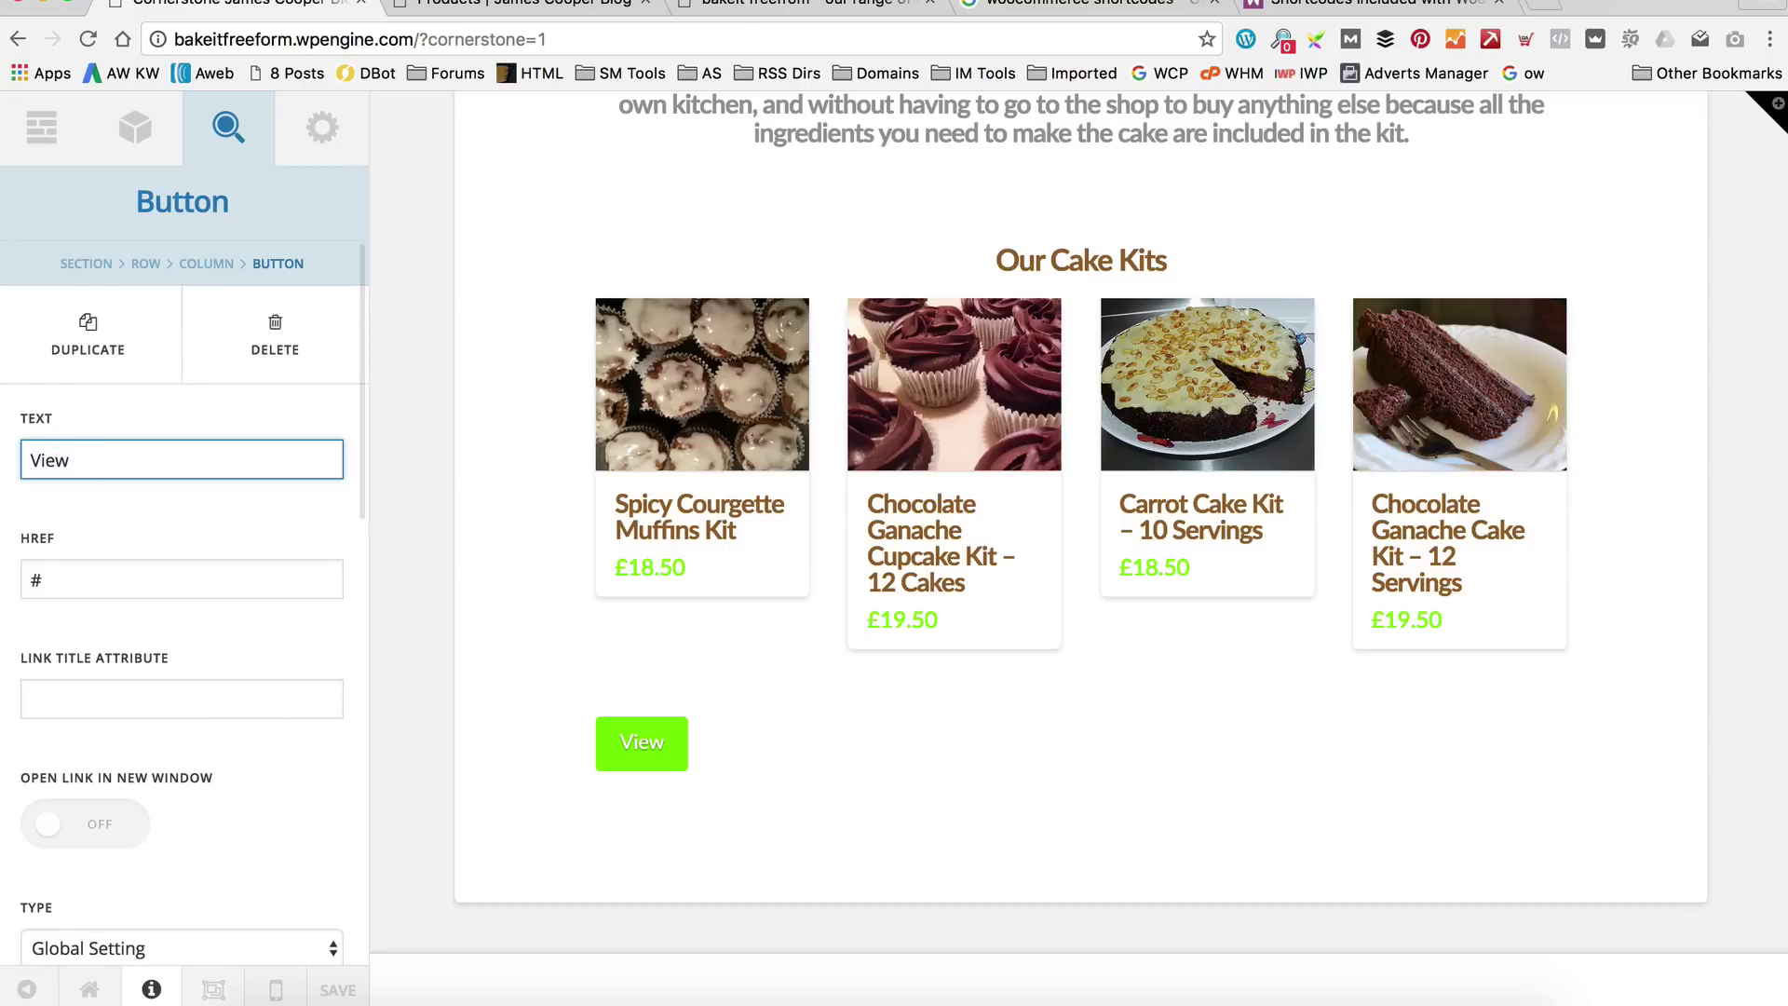
key(super+a)
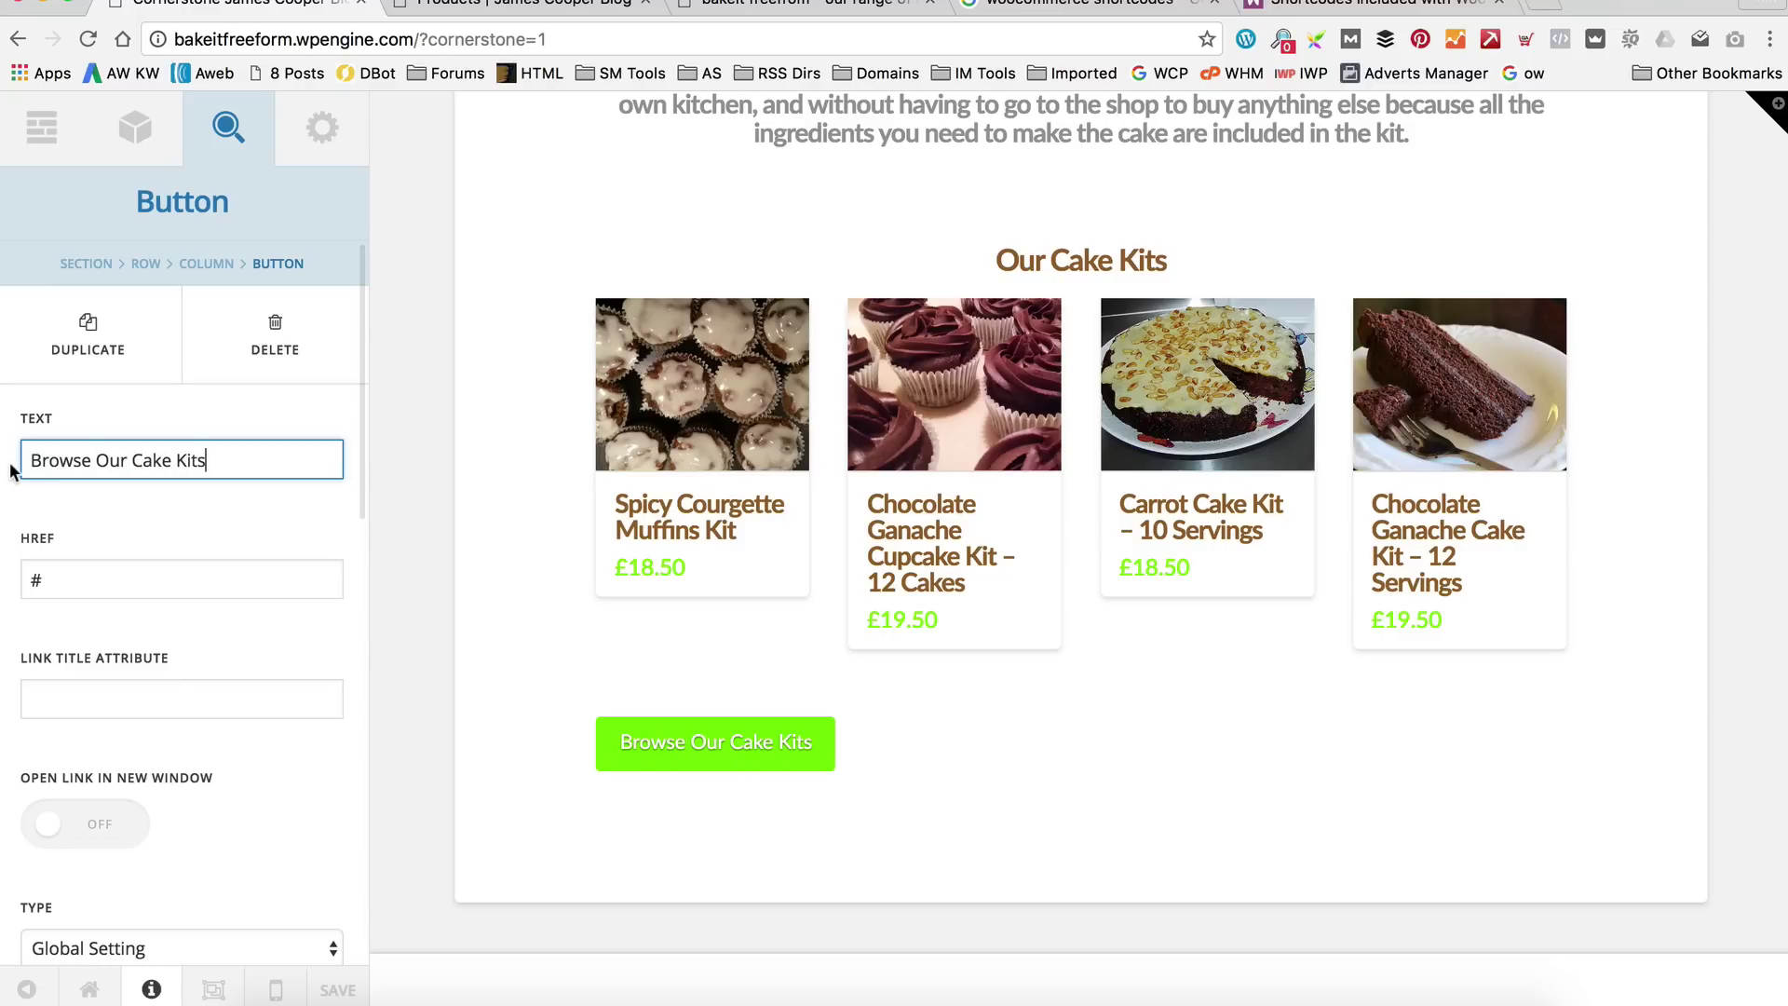
scroll(28, 475, down, 5)
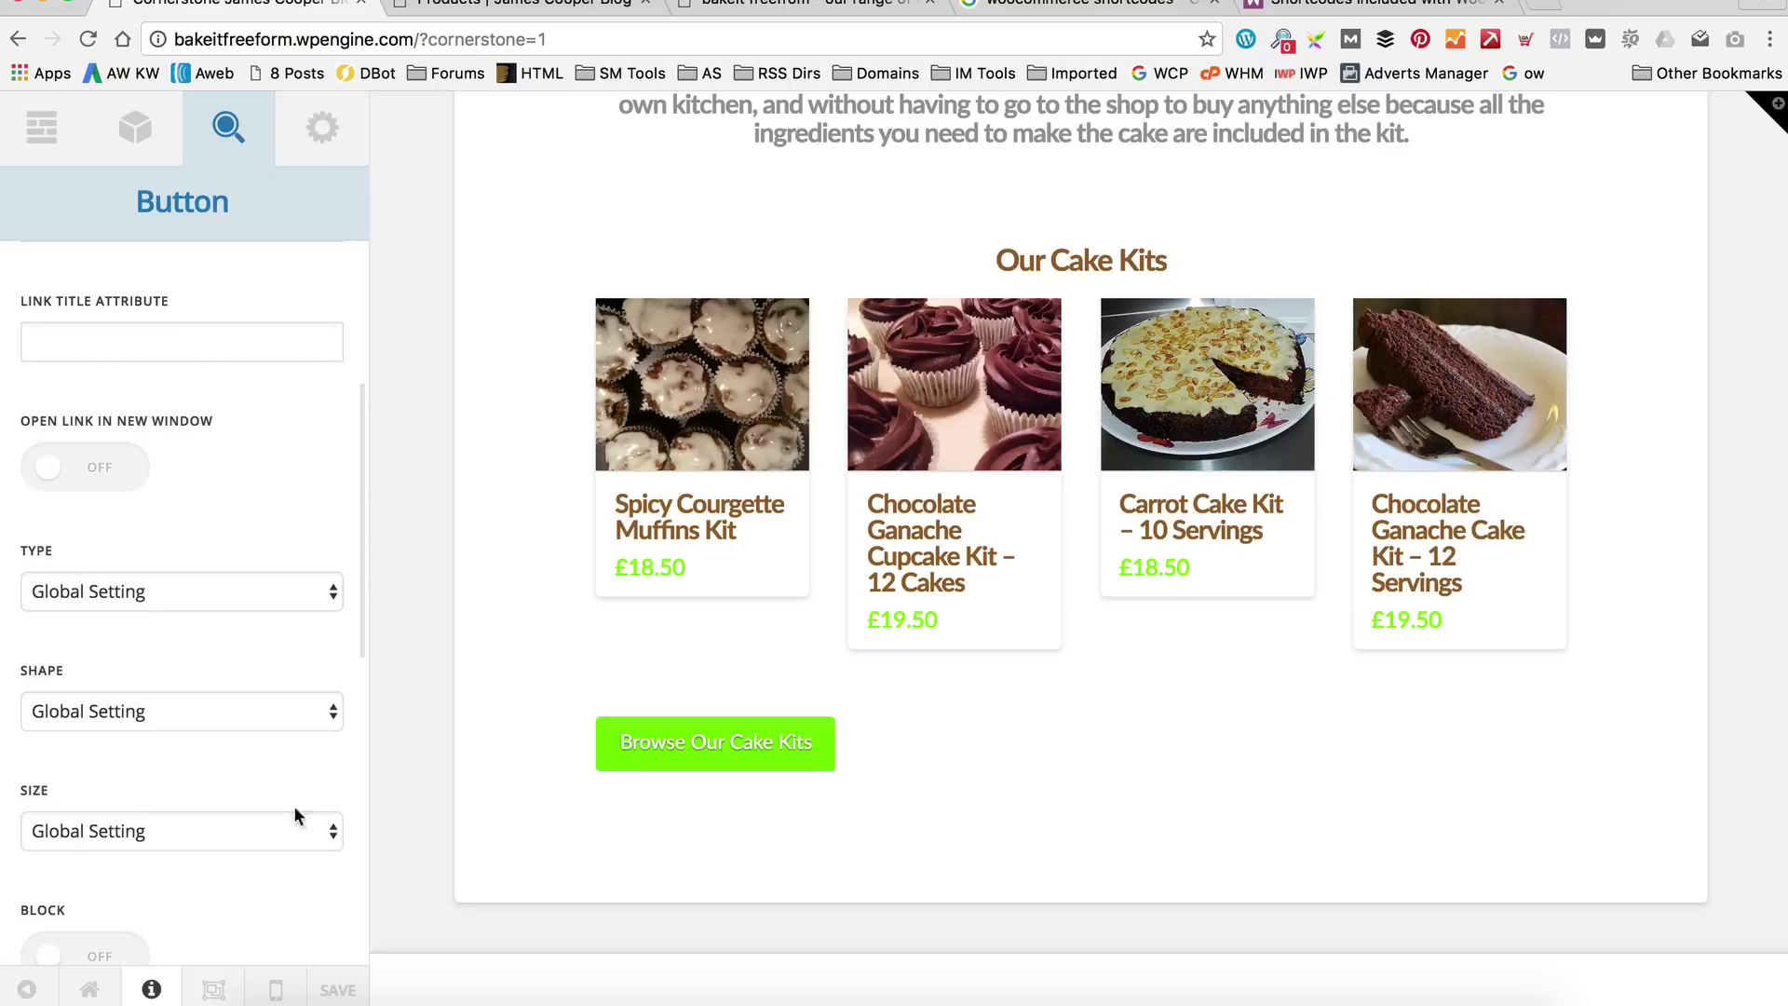
- Make the button size Large and turn Block on for full width
click(261, 824)
click(195, 926)
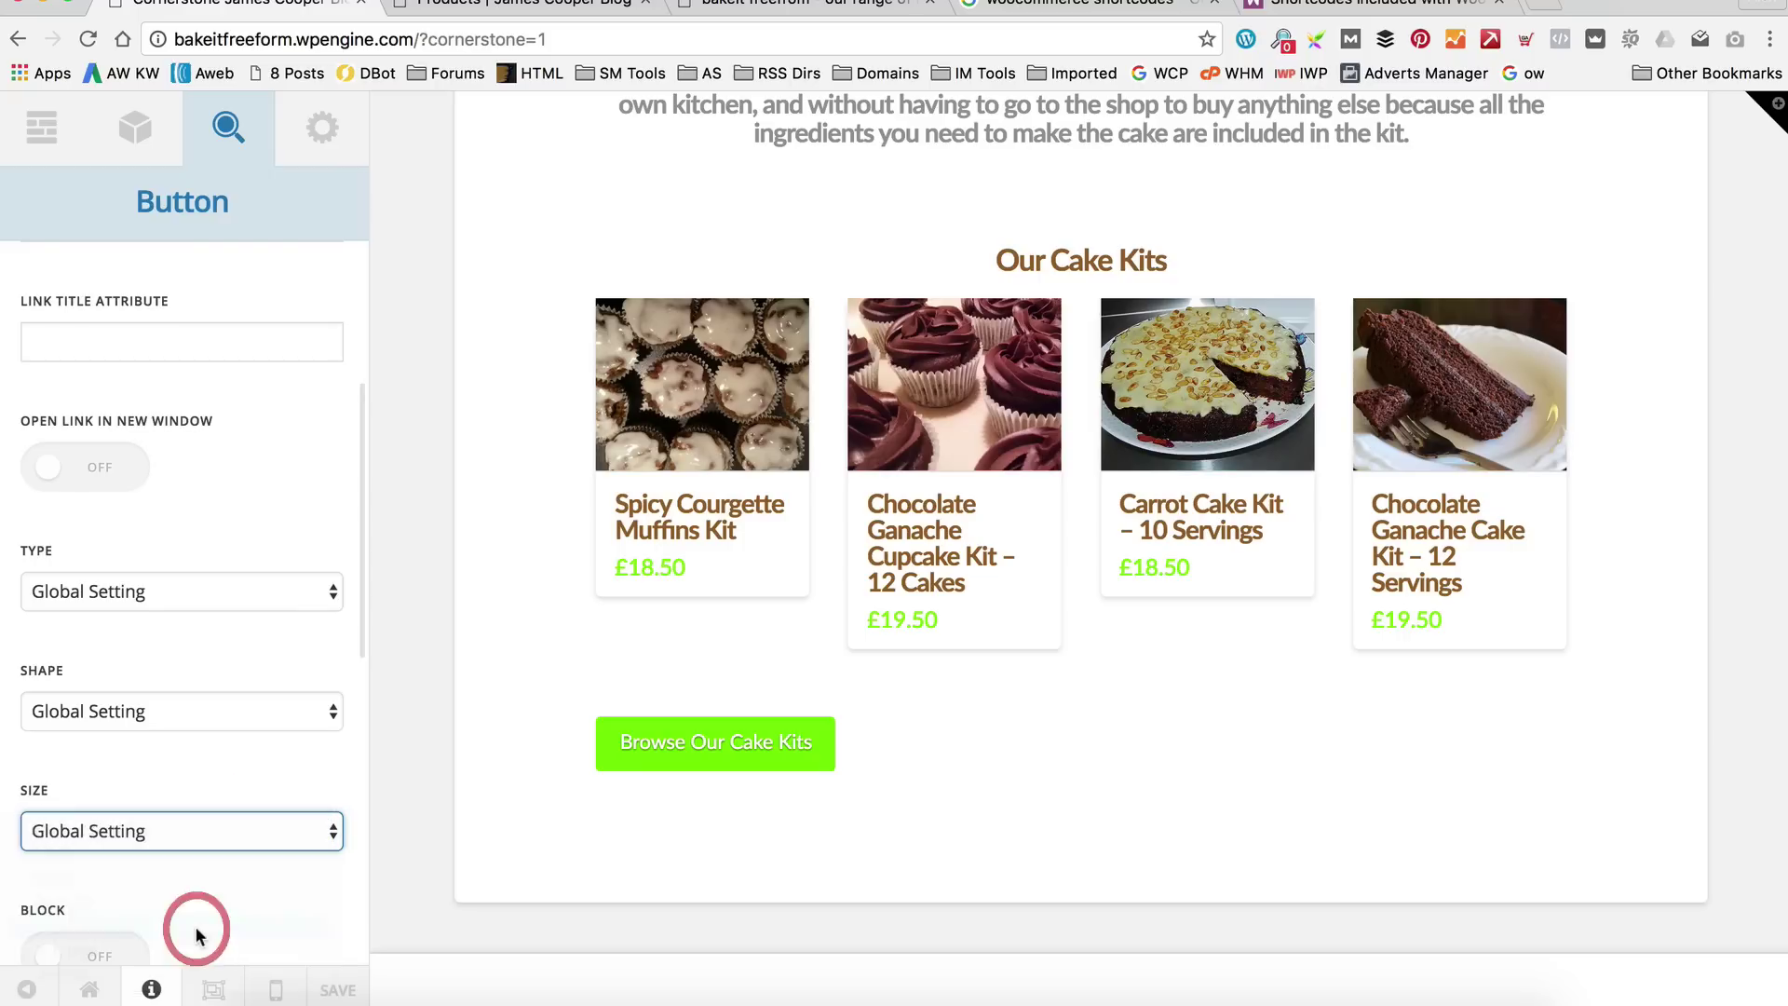
scroll(259, 649, down, 2)
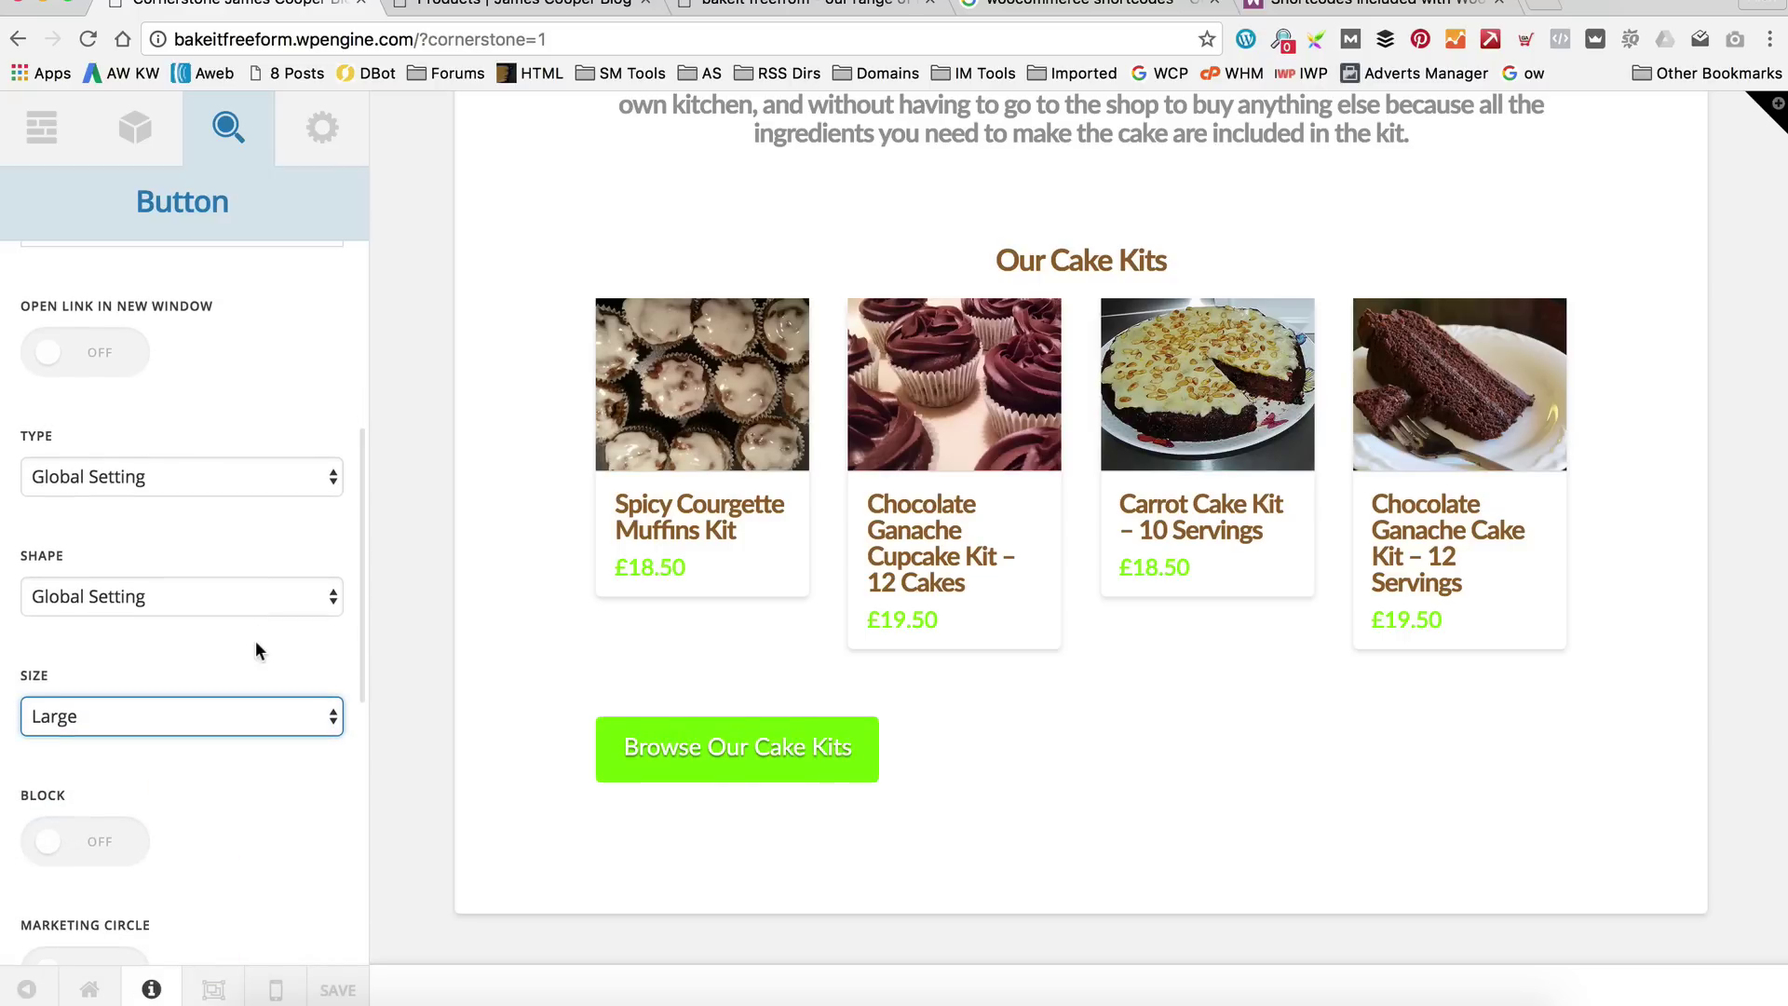
scroll(842, 631, down, 3)
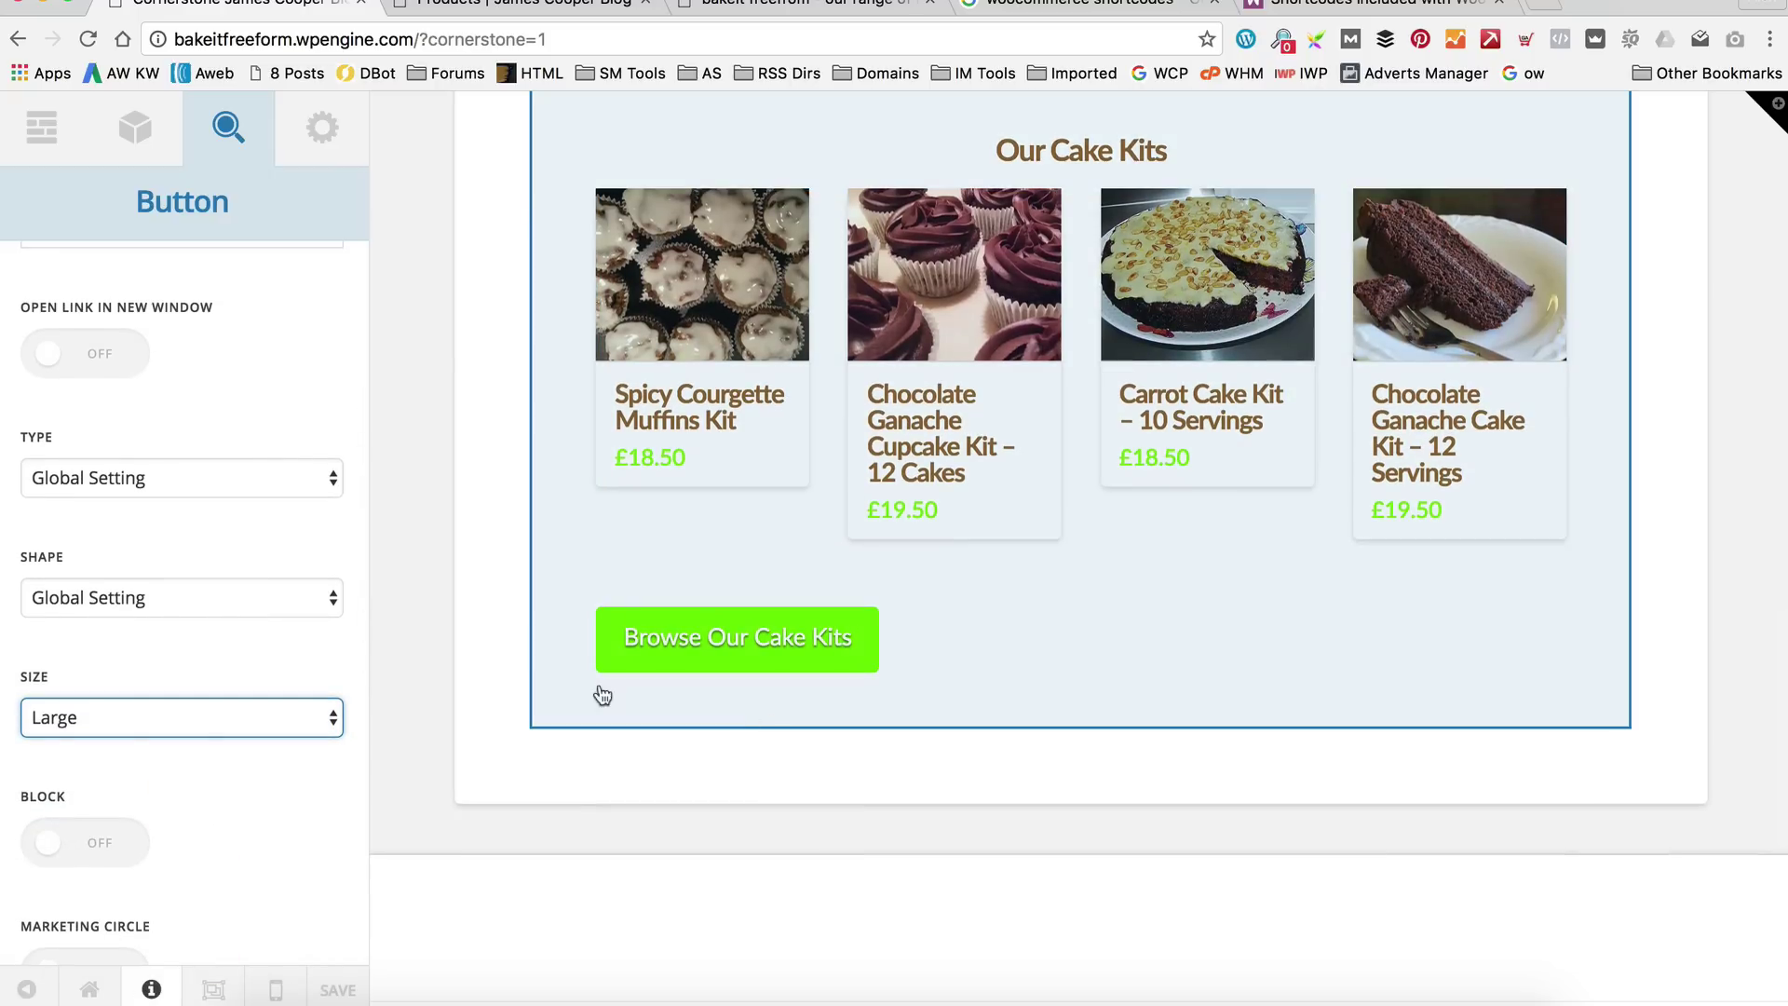
scroll(659, 704, down, 3)
click(69, 852)
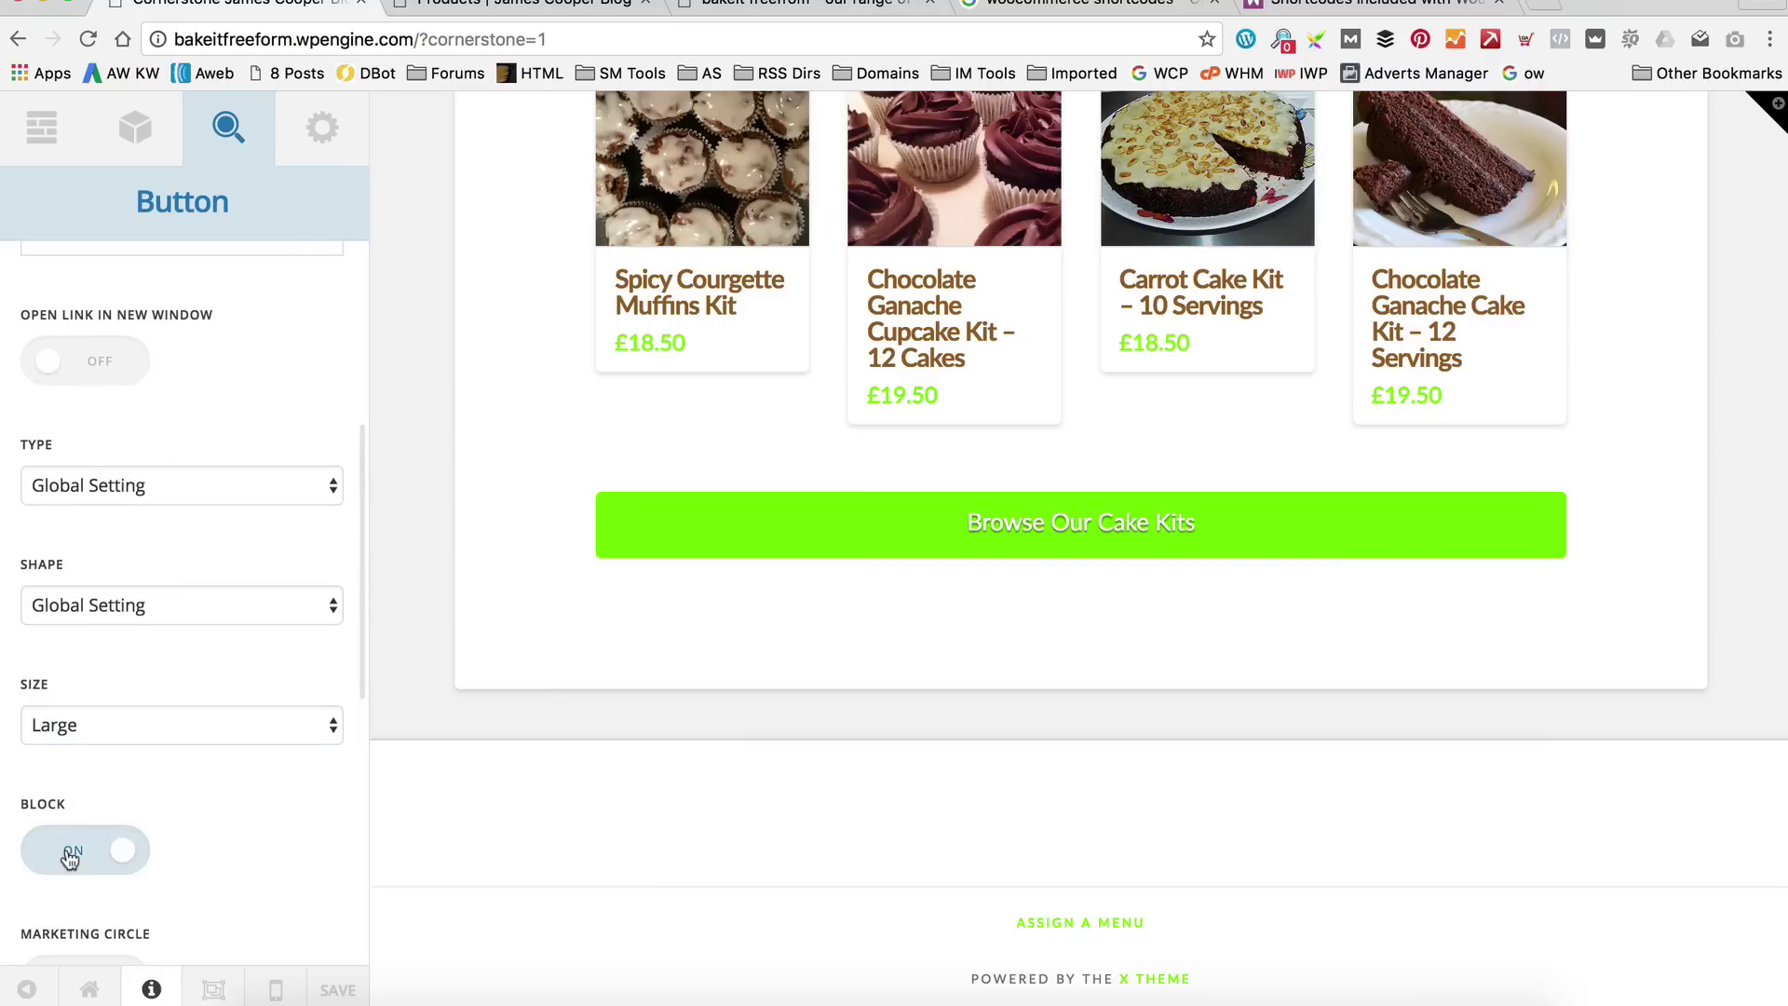
scroll(742, 609, up, 3)
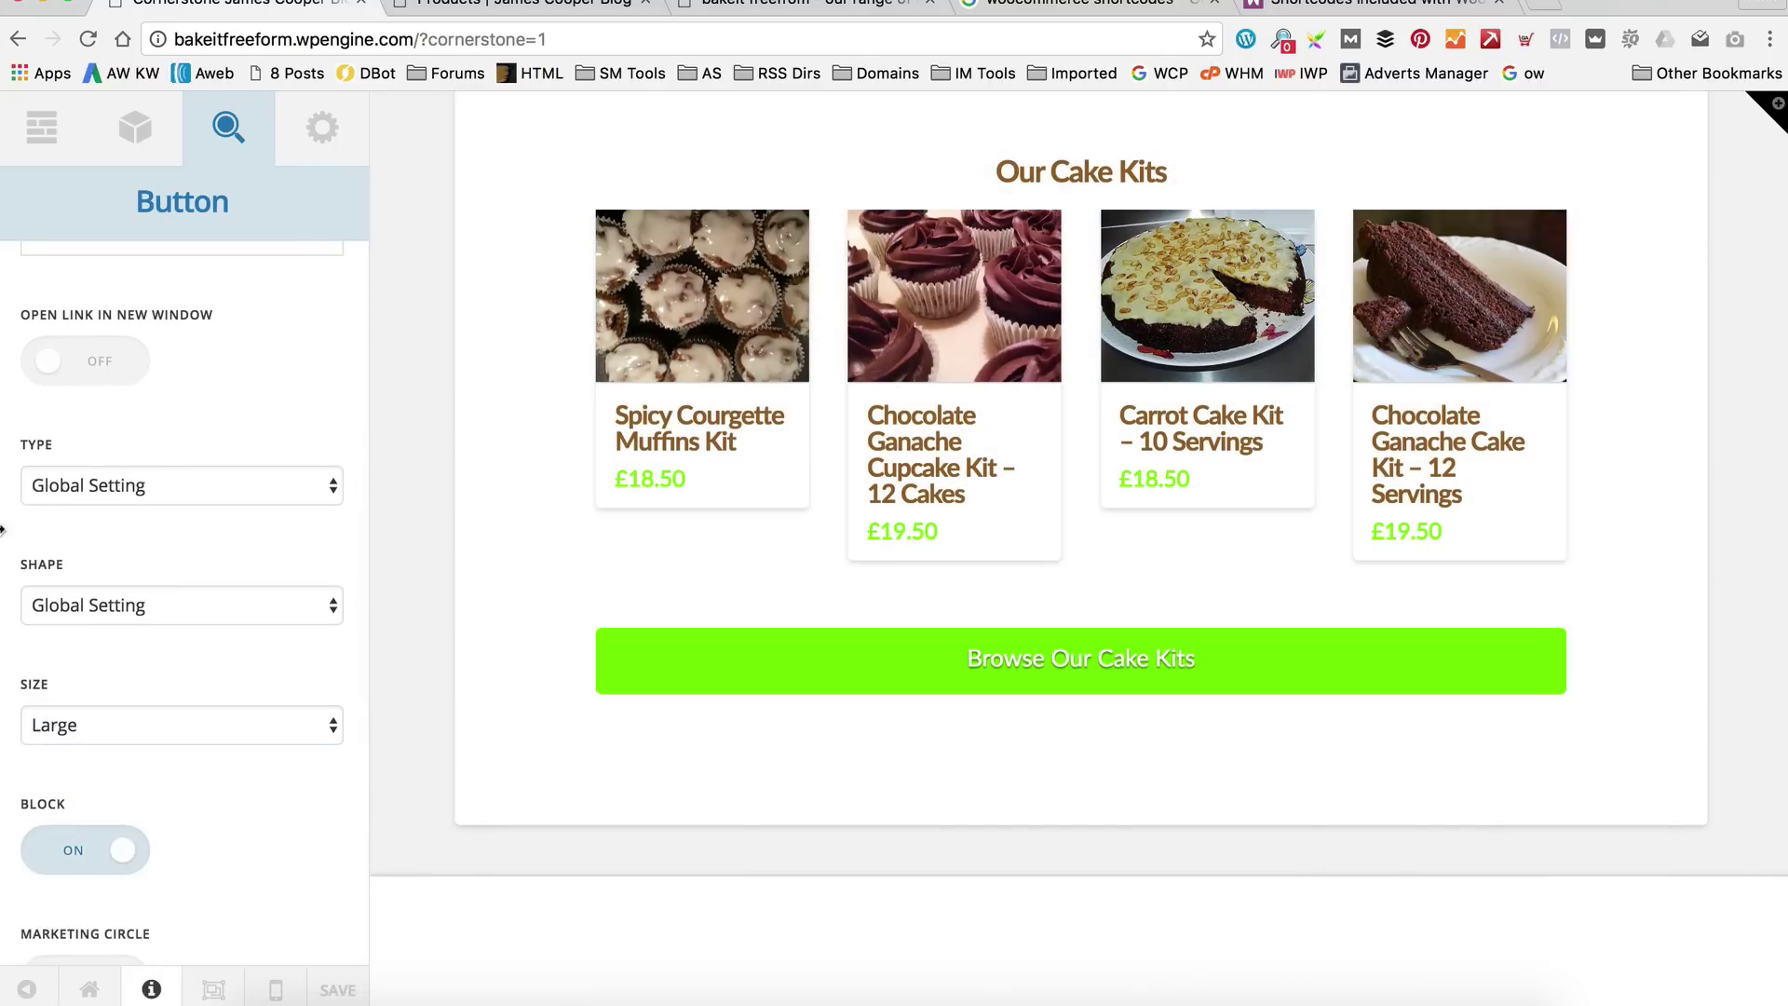
scroll(512, 567, down, 3)
scroll(145, 624, down, 5)
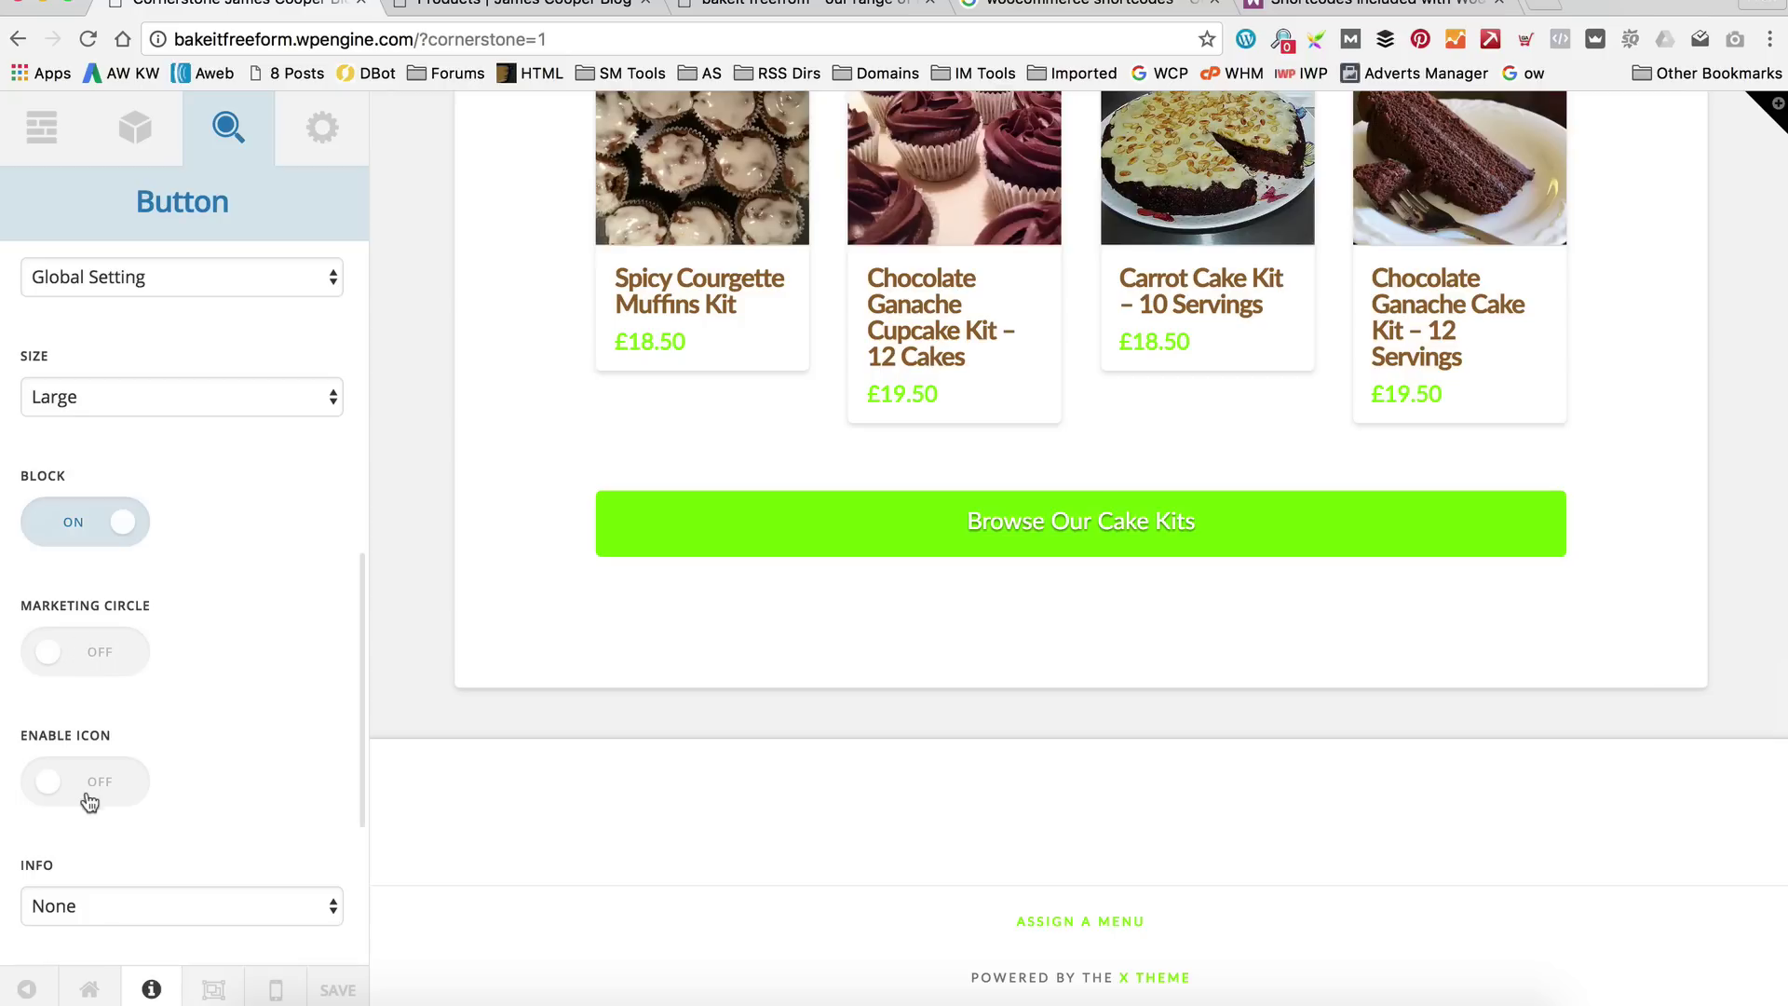
- Enable the button icon with the cart icon, leave Info as None, and save the page
click(91, 785)
scroll(172, 707, down, 3)
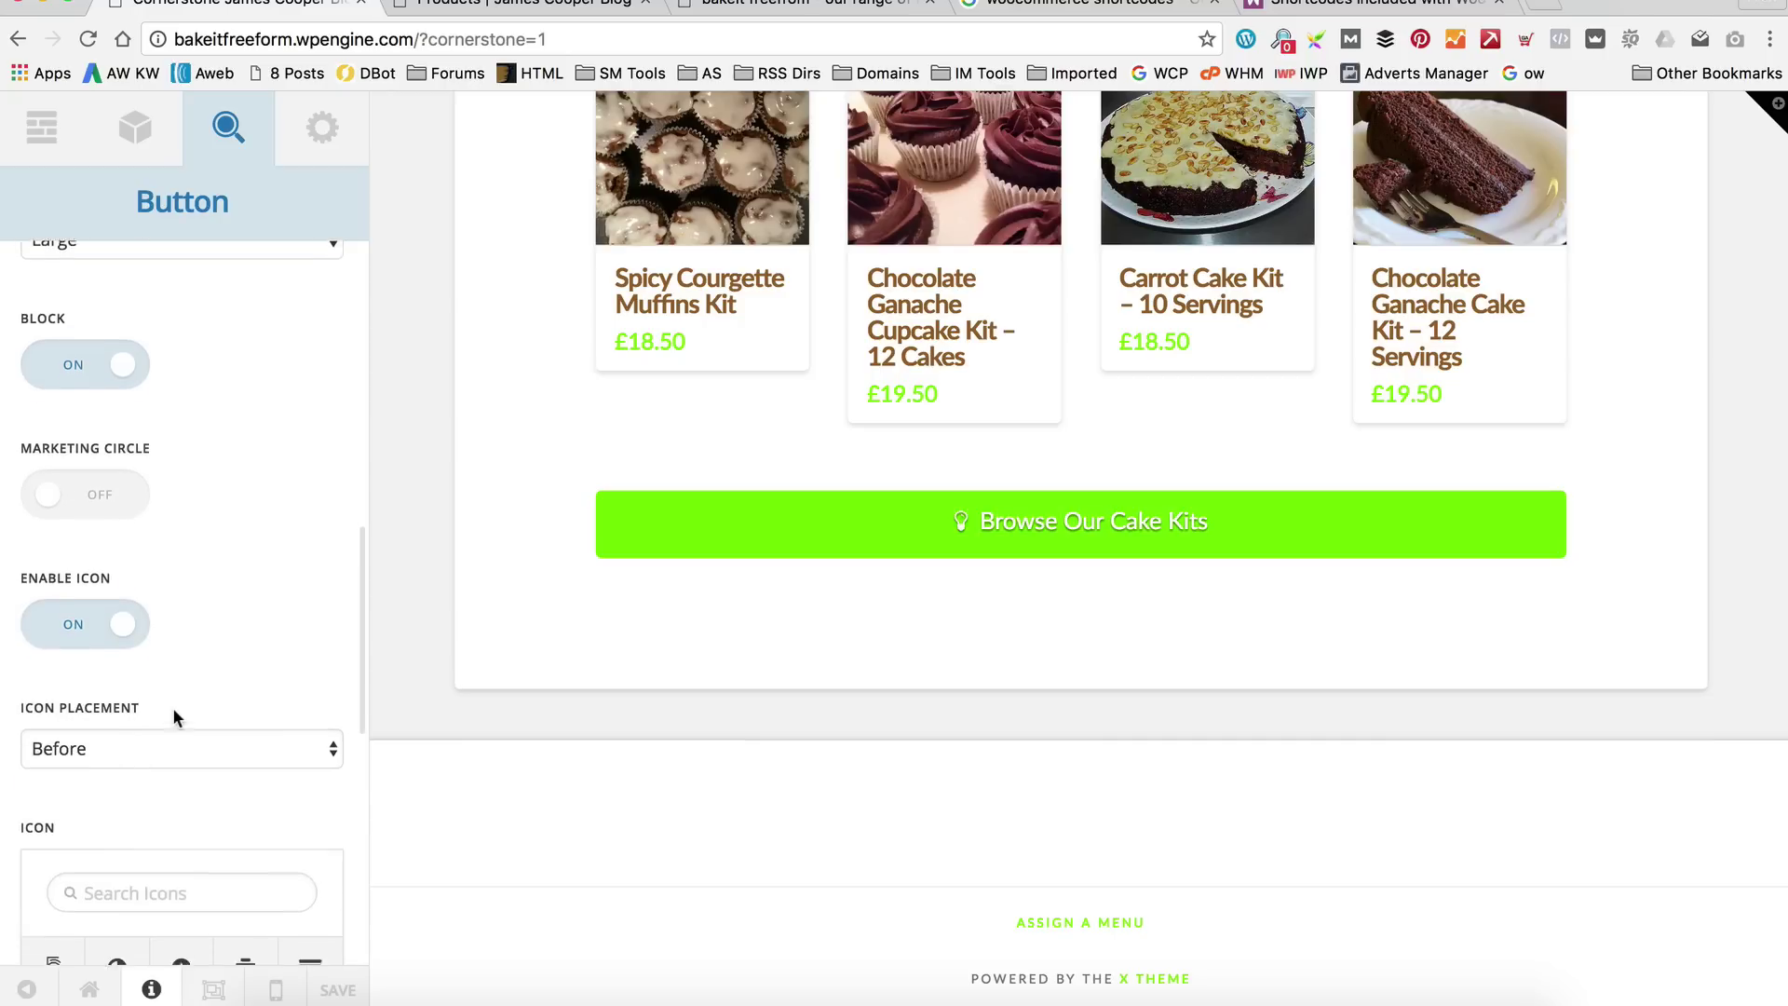
click(149, 883)
text(cart)
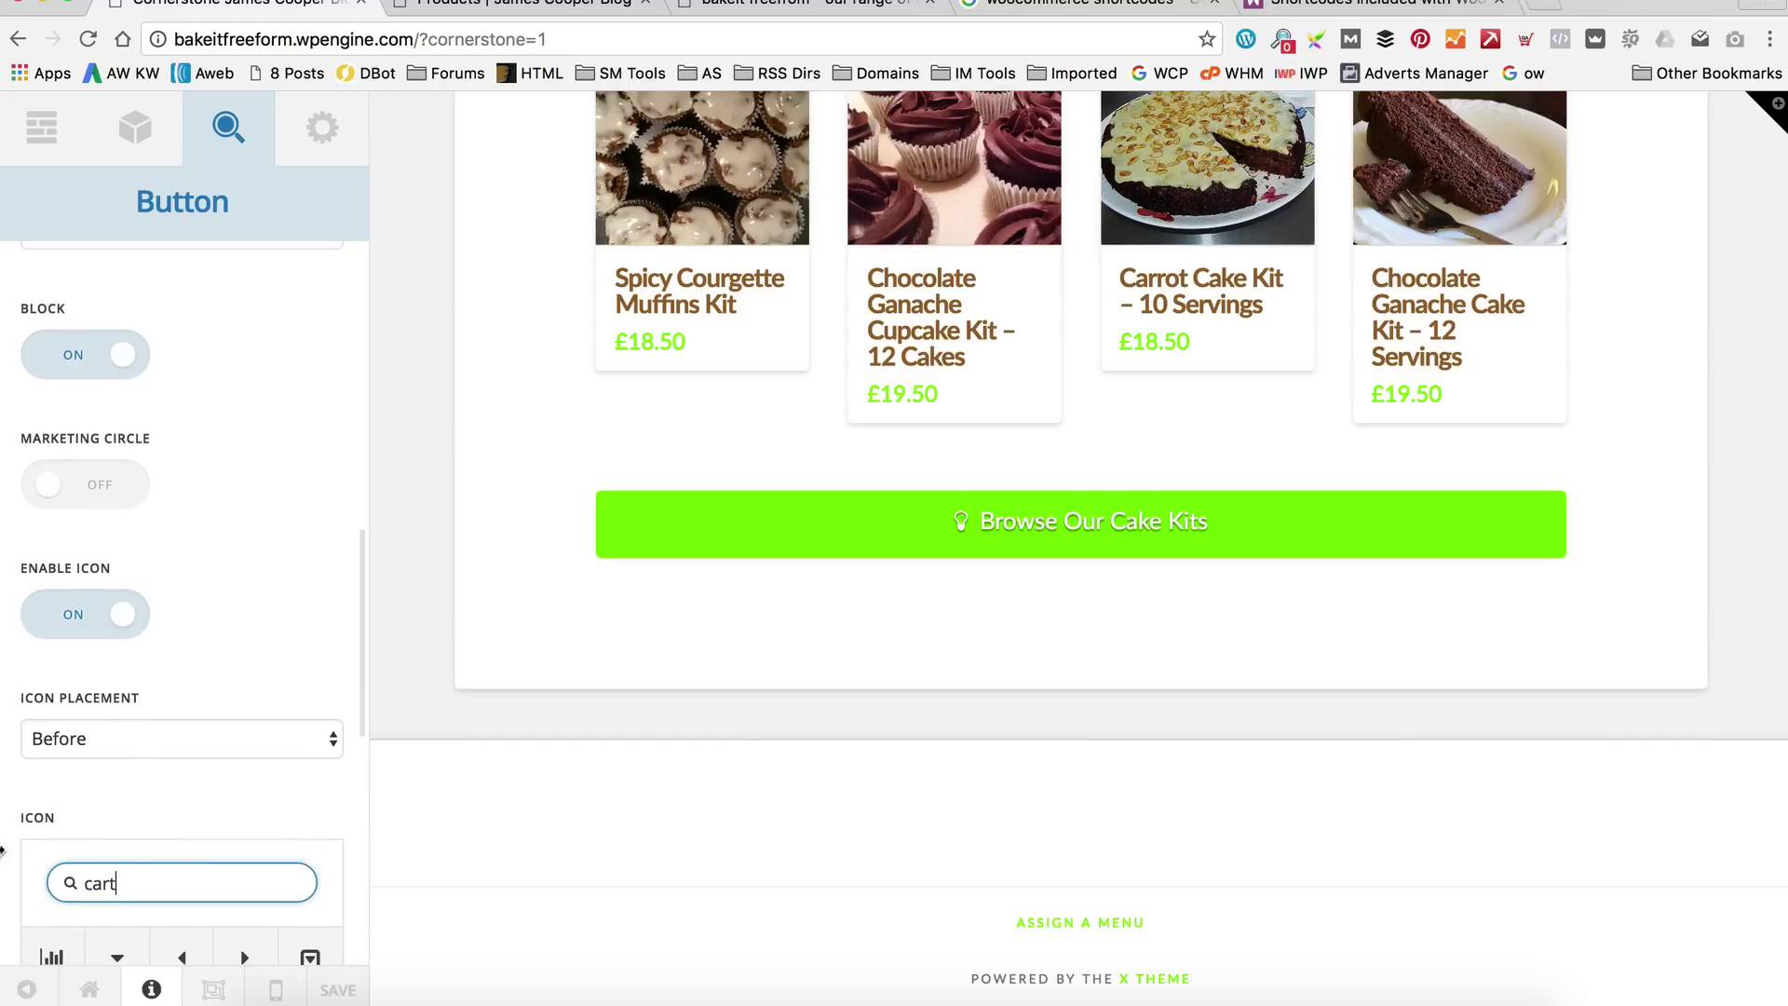
scroll(363, 726, down, 4)
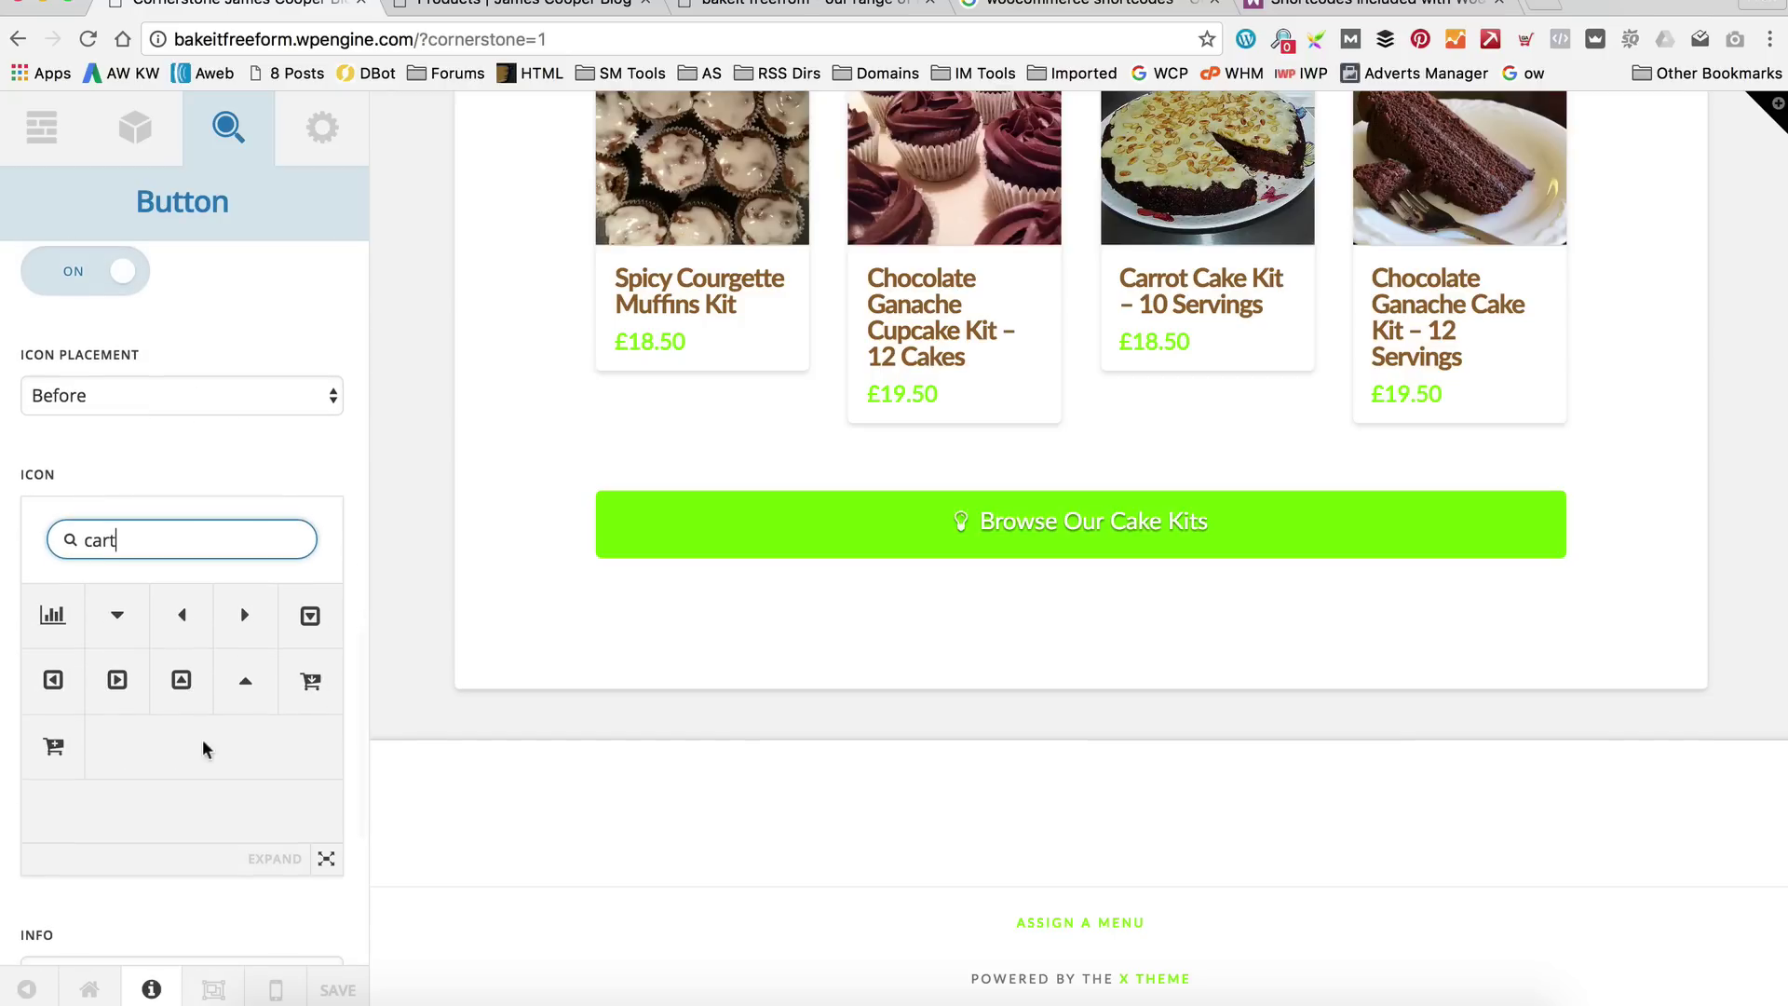
click(54, 747)
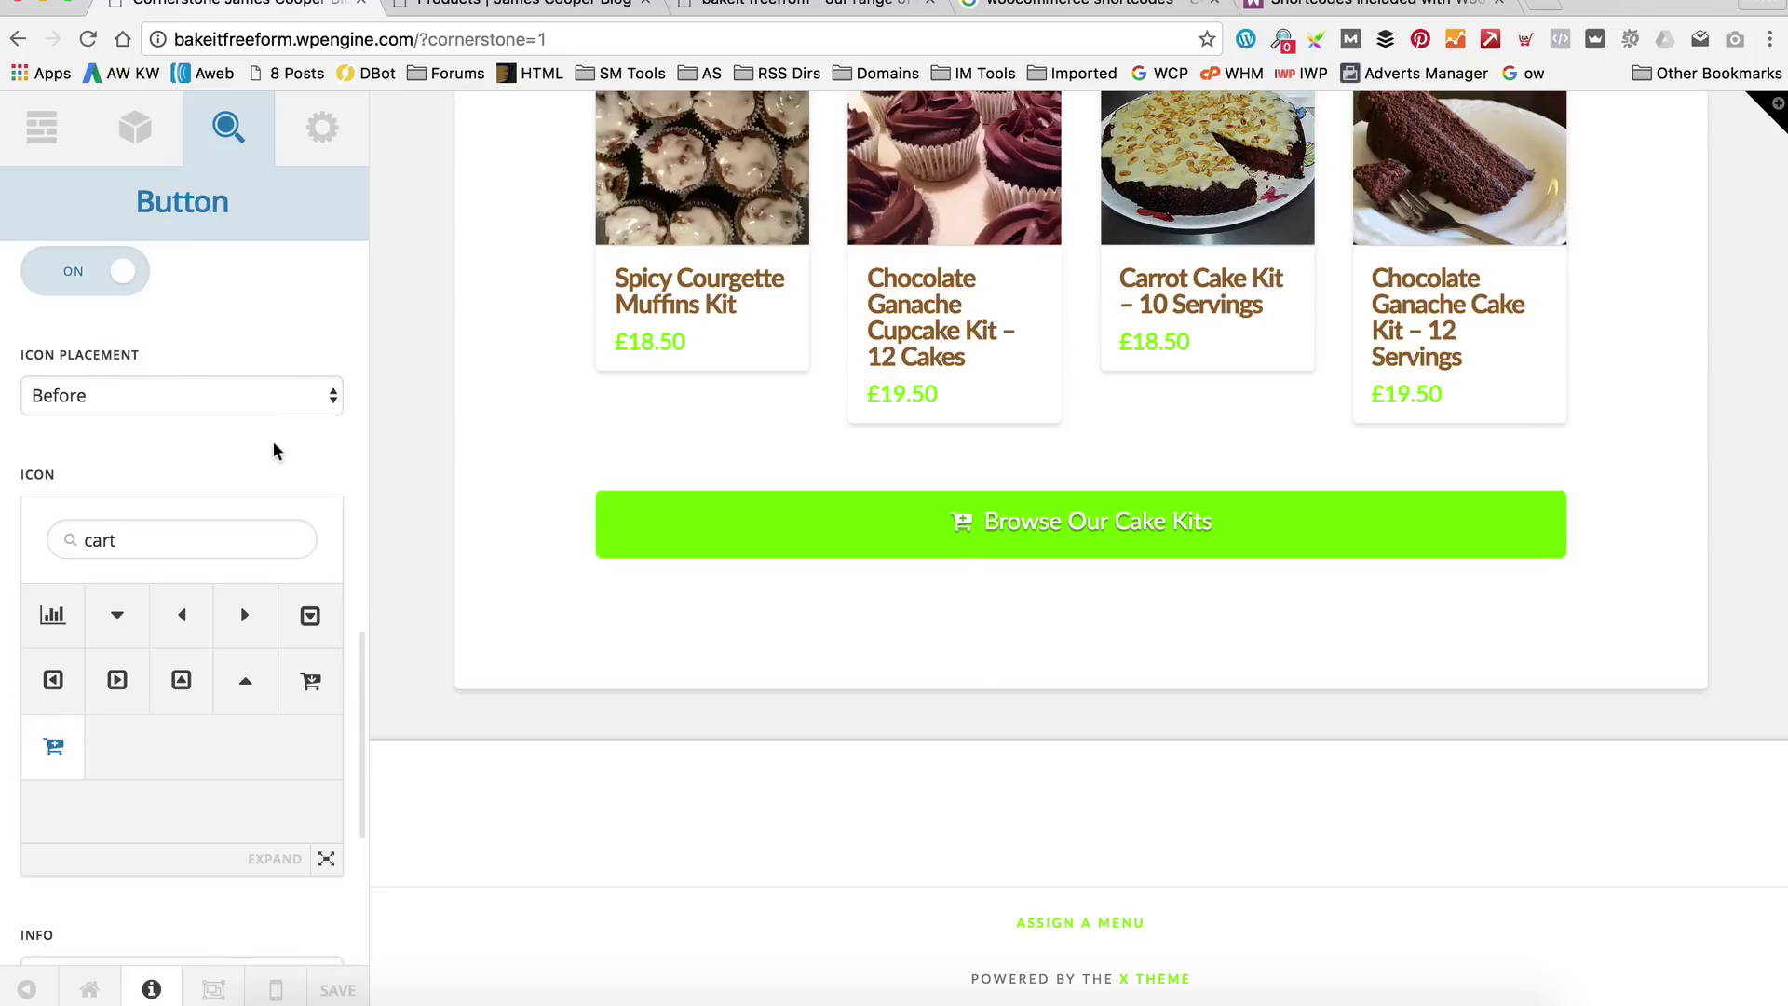
double_click(205, 525)
scroll(205, 514, down, 5)
click(200, 562)
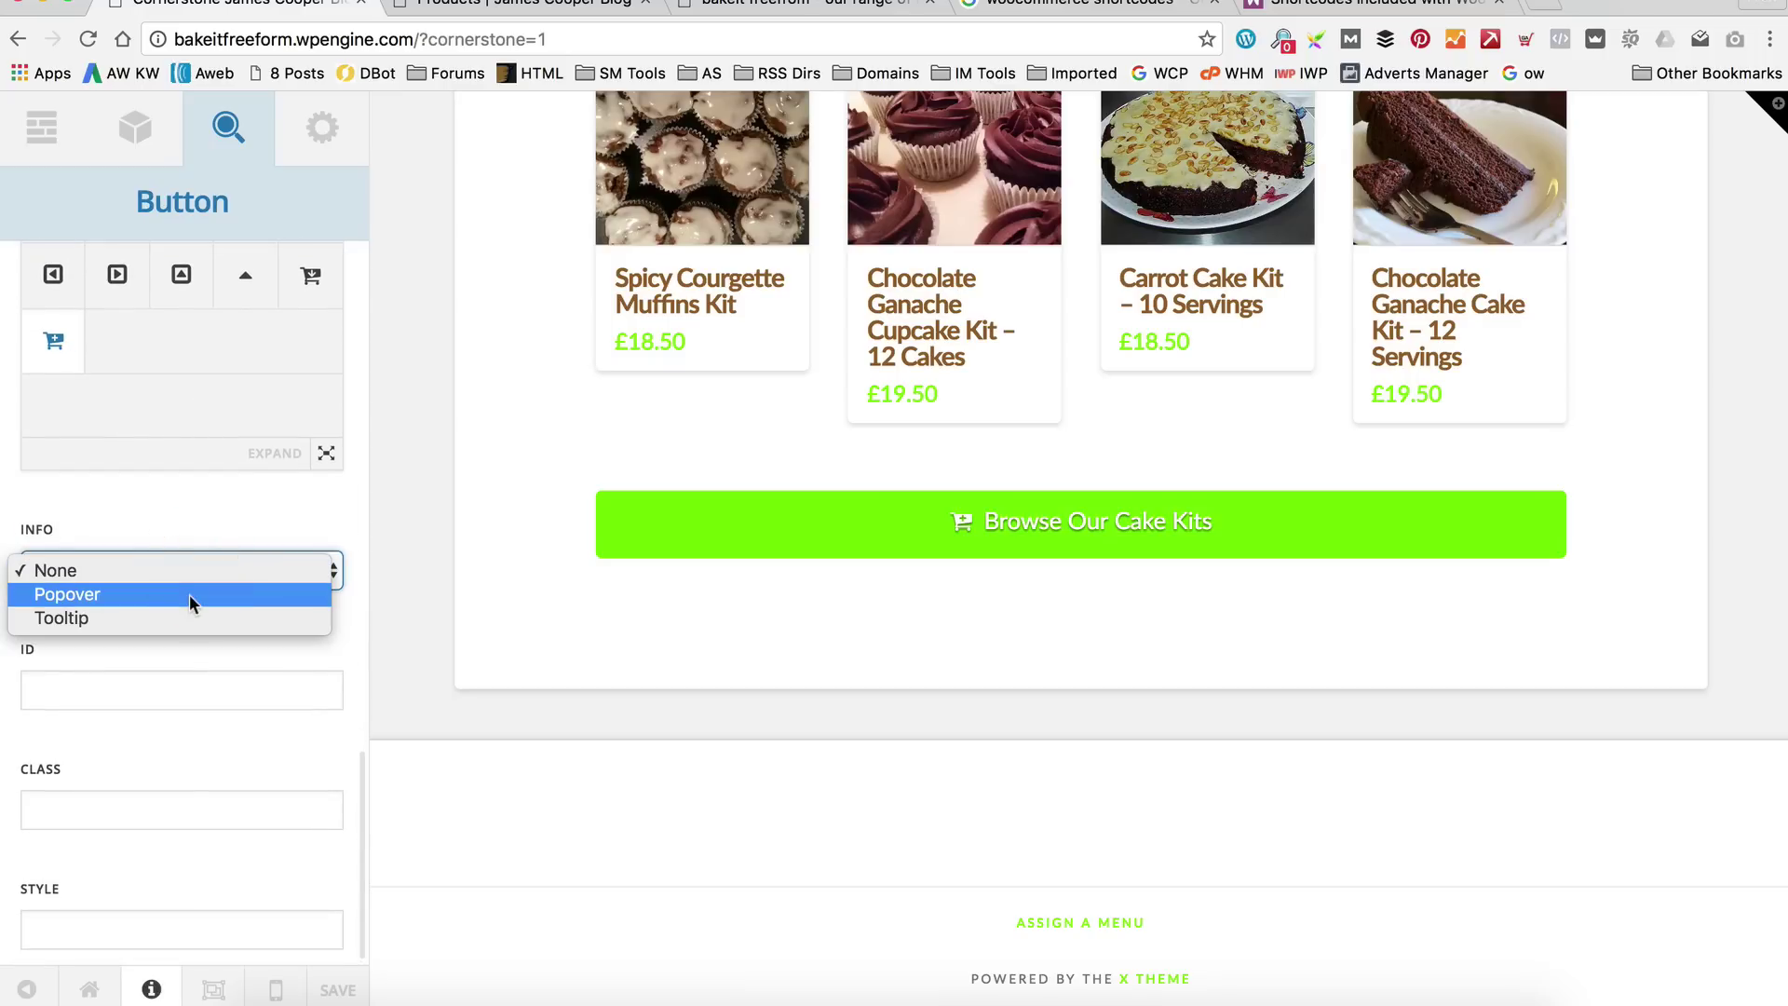
click(224, 507)
scroll(231, 533, down, 1)
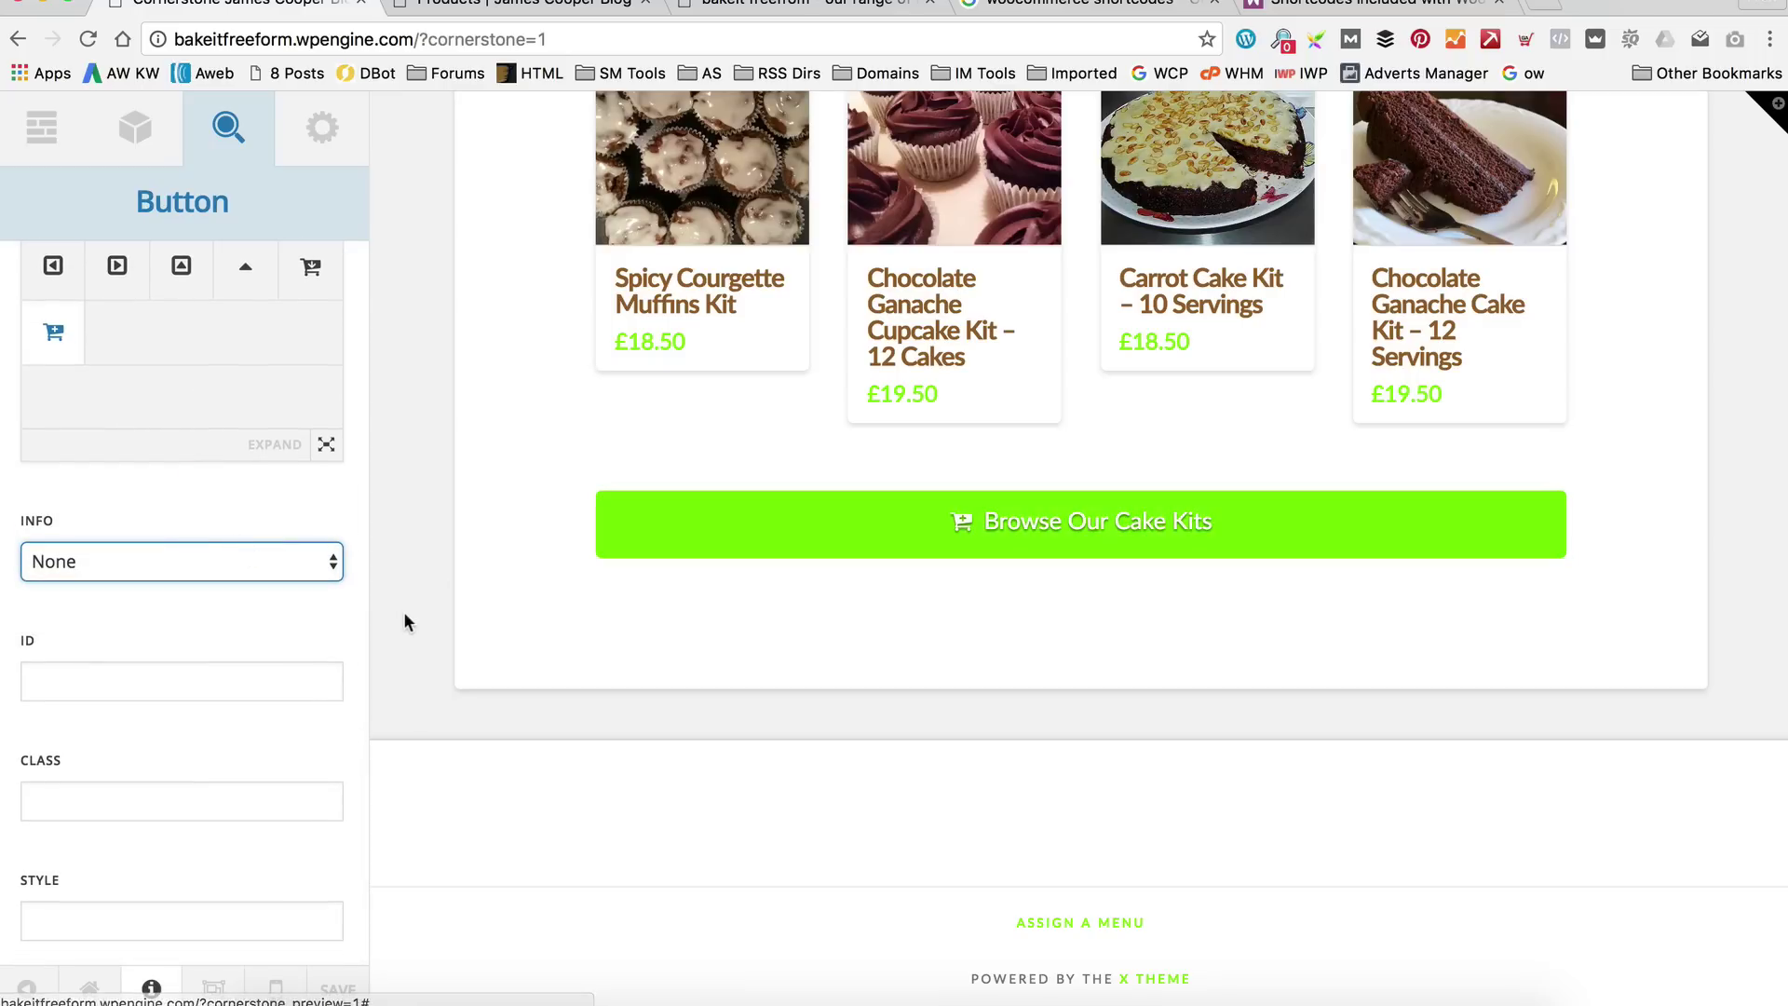
click(337, 990)
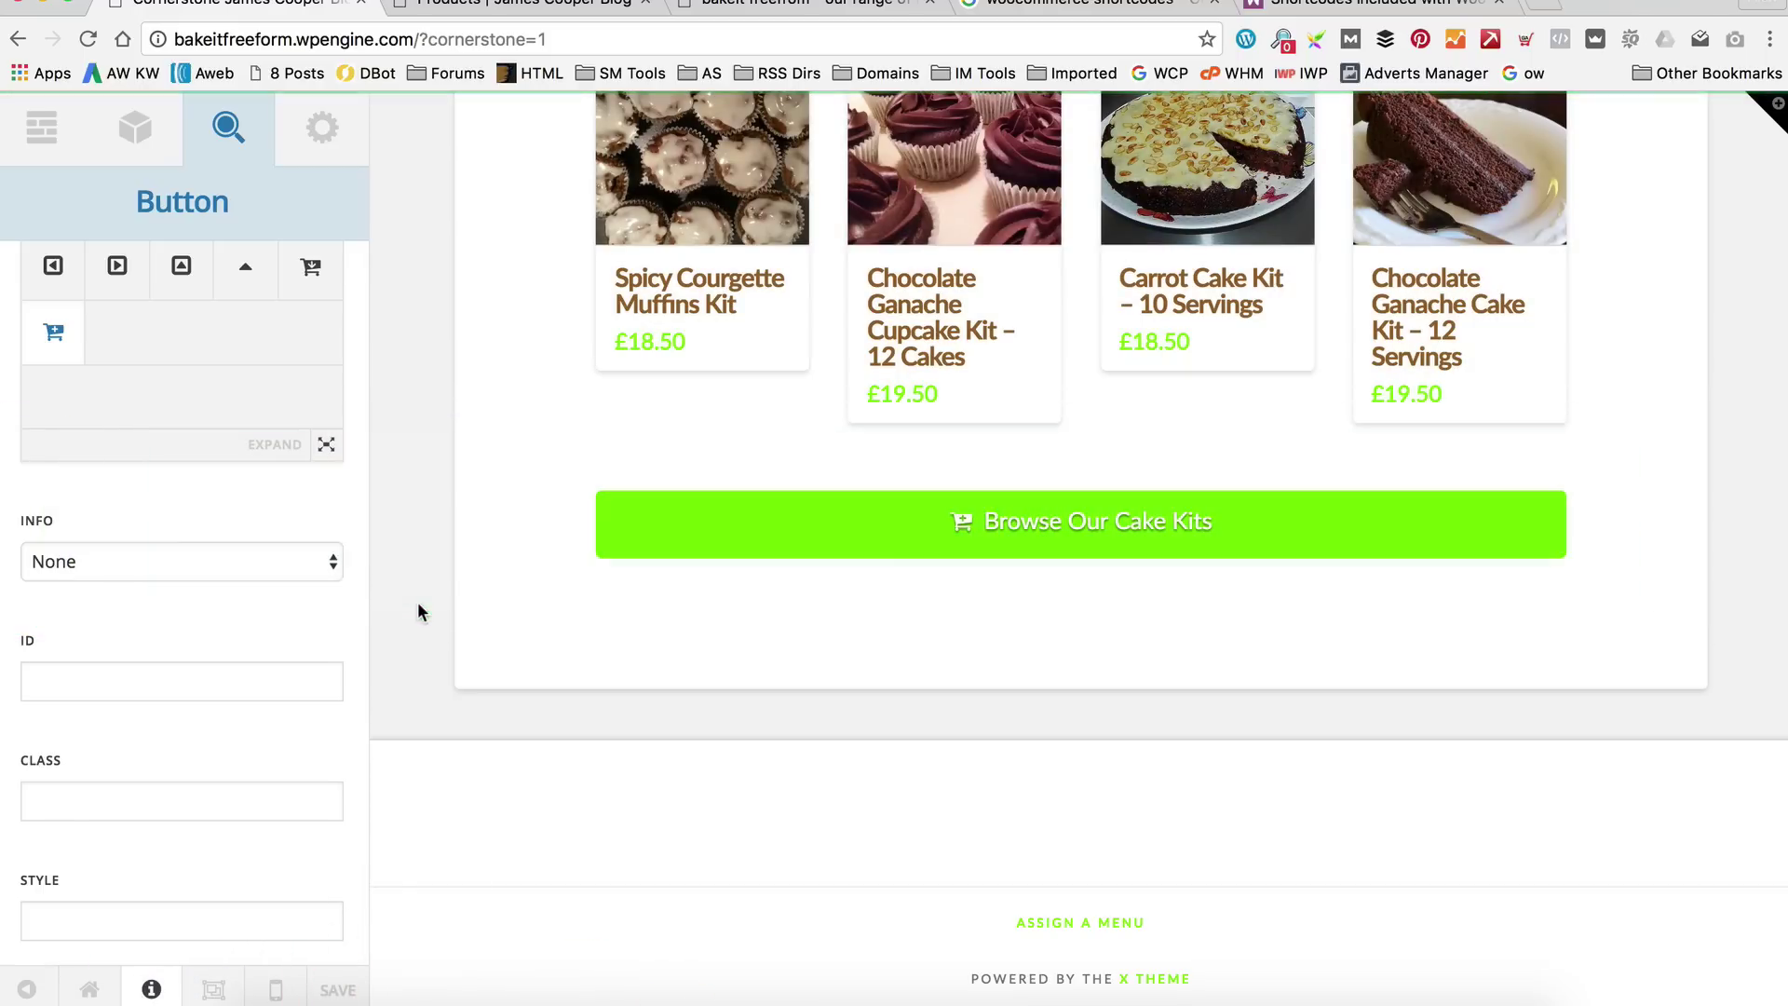
- Hide the Cornerstone panel, scroll through the homepage preview, then restore the editor sidebar
click(24, 992)
scroll(673, 689, up, 5)
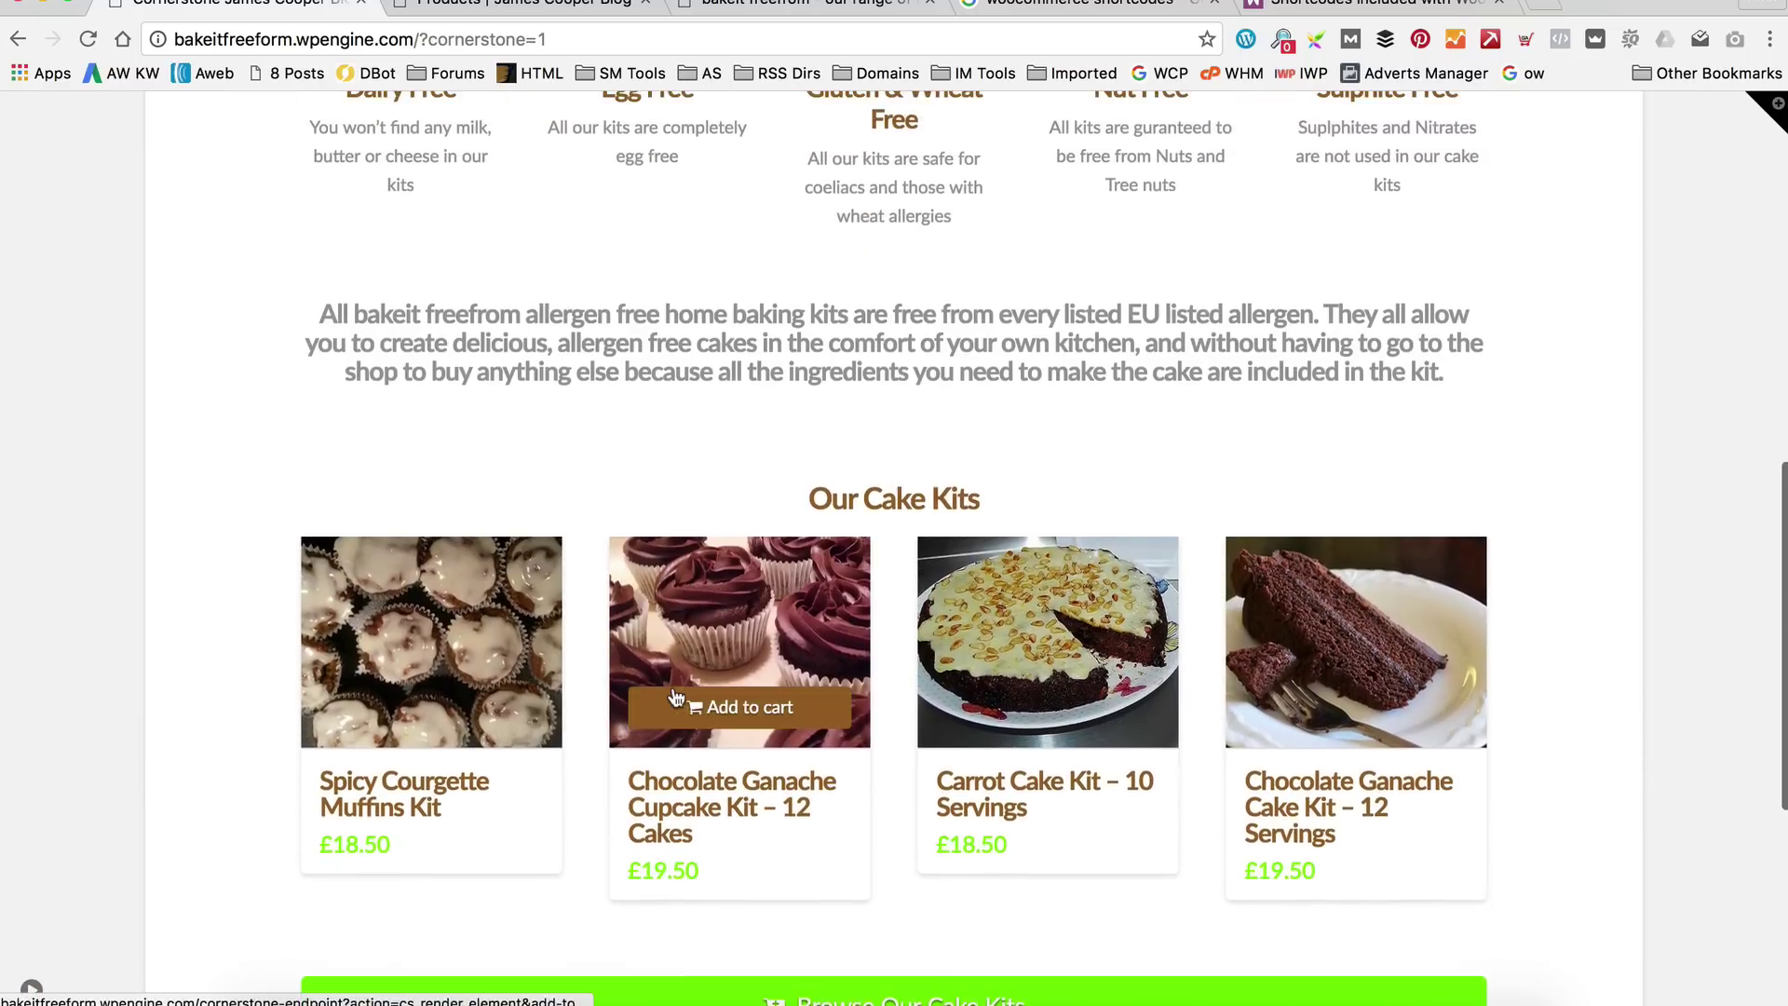
scroll(673, 689, up, 4)
scroll(673, 685, down, 3)
scroll(673, 685, down, 1)
scroll(673, 689, down, 3)
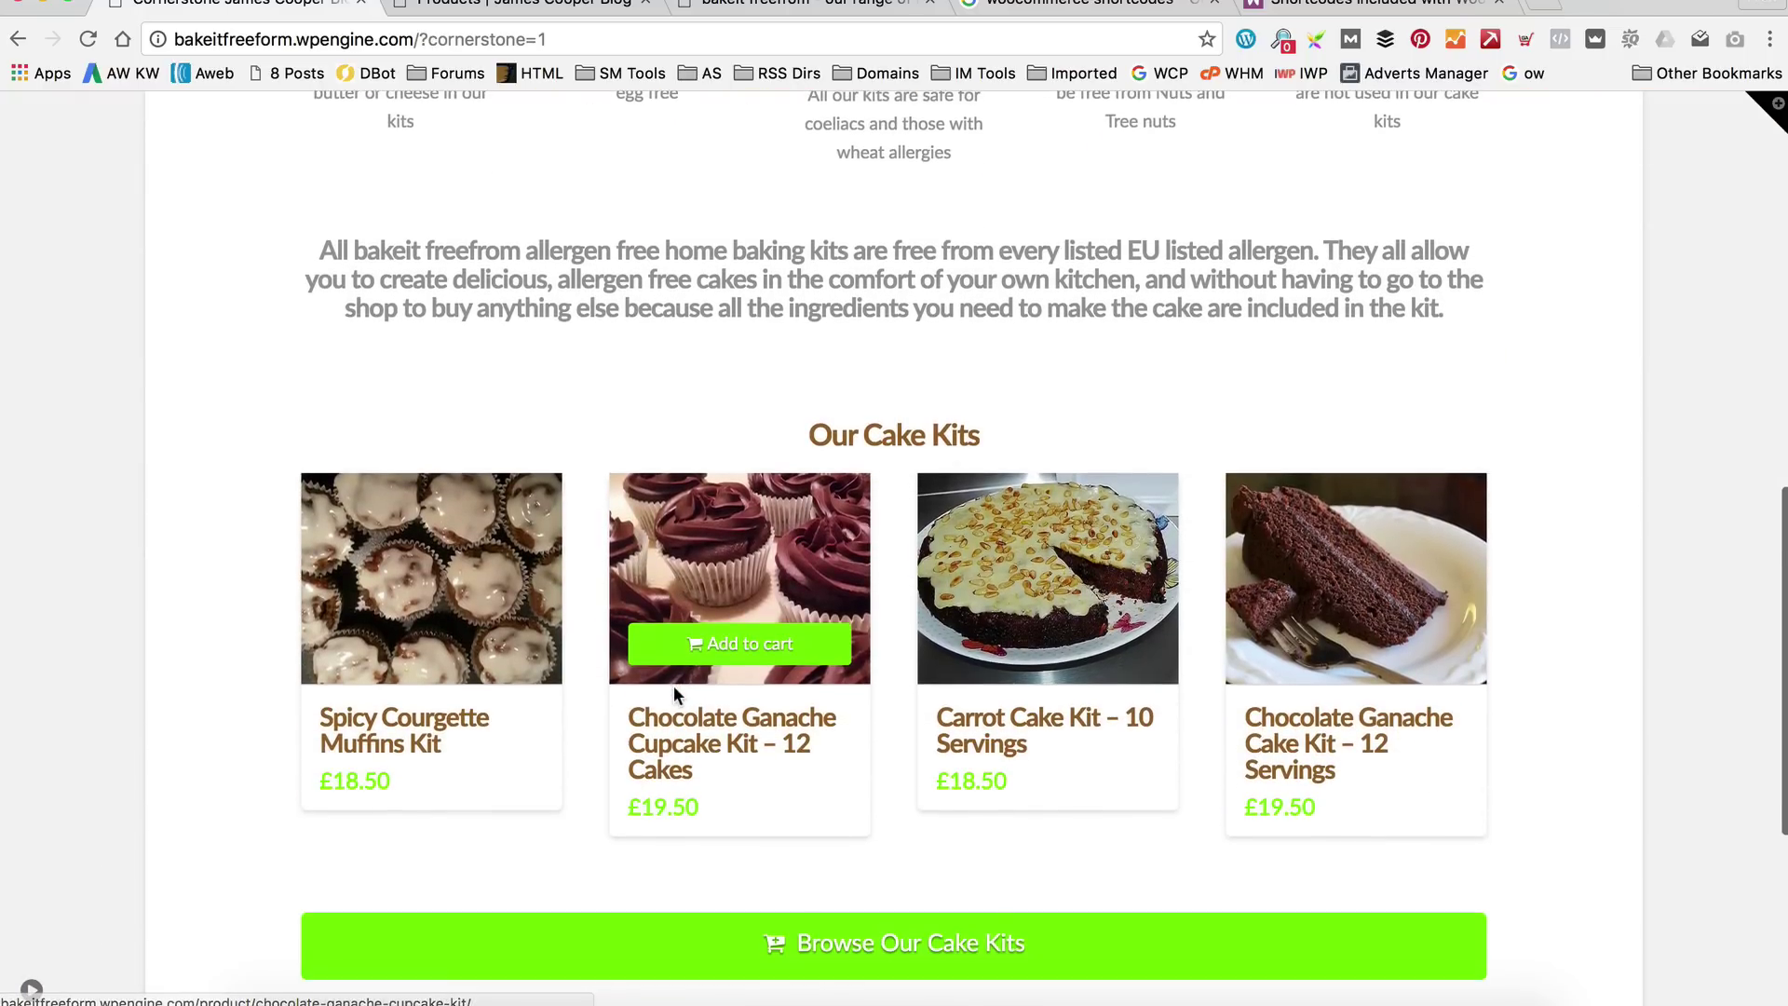
scroll(674, 689, up, 3)
scroll(673, 694, up, 3)
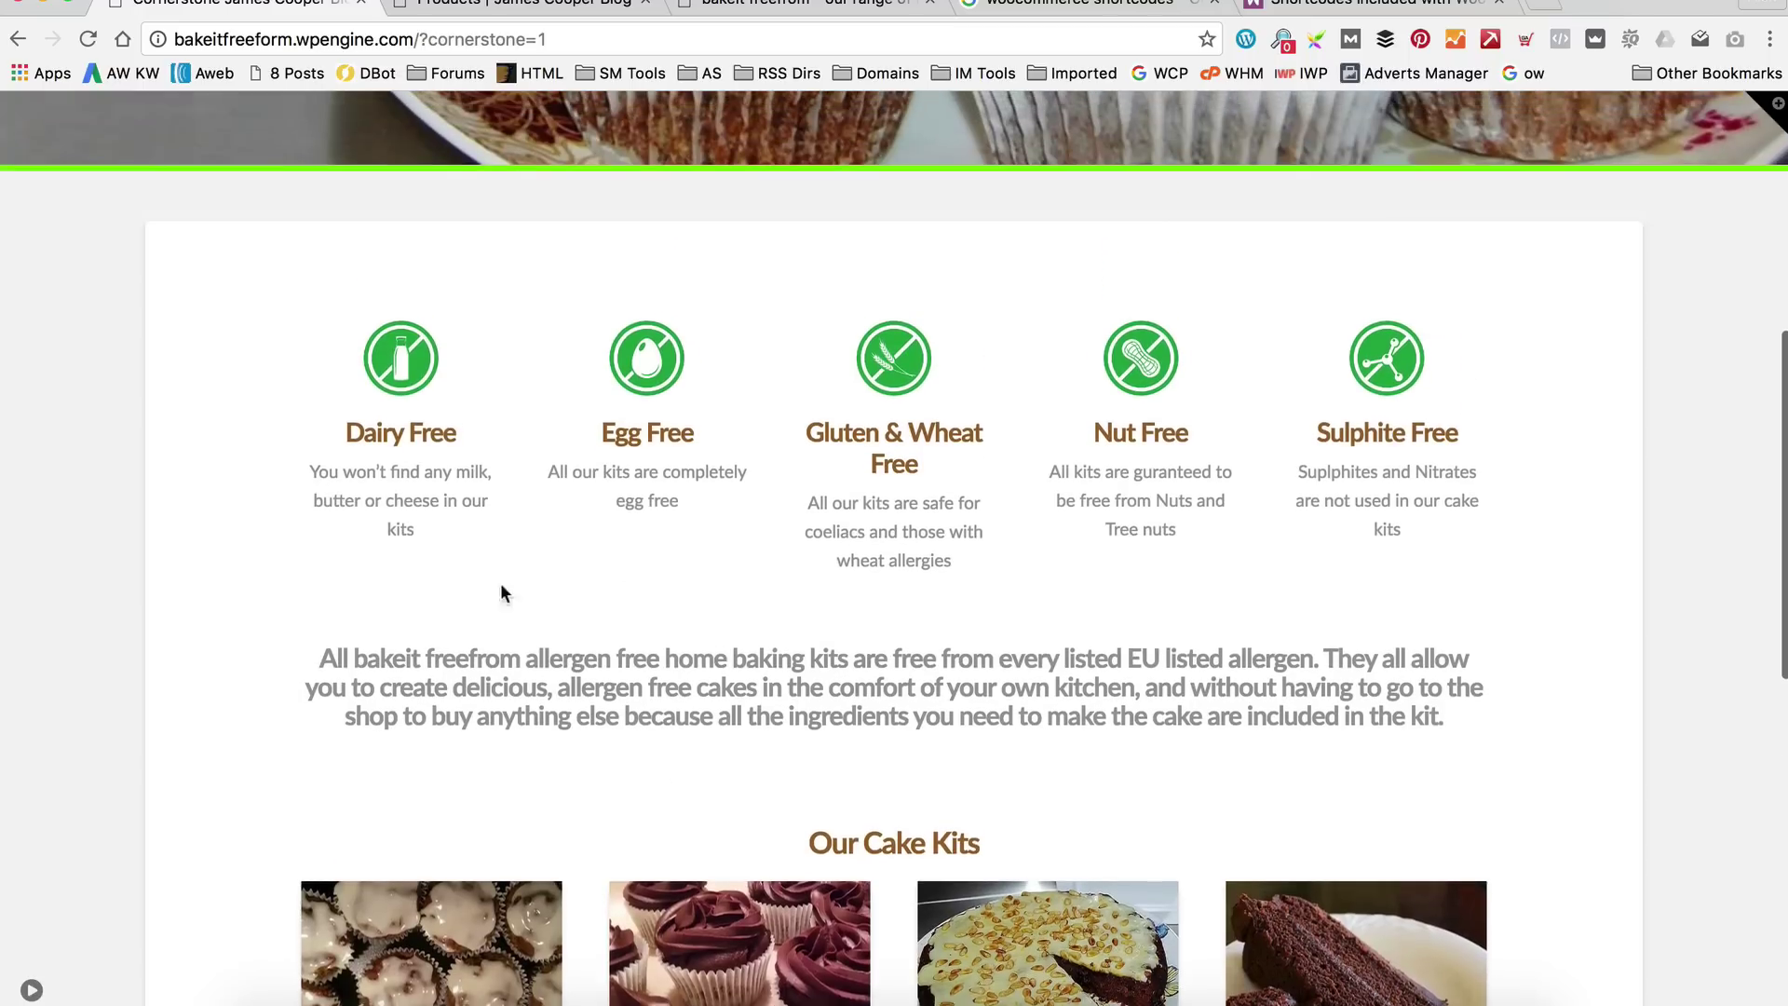
scroll(566, 500, up, 3)
scroll(566, 499, down, 5)
click(28, 988)
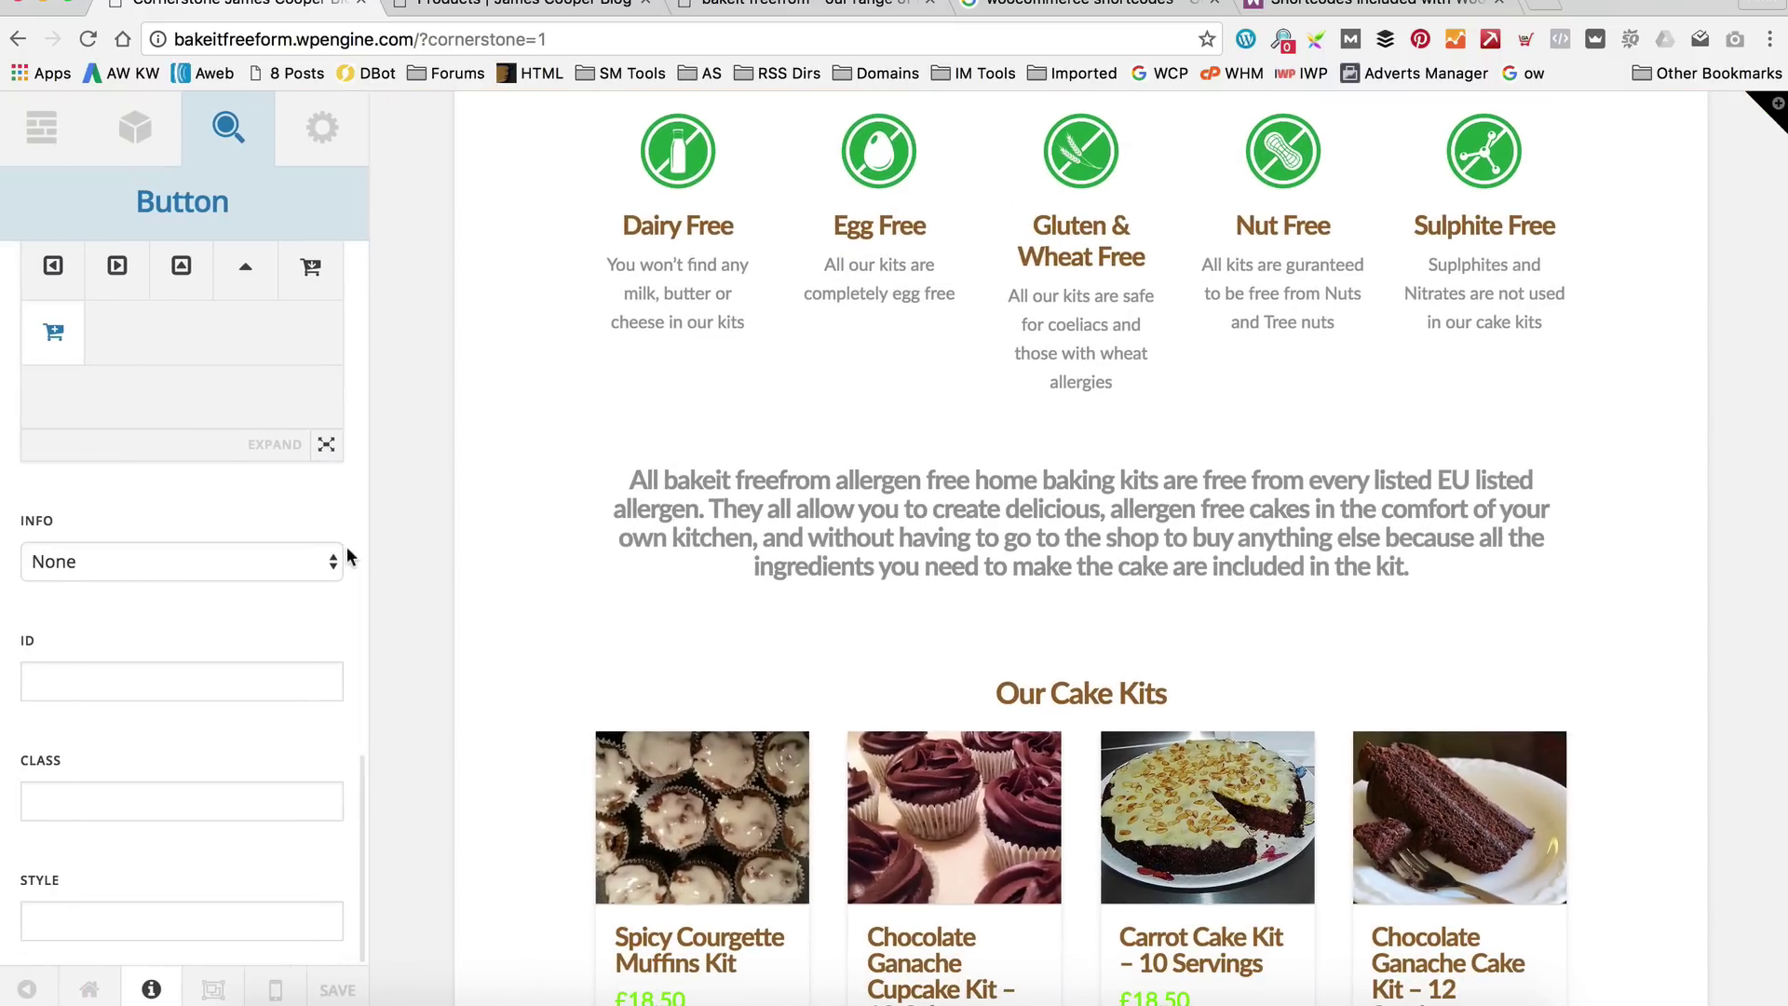
- Add a Line element below the allergen icons and place a duplicate below the intro paragraph
click(135, 126)
scroll(269, 525, down, 4)
scroll(268, 525, down, 8)
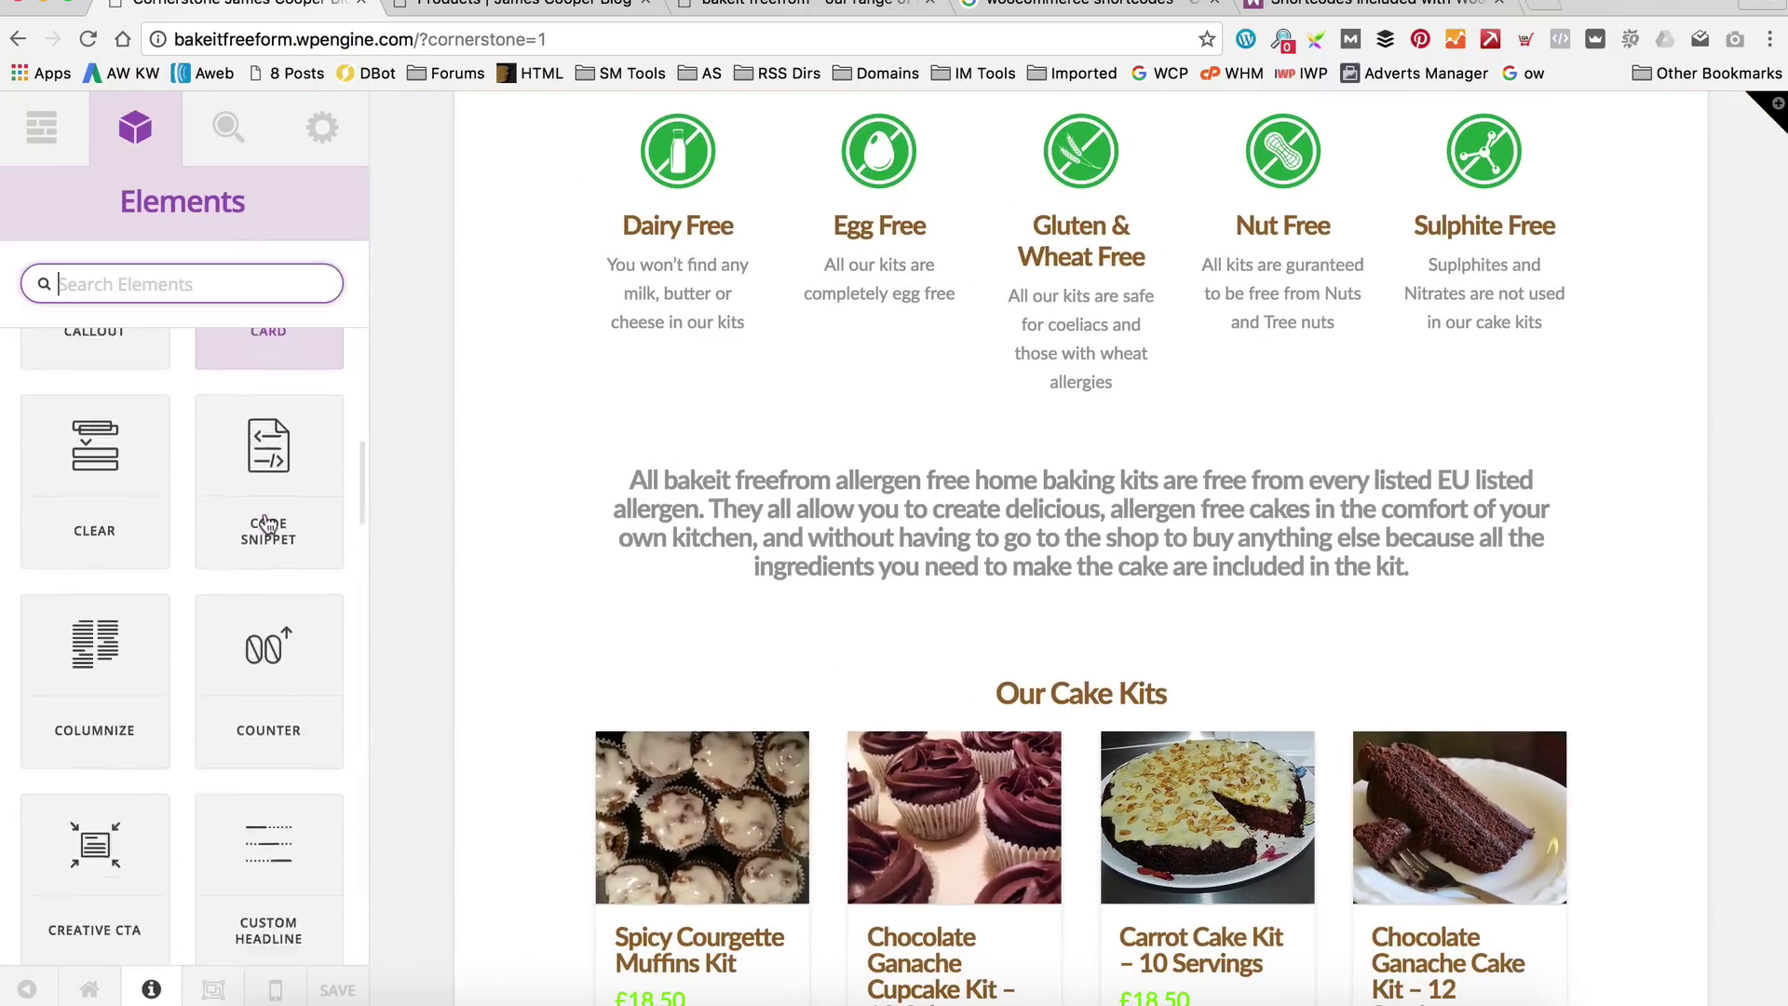
scroll(250, 559, down, 7)
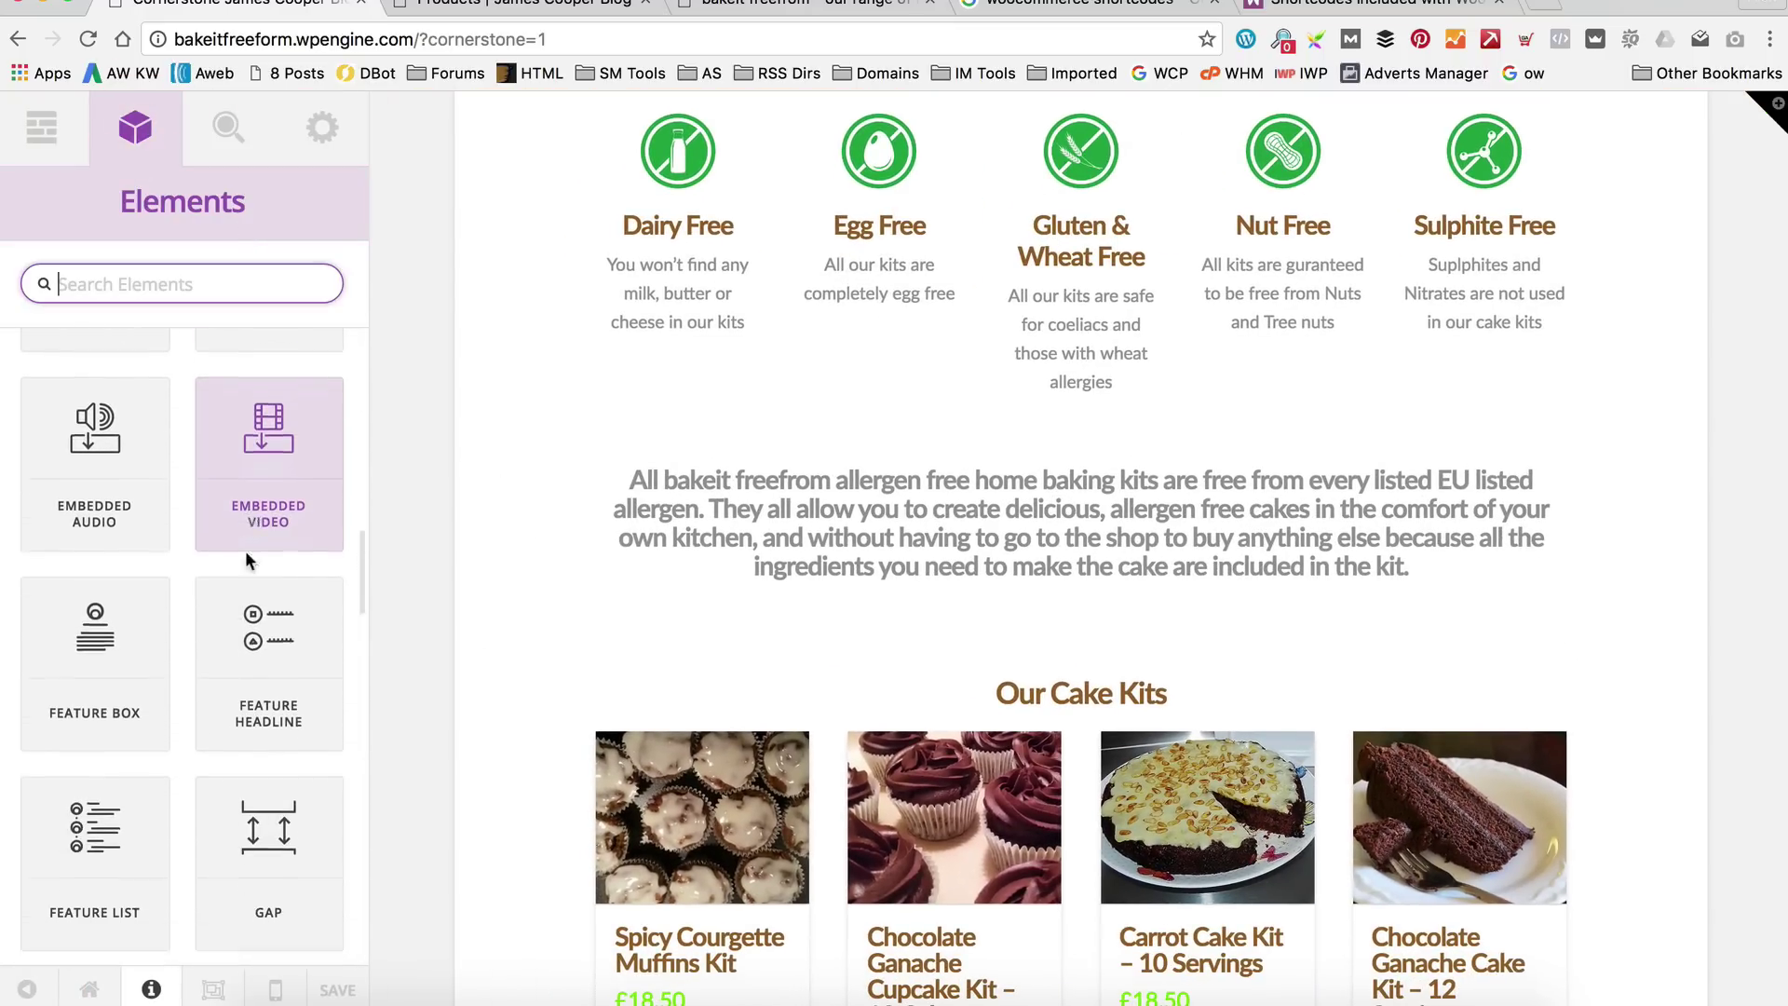
scroll(196, 643, down, 3)
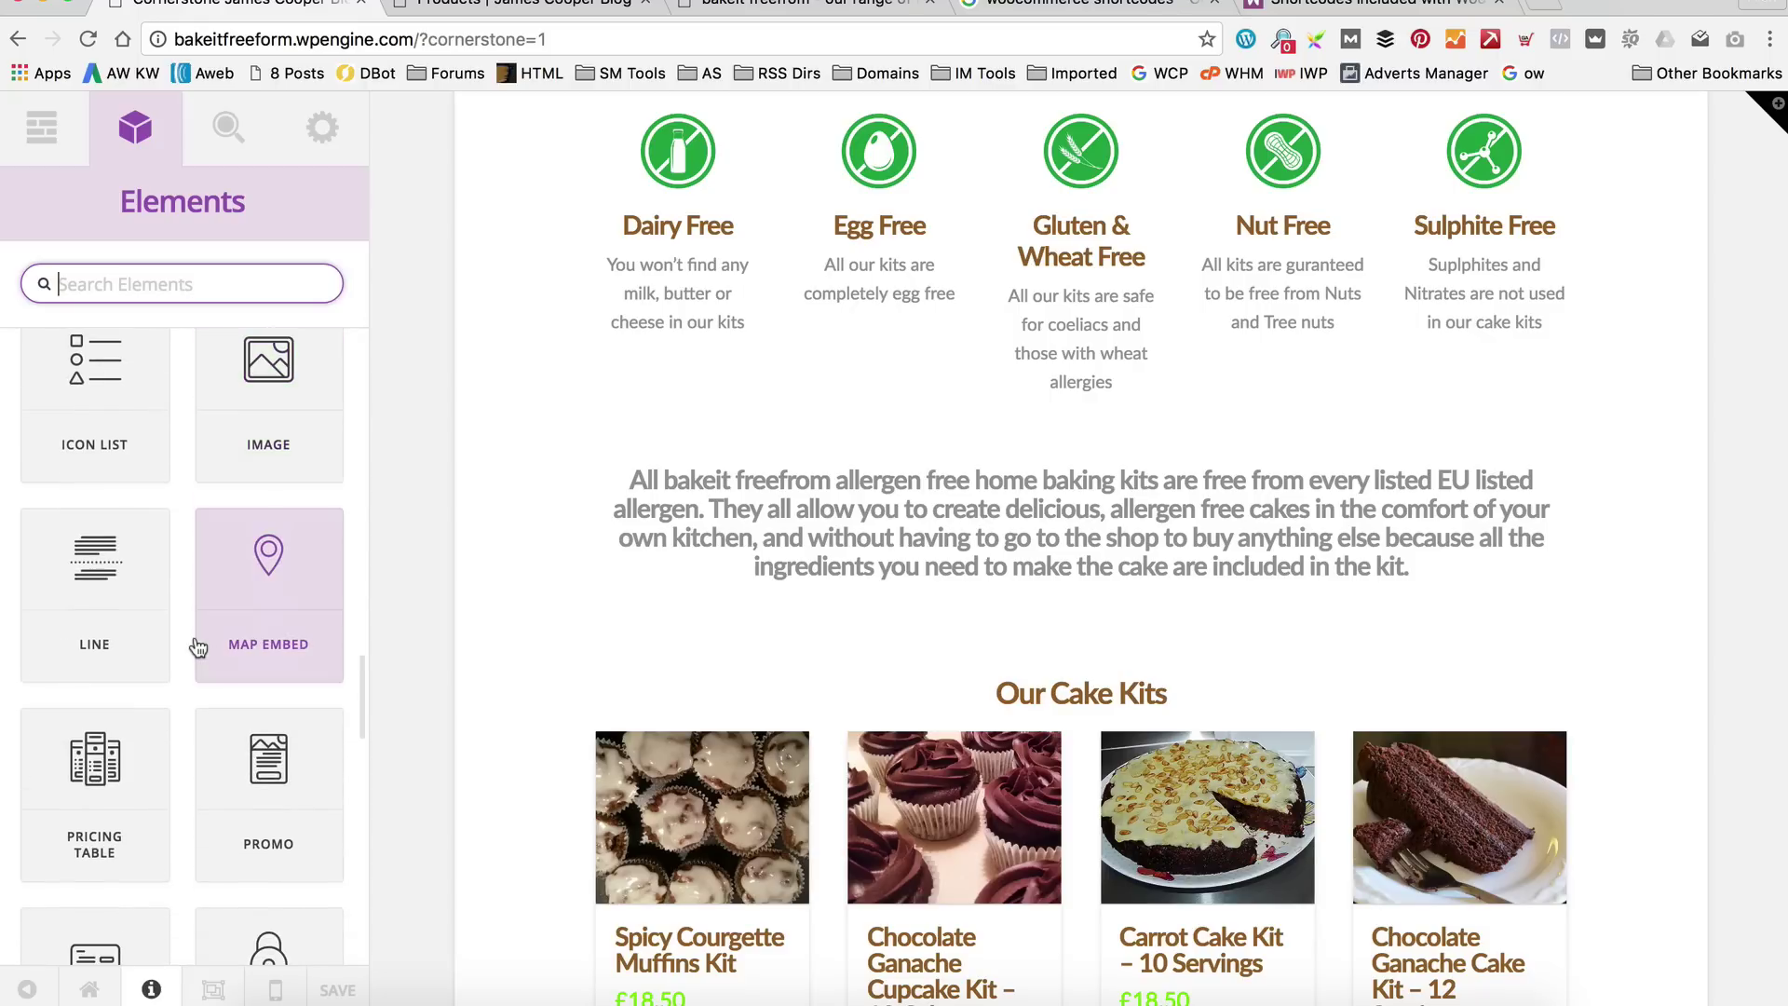
mouse_move(112, 568)
mouse_down()
mouse_move(913, 411)
mouse_move(932, 450)
mouse_up()
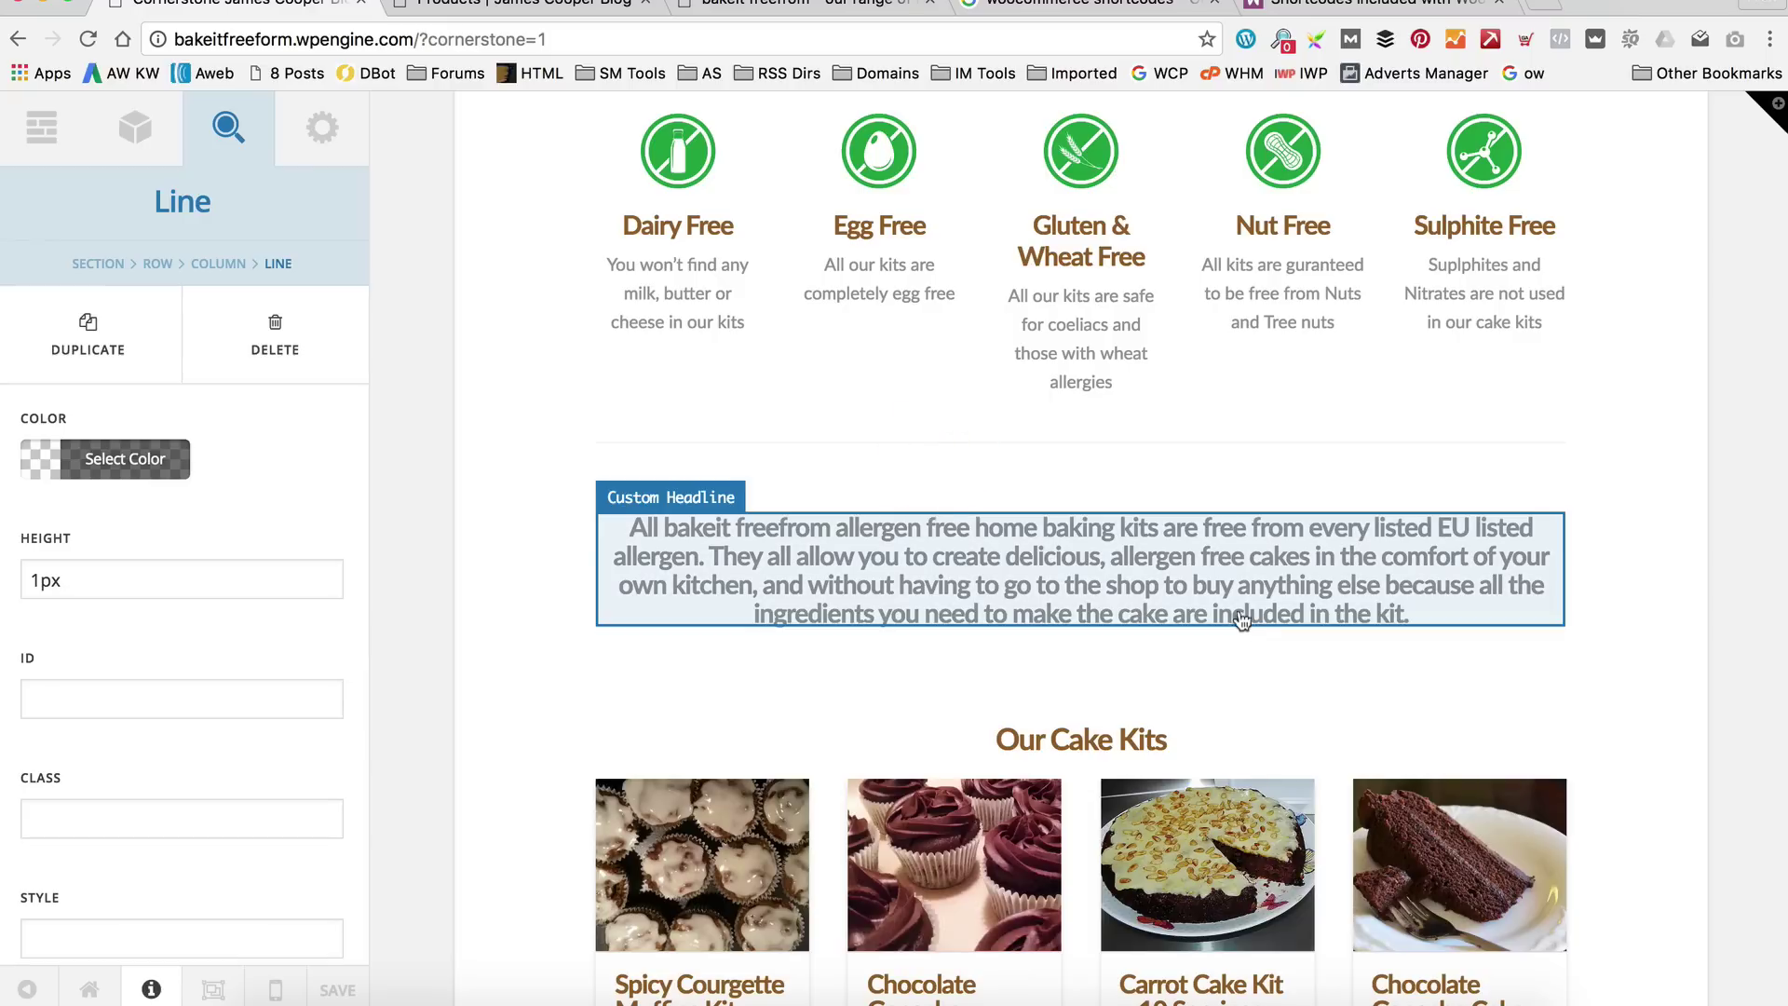
click(108, 341)
click(858, 450)
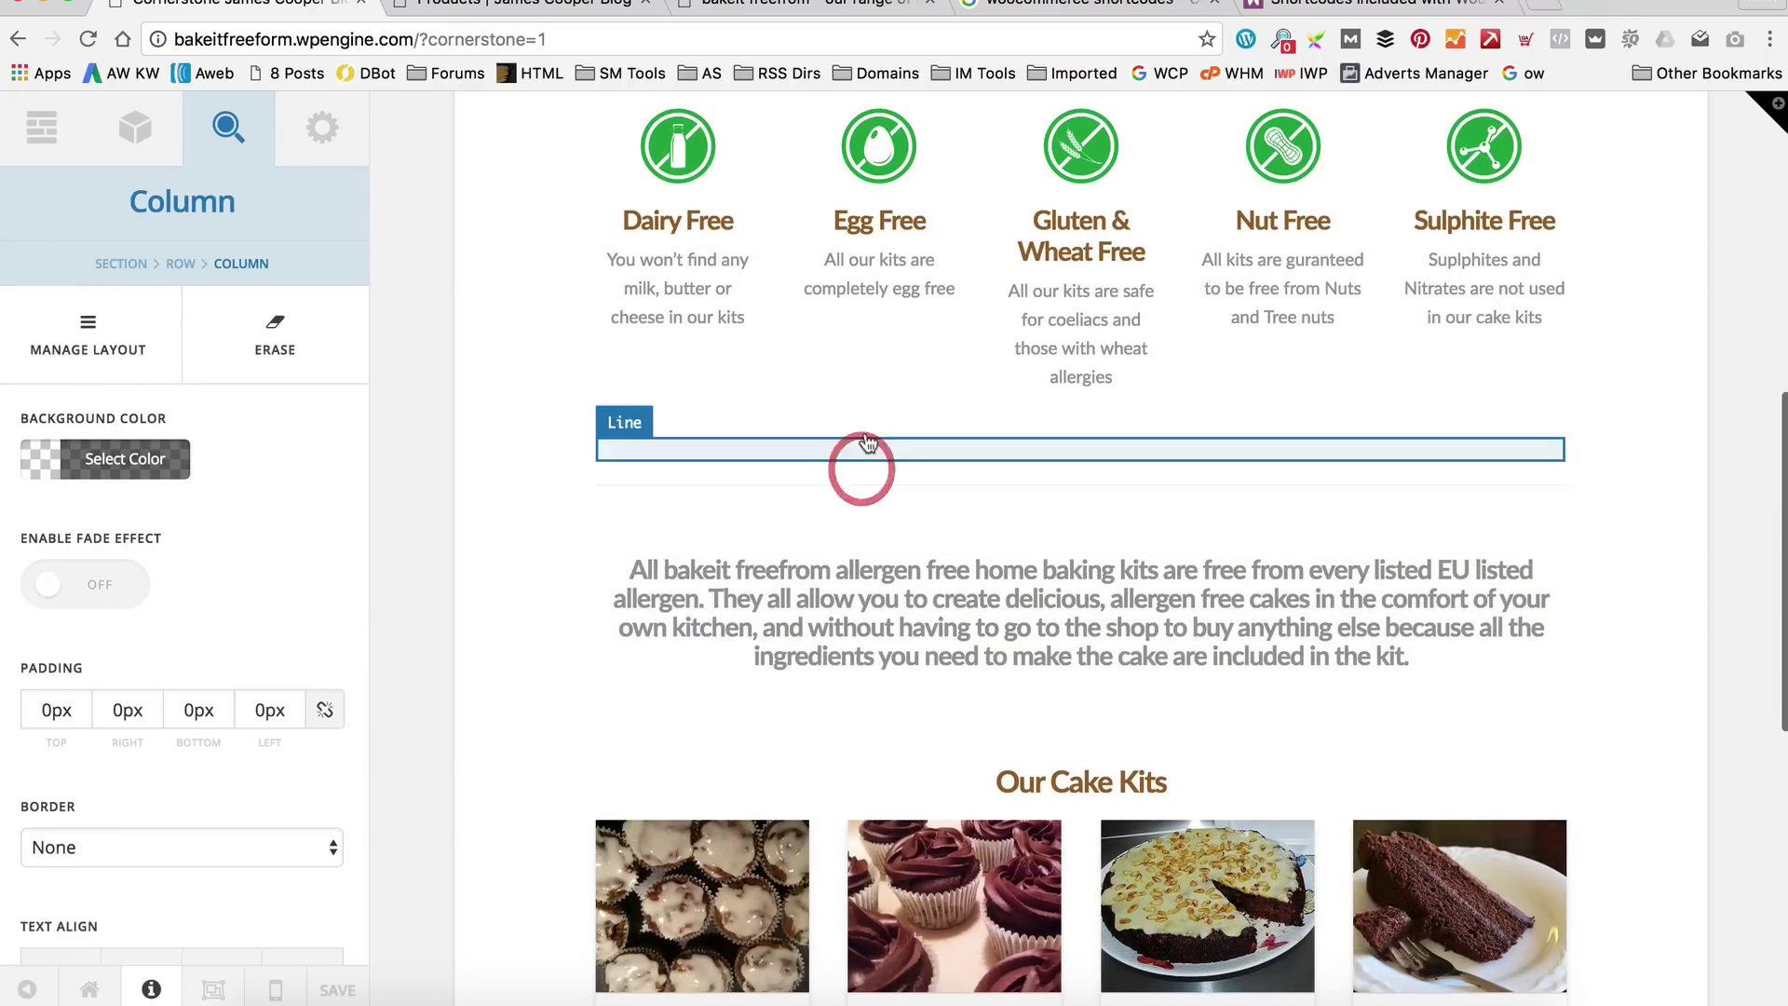
drag(870, 451, 891, 643)
- Reposition the lower divider line between the grey intro paragraph and Our Cake Kits section
scroll(1745, 519, down, 1)
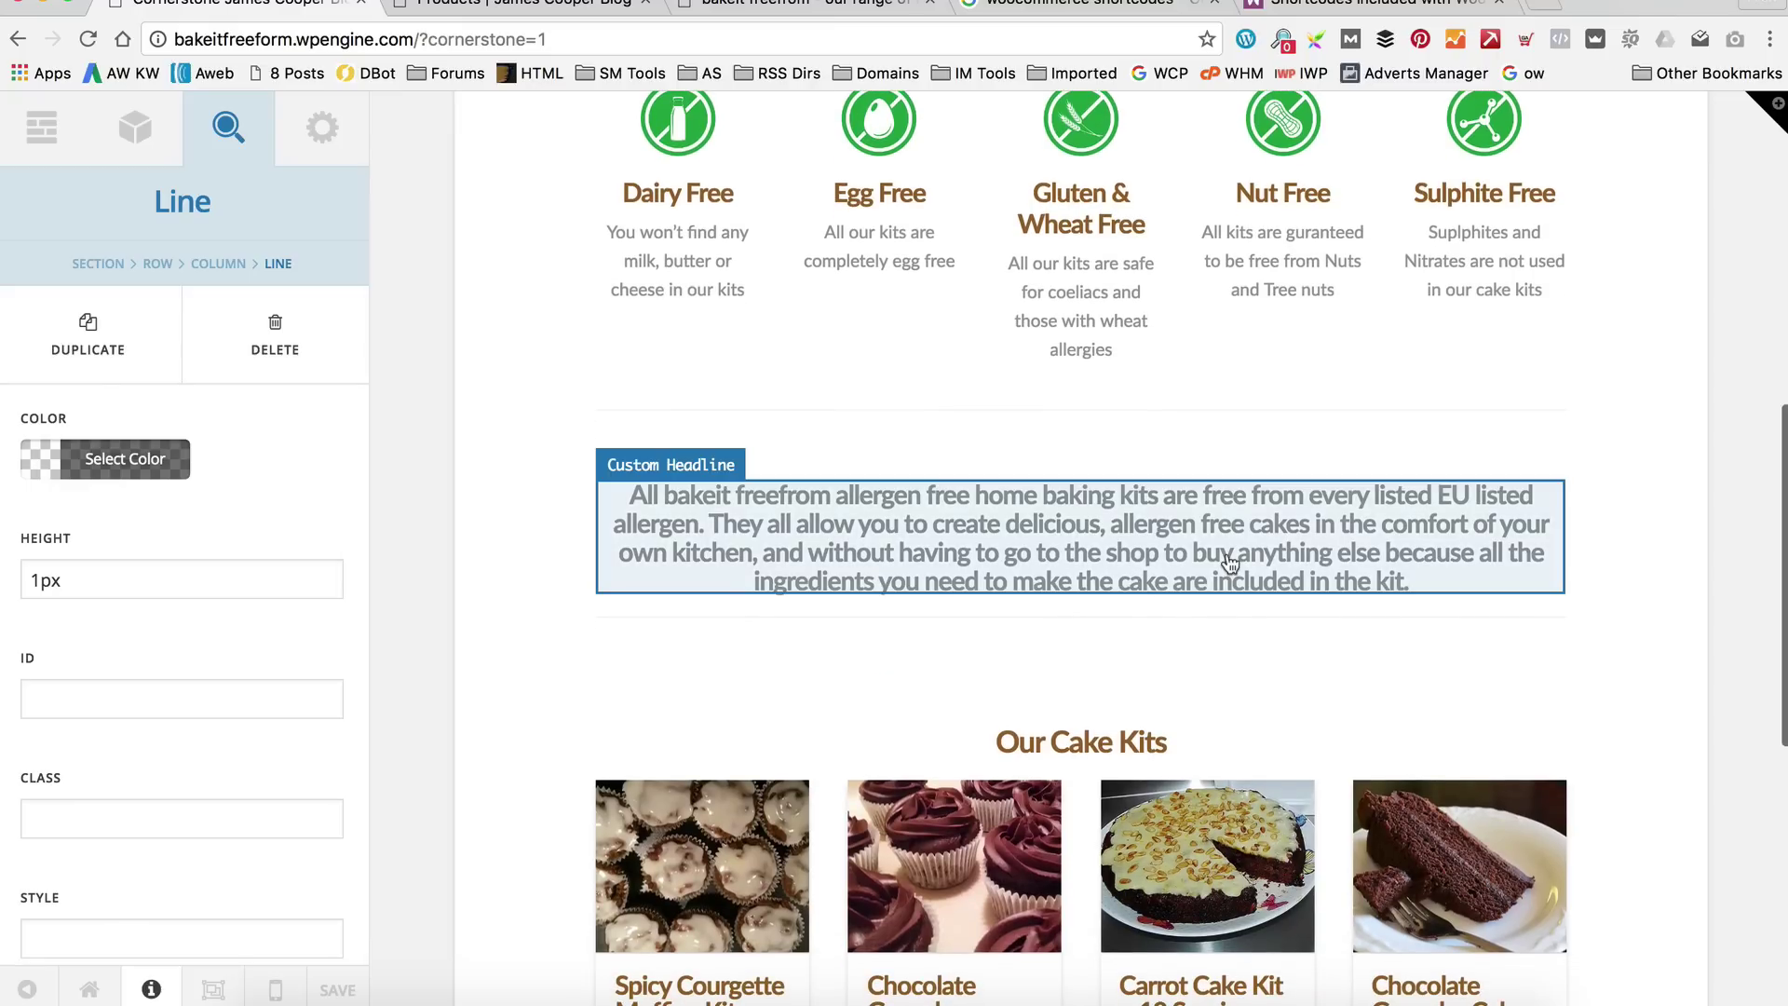
click(1229, 543)
scroll(1125, 623, down, 1)
click(1124, 623)
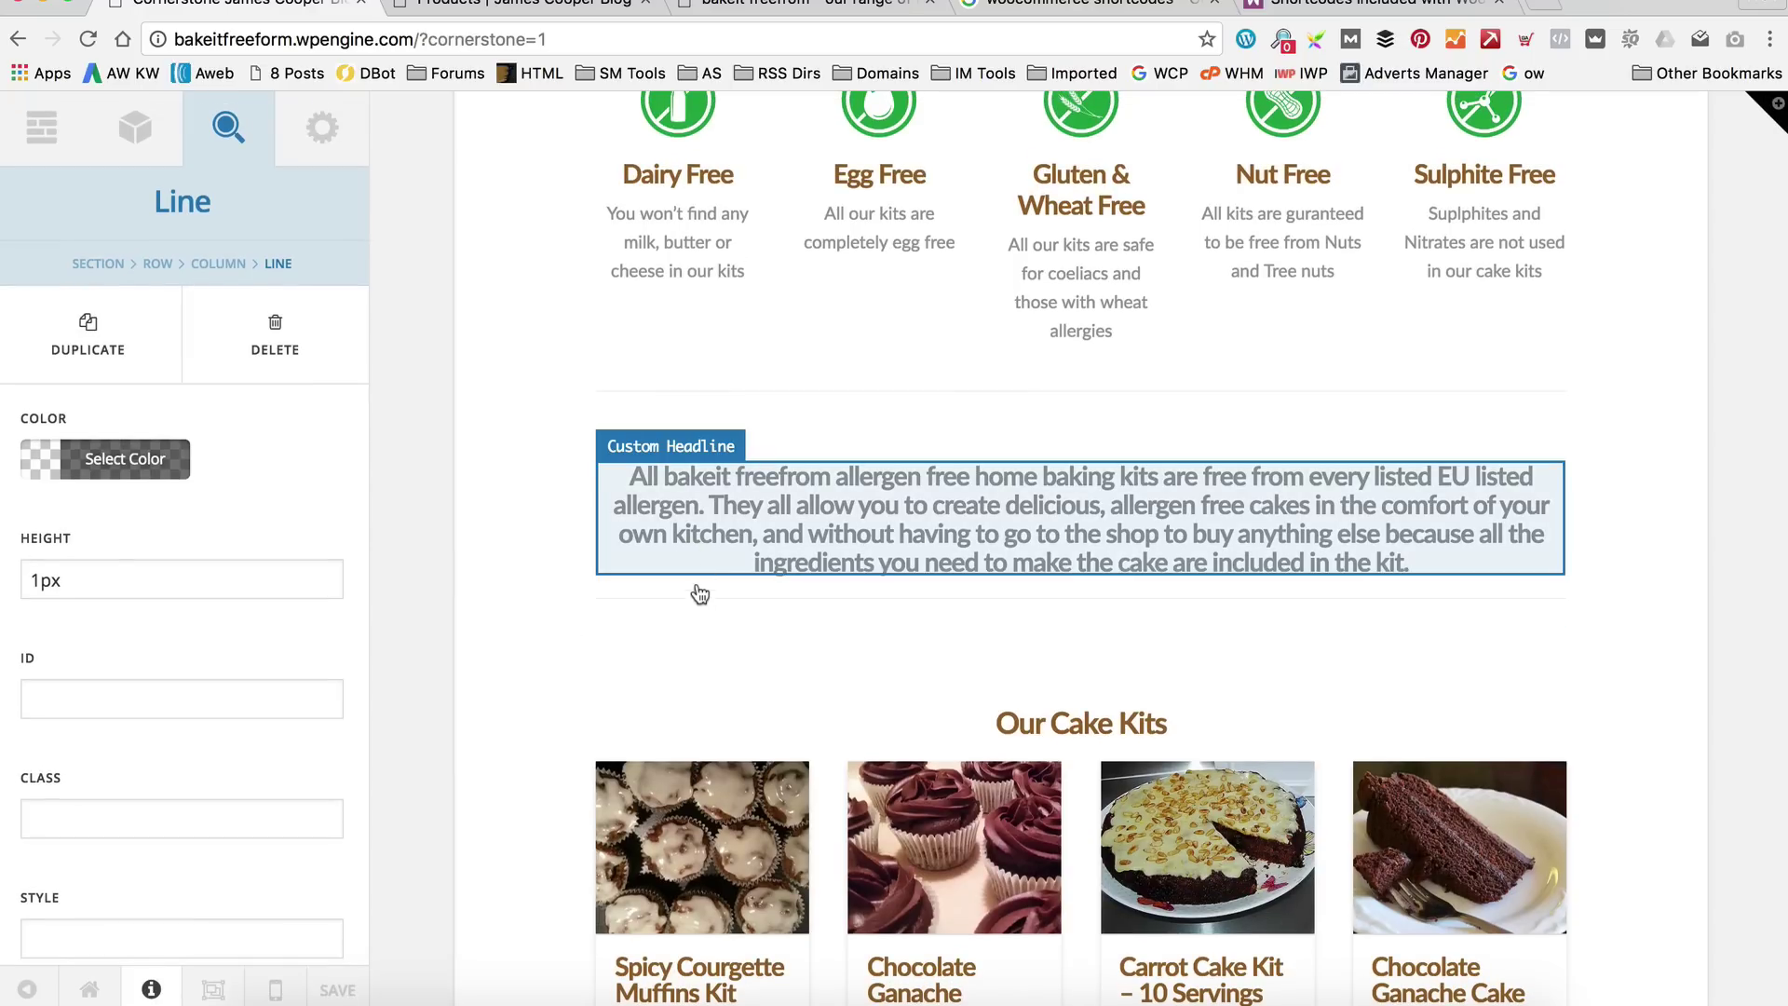
drag(698, 606, 751, 690)
scroll(1691, 411, down, 3)
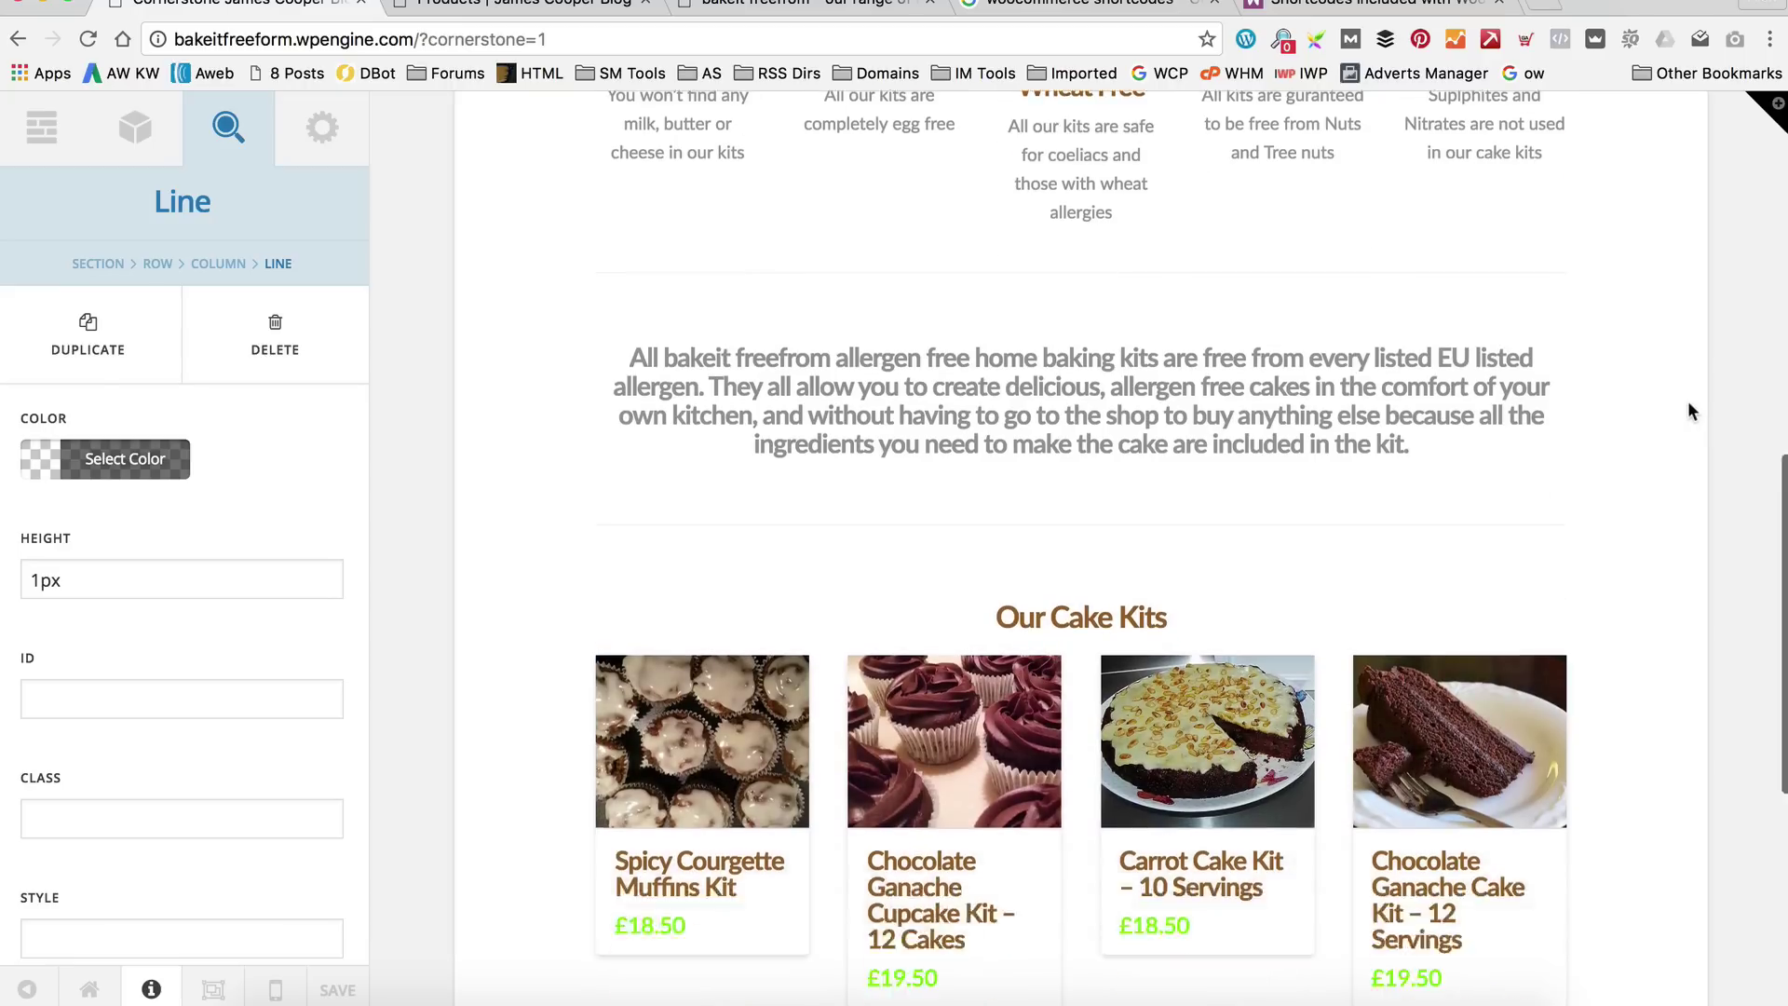
scroll(1688, 400, down, 2)
scroll(1688, 401, up, 10)
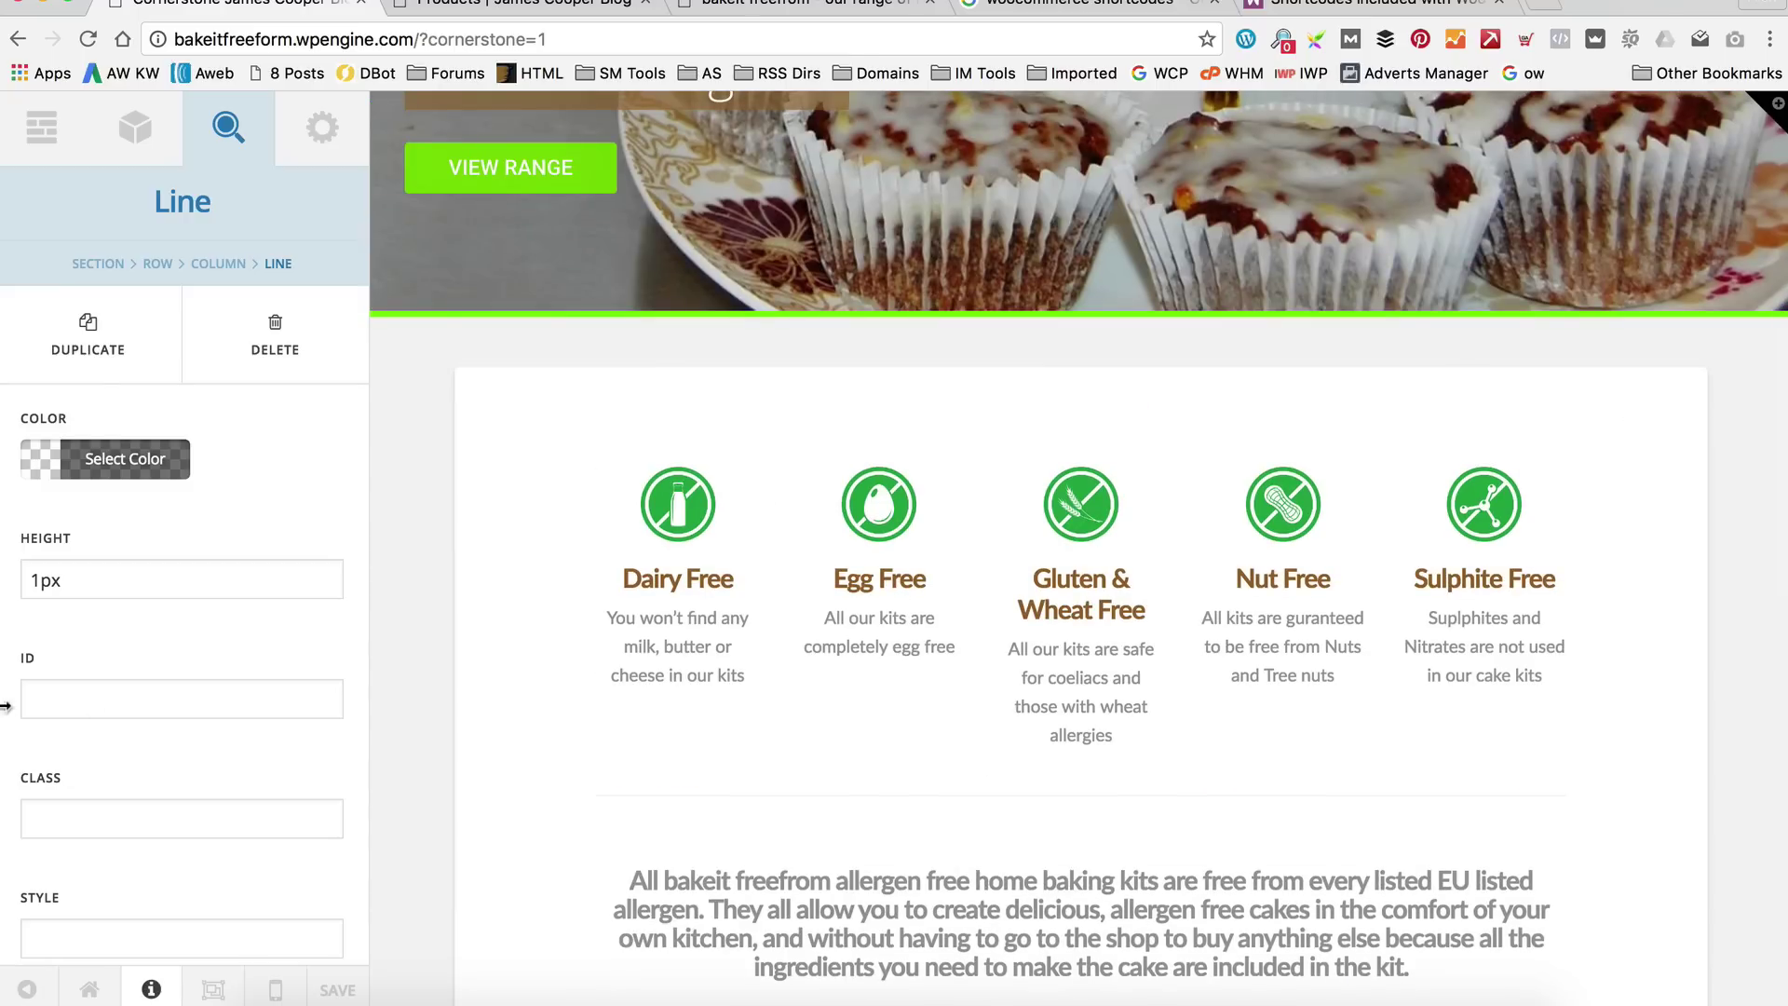
- Save the divider changes and view the live homepage without ?cornerstone=1
click(337, 990)
click(54, 985)
drag(413, 39, 773, 32)
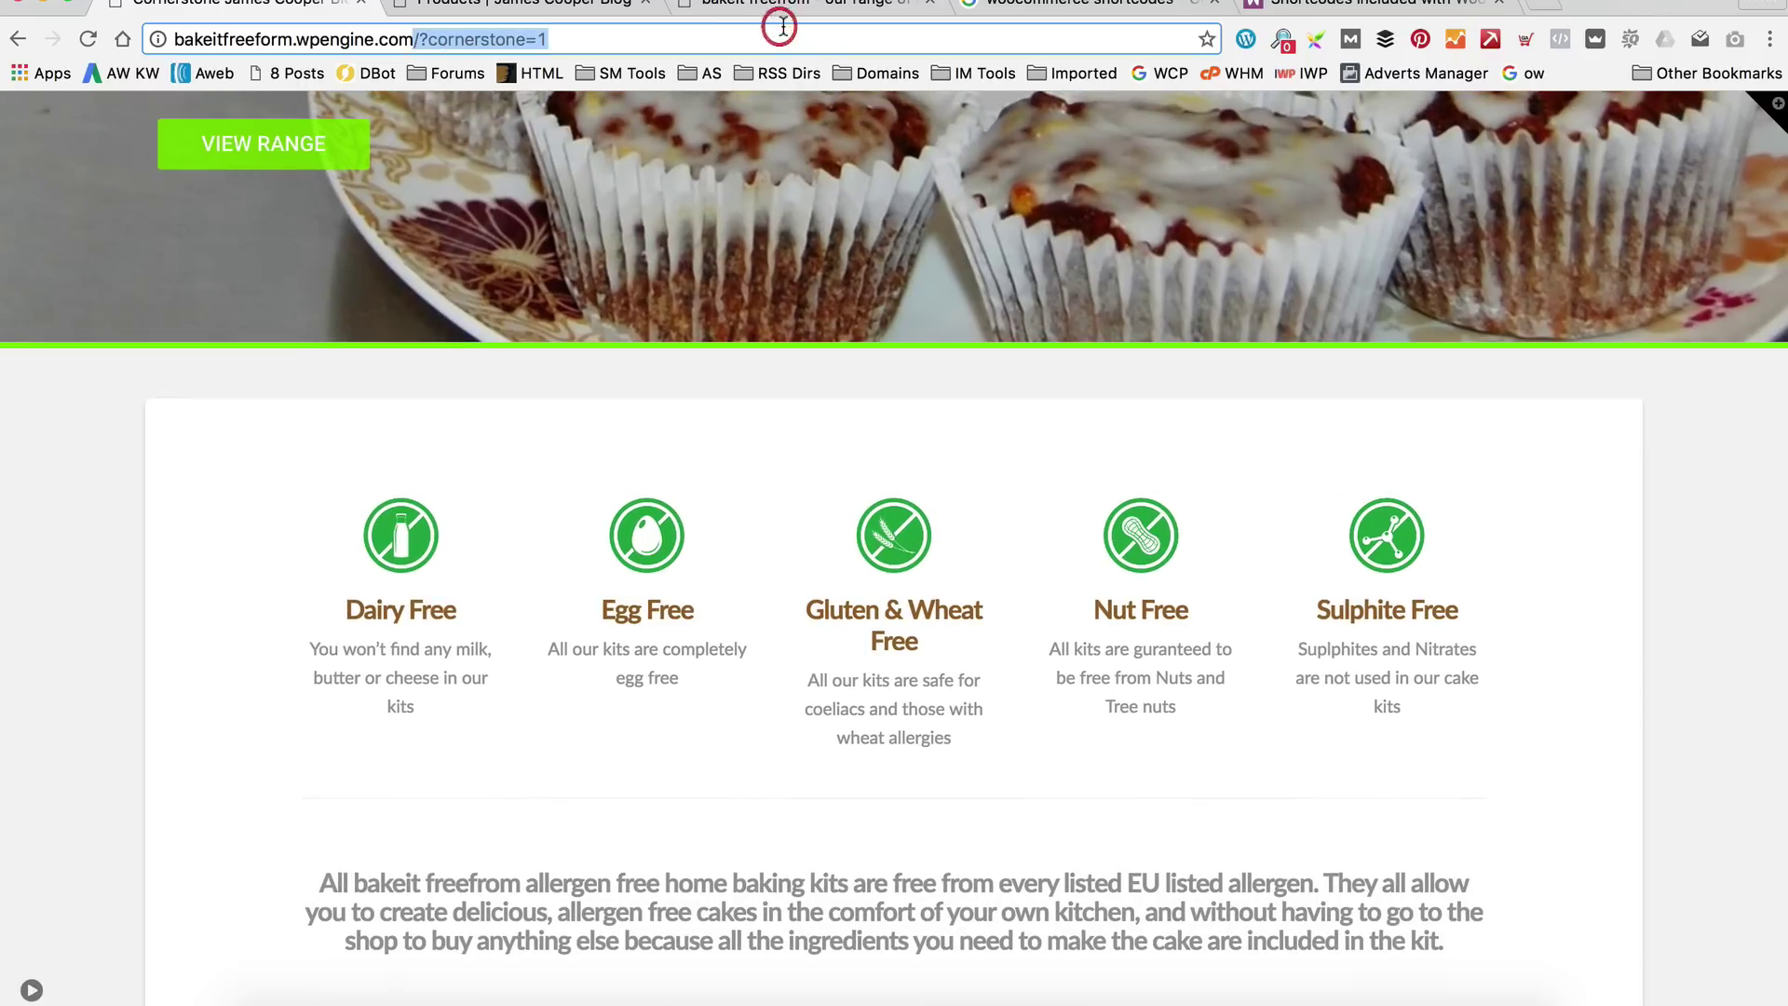
key(BackSpace)
key(Return)
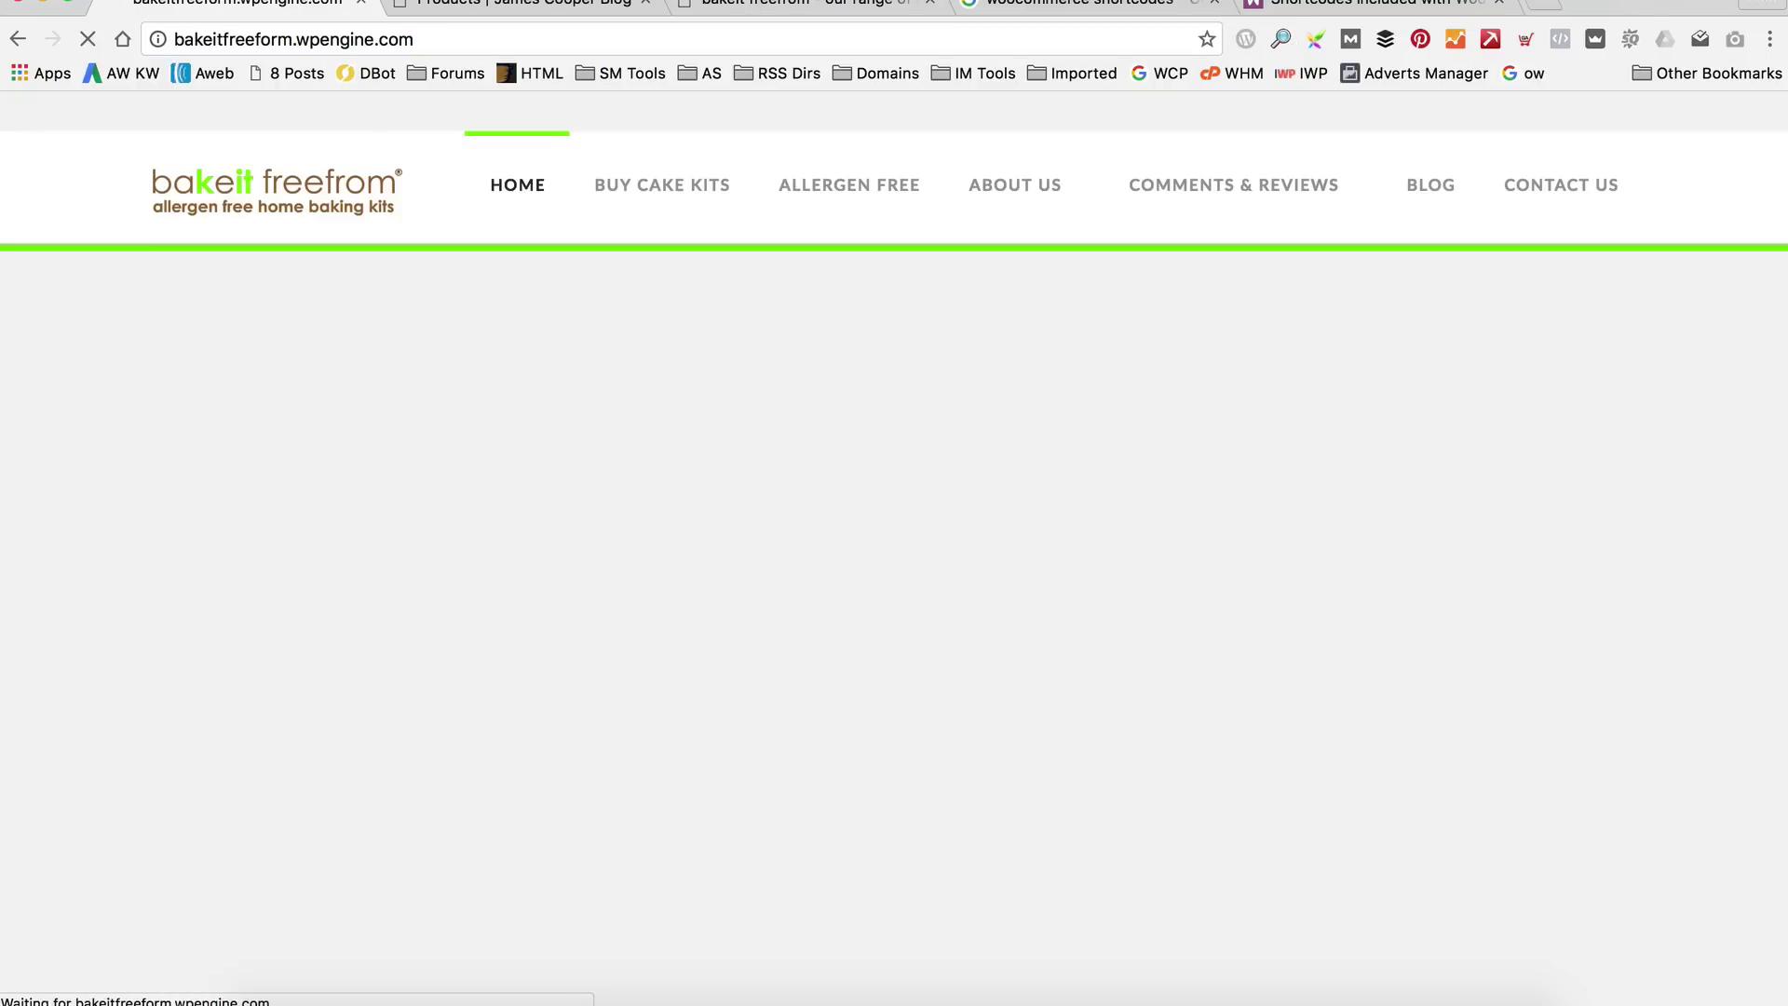
scroll(991, 333, down, 12)
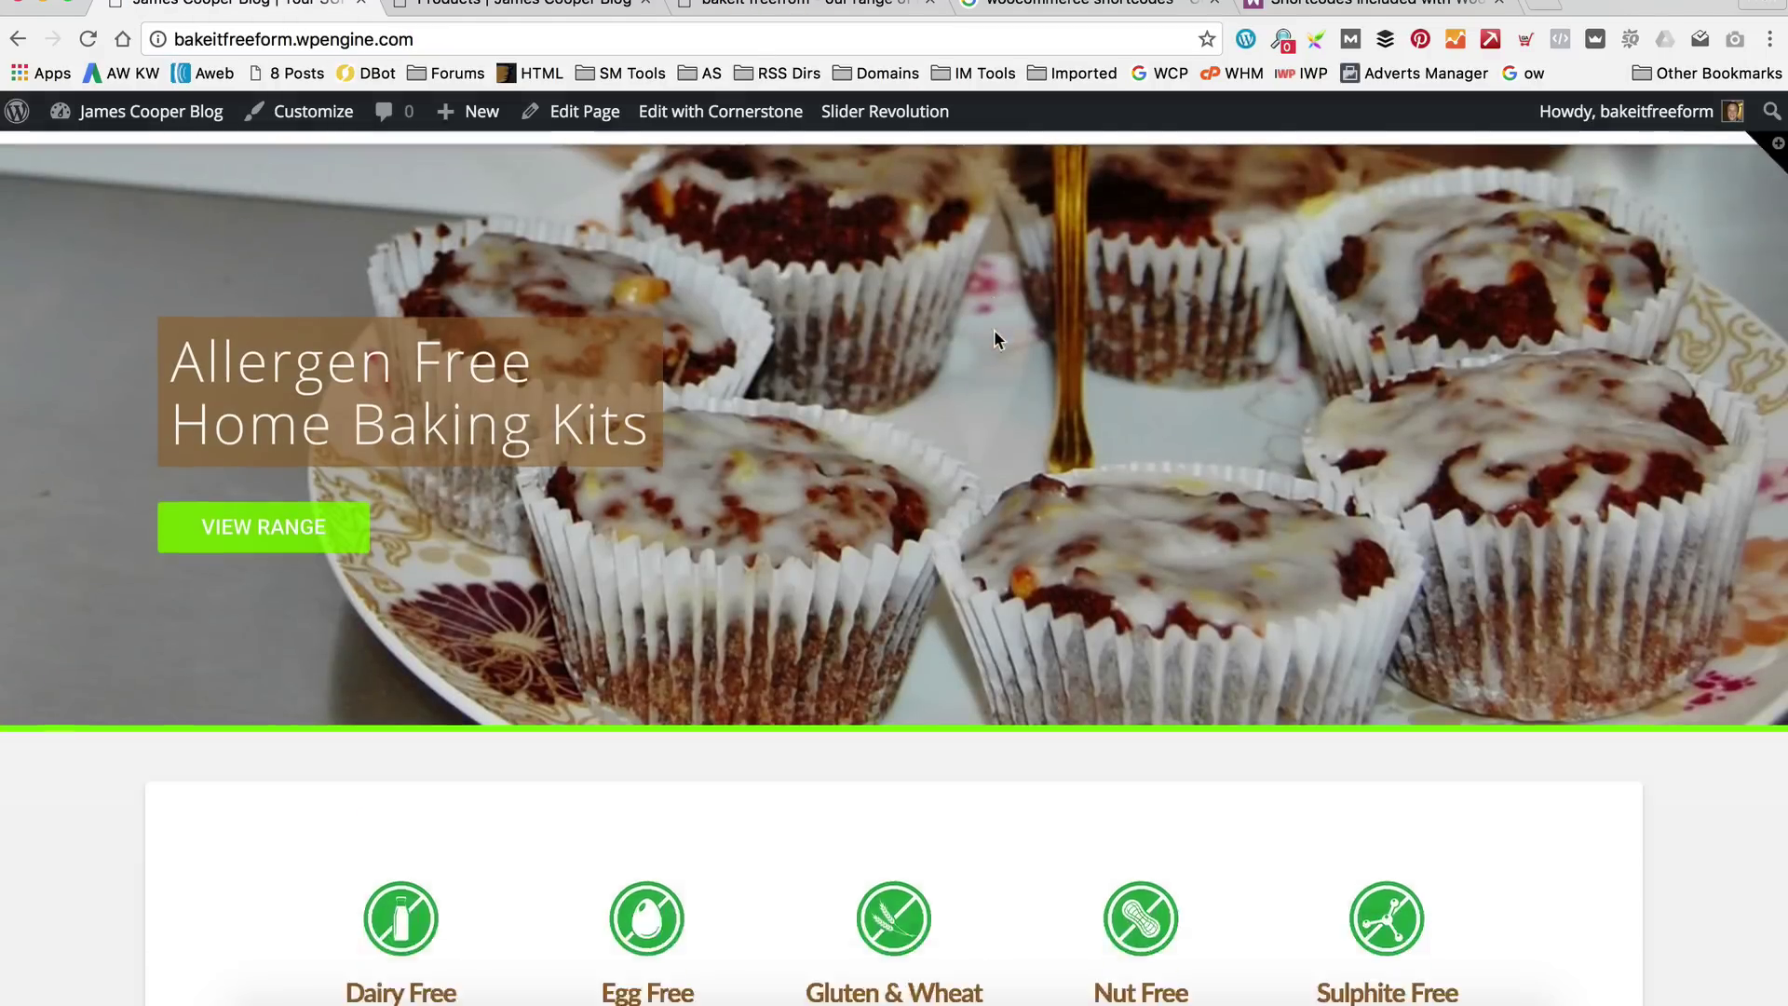
scroll(993, 345, down, 1)
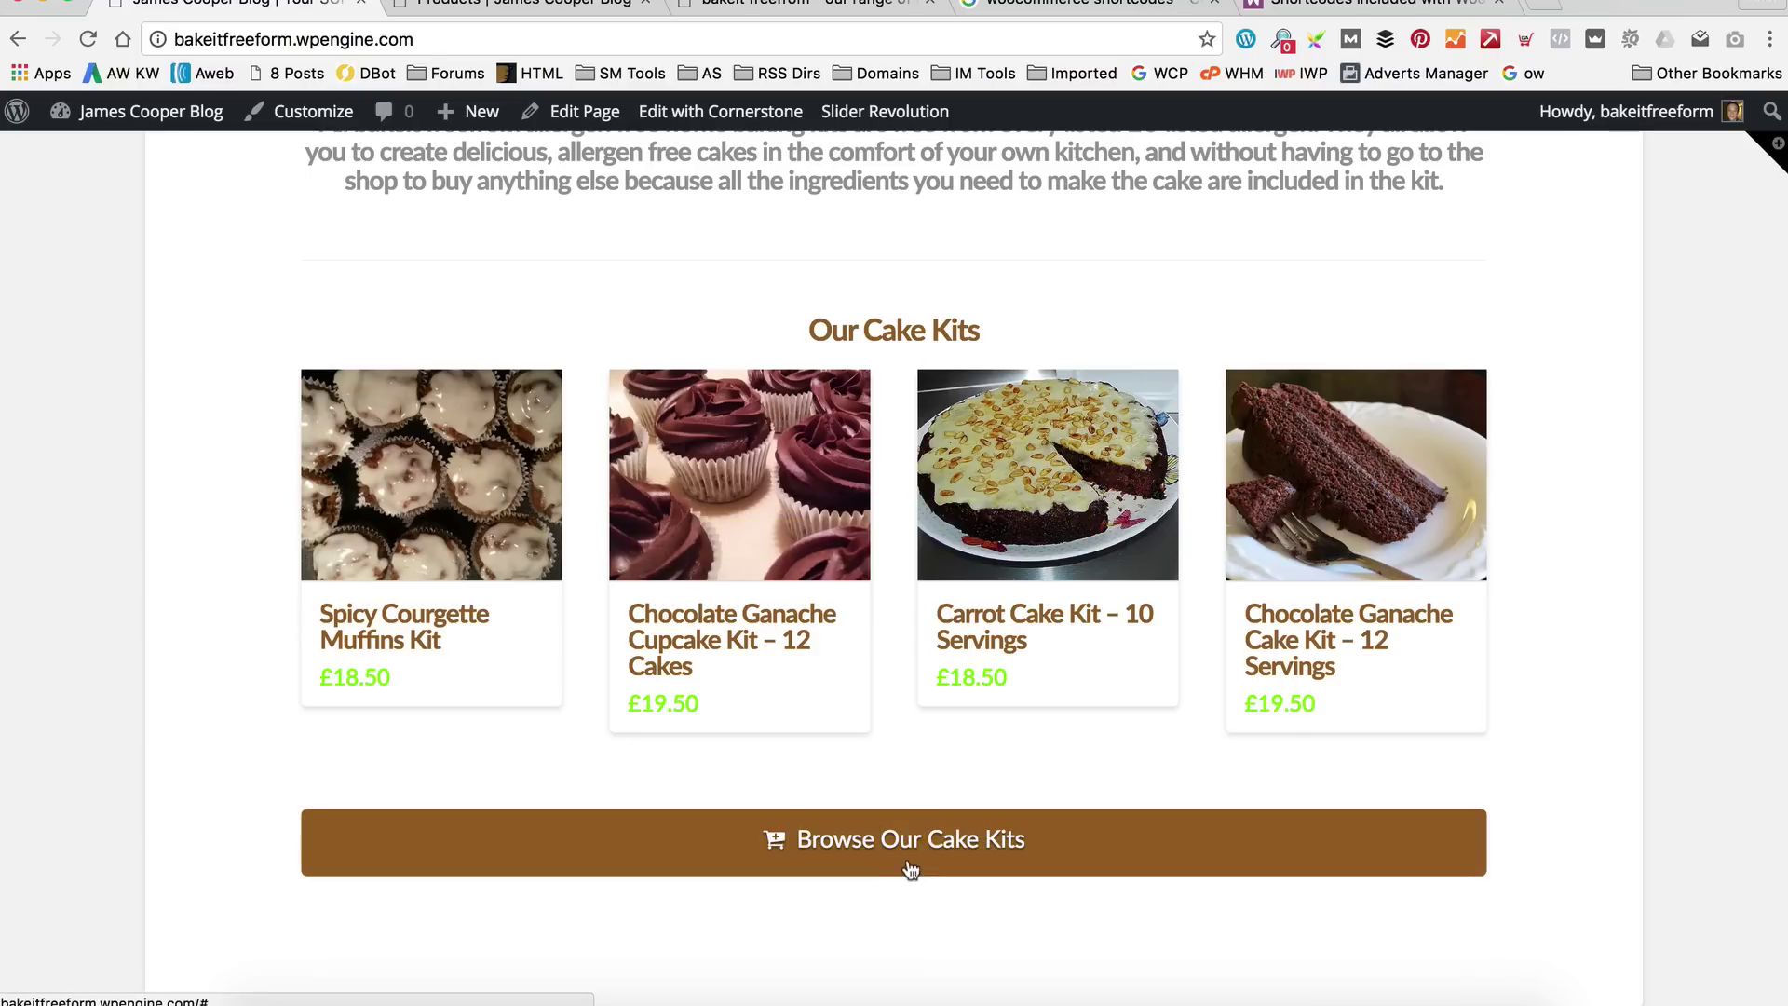
click(860, 864)
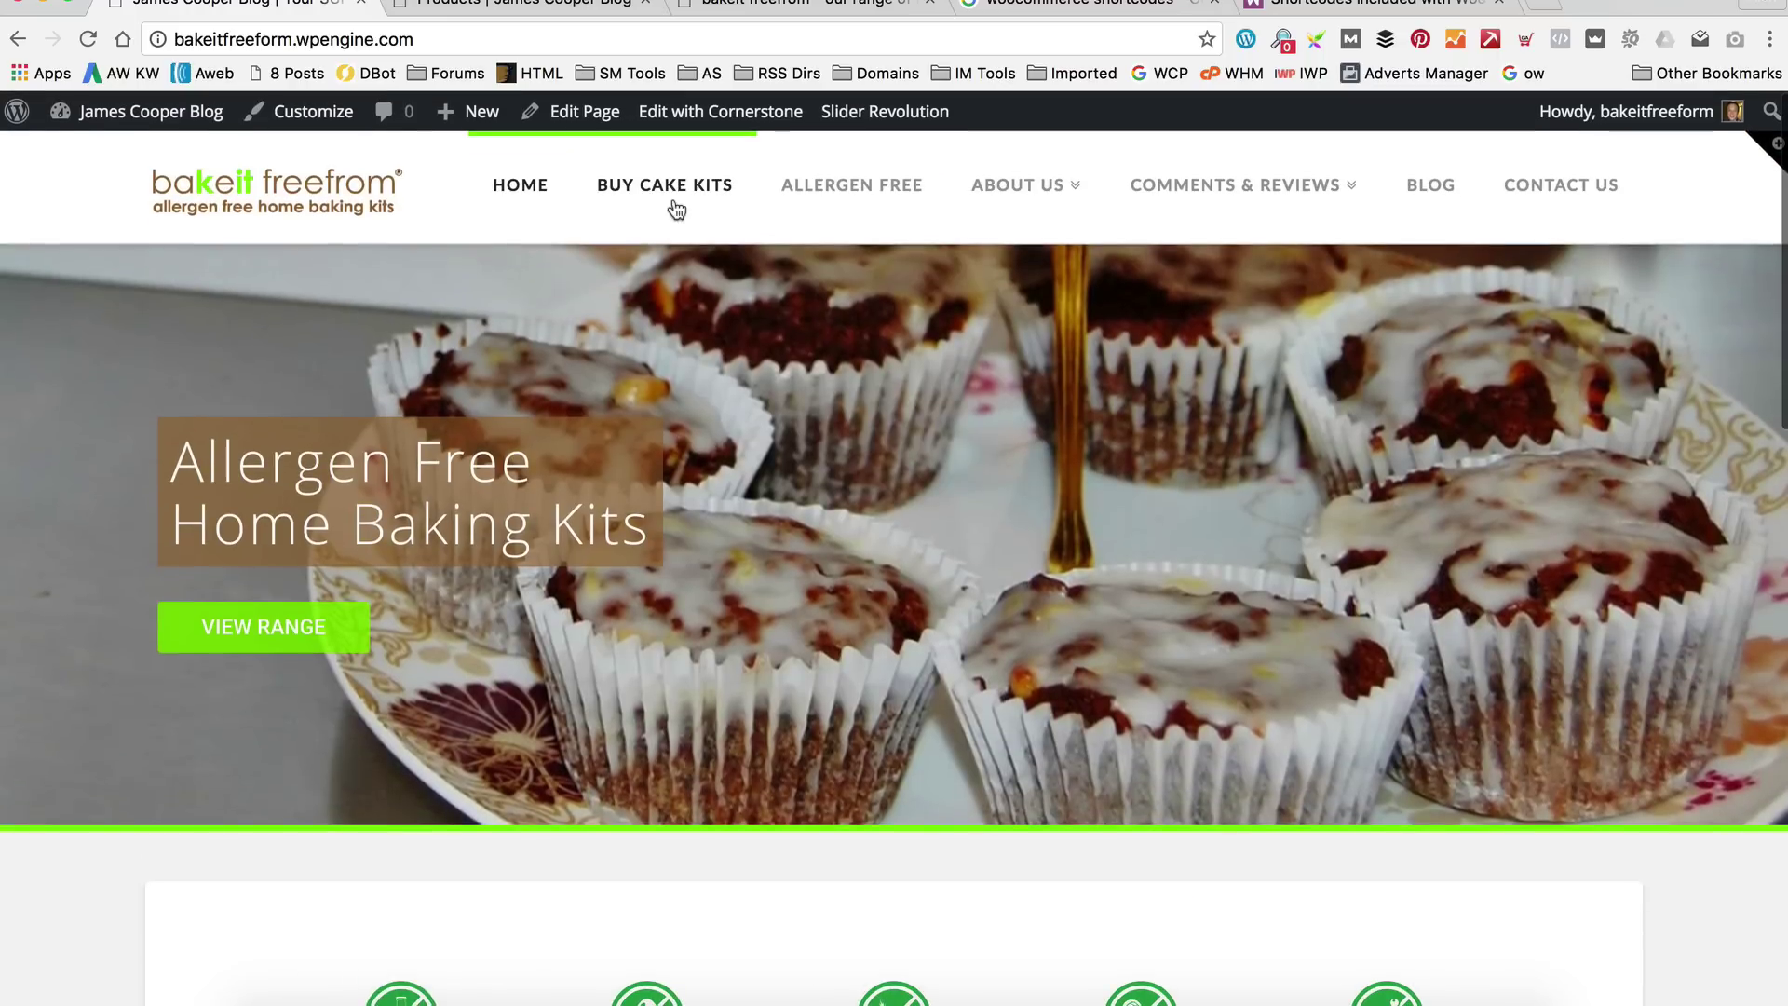
- Copy the BUY CAKE KITS link address and reopen the homepage in Cornerstone
right_click(678, 209)
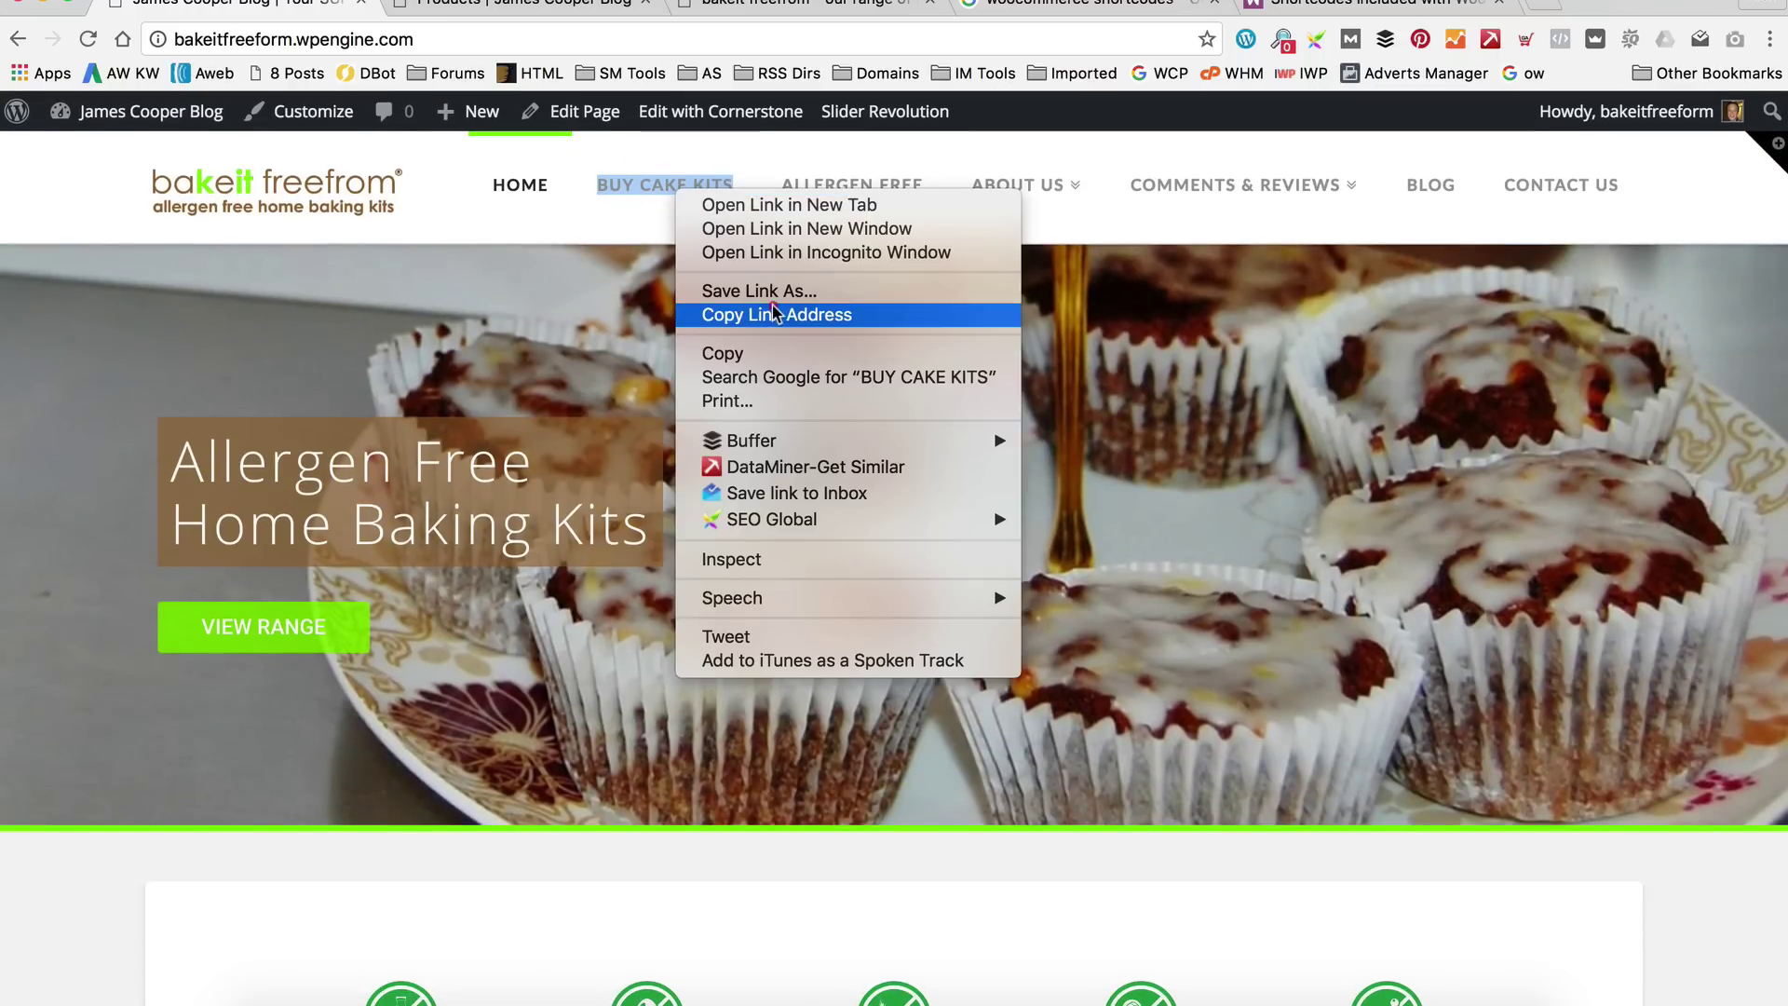
click(772, 308)
click(758, 111)
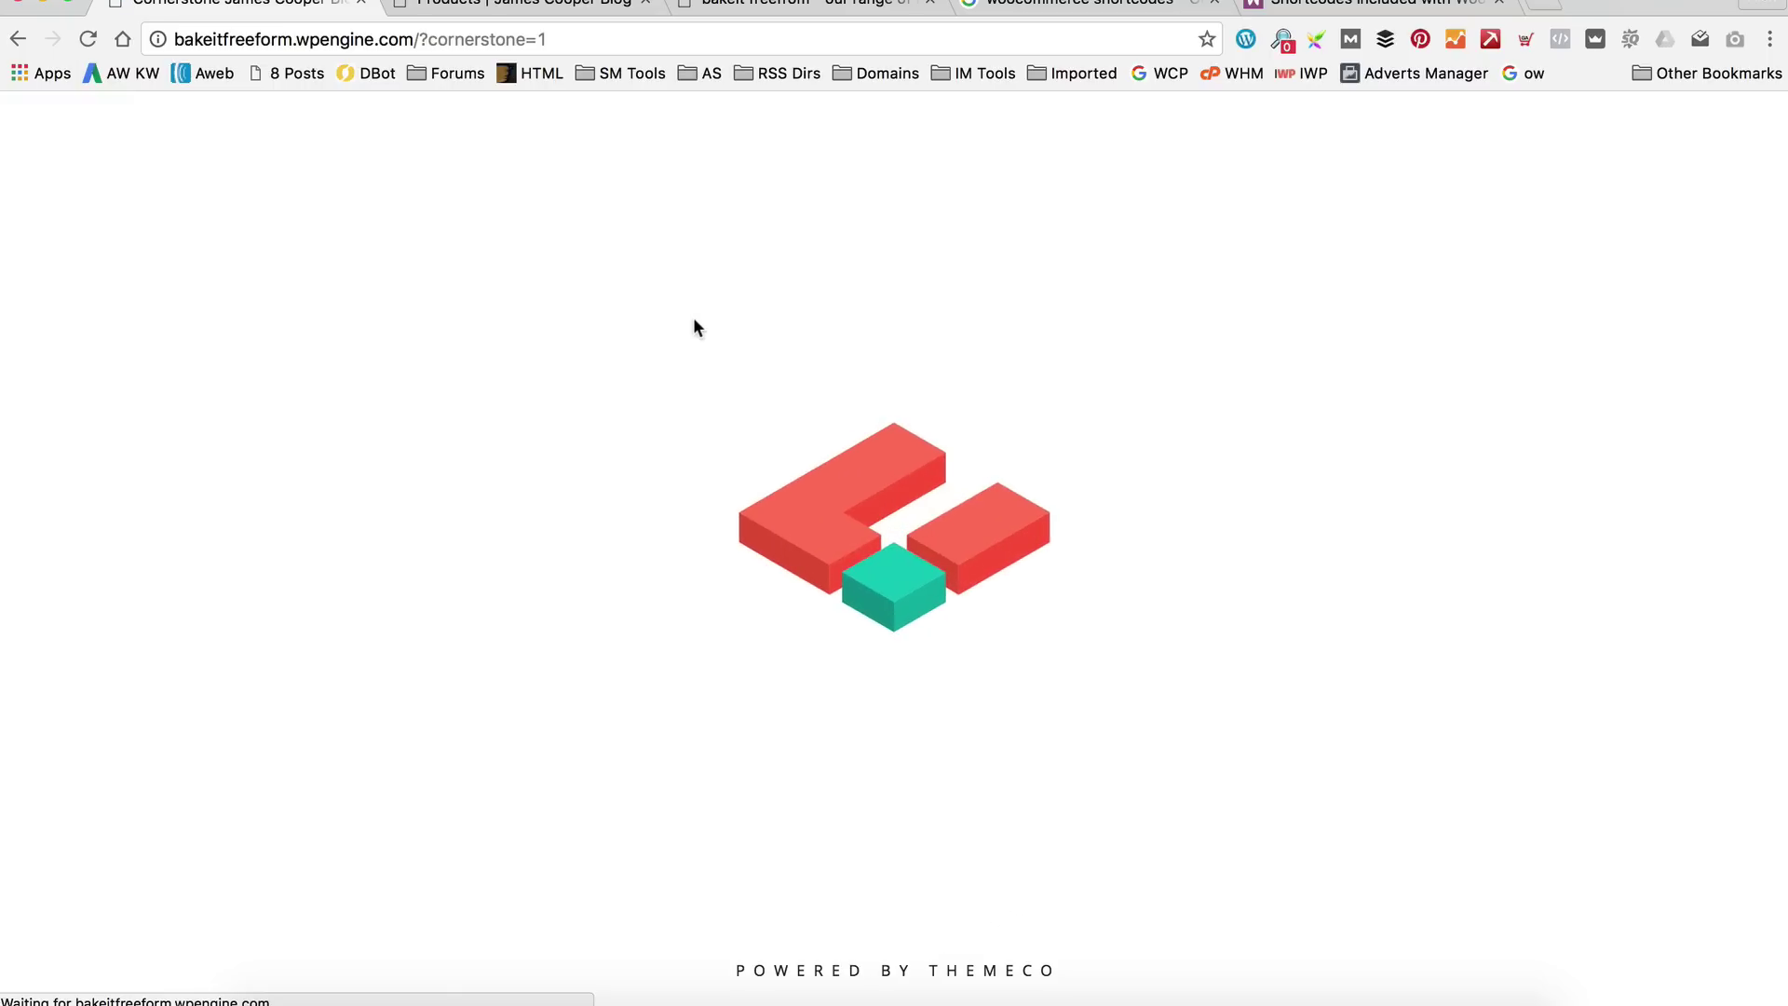
- Set the Browse Our Cake Kits button's HREF to /buy-cake-kits/ and save
scroll(786, 391, down, 15)
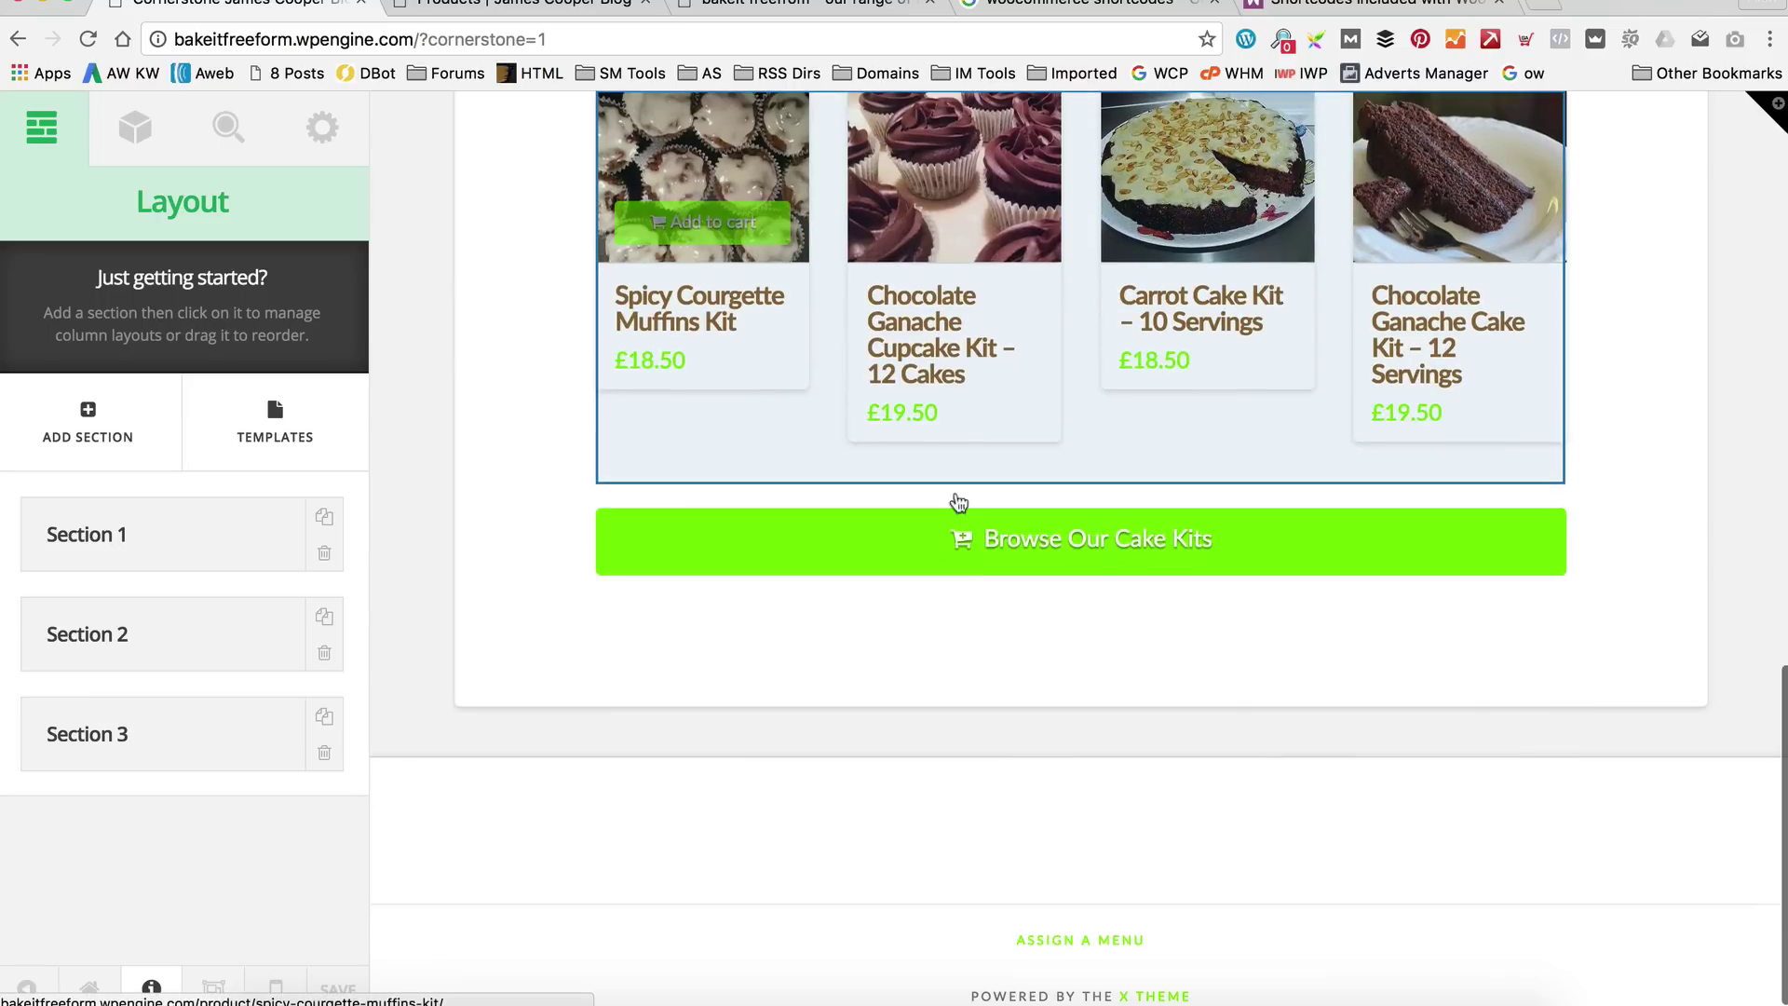
click(870, 550)
double_click(21, 589)
key(super+v)
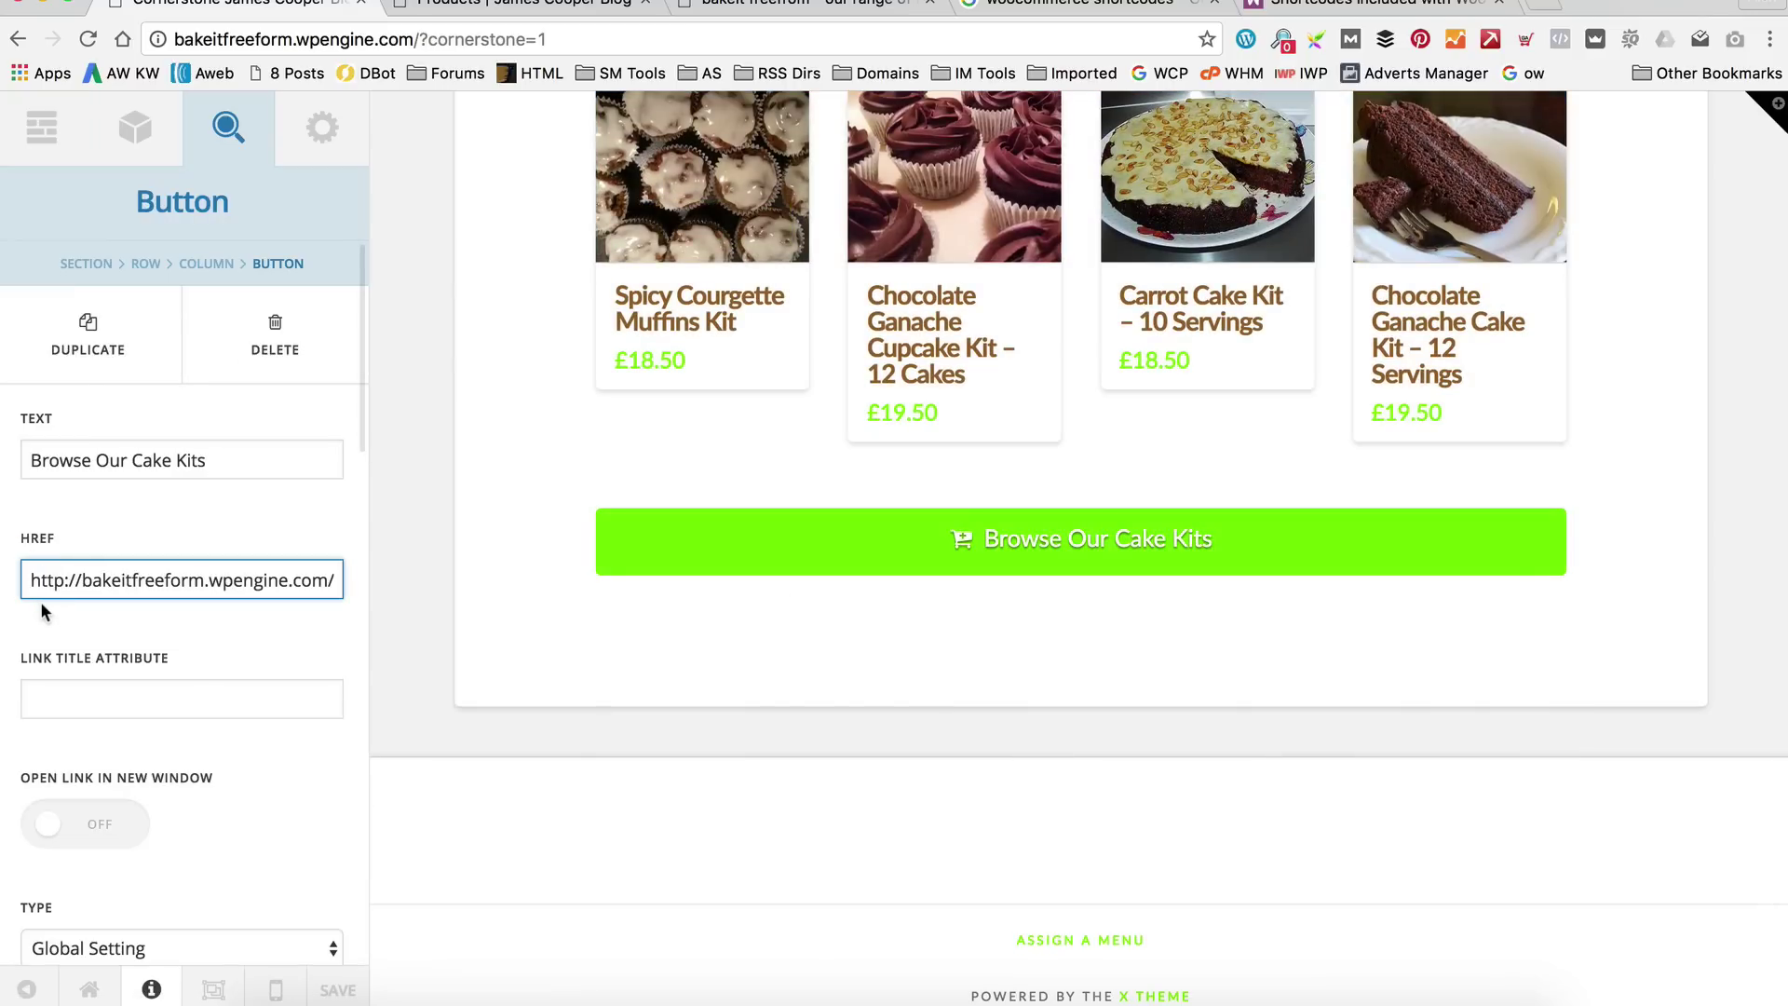
drag(107, 580, 345, 578)
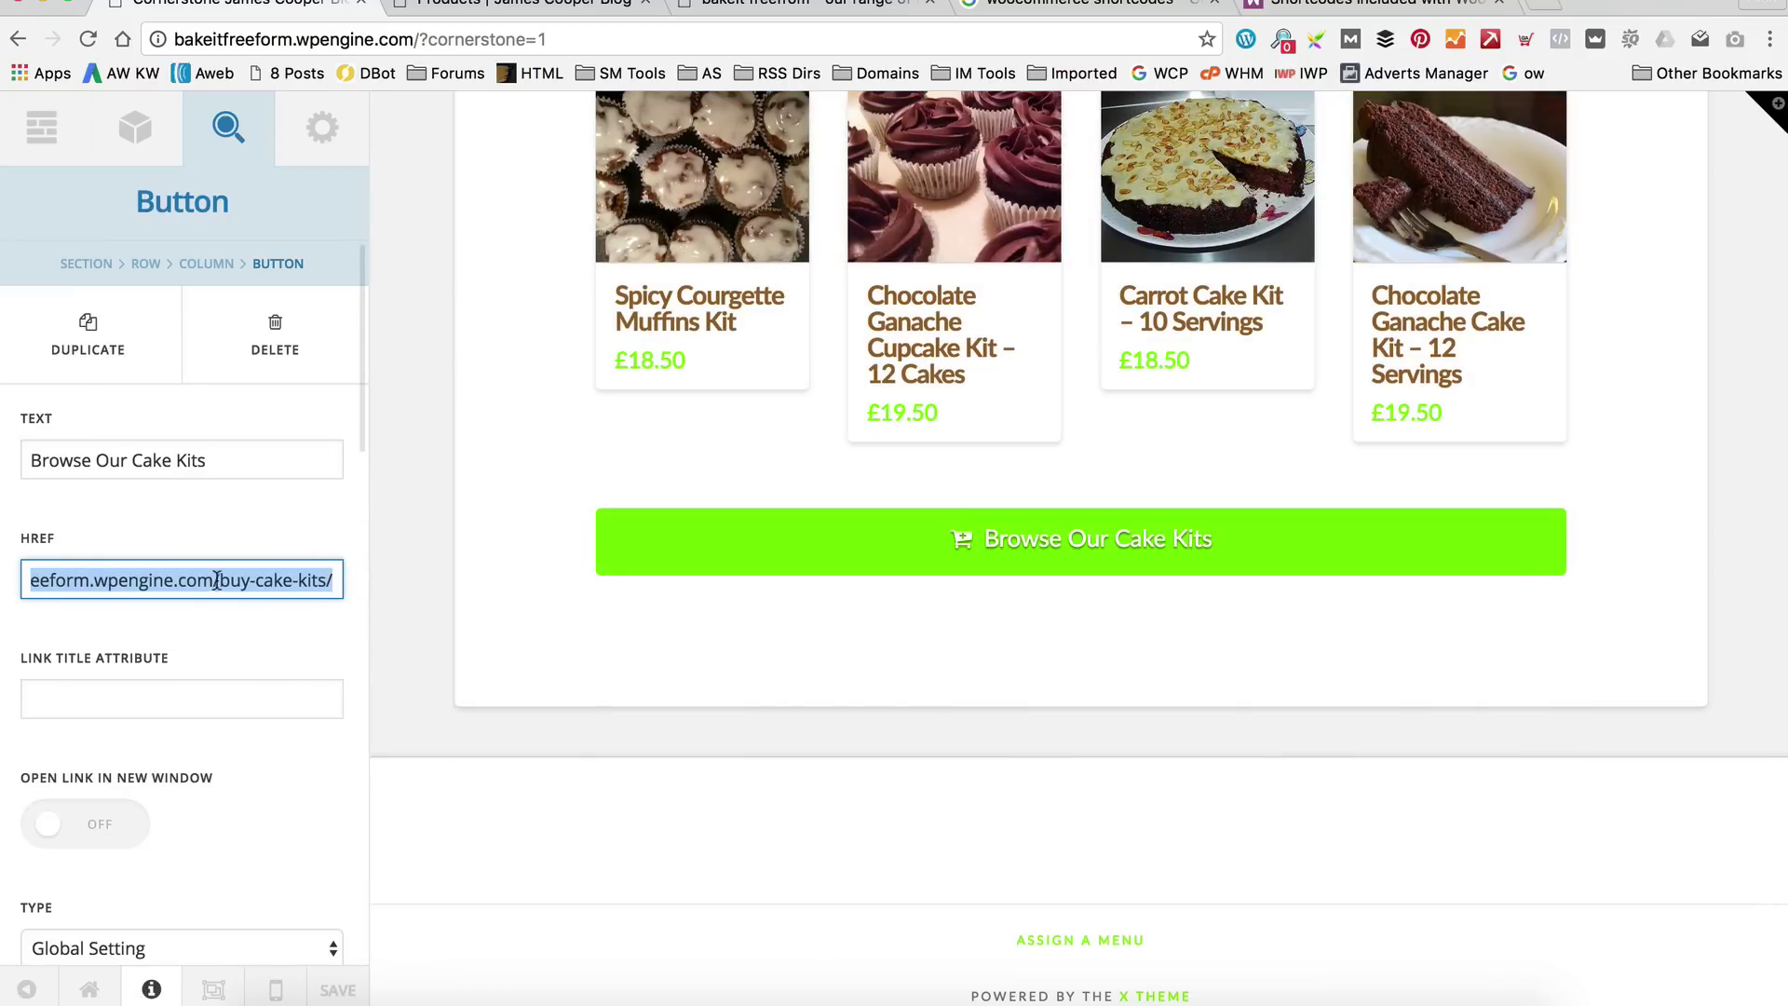
click(200, 580)
drag(218, 579, 7, 574)
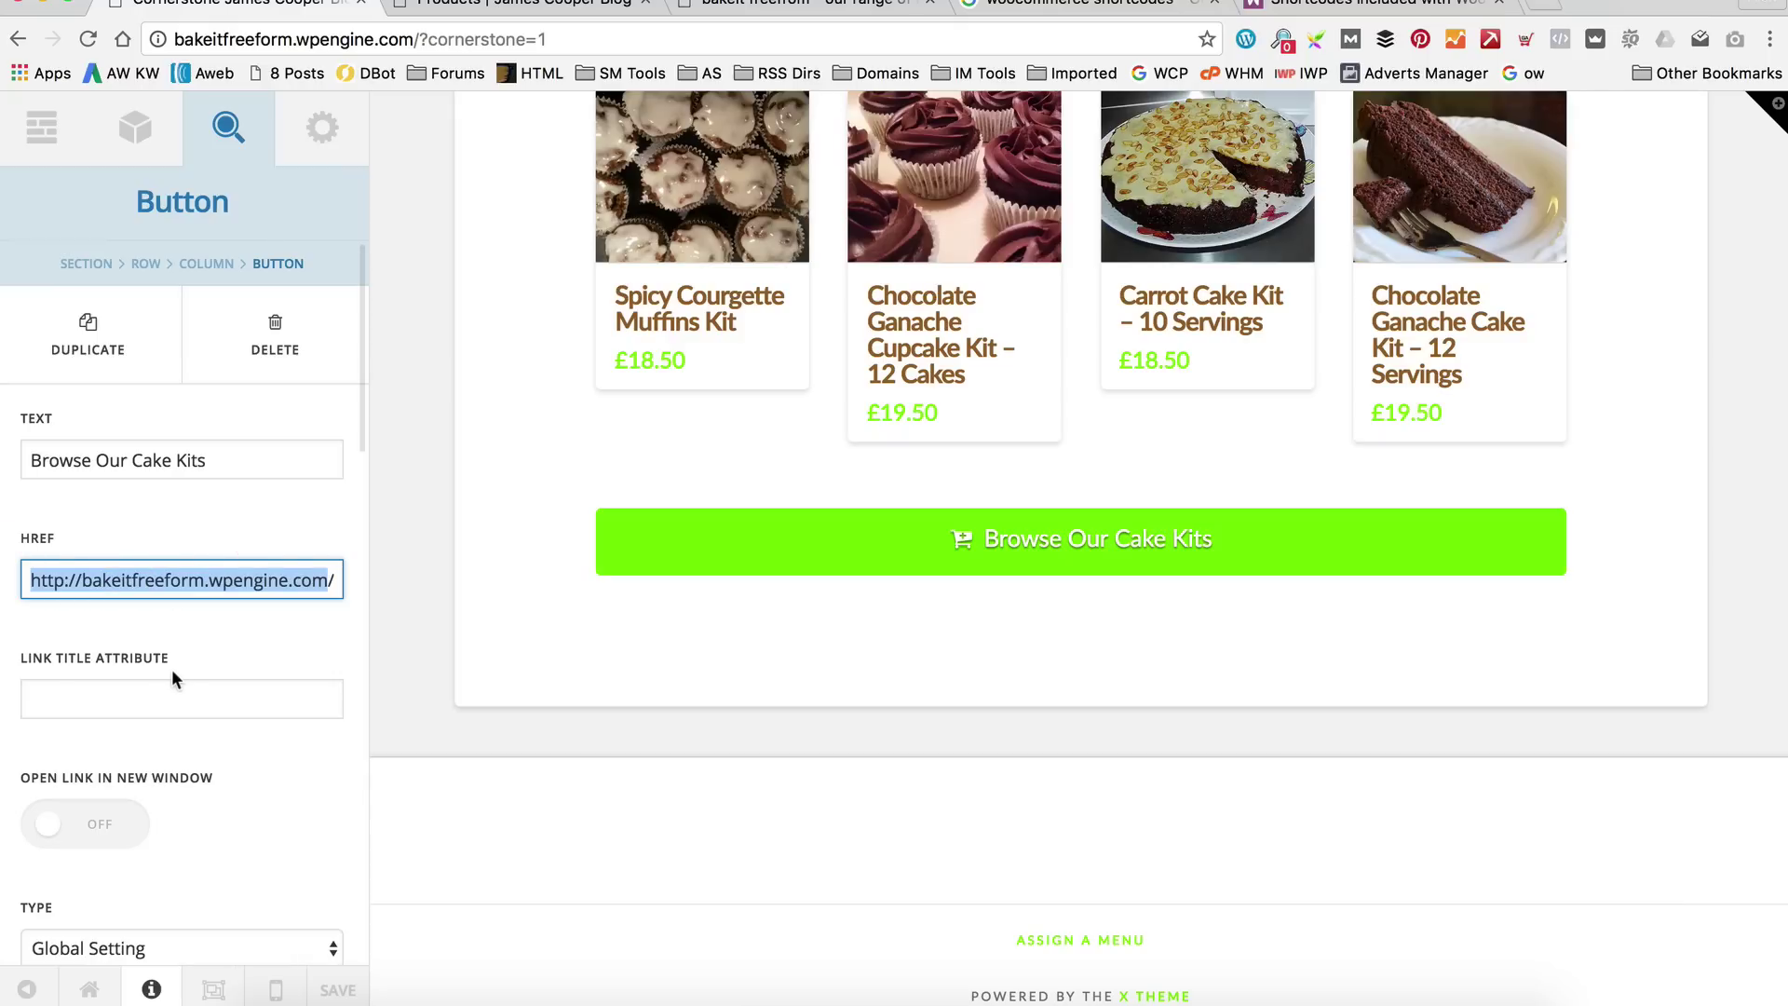
key(BackSpace)
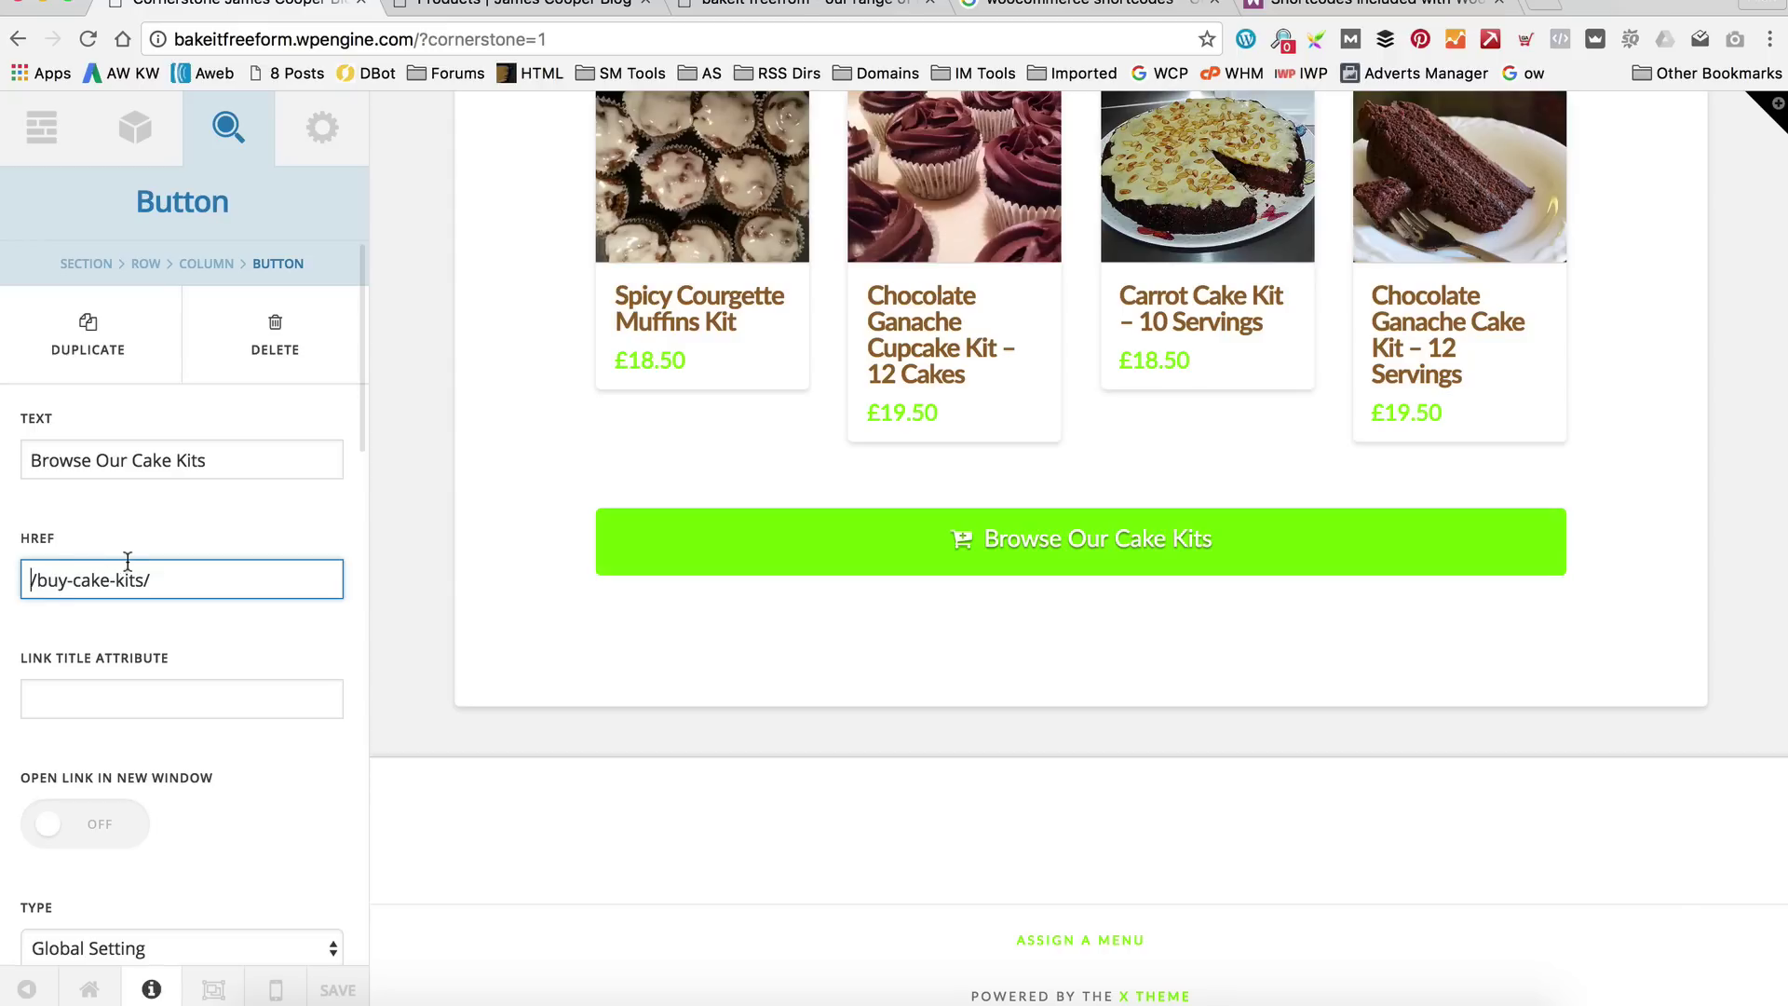
scroll(208, 578, down, 3)
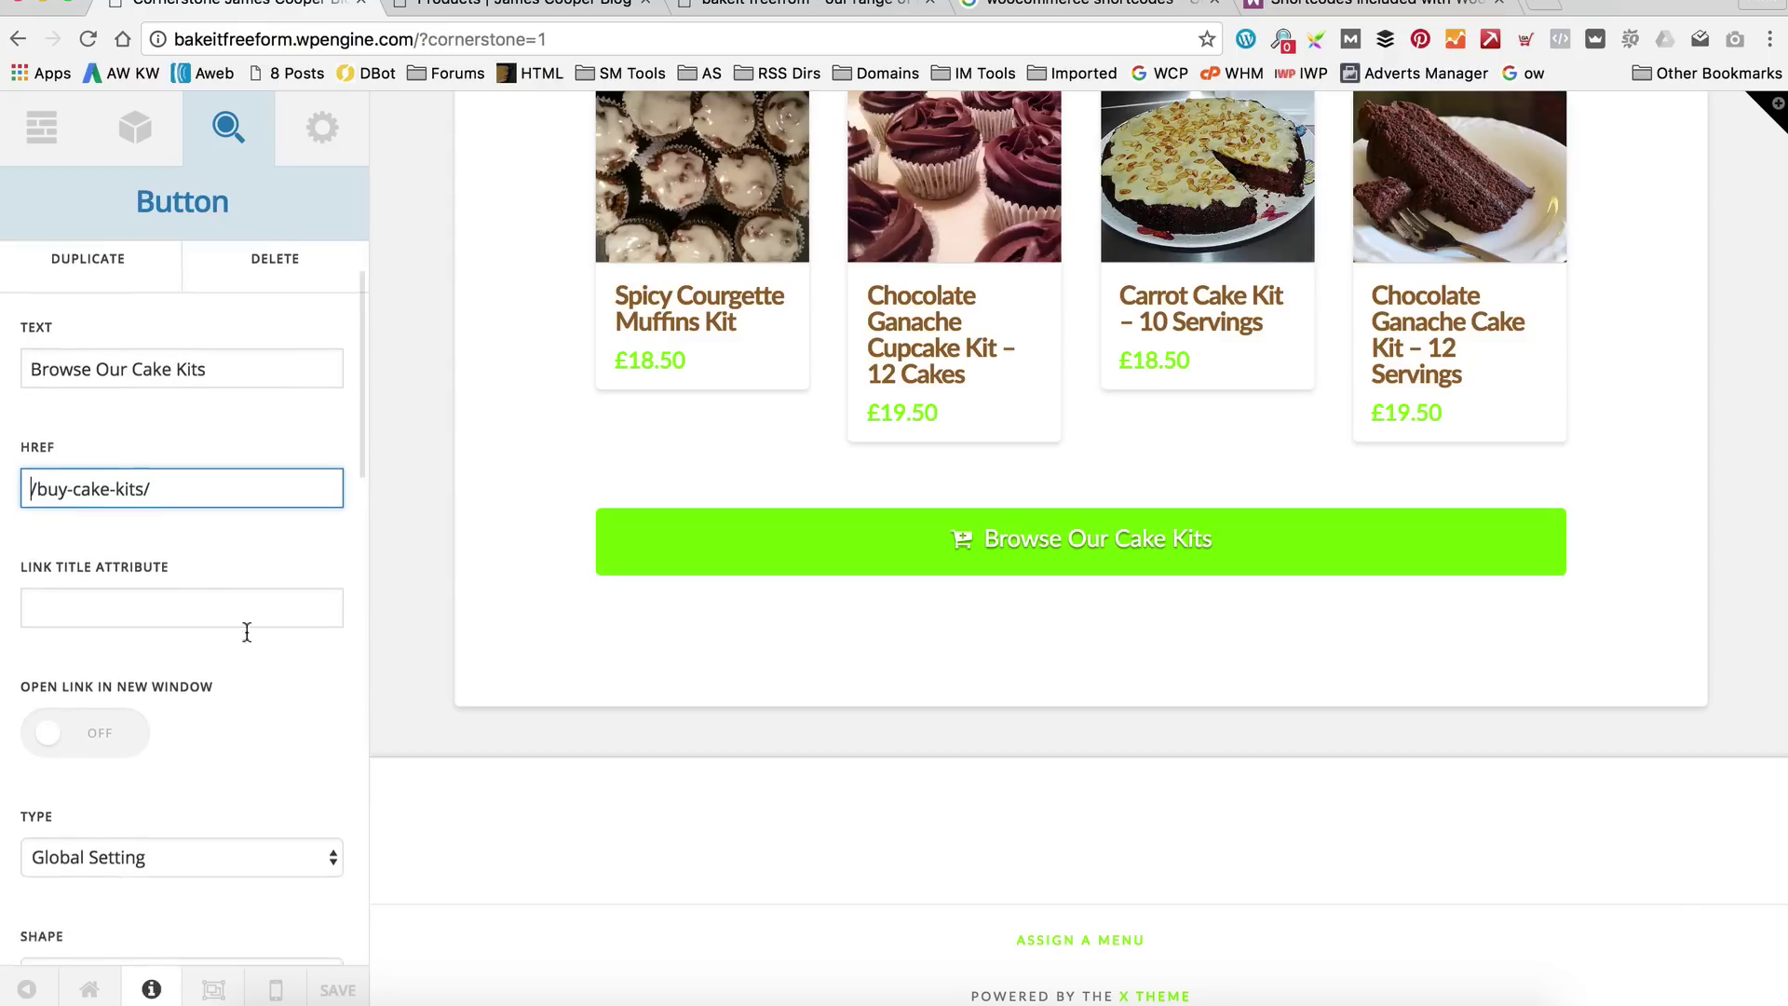
click(337, 993)
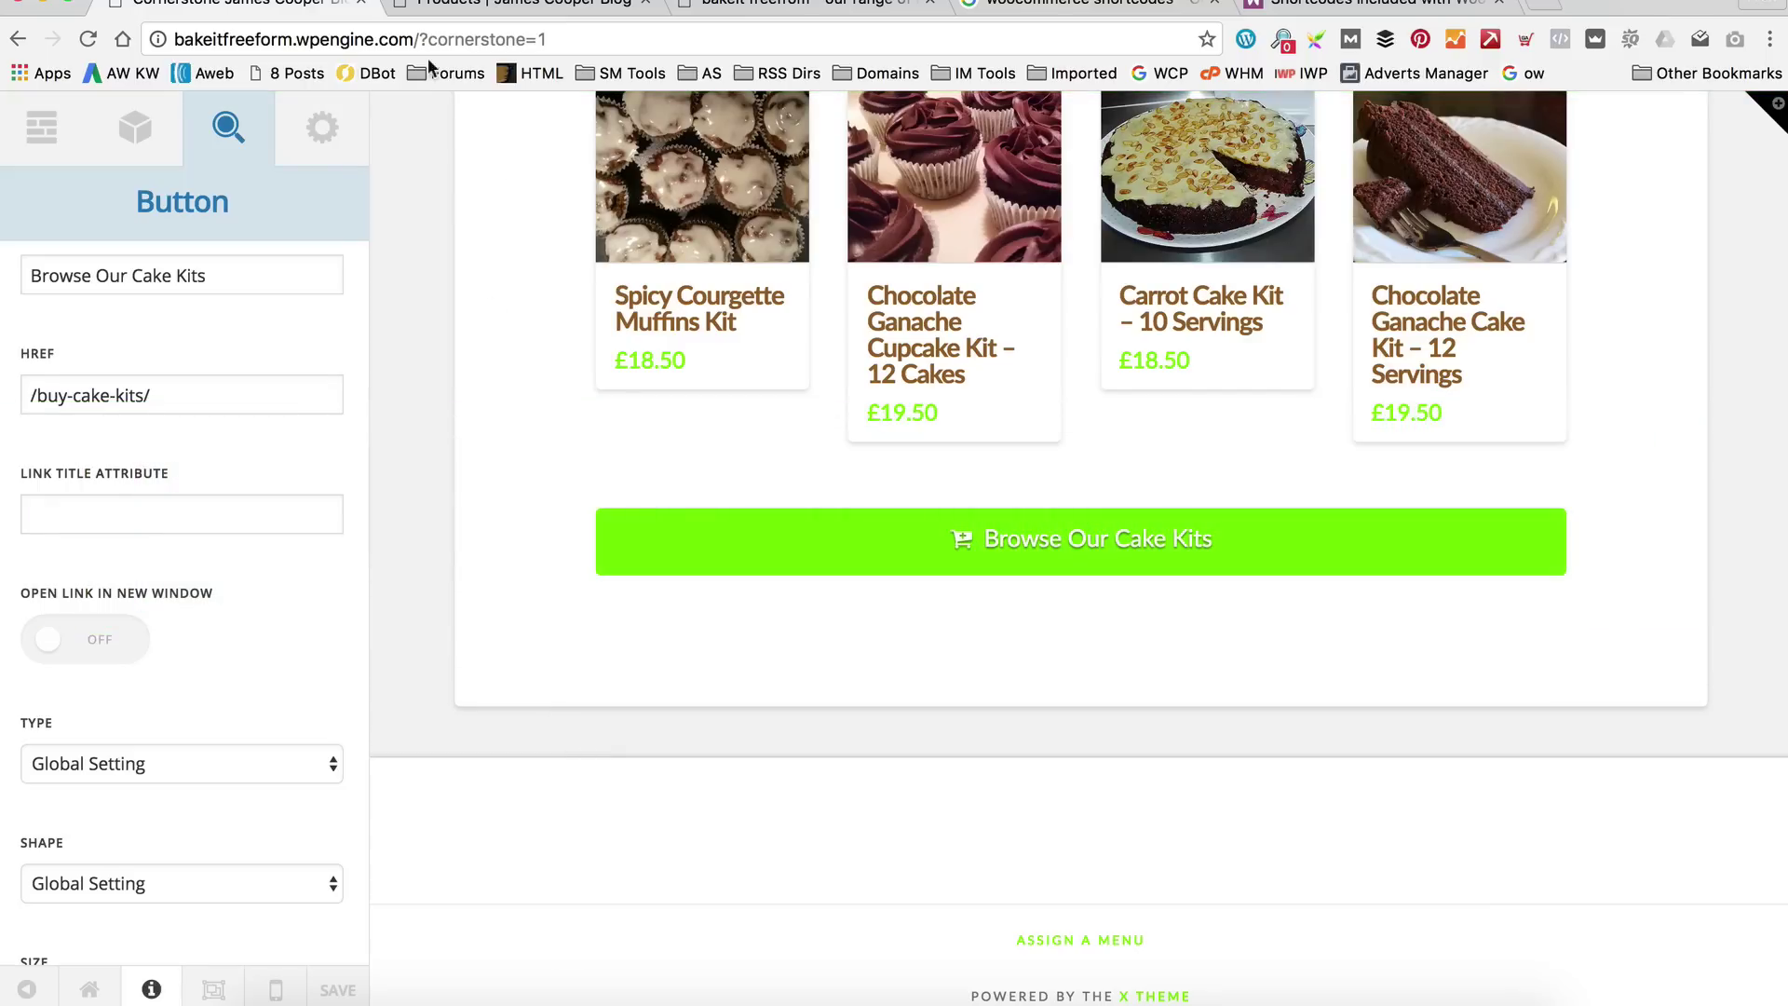
- Load the live homepage by removing the cornerstone parameter from the URL
drag(419, 39, 710, 39)
key(BackSpace)
key(Return)
- Test the Browse Our Cake Kits button, confirming it opens the Allergen Free Cakes shop page
scroll(1147, 397, down, 6)
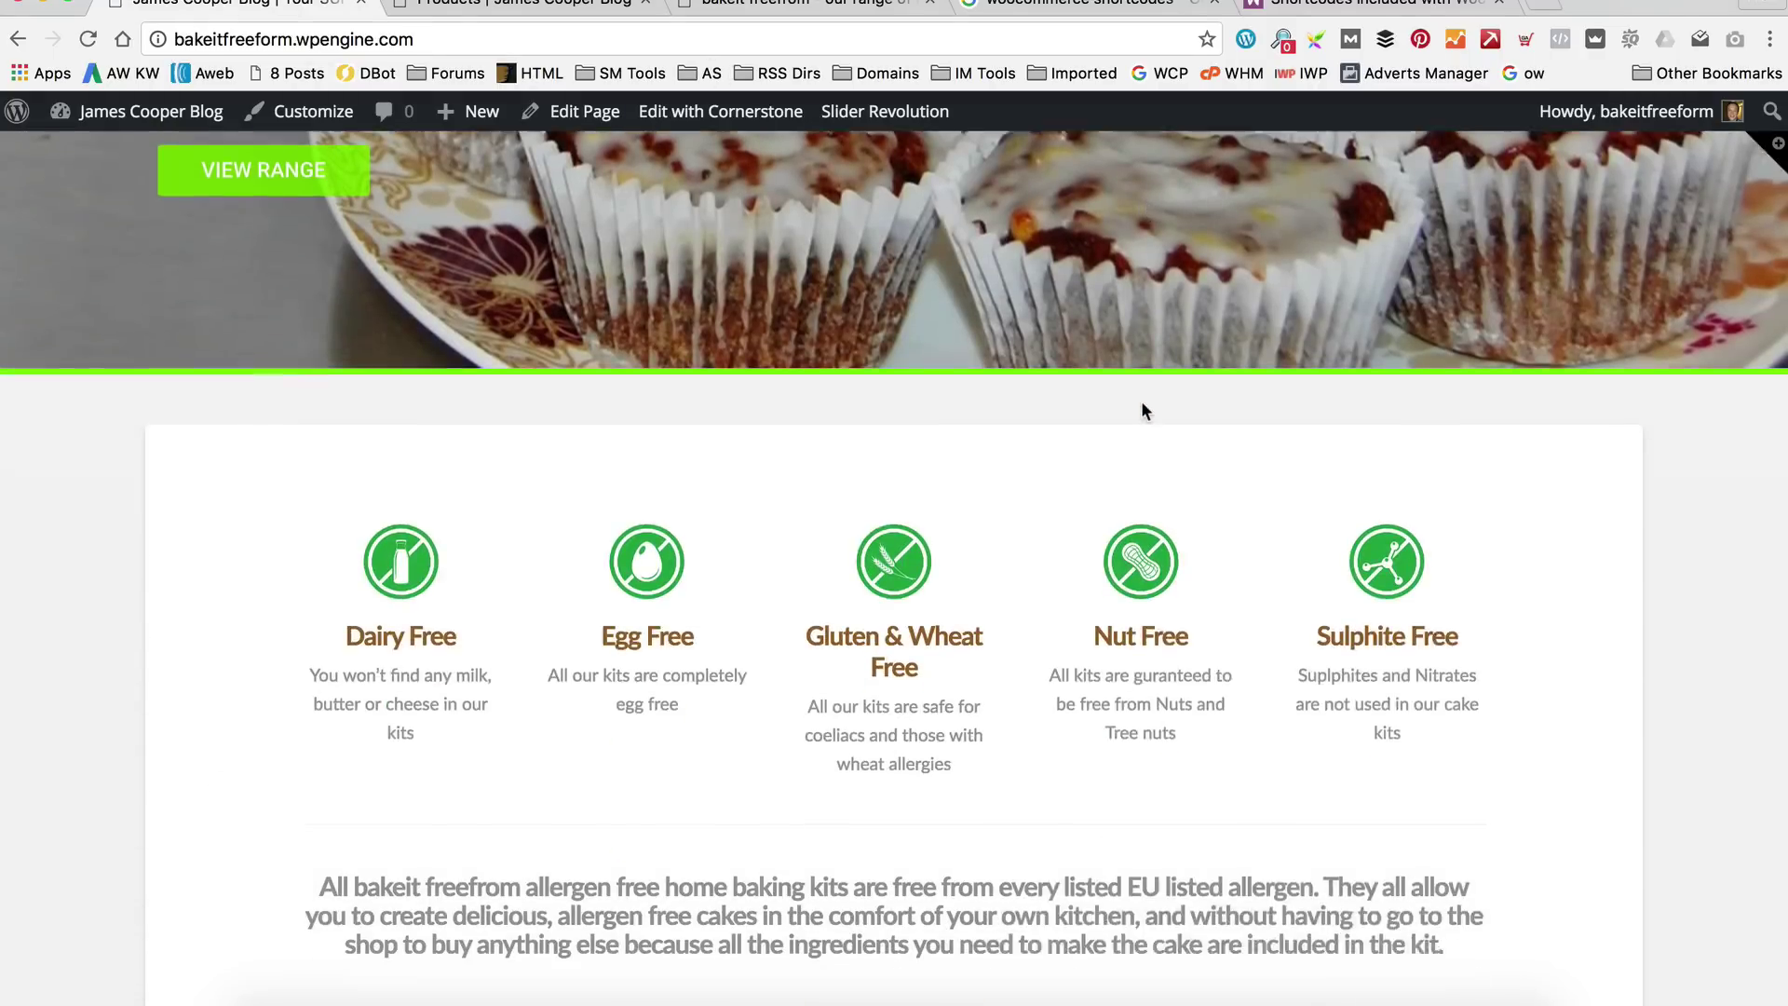
scroll(1142, 401, down, 7)
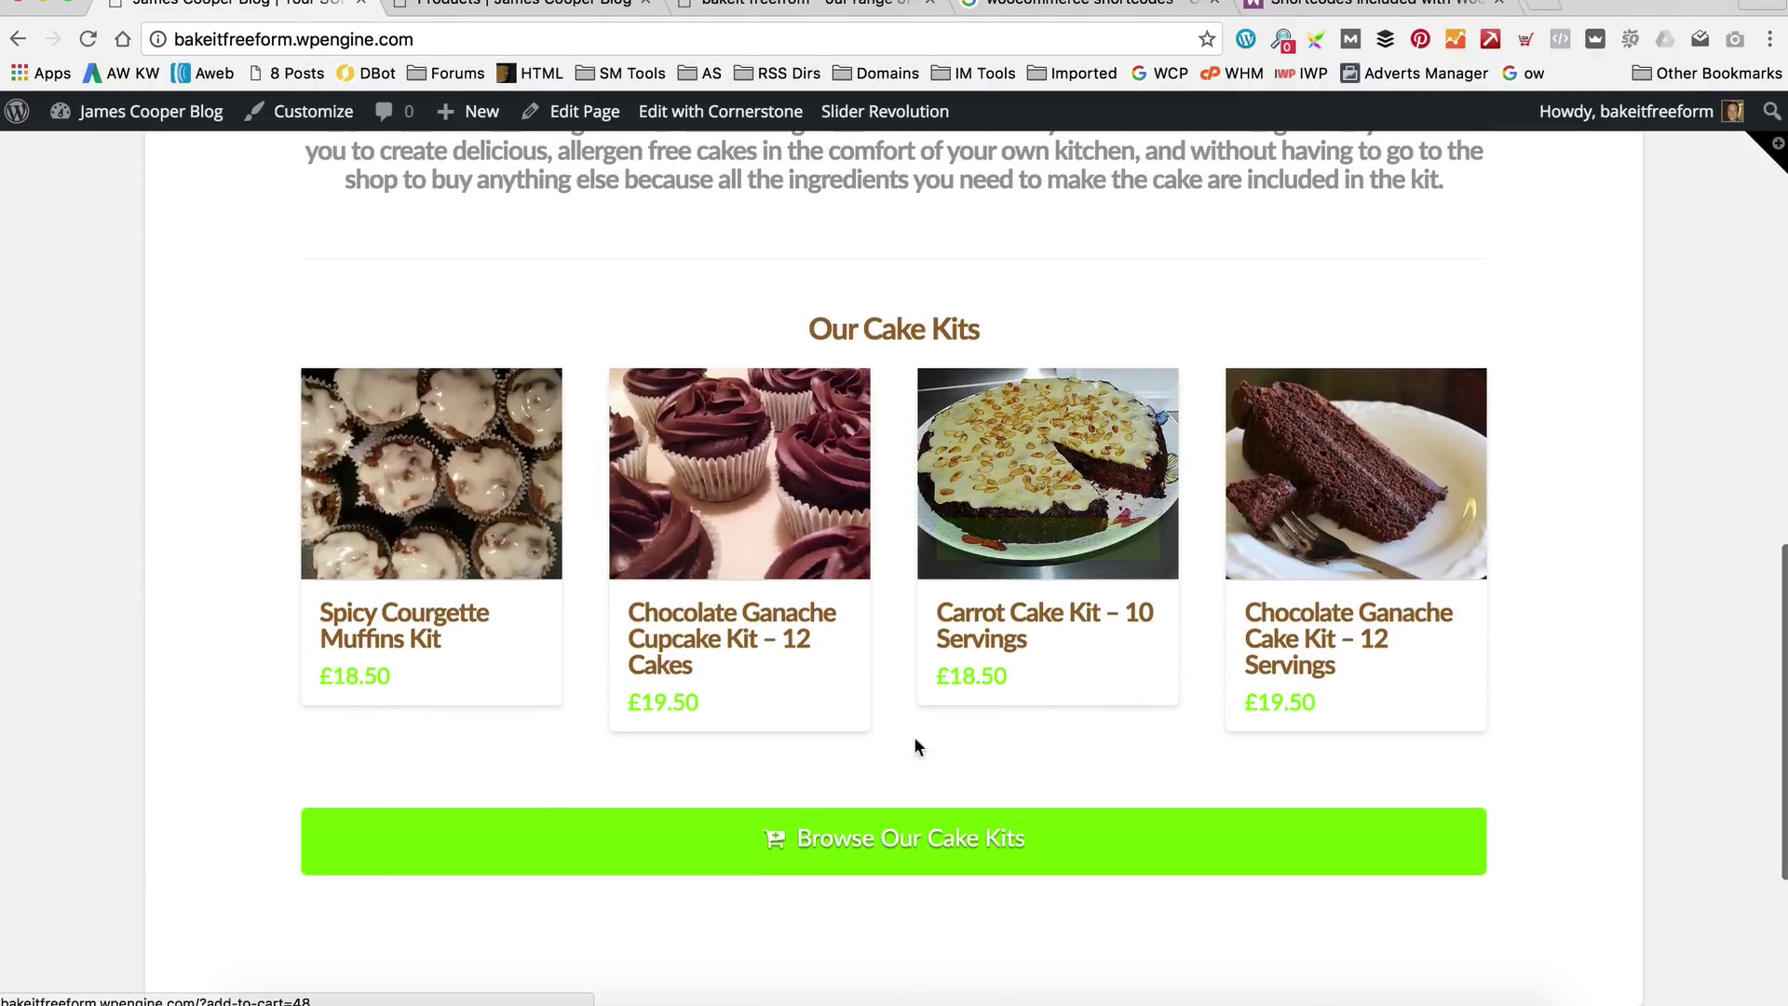
click(894, 853)
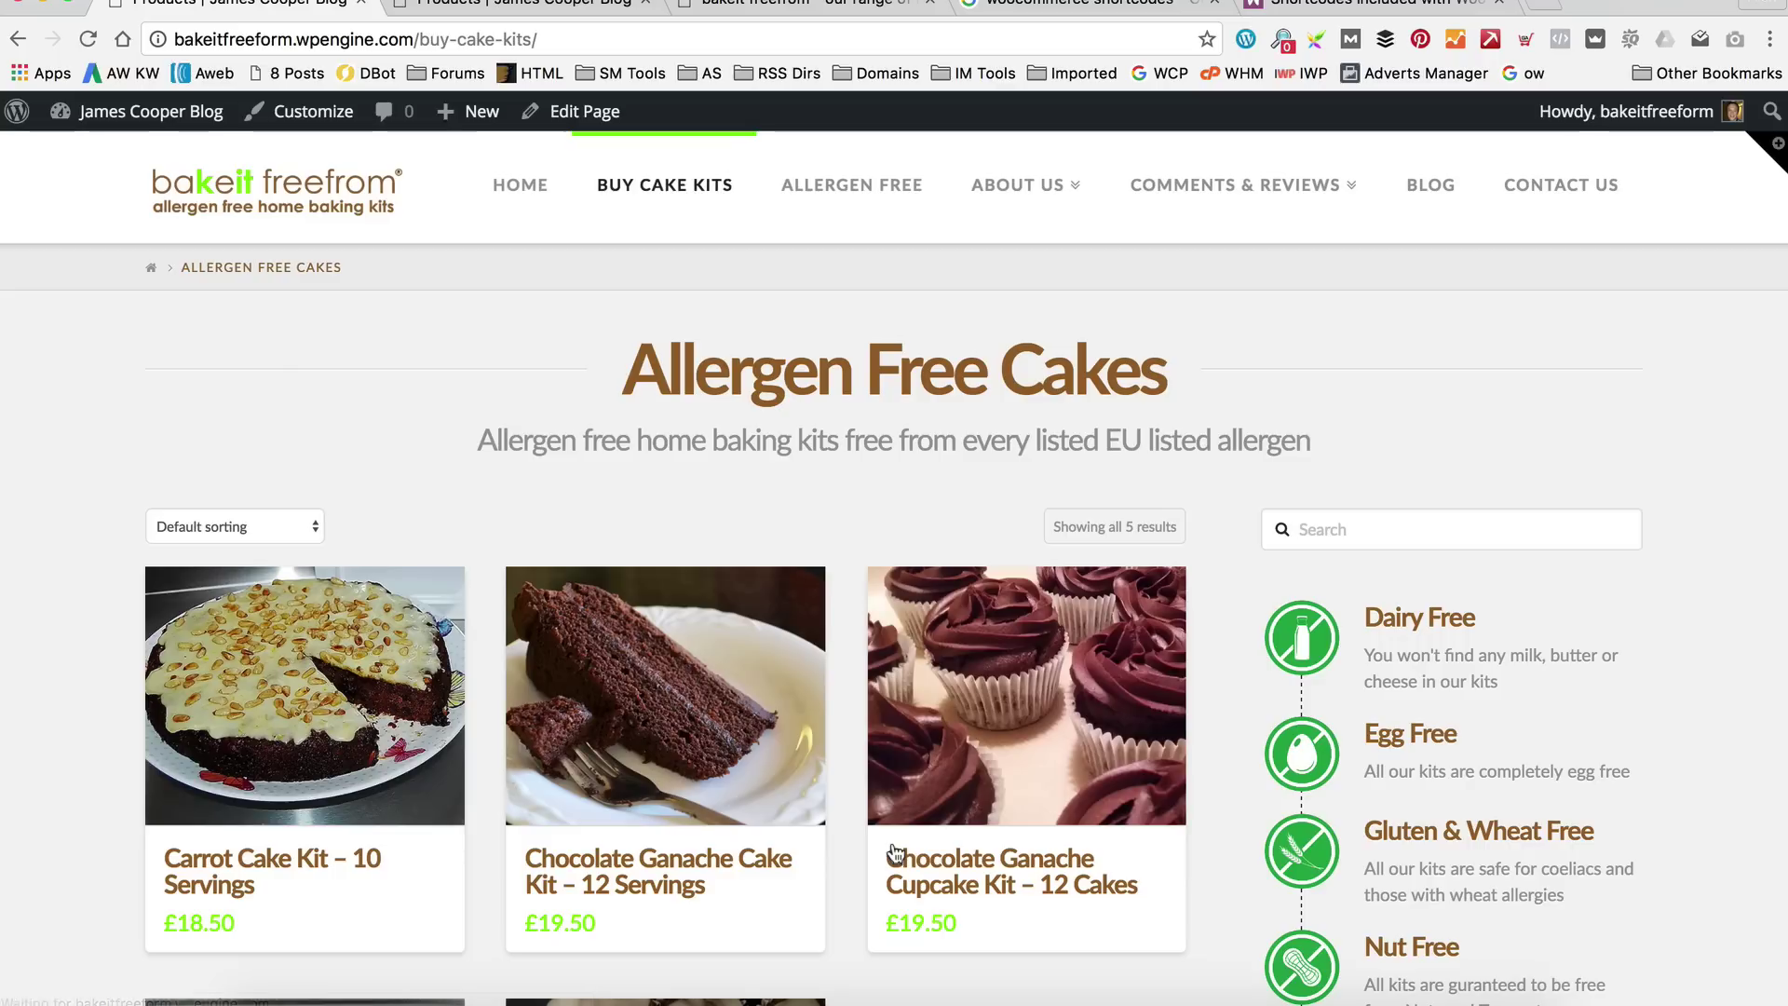
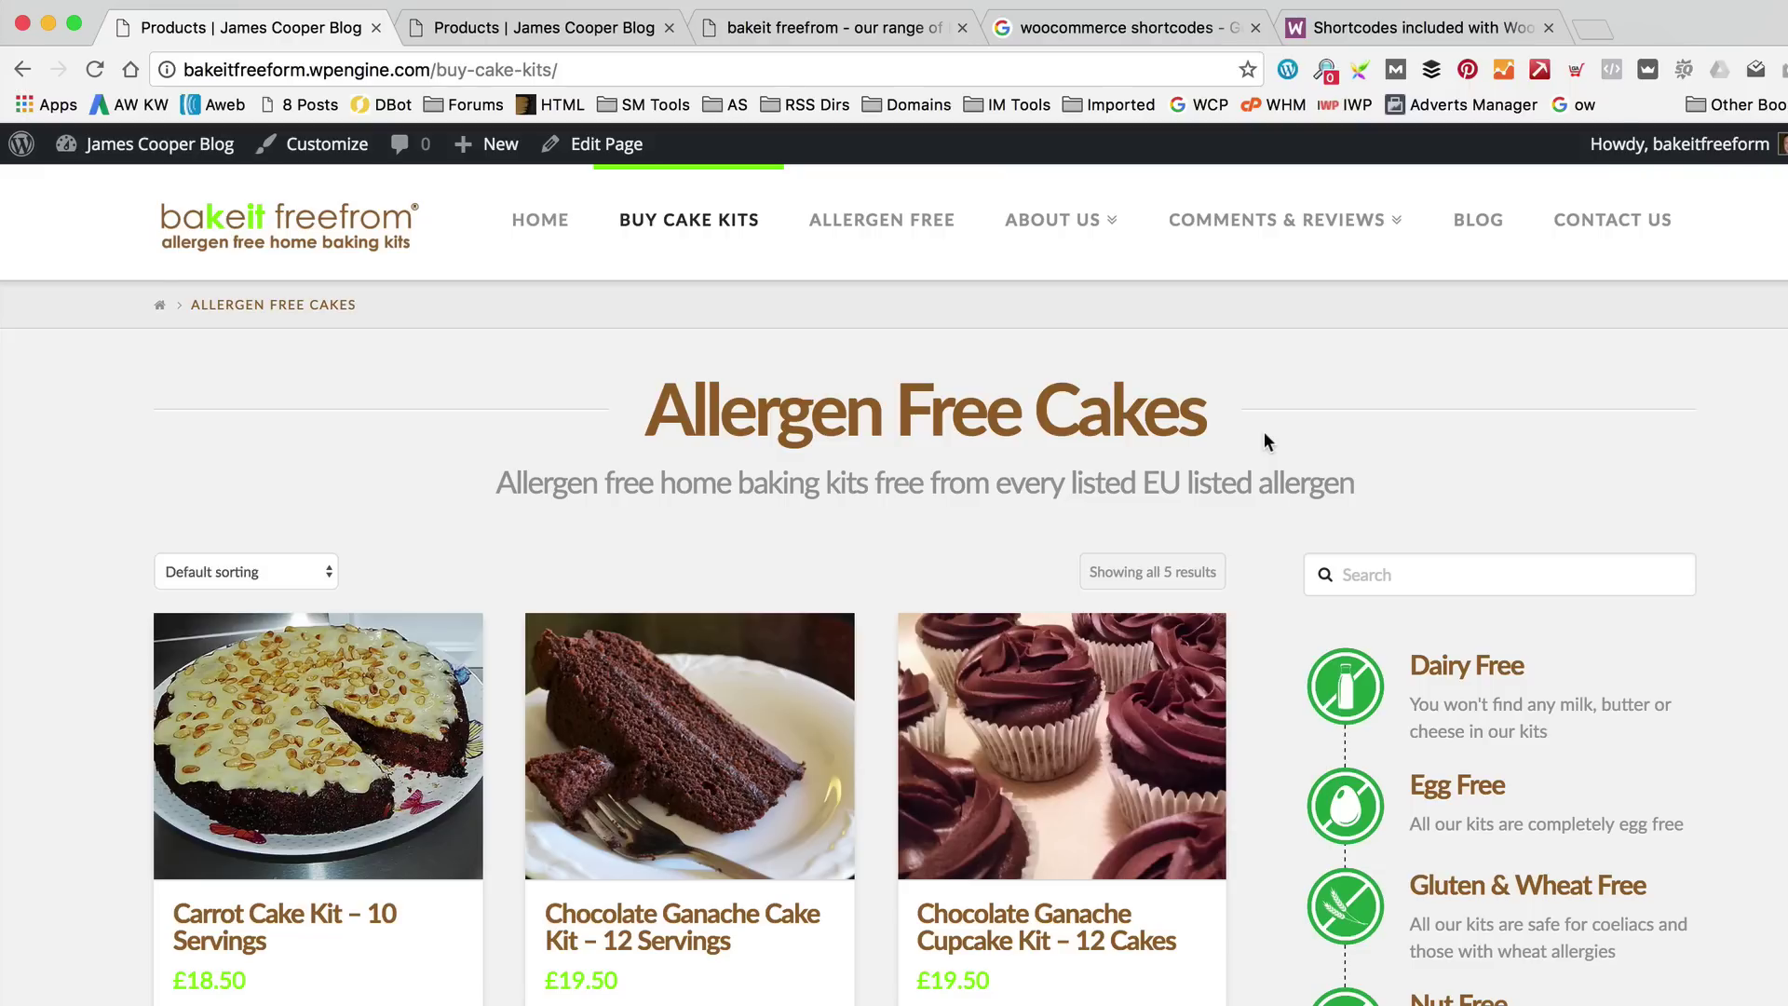
- In Customize > Typography, set the headings font weight to 300 – Book
scroll(1248, 434, down, 2)
scroll(1245, 436, up, 3)
scroll(697, 458, down, 3)
scroll(674, 433, up, 3)
click(292, 147)
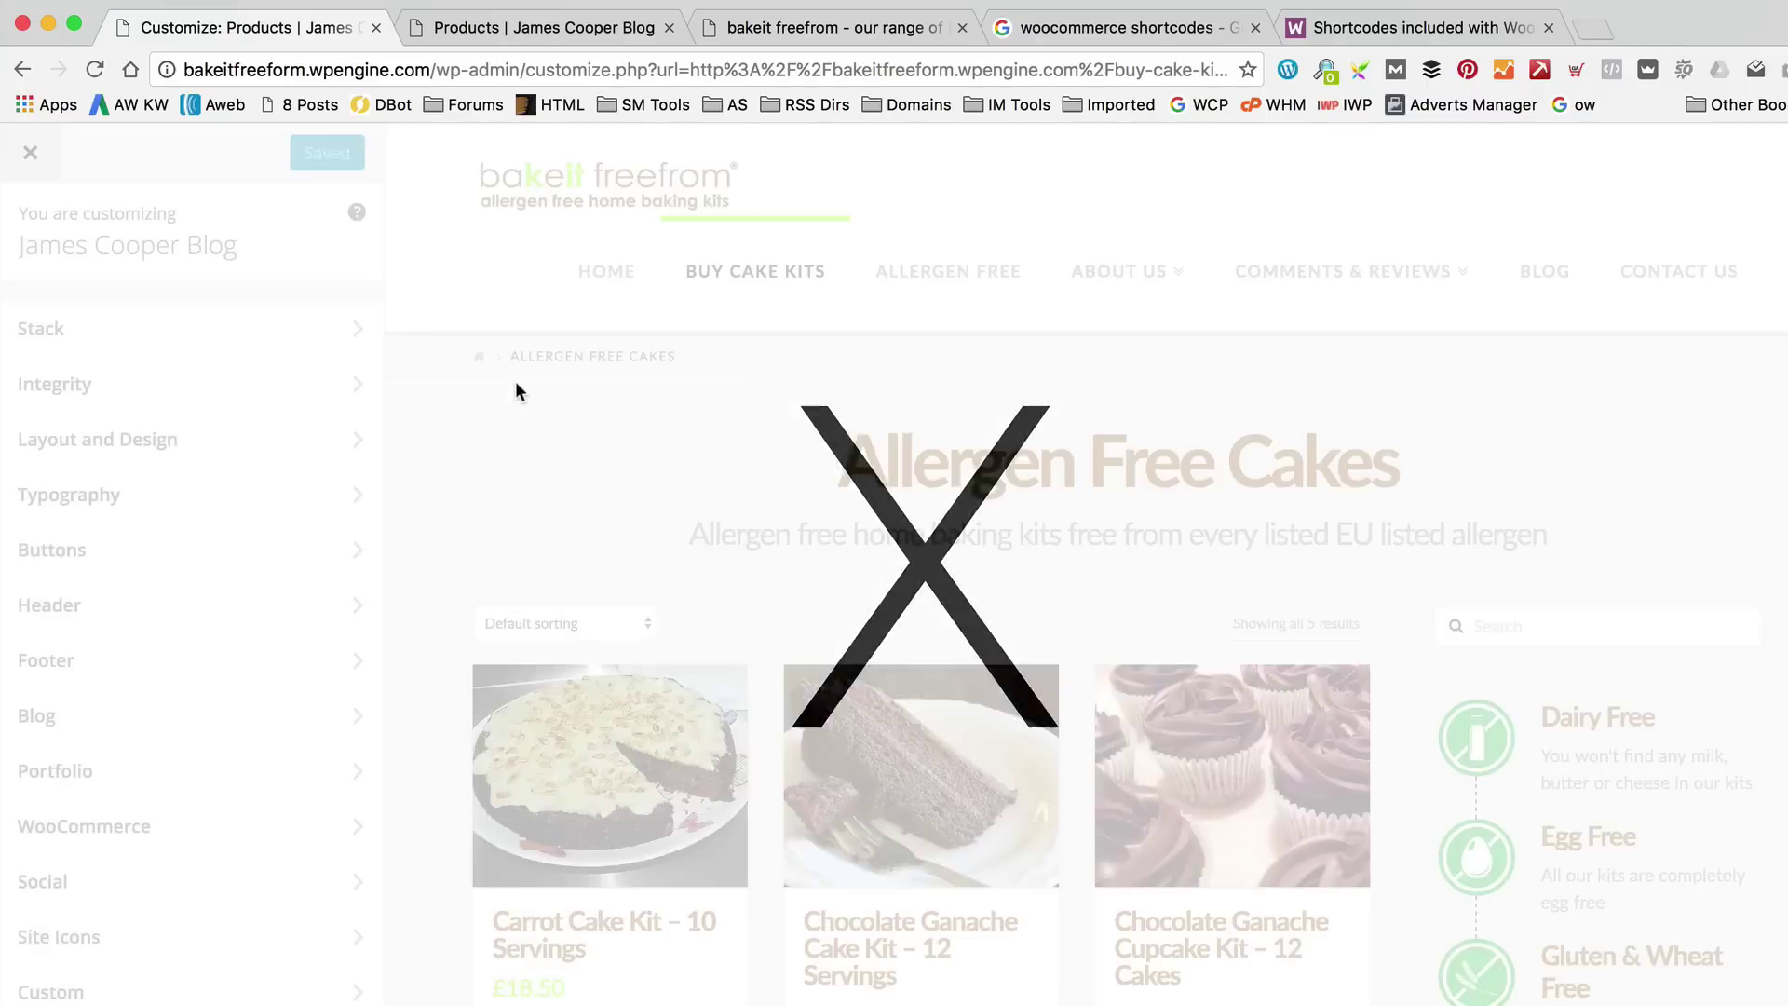
click(100, 515)
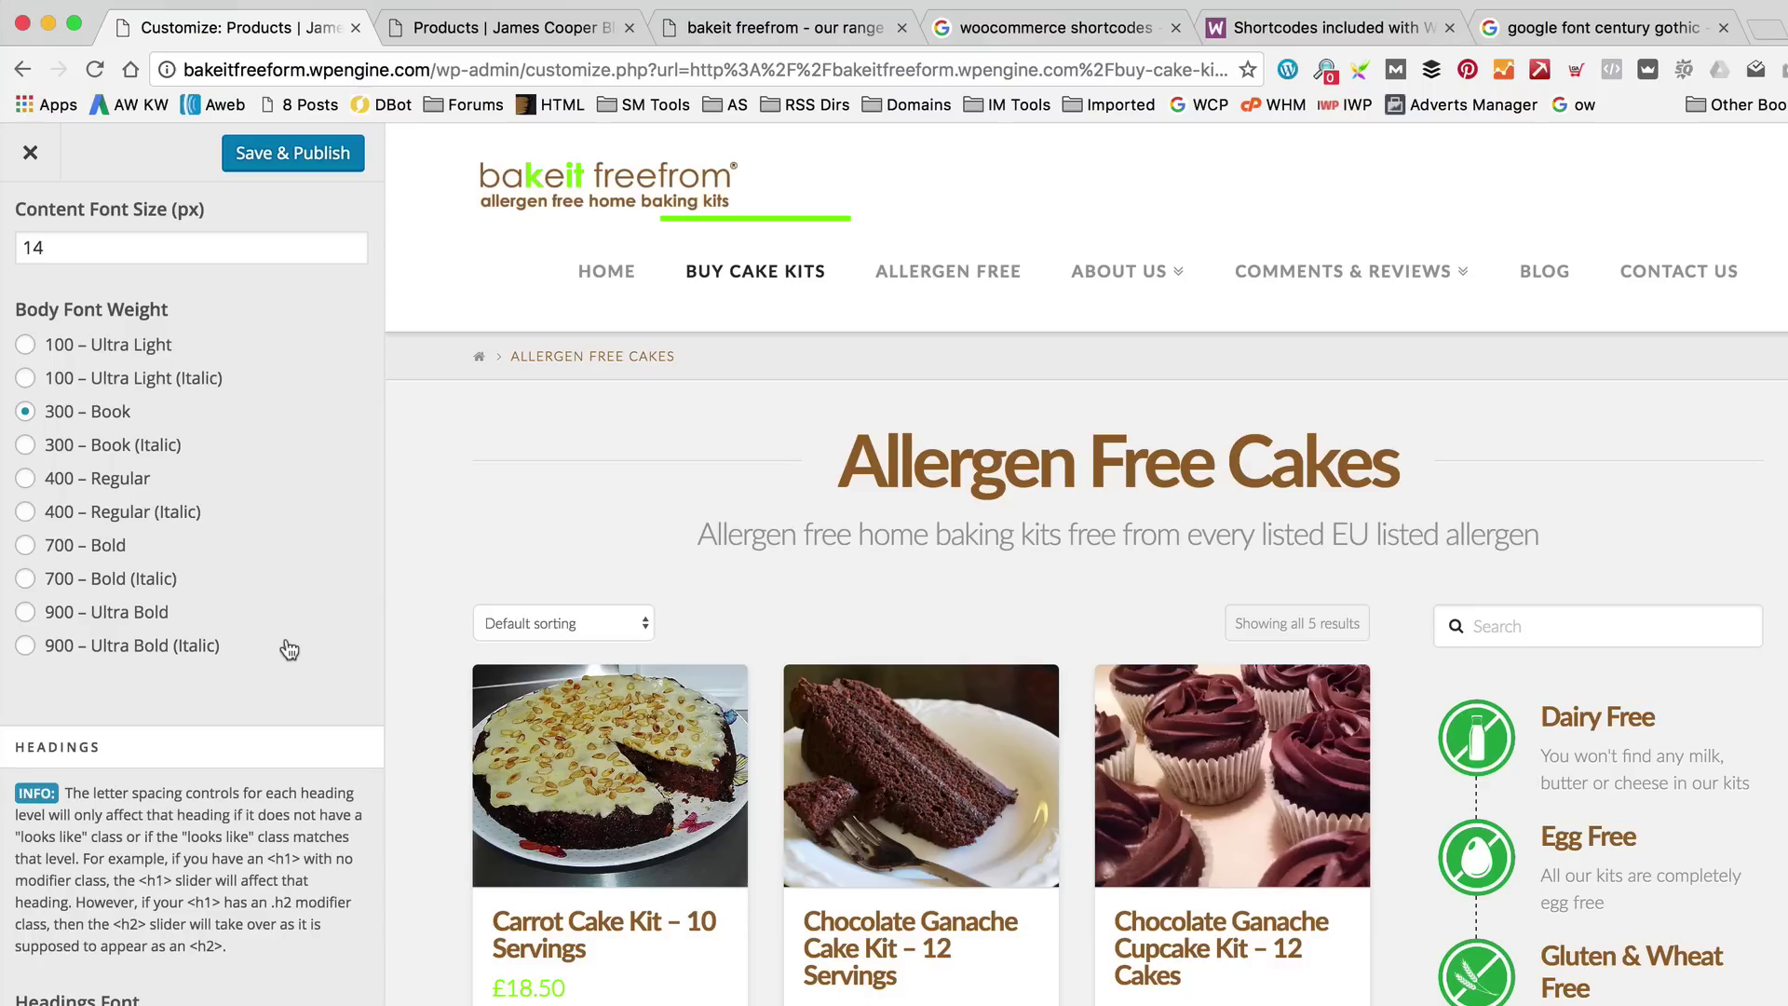
scroll(287, 645, down, 5)
scroll(289, 649, down, 5)
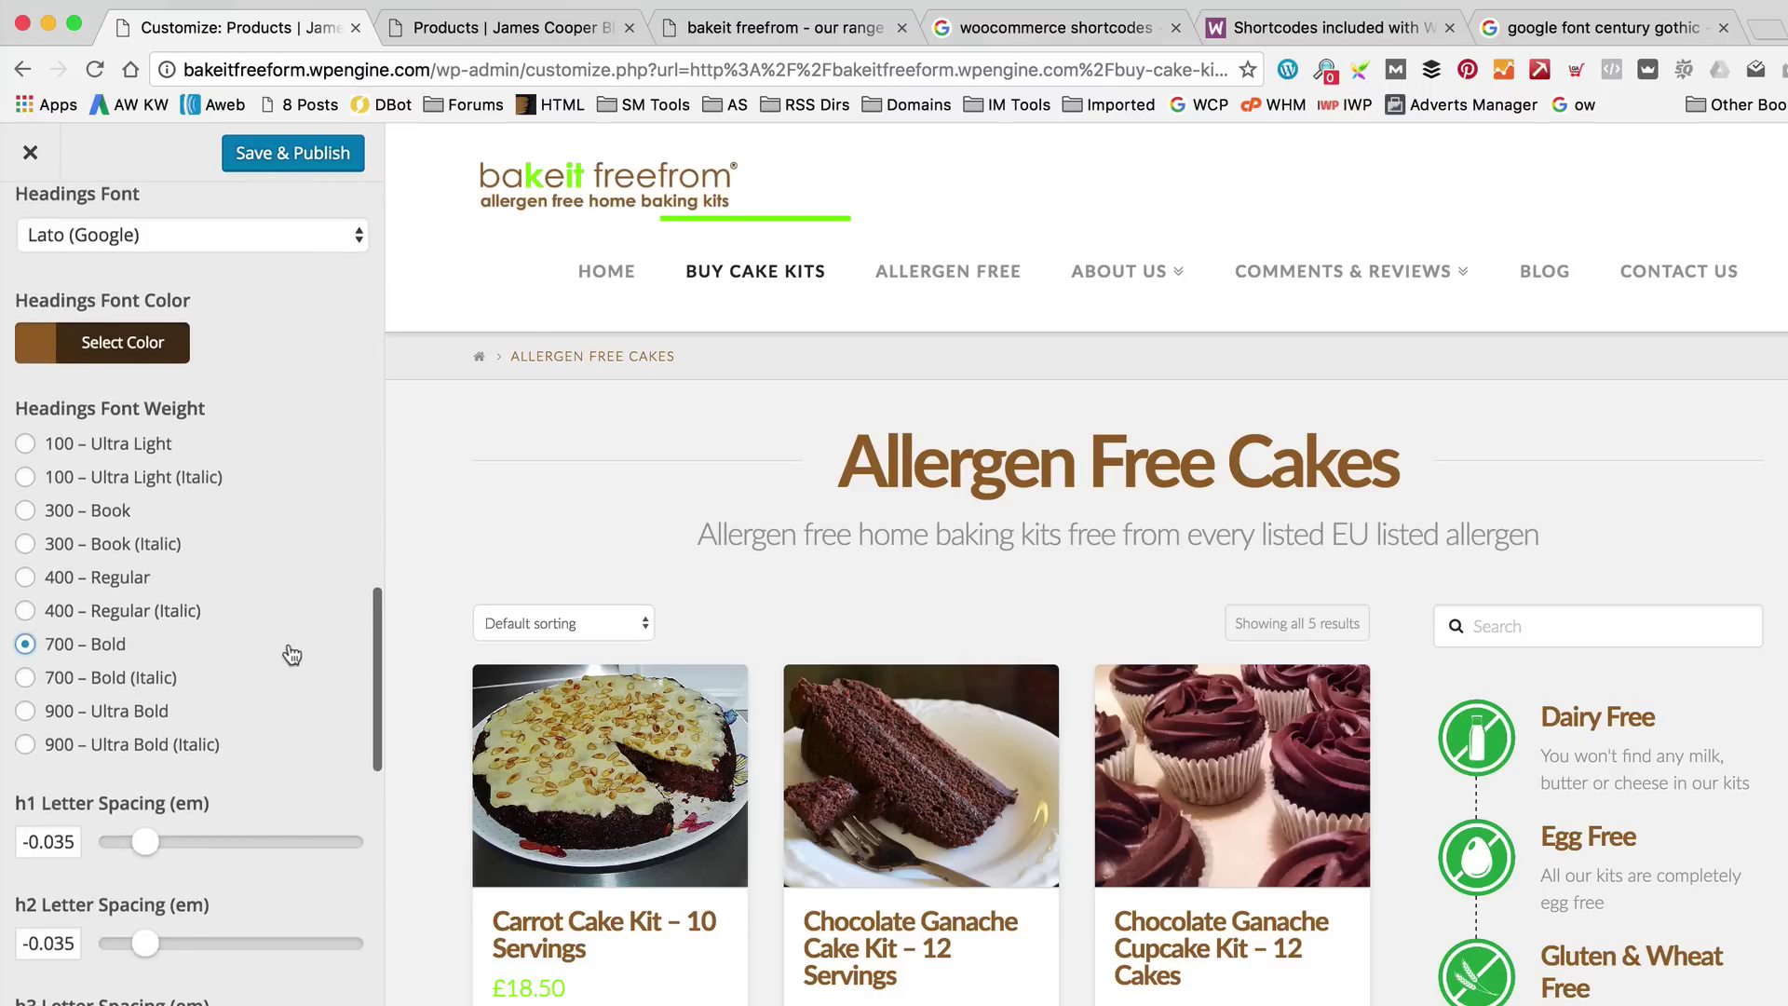
click(25, 488)
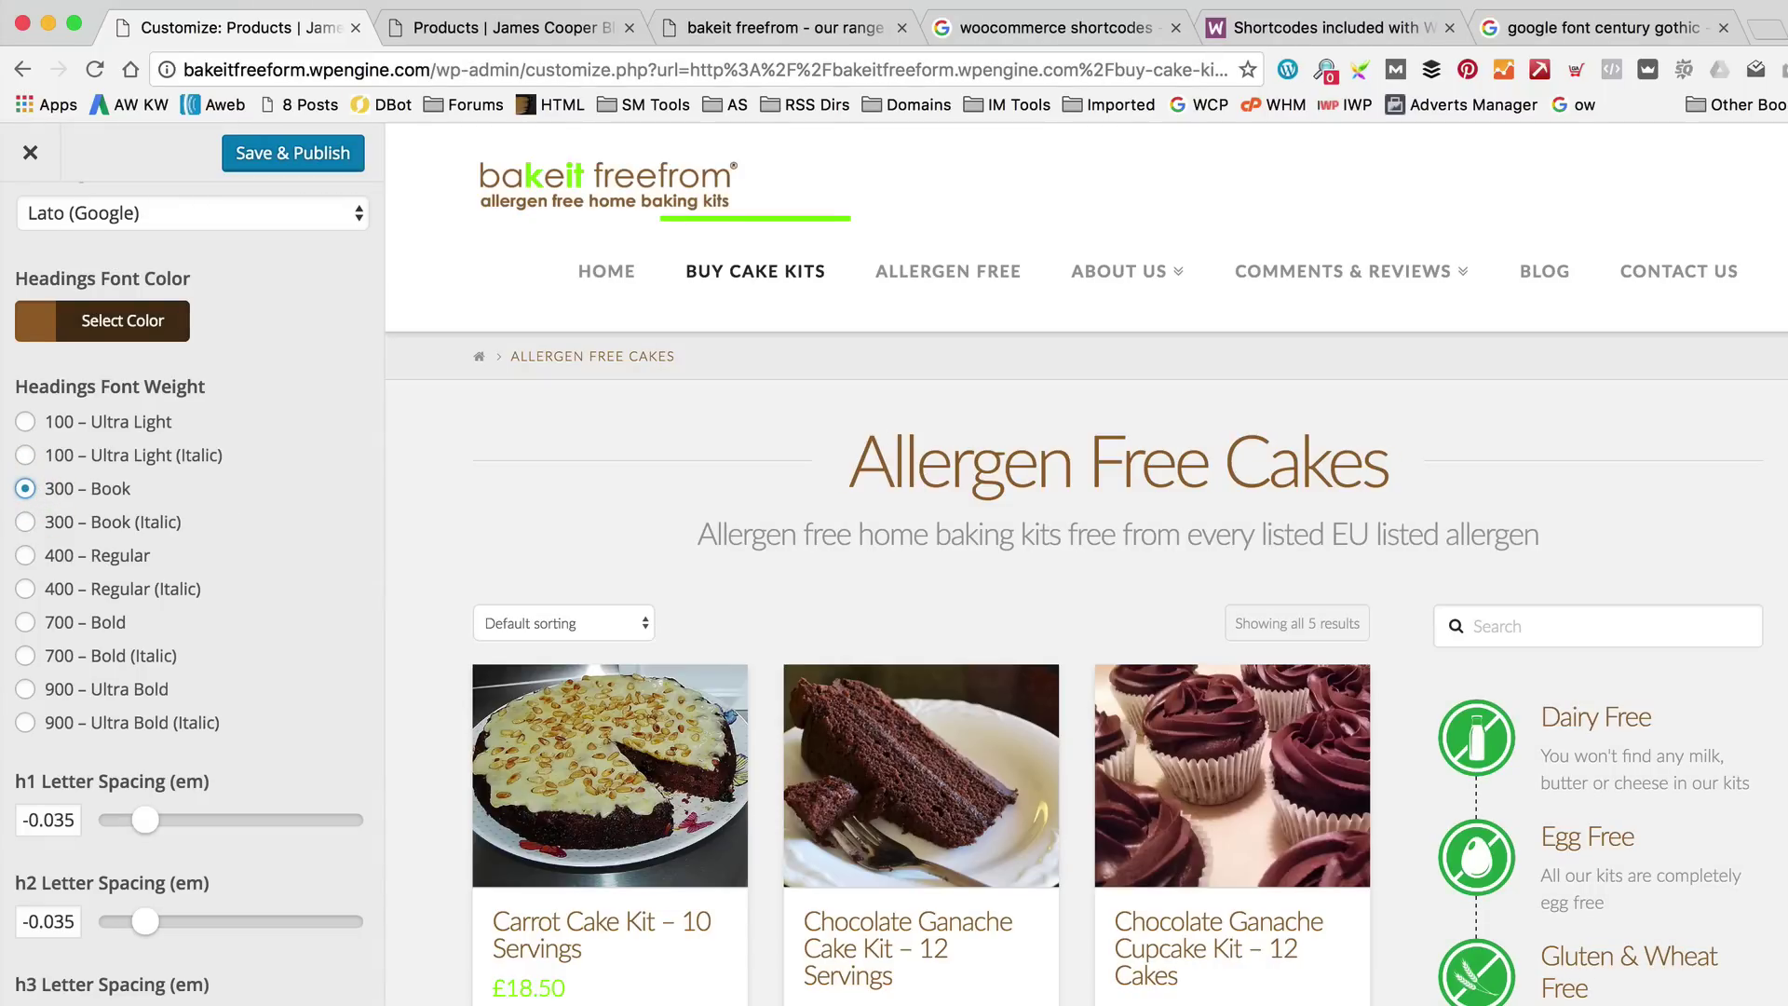
- Look up a Google font alternative to Century Gothic and pick Muli
click(1602, 27)
click(585, 365)
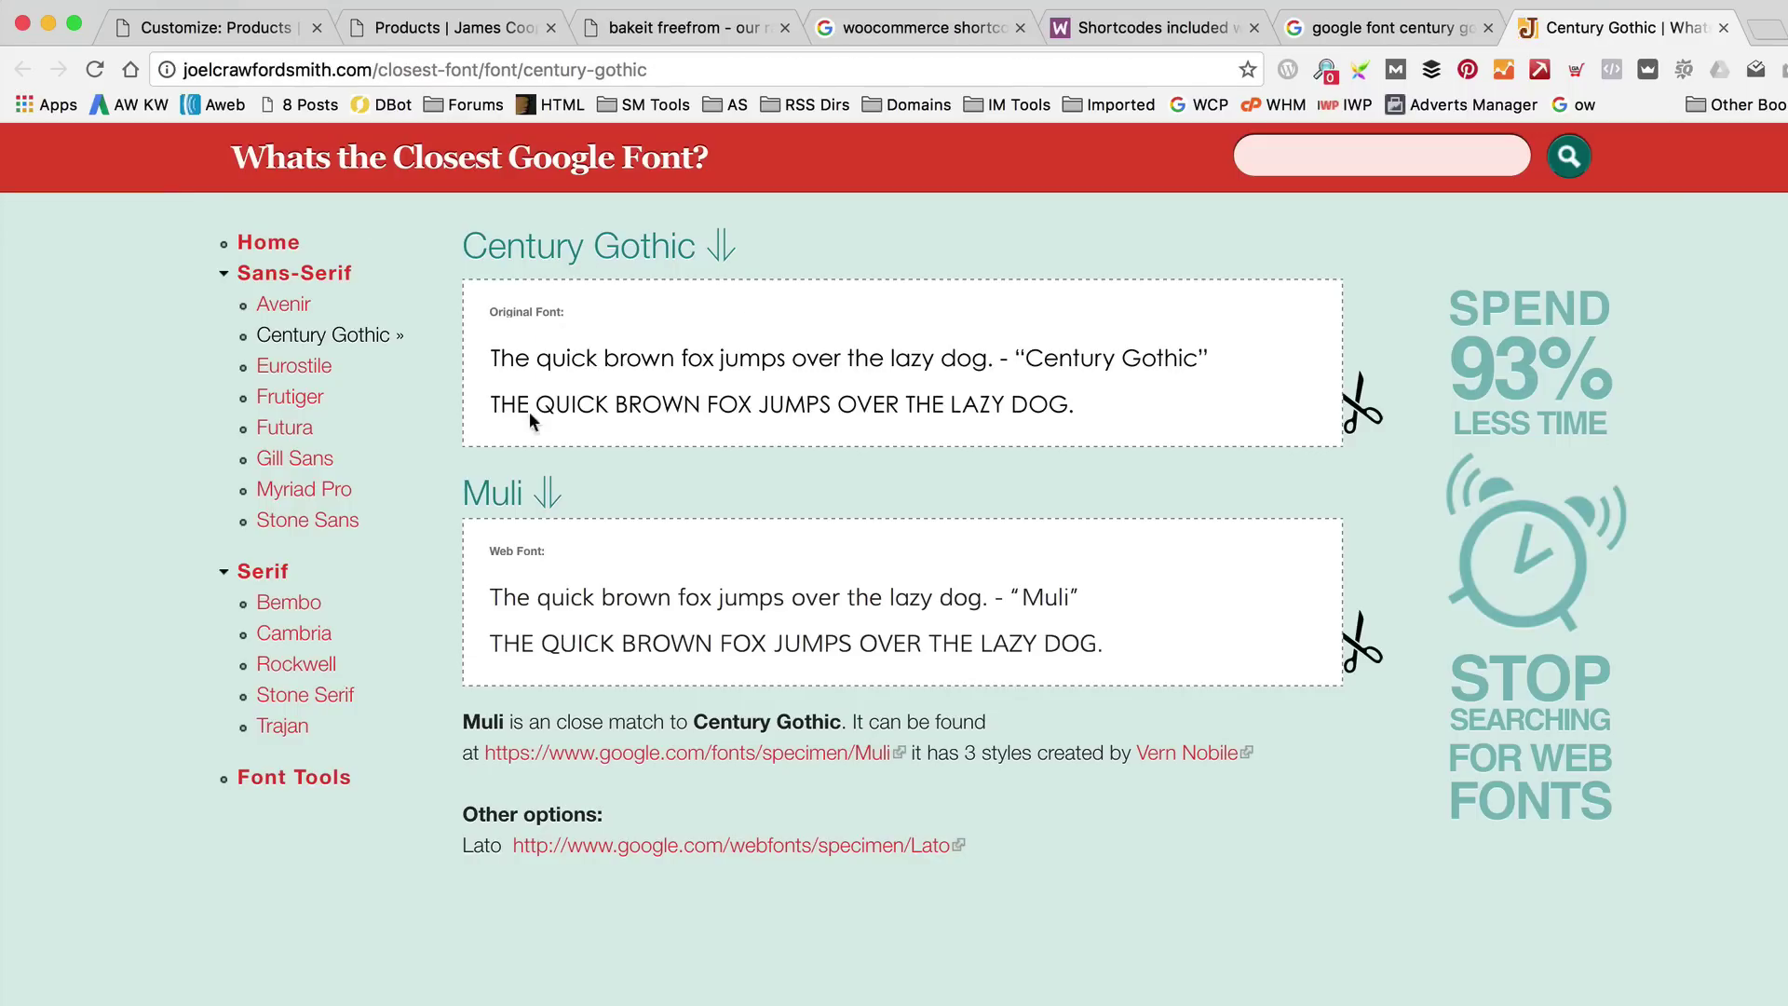
double_click(465, 497)
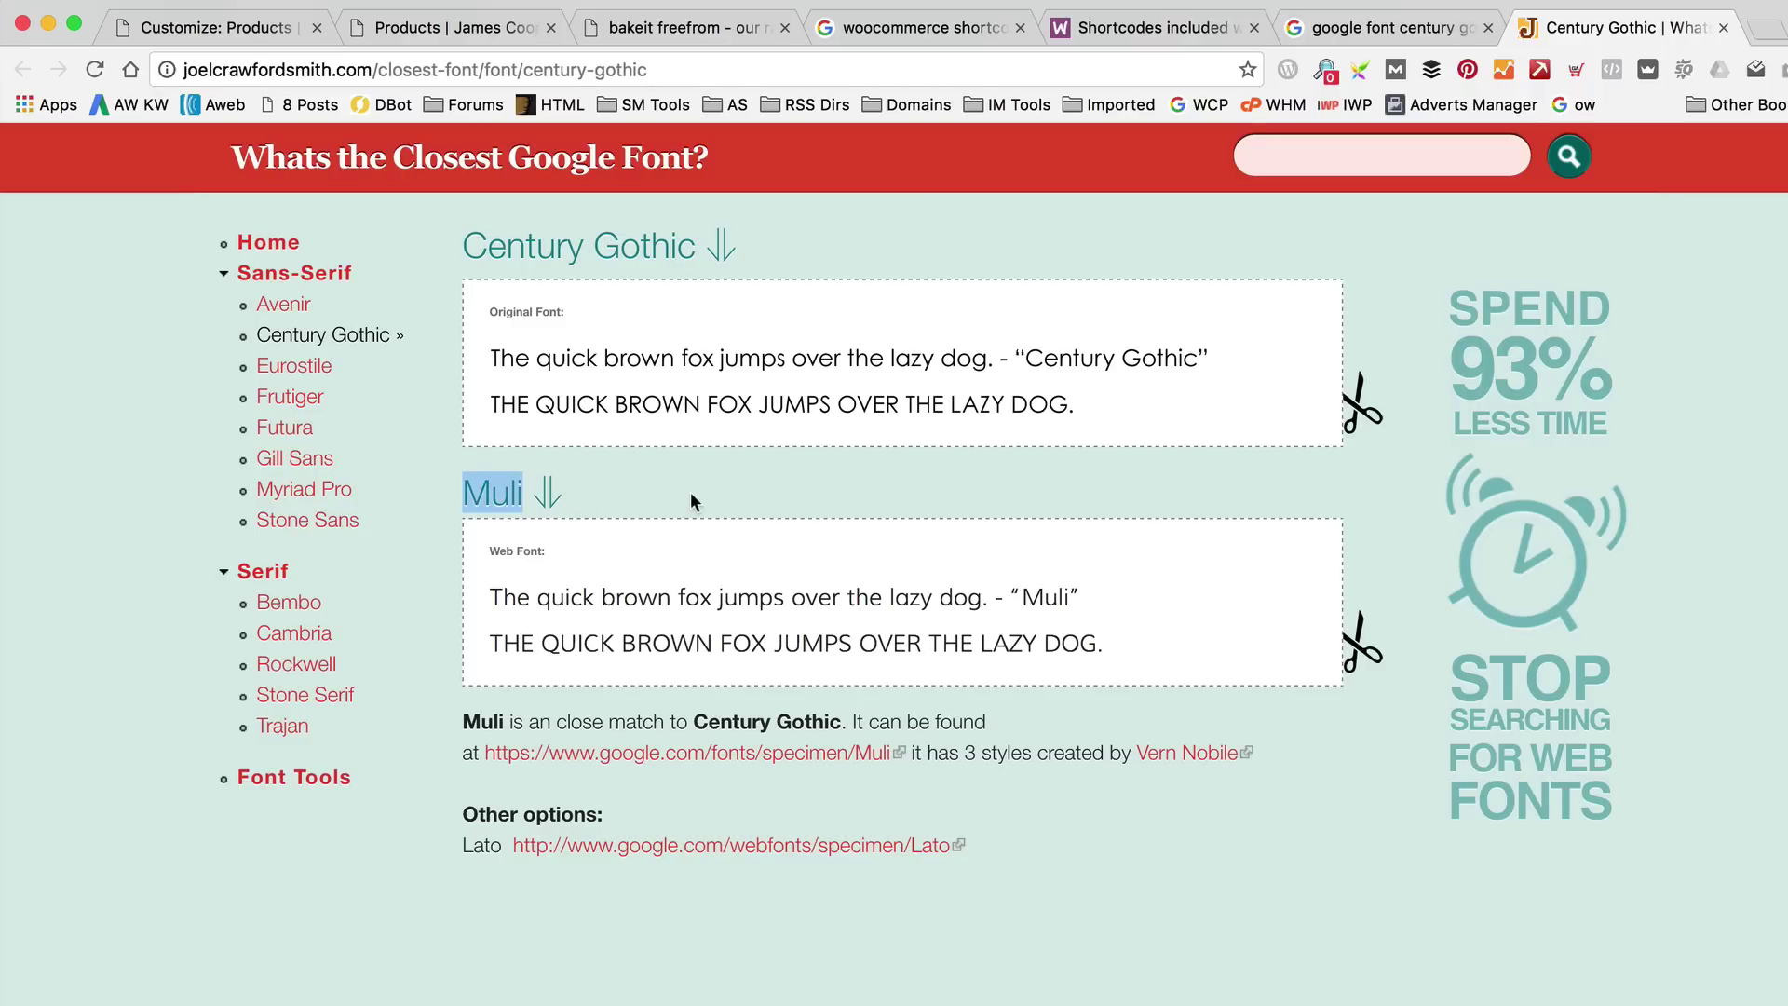
click(171, 37)
- Set the headings font to Muli (Google)
scroll(256, 512, up, 2)
click(233, 279)
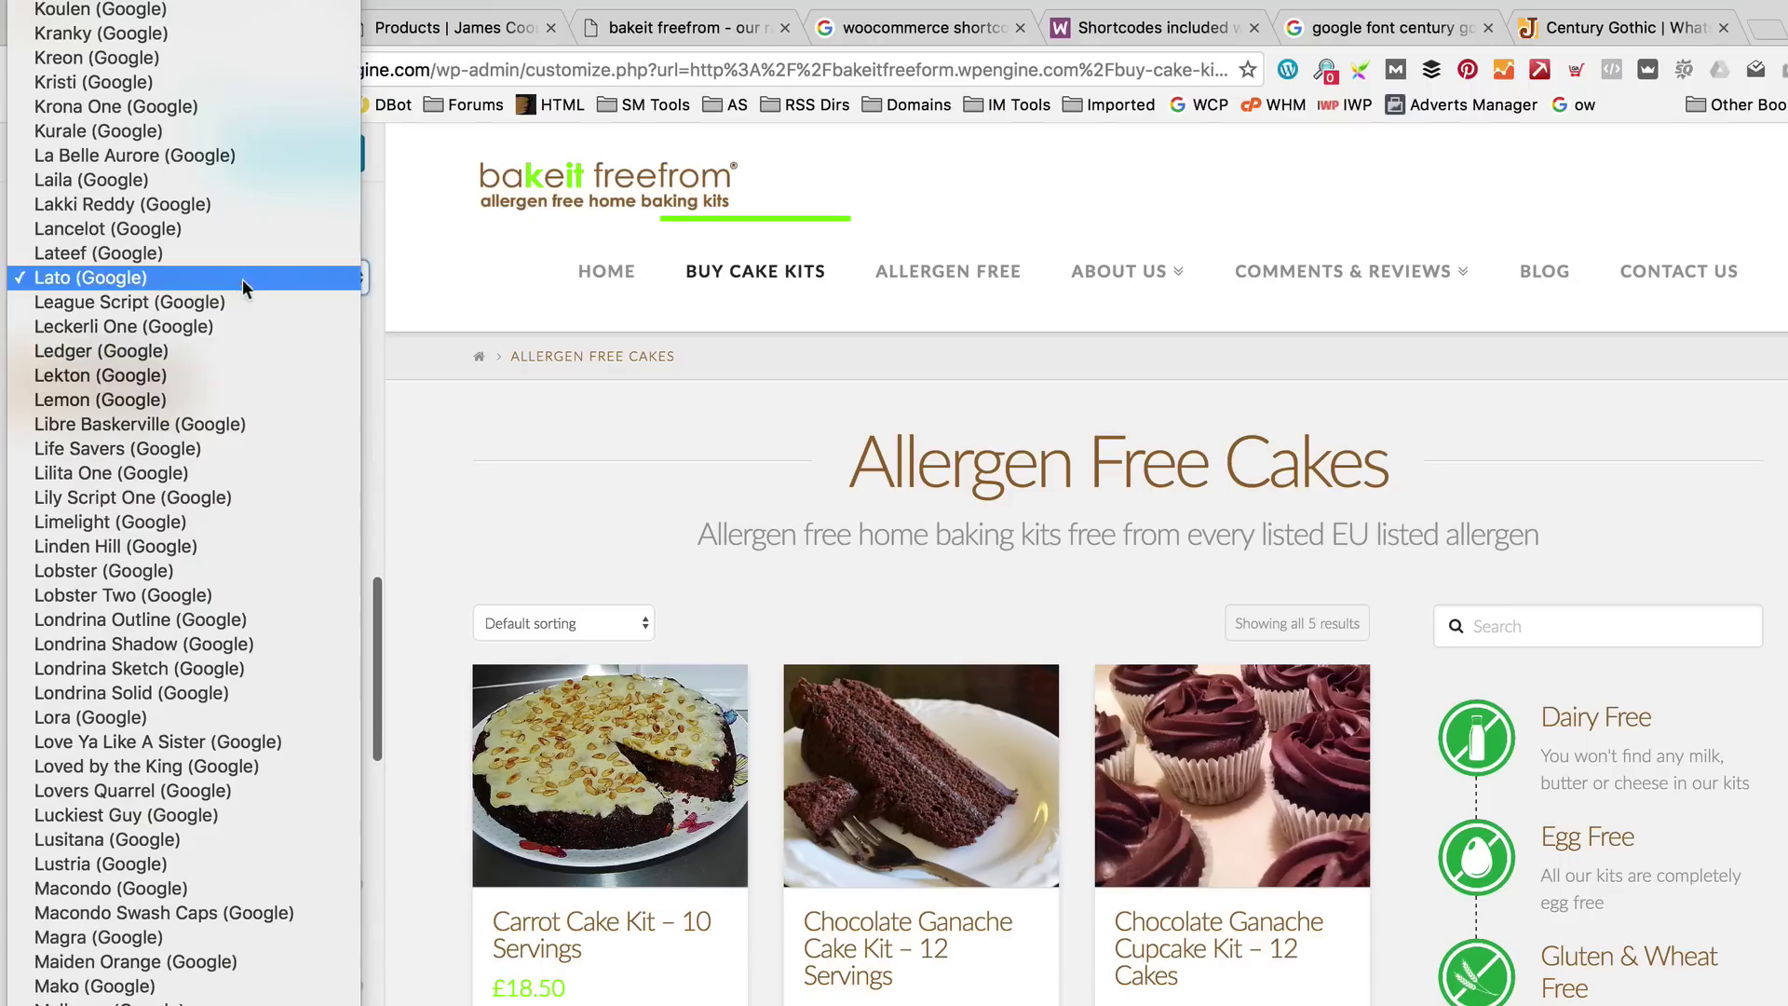
scroll(223, 443, down, 5)
scroll(211, 796, down, 5)
scroll(210, 796, down, 1)
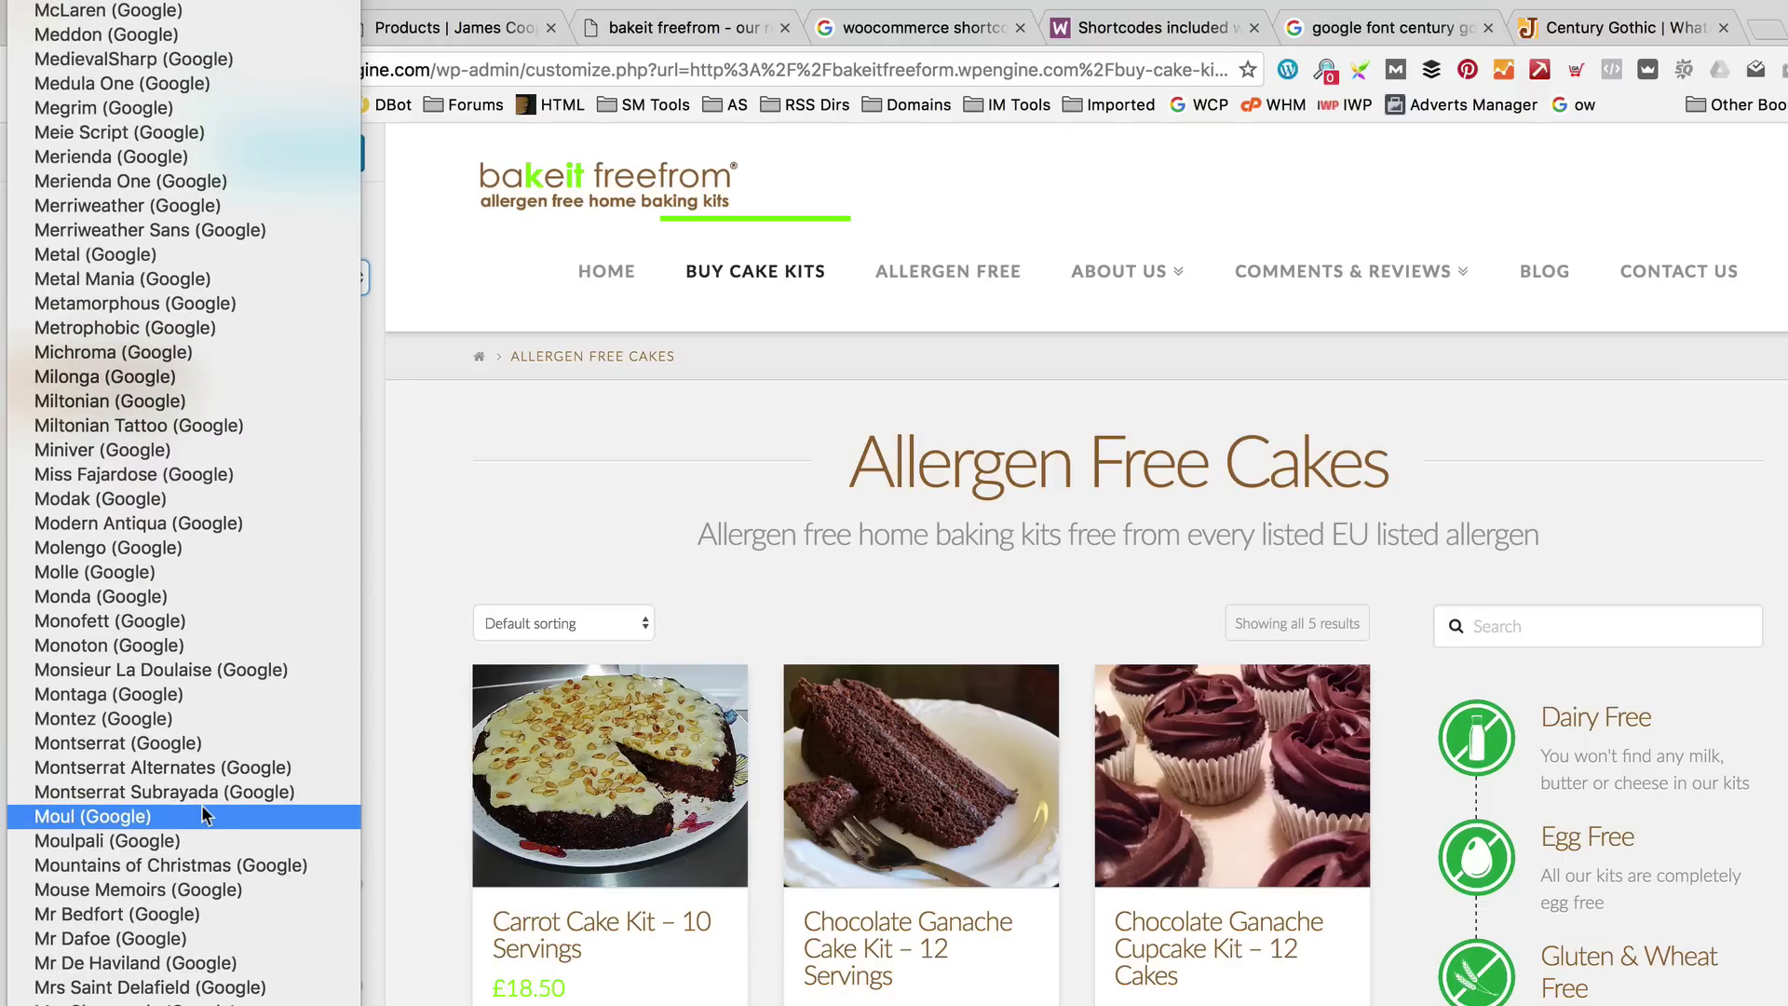
scroll(203, 808, down, 2)
click(154, 968)
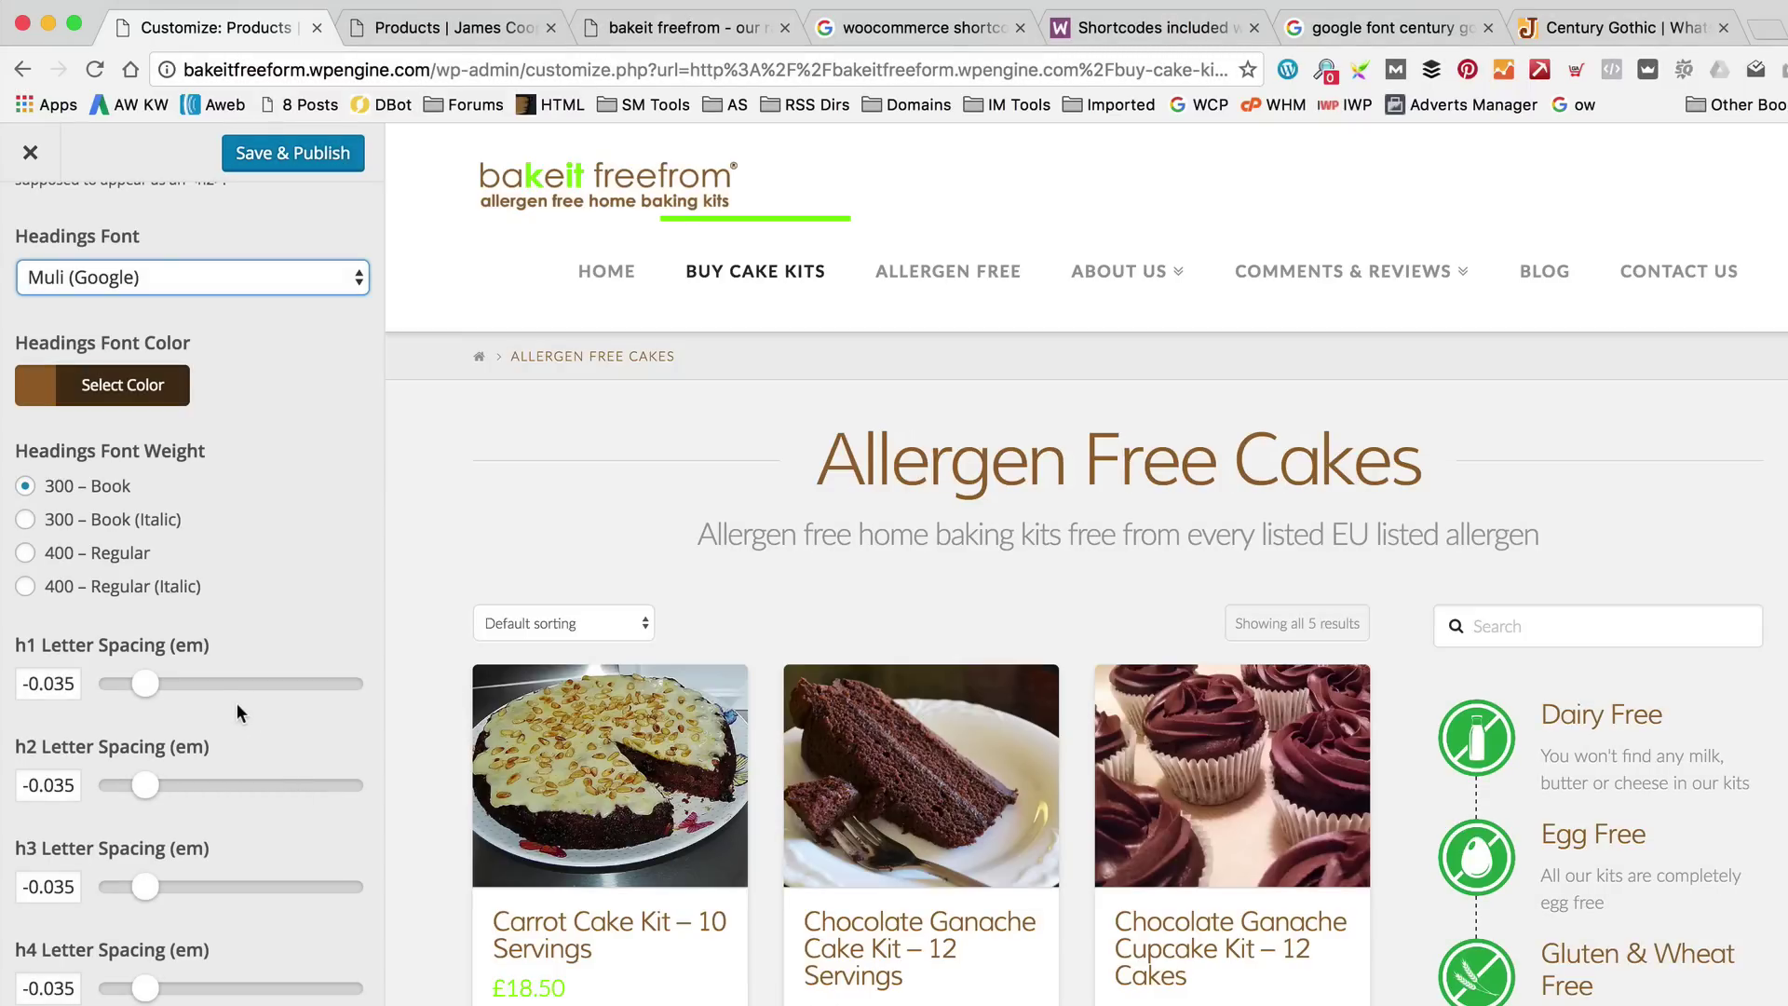
- Set the body font to Muli (Google) and Save & Publish the typography changes
scroll(220, 577, up, 7)
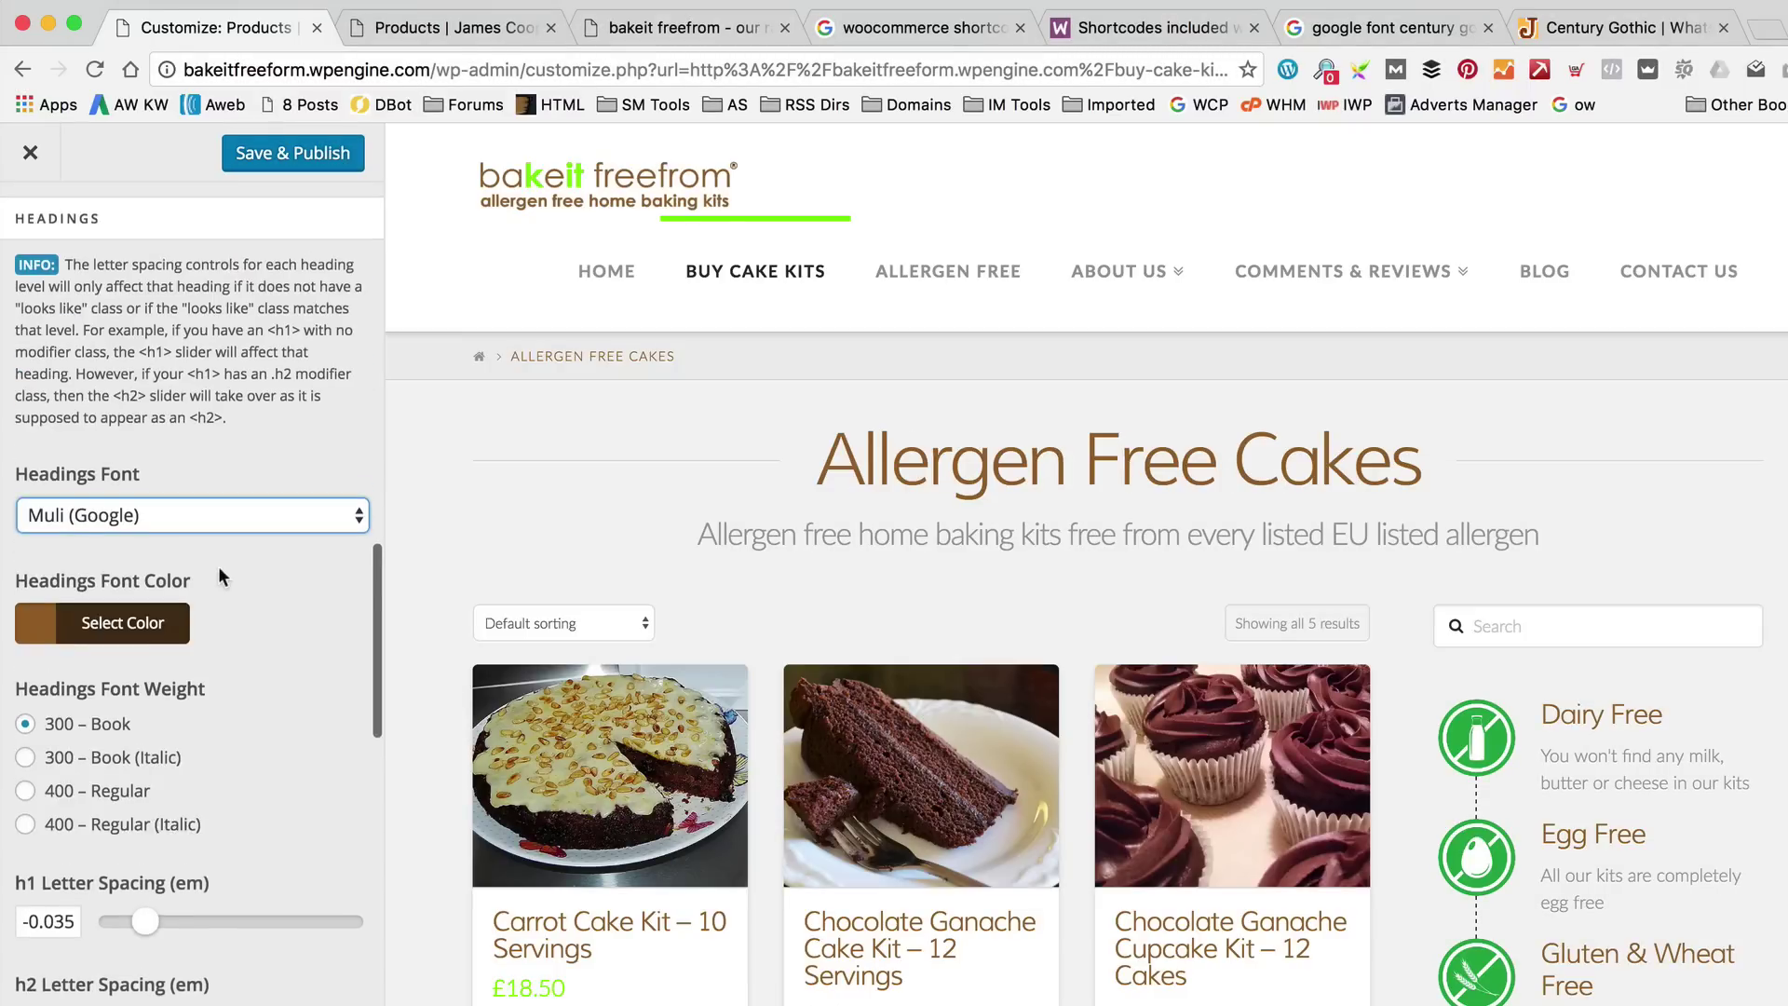
scroll(214, 568, up, 7)
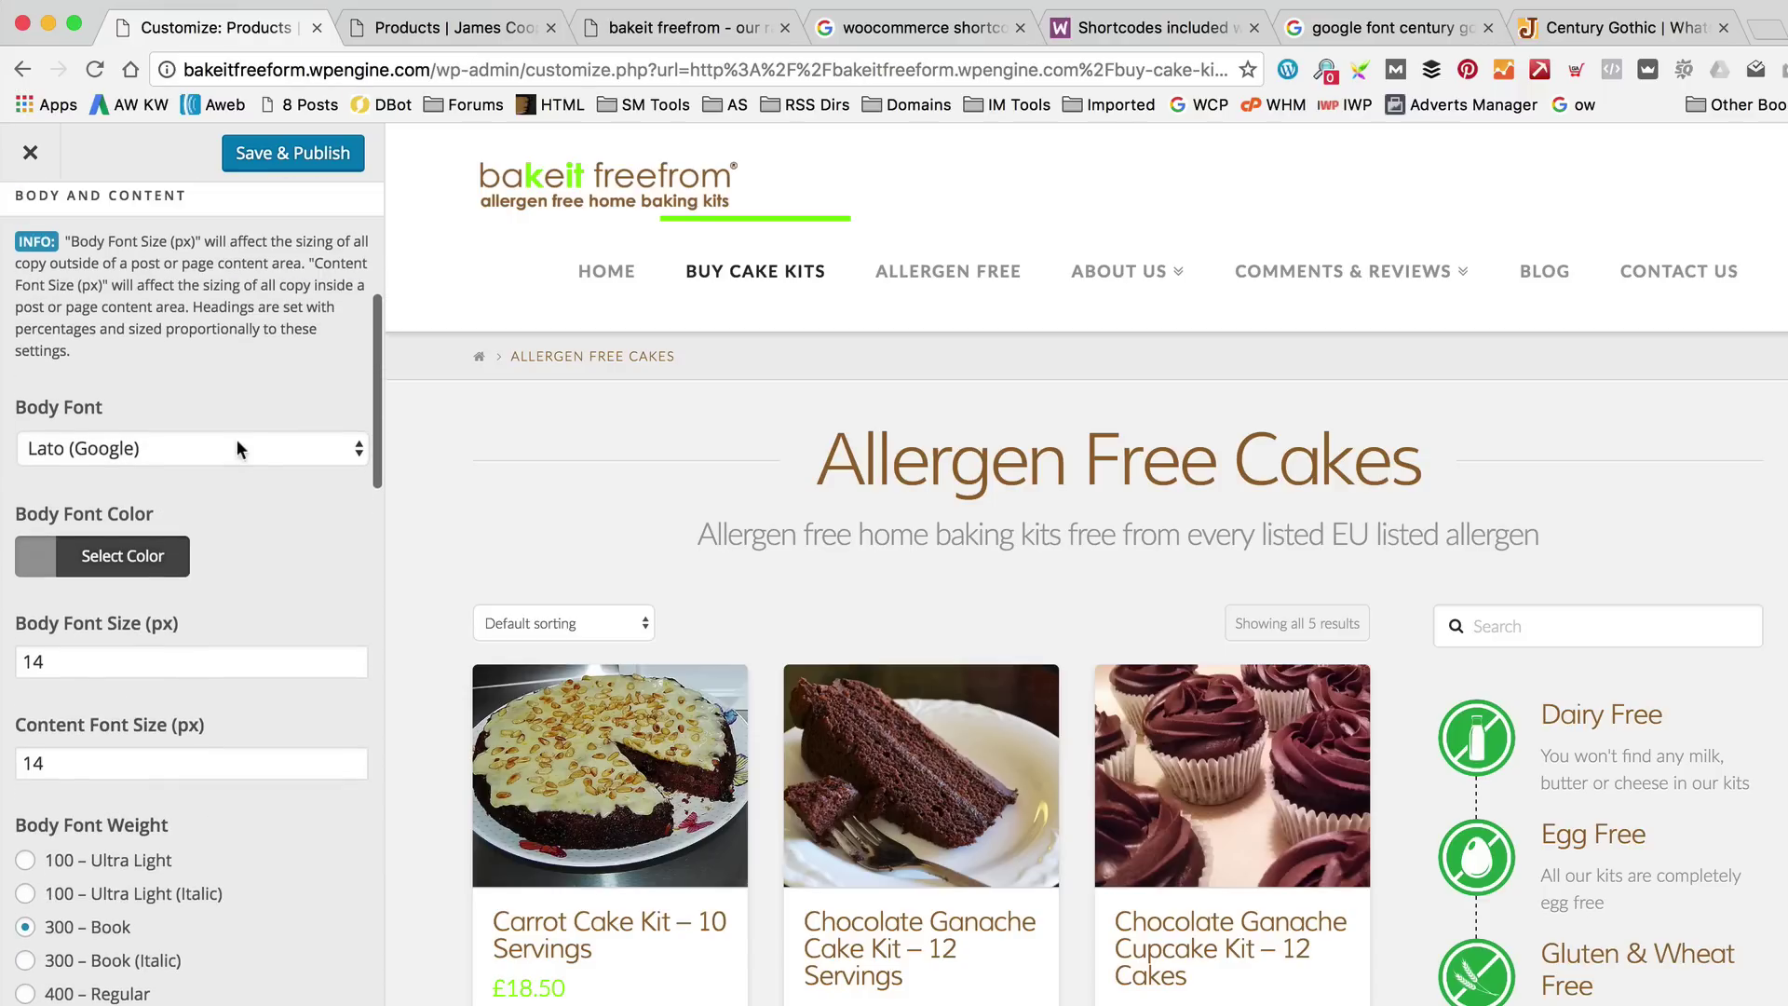
click(220, 448)
scroll(235, 484, down, 20)
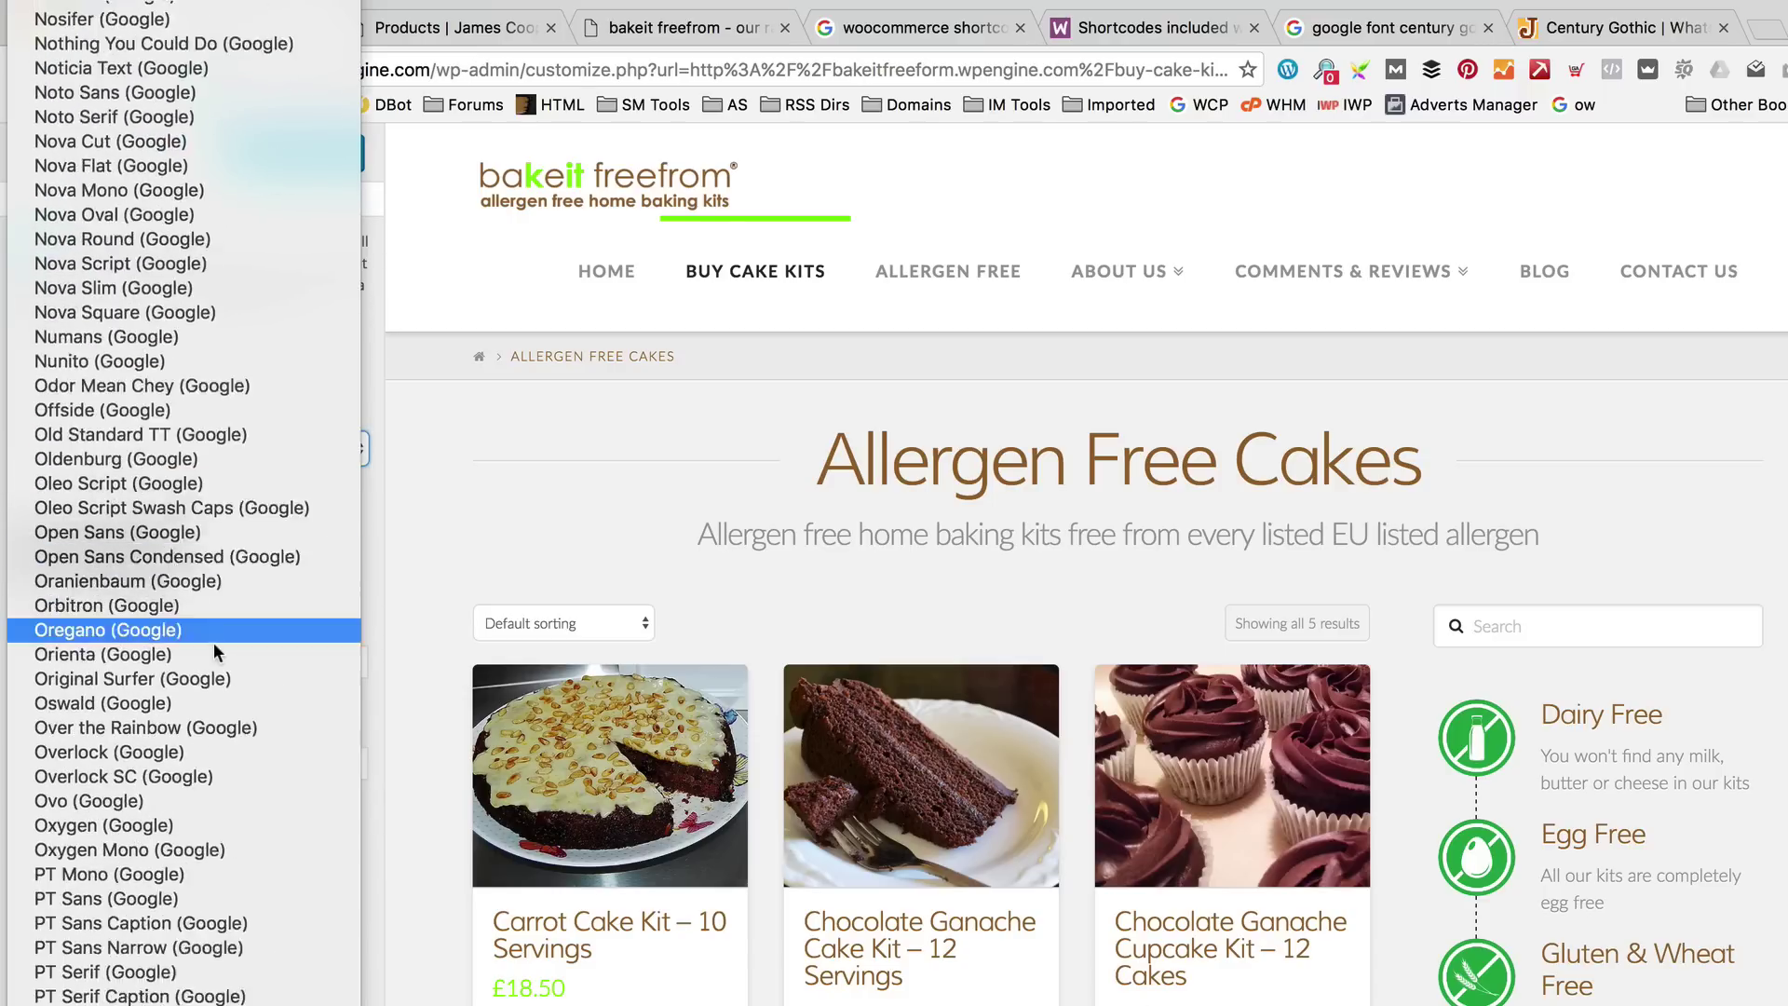
scroll(216, 639, up, 10)
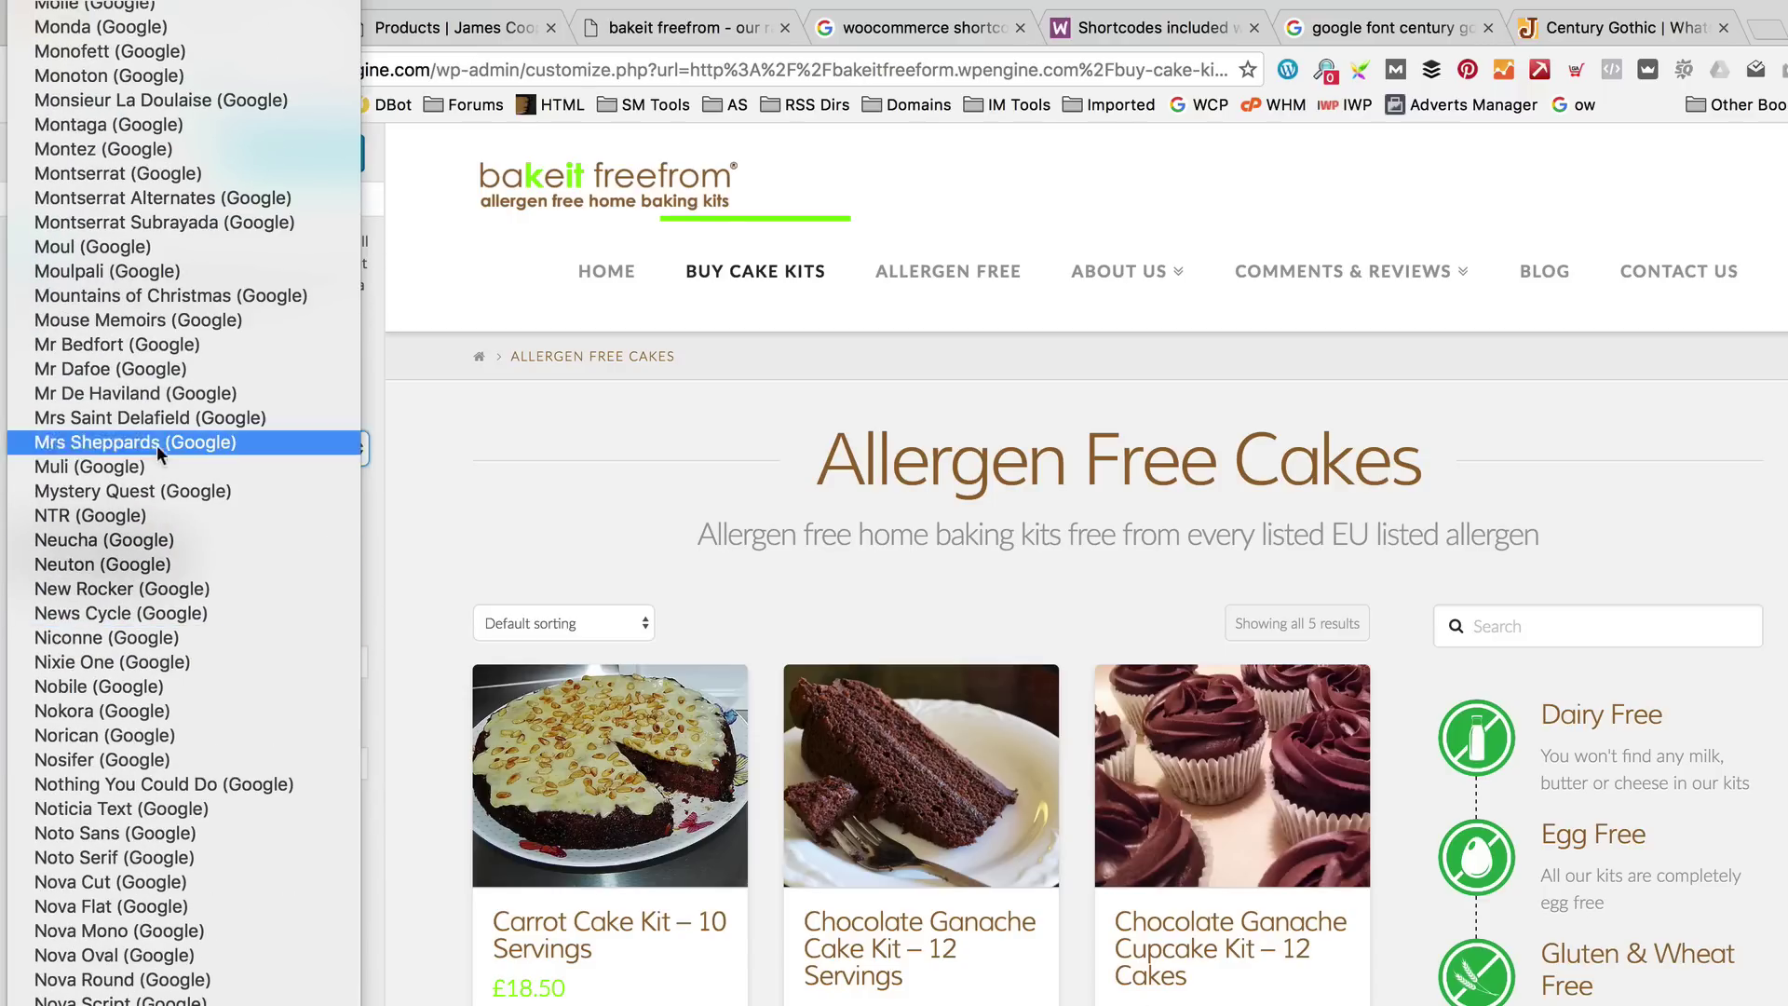
click(156, 466)
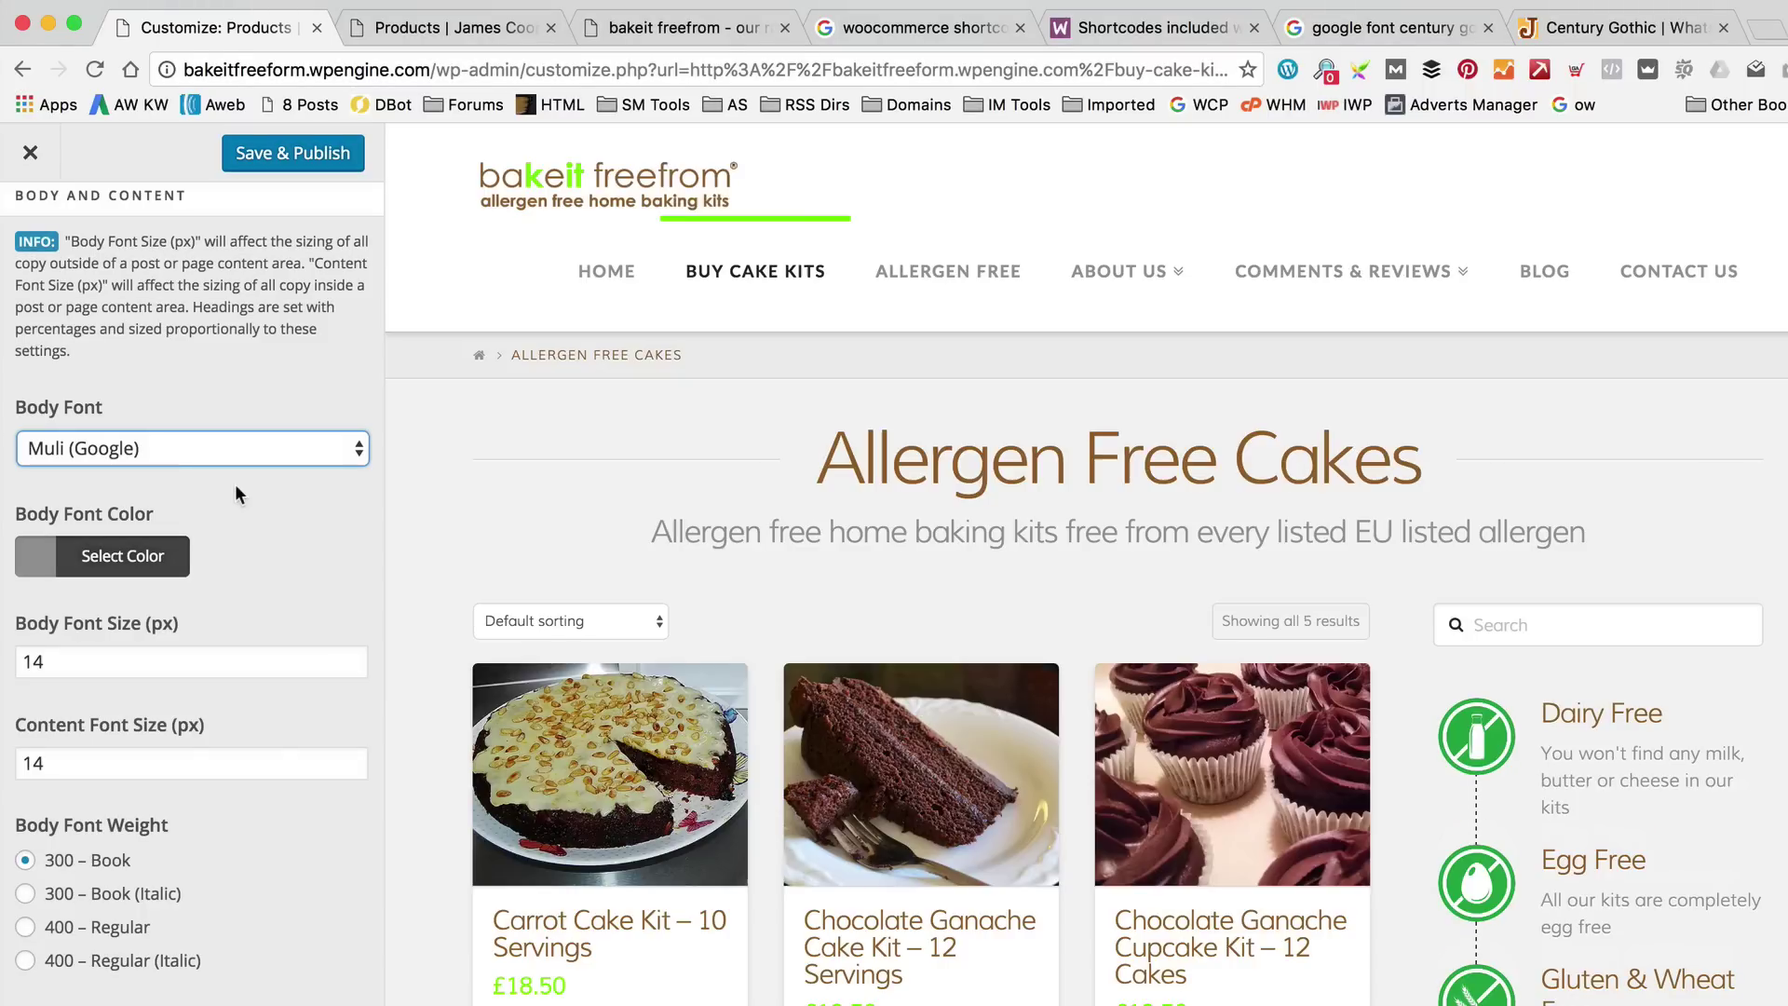
scroll(769, 479, down, 5)
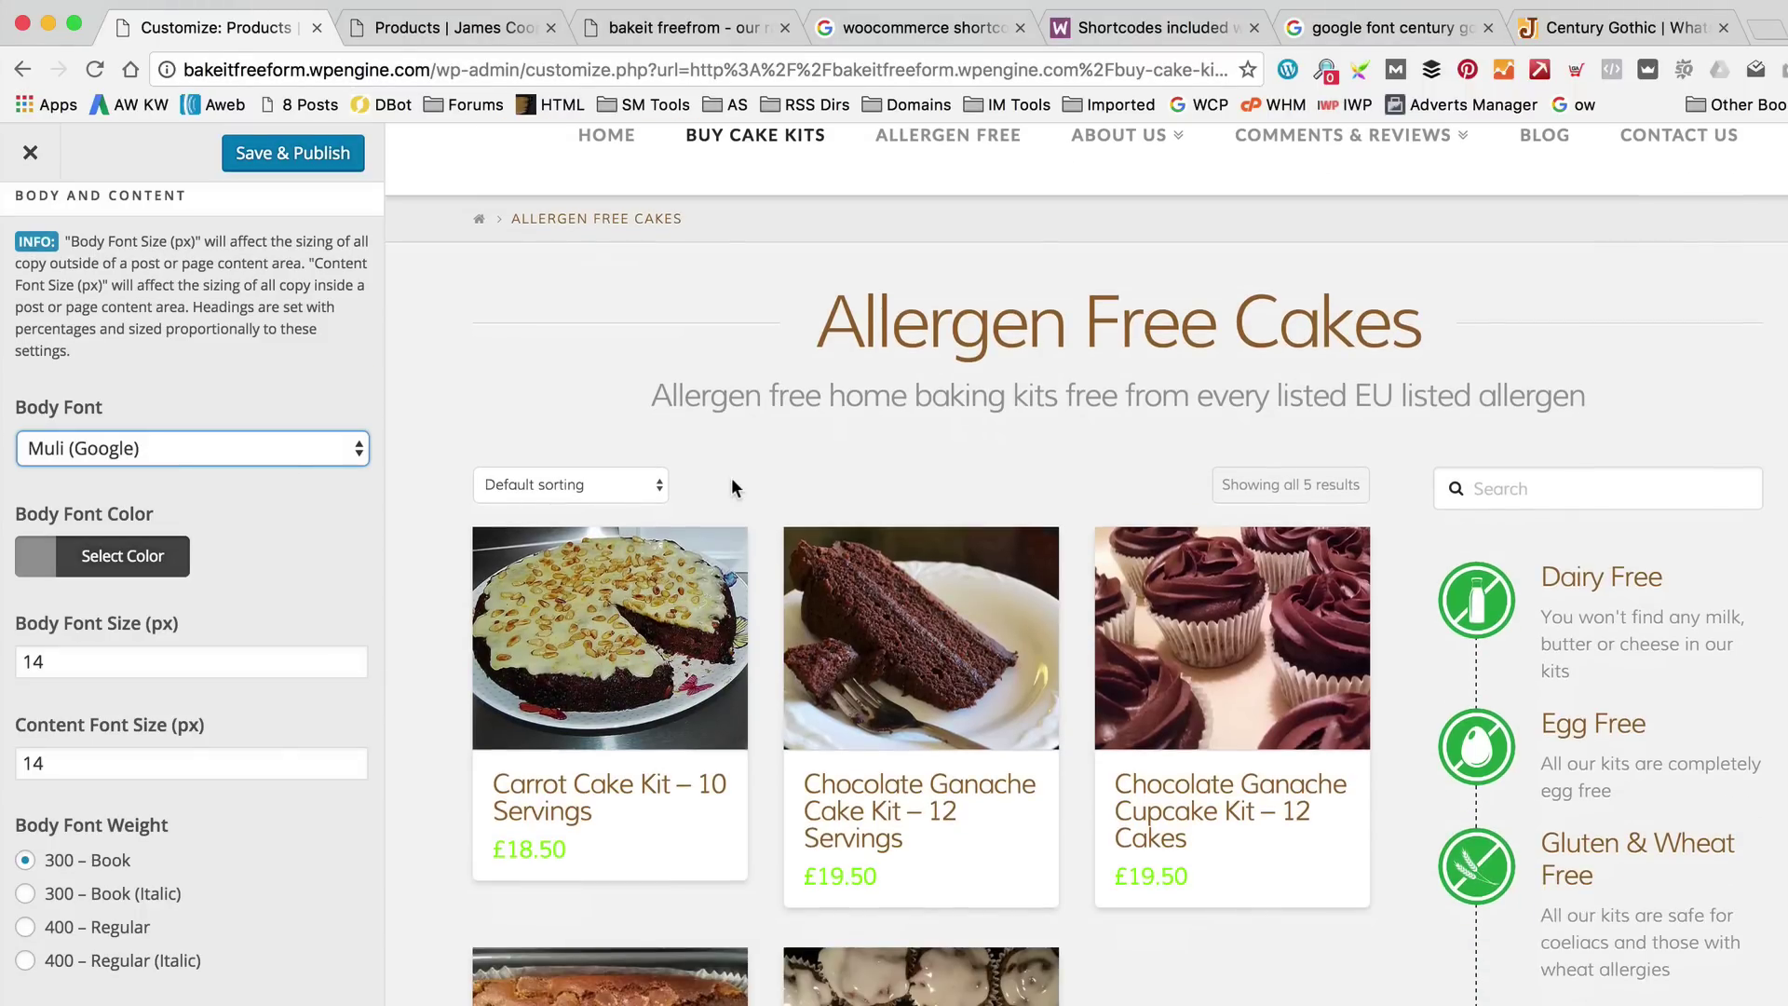
scroll(732, 482, down, 3)
scroll(160, 518, down, 10)
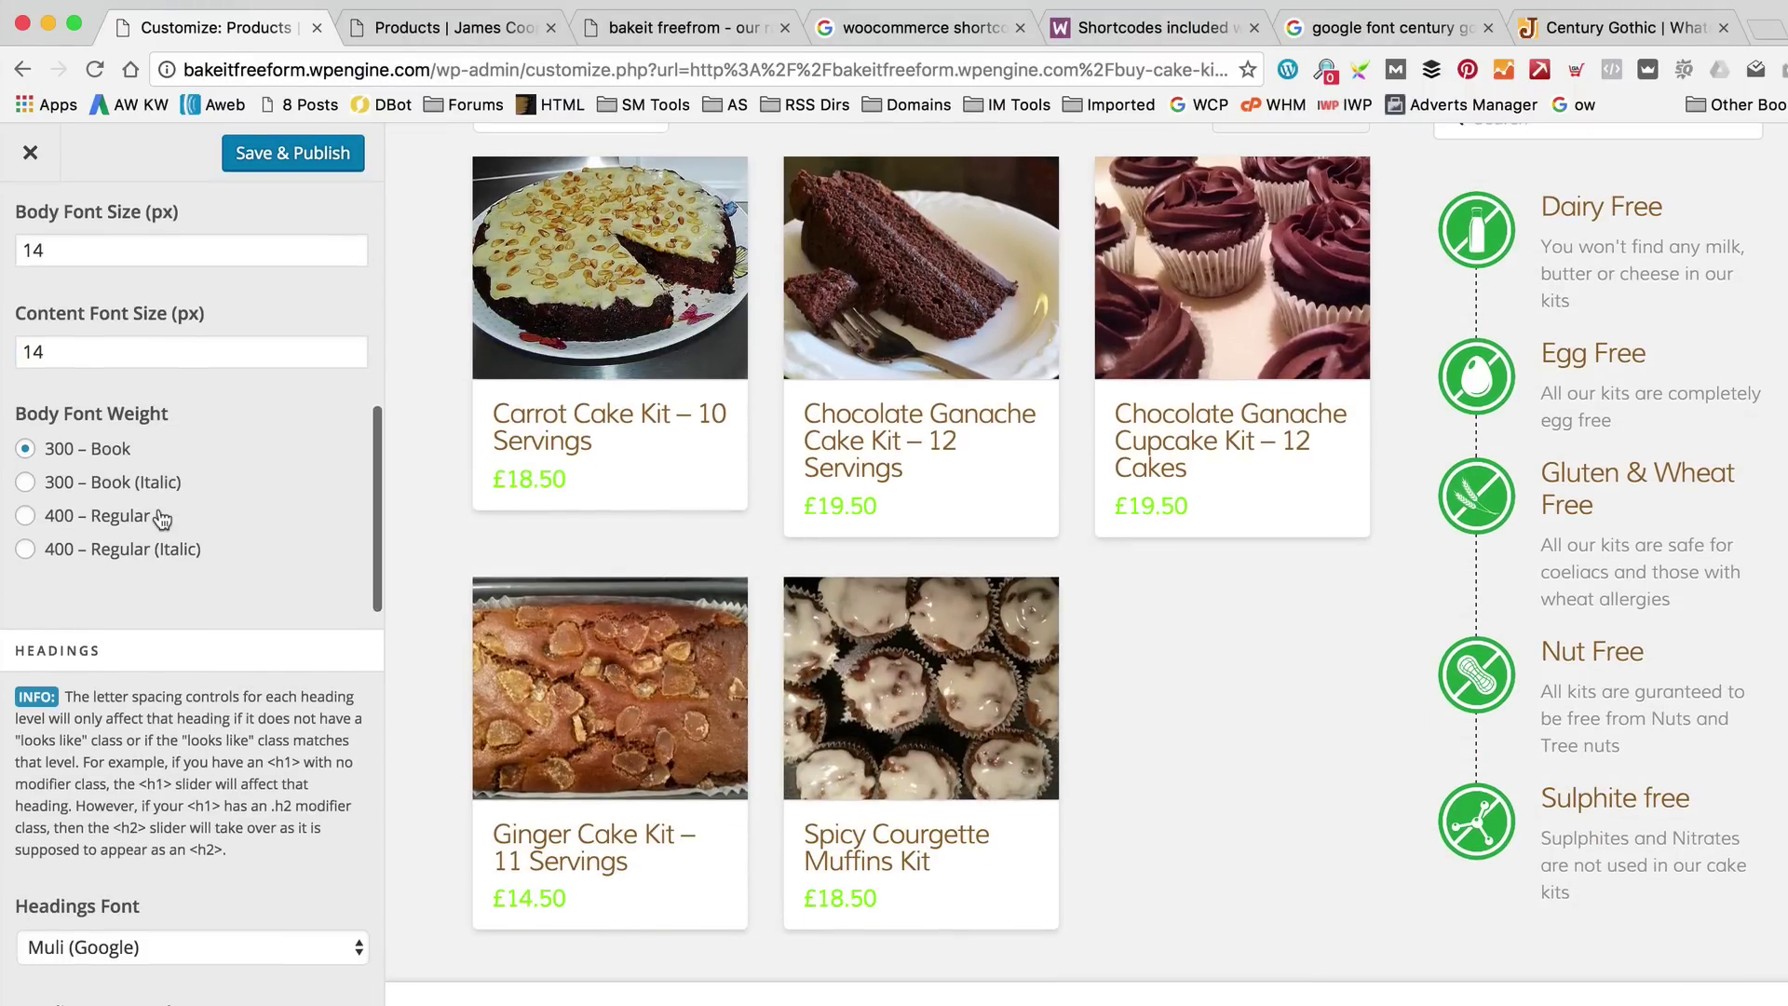
scroll(160, 518, down, 18)
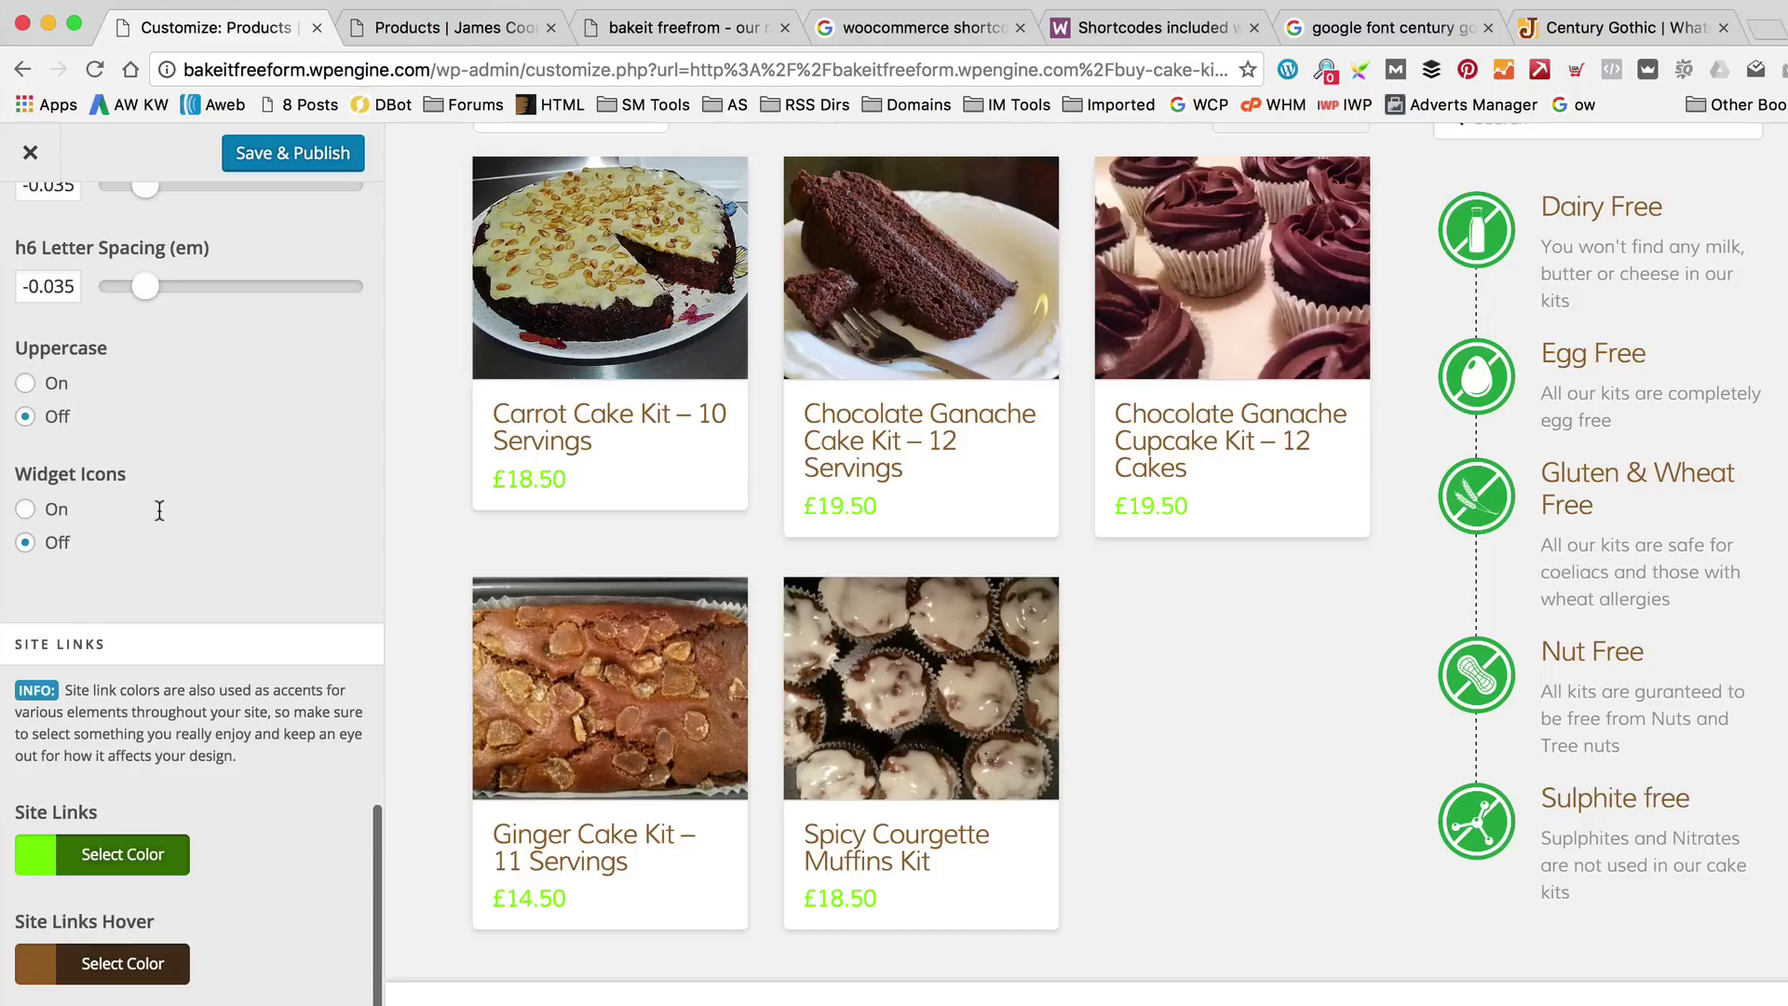
click(339, 151)
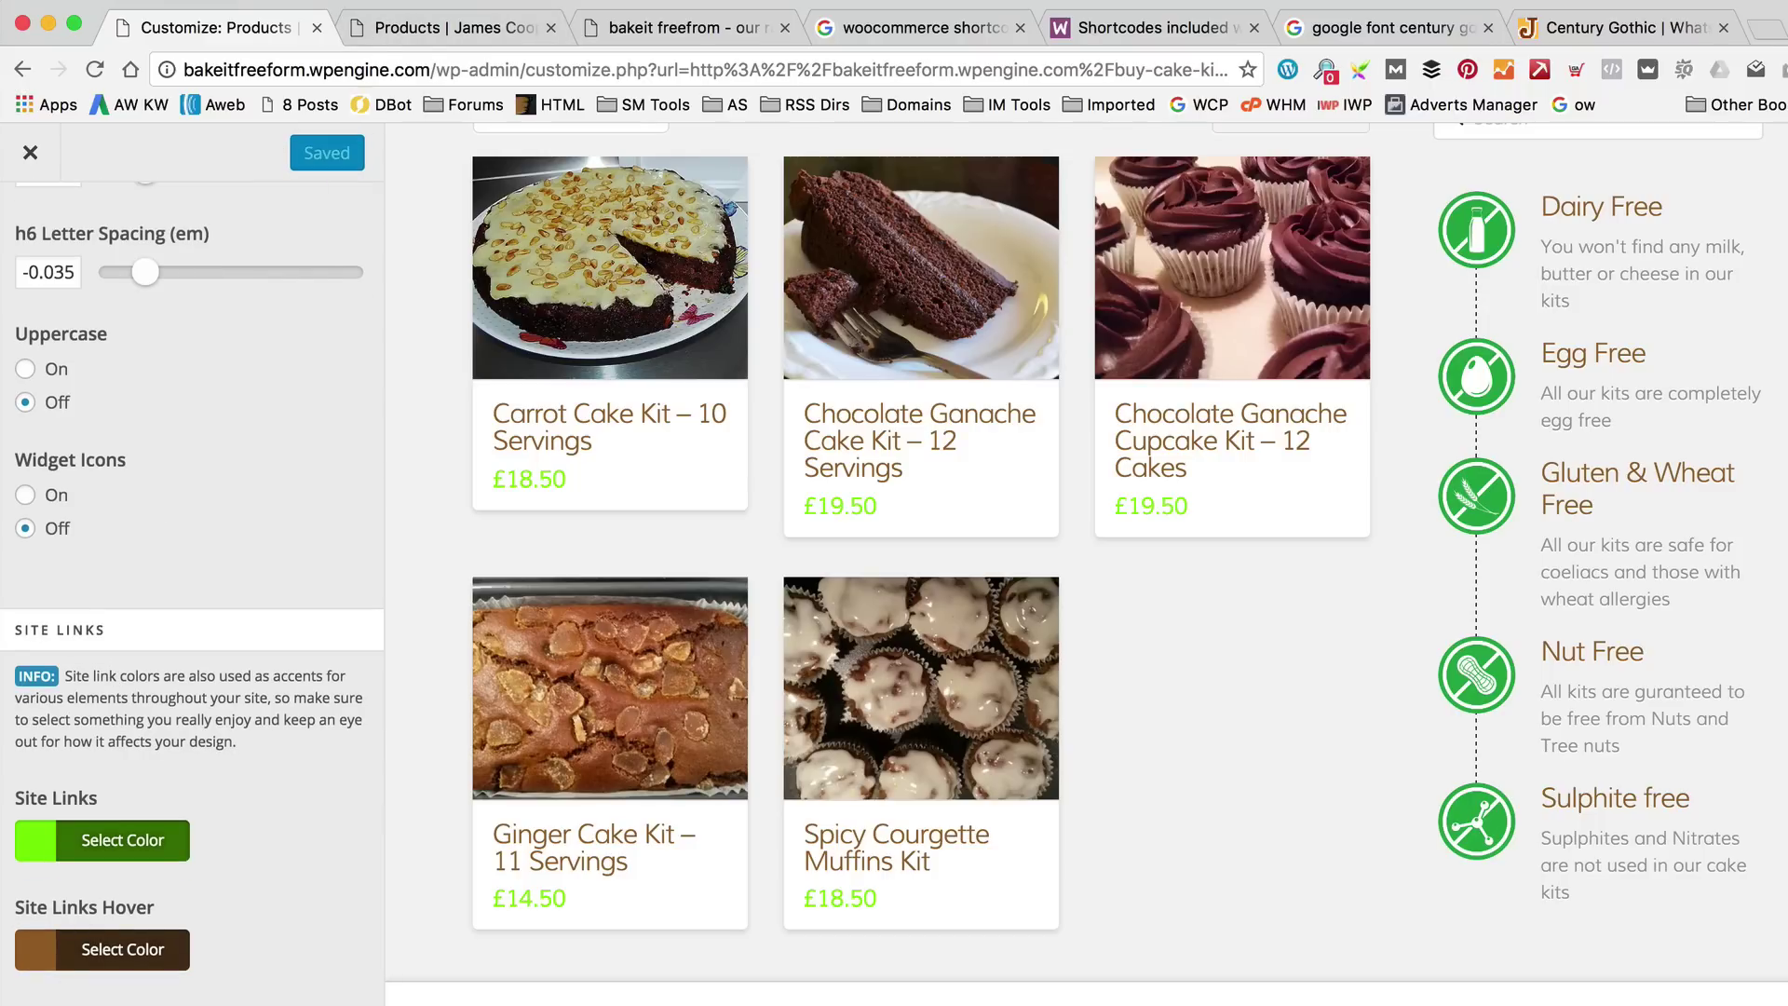
- Leave the customizer for About Us and review the old site's allergen free page
click(30, 152)
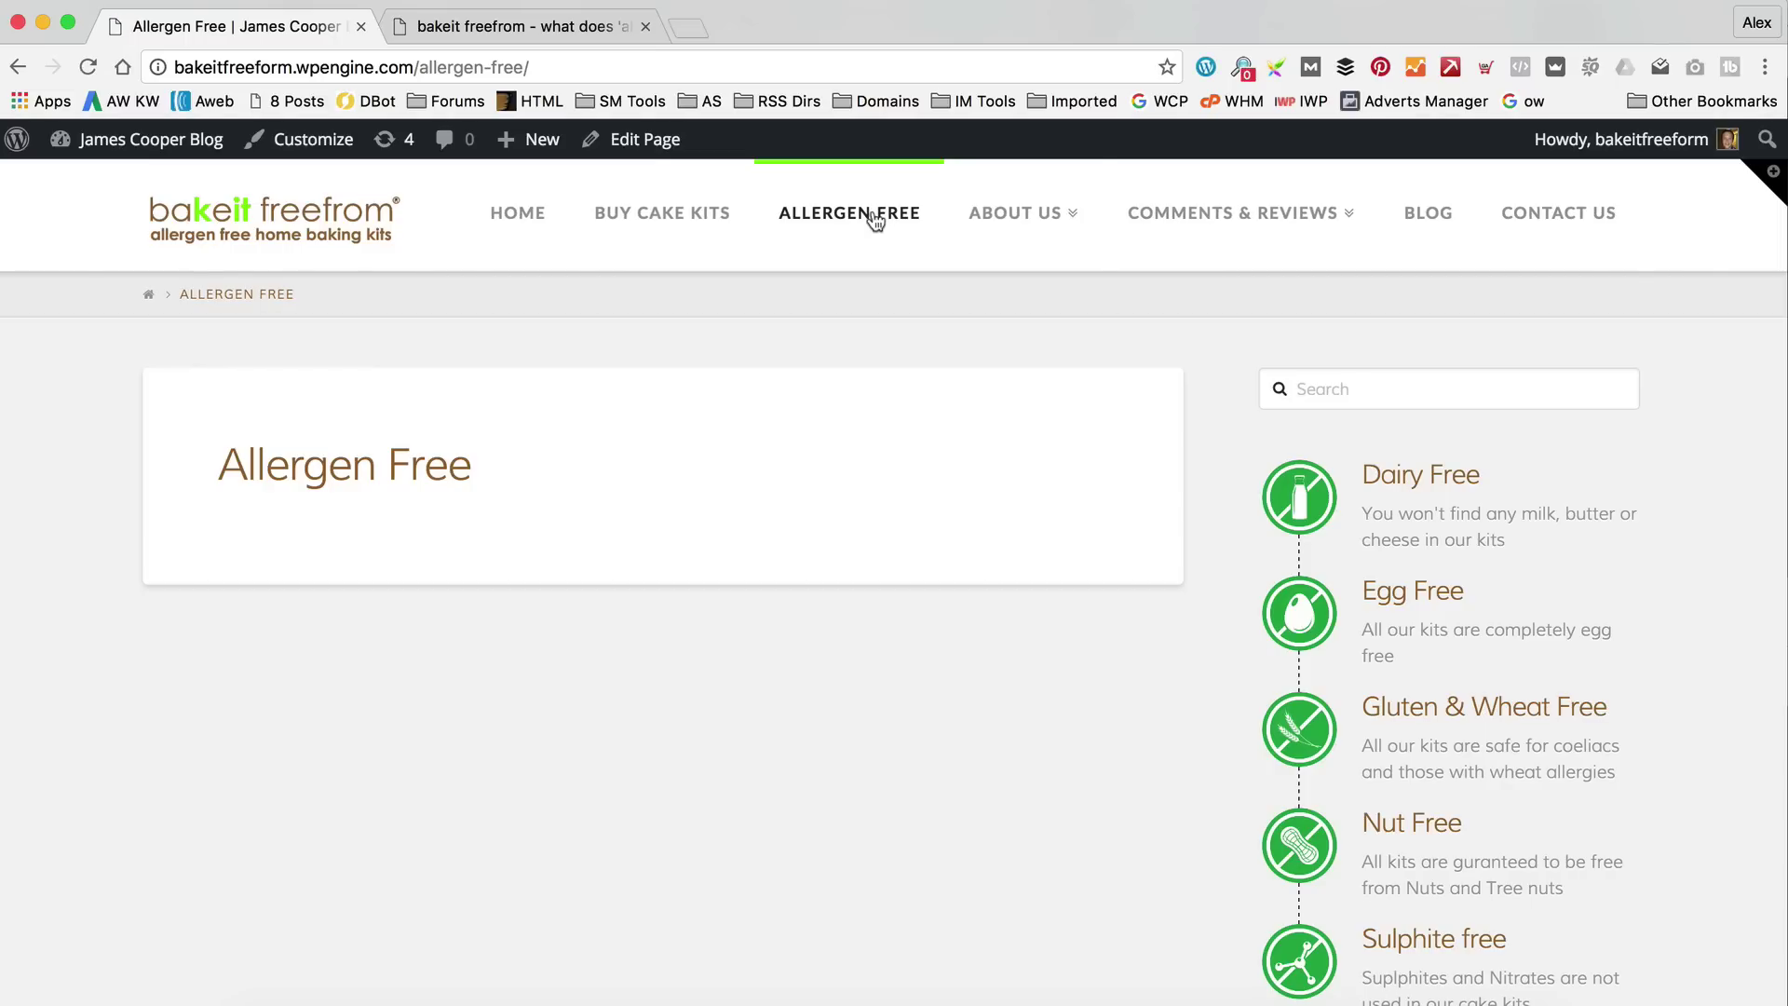
click(1032, 220)
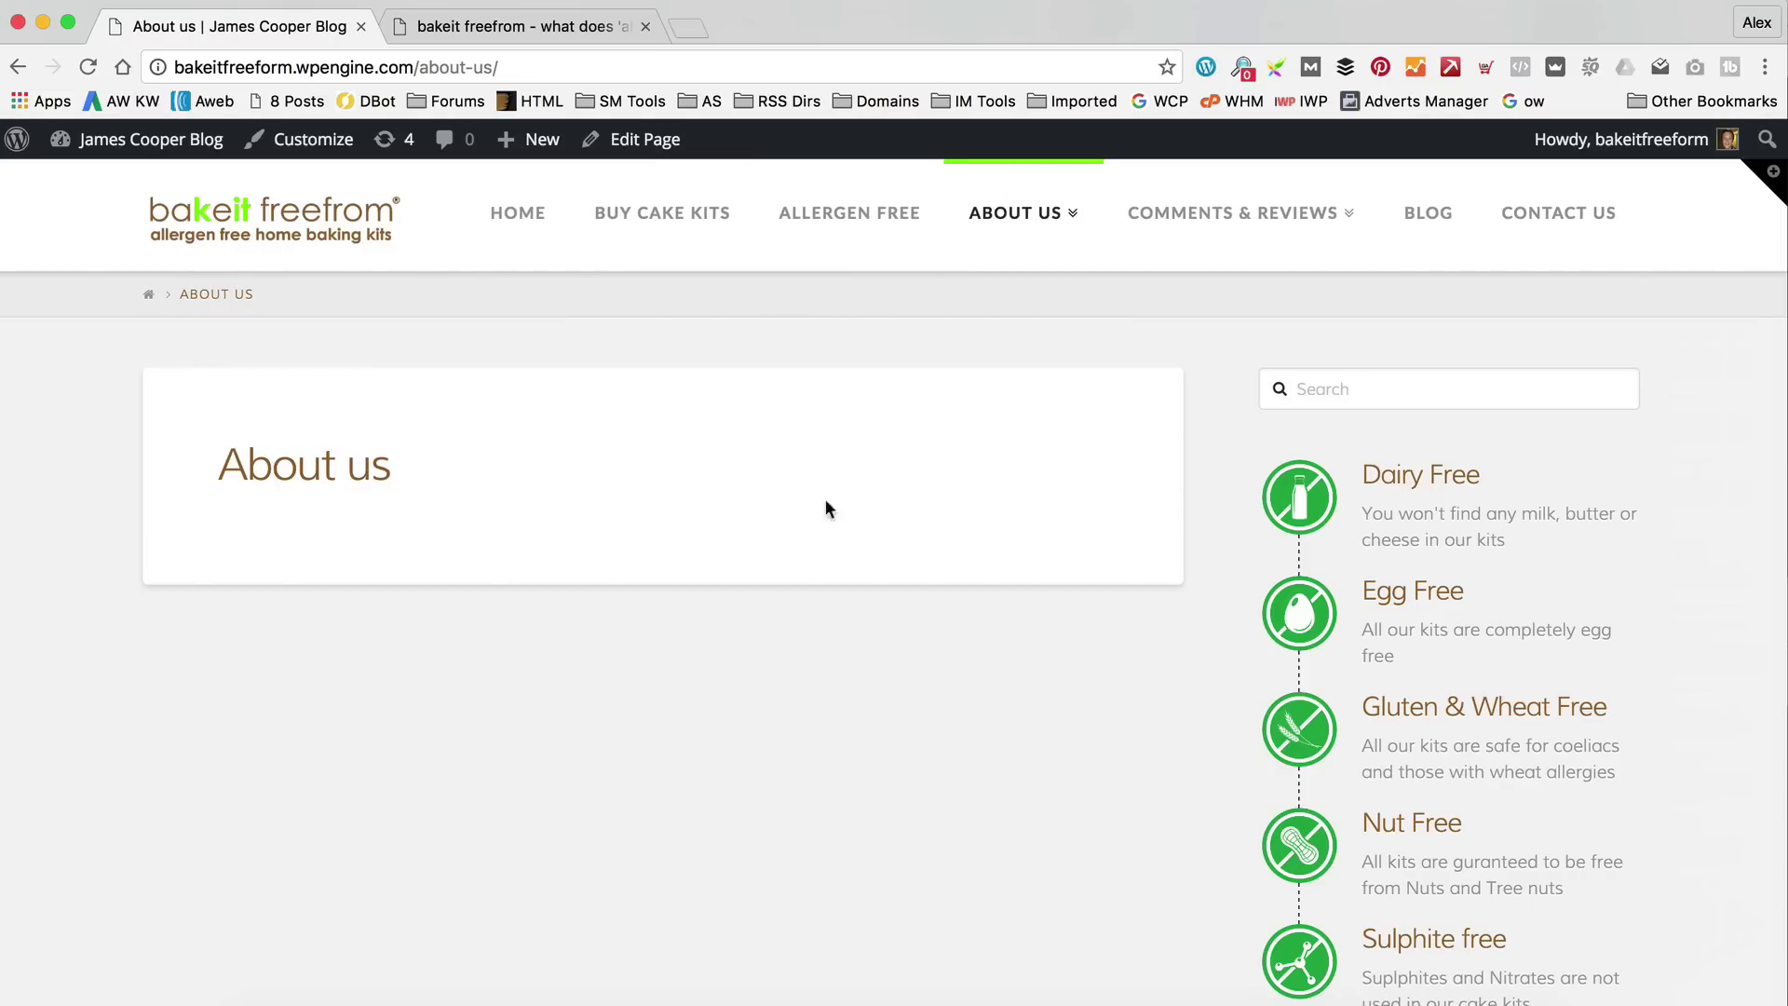
click(479, 23)
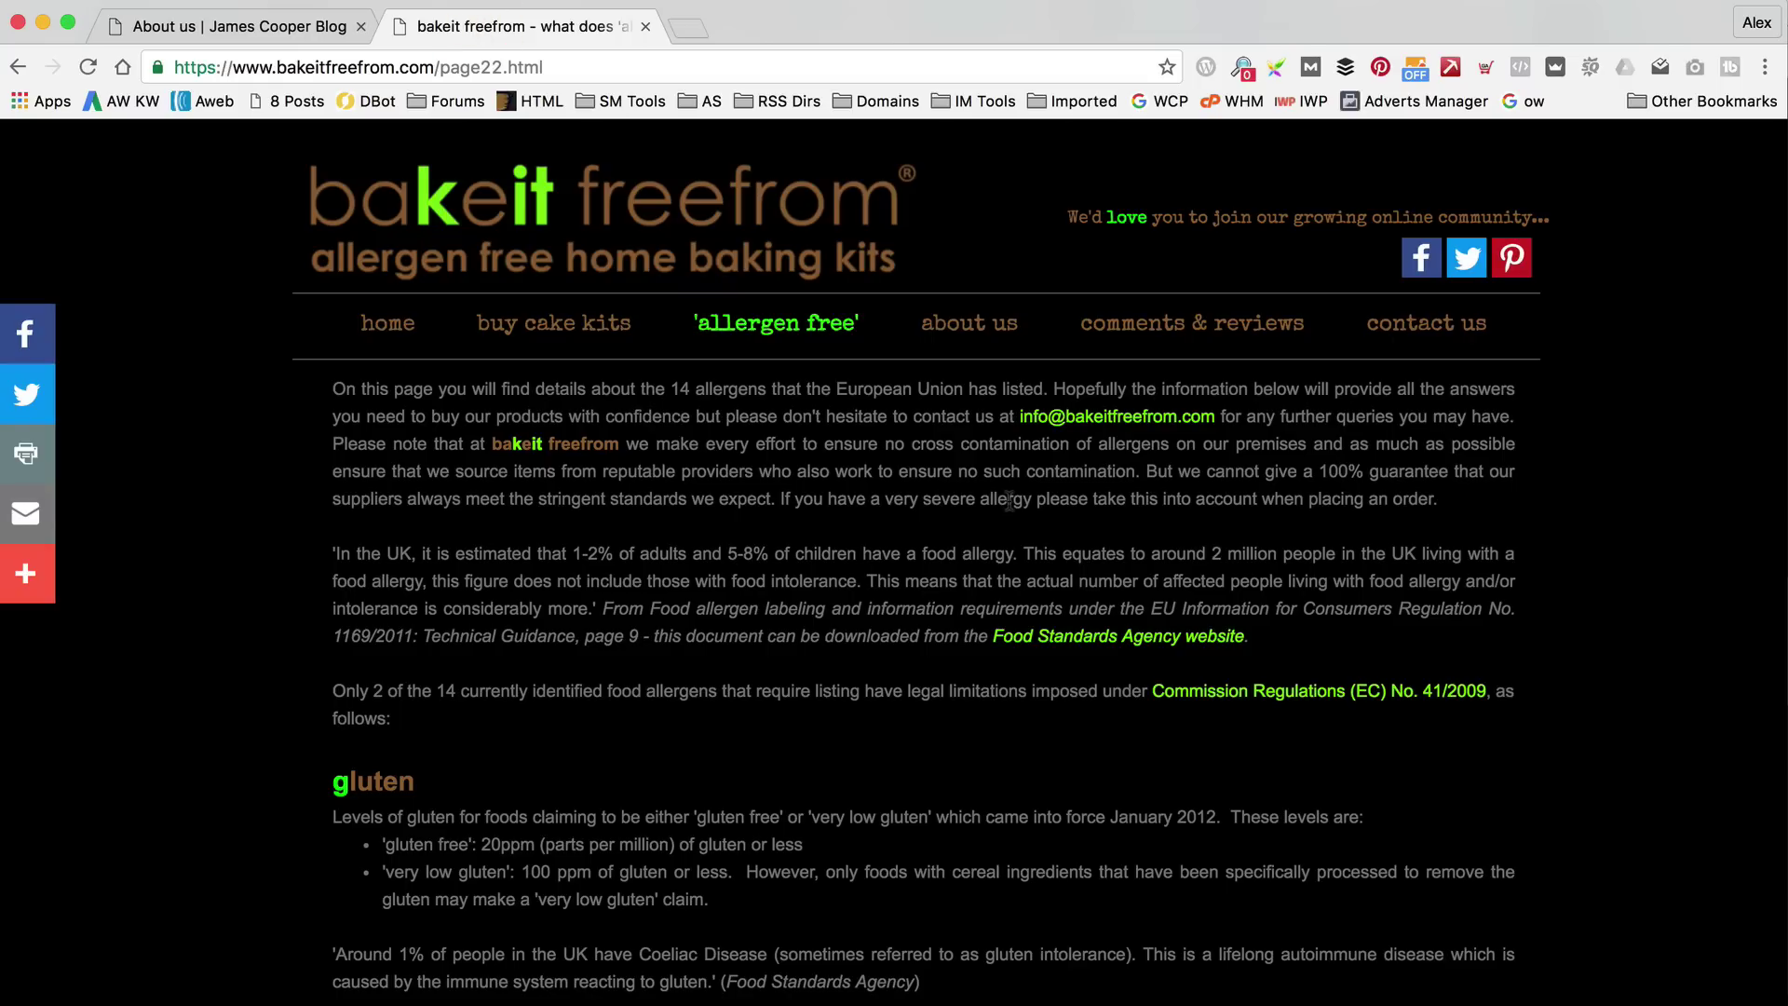
scroll(854, 321, down, 5)
scroll(862, 343, up, 5)
- Go to the new site's Allergen Free page and open it in the page editor
click(292, 37)
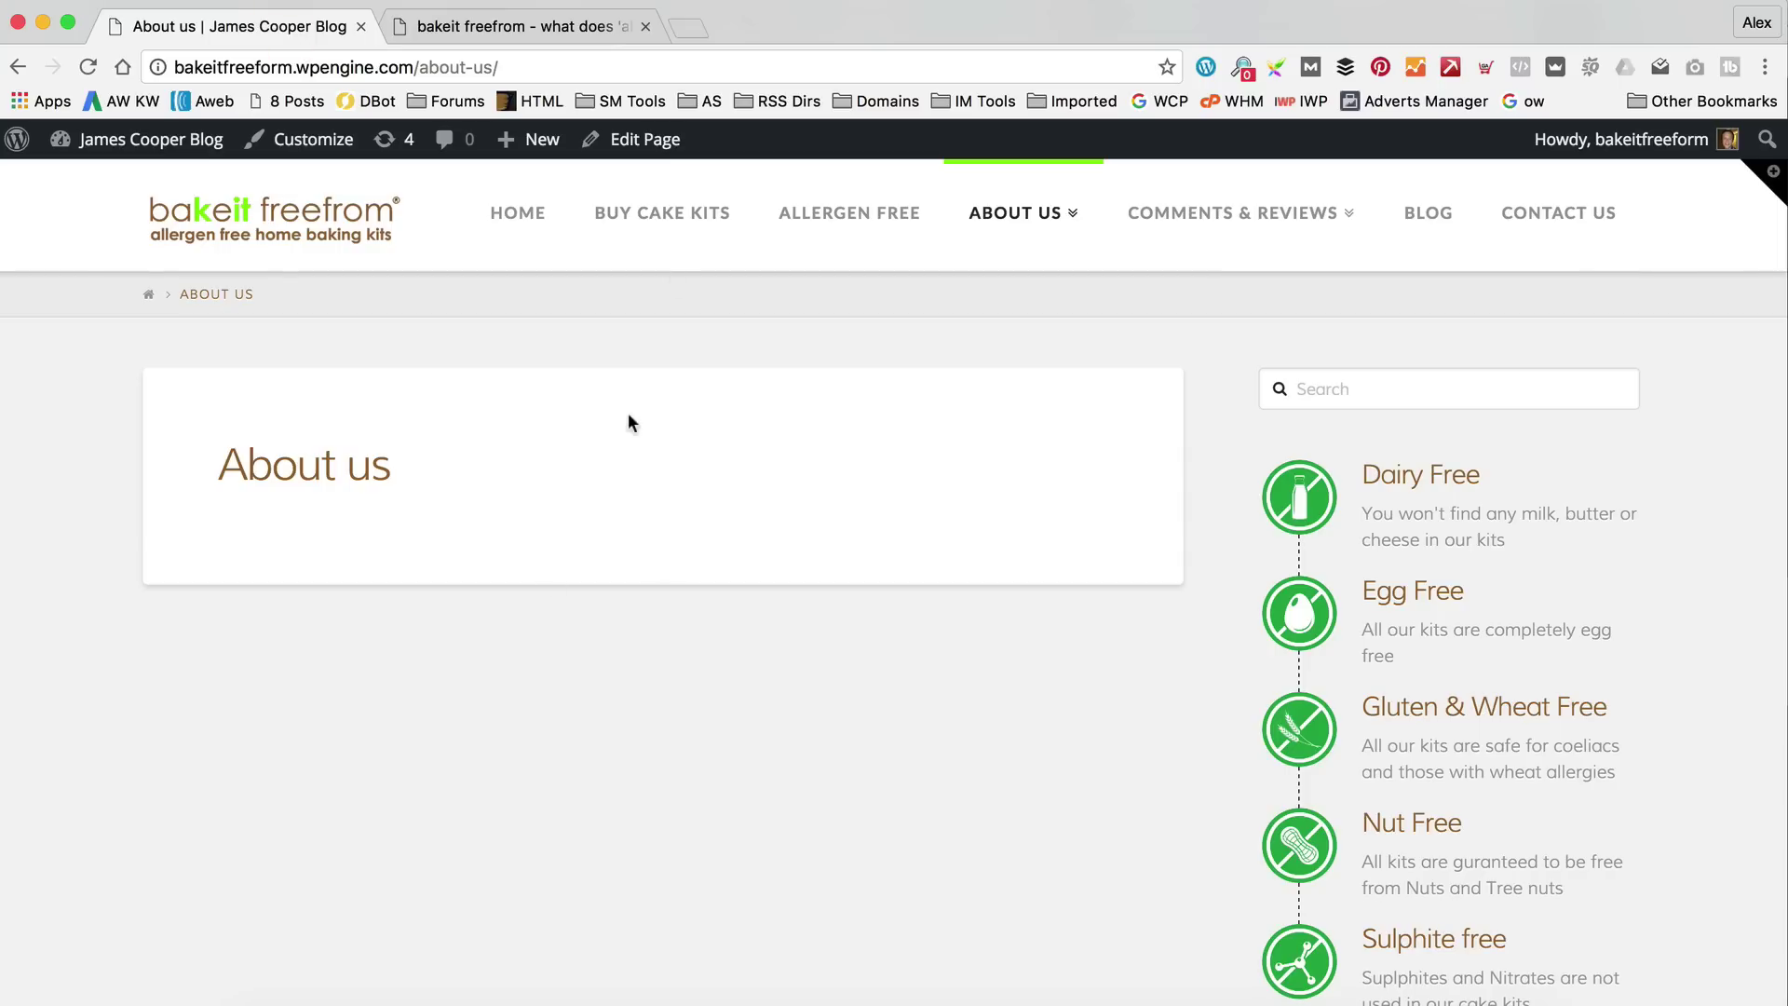
click(799, 219)
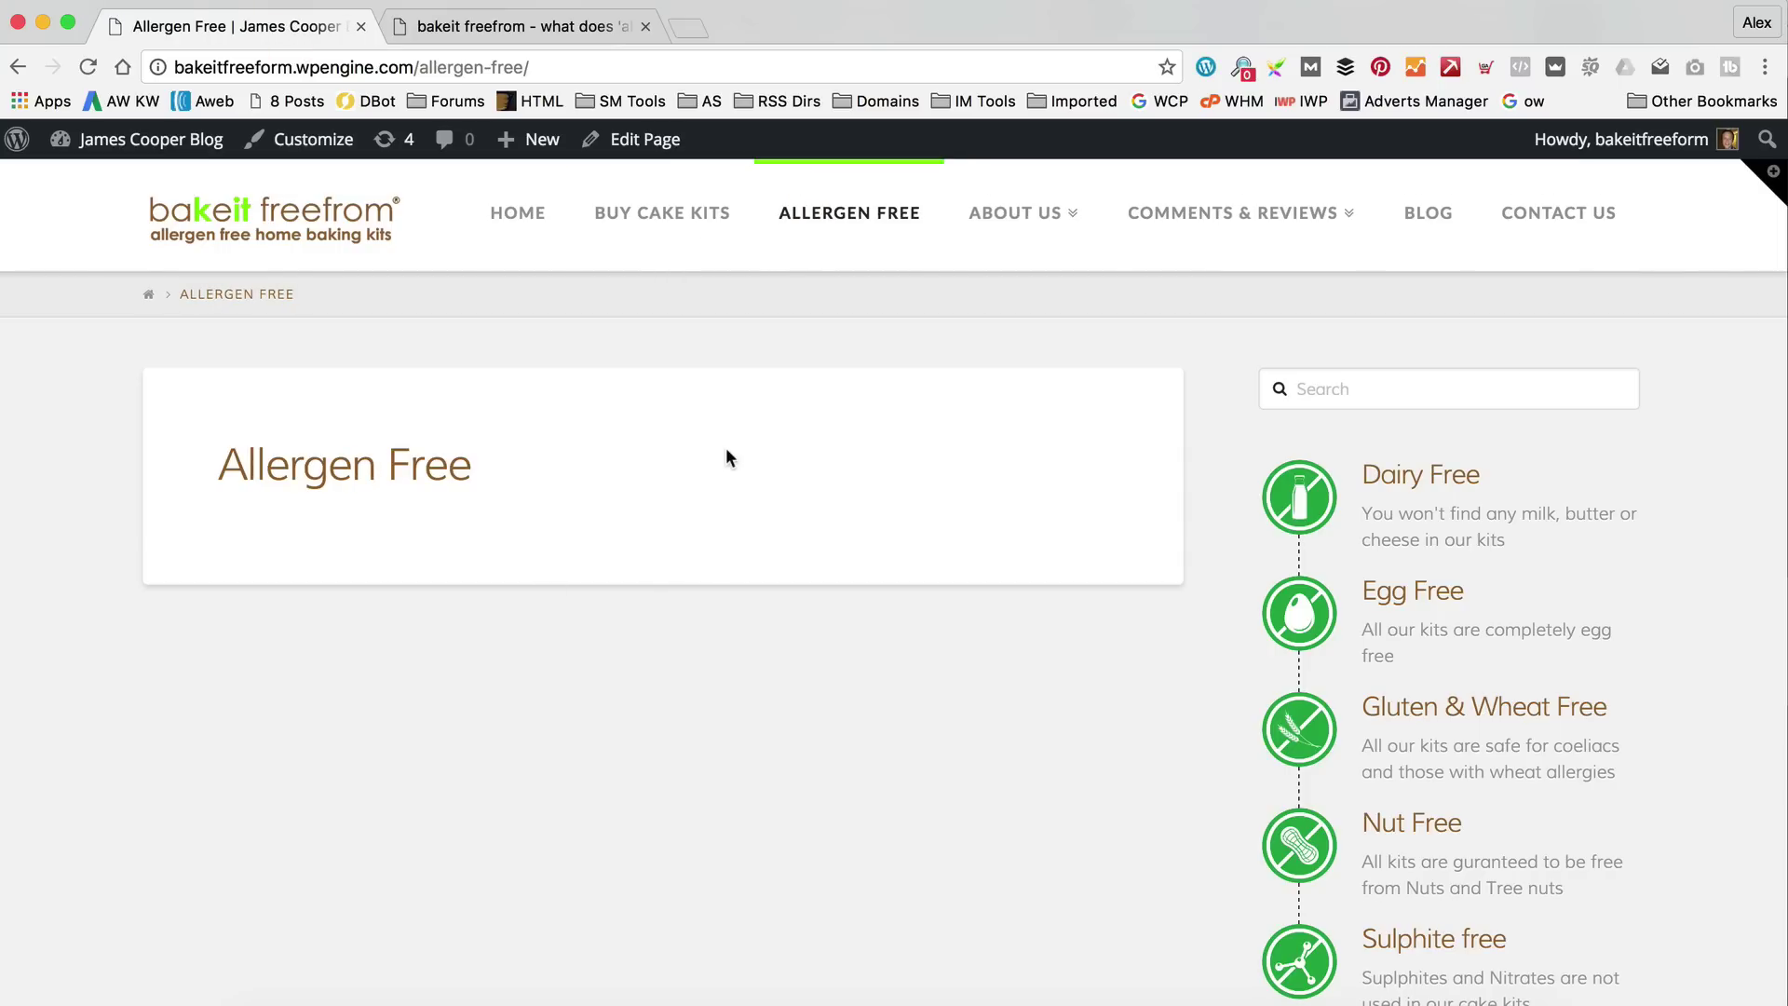
click(647, 142)
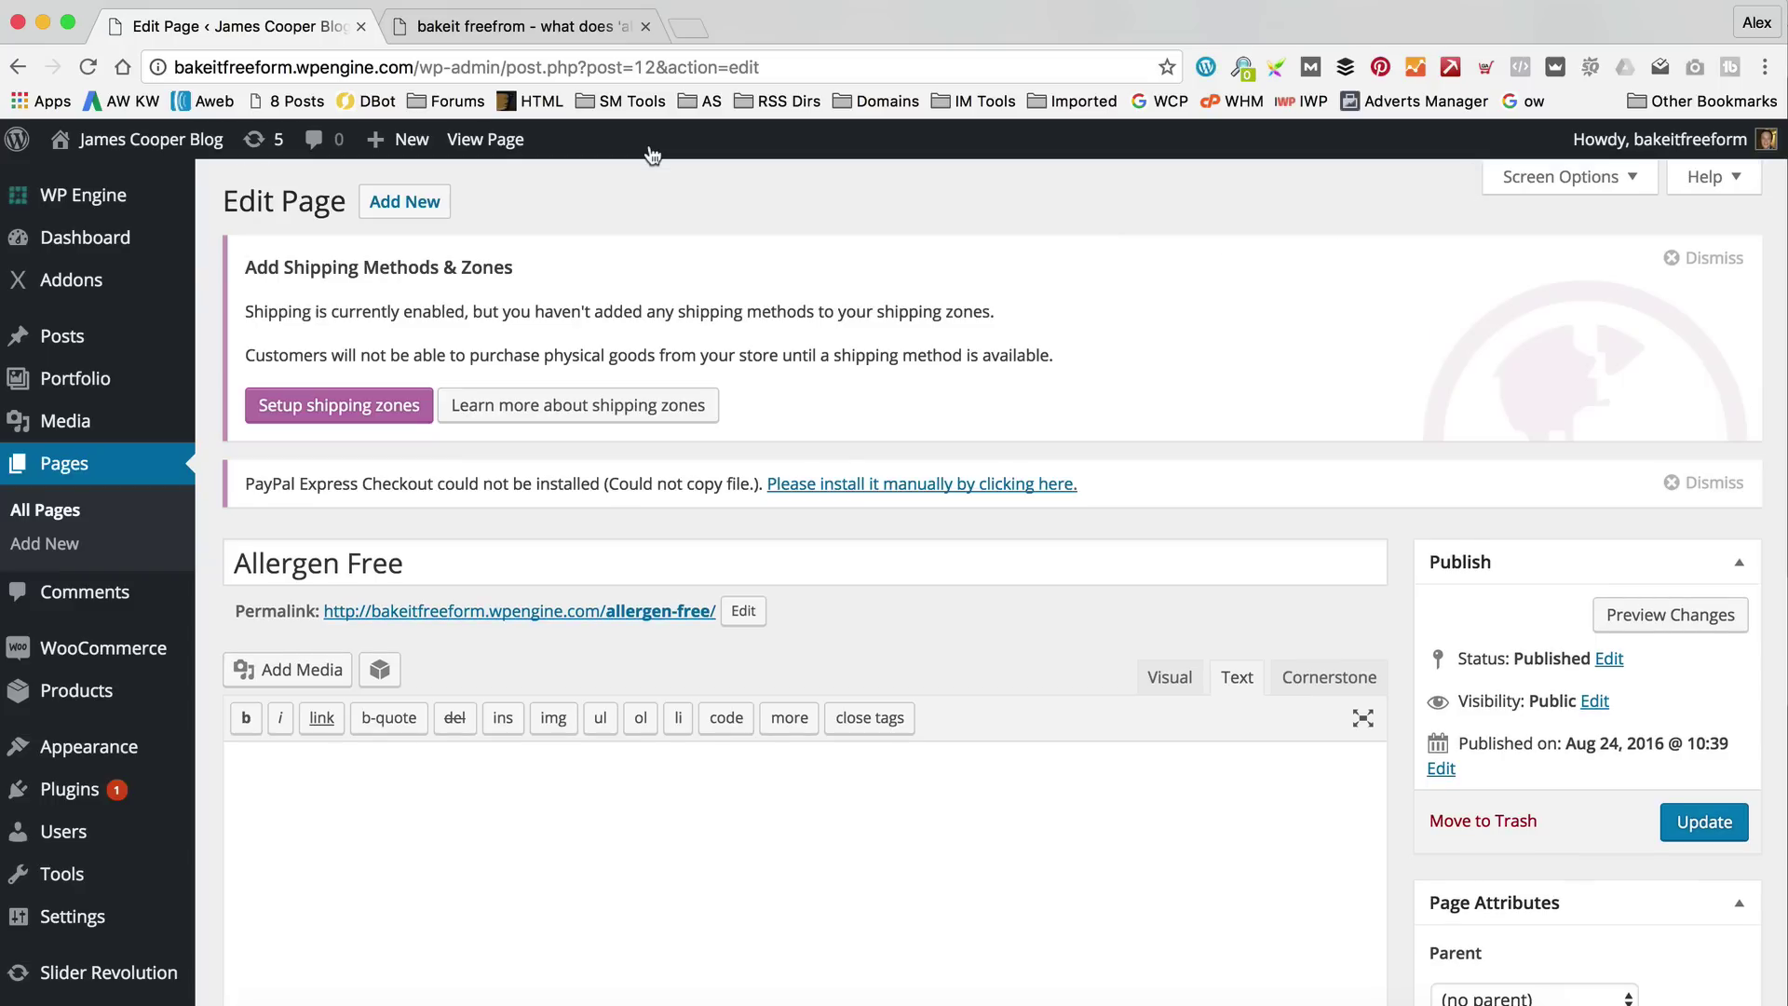
- Launch the Cornerstone builder for the Allergen Free page
scroll(844, 425, down, 5)
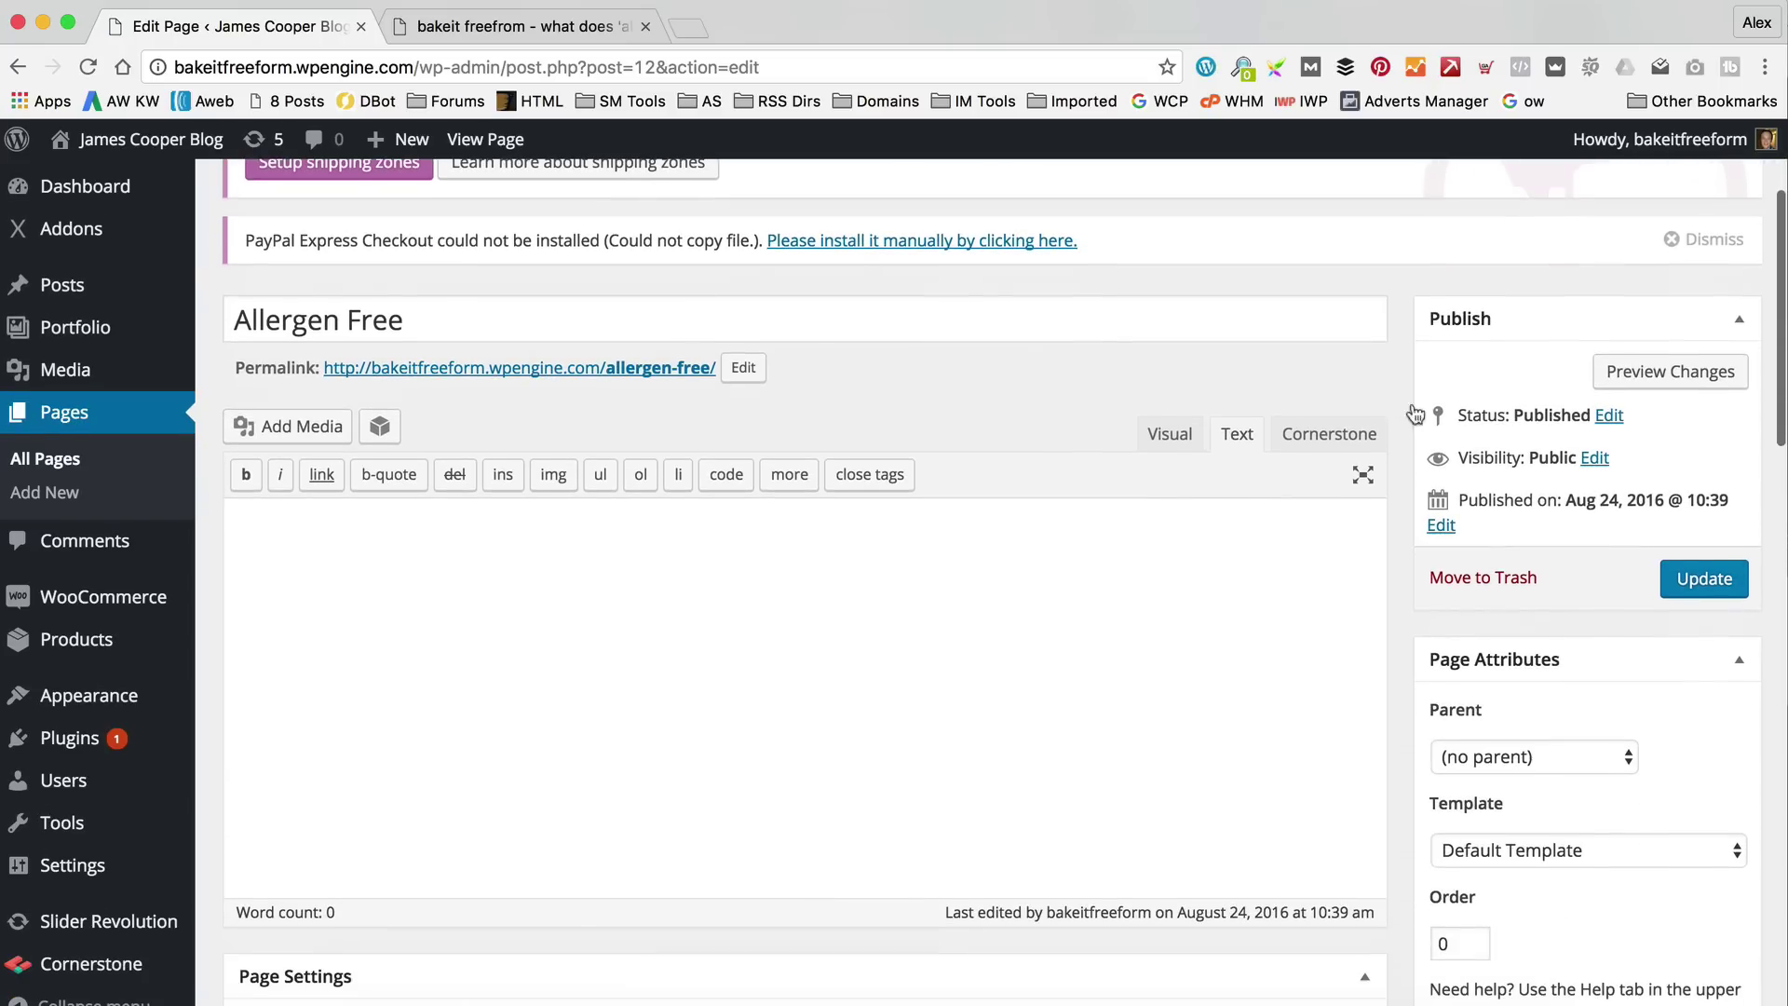
click(1342, 436)
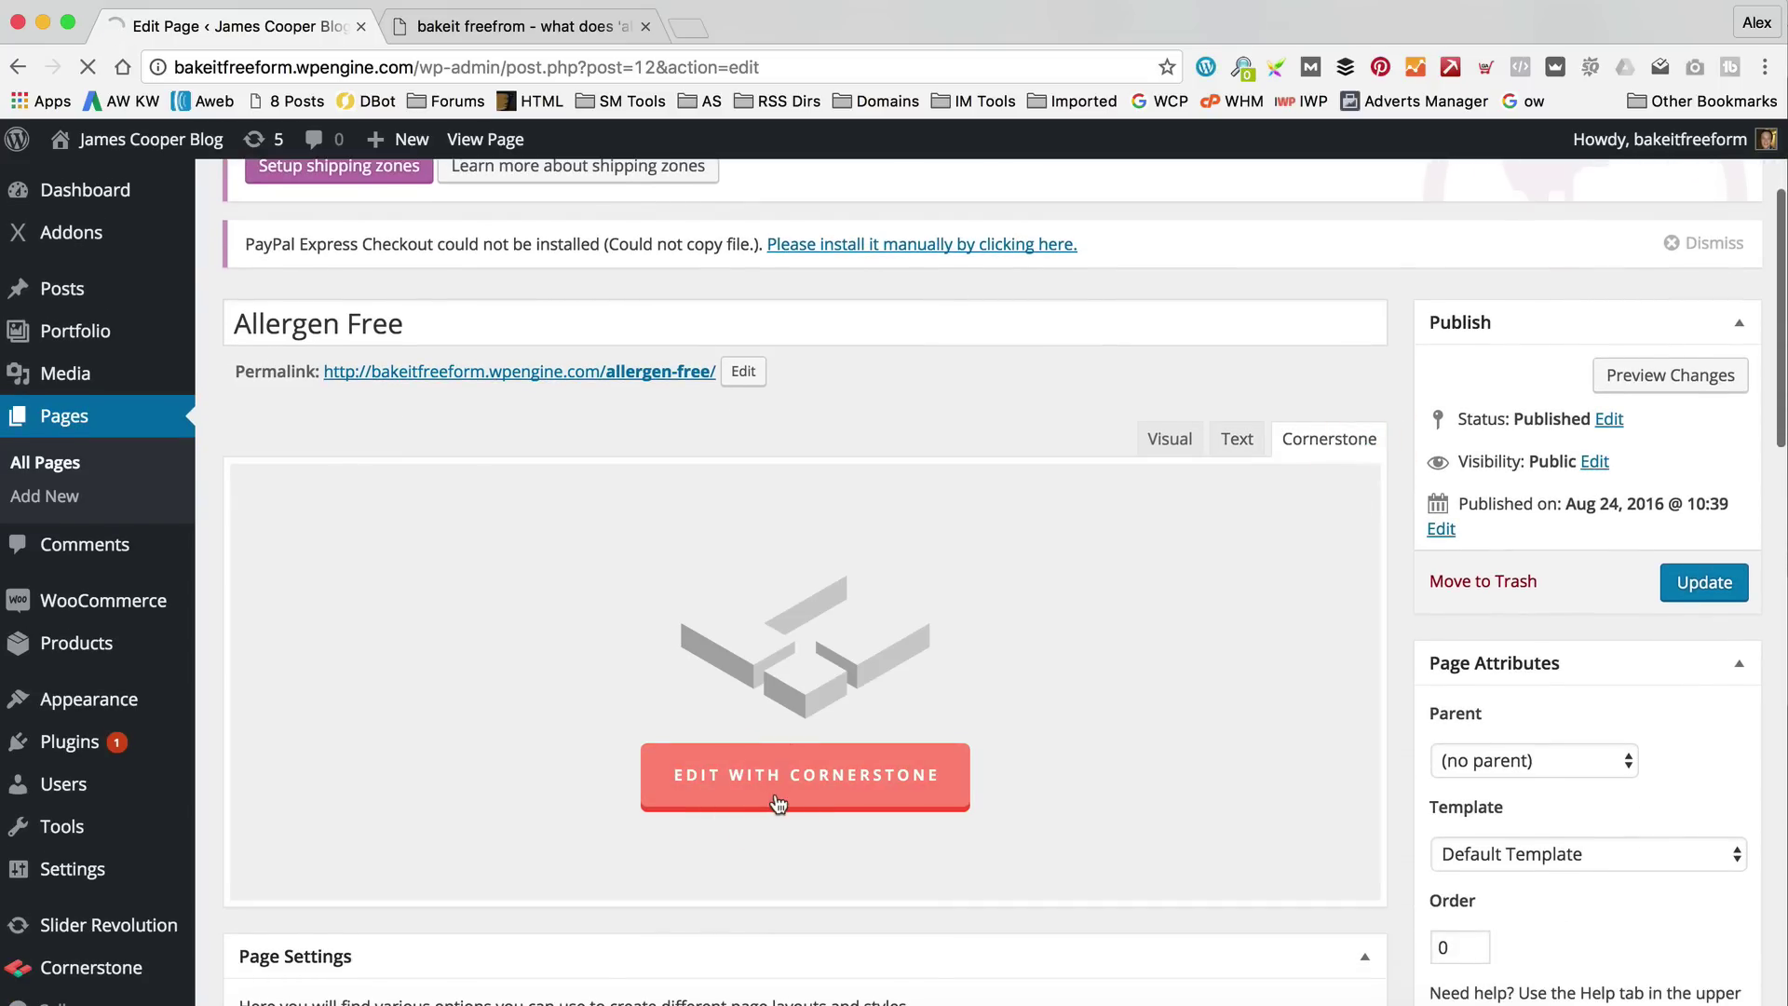
click(779, 803)
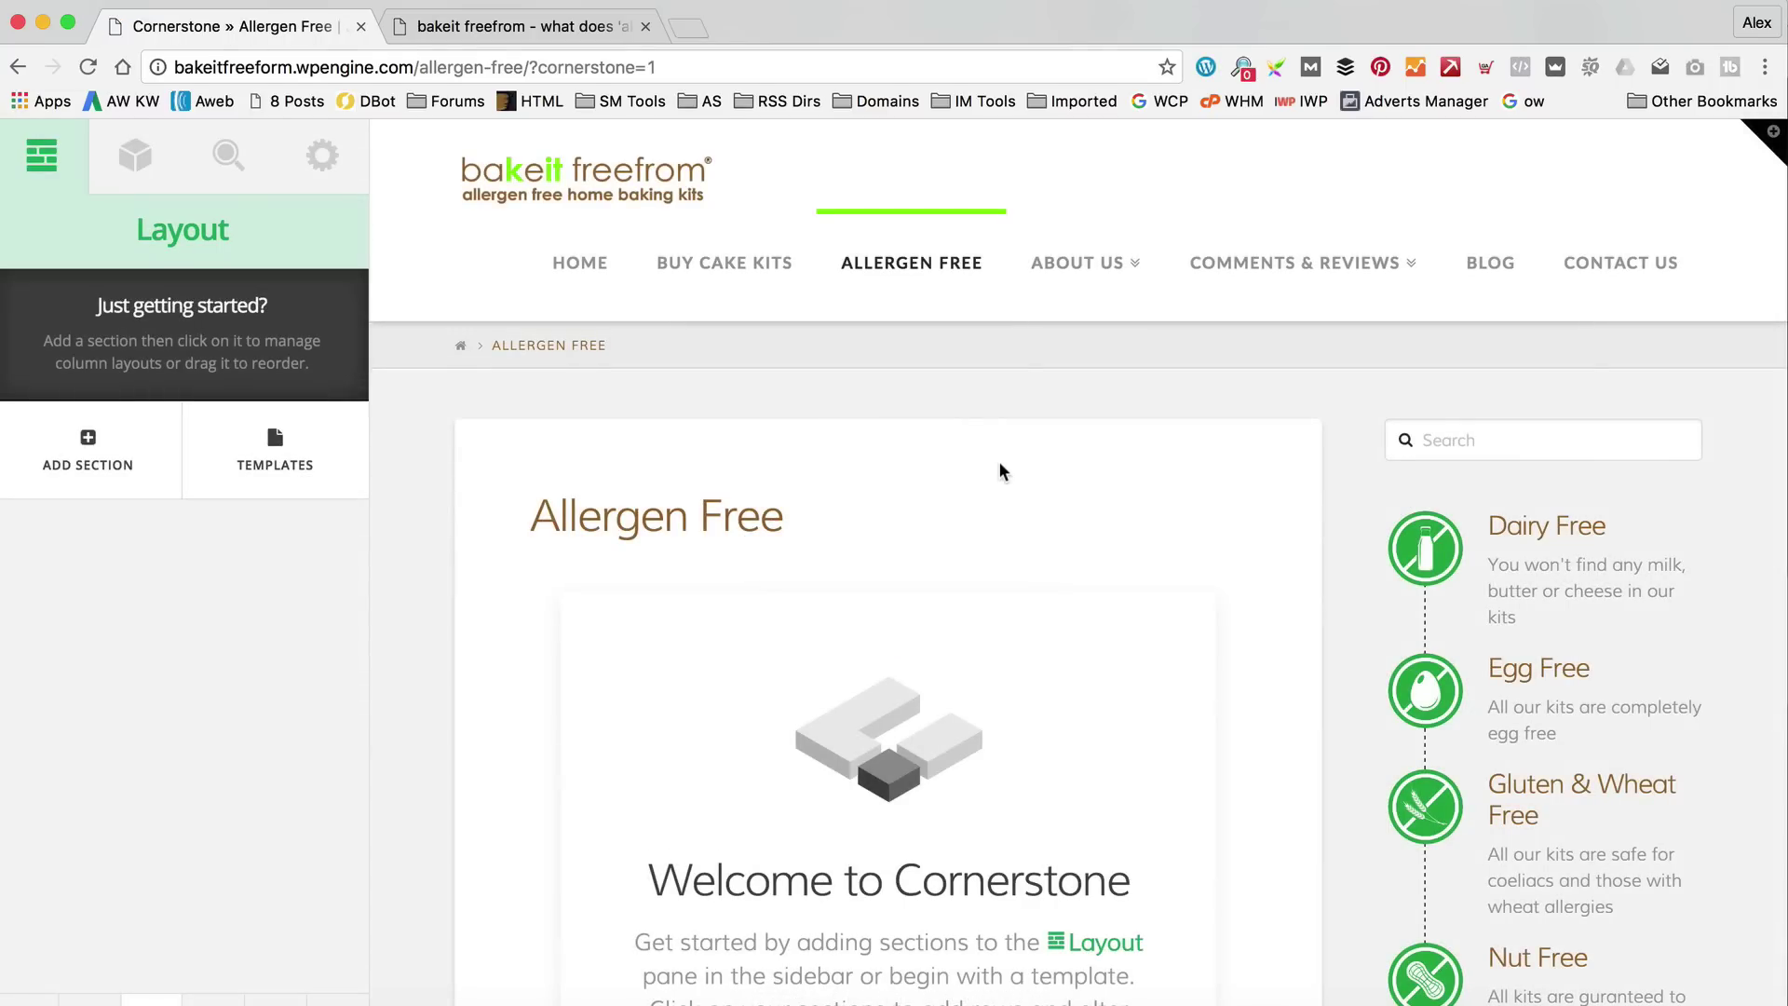
scroll(1002, 470, down, 3)
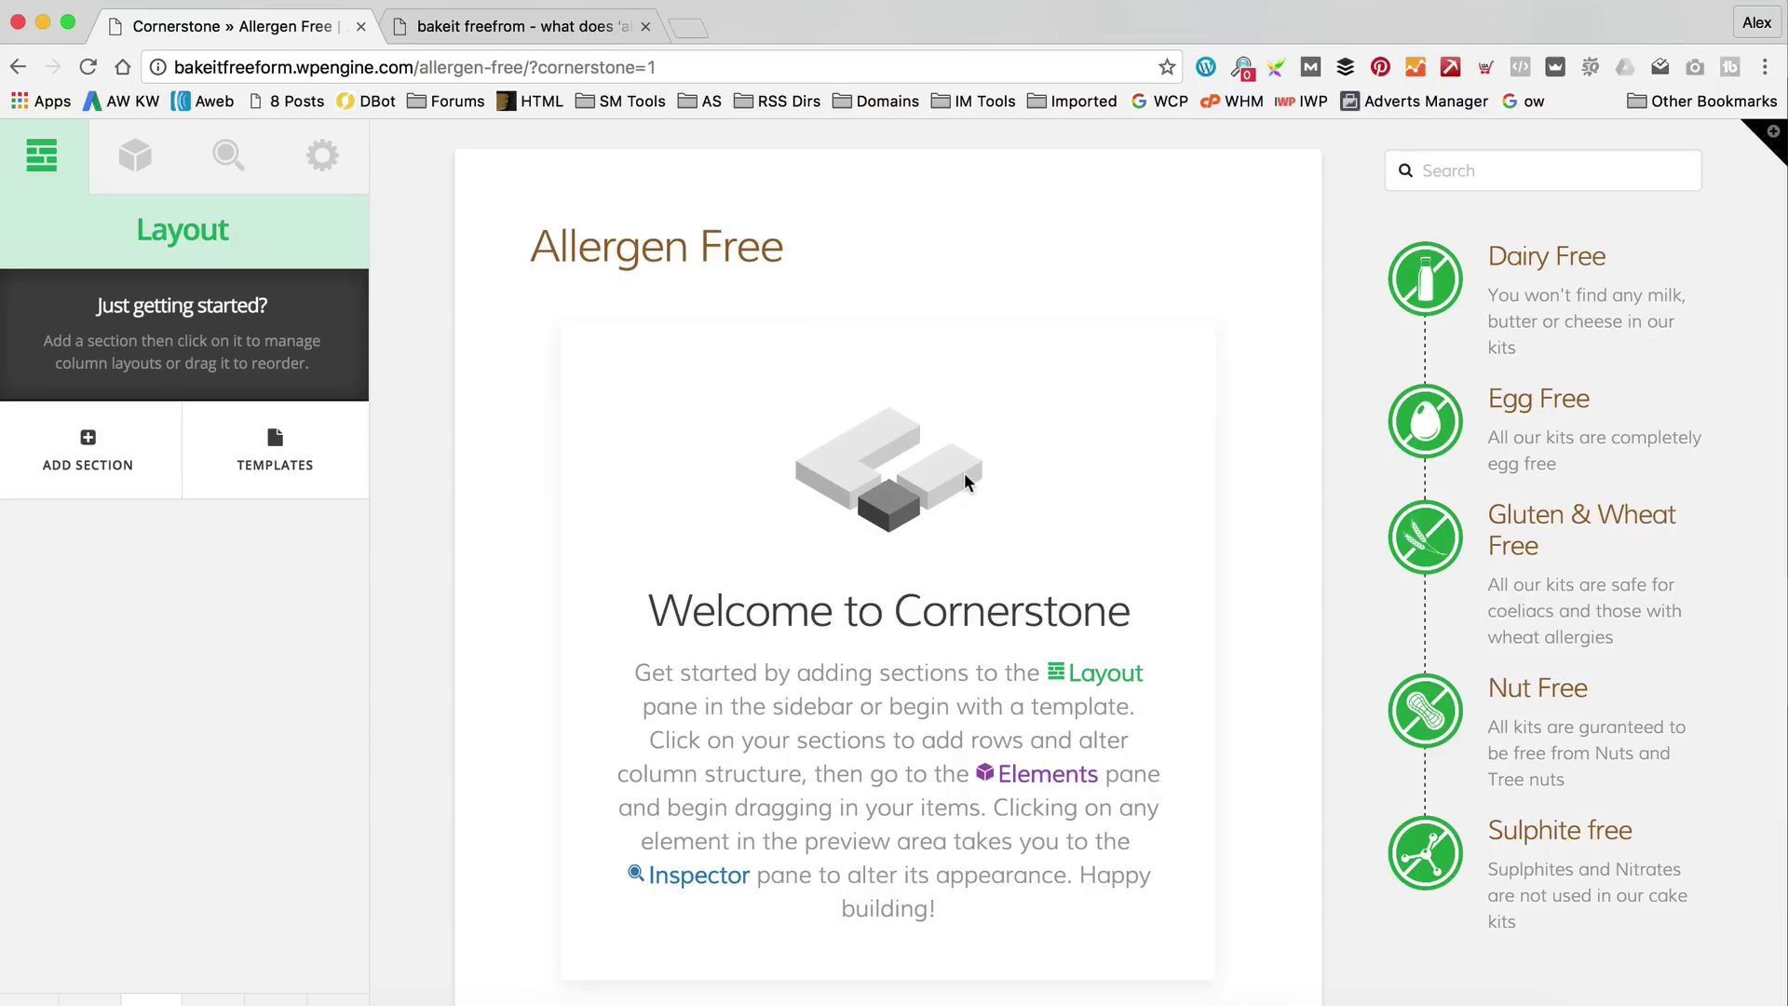
- Review the original bakeit freefrom allergen page, then add Section 1 in the Layout pane
click(541, 20)
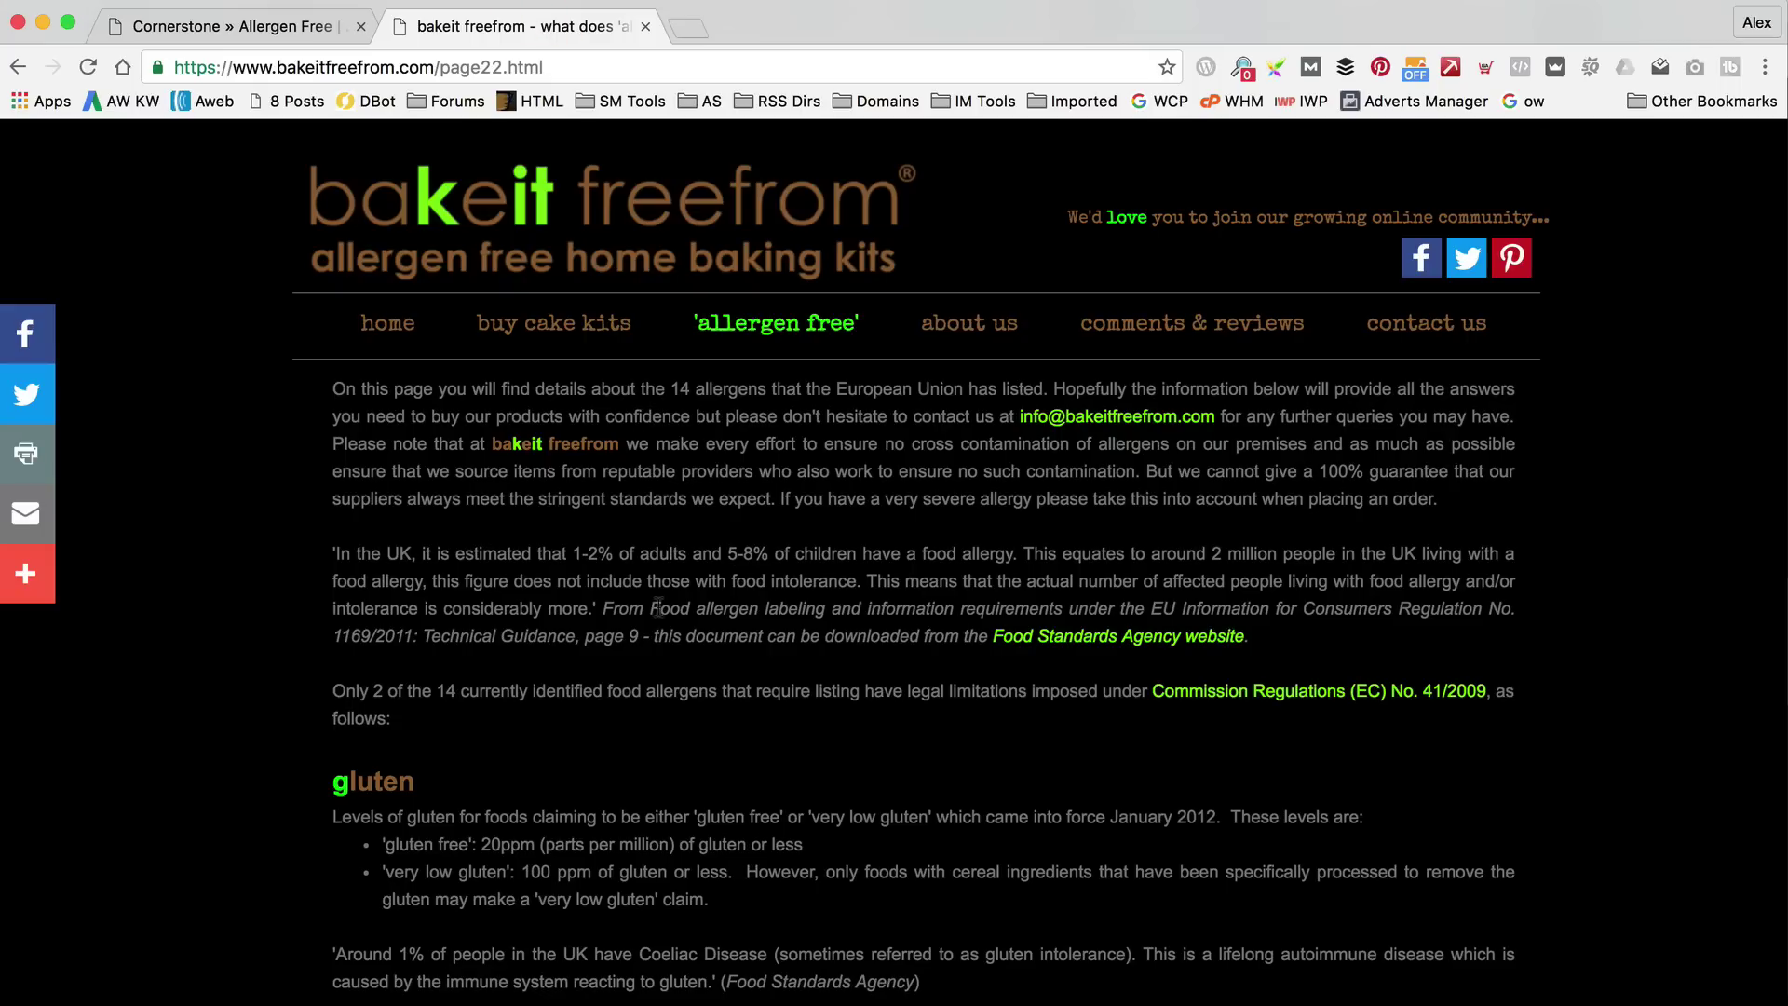
scroll(499, 508, down, 10)
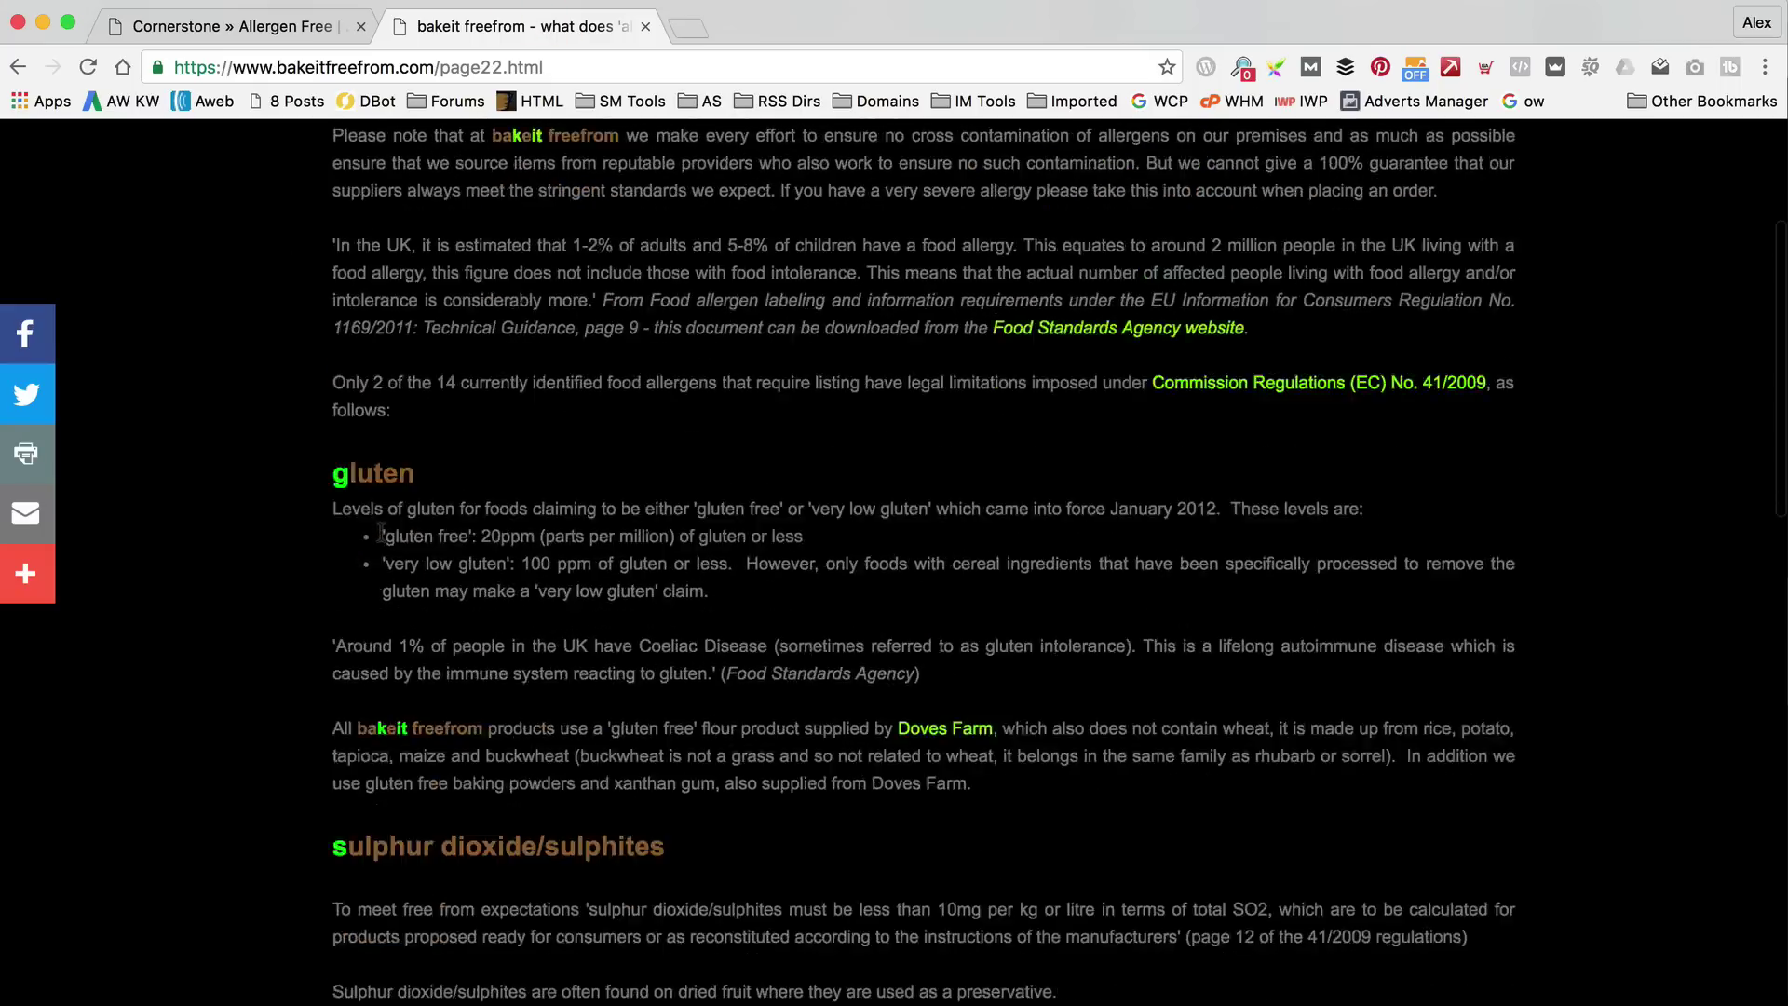
scroll(440, 484, down, 2)
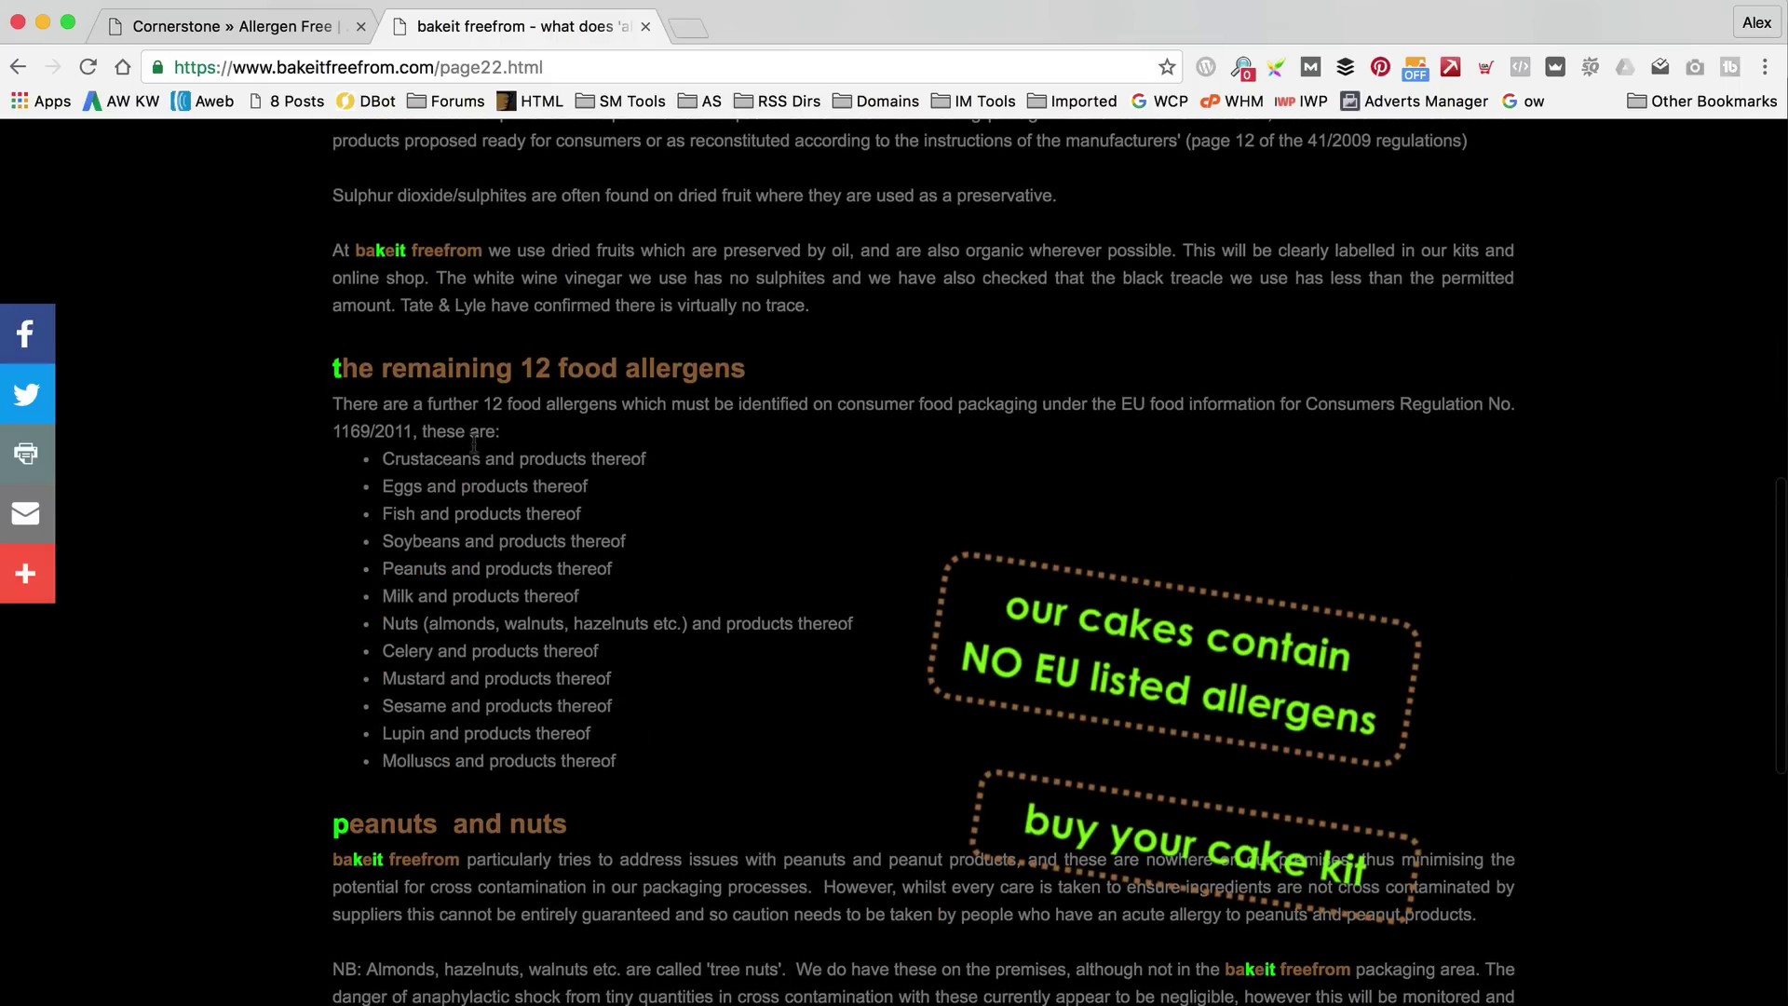
scroll(471, 587, down, 4)
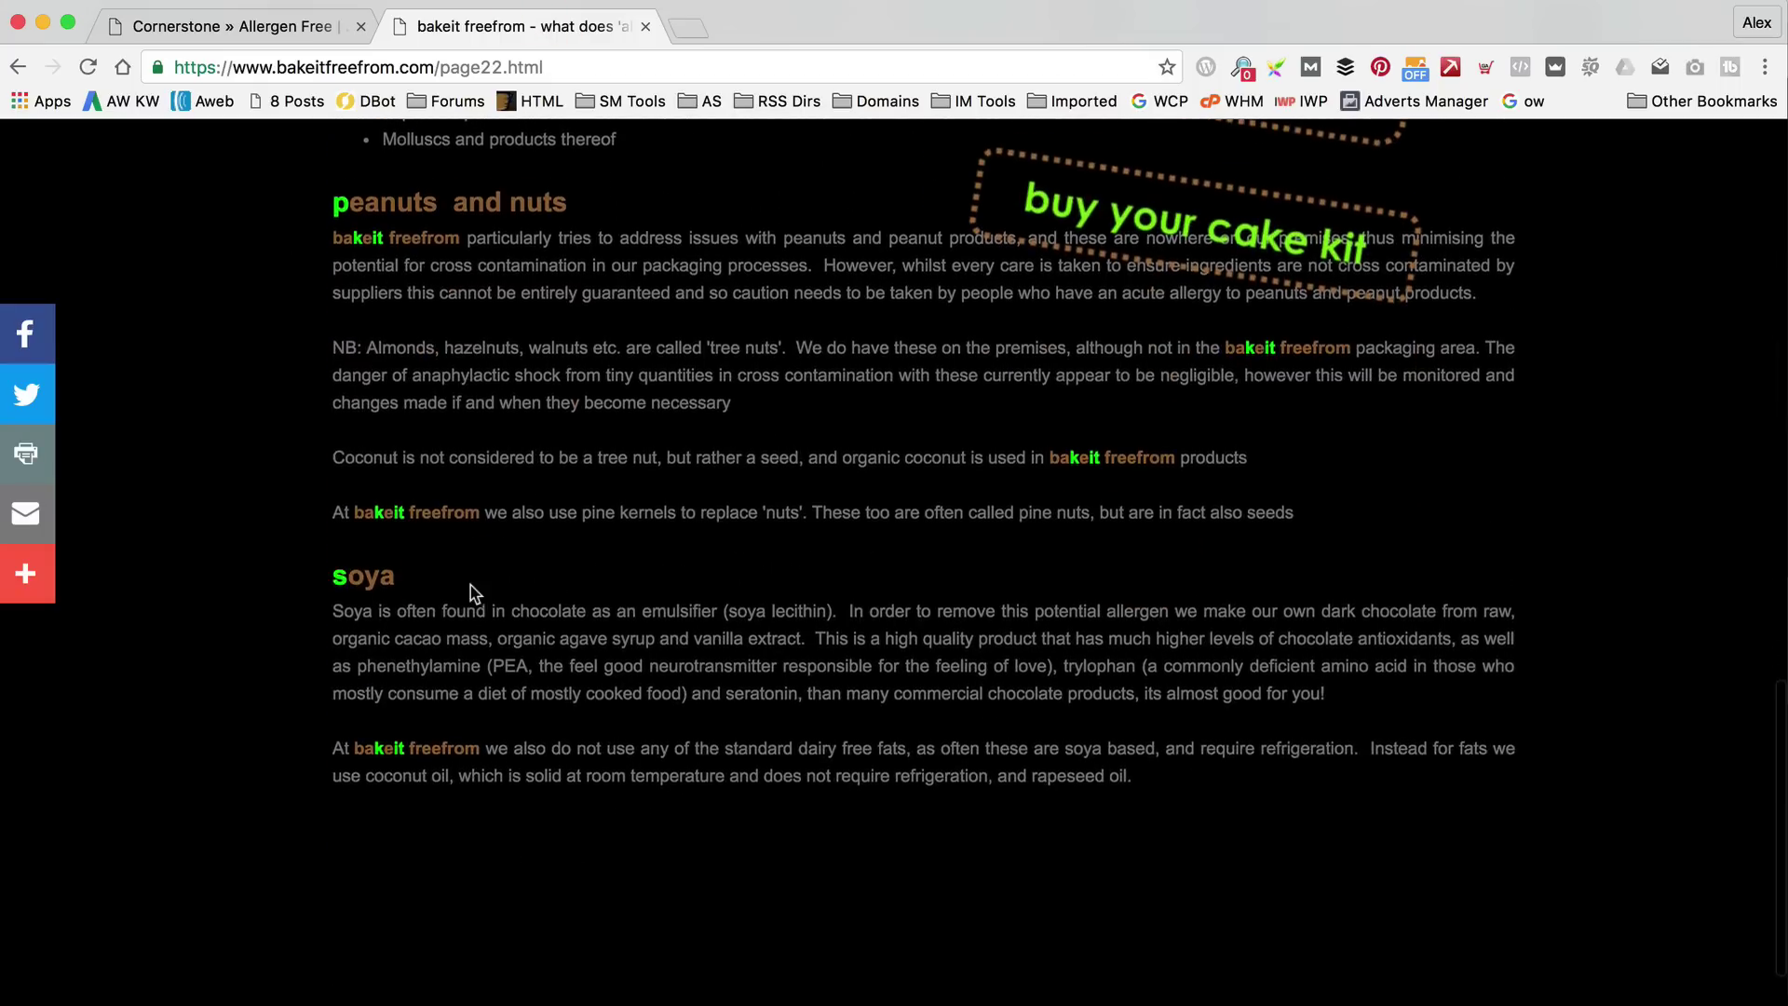
scroll(473, 588, up, 15)
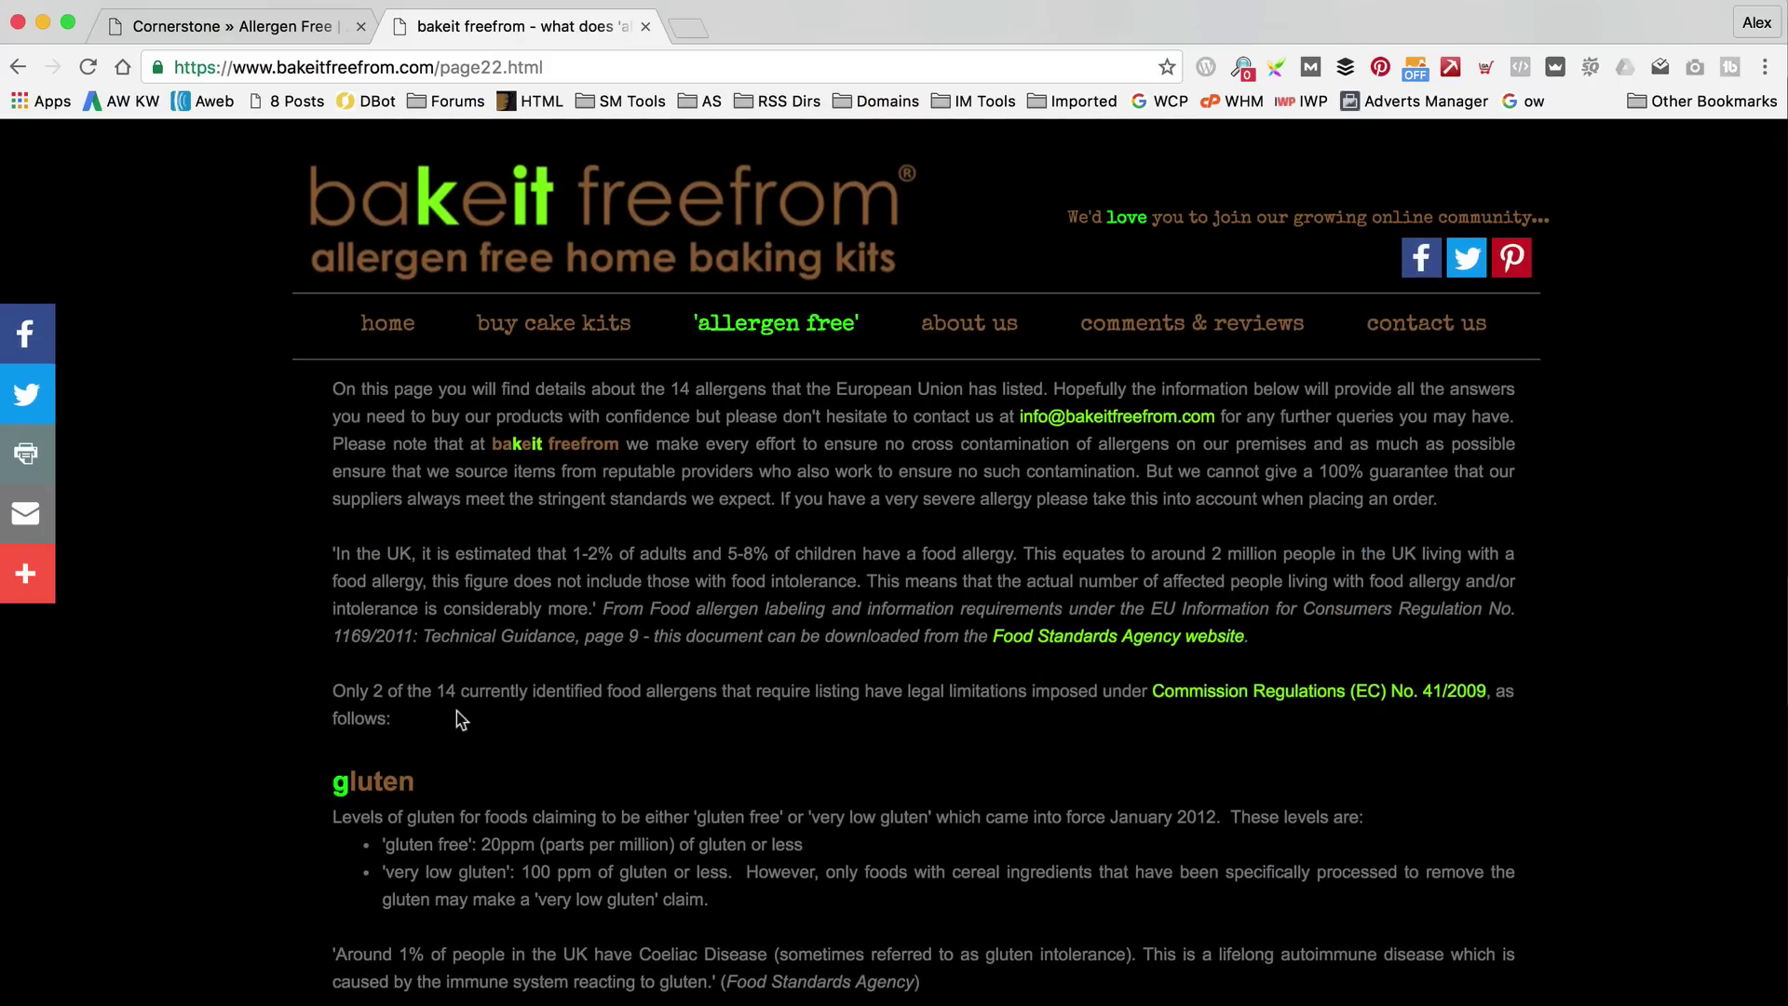
click(258, 38)
click(90, 461)
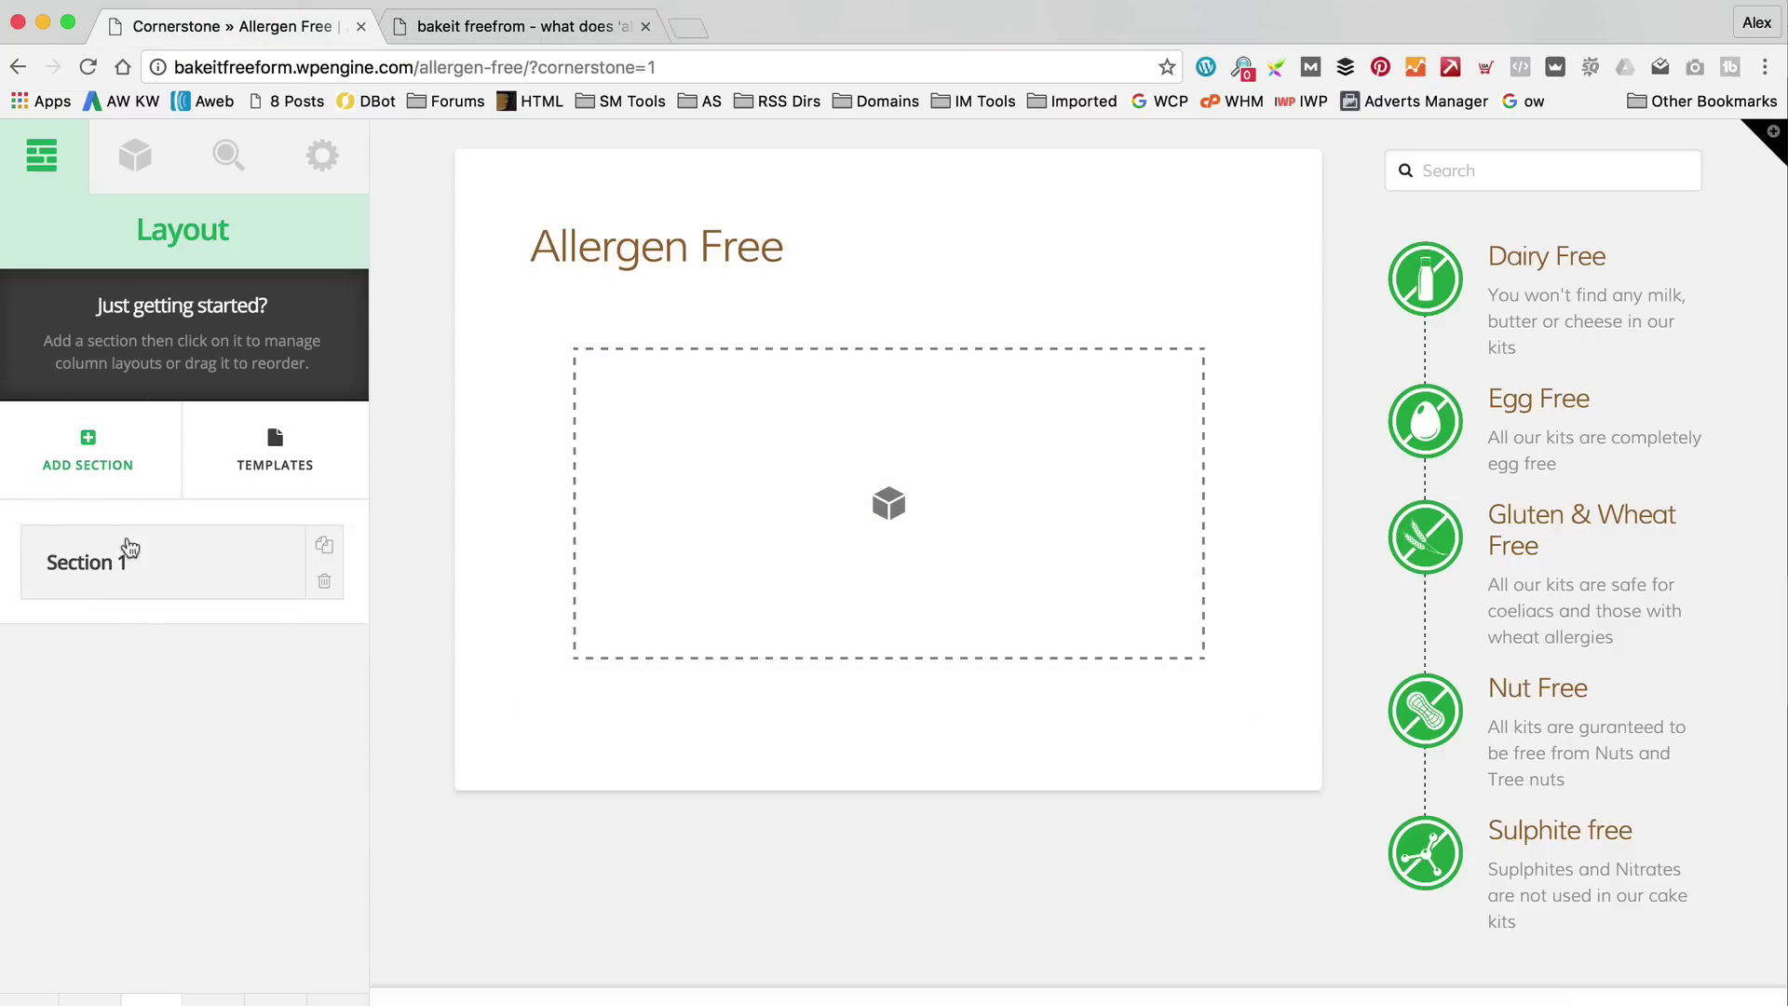
- Place a Text element into Section 1's empty 1/1 column
click(161, 583)
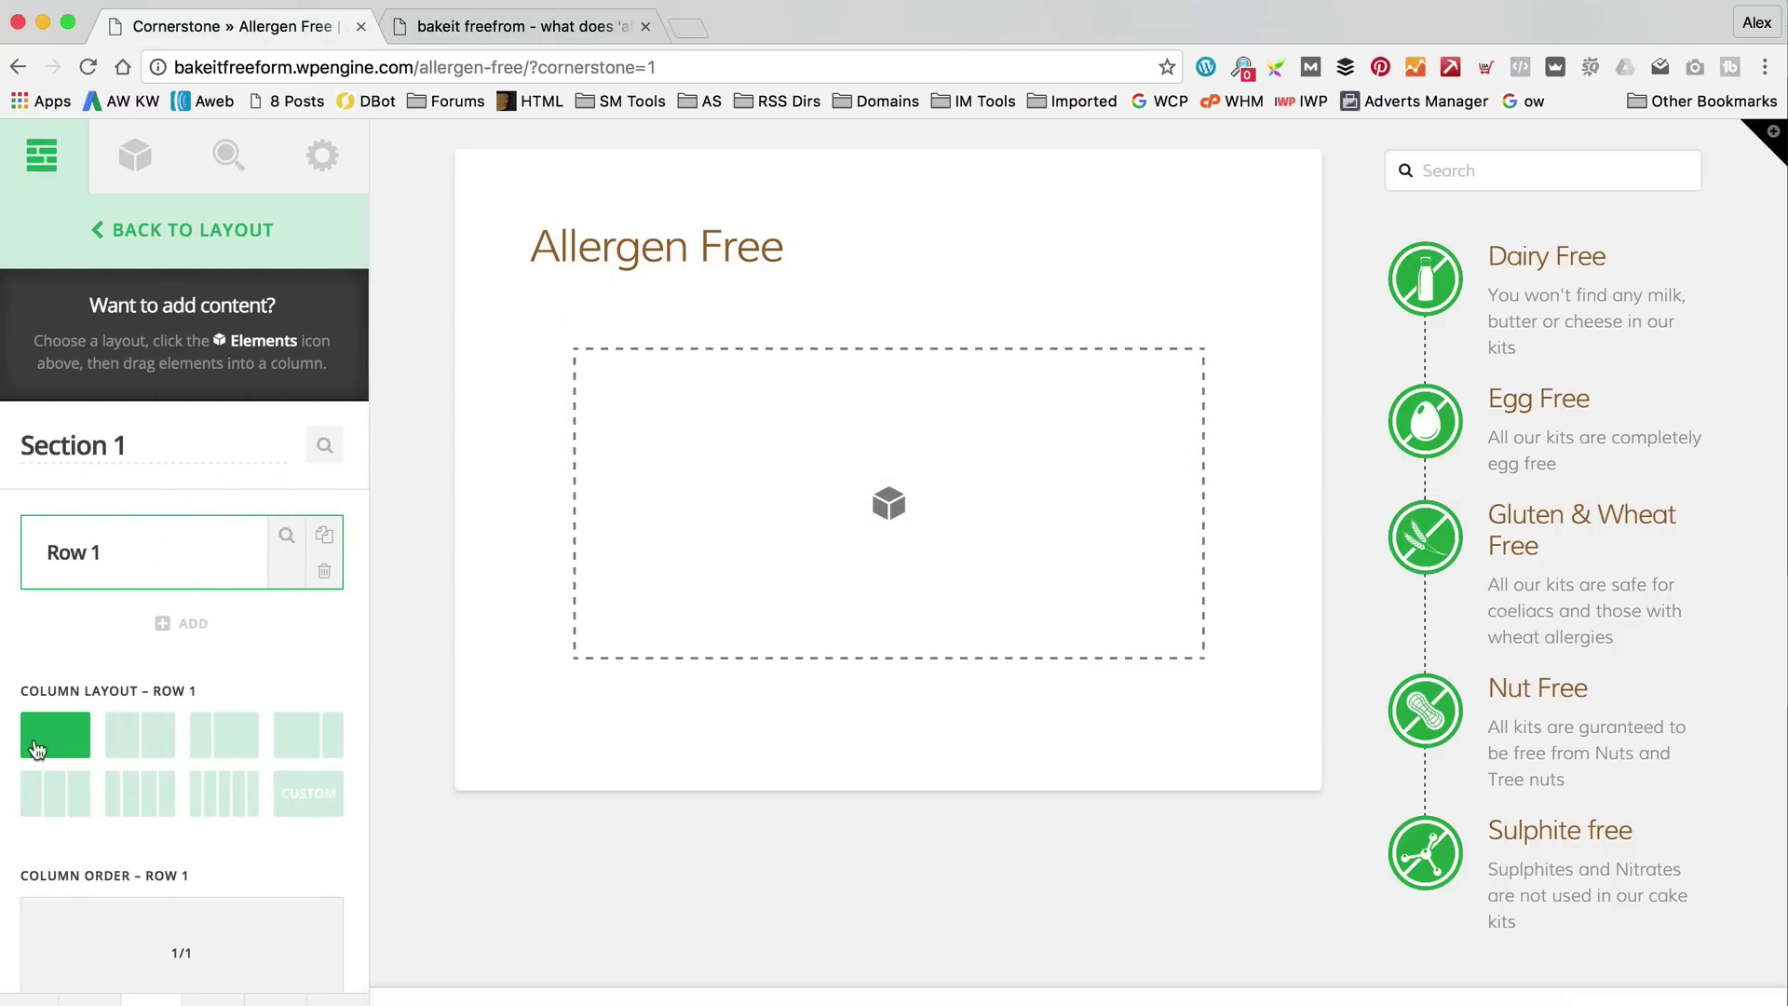
click(149, 166)
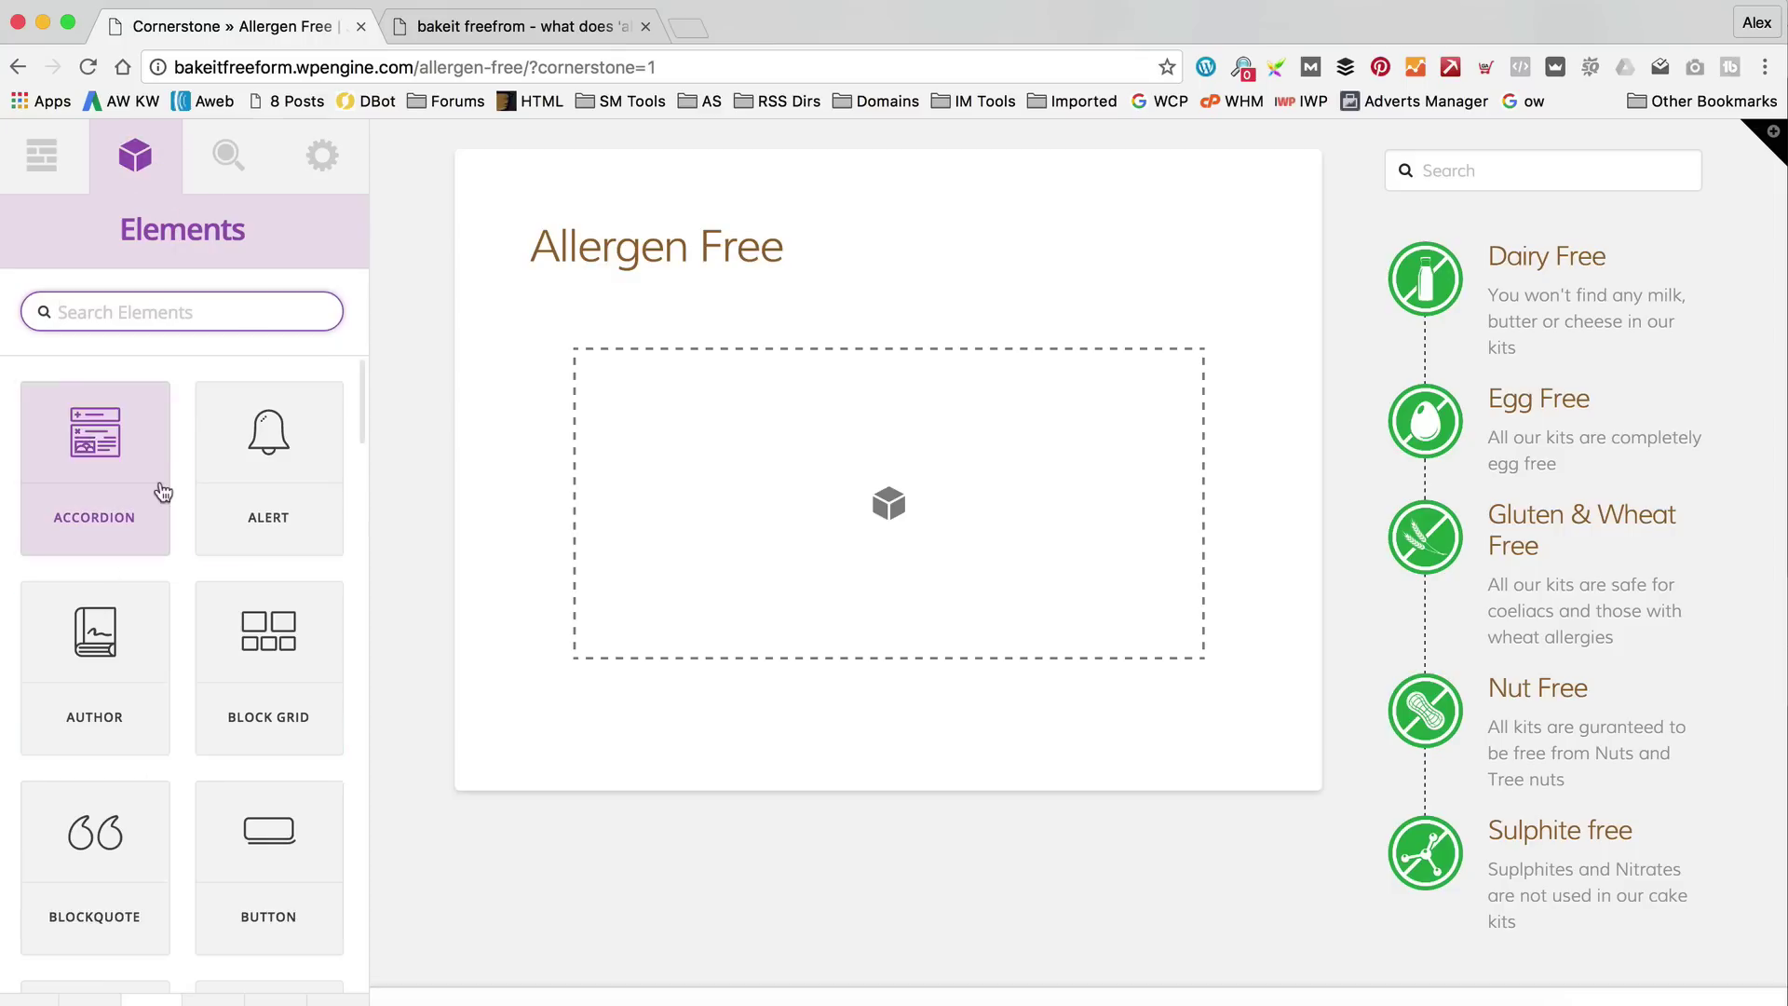
scroll(149, 512, down, 5)
scroll(160, 494, down, 20)
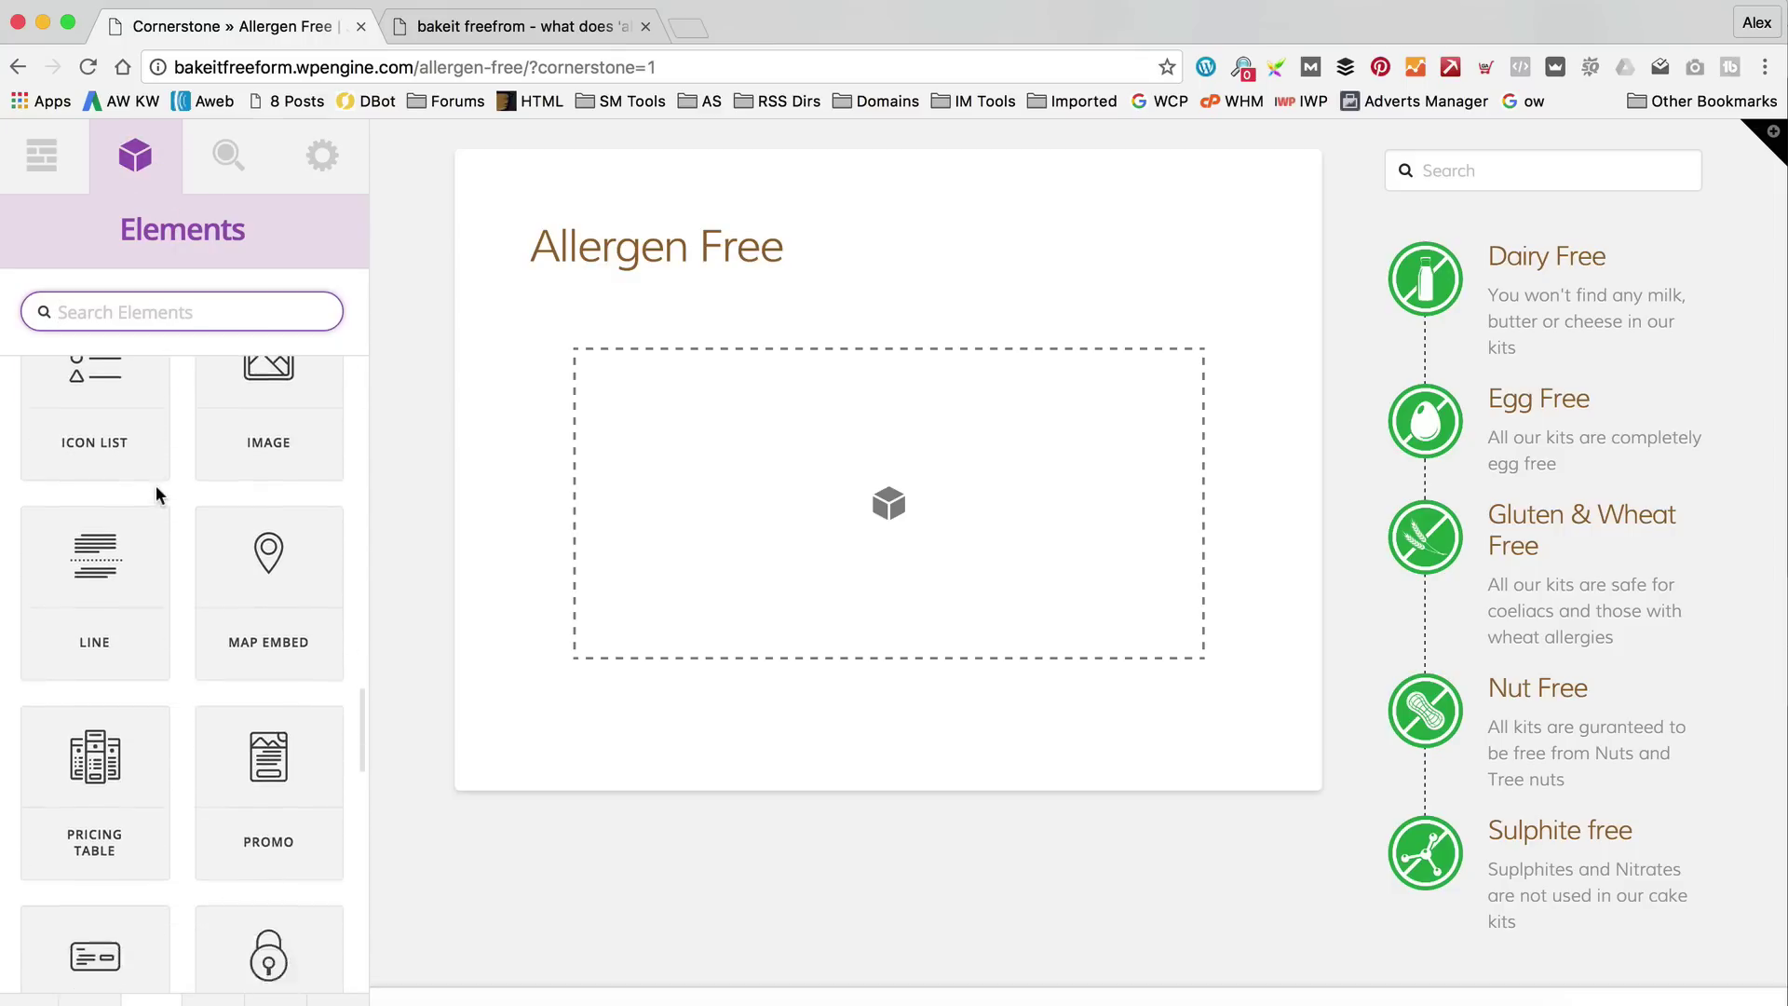
scroll(156, 494, down, 10)
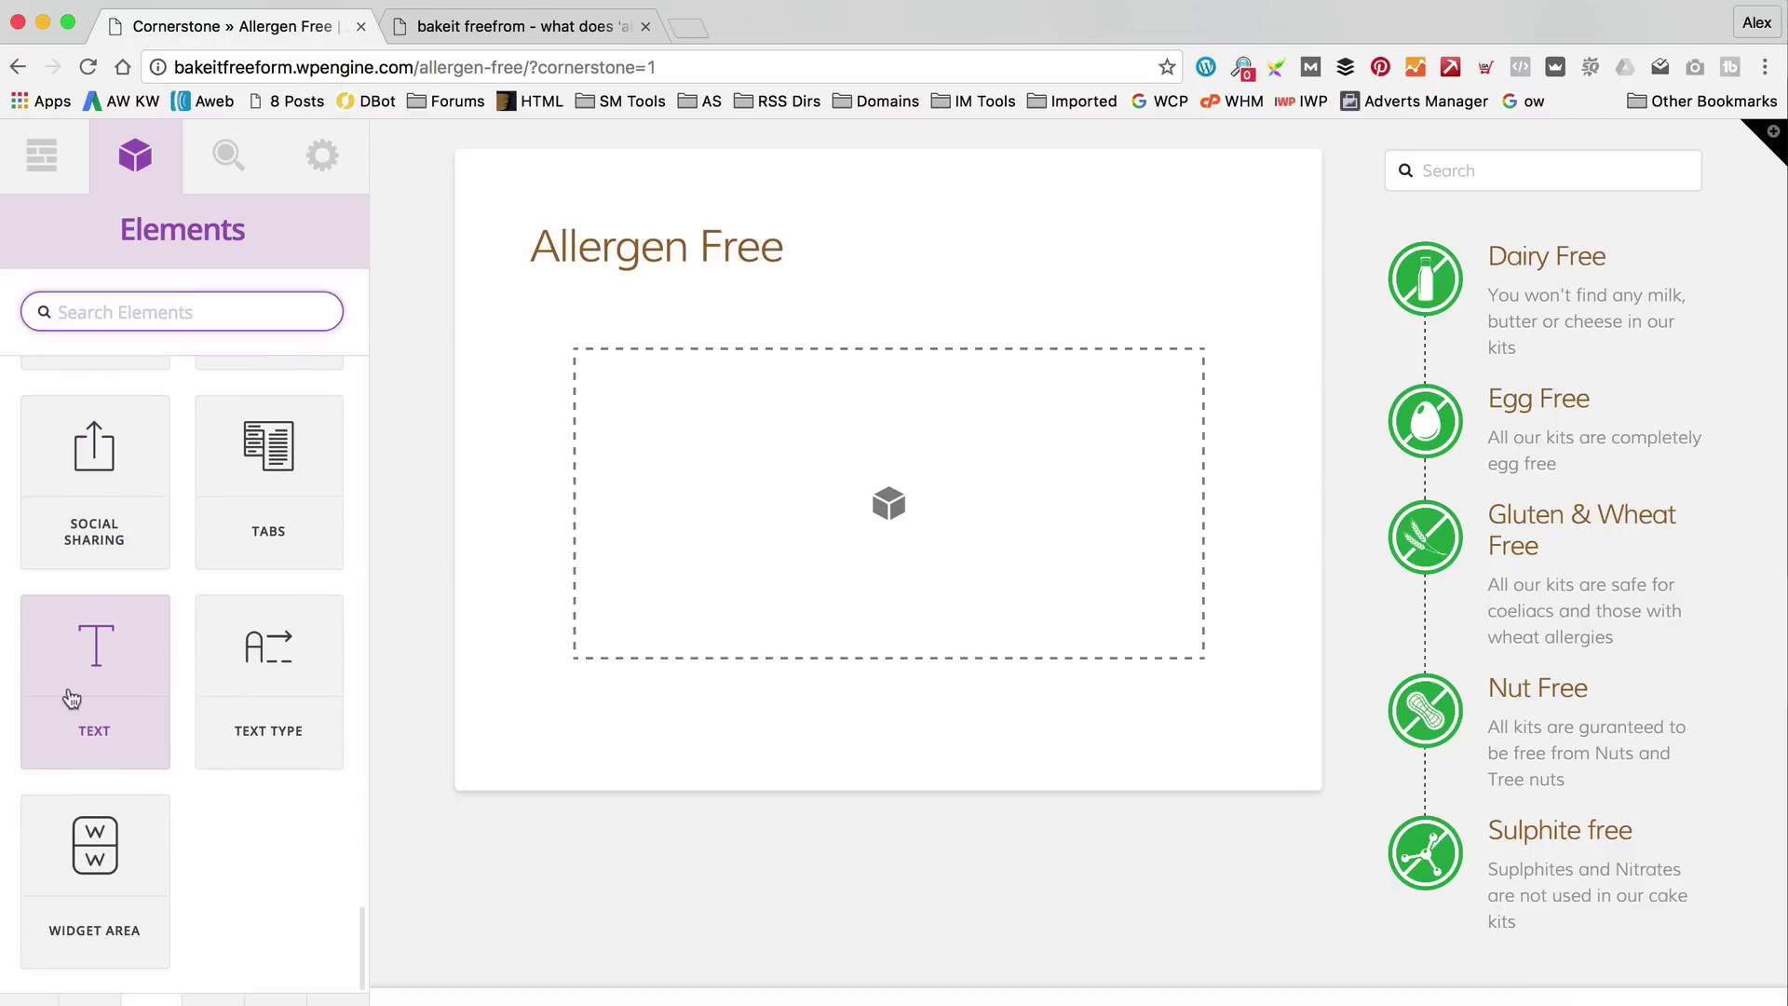
drag(83, 682, 806, 464)
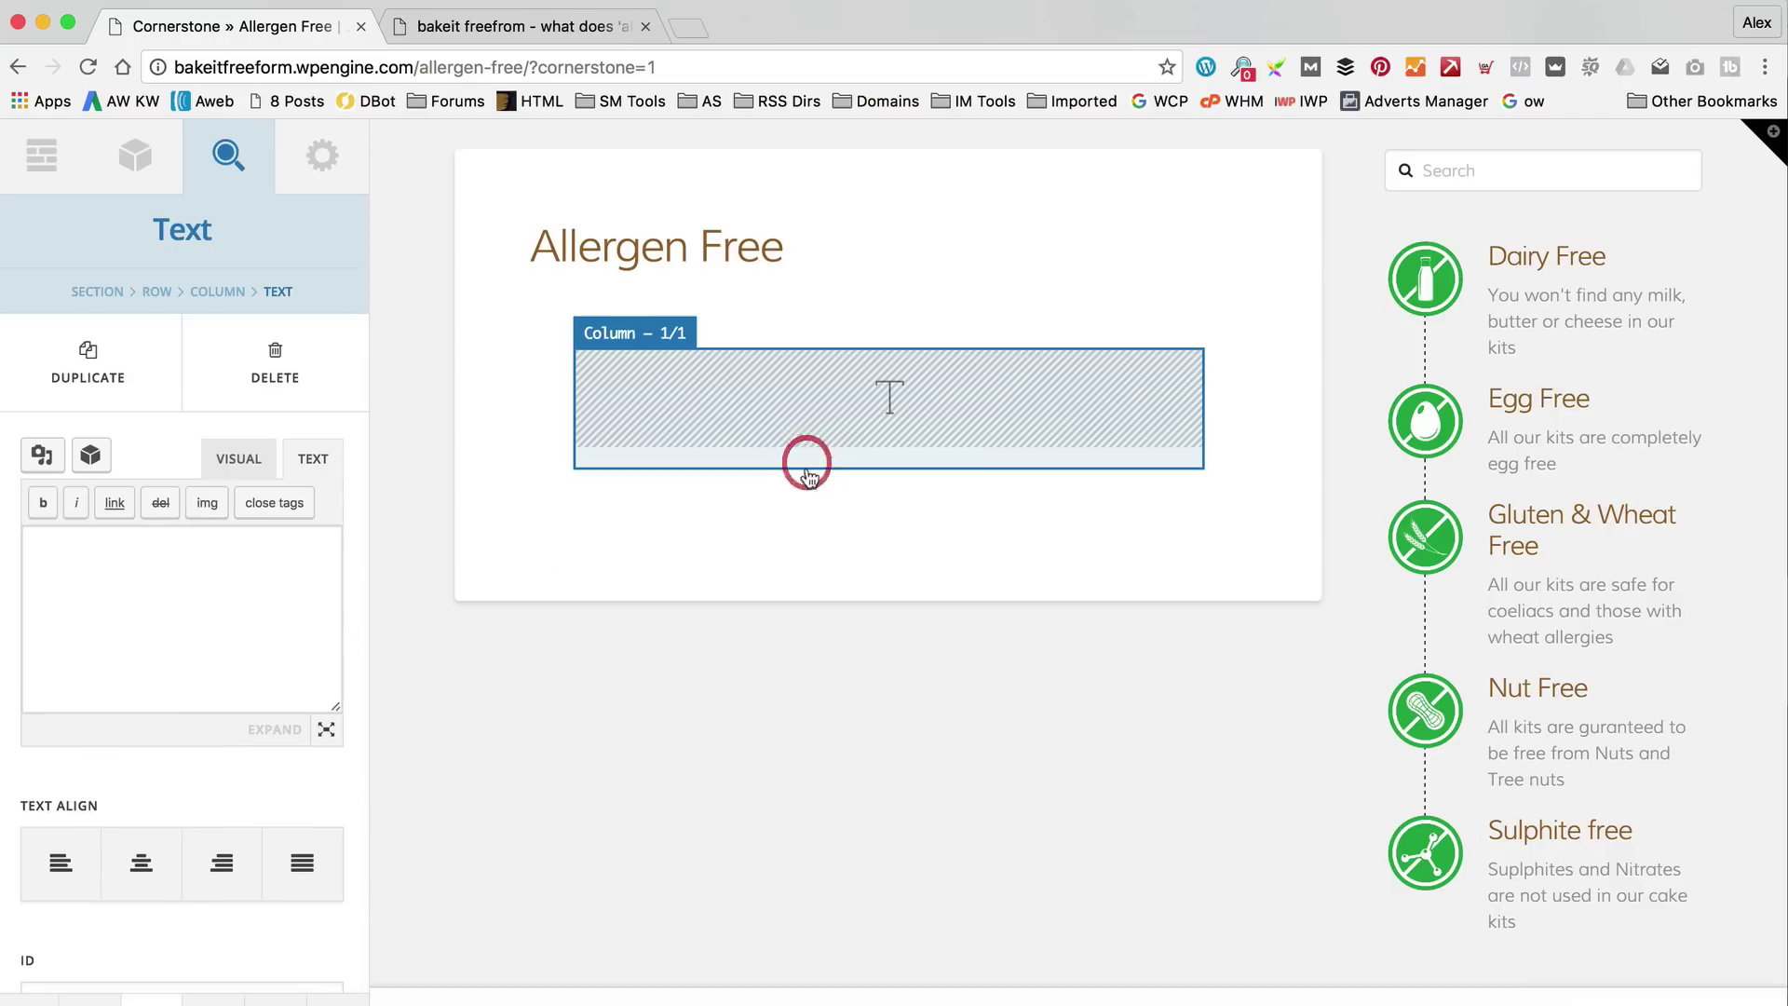
- Copy the introductory allergen paragraphs from the original allergen page
click(519, 26)
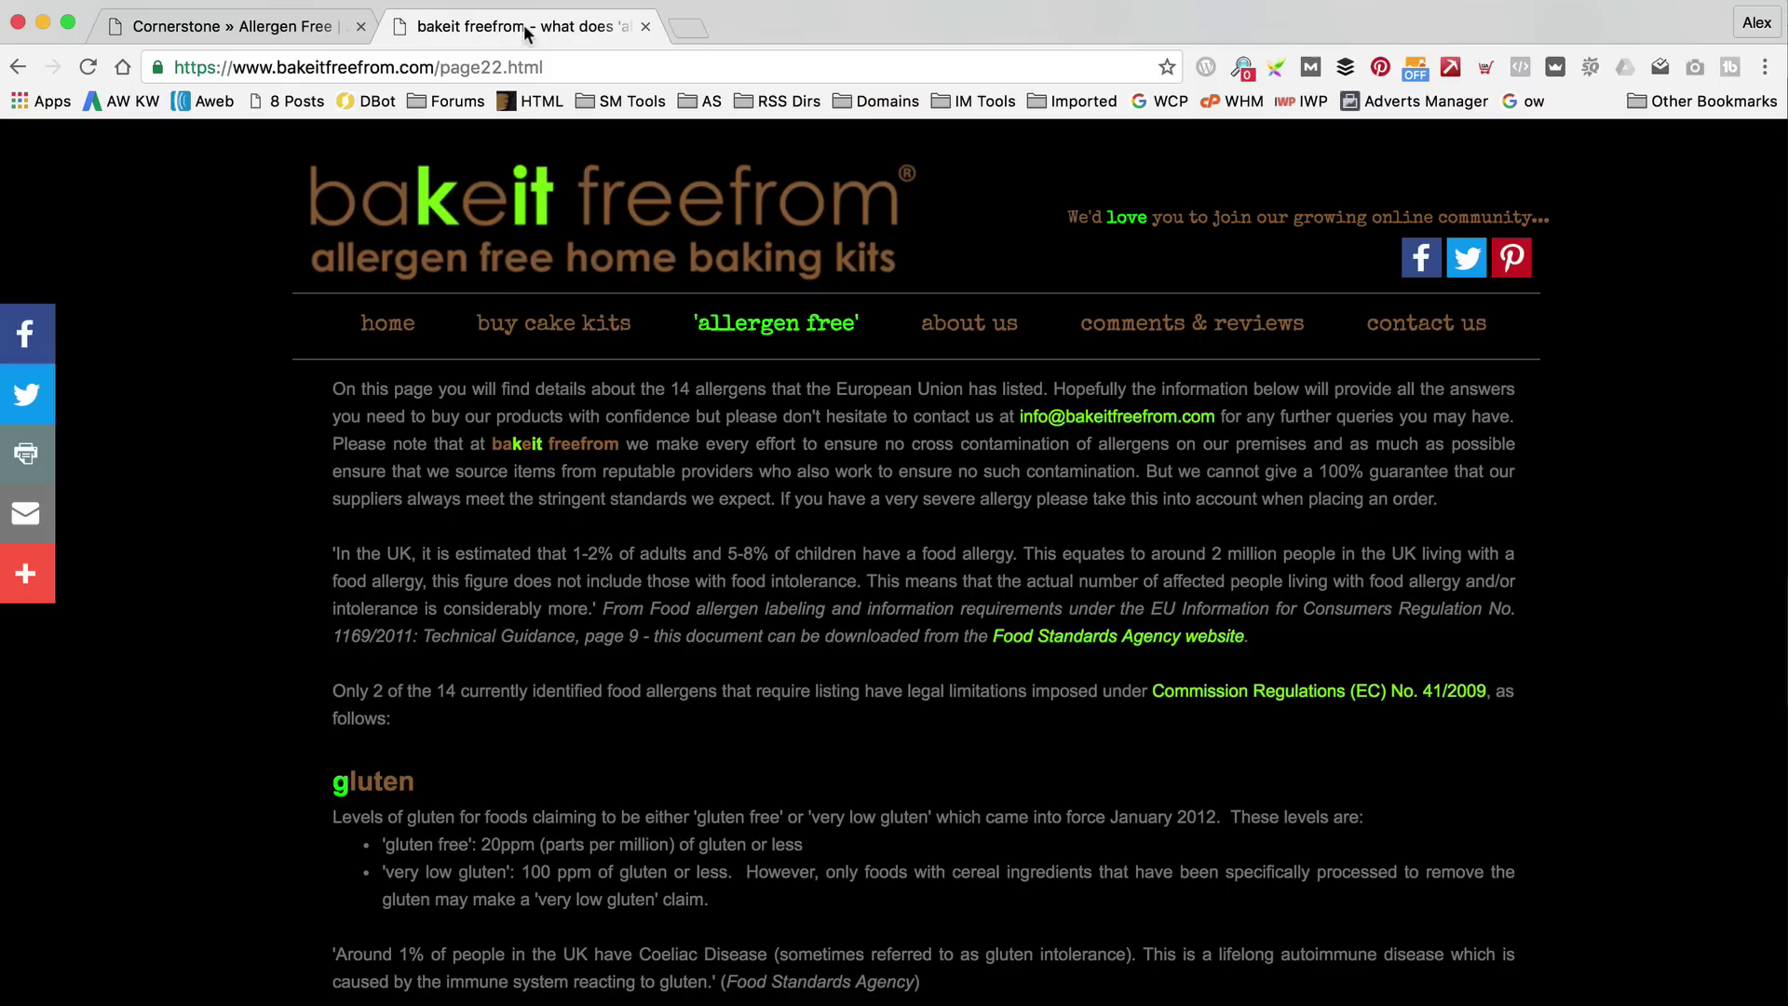
drag(332, 389, 1110, 754)
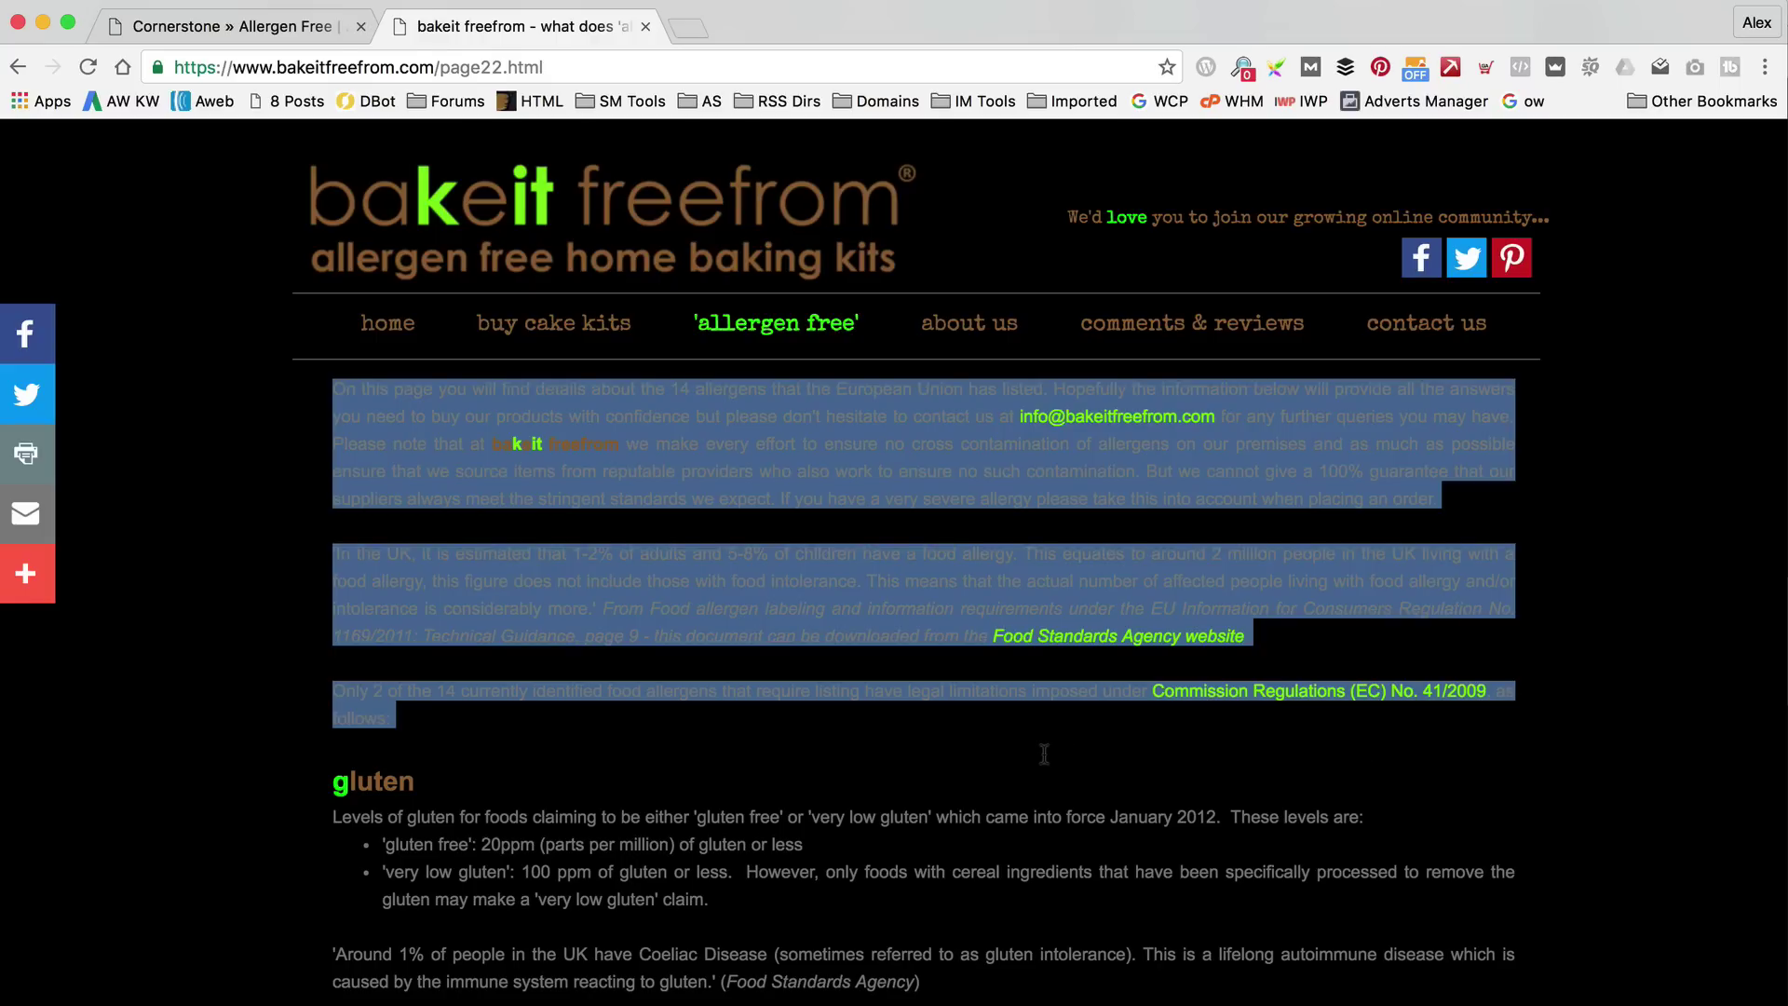
right_click(652, 482)
click(738, 520)
- Paste the intro paragraphs, left-aligned, into the text block's Visual editor
click(228, 26)
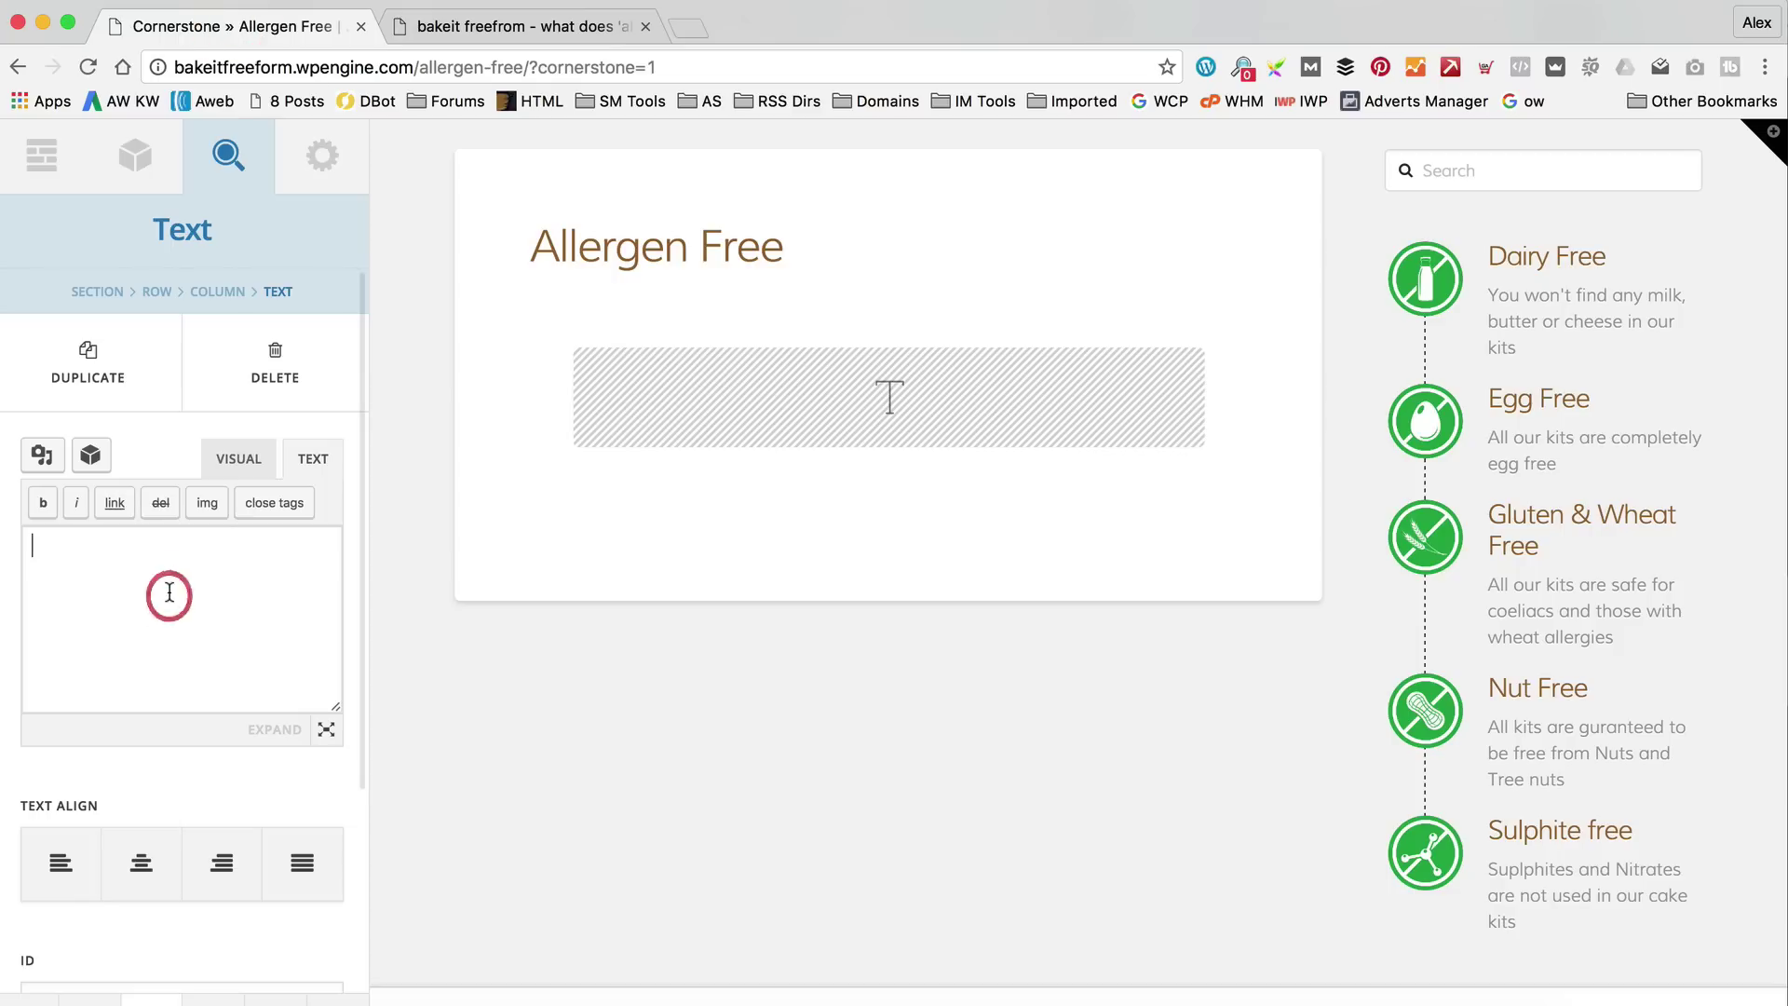
click(236, 462)
click(147, 536)
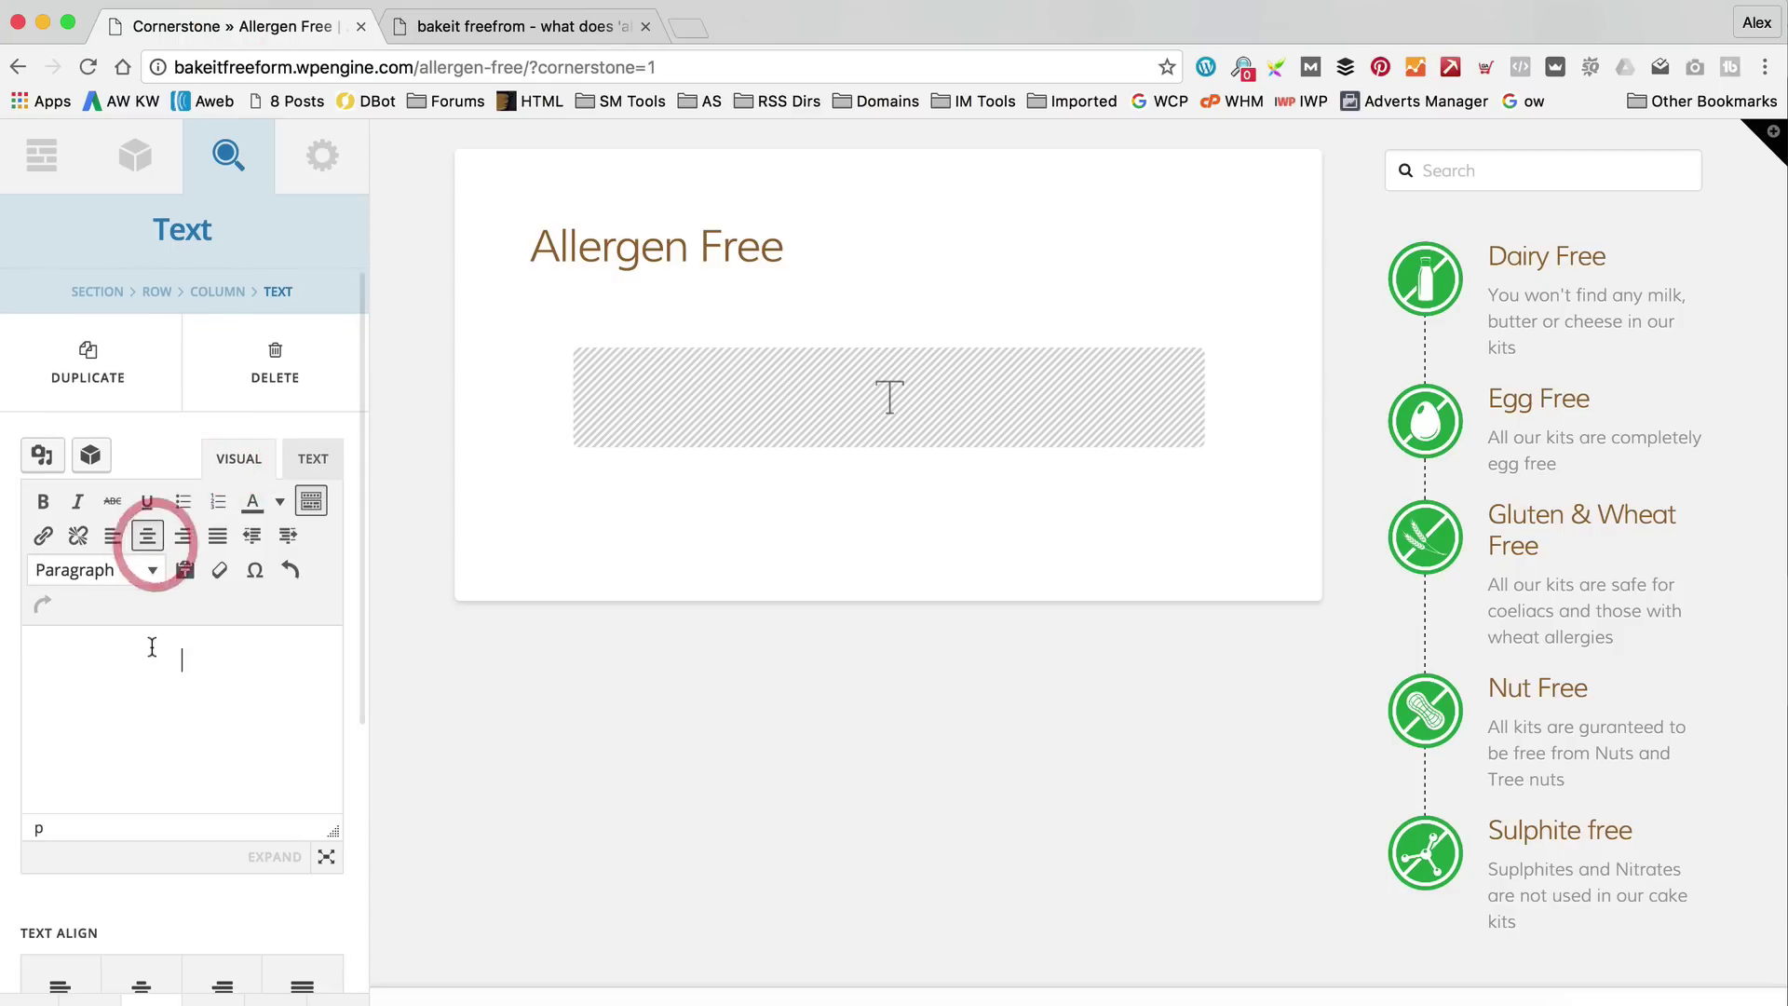
click(113, 536)
right_click(123, 664)
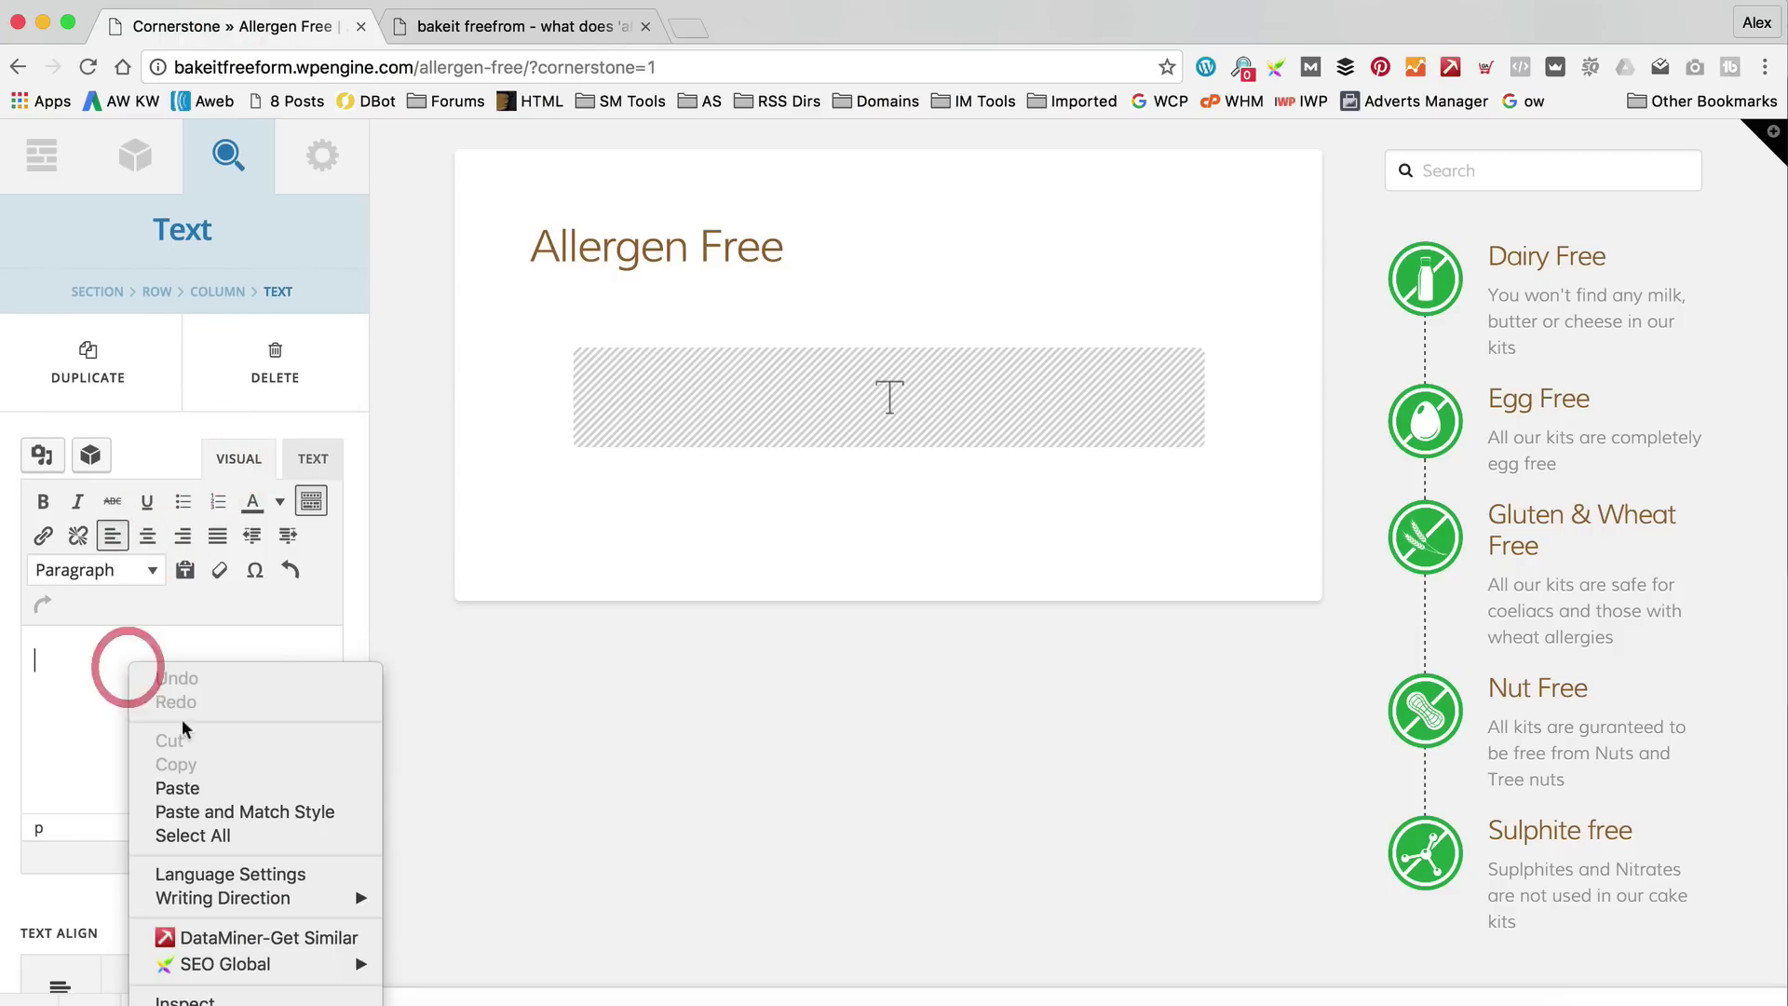
click(194, 783)
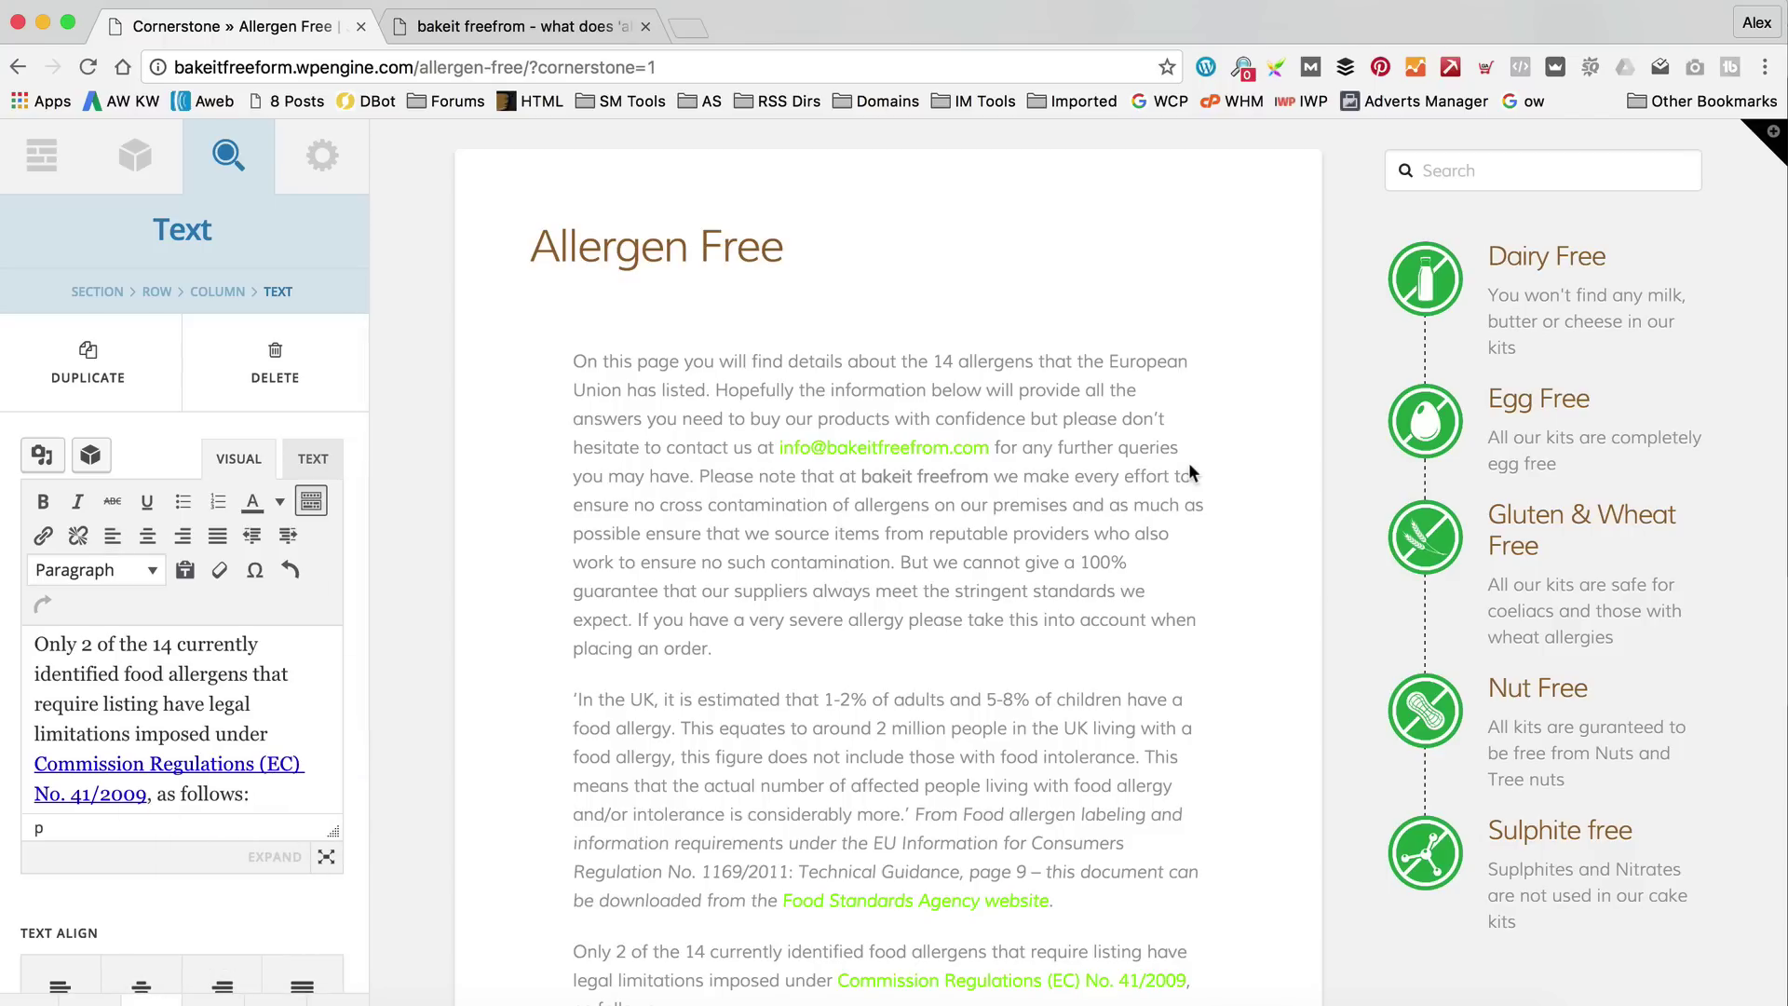
scroll(1188, 462, down, 3)
scroll(1189, 462, up, 4)
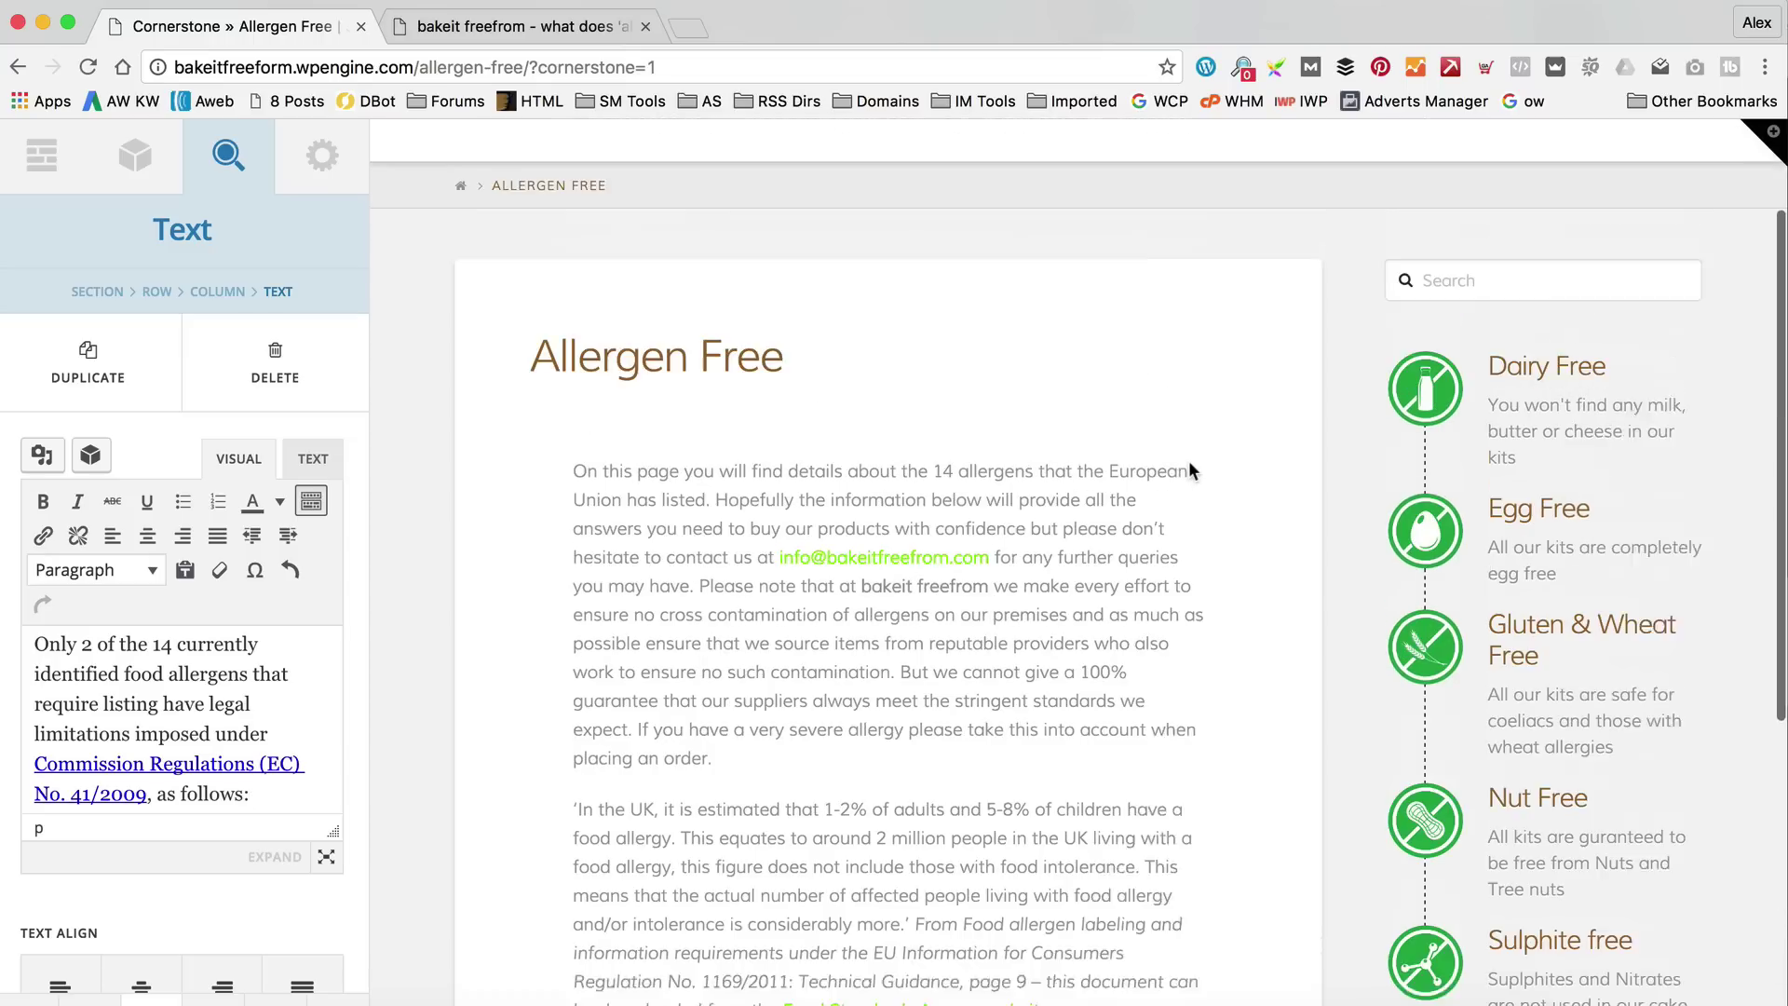
scroll(1176, 455, up, 2)
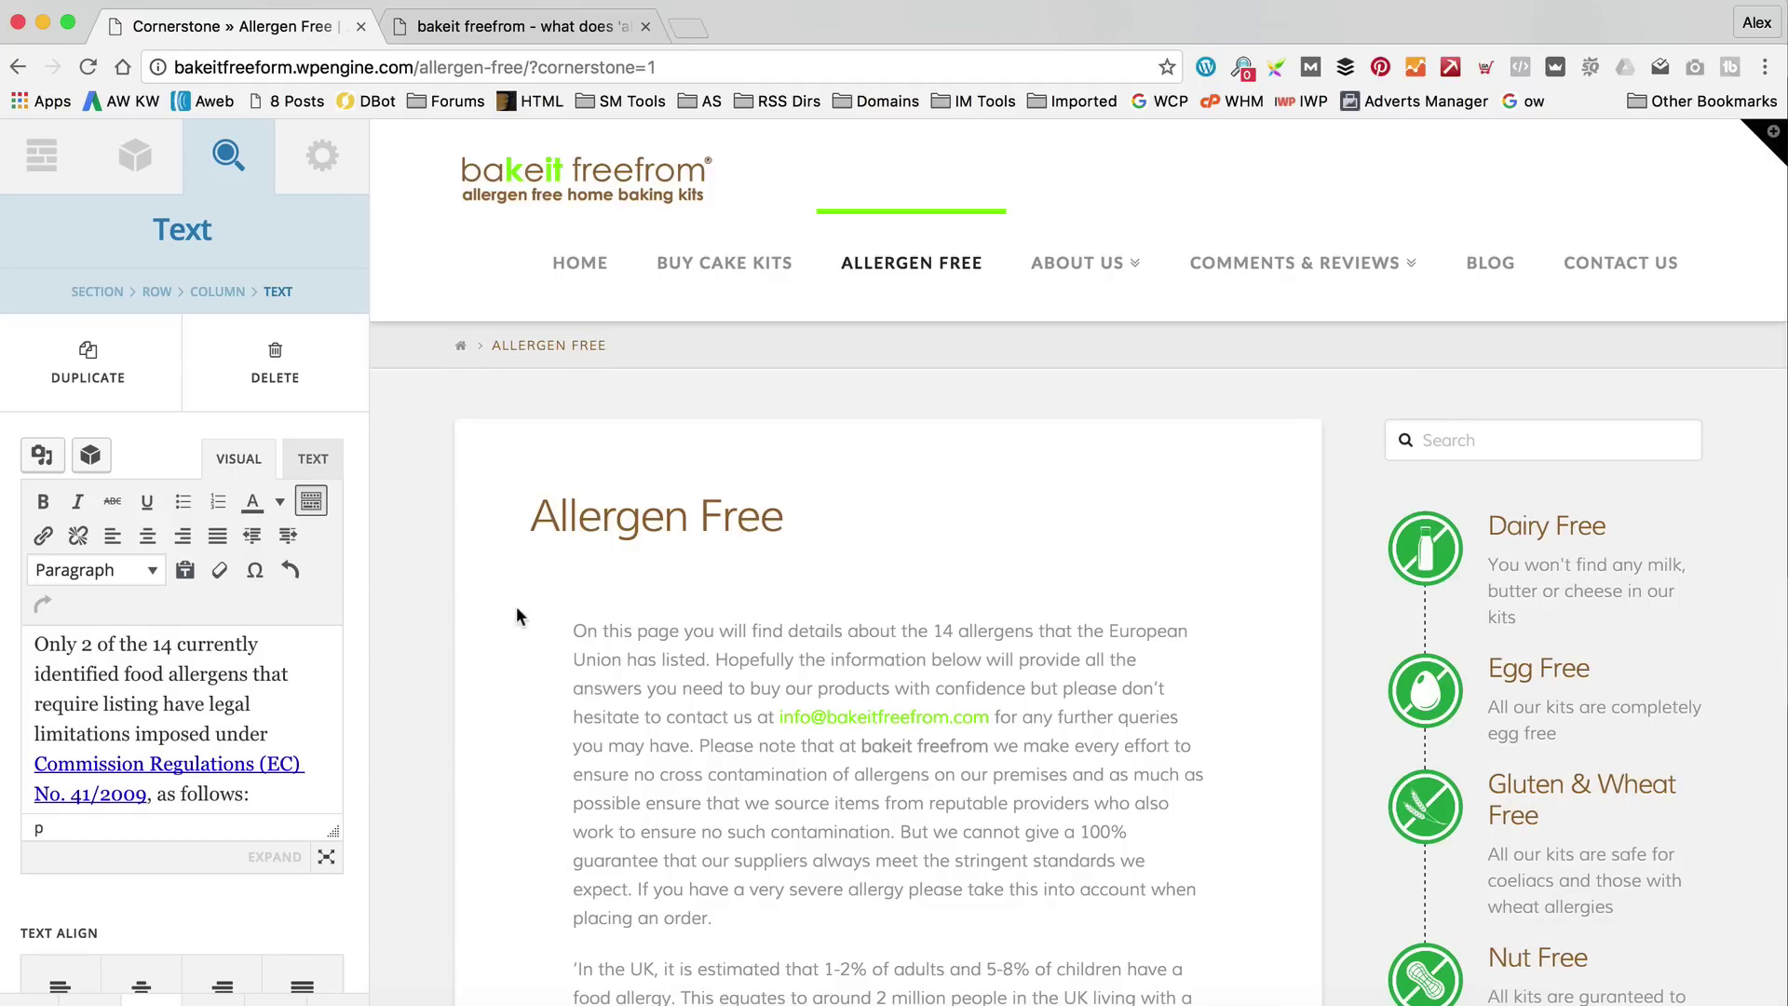
scroll(737, 539, down, 1)
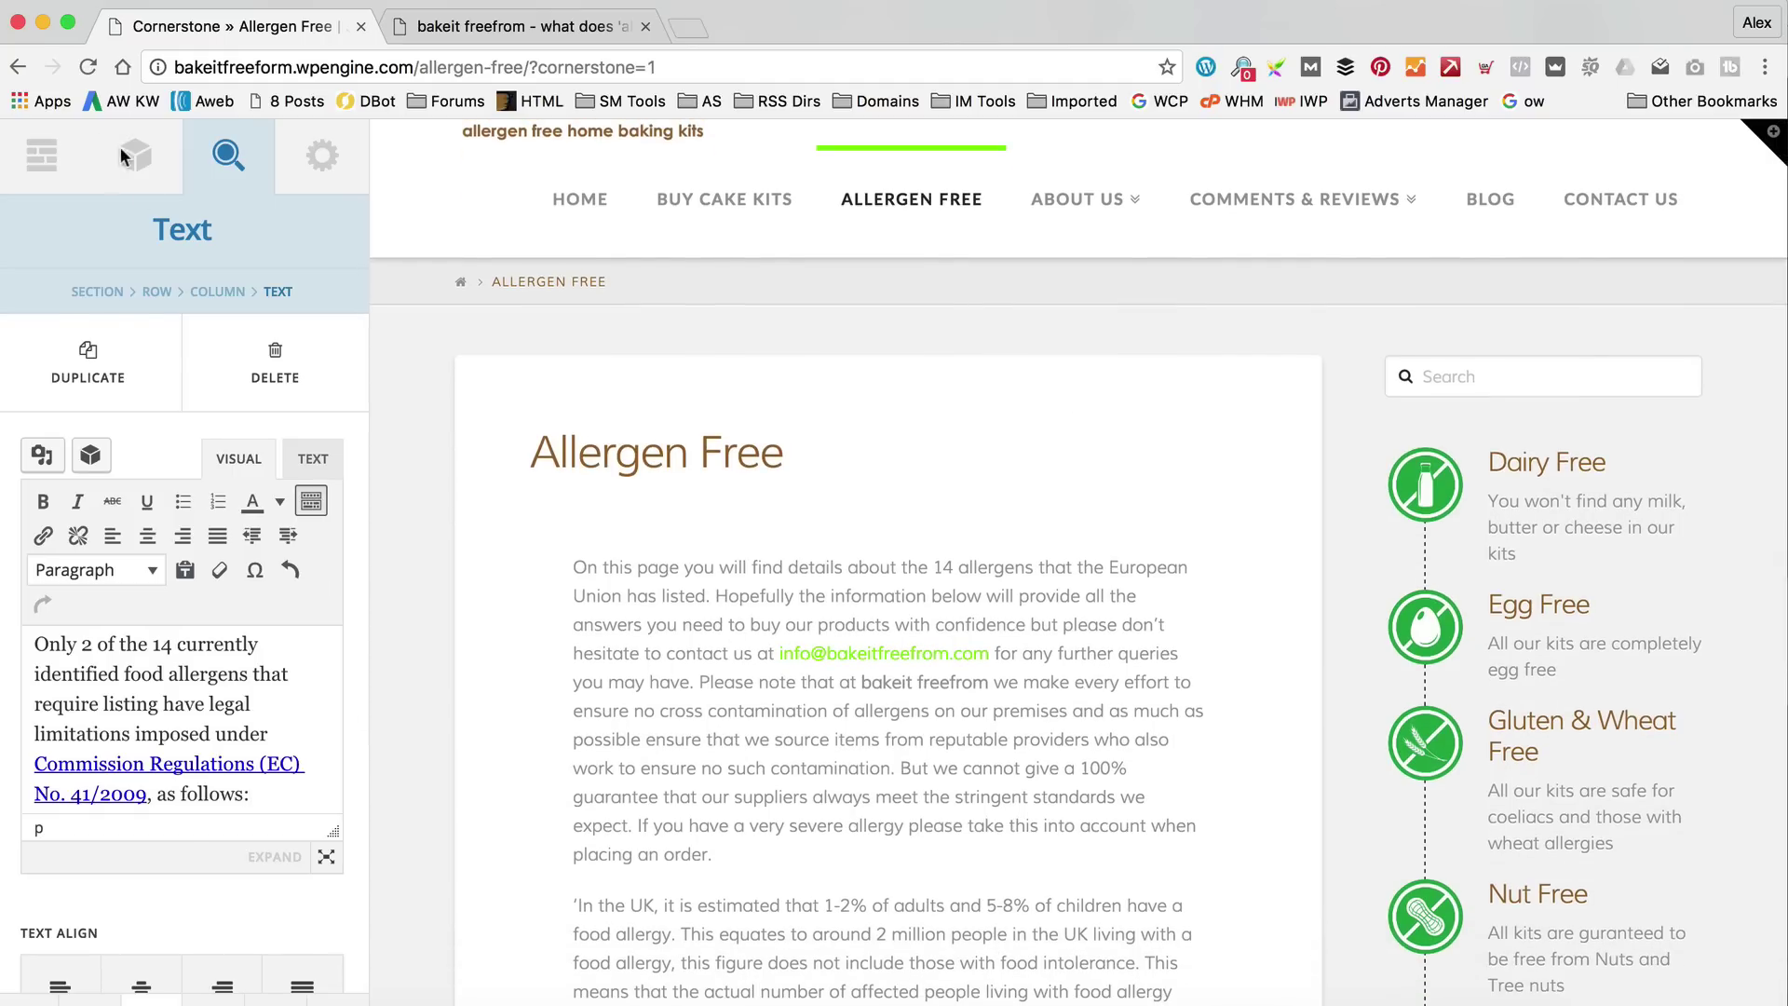
- Check Section 1's settings in the layout and reopen the pasted text block's settings
click(130, 155)
click(41, 154)
click(162, 581)
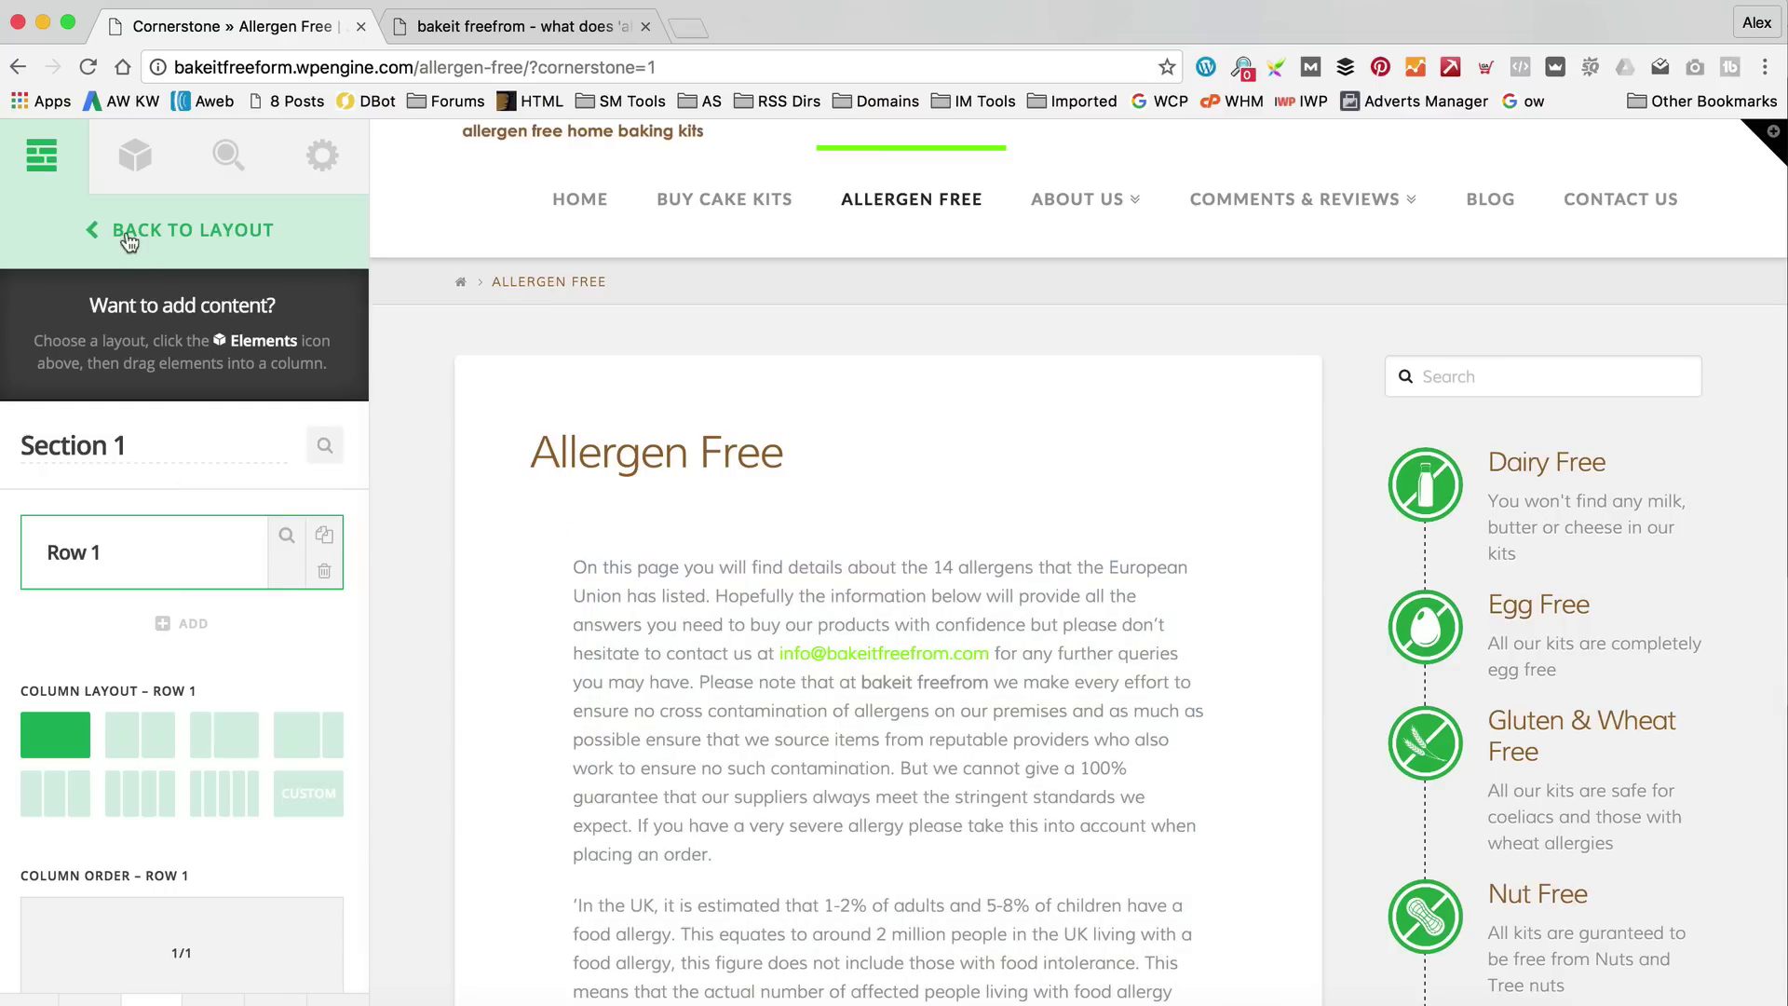
click(130, 232)
click(135, 155)
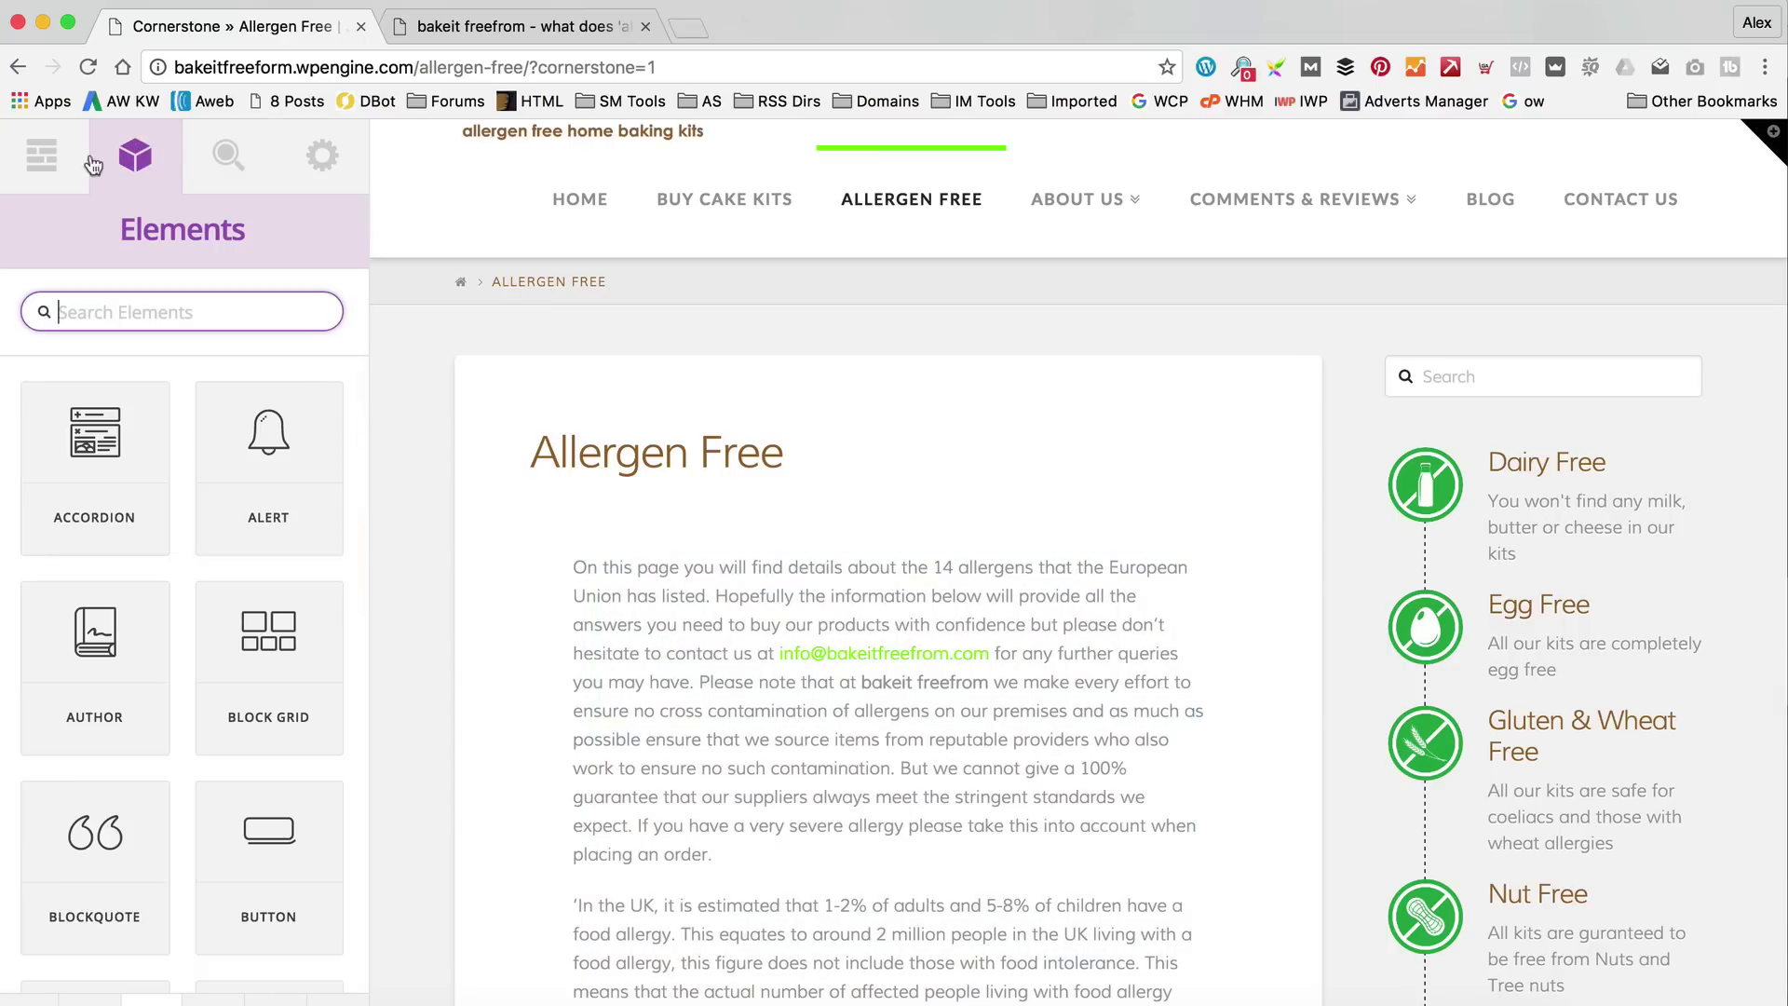
click(41, 154)
click(867, 776)
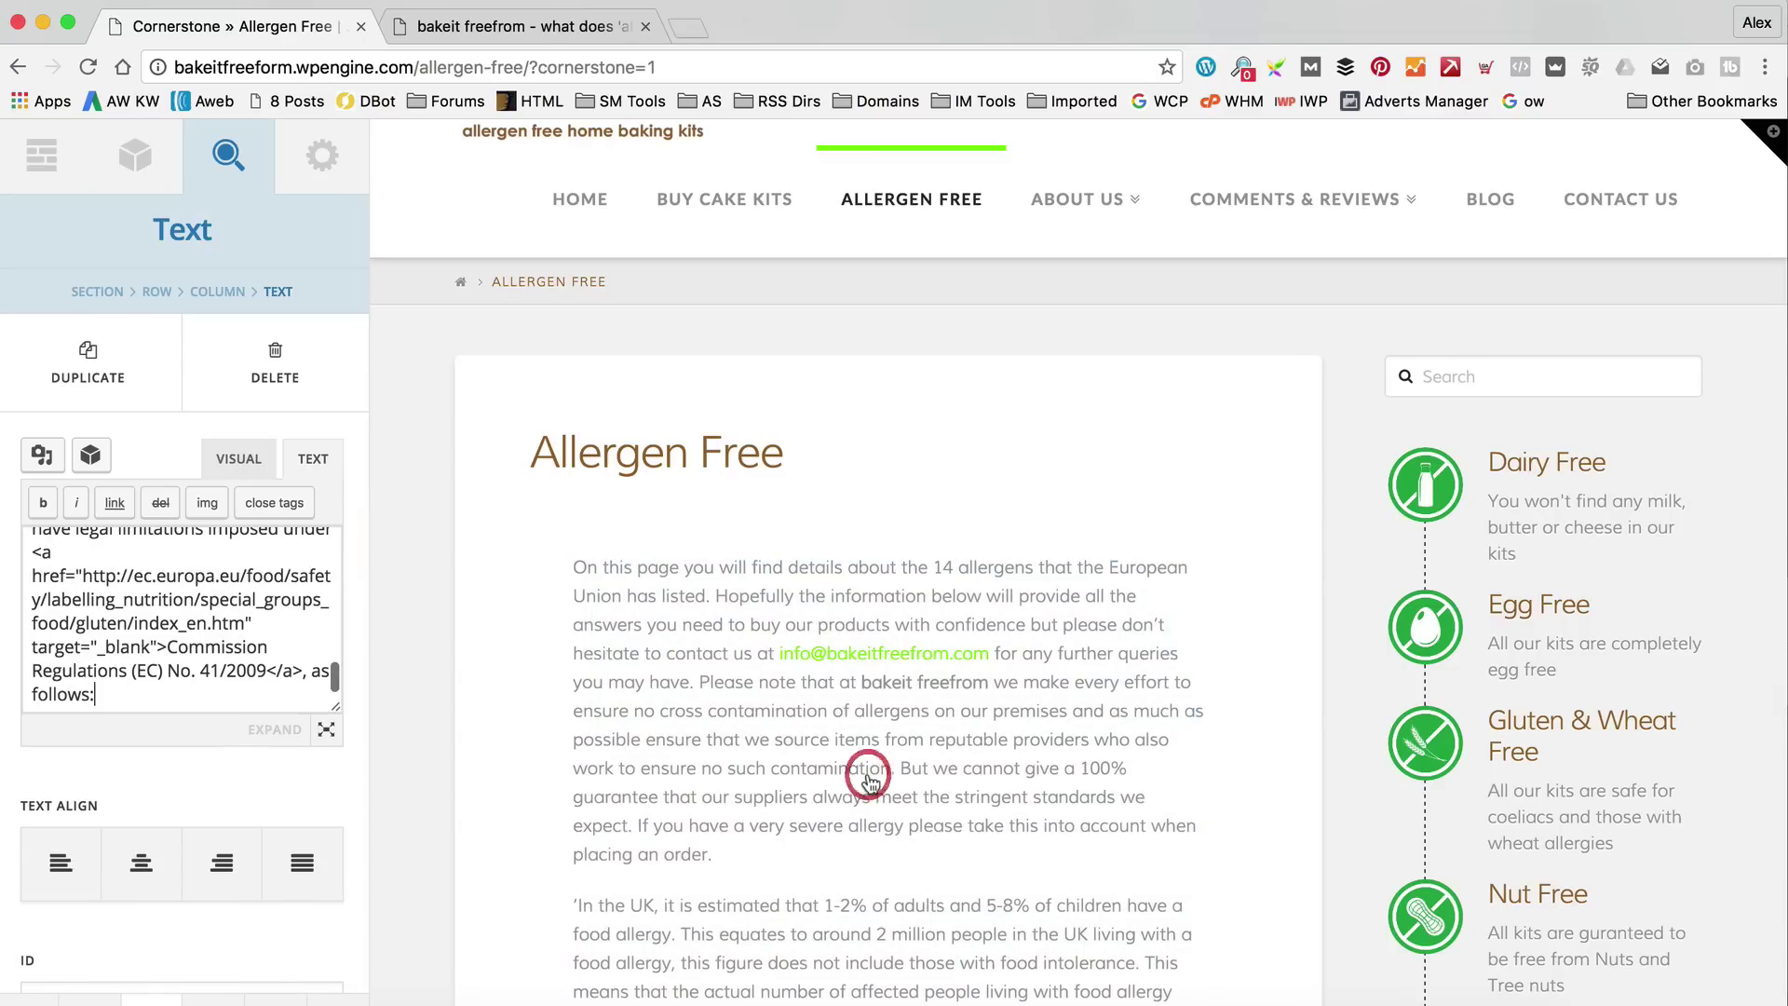
scroll(198, 631, down, 5)
scroll(198, 631, up, 5)
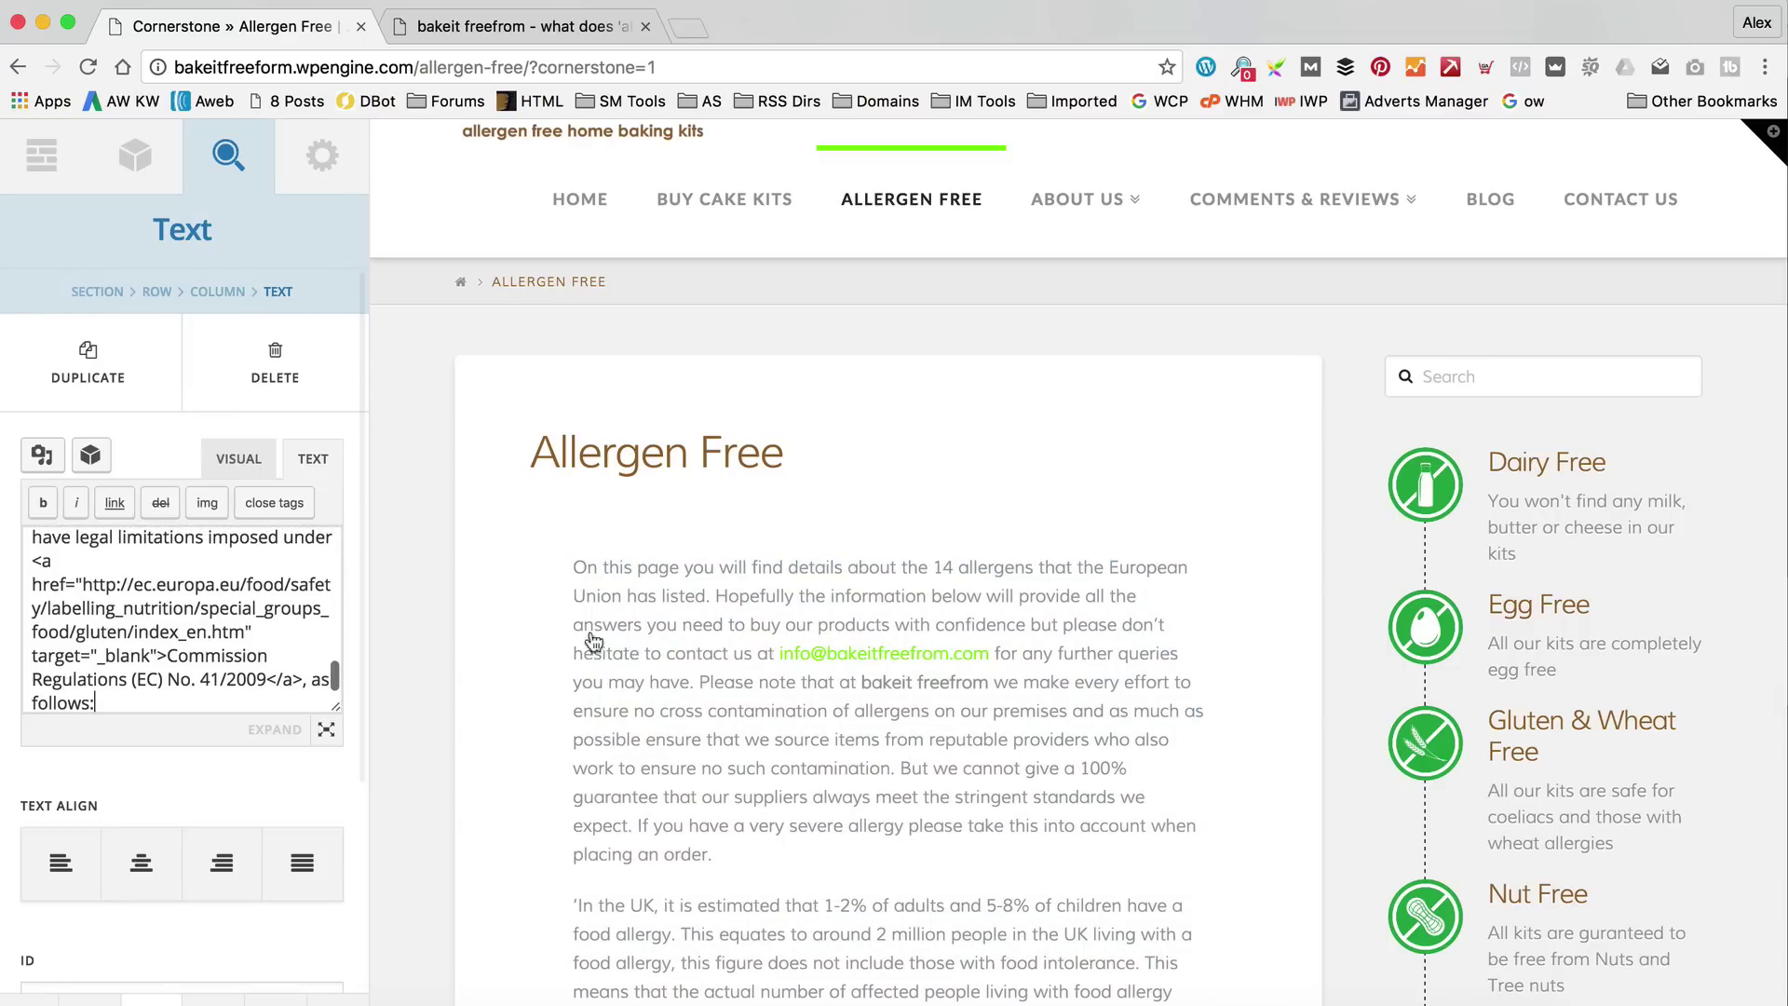
- Set Section 1's top and bottom padding to 20px
click(768, 529)
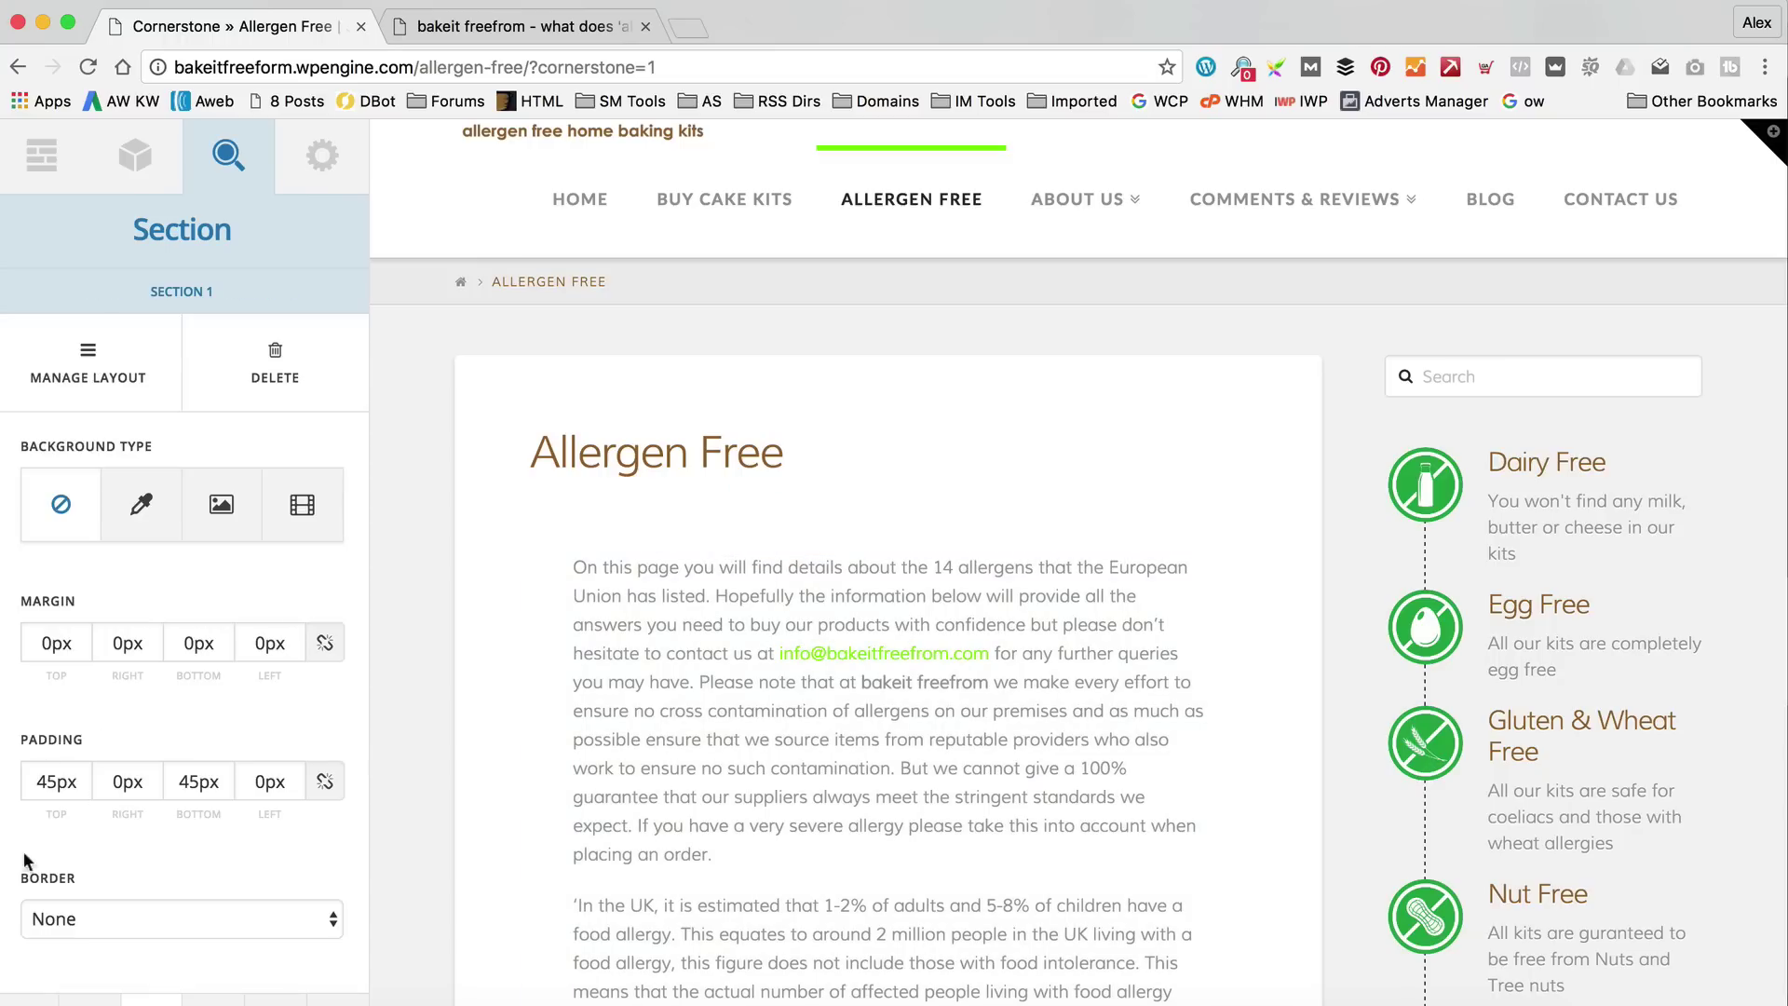
click(53, 782)
key(BackSpace)
key(BackSpace)
text(0)
key(BackSpace)
text(20)
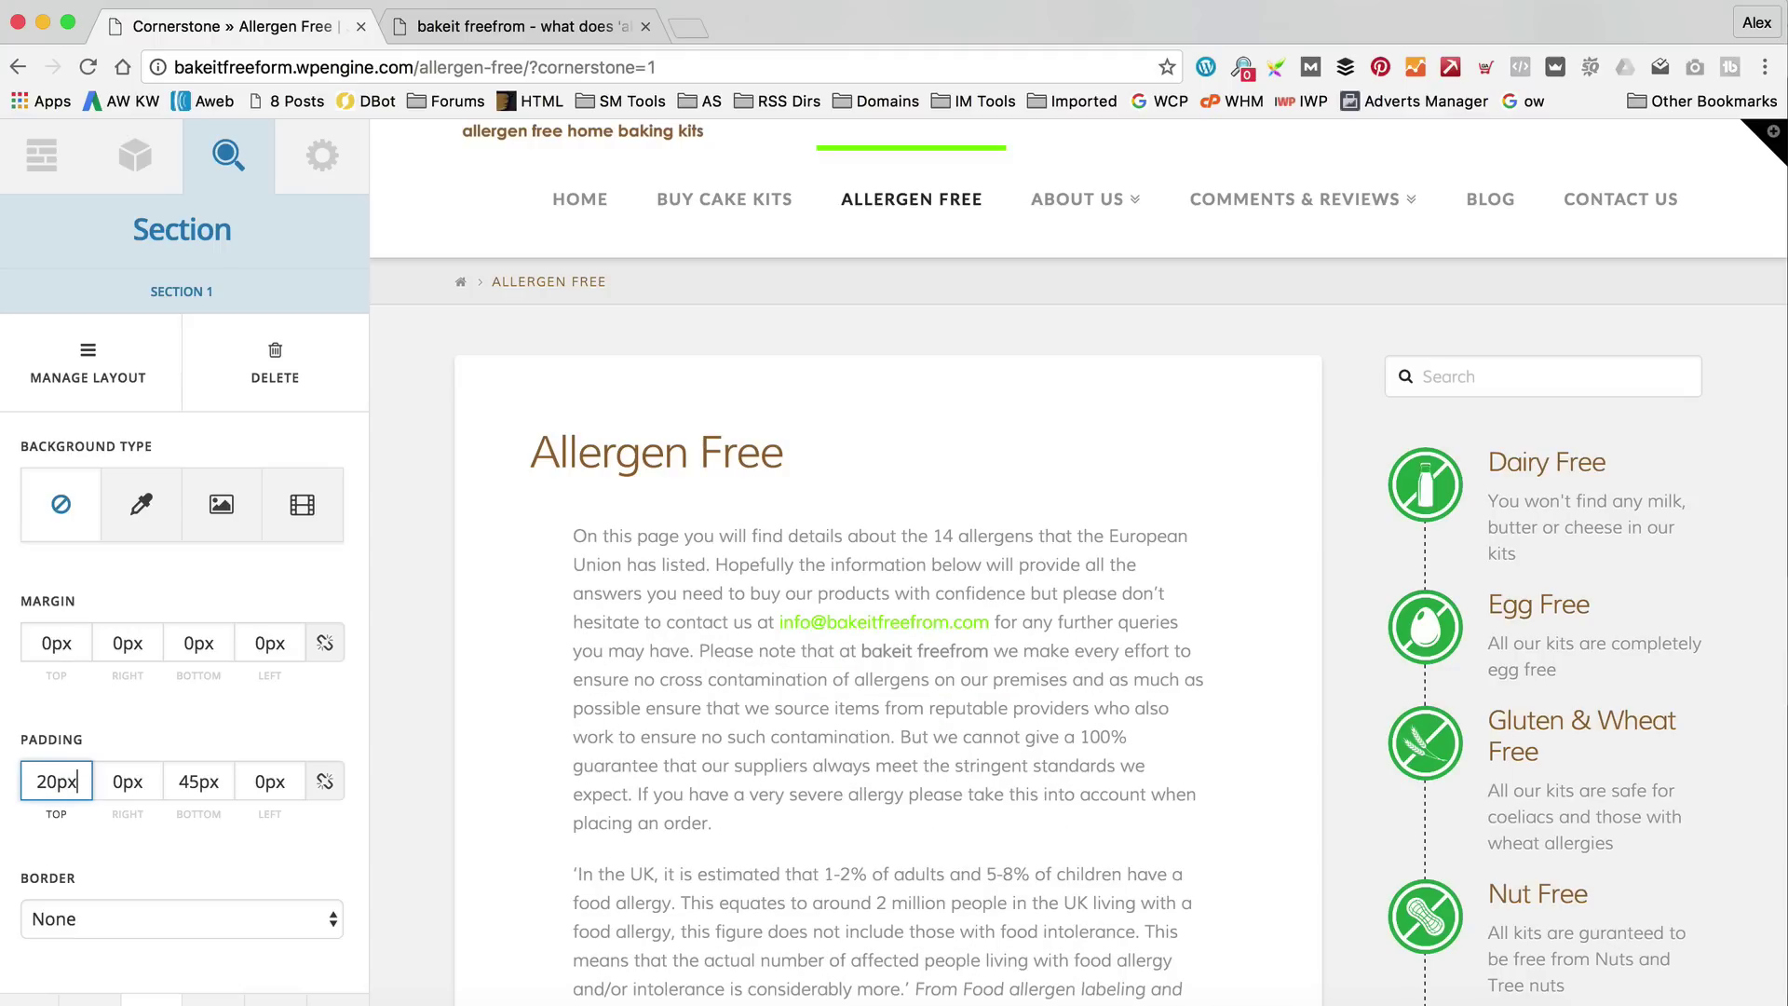
click(184, 780)
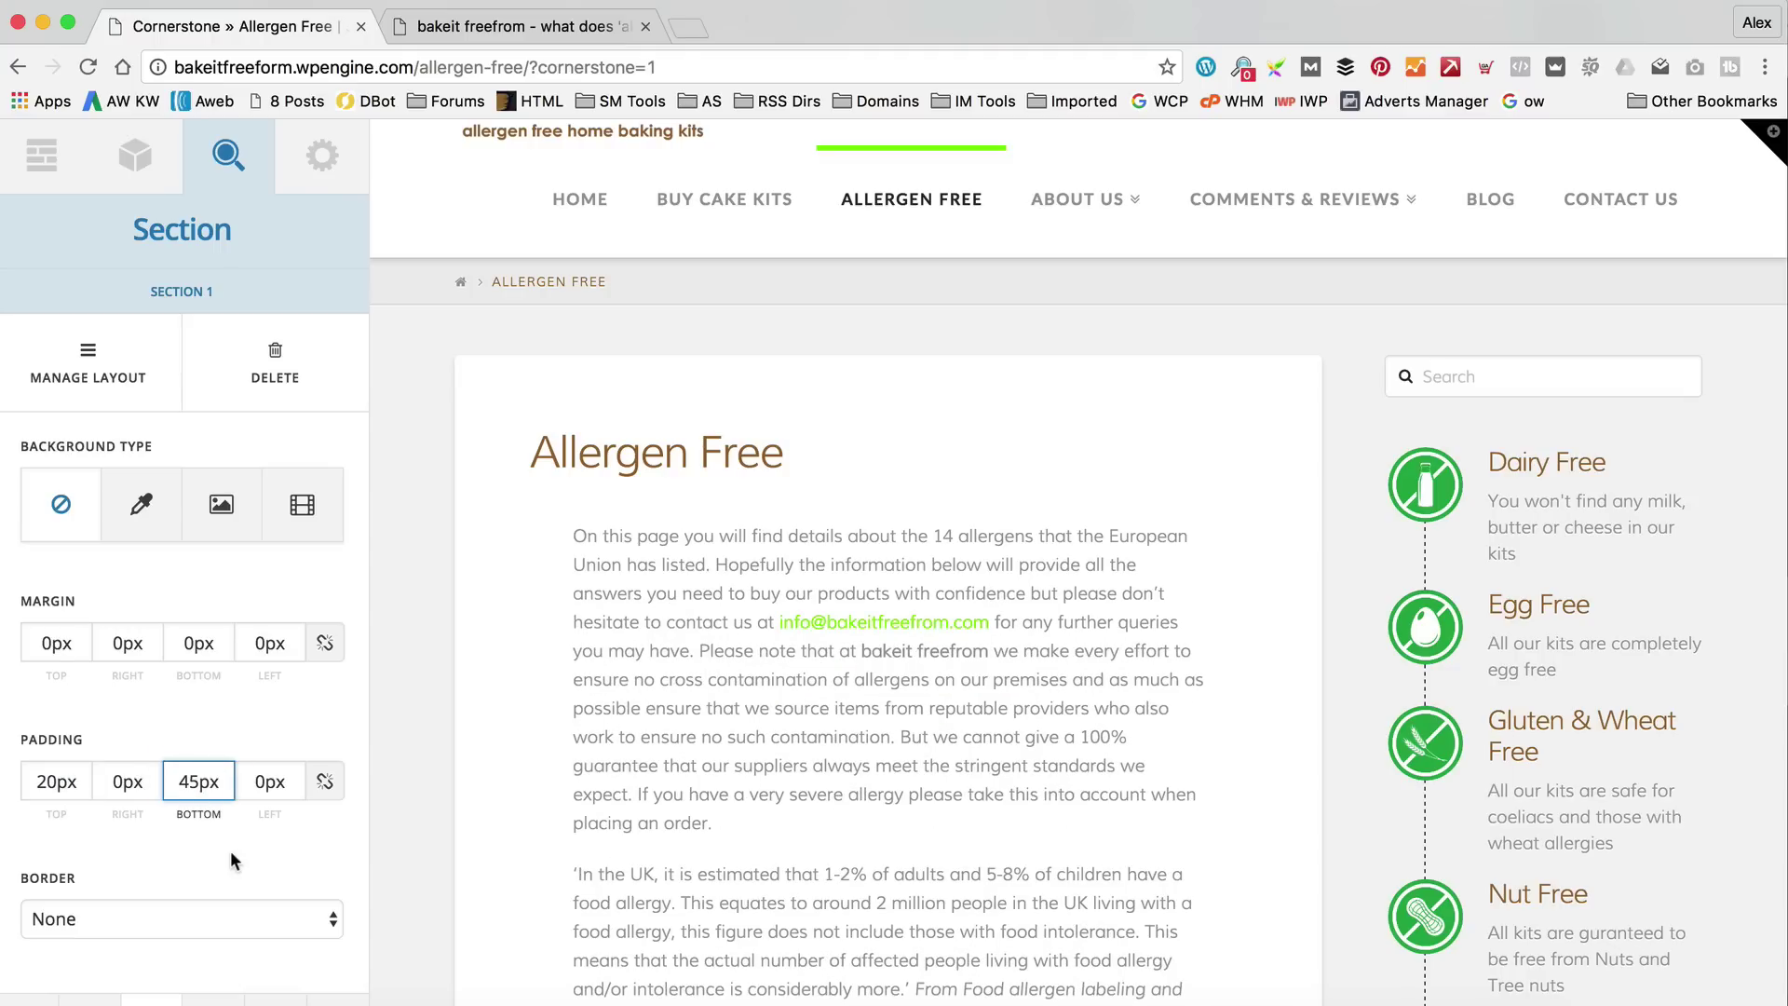
key(BackSpace)
key(BackSpace)
text(20)
click(274, 718)
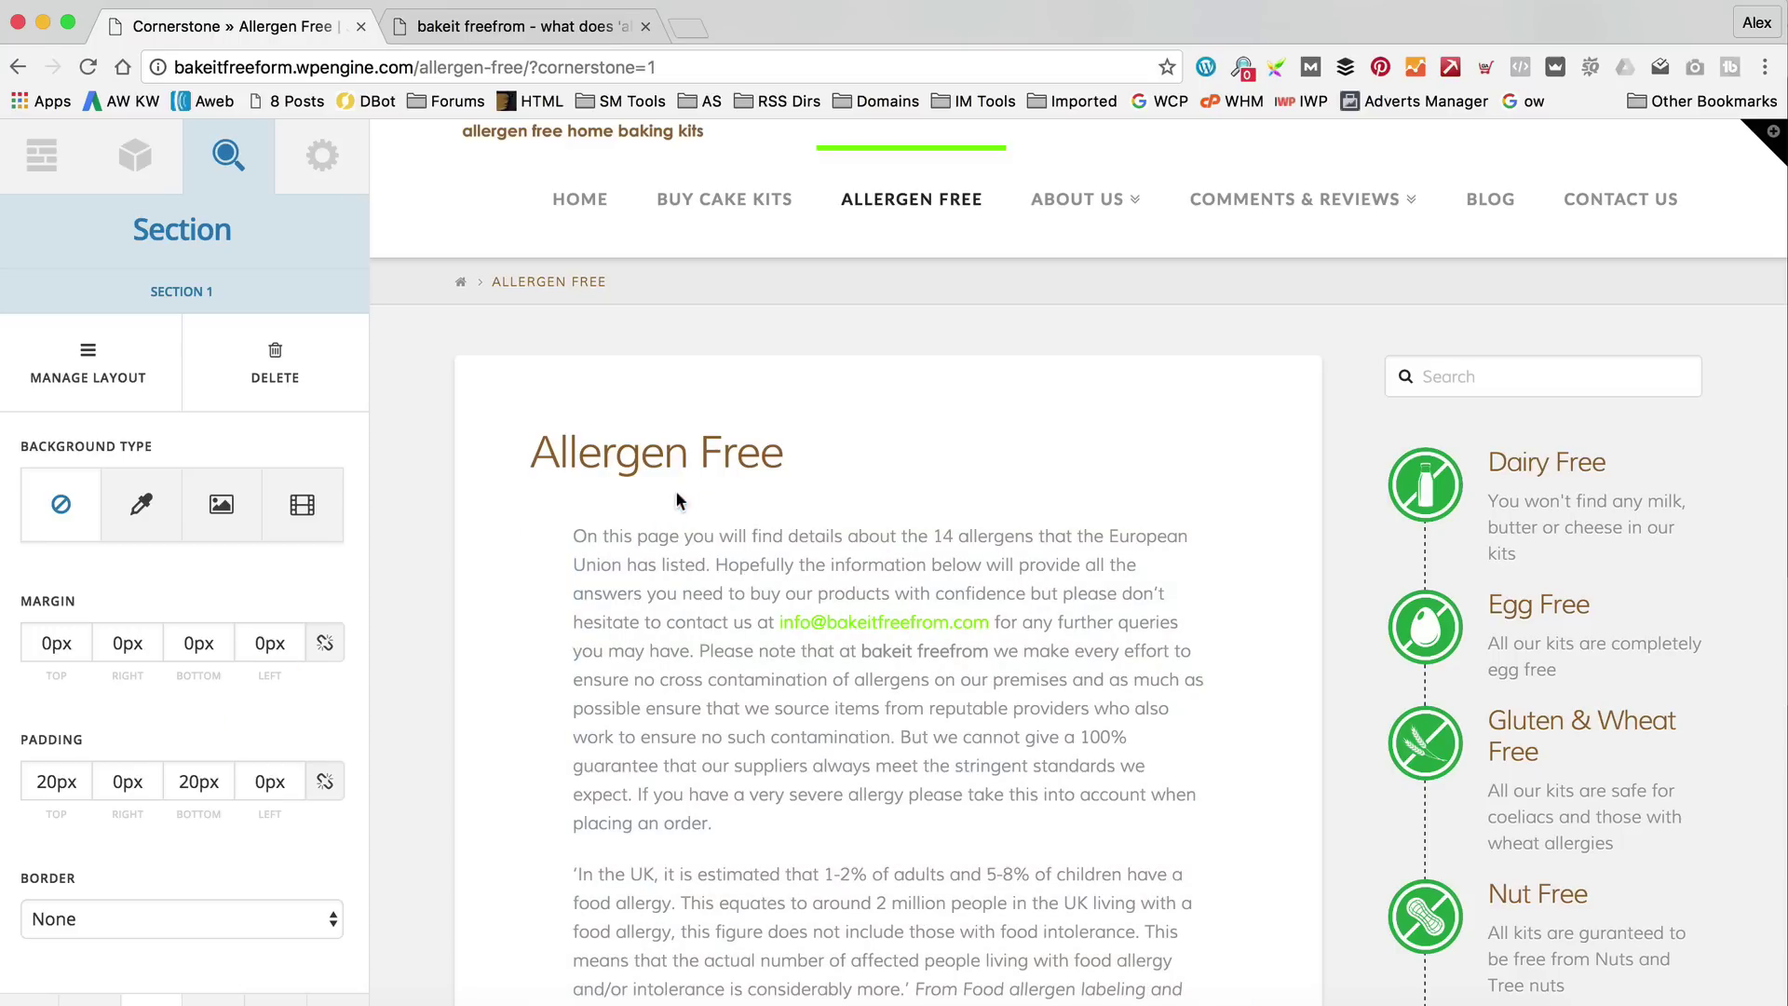
- Save the page and scroll through the preview to check the text
scroll(672, 499, down, 5)
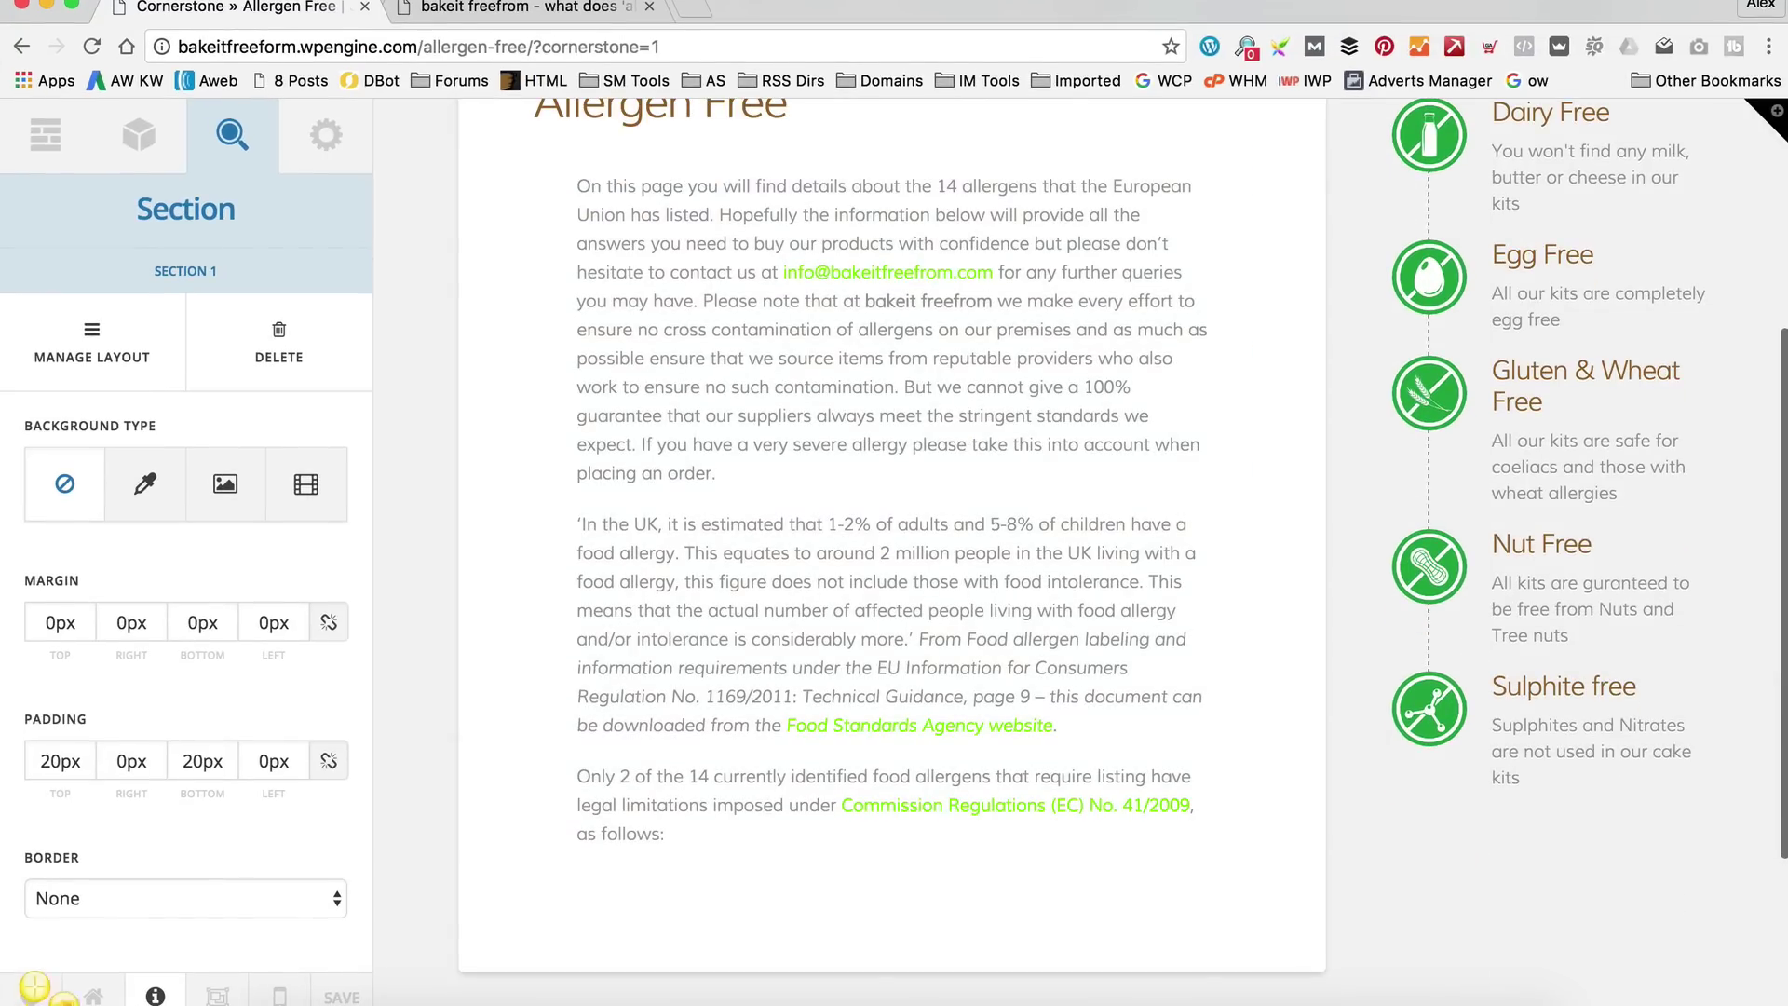
click(342, 997)
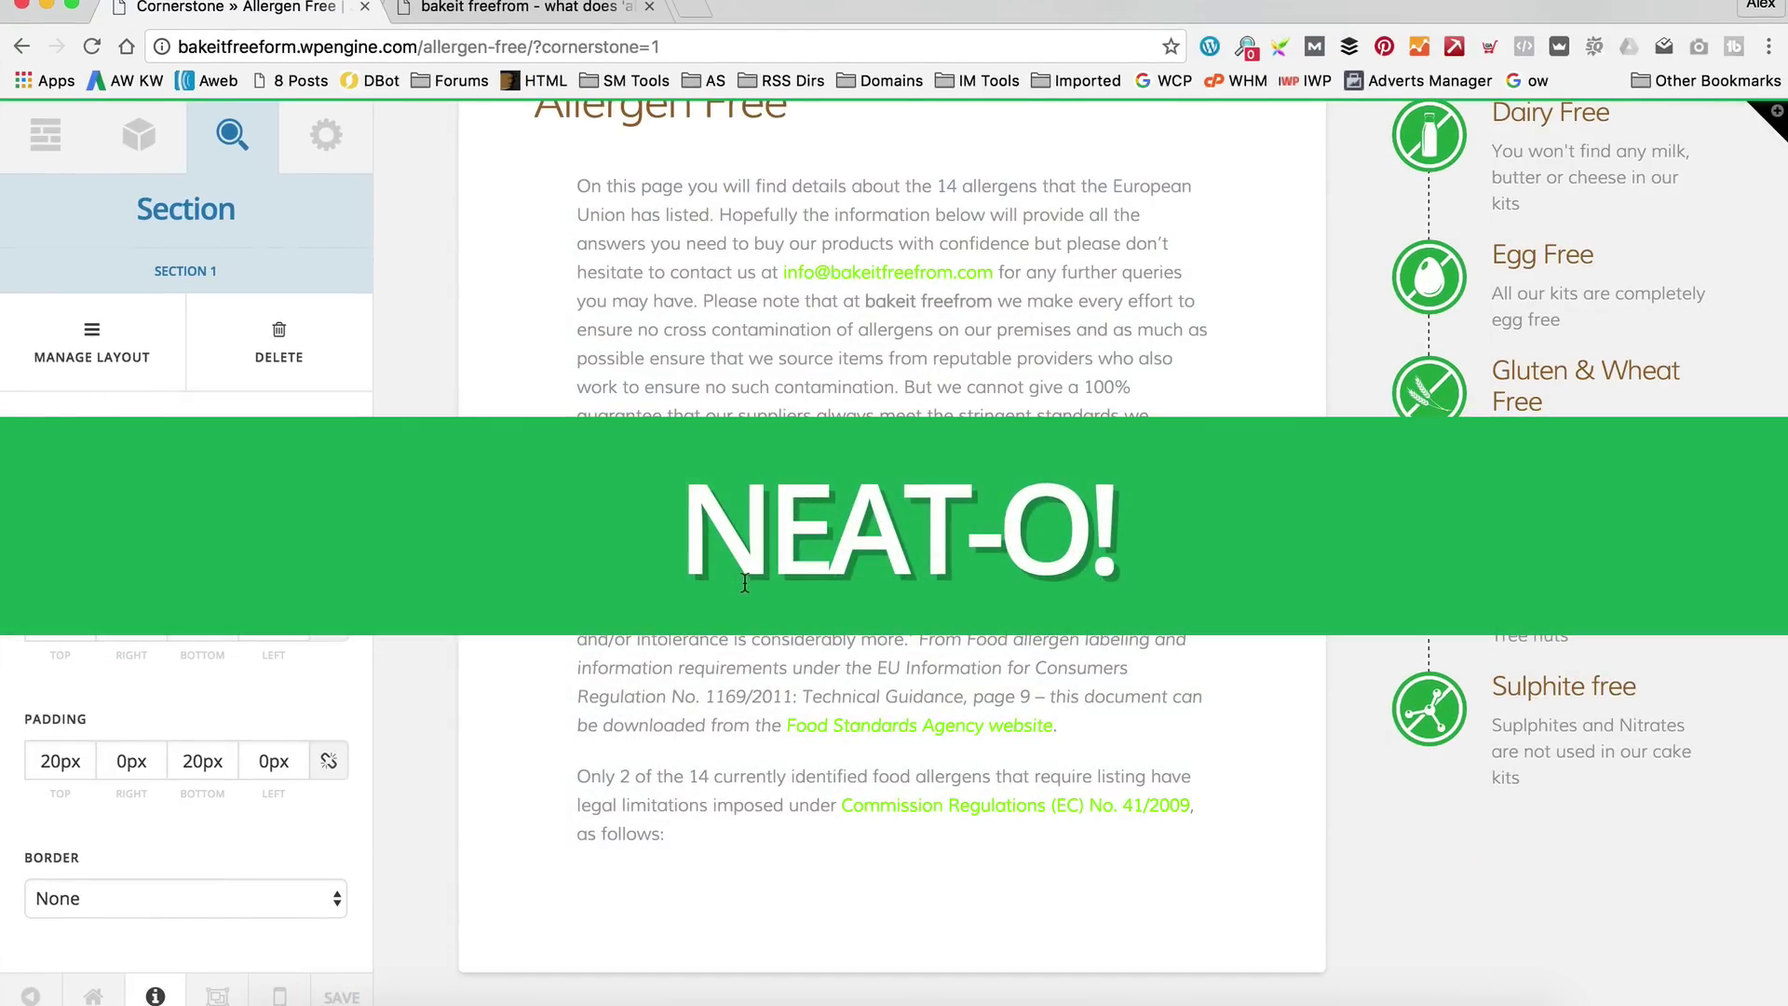
scroll(1379, 523, down, 1)
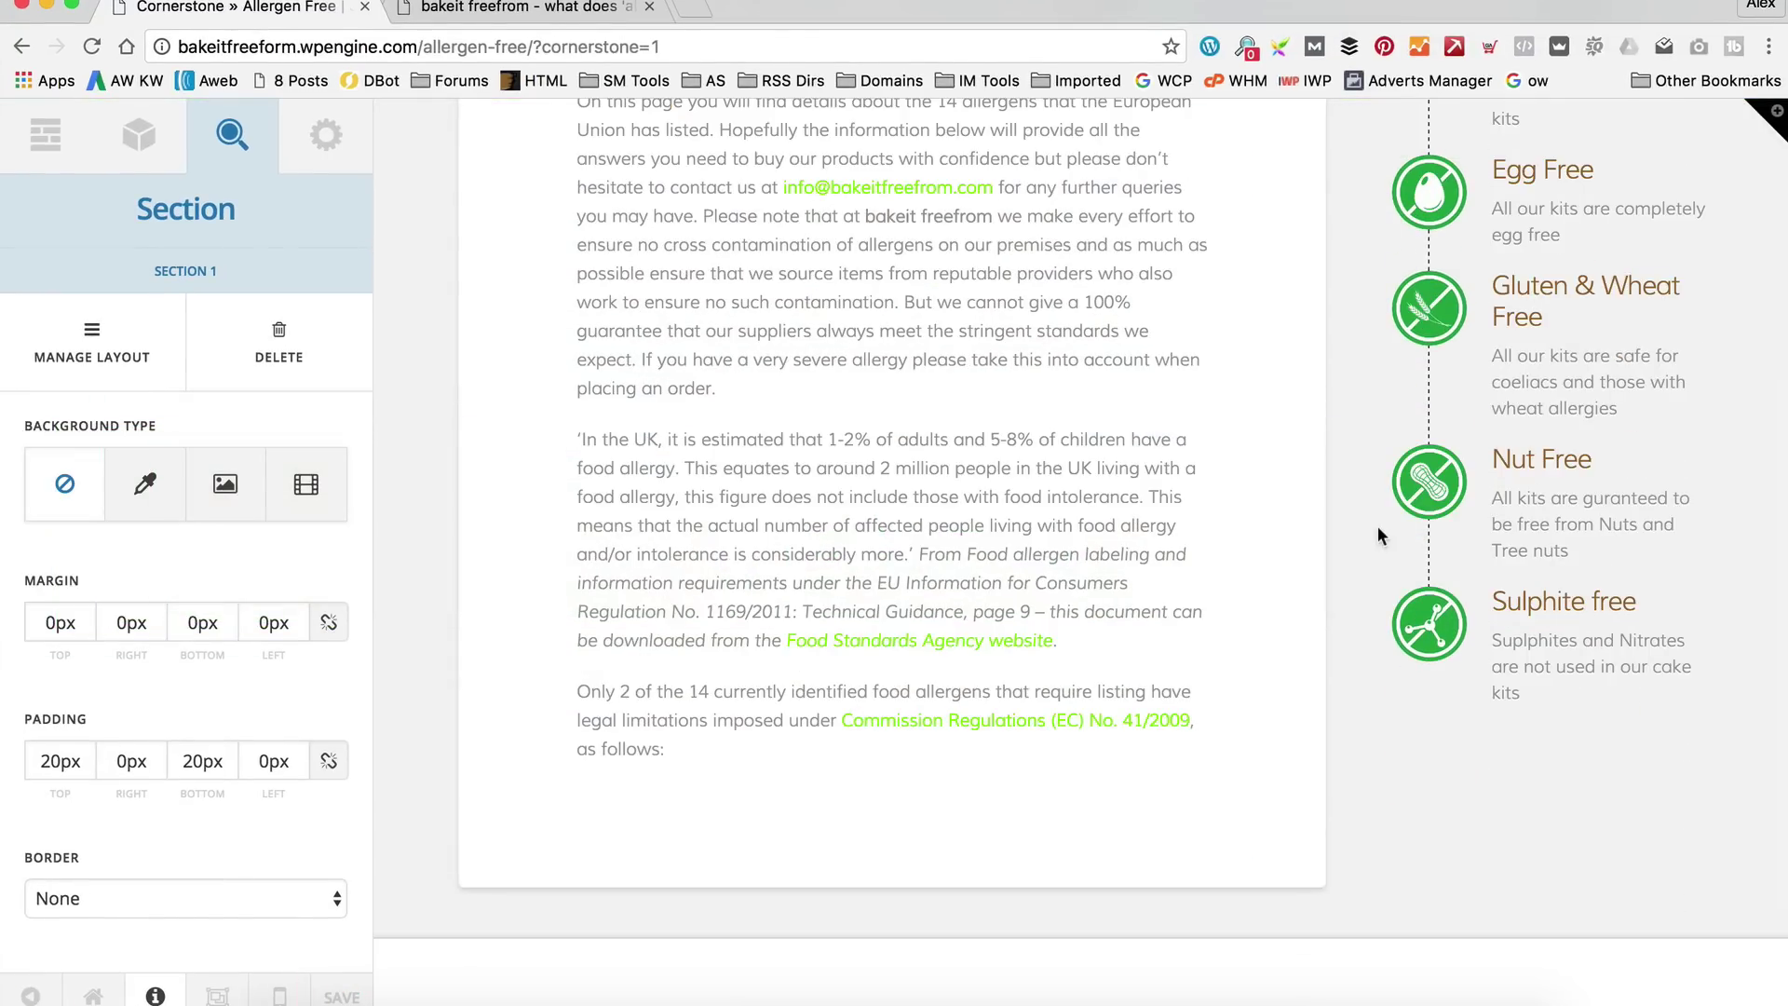
scroll(1436, 377, down, 1)
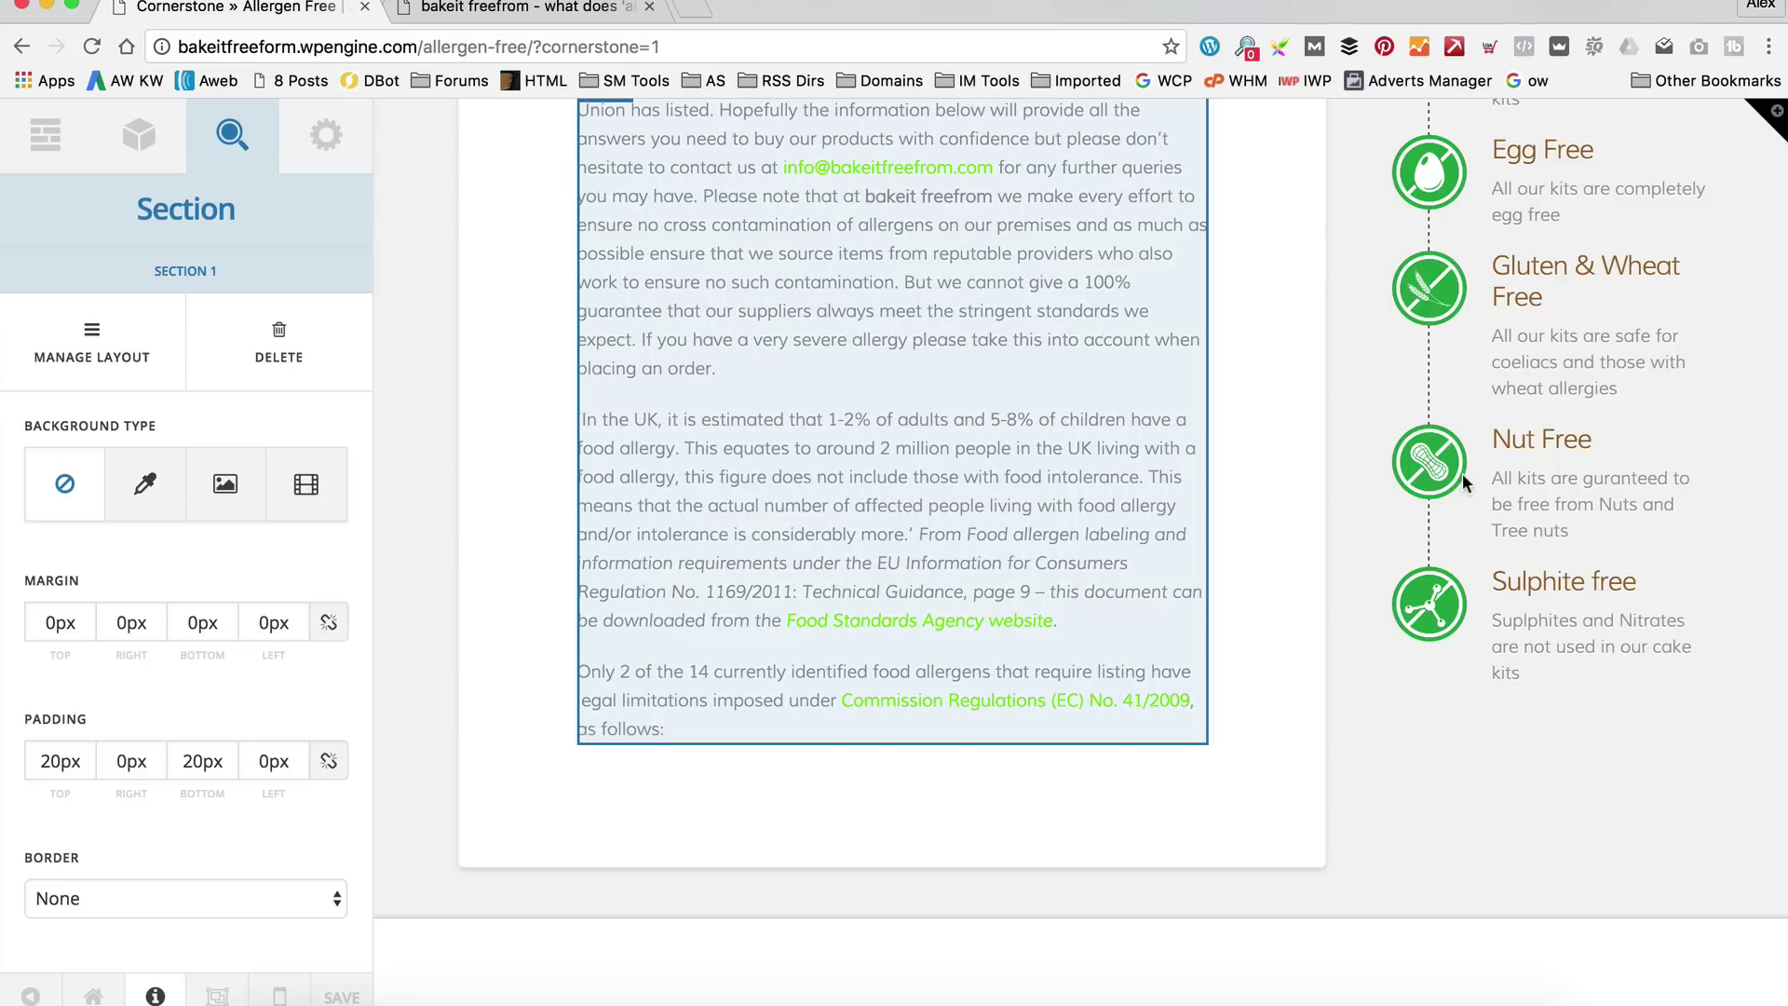
- Set the General page template to Layout - Fullwidth and save the page
click(325, 135)
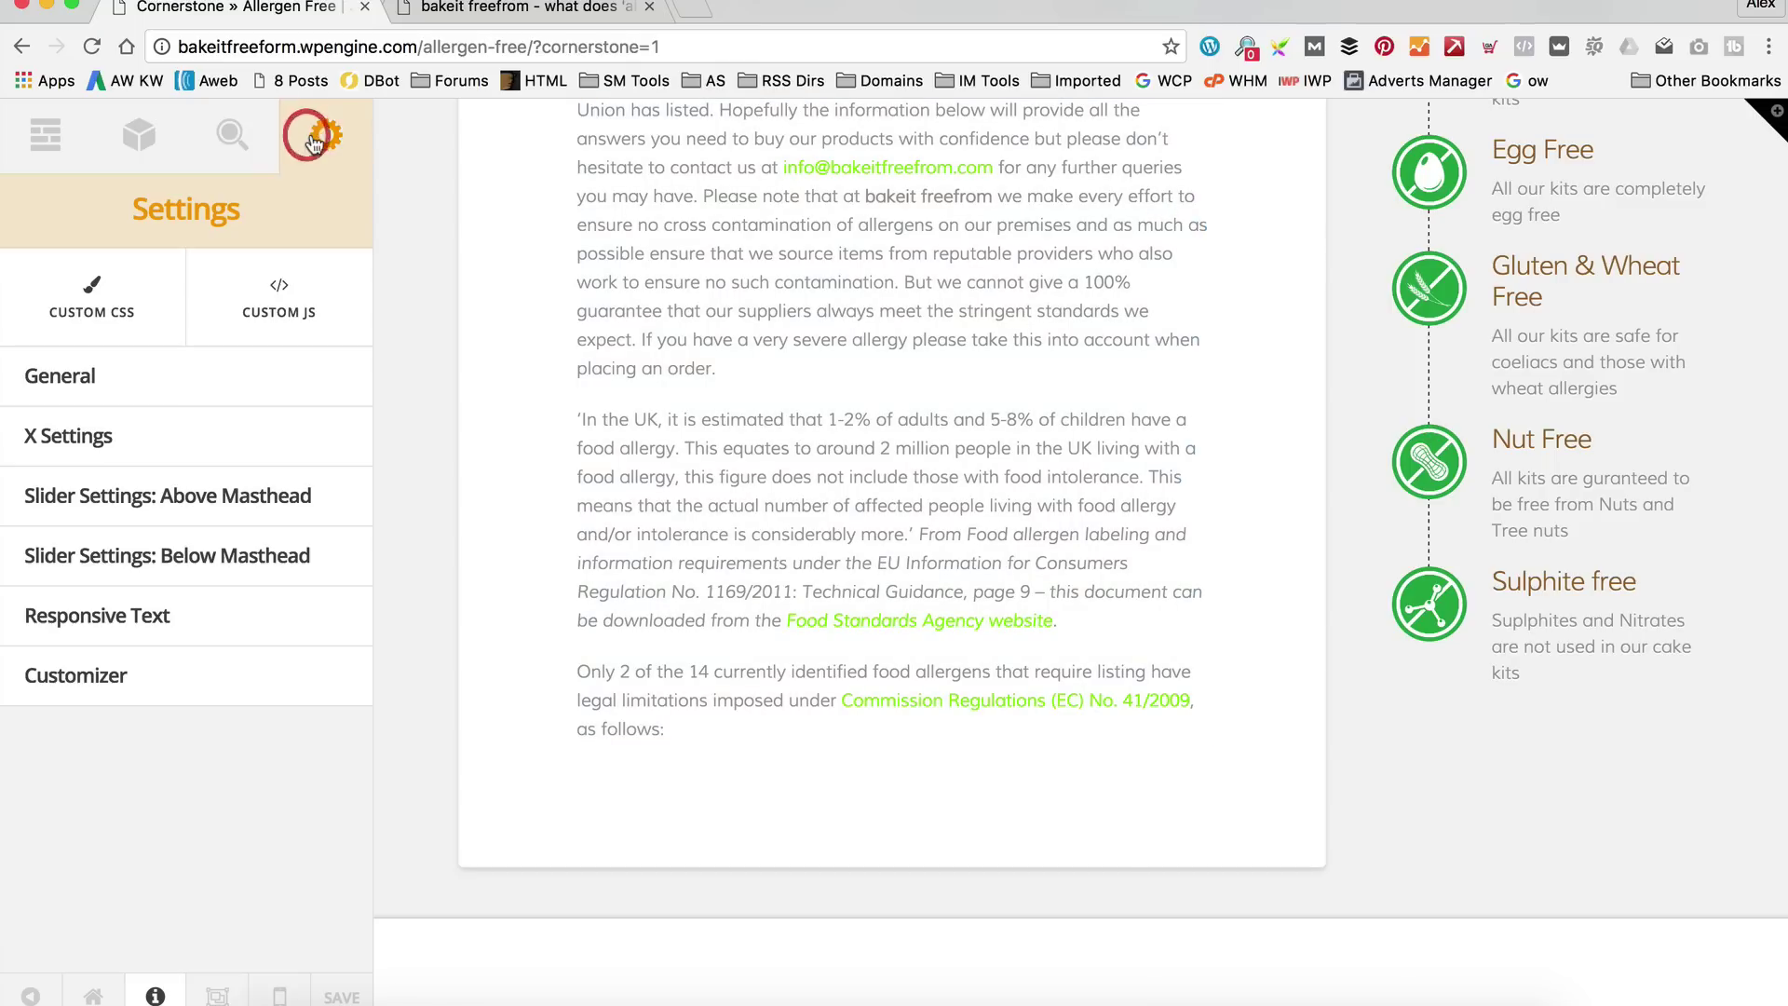
click(158, 382)
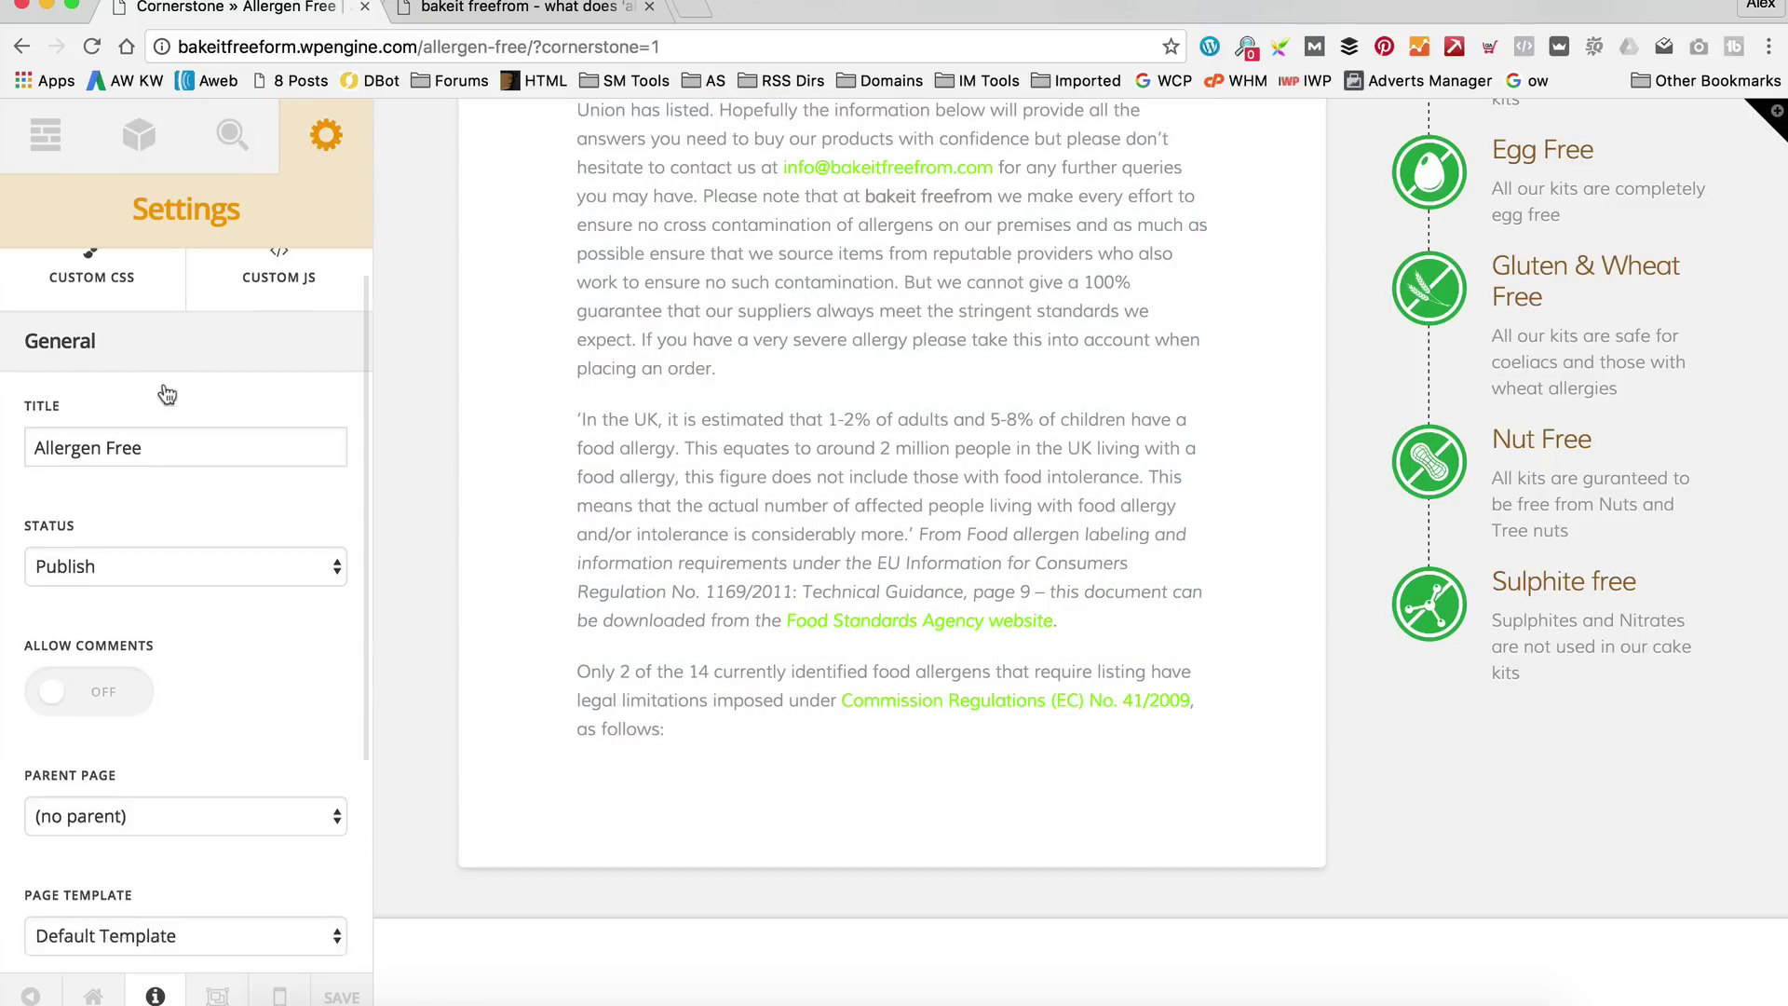
scroll(158, 387, down, 5)
click(257, 635)
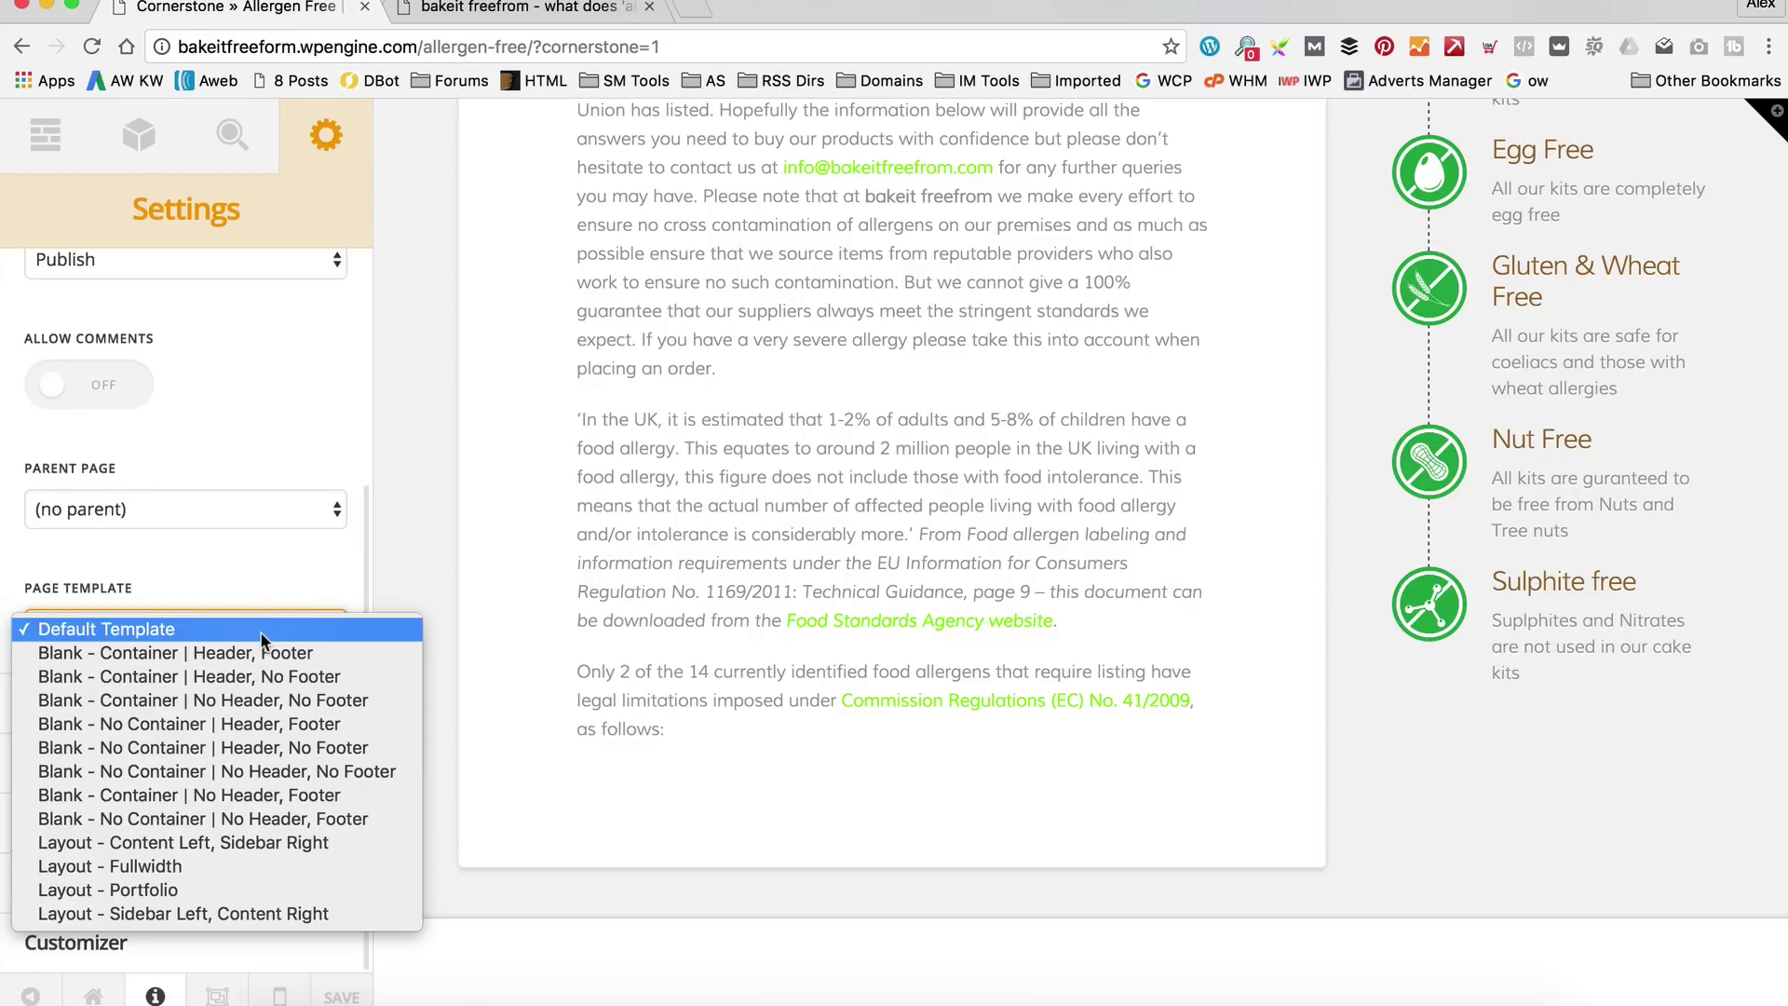
click(232, 876)
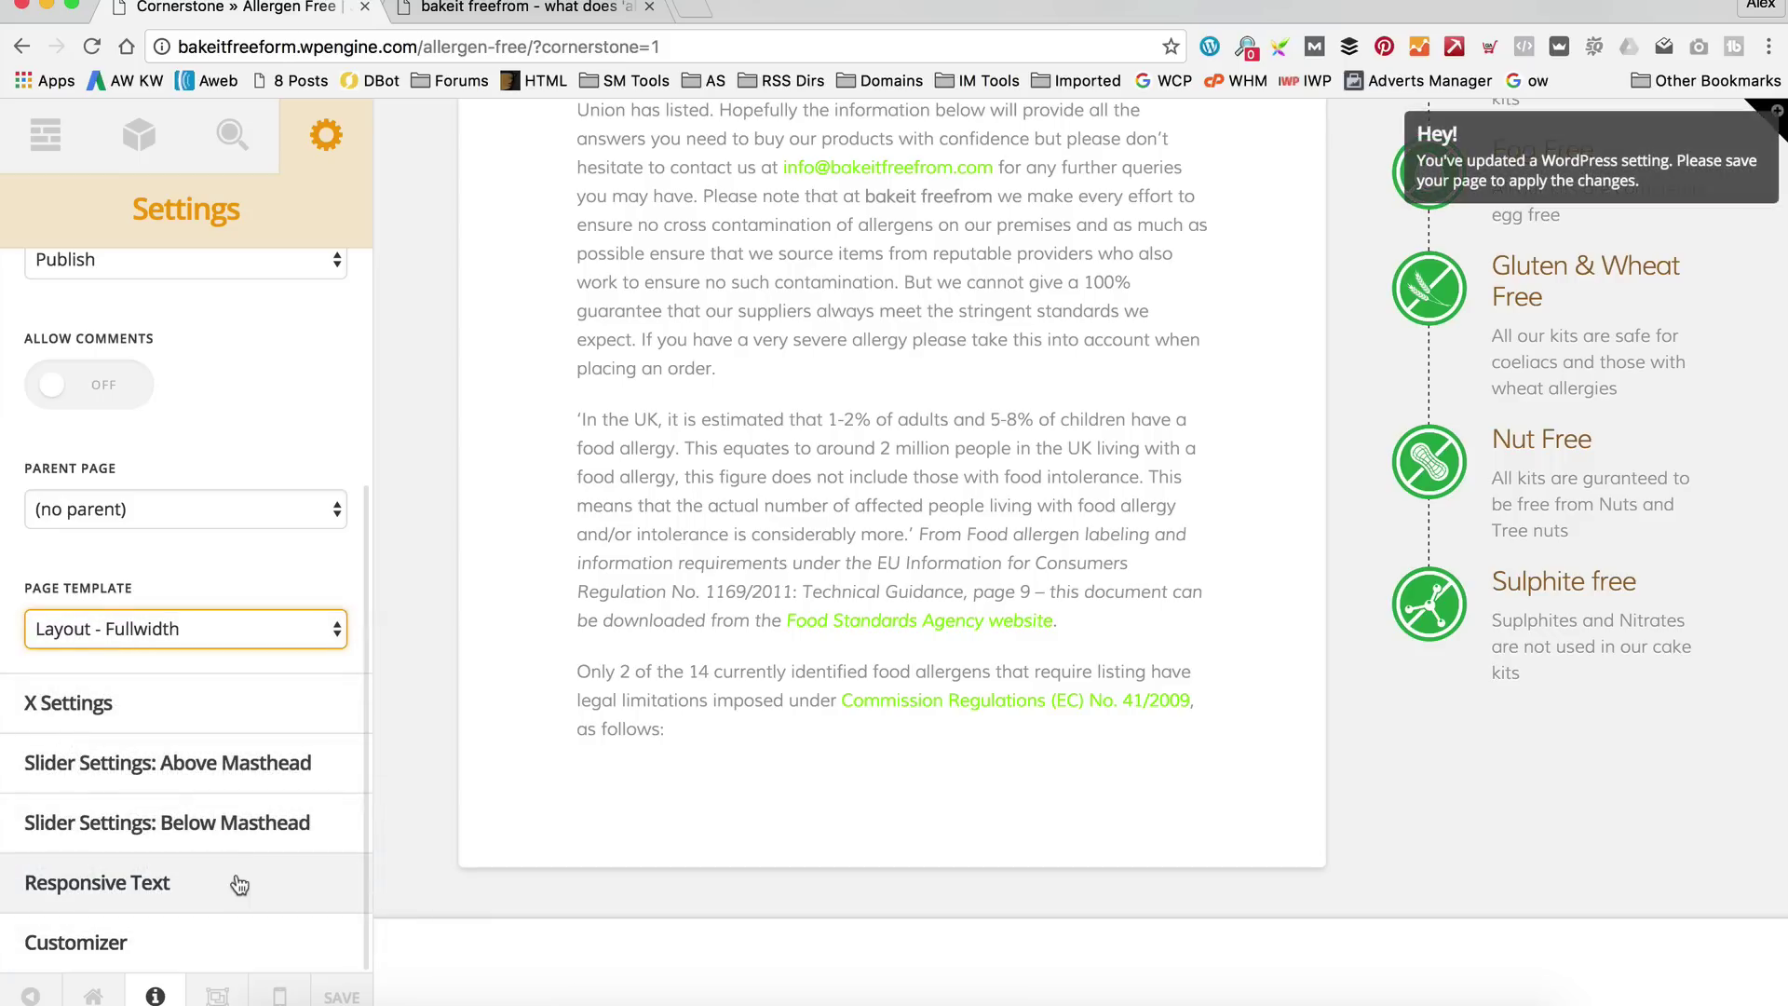
click(341, 997)
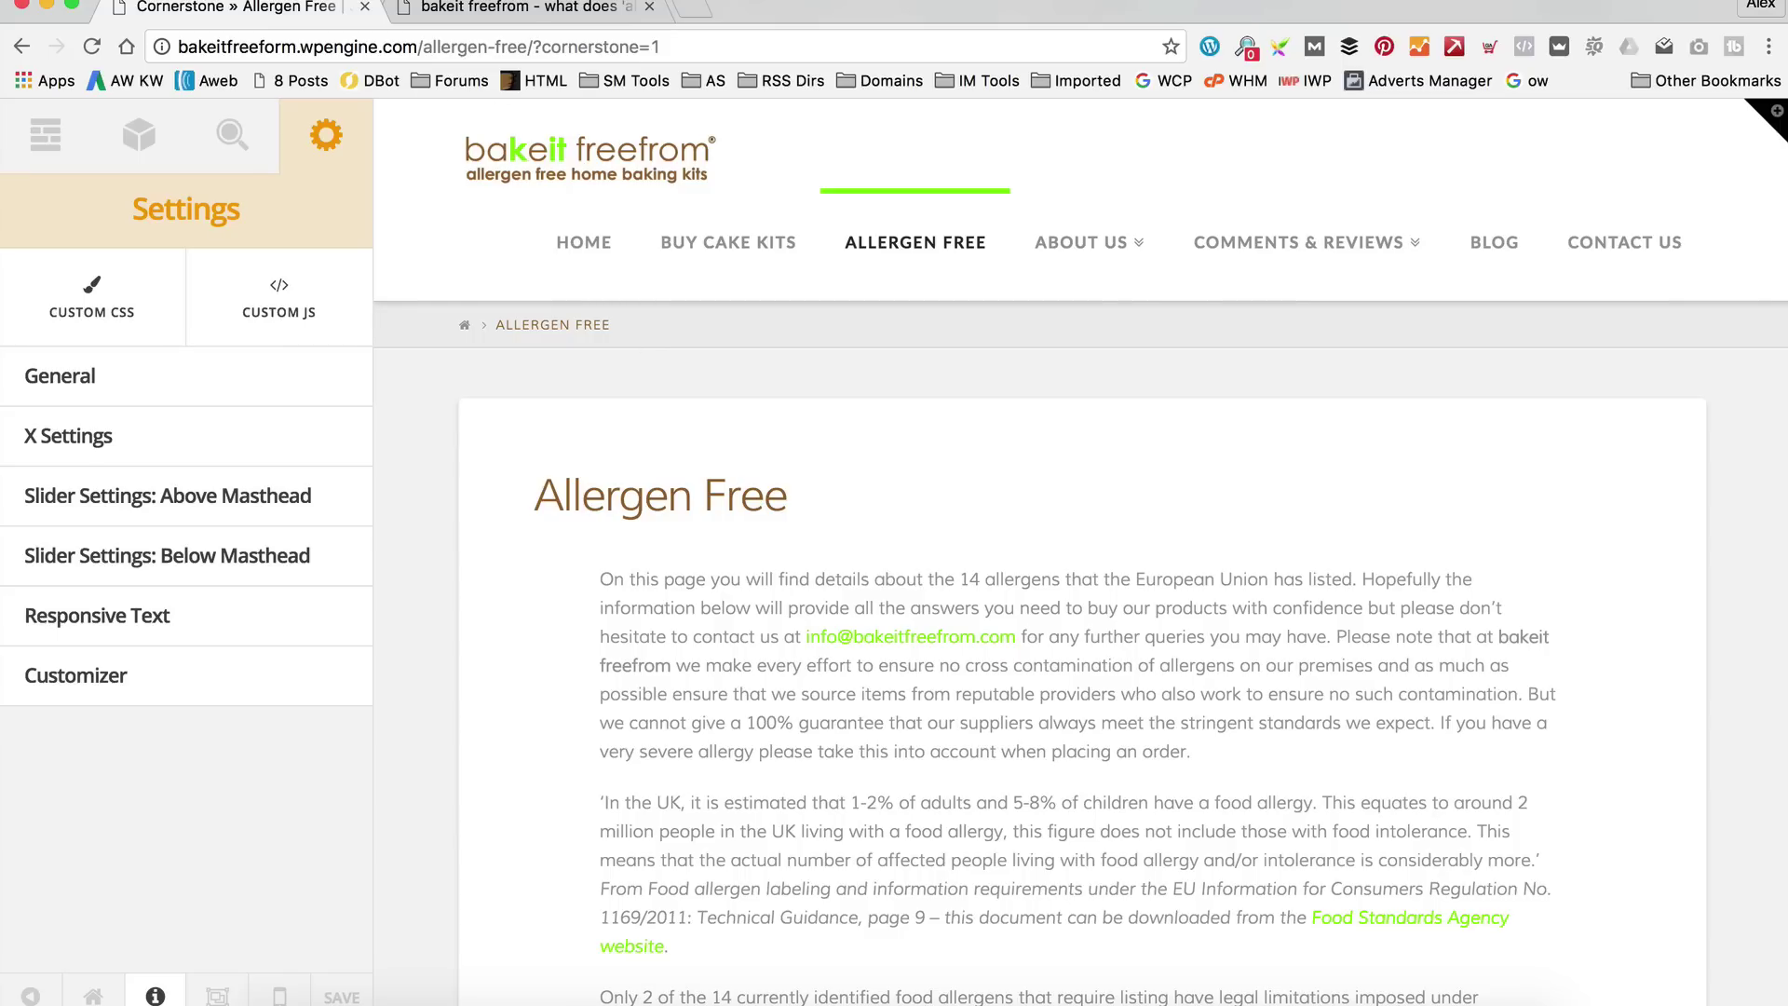
- Review the old site's allergen page for the next section
click(521, 7)
scroll(786, 410, down, 5)
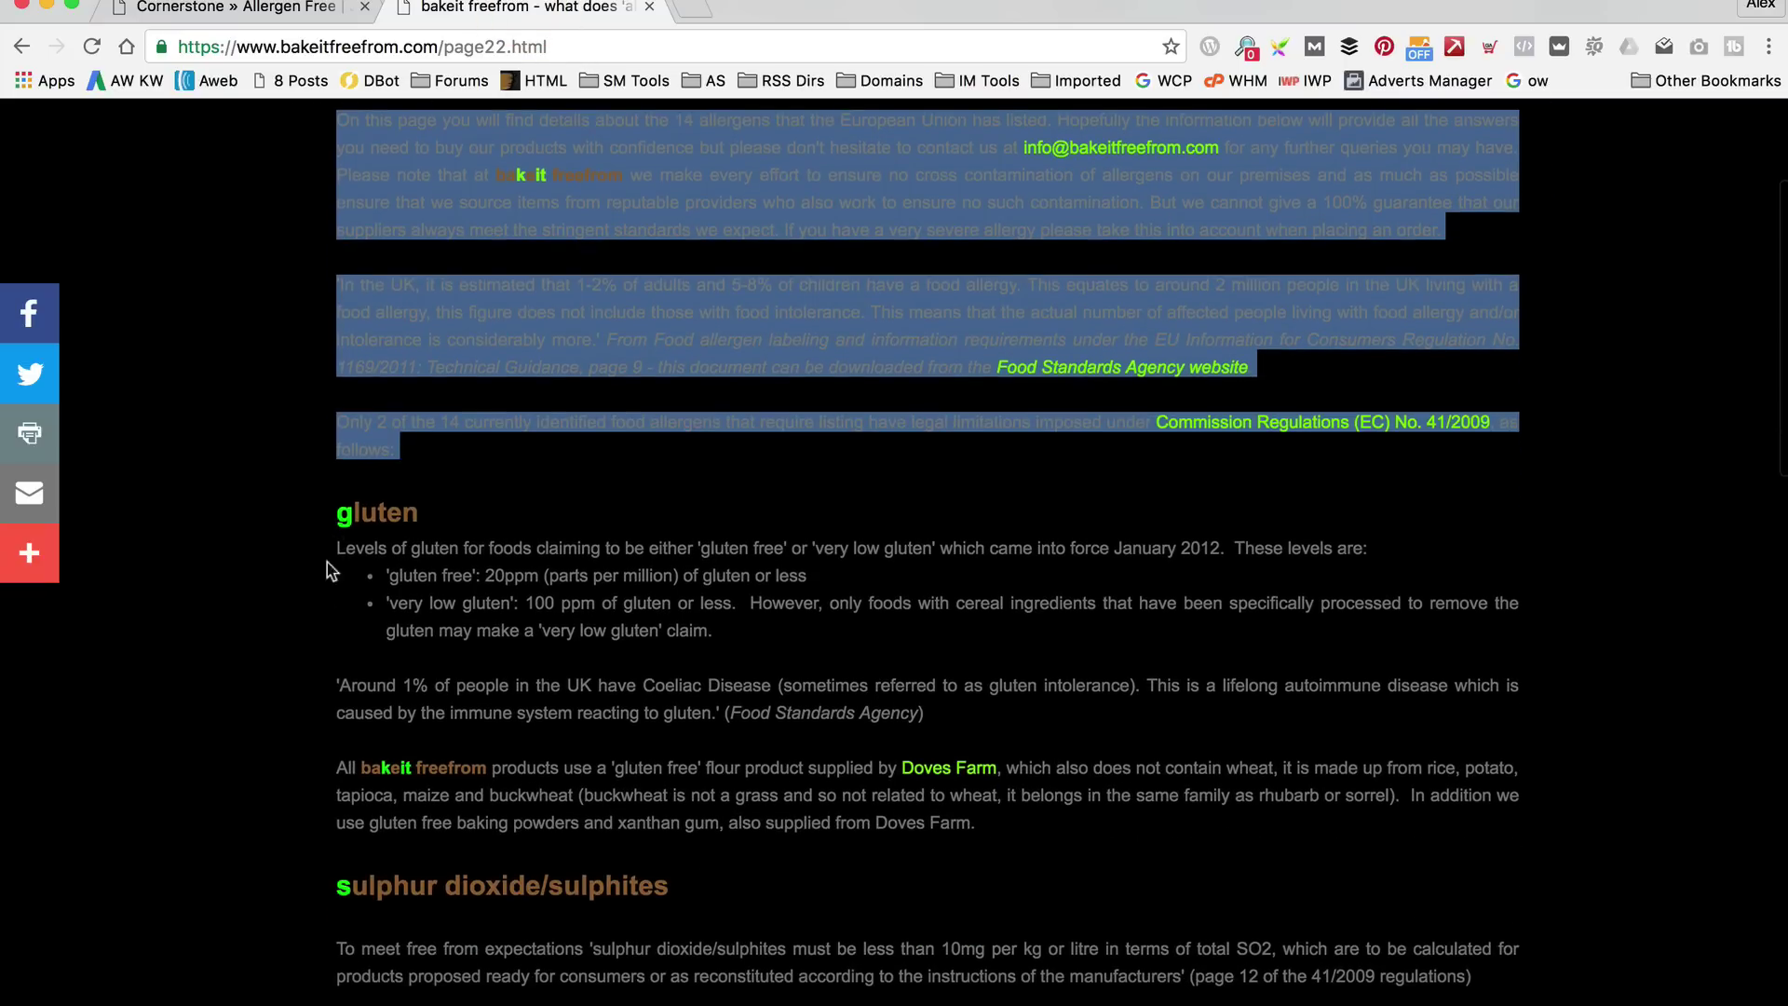
scroll(402, 524, down, 5)
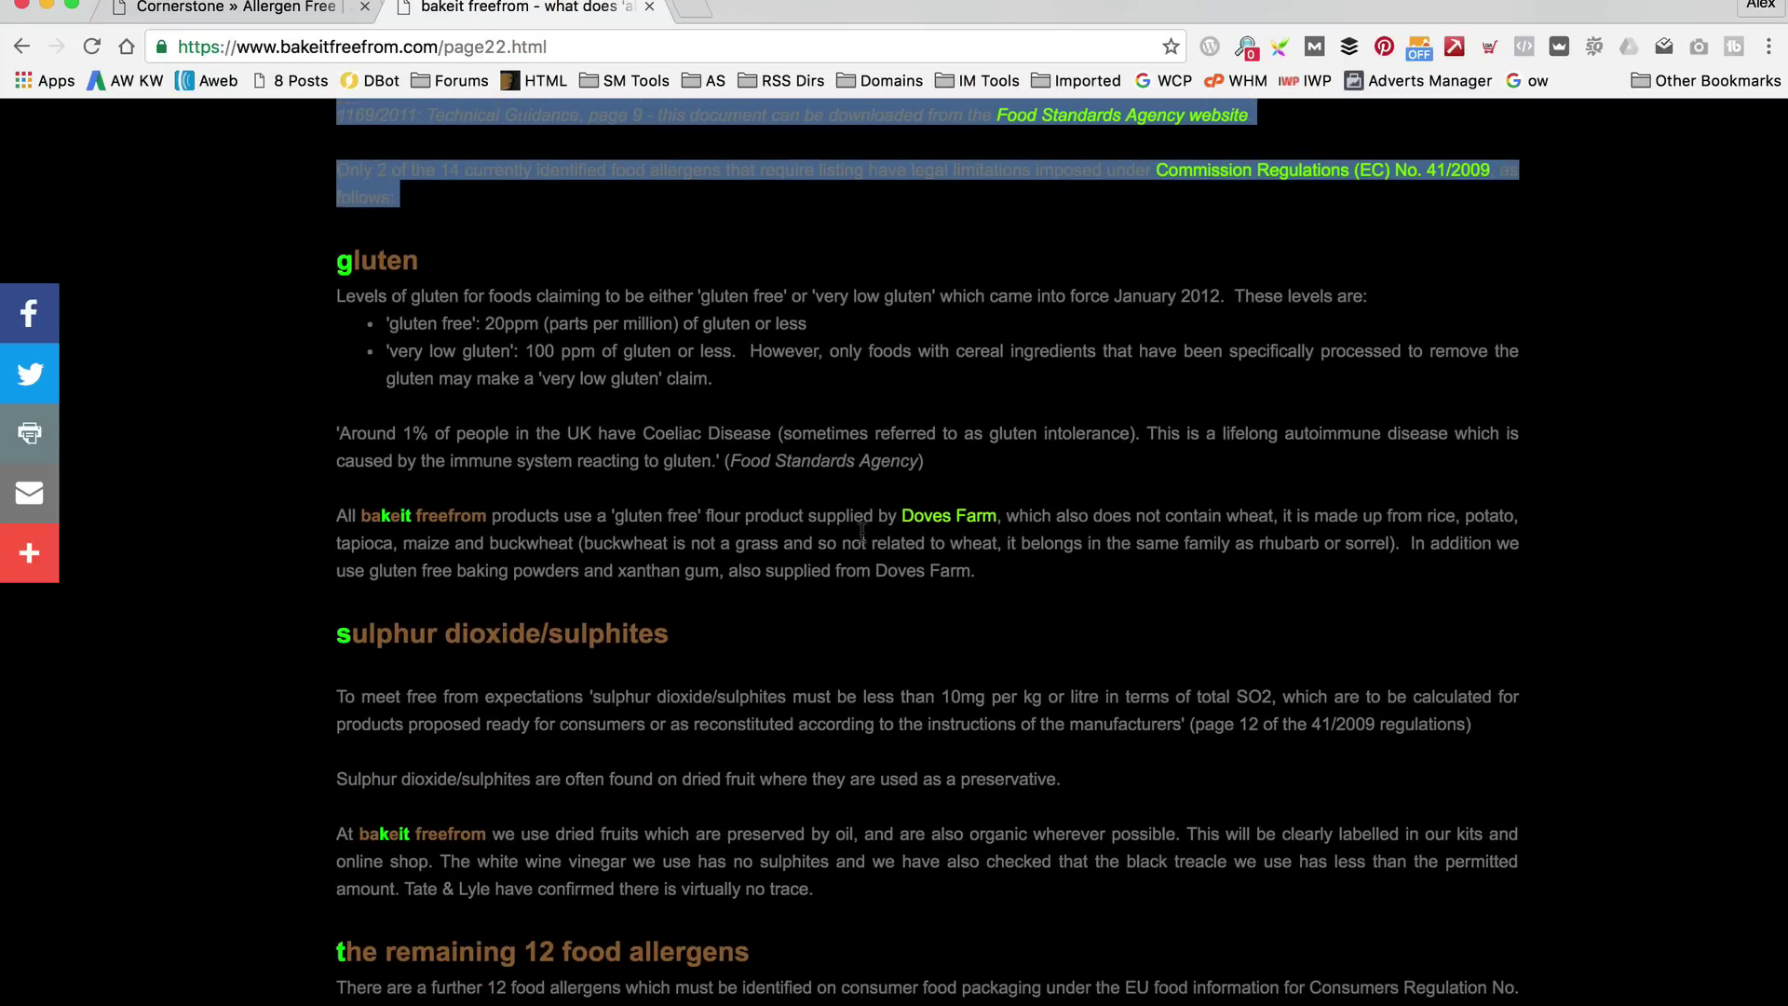
scroll(861, 532, up, 3)
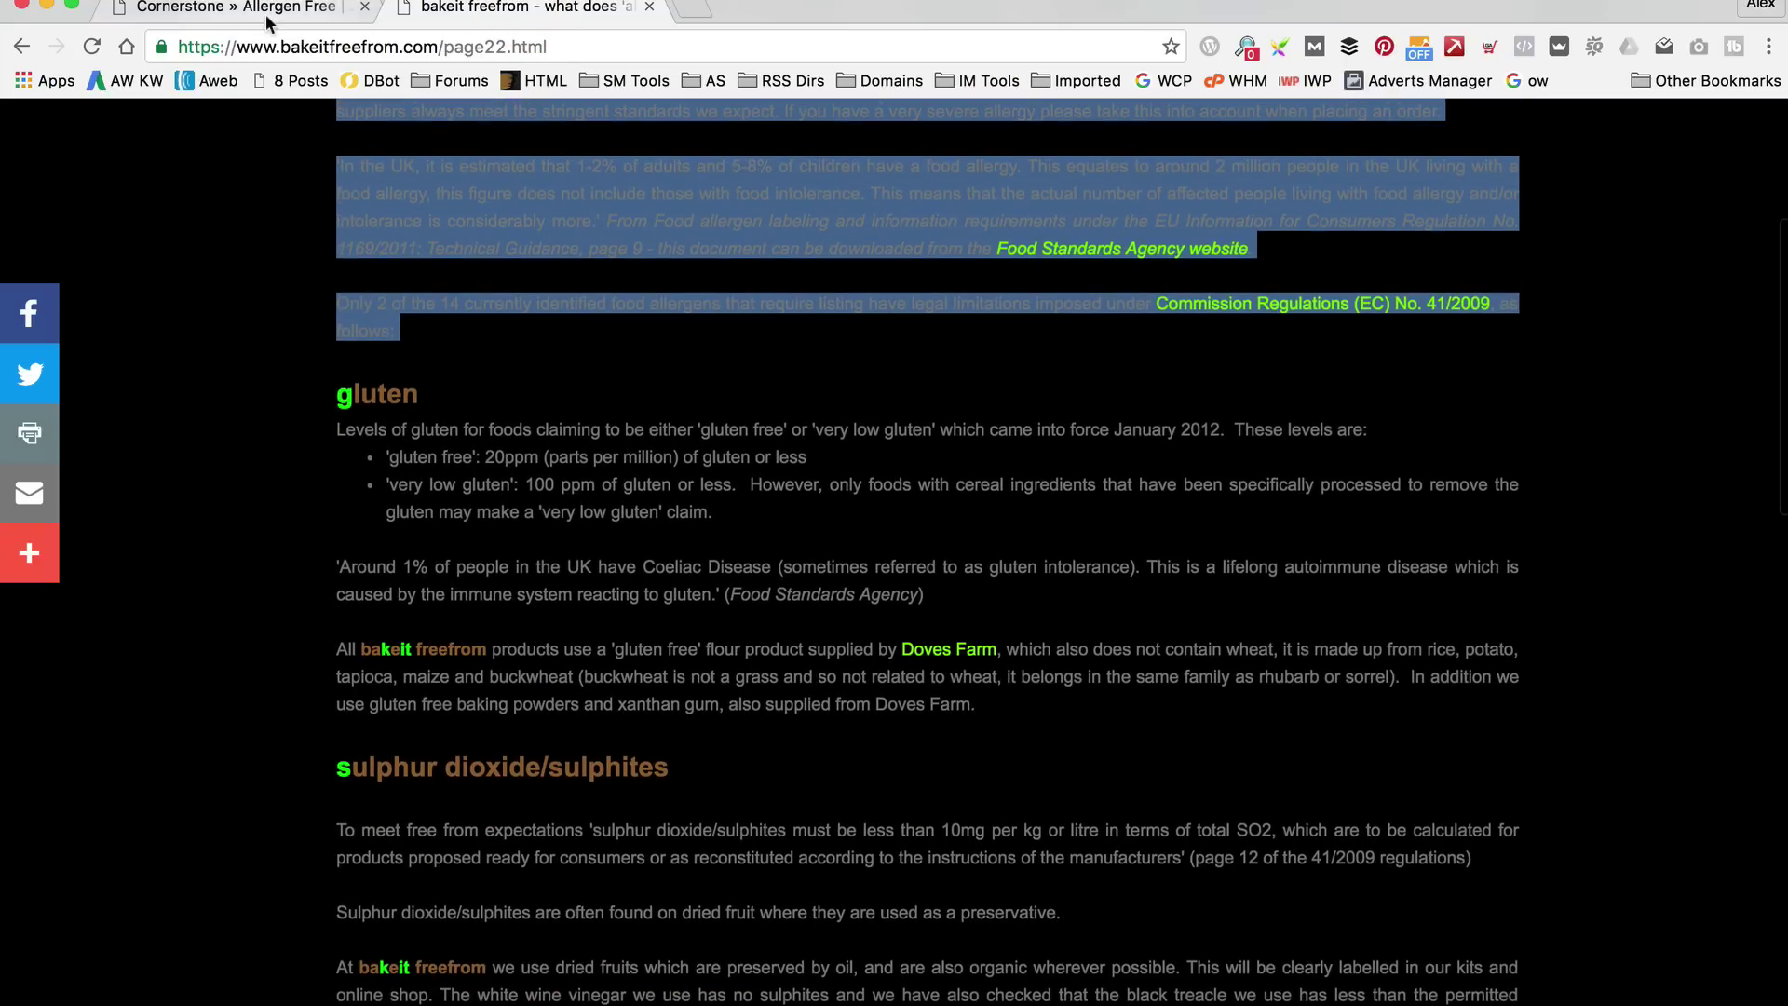
- Add a second Text element below the introductory text block
click(261, 11)
scroll(1270, 571, down, 6)
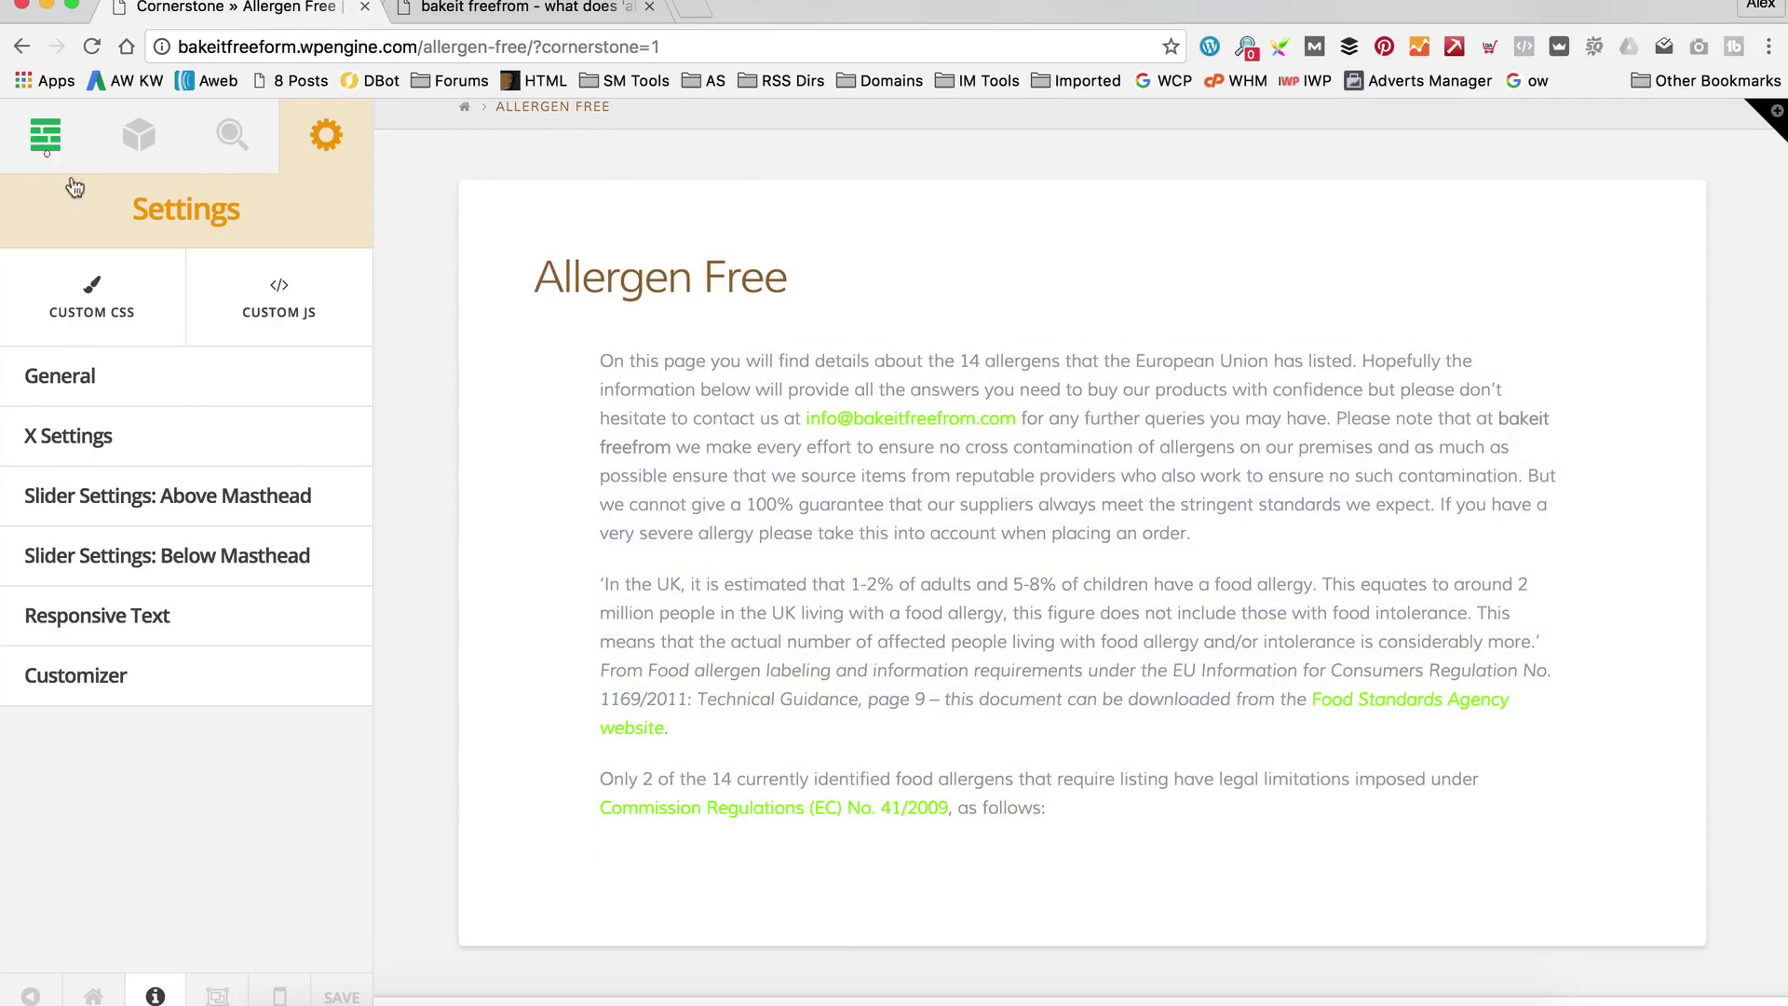
click(45, 135)
click(139, 138)
scroll(182, 549, down, 10)
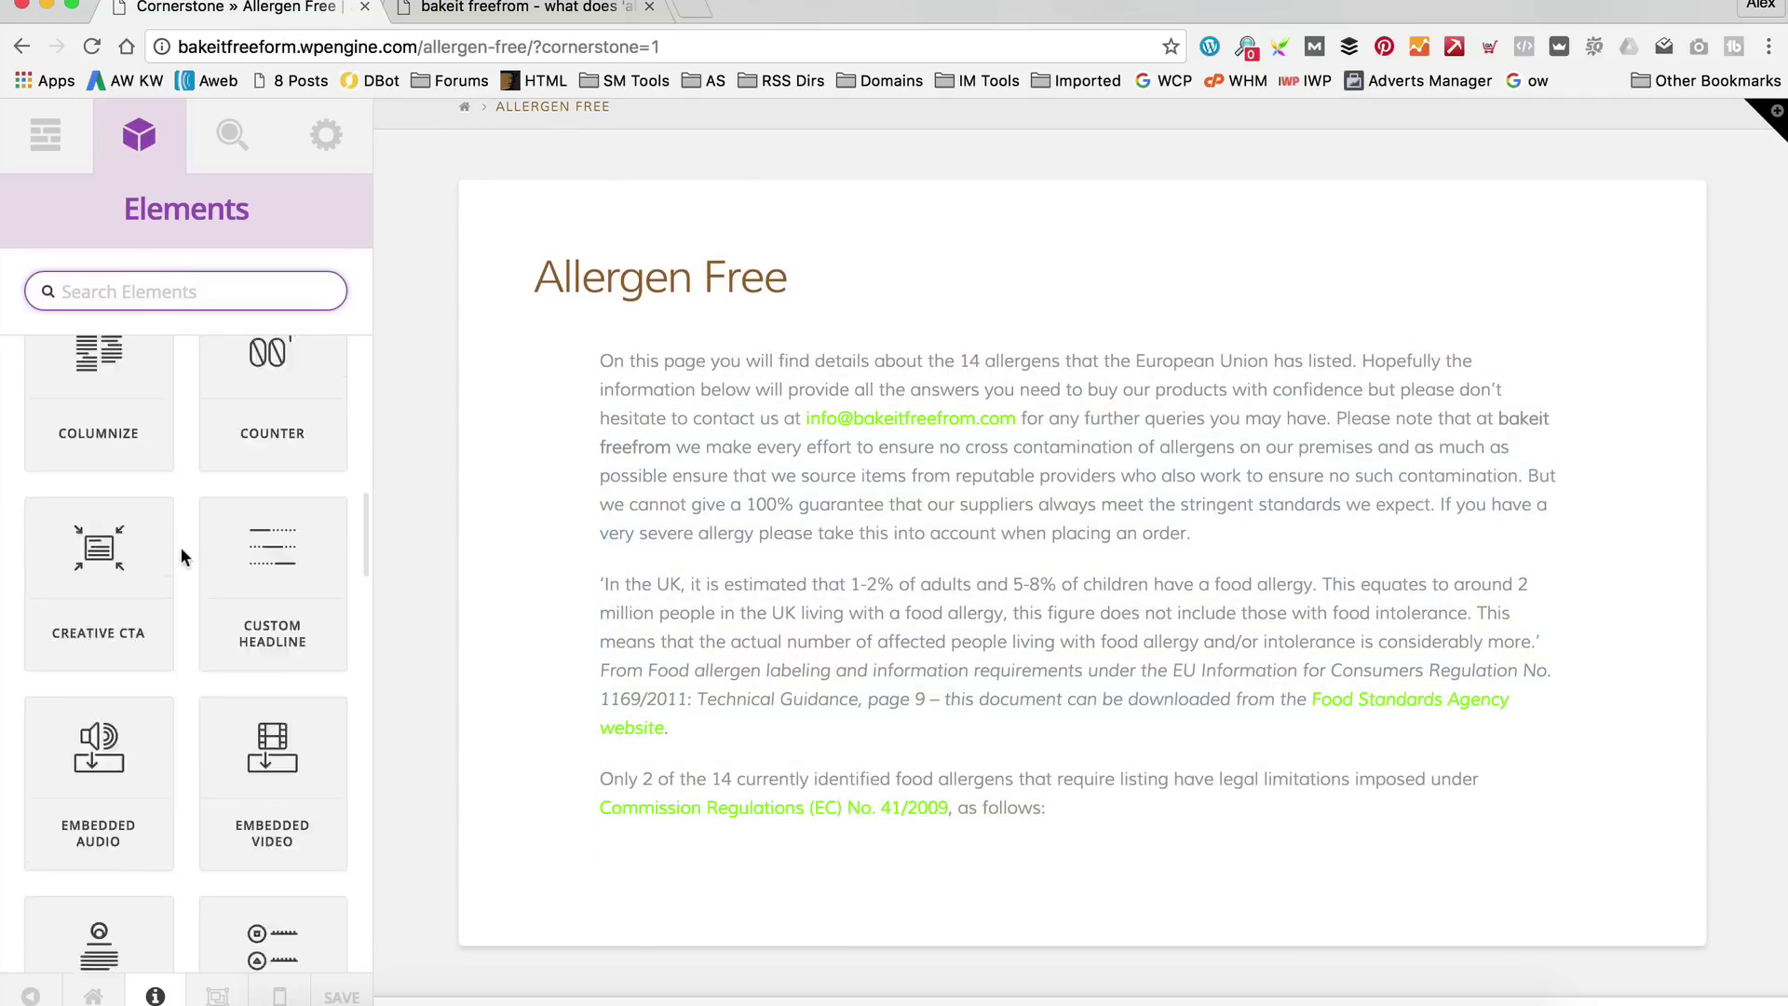
scroll(184, 556, down, 5)
mouse_move(97, 633)
mouse_down()
mouse_move(918, 848)
mouse_move(924, 871)
mouse_up()
scroll(926, 559, down, 2)
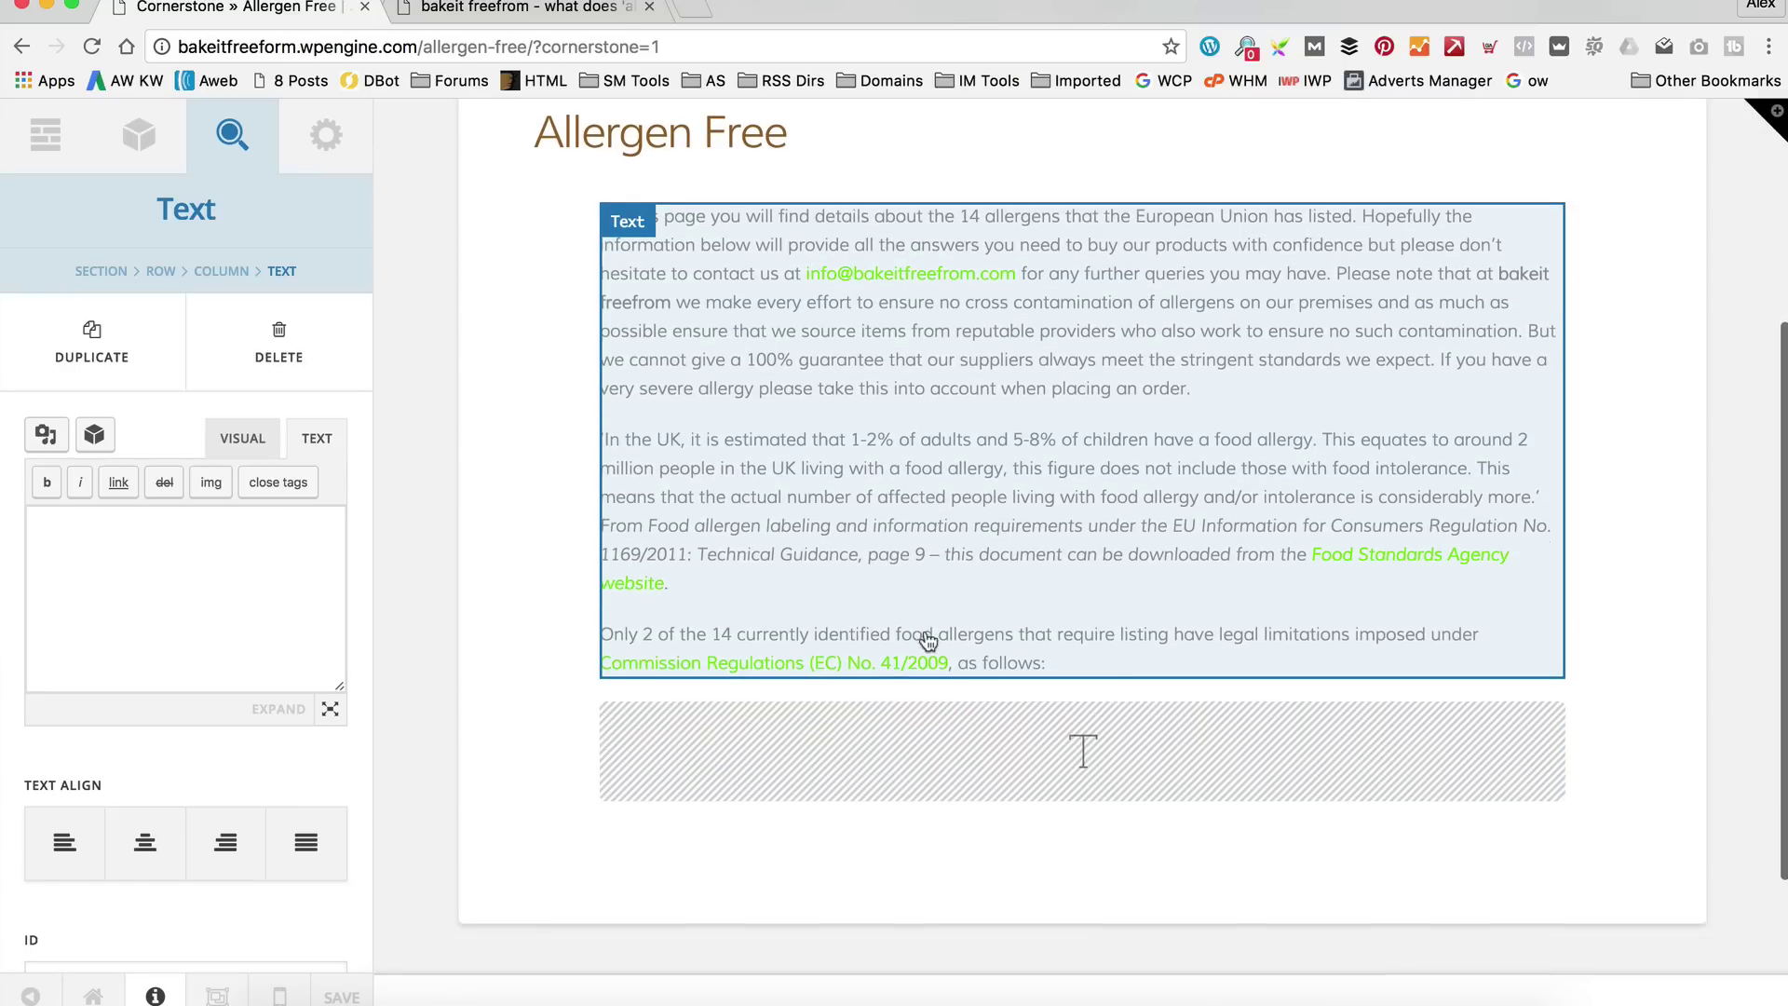
- Copy the old site's gluten section through the Doves Farm paragraph
click(520, 7)
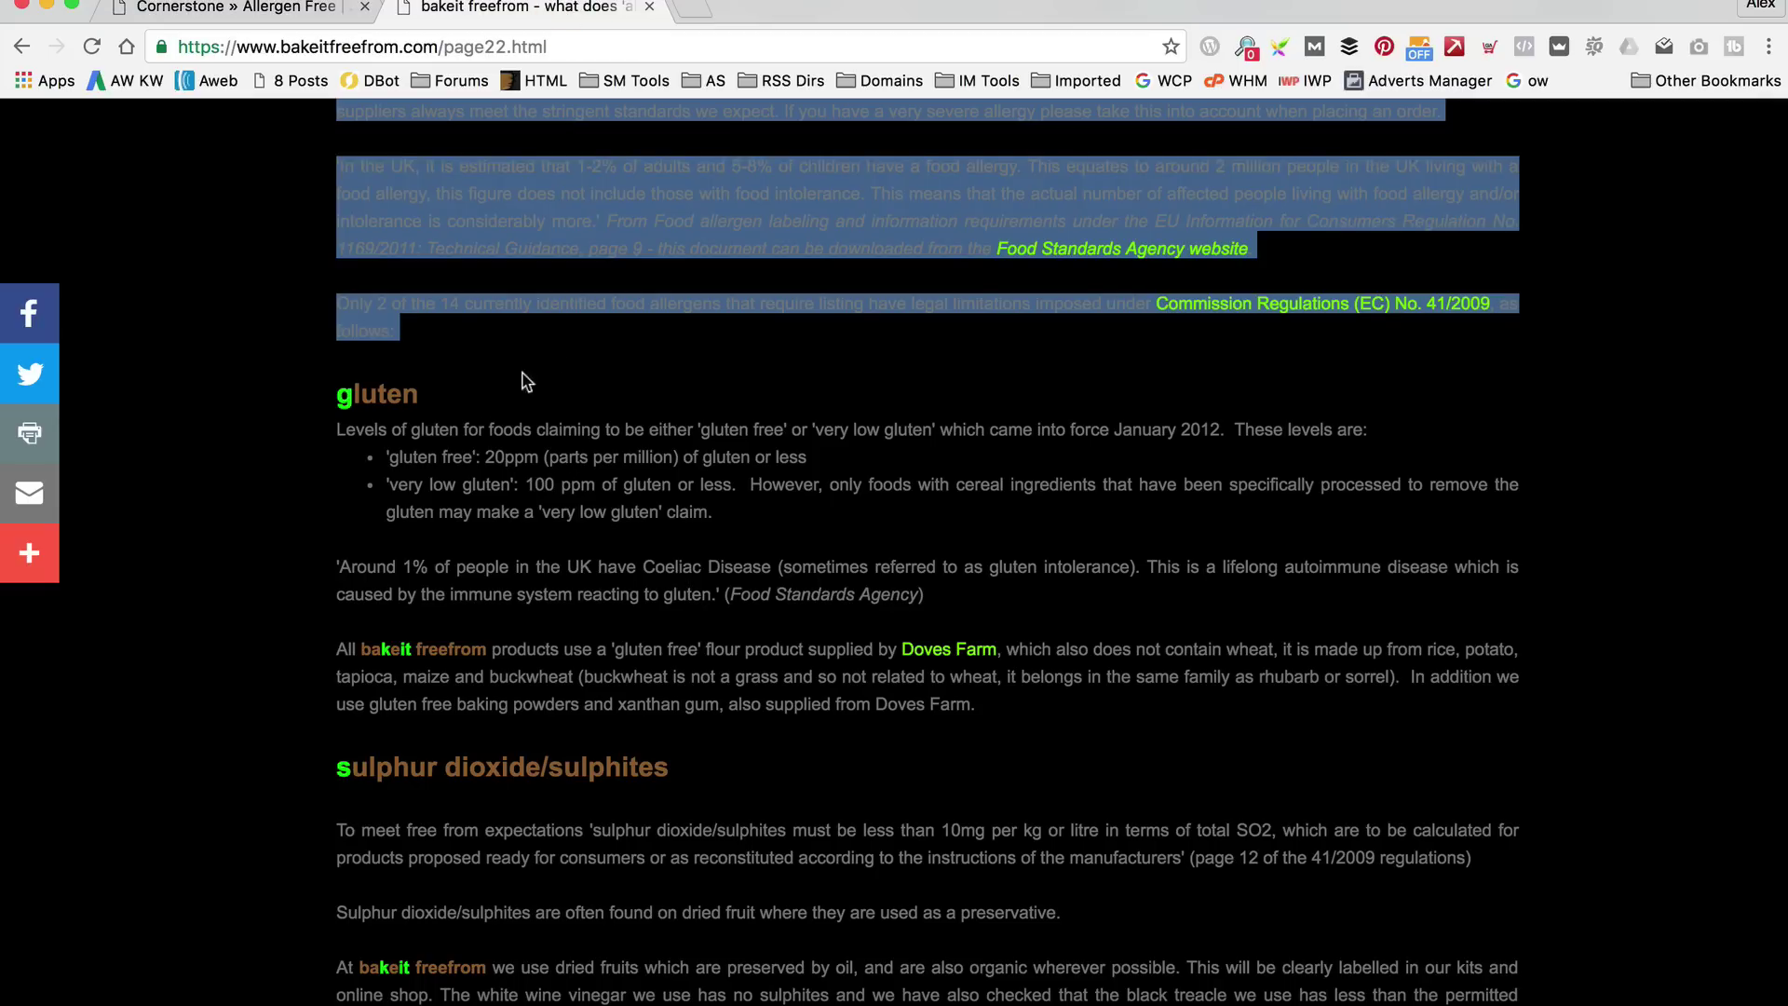
drag(334, 400, 1155, 713)
right_click(876, 572)
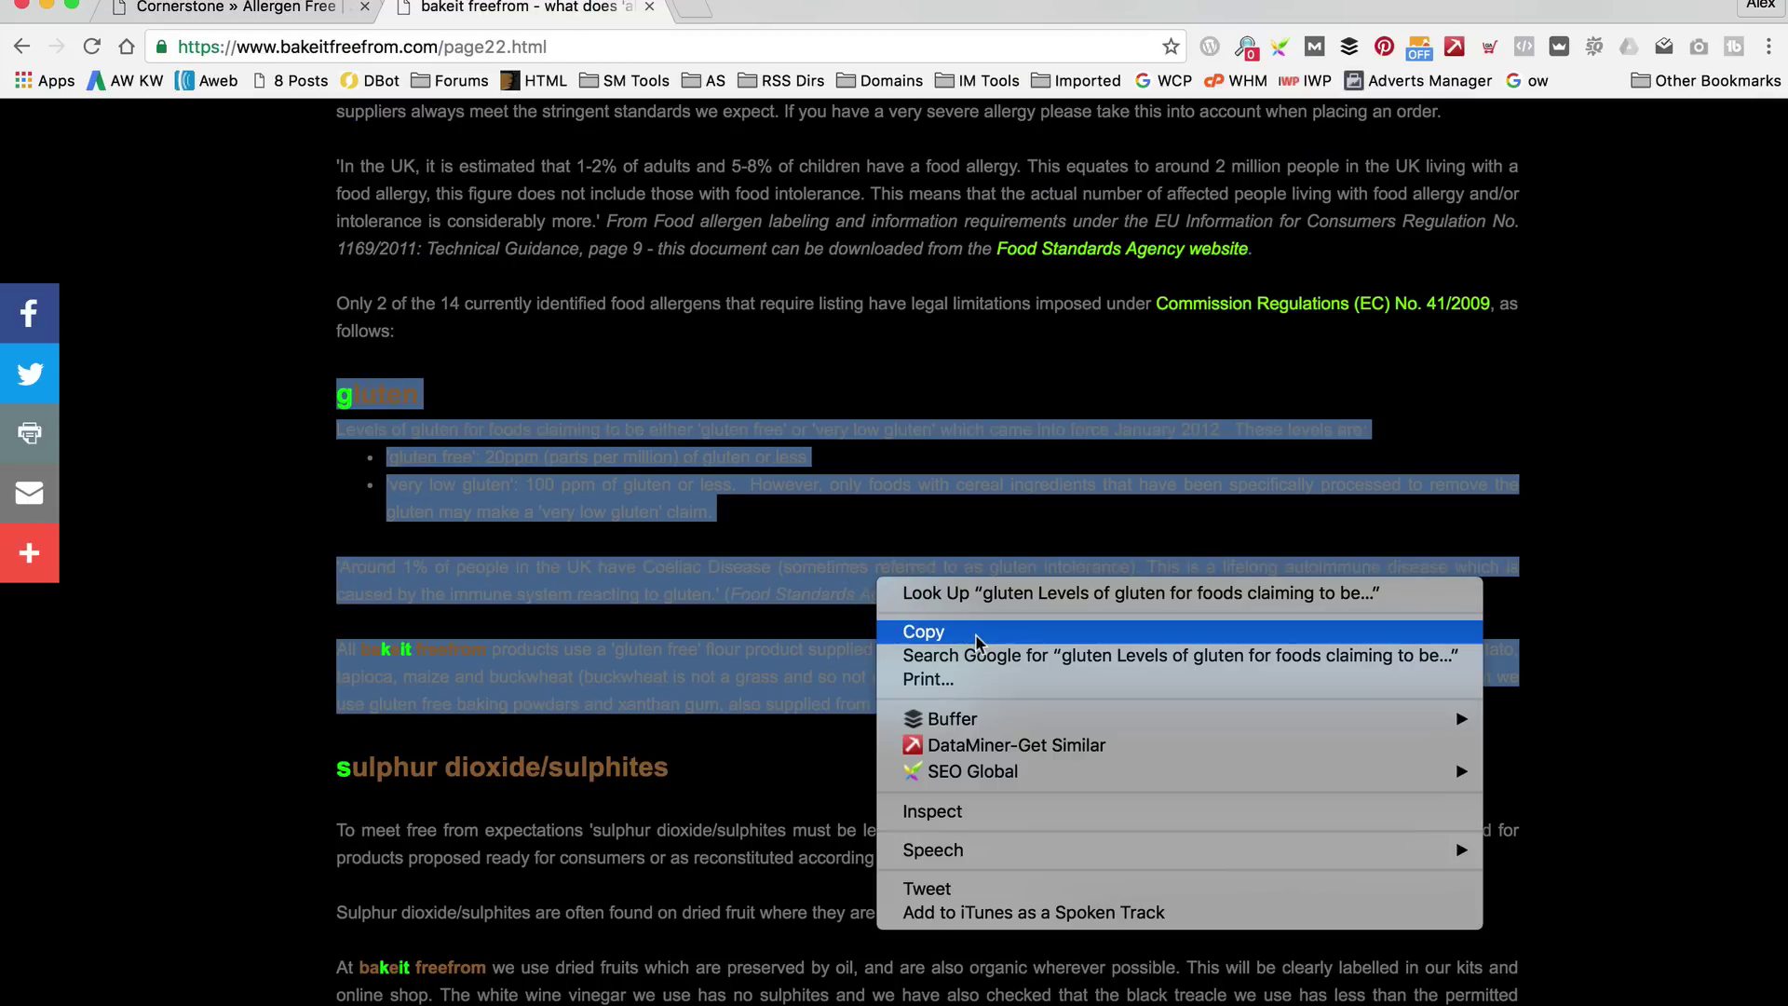
click(918, 629)
click(263, 7)
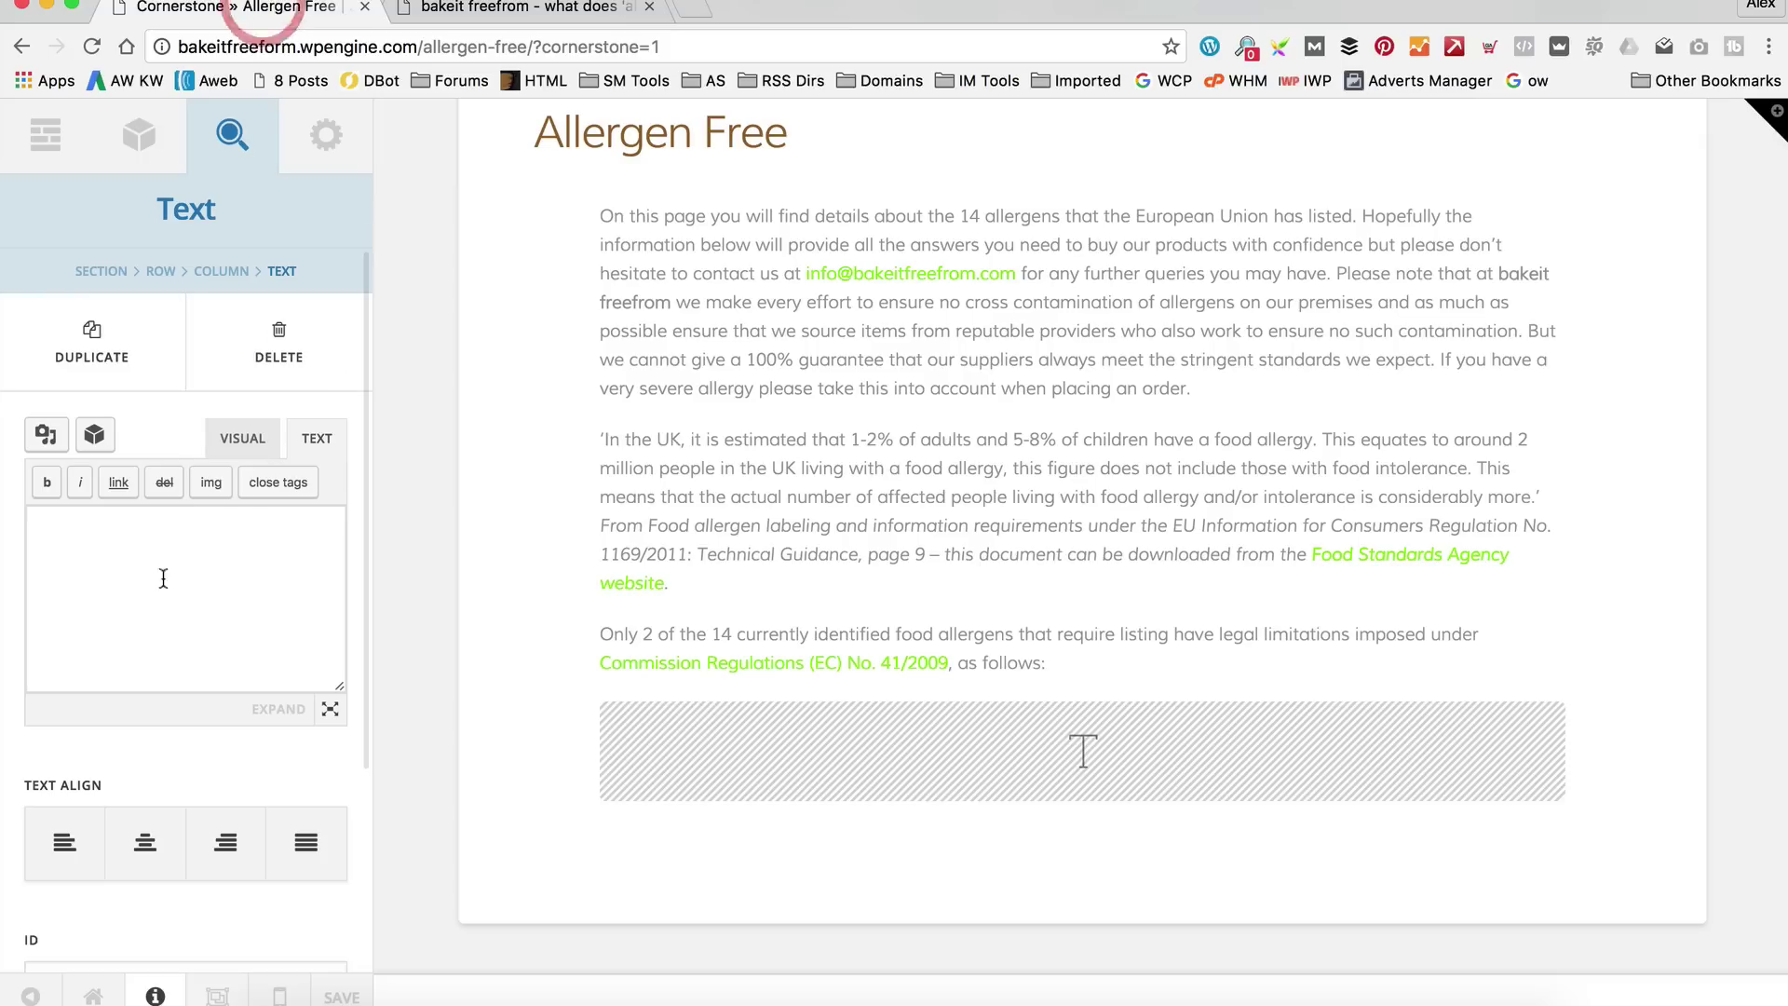
- Paste the gluten section into the new text block's visual editor
click(233, 447)
right_click(127, 667)
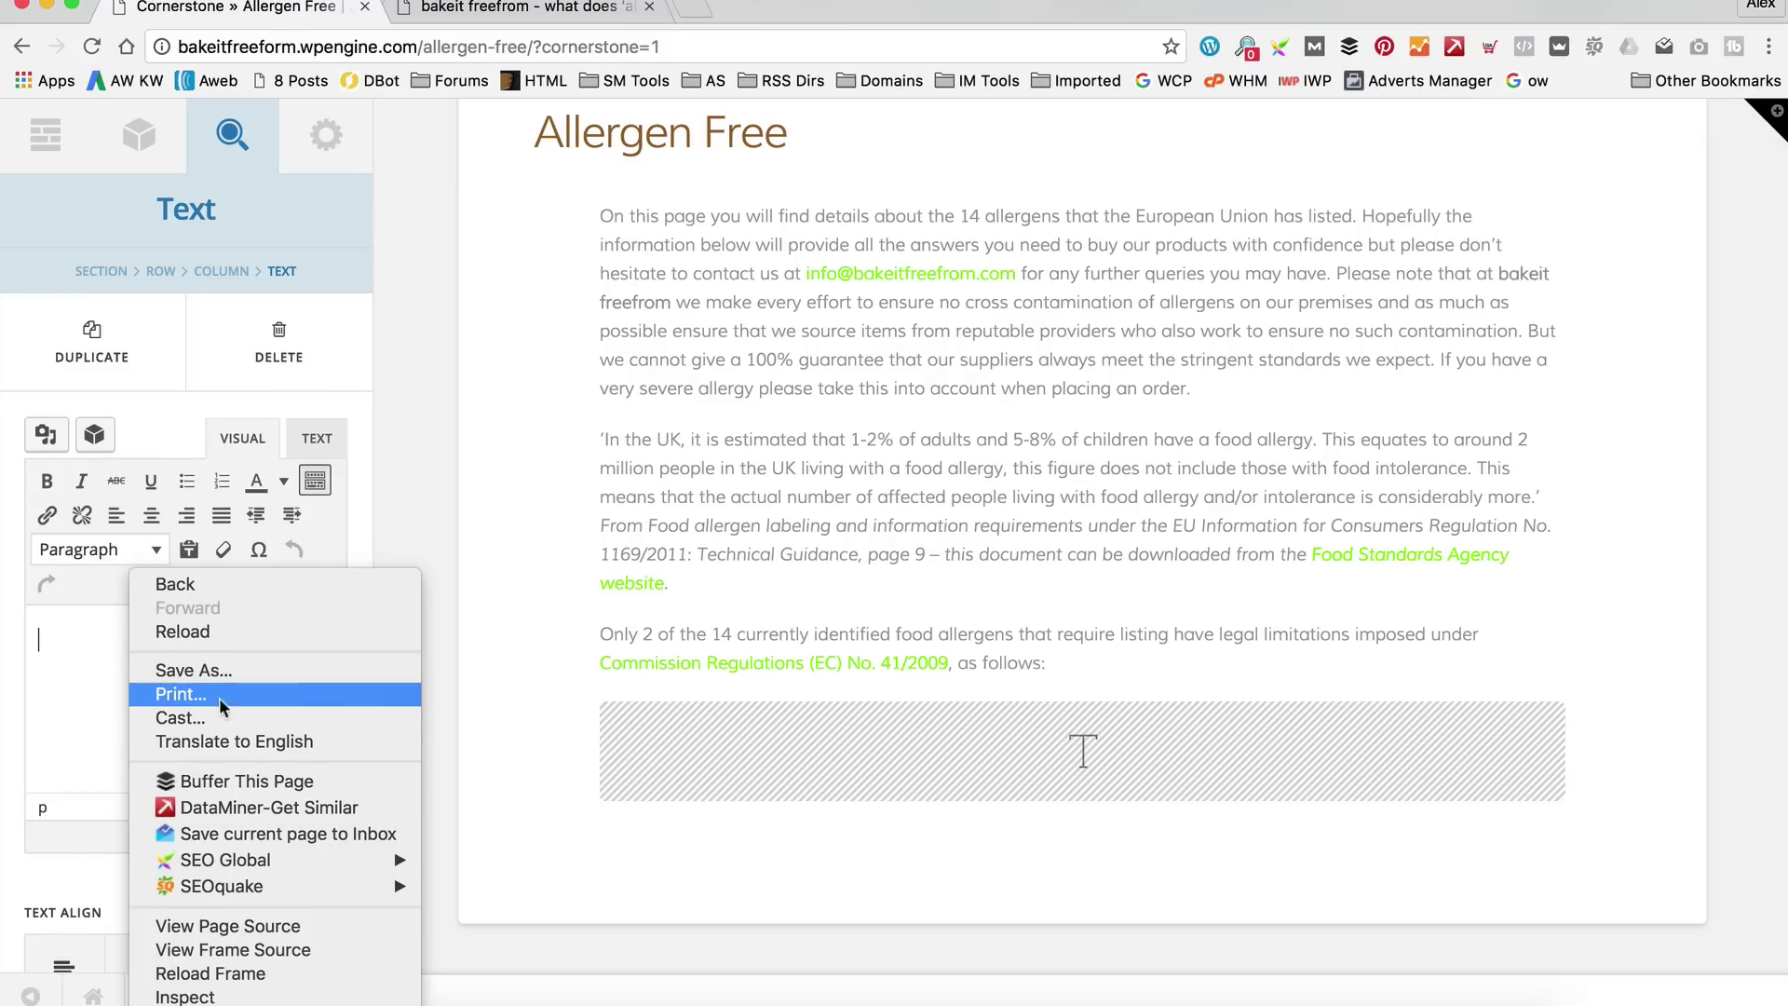
click(82, 673)
key(super+v)
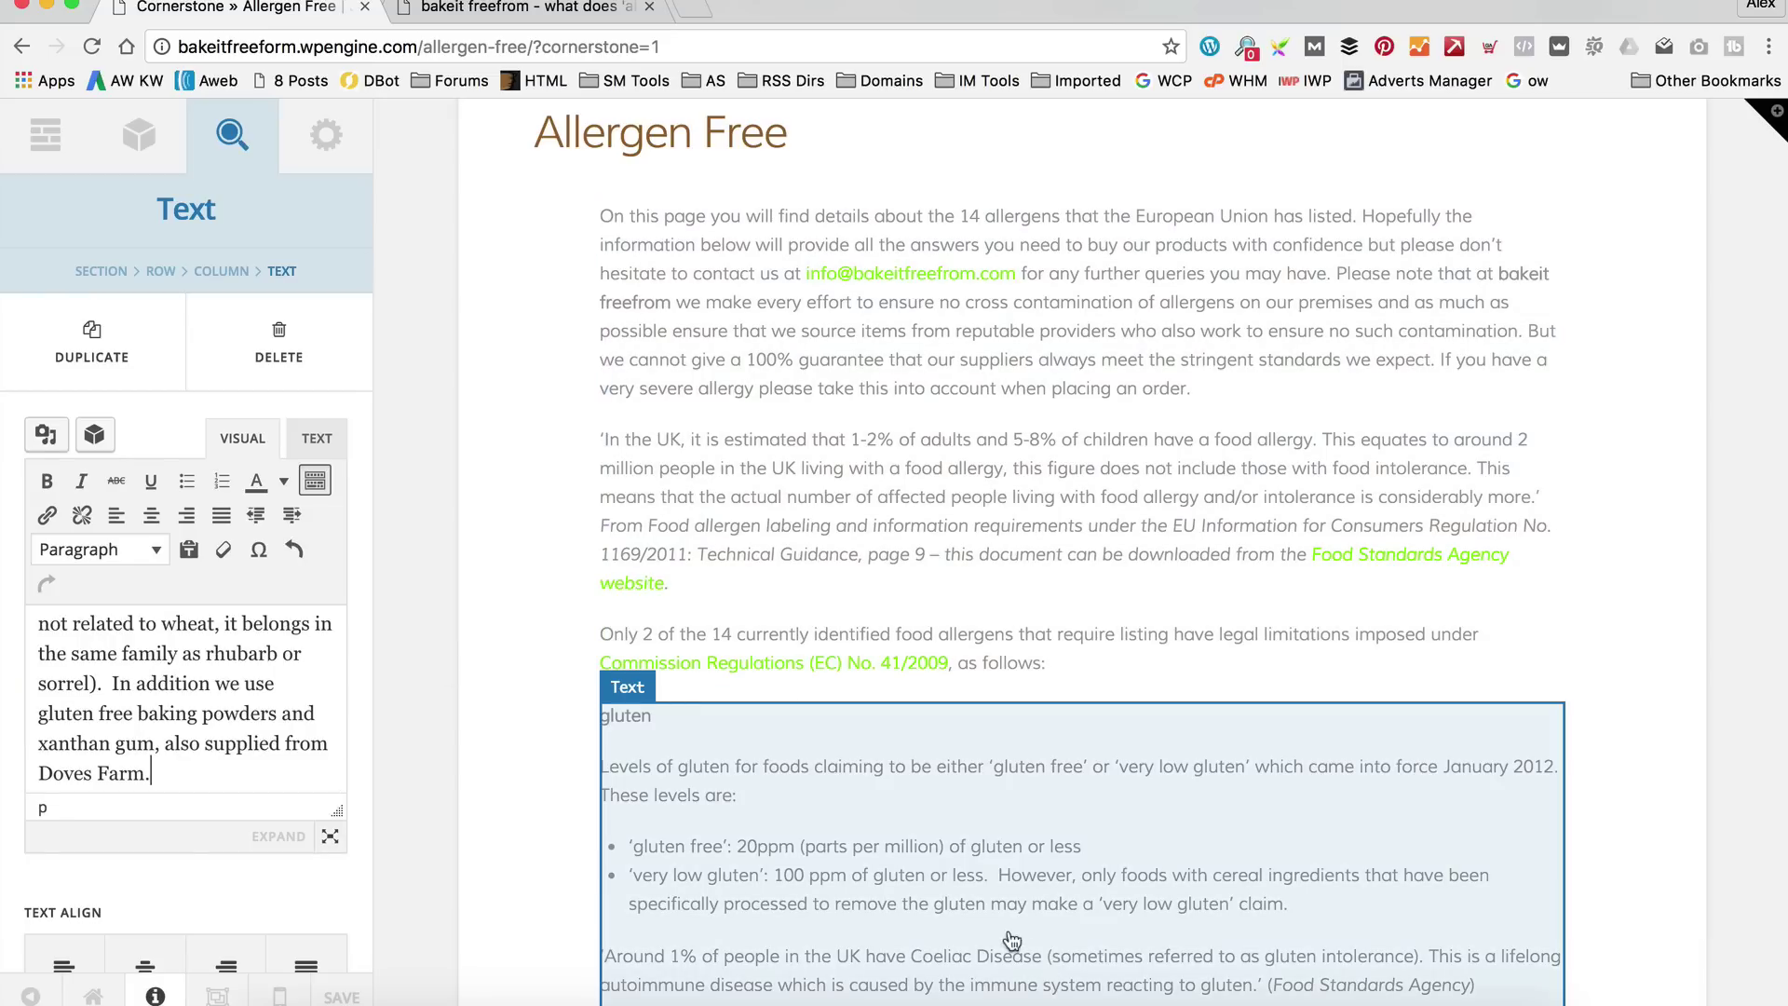
scroll(233, 712, up, 5)
scroll(233, 712, up, 5)
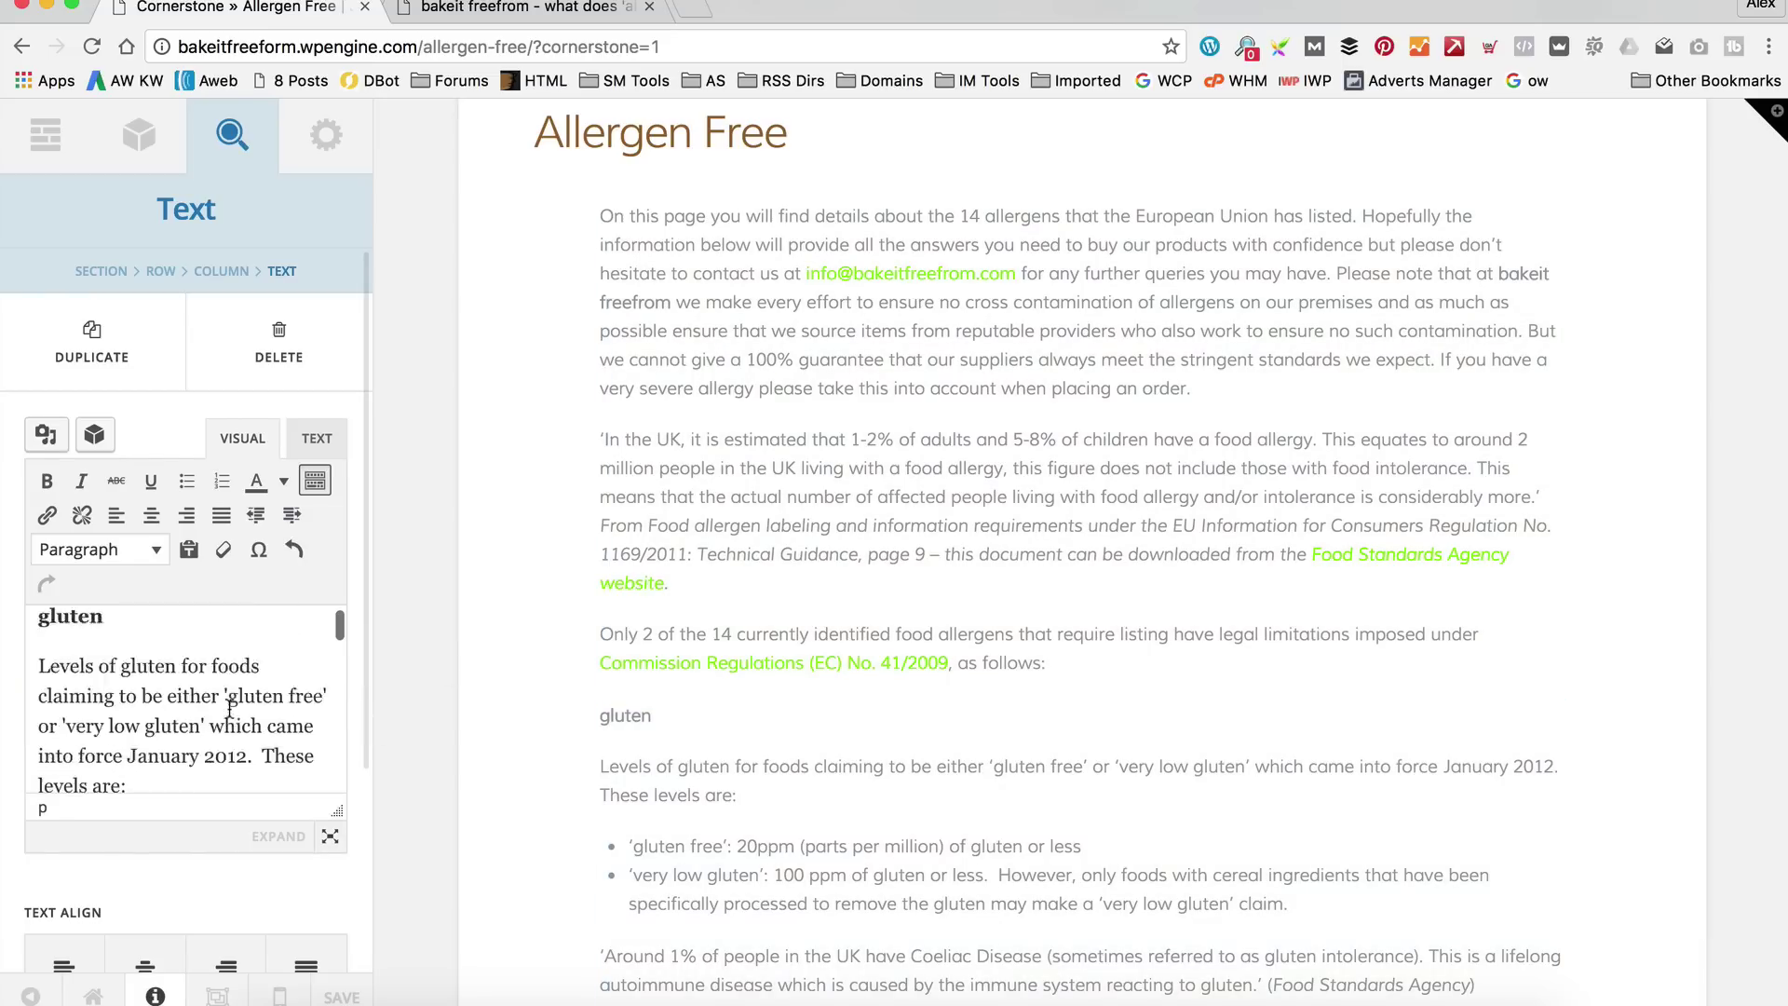
- Format the 'gluten' title as Heading 3
drag(104, 640, 8, 640)
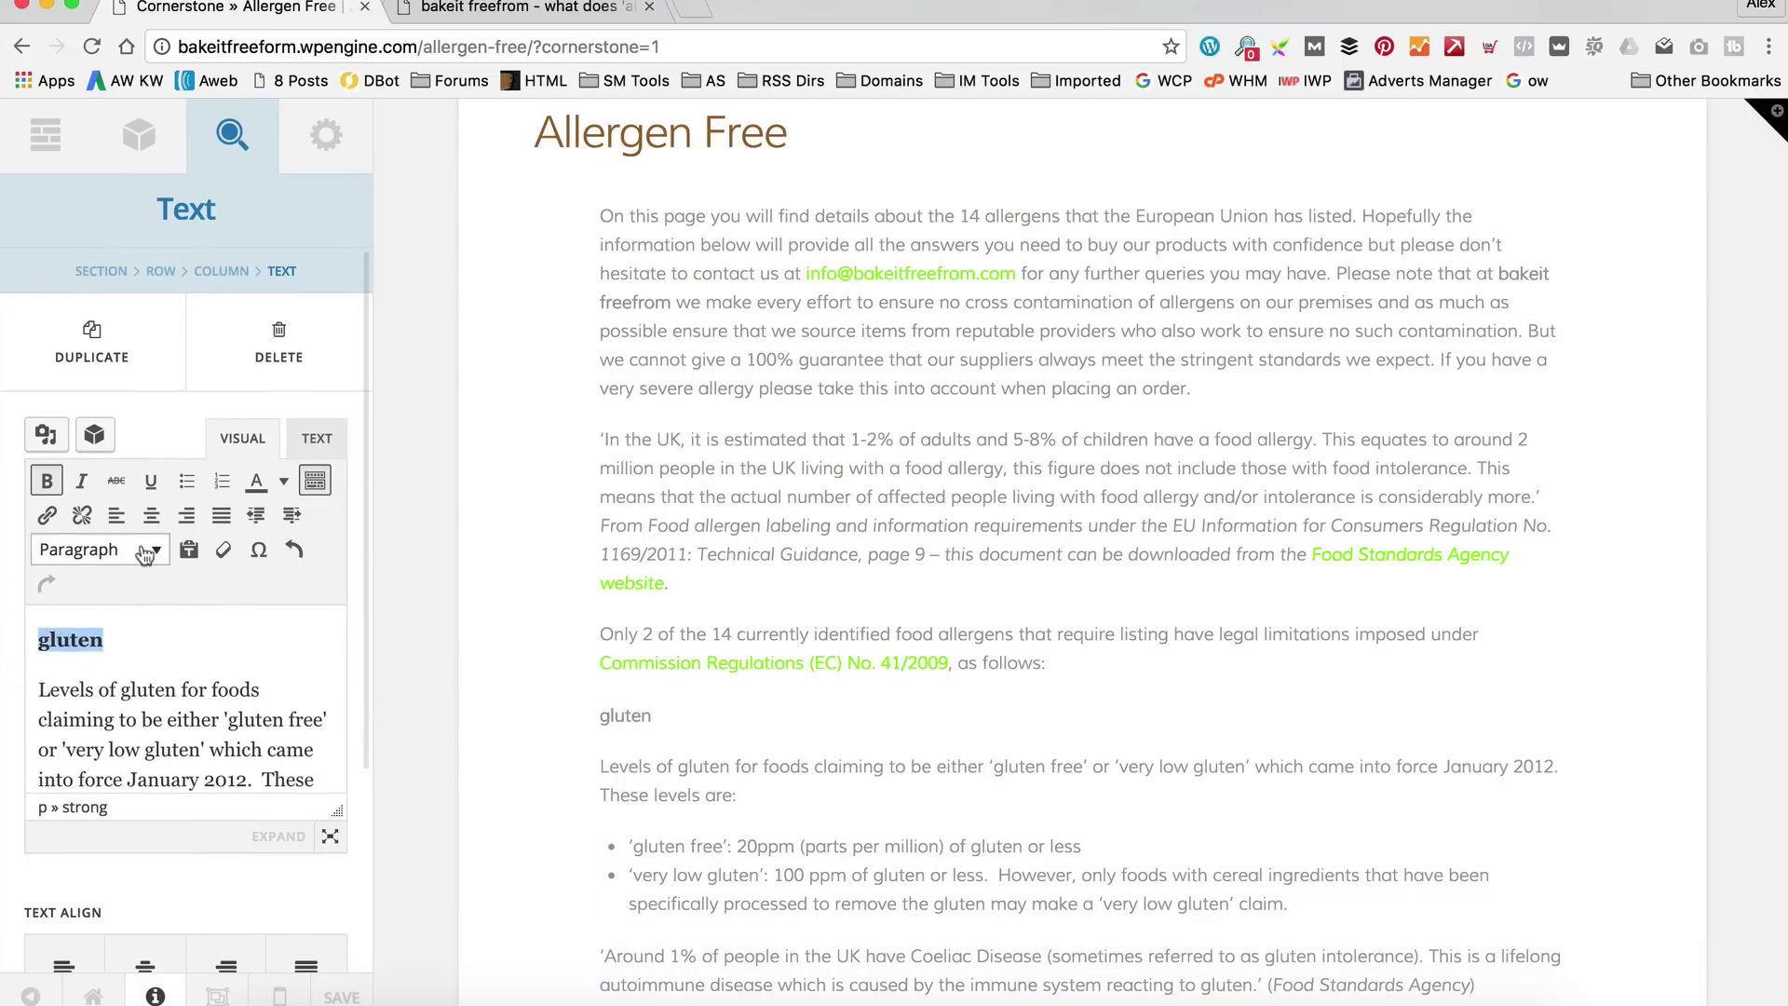
click(75, 549)
click(184, 750)
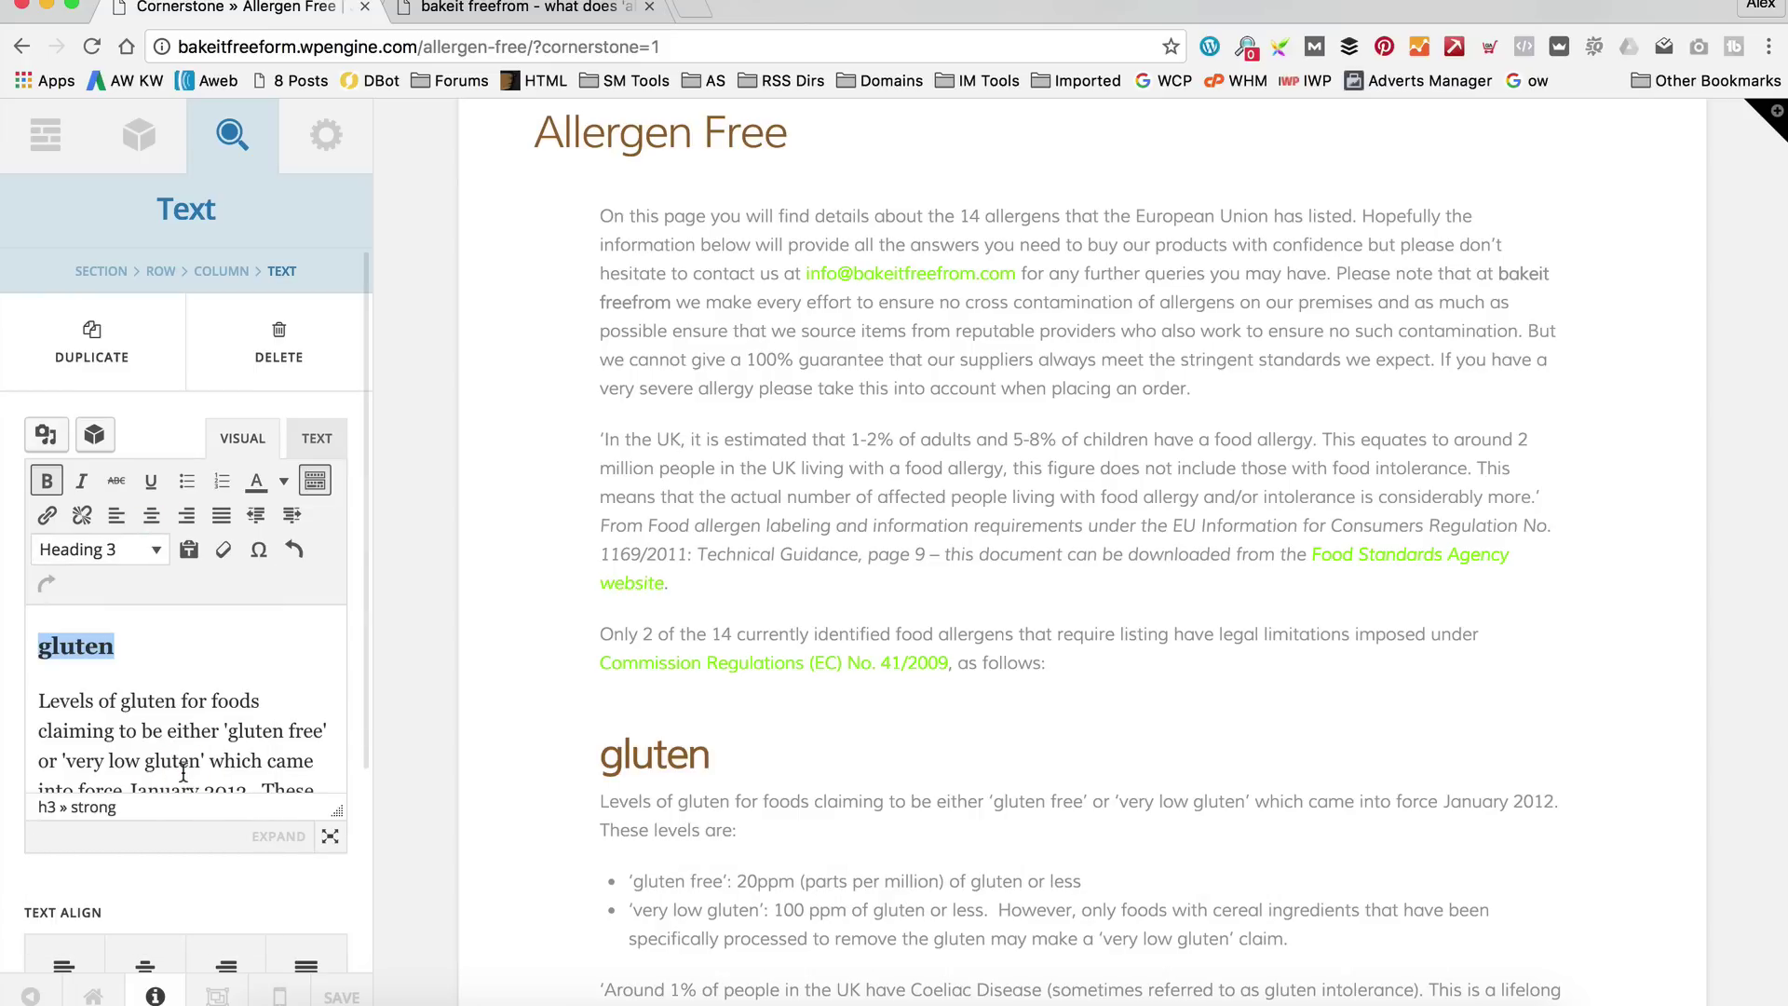
scroll(1048, 482, down, 2)
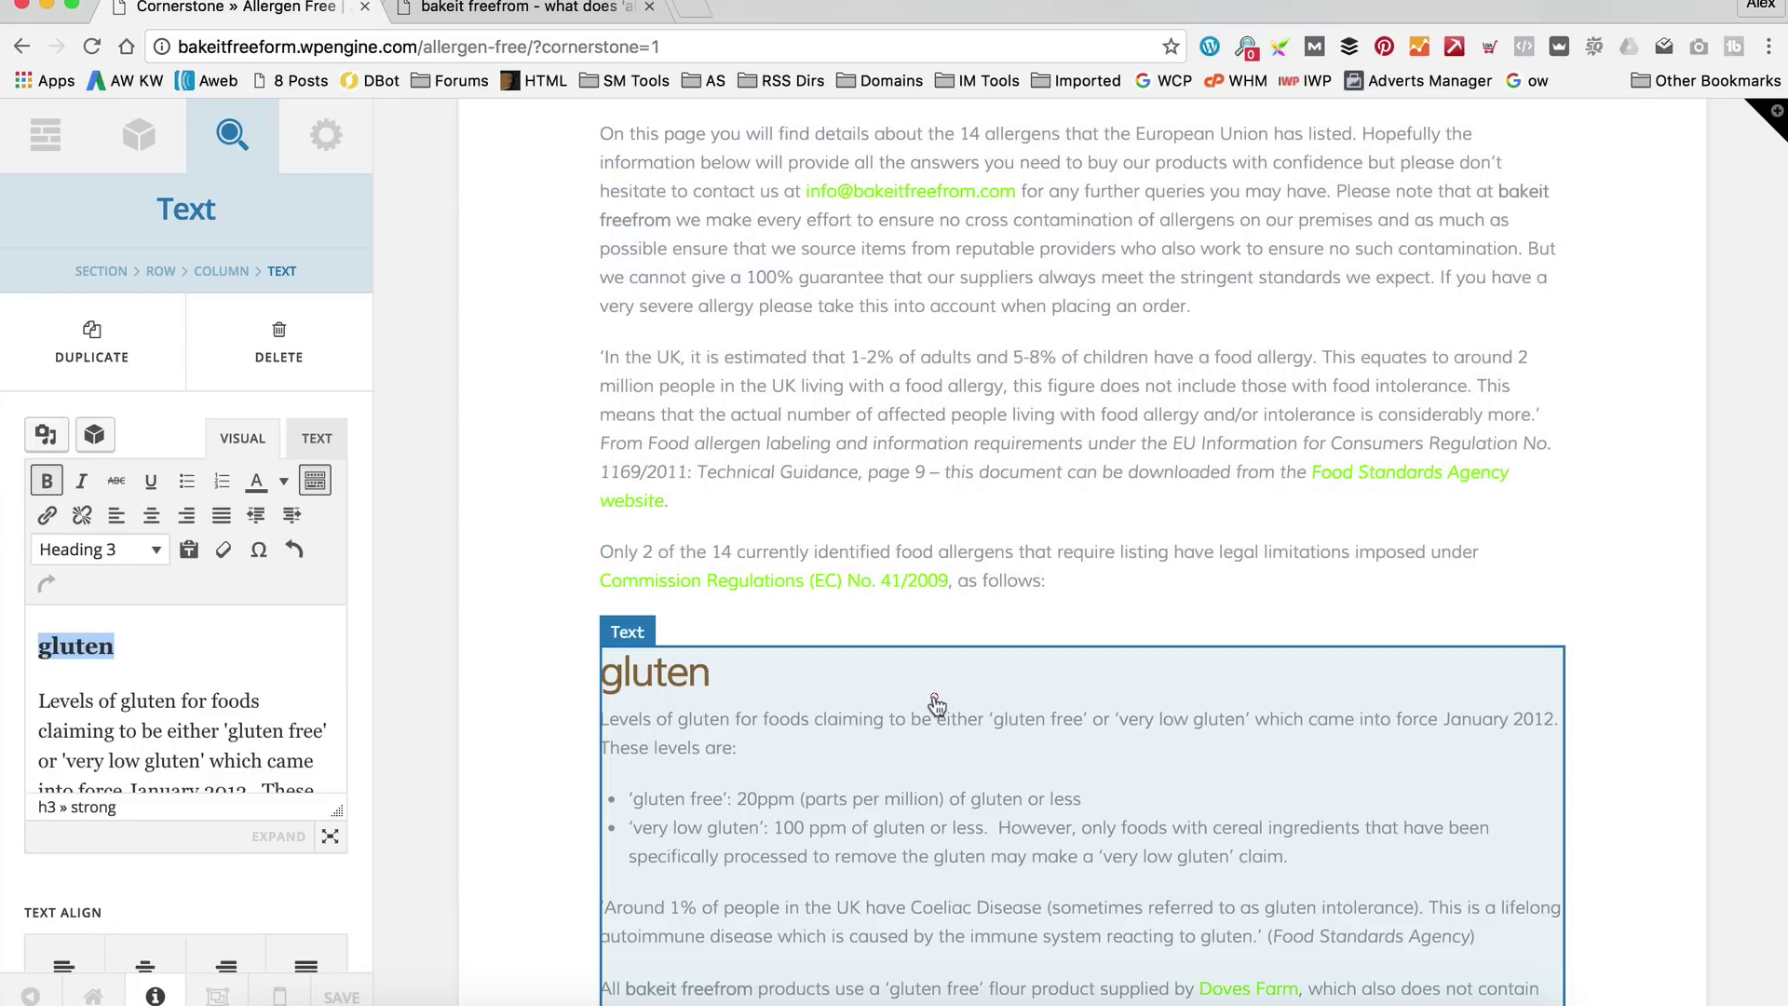
- Review the gluten block's raw HTML, return to visual mode, then bring up the element library
click(317, 438)
scroll(267, 719, down, 3)
scroll(270, 719, up, 3)
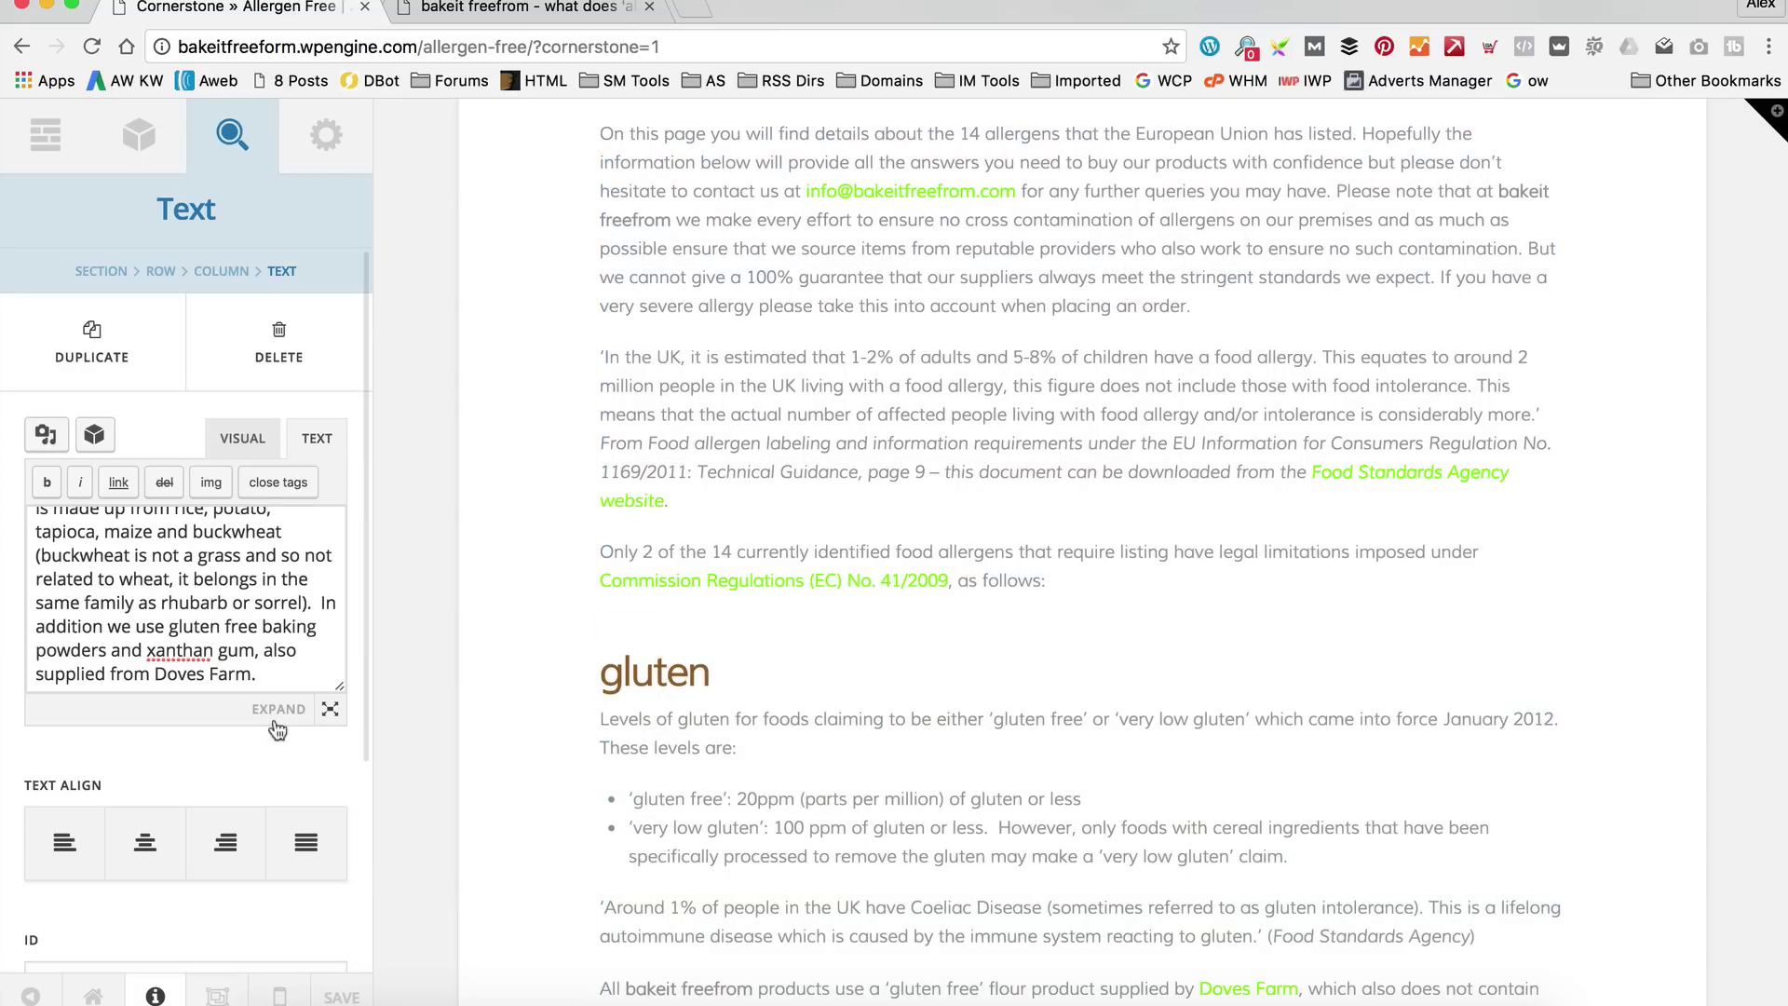
scroll(925, 479, up, 5)
scroll(926, 480, down, 5)
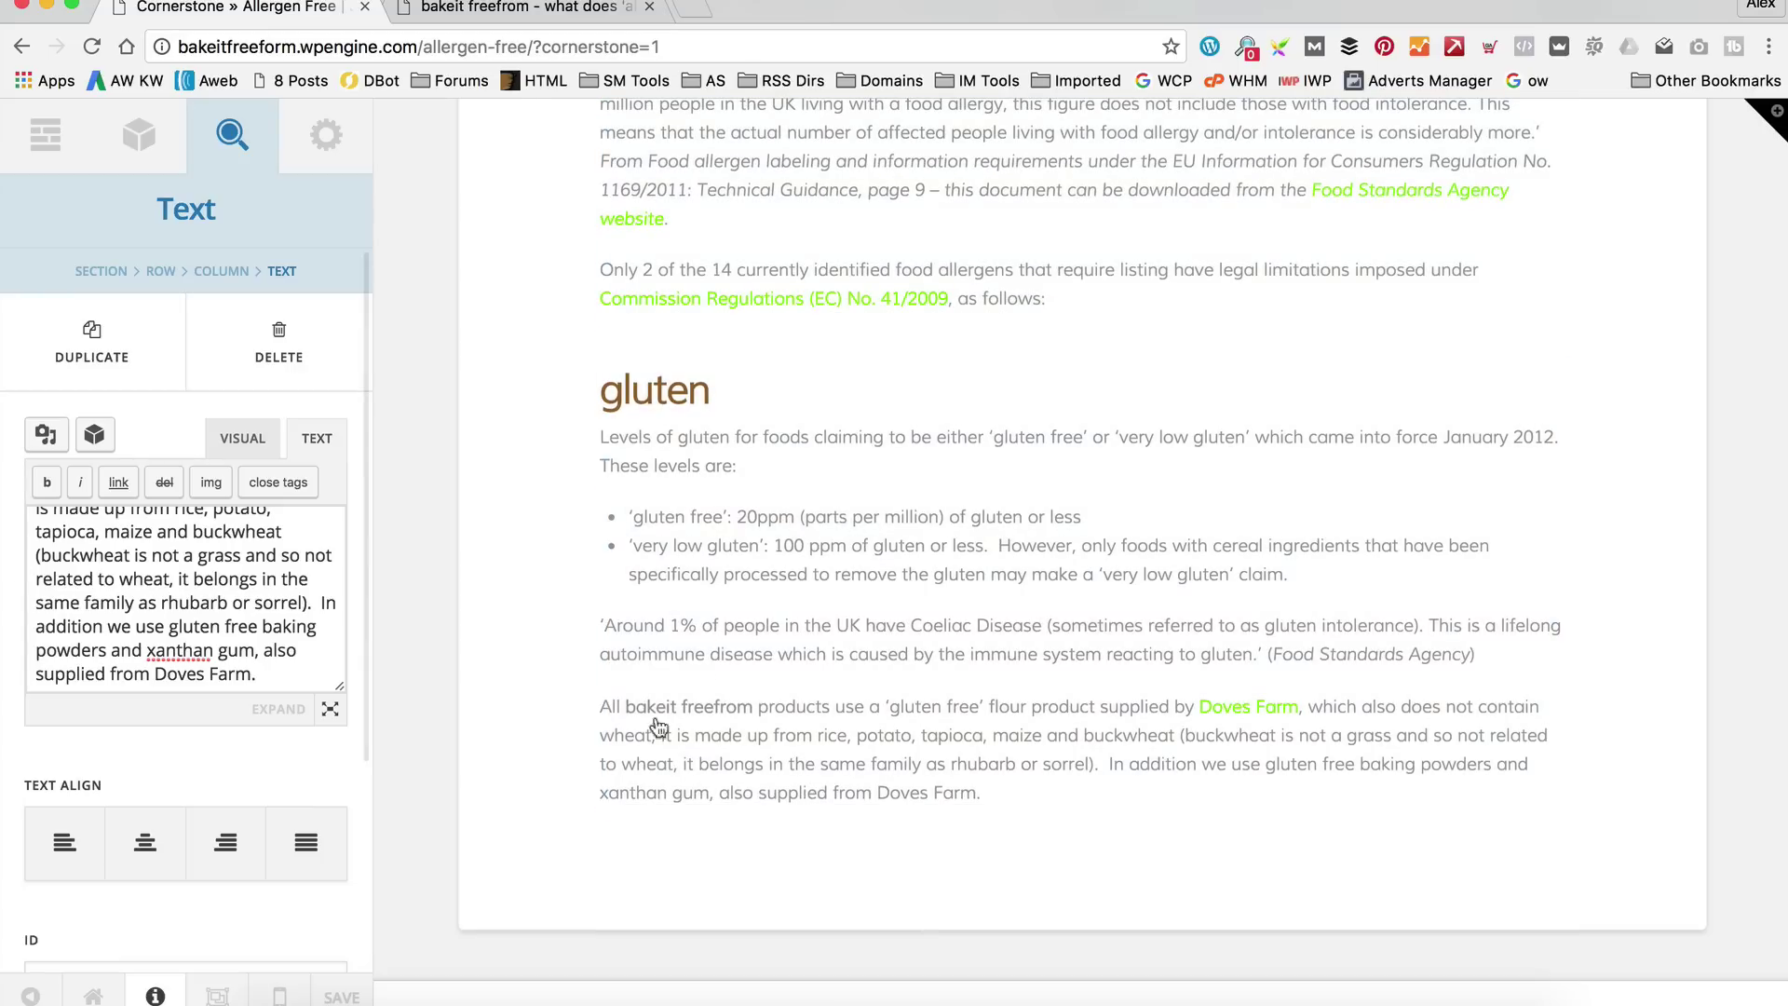
scroll(121, 596, up, 3)
scroll(122, 596, up, 10)
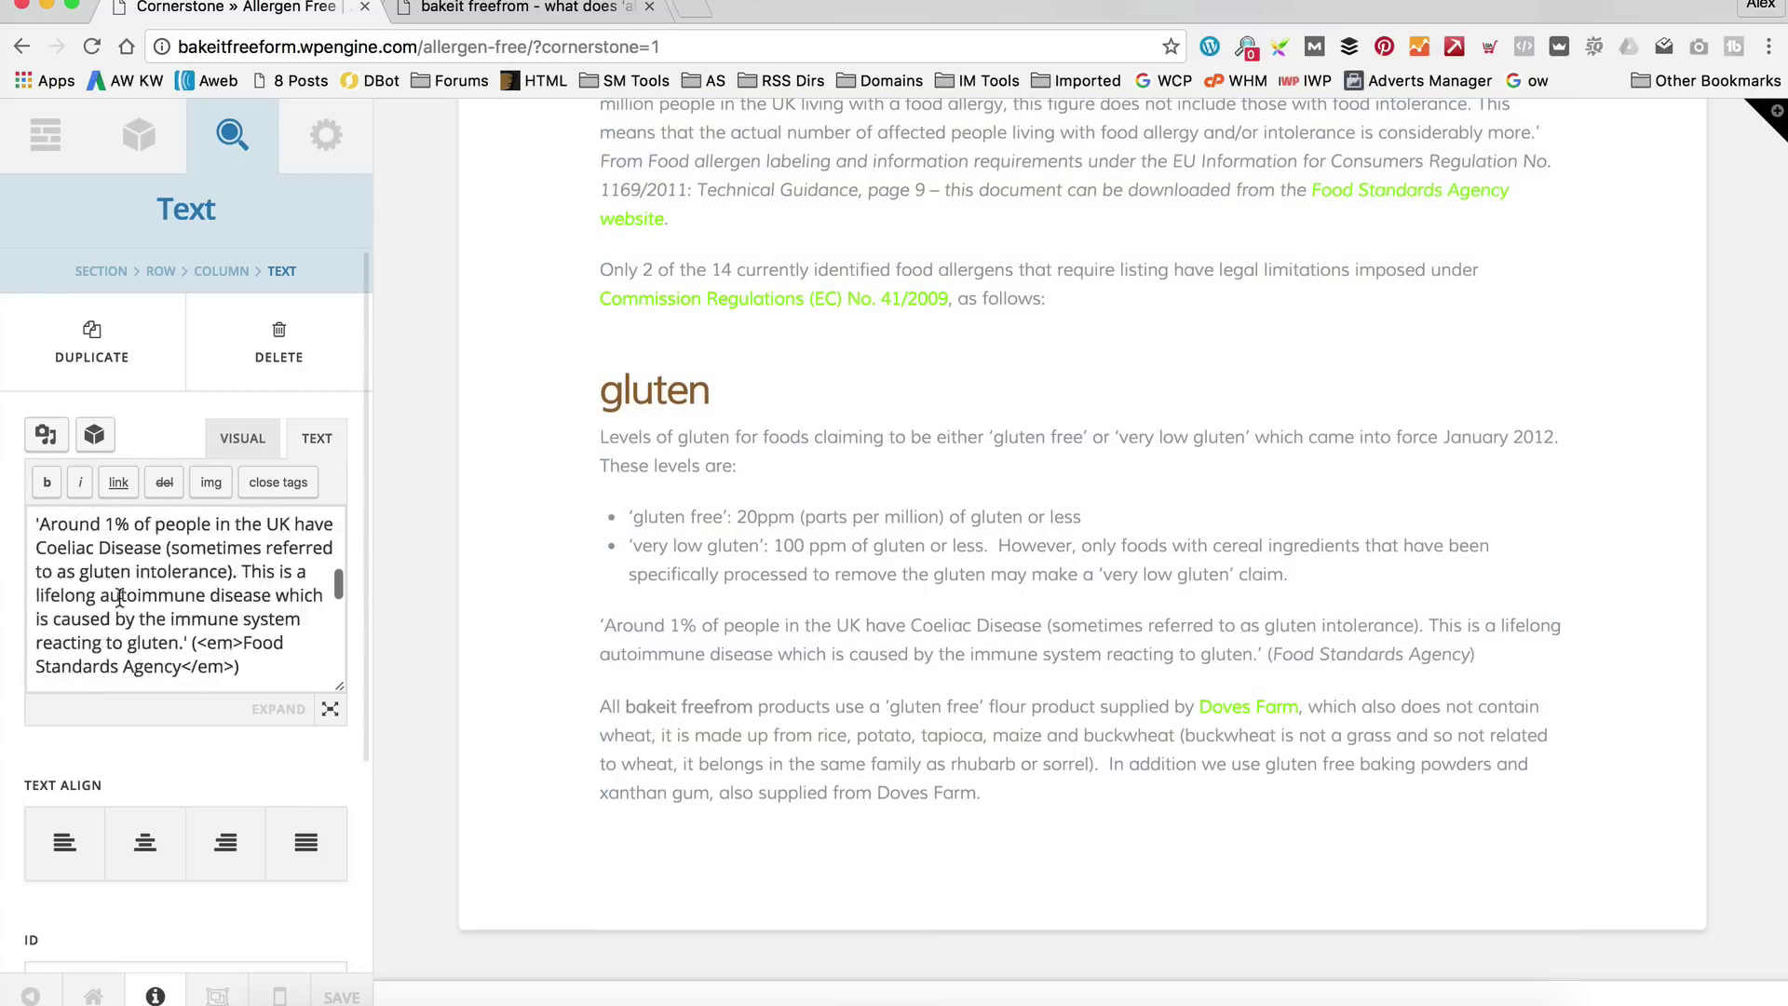
scroll(119, 596, up, 2)
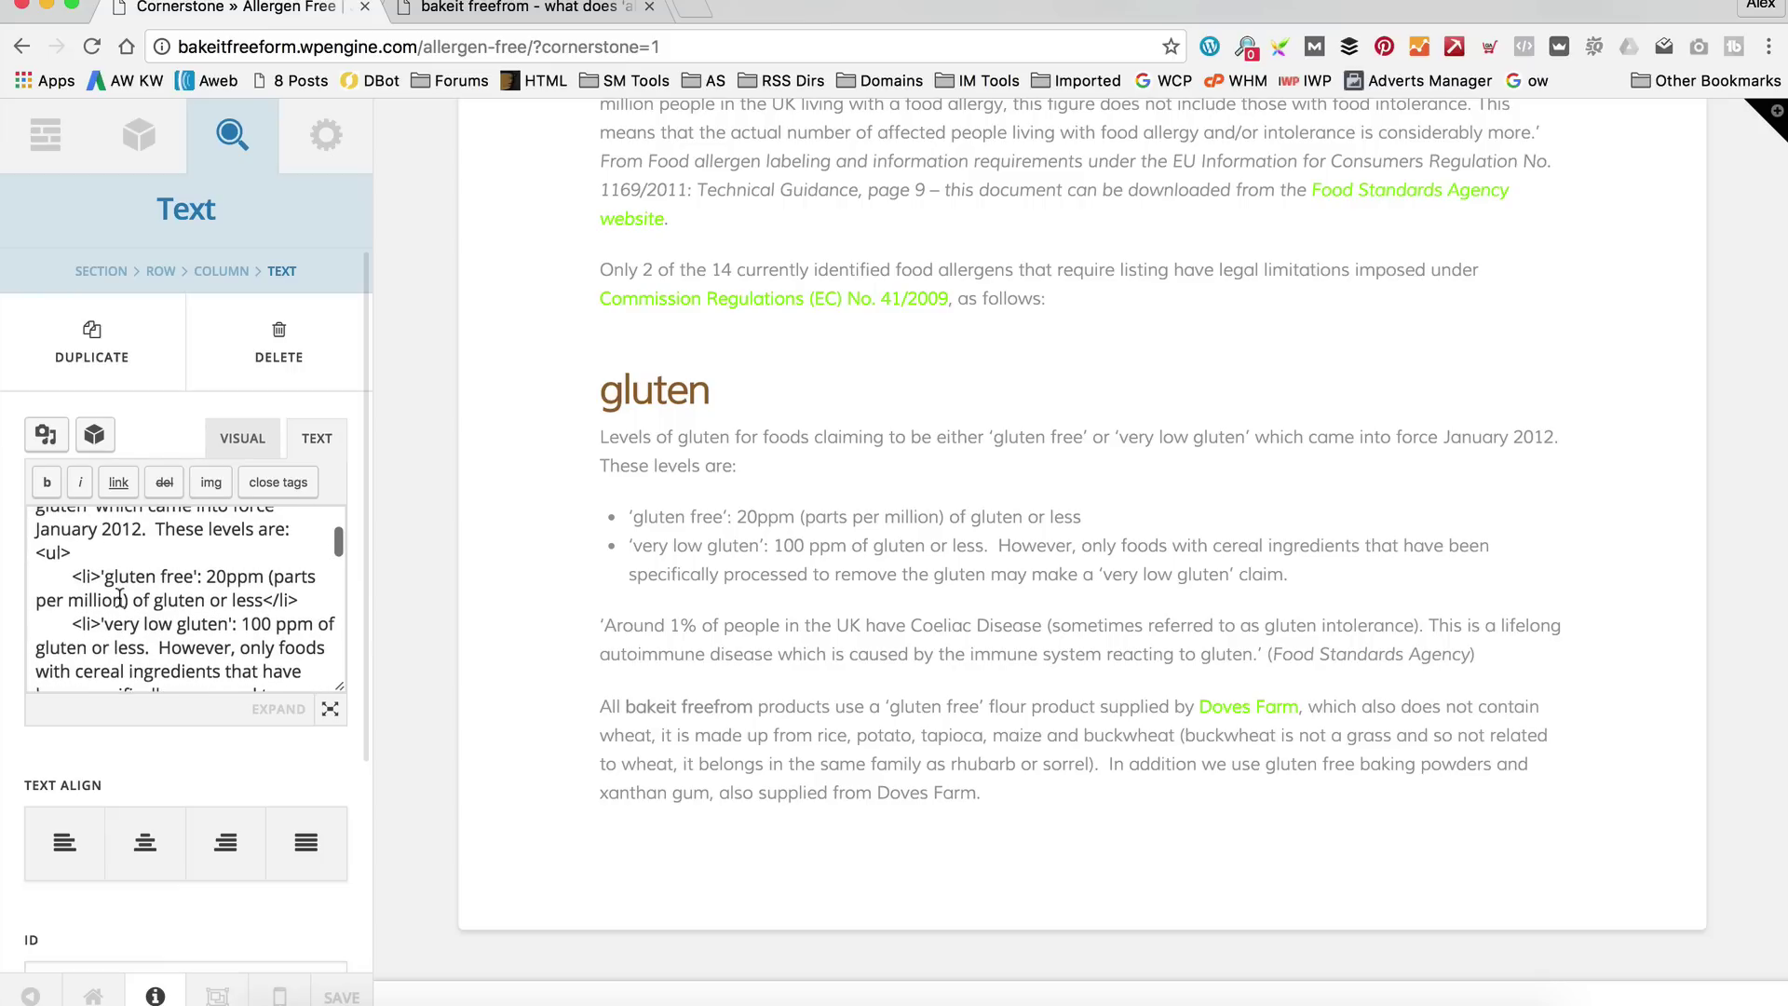
click(242, 447)
scroll(156, 671, down, 5)
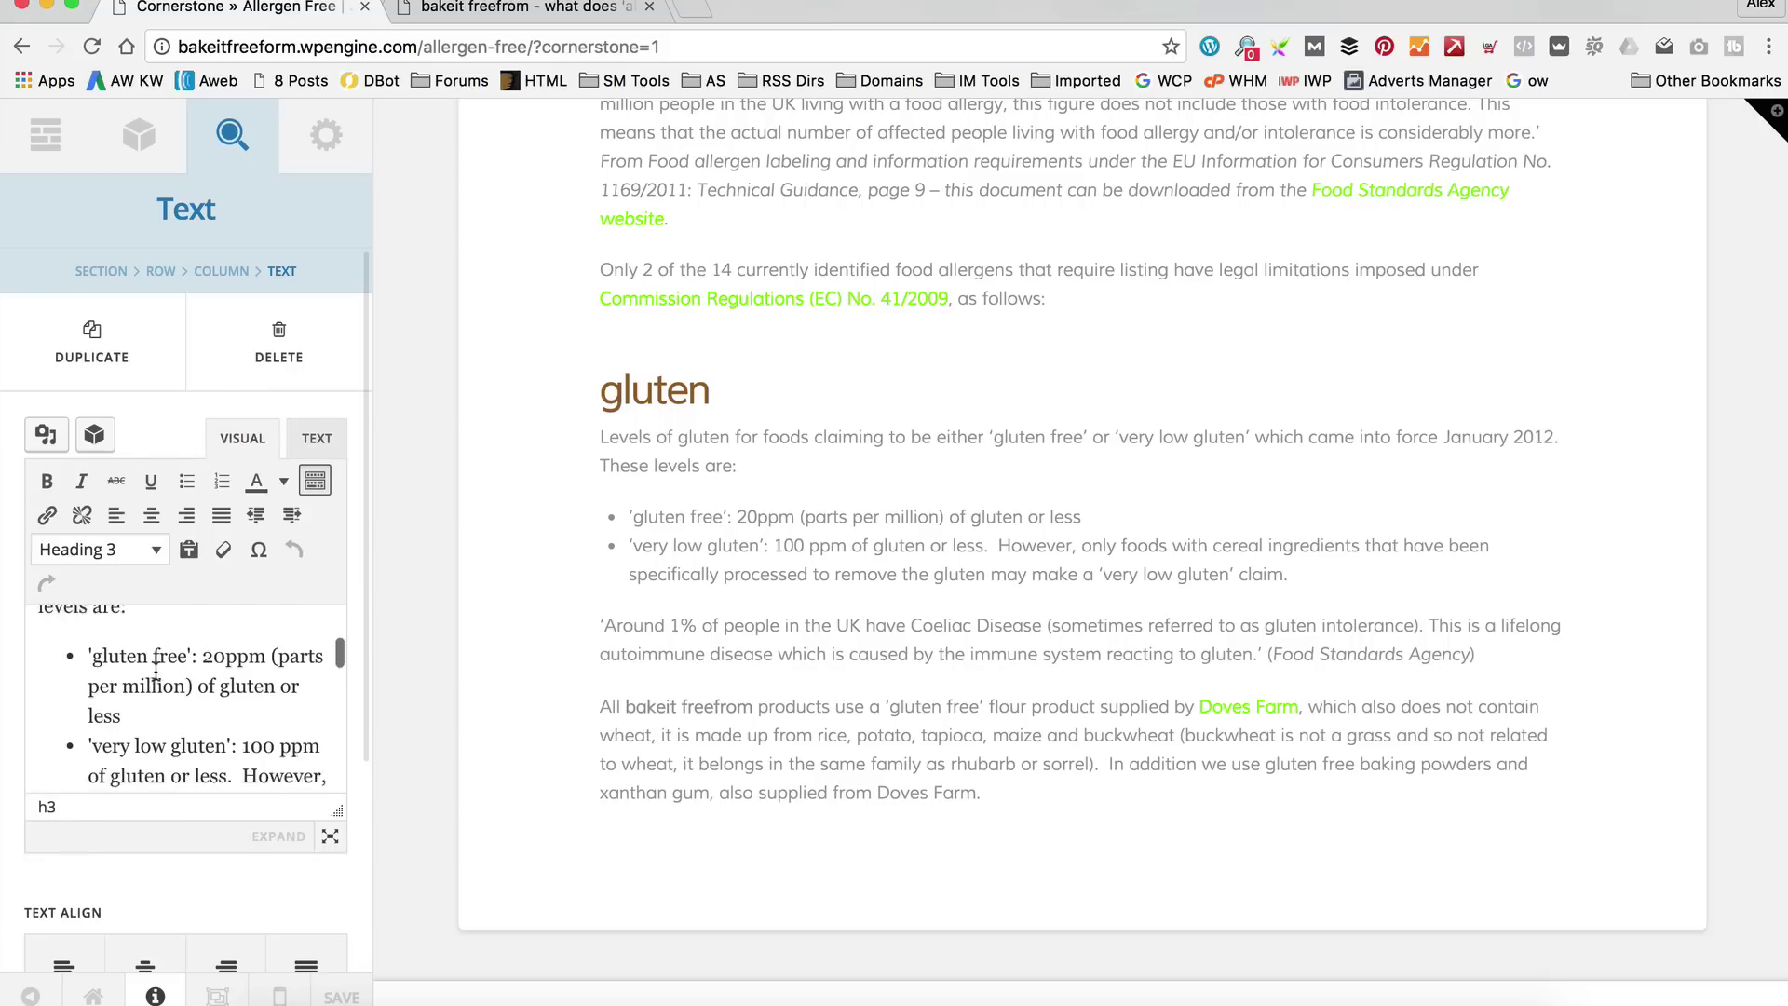
scroll(156, 671, down, 3)
scroll(595, 587, down, 5)
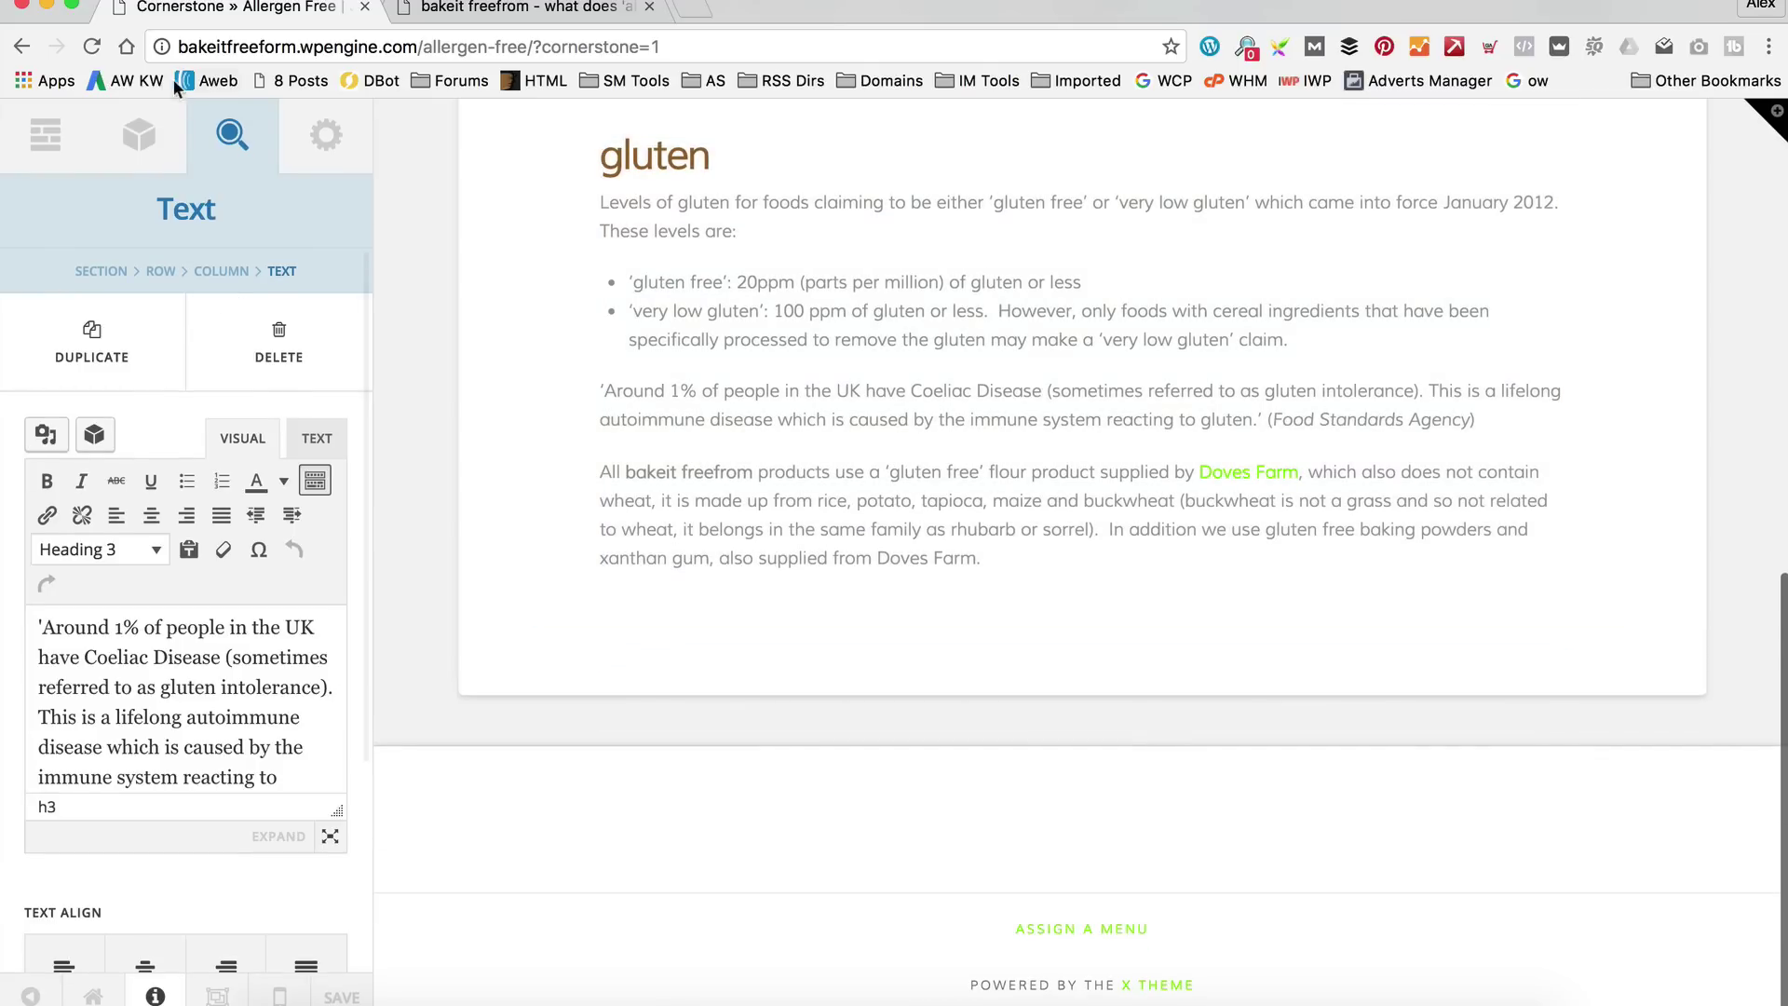
click(138, 135)
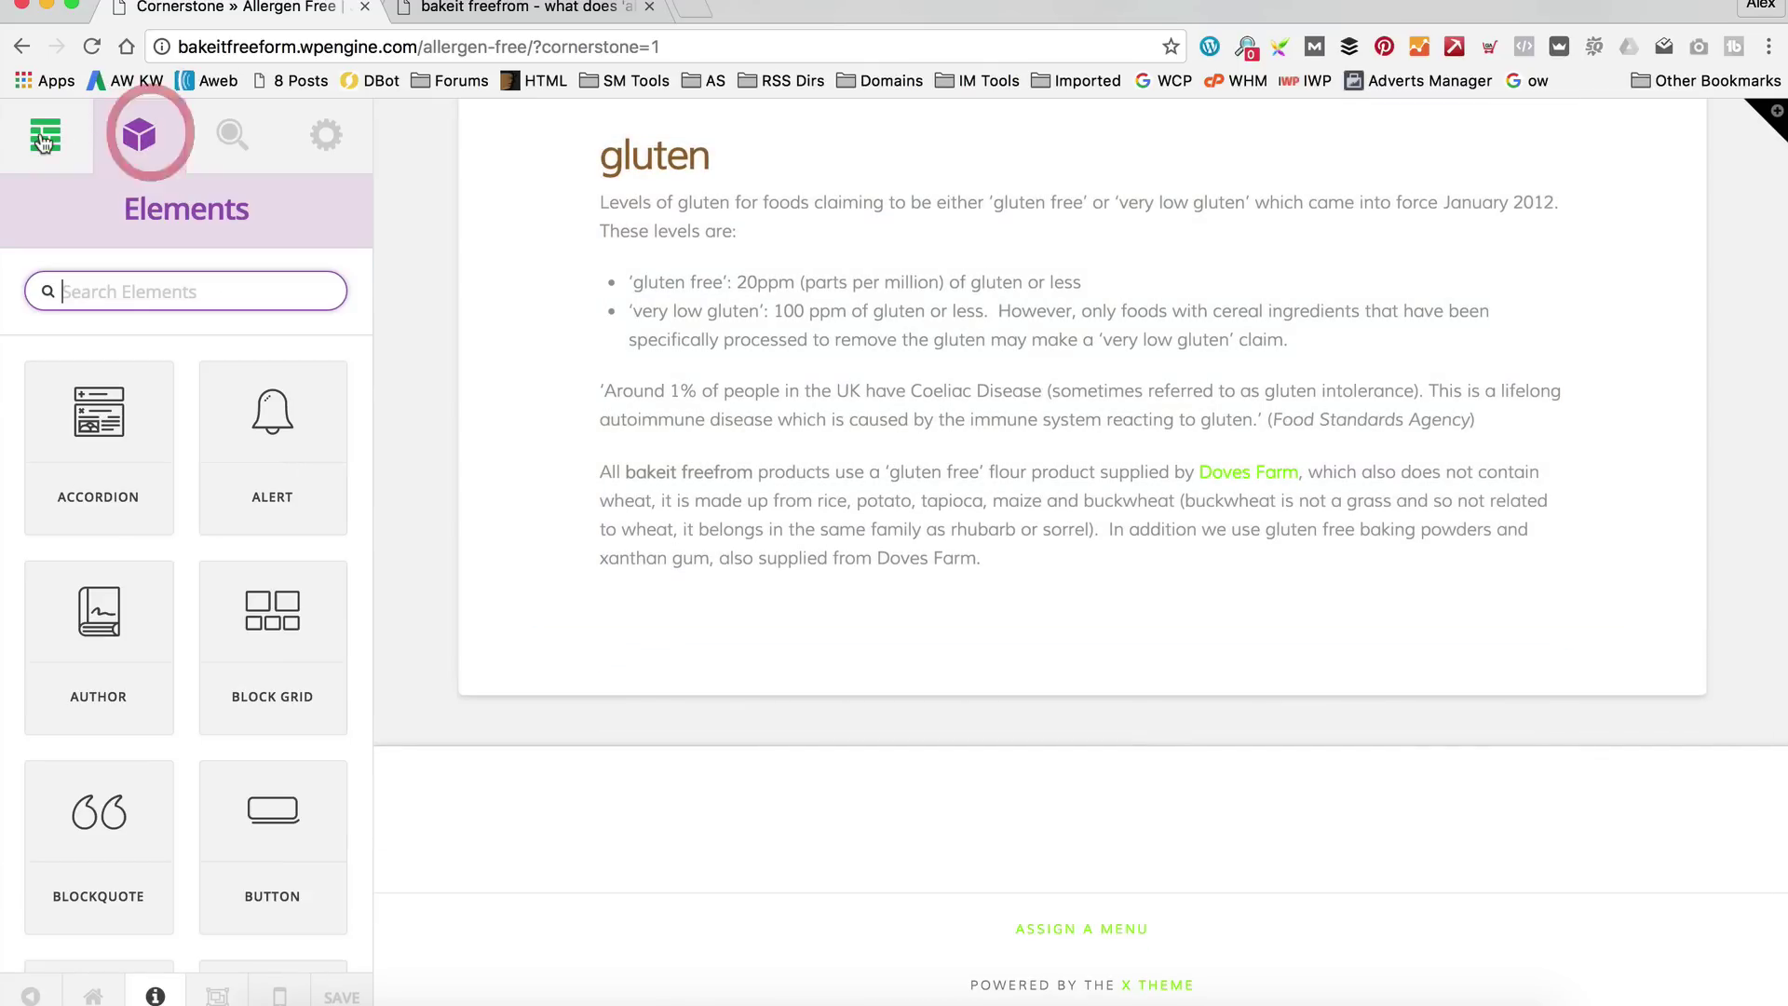
- Add a Text element below gluten and copy the sulphites section from the old bakeit freefrom page
scroll(186, 484, down, 15)
scroll(190, 490, down, 5)
drag(98, 643, 898, 631)
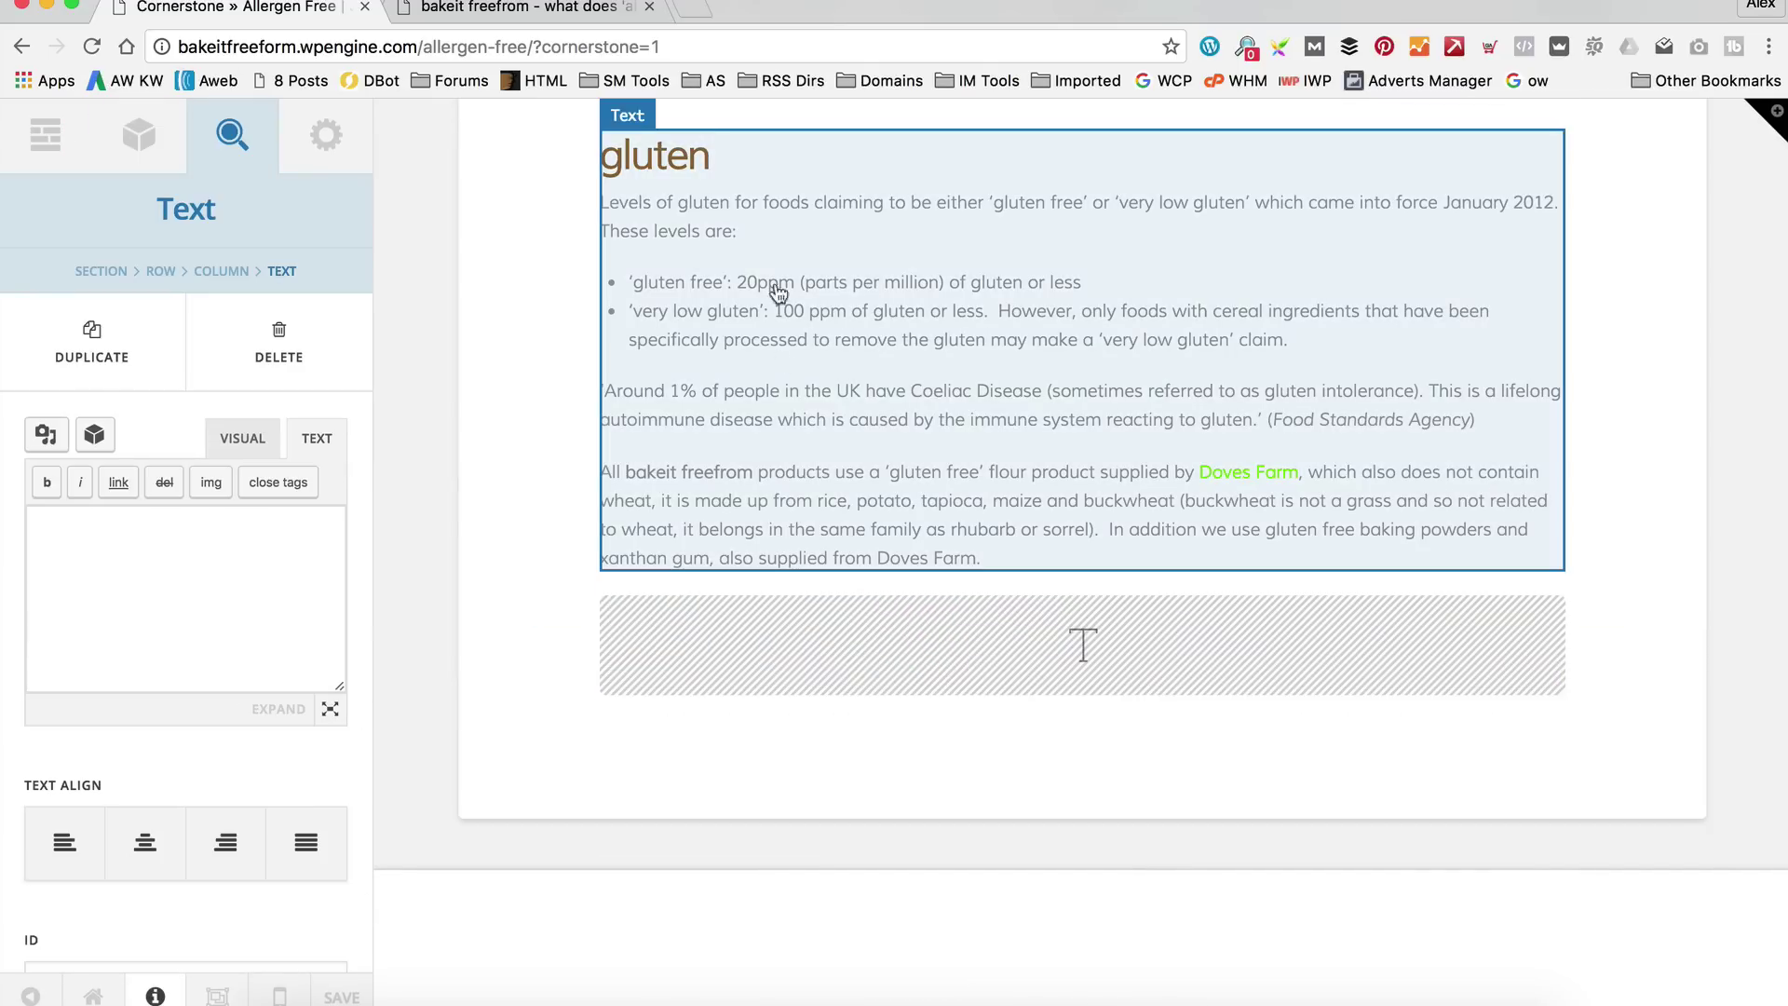
click(532, 11)
scroll(684, 607, down, 5)
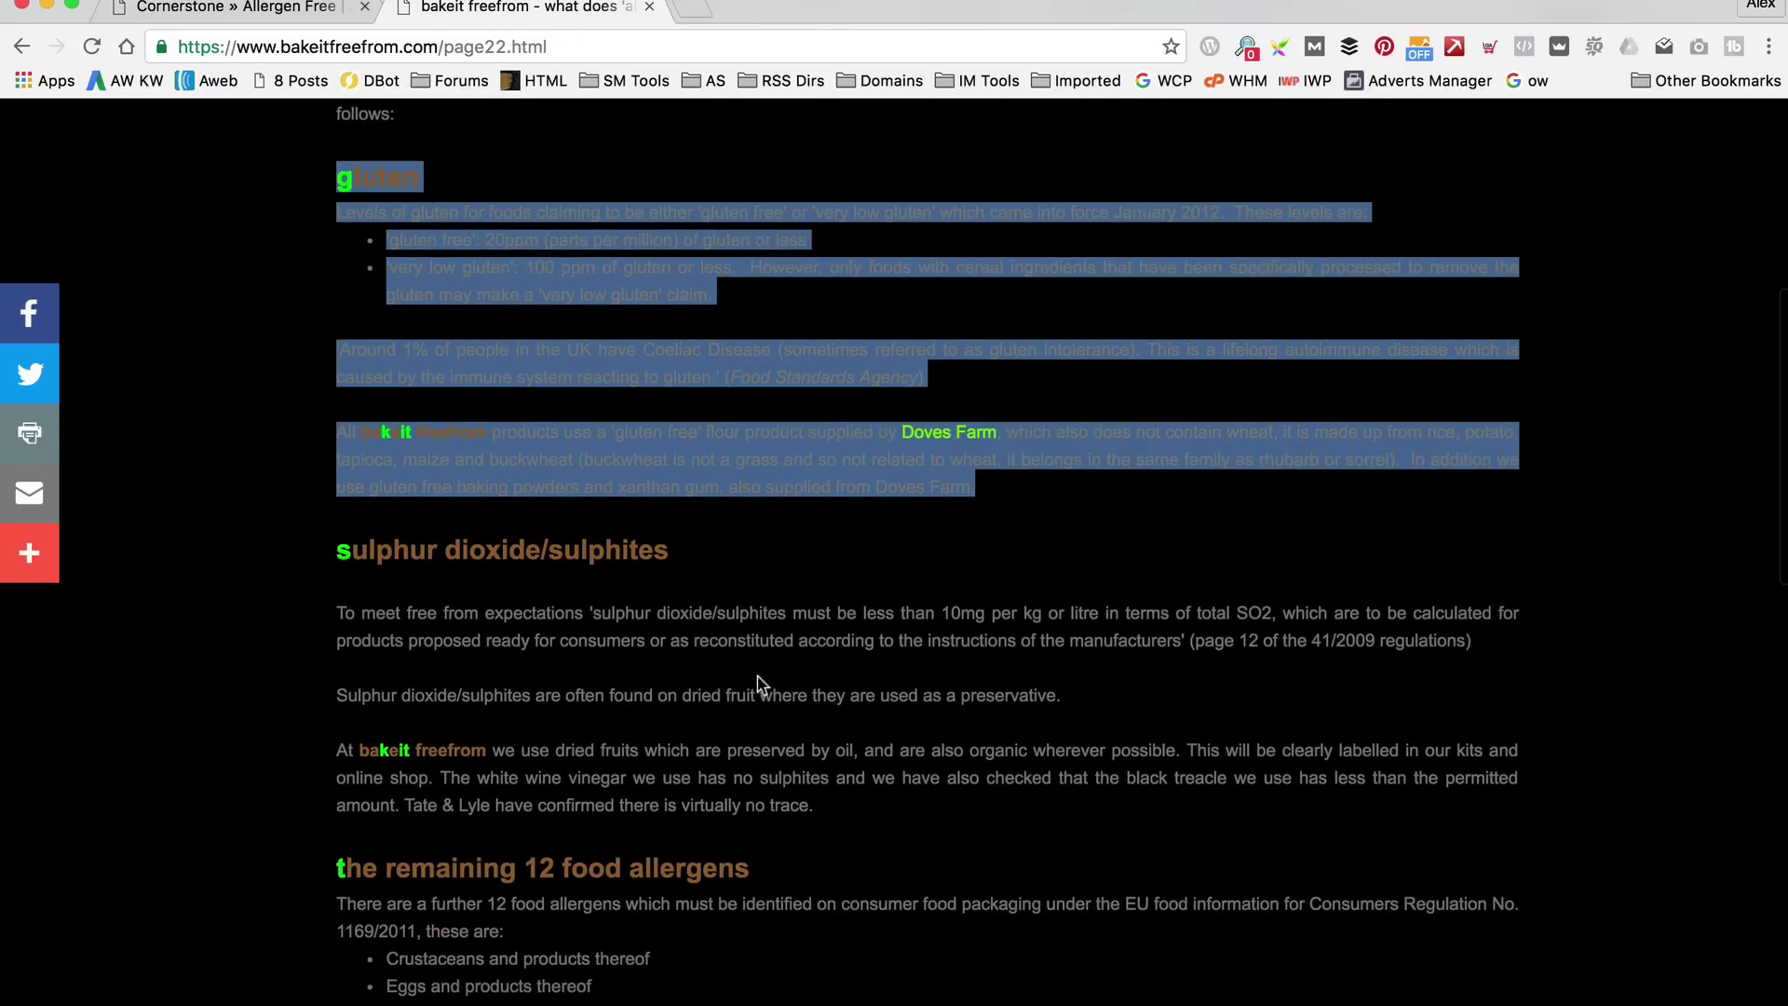
drag(872, 816, 337, 559)
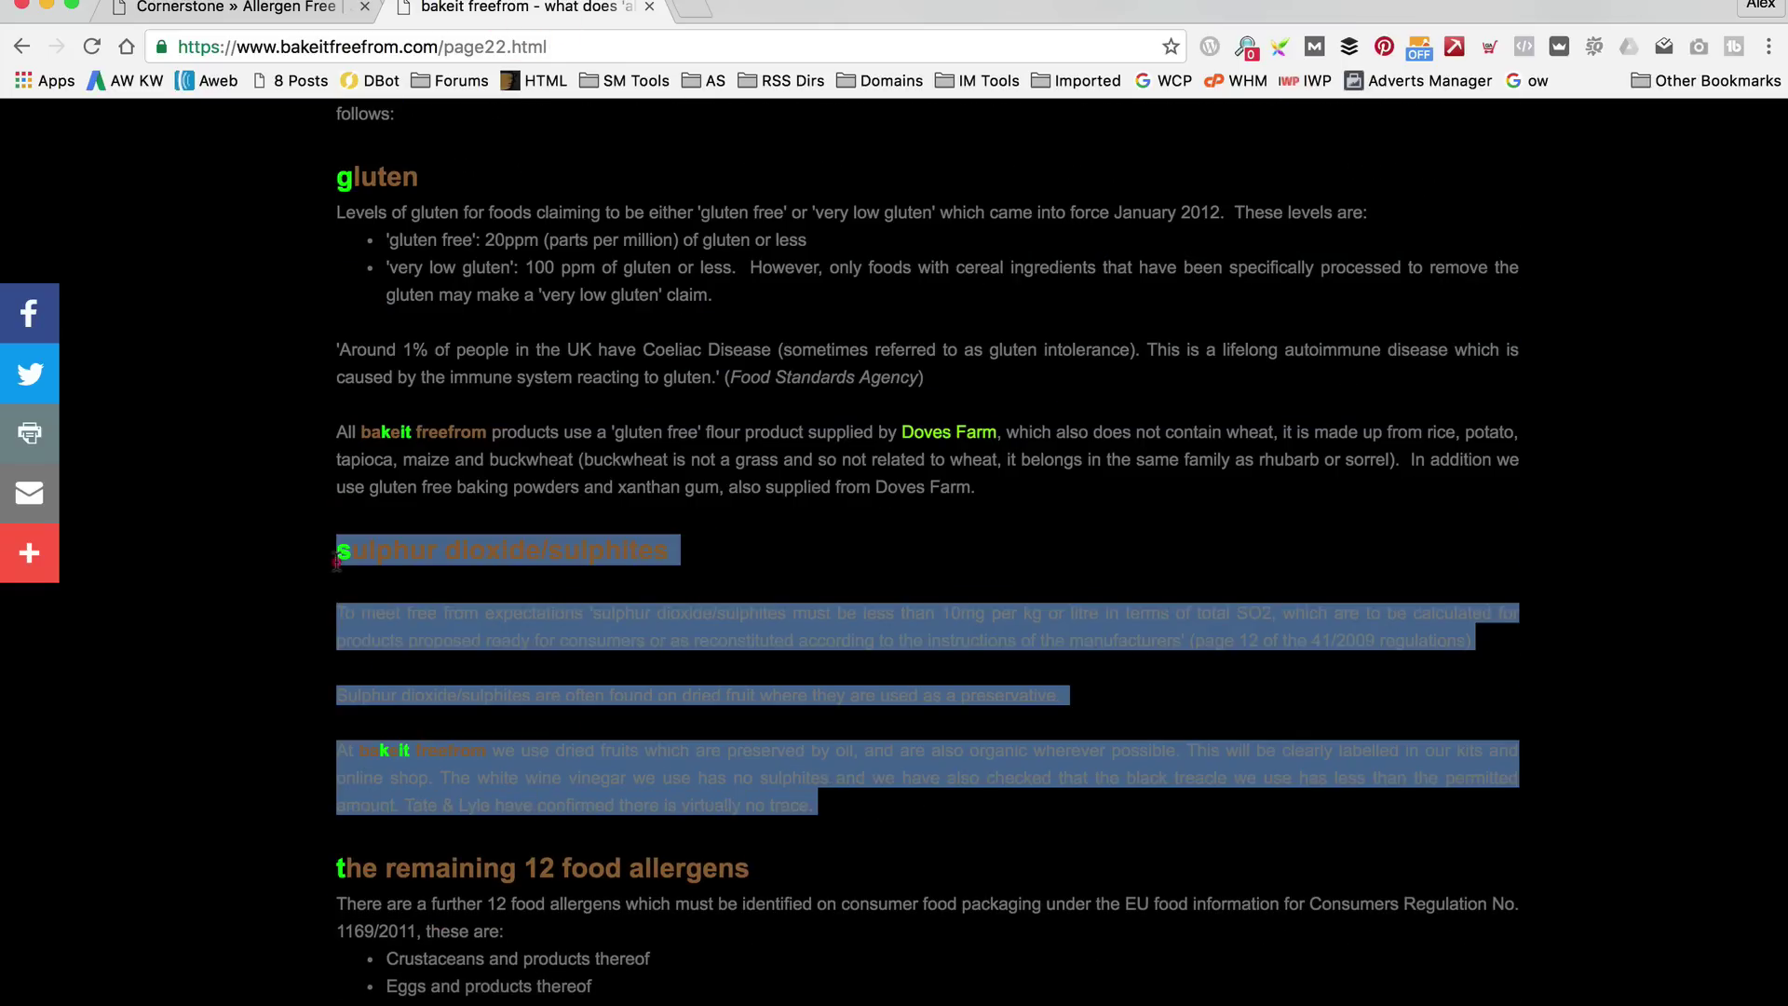
- Paste the copied sulphur dioxide/sulphites text into the new Text element's Visual editor
click(294, 10)
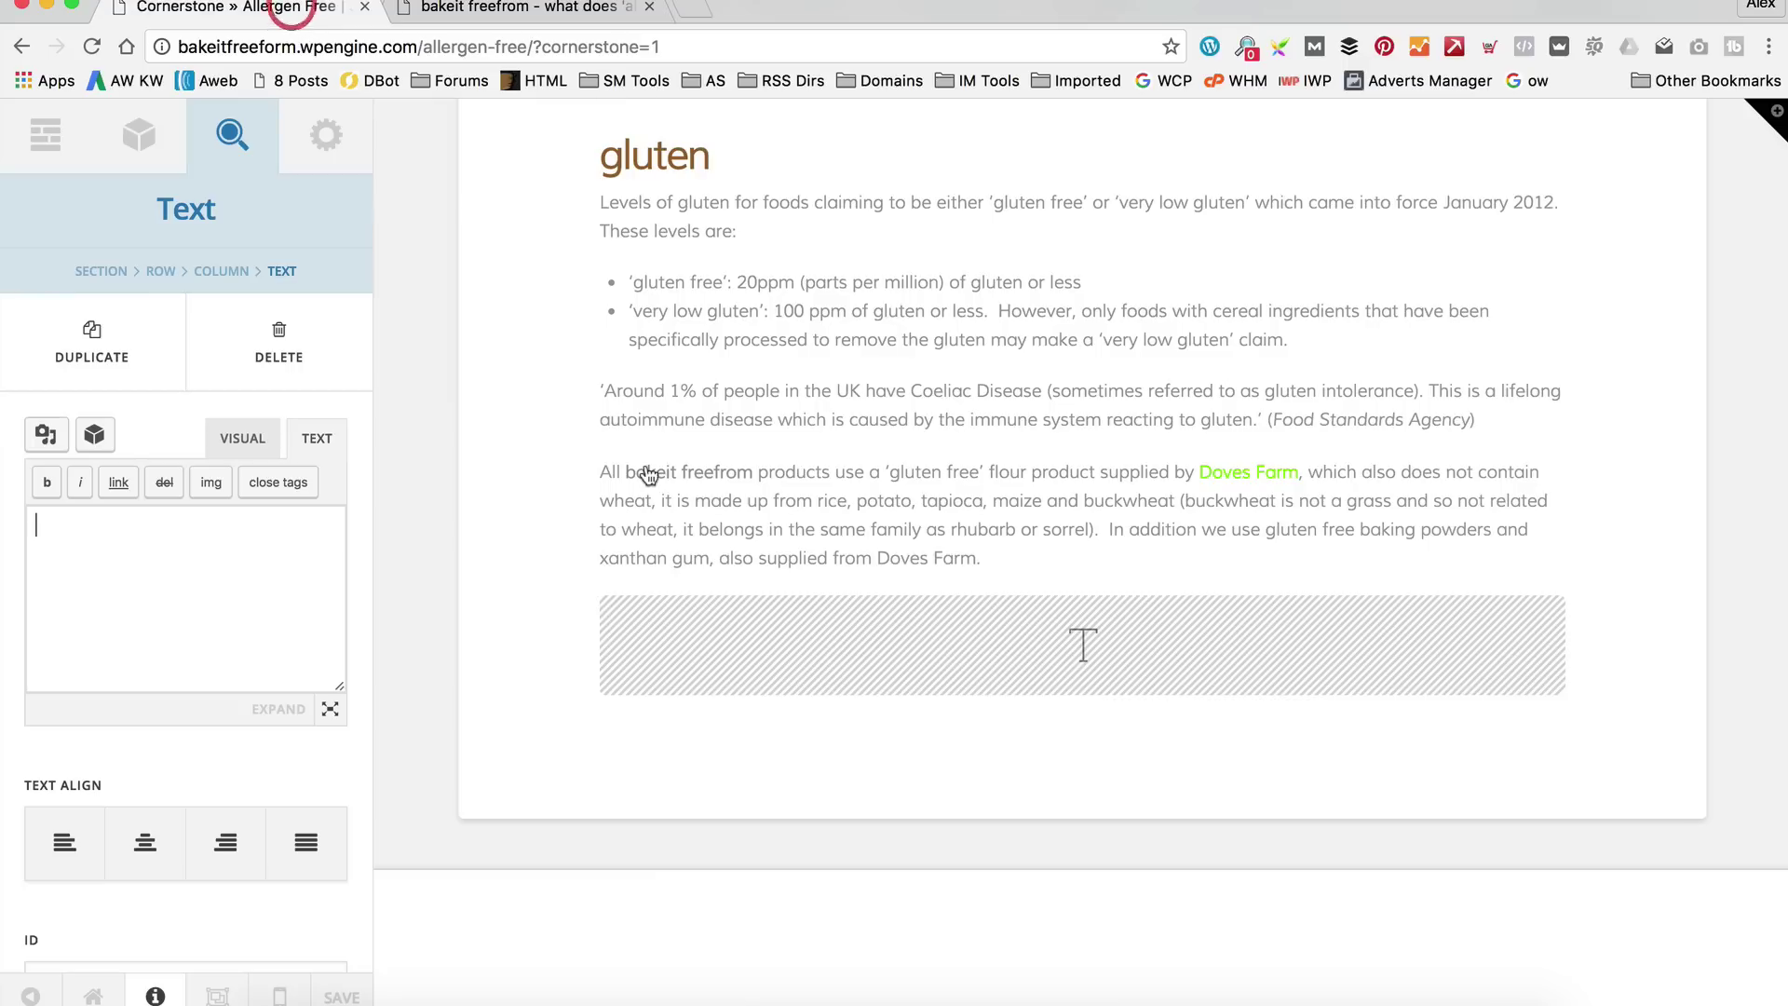
click(825, 647)
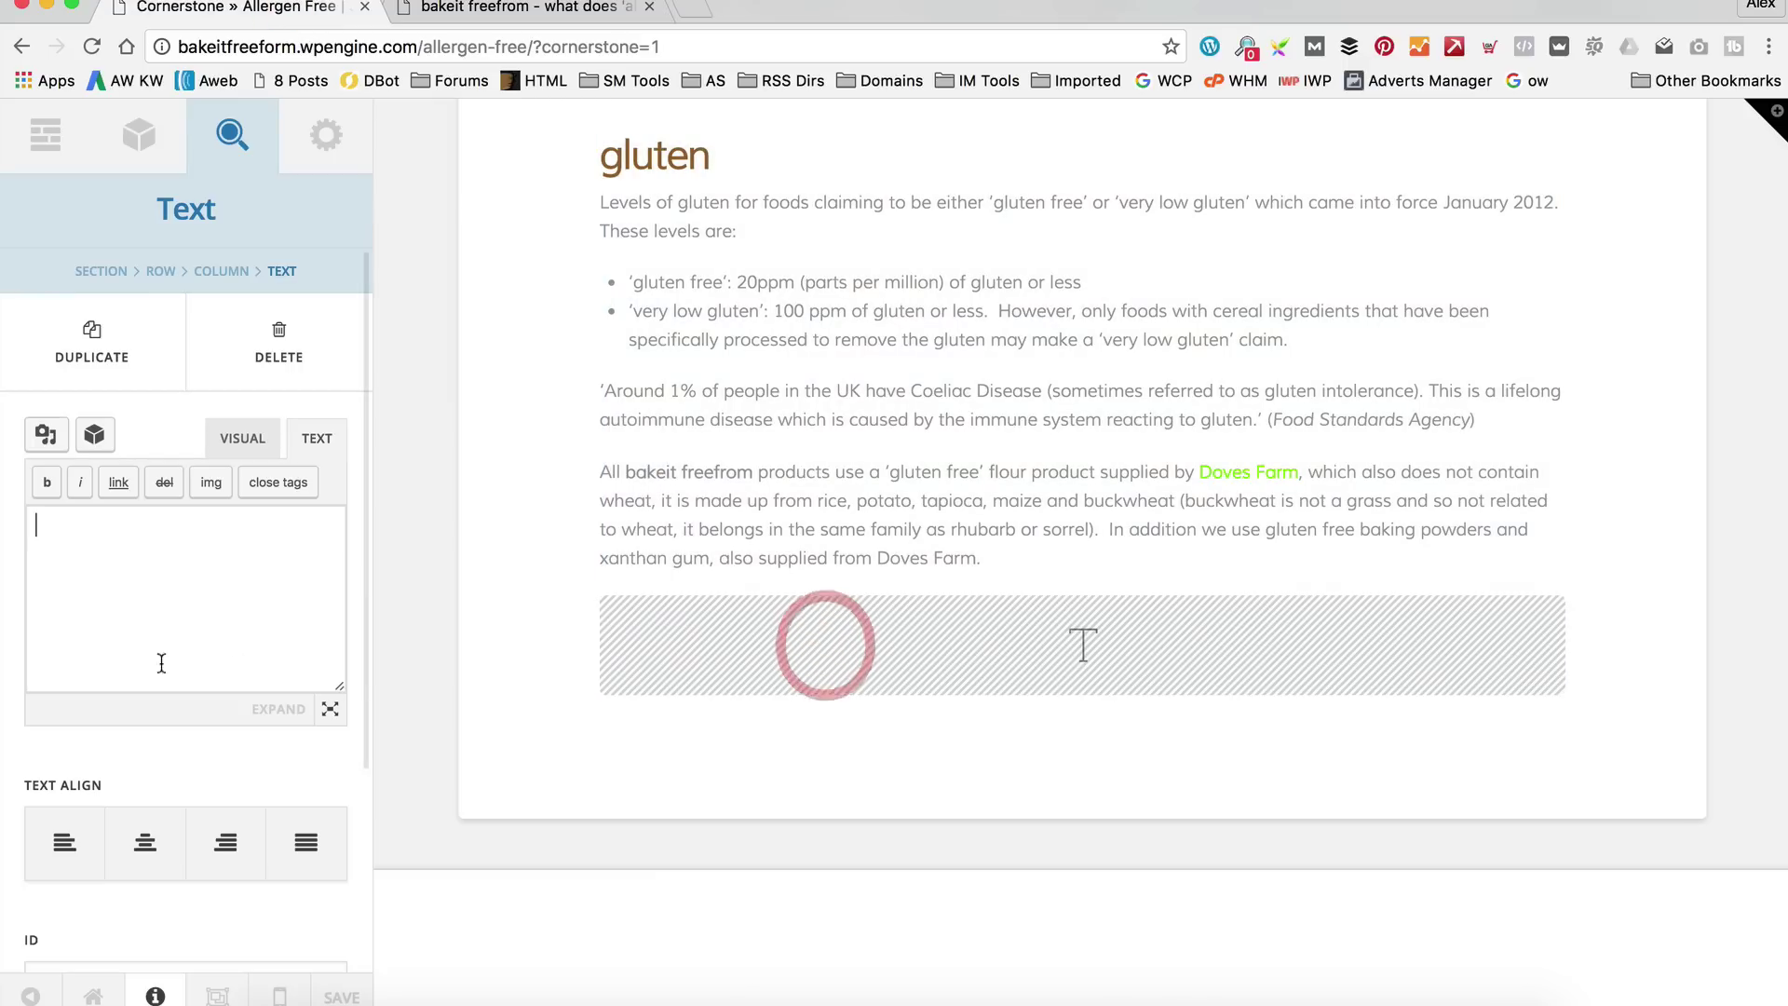
click(243, 447)
click(143, 667)
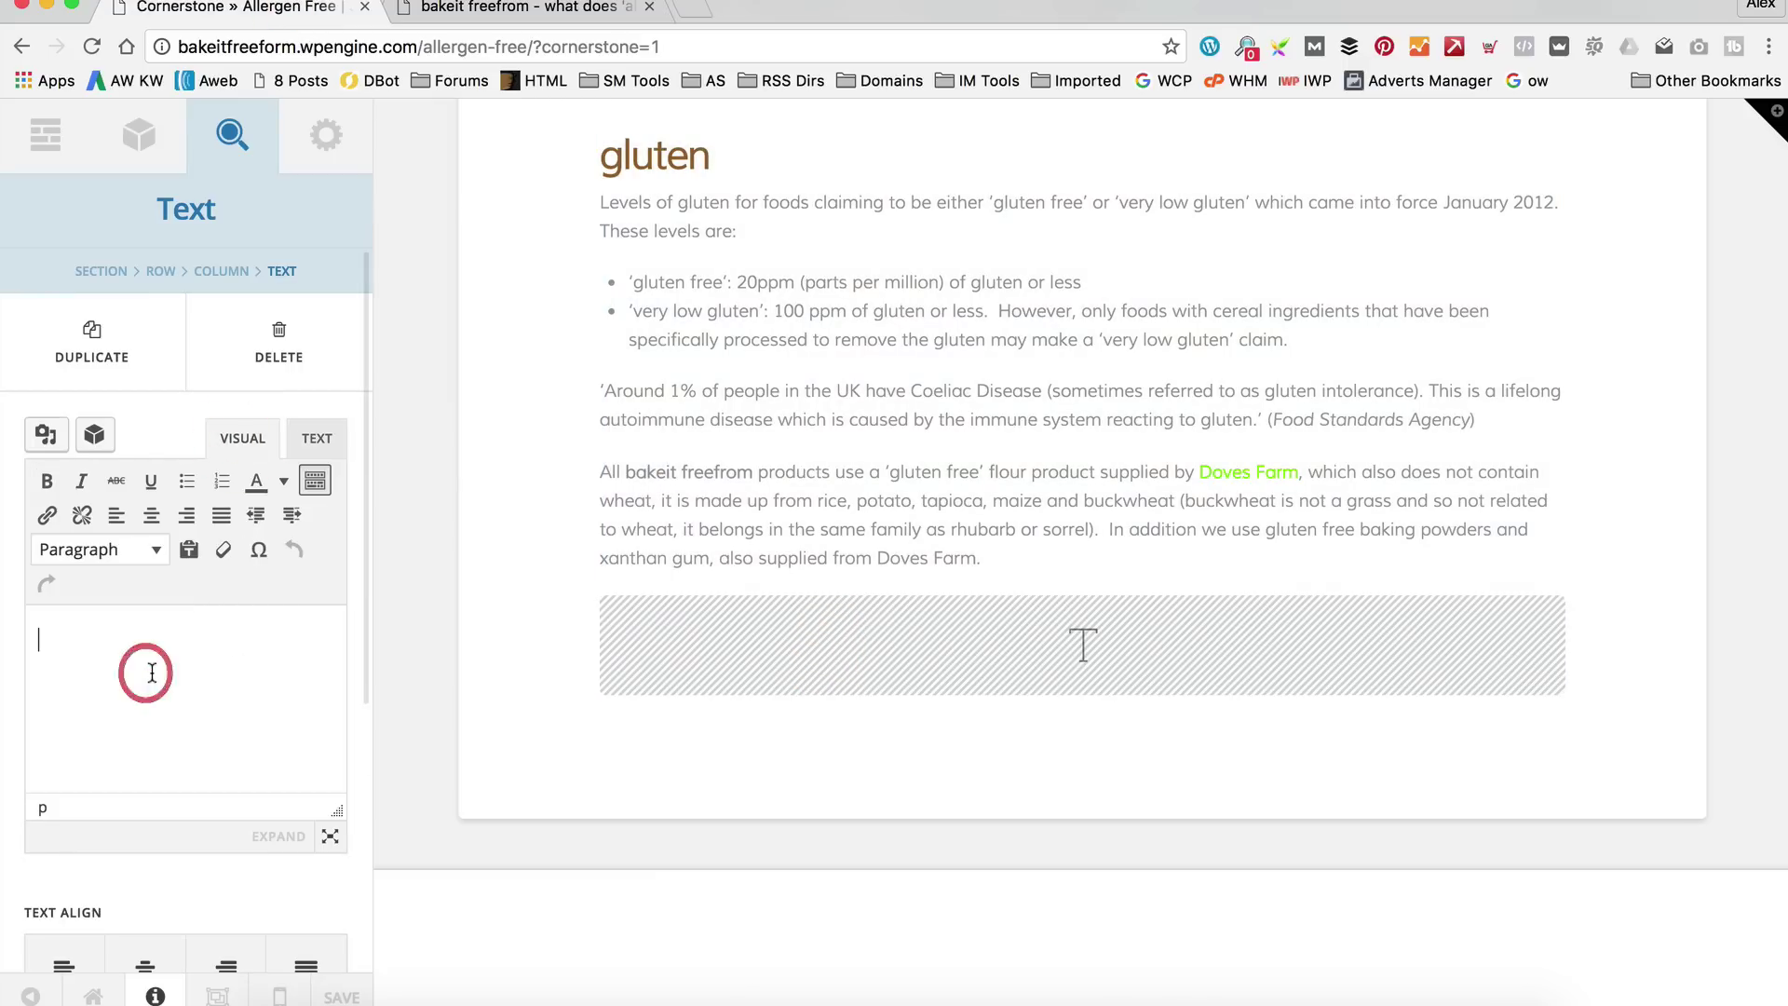
key(super+v)
- Make the sulphur dioxide/sulphites heading a Heading 3
scroll(196, 671, up, 10)
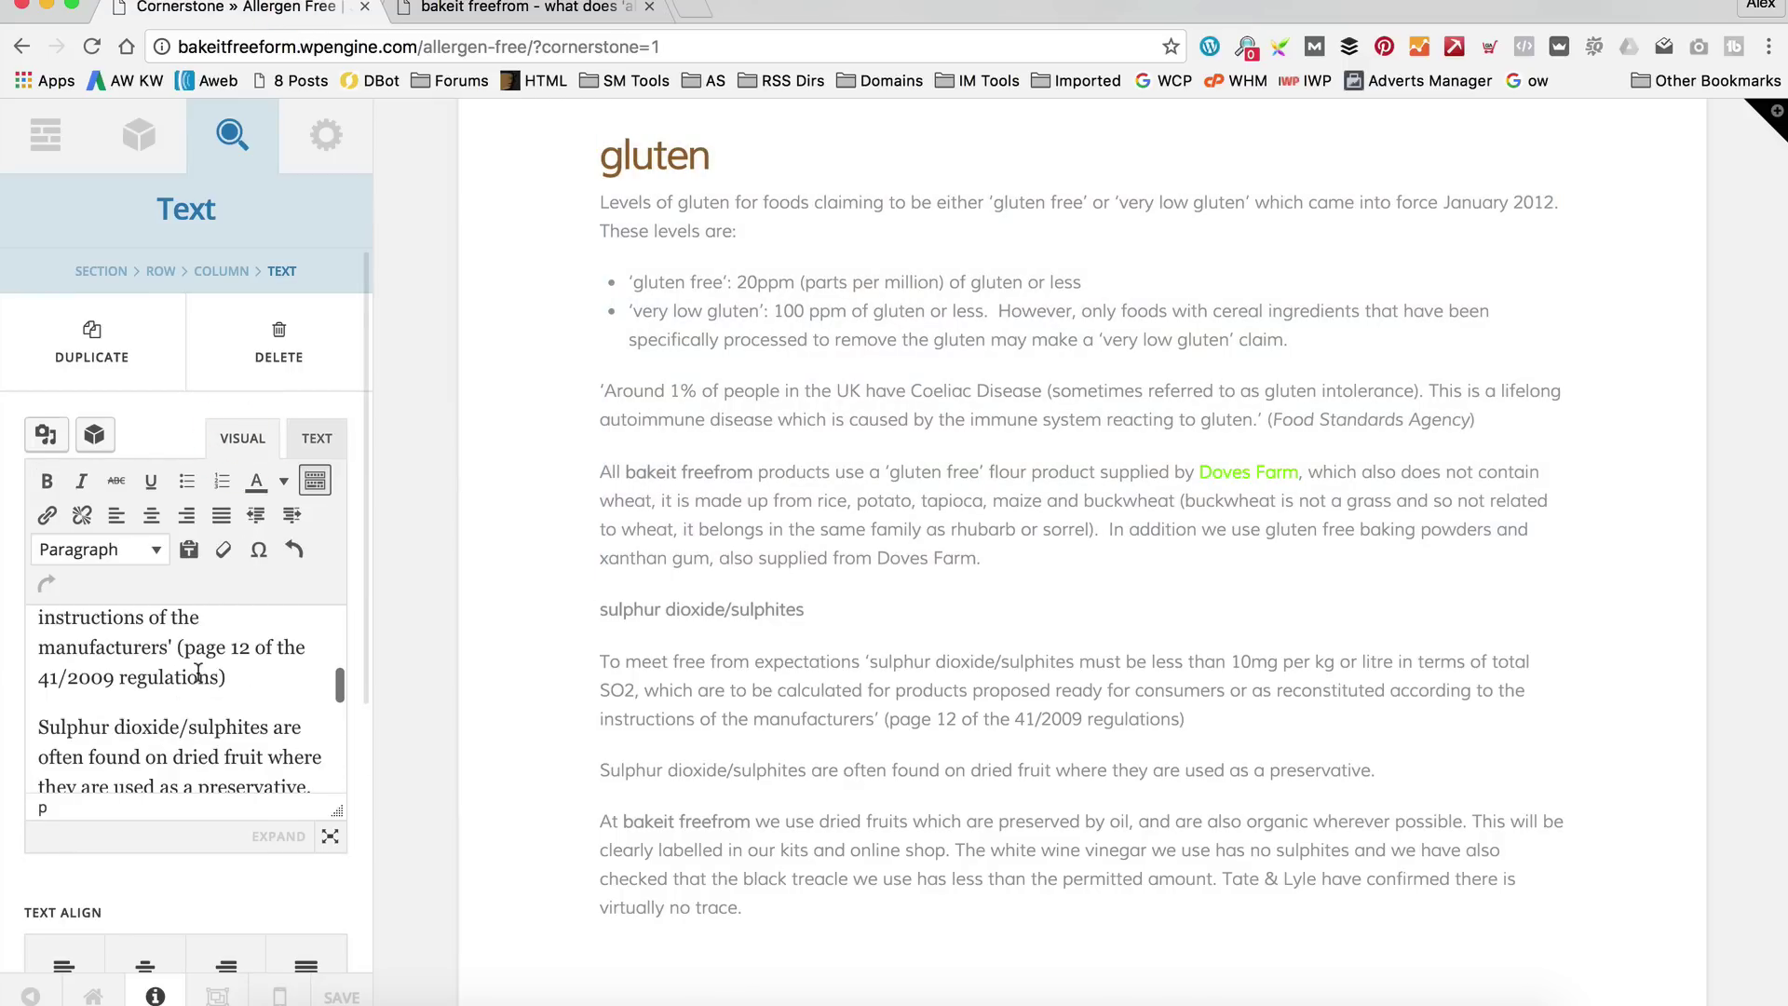
drag(304, 640, 11, 640)
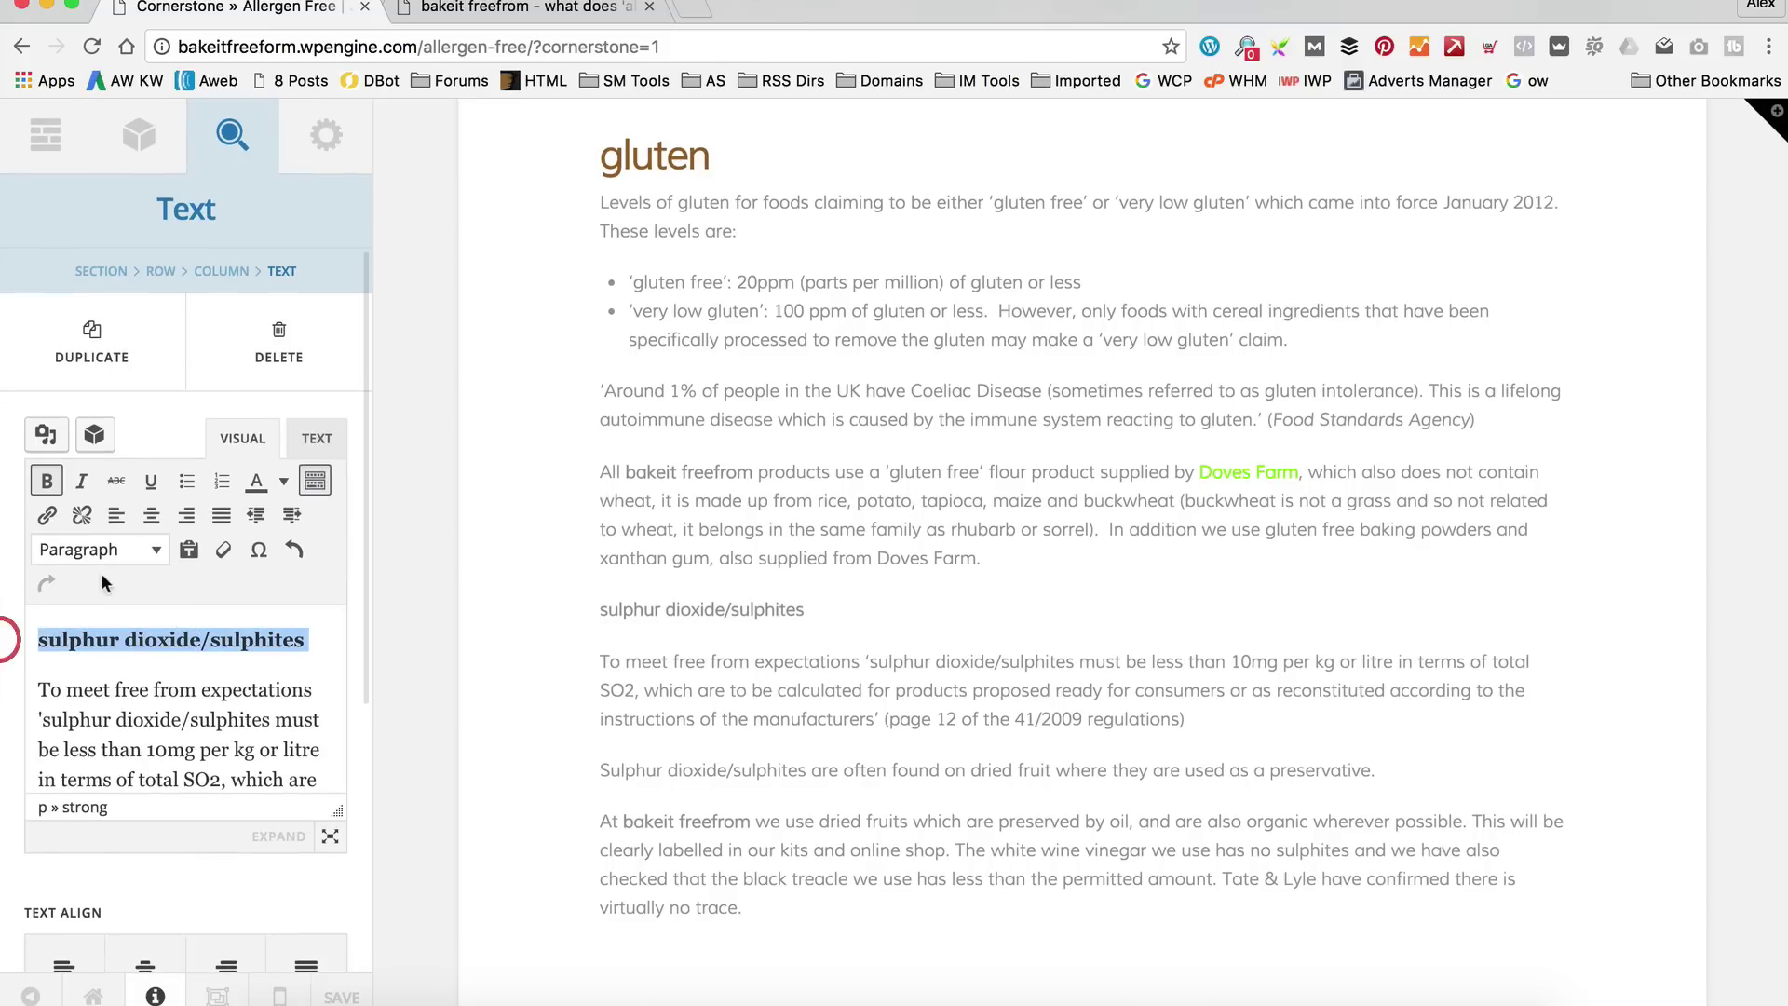
click(47, 479)
click(47, 481)
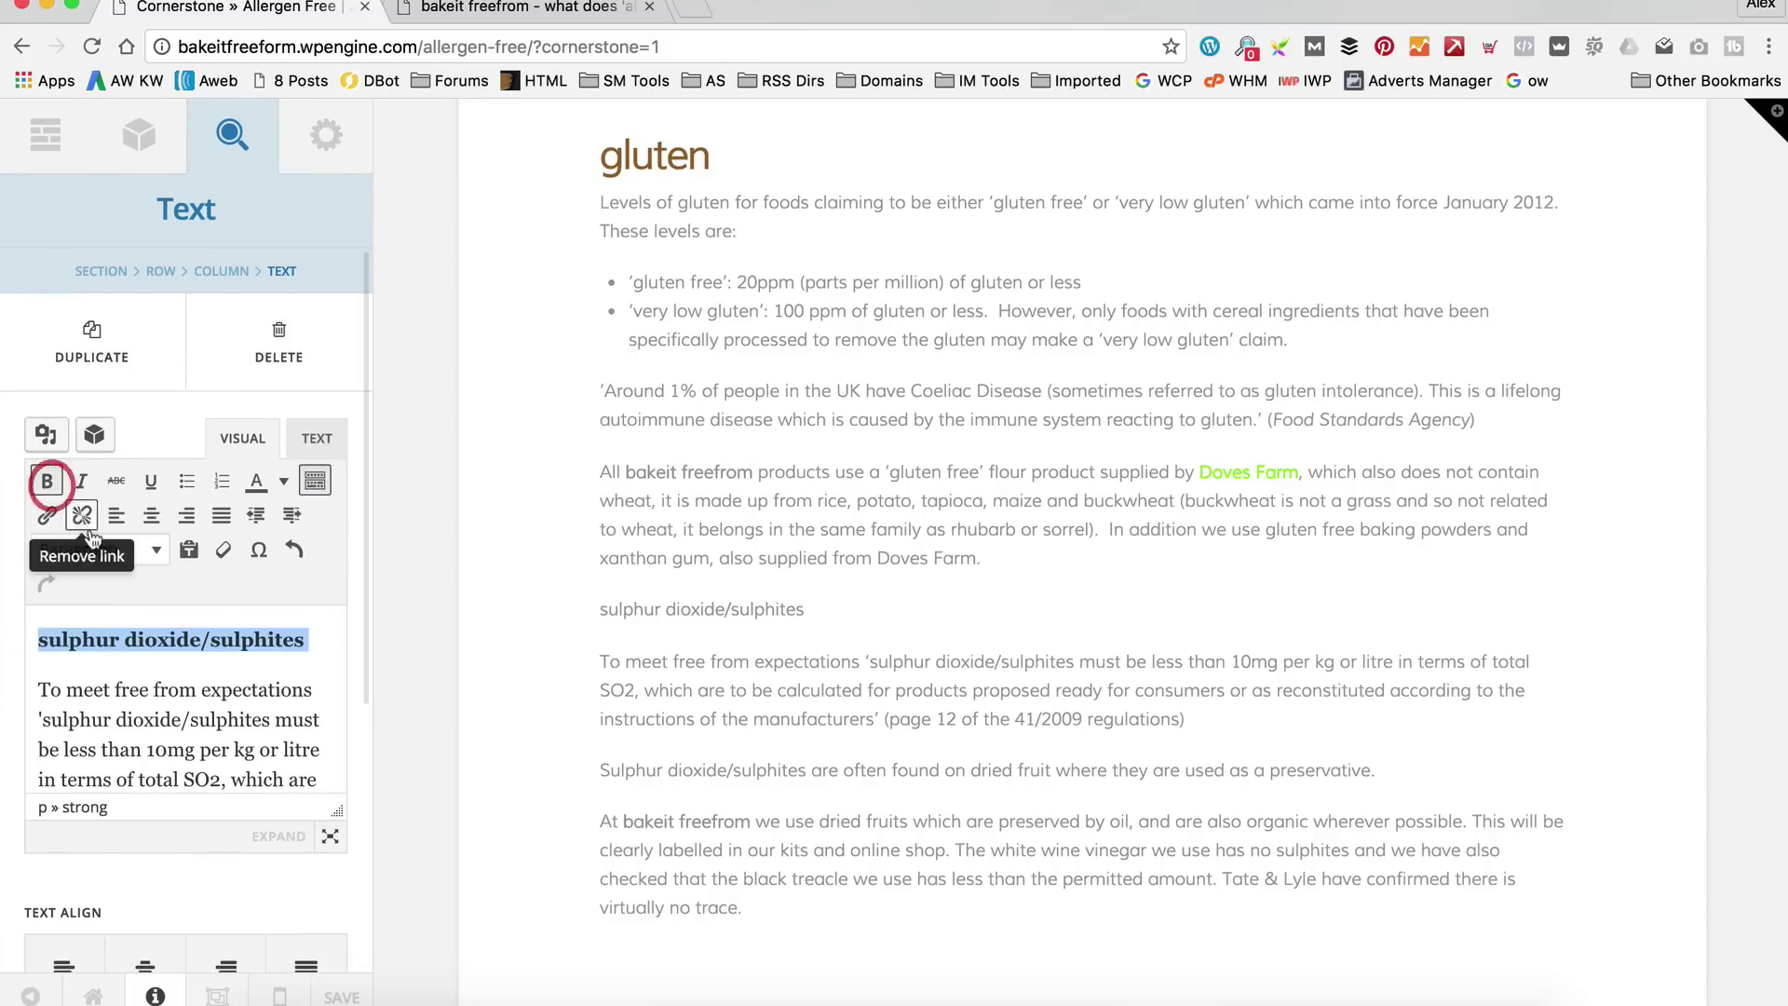
click(105, 549)
click(110, 765)
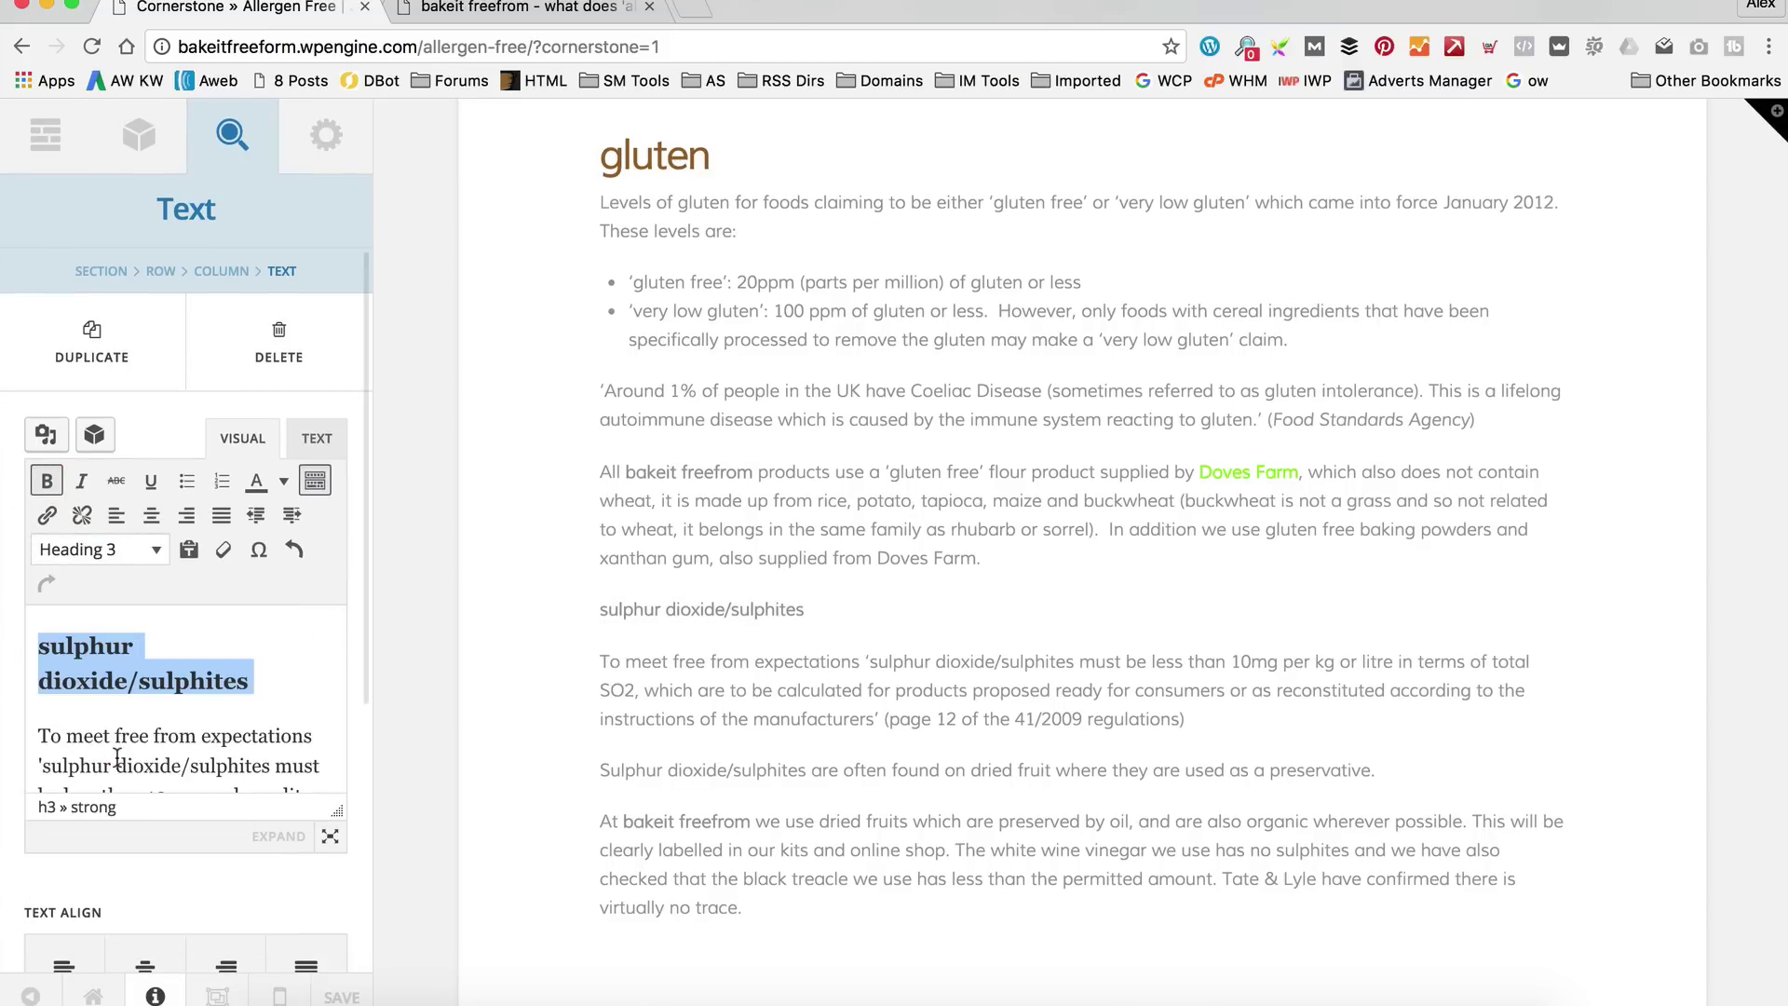
click(48, 480)
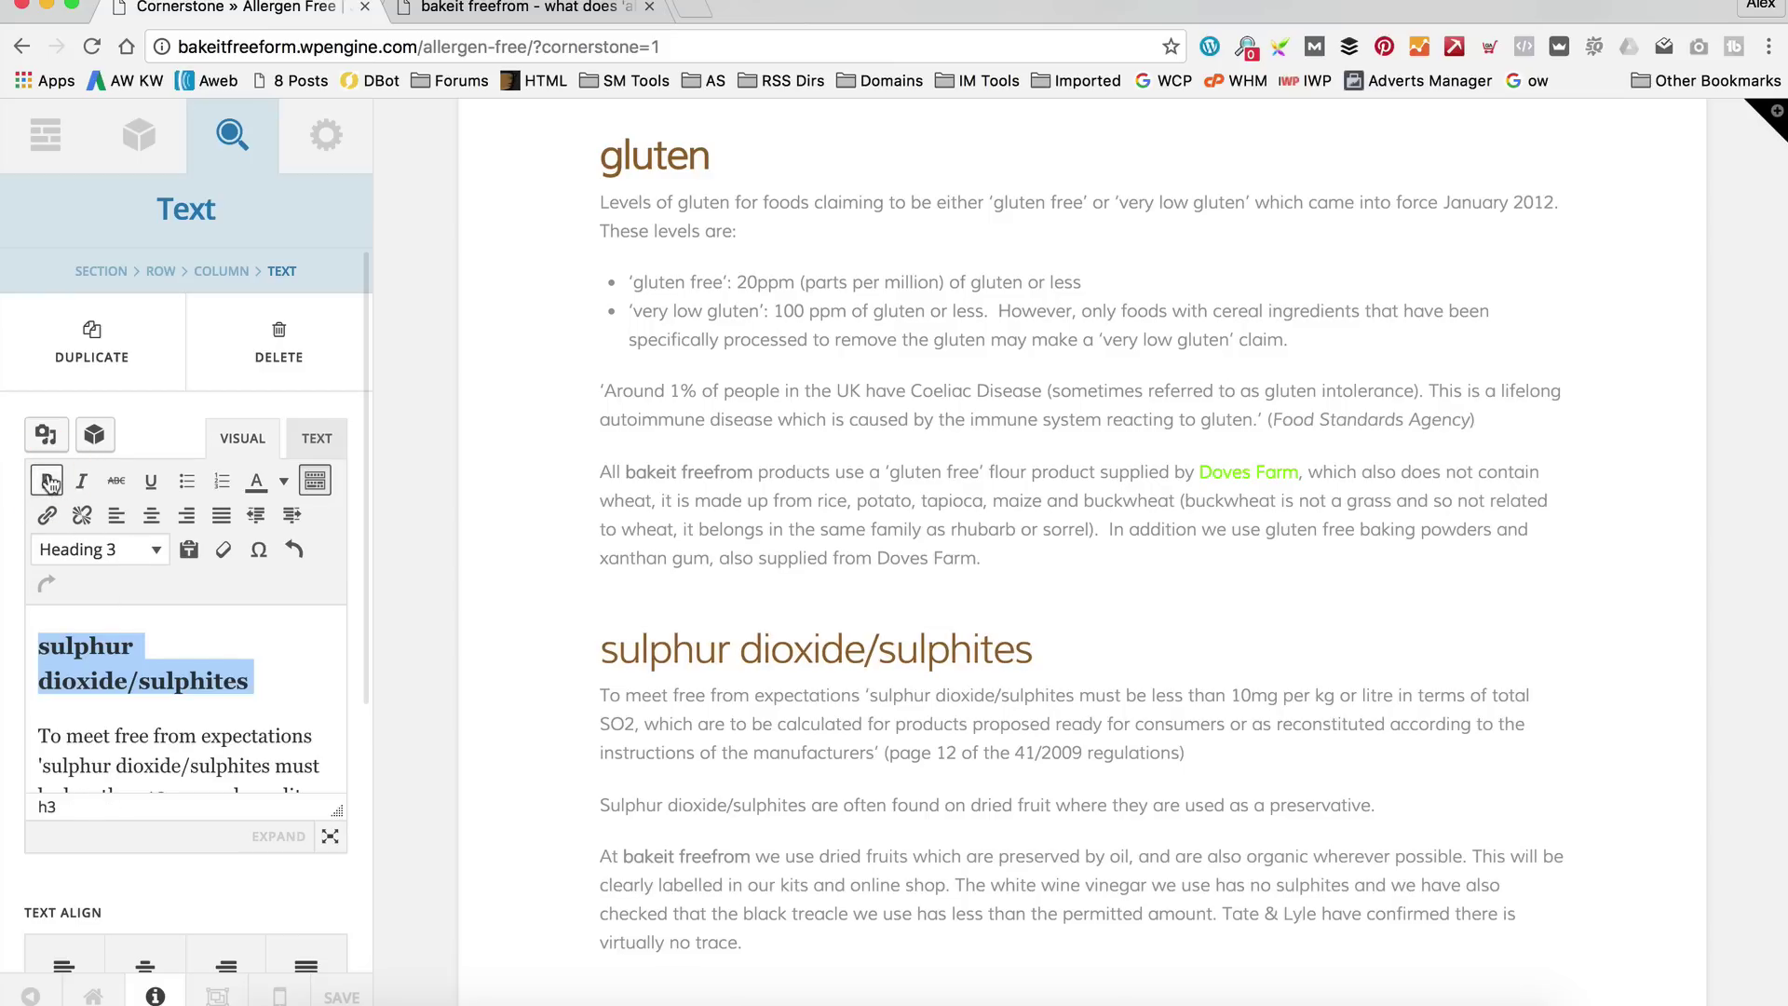
click(47, 480)
click(48, 480)
- Reselect the sulphites block and set its heading text to bold
scroll(1071, 475, up, 9)
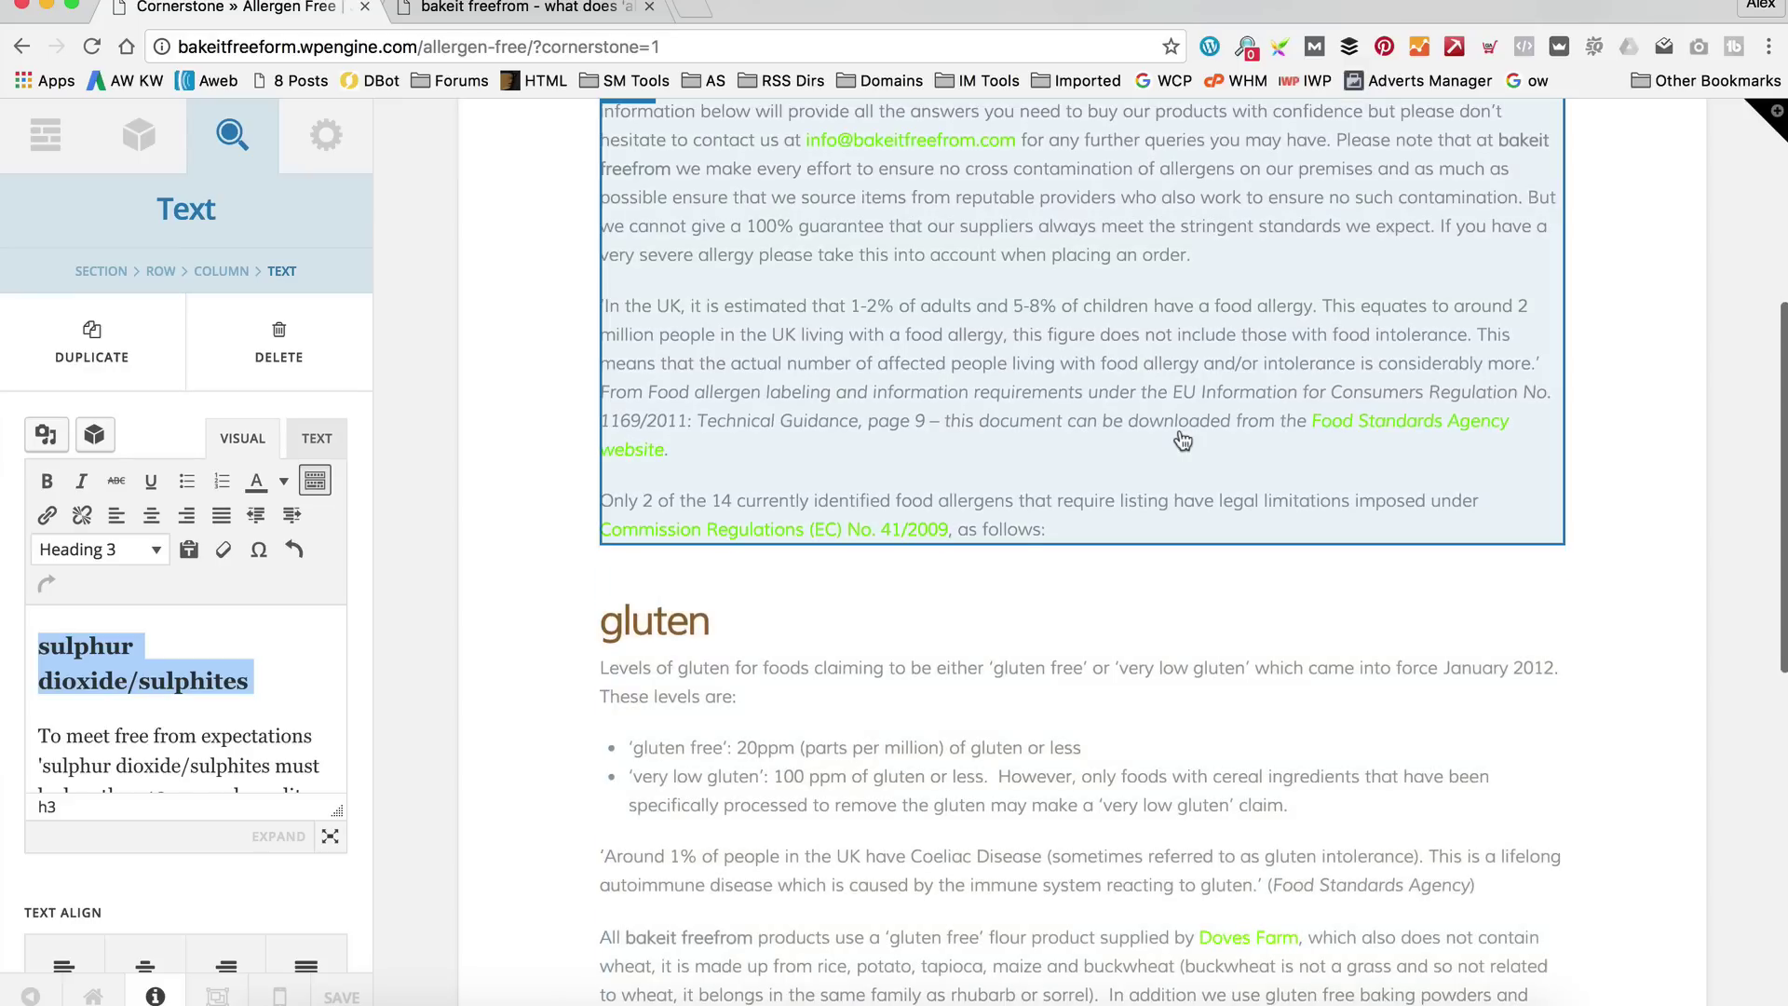
scroll(838, 466, down, 6)
scroll(920, 855, down, 3)
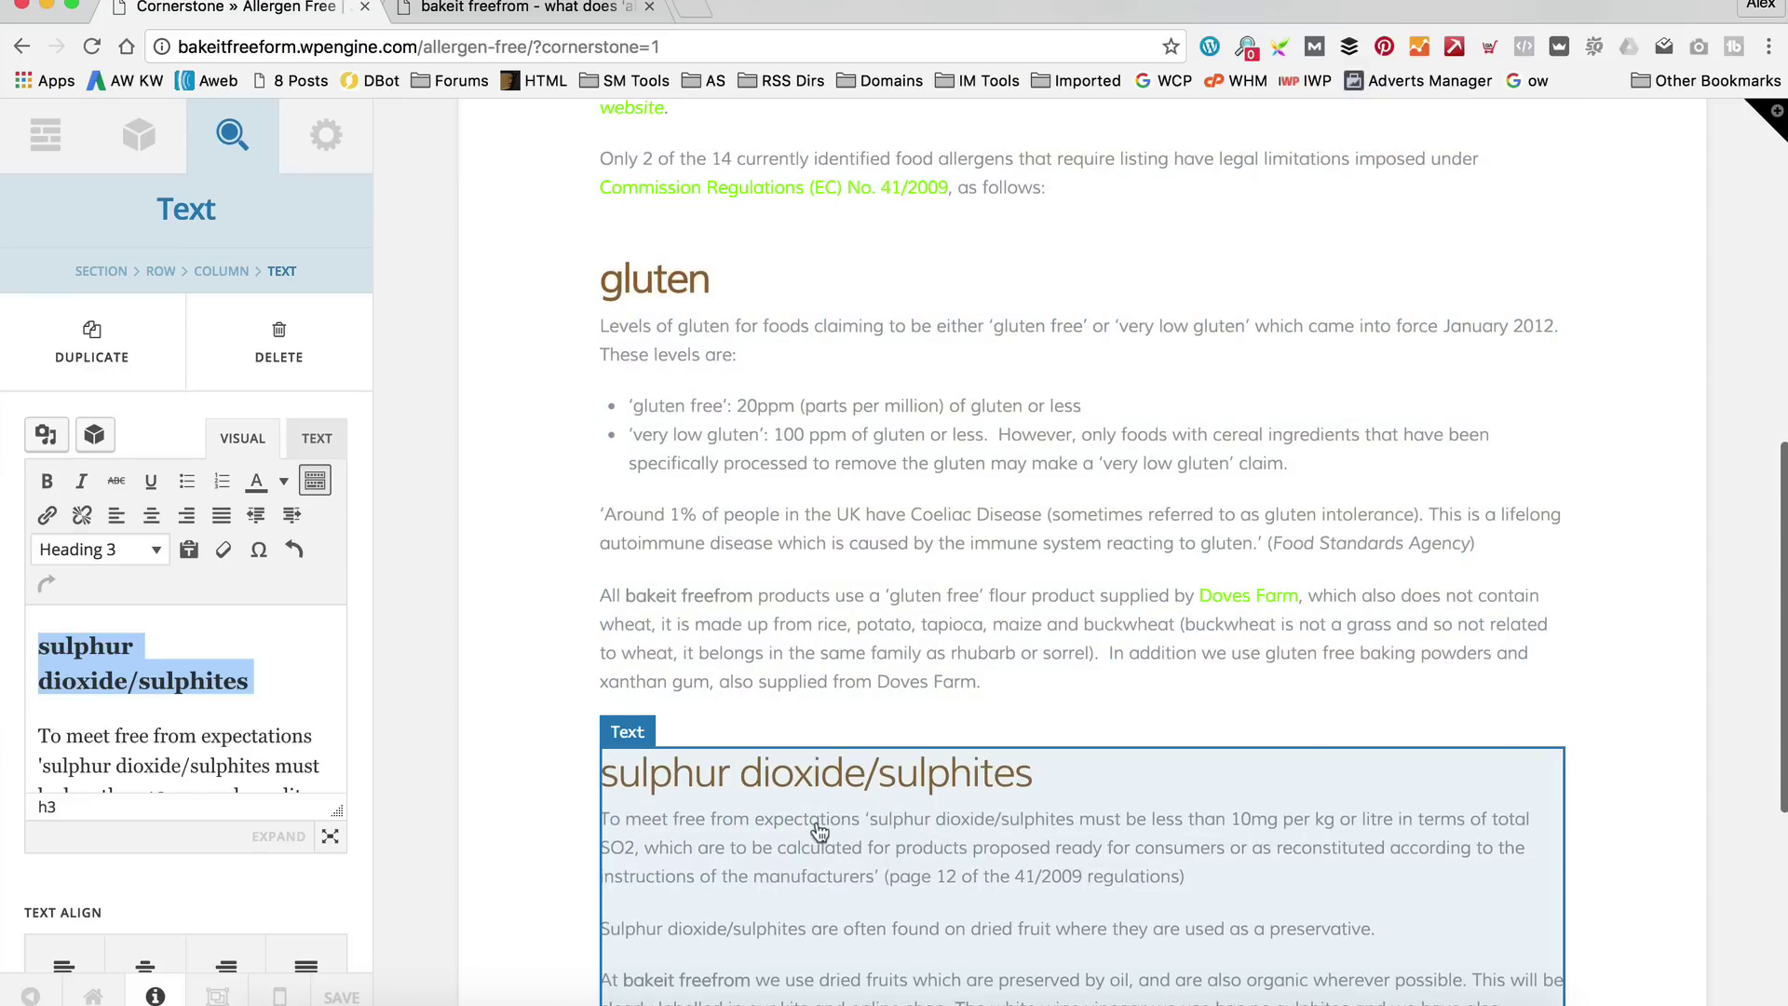
click(787, 794)
scroll(652, 745, up, 2)
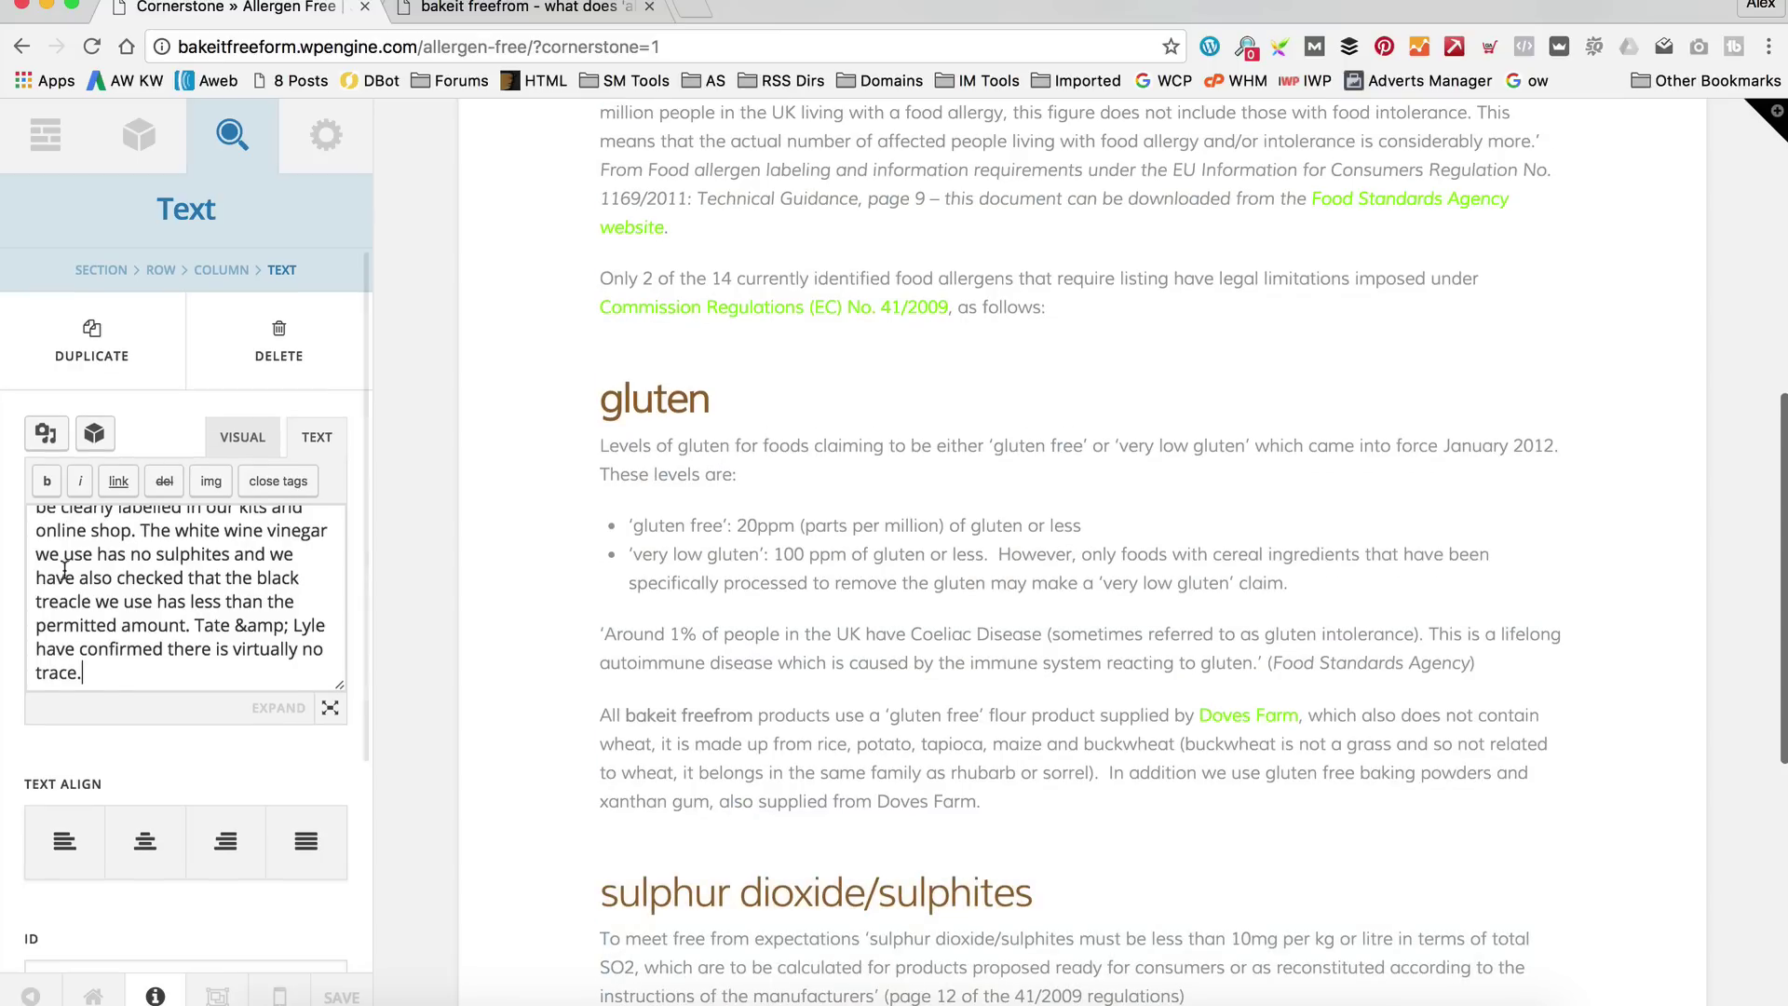
scroll(154, 573, up, 4)
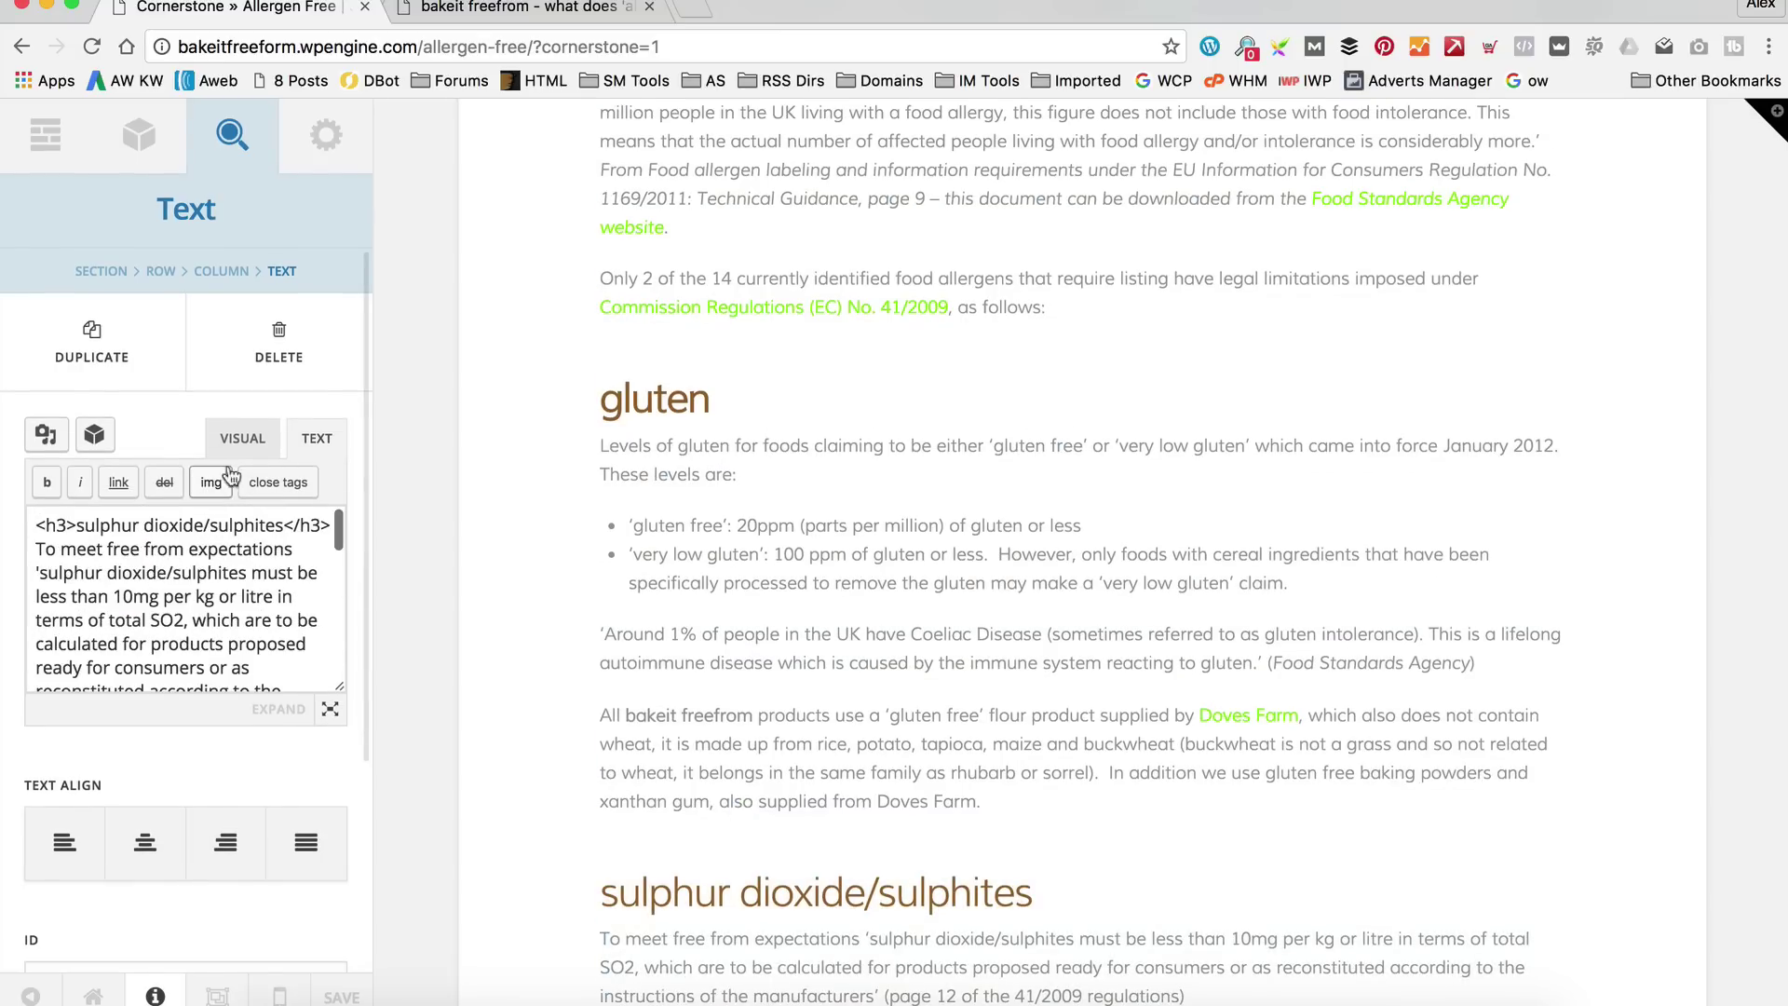
click(242, 438)
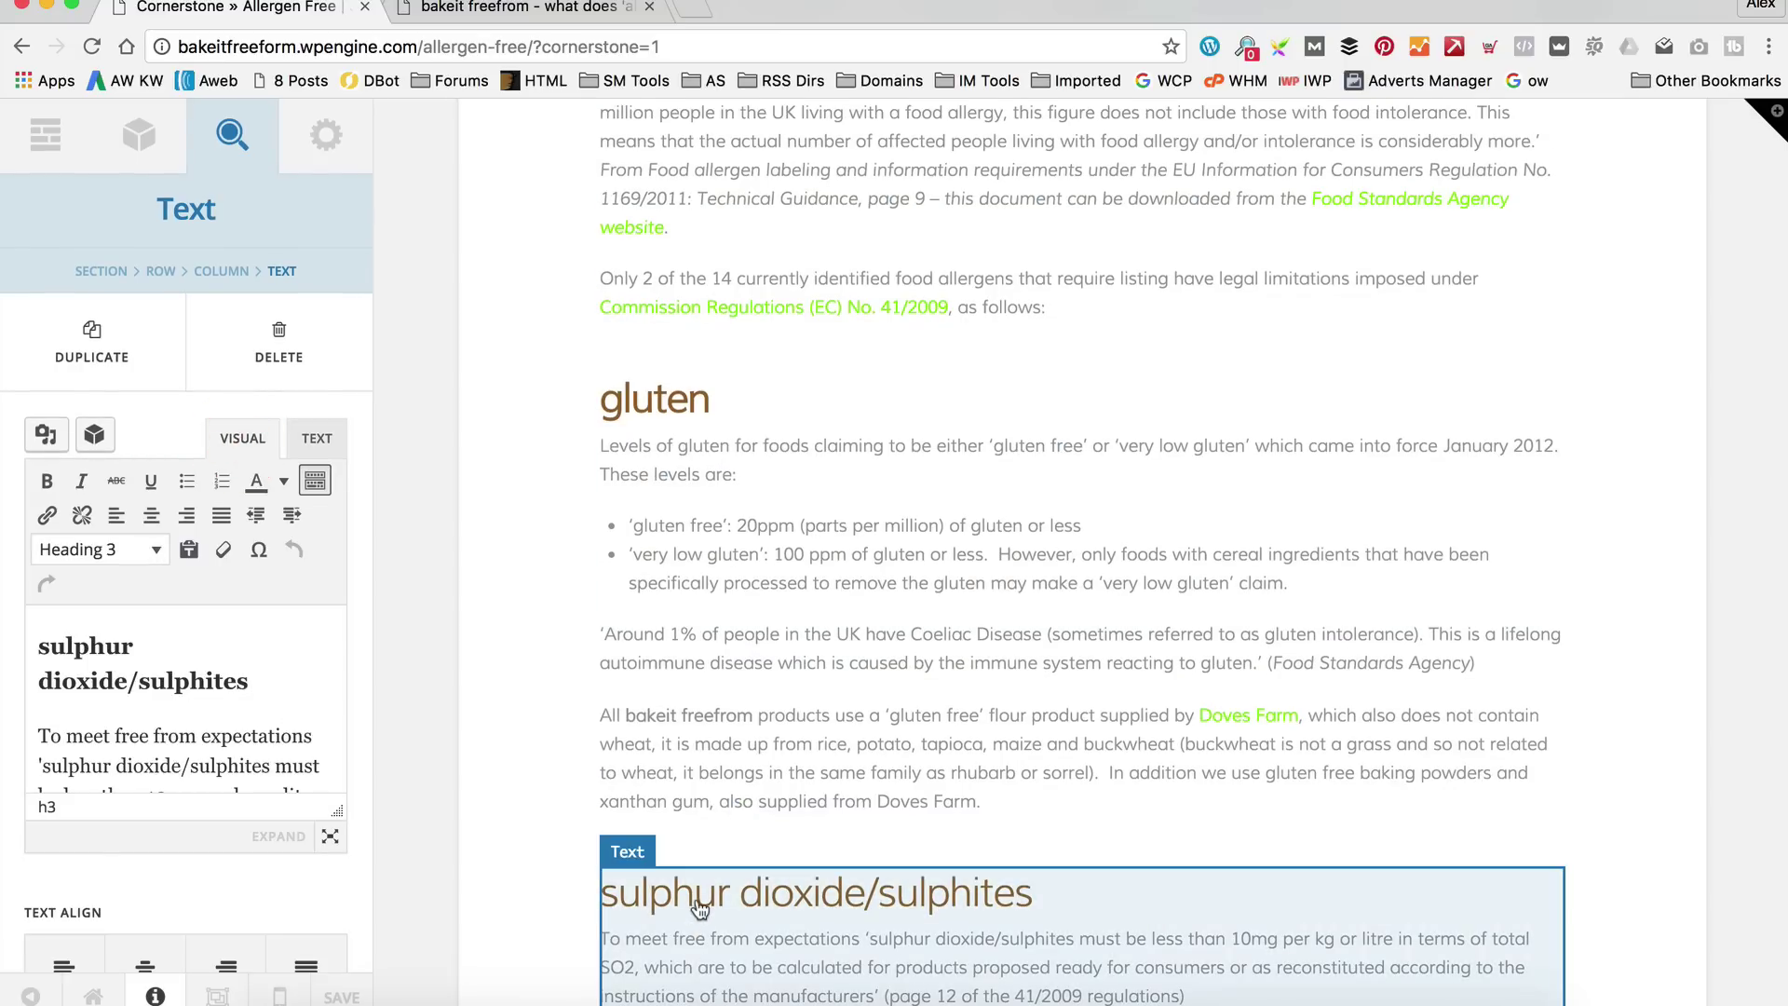
click(701, 908)
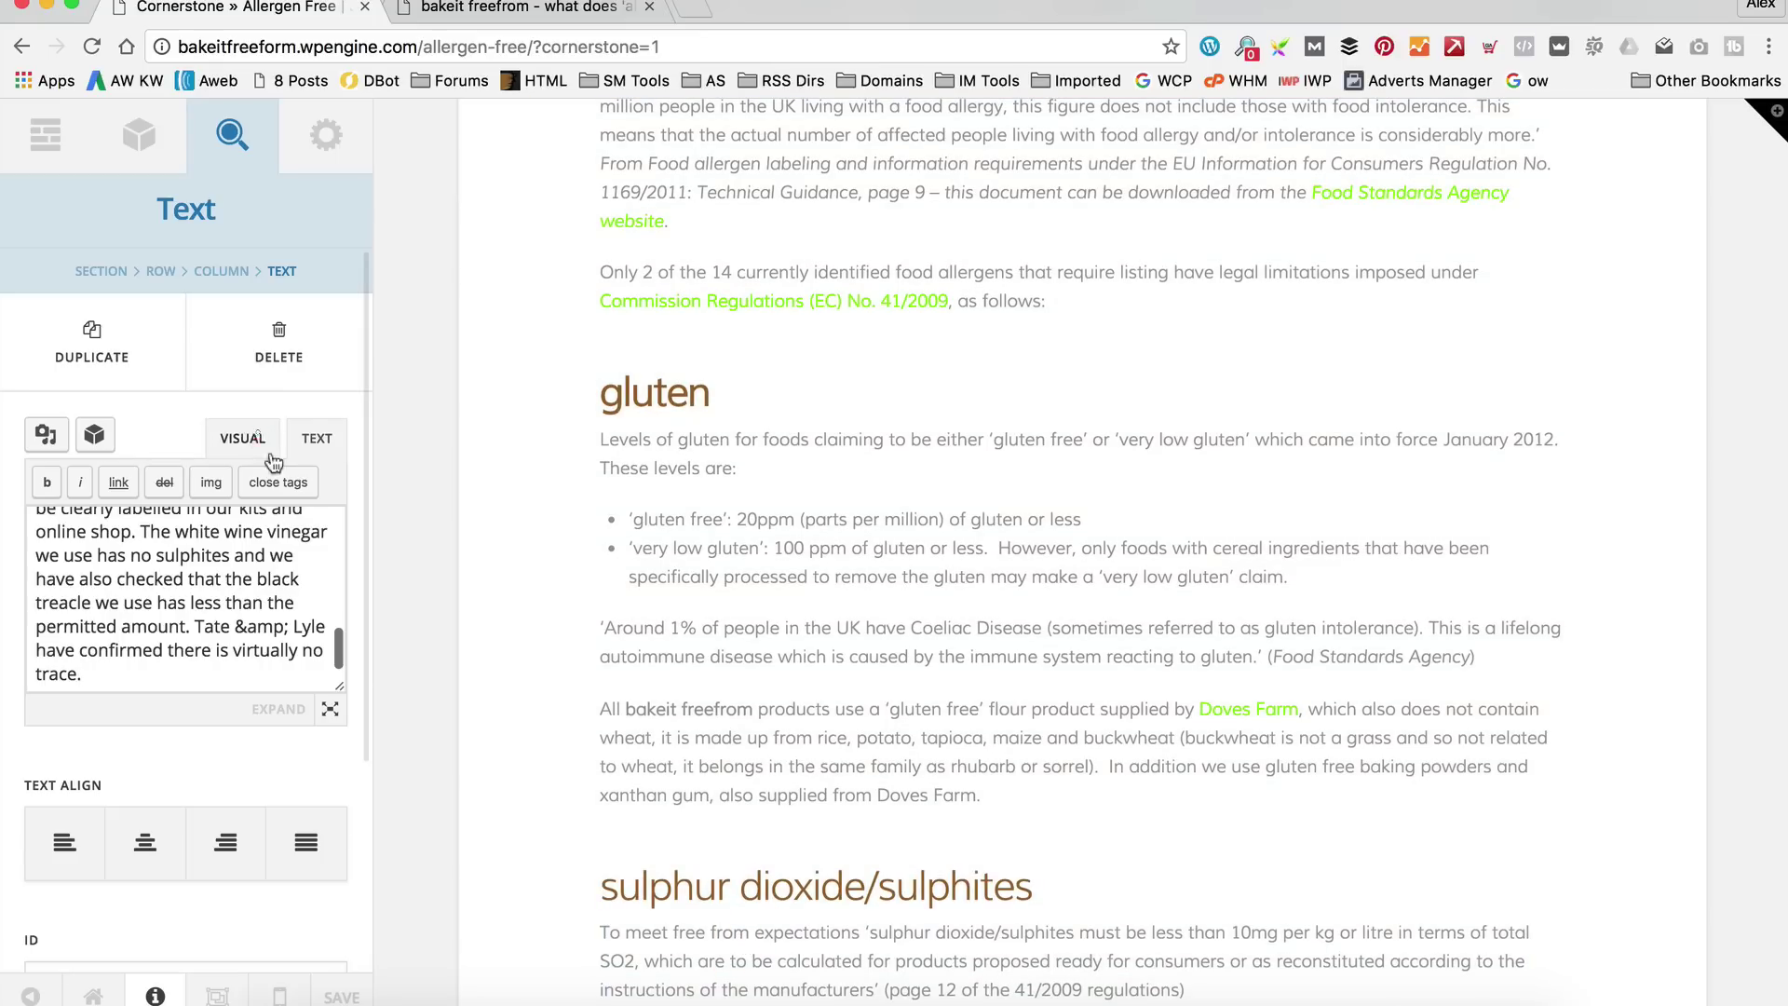
click(242, 438)
drag(280, 673, 35, 641)
click(47, 480)
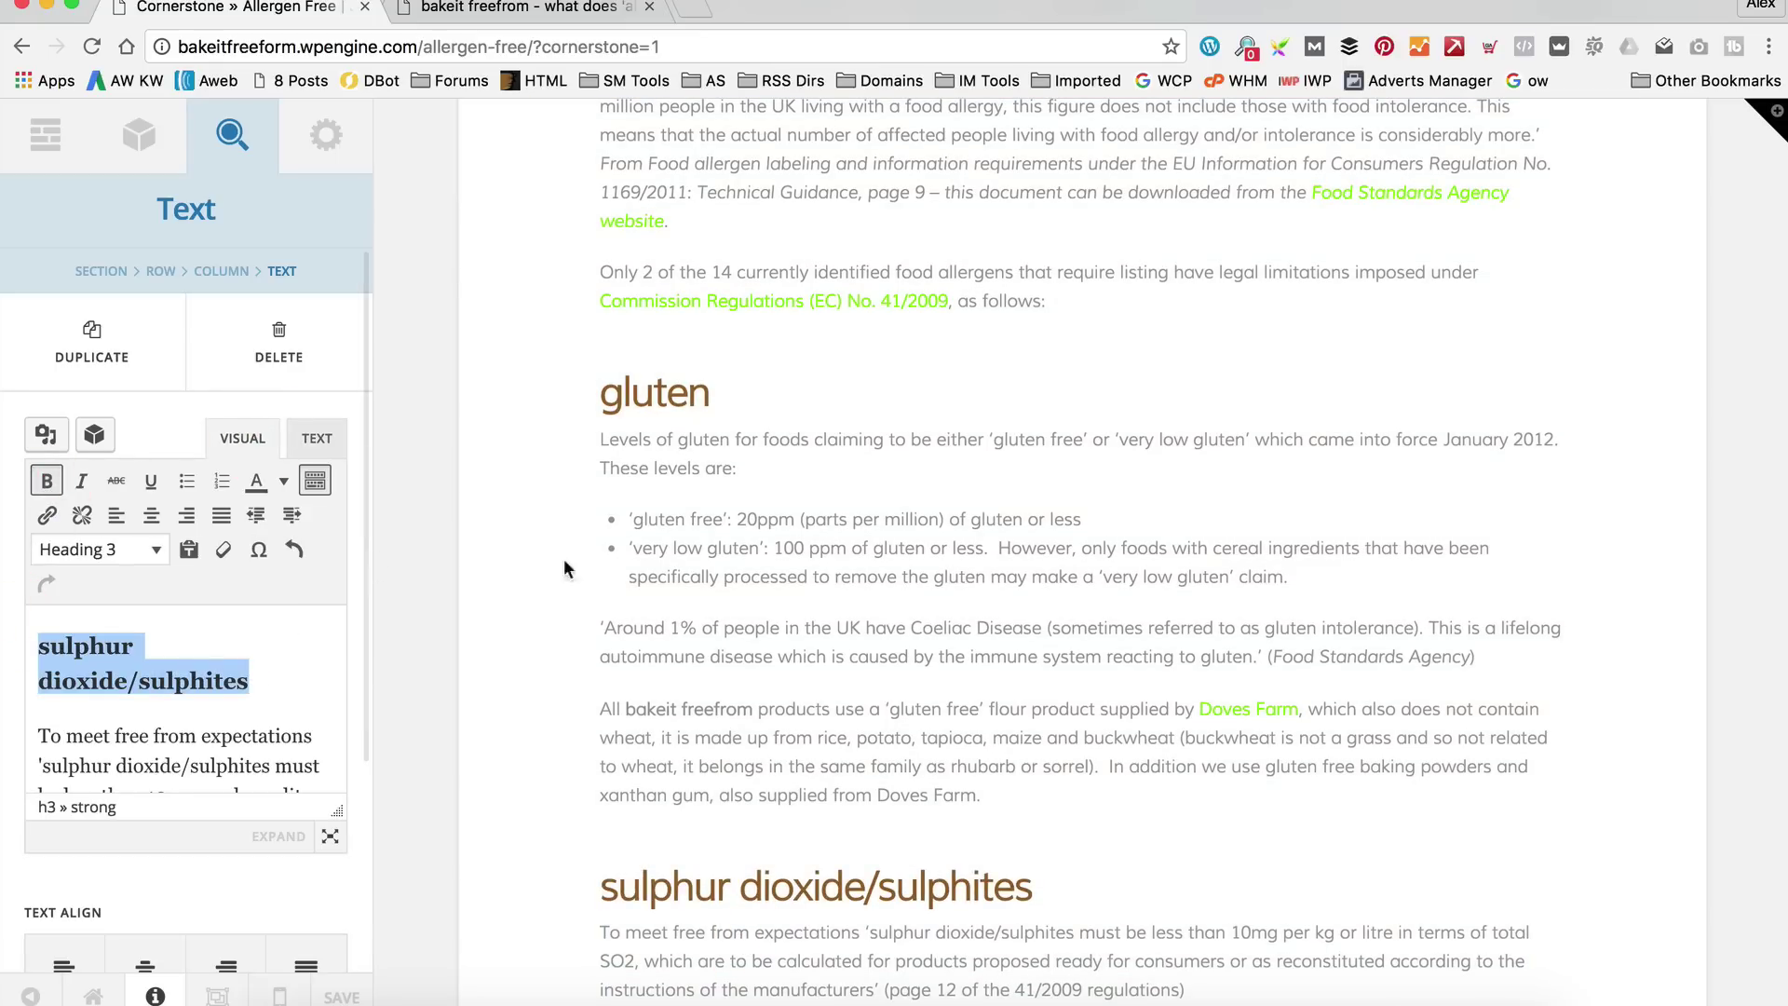
scroll(964, 683, down, 3)
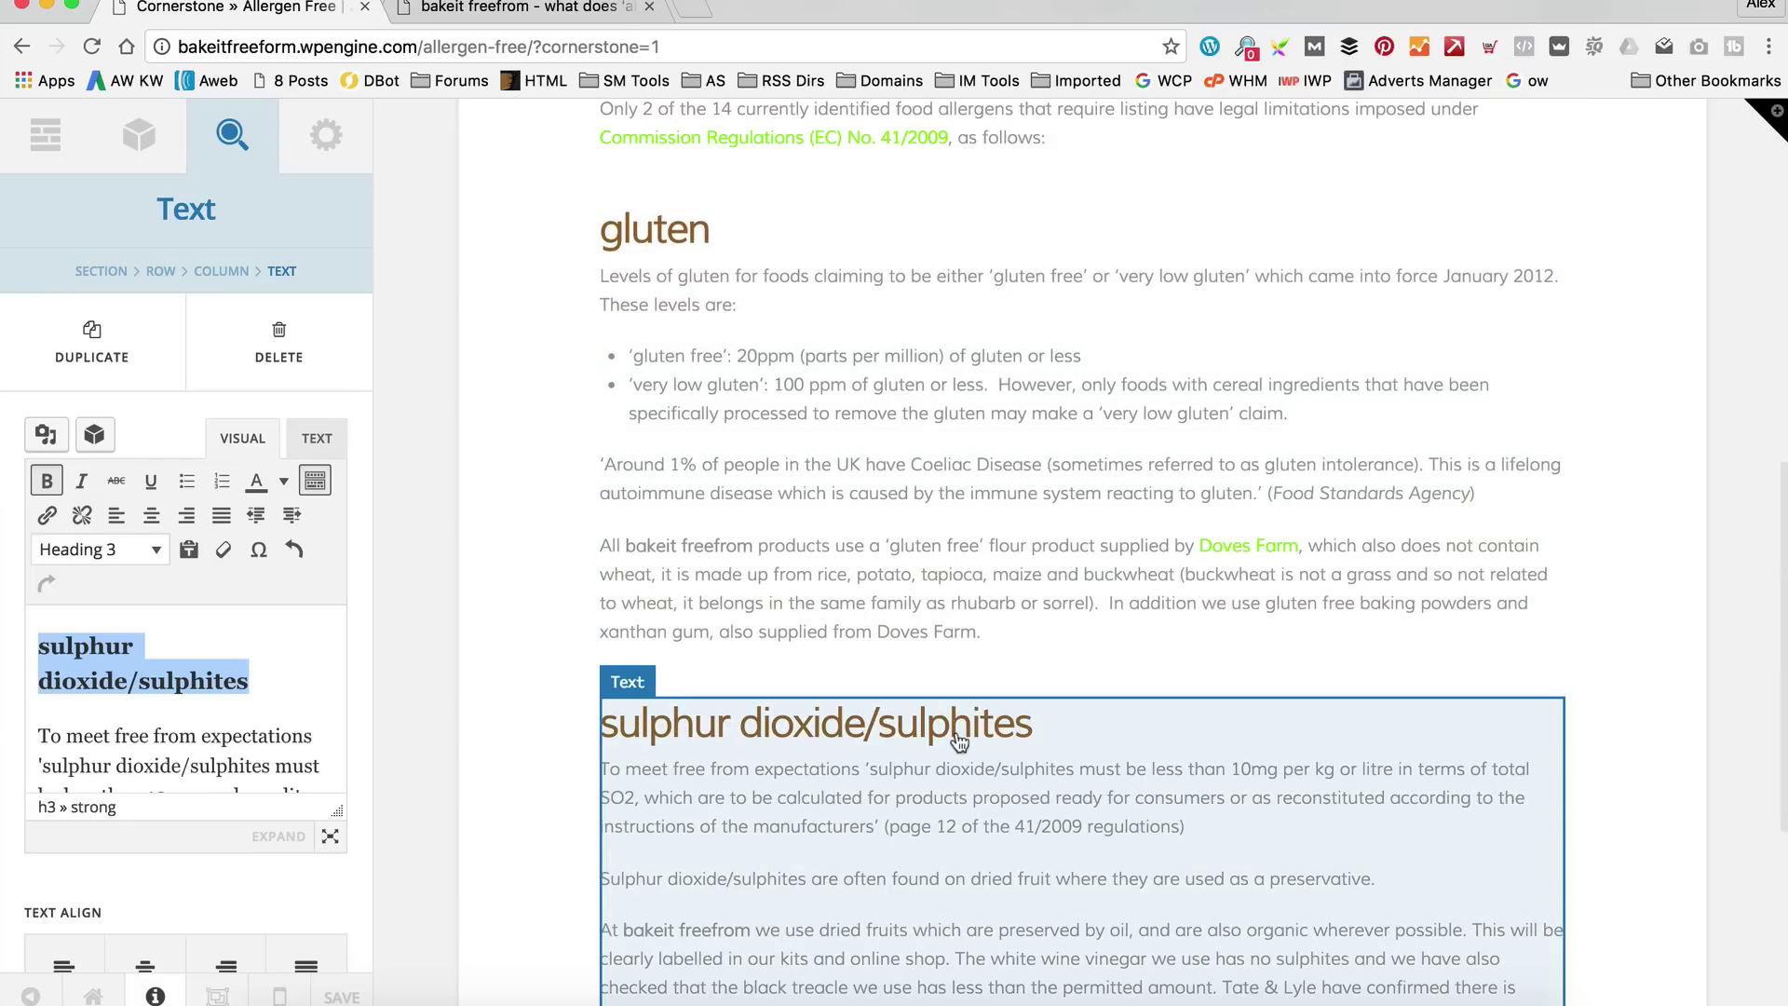
click(317, 438)
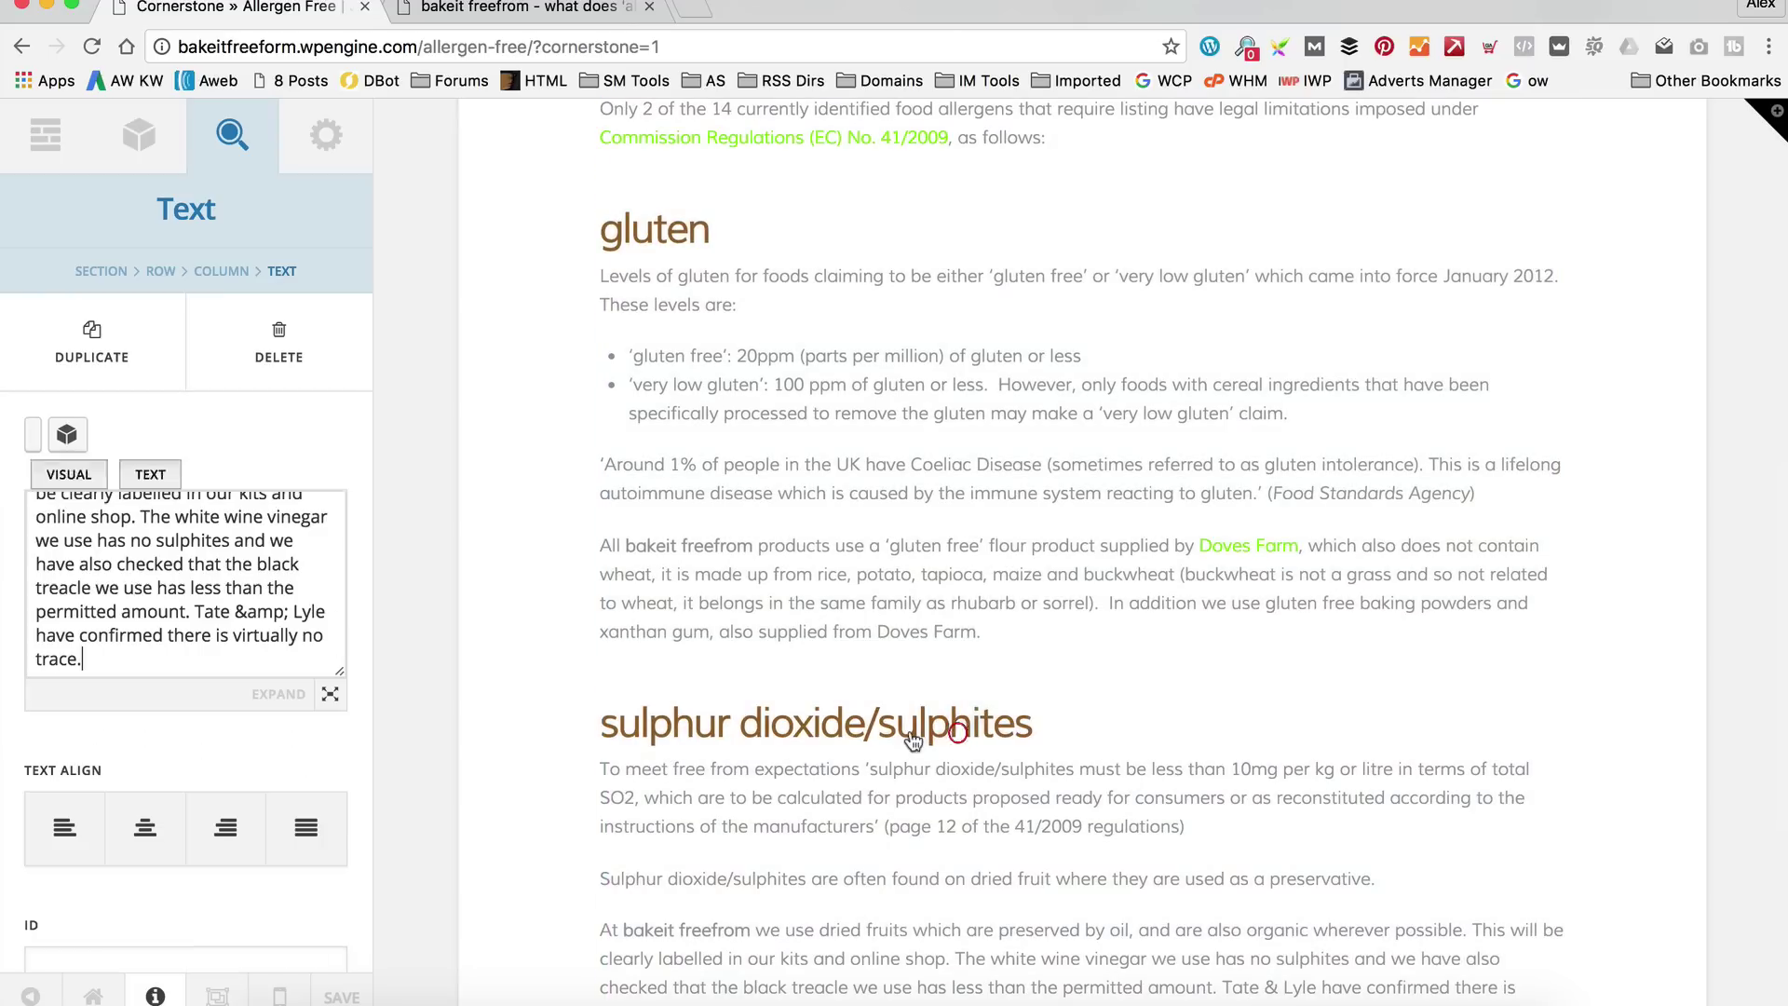
- Insert the Gluten icon image right after the gluten heading
scroll(140, 597, down, 5)
scroll(110, 565, up, 5)
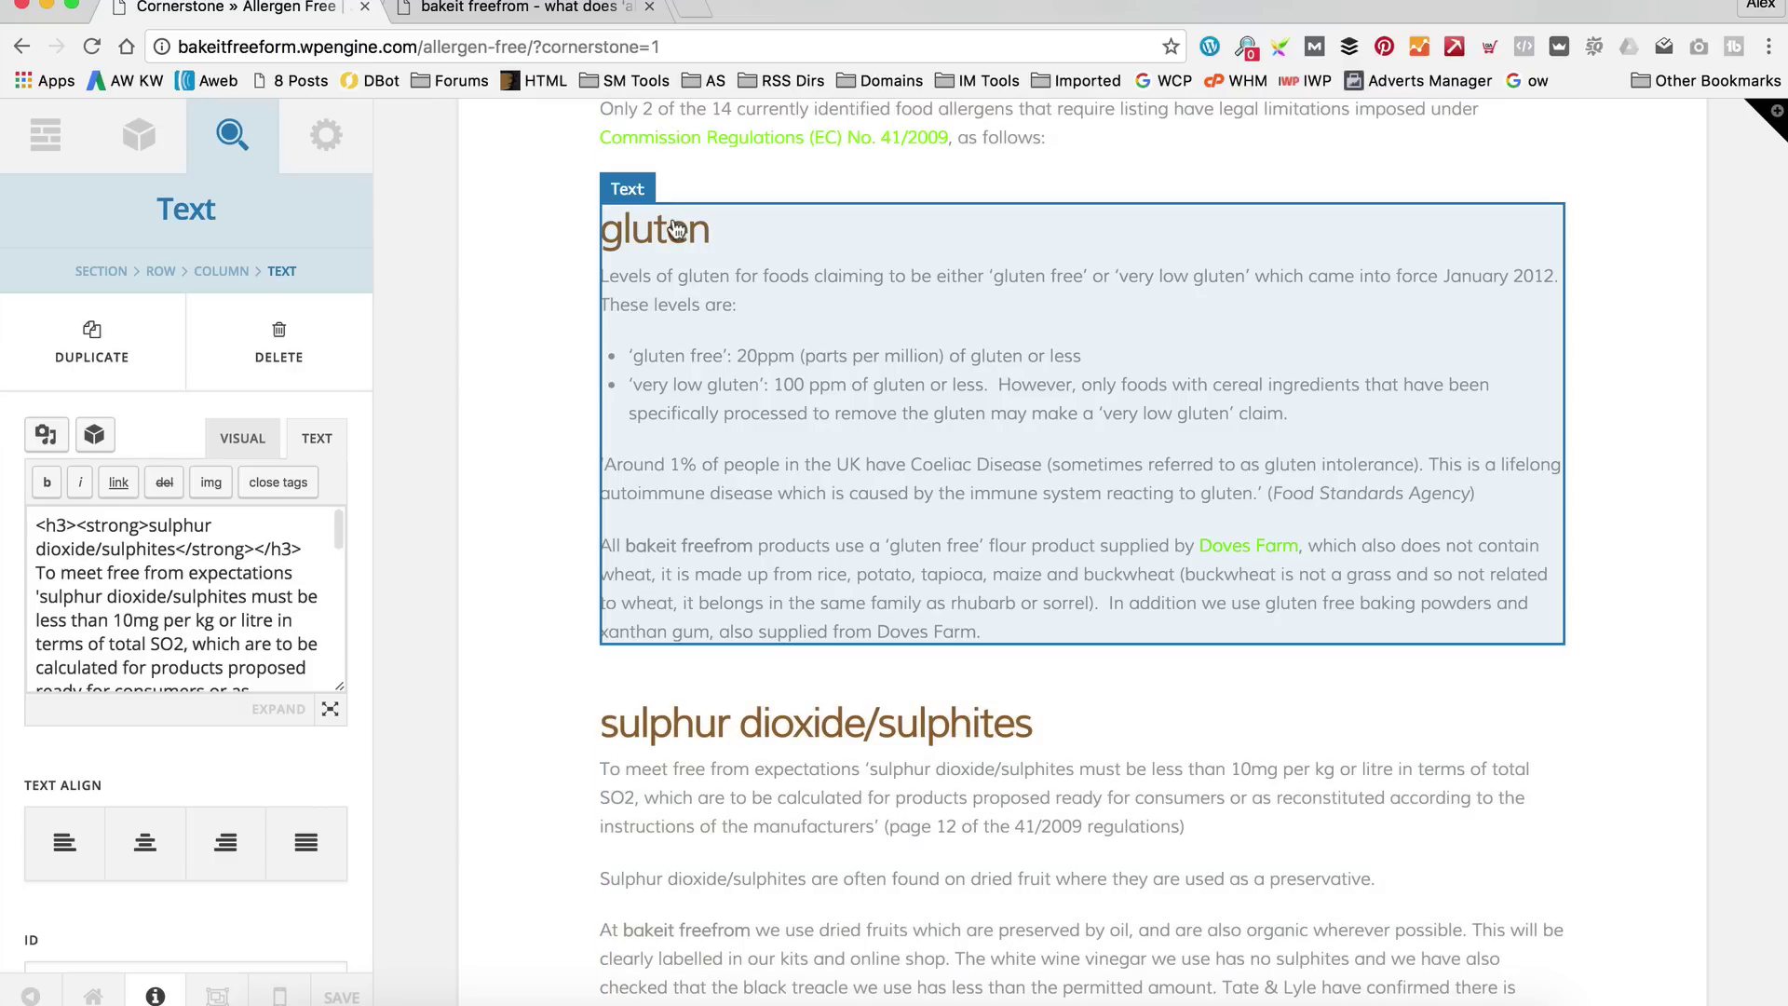
click(658, 208)
scroll(251, 596, up, 5)
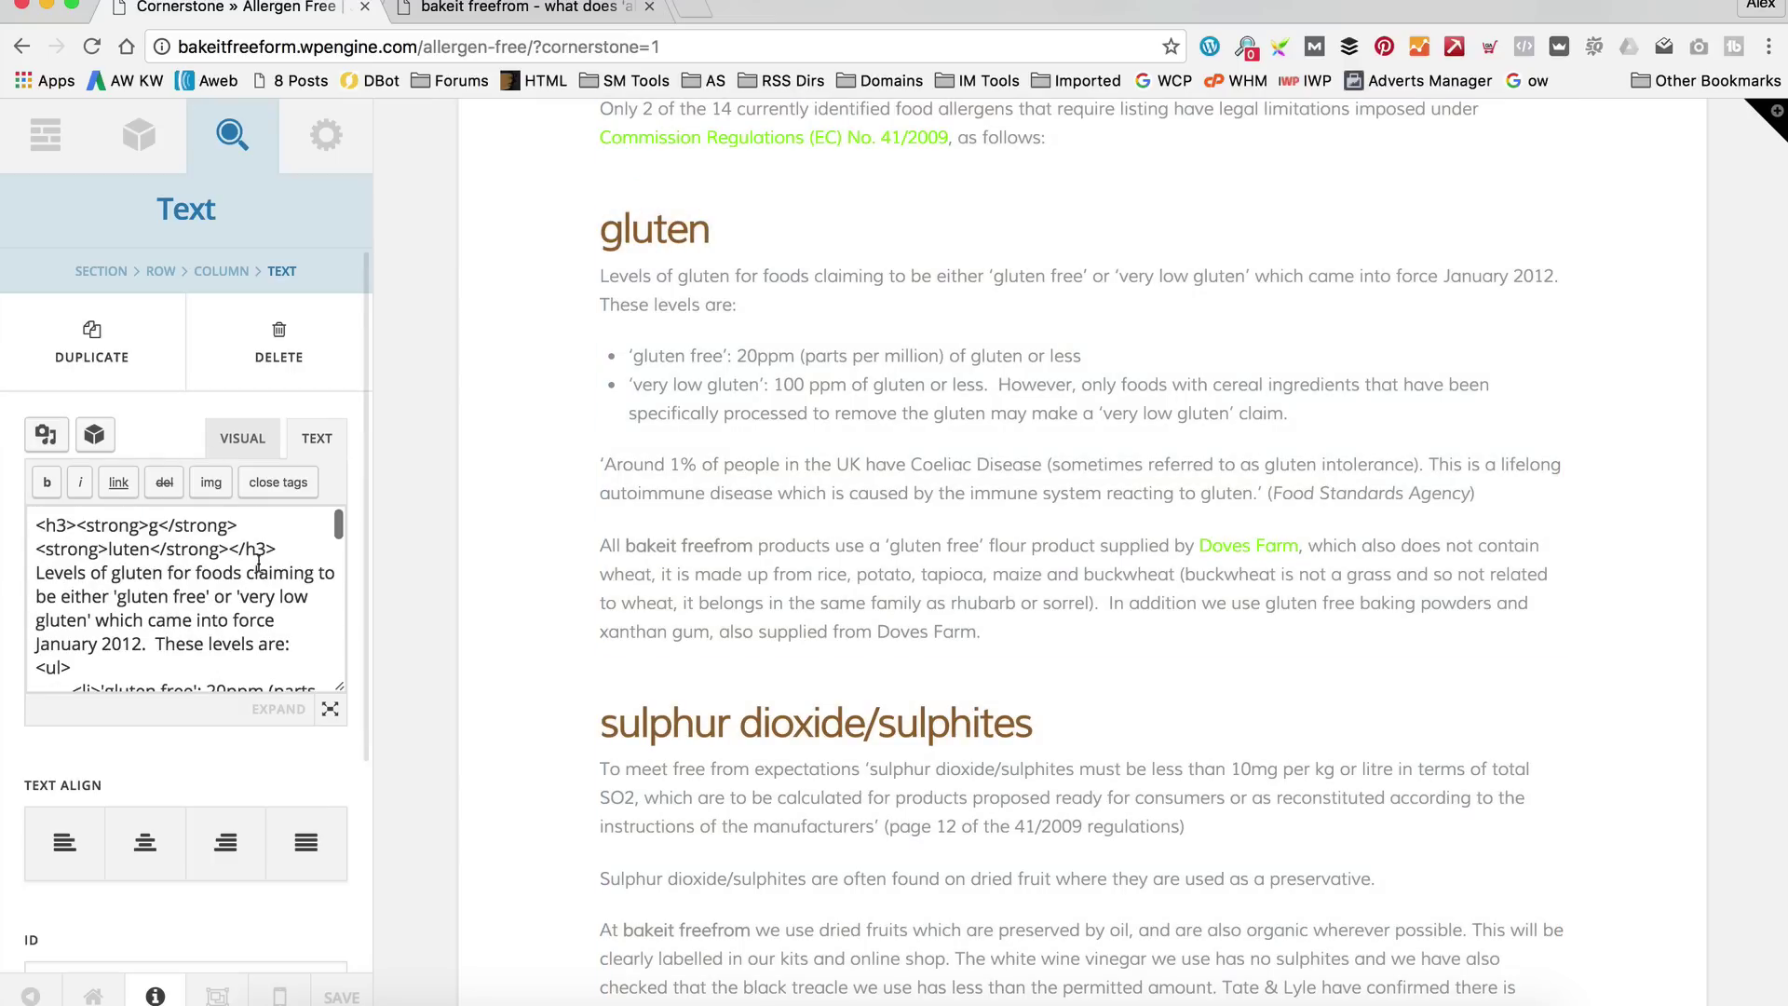
click(285, 550)
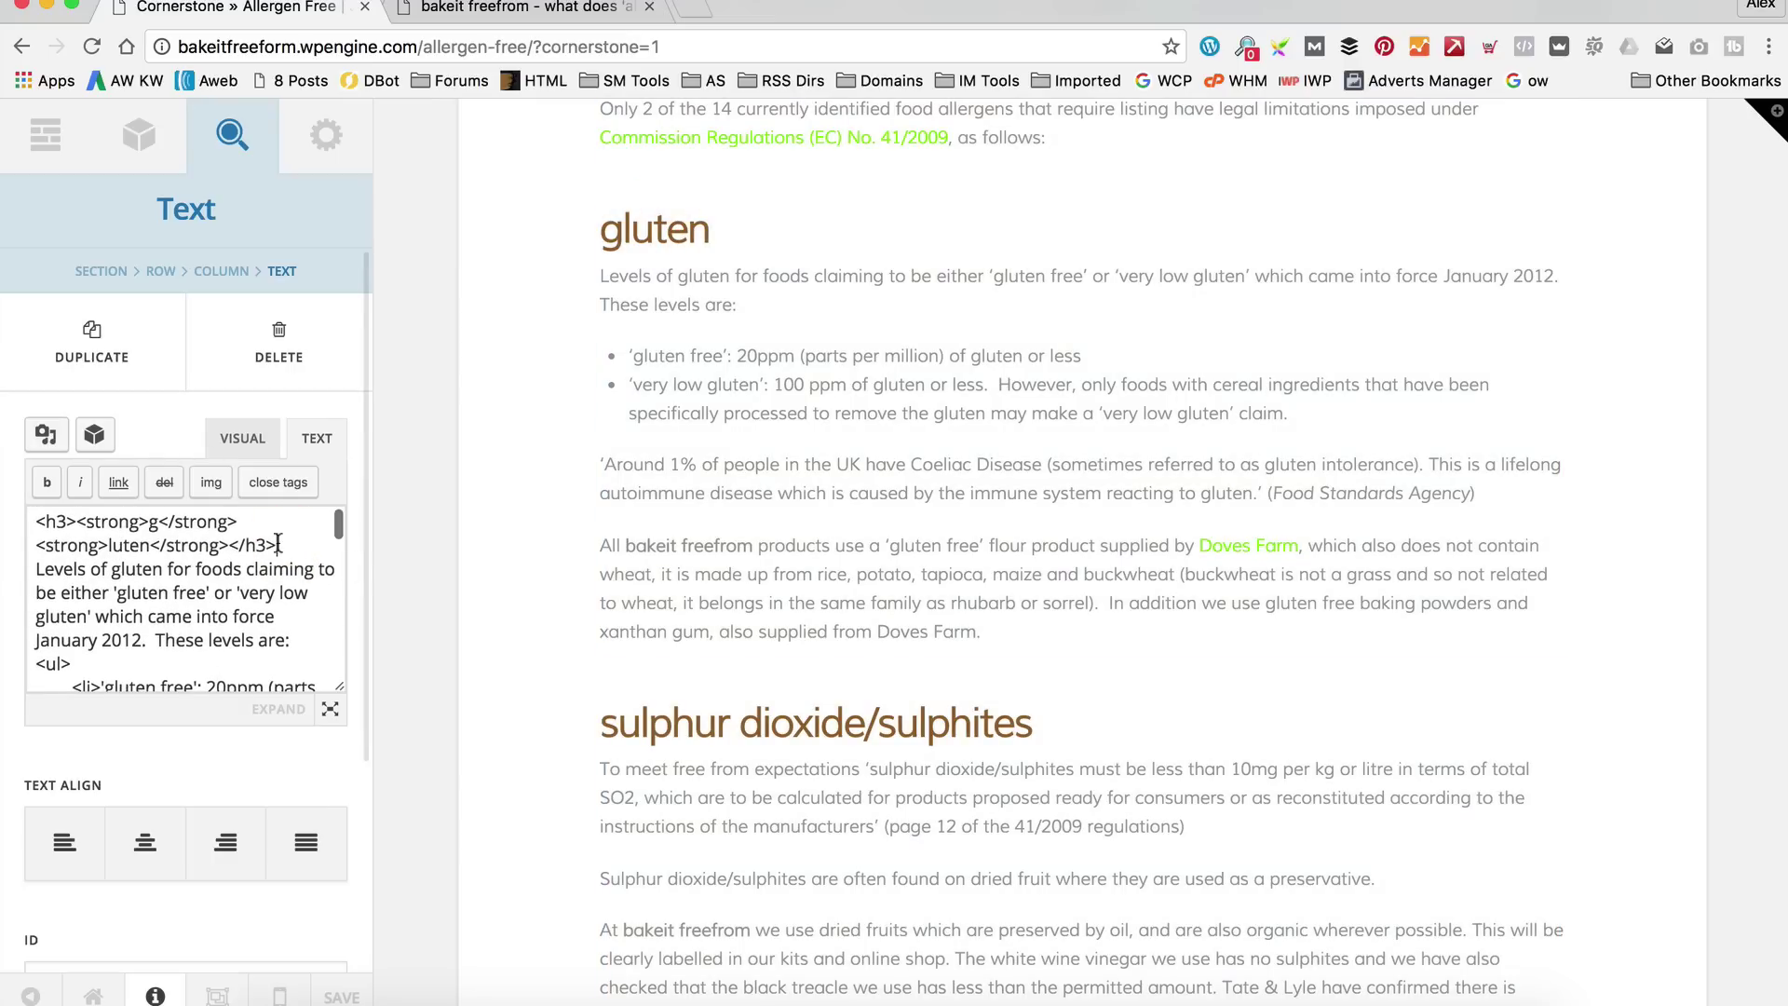
click(238, 436)
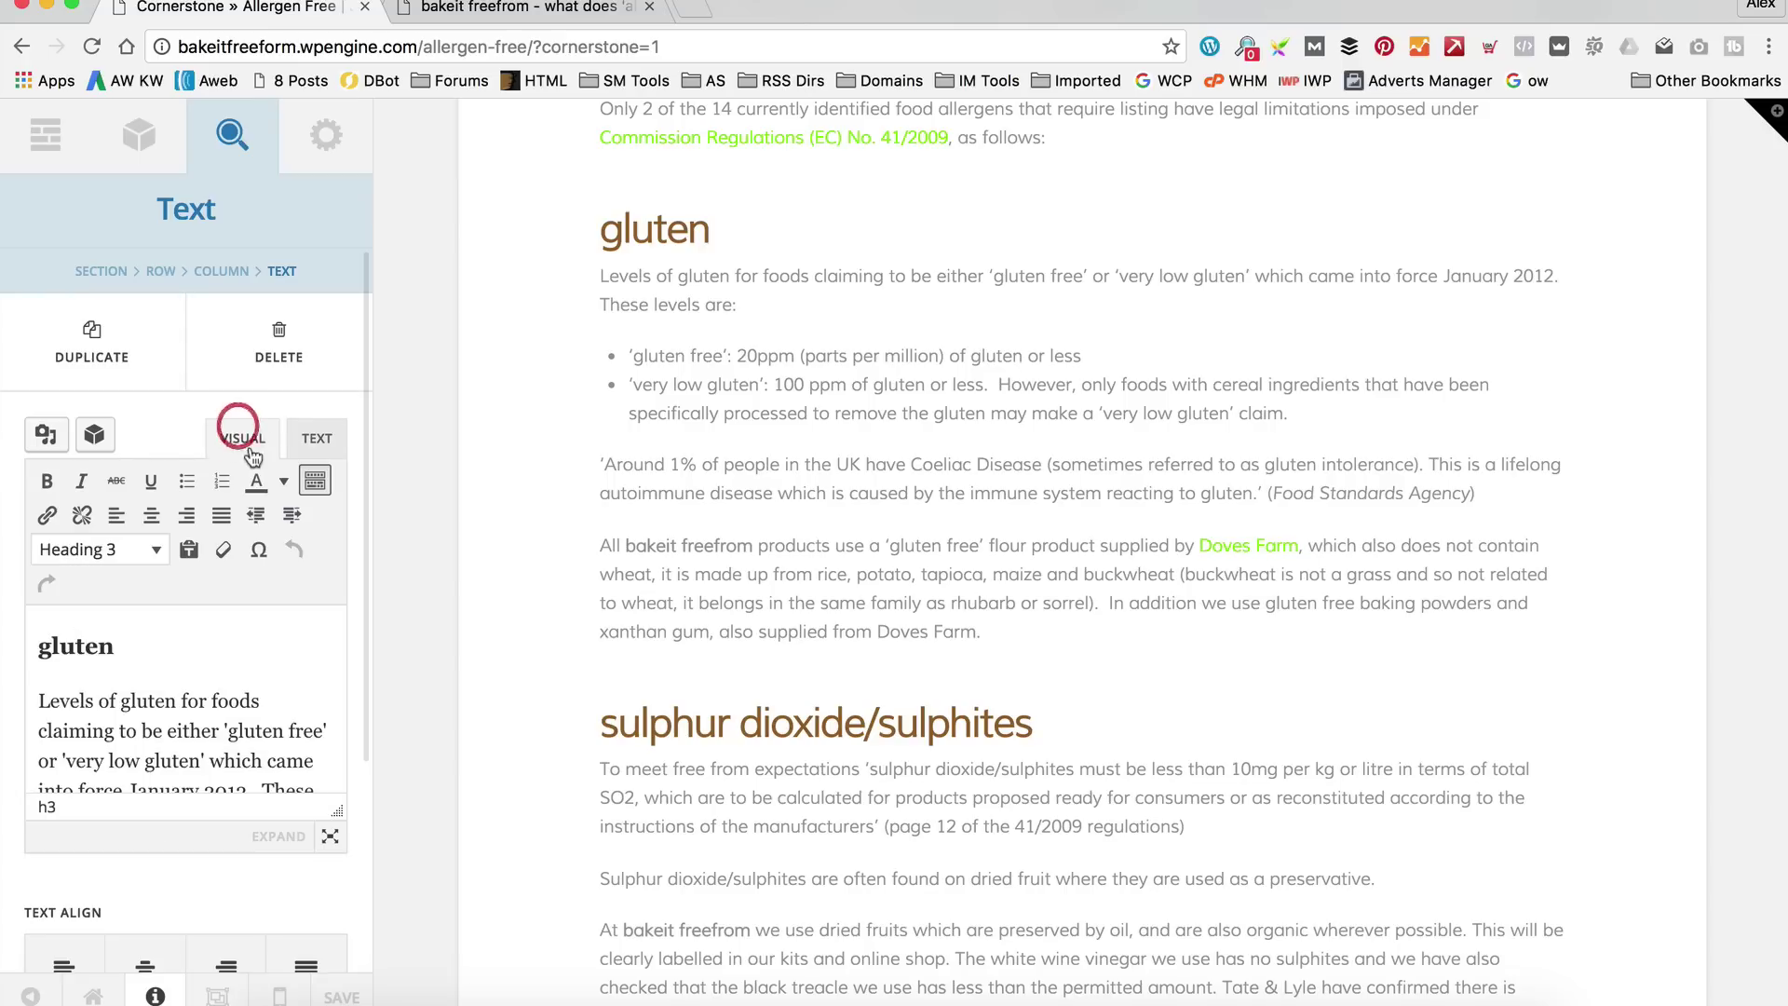
click(153, 647)
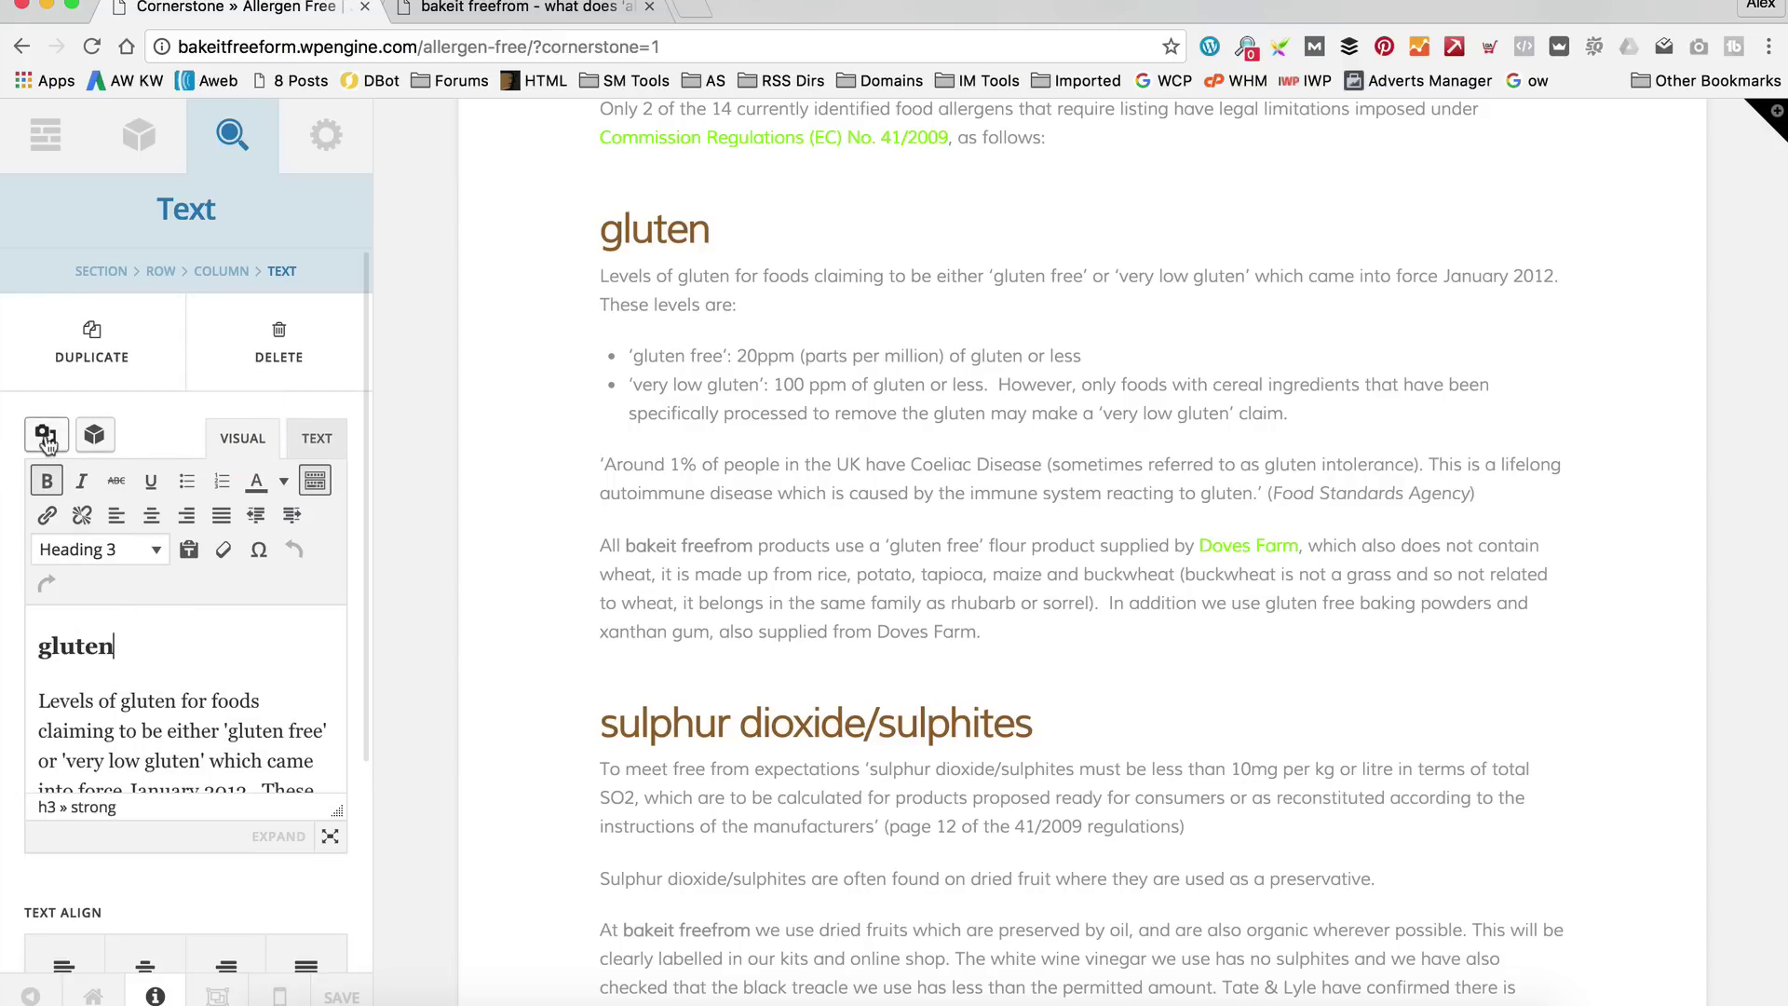
click(45, 435)
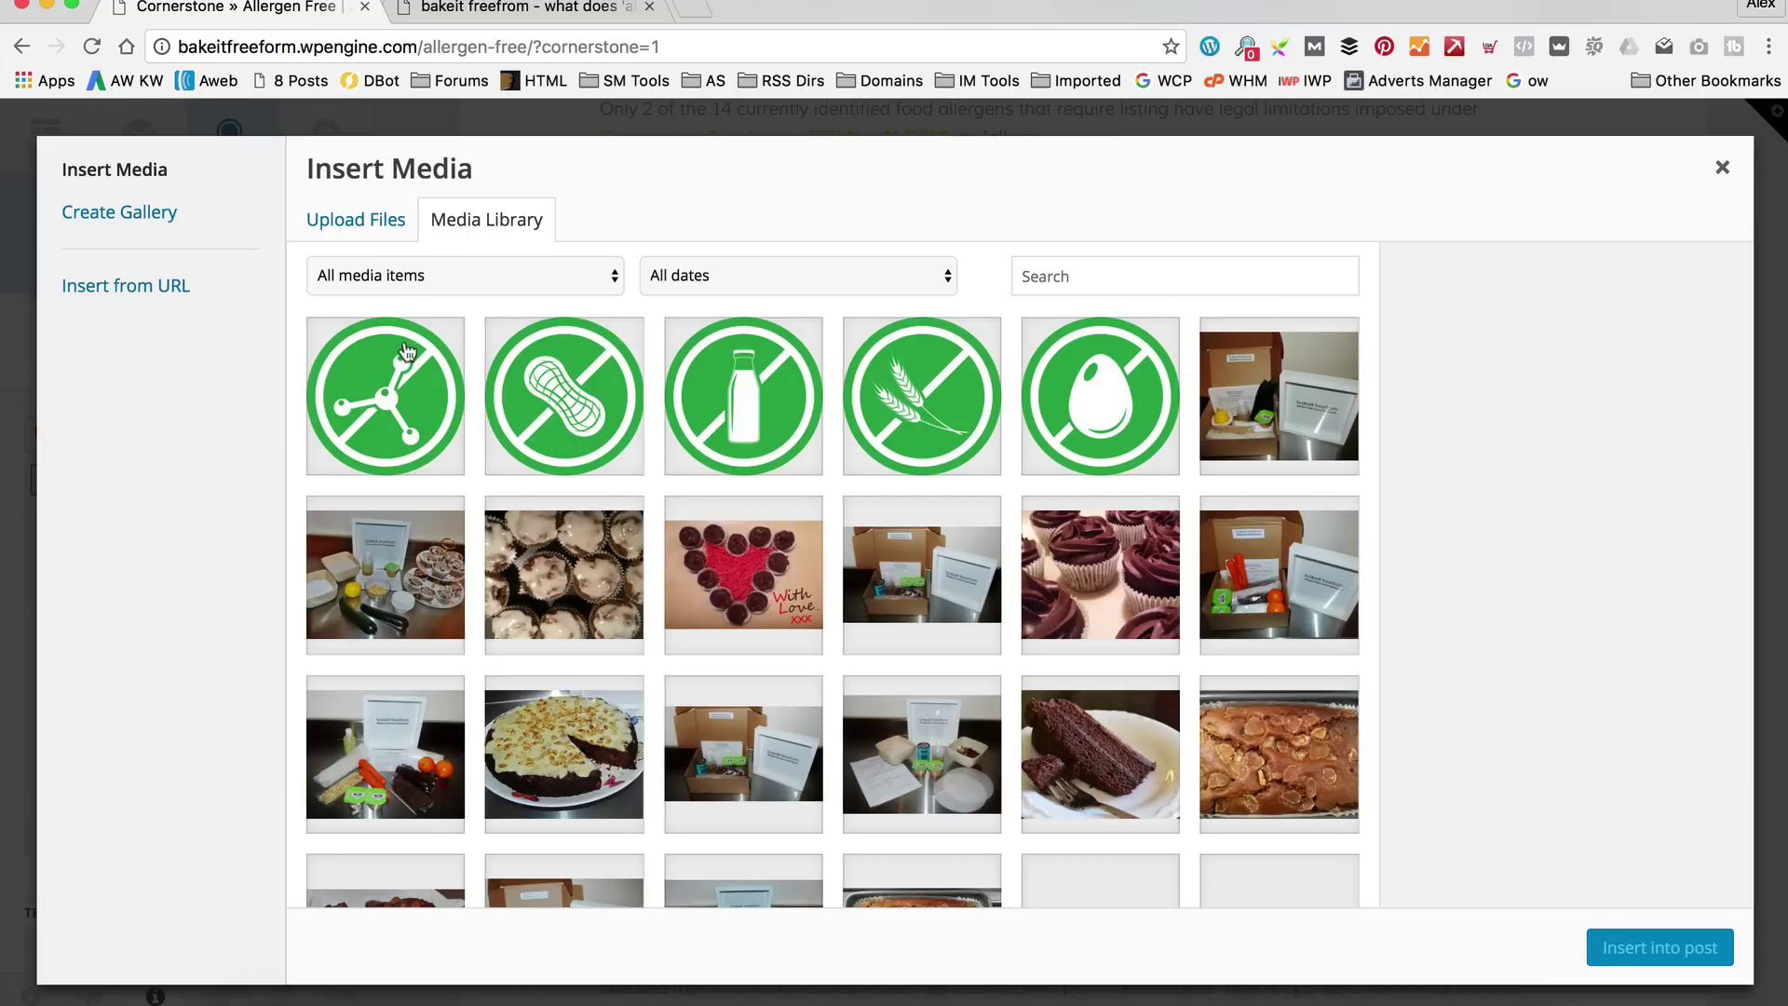
click(969, 401)
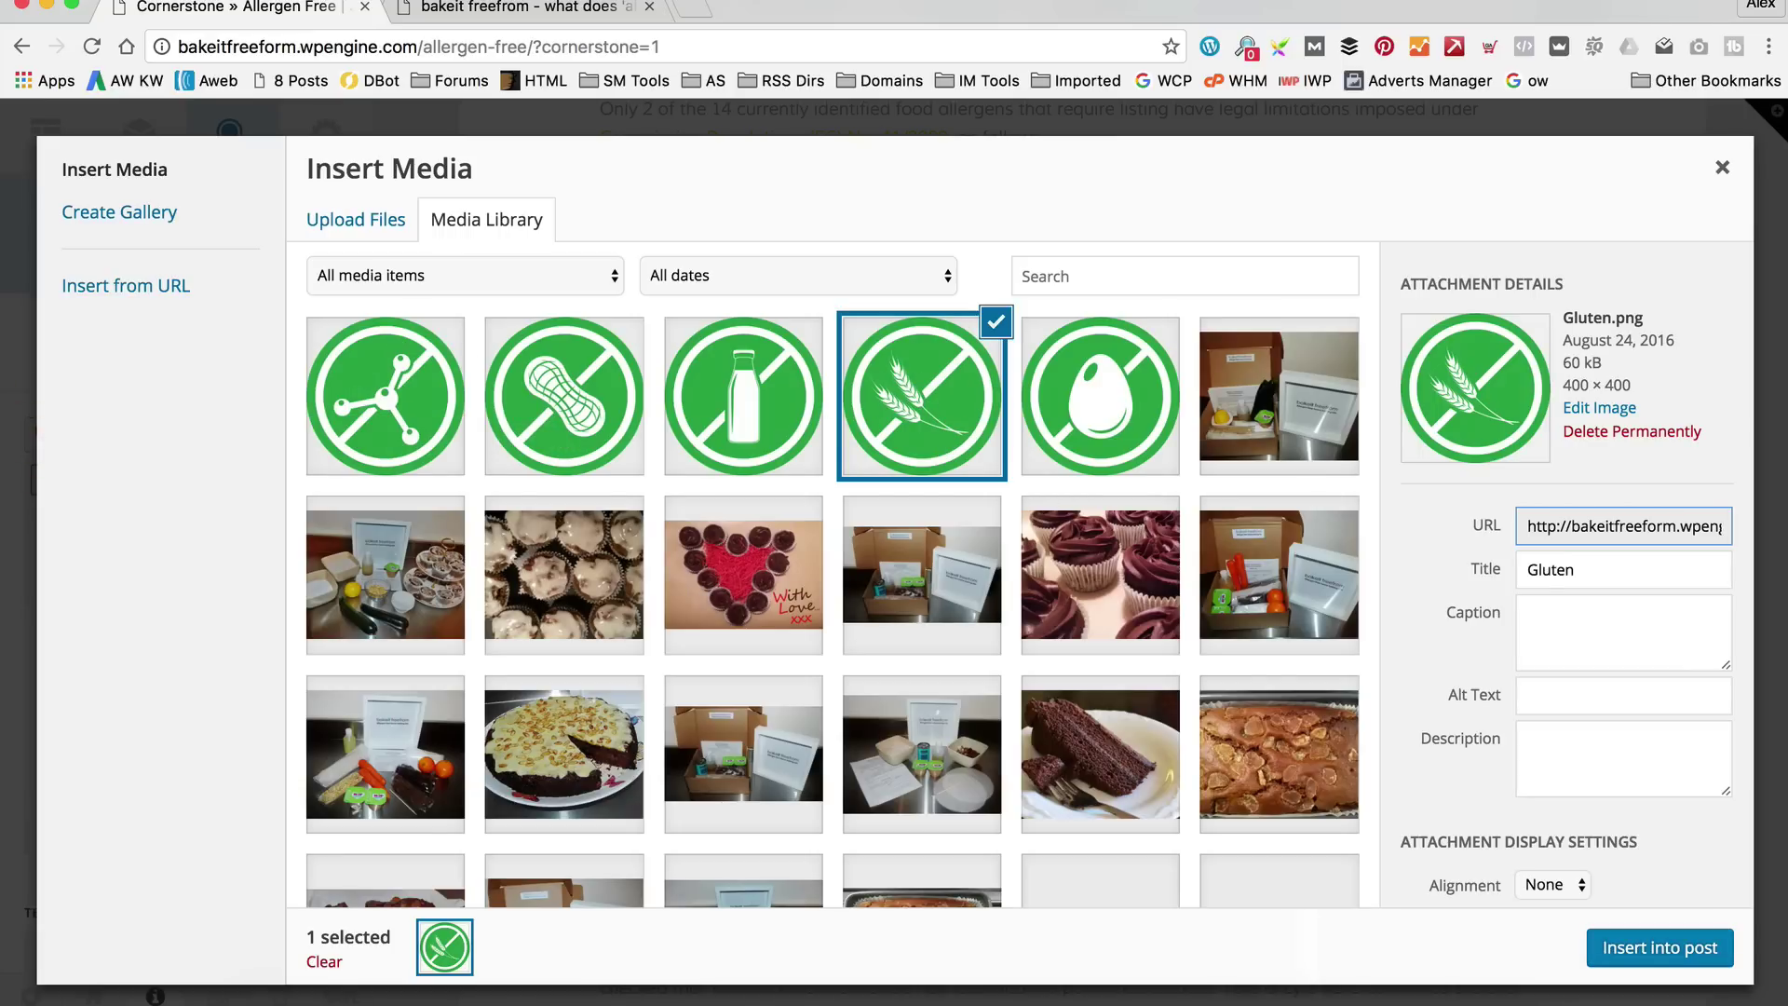
click(1700, 959)
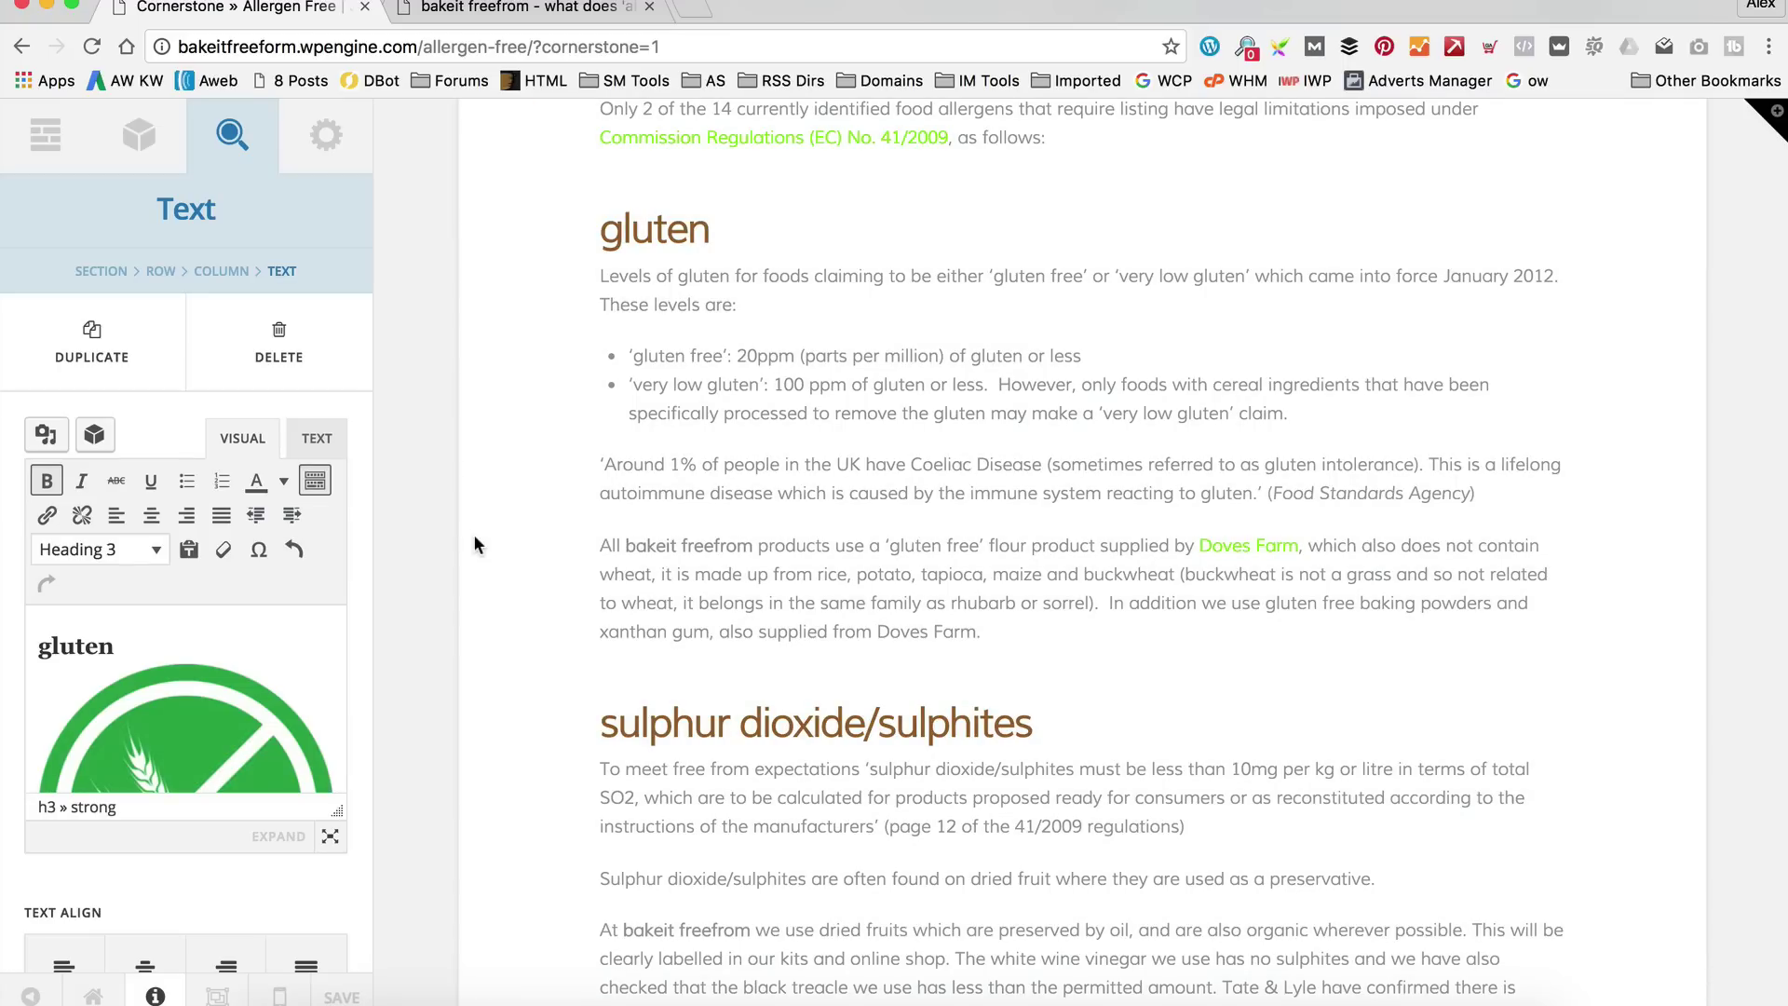
- Resize the gluten icon to the 150 × 150 thumbnail, then a custom 50px size
click(290, 705)
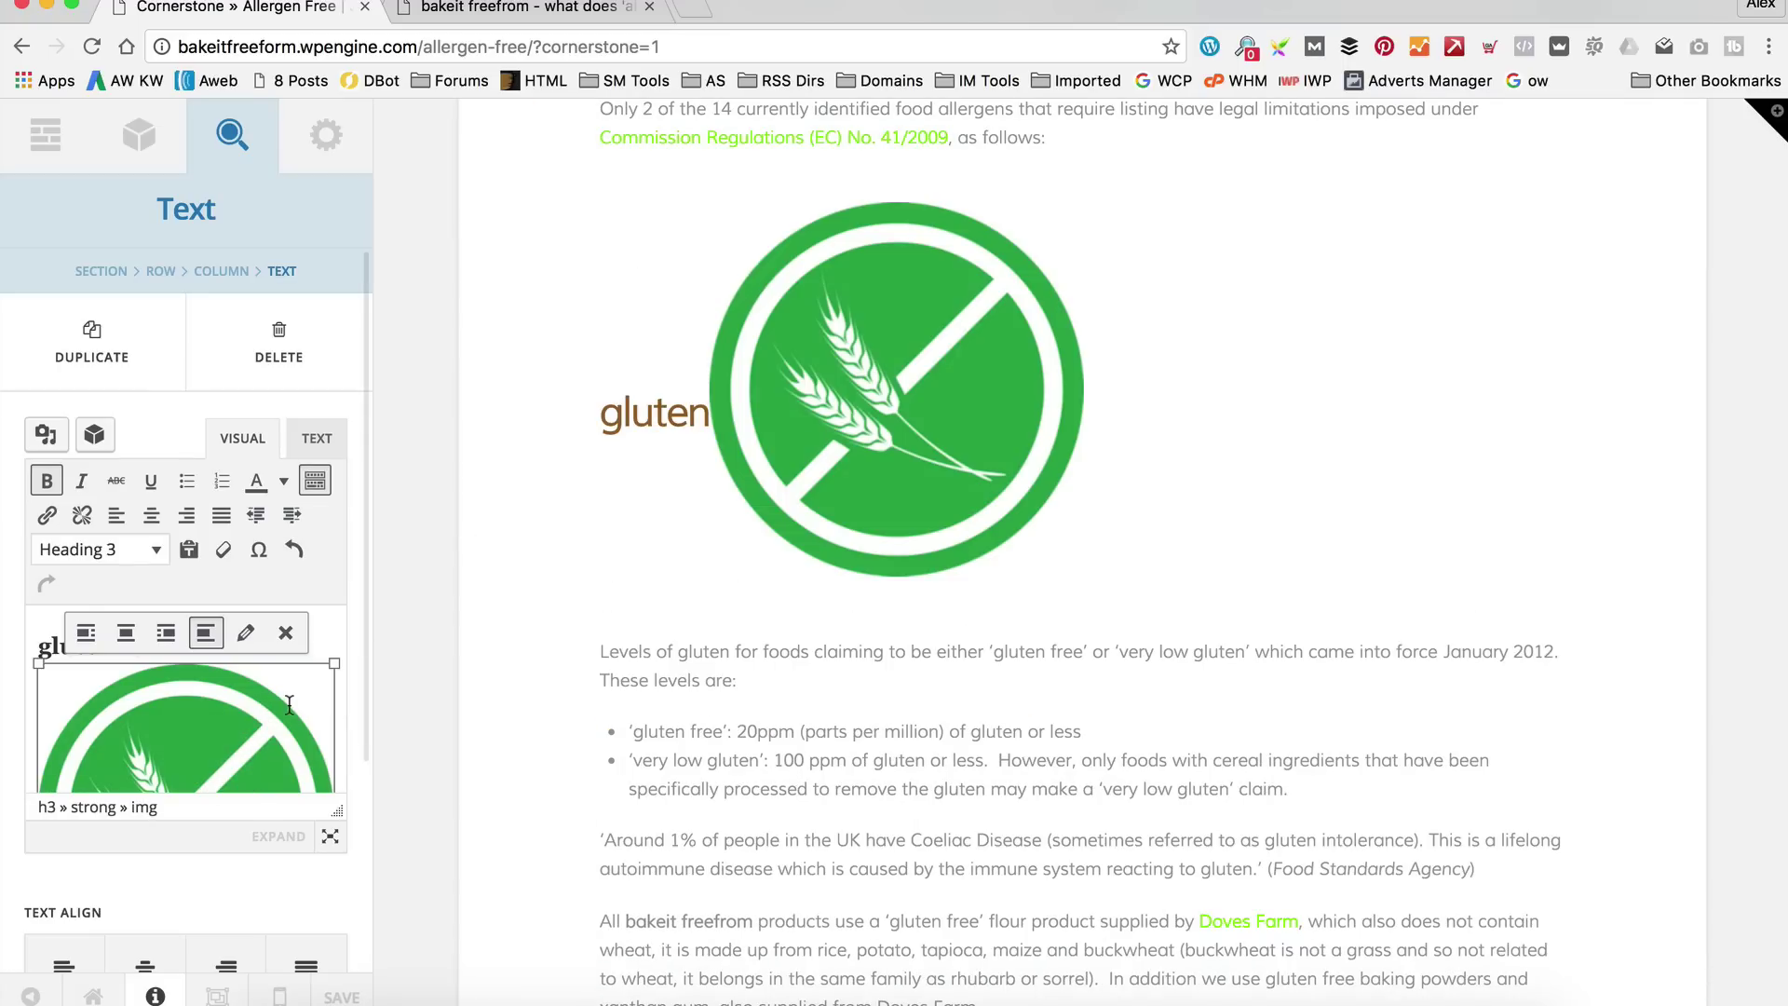
click(246, 633)
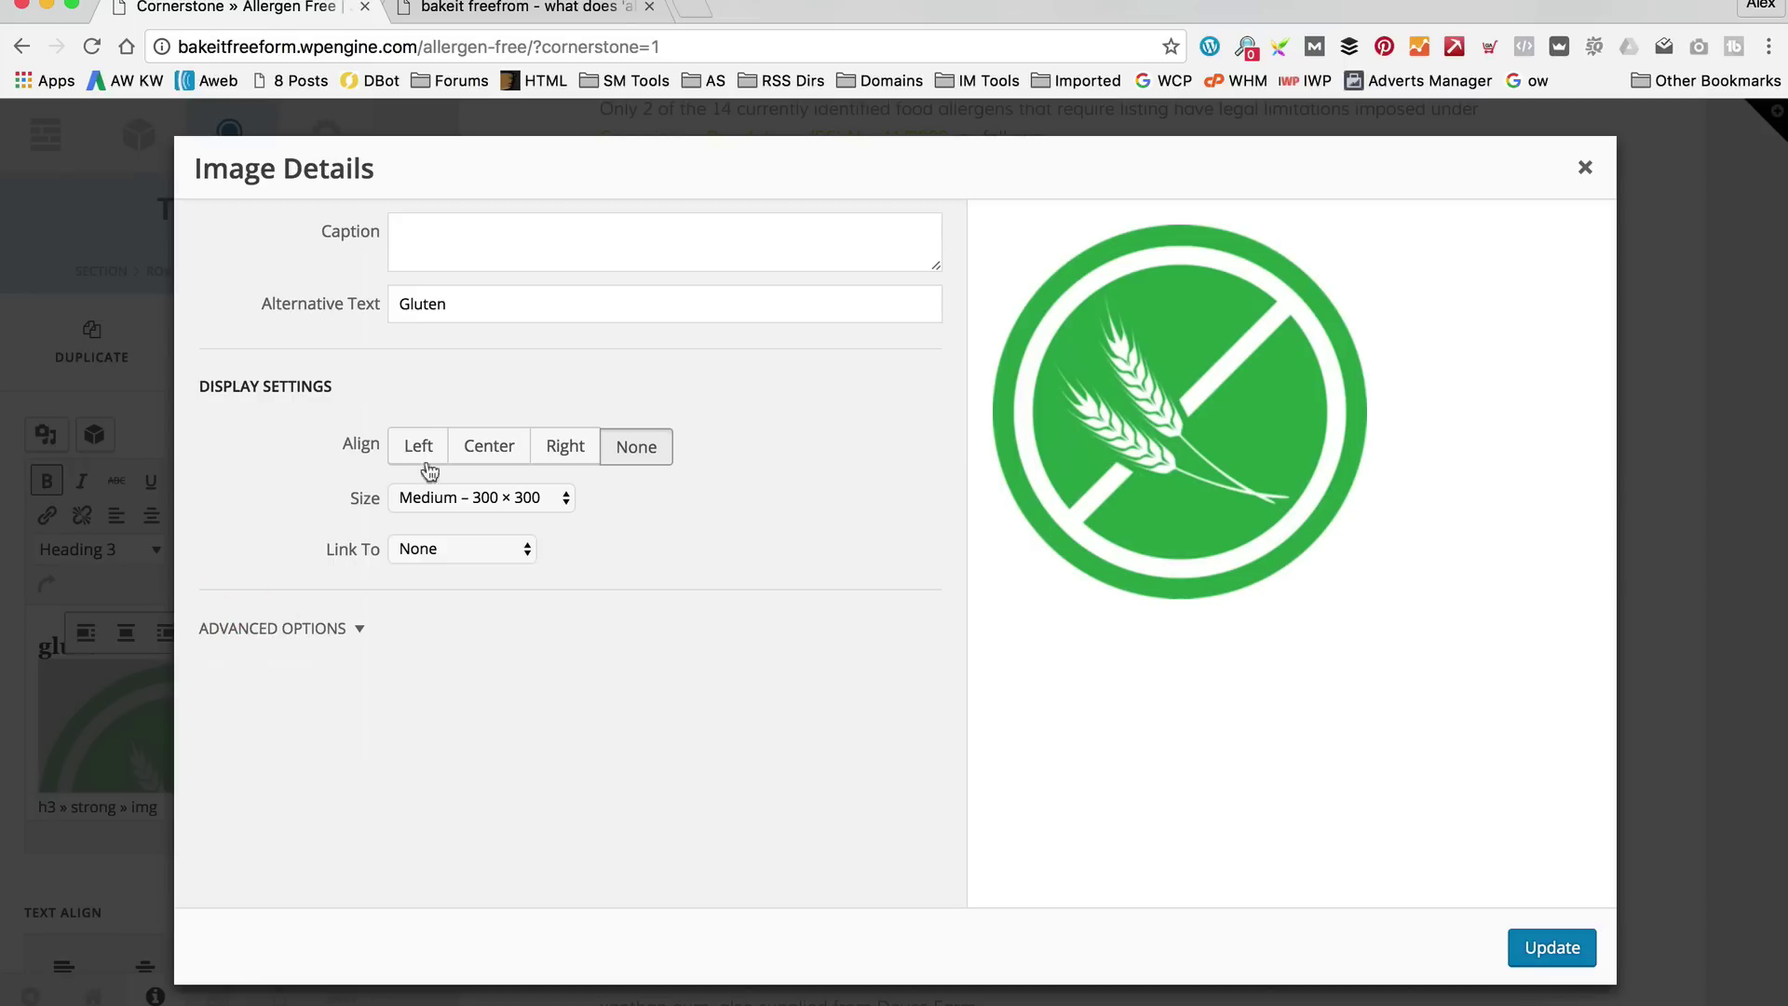
click(484, 501)
click(484, 476)
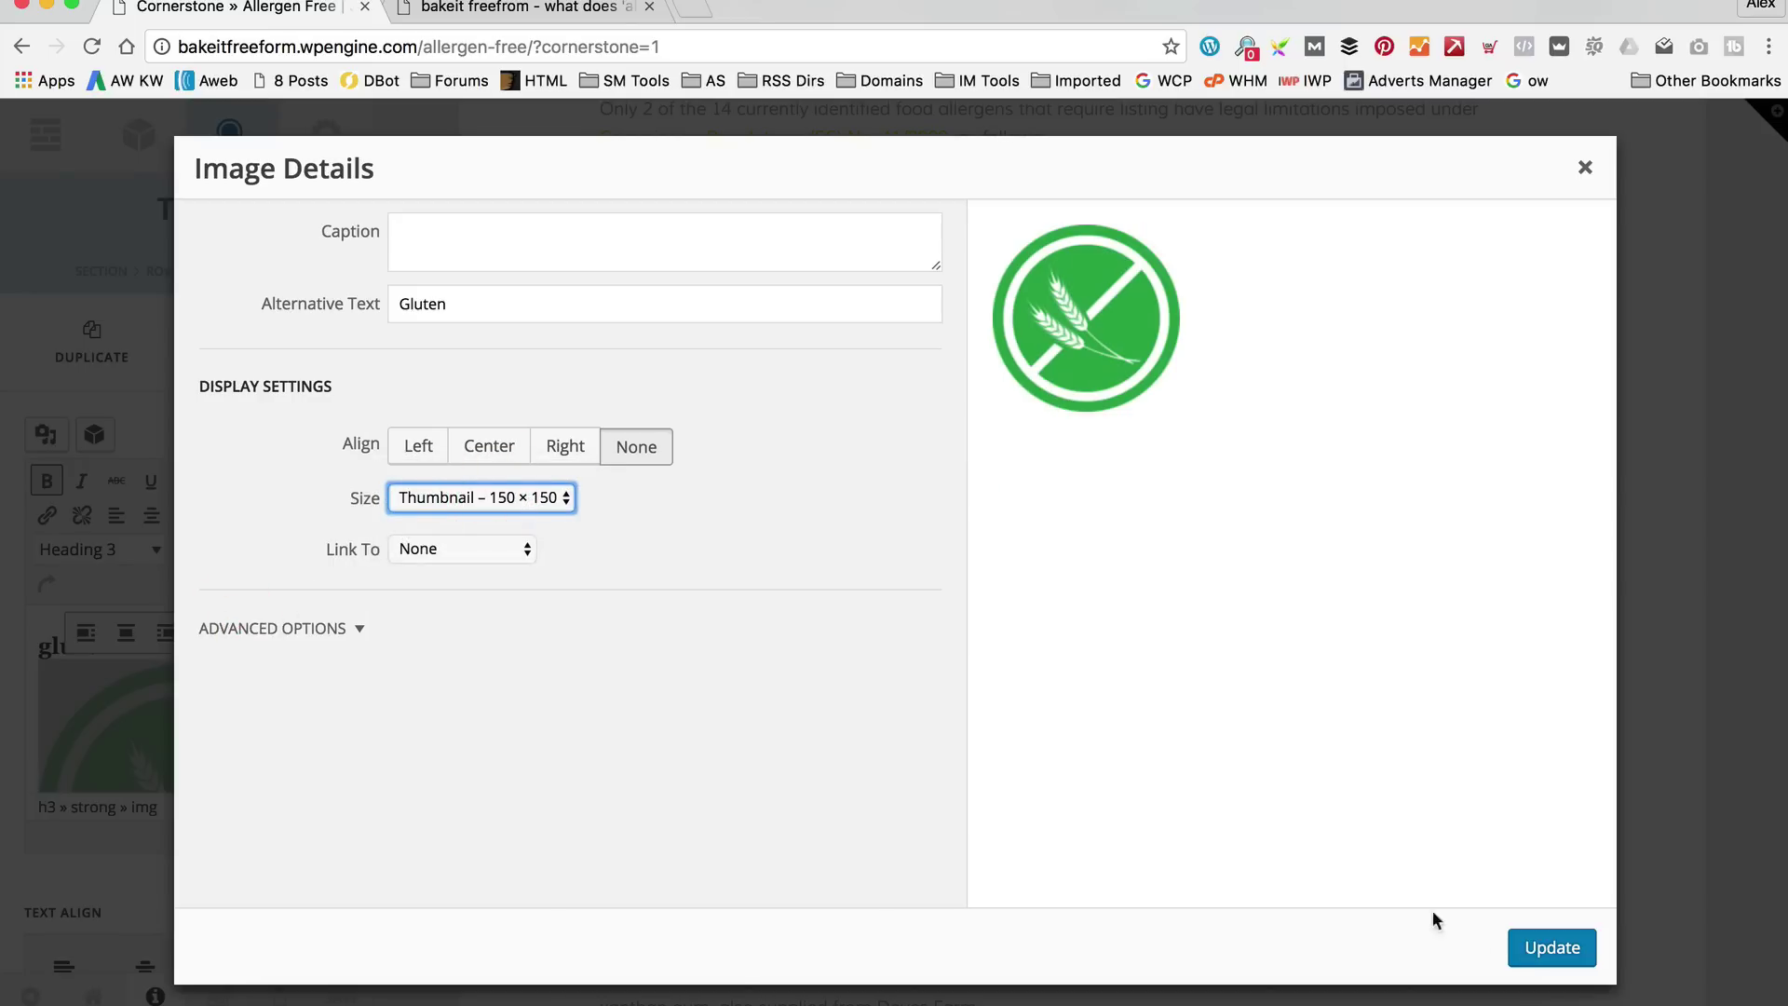
click(1539, 950)
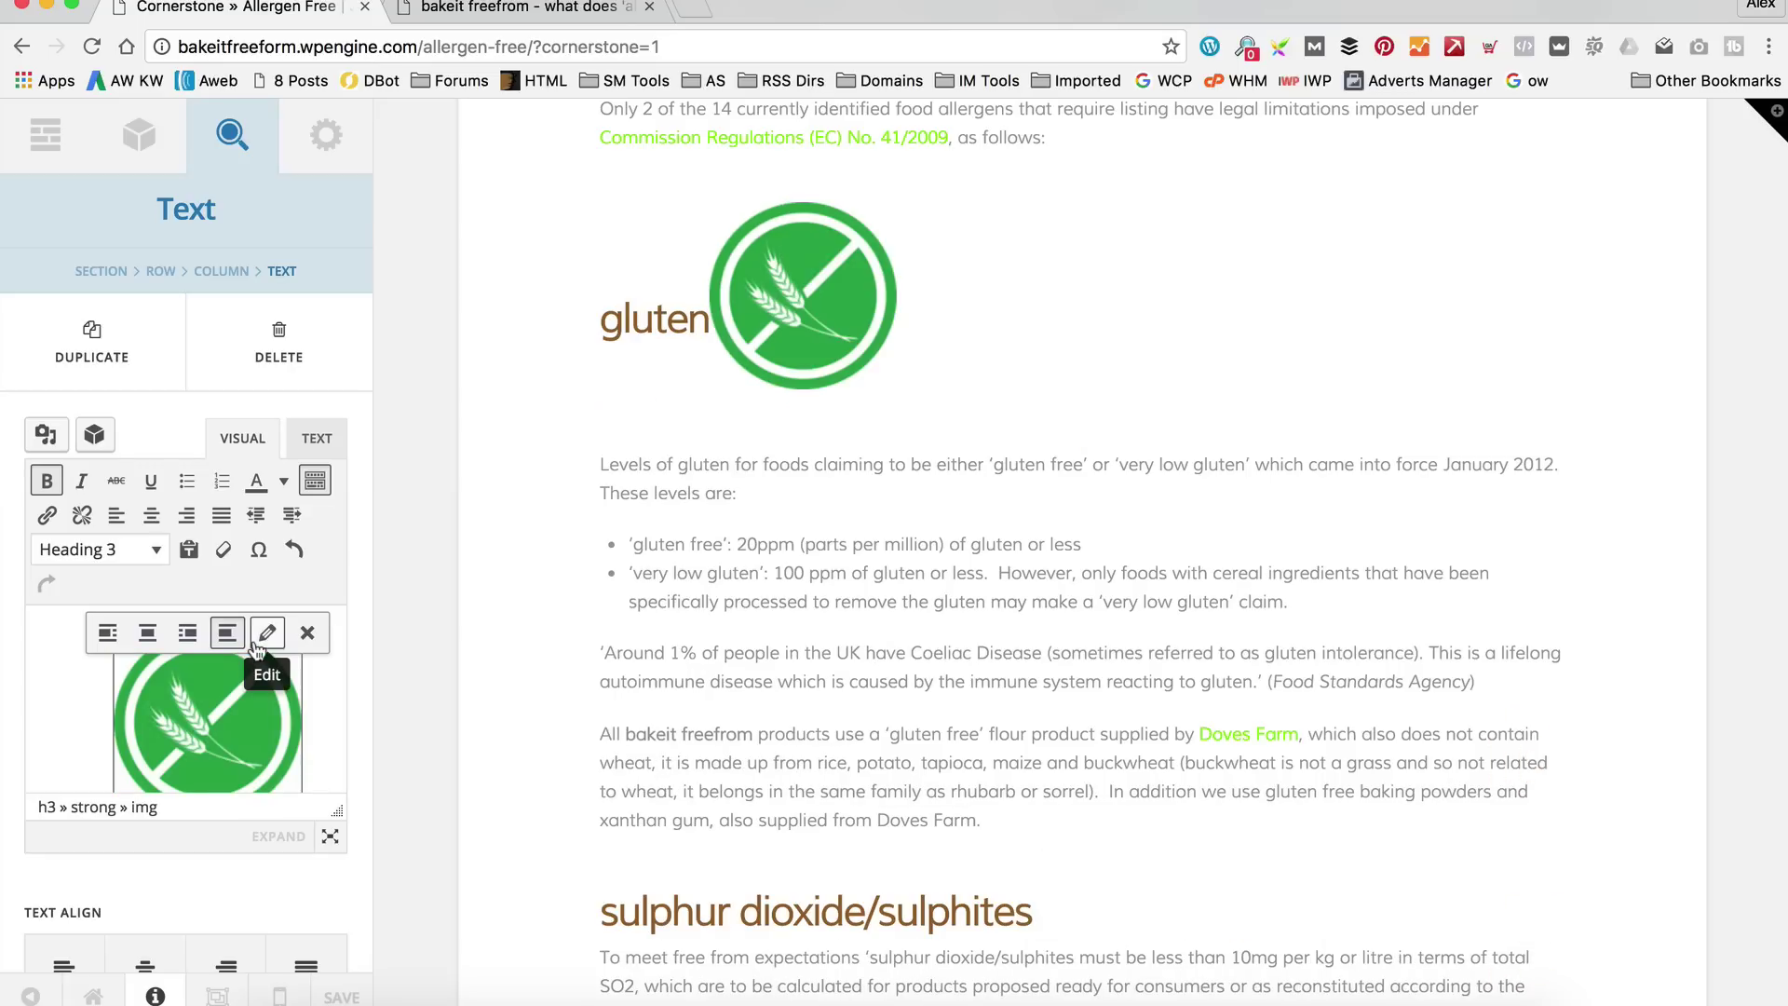
click(265, 633)
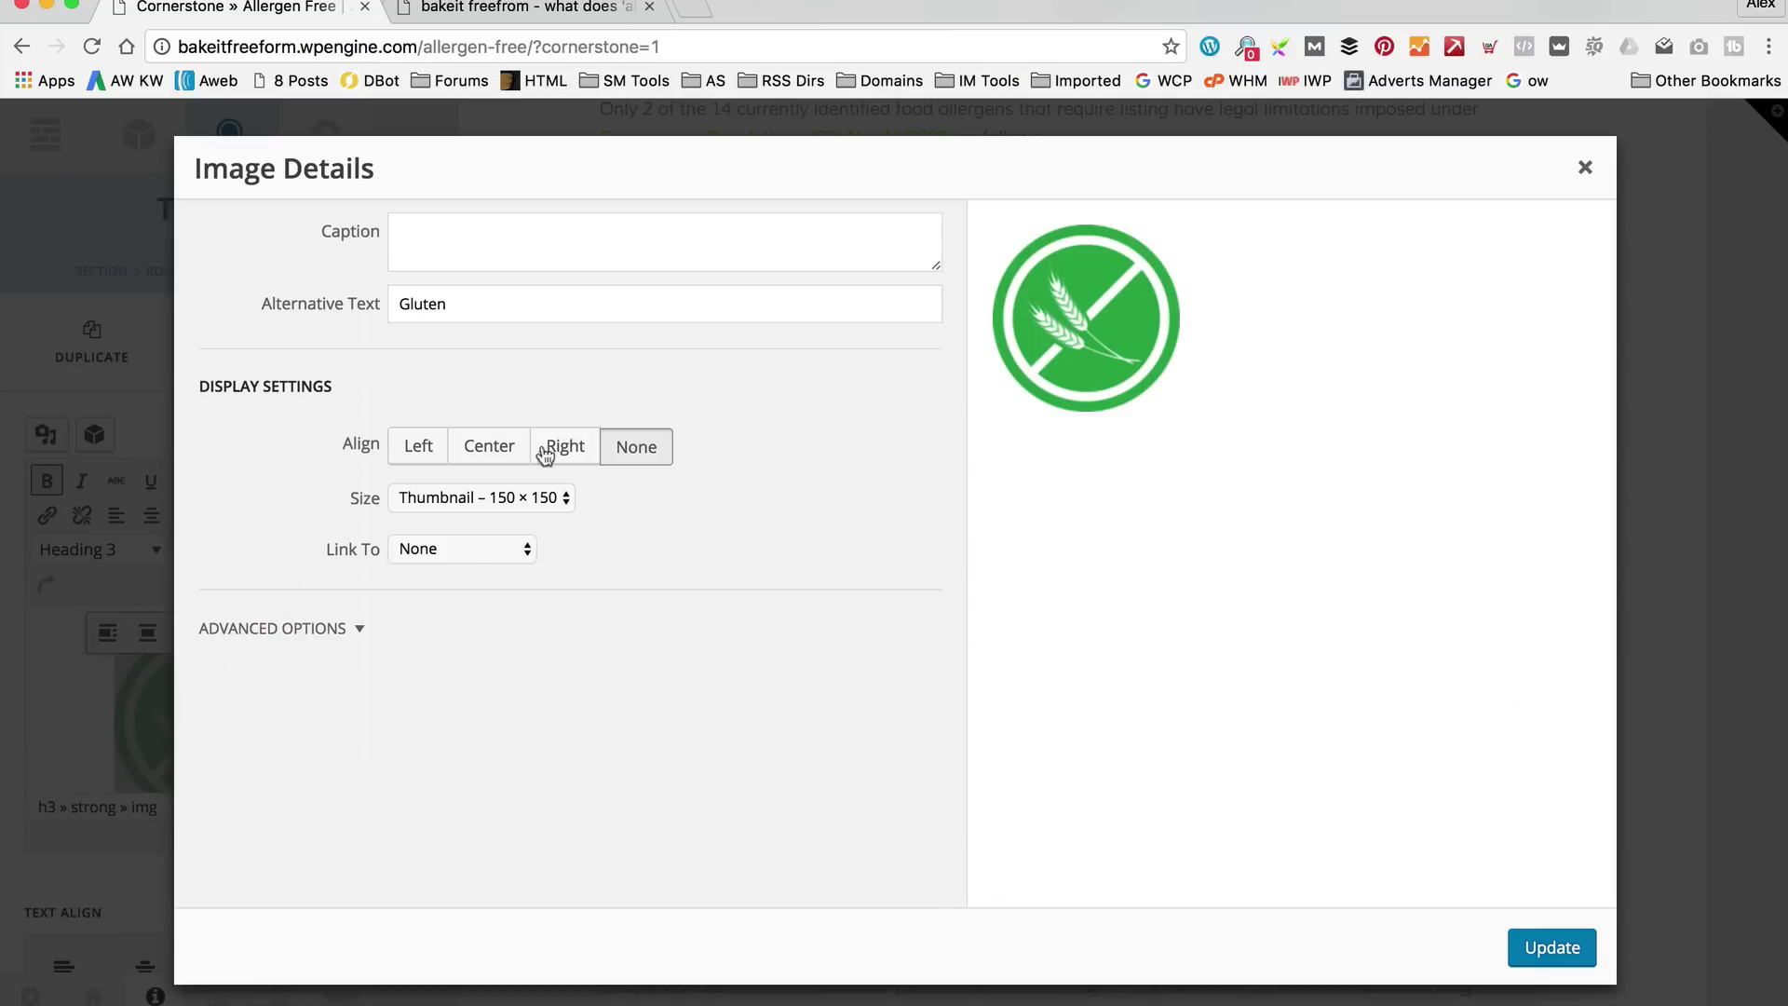
click(503, 497)
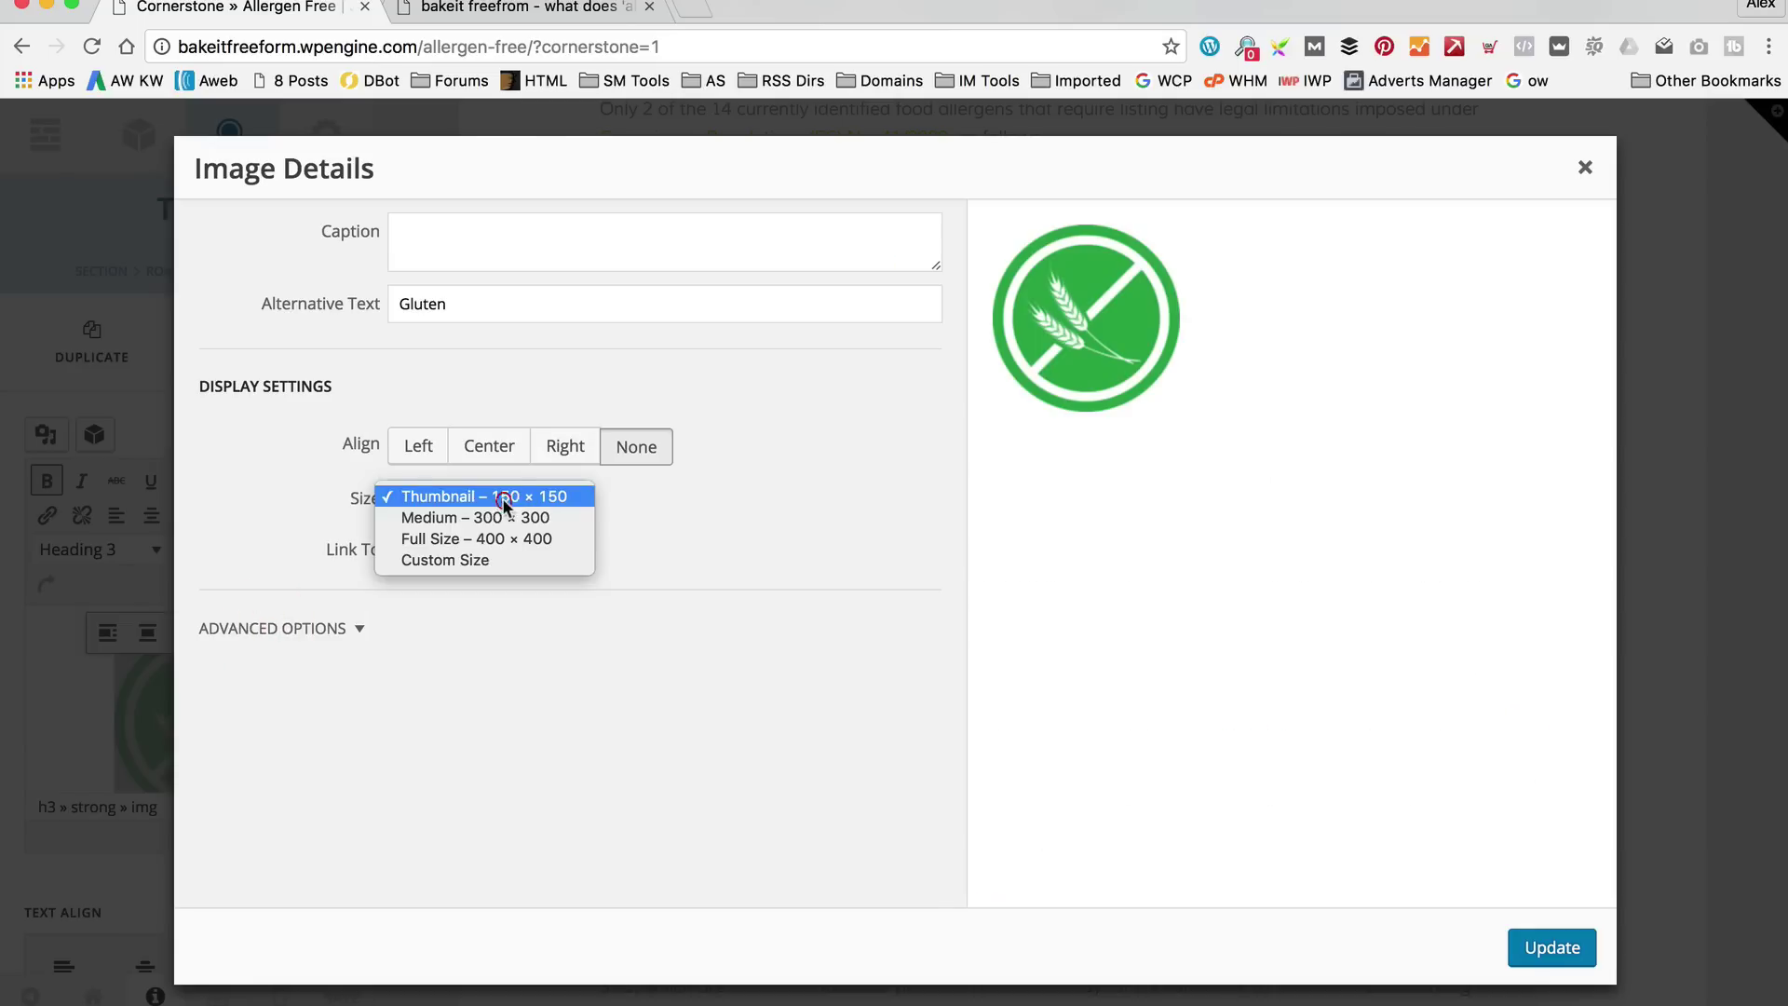
click(509, 559)
click(406, 569)
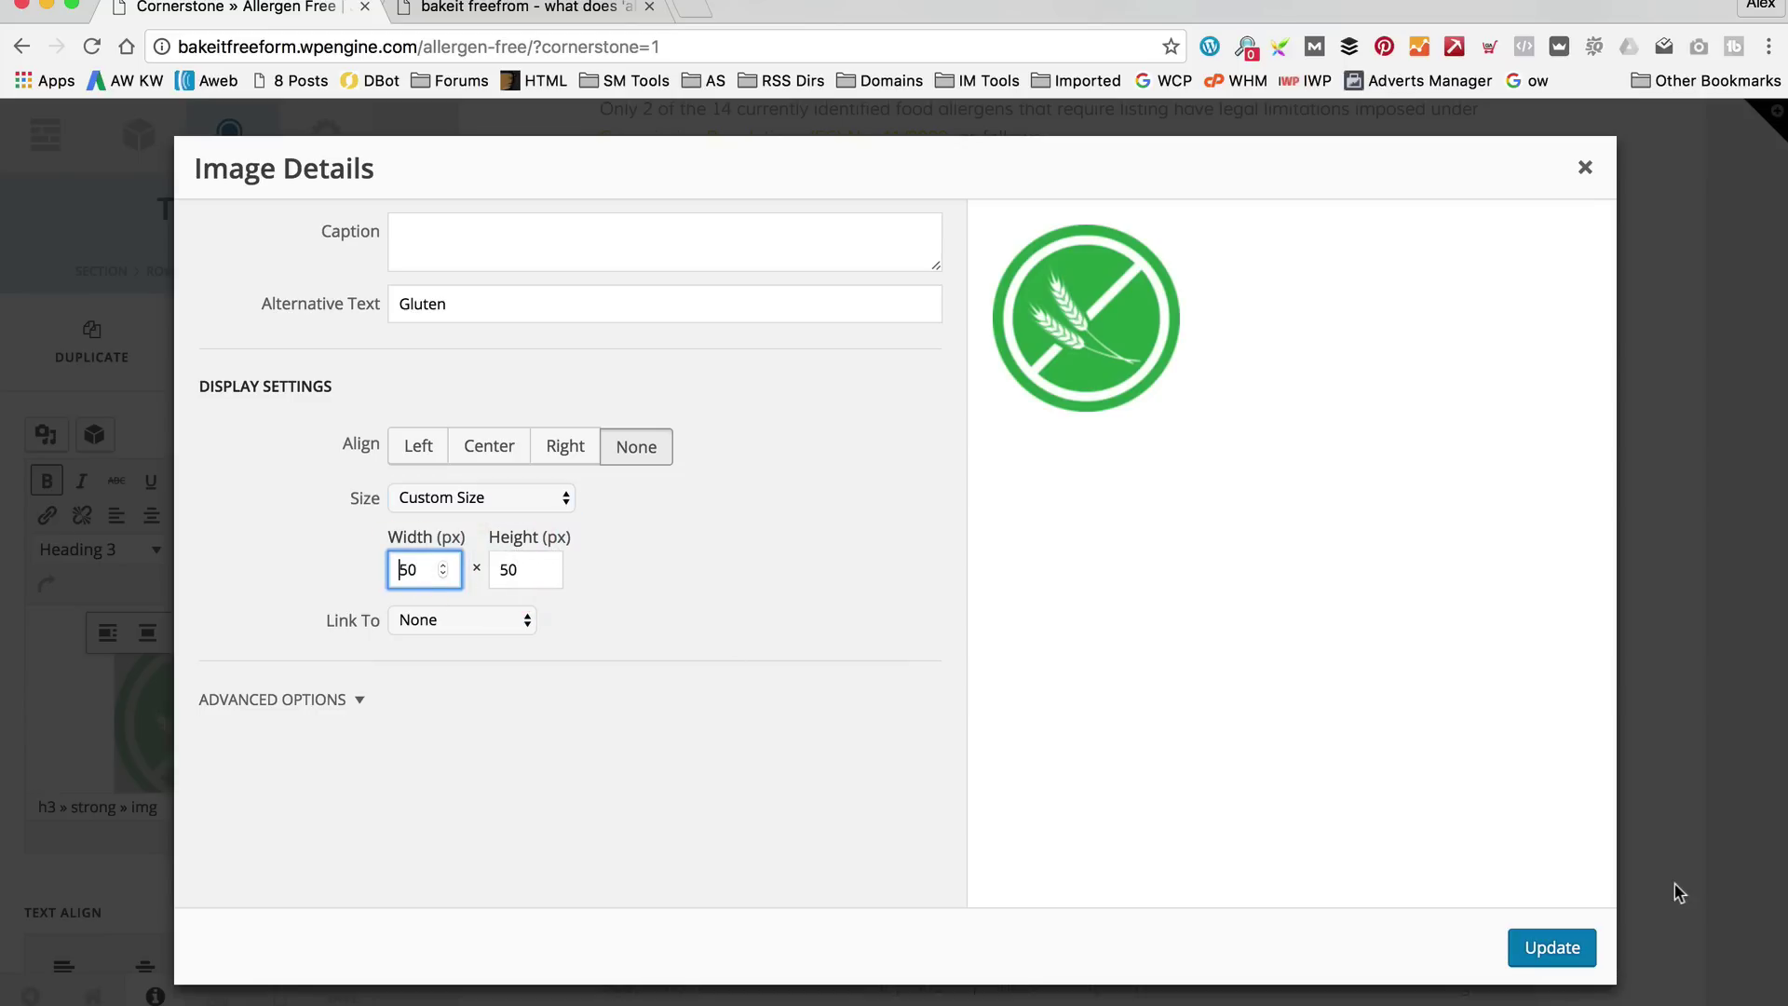
click(1528, 941)
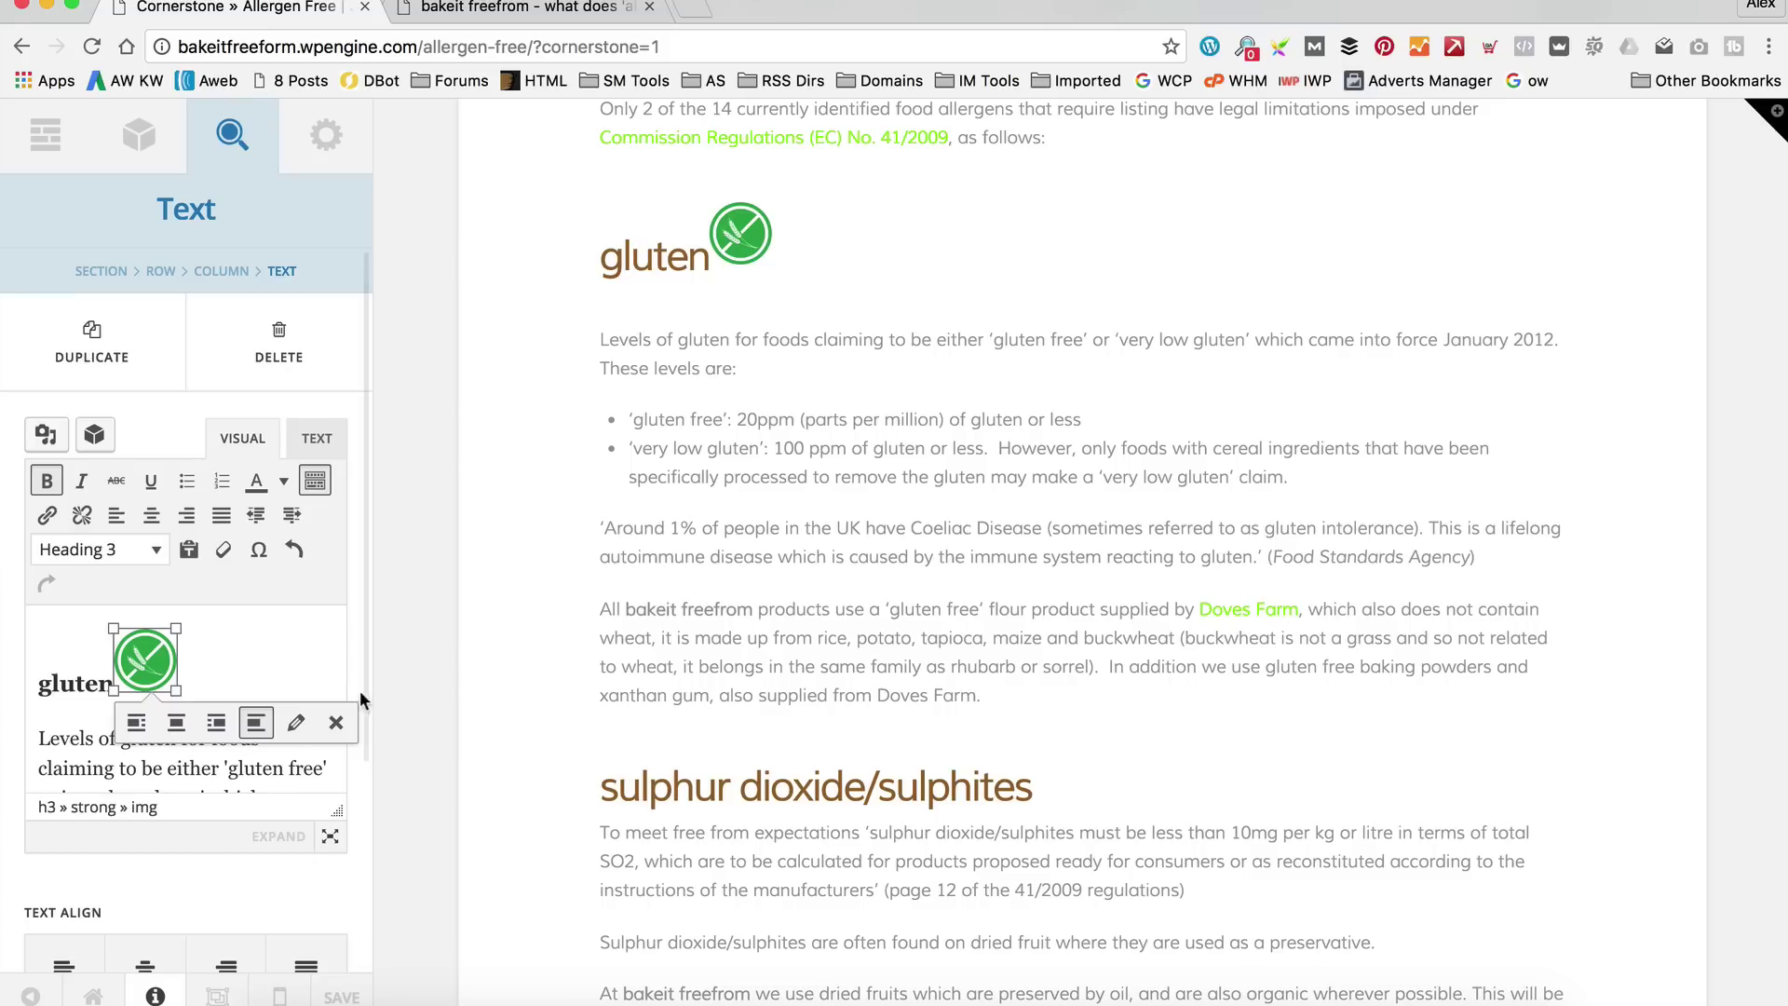
- Remove the gluten icon, leaving only the heading text
click(336, 723)
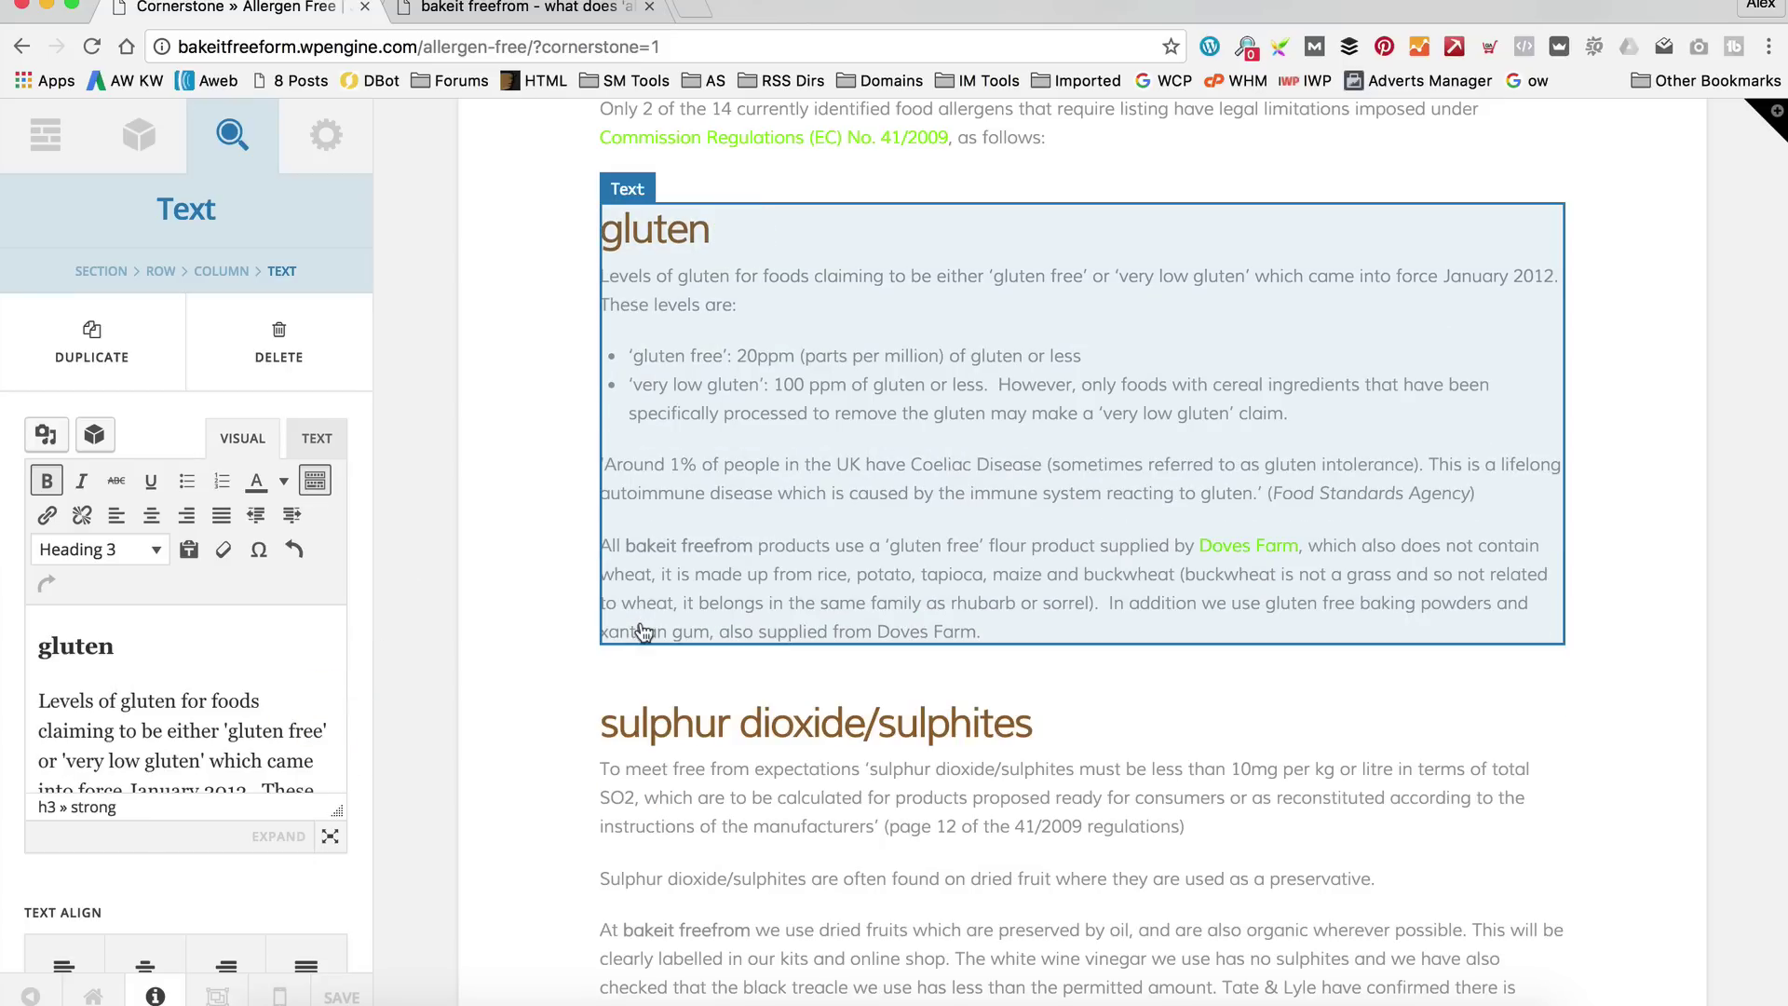
scroll(1602, 670, down, 5)
scroll(1594, 684, up, 11)
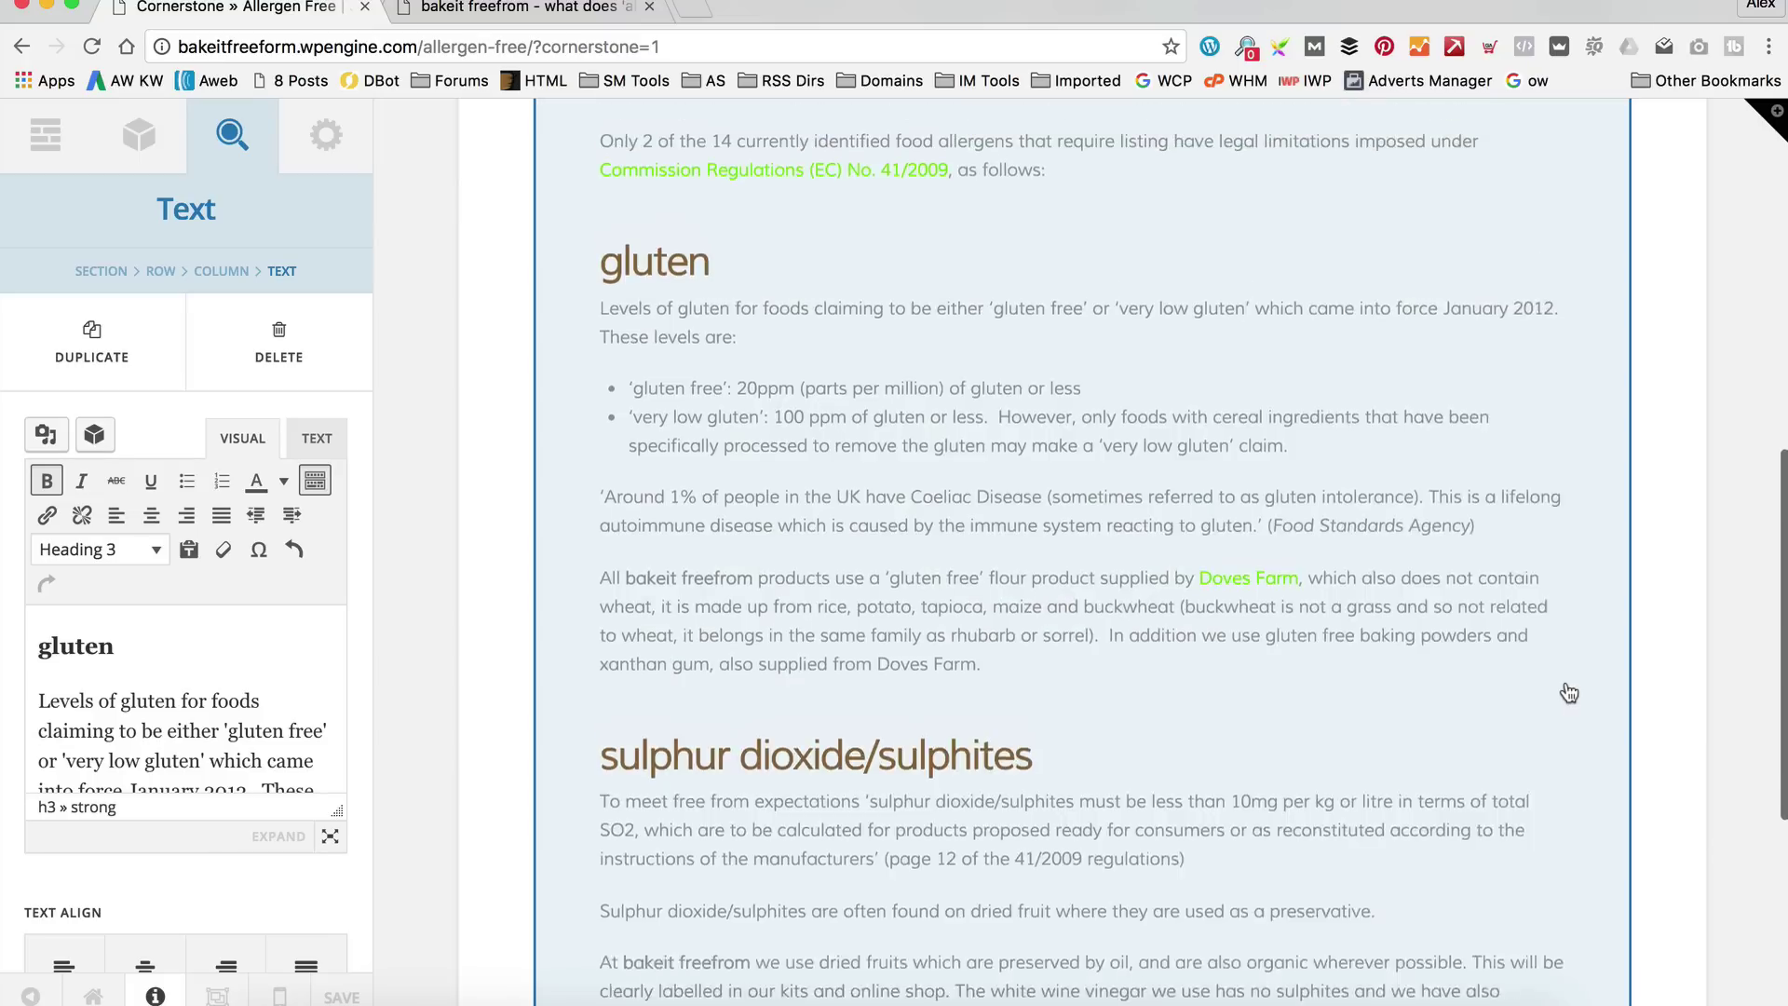
scroll(1569, 691, down, 10)
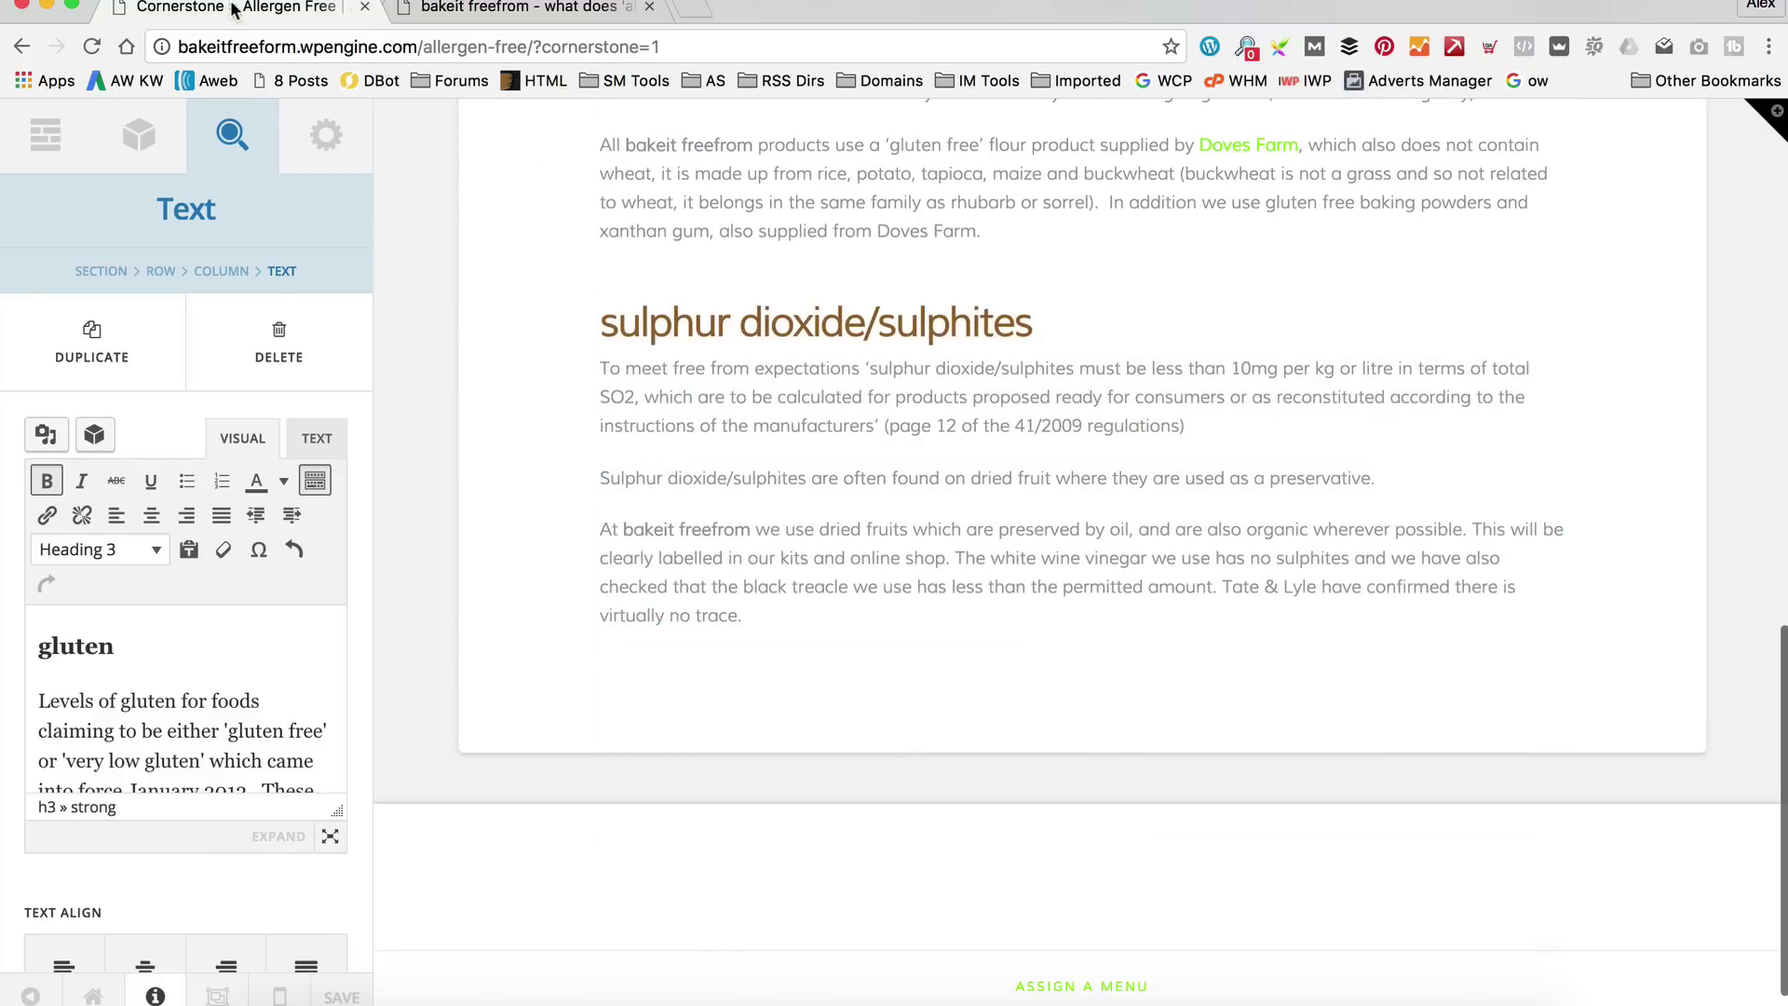
- Save the old site's cakes graphic as No Allergens.png and select the remaining 12 allergens section
click(522, 10)
scroll(829, 417, down, 5)
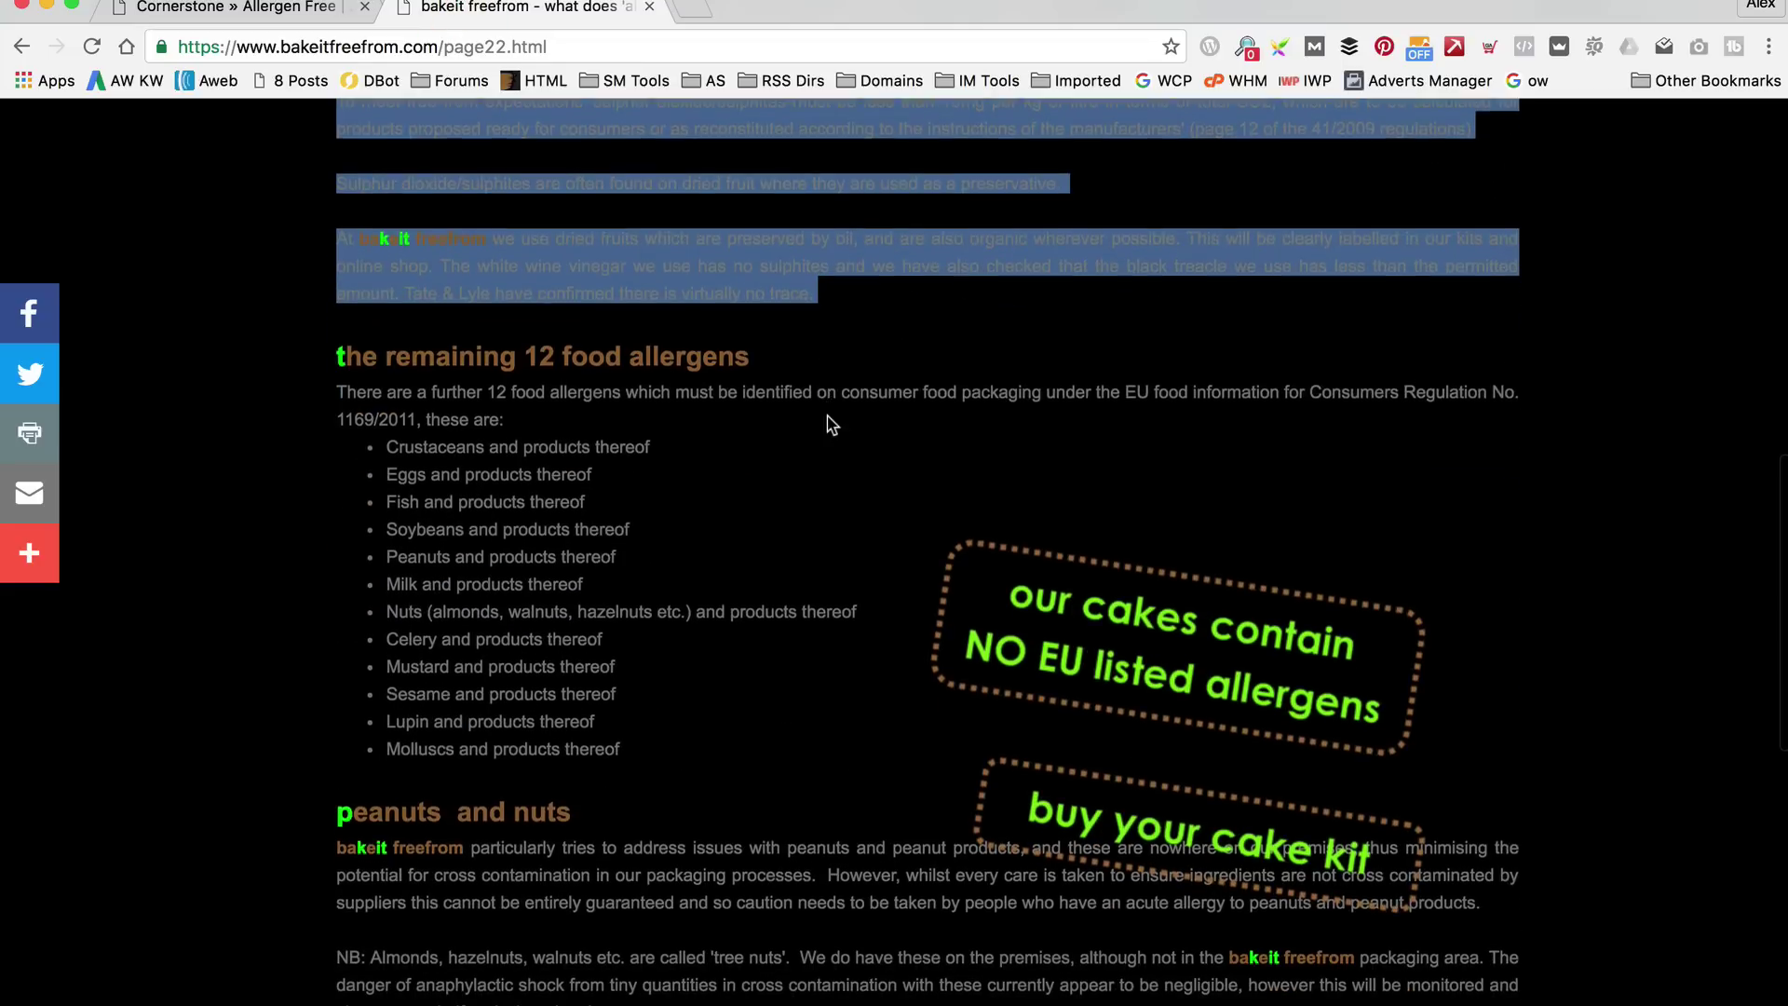
scroll(836, 421, down, 1)
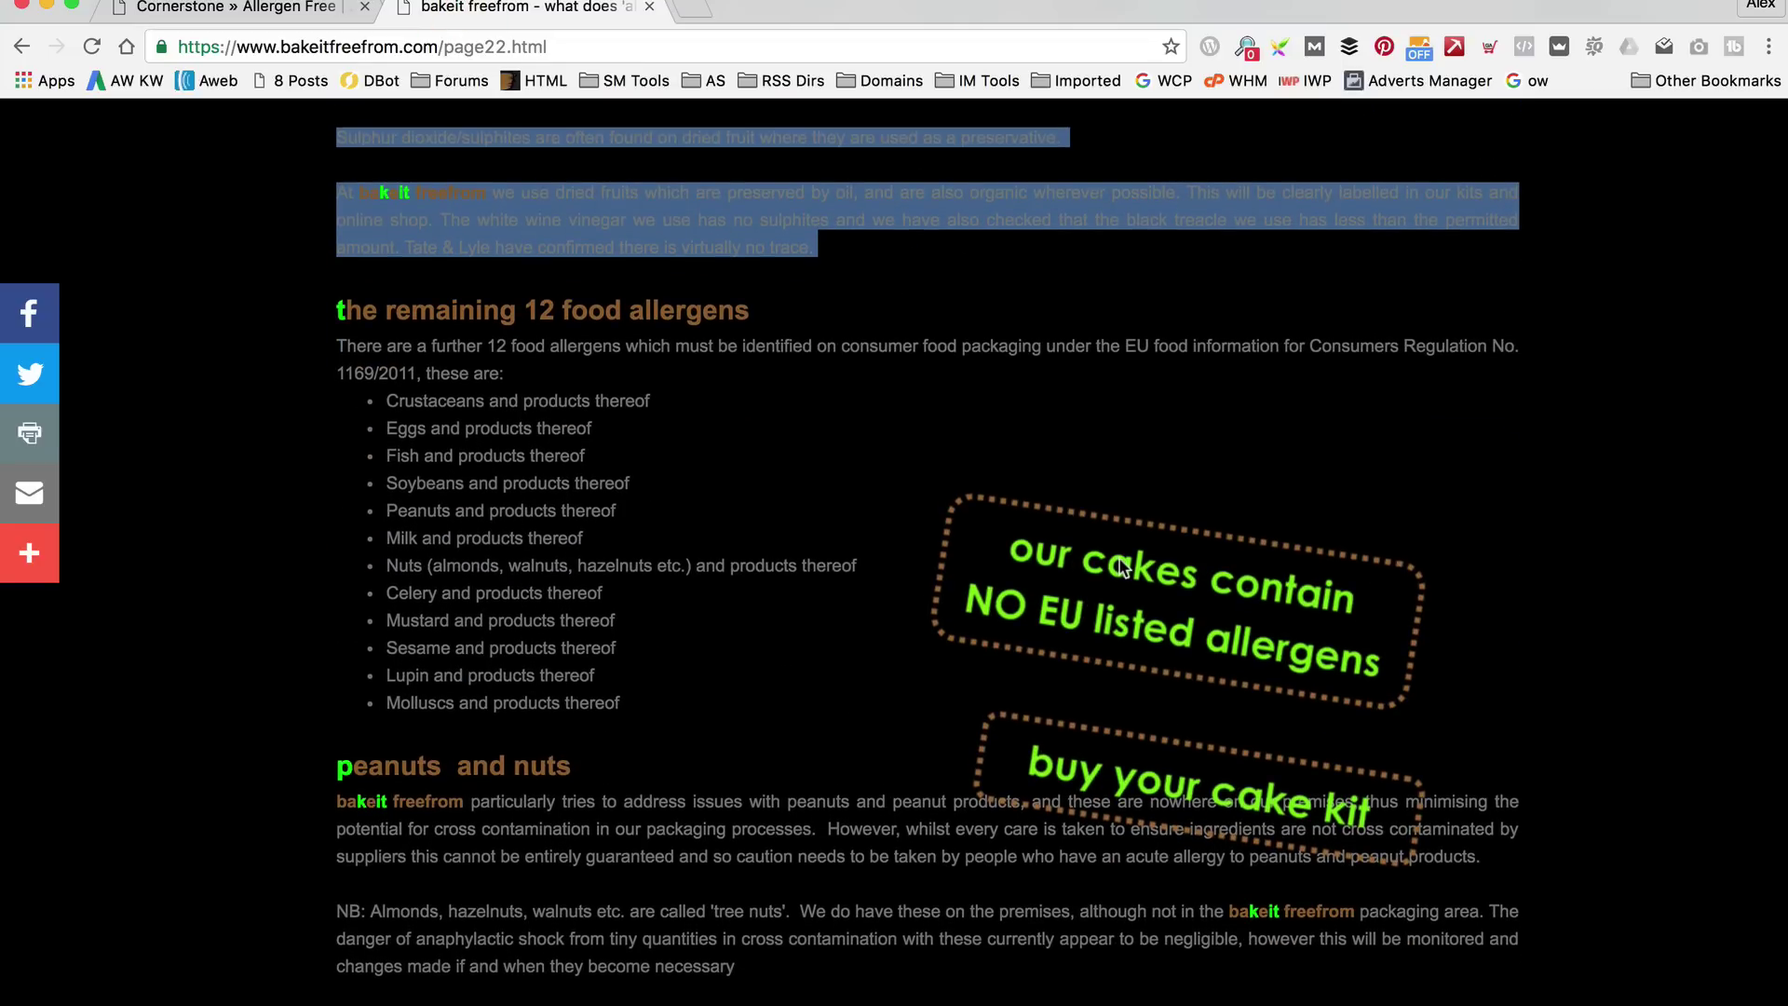
right_click(1094, 557)
click(1181, 584)
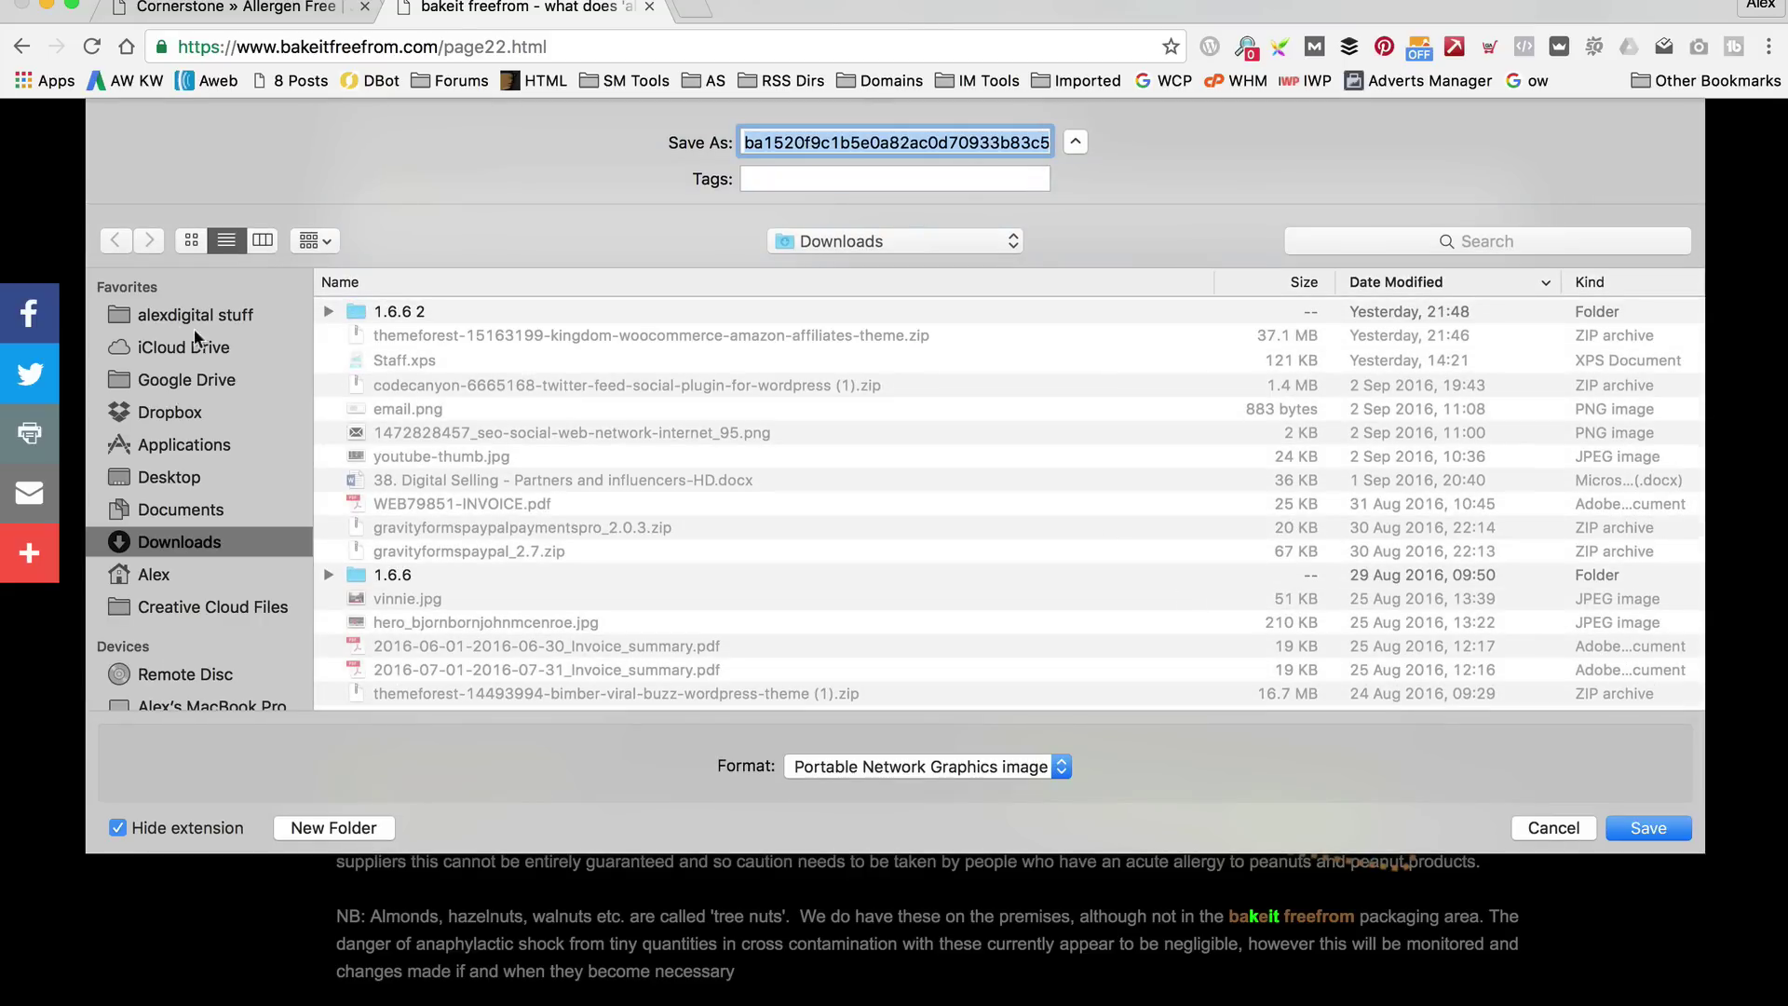
text(No Allergens)
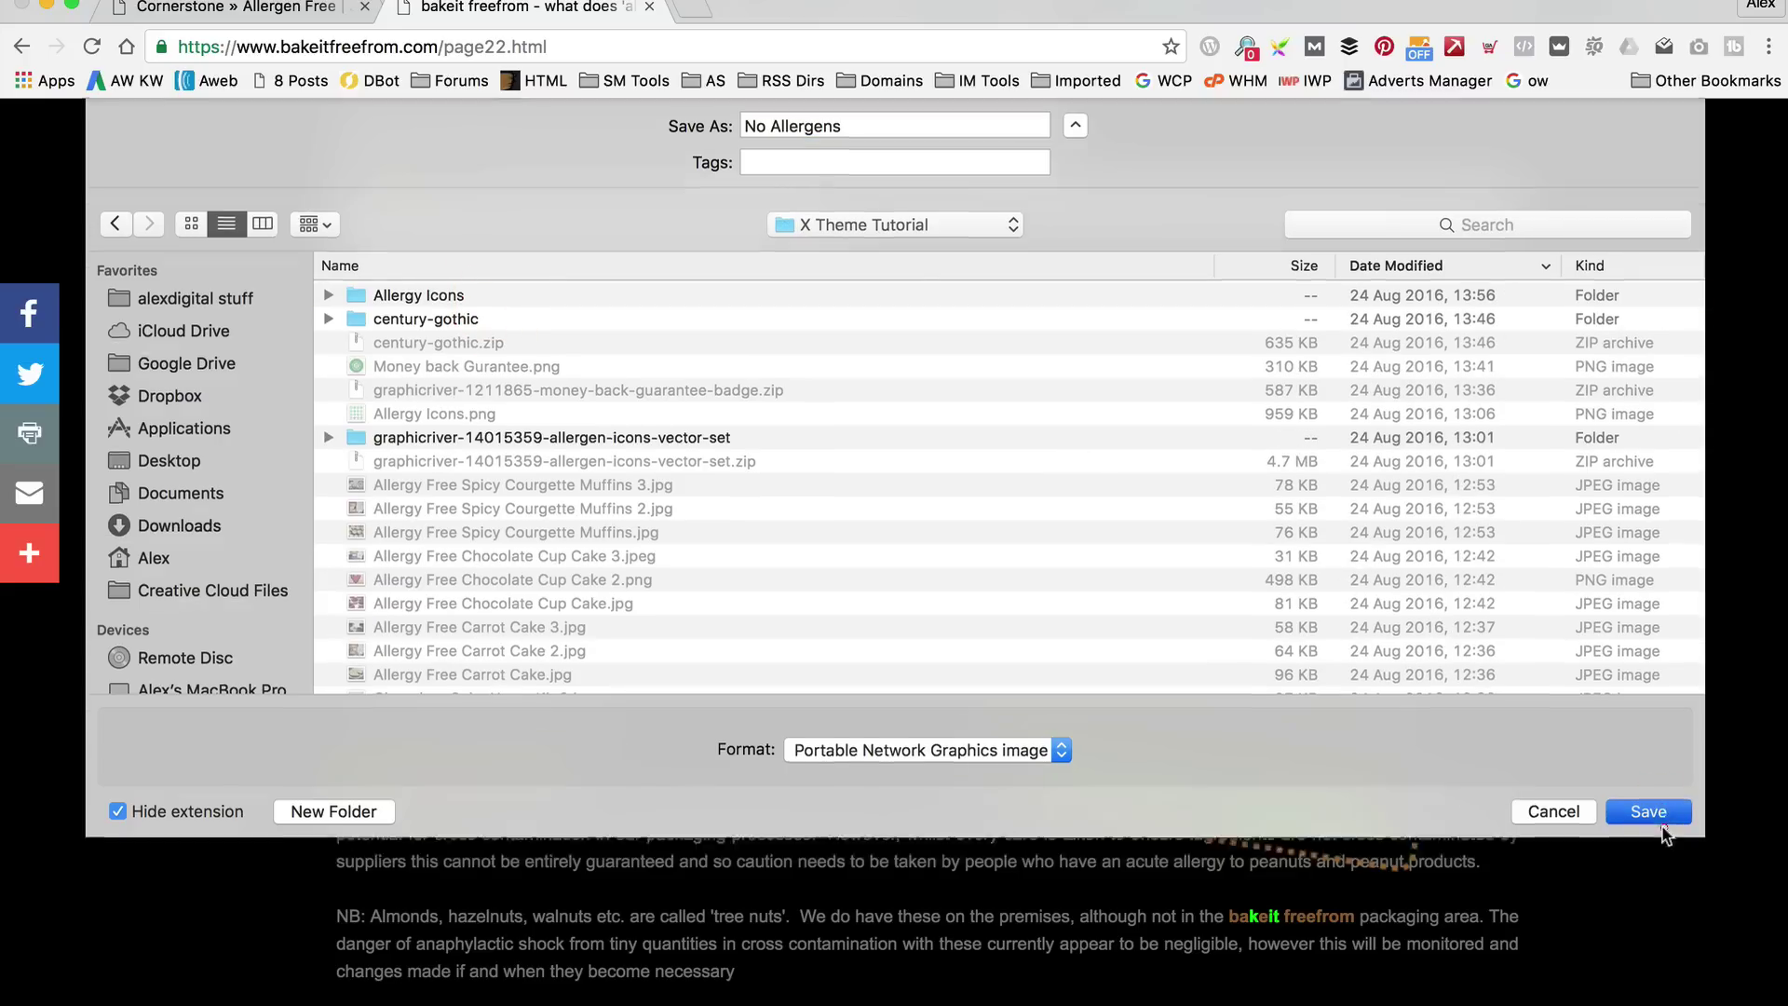
click(1662, 826)
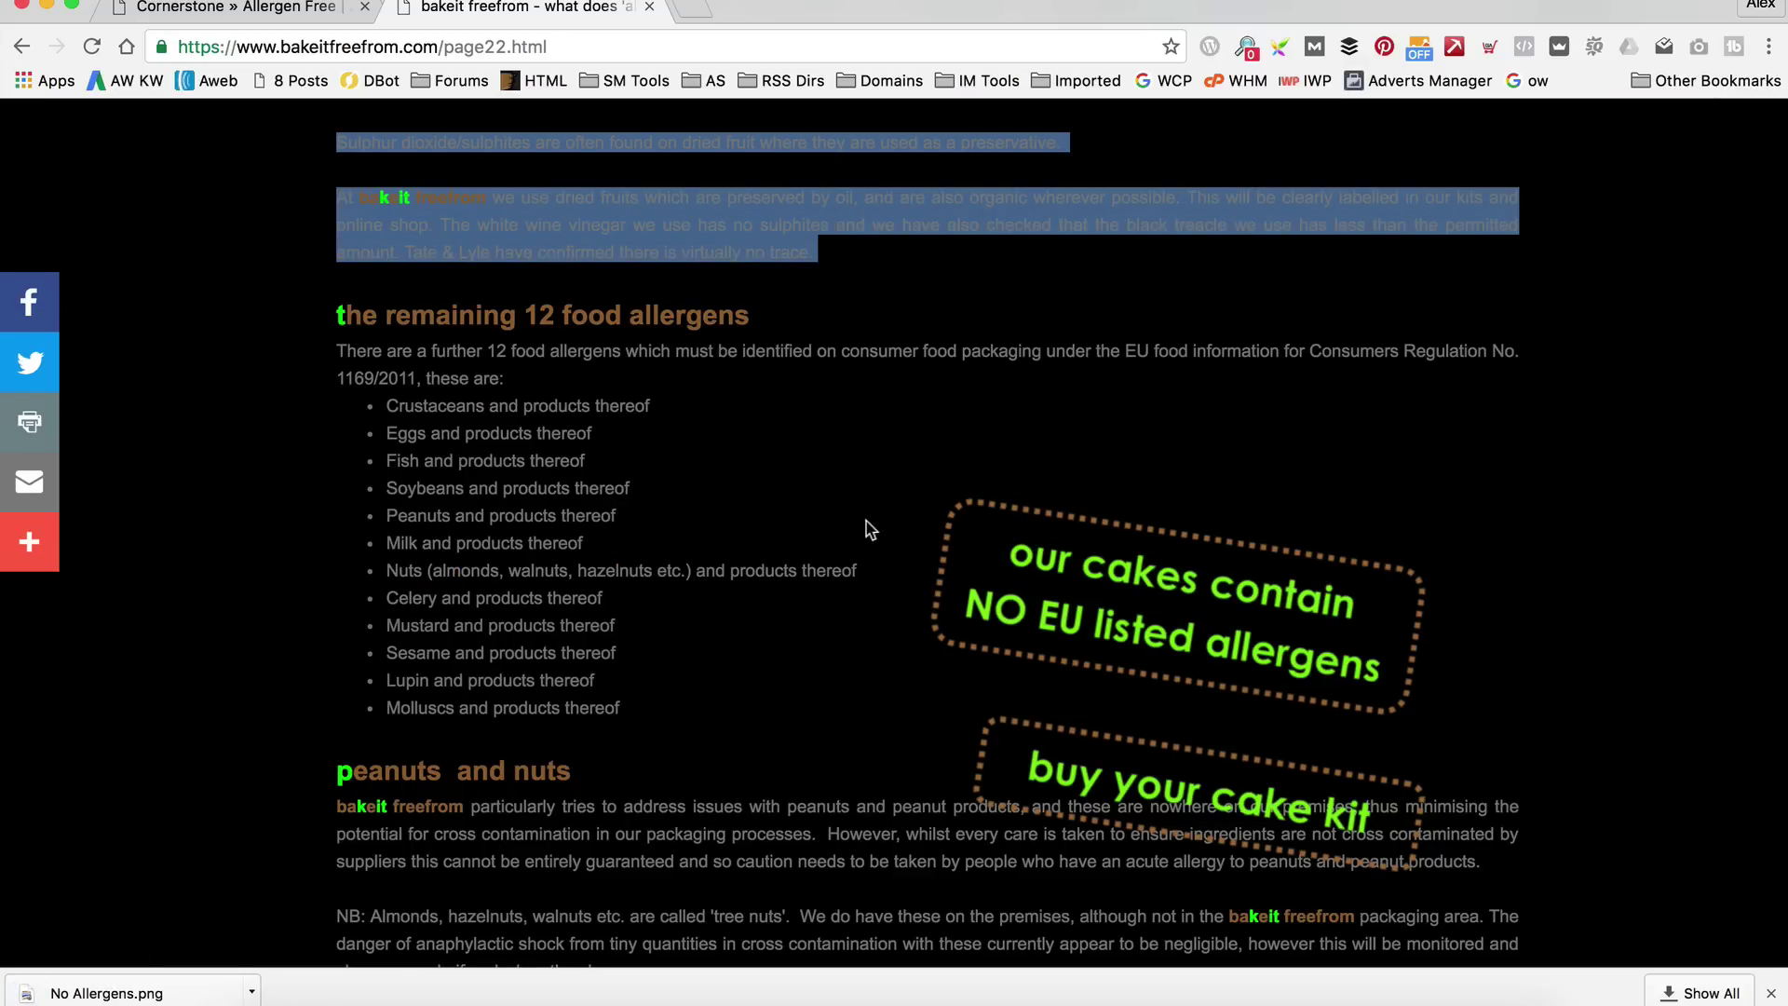
drag(680, 717, 346, 319)
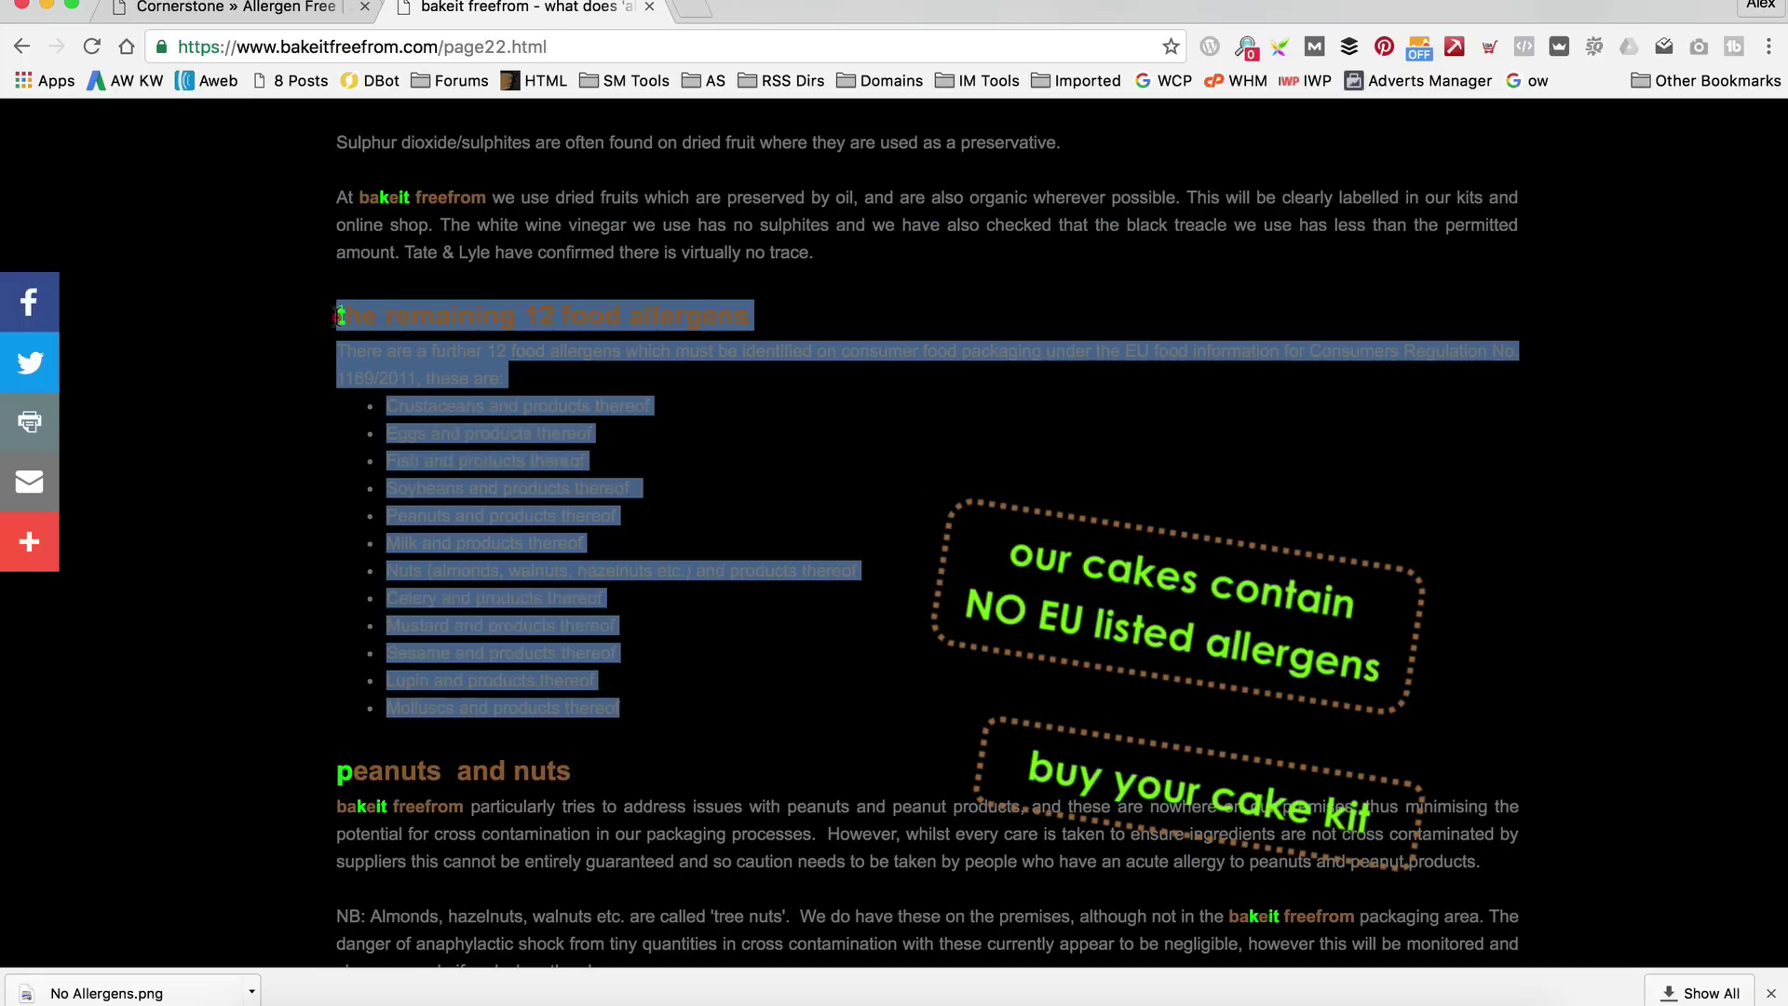
- Add a Text element below the sulphites section and paste in the 12 allergens section
click(233, 8)
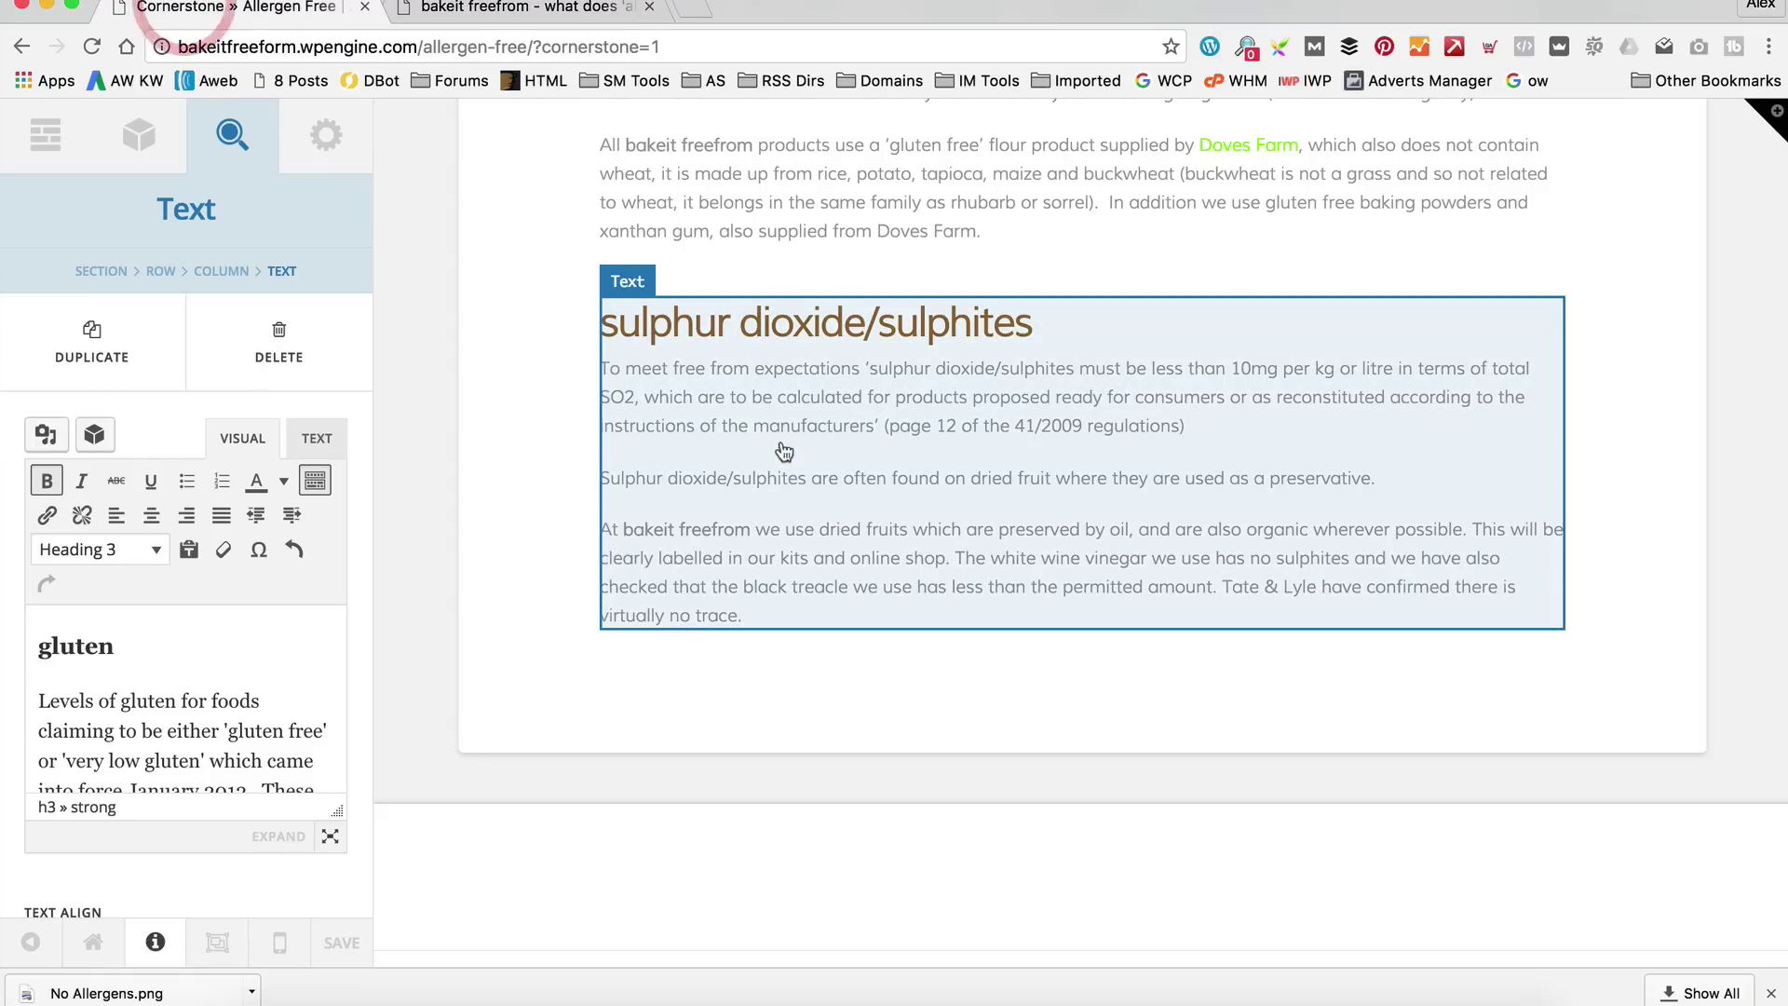
click(746, 663)
click(139, 135)
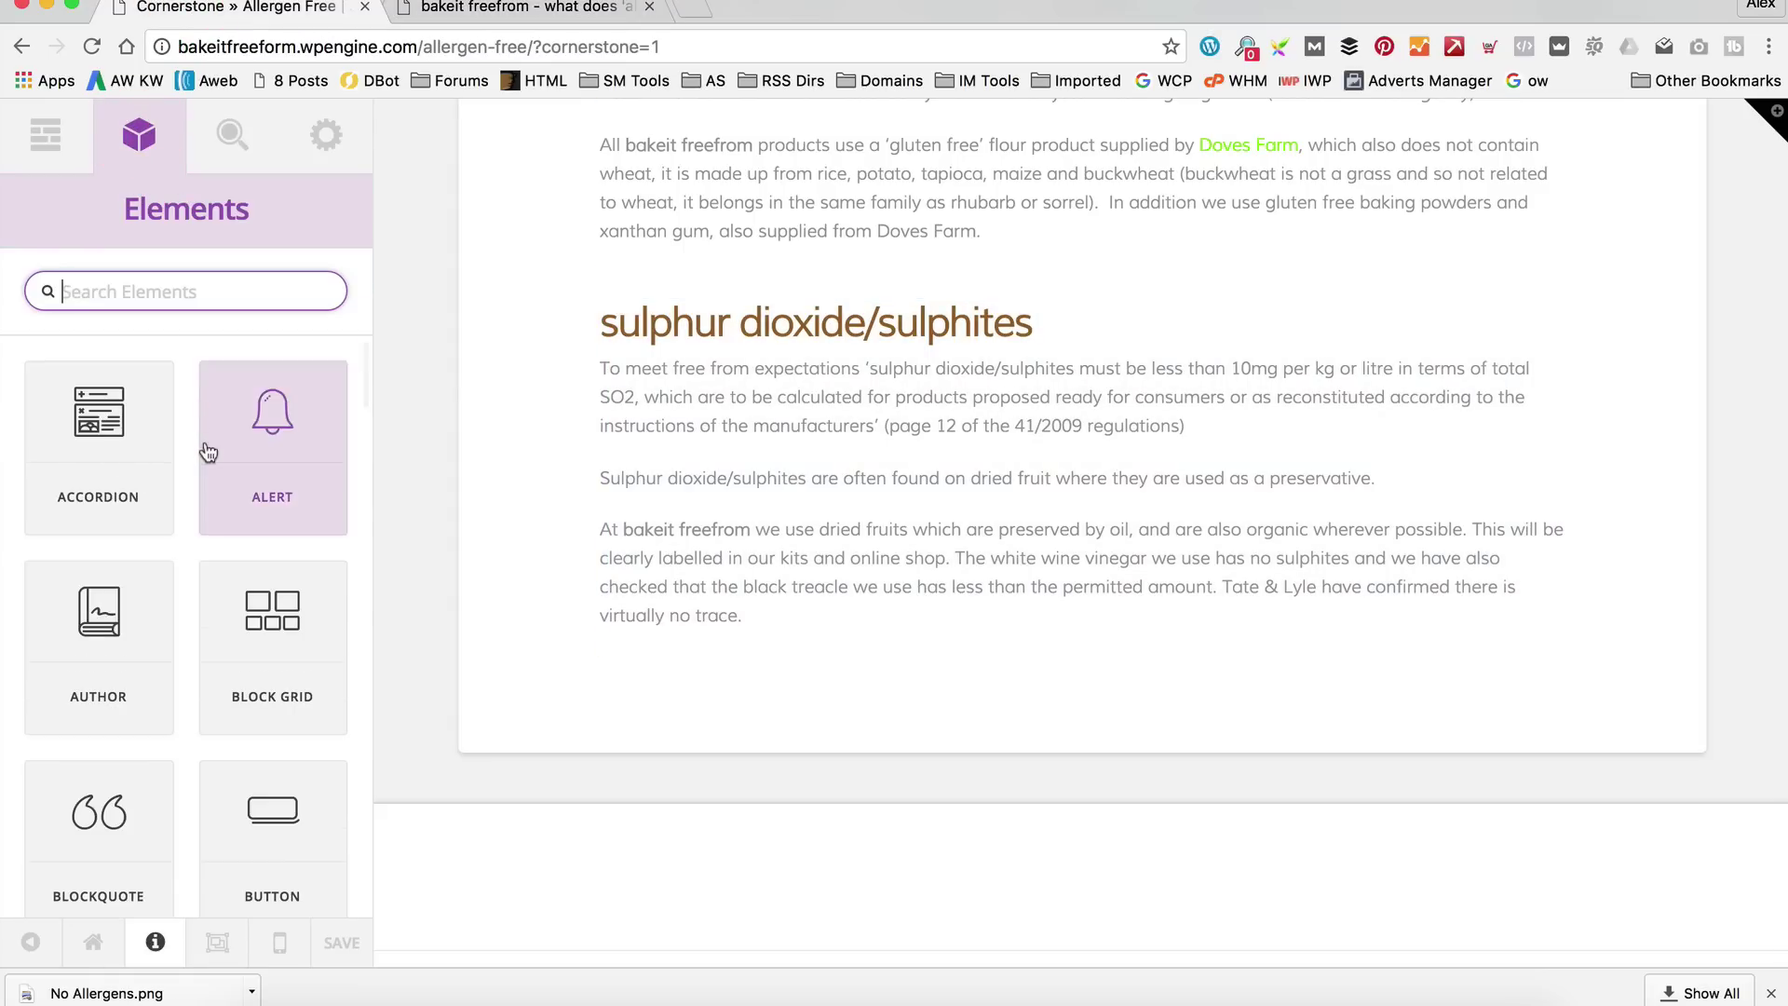
scroll(208, 451, down, 20)
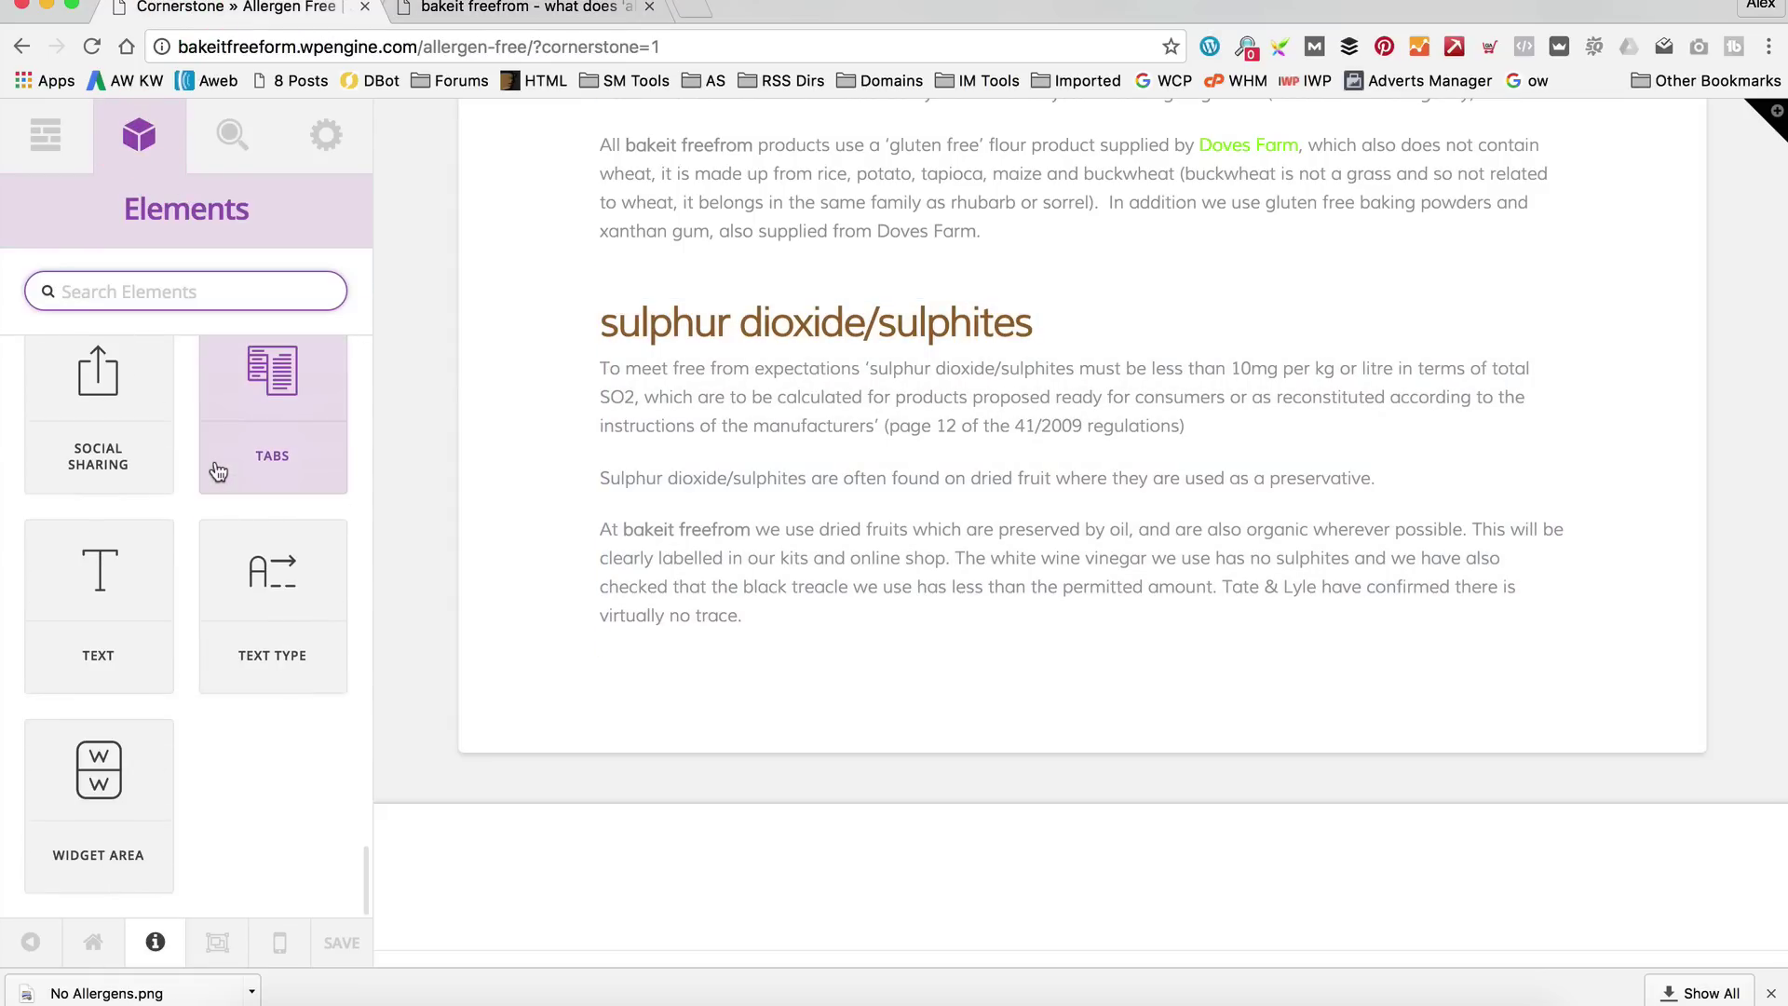
drag(98, 605, 922, 705)
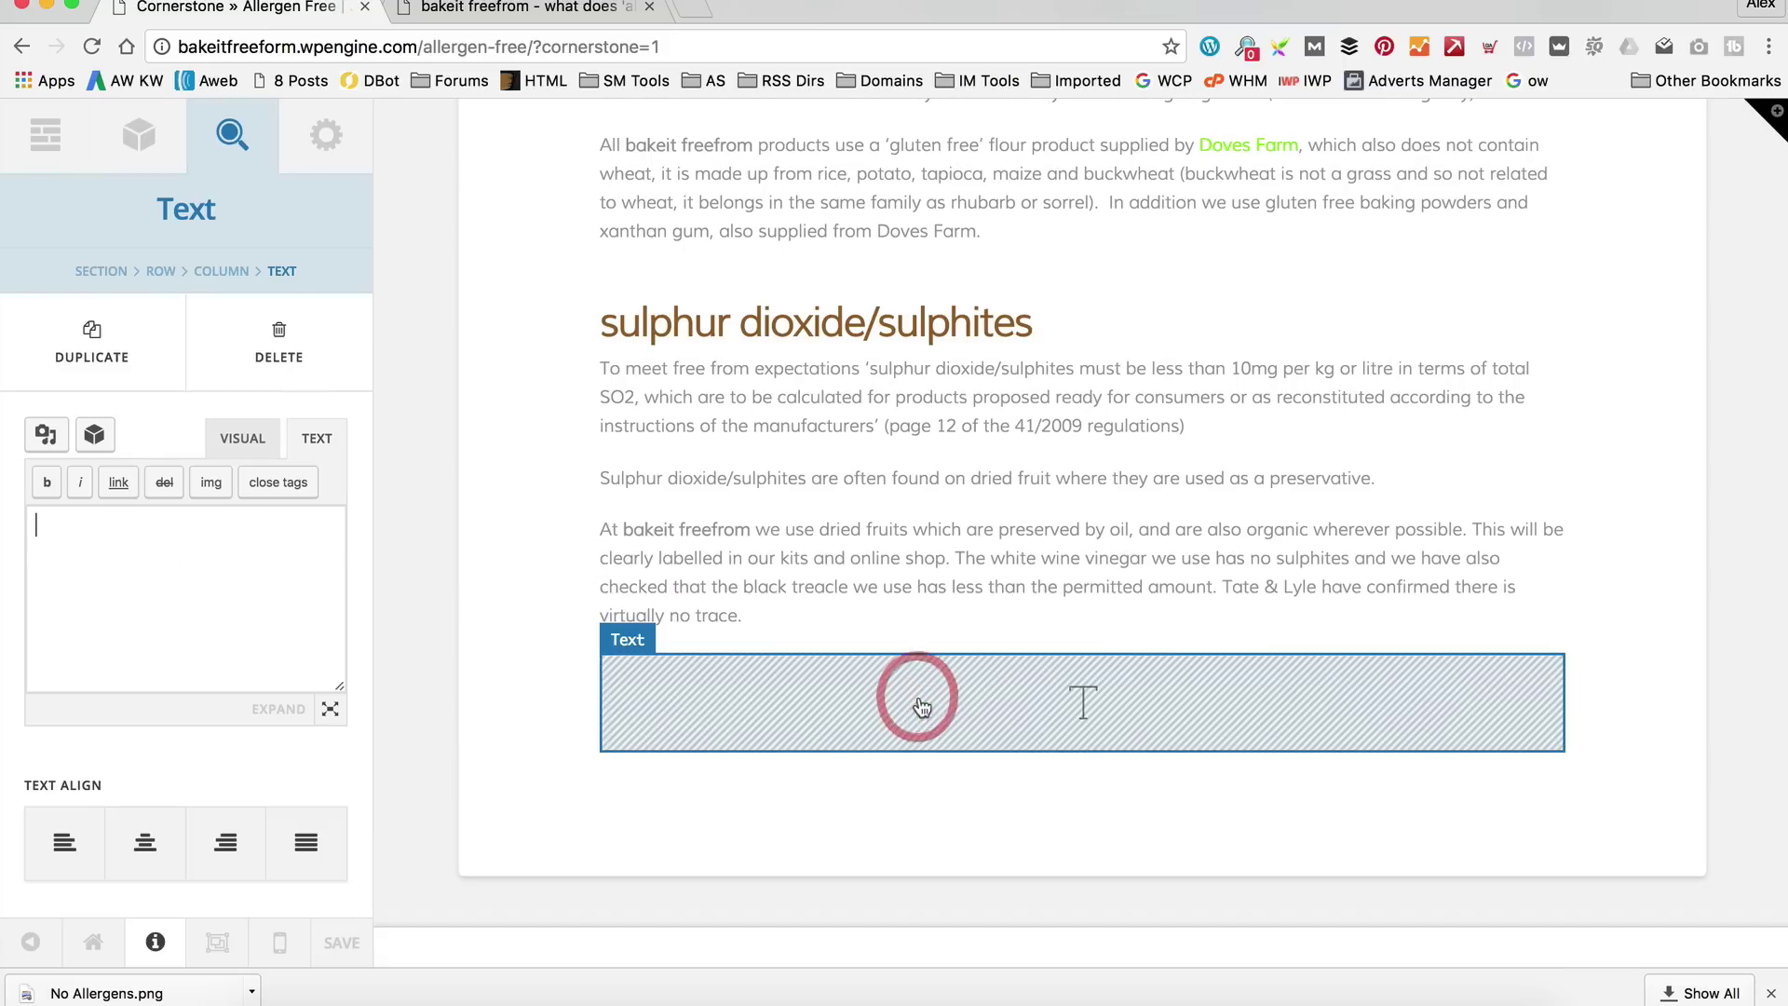
click(237, 440)
click(171, 630)
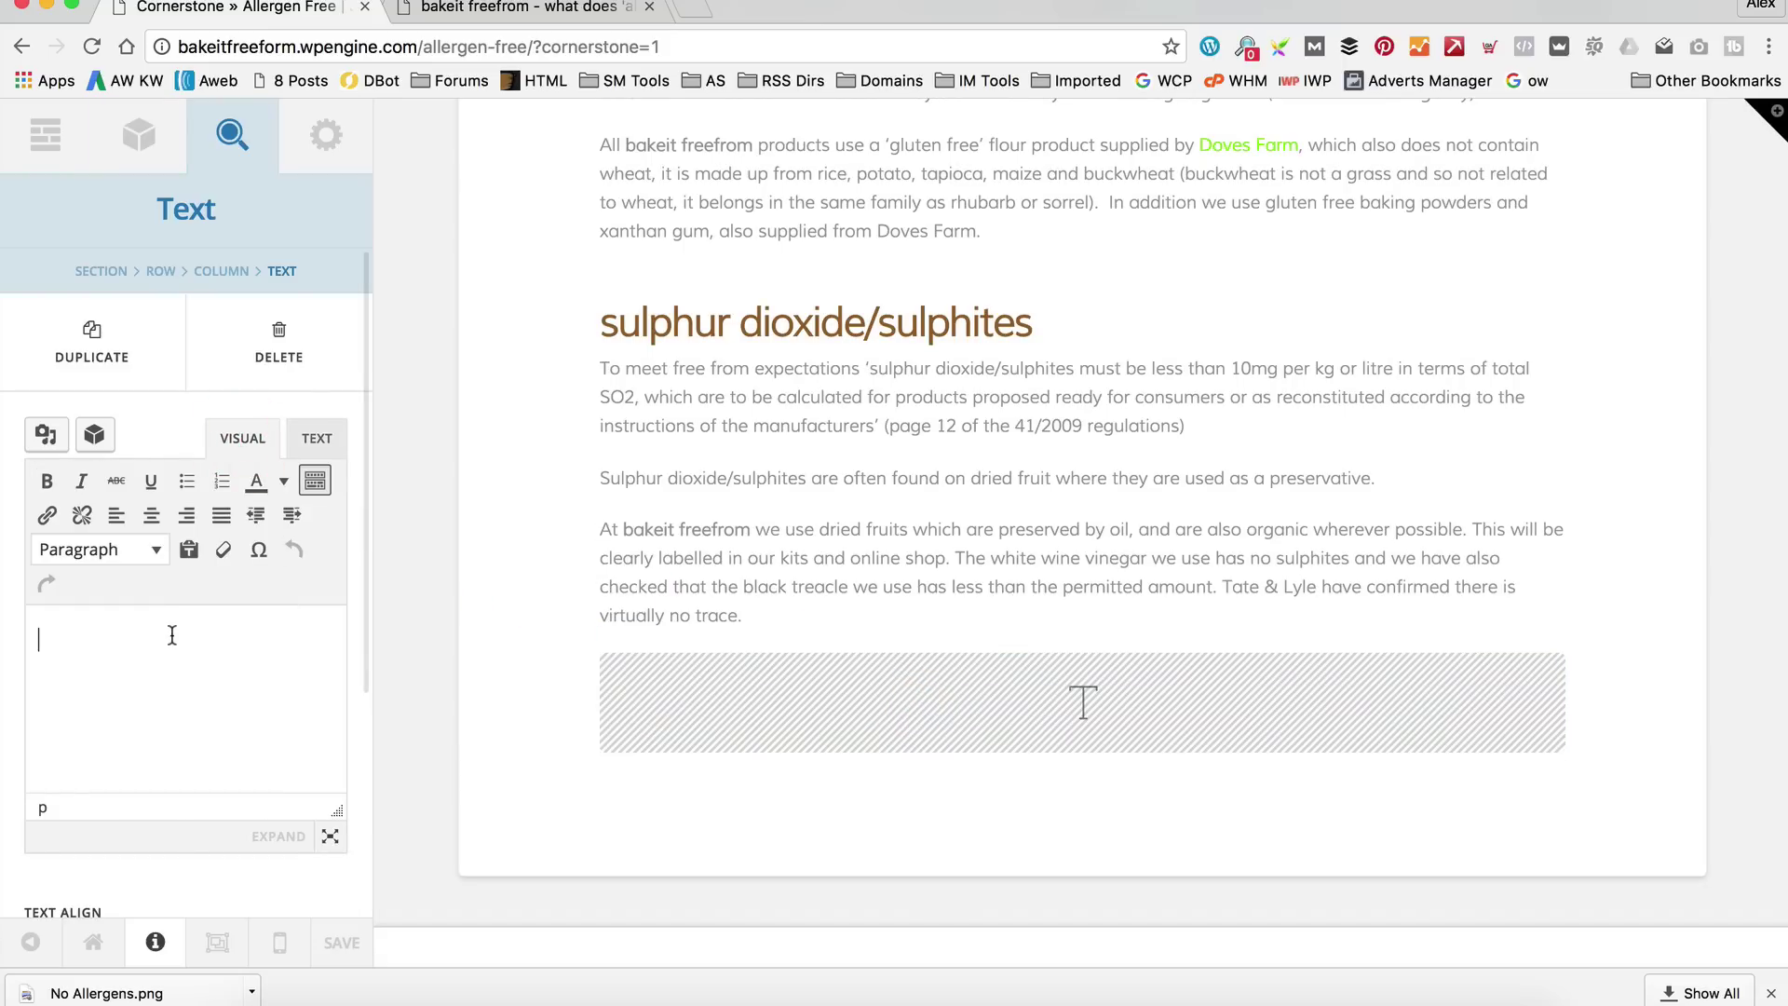
key(super+v)
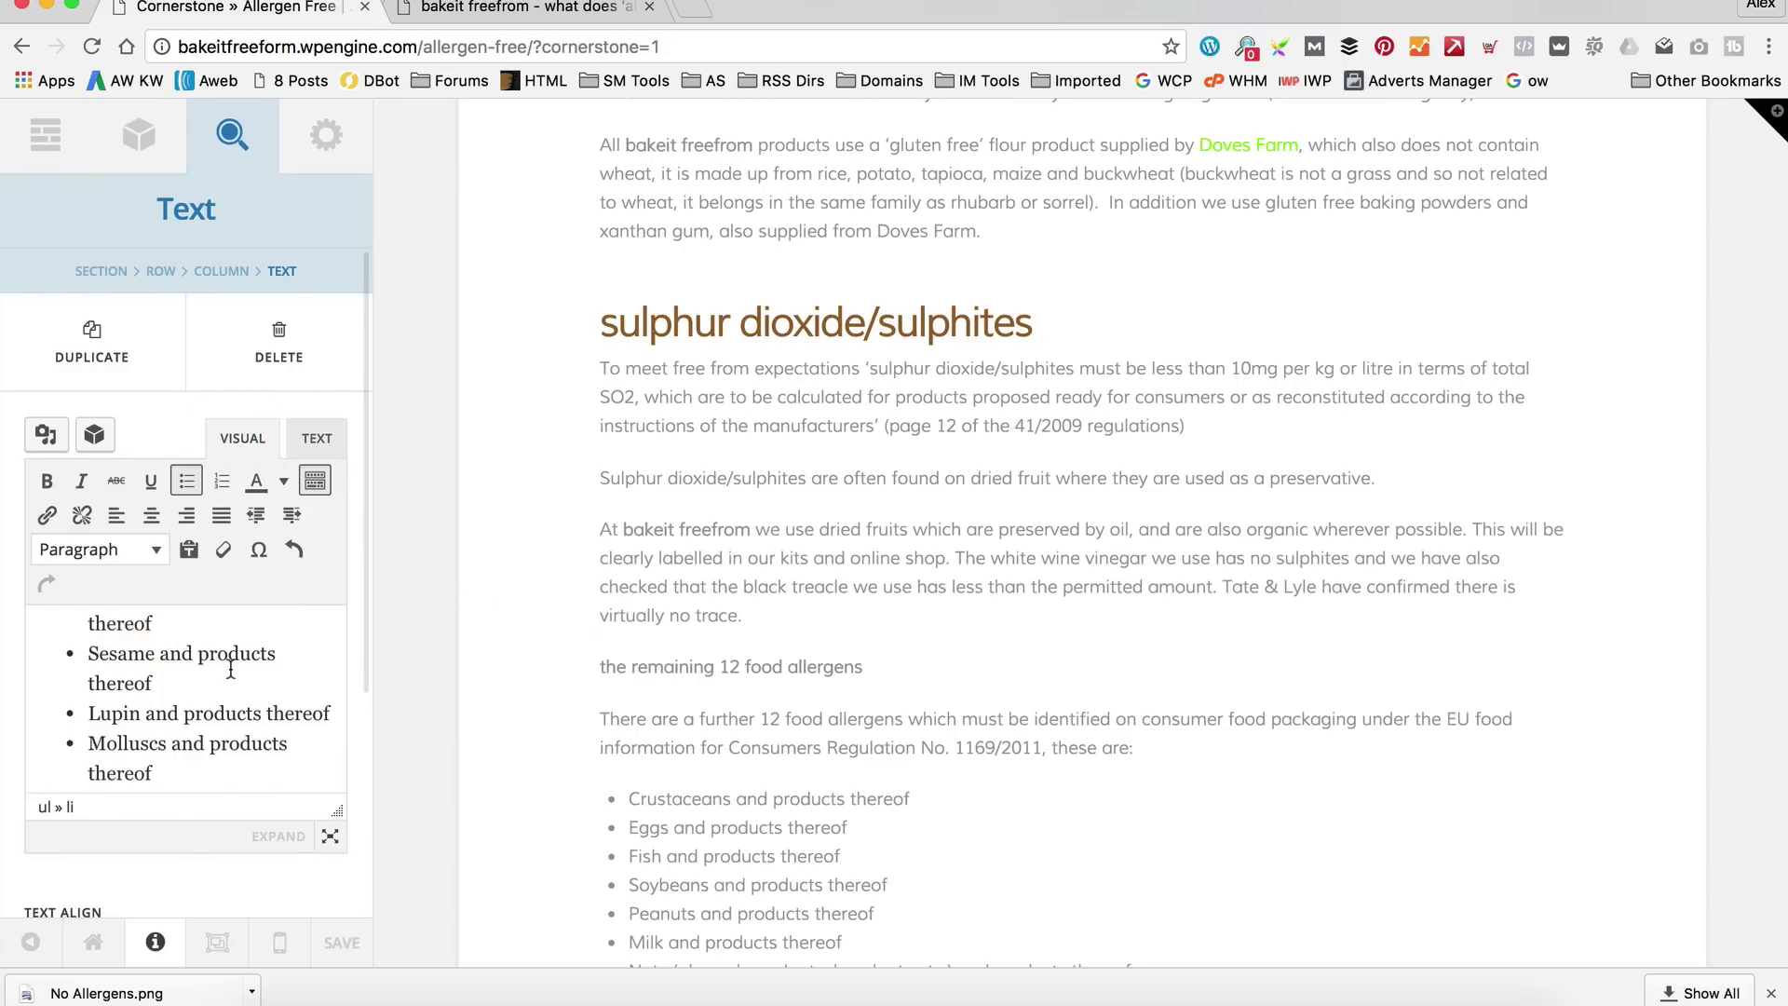
- Make the remaining 12 food allergens title a Heading 3
scroll(231, 669, up, 5)
drag(135, 670, 45, 626)
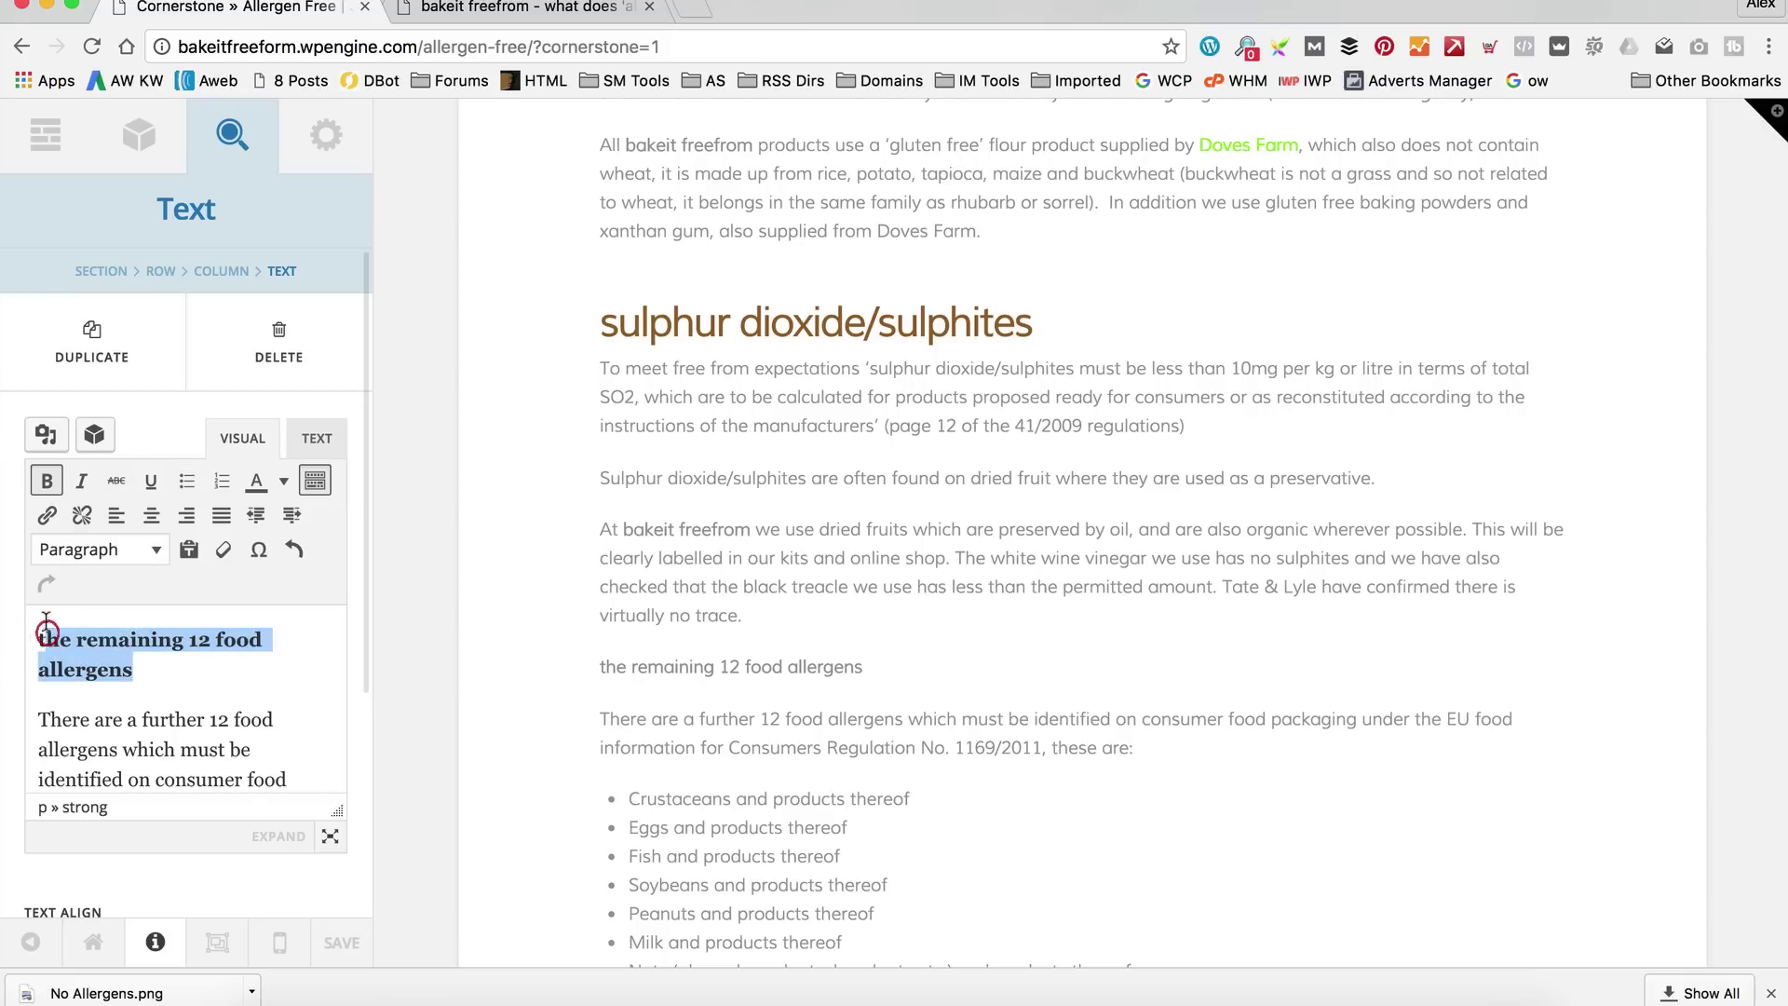
click(149, 551)
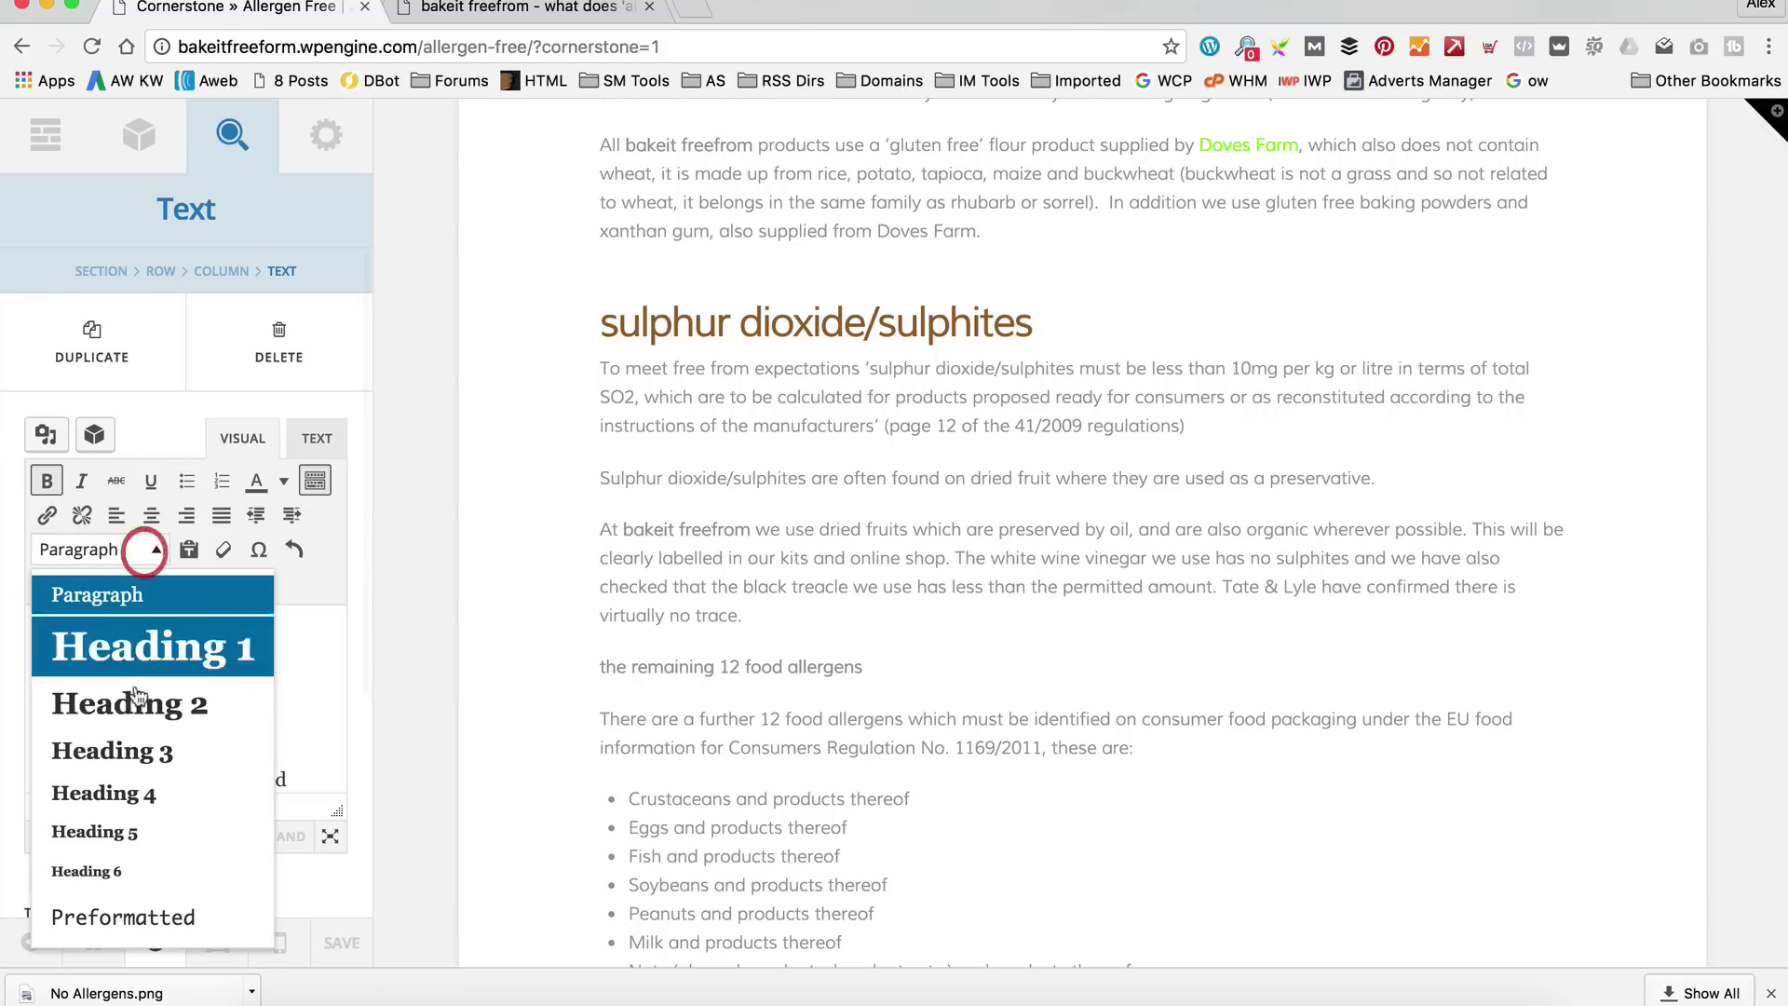
click(139, 751)
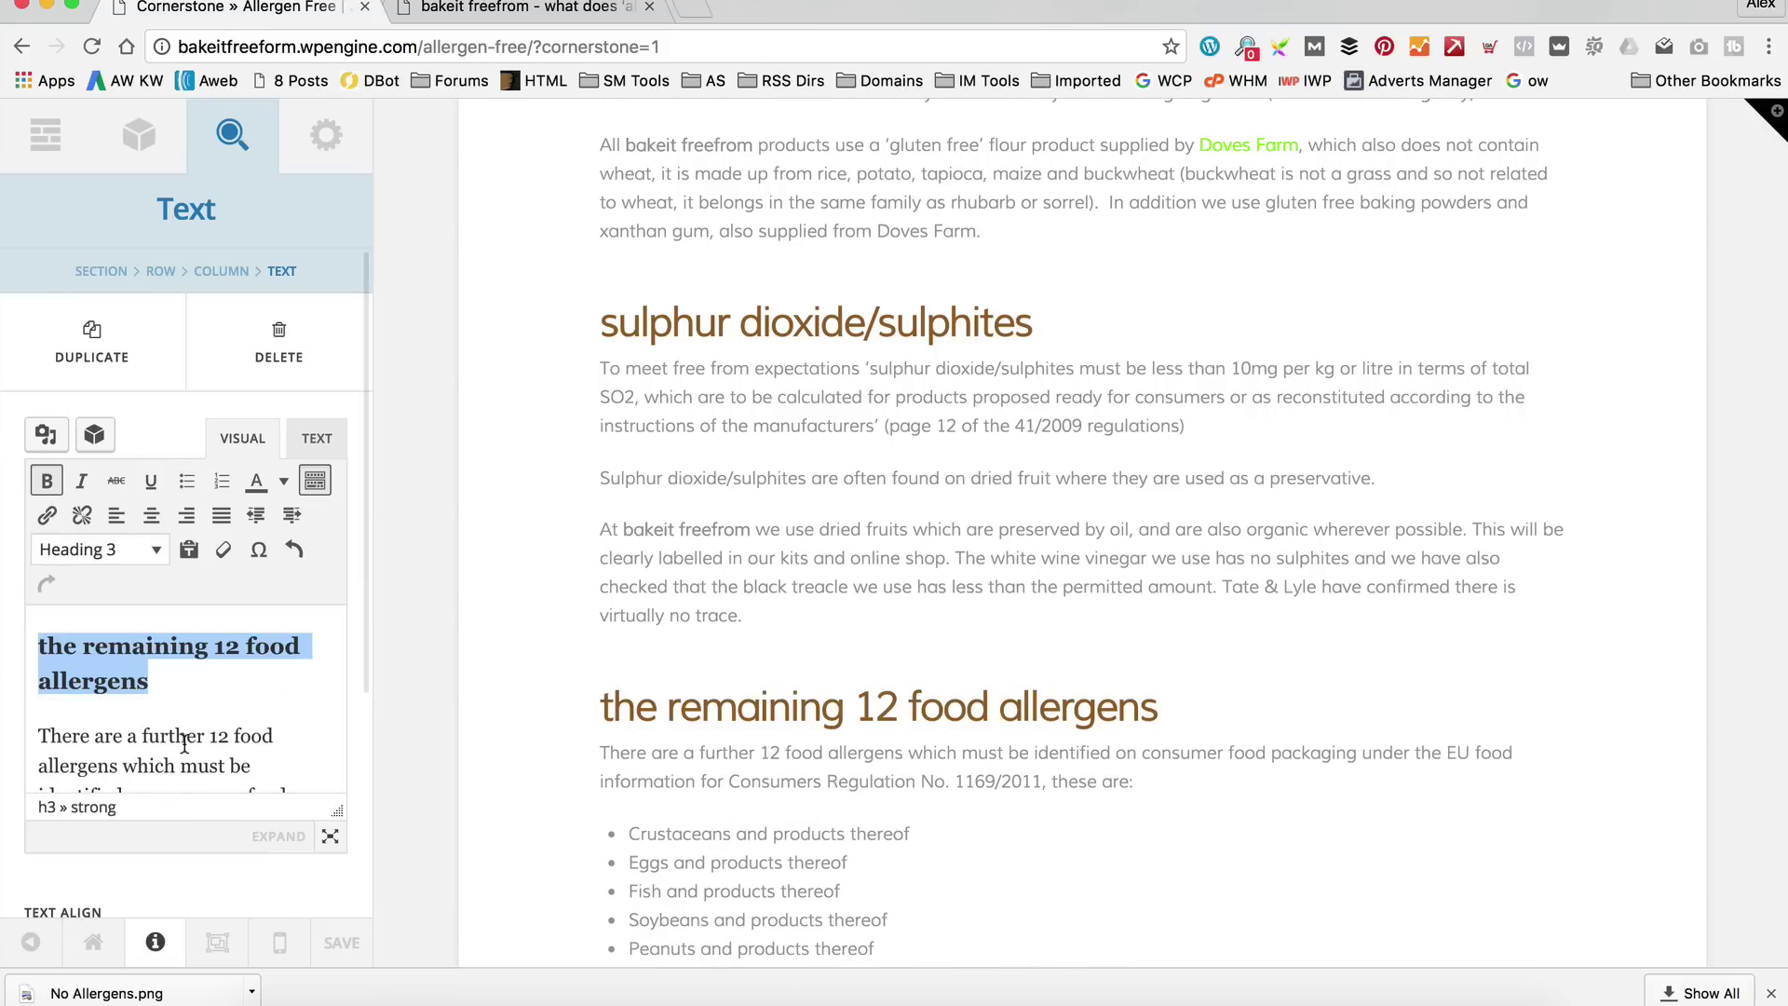
- Place the caret in the intro paragraph and bring up the Add Media inserter
scroll(1050, 611, down, 3)
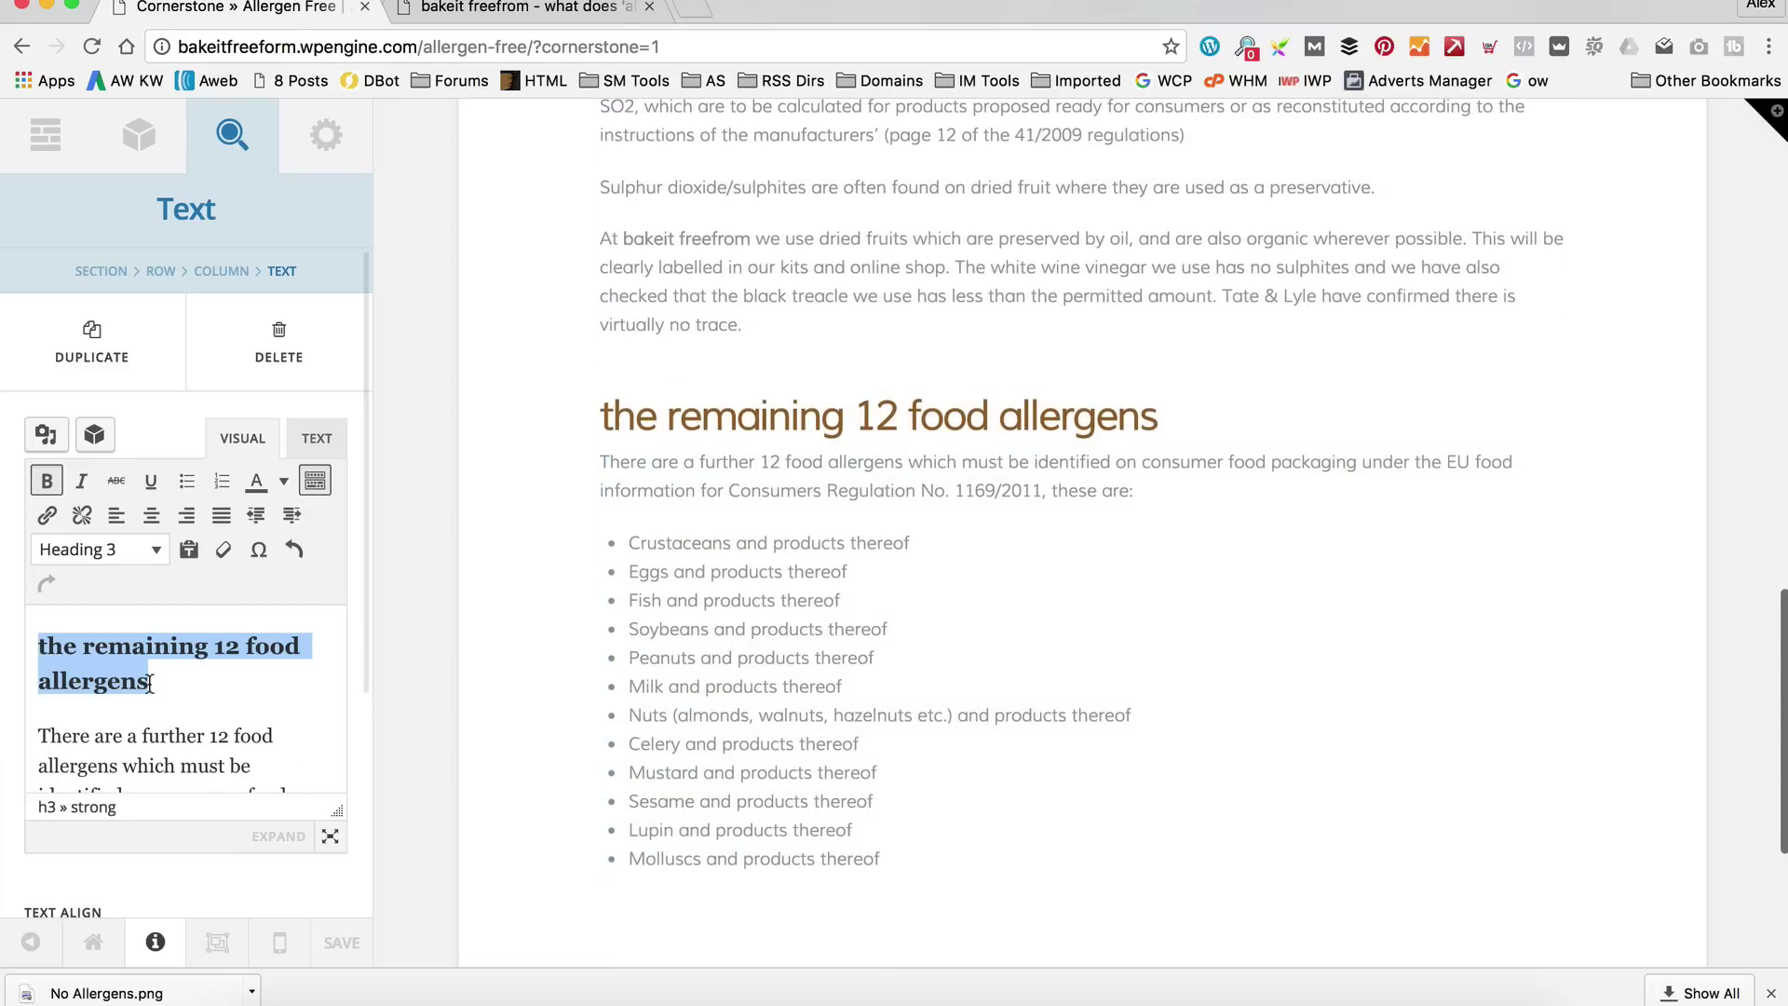
scroll(149, 683, down, 3)
scroll(149, 683, up, 1)
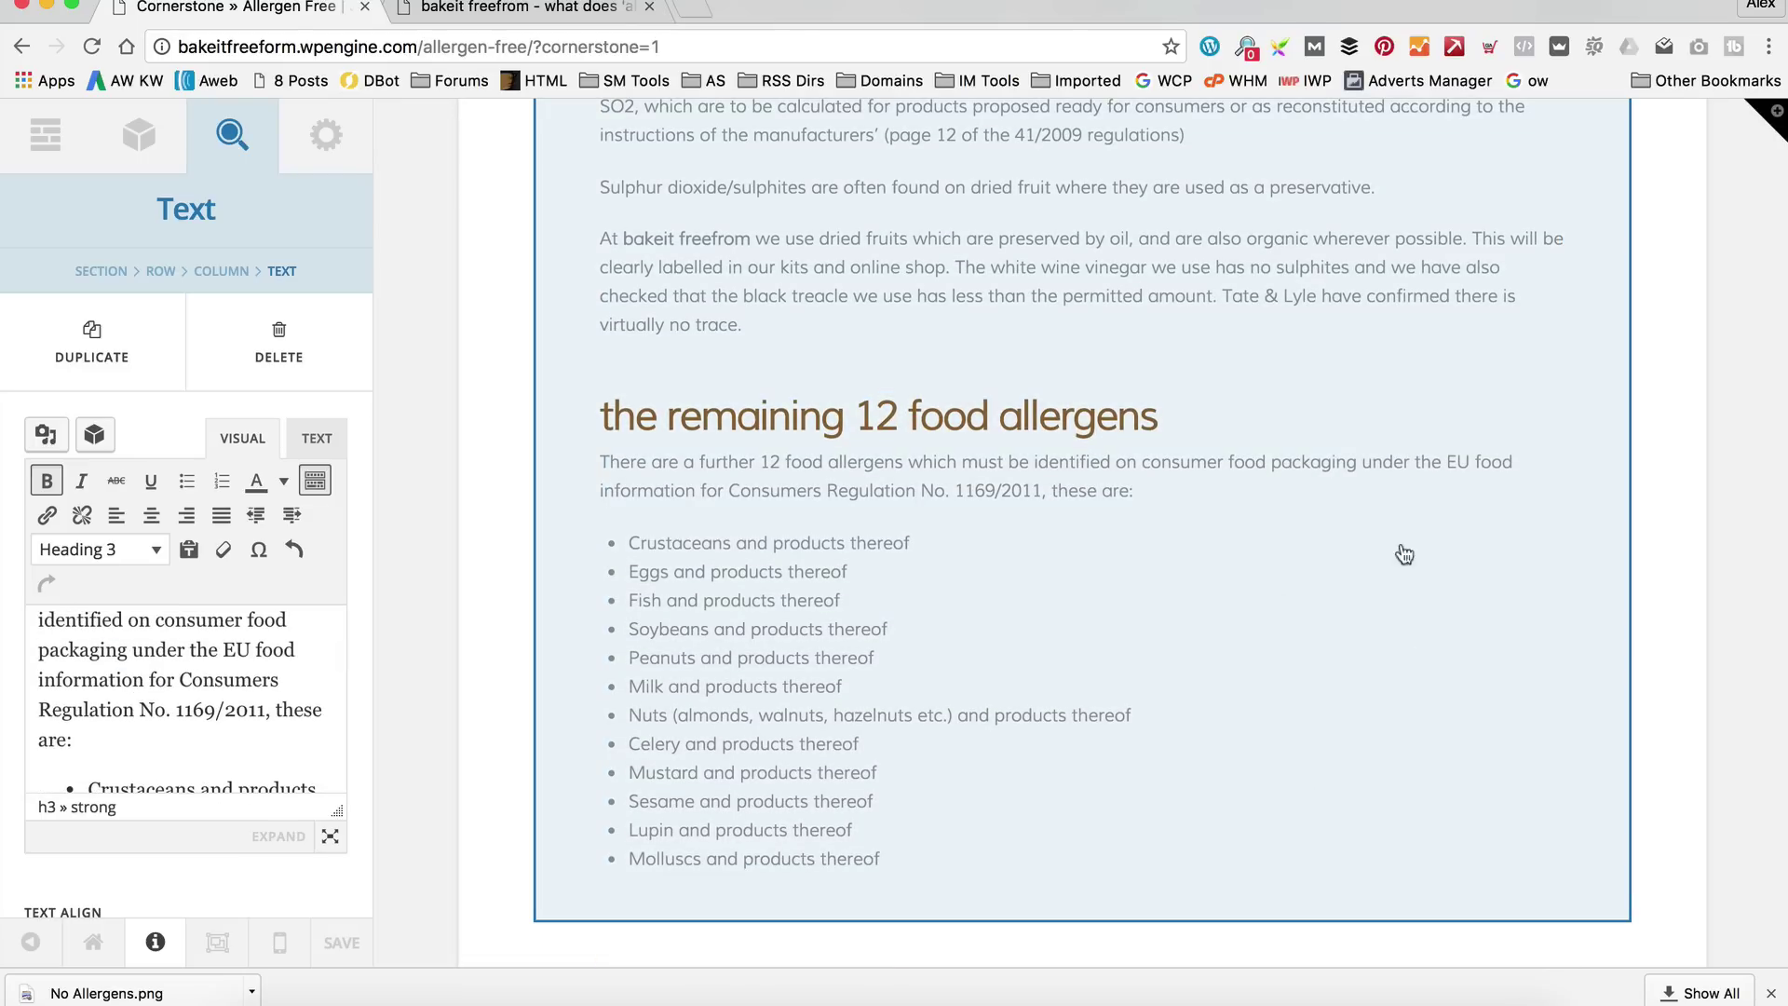
scroll(111, 710, down, 3)
scroll(112, 710, up, 2)
scroll(112, 710, up, 1)
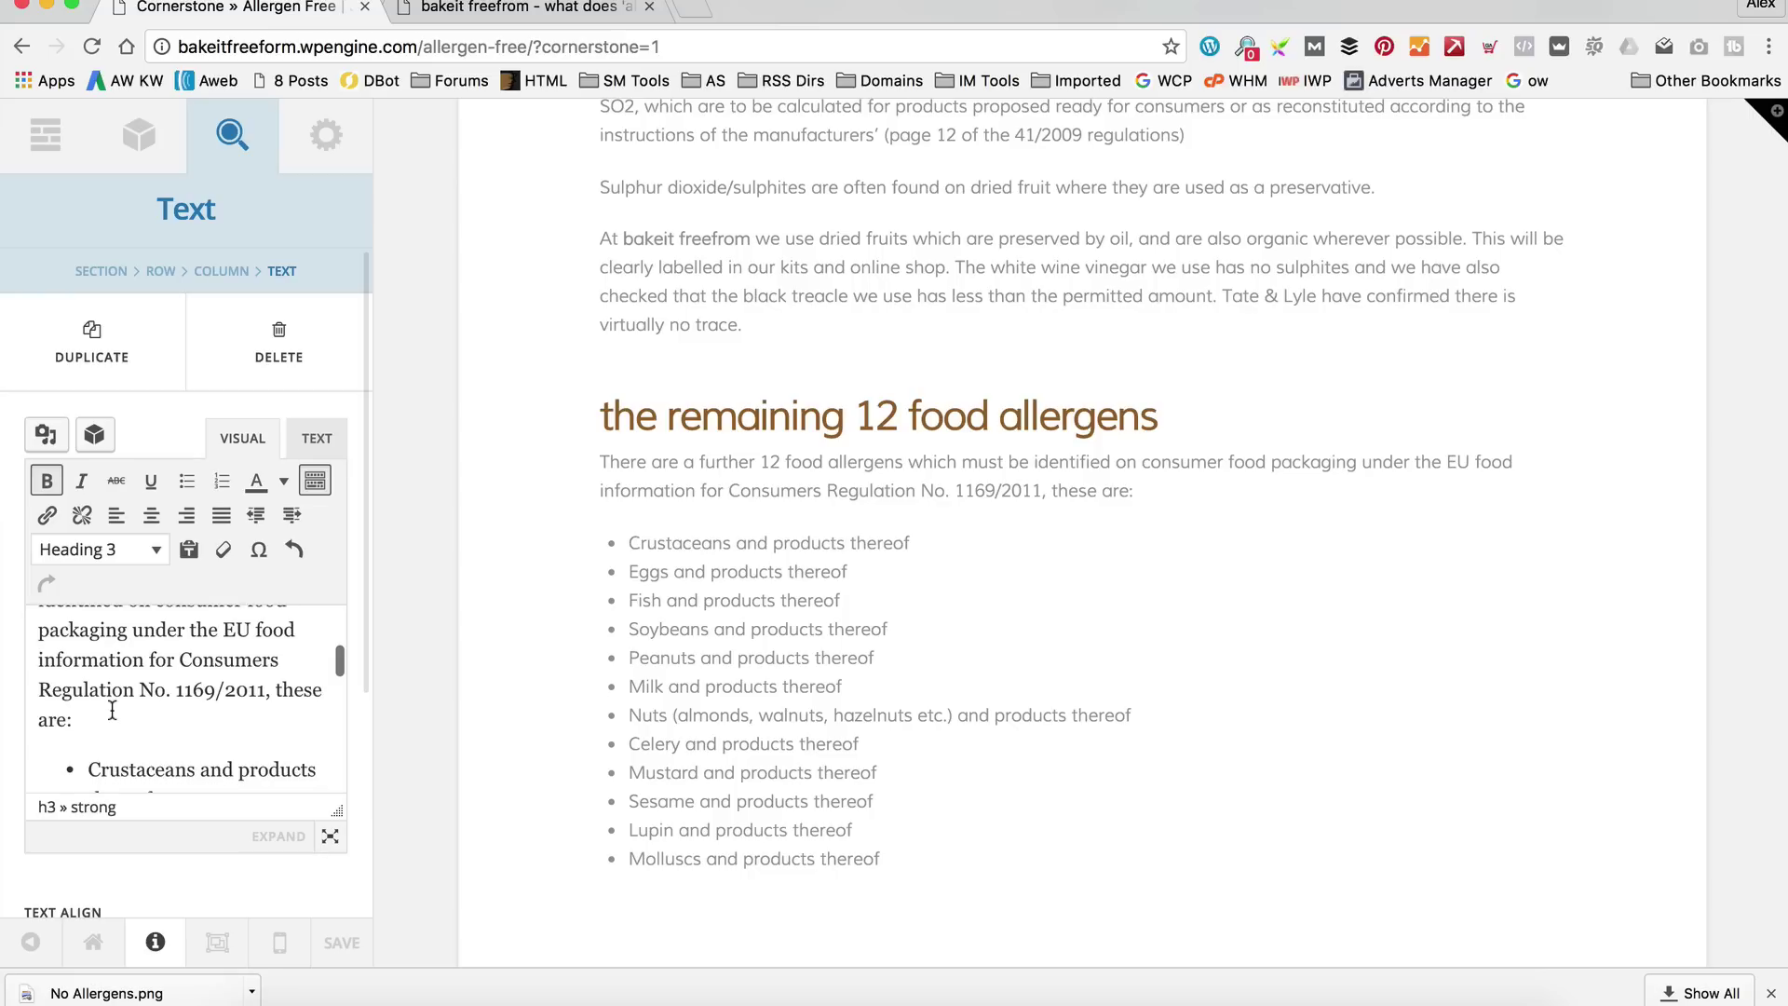
scroll(222, 716, down, 1)
click(103, 719)
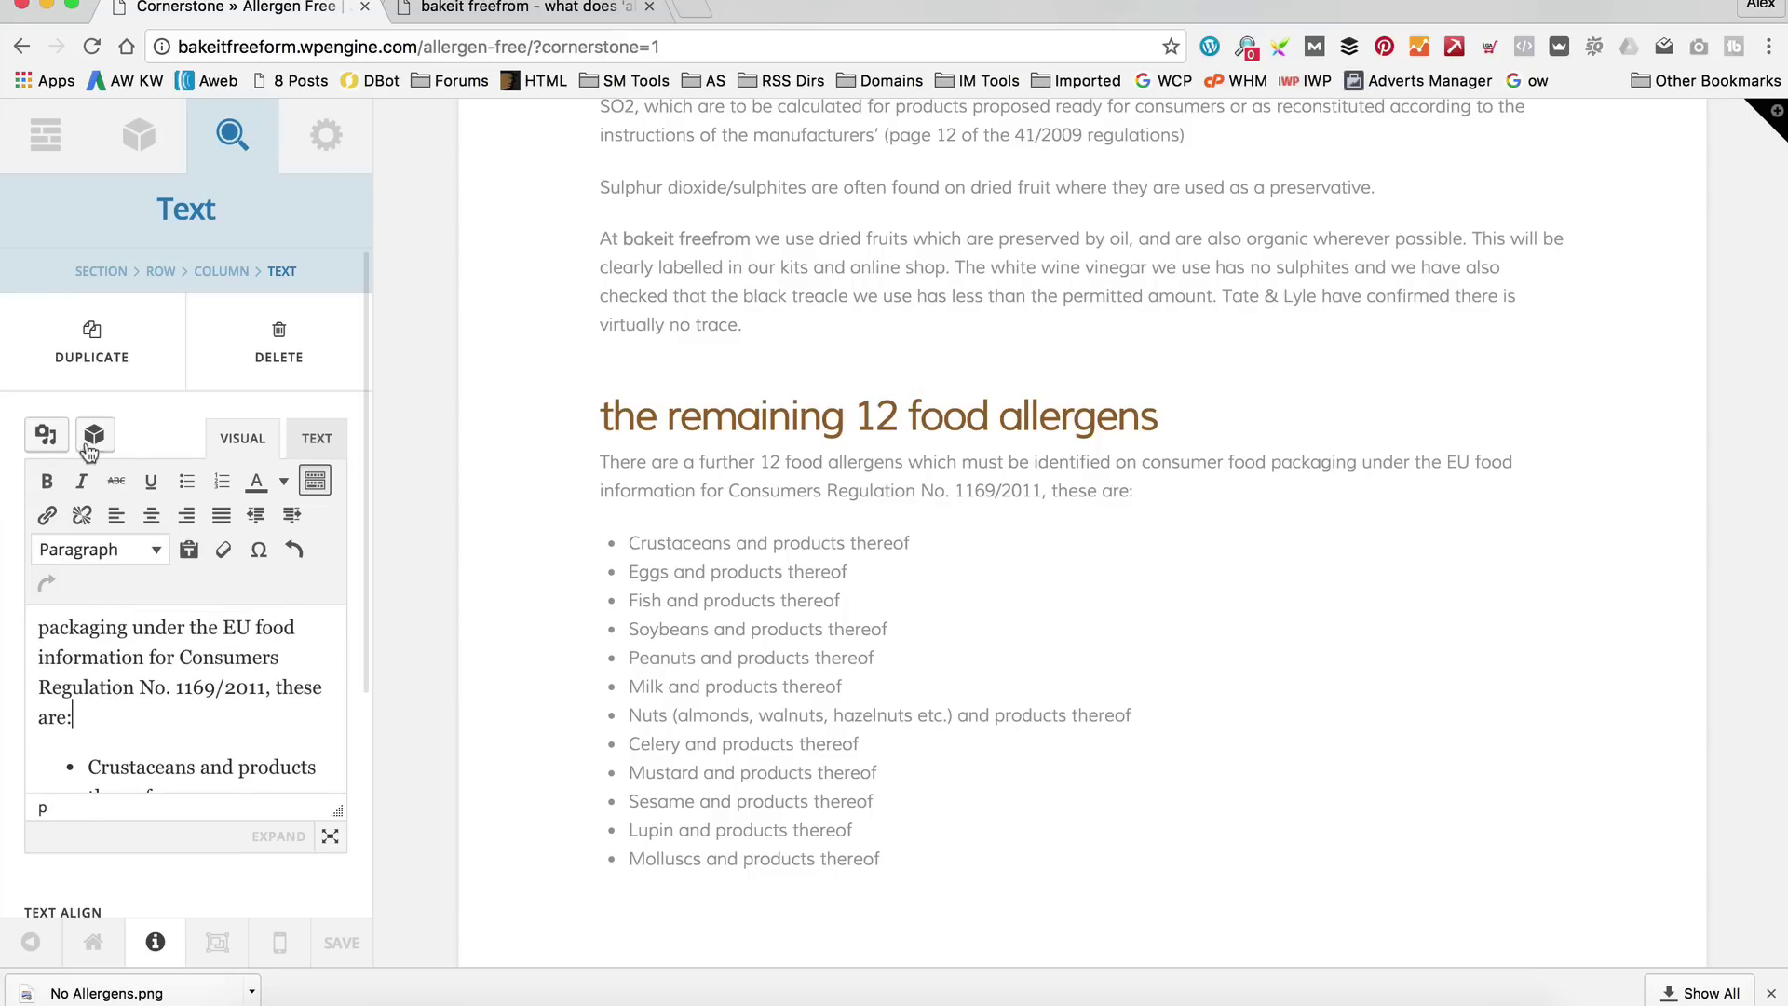
click(46, 435)
- Upload No Allergens.png from the WPEagle > X Theme Tutorial folder
click(380, 218)
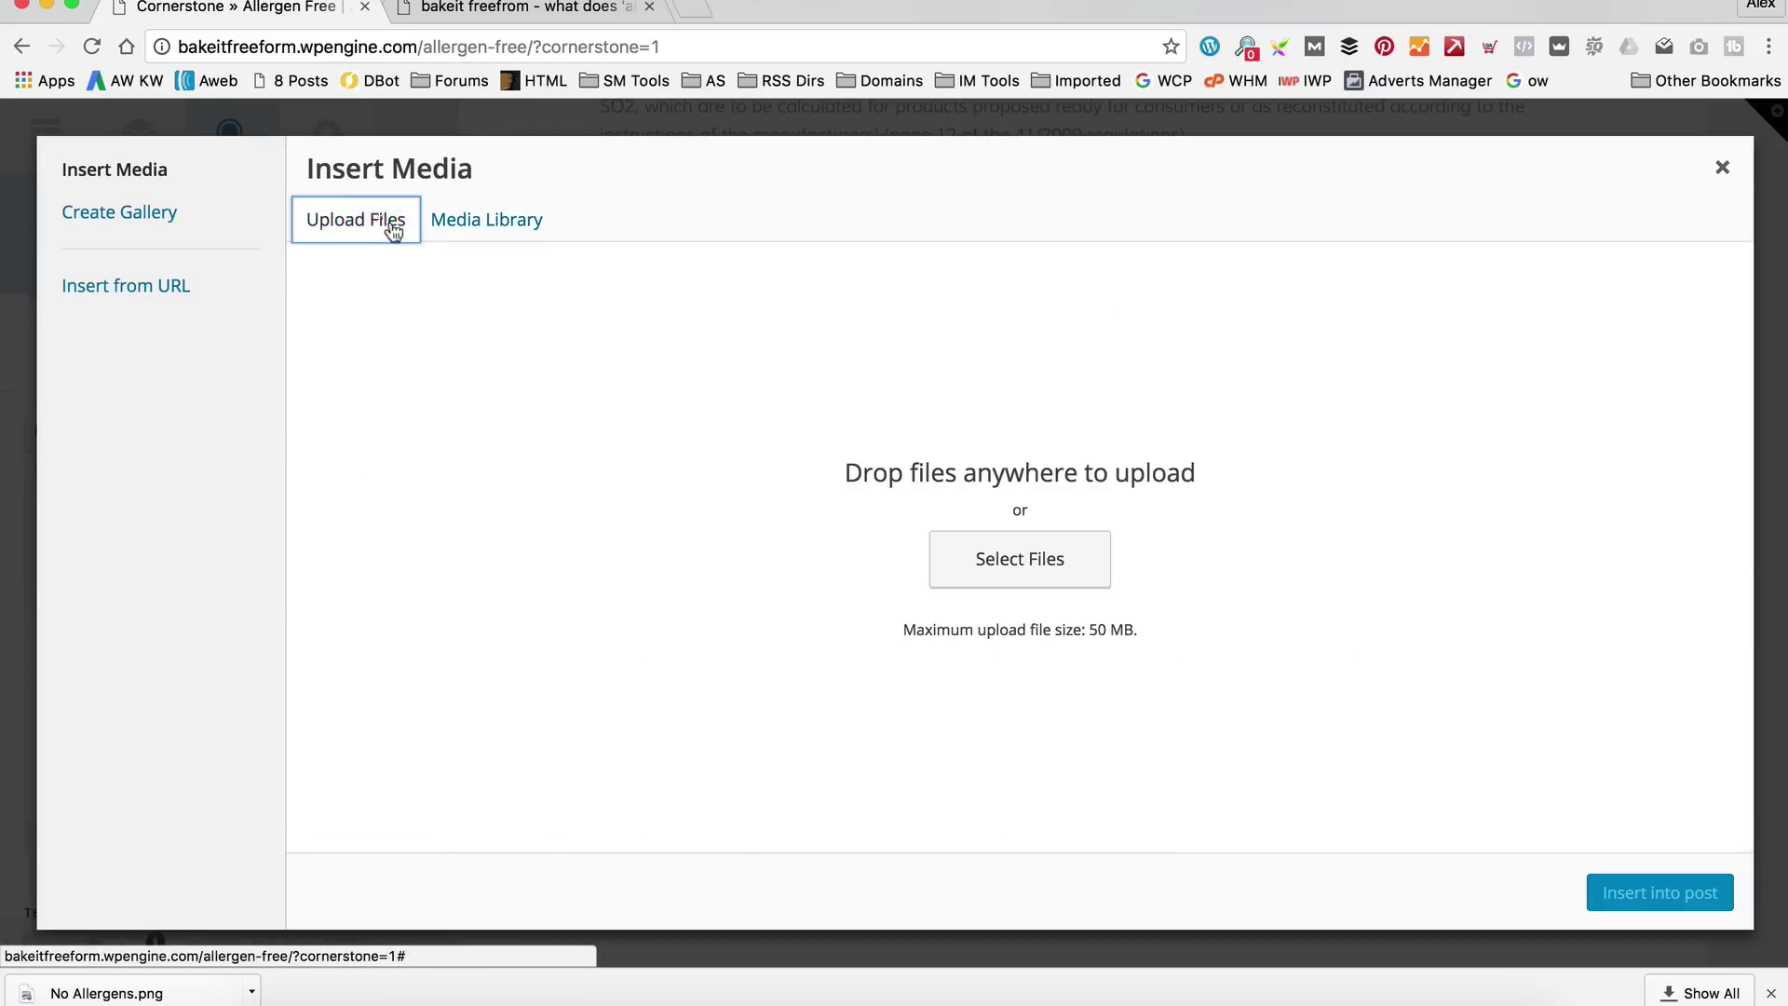
click(1032, 575)
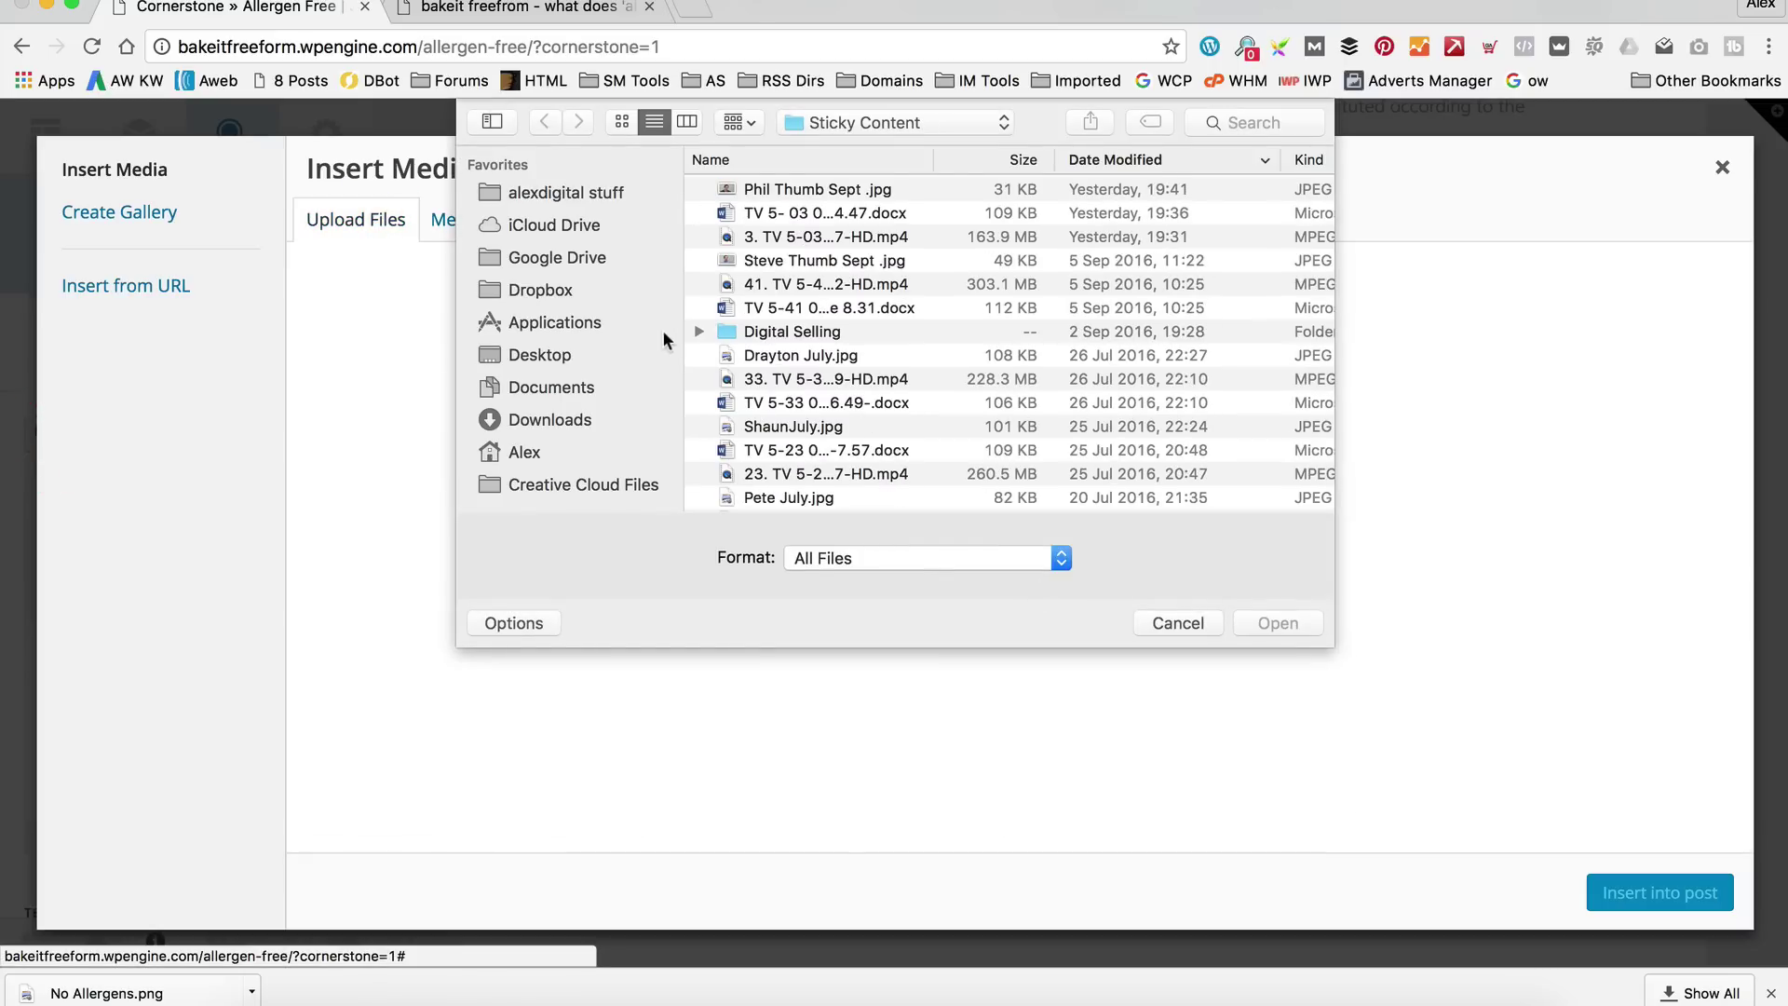
click(894, 122)
click(499, 187)
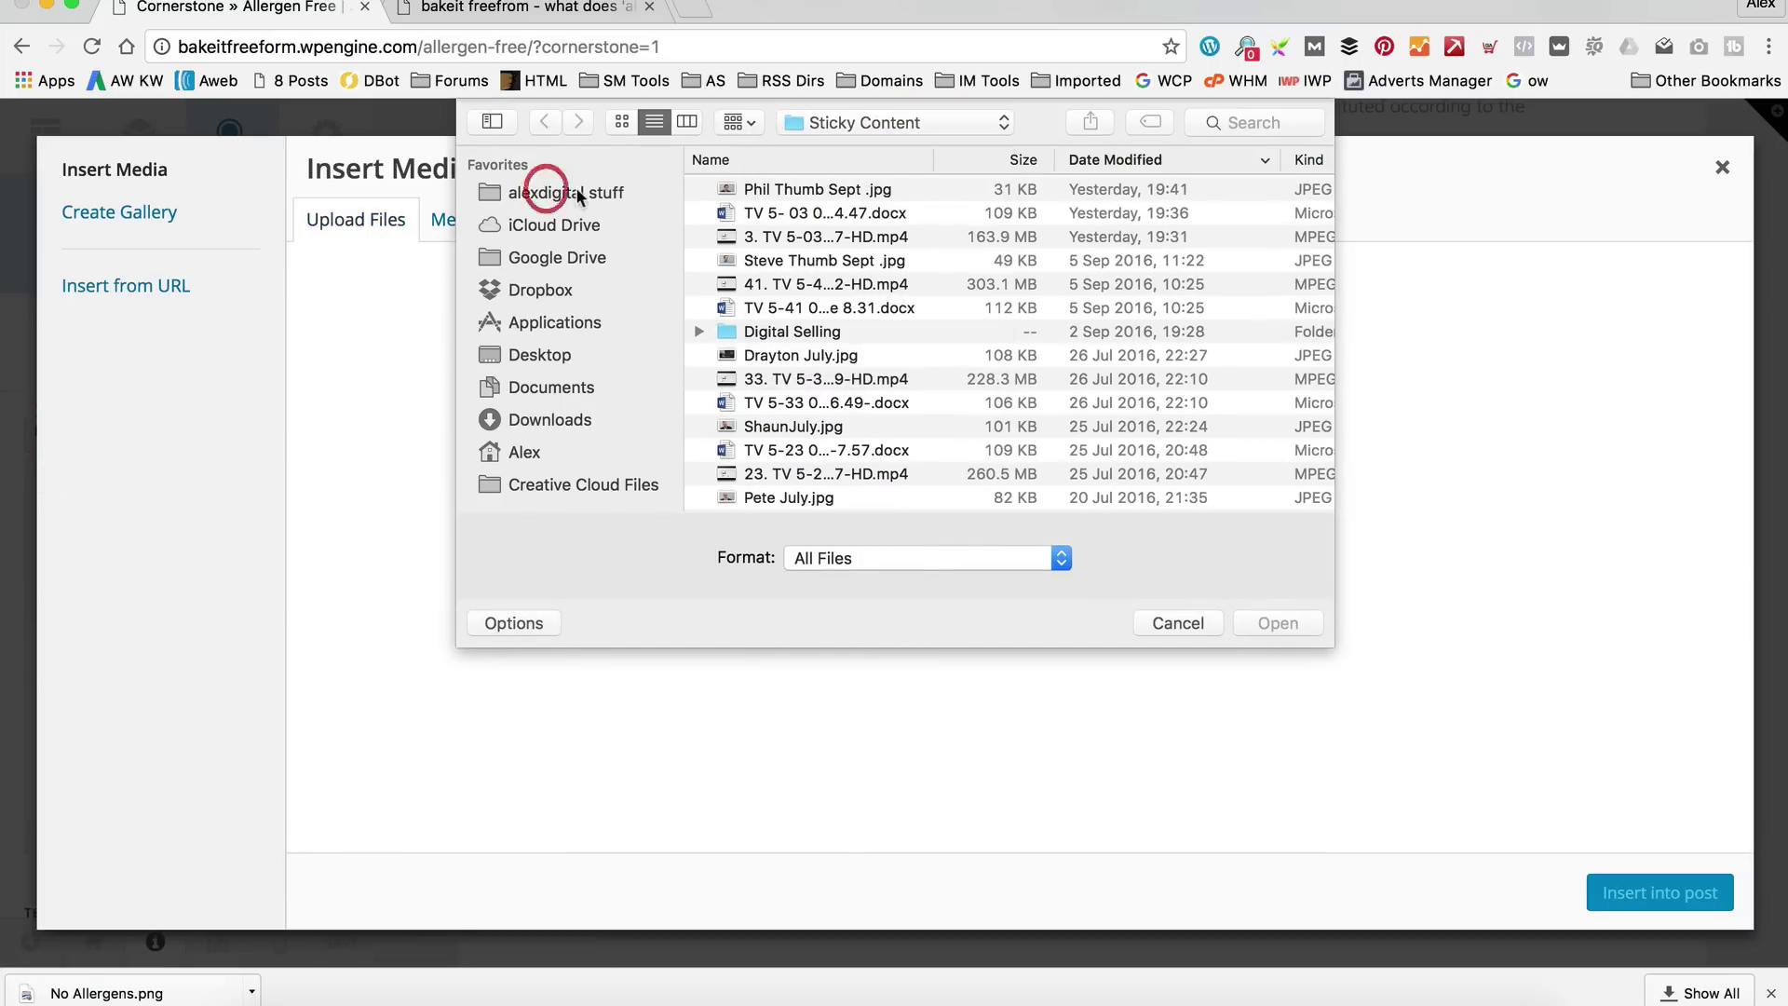
click(558, 192)
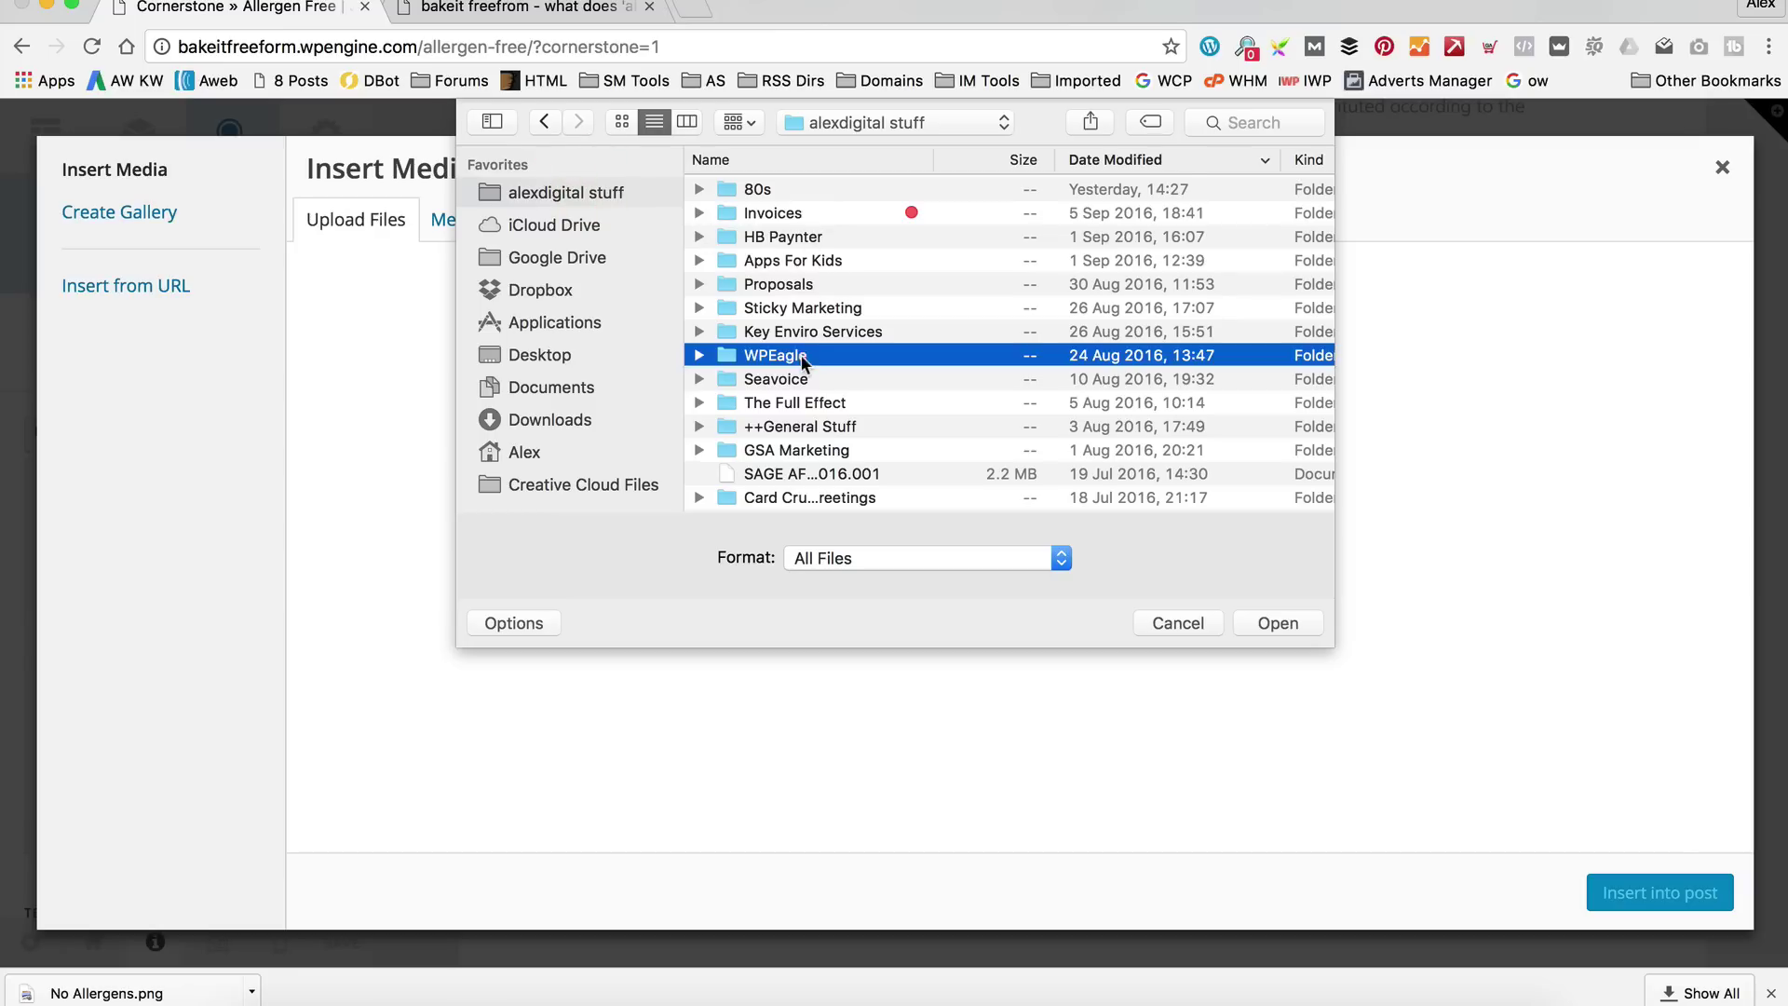
double_click(805, 362)
double_click(842, 187)
click(853, 192)
click(1267, 624)
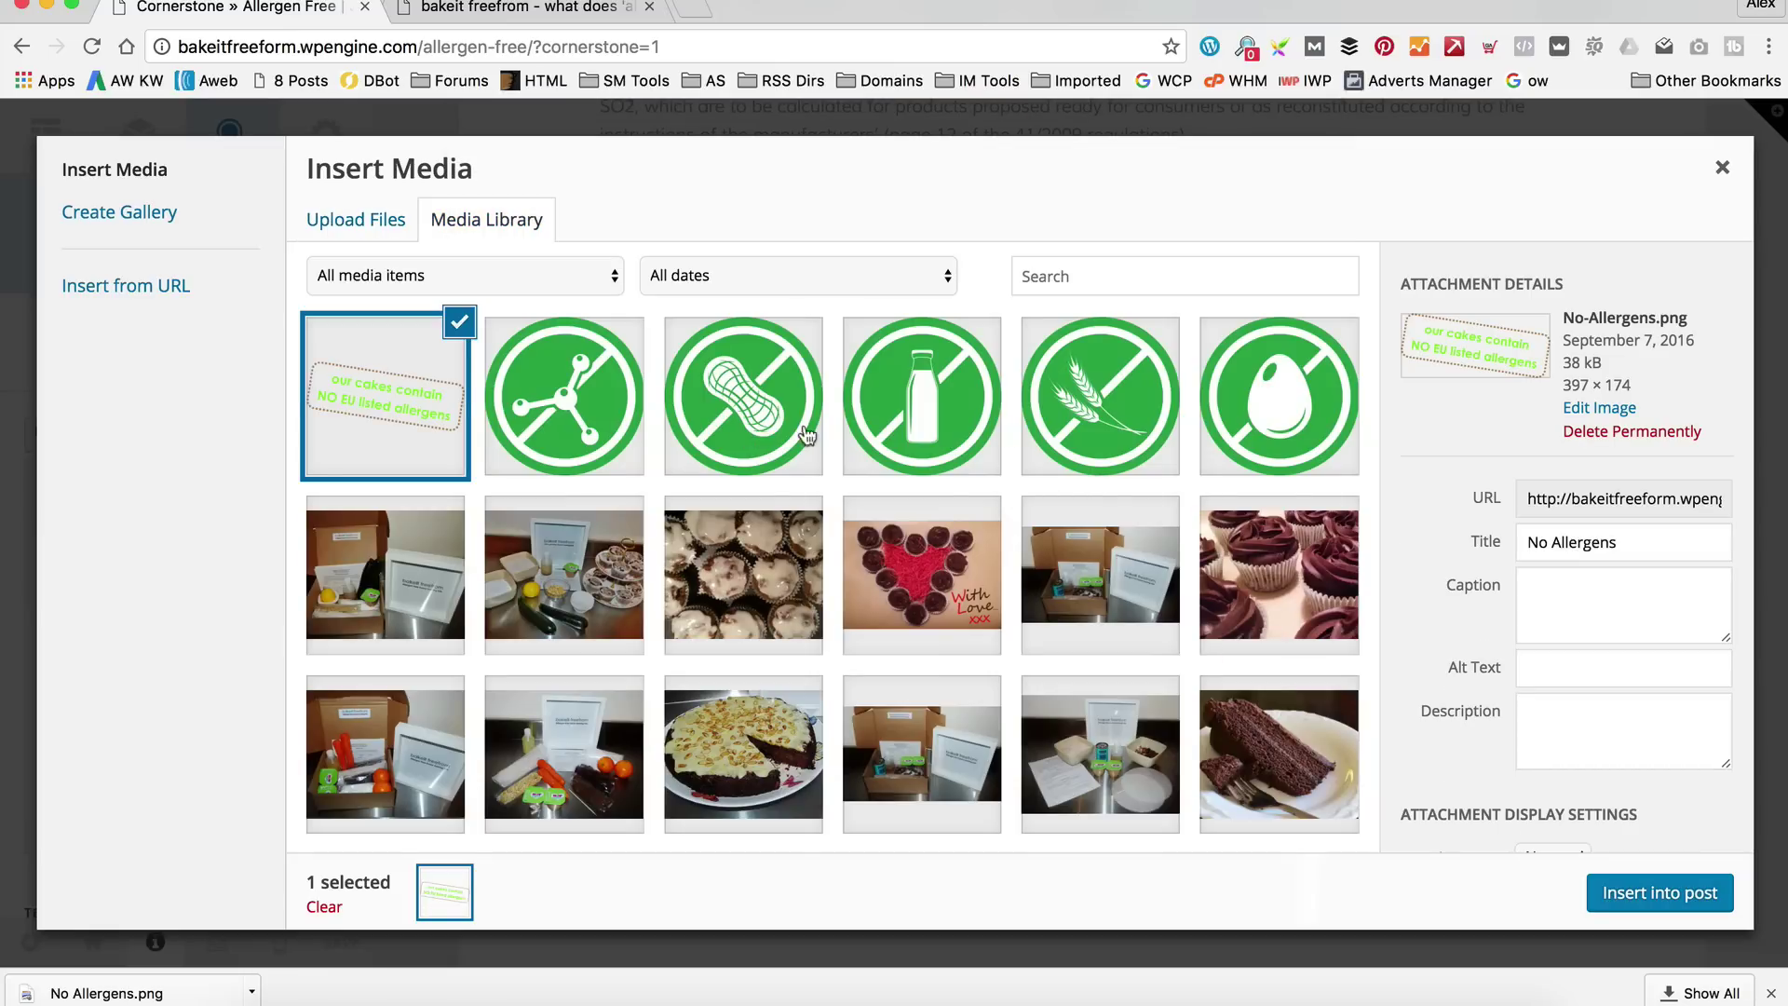
- Insert the No Allergens image into the text block with right alignment
scroll(1453, 503, down, 3)
click(1556, 728)
click(1570, 706)
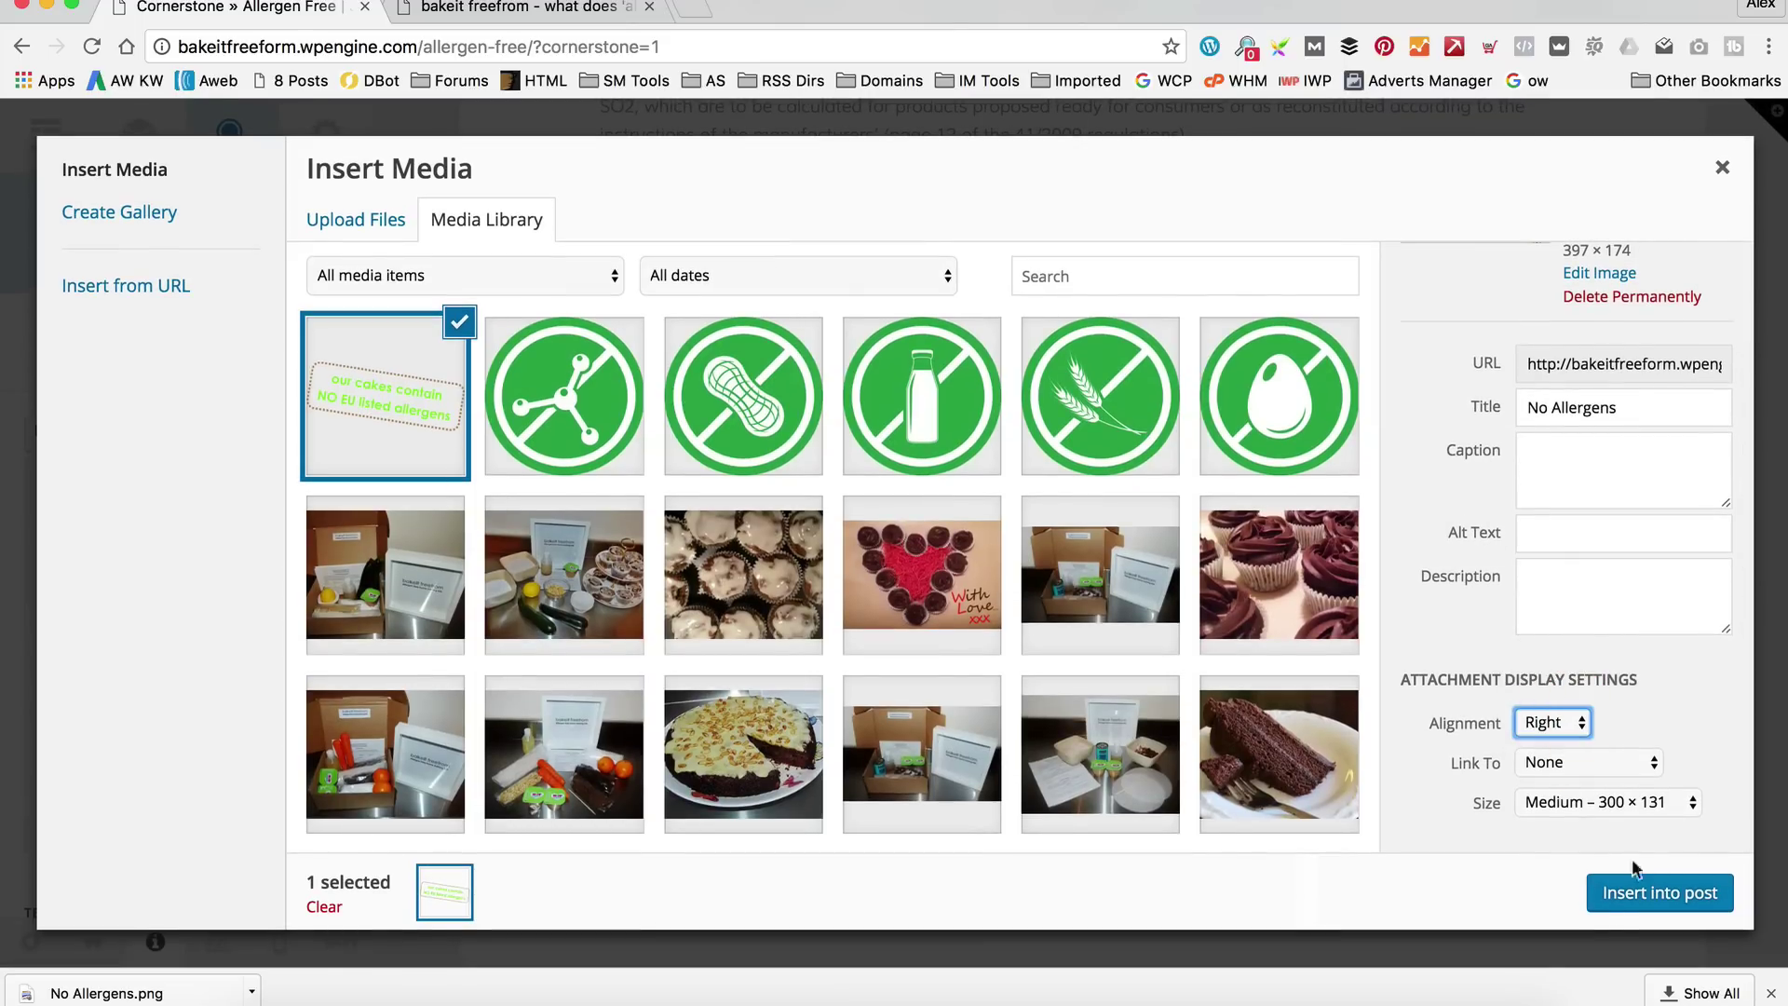
click(1628, 896)
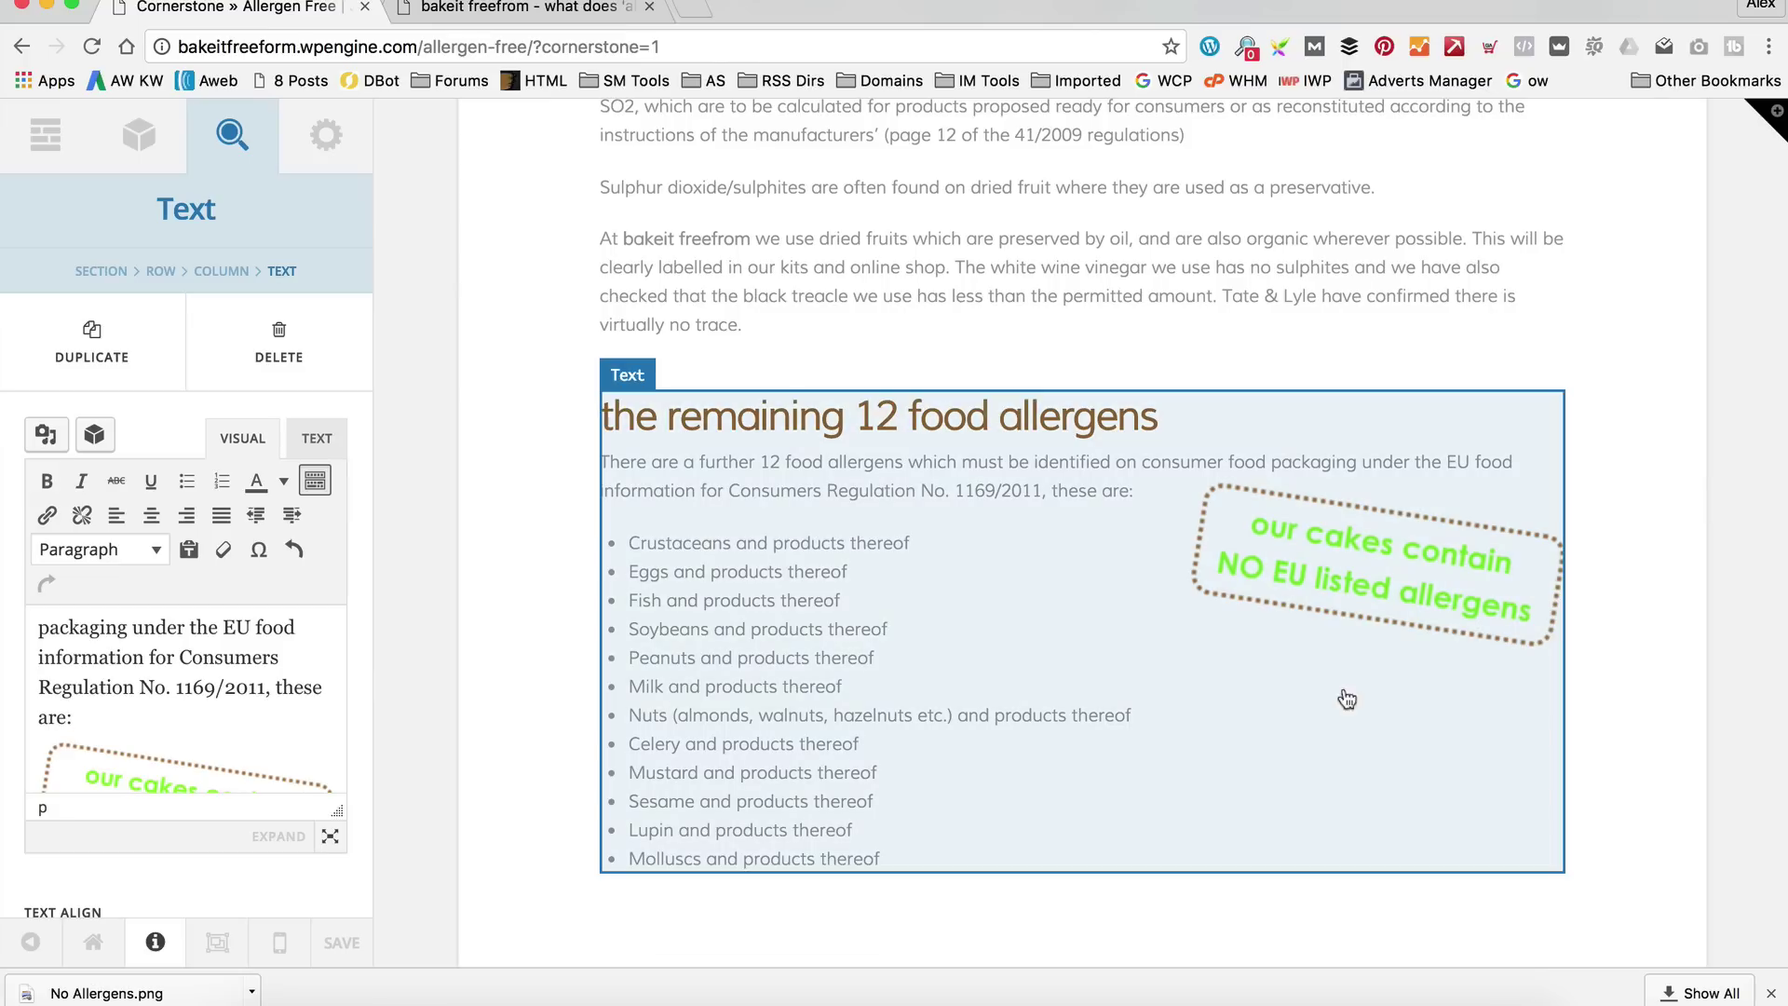
- Cut the stamp image out of the text and delete the leftover empty line
scroll(229, 680, down, 3)
scroll(229, 680, up, 2)
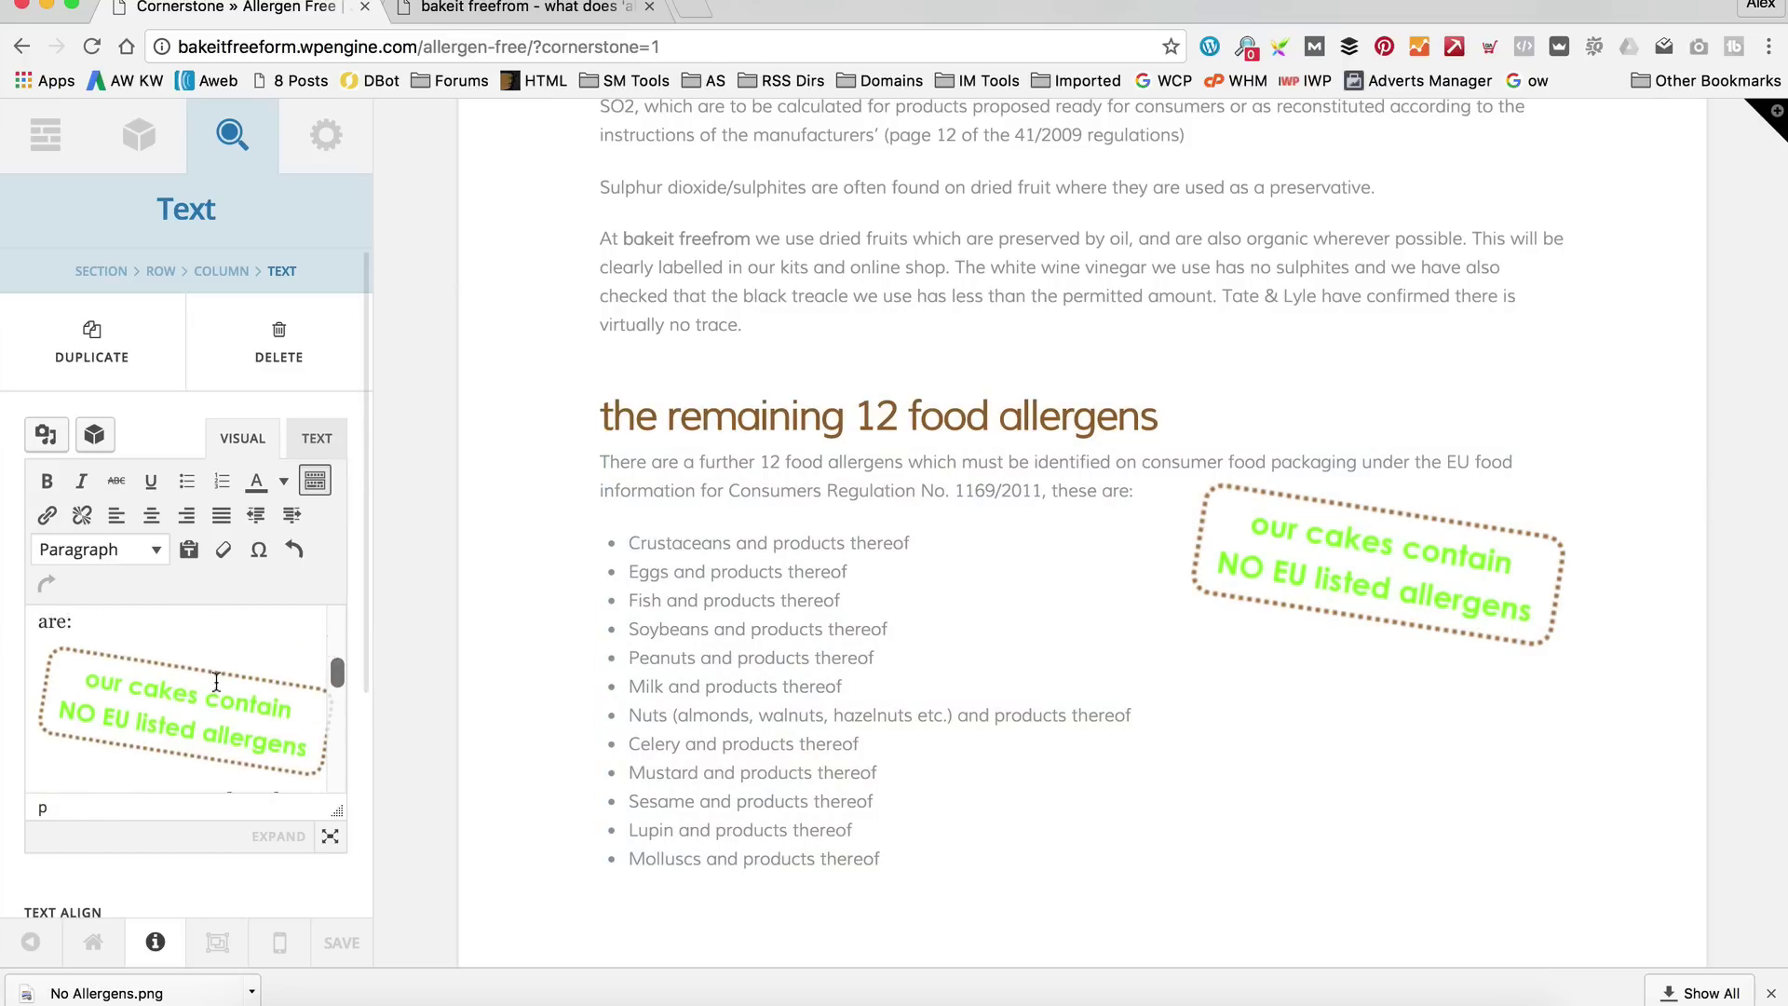
click(229, 680)
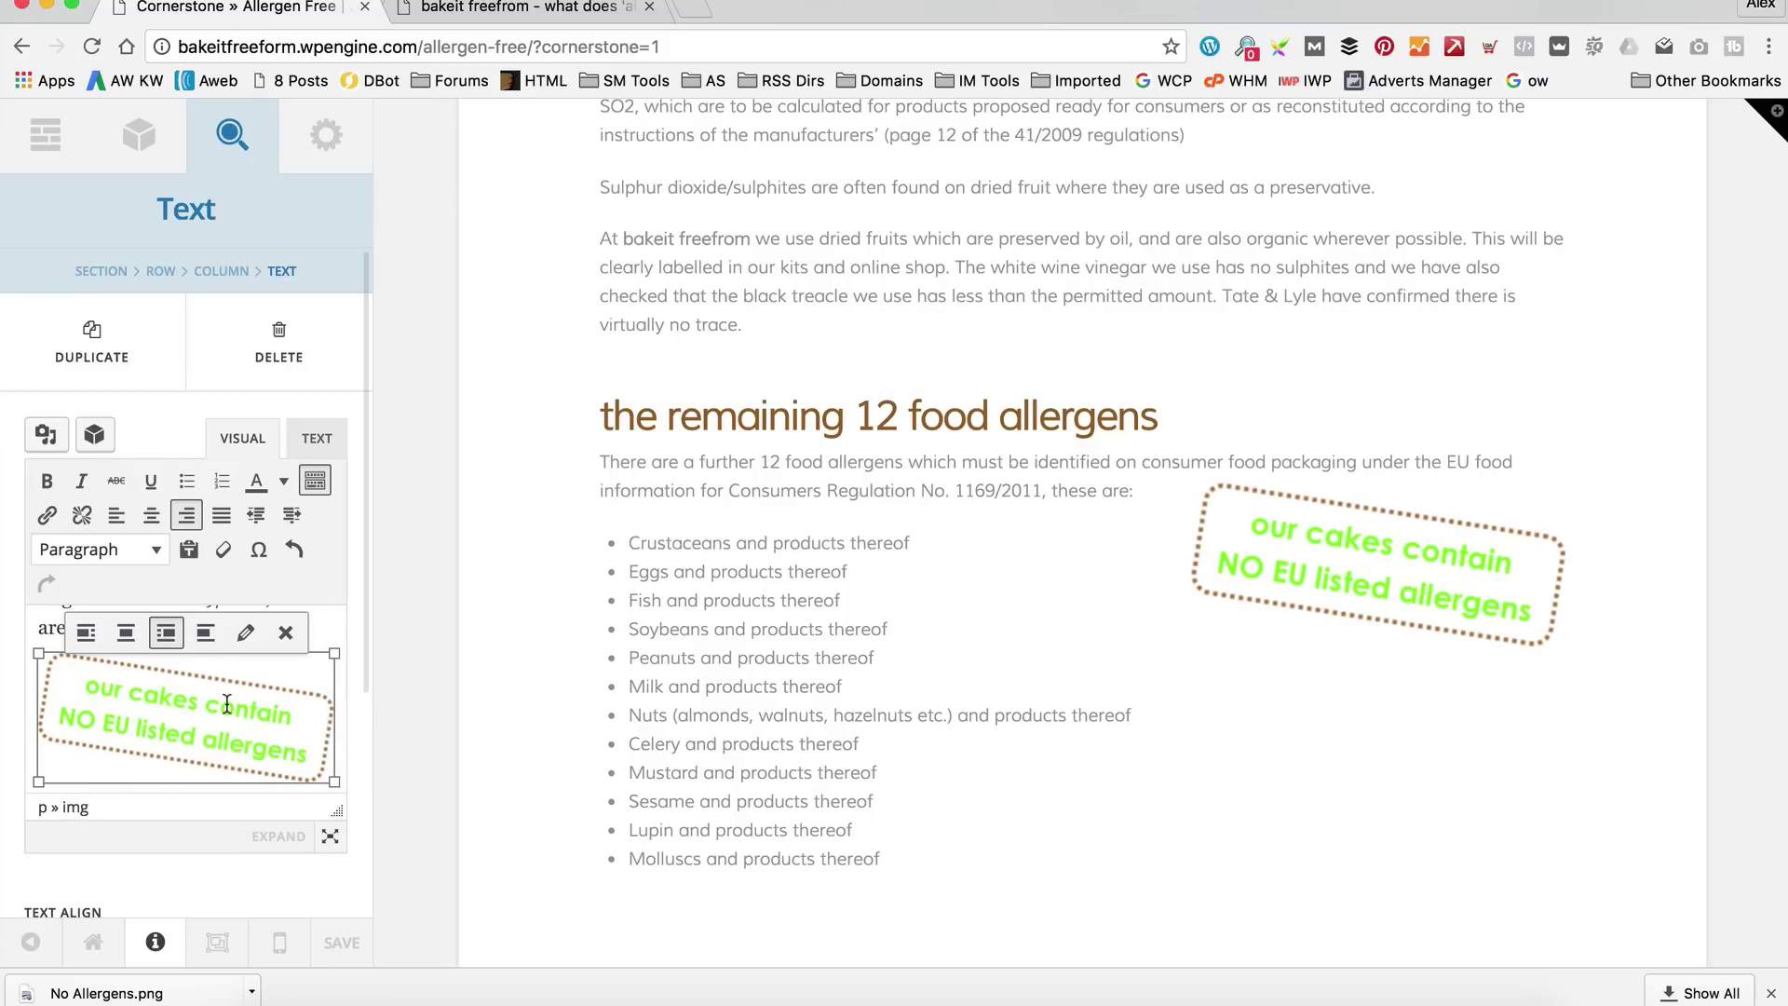
key(Delete)
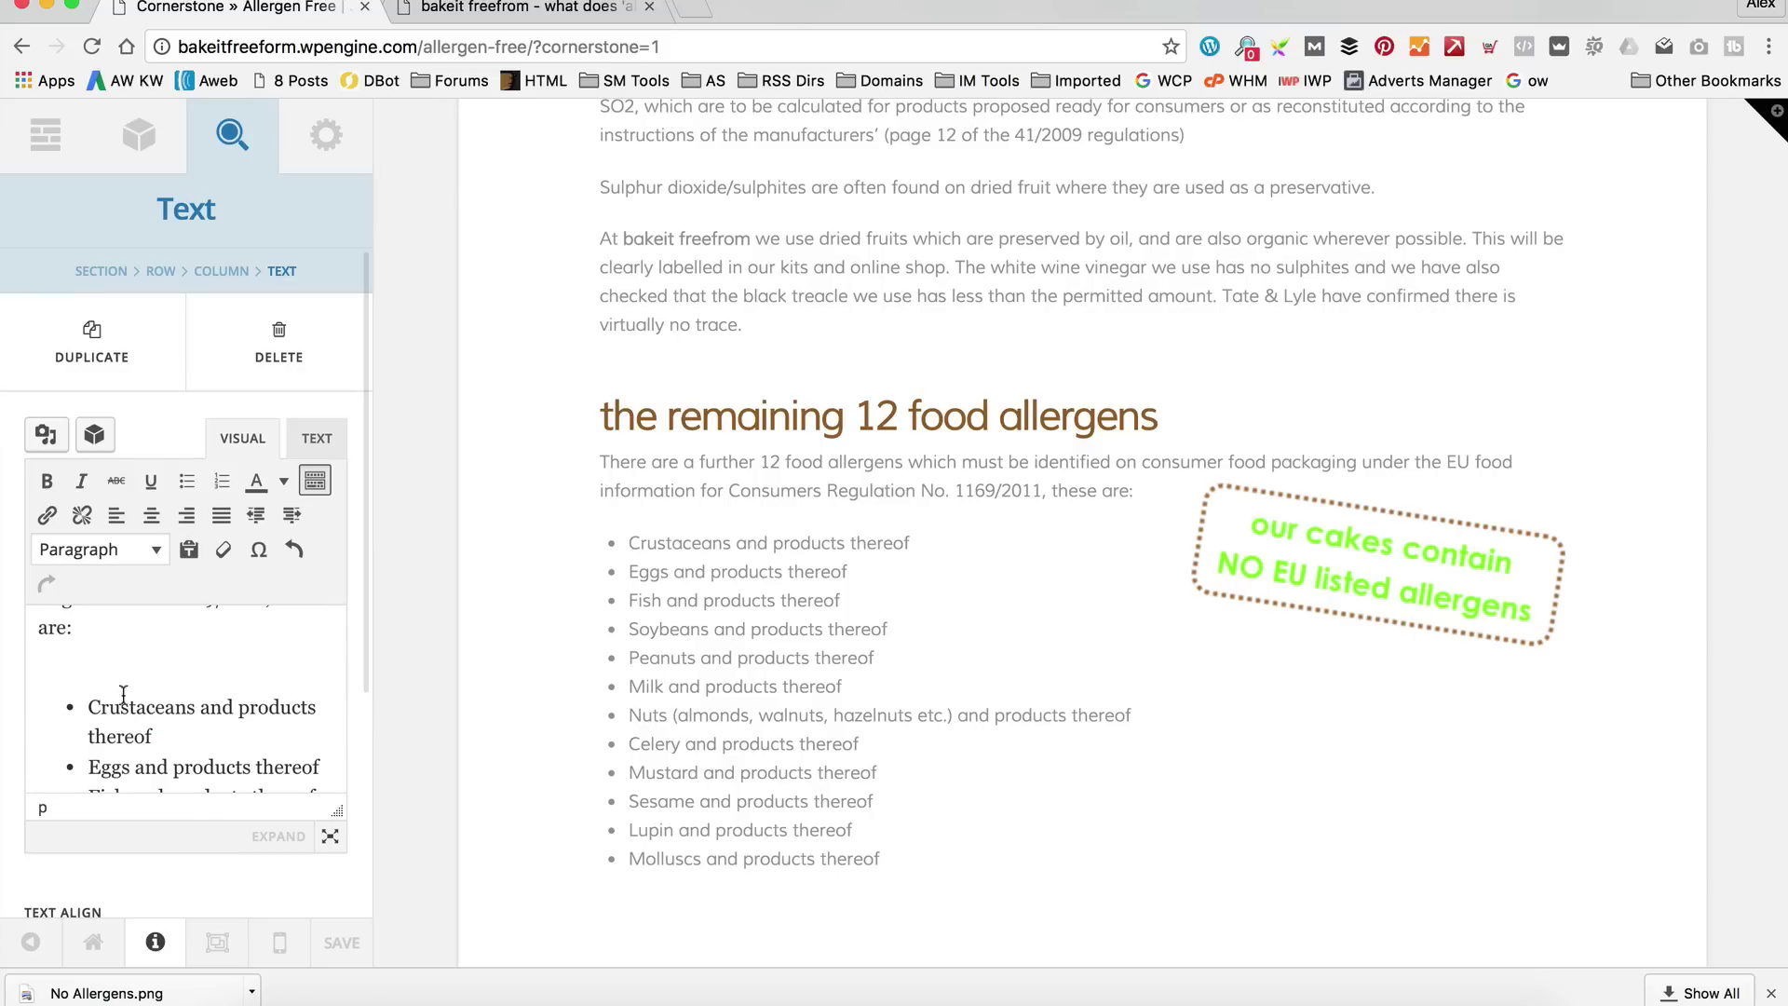
click(72, 659)
key(BackSpace)
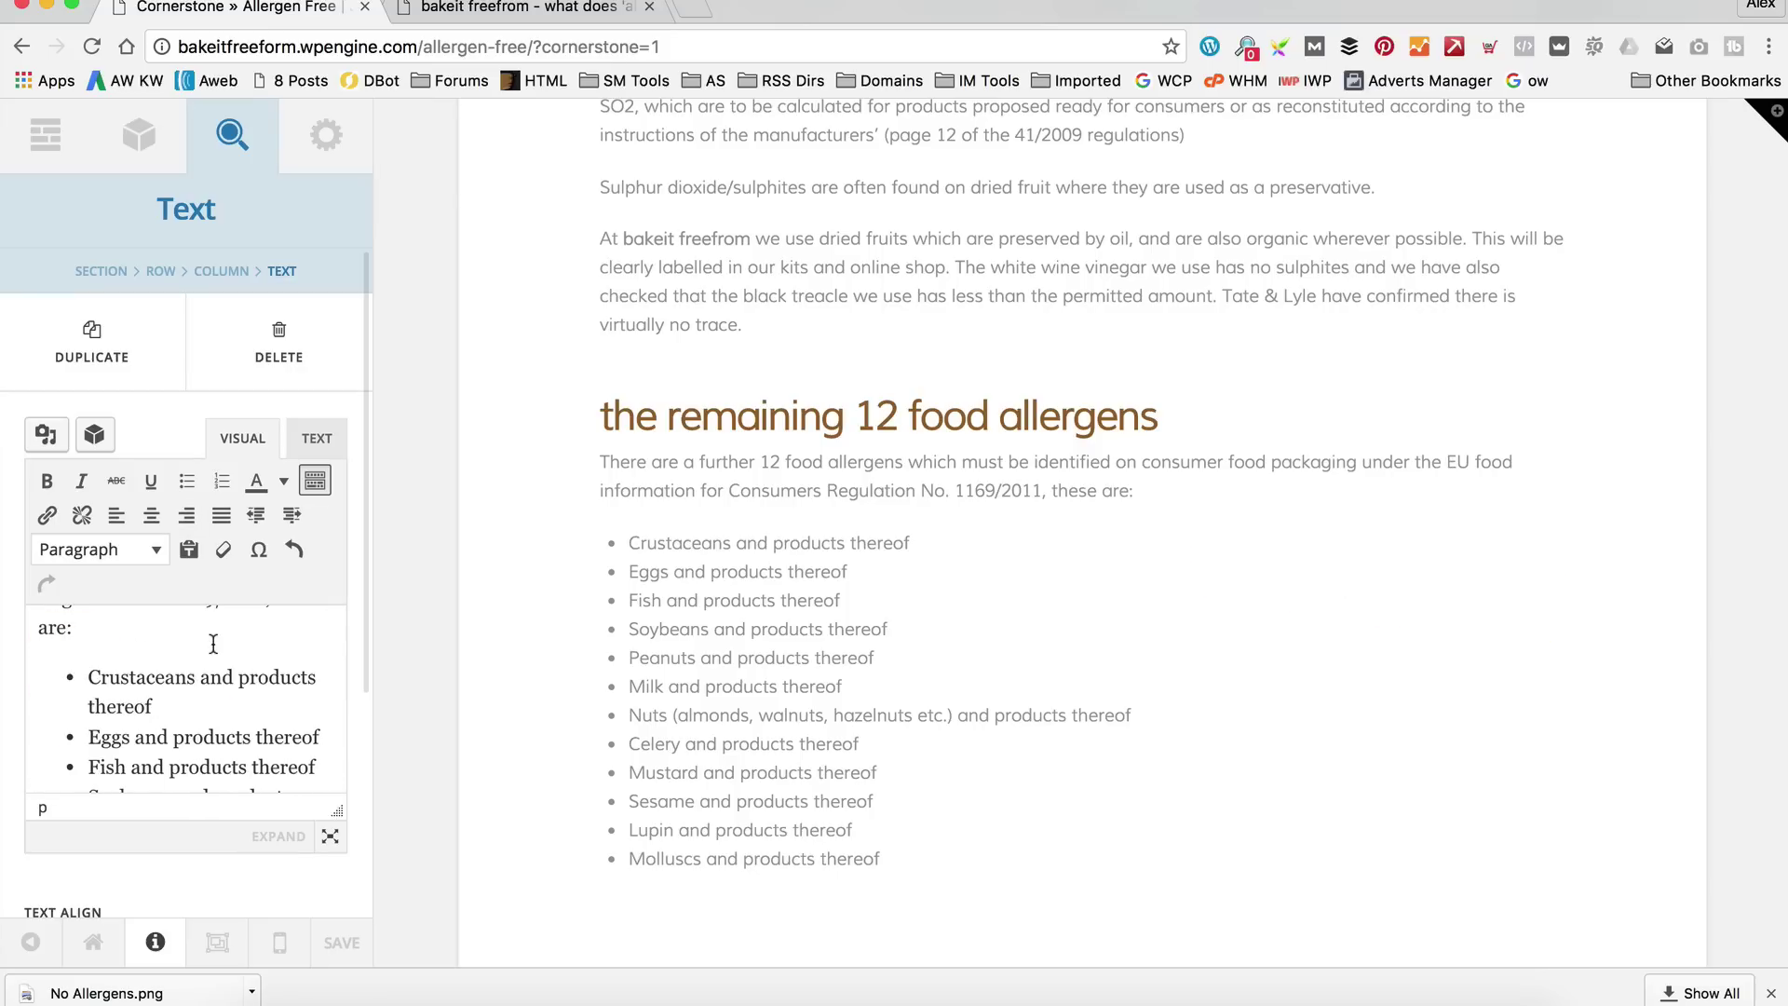
- Paste the stamp image on a new line below the Molluscs list item
scroll(208, 644, down, 5)
scroll(214, 643, up, 5)
scroll(213, 642, down, 5)
scroll(213, 642, up, 3)
scroll(212, 642, up, 4)
scroll(97, 669, up, 1)
scroll(97, 669, down, 6)
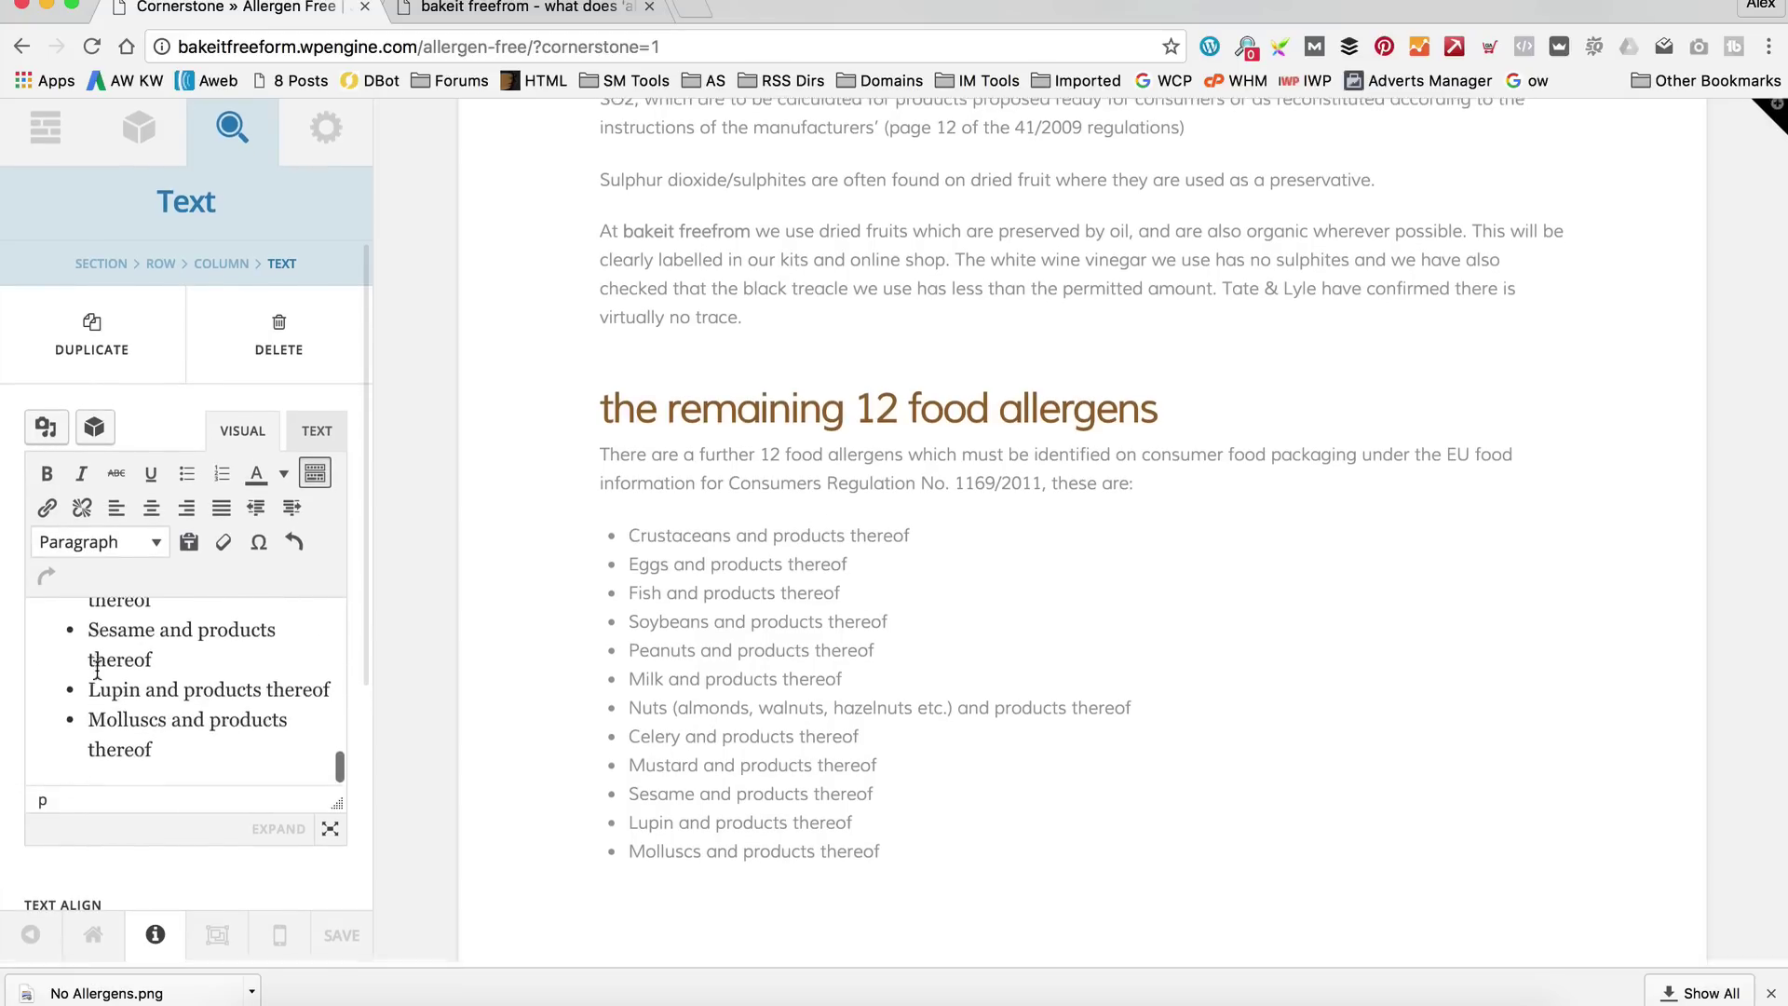
click(195, 772)
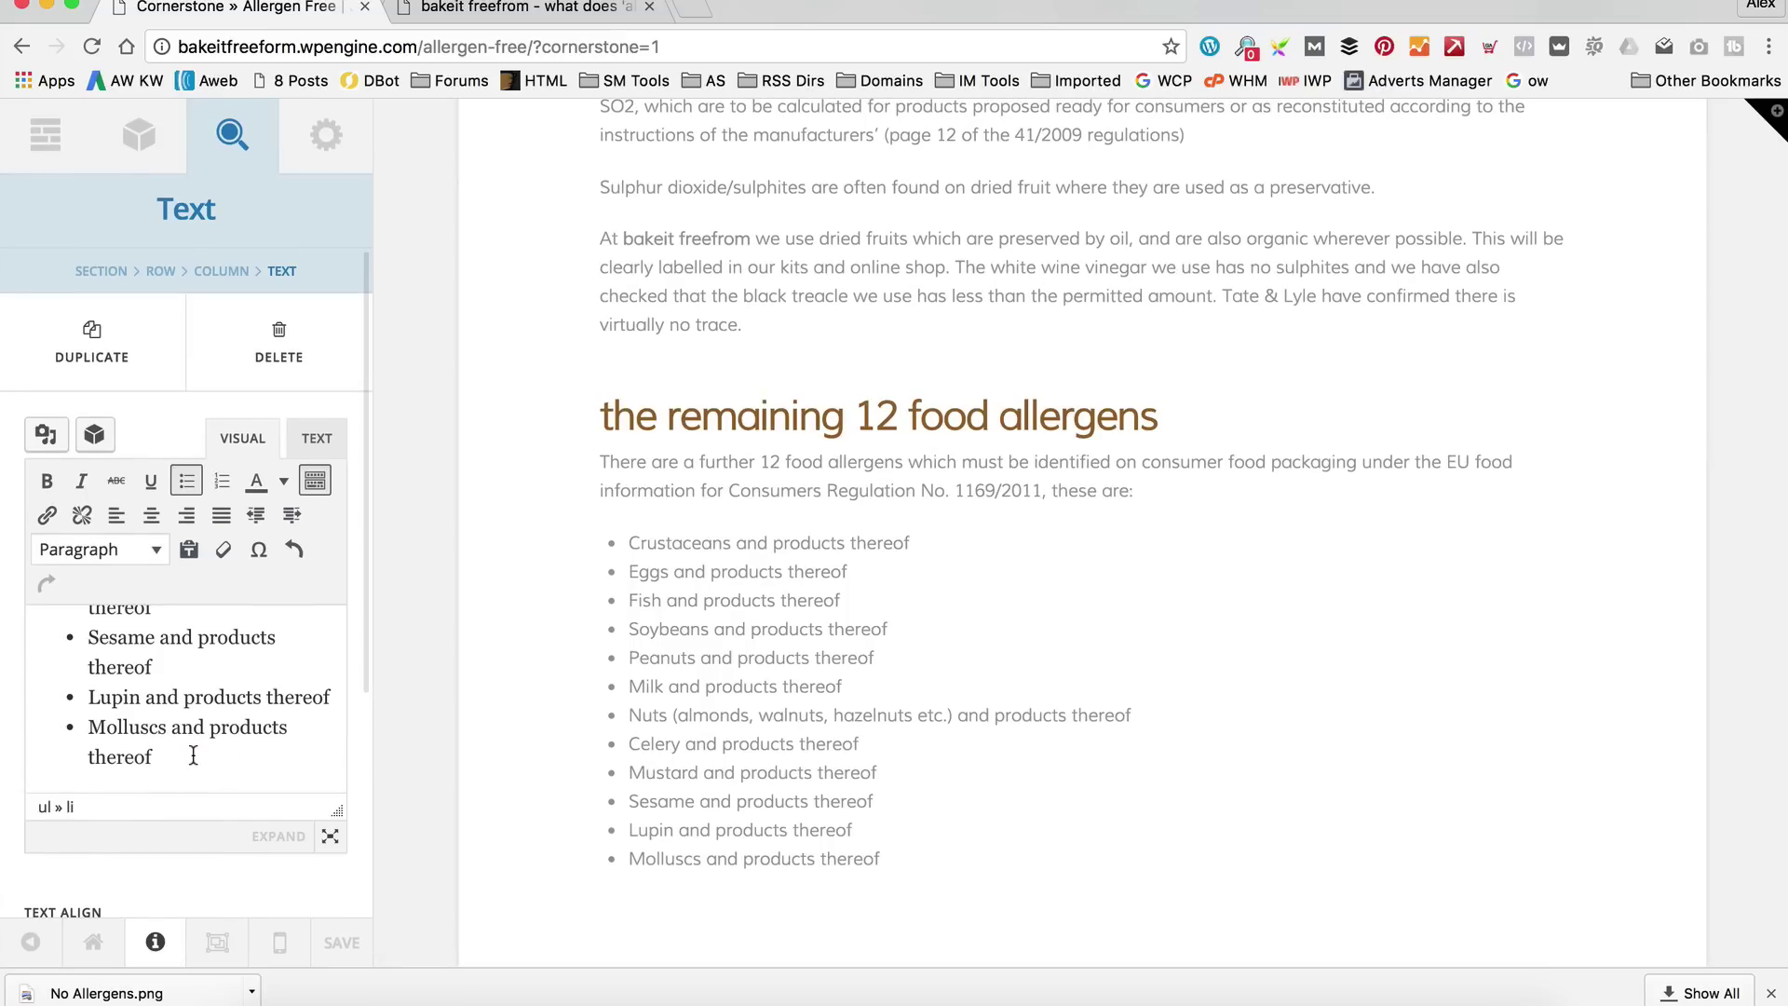
key(Return)
key(Return)
key(super+v)
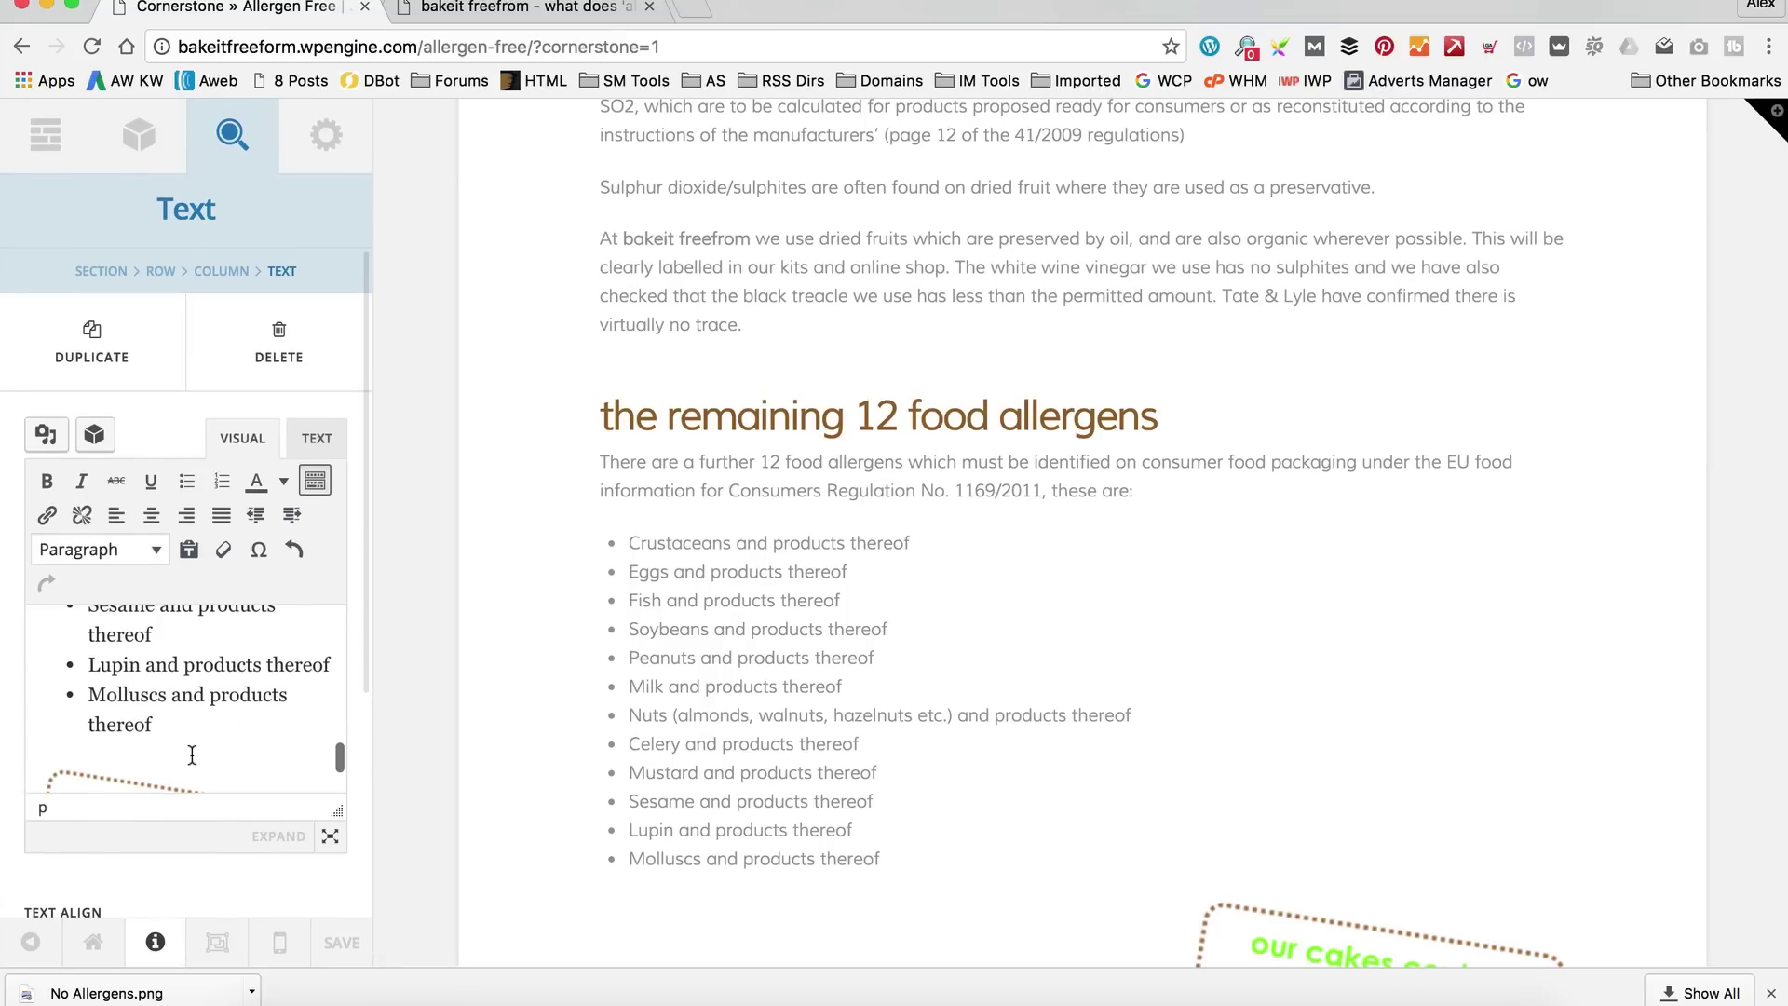
- Reposition the stamp image so it follows the Soybeans list item
scroll(1528, 611, down, 3)
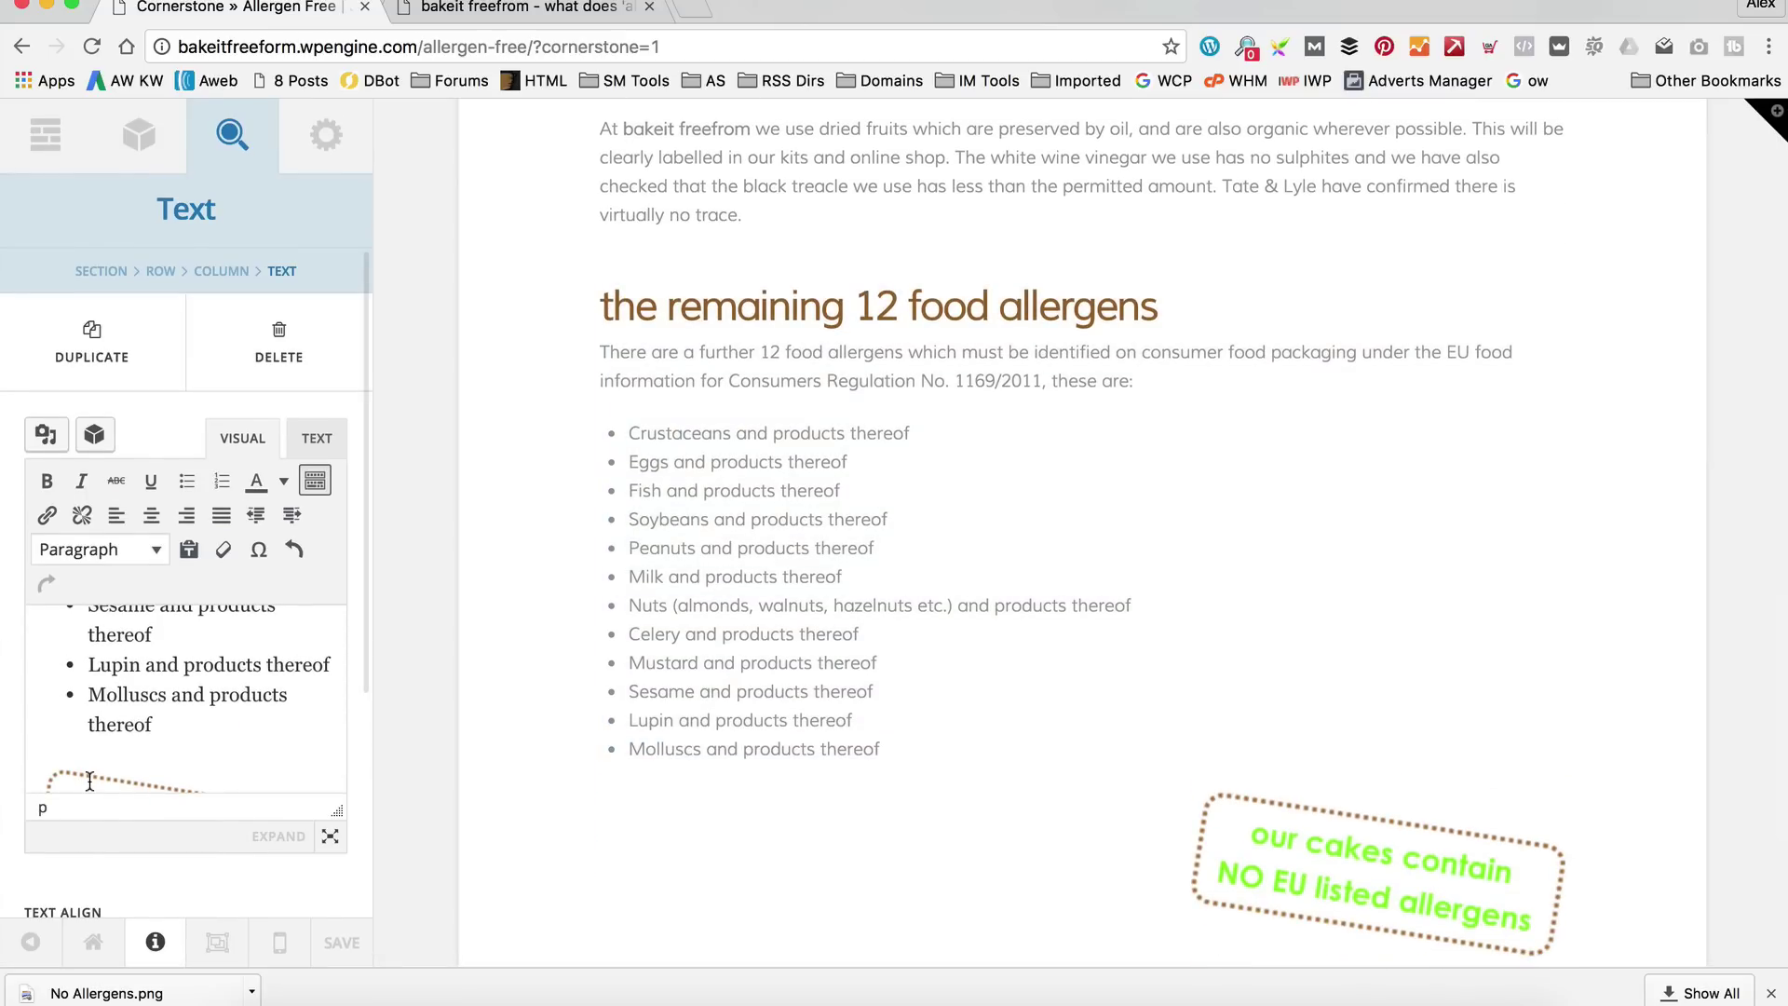
scroll(162, 719, up, 5)
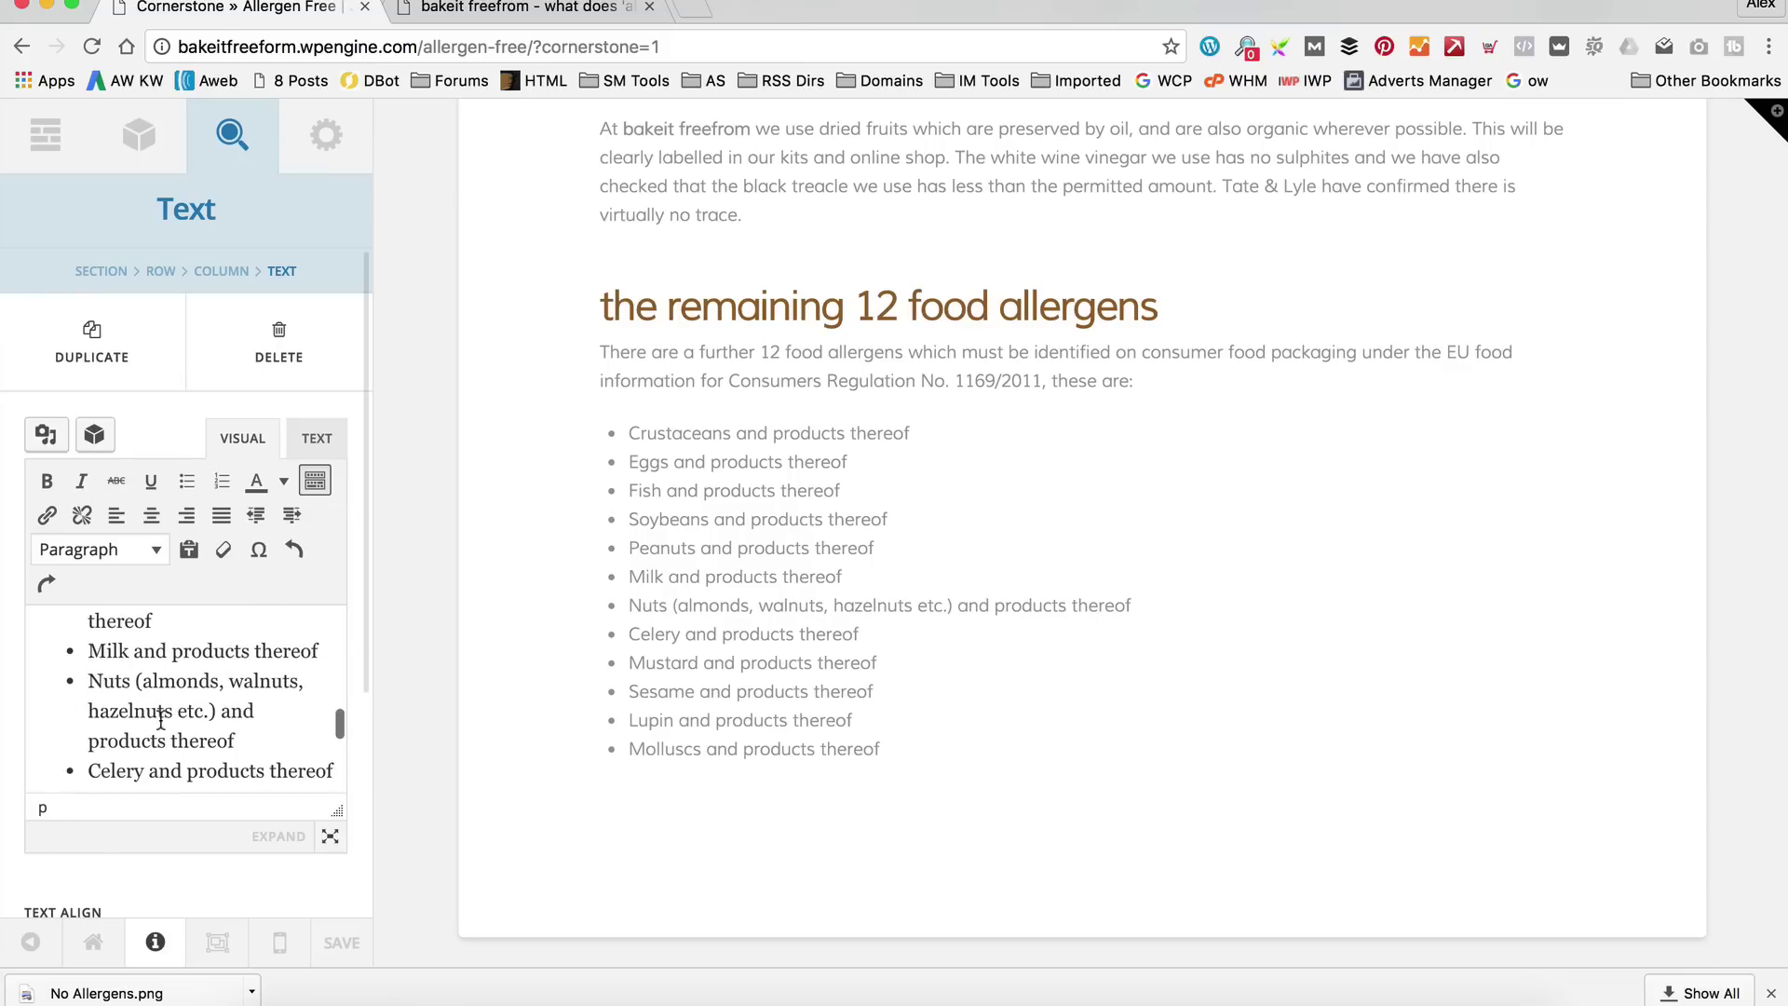
key(super+v)
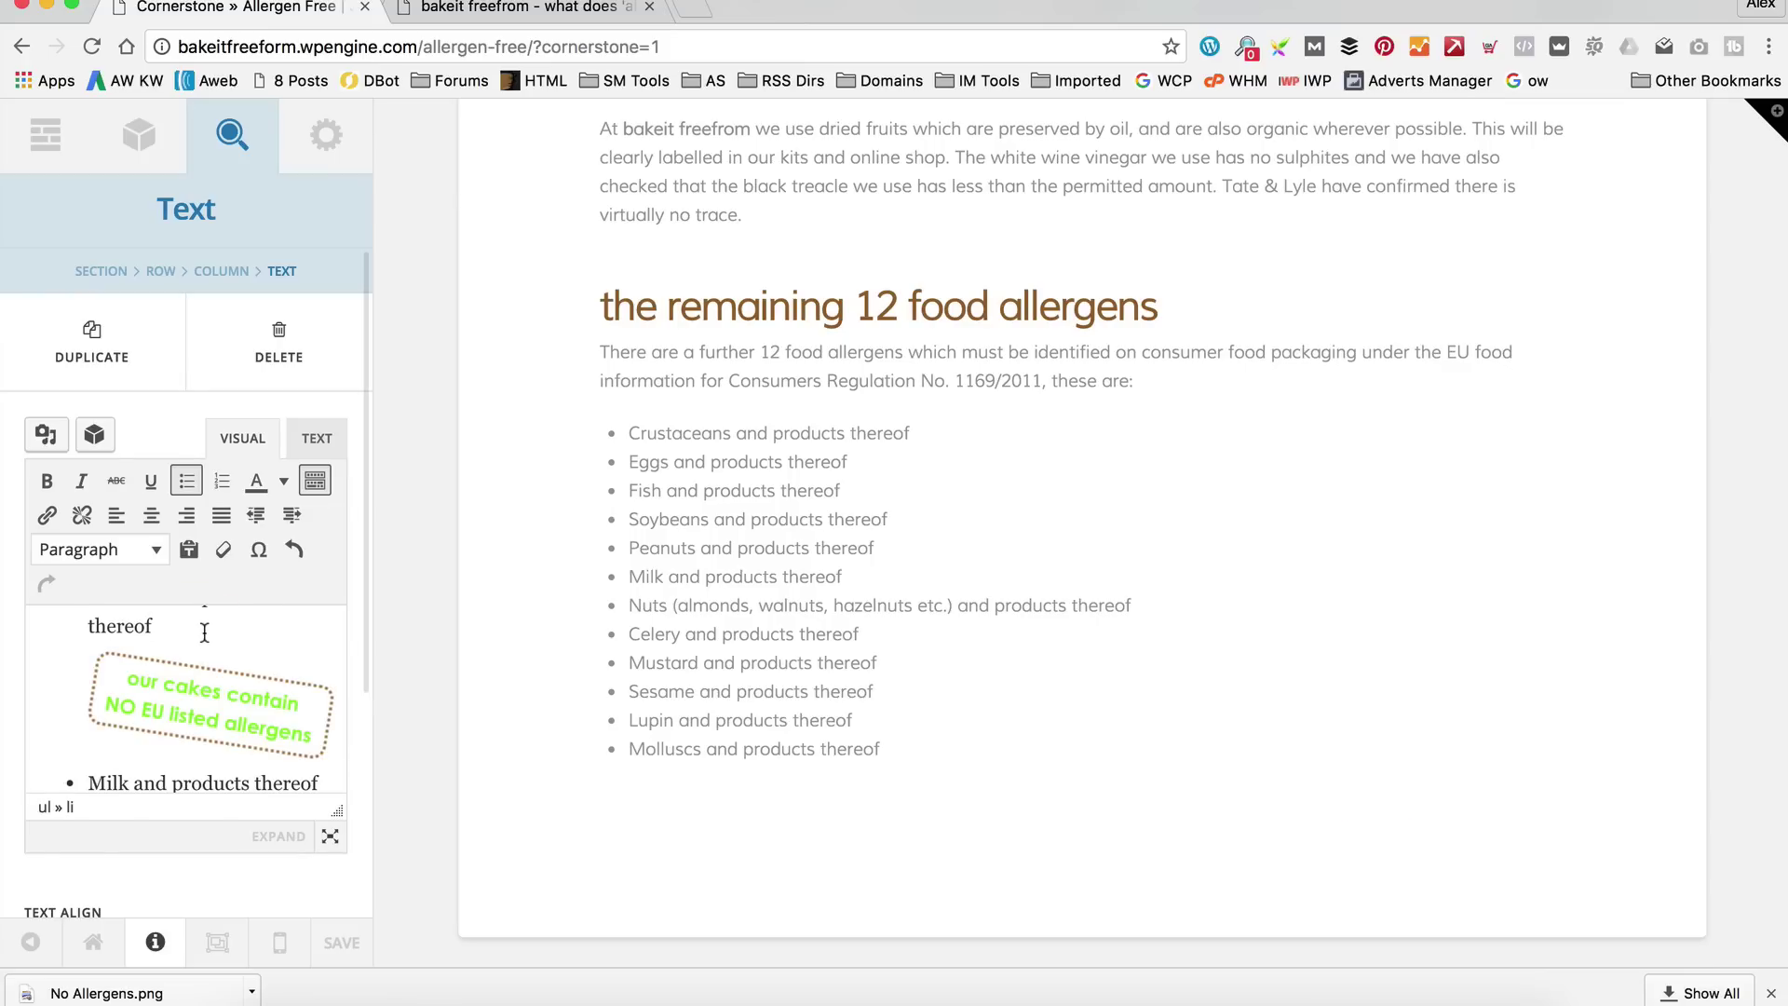
scroll(208, 640, down, 1)
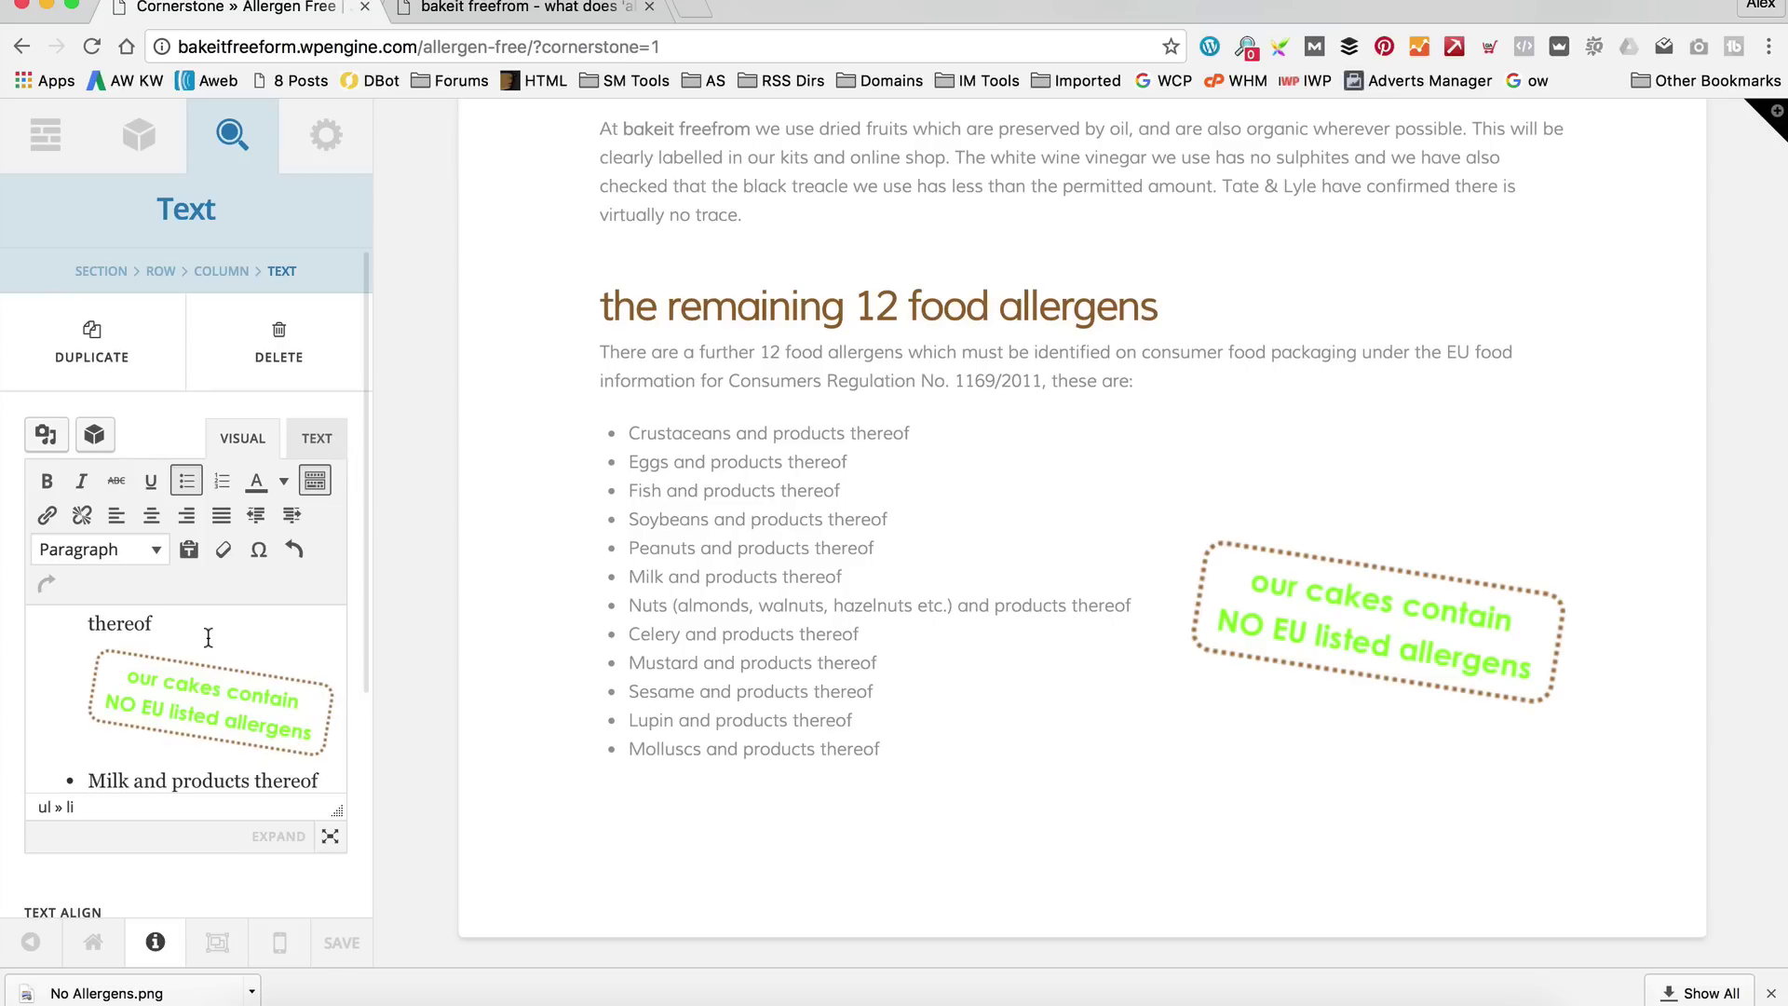
key(super+z)
scroll(207, 638, up, 2)
click(206, 662)
key(super+v)
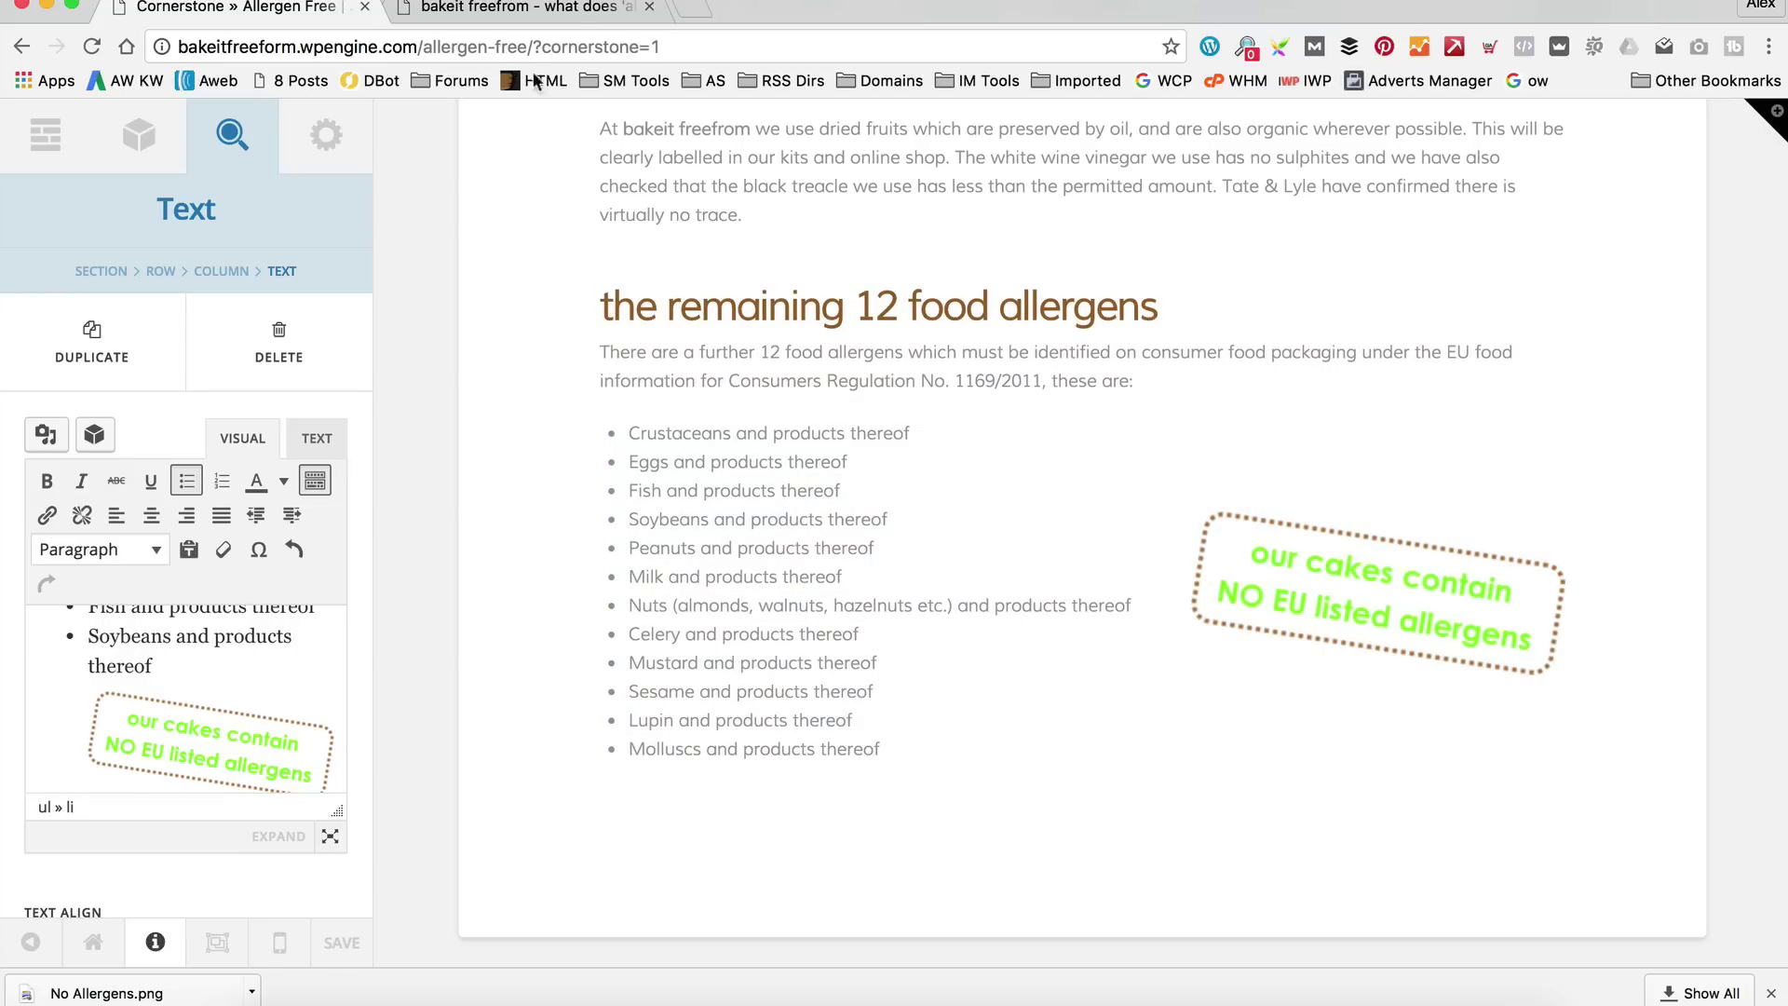
- Select the old page's peanuts and nuts section from its heading to the section's end
click(559, 9)
scroll(717, 392, down, 3)
scroll(717, 388, down, 1)
scroll(718, 398, down, 5)
scroll(931, 410, up, 4)
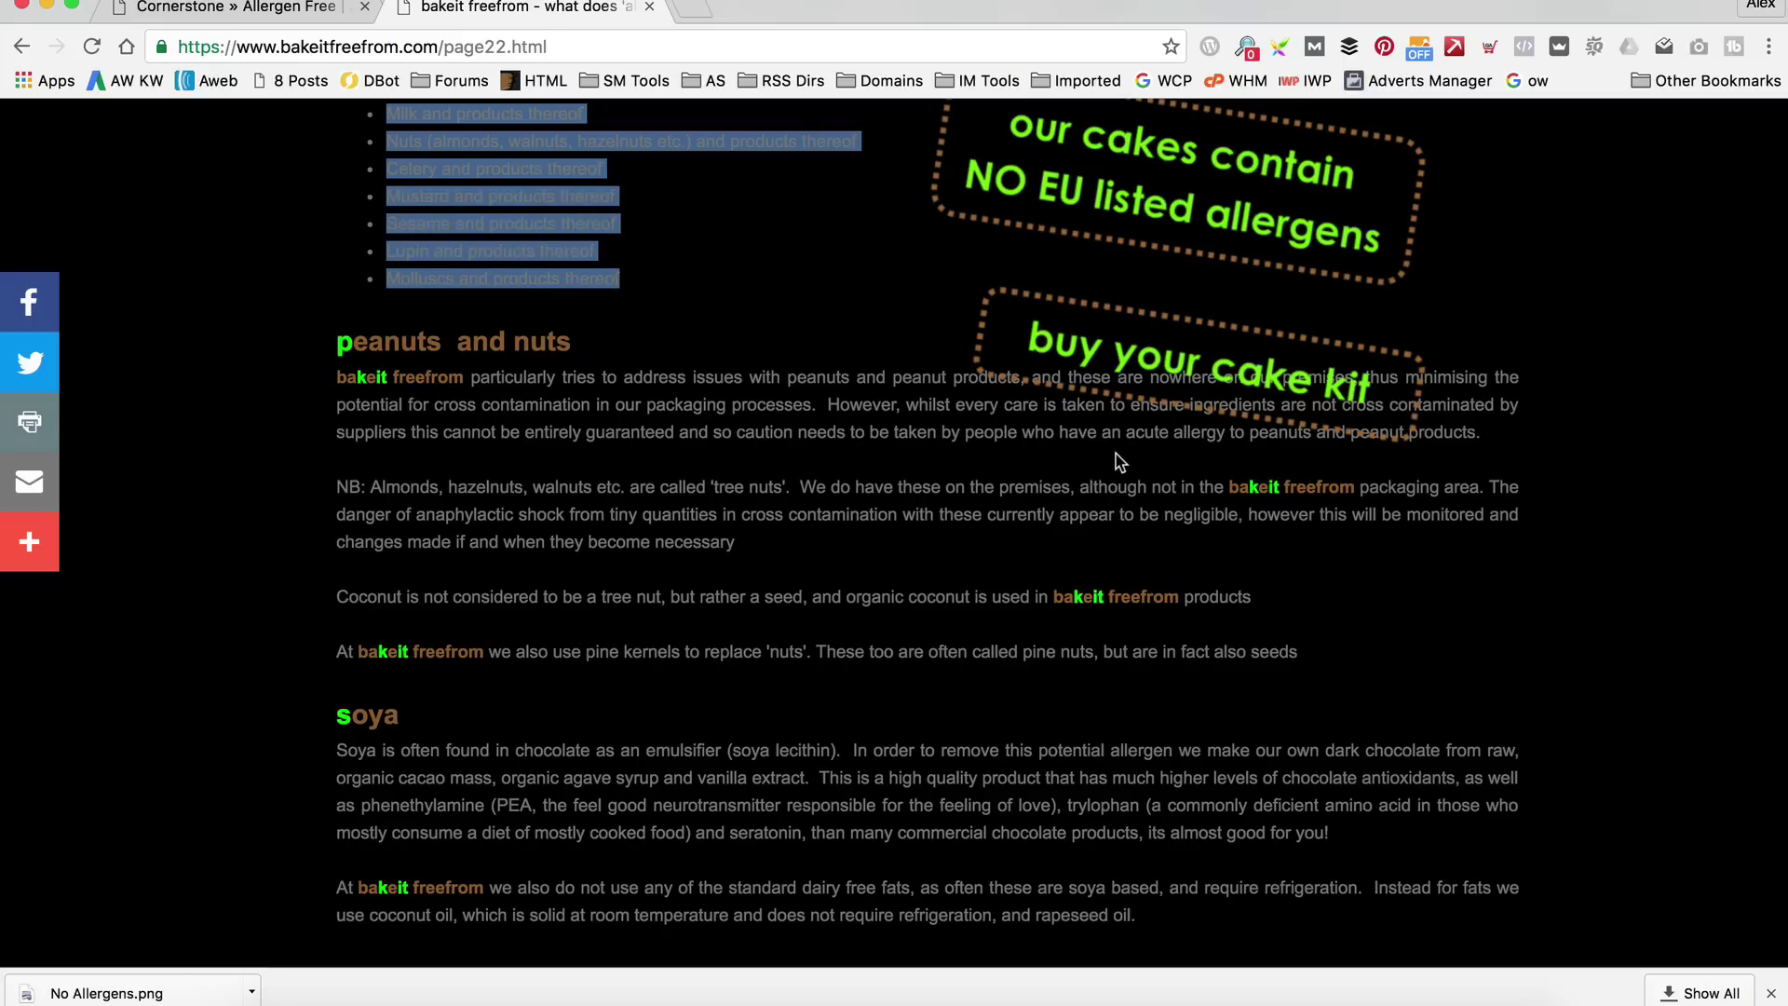
drag(1323, 657, 337, 344)
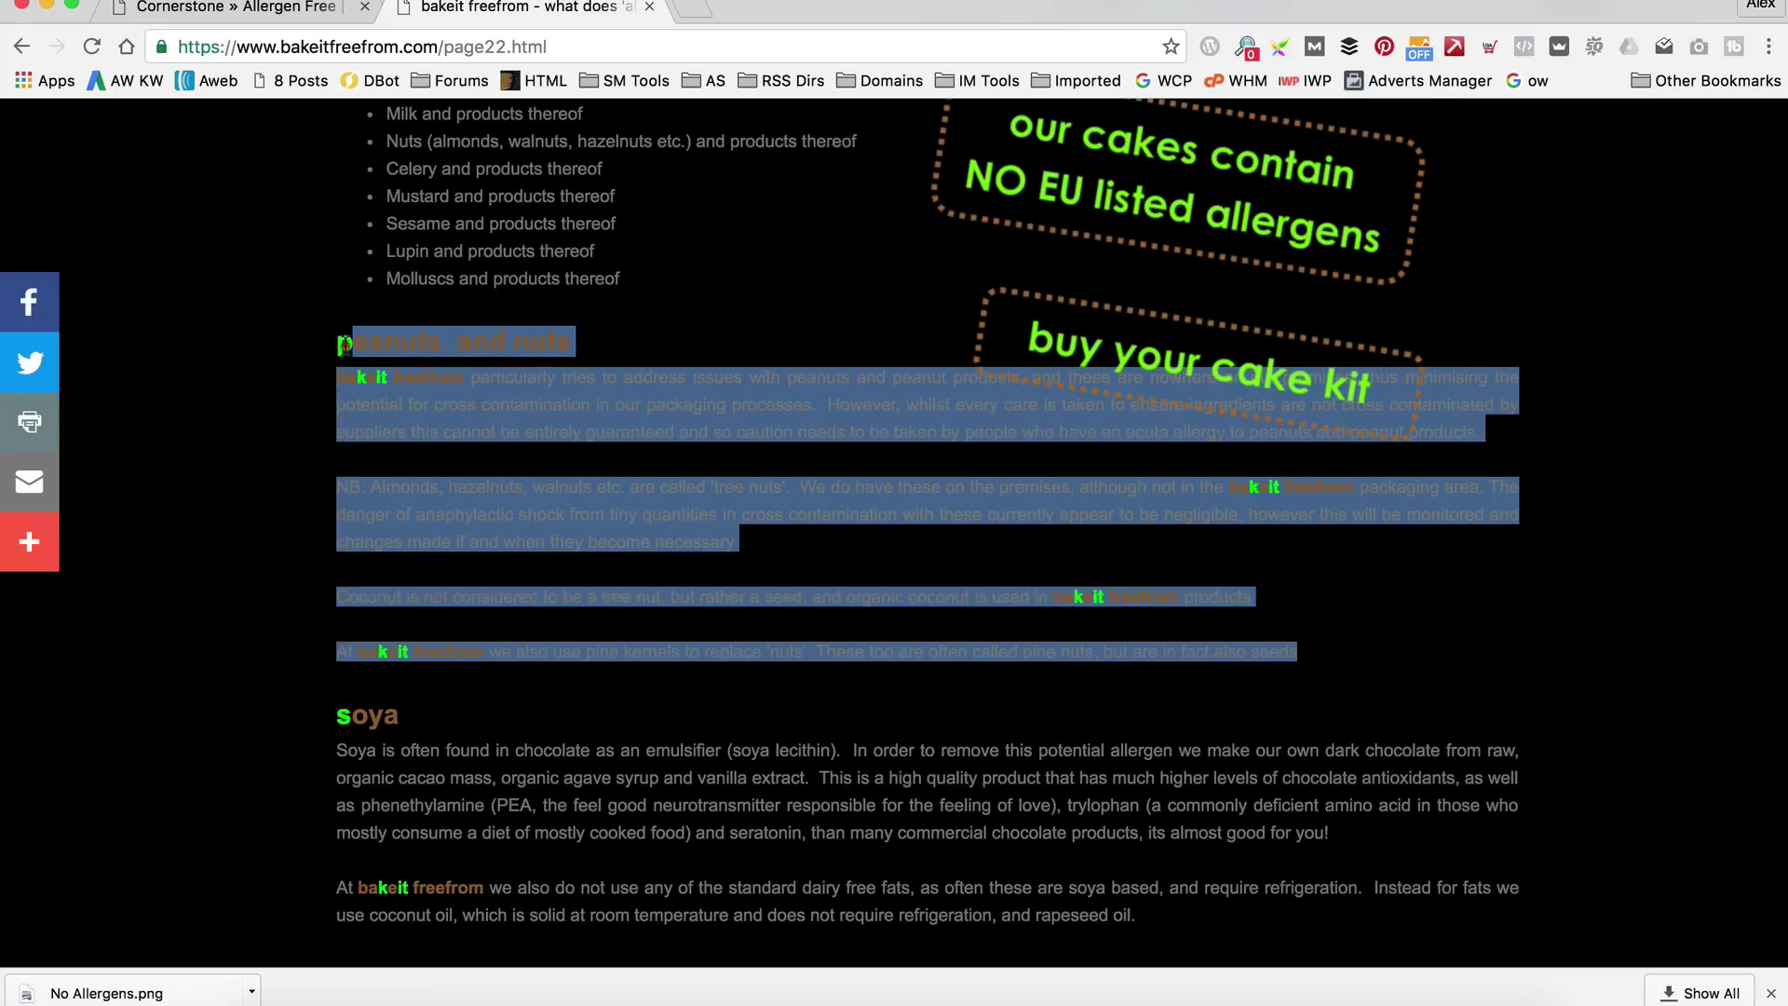
click(335, 348)
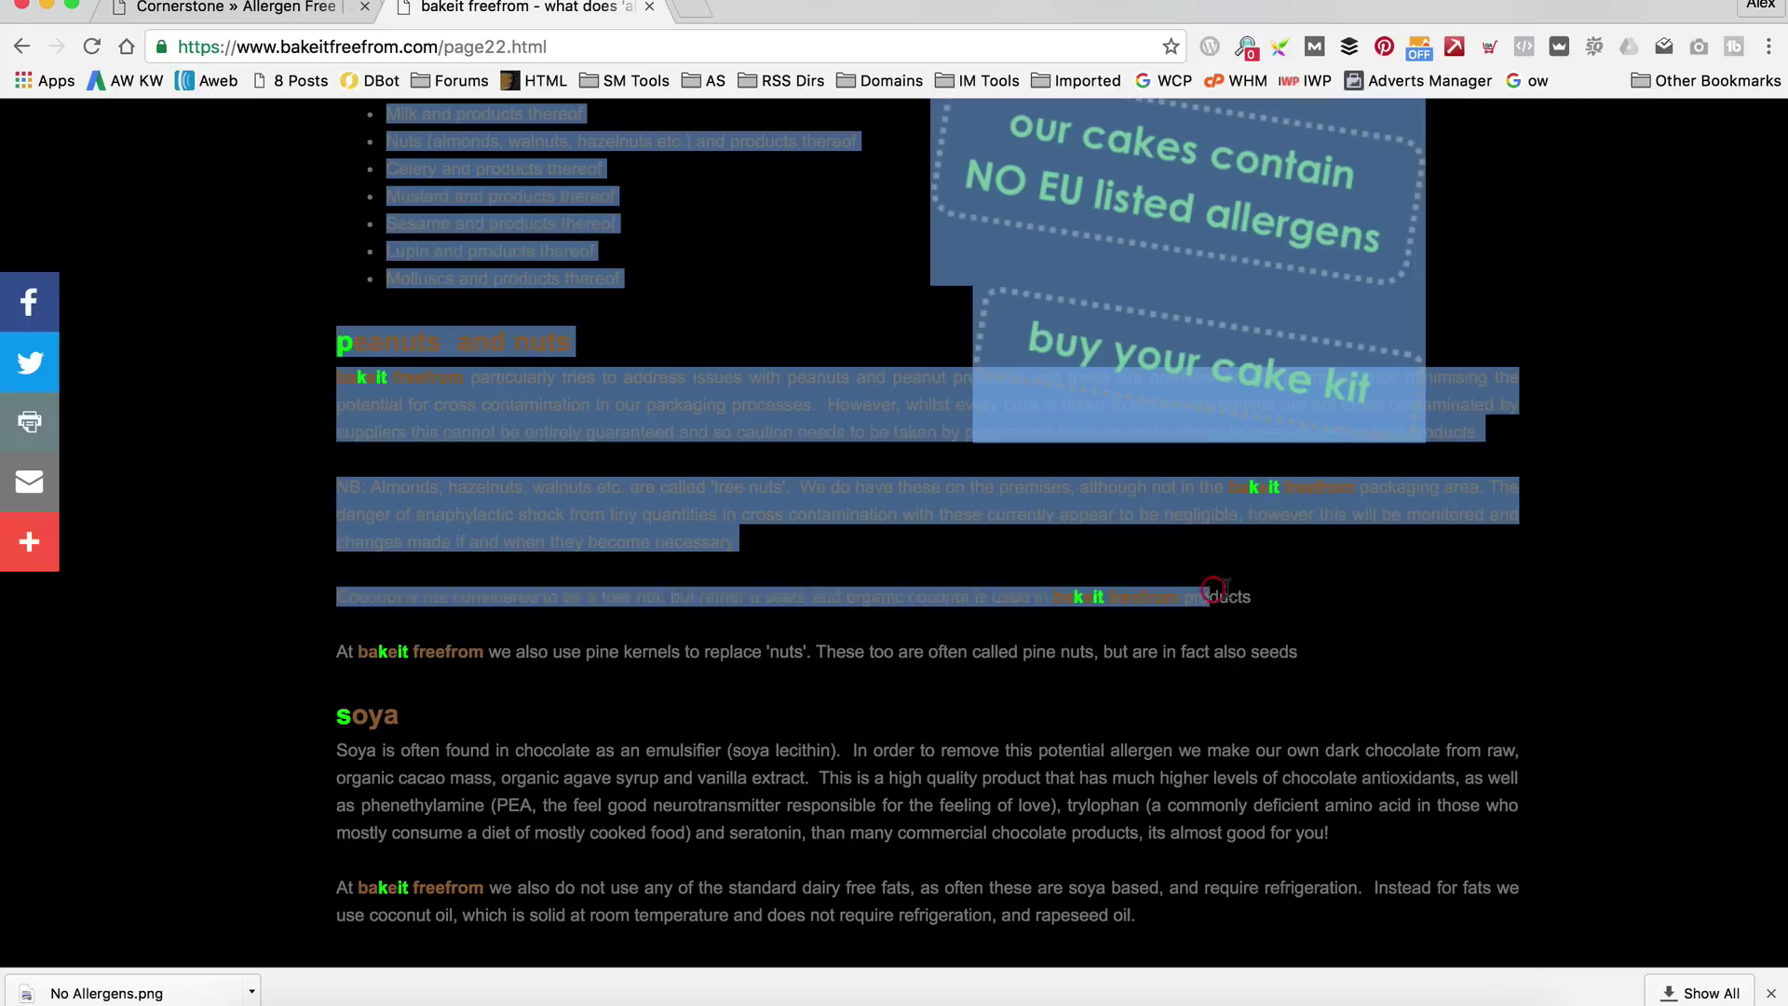
drag(1390, 663, 245, 332)
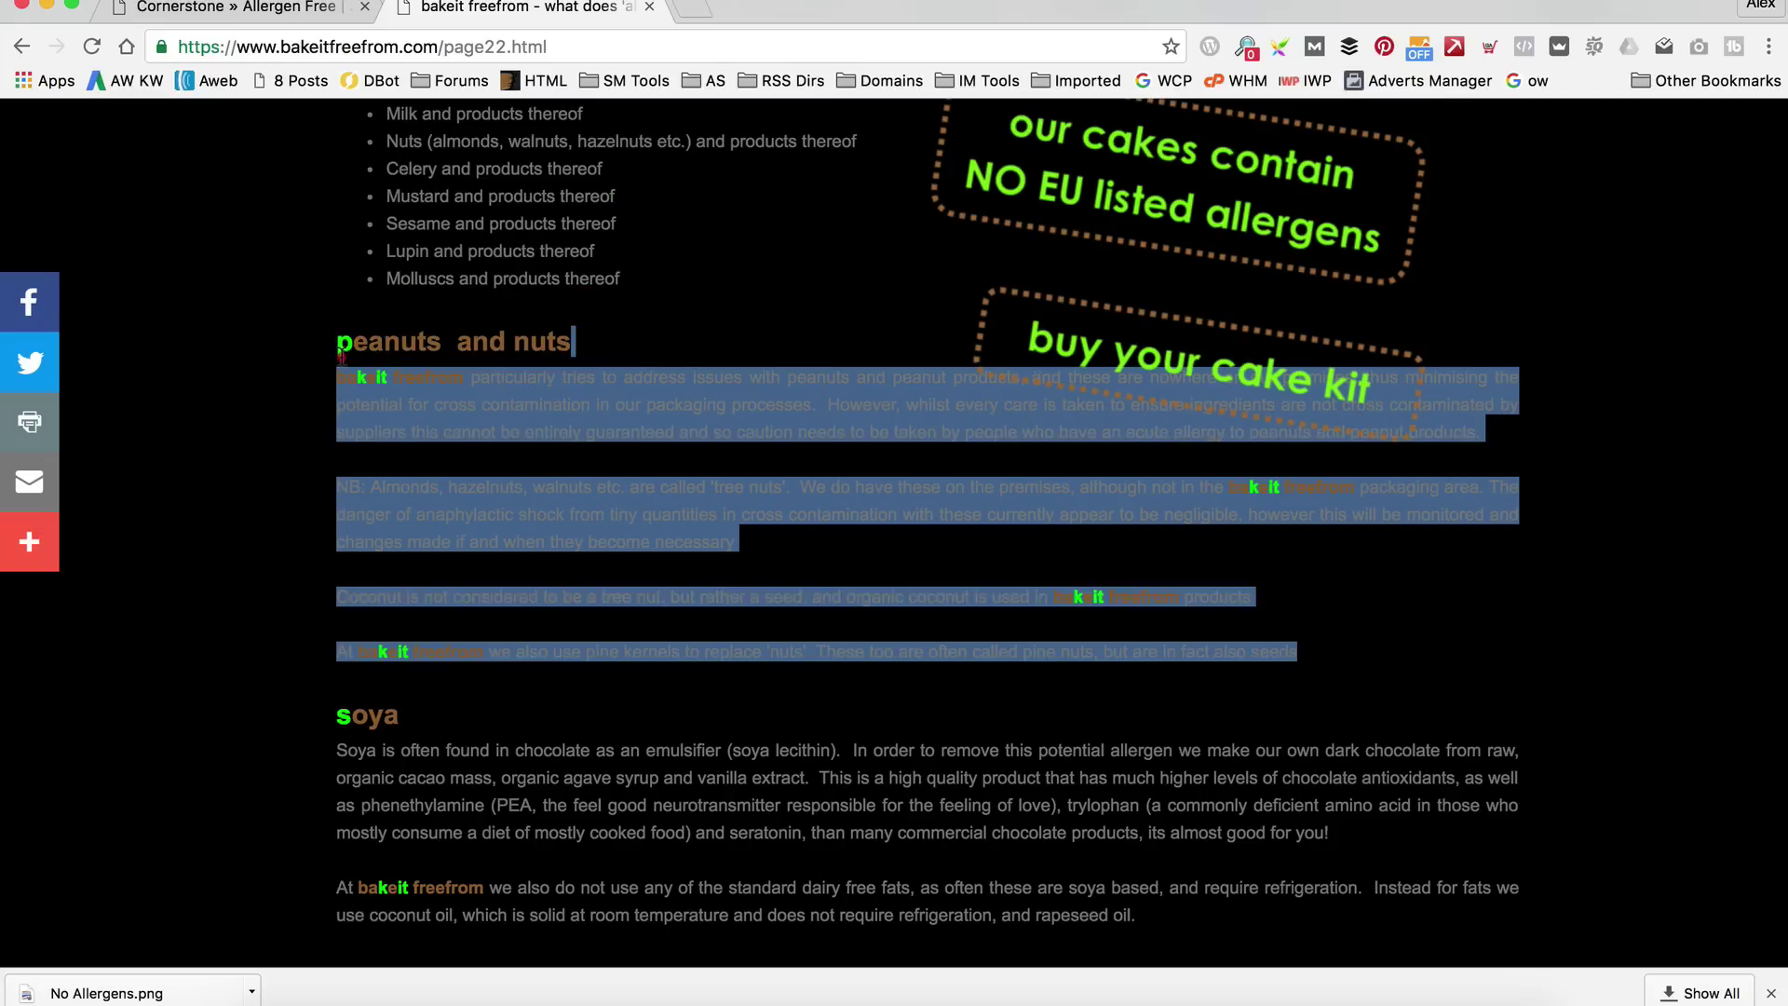
- Add a new text block below the allergens list and paste the peanuts and nuts text into it
click(319, 11)
scroll(683, 424, down, 2)
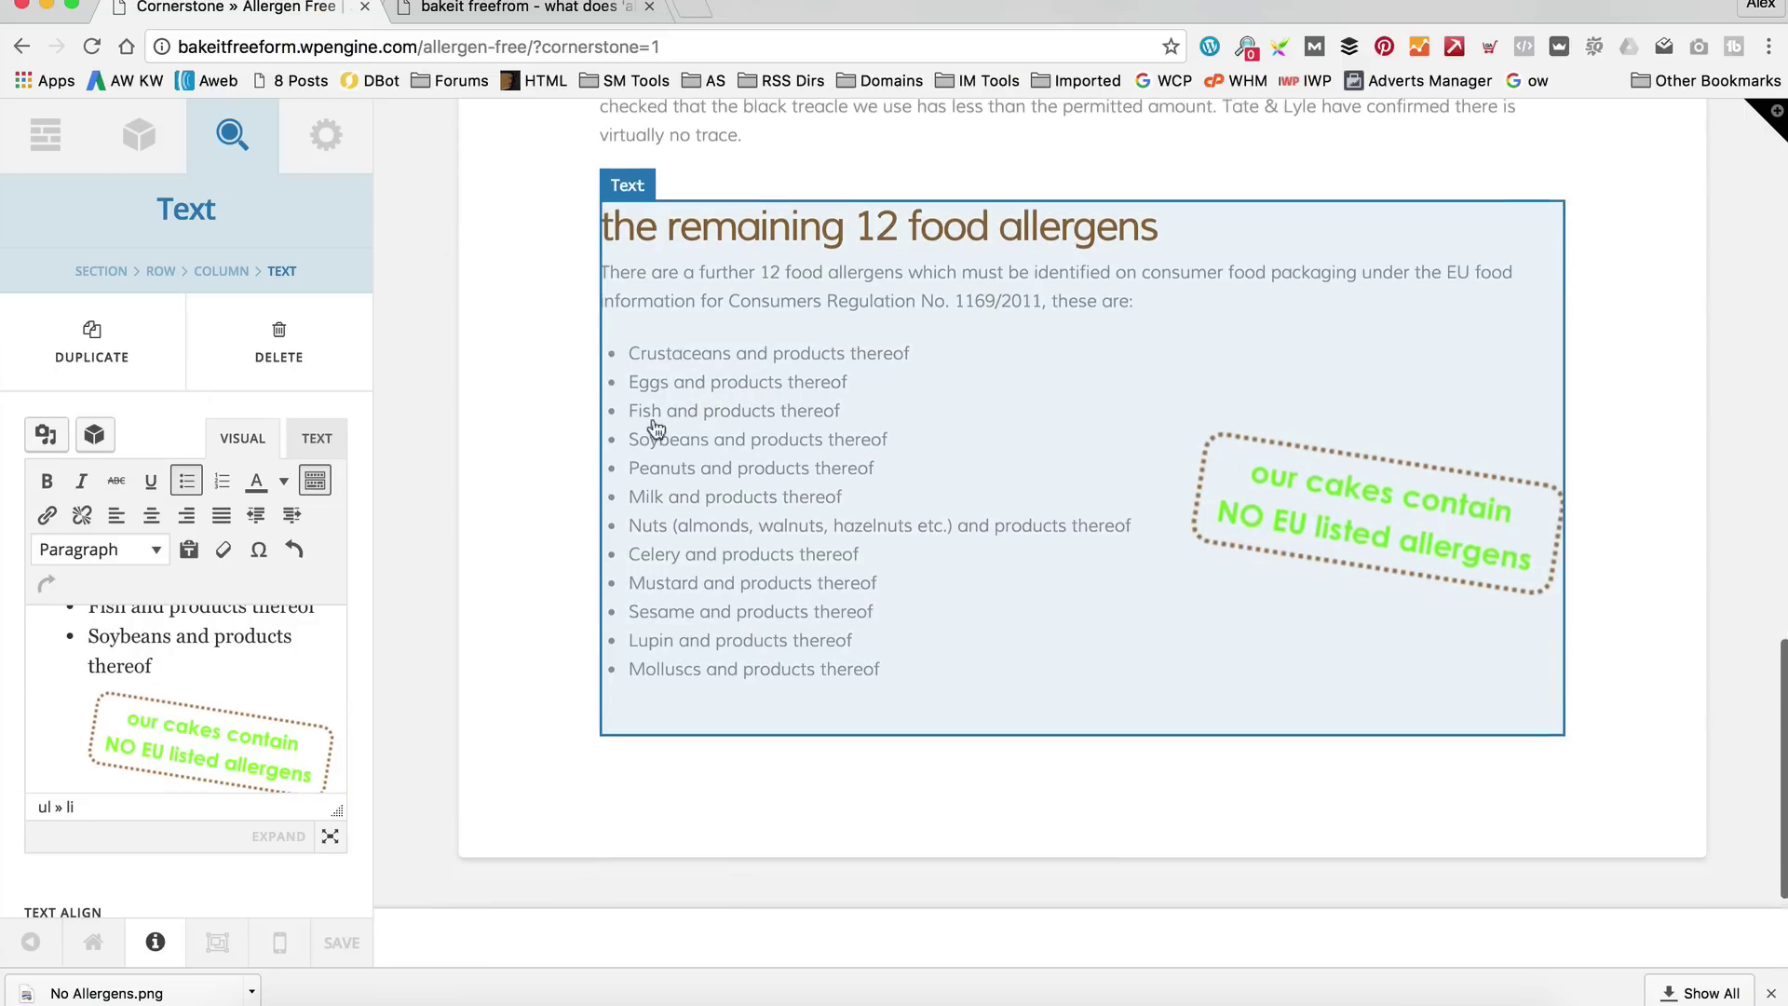
click(139, 135)
scroll(80, 559, down, 20)
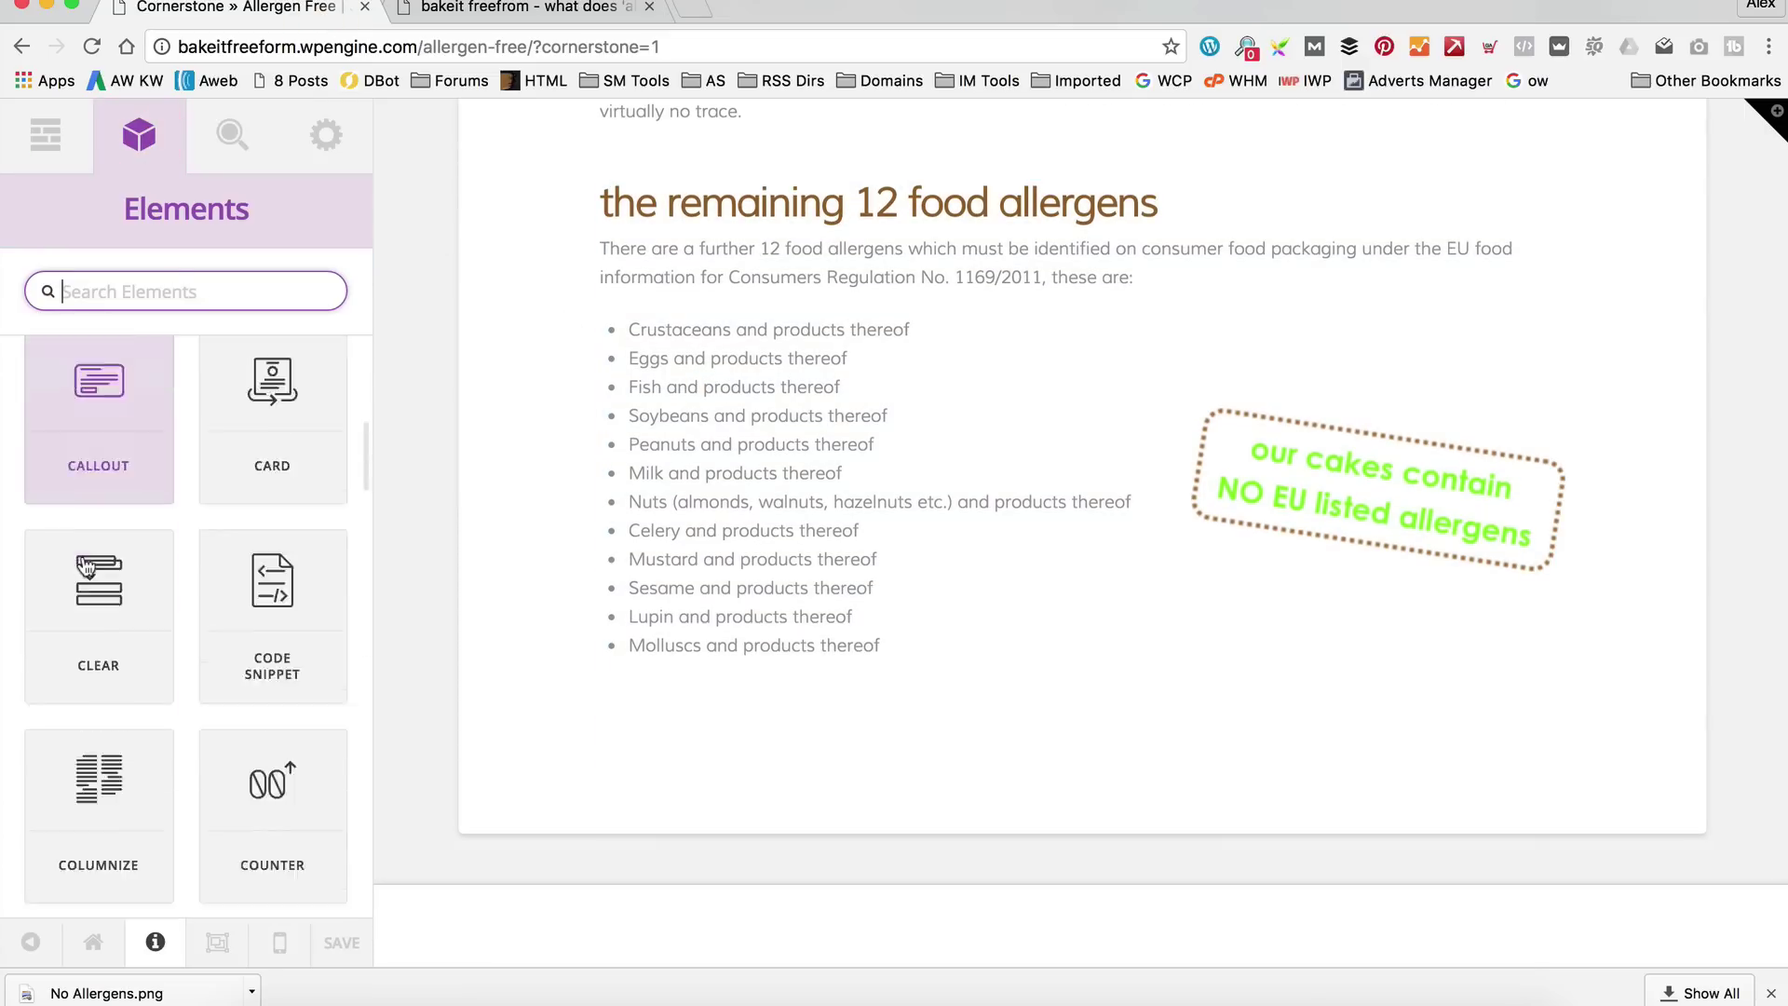
scroll(142, 624, down, 5)
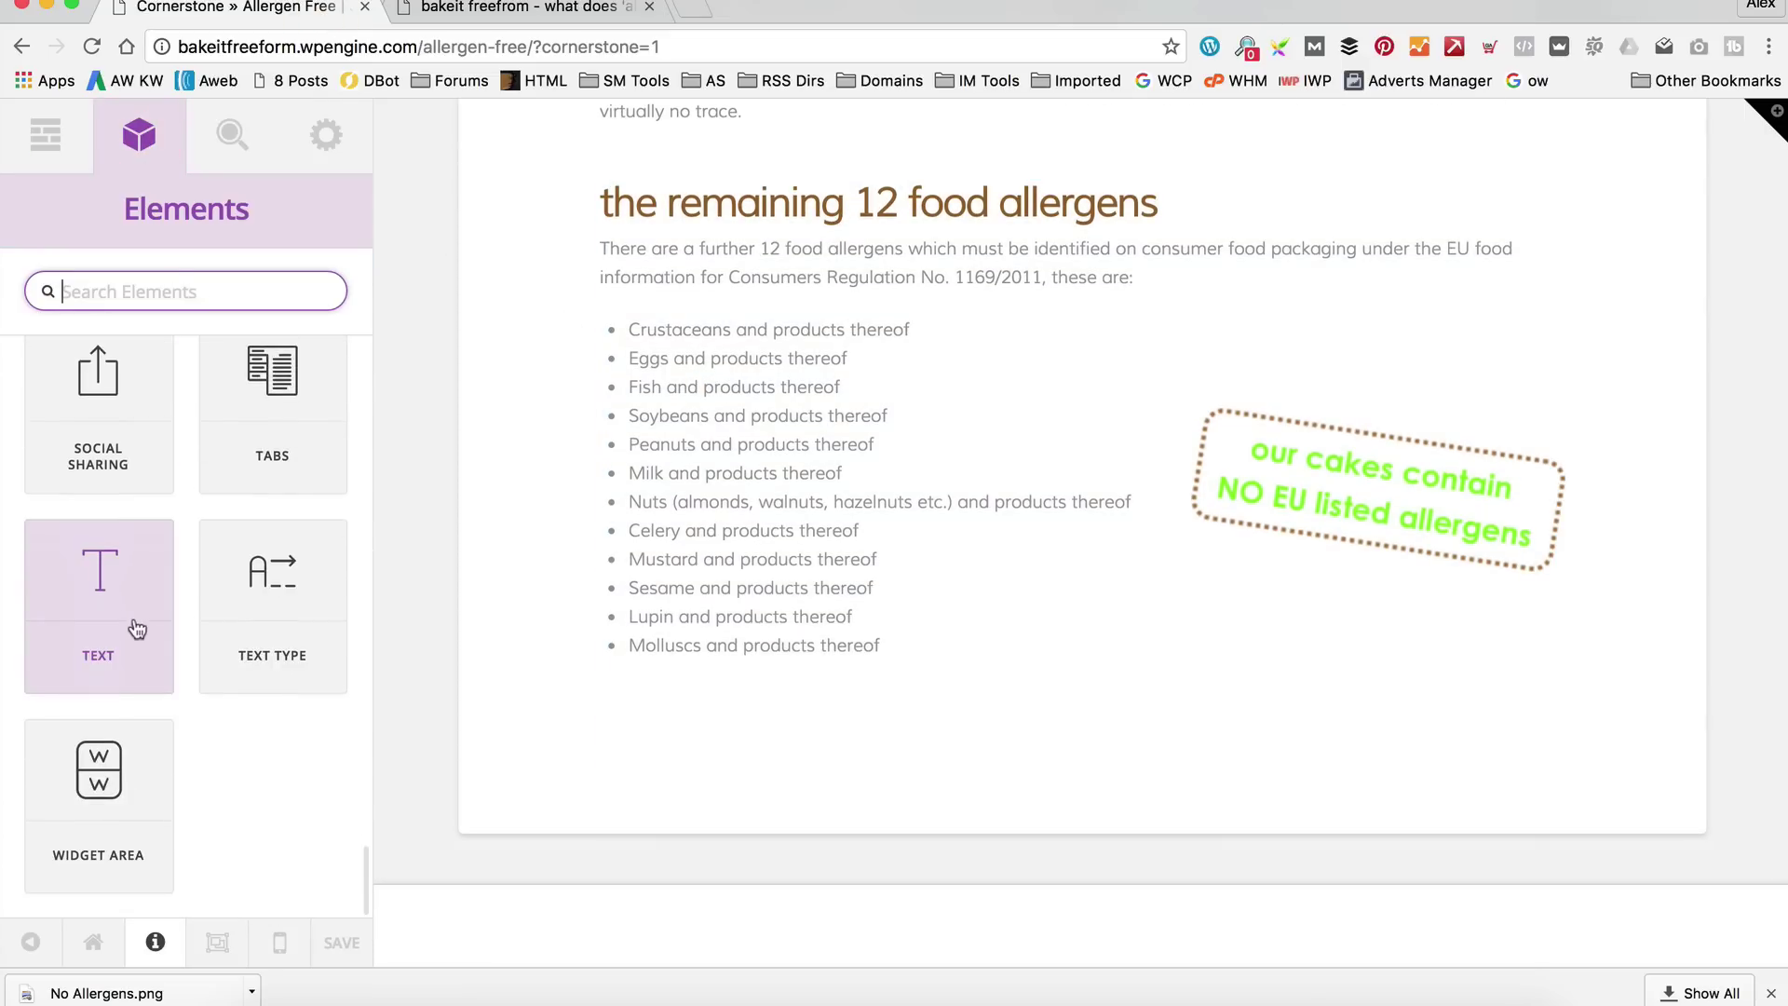
drag(141, 624, 849, 677)
drag(859, 751, 860, 751)
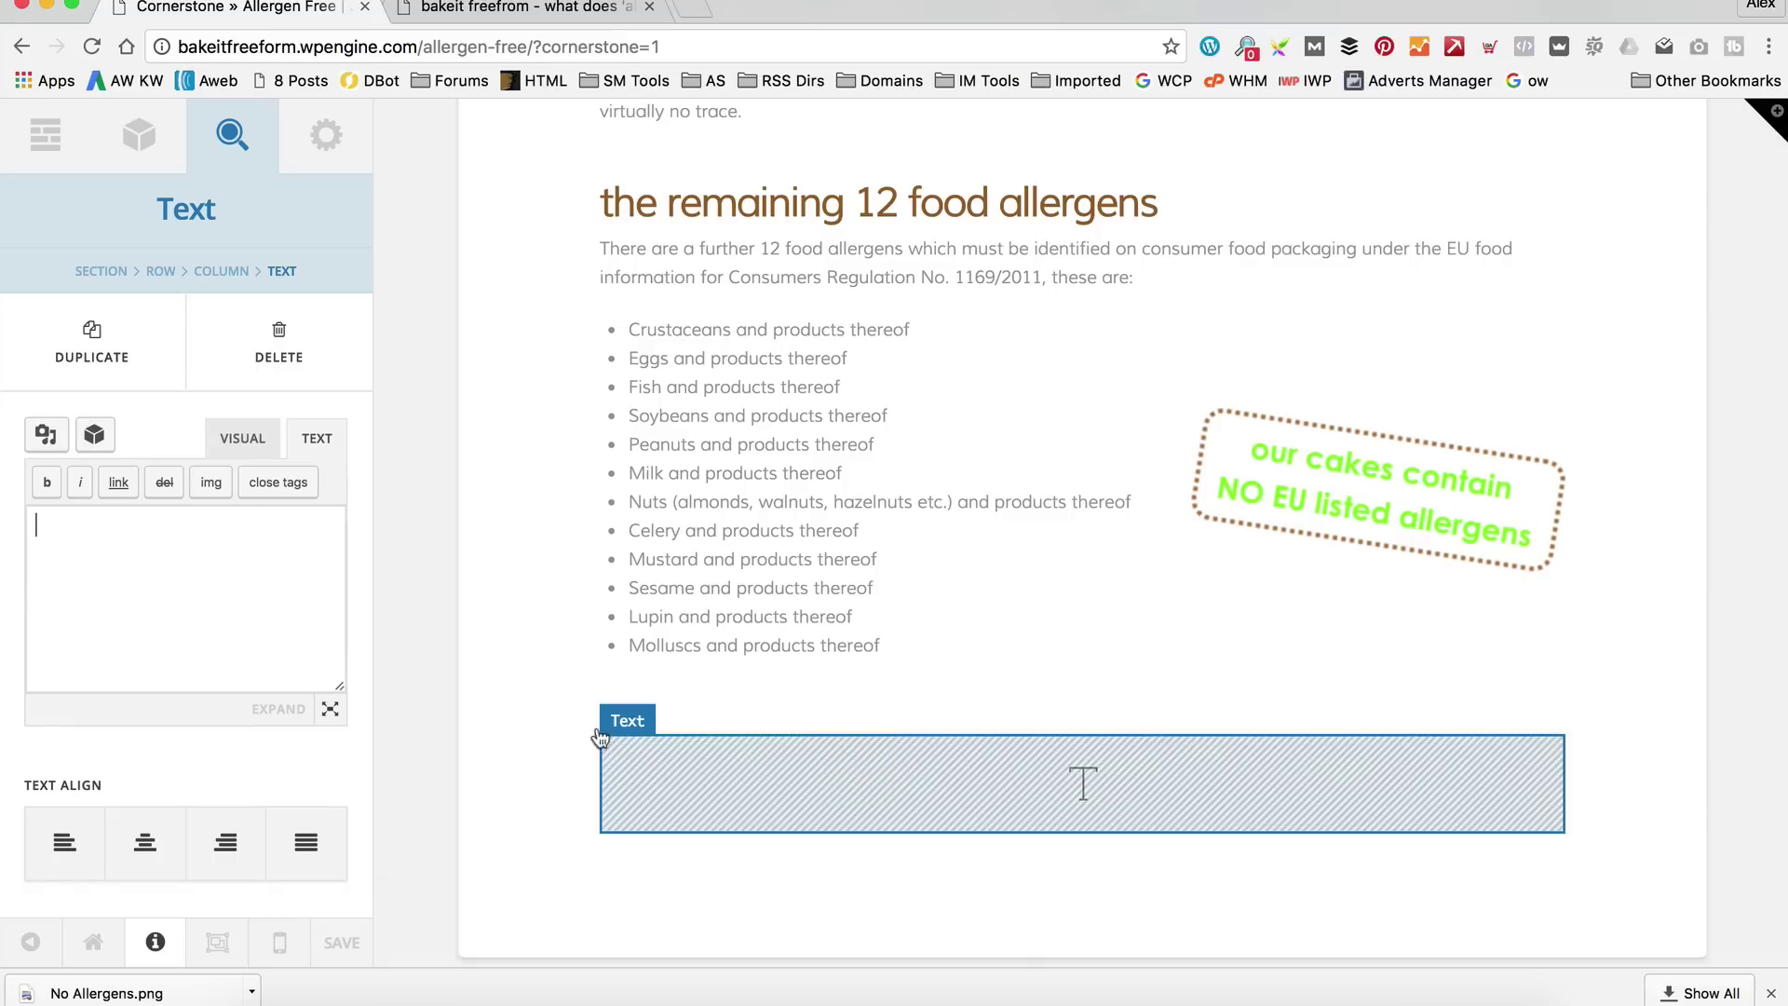
click(225, 553)
key(ctrl+v)
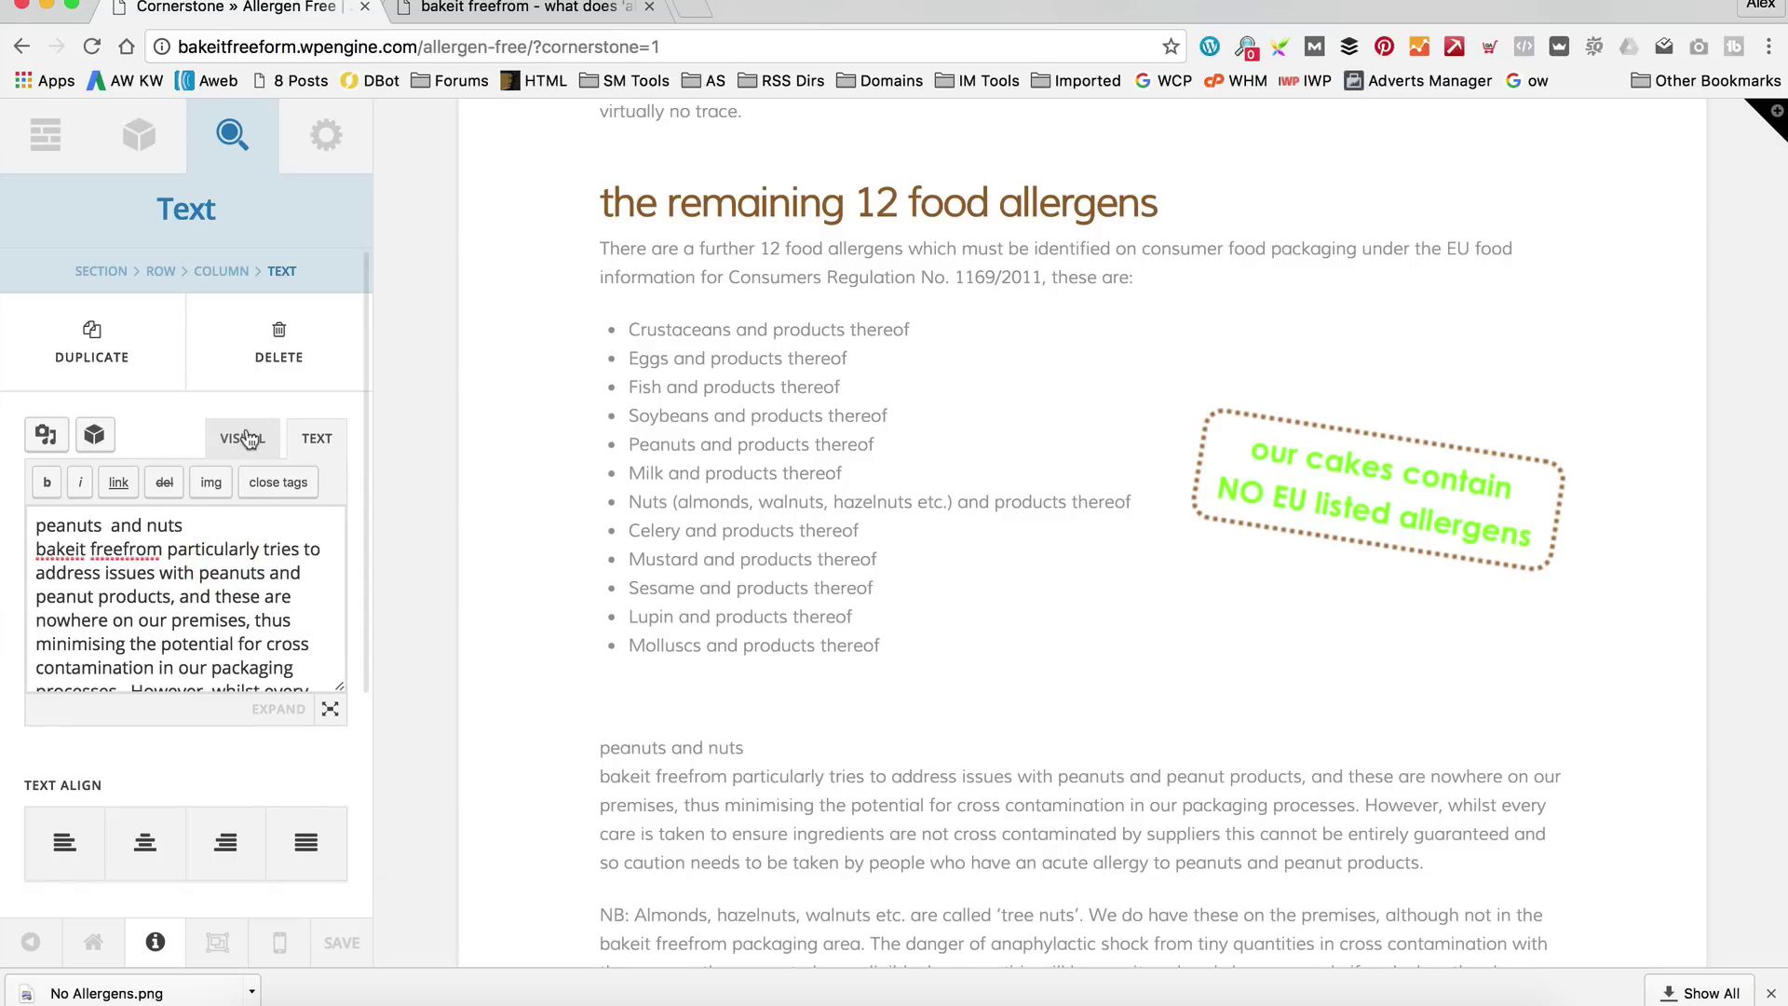
- Put 'peanuts and nuts' on its own line as a bold Heading 3 above its paragraph
click(247, 438)
triple_click(130, 634)
click(112, 551)
click(170, 755)
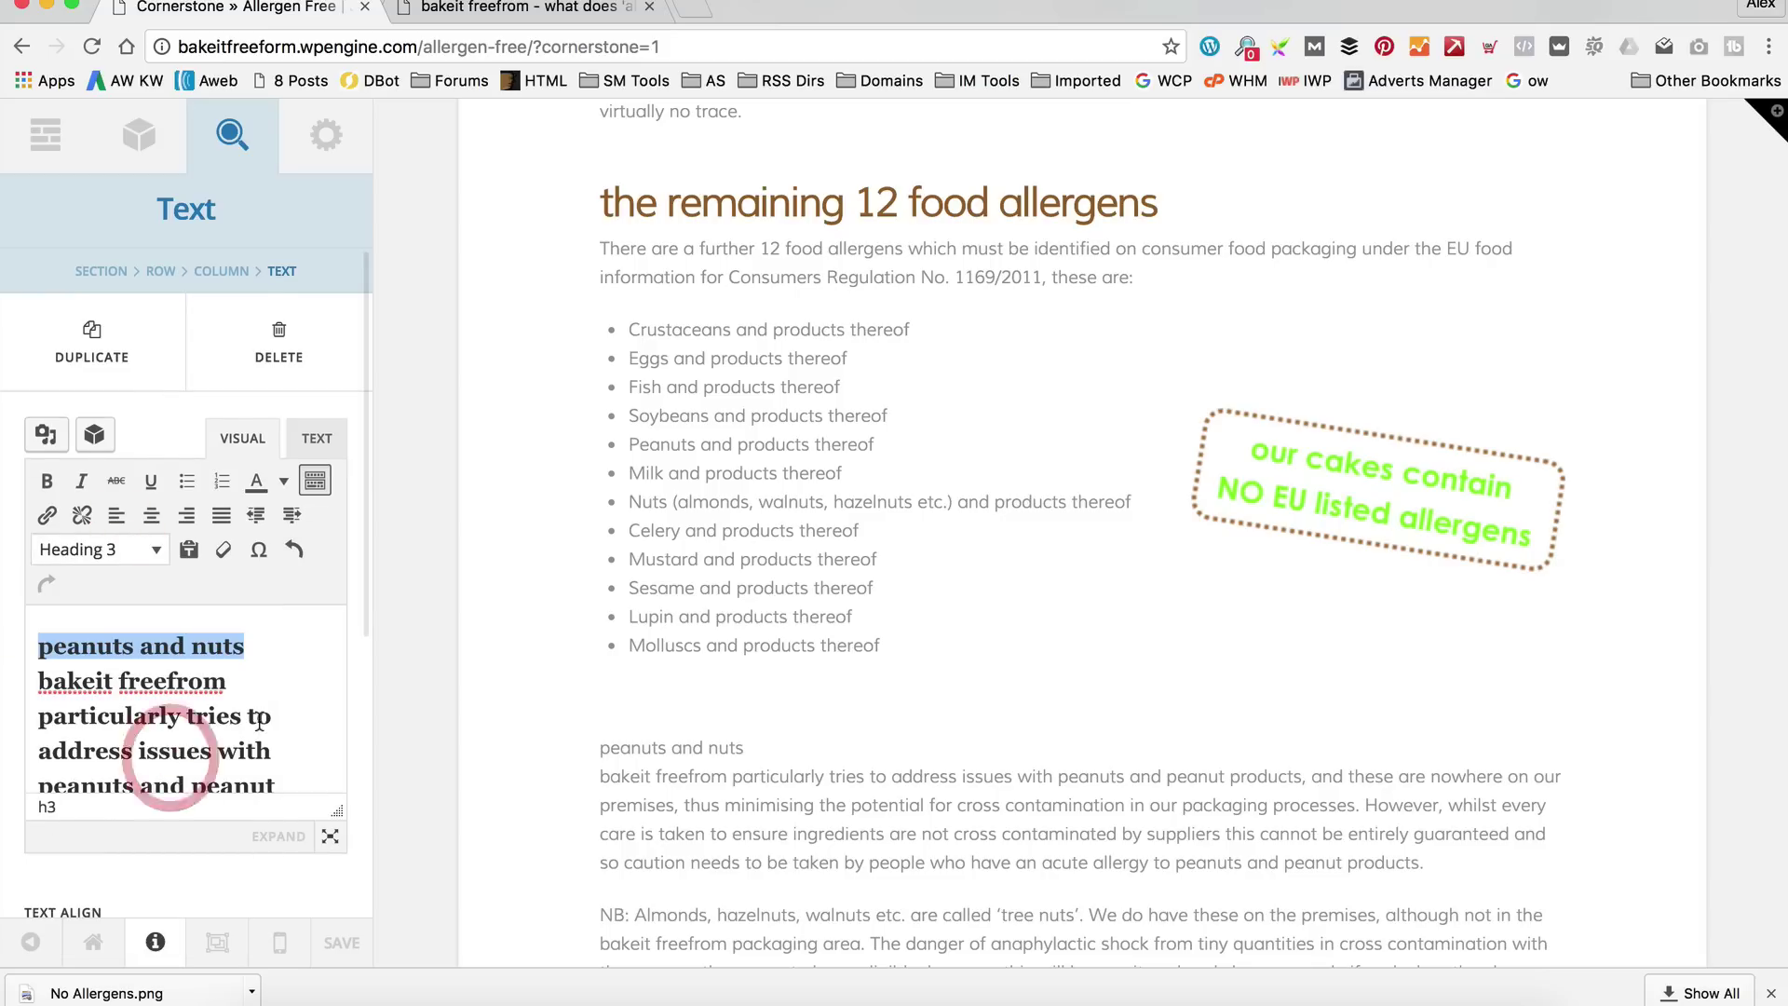
key(ctrl+z)
click(248, 644)
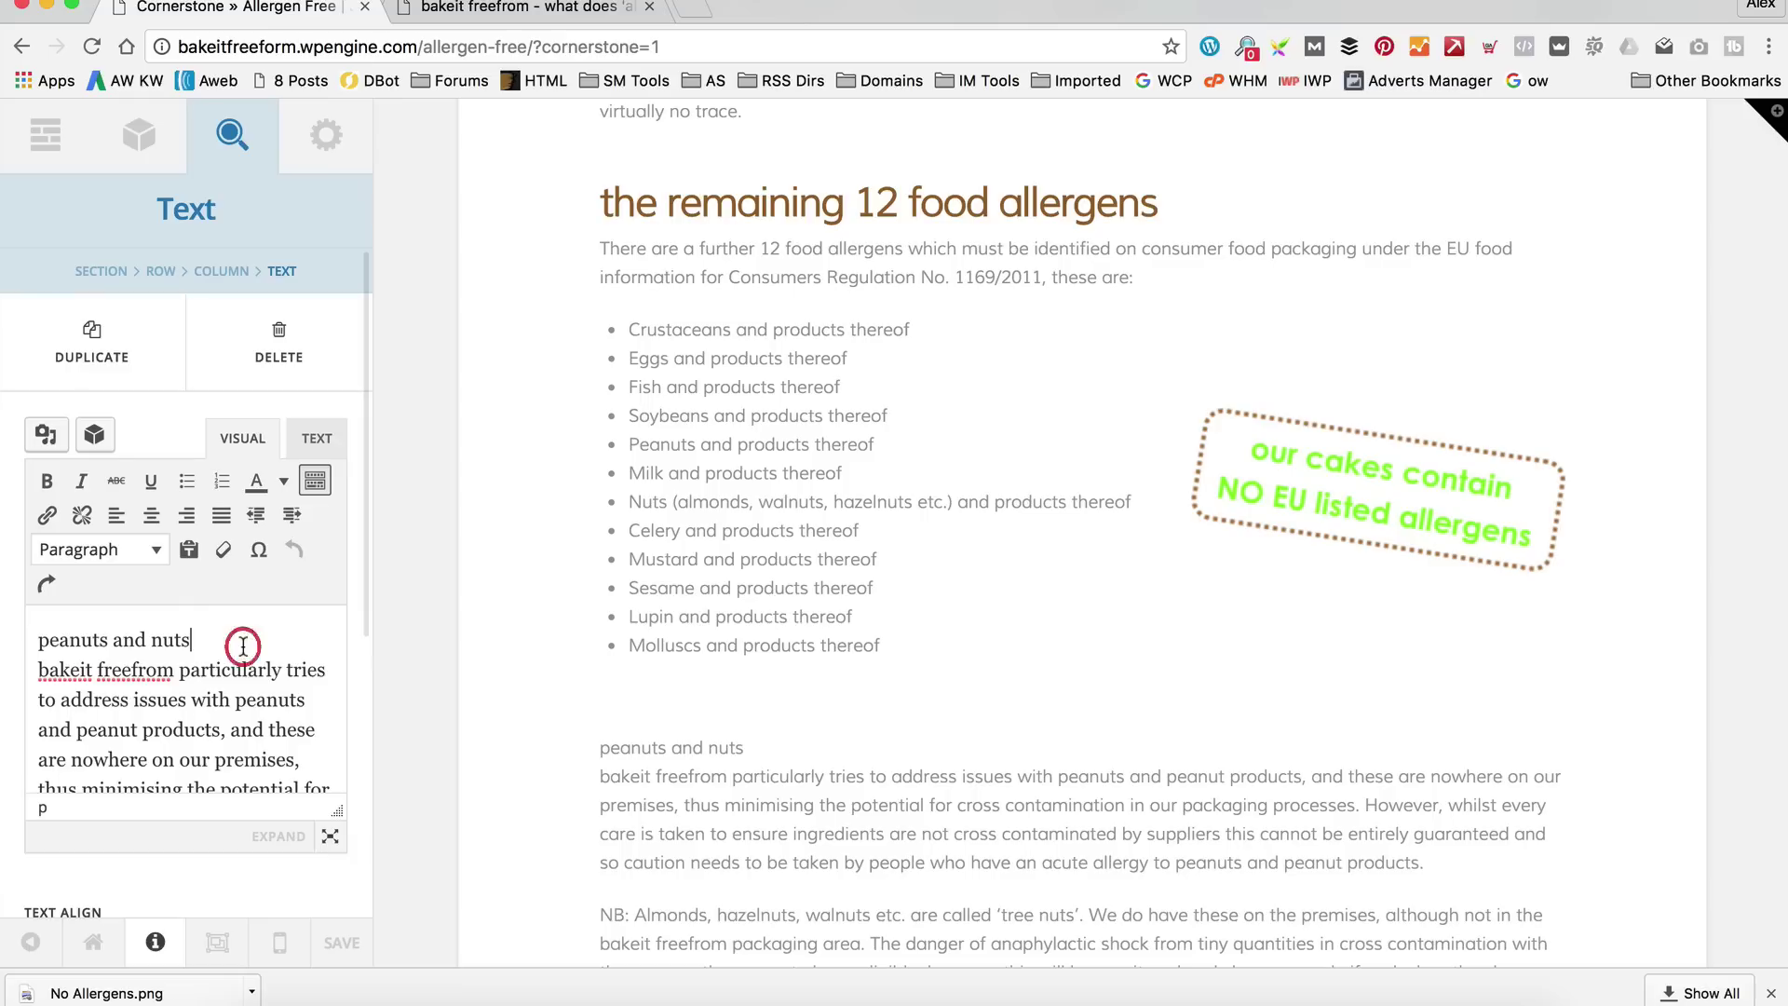
key(Return)
click(41, 717)
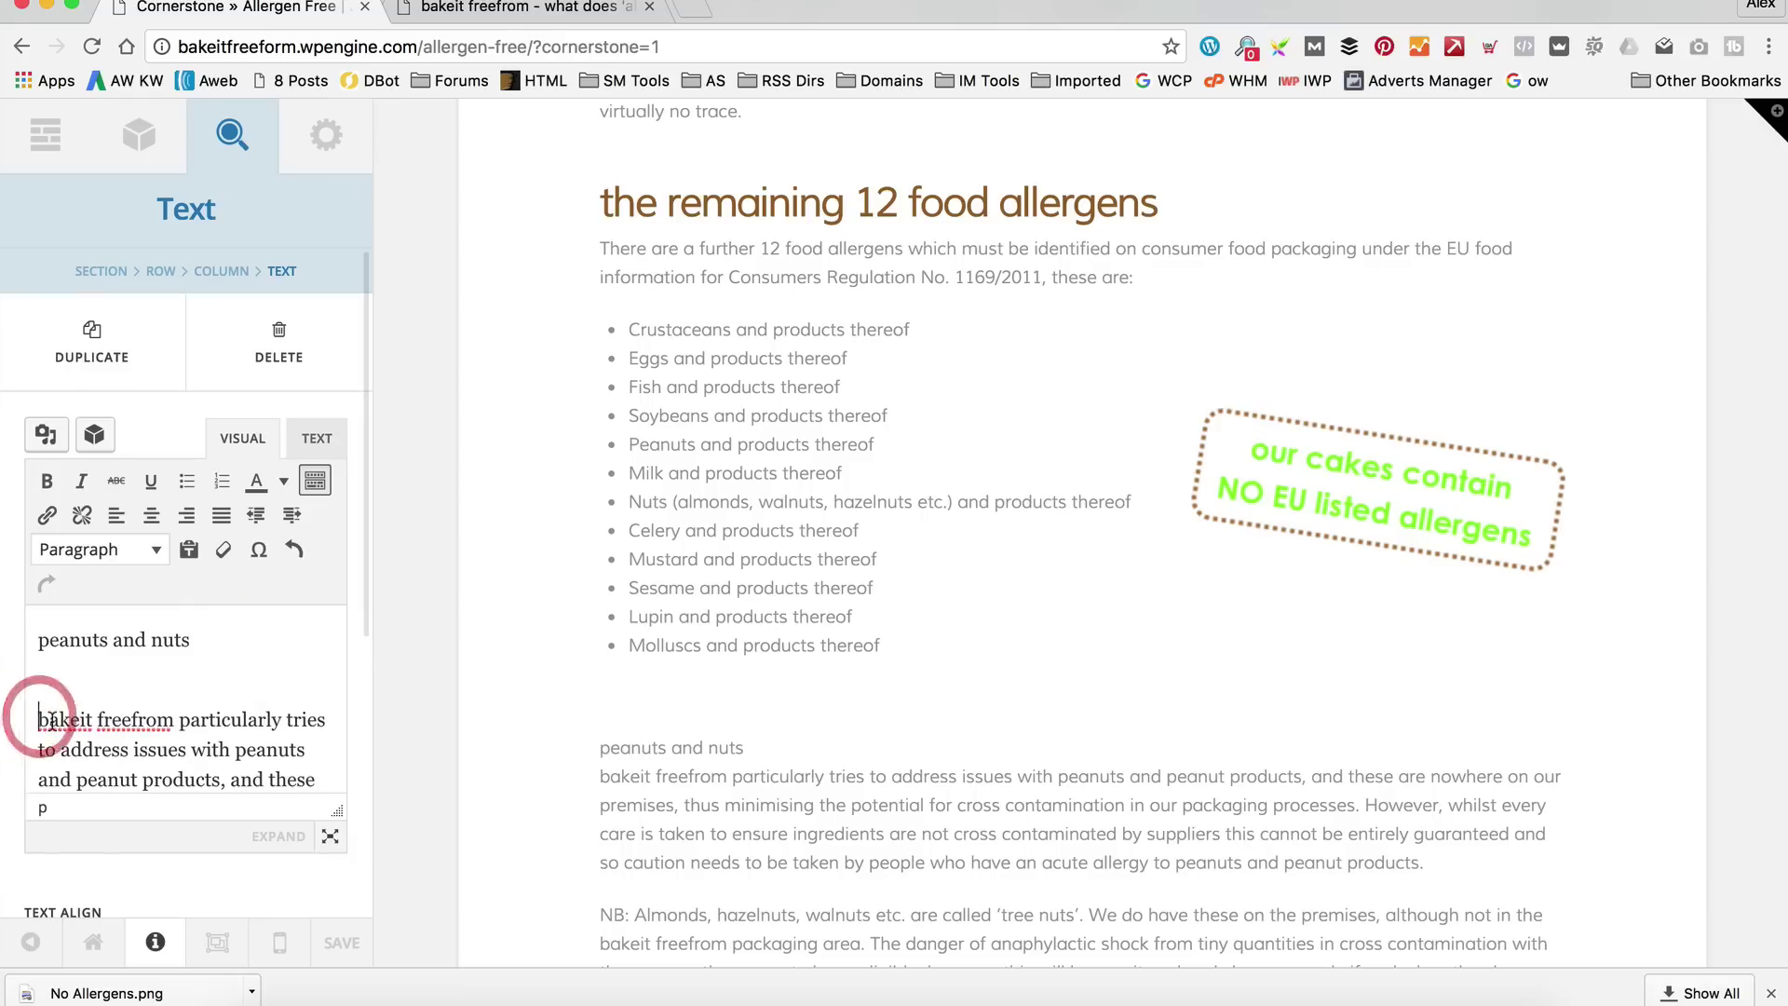
key(BackSpace)
drag(199, 638, 44, 634)
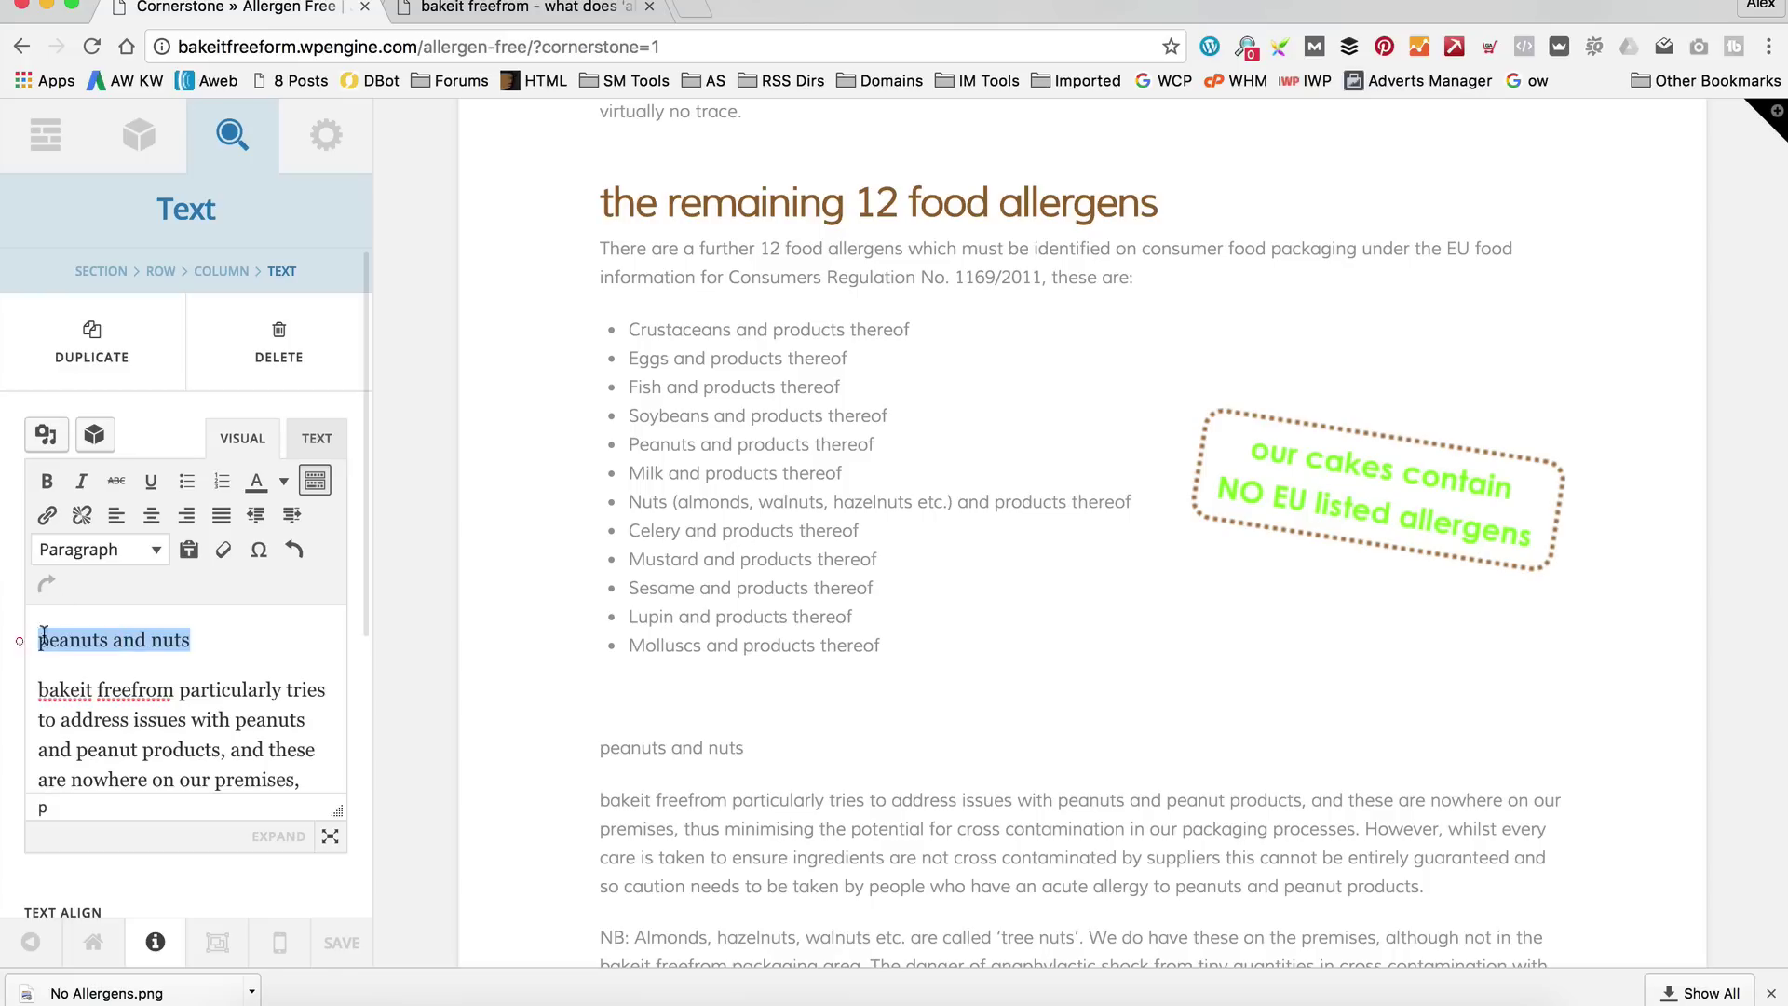
click(108, 551)
click(177, 748)
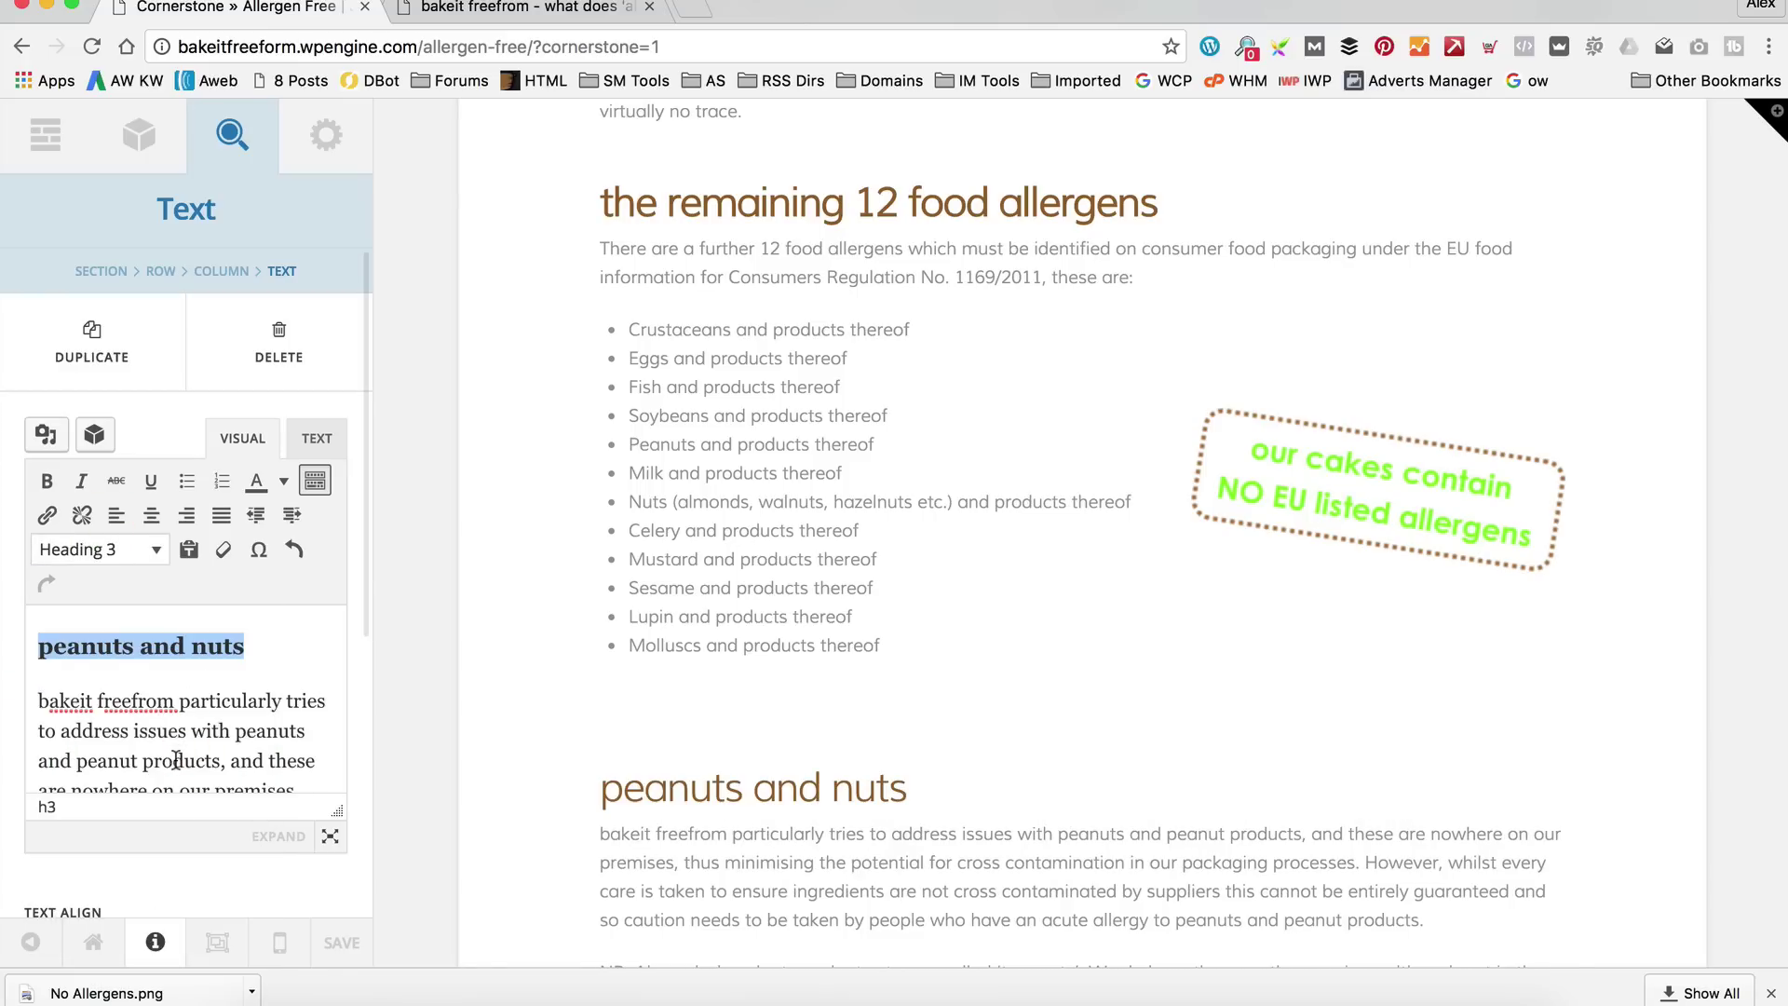
click(47, 481)
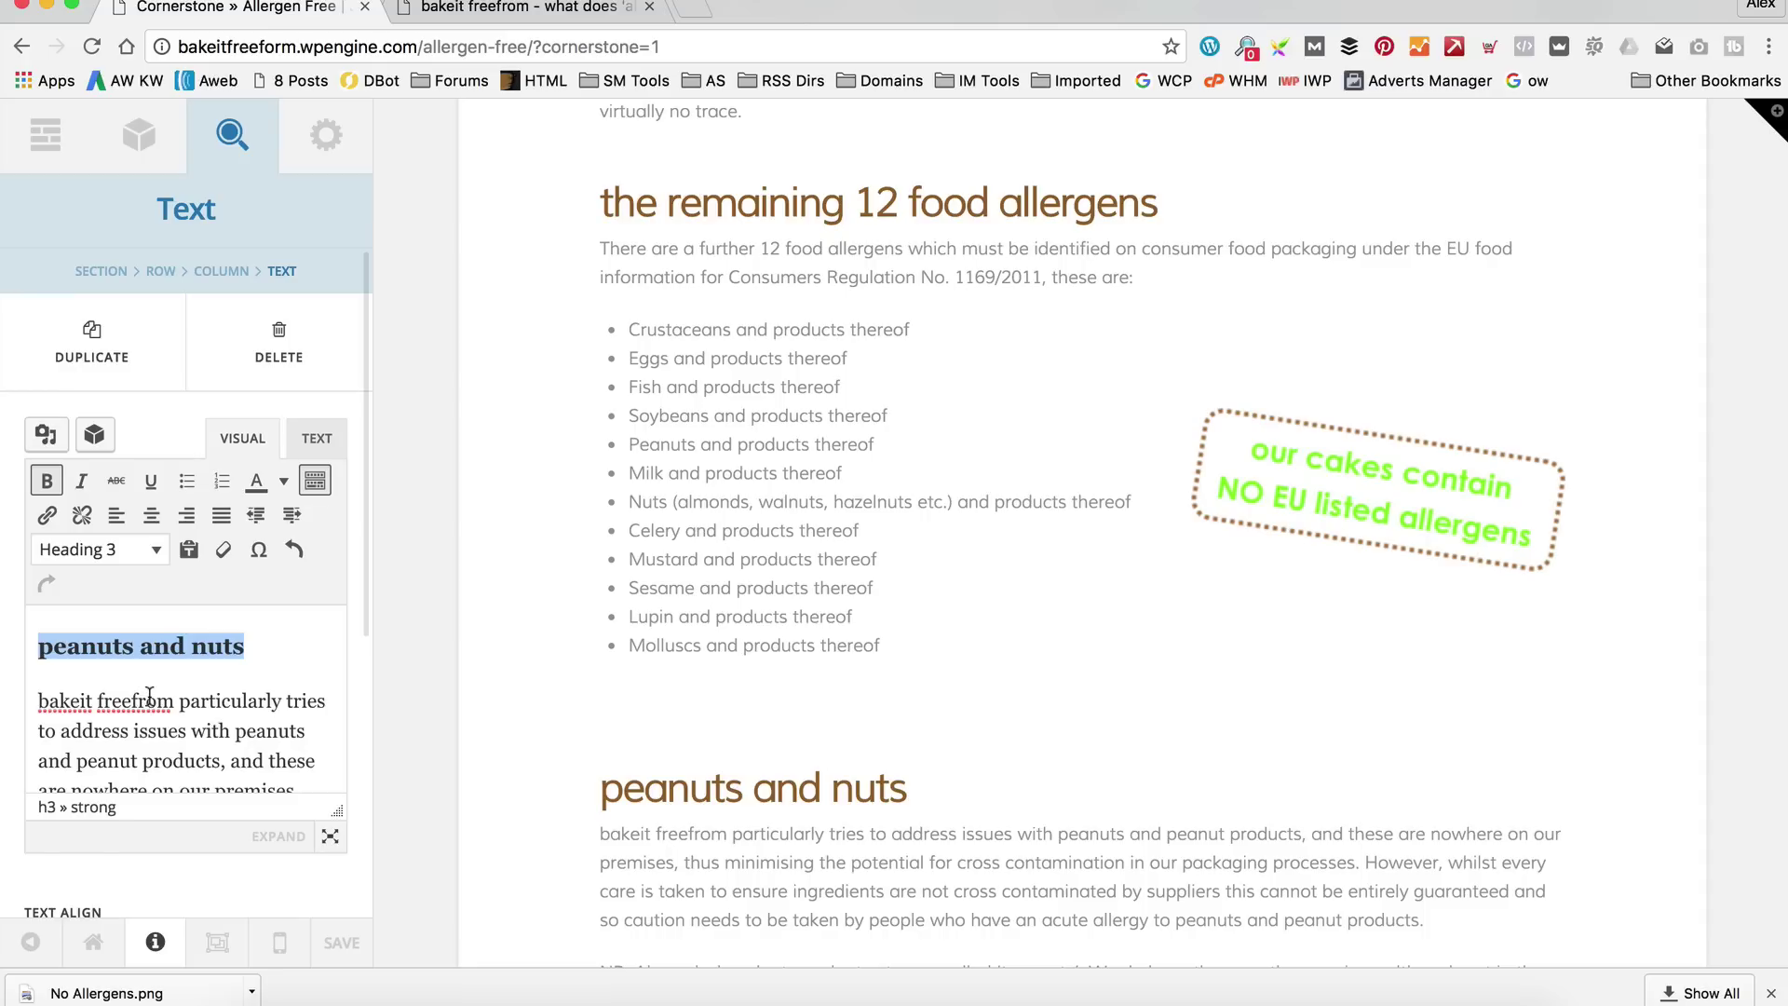
- Select and copy the Soya section text from the old site's allergen page
scroll(198, 694, down, 3)
scroll(737, 680, down, 3)
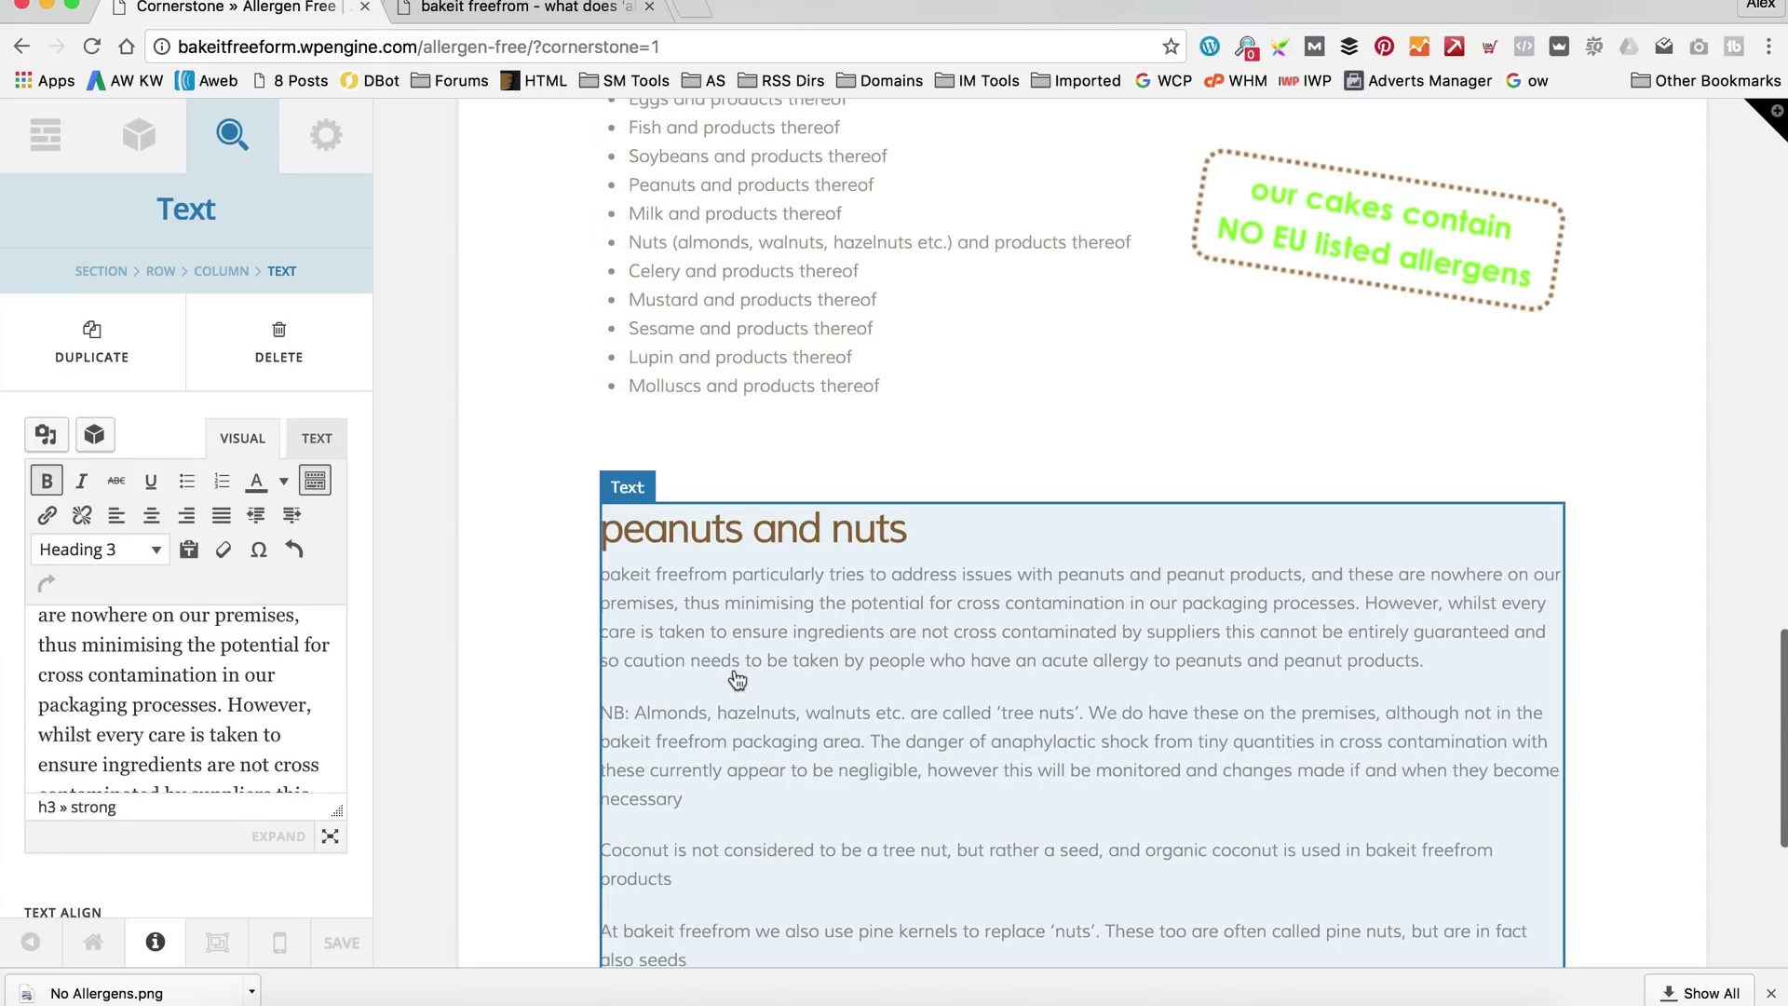
scroll(737, 680, down, 5)
click(549, 9)
scroll(680, 558, down, 3)
shift+click(1135, 501)
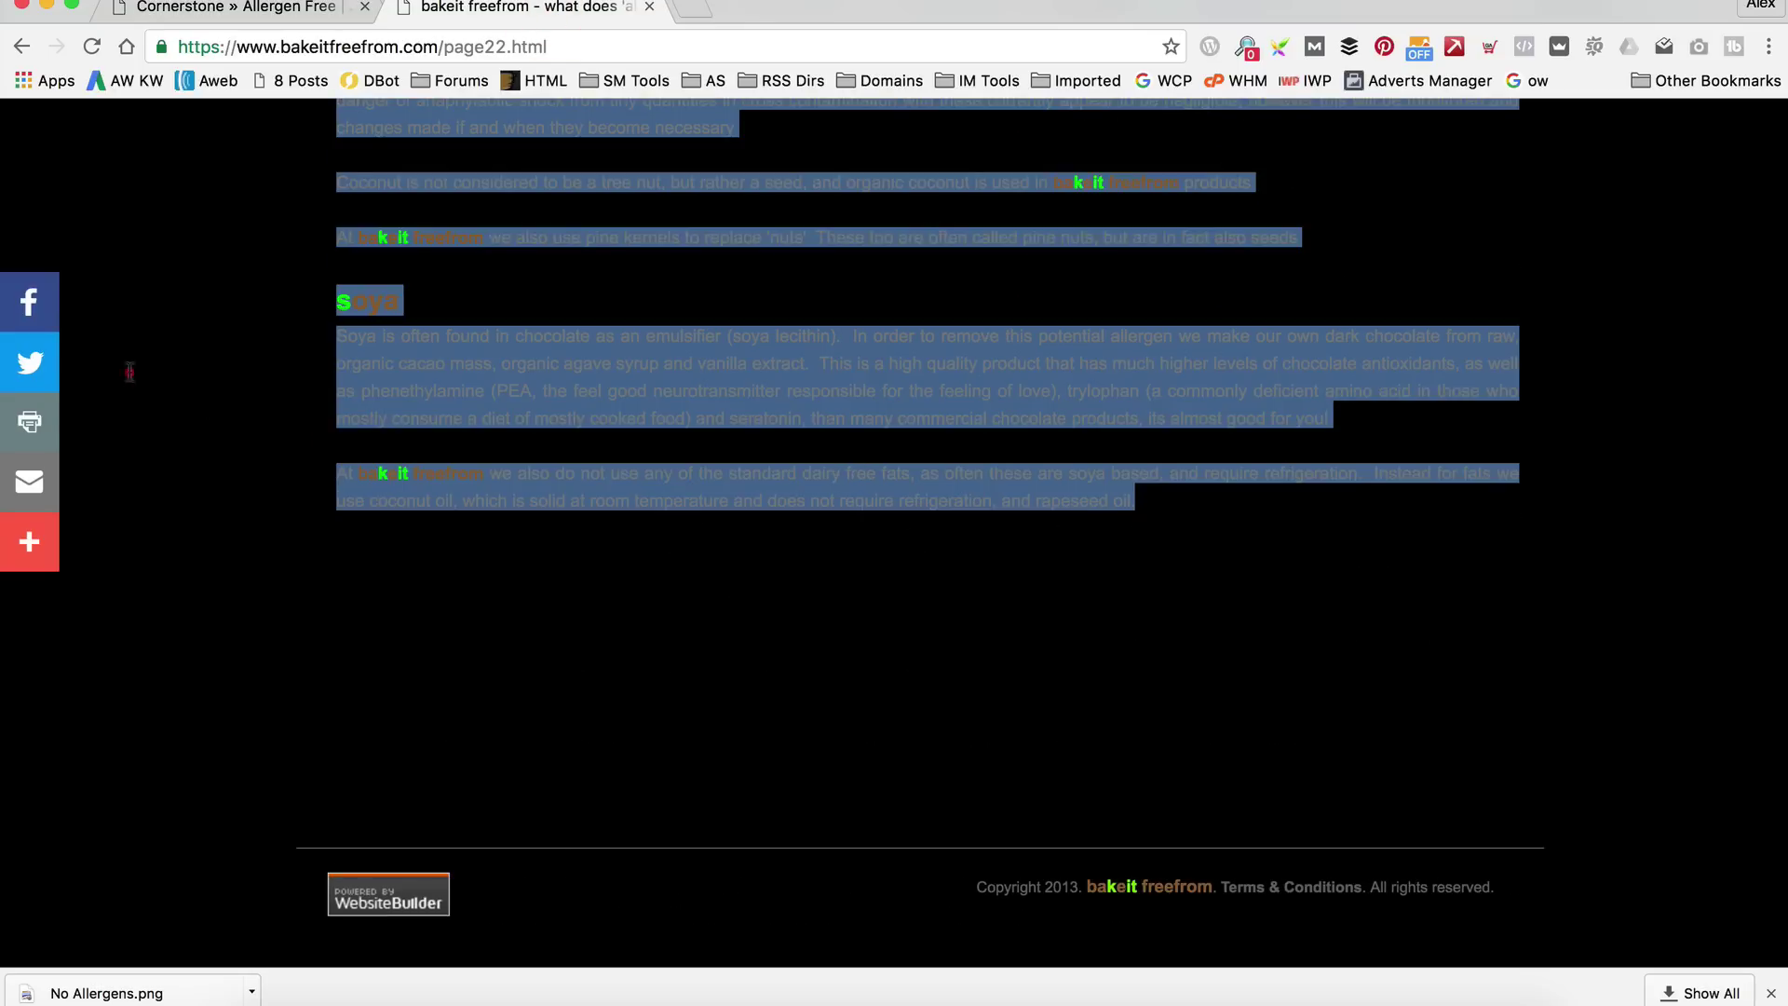
shift+click(340, 301)
click(238, 8)
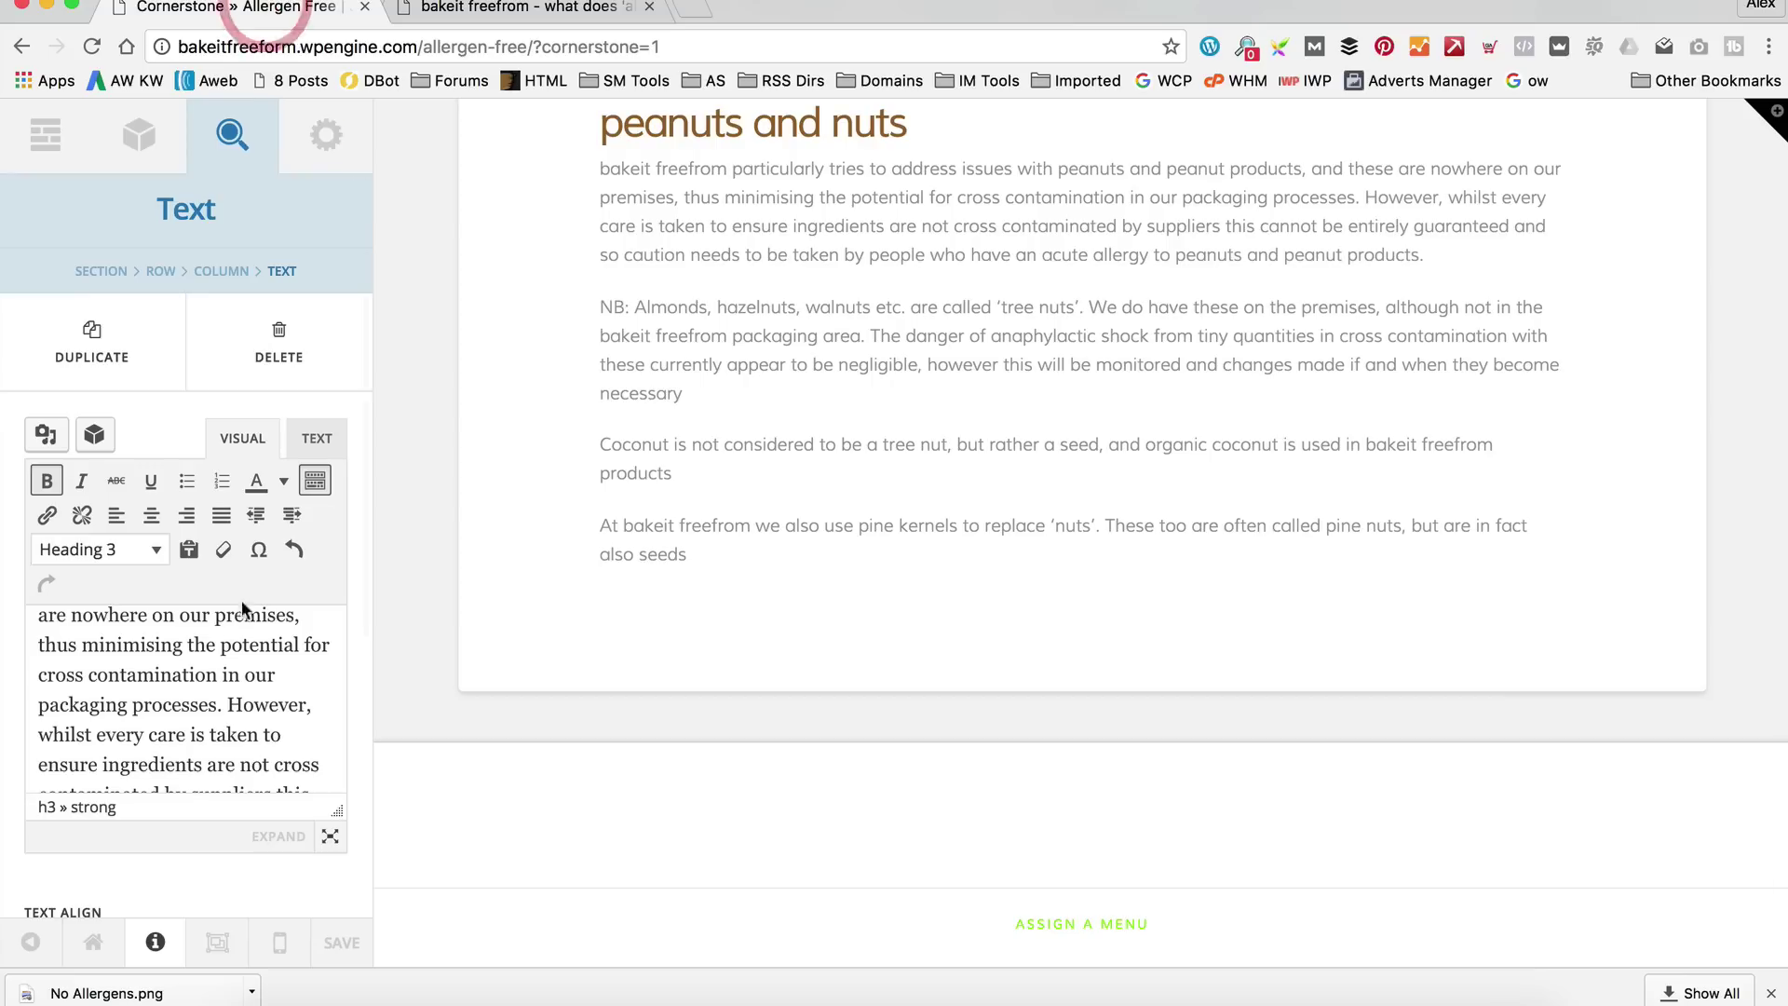
scroll(633, 465, up, 3)
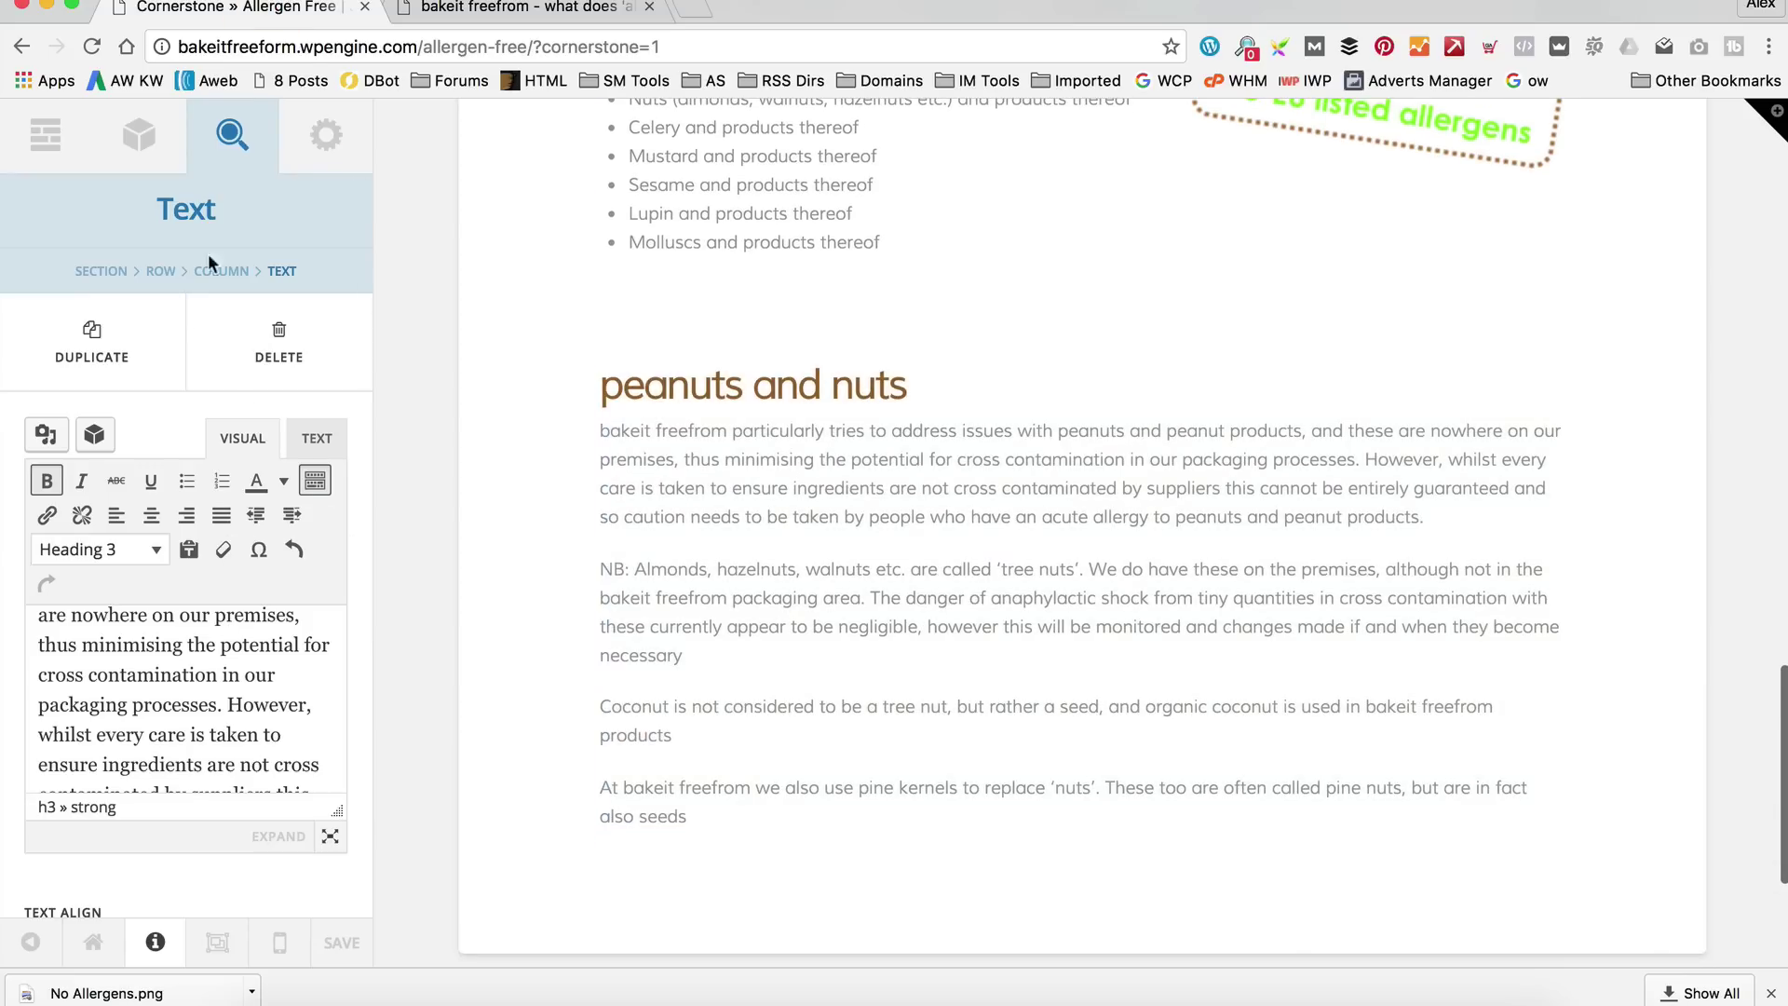
click(139, 132)
- Add a Text element at the page bottom and paste the soya text in visual mode
scroll(180, 408, down, 20)
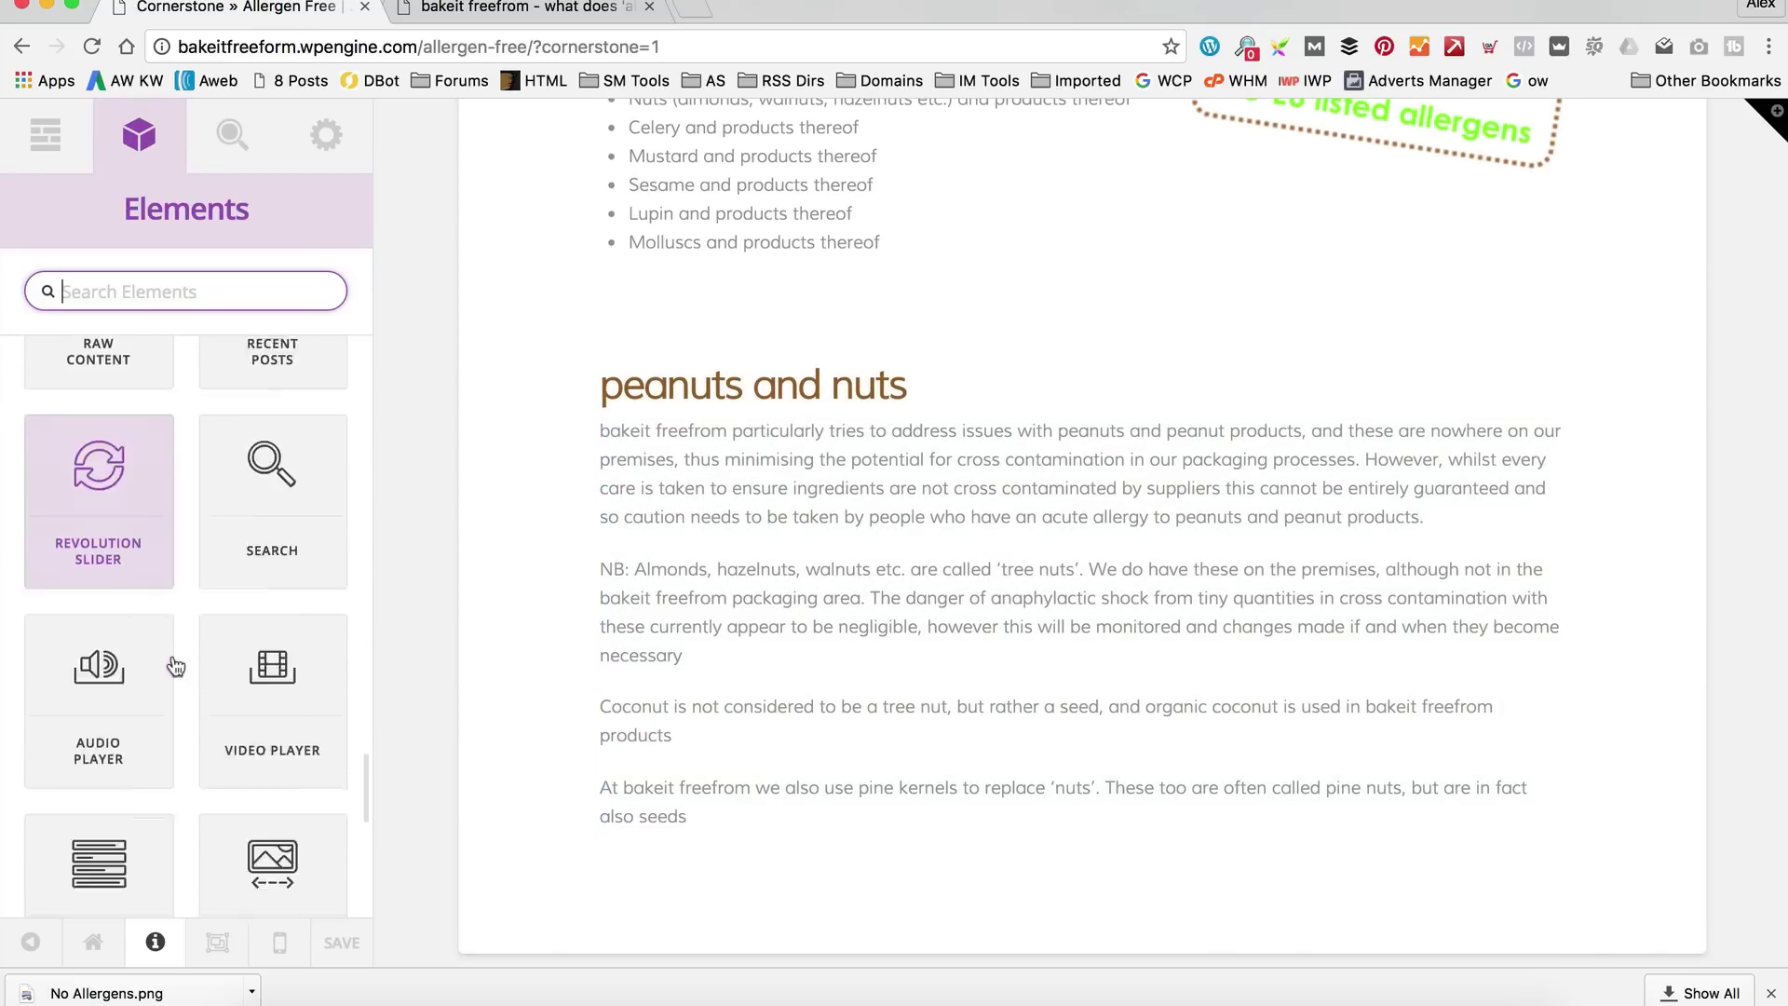
drag(137, 601, 1090, 850)
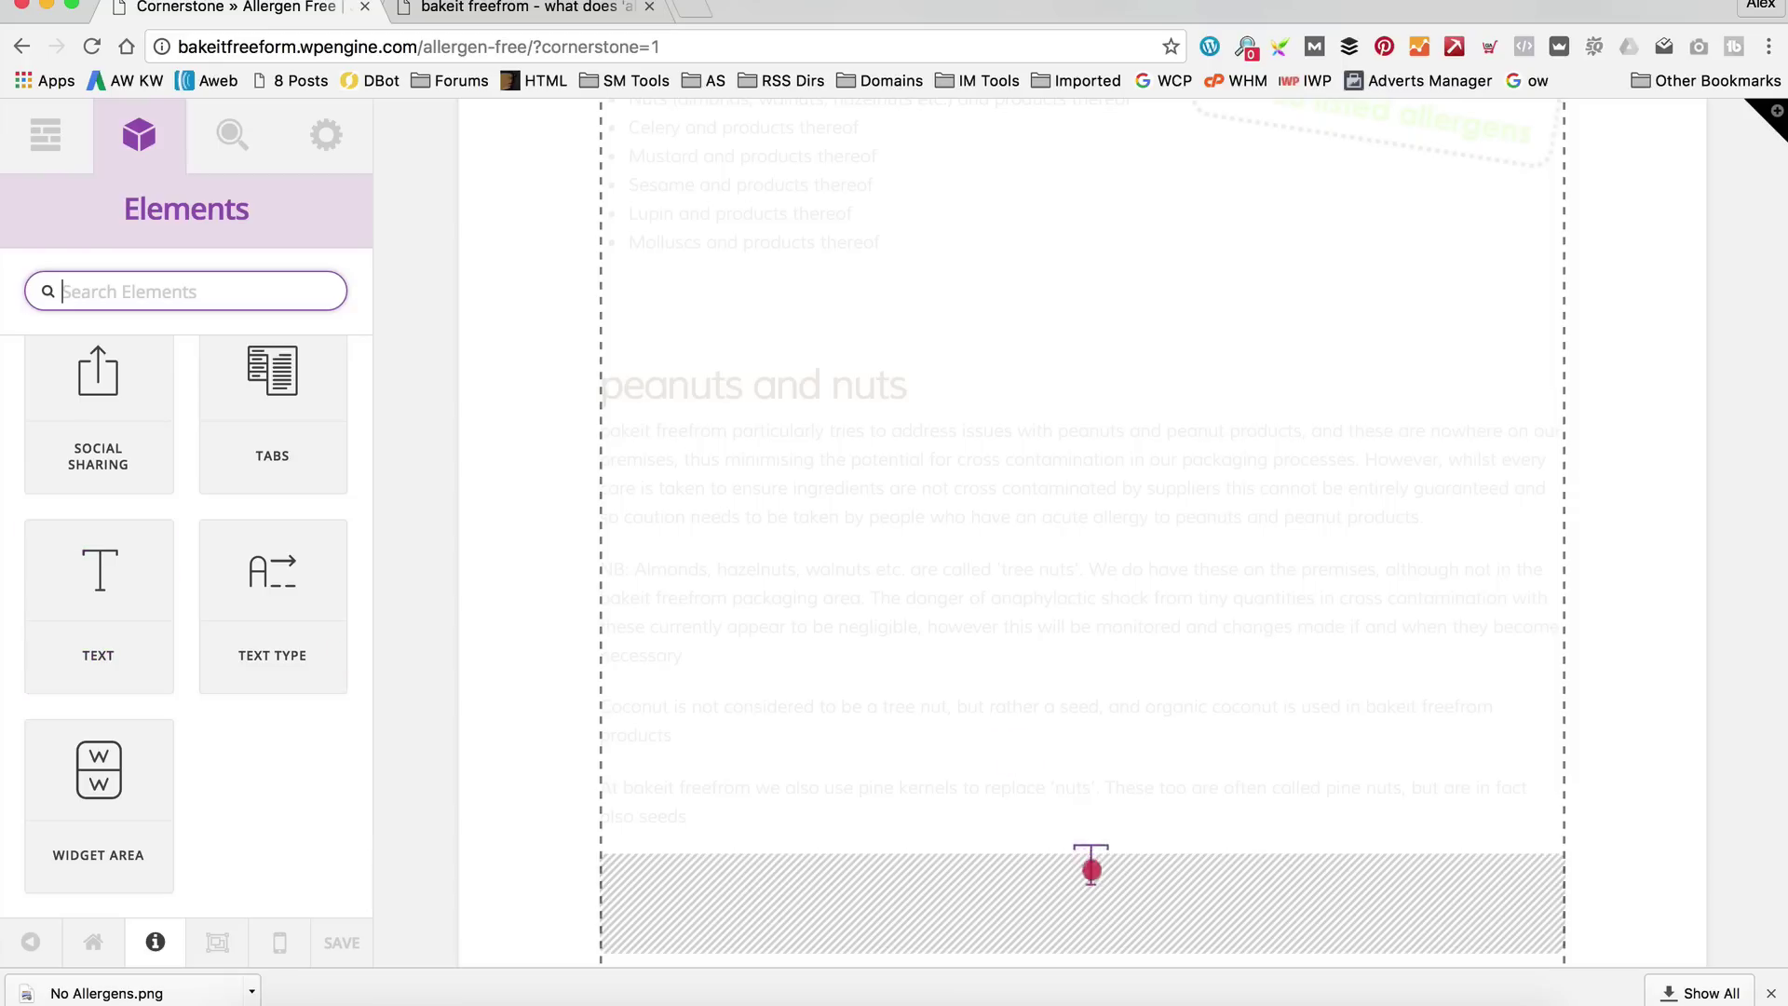
drag(1049, 908, 1046, 898)
click(219, 595)
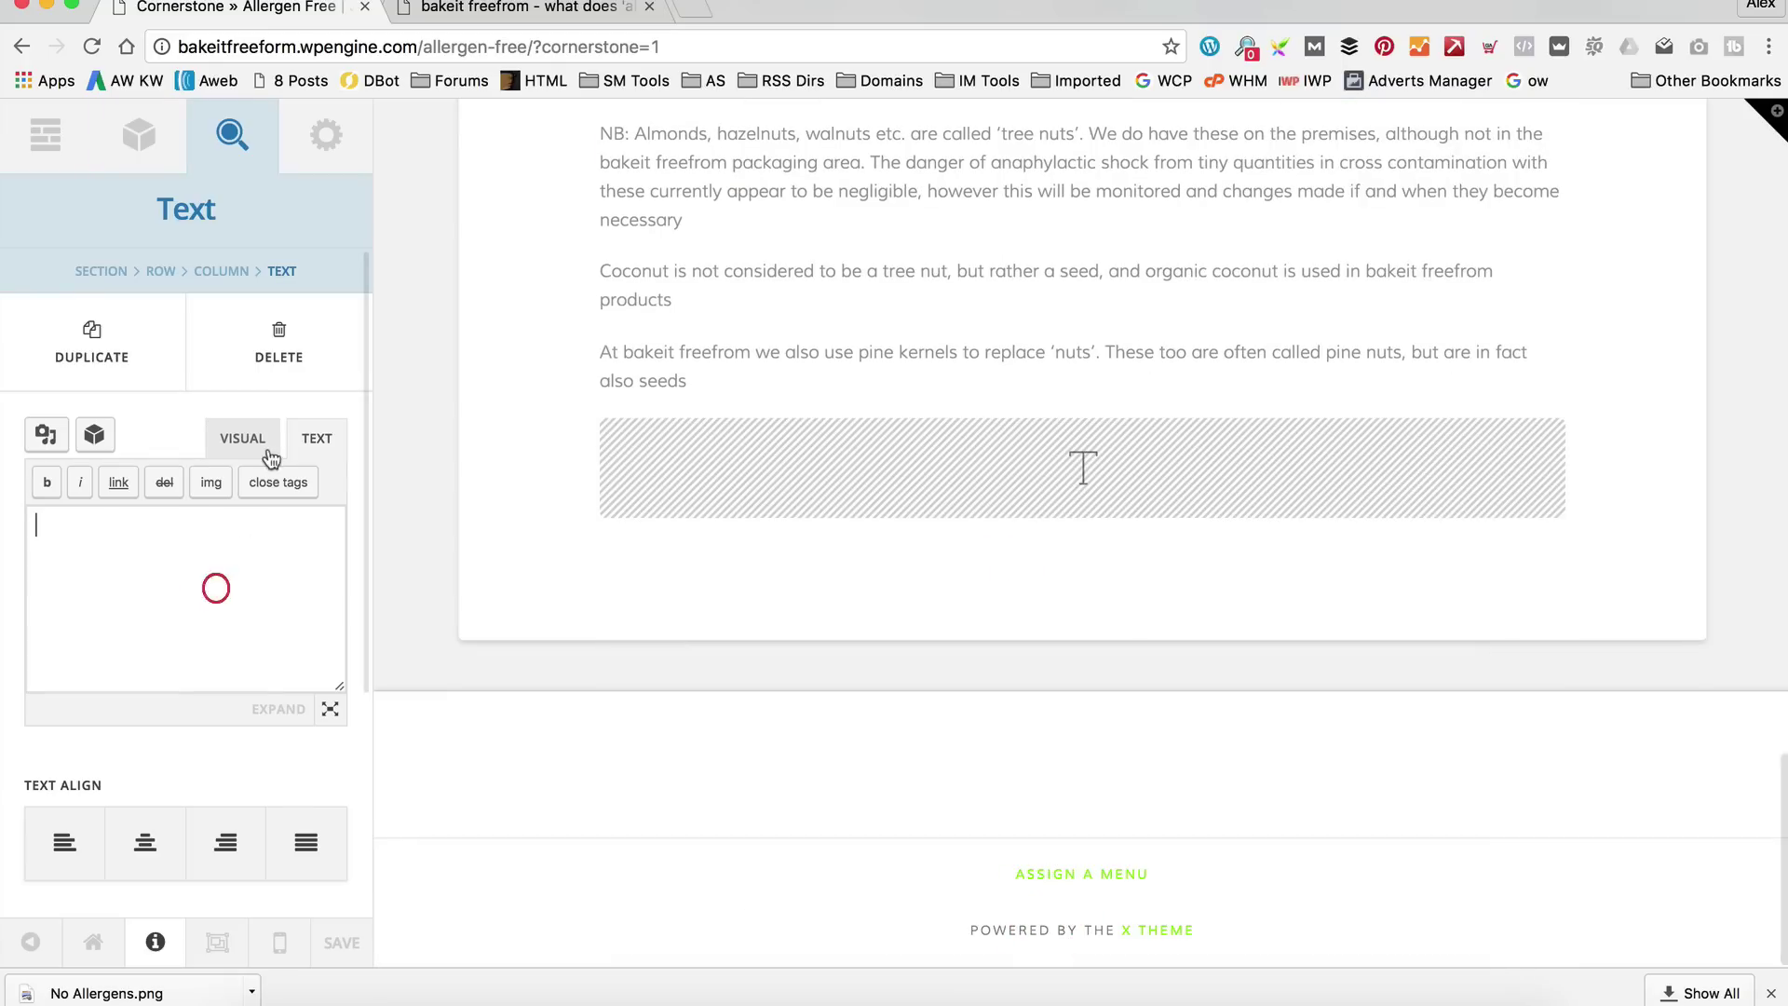
click(244, 438)
click(140, 714)
key(super+v)
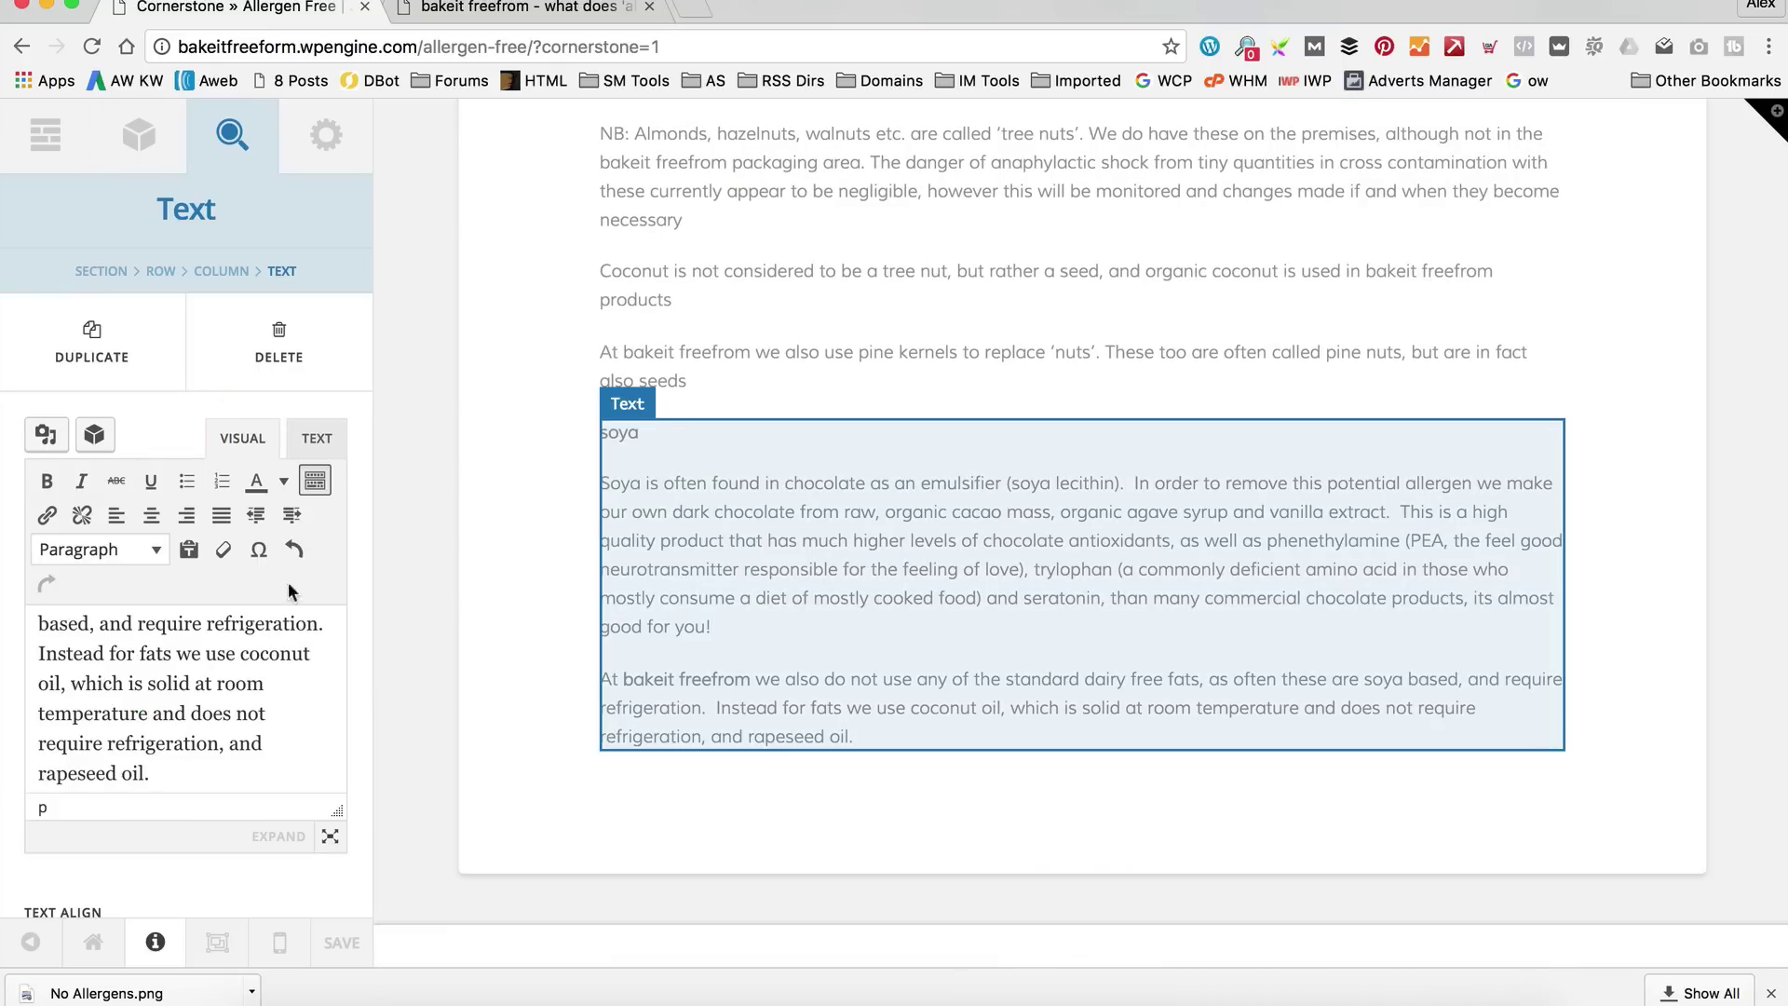
- Make the 'soya' title line a Heading 3
scroll(160, 708, up, 2)
scroll(162, 694, up, 5)
drag(145, 647, 19, 646)
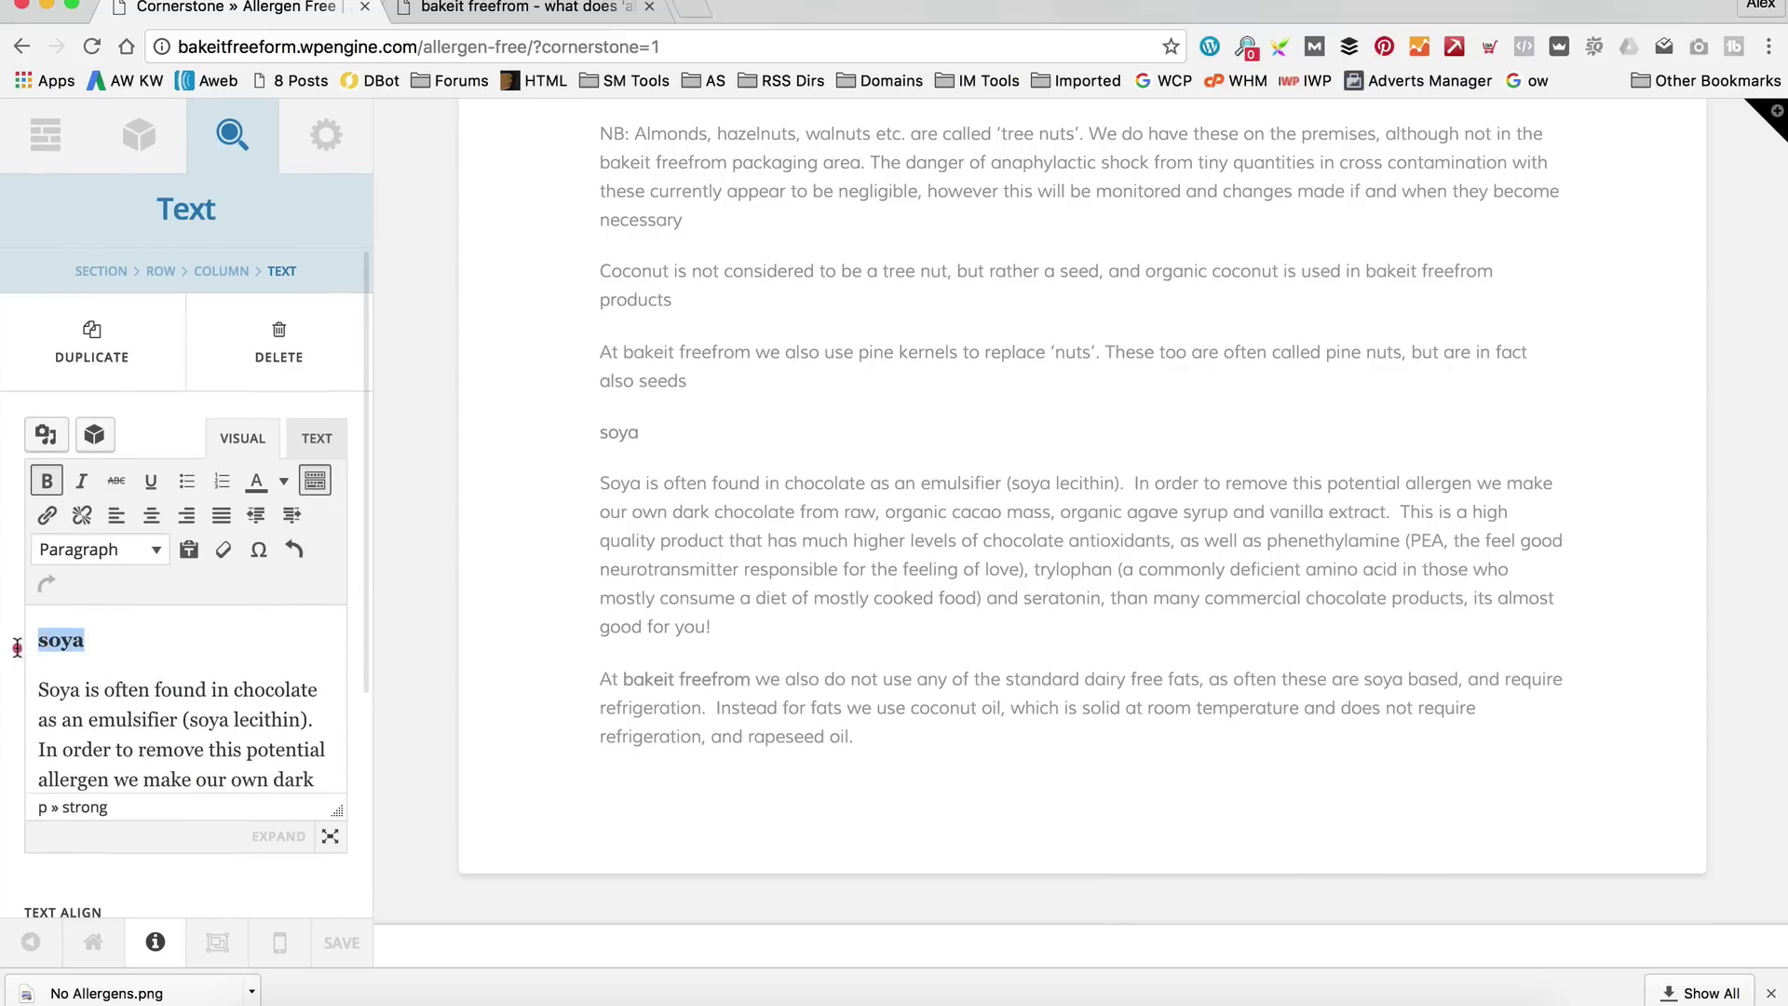
click(89, 559)
click(112, 635)
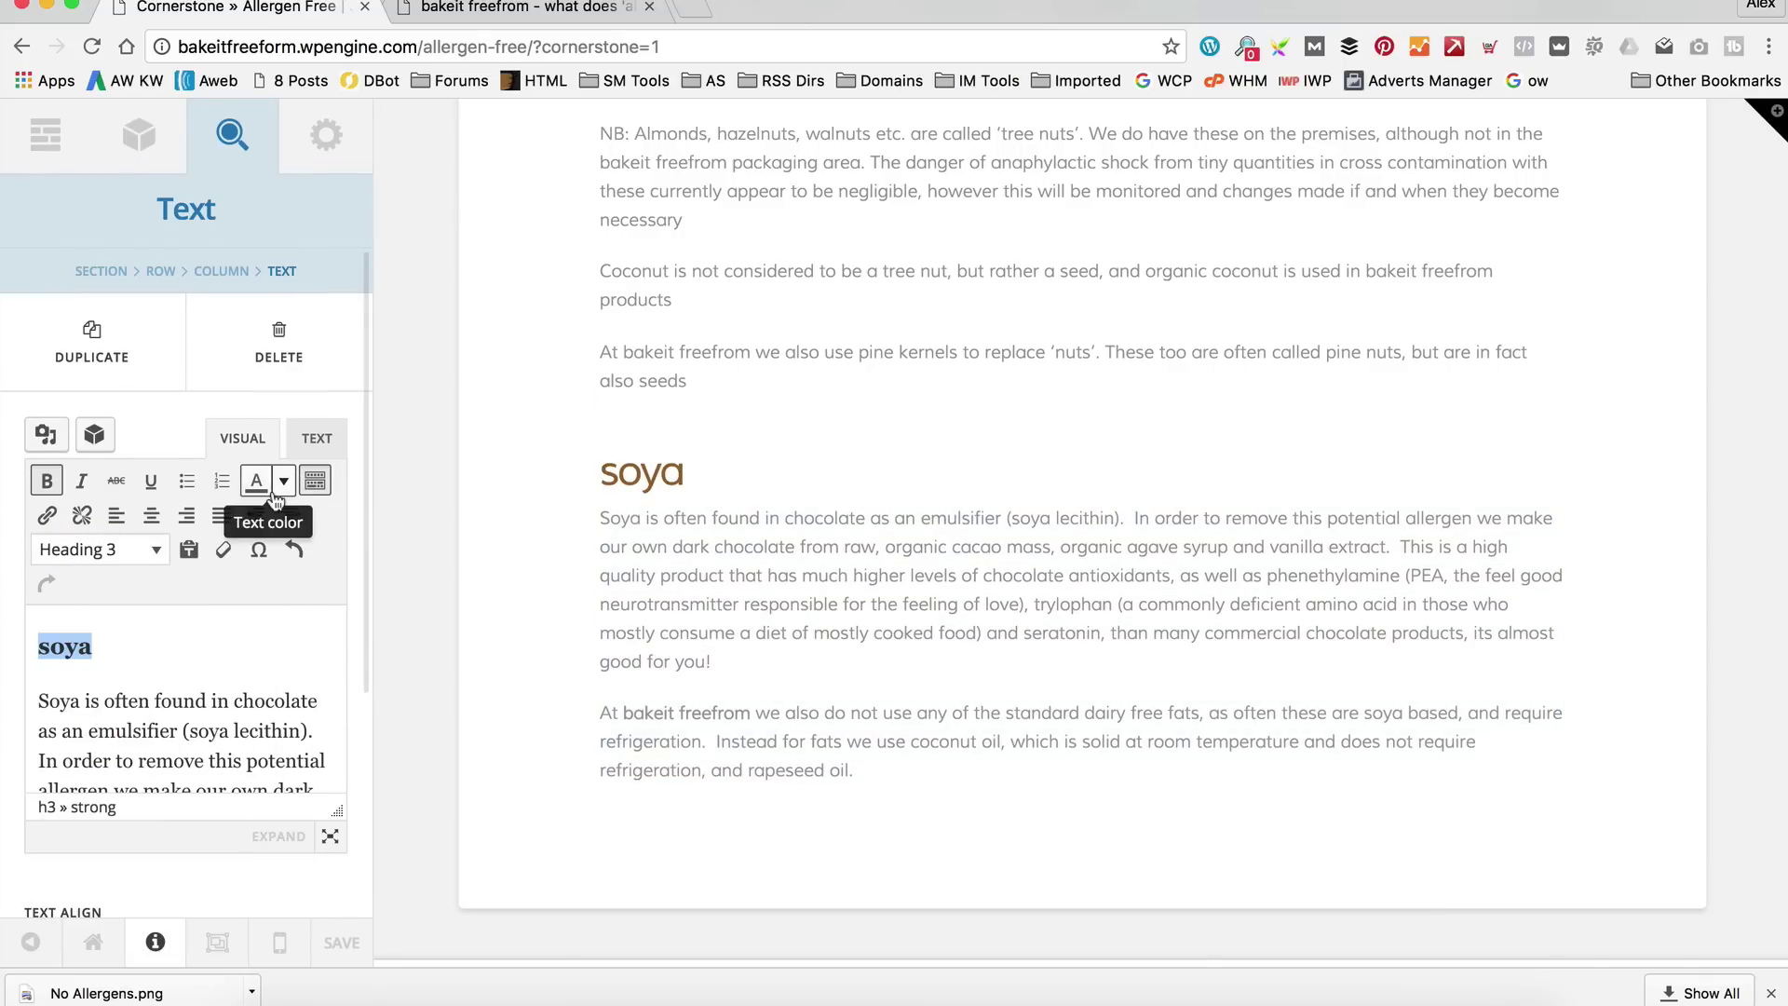
- Review the finished soya section and save the Allergen Free page
scroll(753, 619, up, 15)
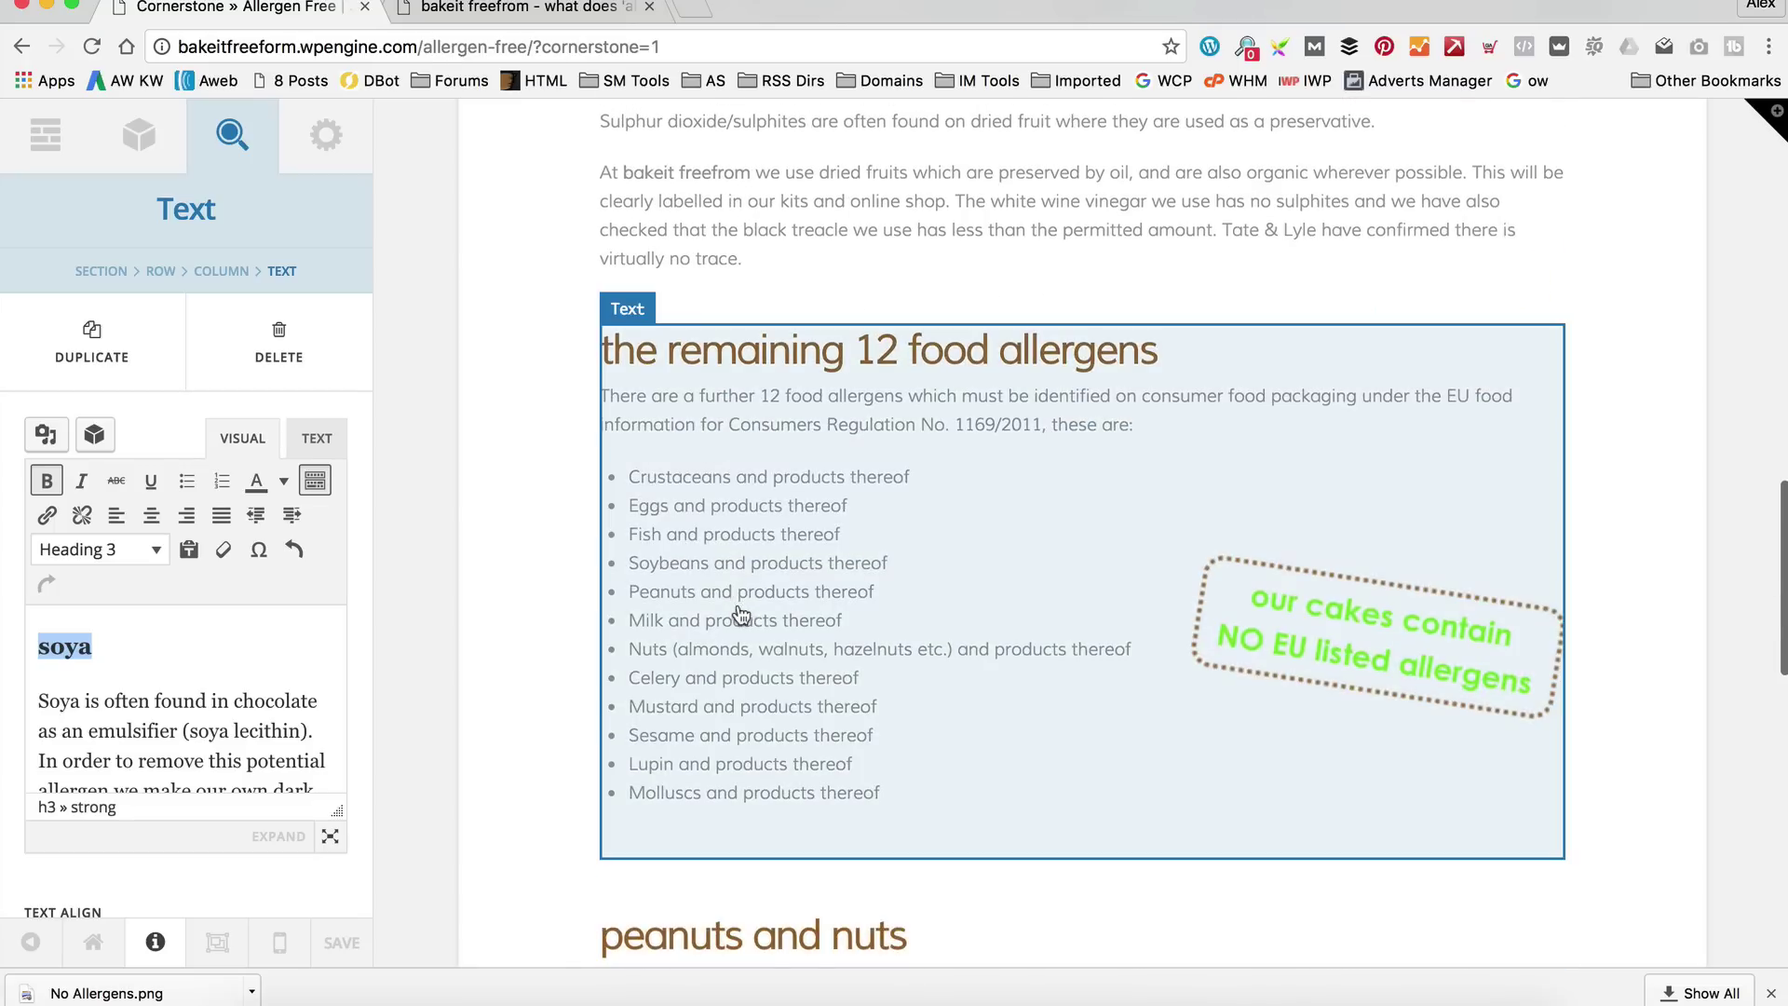
scroll(736, 610, down, 15)
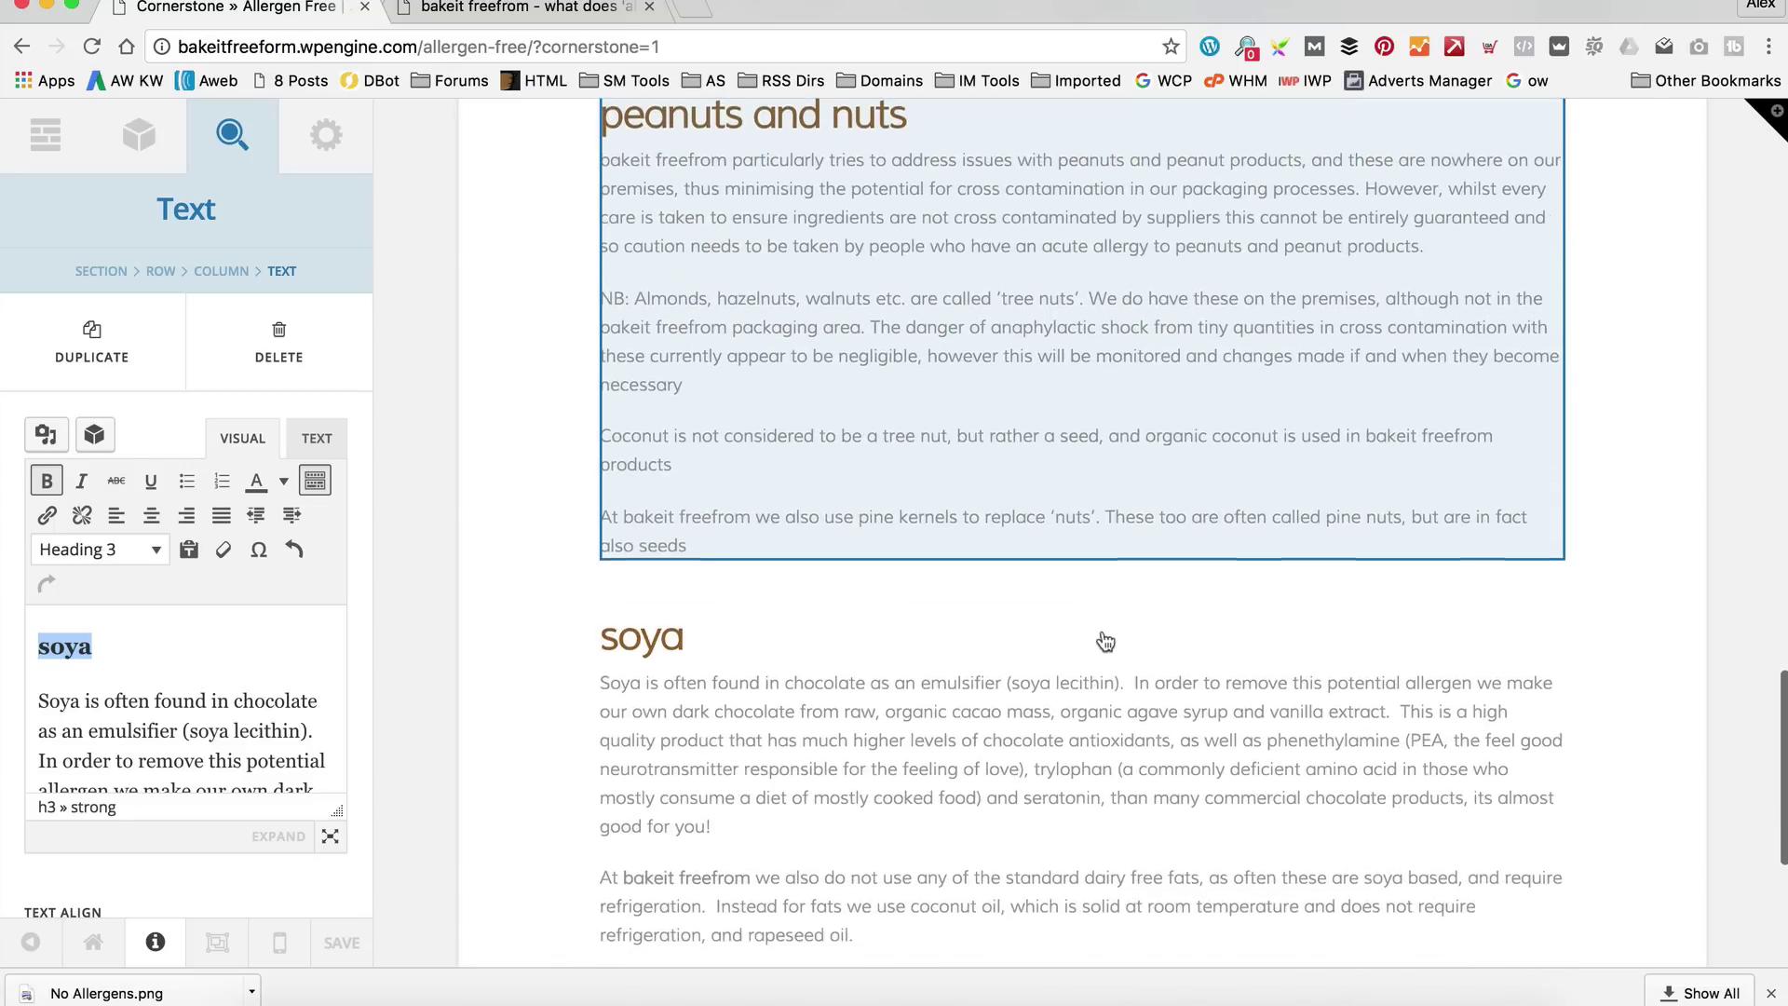
scroll(1693, 460, up, 15)
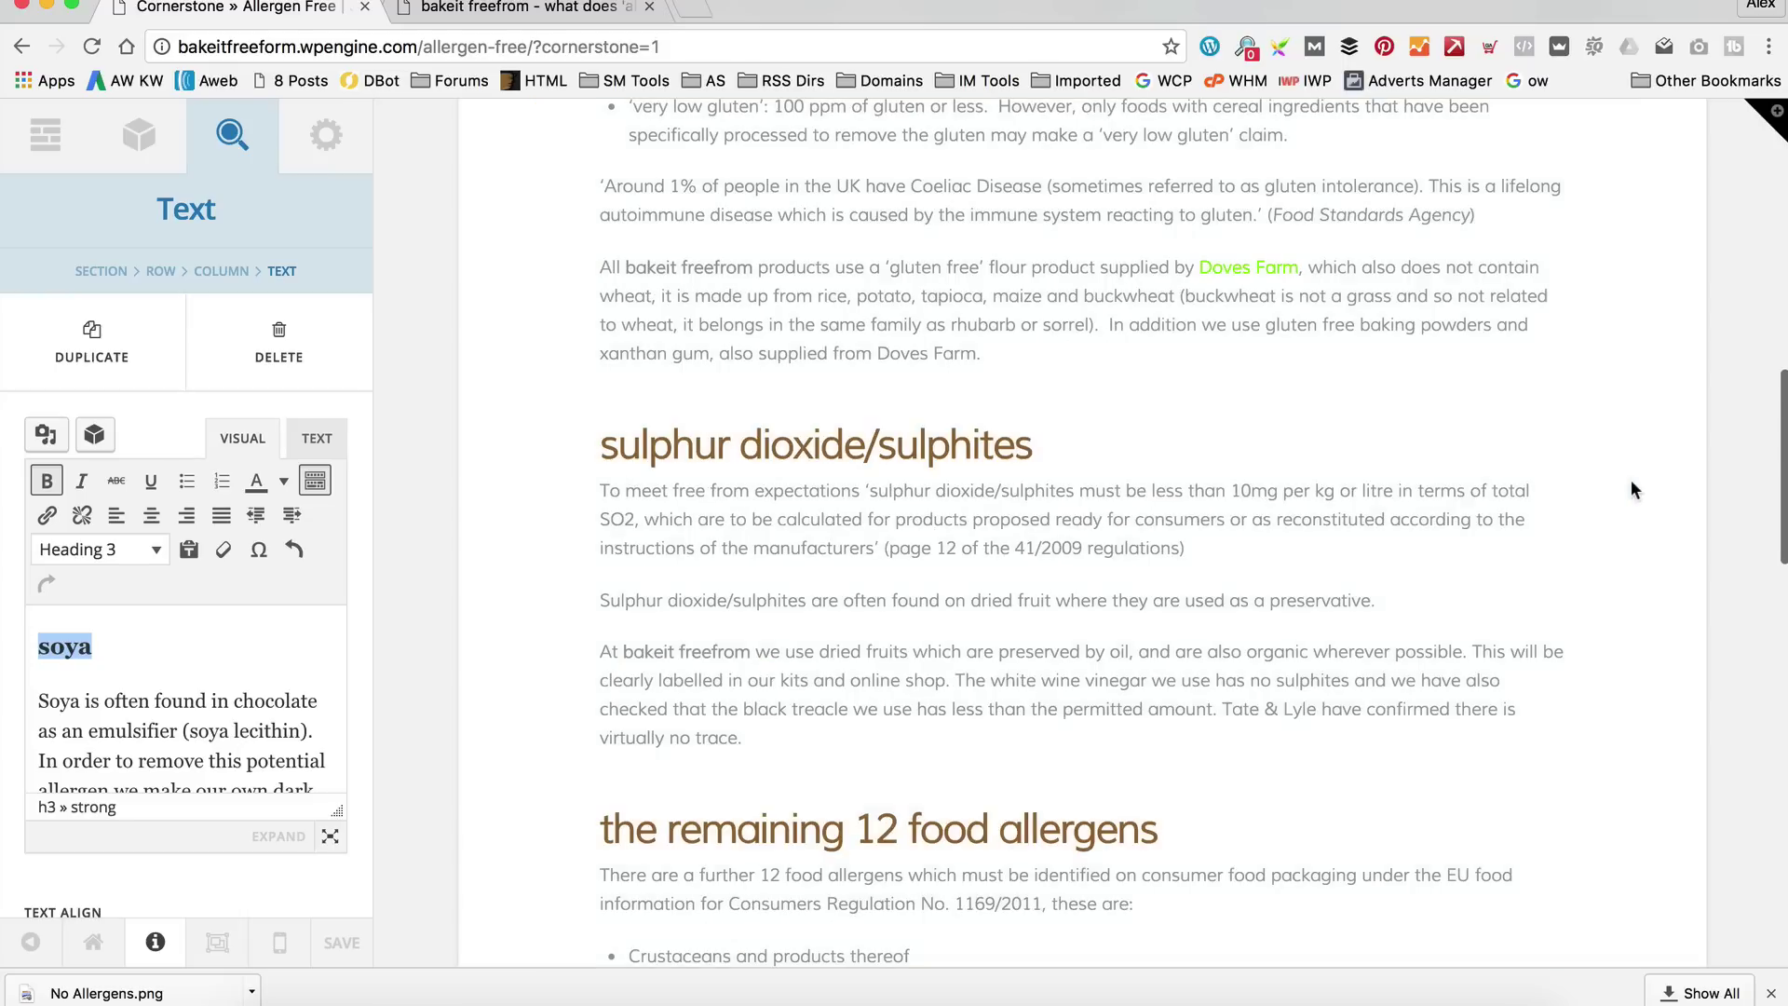
scroll(1626, 485, up, 8)
scroll(1629, 490, down, 4)
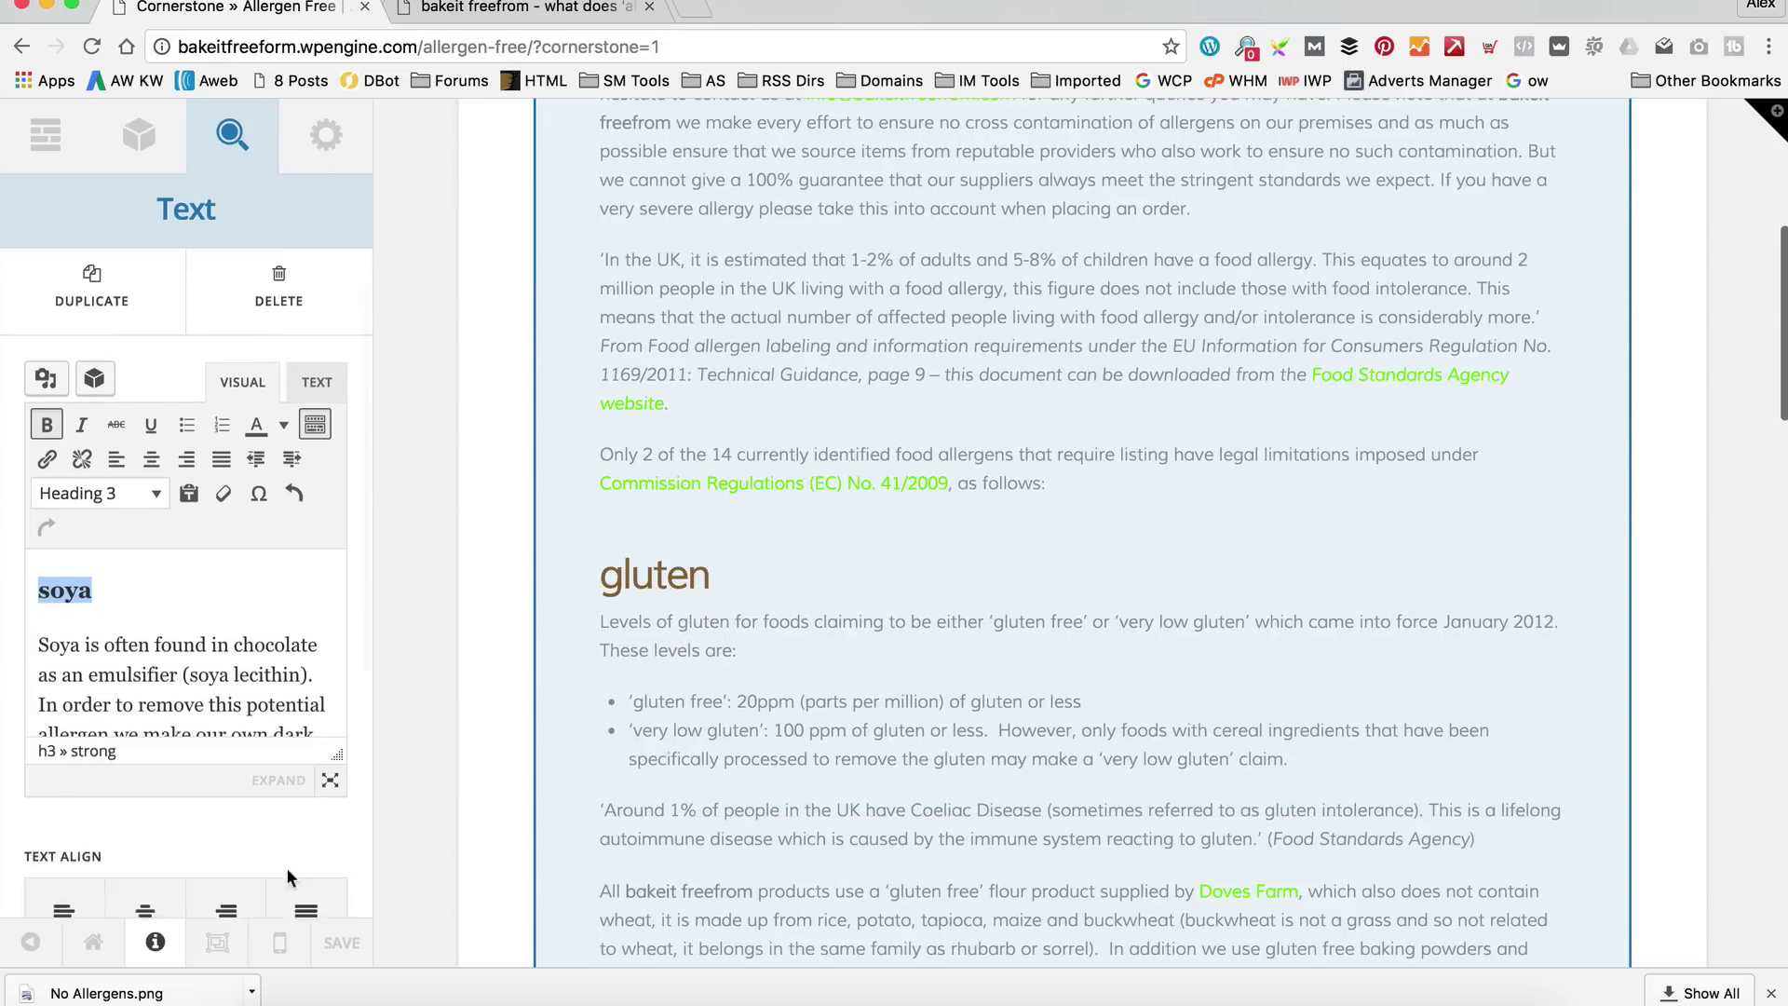
scroll(287, 868, down, 2)
click(342, 943)
scroll(999, 556, down, 8)
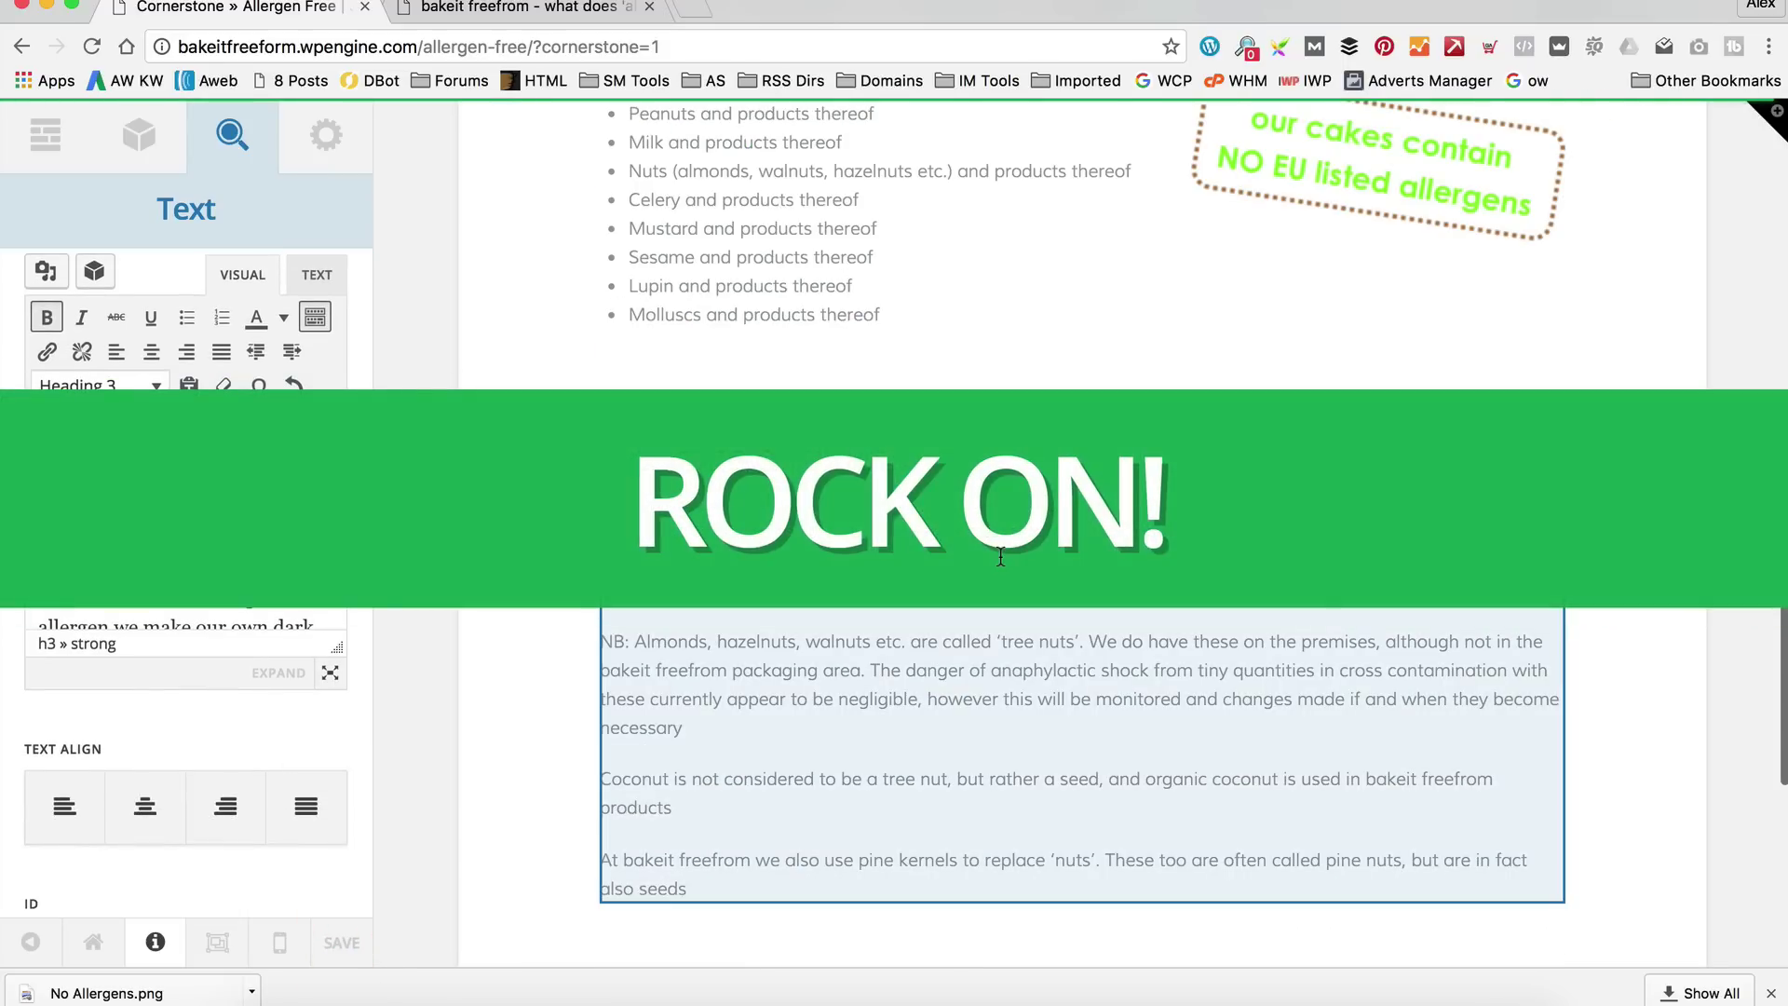
scroll(999, 557, down, 8)
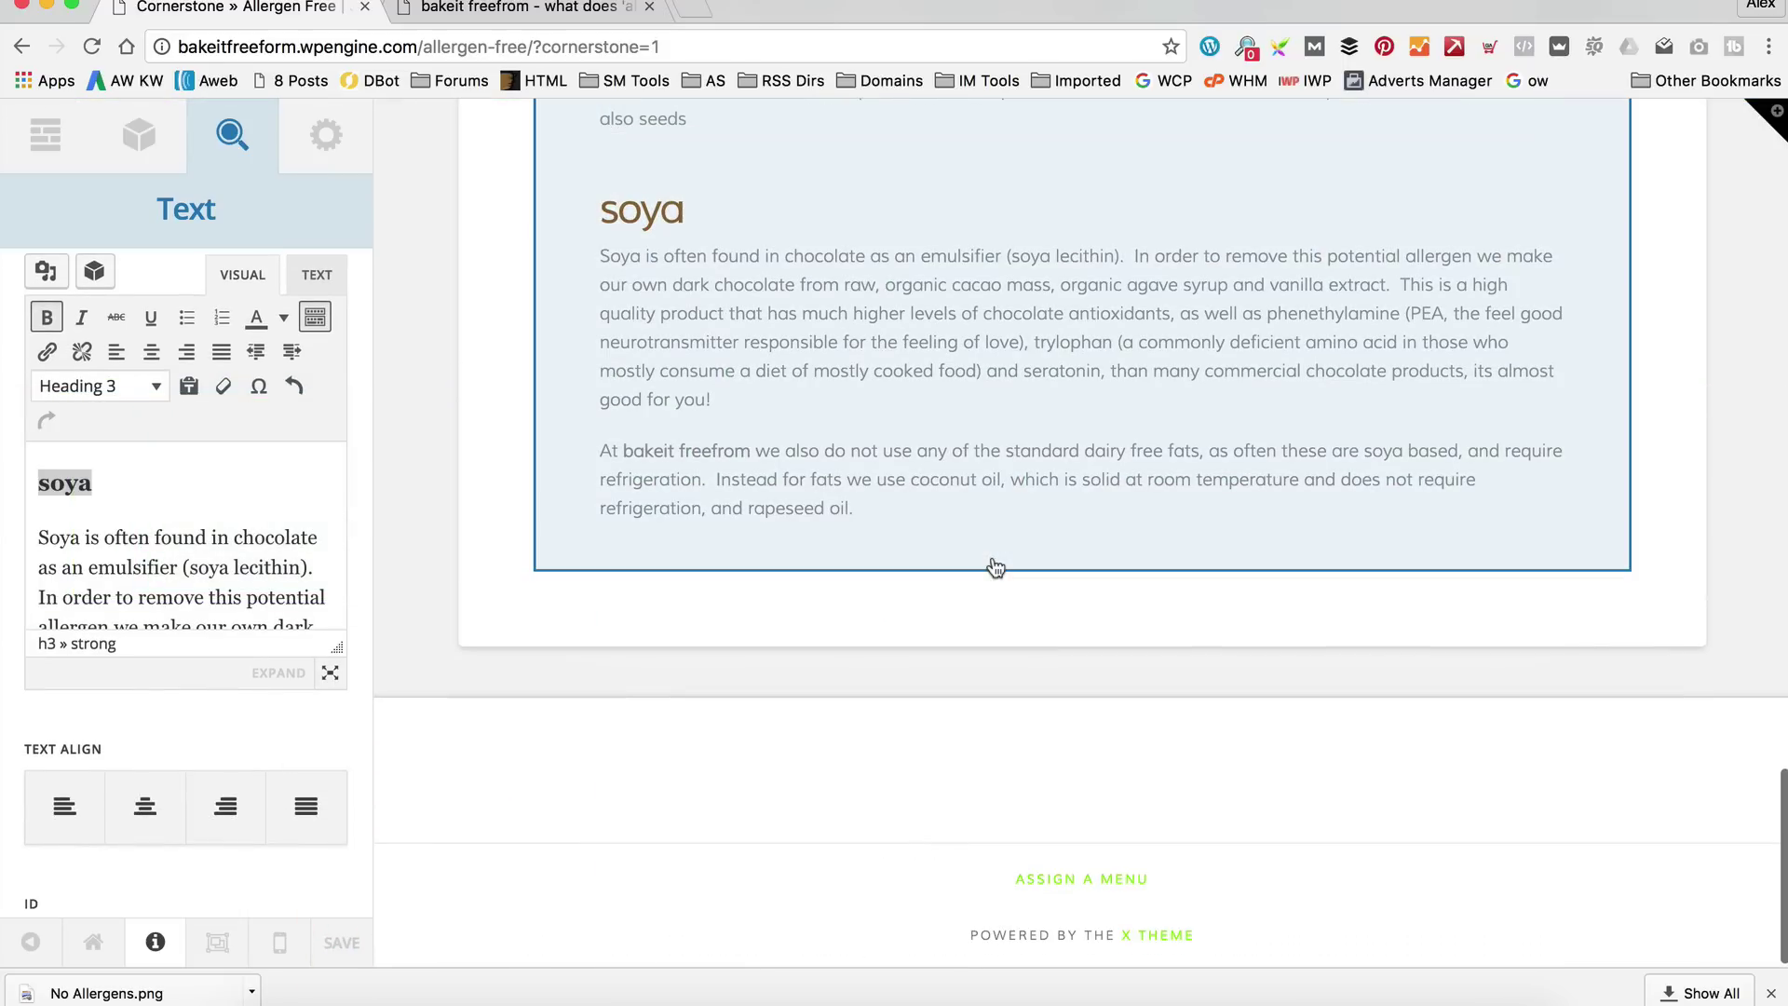
scroll(996, 566, up, 20)
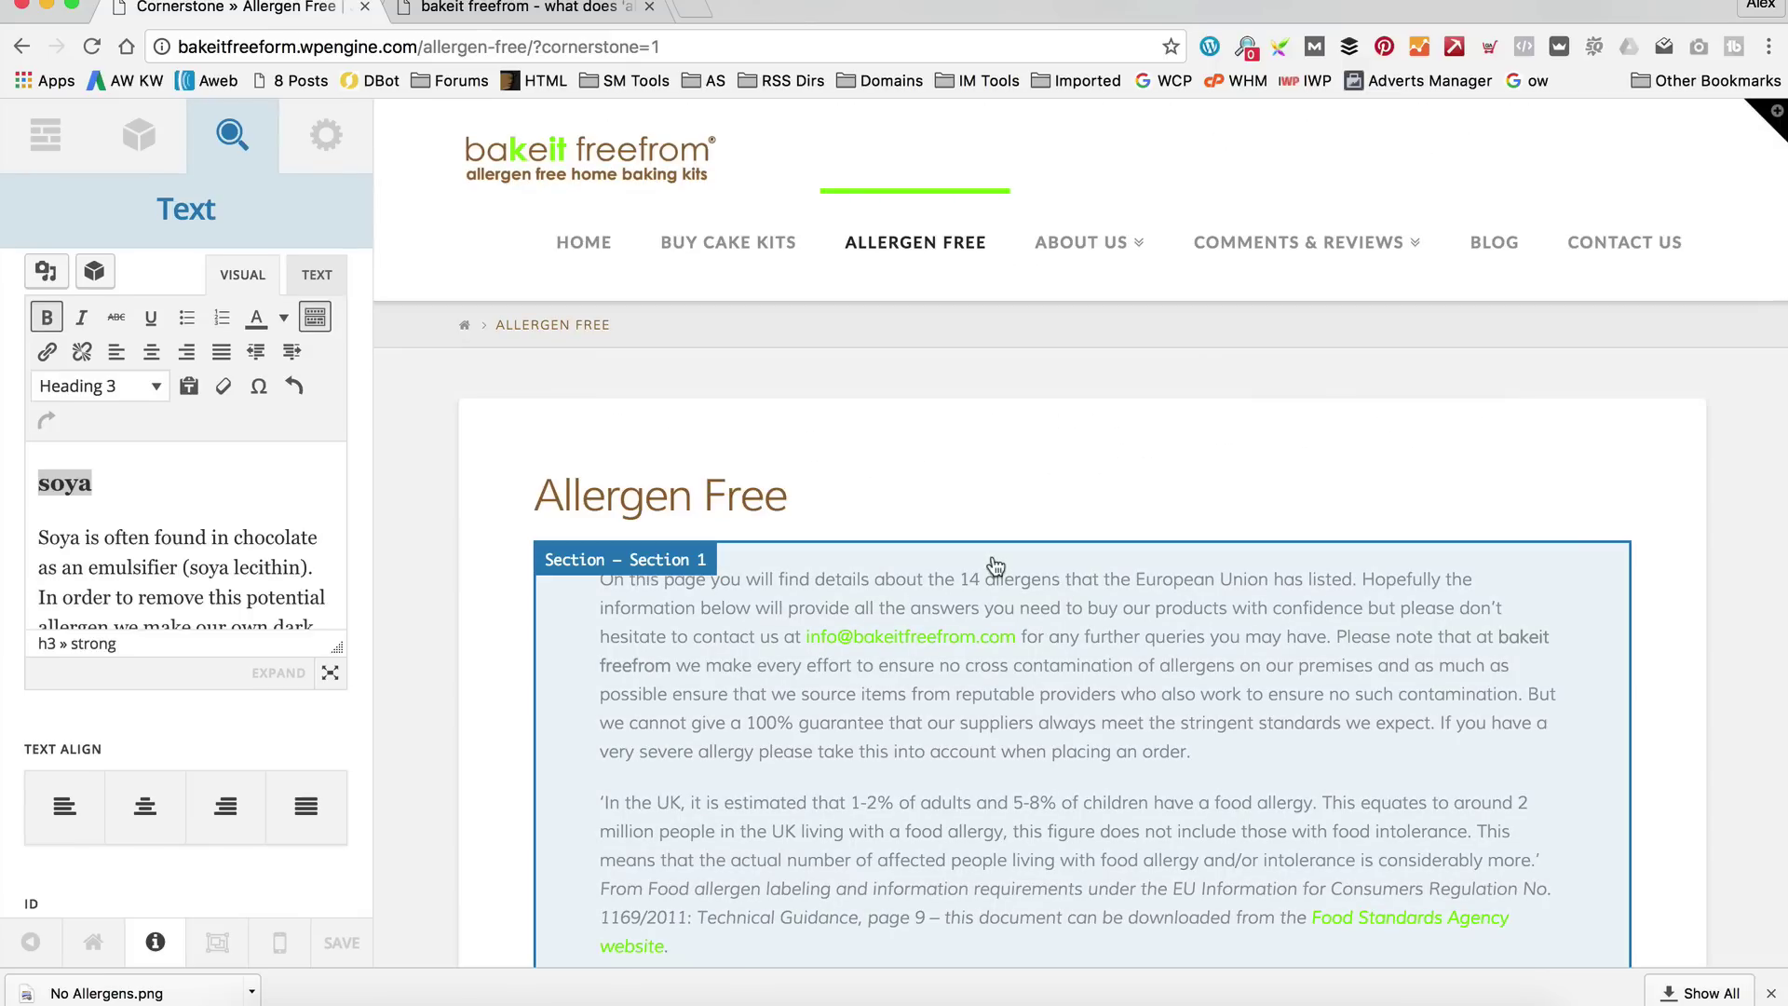
scroll(995, 566, down, 20)
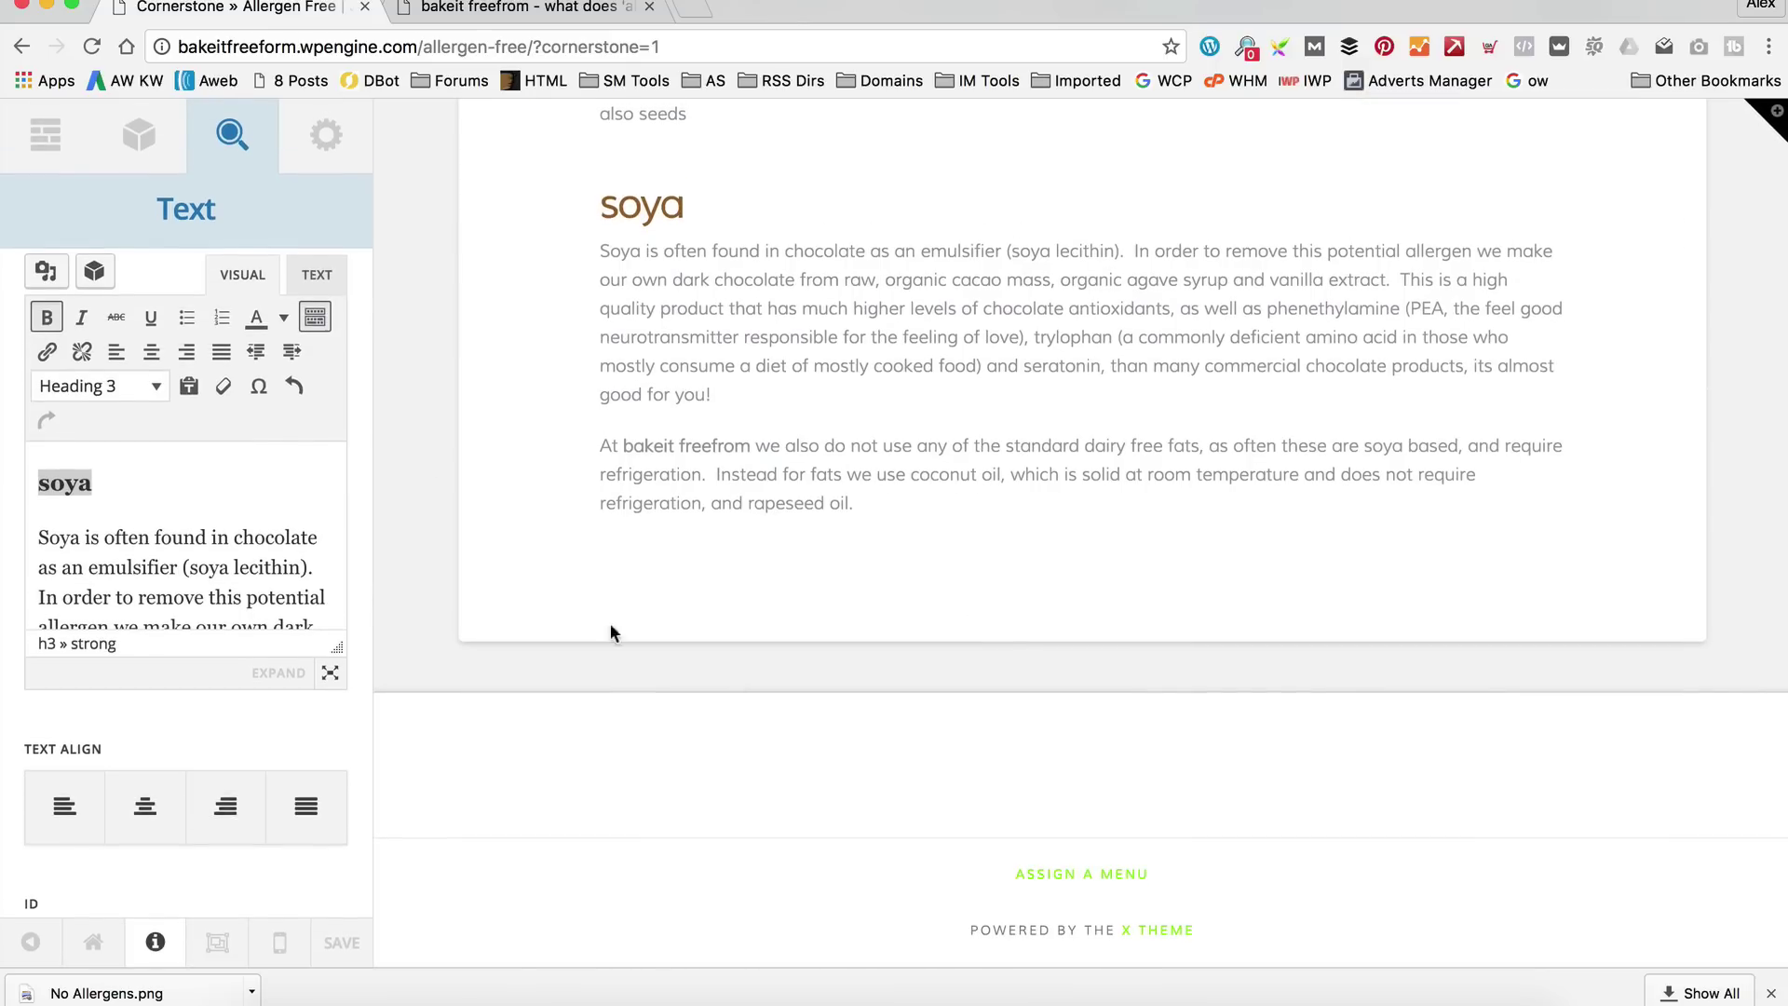
- Add a full-width Button element below the soya text
click(139, 135)
scroll(274, 494, down, 5)
mouse_move(274, 494)
mouse_down()
mouse_move(1056, 553)
mouse_move(1034, 616)
mouse_up()
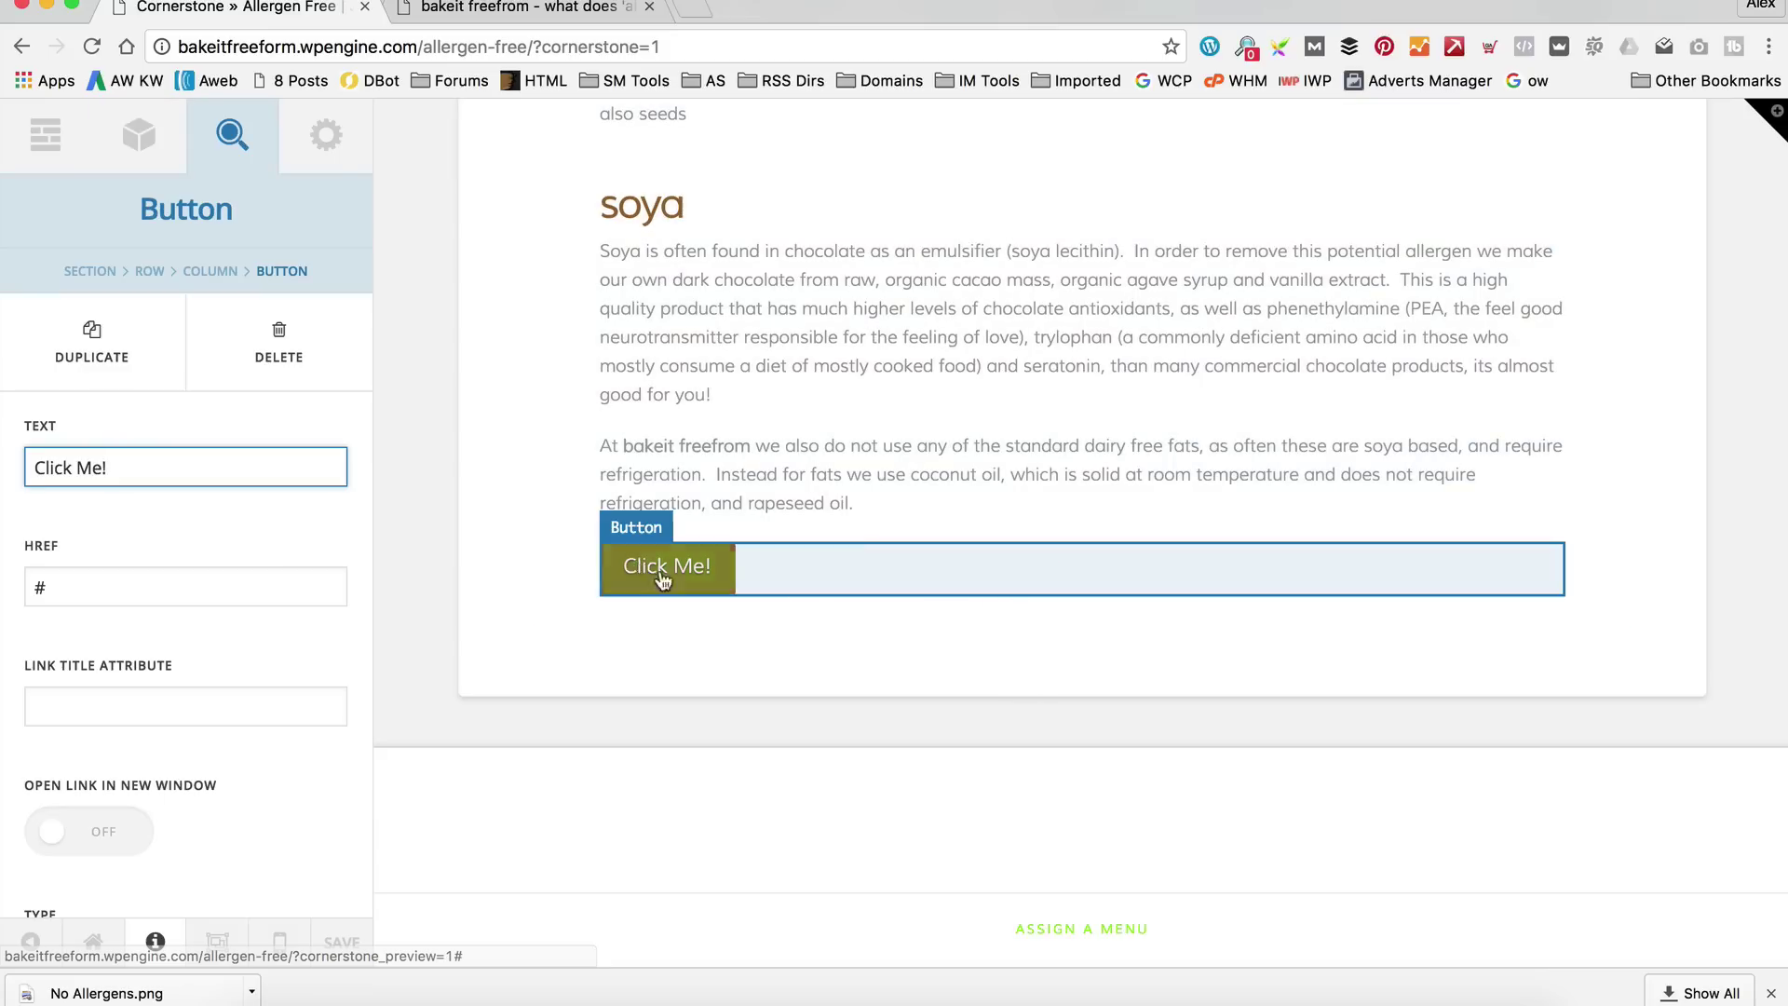
scroll(299, 684, down, 10)
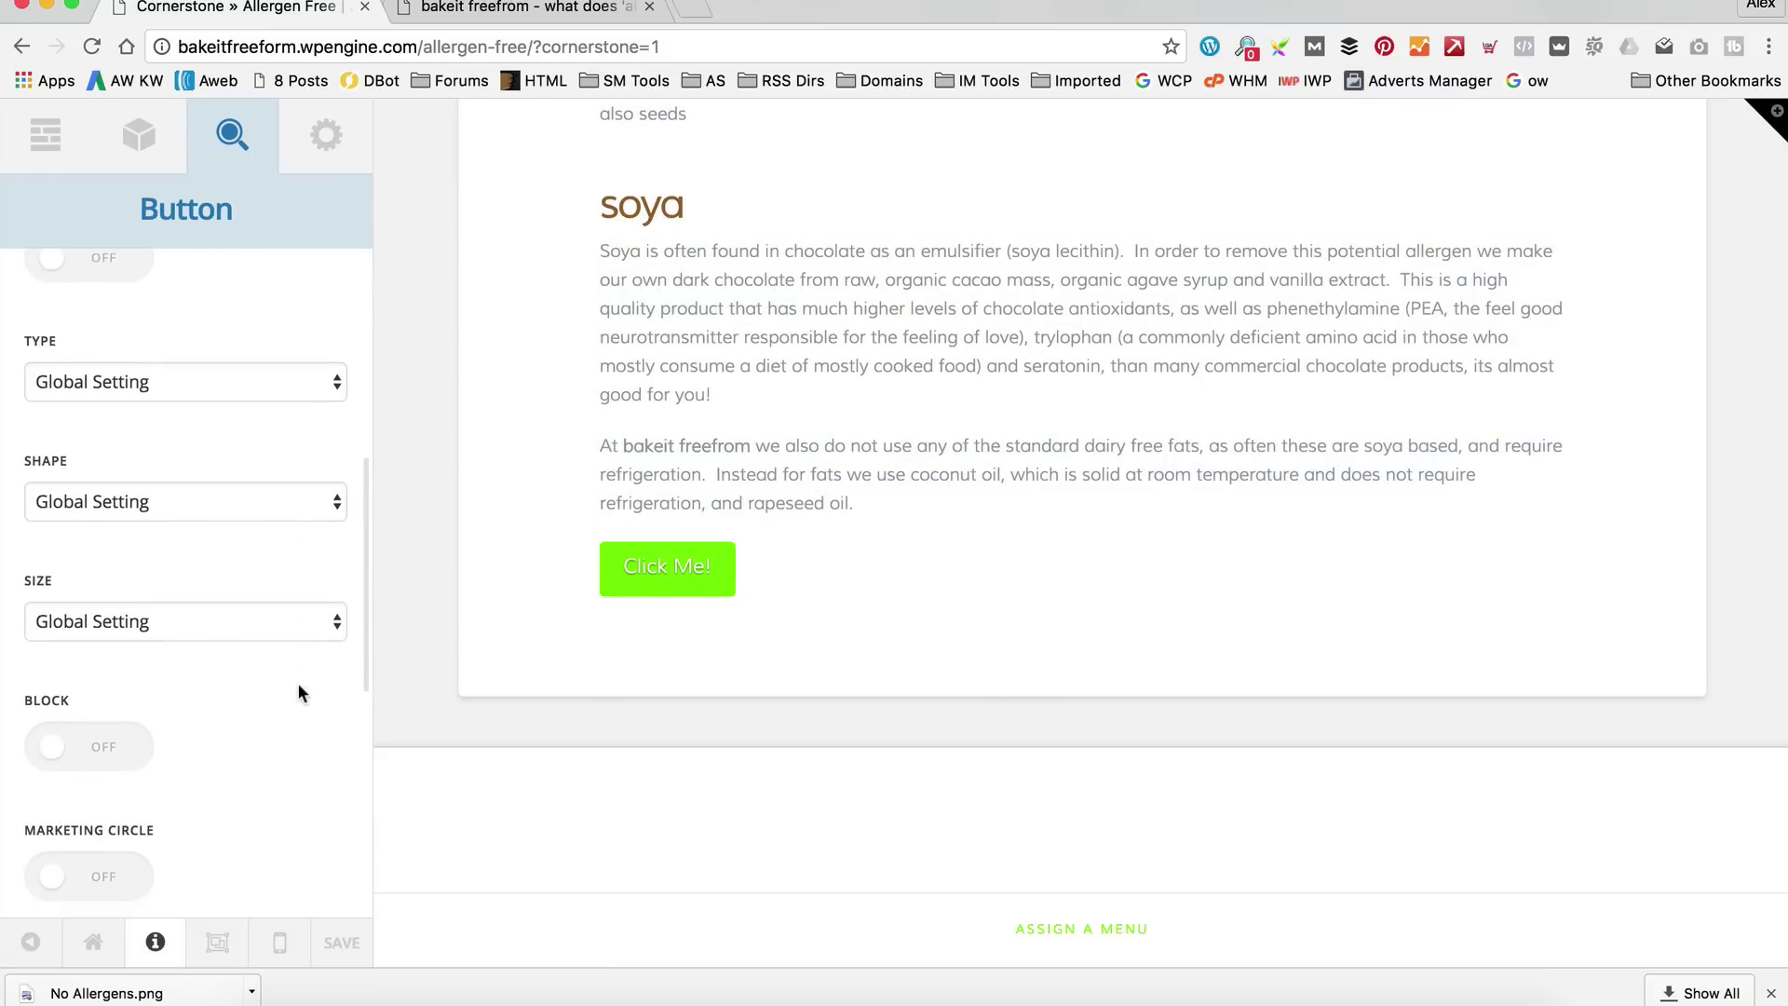
click(266, 620)
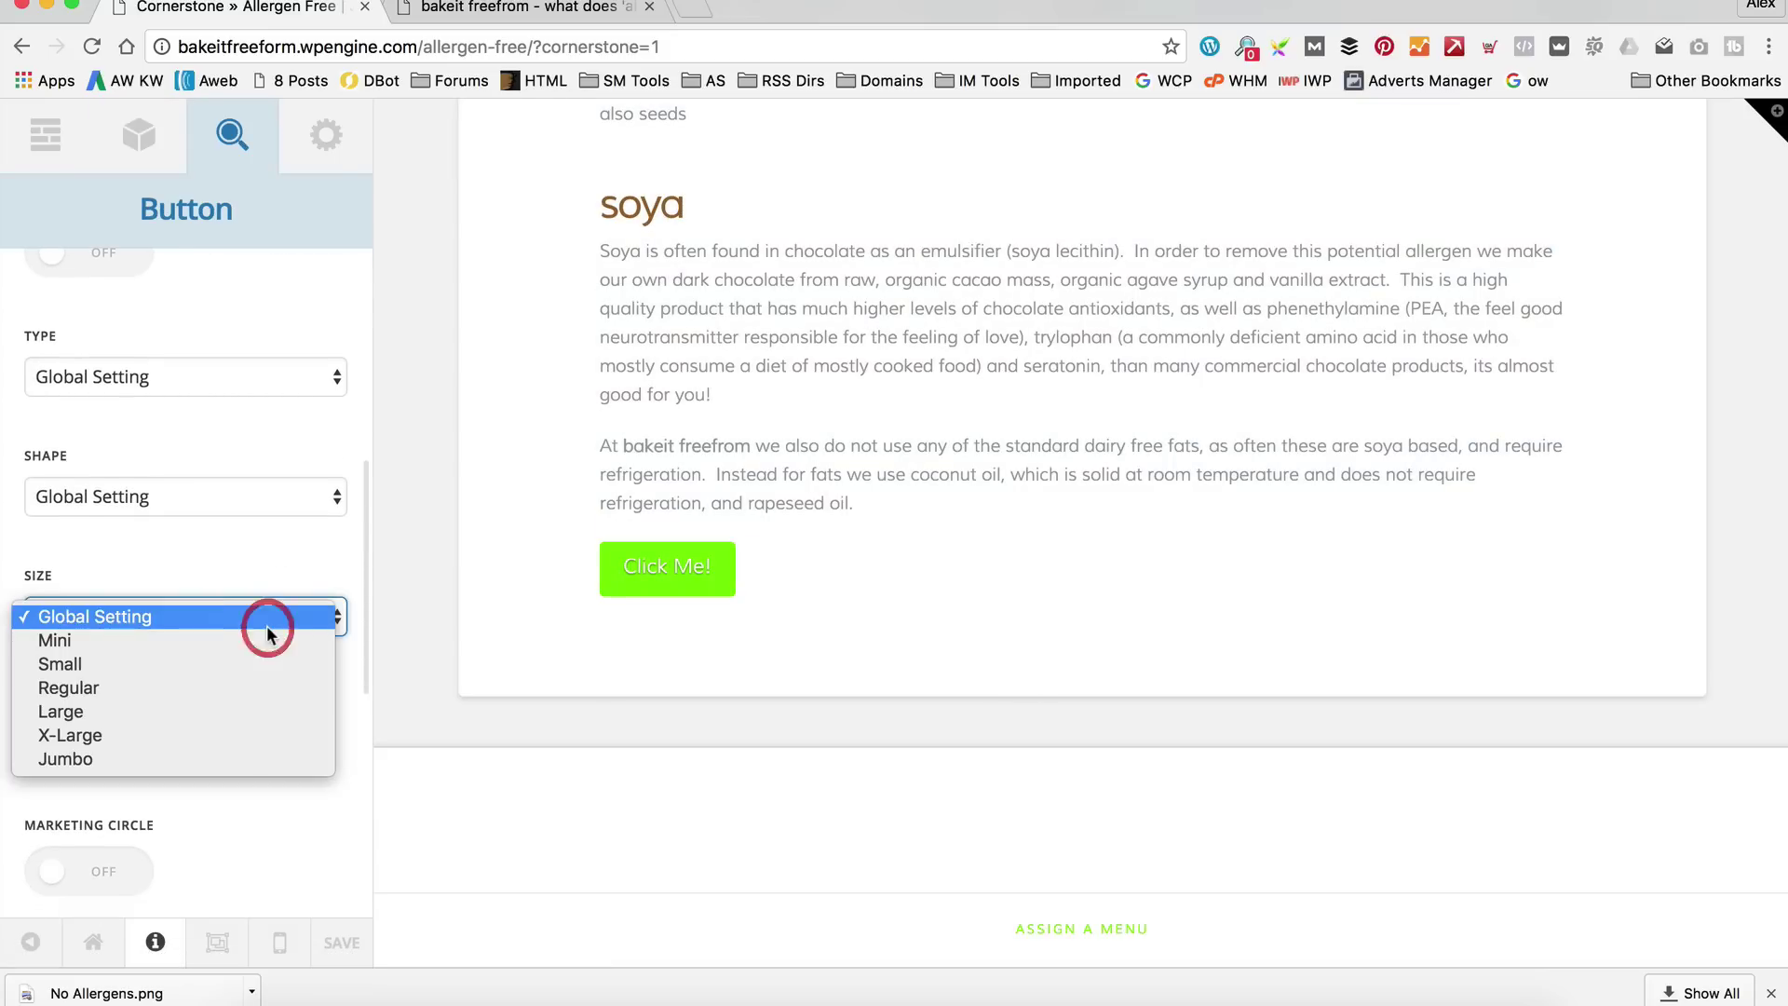
click(288, 563)
scroll(270, 606, down, 3)
click(97, 494)
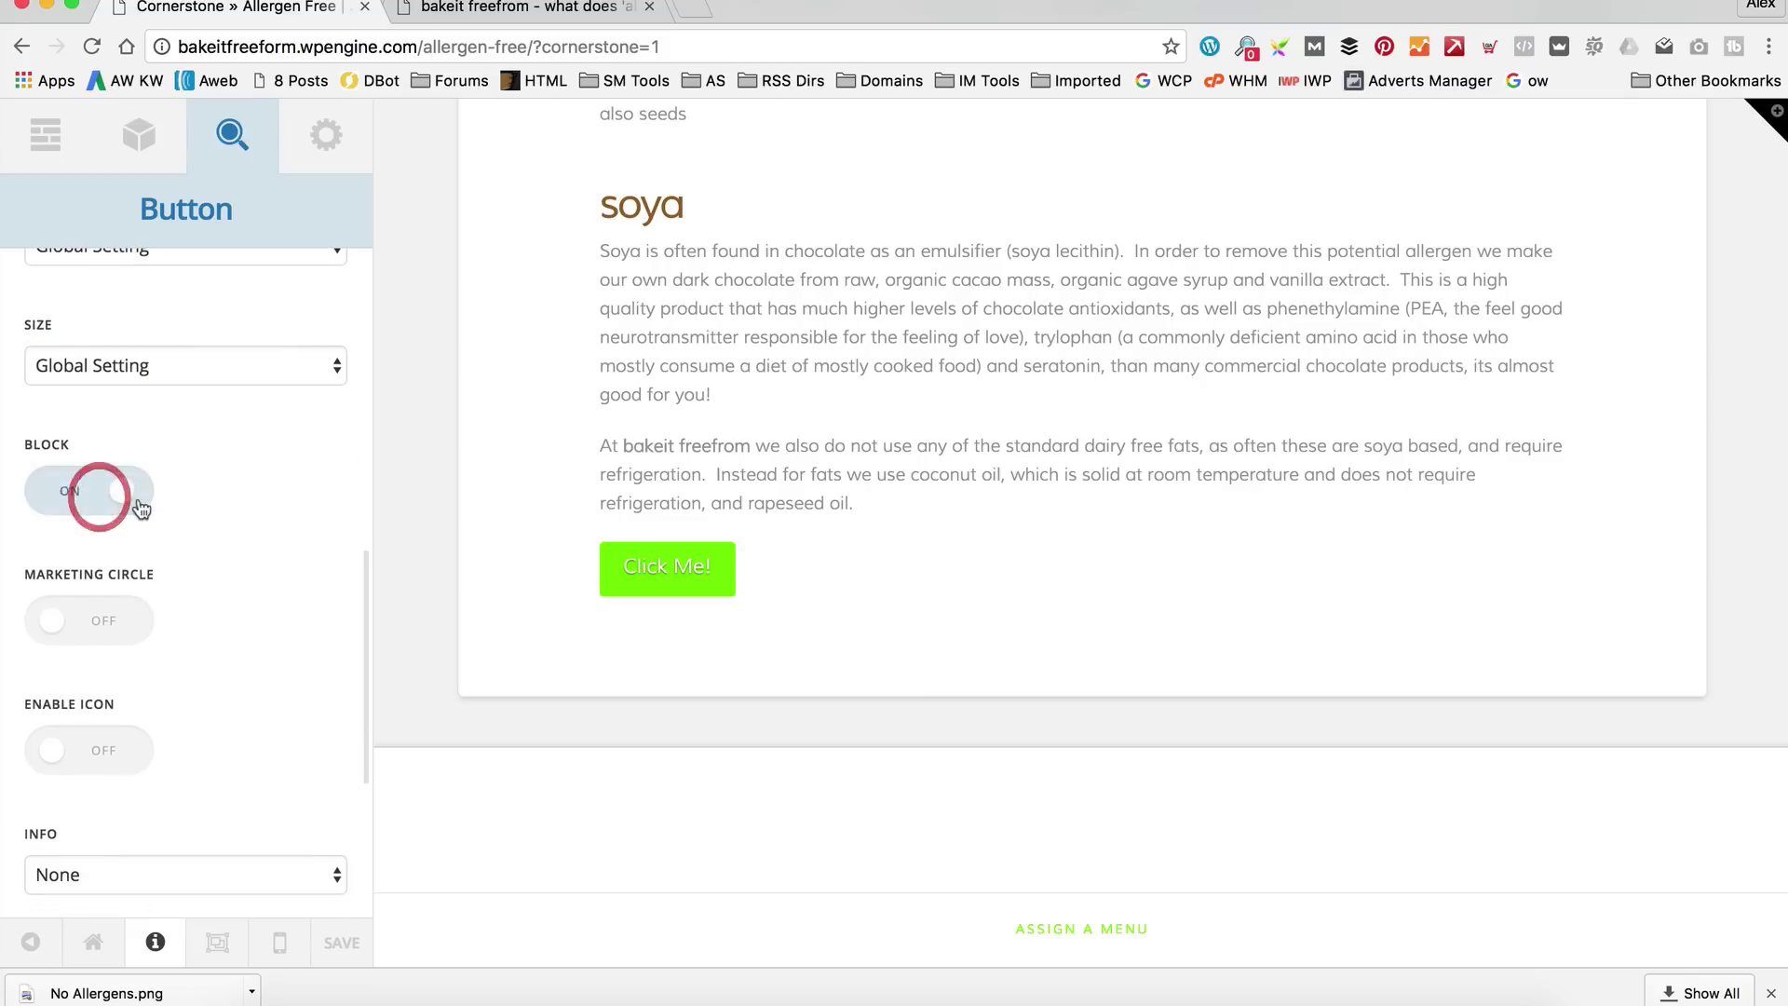
- Check the original bakeit freefrom page's wording, then set the button size to Large
scroll(352, 492, up, 3)
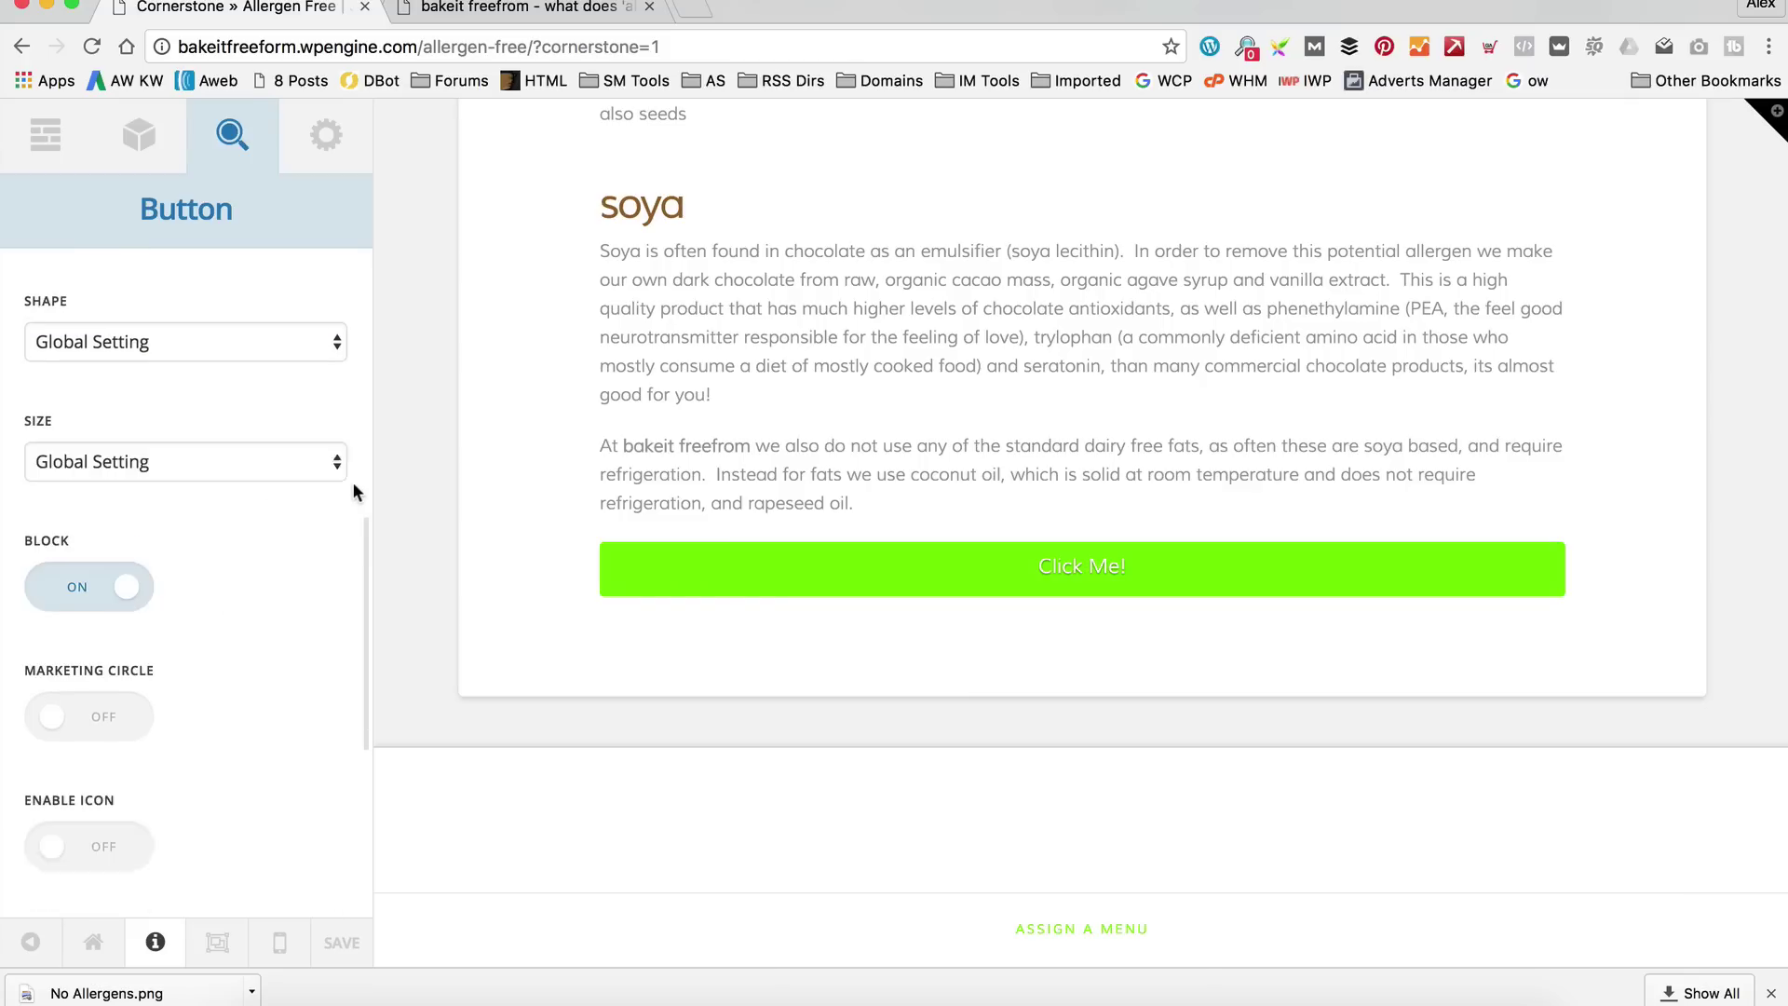
scroll(307, 508, up, 5)
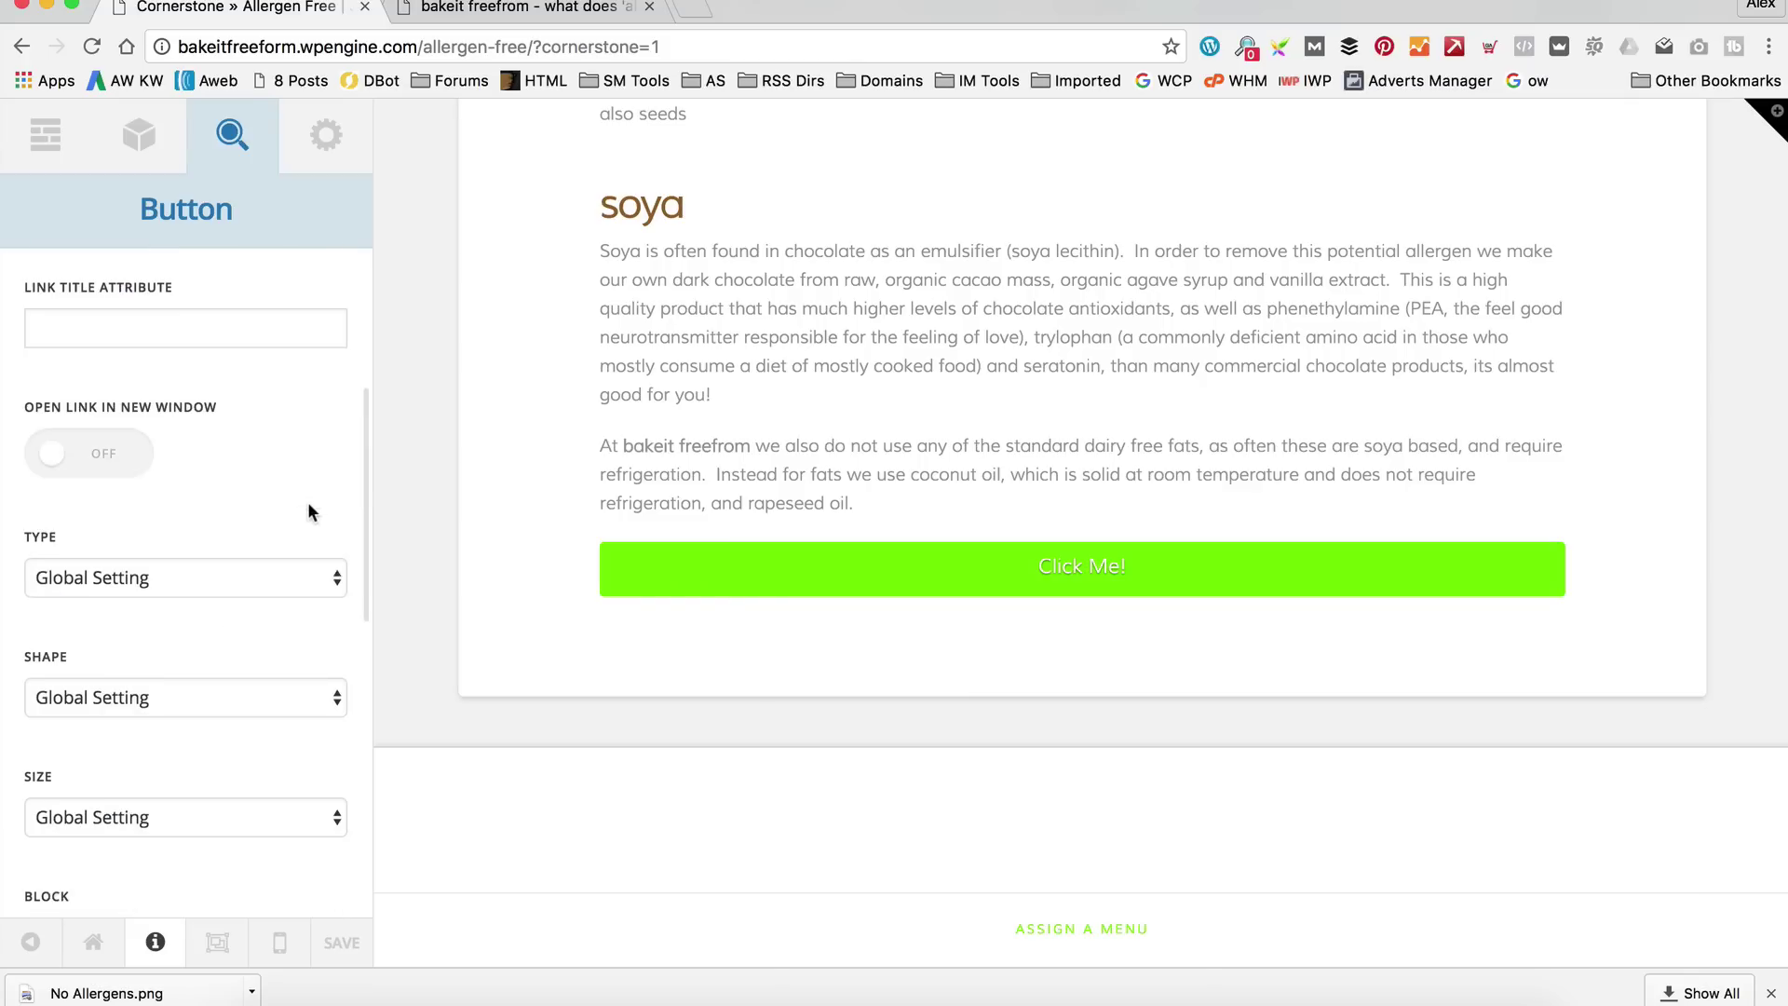
click(522, 8)
scroll(563, 401, up, 7)
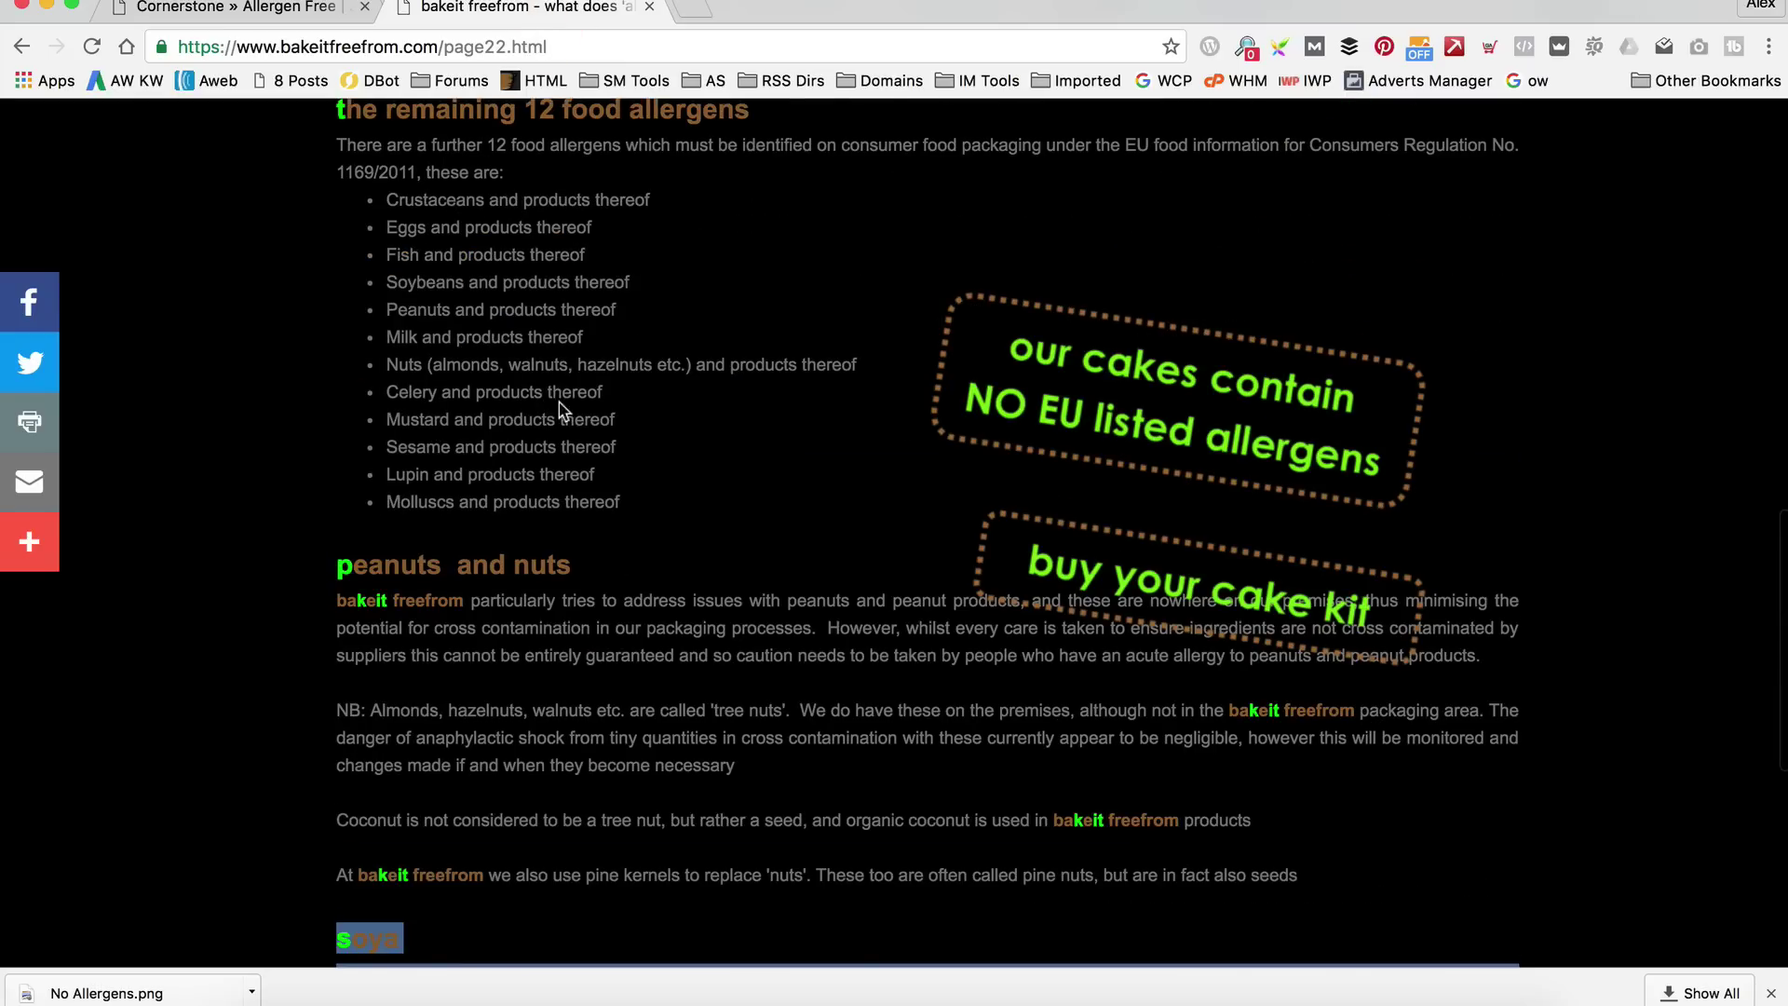
click(233, 7)
scroll(310, 413, up, 5)
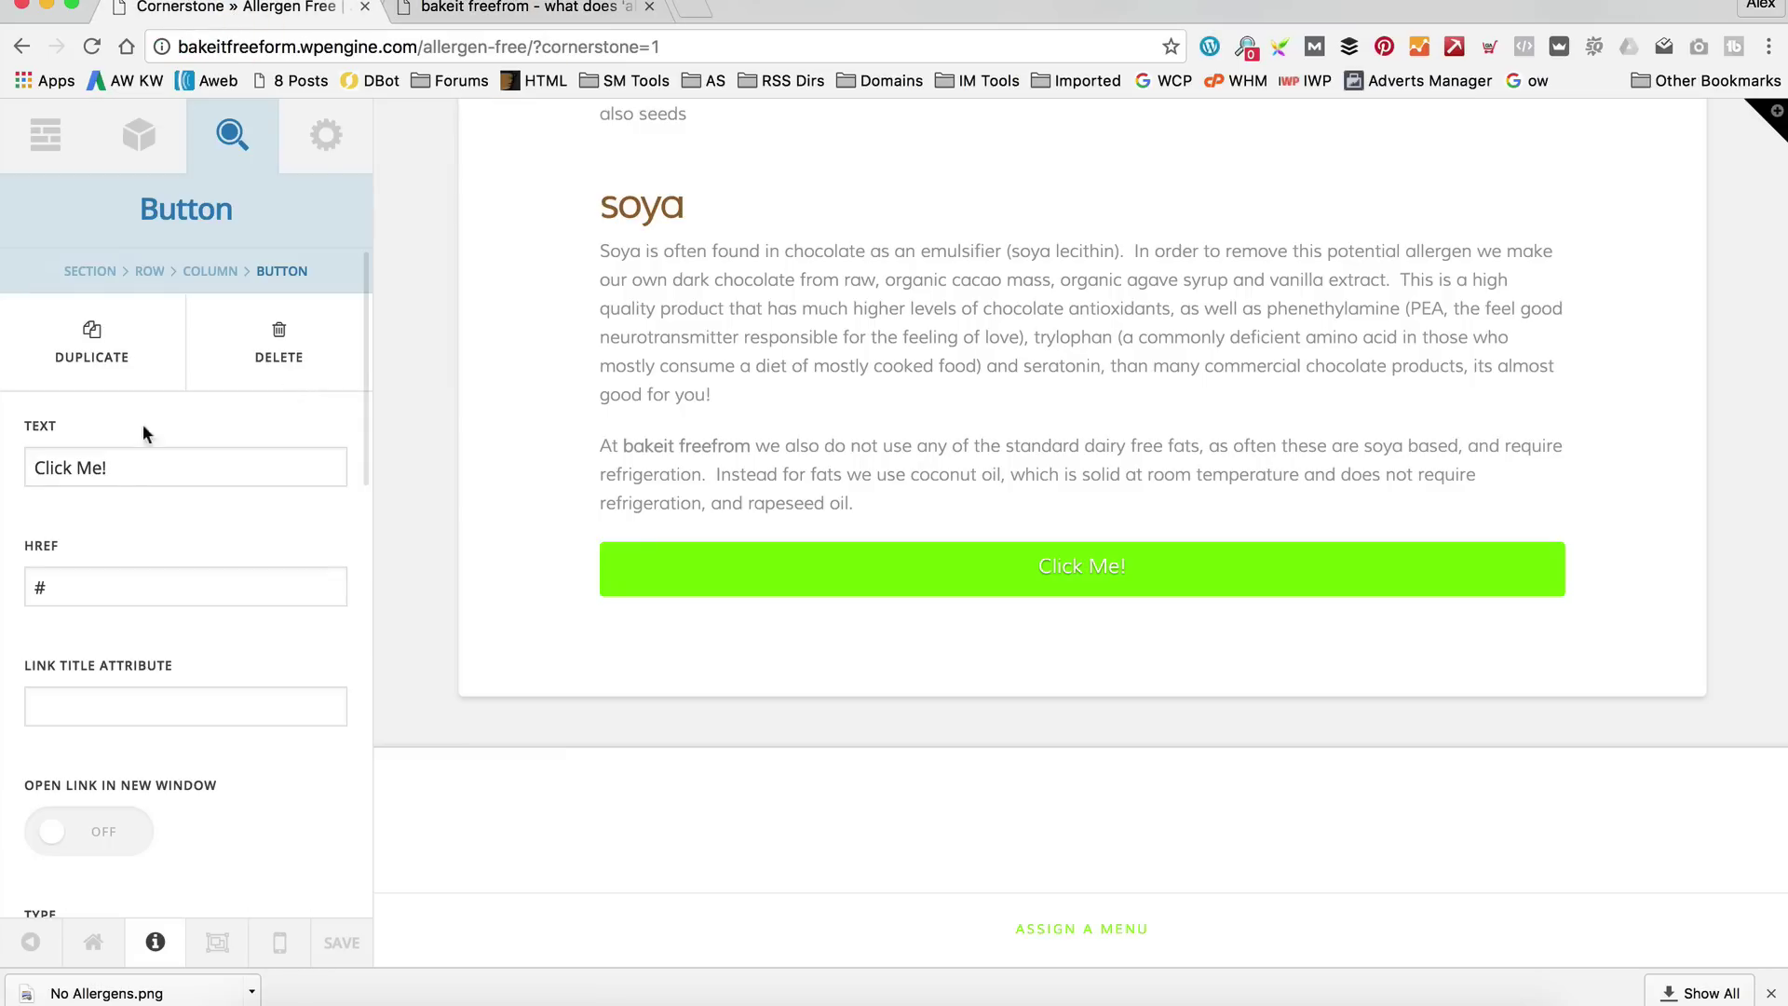
drag(148, 471, 2, 462)
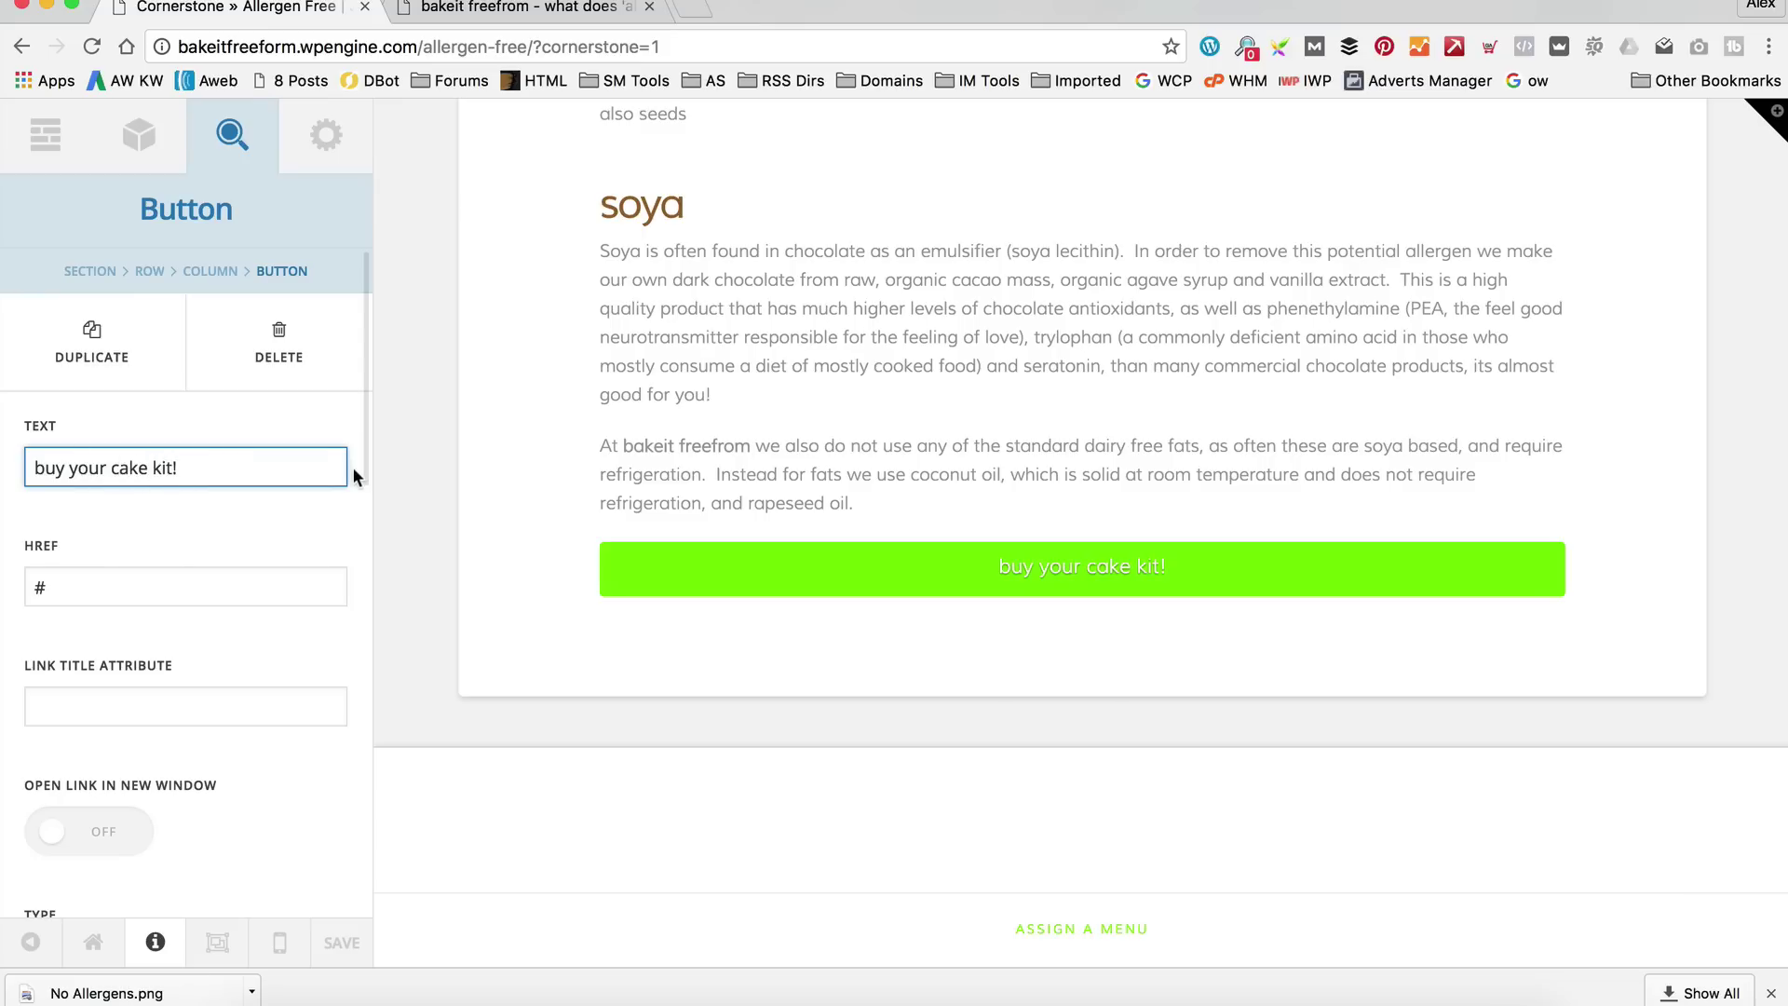
scroll(360, 475, down, 7)
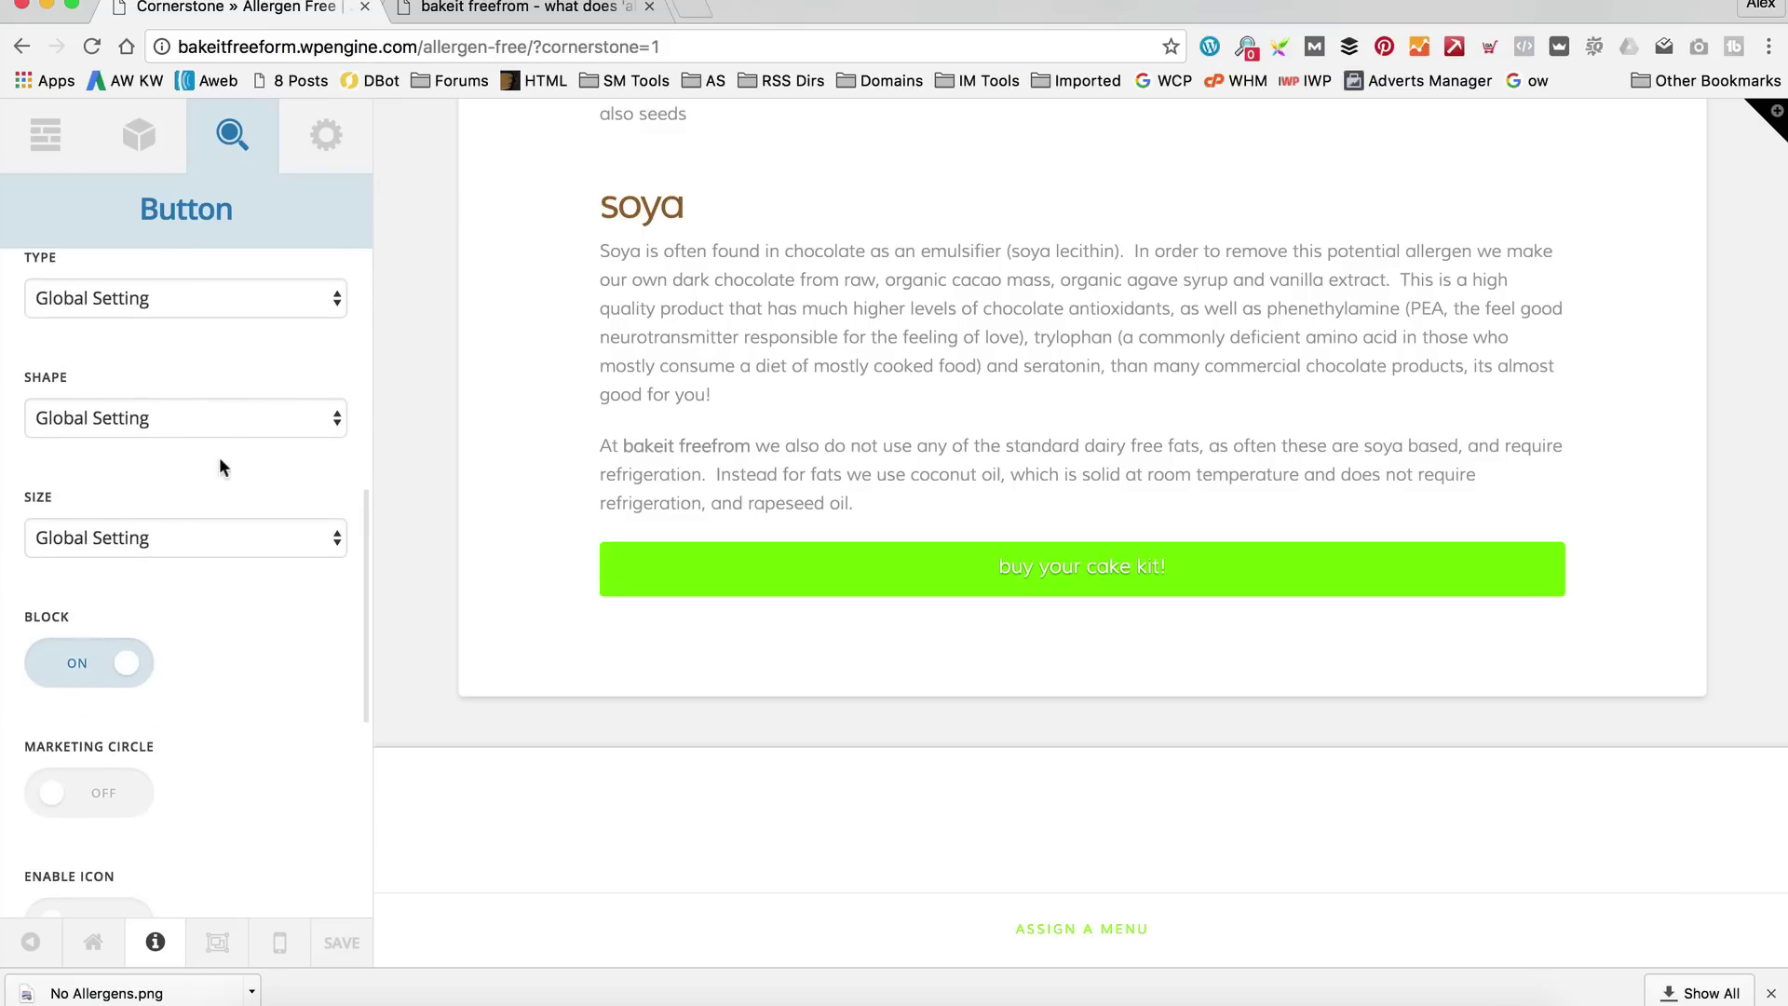
click(240, 537)
click(209, 624)
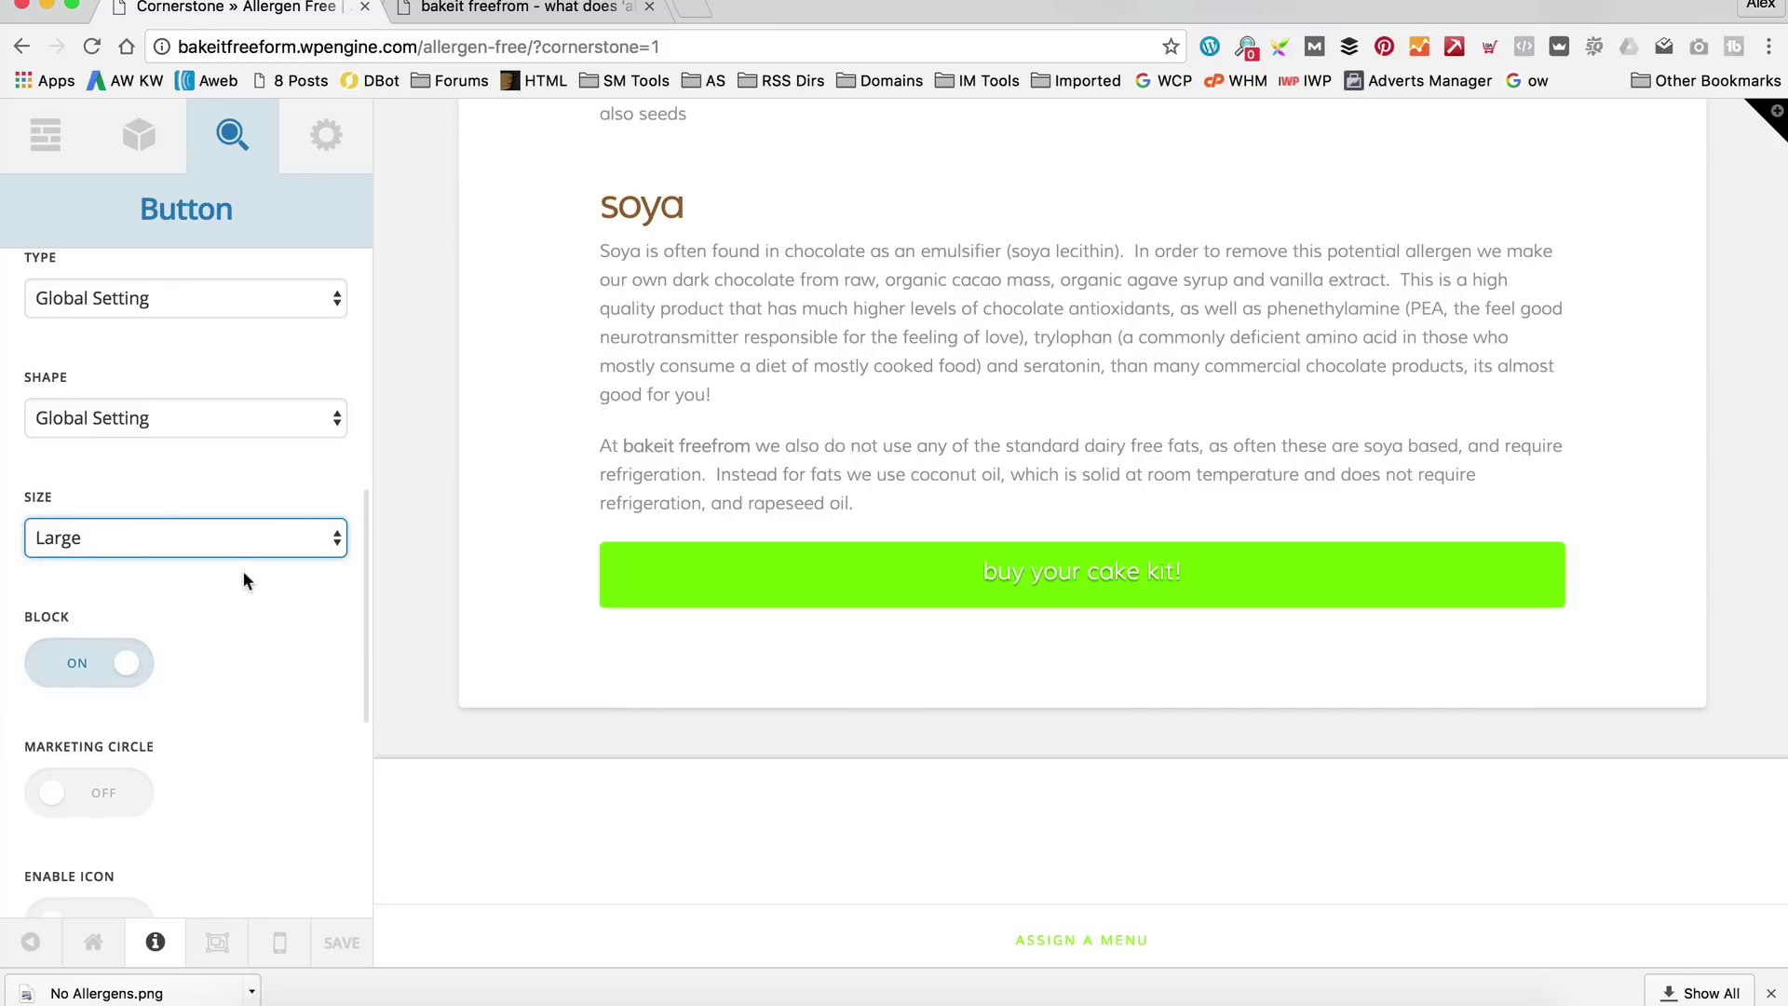
- Enable a button icon, choose the cart icon, and save the changes
scroll(242, 572, down, 5)
click(110, 412)
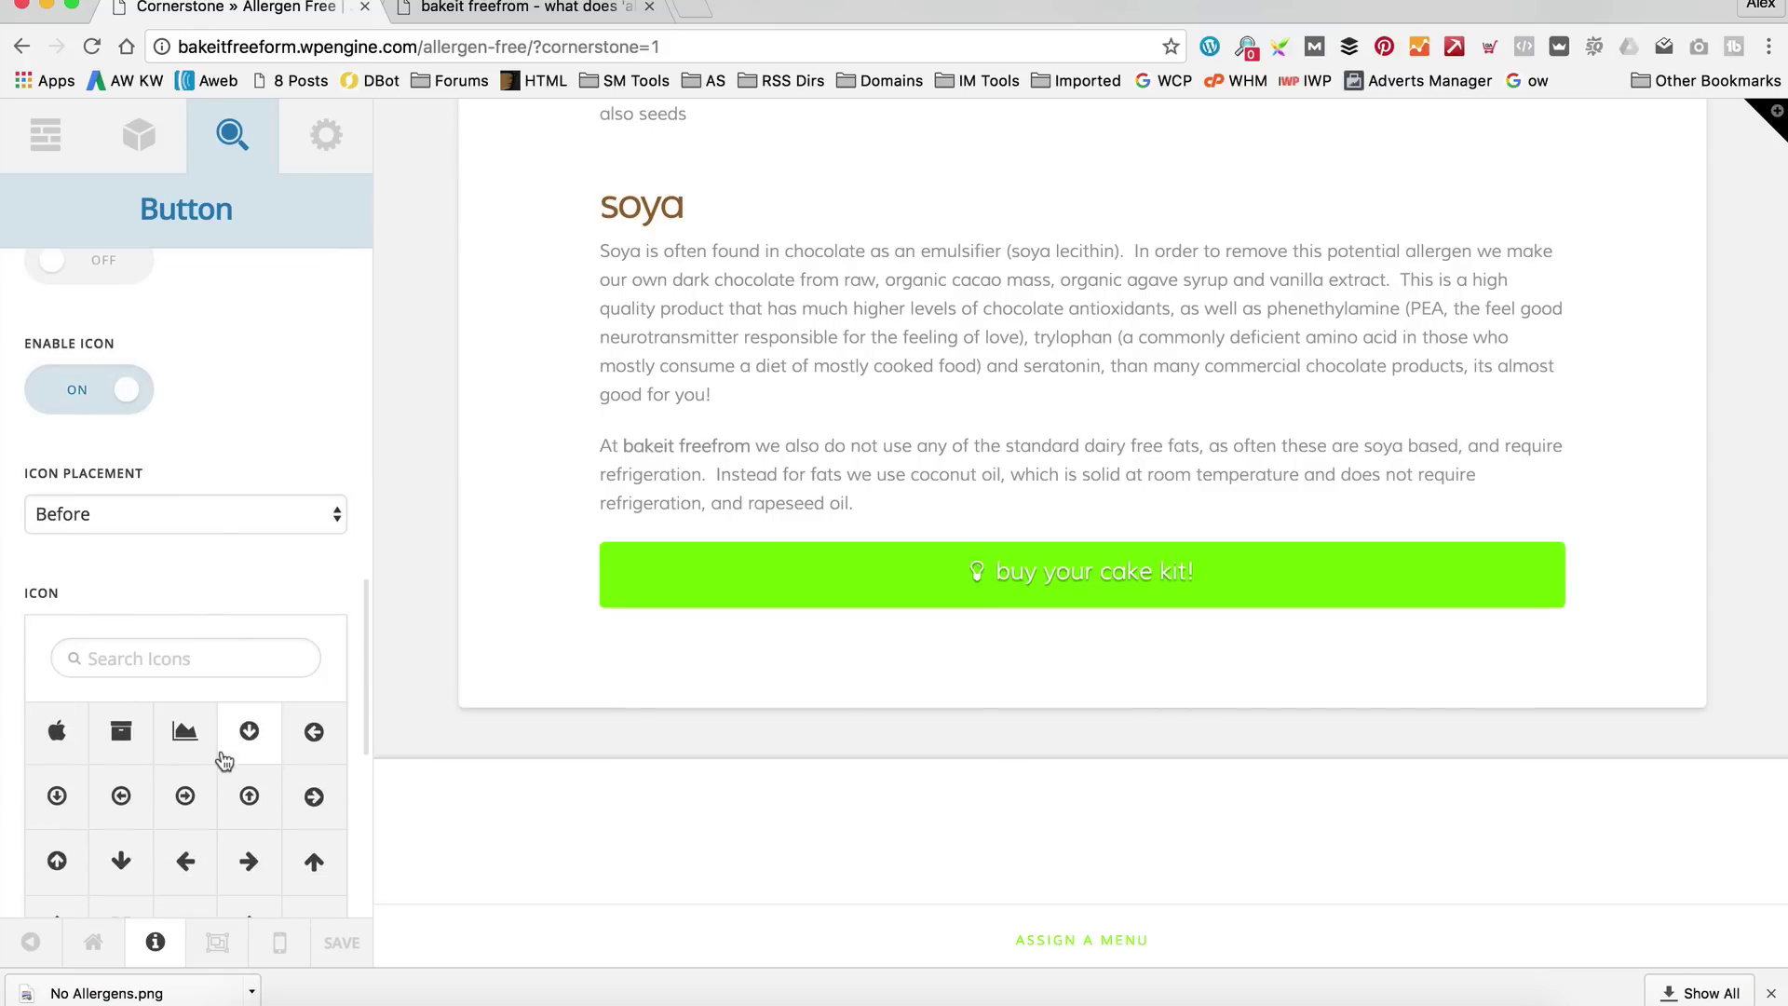
click(213, 650)
text(cart)
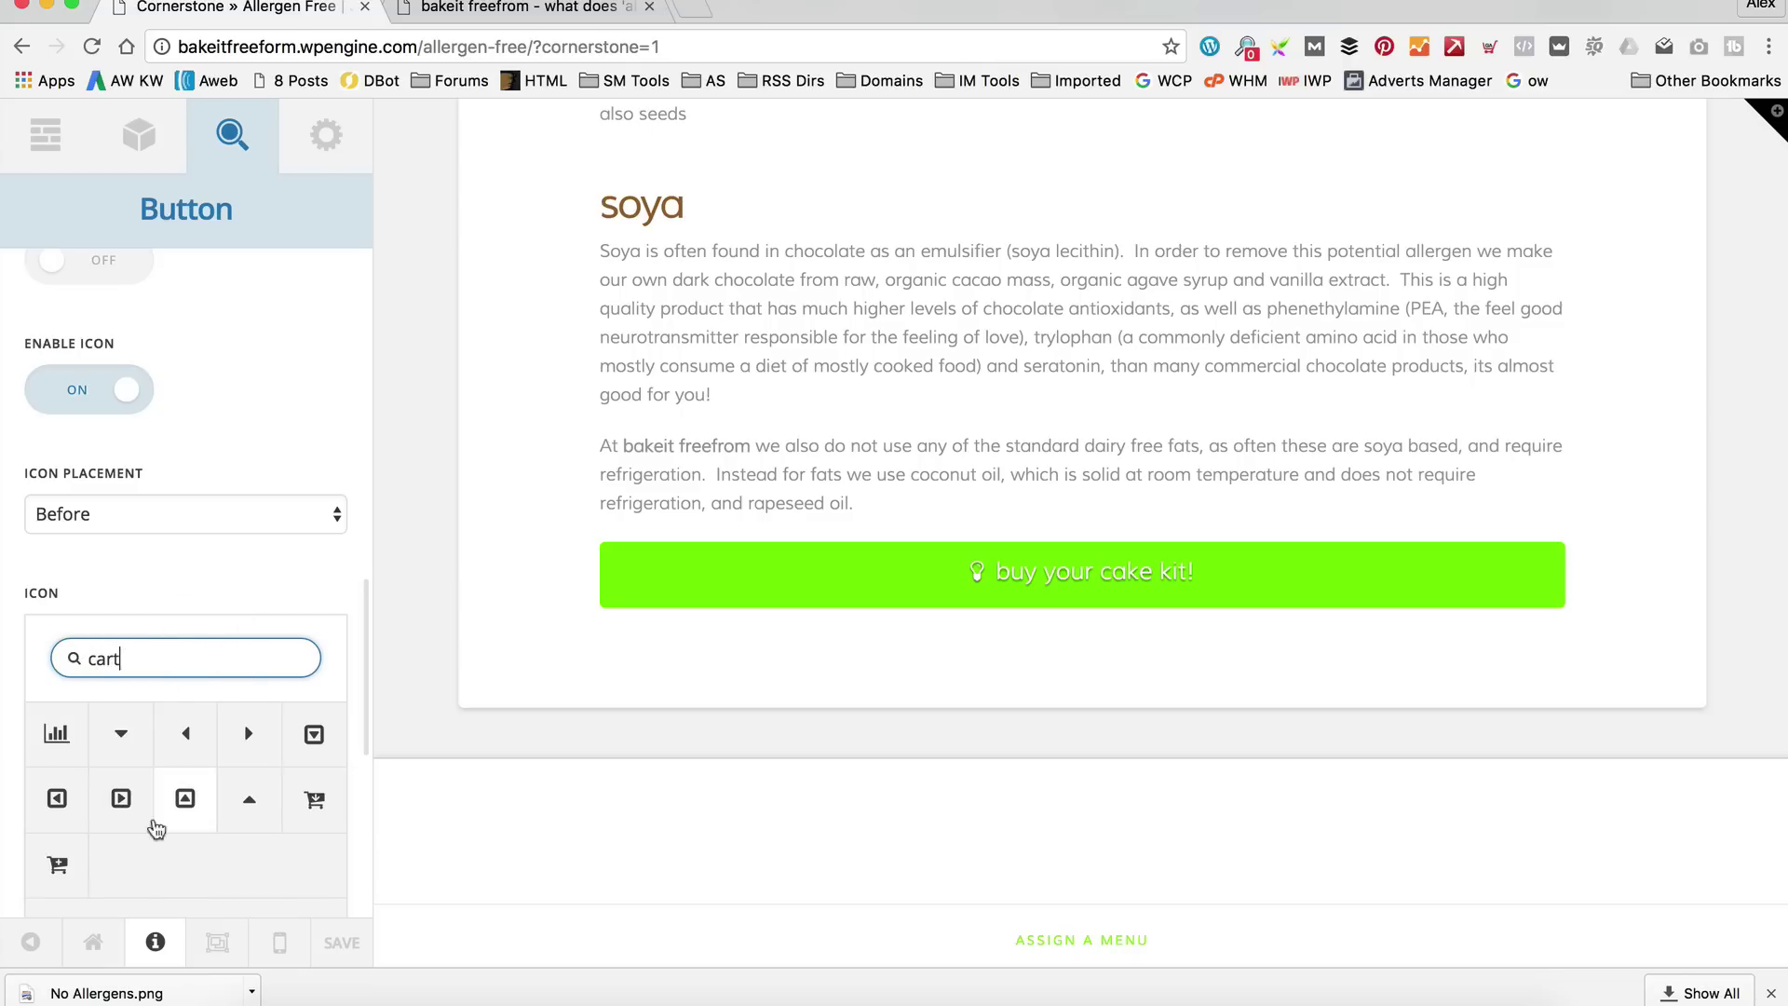
click(63, 866)
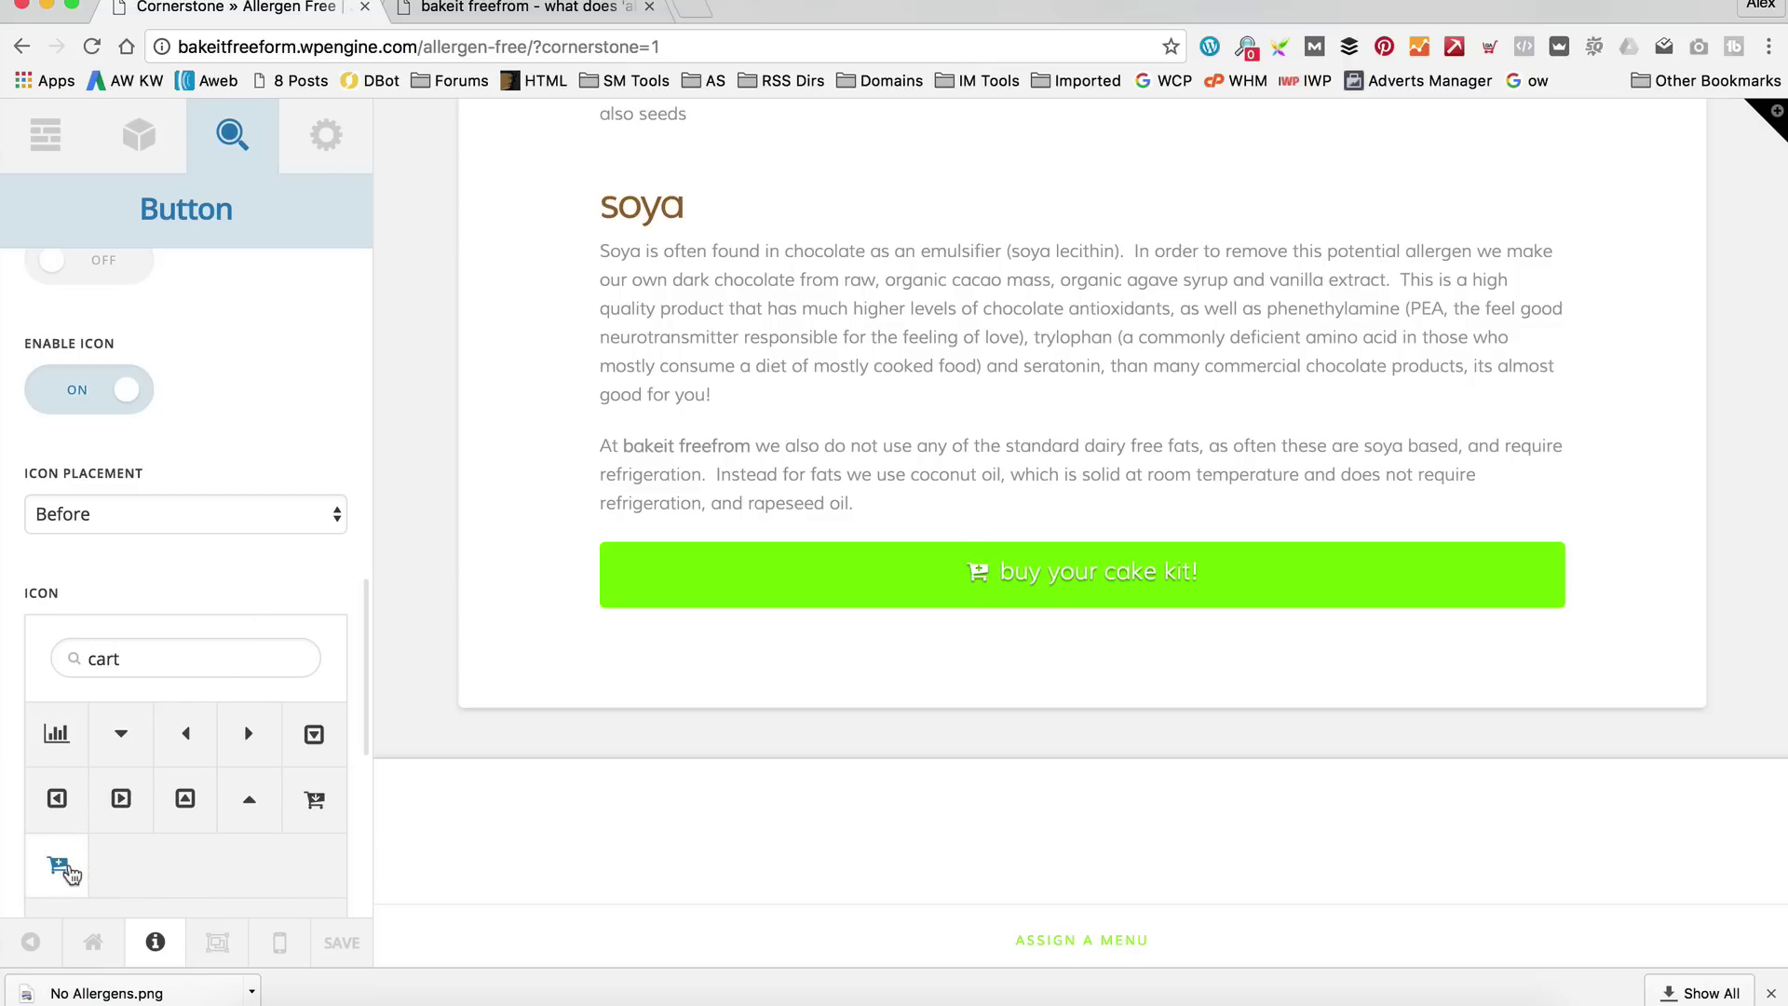
scroll(235, 589, down, 2)
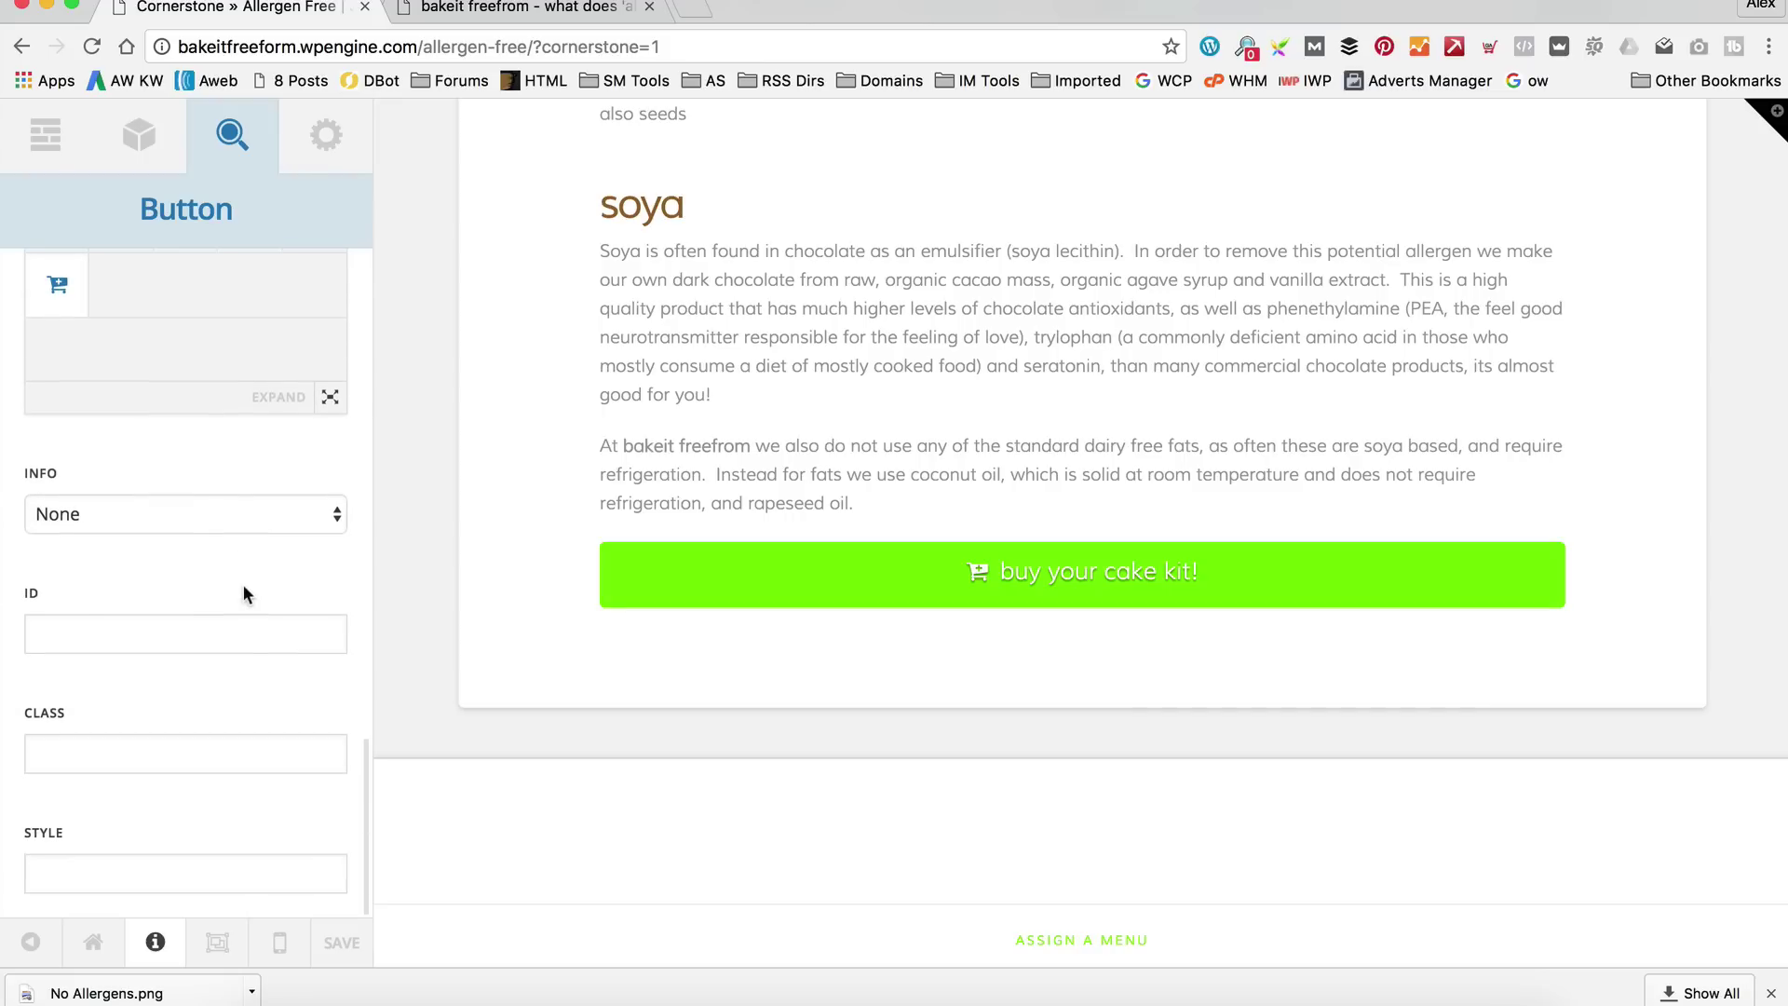
click(342, 945)
scroll(197, 555, up, 15)
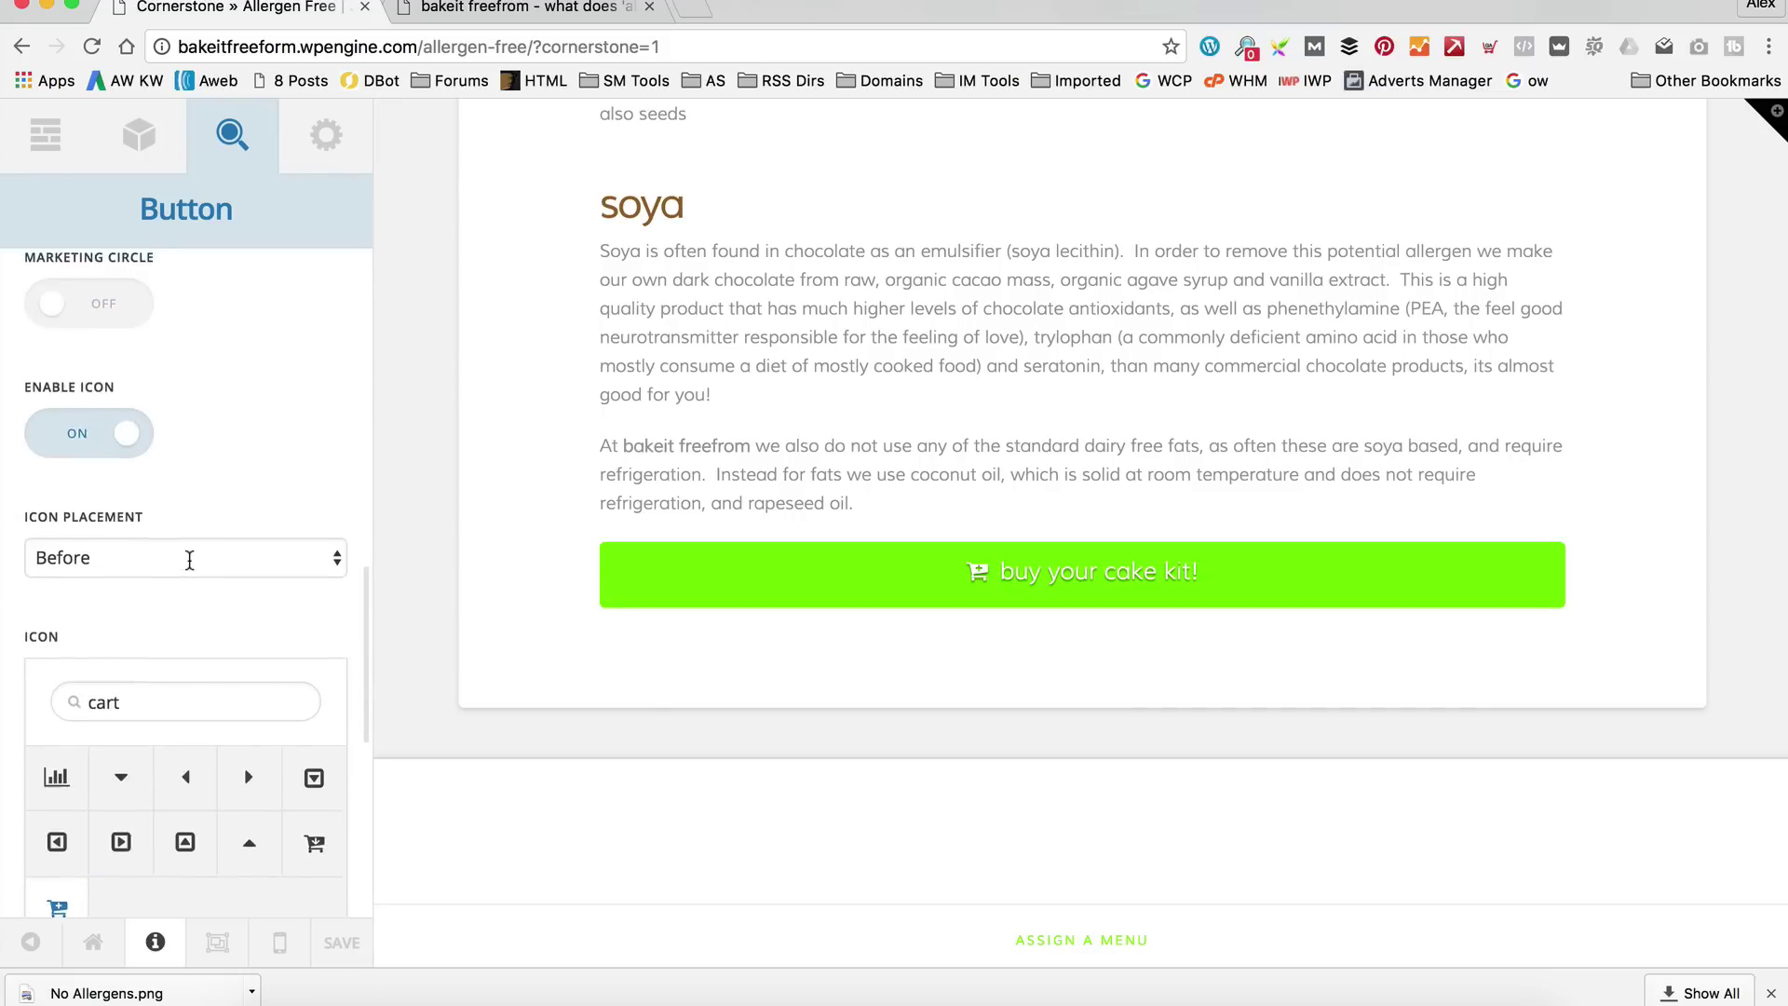
scroll(187, 561, up, 2)
click(178, 589)
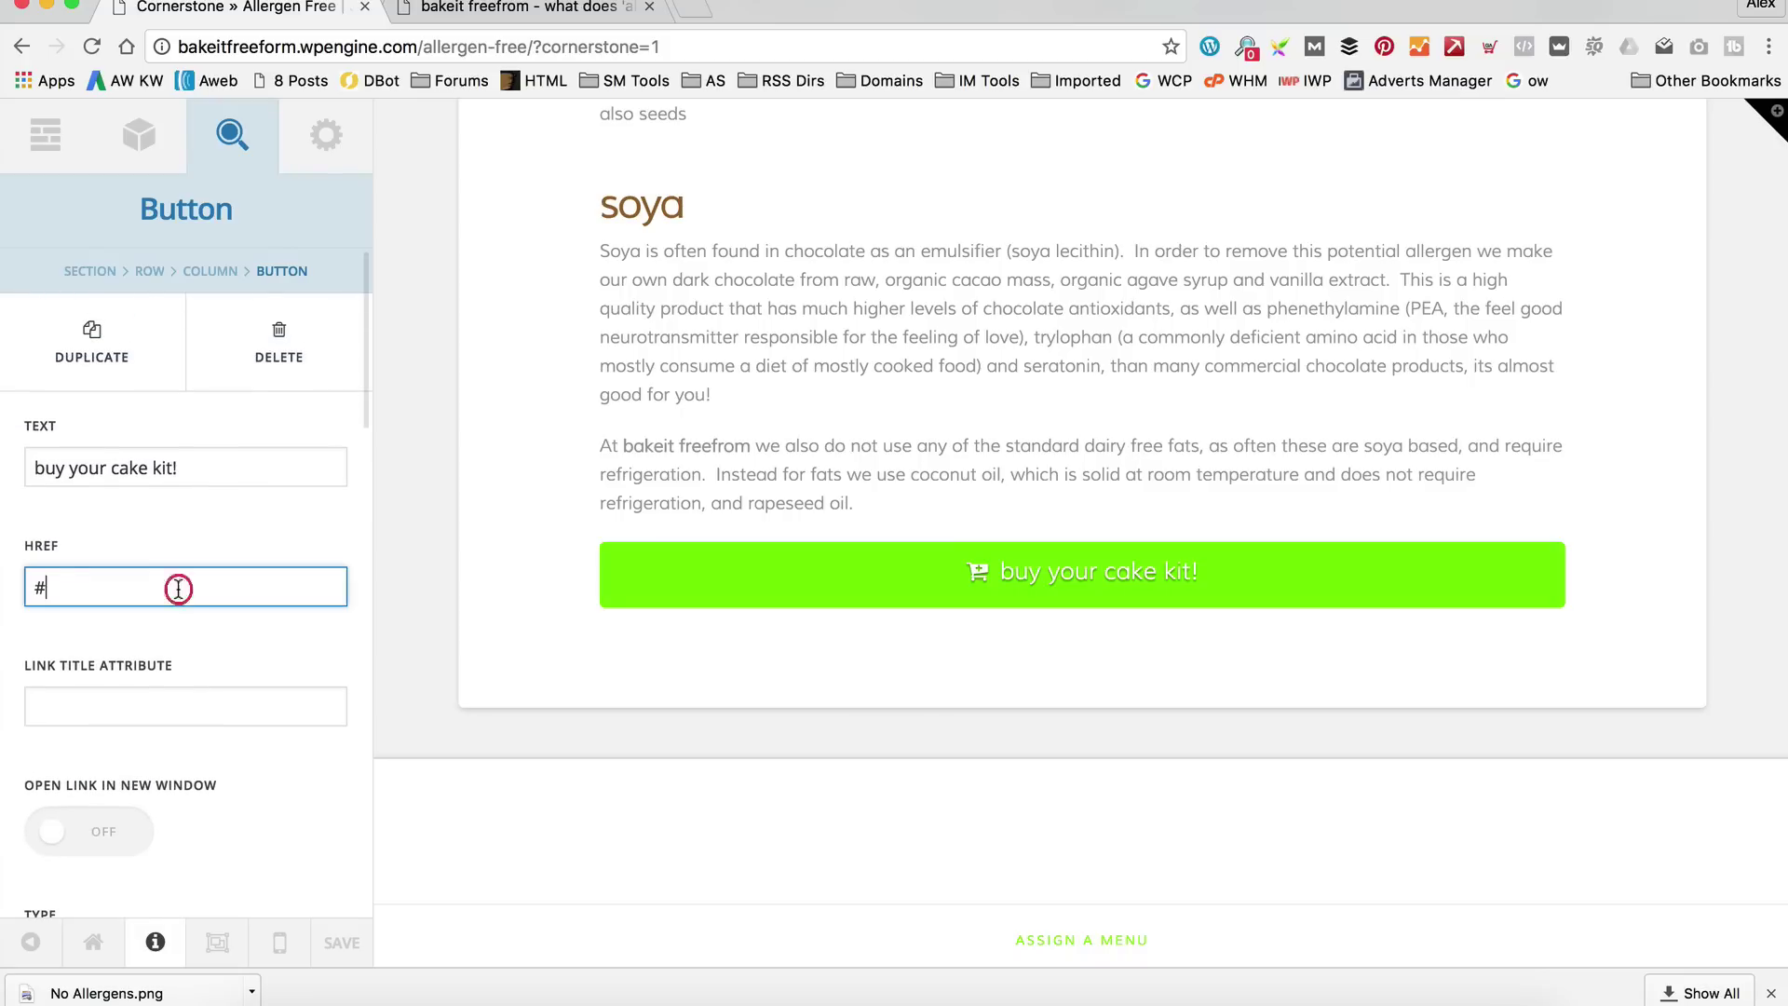
- Link the button to /buy-cake-kits/, copied from the BUY CAKE KITS menu link, and save
scroll(443, 192, up, 20)
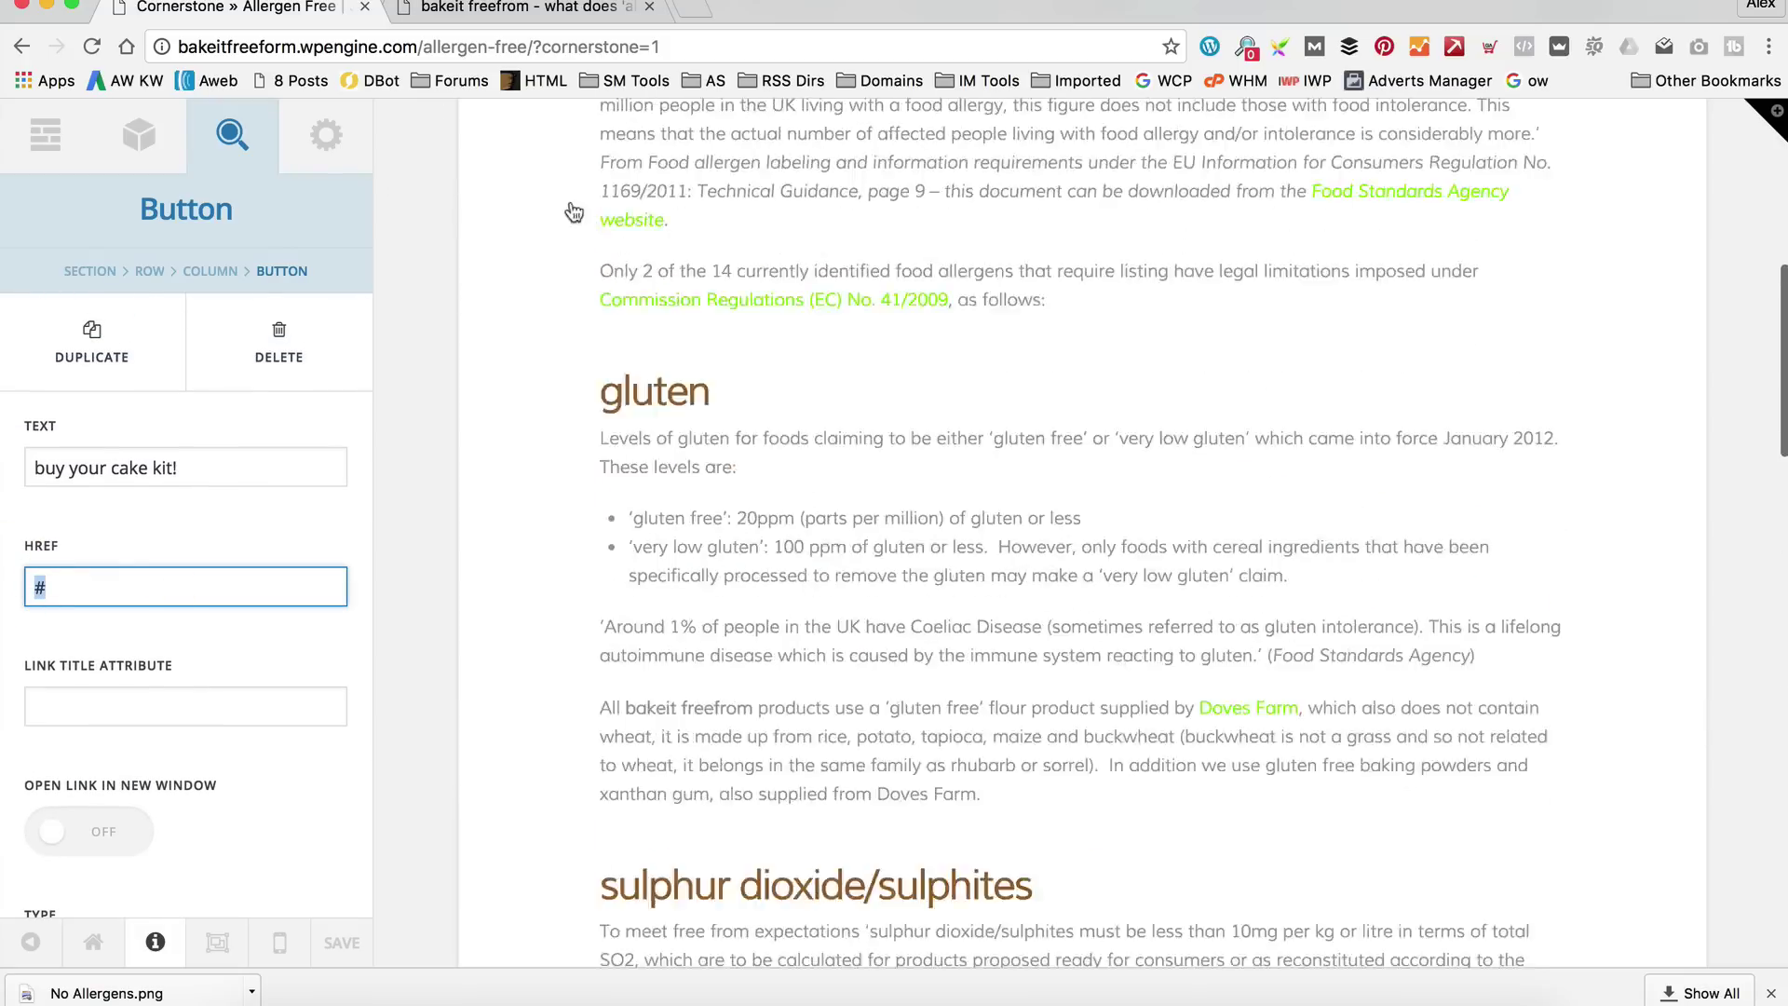
right_click(668, 259)
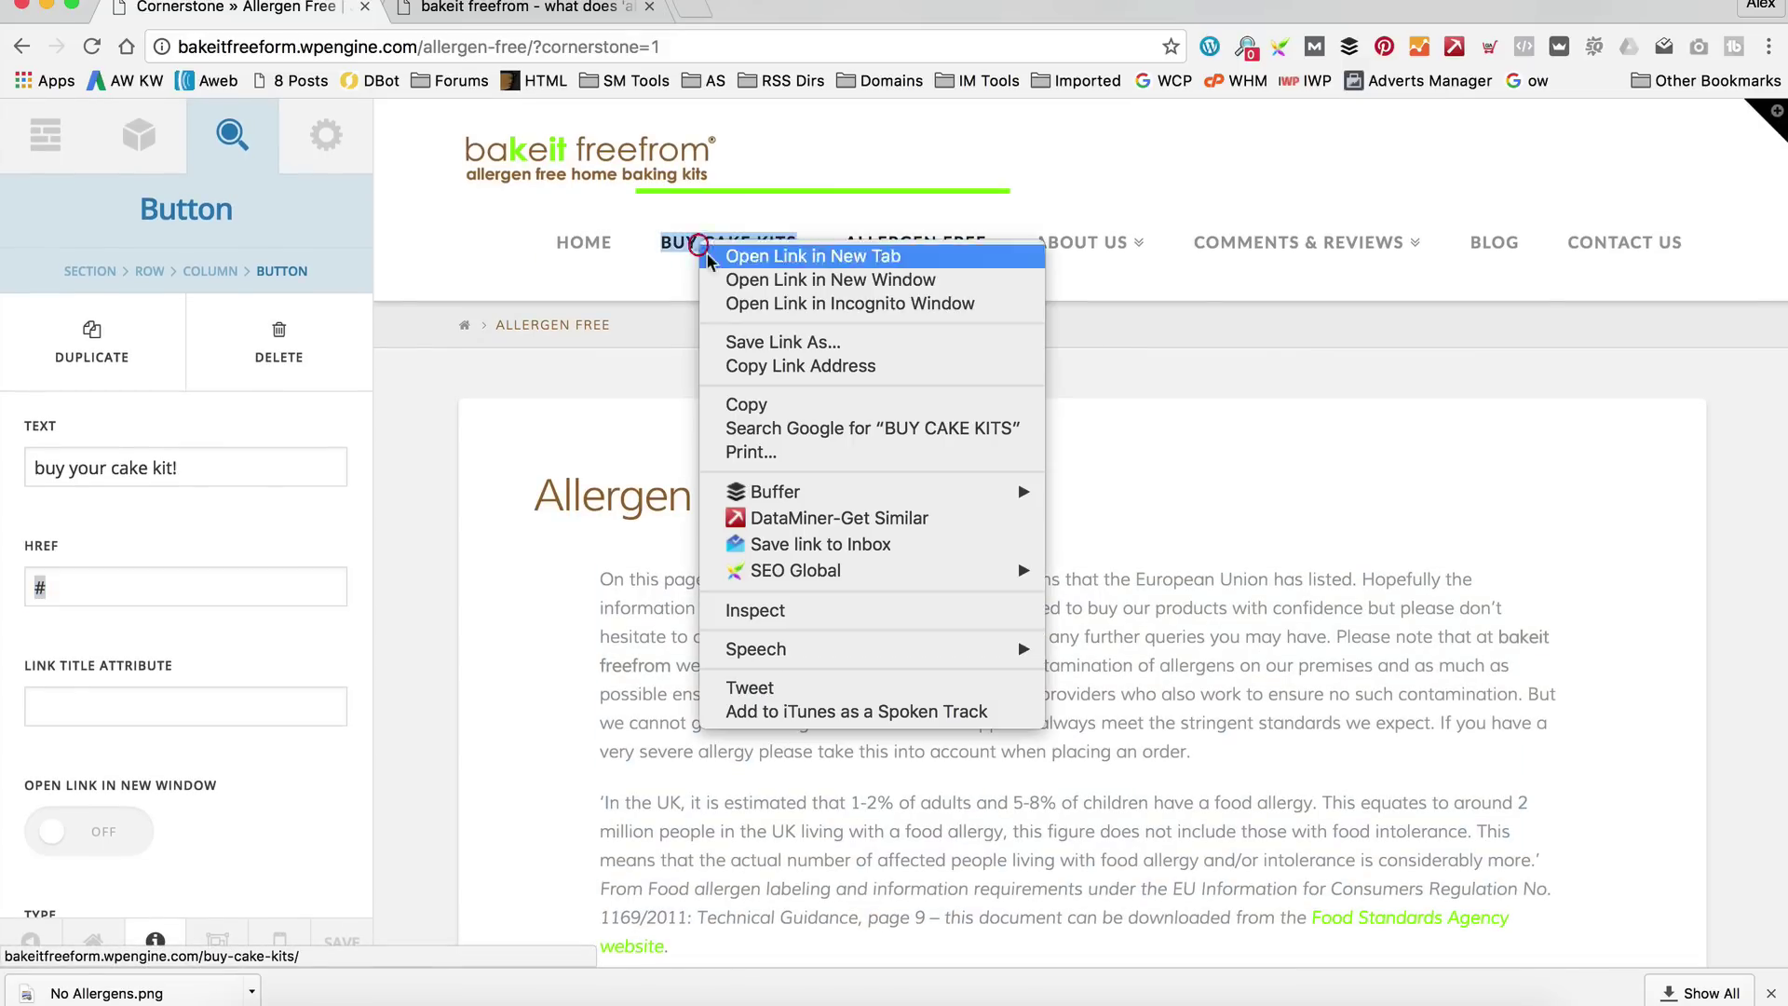
click(801, 365)
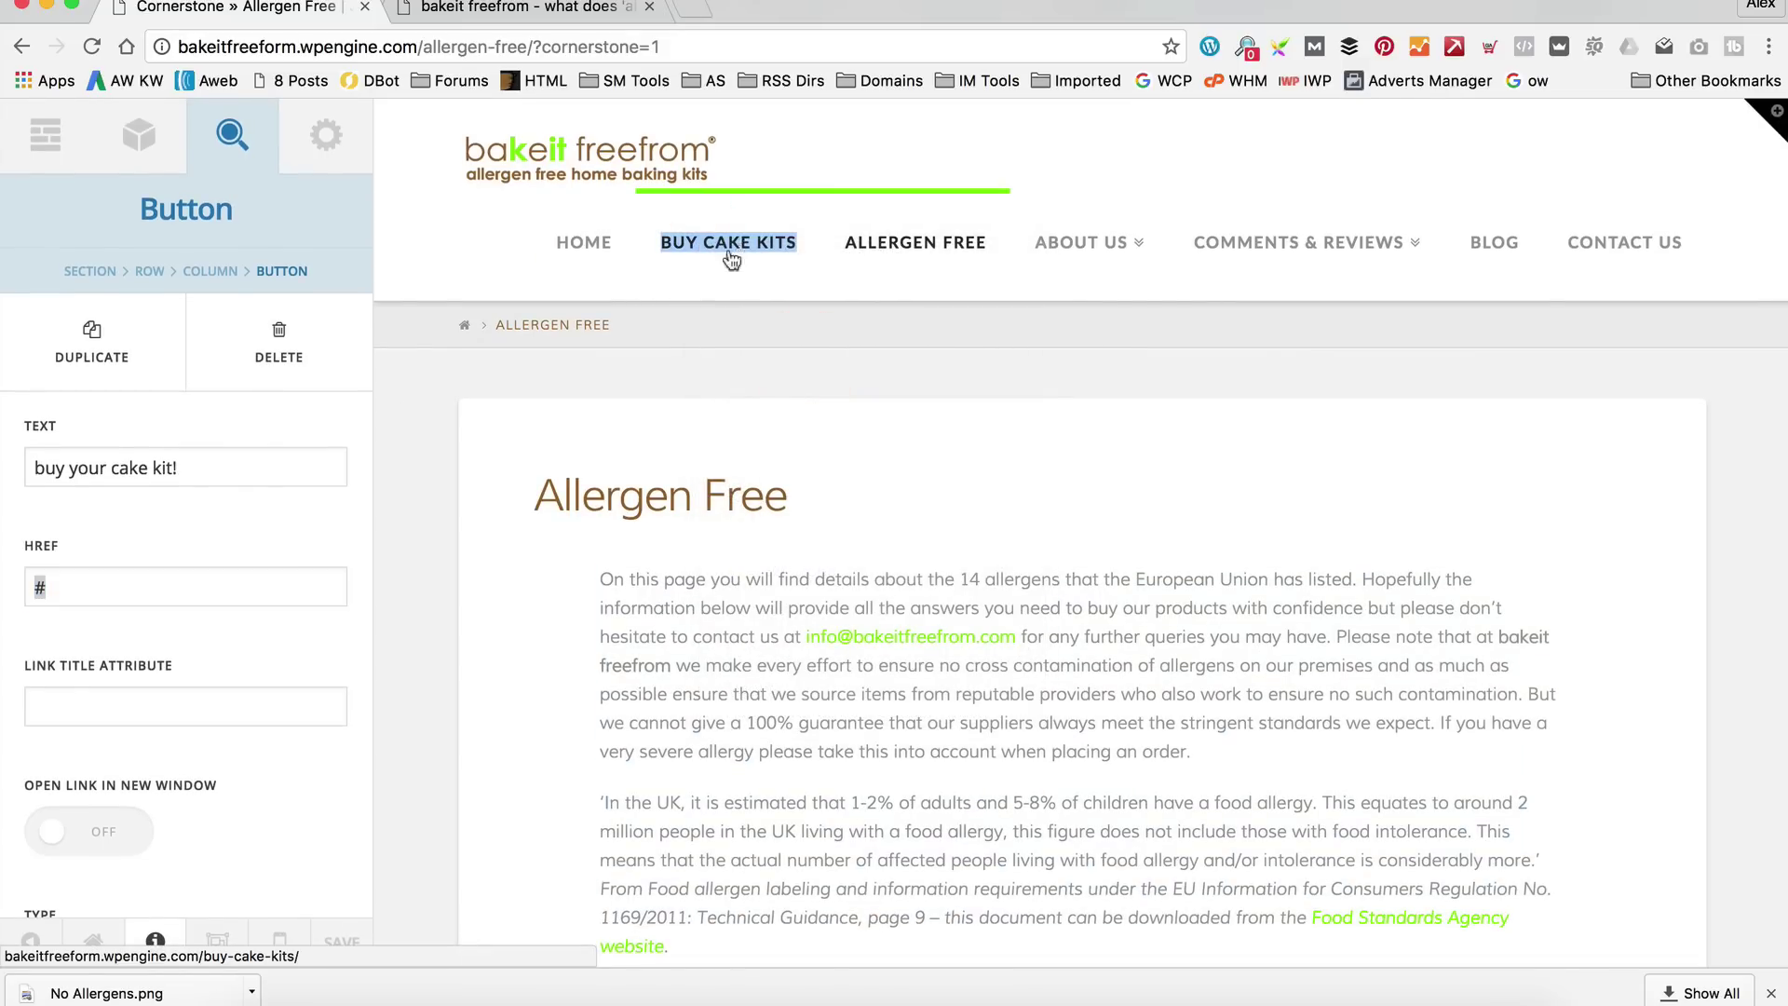
click(141, 591)
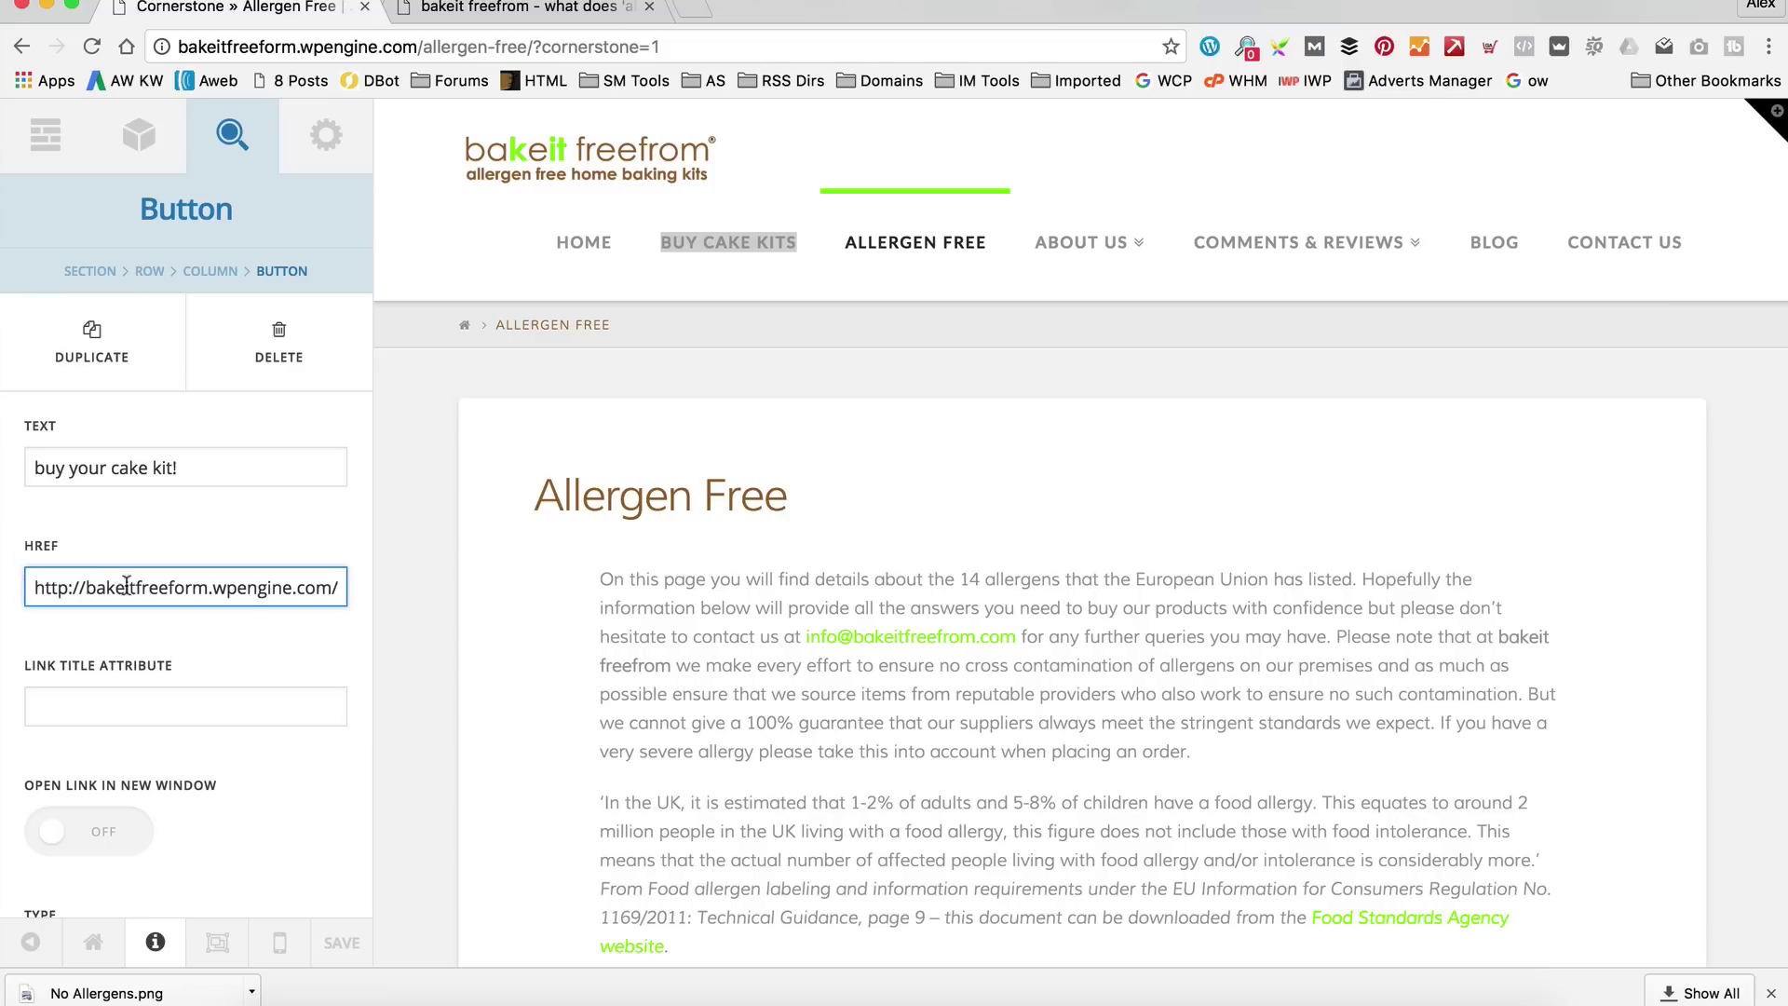
drag(336, 587, 173, 582)
click(175, 581)
drag(330, 587, 4, 585)
key(BackSpace)
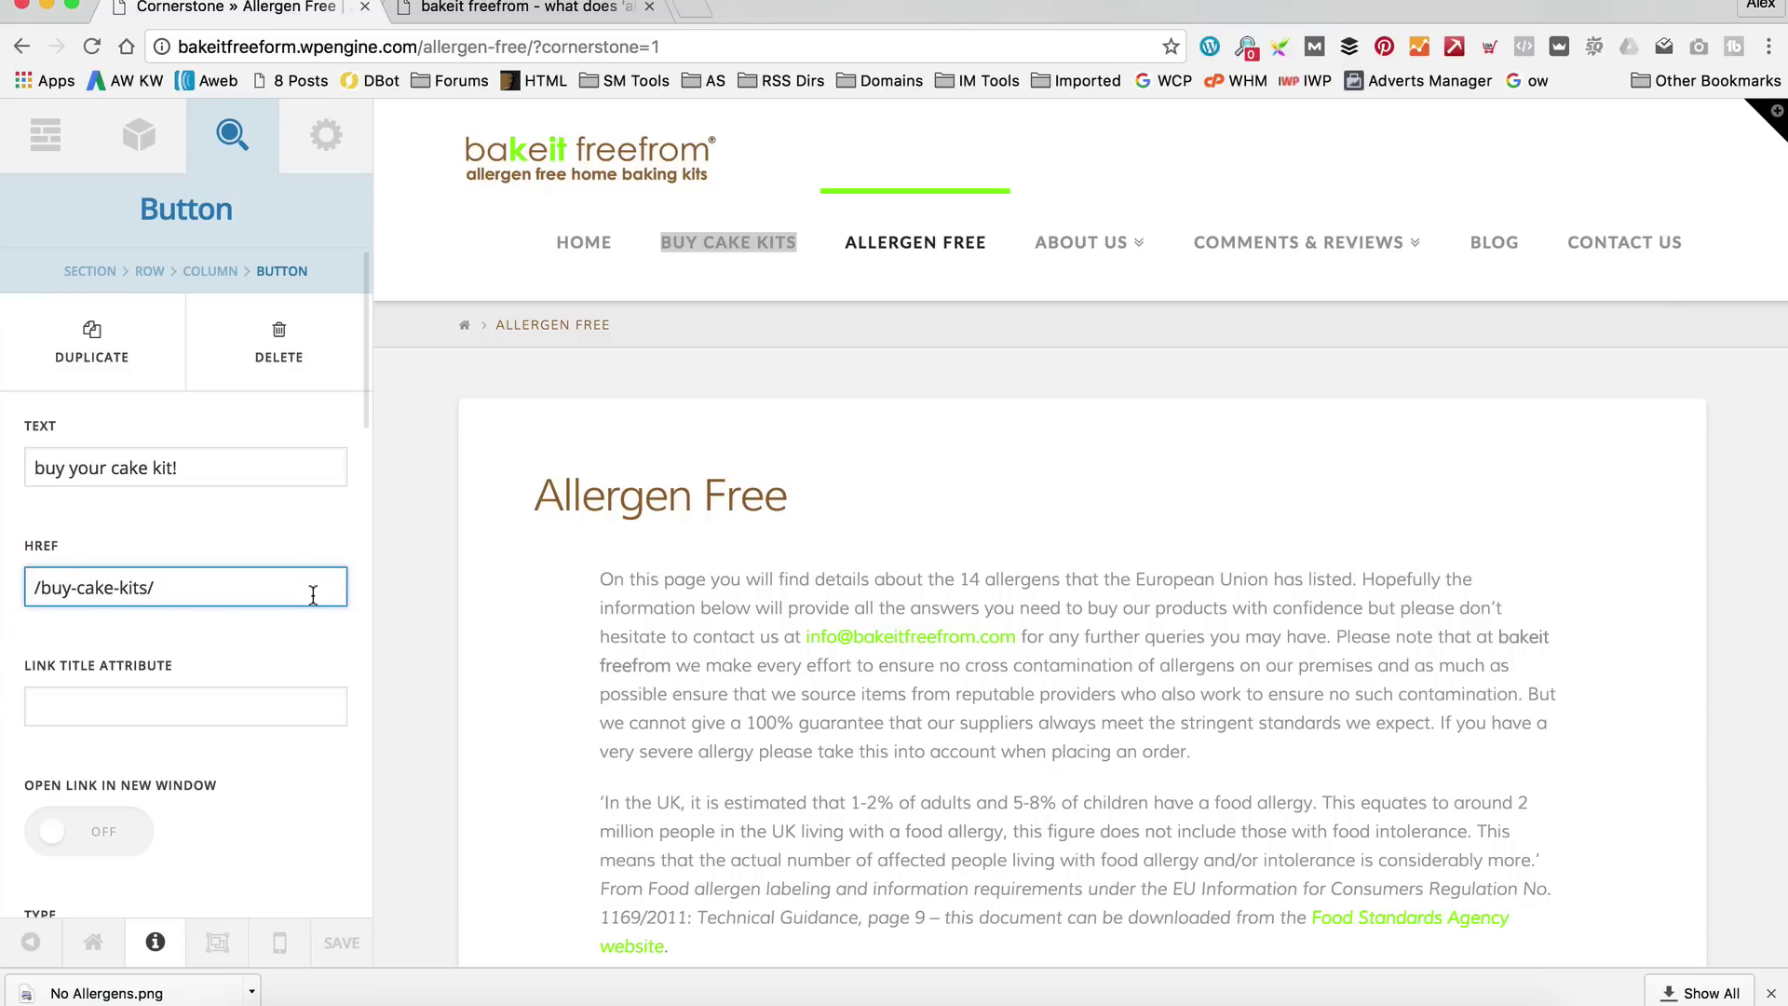
scroll(292, 562, down, 10)
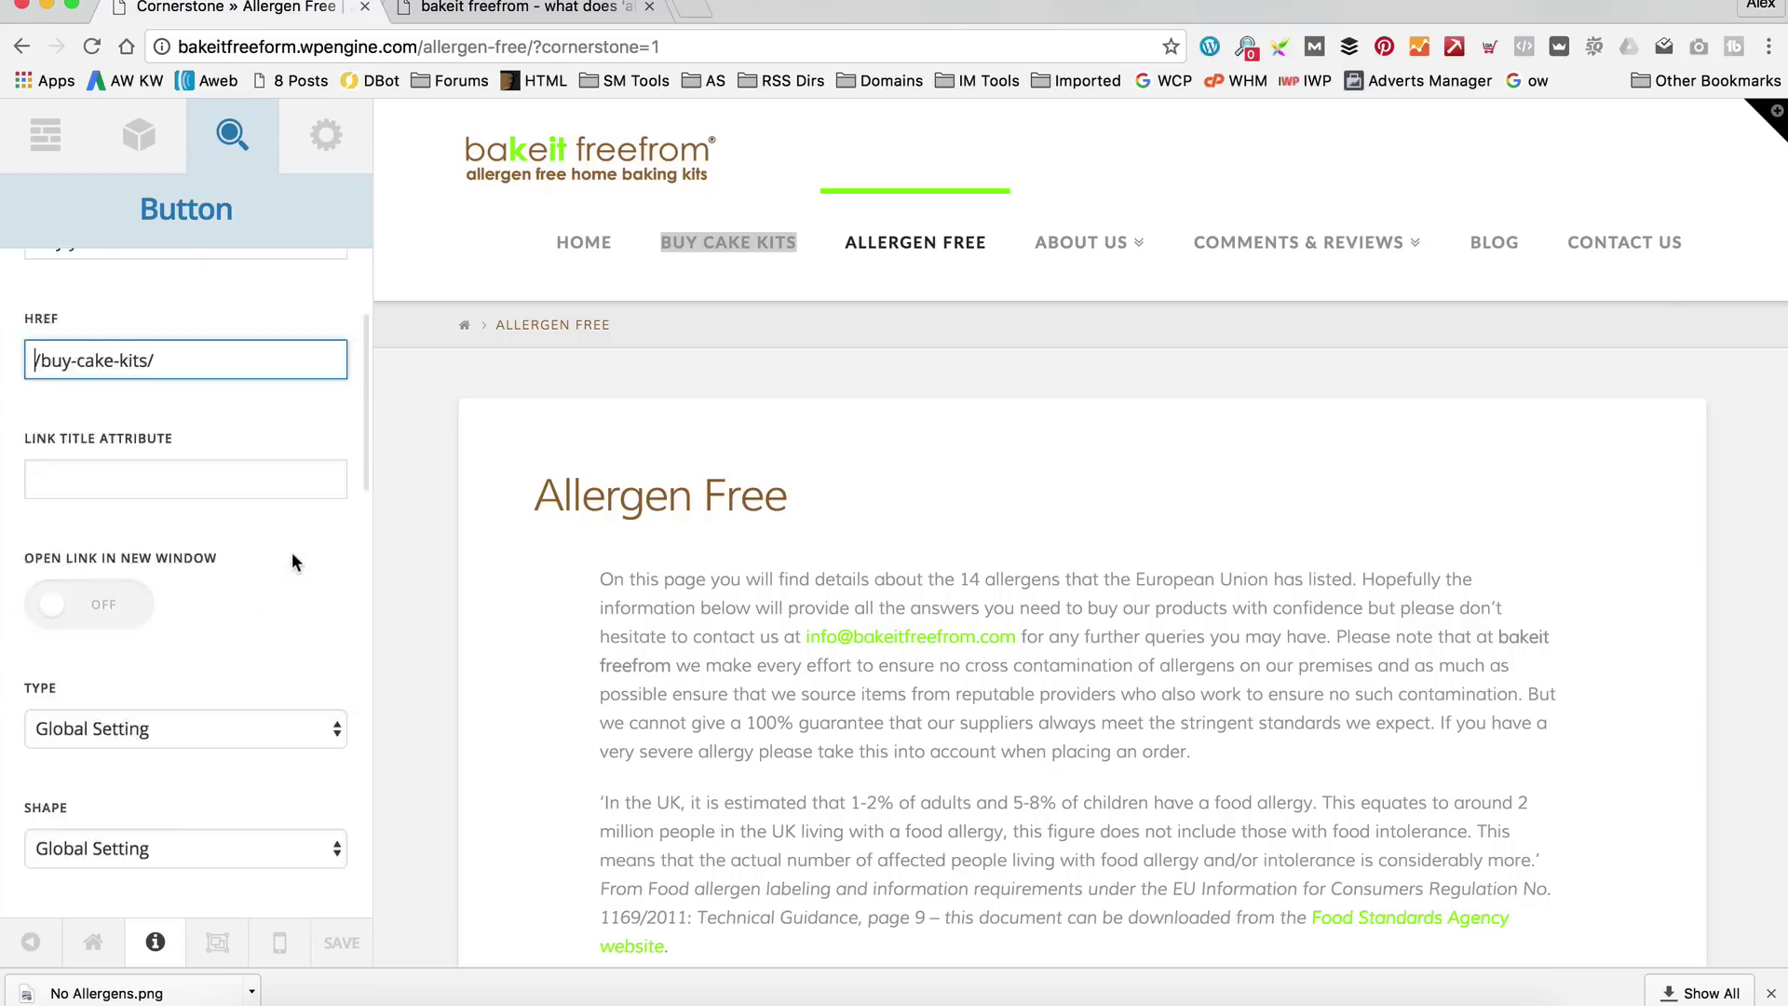
click(341, 942)
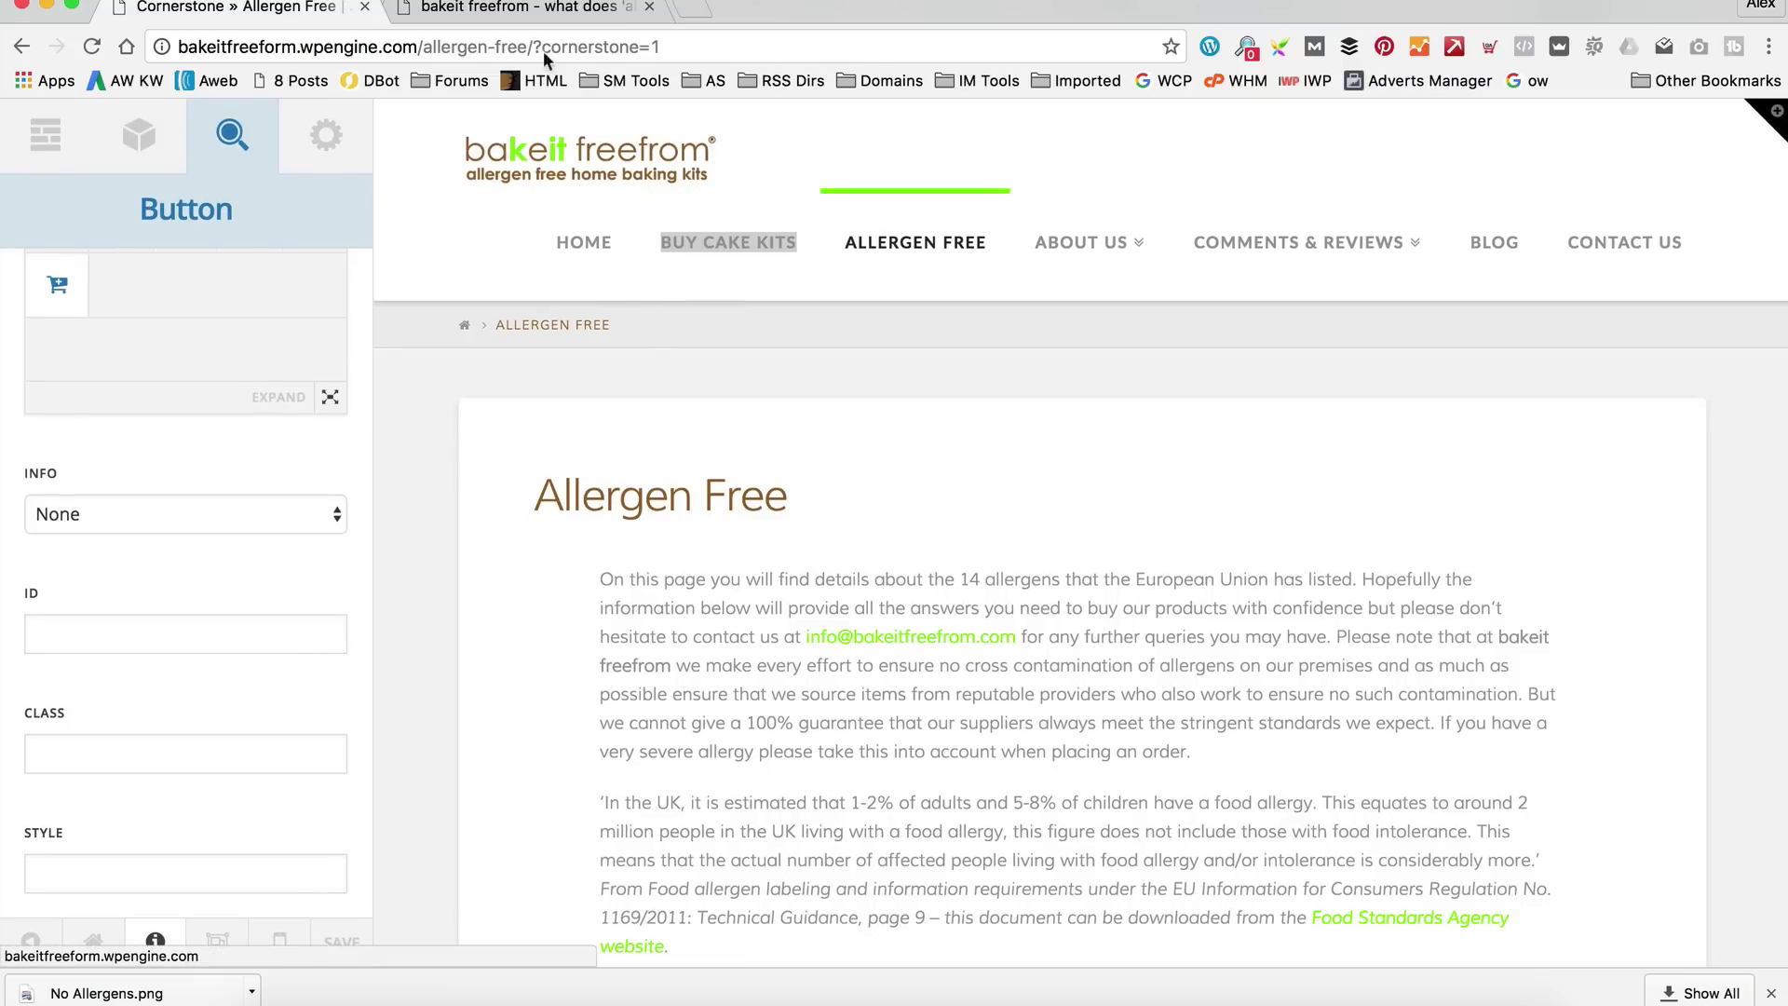
drag(531, 46, 1369, 70)
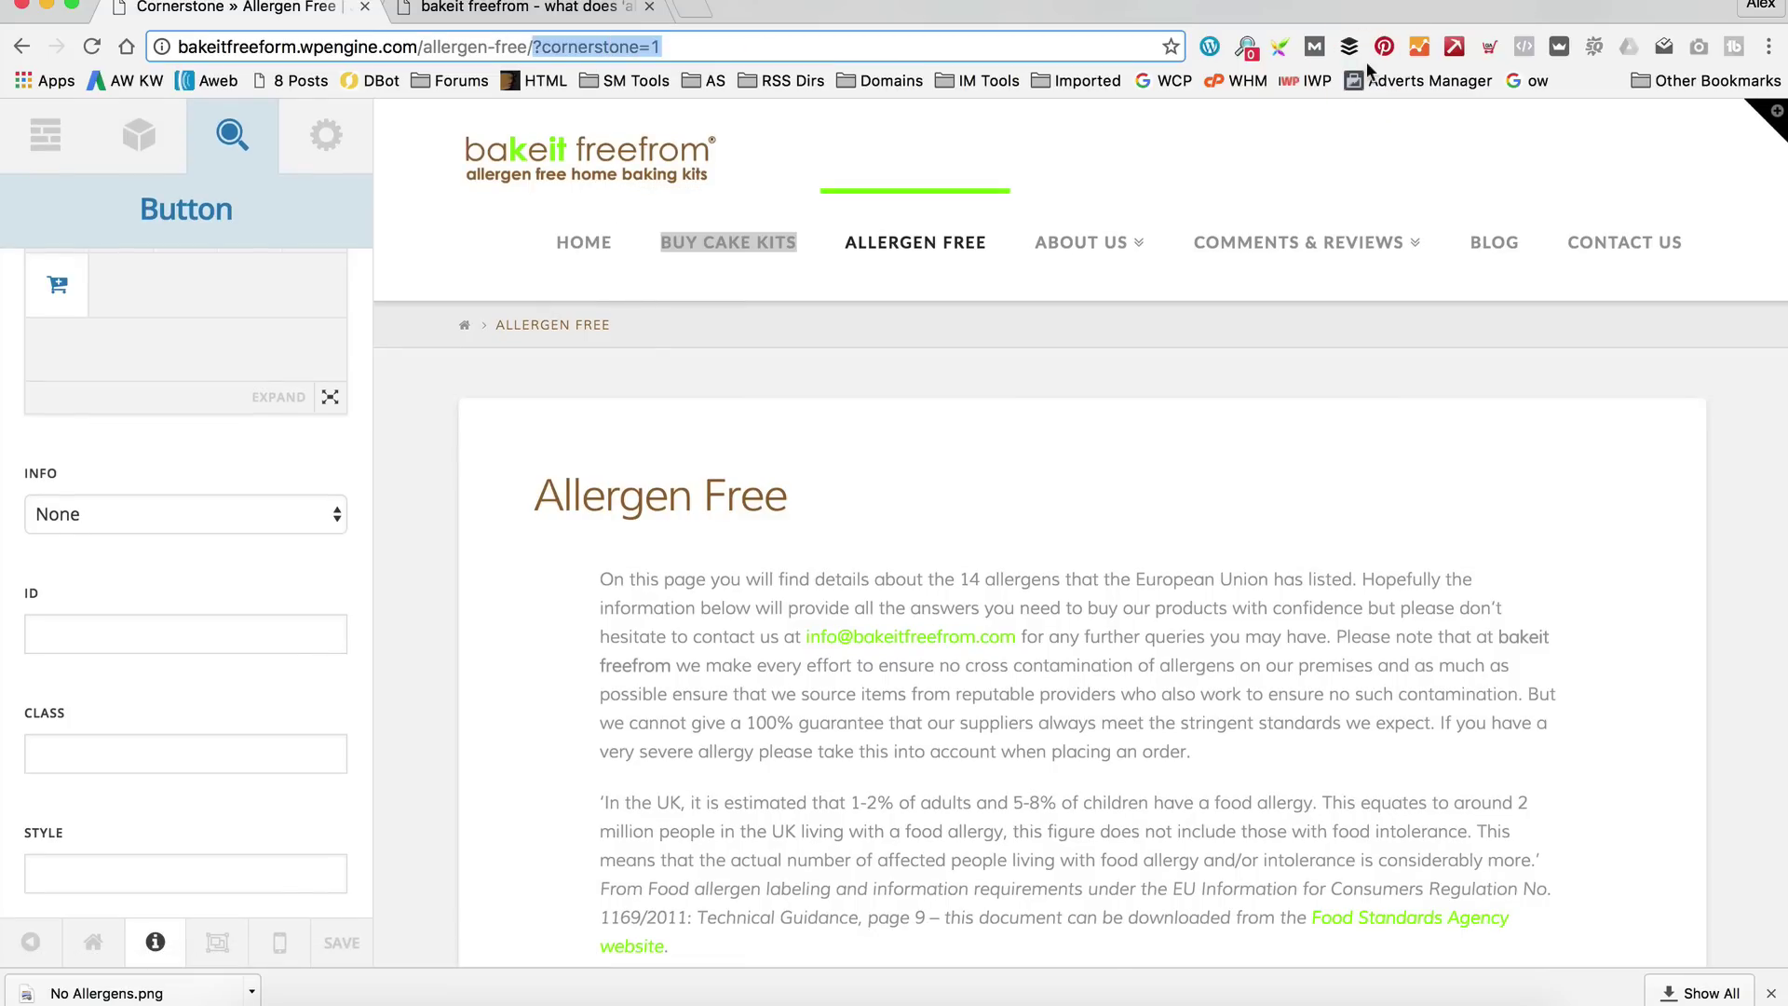
- Load the live page without ?cornerstone=1, check the buy button, then open About us
key(BackSpace)
key(Return)
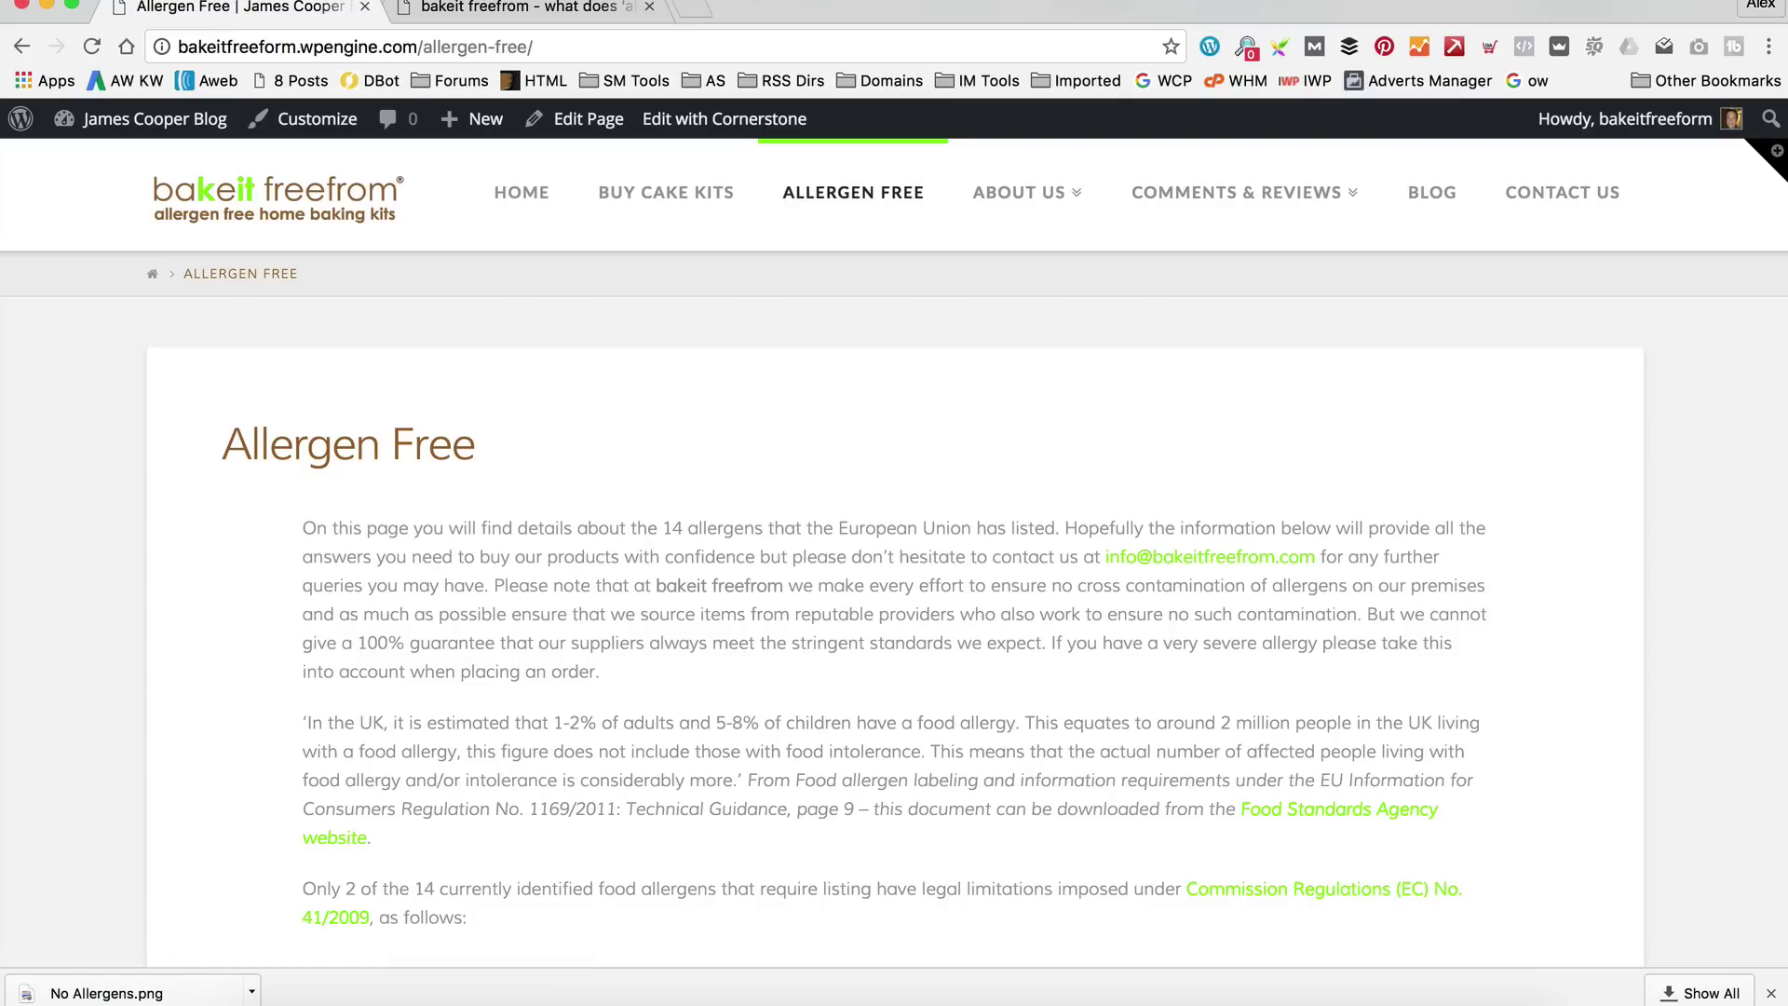
scroll(1525, 317, down, 15)
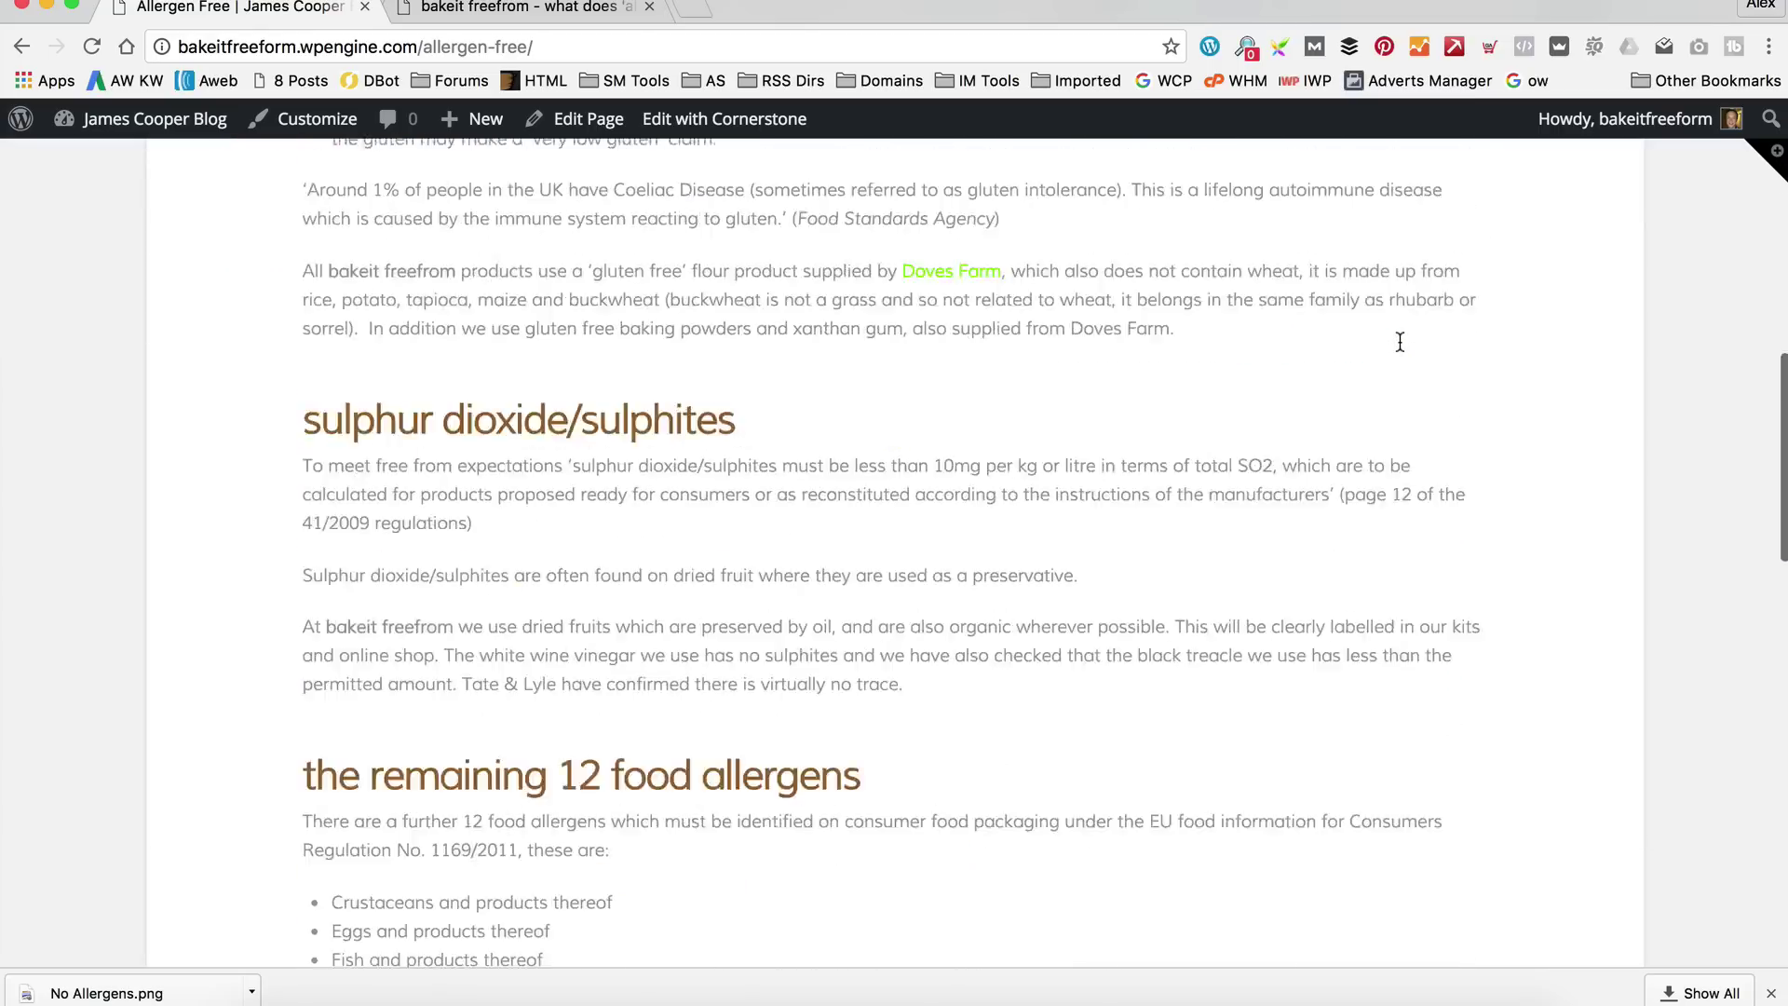
scroll(1400, 342, down, 12)
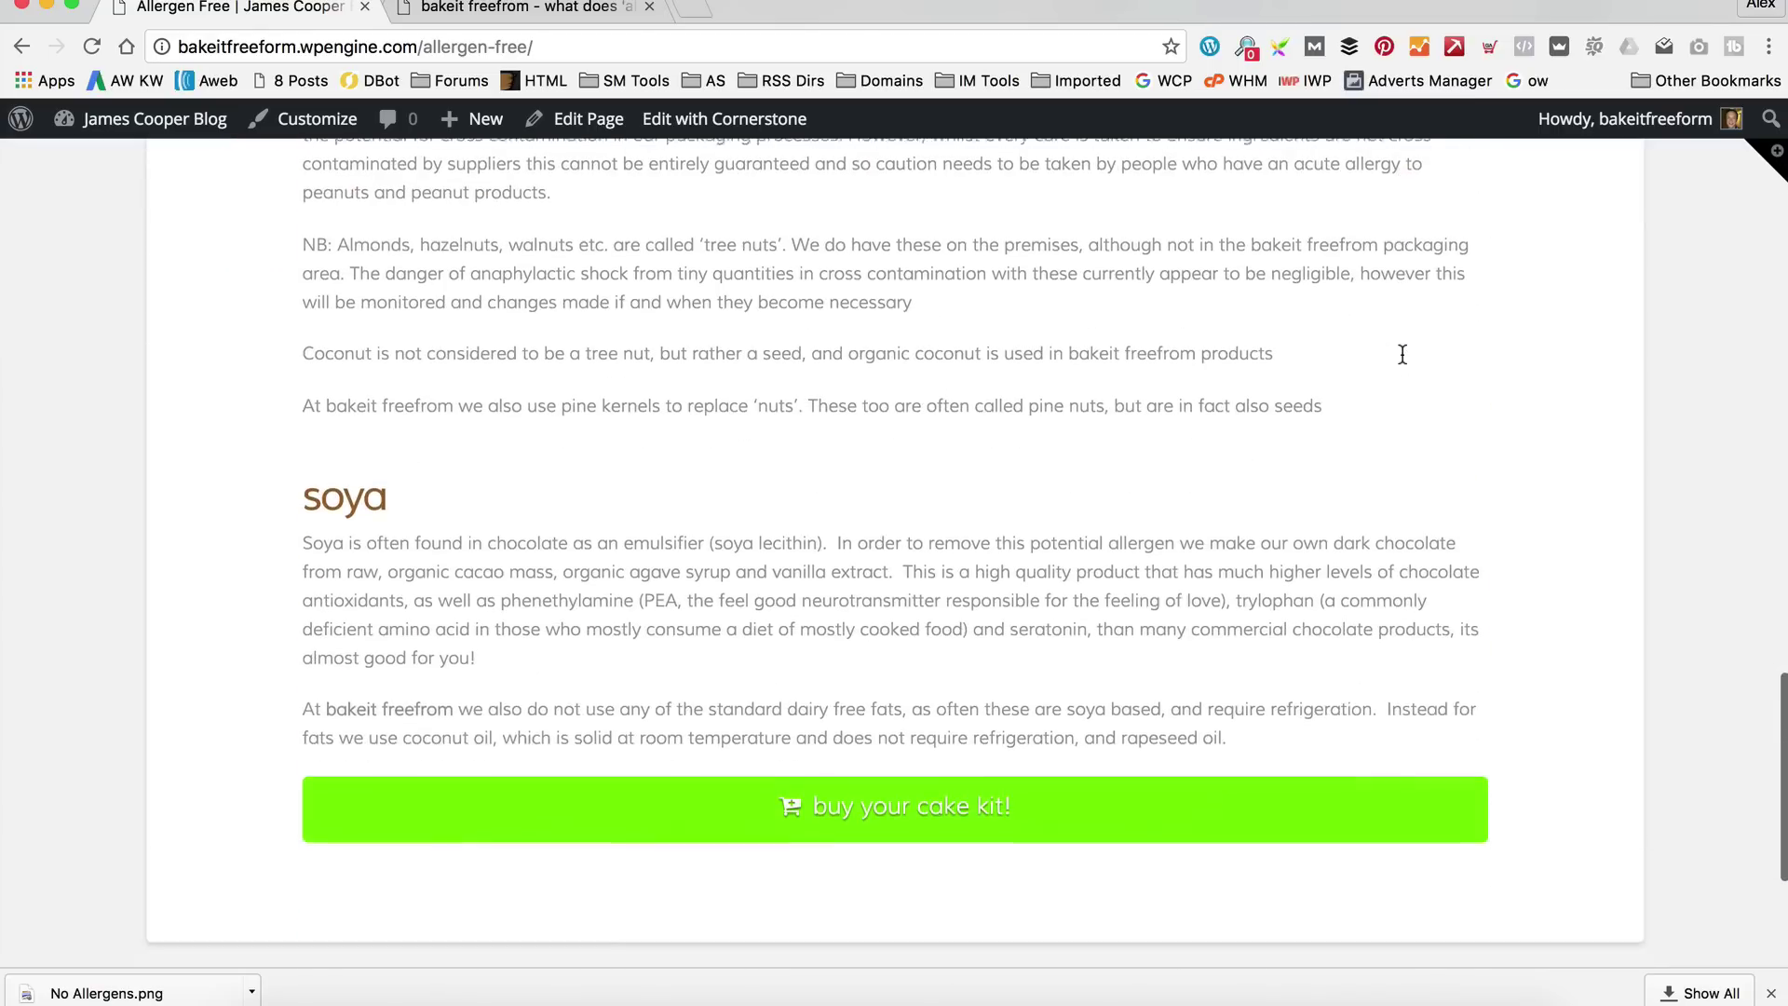
scroll(1405, 360, up, 20)
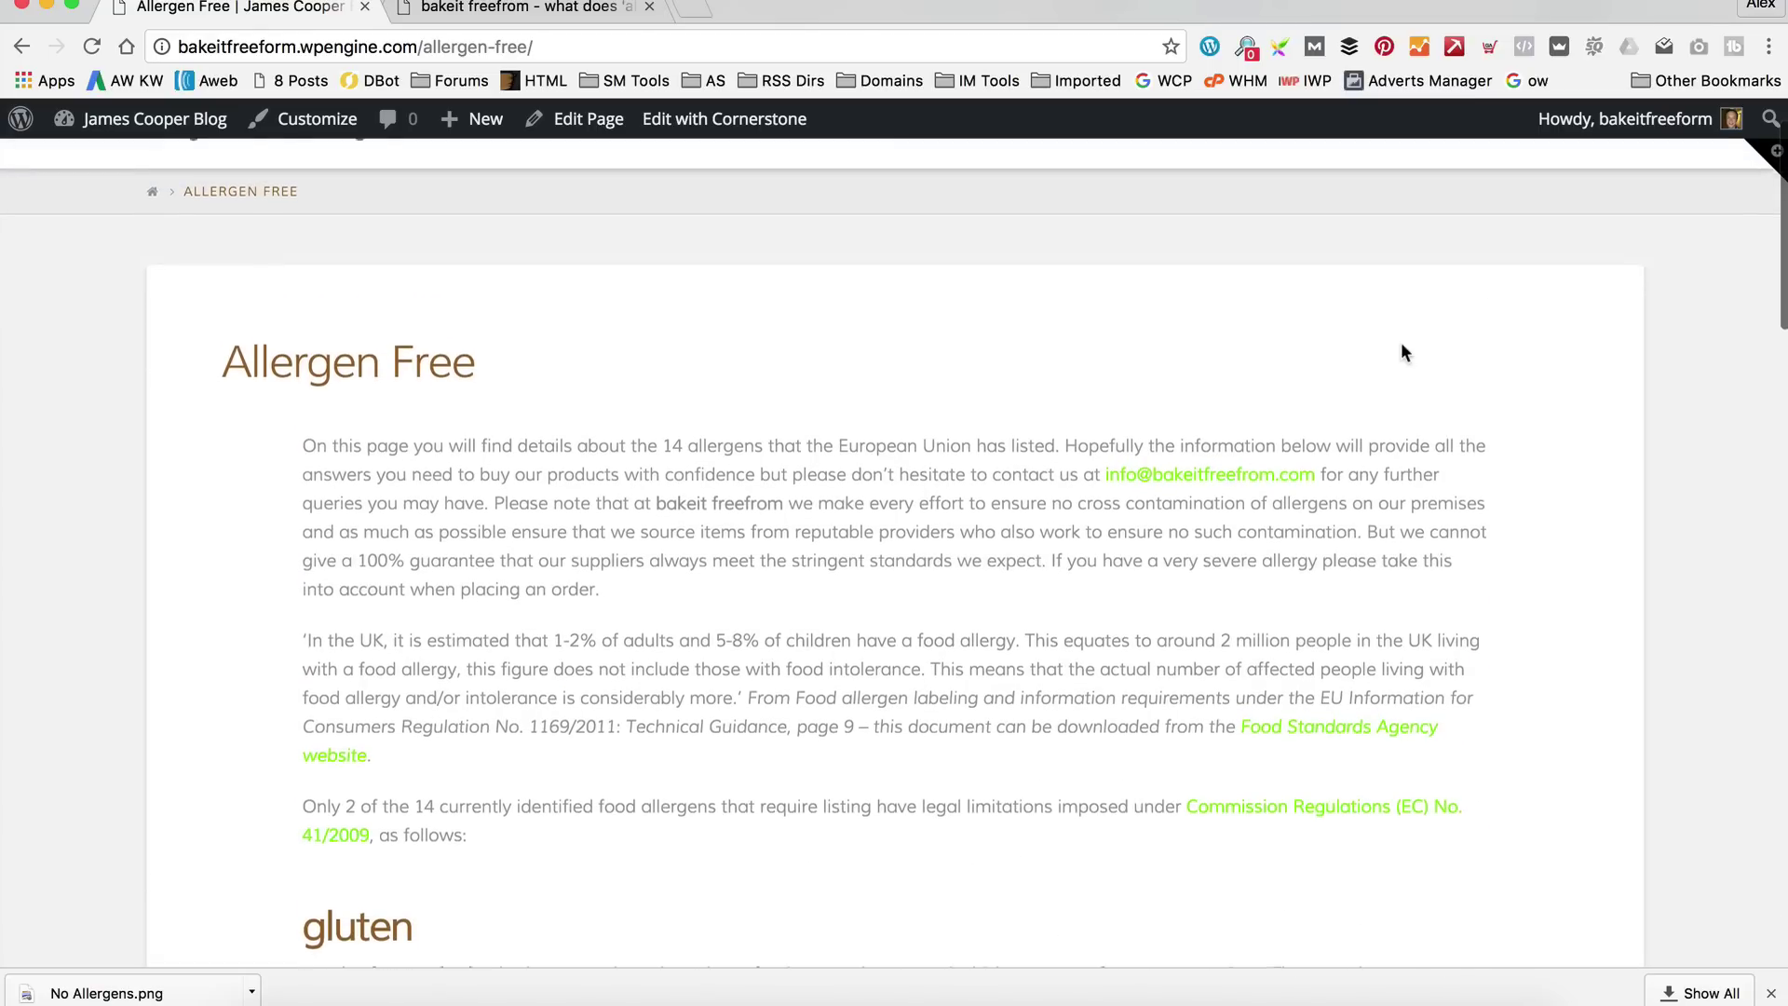
scroll(1304, 461, up, 2)
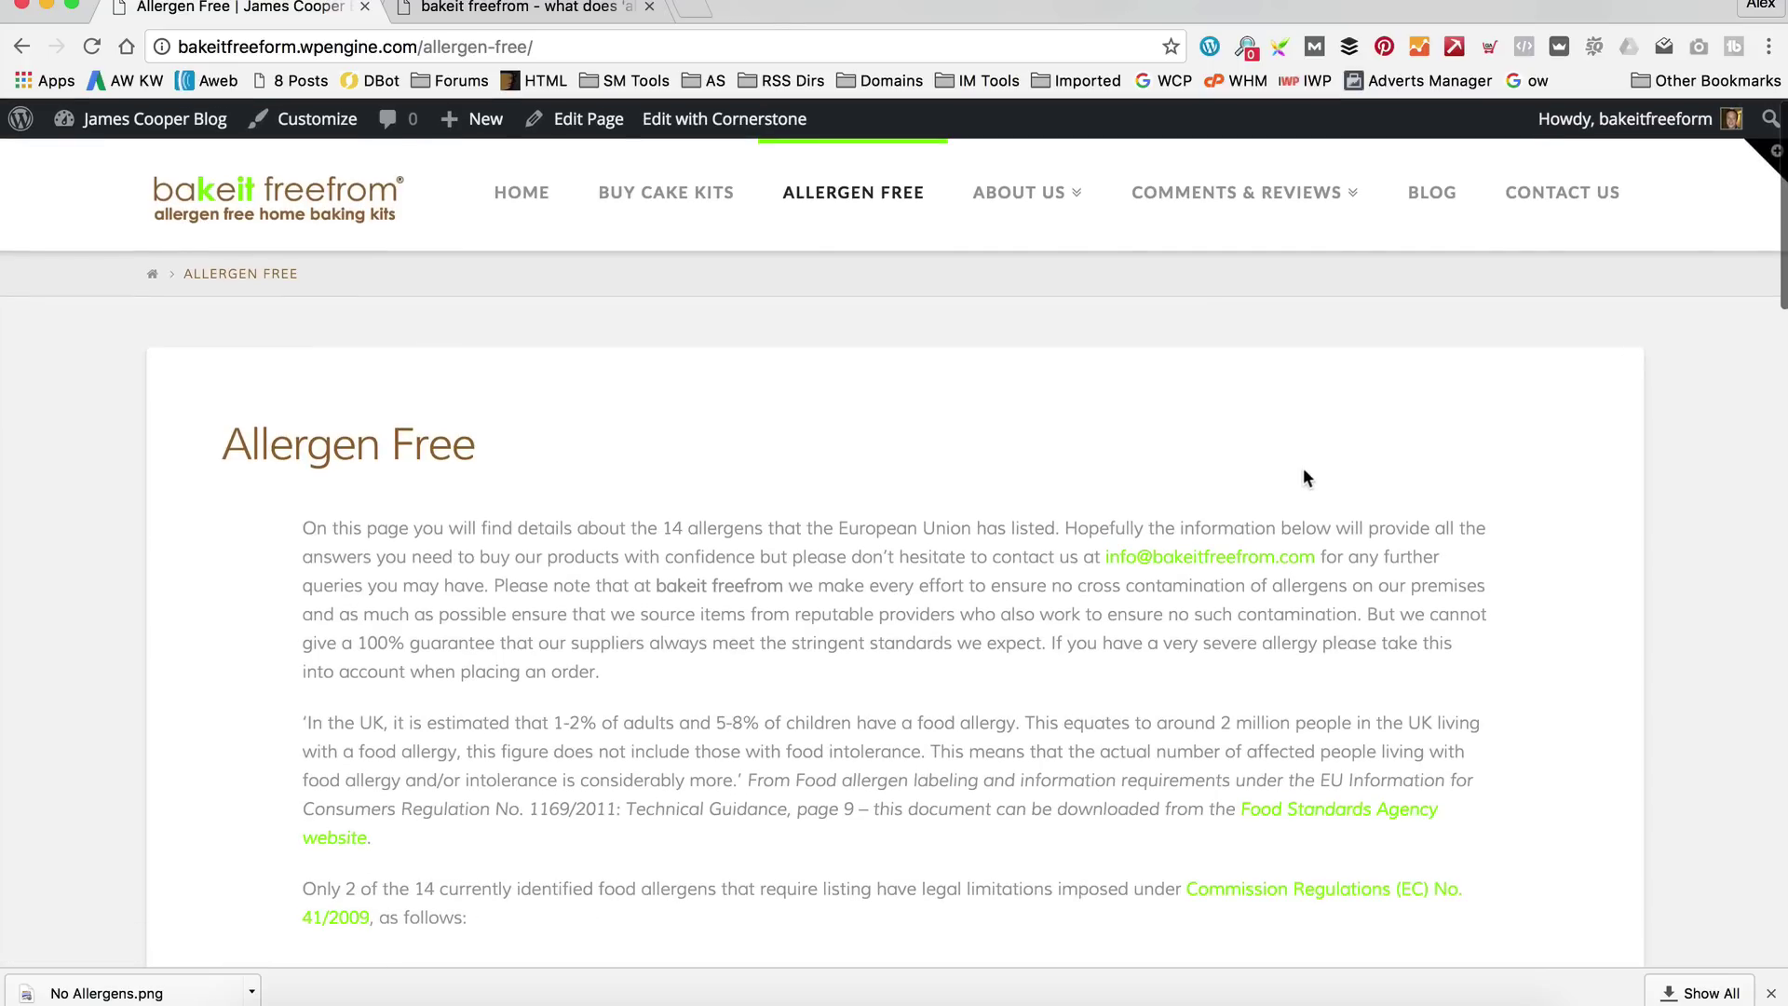
click(1022, 189)
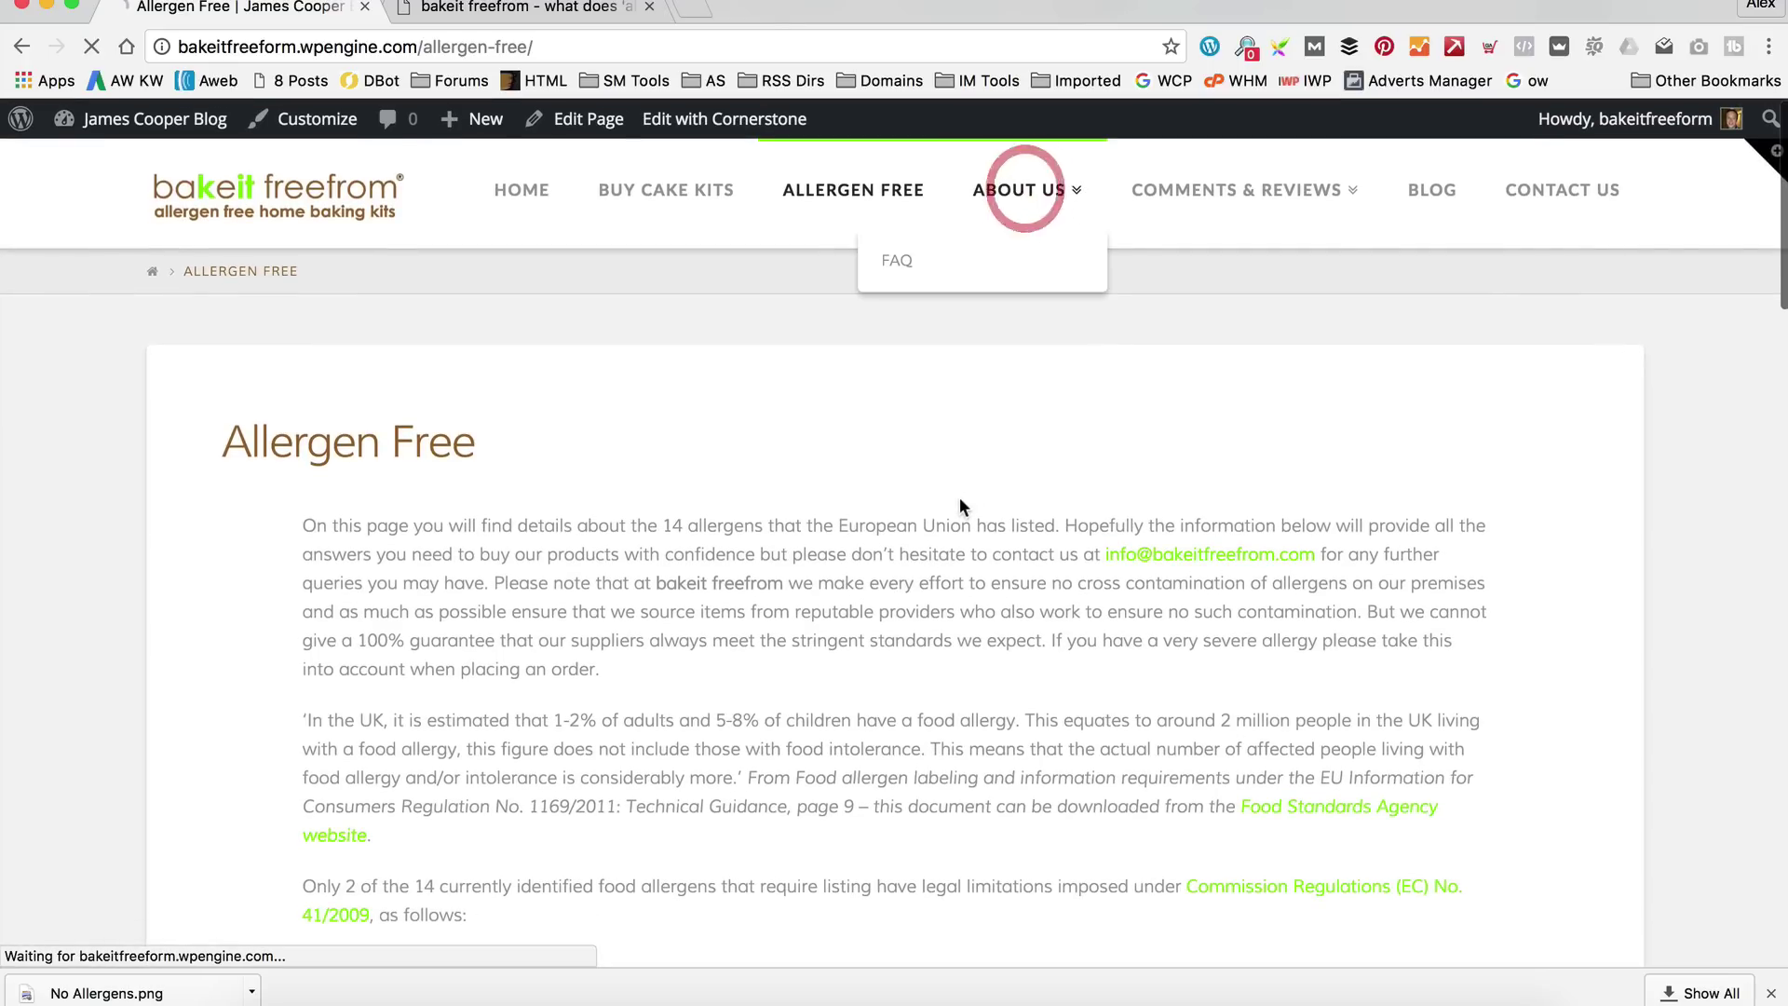
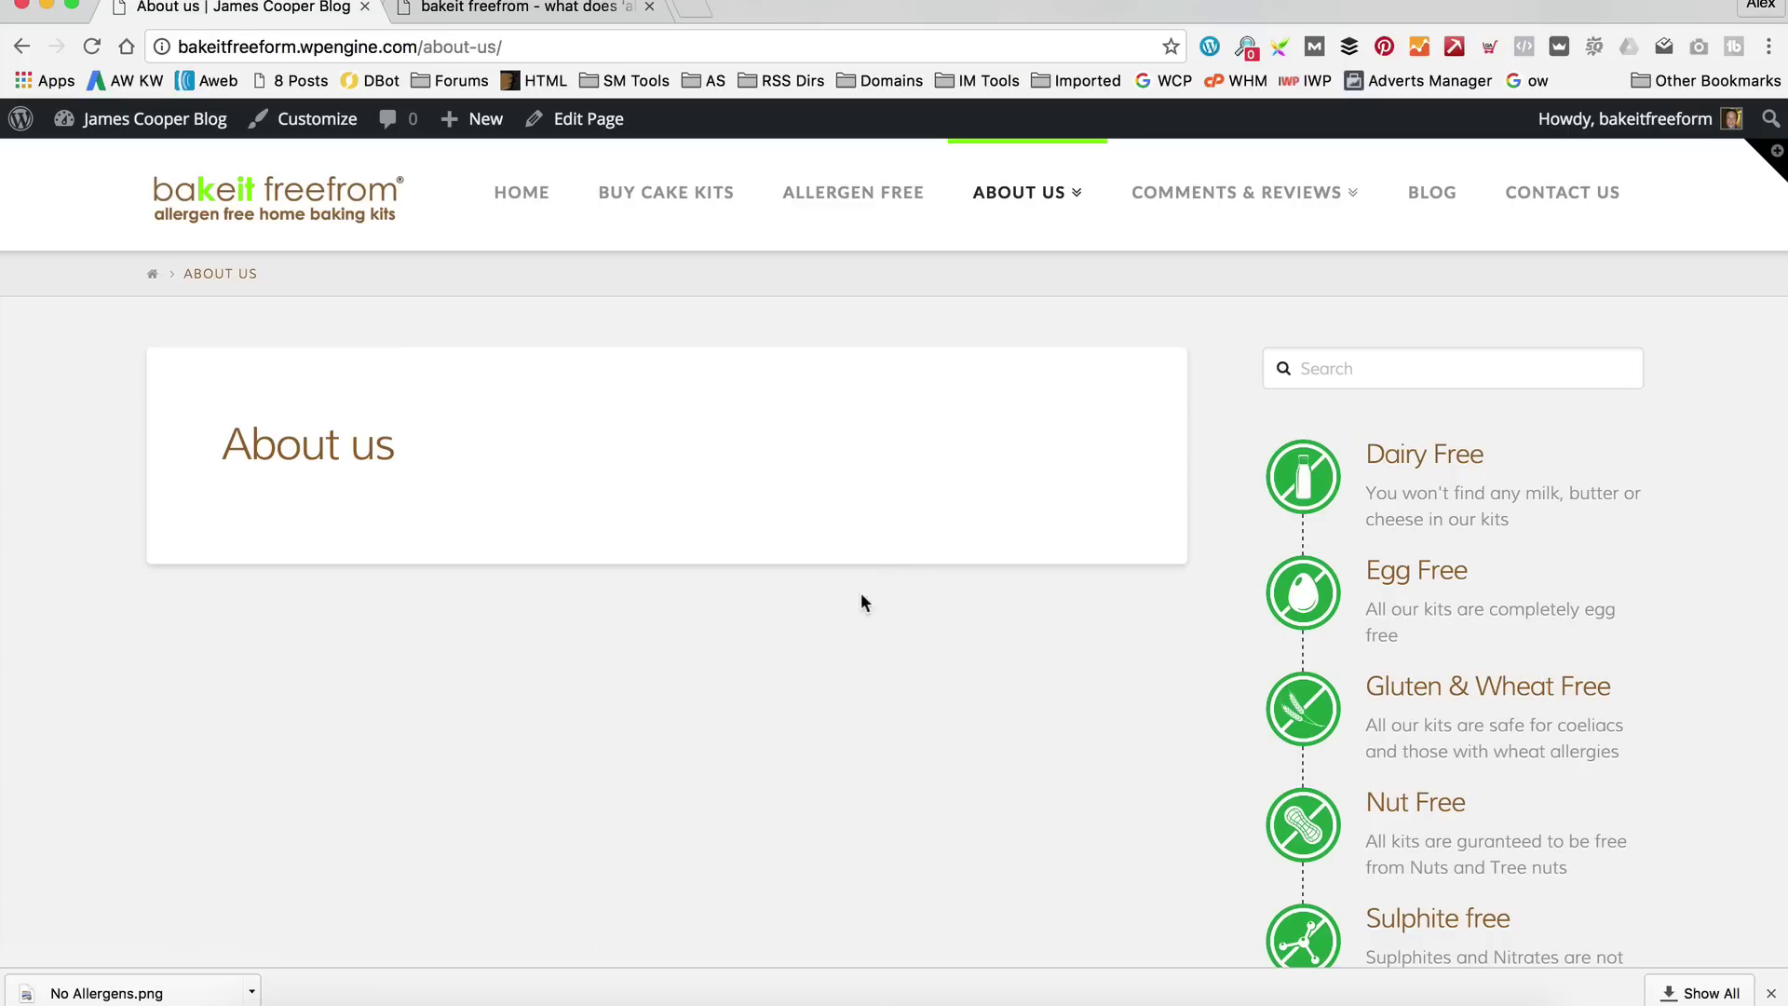
- From the admin bar's Edit Page, launch the About us page in the Cornerstone builder
click(579, 119)
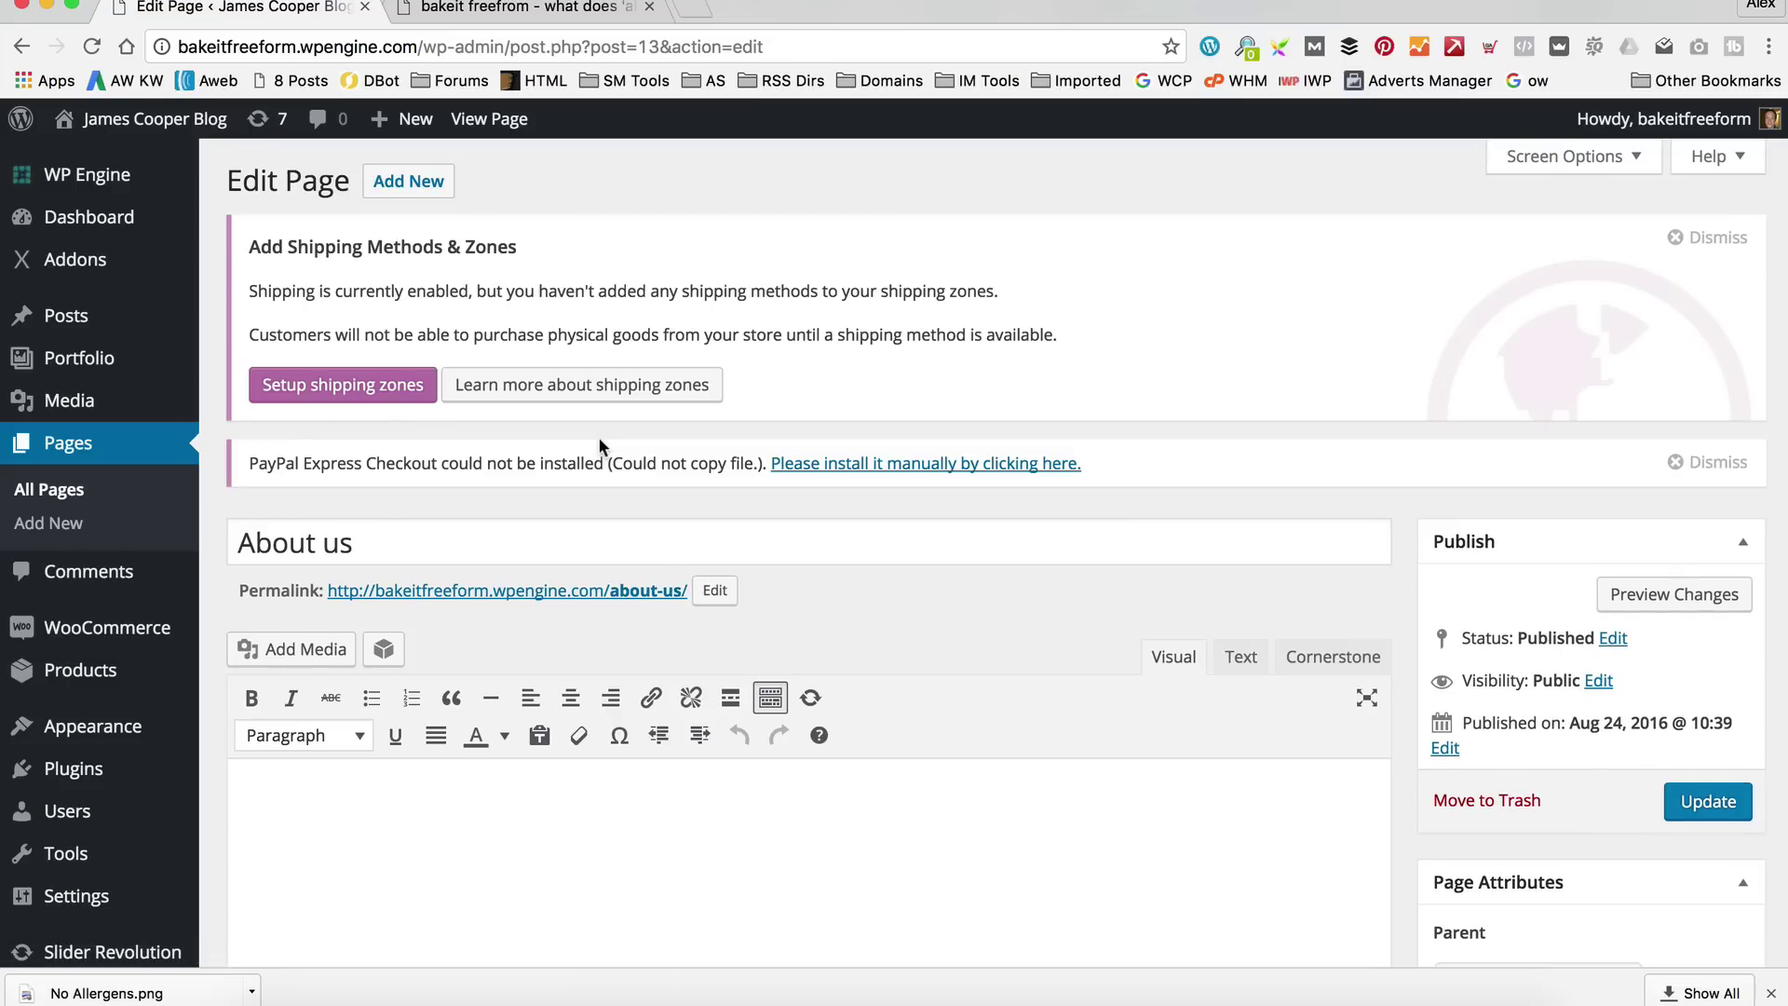
click(1301, 657)
scroll(1059, 735, down, 5)
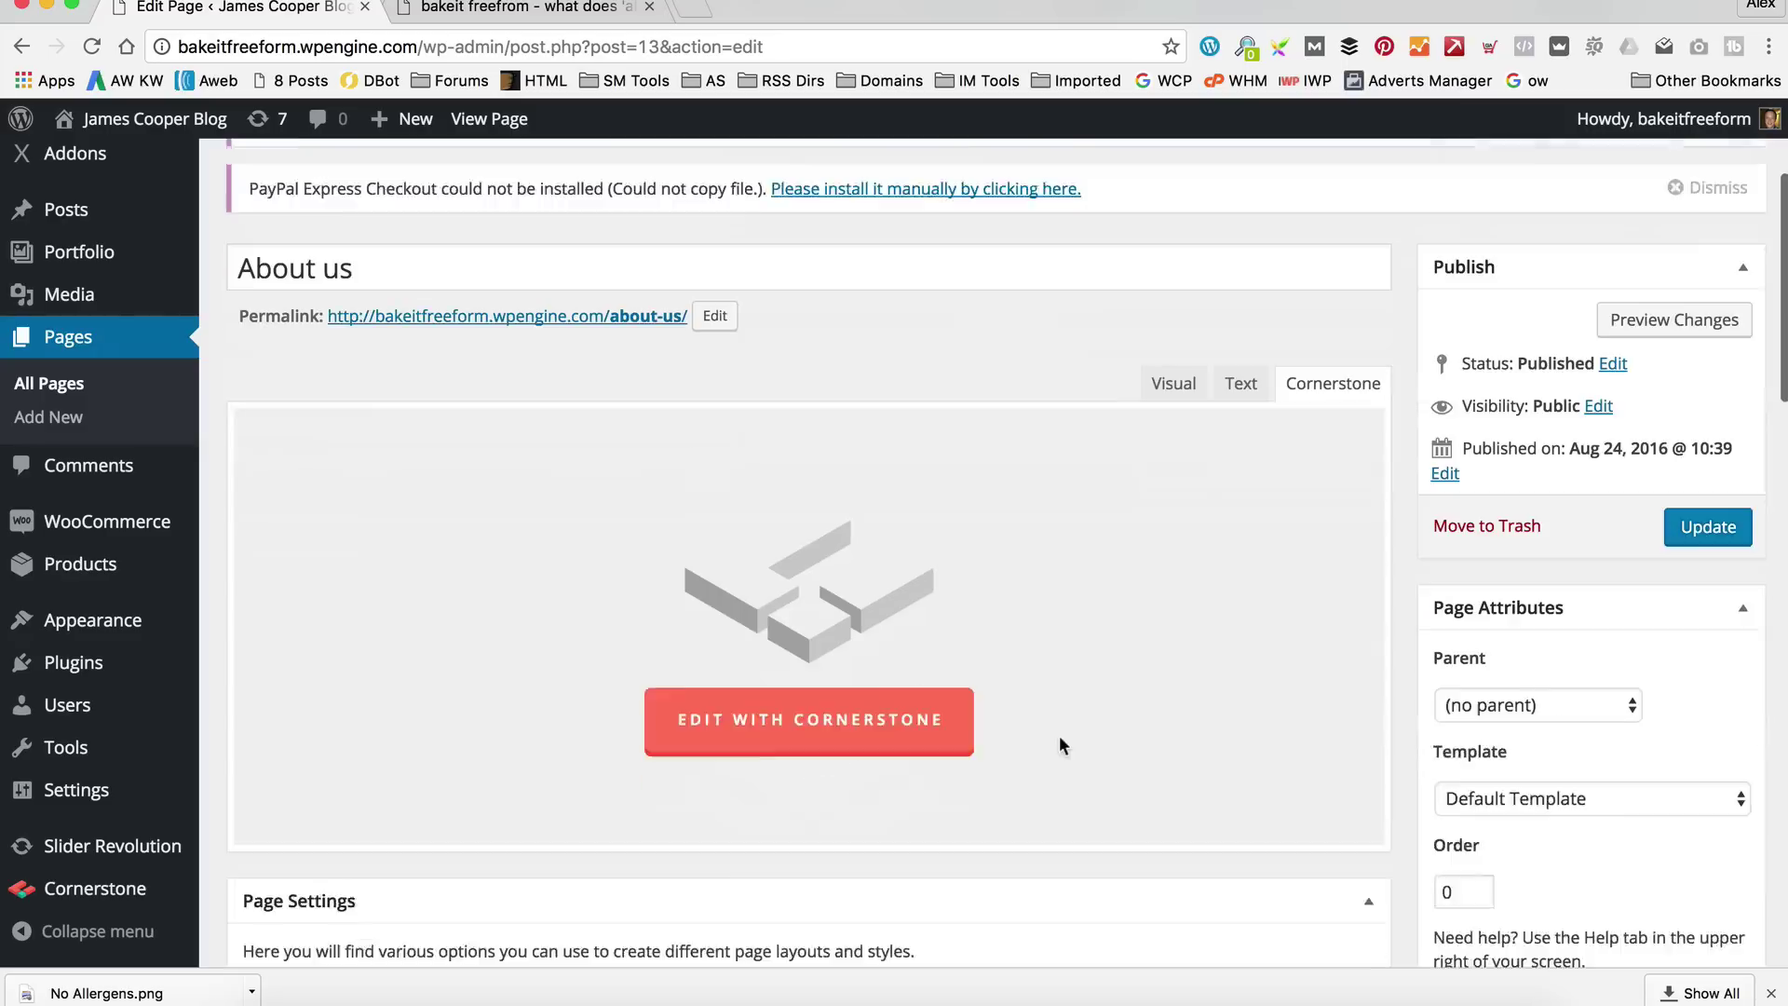
click(756, 617)
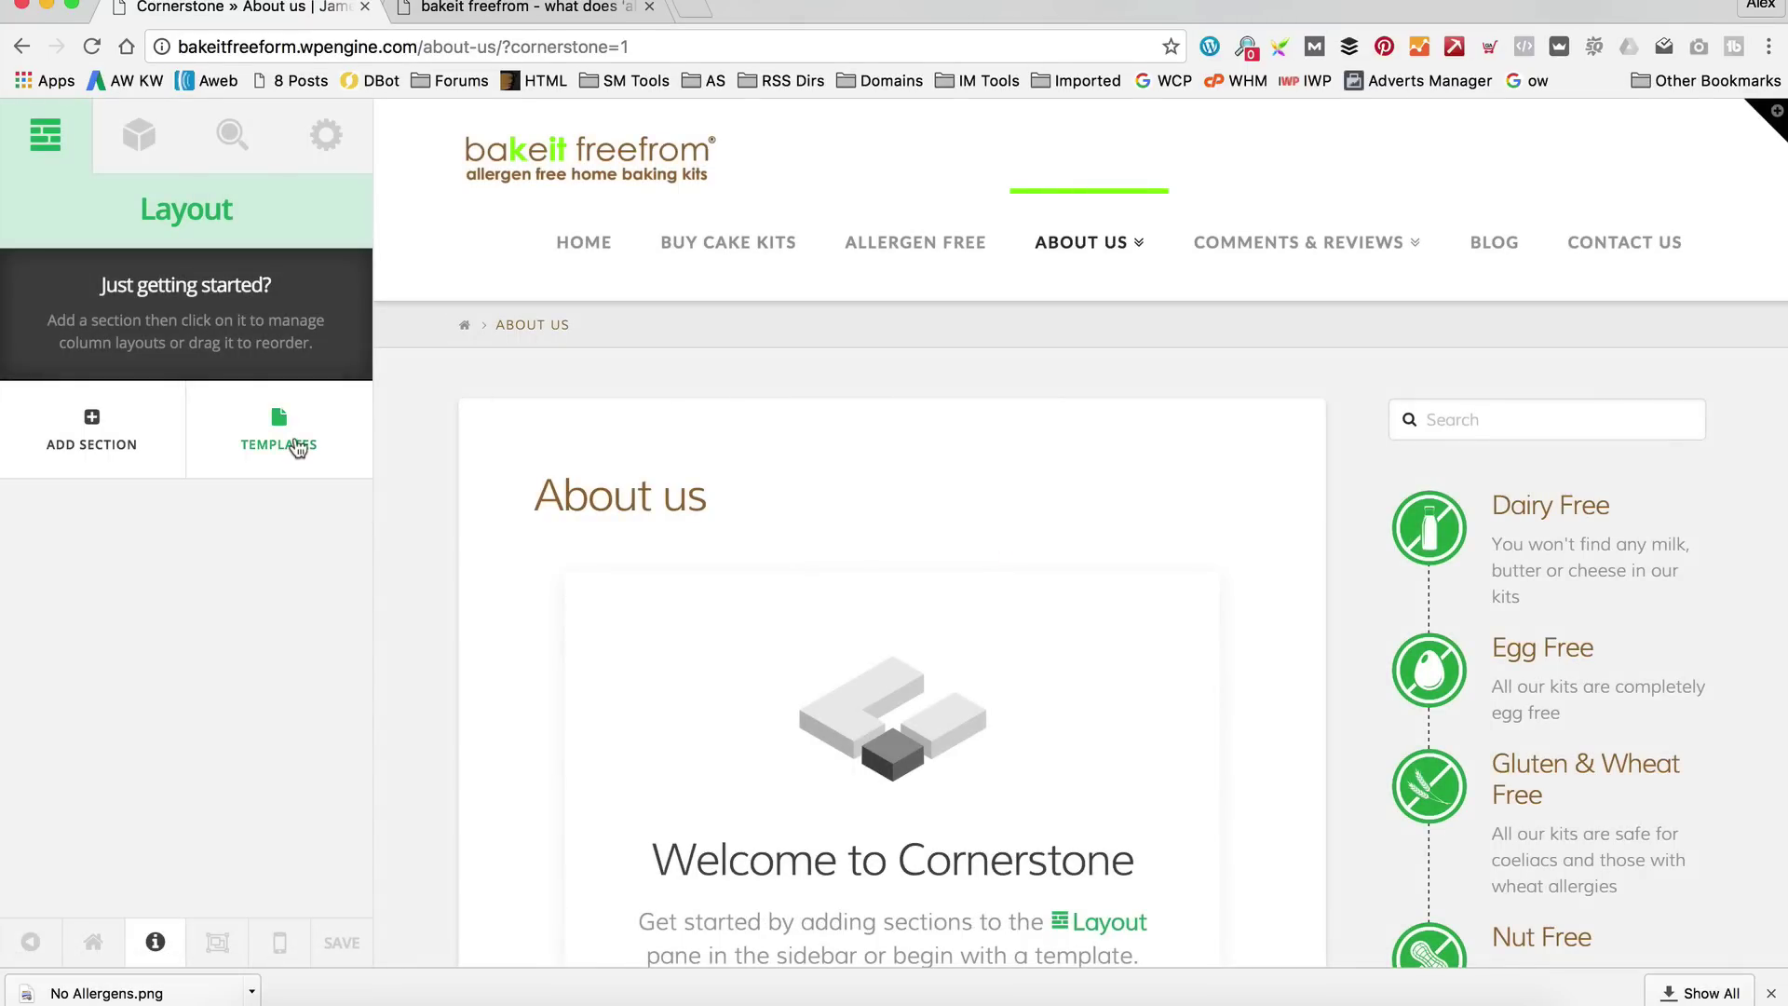
- Insert Themeco's About page template, confirming it replaces the existing page contents
click(298, 446)
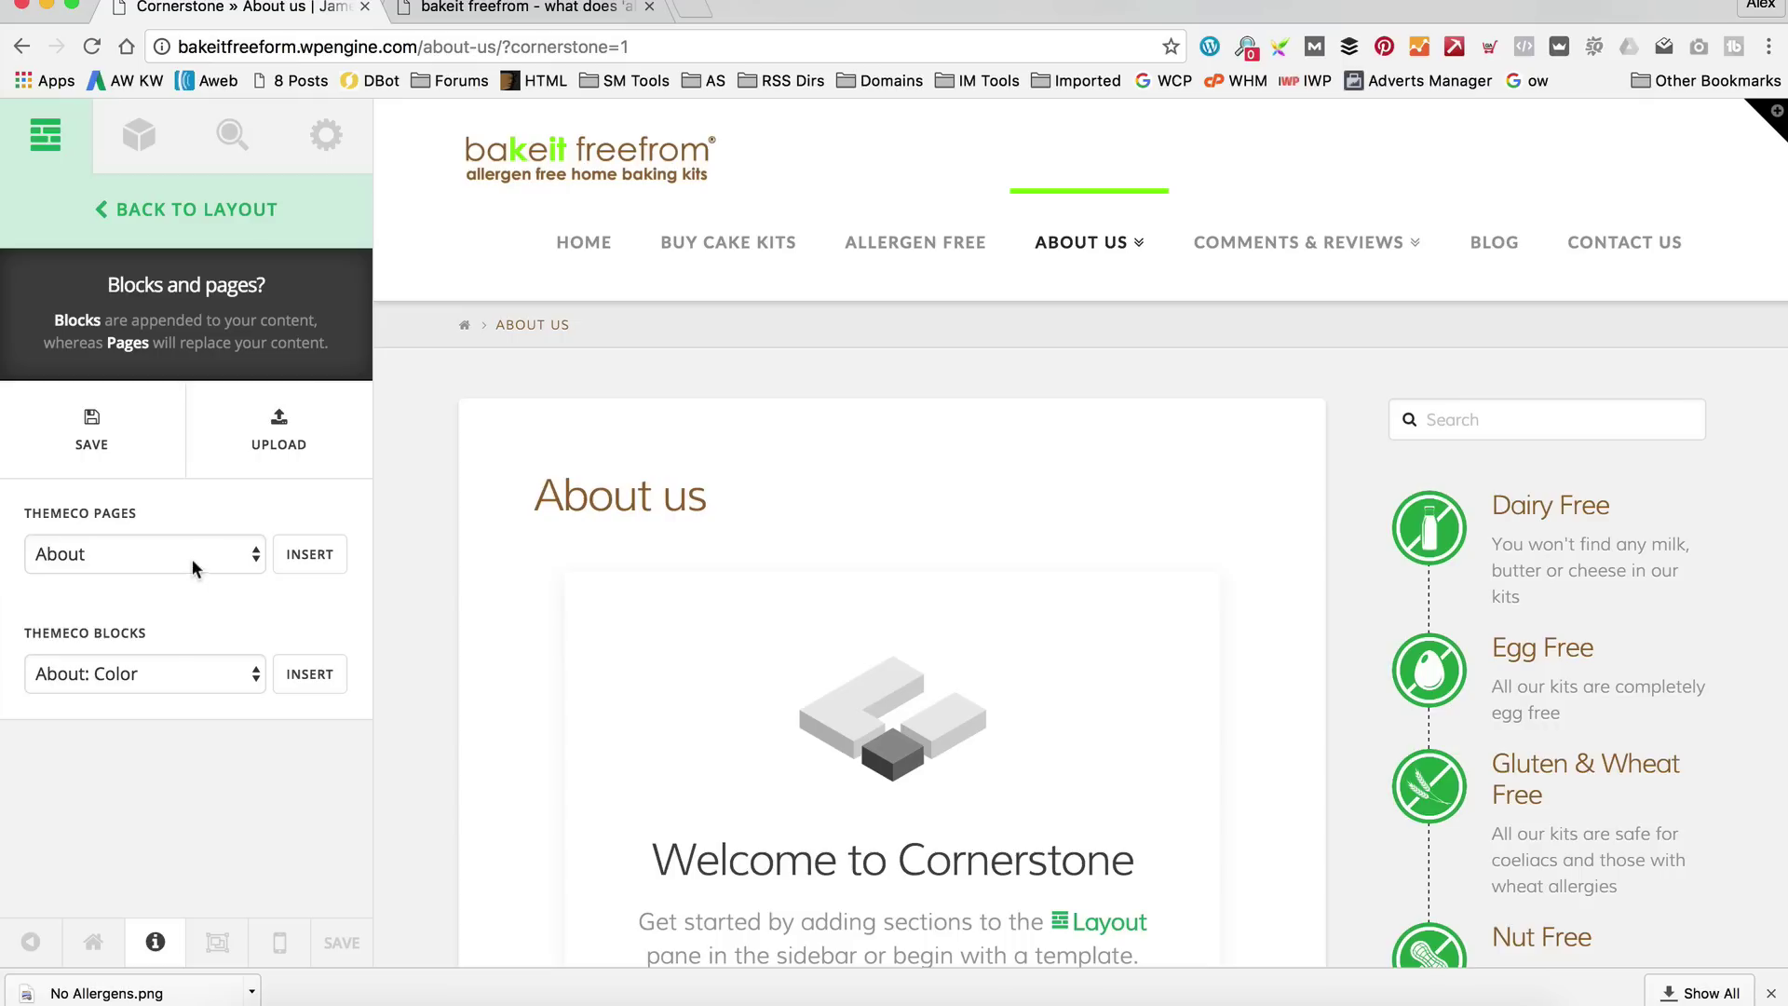
click(153, 546)
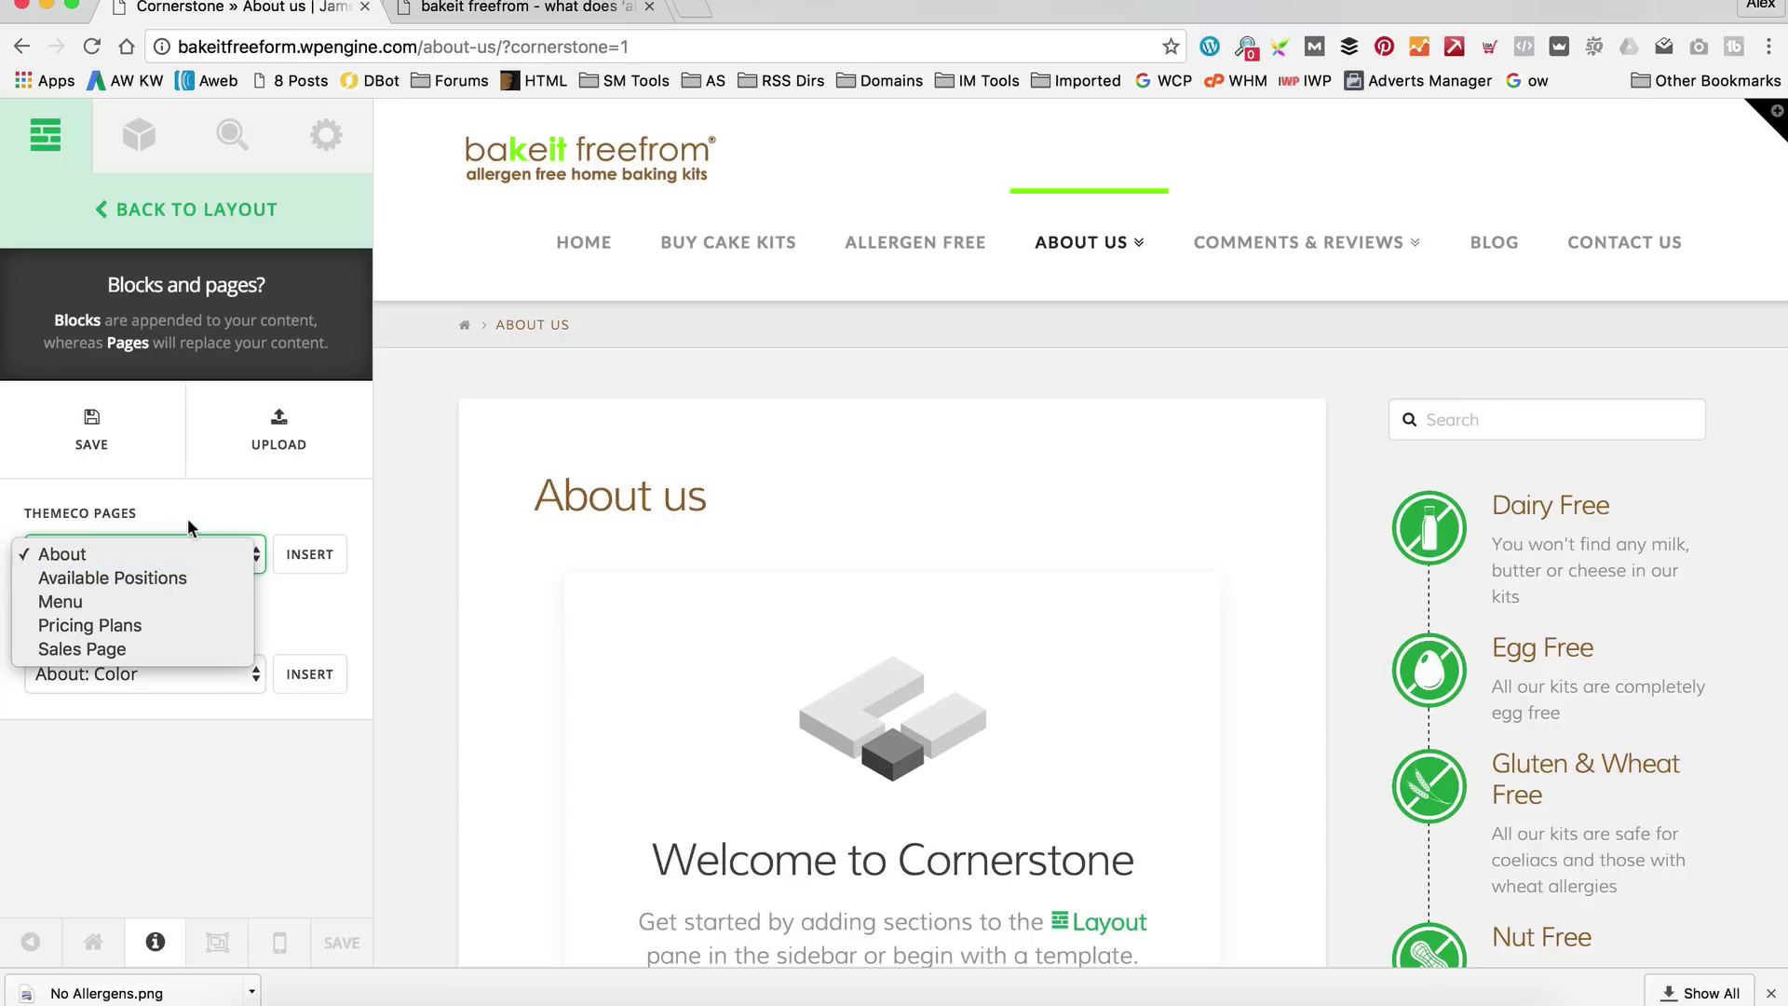
click(190, 522)
click(177, 679)
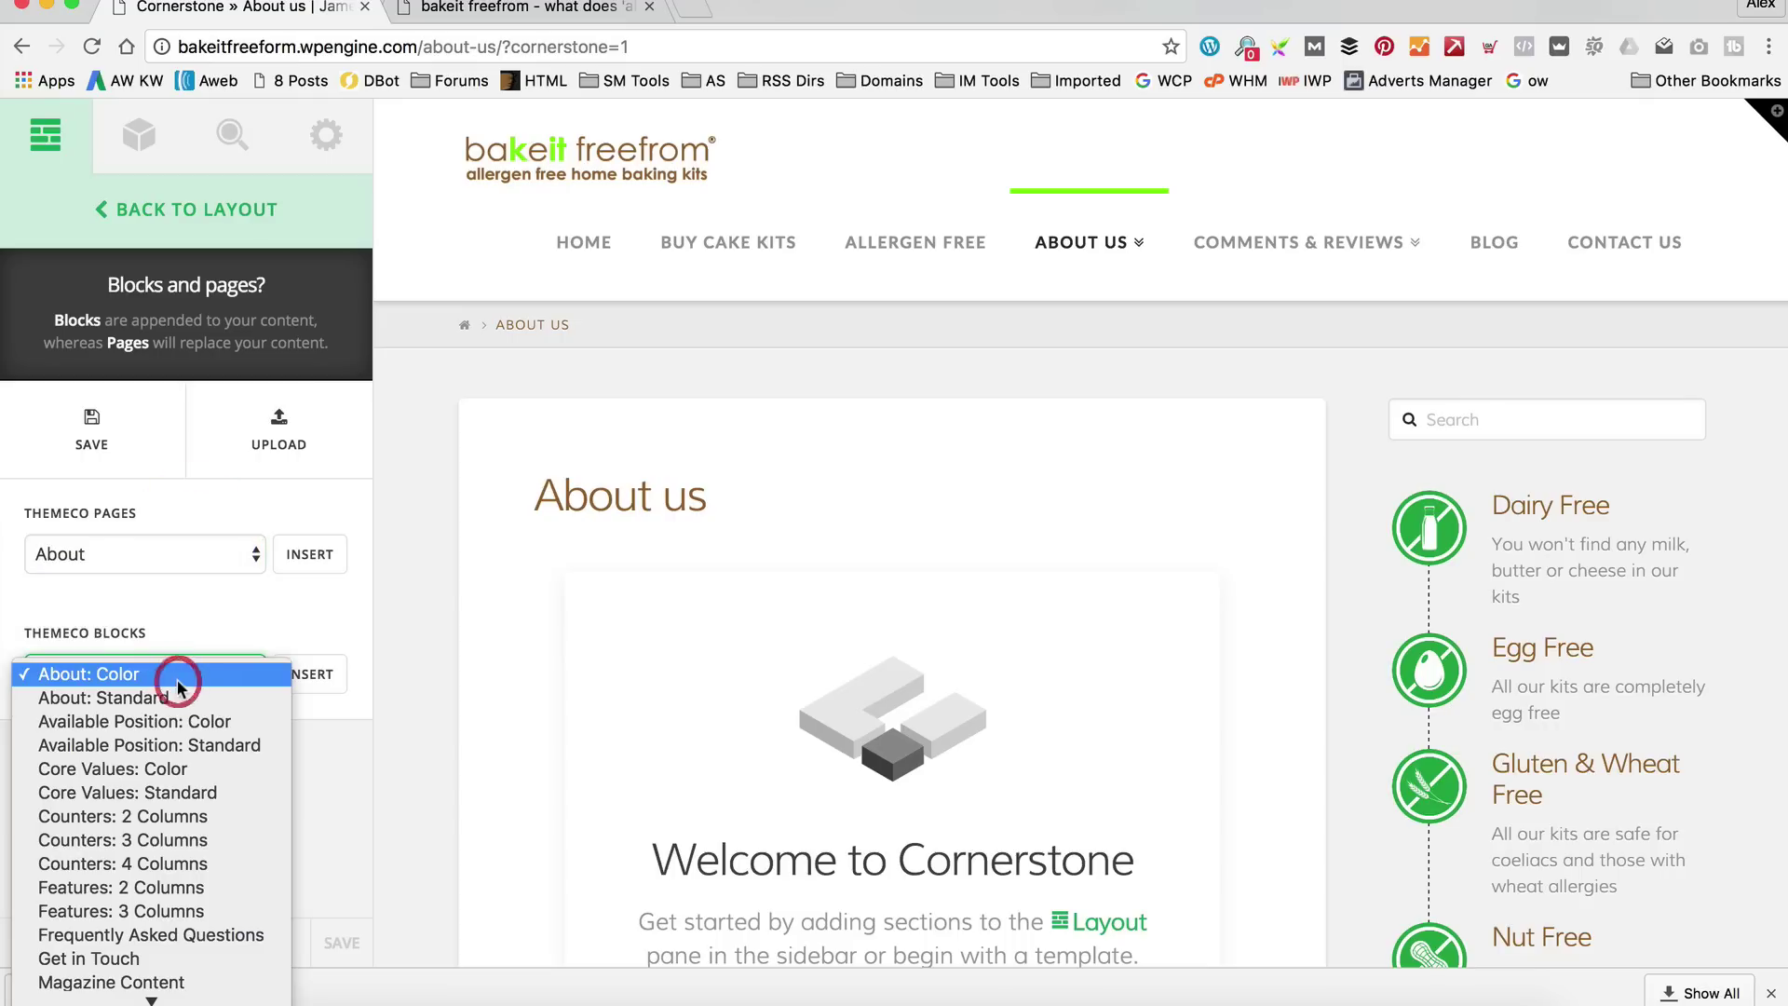
click(216, 634)
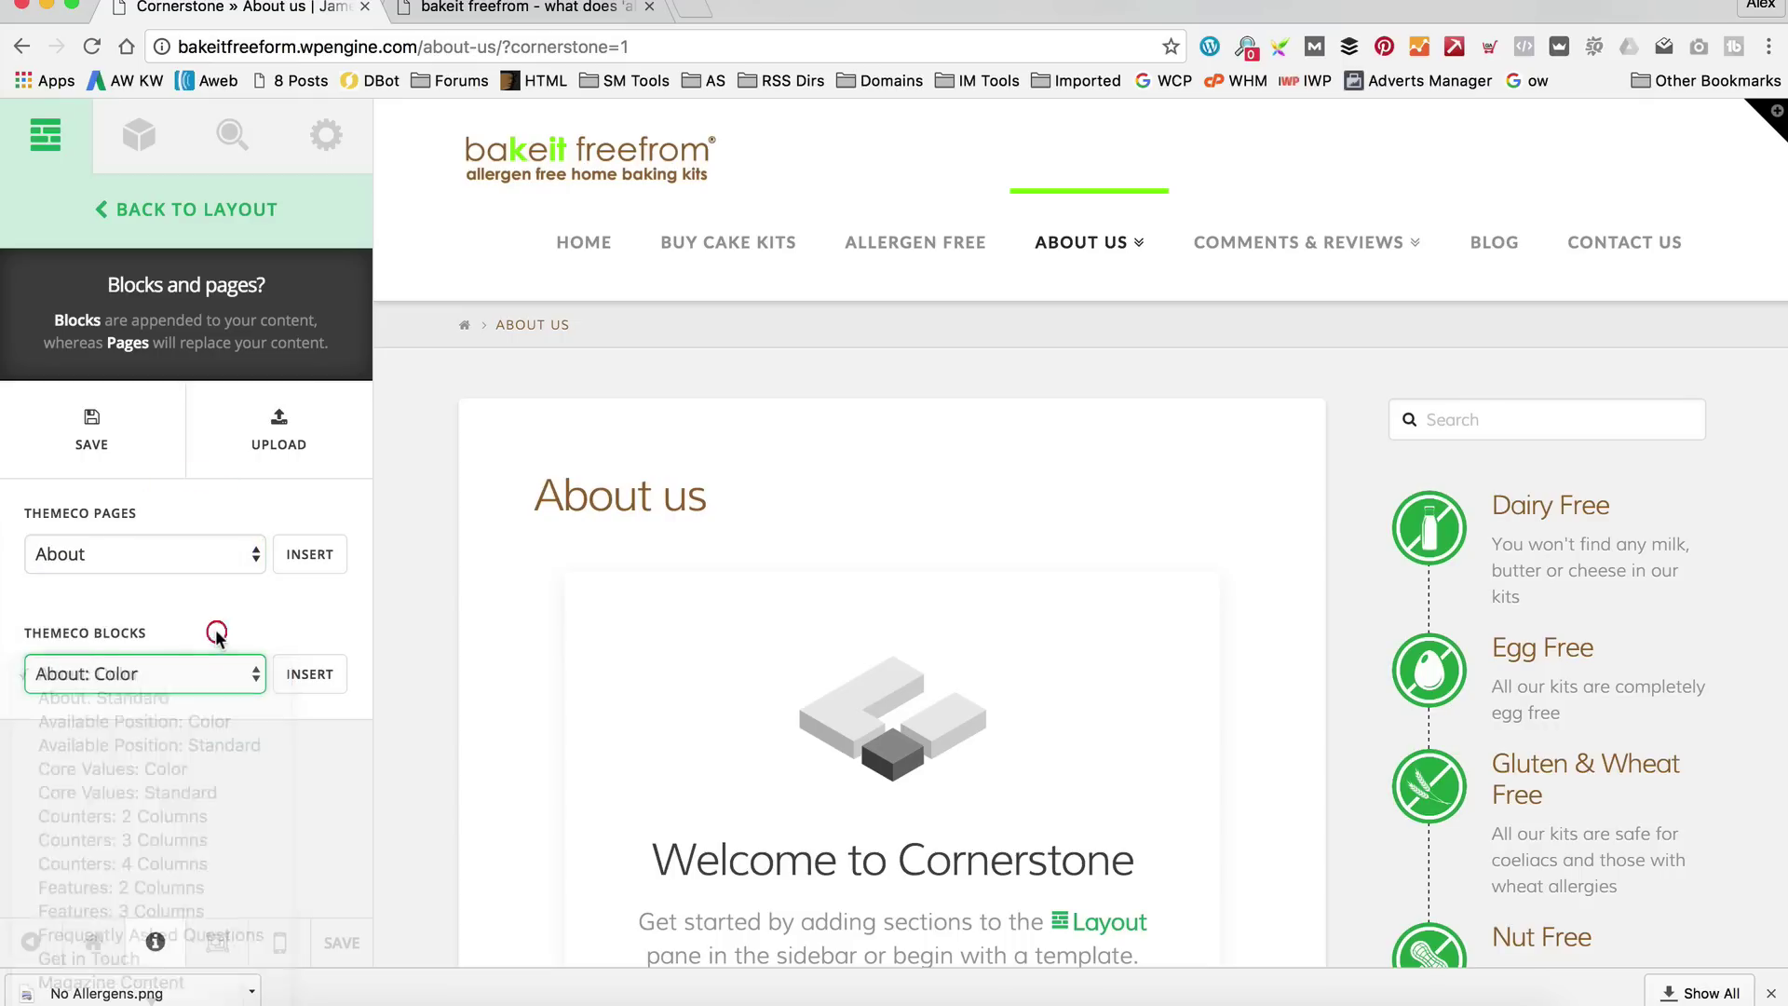
click(315, 559)
click(121, 587)
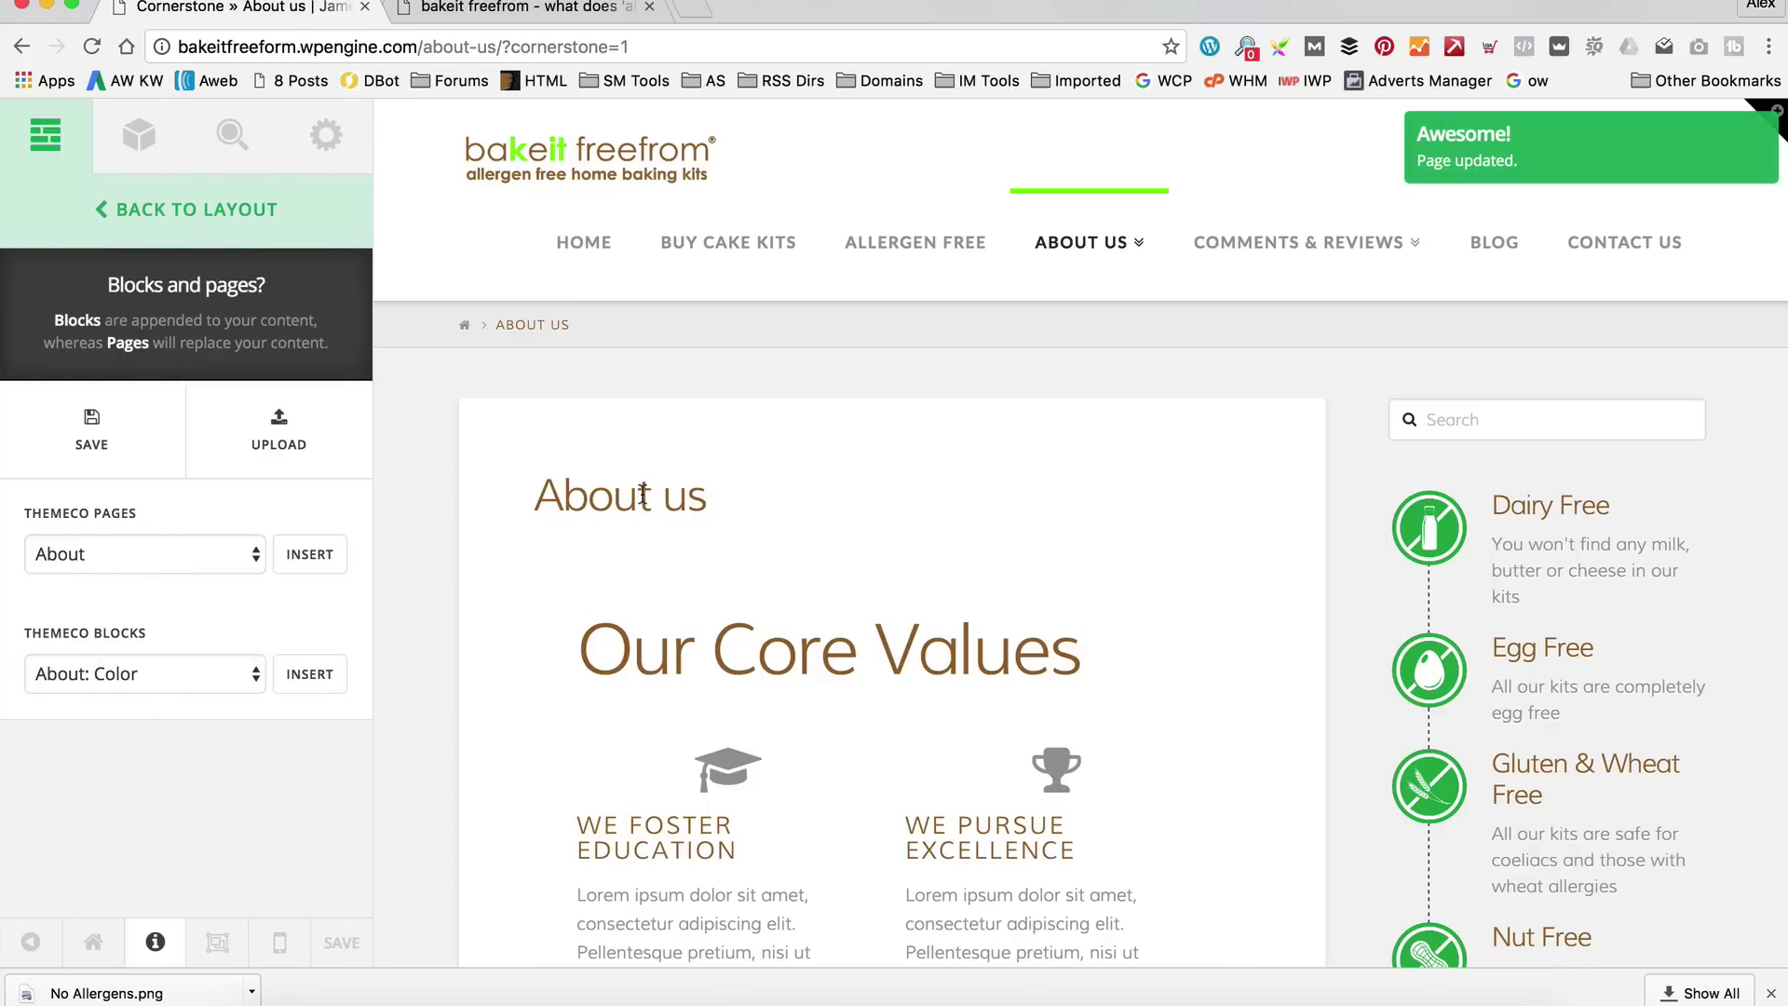
- Scroll through the inserted Our Core Values and About Our Process sections
scroll(652, 503, down, 2)
scroll(711, 515, down, 10)
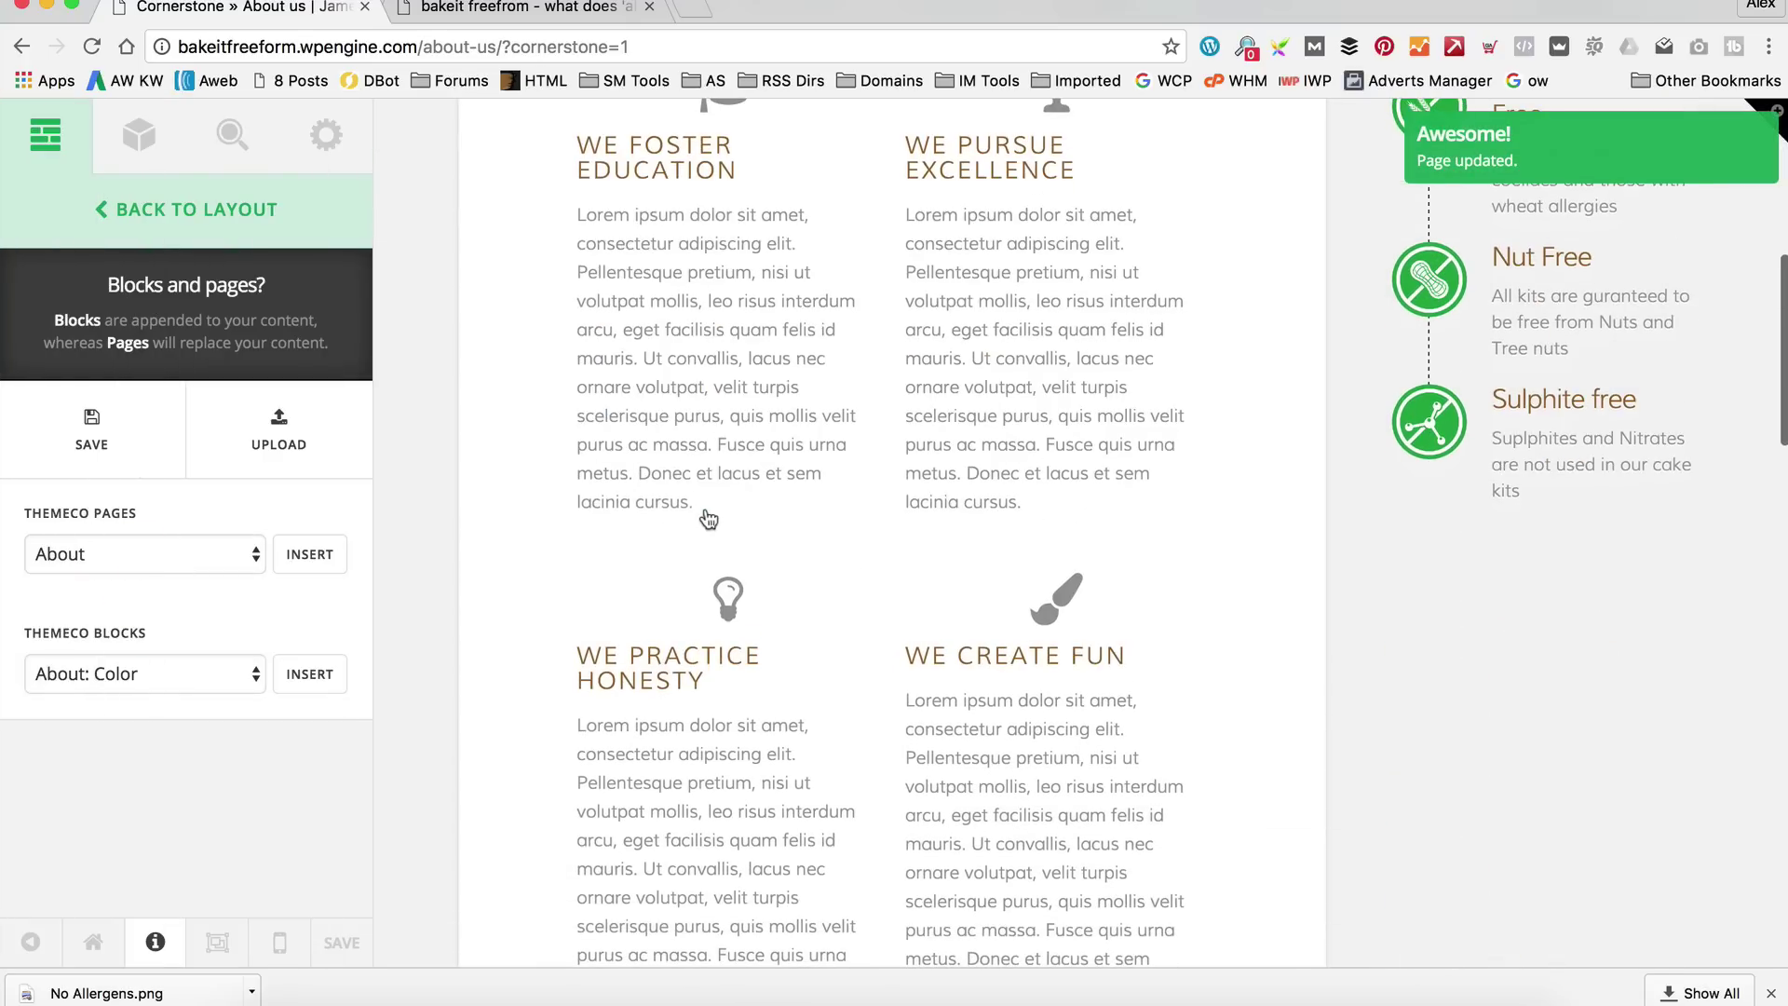
scroll(871, 494, down, 12)
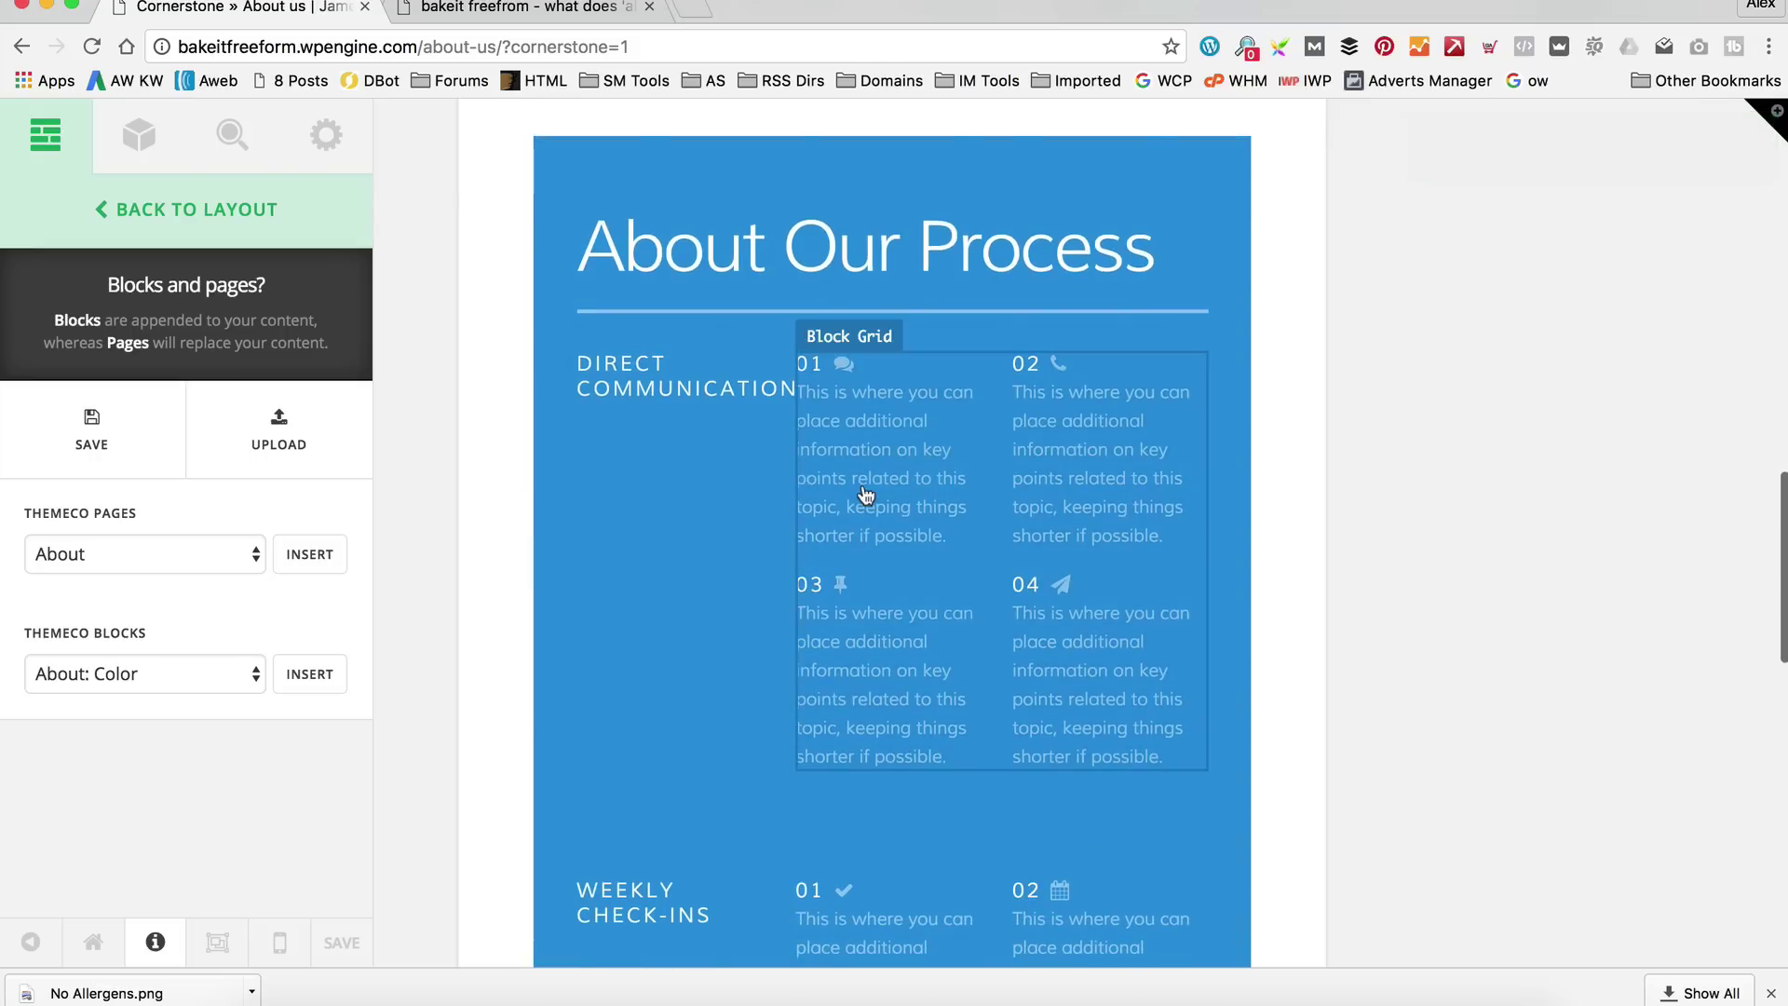
scroll(864, 493, down, 5)
scroll(587, 491, up, 20)
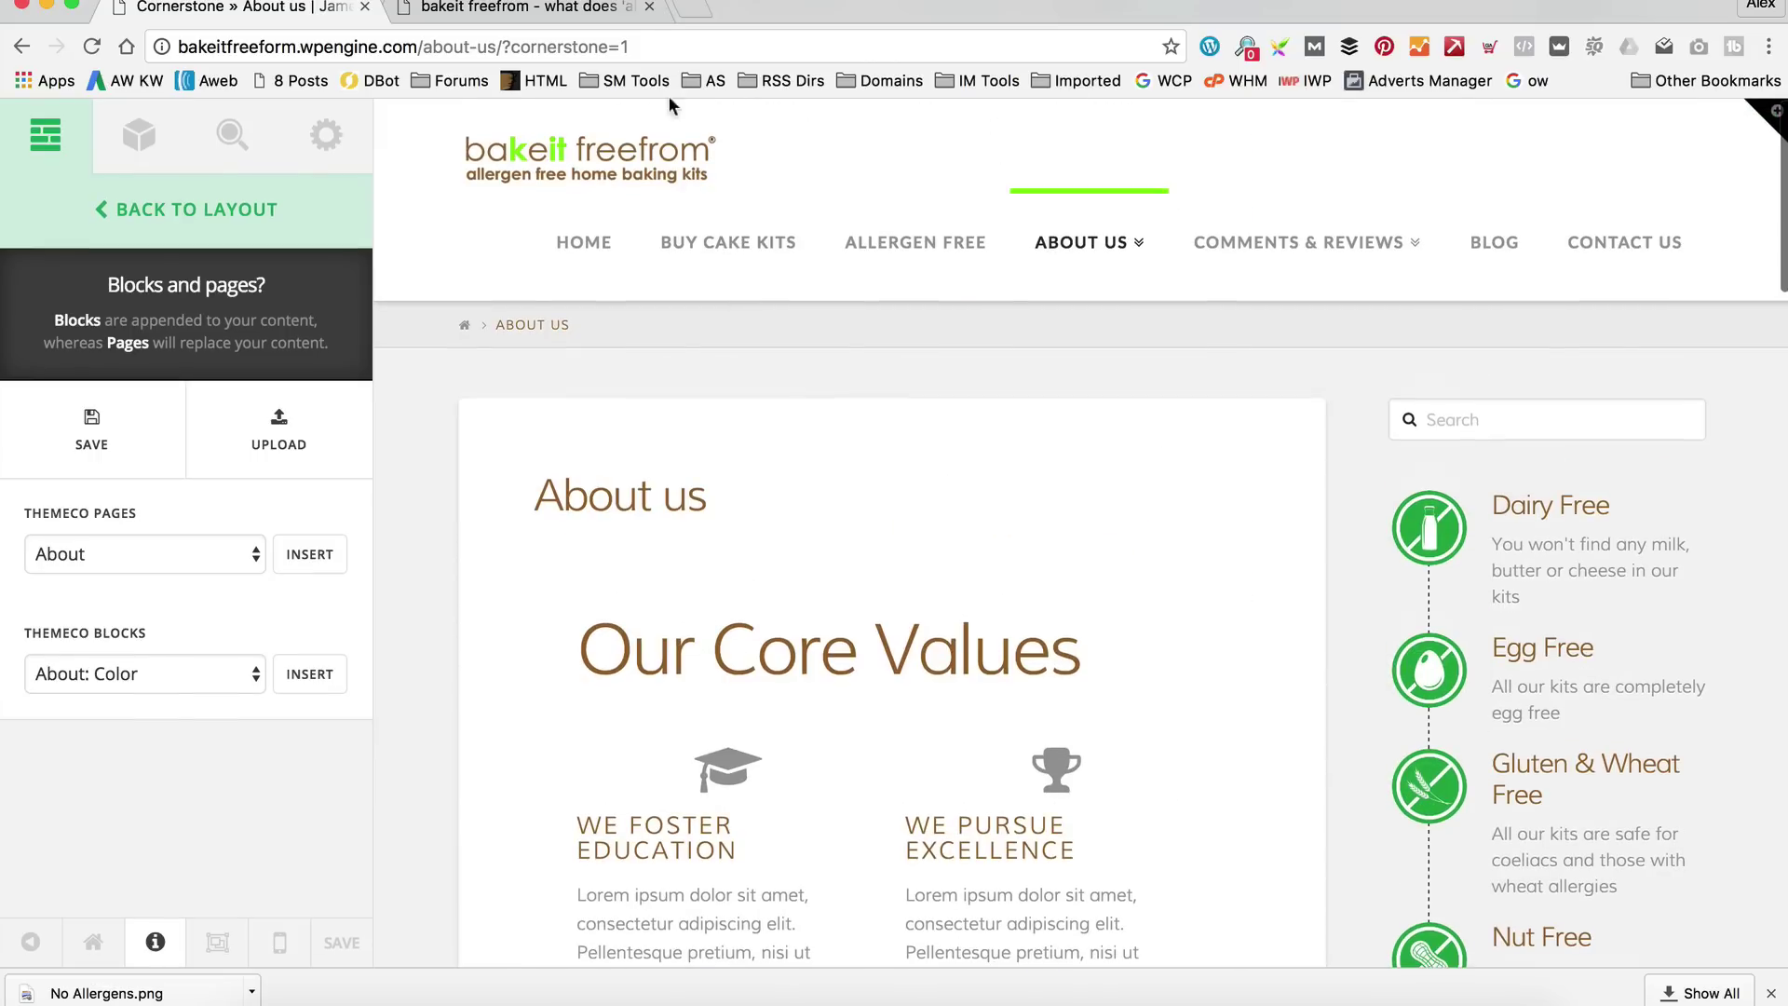
click(588, 9)
- Open the old site's about us page and read through its our story text
scroll(788, 372, up, 10)
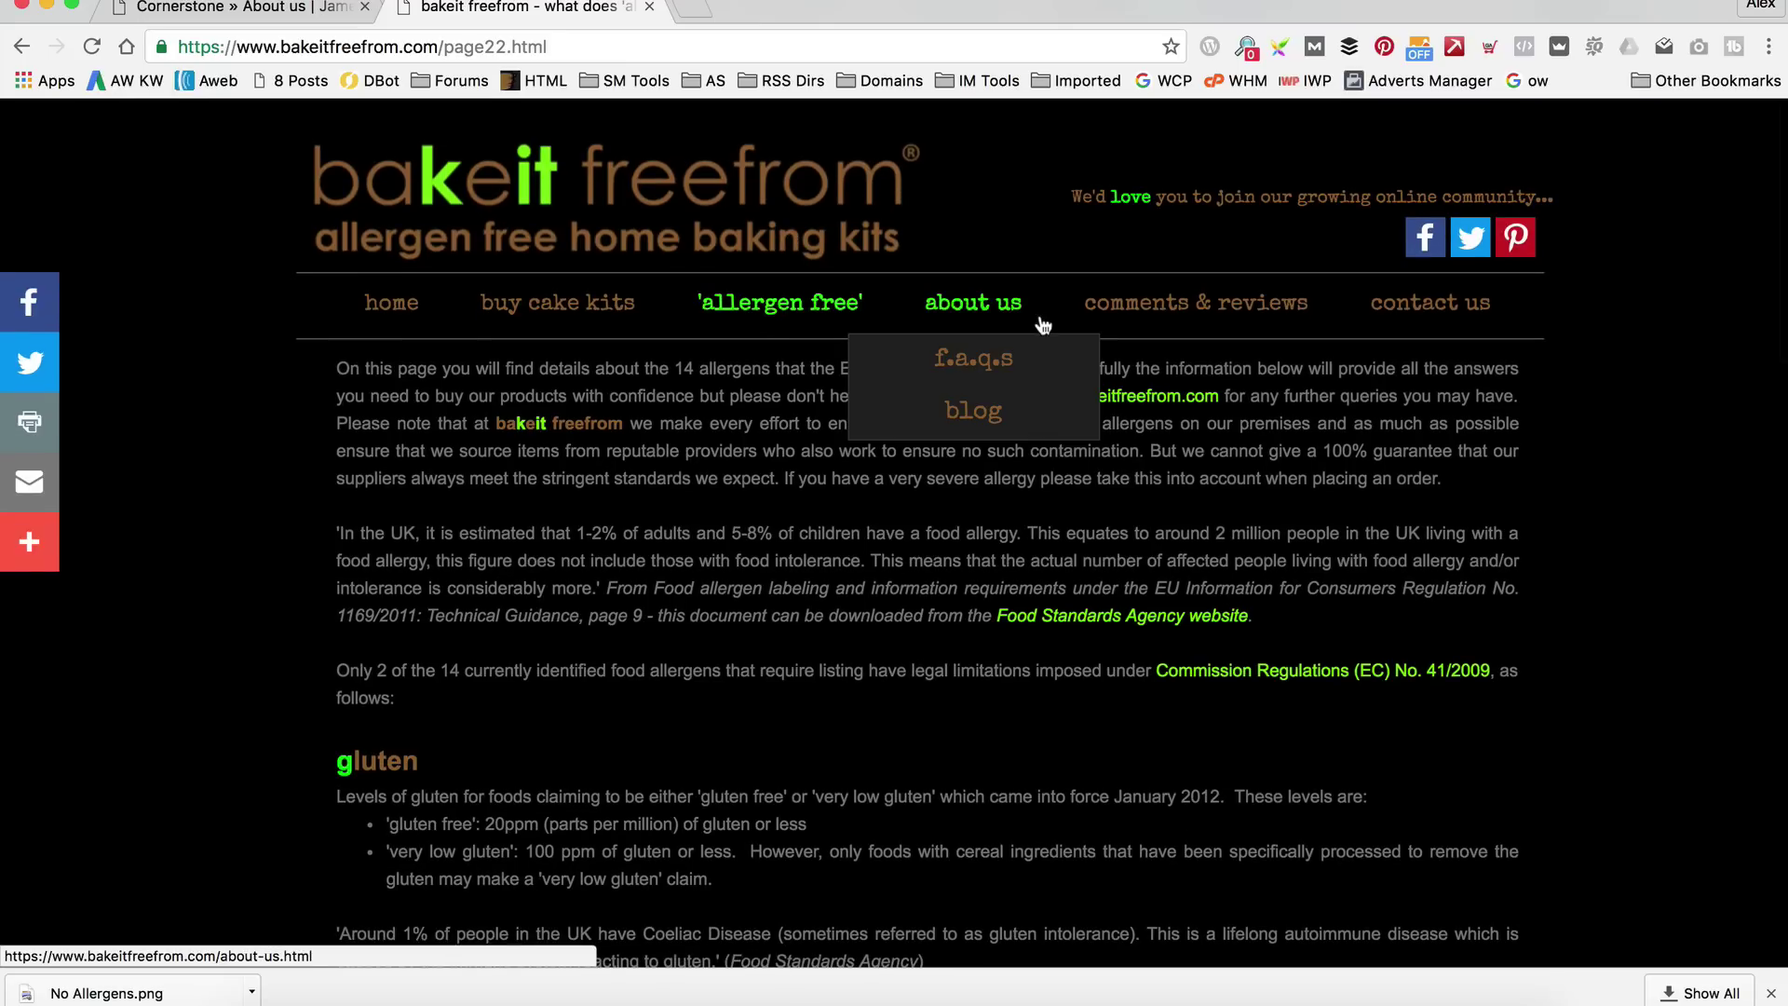
click(1006, 317)
scroll(1006, 319, down, 7)
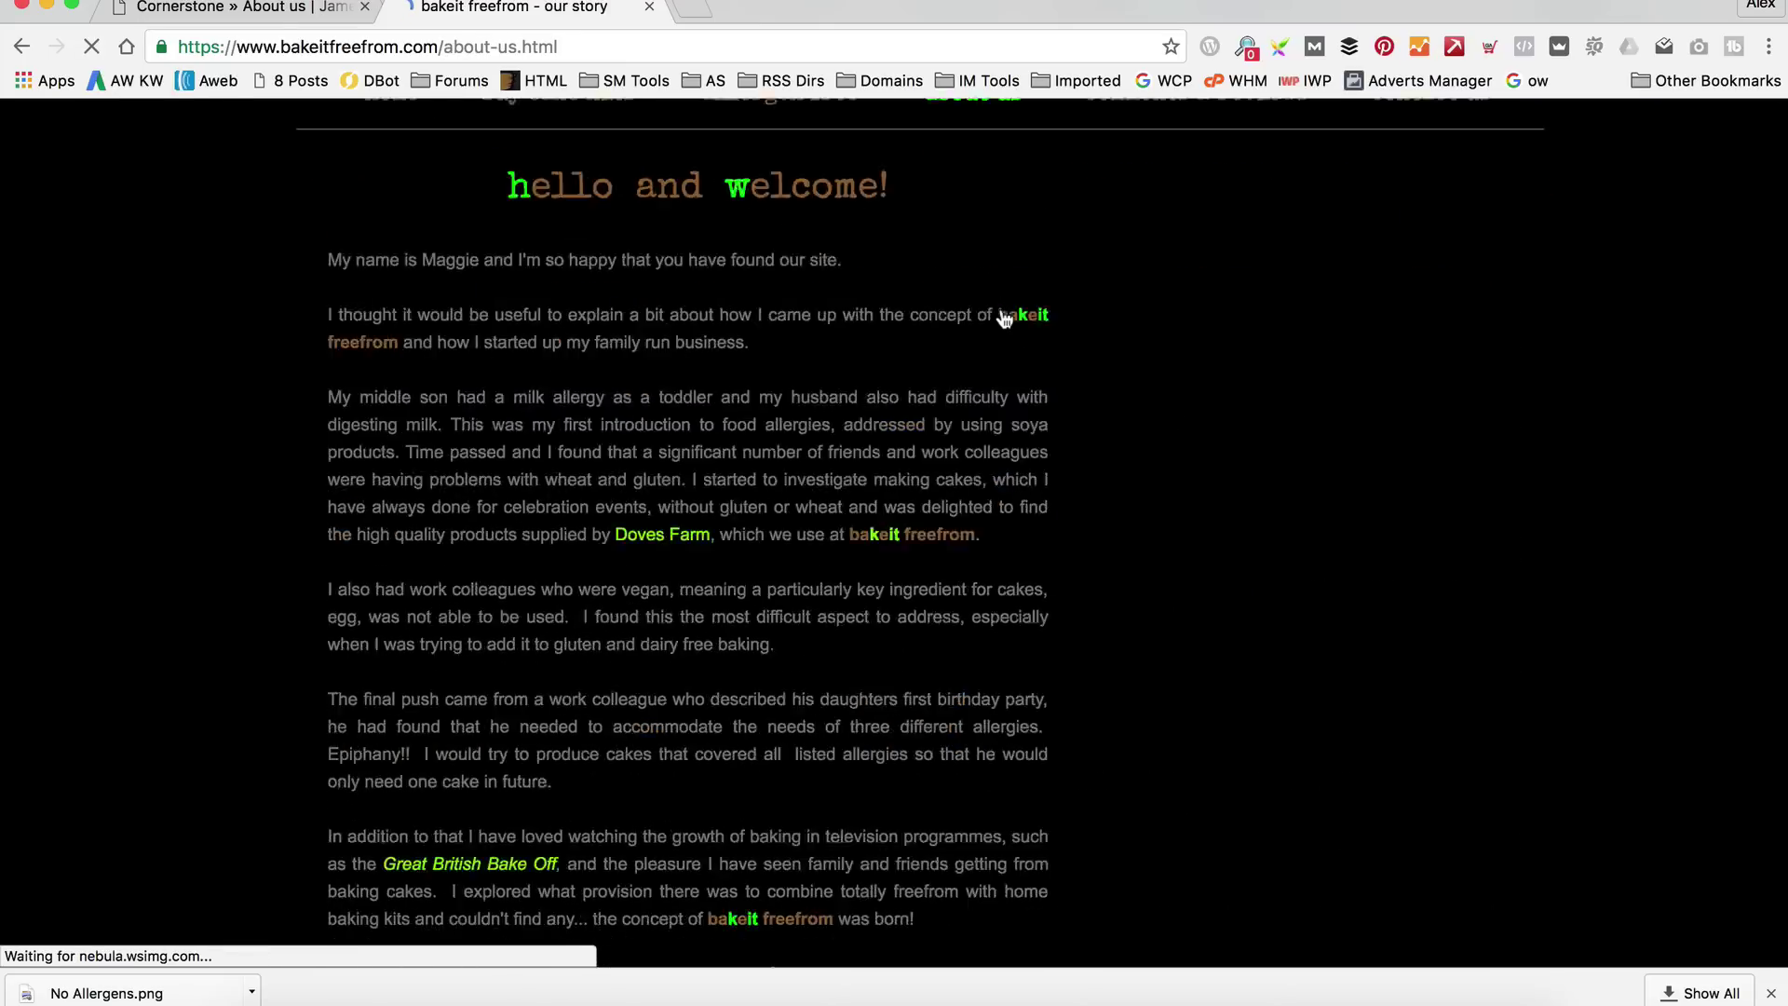
scroll(1004, 313, up, 7)
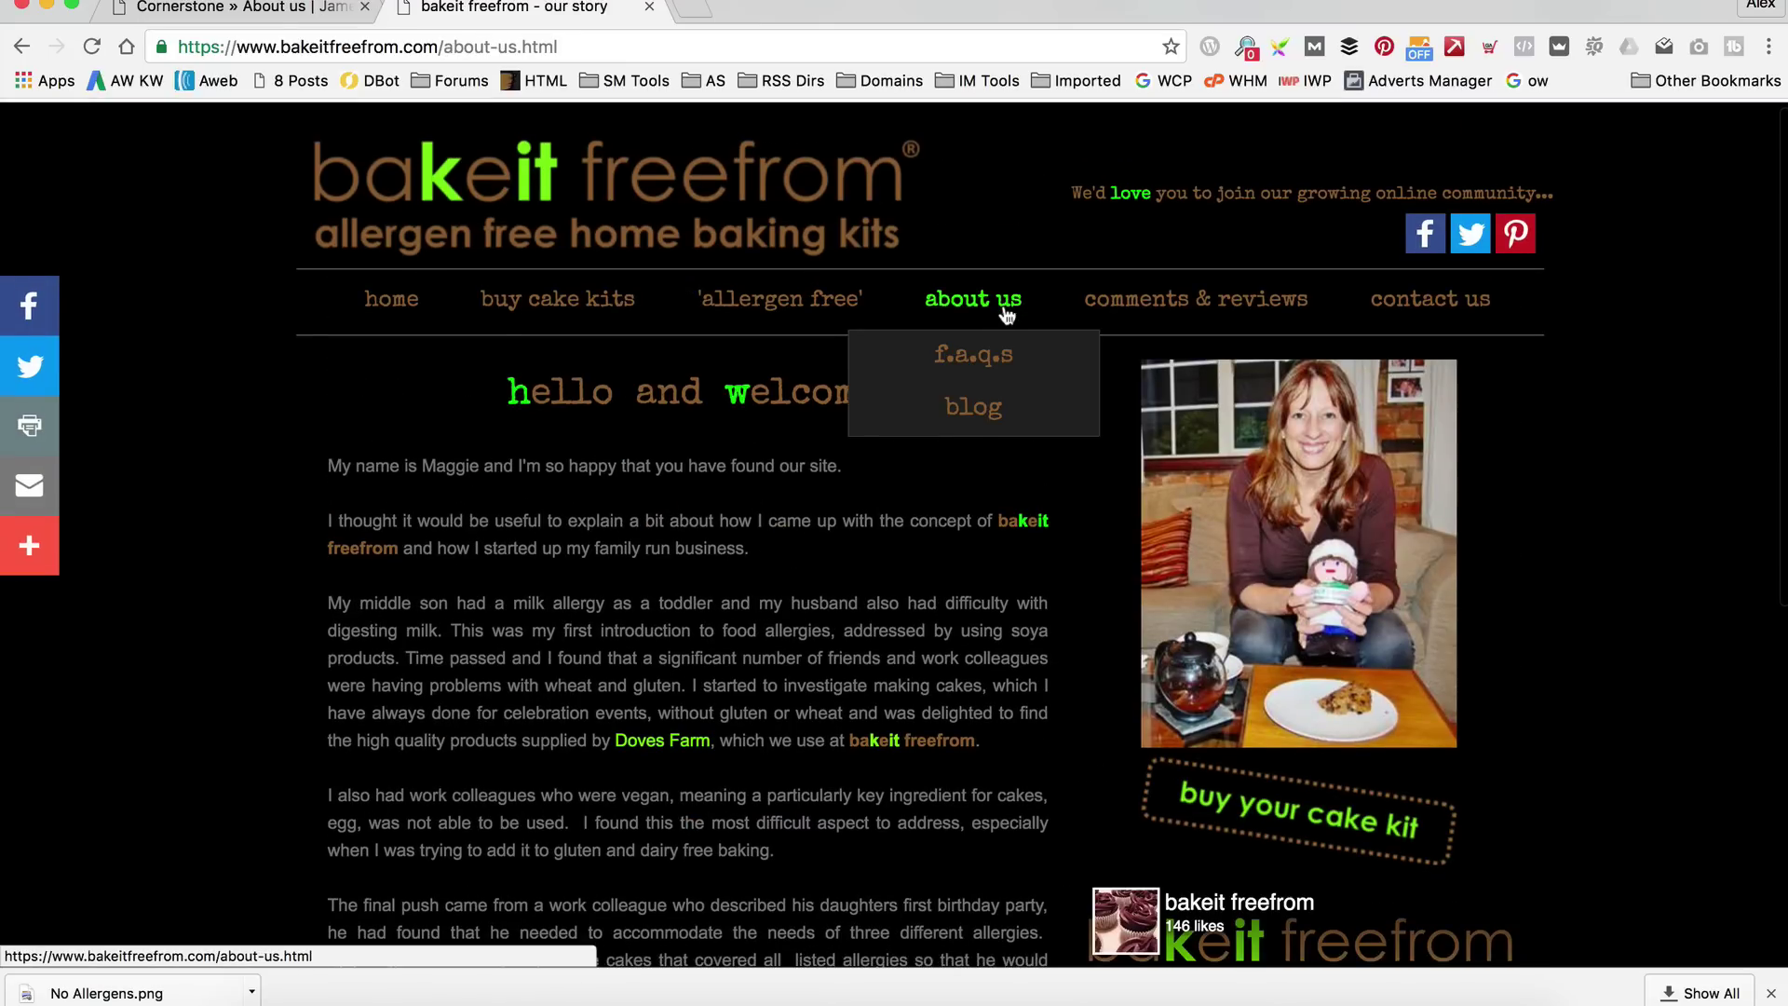
scroll(585, 648, down, 2)
scroll(587, 647, down, 5)
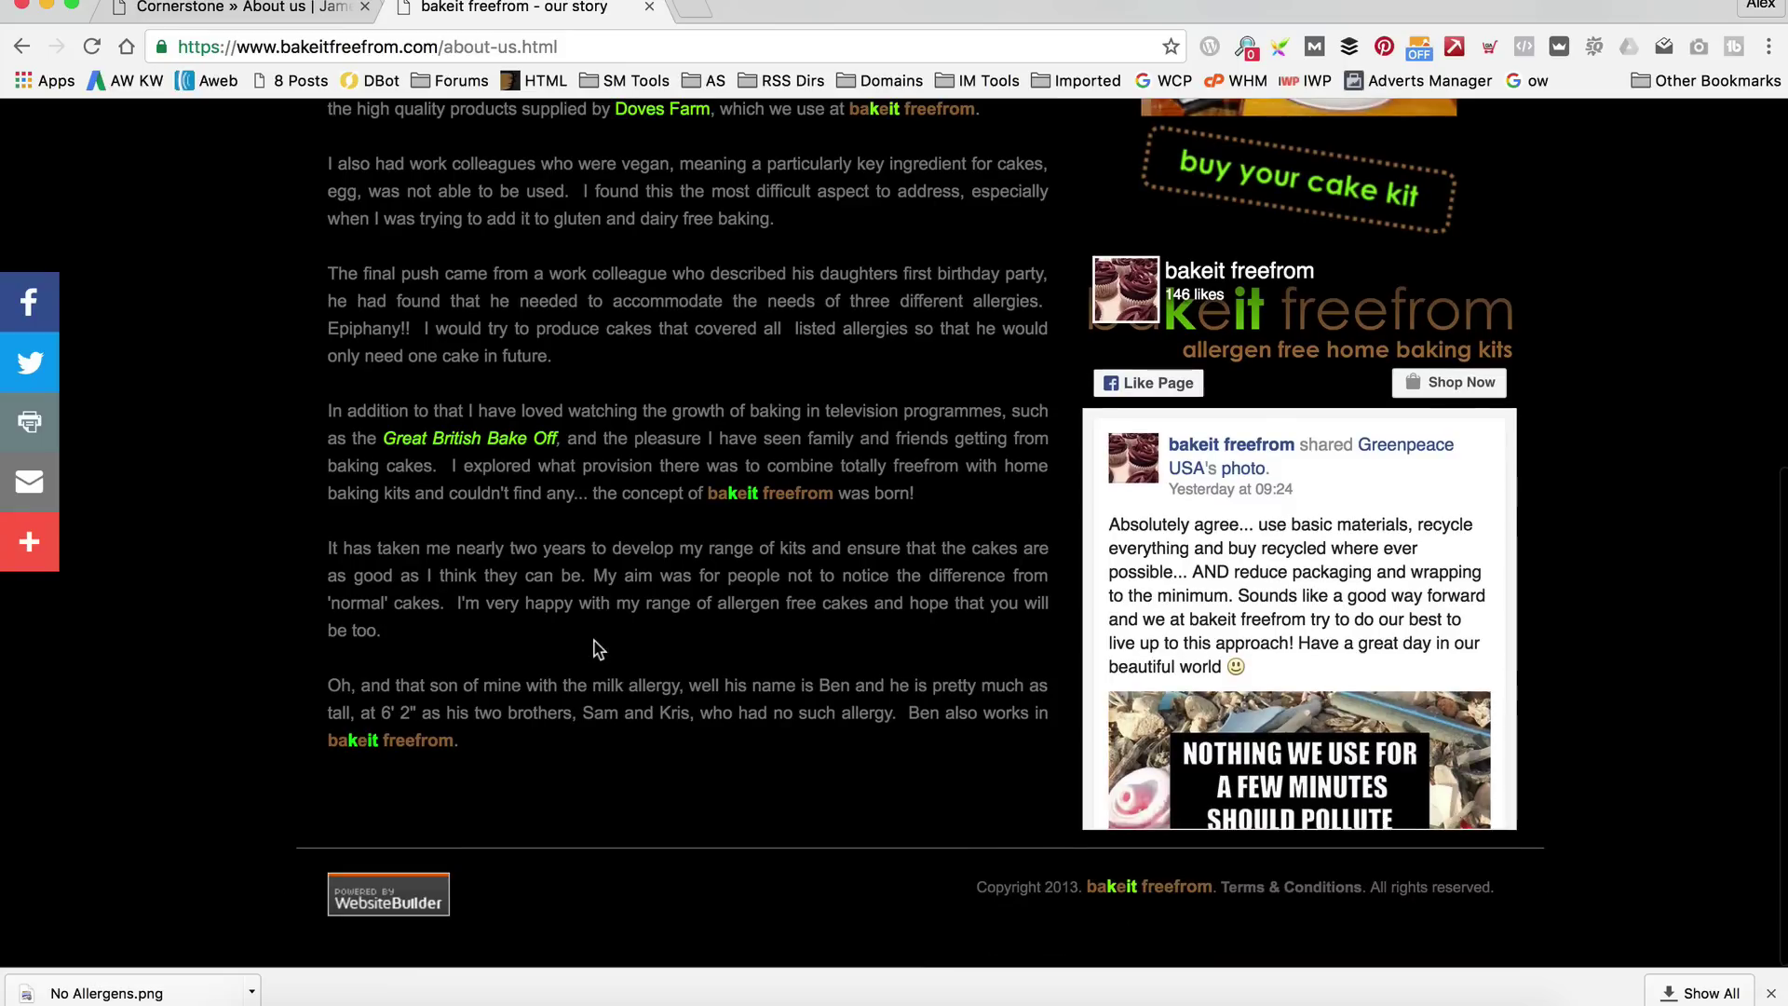
scroll(1019, 559, up, 7)
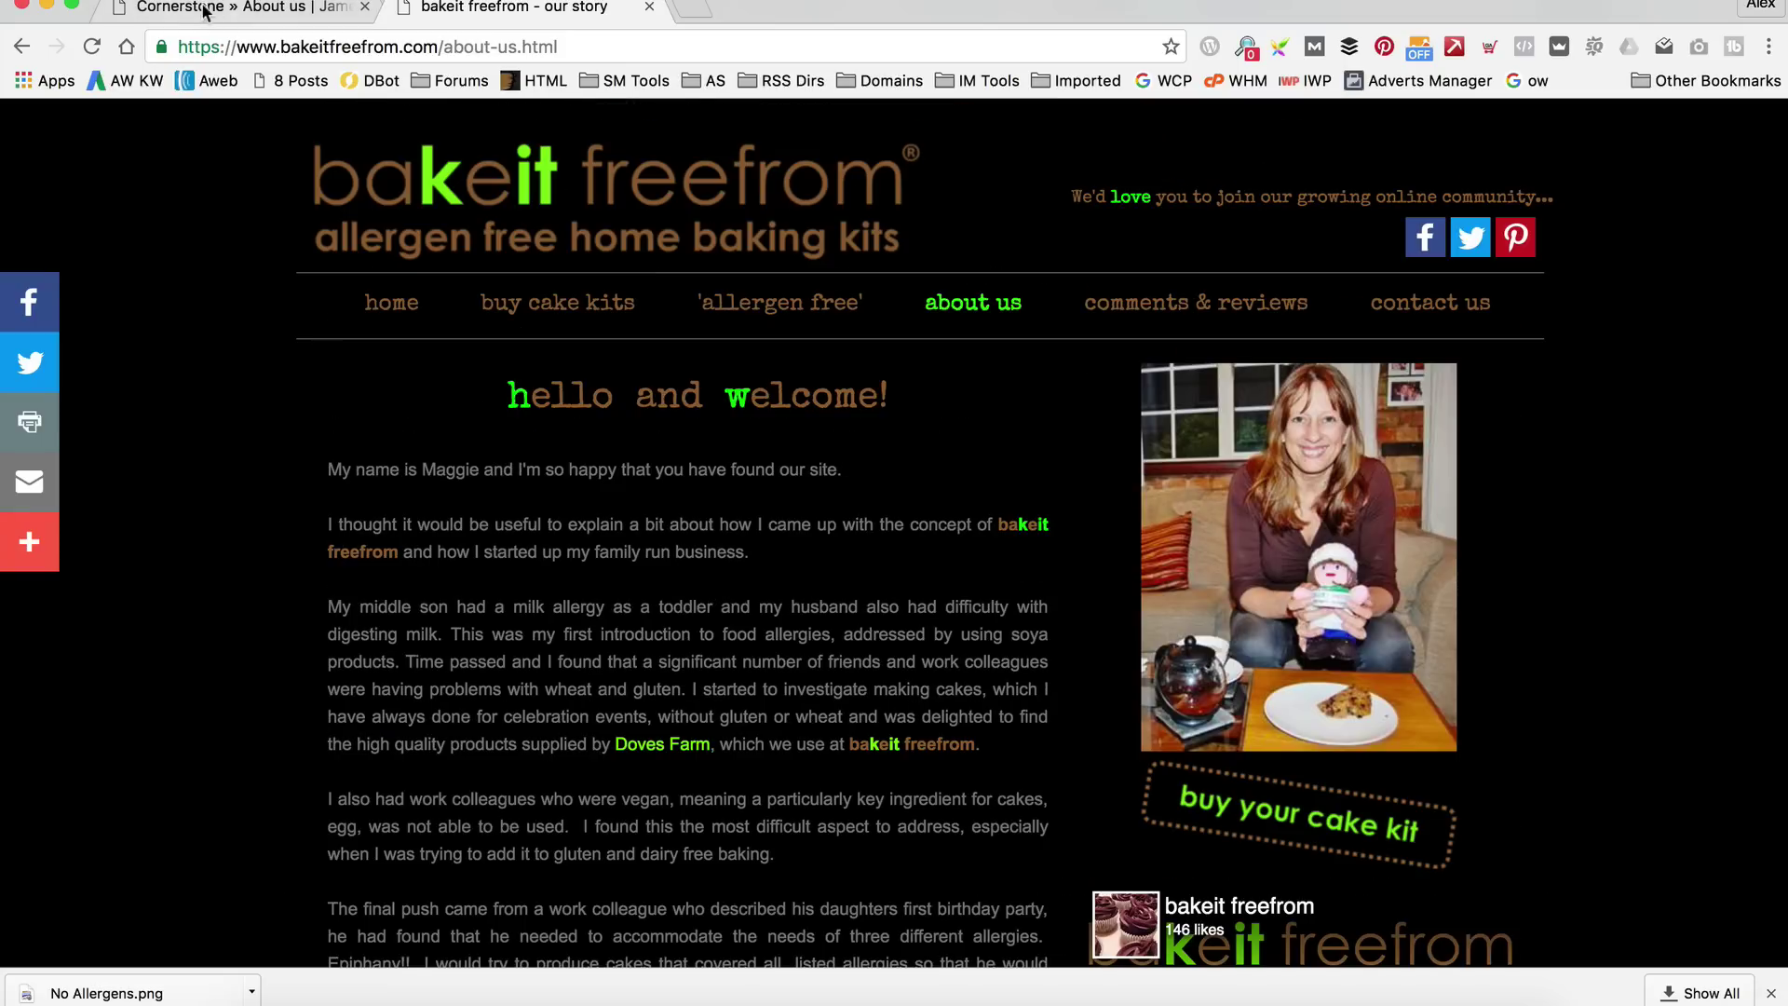
- Back in Cornerstone, look over the page and inspect the About Our Process row's settings
click(232, 8)
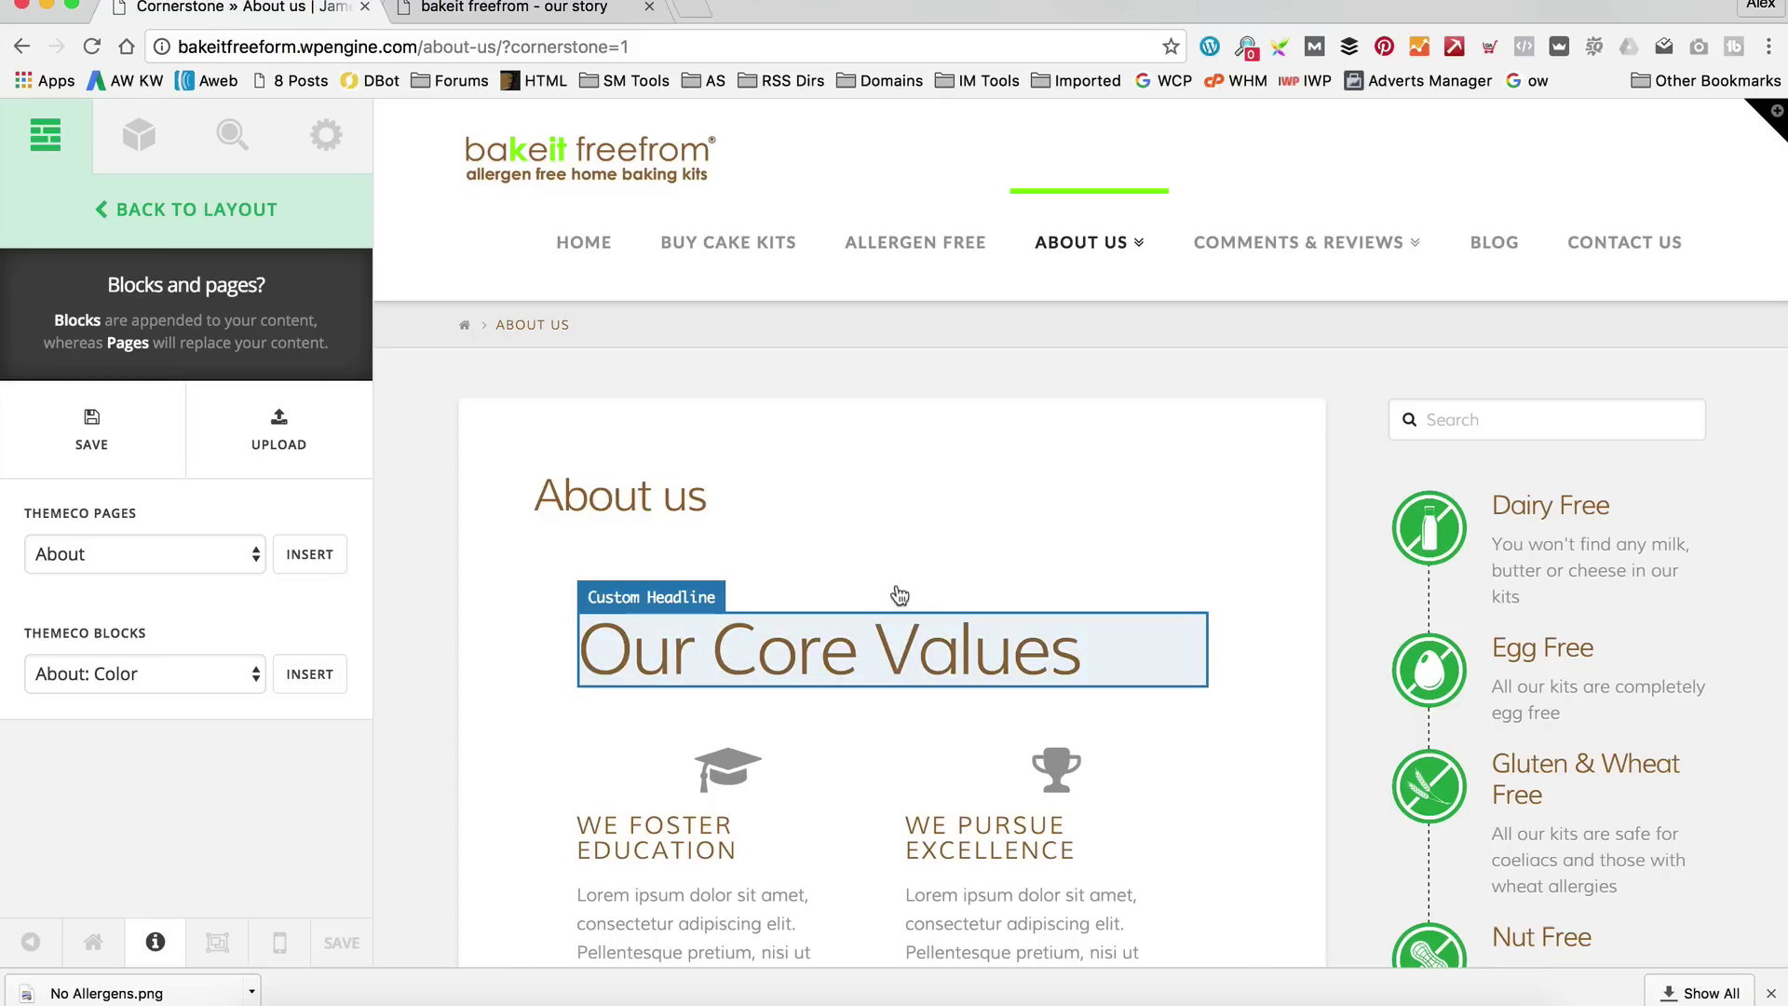
scroll(898, 479, down, 2)
scroll(978, 559, down, 15)
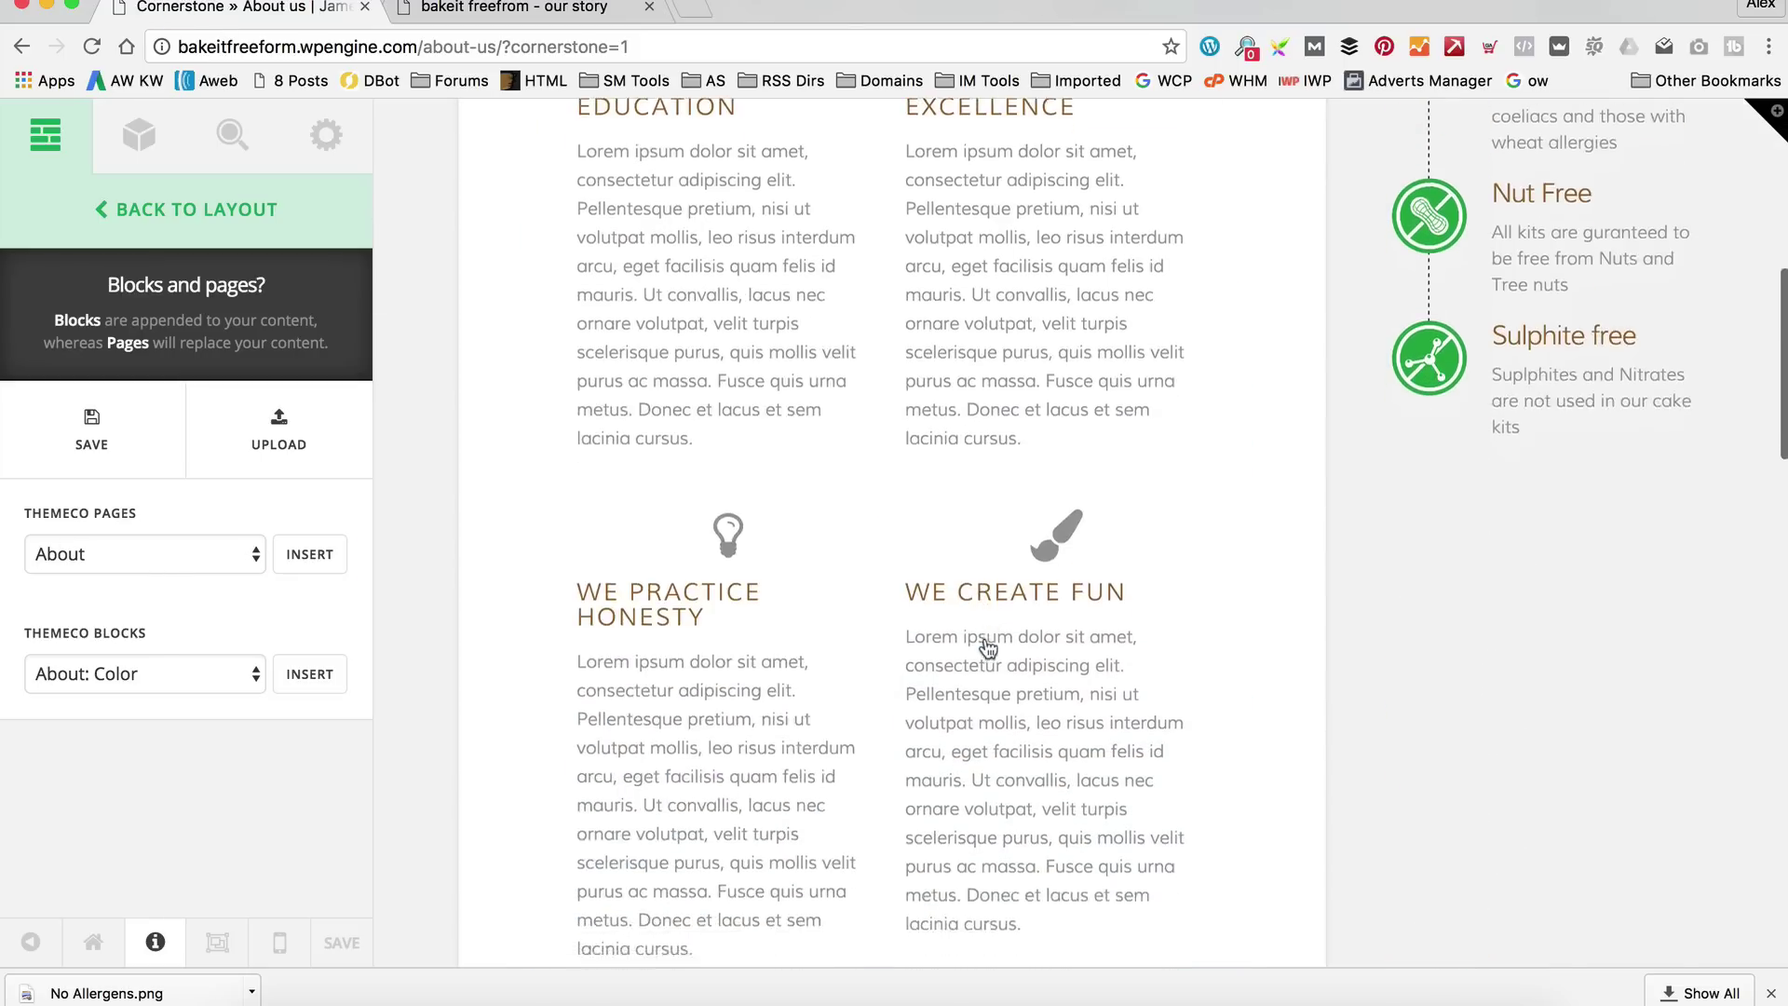
scroll(984, 642, down, 6)
scroll(618, 398, up, 1)
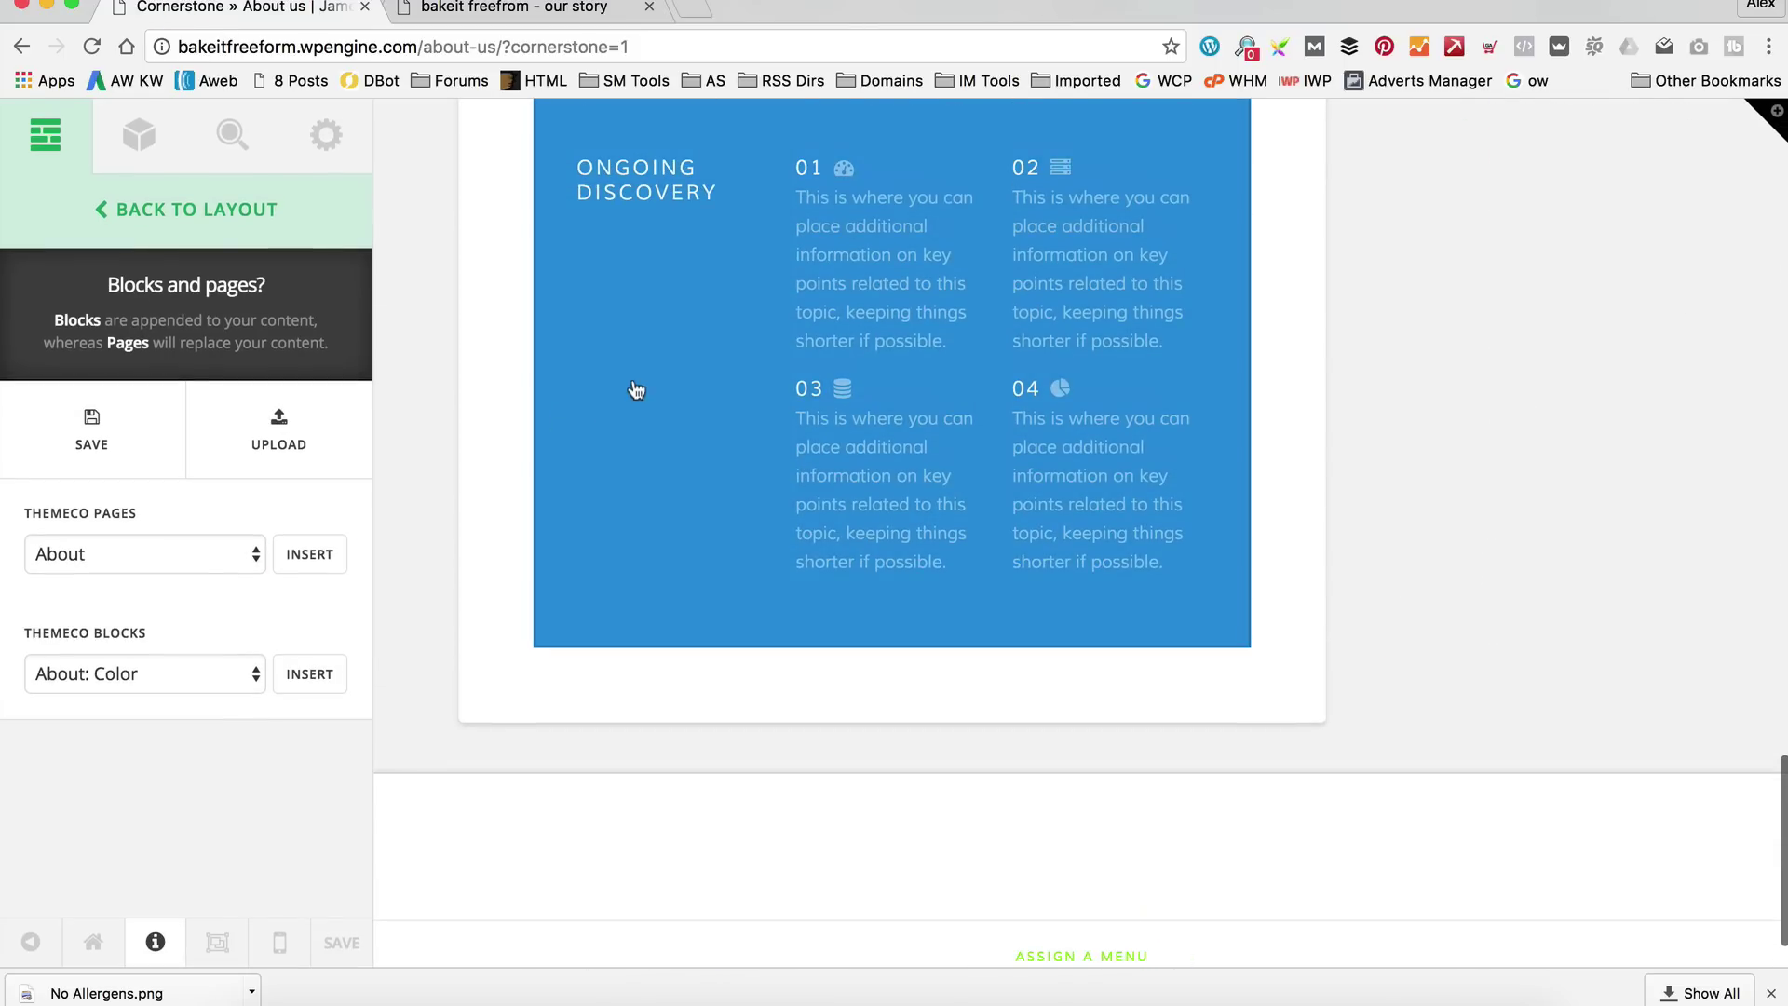
click(624, 381)
scroll(623, 396, up, 5)
scroll(619, 391, up, 9)
scroll(315, 503, down, 5)
scroll(311, 503, down, 5)
scroll(311, 503, up, 5)
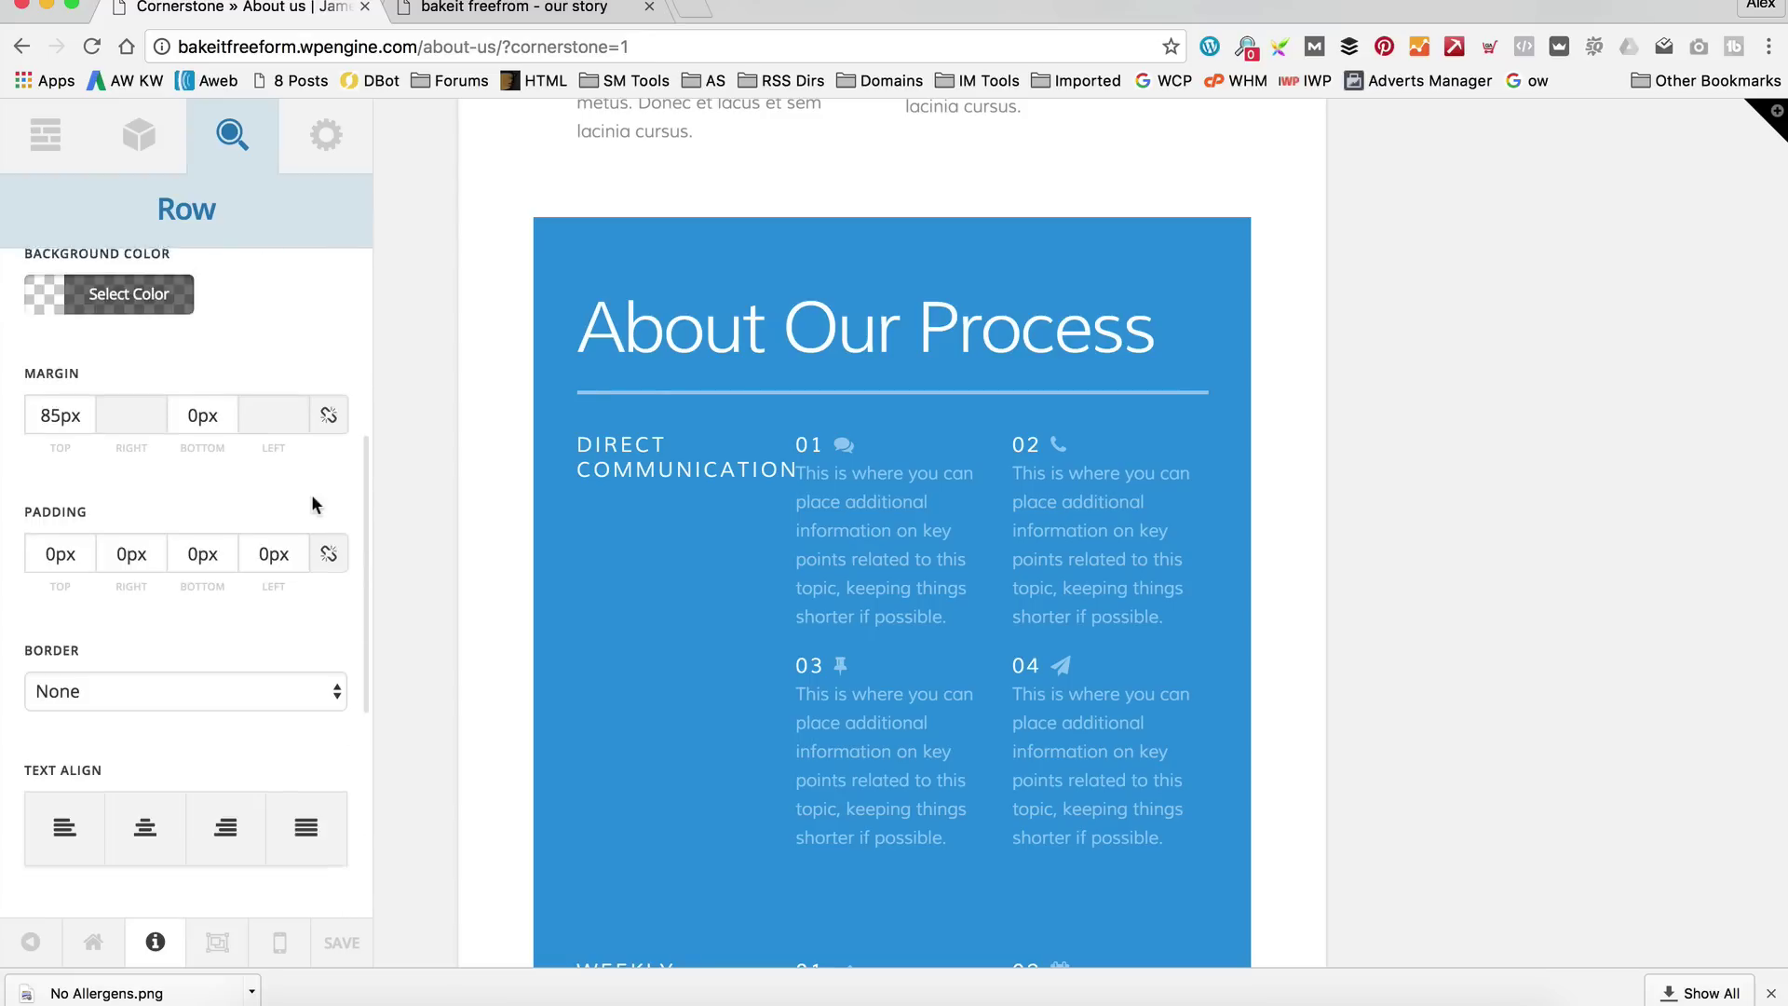
scroll(311, 503, down, 5)
scroll(309, 507, up, 6)
scroll(308, 509, up, 4)
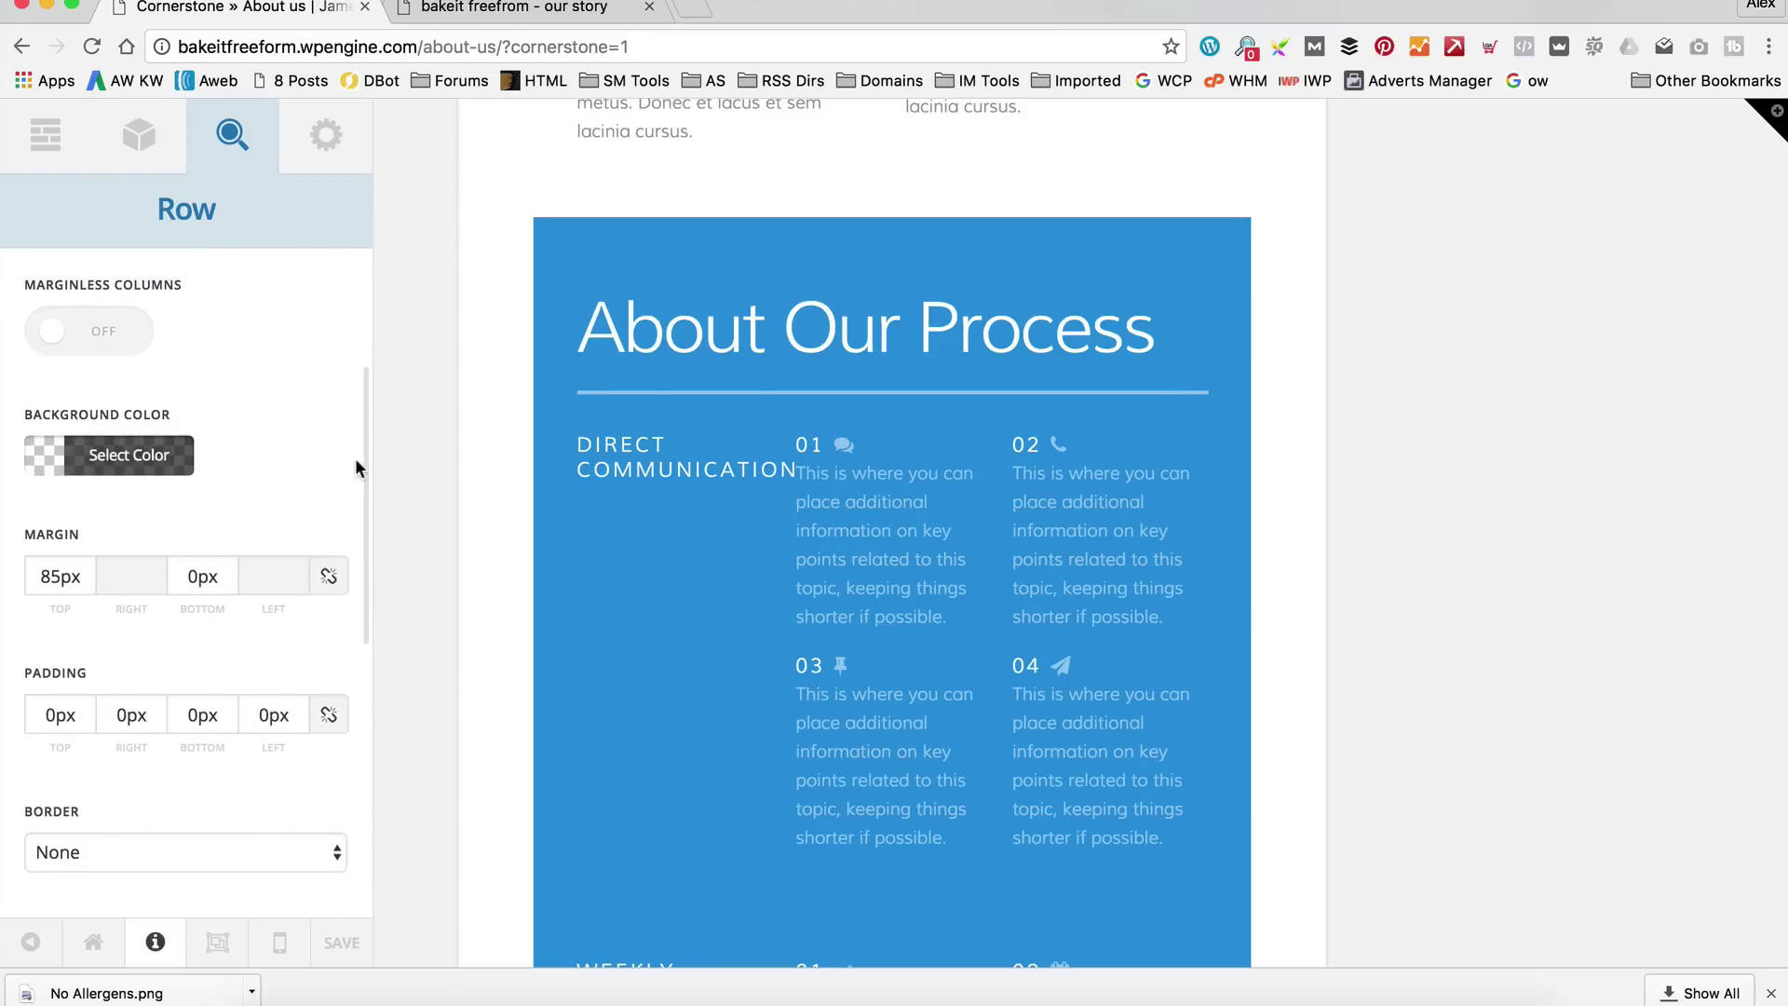
scroll(652, 373, up, 4)
- Inspect the whole About section's settings and its element list
click(587, 445)
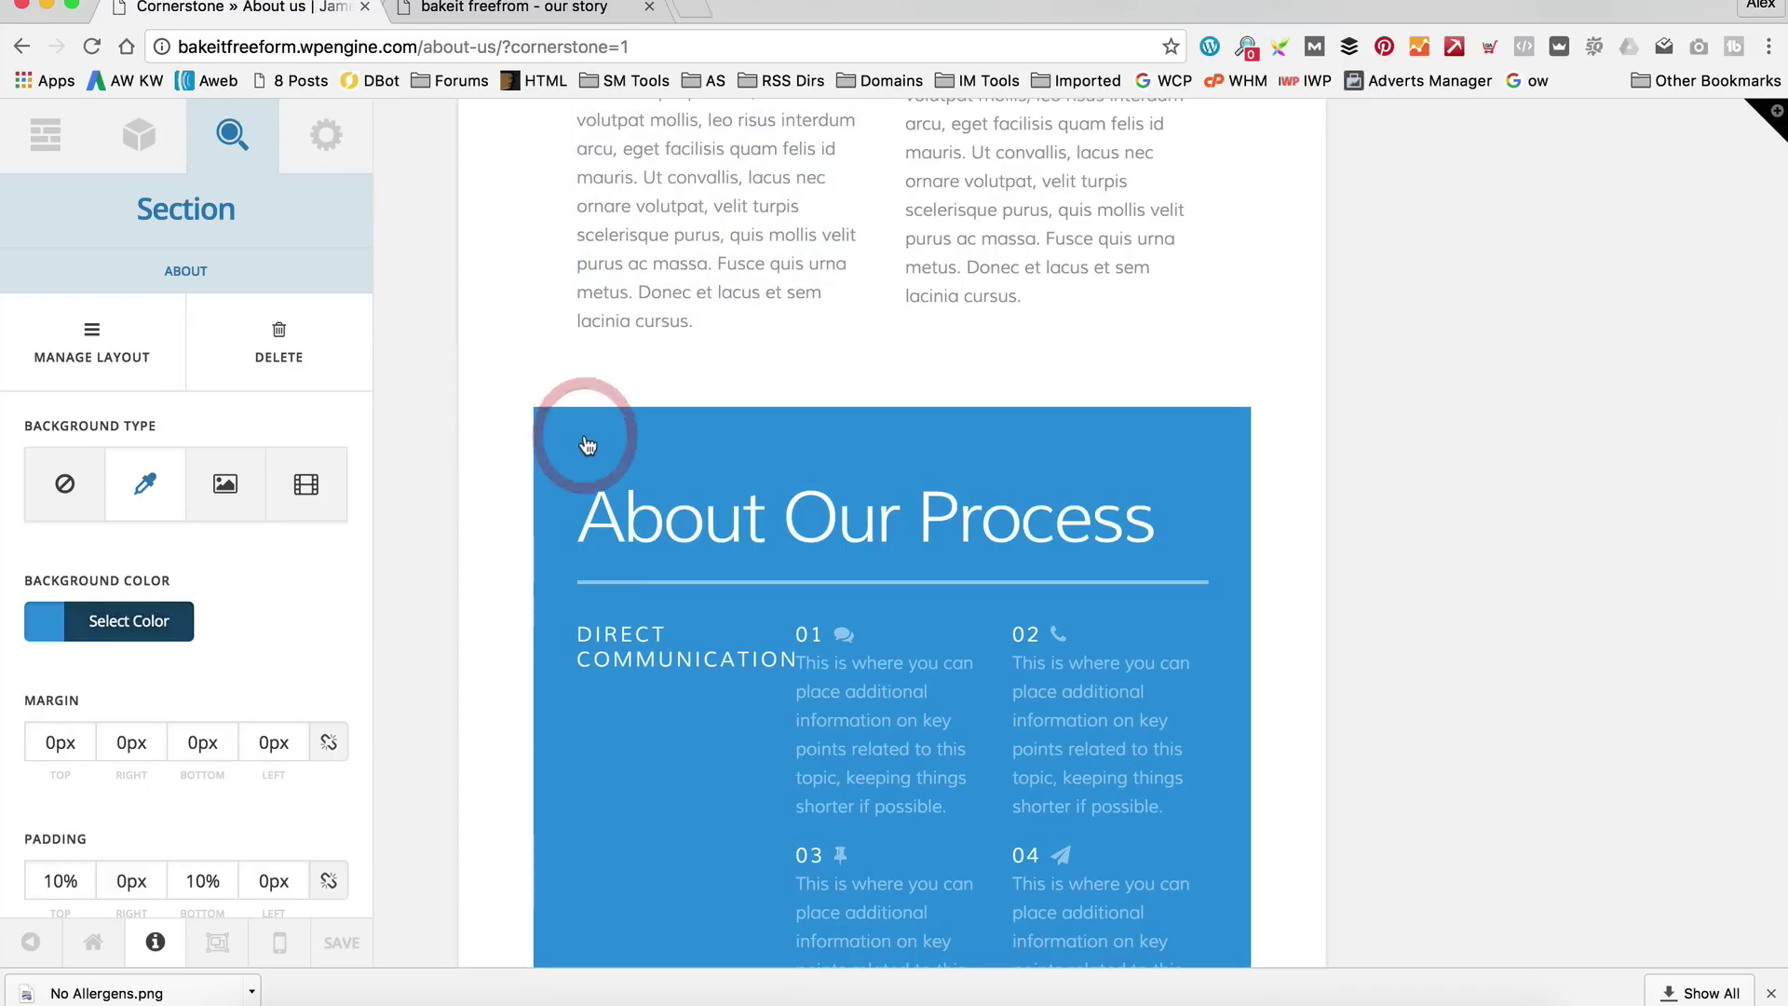
scroll(838, 447, up, 10)
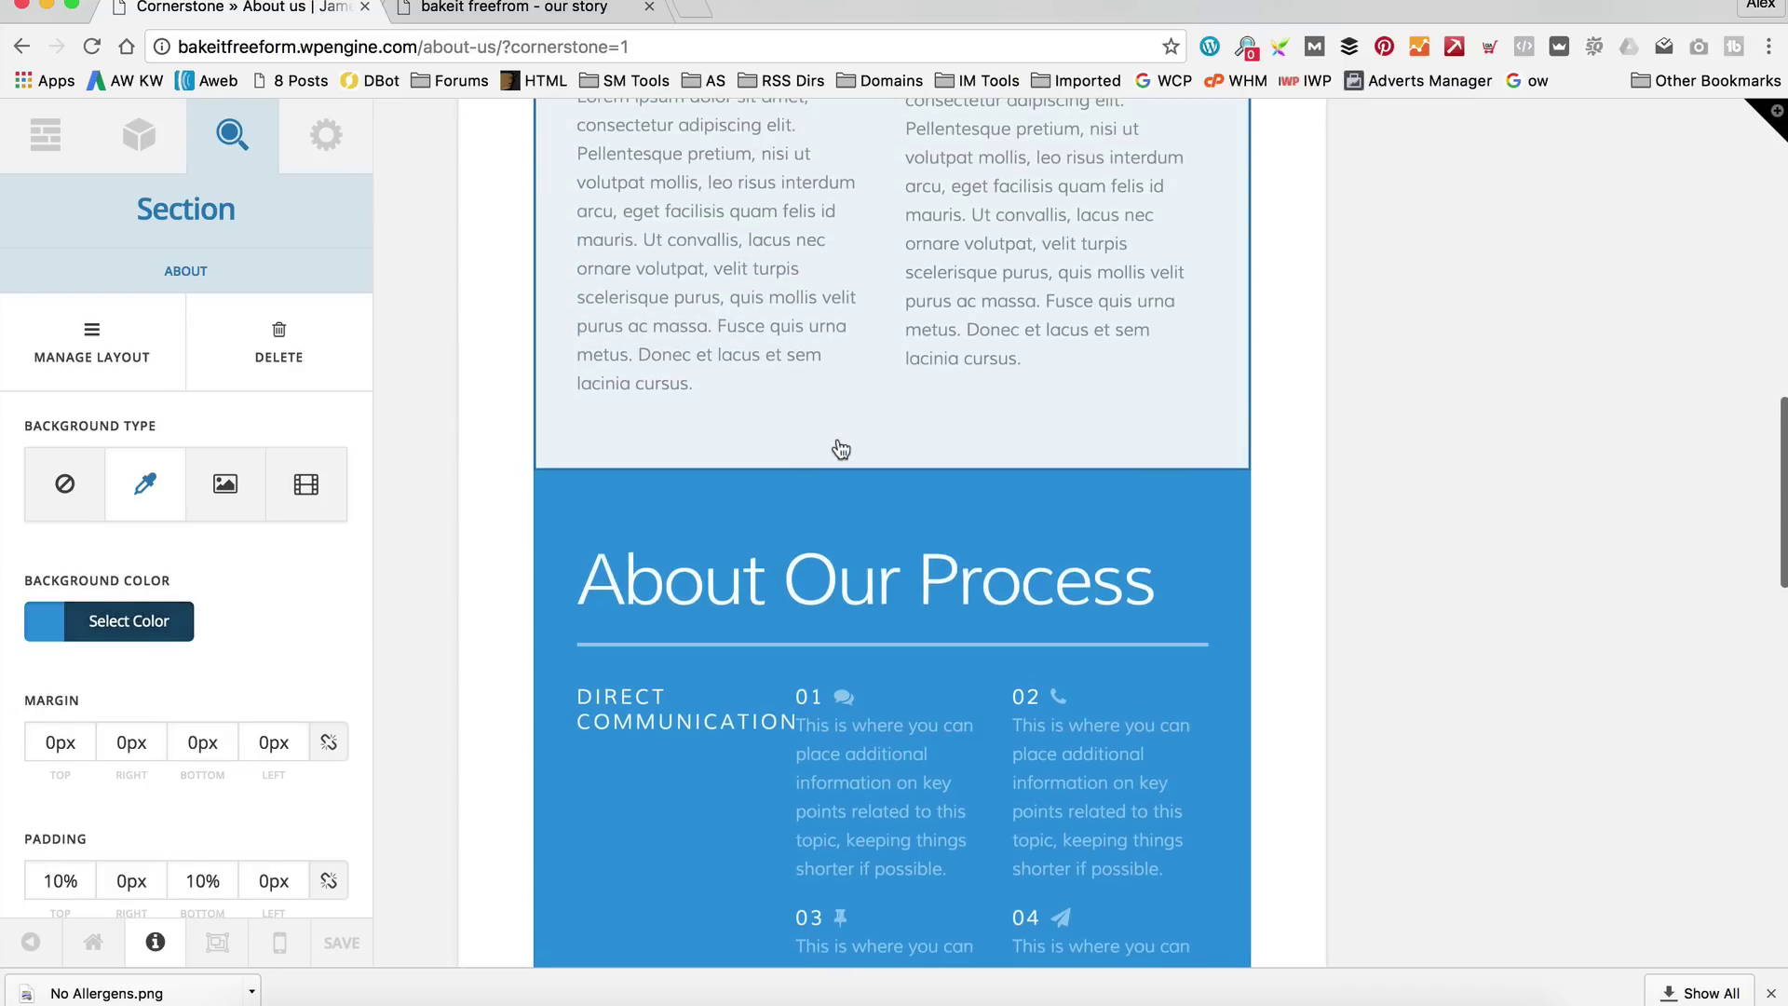
scroll(820, 433, down, 2)
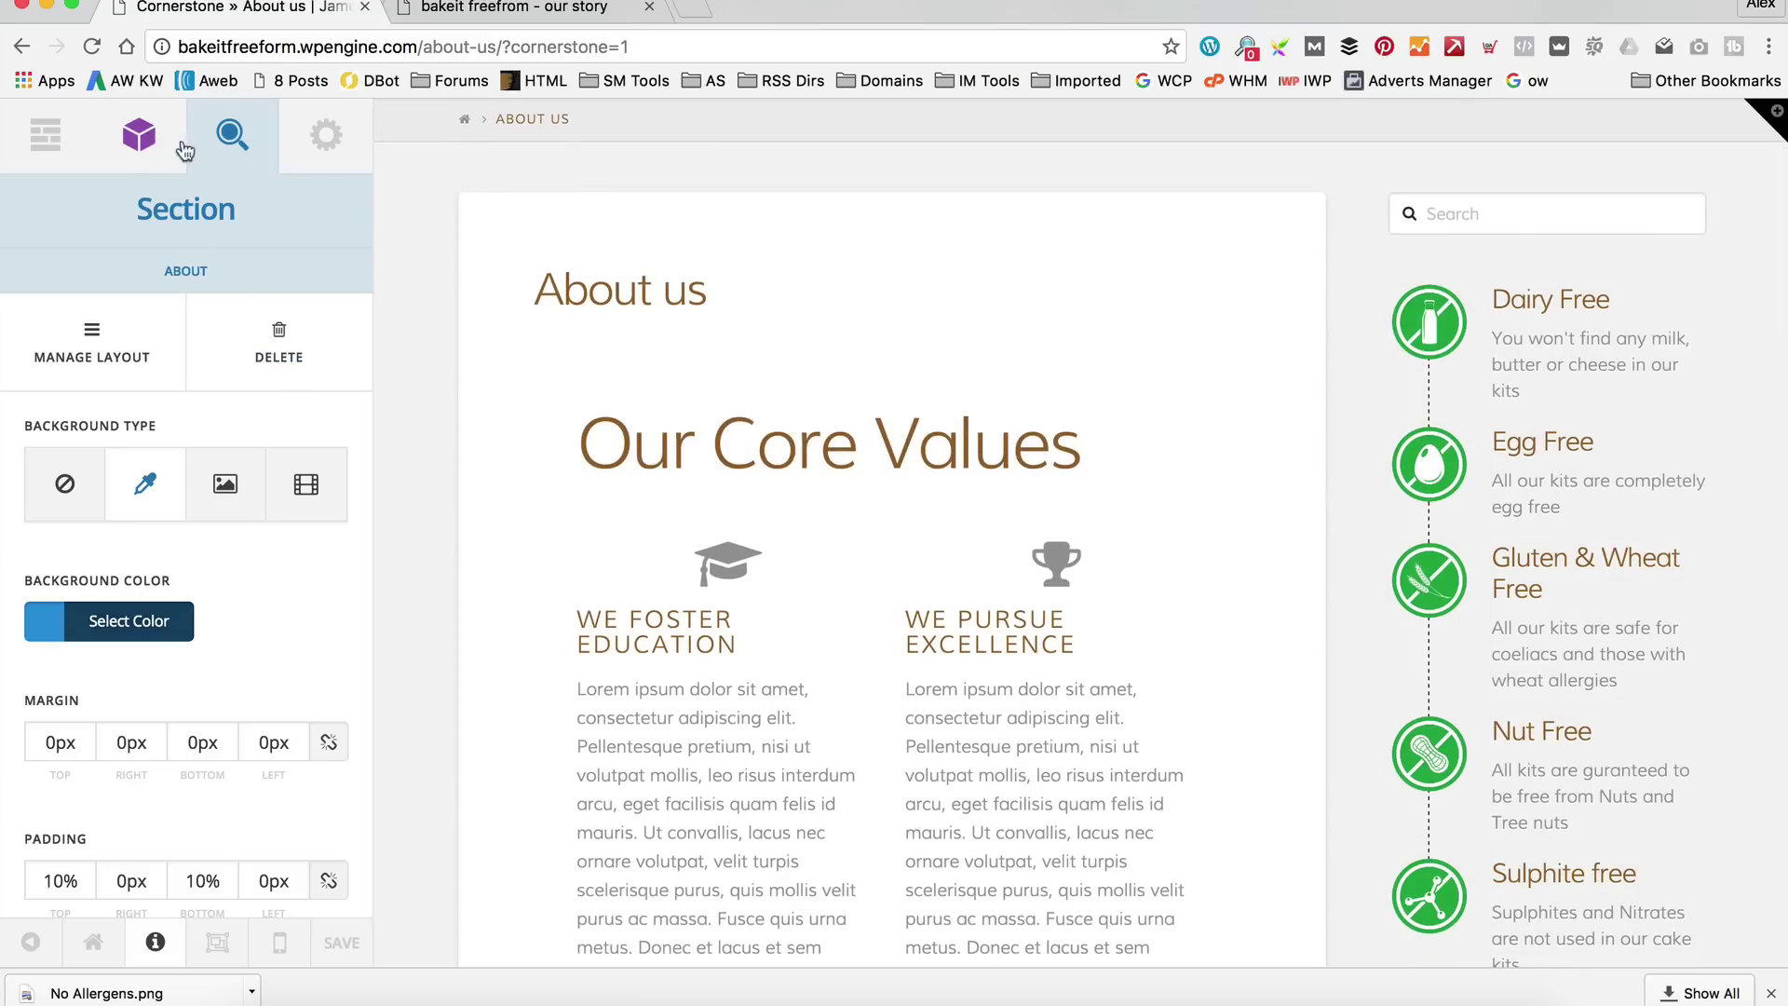
click(149, 140)
click(44, 138)
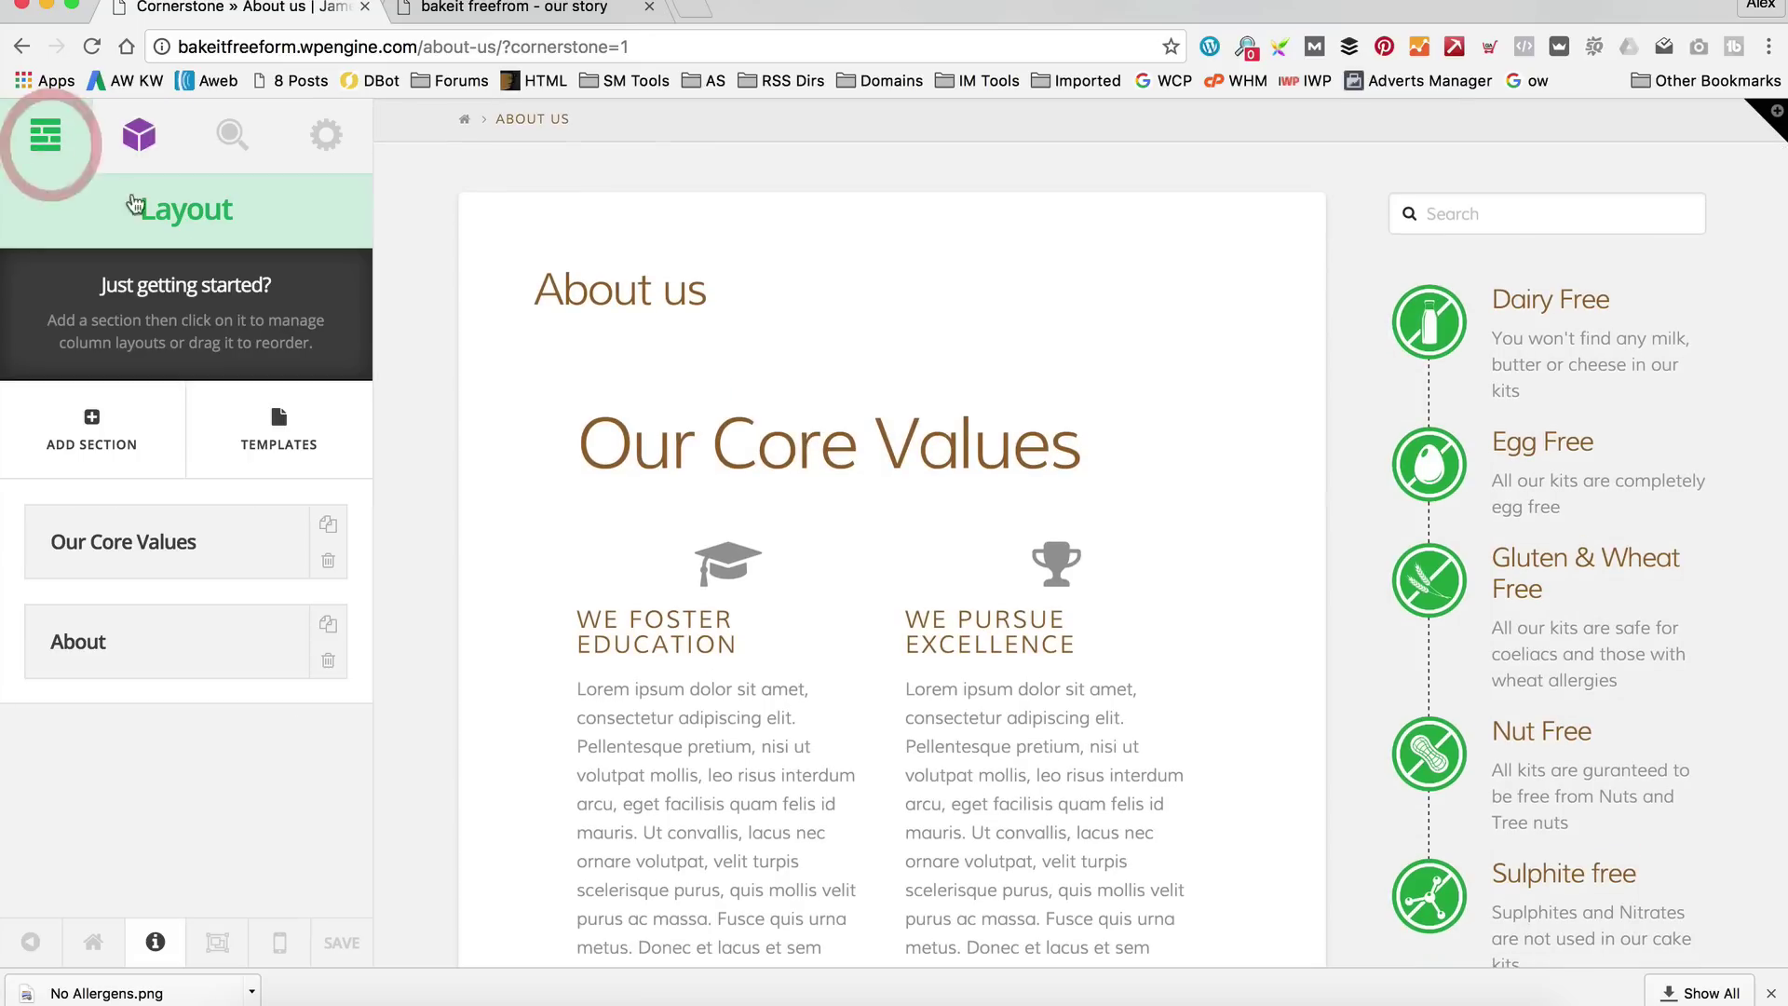
- Insert the Themeco About: Color block and scroll through its blue process sections
click(274, 382)
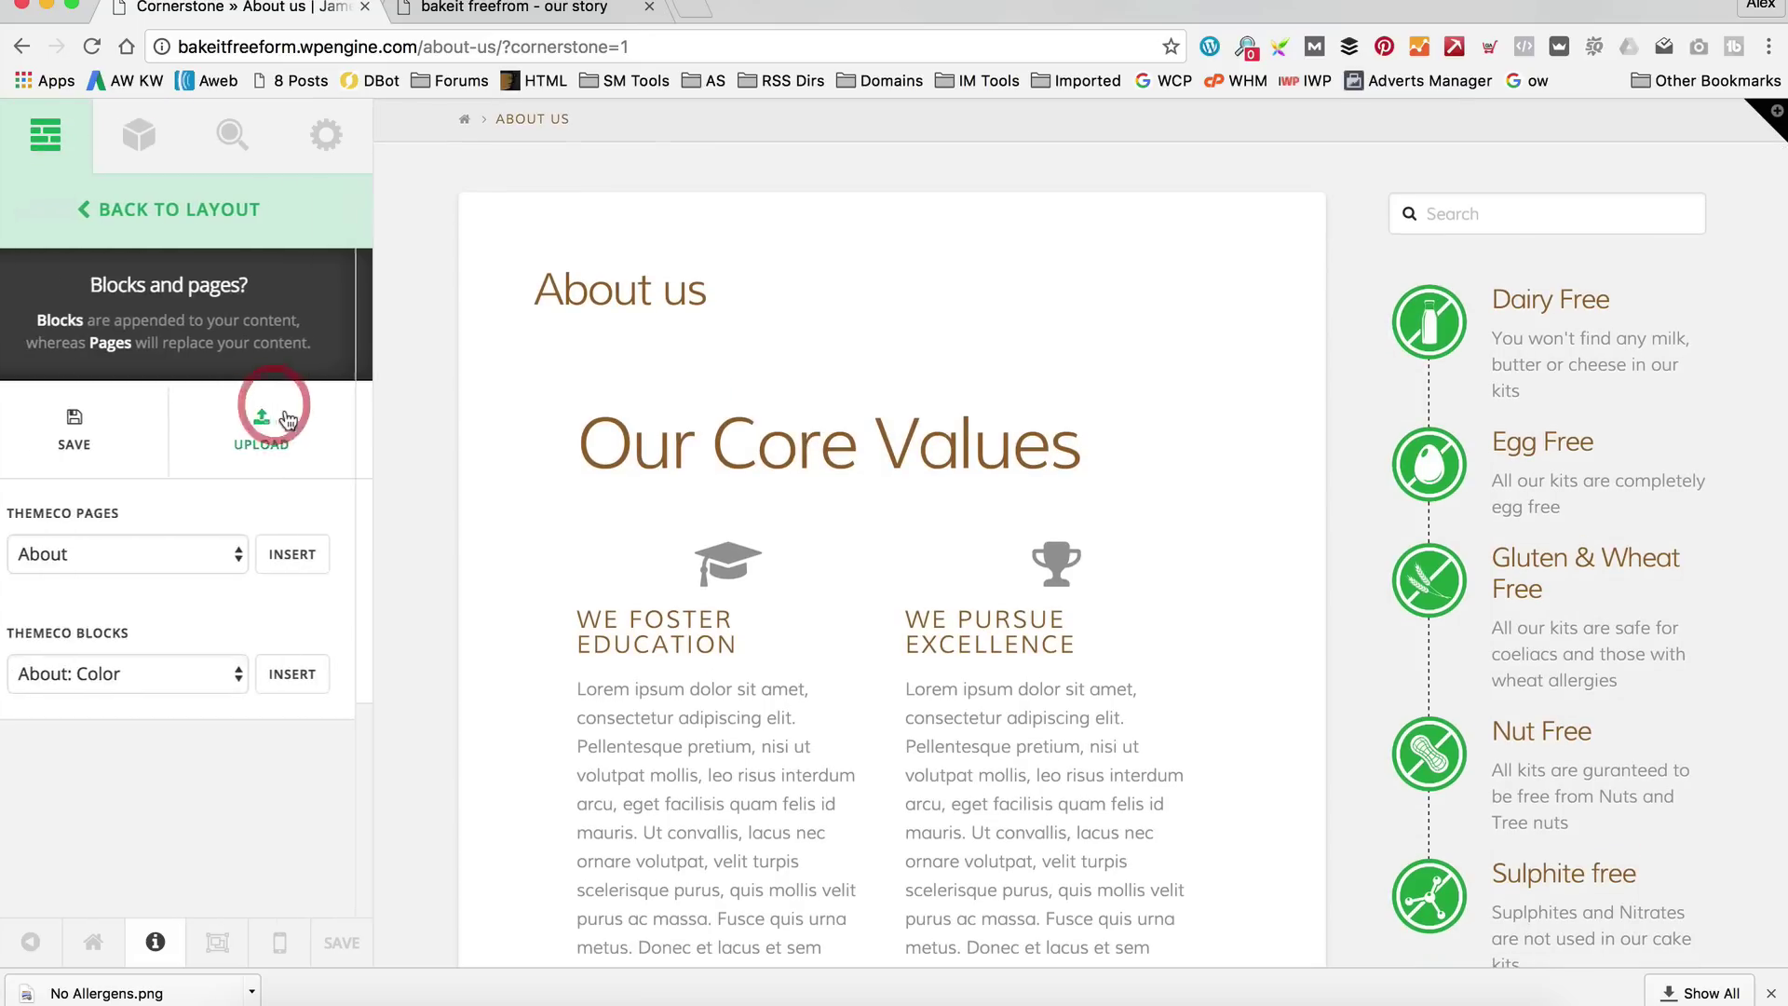
click(189, 677)
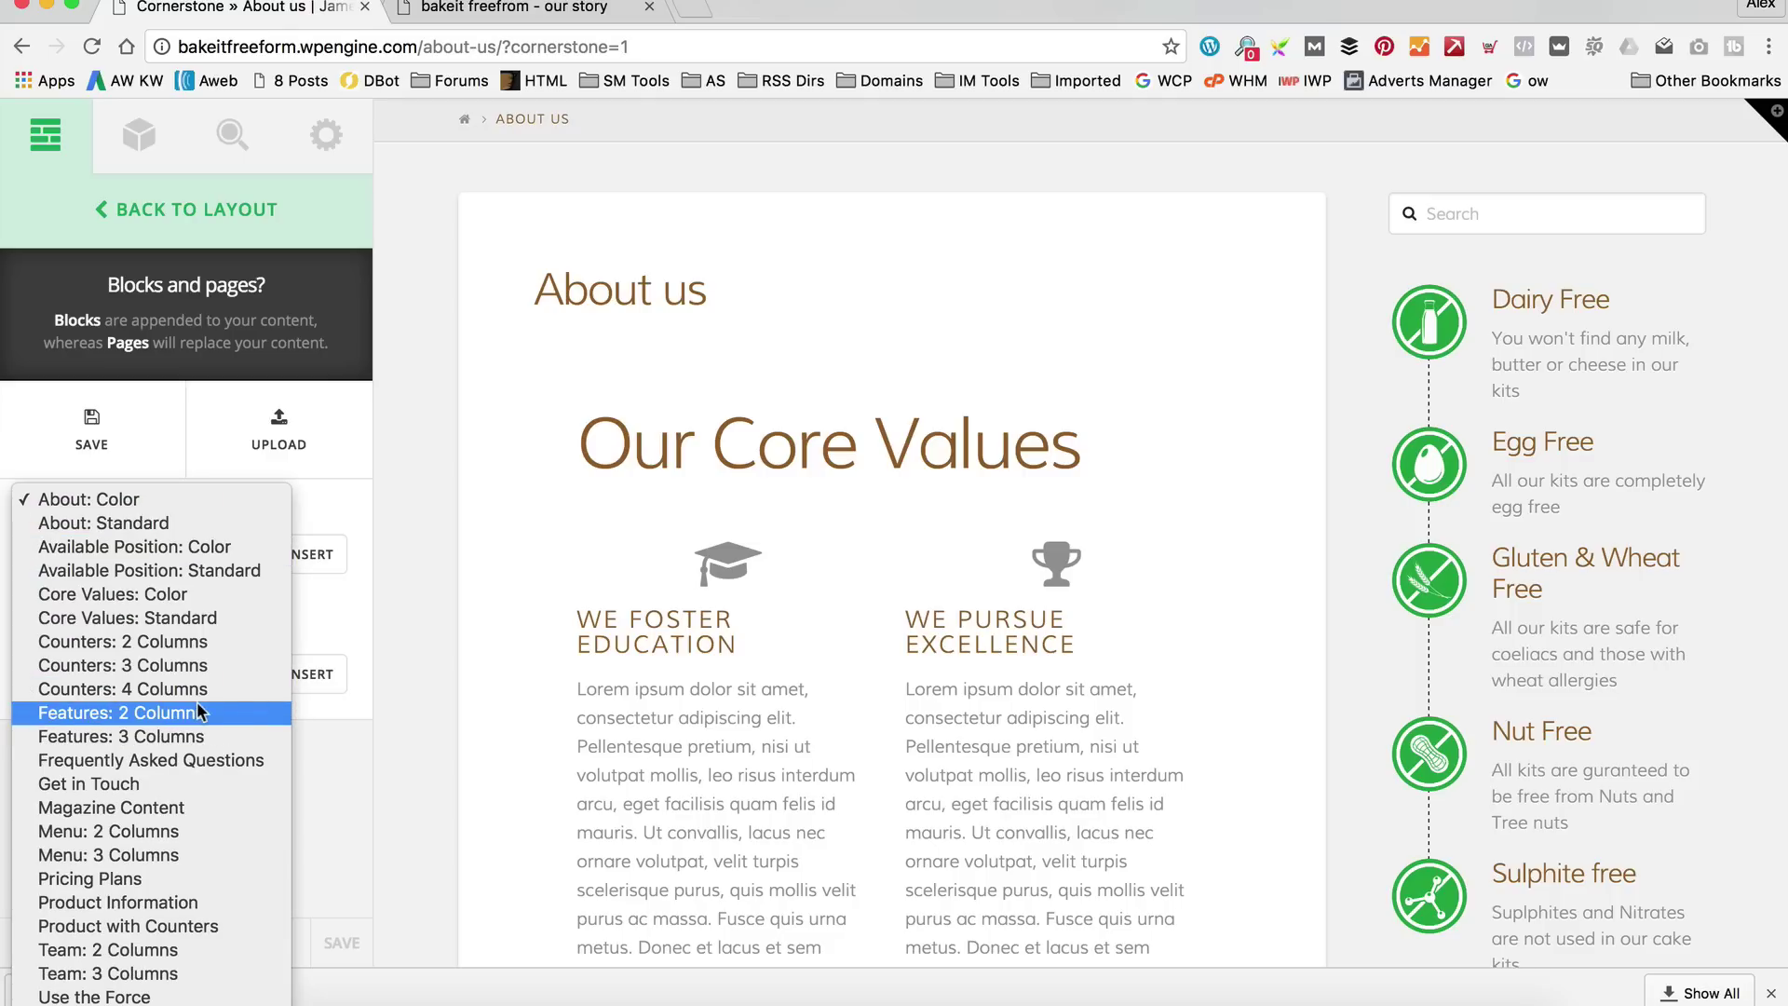
click(303, 503)
click(296, 671)
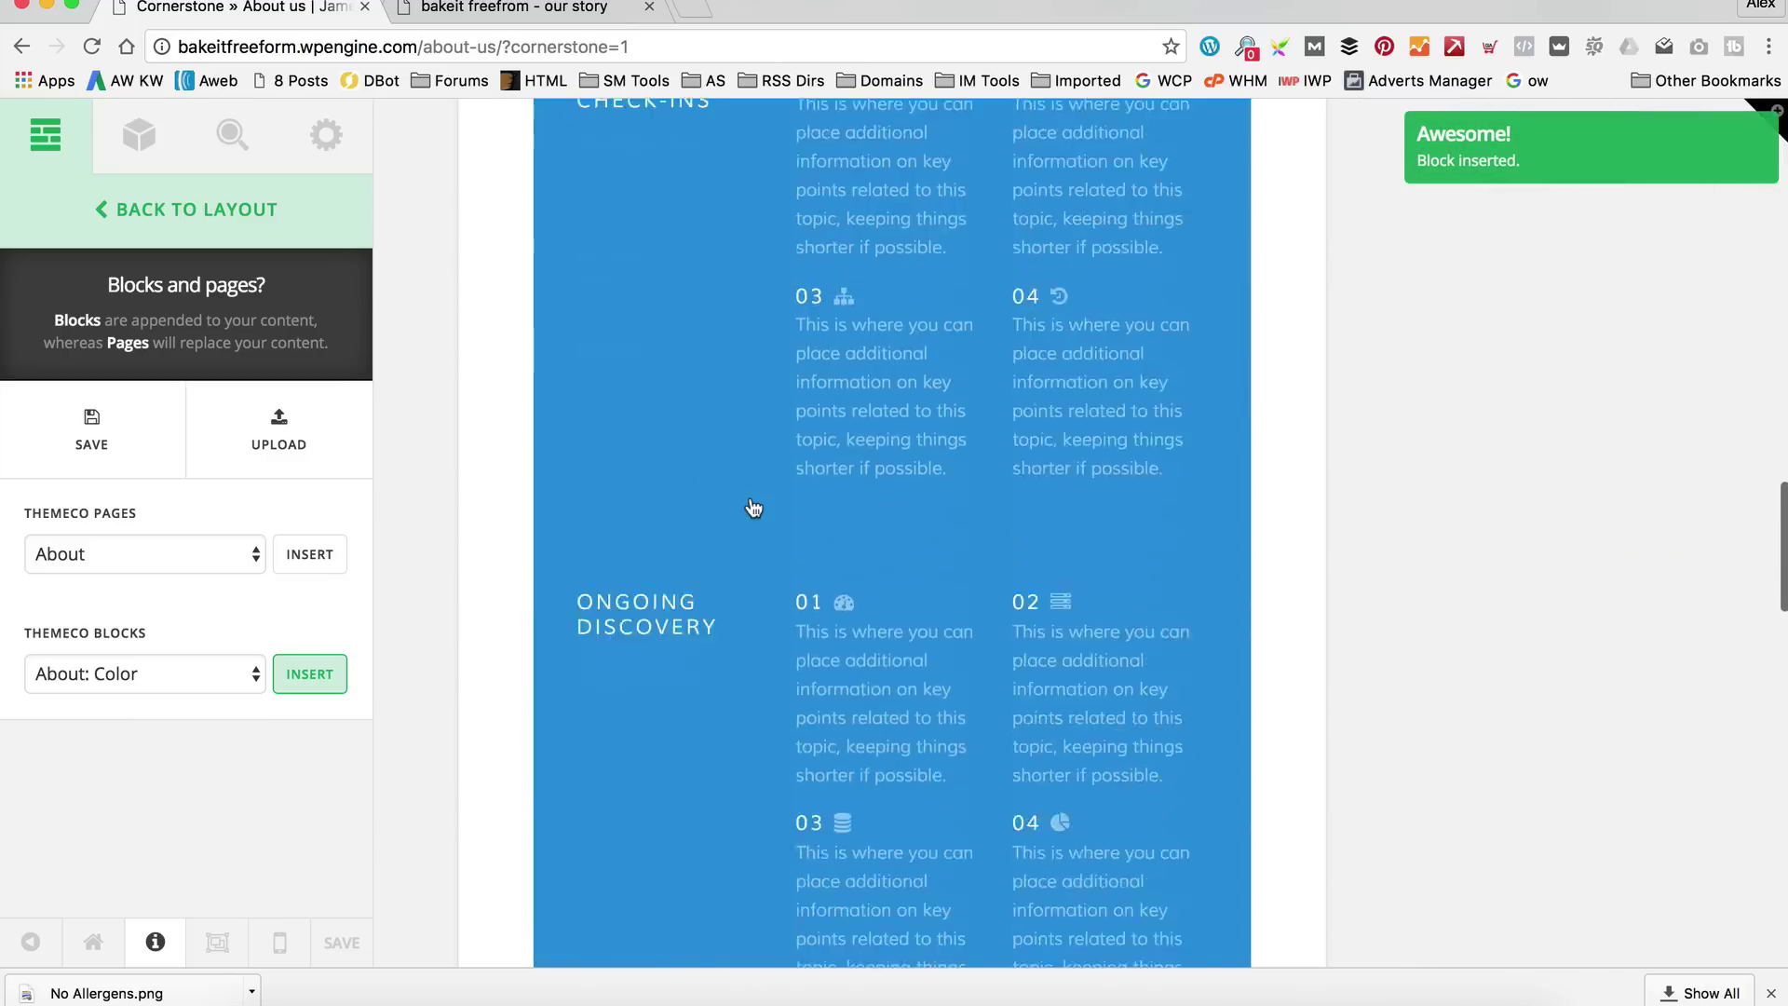
scroll(750, 505, up, 10)
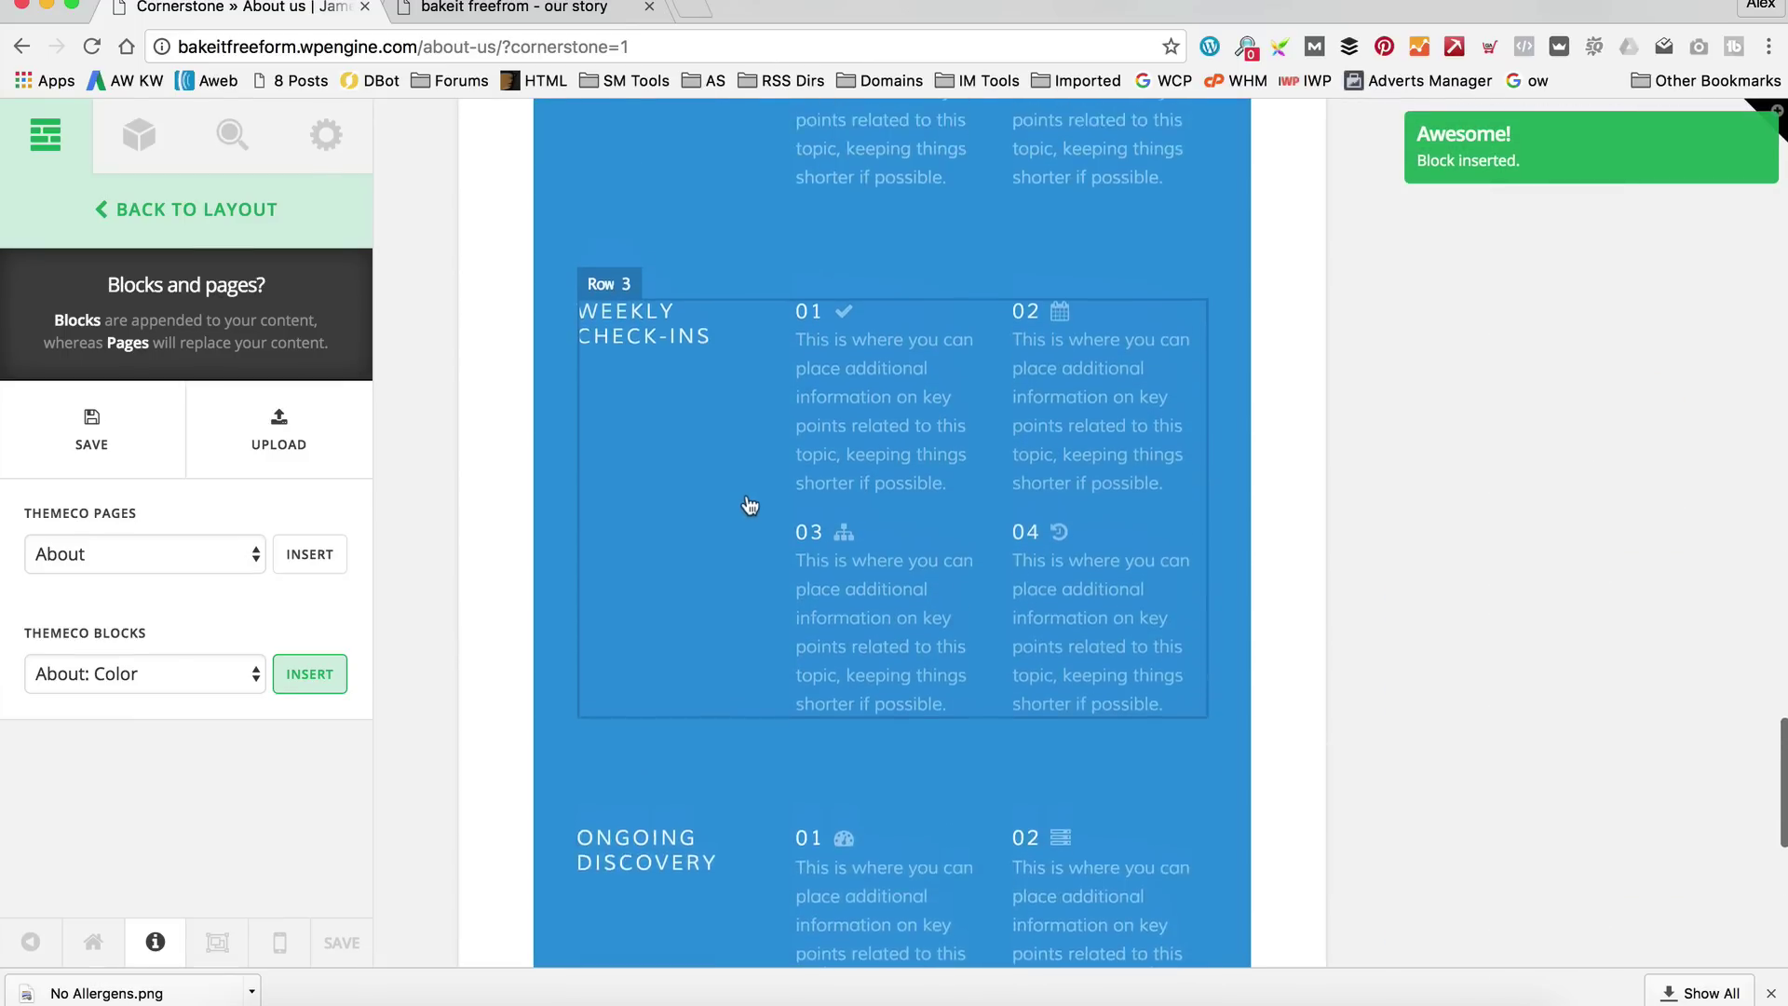
scroll(750, 505, up, 15)
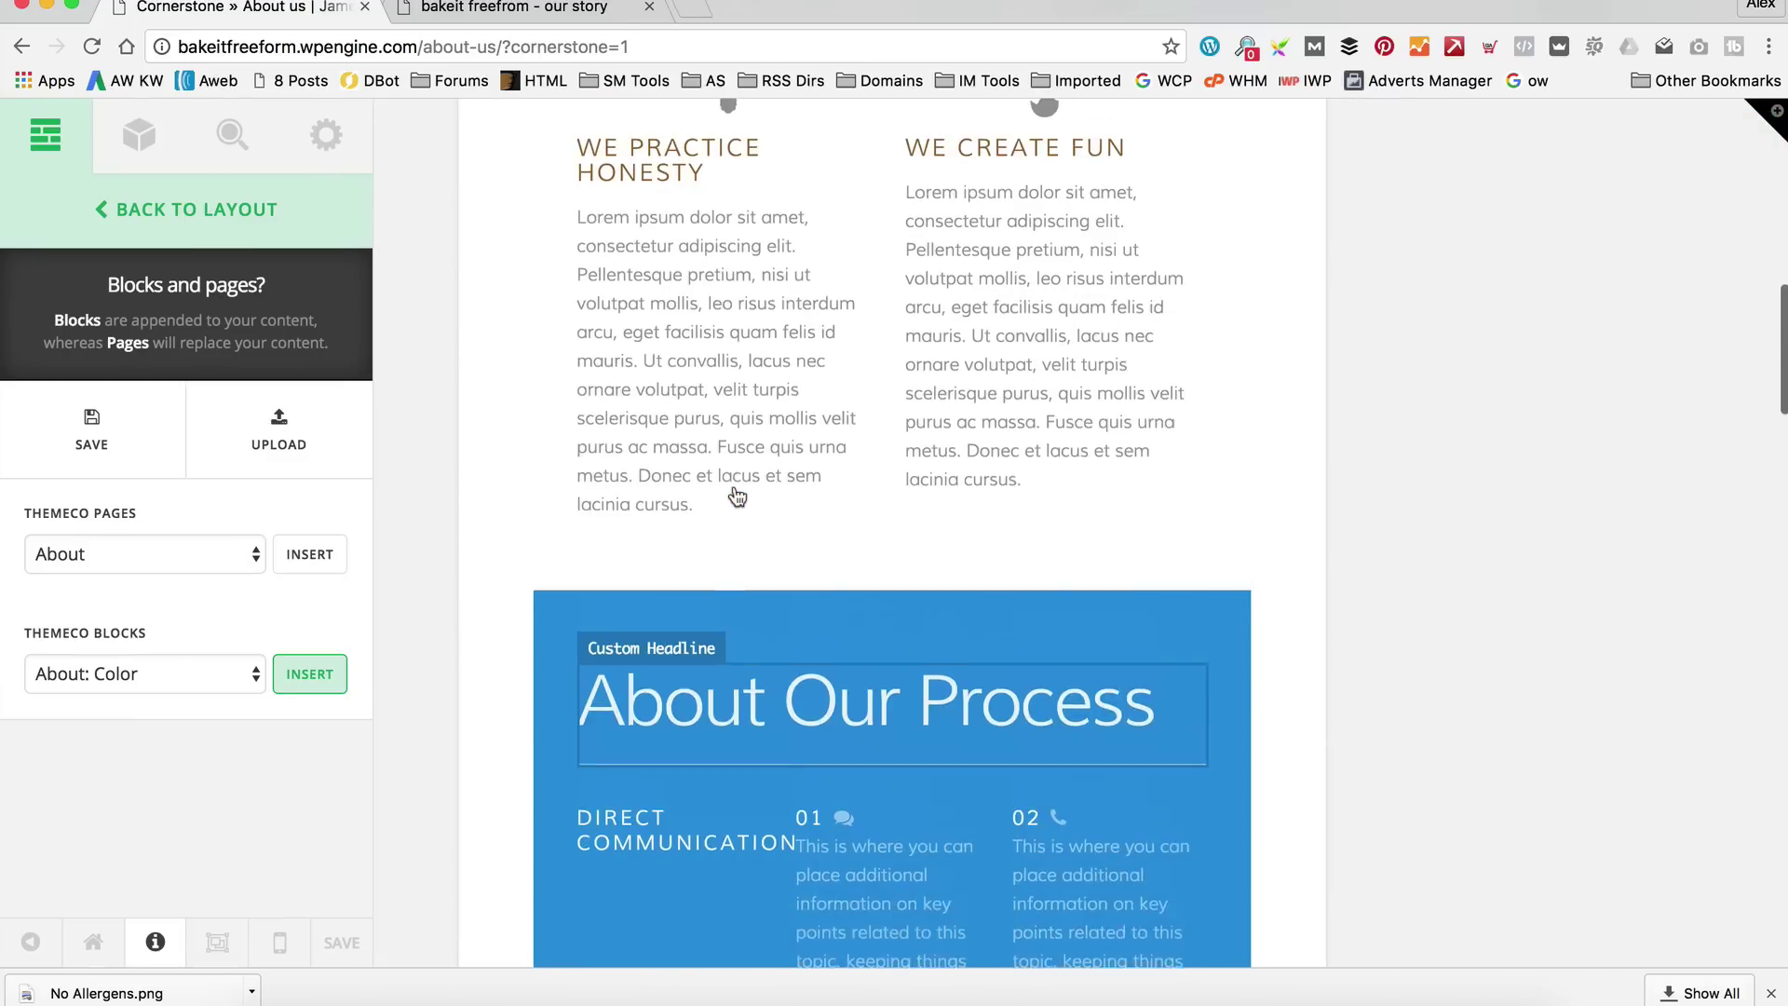
scroll(741, 490, up, 15)
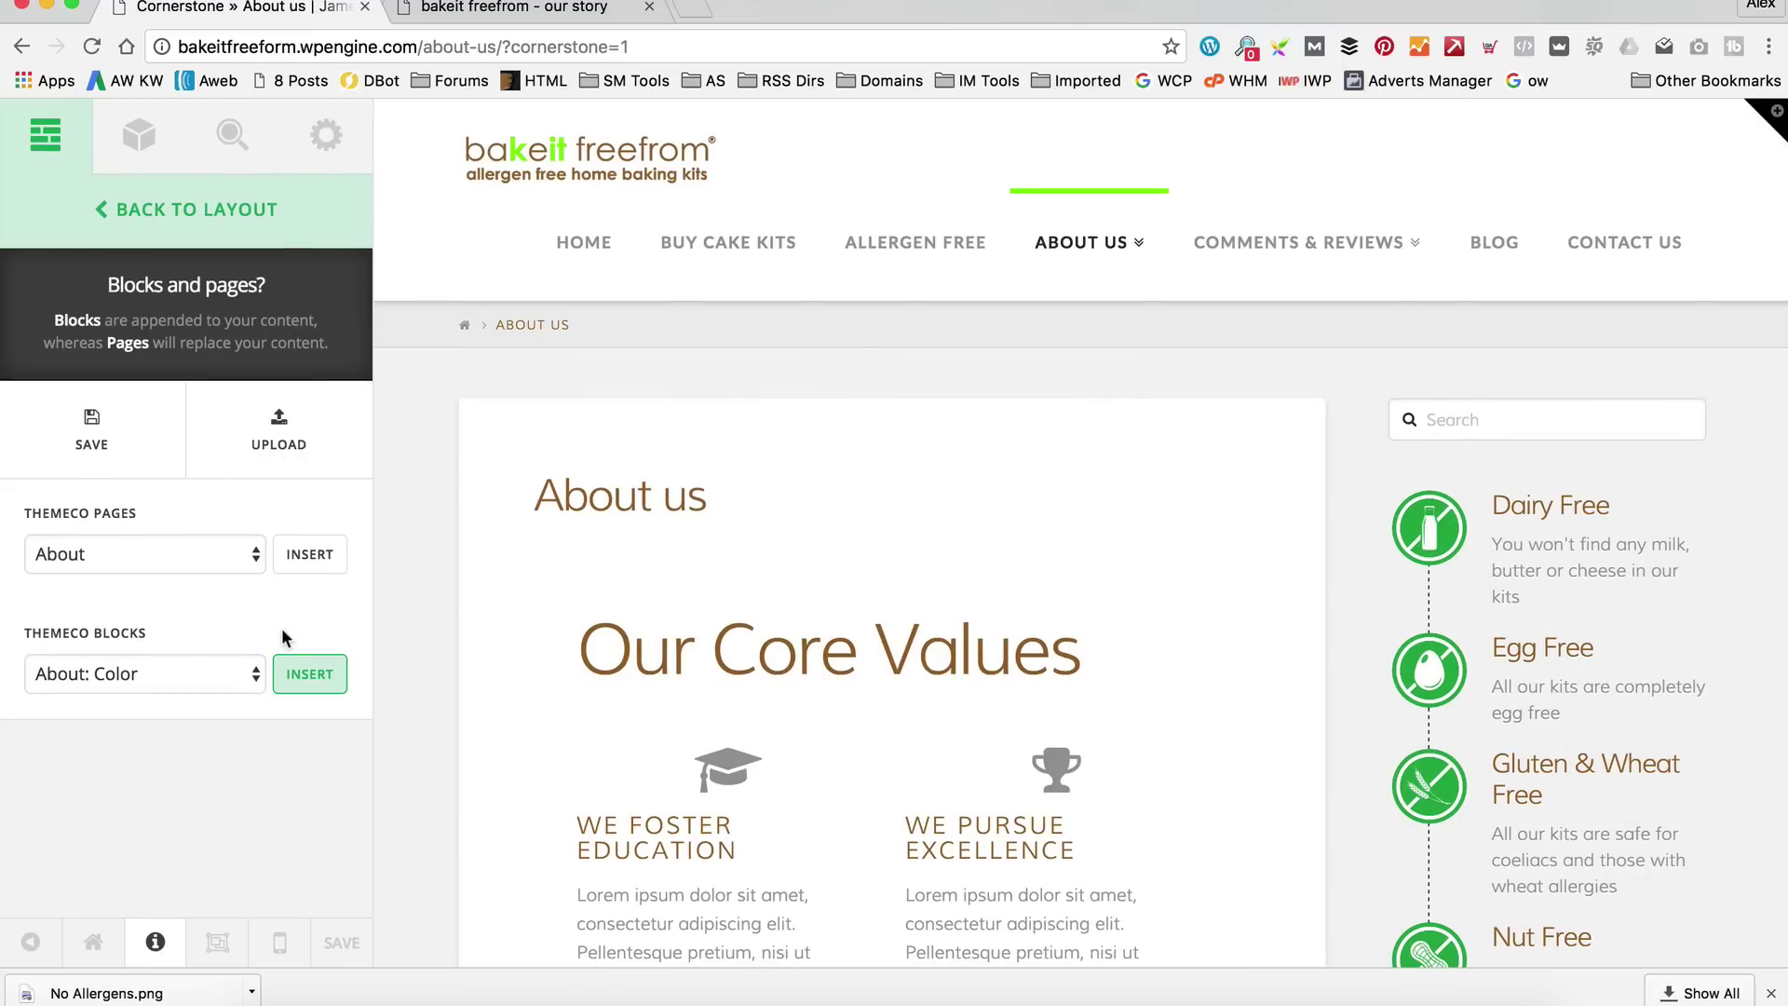
- Delete both About sections and the Our Core Values section, confirming each removal
click(203, 205)
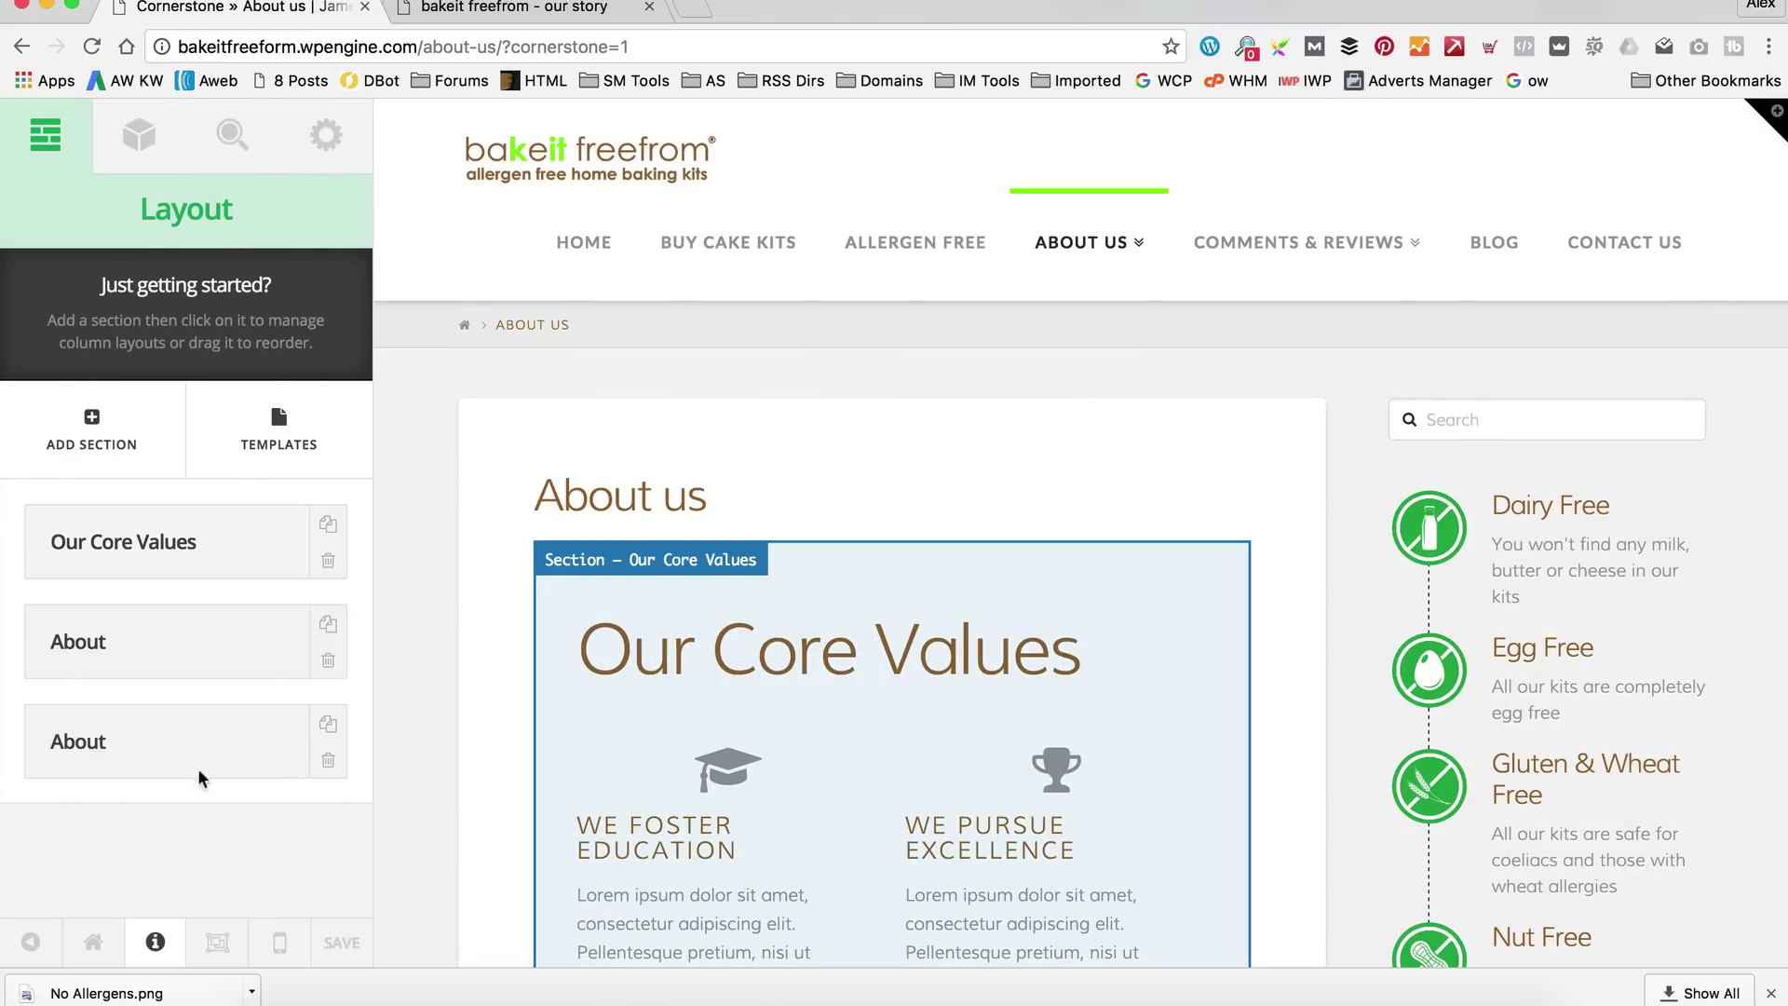
scroll(650, 650, down, 10)
scroll(650, 650, down, 10)
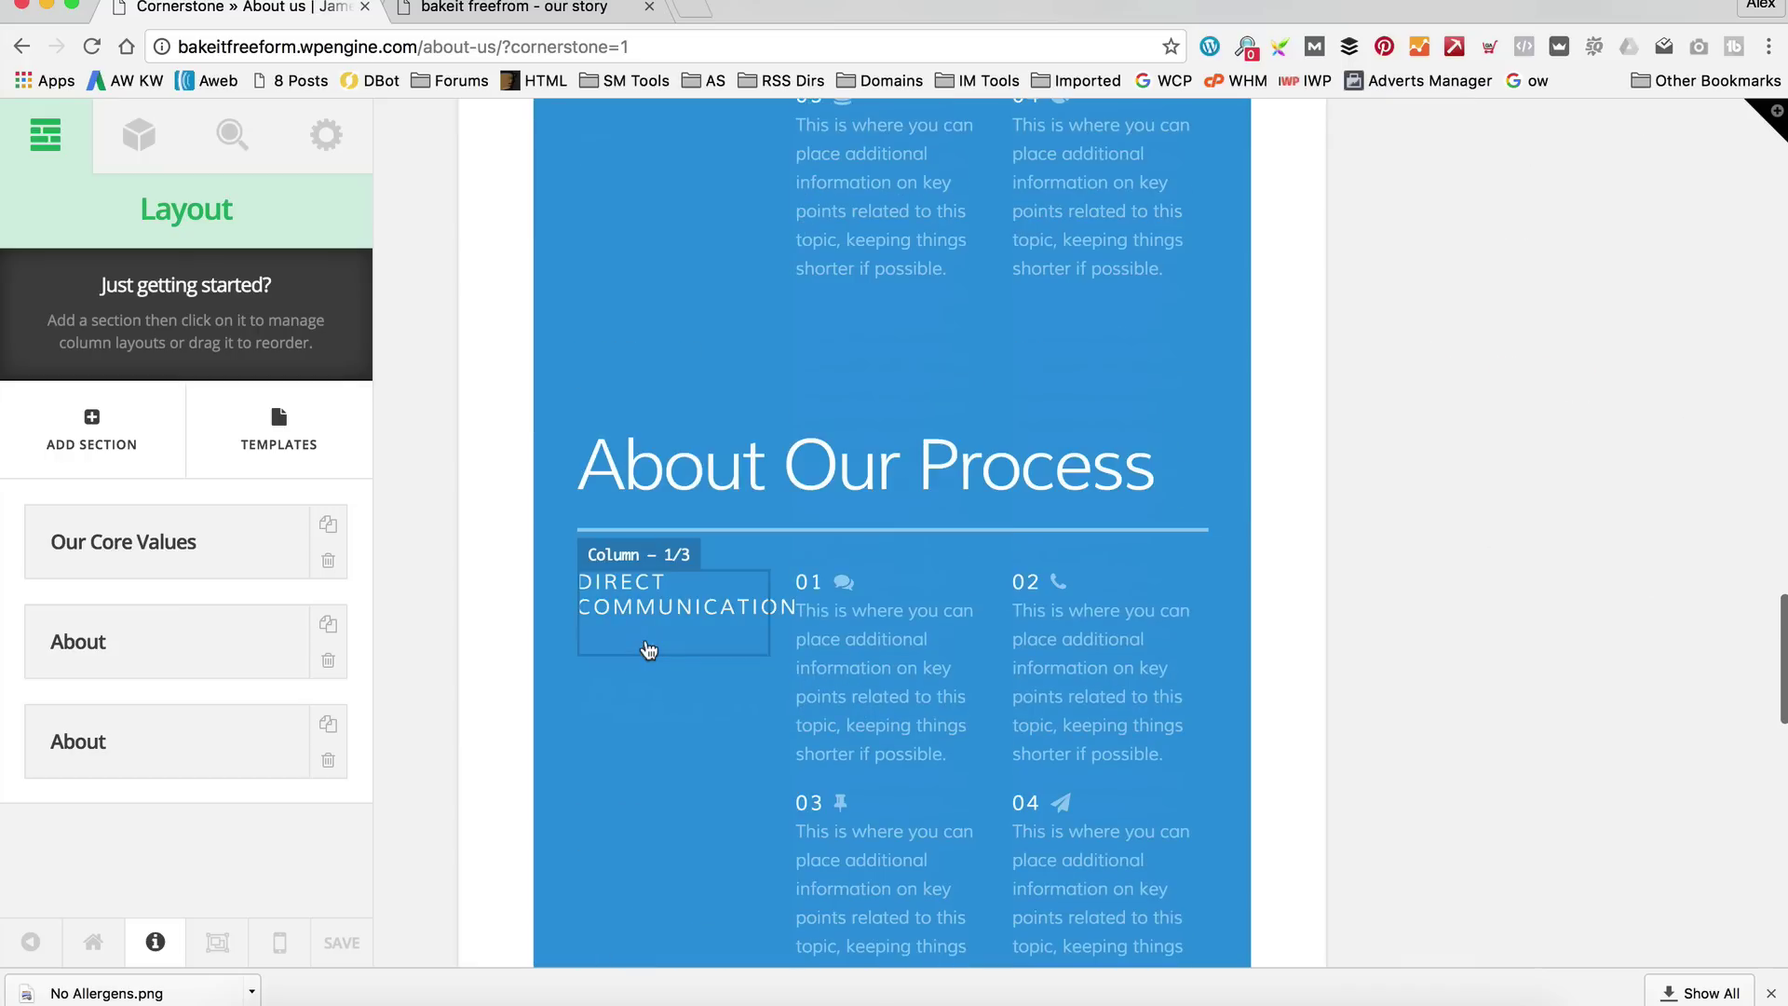
scroll(843, 405, up, 3)
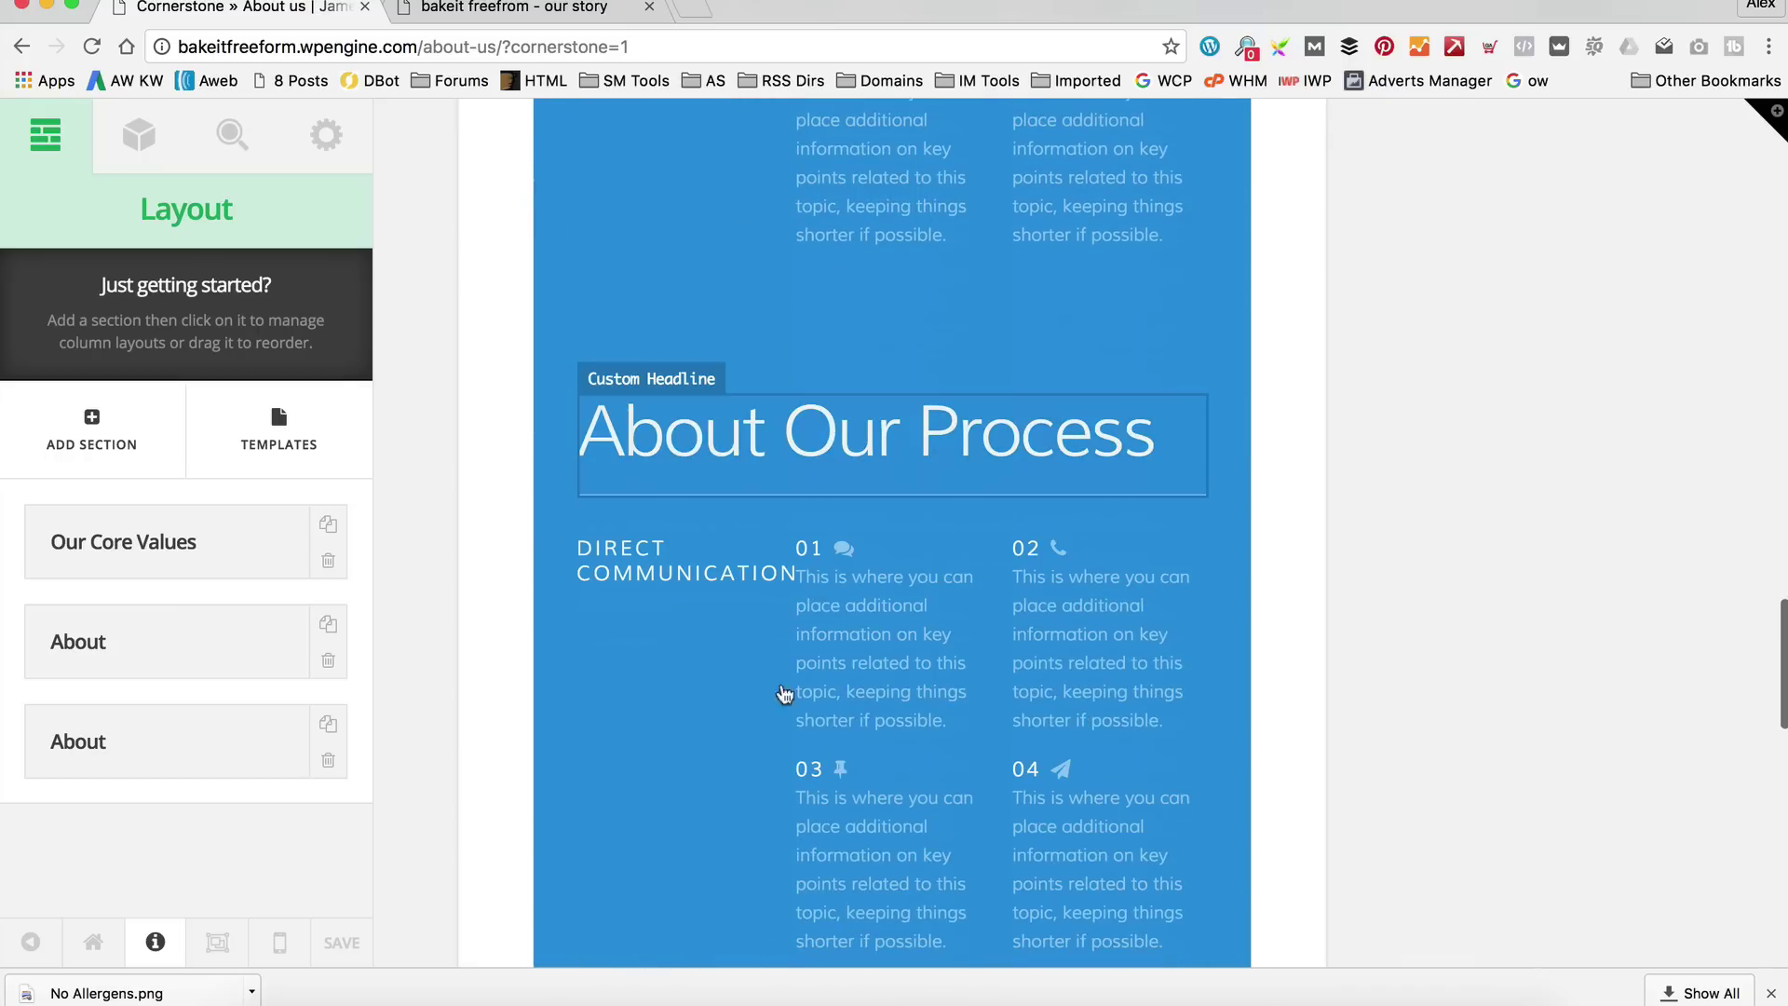
click(327, 762)
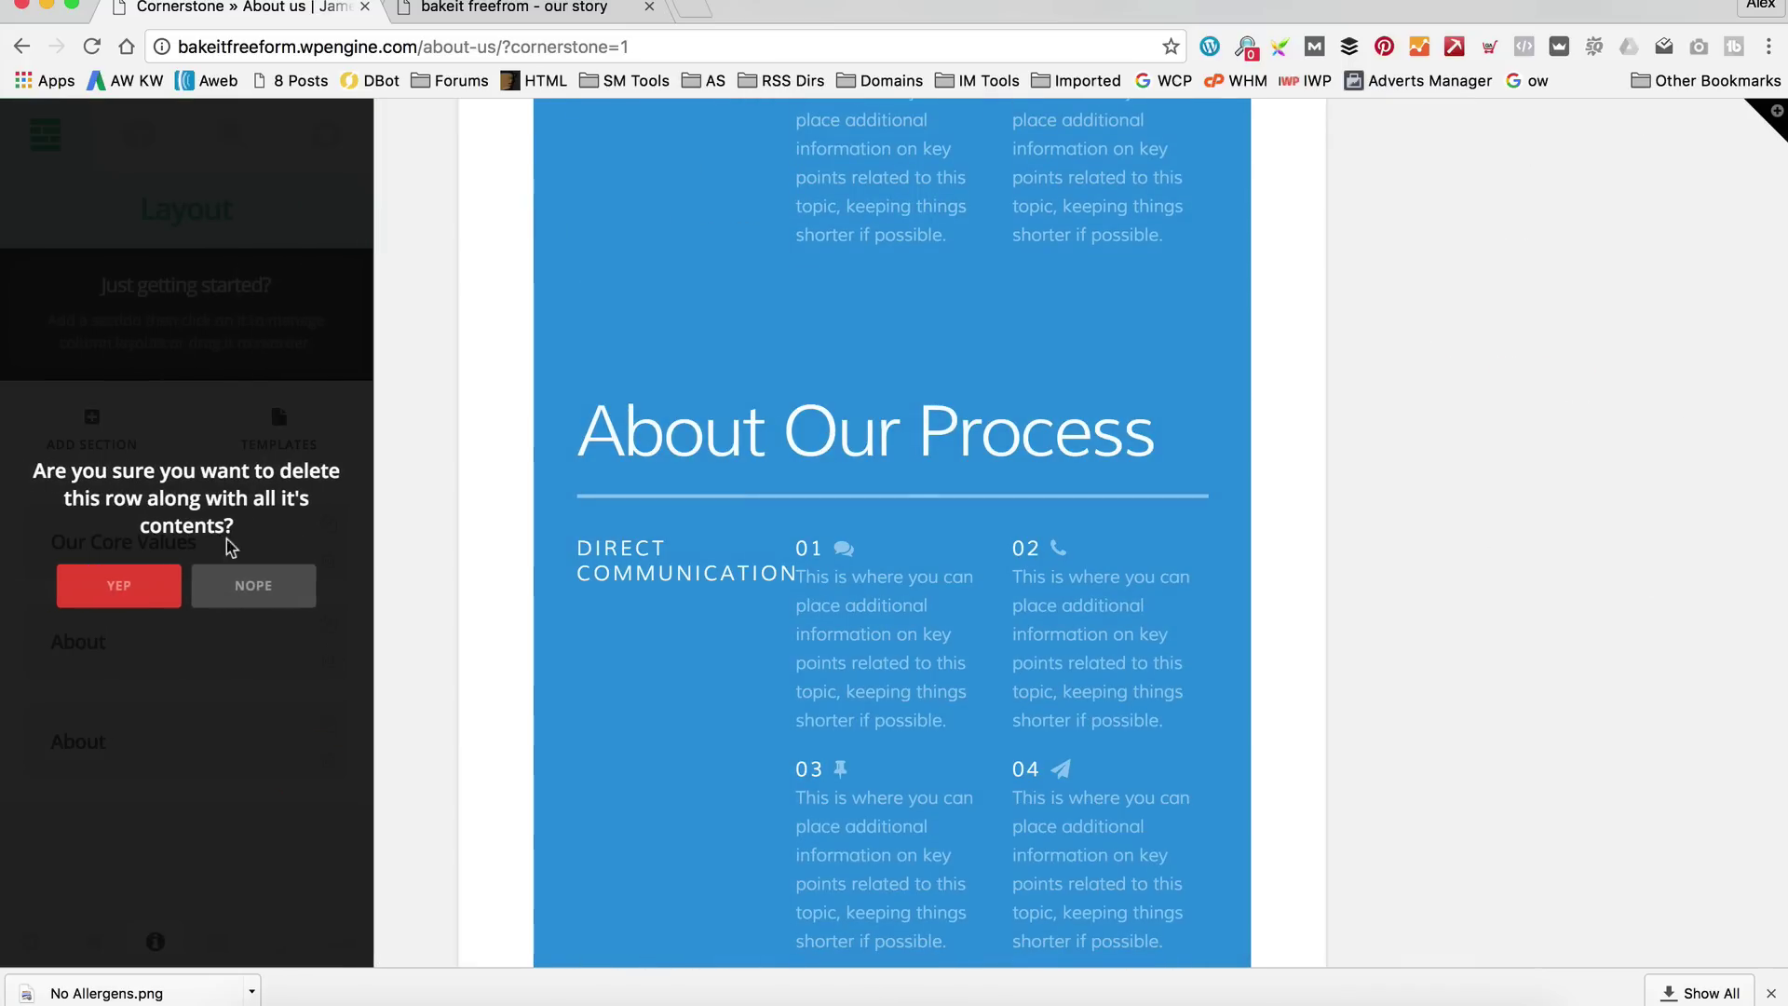
click(139, 585)
click(328, 661)
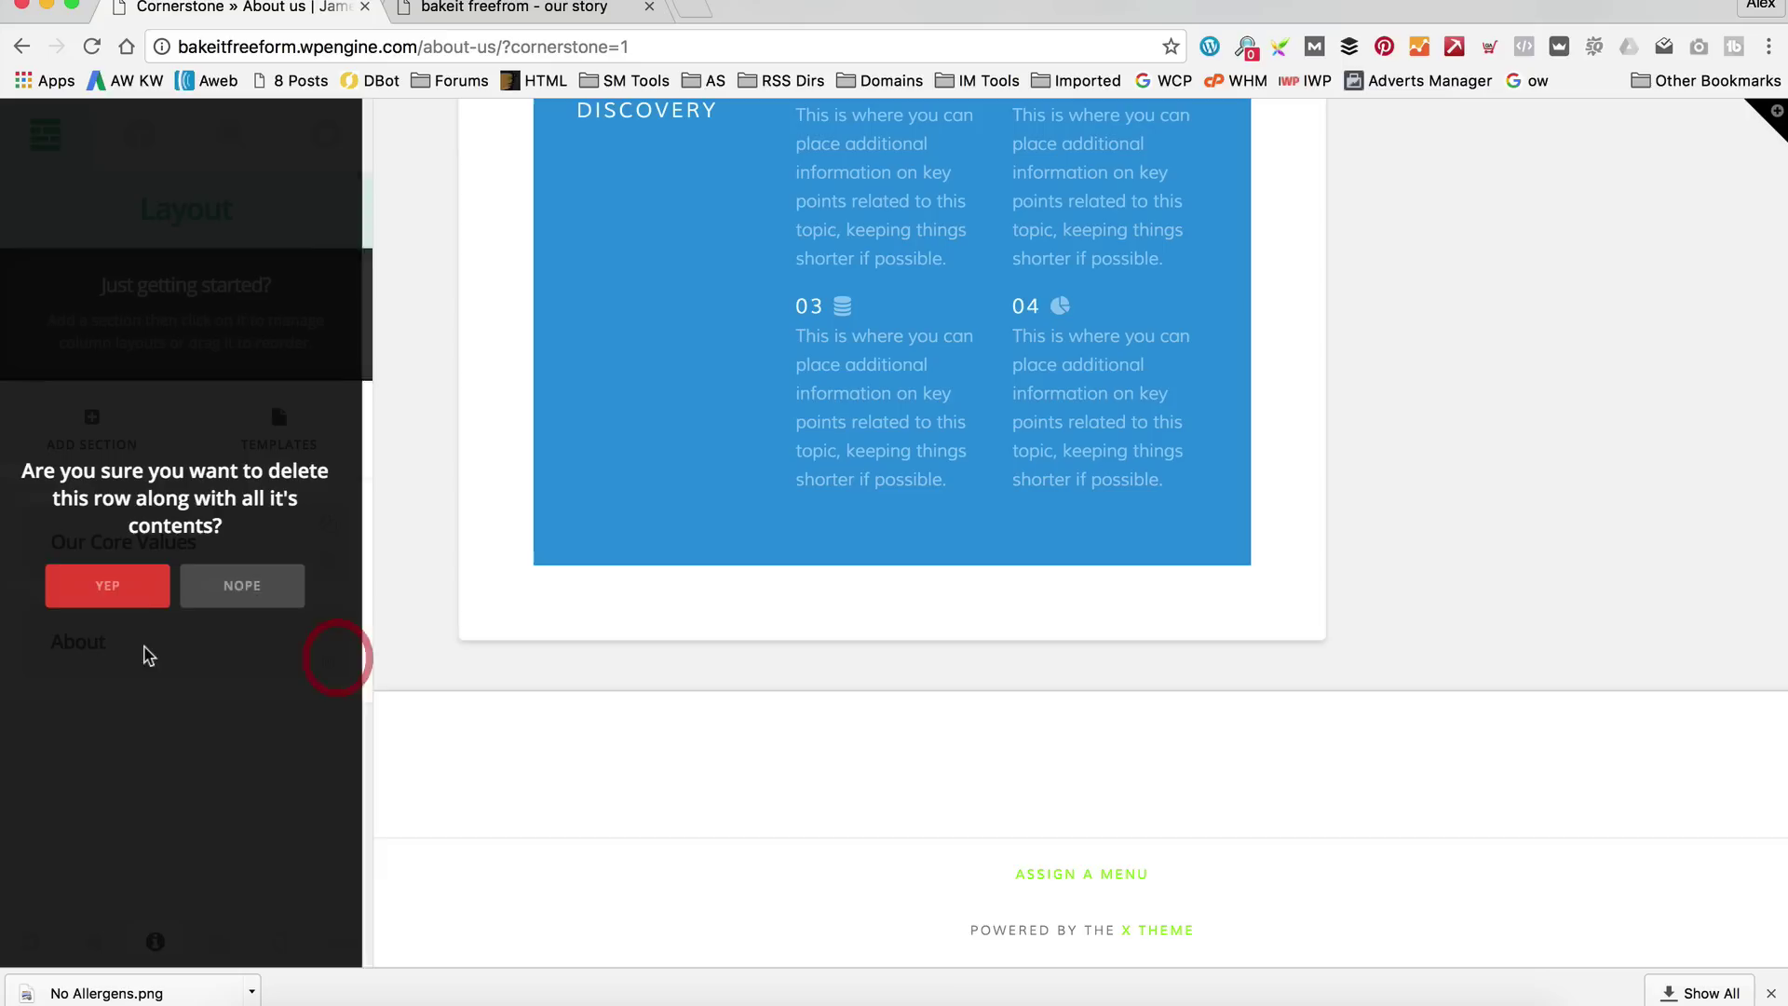
click(117, 587)
click(332, 561)
click(332, 563)
- Insert the Themeco About: Standard block and preview it
click(76, 596)
click(270, 424)
click(160, 683)
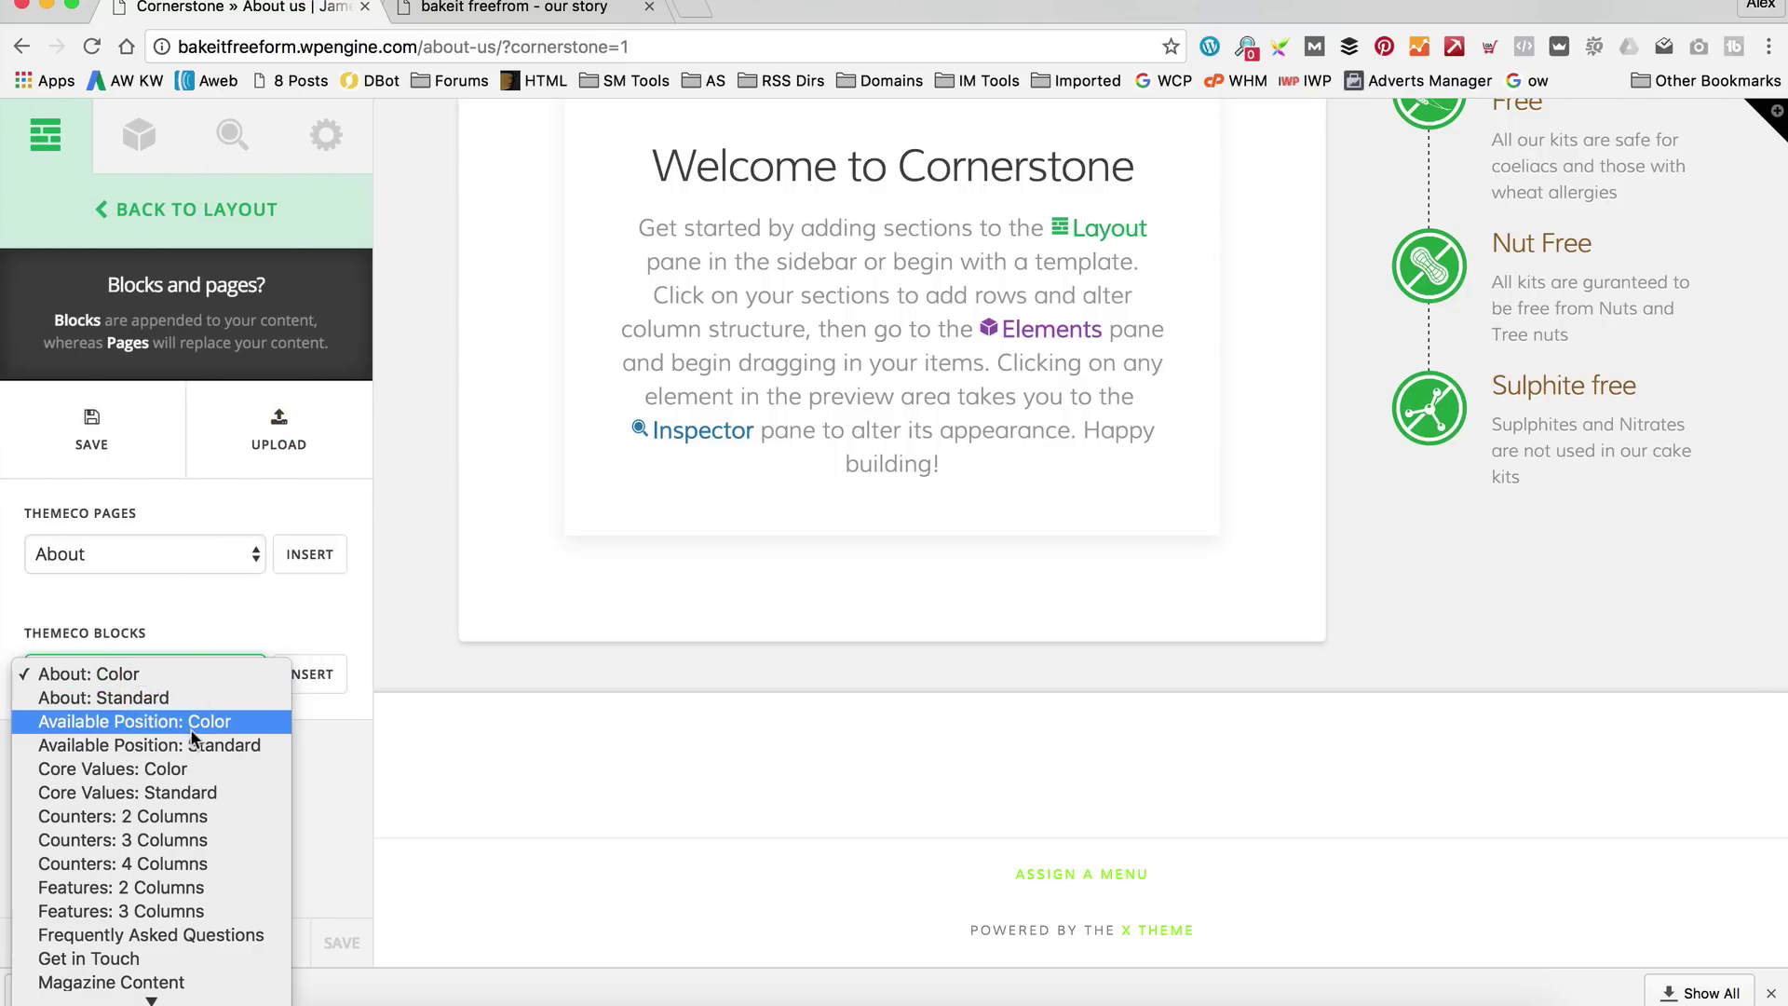
click(209, 706)
click(315, 680)
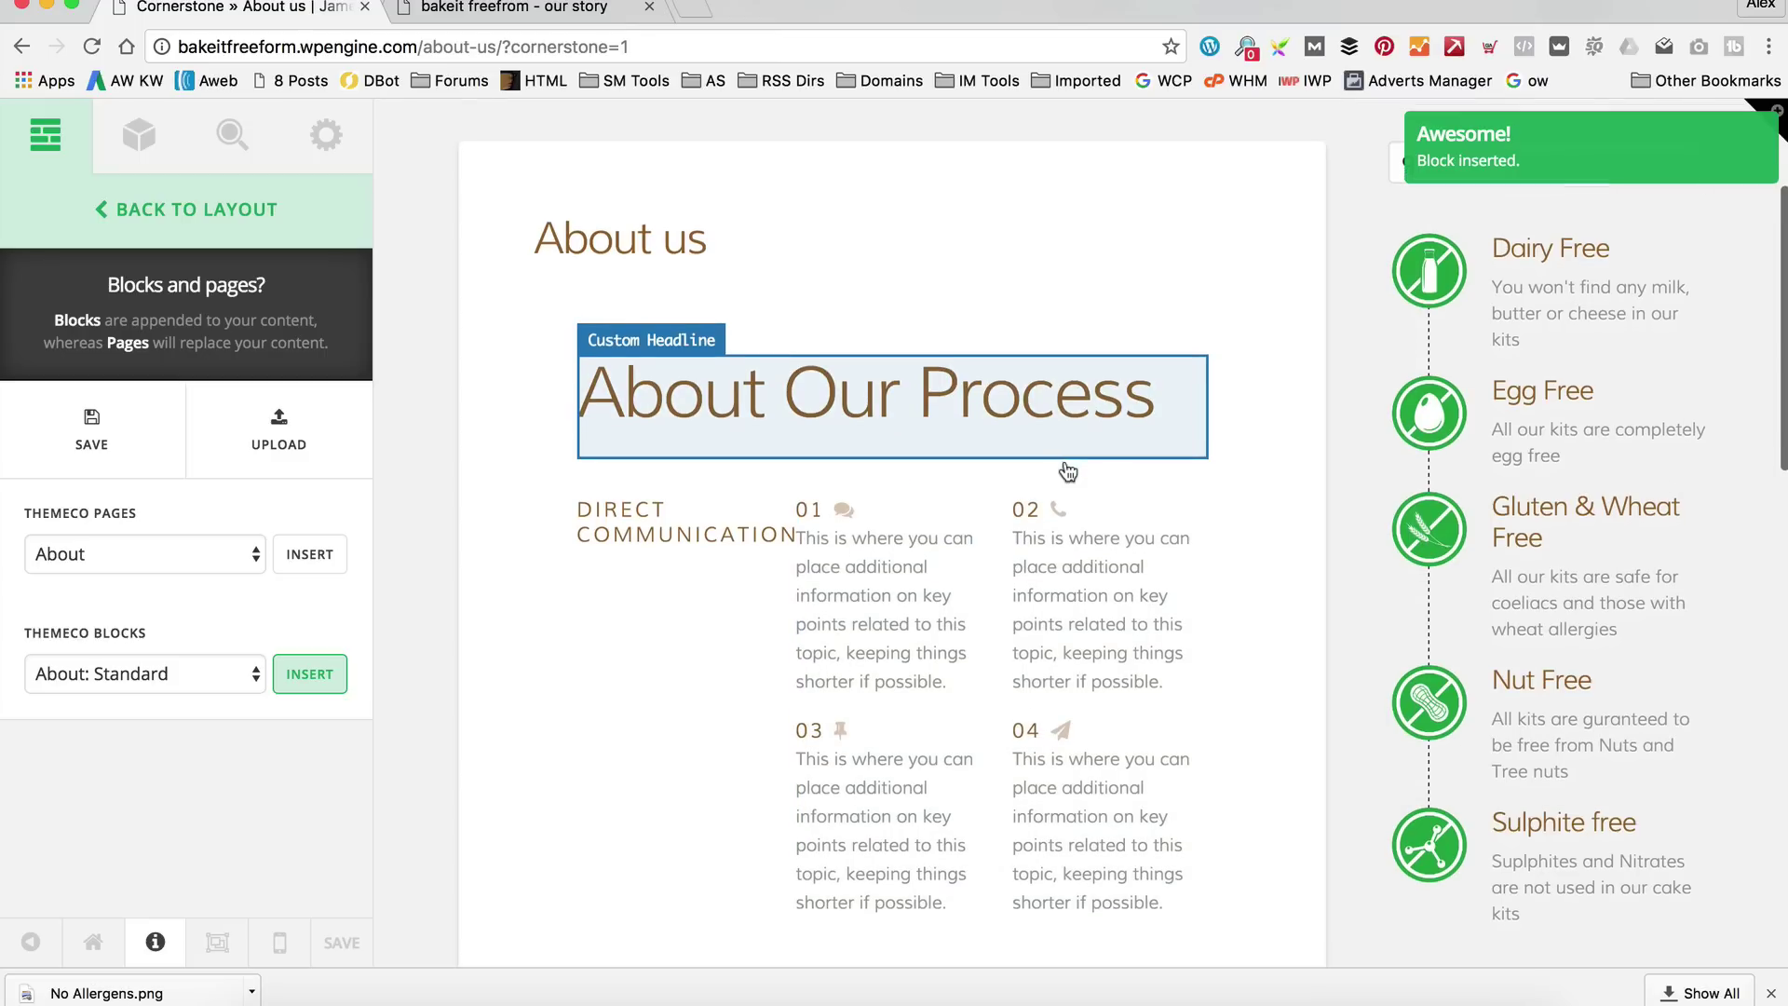
scroll(1062, 475, down, 8)
scroll(1160, 486, down, 6)
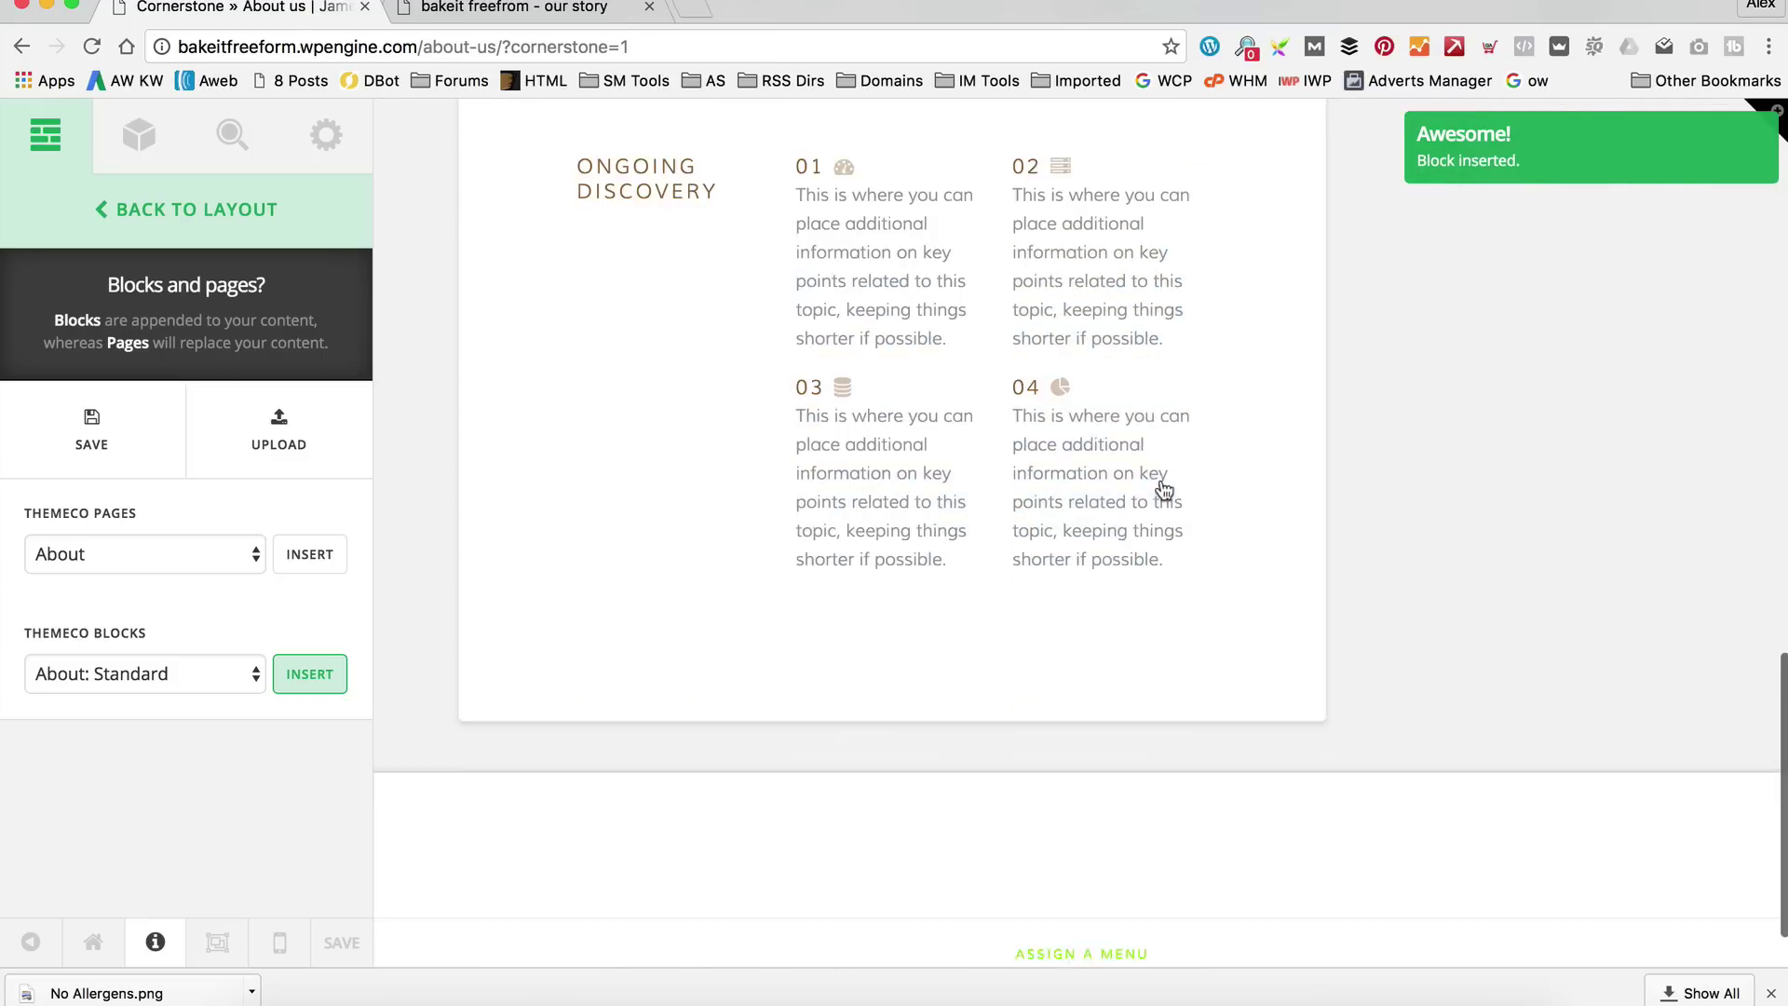
scroll(1158, 485, up, 14)
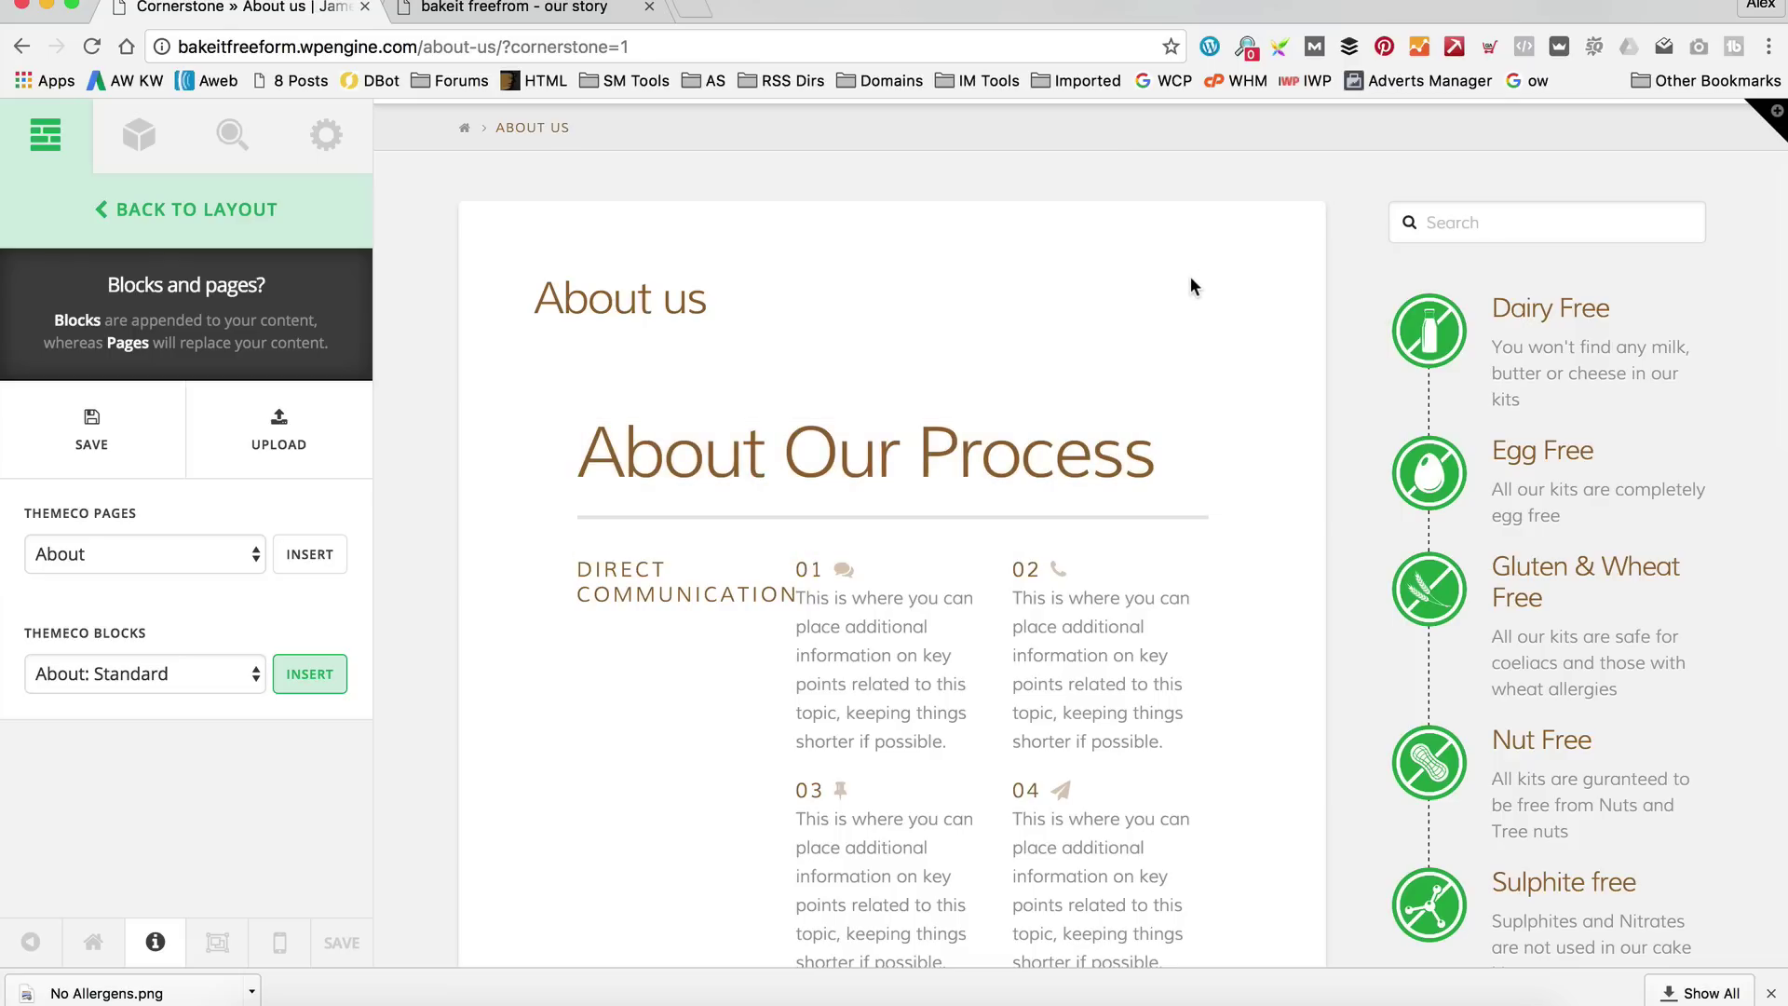
- Delete the inserted About: Standard section and confirm
click(116, 211)
click(326, 551)
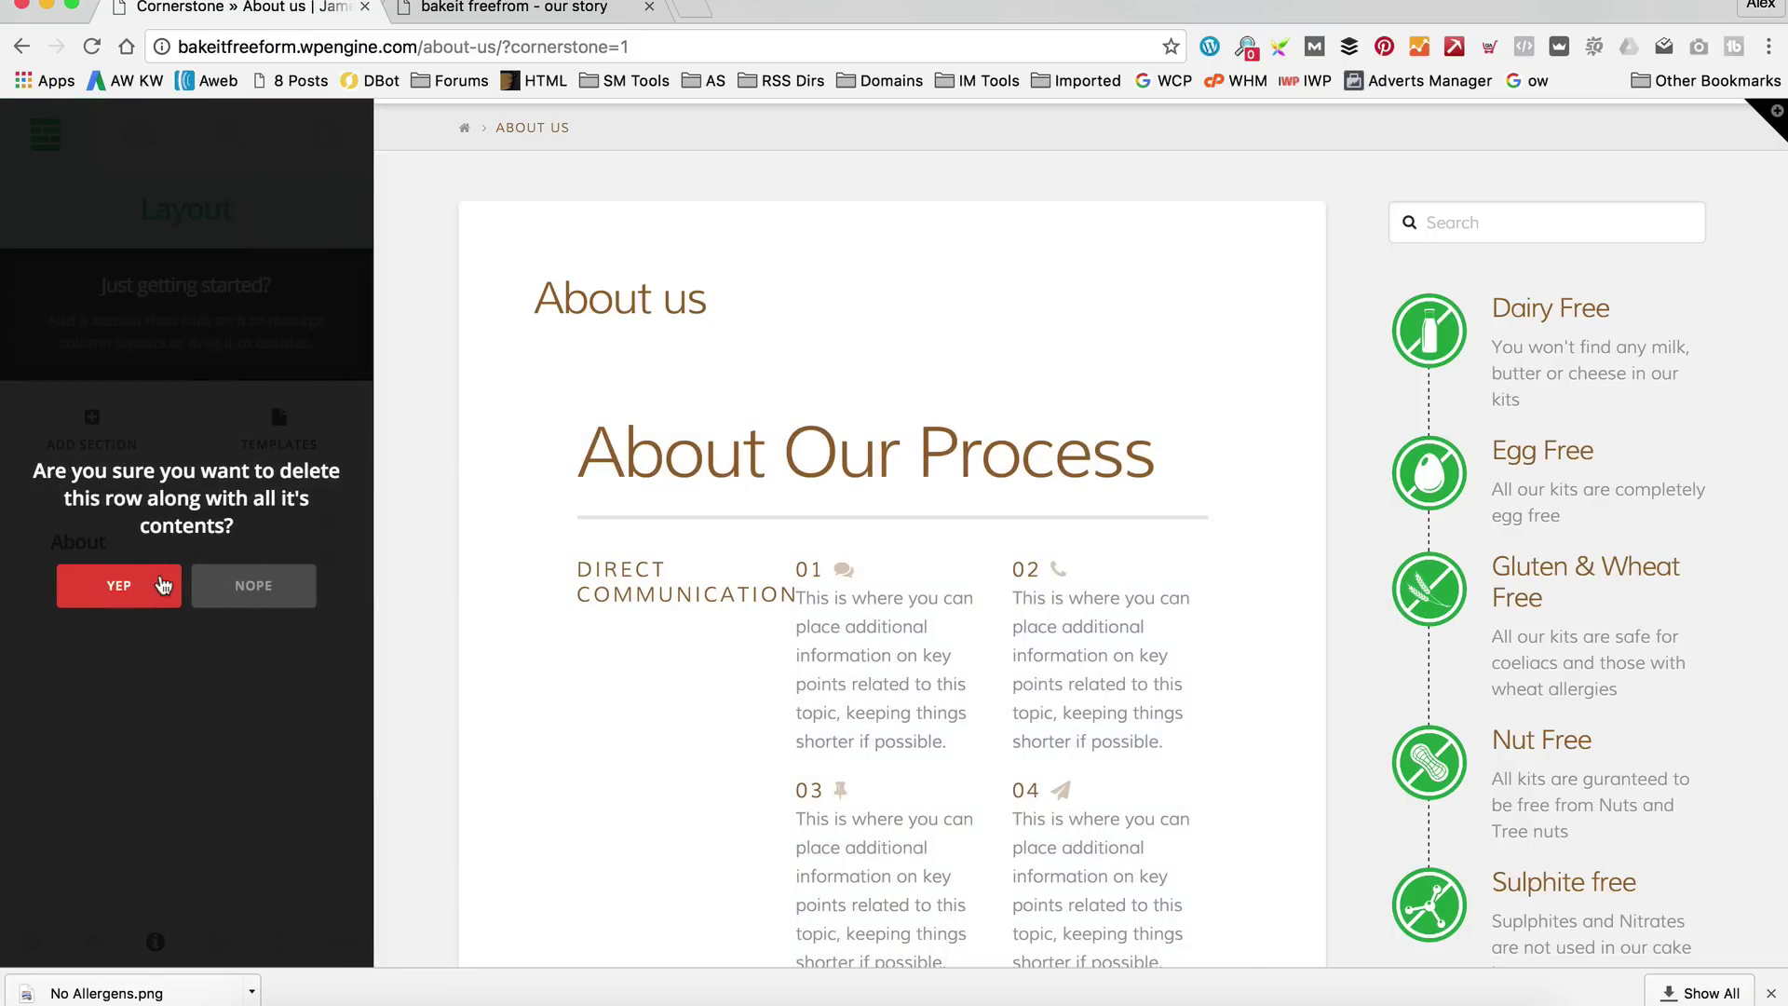
click(118, 584)
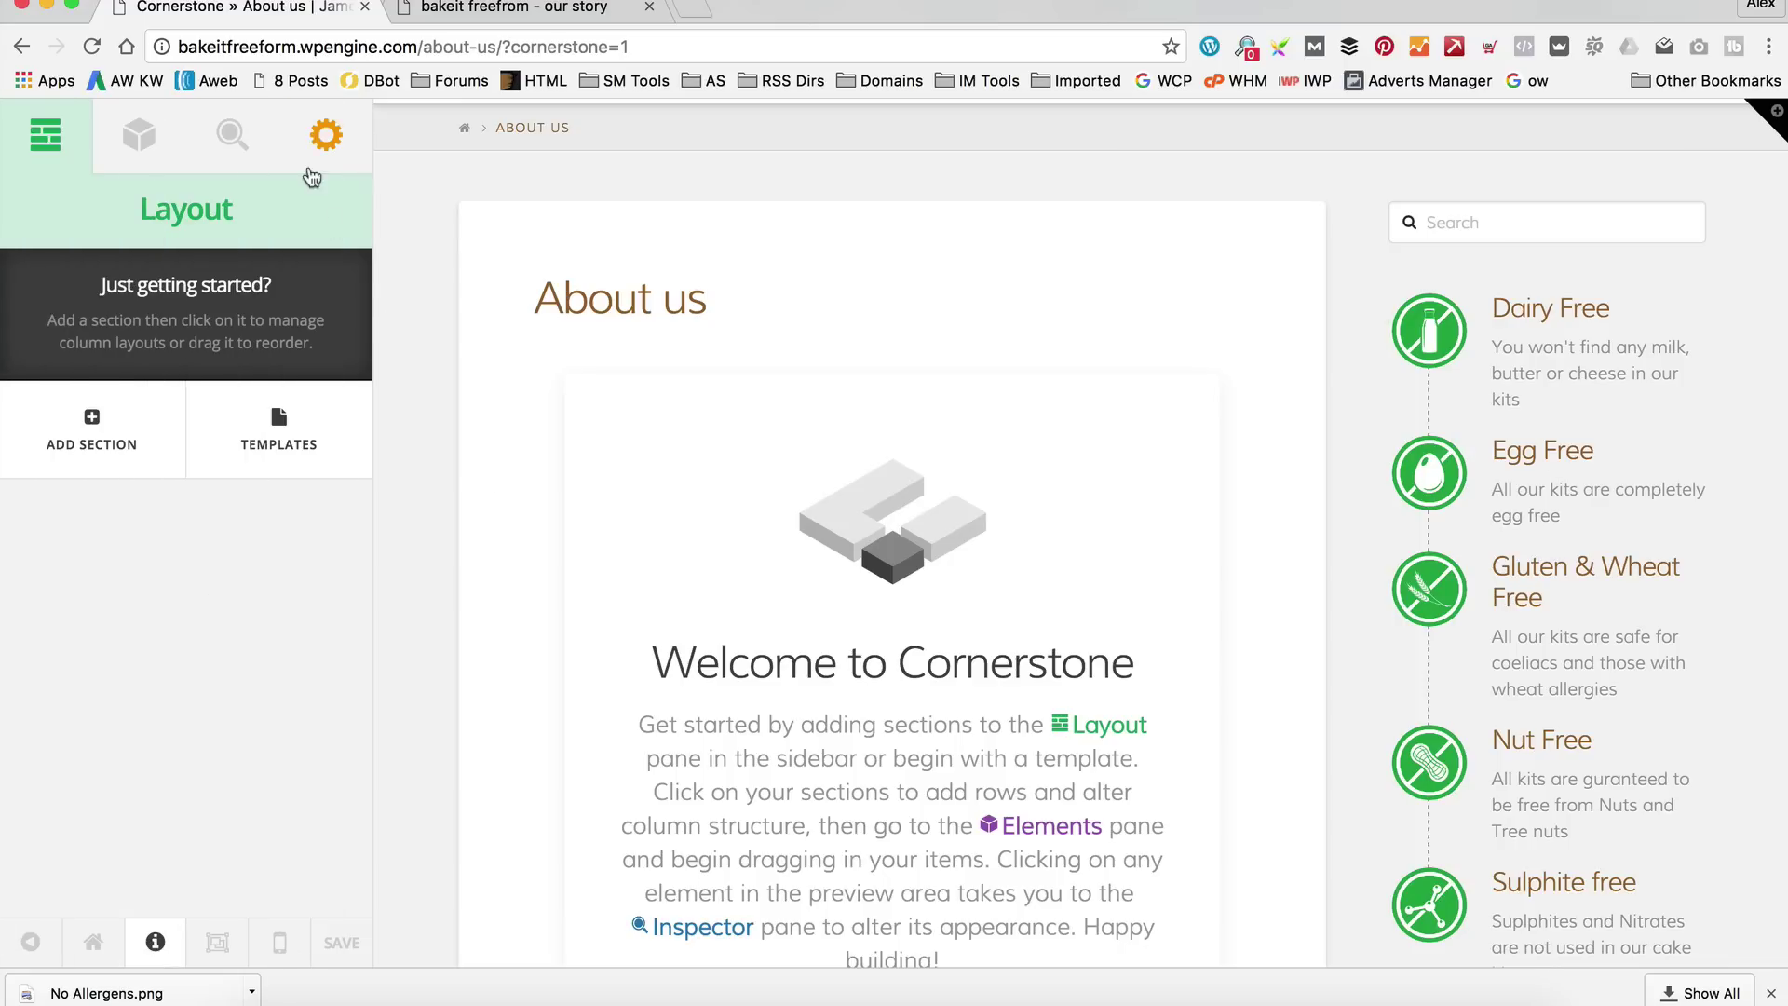
- Set the page template to Layout - Fullwidth in General settings and save
click(324, 139)
click(149, 390)
scroll(168, 612, down, 5)
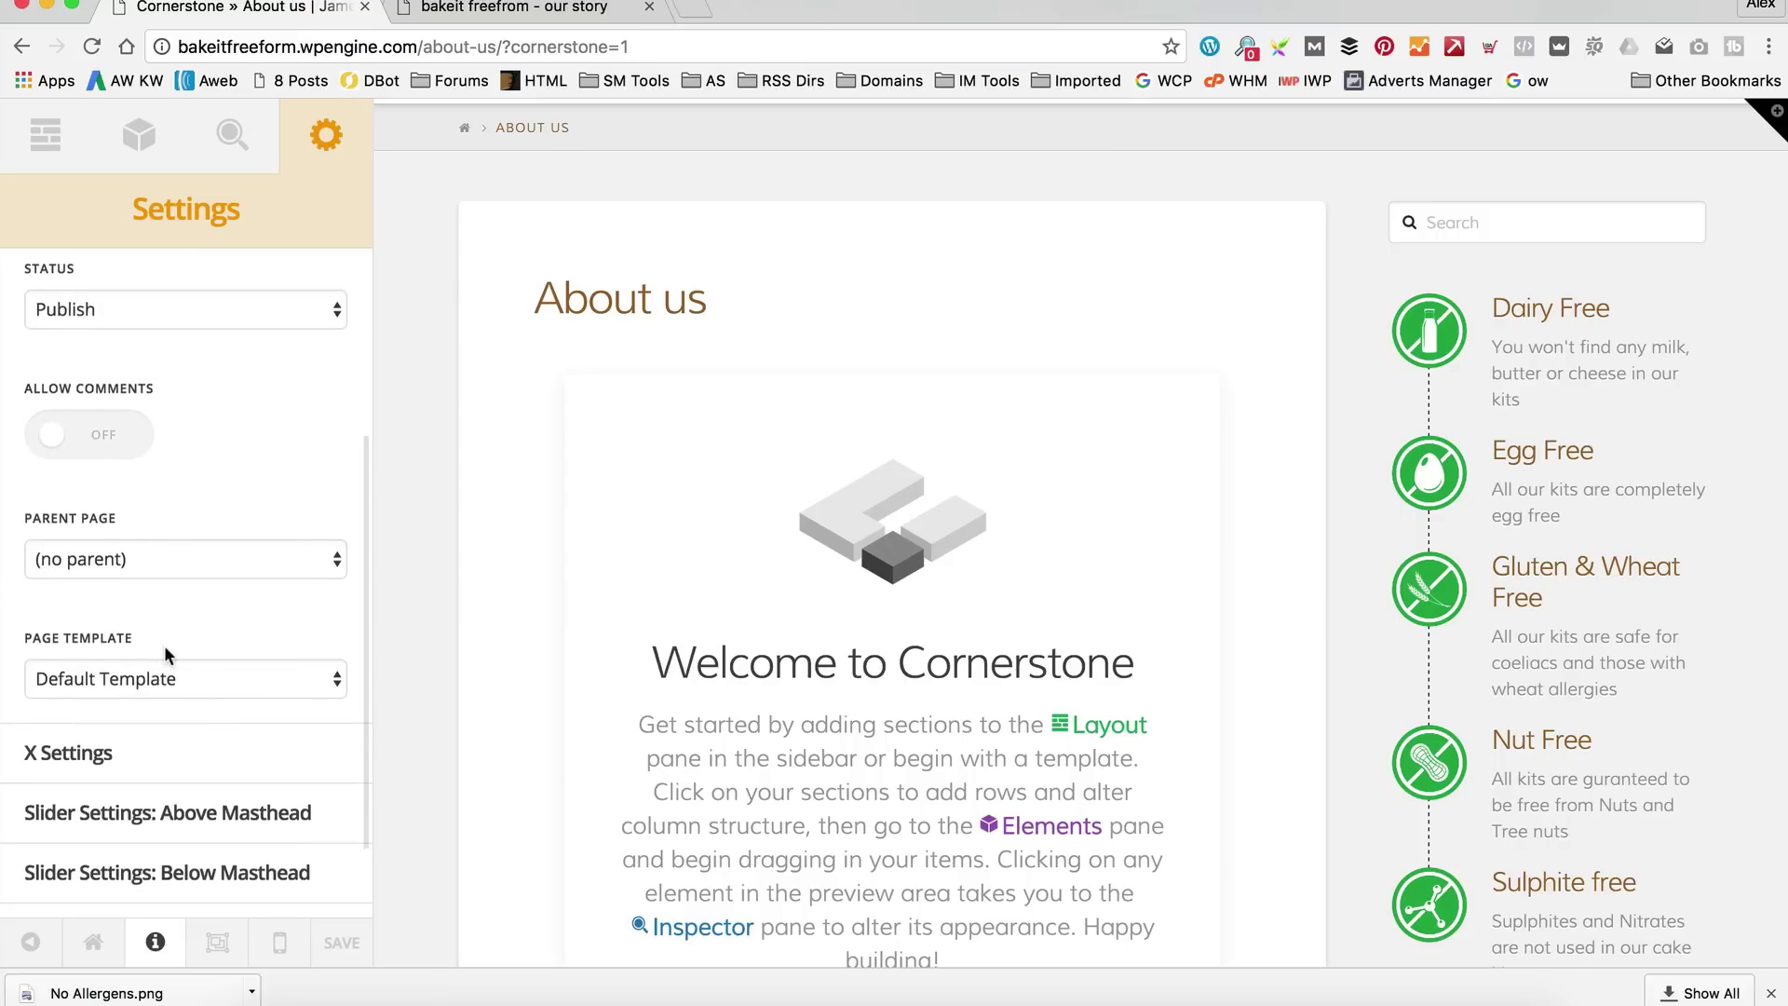
click(176, 680)
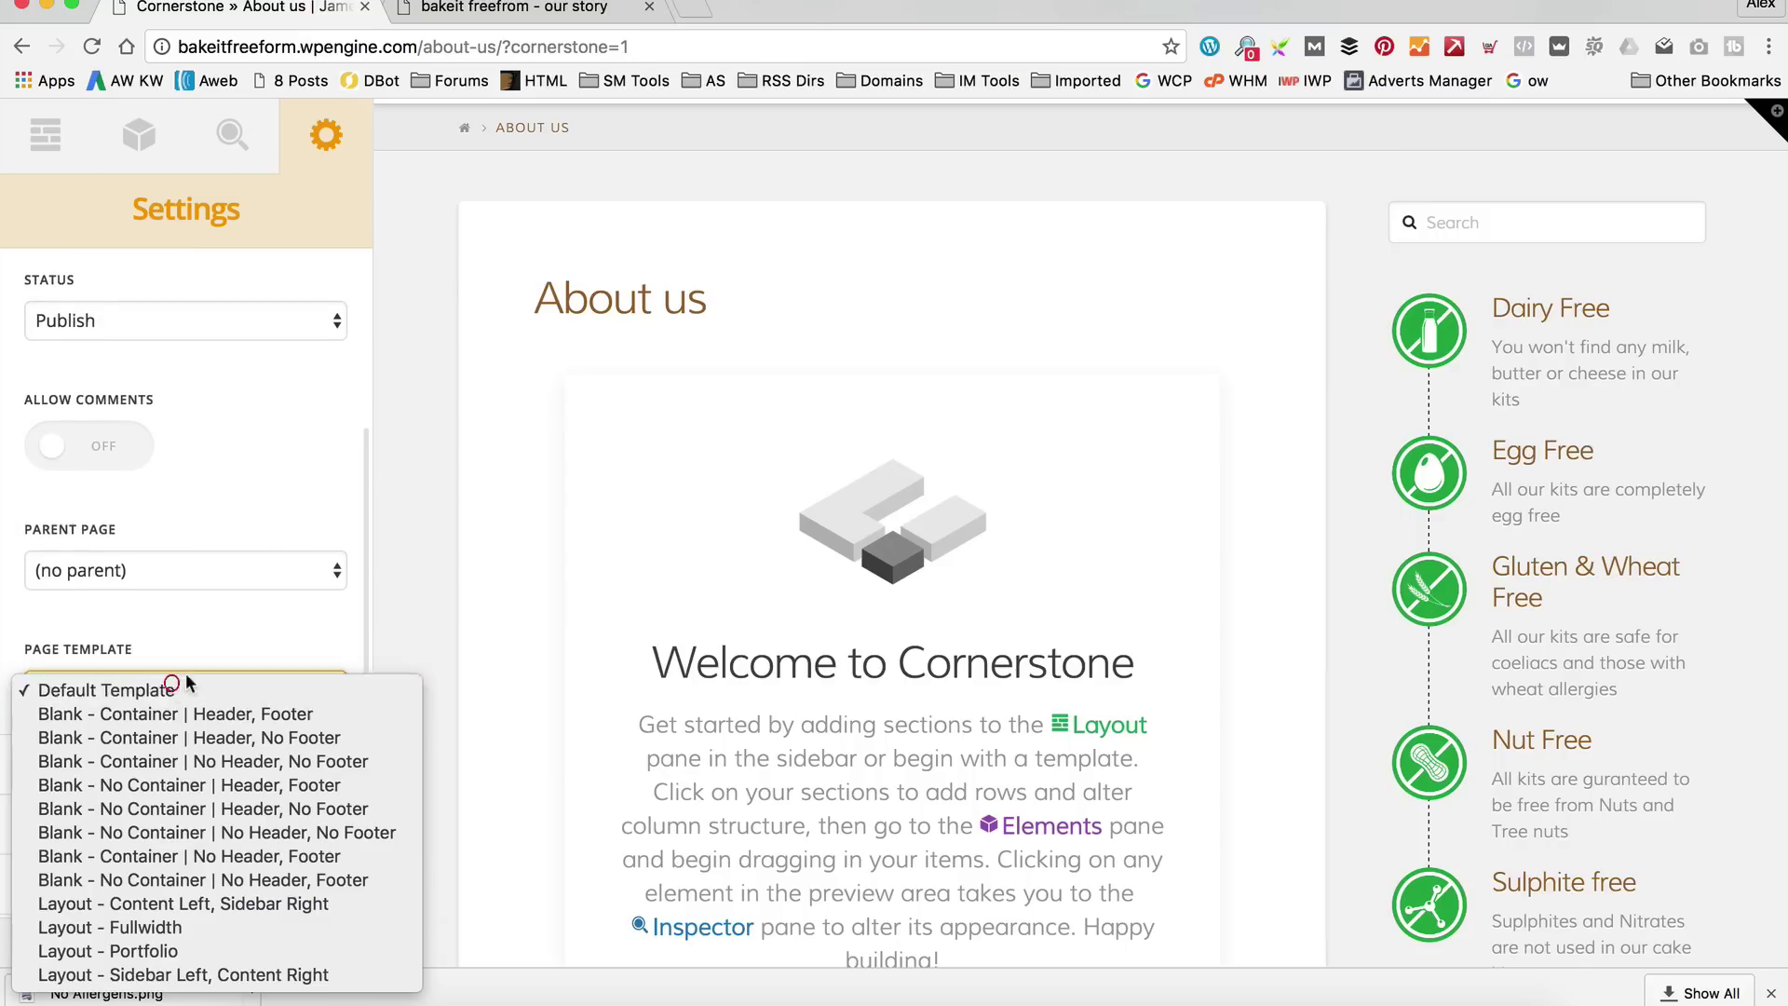
click(228, 928)
click(357, 960)
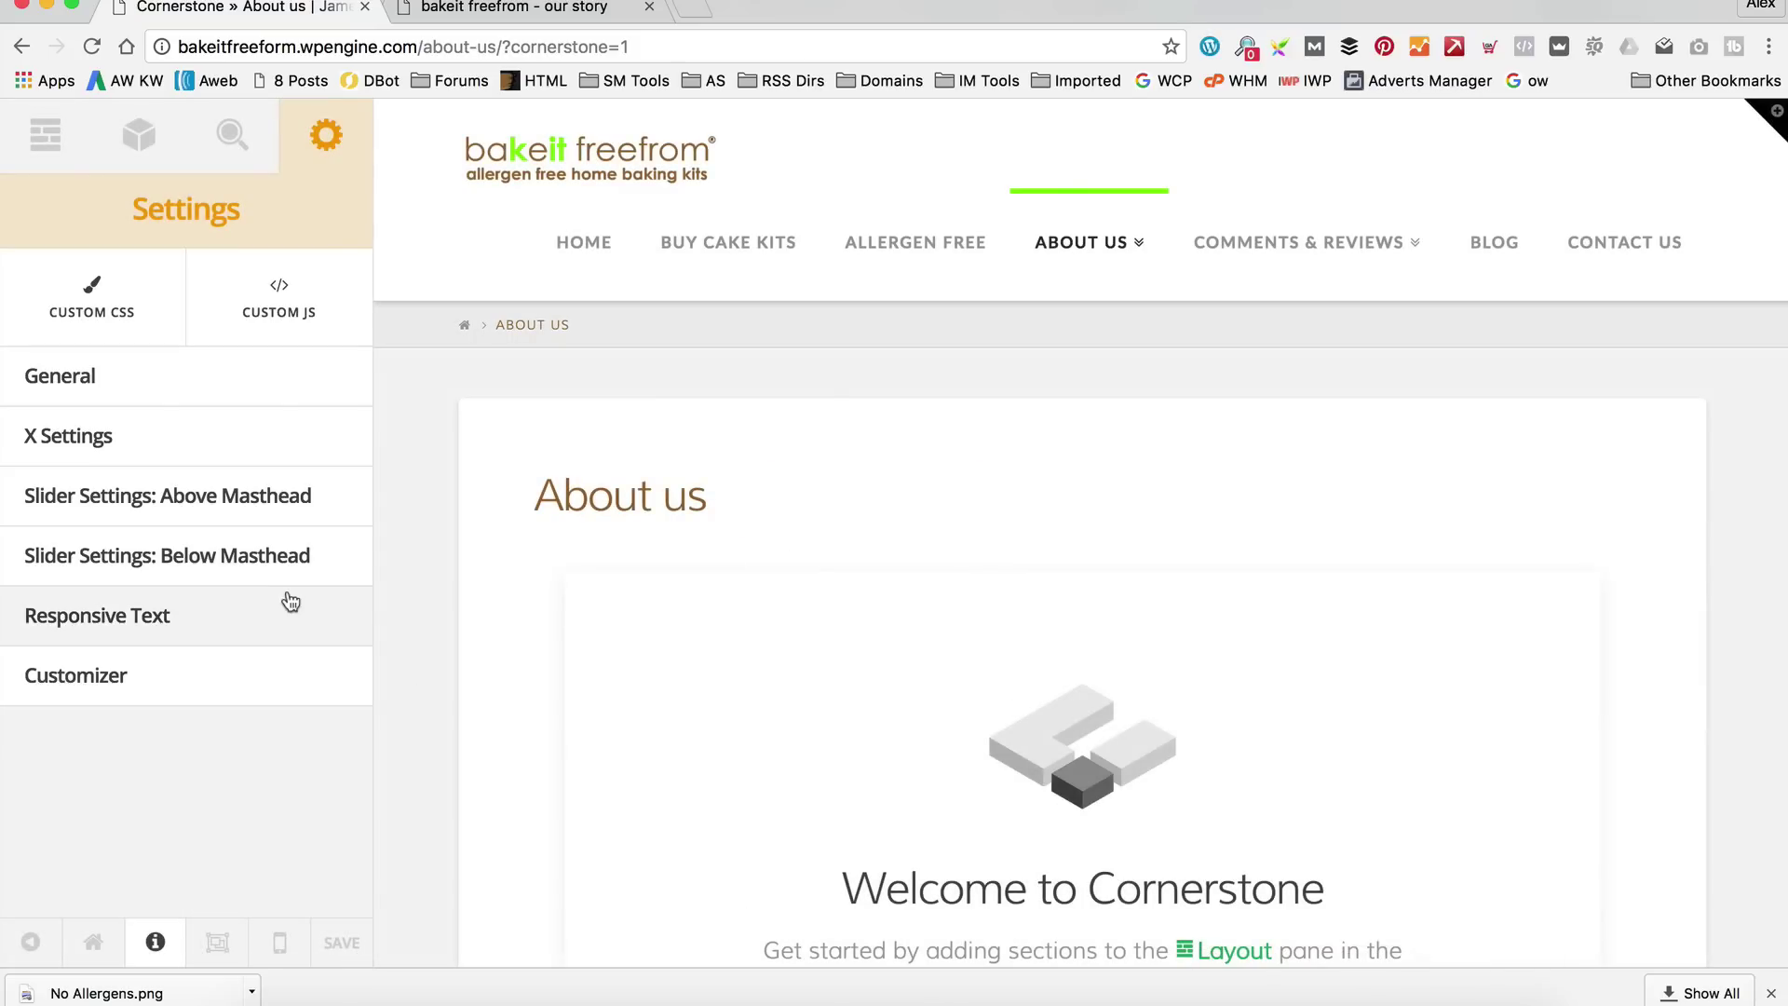
click(44, 136)
- Add Section 1 and split its row into 2/3 and 1/3 columns
click(101, 424)
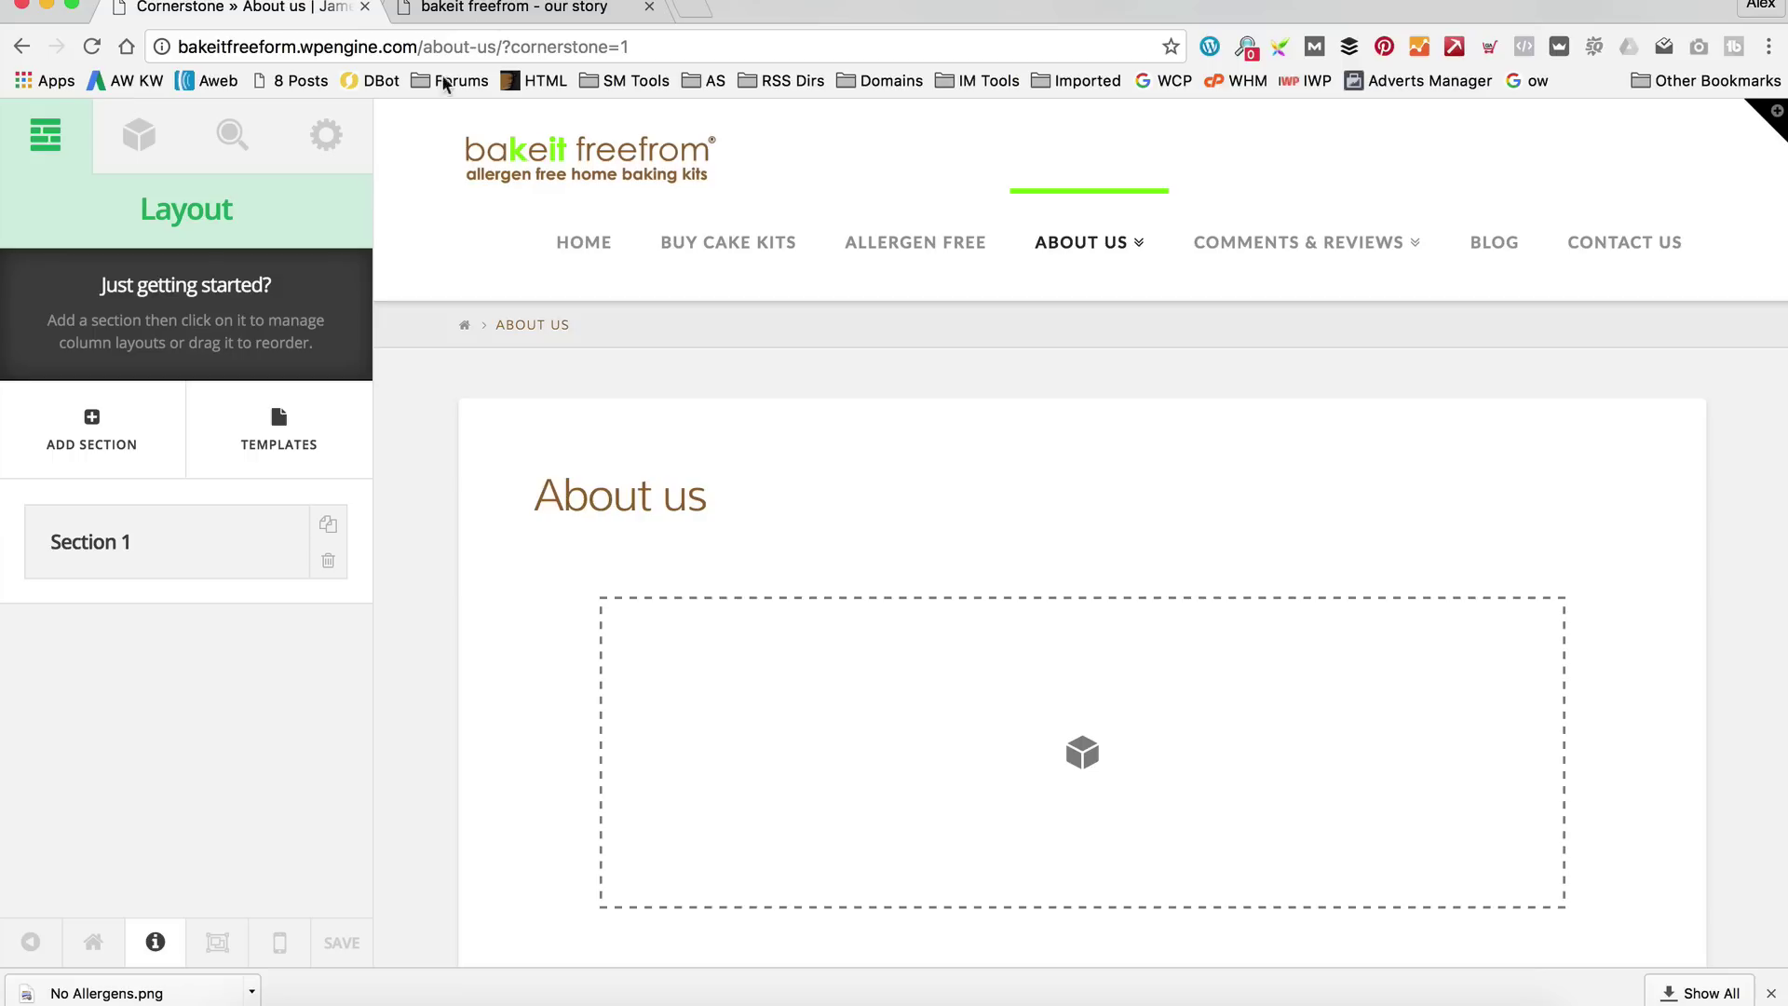
click(509, 8)
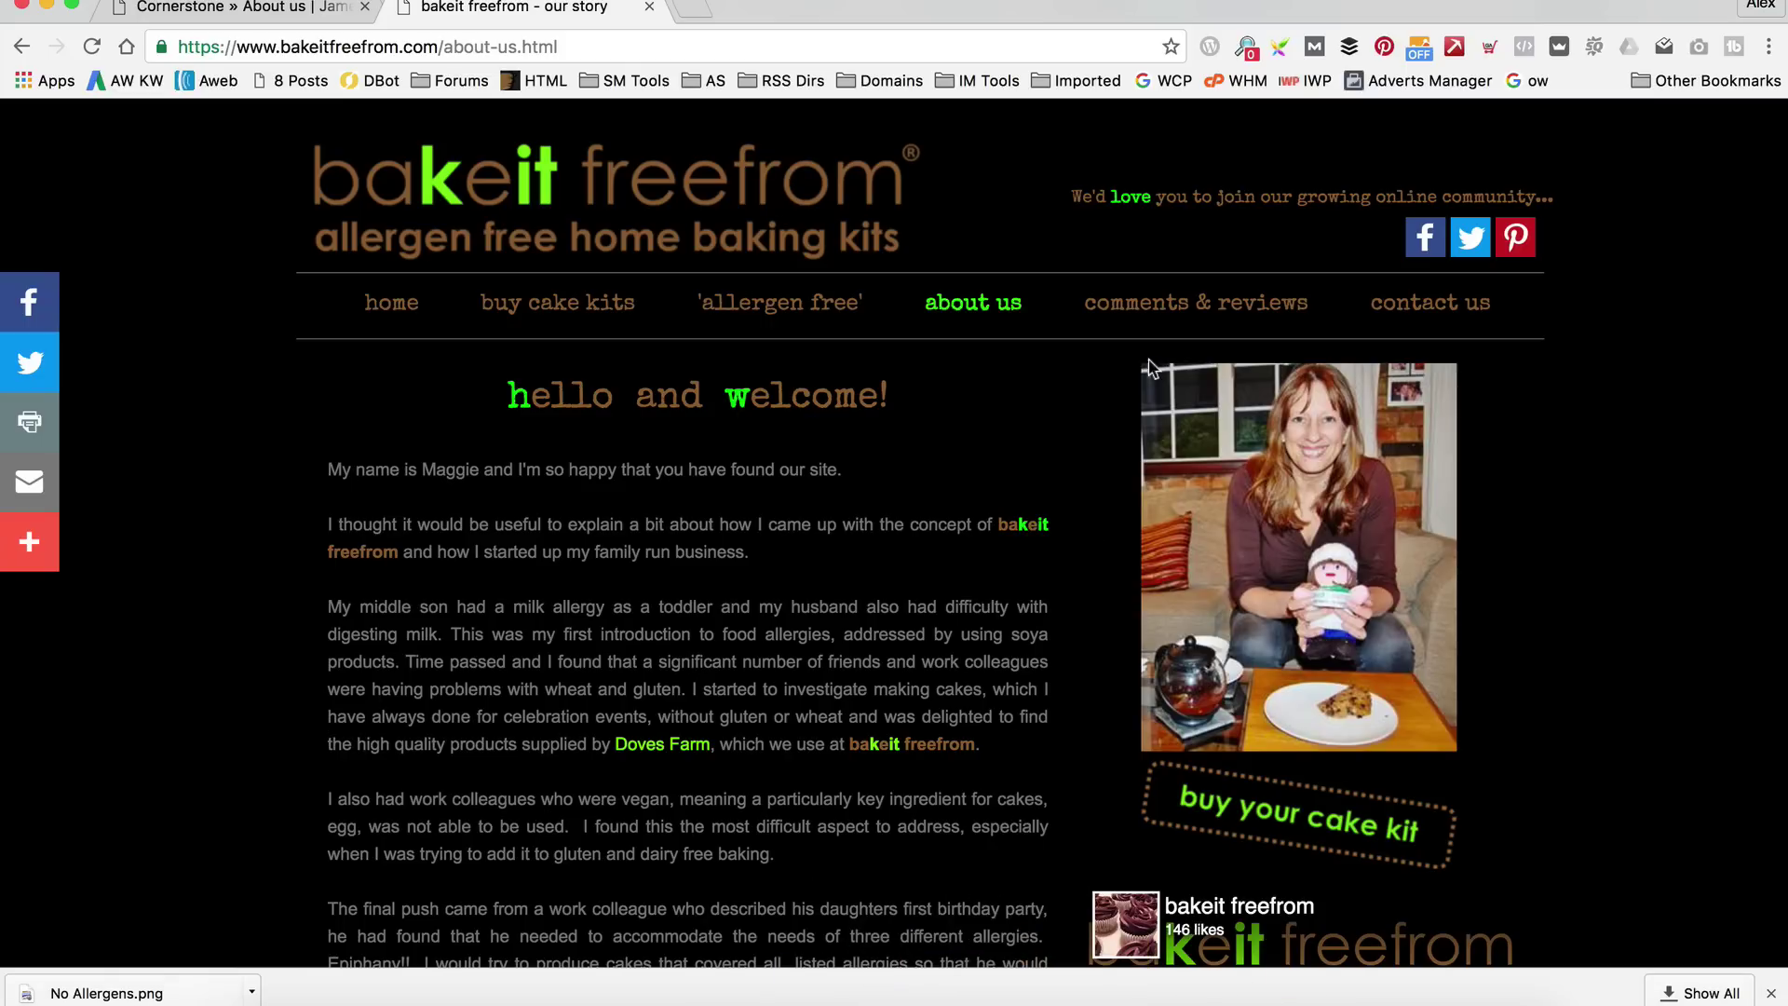
click(240, 8)
click(72, 529)
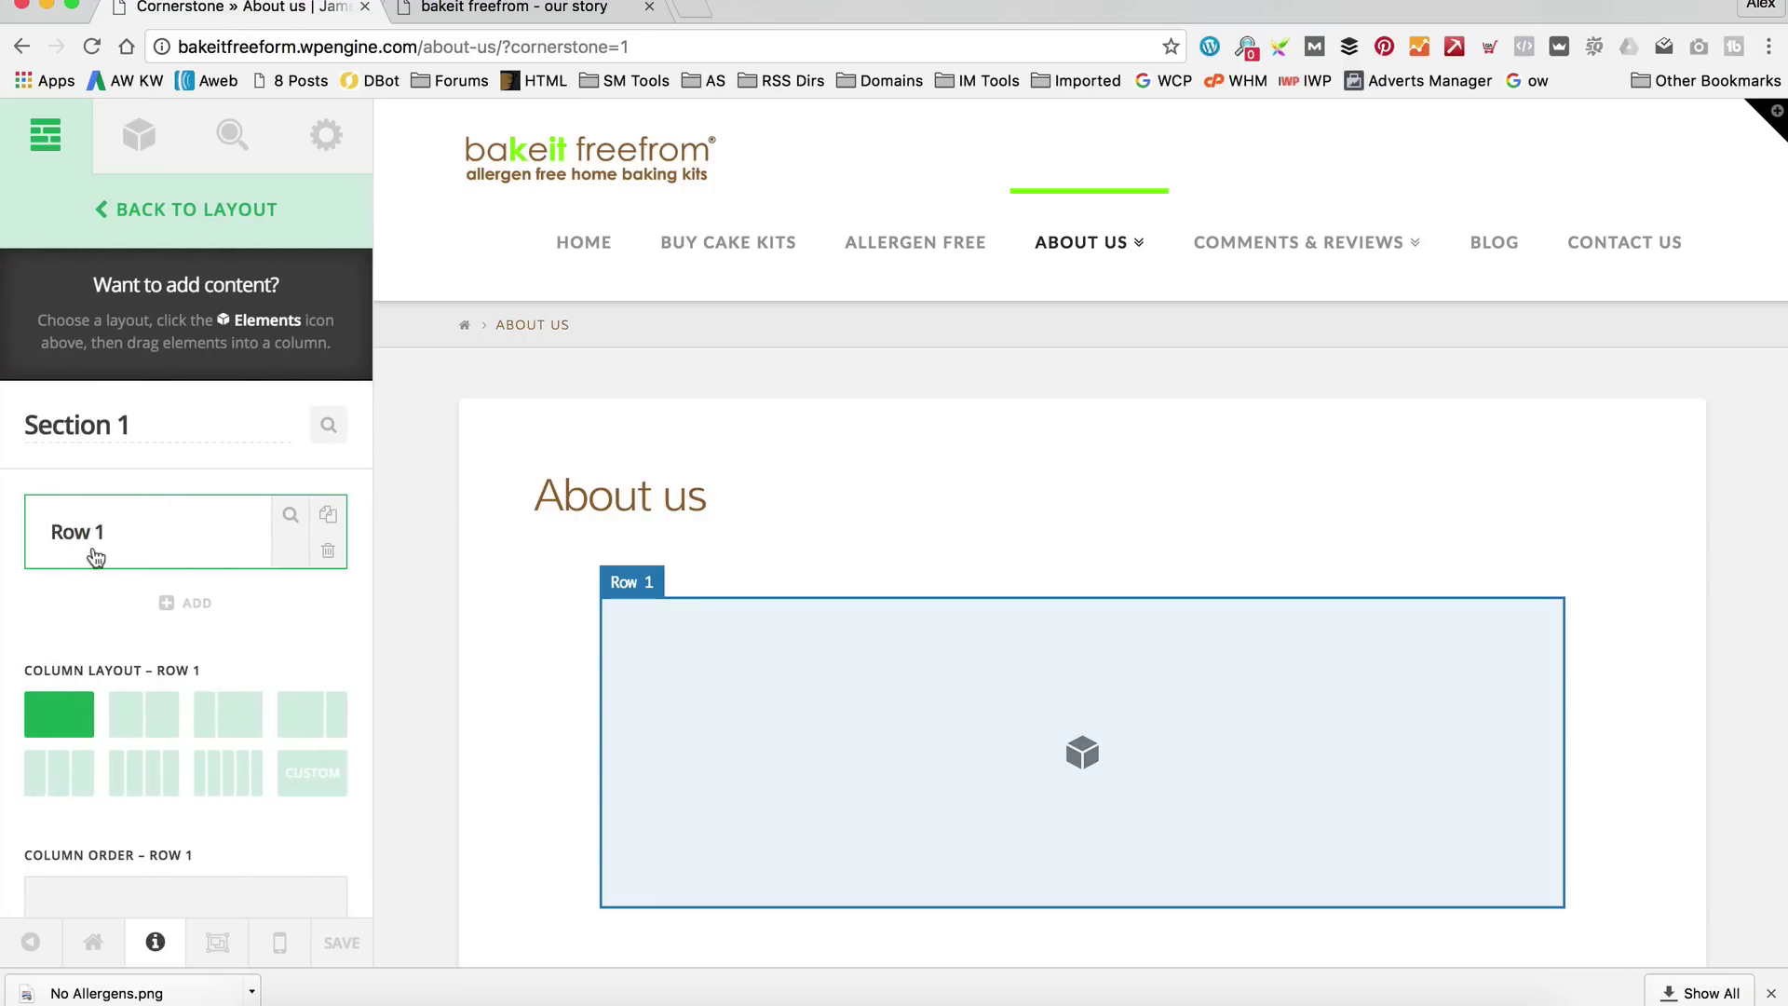
click(295, 735)
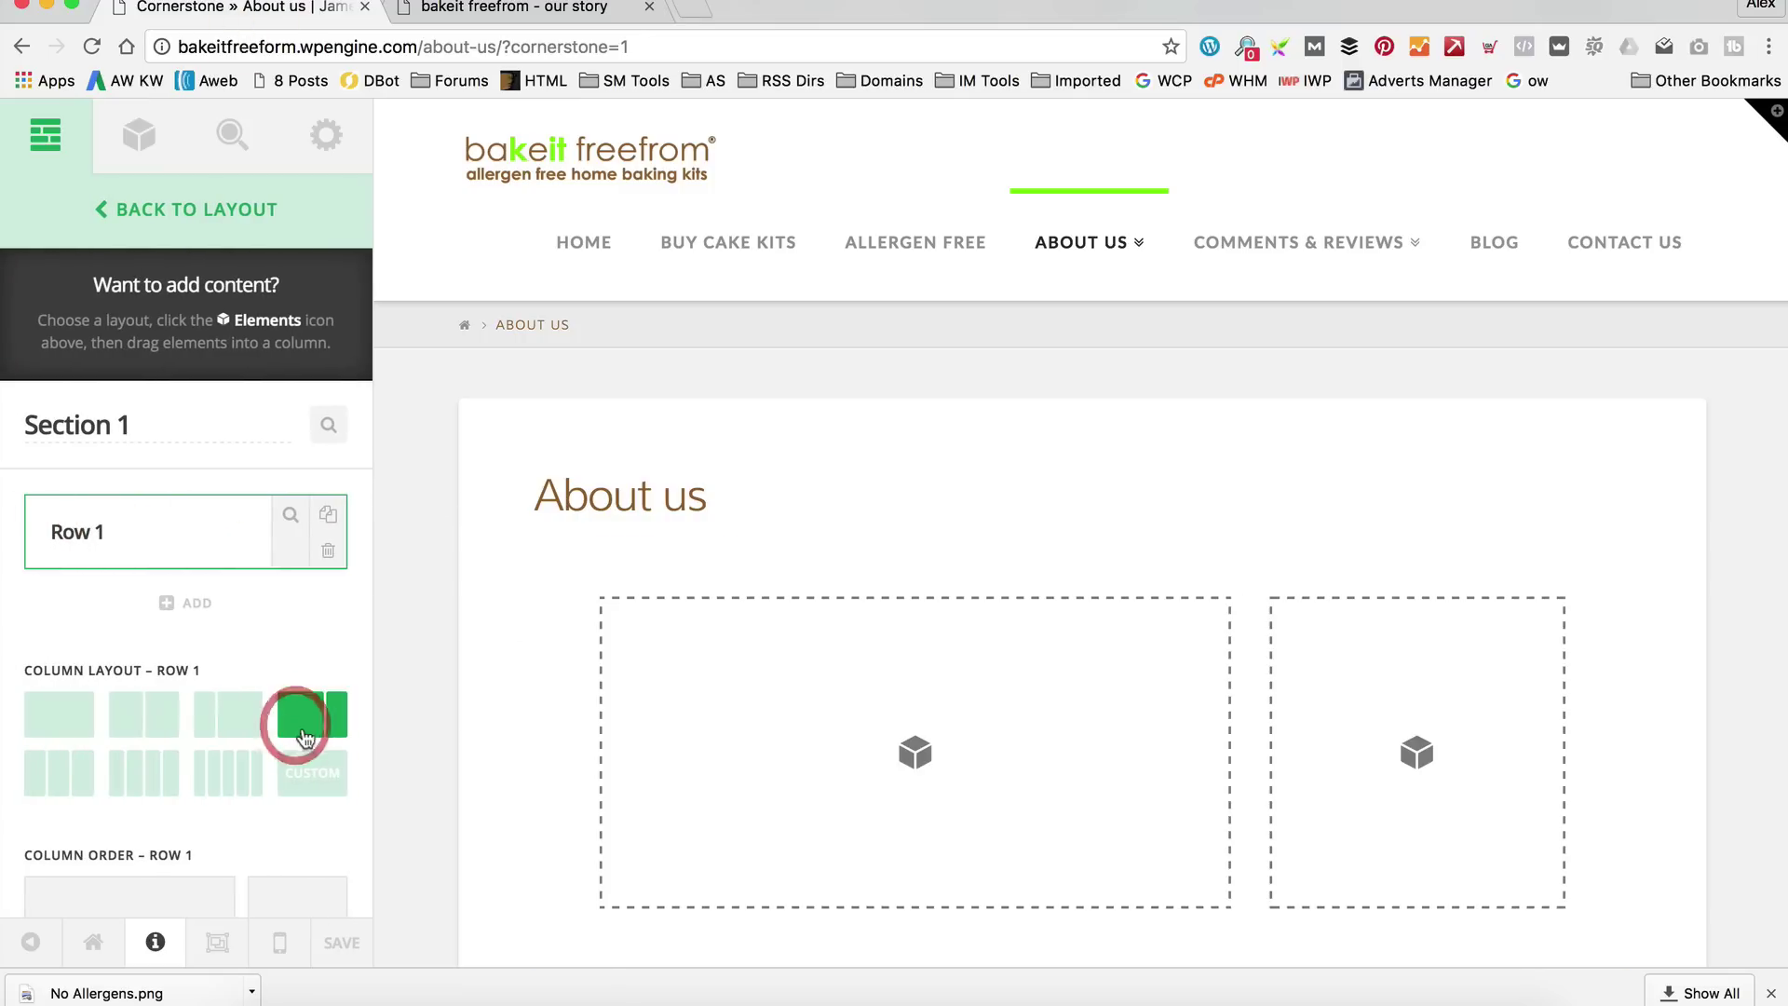
- Place an empty Text element in the wide left column
scroll(1077, 441, down, 2)
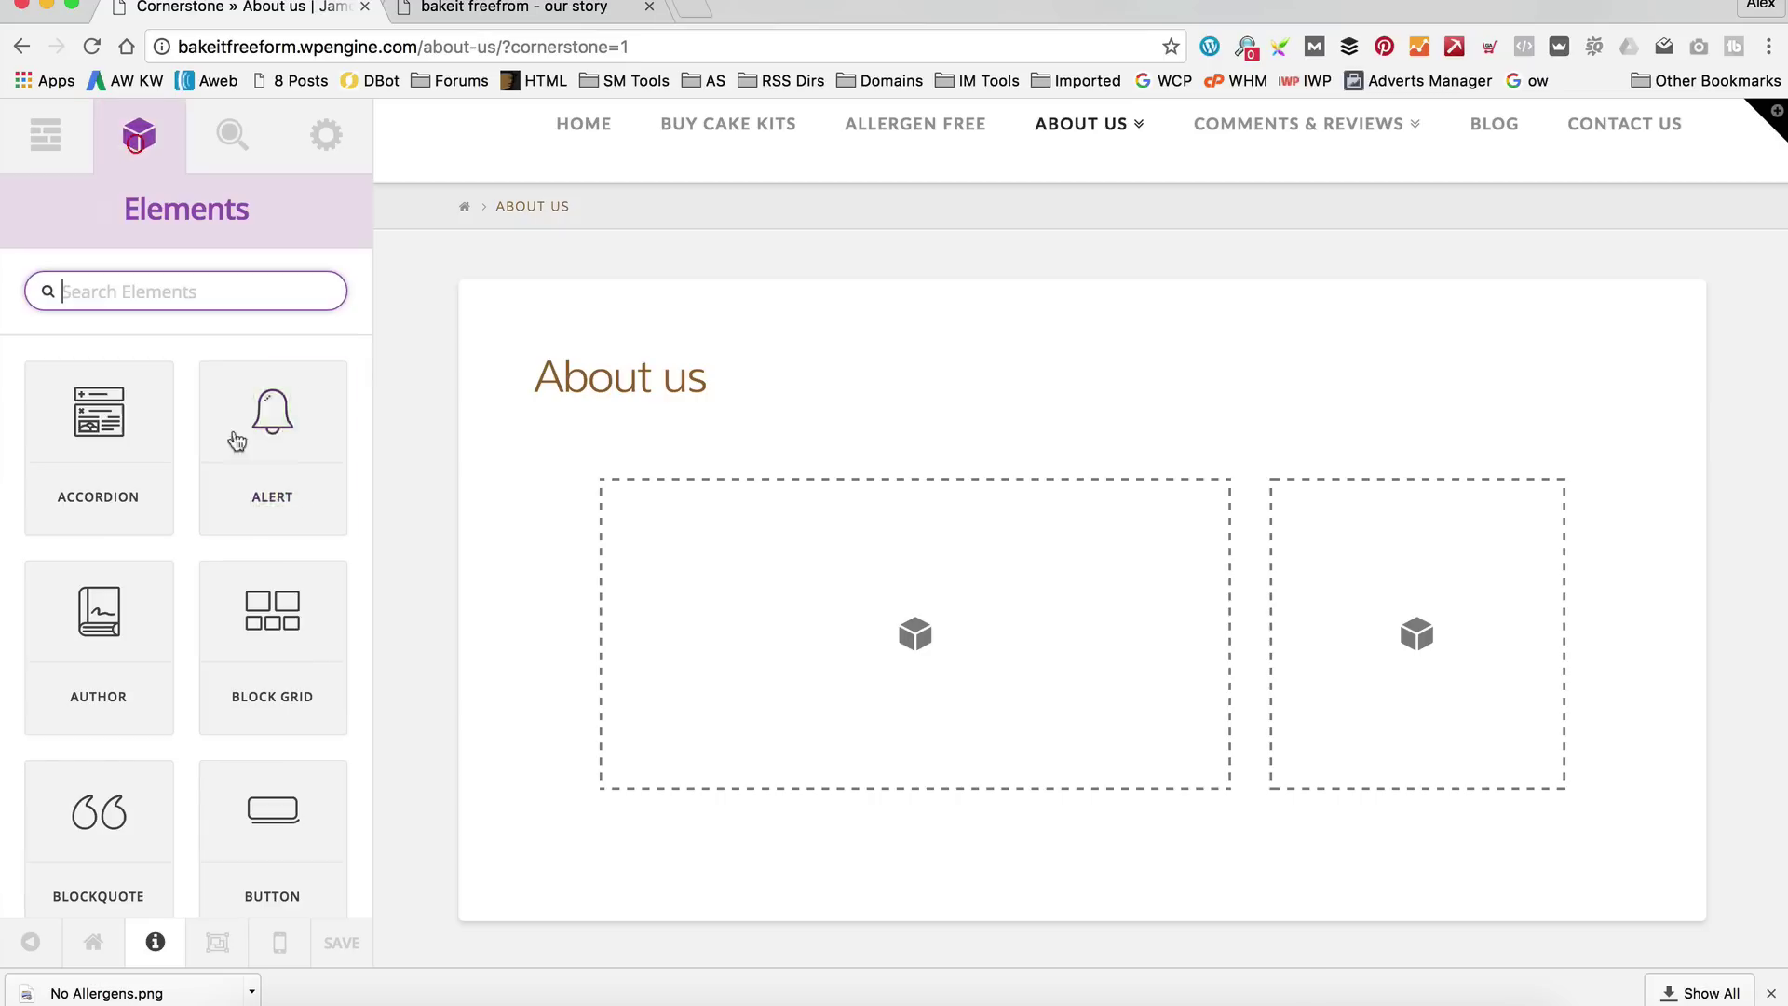
scroll(160, 438, down, 20)
scroll(168, 521, down, 2)
mouse_move(112, 659)
mouse_down()
mouse_move(969, 599)
mouse_move(864, 617)
mouse_up()
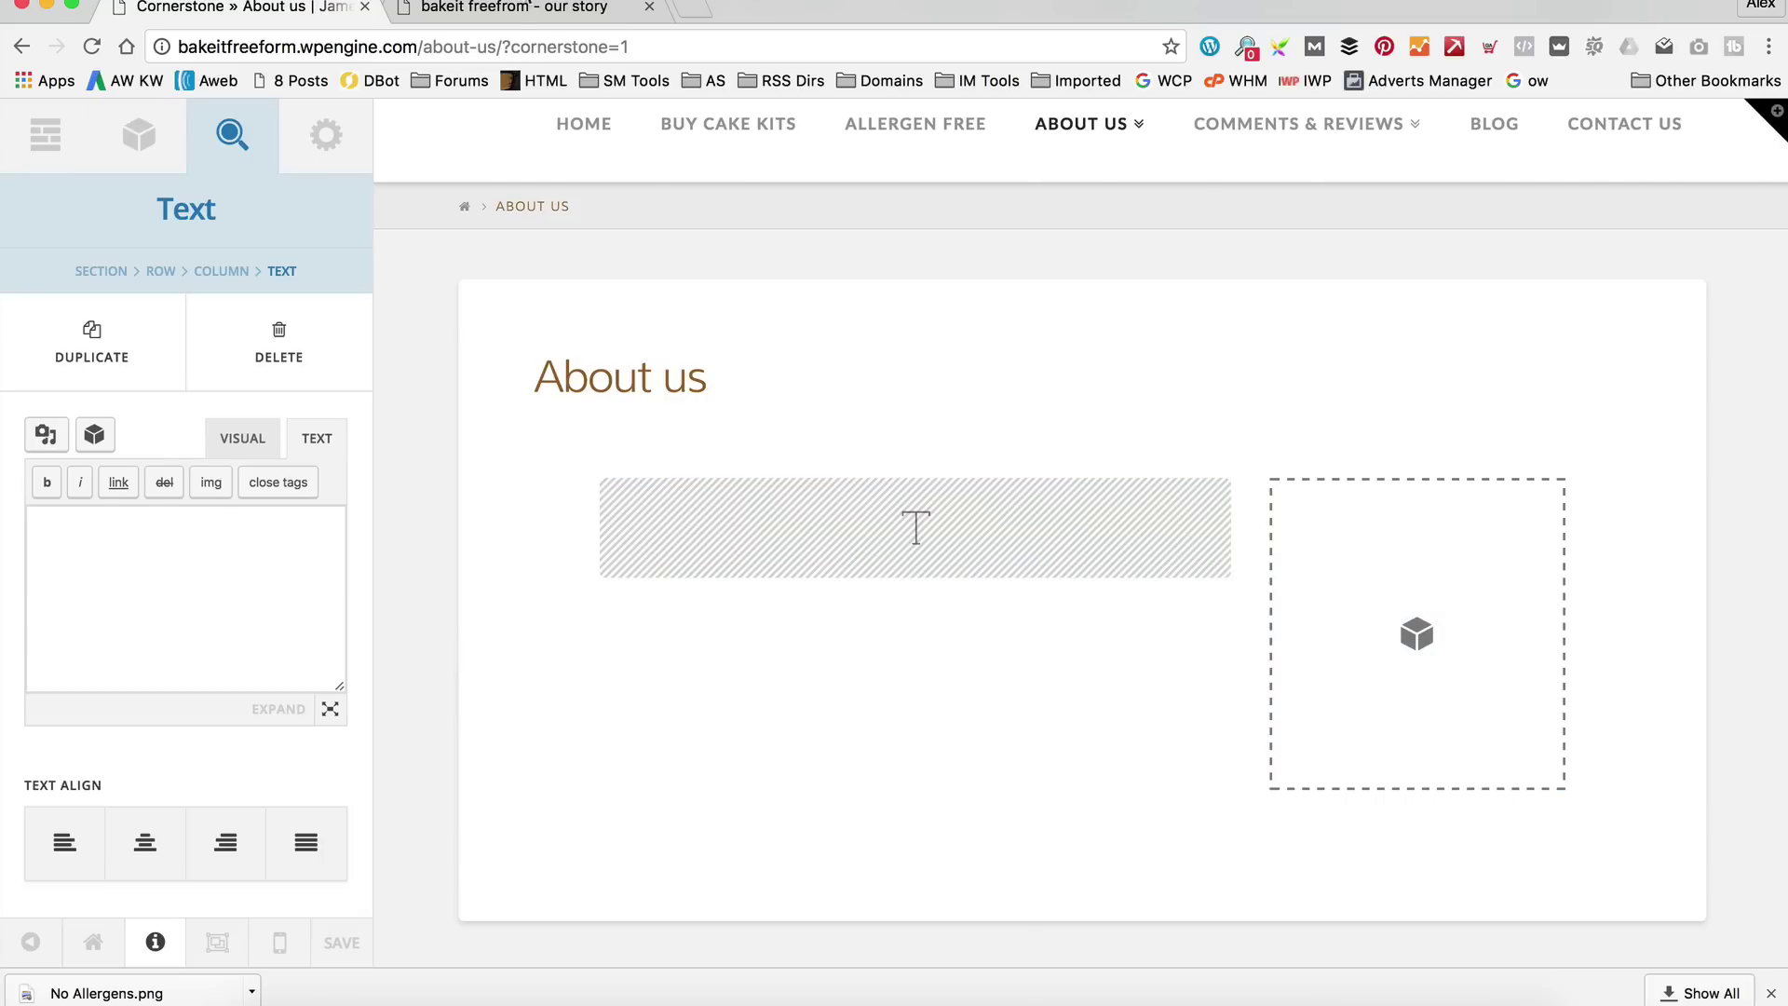
click(507, 8)
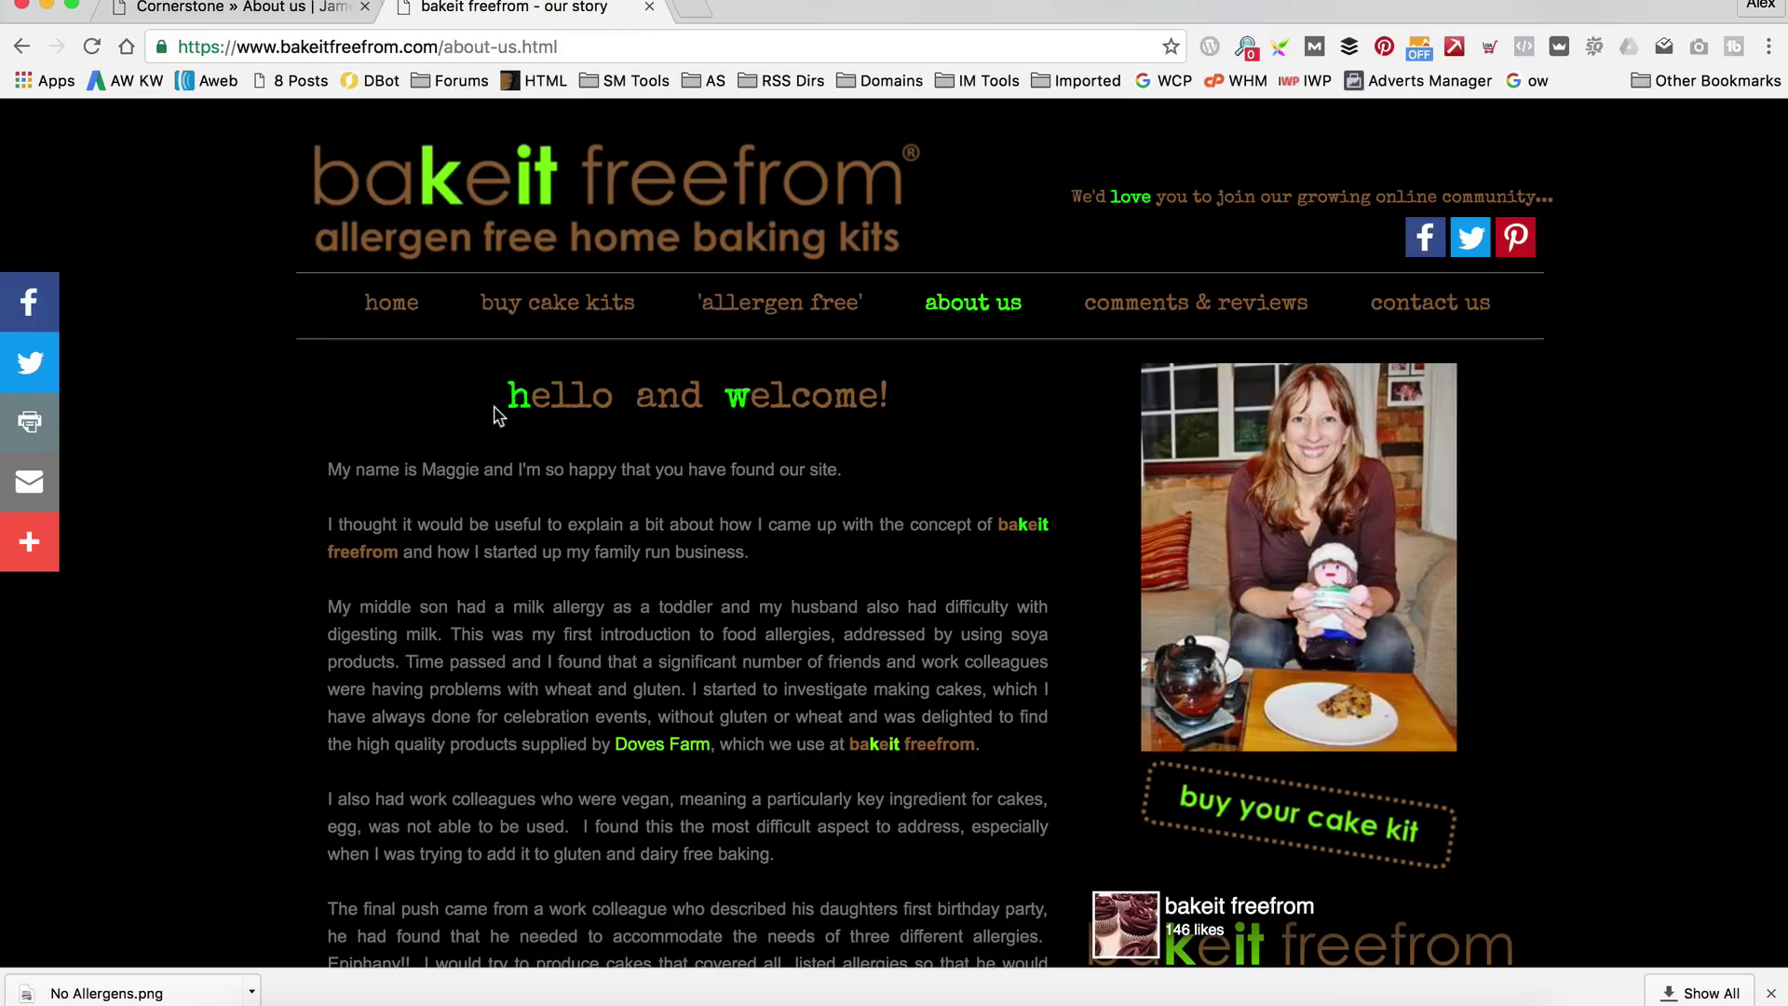
- Copy the old site's About us story into the Text element, fixing a missing space
drag(786, 716, 786, 693)
scroll(796, 687, down, 7)
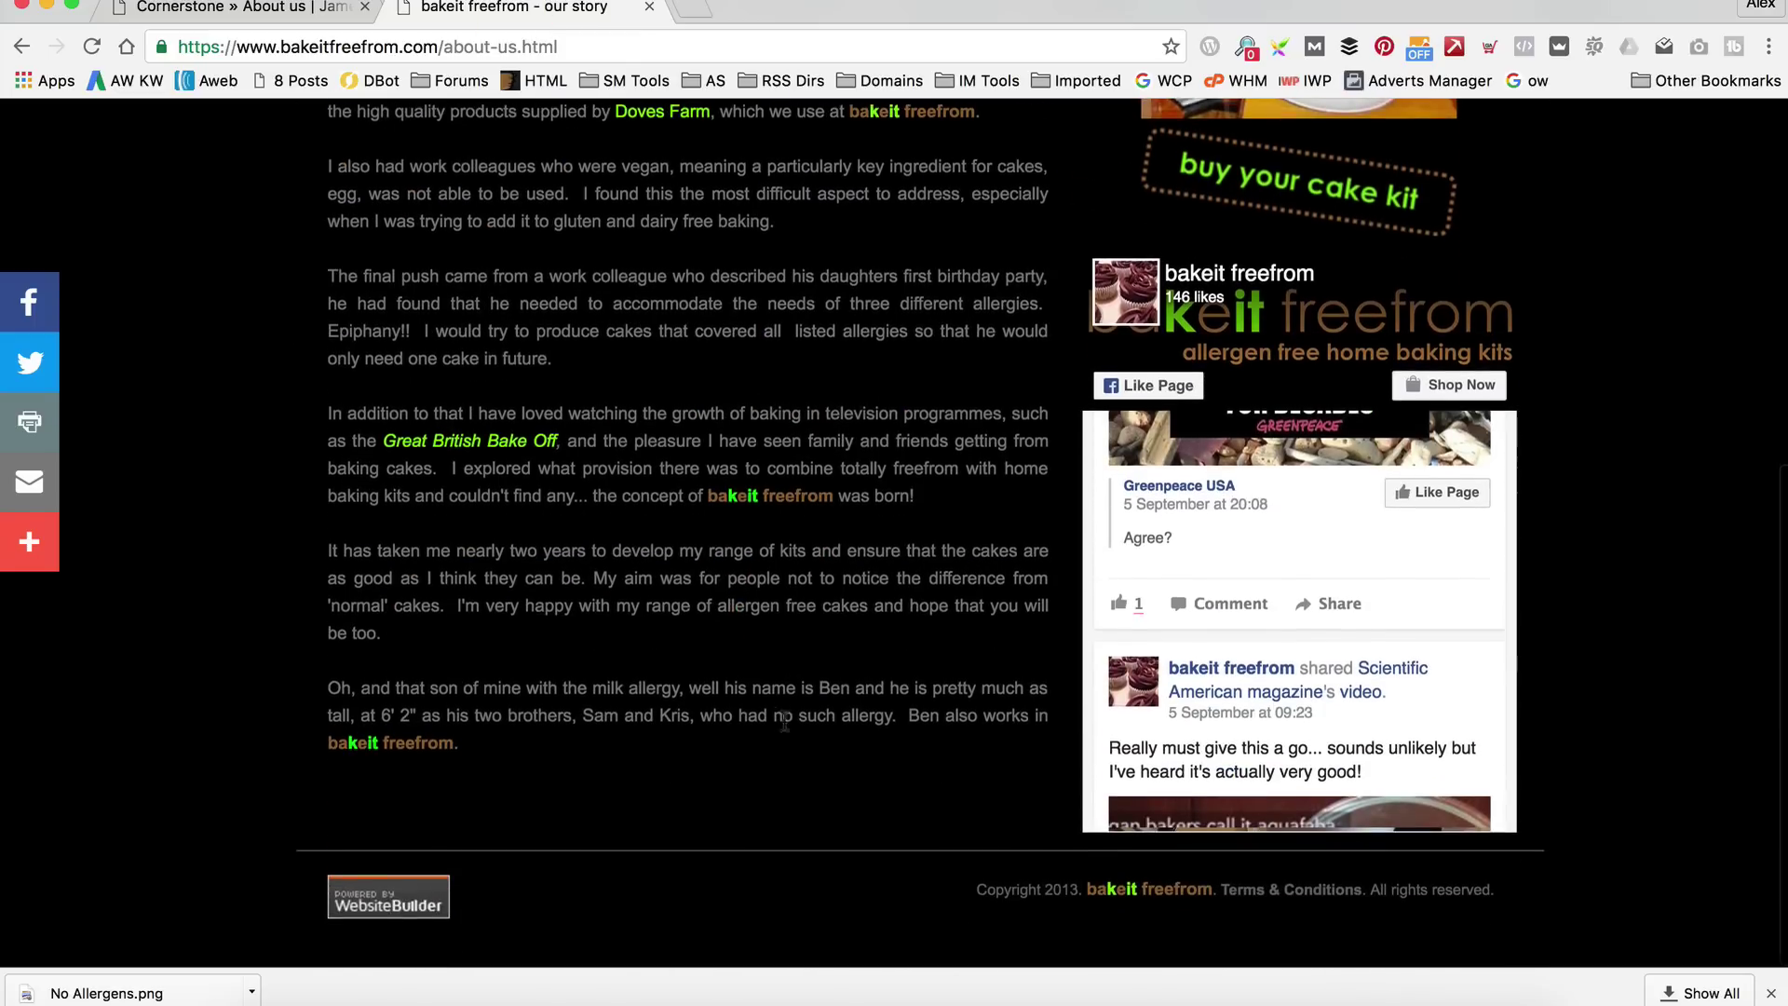
drag(511, 712, 326, 473)
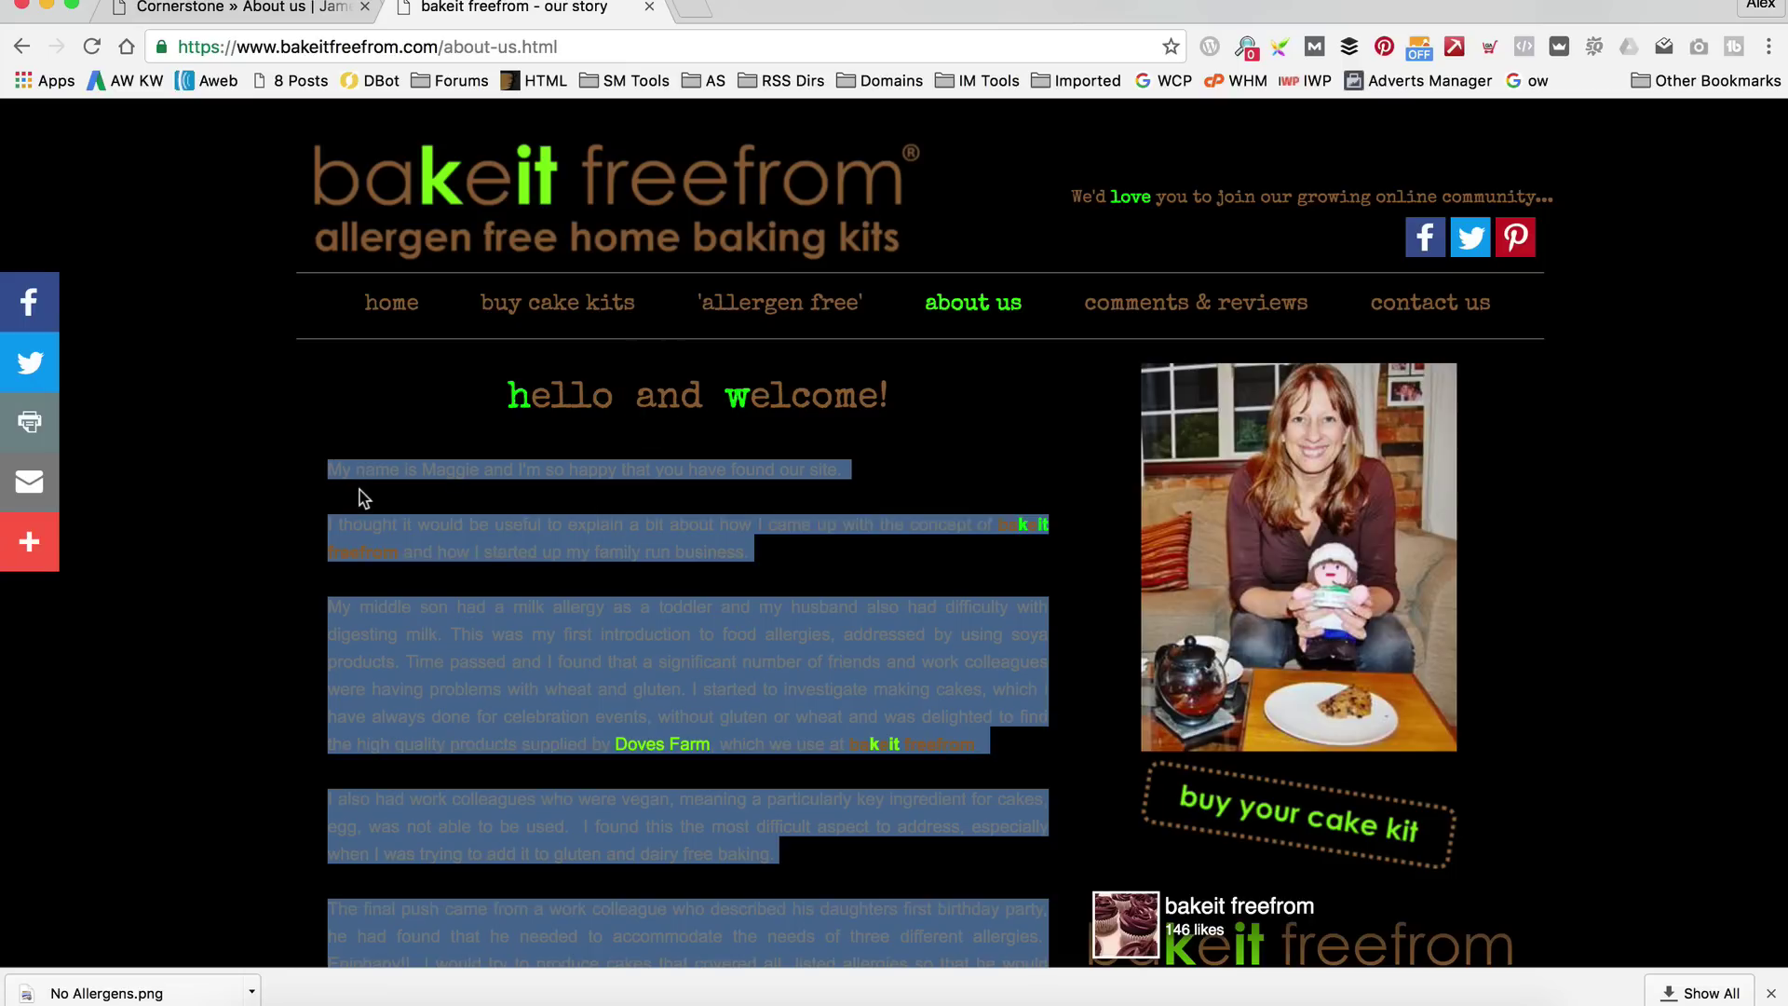
click(276, 11)
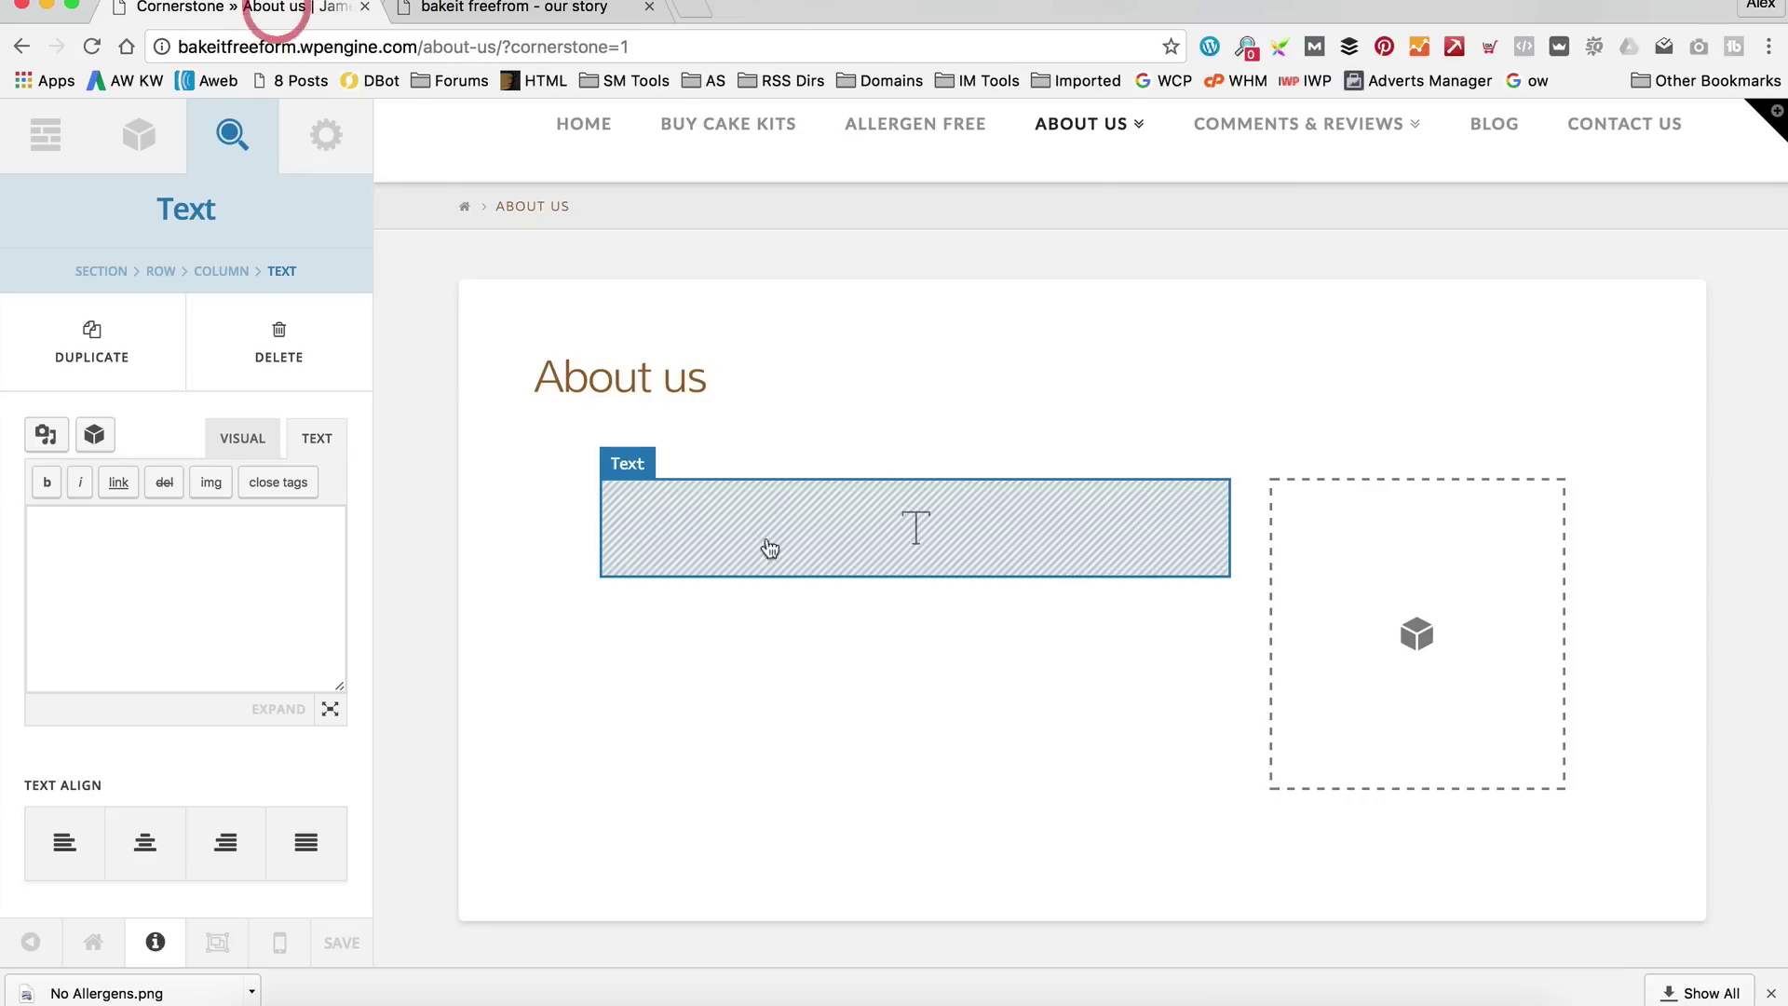
click(215, 424)
click(163, 681)
key(super+v)
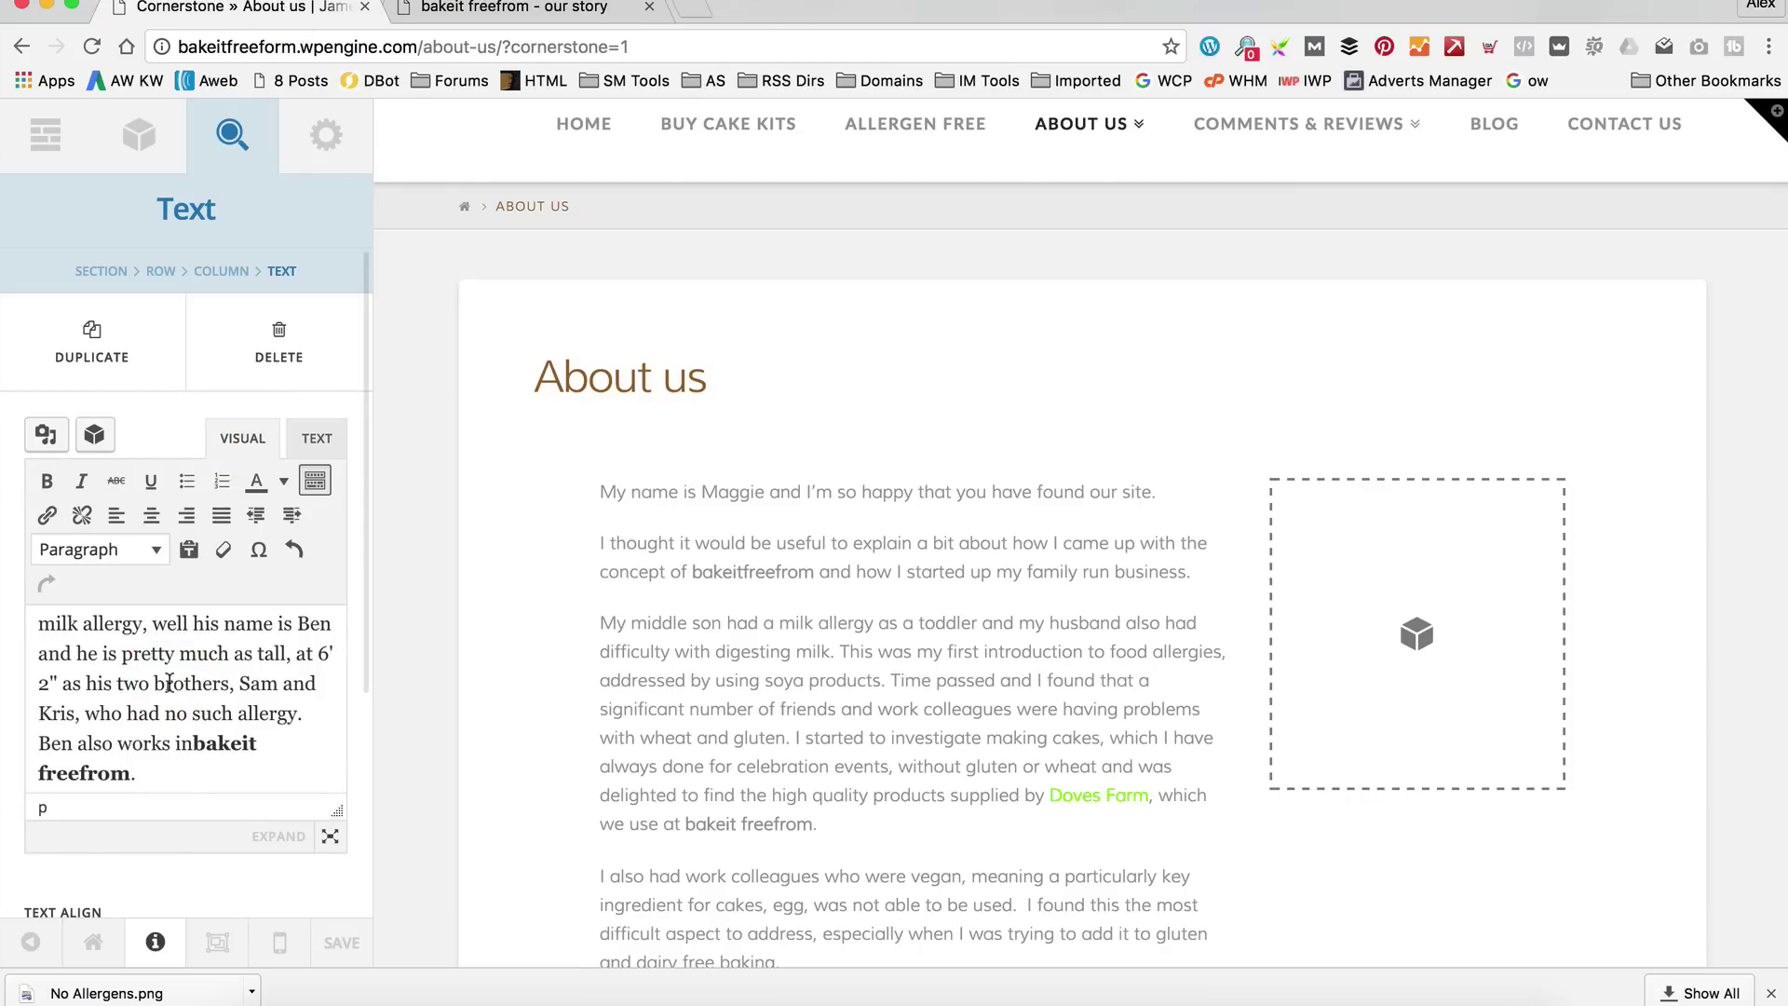
scroll(205, 735, down, 1)
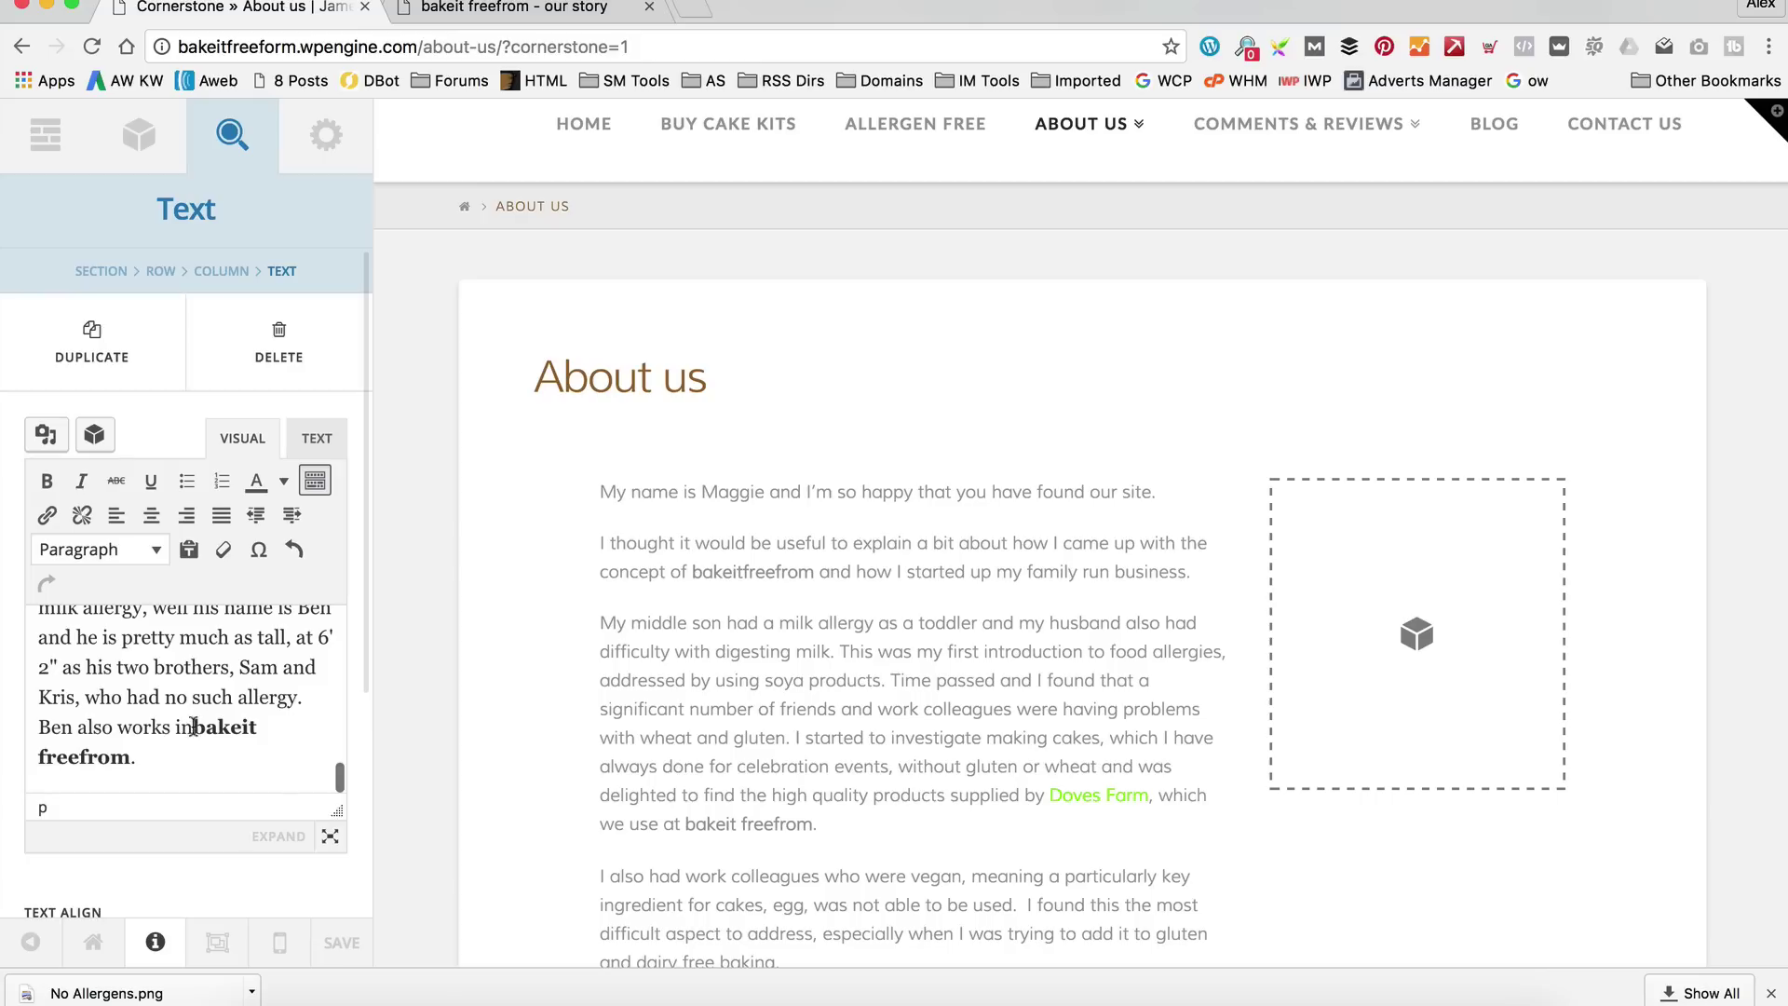
click(196, 728)
- Put 'Hello and Welcome' on a new top line as a bold Heading 3
scroll(851, 558, down, 6)
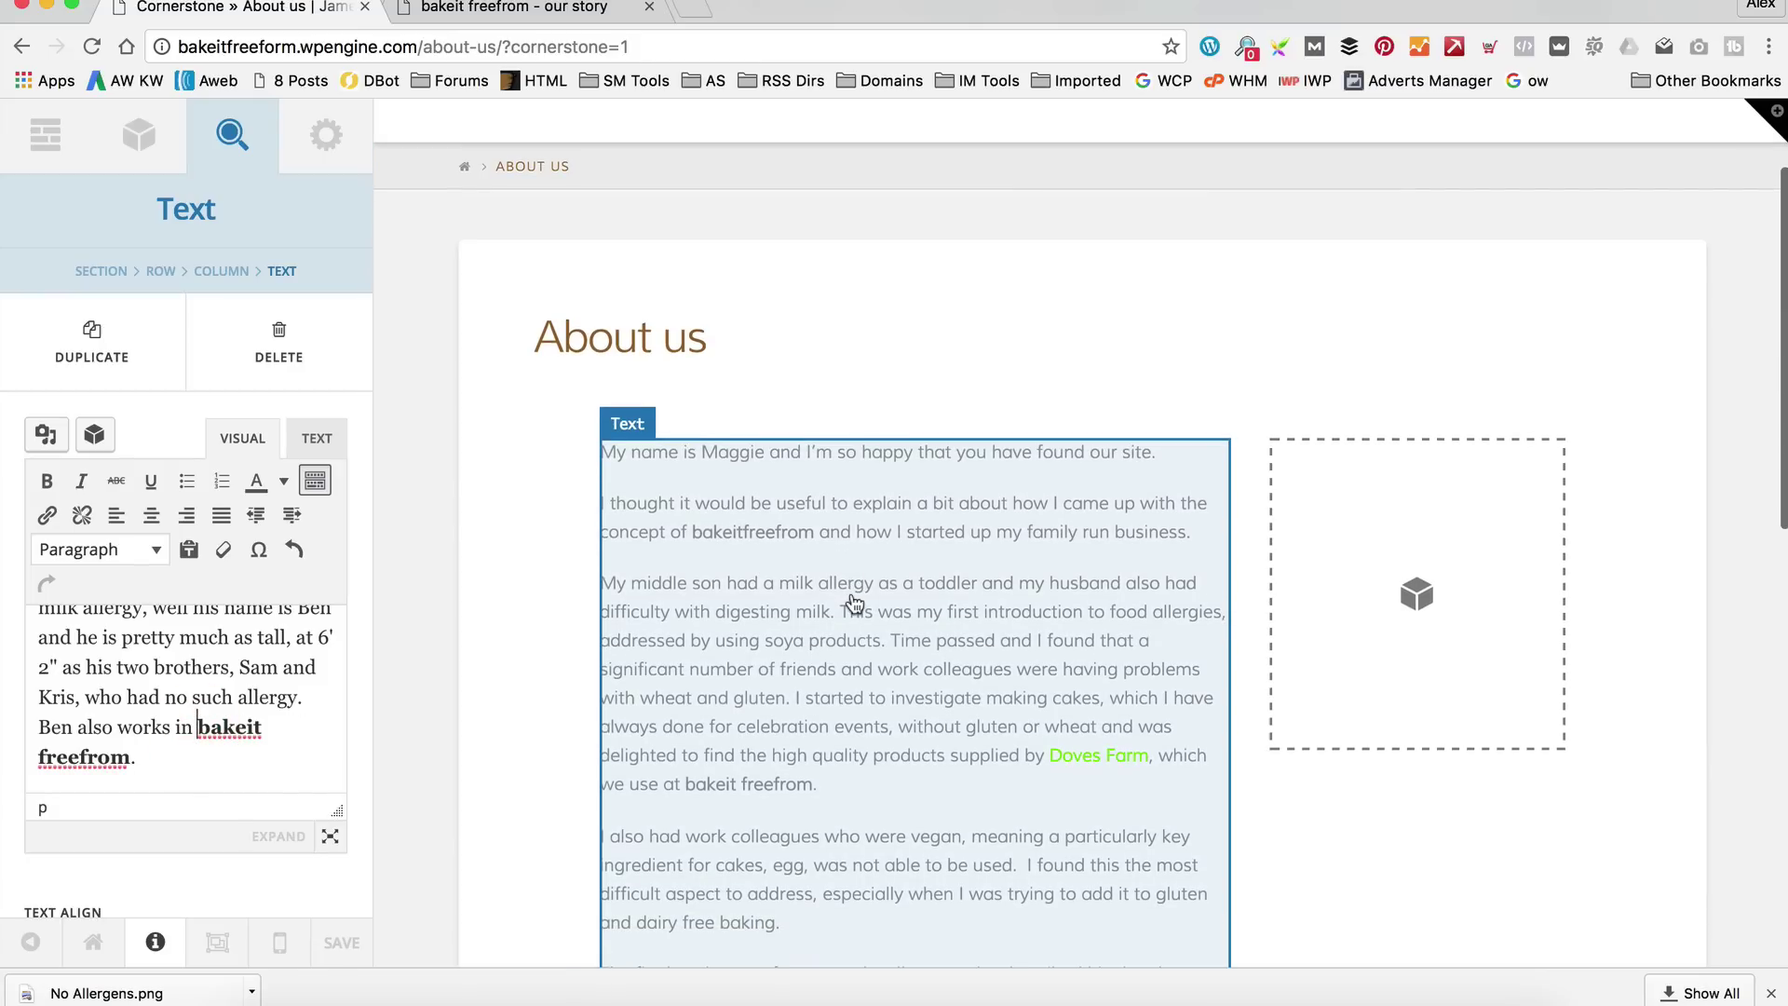
scroll(852, 606, up, 7)
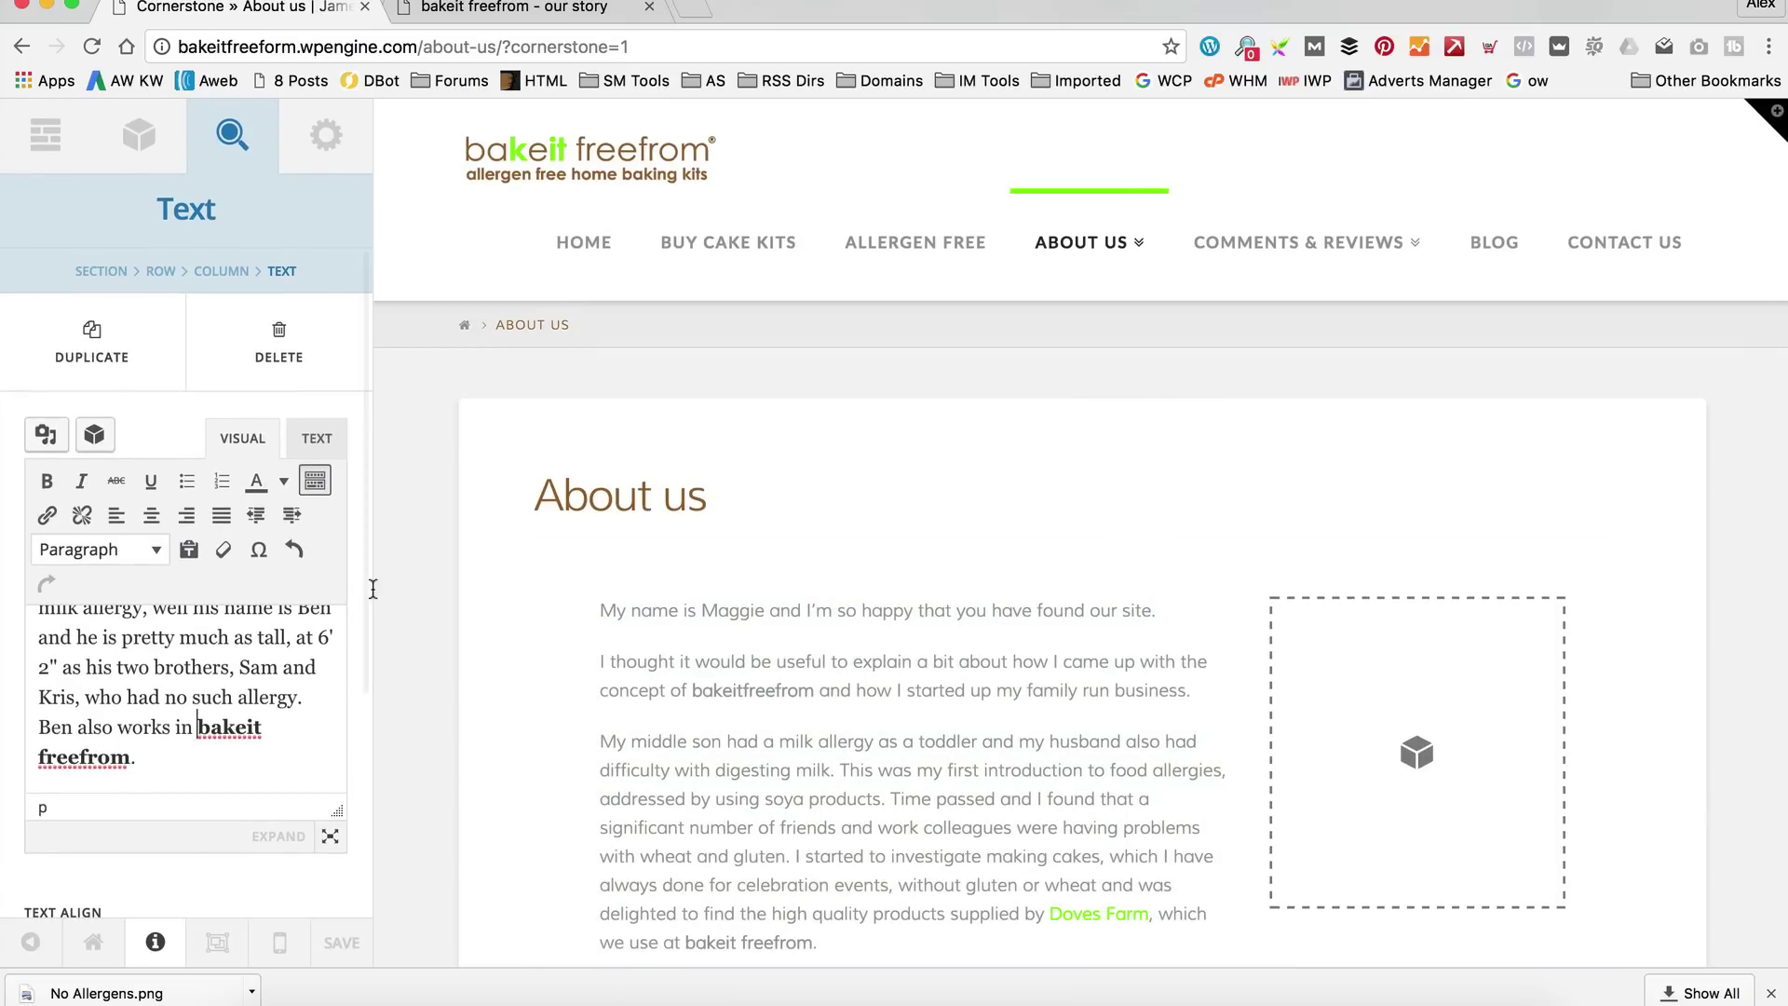
scroll(139, 652, up, 5)
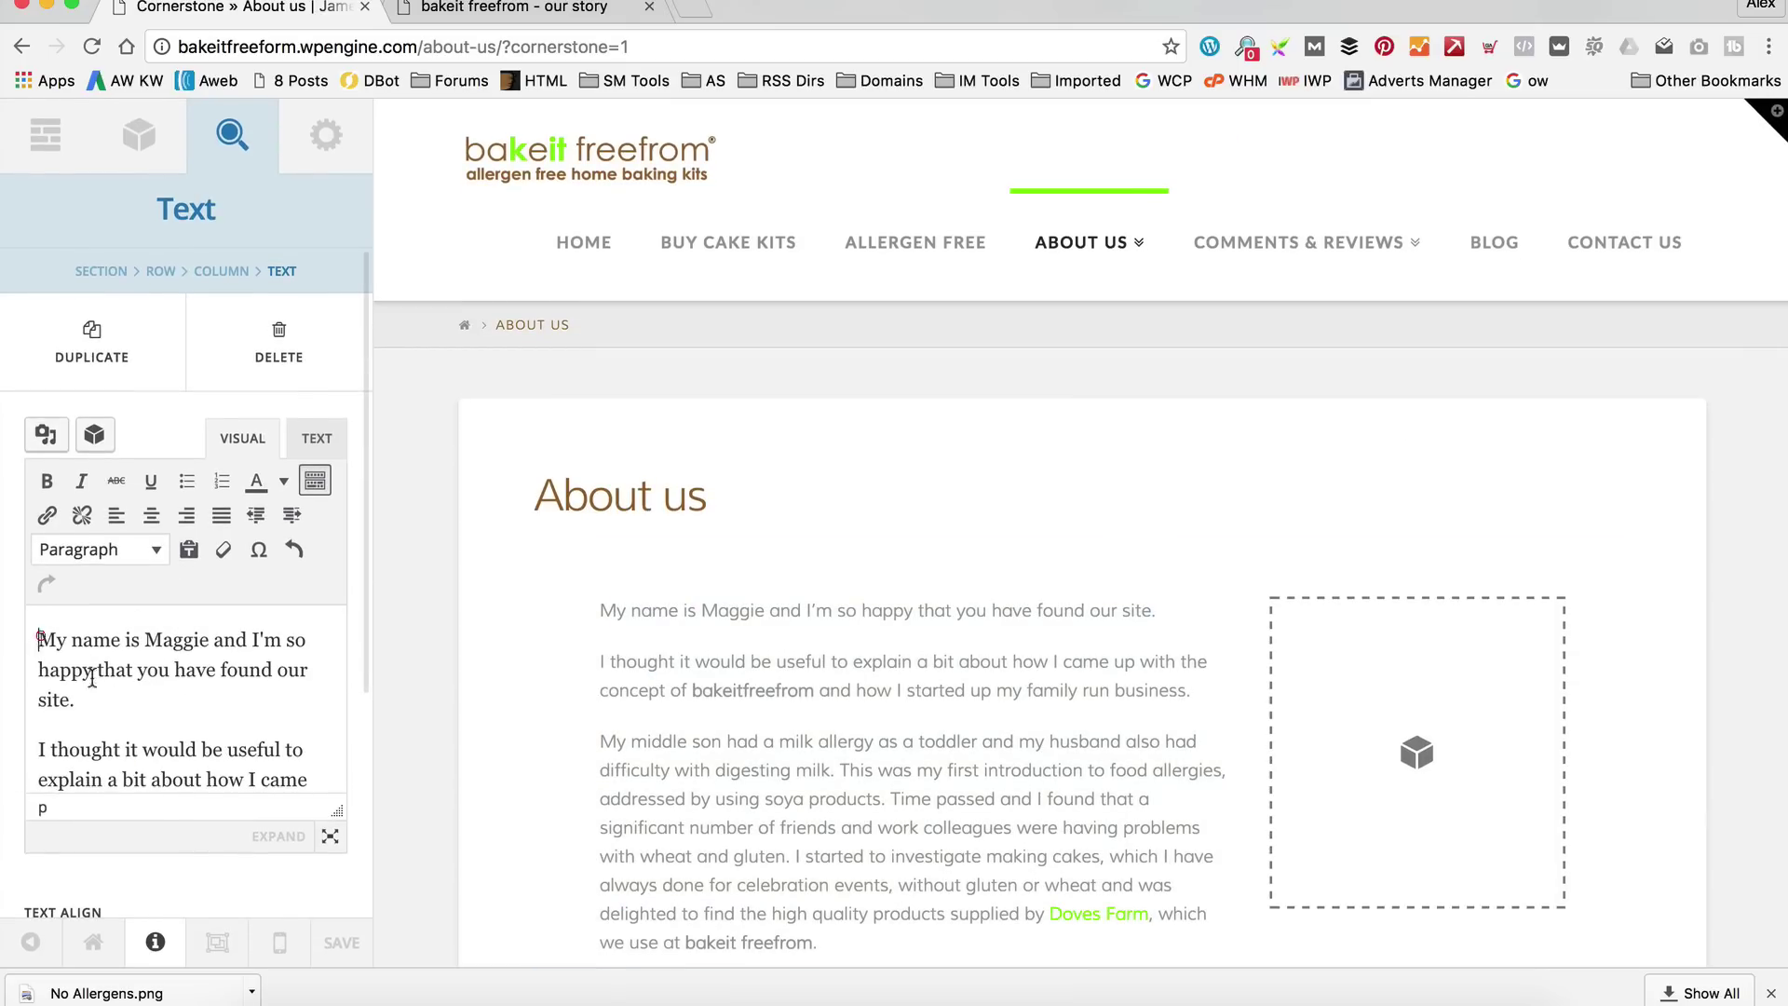
key(Return)
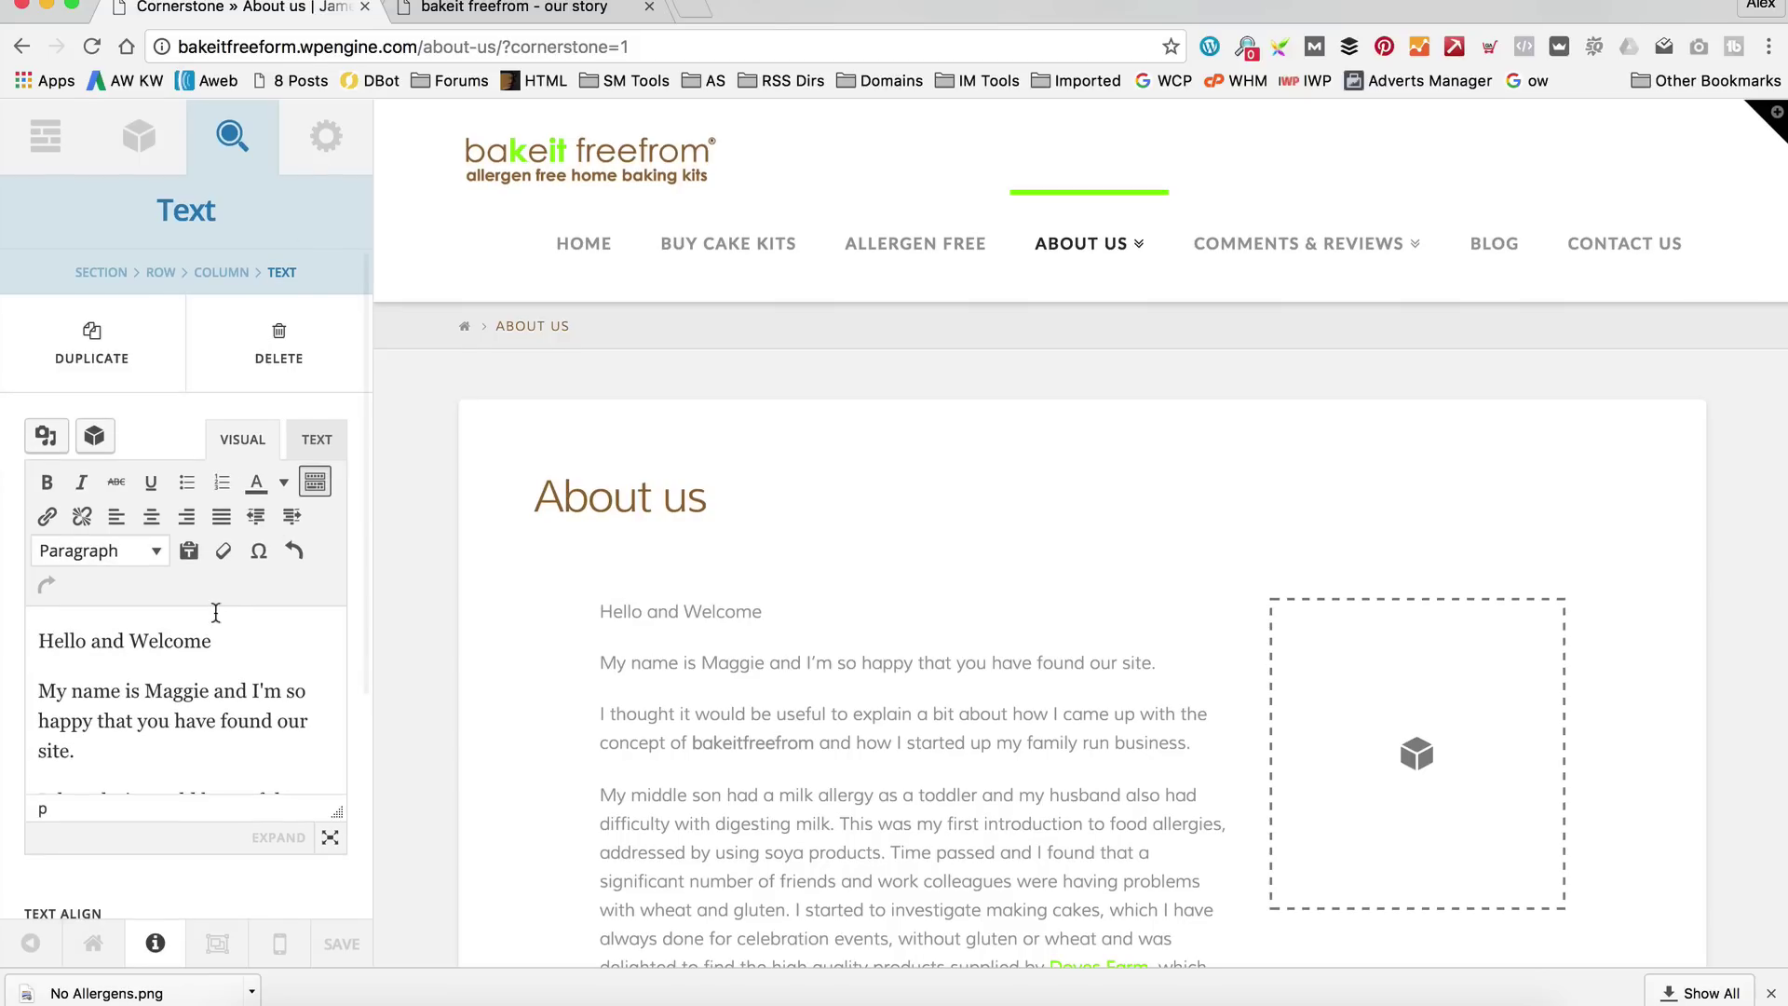
drag(240, 639, 9, 639)
click(128, 543)
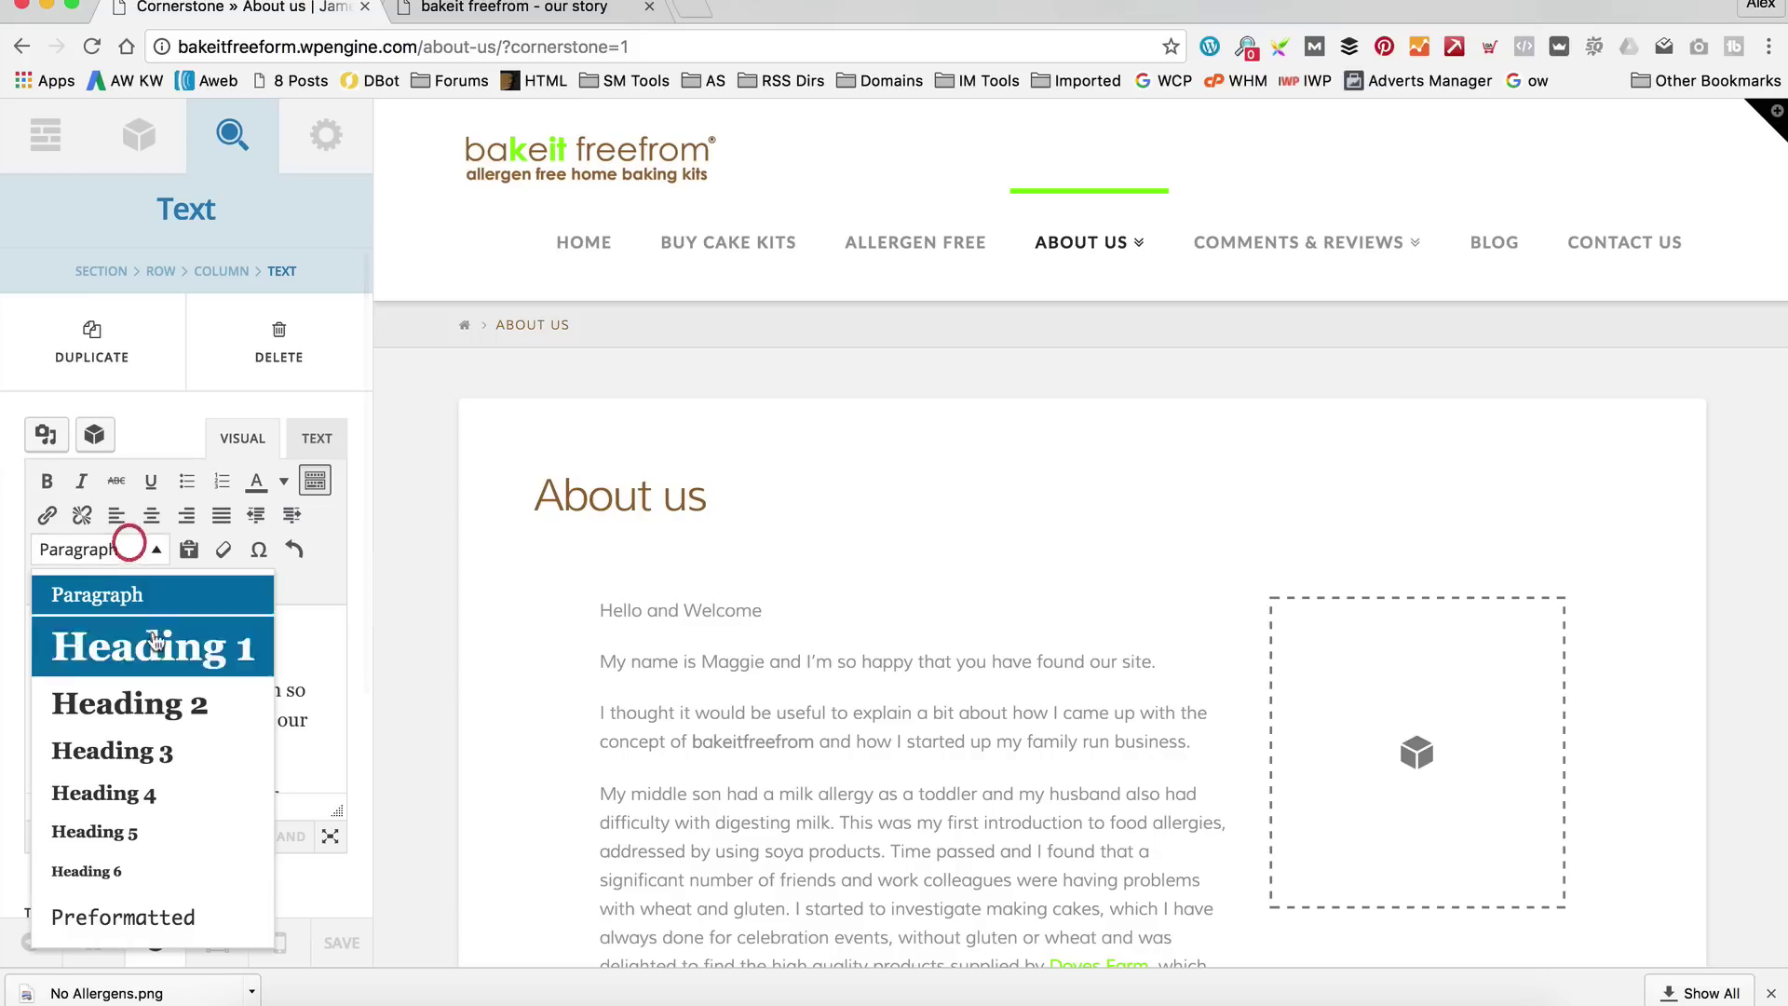
click(158, 751)
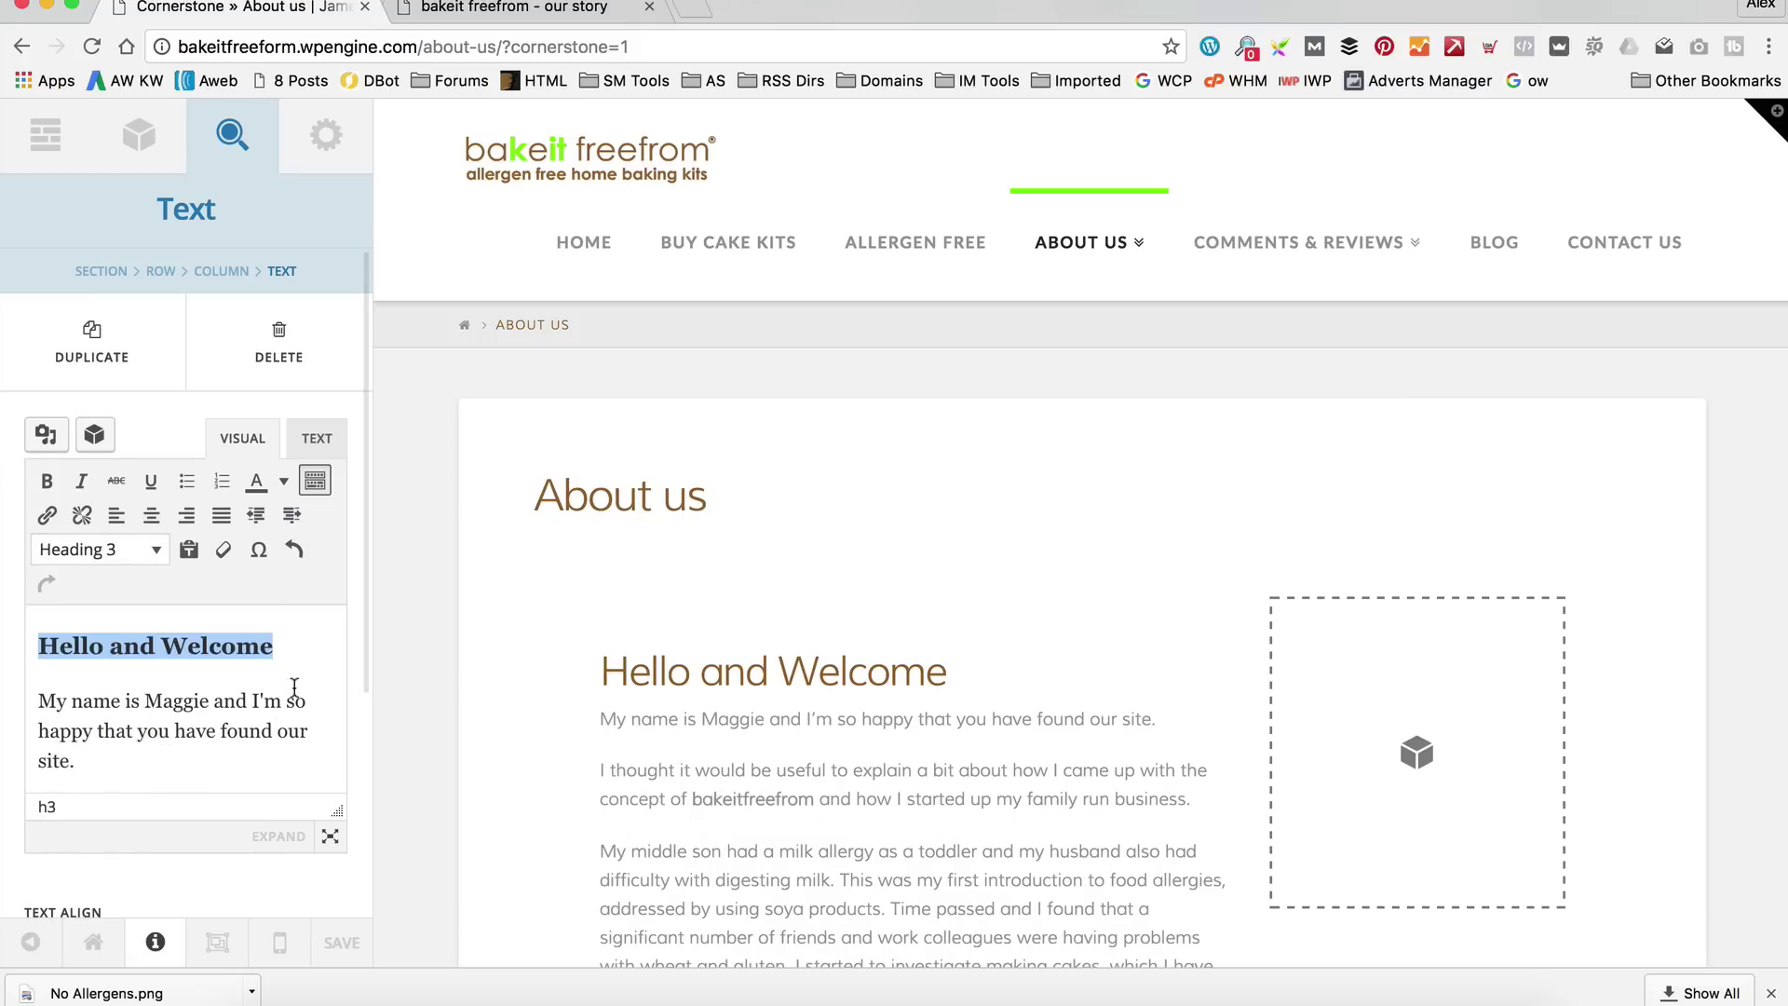
click(47, 480)
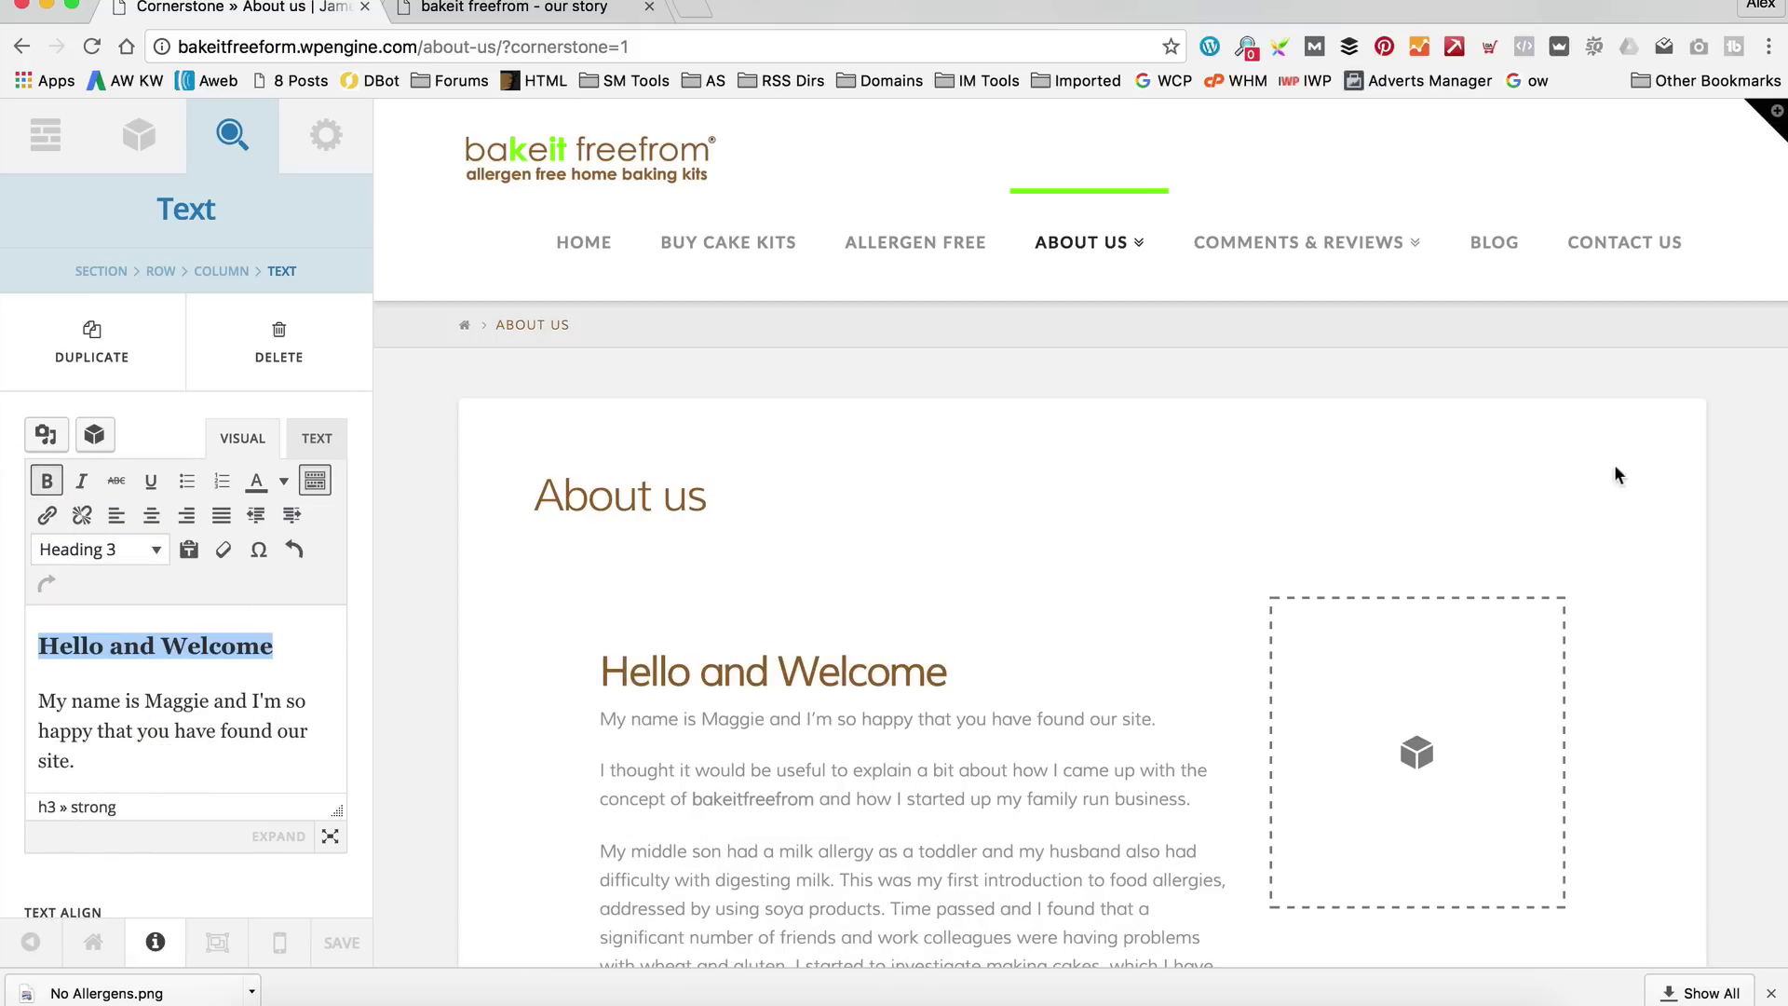
scroll(1530, 548, down, 2)
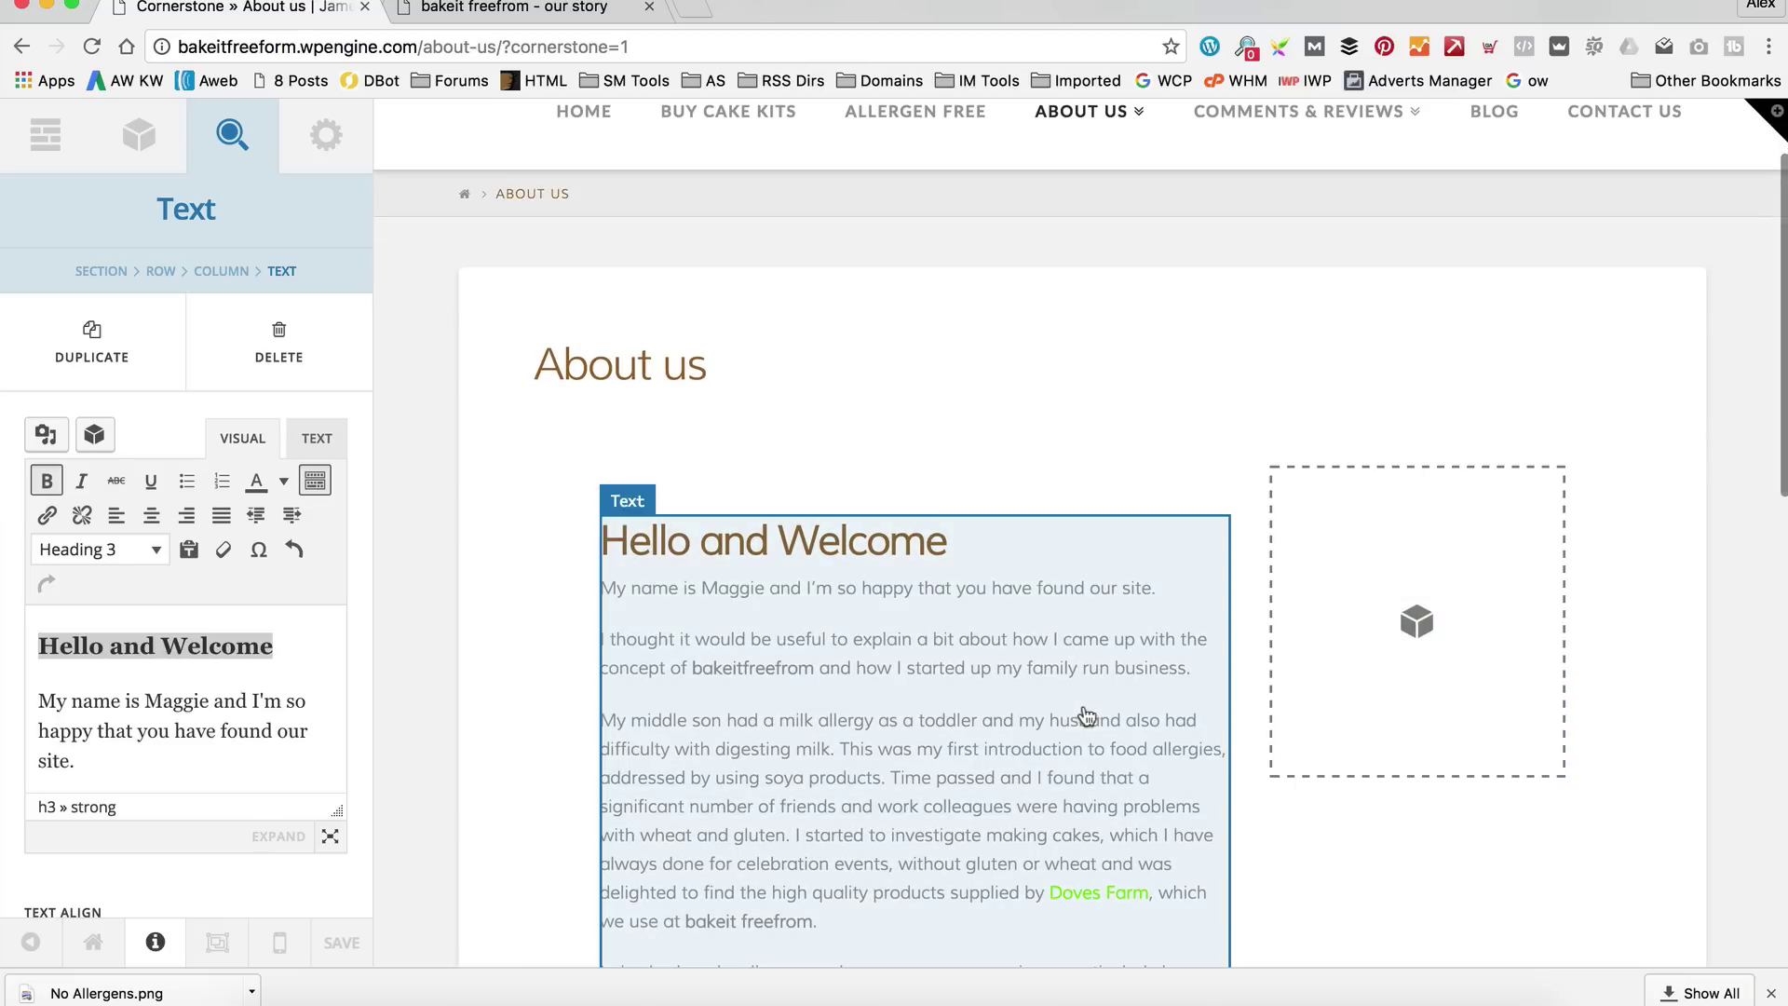
scroll(1063, 703, down, 3)
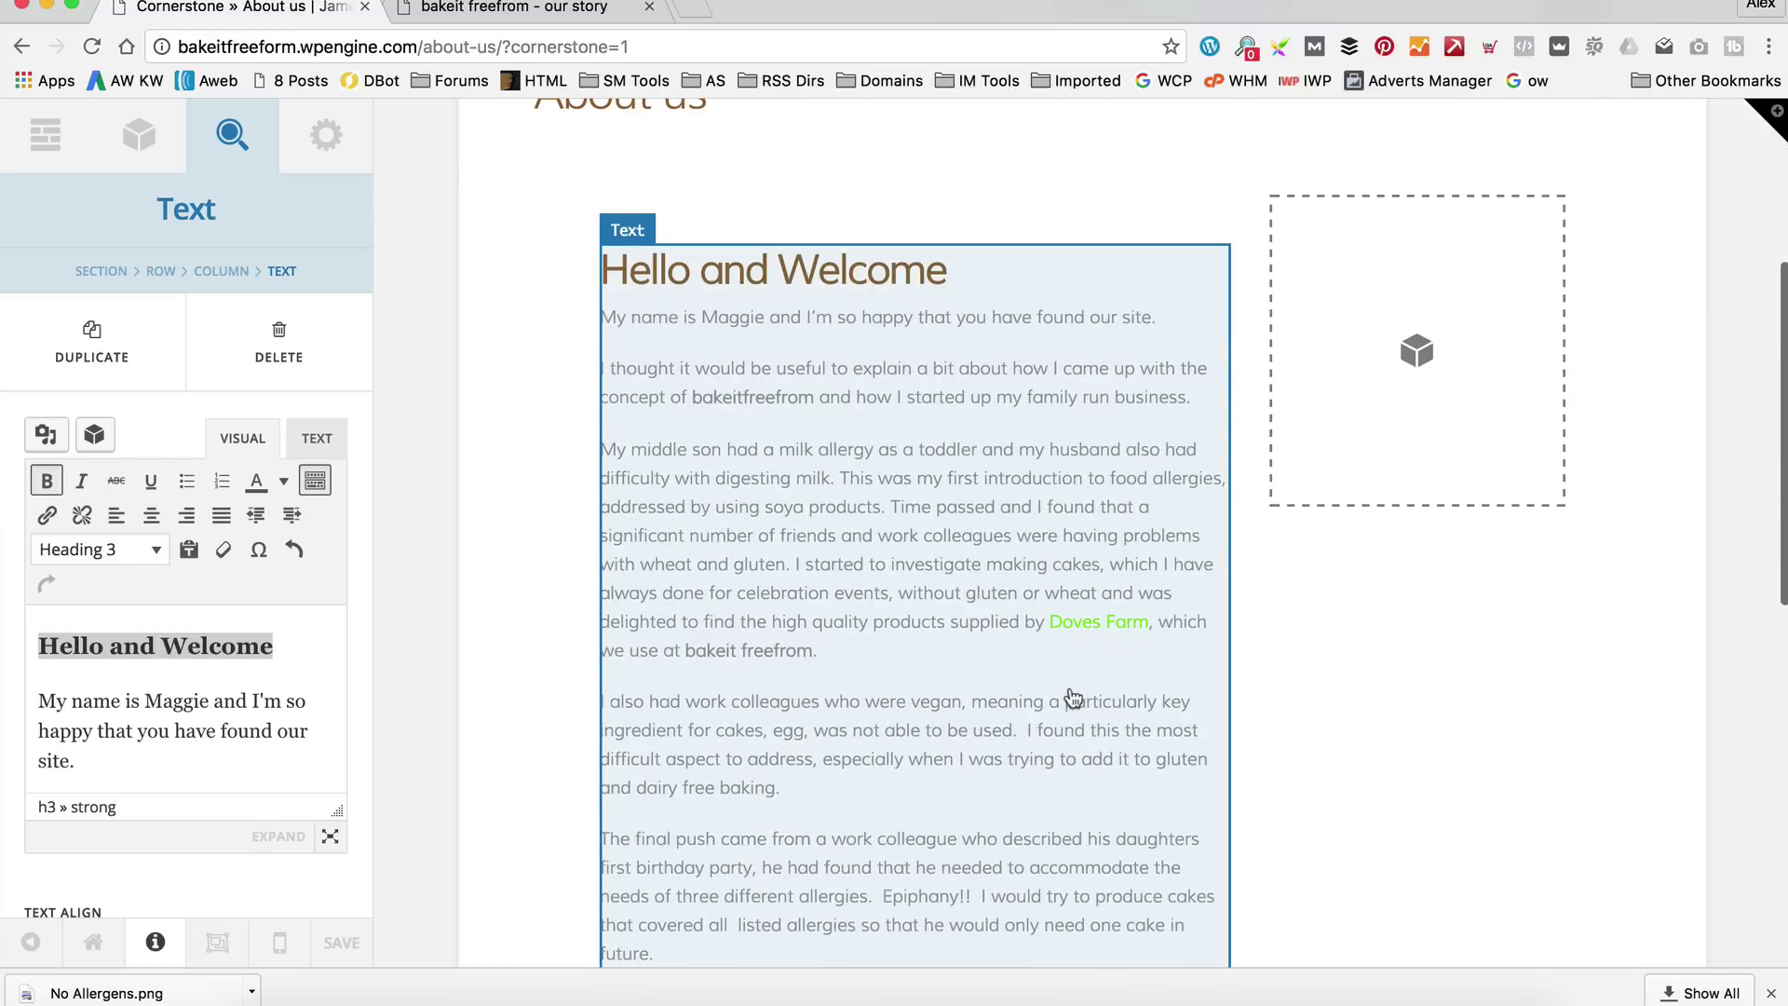
- Change Section 1's top padding from 45px to 0px
click(857, 234)
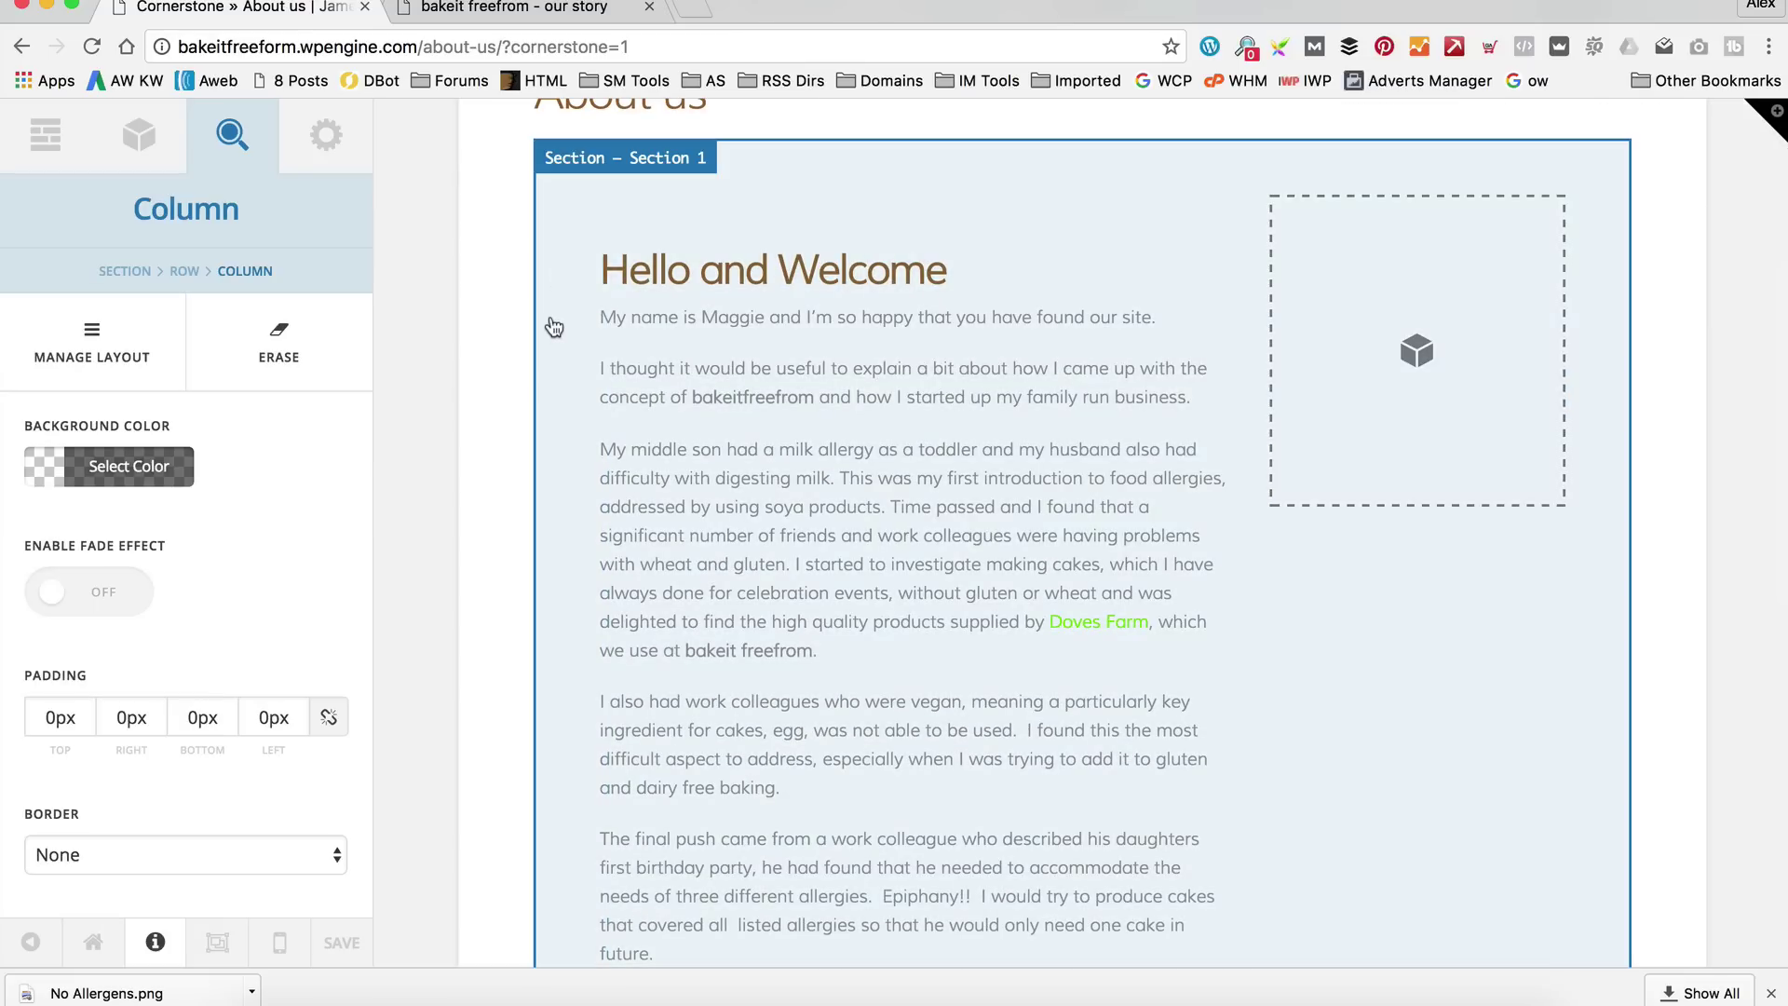
click(555, 325)
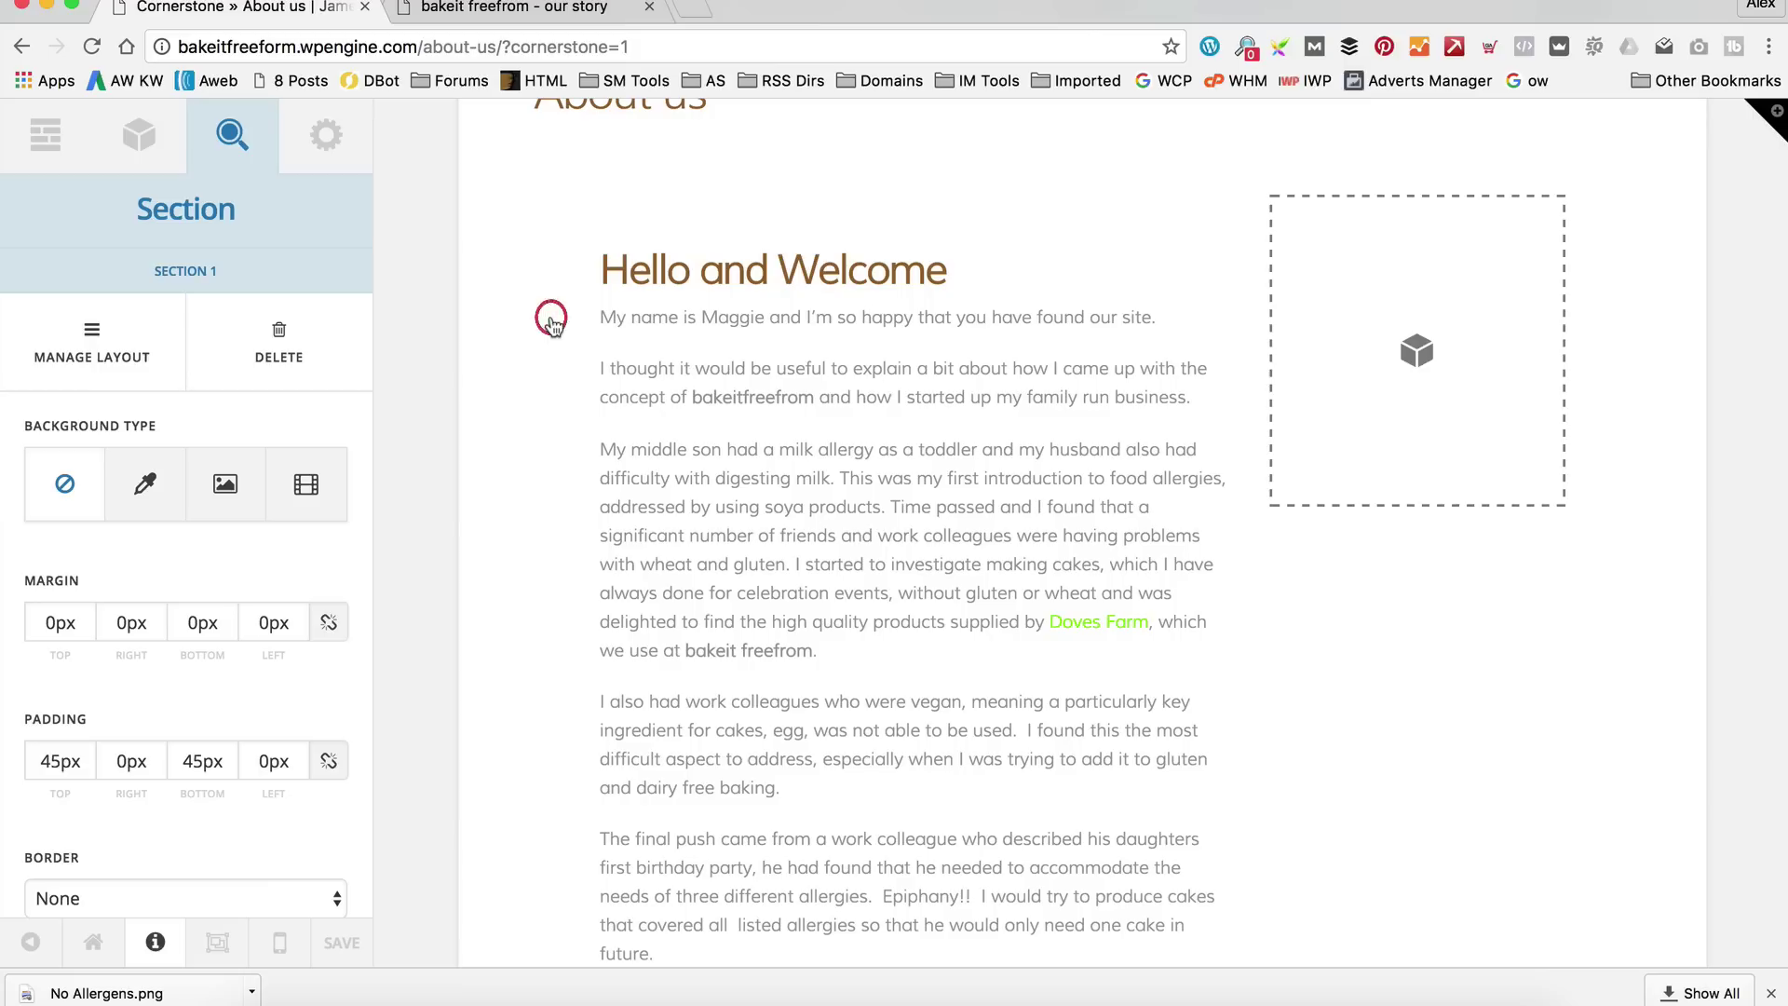
scroll(807, 439, up, 2)
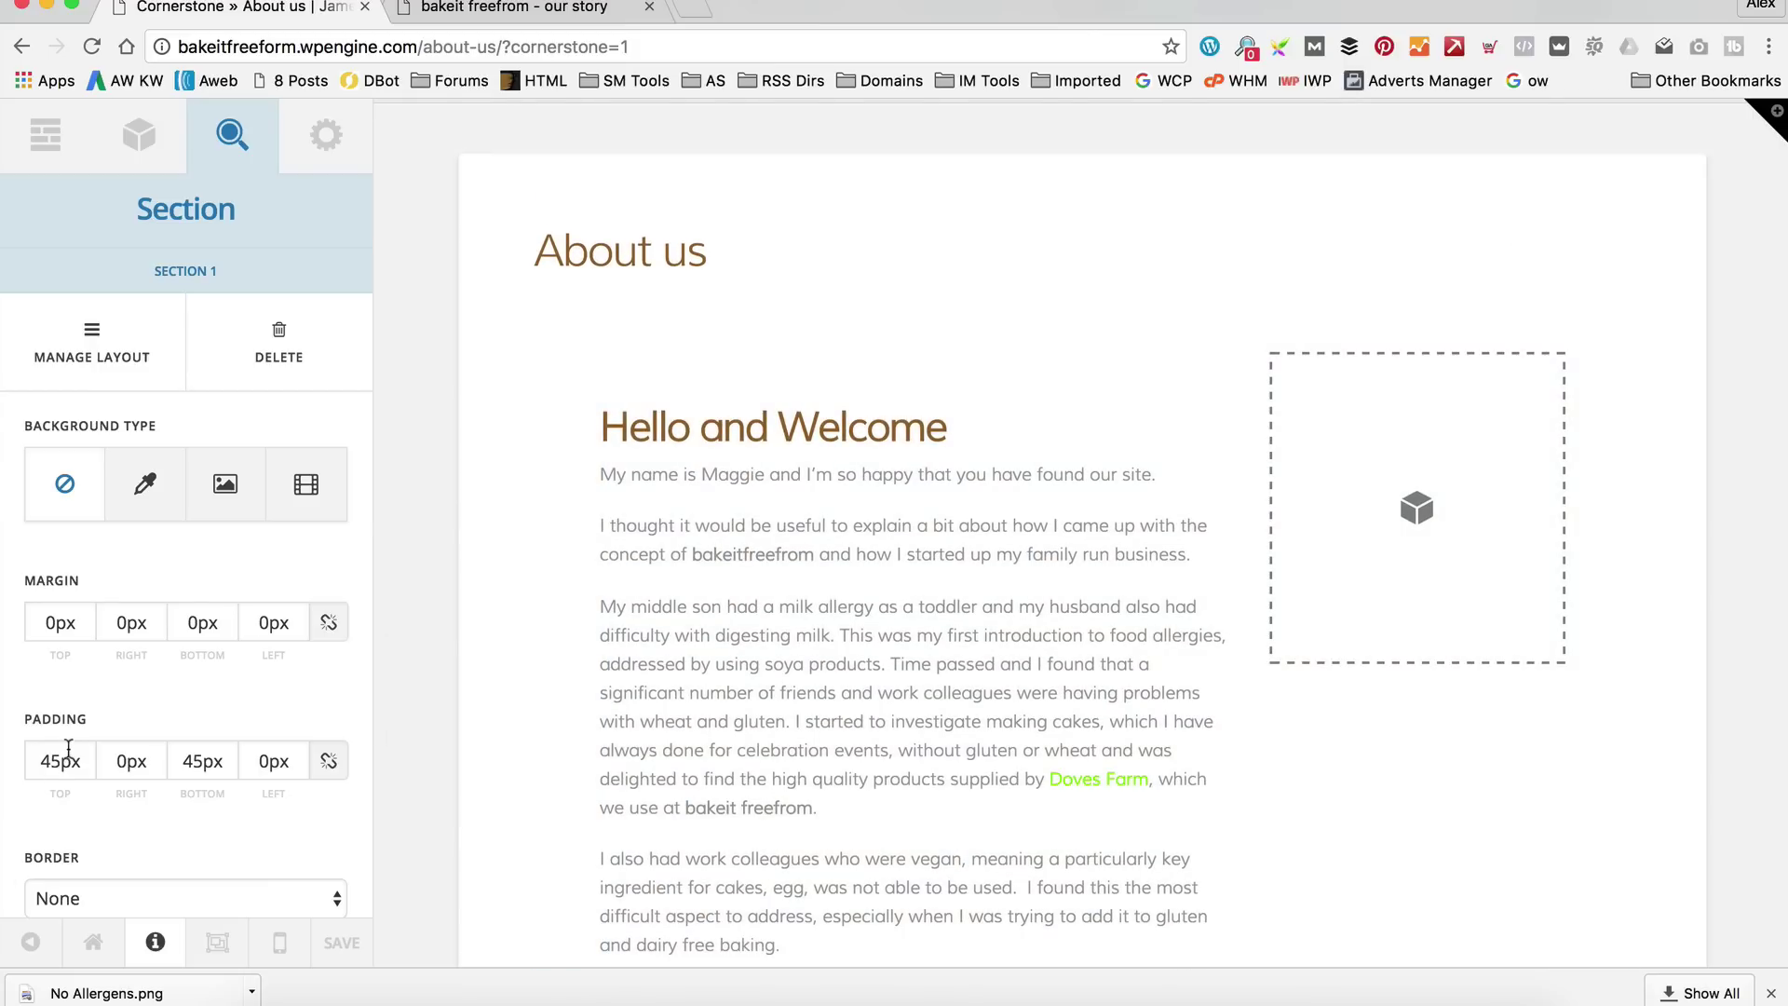
click(59, 759)
key(BackSpace)
key(BackSpace)
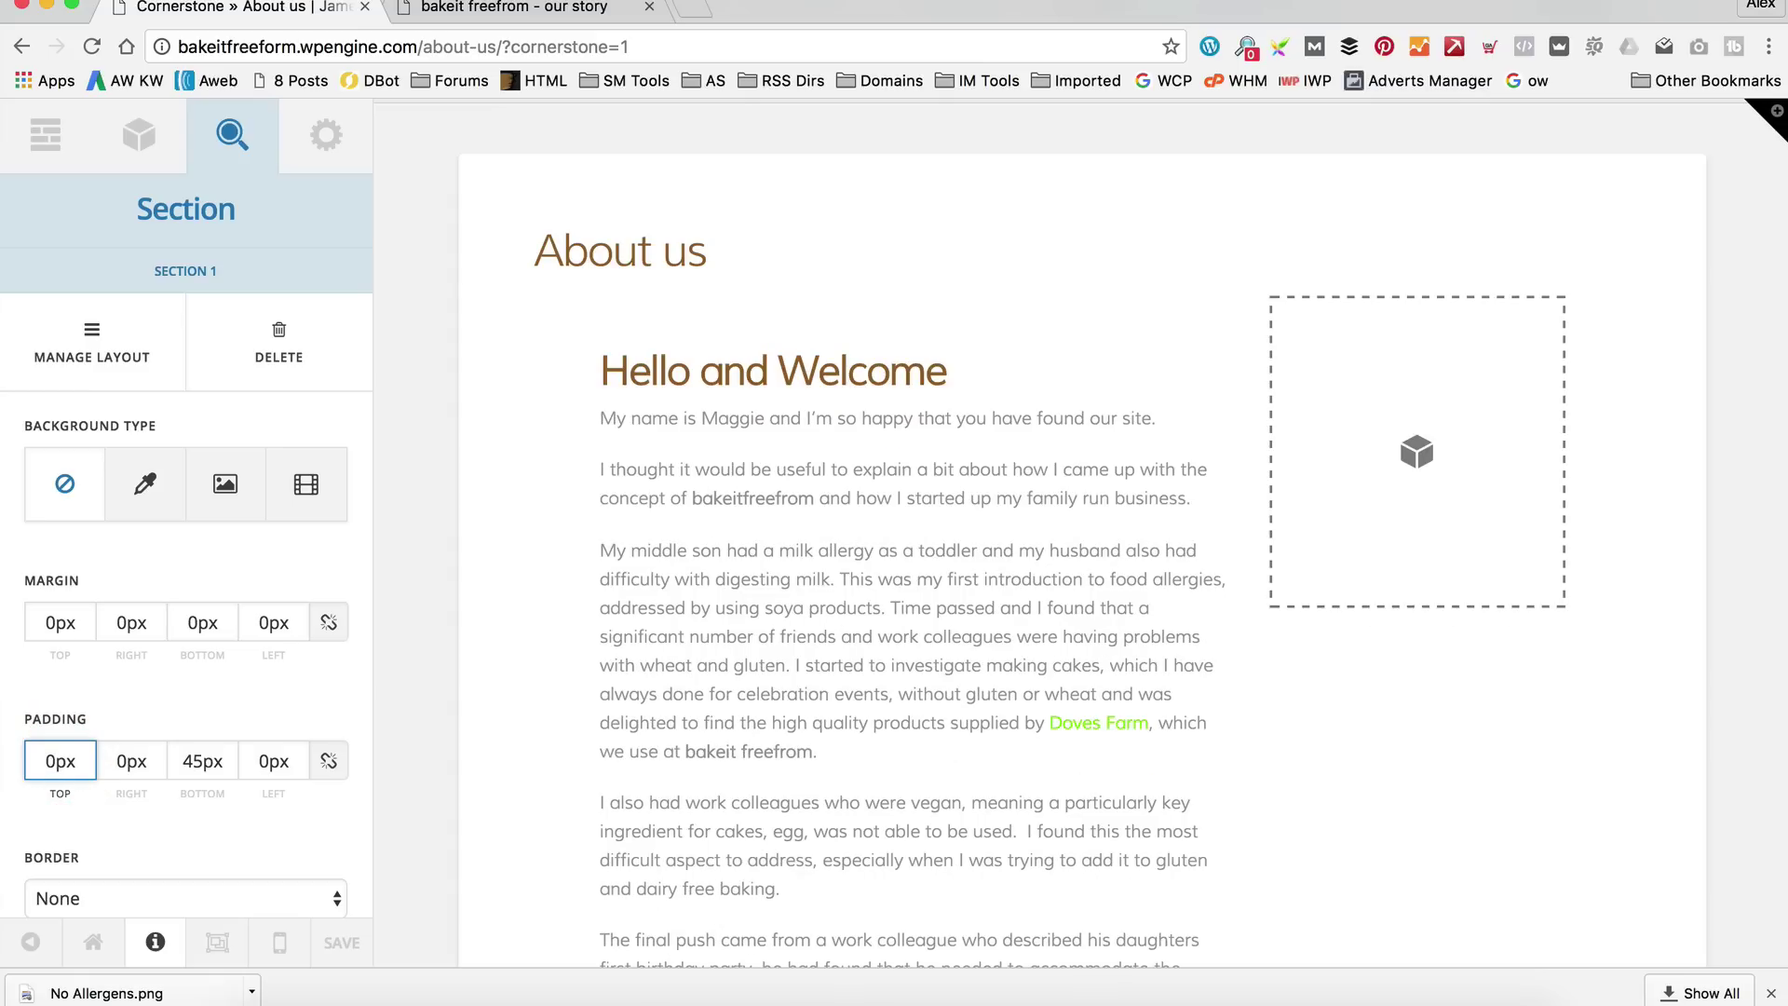
scroll(428, 652, down, 10)
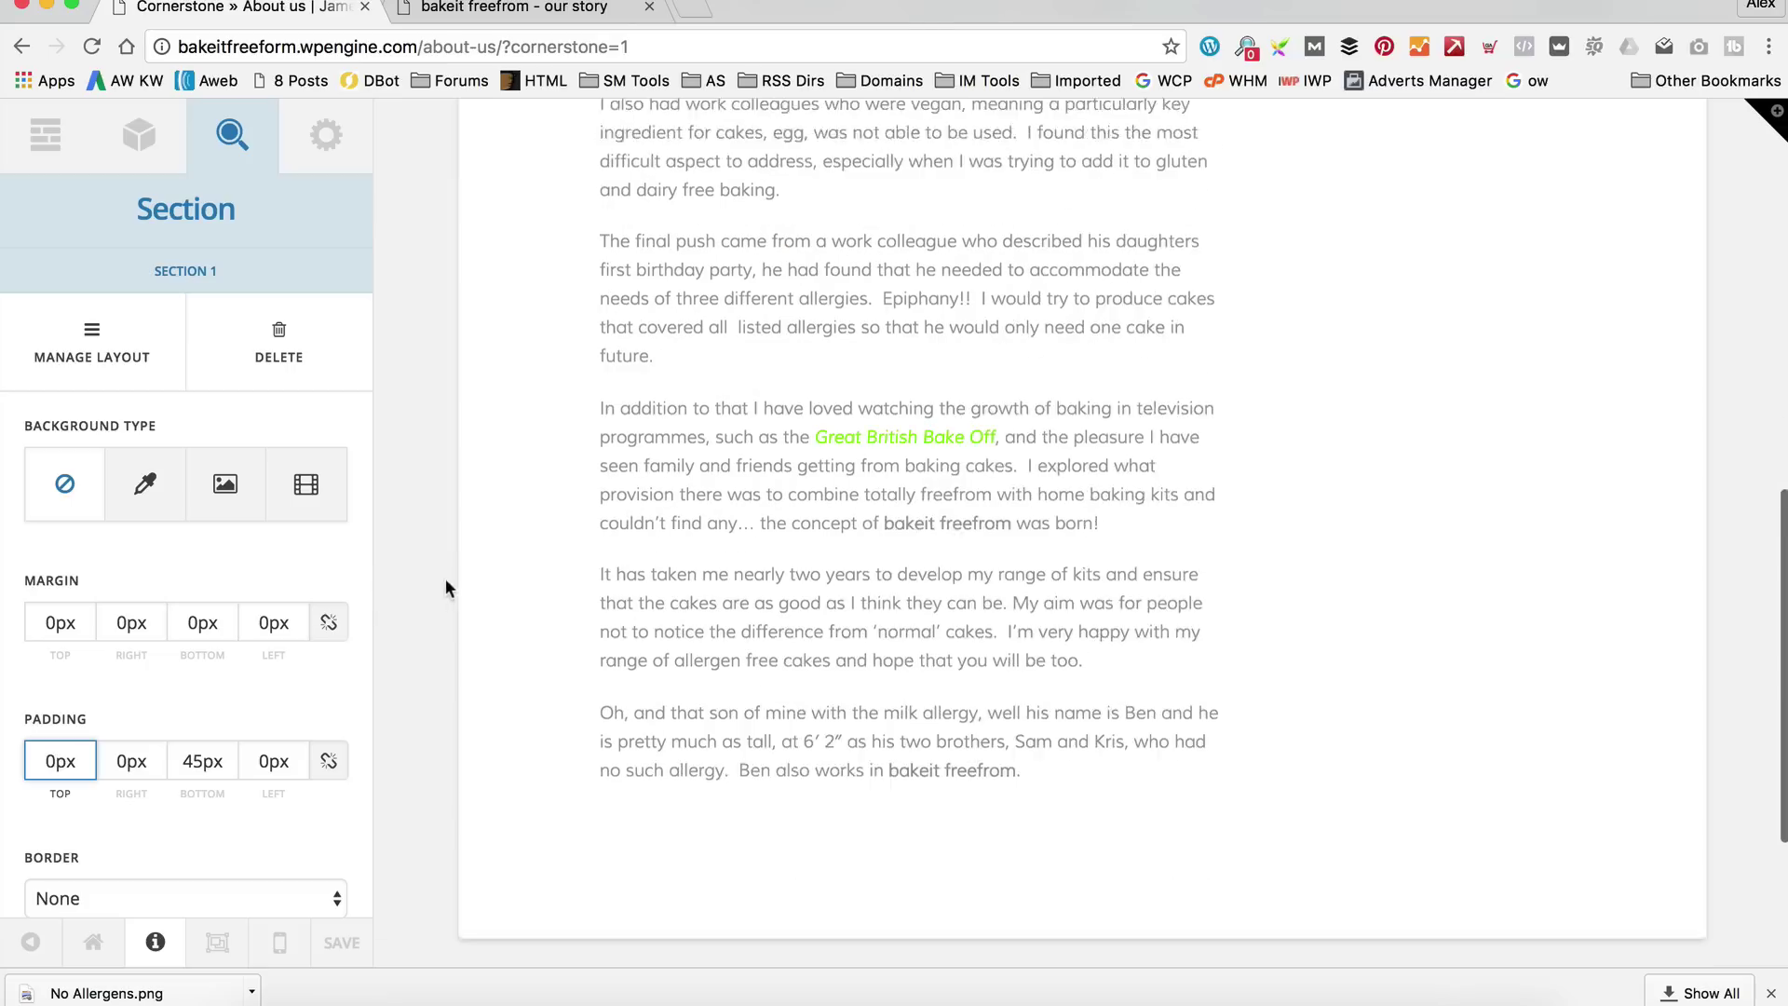
scroll(115, 658, down, 3)
scroll(115, 657, down, 6)
scroll(114, 658, up, 9)
scroll(866, 388, up, 10)
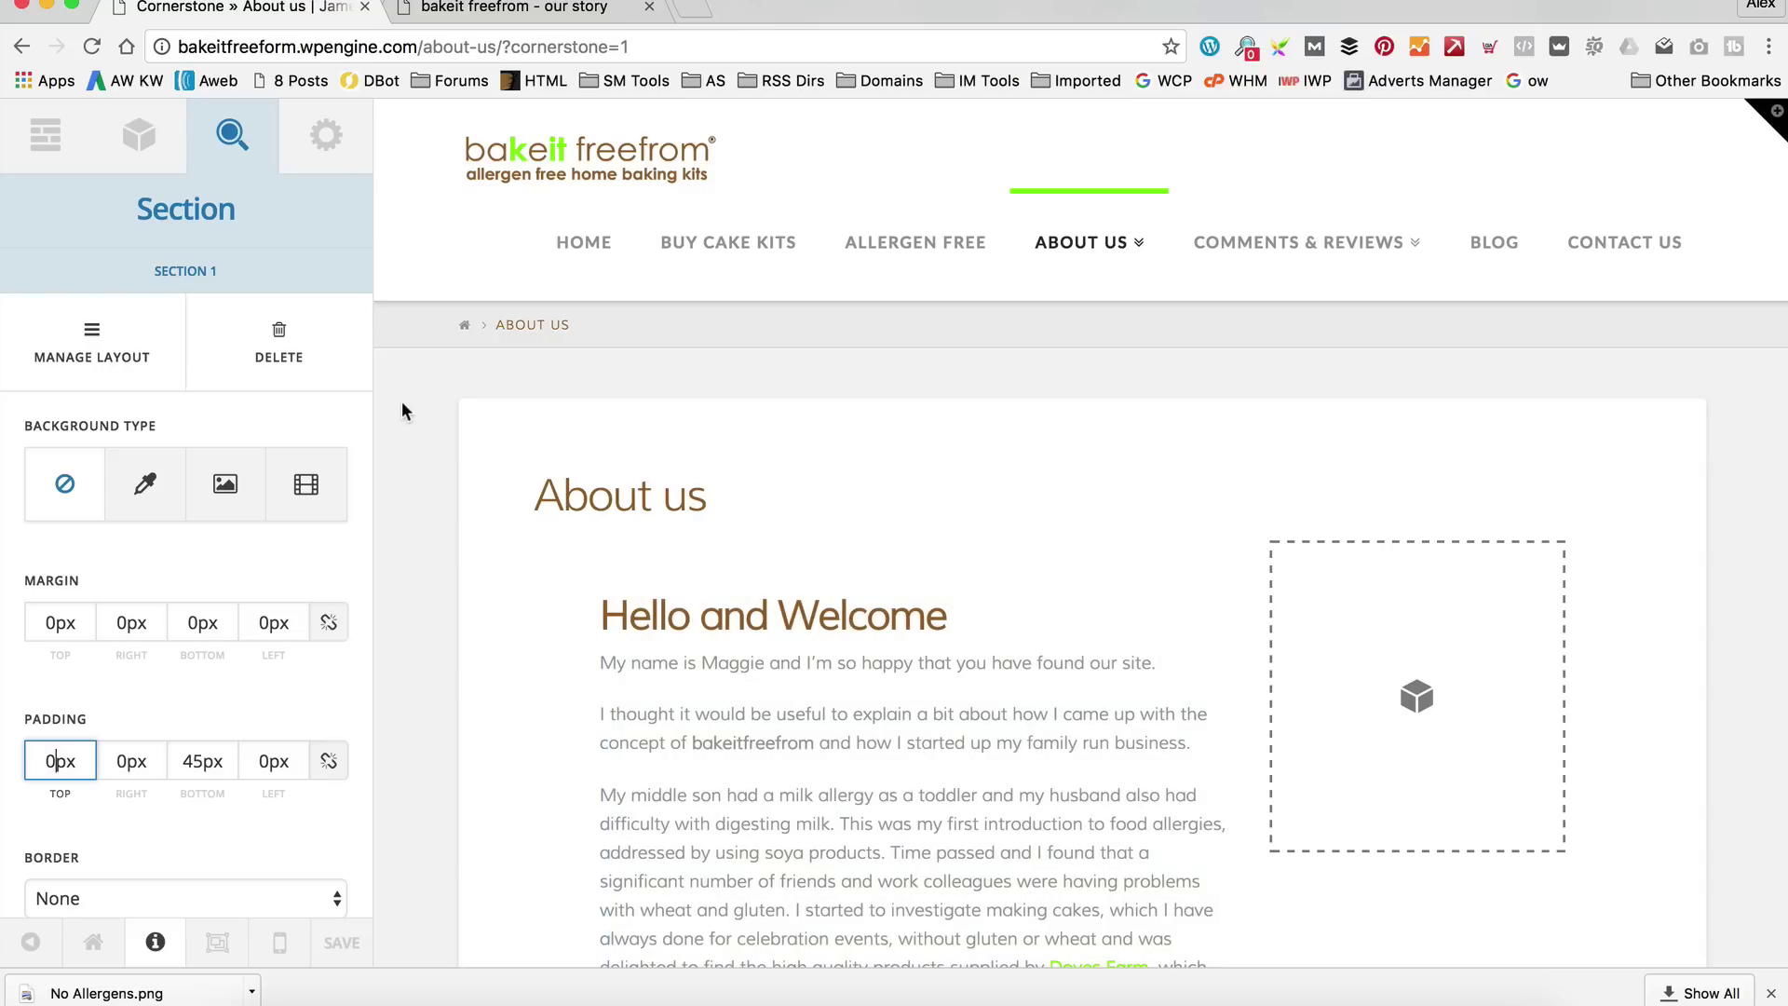
- Set the page template to Blank - Container | Header, Footer in General settings
click(328, 138)
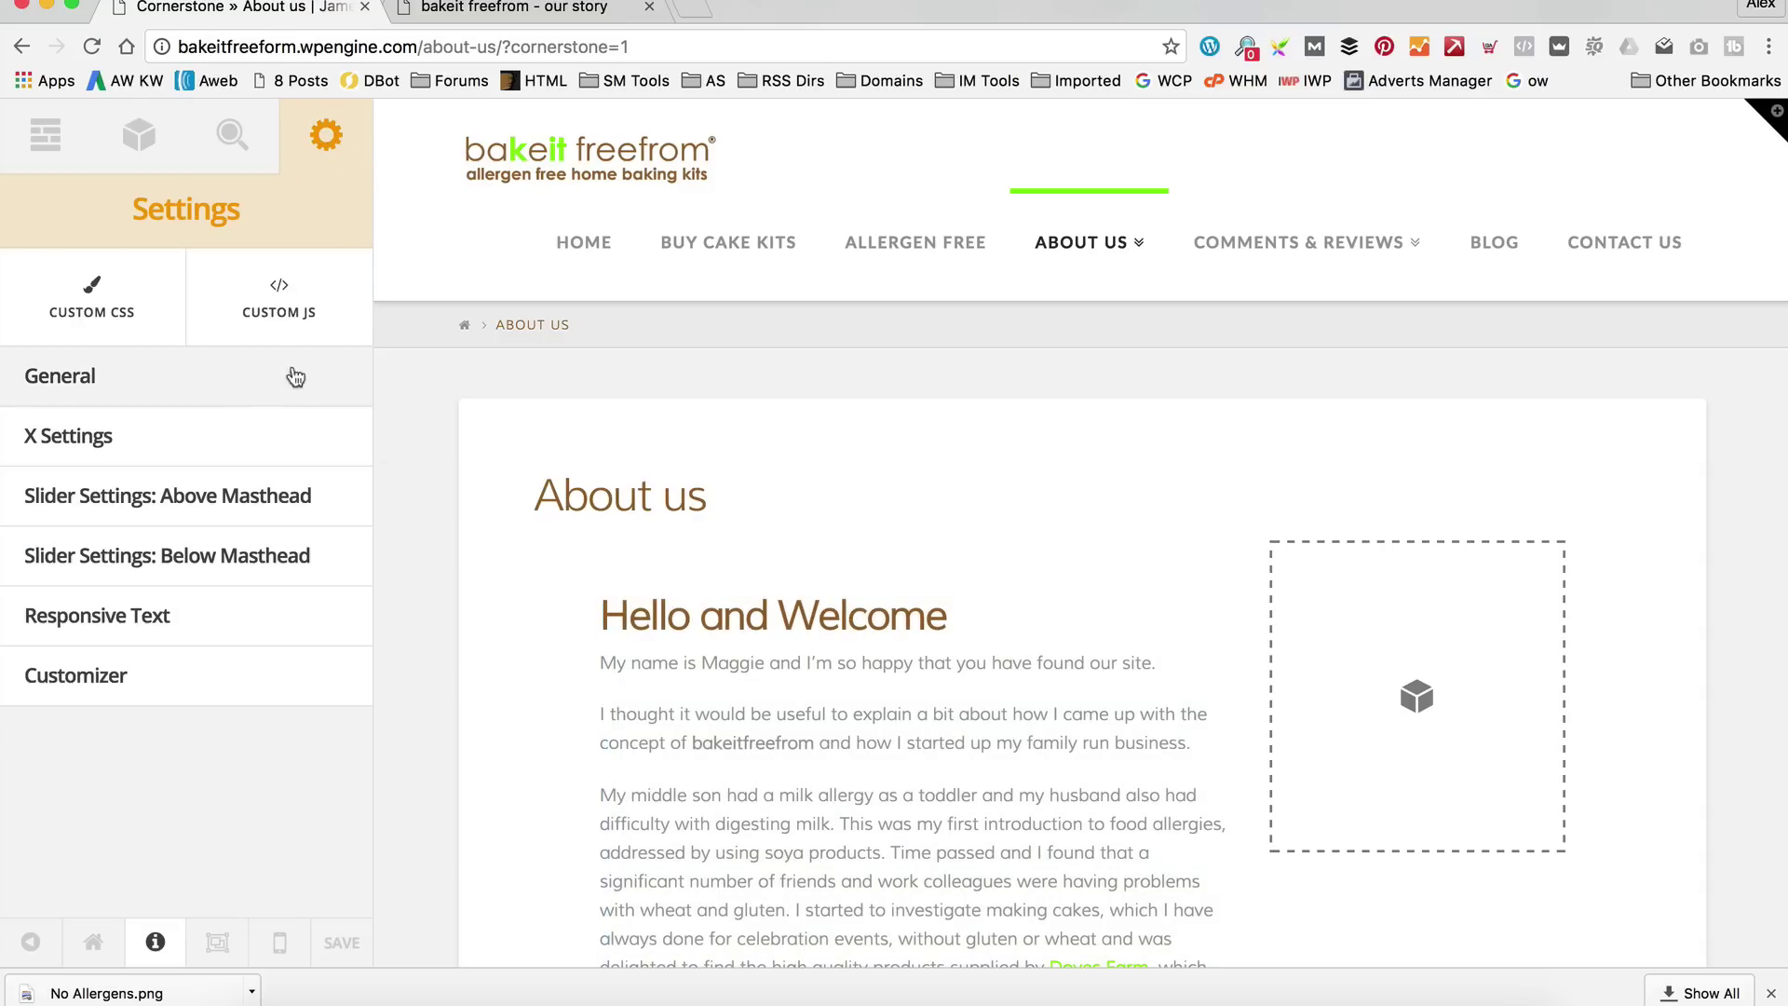
click(238, 377)
scroll(261, 447, down, 4)
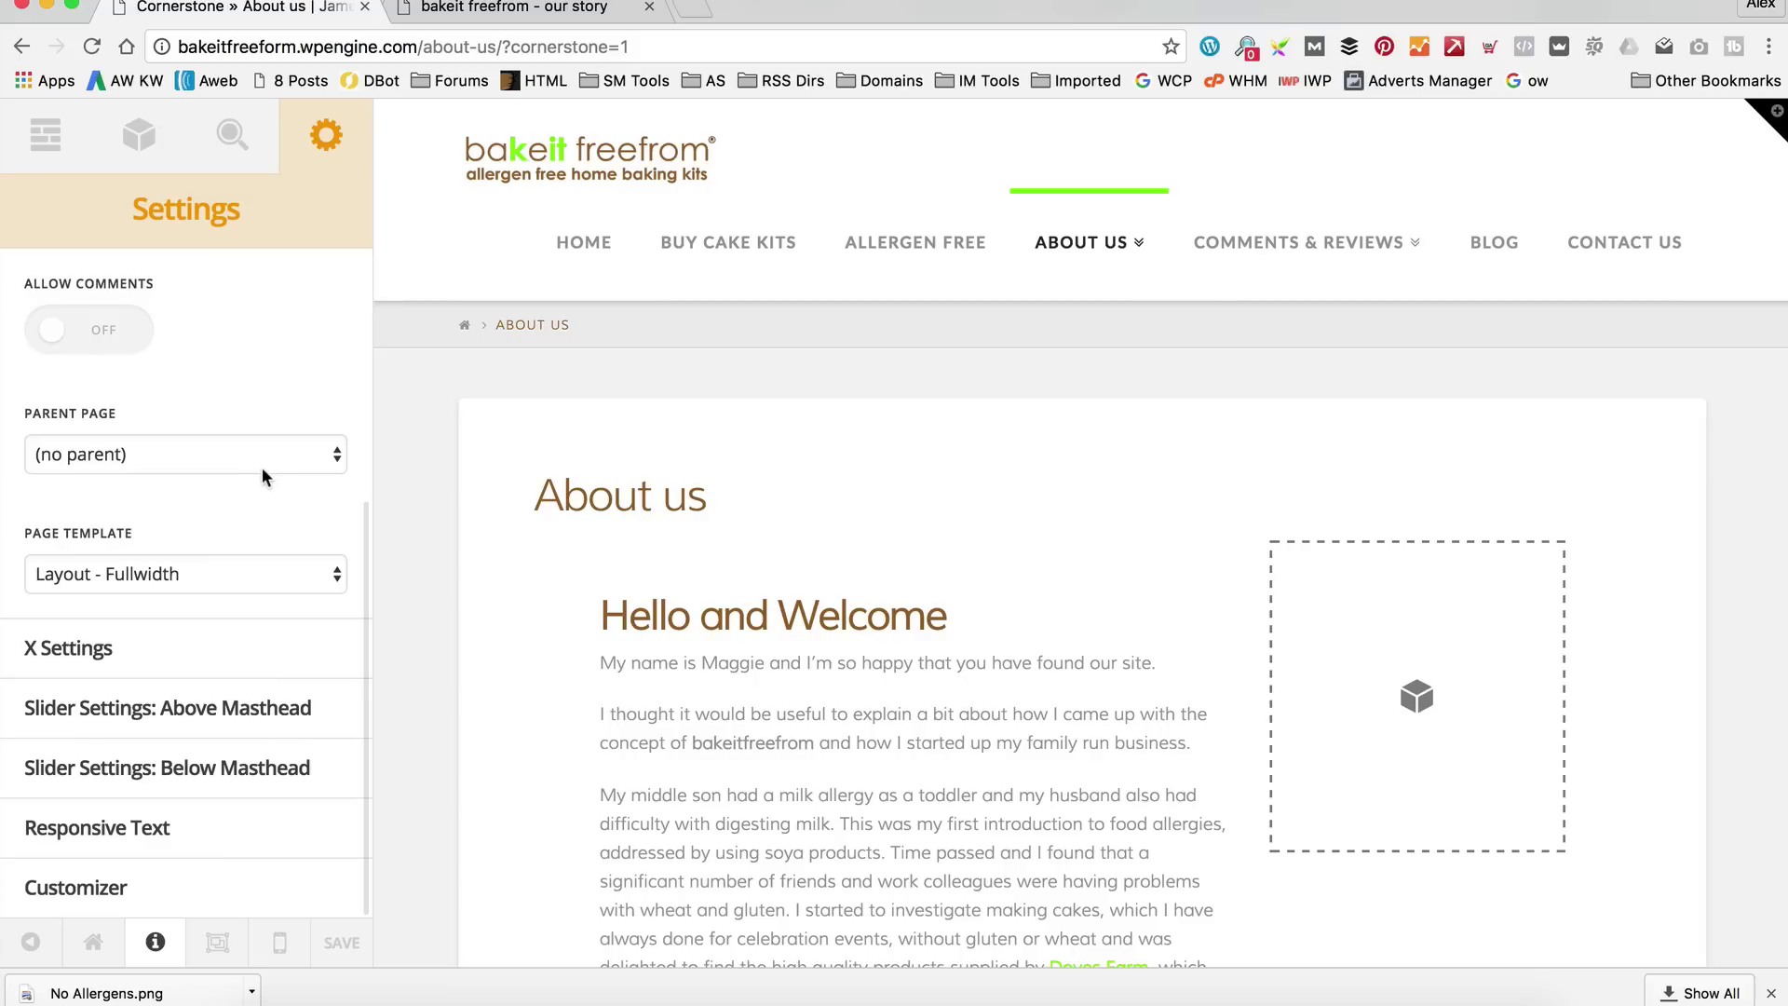
click(194, 570)
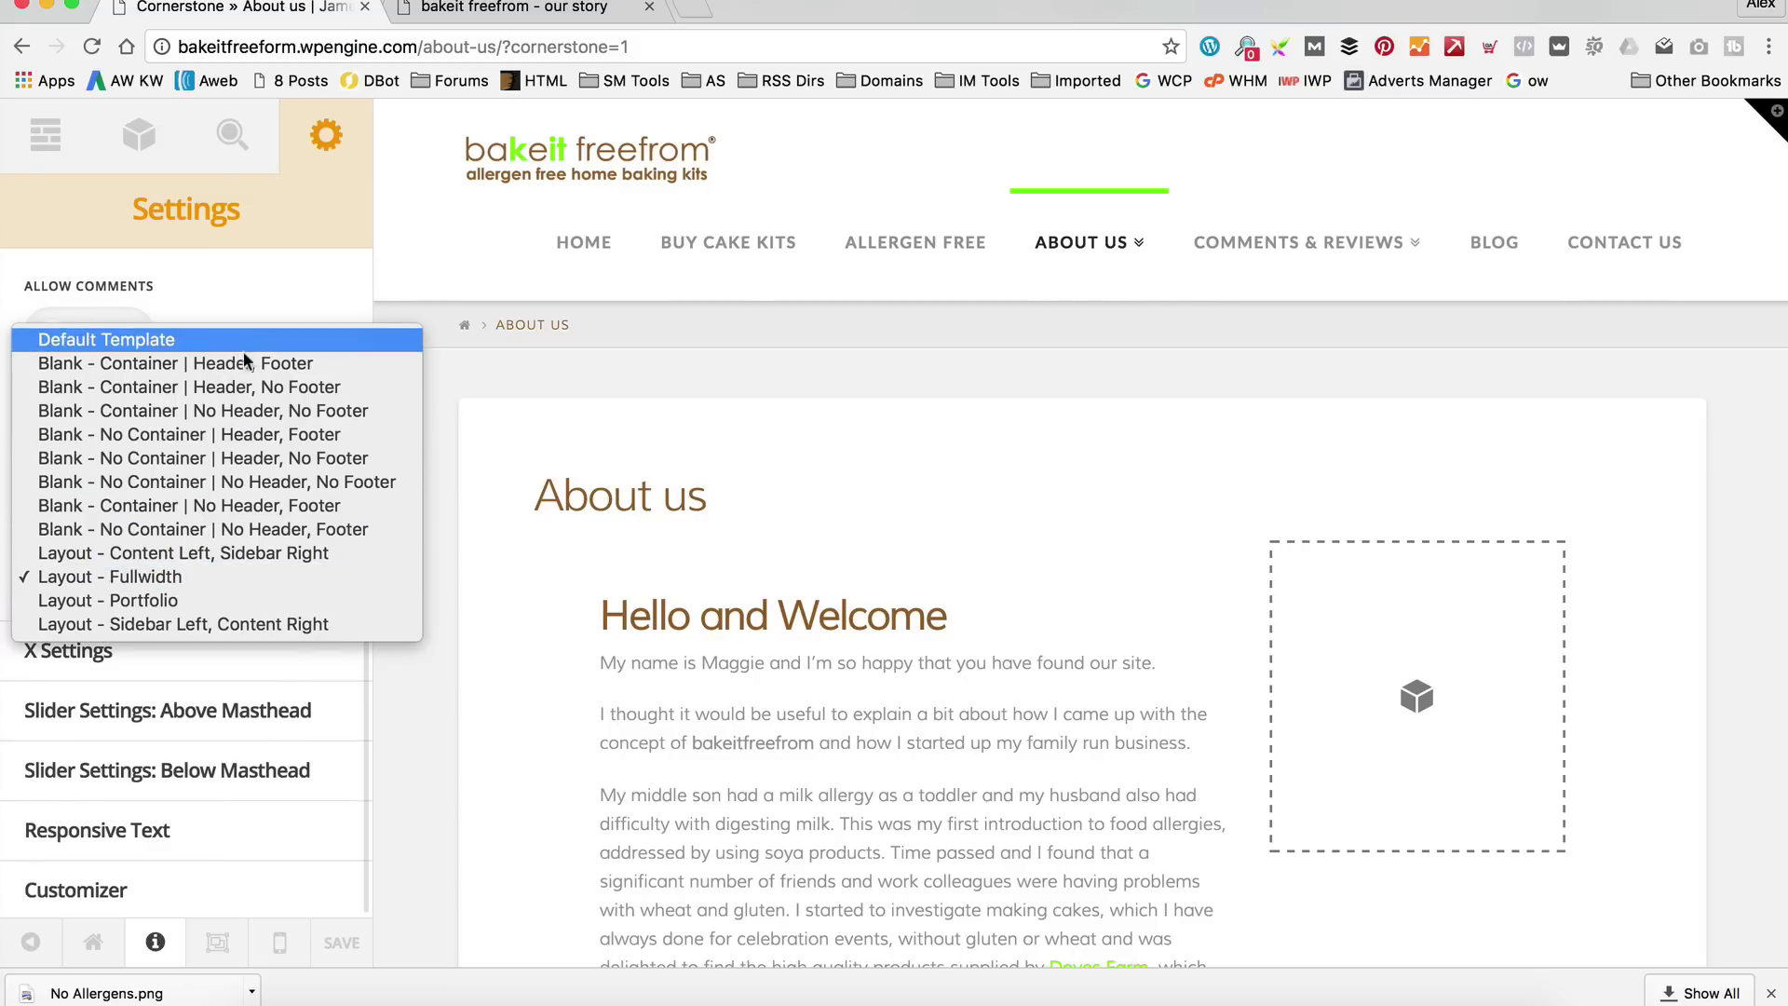
click(308, 363)
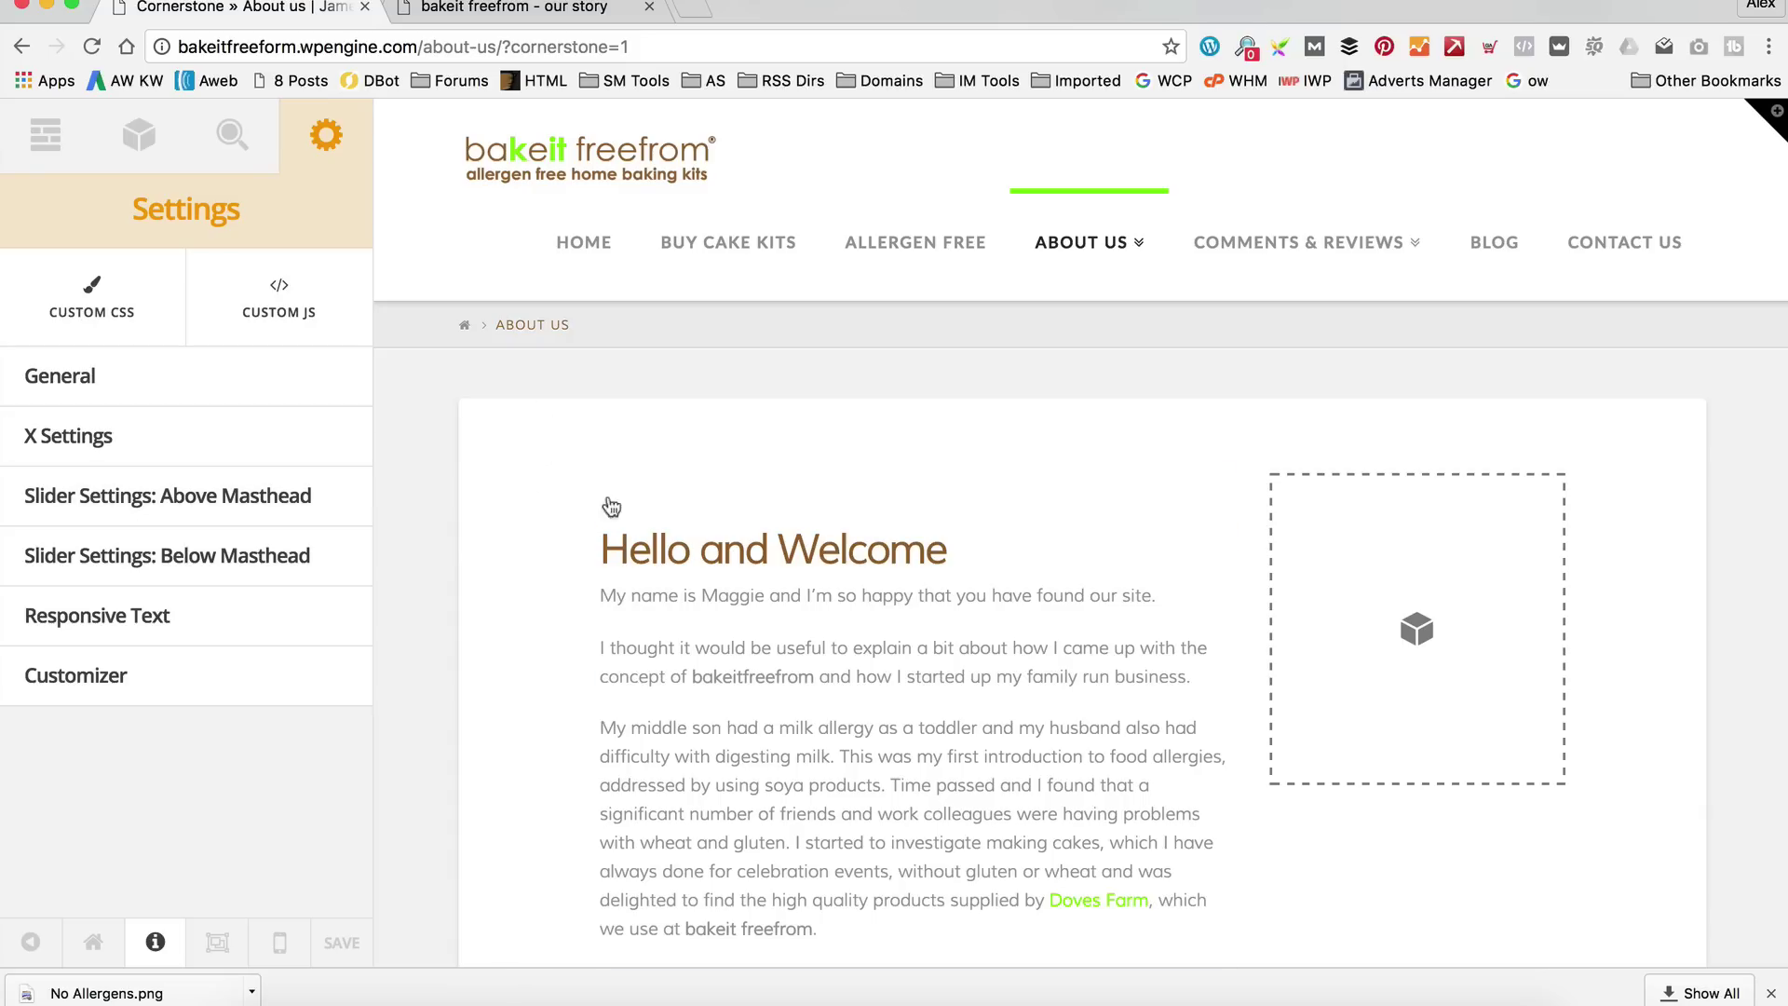
scroll(1027, 434, down, 10)
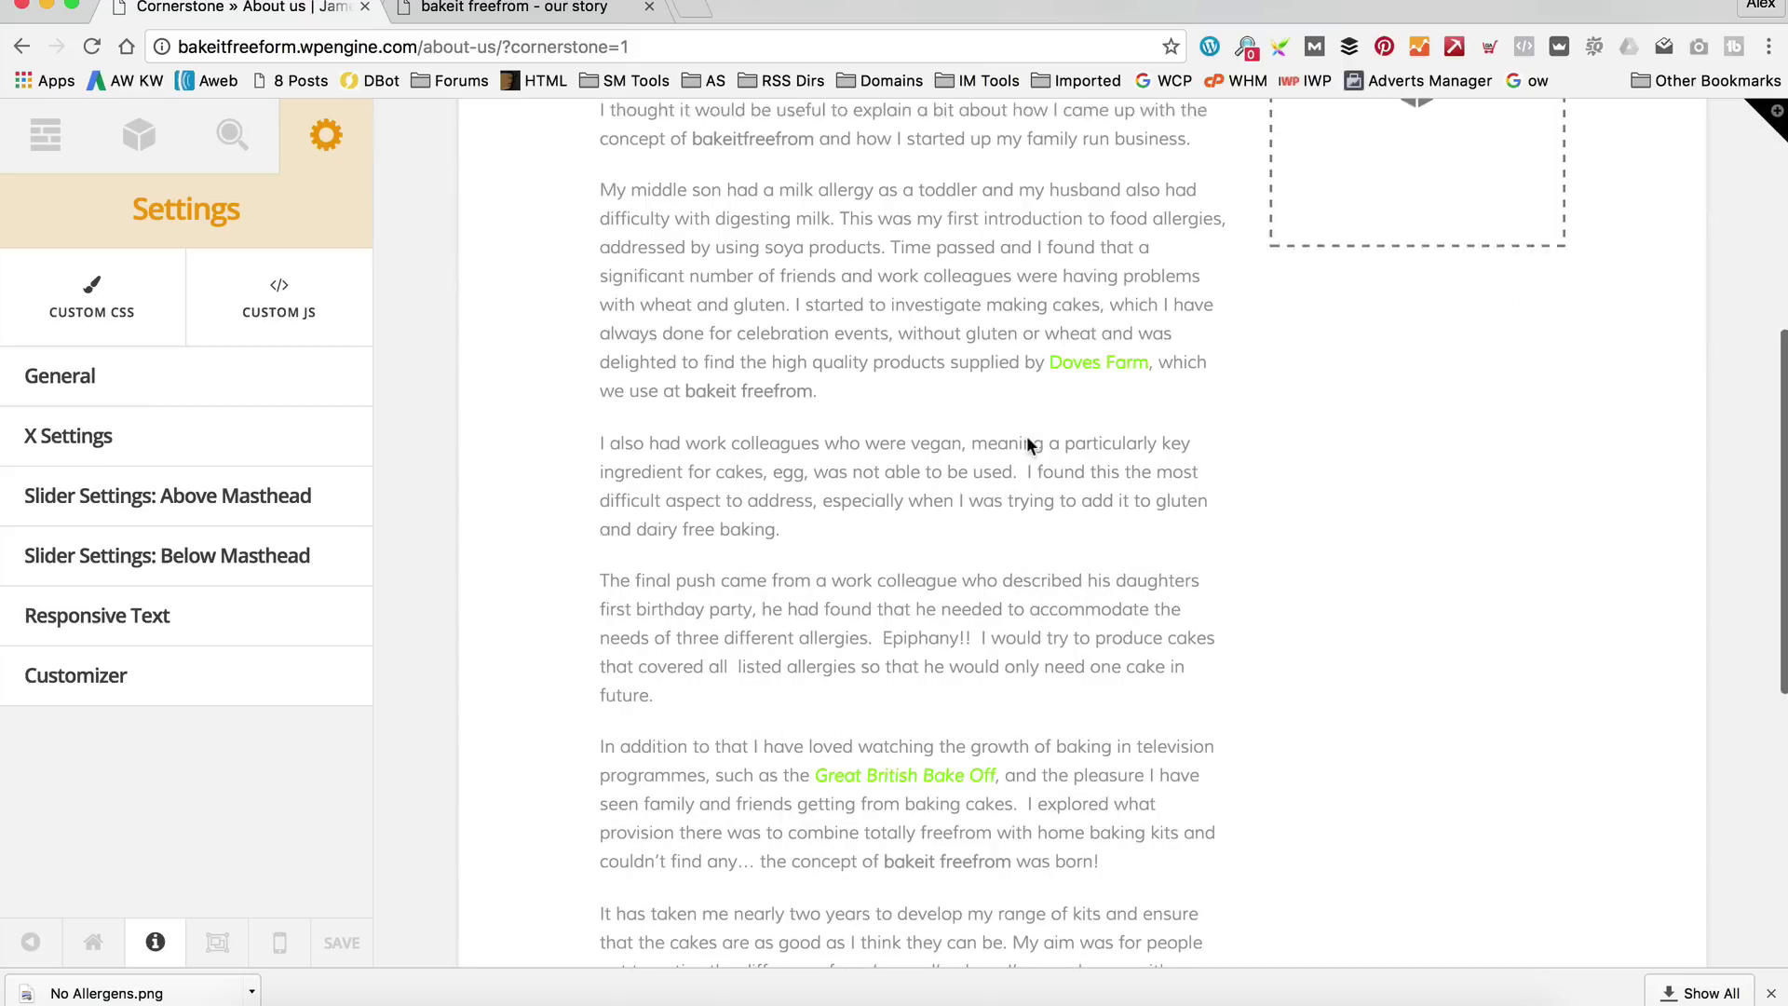
scroll(1025, 447, up, 6)
scroll(1022, 454, up, 5)
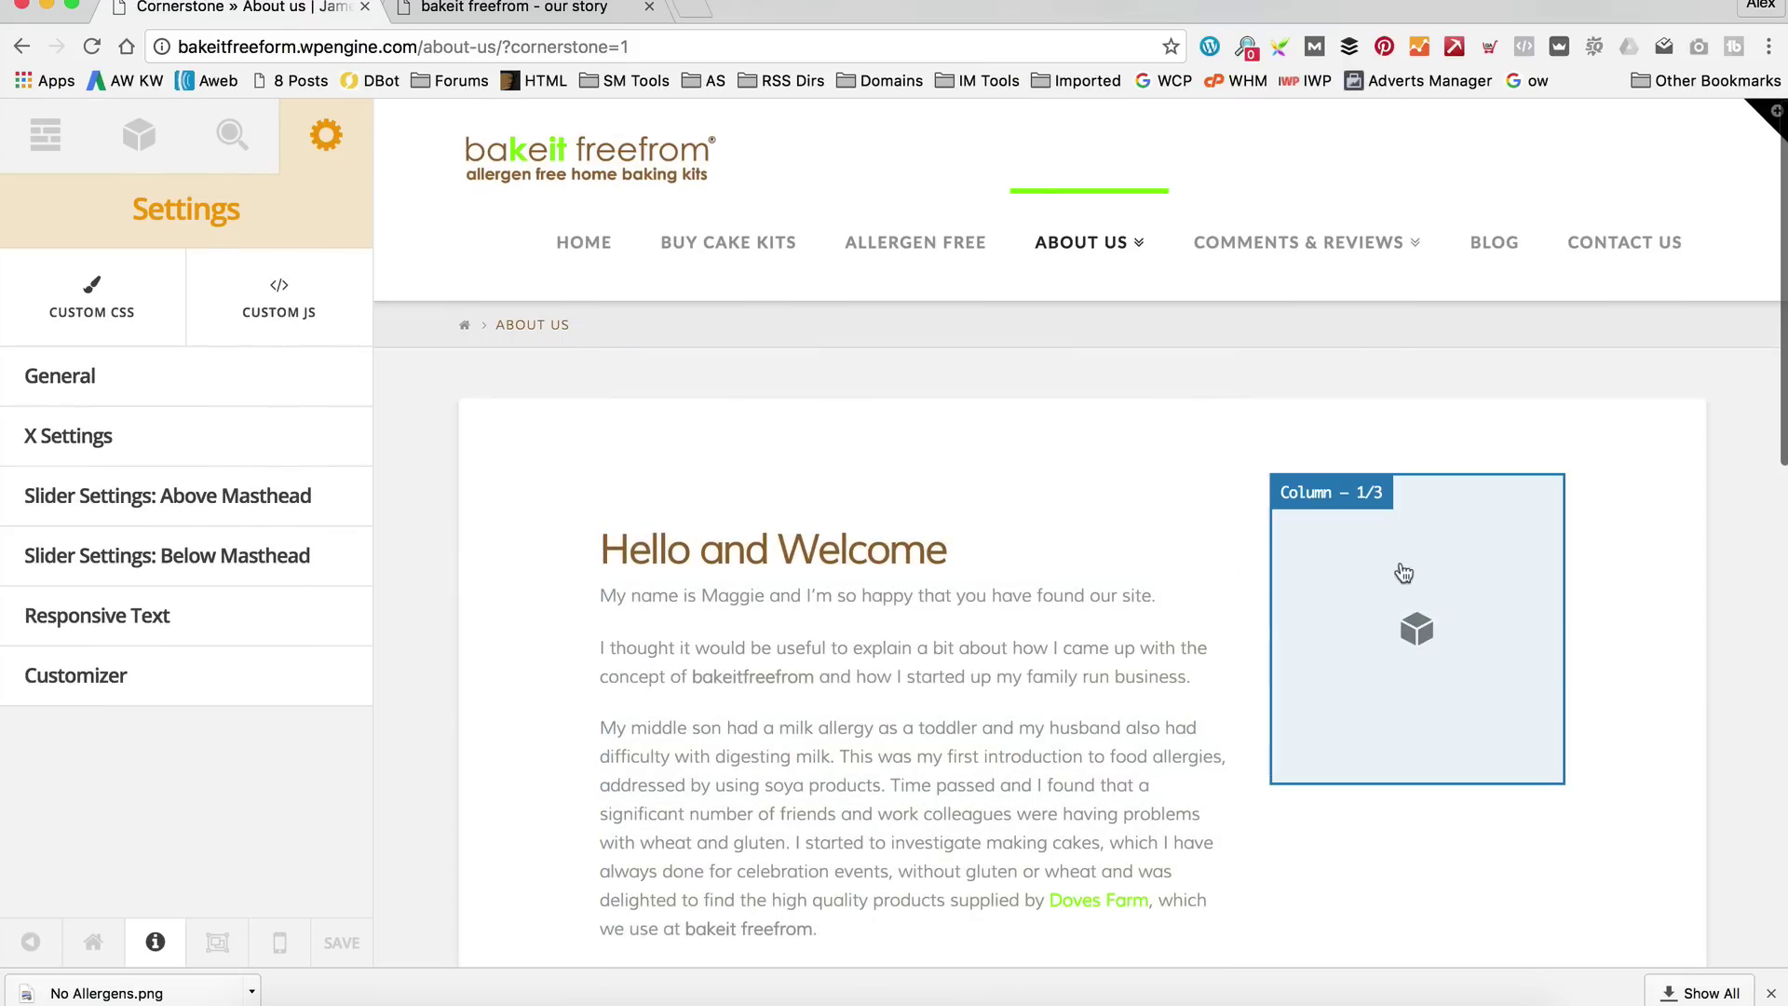
- Save the owner's portrait photo from the old bakeit freefrom site as a JPEG file
key(ctrl+Tab)
click(1602, 522)
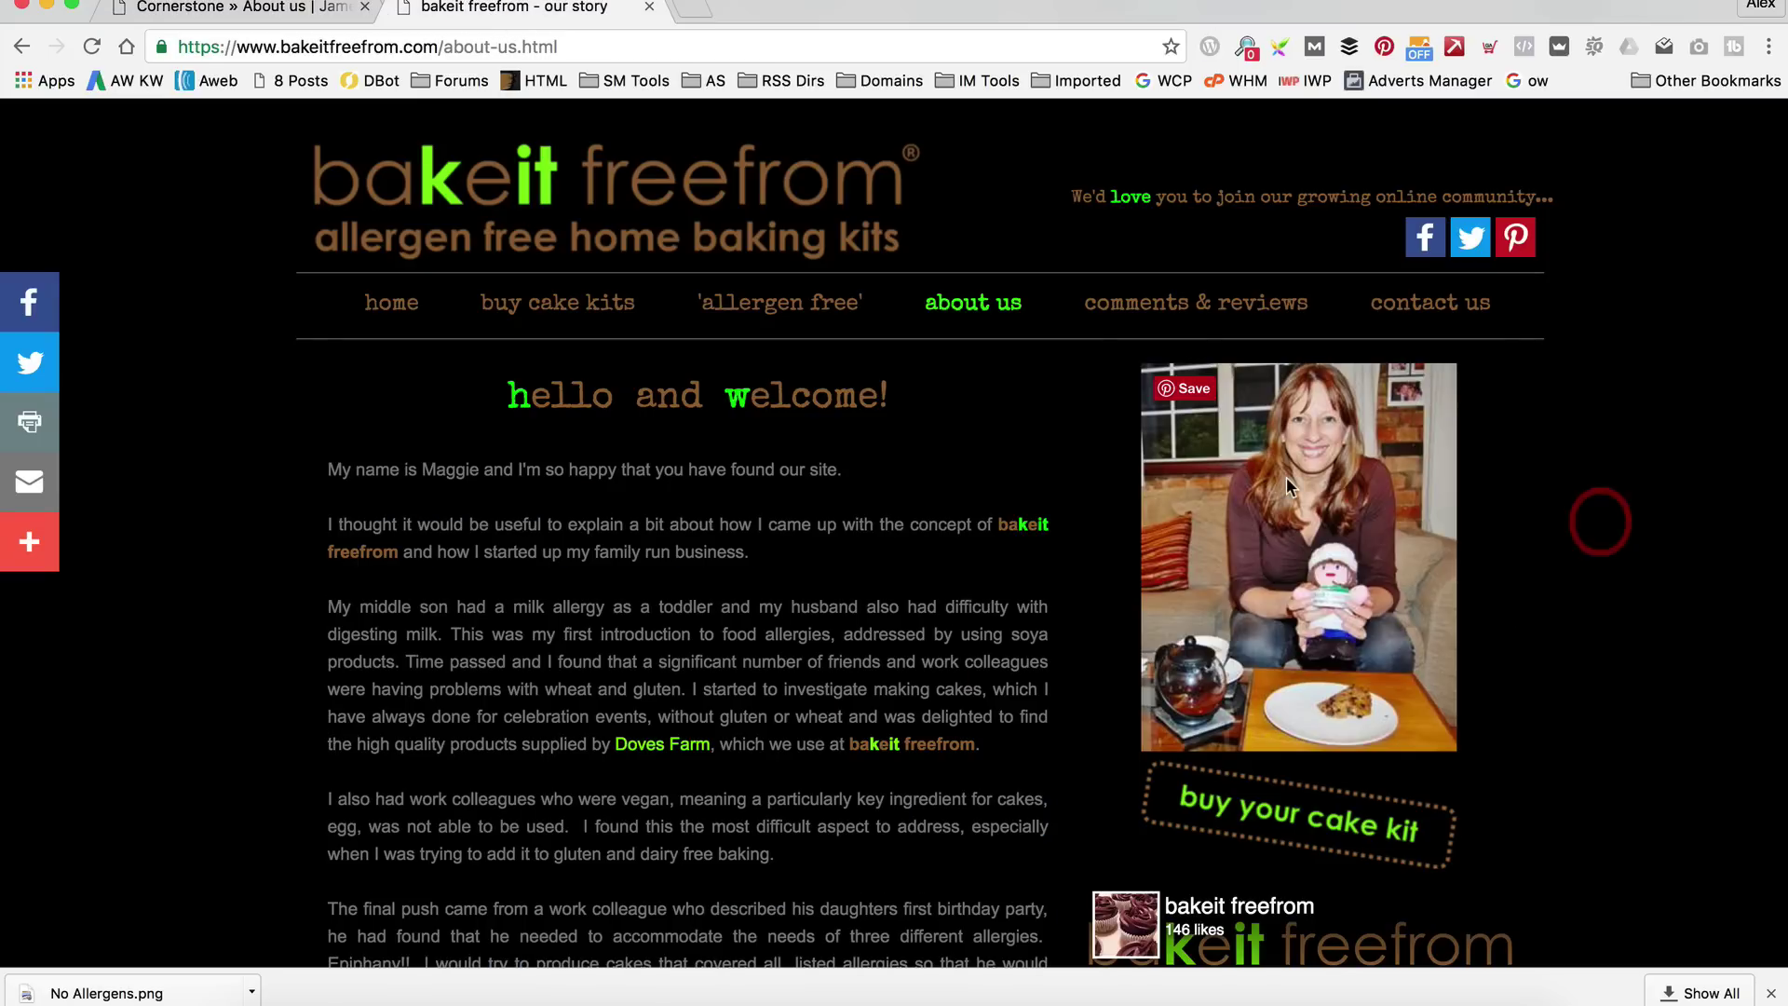
right_click(1287, 477)
click(1570, 672)
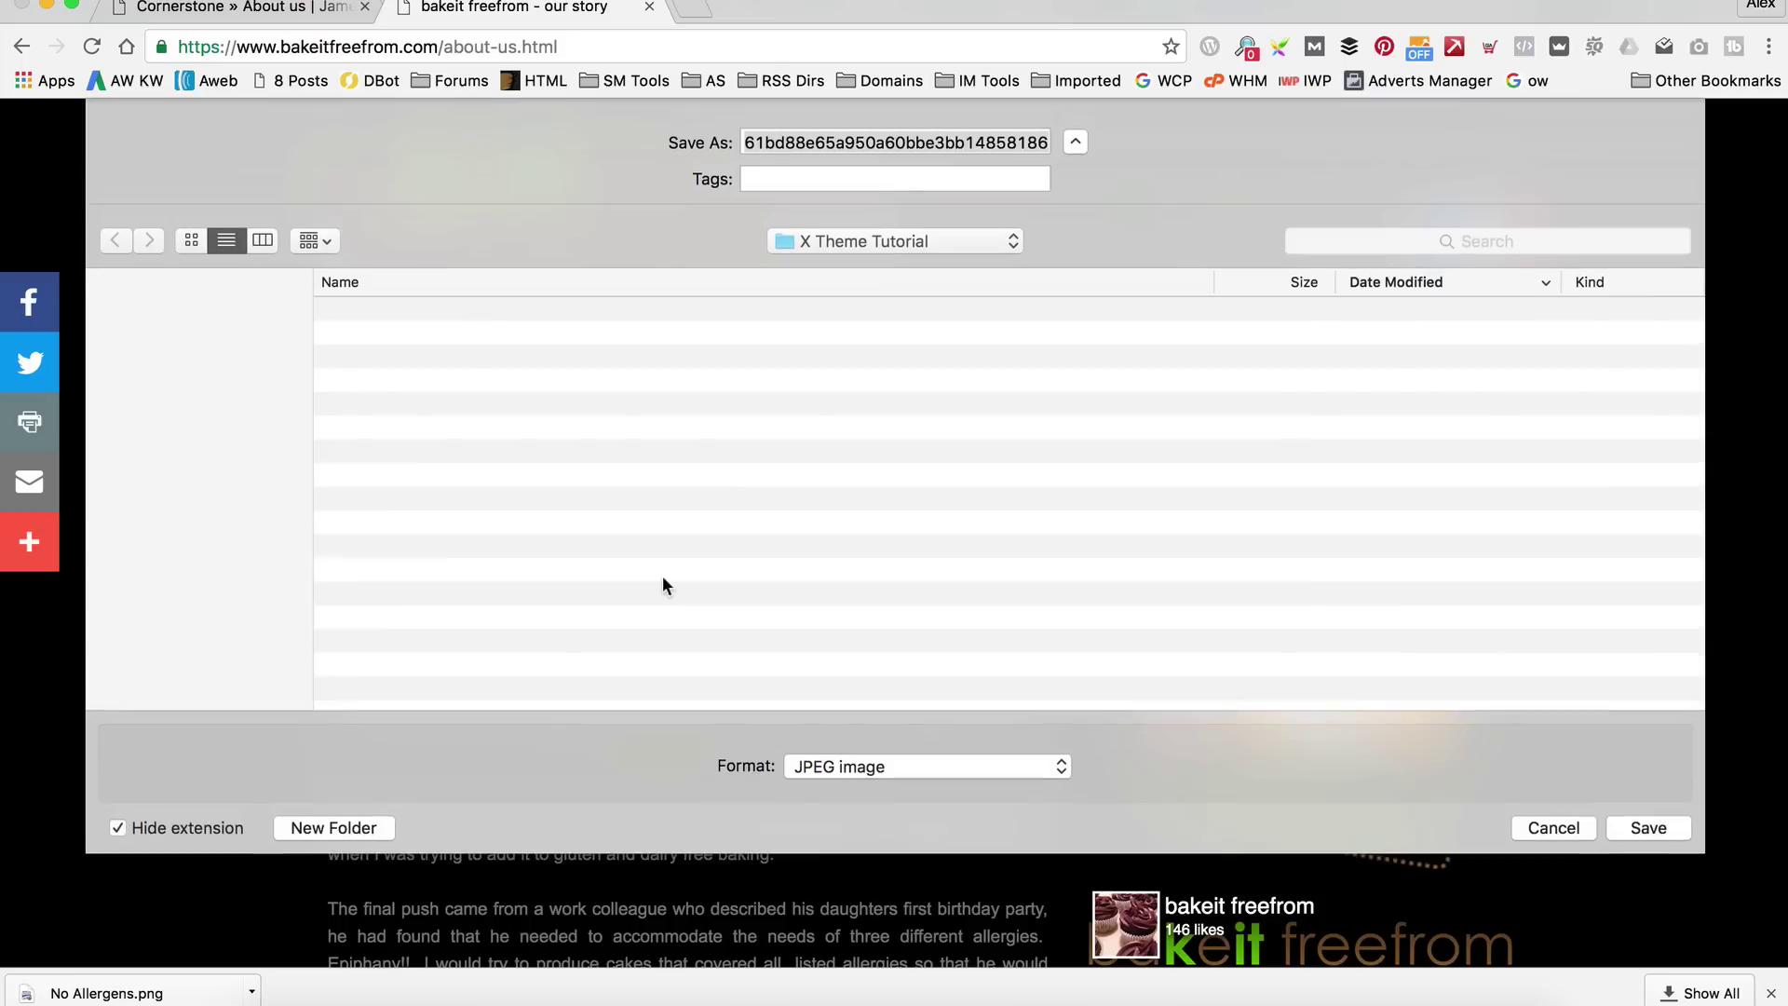
text(Maggie)
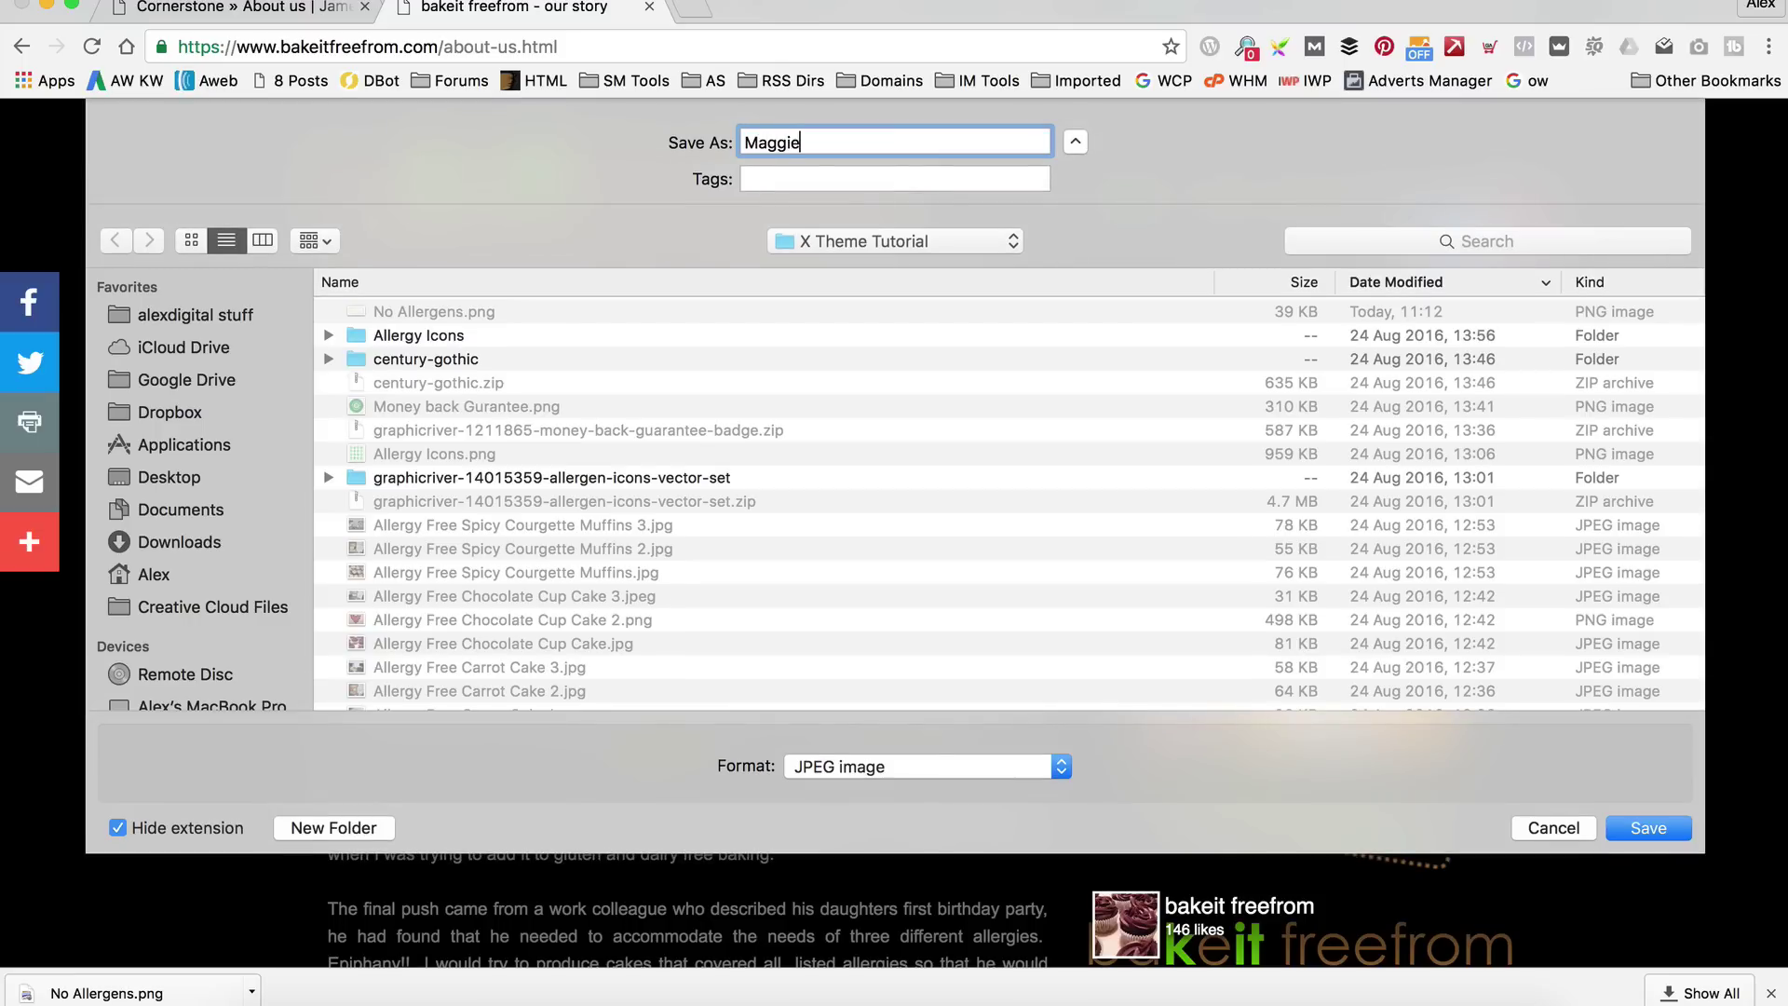
click(1621, 828)
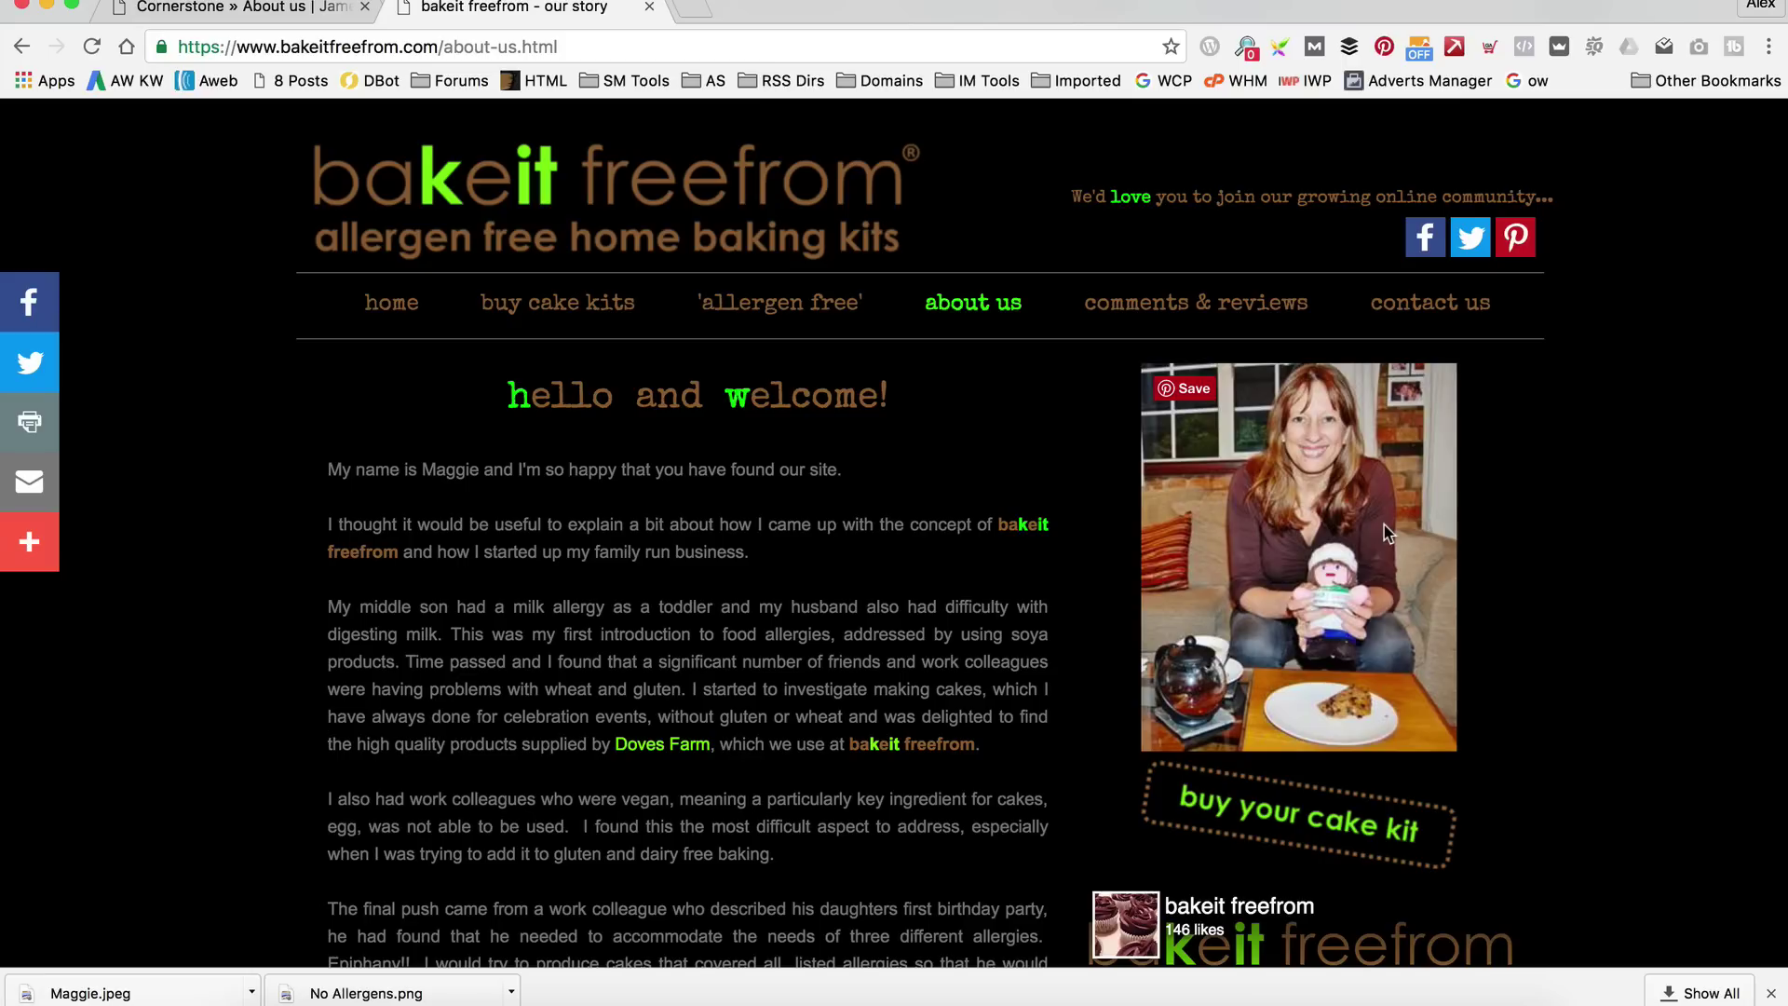
- Add an Image element to the empty right-hand placeholder beside the welcome text
click(286, 7)
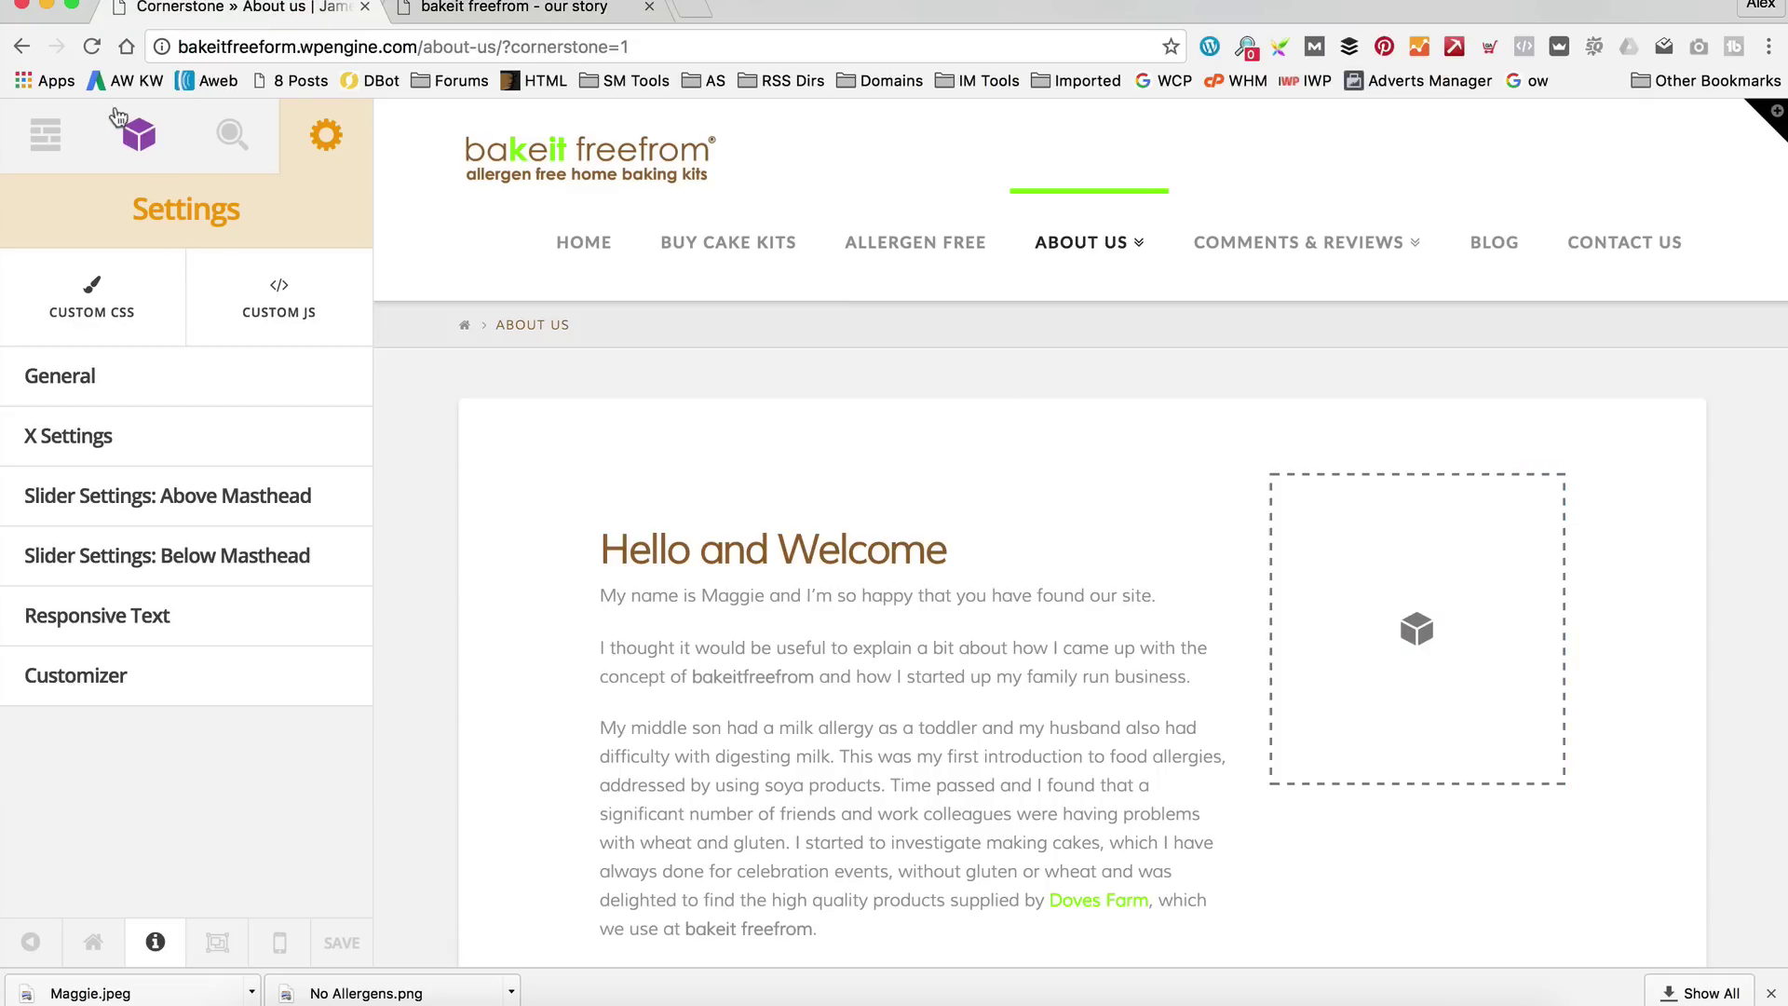
click(139, 135)
scroll(162, 439, down, 10)
scroll(161, 439, down, 10)
scroll(177, 425, up, 8)
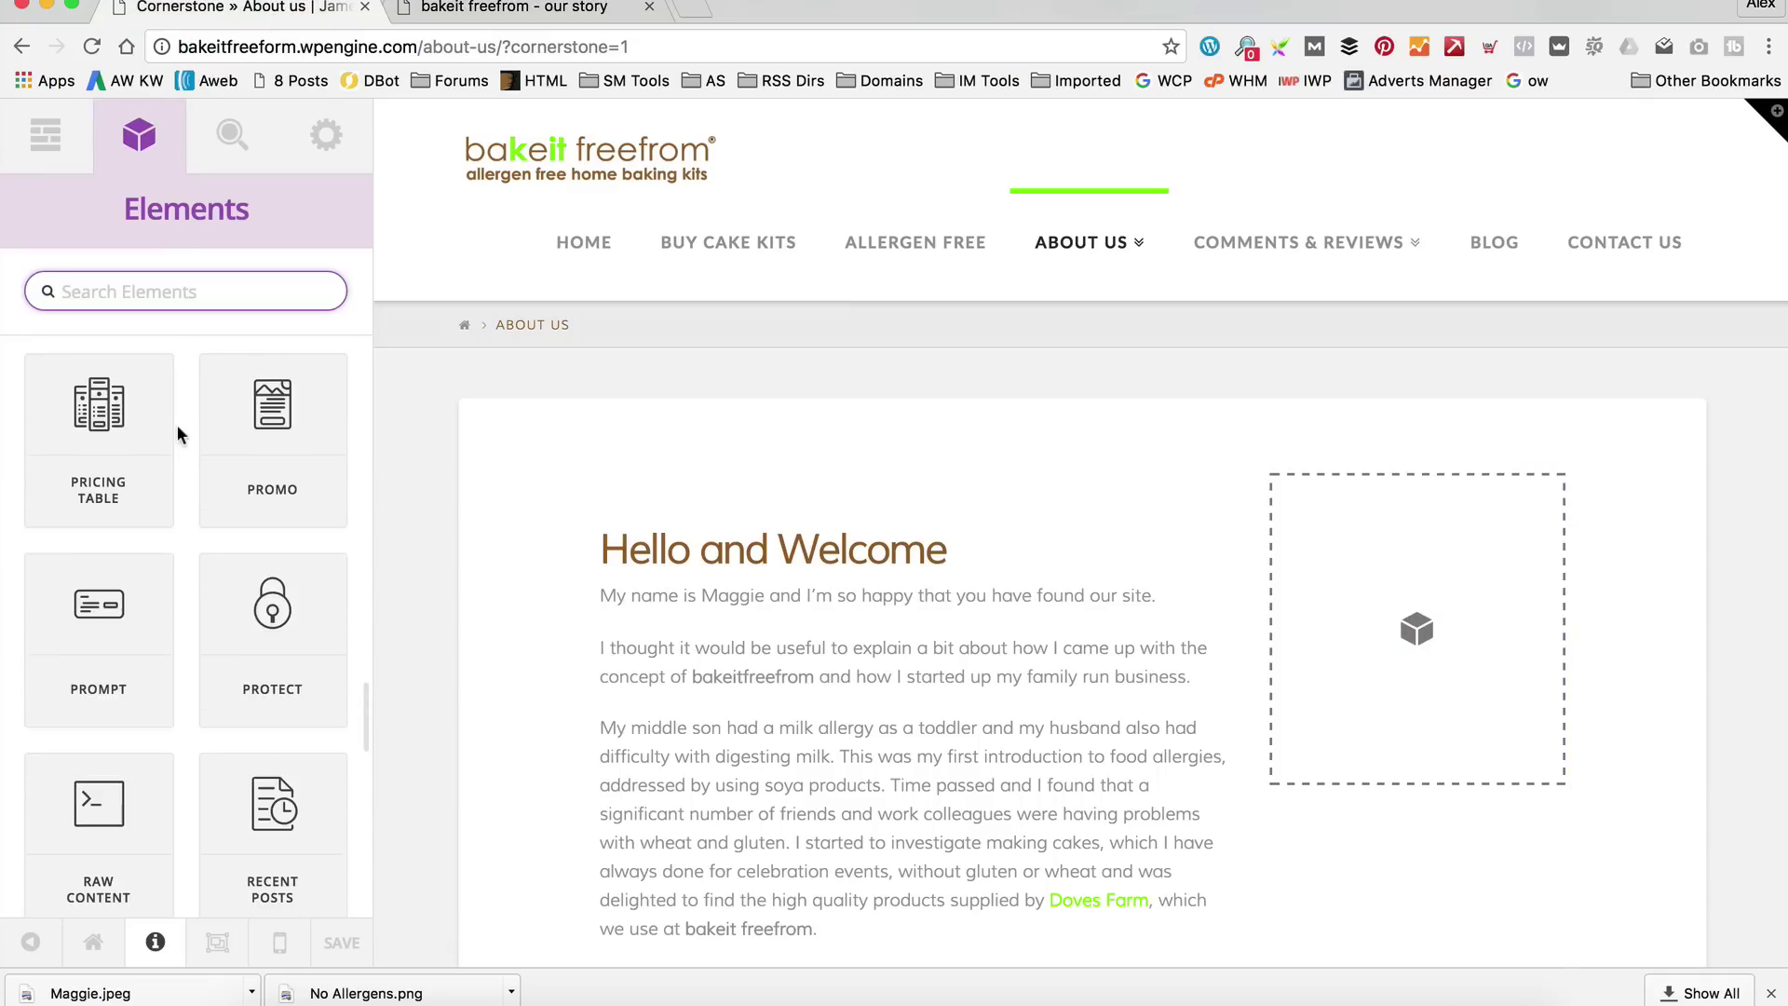
scroll(177, 416, up, 8)
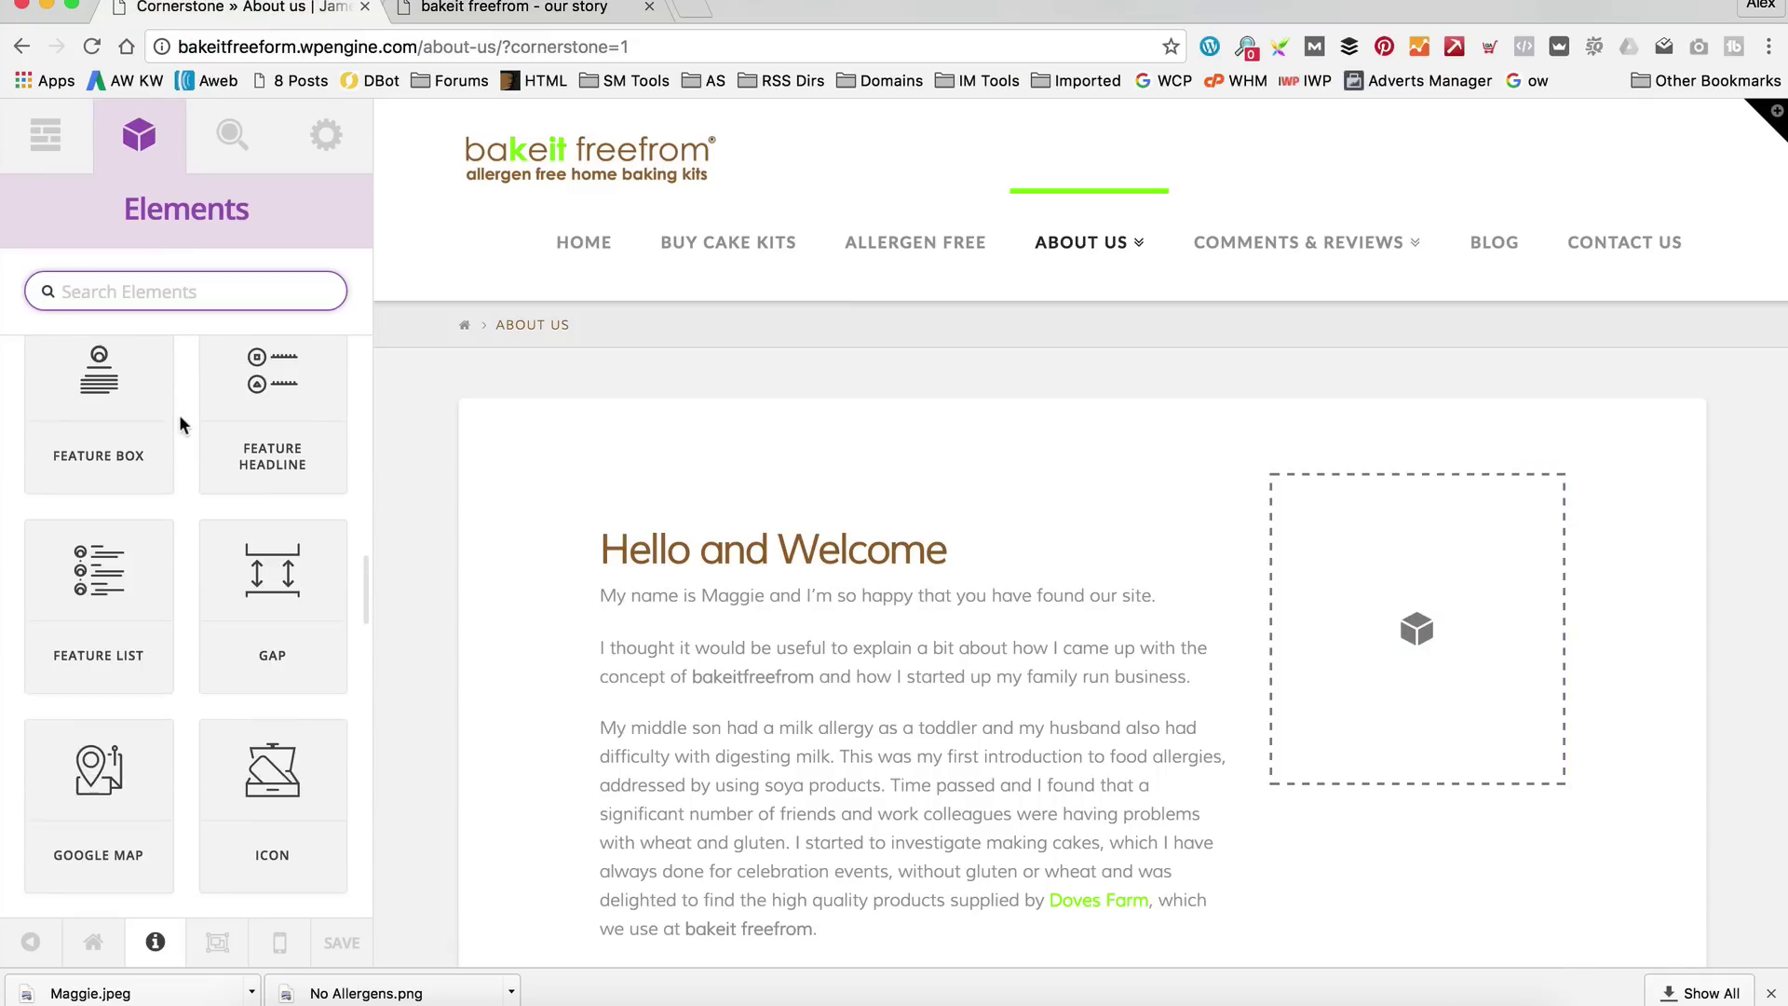
scroll(179, 412, up, 2)
scroll(165, 387, down, 6)
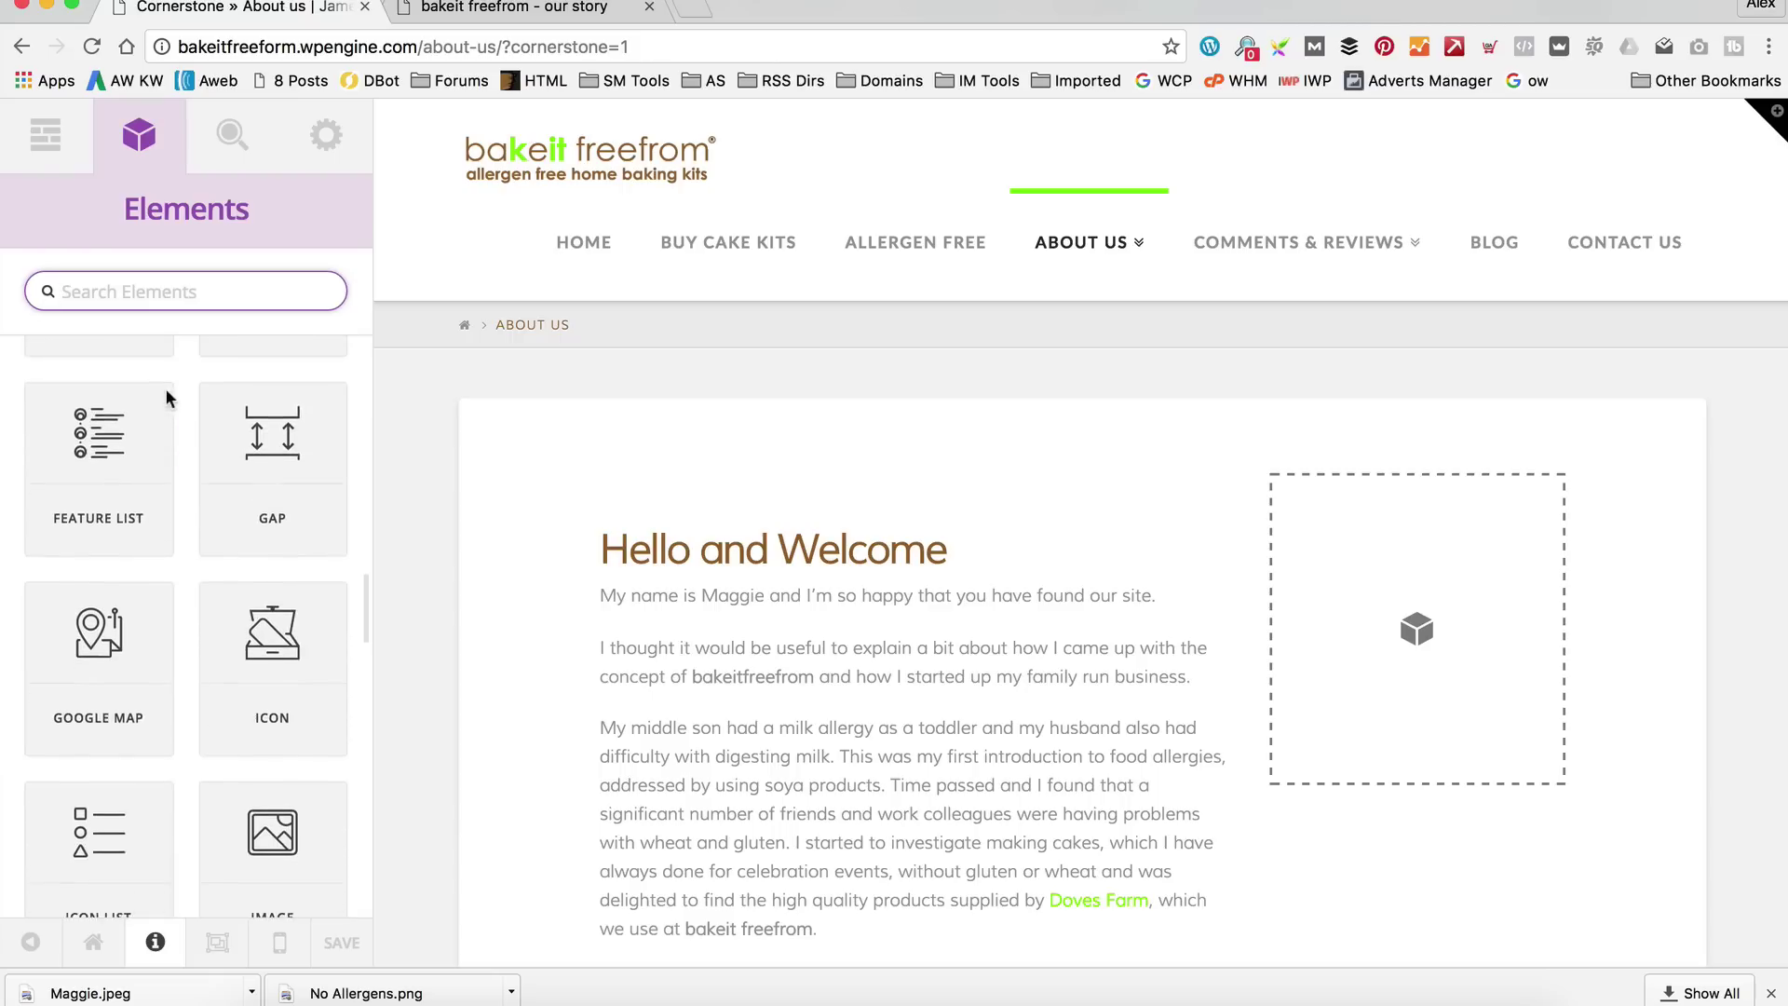
drag(272, 596, 1477, 579)
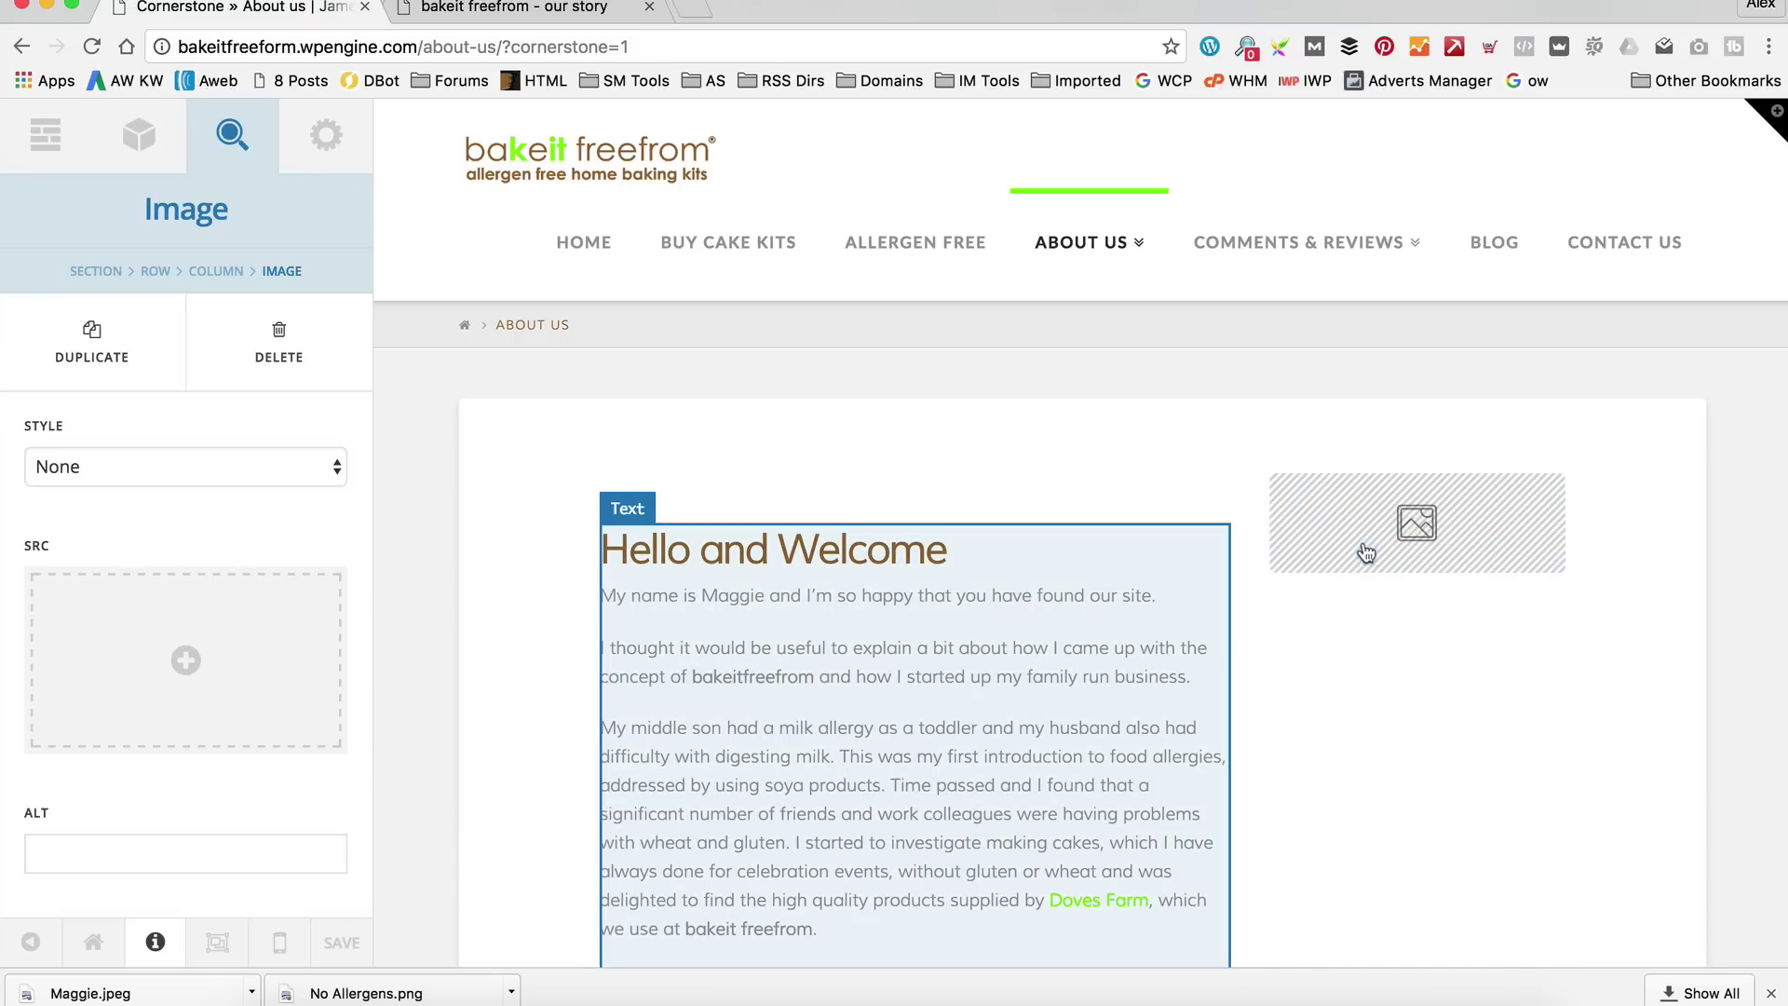
- Upload the portrait photo into the image element and set its Style to Rounded
click(1369, 532)
click(220, 651)
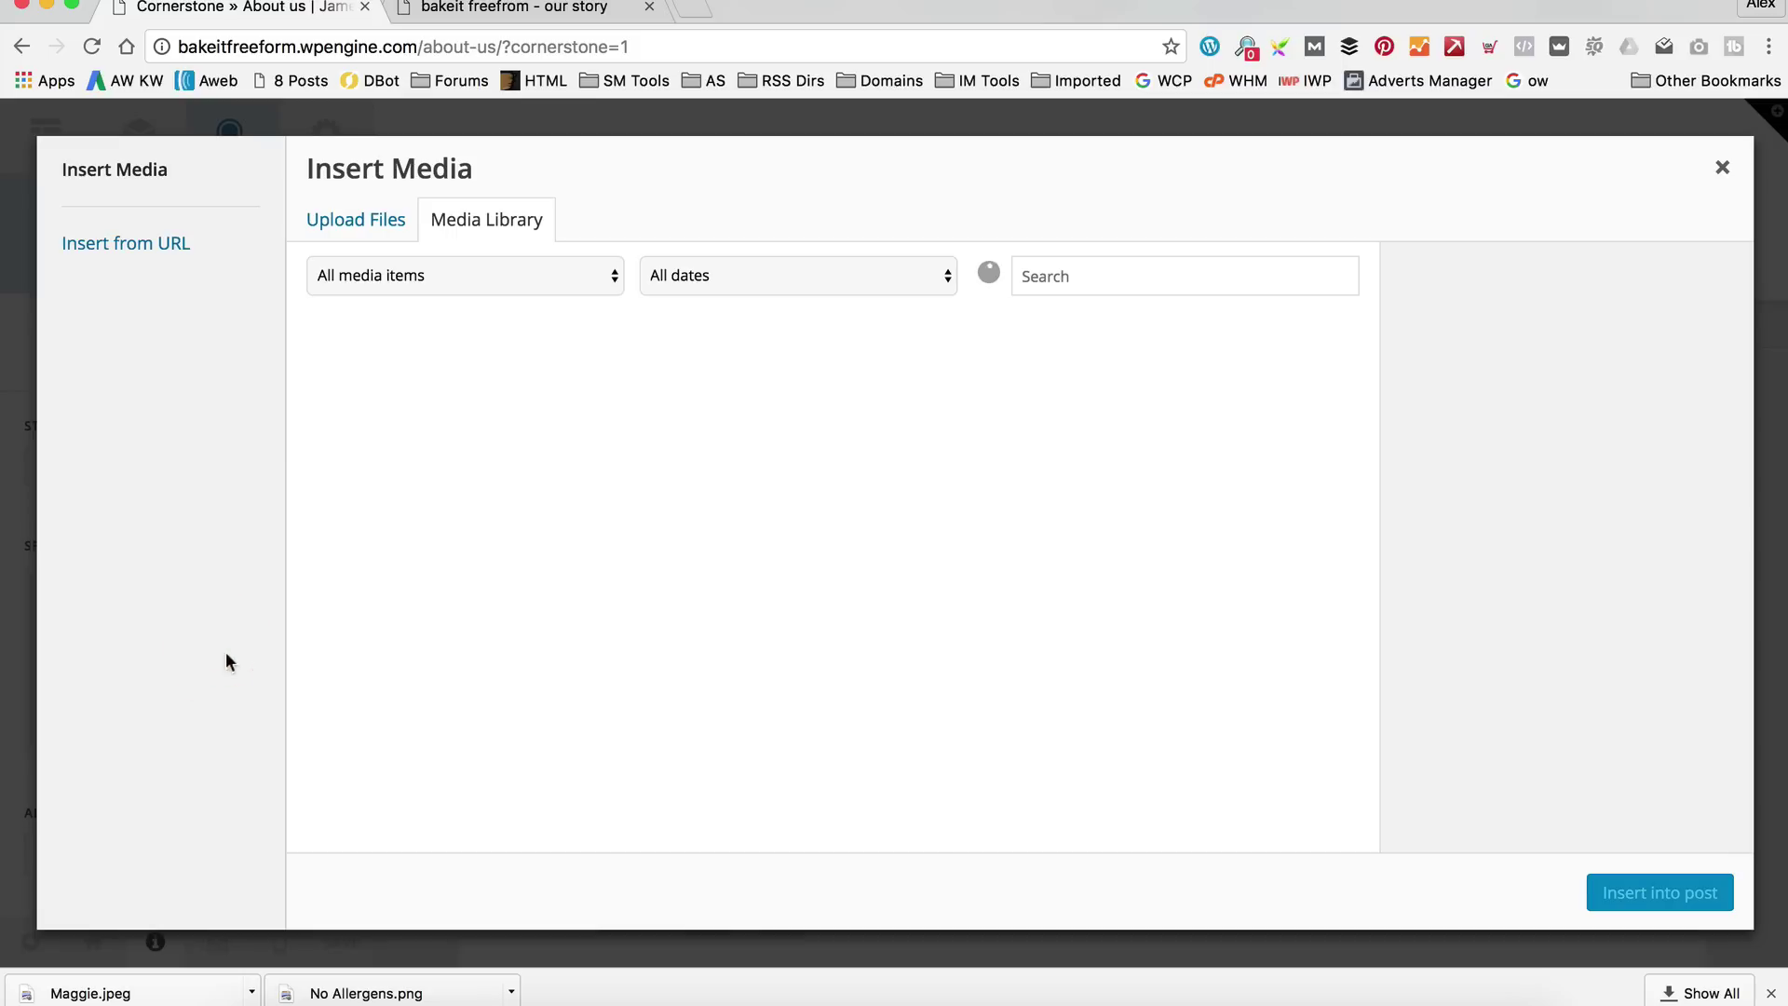
click(349, 220)
click(1058, 559)
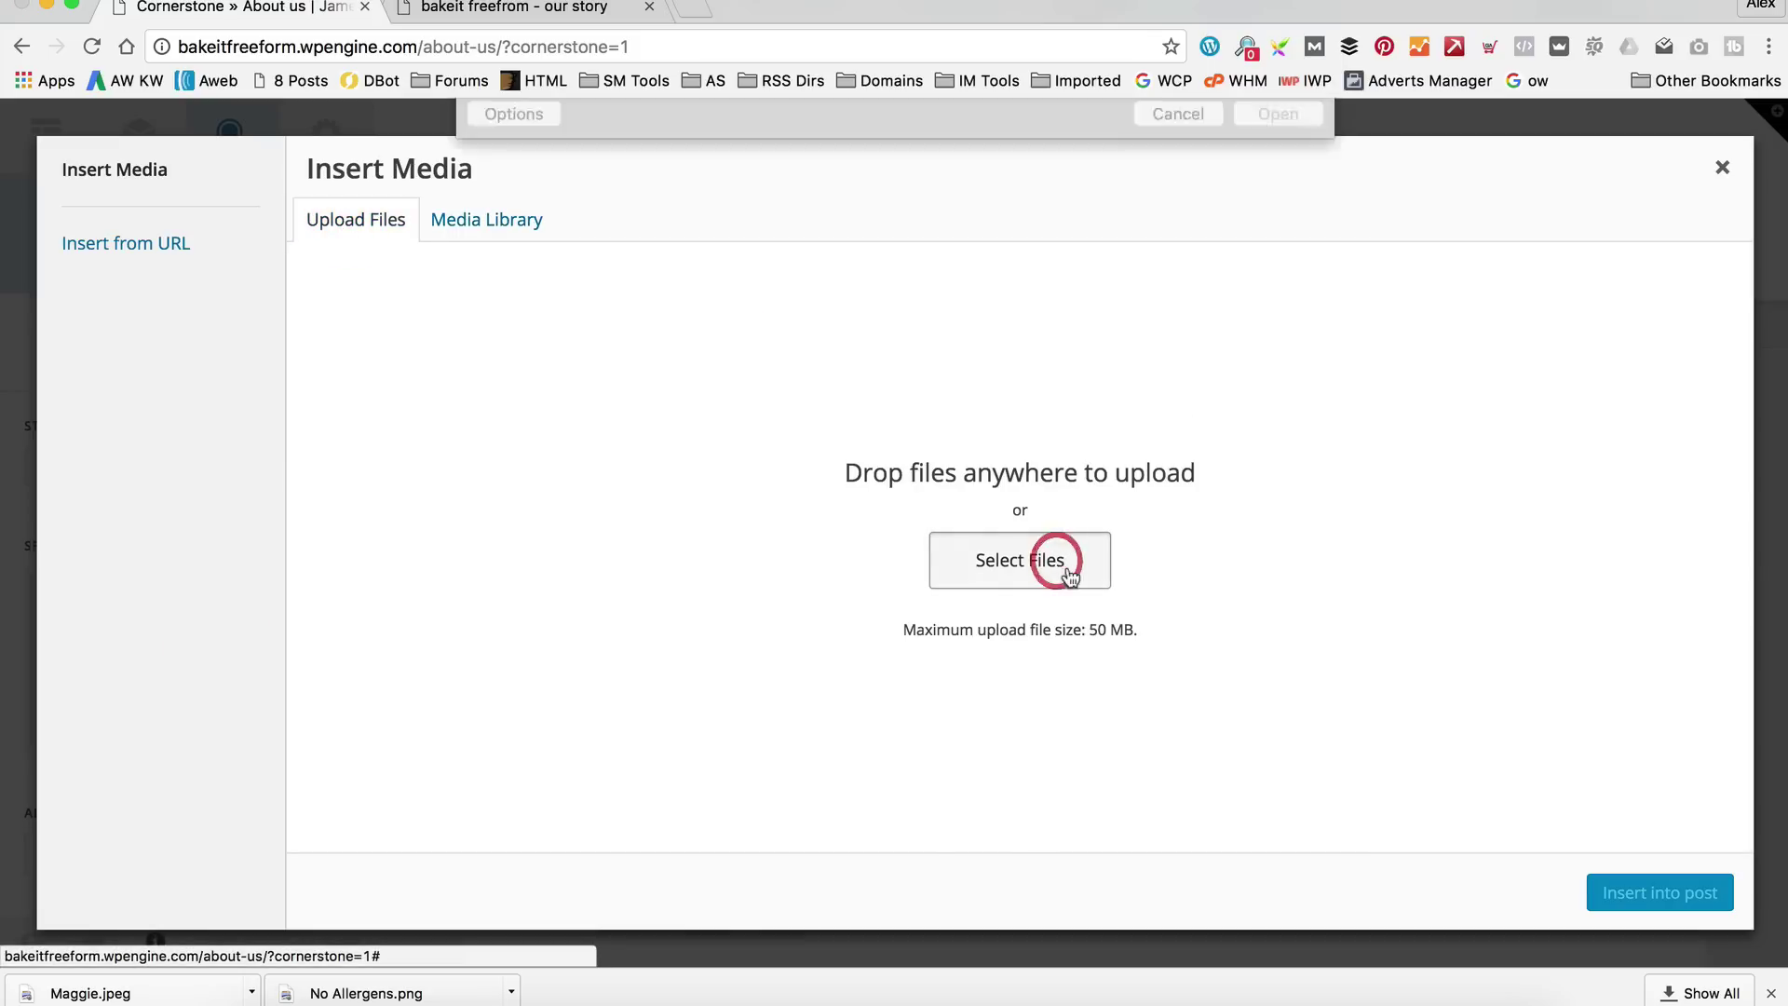
click(787, 190)
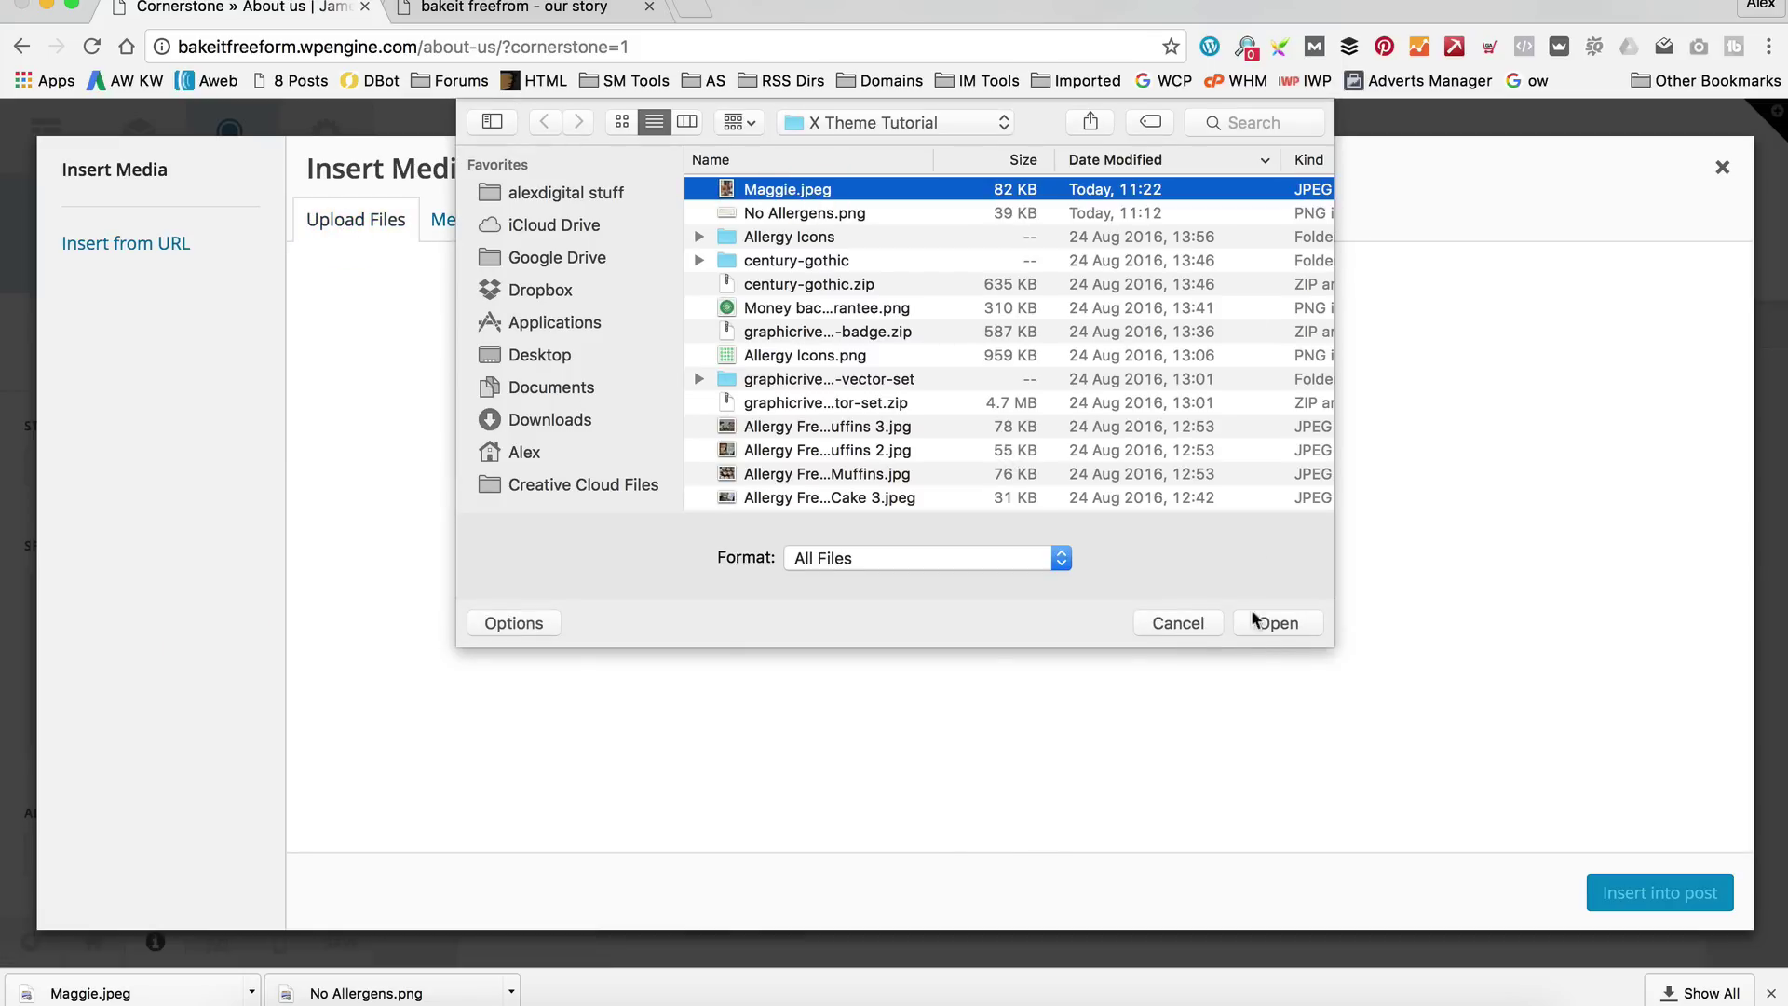
click(1274, 623)
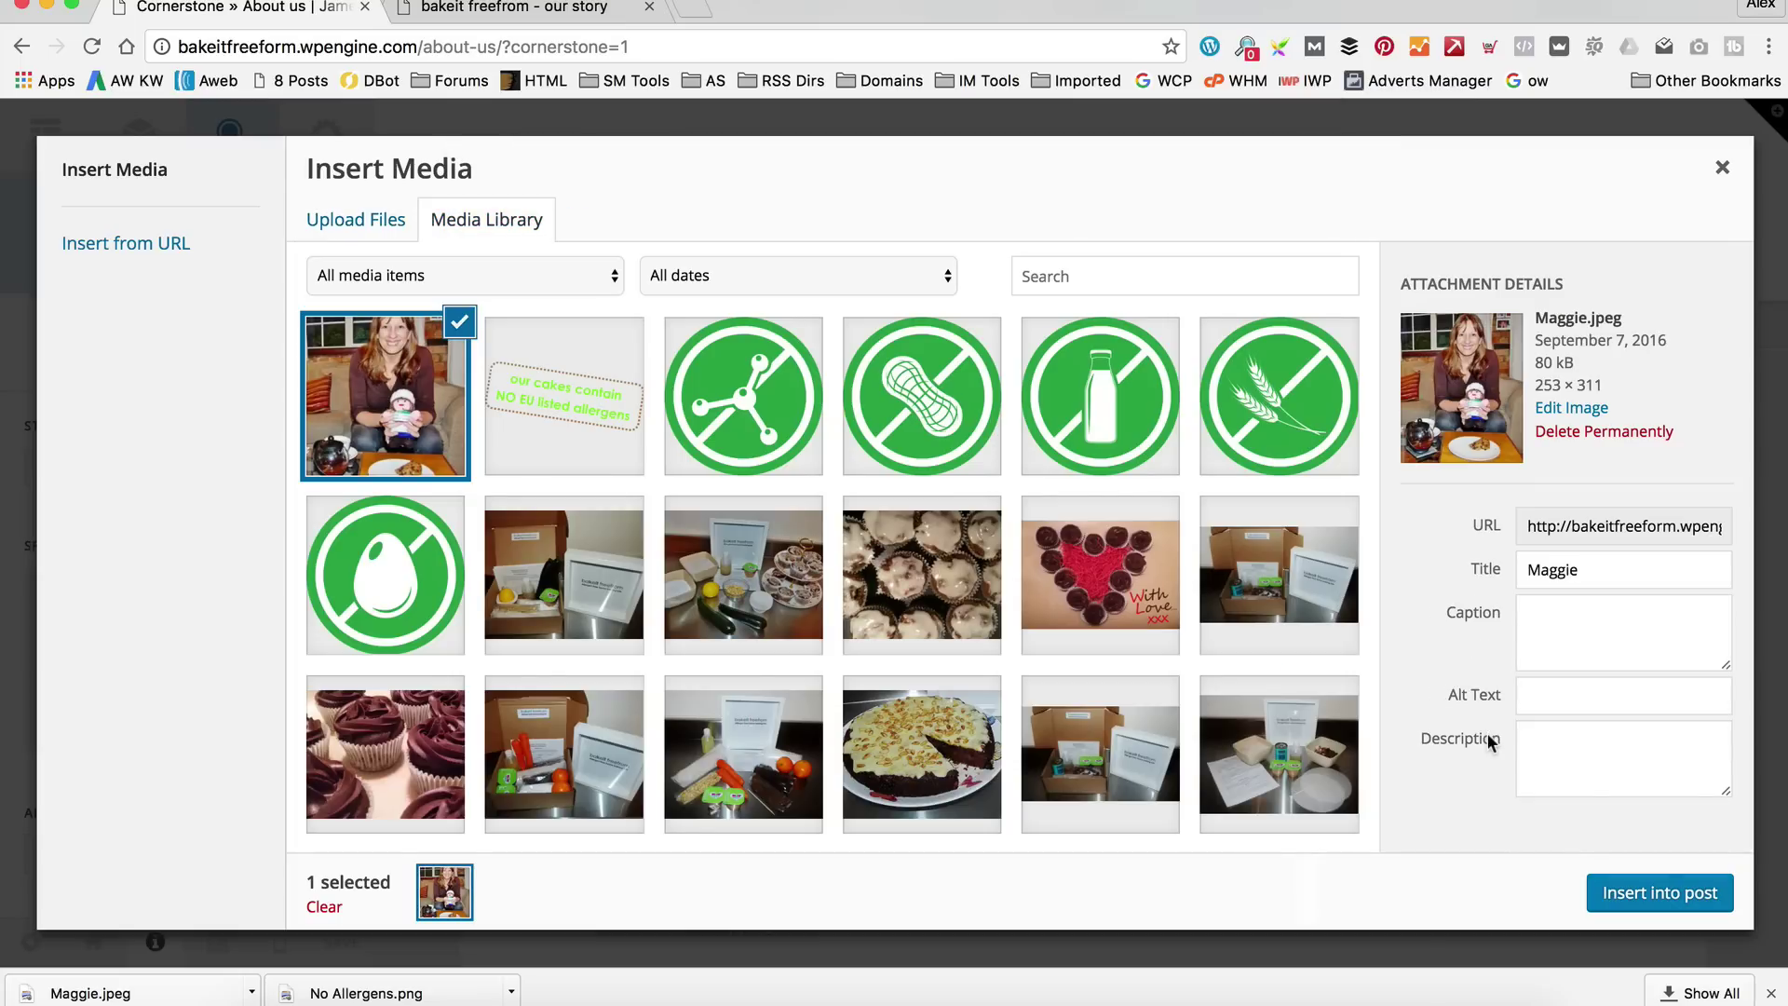
click(1662, 891)
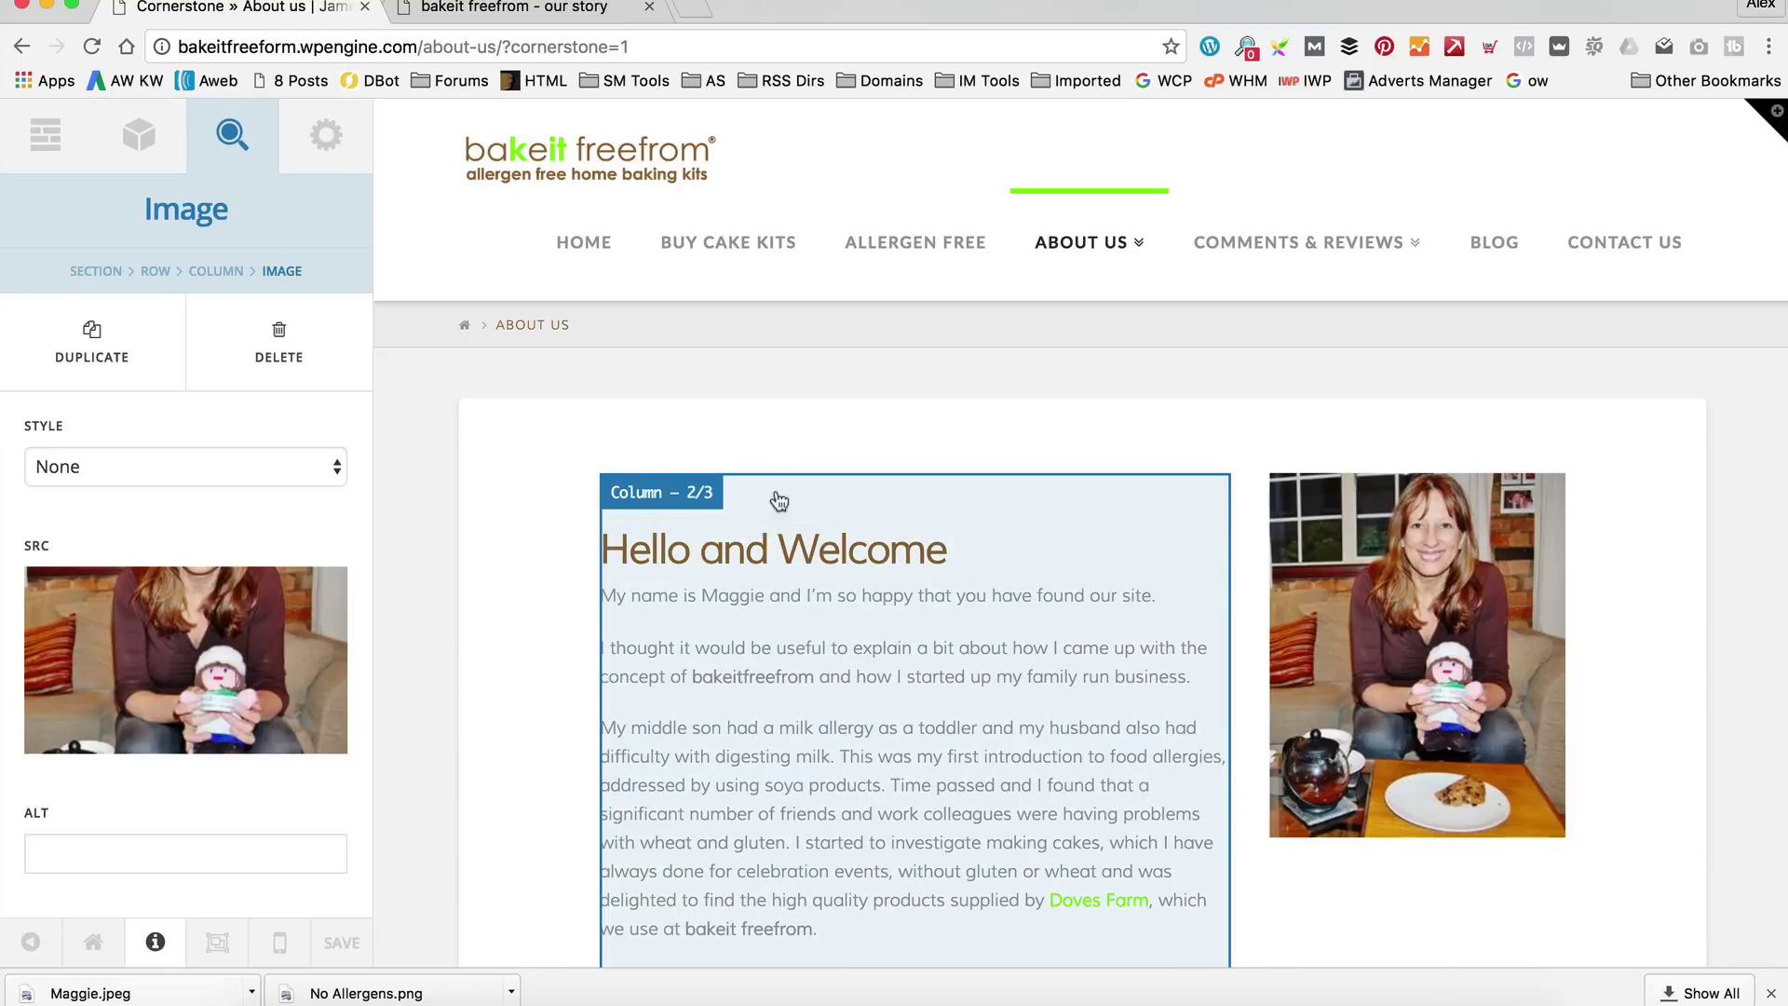
click(244, 467)
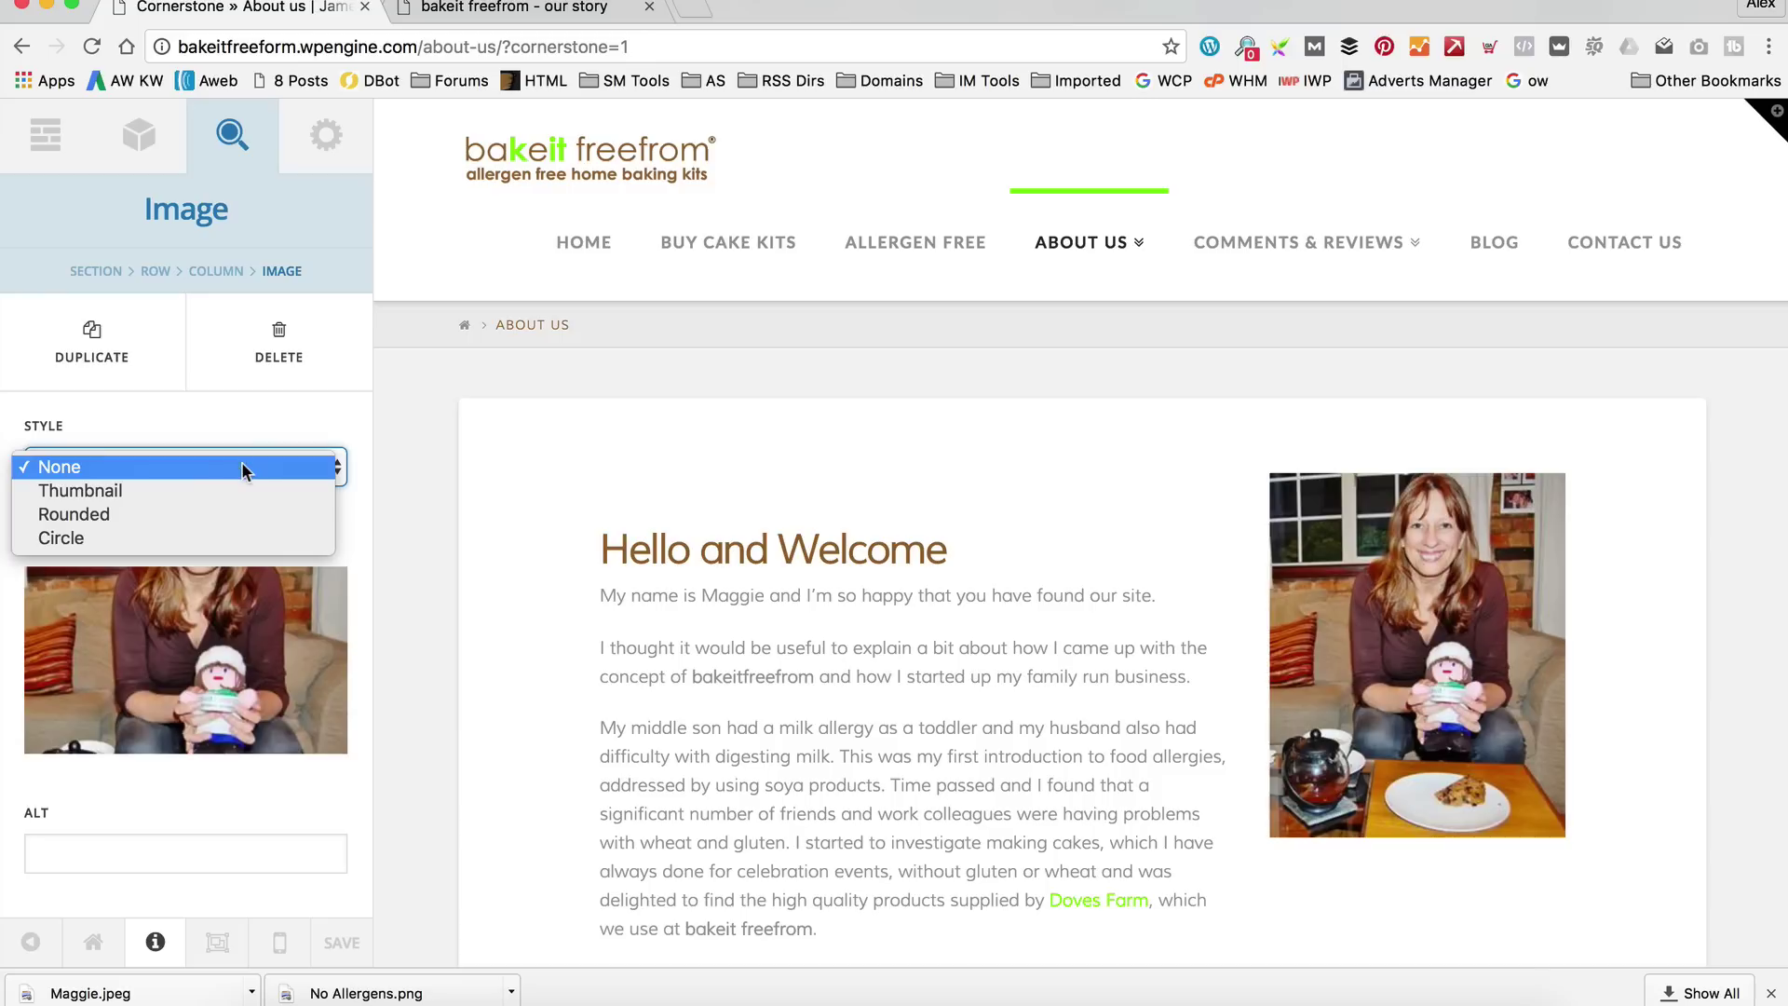
click(236, 512)
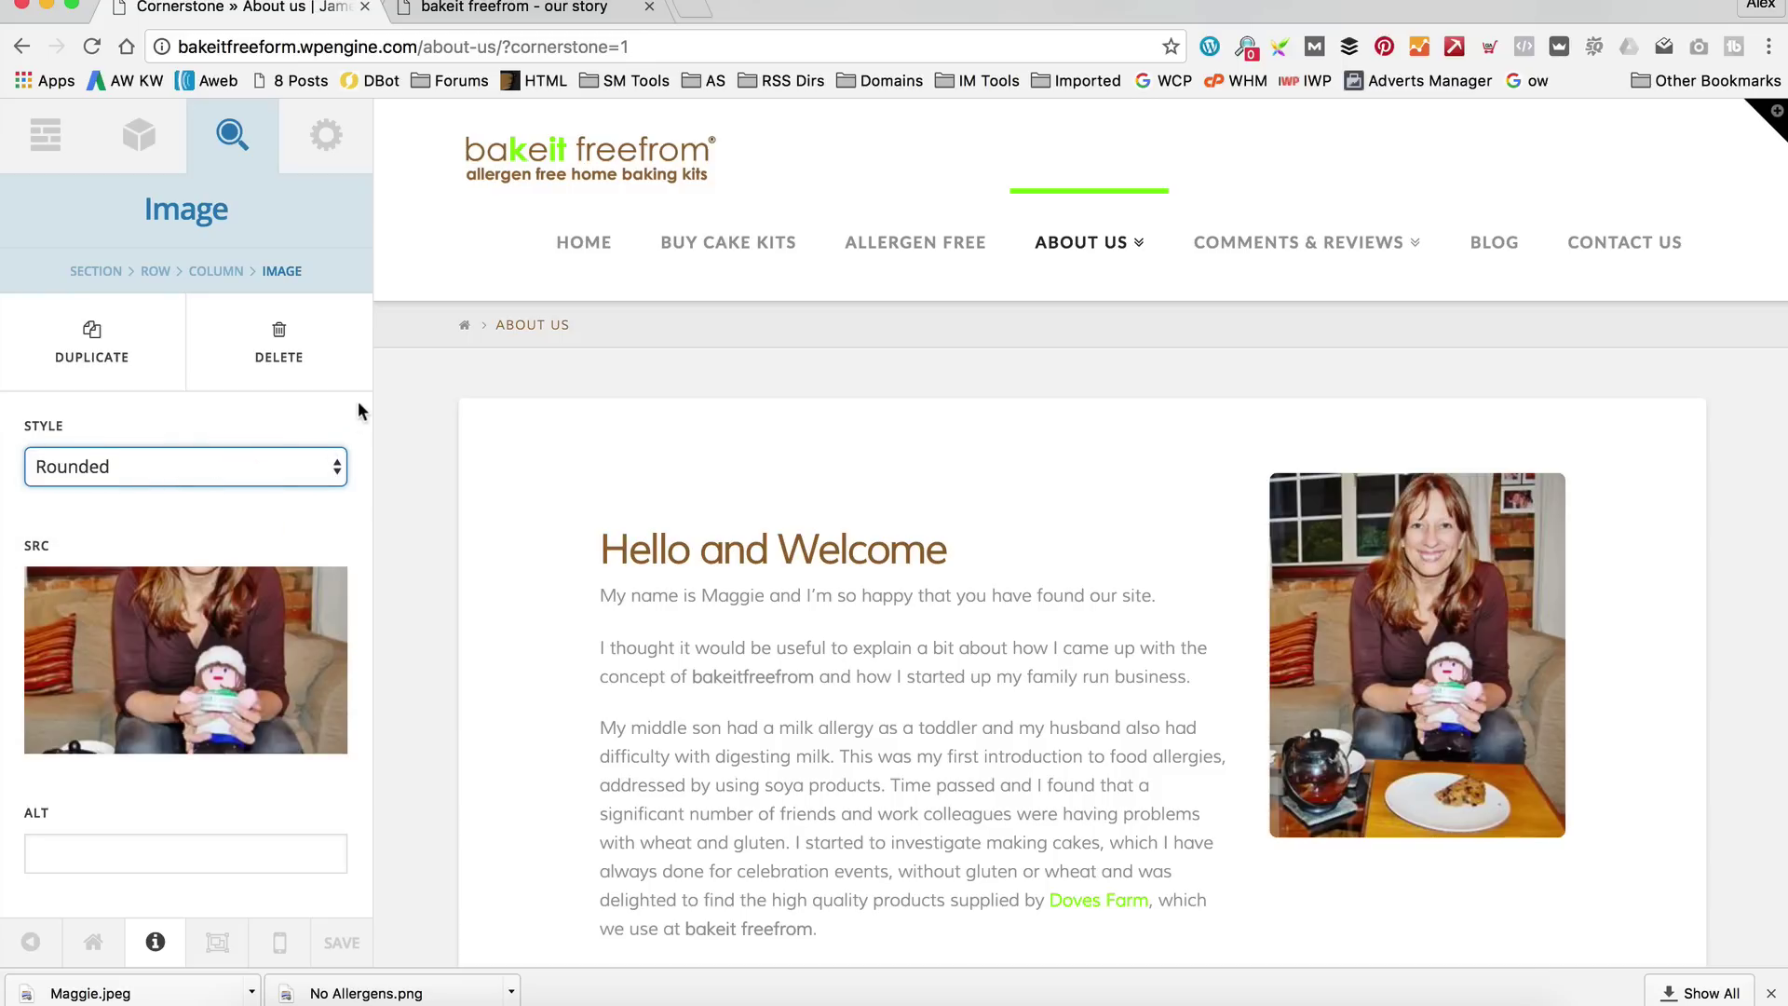
- Save the page and load the published About us page without ?cornerstone=1
scroll(360, 399, down, 5)
scroll(1754, 807, down, 2)
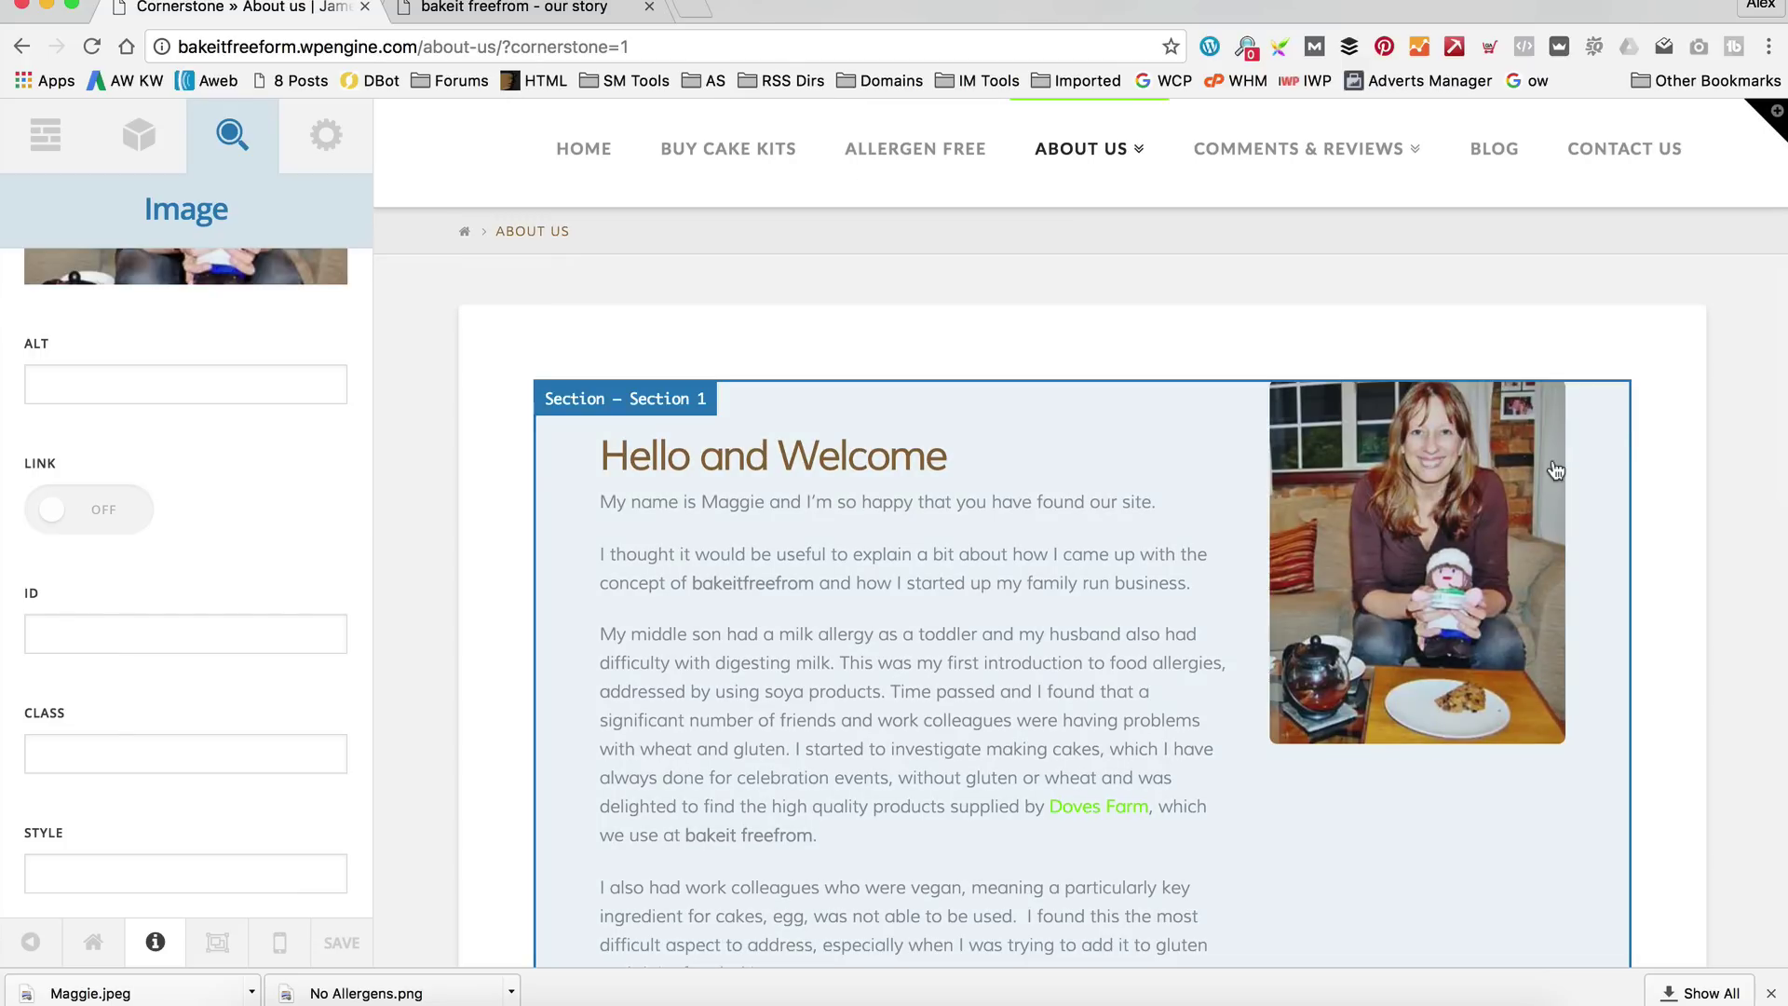
scroll(398, 465, down, 5)
scroll(397, 456, up, 5)
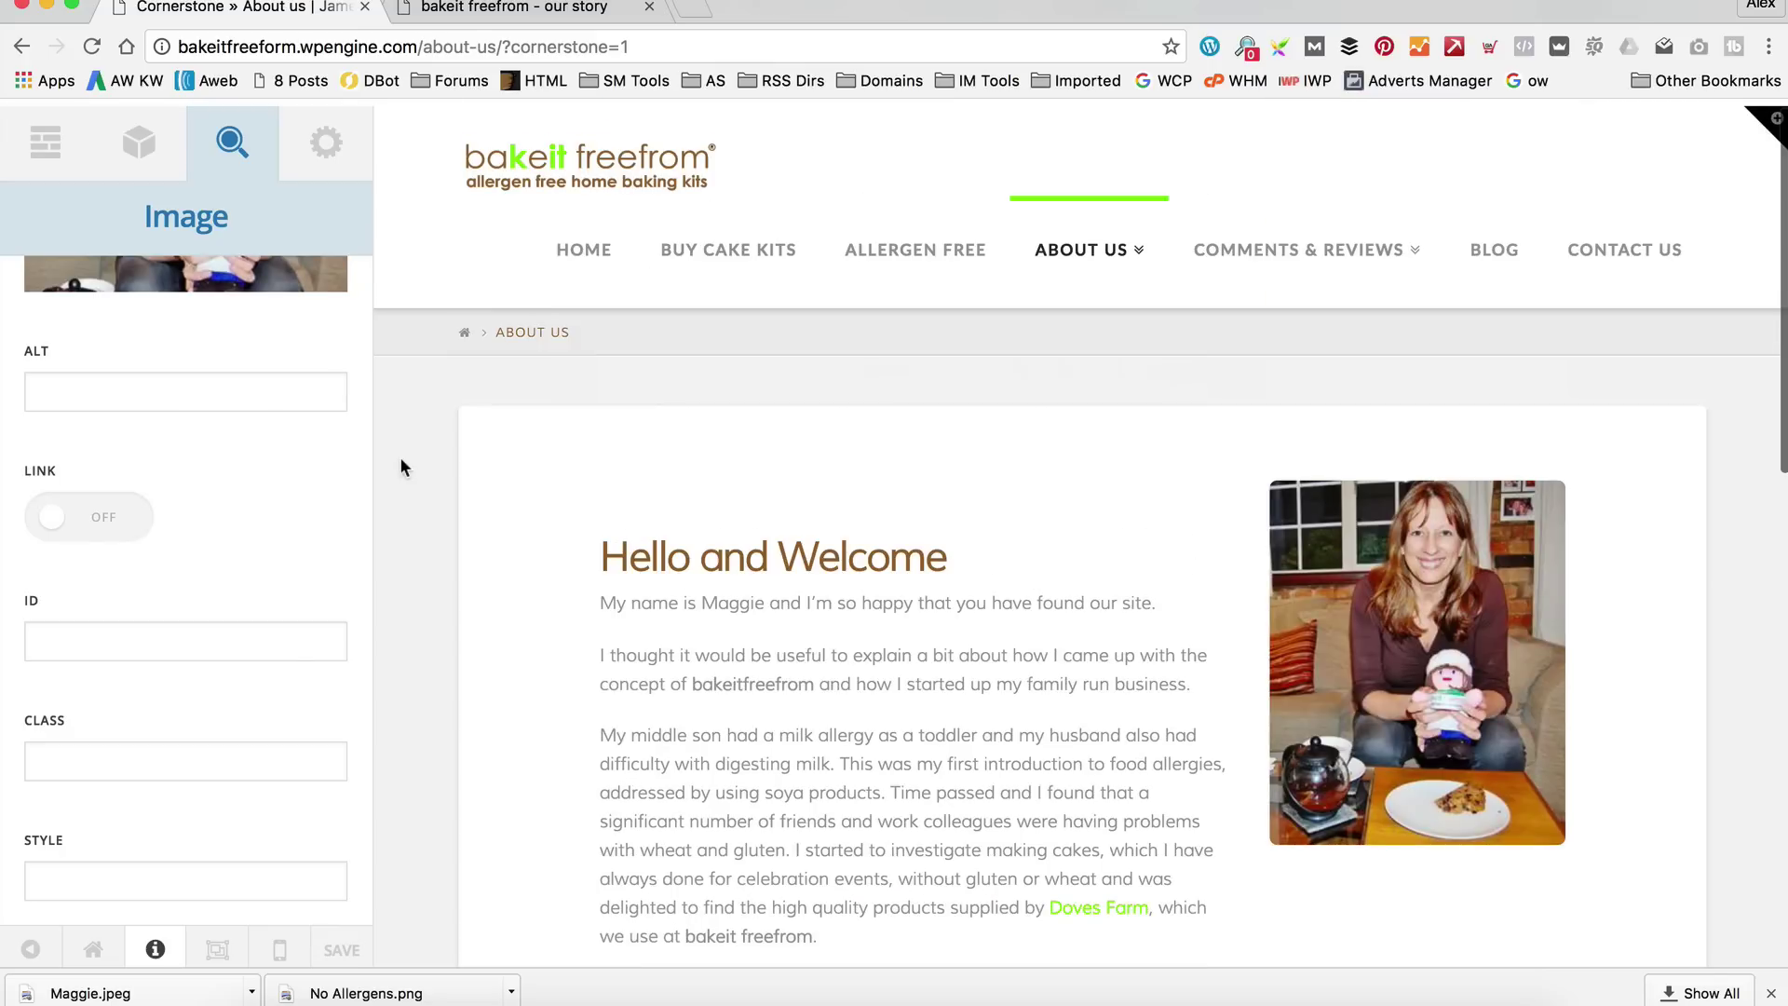
click(342, 949)
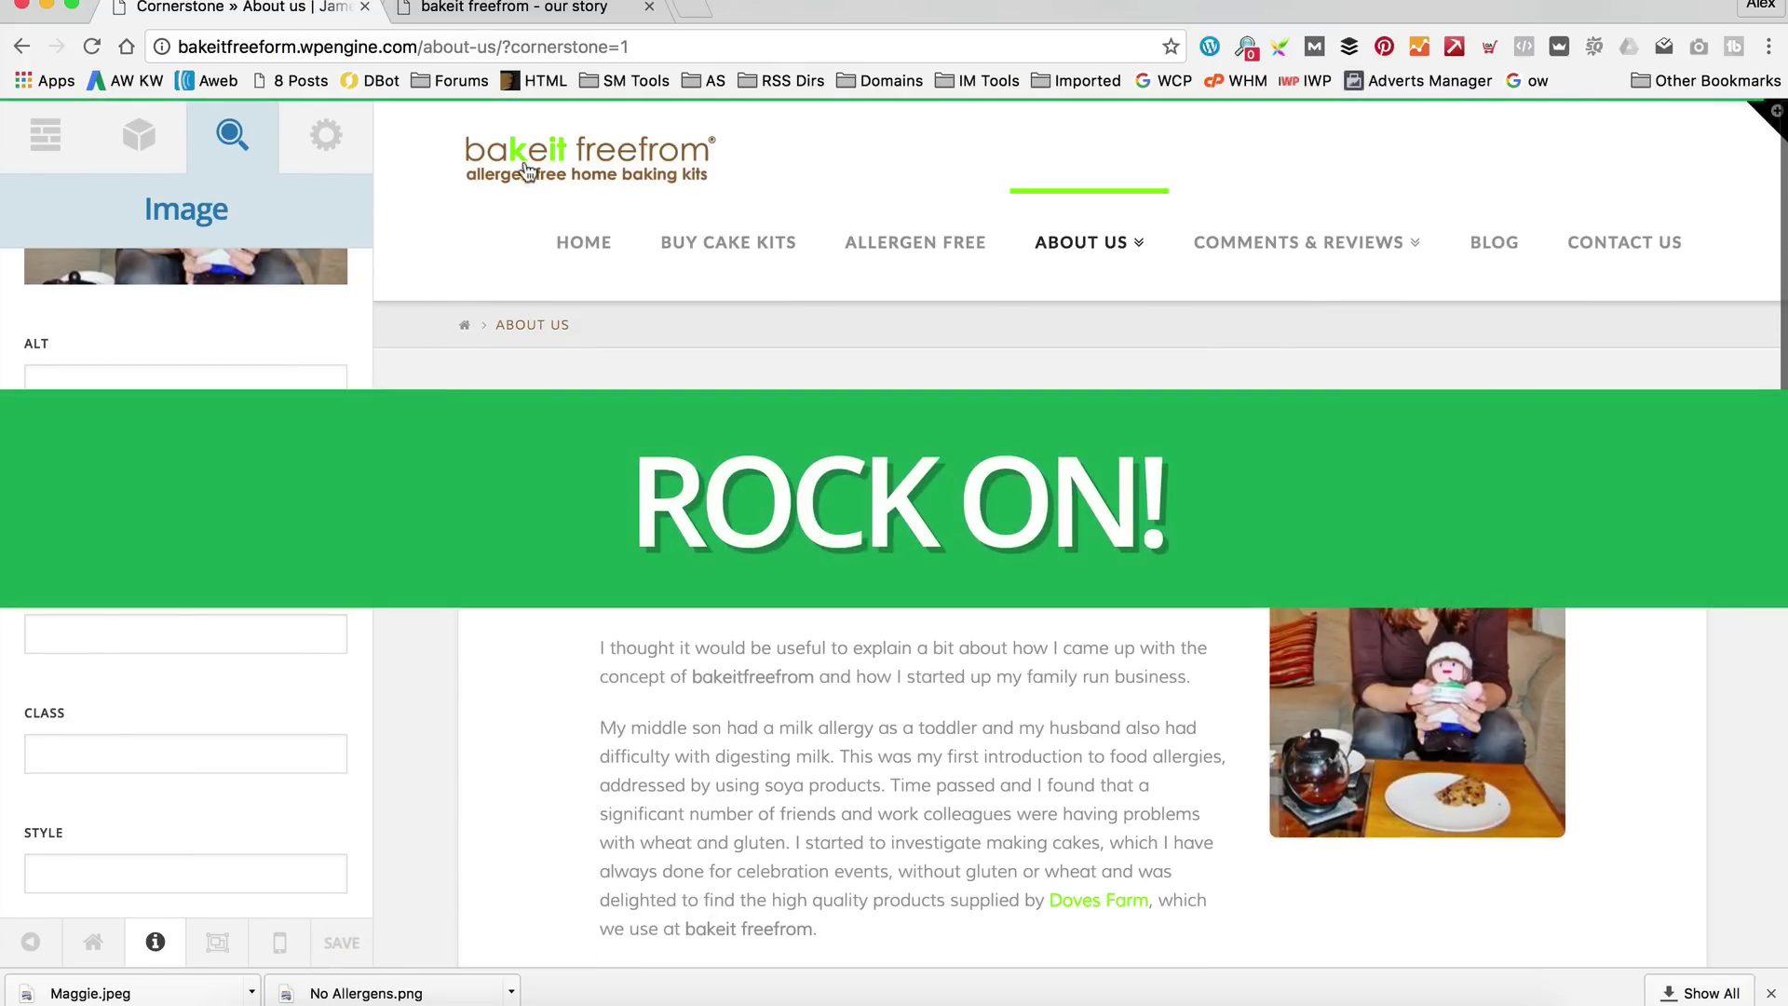
click(501, 43)
drag(501, 46, 631, 47)
key(BackSpace)
key(Return)
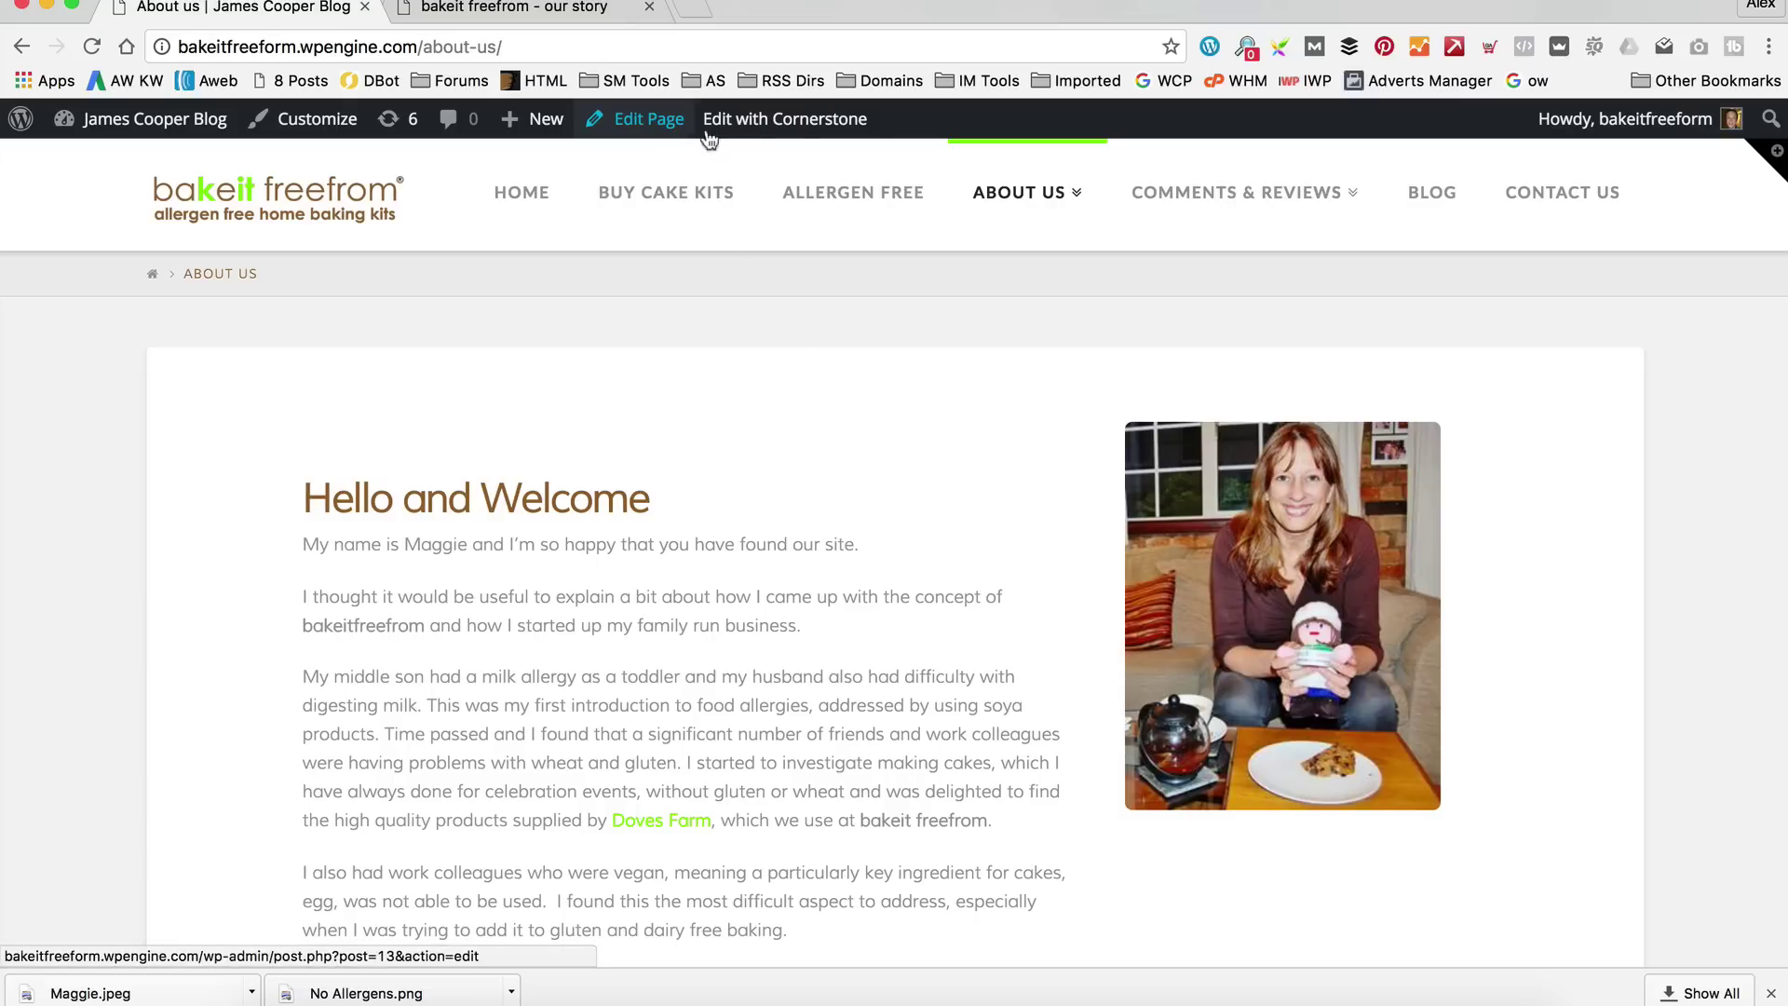
- Reopen About us in Cornerstone and place a 50px Gap element above the portrait photo
click(785, 118)
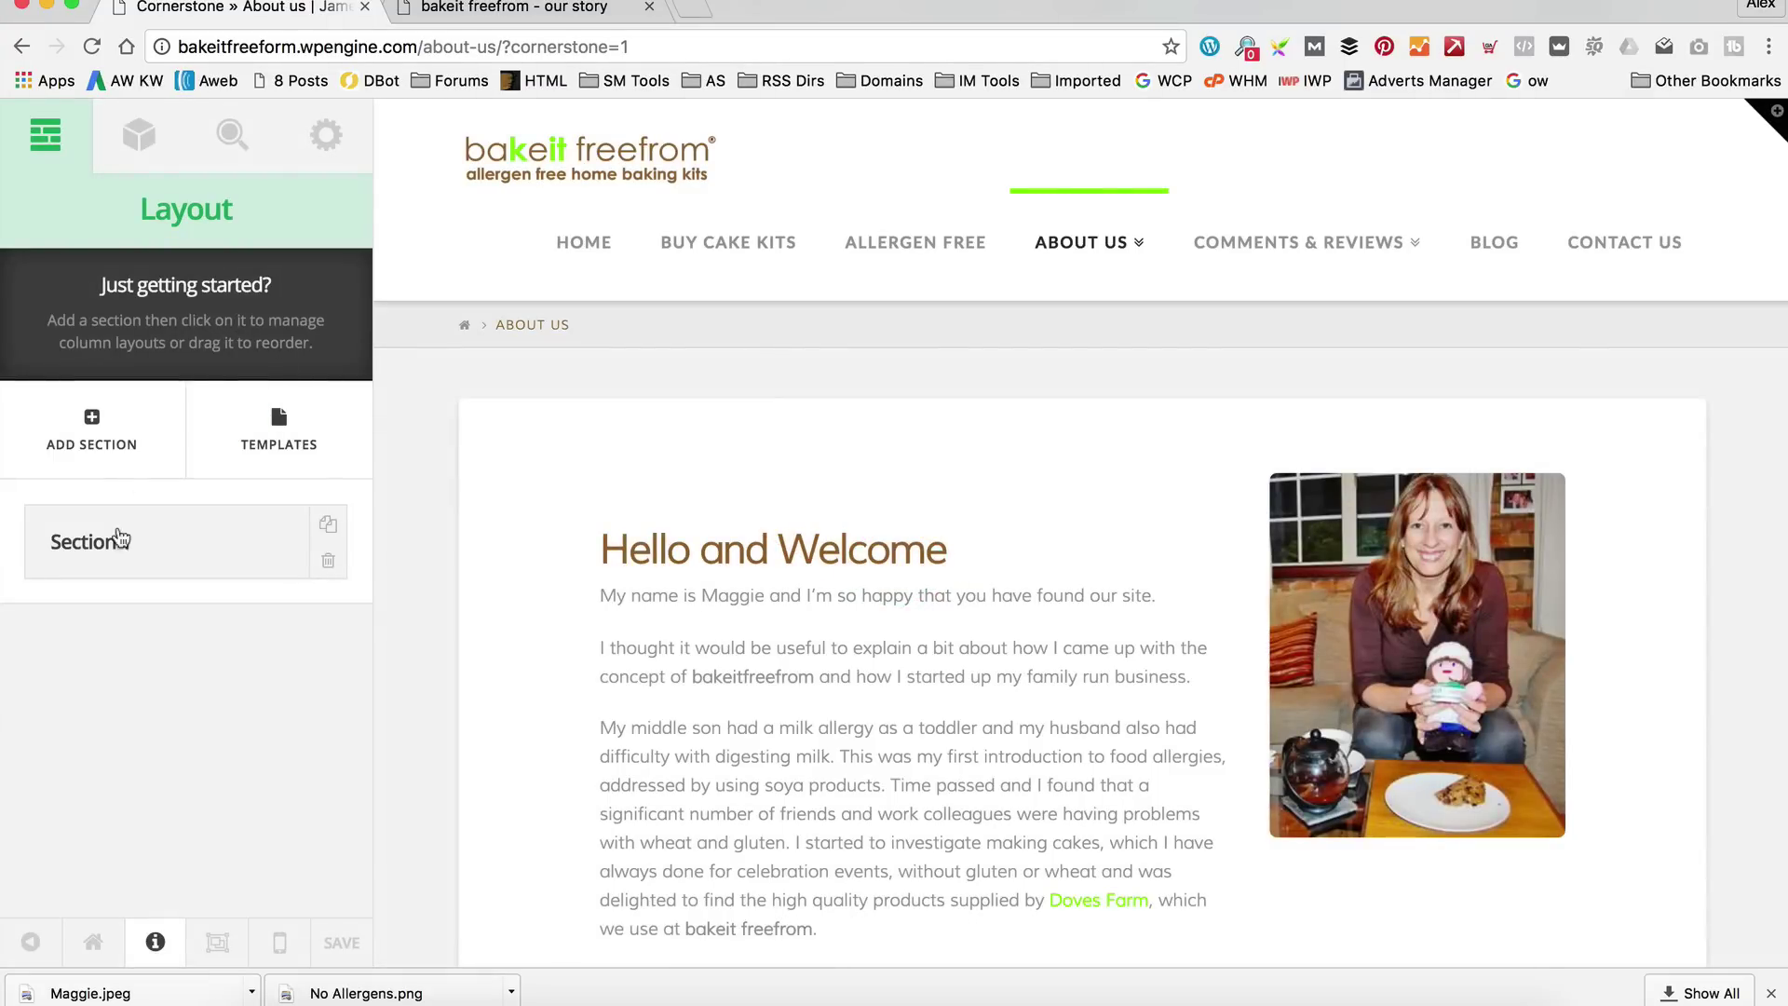
click(139, 135)
scroll(188, 485, down, 12)
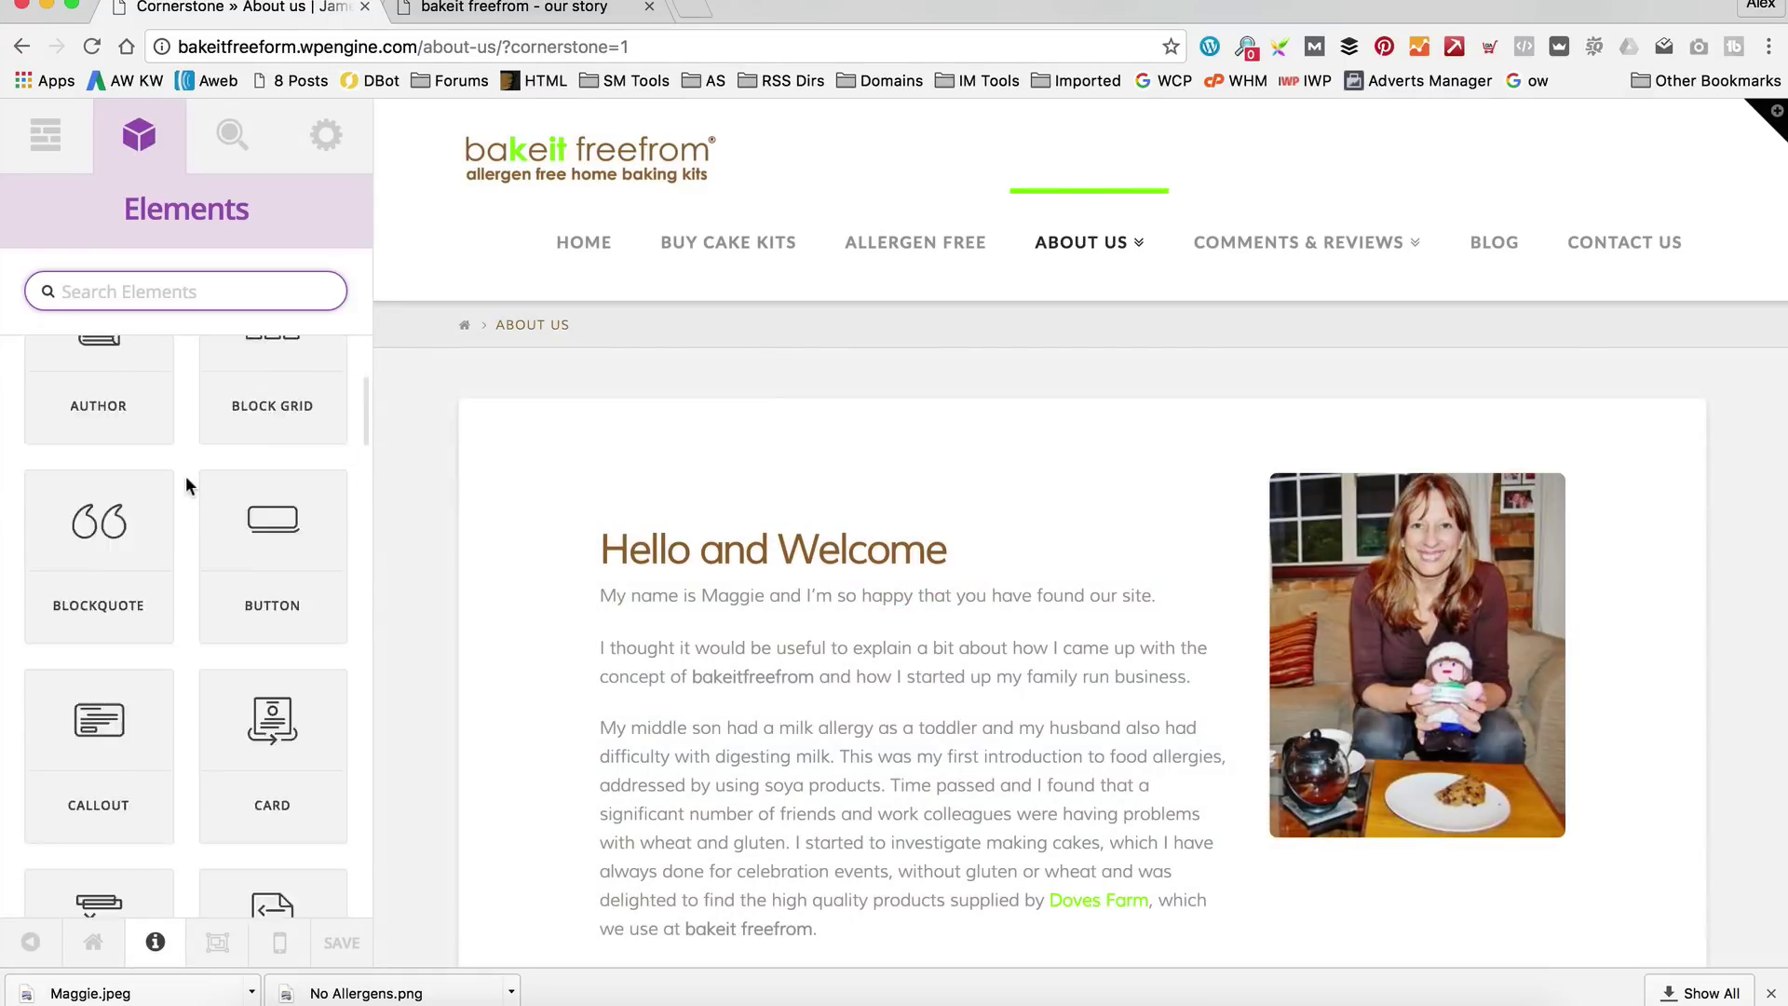
scroll(188, 476, down, 6)
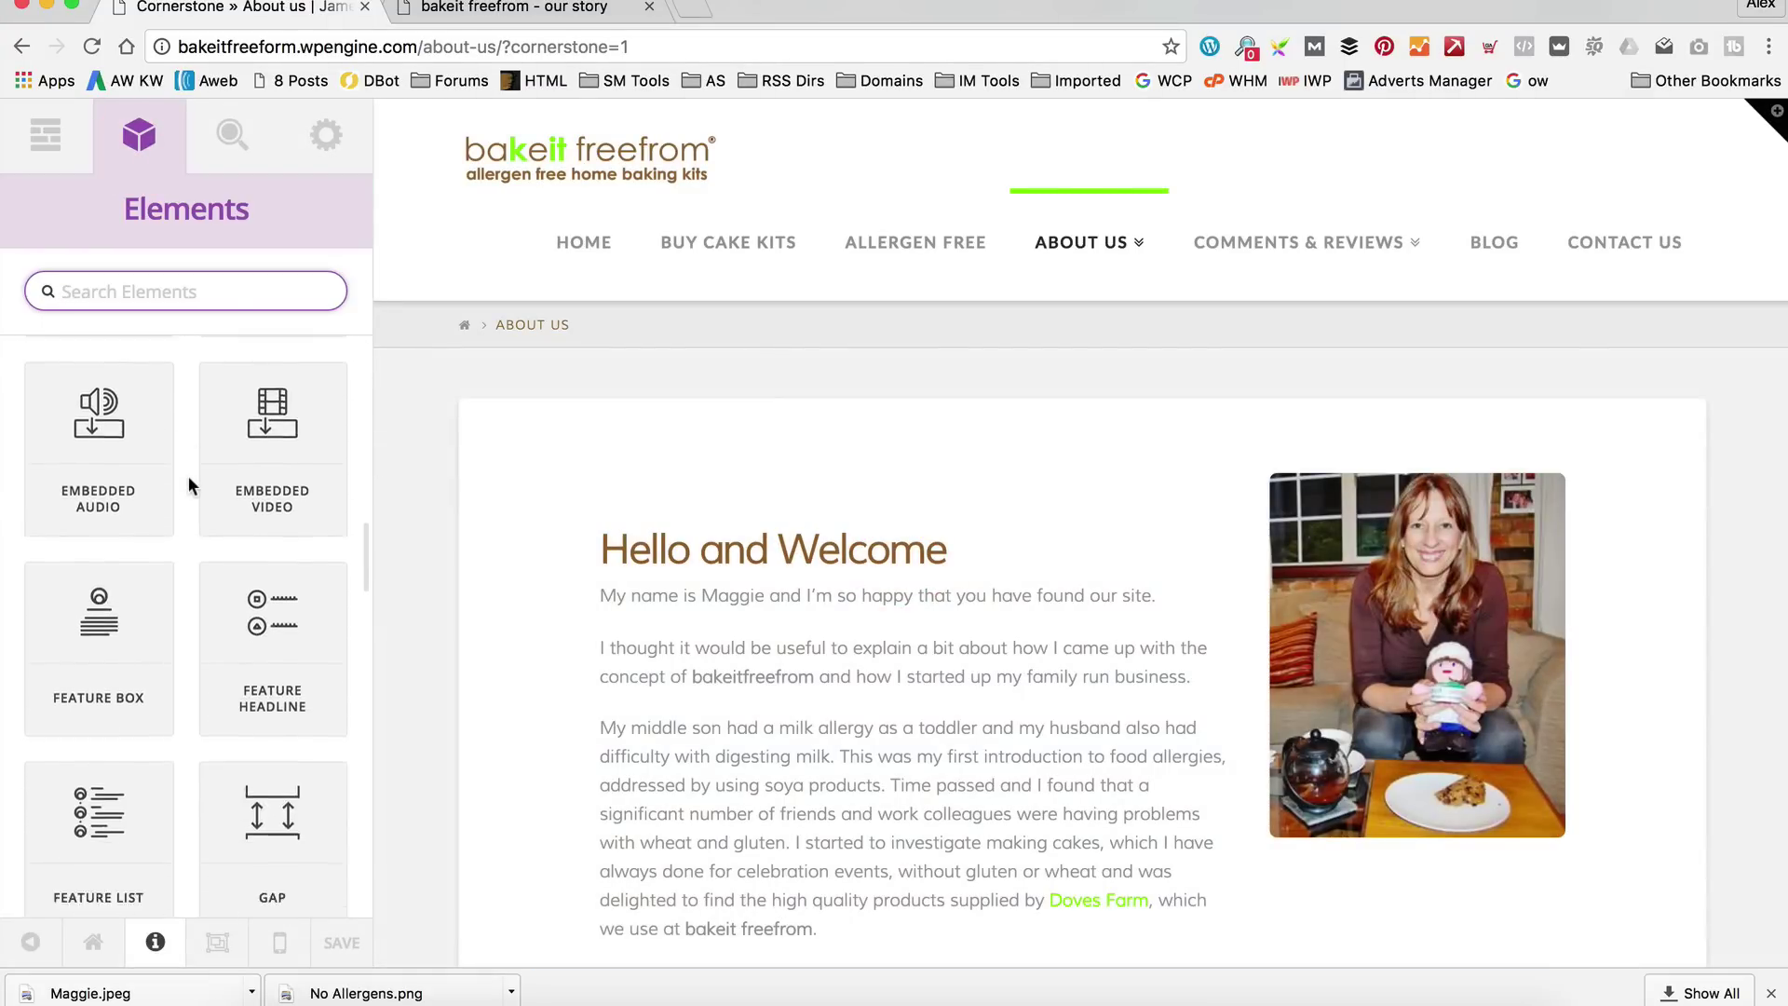
drag(276, 450, 1383, 498)
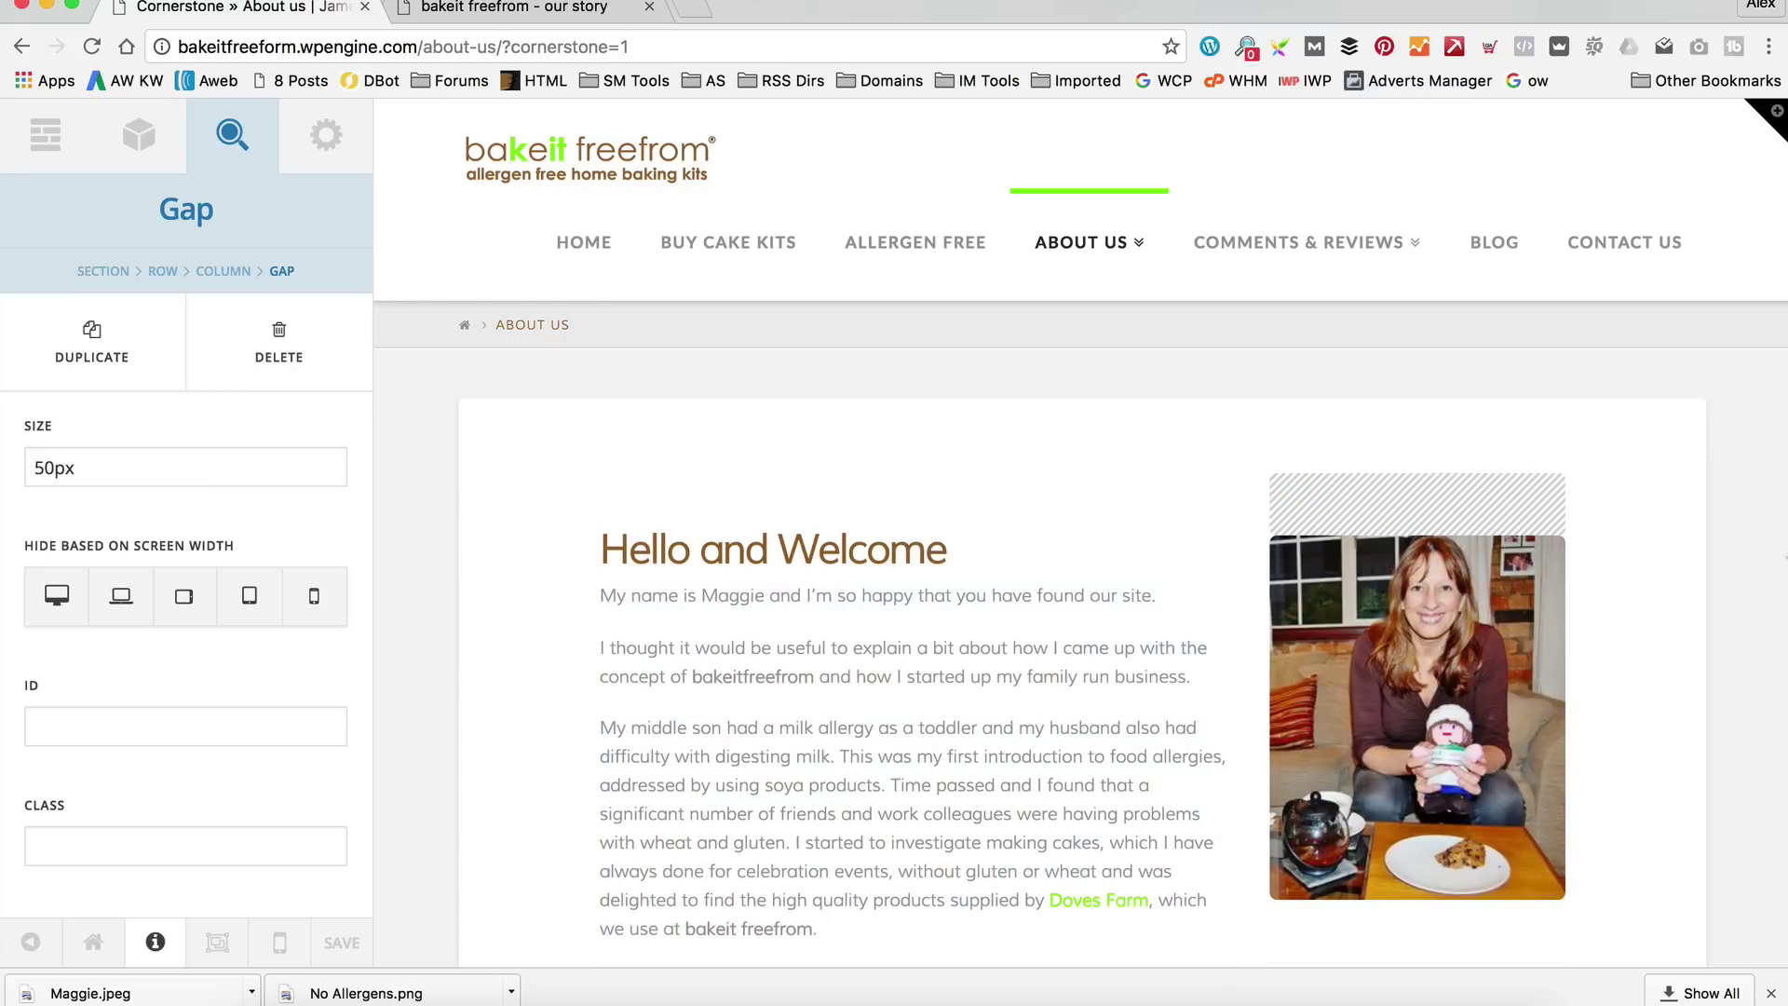
click(1466, 492)
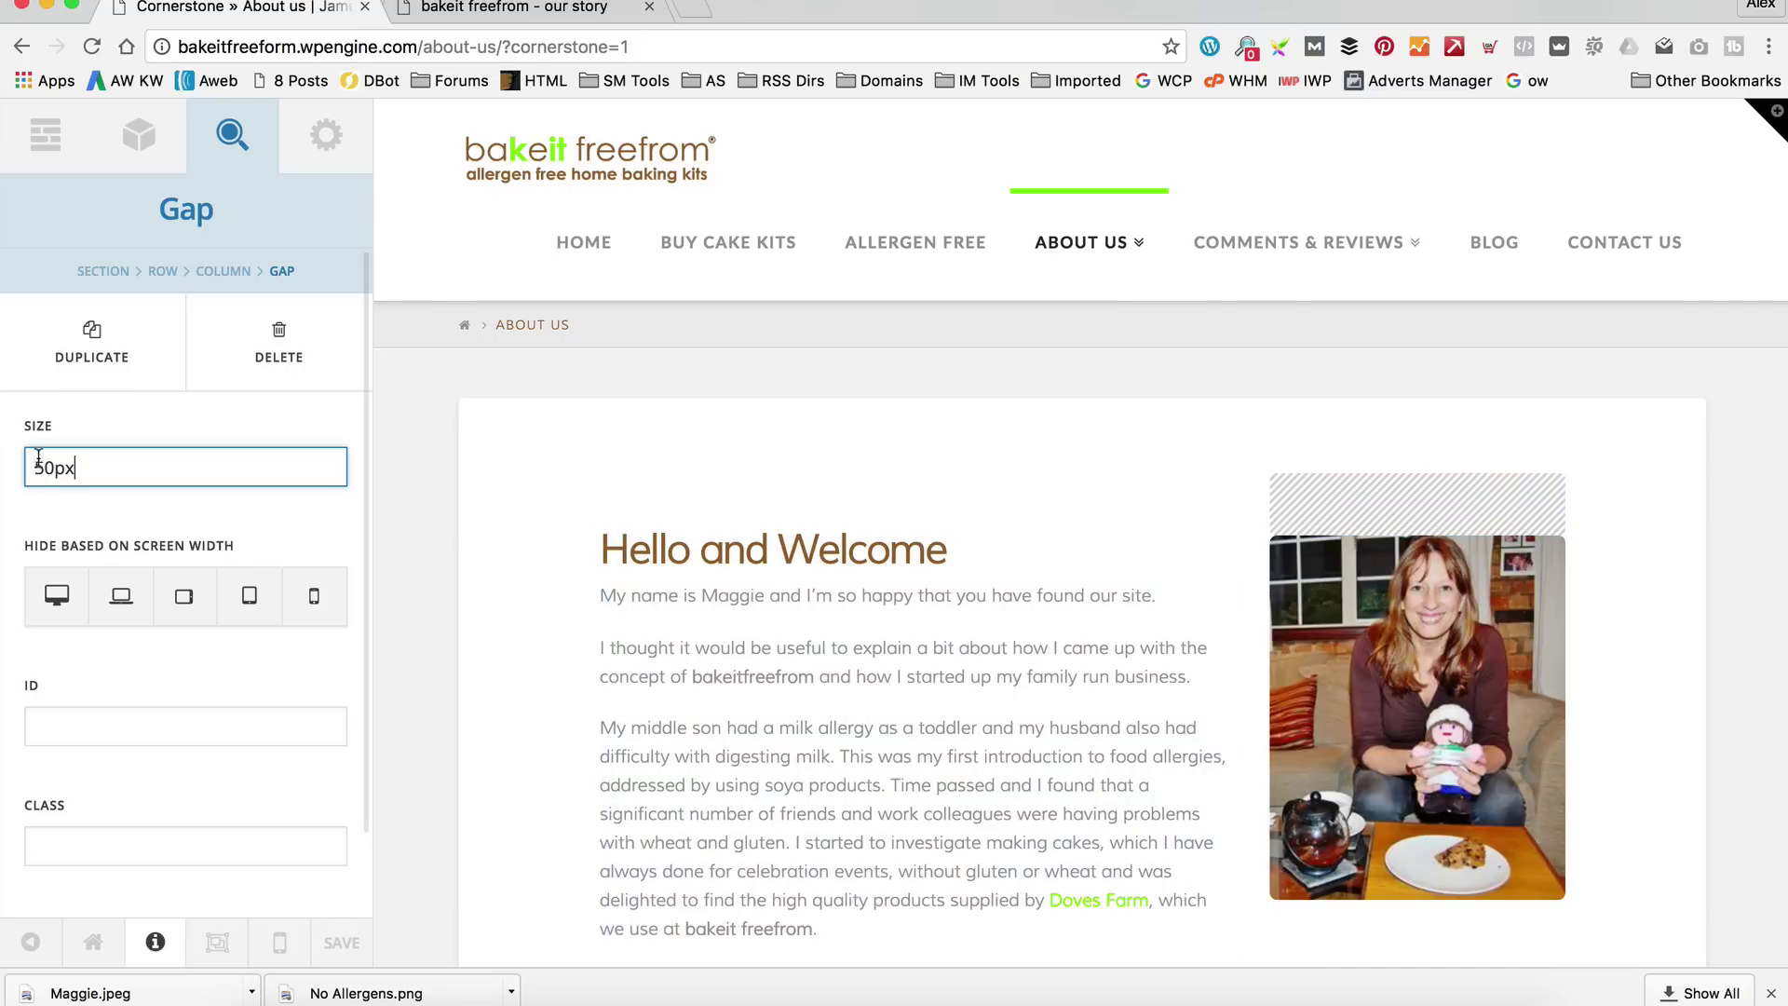
- Compare the photo spacing against the old site's about page
scroll(1261, 460, down, 4)
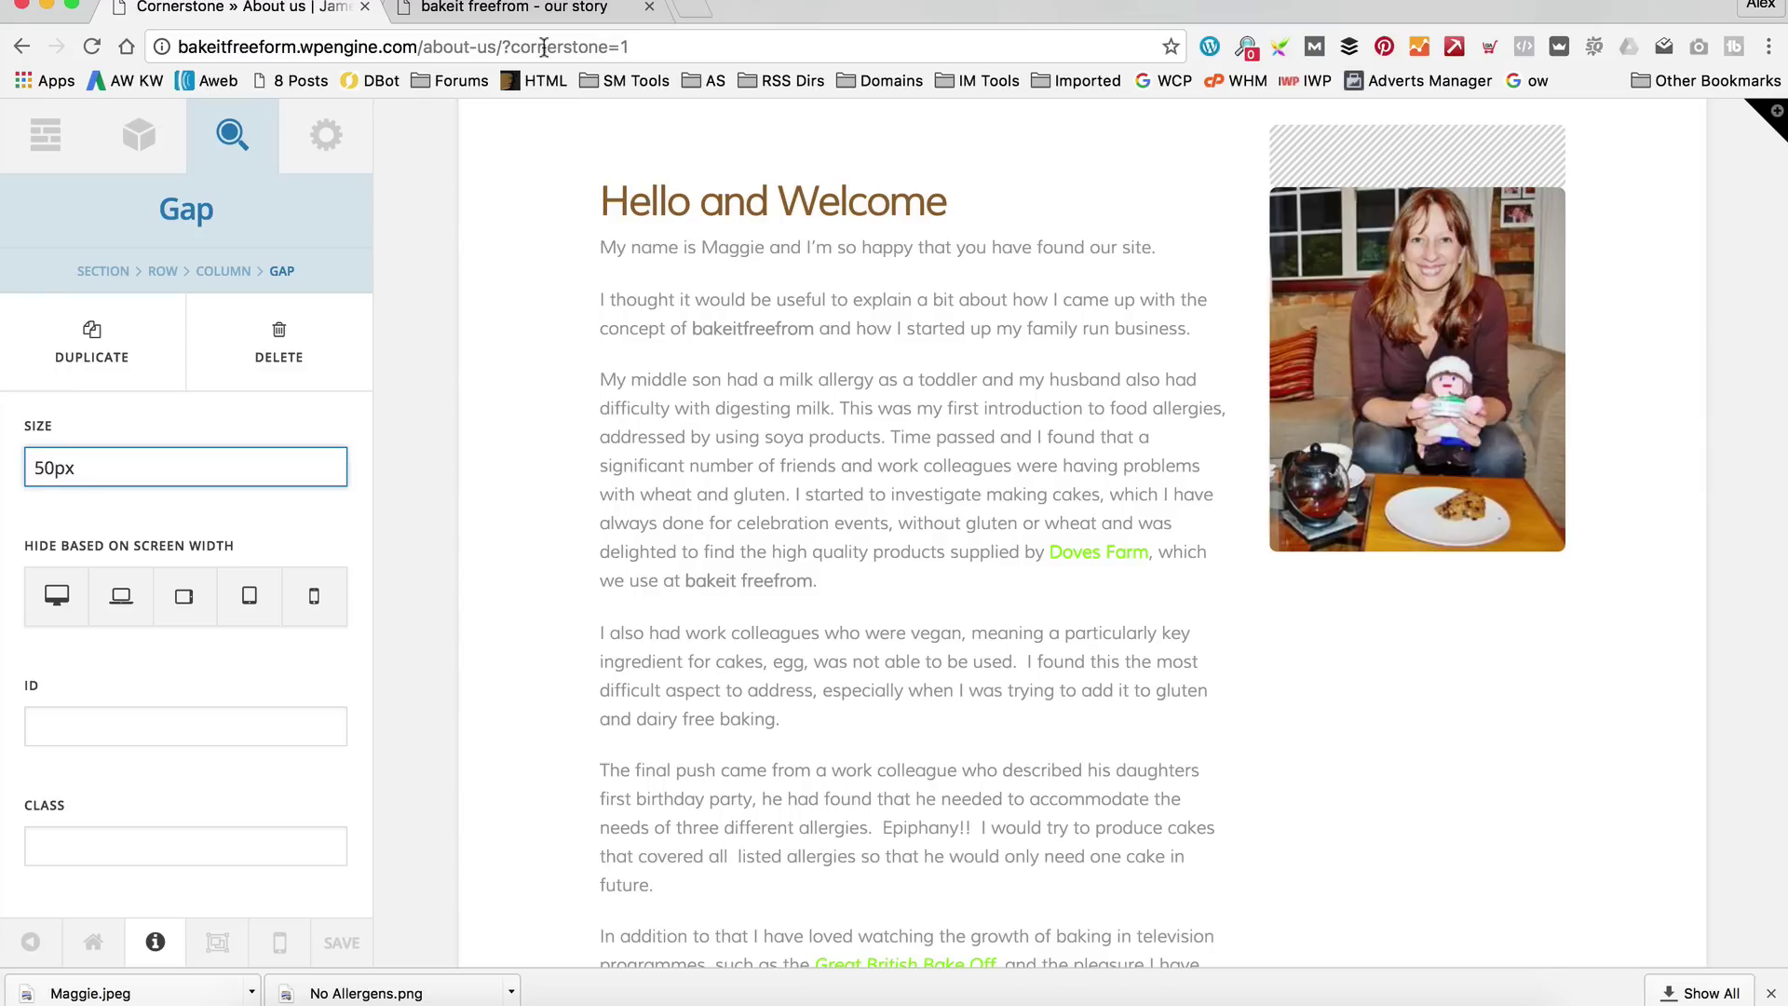
click(512, 8)
scroll(1354, 519, down, 5)
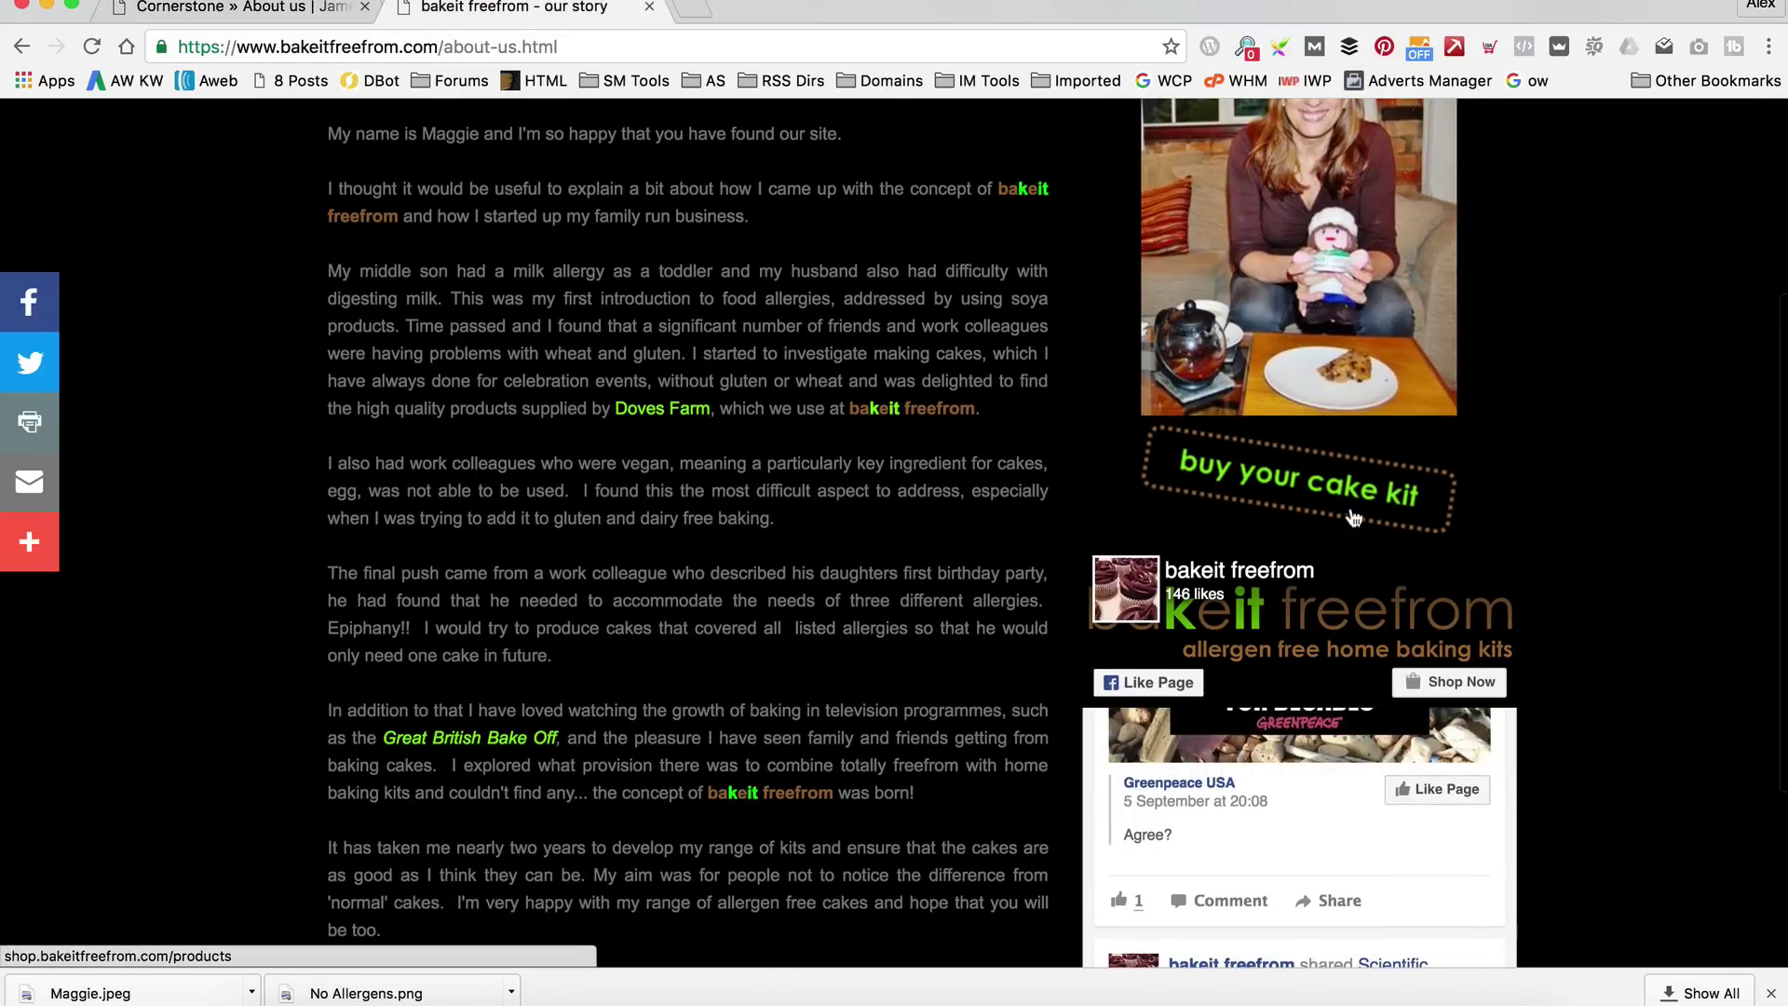
click(233, 8)
scroll(1431, 484, down, 5)
scroll(1416, 480, up, 3)
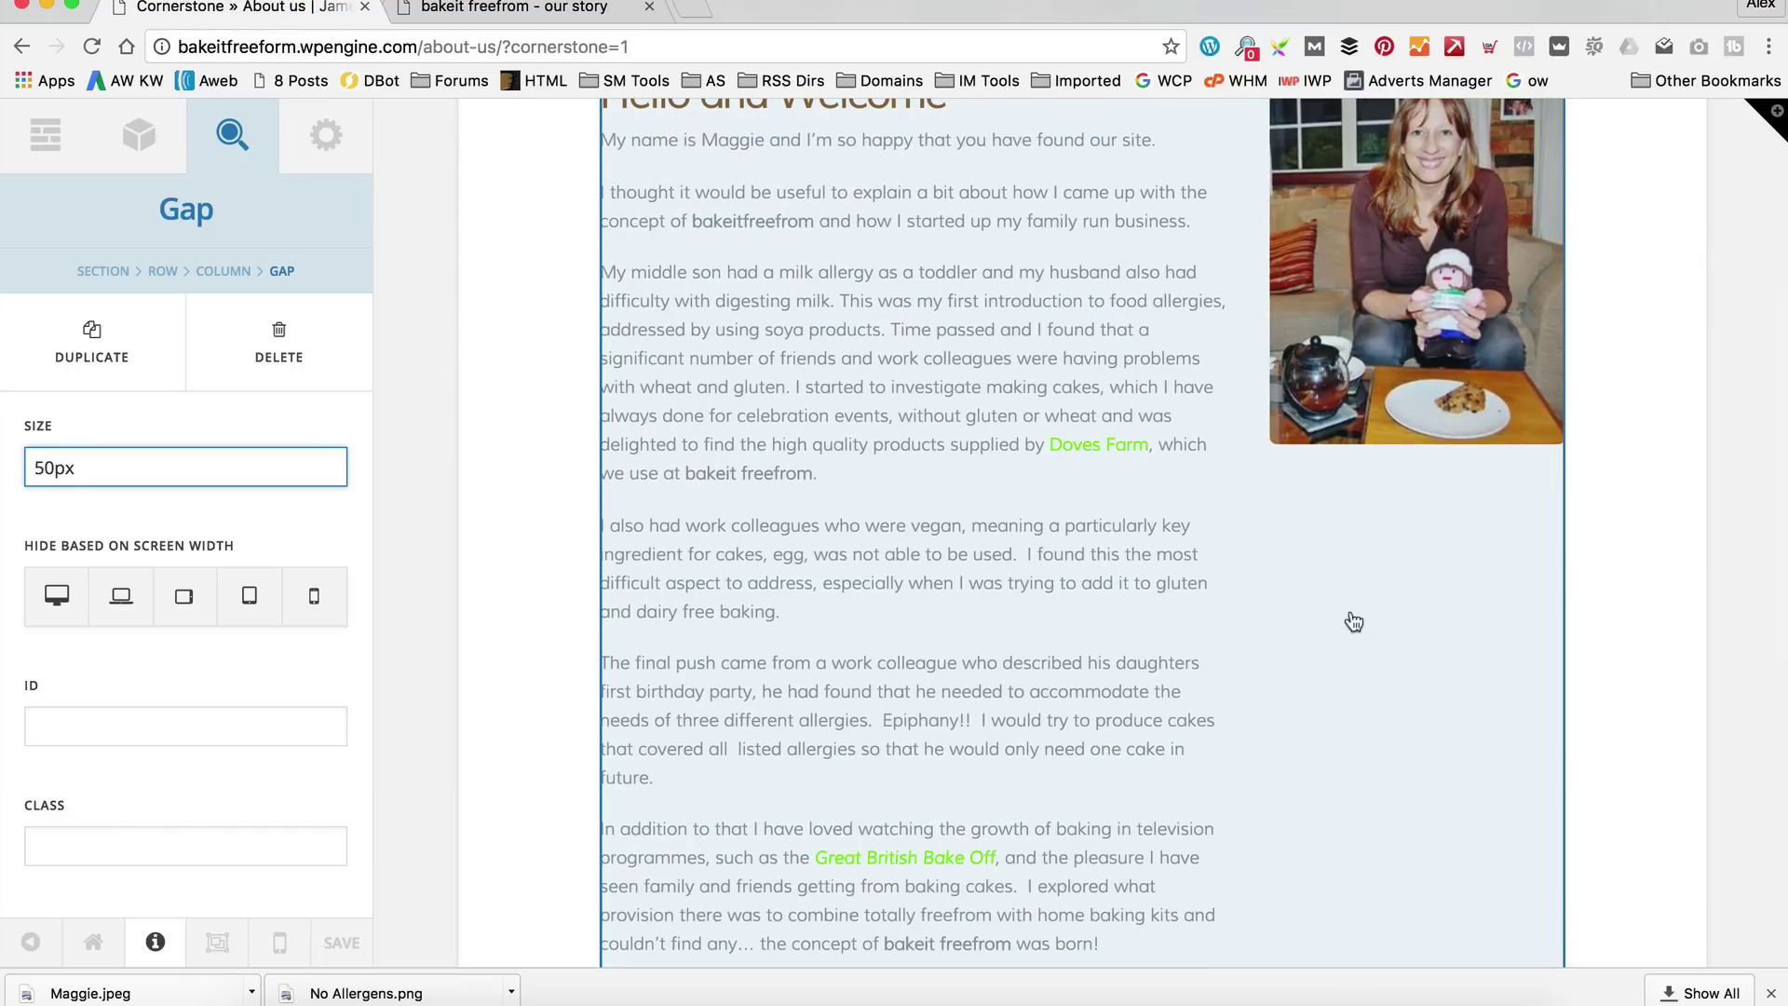
scroll(1353, 621, up, 3)
scroll(1402, 647, down, 3)
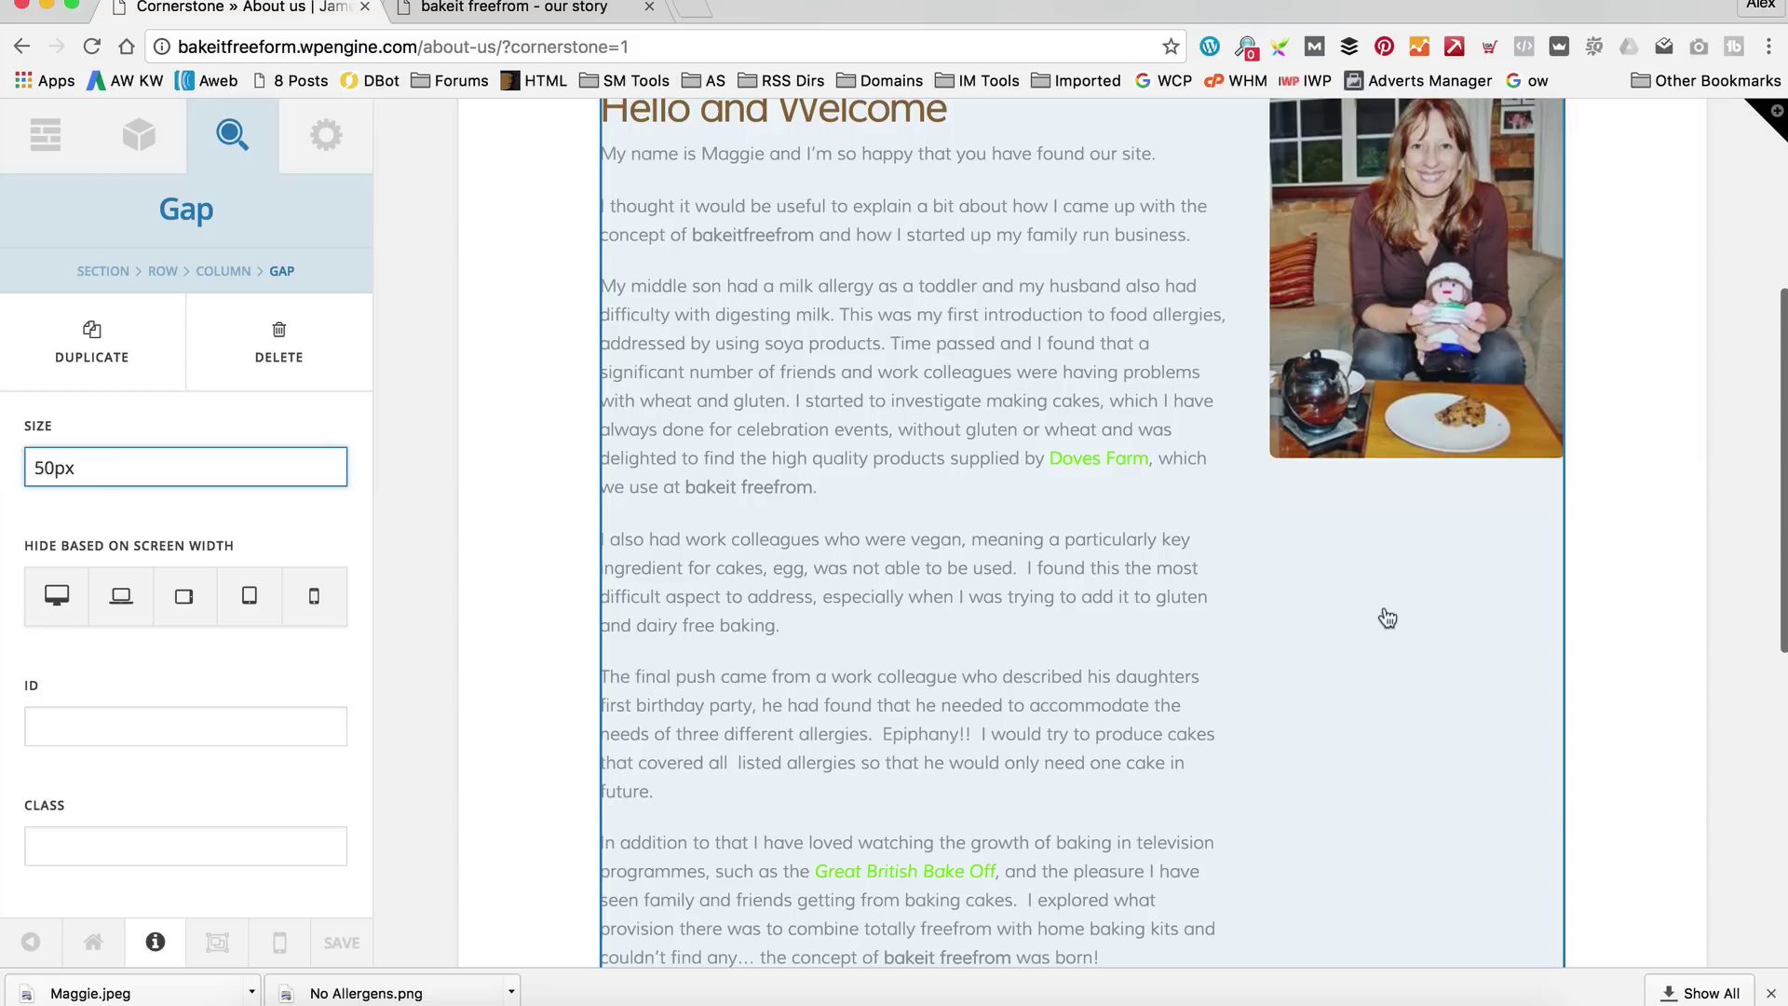
scroll(1385, 623, up, 5)
scroll(1387, 619, down, 10)
scroll(1387, 619, up, 3)
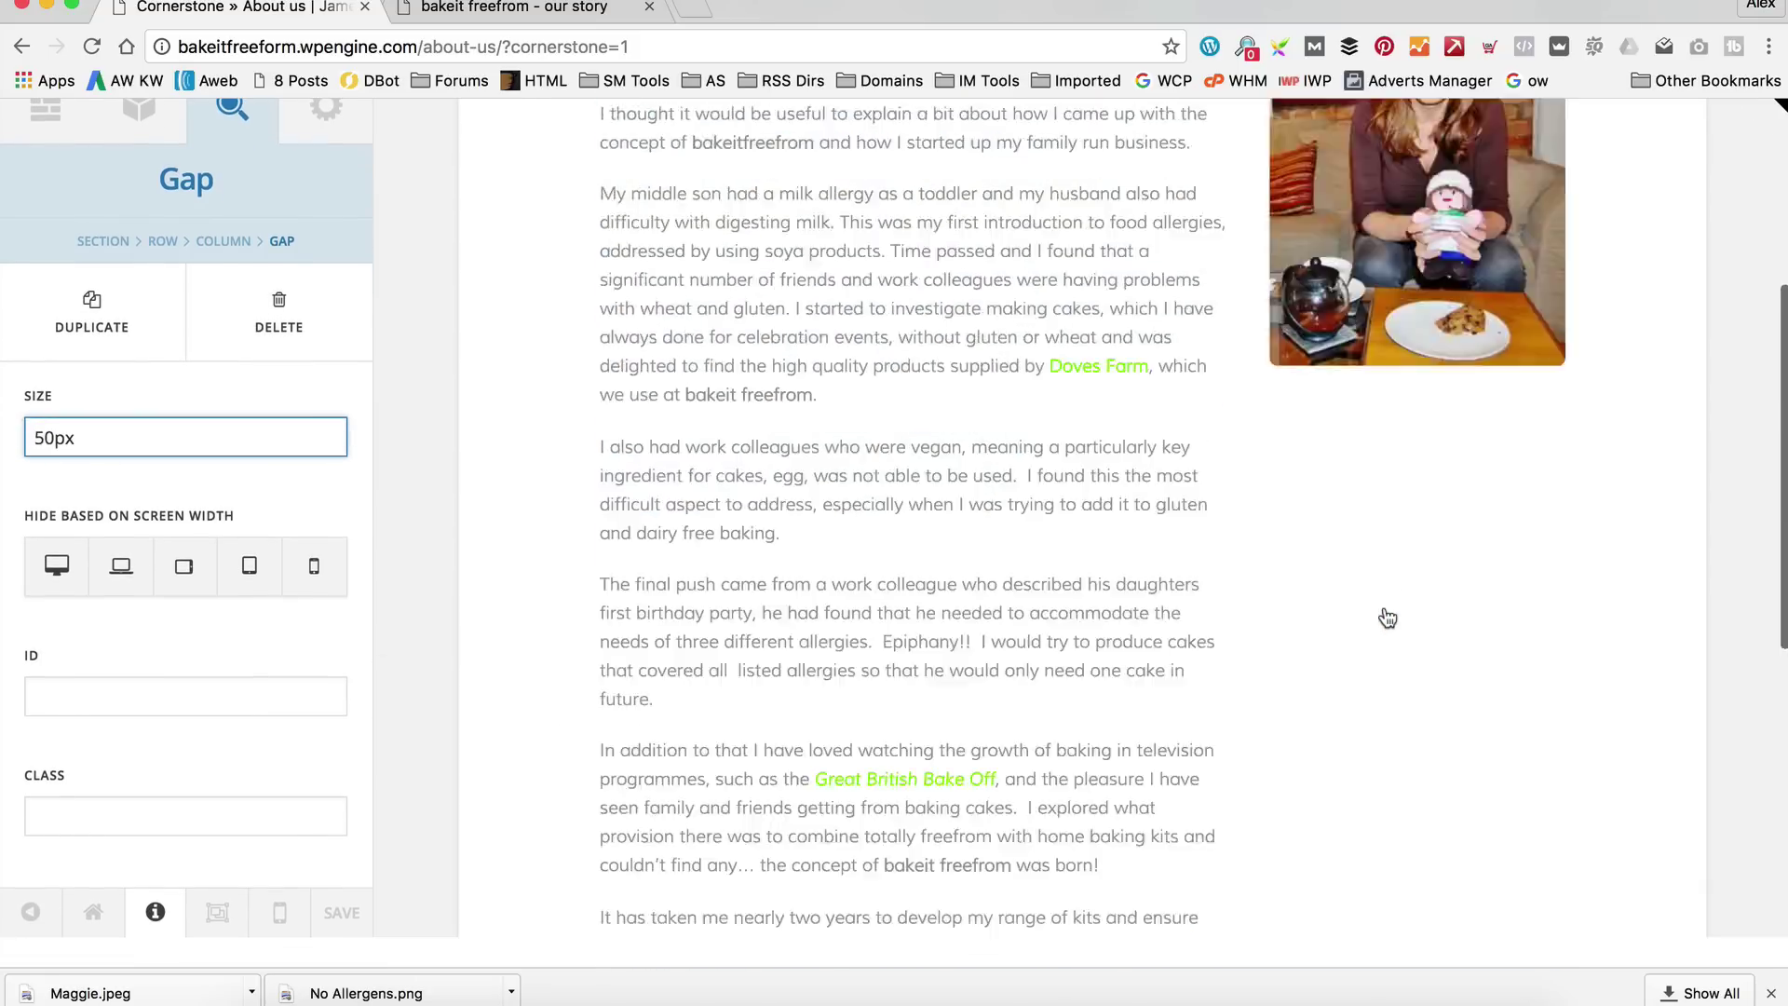
scroll(1388, 618, up, 7)
scroll(1383, 618, down, 2)
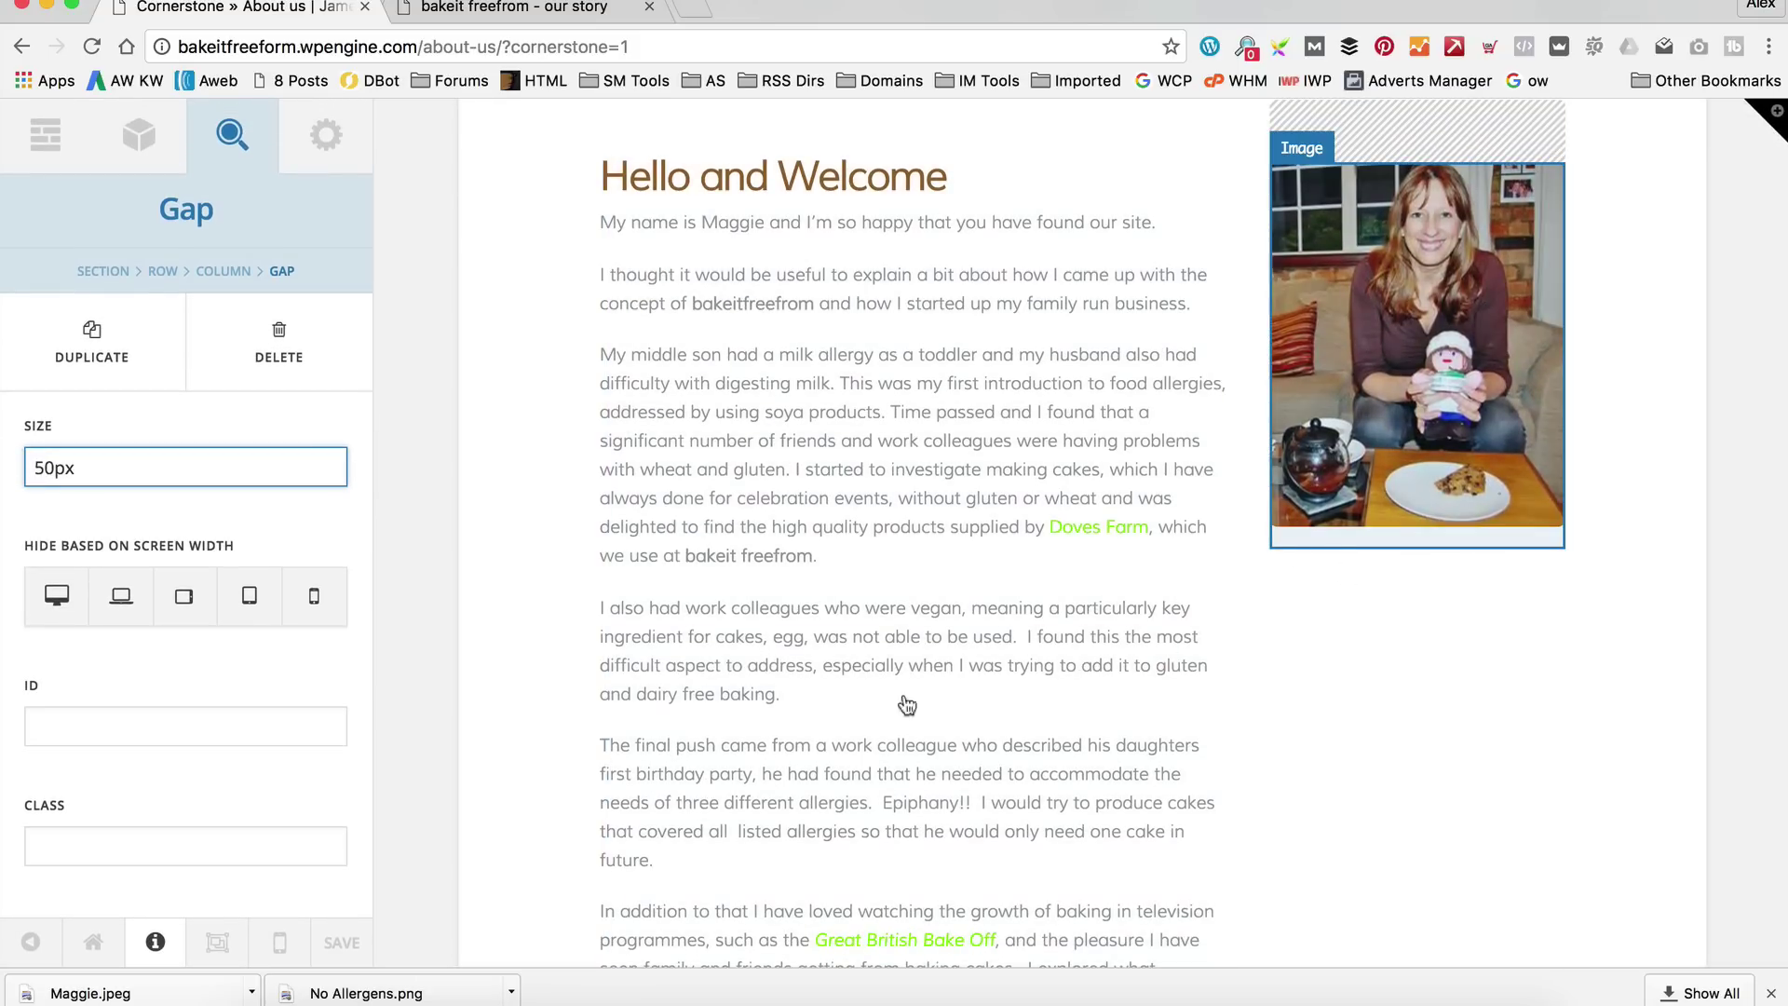
- Add a Button below the portrait photo, replacing its Click Me! label with 'buy your cake kit!'
click(165, 121)
scroll(279, 475, down, 20)
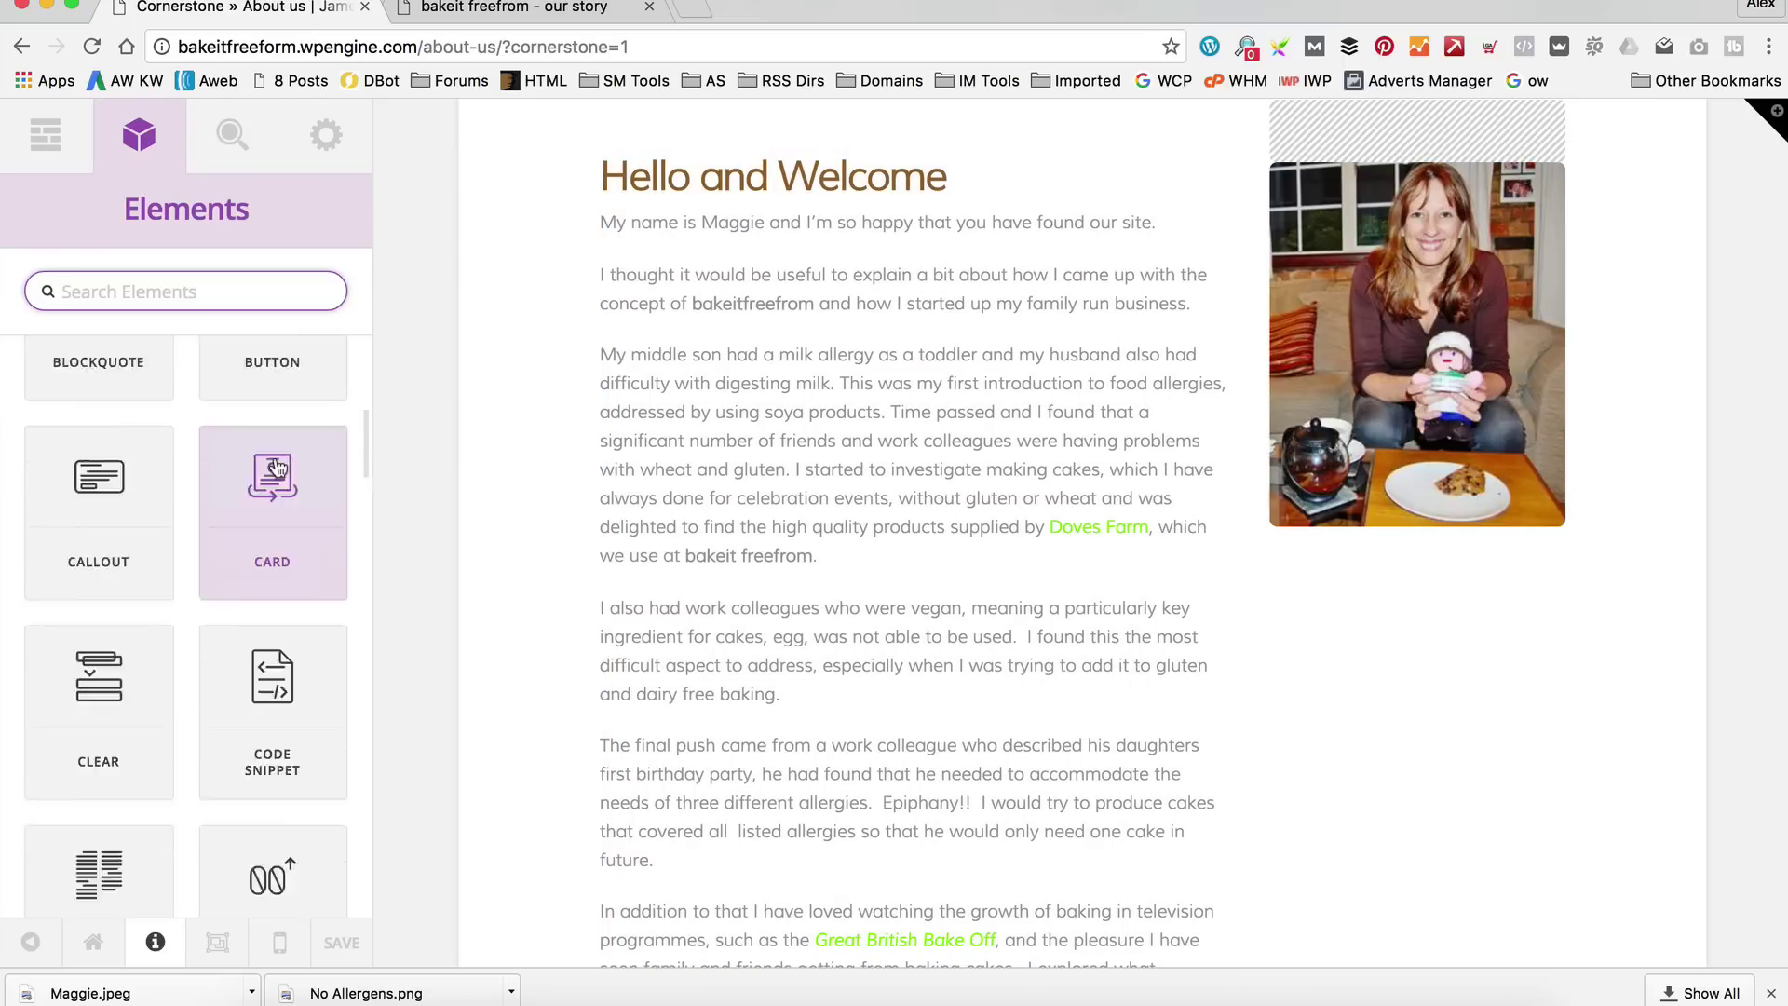
scroll(287, 457, up, 15)
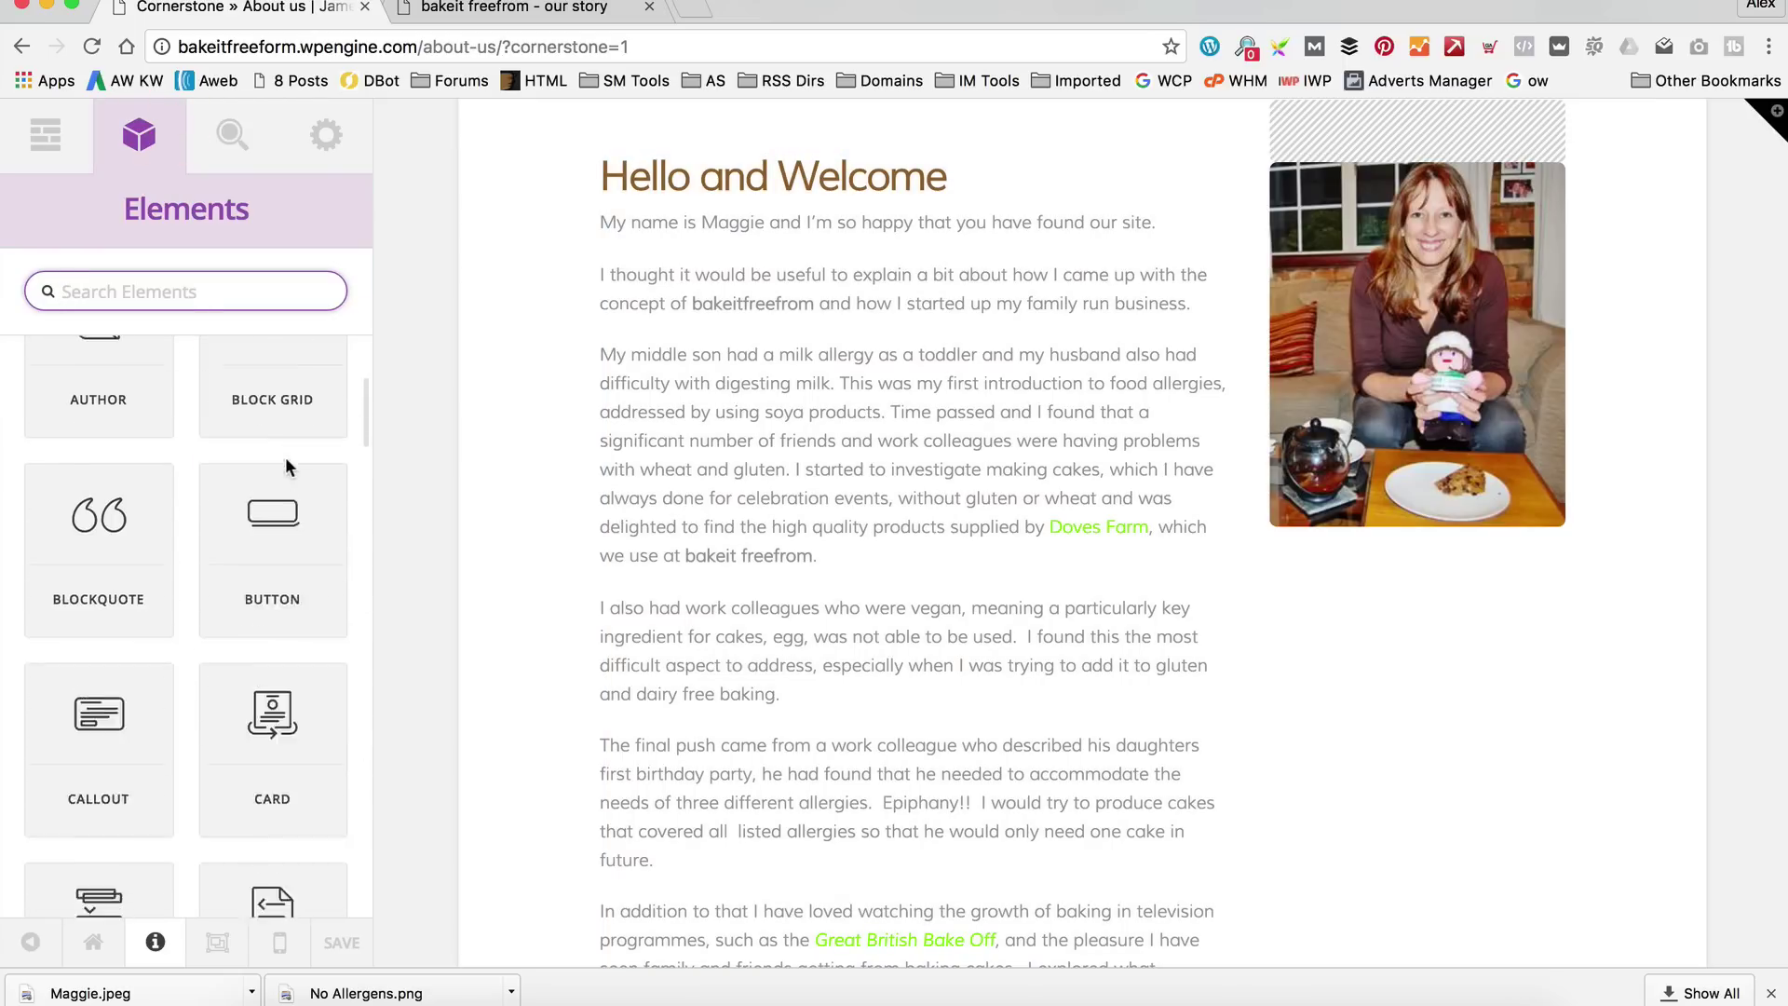
mouse_move(280, 603)
mouse_down()
mouse_move(1390, 616)
mouse_move(1480, 528)
mouse_move(1453, 587)
mouse_up()
click(129, 467)
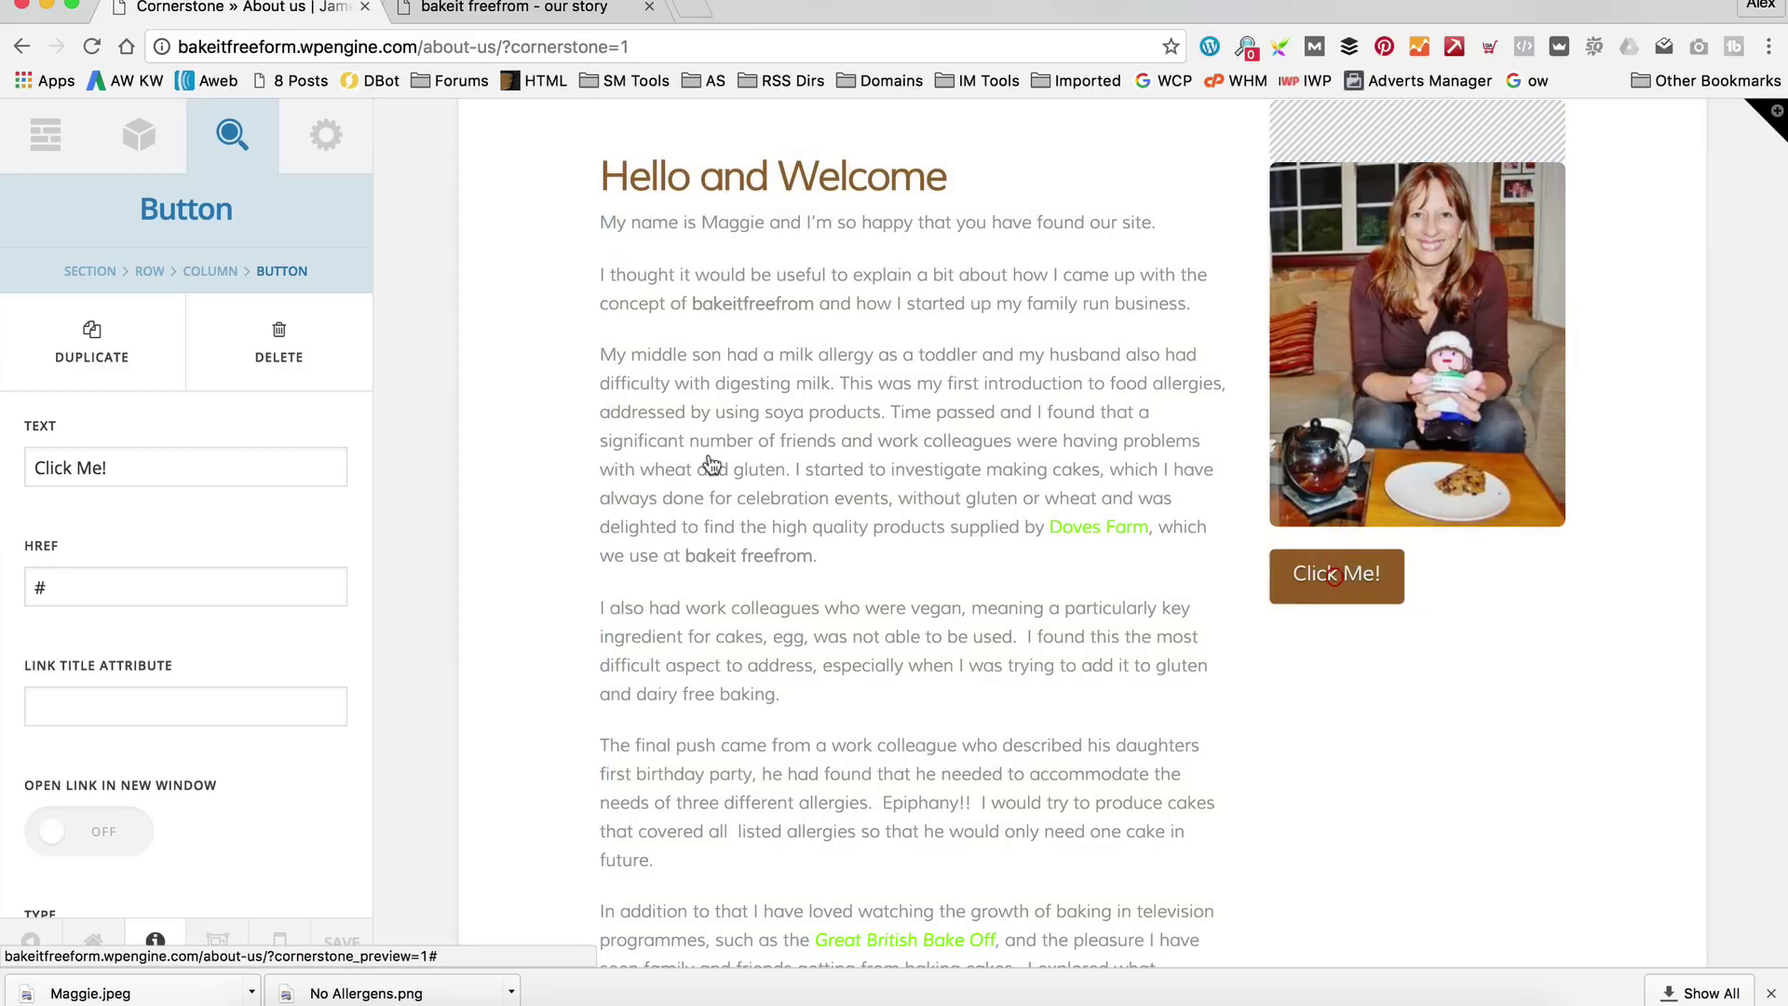
drag(129, 468, 2, 450)
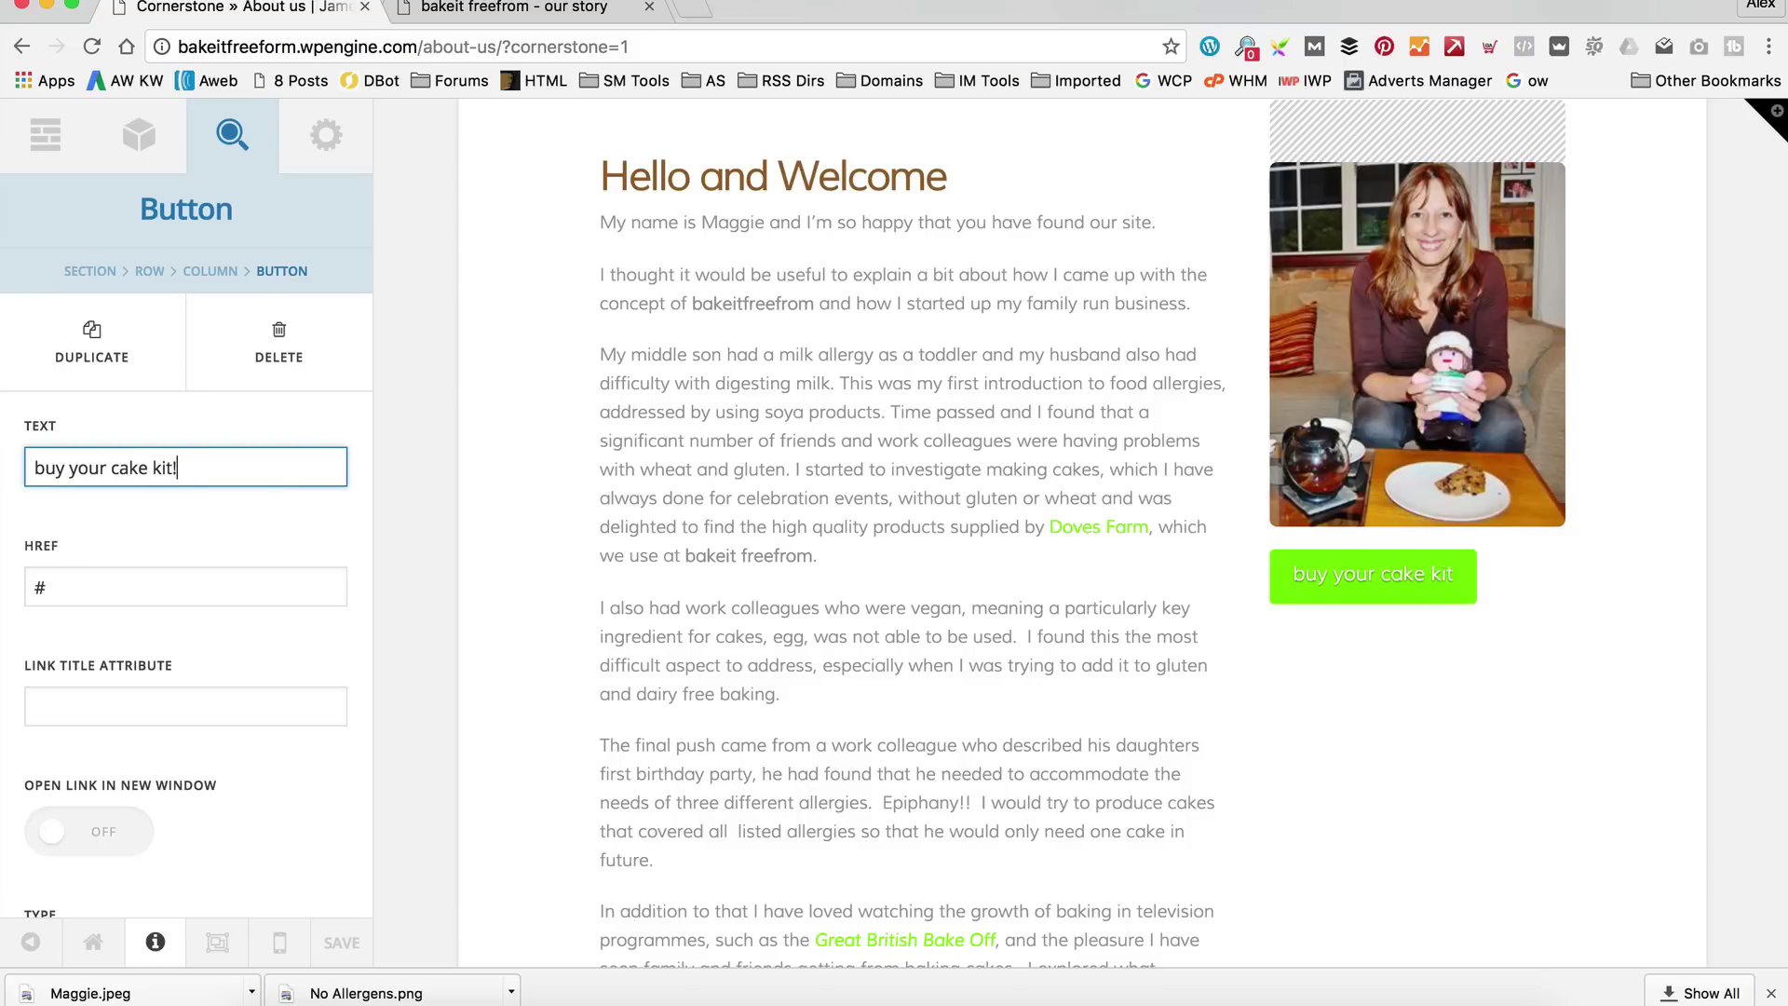
scroll(338, 557, down, 8)
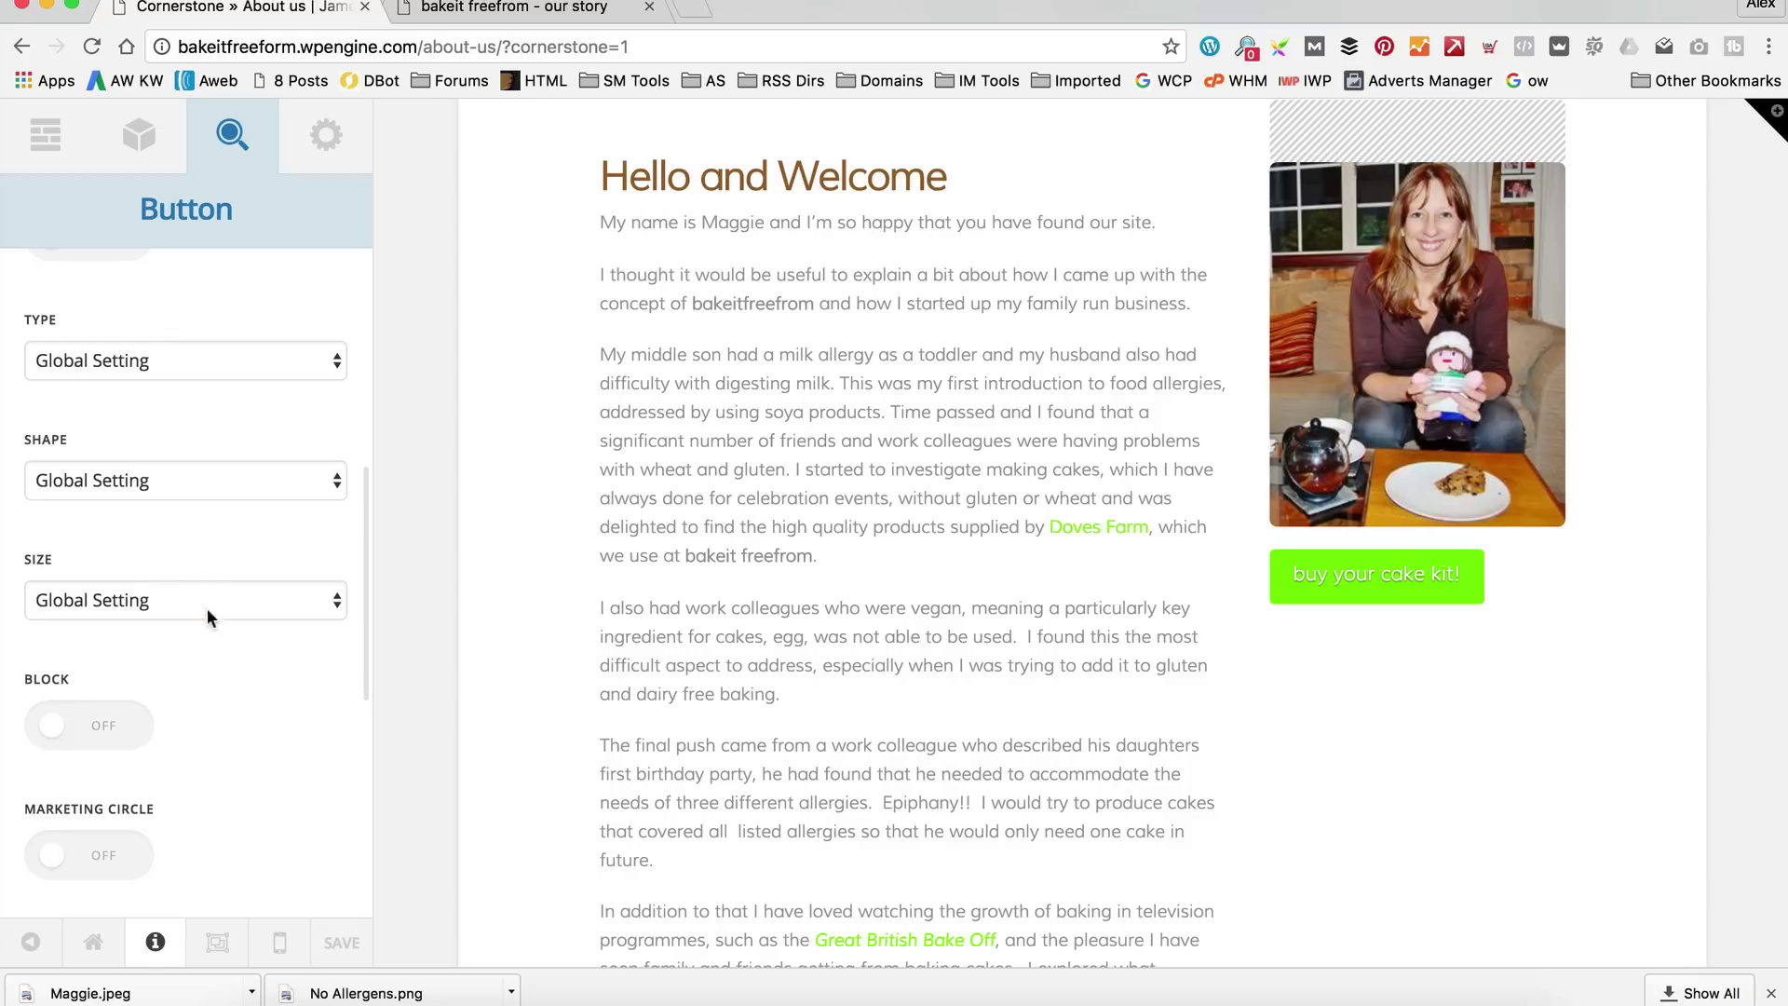
- Make the button Large and turn Block on so it spans the full column width
click(204, 606)
click(195, 695)
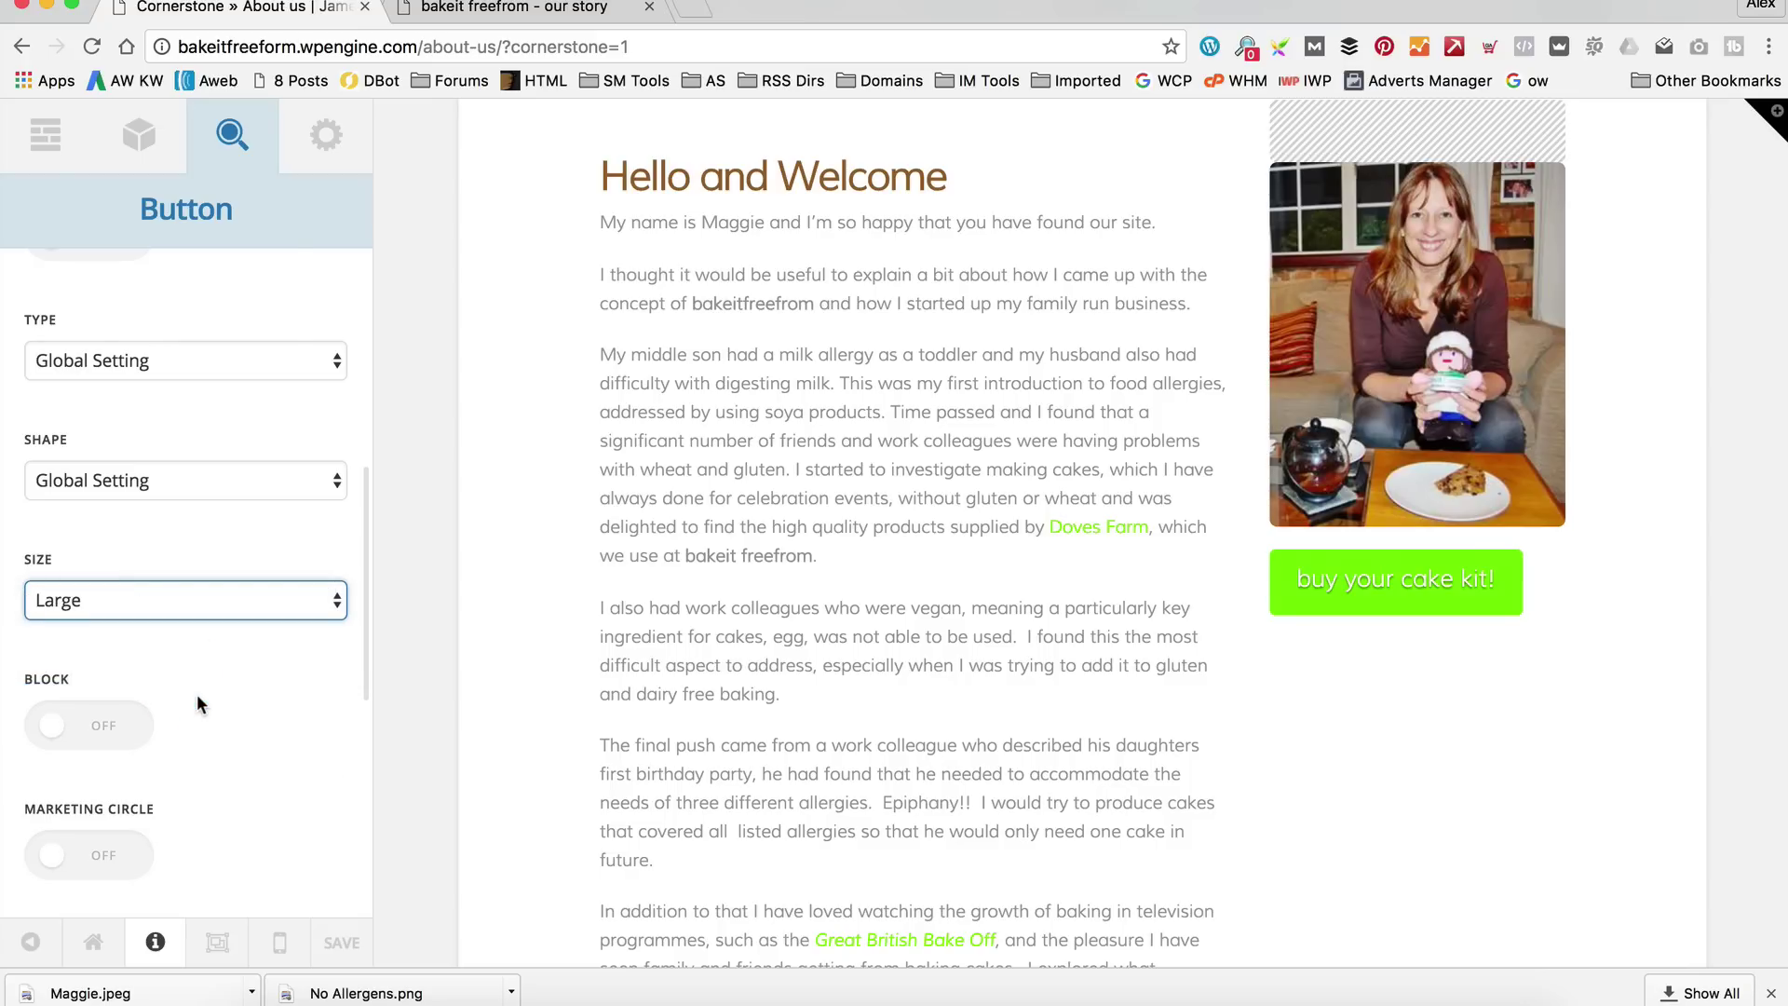
click(237, 476)
click(253, 417)
click(237, 356)
click(291, 279)
scroll(260, 488, down, 5)
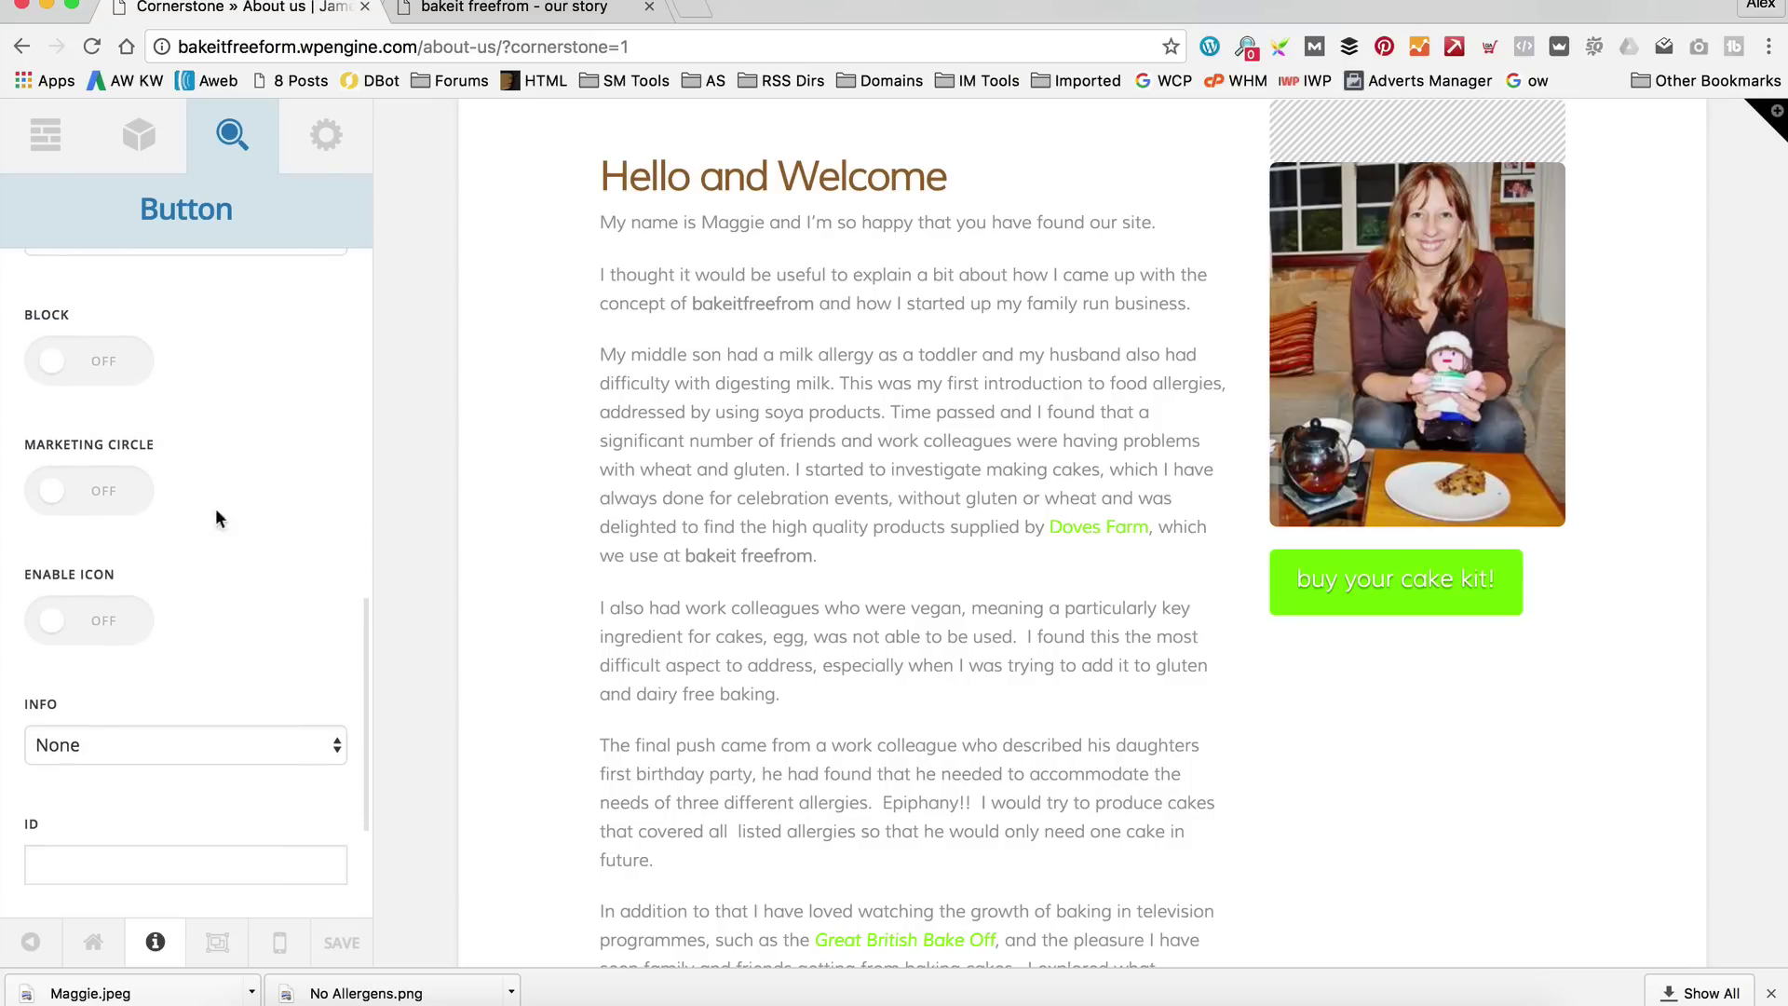
scroll(121, 573, down, 2)
scroll(120, 573, up, 6)
scroll(121, 578, down, 1)
click(110, 603)
- Enable the button icon and choose the cart icon from a 'cart' search
scroll(273, 570, down, 2)
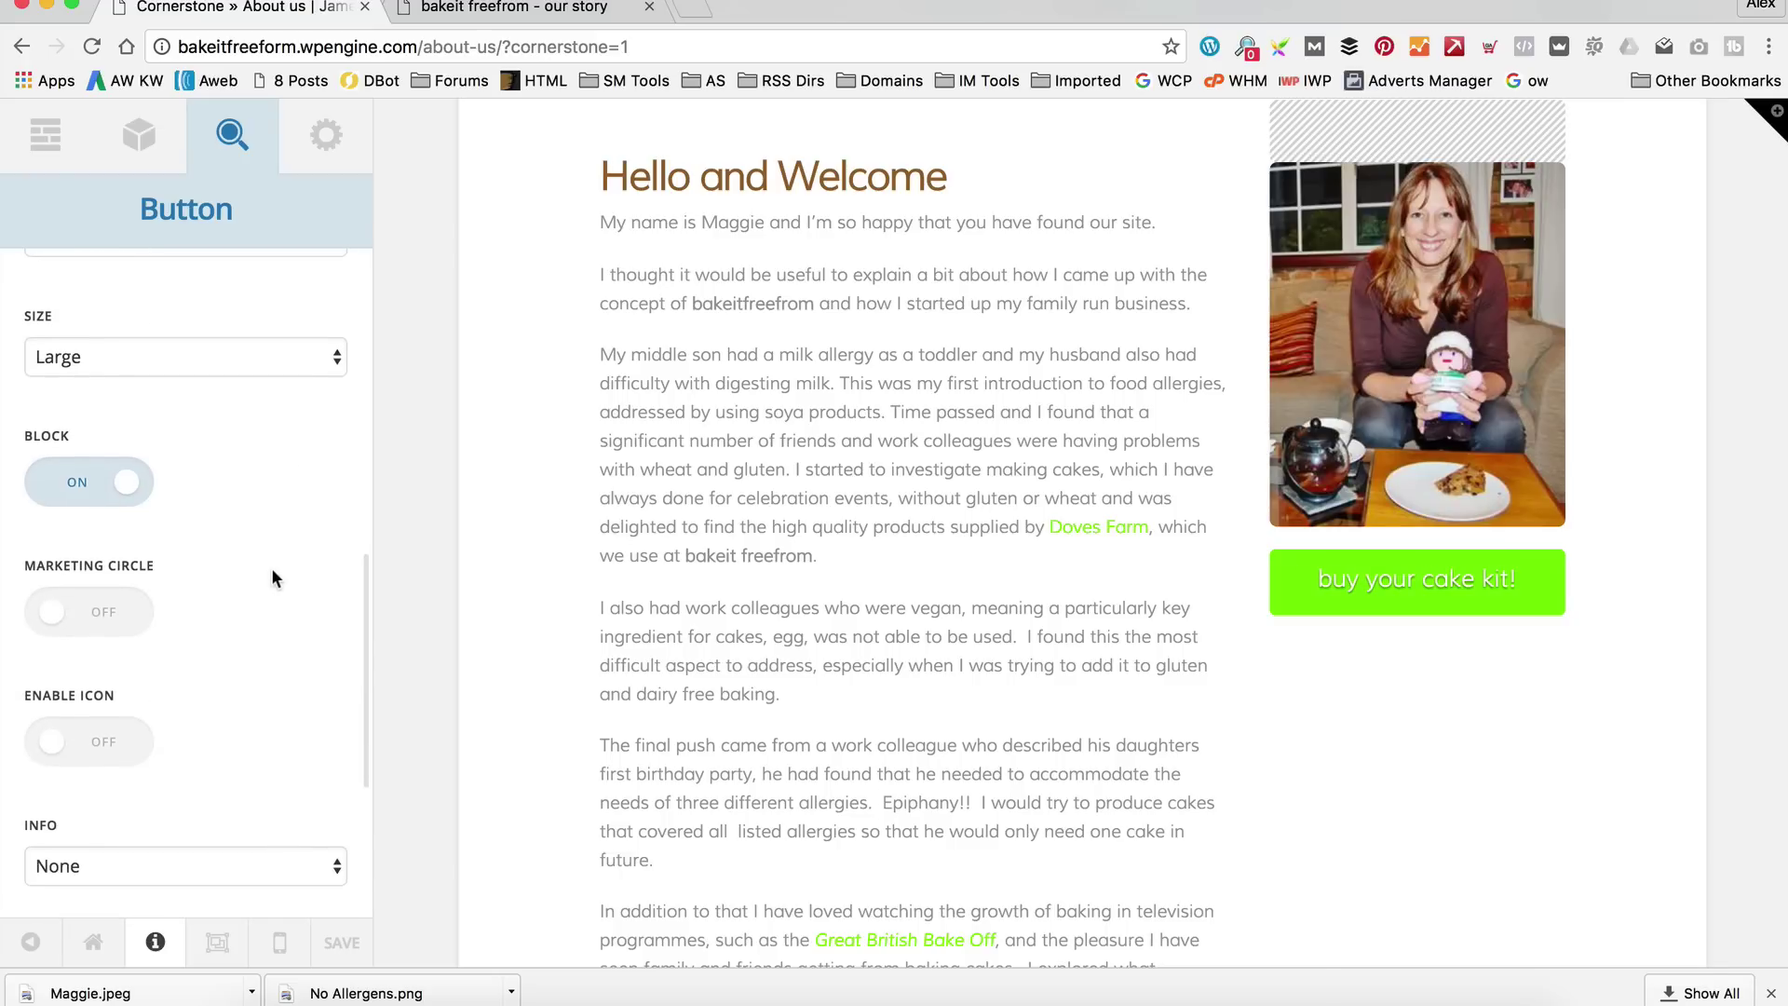
click(93, 742)
scroll(196, 736, down, 2)
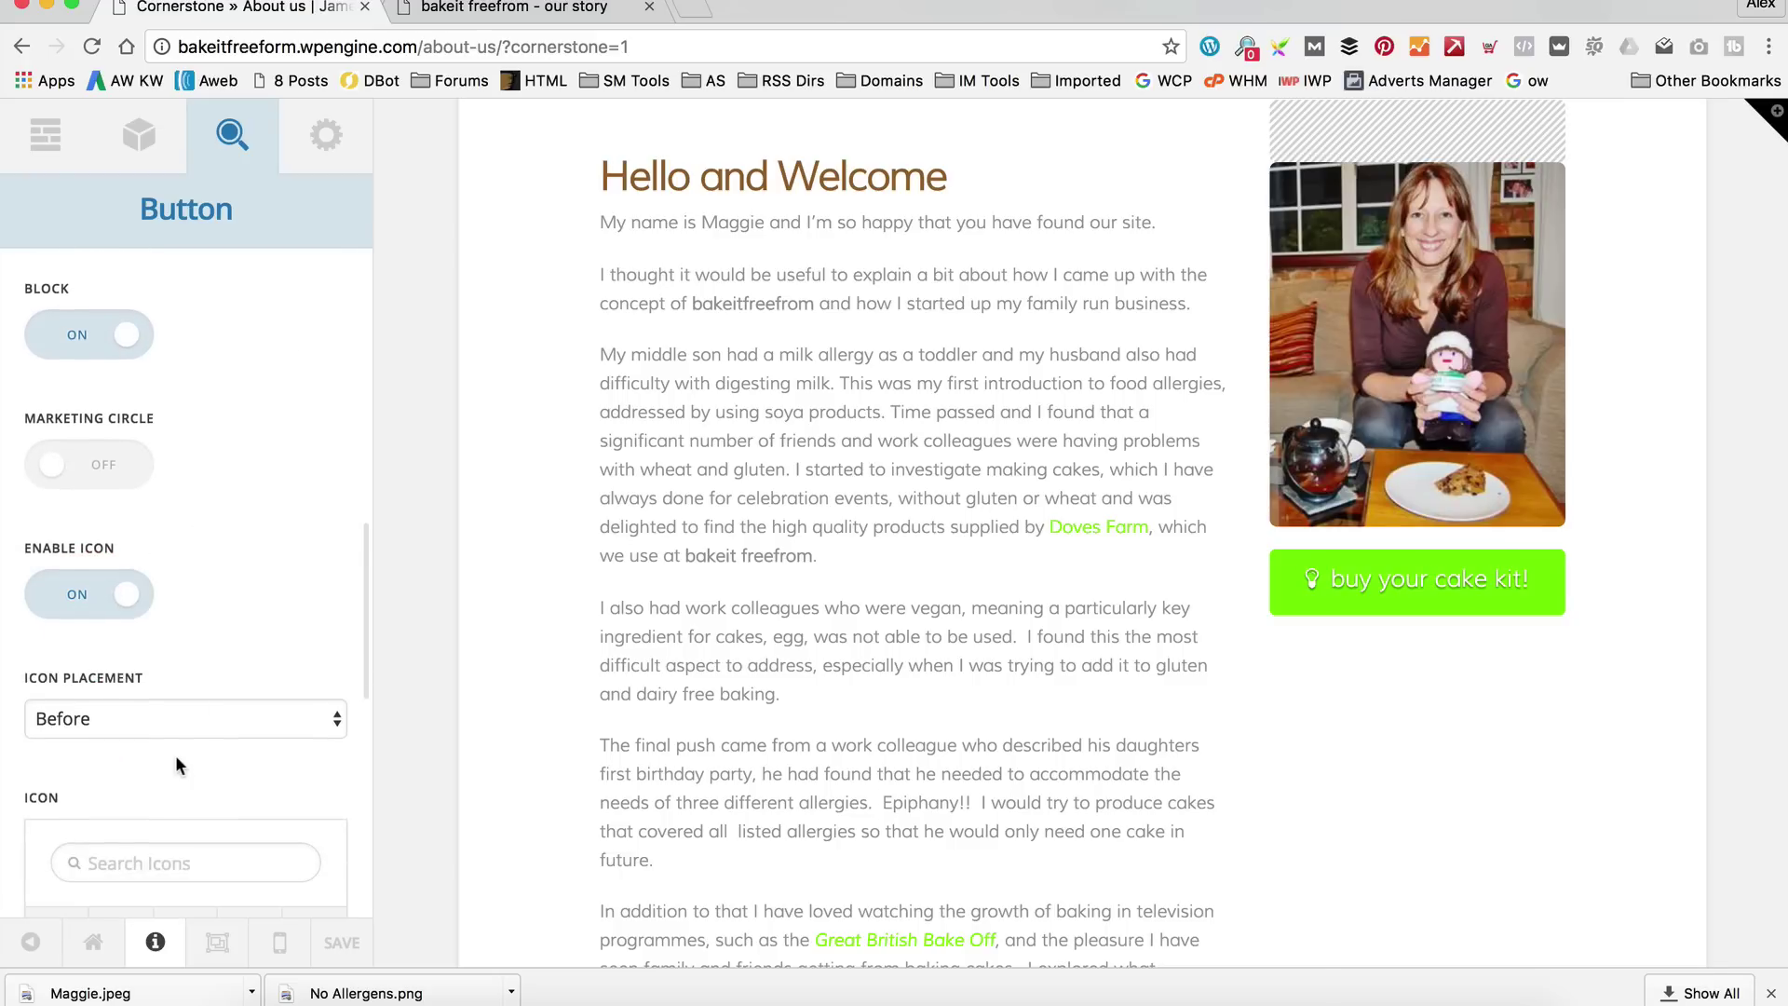
scroll(177, 762, down, 2)
click(176, 706)
text(x)
text(cart)
scroll(61, 798, down, 2)
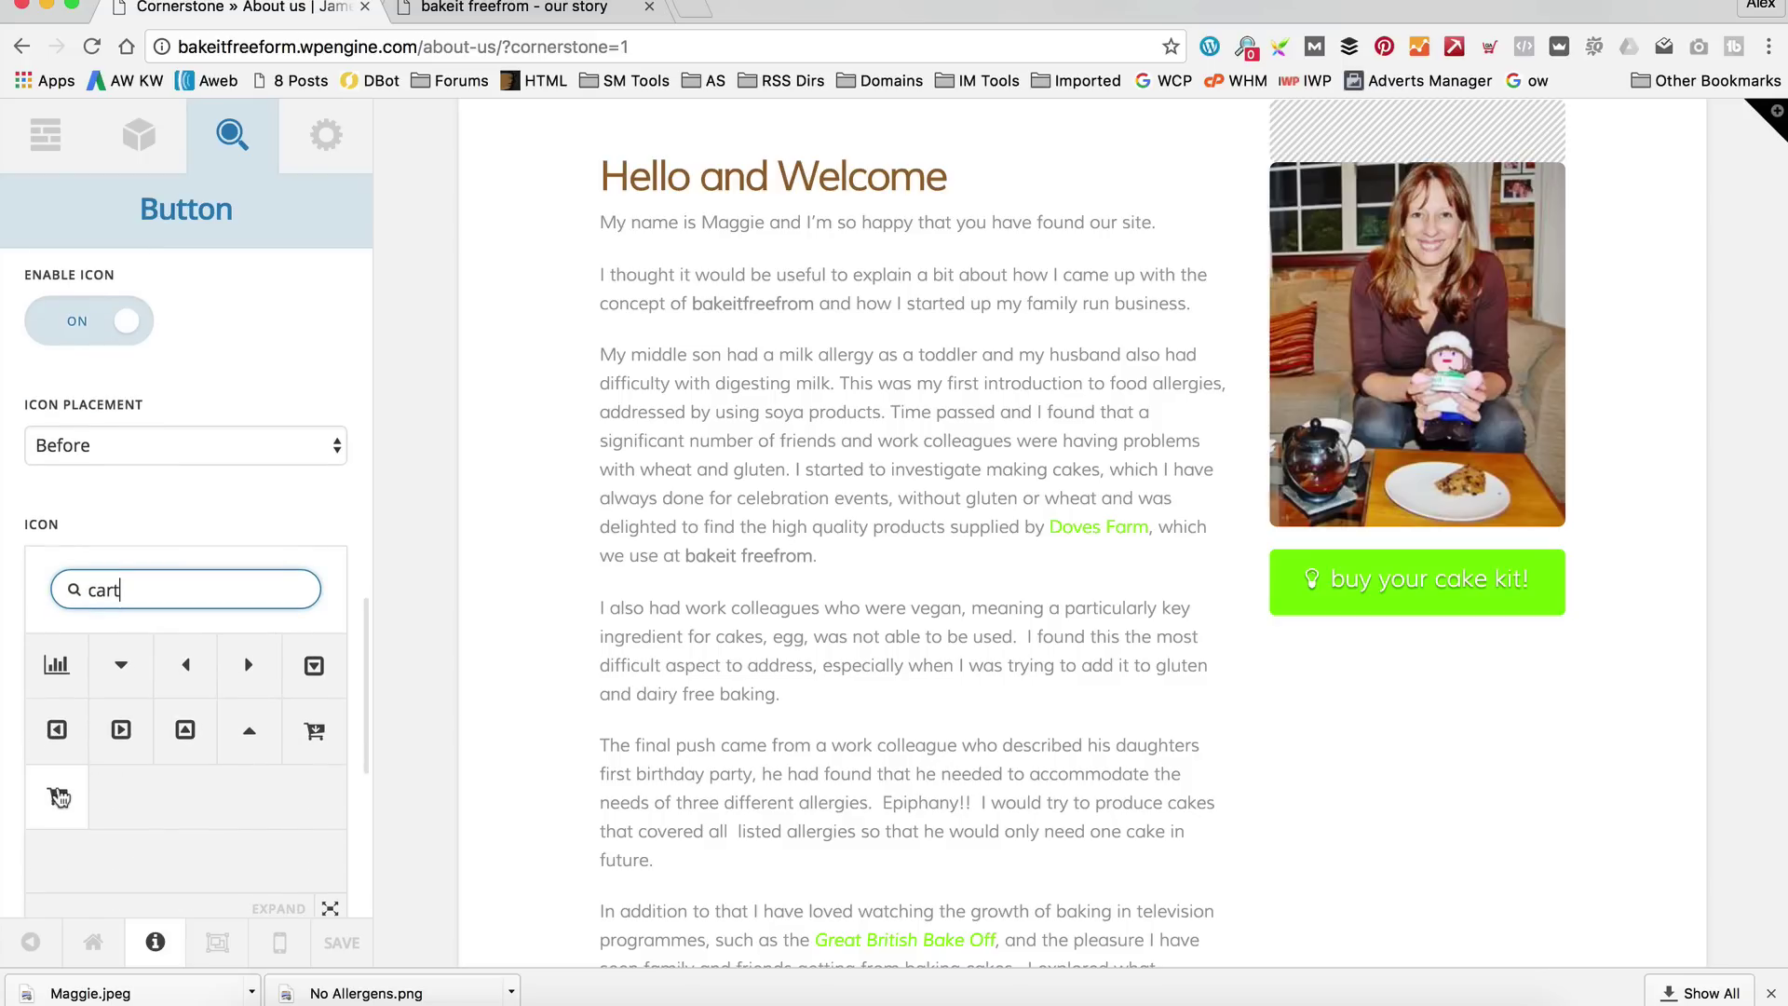
click(57, 794)
- Save the button and view the live About us page without ?cornerstone=1
scroll(304, 551, down, 1)
scroll(304, 551, down, 3)
click(342, 942)
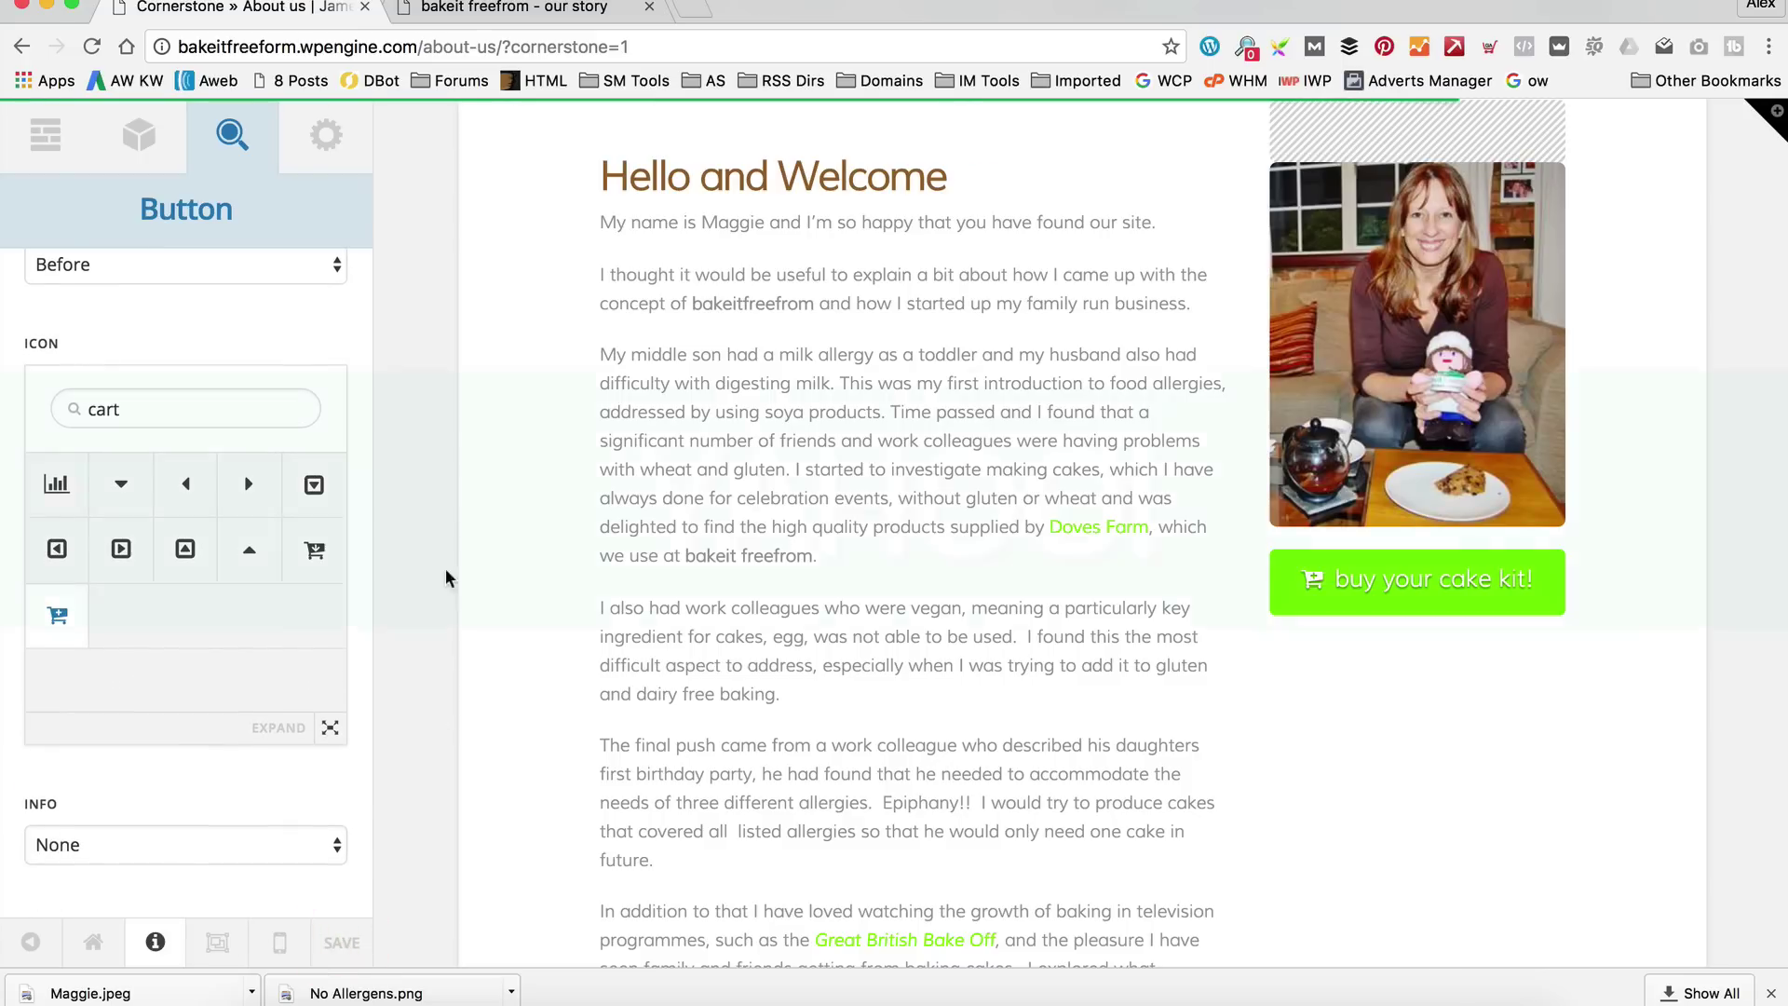
scroll(431, 562, up, 5)
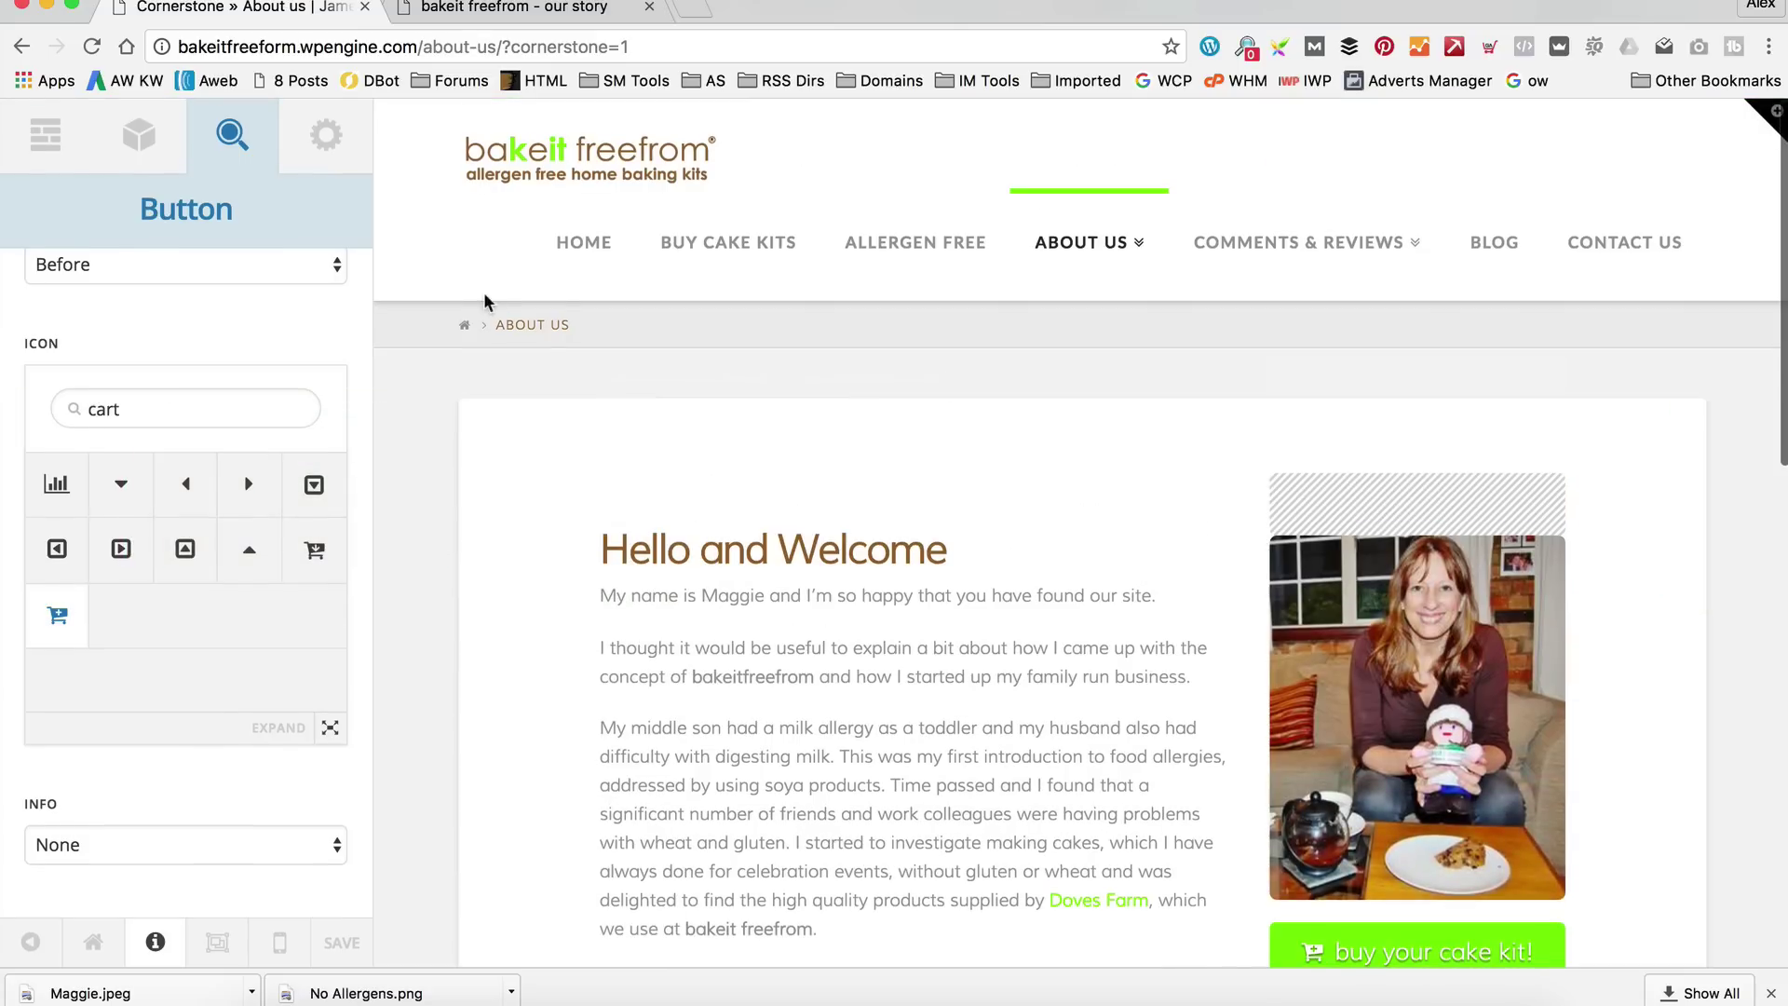
drag(504, 46, 996, 21)
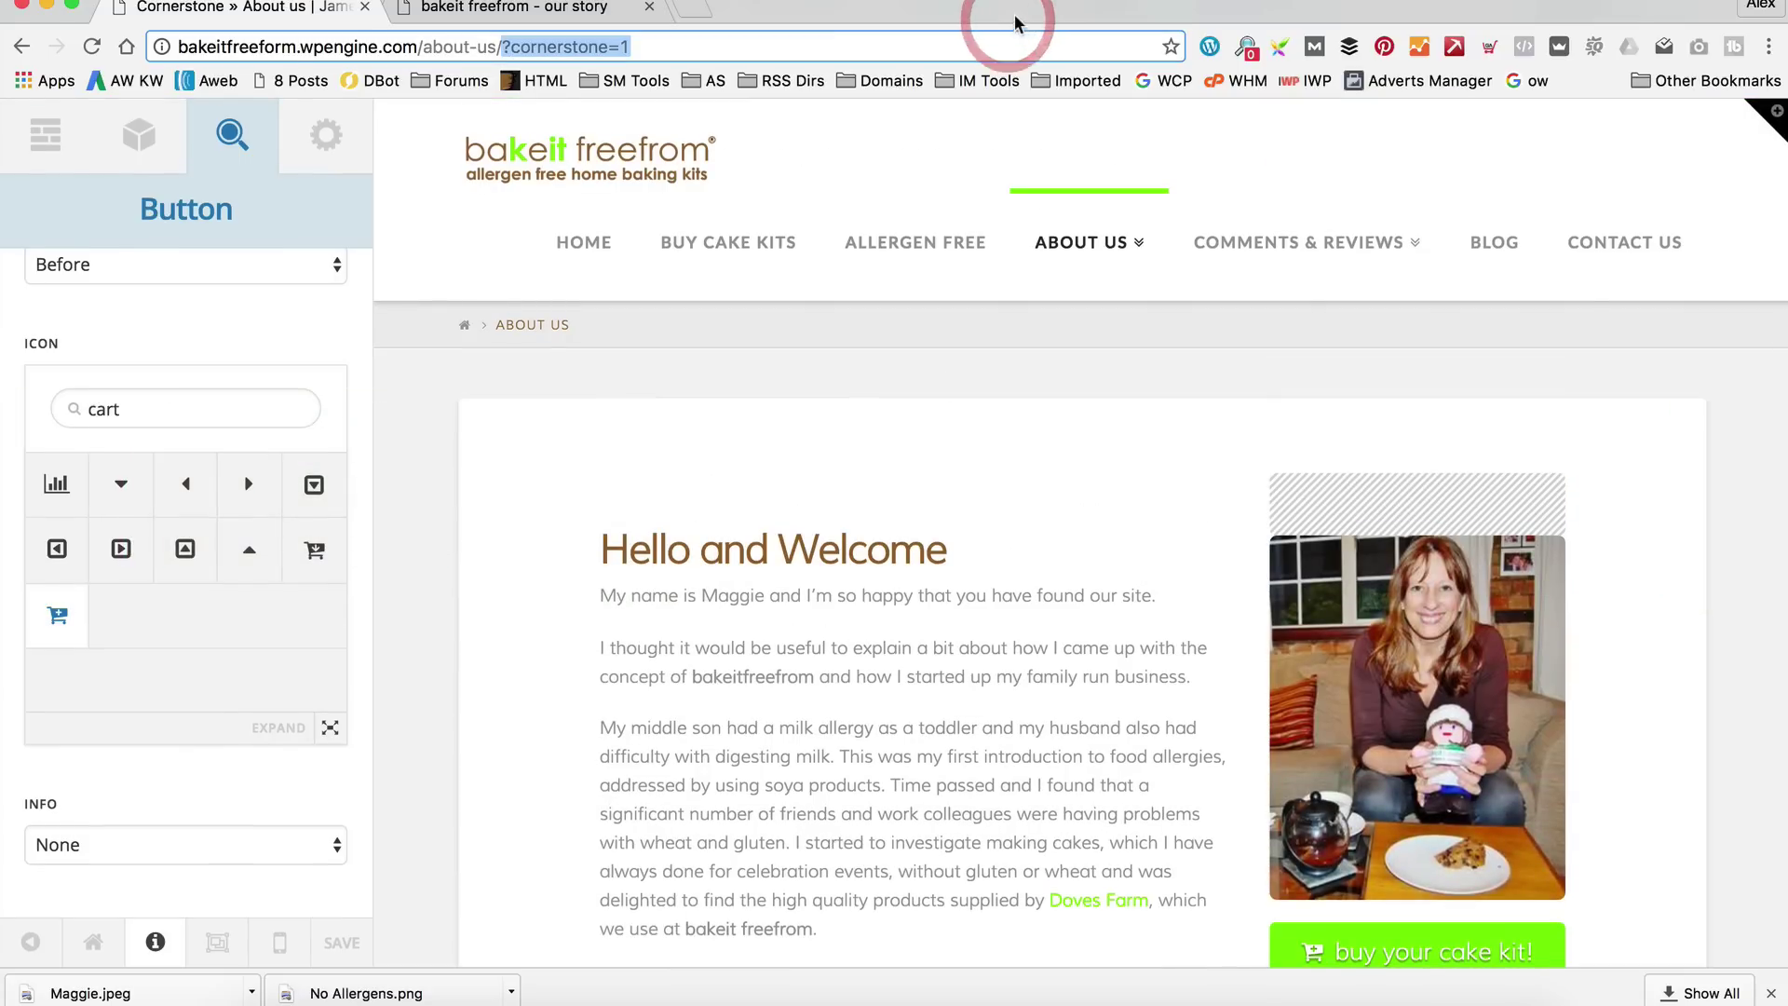
key(BackSpace)
key(Return)
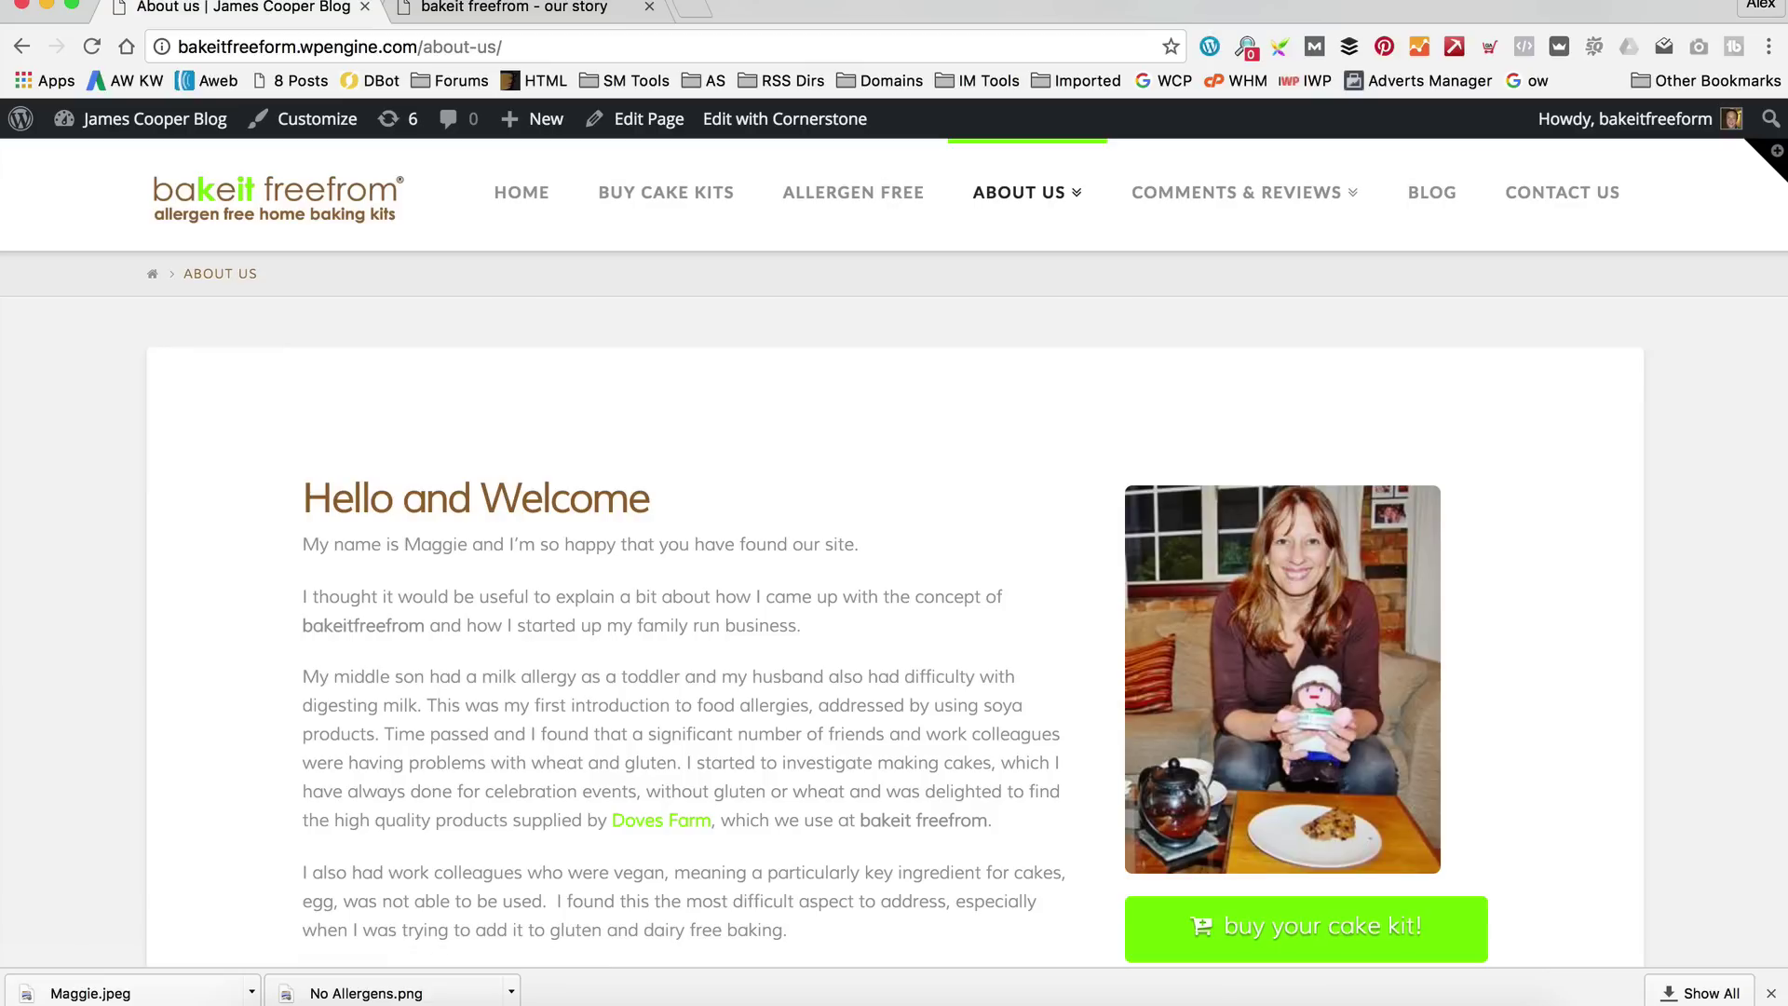
scroll(1093, 494, down, 3)
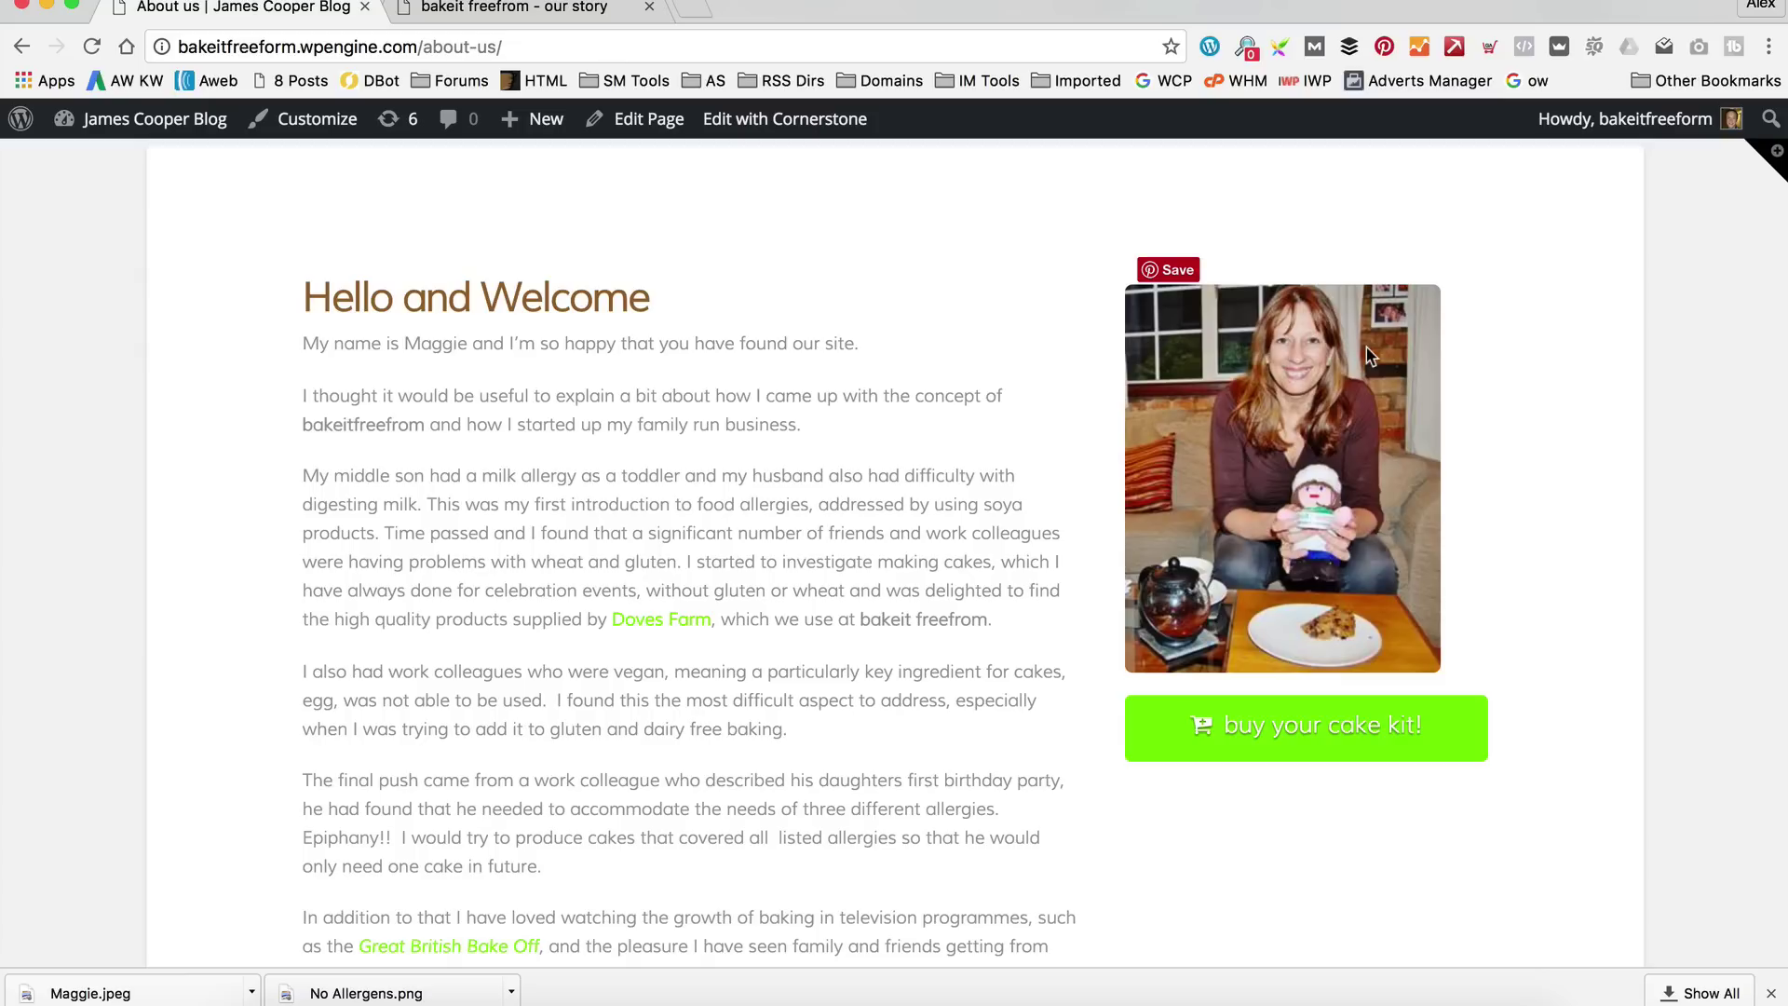
- Reopen About us in Cornerstone and turn off the button's full-width Block setting
click(782, 135)
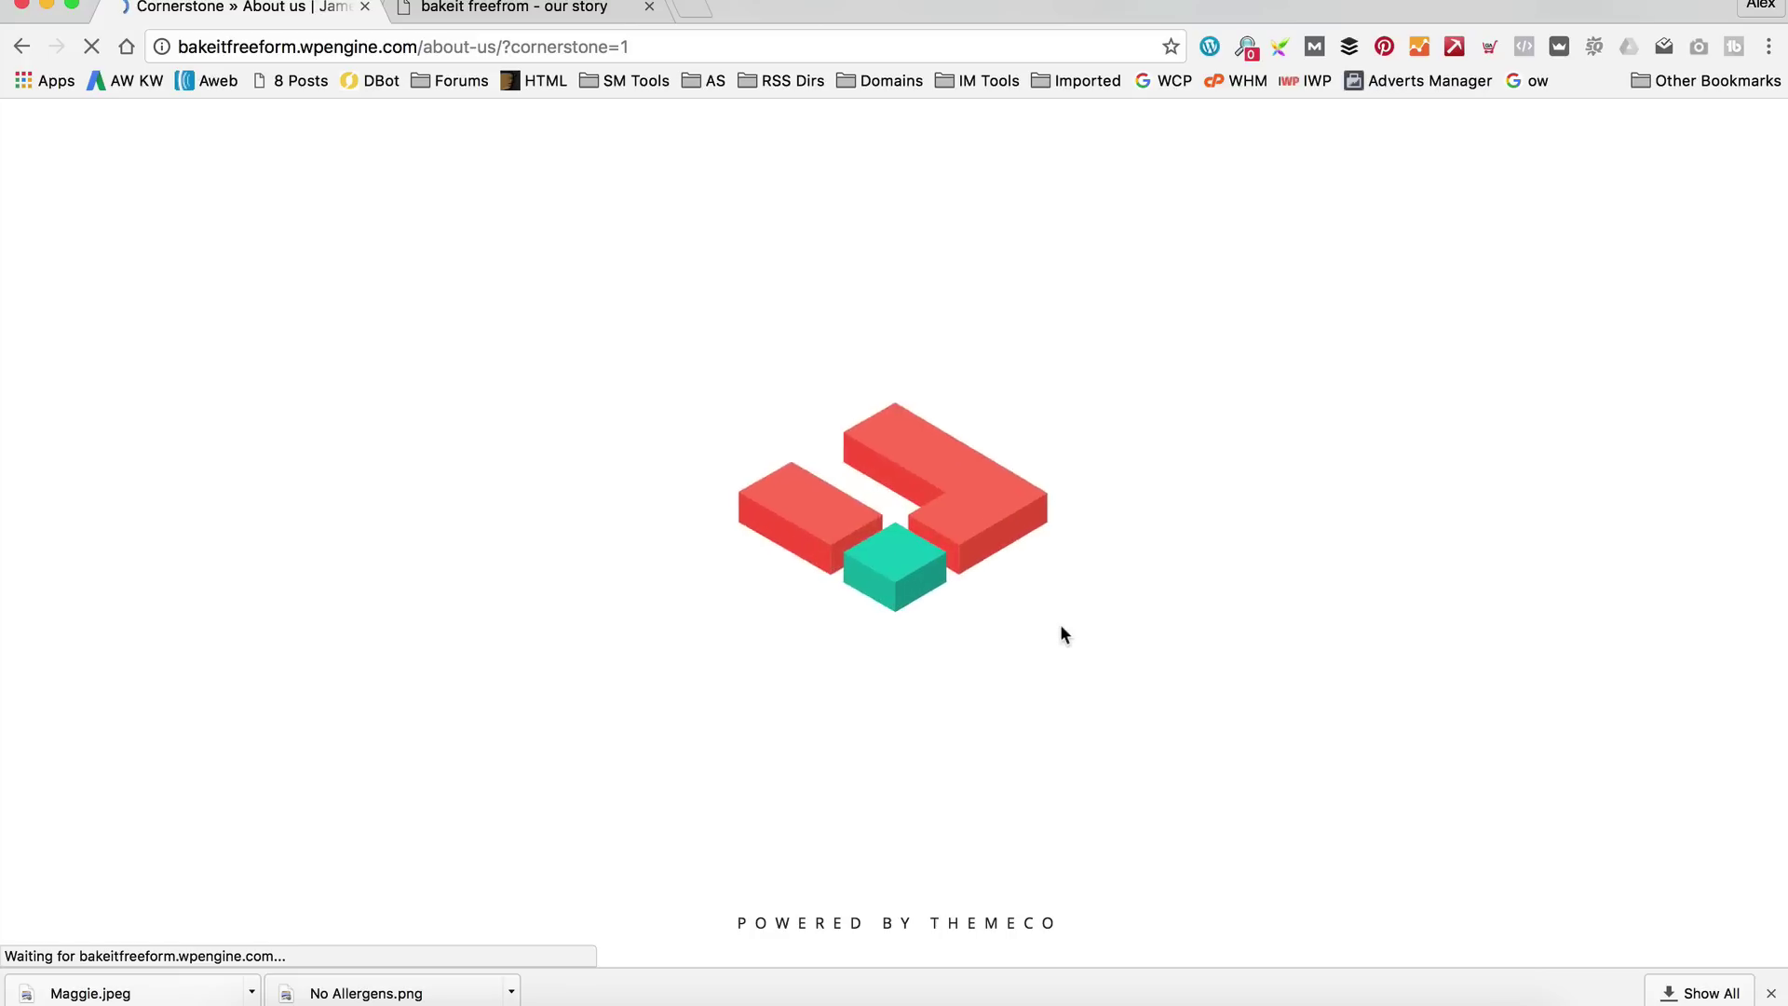
scroll(997, 521, down, 3)
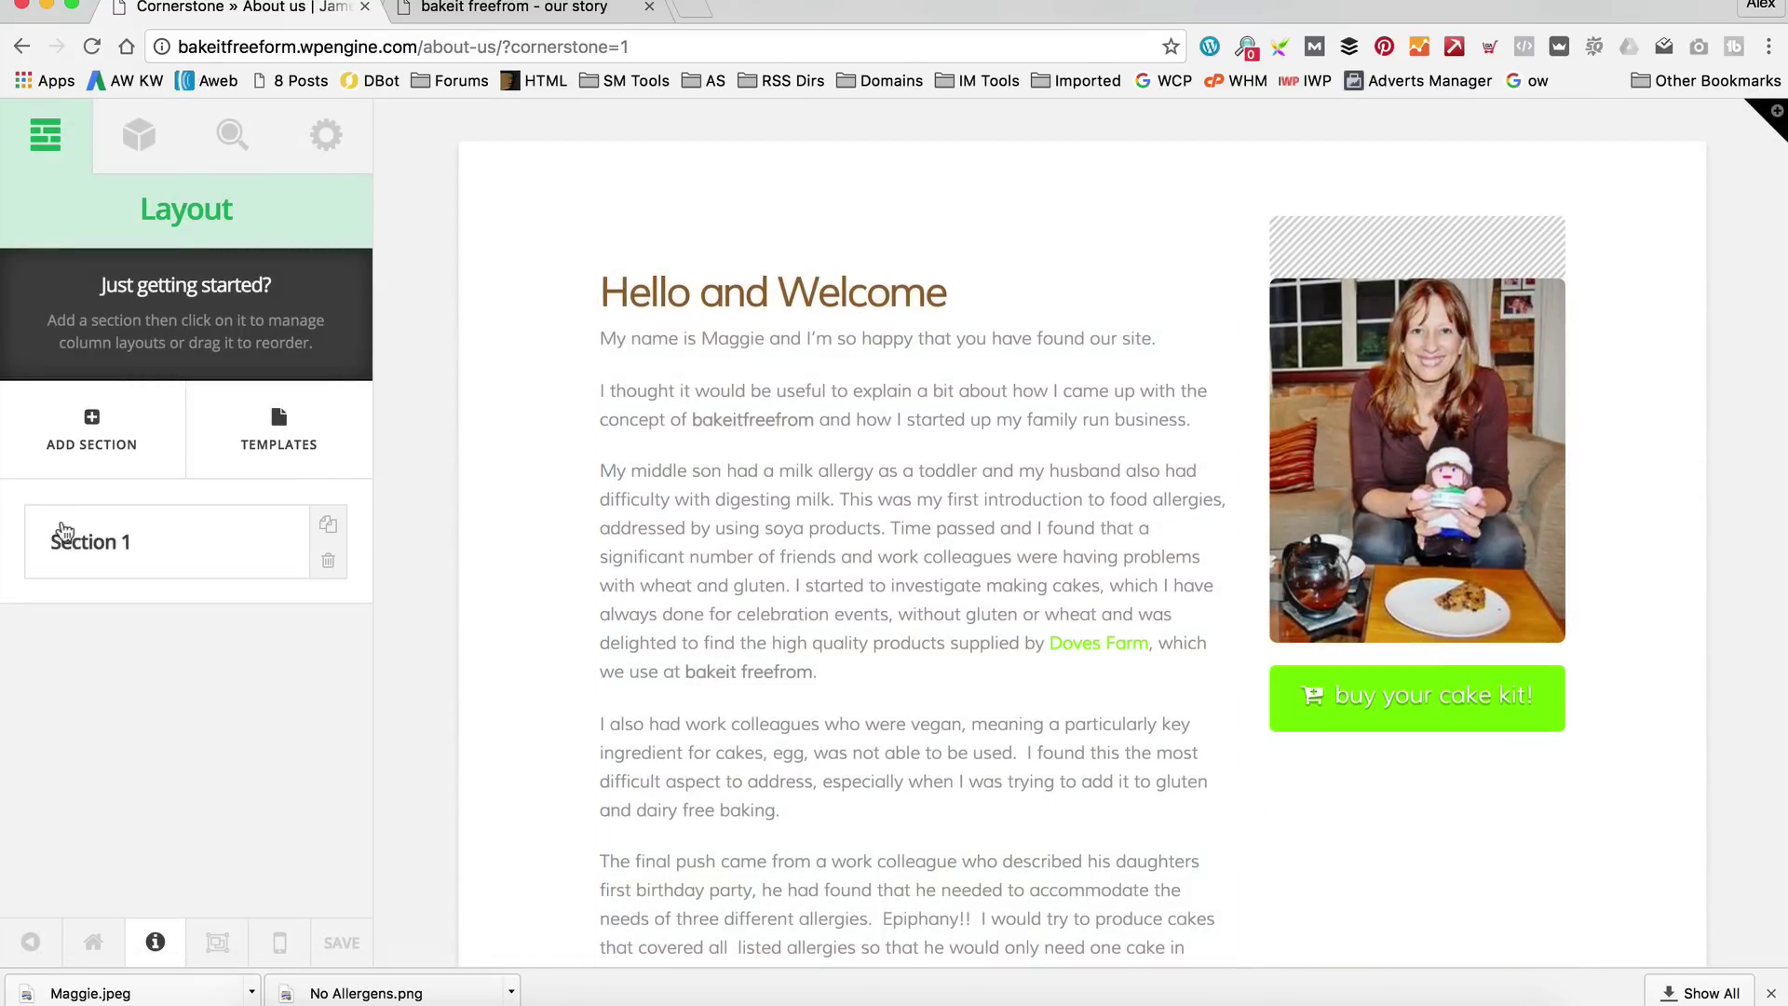
click(69, 531)
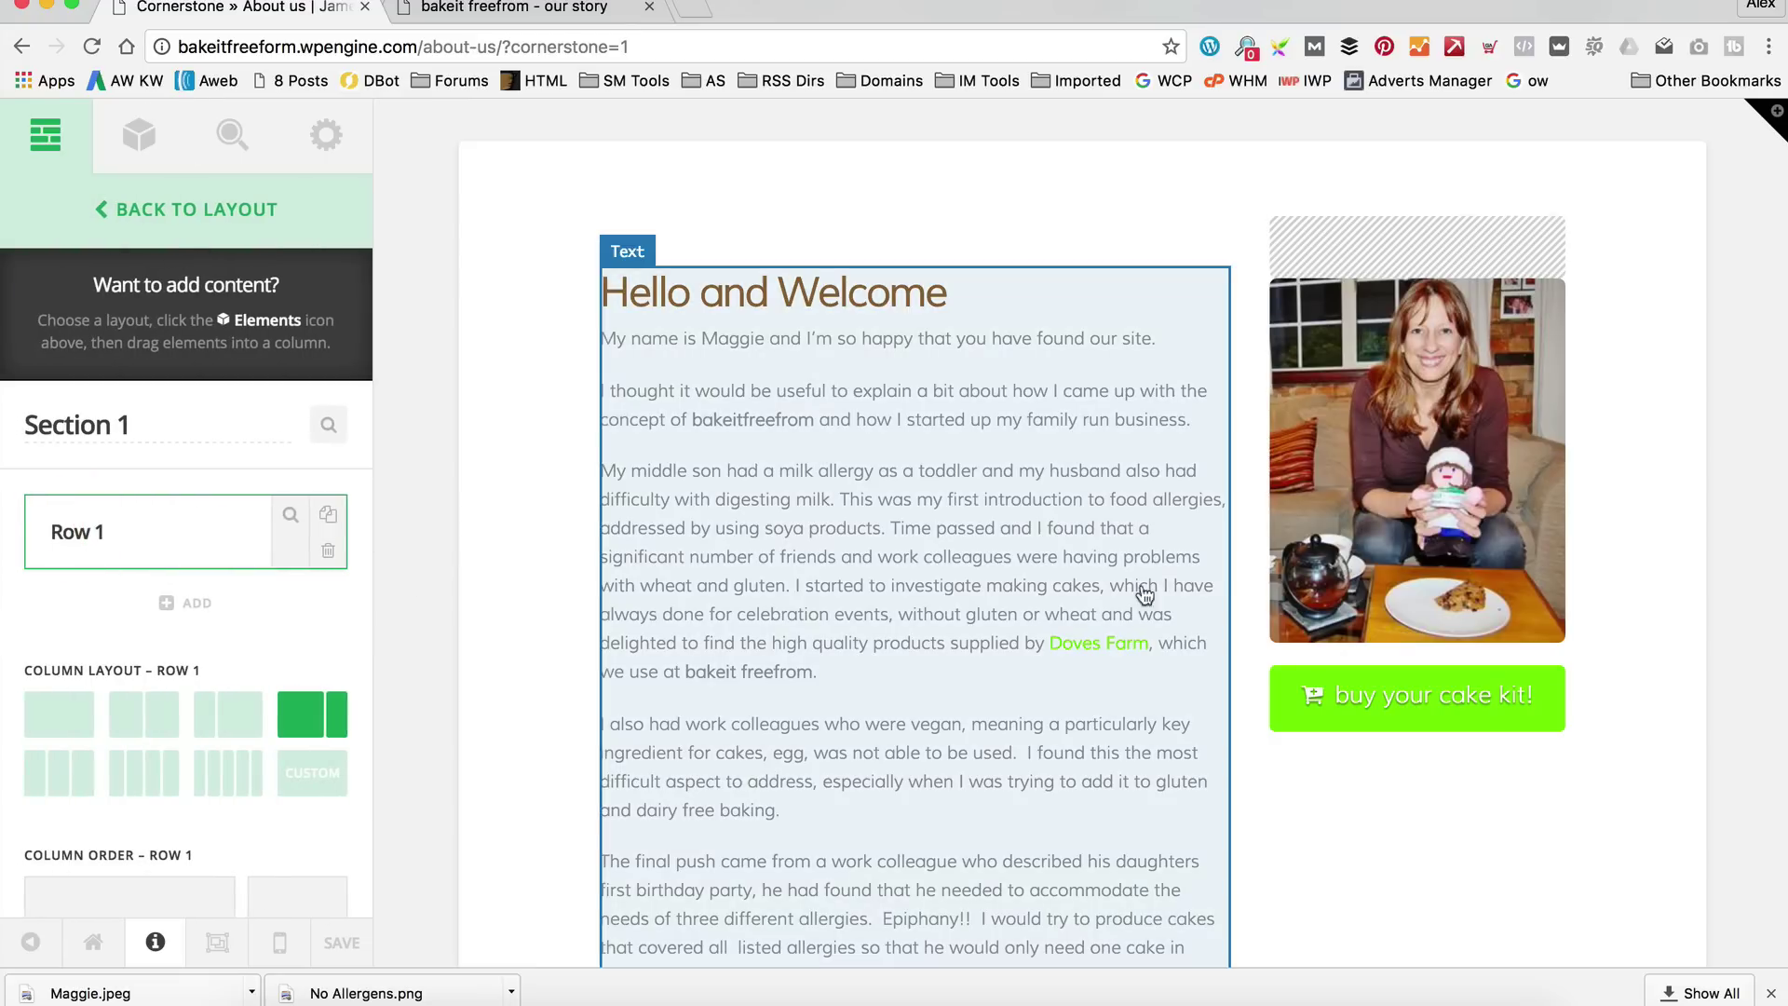
click(1360, 688)
scroll(204, 629, down, 9)
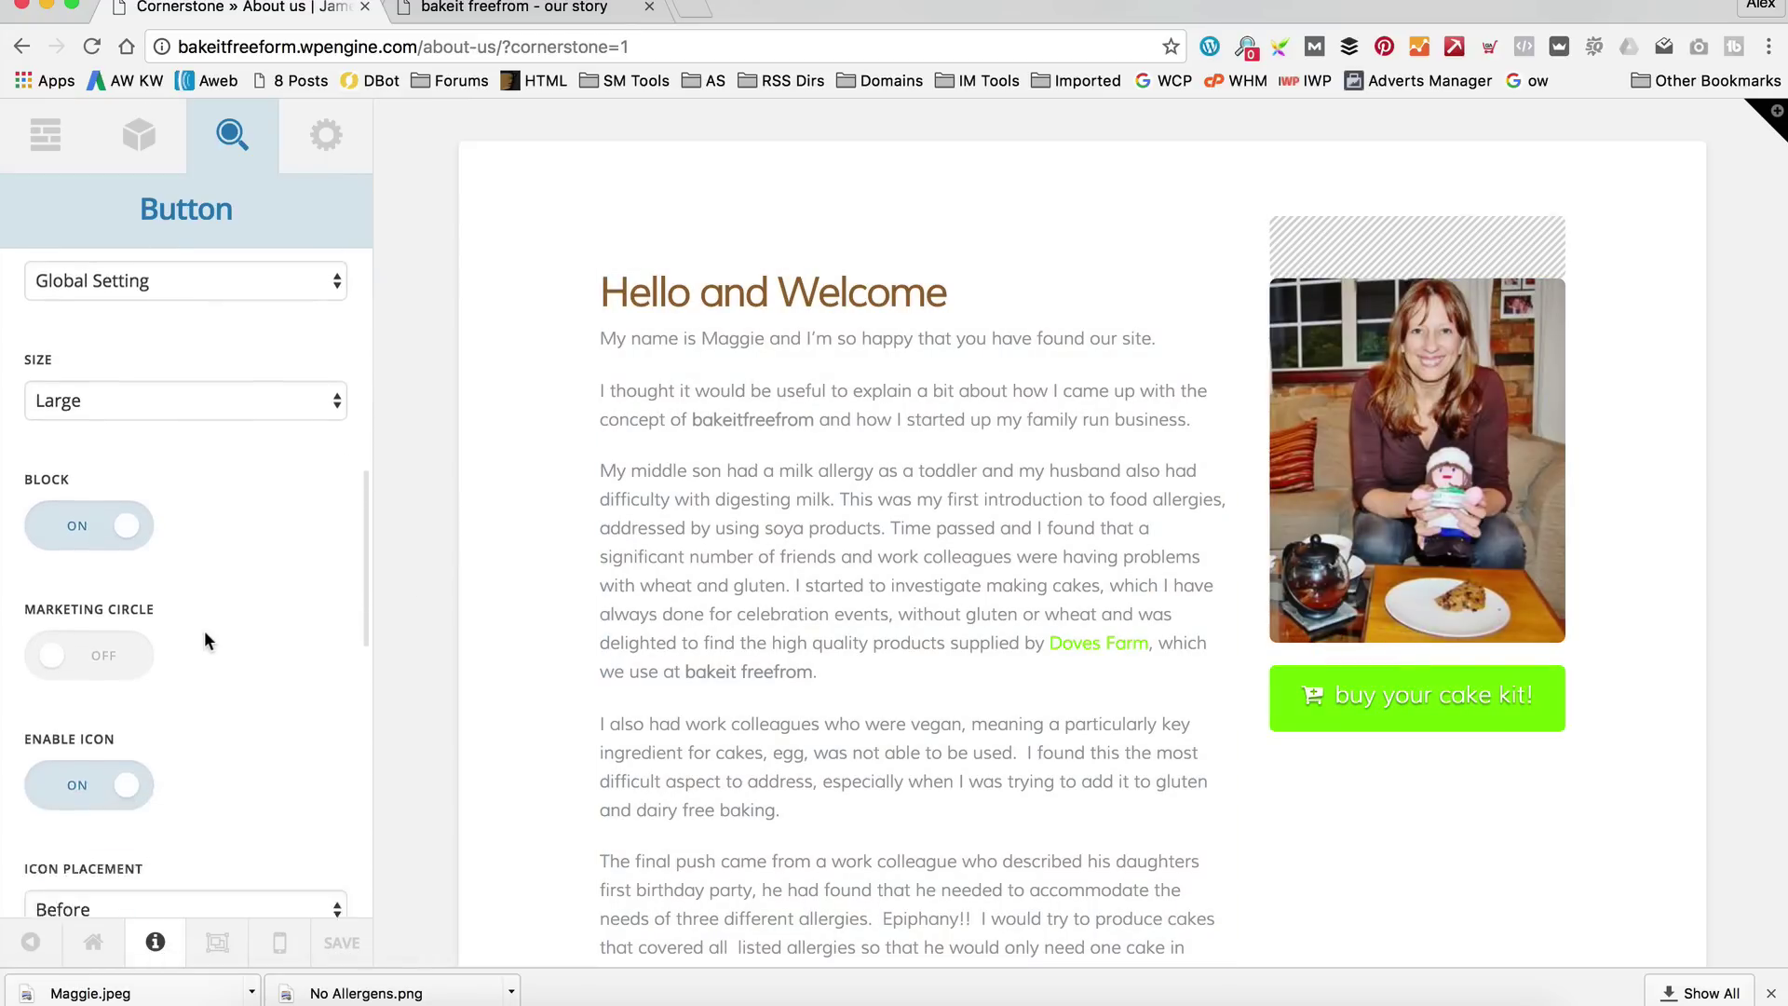
scroll(204, 630, down, 5)
scroll(204, 630, up, 7)
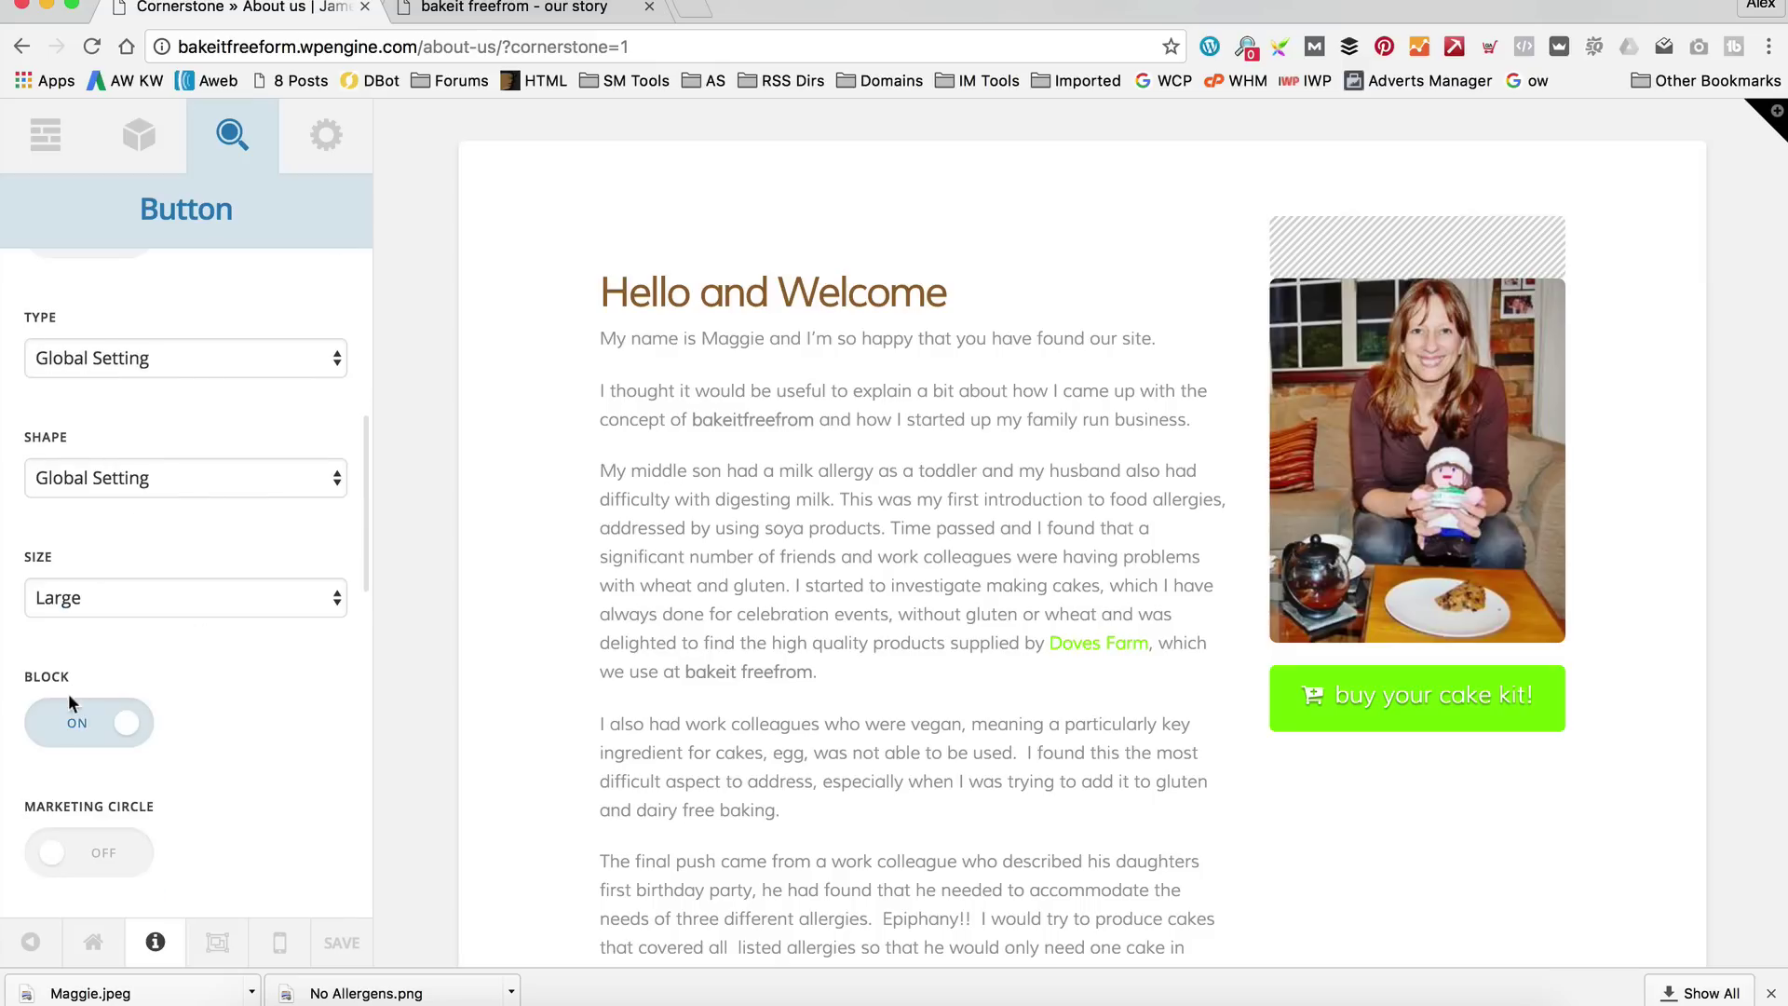
click(109, 729)
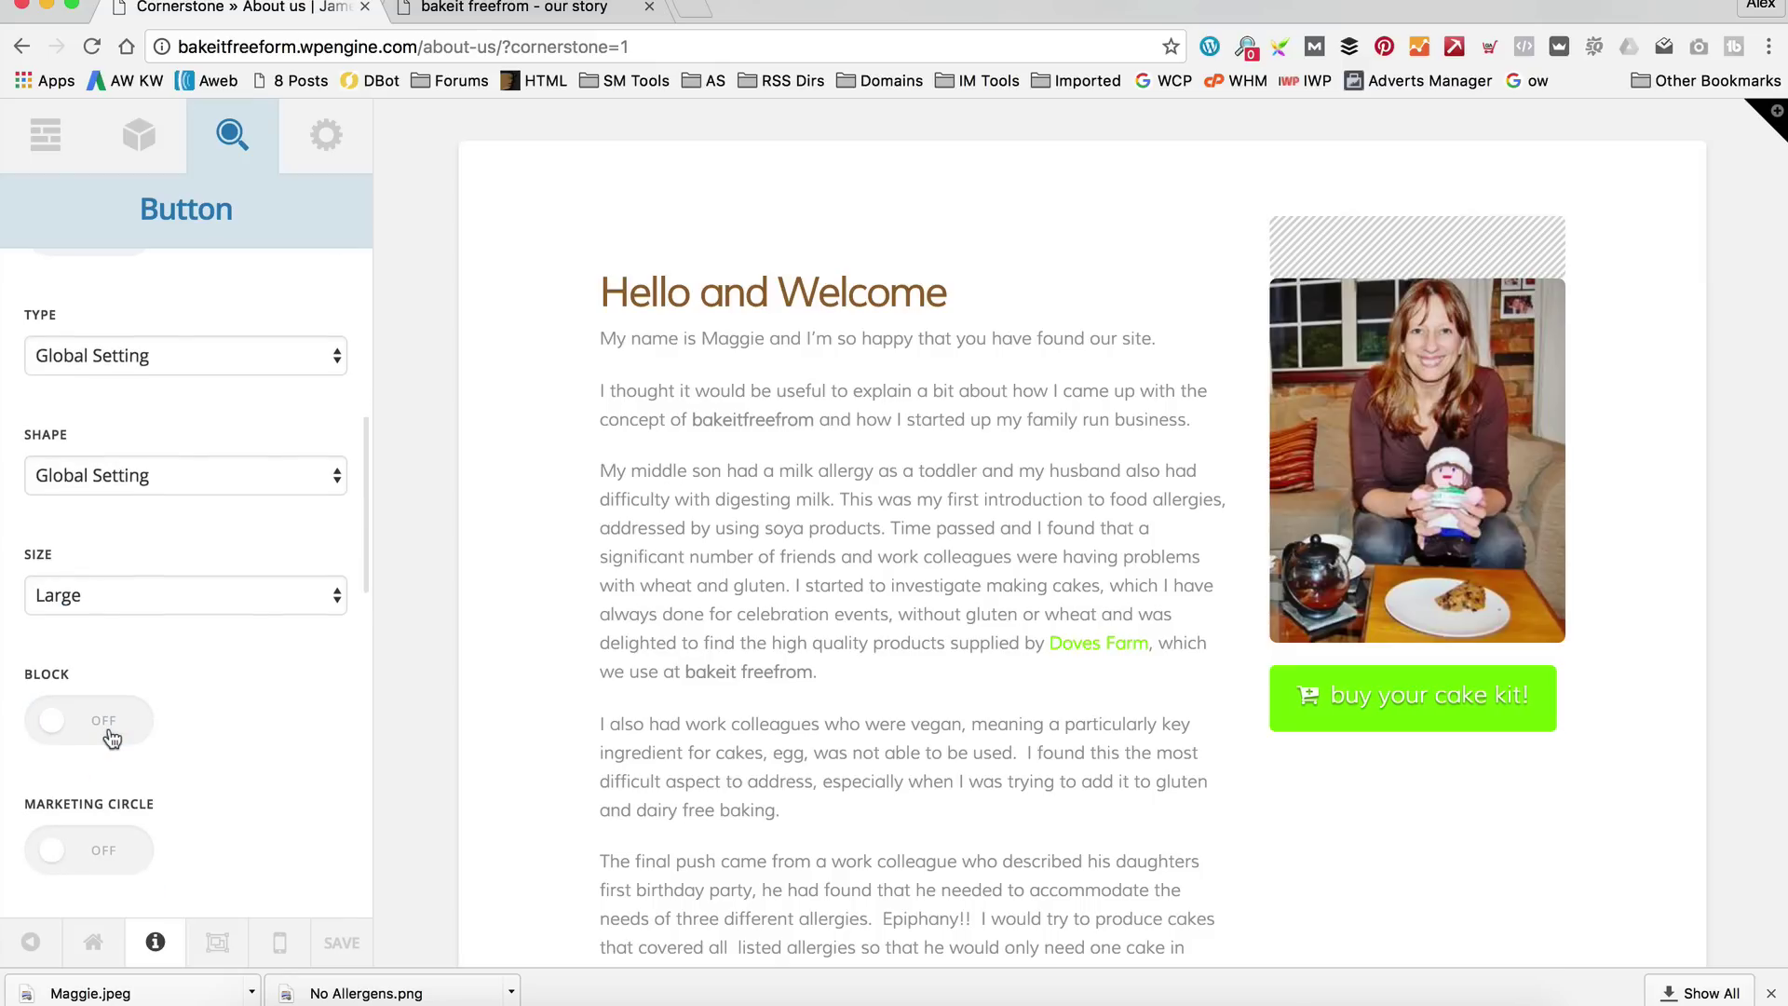
- Link the button to the BUY CAKE KITS page address and save
scroll(233, 645, up, 6)
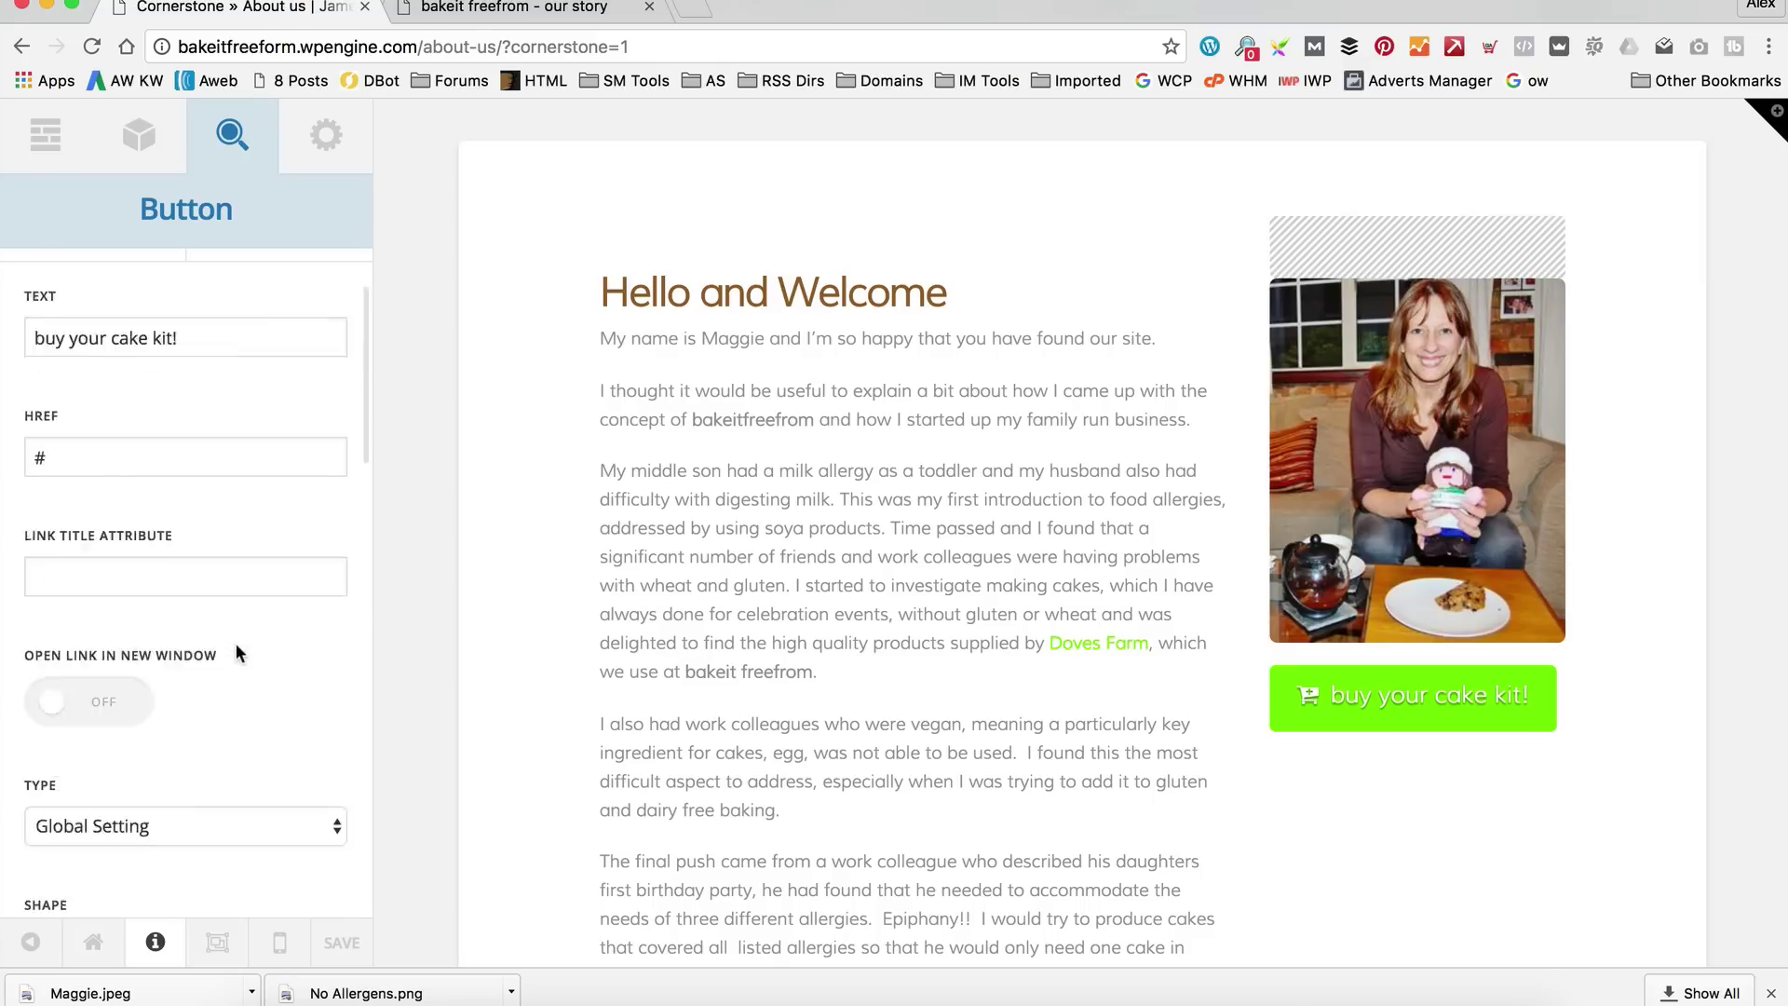
scroll(803, 442, up, 5)
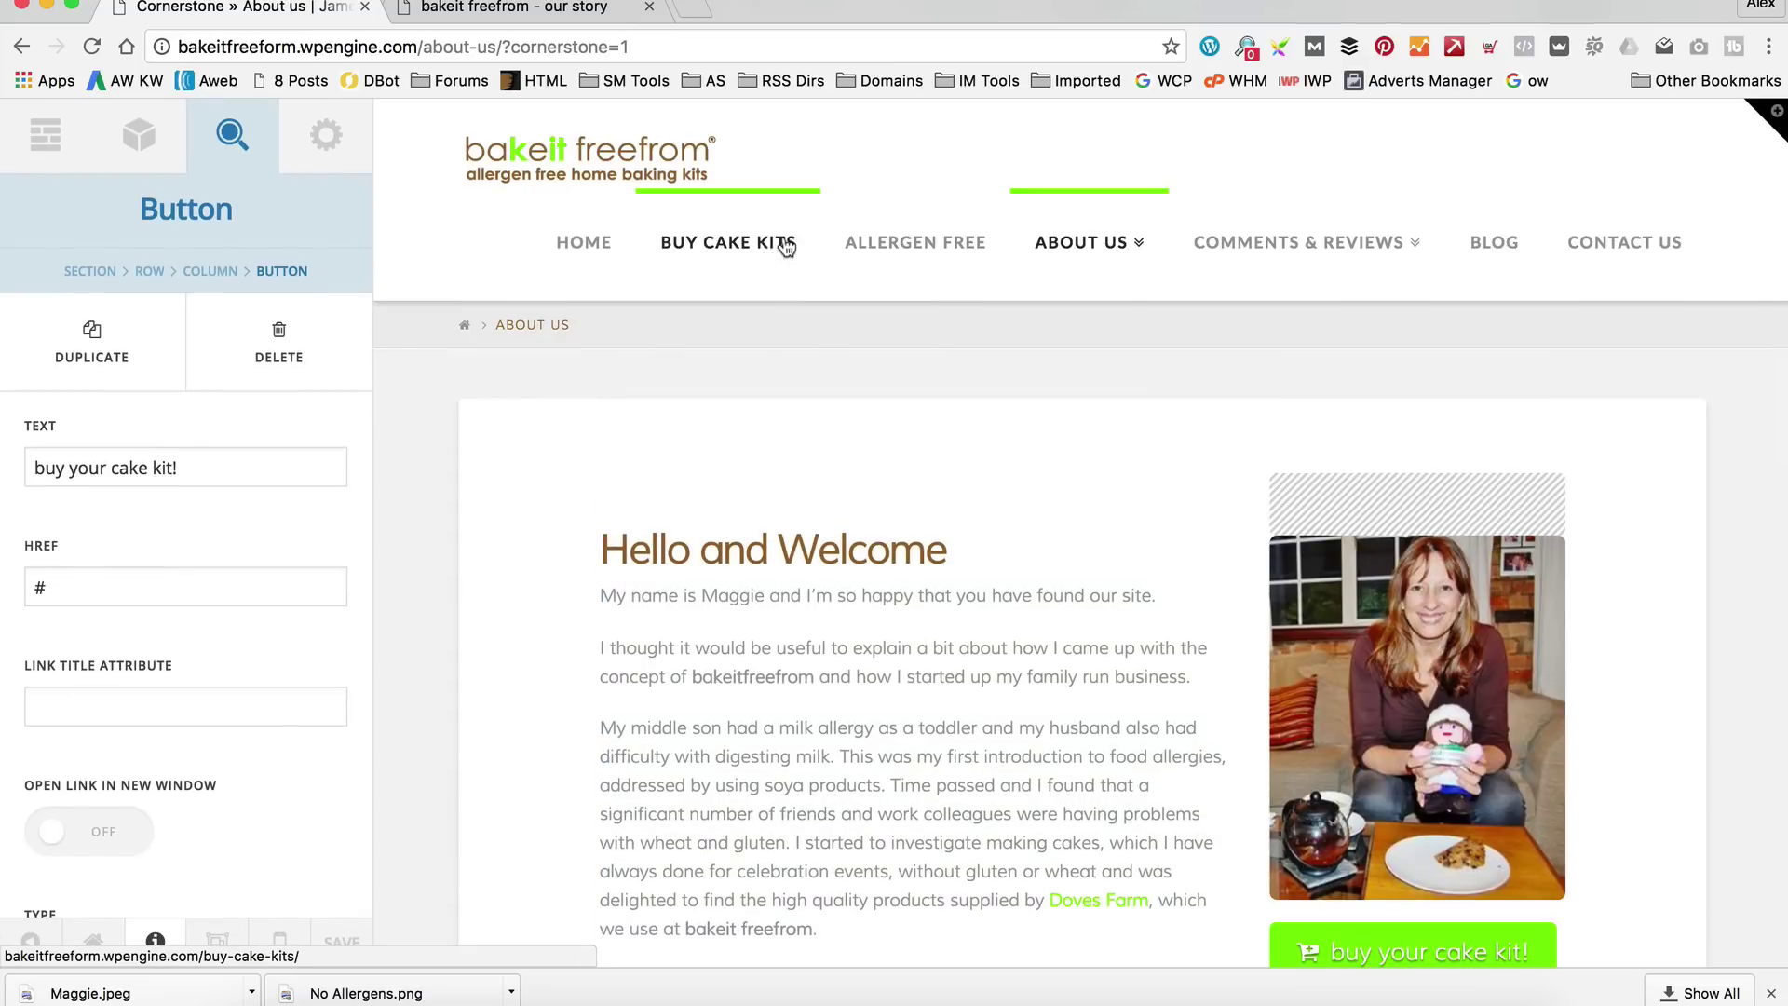
right_click(771, 238)
click(880, 360)
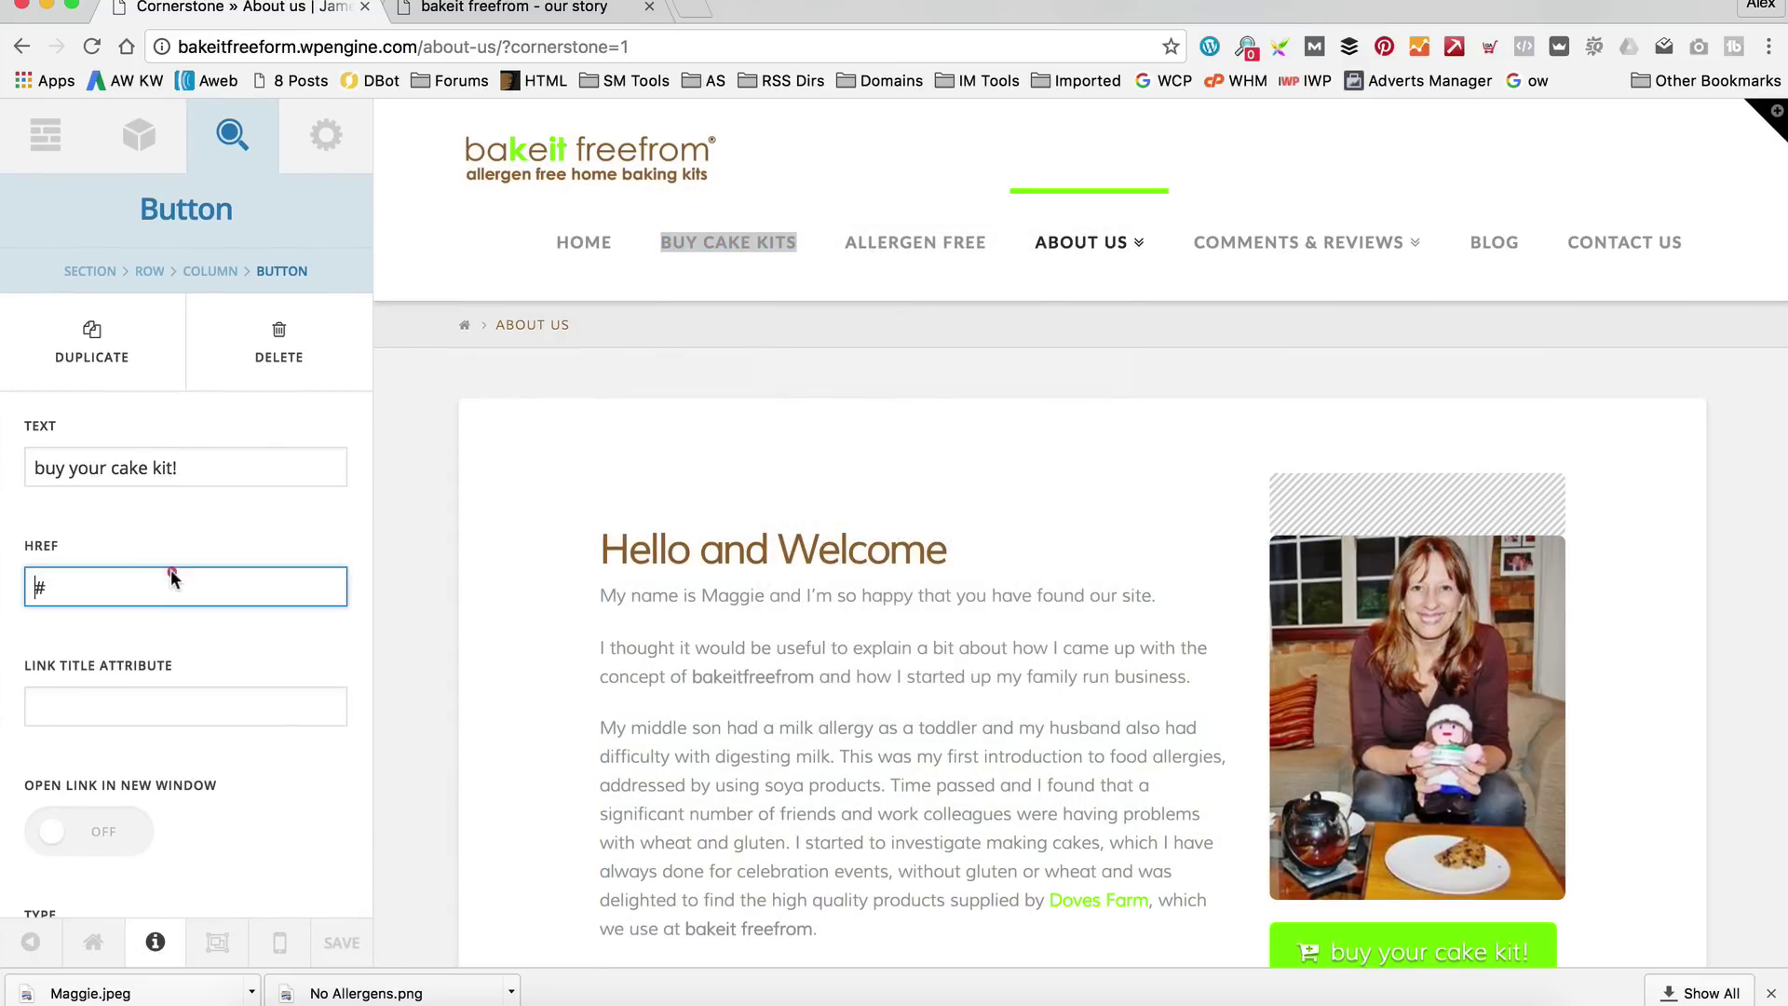
text(http://bakeitfreeform.wpengine.com/)
click(341, 943)
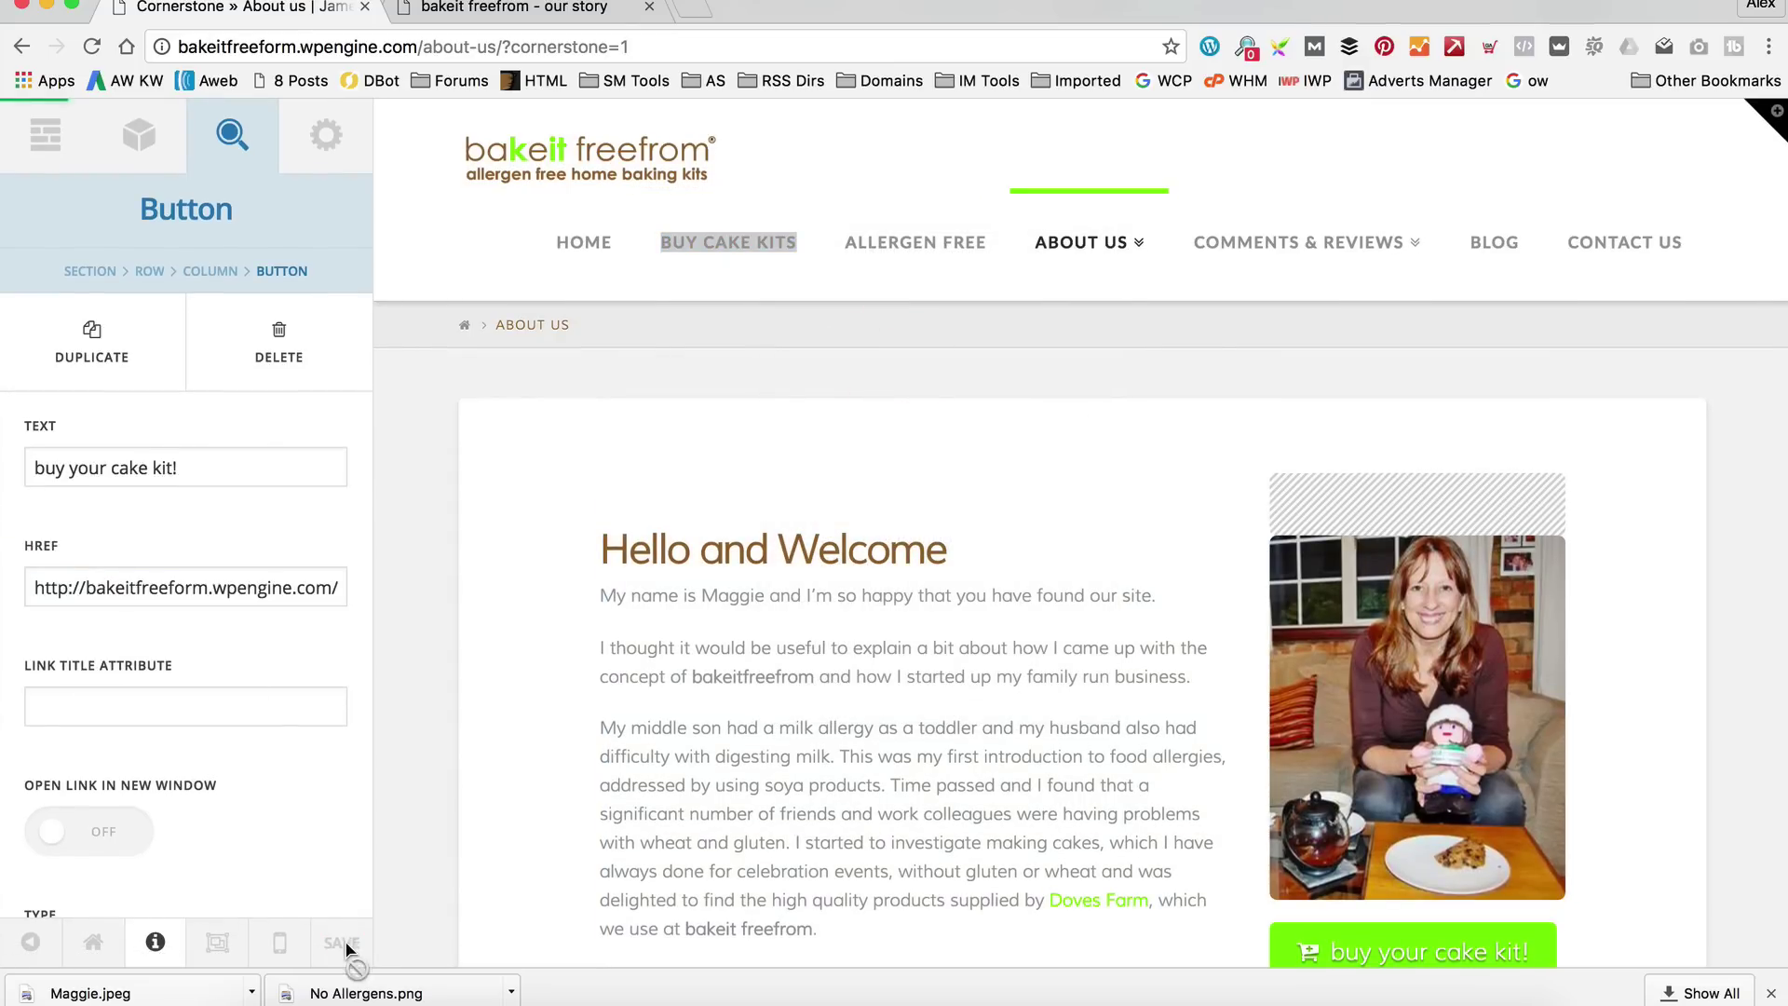
- Check the live About us page without ?cornerstone=1 in the URL
drag(503, 49, 1317, 31)
key(BackSpace)
key(Return)
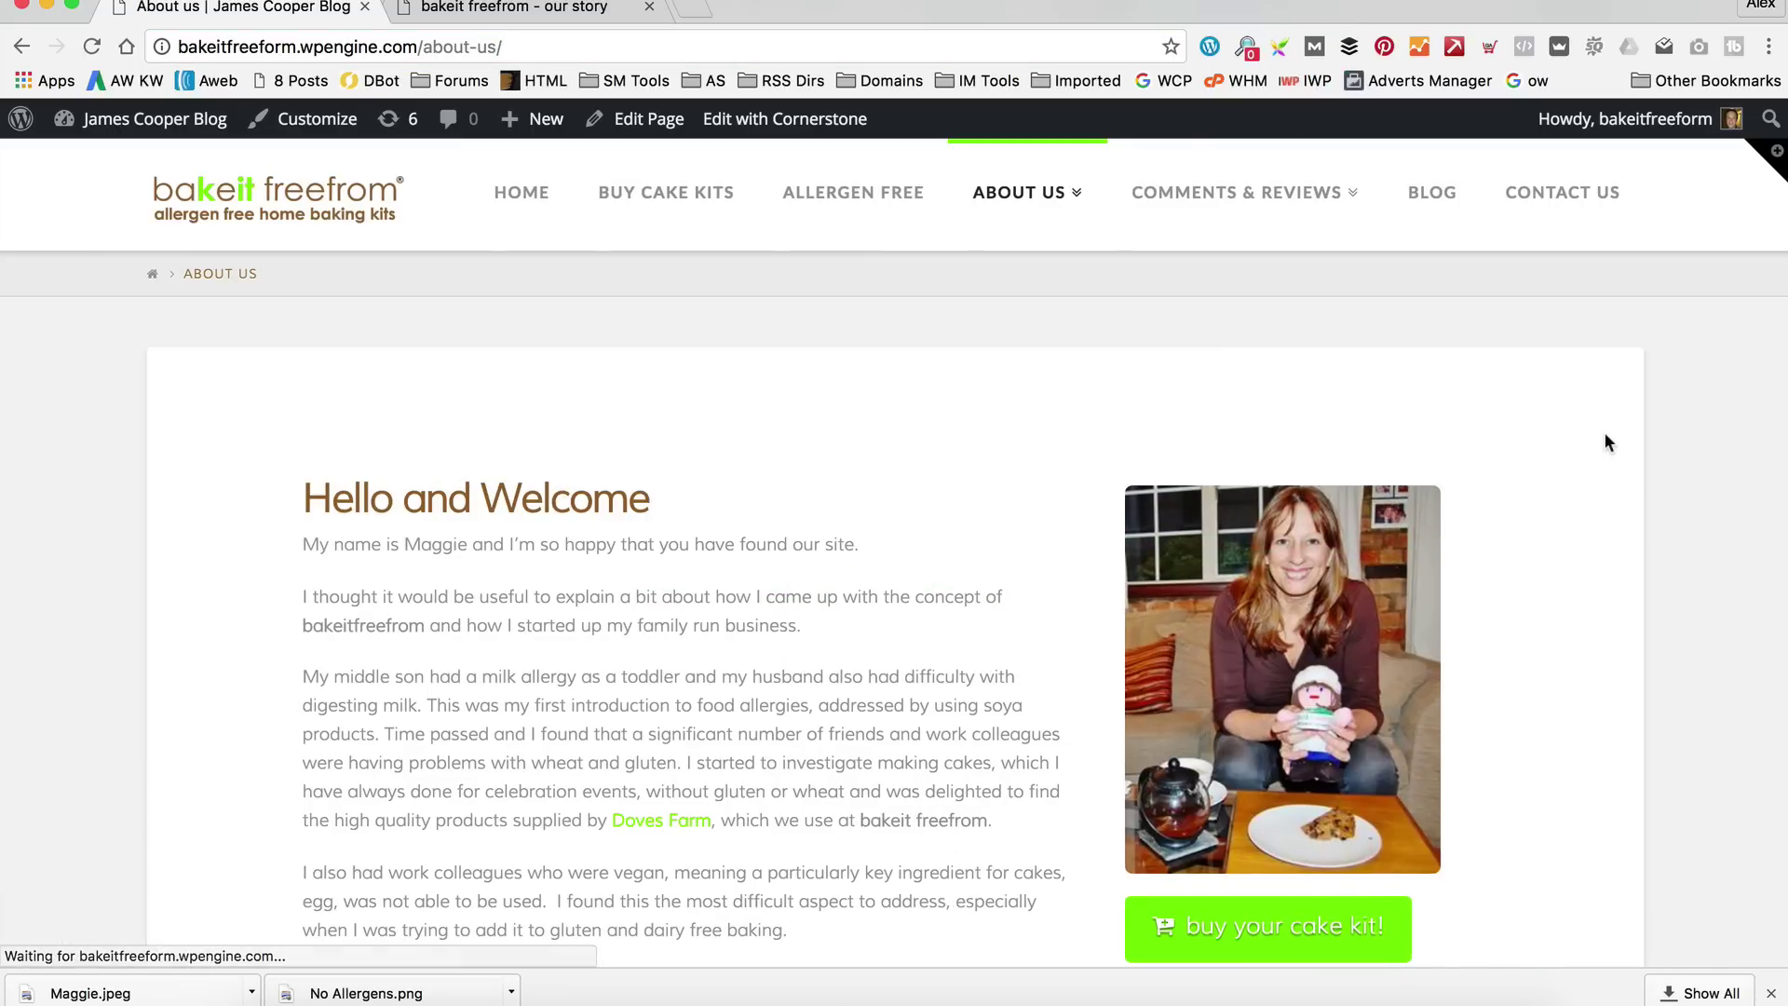
scroll(1608, 433, down, 3)
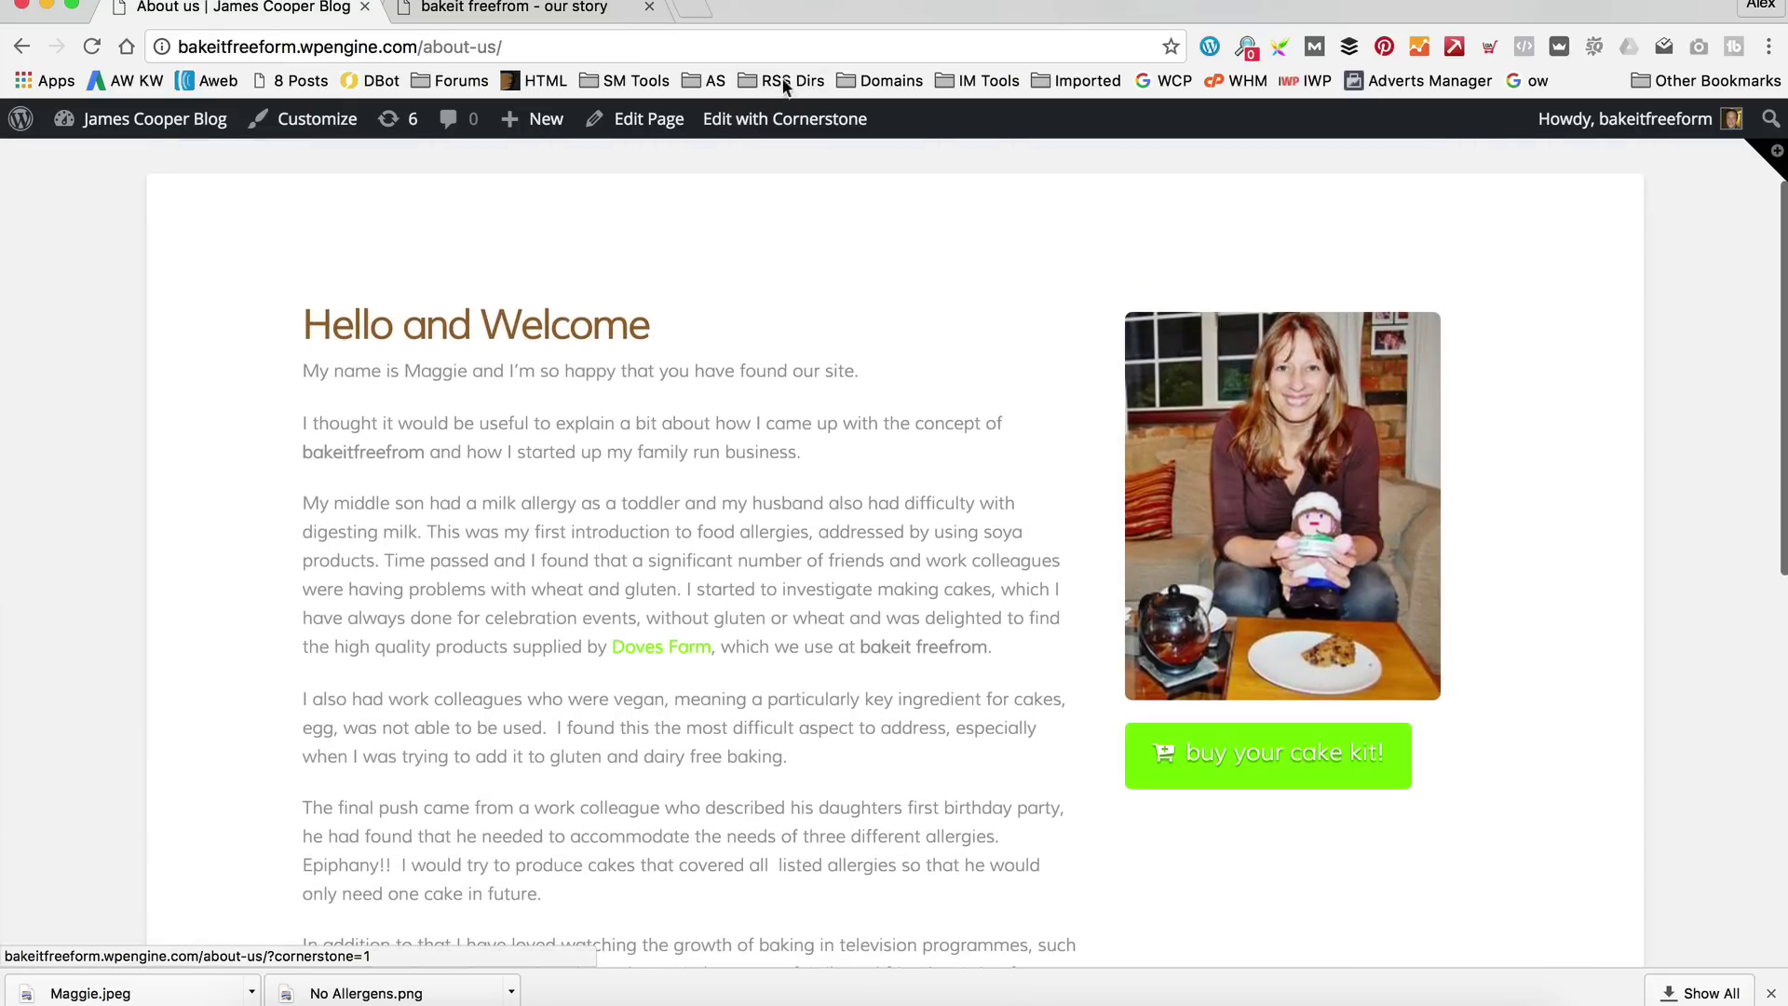
- Reopen the page in Cornerstone and centre the content of the button's column
click(786, 121)
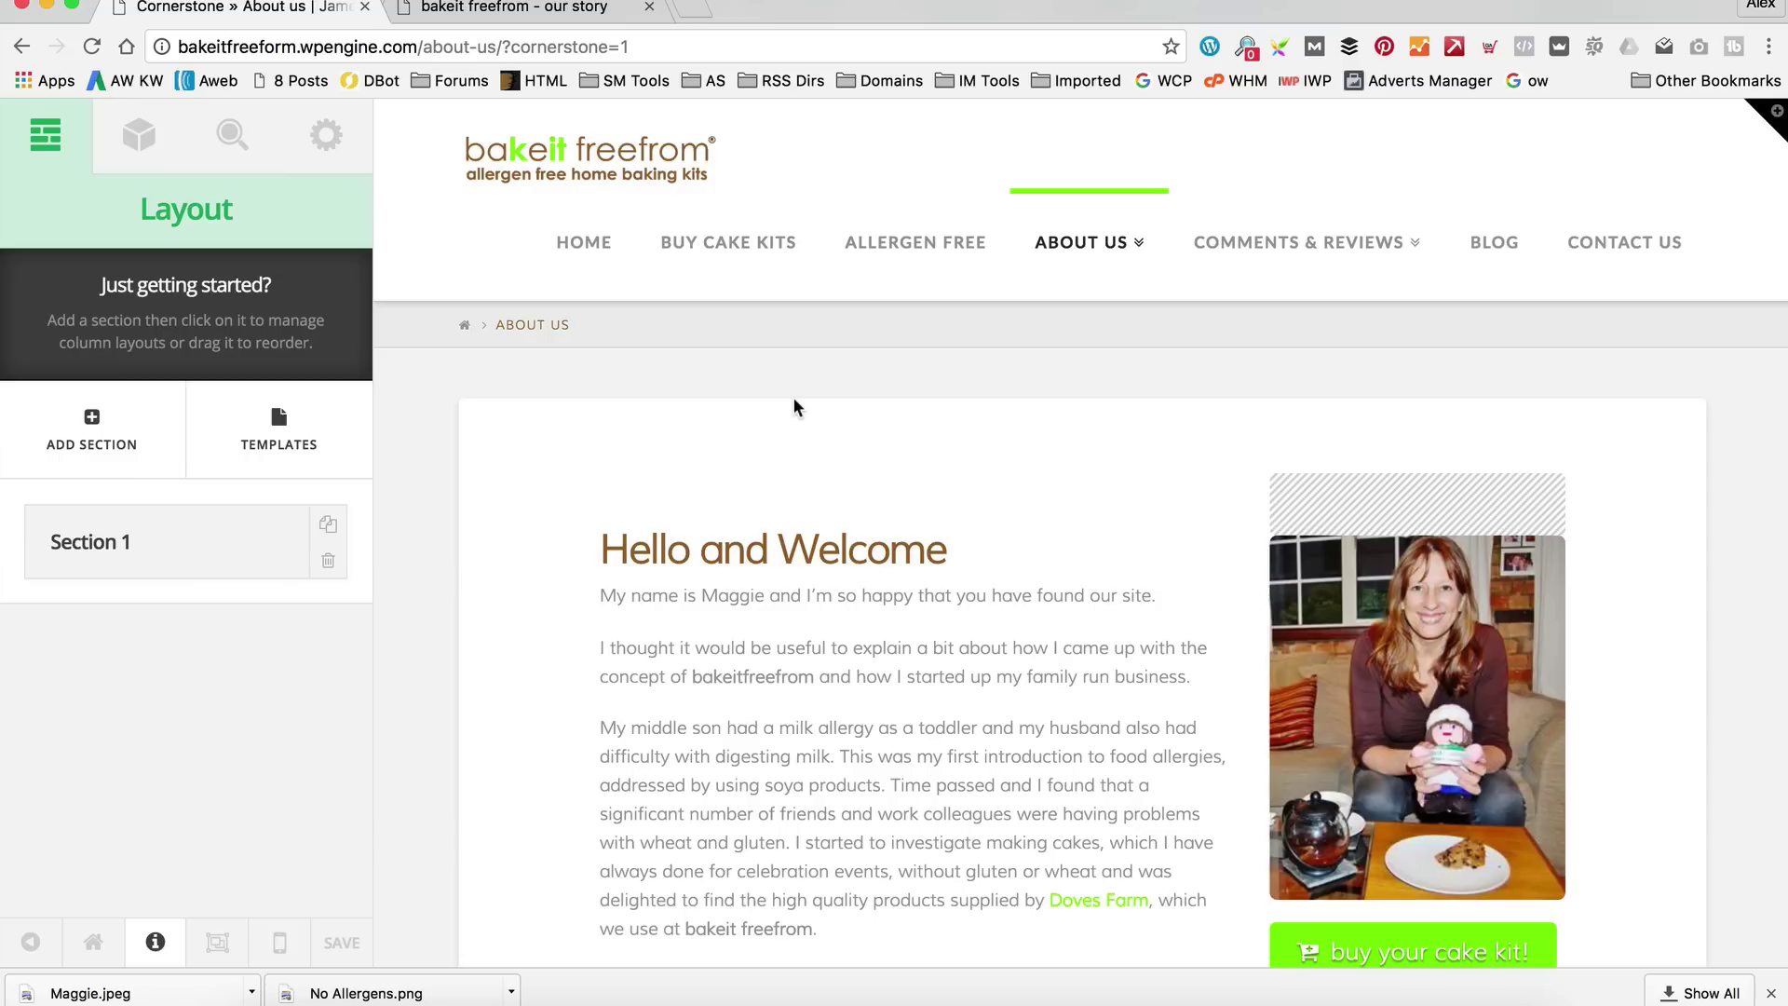
click(1402, 950)
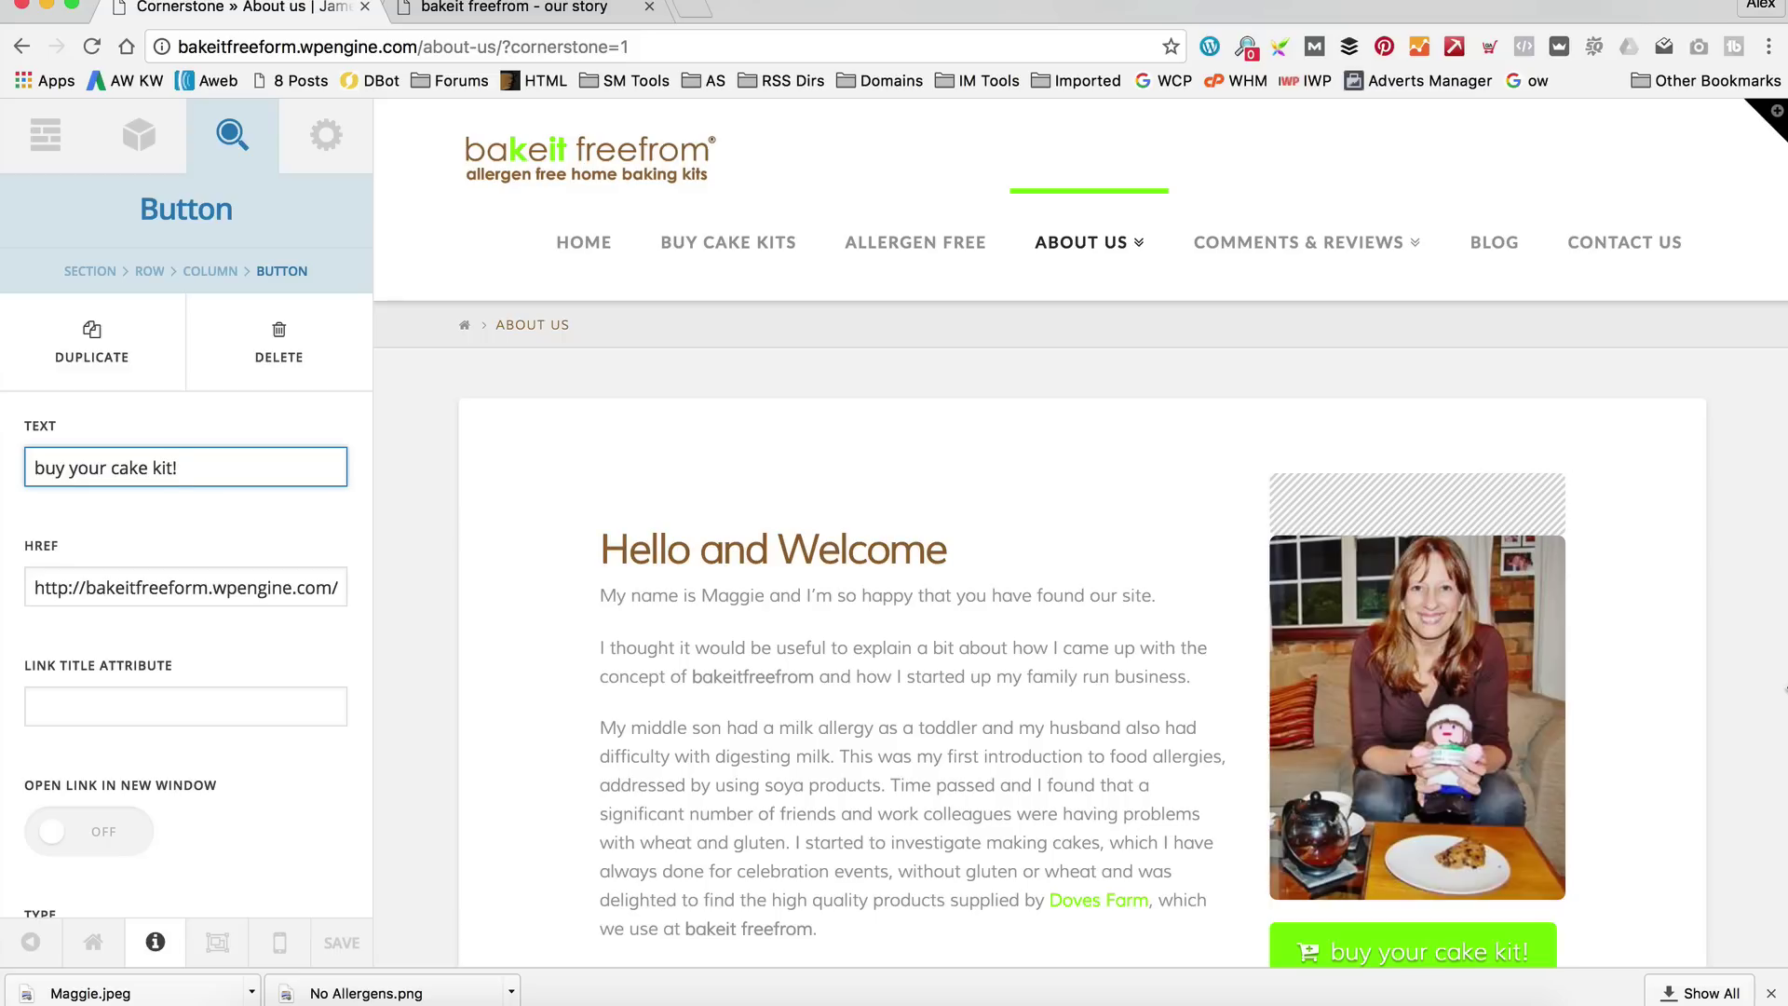
click(210, 271)
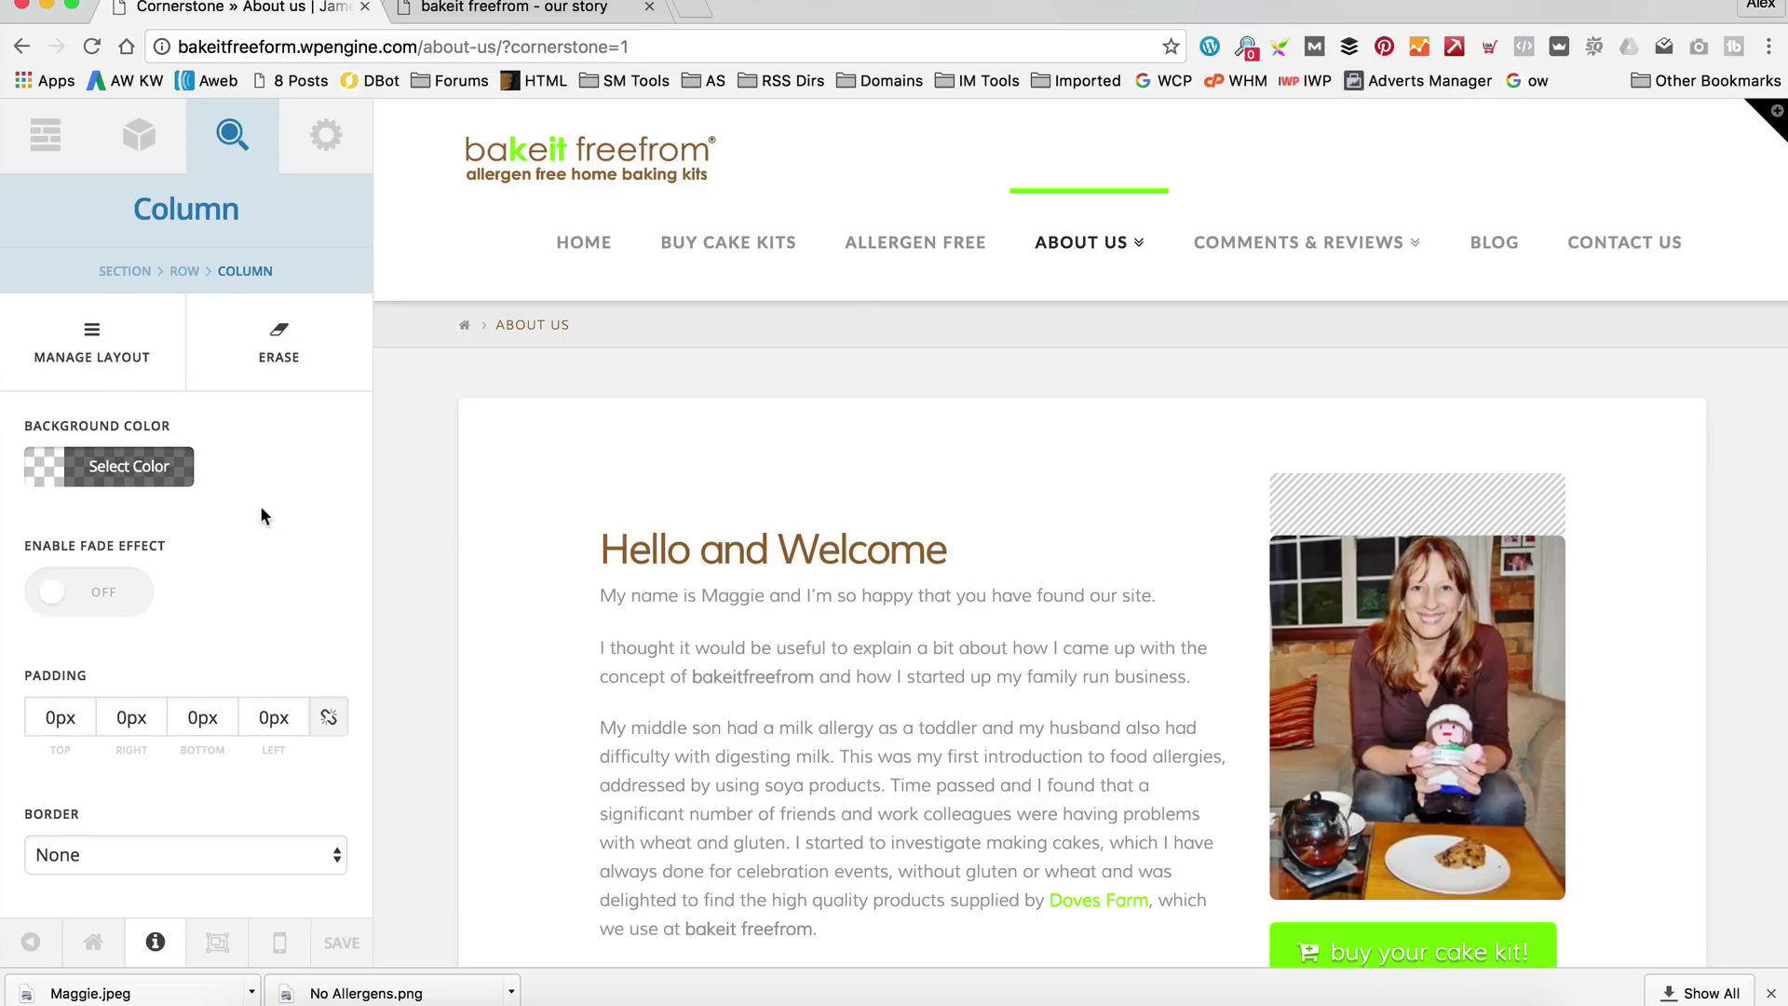
scroll(260, 513, down, 4)
click(135, 622)
scroll(142, 620, down, 1)
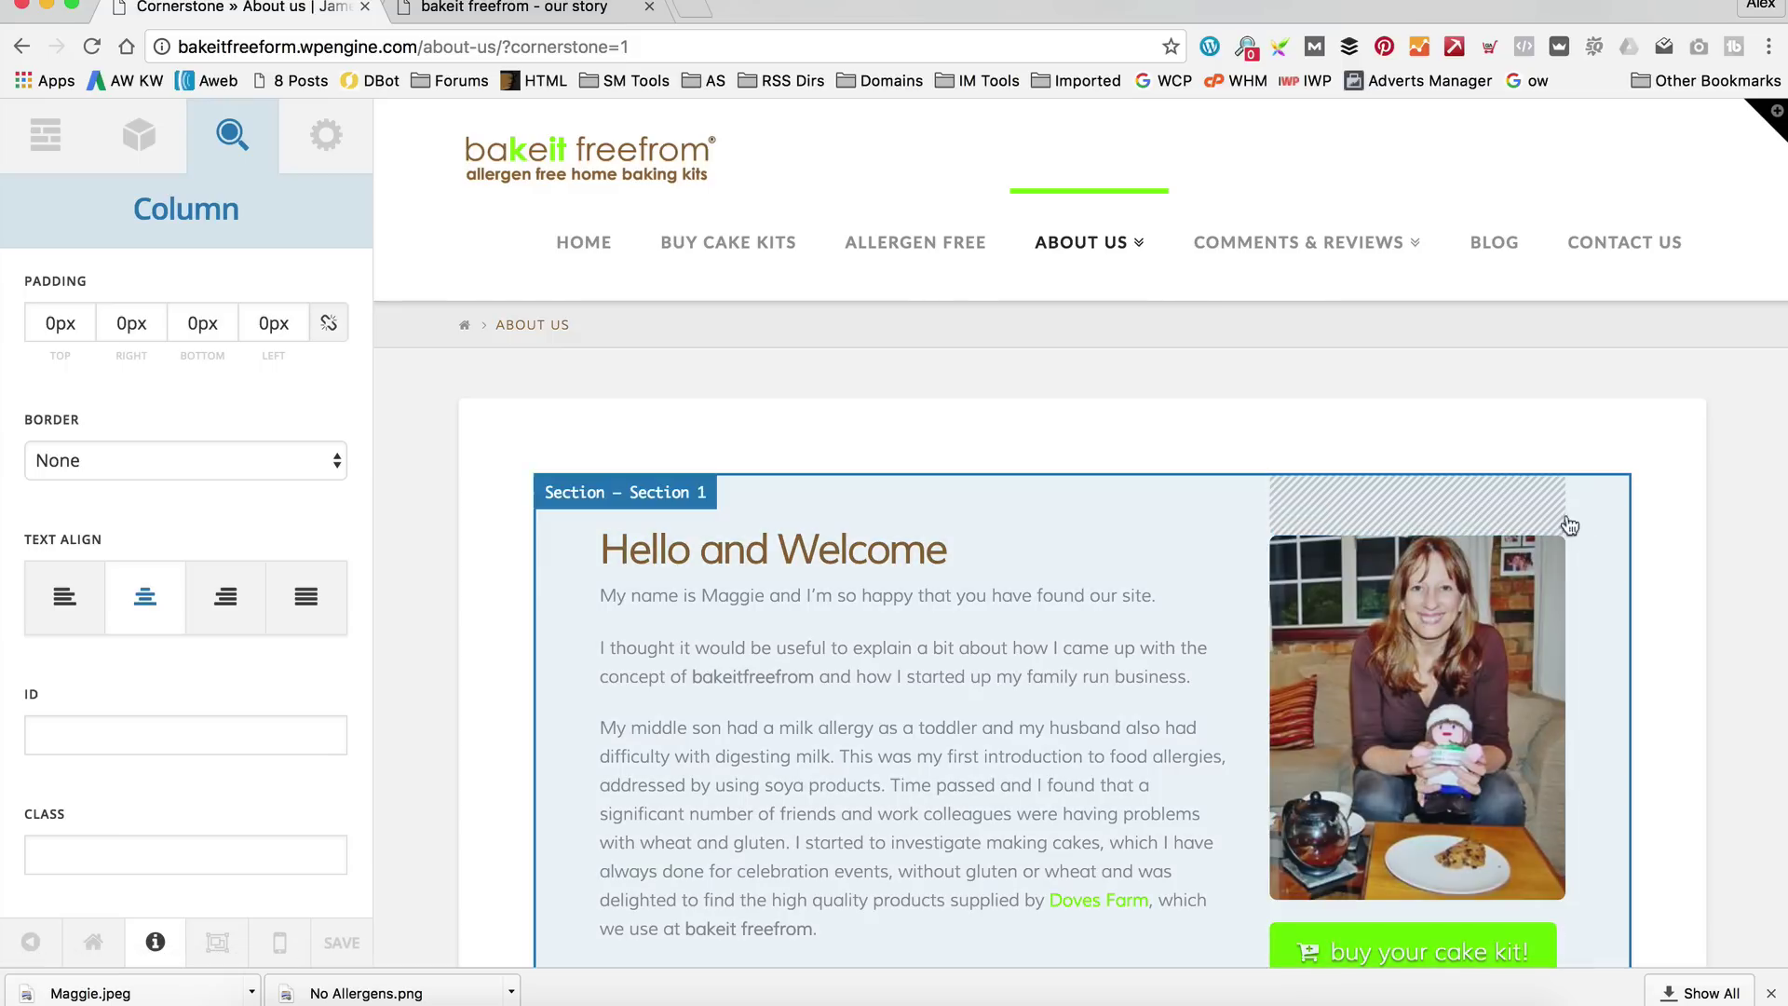
- Try right alignment on the button's column, return it to centre, and save the page
click(1471, 931)
scroll(431, 550, down, 7)
scroll(148, 613, down, 3)
scroll(150, 615, down, 15)
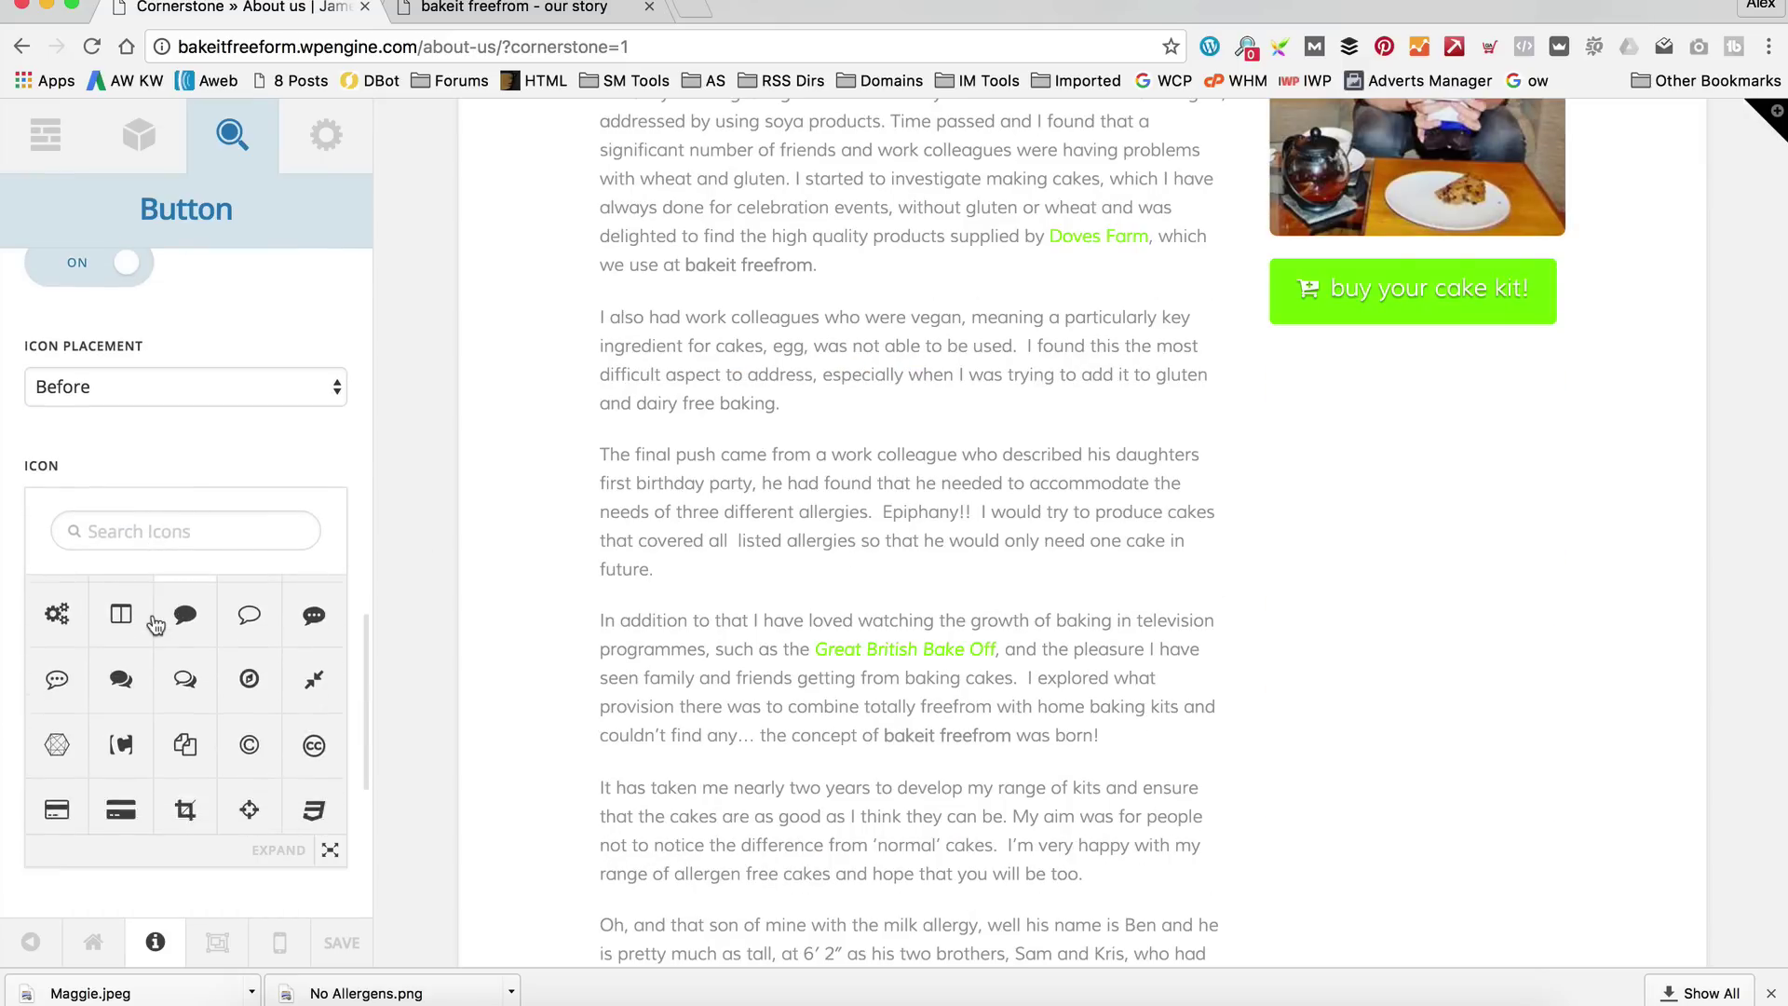
scroll(154, 615, up, 10)
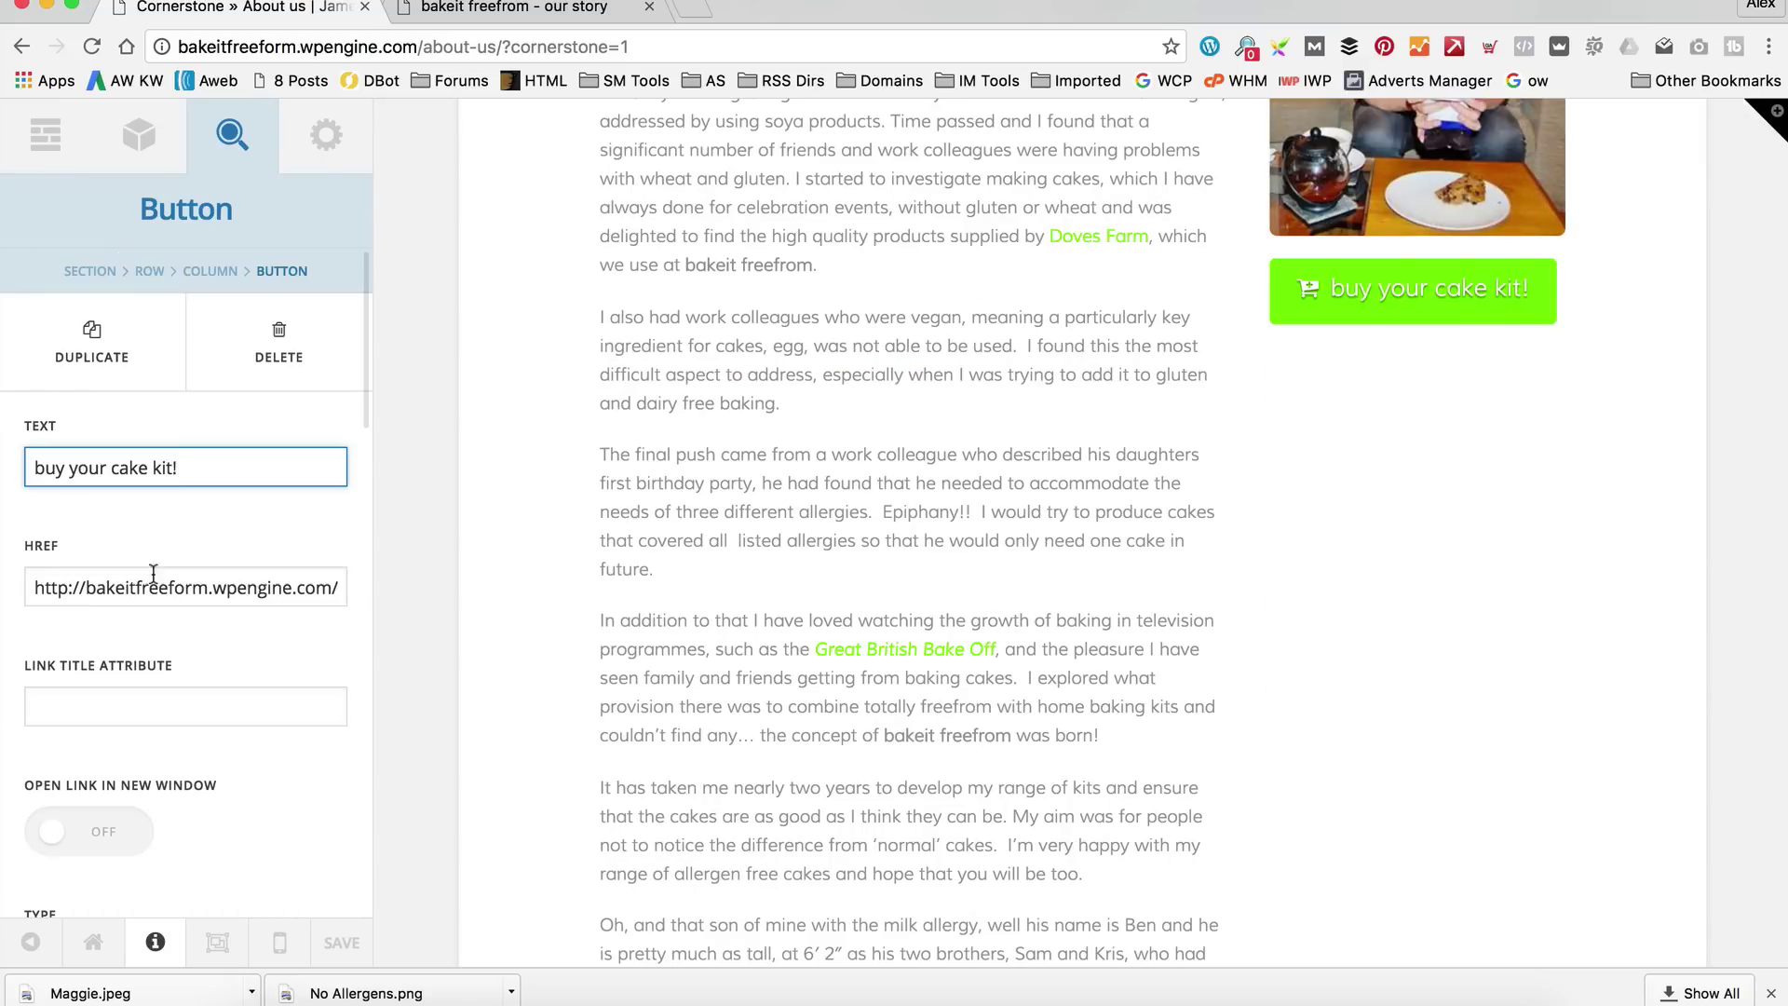
click(202, 270)
scroll(171, 540, down, 3)
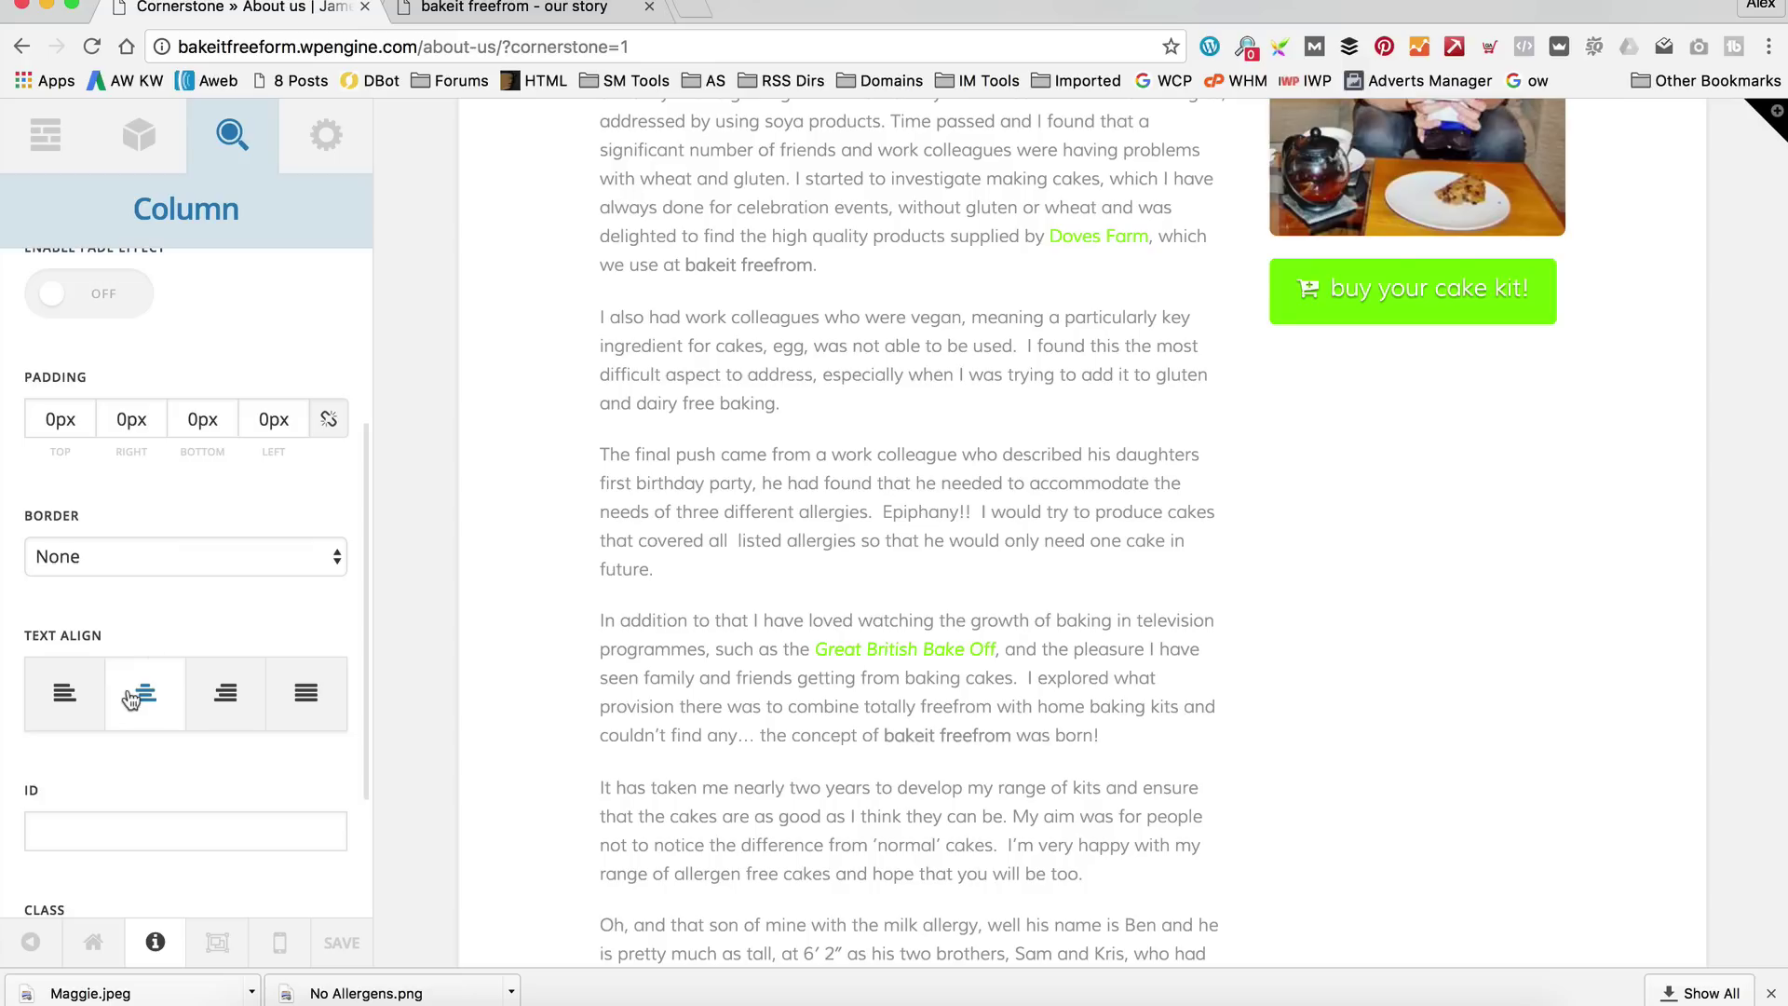
click(237, 693)
scroll(237, 693, down, 1)
click(169, 698)
click(329, 957)
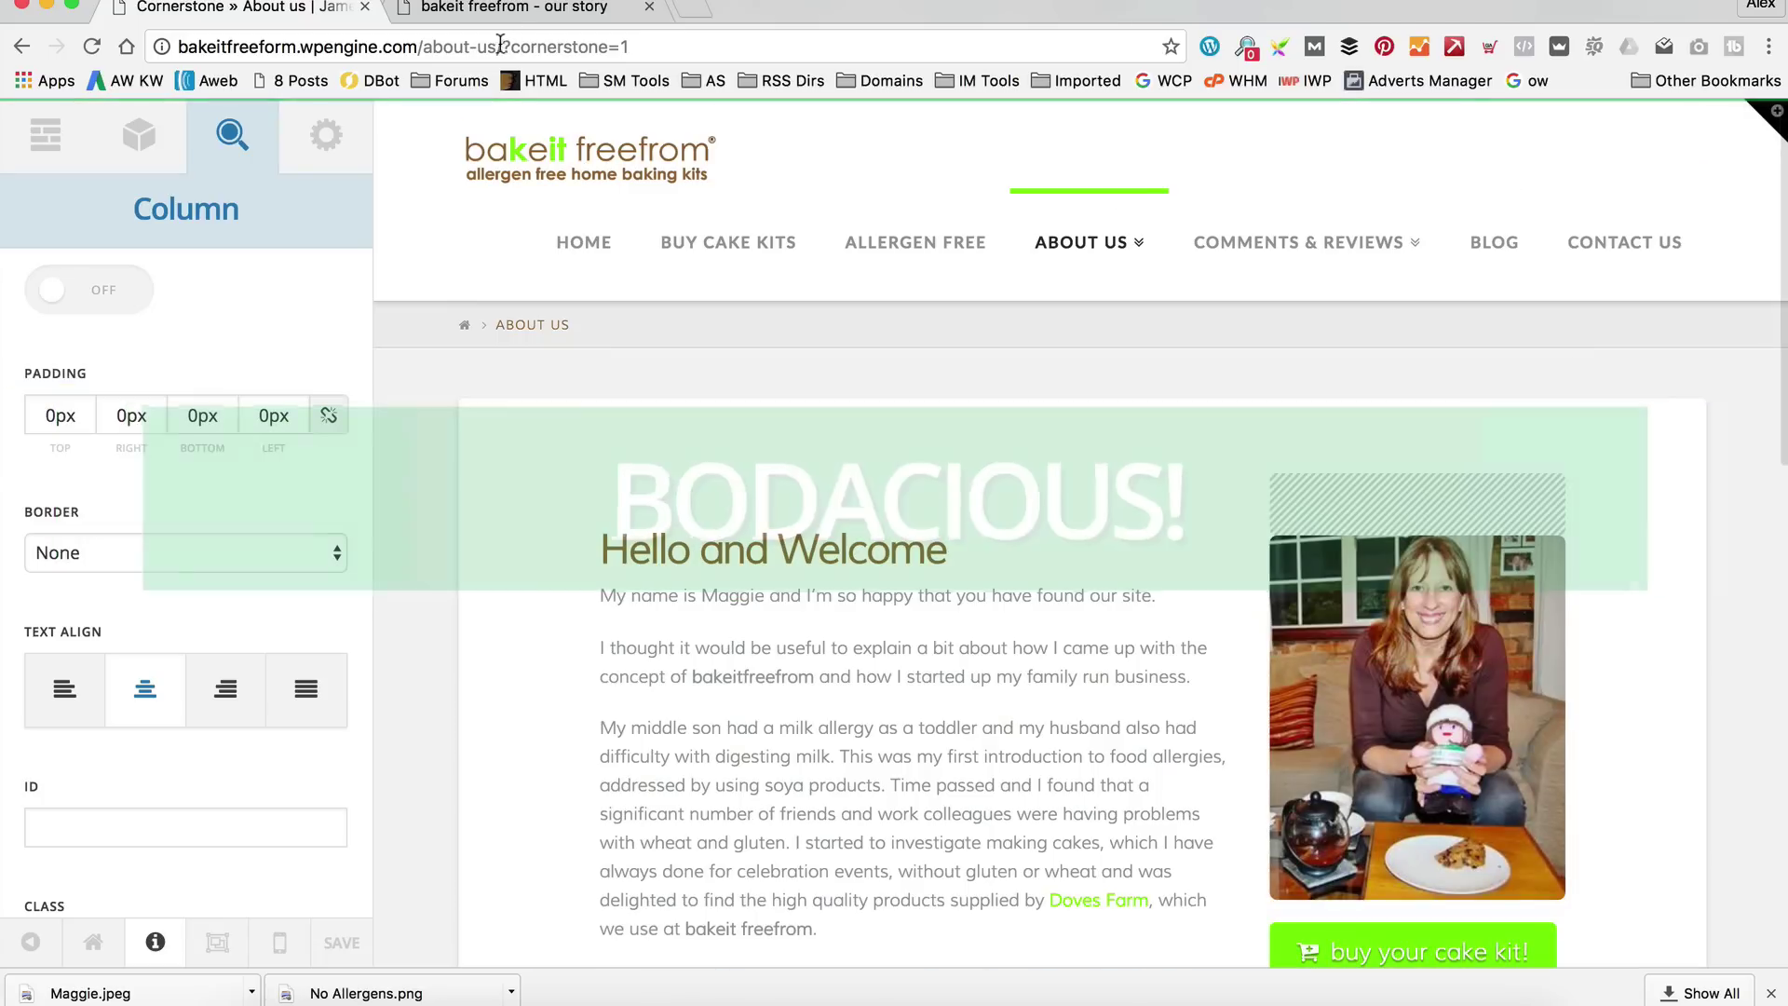
drag(501, 46, 1311, 53)
- Load the live About us page without ?cornerstone=1, then open FAQ under ABOUT US
key(BackSpace)
key(Return)
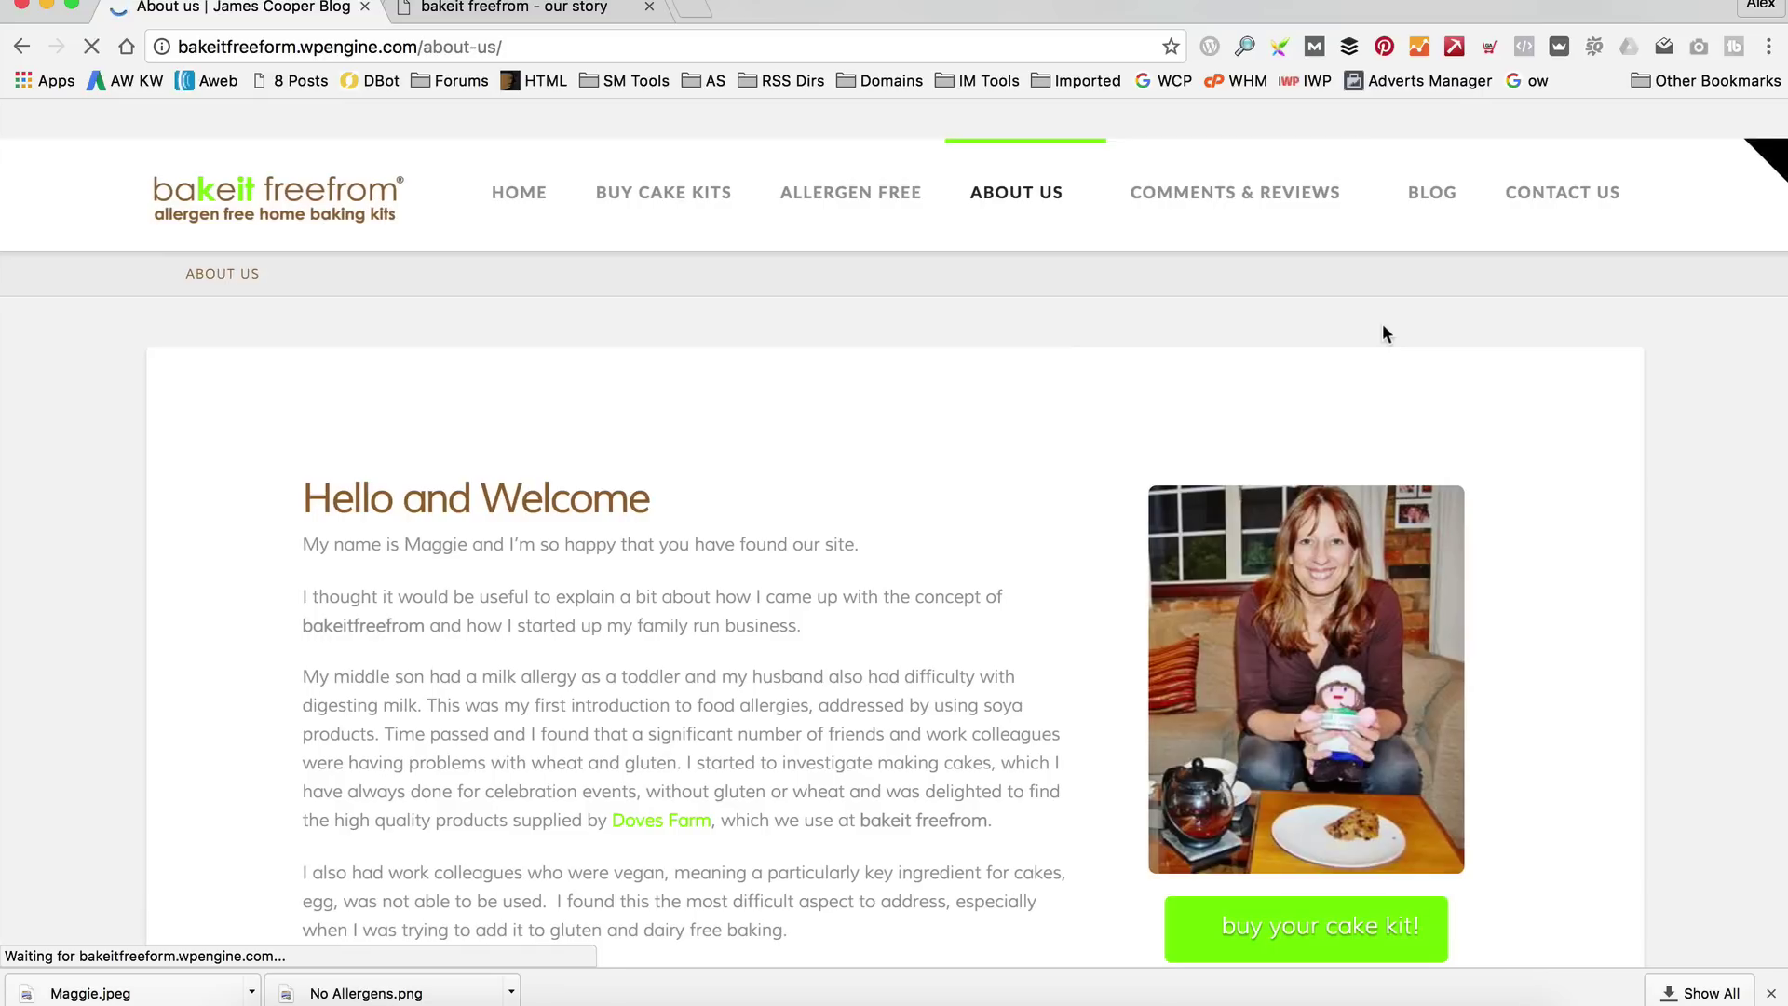
scroll(1382, 322, down, 2)
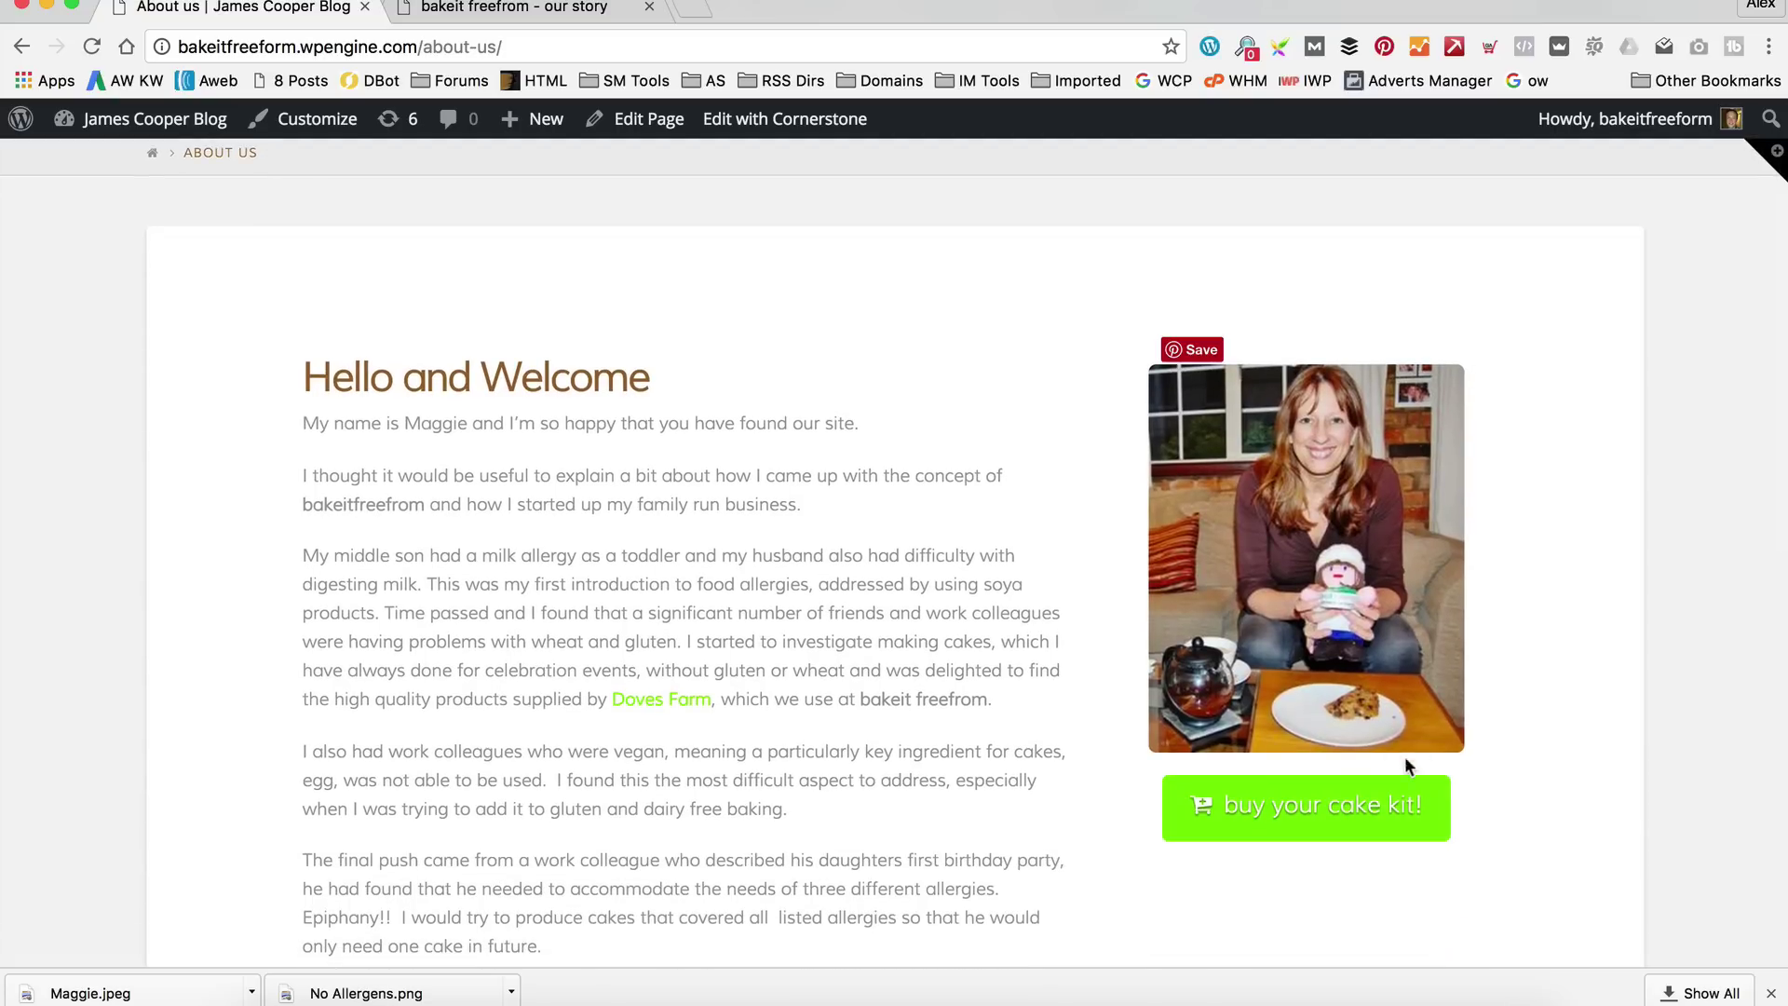
scroll(1738, 478, down, 3)
scroll(1656, 478, up, 2)
scroll(1440, 462, down, 7)
scroll(1439, 516, up, 9)
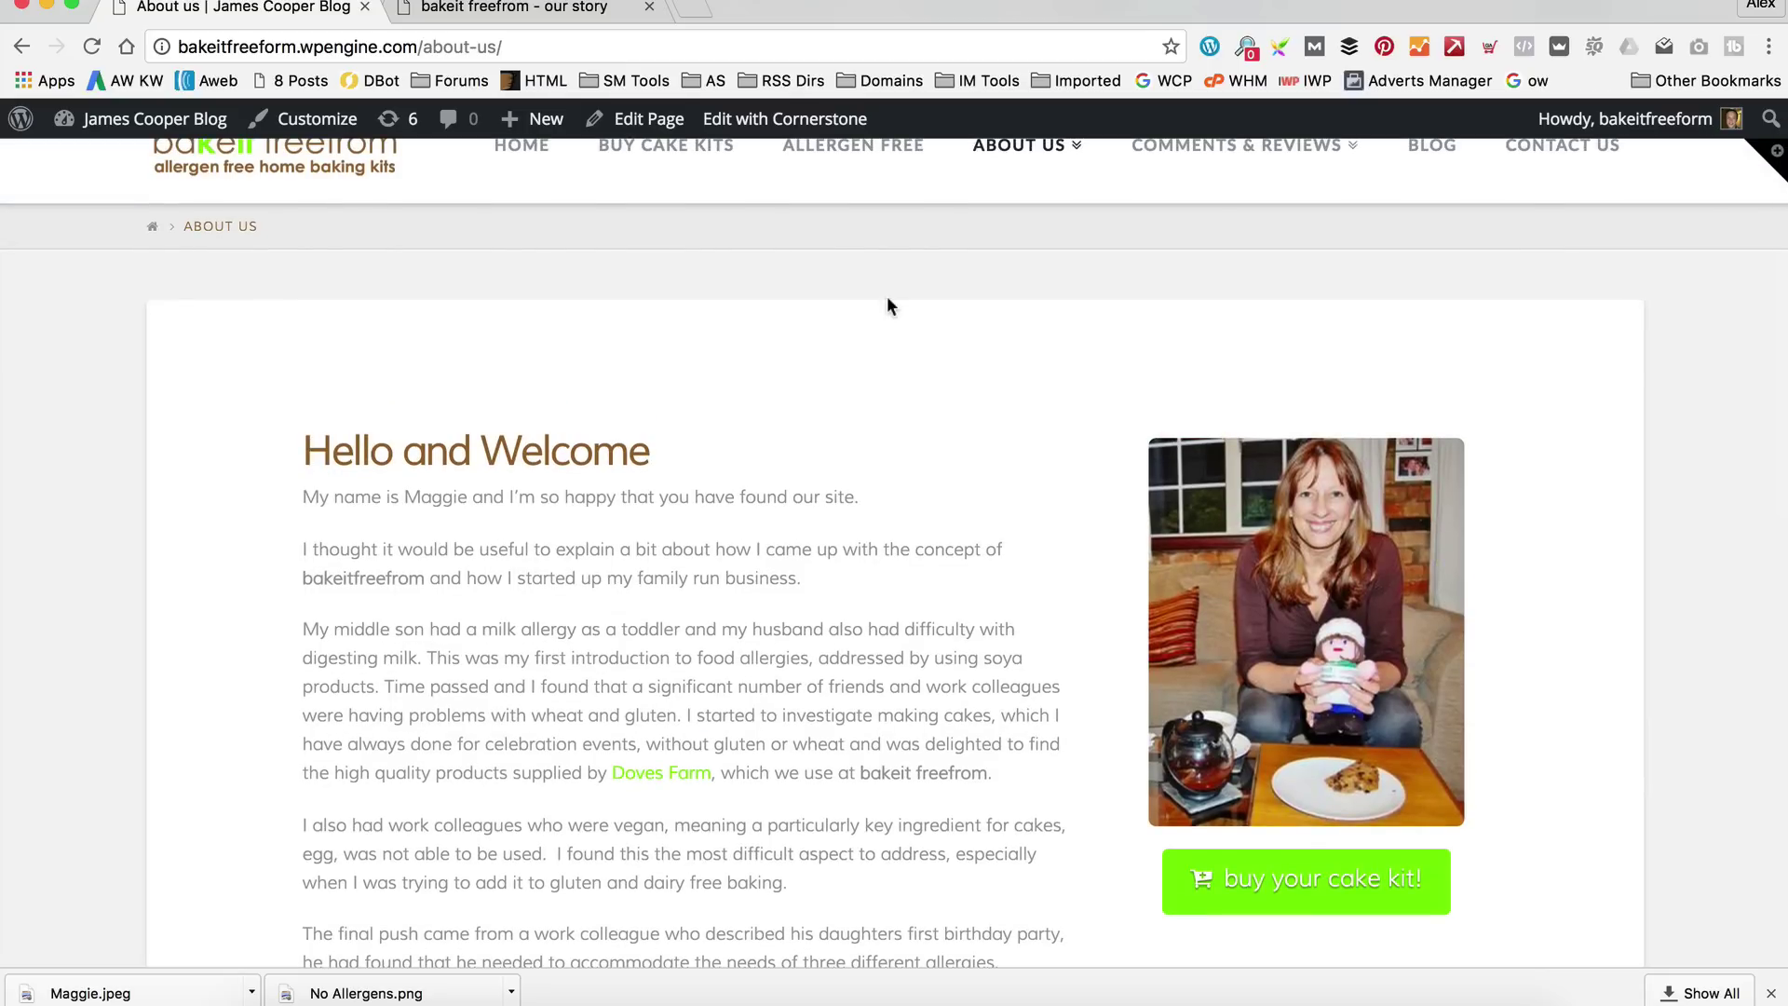
scroll(963, 279, up, 1)
mouse_move(1060, 188)
click(971, 283)
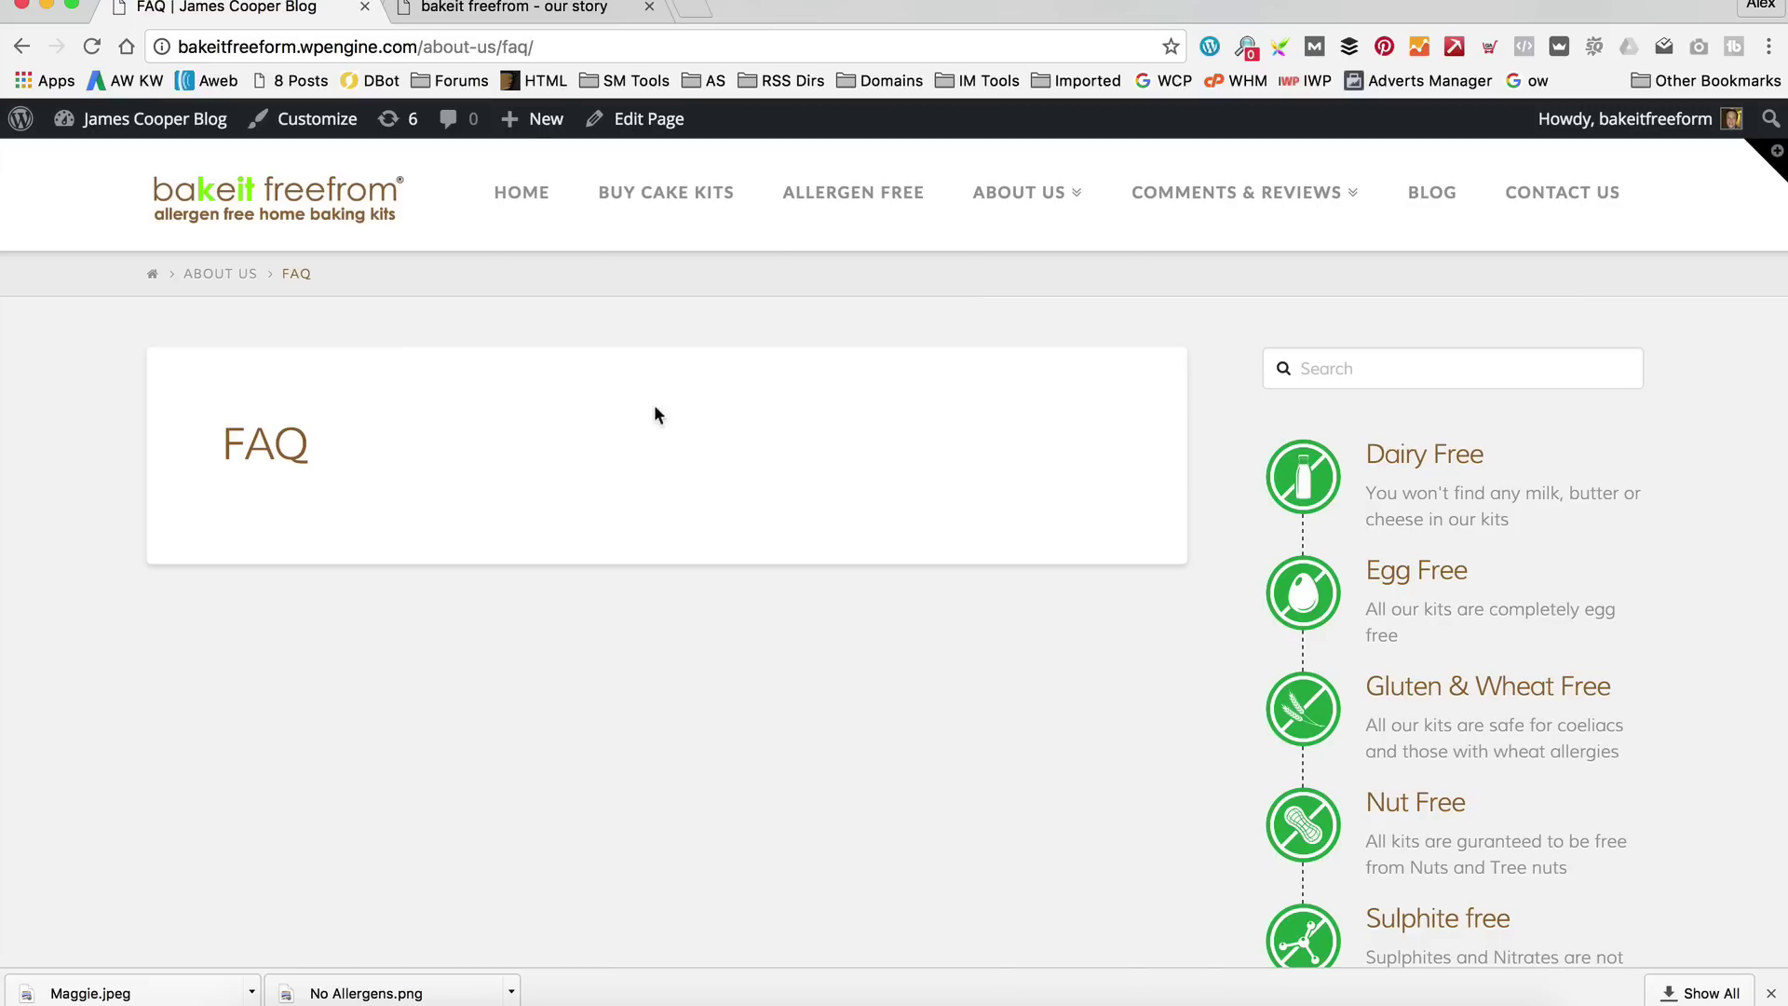
- Open the FAQ page in the Cornerstone builder from its Edit Page screen
click(643, 119)
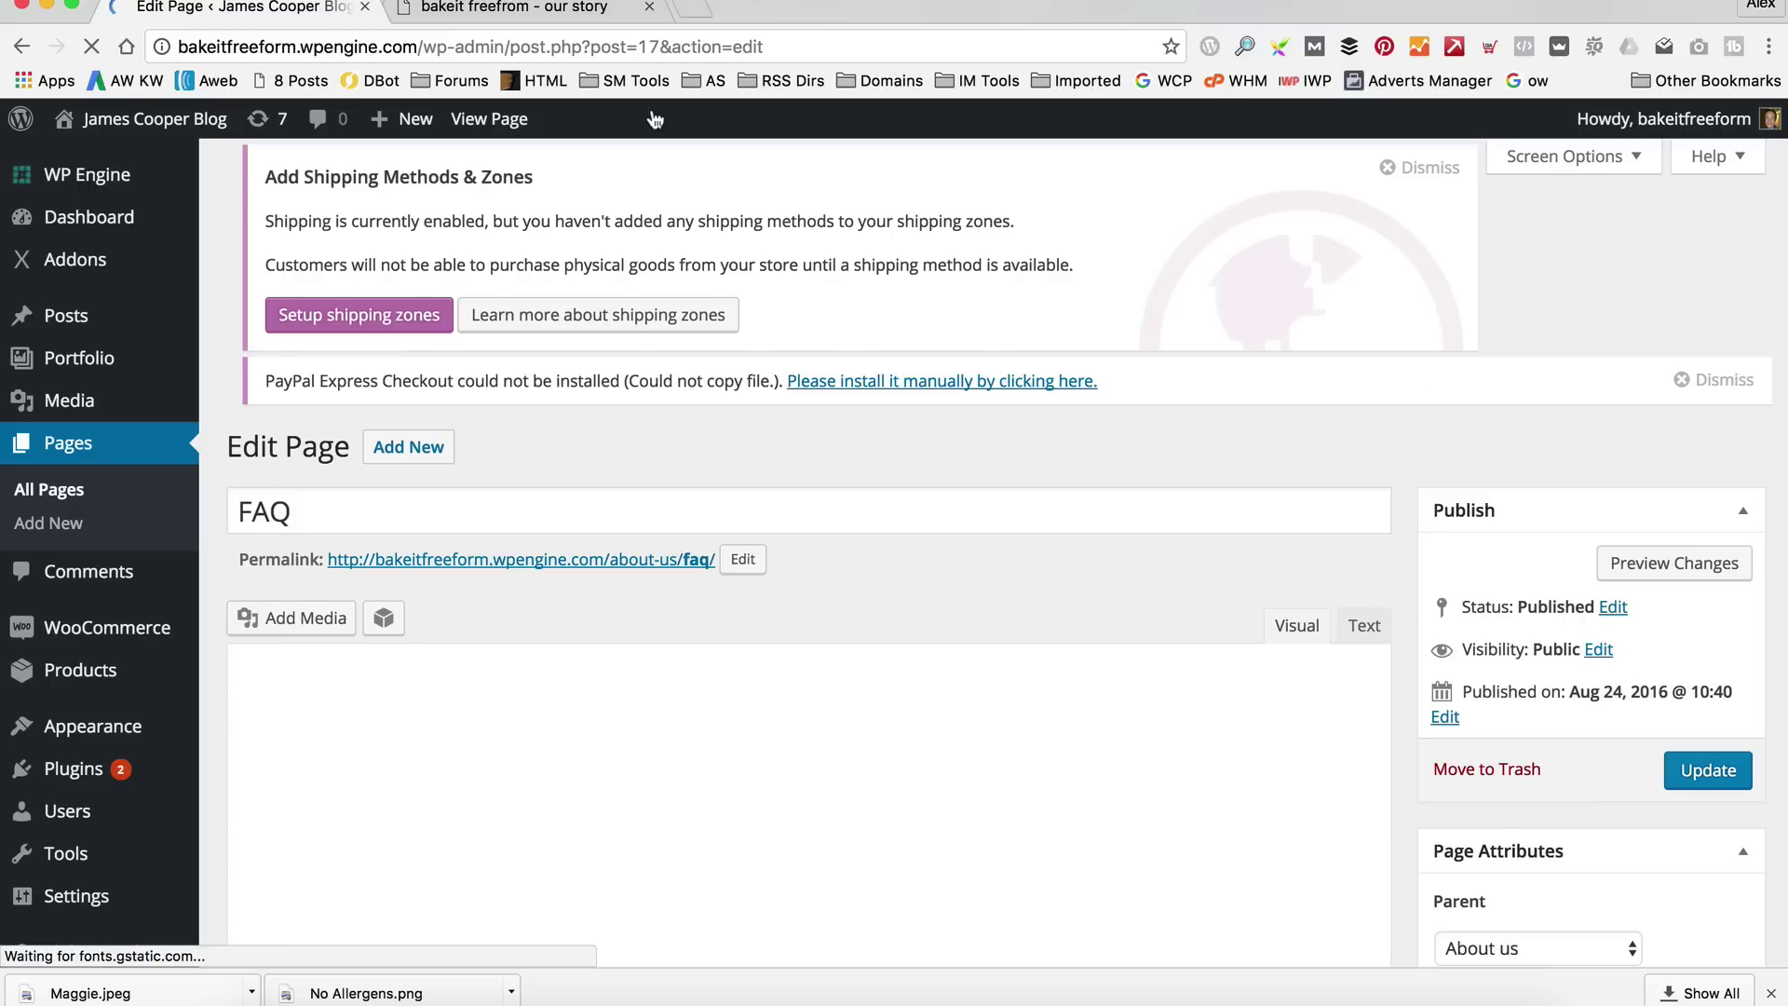
click(1349, 651)
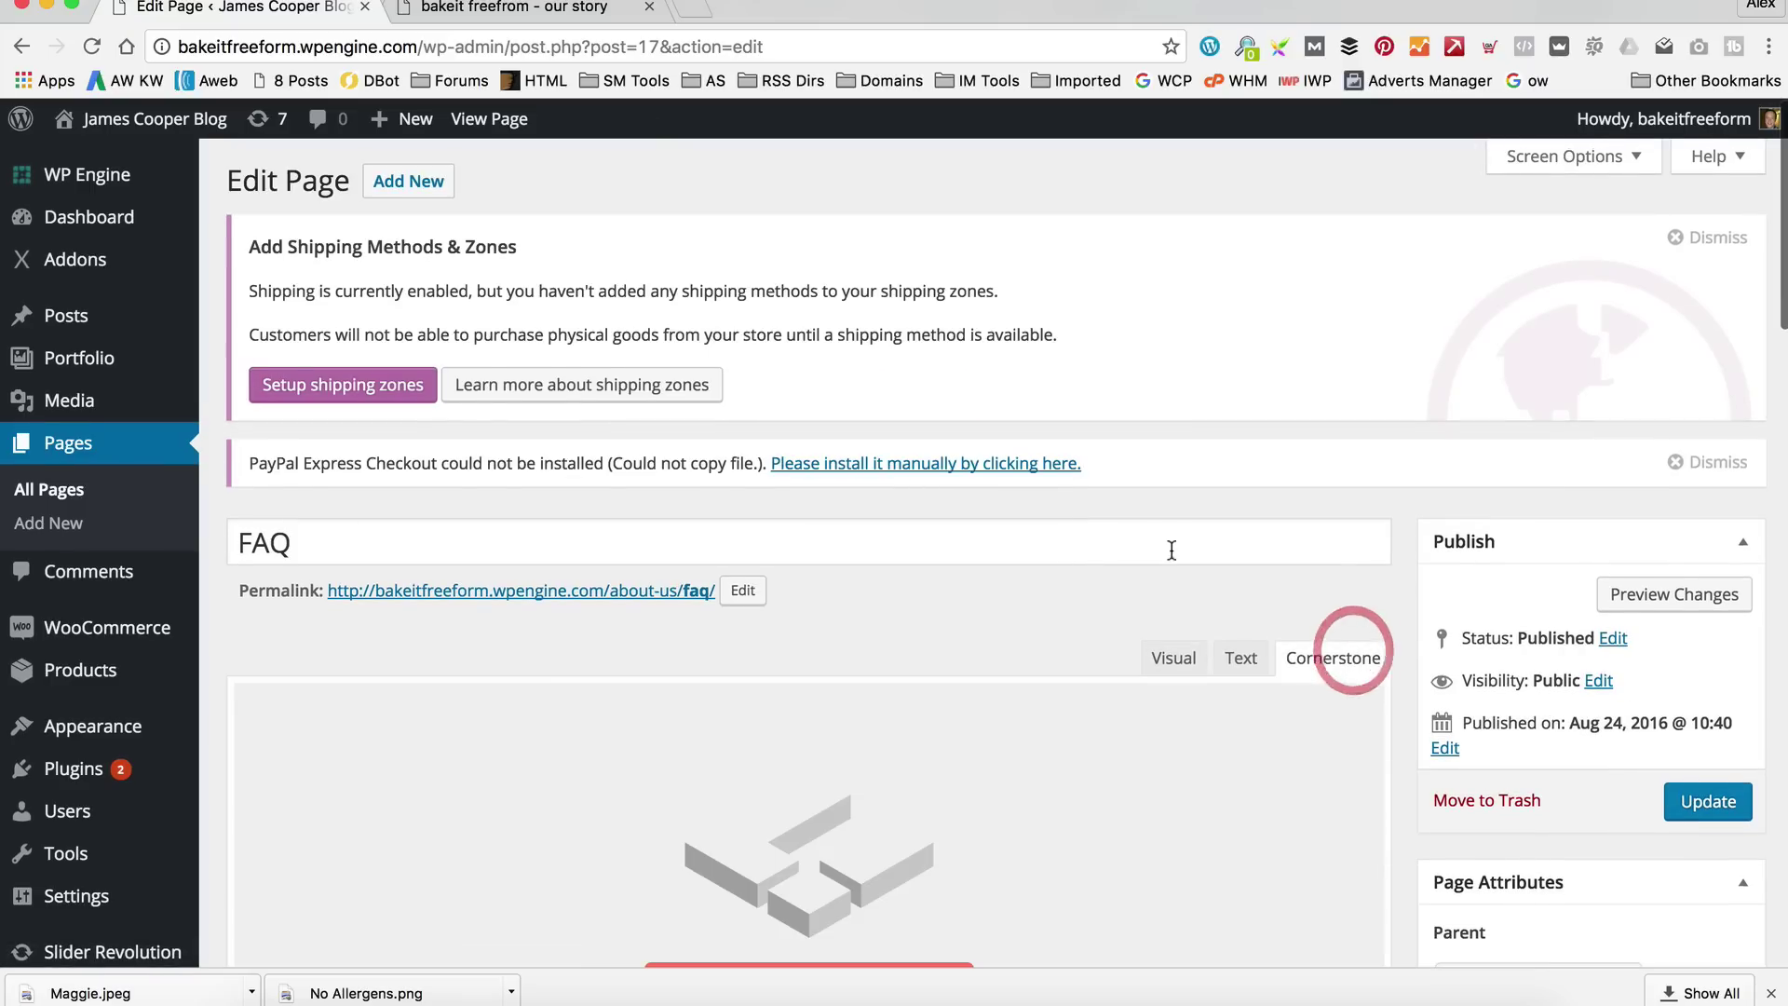
scroll(1106, 555, down, 3)
scroll(1107, 555, down, 2)
click(792, 576)
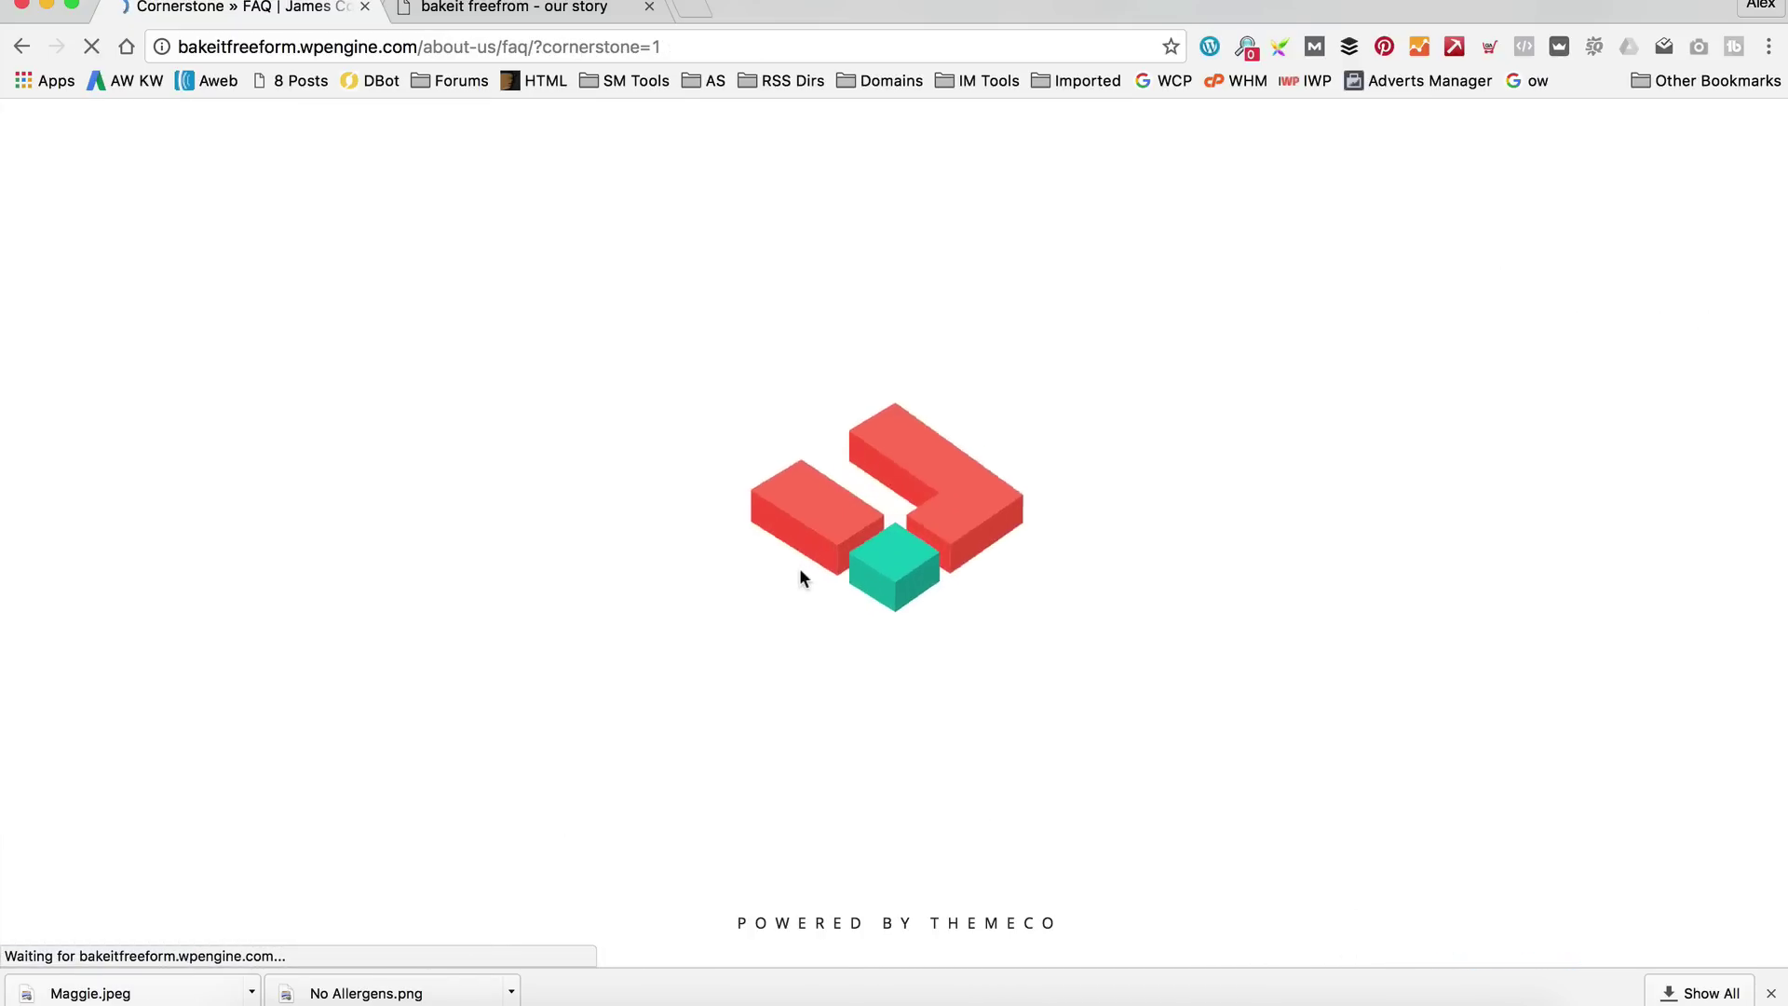
scroll(803, 585, down, 3)
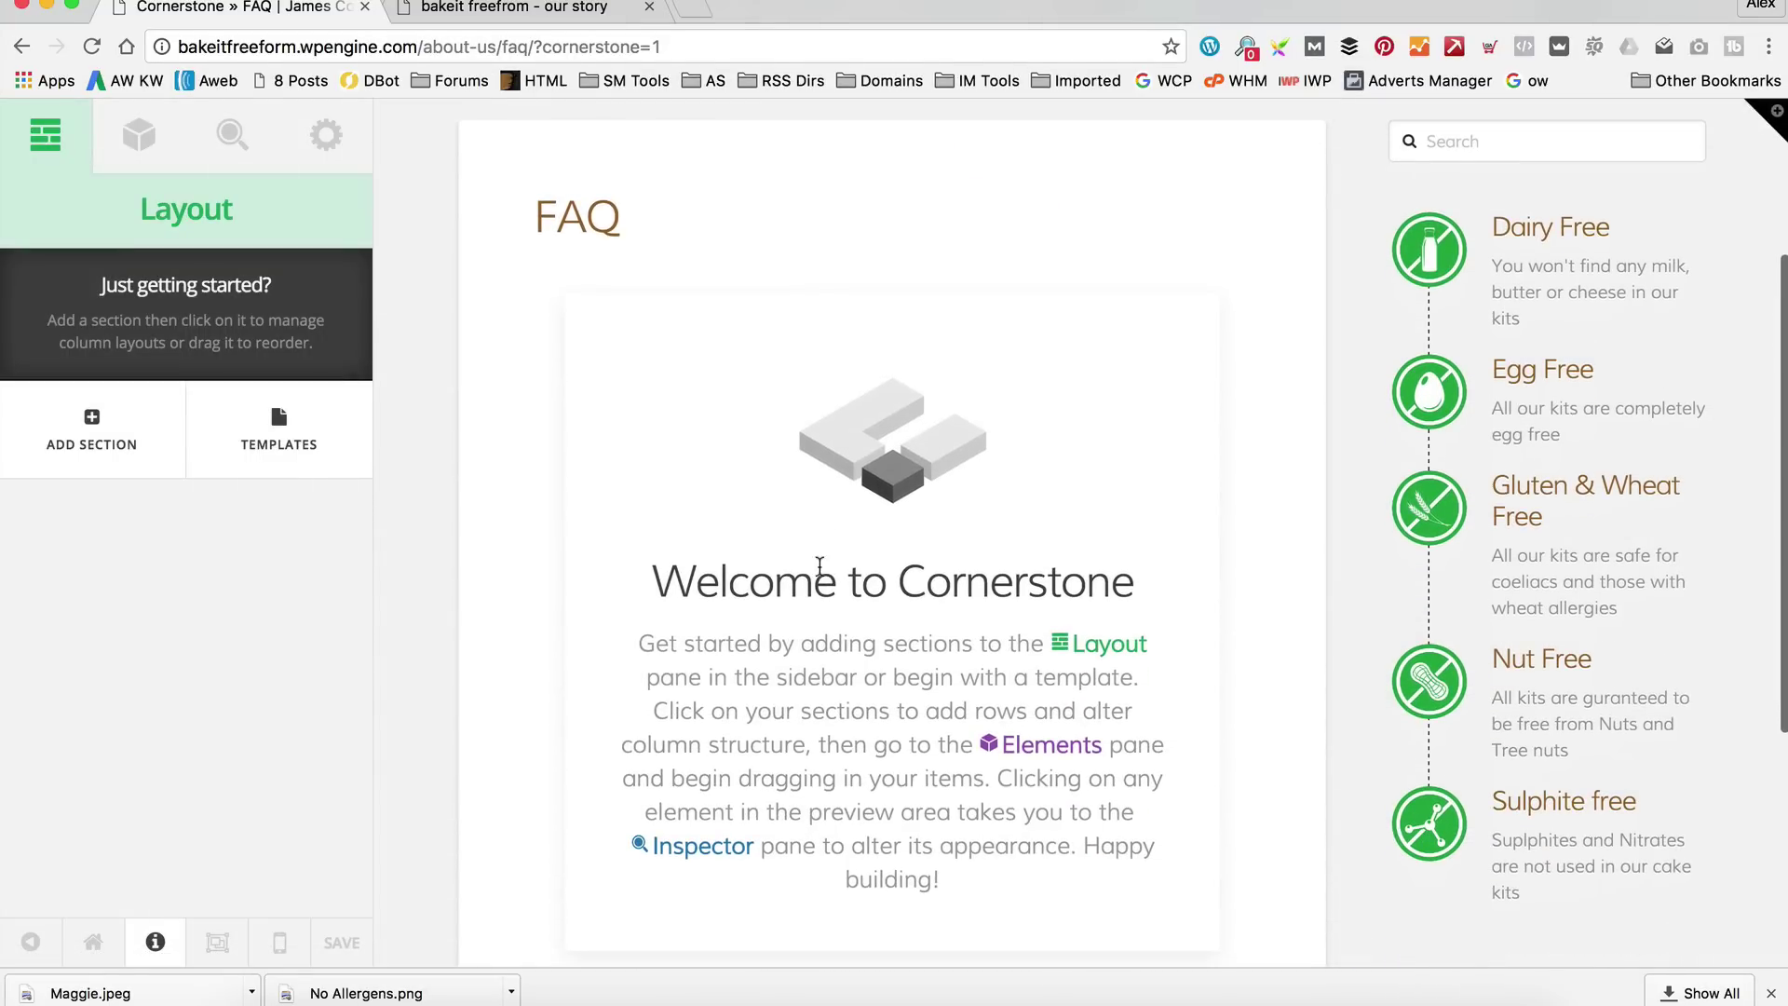
- Insert the Themeco 'Frequently Asked Questions' block from Templates and save the page
click(221, 416)
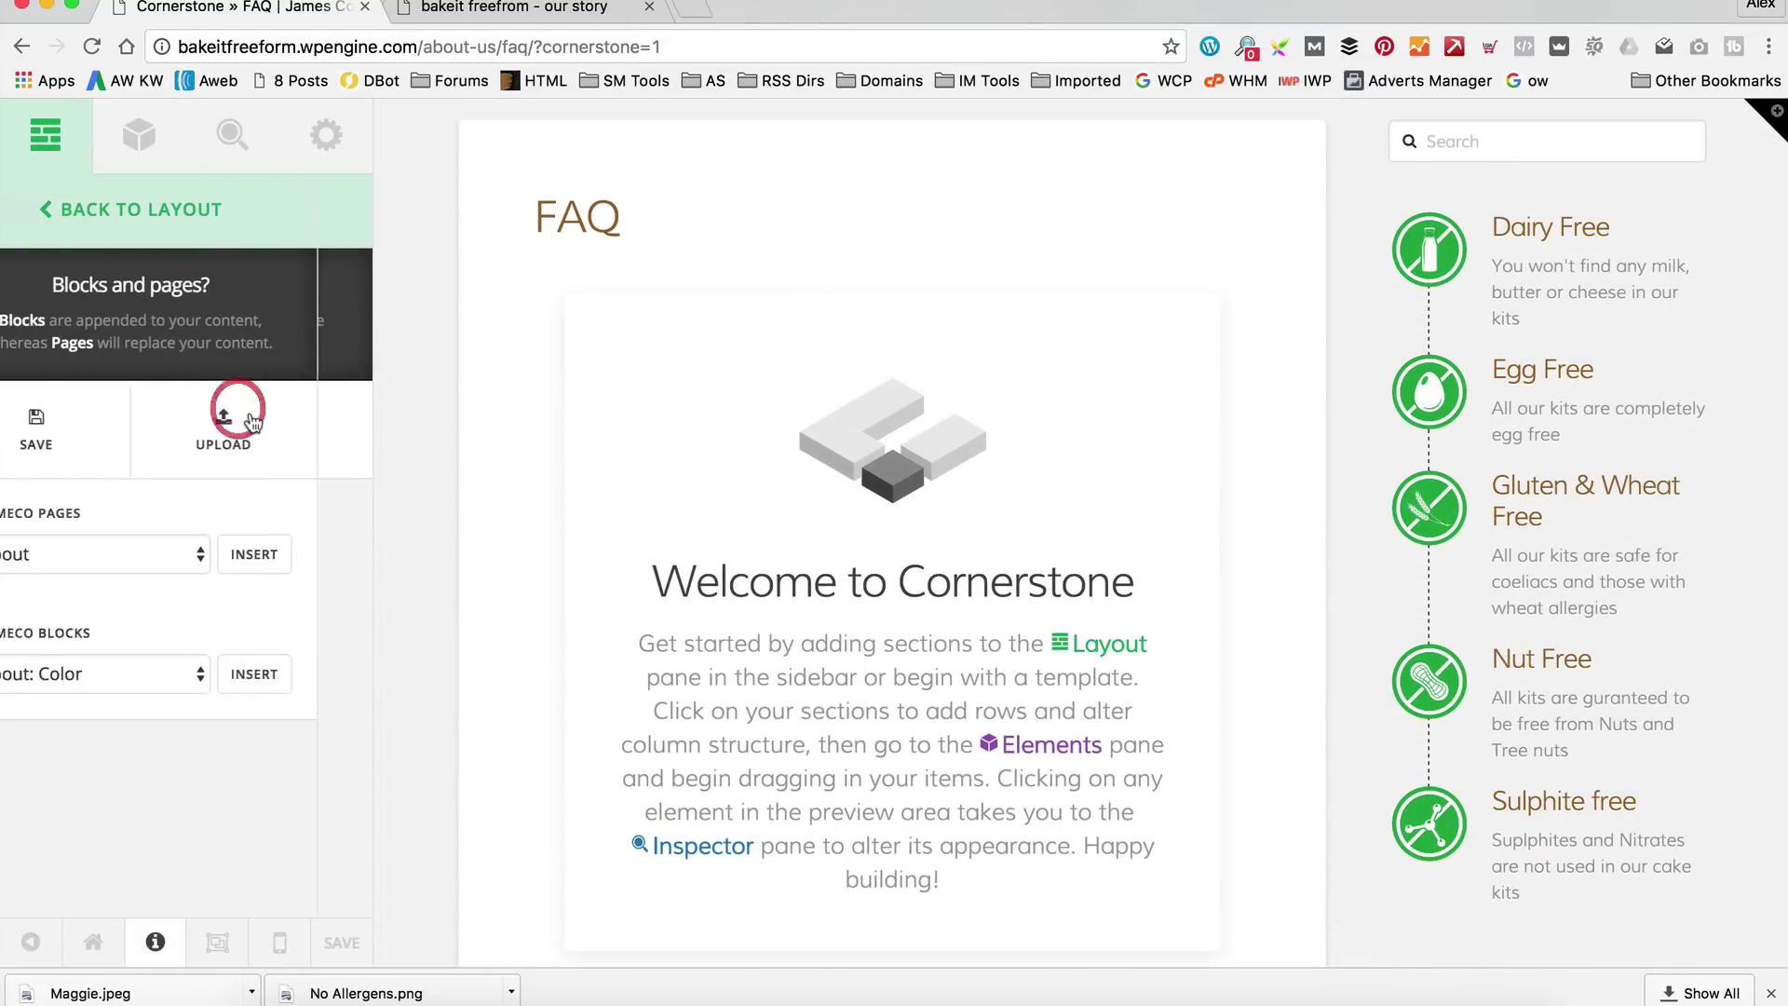
click(196, 557)
click(229, 494)
click(210, 672)
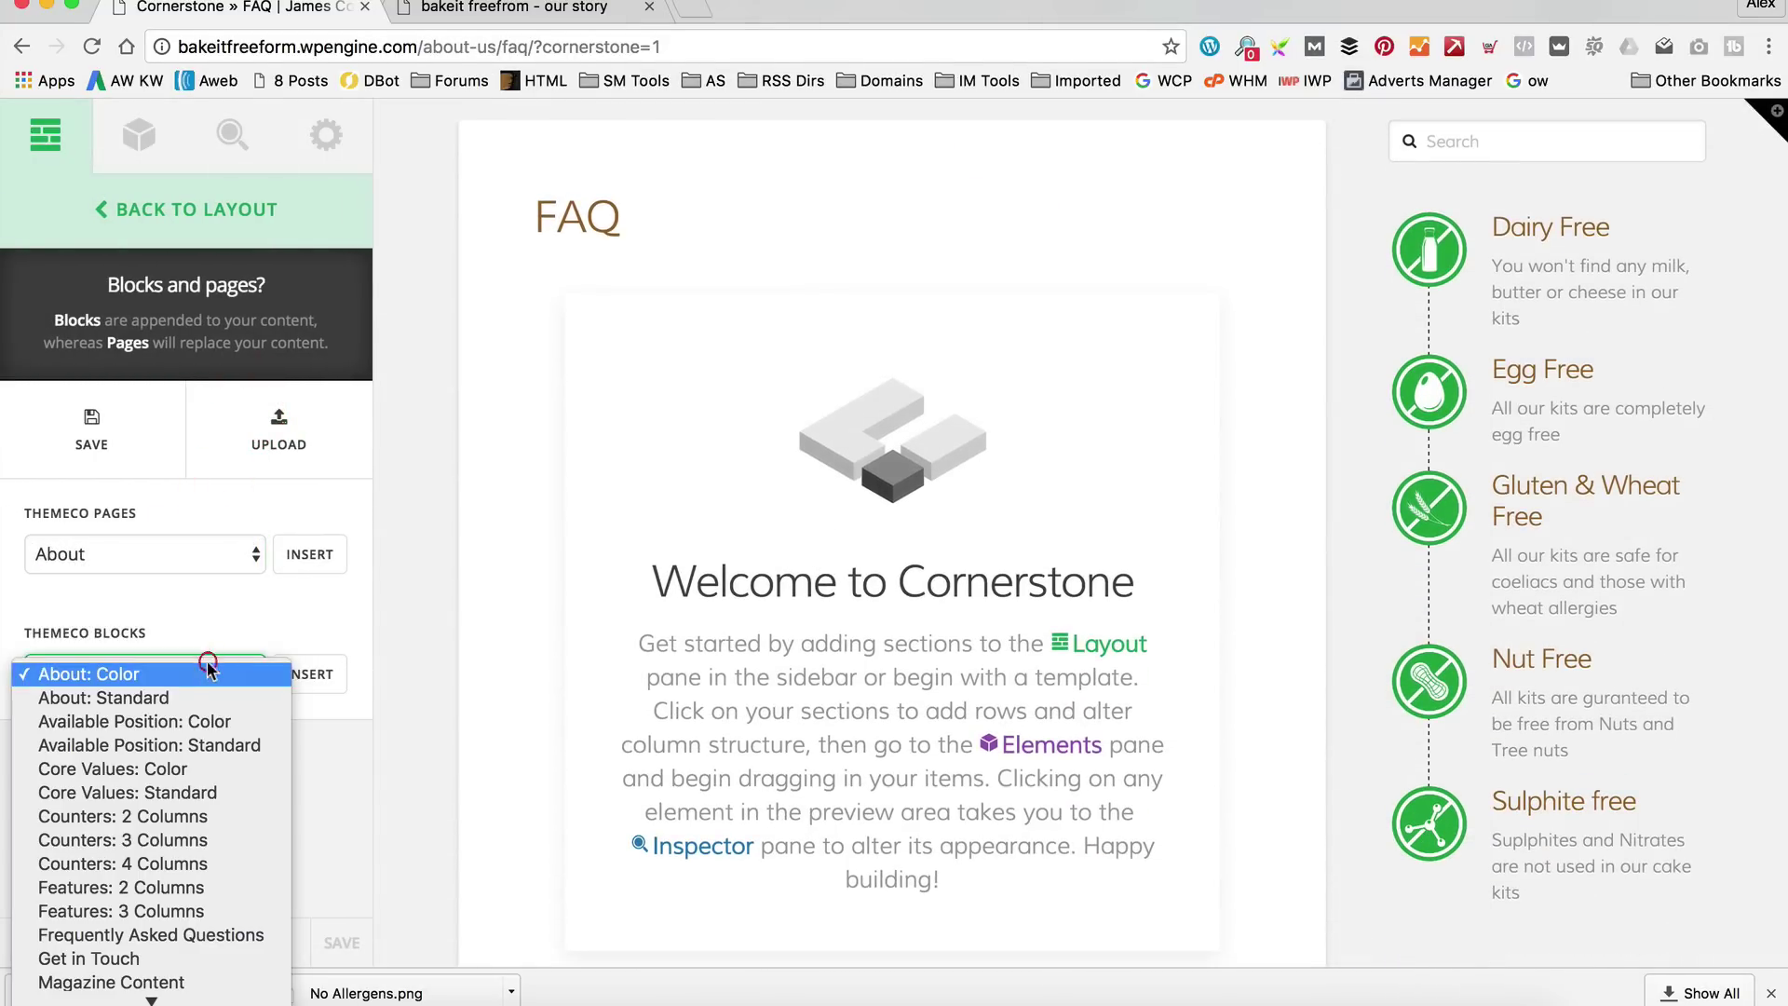
scroll(208, 669, down, 3)
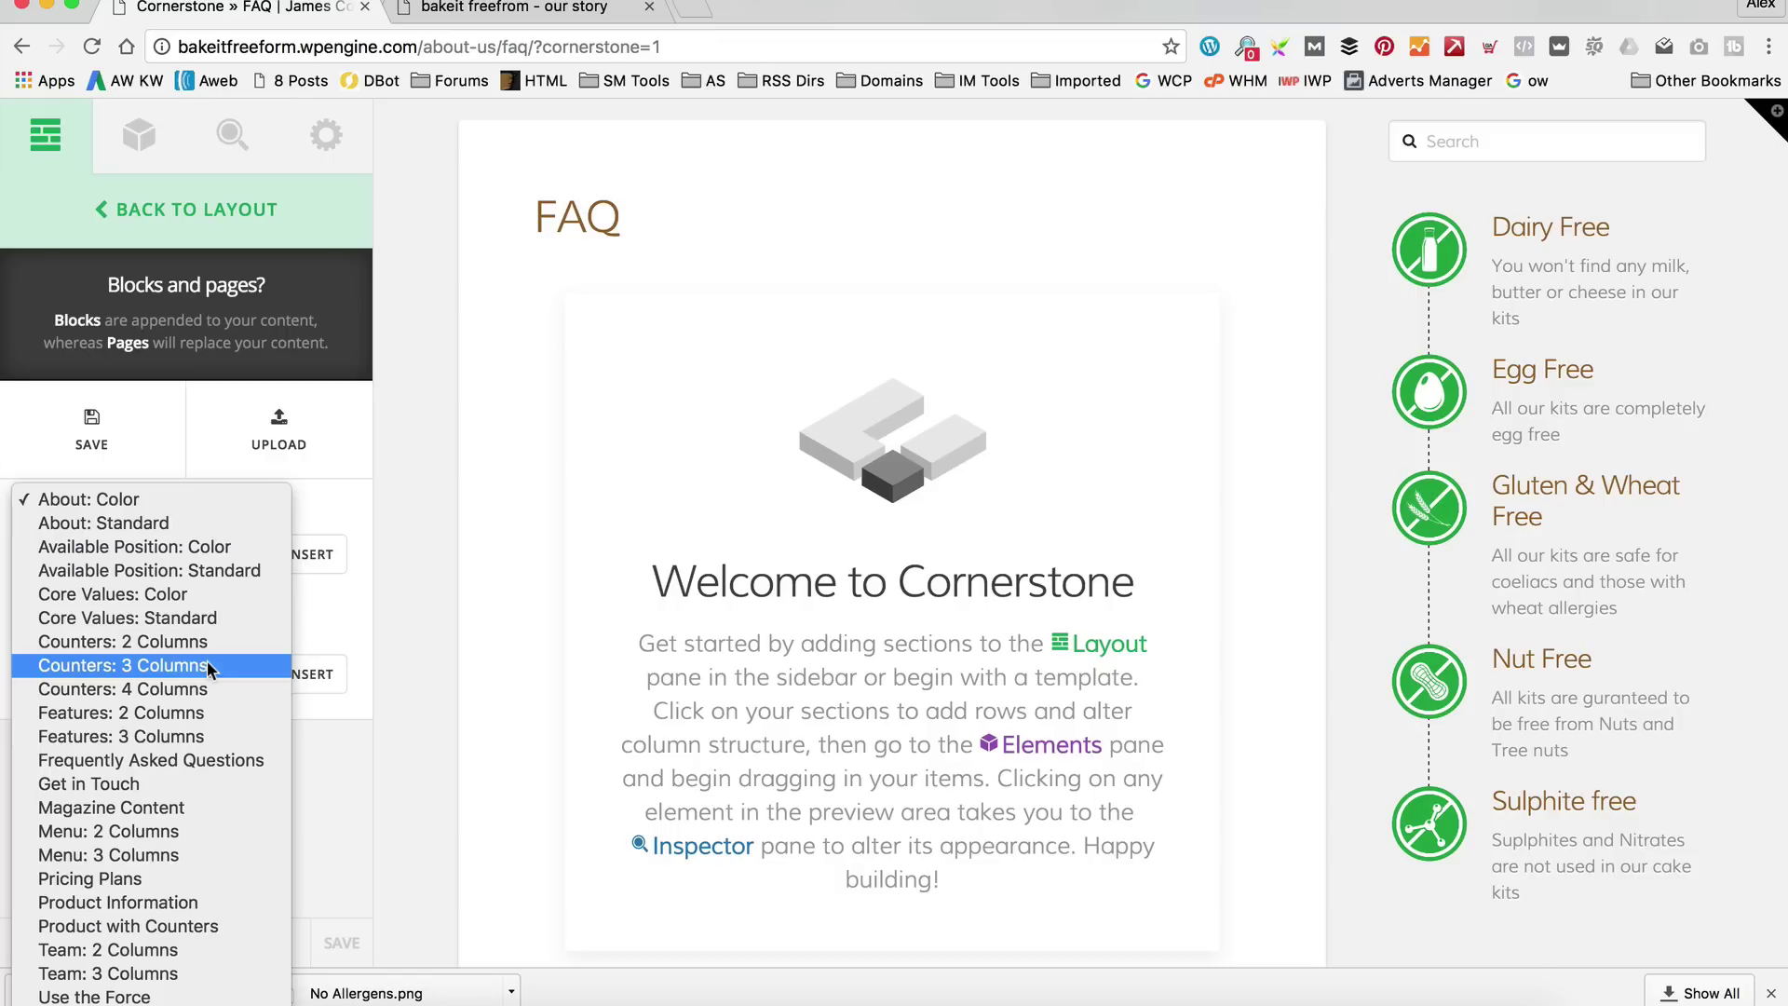
click(295, 597)
click(162, 674)
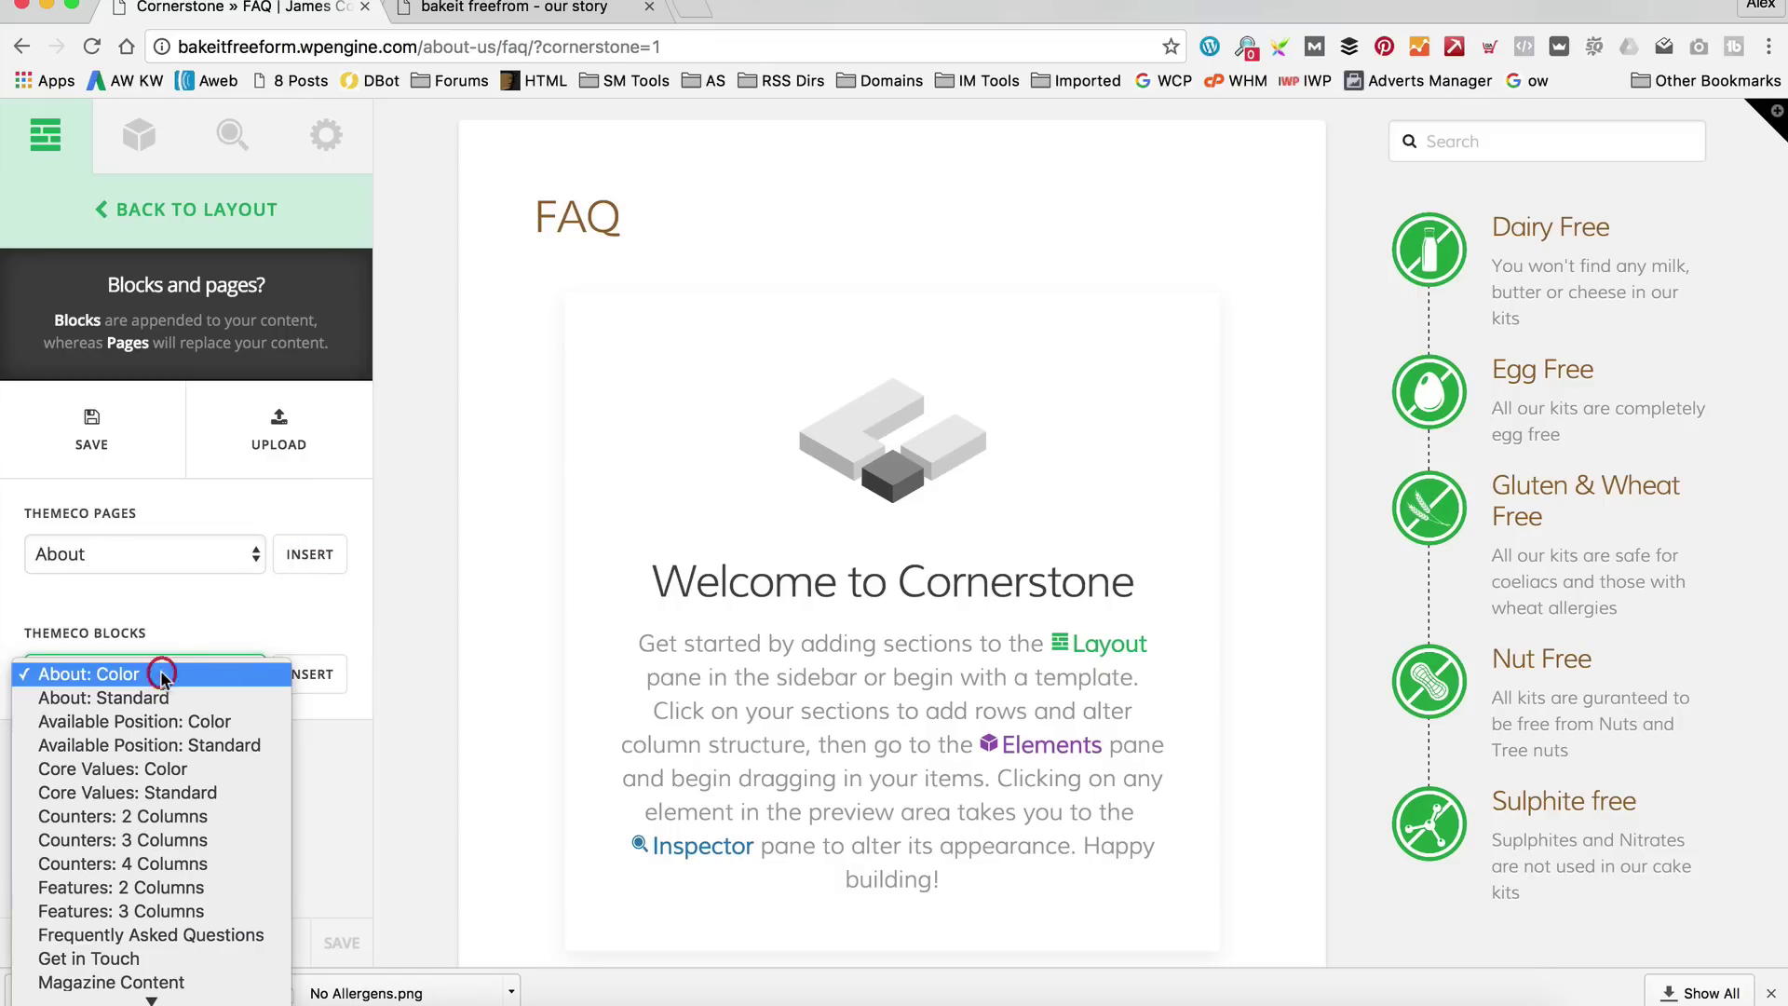
scroll(172, 693, down, 3)
click(311, 674)
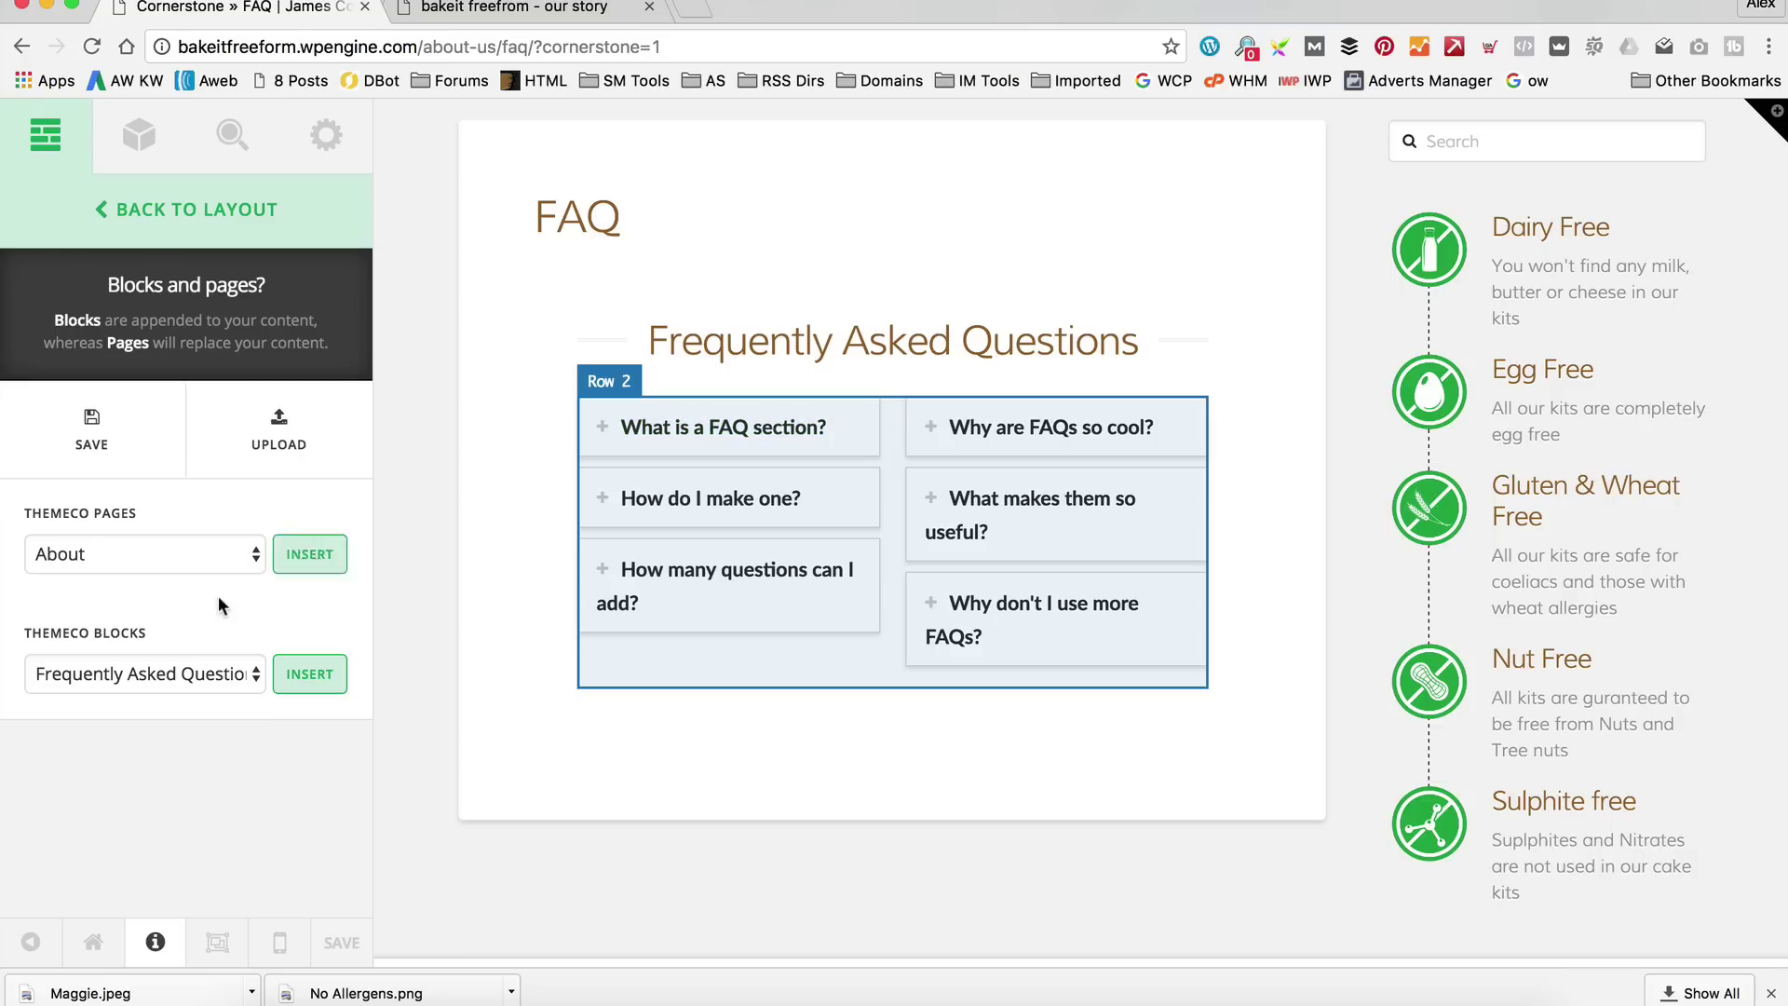
click(356, 948)
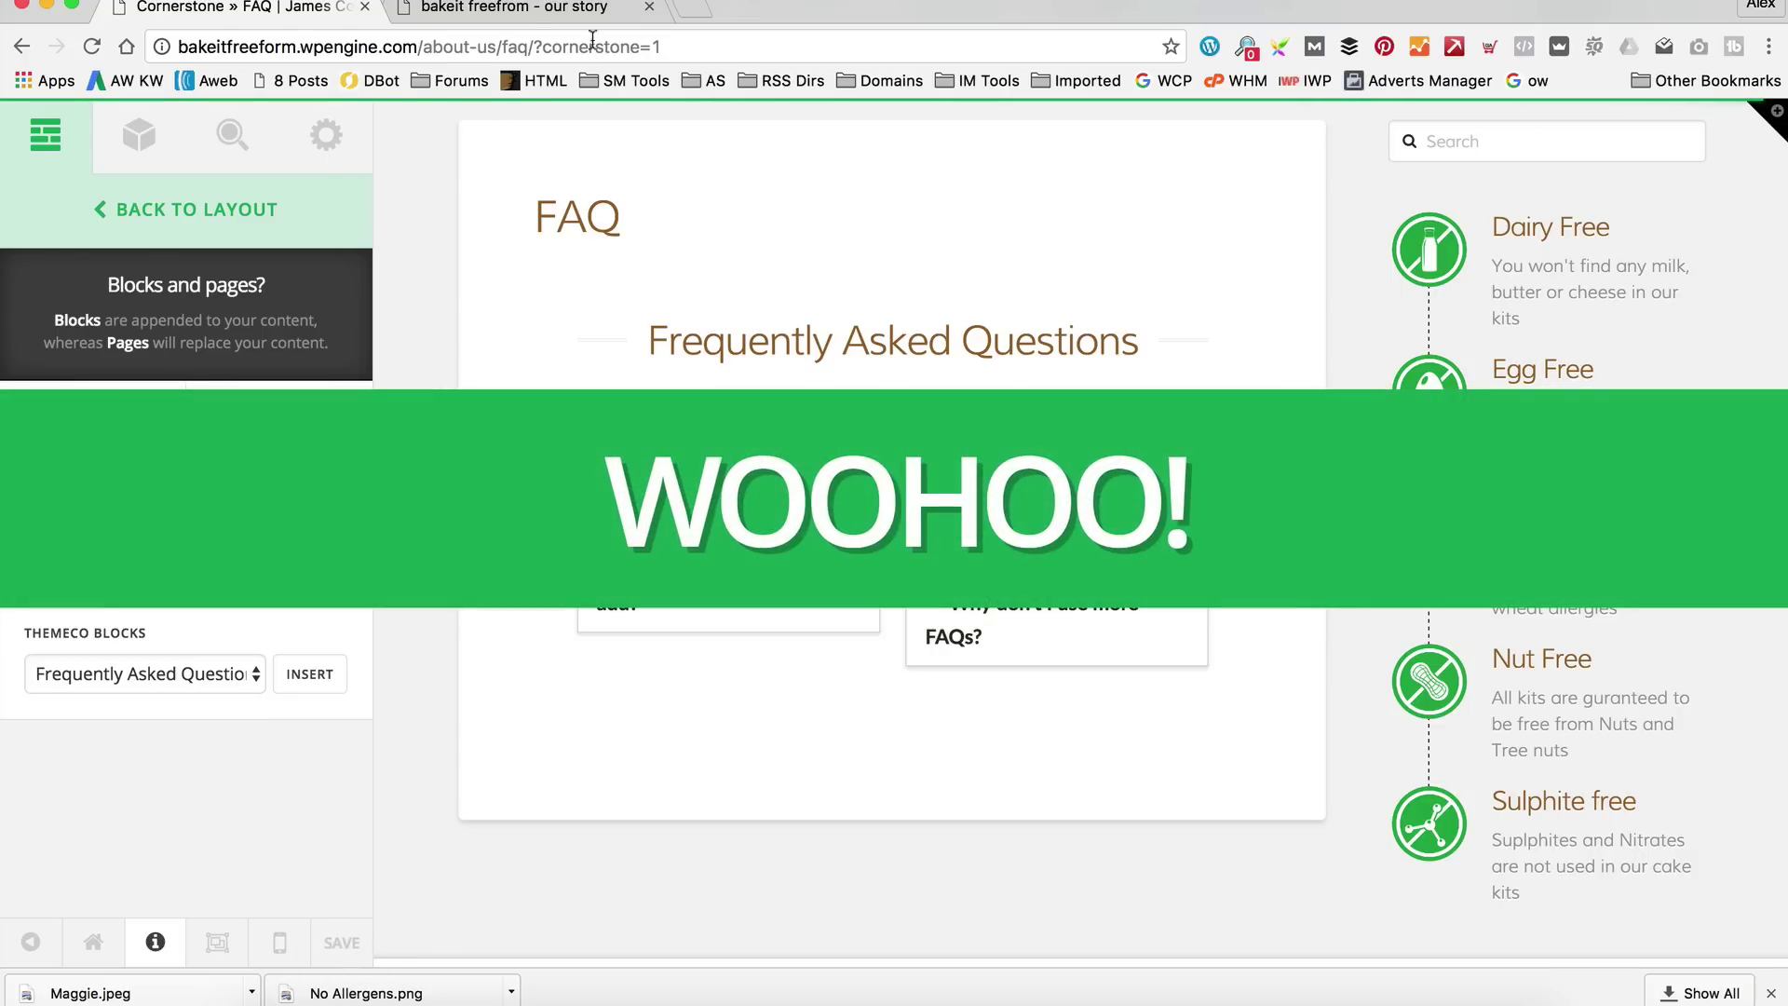
- Load the live FAQ page without '?cornerstone=1' and test-expand the first two accordion questions
drag(660, 46, 543, 46)
key(BackSpace)
key(Return)
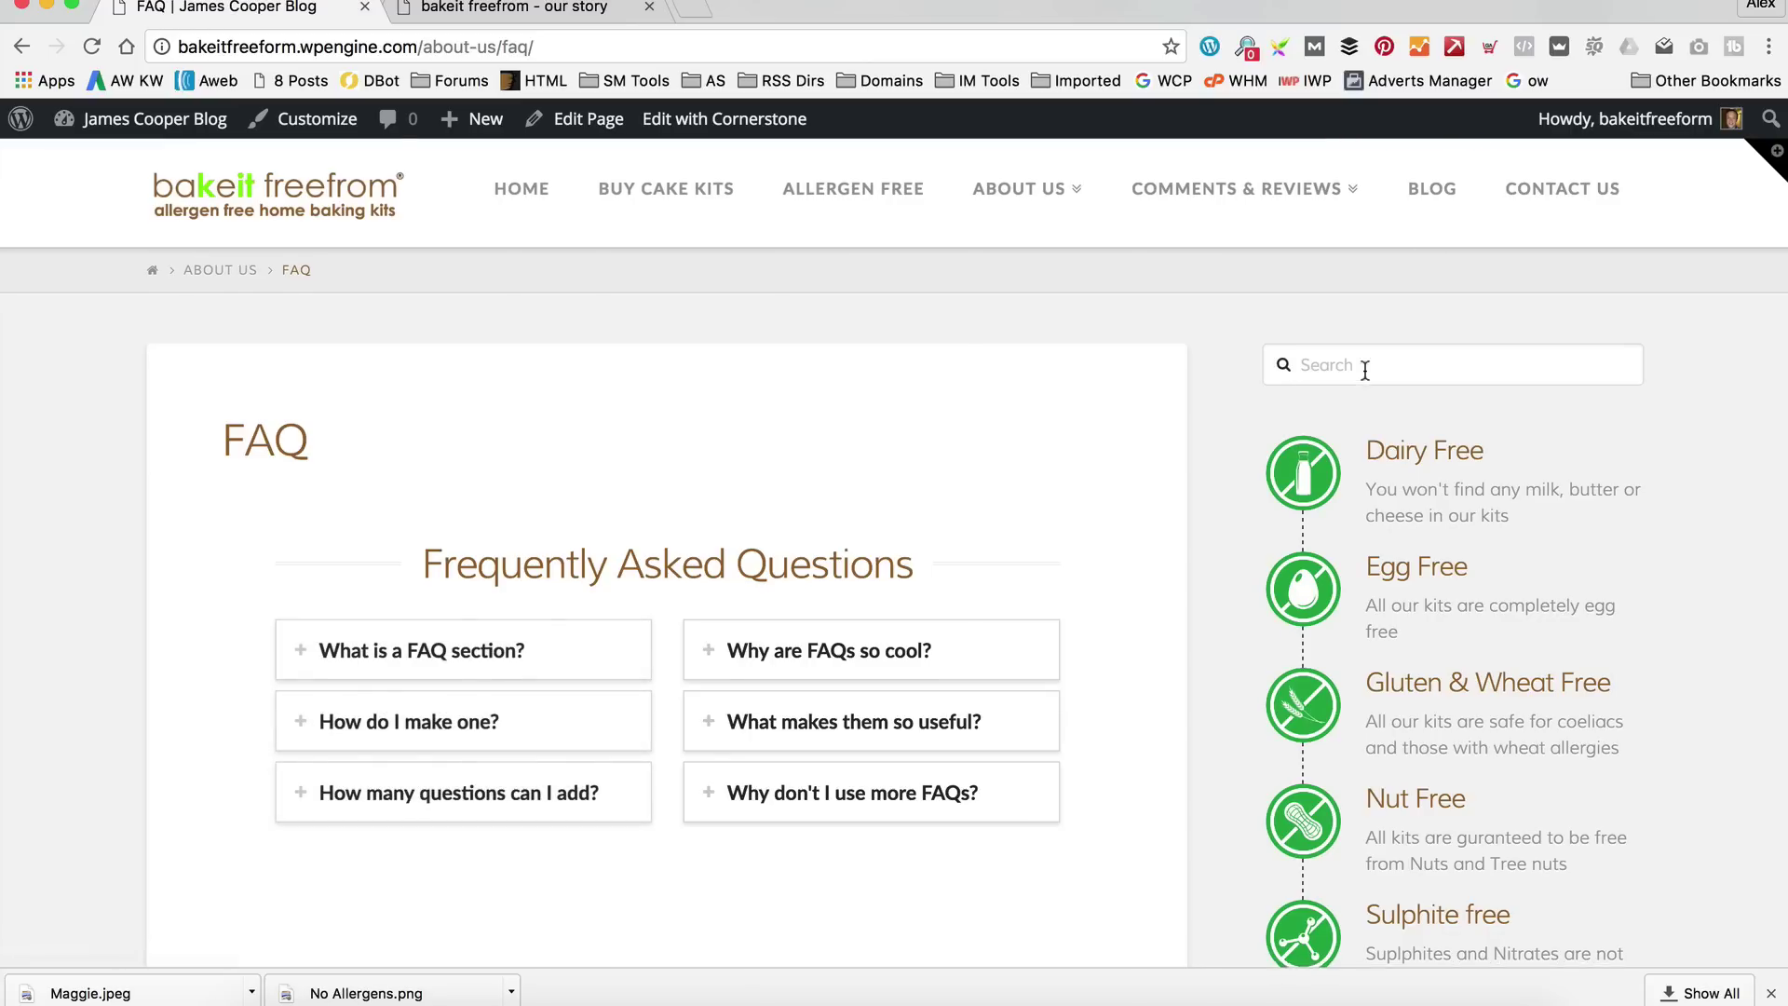
scroll(363, 591, down, 2)
click(386, 551)
click(764, 566)
click(744, 555)
click(400, 540)
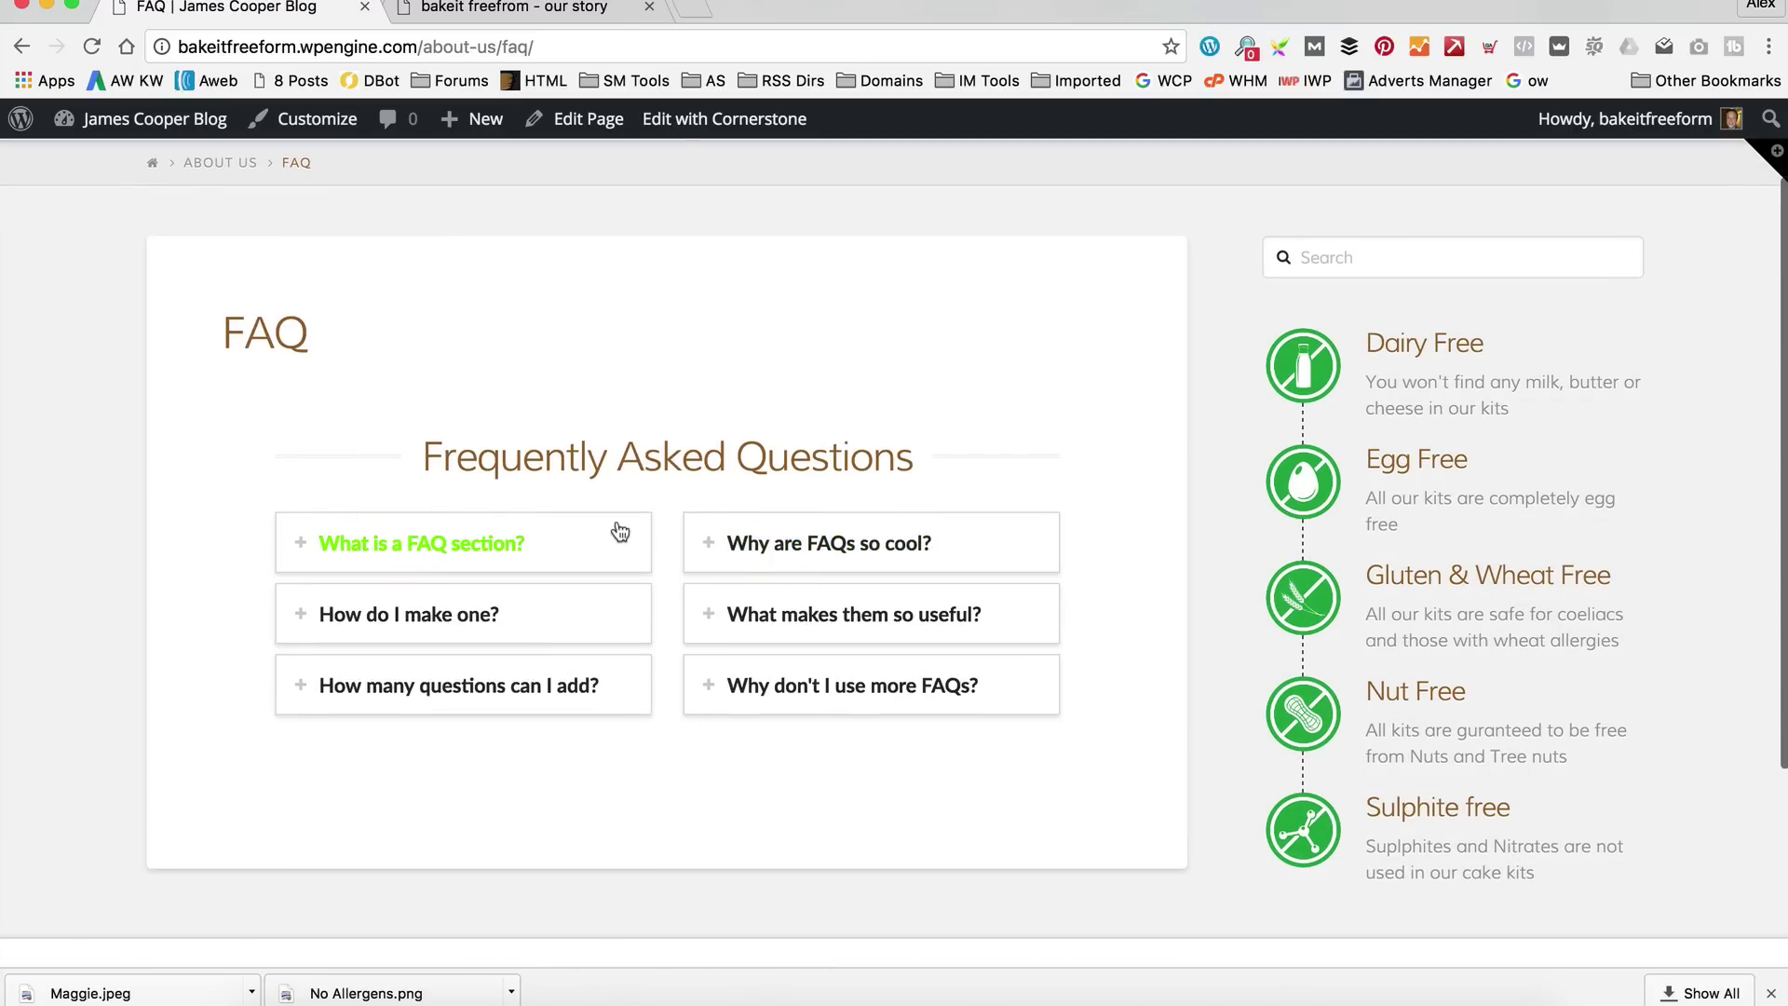
- Review the old site's f.a.q.s page for the real questions and answers
click(550, 8)
scroll(404, 331, up, 3)
scroll(404, 331, up, 2)
mouse_move(973, 305)
click(970, 380)
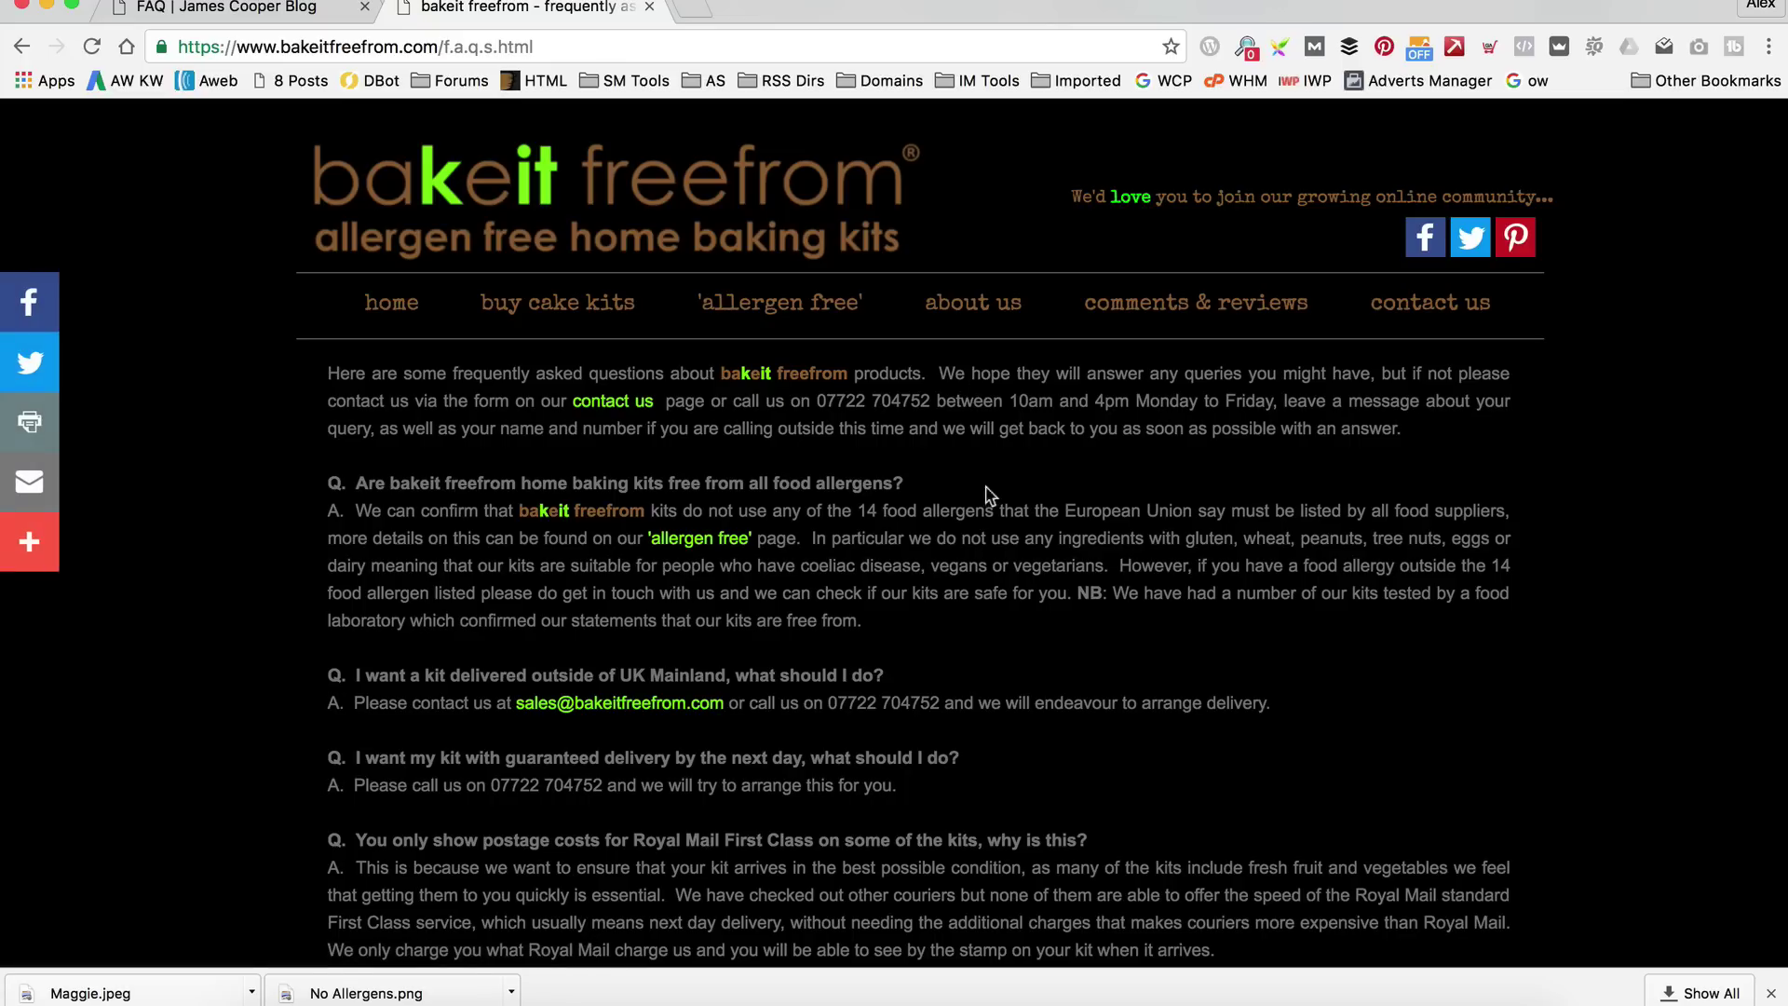
scroll(966, 531, down, 10)
scroll(970, 531, up, 10)
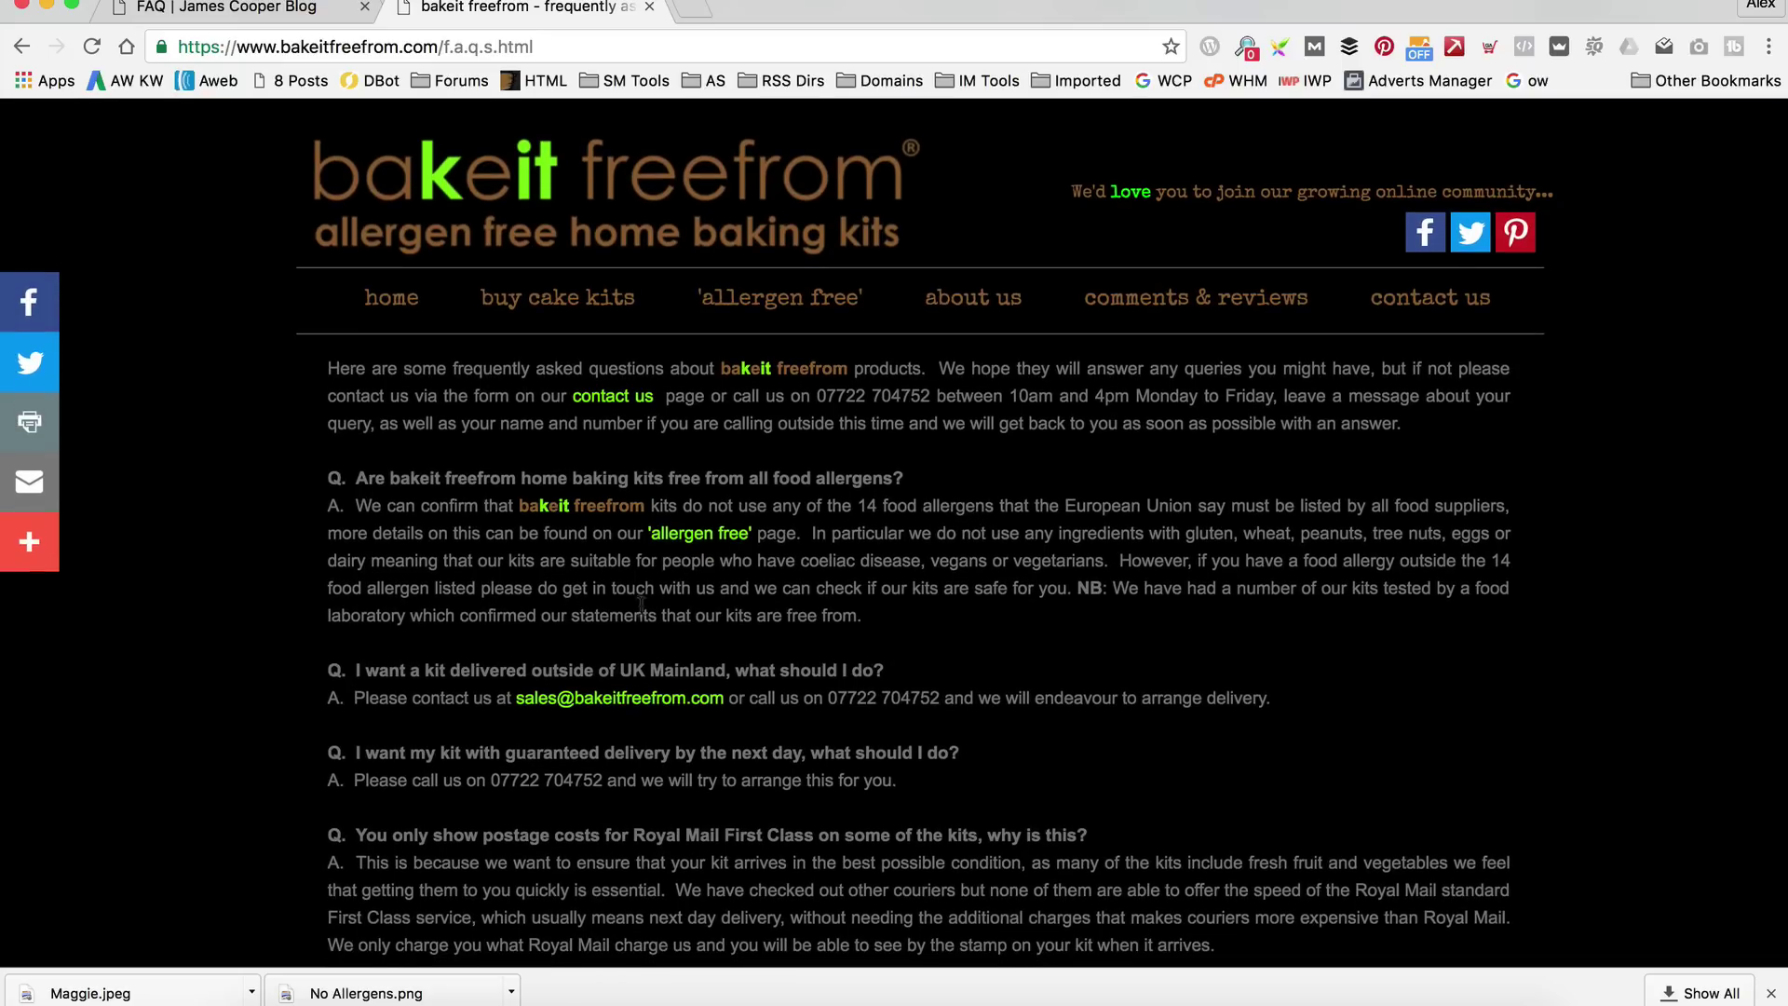
- Return to the new FAQ page and reopen it in Cornerstone
click(210, 14)
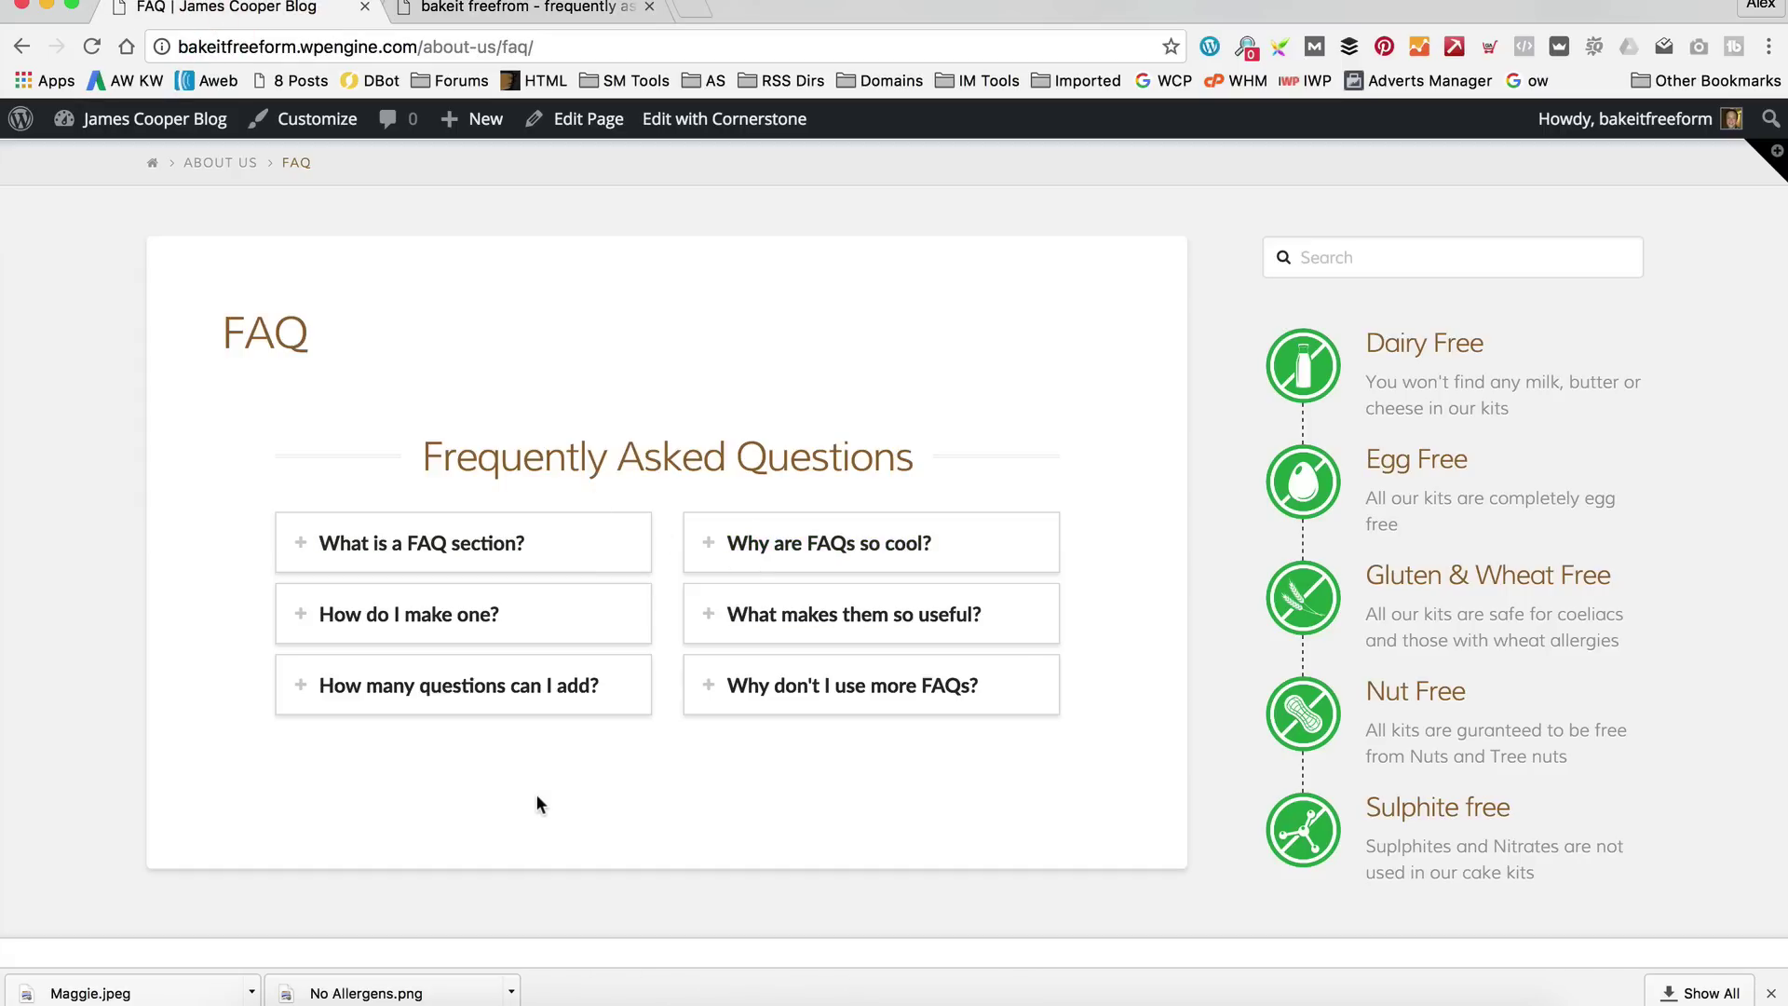
scroll(546, 782, up, 2)
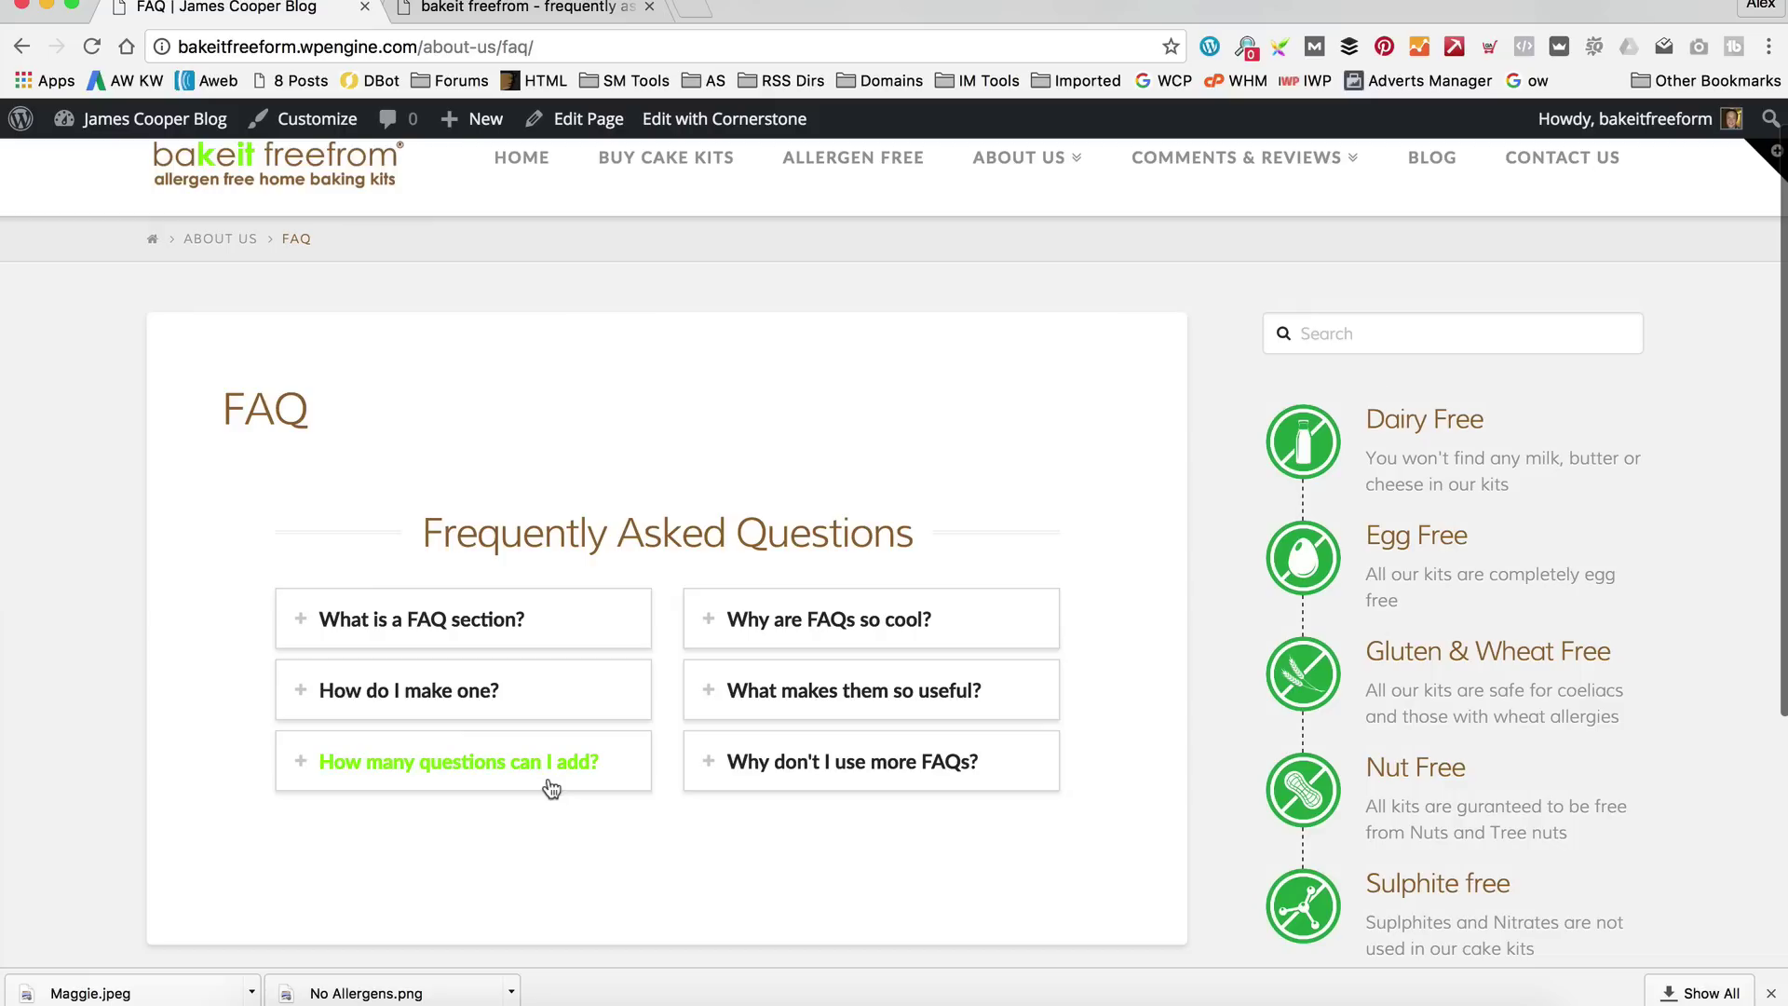
click(745, 119)
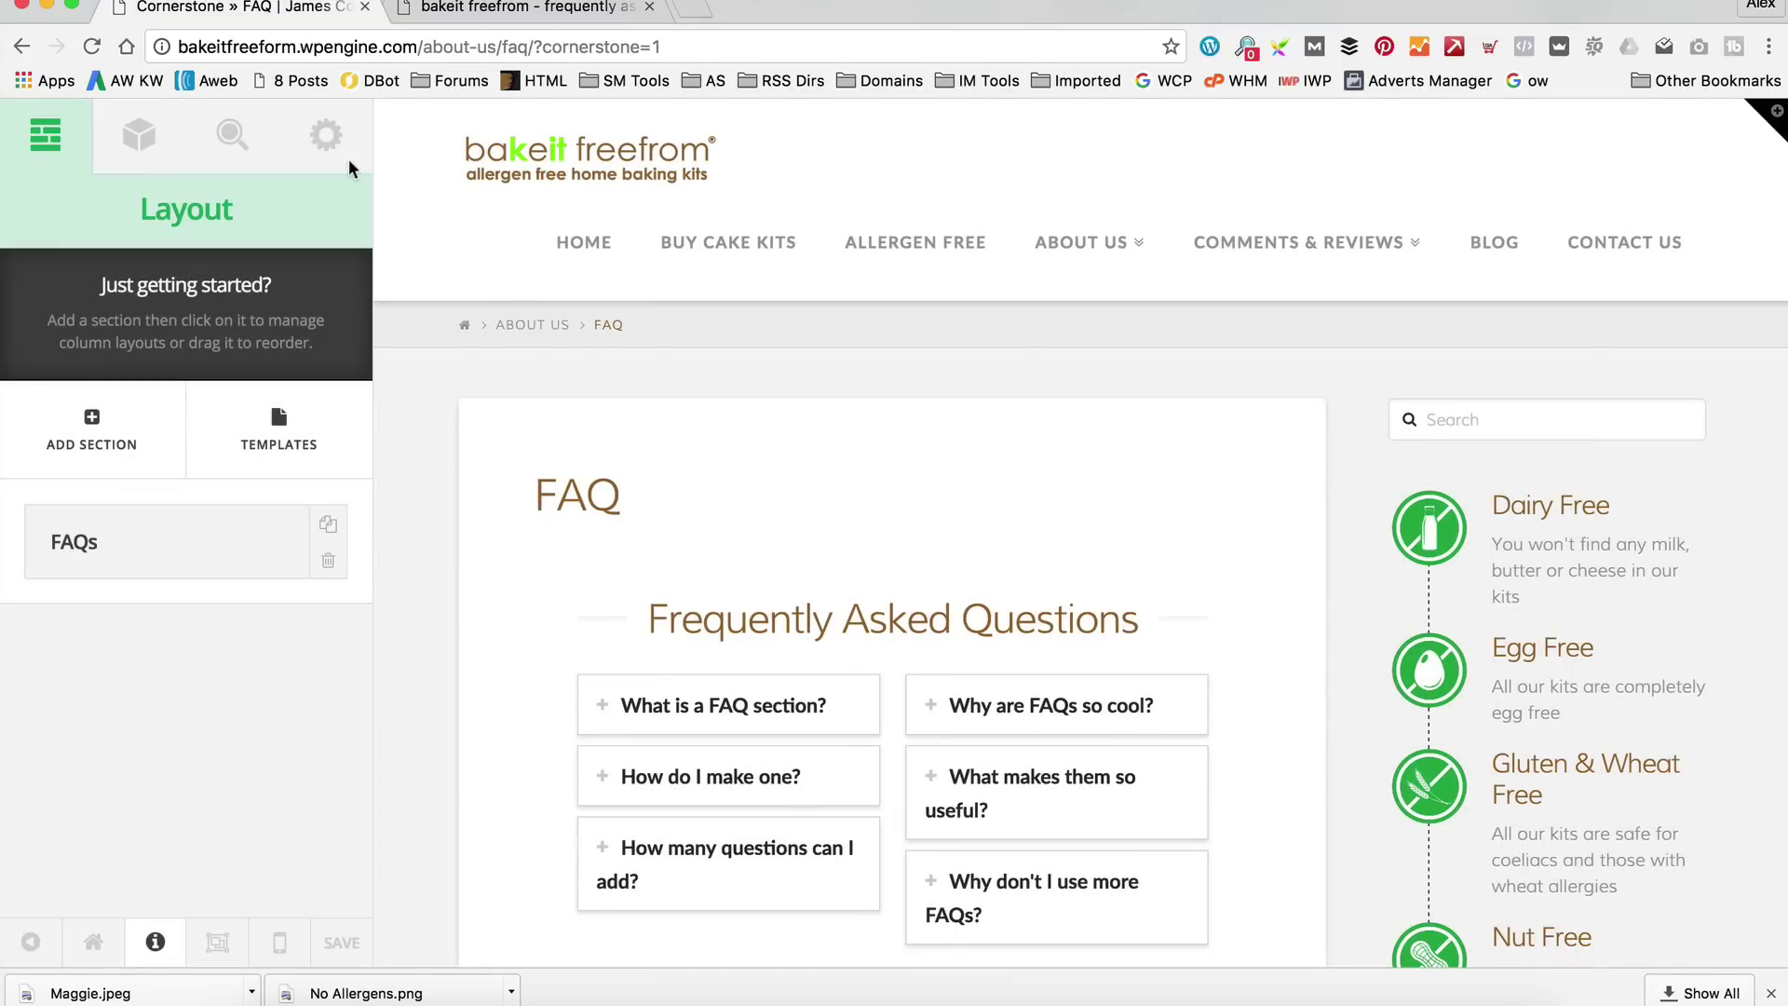
- Try the 'Blank - Container | Header, Footer' page template and save
click(328, 140)
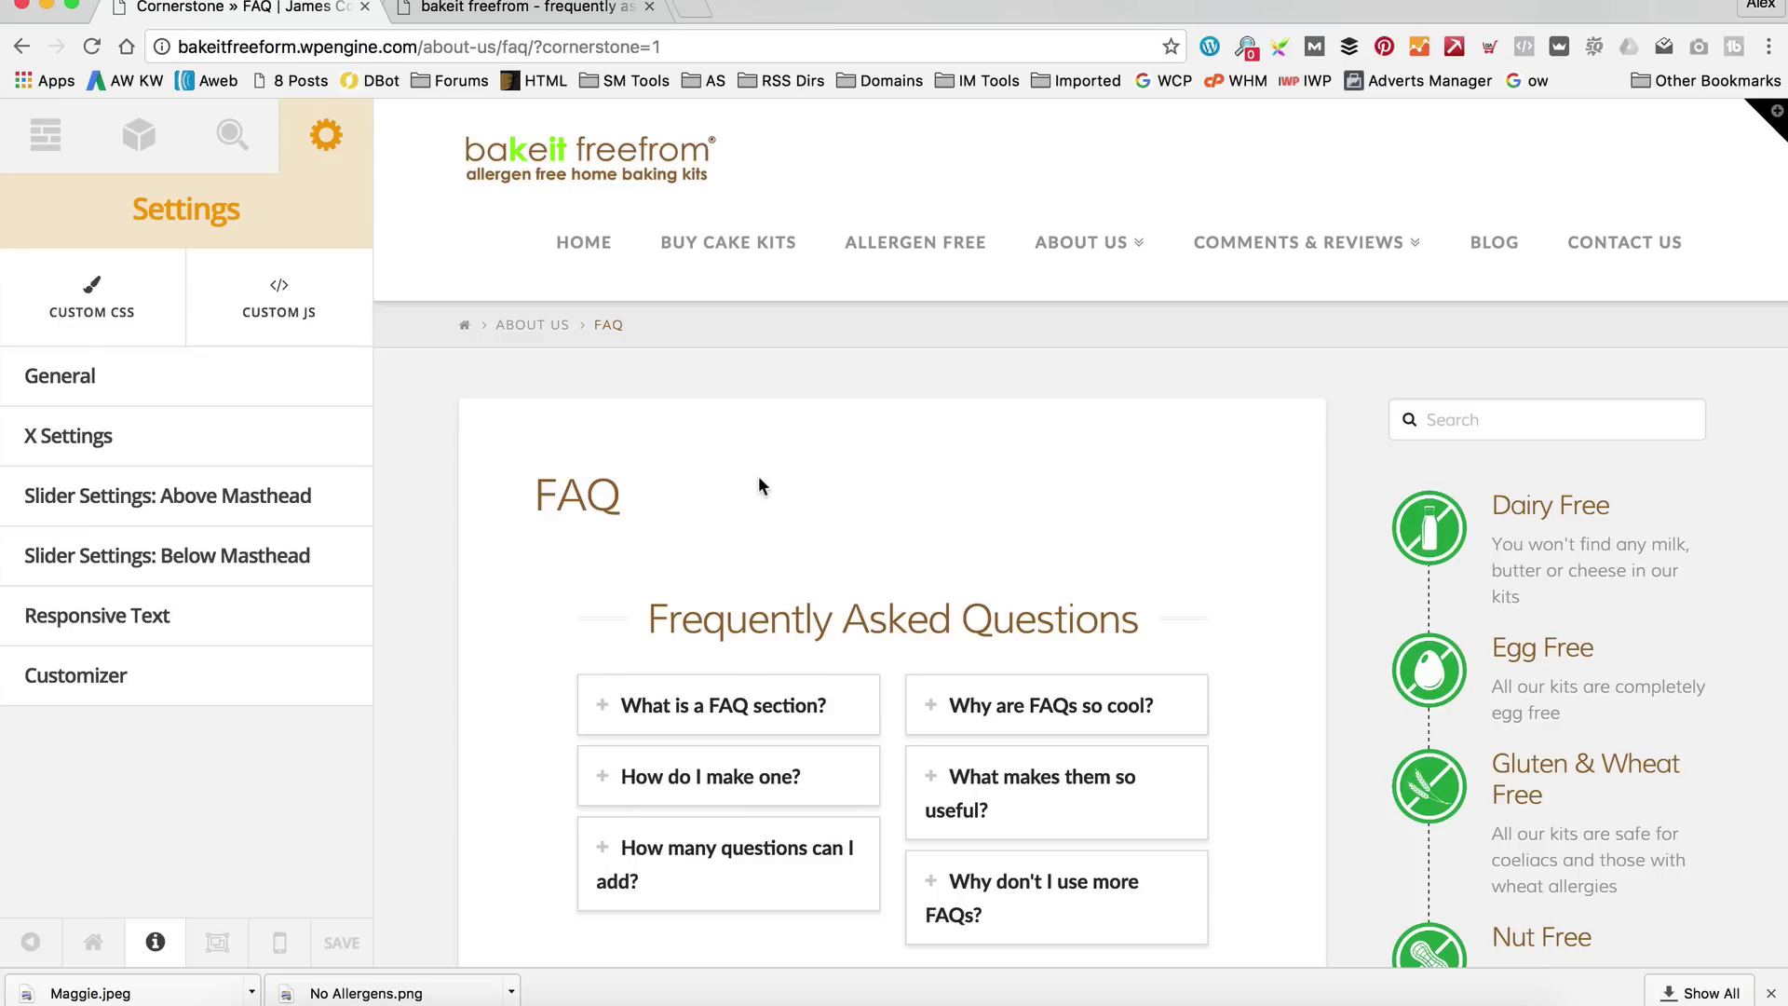
click(229, 382)
scroll(198, 583, down, 5)
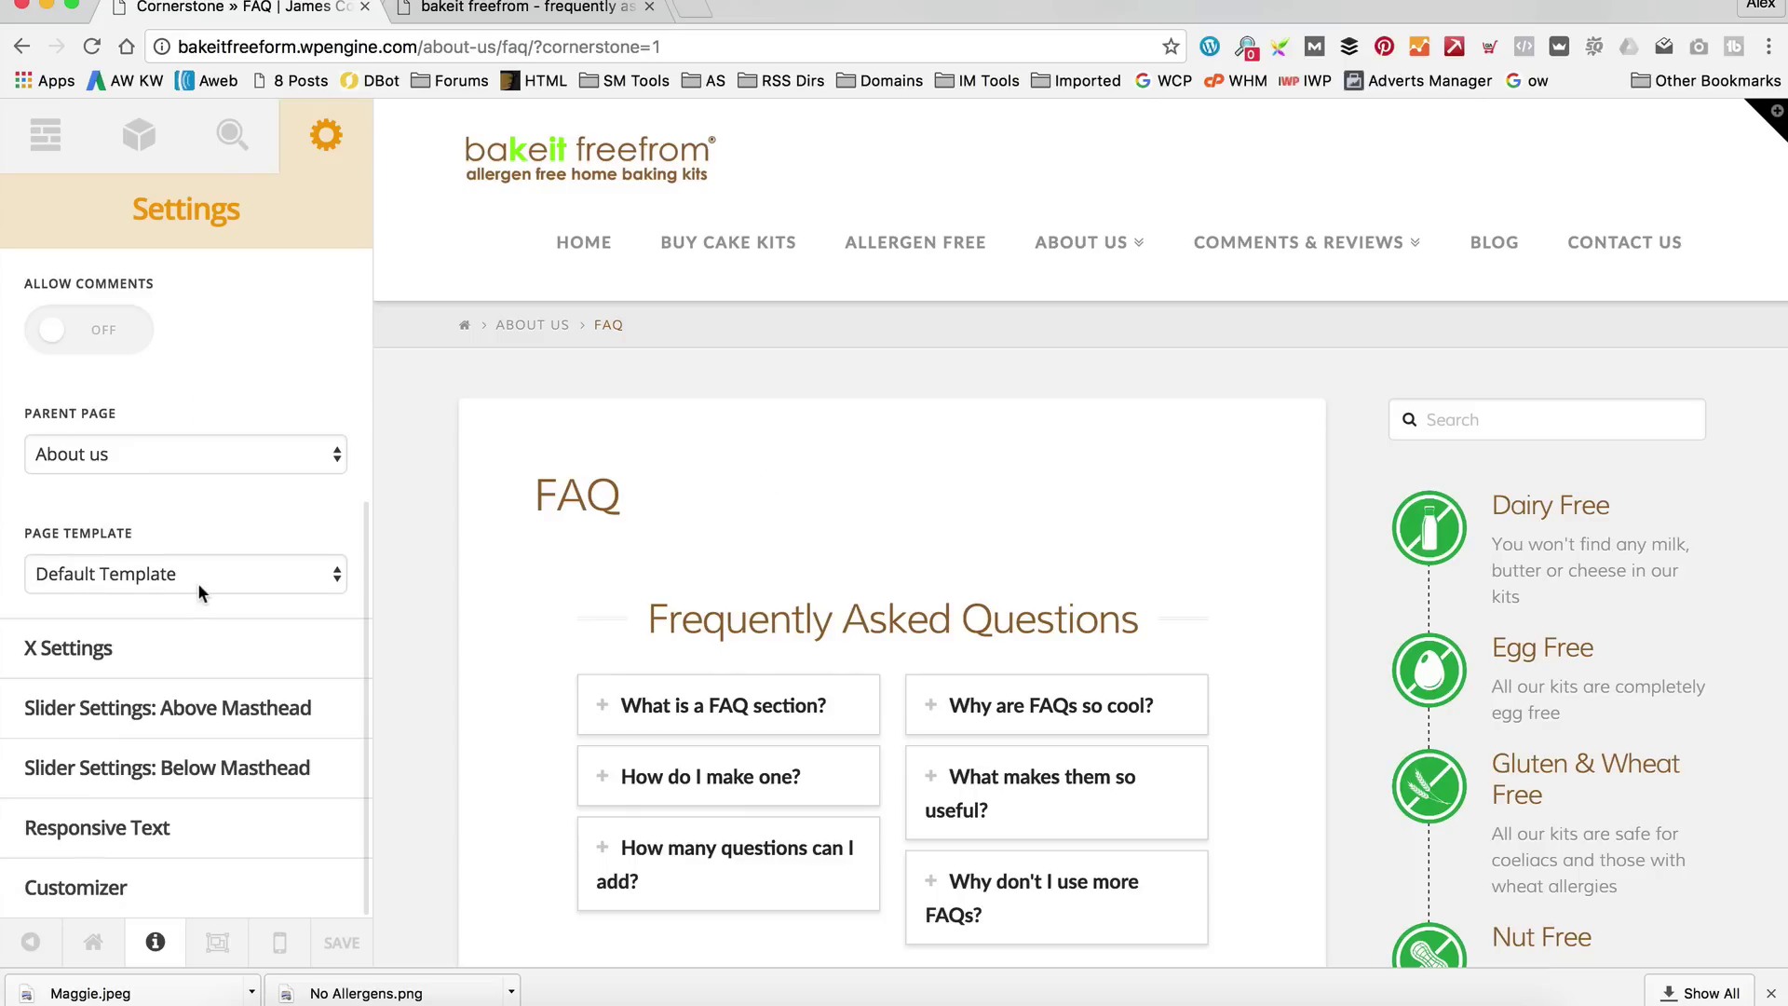
click(199, 579)
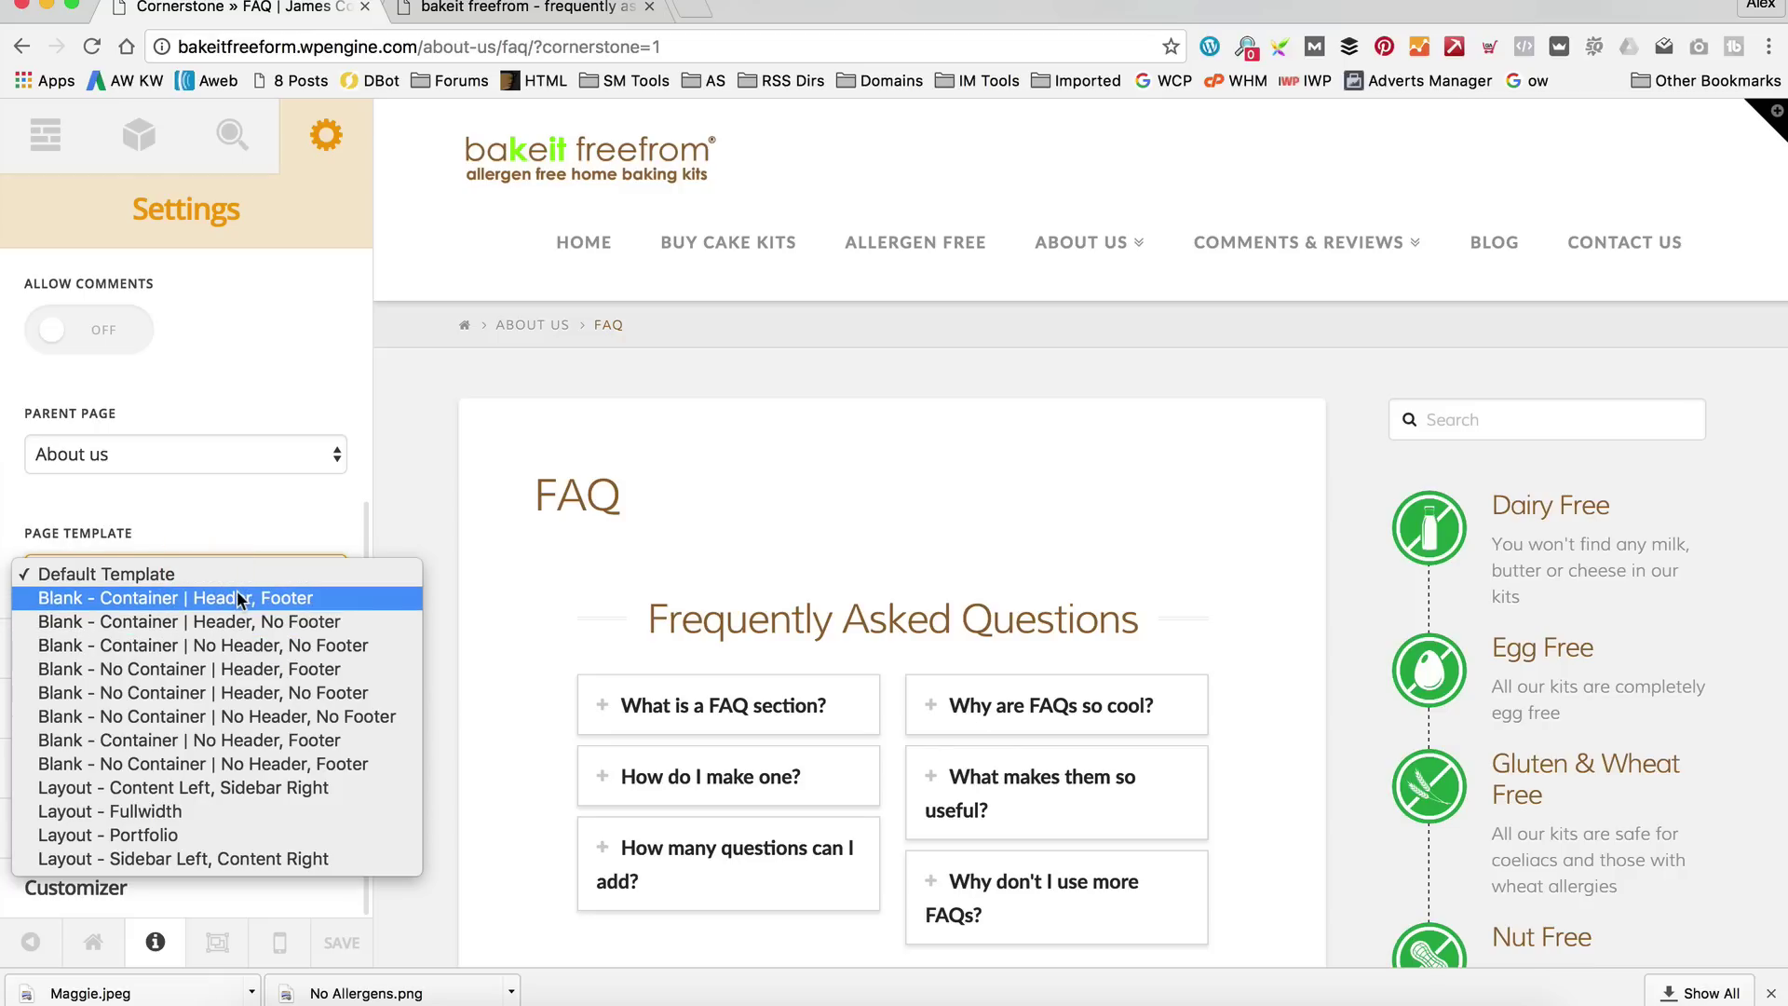
click(239, 597)
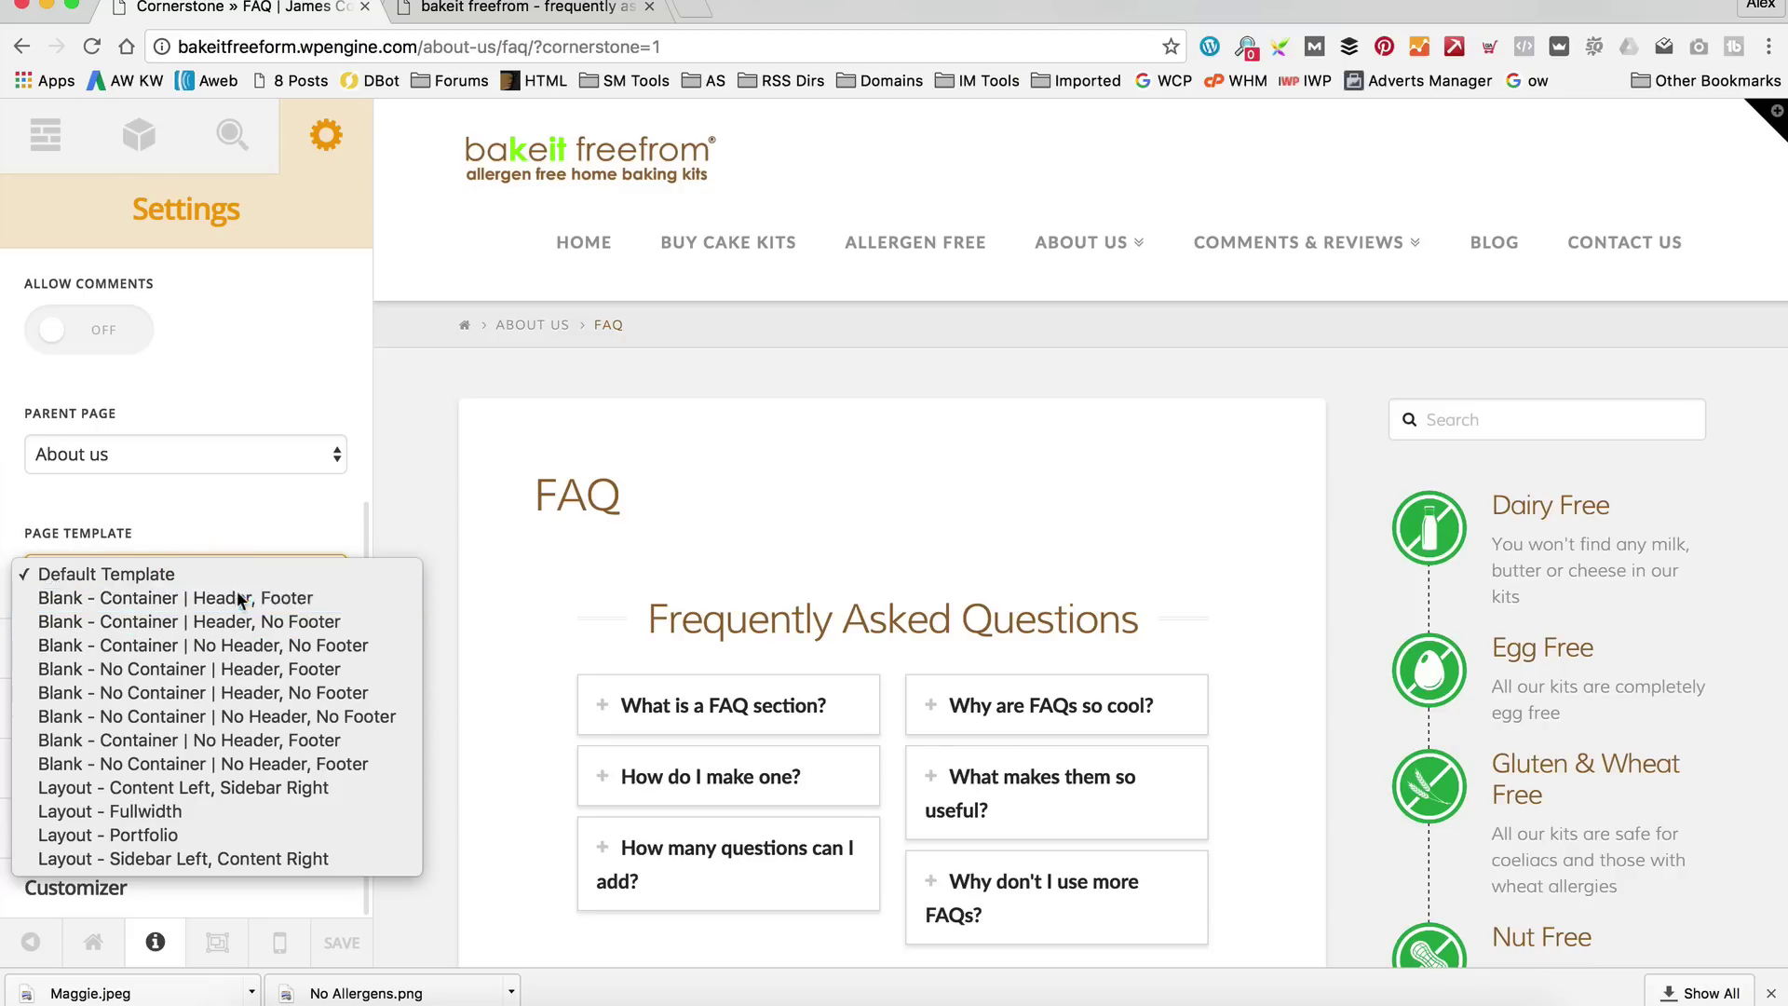
click(341, 943)
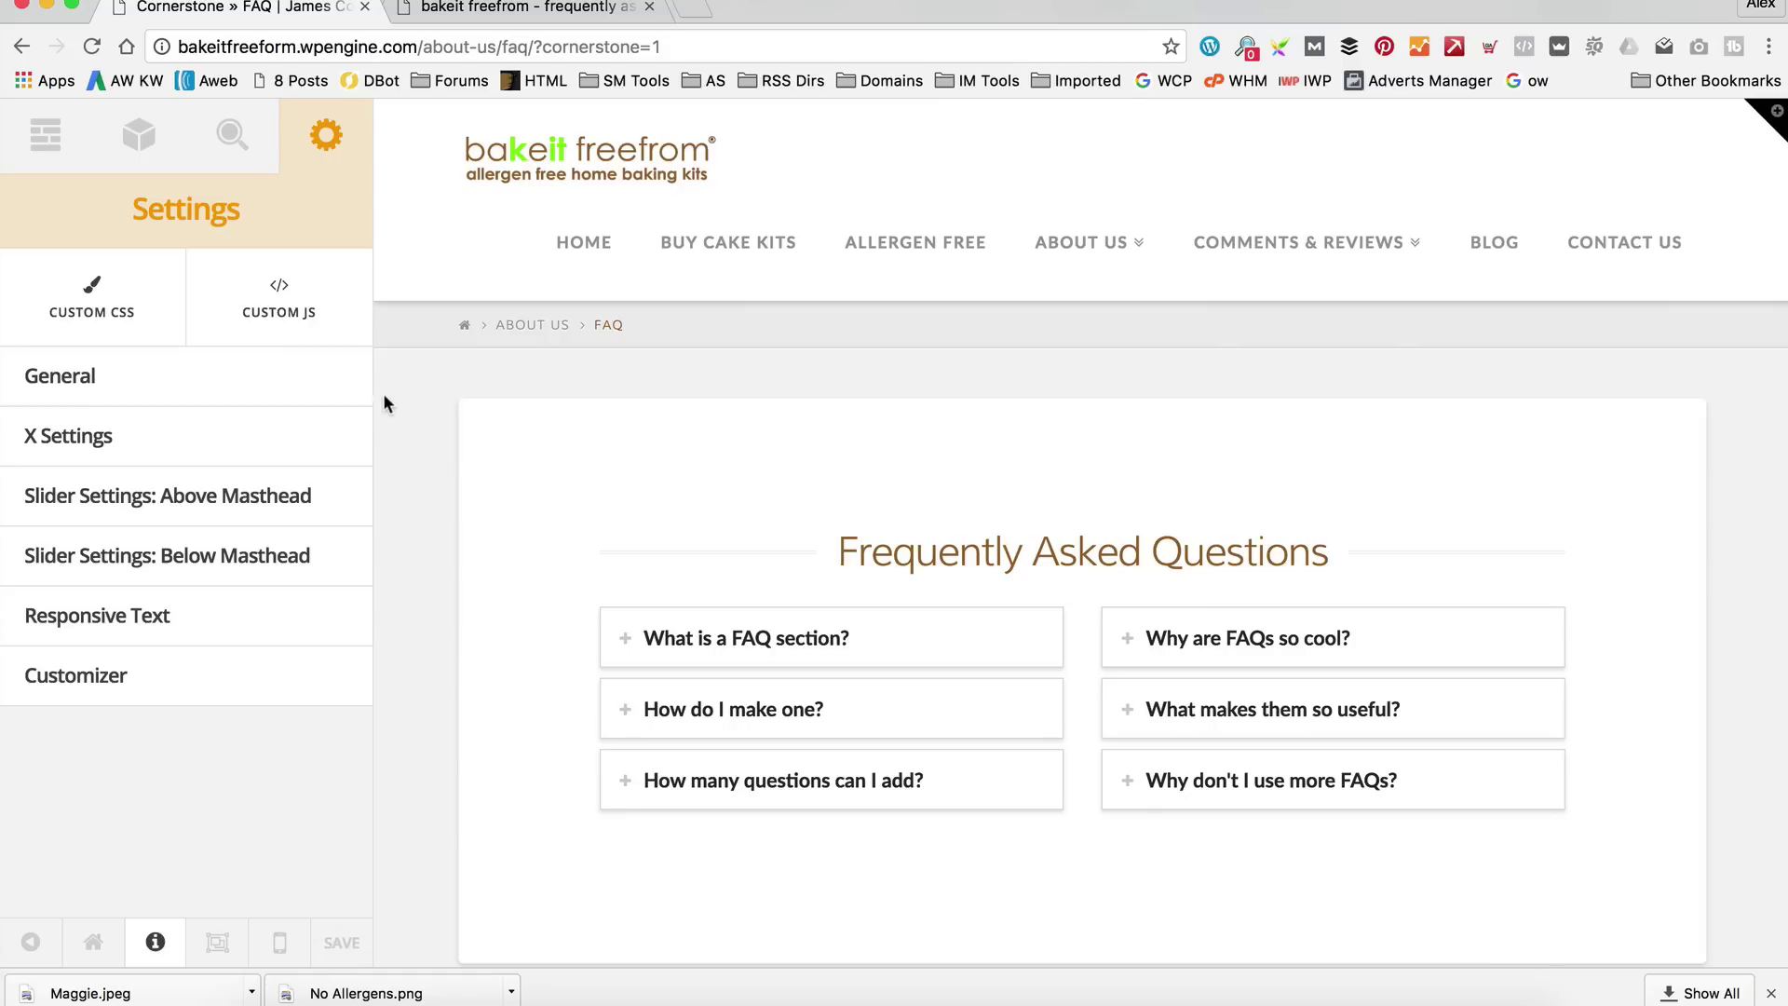
- Try the 'Layout - Sidebar Left, Content Right' page template and save
click(235, 376)
scroll(190, 577, down, 4)
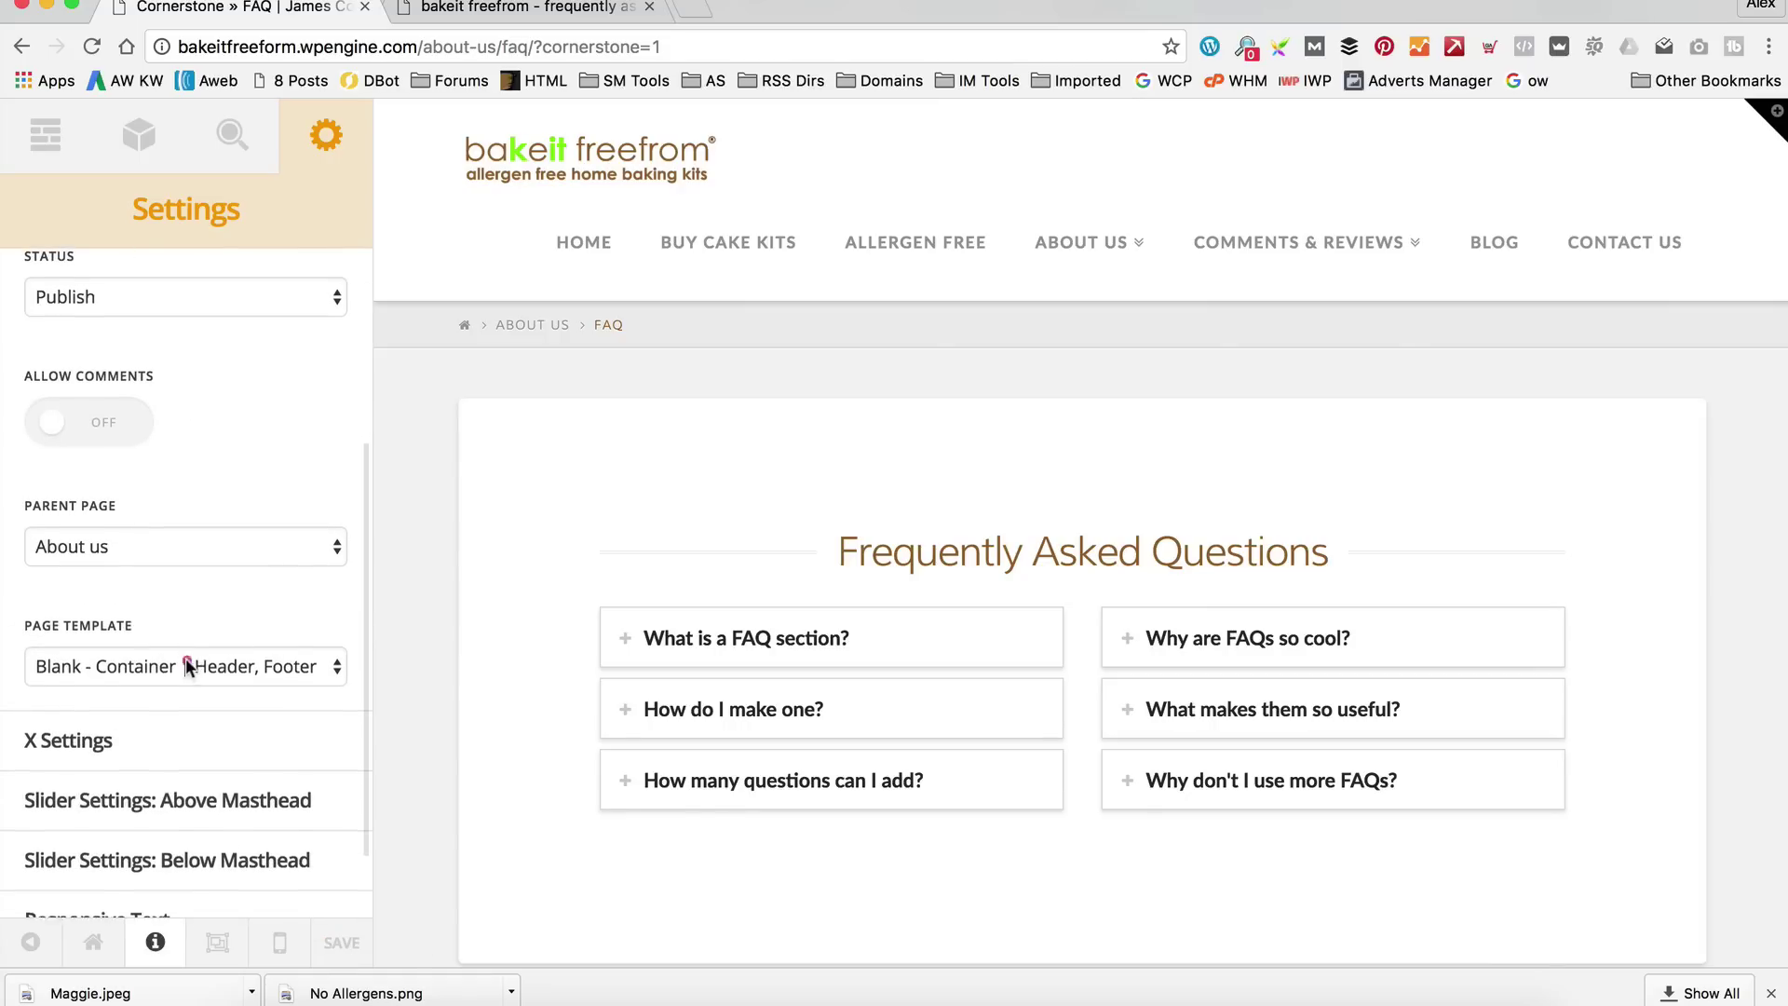
click(189, 666)
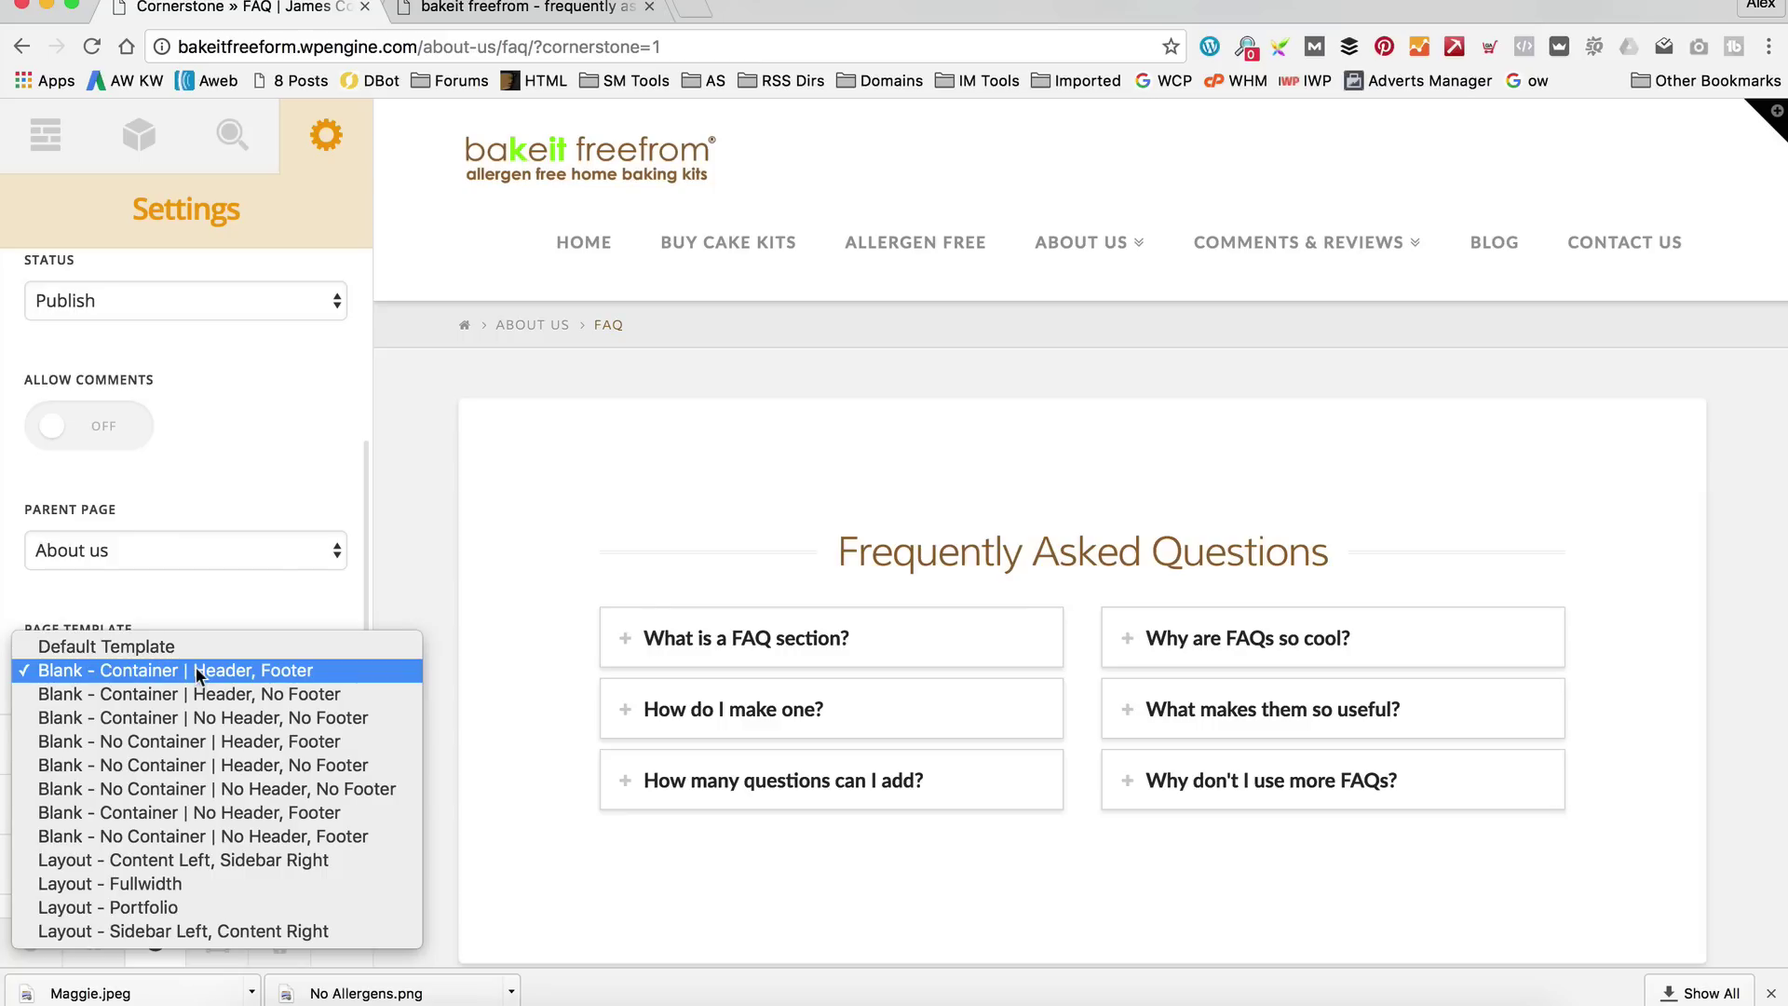
click(218, 931)
click(339, 945)
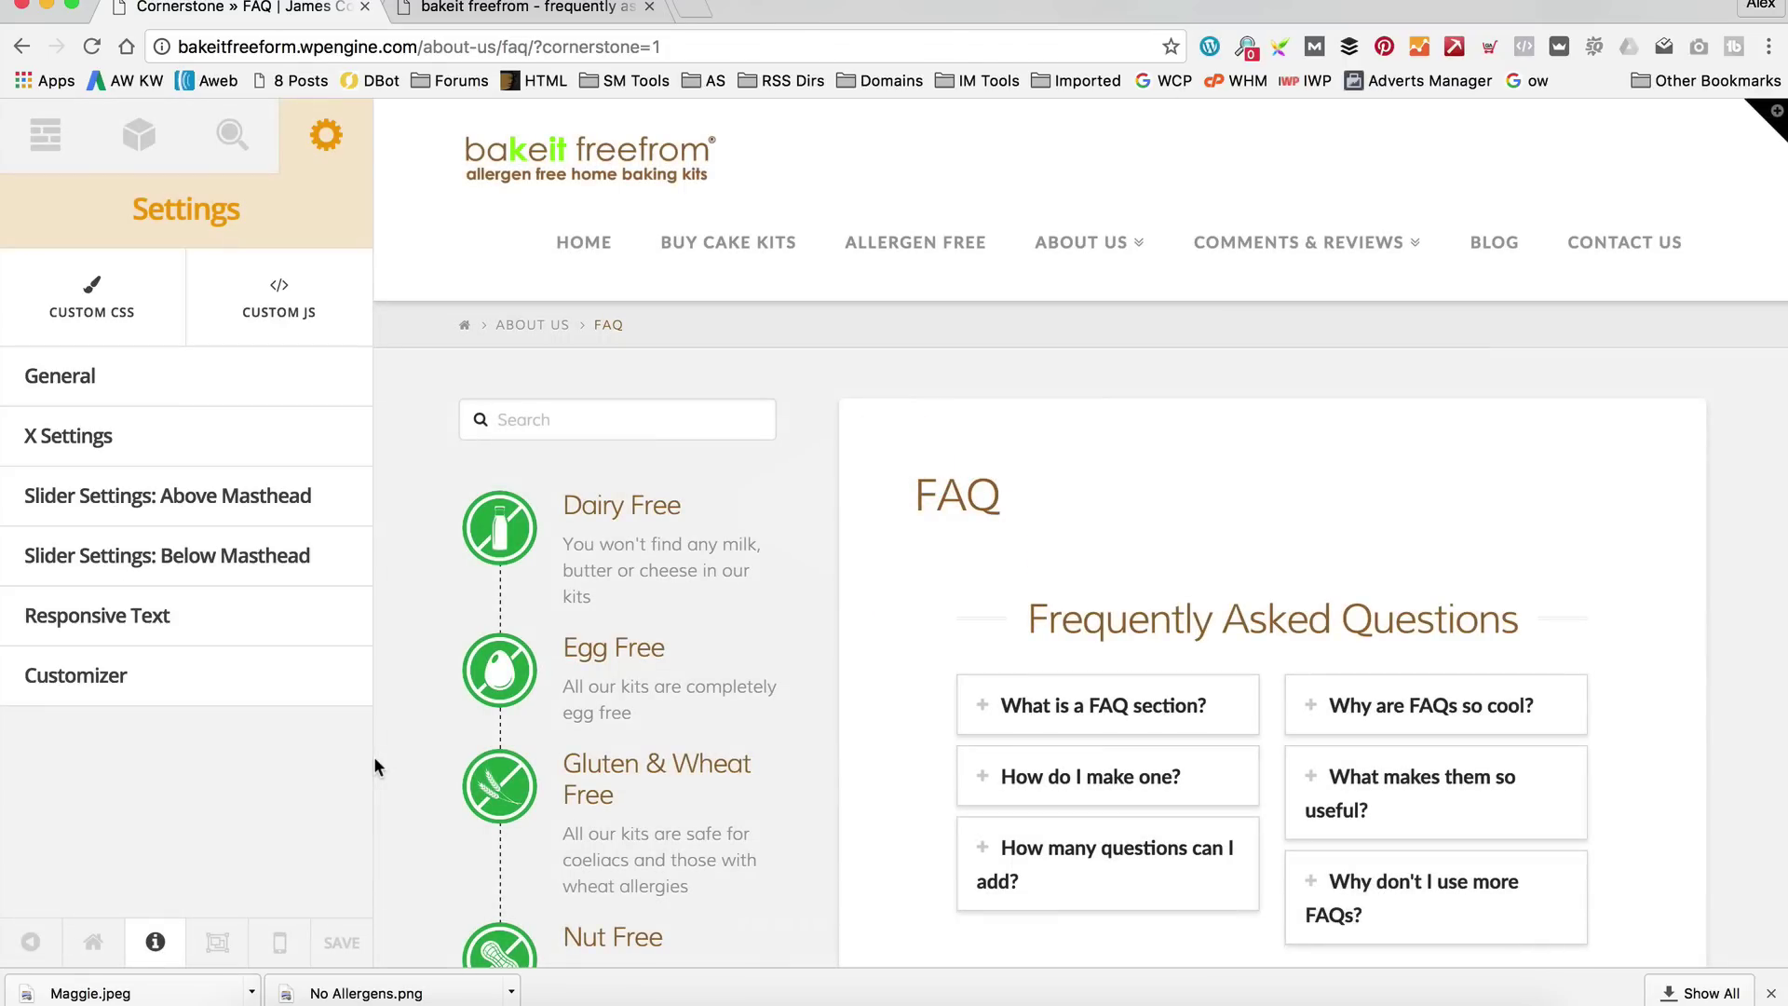
- Set the page template to 'Layout - Content Left, Sidebar Right' and save
click(255, 365)
scroll(148, 715, down, 5)
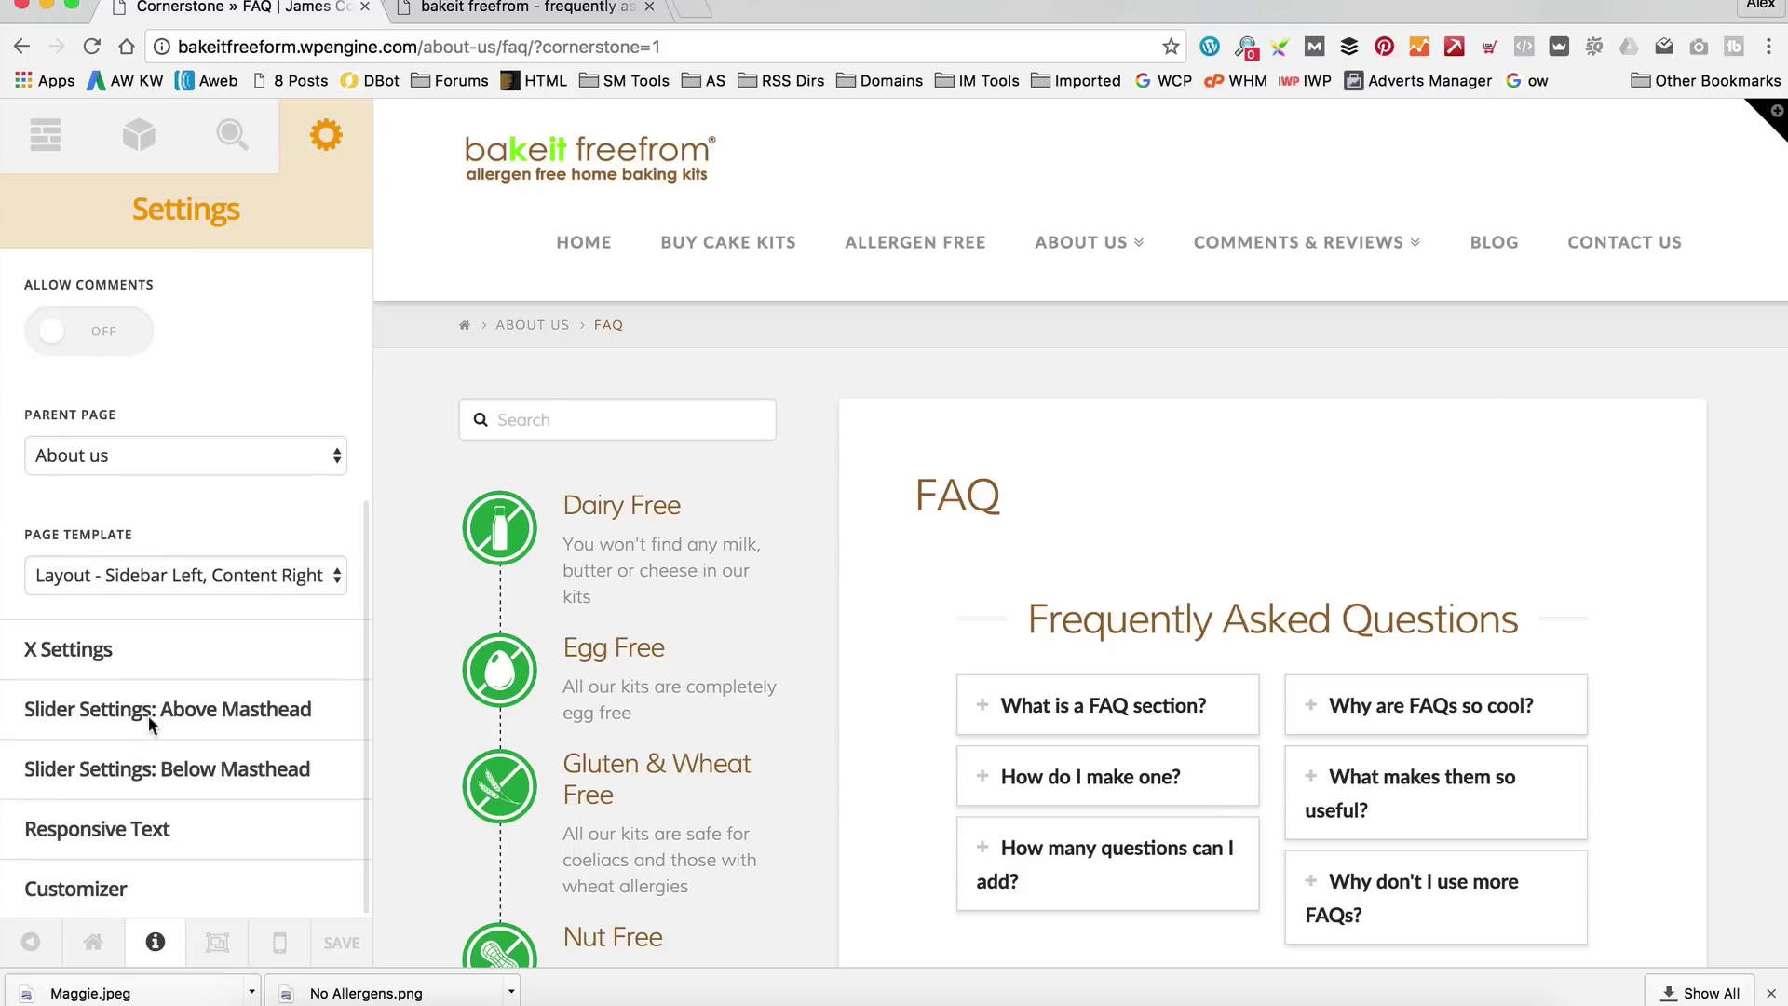
click(244, 572)
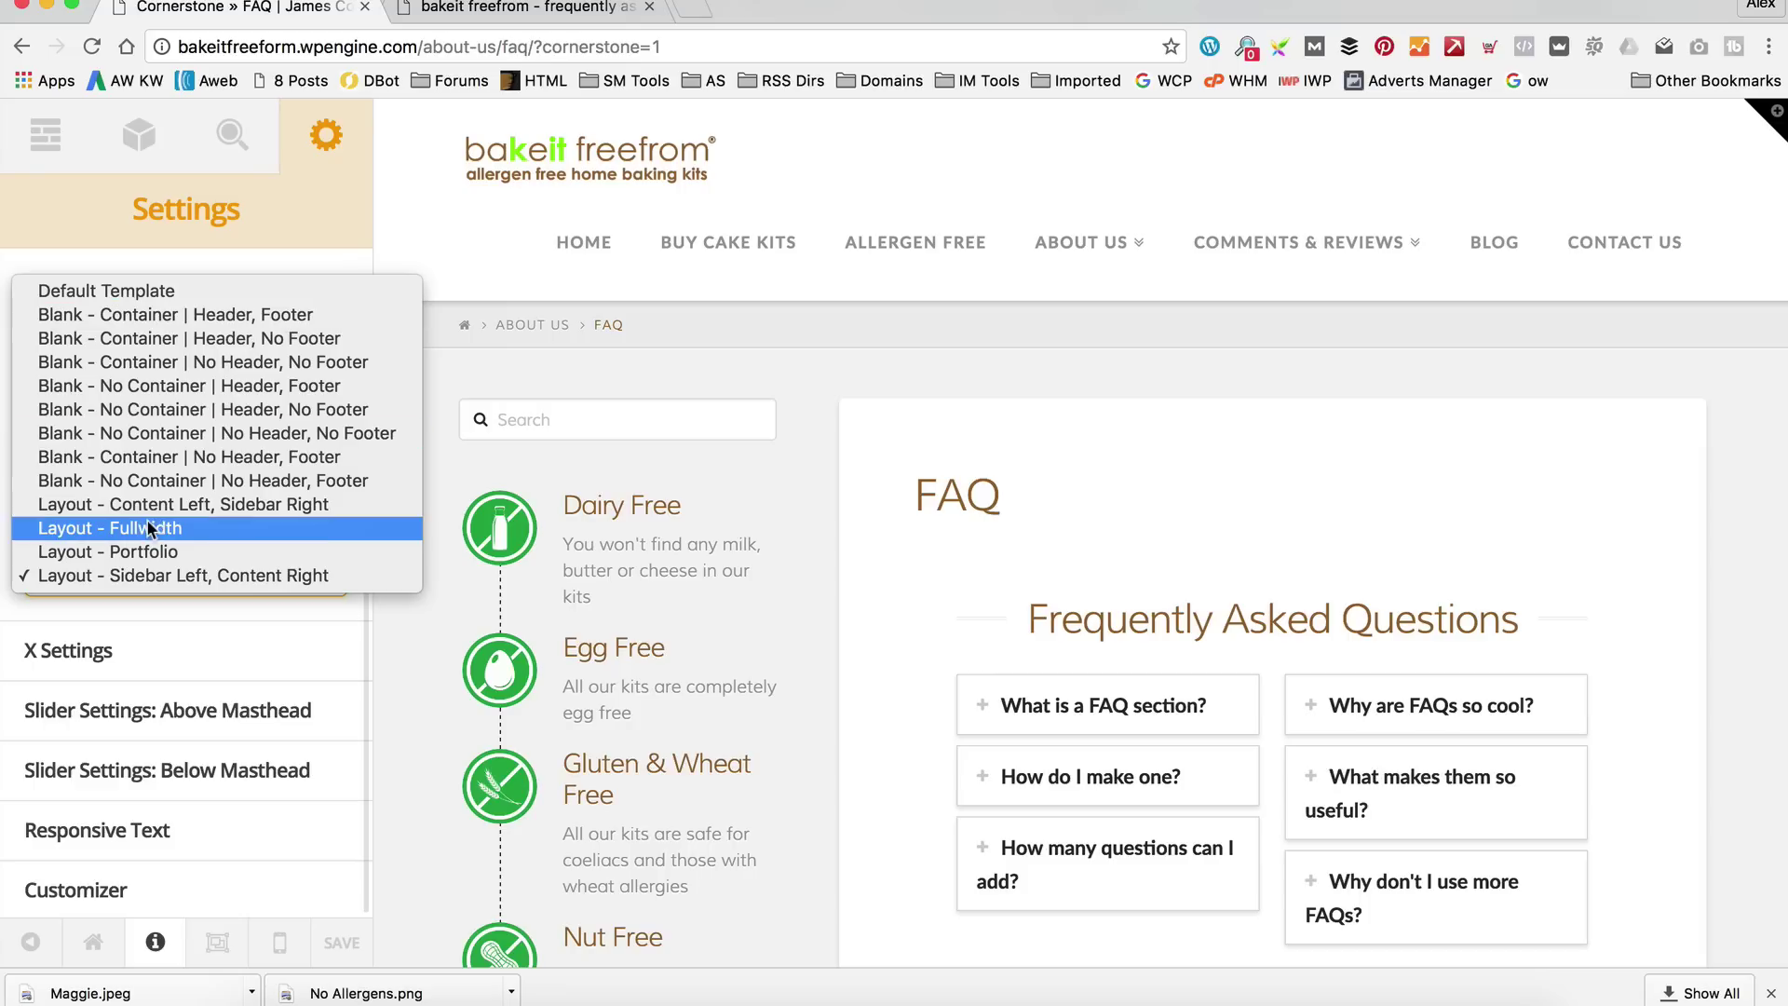
click(170, 506)
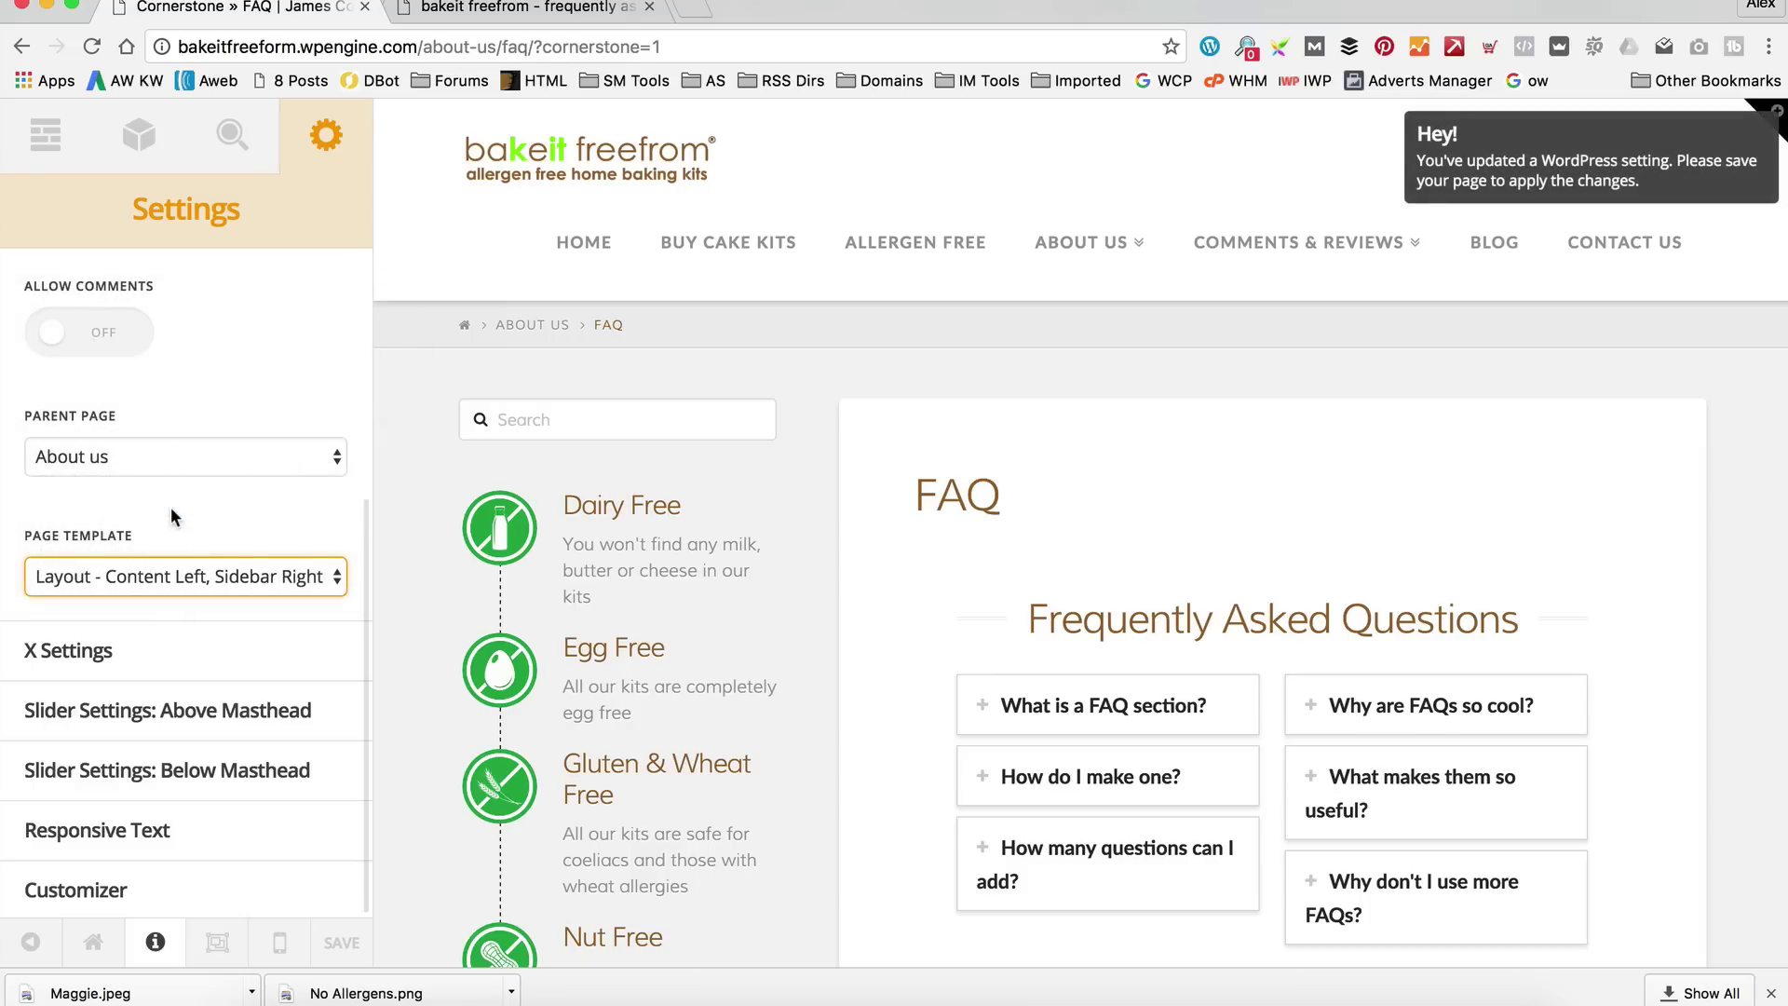
click(333, 941)
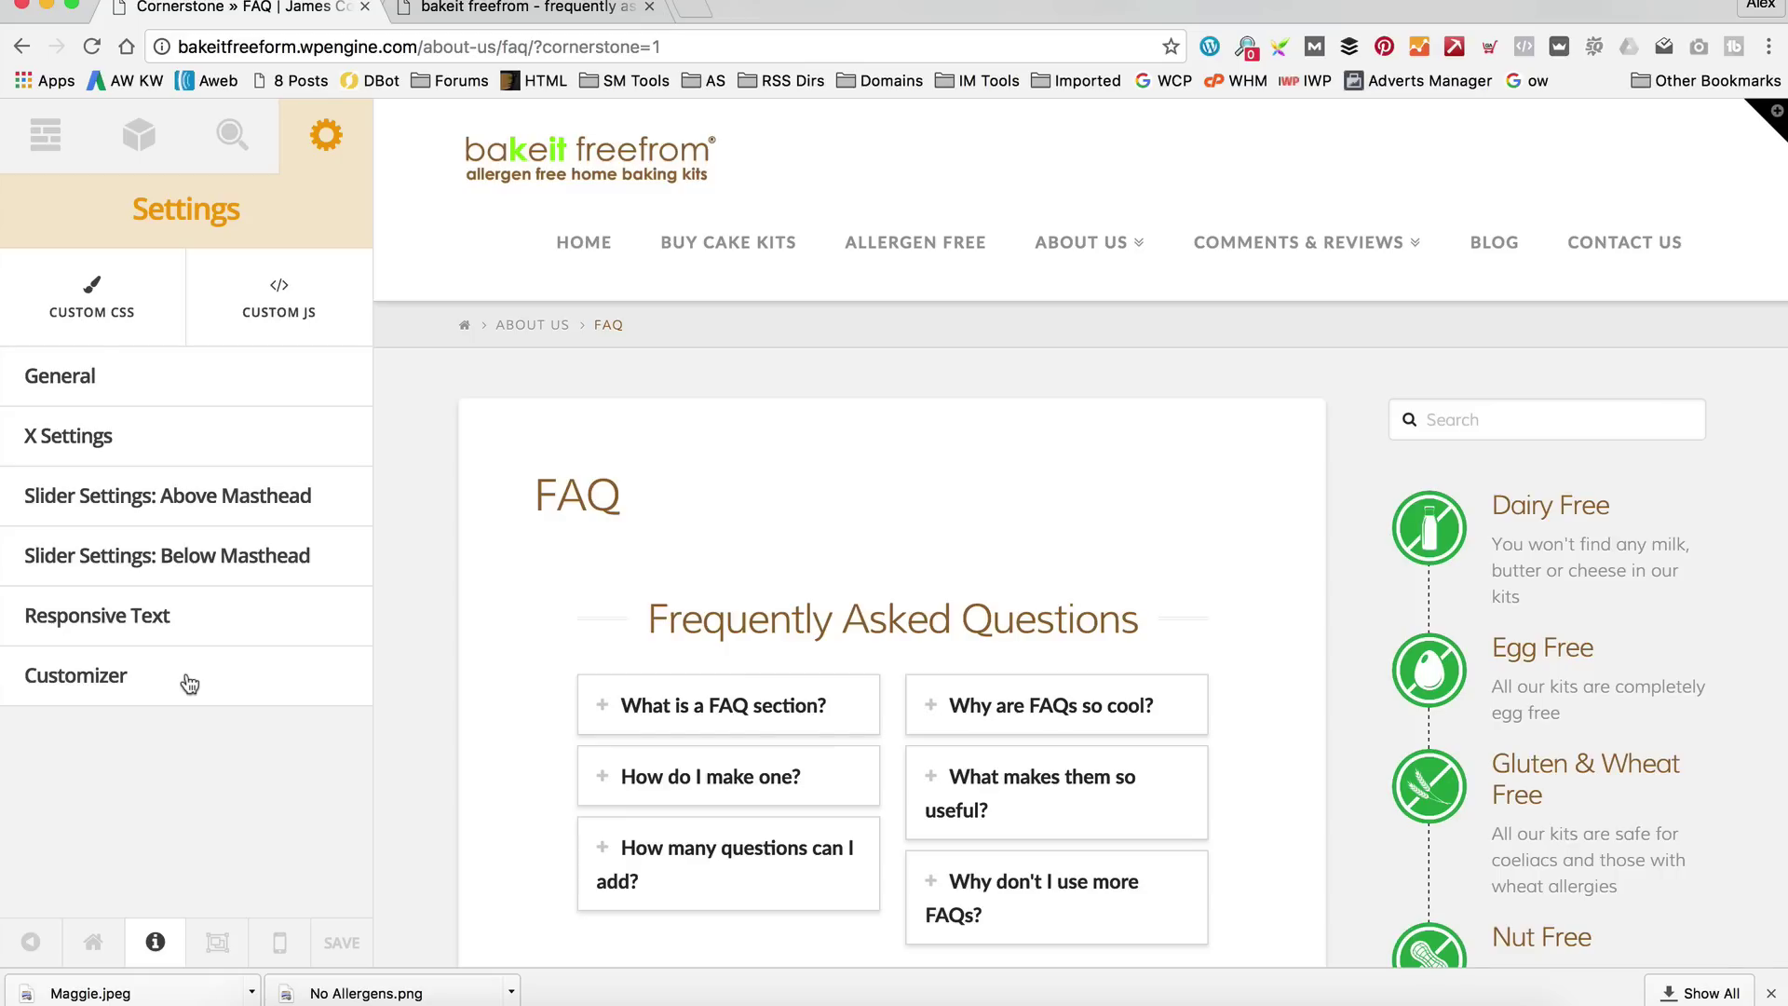
- Switch on Disable Page Title in X Settings, save, and confirm the setting stuck
click(189, 445)
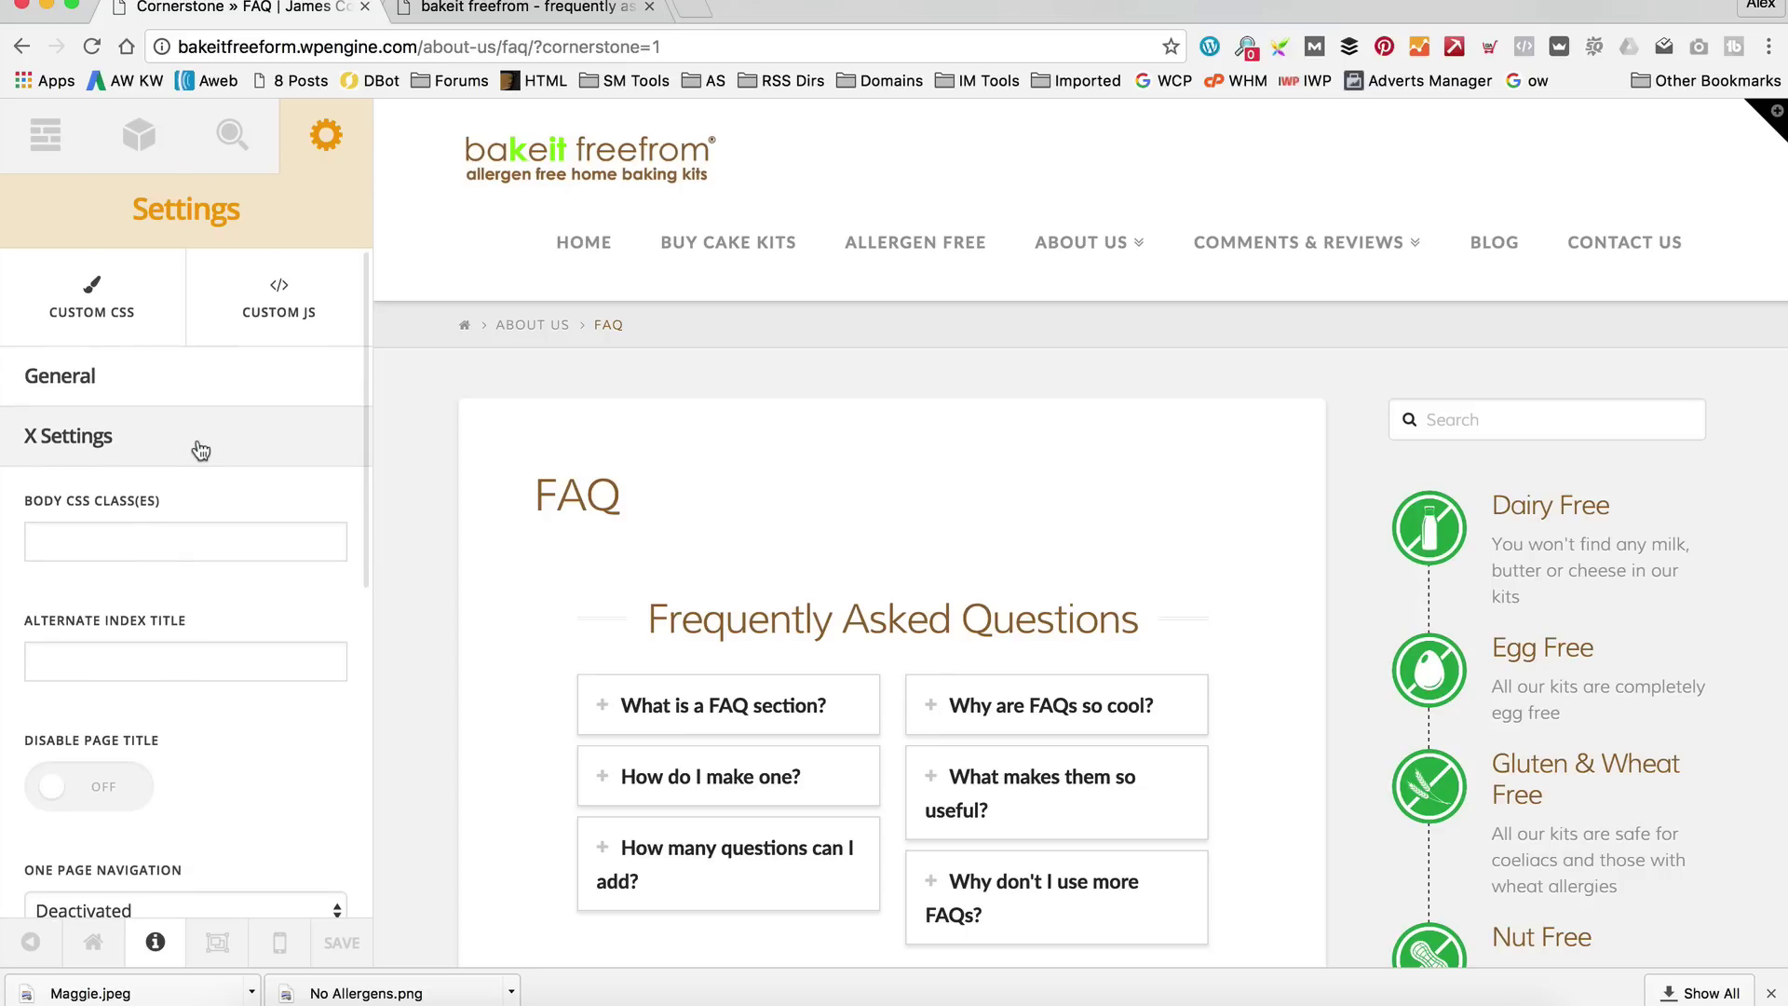
click(92, 775)
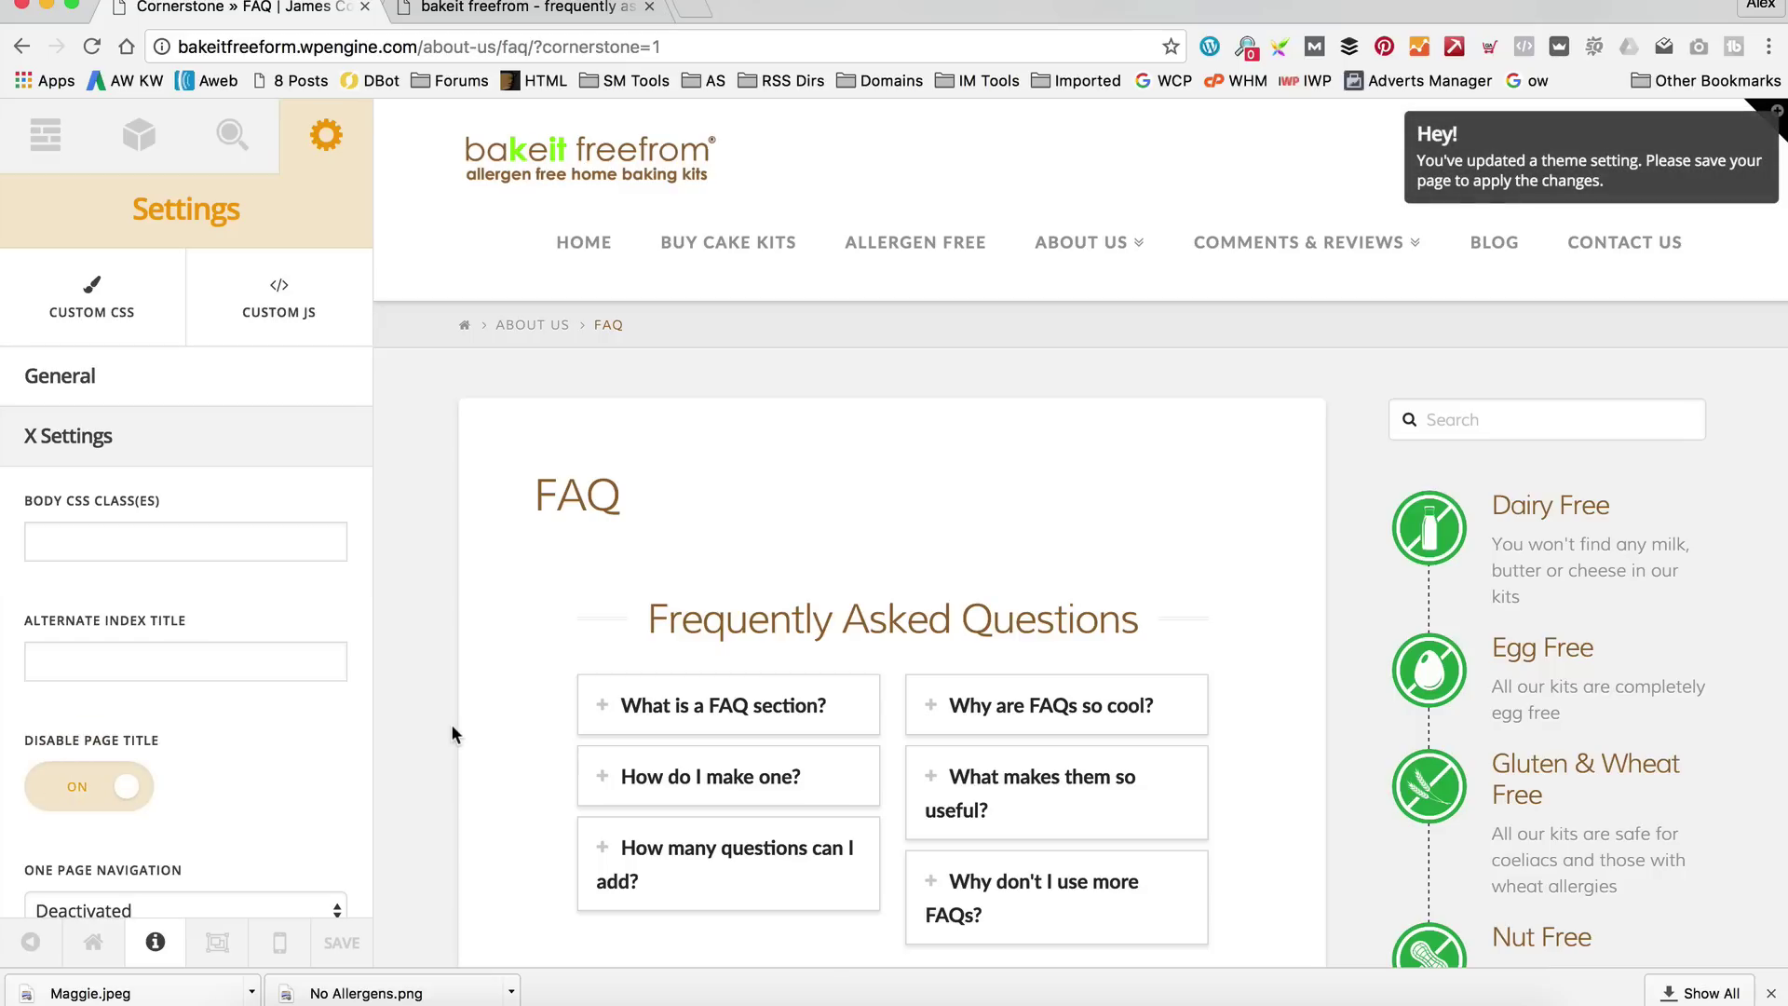
click(339, 943)
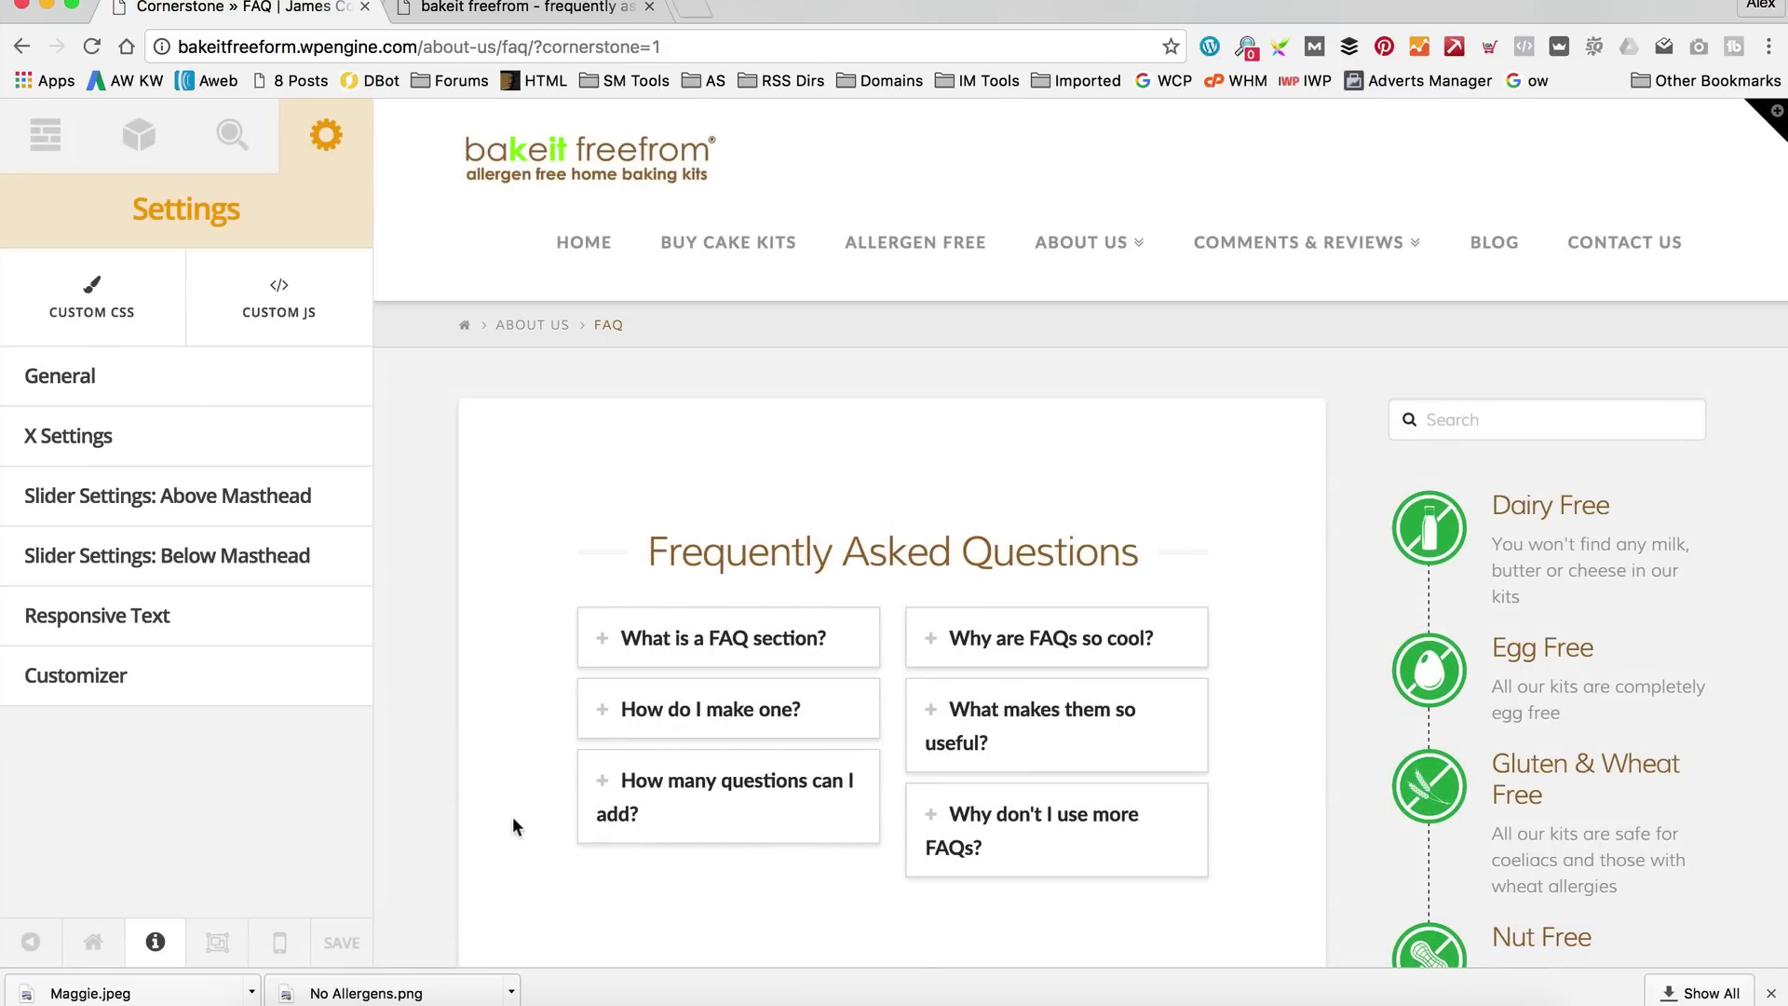
click(153, 434)
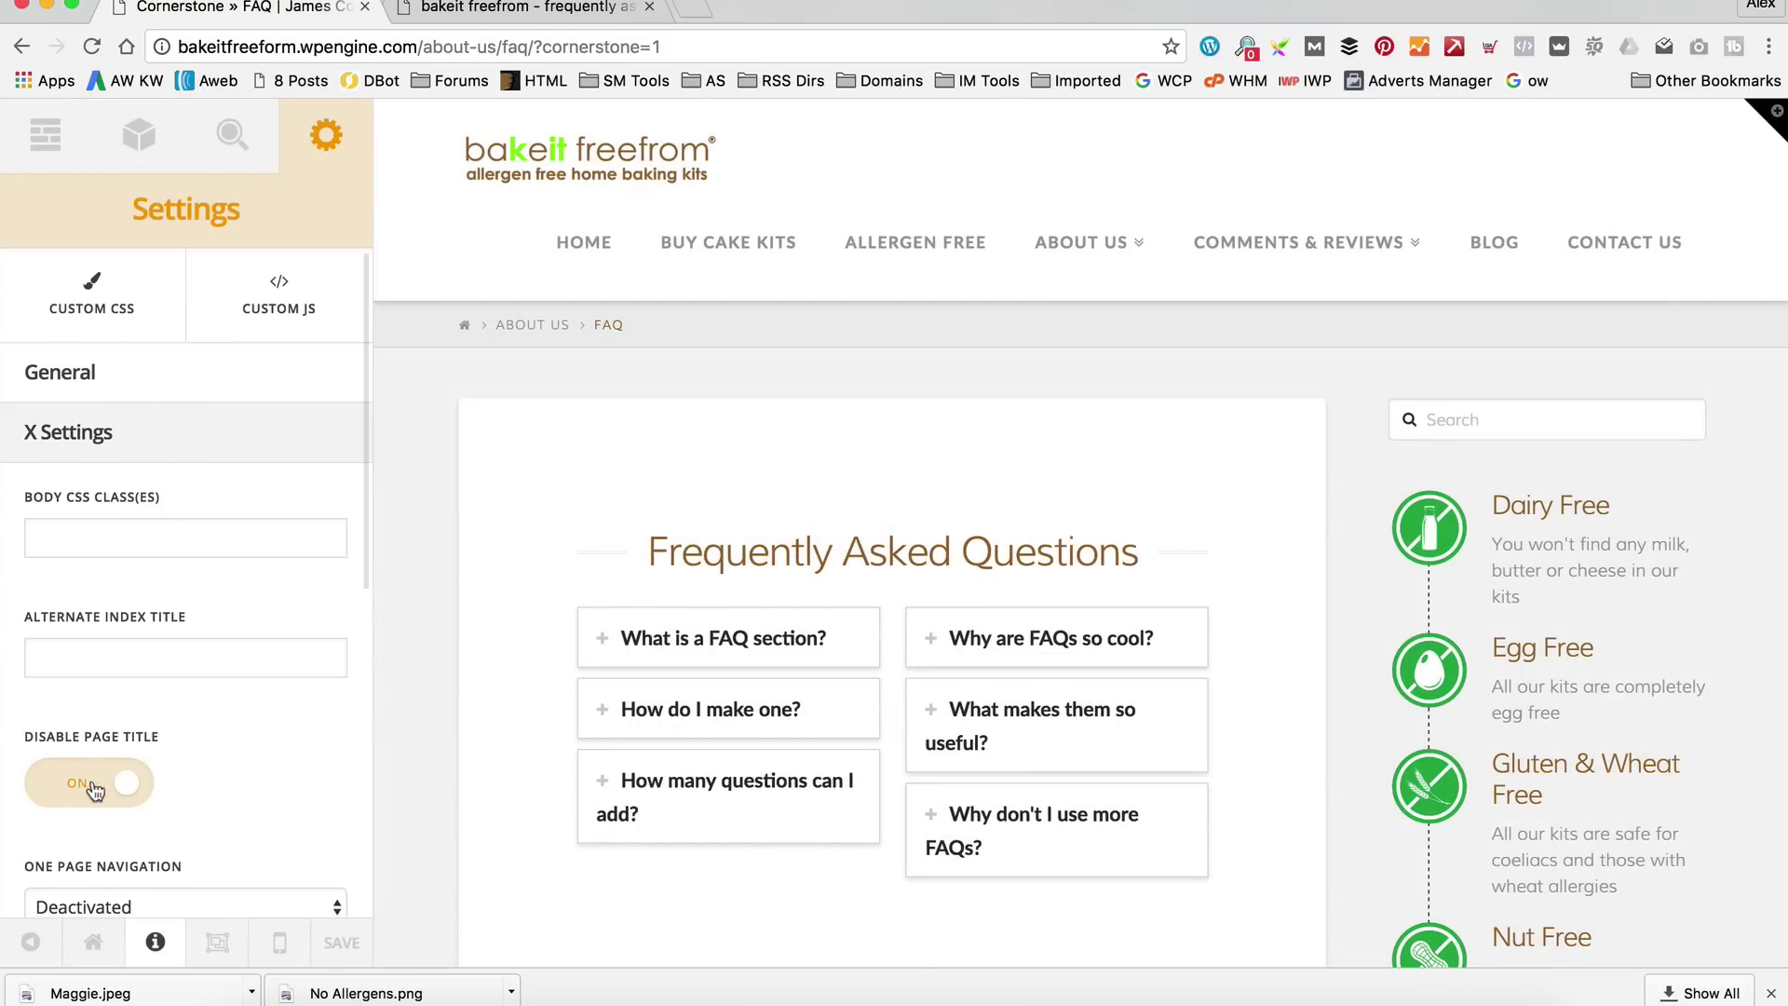
scroll(291, 717, down, 5)
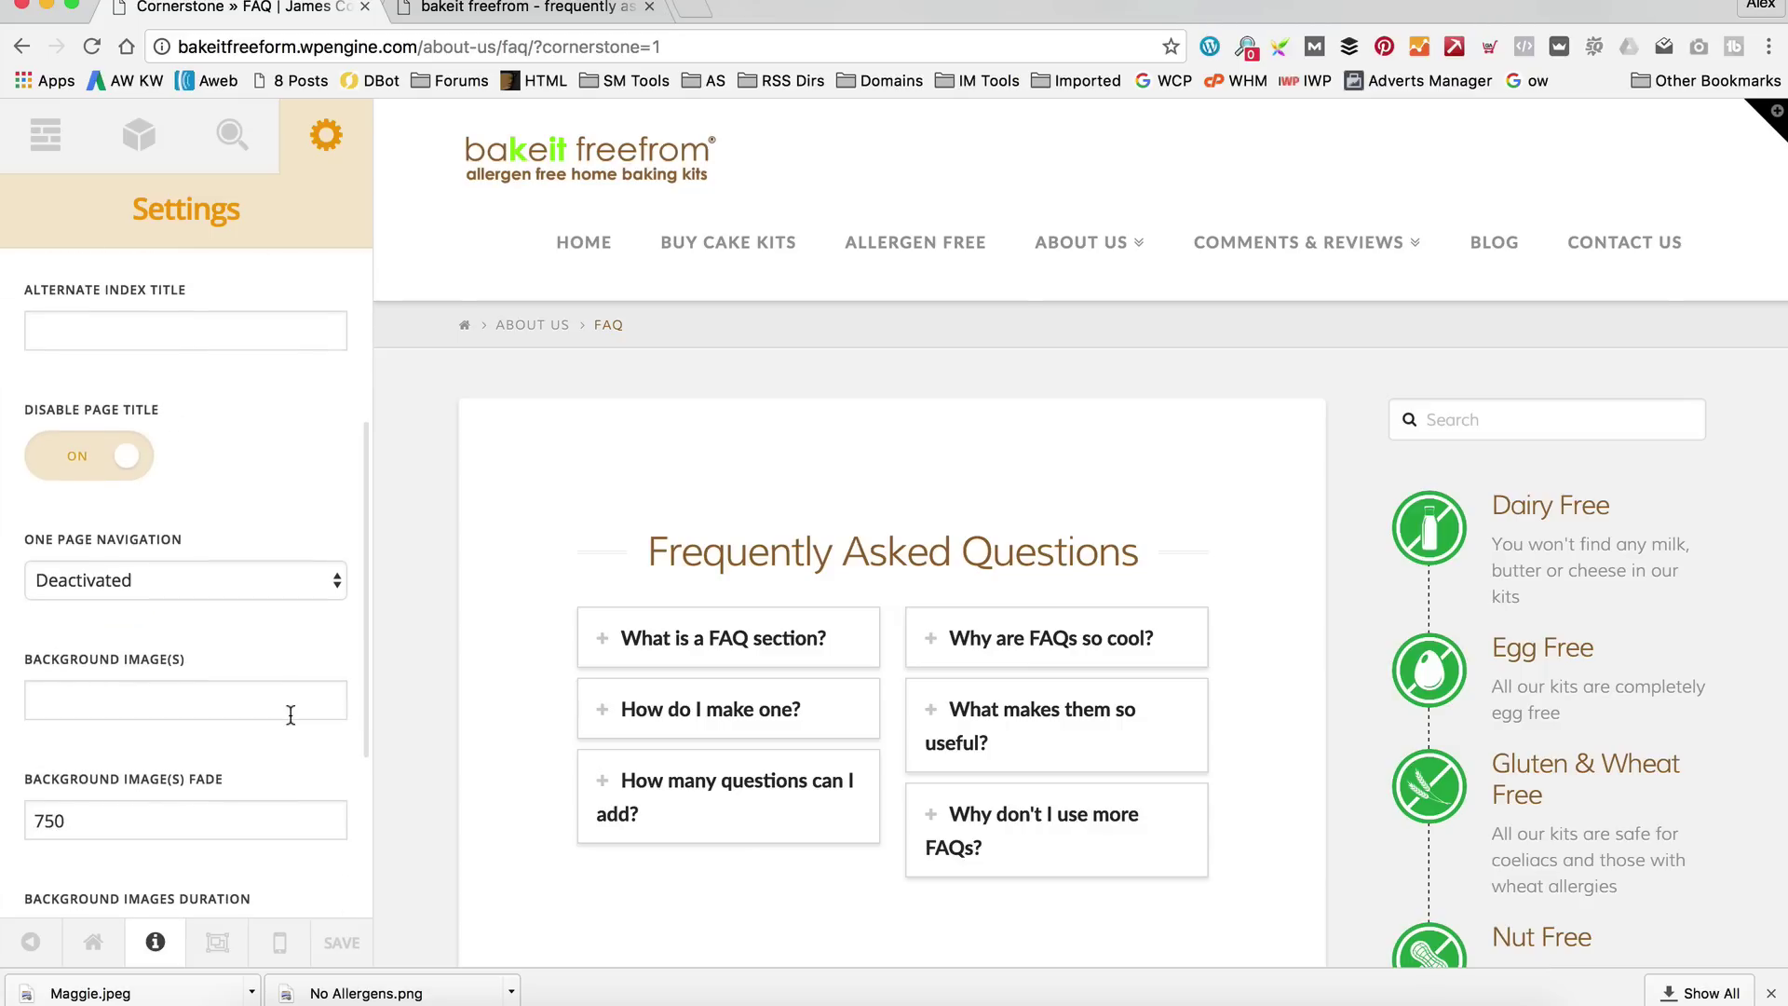
scroll(291, 715, down, 5)
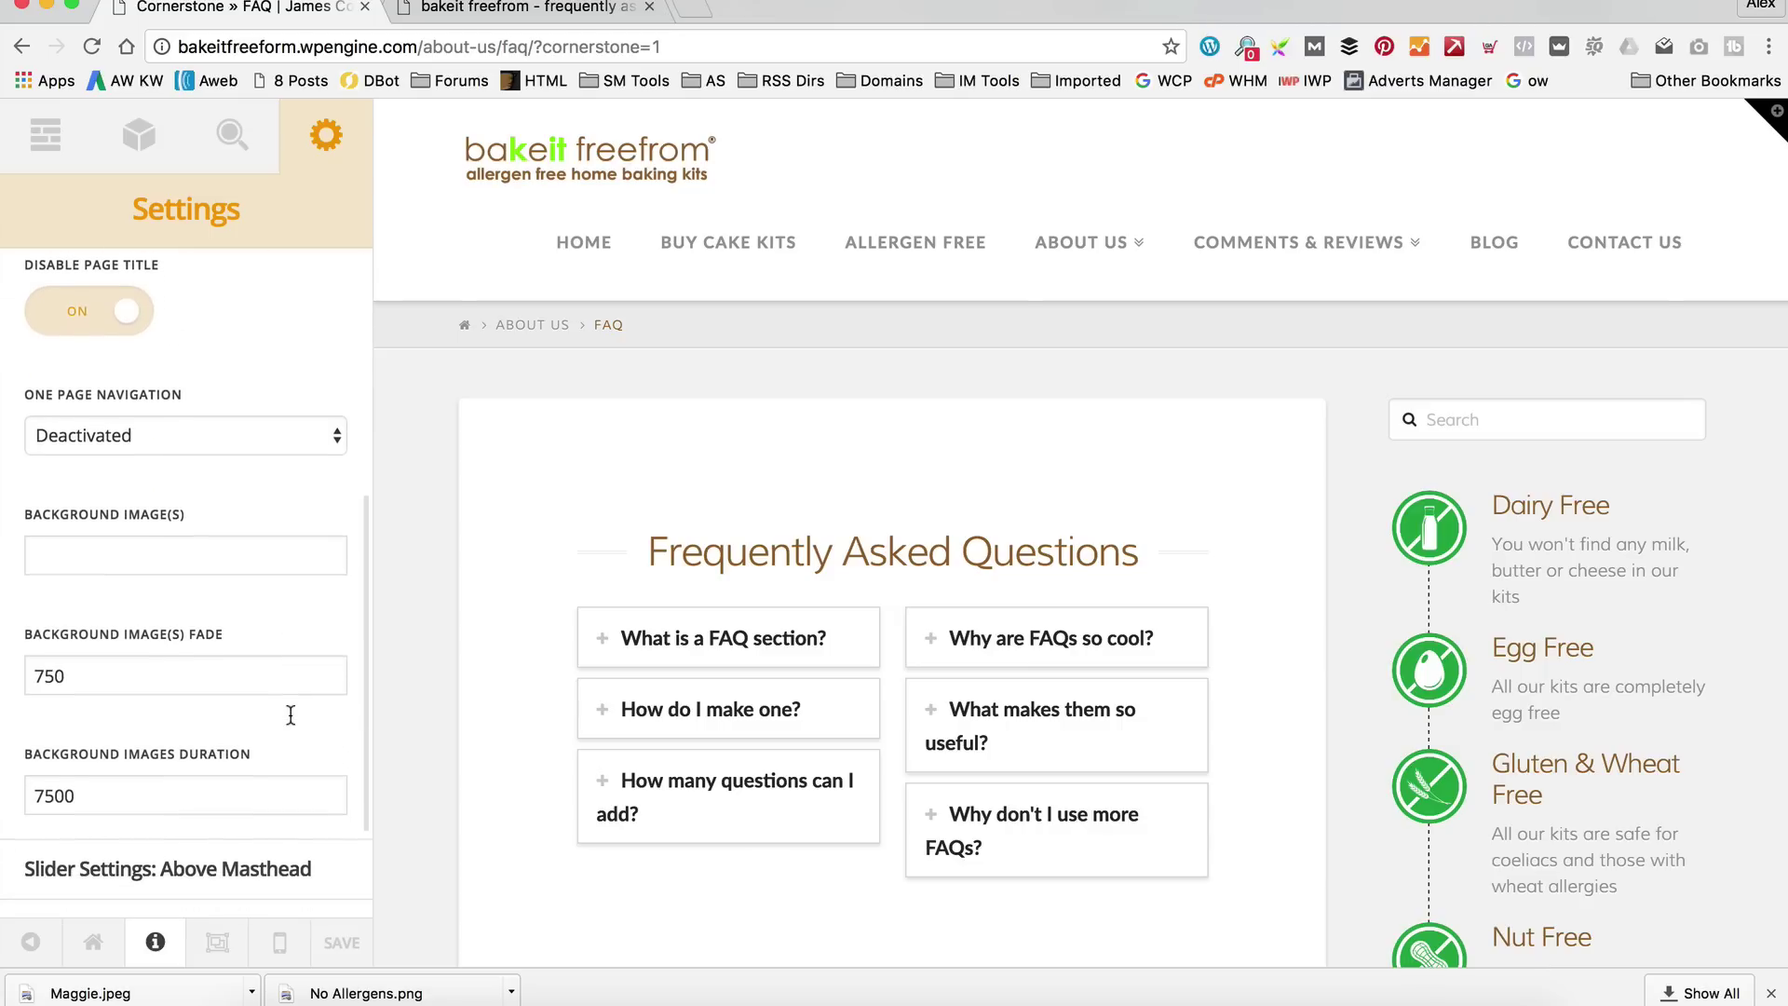
scroll(291, 723, up, 10)
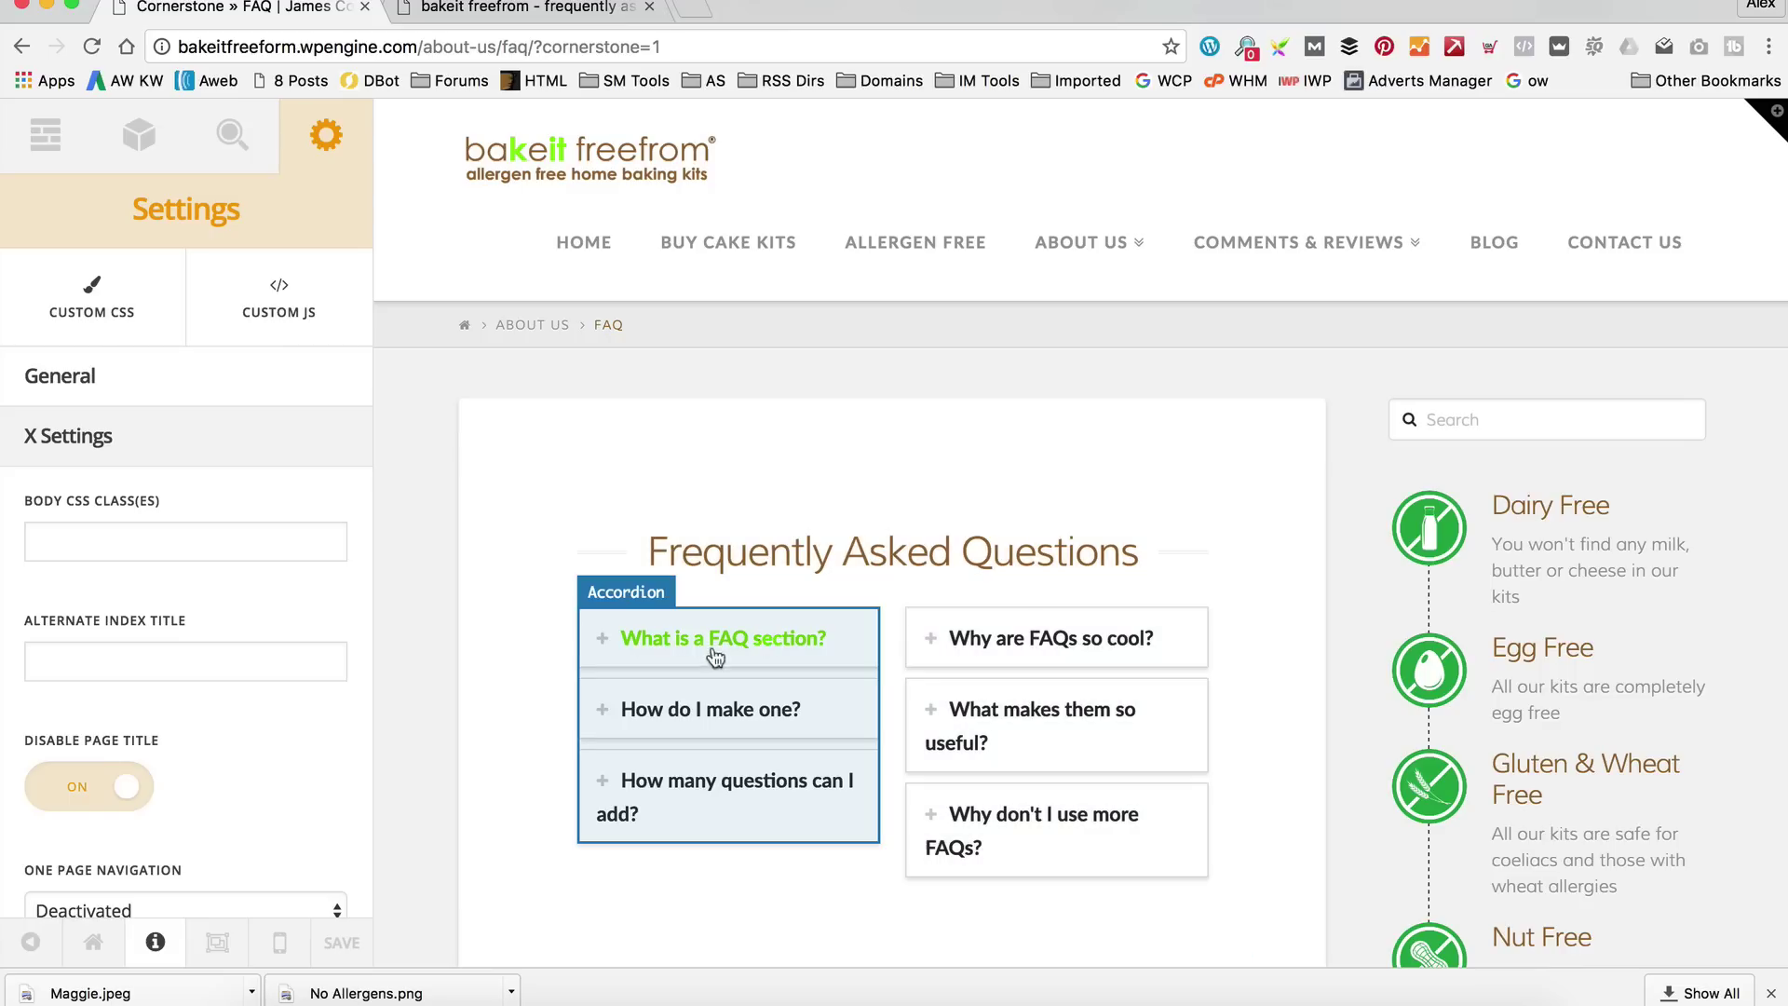
- Select the FAQ accordion and the FAQs section on the canvas
click(626, 634)
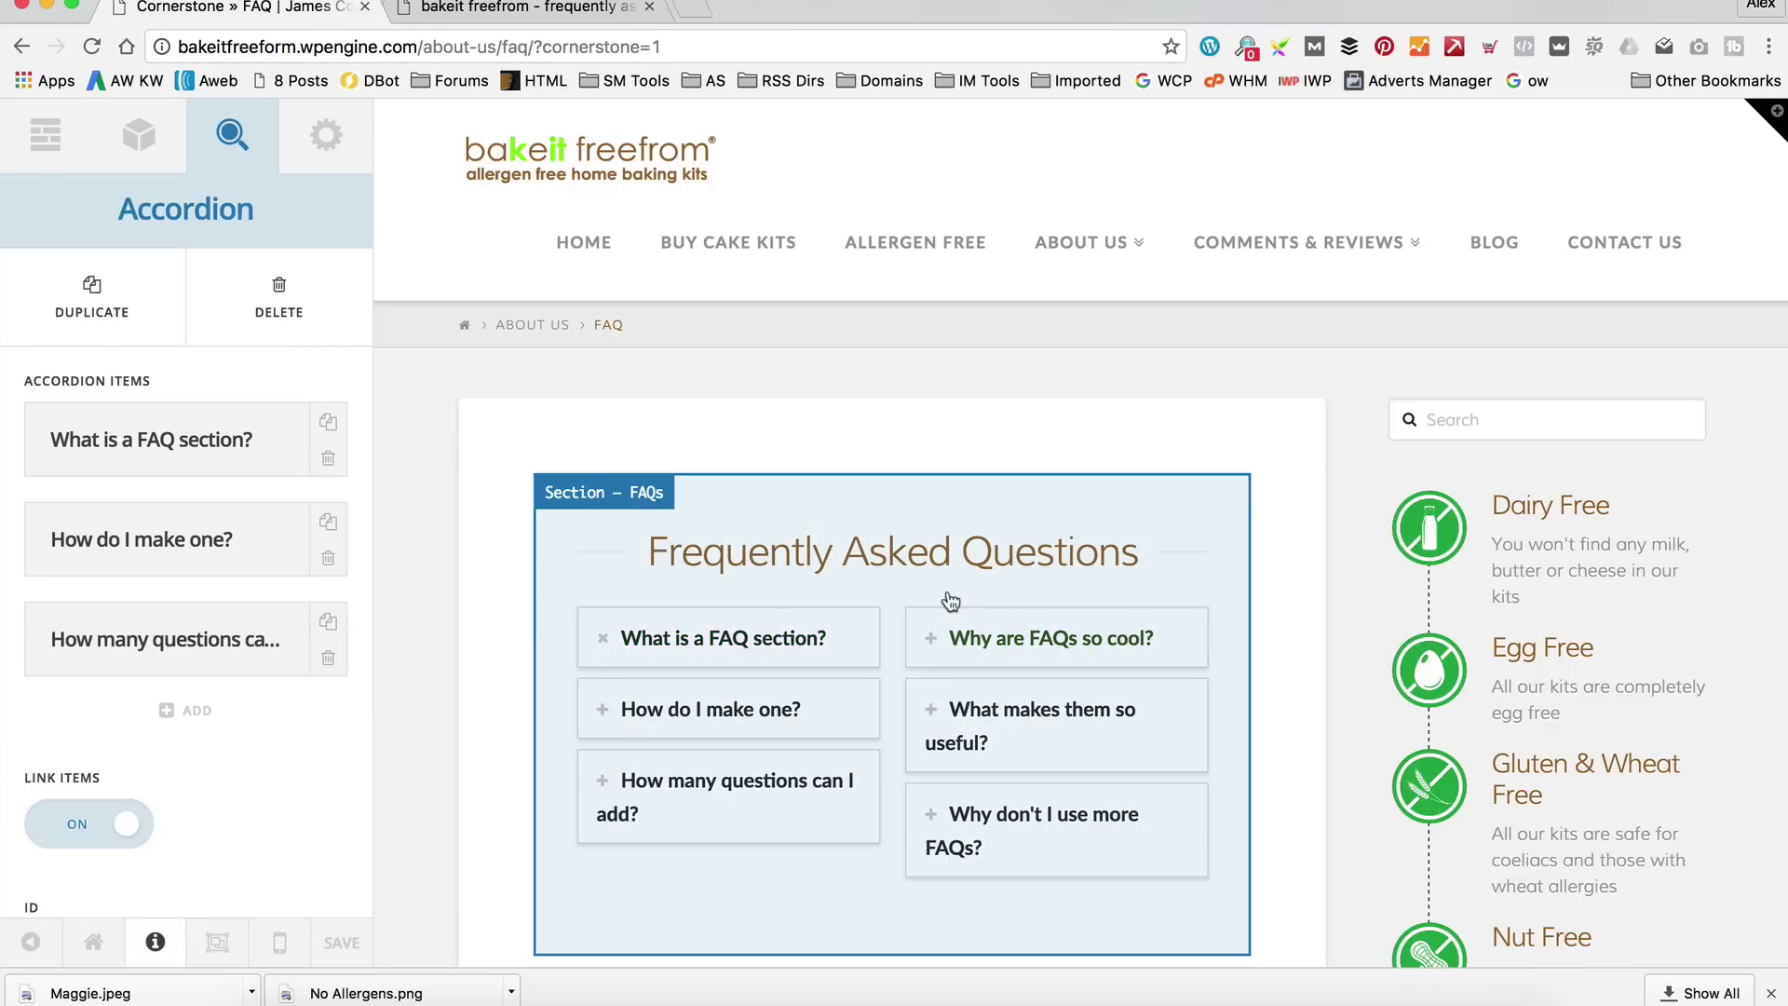
click(583, 593)
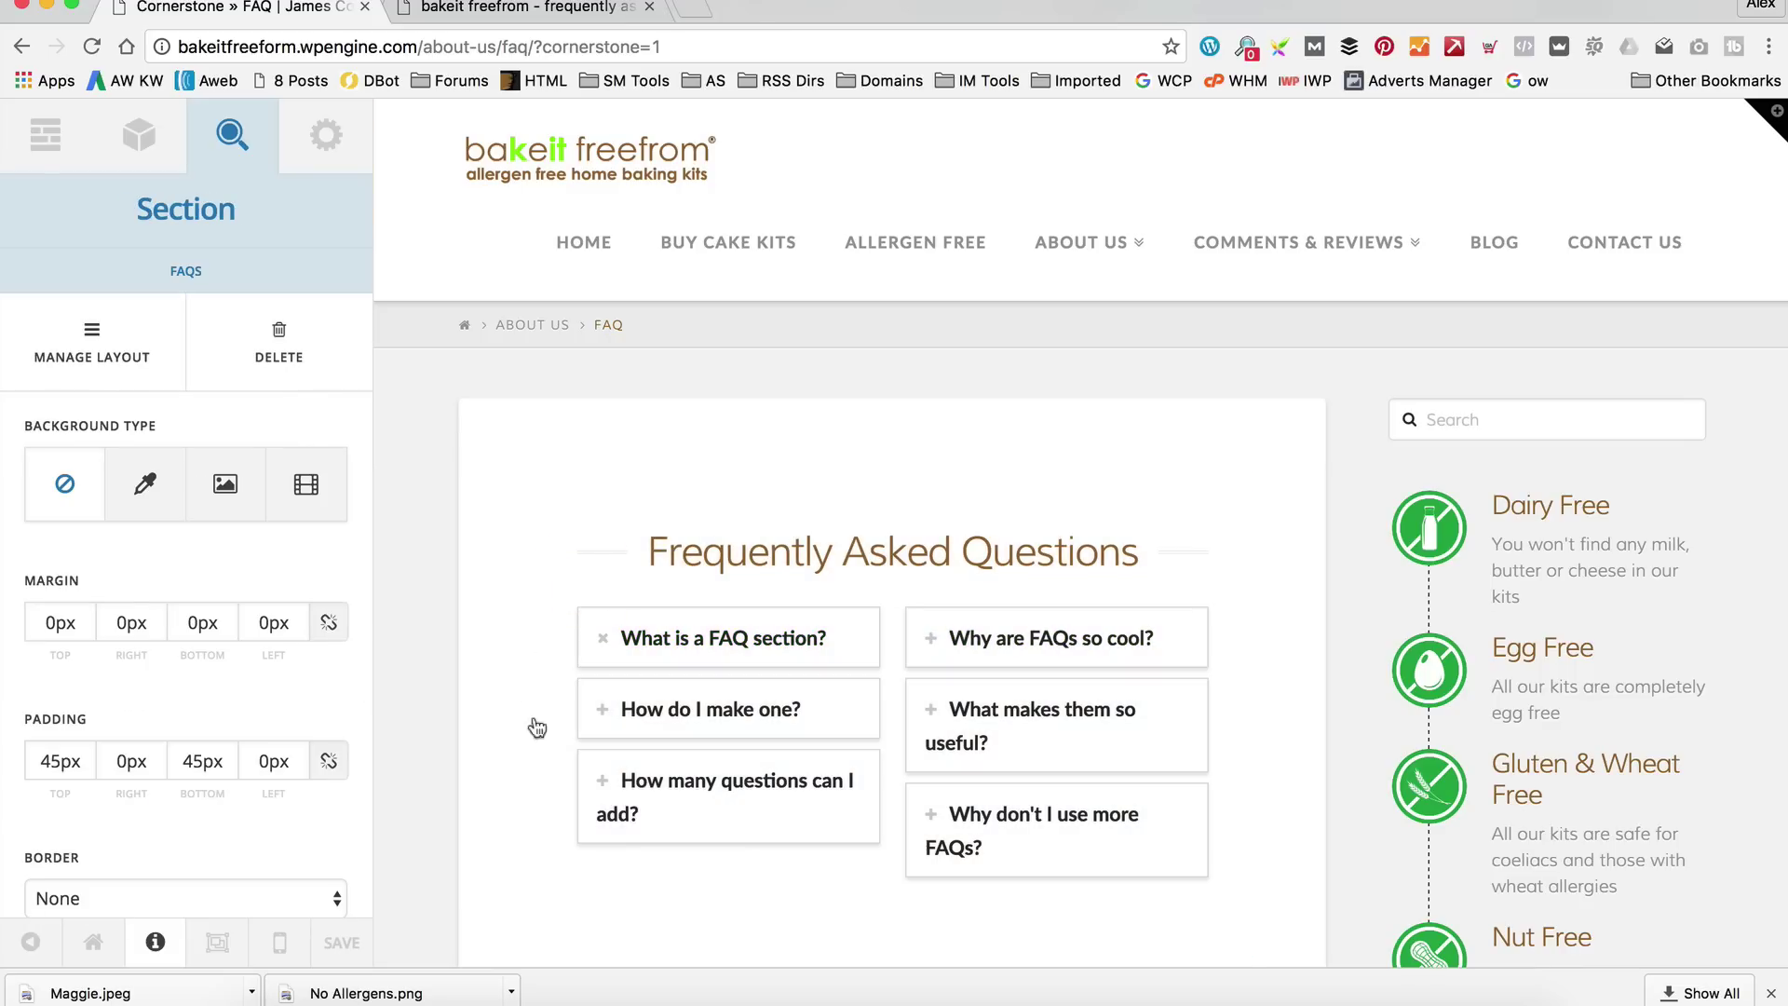
click(566, 746)
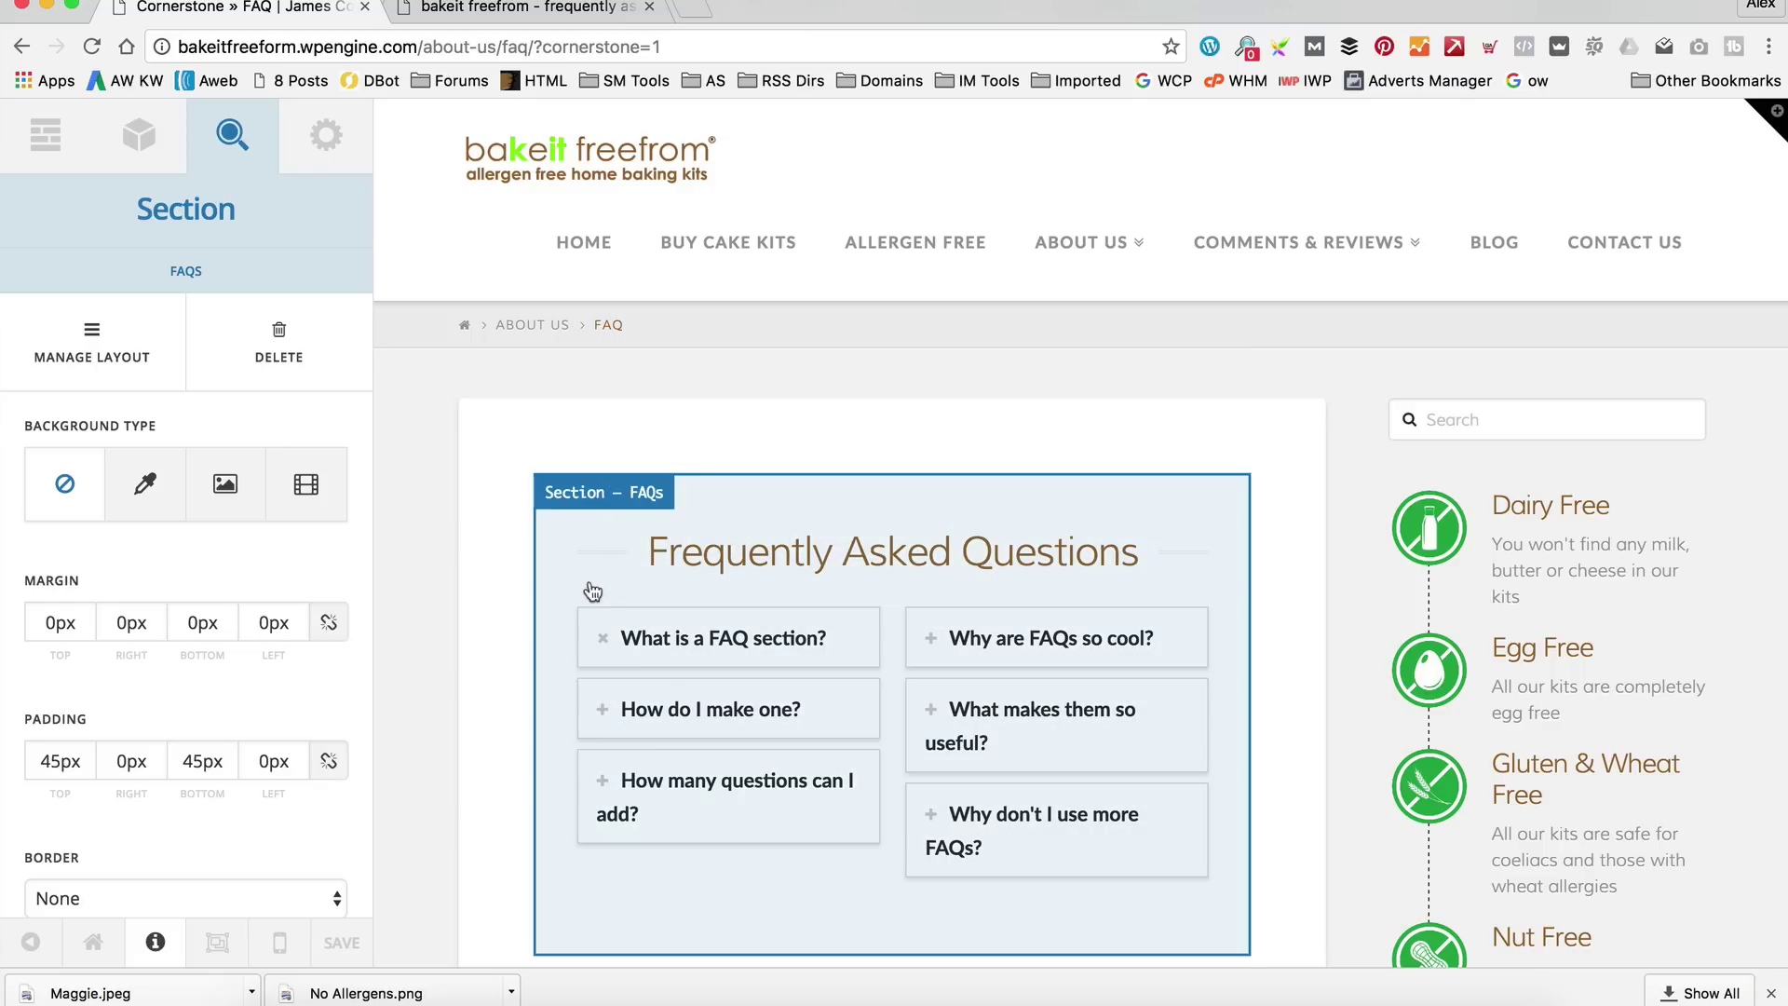
click(590, 582)
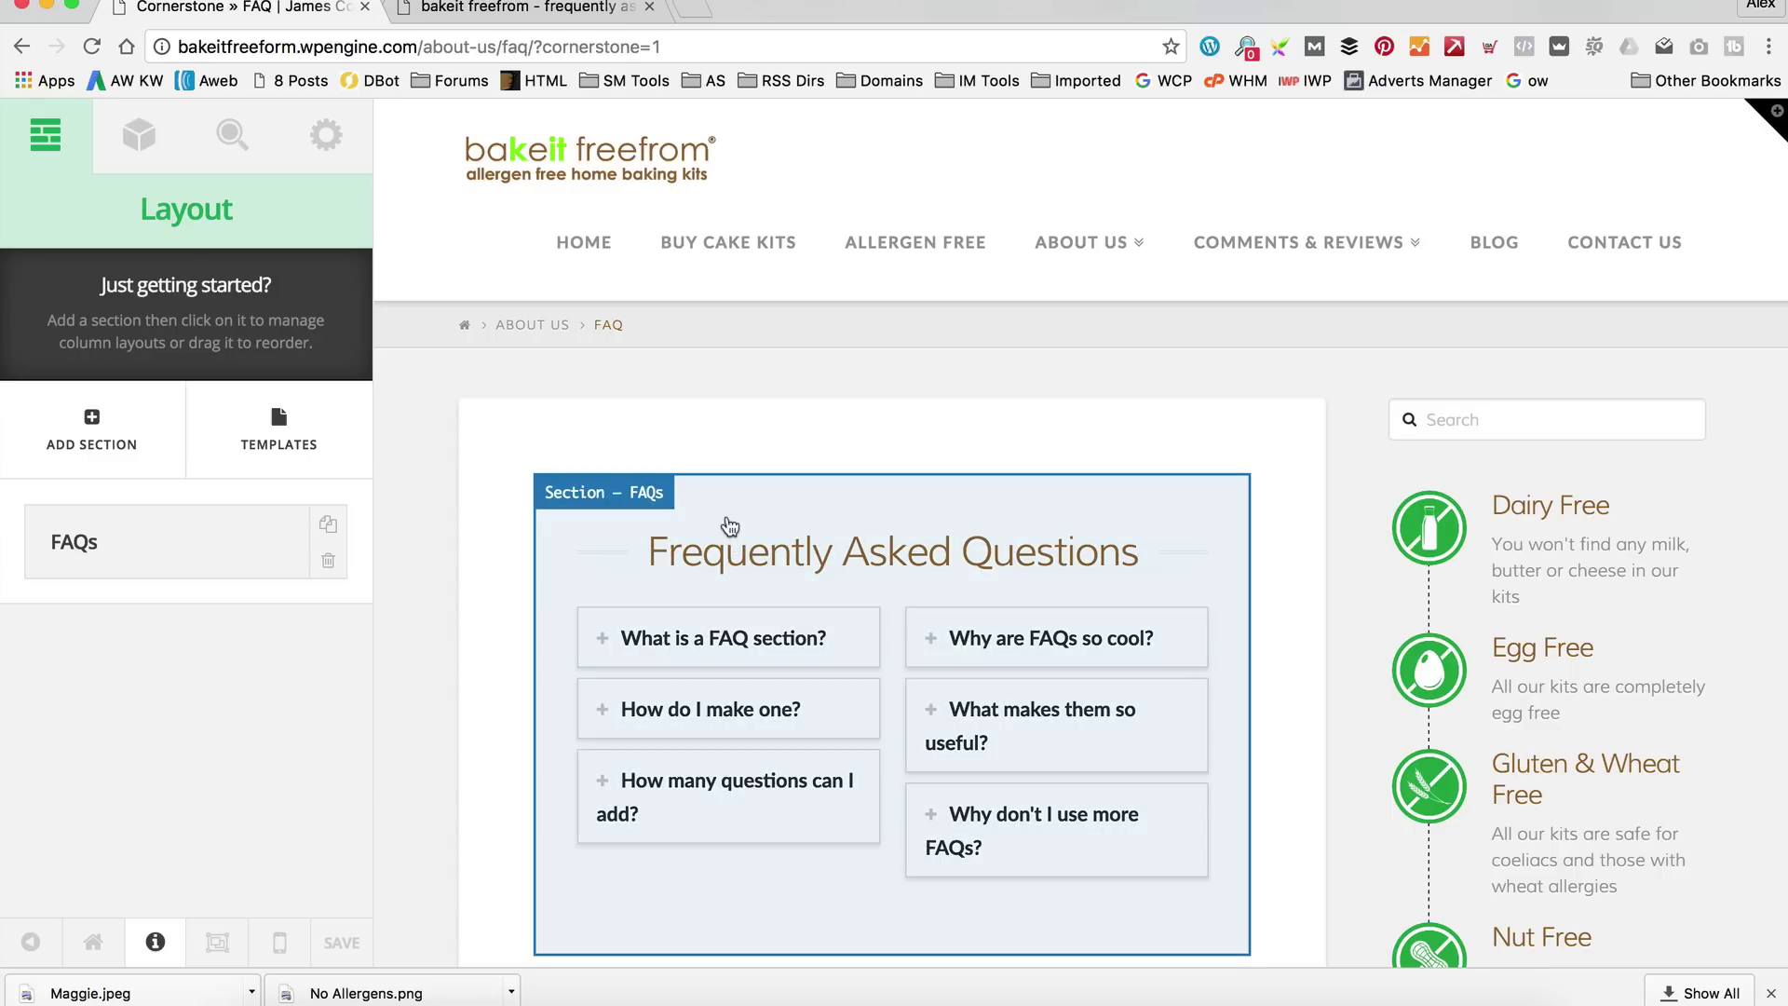
click(501, 547)
scroll(646, 641, down, 3)
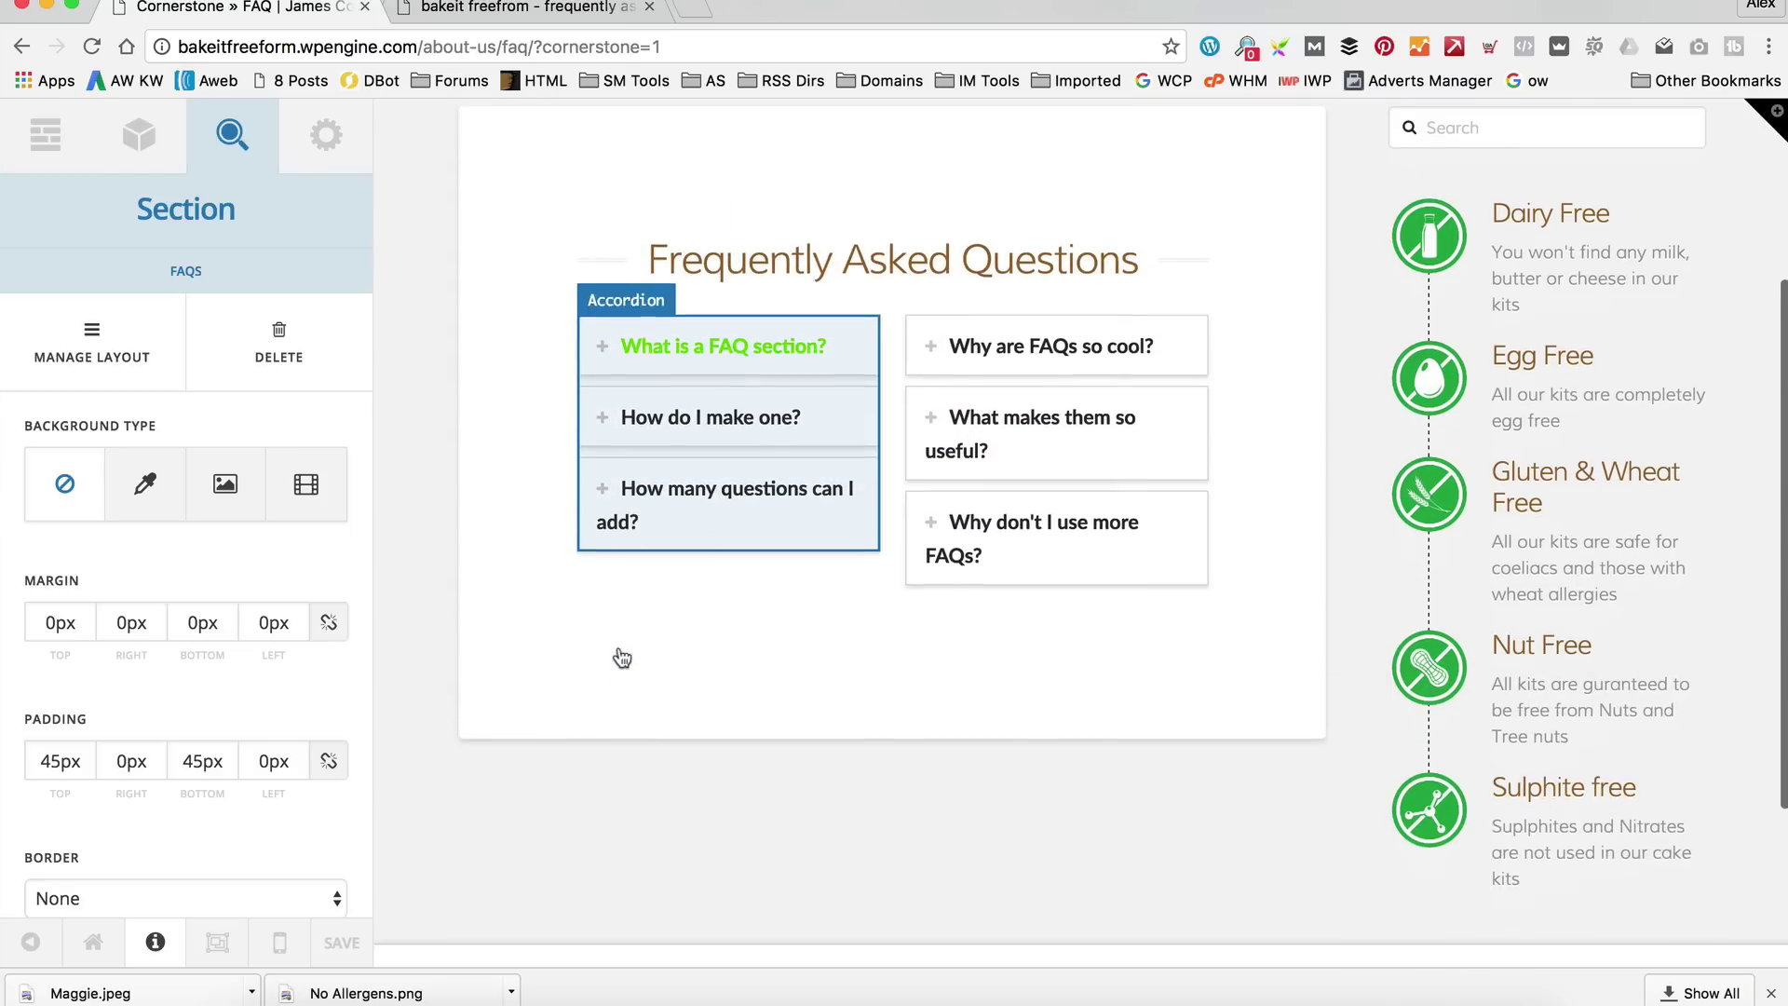
- Set the FAQs section's Row 2 to a single full-width column
click(45, 137)
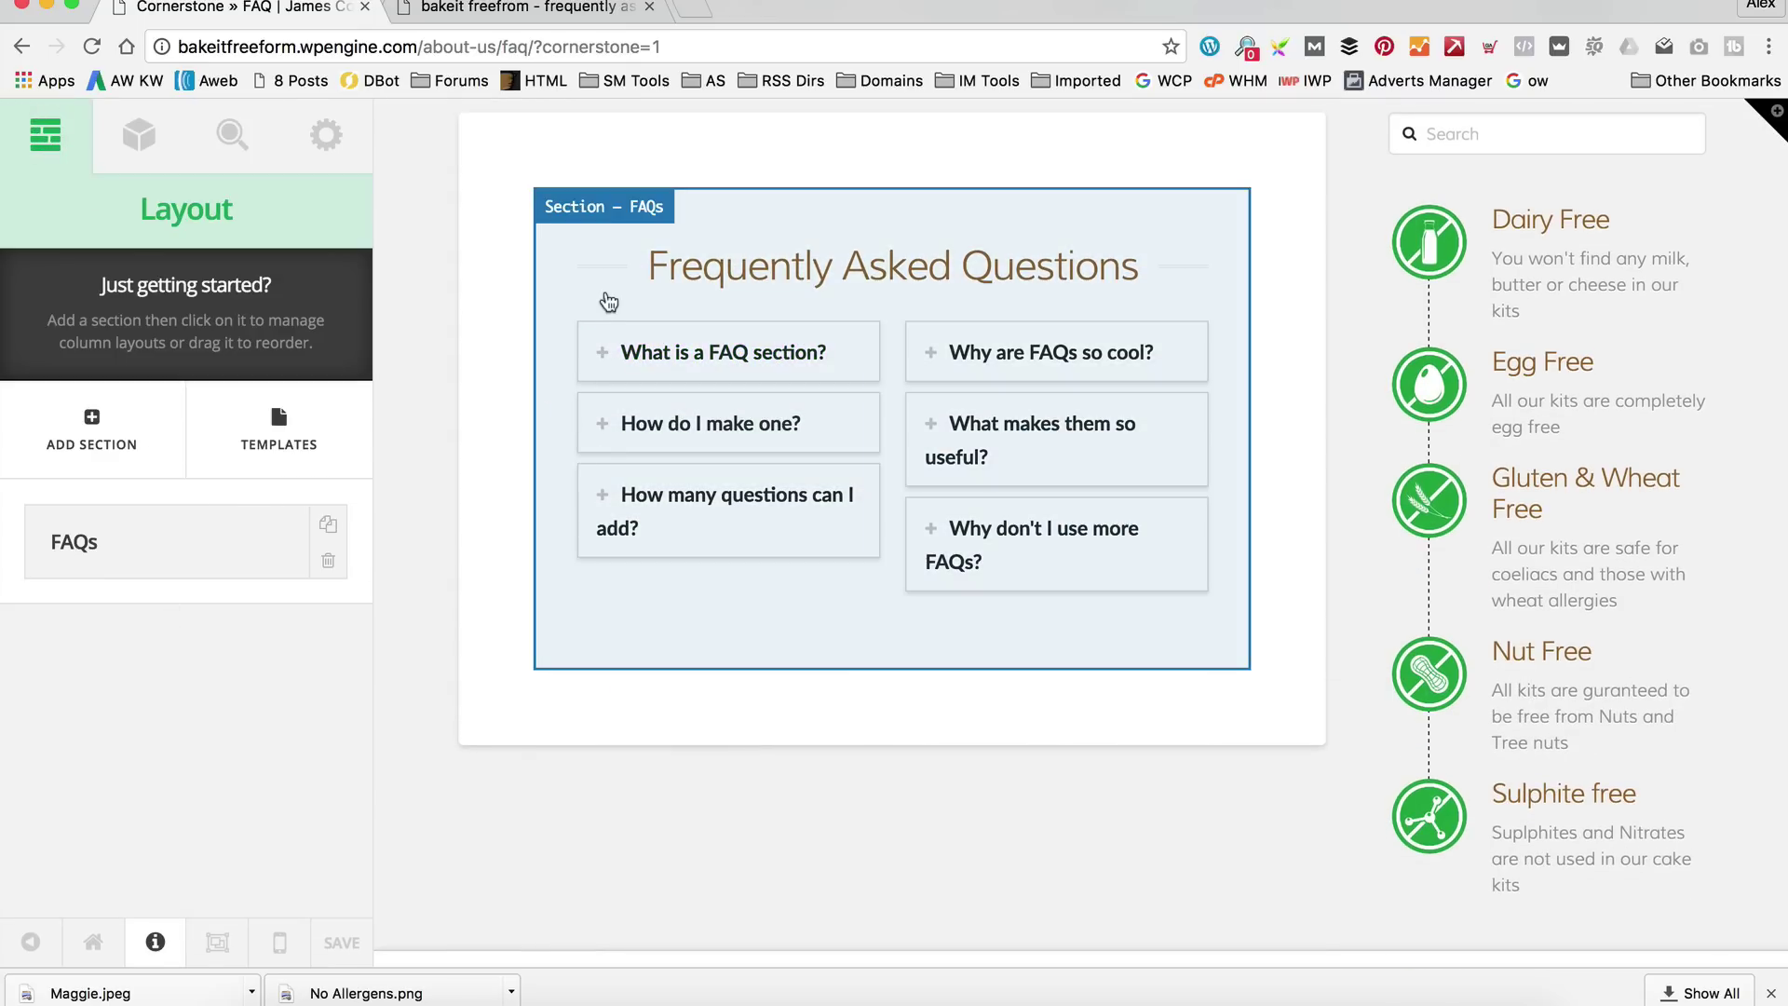
click(615, 296)
click(45, 135)
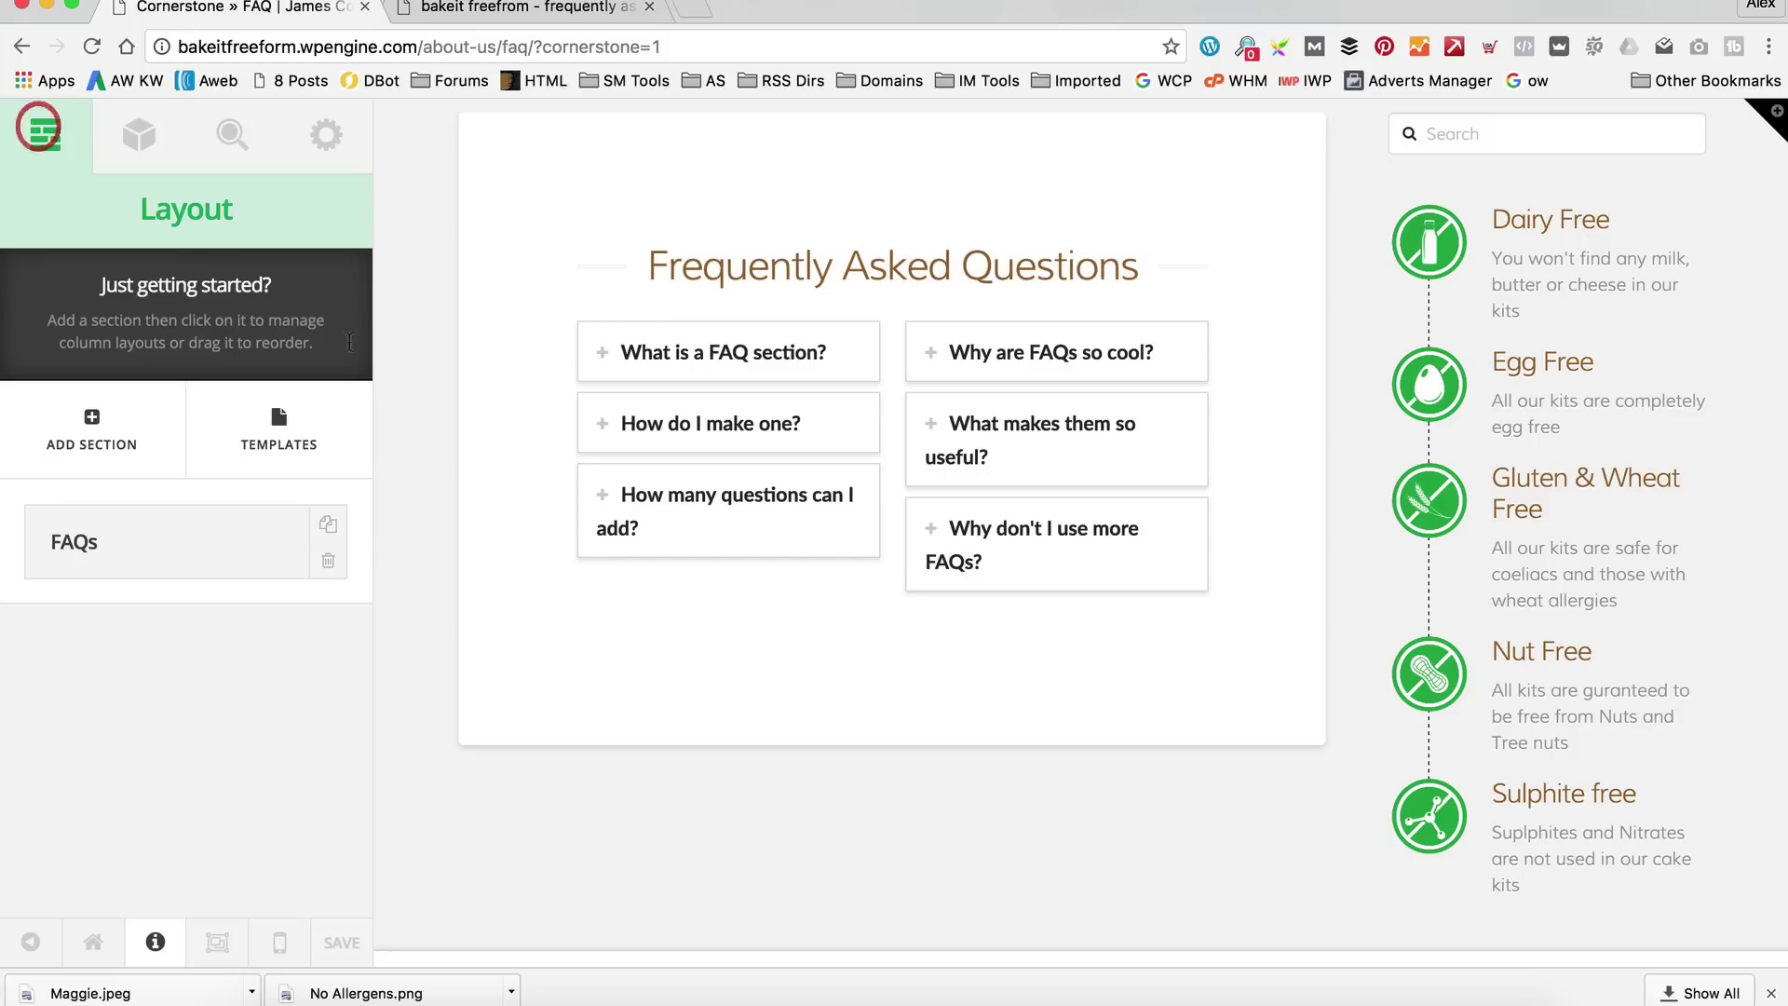
click(888, 455)
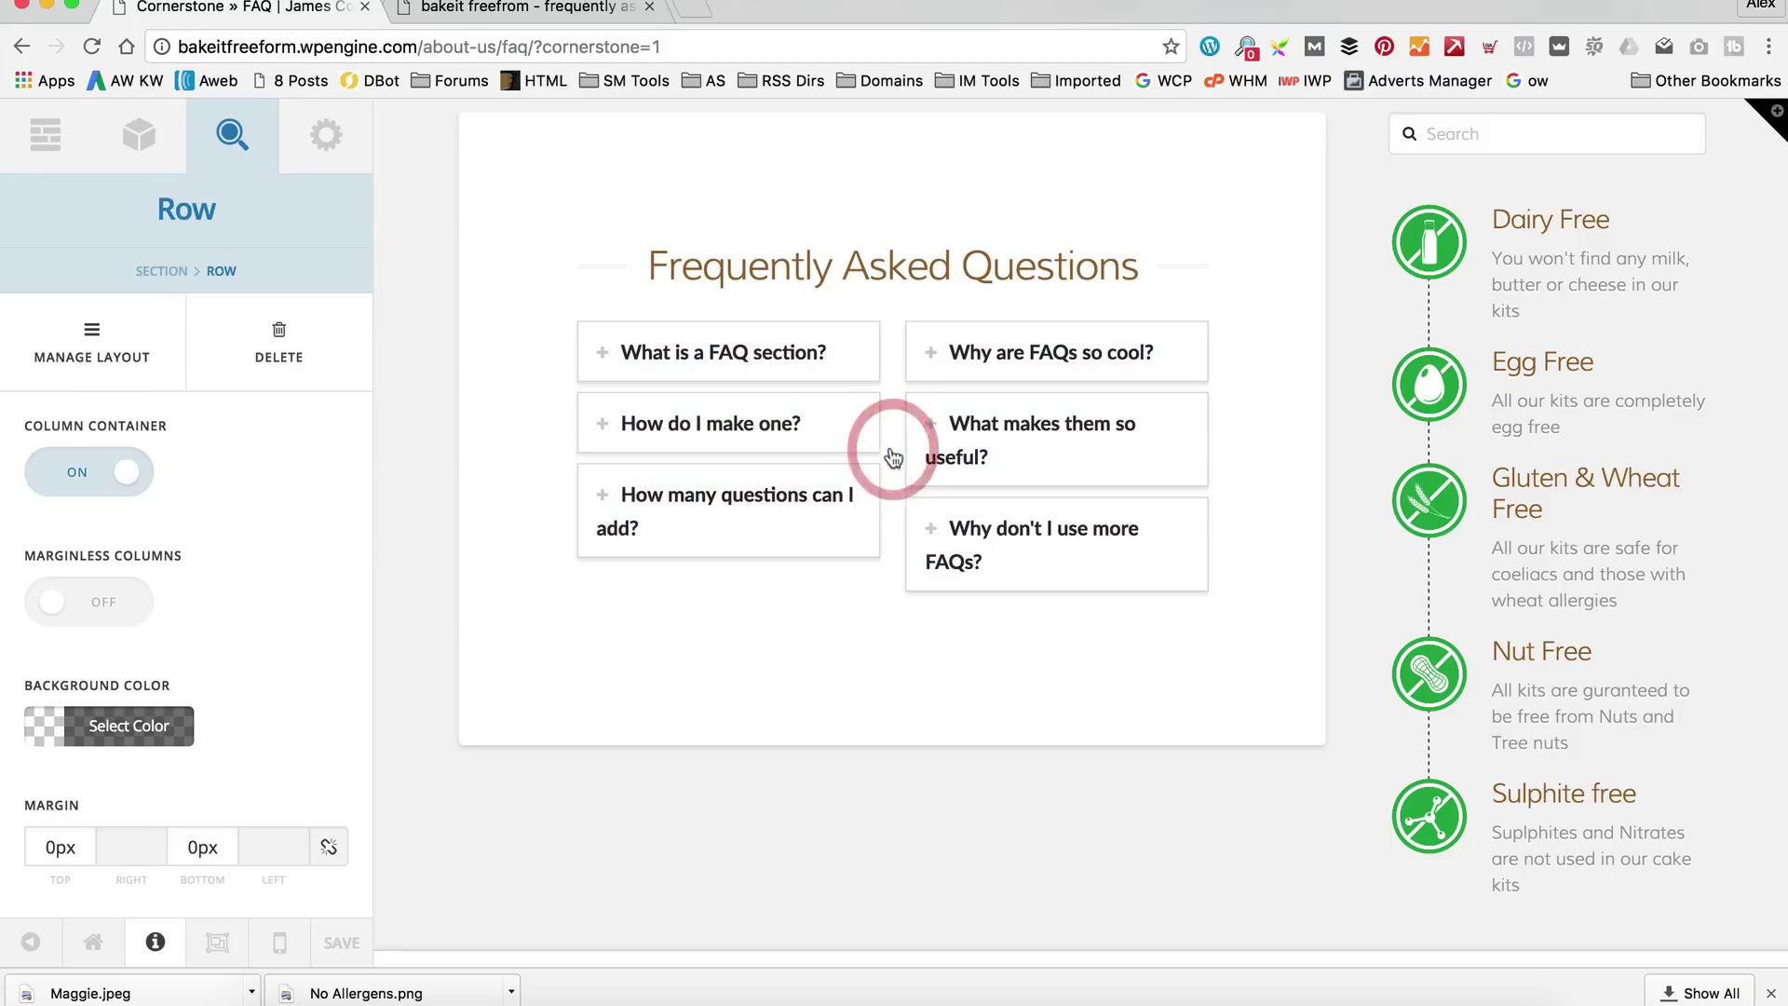
click(56, 135)
click(125, 540)
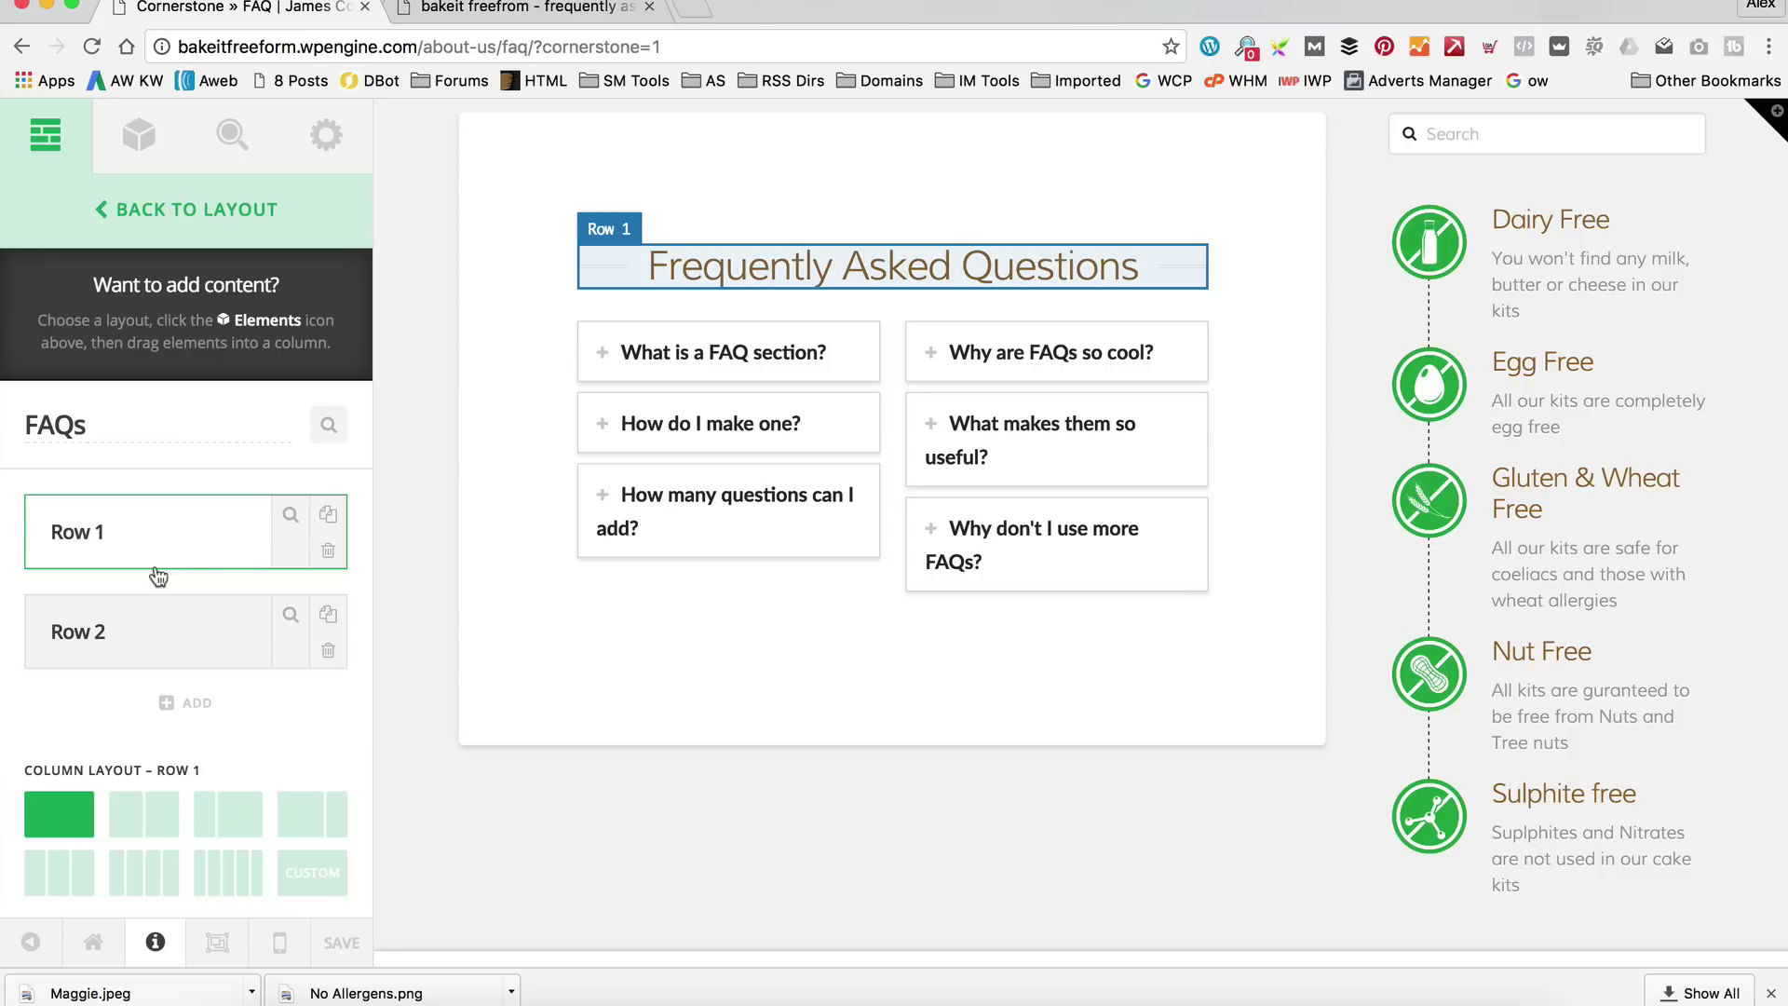
click(238, 635)
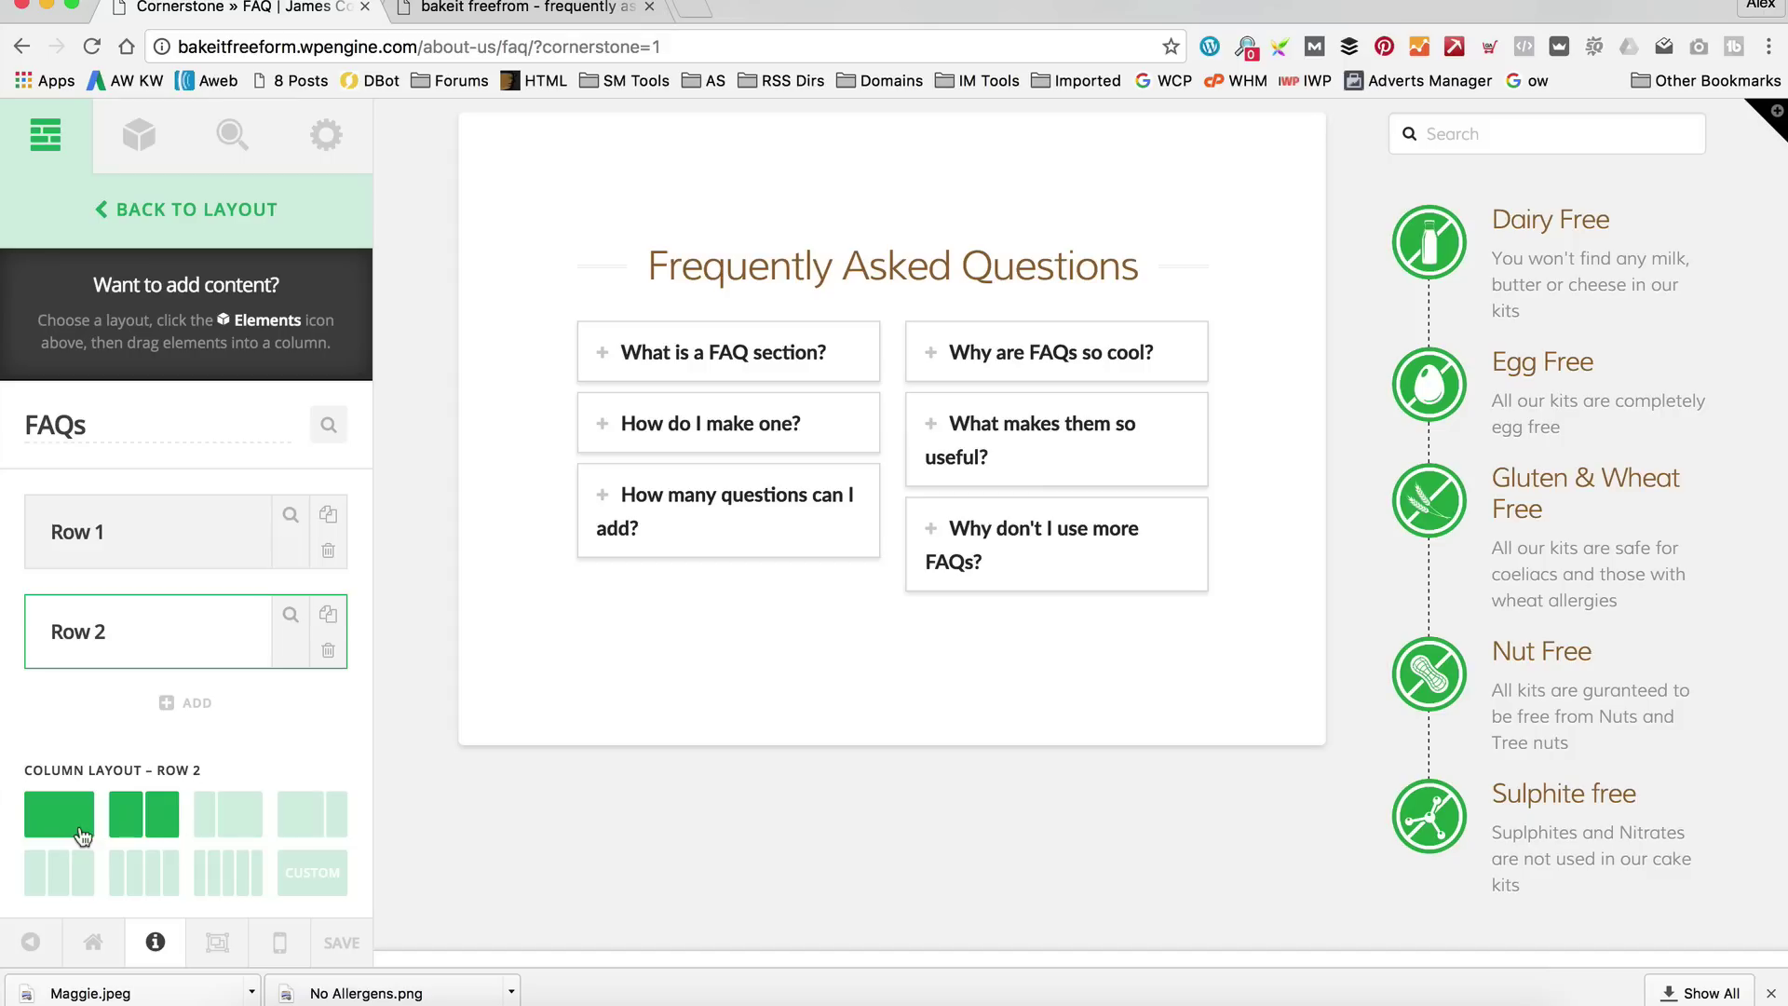
click(76, 829)
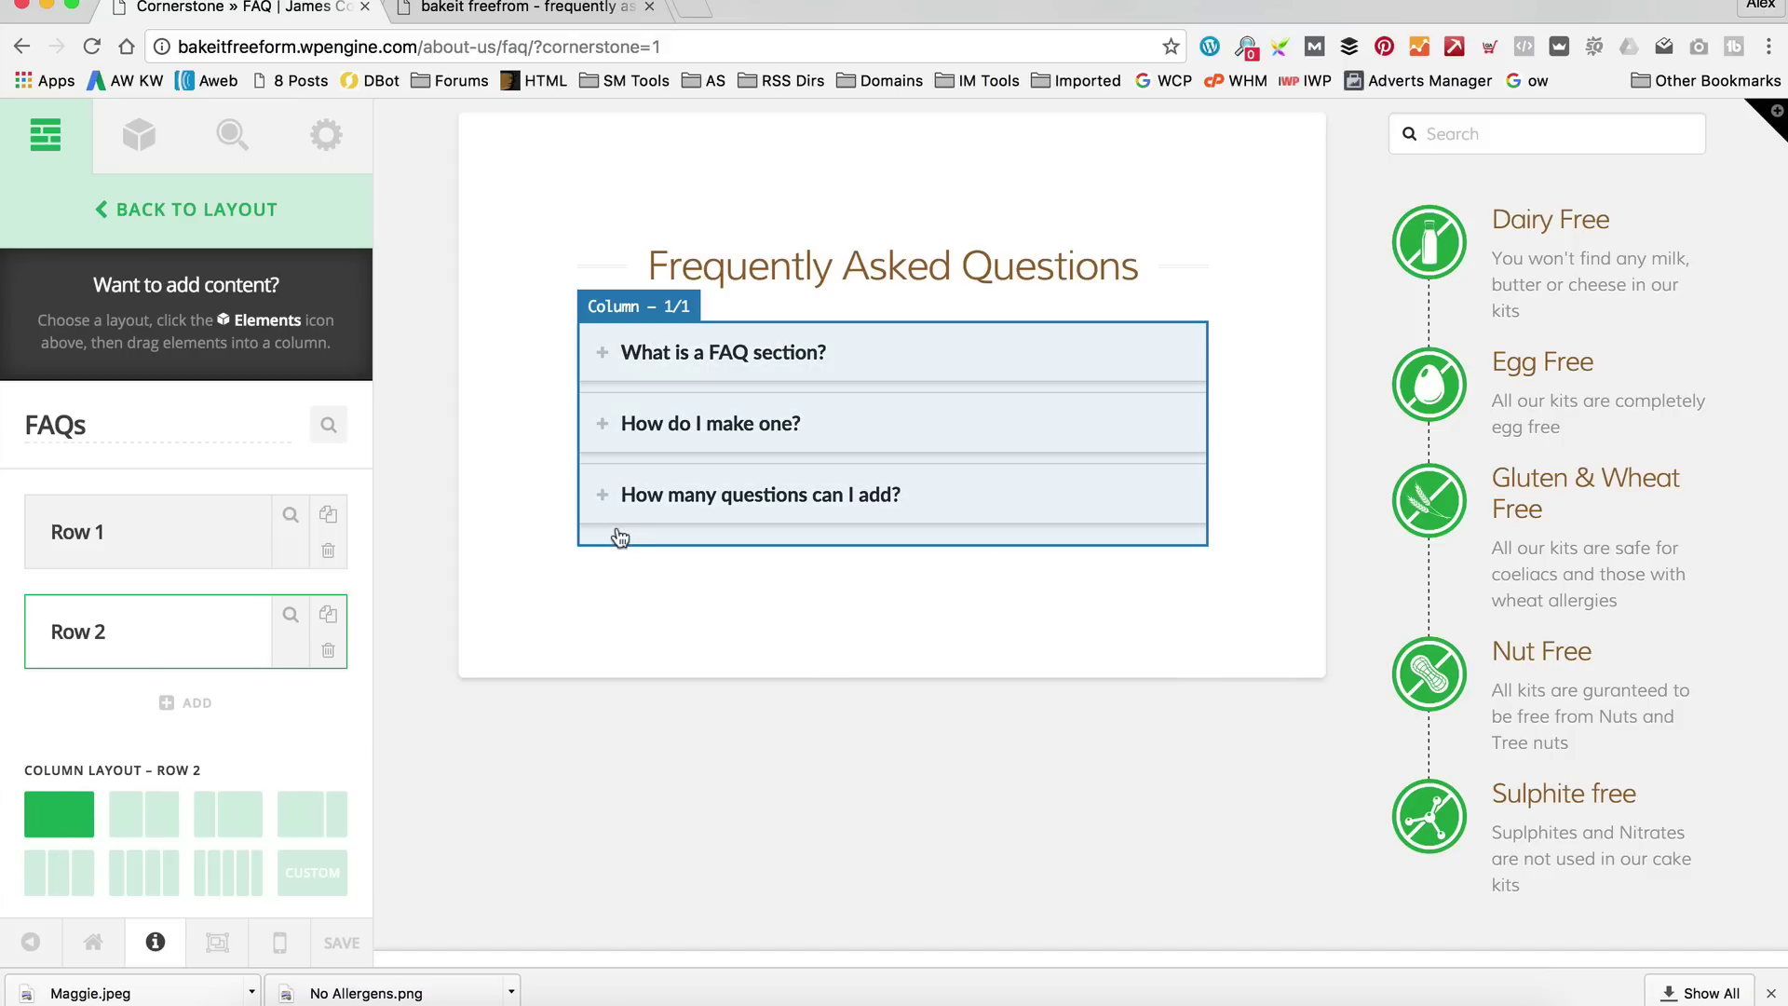
- Set the FAQs section's top and bottom padding to 20px, then bring up the old FAQ page
scroll(1147, 332, up, 1)
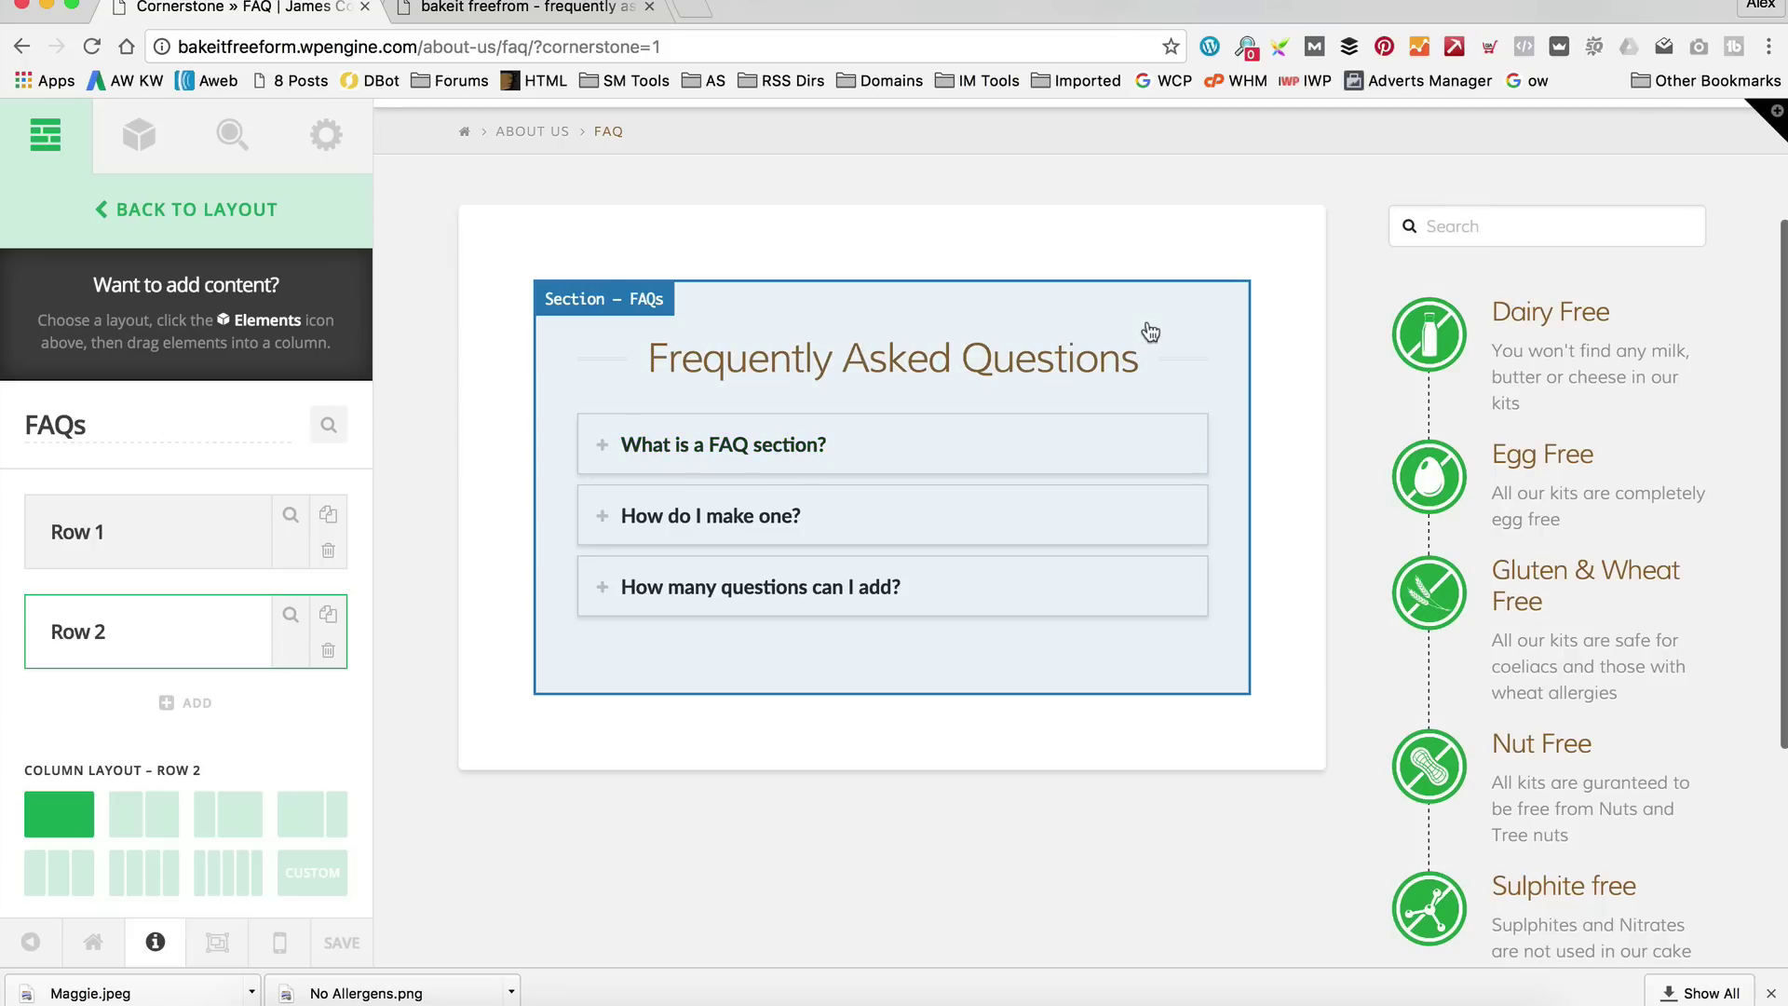
click(1008, 321)
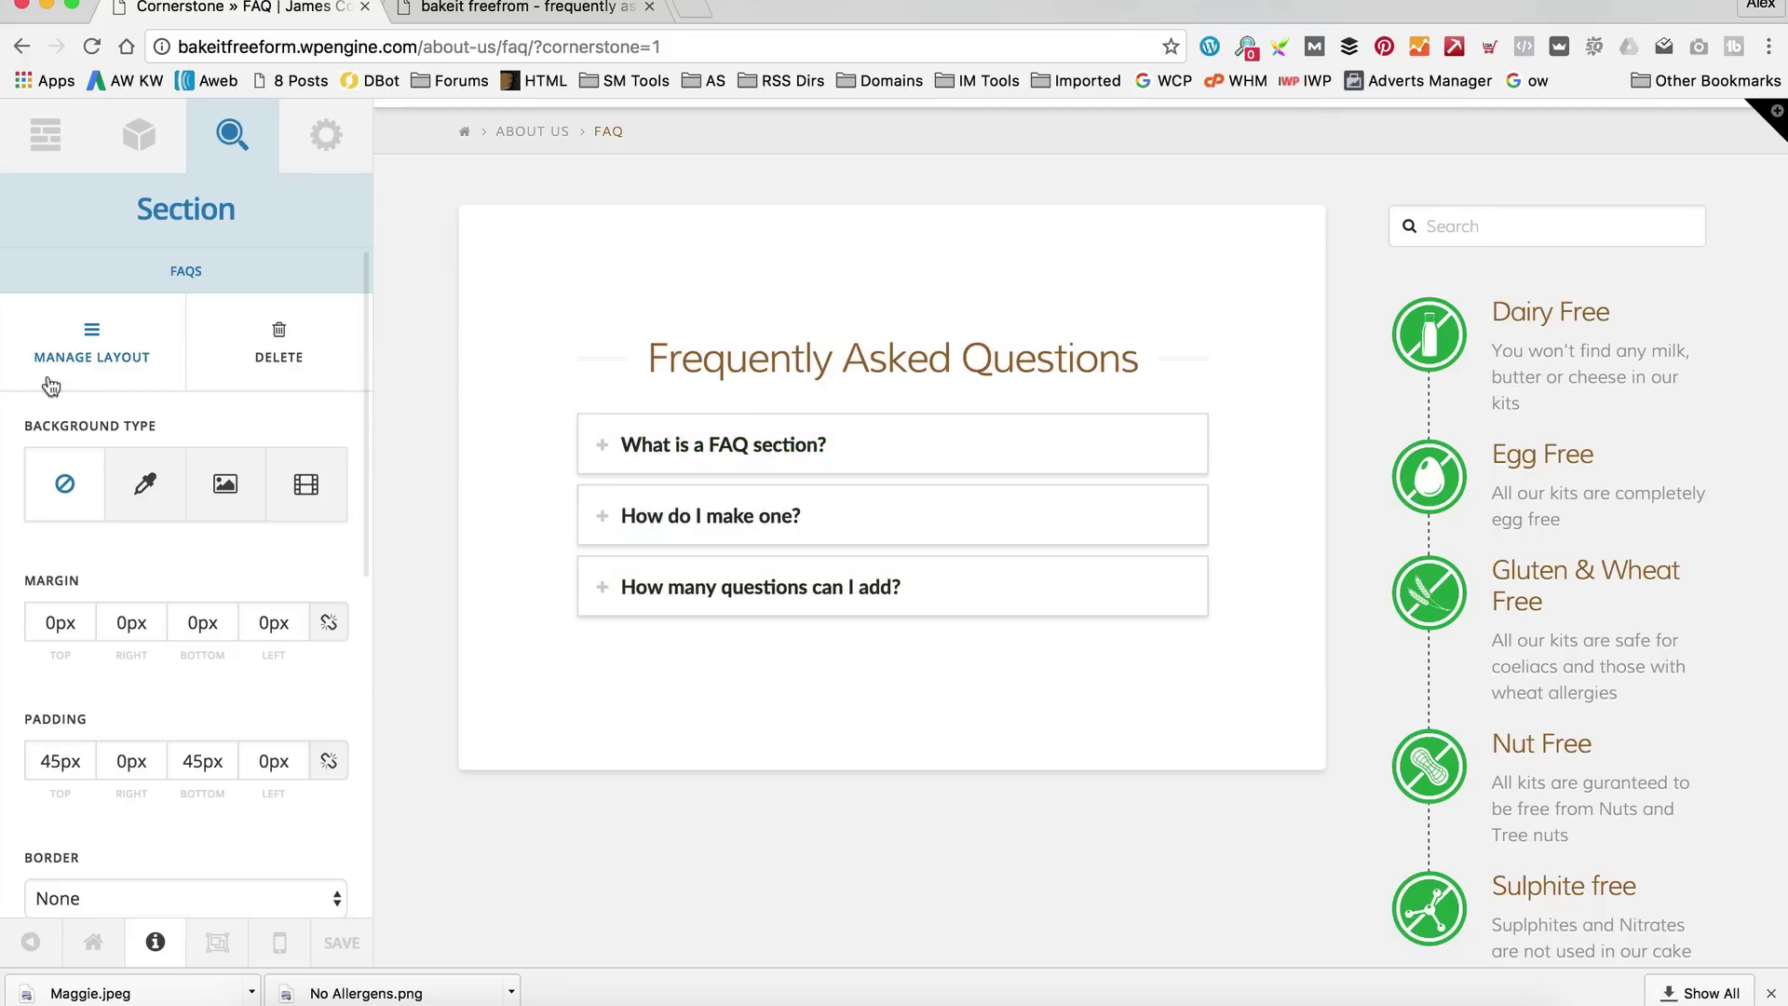
click(58, 759)
key(BackSpace)
key(BackSpace)
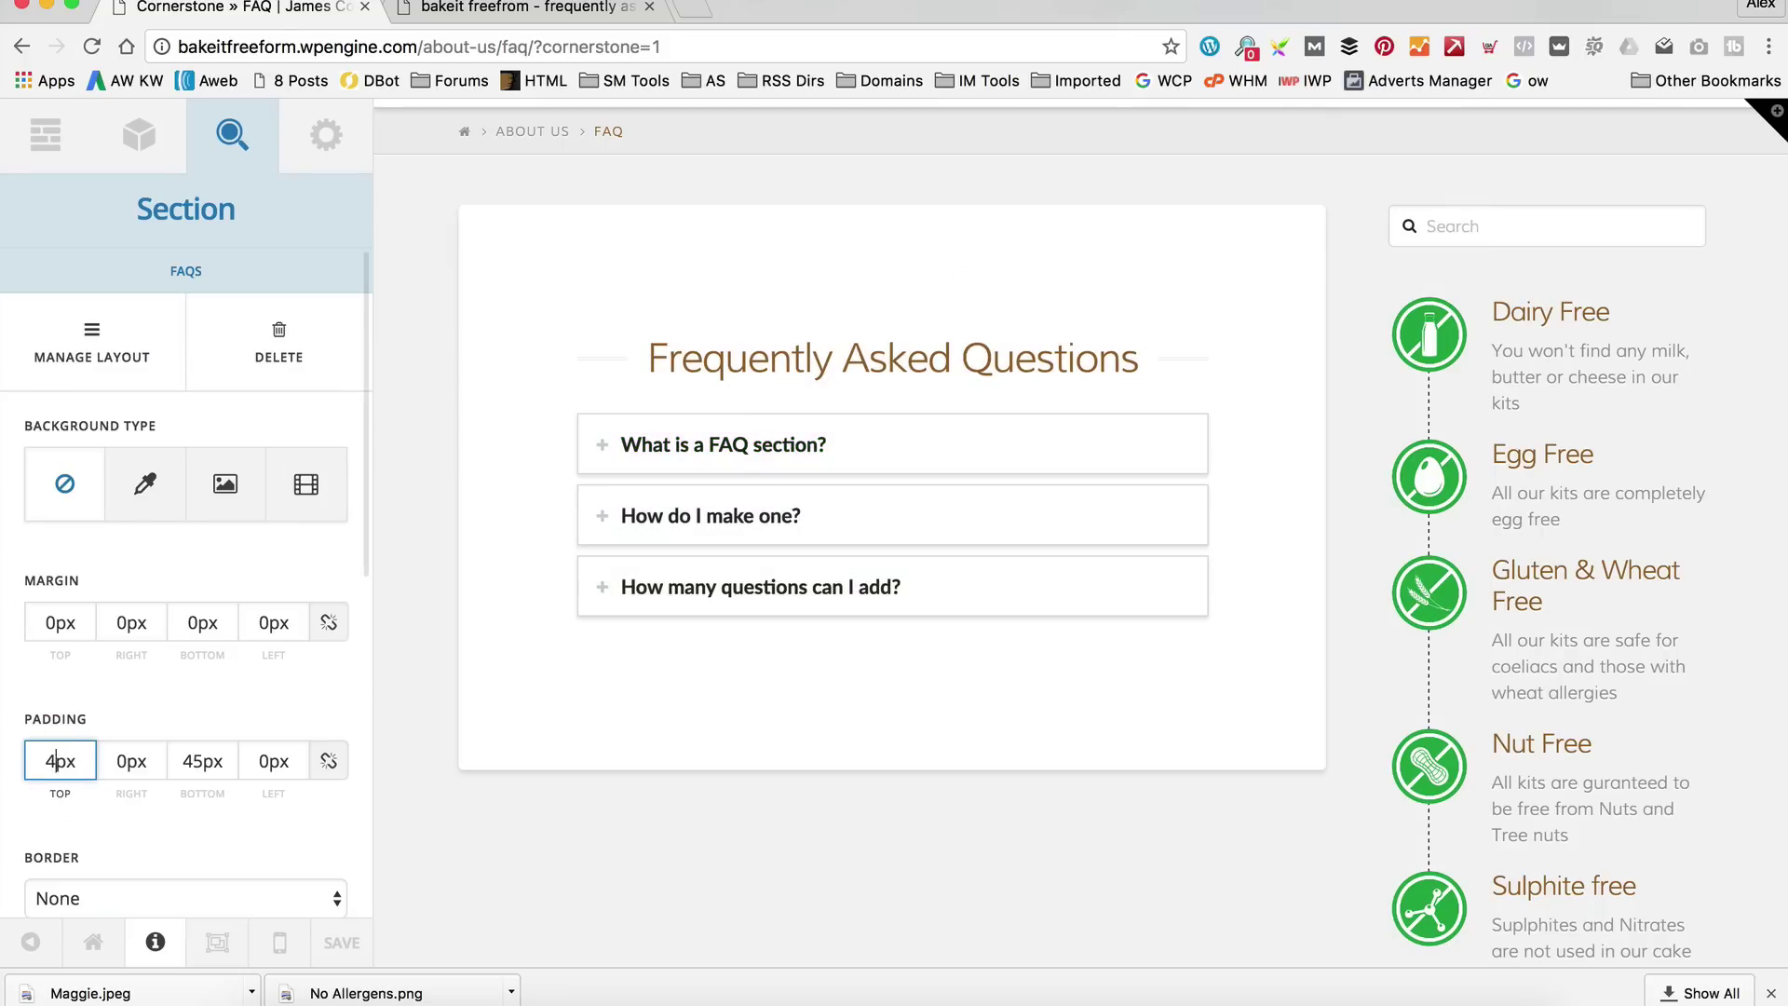
text(20)
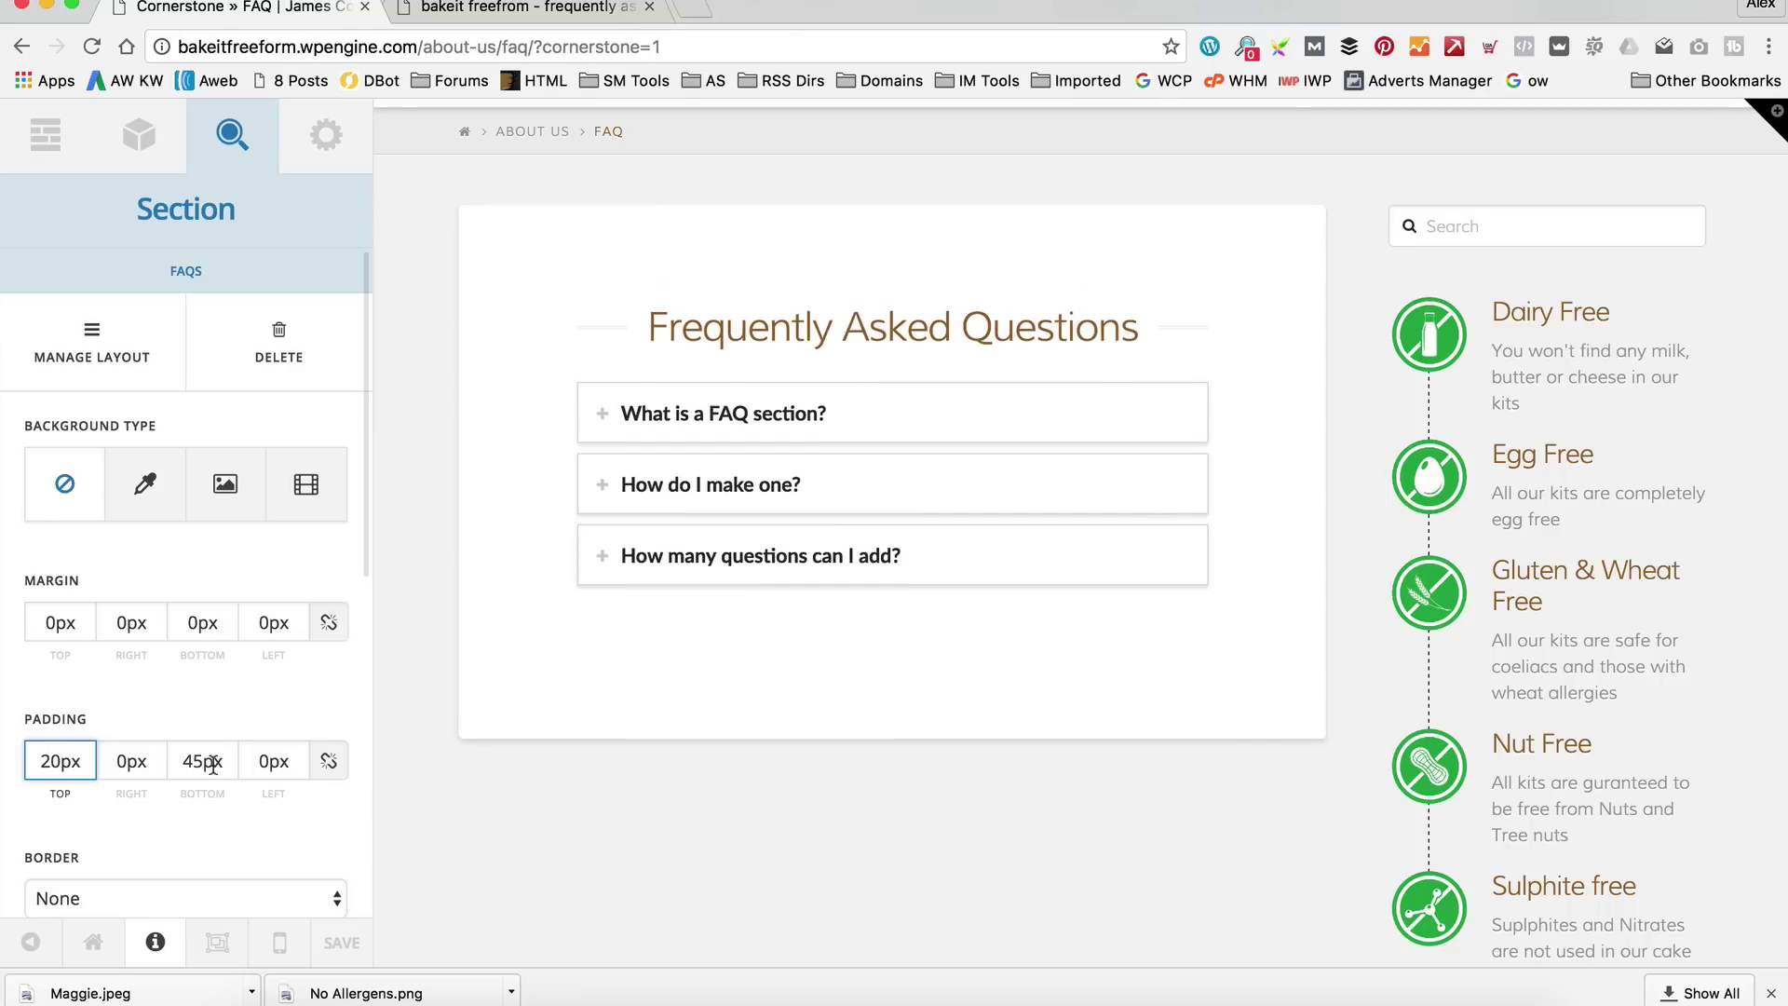
click(207, 761)
key(BackSpace)
key(BackSpace)
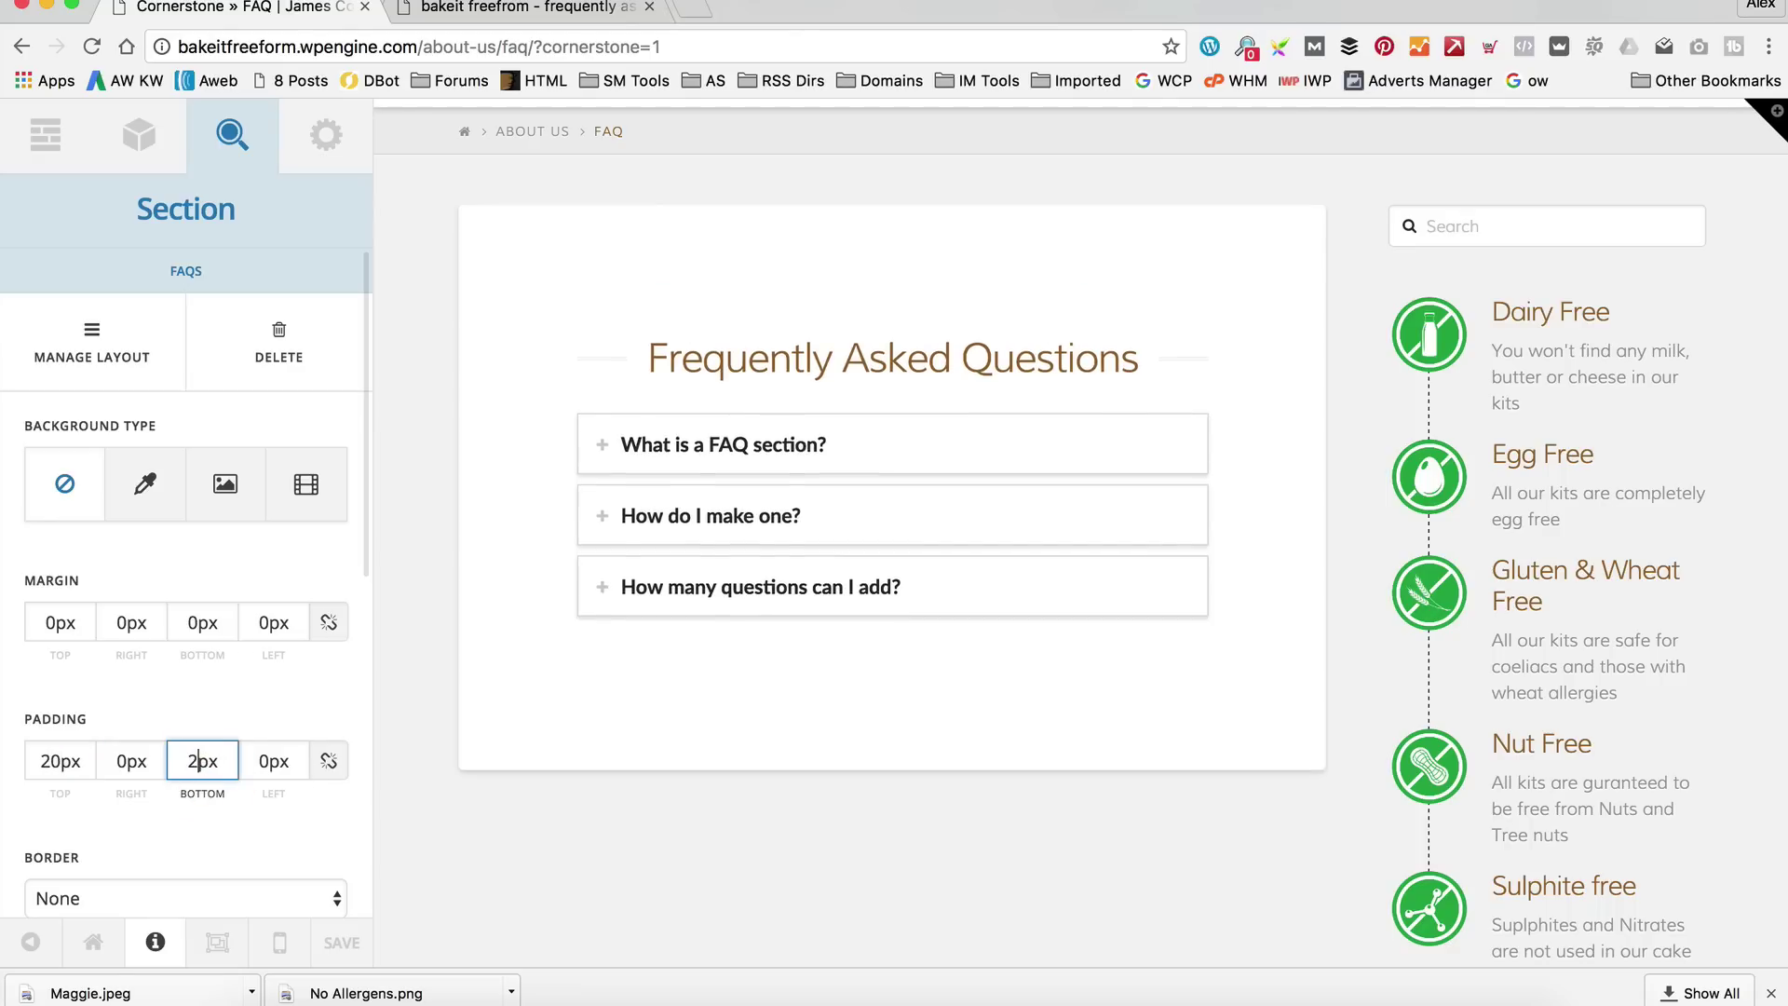
text(20)
click(451, 8)
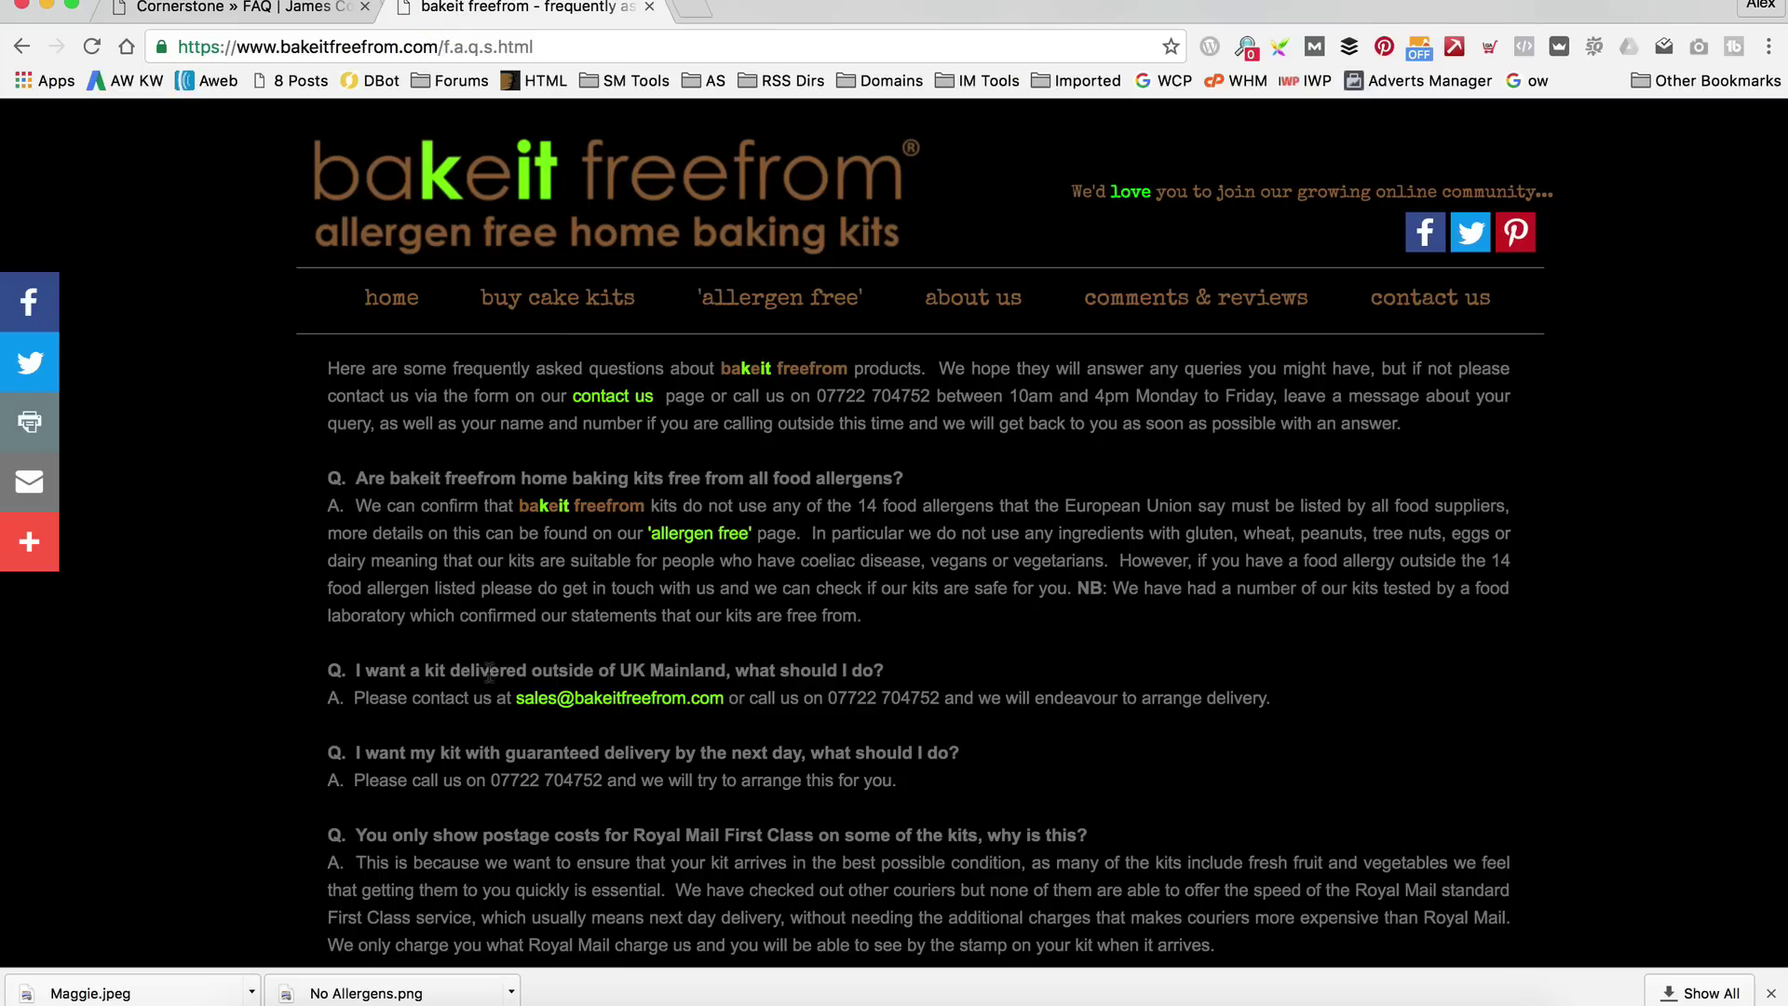
- Copy the old site's allergen question into the first FAQ item's title
drag(903, 478, 345, 478)
key(super+c)
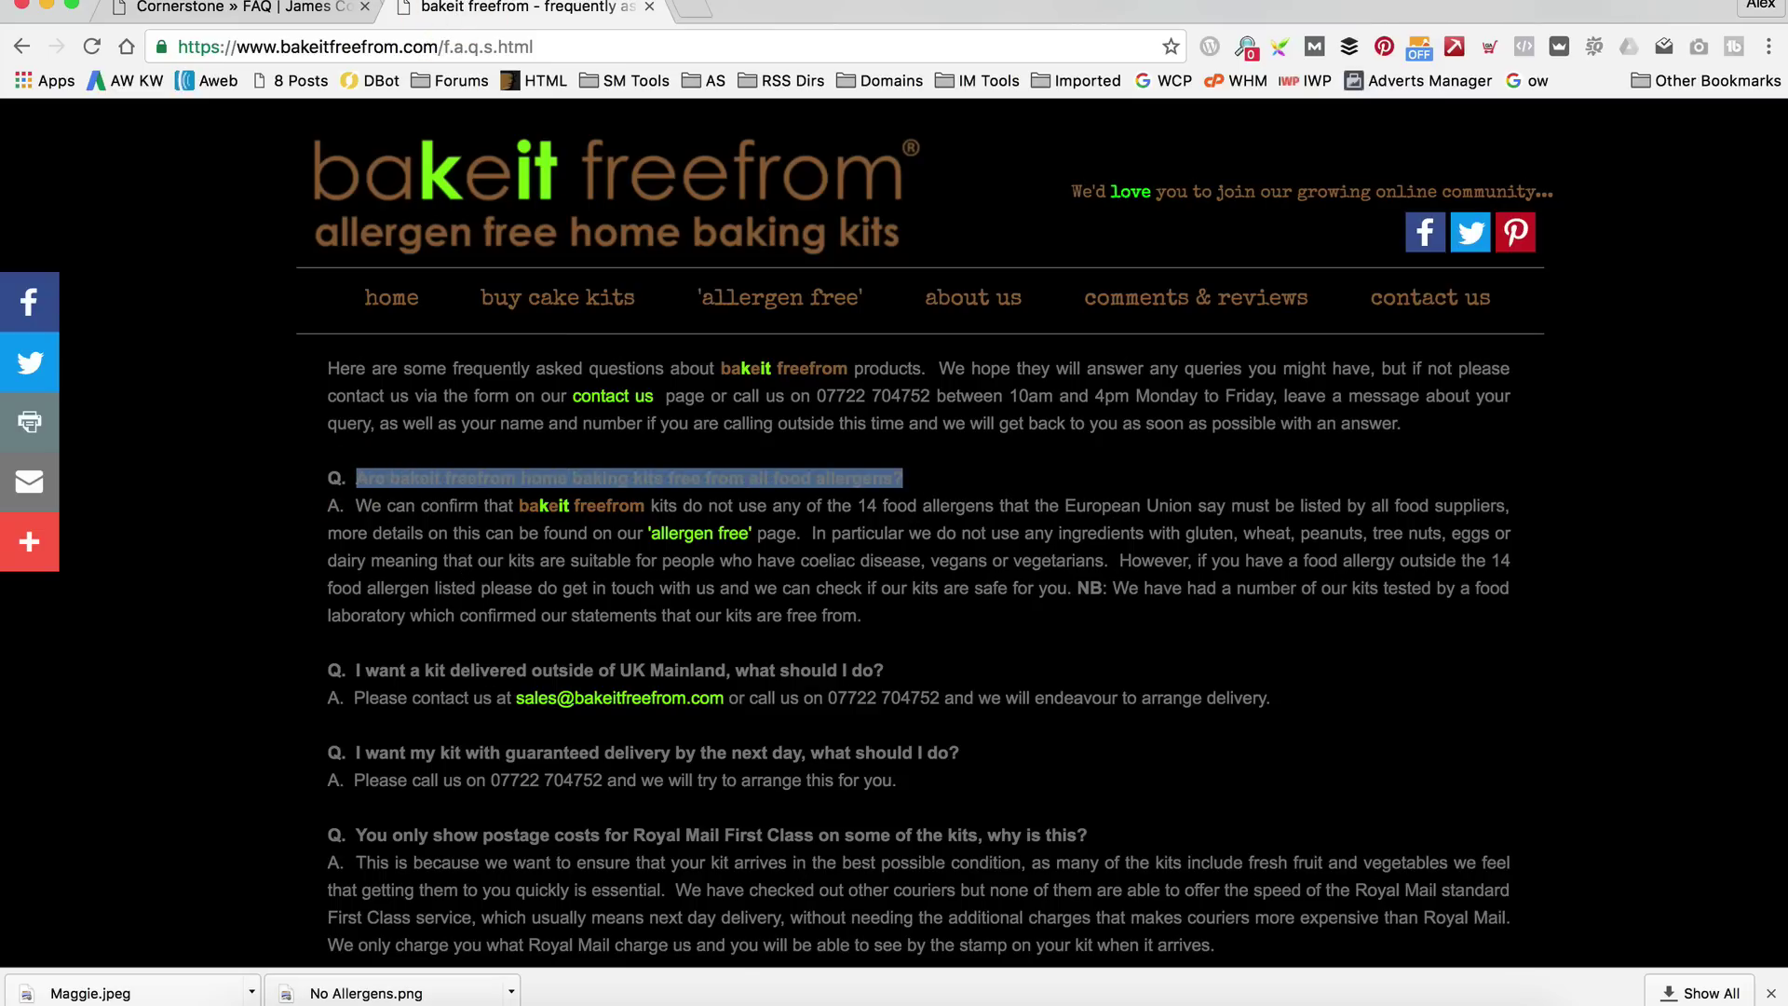
click(237, 7)
click(897, 430)
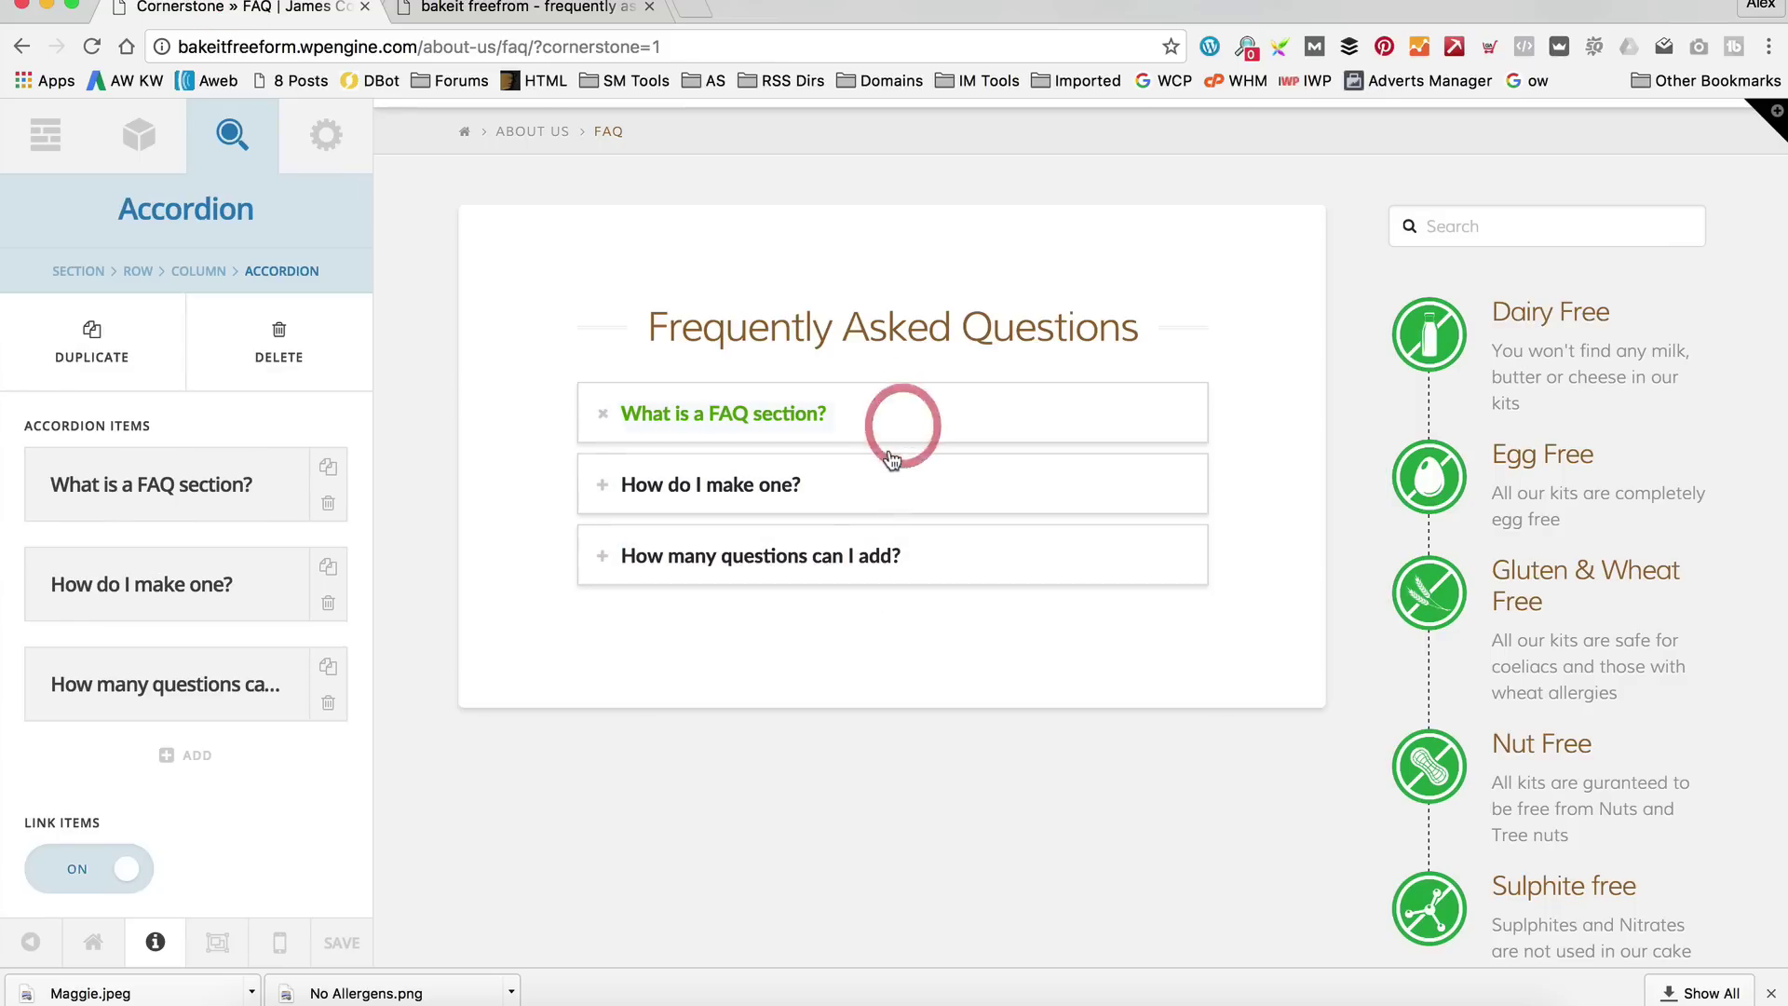
click(900, 417)
click(937, 411)
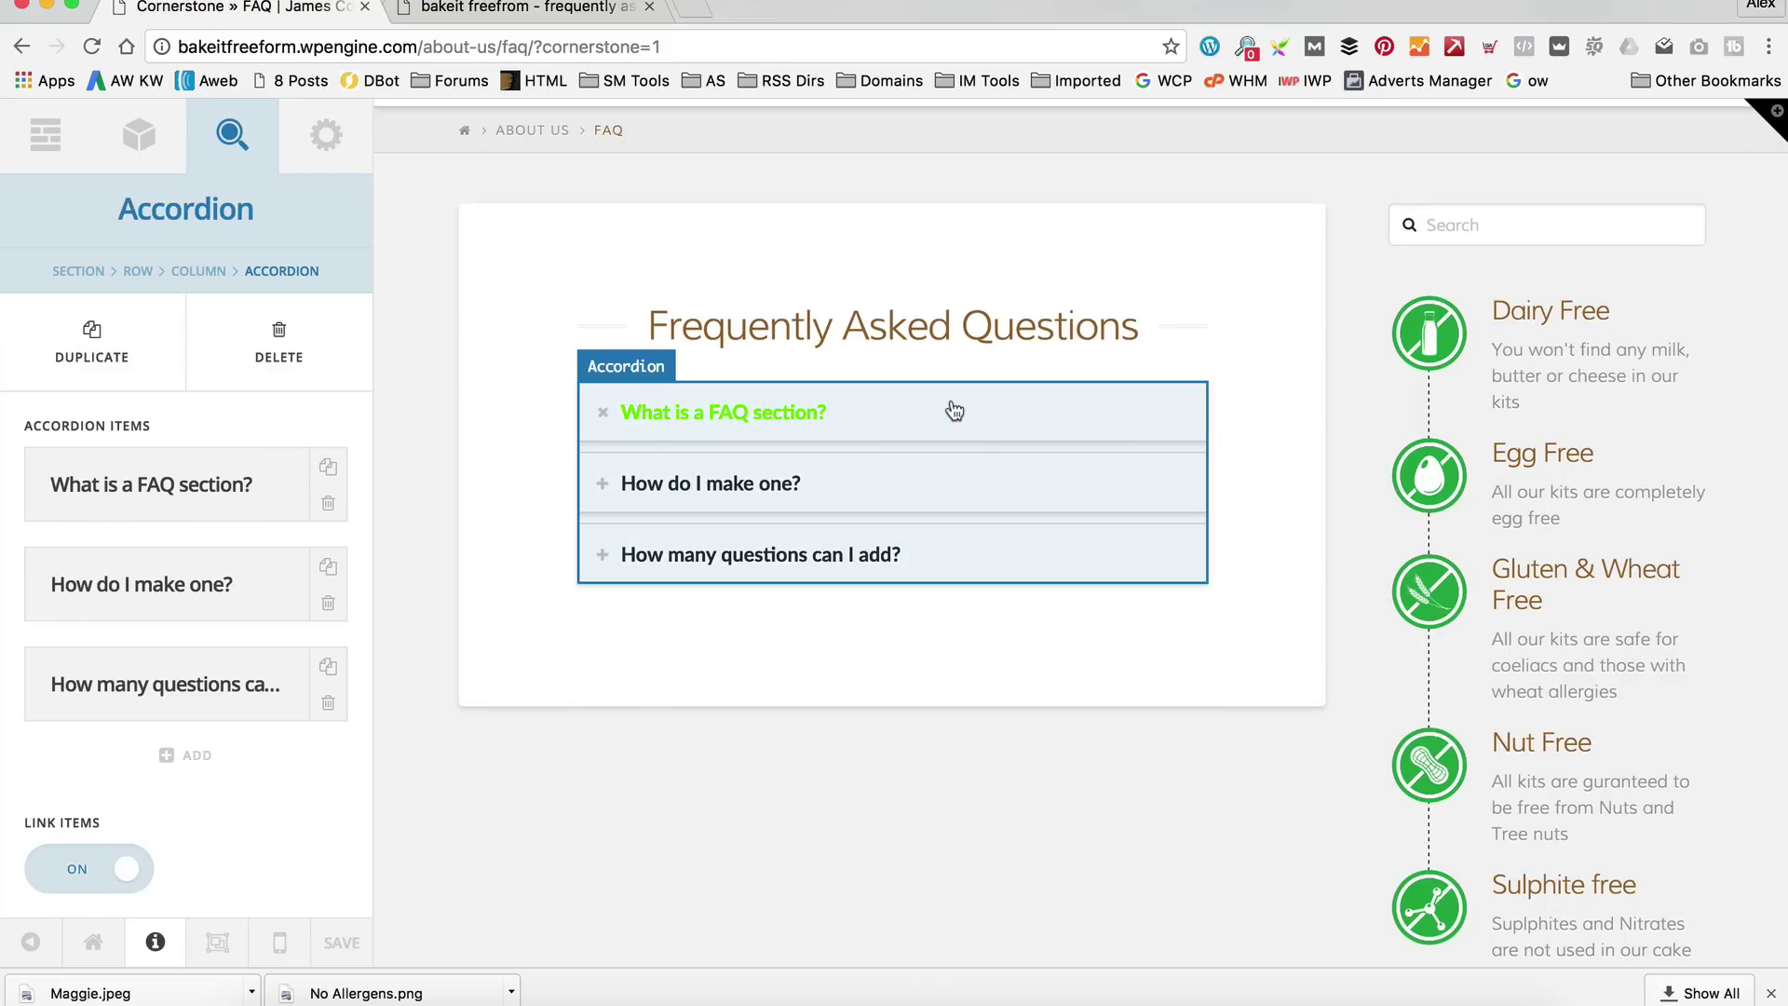
click(223, 486)
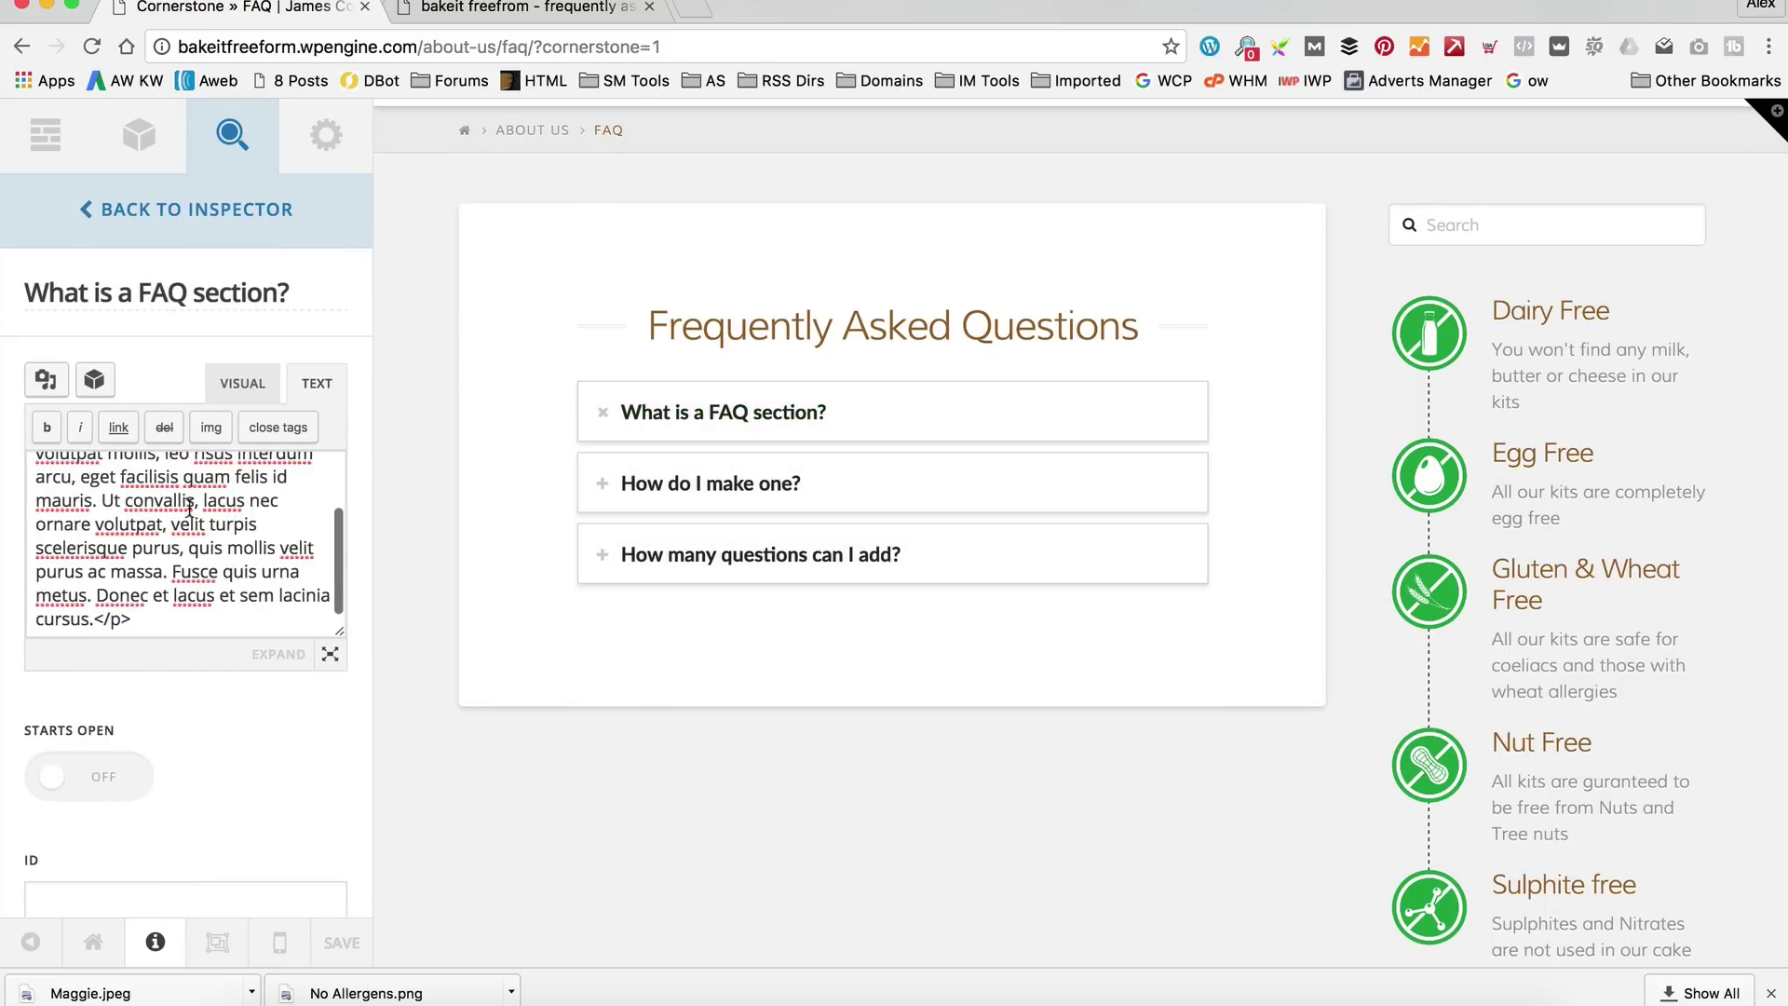
drag(303, 290, 6, 279)
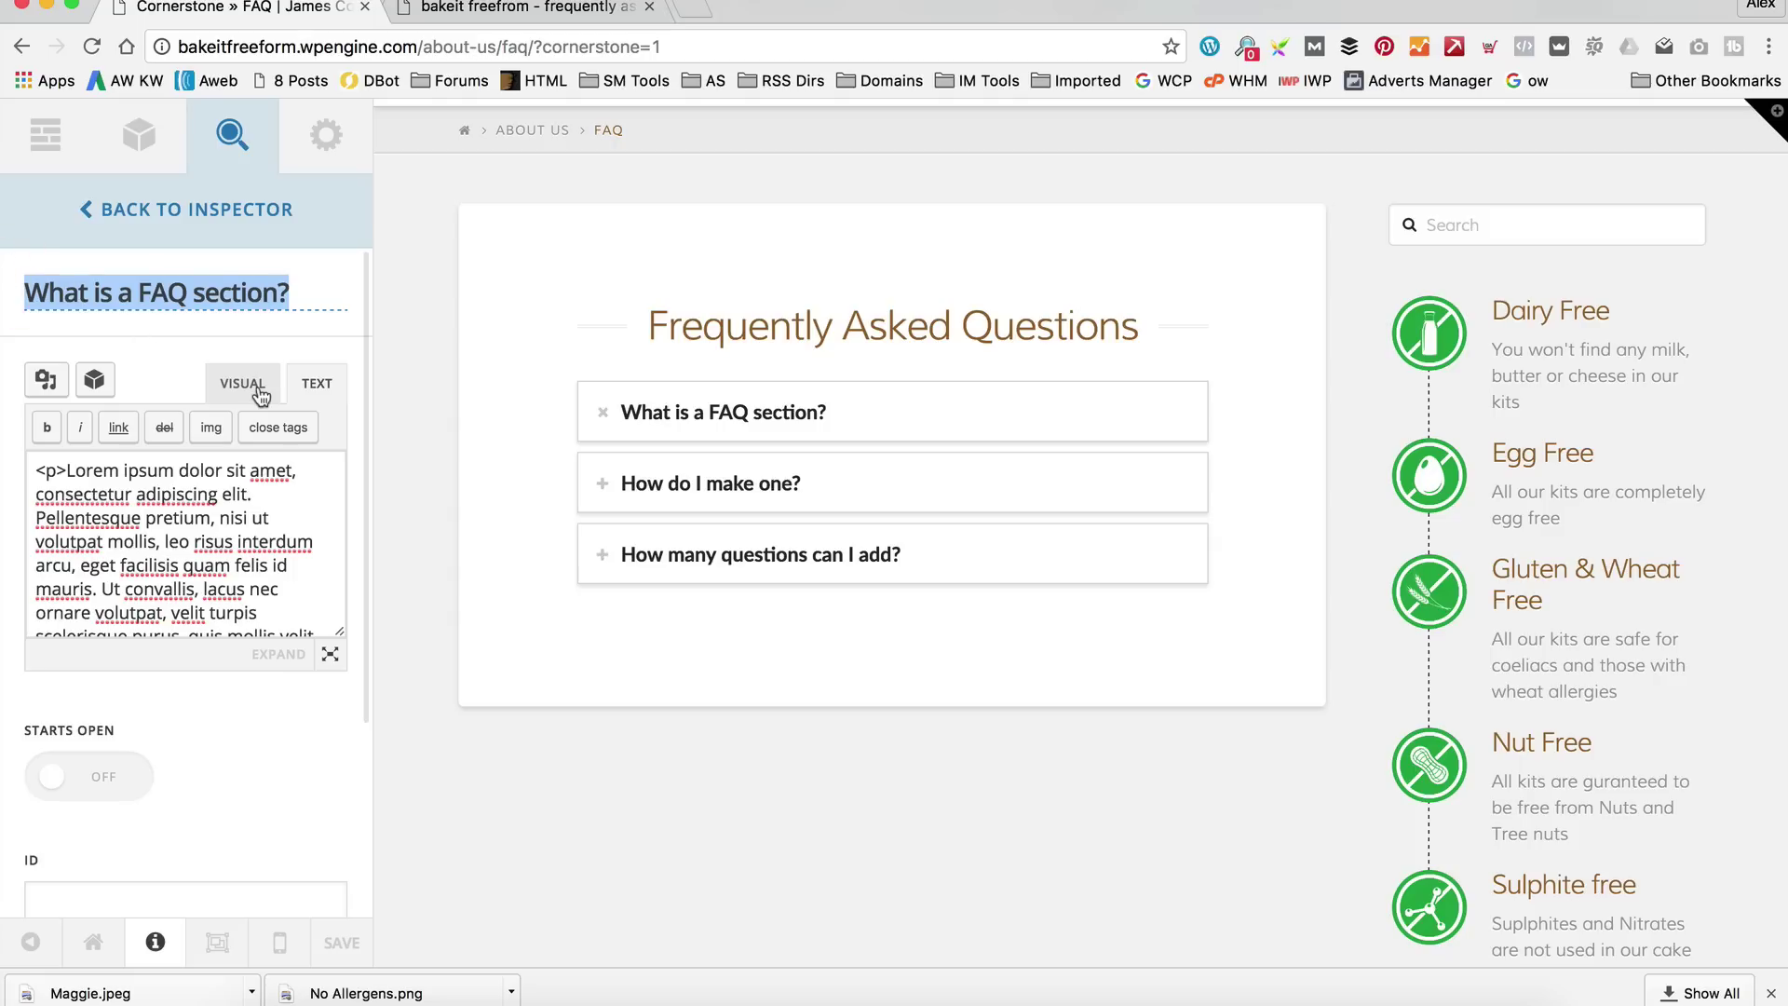
key(super+v)
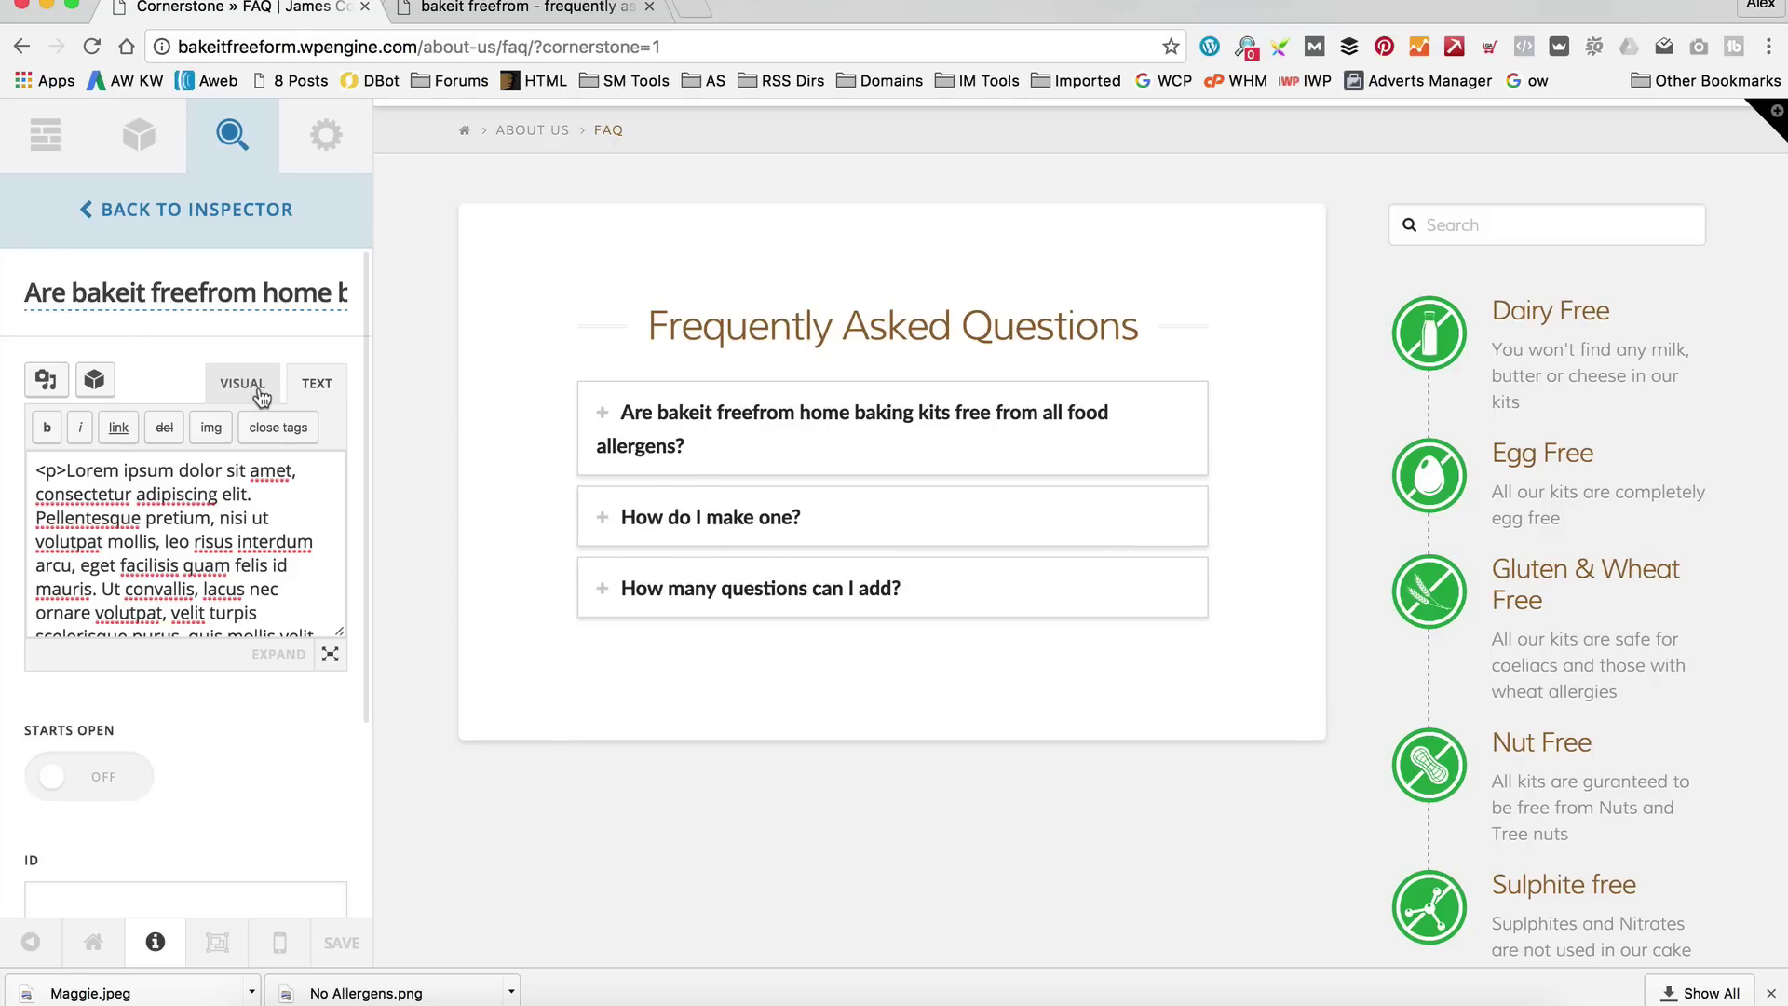
- Replace the first item's placeholder answer with the old site's allergen answer in Visual mode
key(super+a)
key(BackSpace)
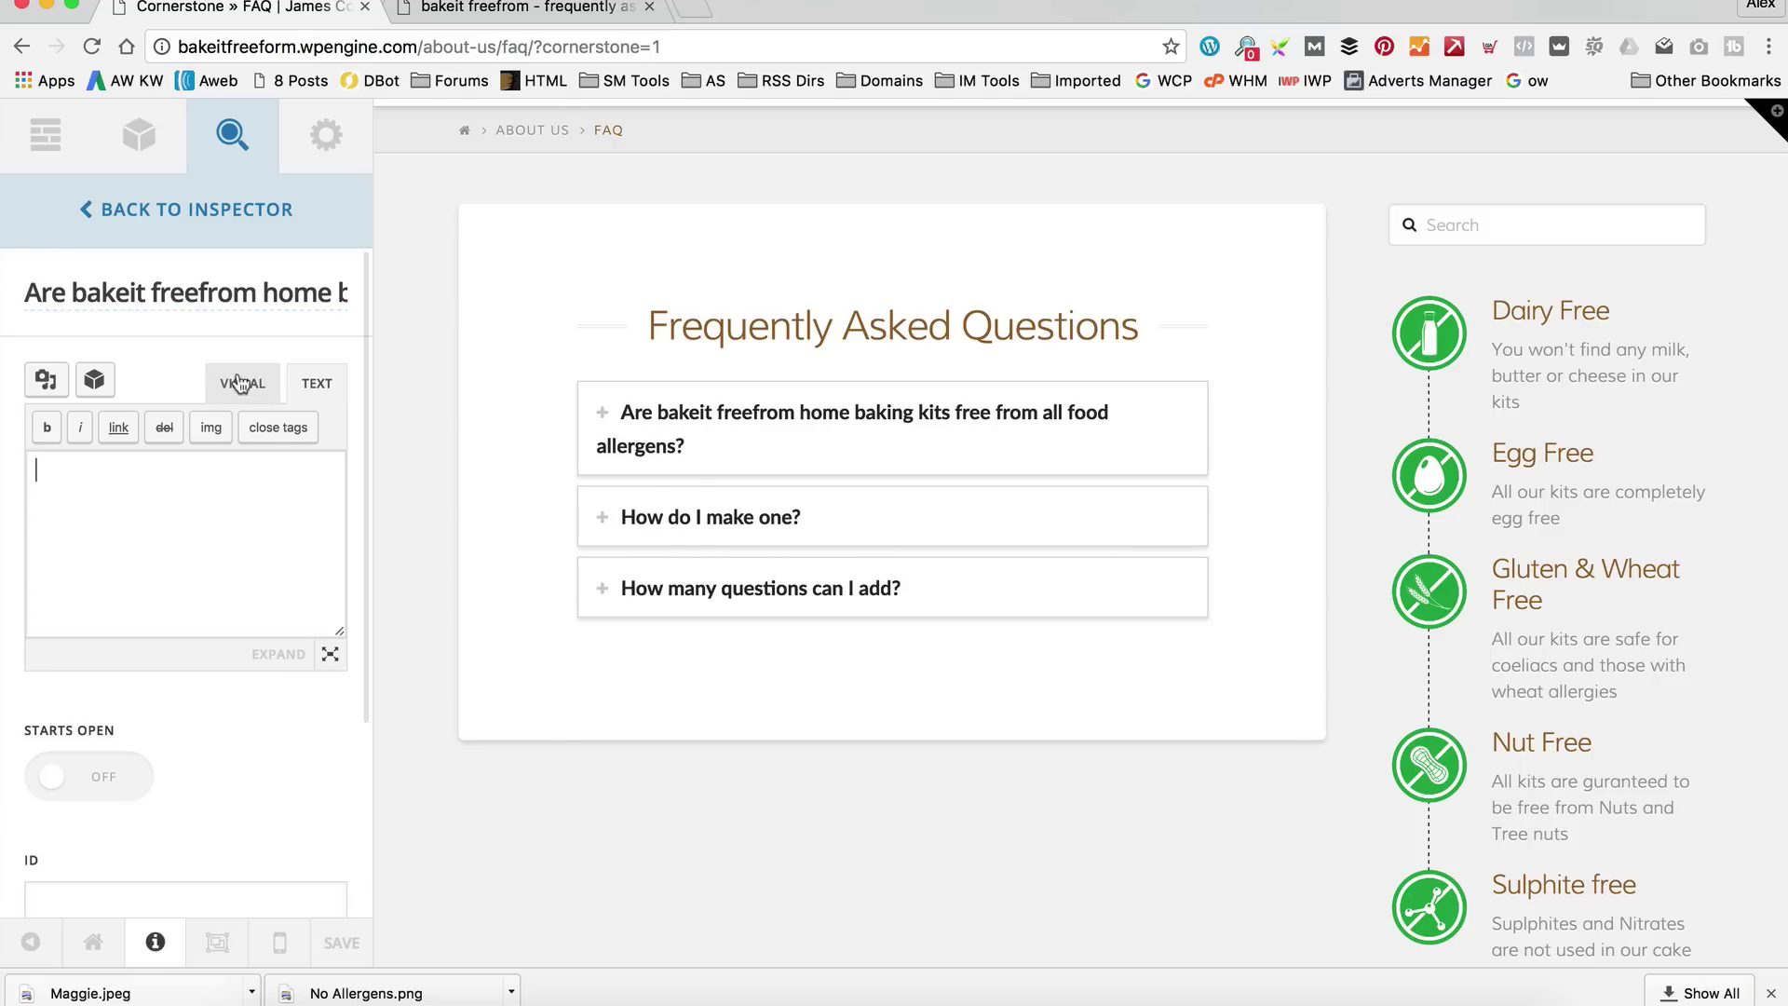
click(212, 376)
click(538, 9)
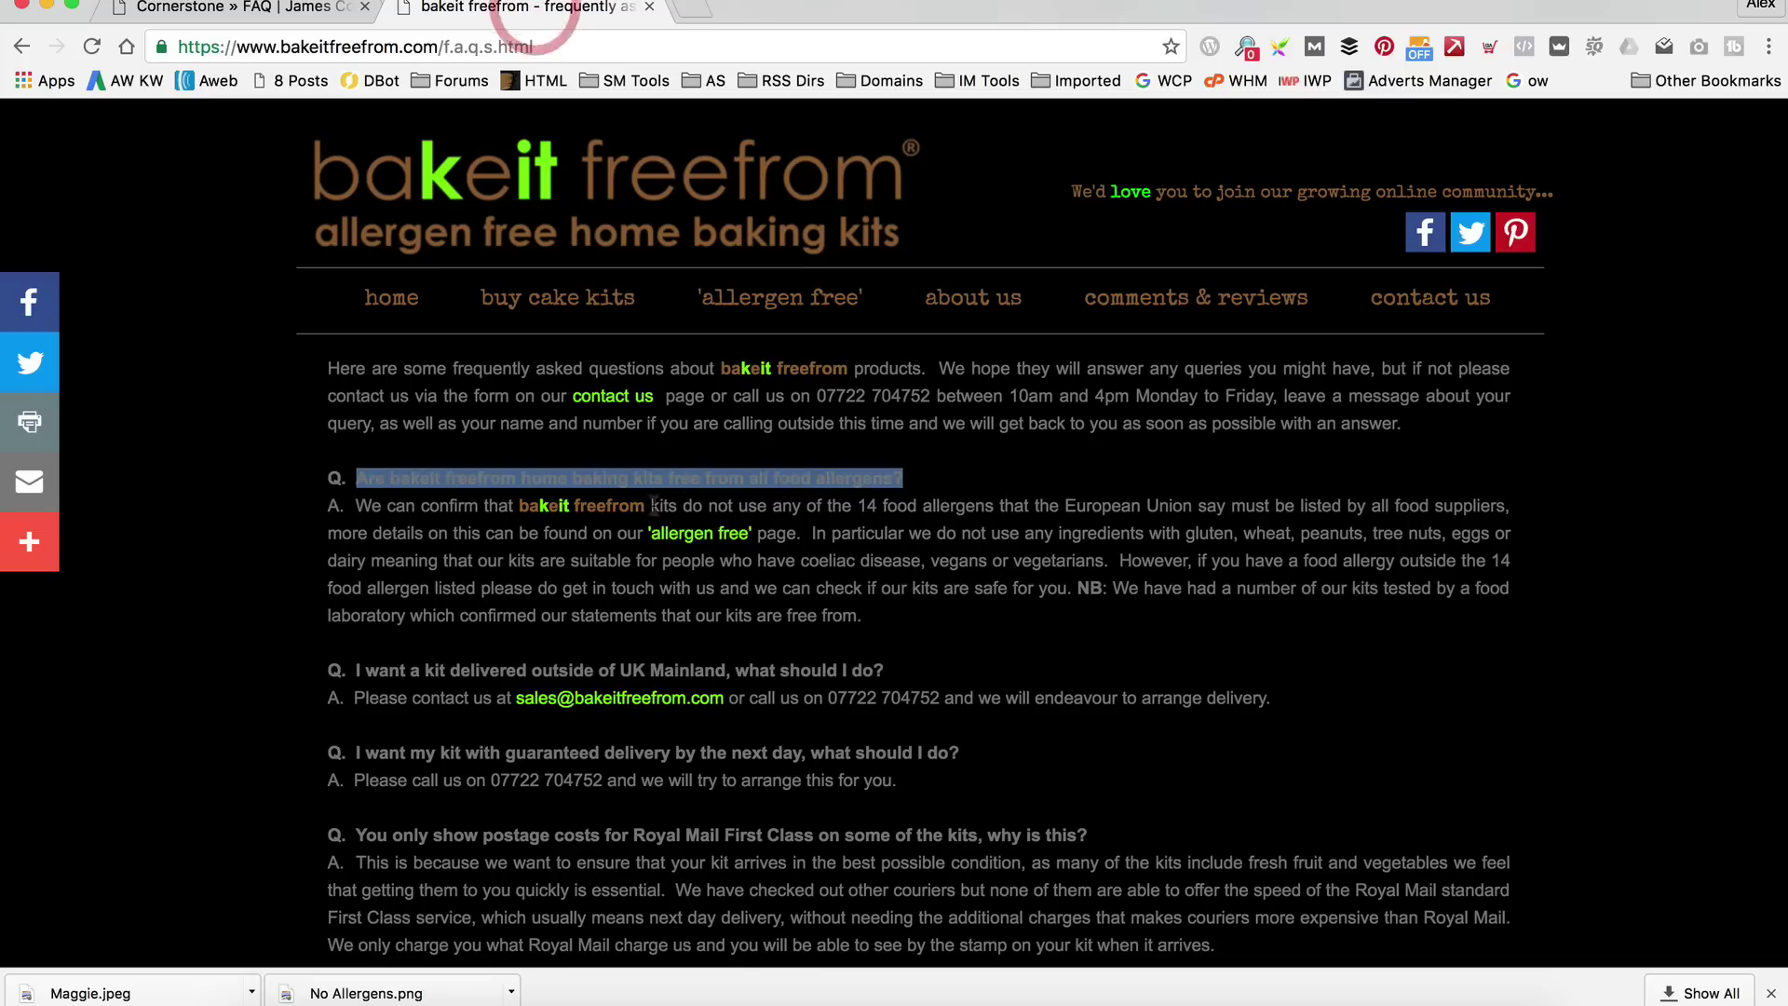
drag(355, 508, 892, 640)
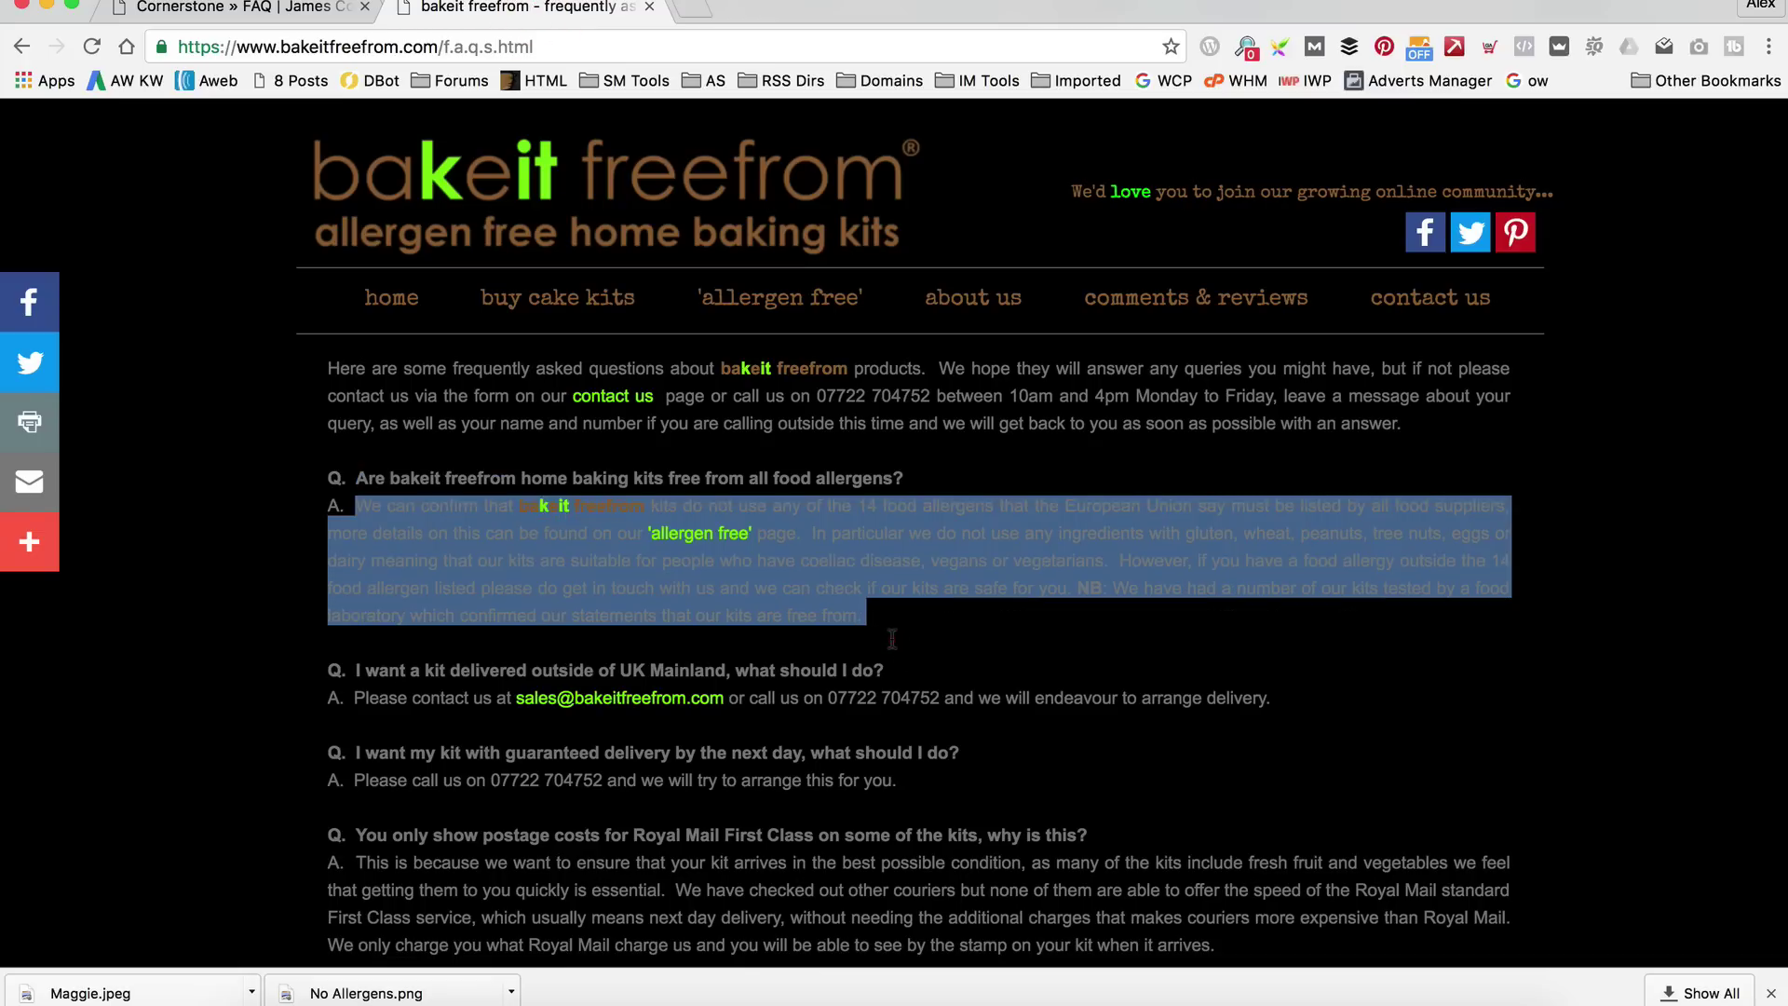
click(301, 9)
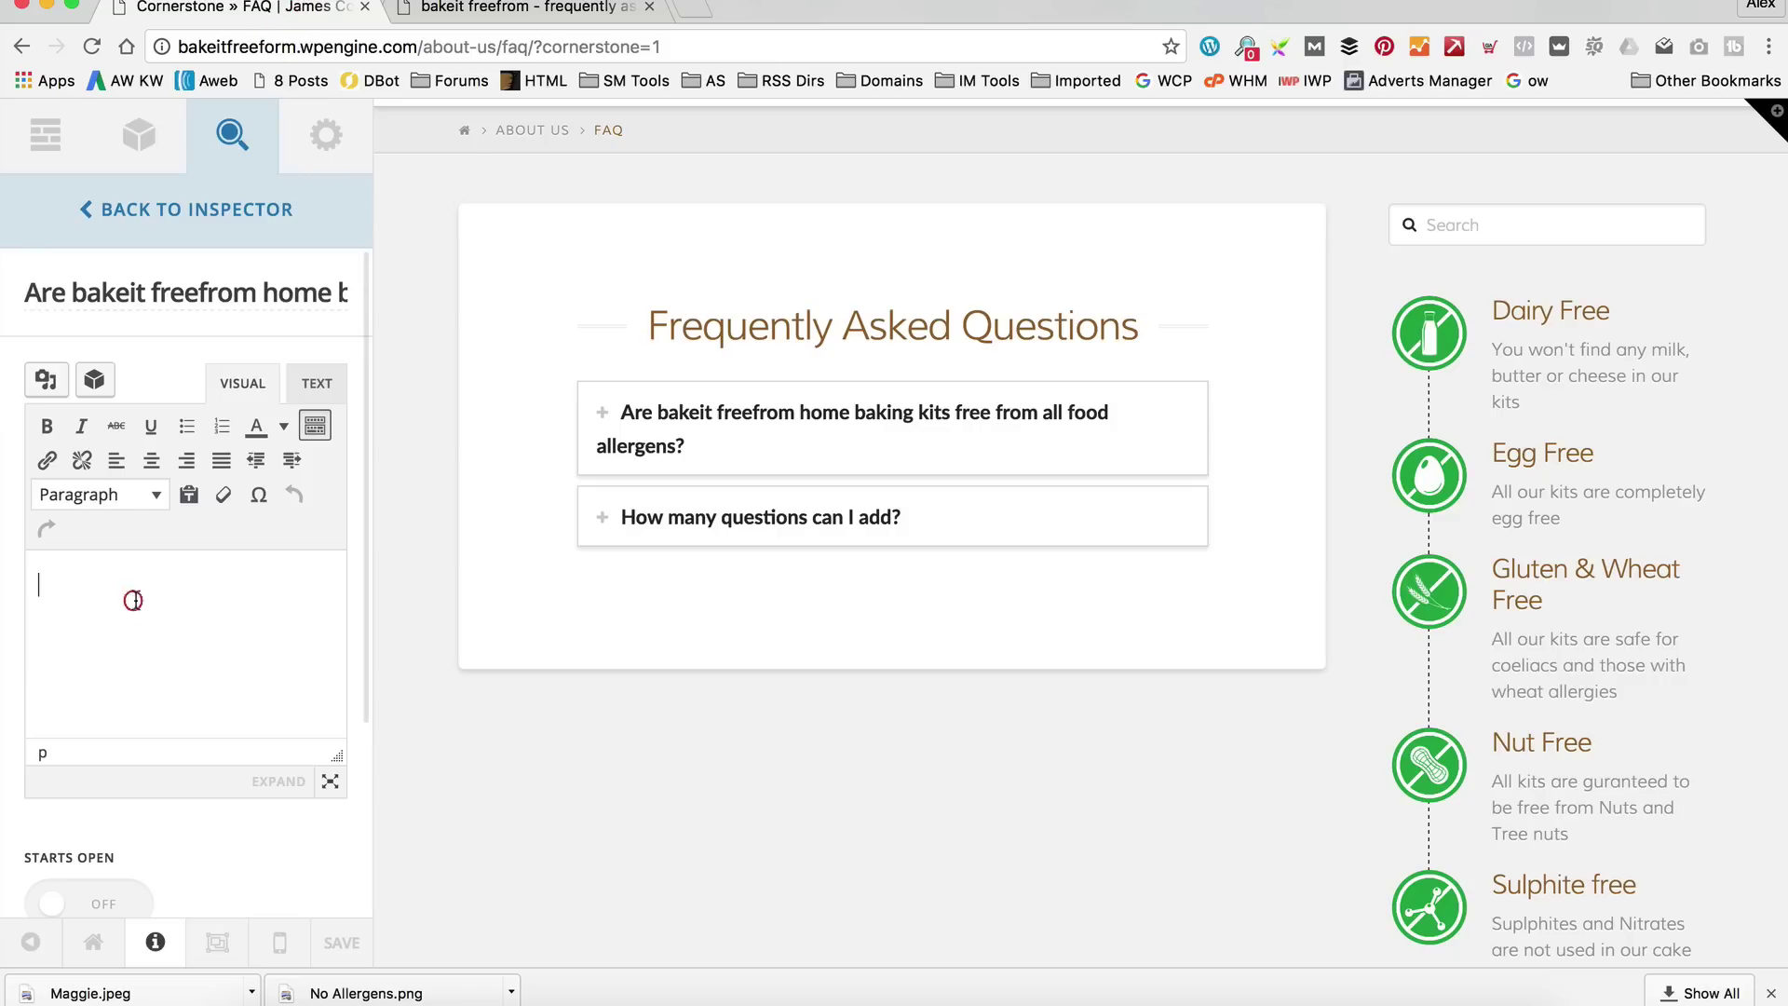
key(super+v)
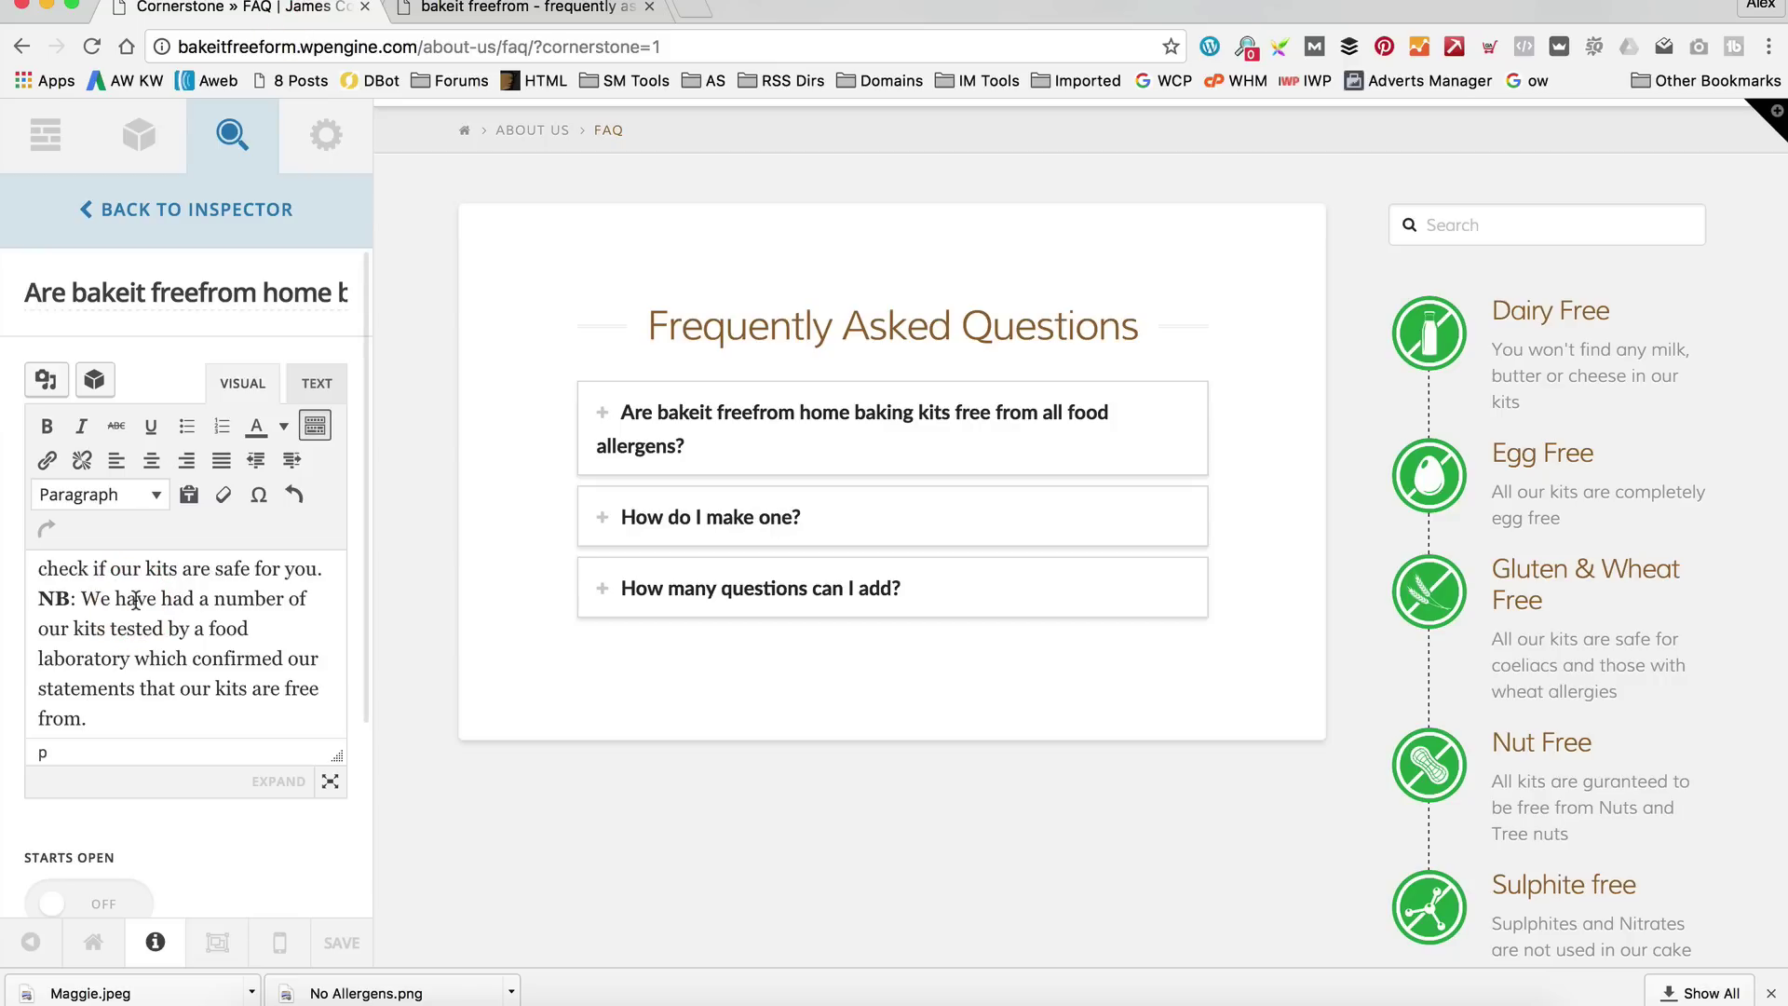
scroll(445, 596, down, 1)
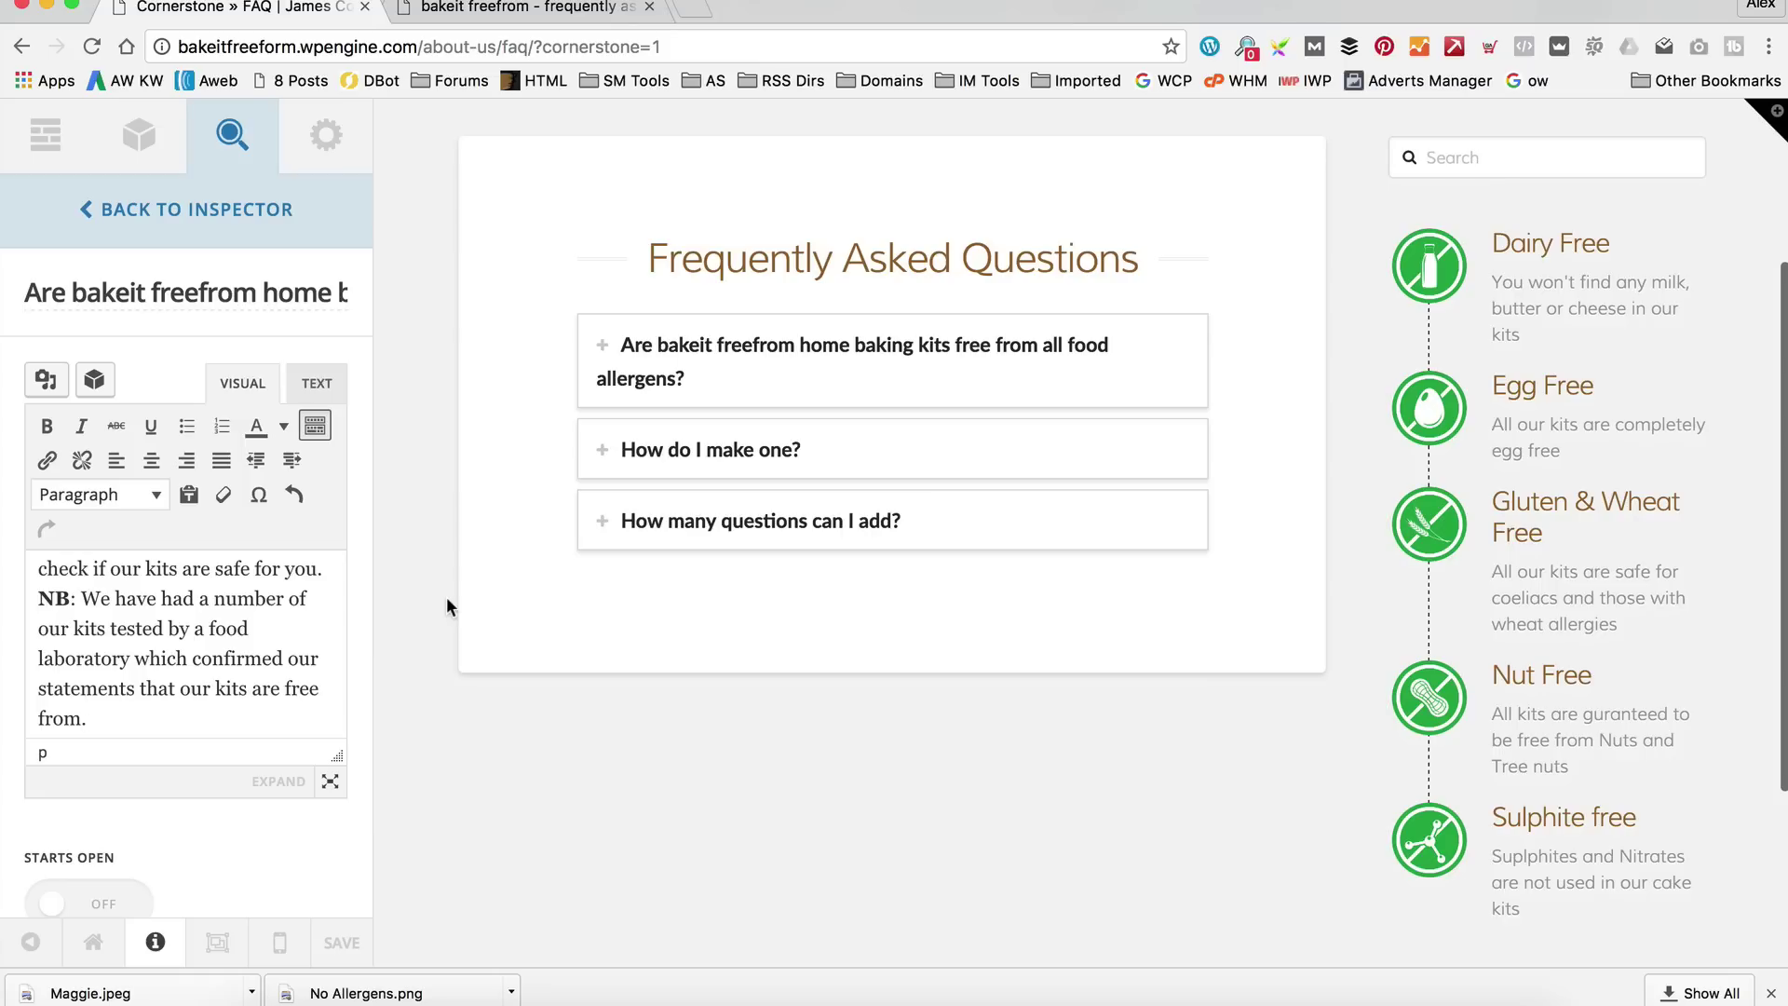
- Replace the 'How do I make one?' title with the UK Mainland delivery question
click(880, 452)
click(198, 587)
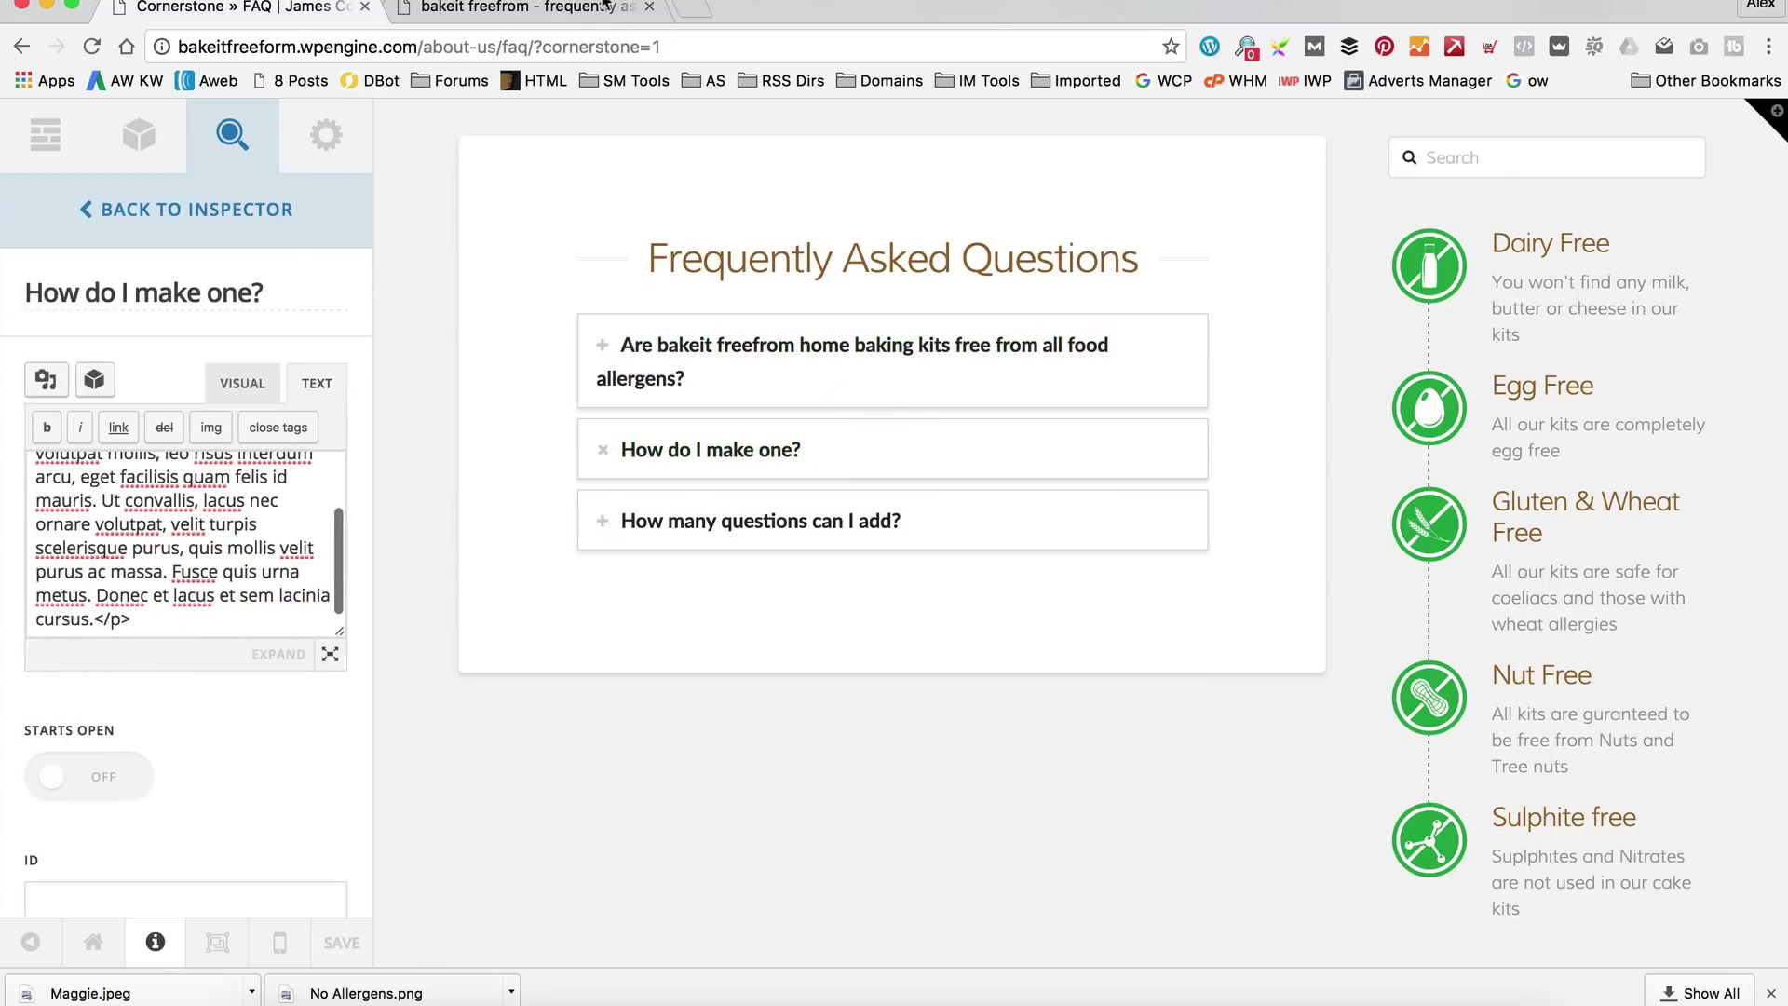
click(558, 12)
drag(885, 670, 365, 662)
key(ctrl+c)
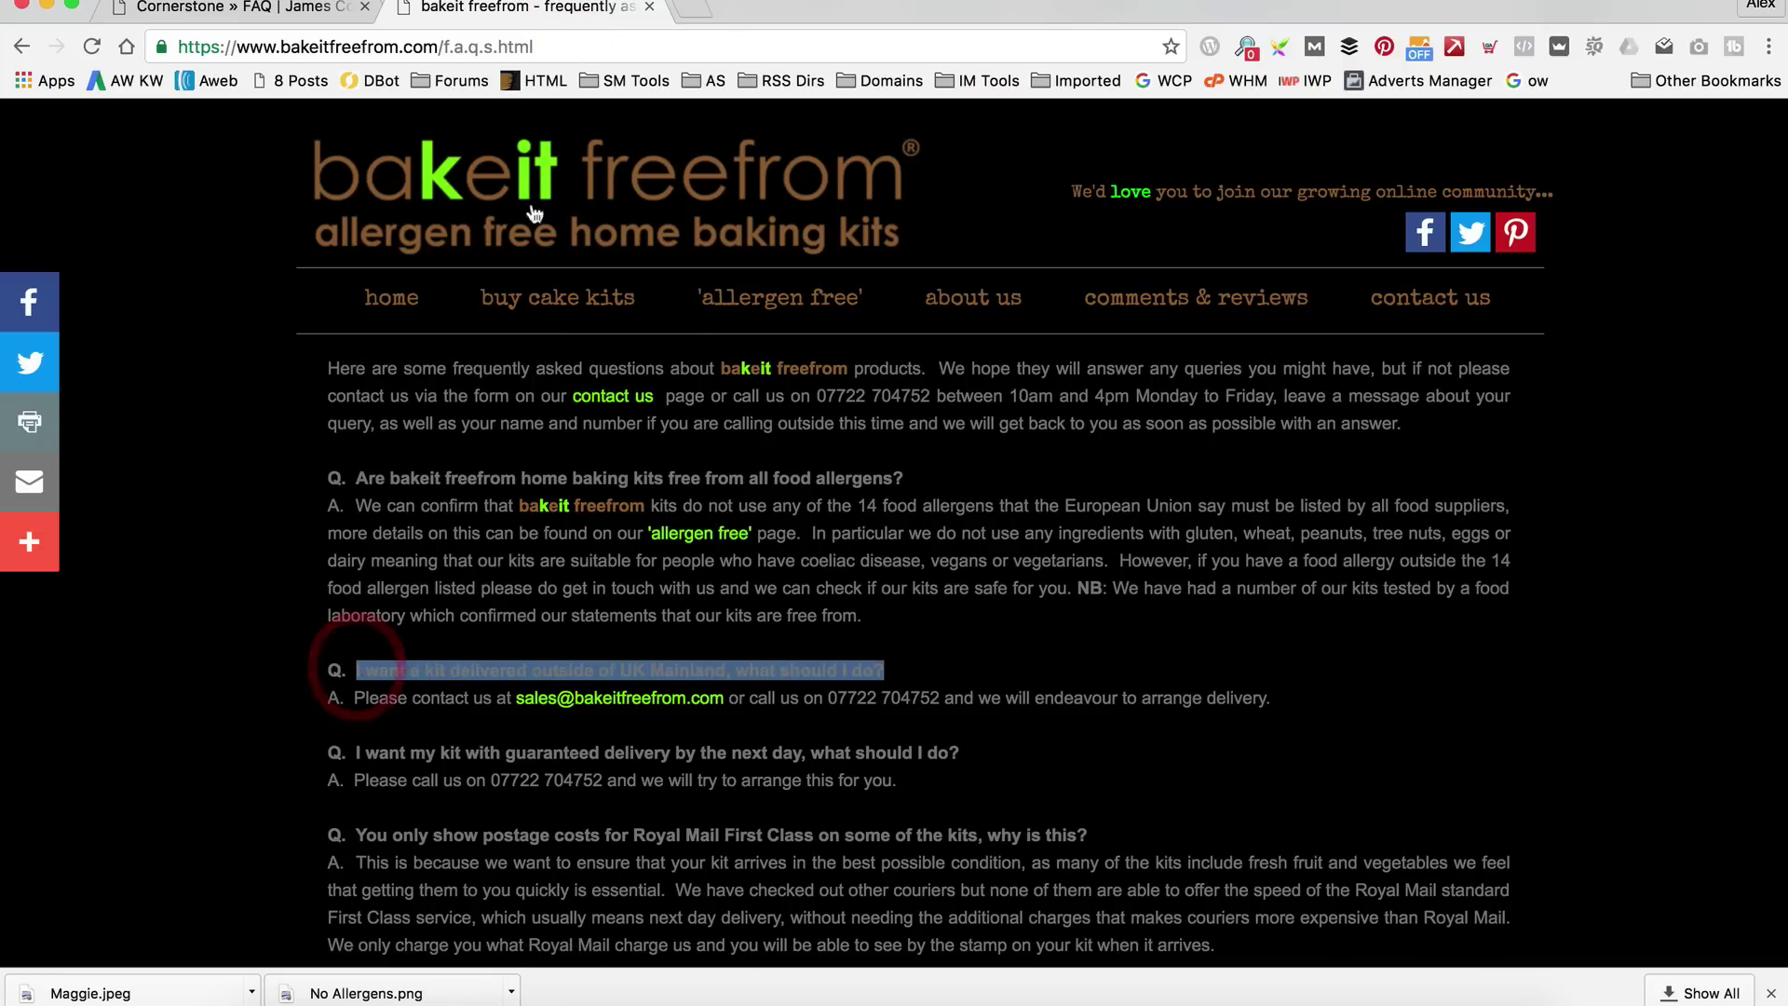
click(233, 8)
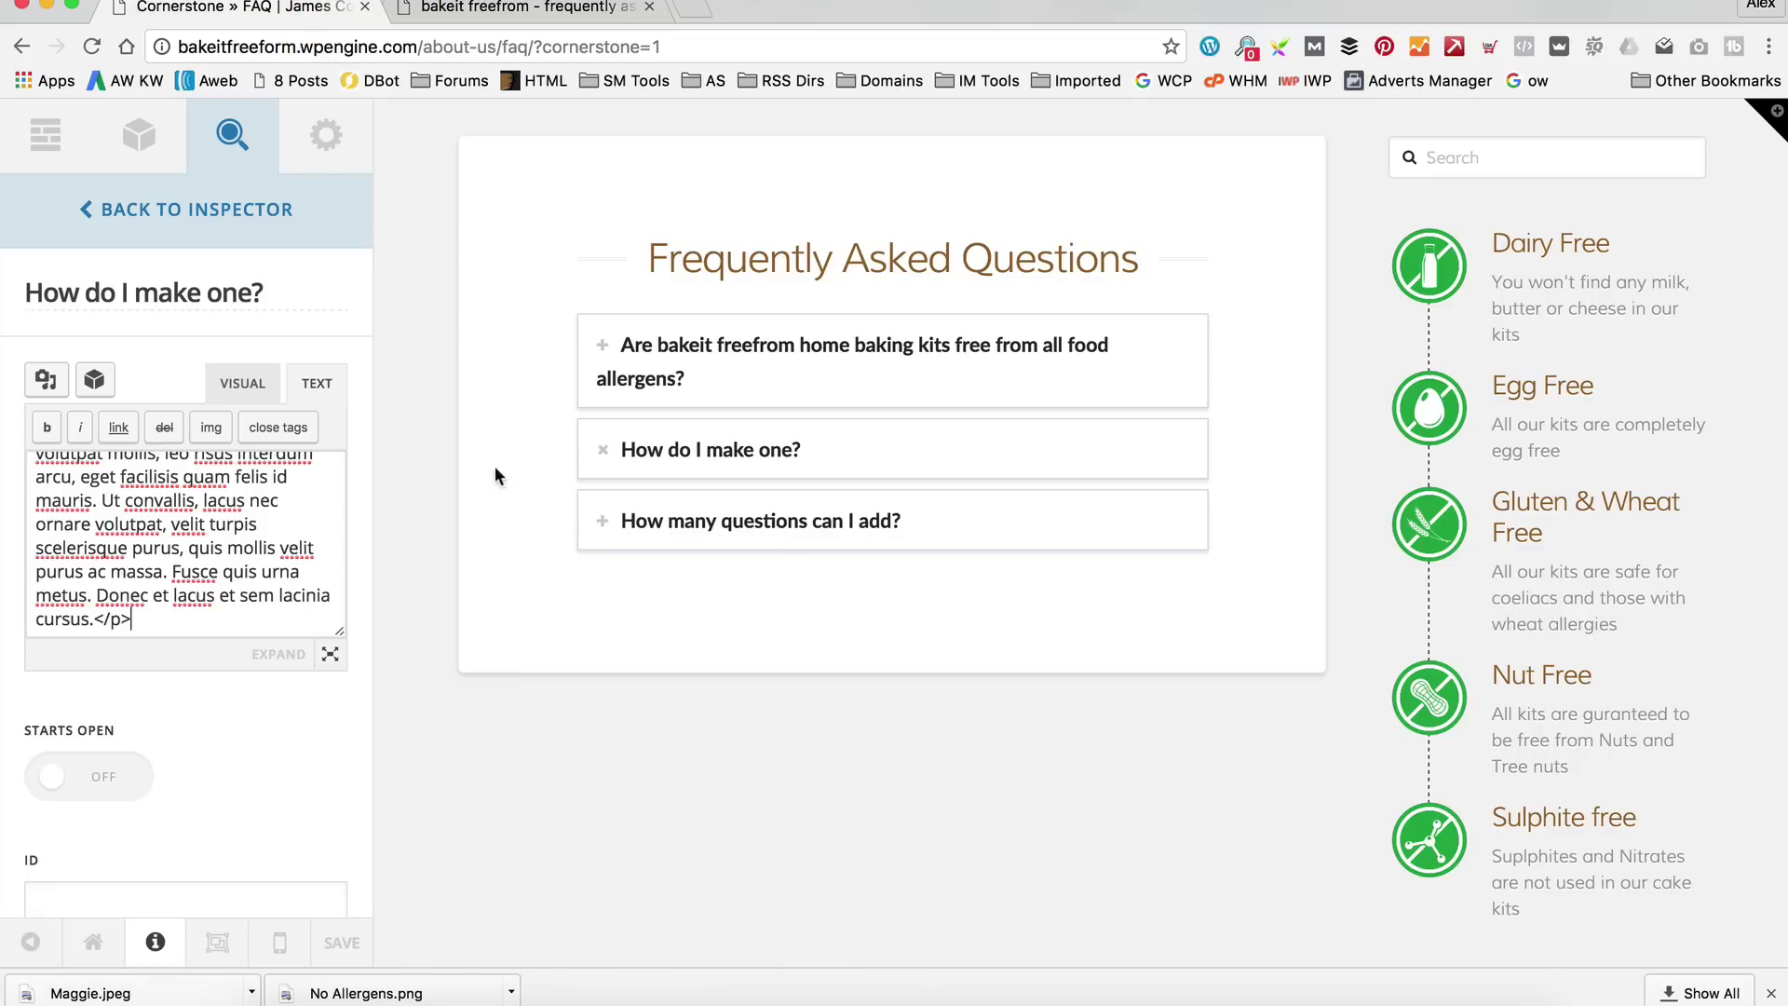
drag(238, 291, 3, 291)
key(ctrl+v)
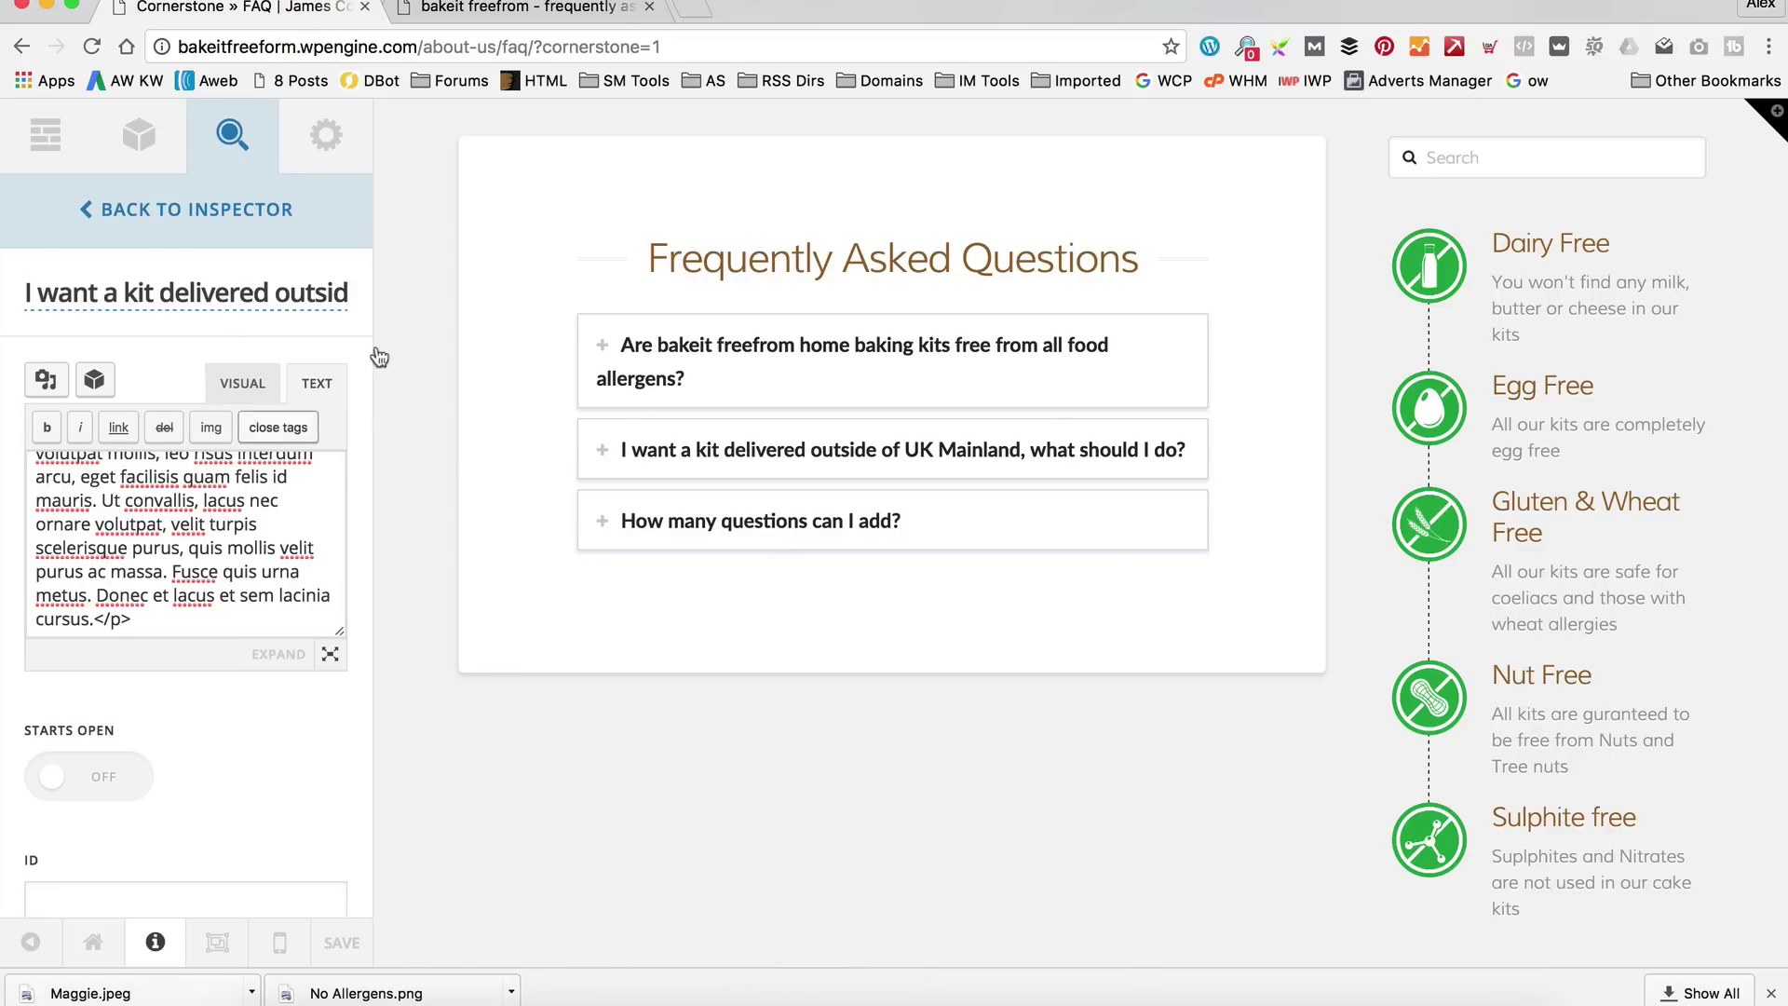
- Paste the old site's contact-us delivery answer over the second item's placeholder content
click(523, 27)
drag(1272, 704, 411, 690)
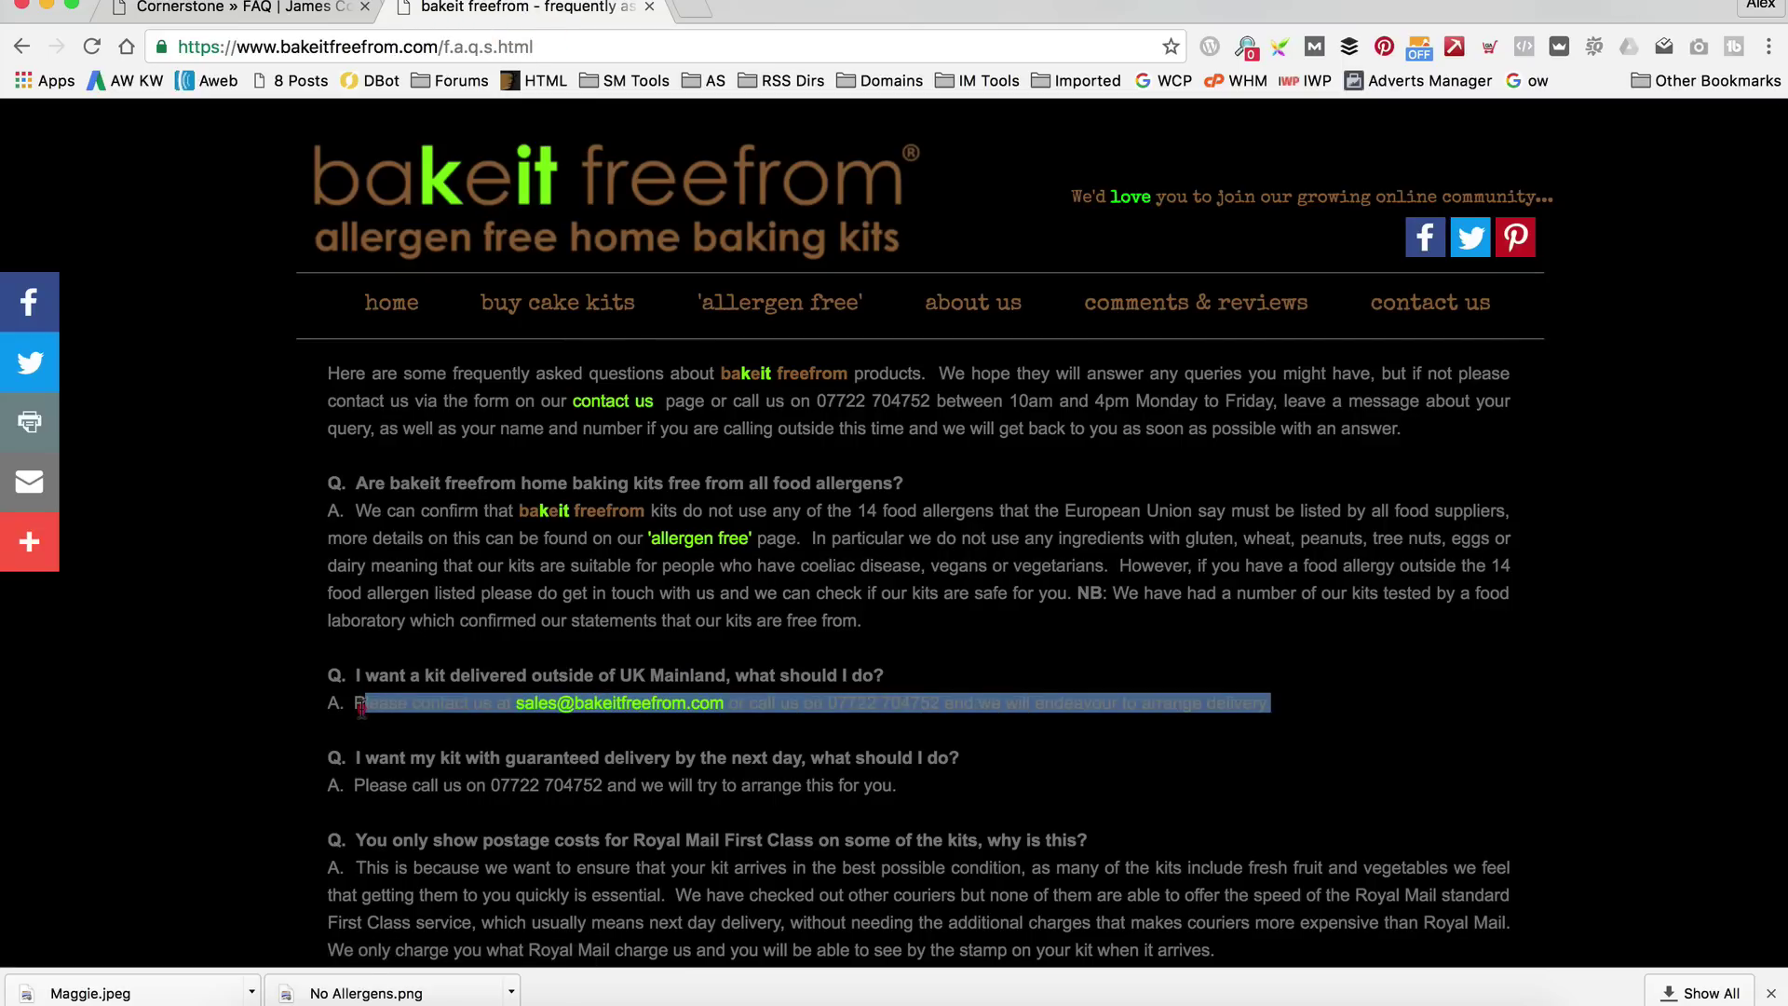
click(246, 9)
key(super+a)
click(48, 379)
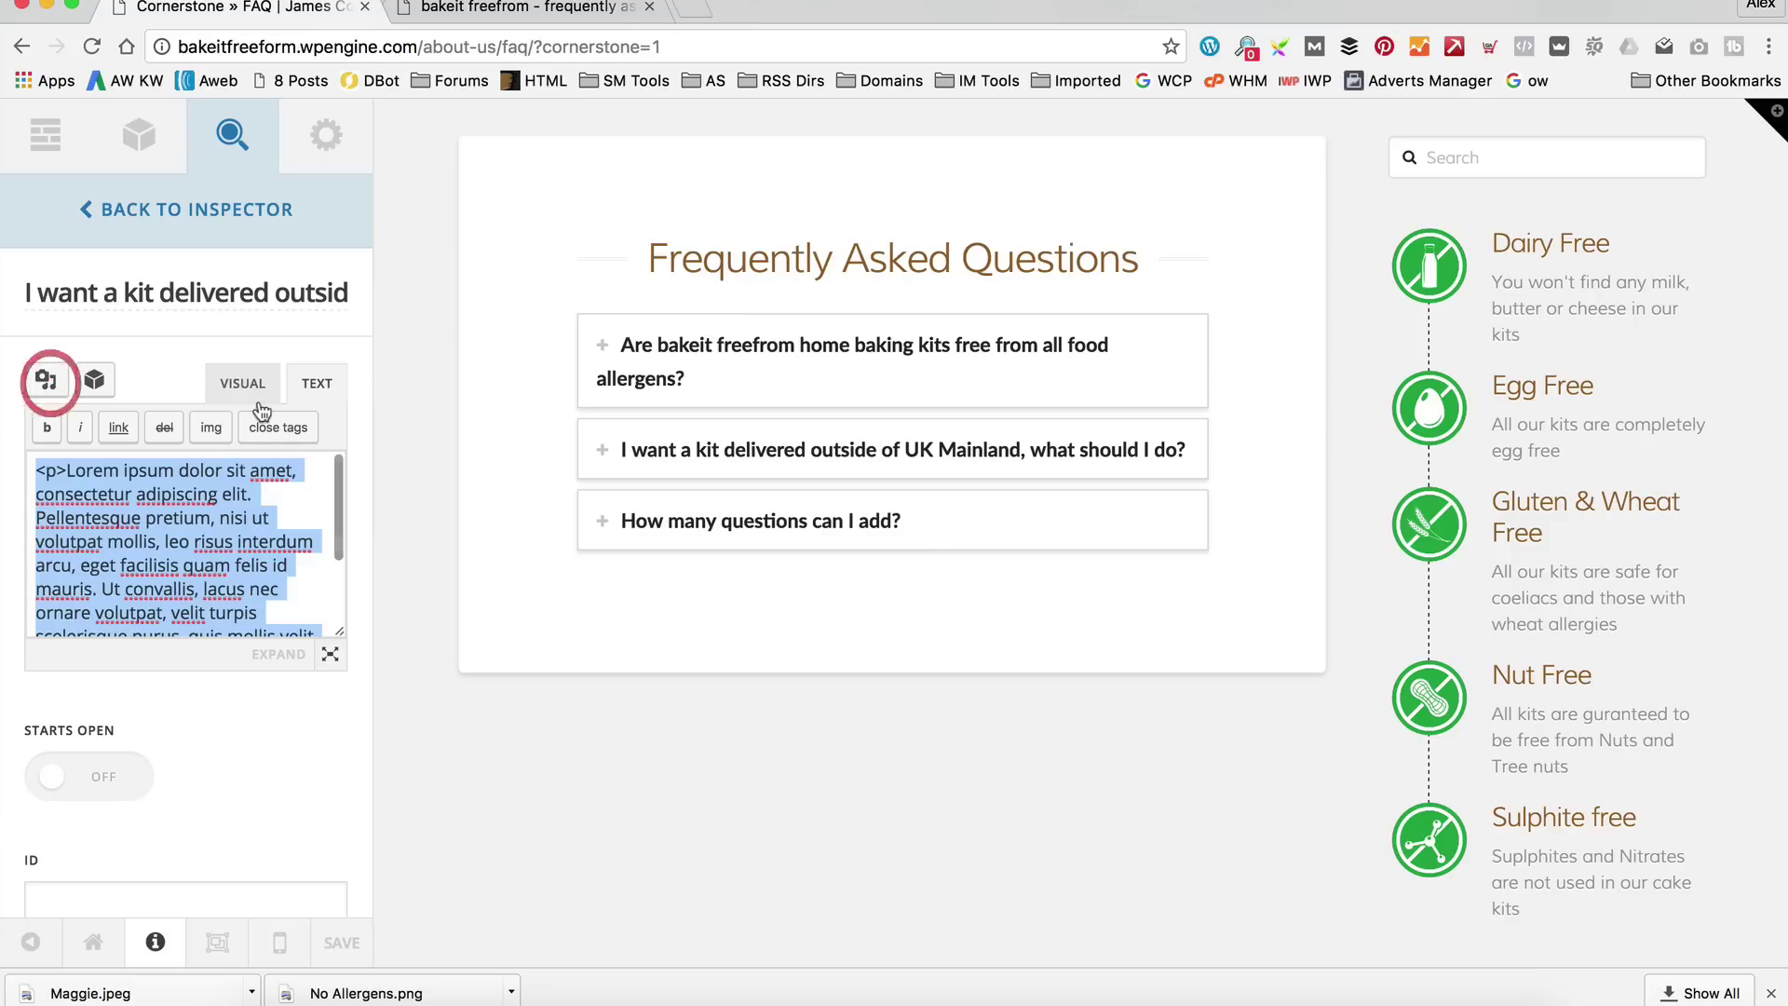
click(241, 383)
key(super+a)
key(super+v)
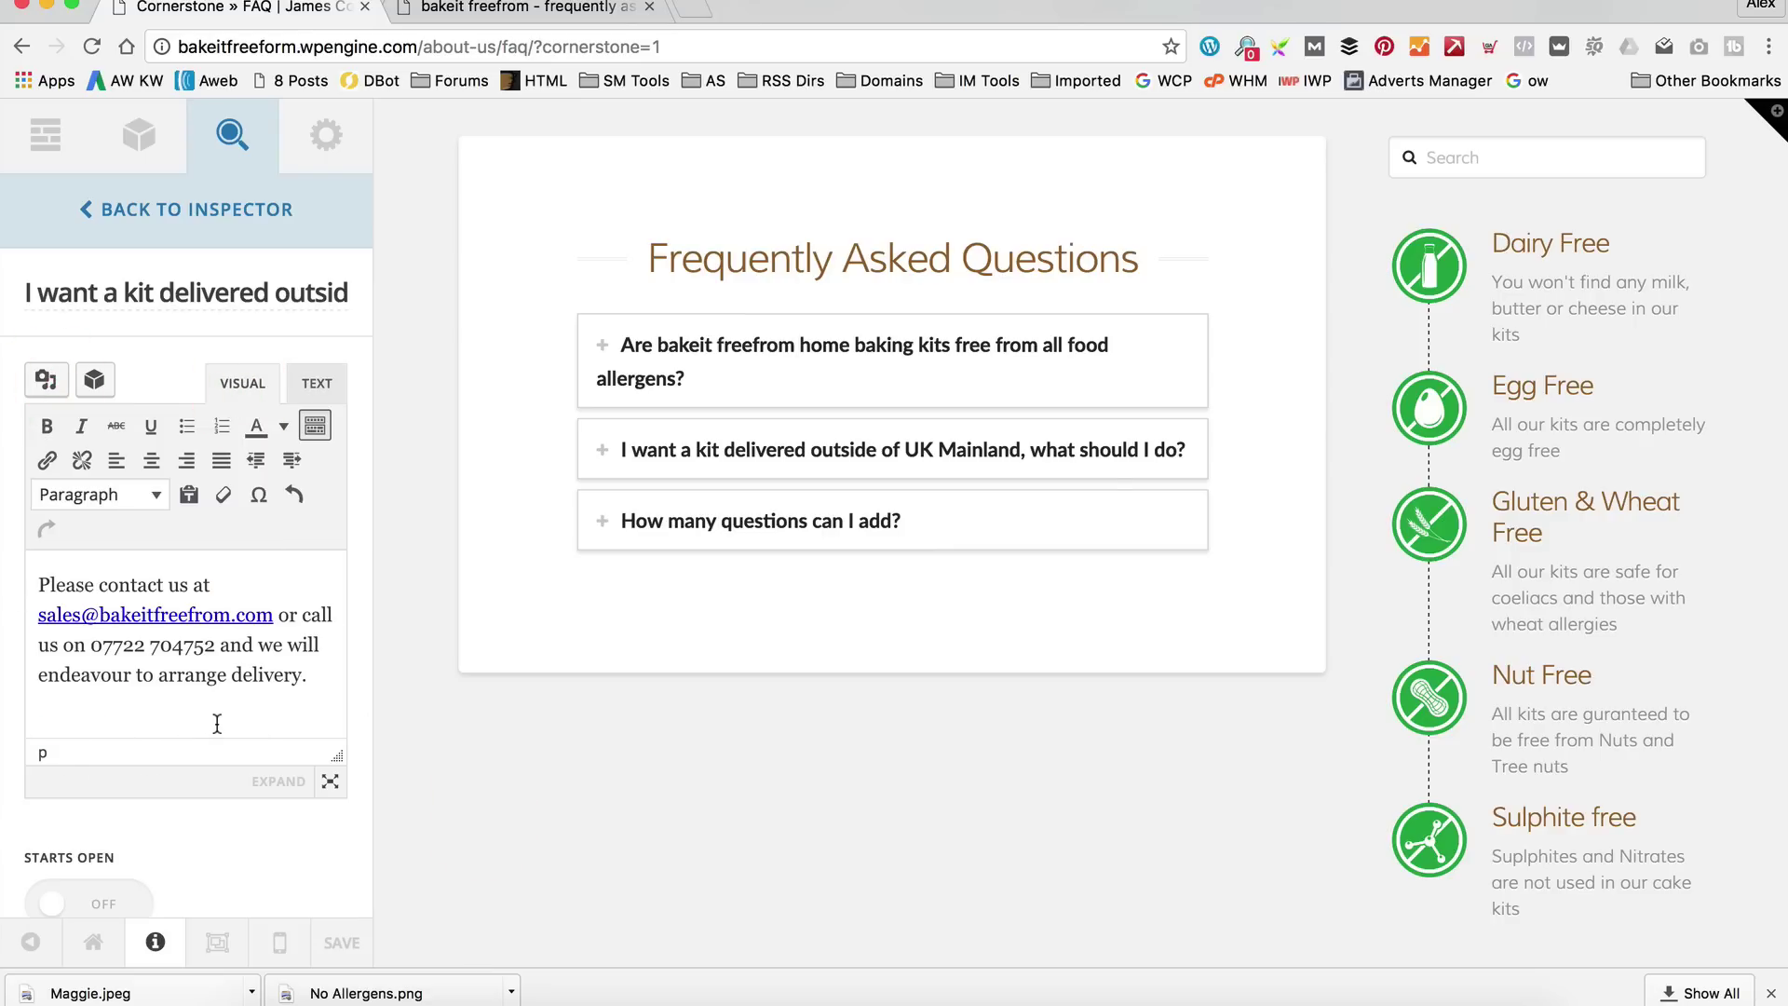
- Select the next-day delivery question on the old site's FAQ page
click(519, 11)
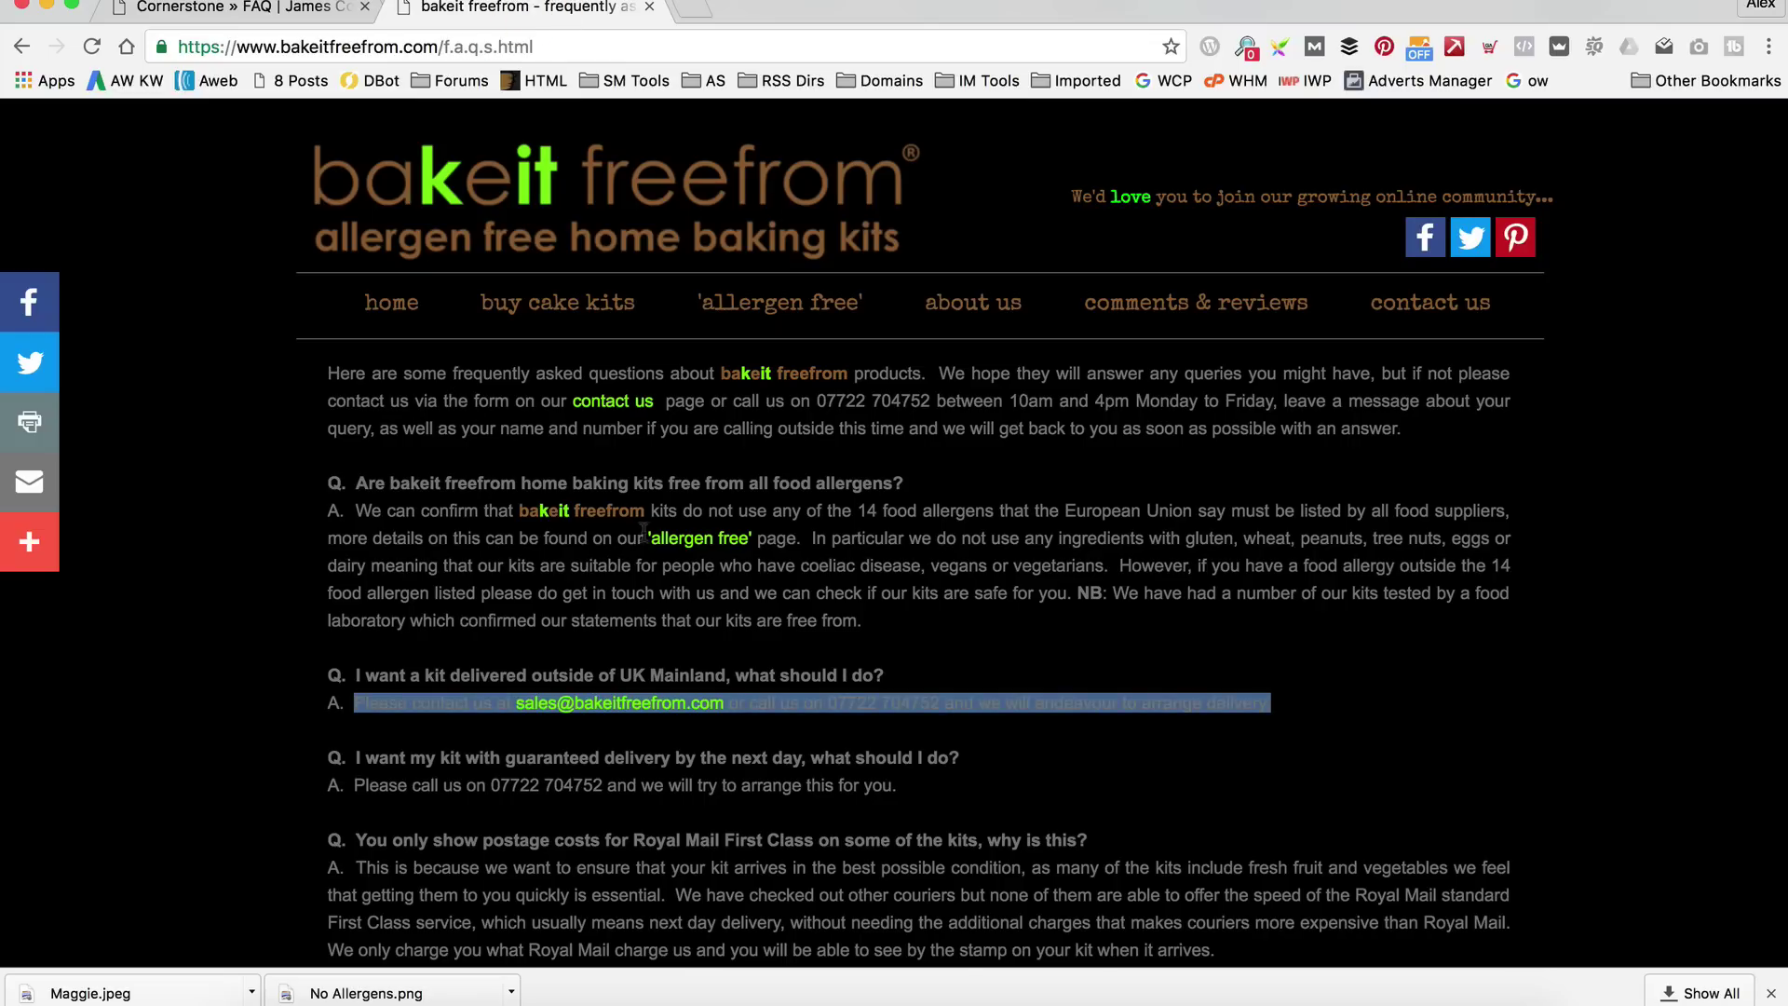
scroll(701, 556, down, 2)
click(649, 679)
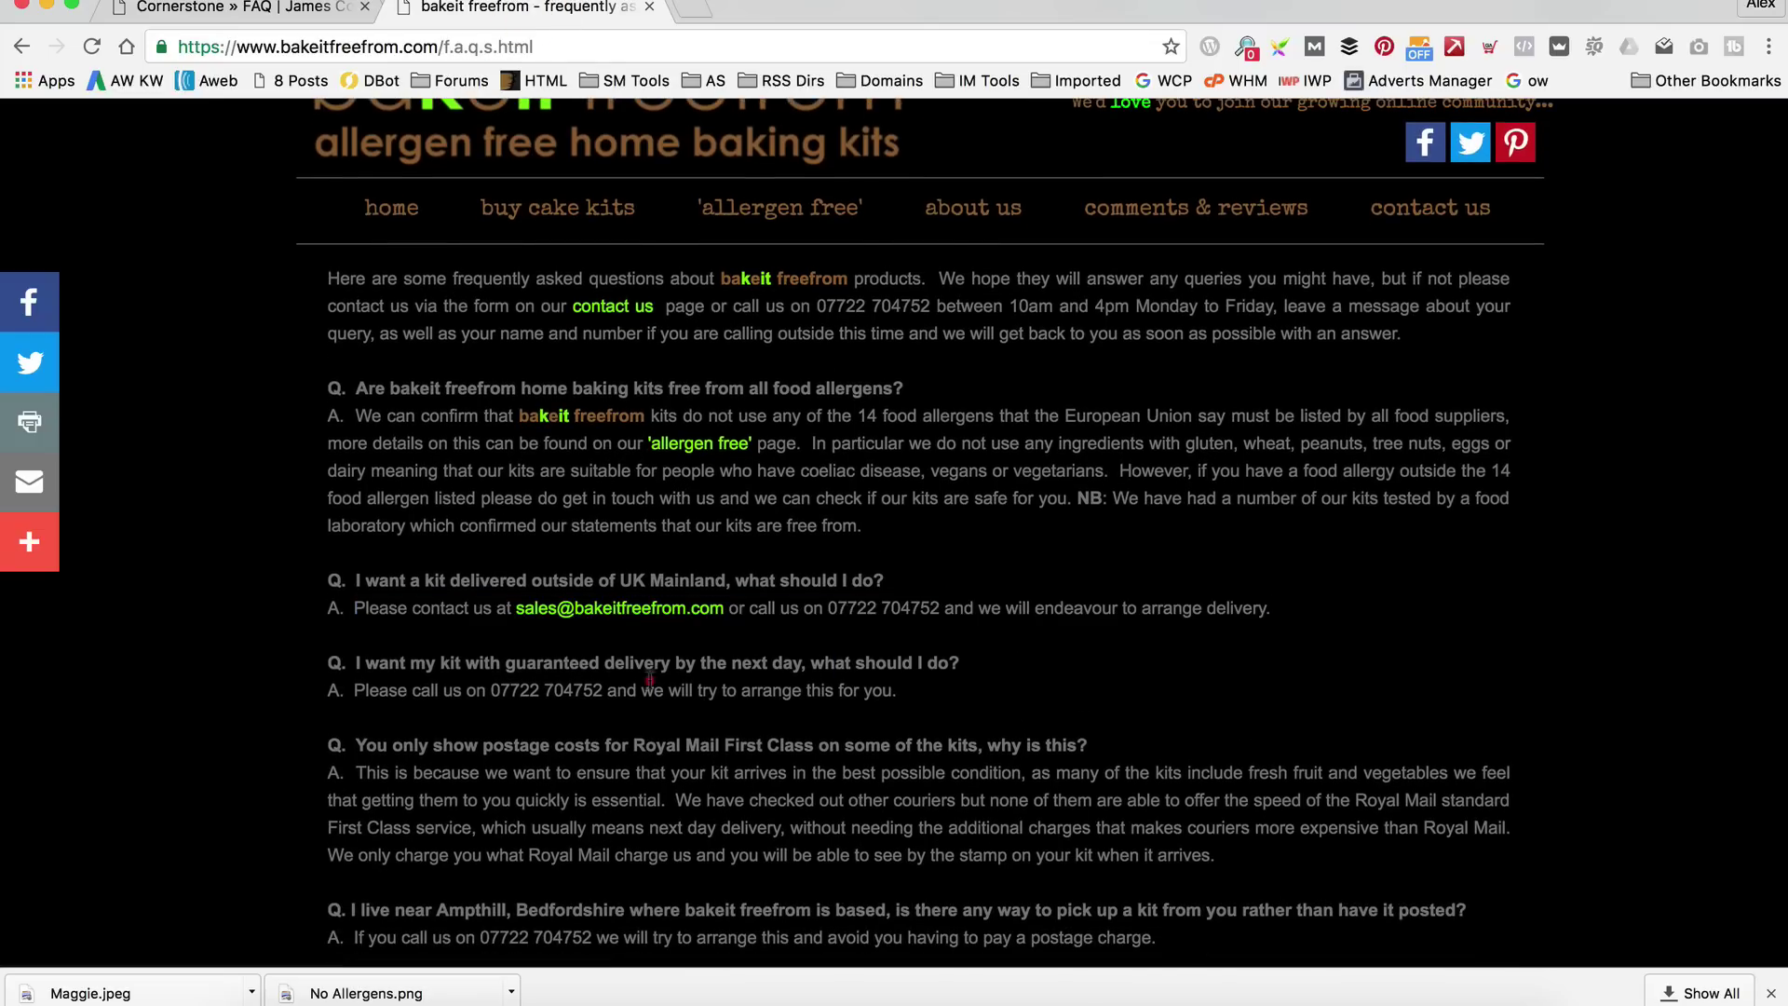
triple_click(355, 667)
click(237, 10)
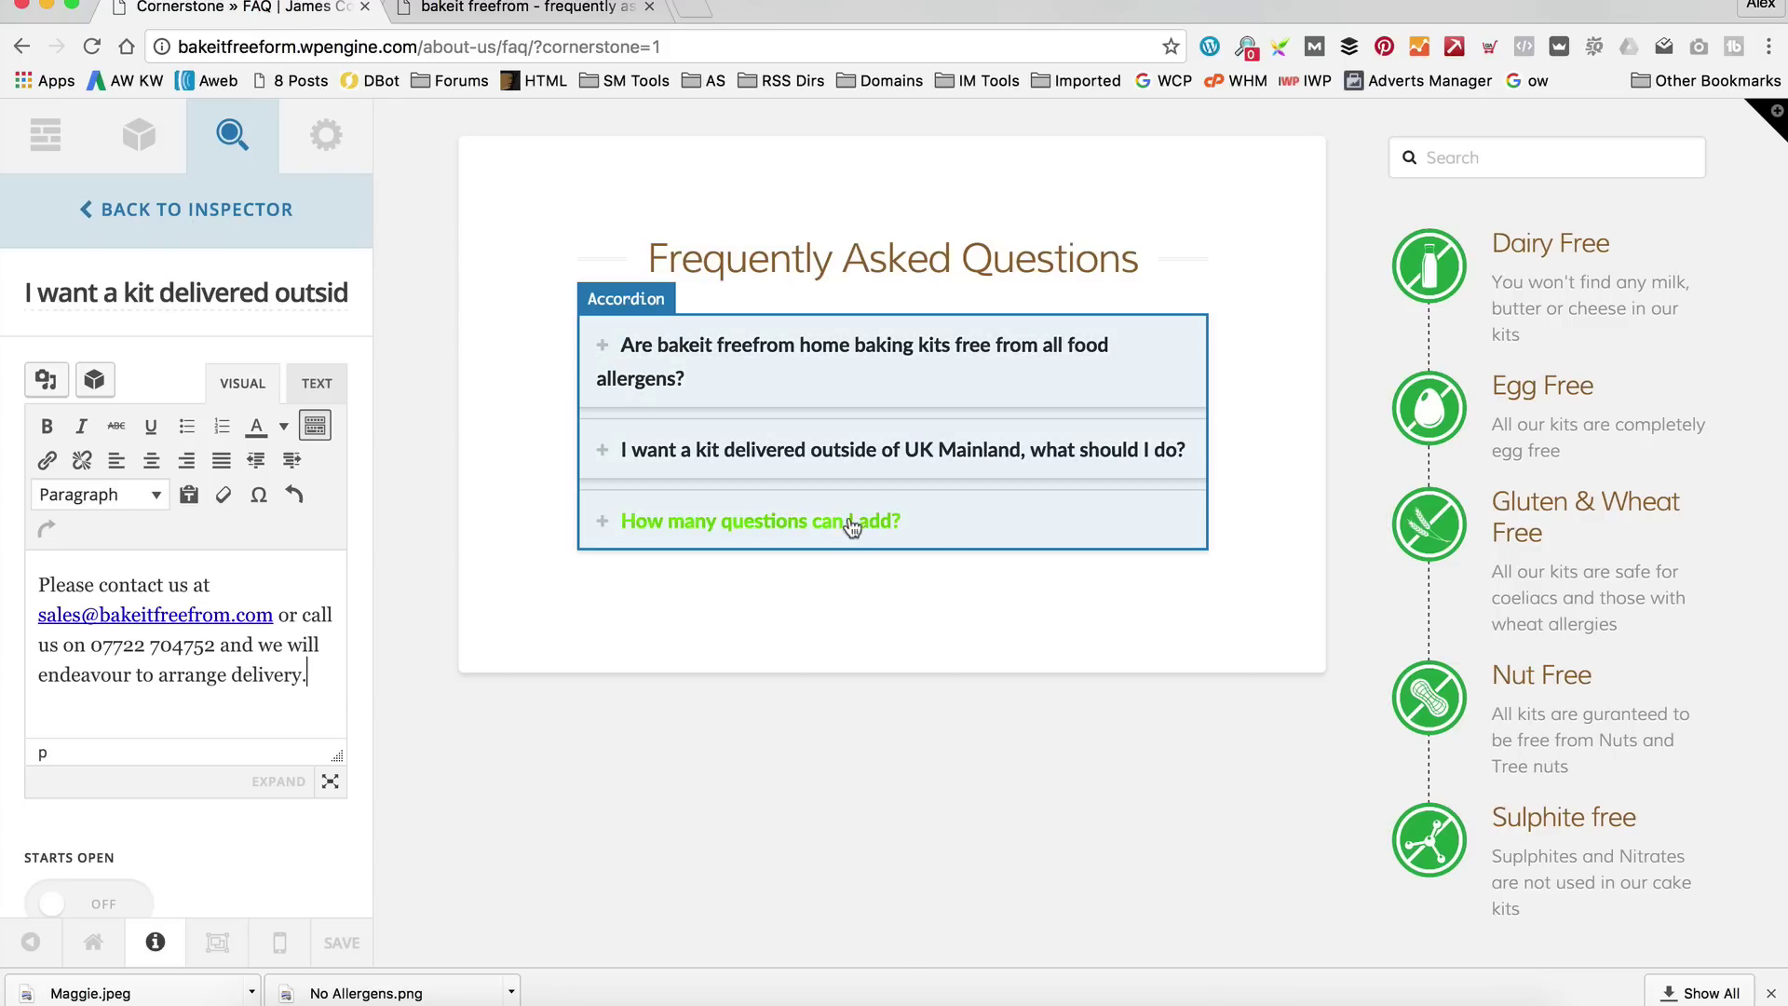
- Put the next-day delivery question in the third item's title and clear its Lorem ipsum content
click(870, 525)
click(261, 687)
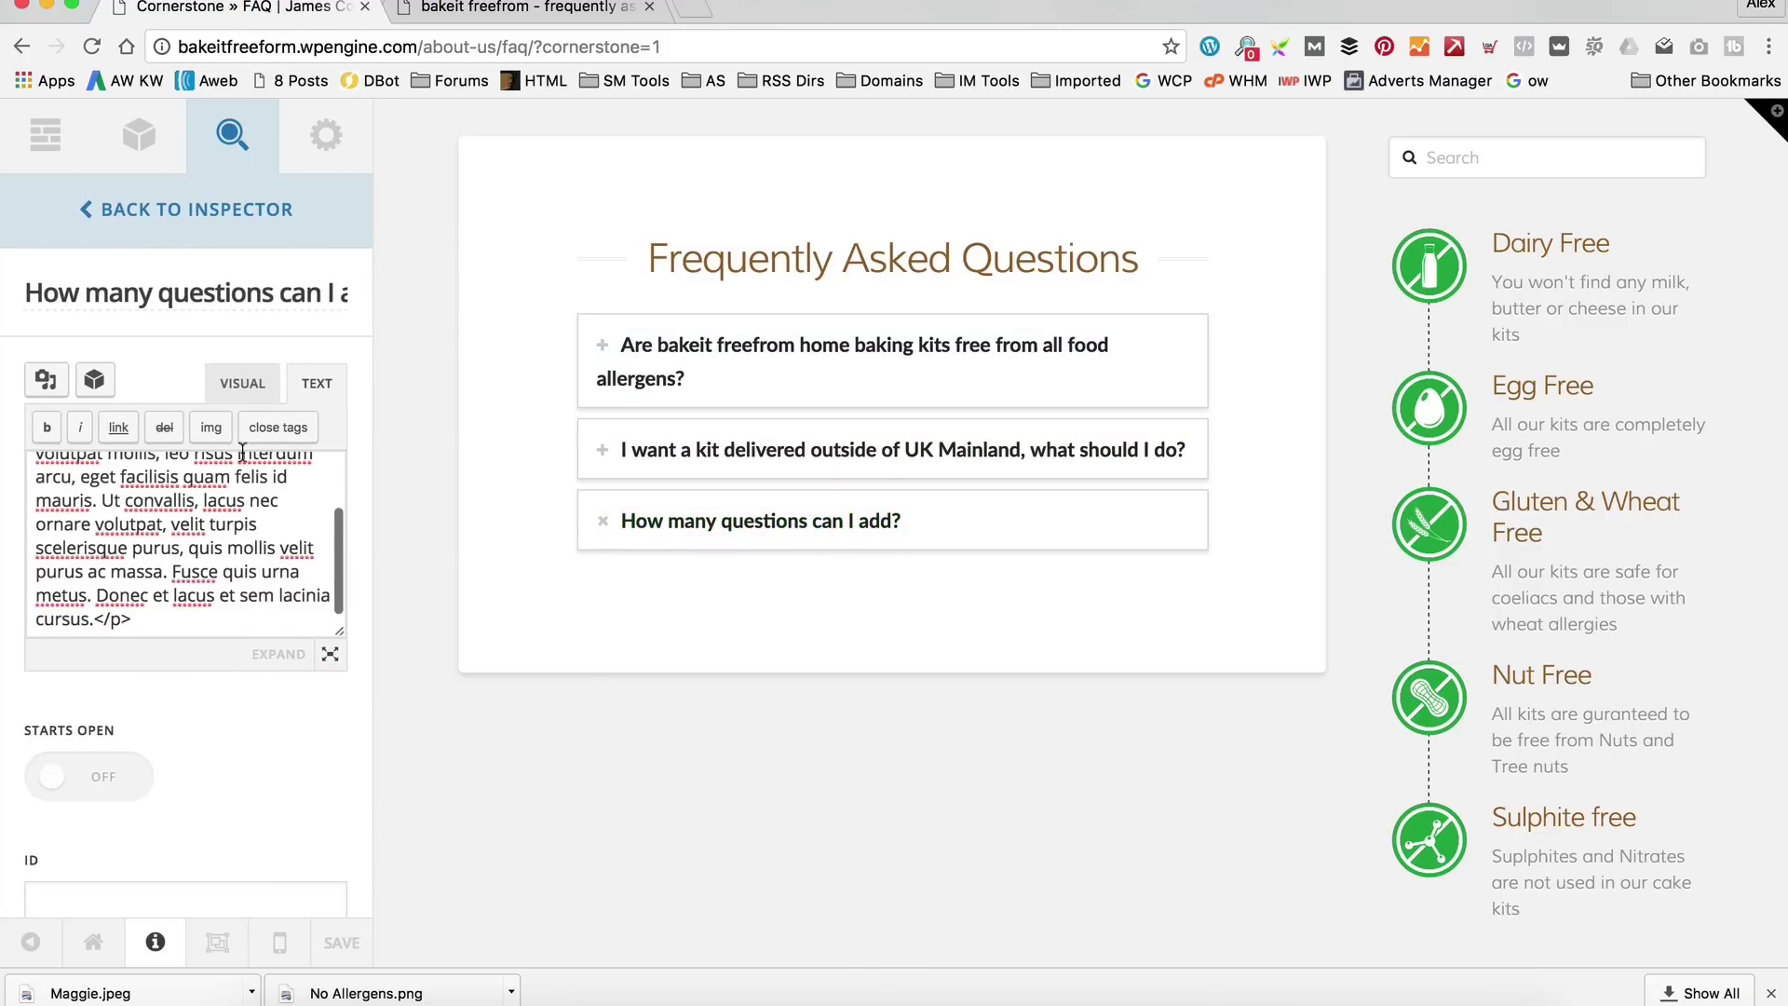
click(151, 283)
key(super+a)
key(super+v)
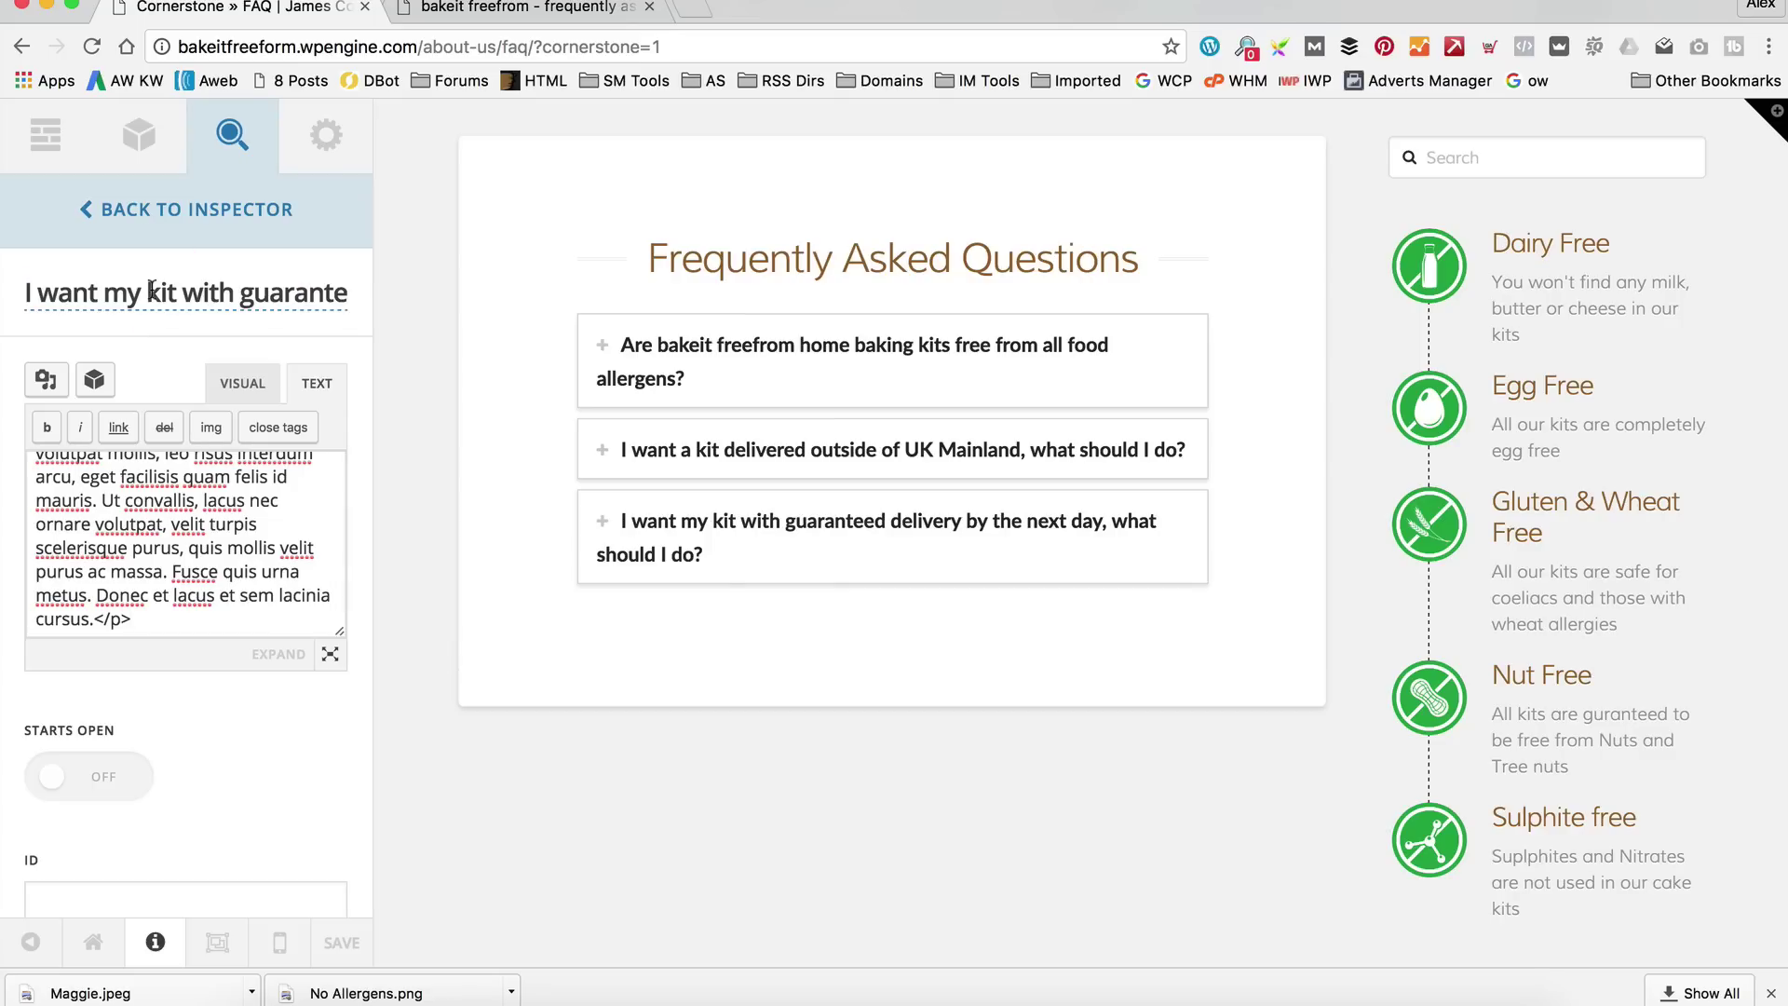
drag(155, 606, 8, 228)
key(BackSpace)
- Copy the old site's call-us answer into the third item's answer box
click(540, 6)
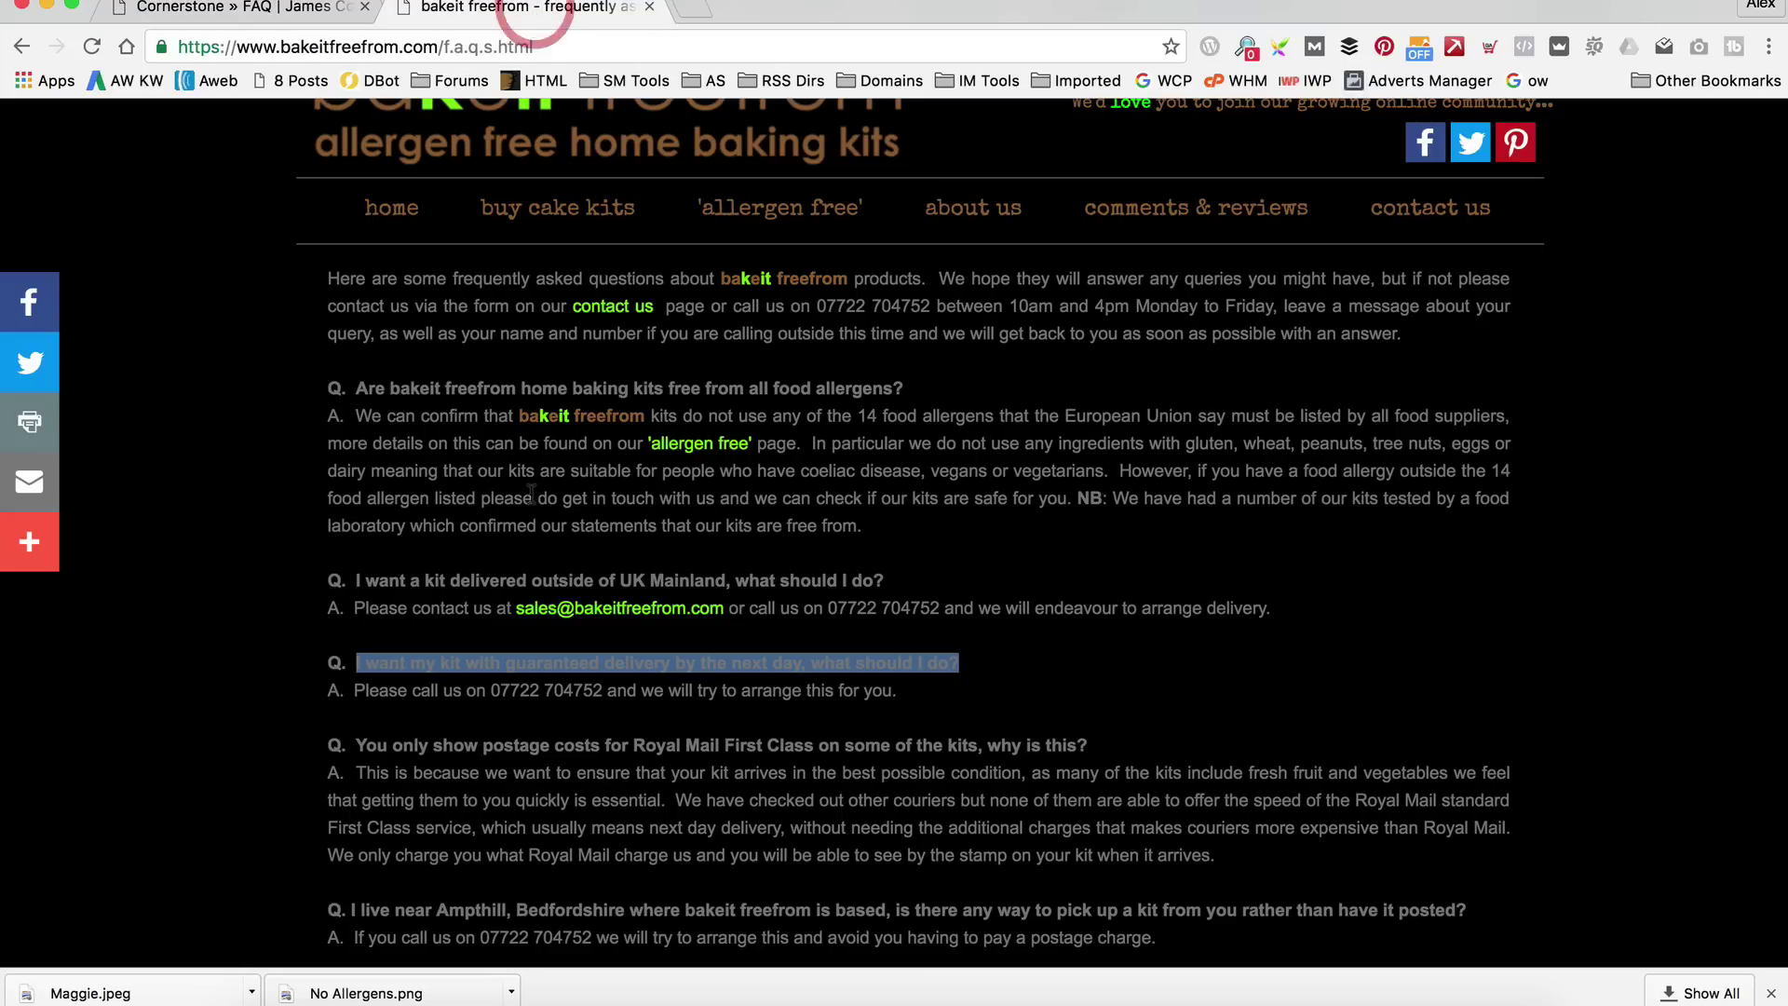
drag(896, 690, 345, 694)
key(super+c)
click(279, 8)
click(170, 538)
key(super+v)
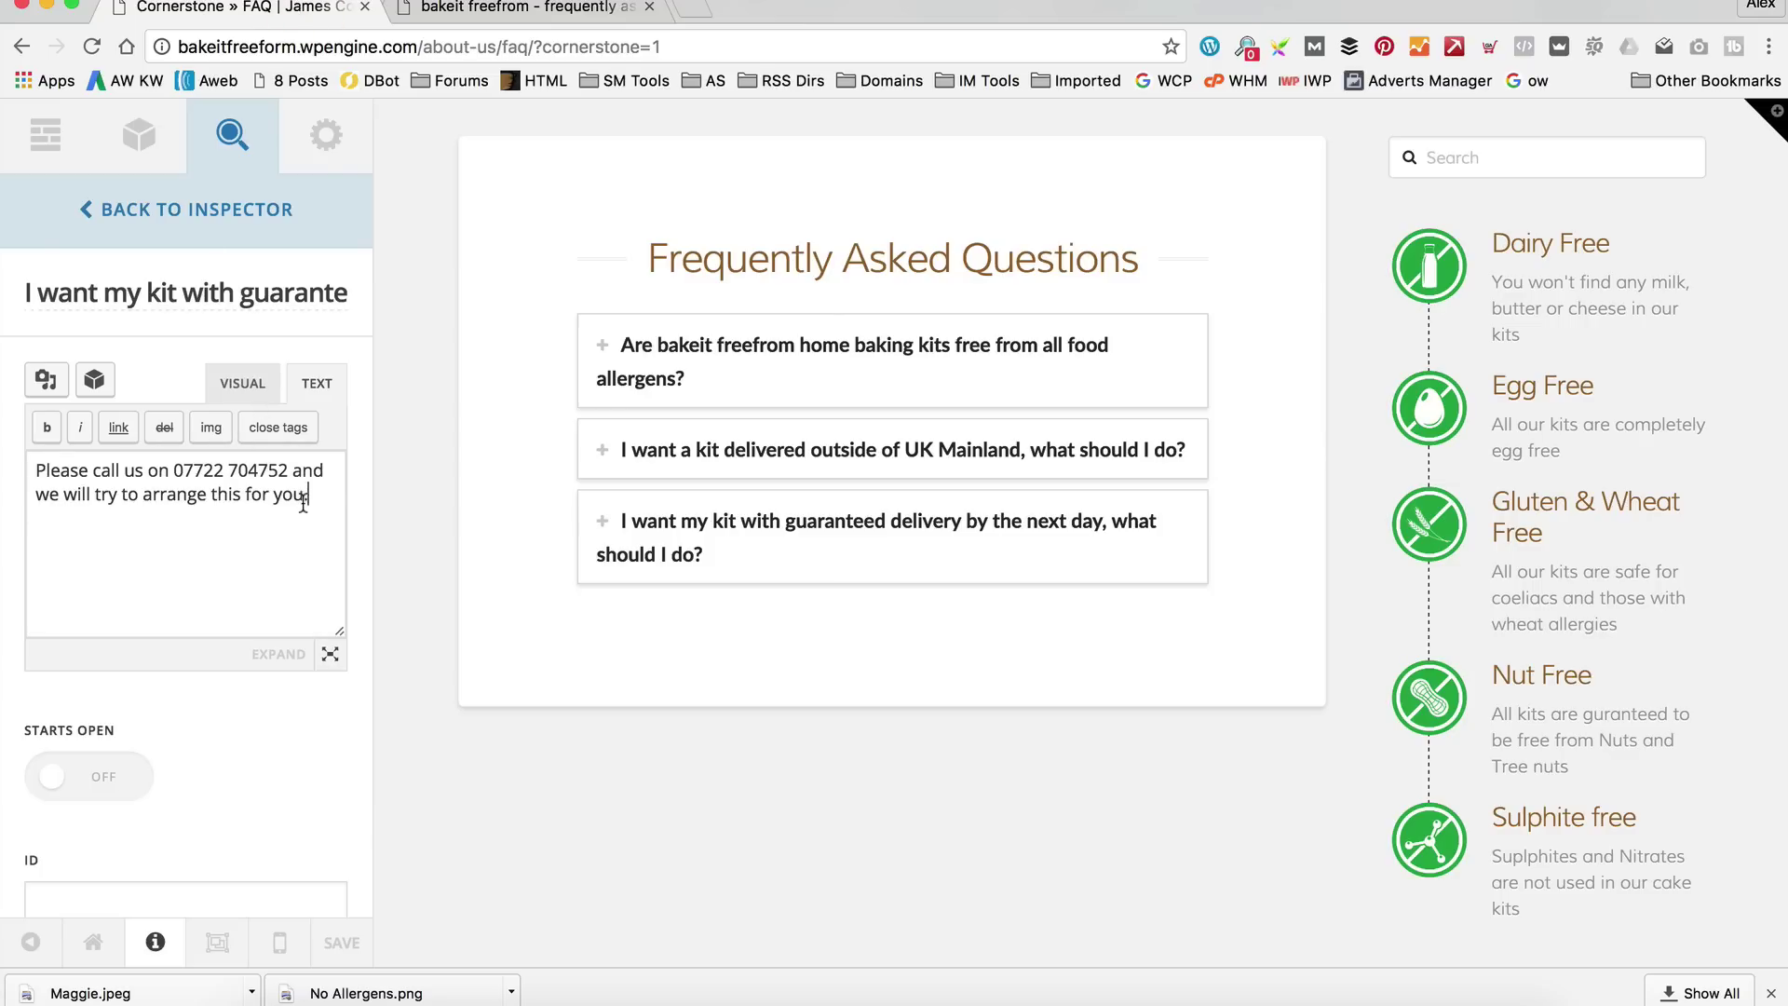
- Add two more items to the FAQ accordion and open Accordion Item 4
click(585, 6)
scroll(578, 486, down, 3)
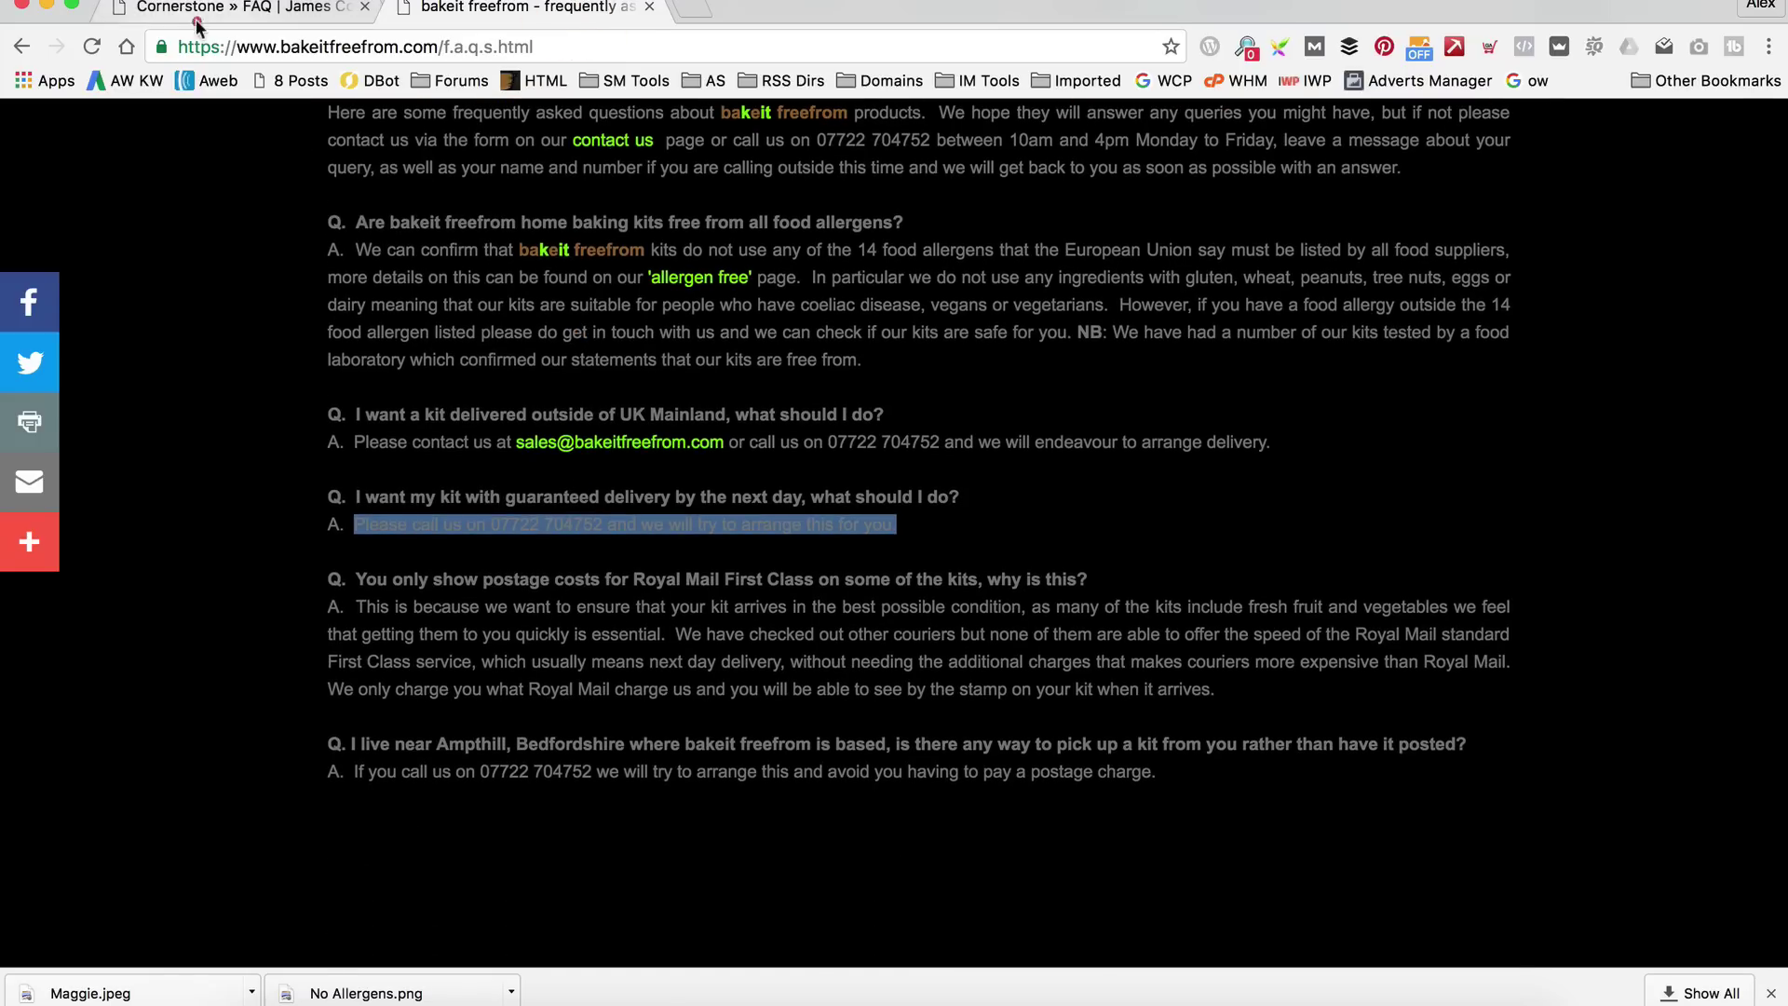
click(196, 13)
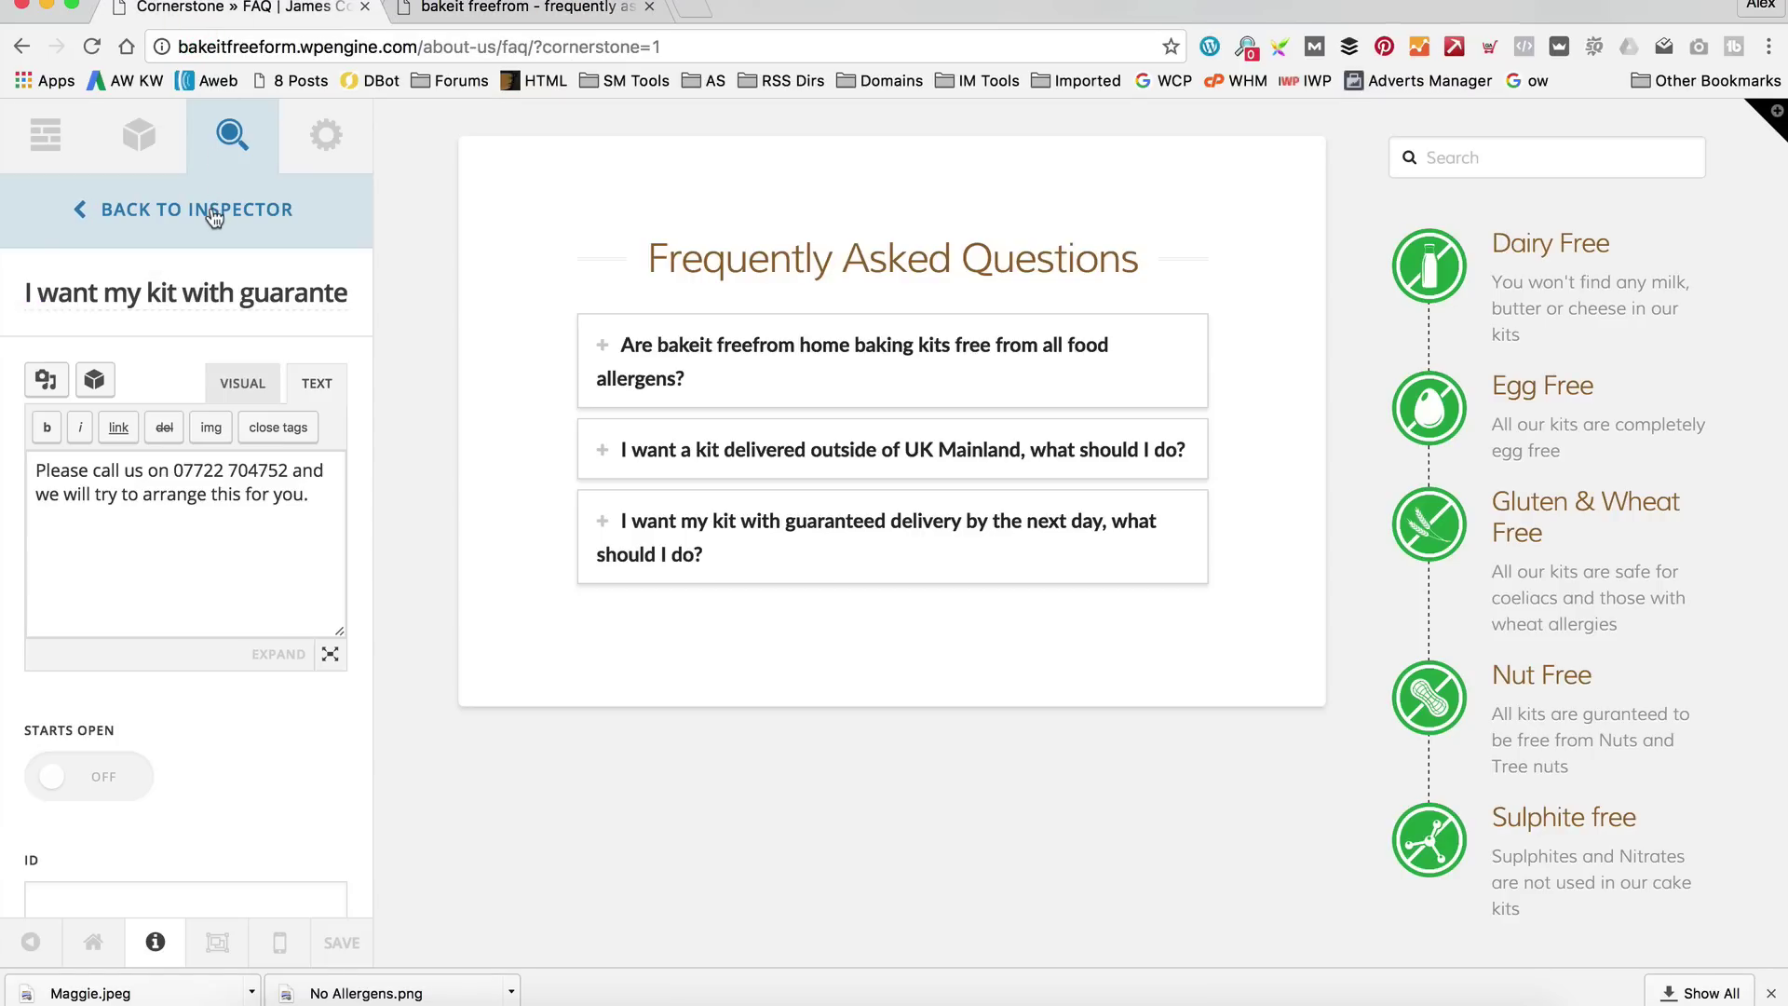
click(819, 568)
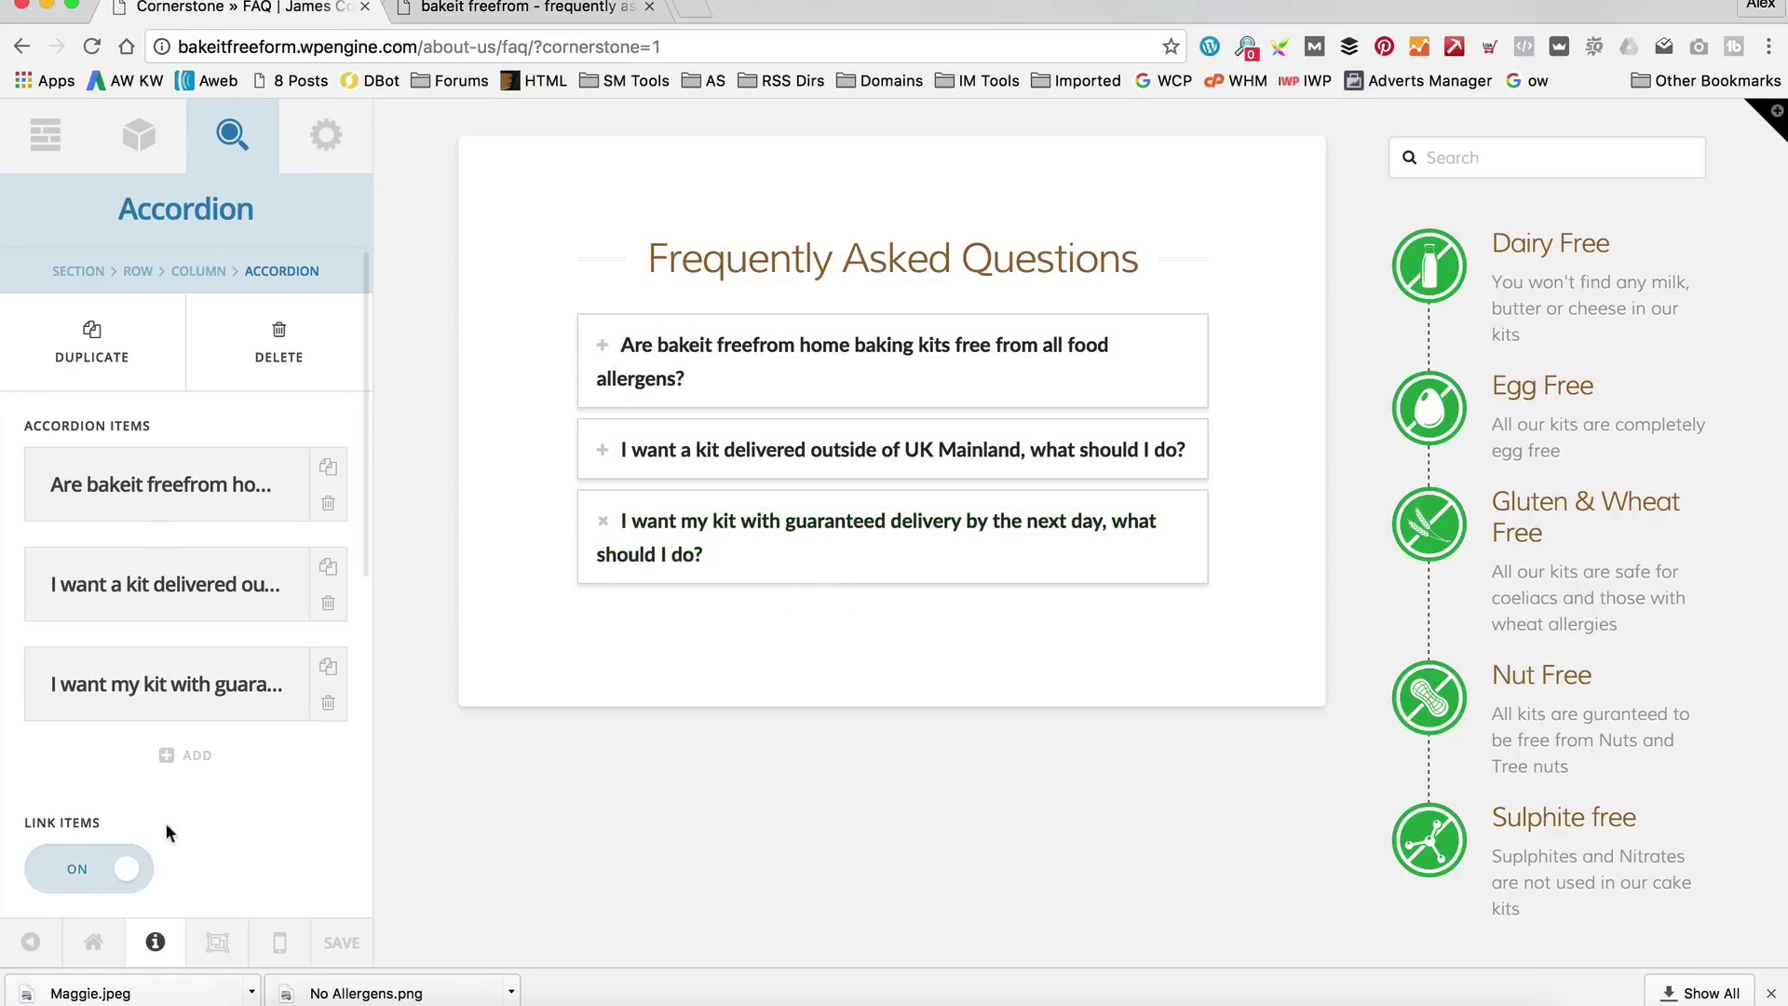
click(176, 770)
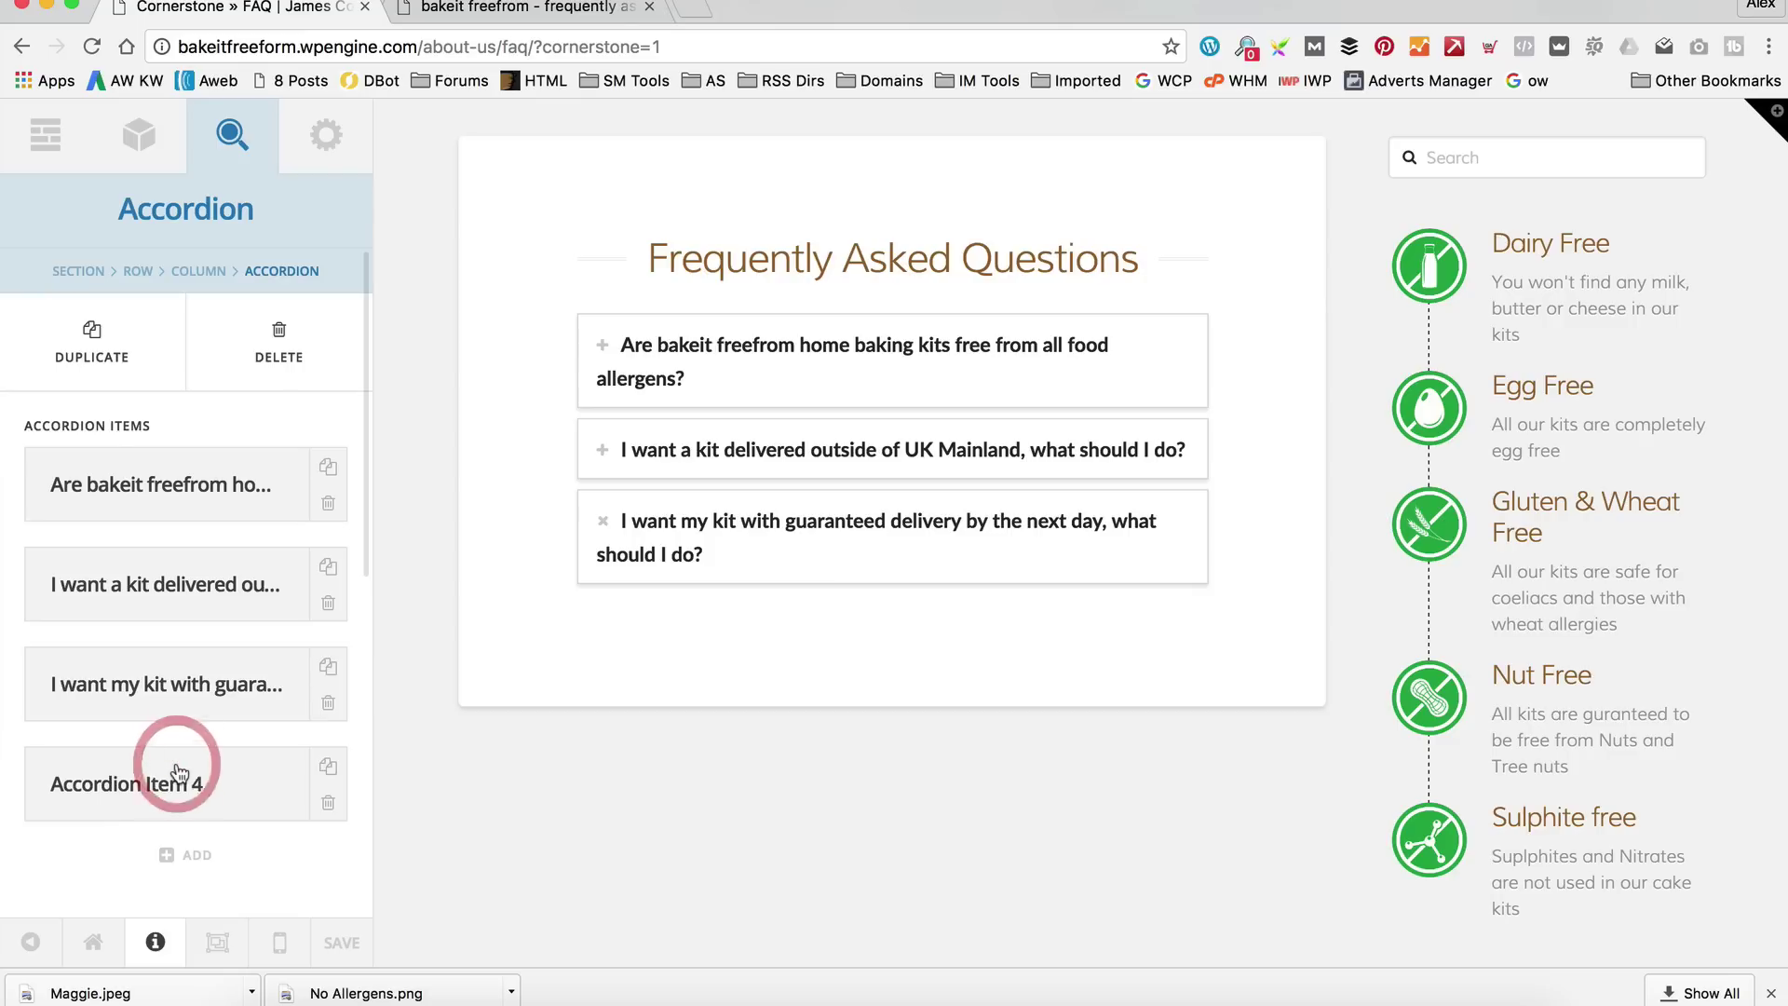
click(193, 853)
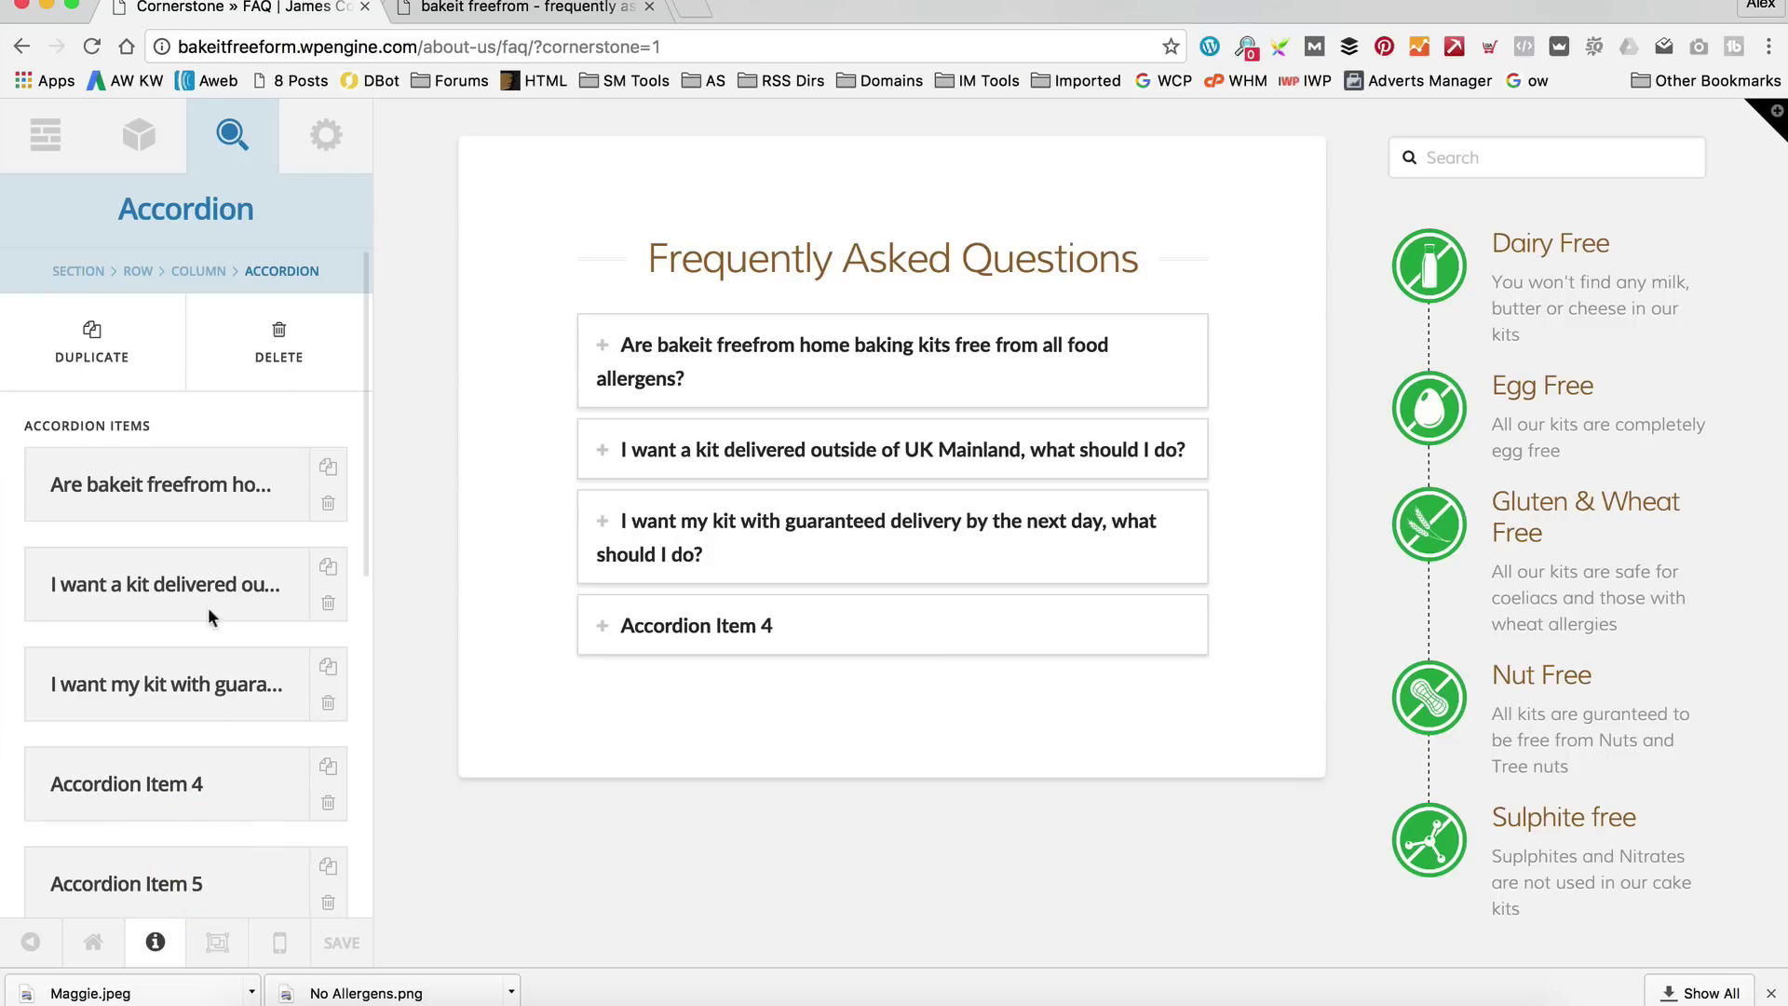
scroll(231, 694, down, 3)
click(922, 638)
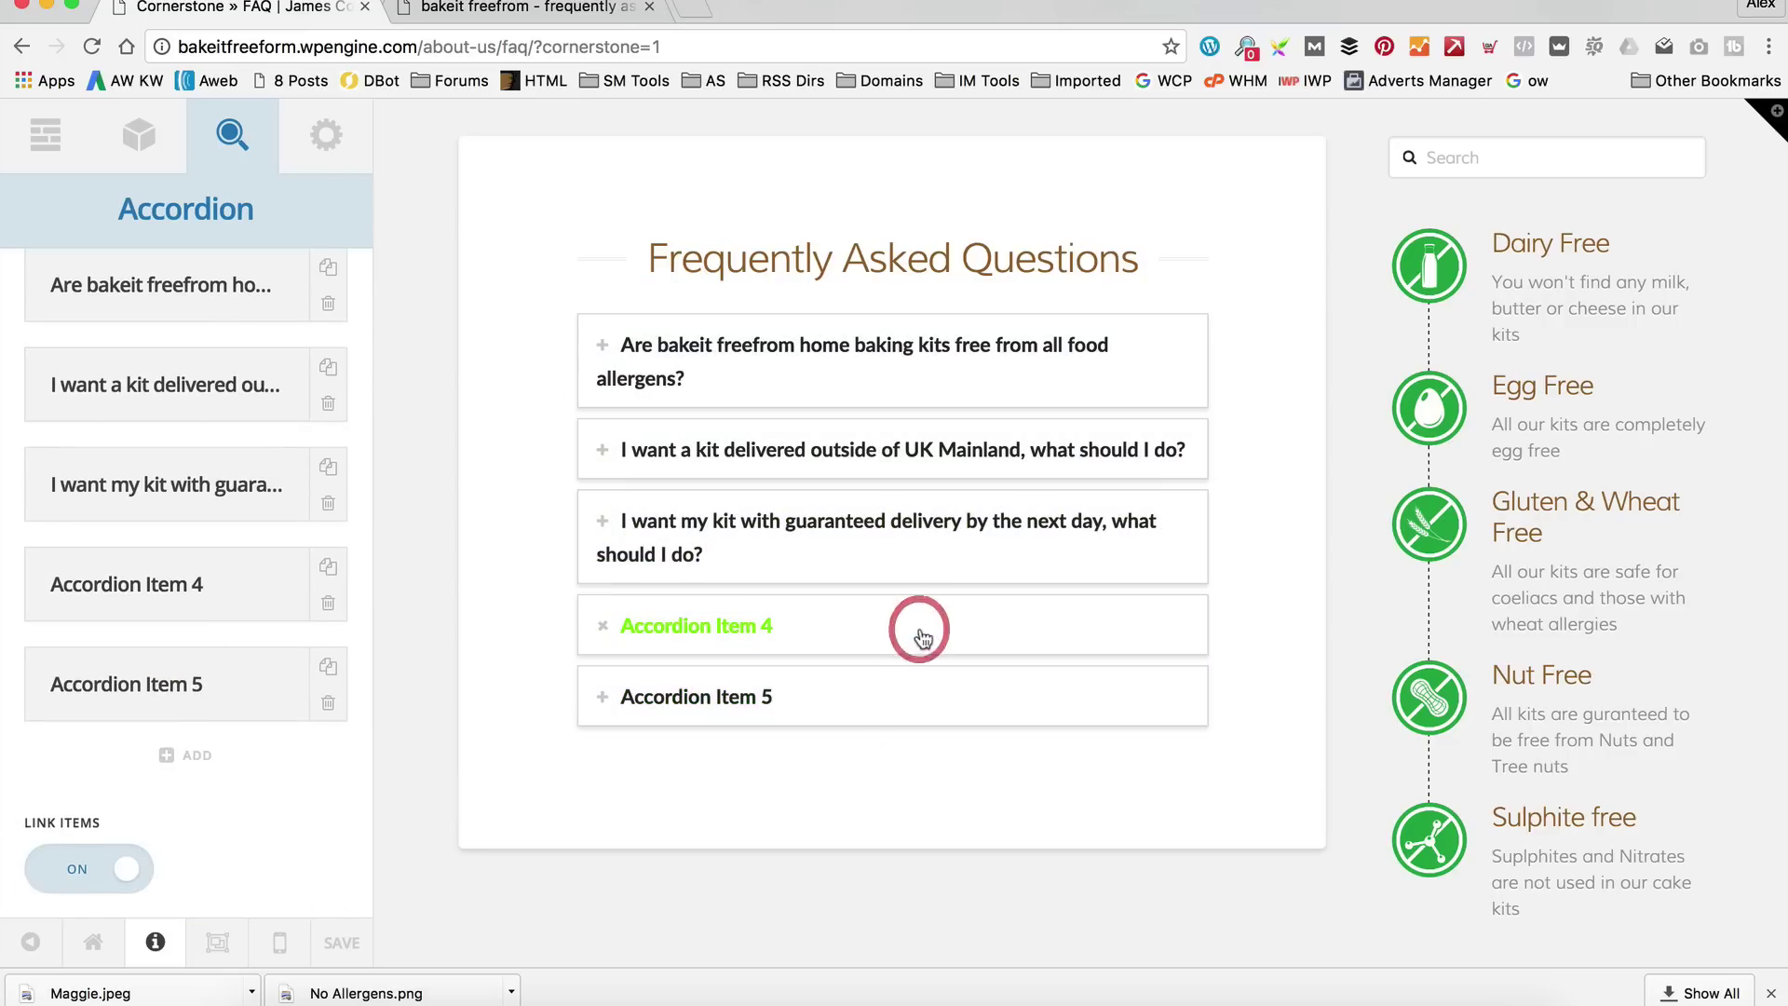
click(160, 585)
- Use the old site's Royal Mail postage-costs question as Accordion Item 4's title
click(519, 7)
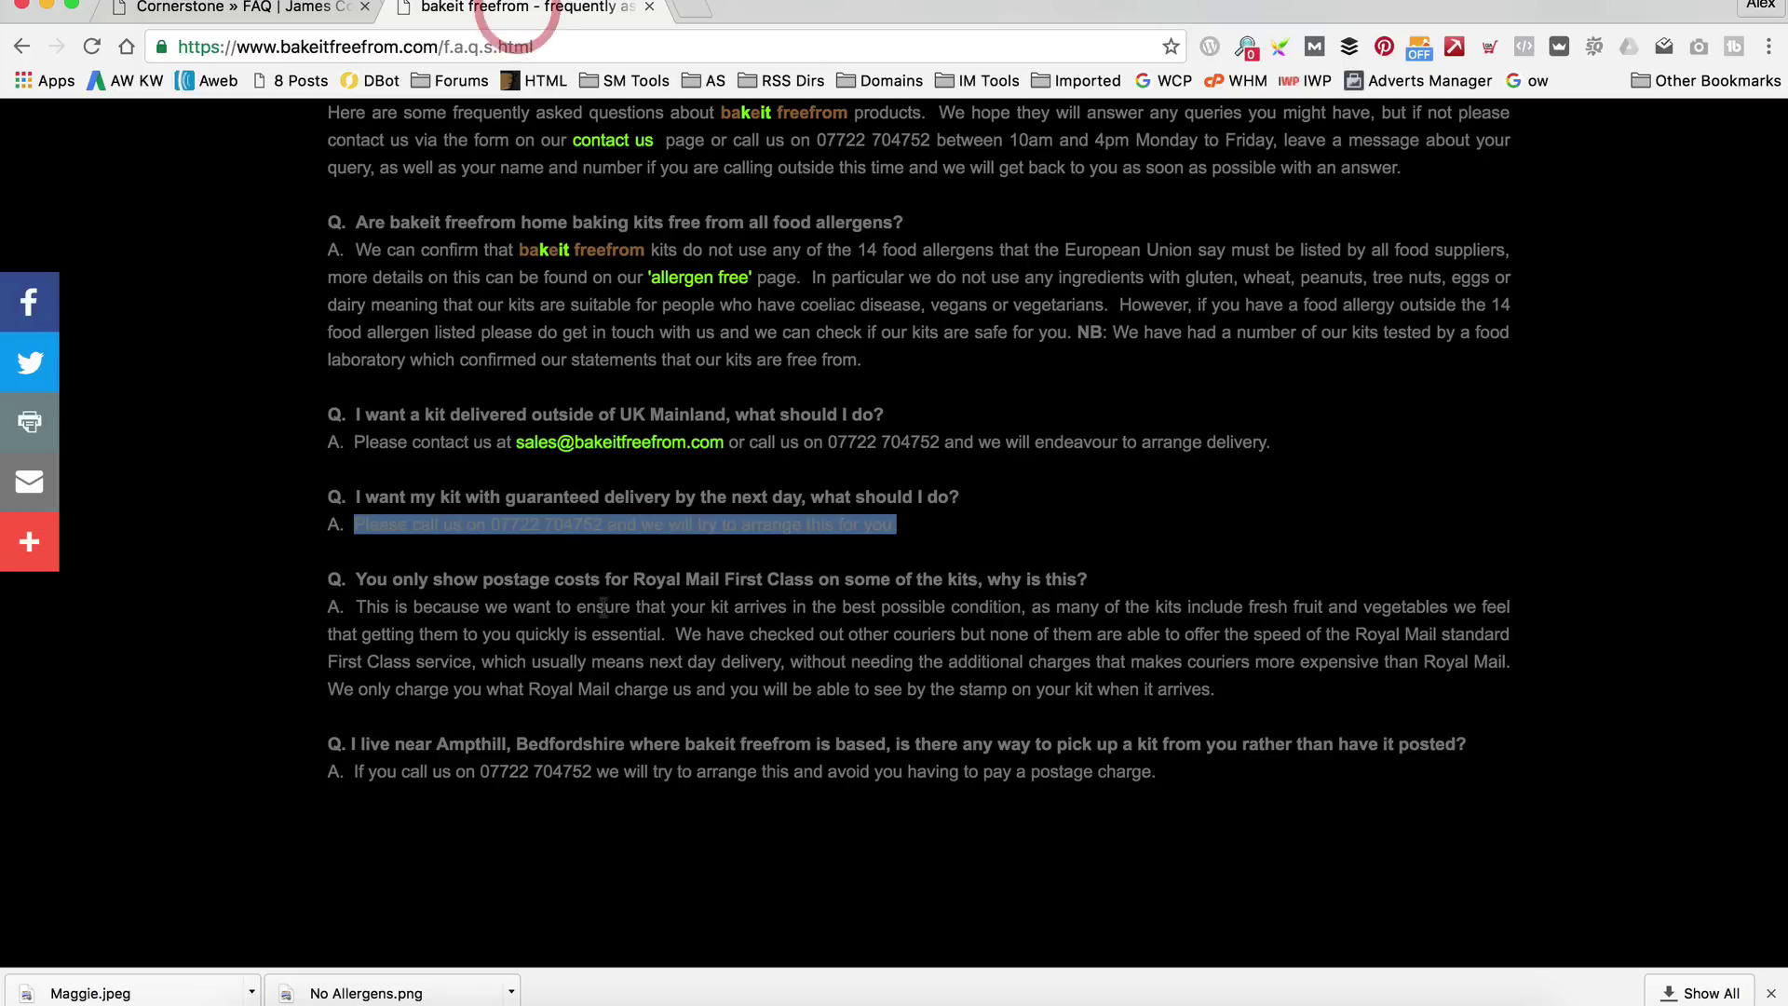
drag(1134, 592, 571, 563)
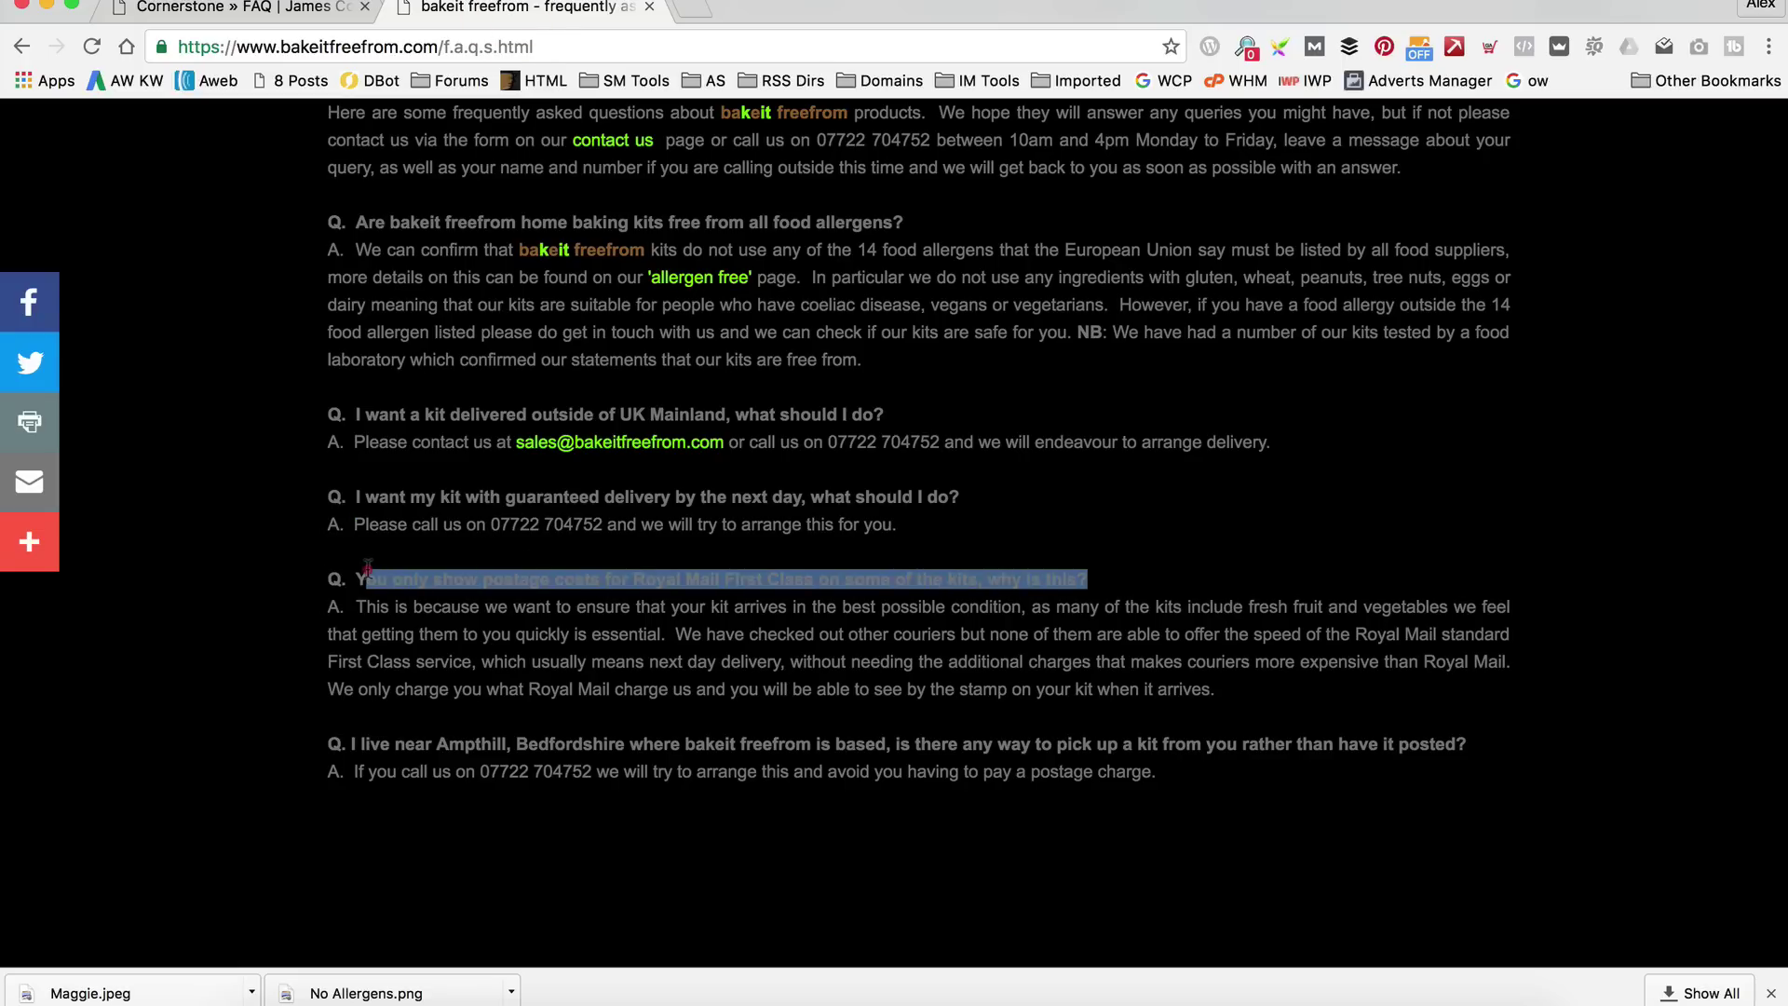
click(259, 9)
triple_click(201, 284)
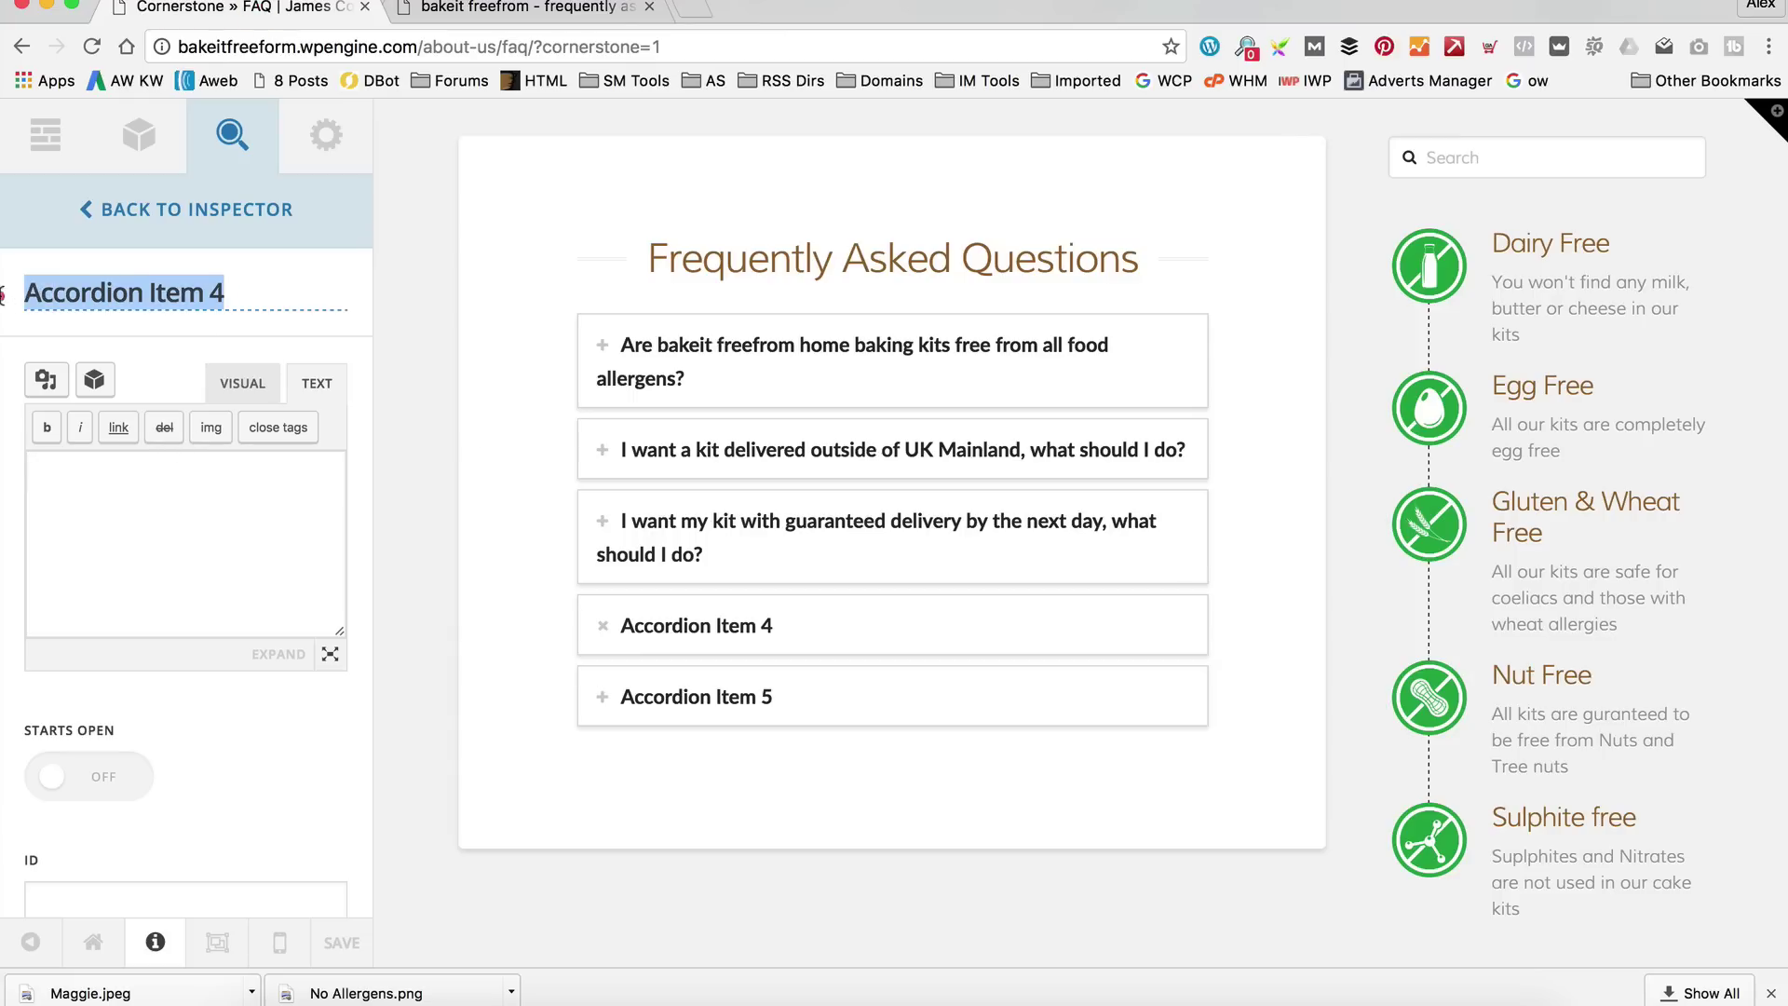
key(super+v)
click(270, 392)
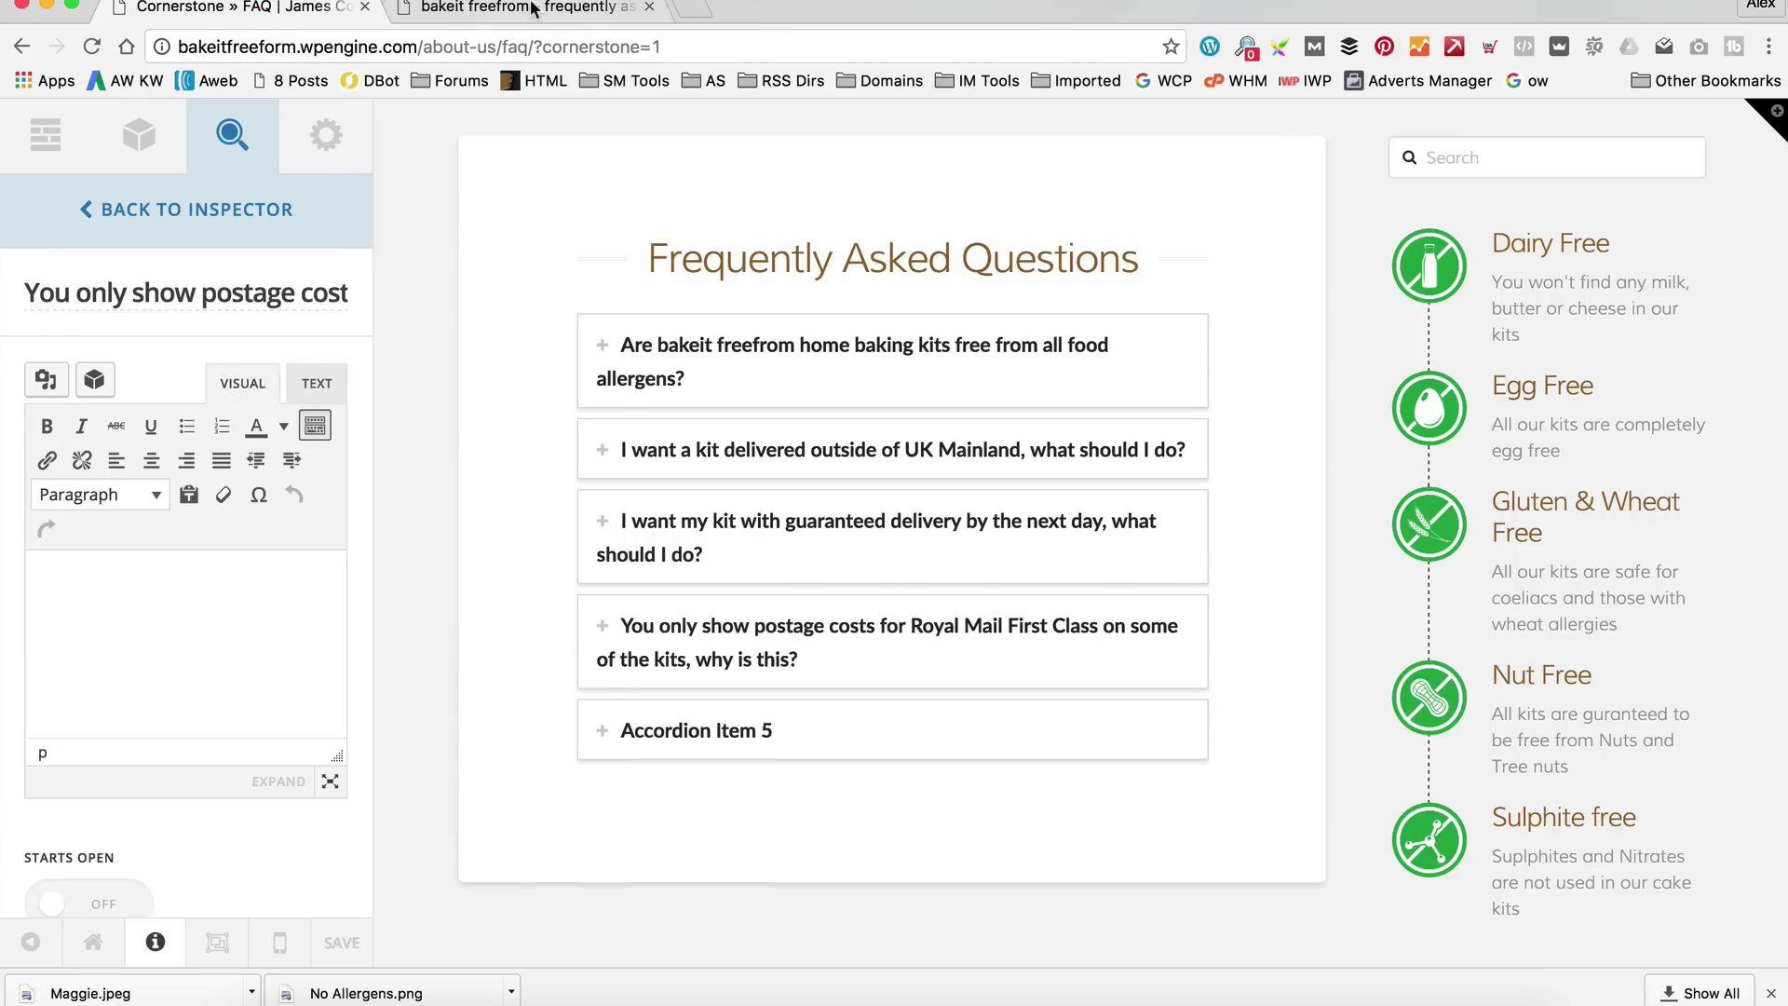
- Paste the old site's postage-costs answer into Accordion Item 4's content box
click(526, 10)
drag(1215, 691, 379, 599)
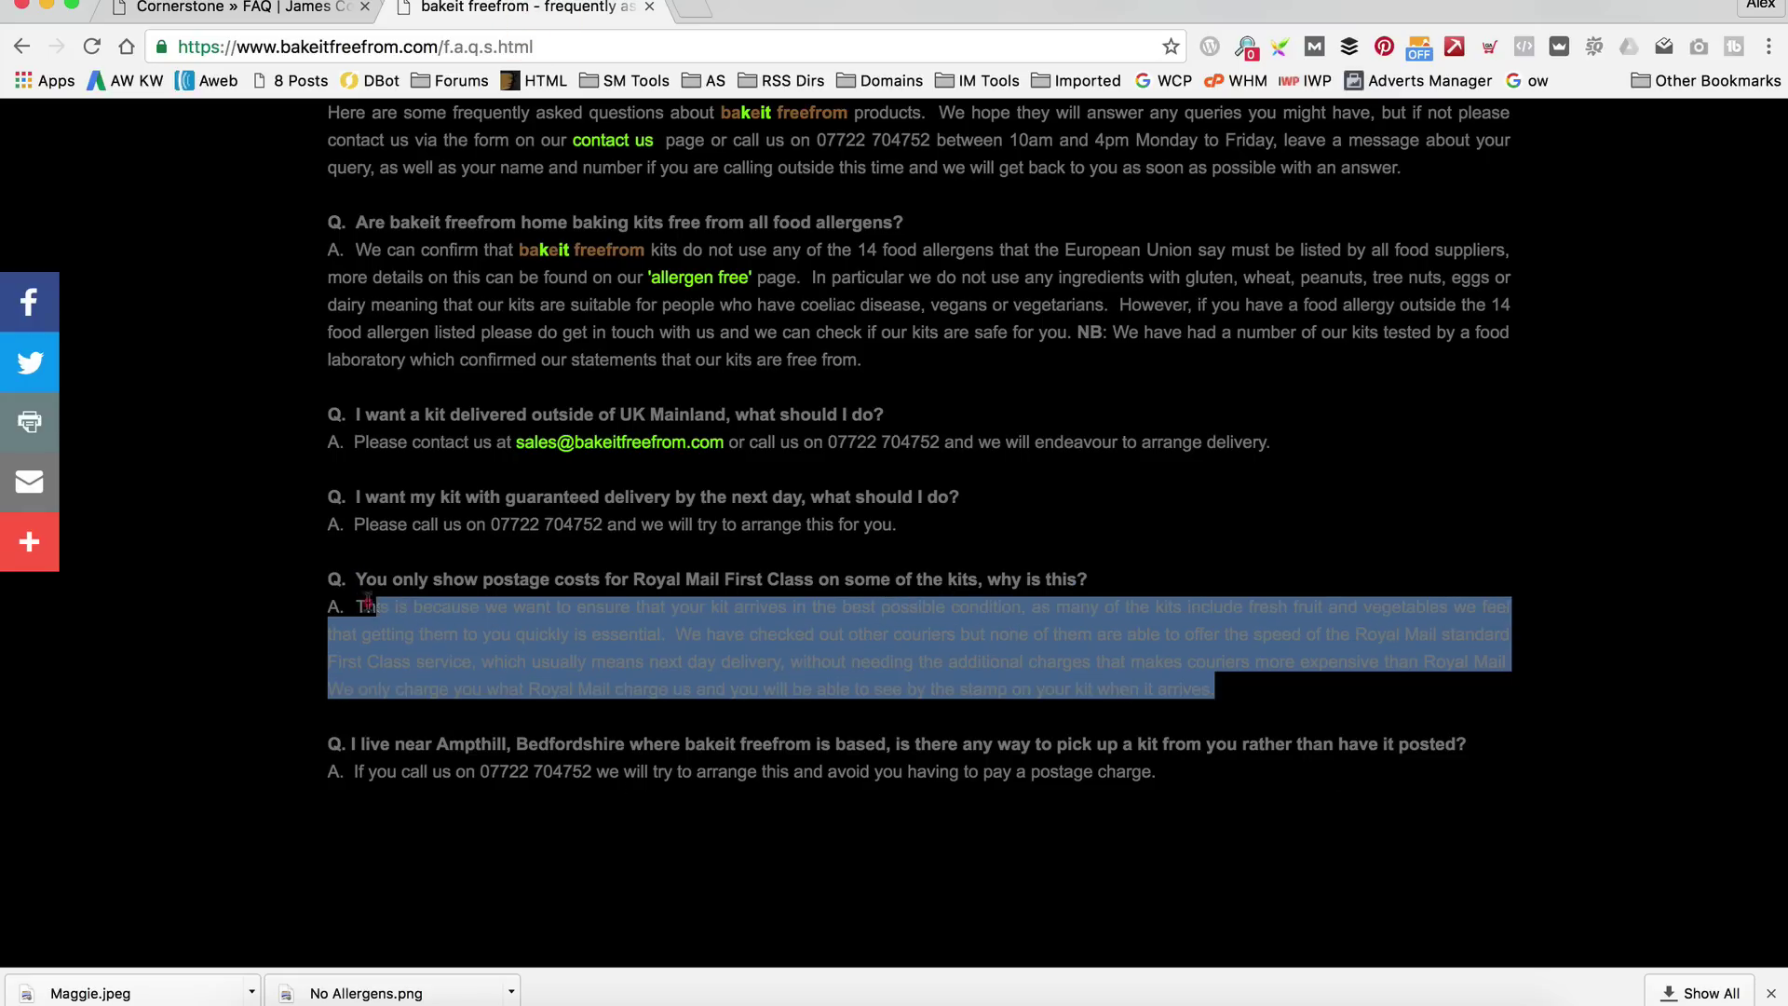
key(super+c)
click(252, 9)
click(212, 606)
key(super+v)
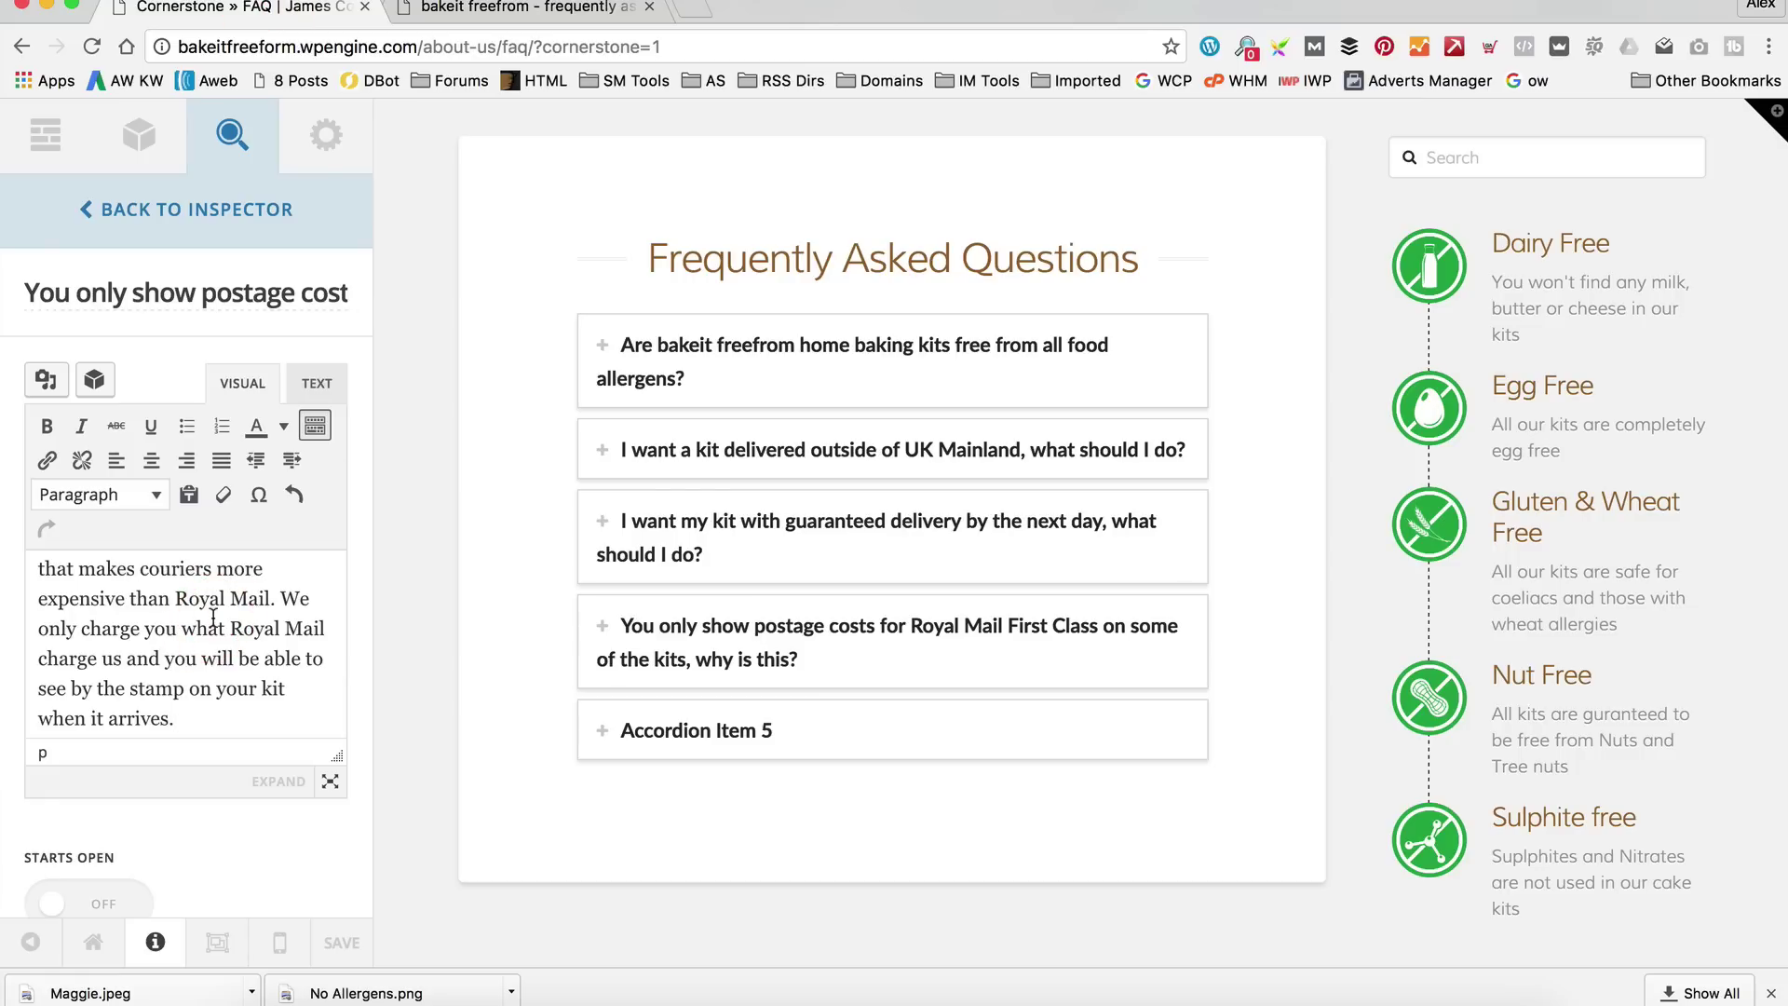
click(684, 729)
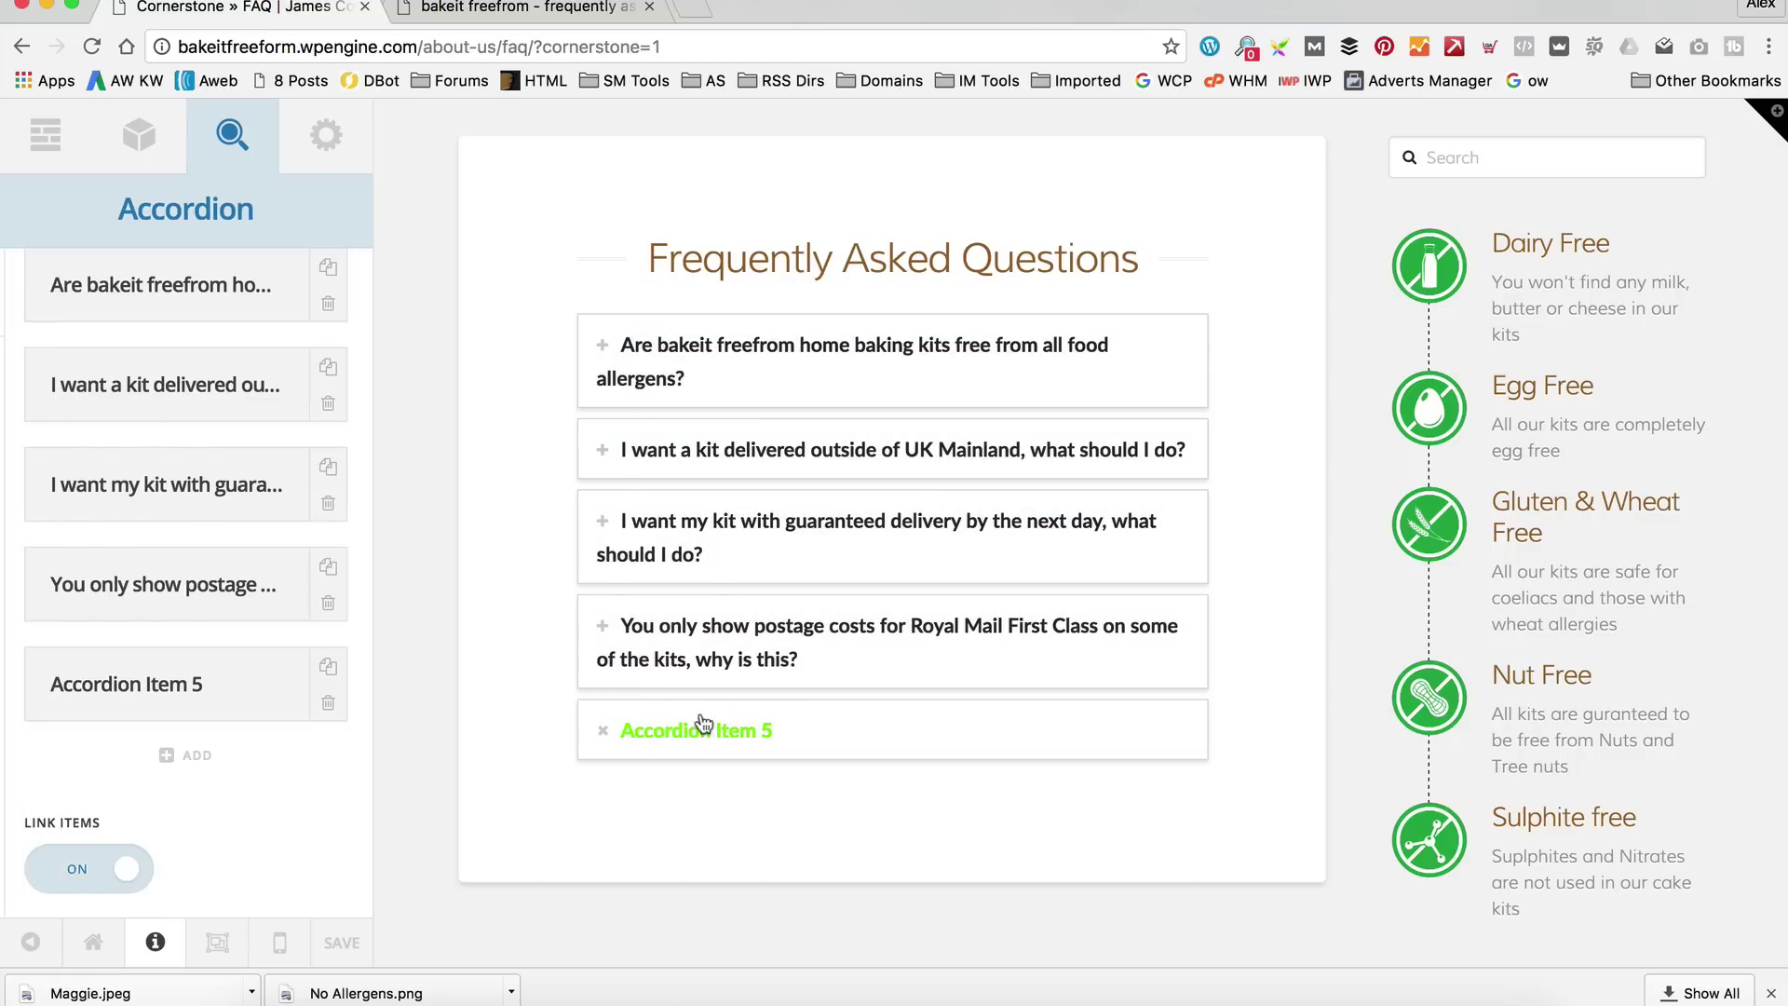
- Use the old site's Ampthill pickup question as Accordion Item 5's title
click(270, 675)
click(521, 8)
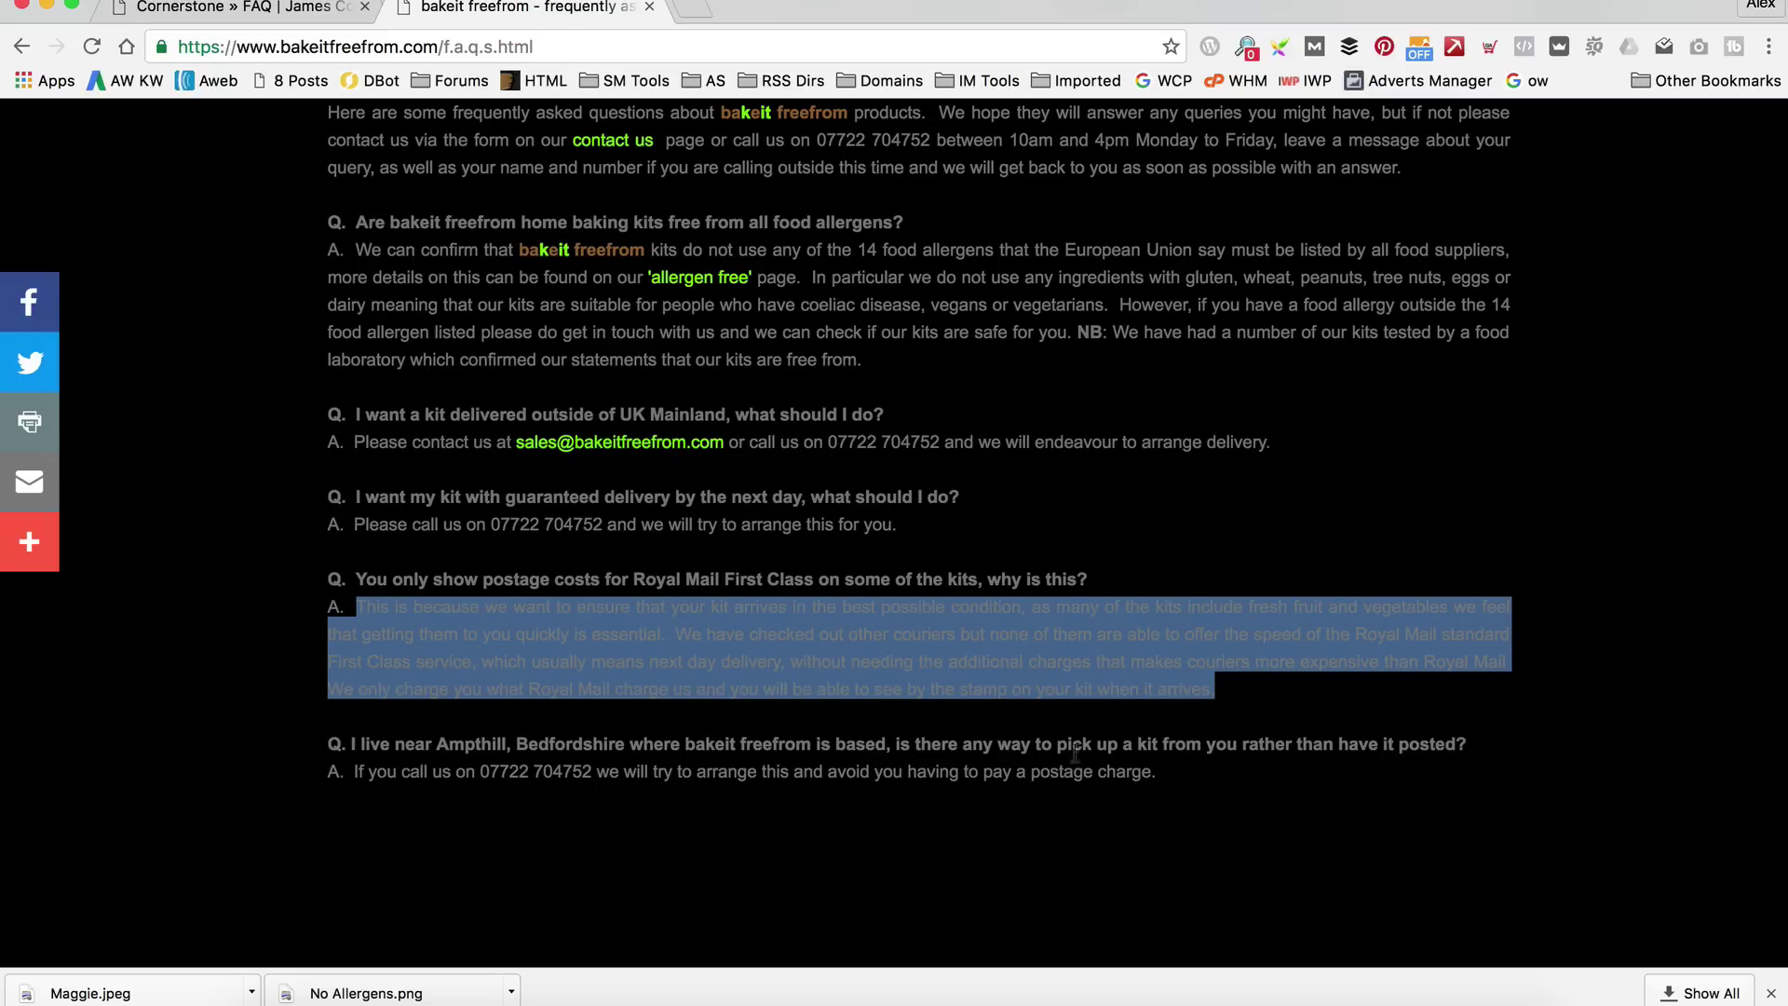
drag(1495, 747, 349, 741)
click(262, 11)
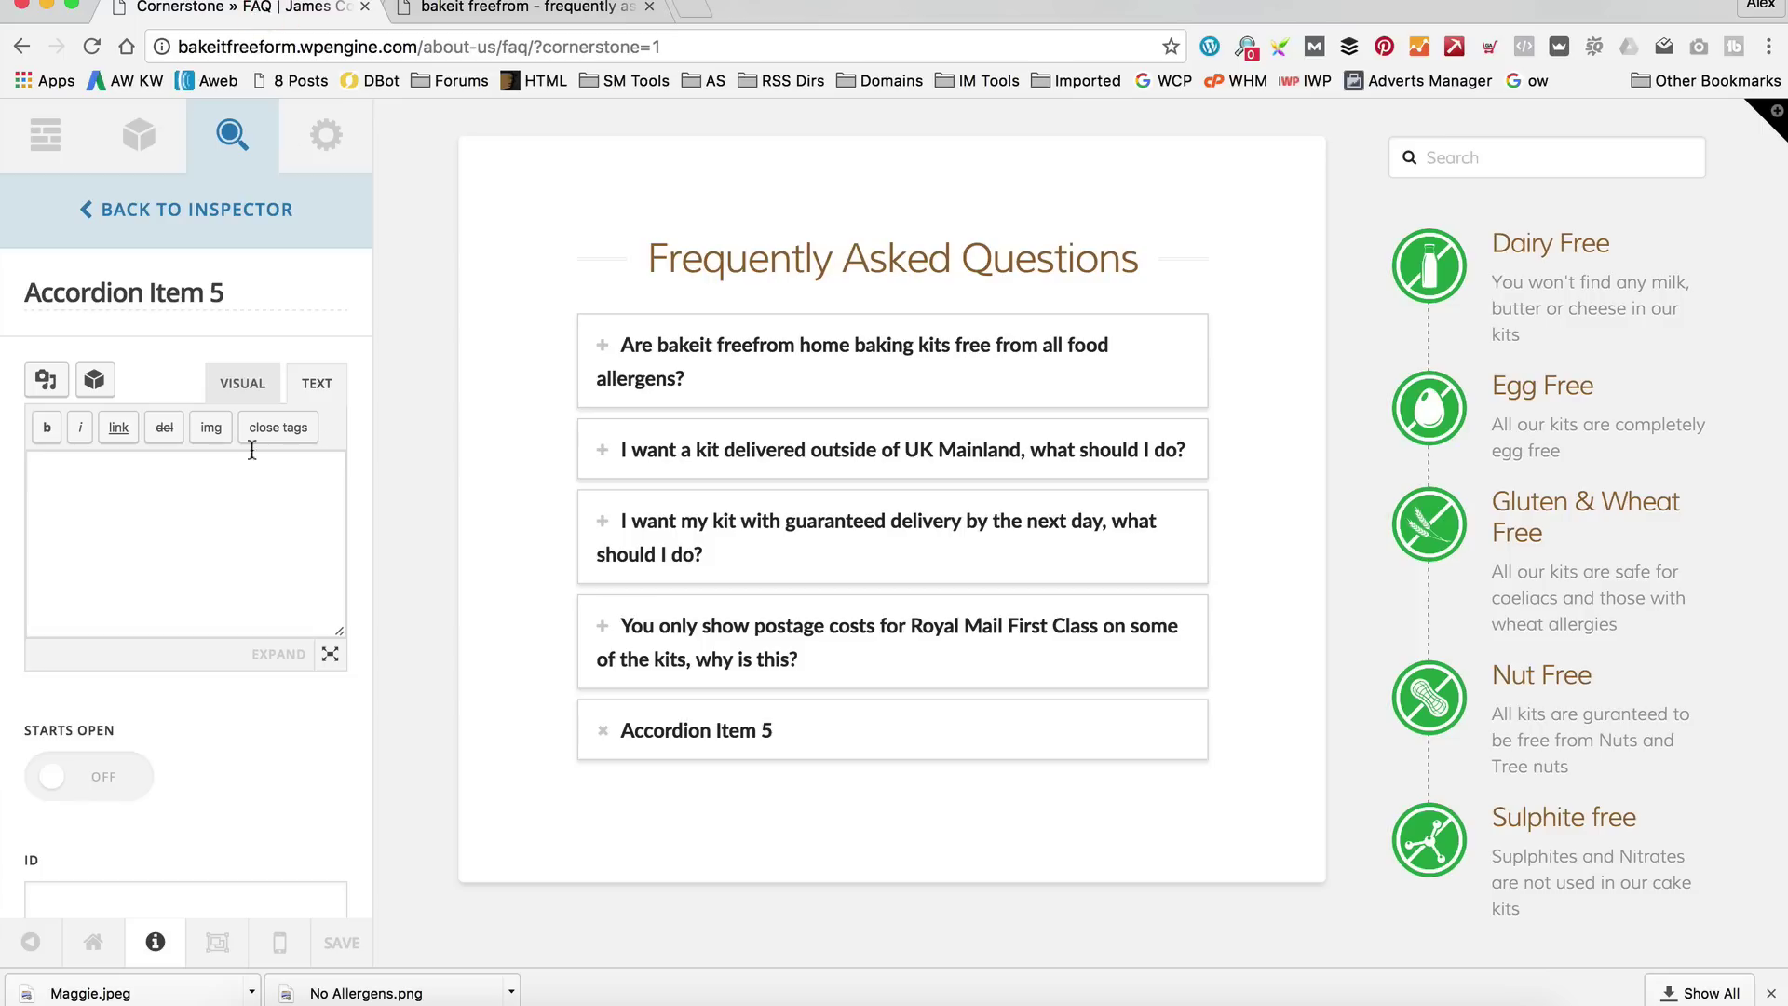
triple_click(250, 289)
key(super+v)
- Paste the Ampthill call-to-arrange answer into Item 5's content and save the page
click(238, 522)
click(475, 8)
drag(1175, 791, 355, 780)
click(358, 780)
click(247, 9)
key(super+v)
scroll(295, 582, down, 3)
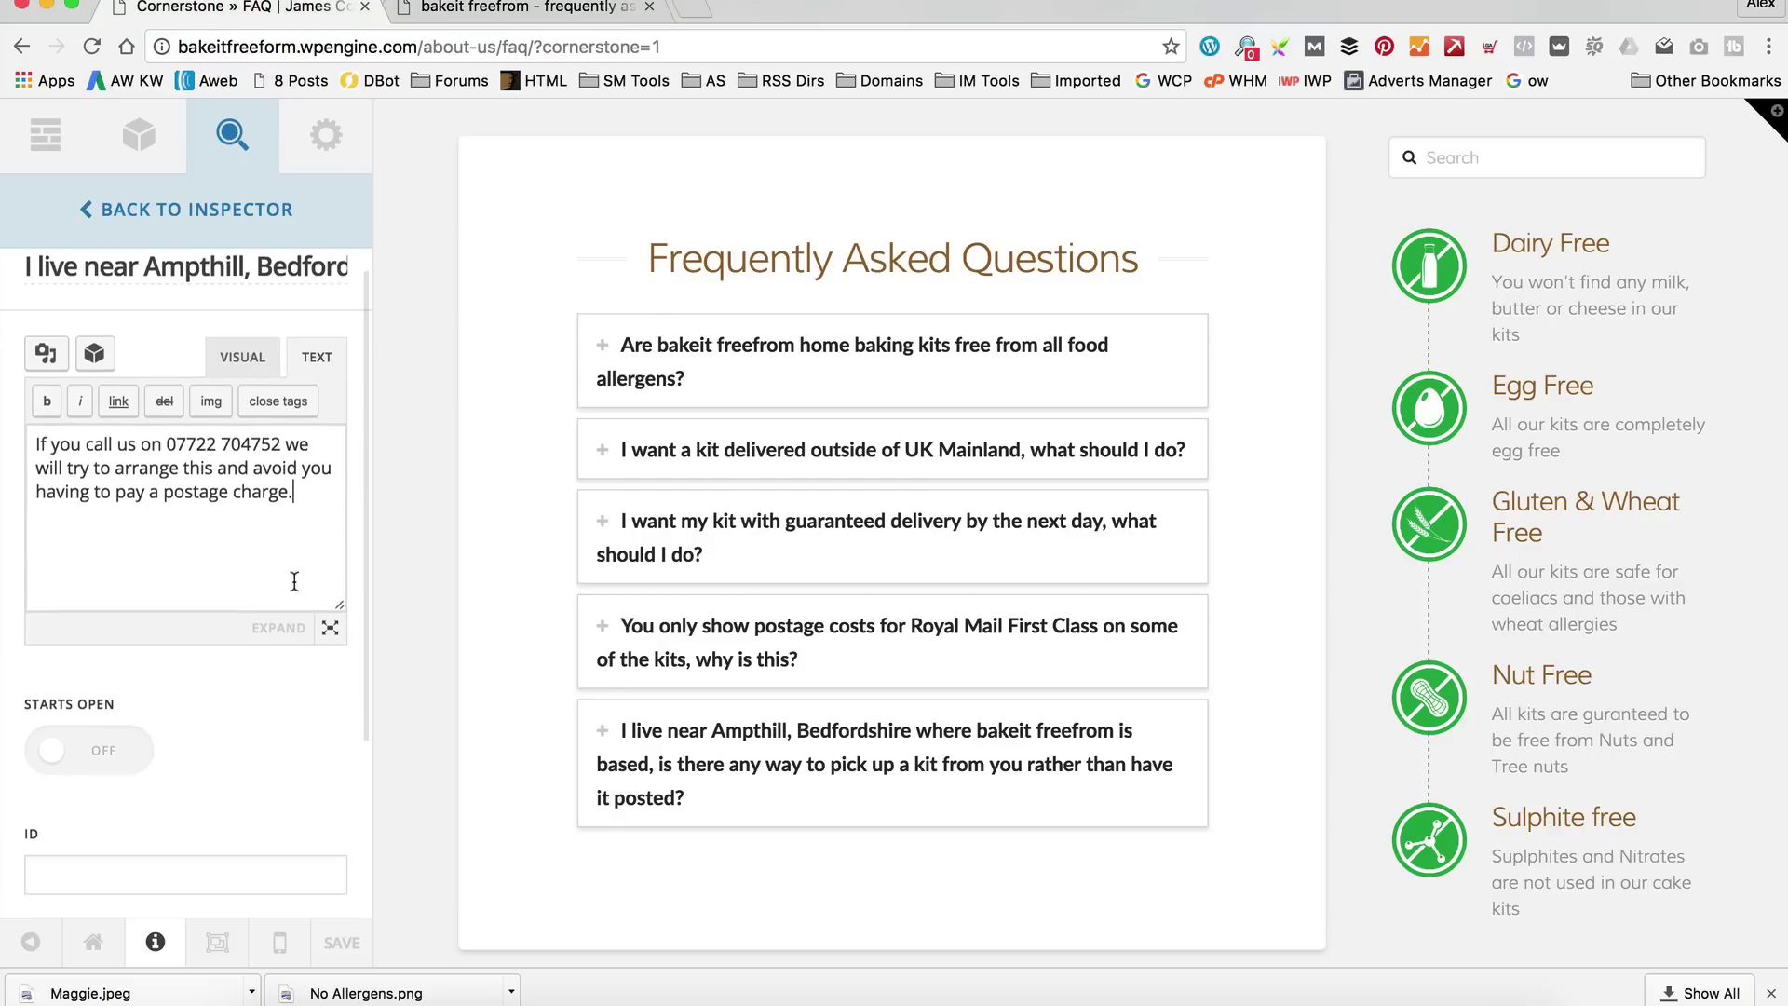
click(342, 942)
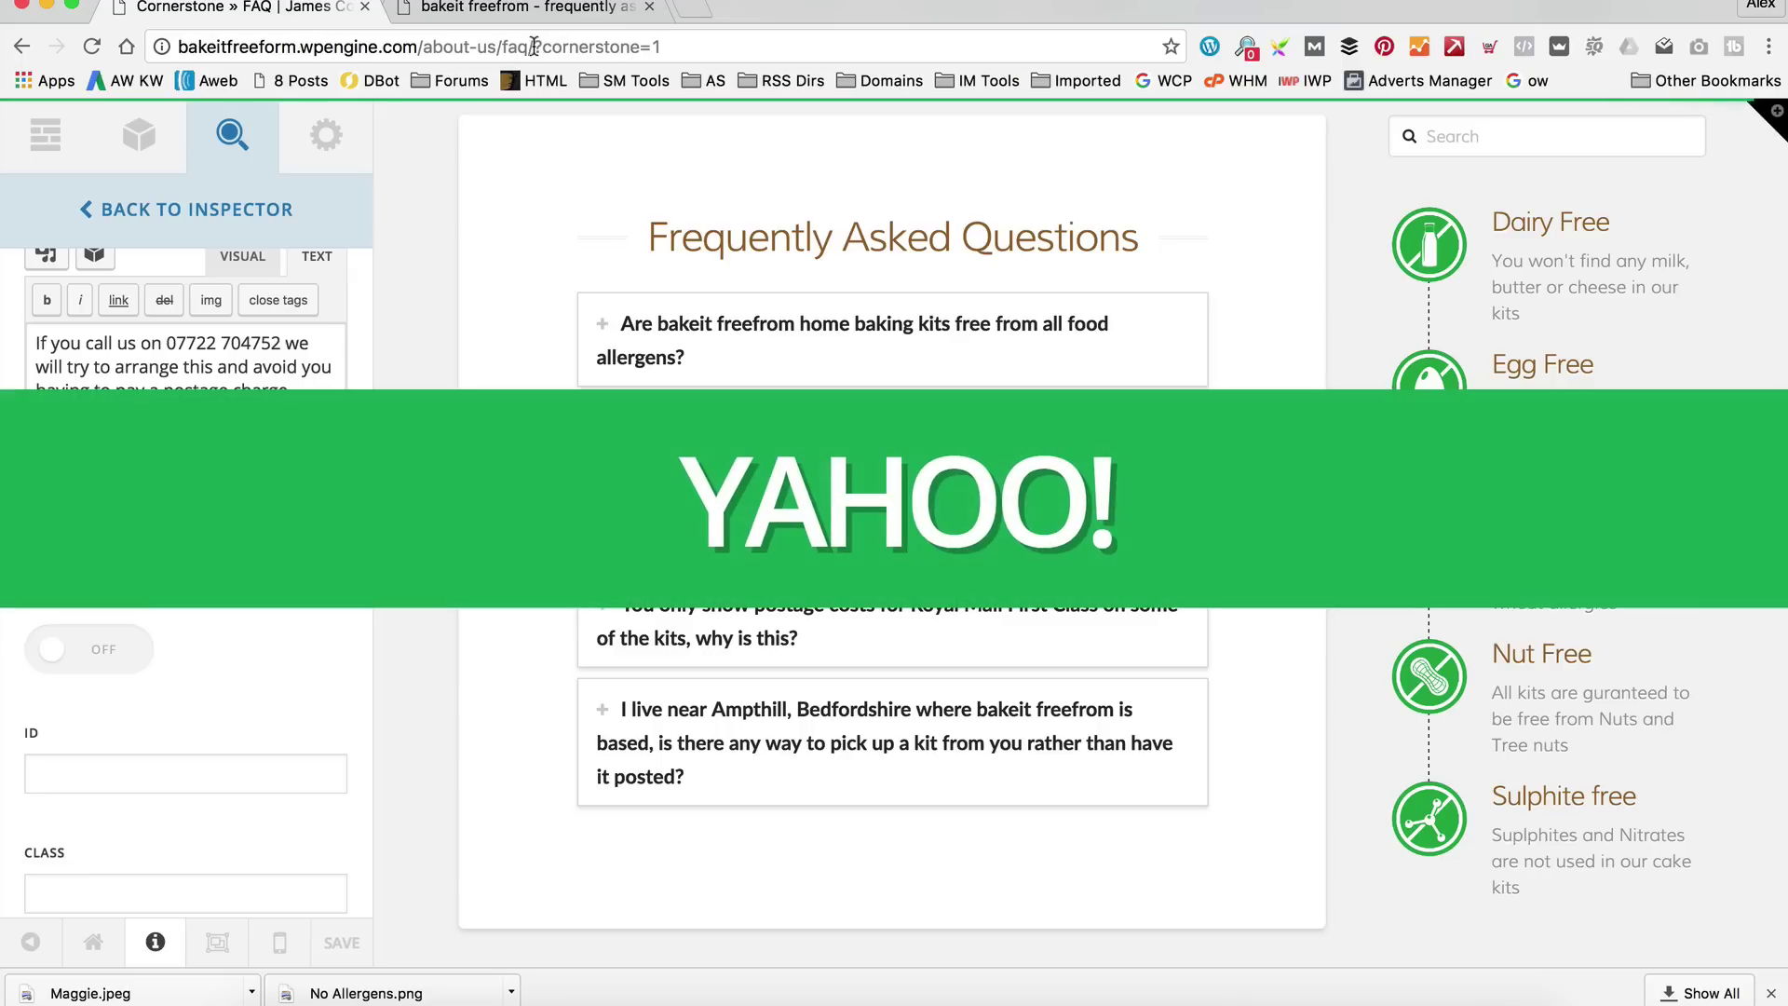
- Remove ?cornerstone=1 from the address to load the live FAQ page
drag(544, 46, 969, 46)
key(BackSpace)
key(BackSpace)
key(Return)
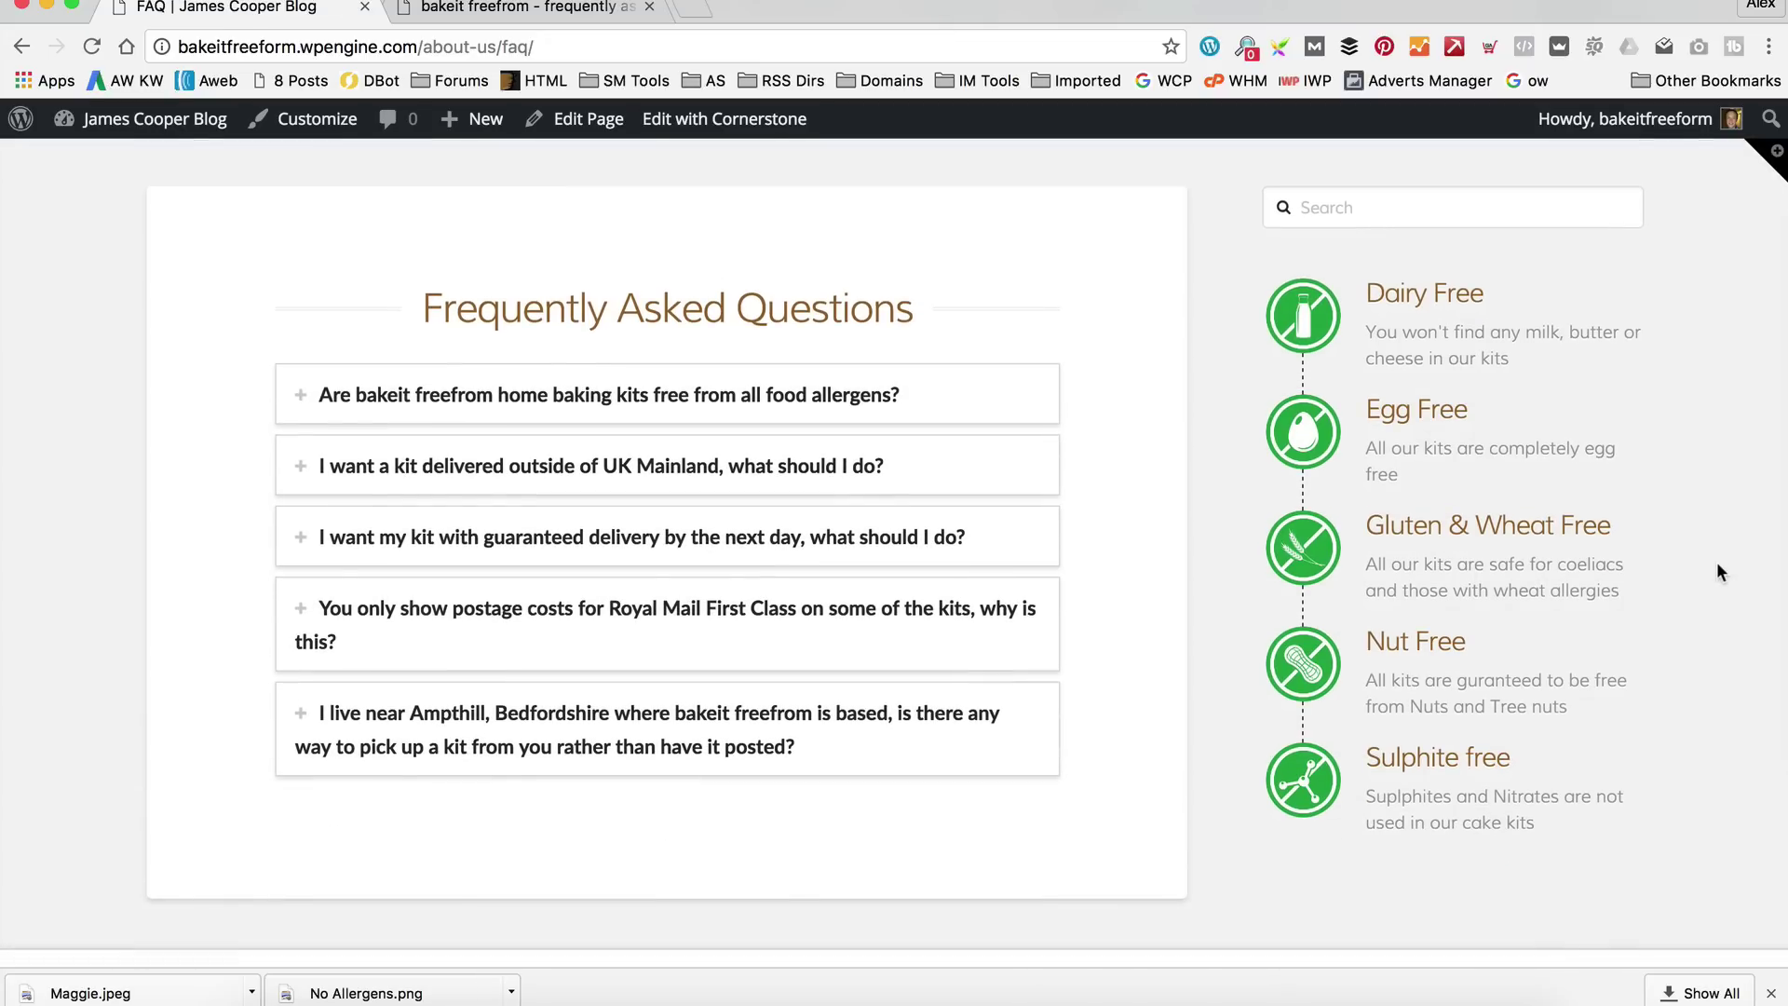
- Expand and collapse the delivery, next-day and postage questions to confirm their answers appear
click(821, 394)
scroll(843, 485, down, 2)
click(870, 571)
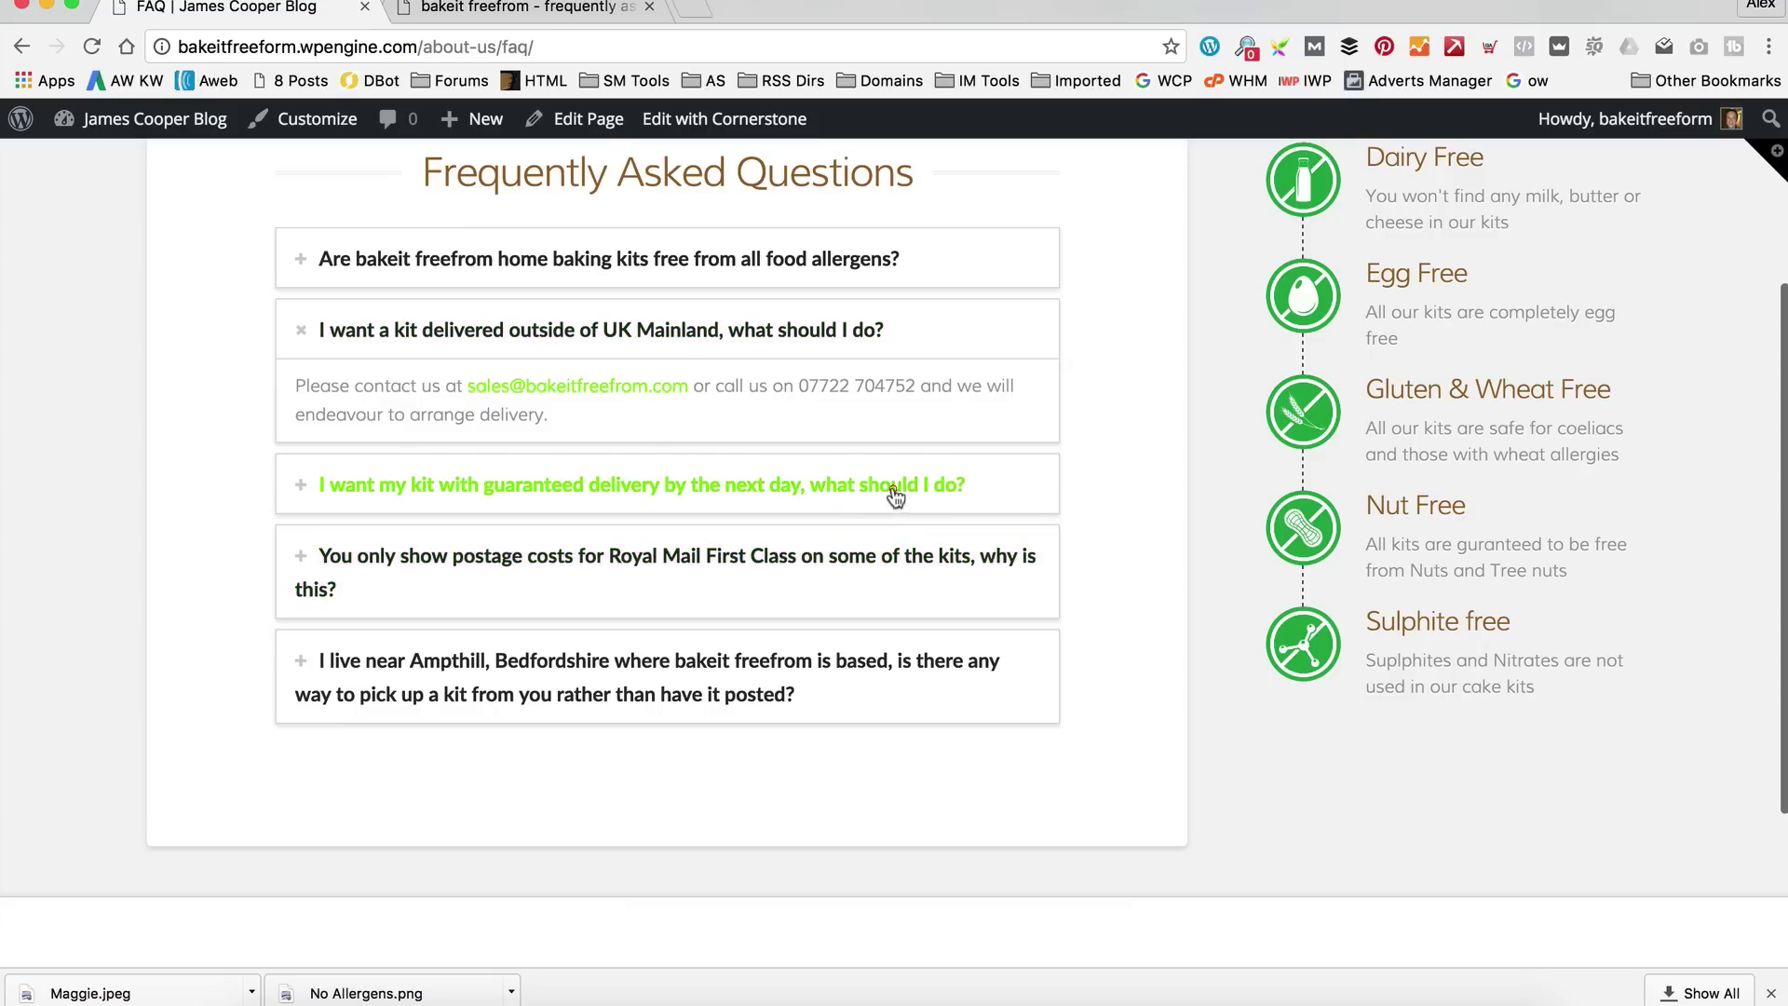
click(890, 489)
click(875, 510)
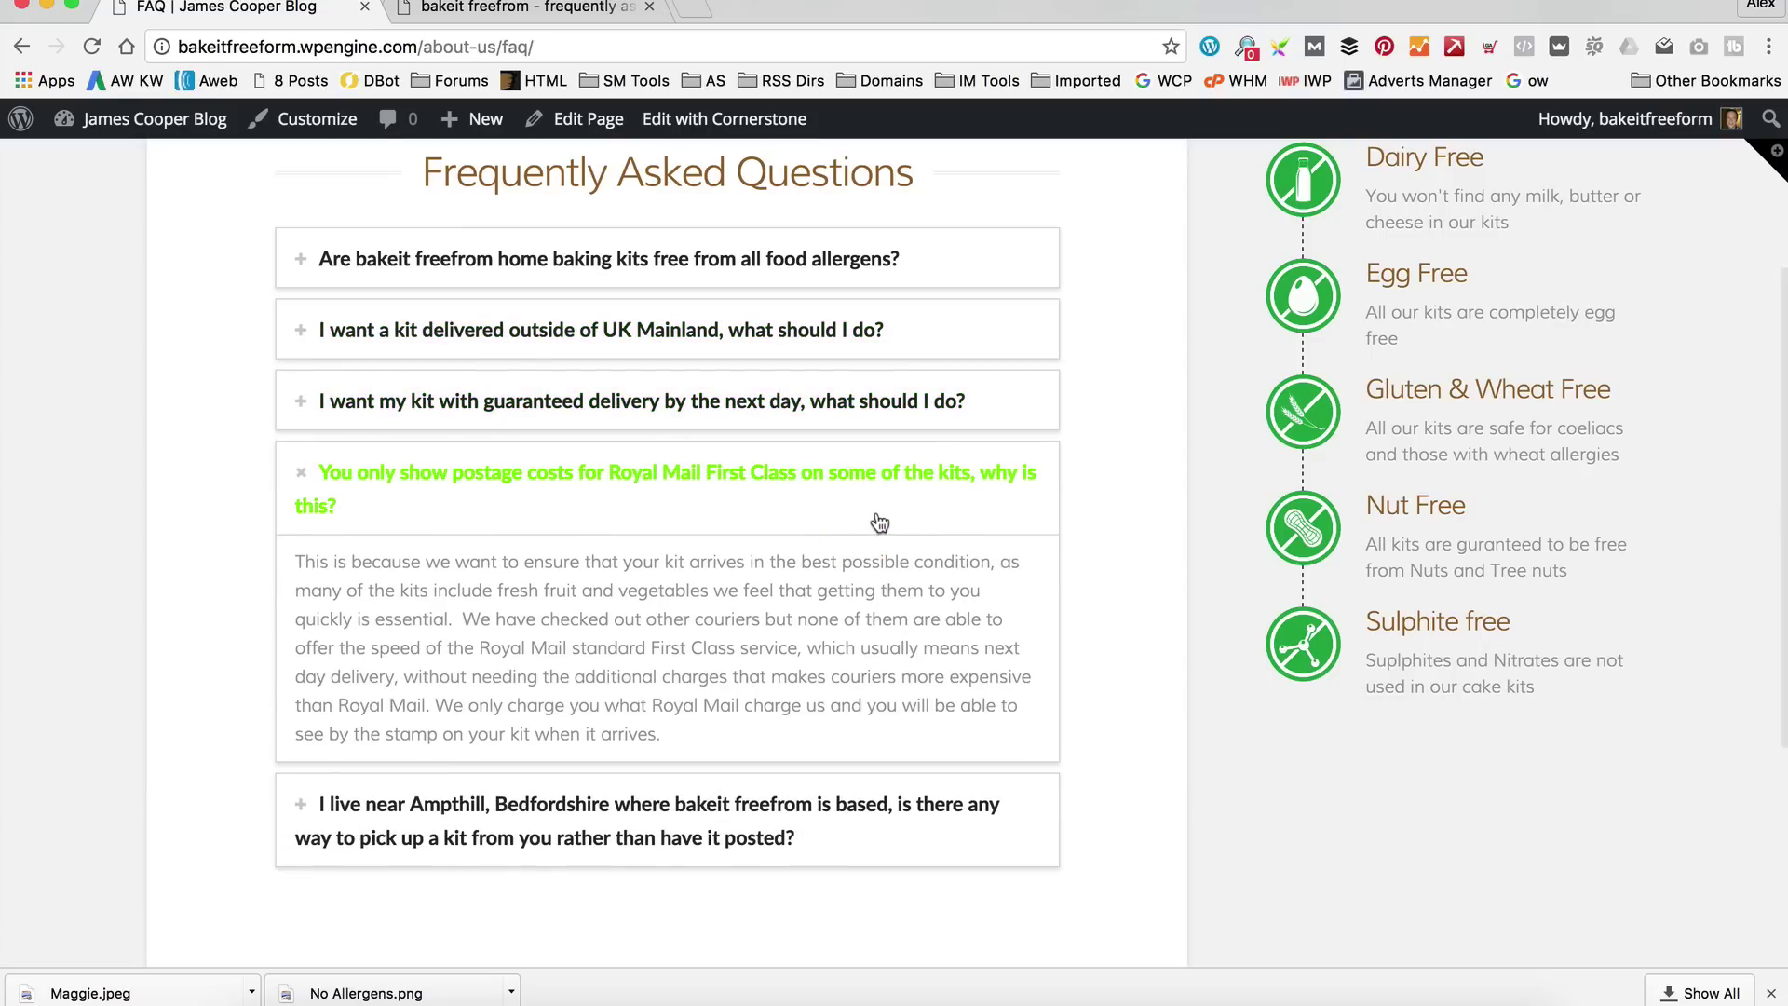
scroll(878, 522, up, 5)
click(307, 782)
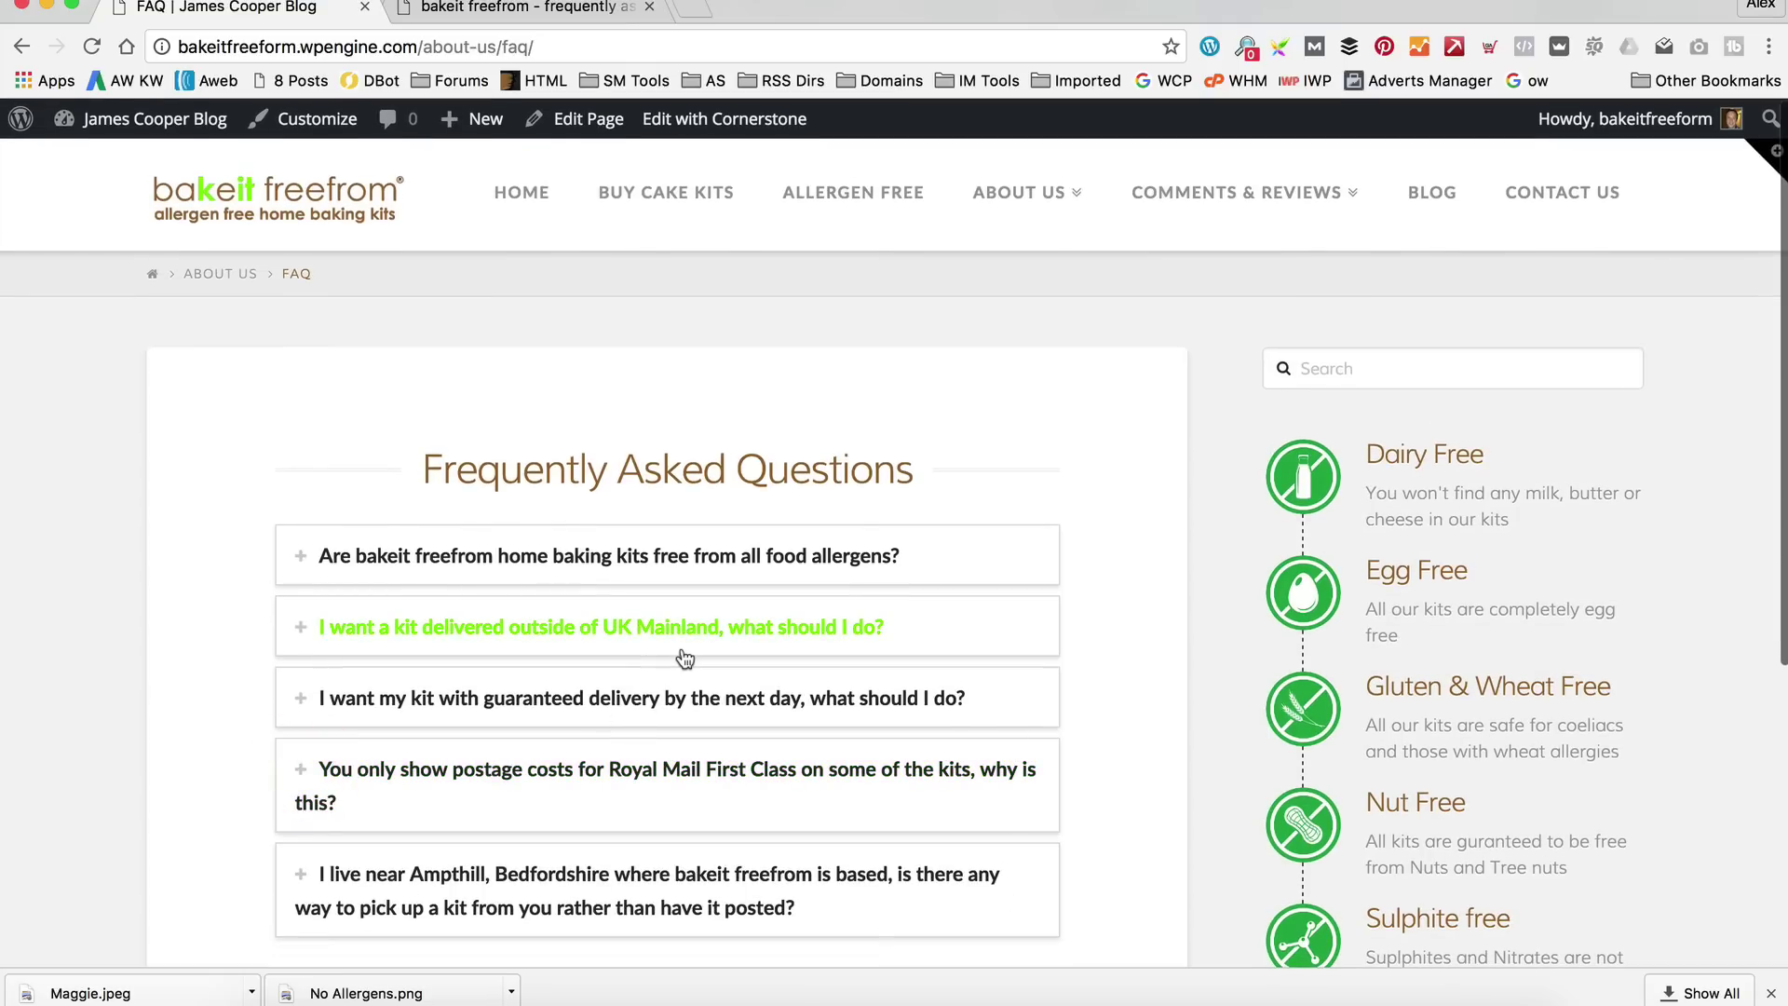
scroll(820, 447, down, 1)
scroll(931, 326, up, 1)
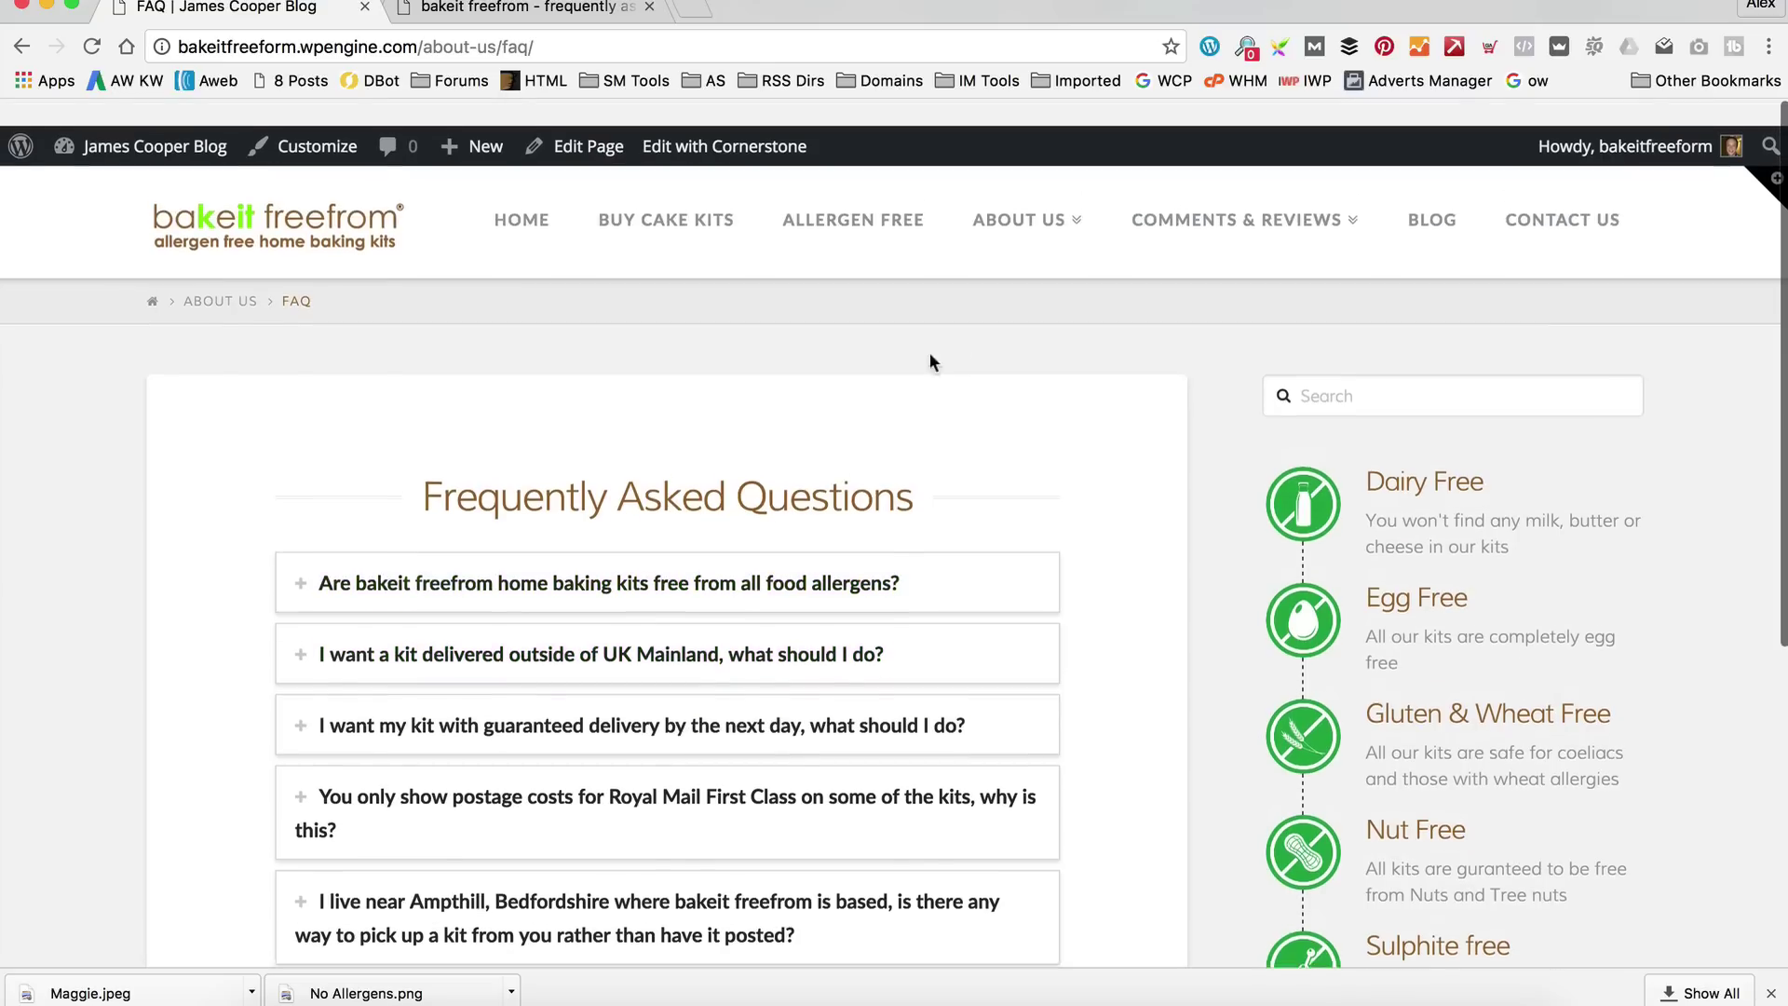
- Compare the new Comments & Reviews page with the old site's version, then open it for editing
mouse_move(1034, 214)
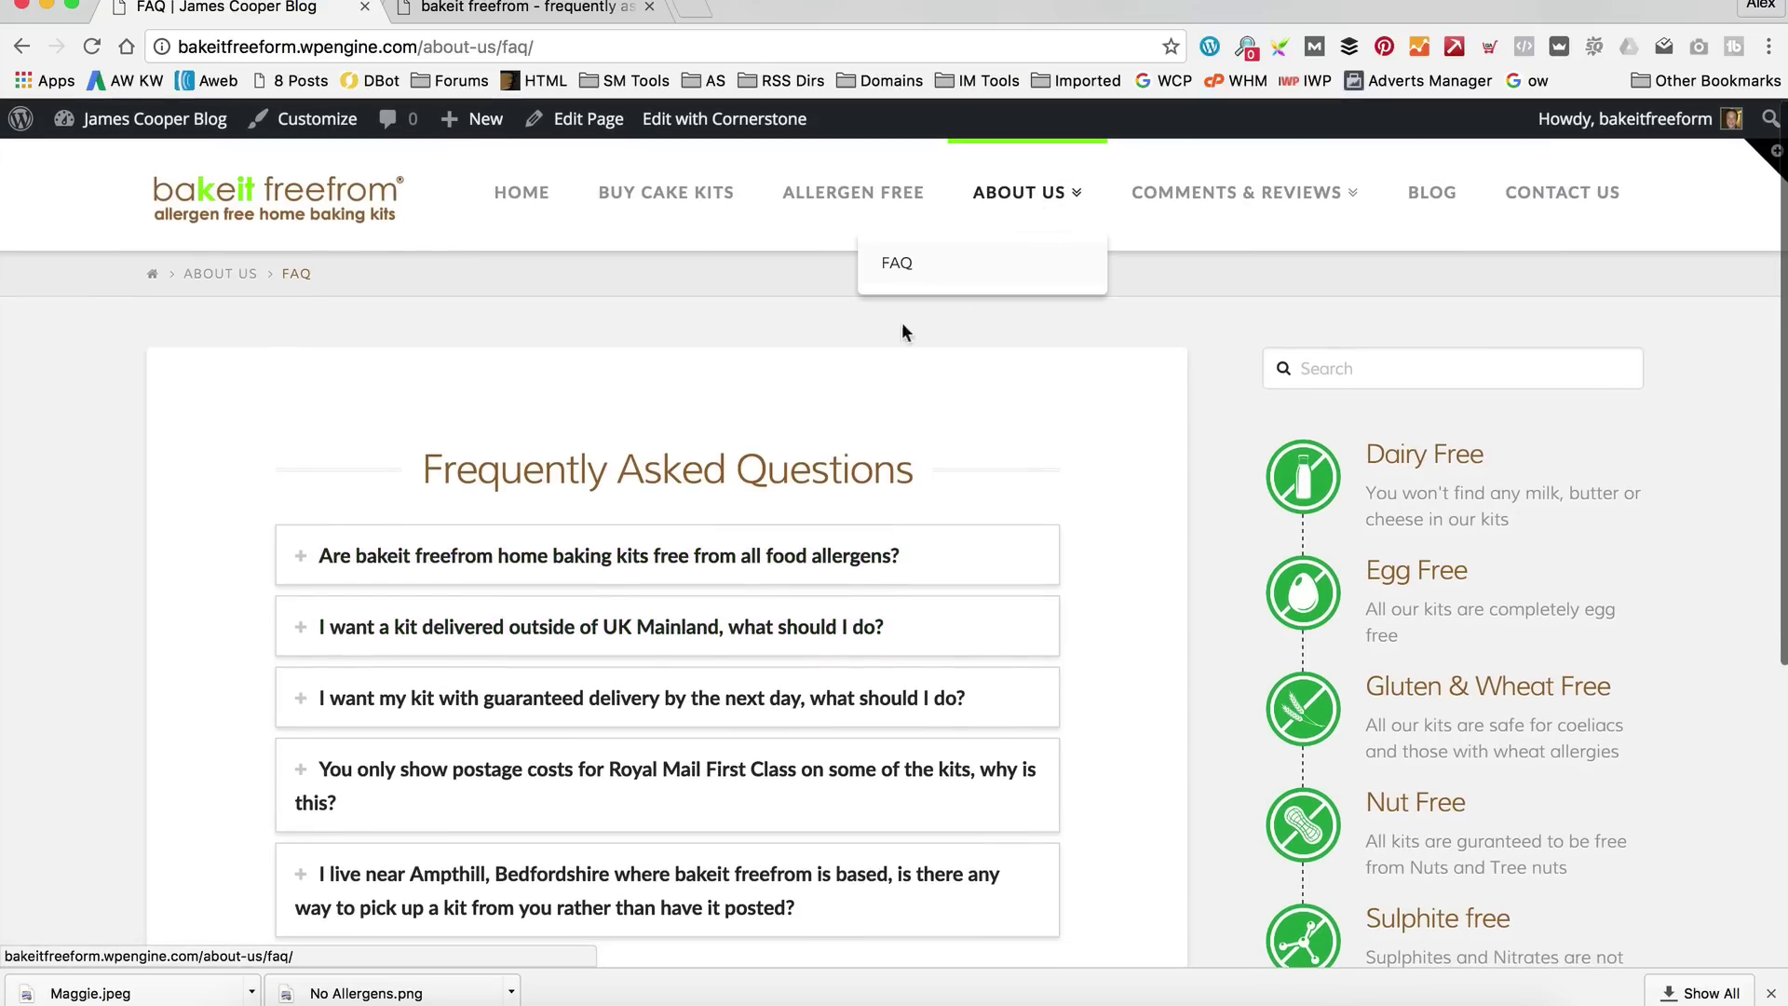
click(1226, 207)
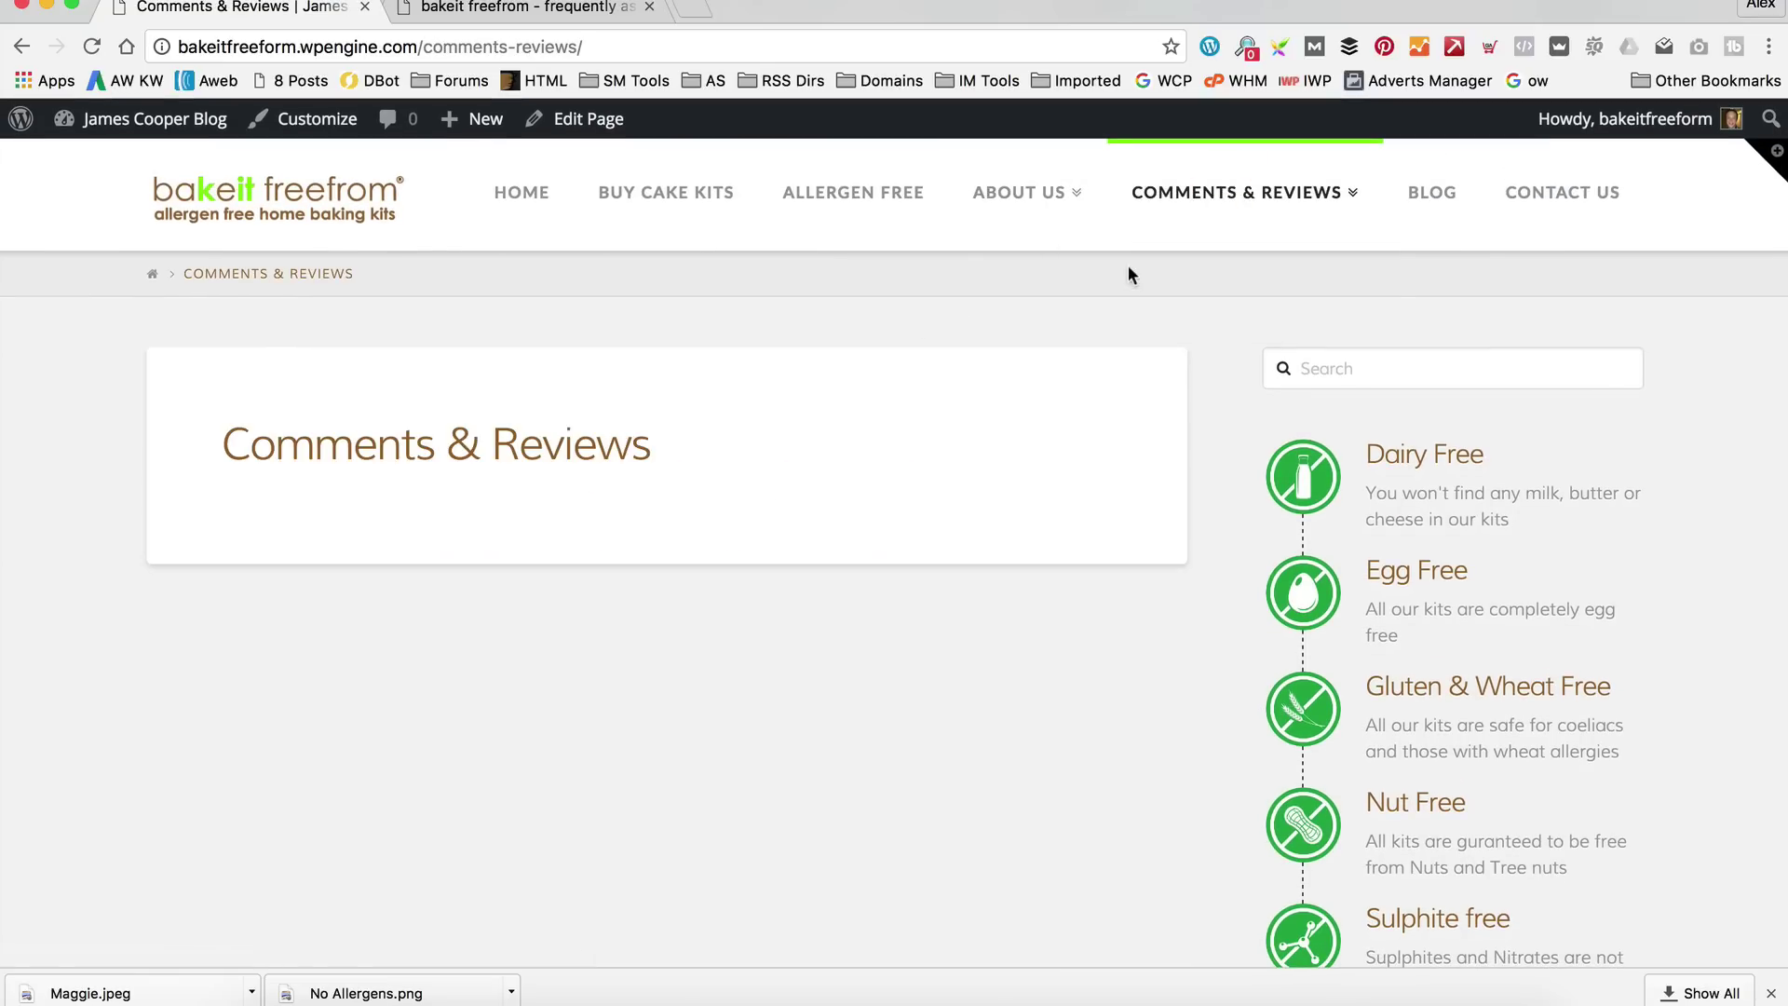
click(499, 9)
scroll(658, 365, up, 3)
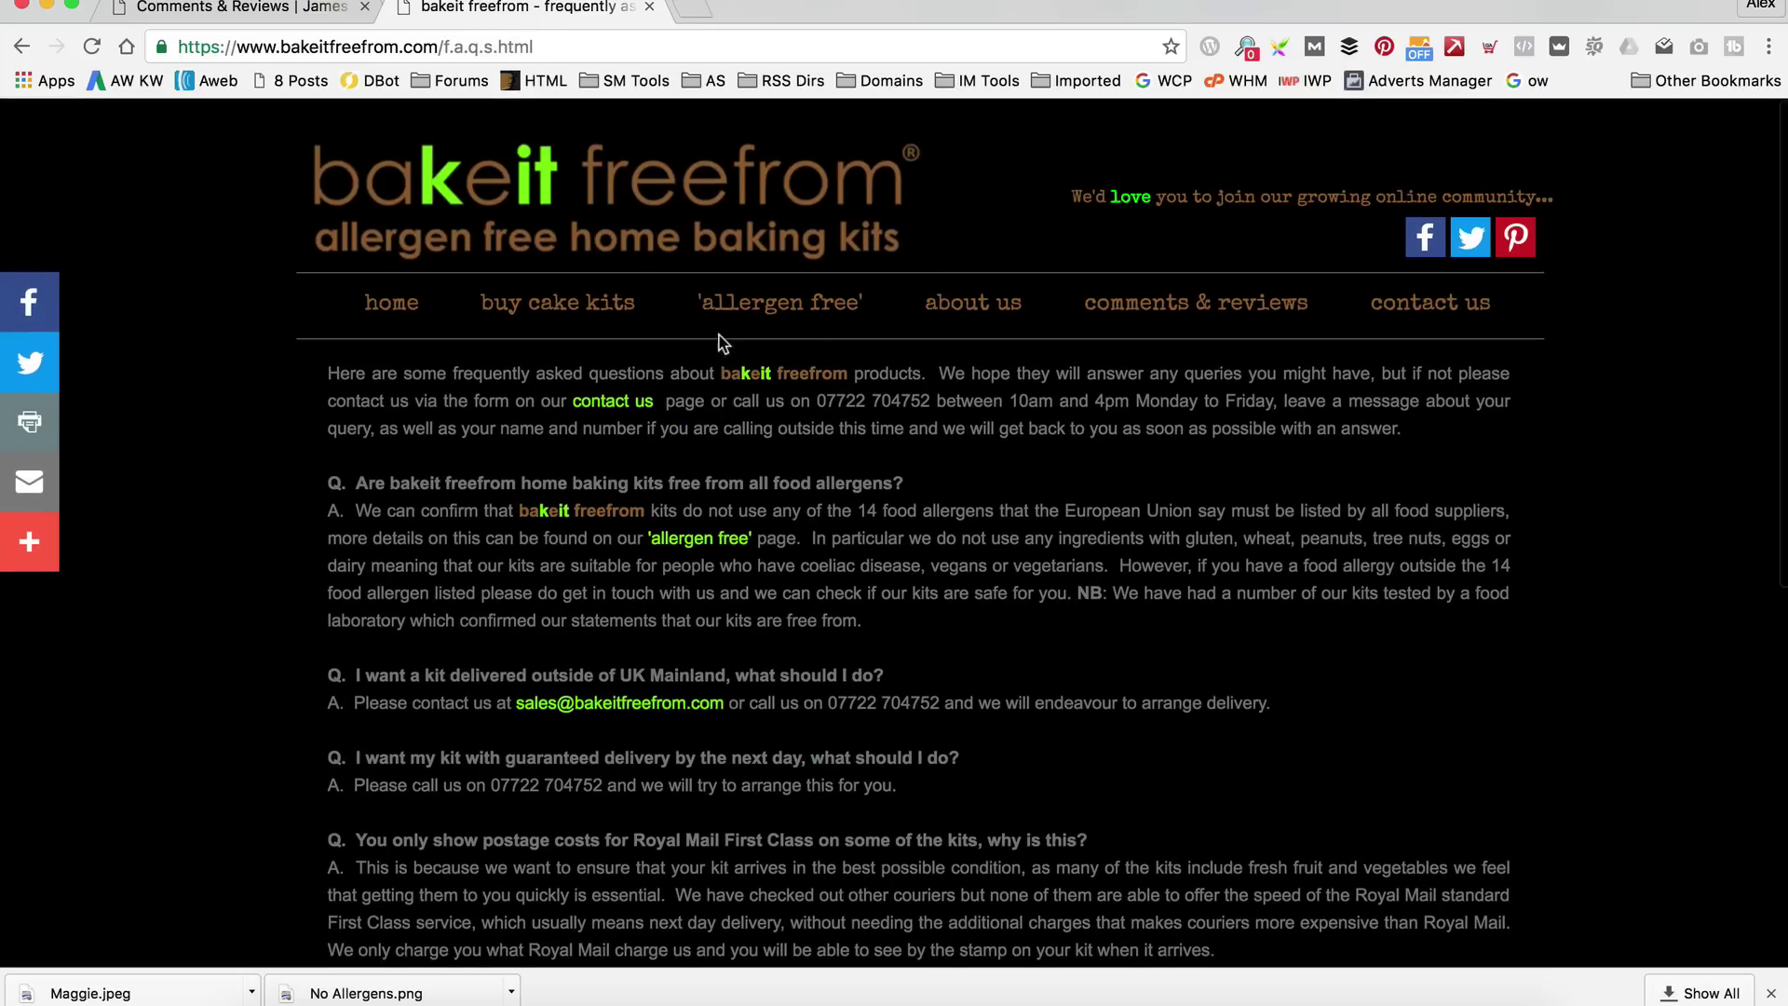
mouse_move(997, 321)
click(1151, 305)
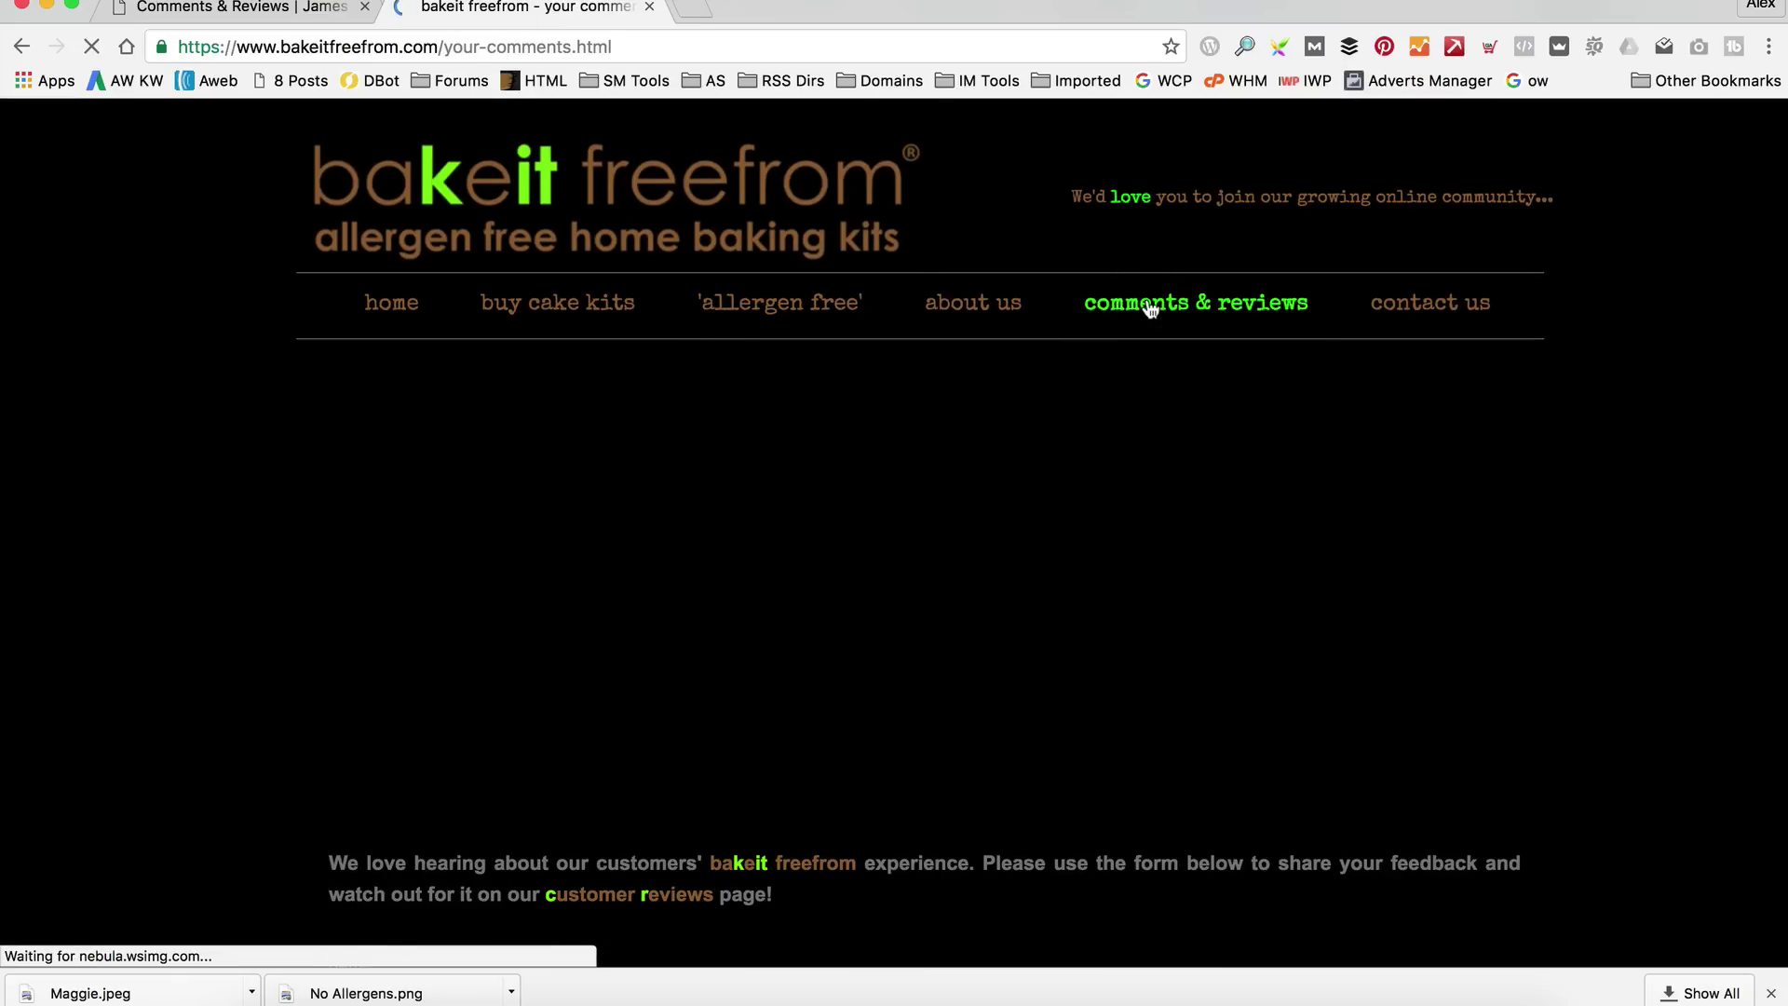
scroll(1018, 537, down, 3)
scroll(1030, 531, up, 3)
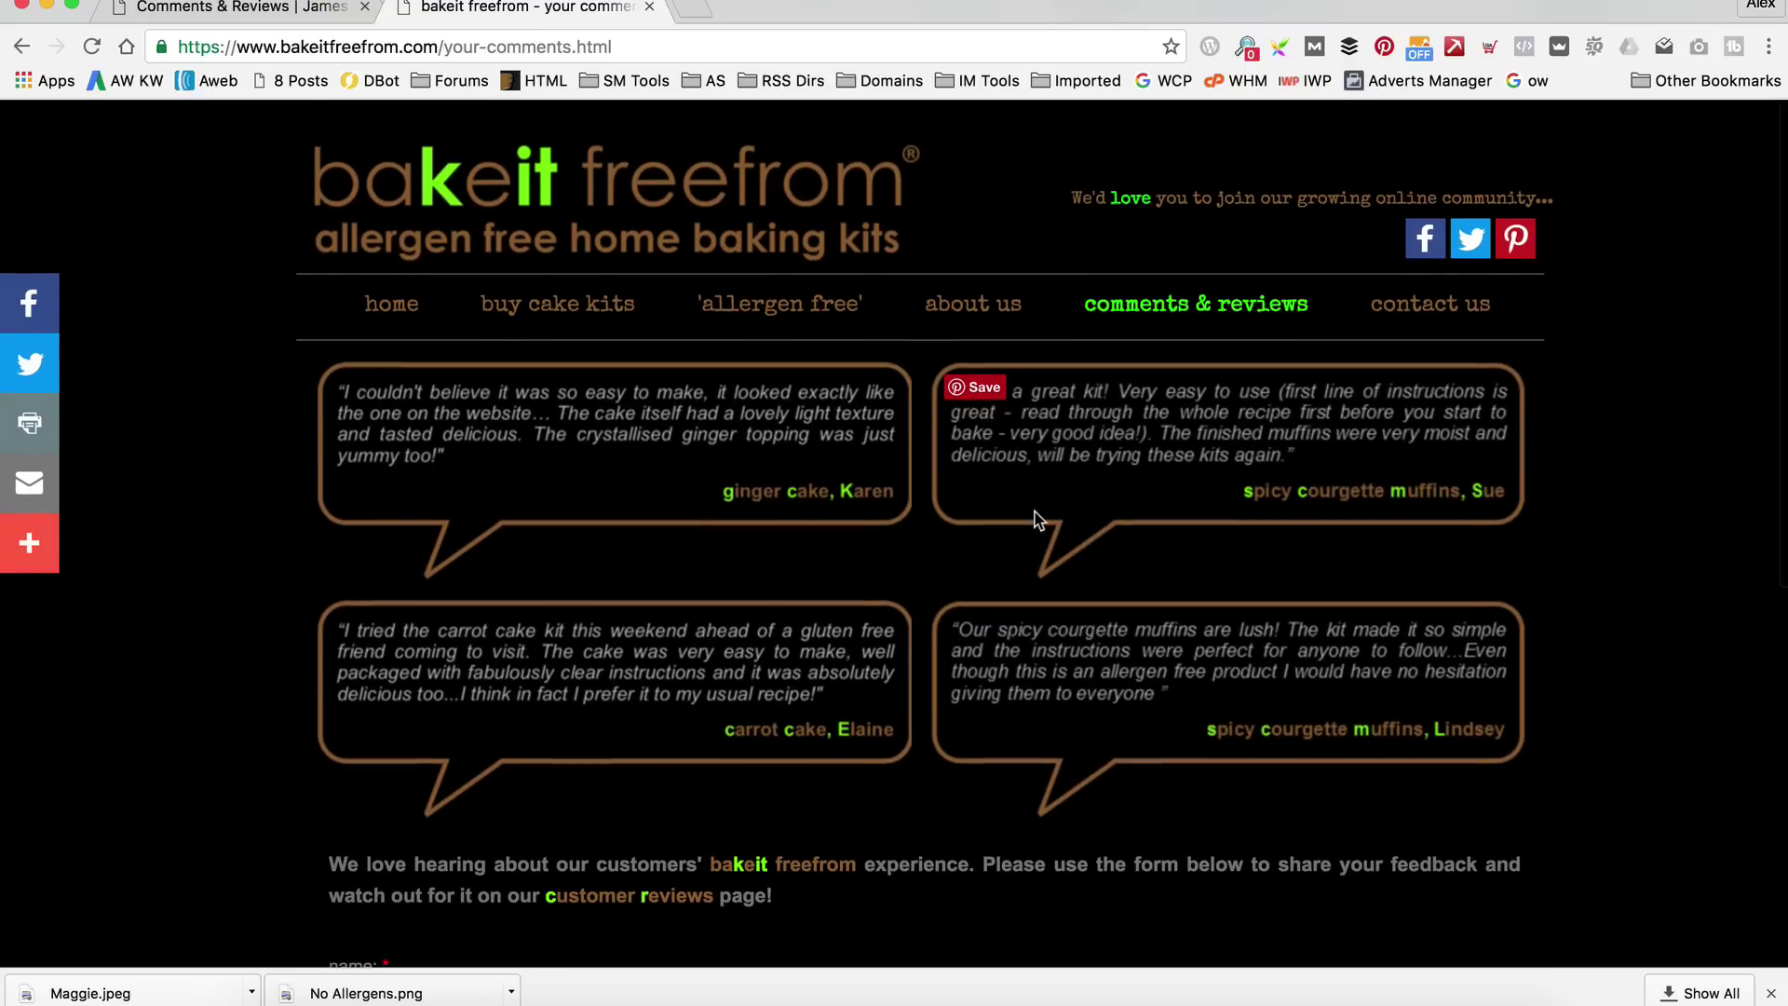
drag(638, 425, 728, 518)
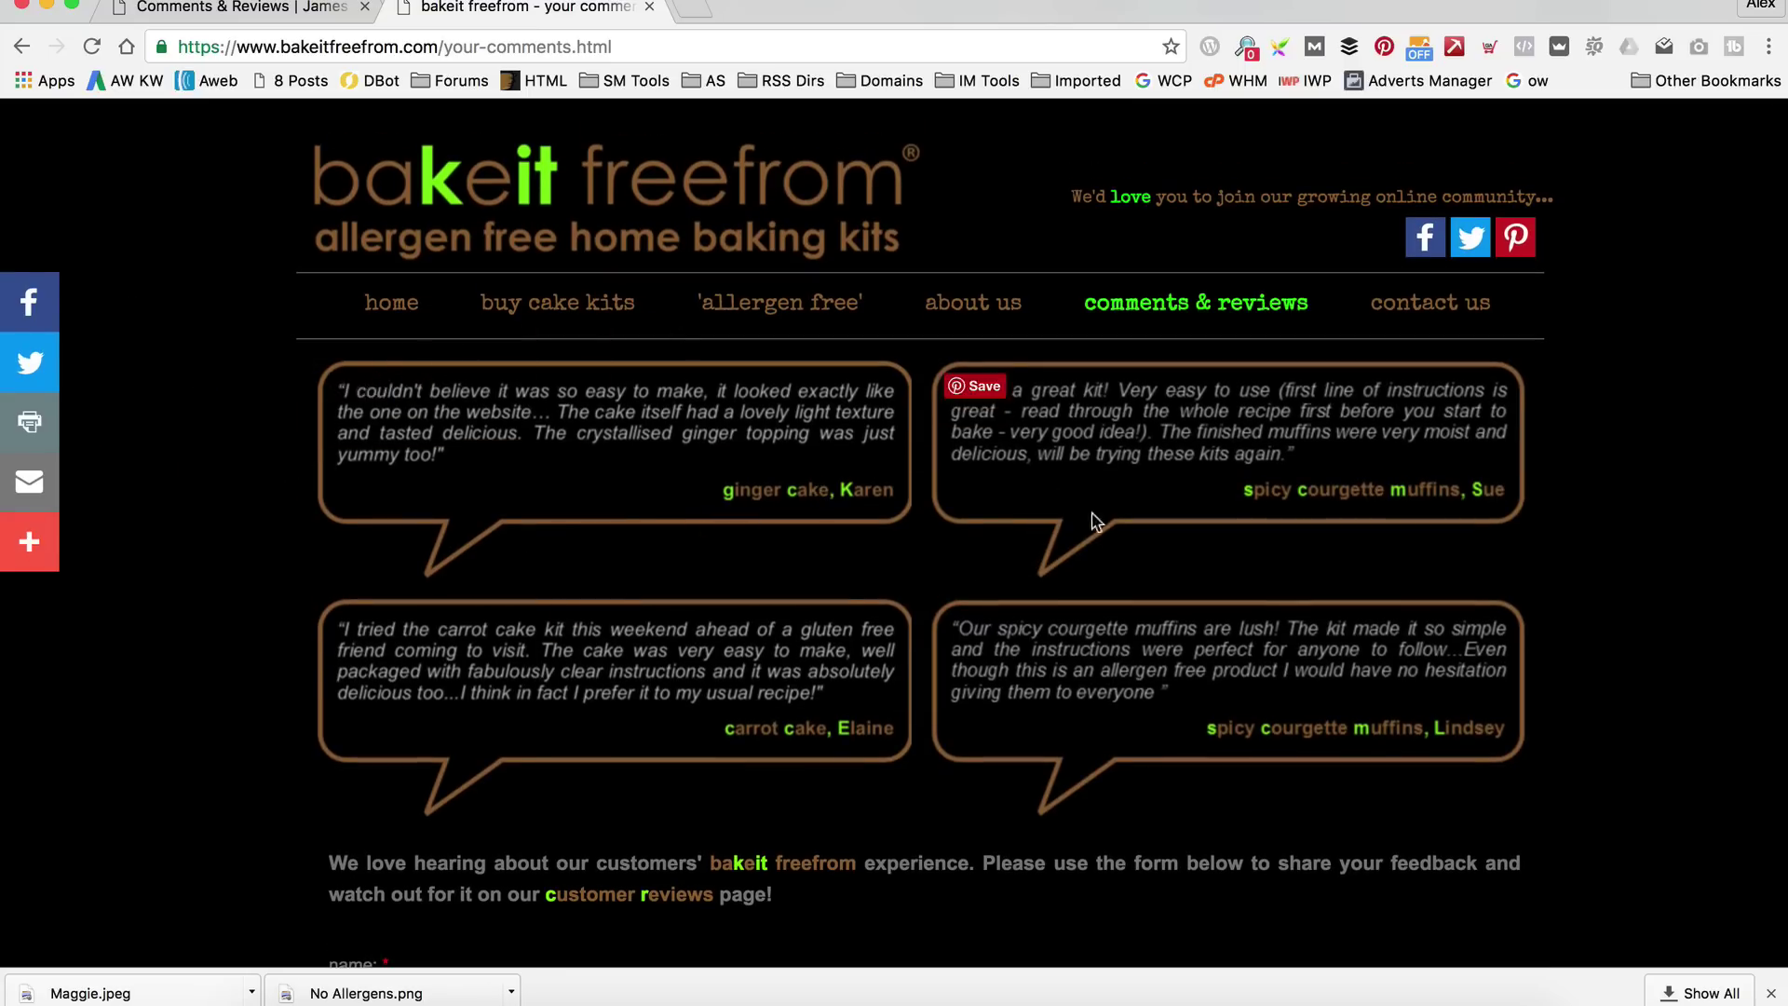
click(325, 6)
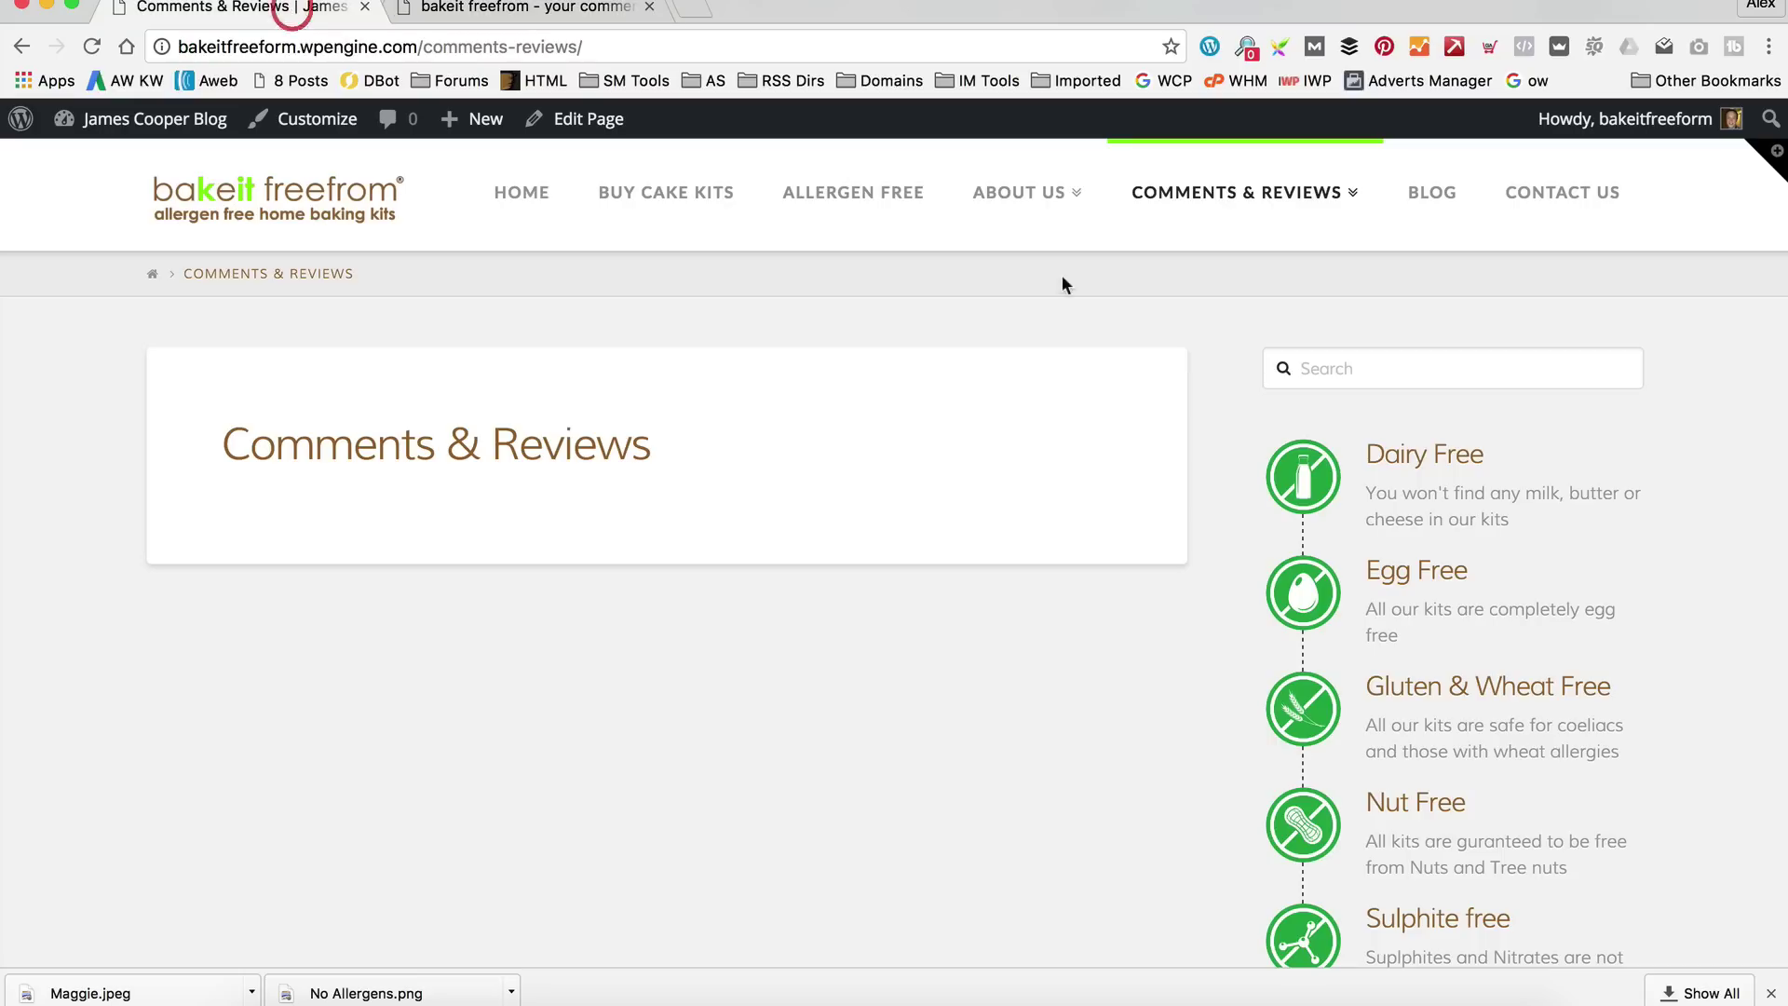
click(590, 119)
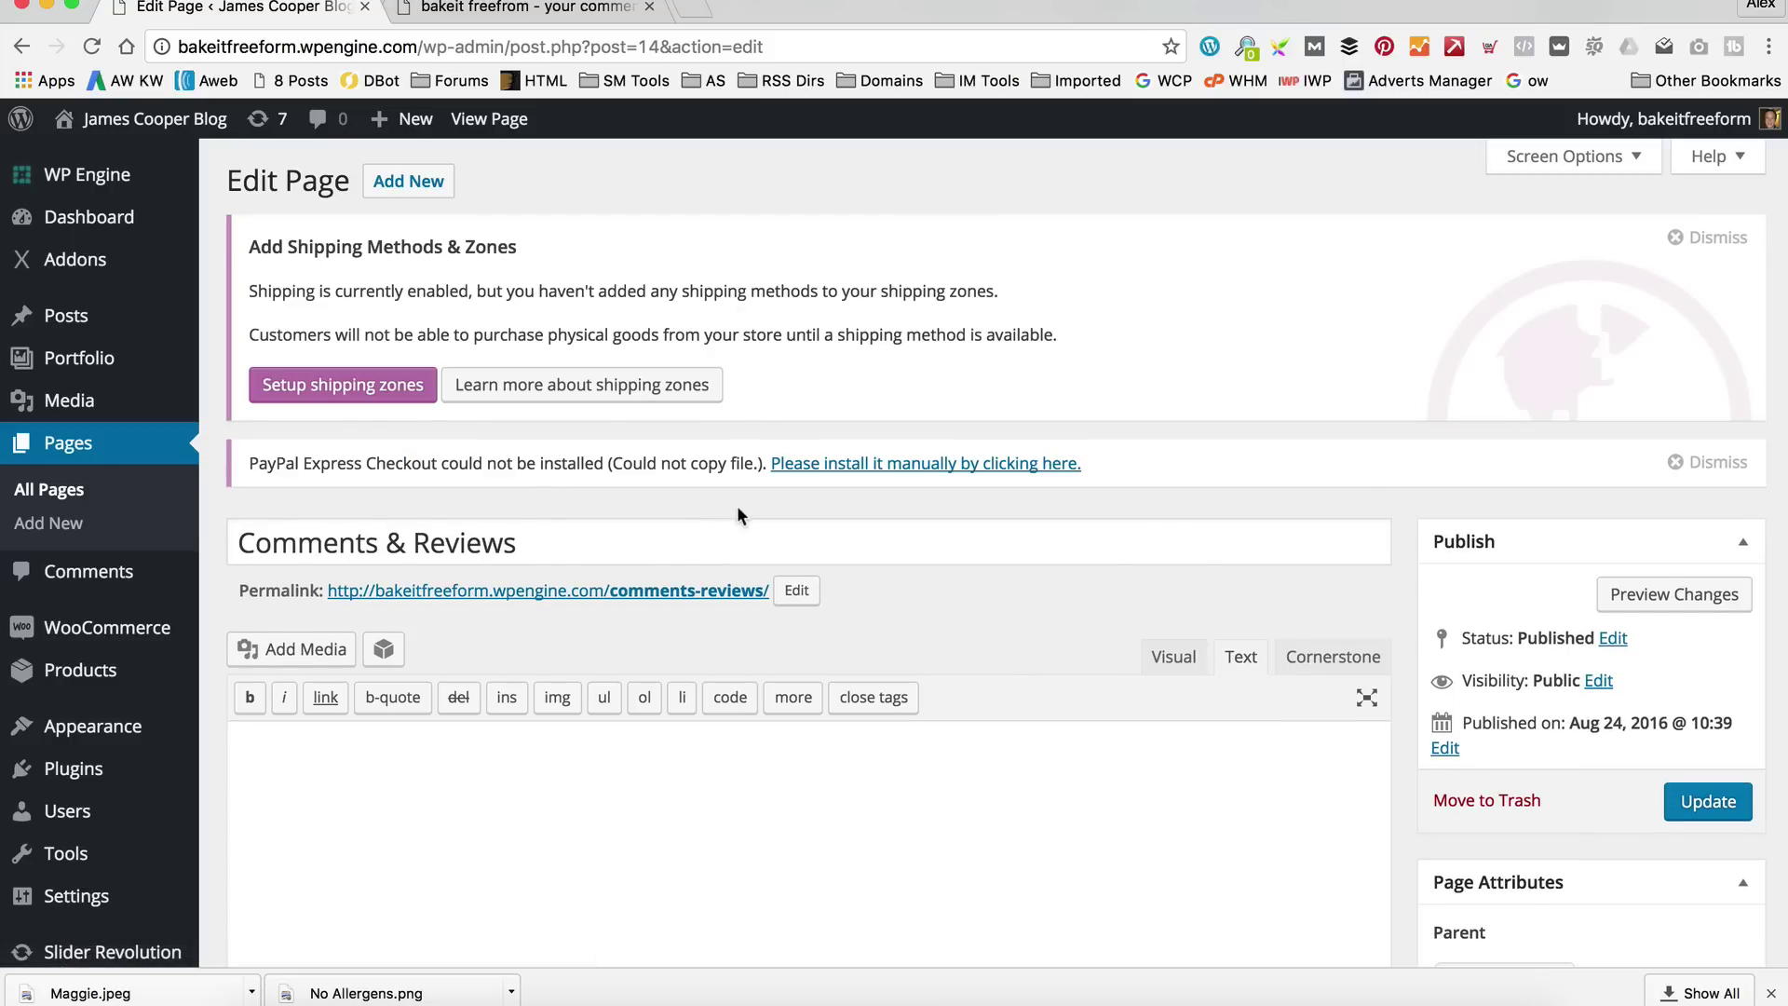
- Launch Cornerstone for the Comments & Reviews page, checking the live reviews page for reference
click(1330, 658)
scroll(931, 605, down, 5)
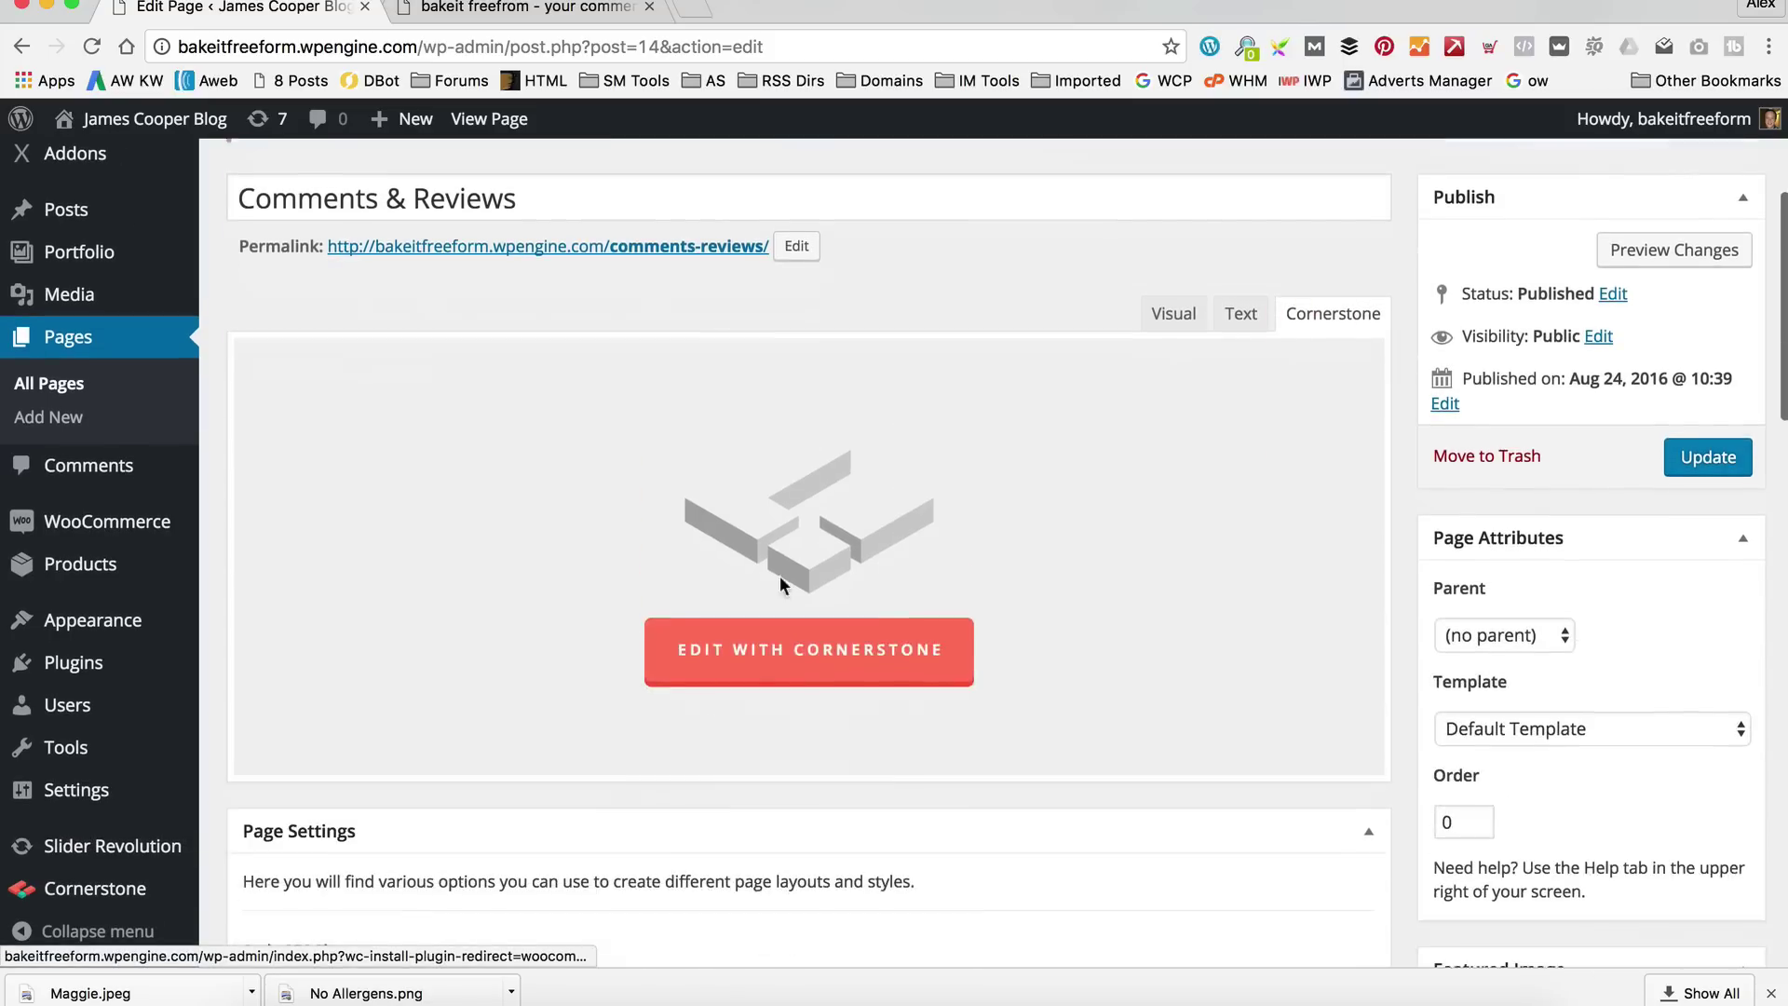
click(781, 641)
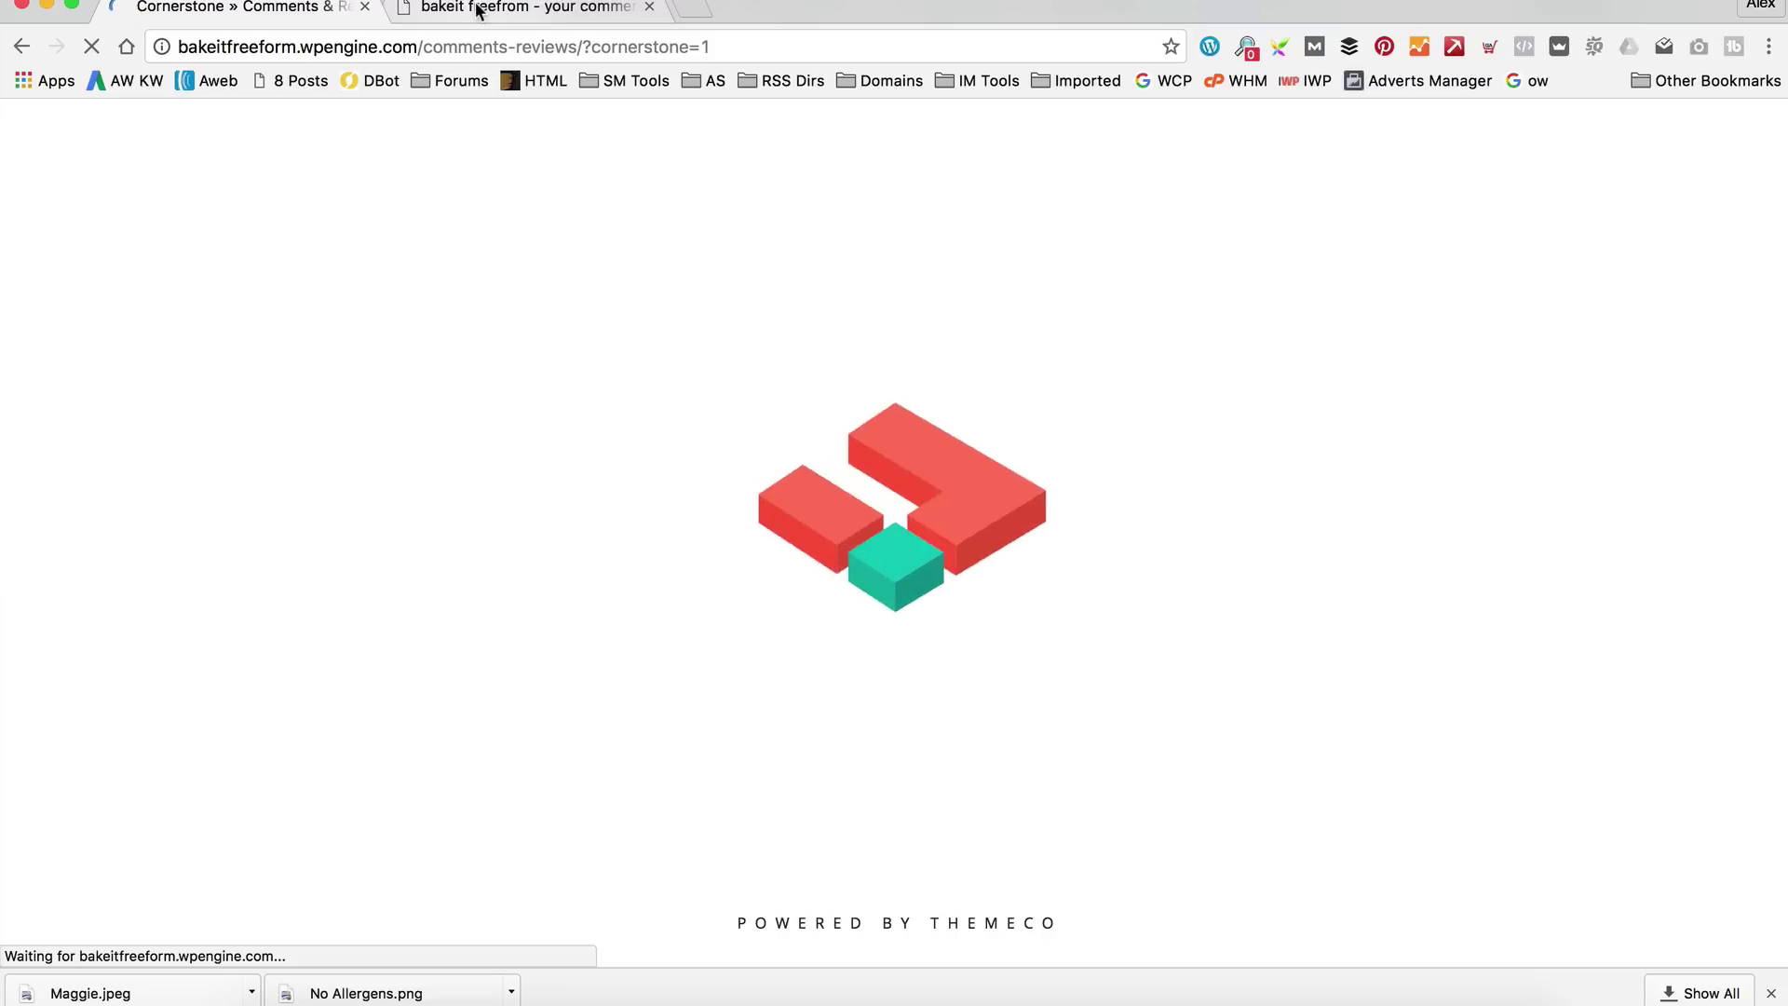
click(477, 8)
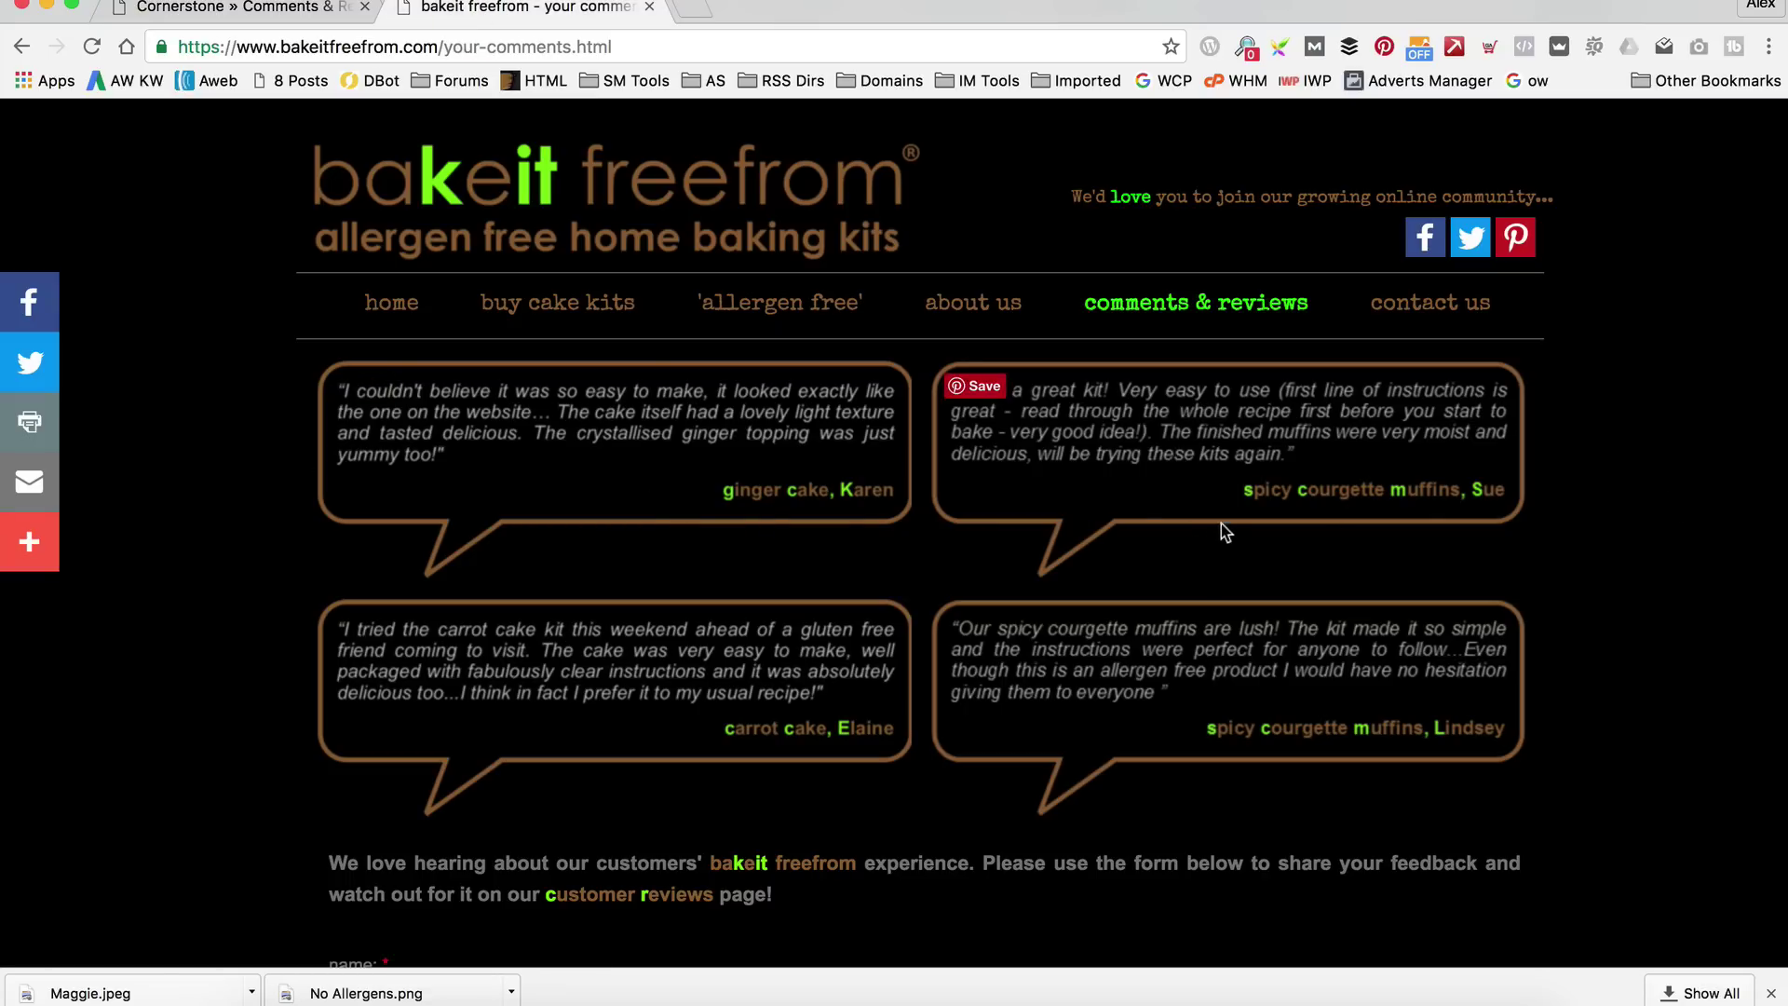
scroll(691, 757, down, 7)
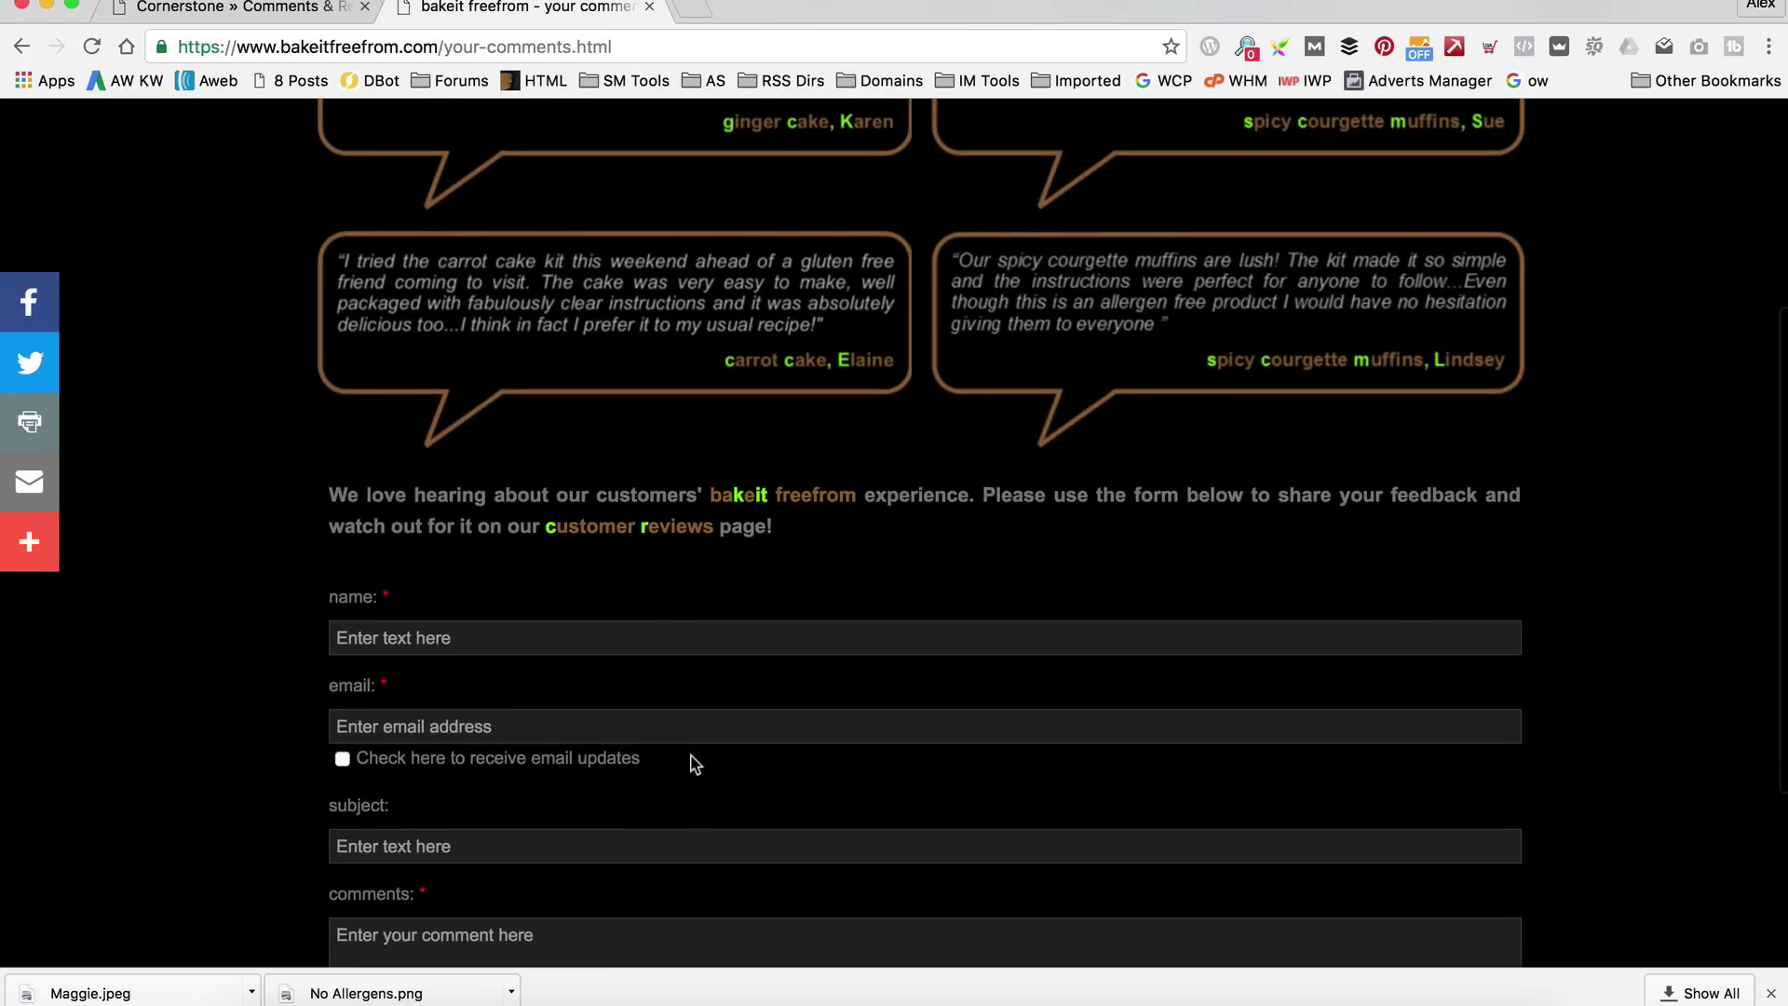
scroll(894, 640, up, 5)
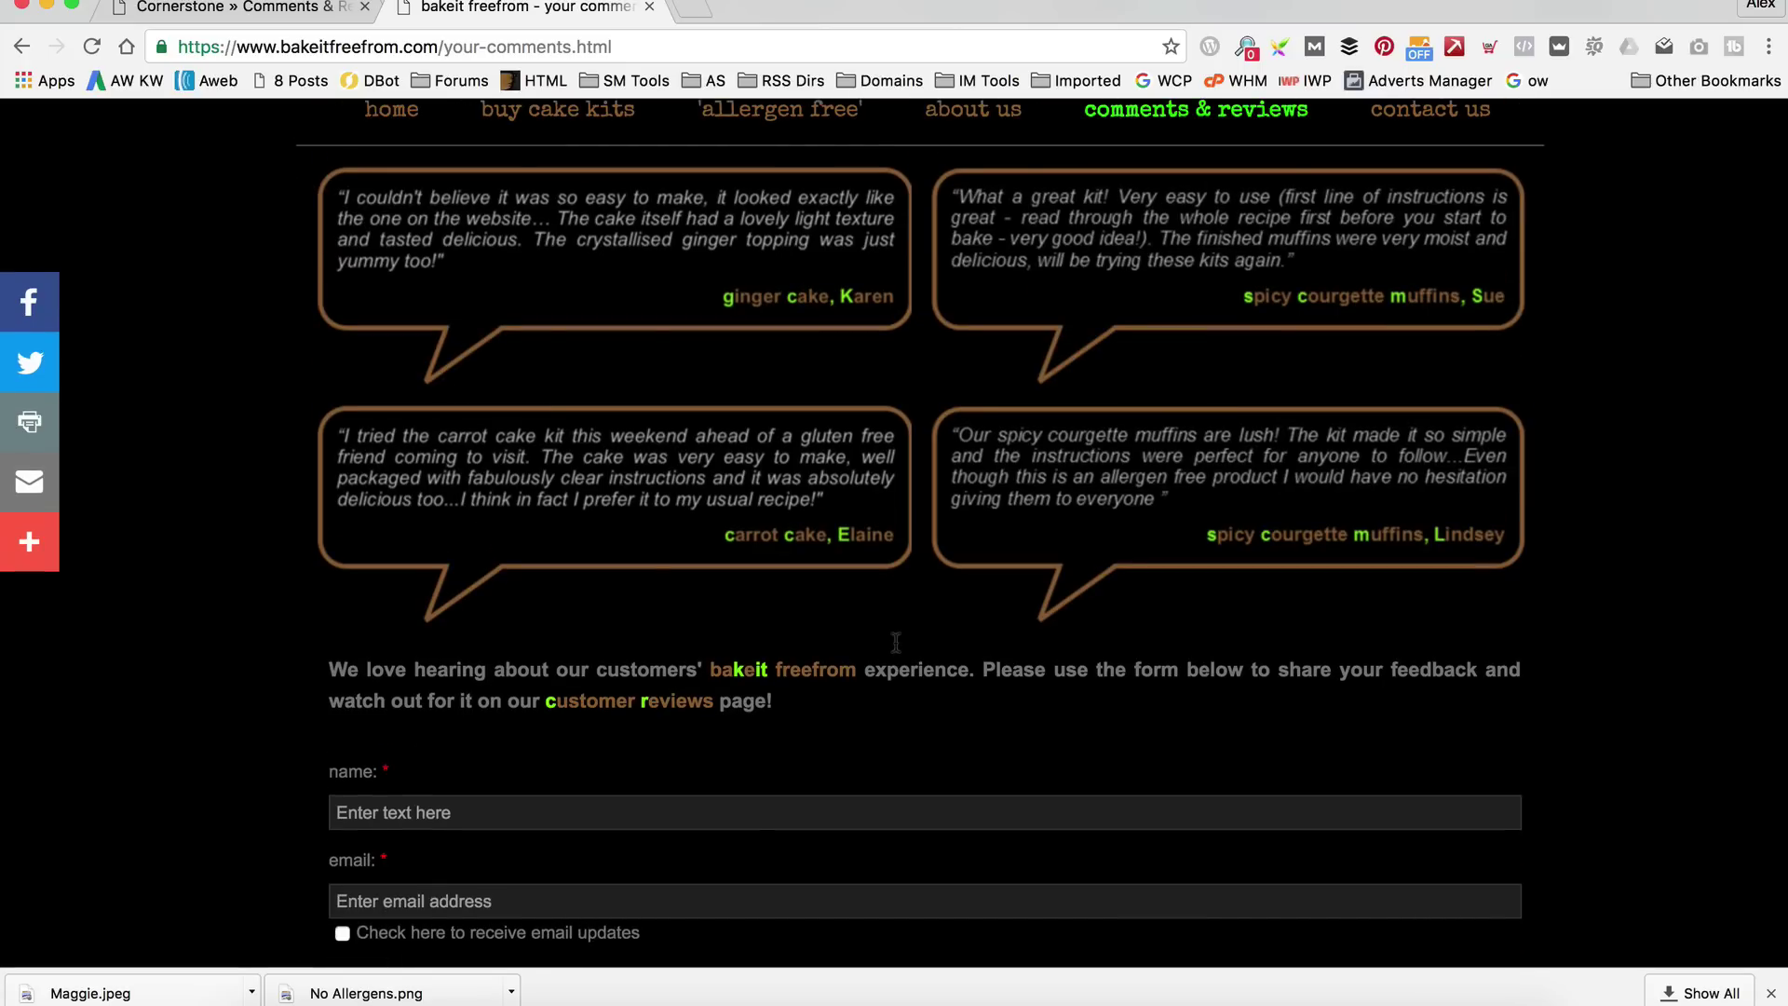
scroll(896, 643, up, 2)
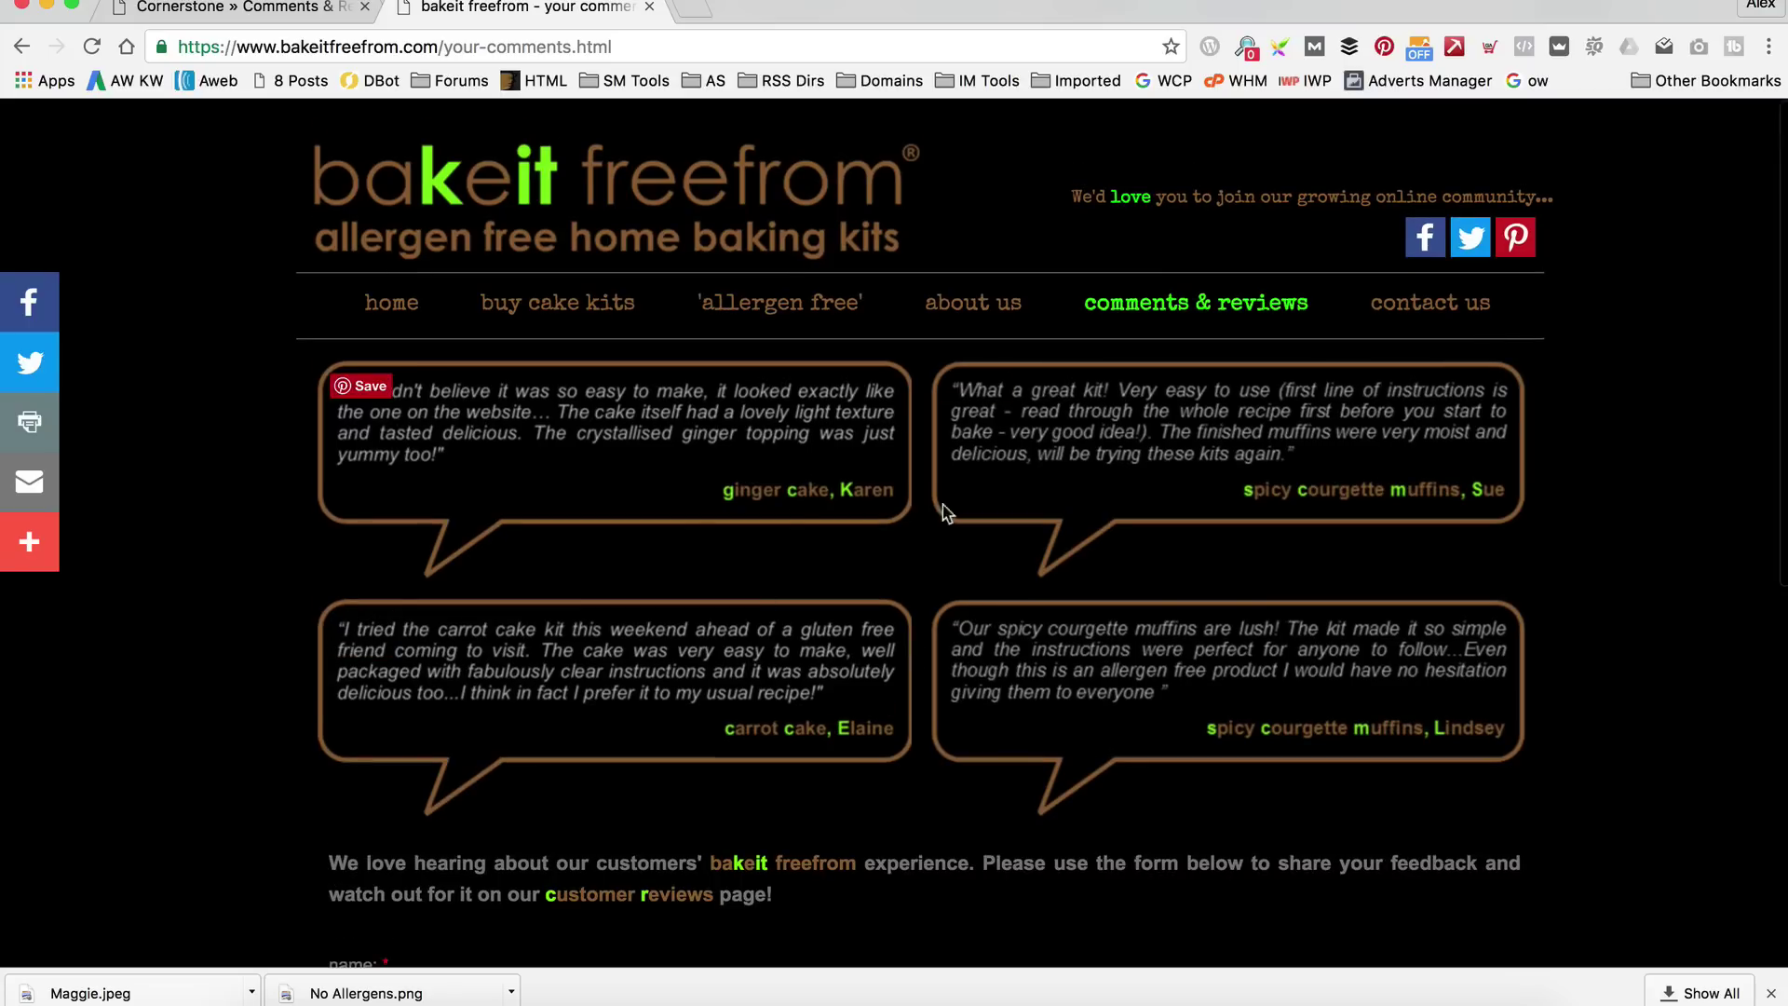
click(270, 9)
- Add Section 1 and split its row into two equal columns
click(112, 436)
click(163, 563)
click(143, 714)
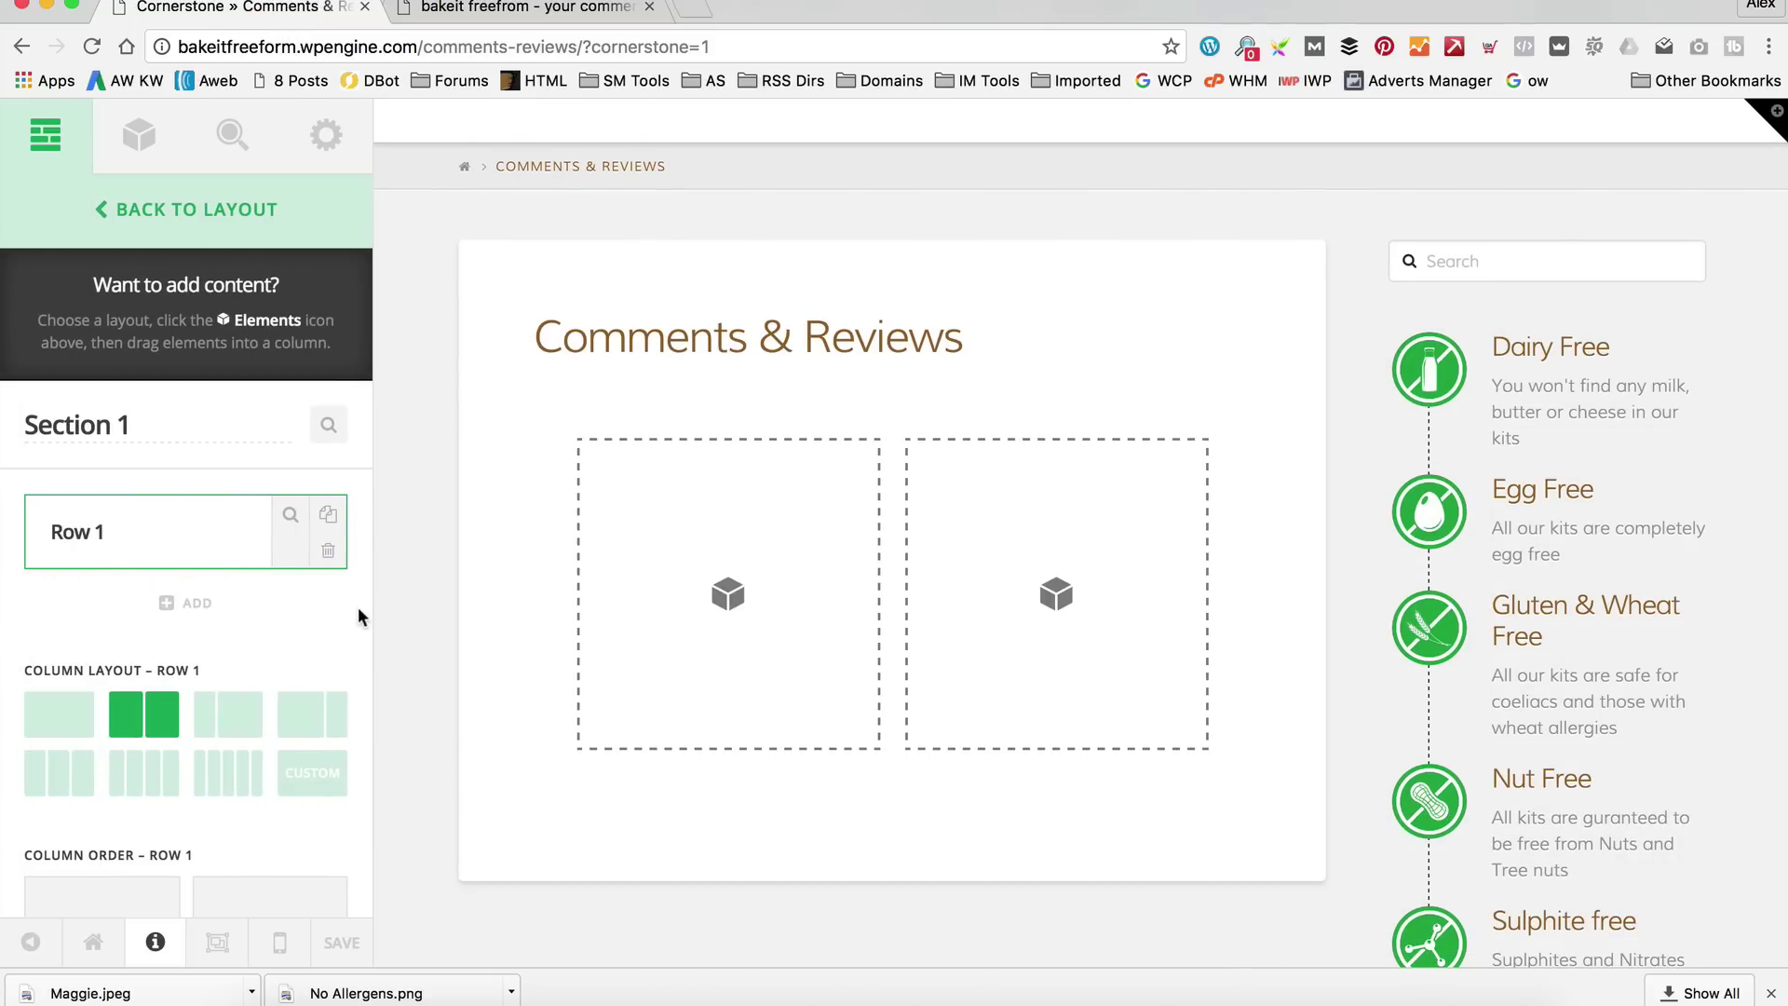
click(538, 11)
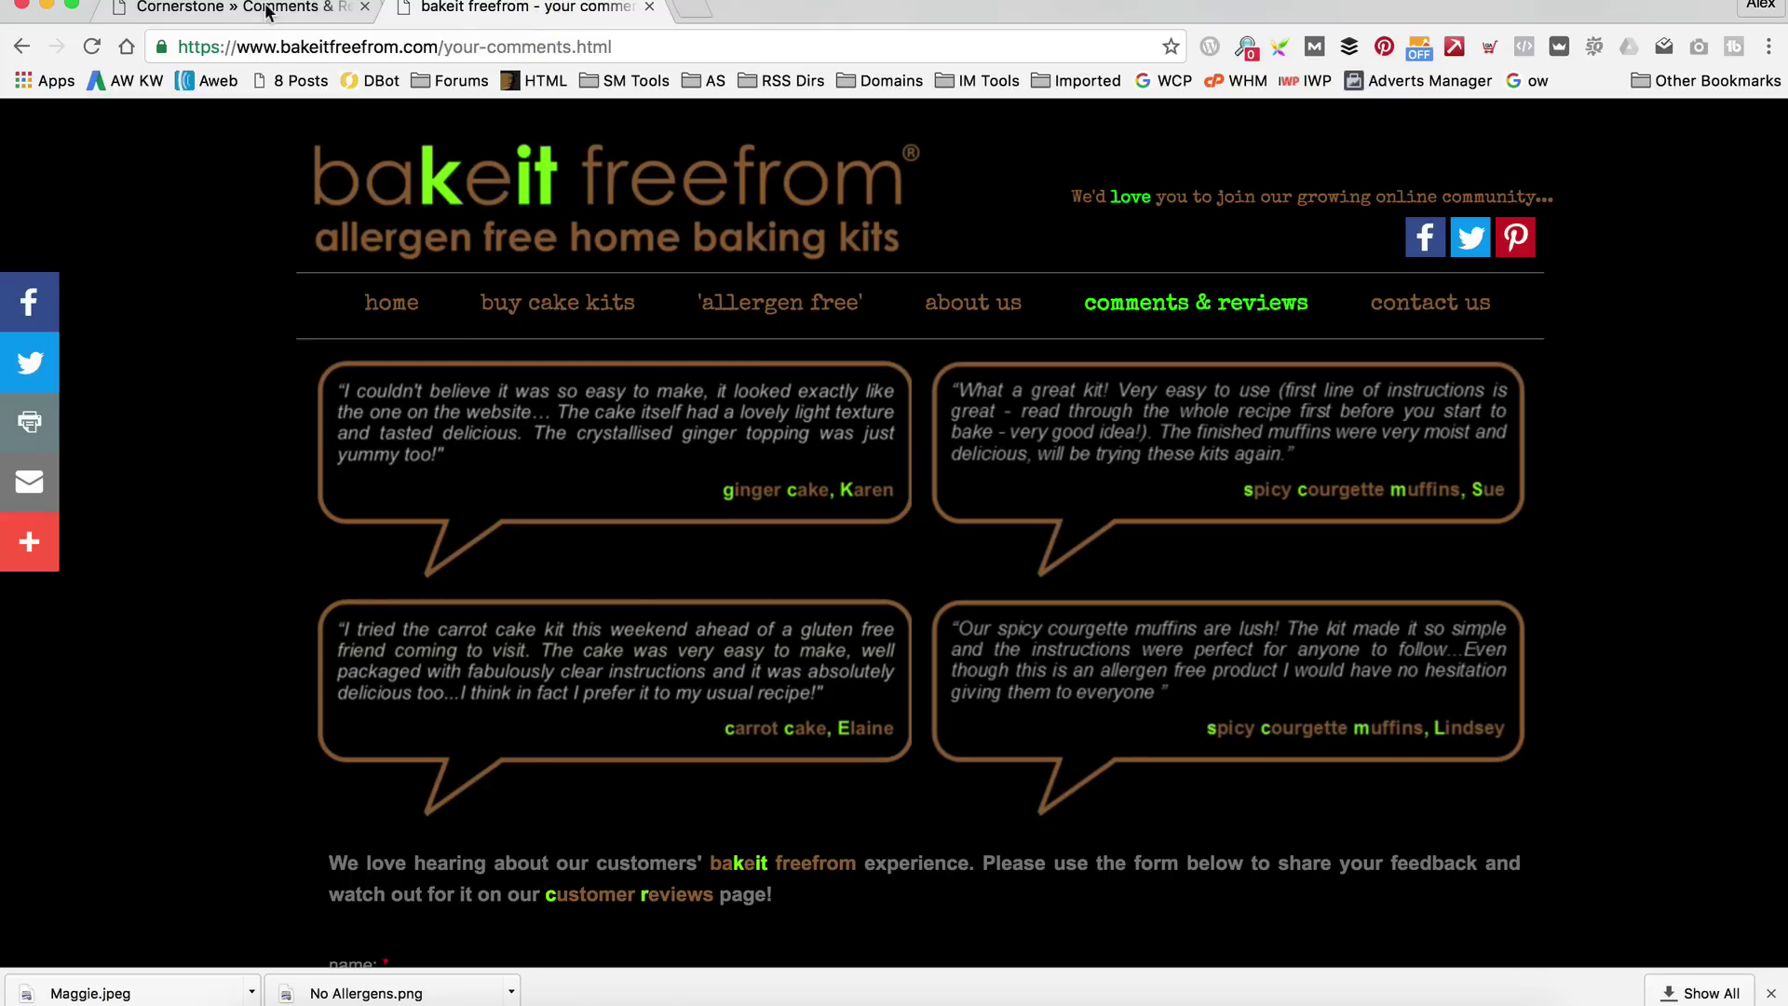
click(290, 11)
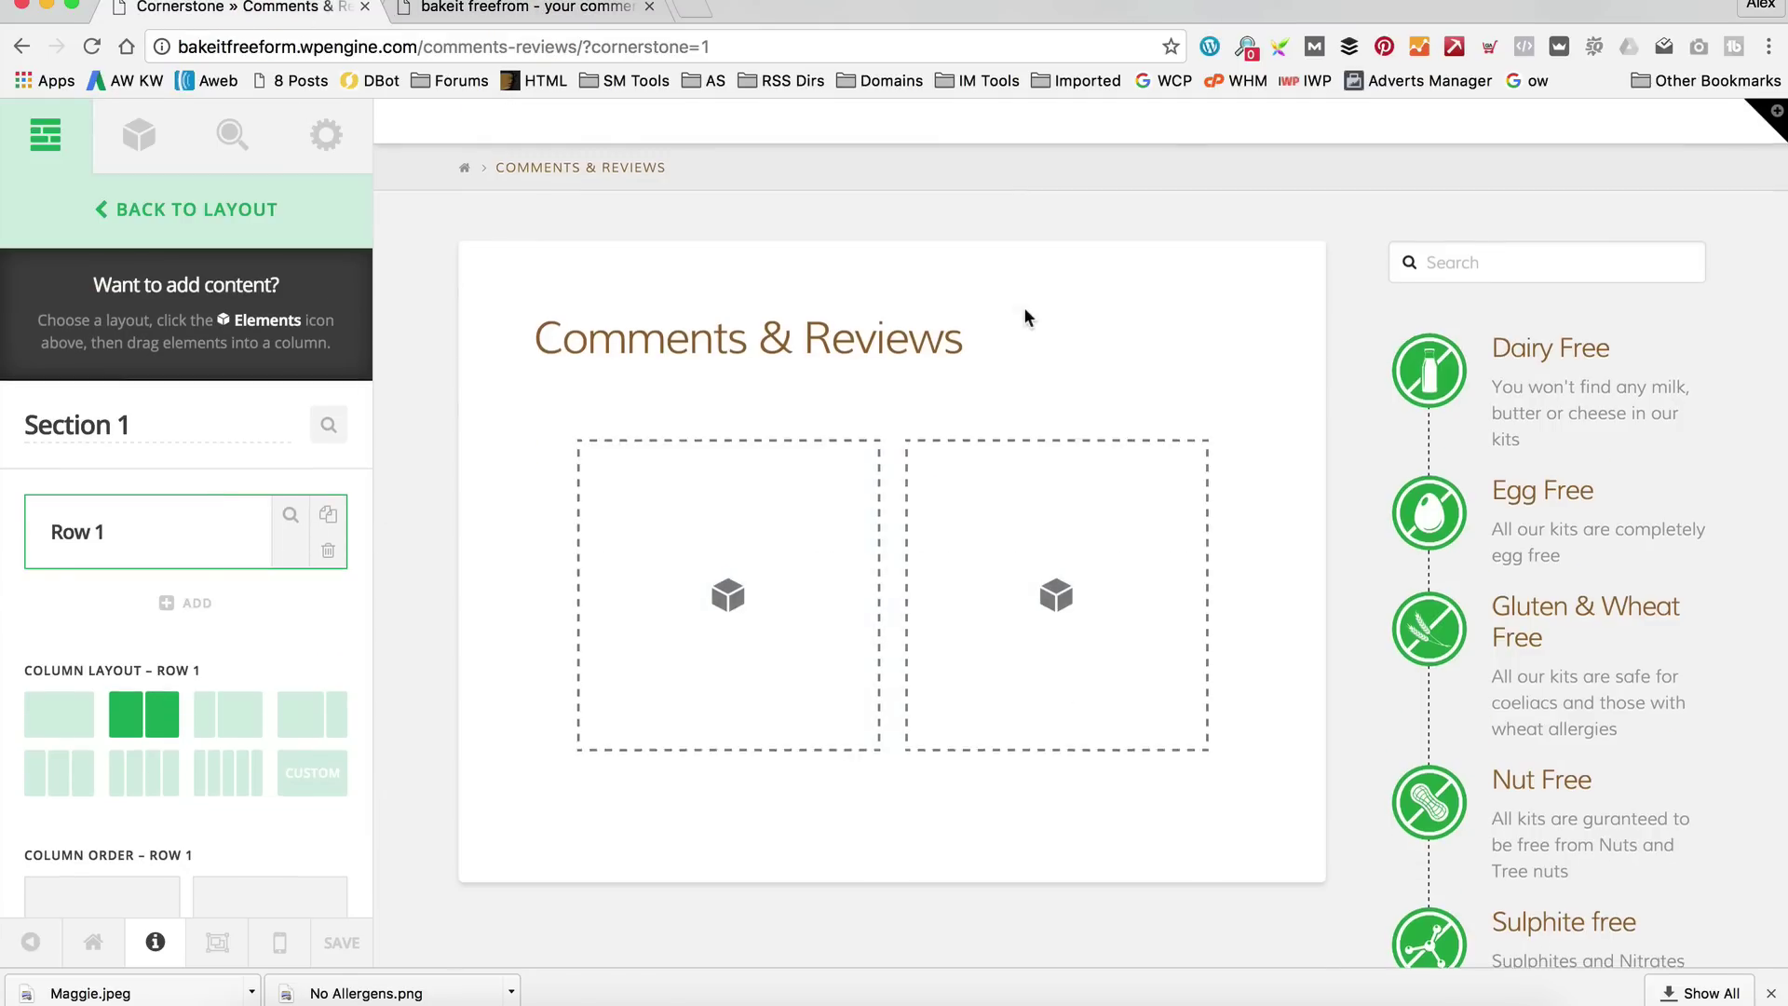
scroll(1022, 306, up, 3)
scroll(779, 447, down, 1)
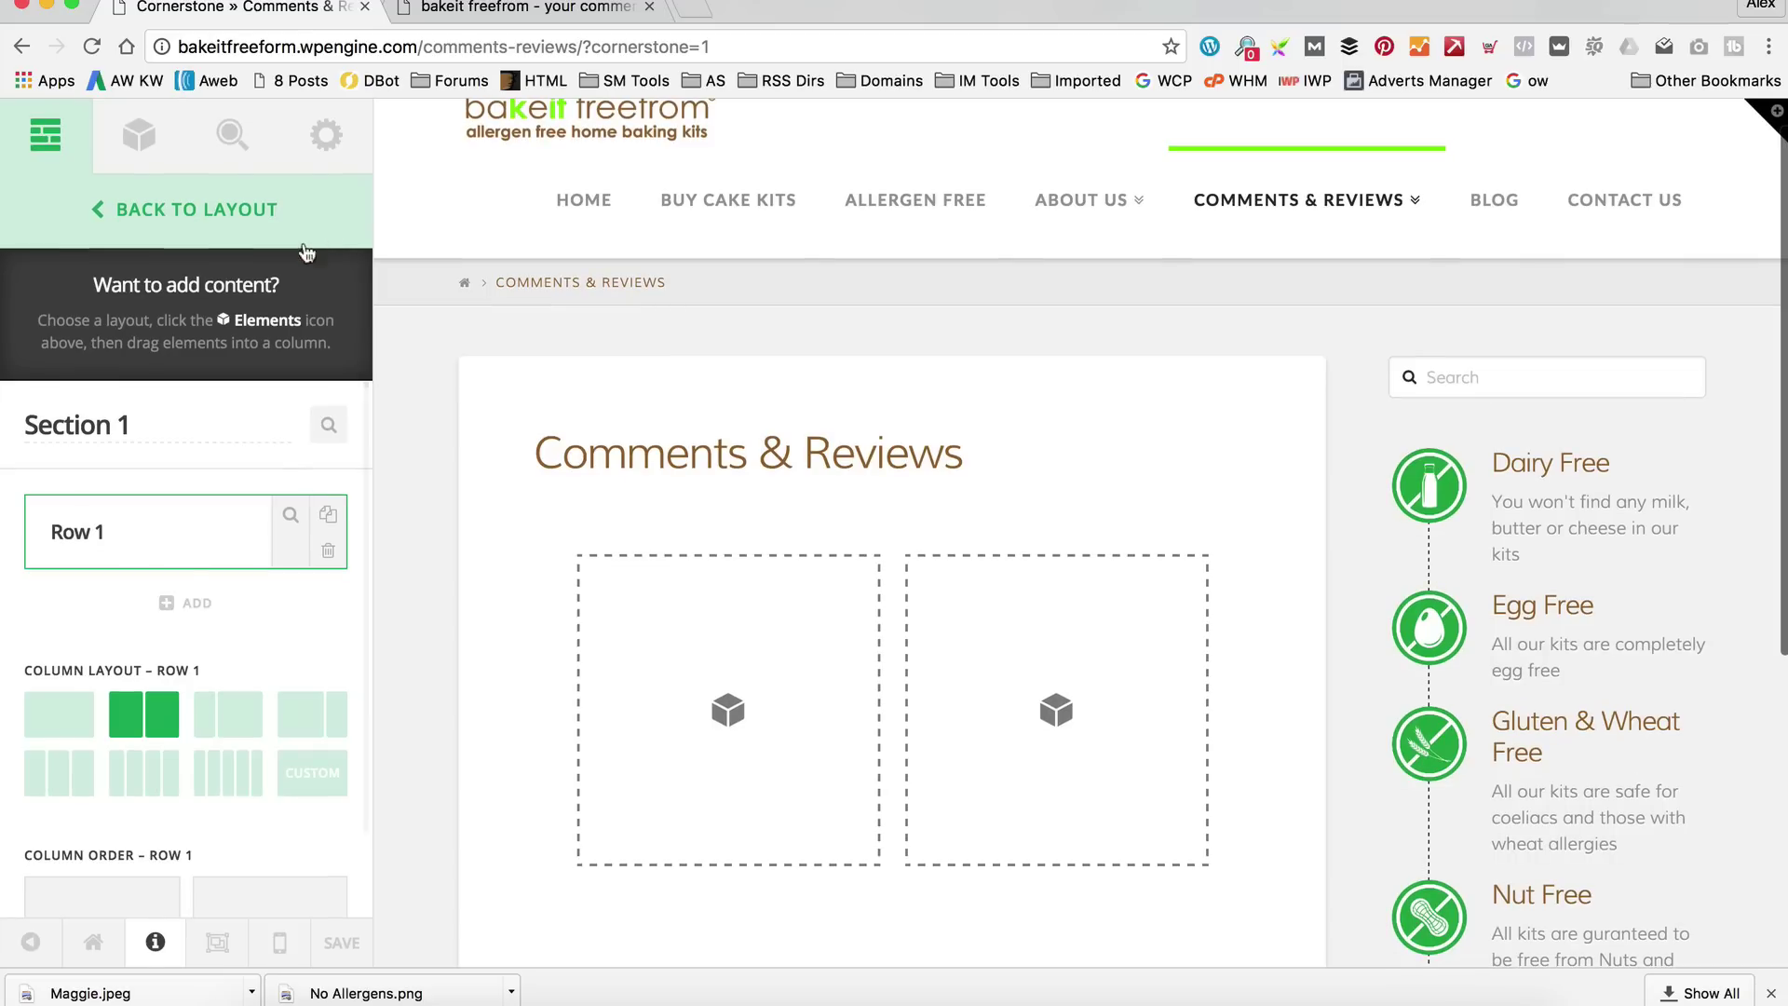
- Turn on Disable Page Title in X Settings and save the page
click(338, 137)
click(232, 431)
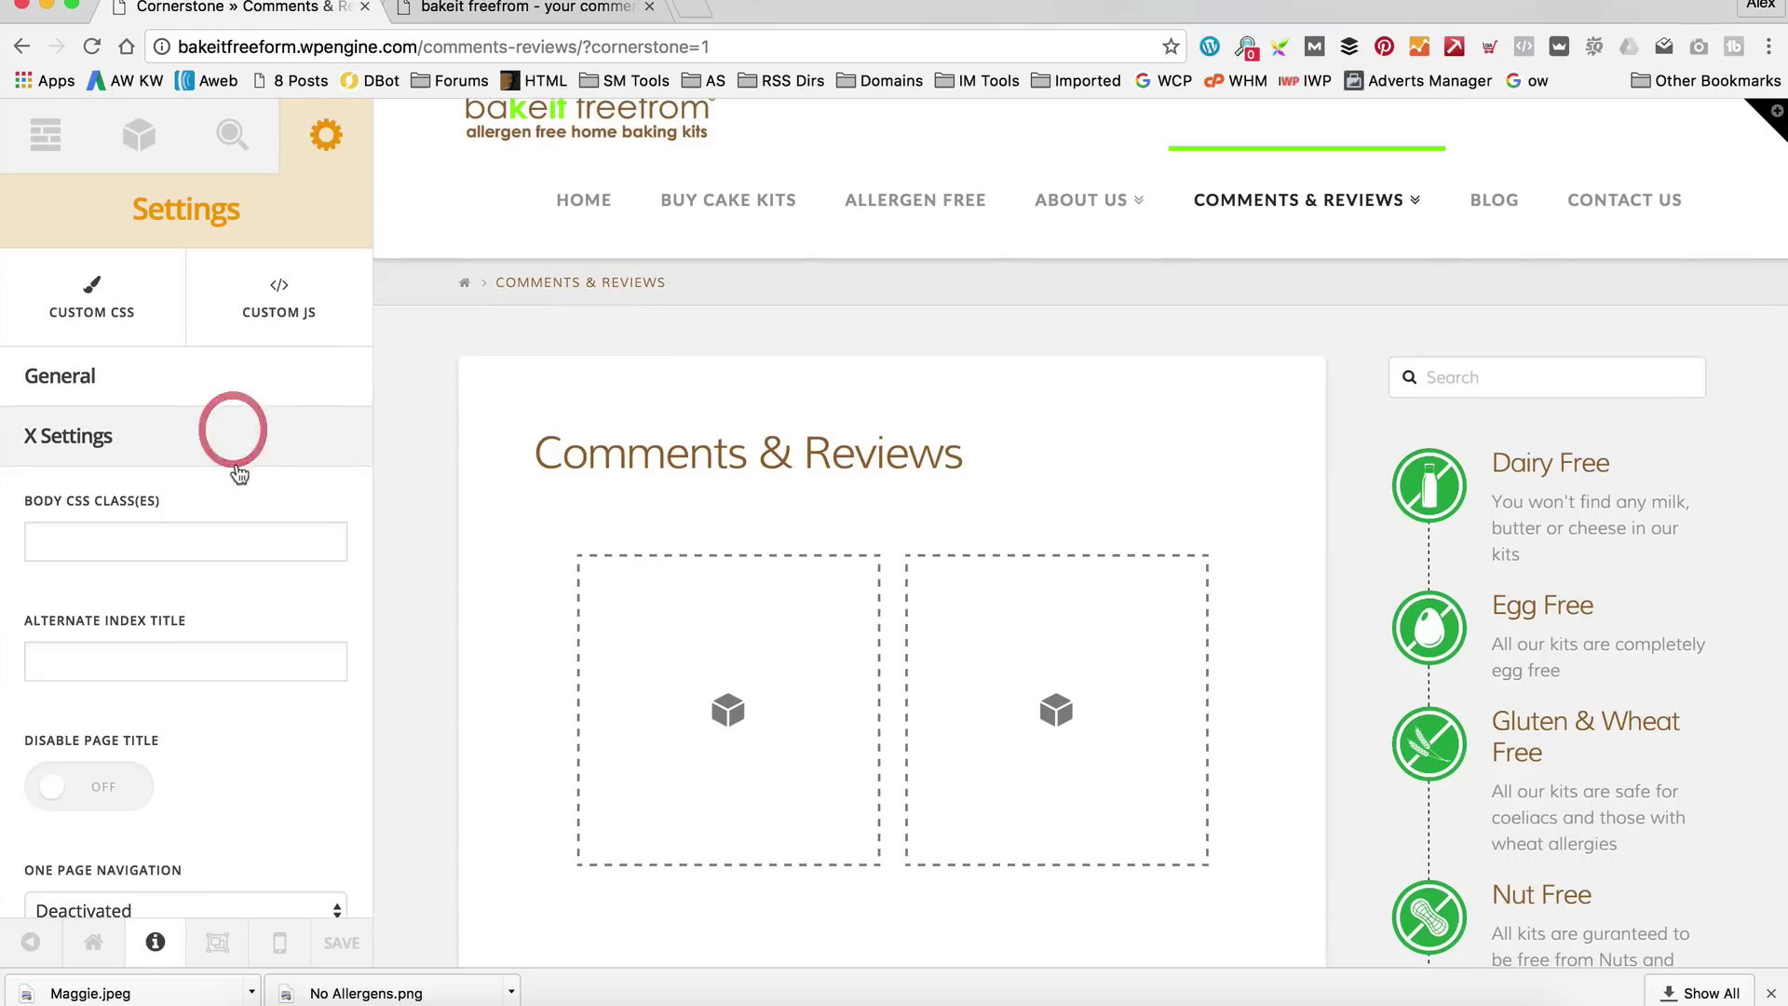
scroll(112, 683, down, 2)
click(97, 624)
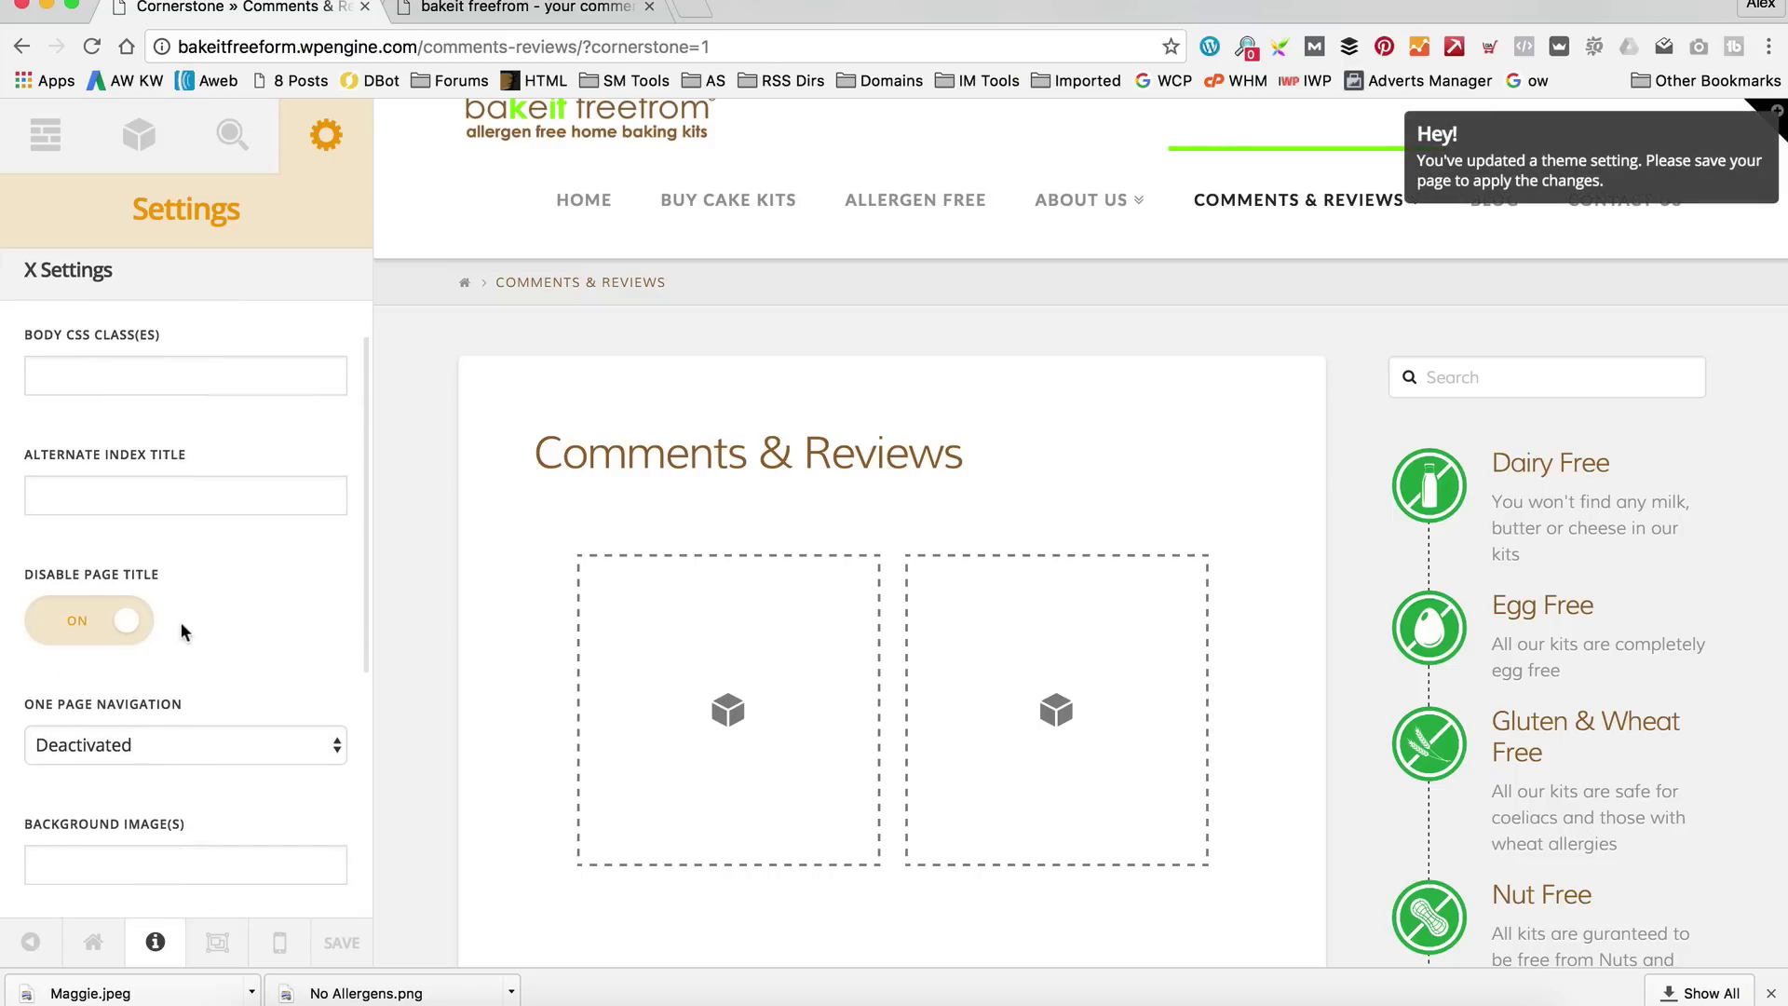
click(339, 944)
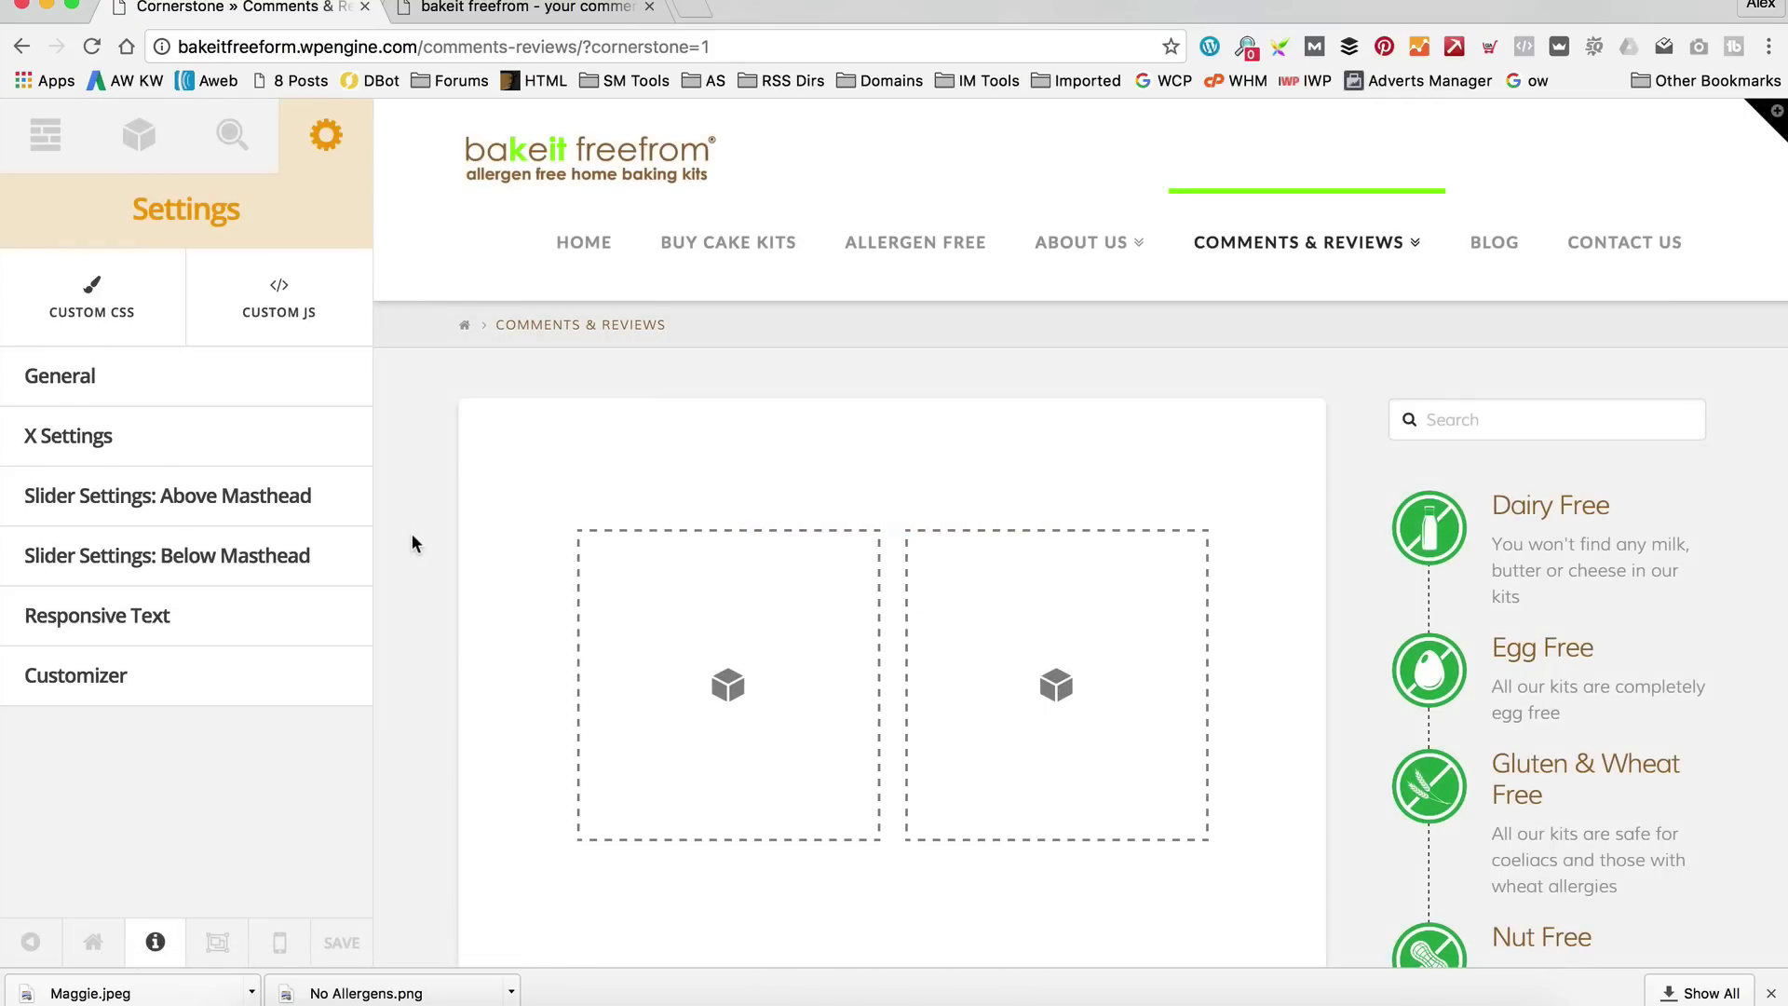
- Add a second, single-column section to the page layout
click(134, 126)
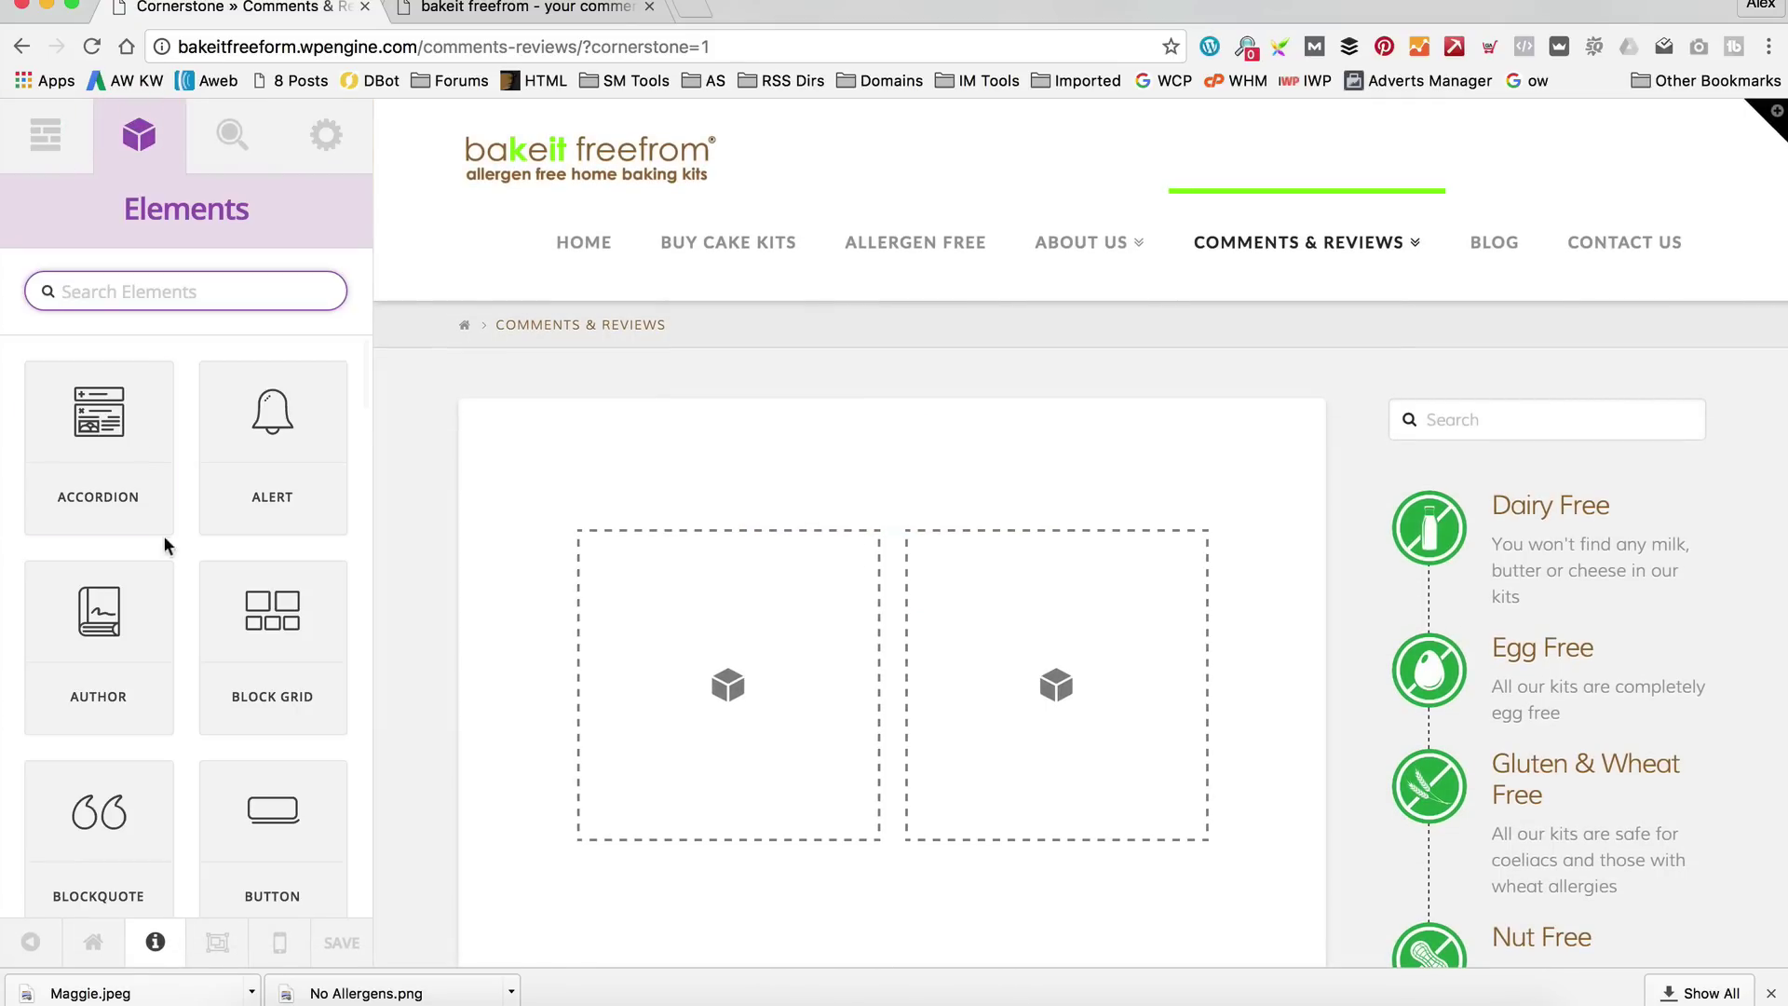
scroll(167, 546, down, 9)
scroll(170, 544, up, 5)
scroll(170, 544, up, 3)
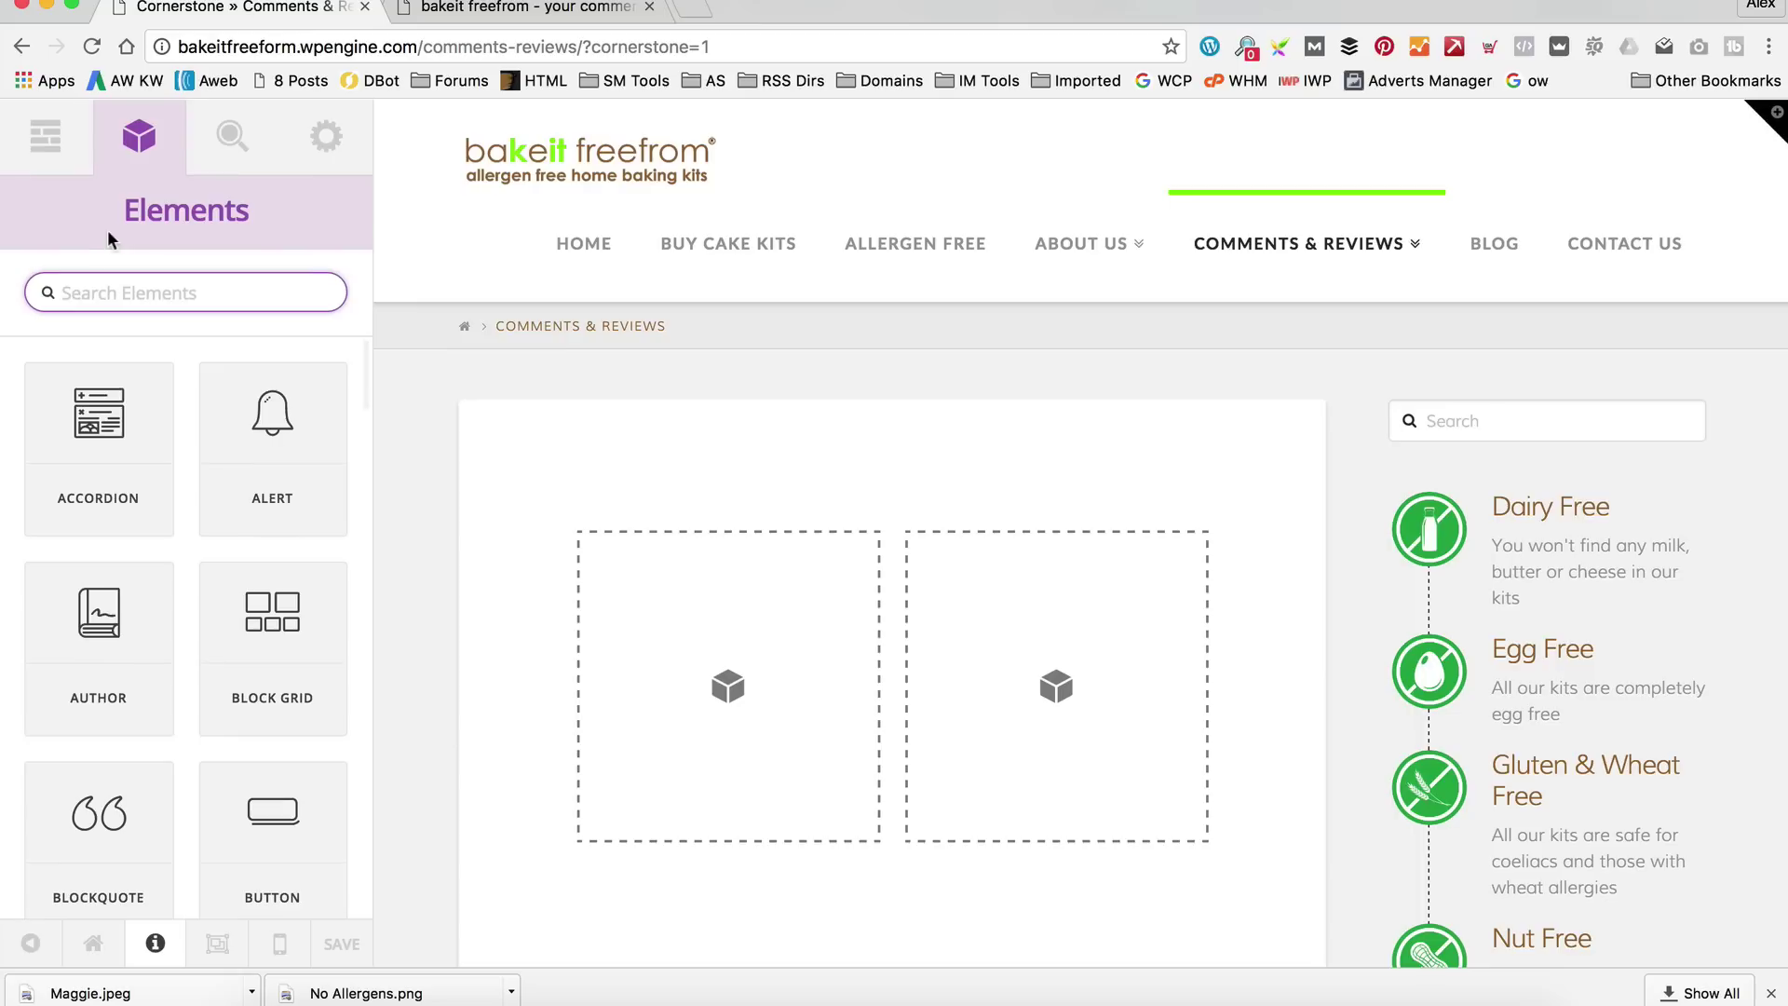
click(47, 133)
click(93, 449)
- Move Section 2 above Section 1 and drop a Text element into it
drag(140, 640, 151, 532)
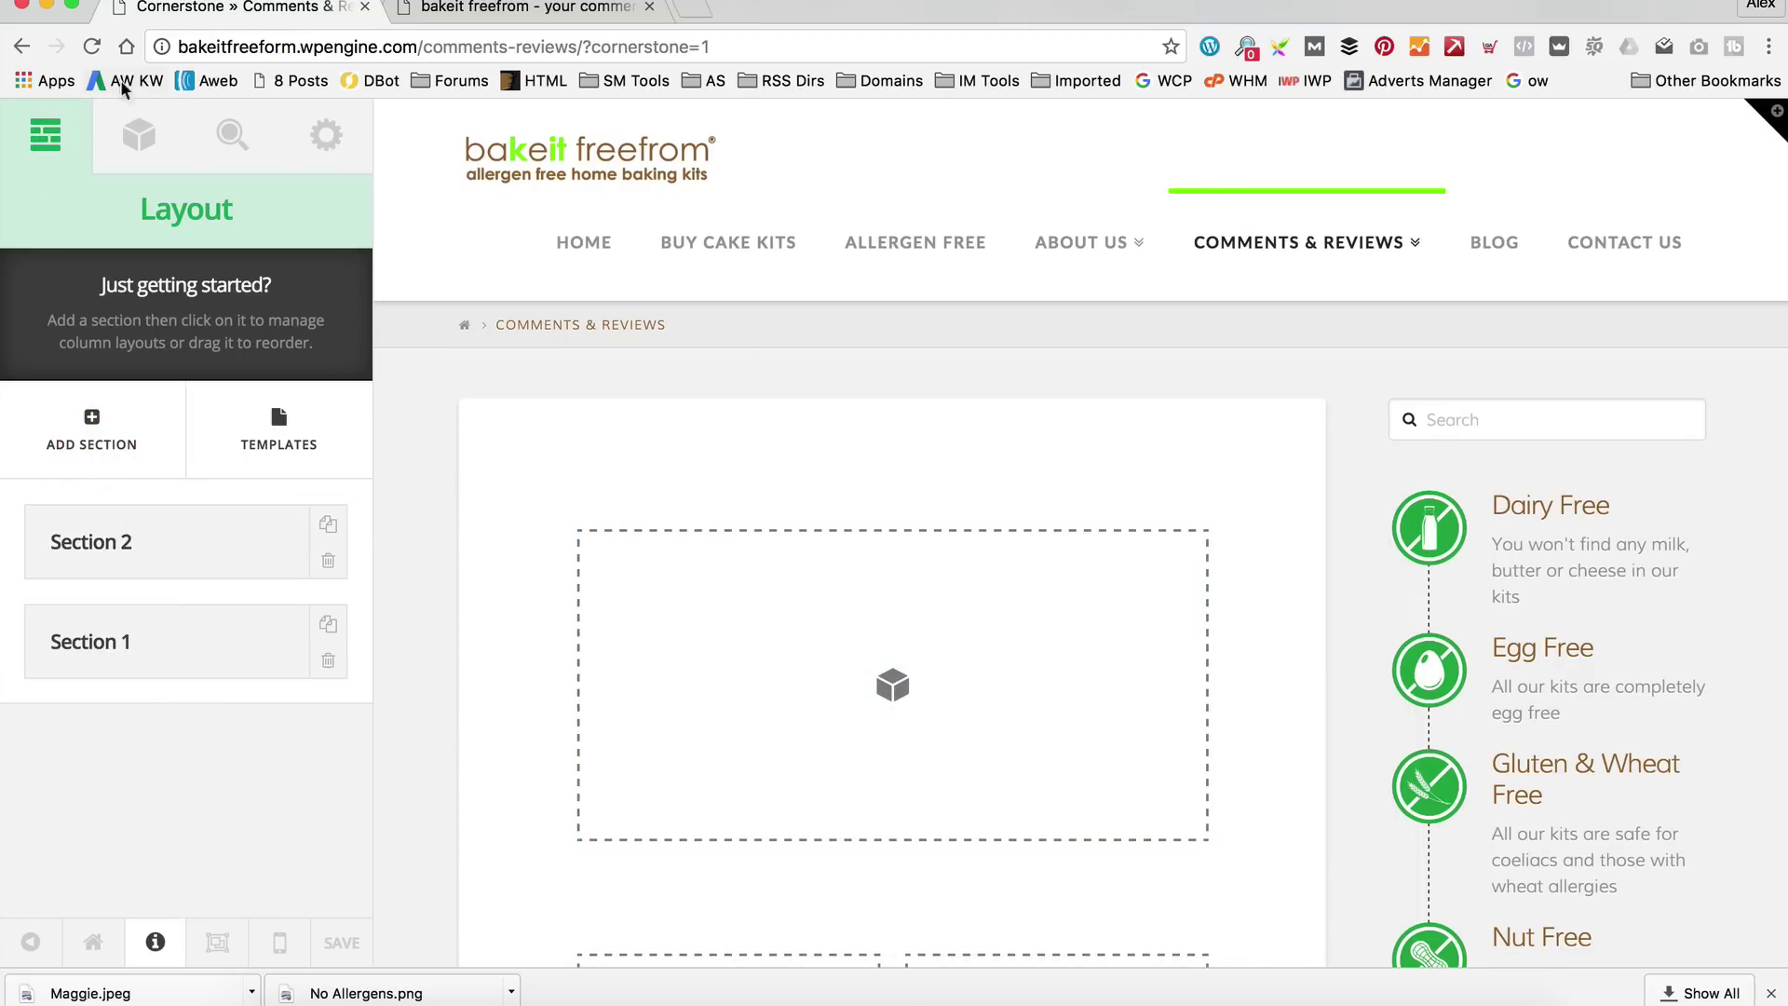
click(139, 135)
scroll(222, 503, down, 5)
scroll(223, 504, down, 10)
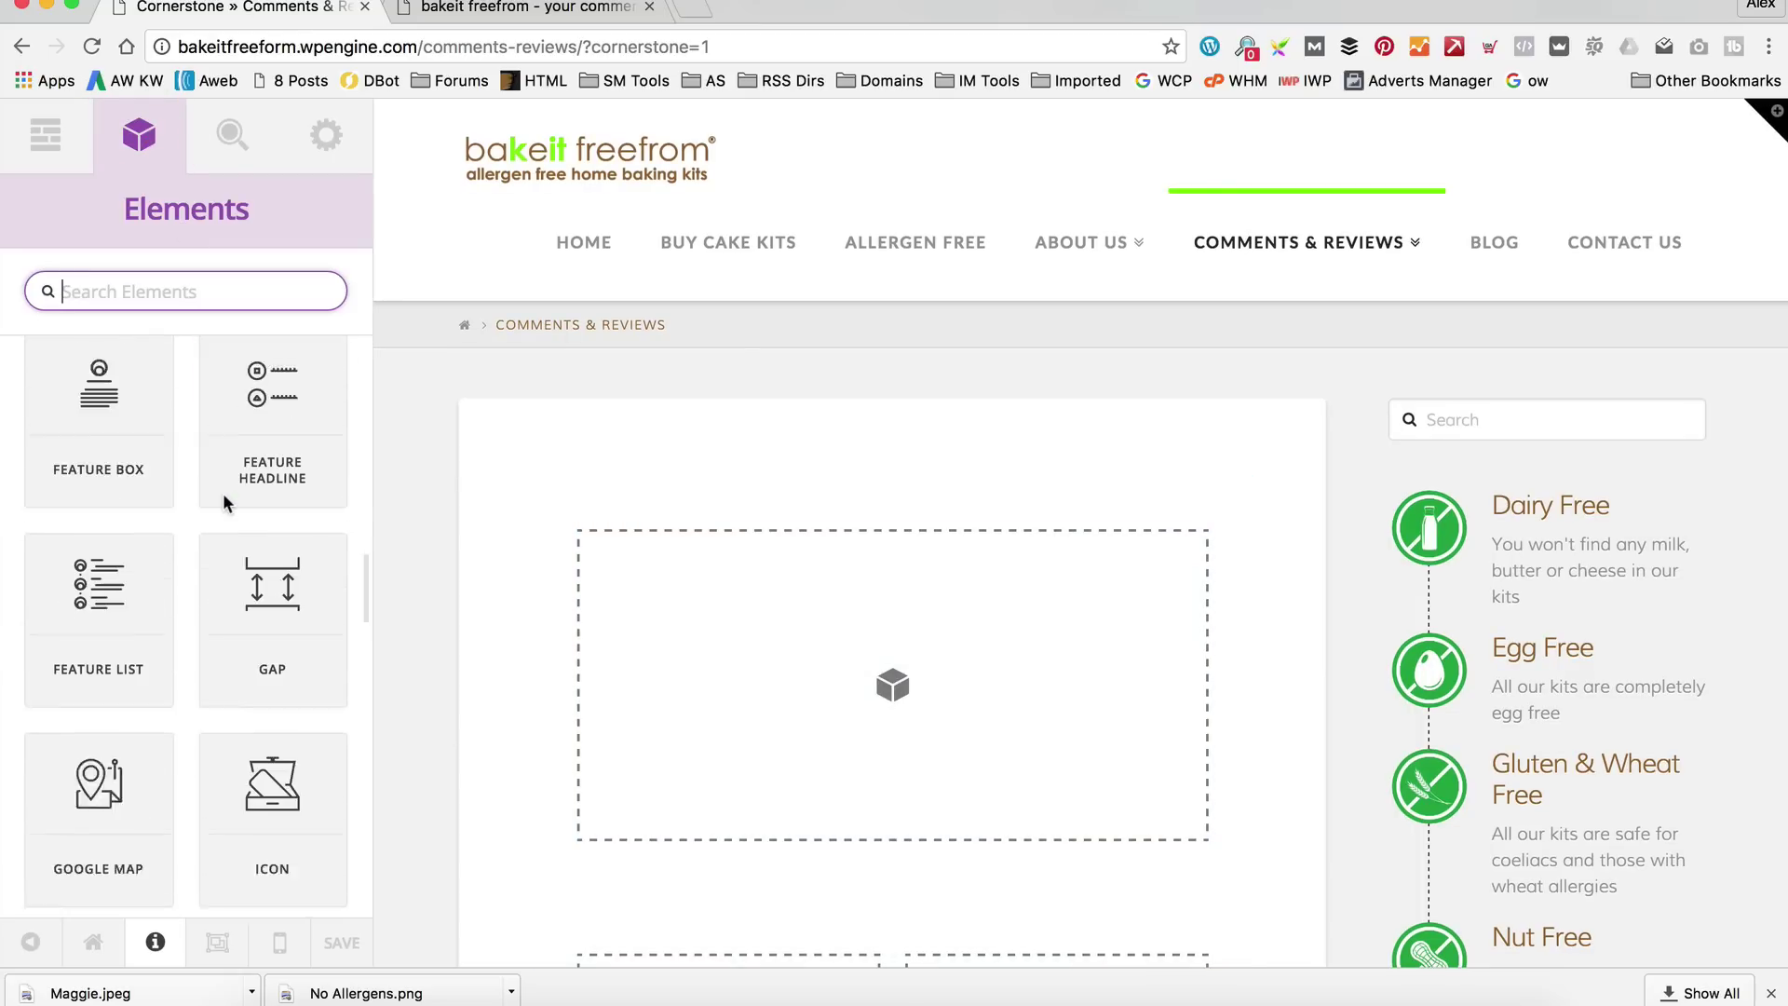
scroll(228, 506, down, 10)
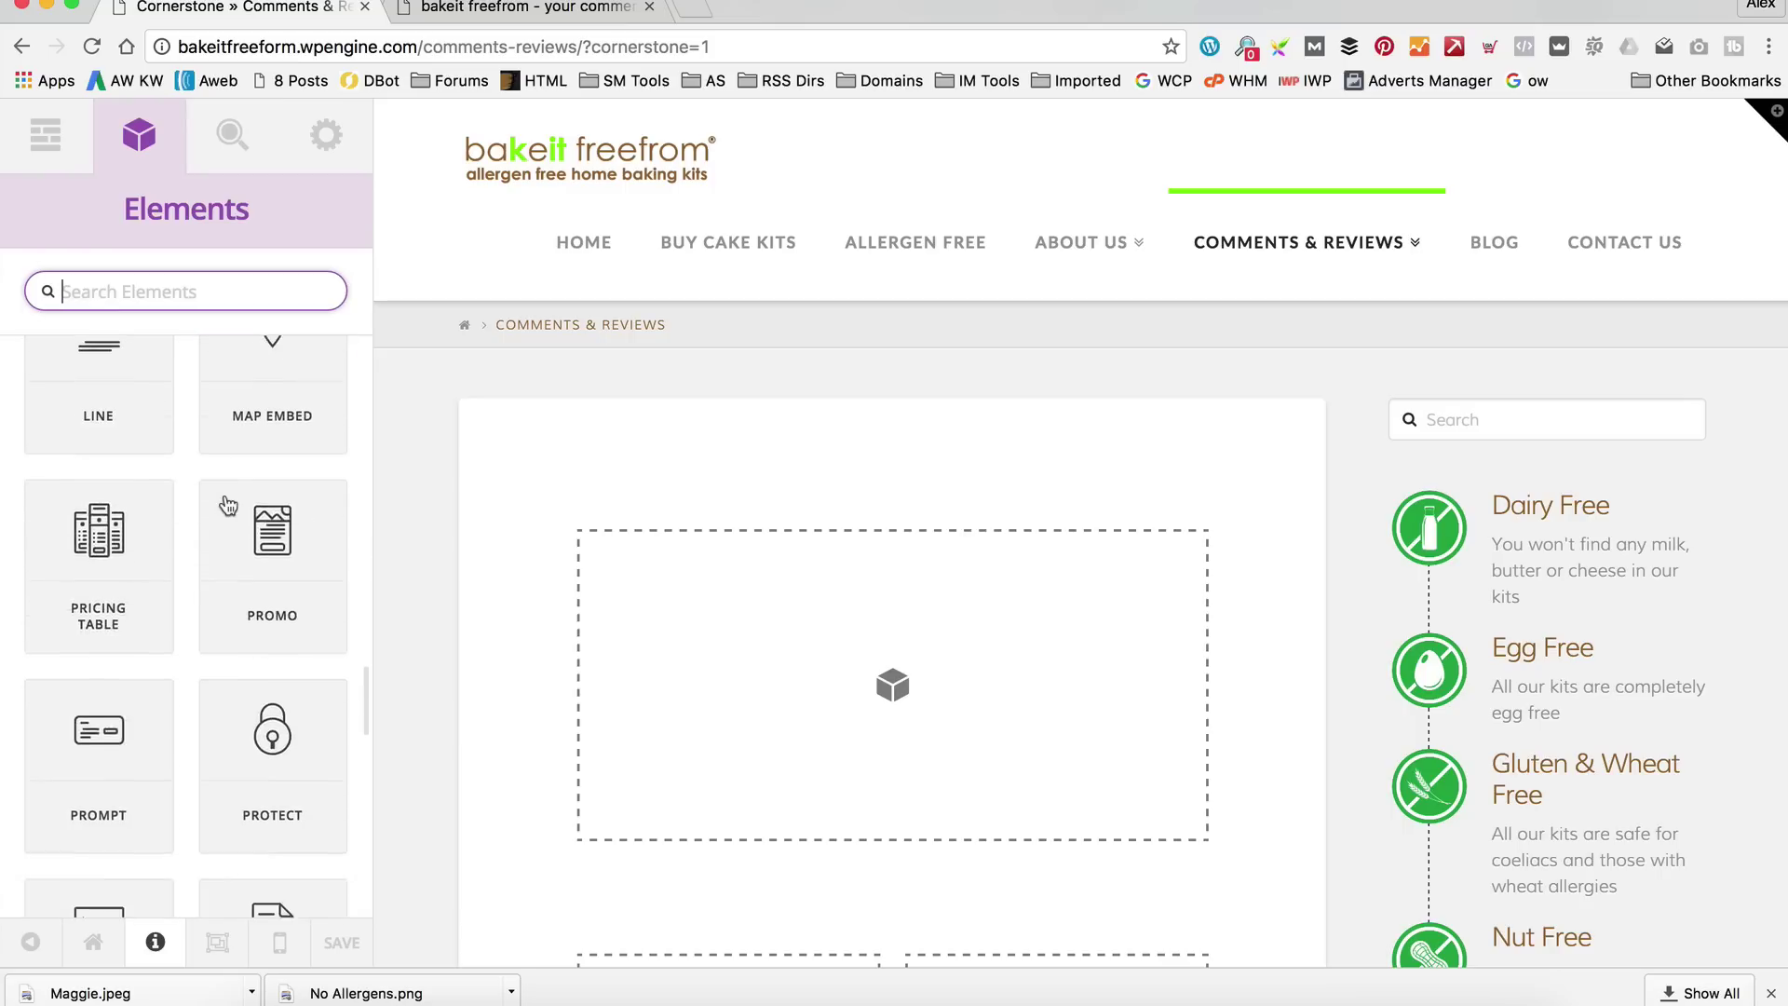
scroll(207, 557, down, 3)
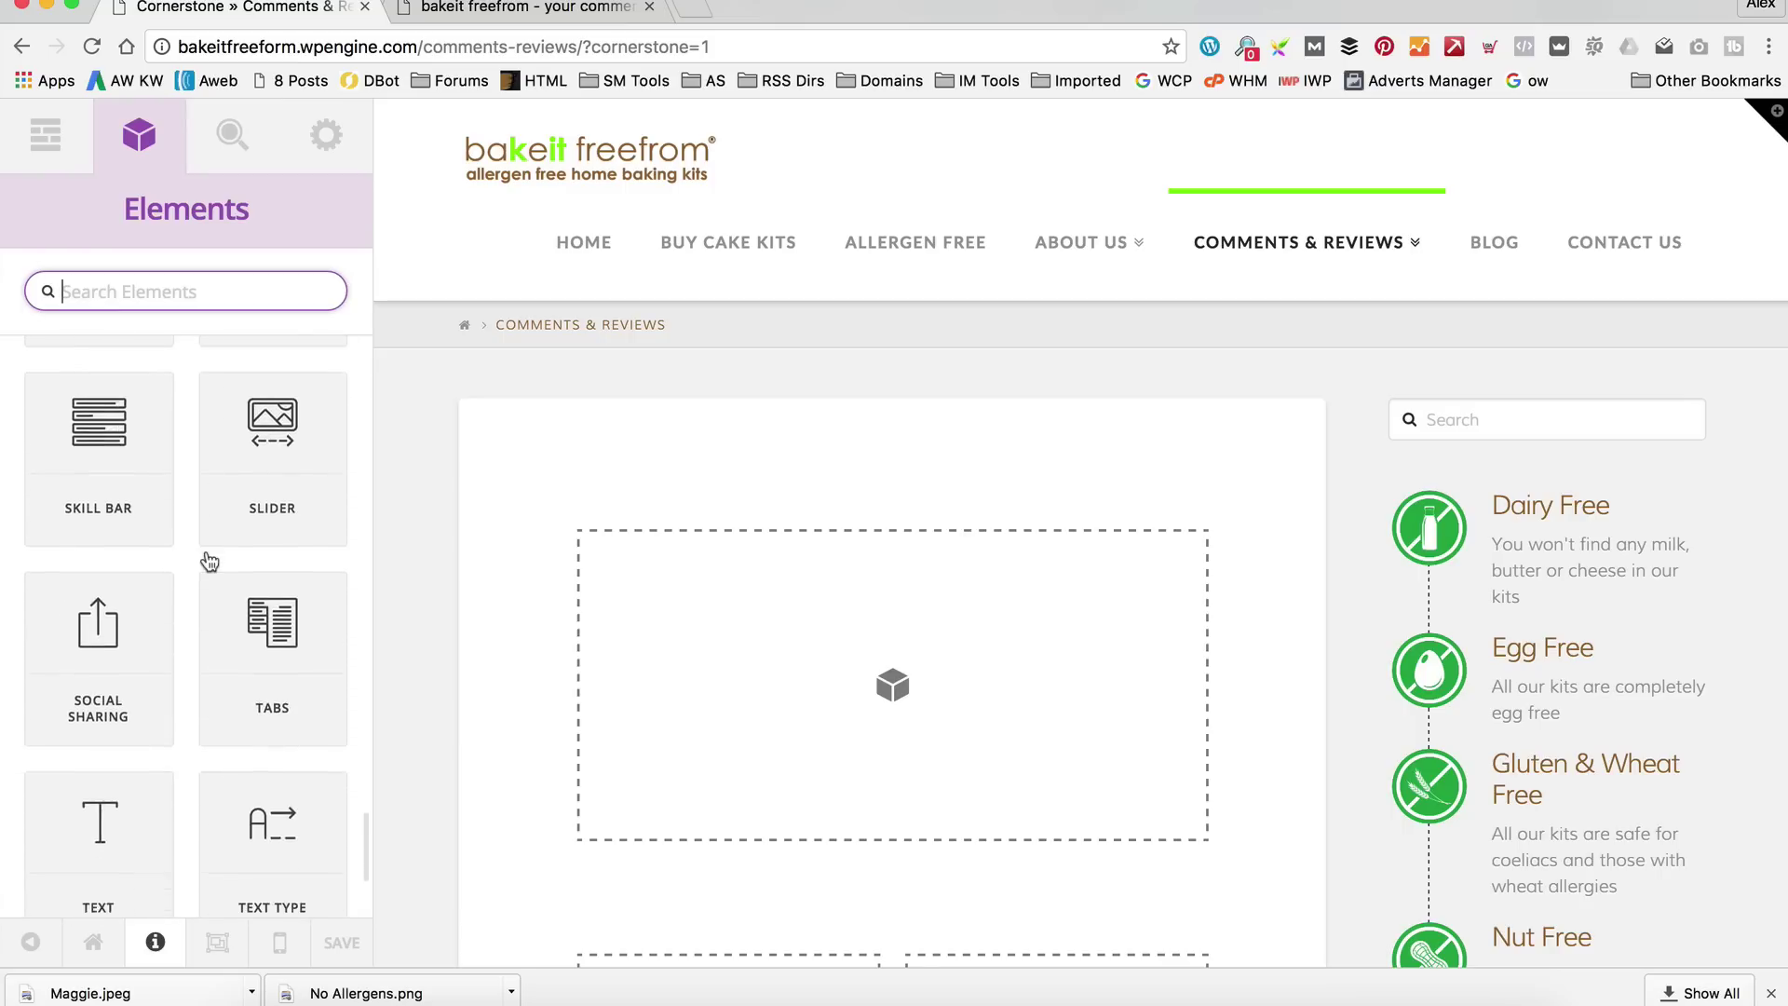
drag(93, 839, 868, 652)
- Format the 'Comments & Reviews' text as a Heading 2
click(279, 571)
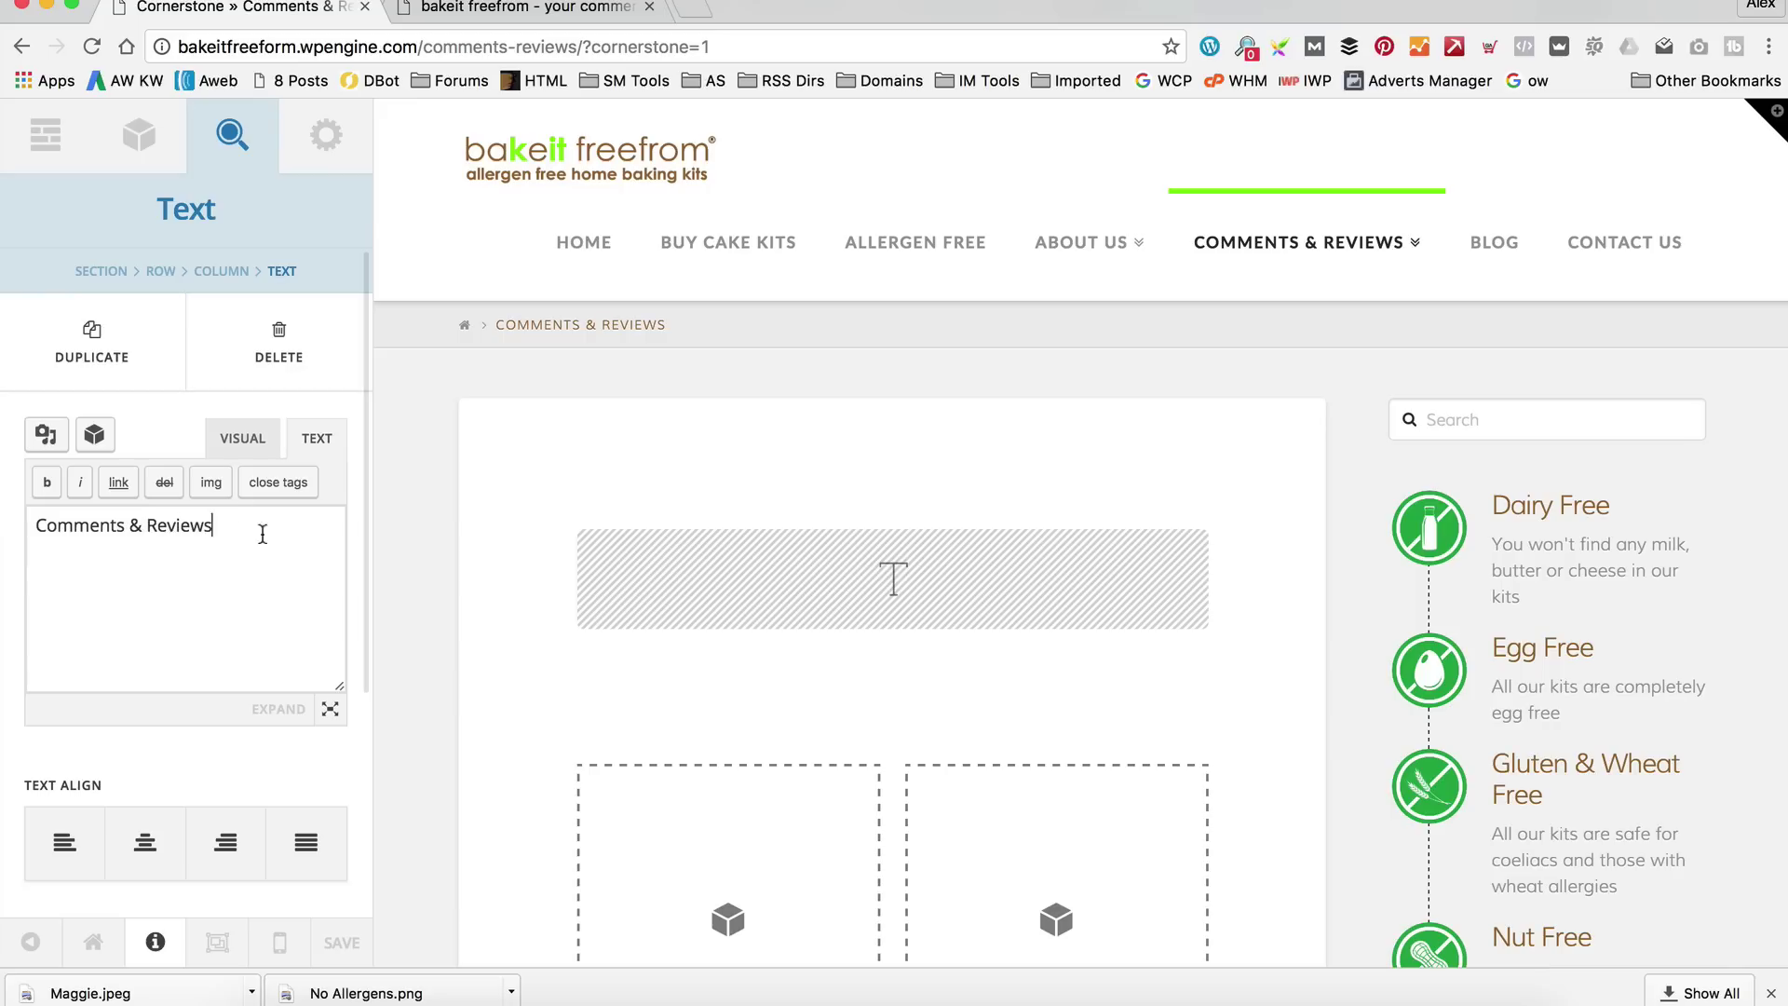
click(242, 438)
drag(233, 639, 2, 637)
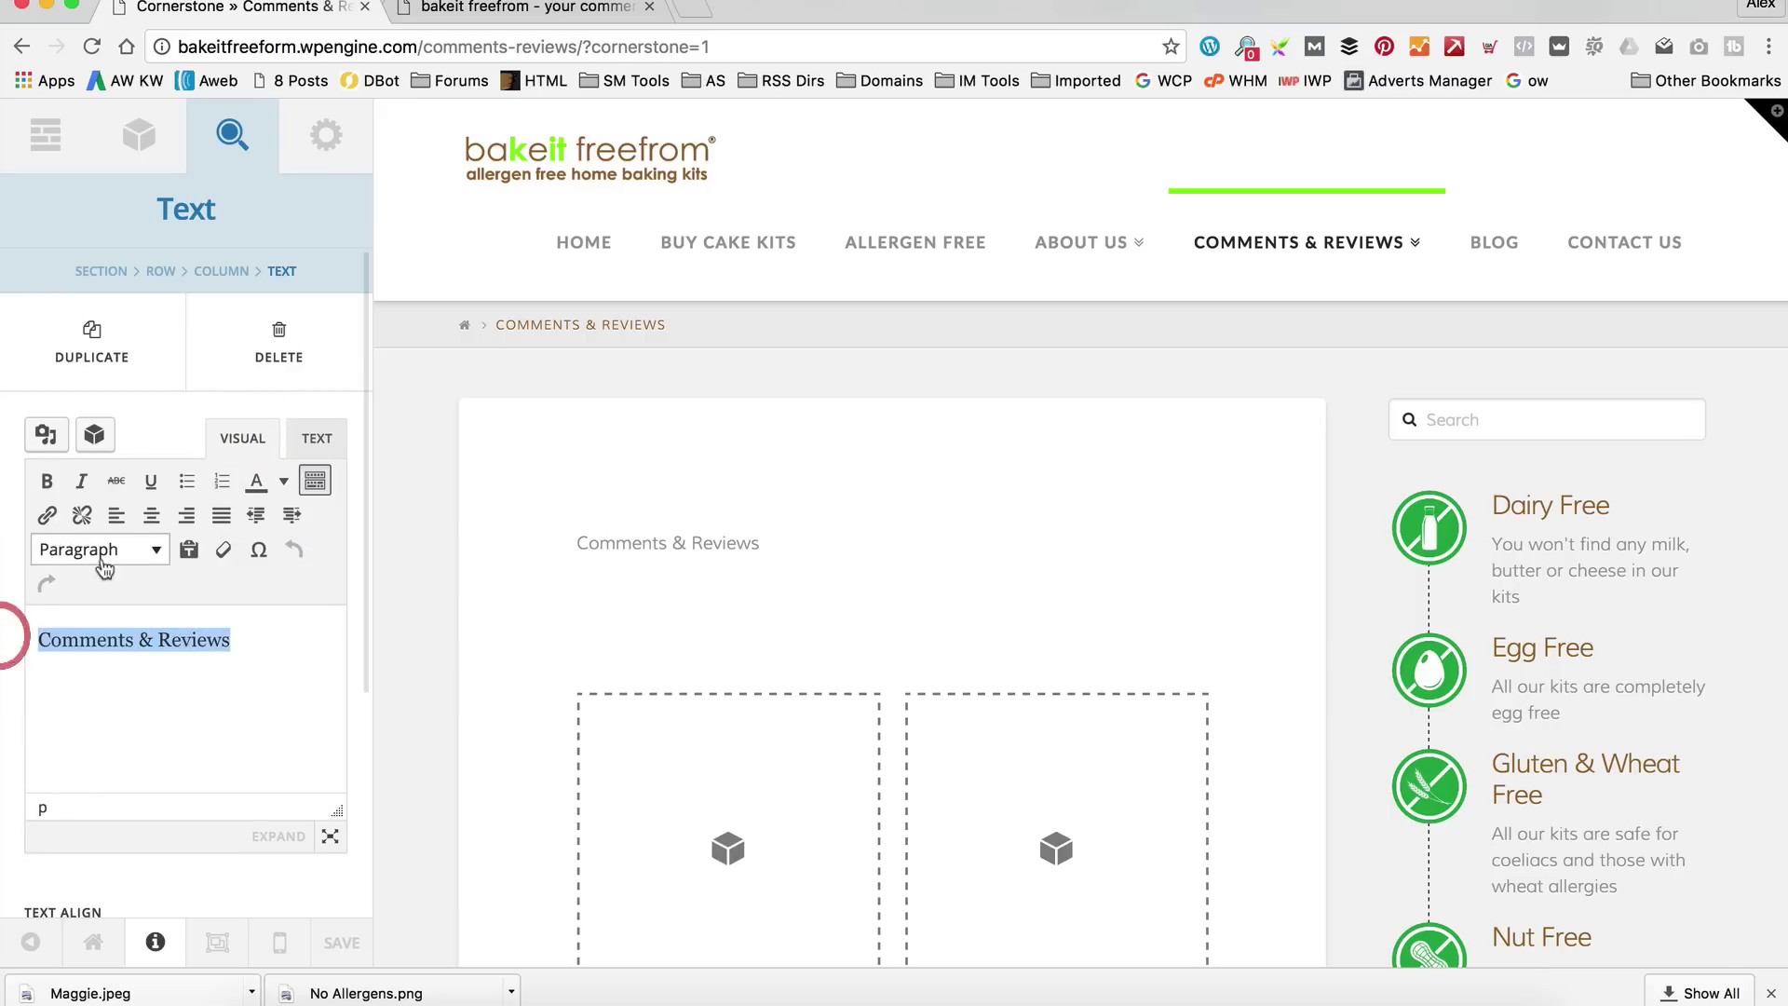
click(100, 557)
click(111, 643)
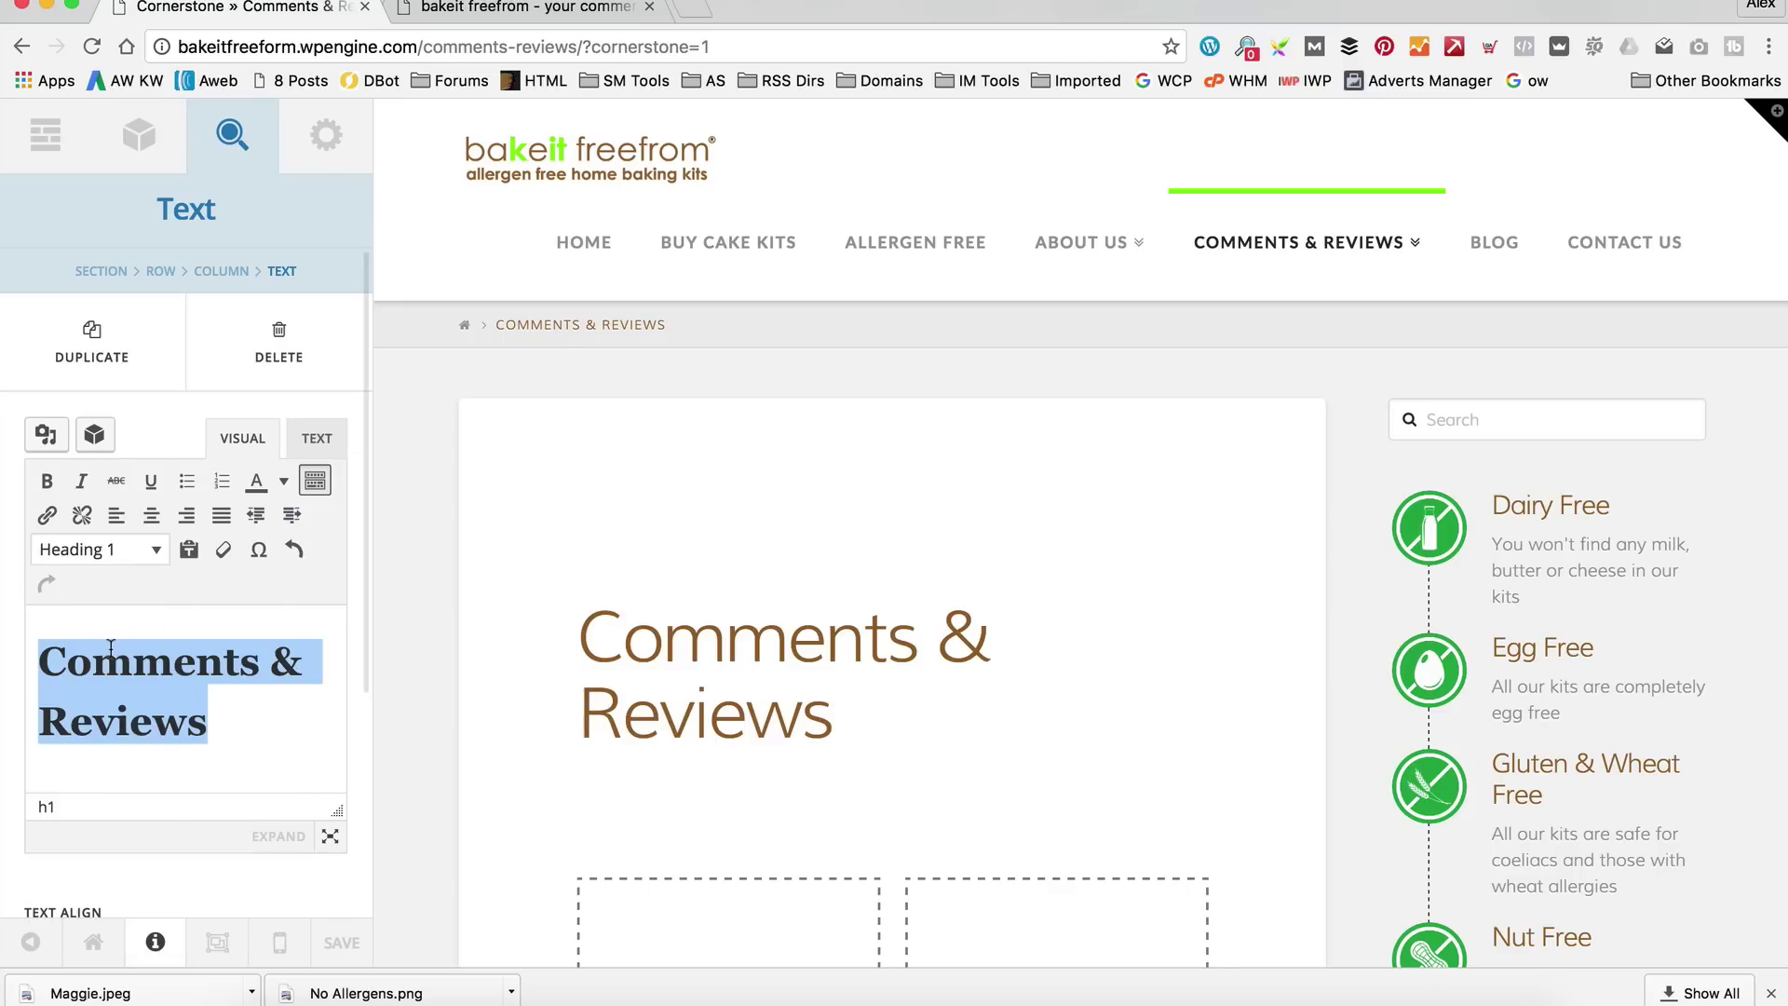
click(149, 548)
click(265, 688)
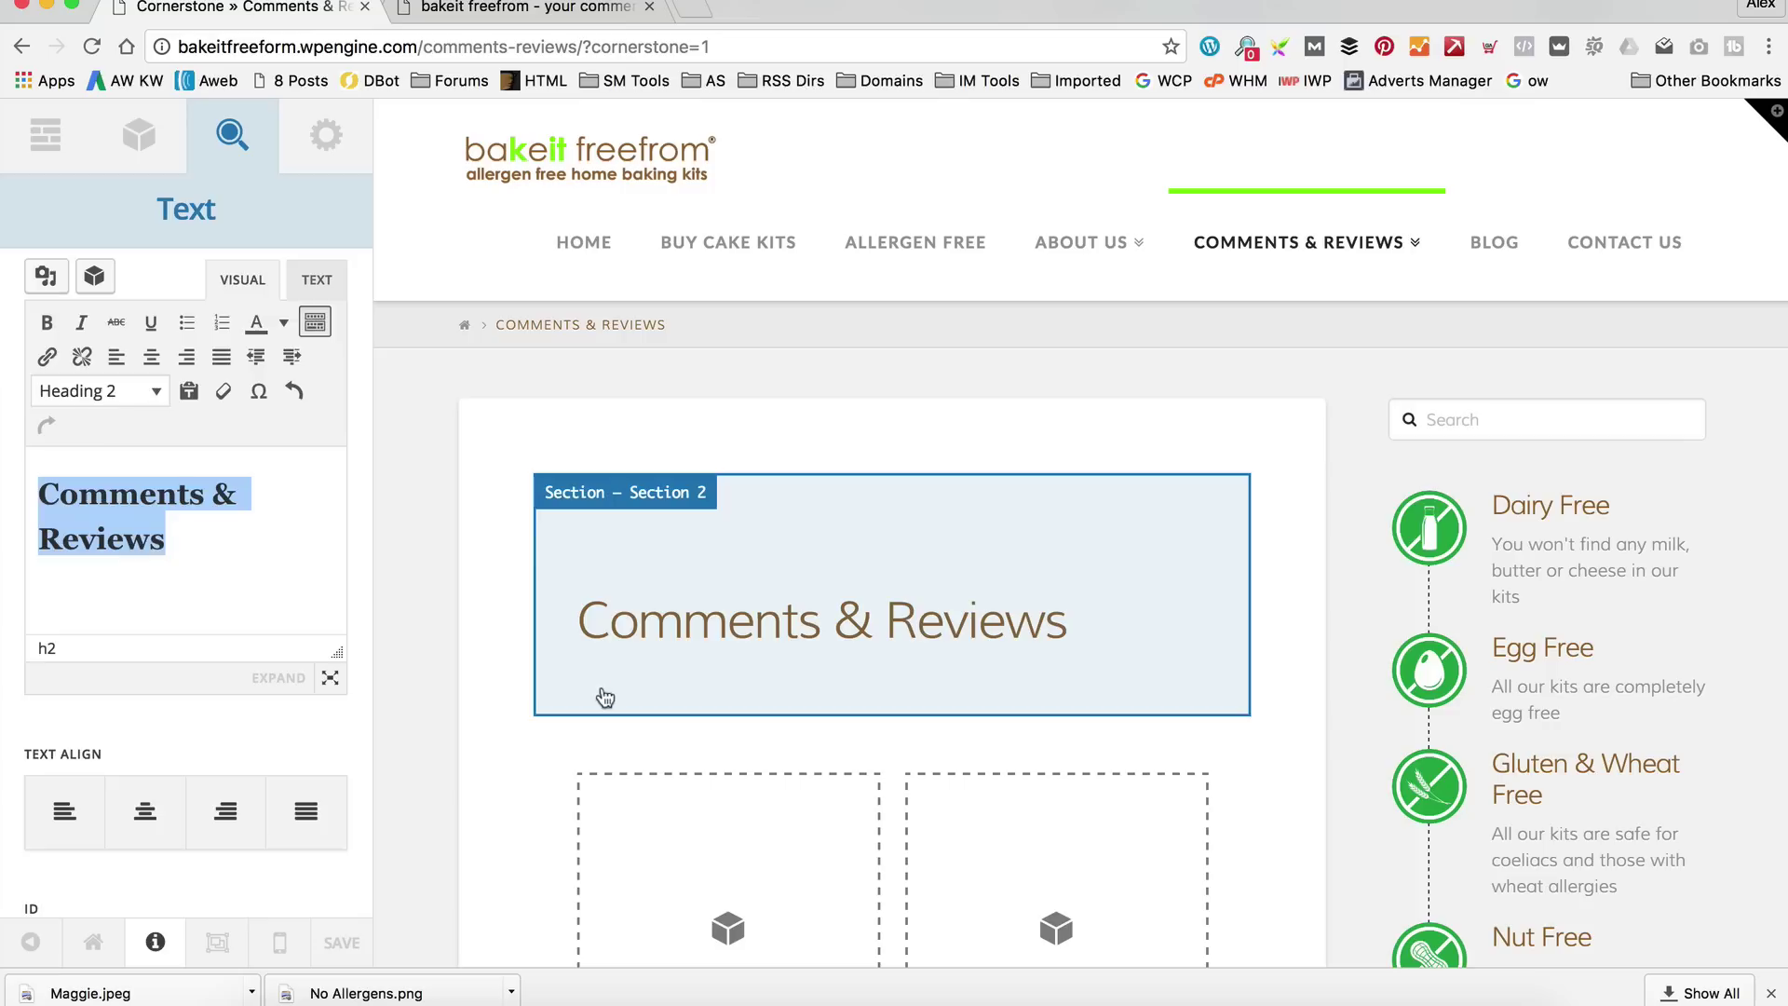
- Set the top section's top and bottom padding to 0px and save the page
click(601, 690)
key(BackSpace)
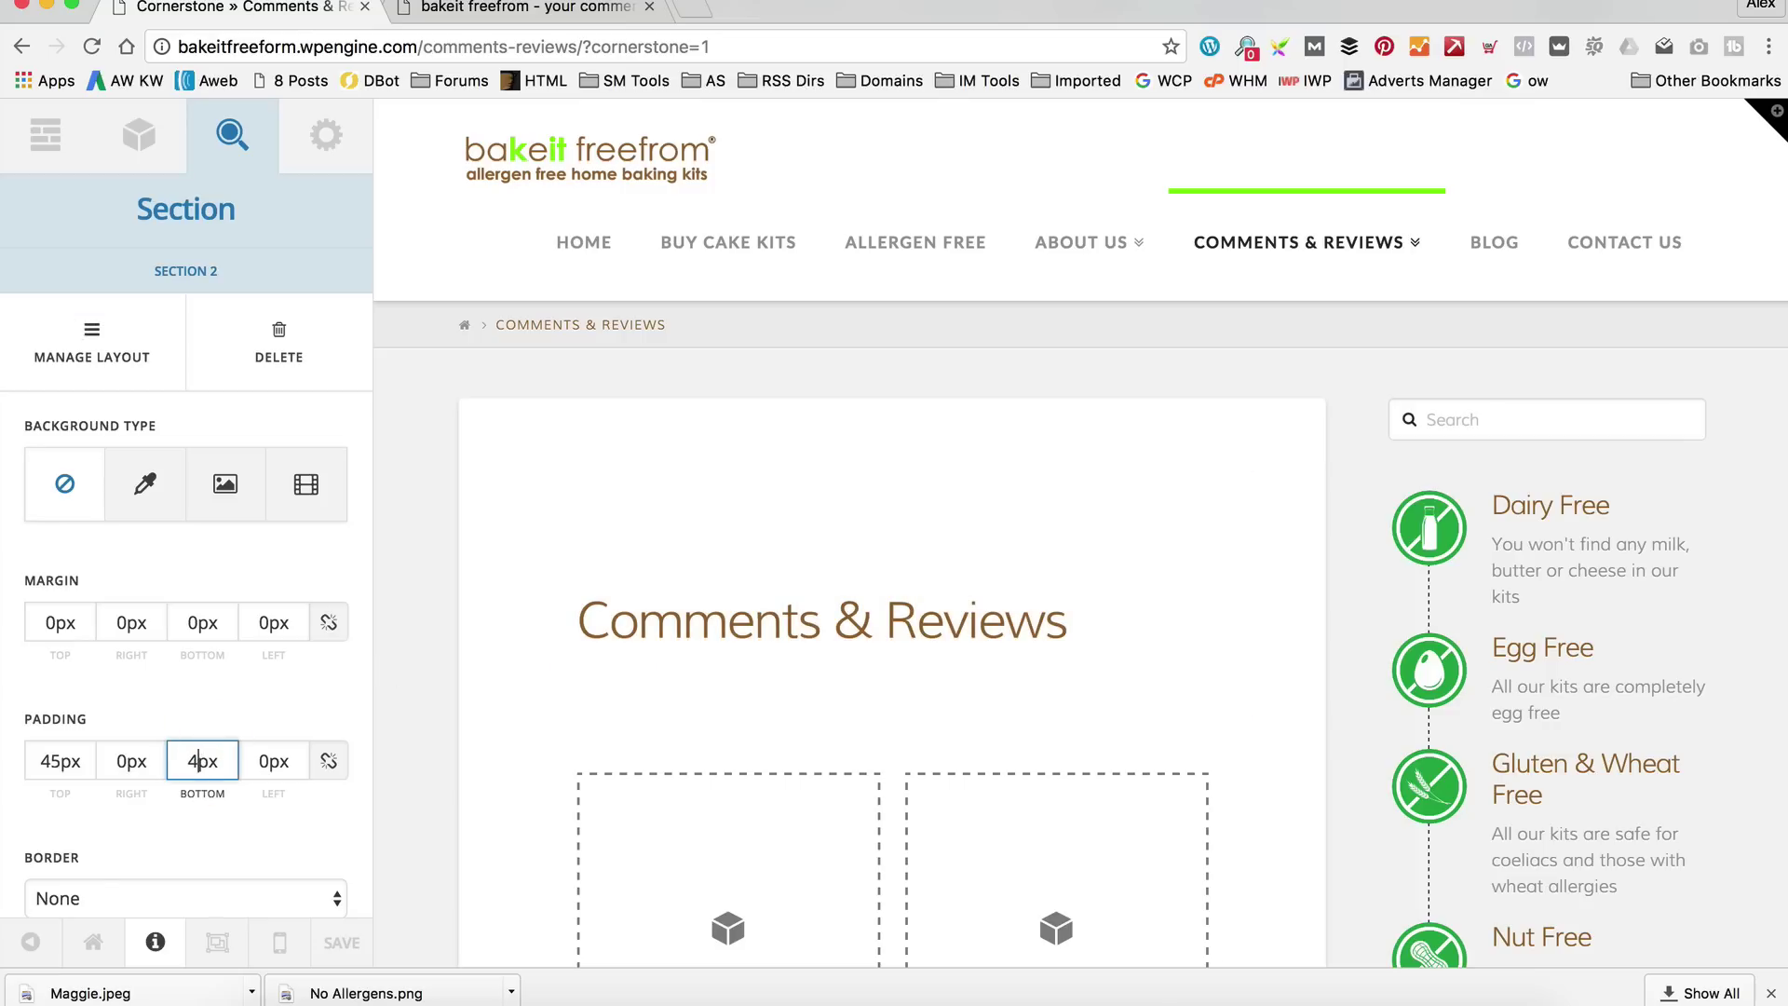
text(0)
click(48, 753)
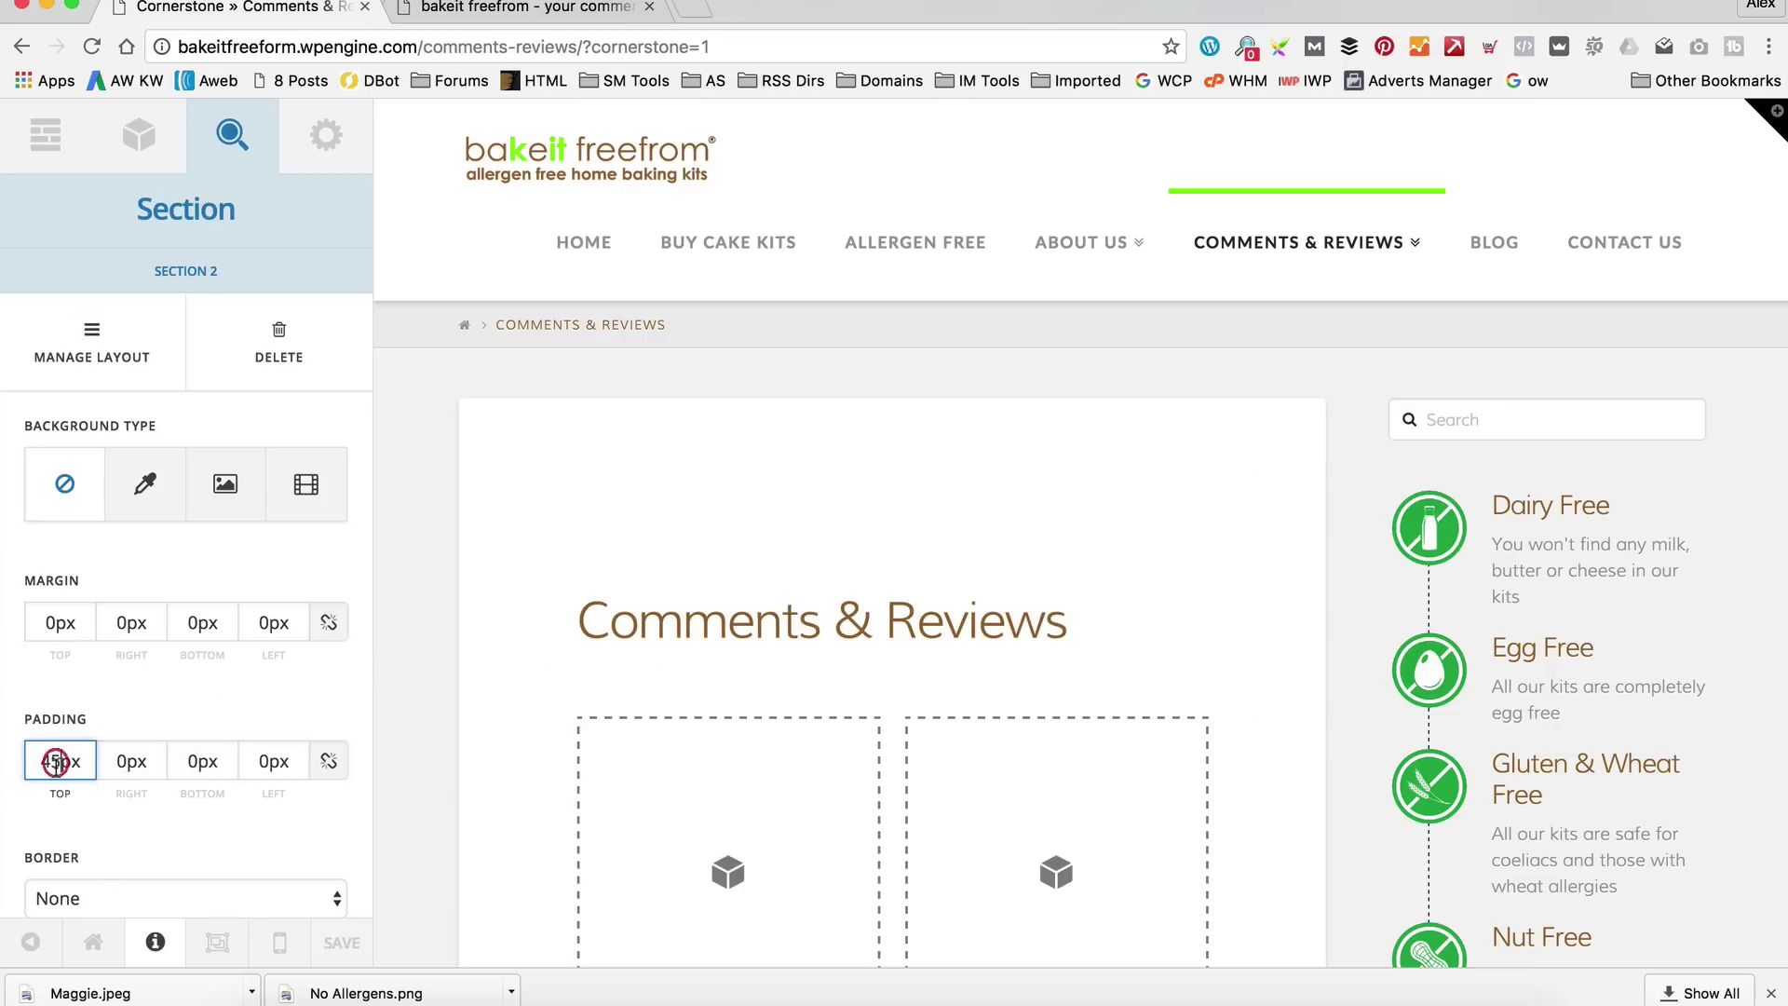
key(BackSpace)
key(BackSpace)
text(0)
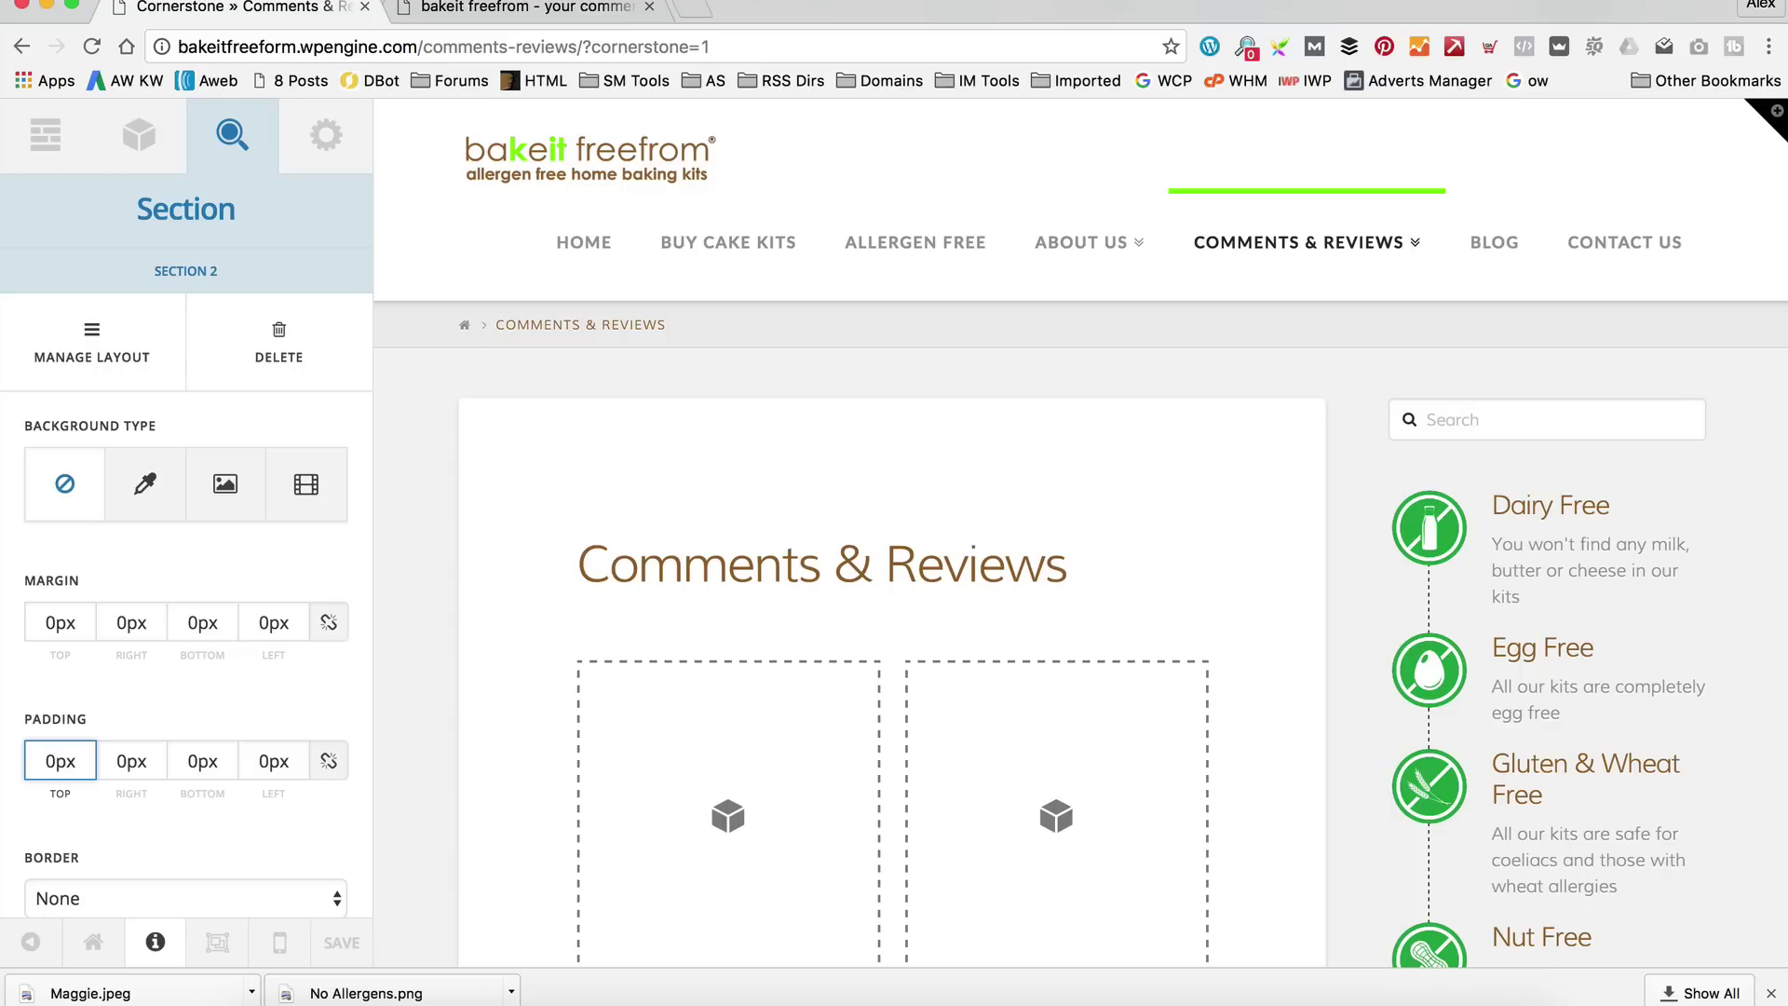
scroll(271, 628, down, 5)
click(336, 941)
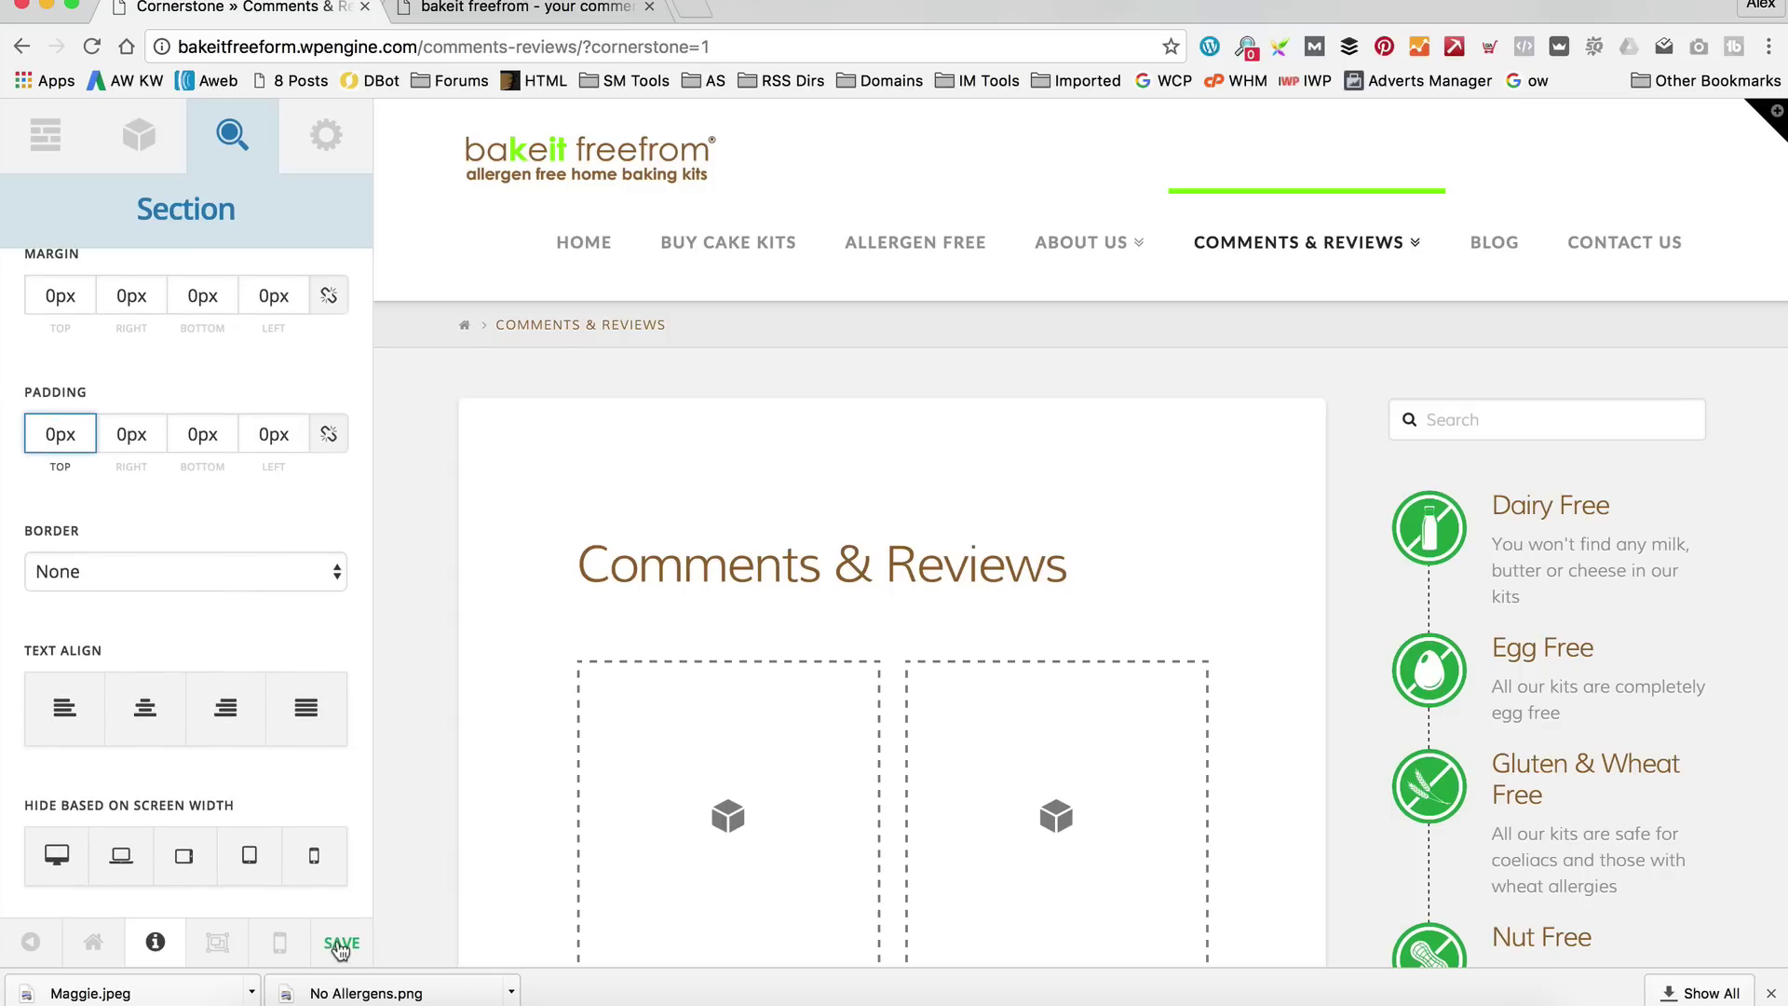
click(139, 135)
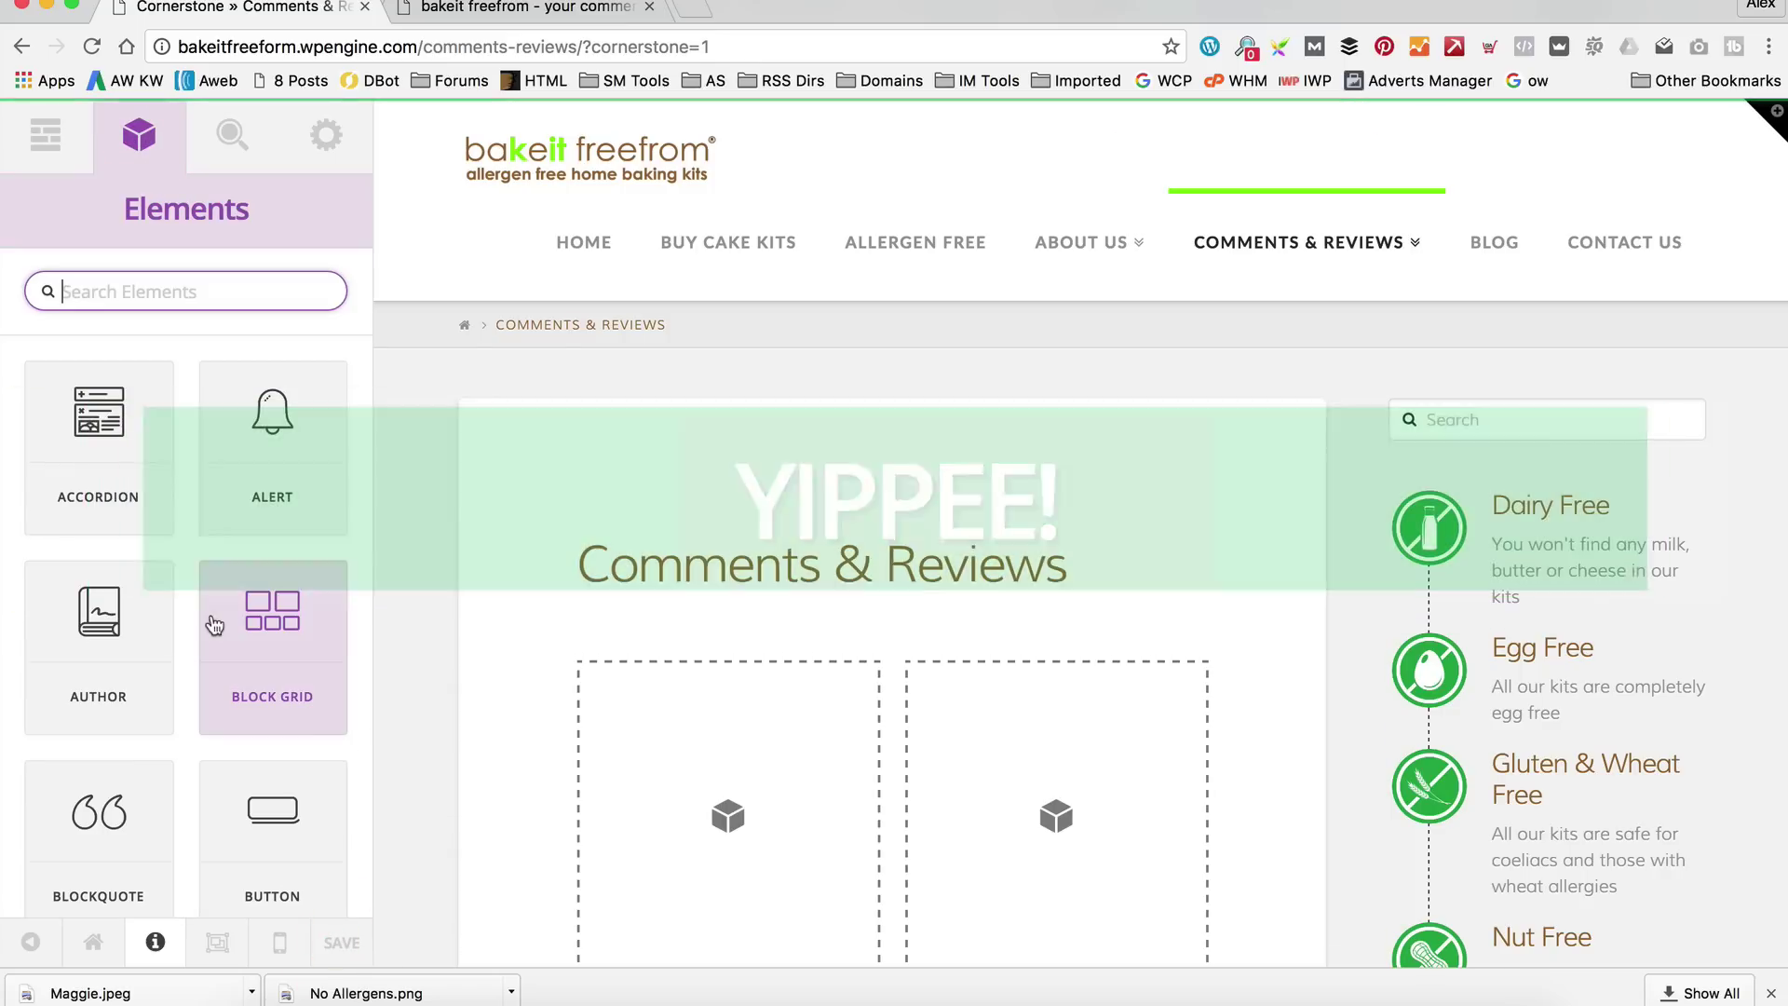
- Place a quote in the left column and change its citation to Ginger Cake
scroll(186, 624, down, 2)
drag(163, 627, 715, 736)
scroll(652, 652, down, 3)
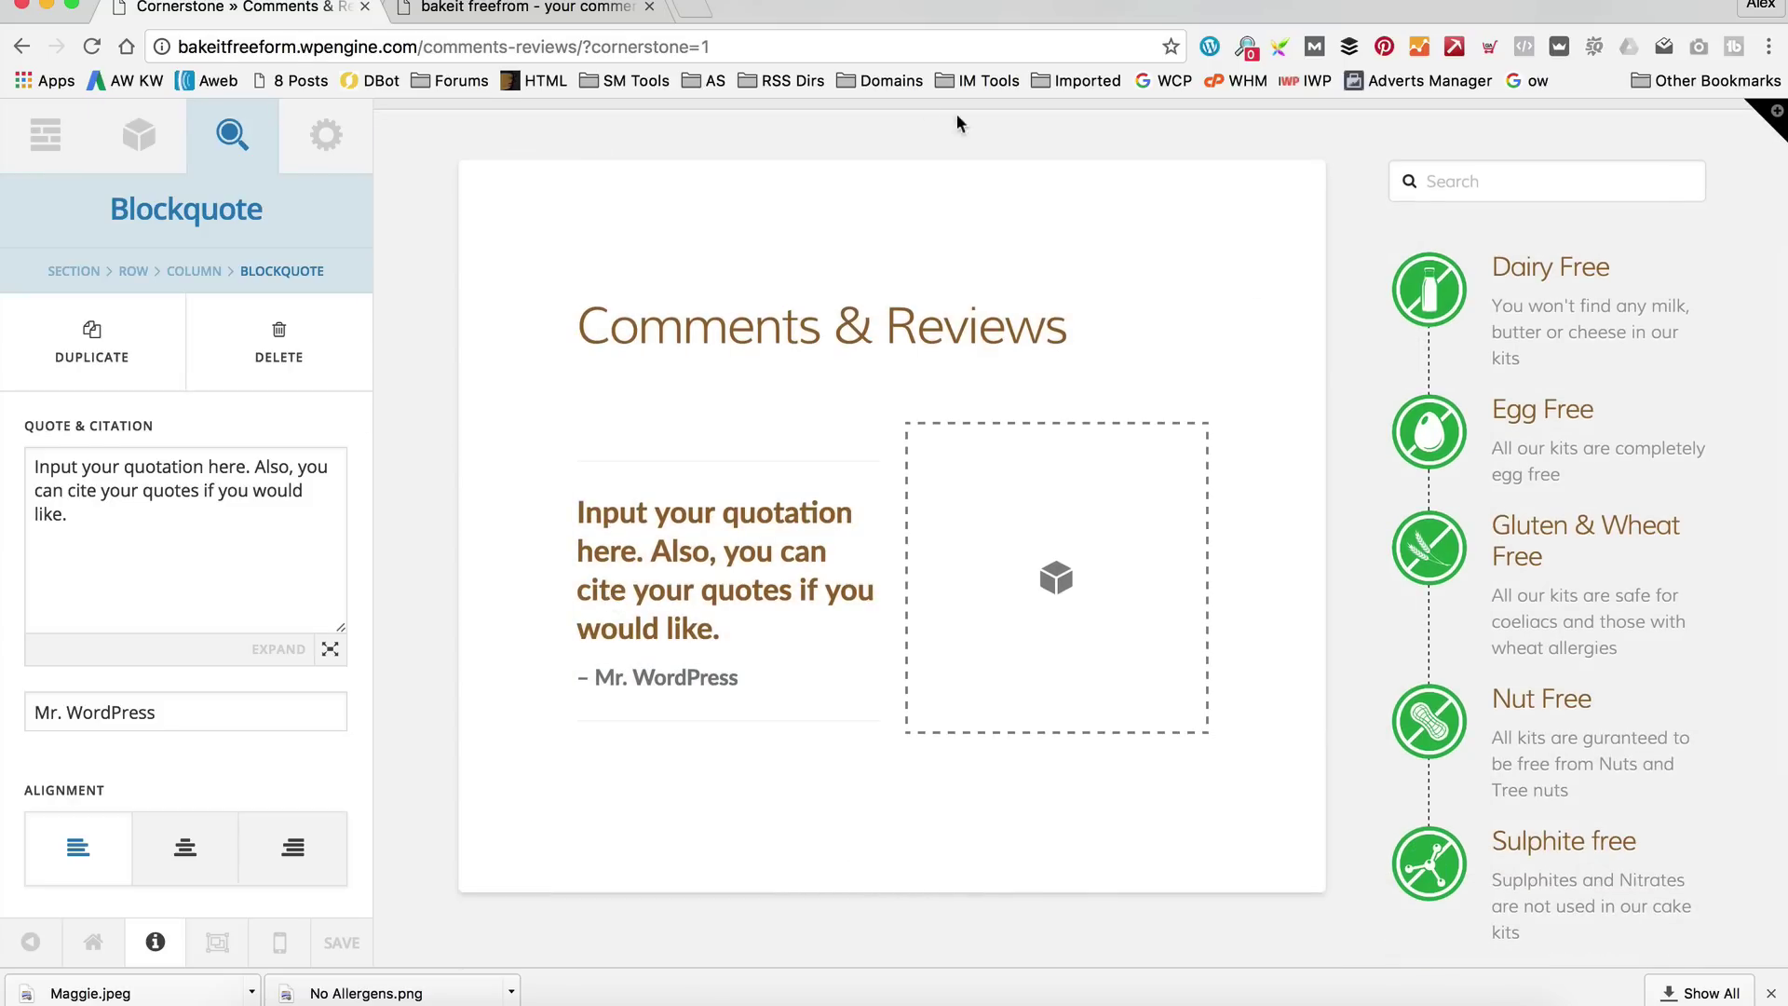
click(567, 7)
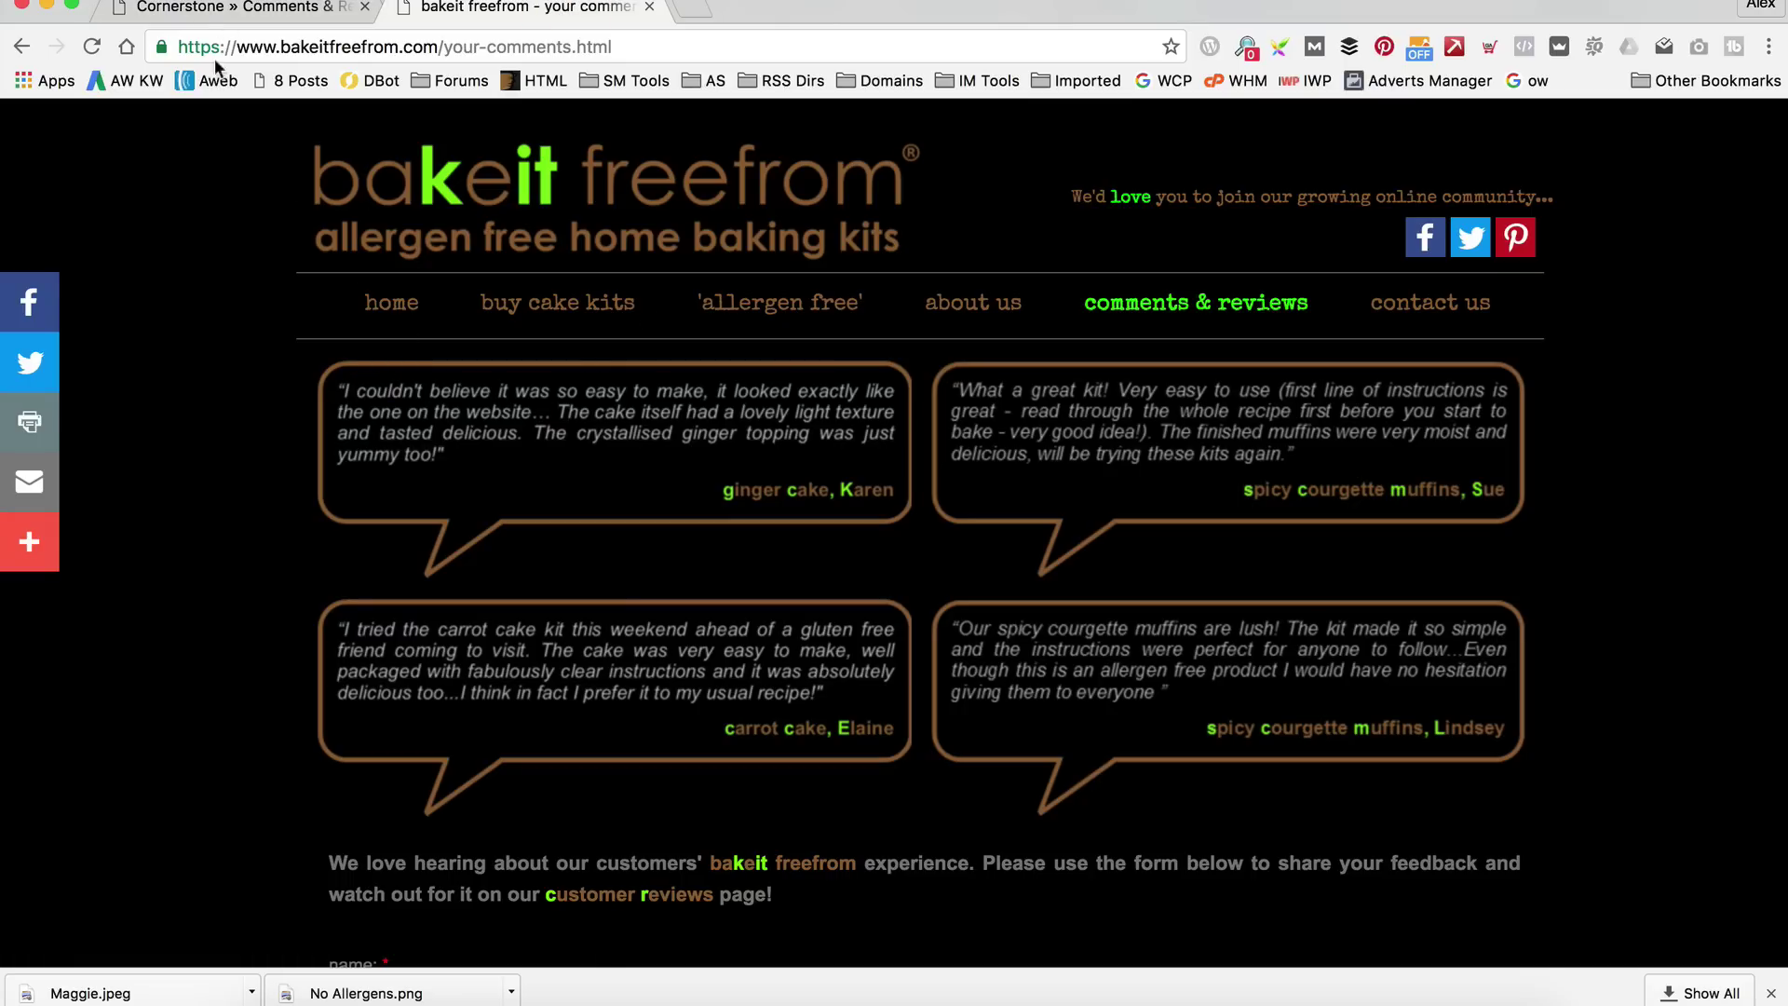
click(196, 8)
drag(221, 714, 2, 696)
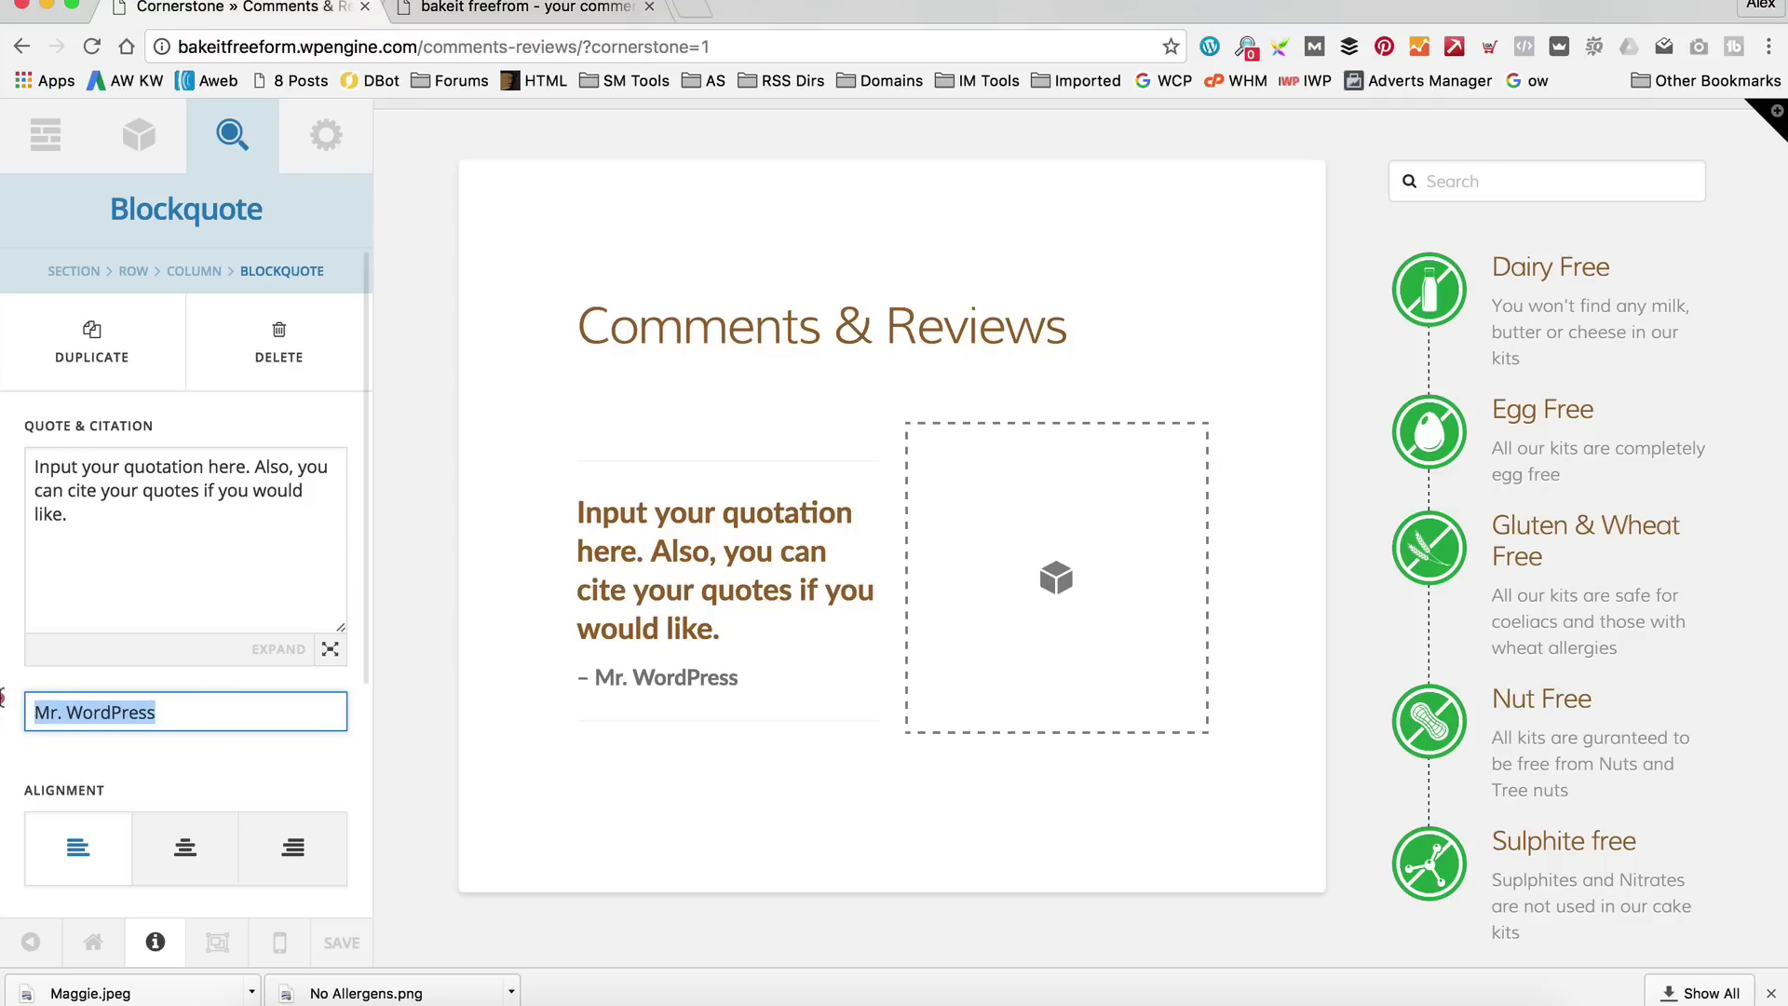
text(Ginger Cake)
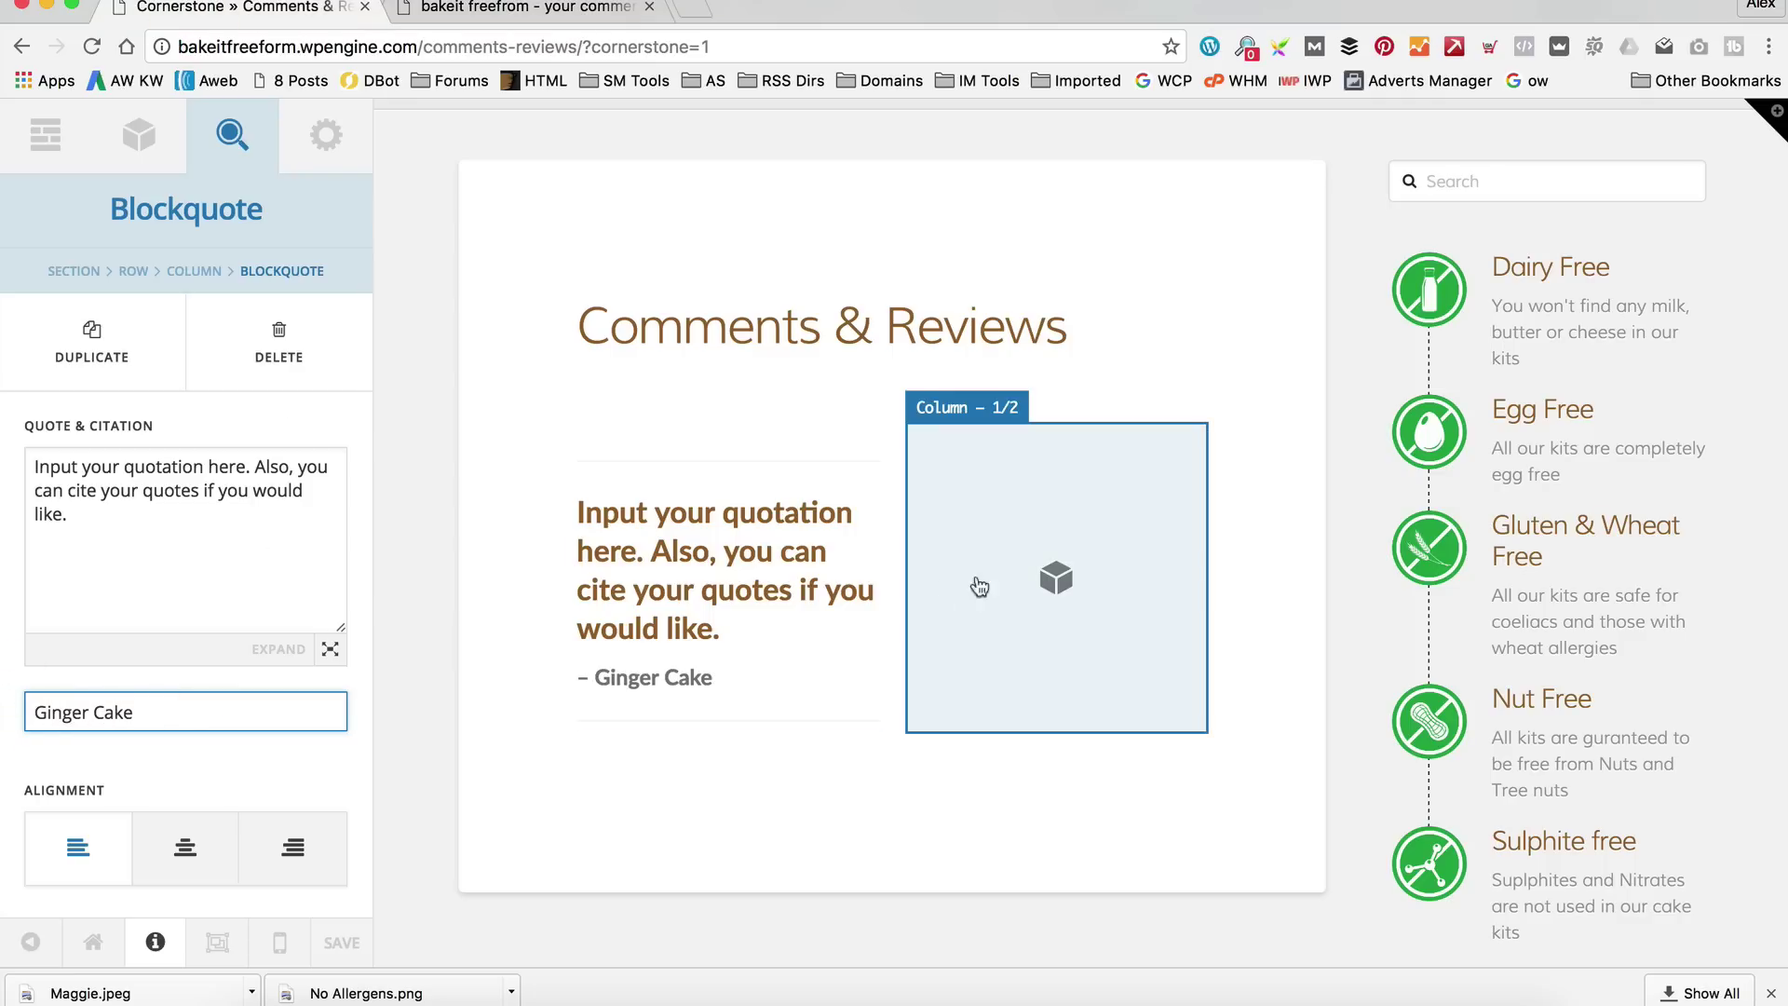
scroll(652, 522, up, 1)
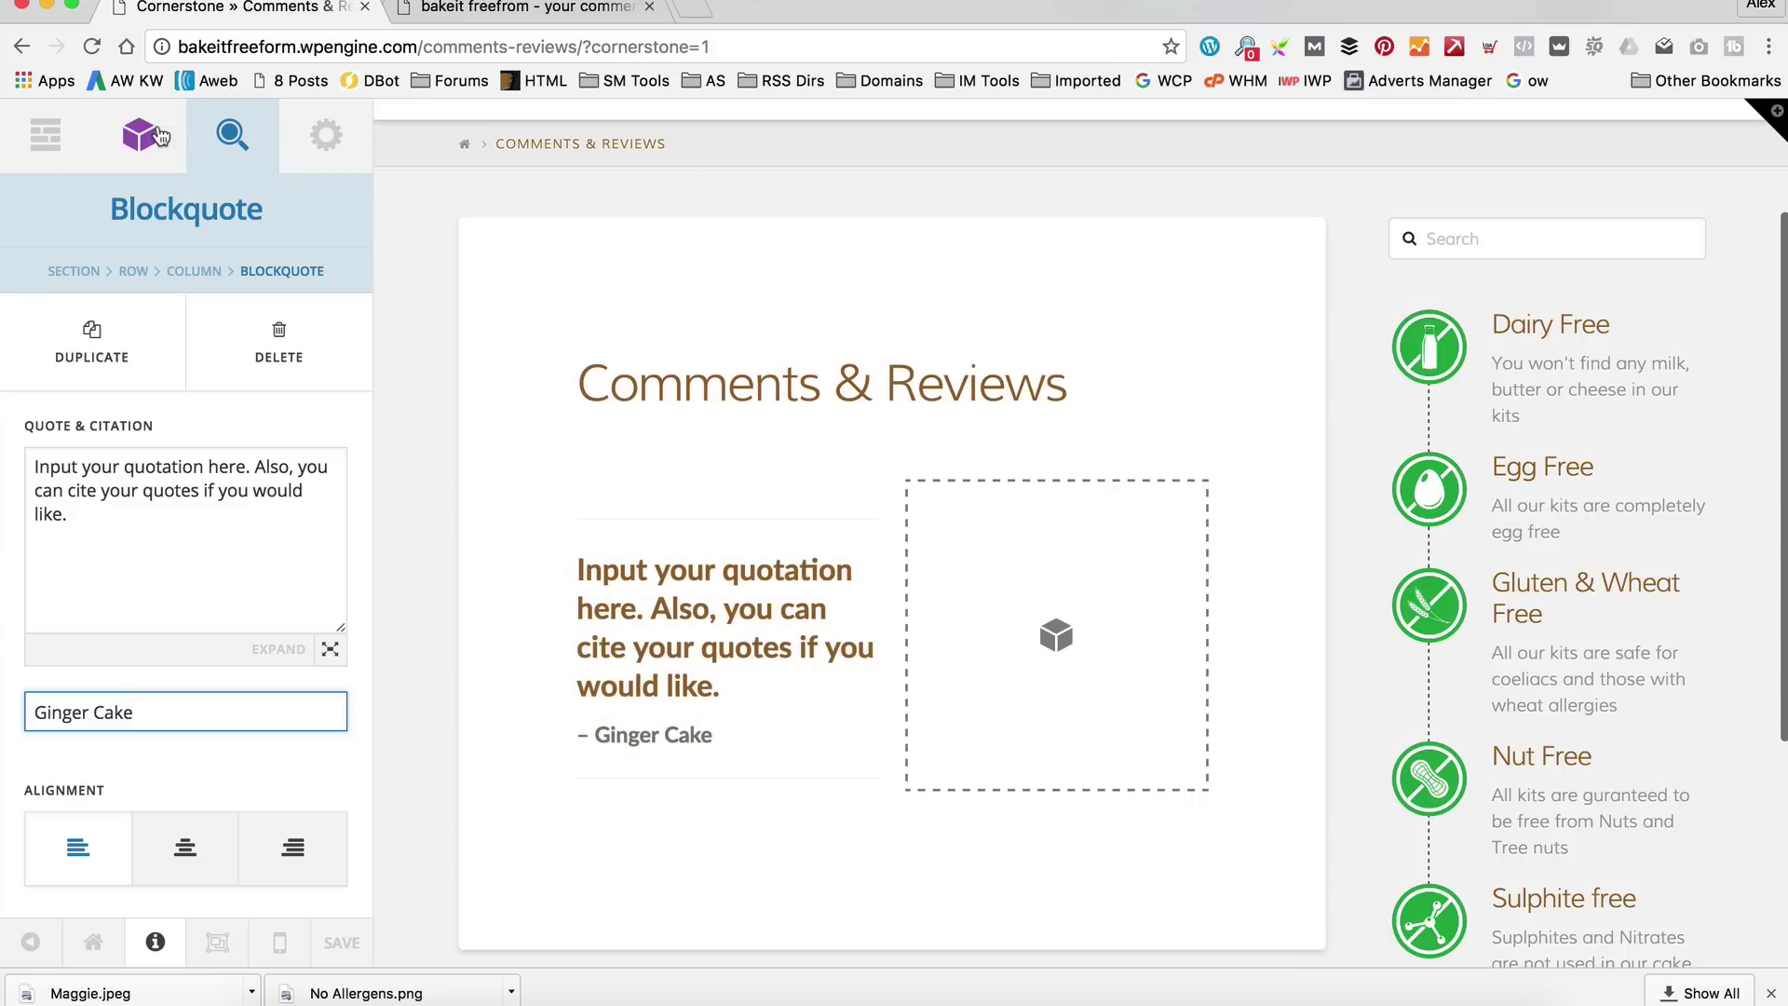
- Browse the Cornerstone element library for something to fill the empty column
click(139, 135)
scroll(267, 384, down, 5)
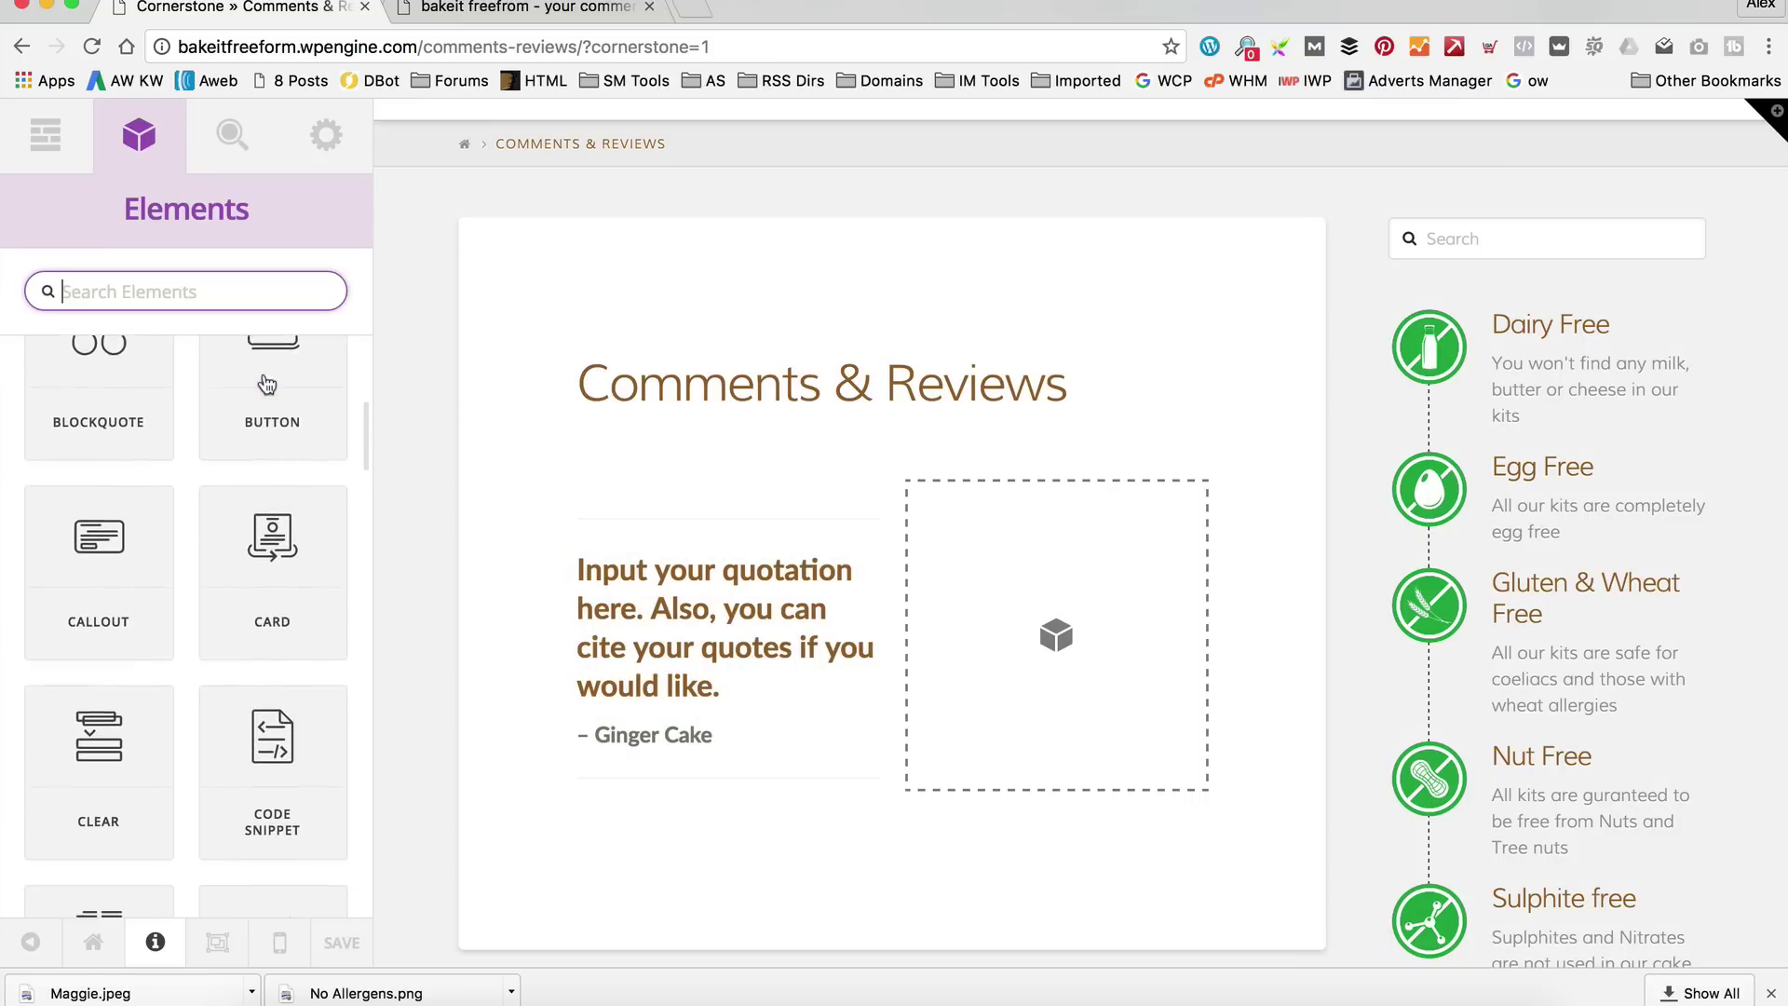
scroll(267, 384, down, 8)
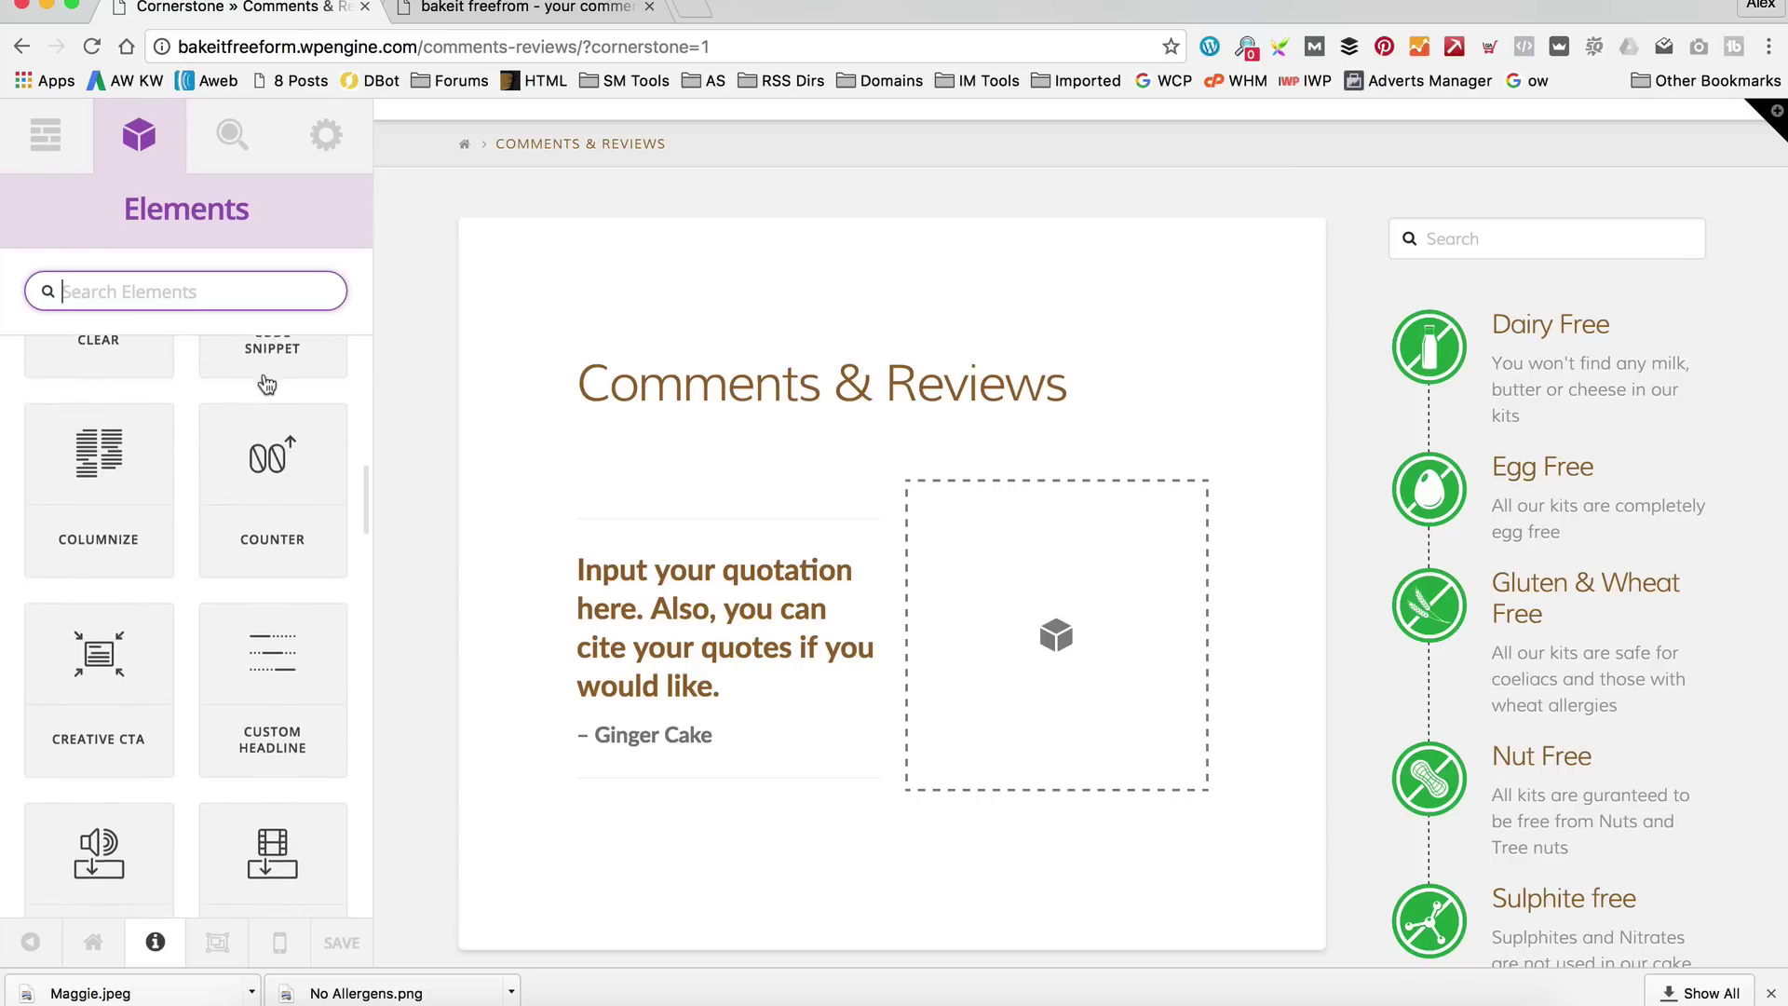
scroll(262, 372, down, 5)
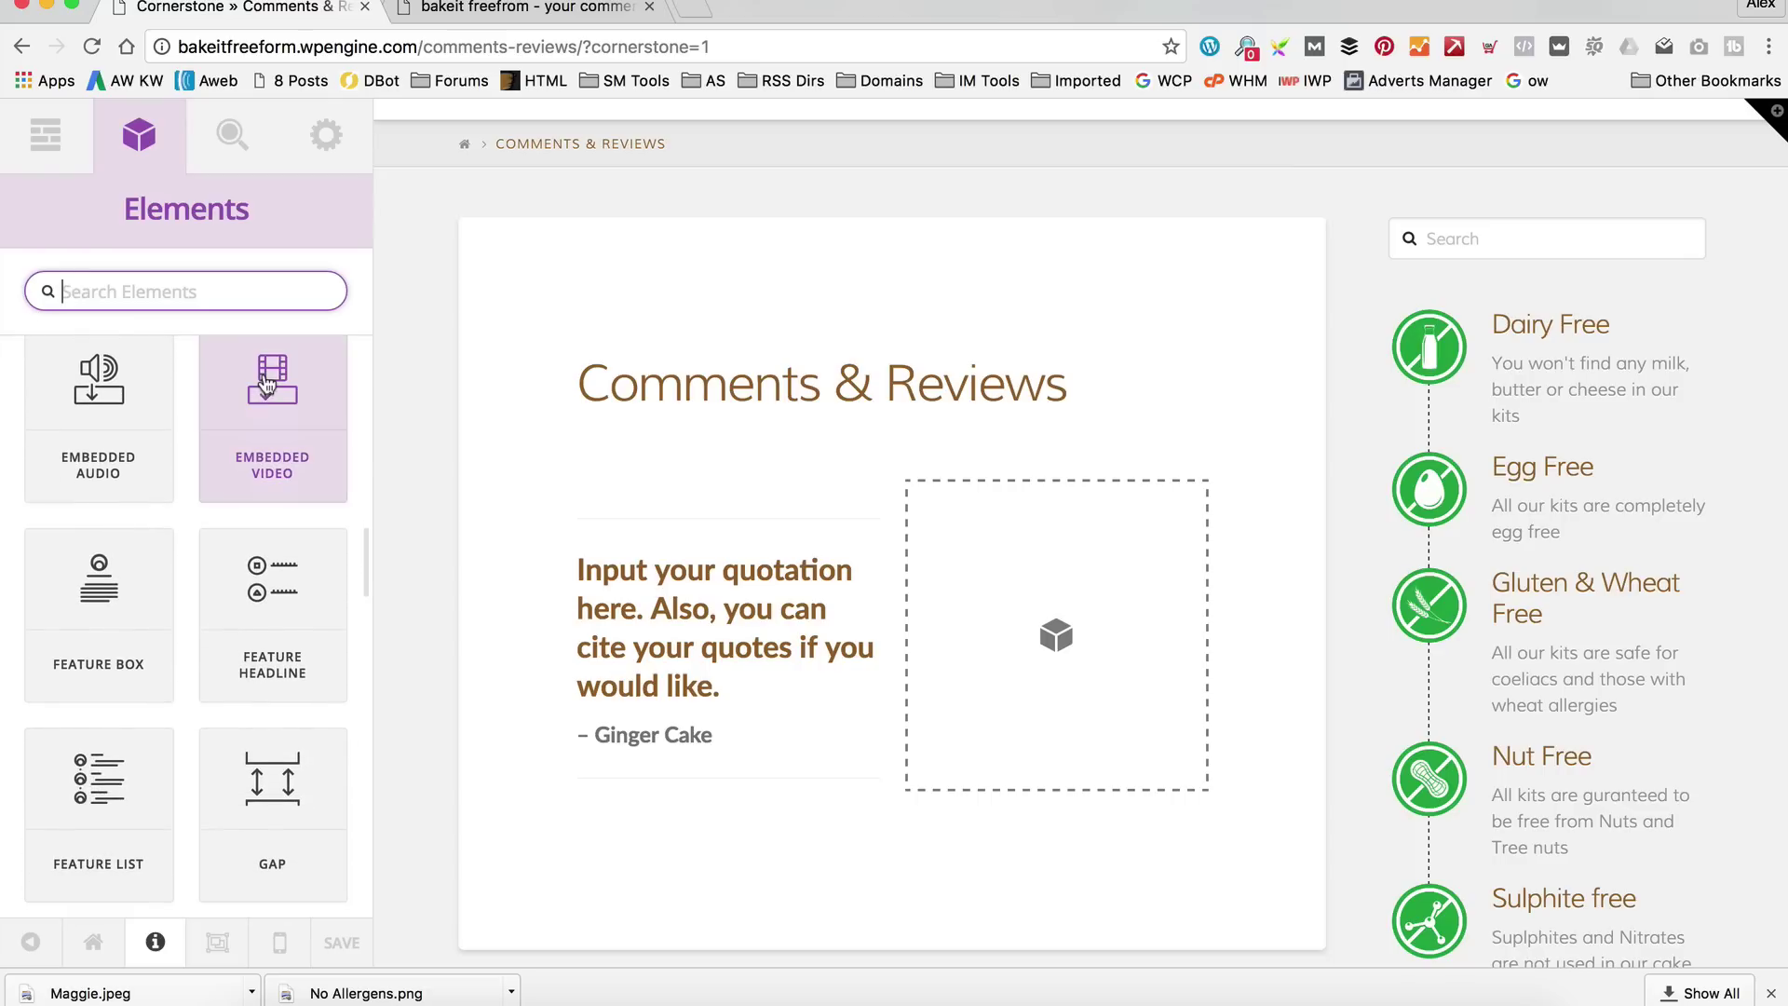
scroll(267, 384, down, 10)
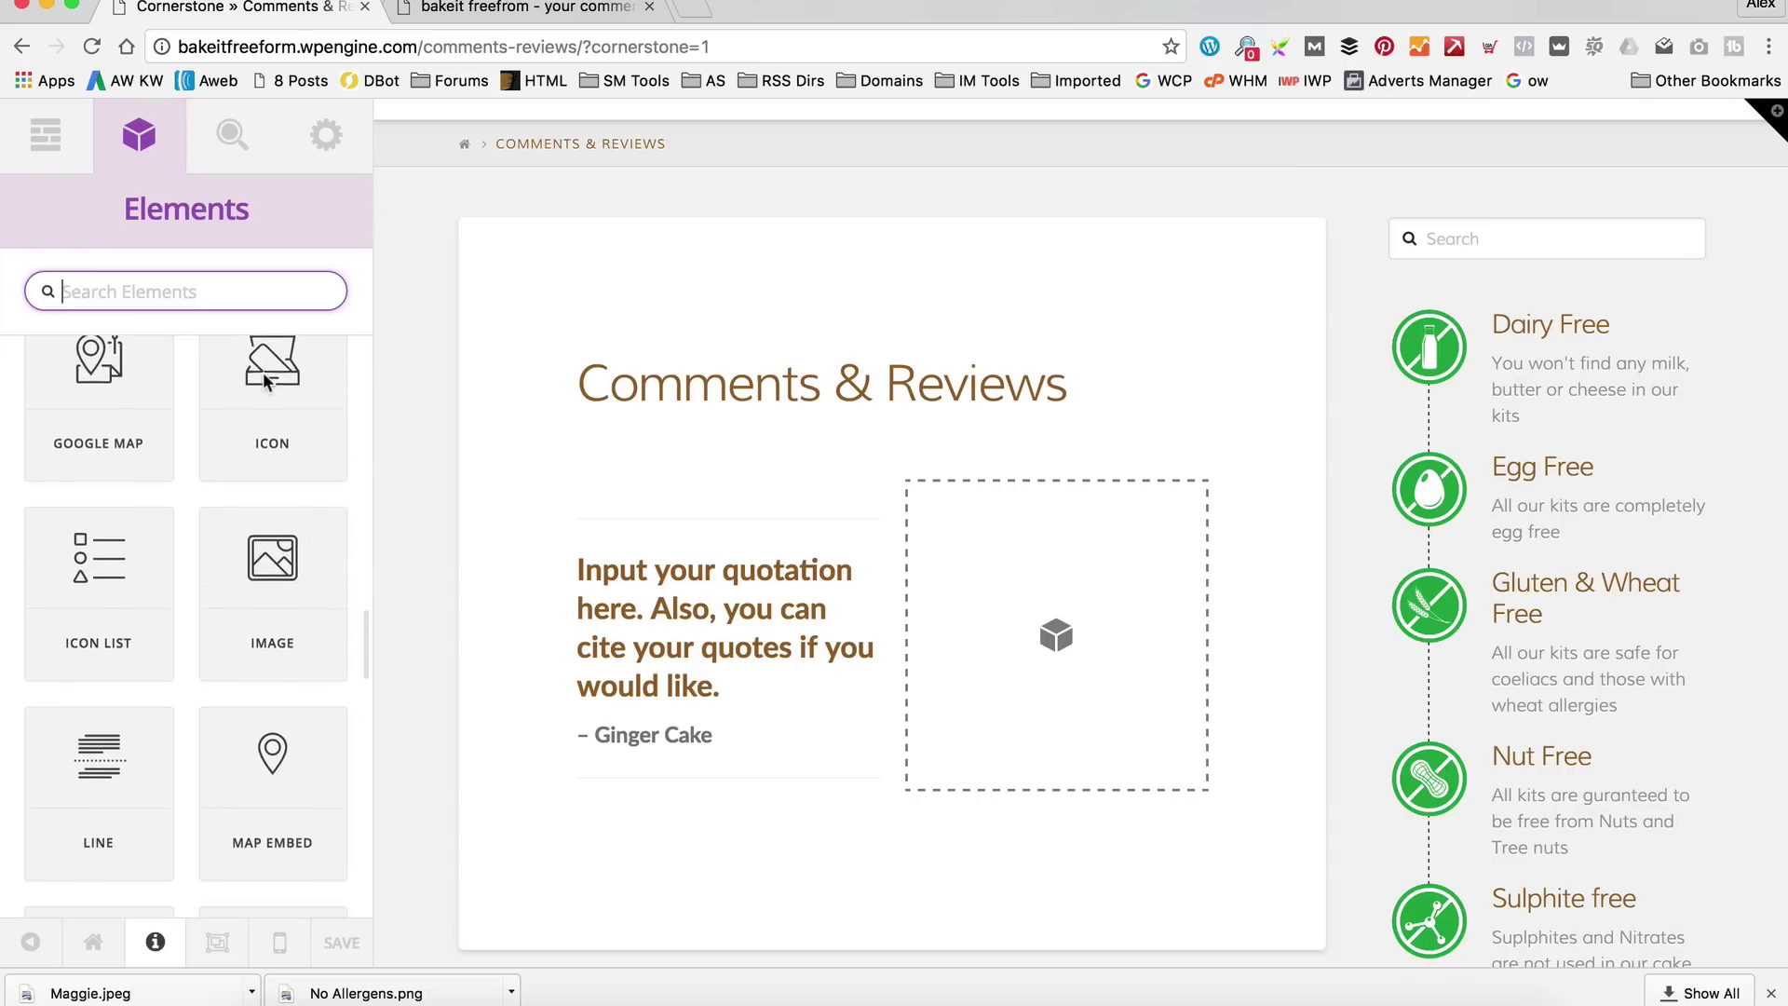
scroll(263, 377, down, 7)
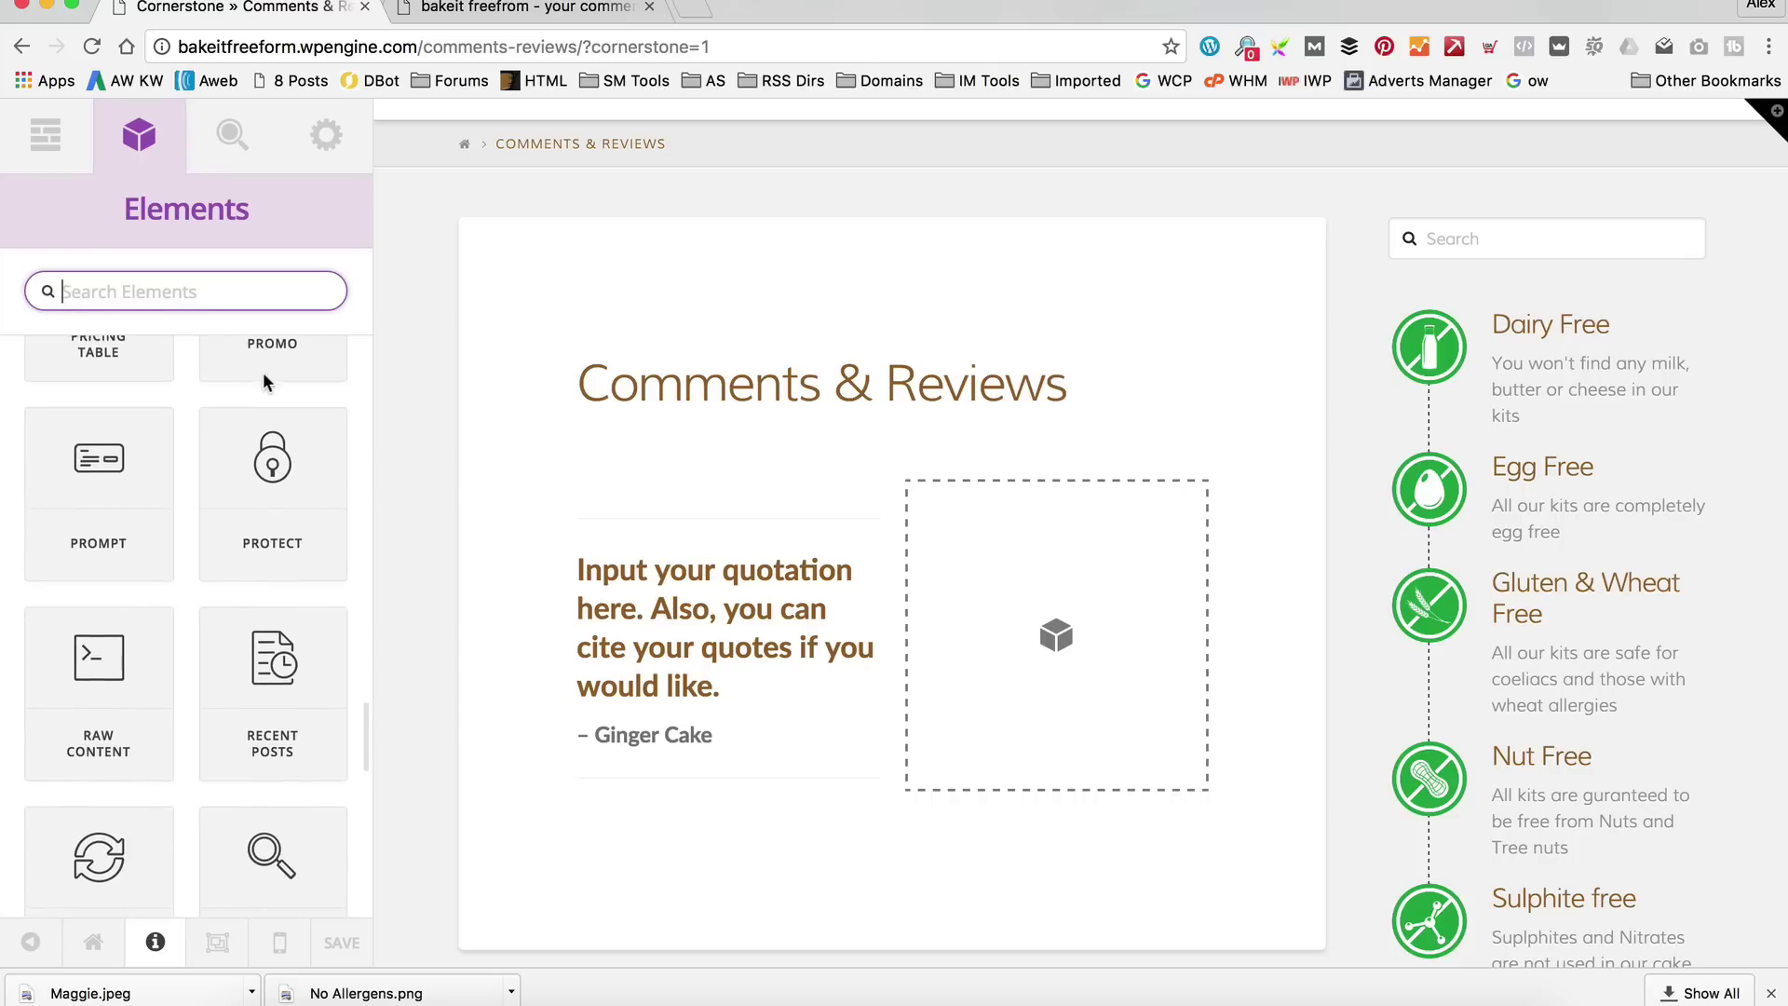
scroll(262, 371, down, 5)
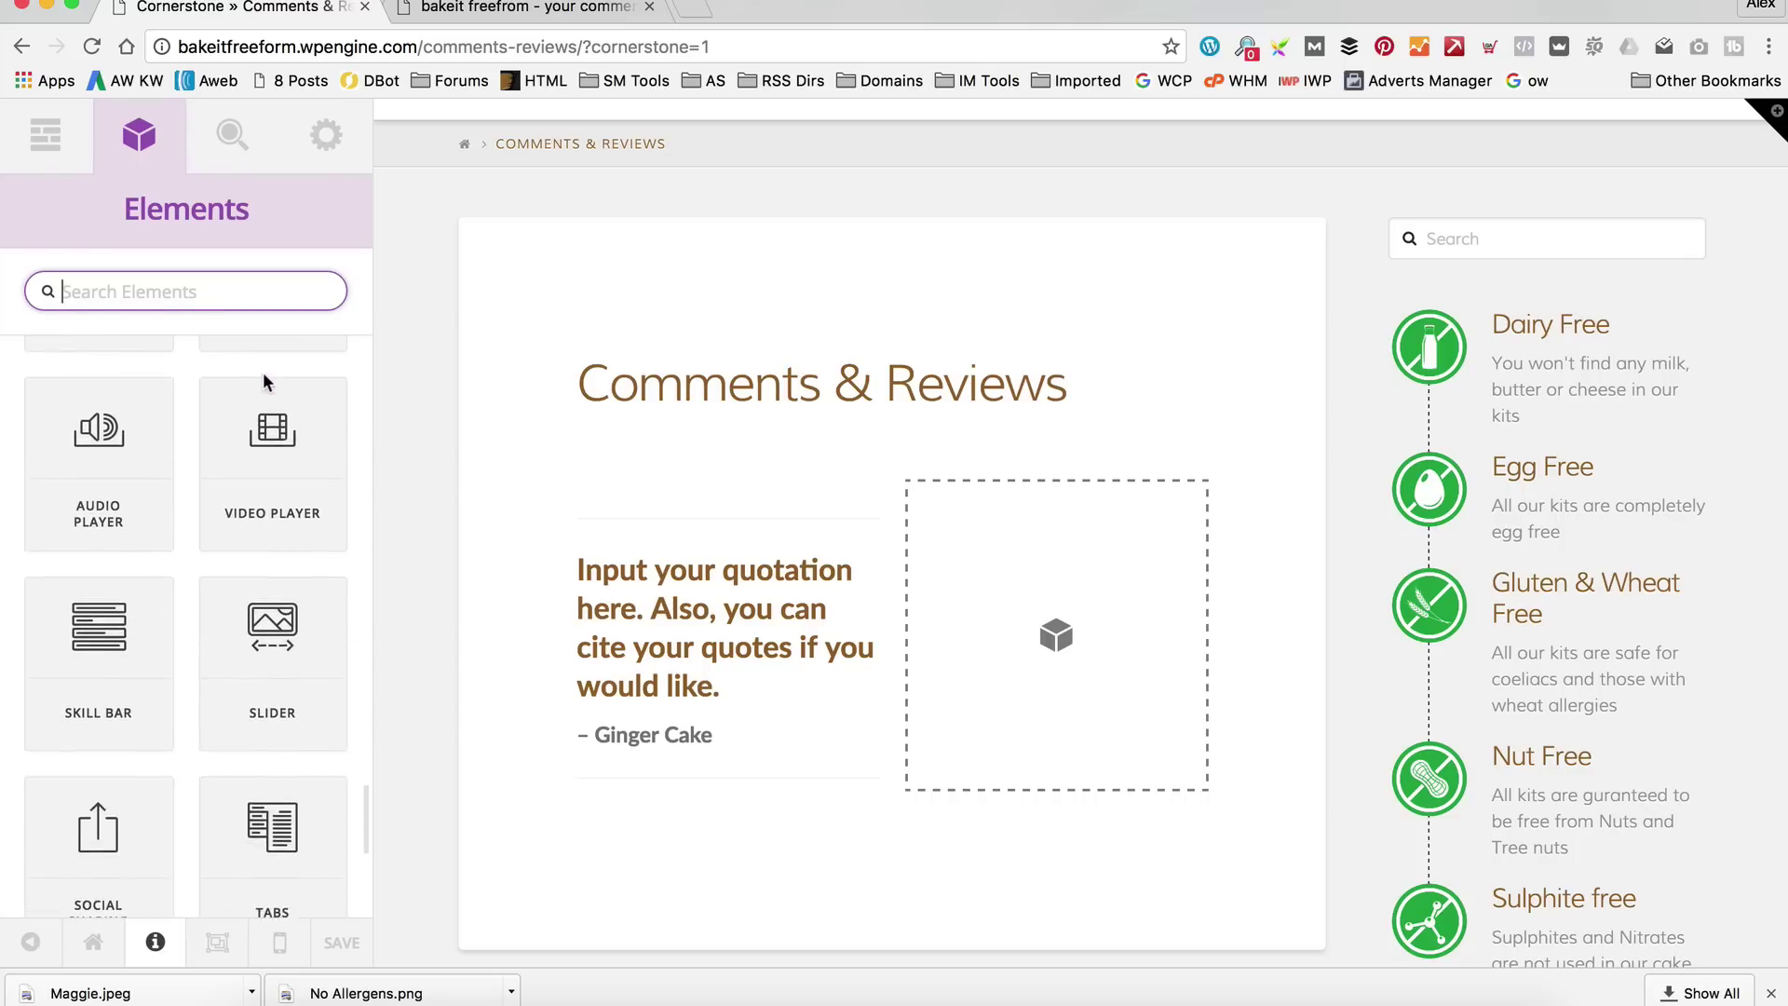
scroll(264, 378, down, 2)
scroll(264, 377, up, 5)
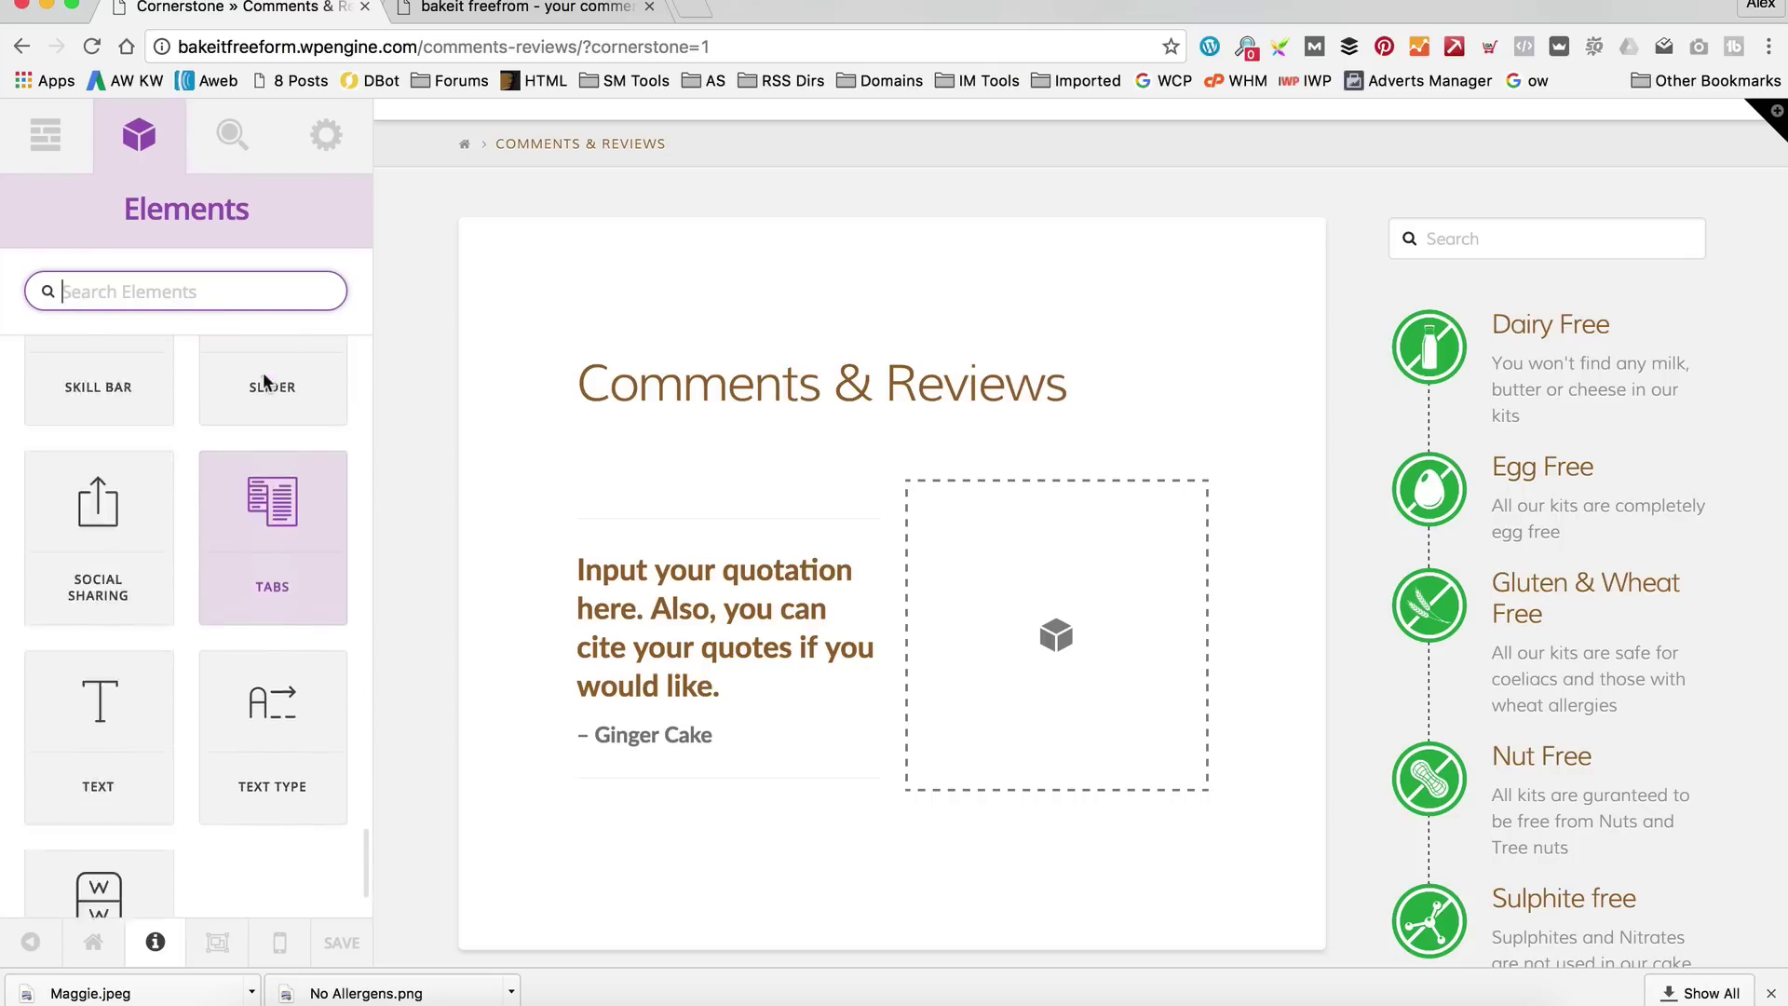
scroll(263, 371, up, 5)
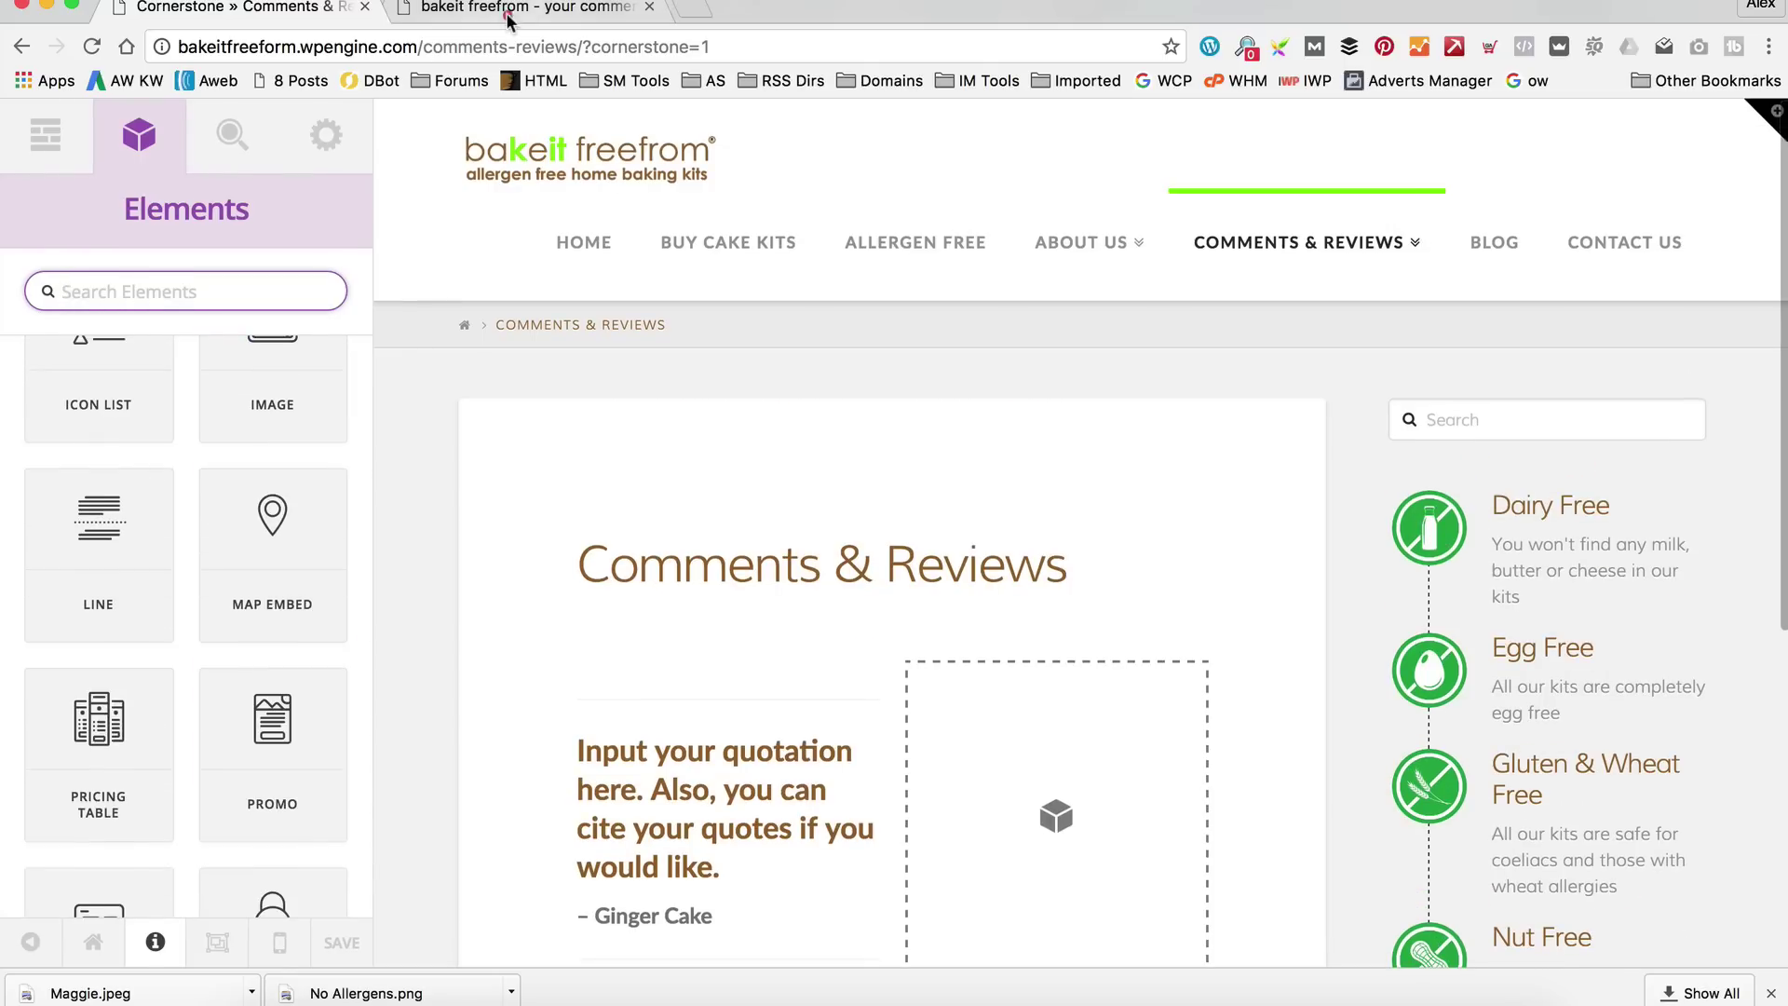
- Recheck the old comments page, save Comments & Reviews, and open the Contact us page
click(522, 8)
drag(1787, 383, 1787, 384)
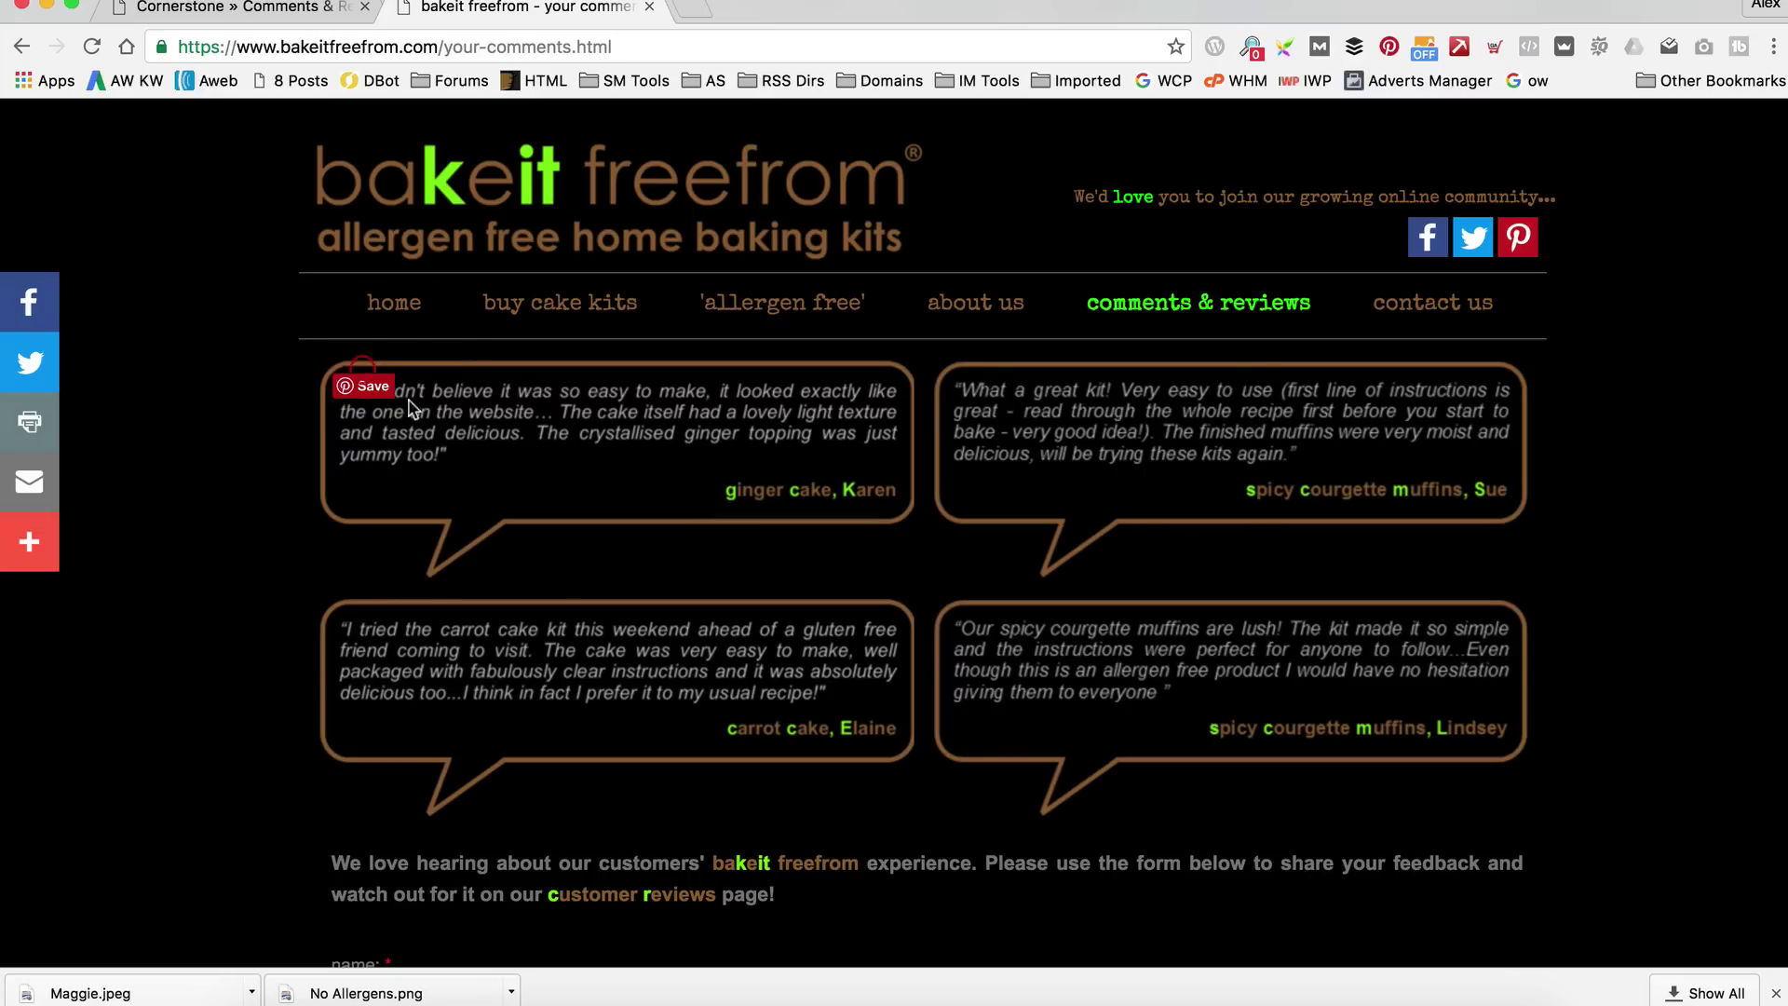
click(258, 9)
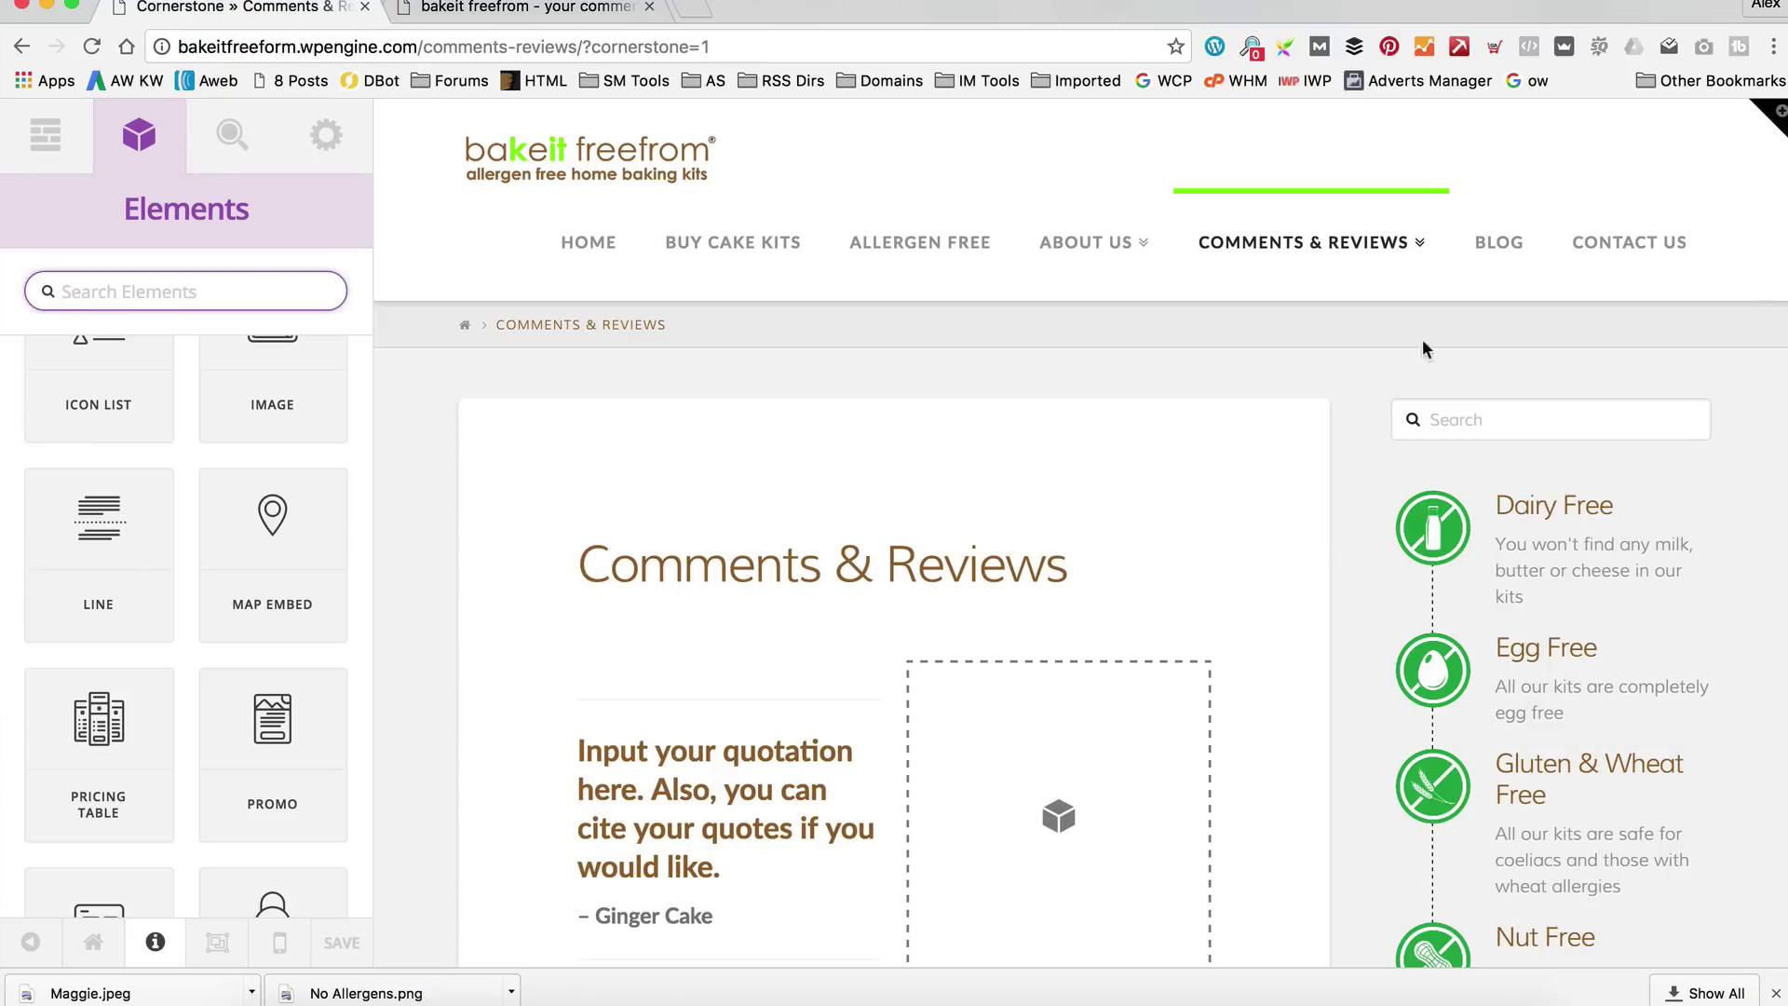
mouse_move(1301, 253)
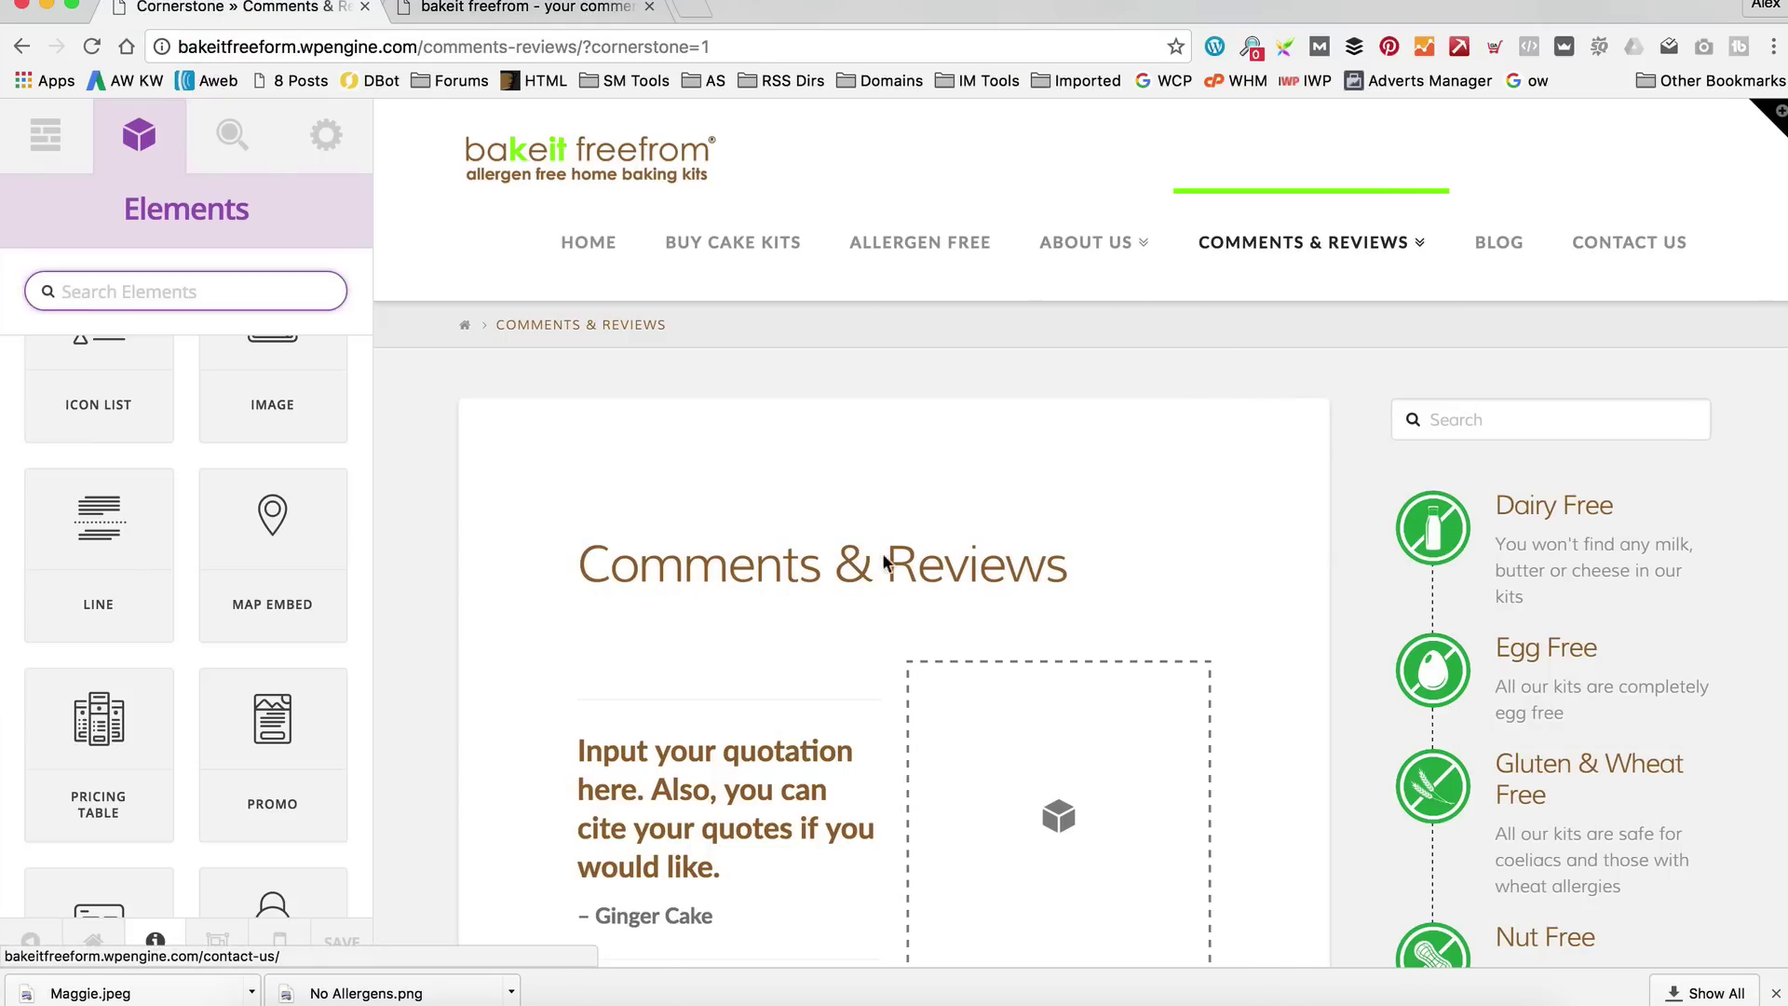
click(337, 959)
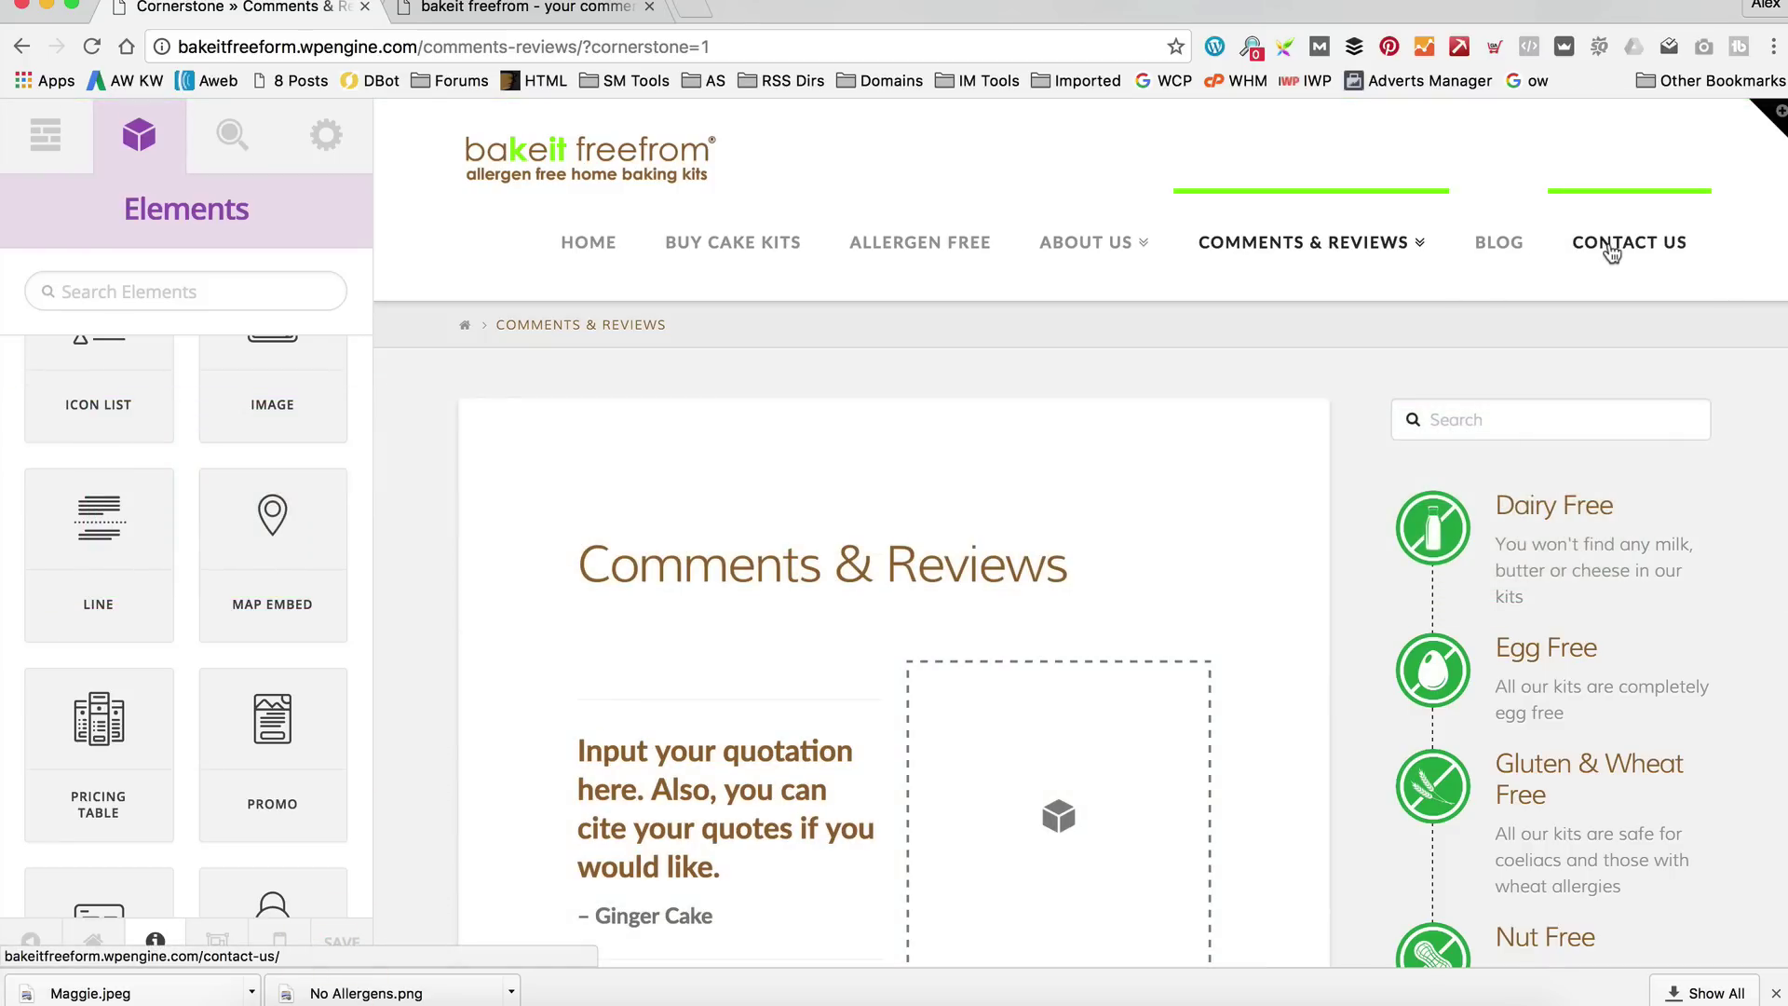
click(1609, 244)
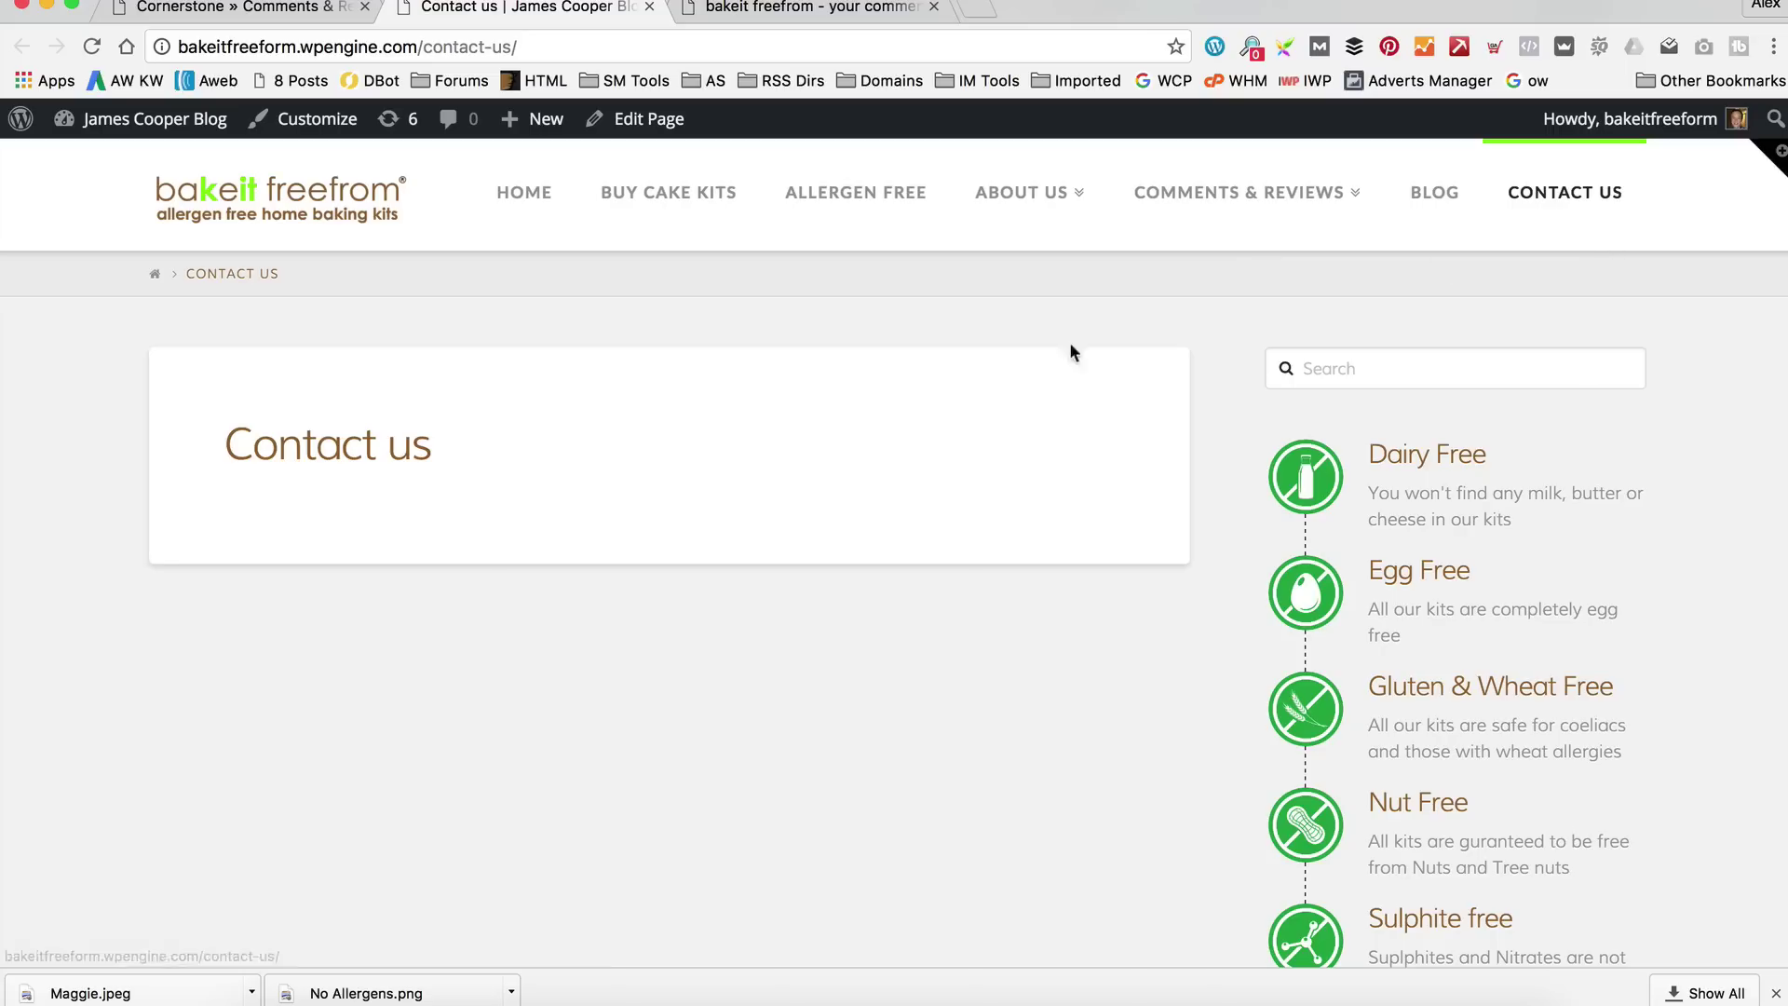
- Open the Contact us page for editing in Cornerstone
click(650, 119)
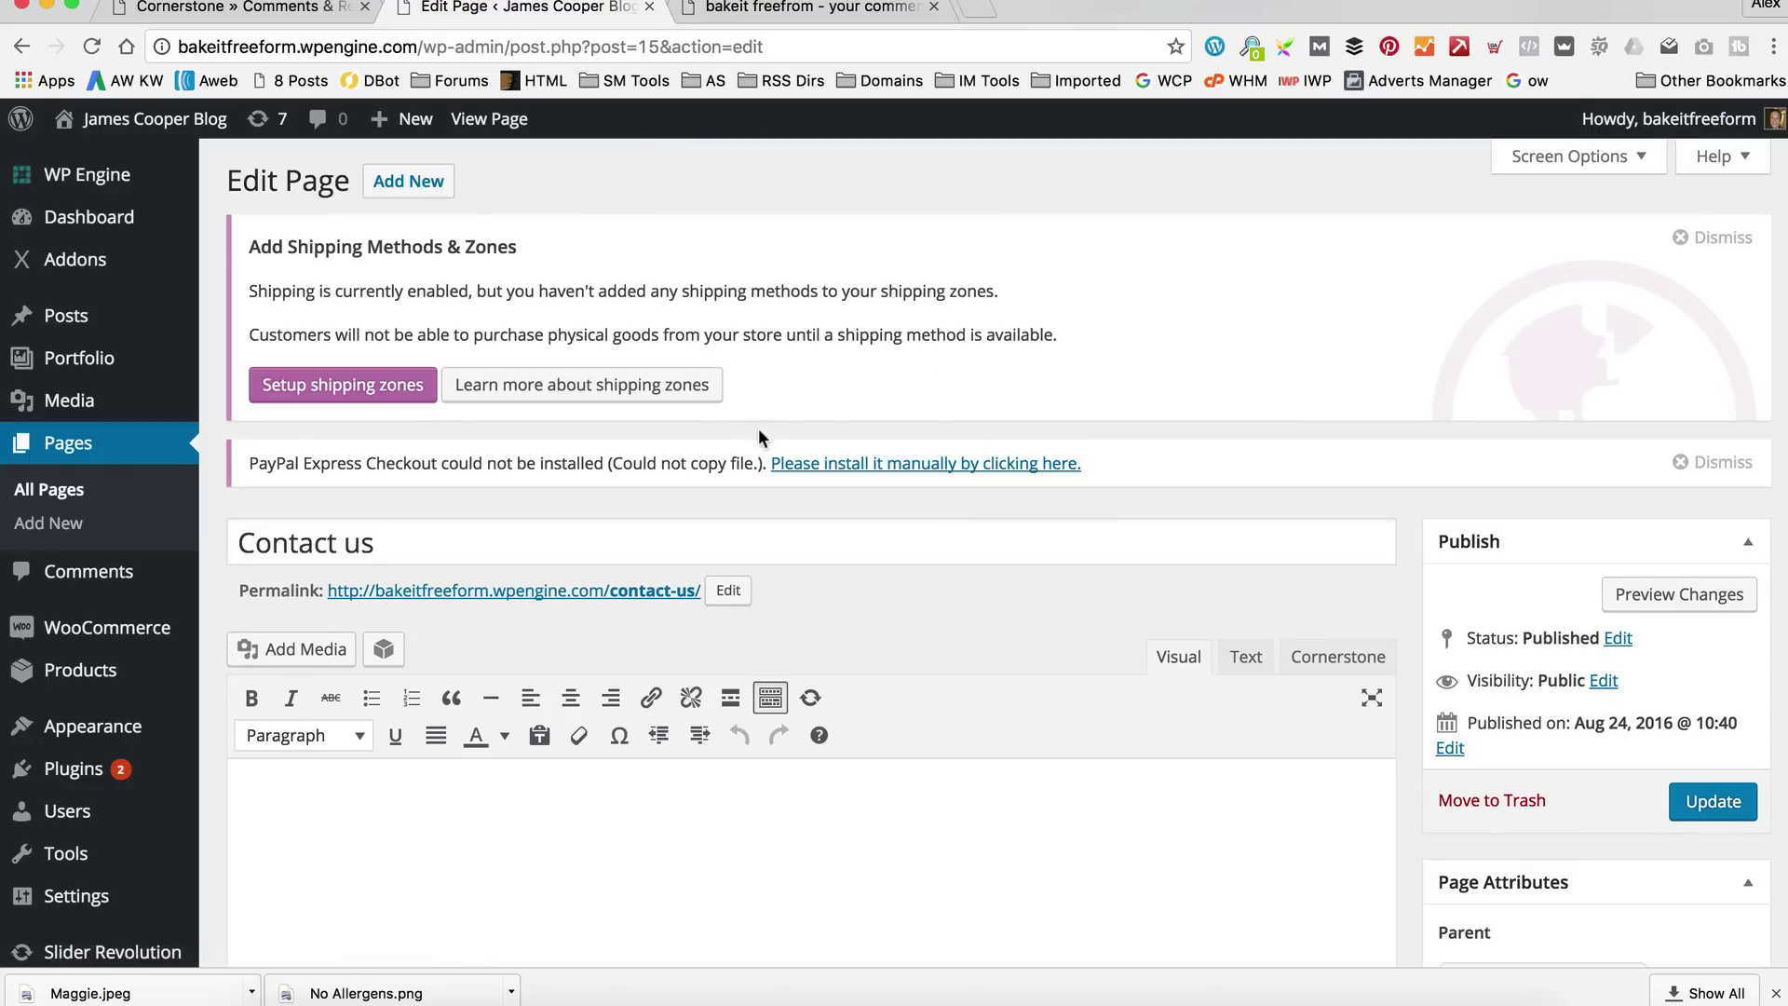
click(1358, 652)
scroll(1165, 519, down, 5)
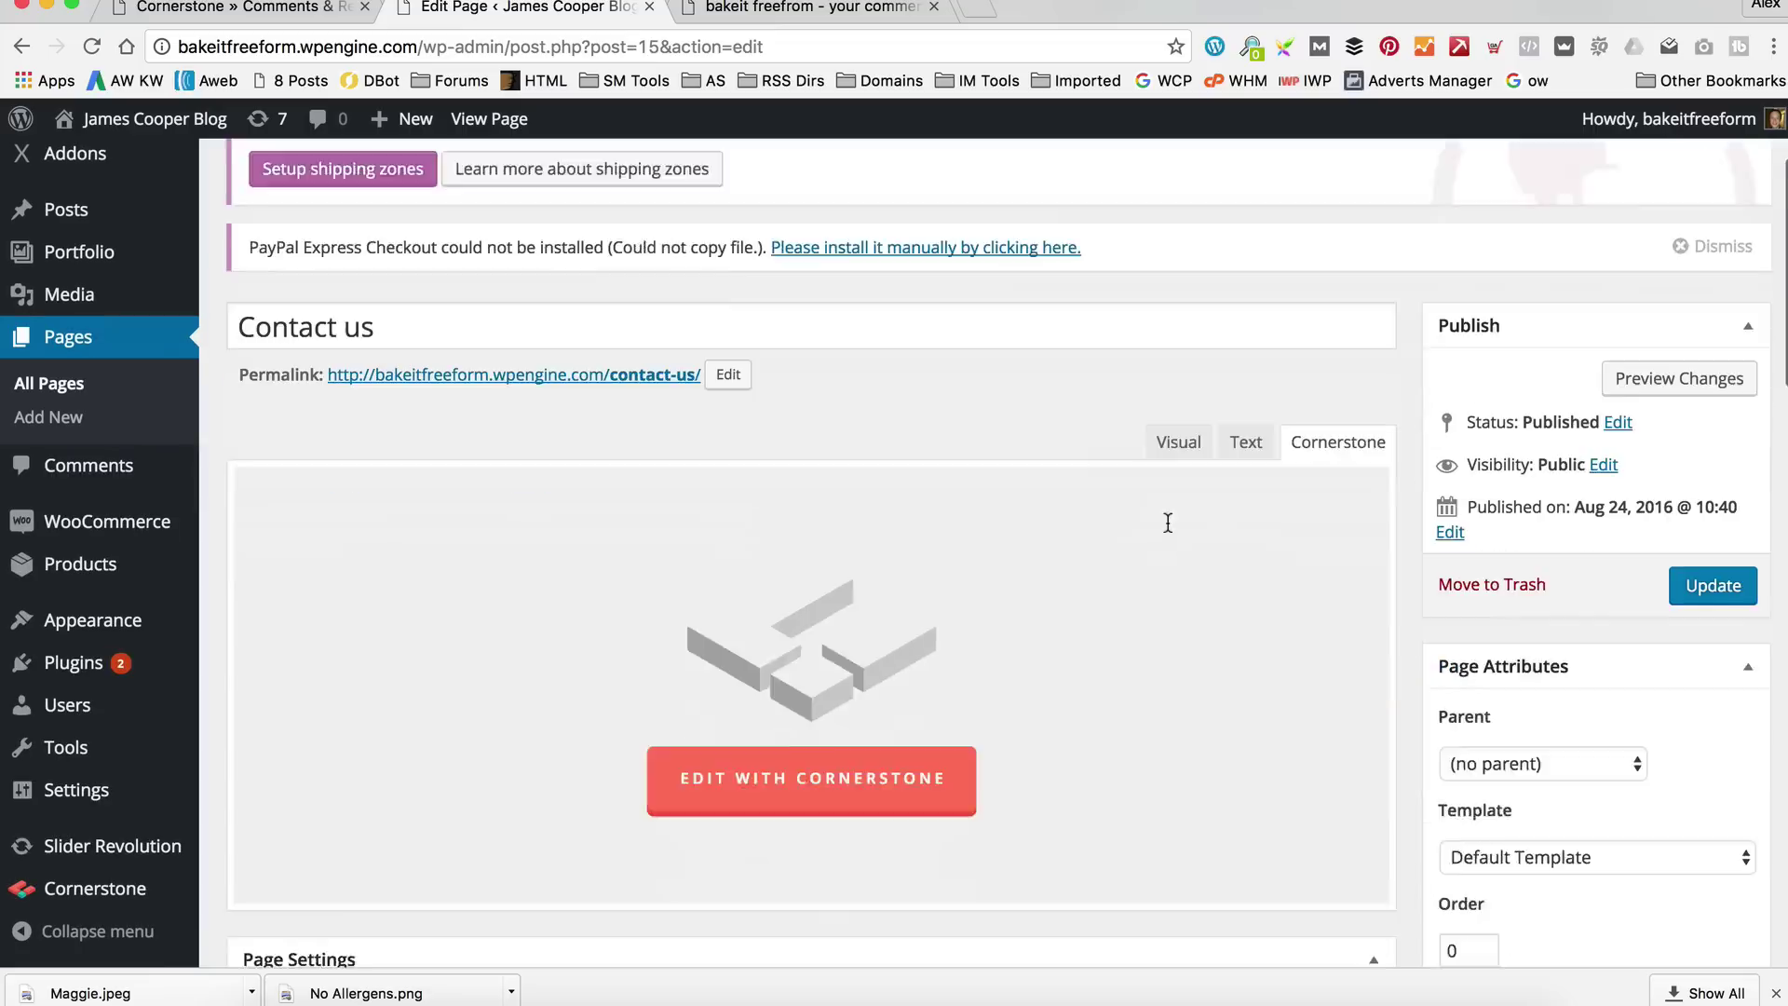
click(850, 559)
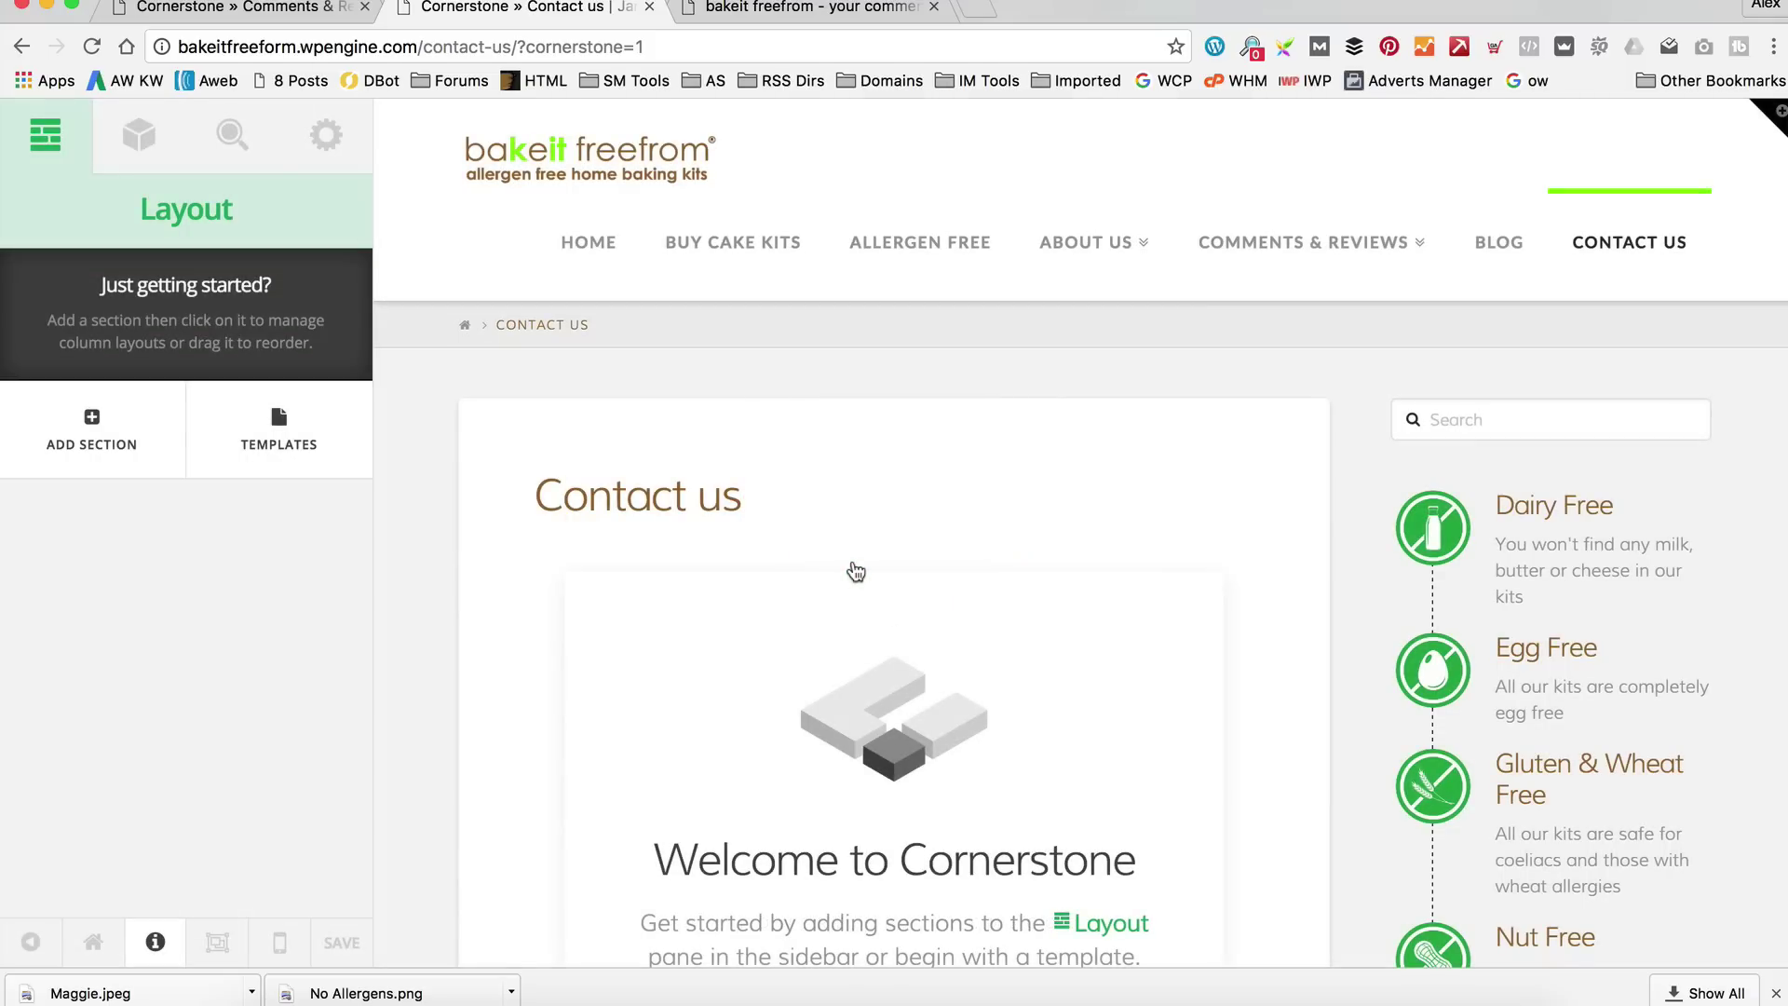
- Insert the Themeco Get in Touch block template into the page
click(319, 457)
click(240, 555)
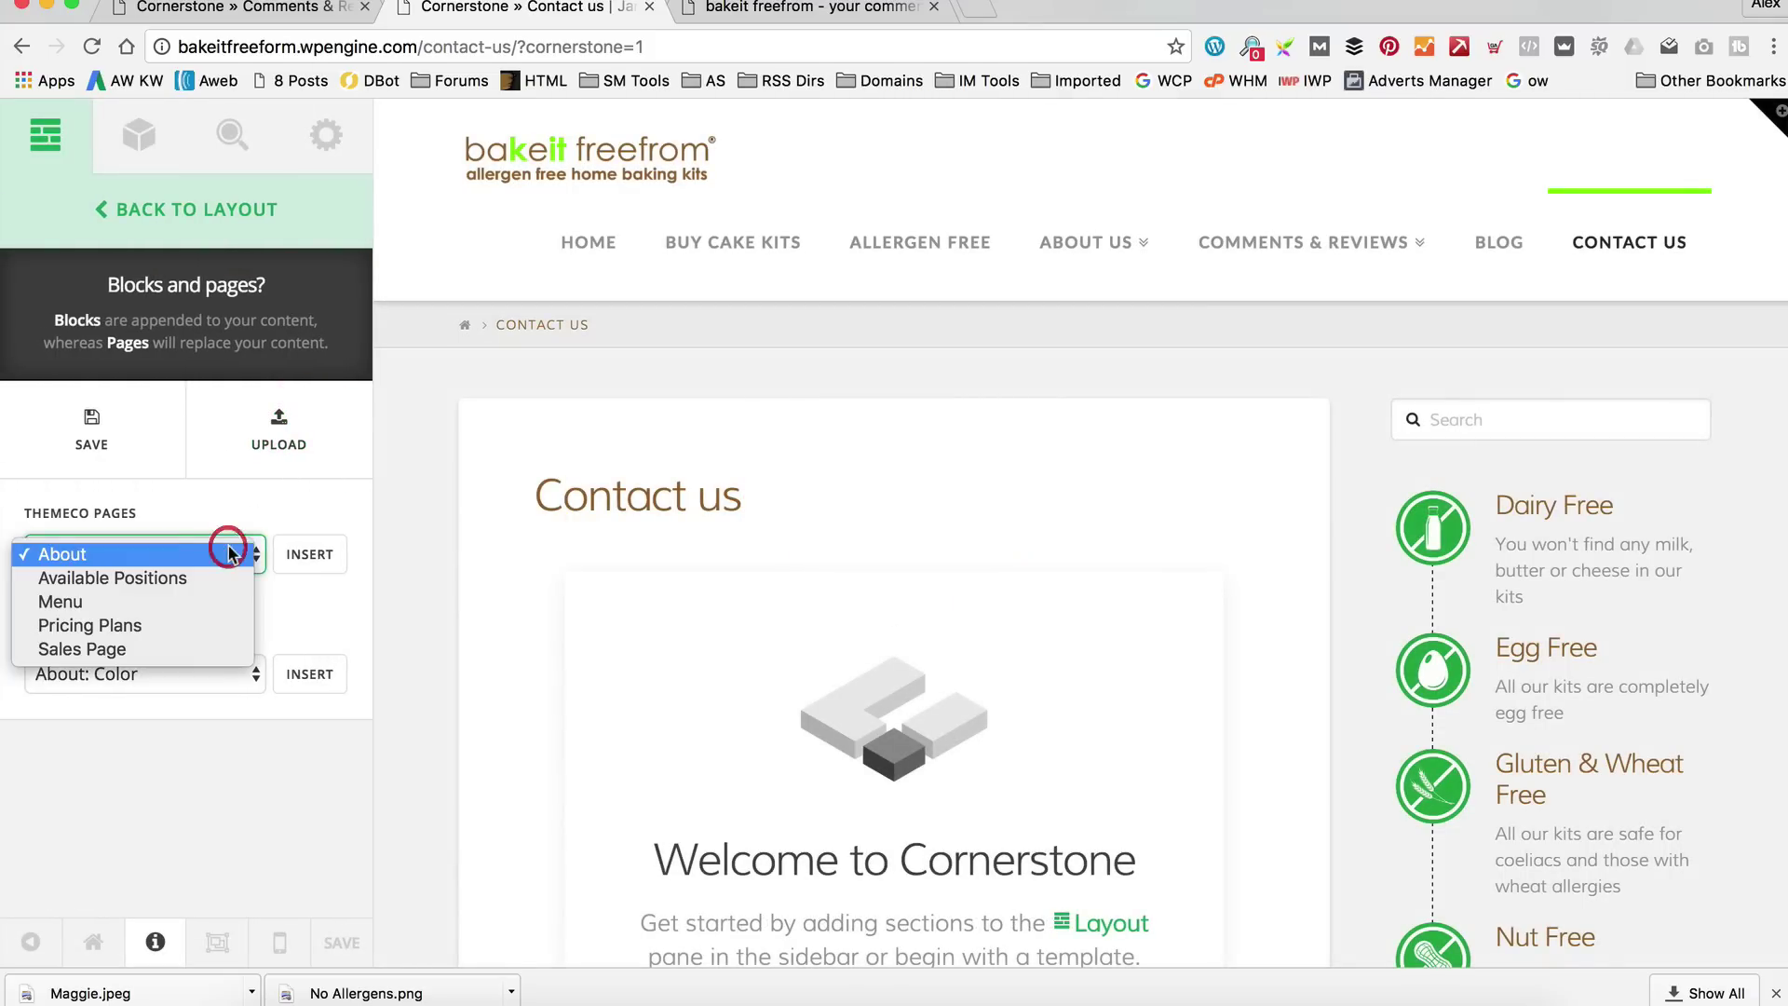
click(238, 524)
click(214, 568)
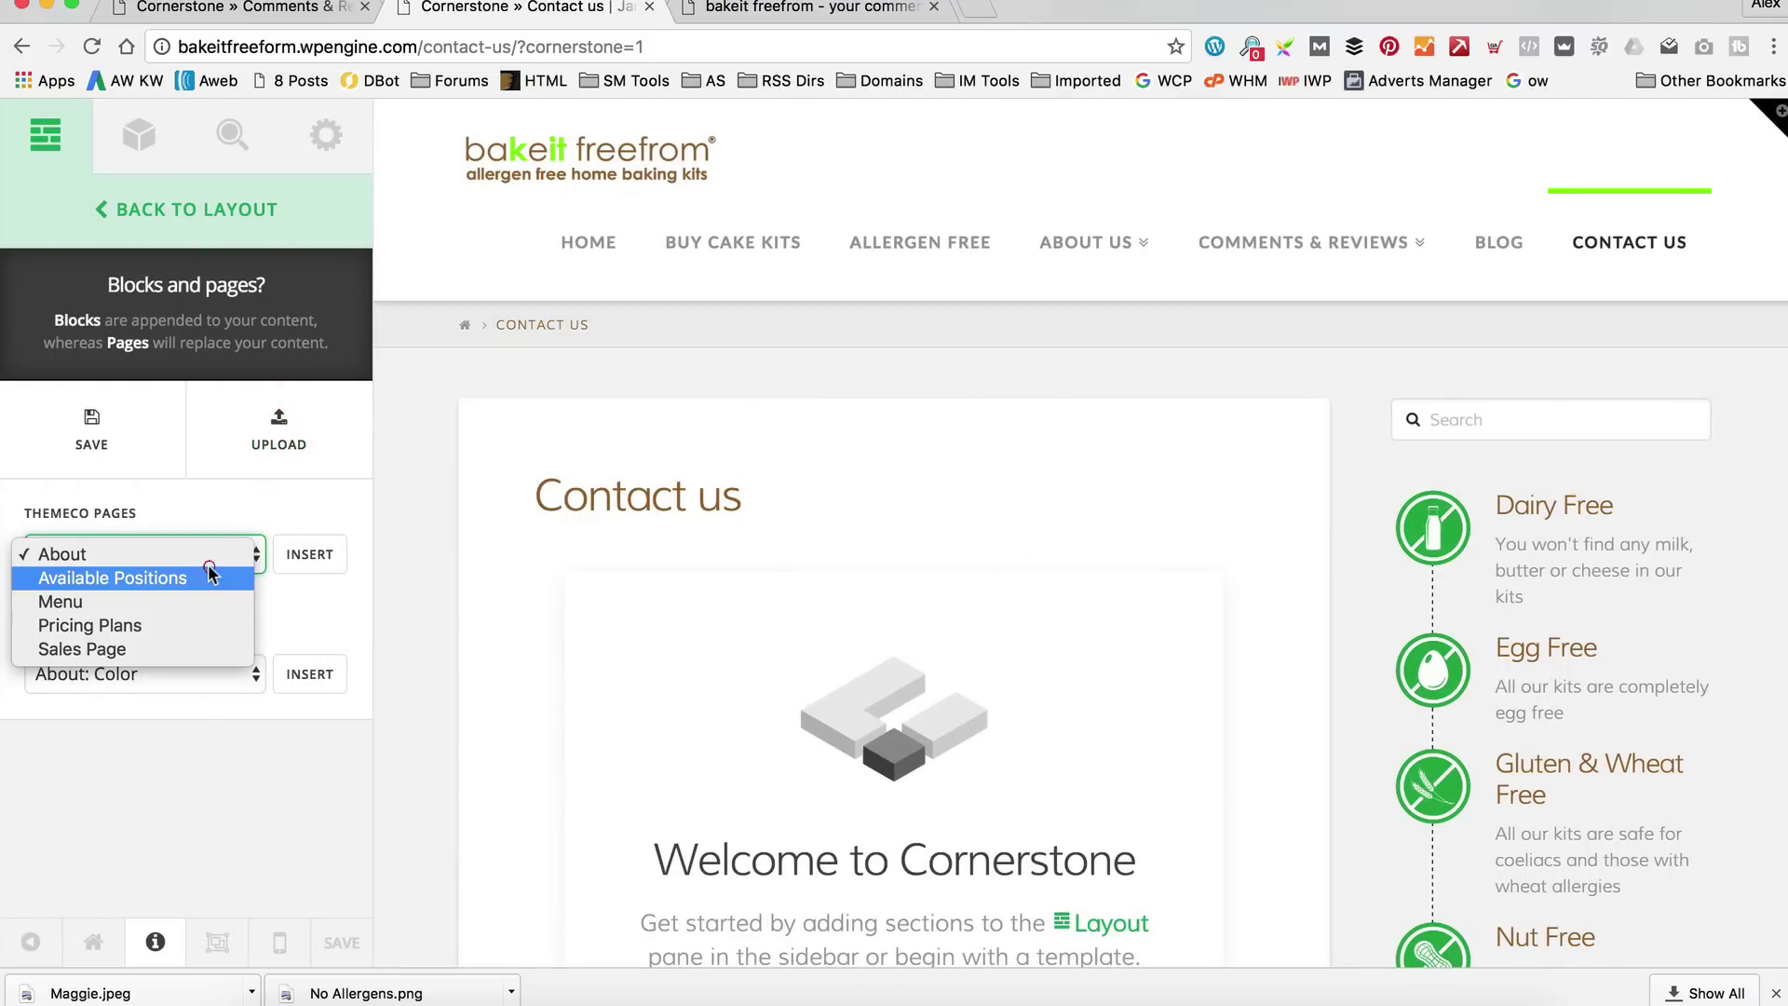
click(267, 588)
click(166, 675)
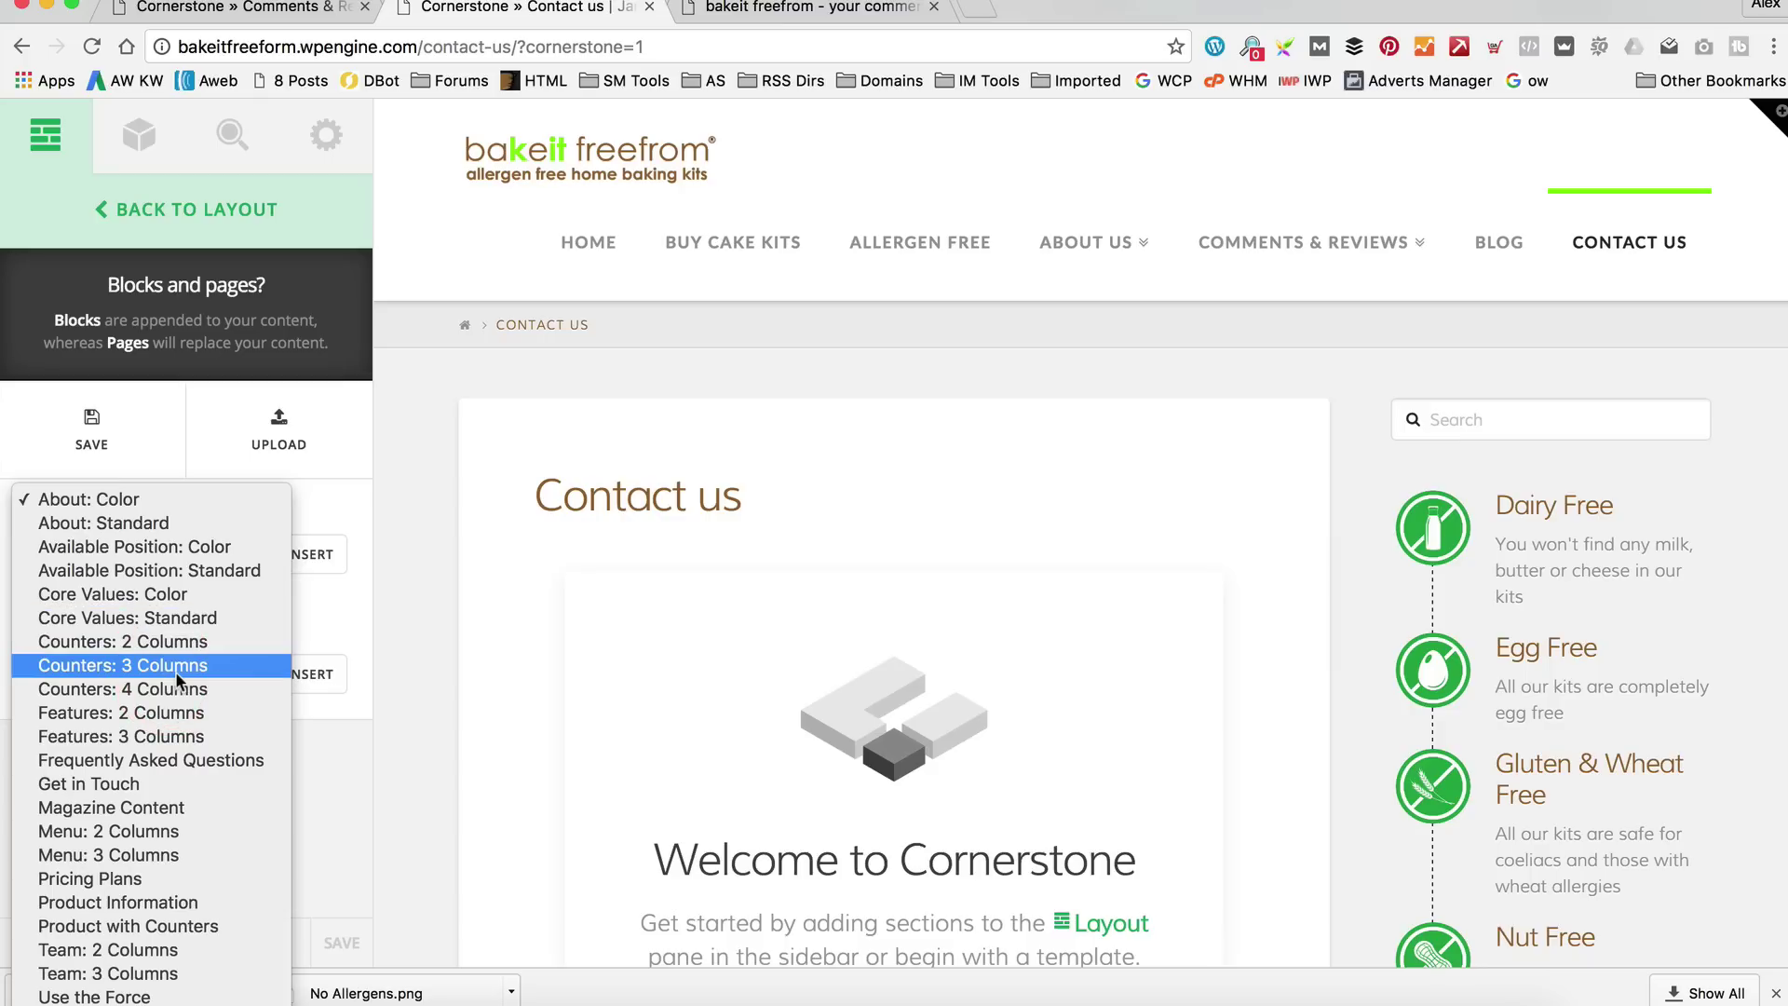
click(149, 785)
click(168, 559)
click(228, 496)
click(301, 676)
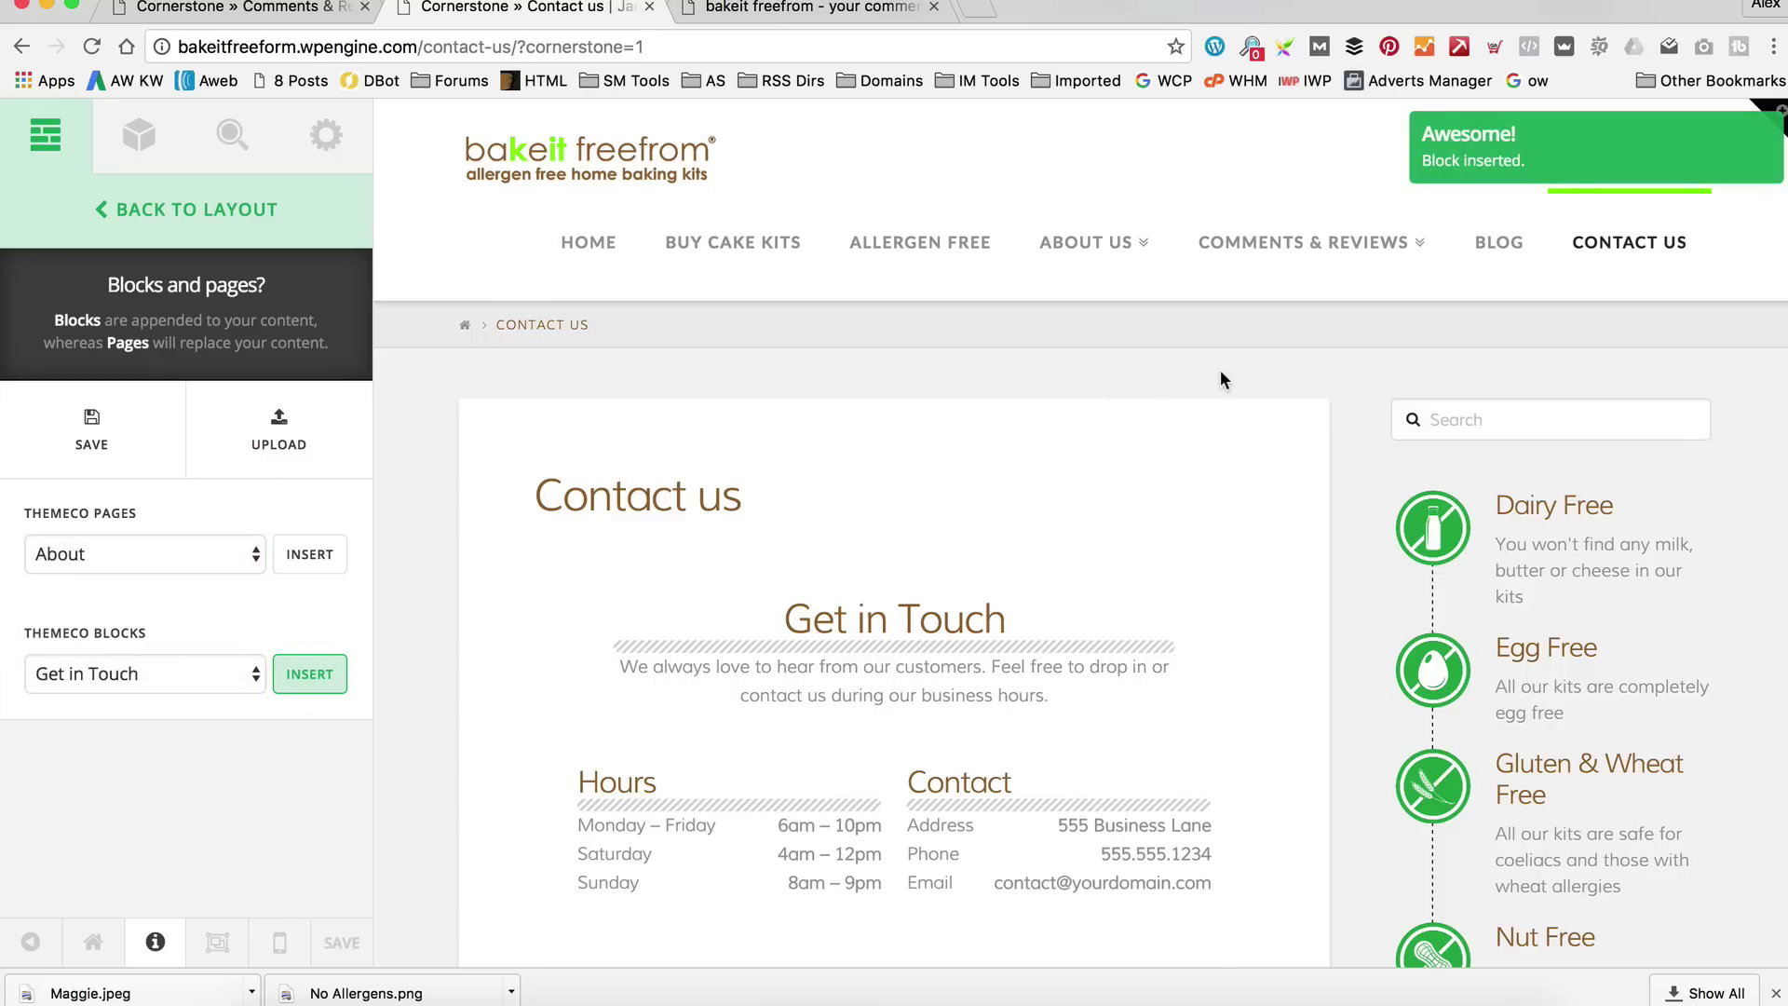
- Review the block templates list, keeping Get in Touch as the chosen block
scroll(1221, 372, down, 3)
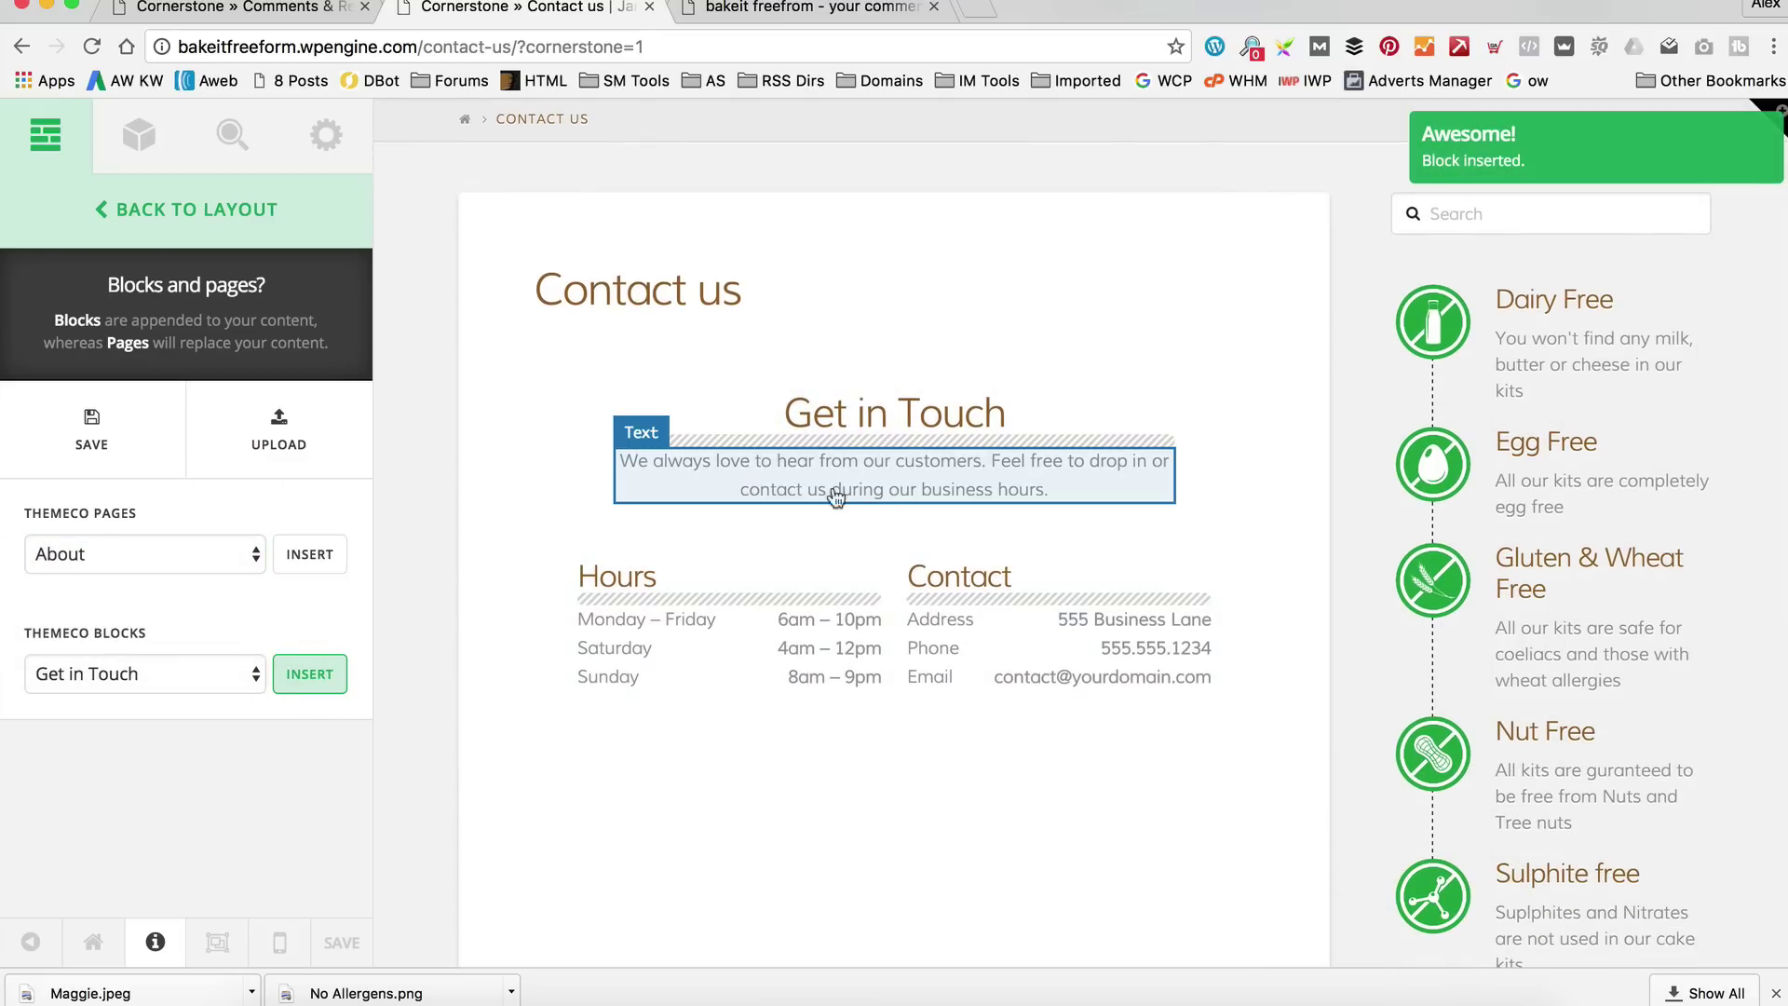
scroll(922, 573, down, 5)
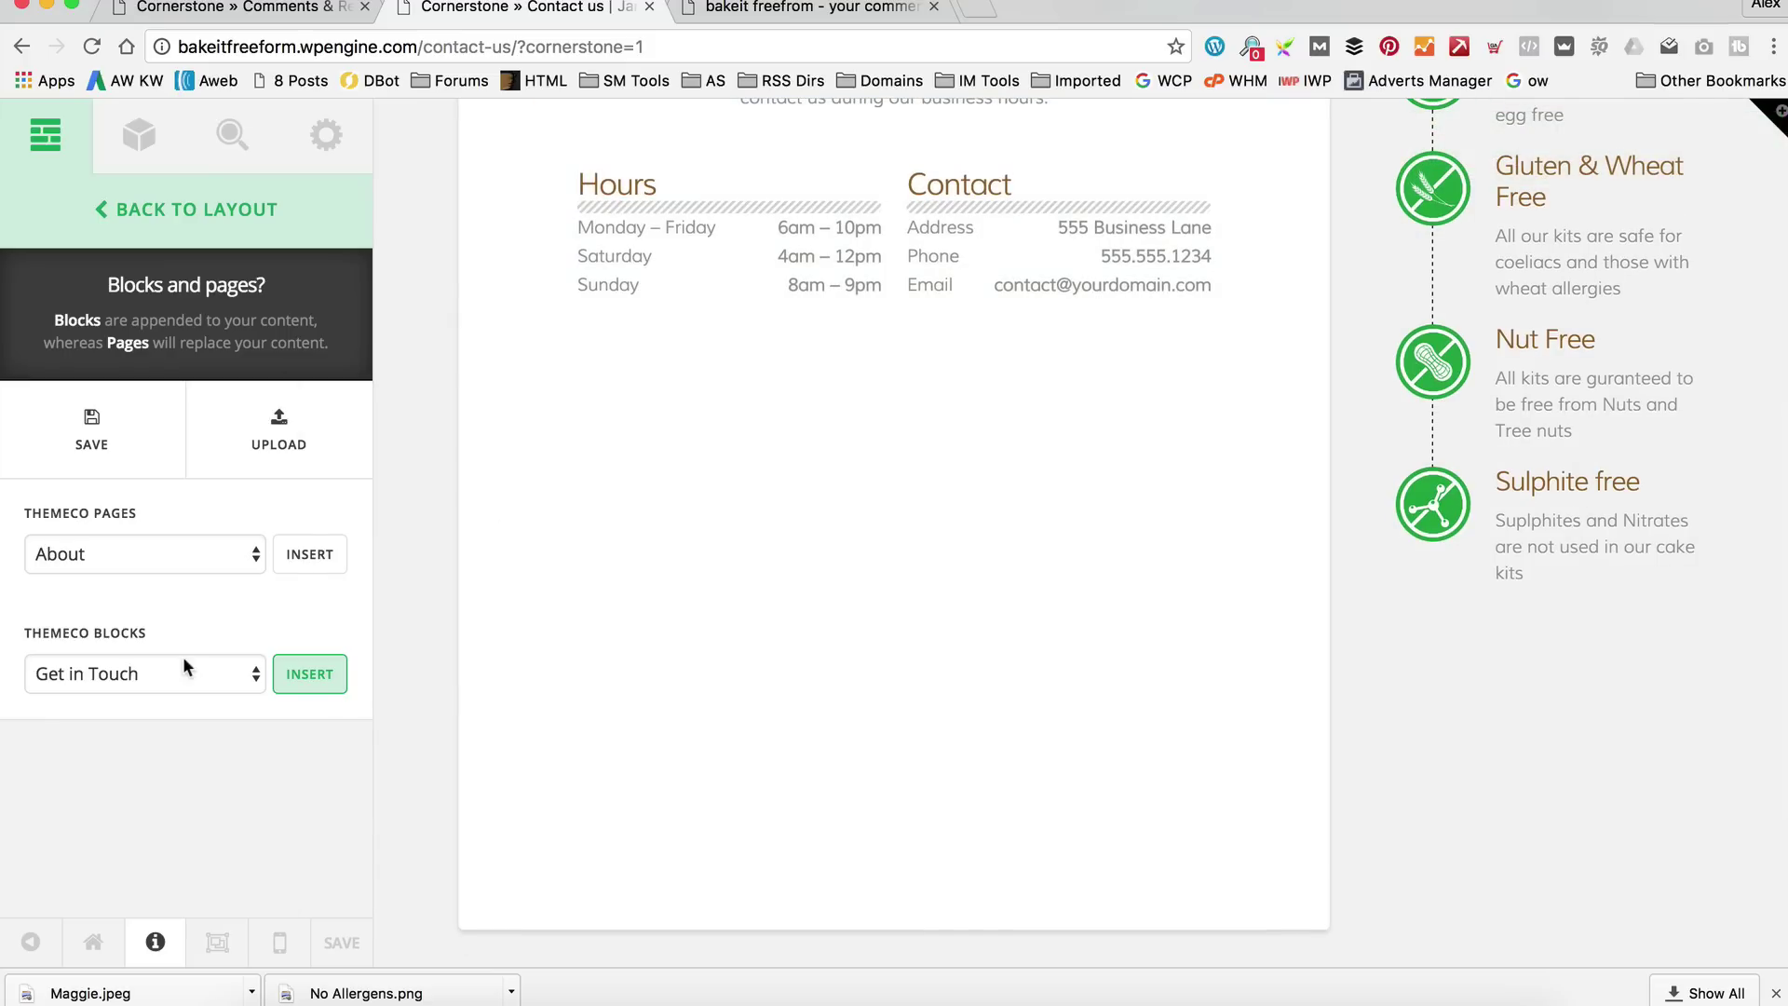
click(183, 667)
click(327, 611)
scroll(994, 159, up, 4)
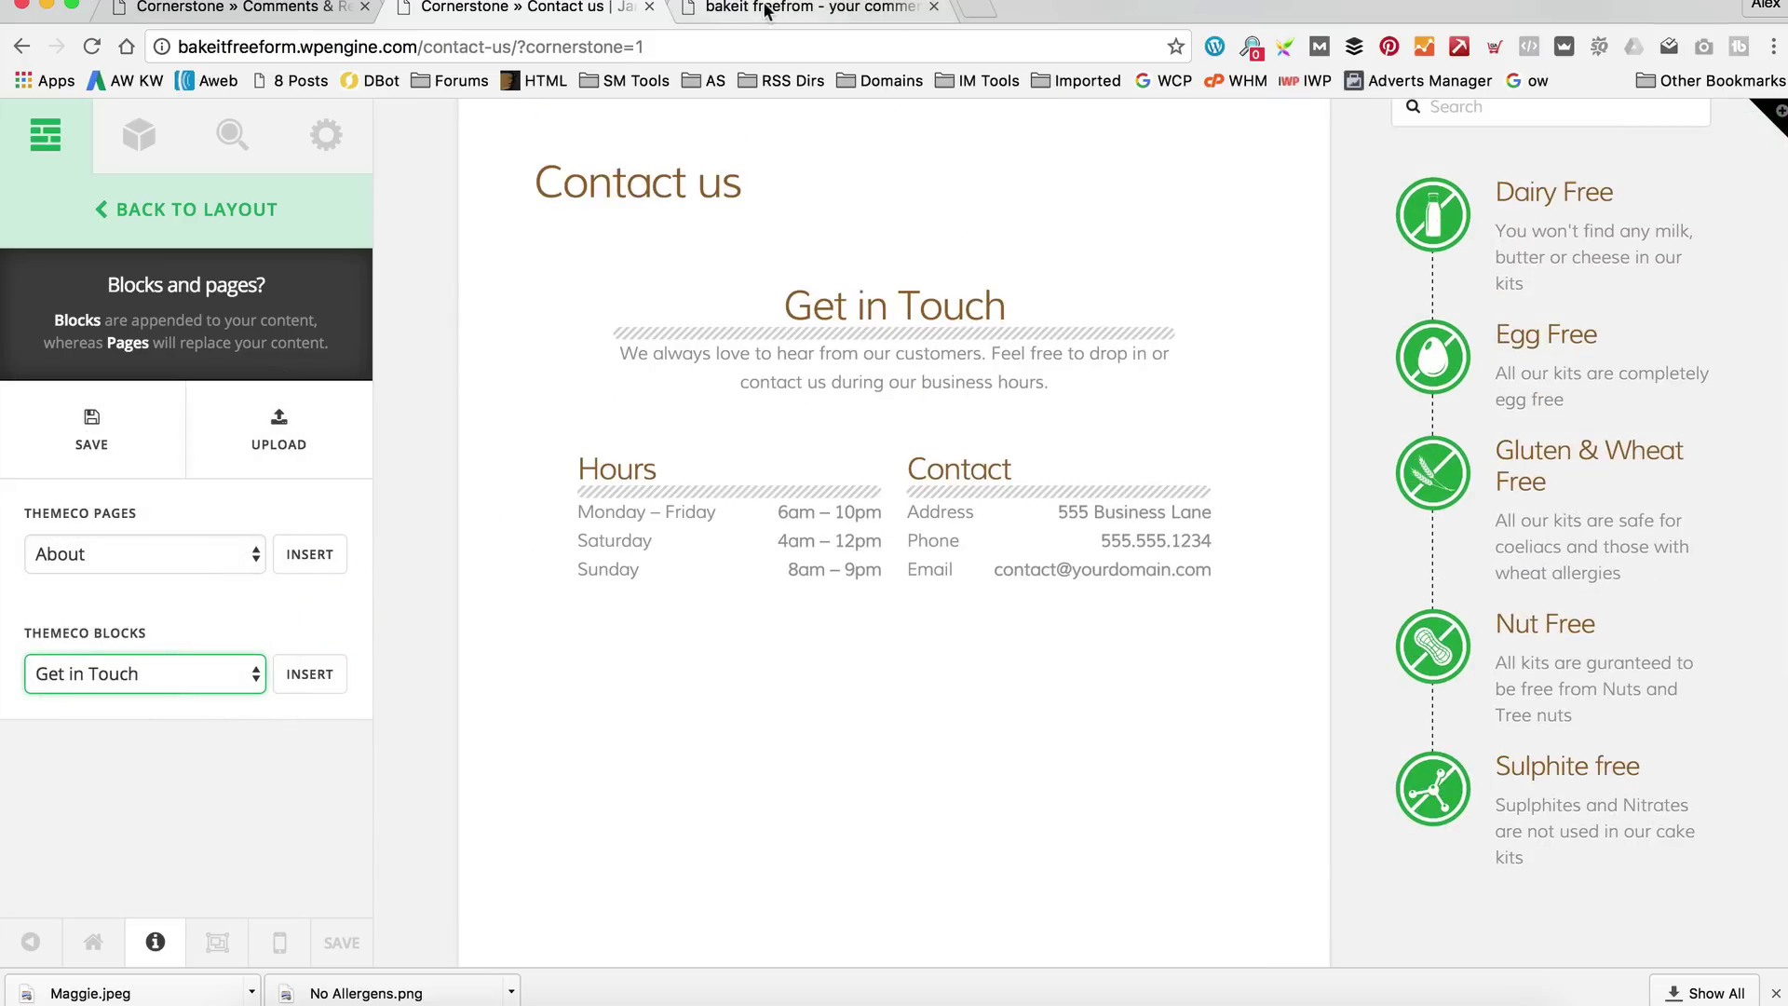
- Compare with the old site's contact us page, then return to the Contact us editor
click(763, 11)
click(1453, 303)
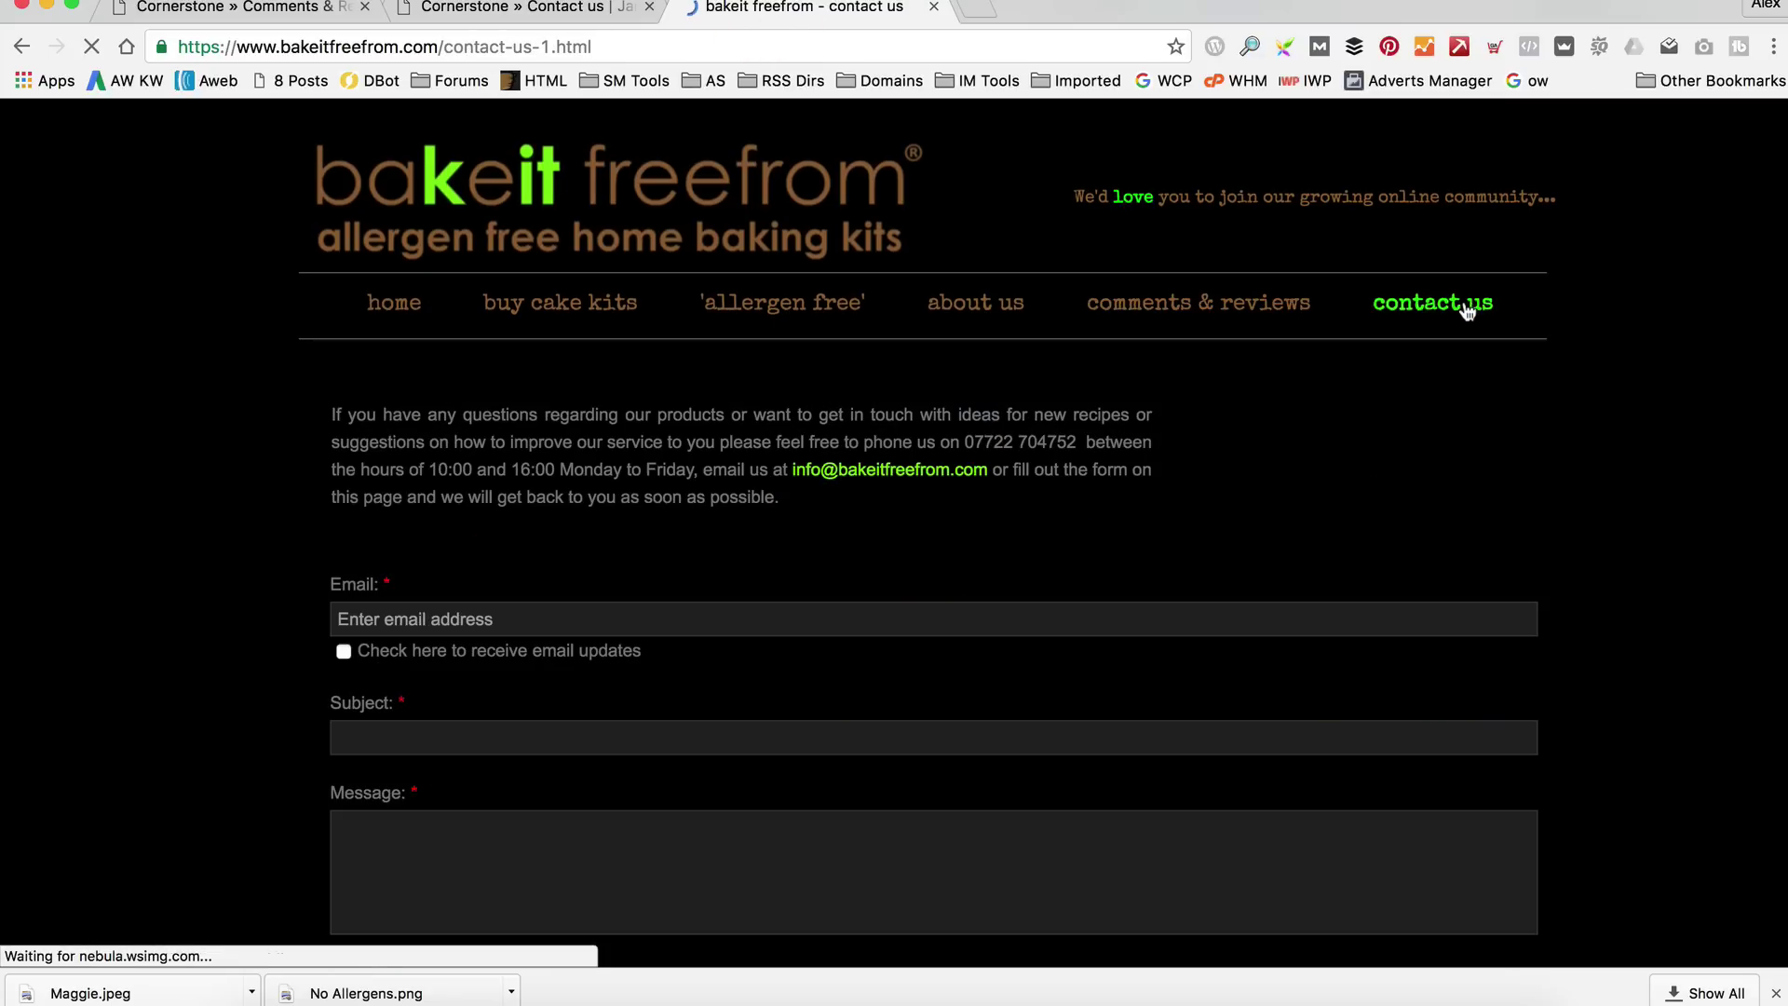
scroll(1411, 363, down, 4)
scroll(1407, 374, up, 4)
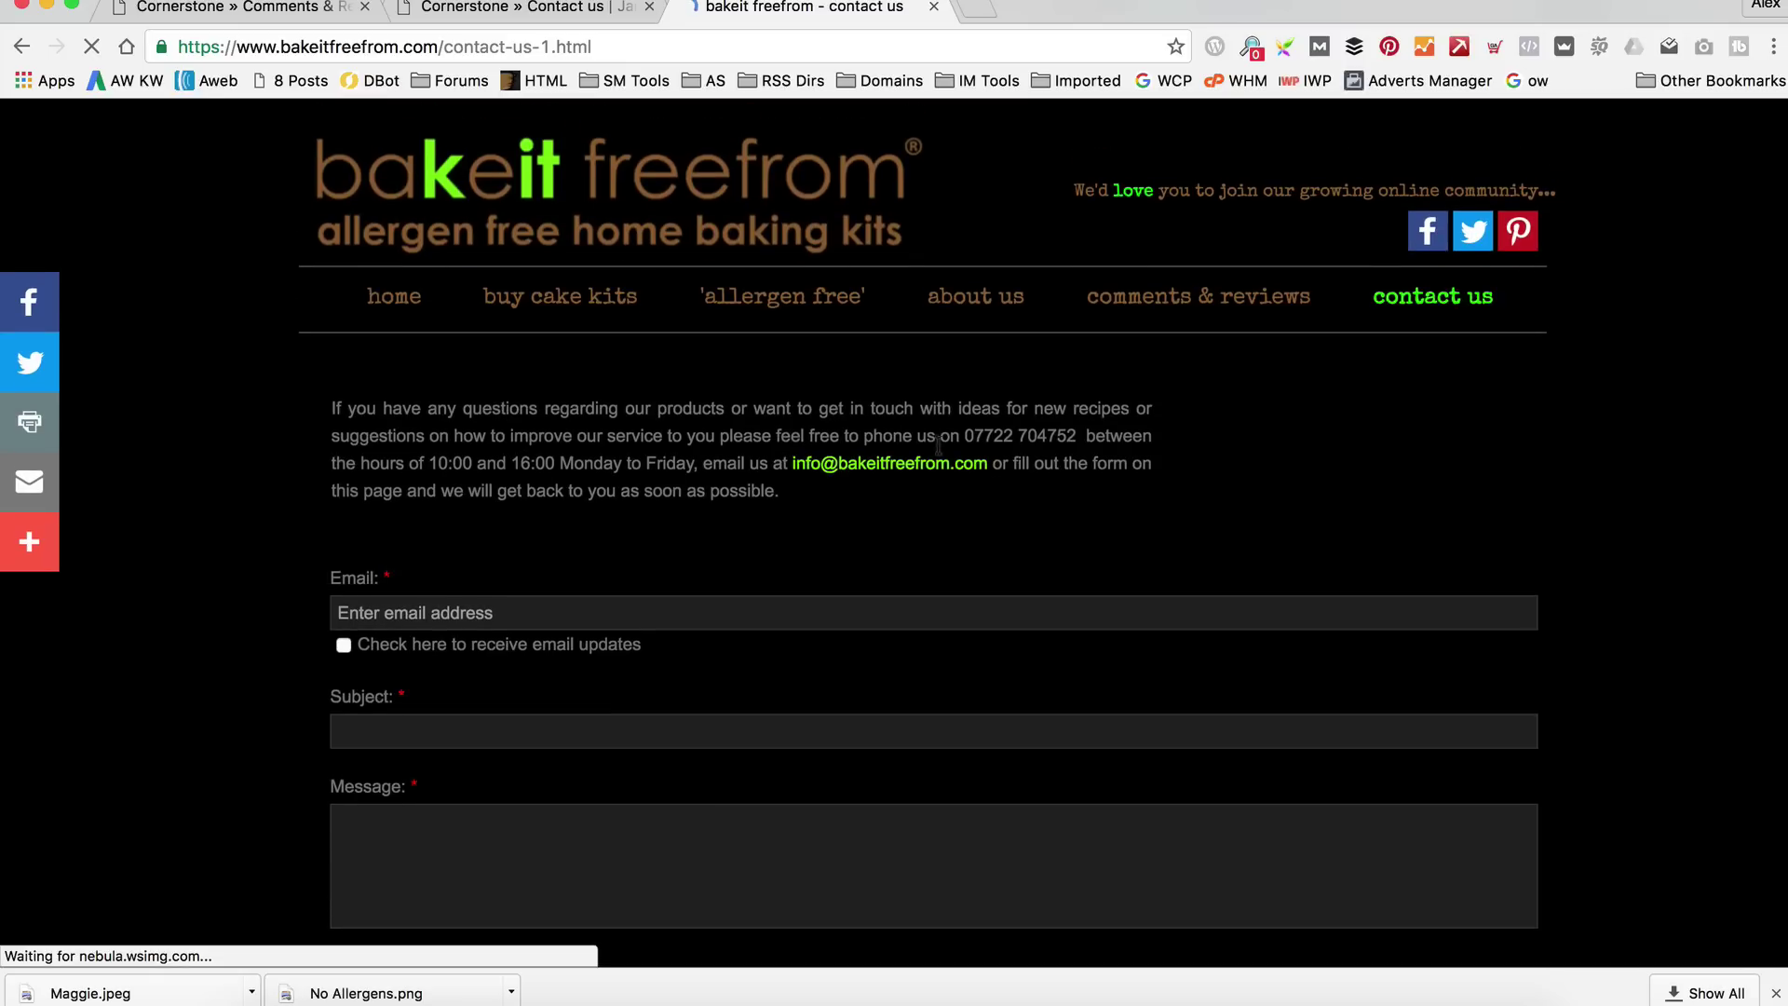
scroll(918, 522, down, 2)
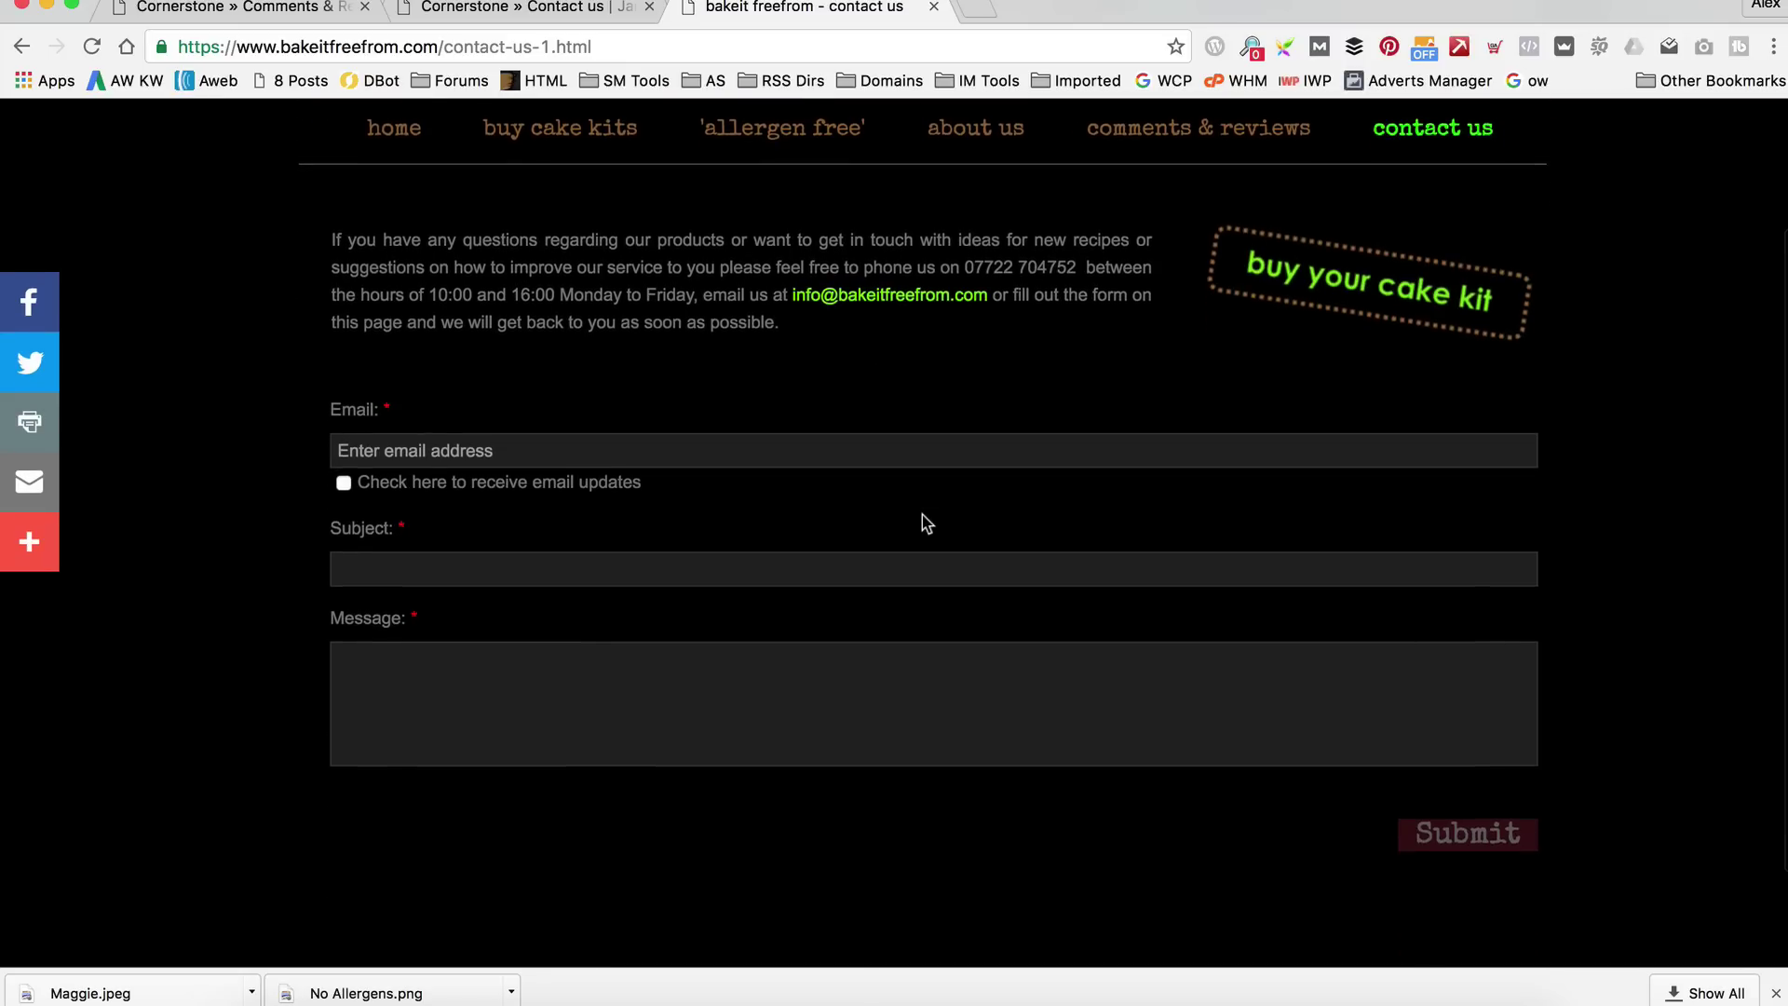
scroll(922, 518, up, 3)
click(583, 14)
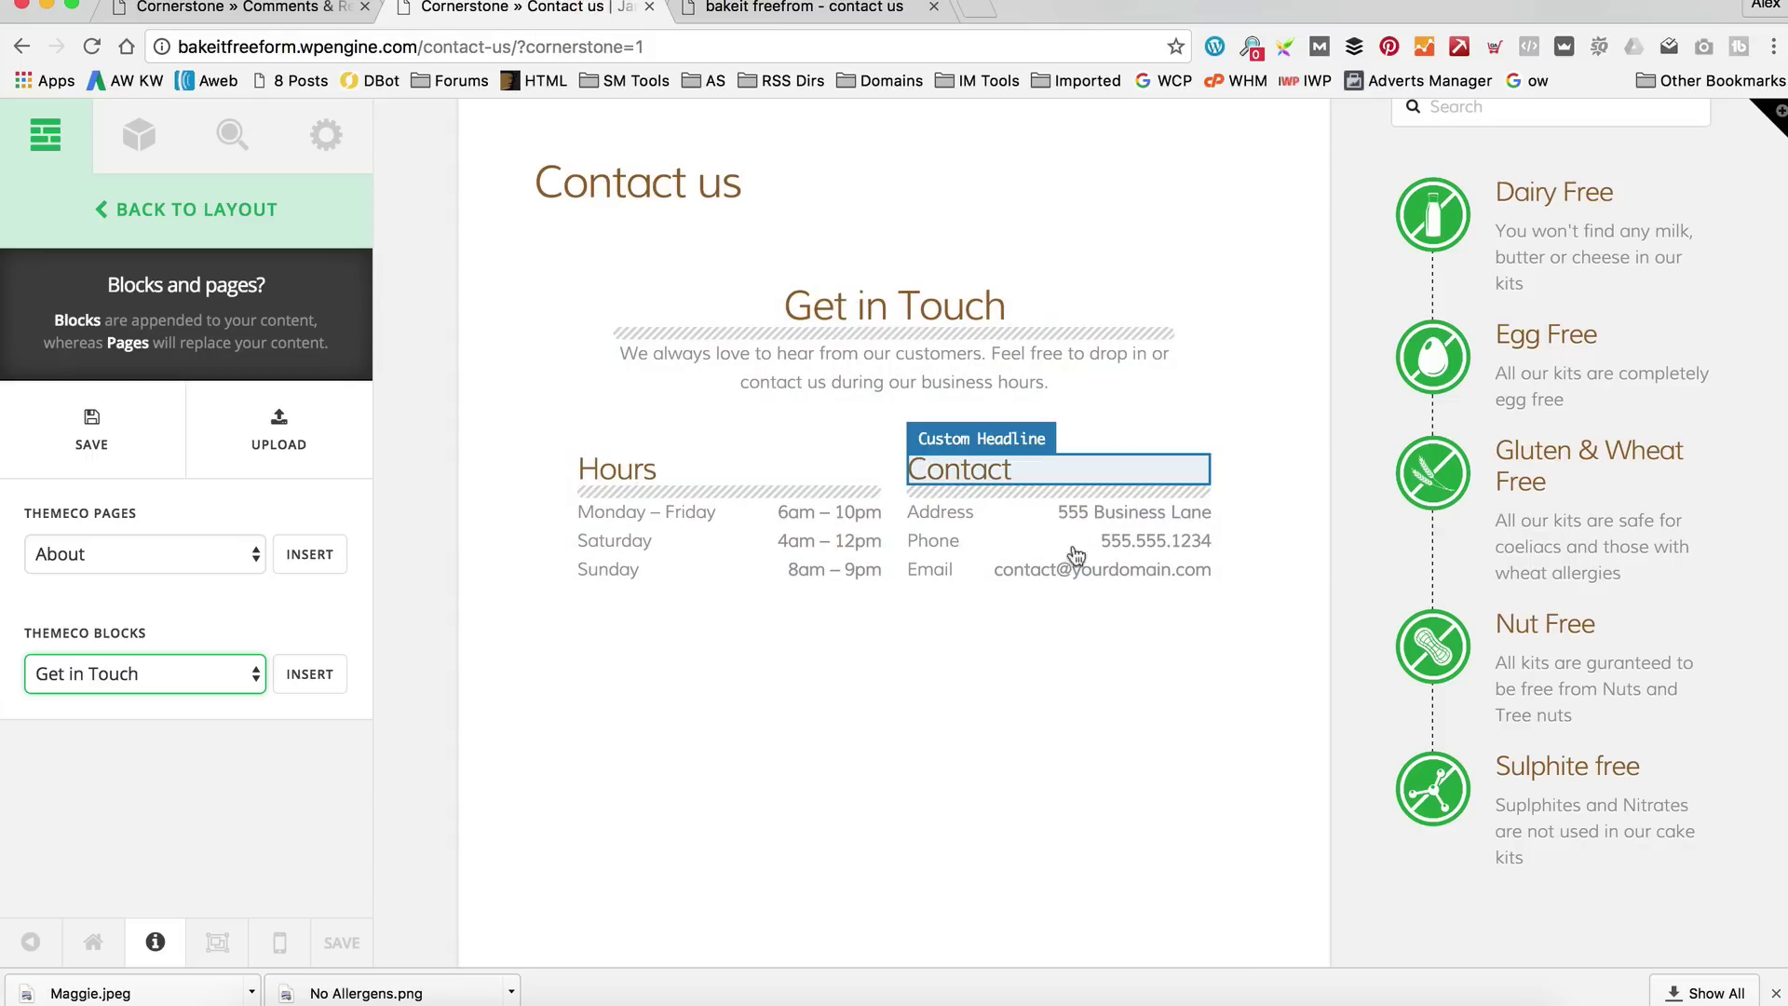
scroll(1031, 573, up, 3)
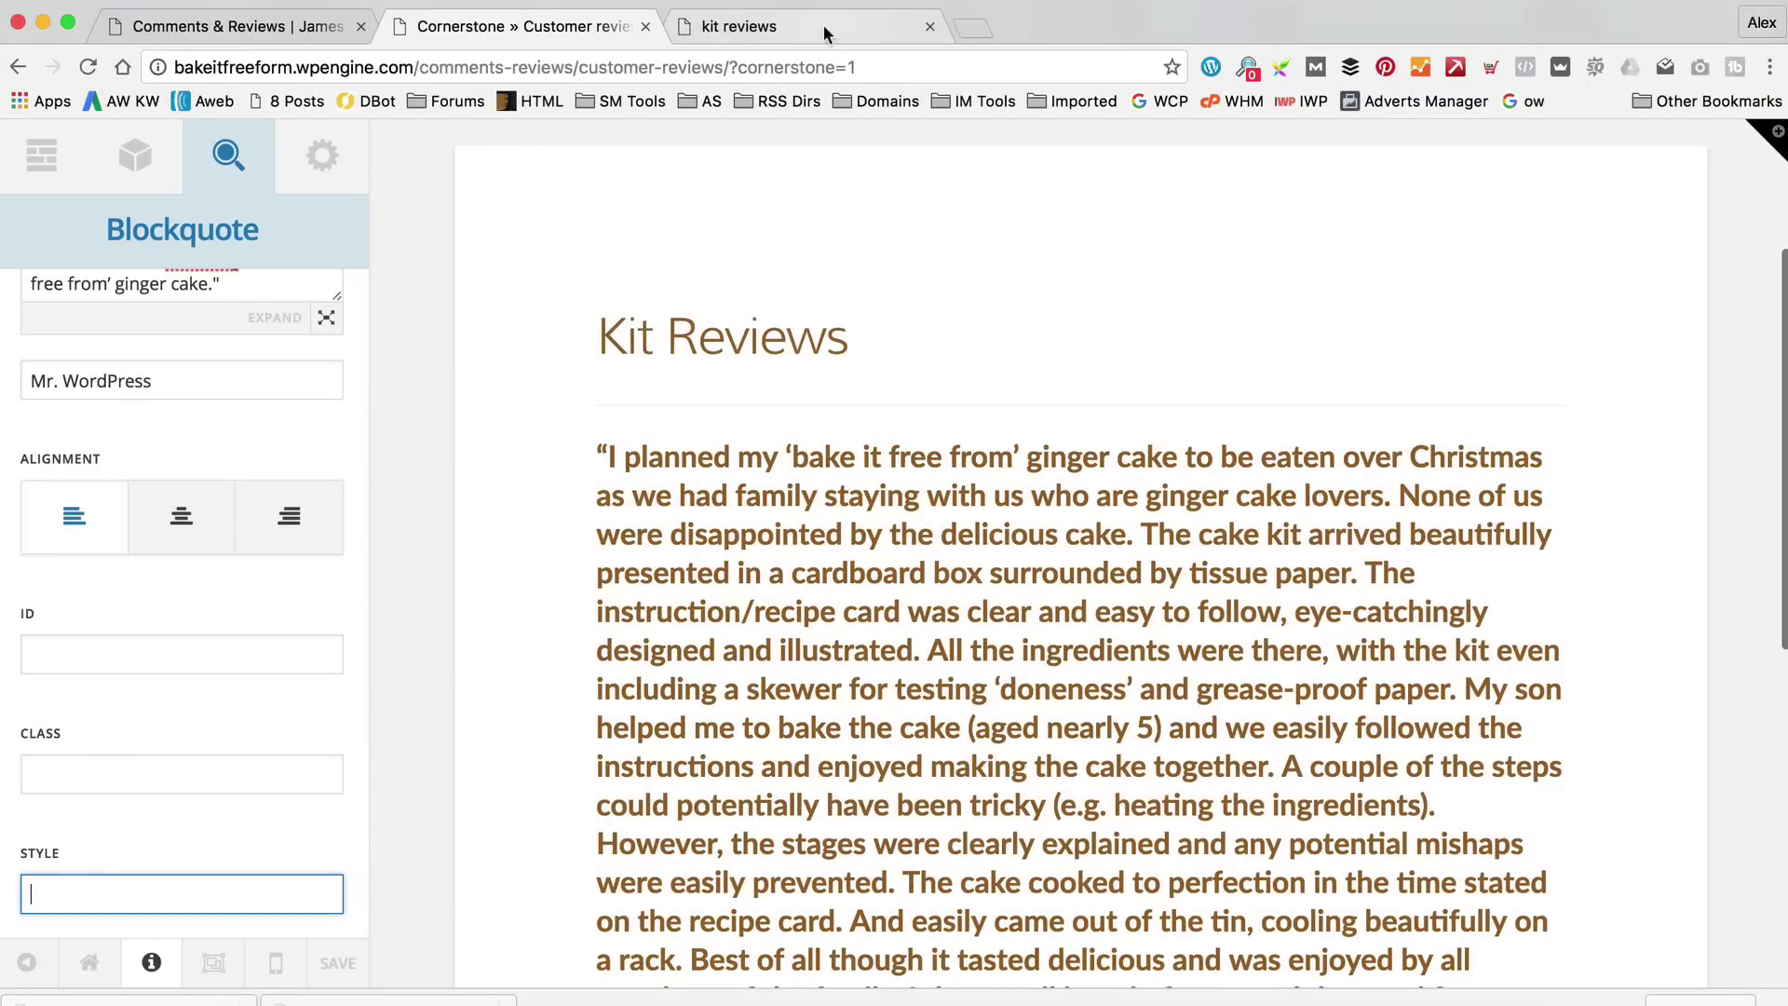
click(825, 35)
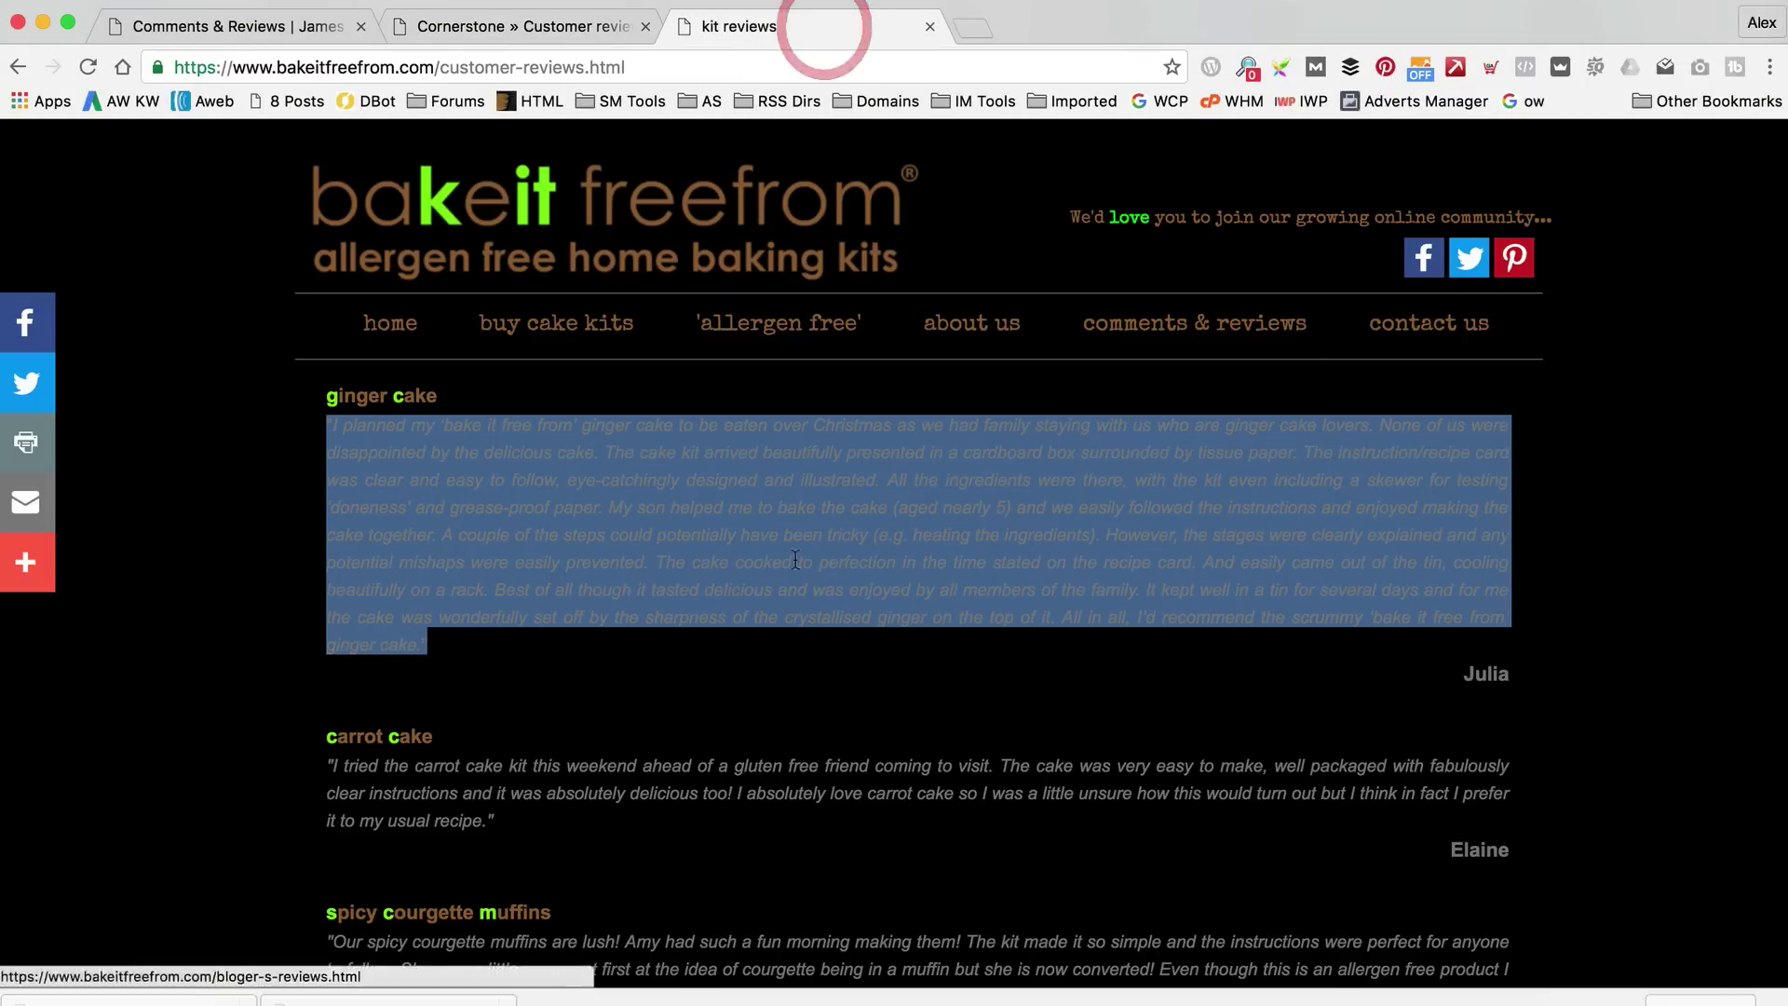
click(546, 32)
scroll(1028, 687, down, 2)
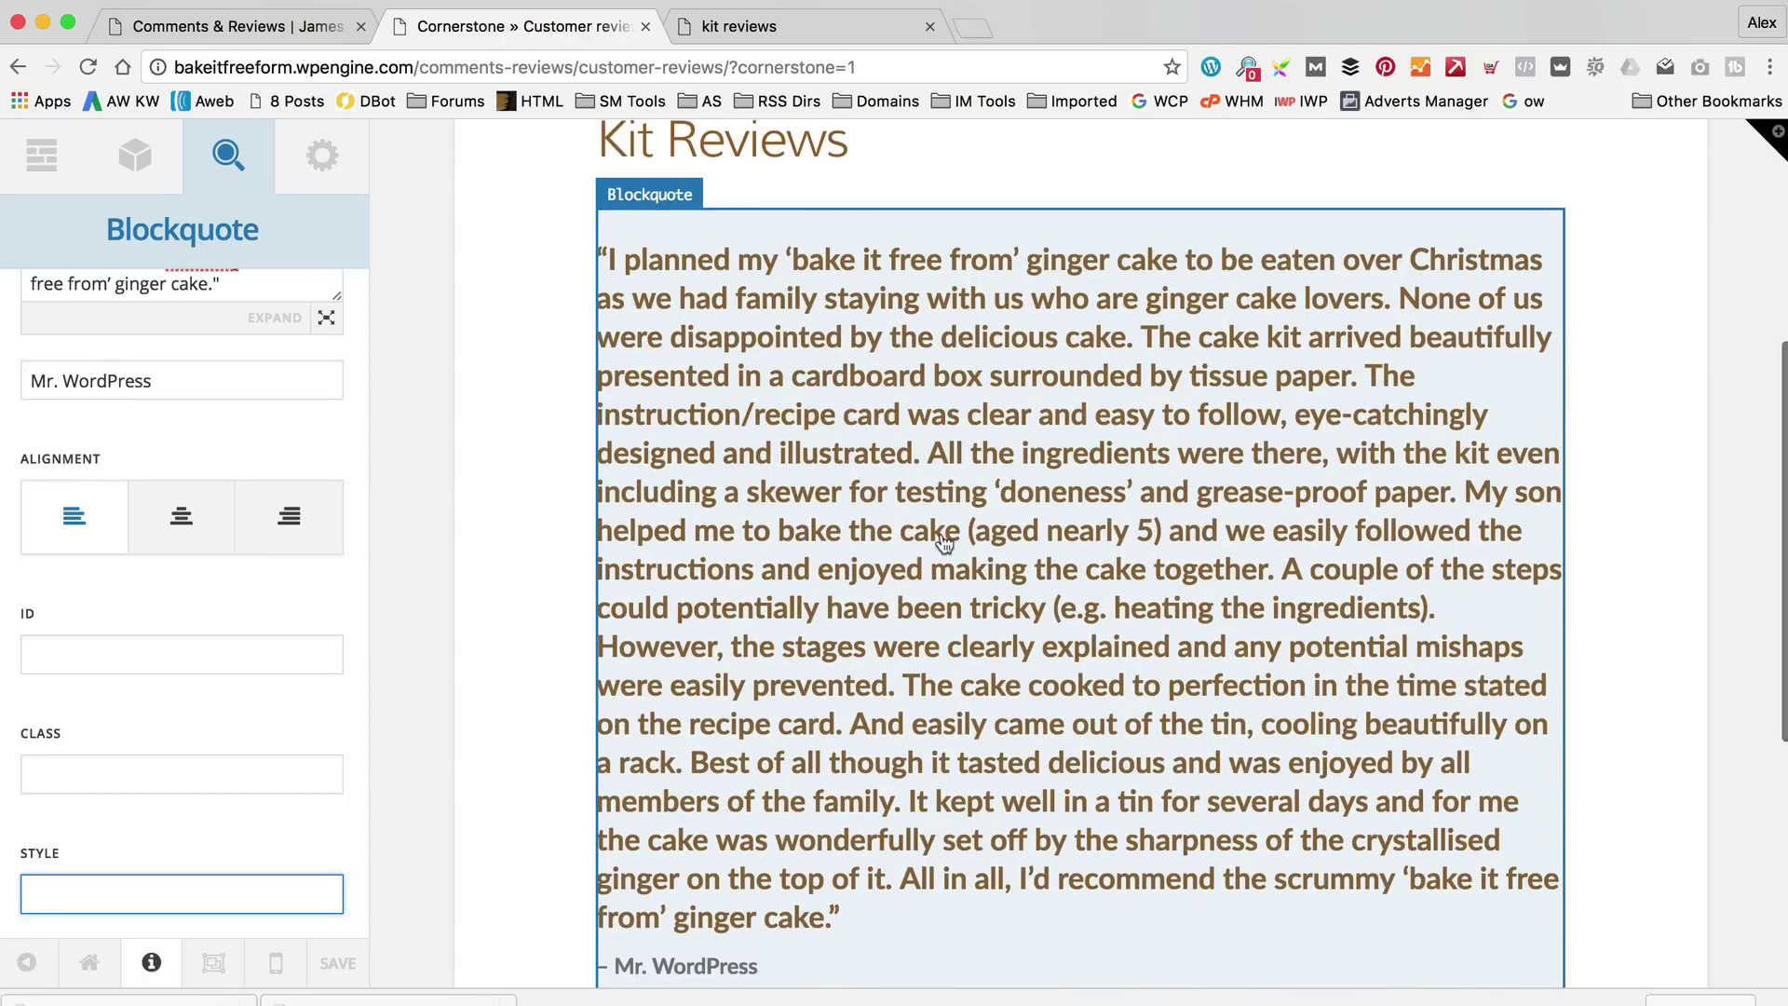
scroll(1153, 411, down, 1)
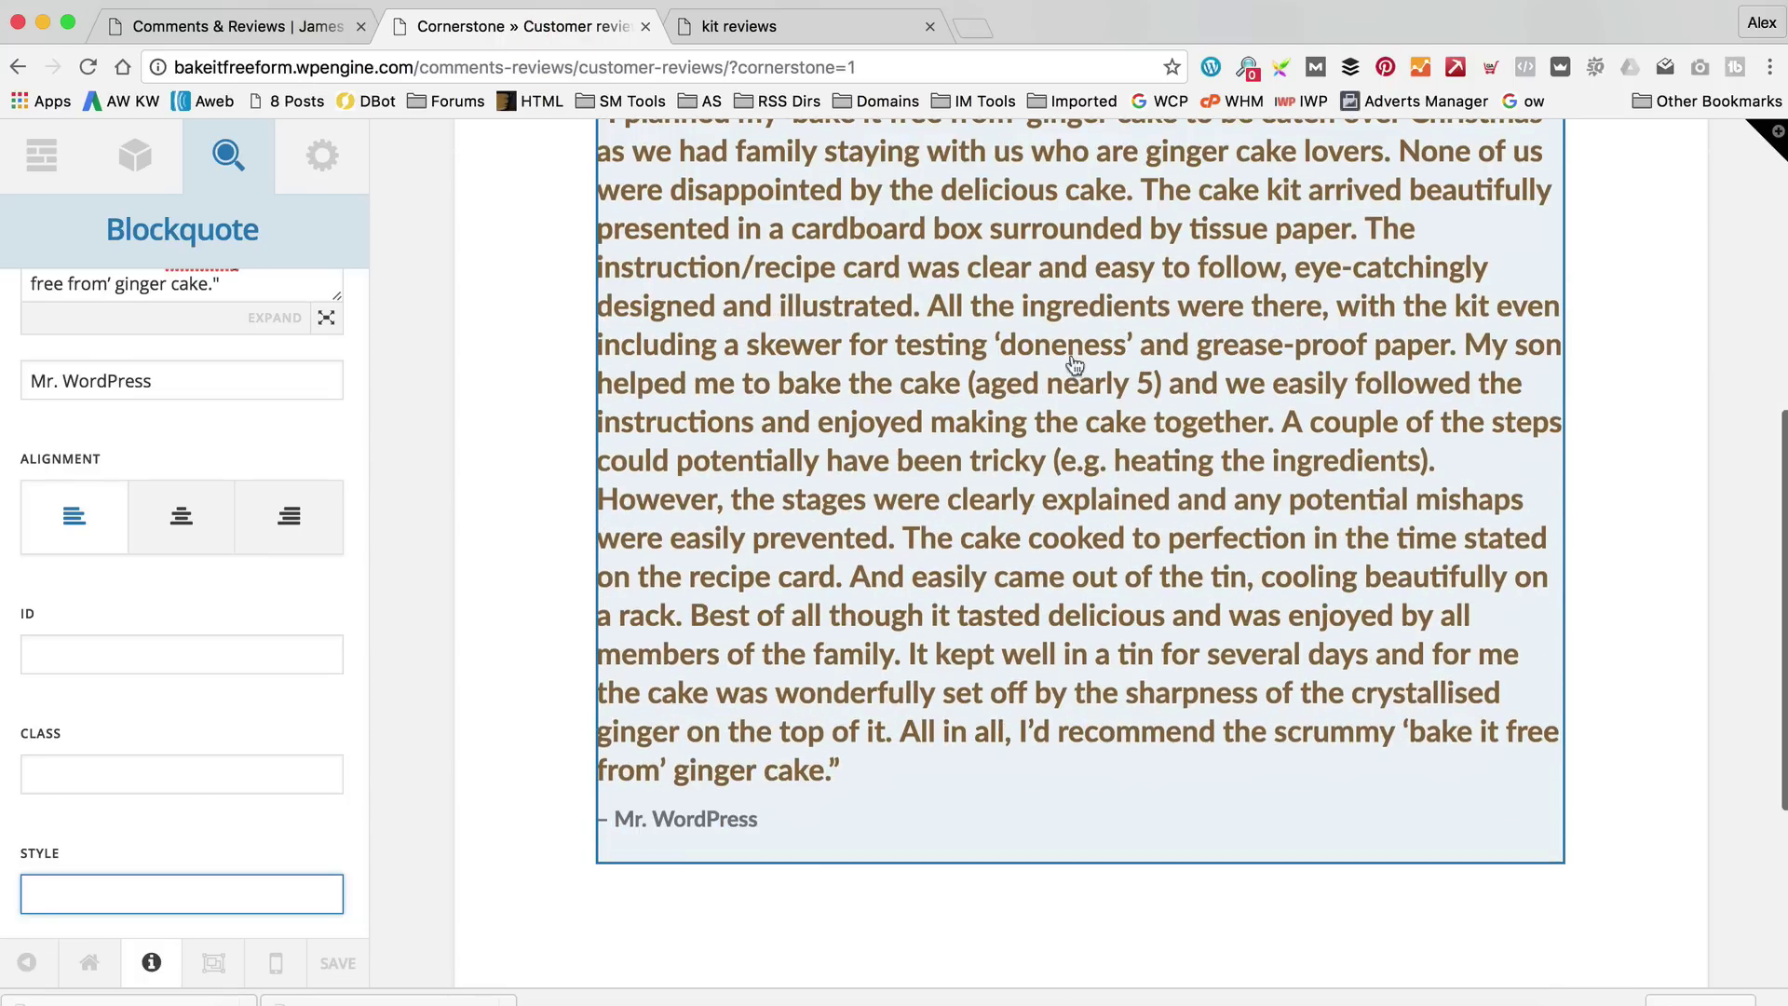
scroll(1008, 421, up, 2)
scroll(1008, 421, down, 1)
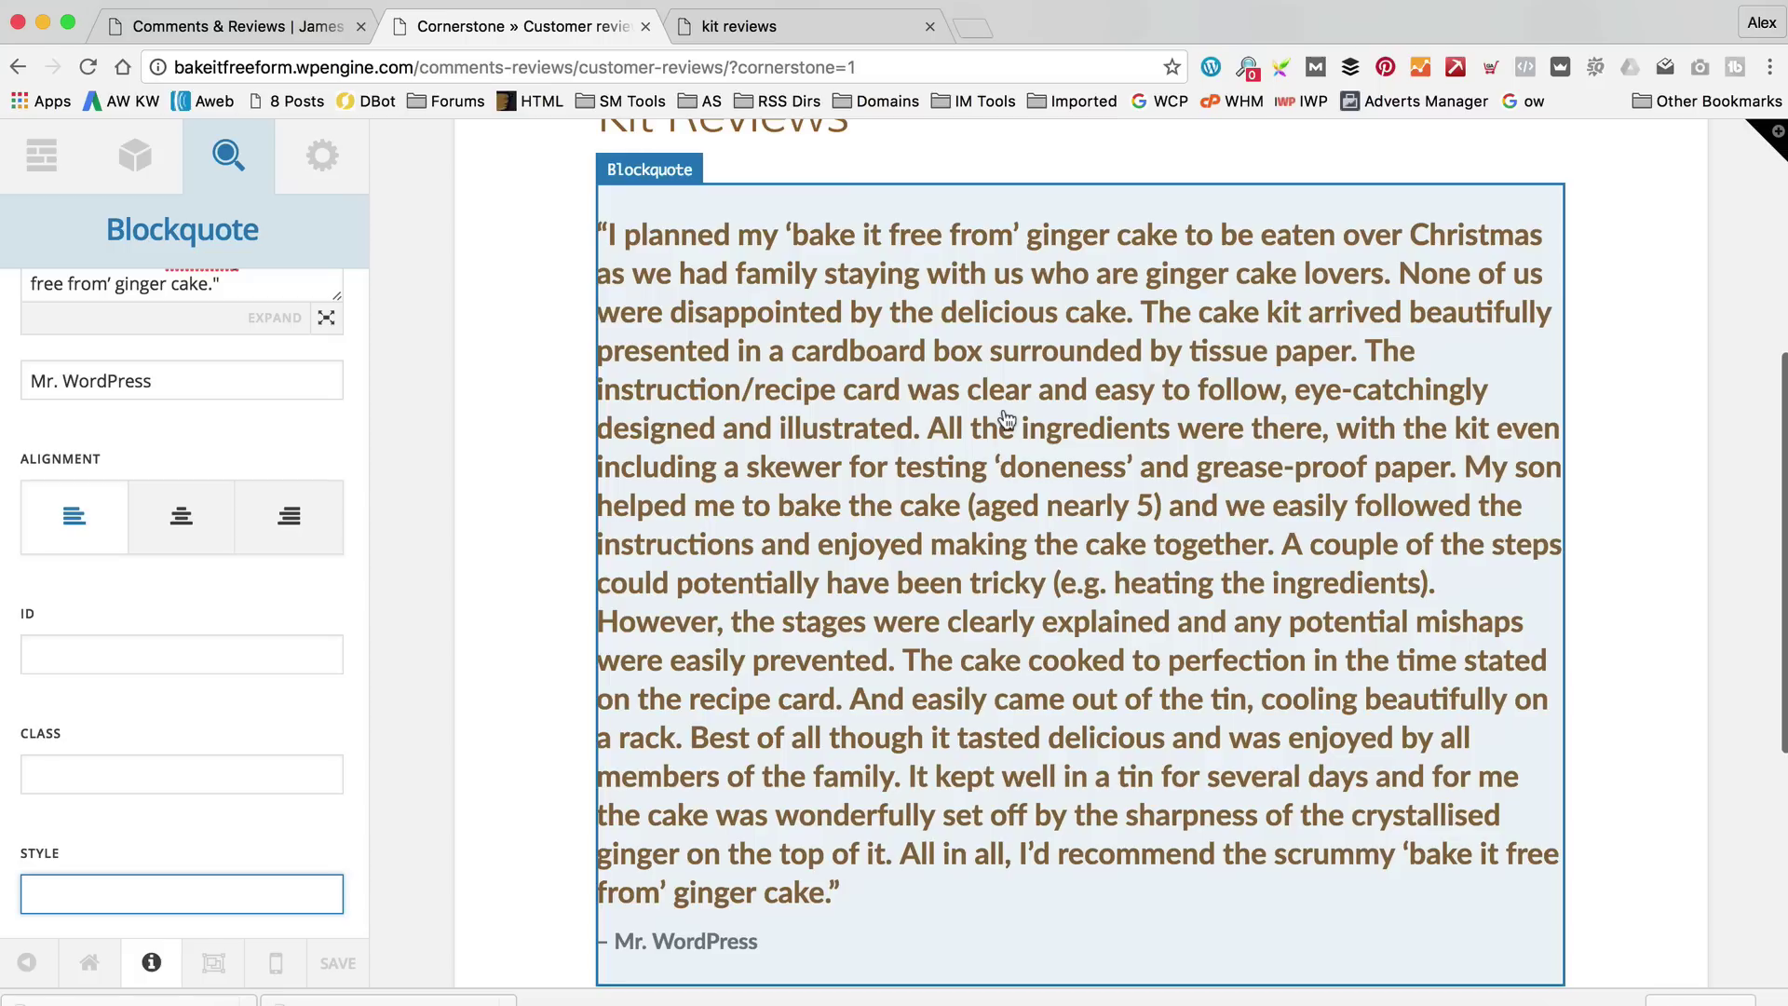
scroll(121, 650, up, 3)
scroll(145, 503, up, 3)
scroll(145, 499, down, 2)
scroll(317, 466, up, 1)
scroll(359, 443, up, 2)
scroll(359, 443, down, 4)
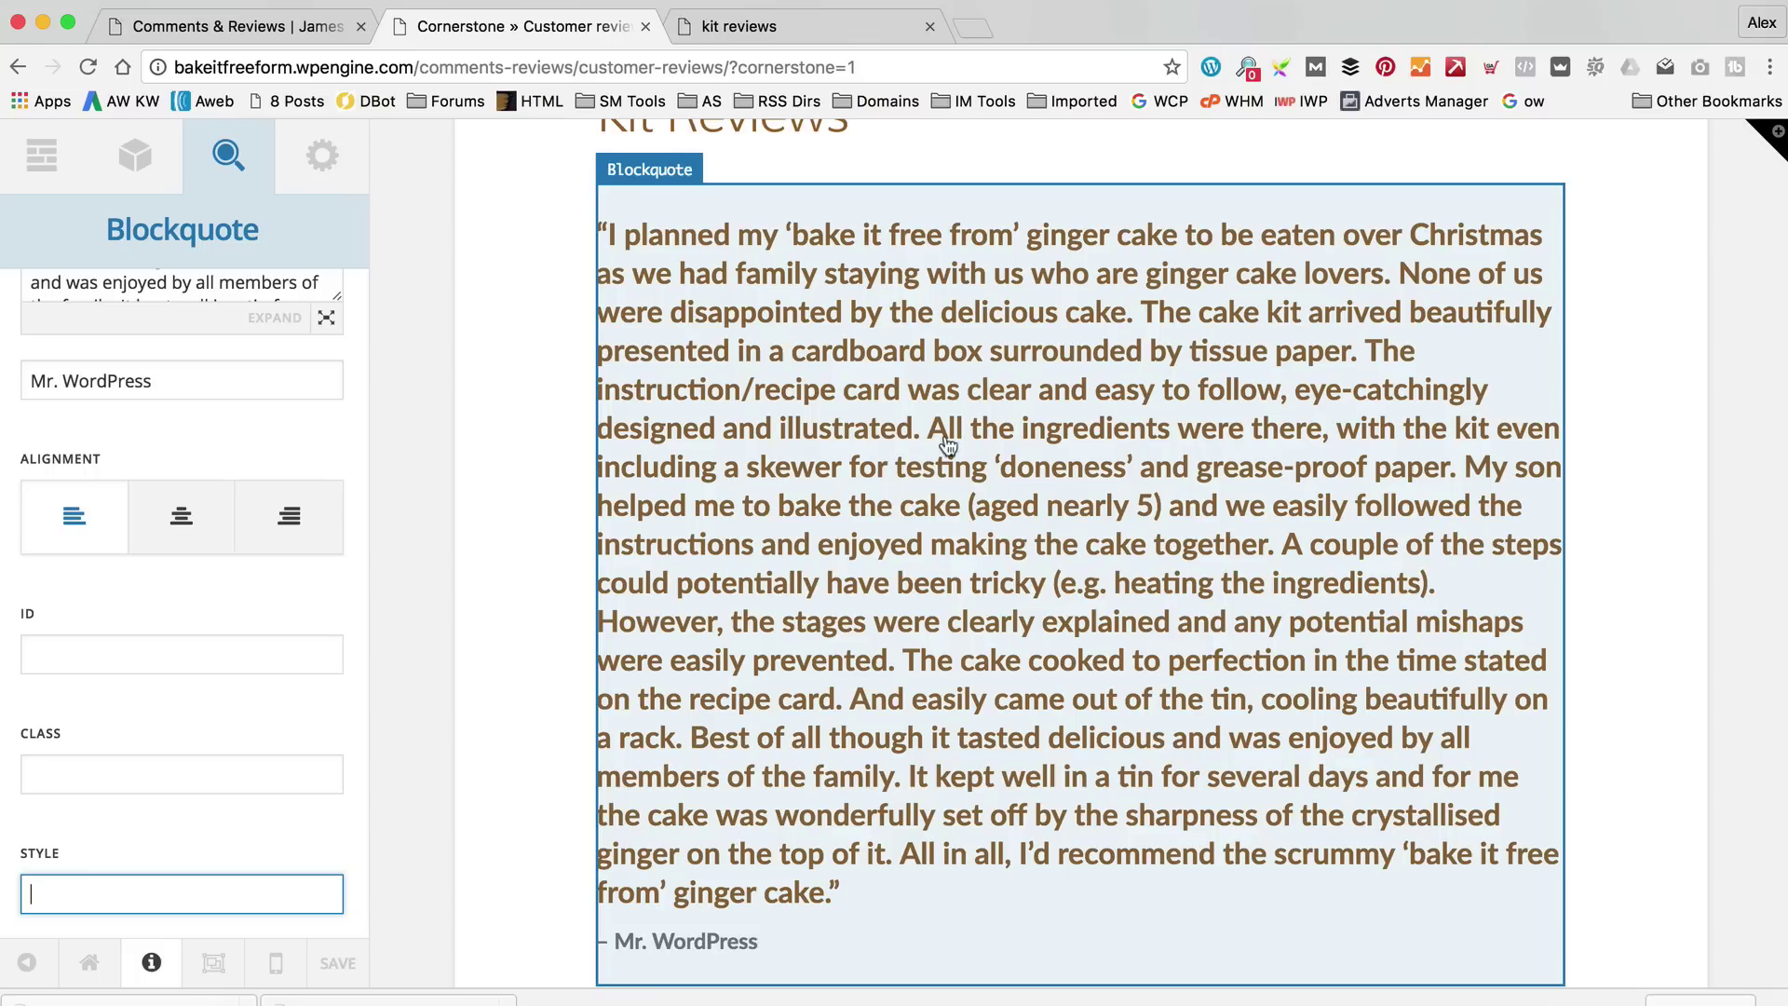
scroll(948, 446, down, 3)
click(177, 652)
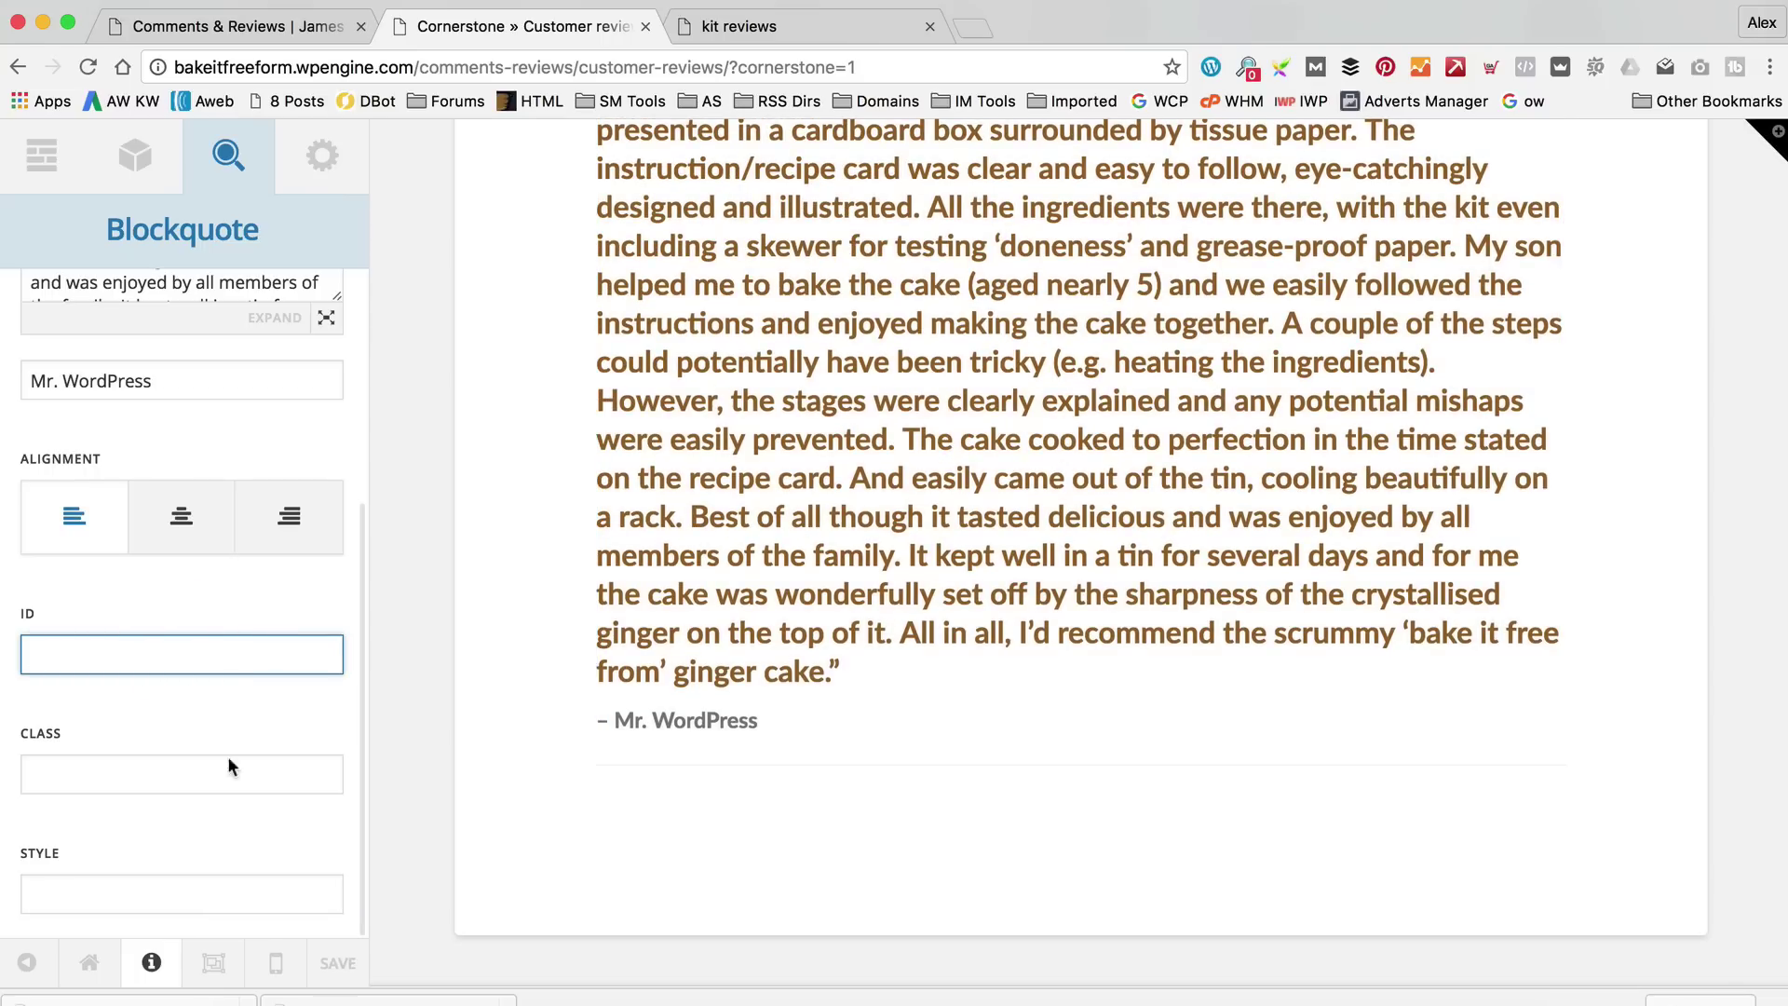
- Give the review blockquote the class small-quote, save, and select ?cornerstone=1 in the address
click(192, 779)
text(saml)
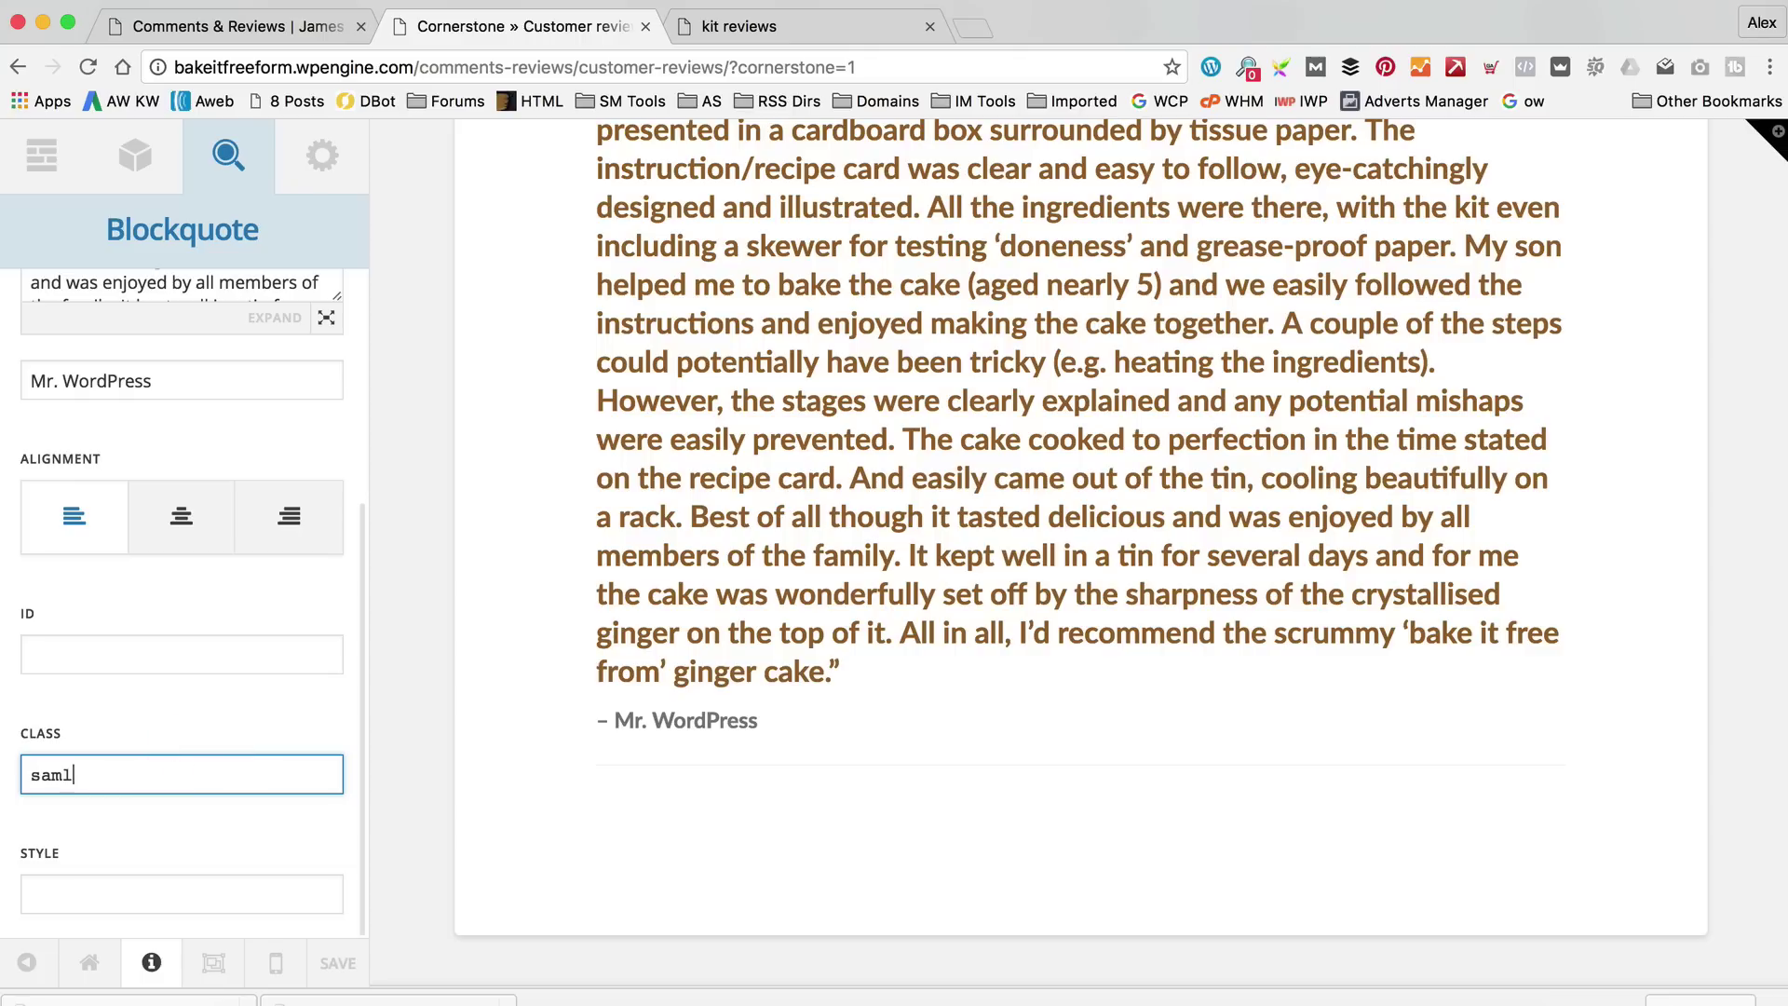
key(BackSpace)
key(BackSpace)
key(BackSpace)
text(mall-quote)
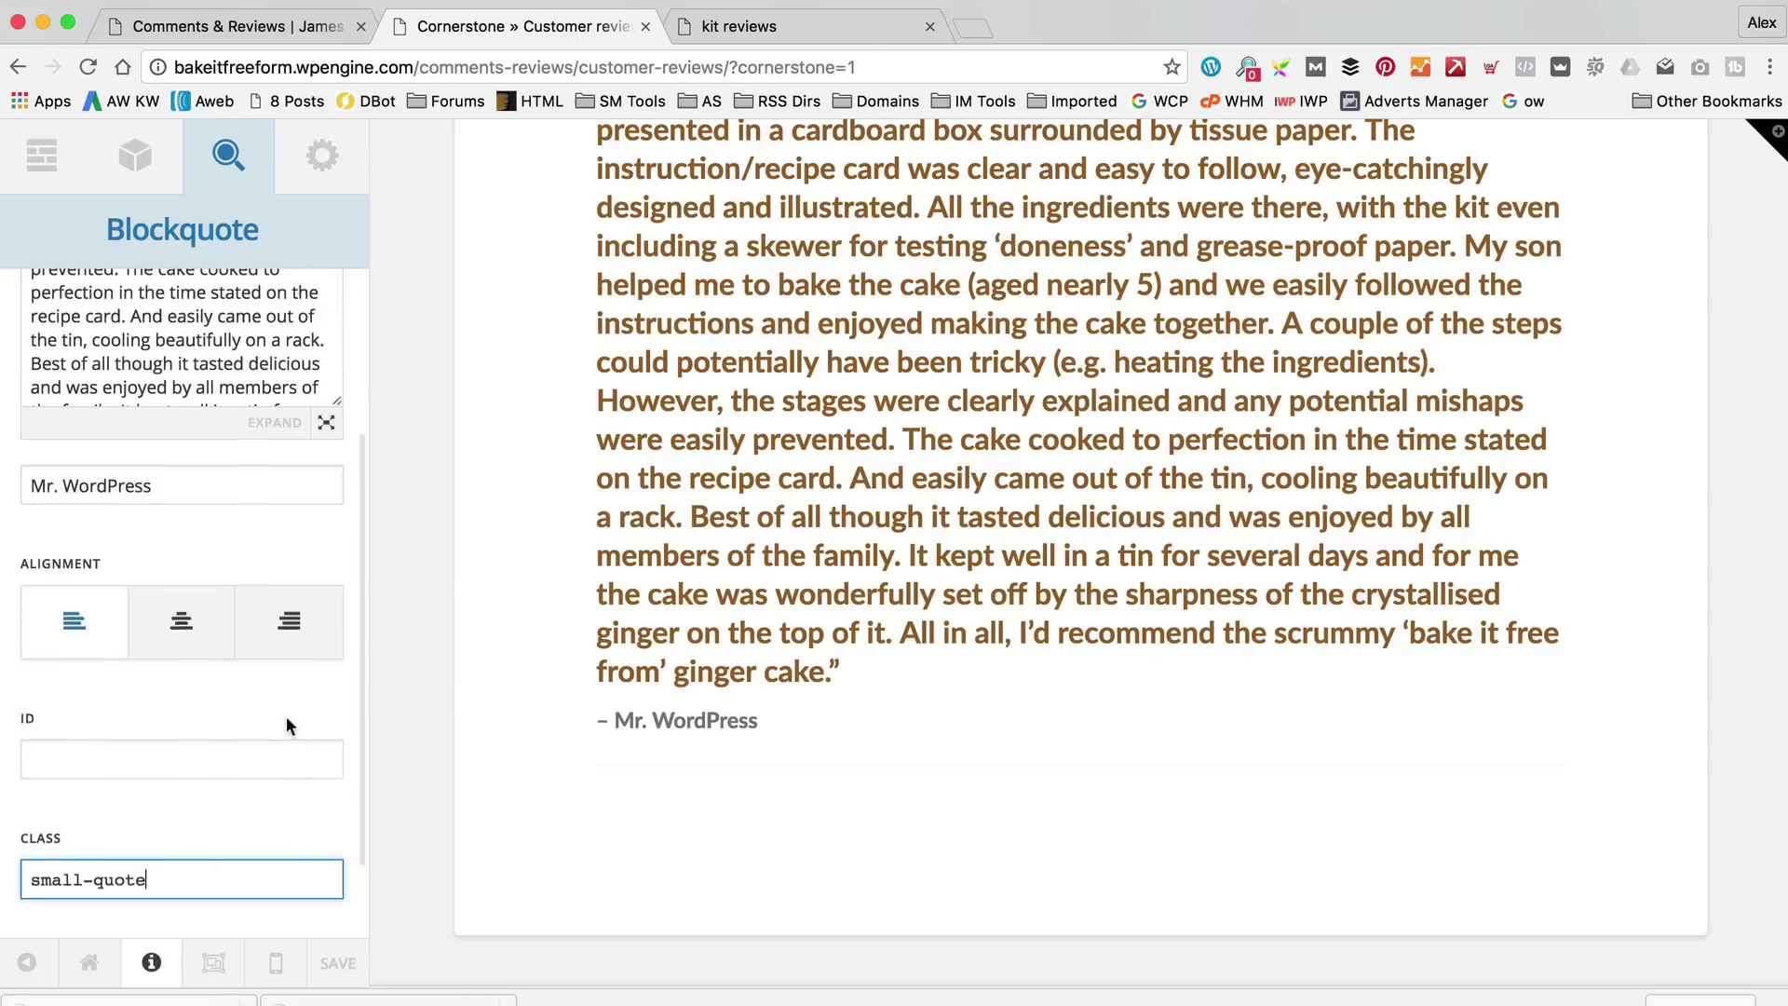
click(326, 954)
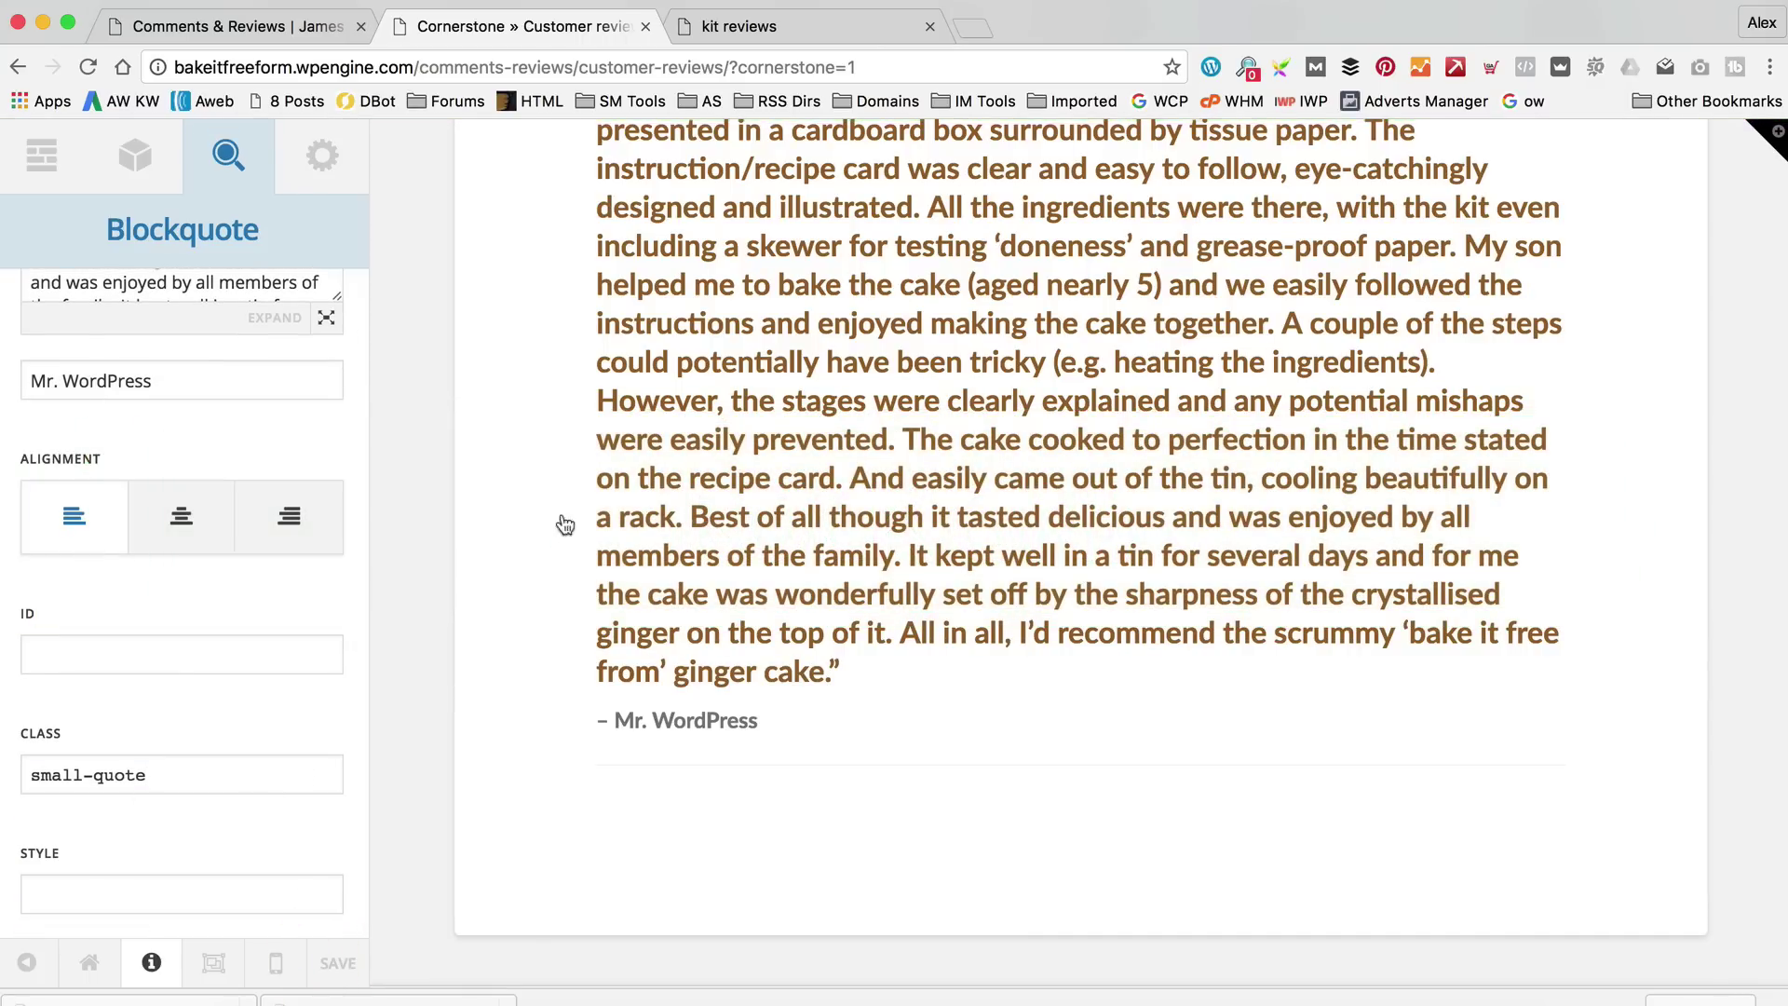
drag(730, 67, 1145, 70)
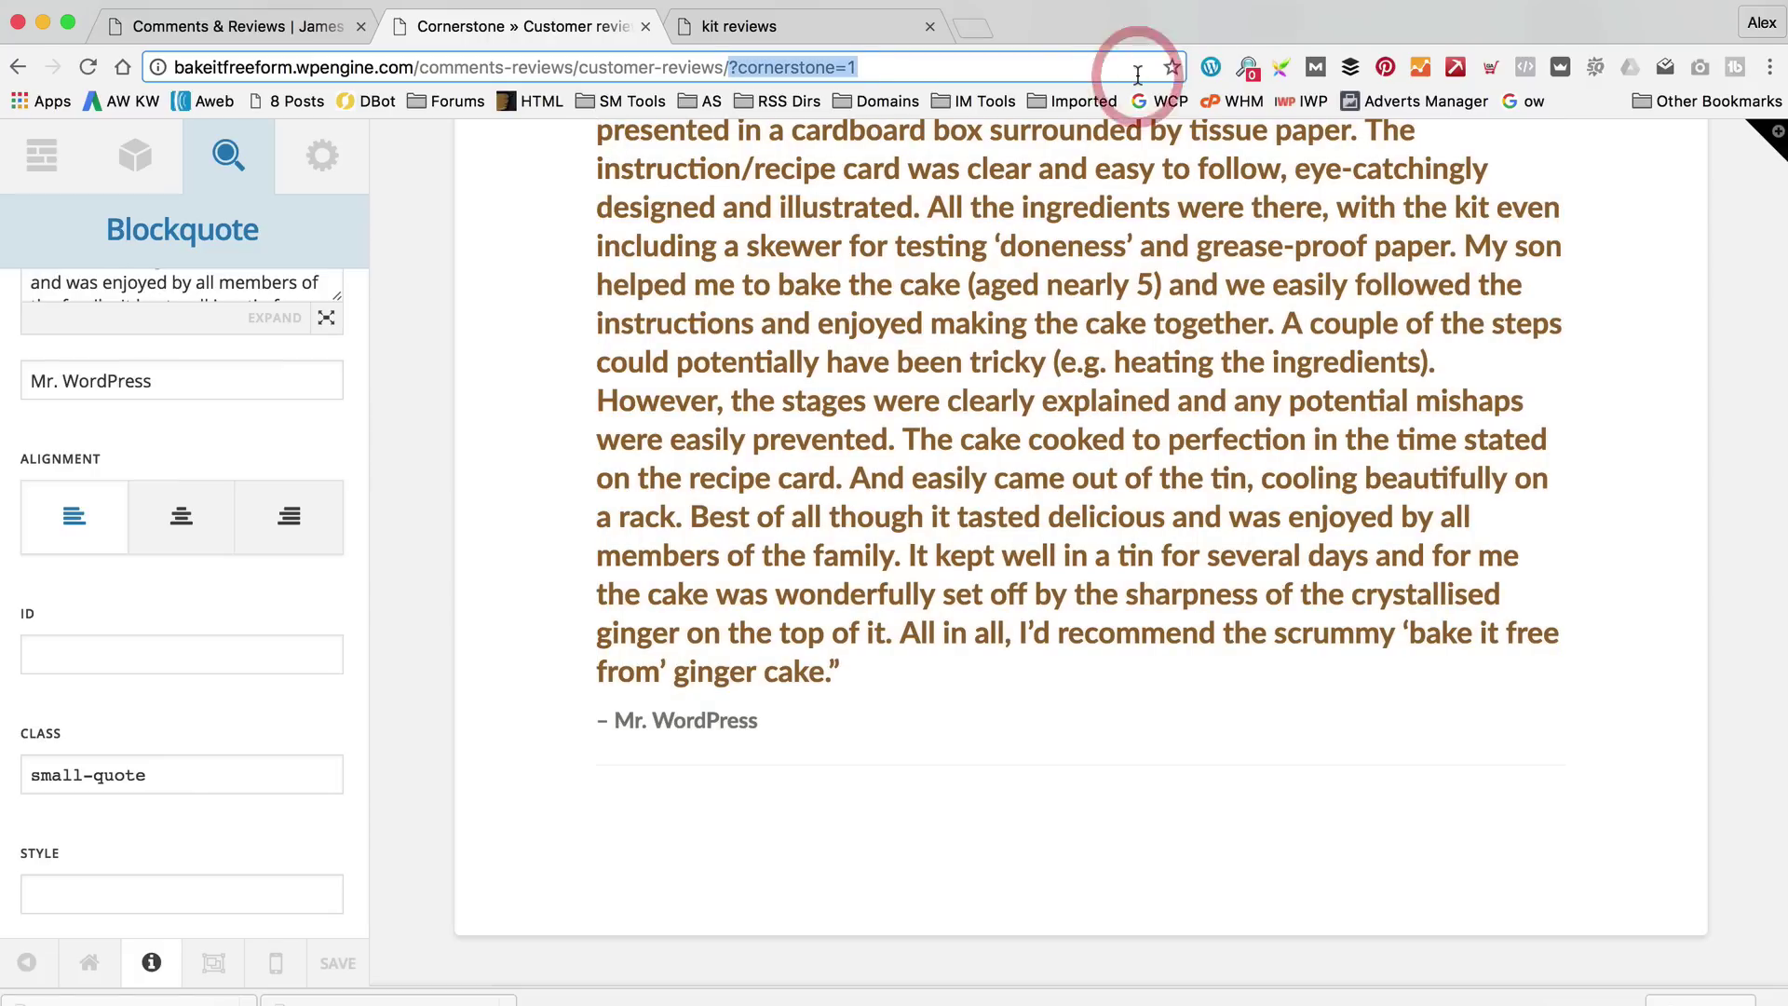
- Load the live Customer reviews page and inspect the review blockquote in DevTools
key(BackSpace)
key(Return)
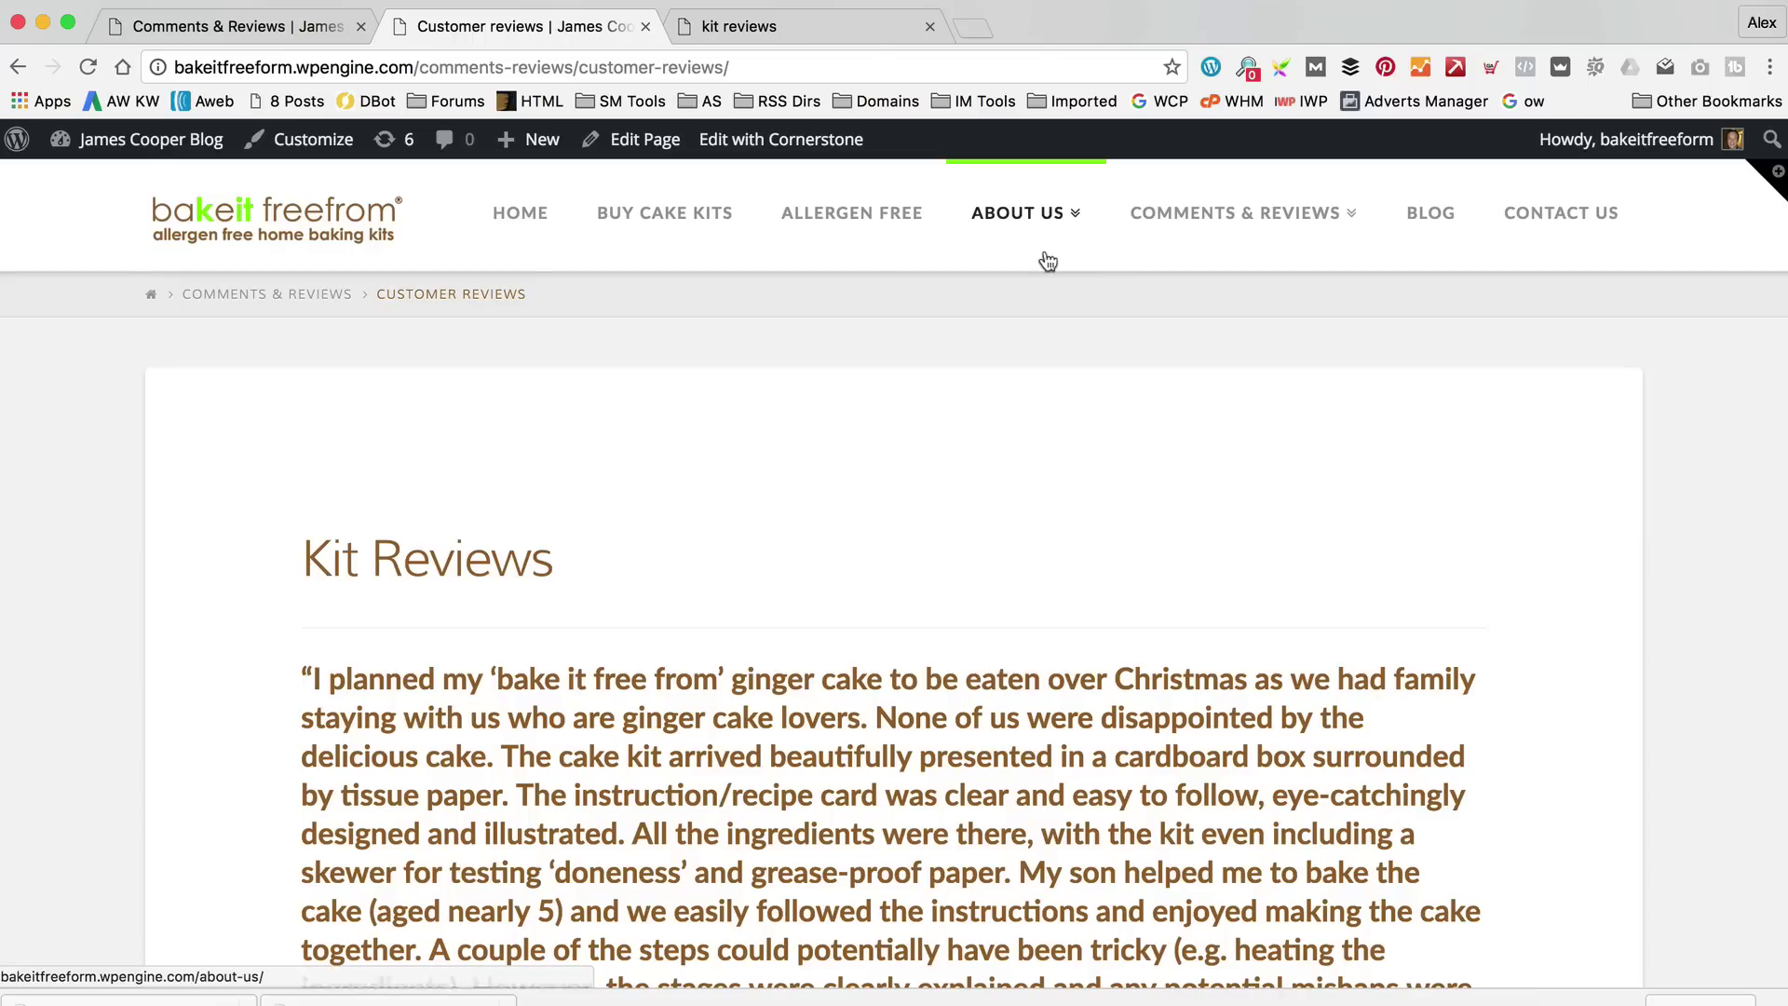
scroll(814, 484, down, 5)
scroll(814, 518, down, 1)
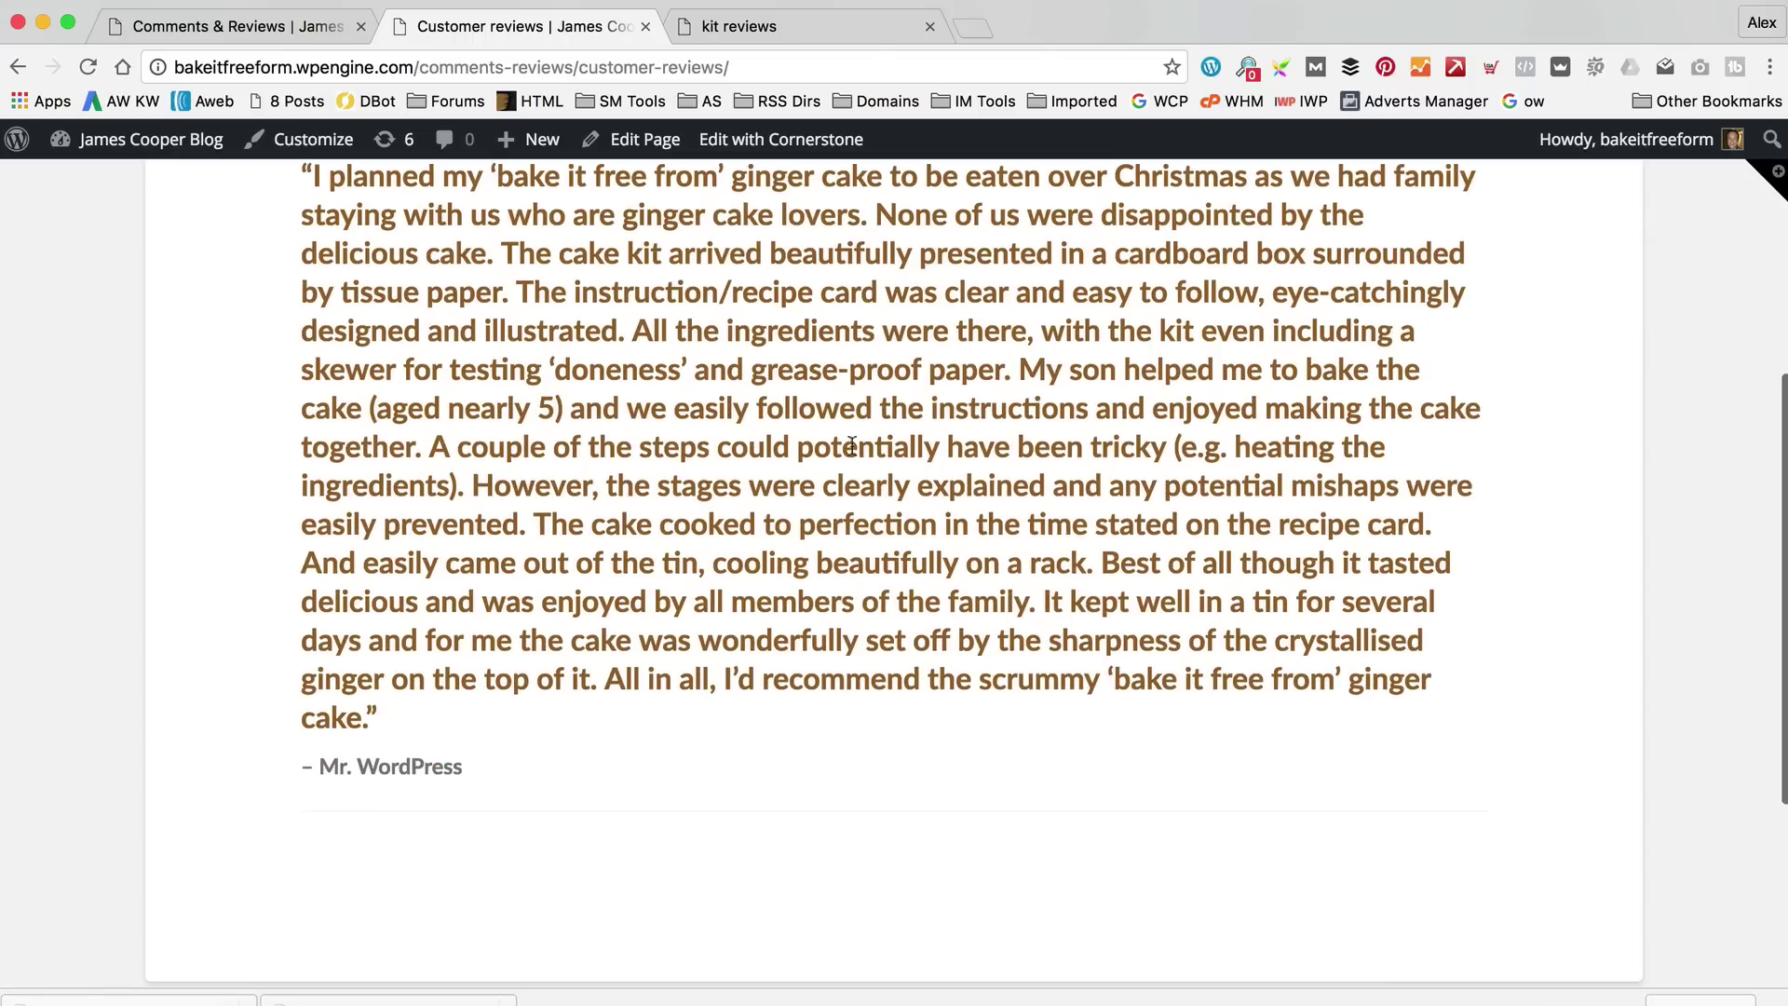
right_click(877, 370)
click(1044, 603)
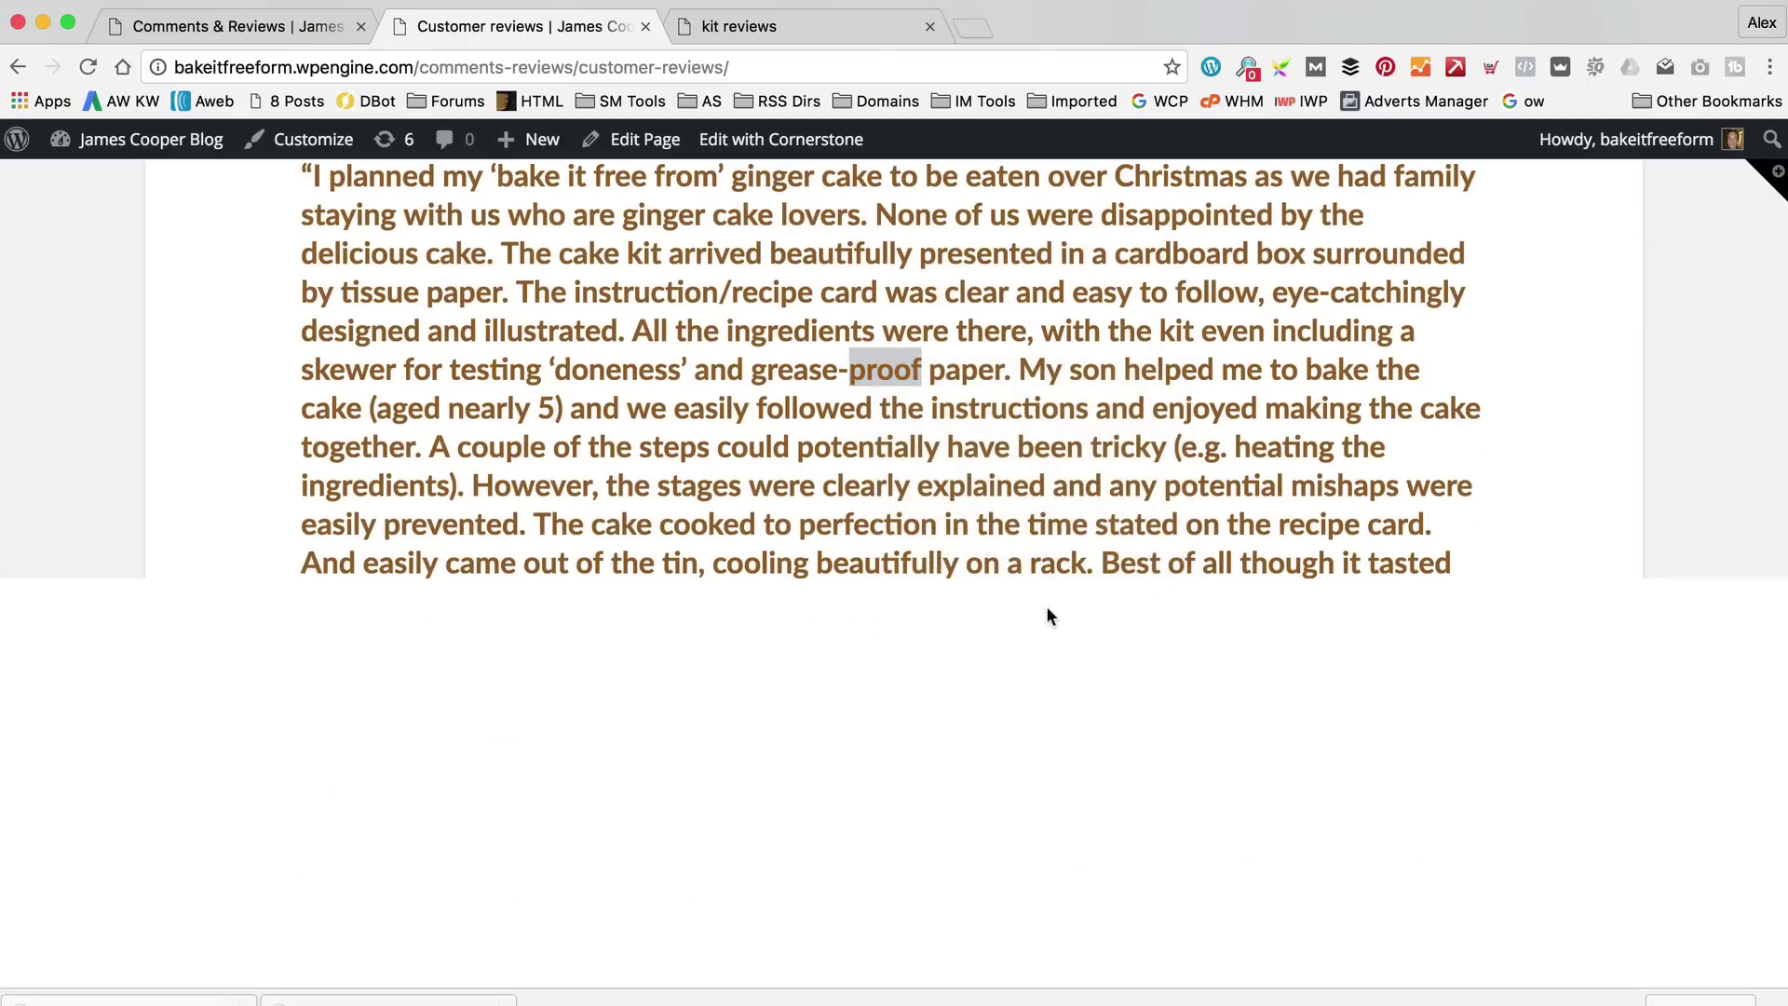
click(16, 596)
click(553, 349)
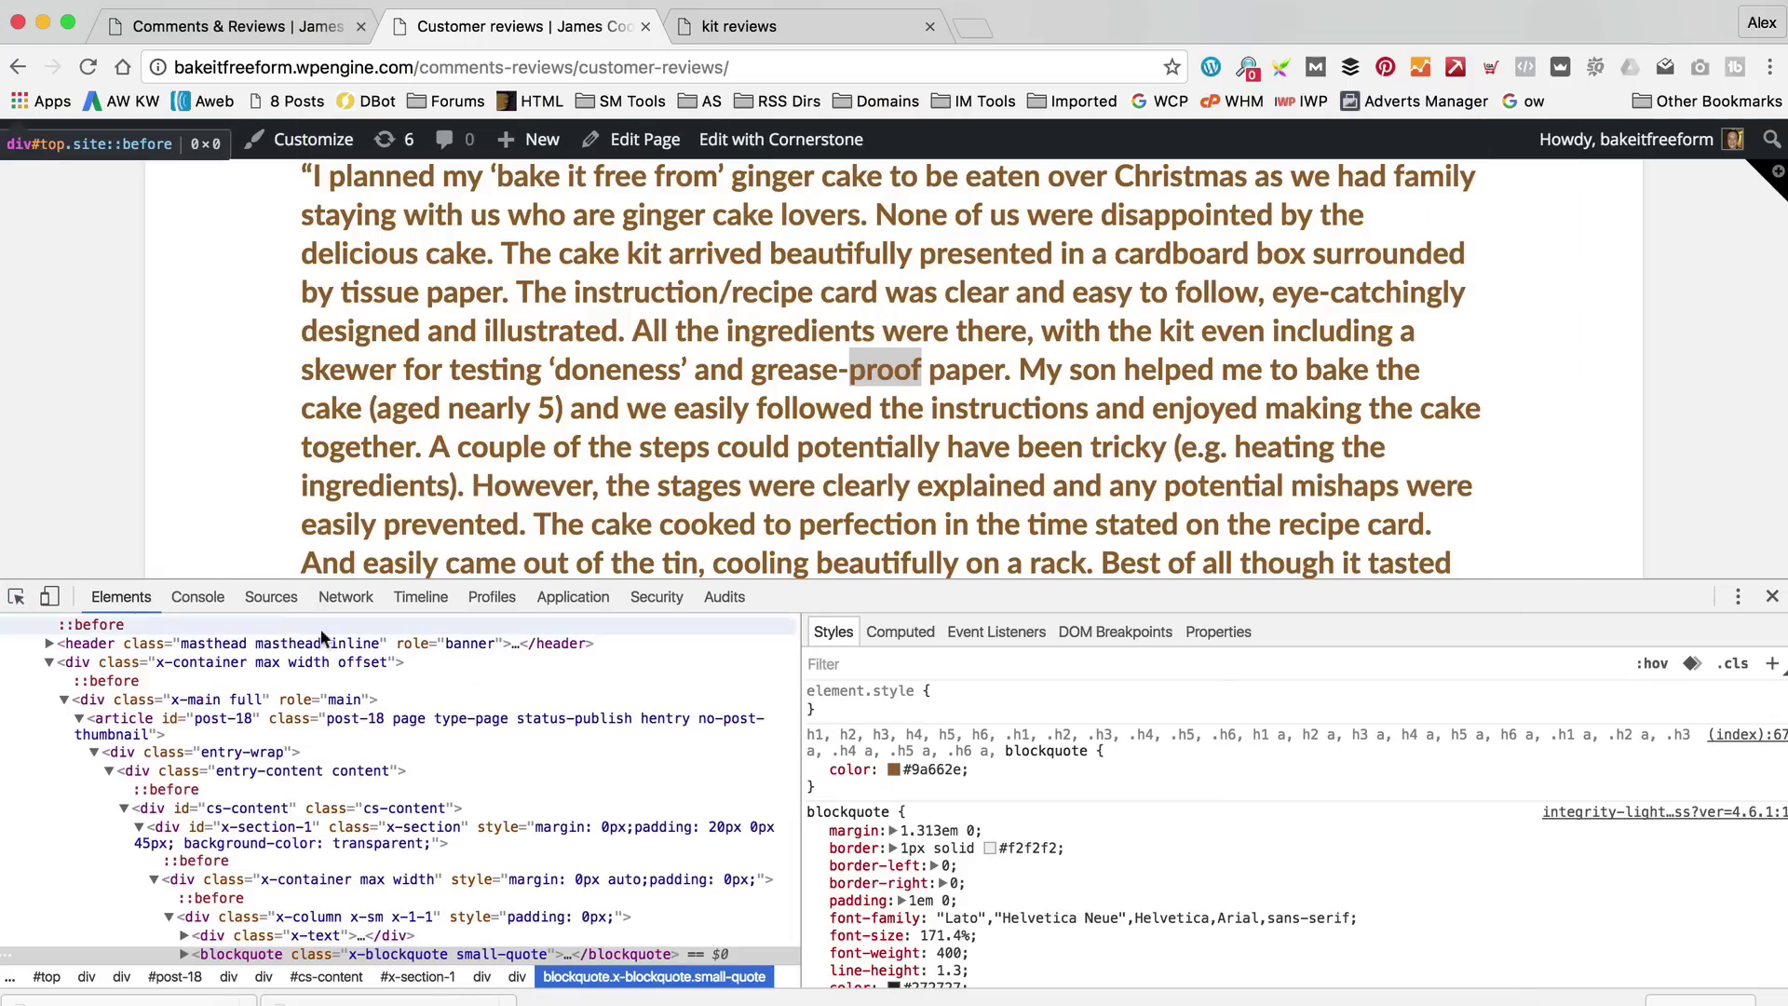
click(22, 601)
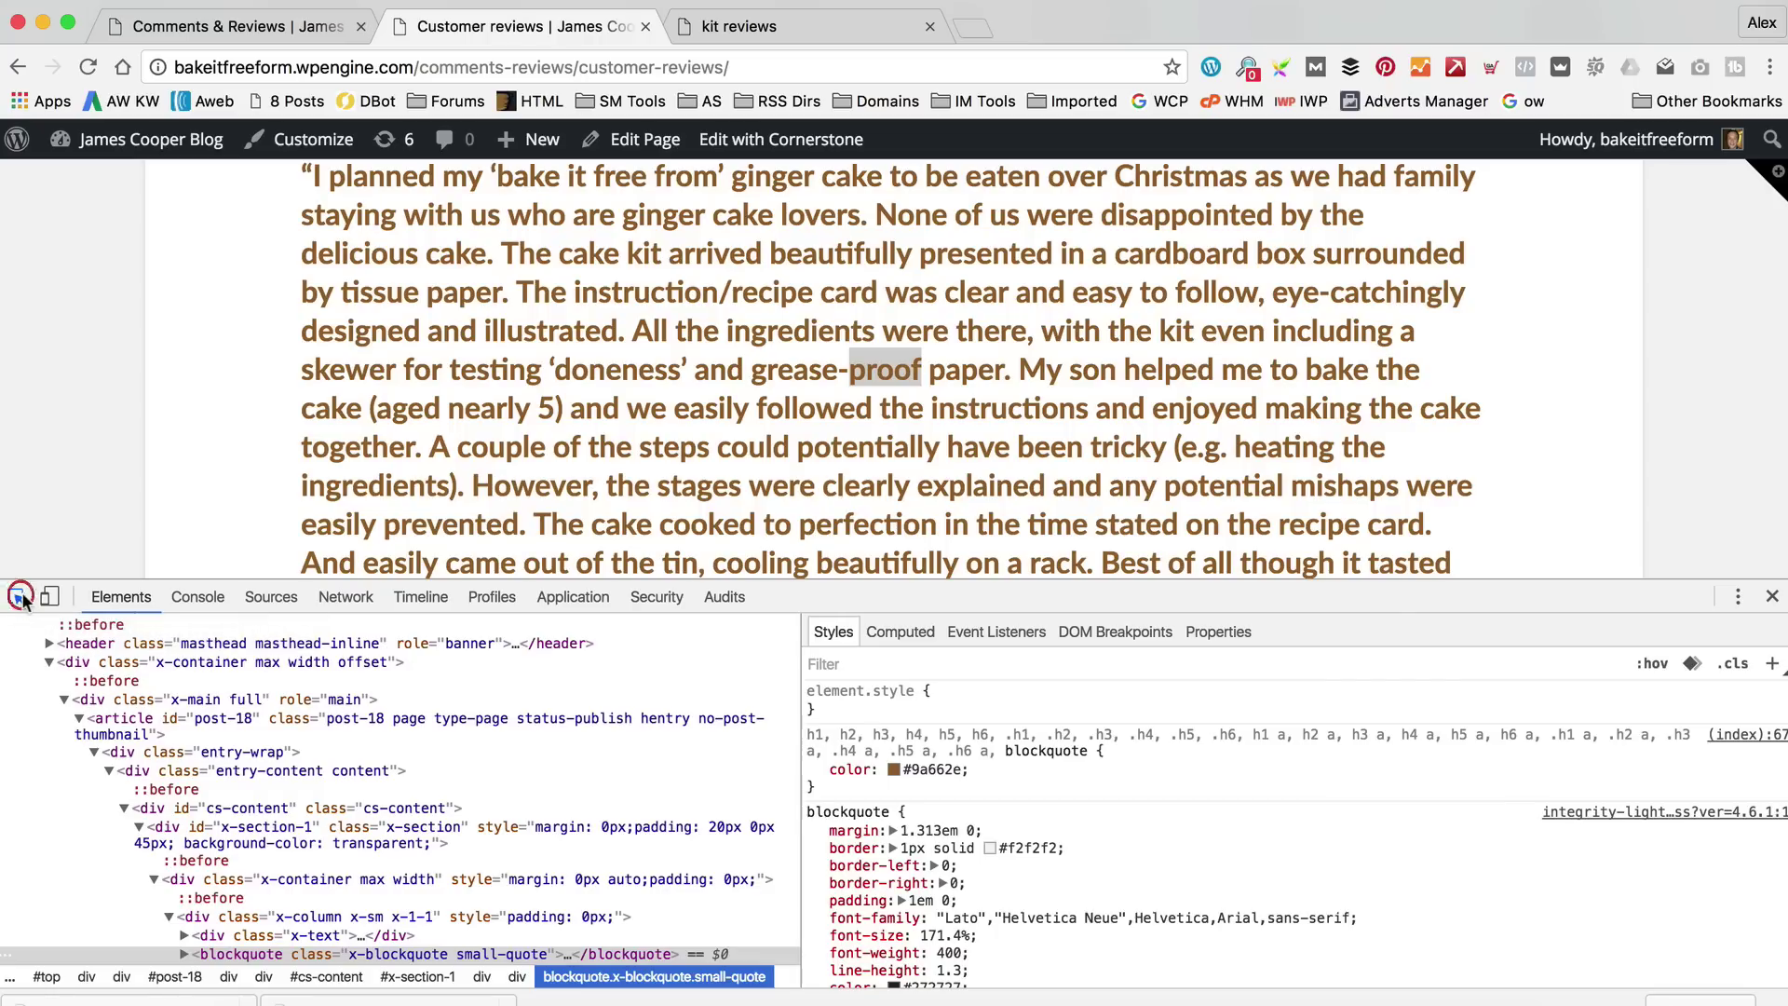
click(524, 389)
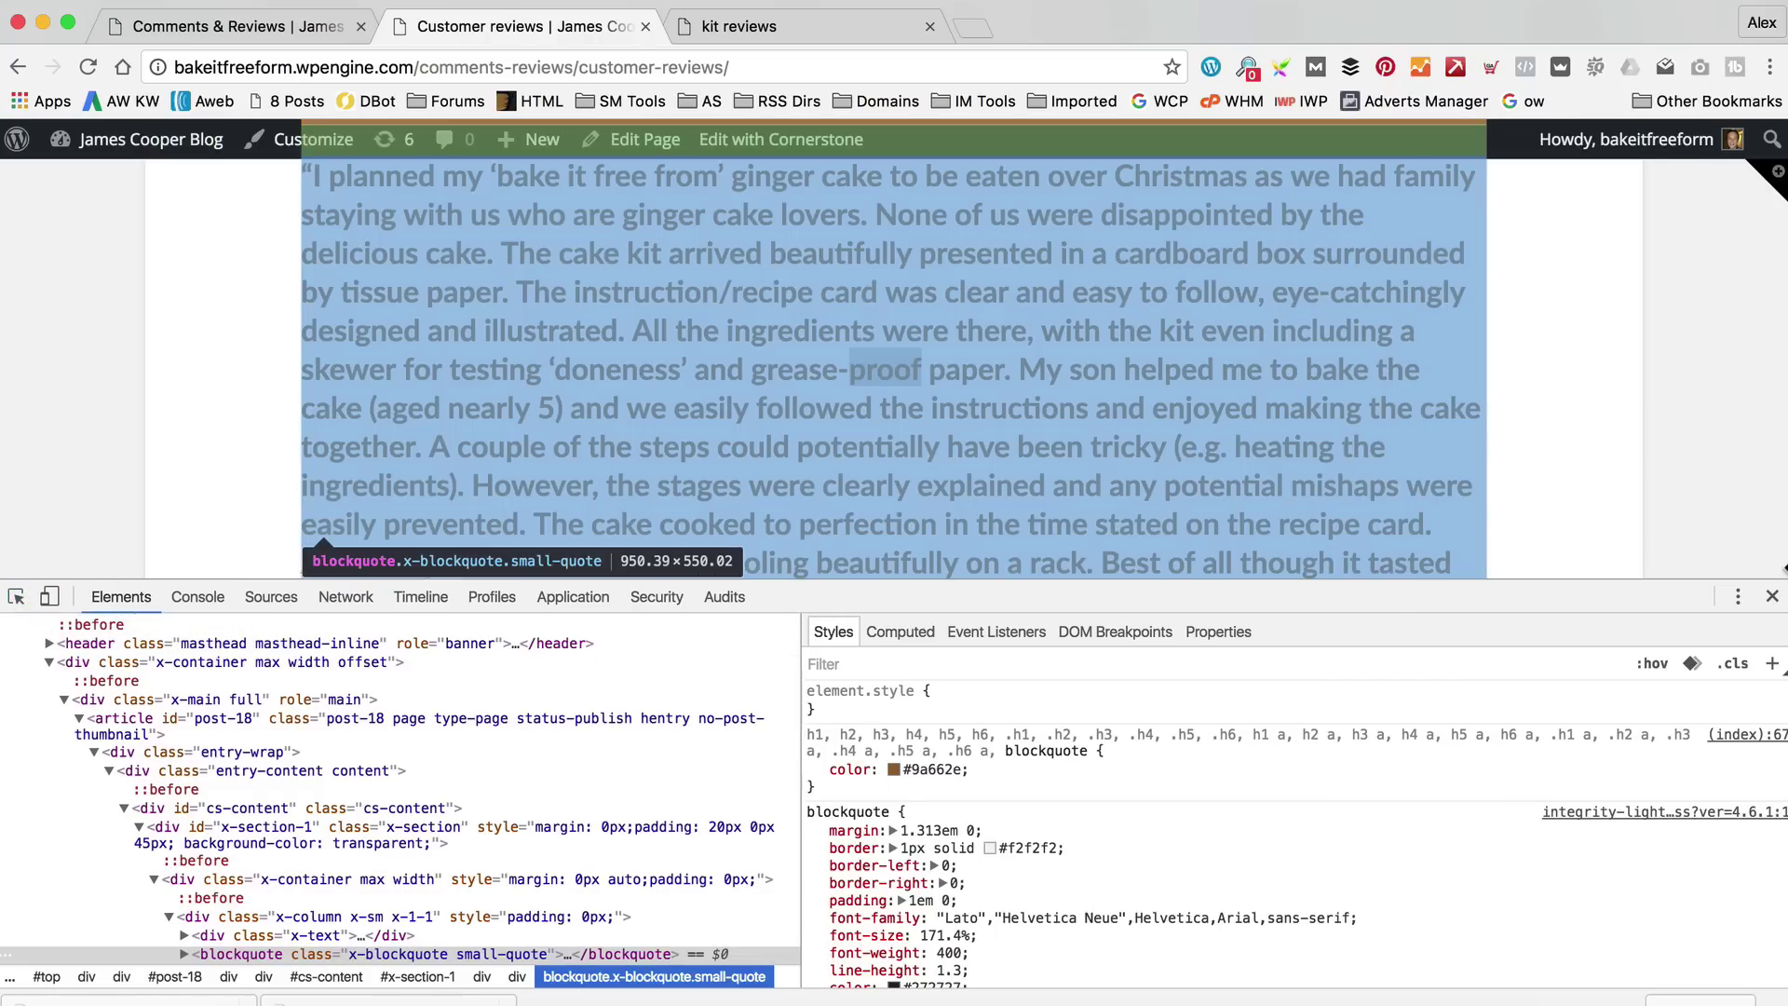
- Add a small-quote style rule with font-size 18px and line-height 26px
click(1773, 664)
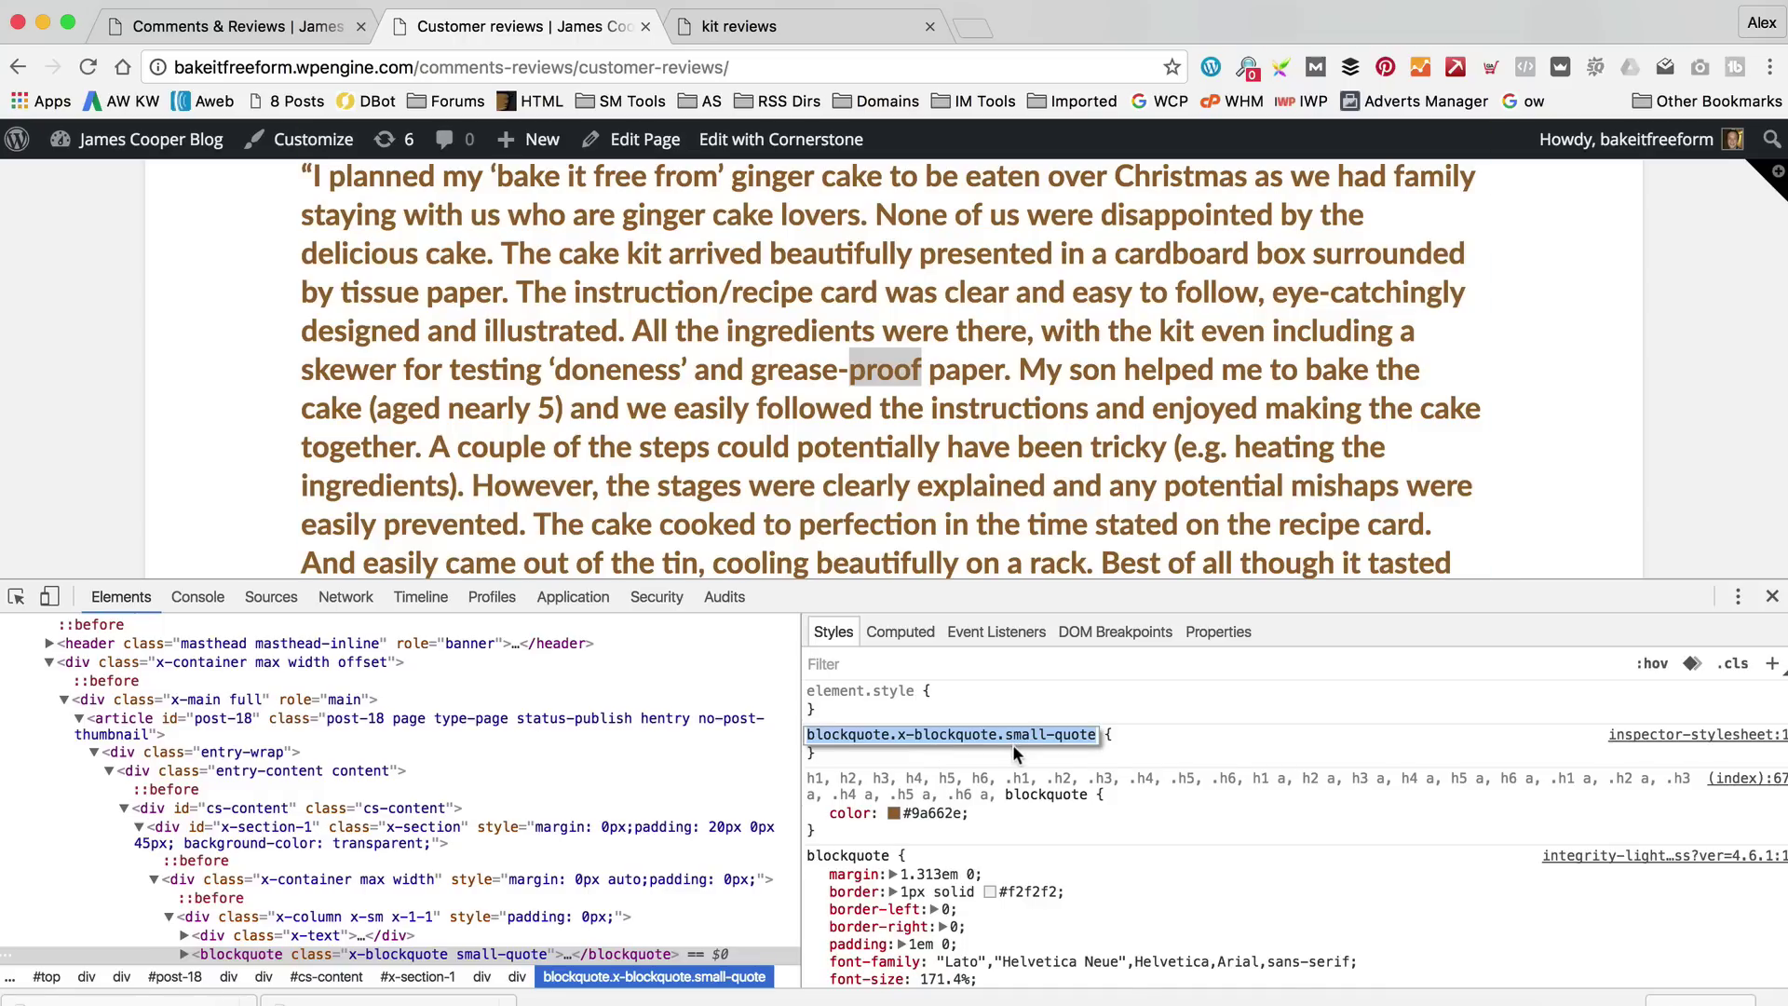
key(Return)
text(font-size)
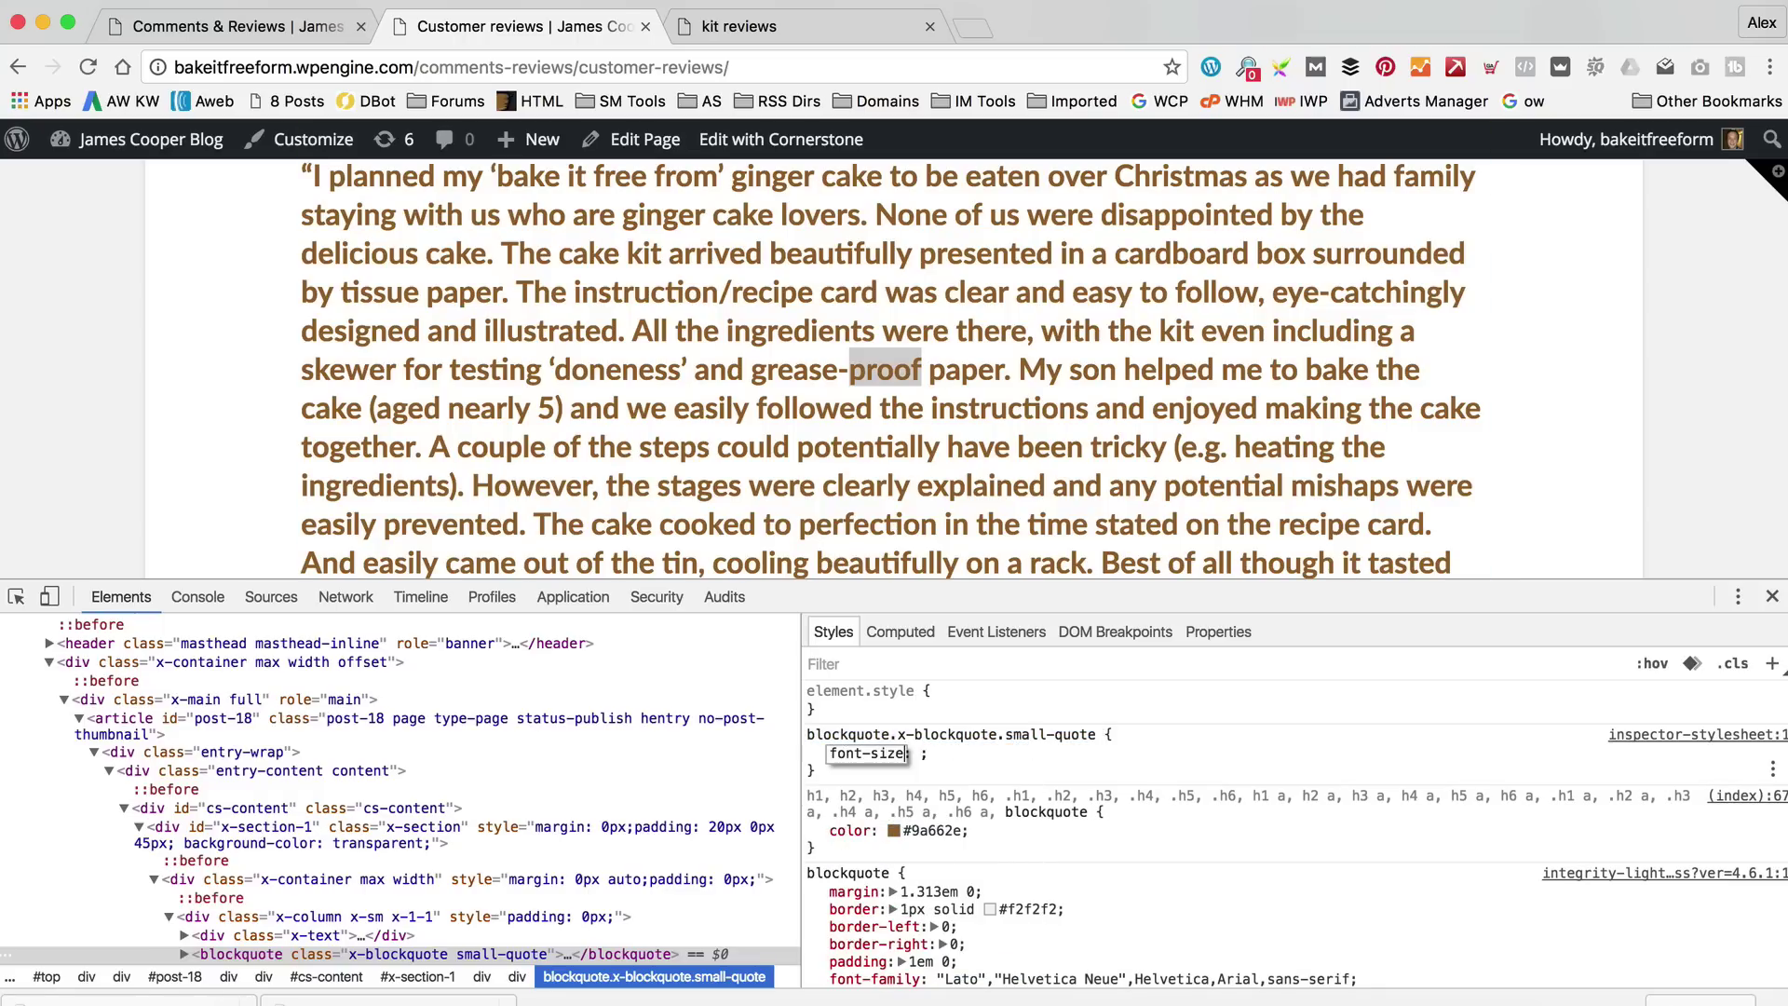
key(Tab)
text(18p)
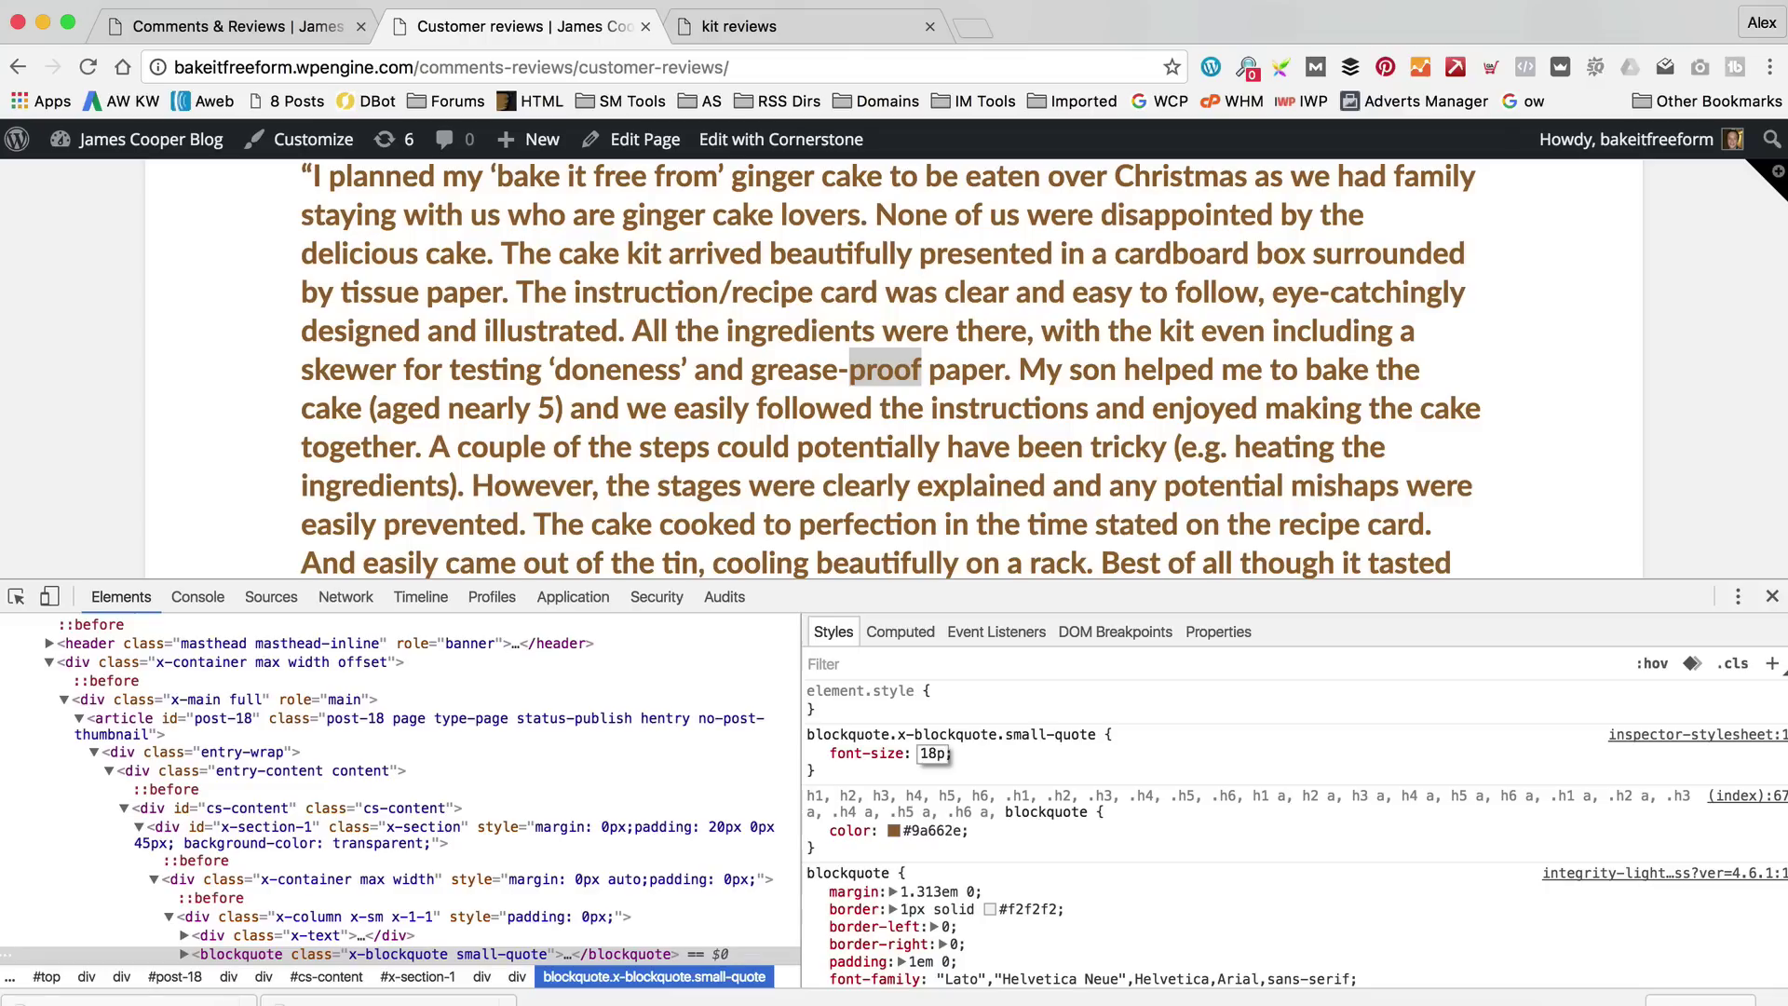
text(x)
key(Return)
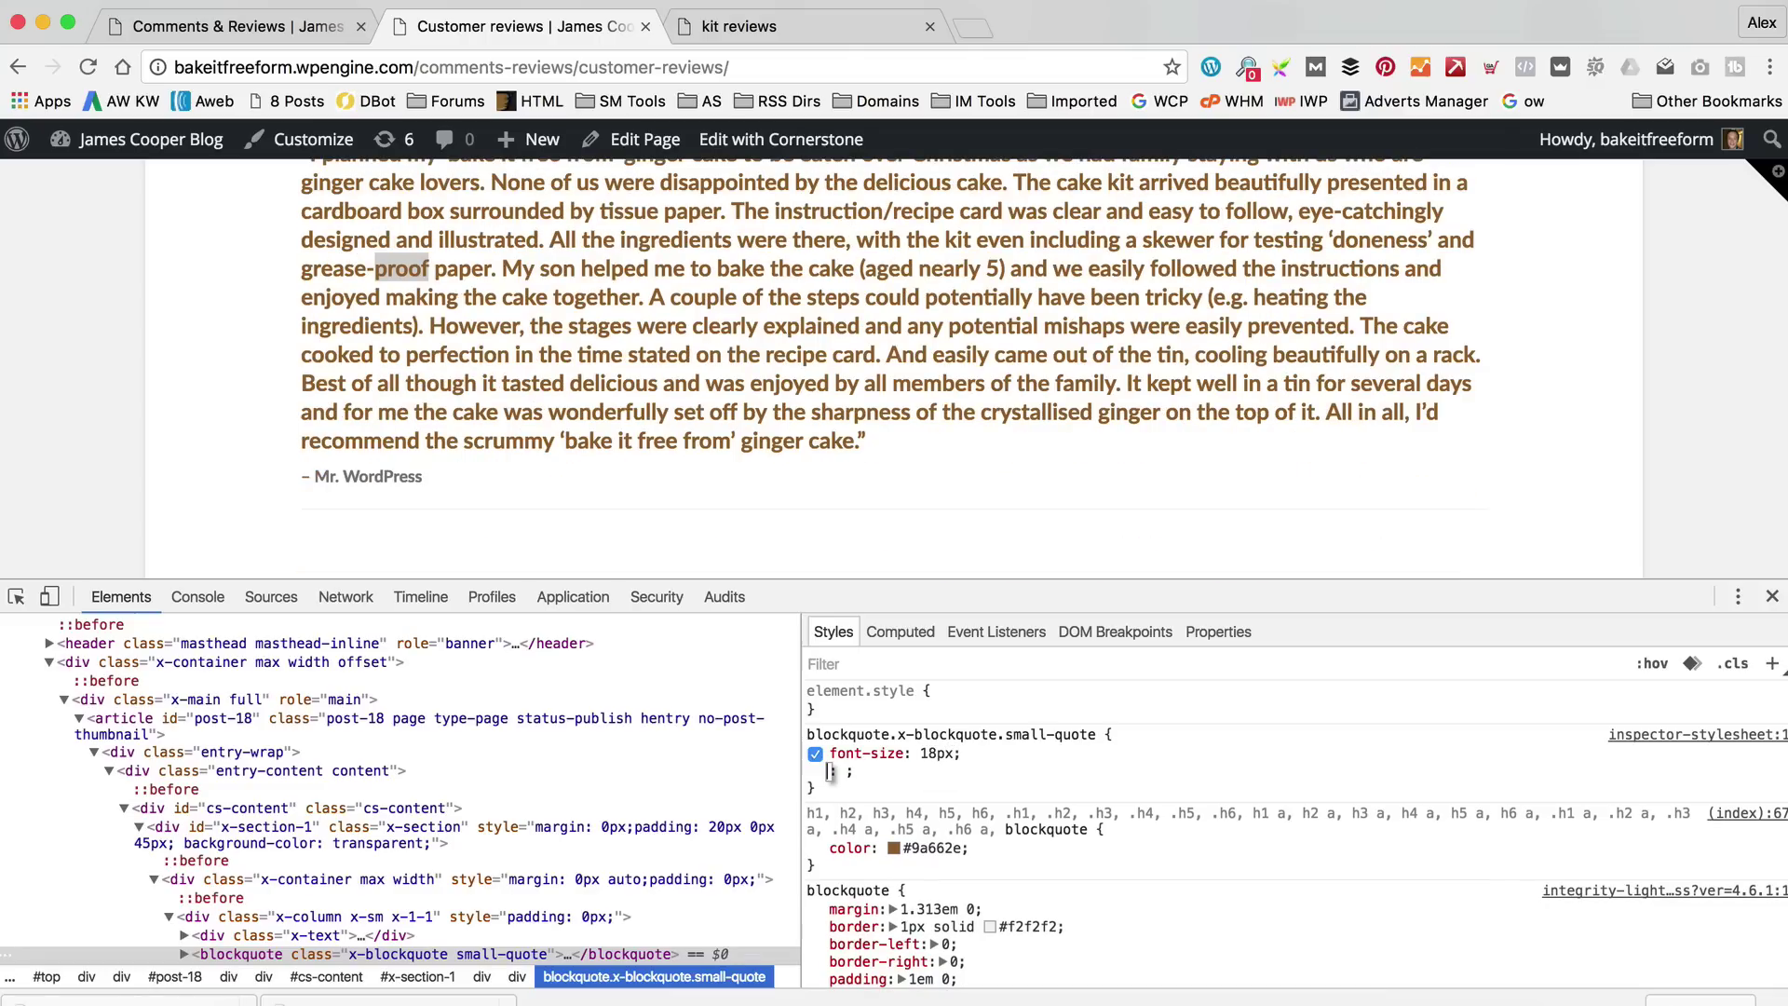
text(line-height)
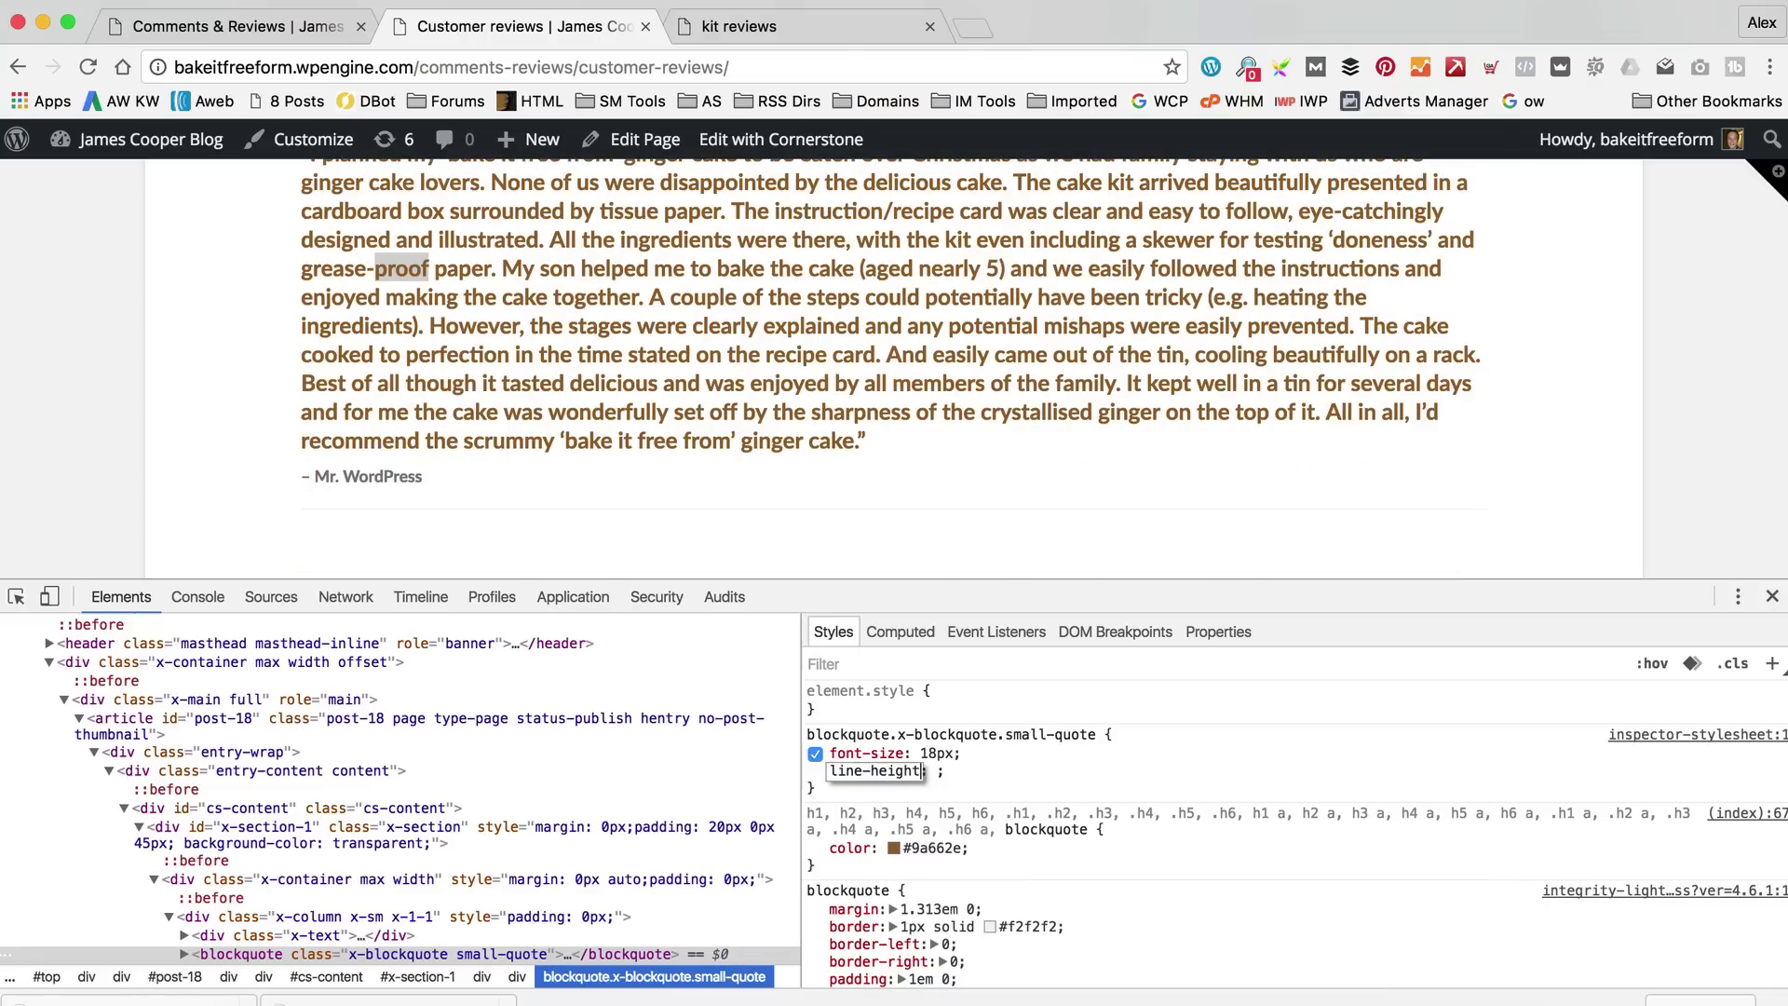
key(Tab)
text(22px)
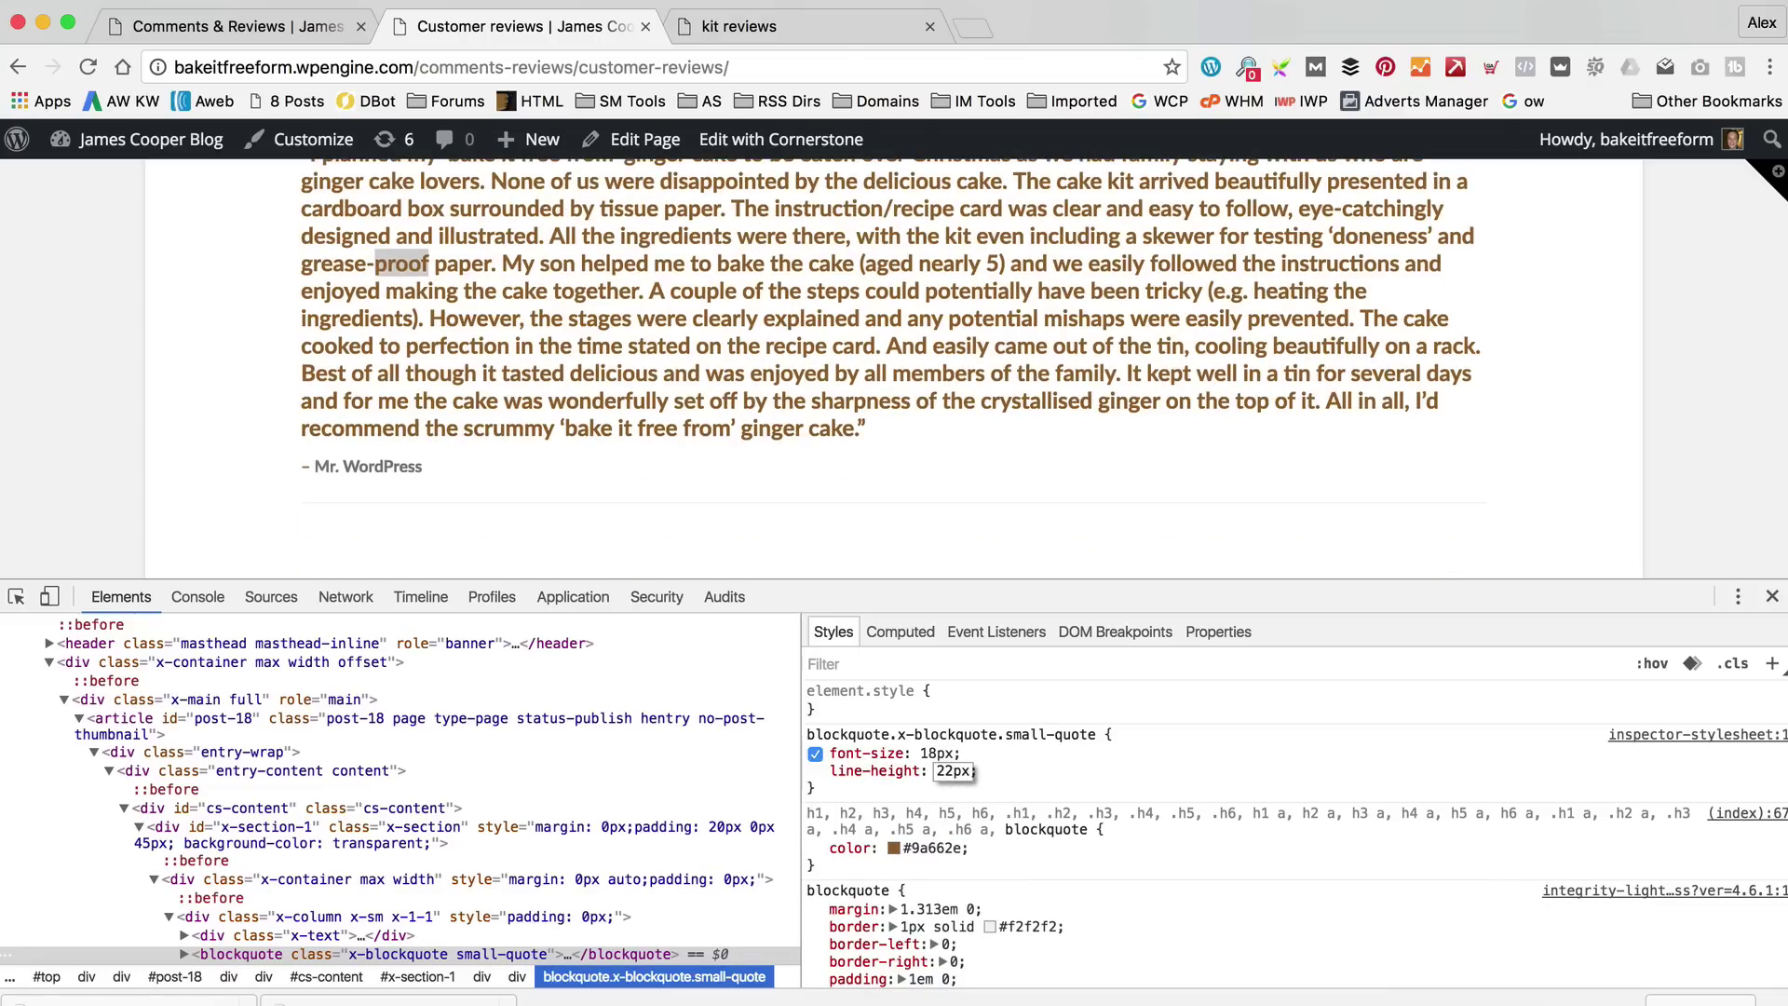
key(Up)
key(Up)
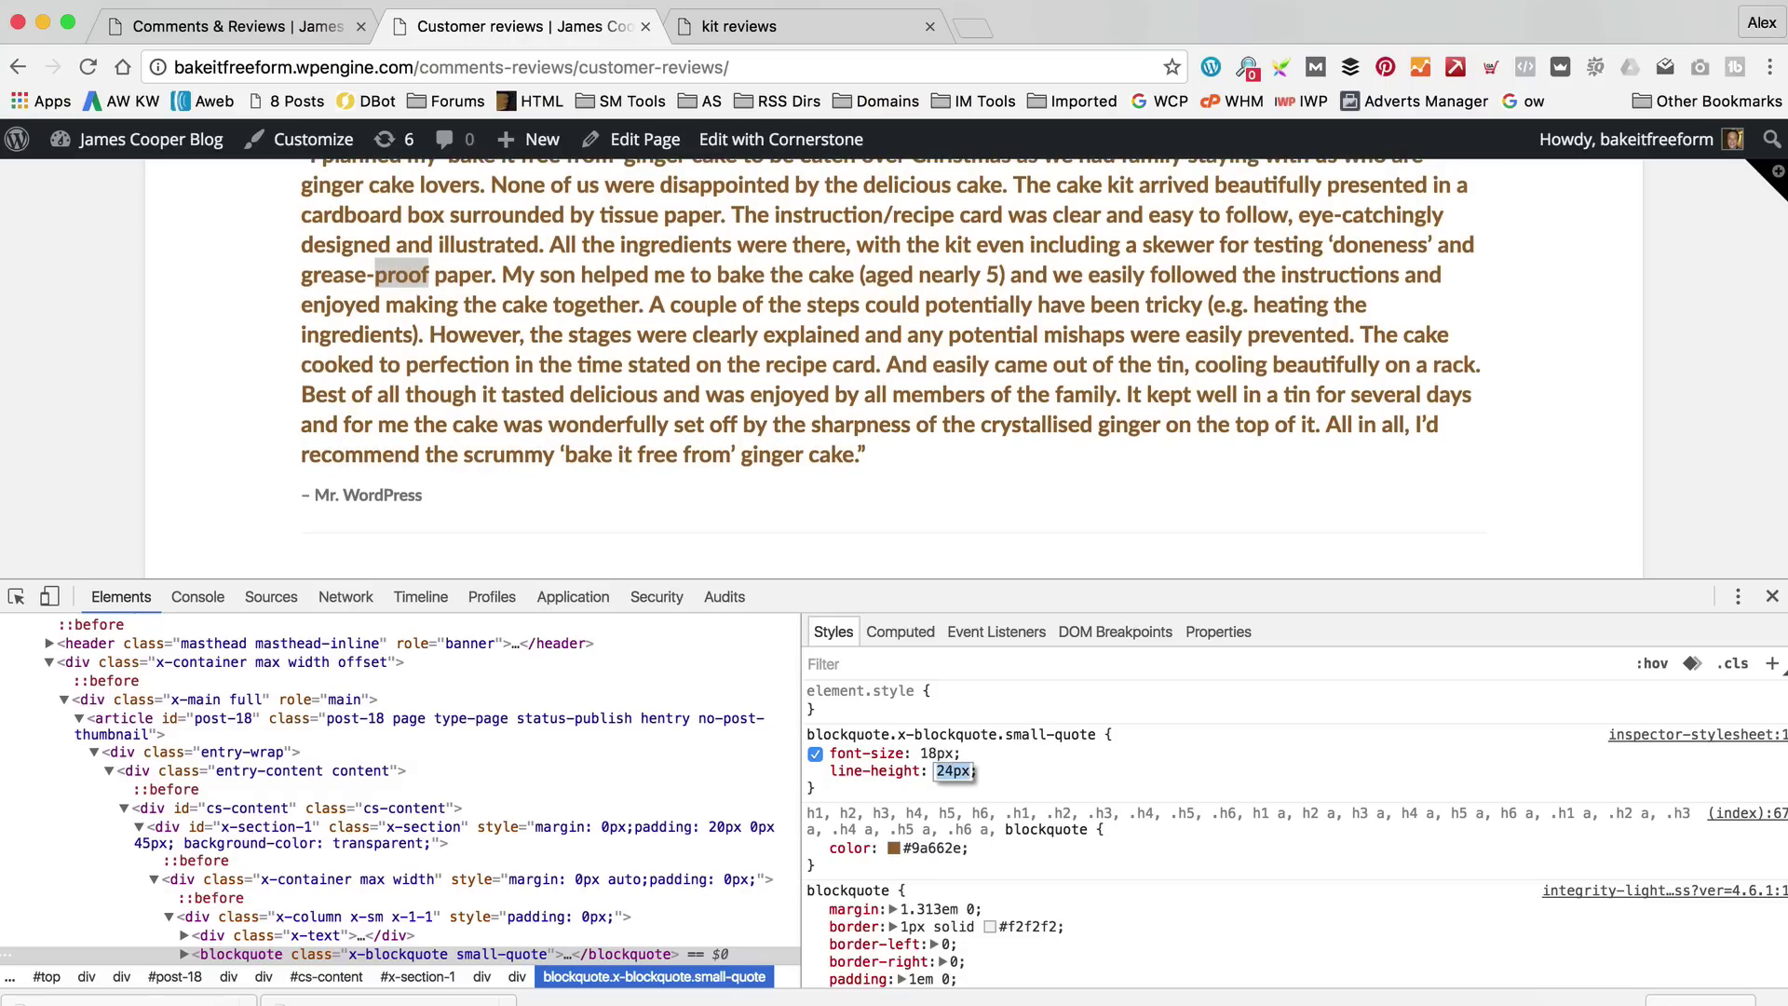
key(Up)
key(Up)
key(Up)
key(Up)
key(Up)
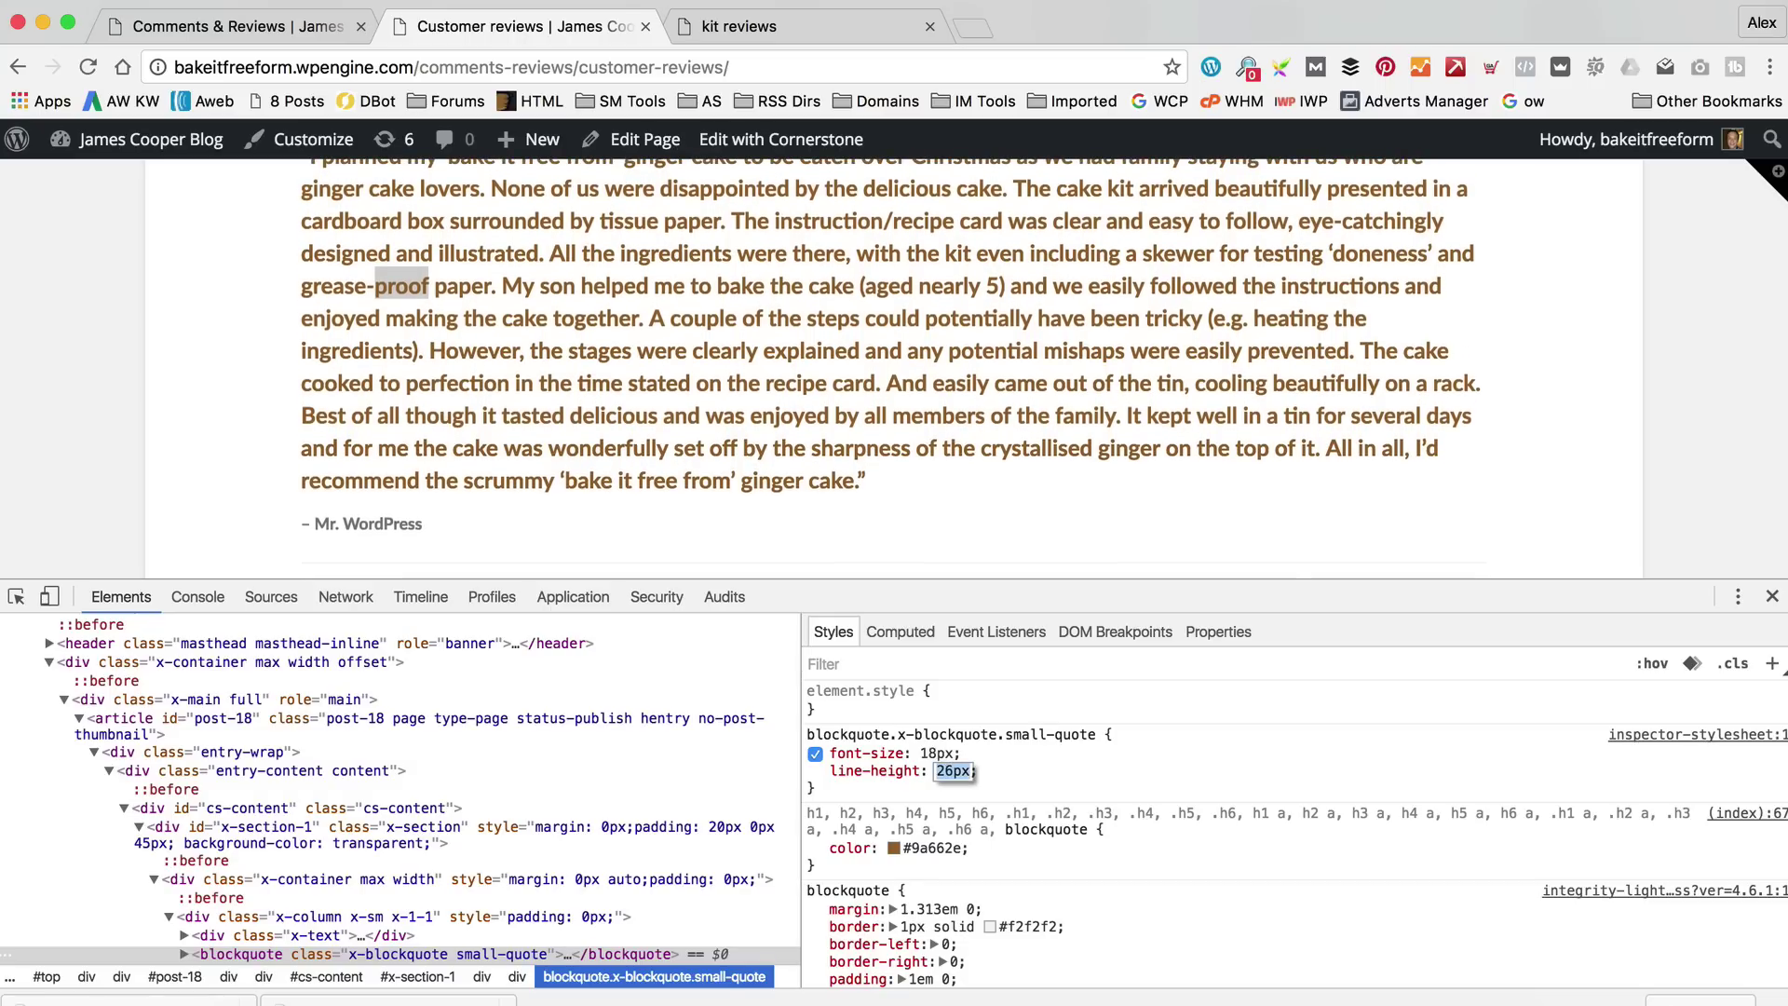
key(Down)
key(Down)
key(Down)
click(1115, 764)
- Copy the small-quote rule text and close DevTools
drag(849, 792, 807, 734)
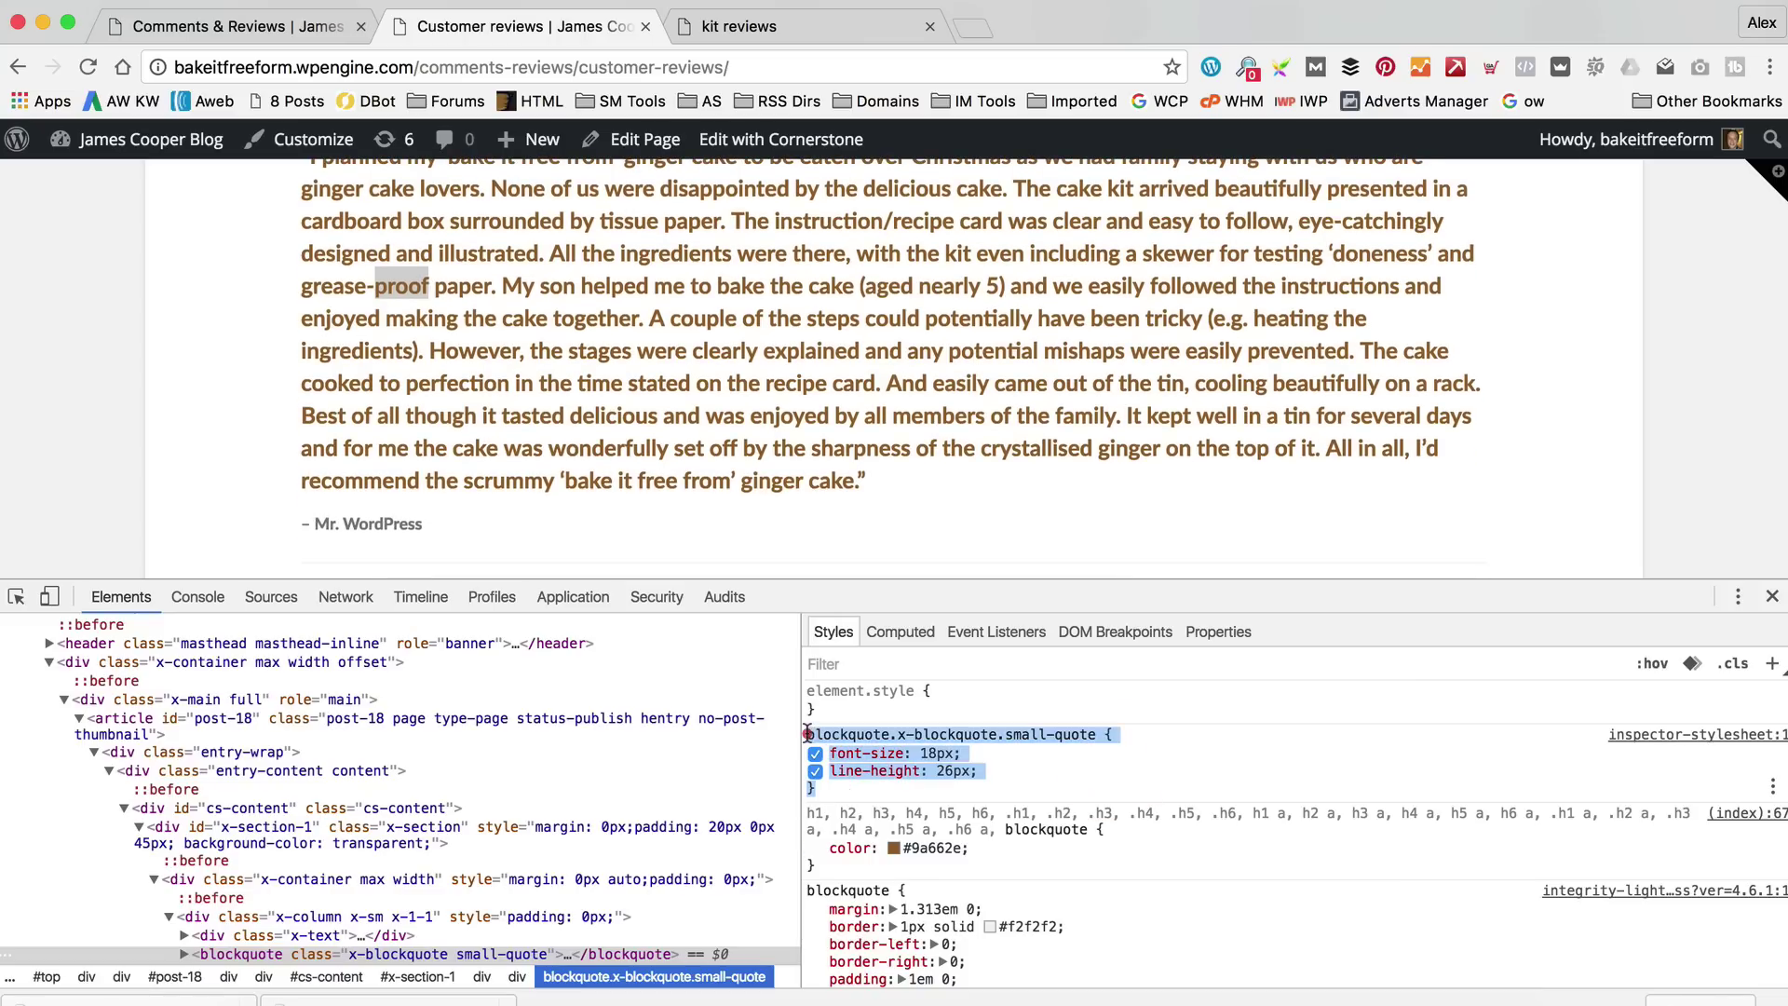
right_click(858, 736)
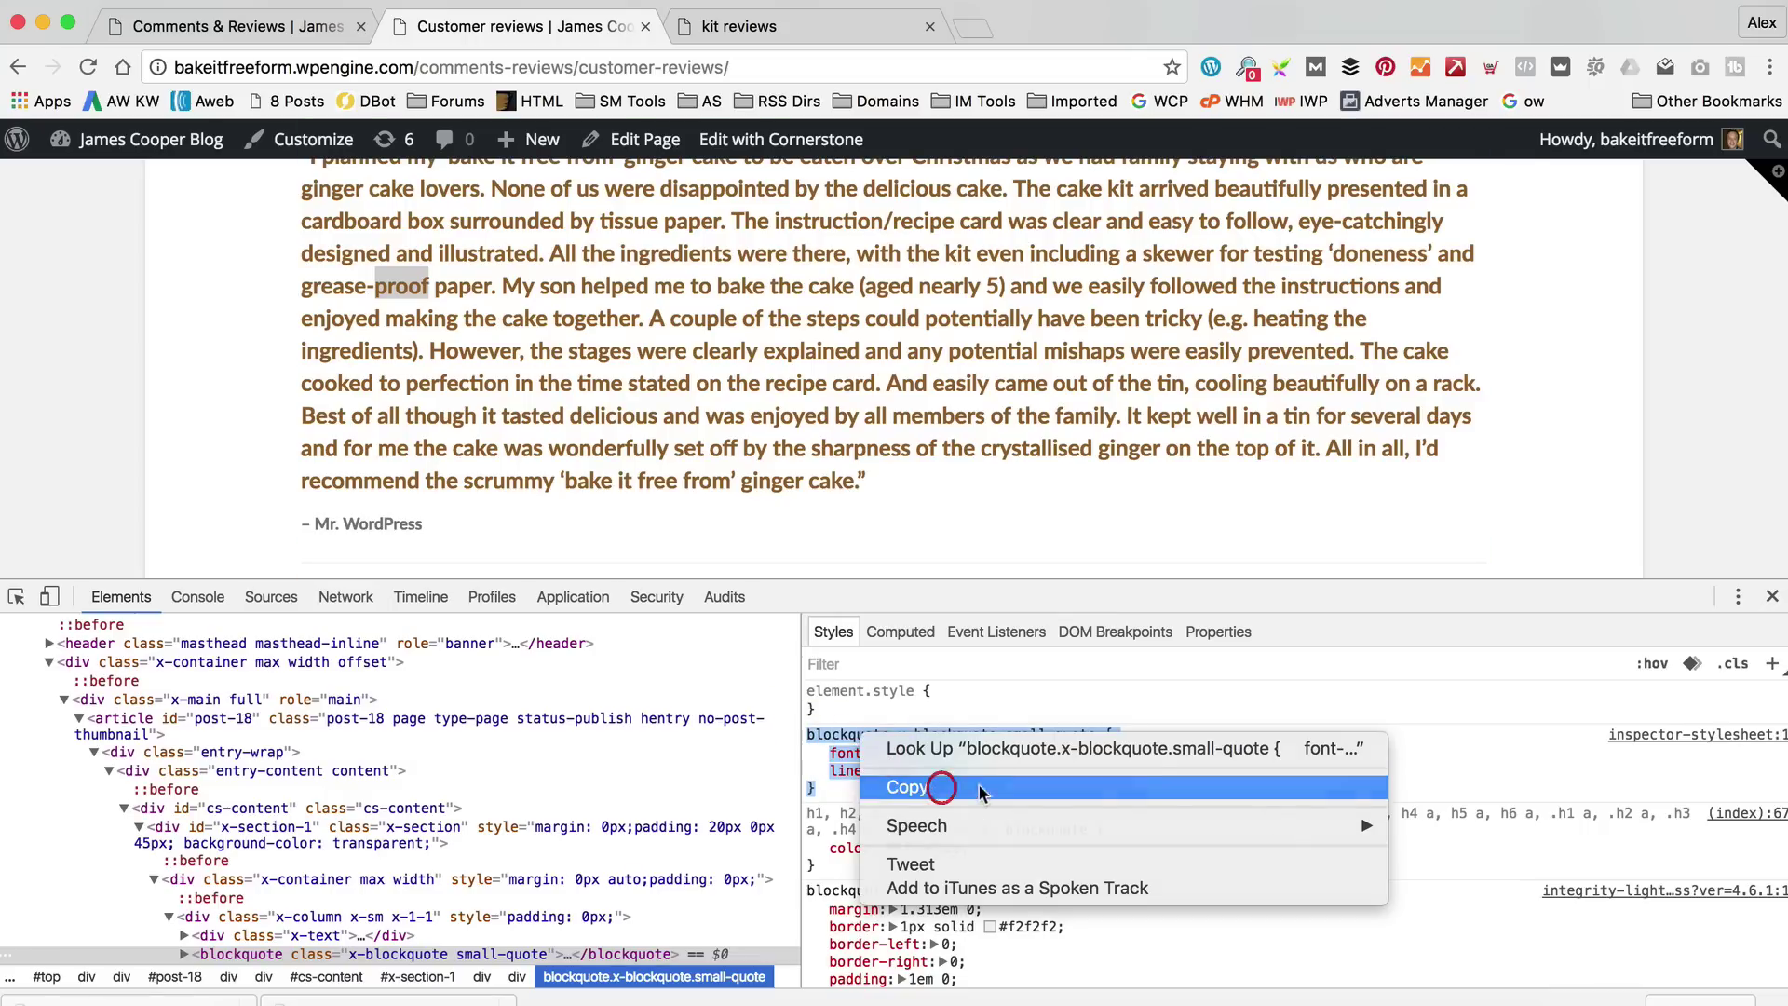
click(894, 787)
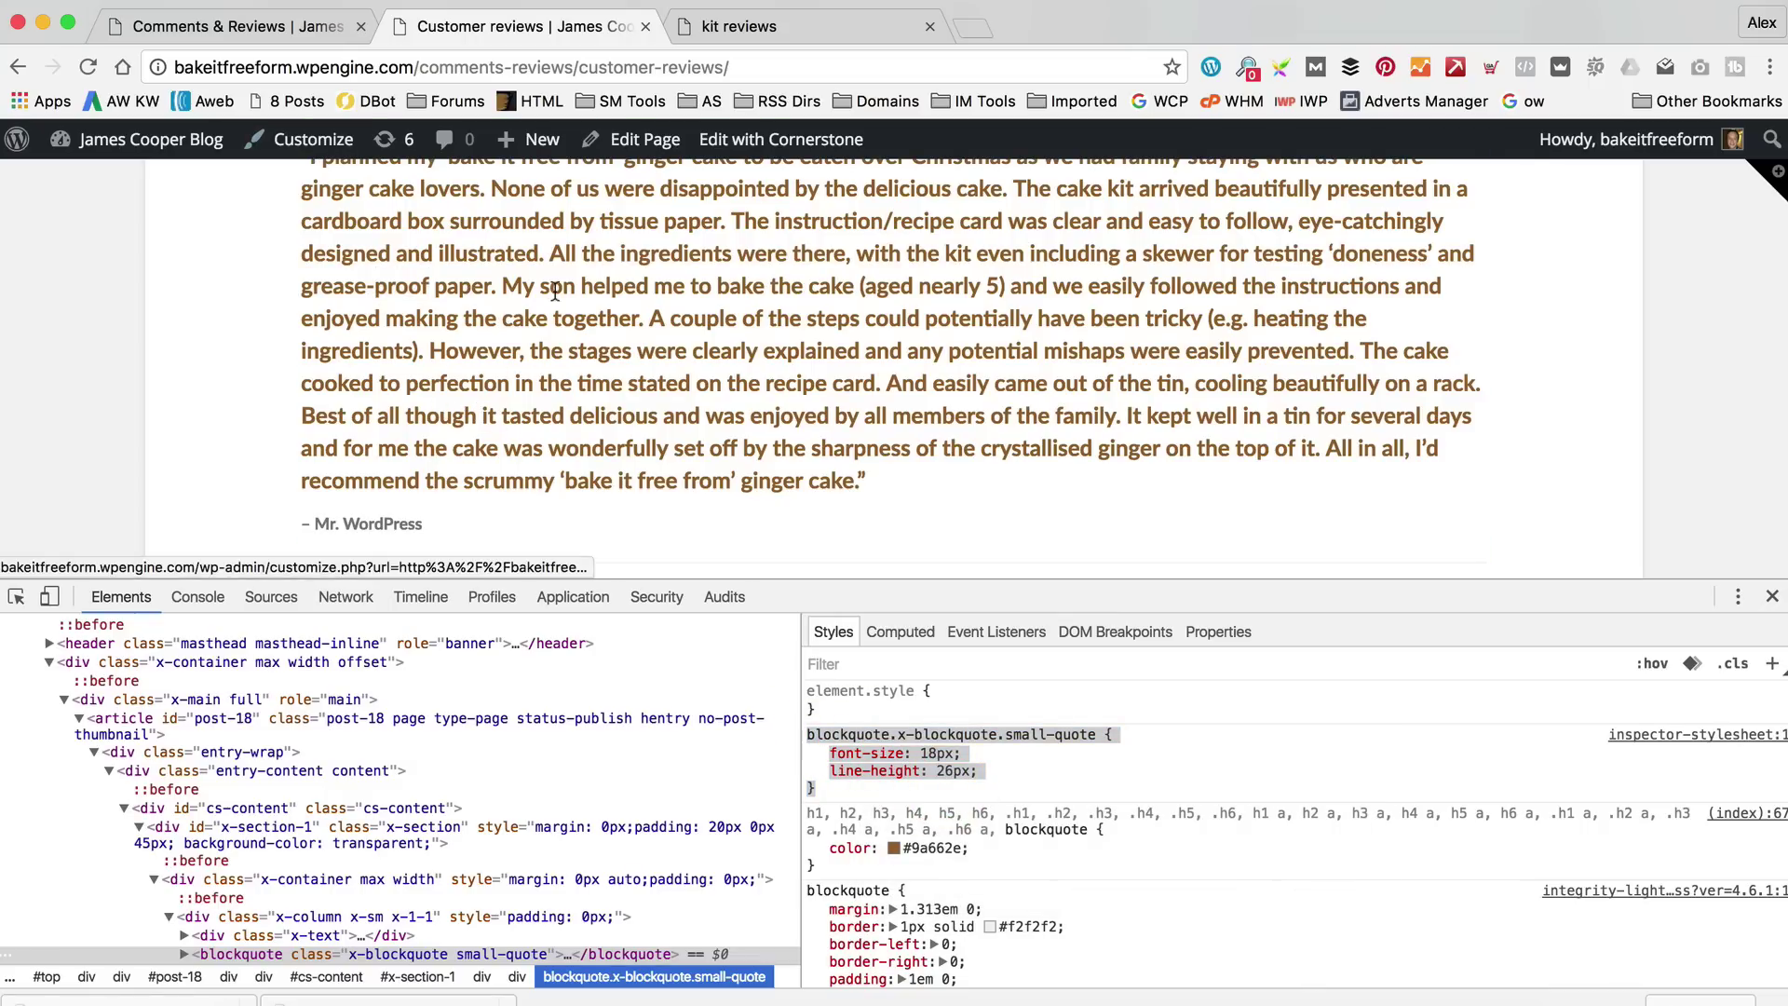
click(1772, 596)
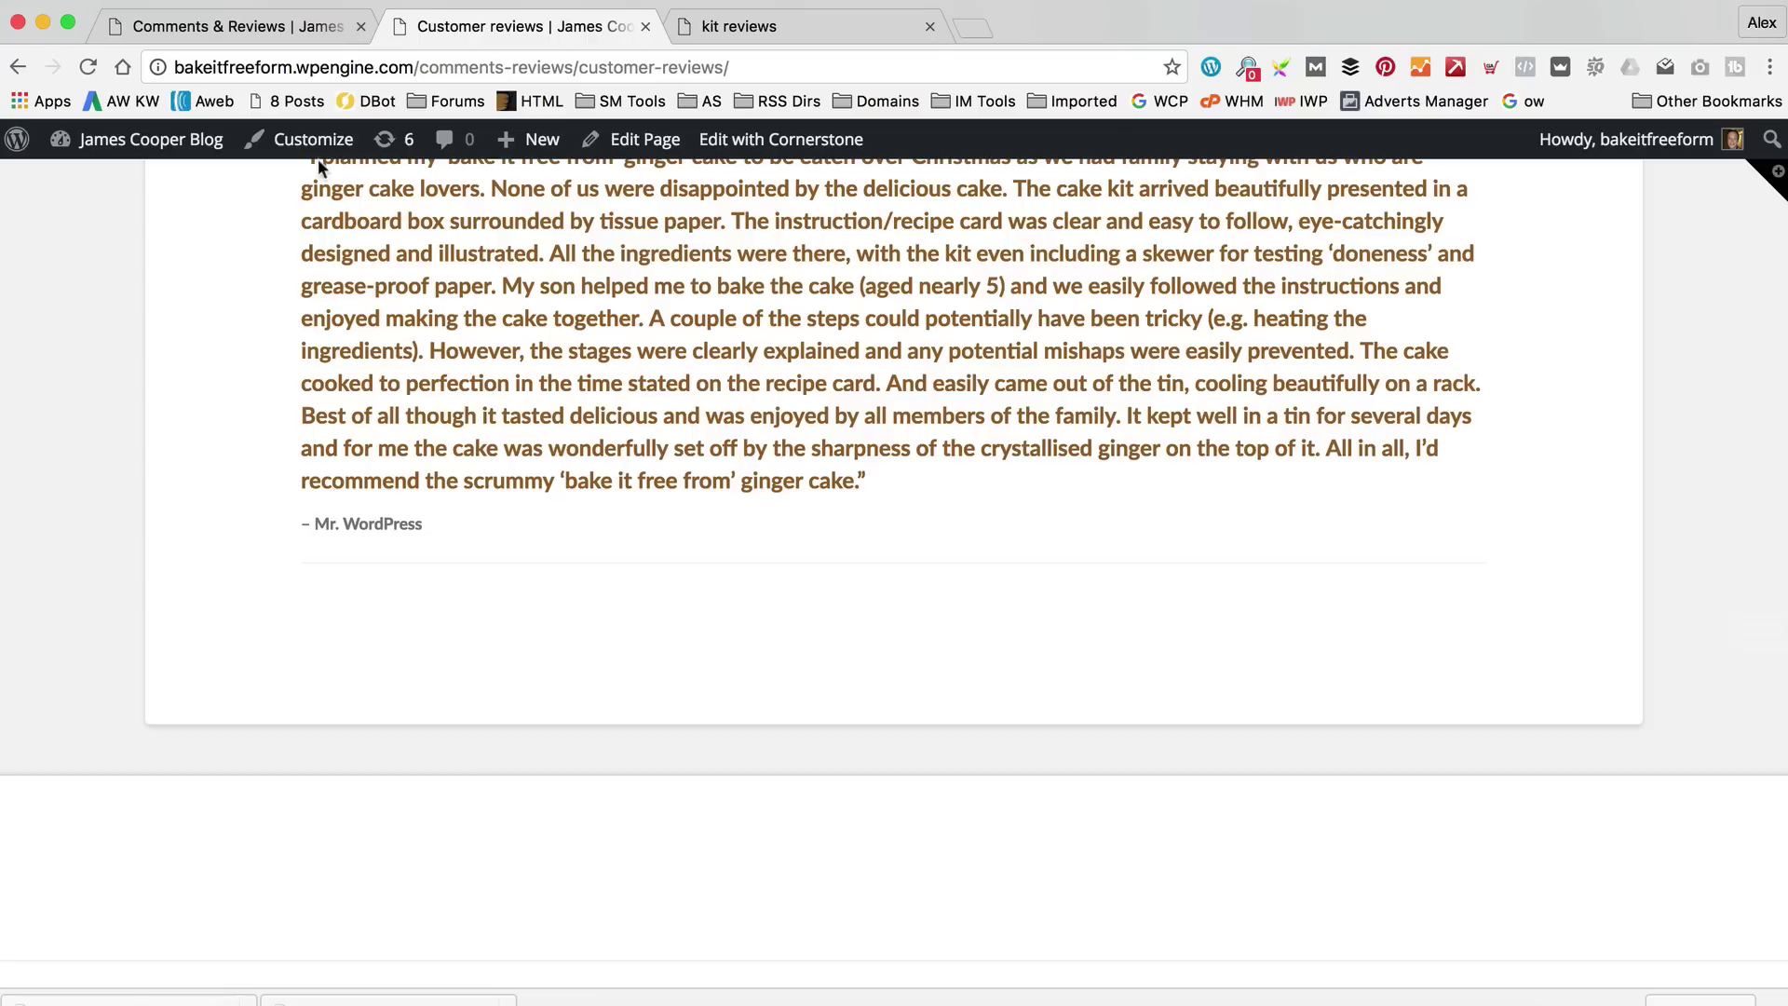
- Paste the small-quote rule (18px font-size, 26px line-height) into the Customizer's Global CSS
click(298, 142)
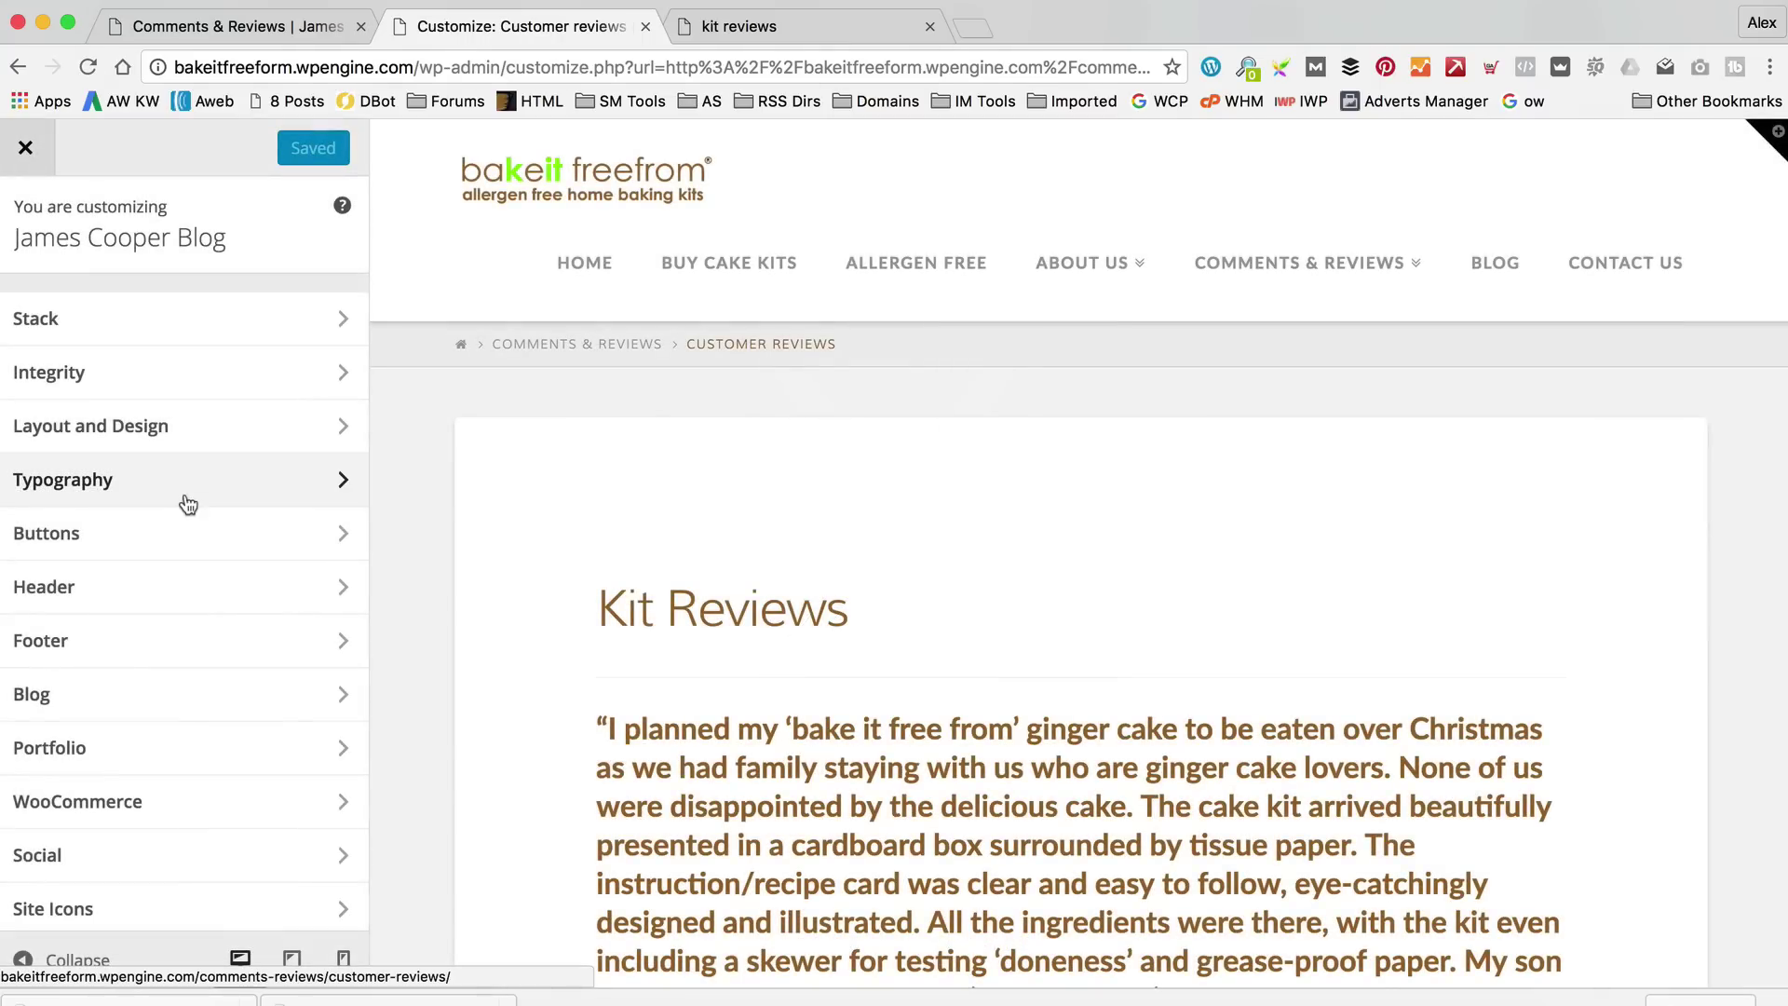
scroll(191, 496, down, 3)
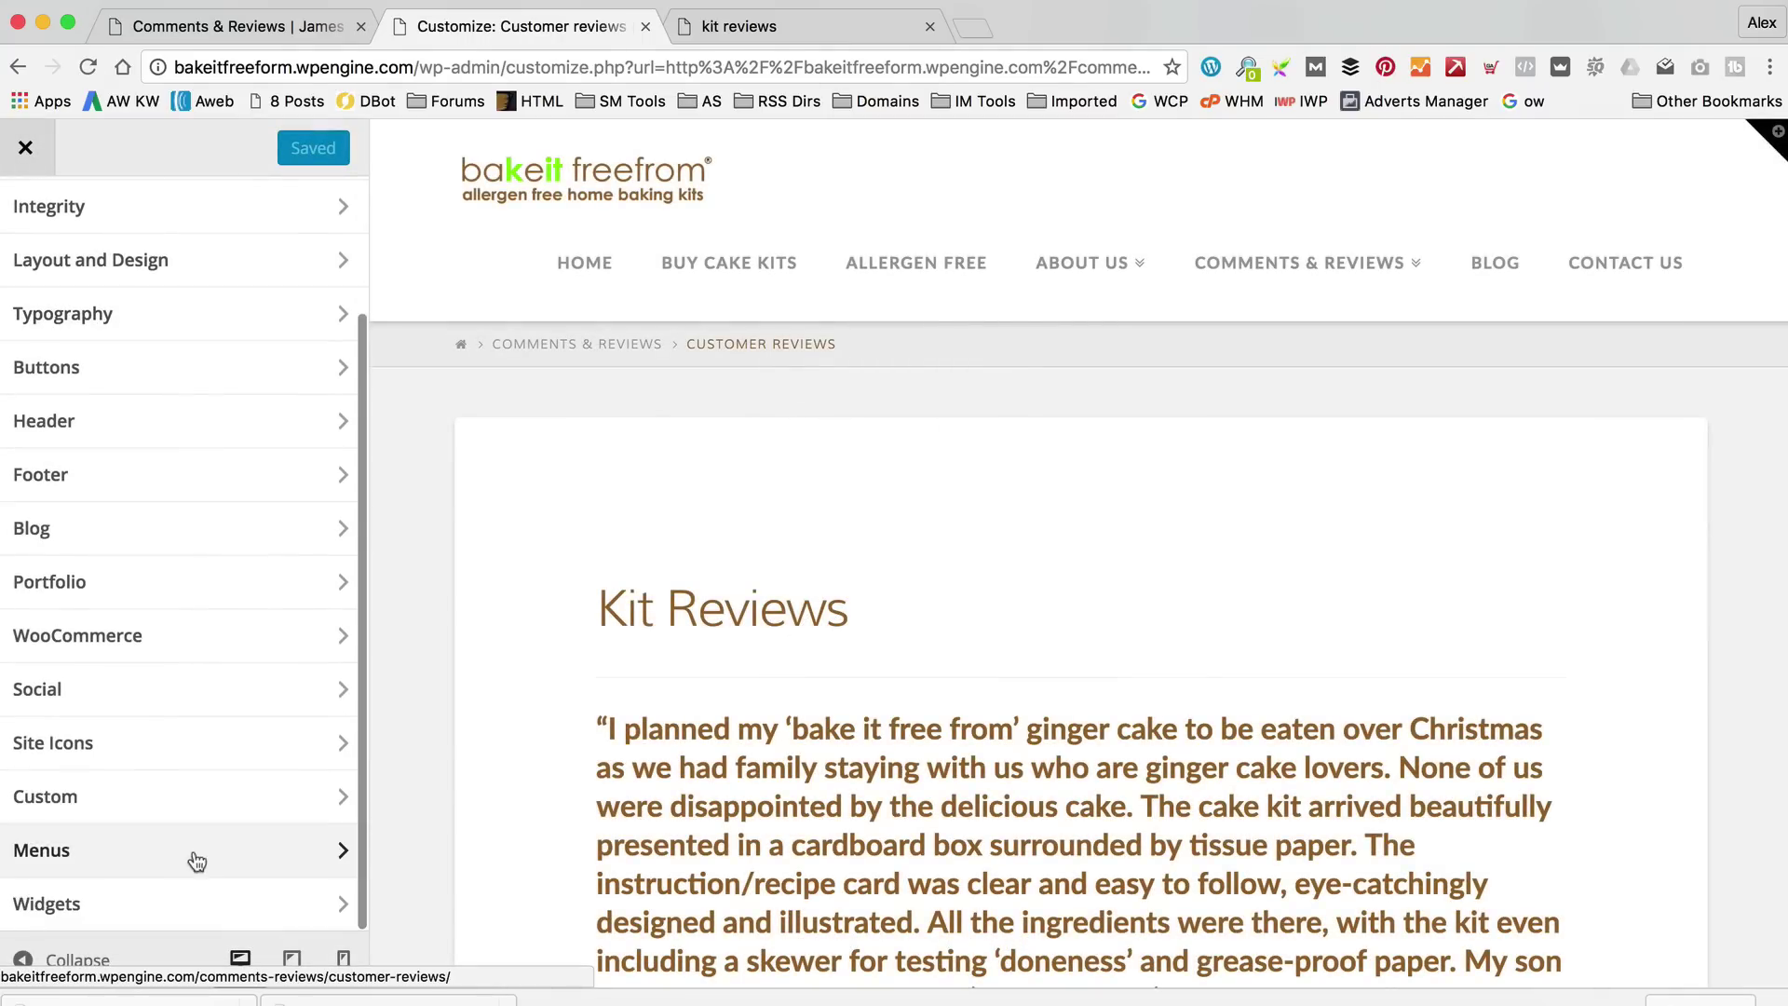
click(203, 798)
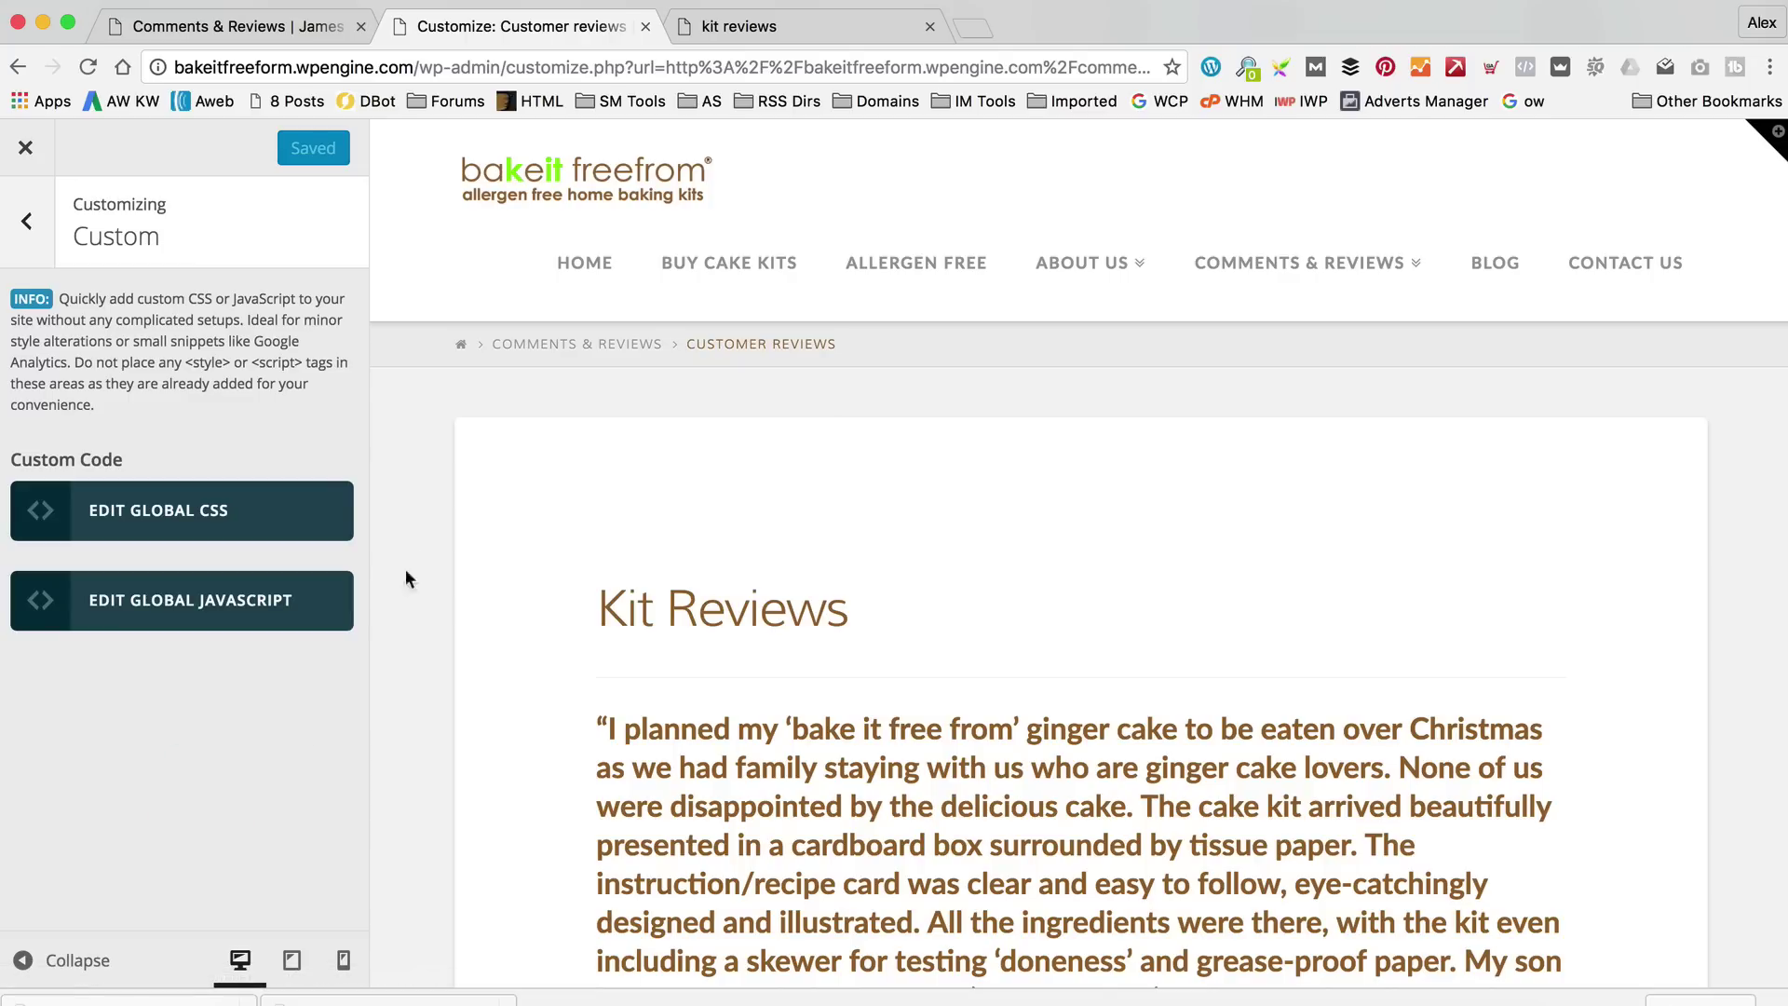
click(208, 511)
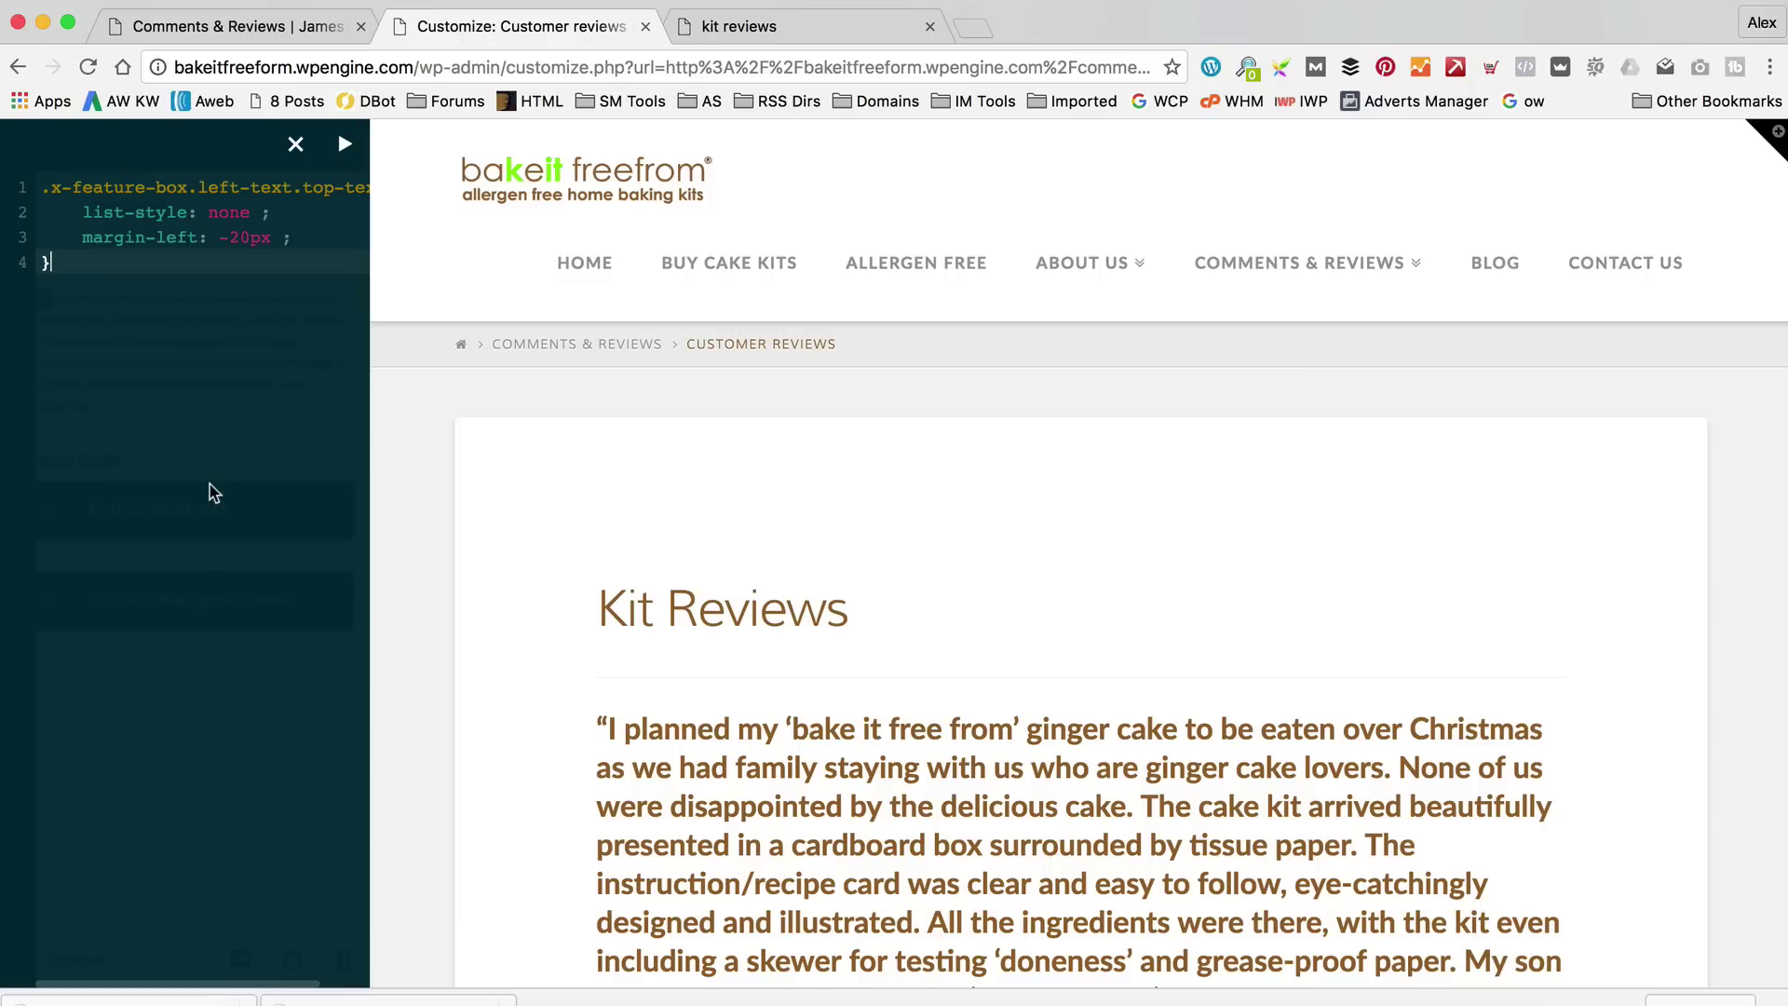
key(Return)
key(super+v)
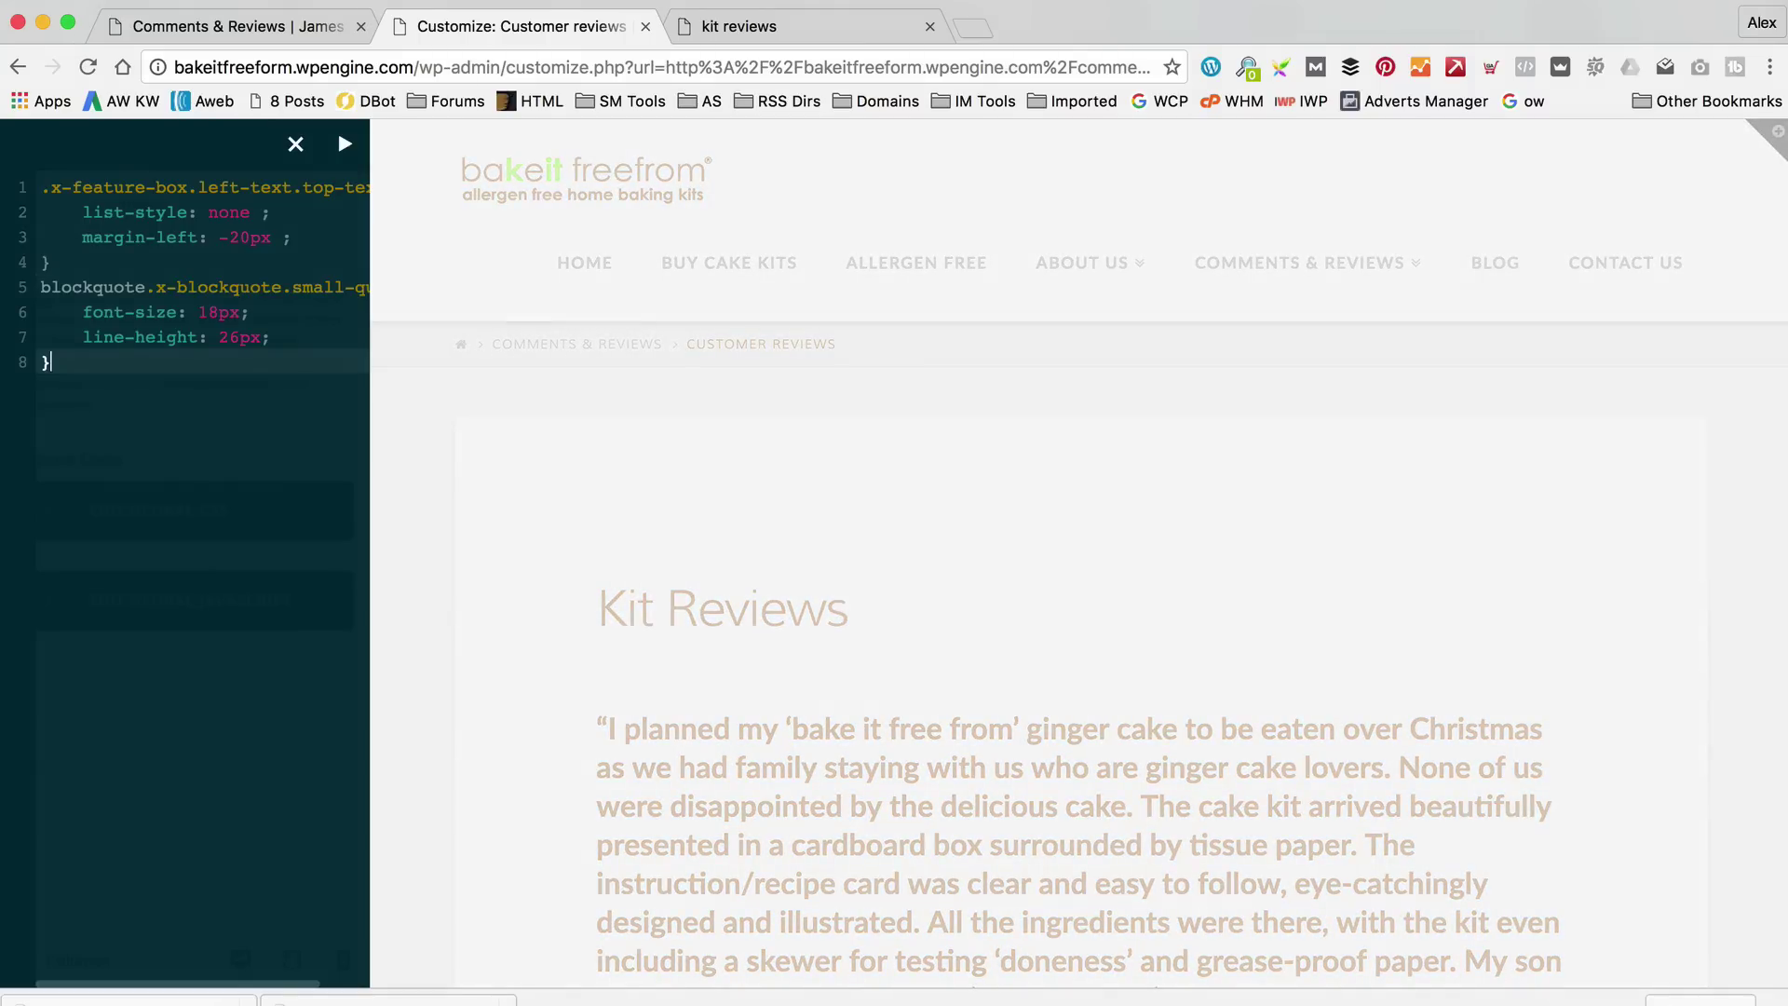
scroll(1089, 686, down, 5)
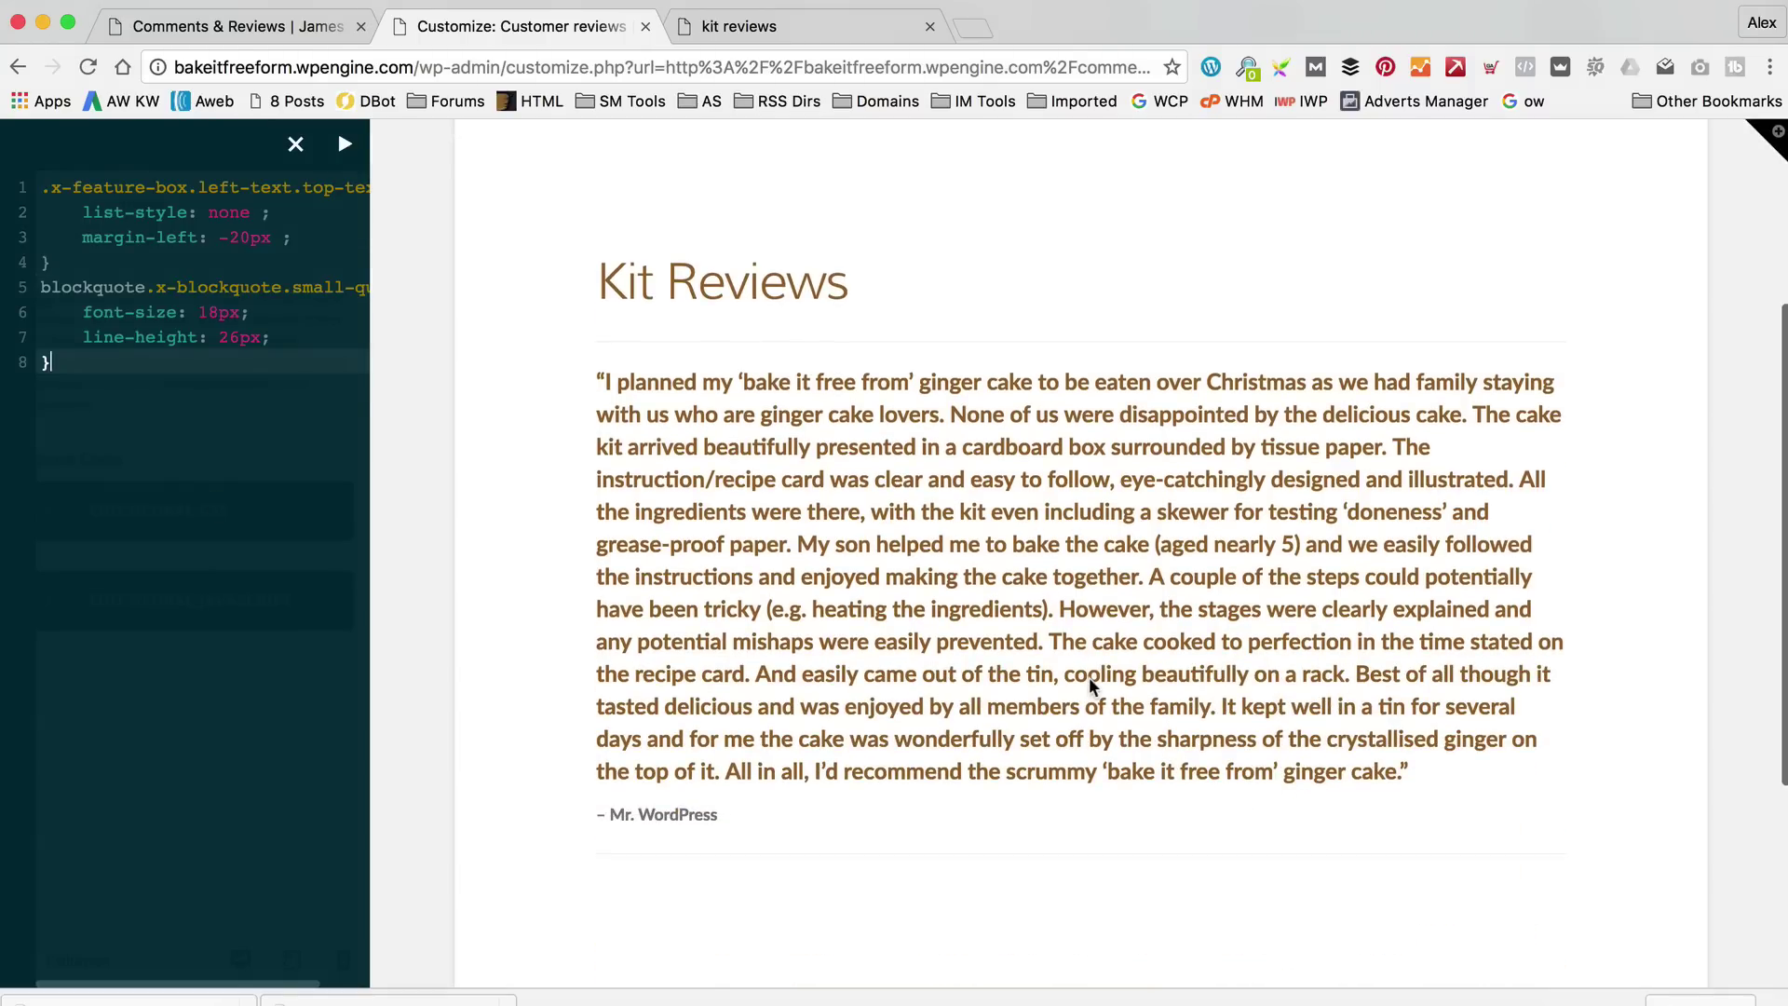
key(super+z)
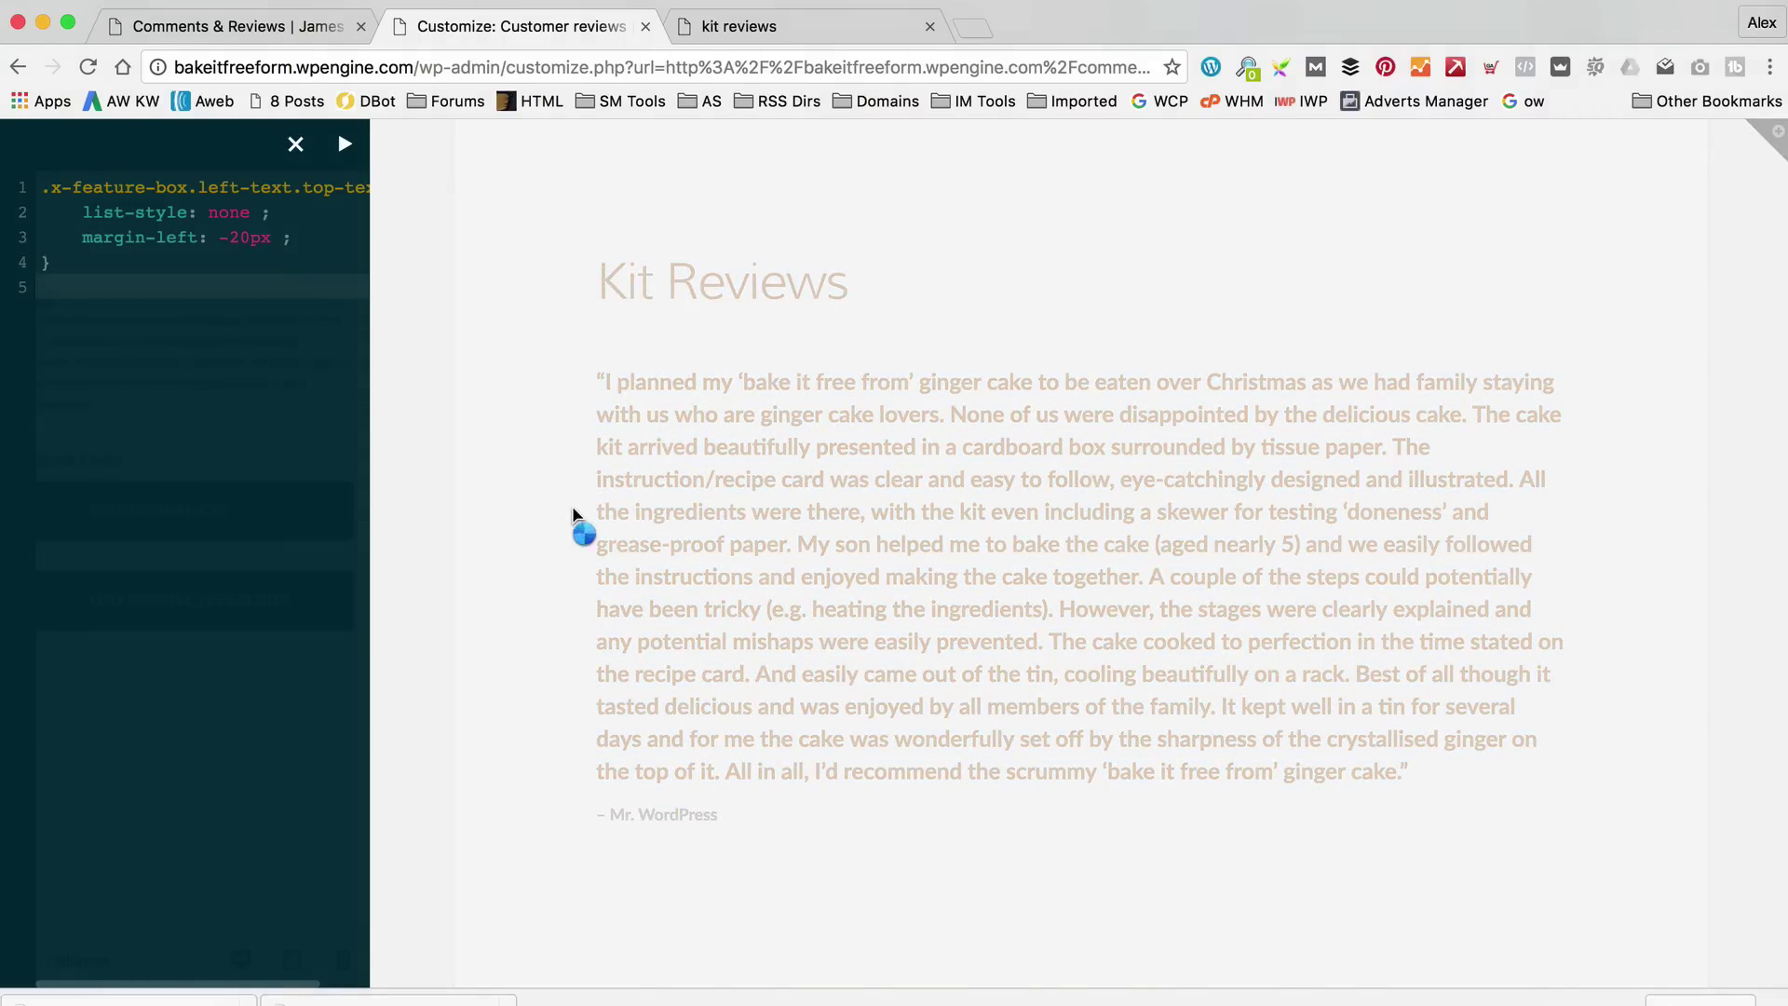
key(super+shift+z)
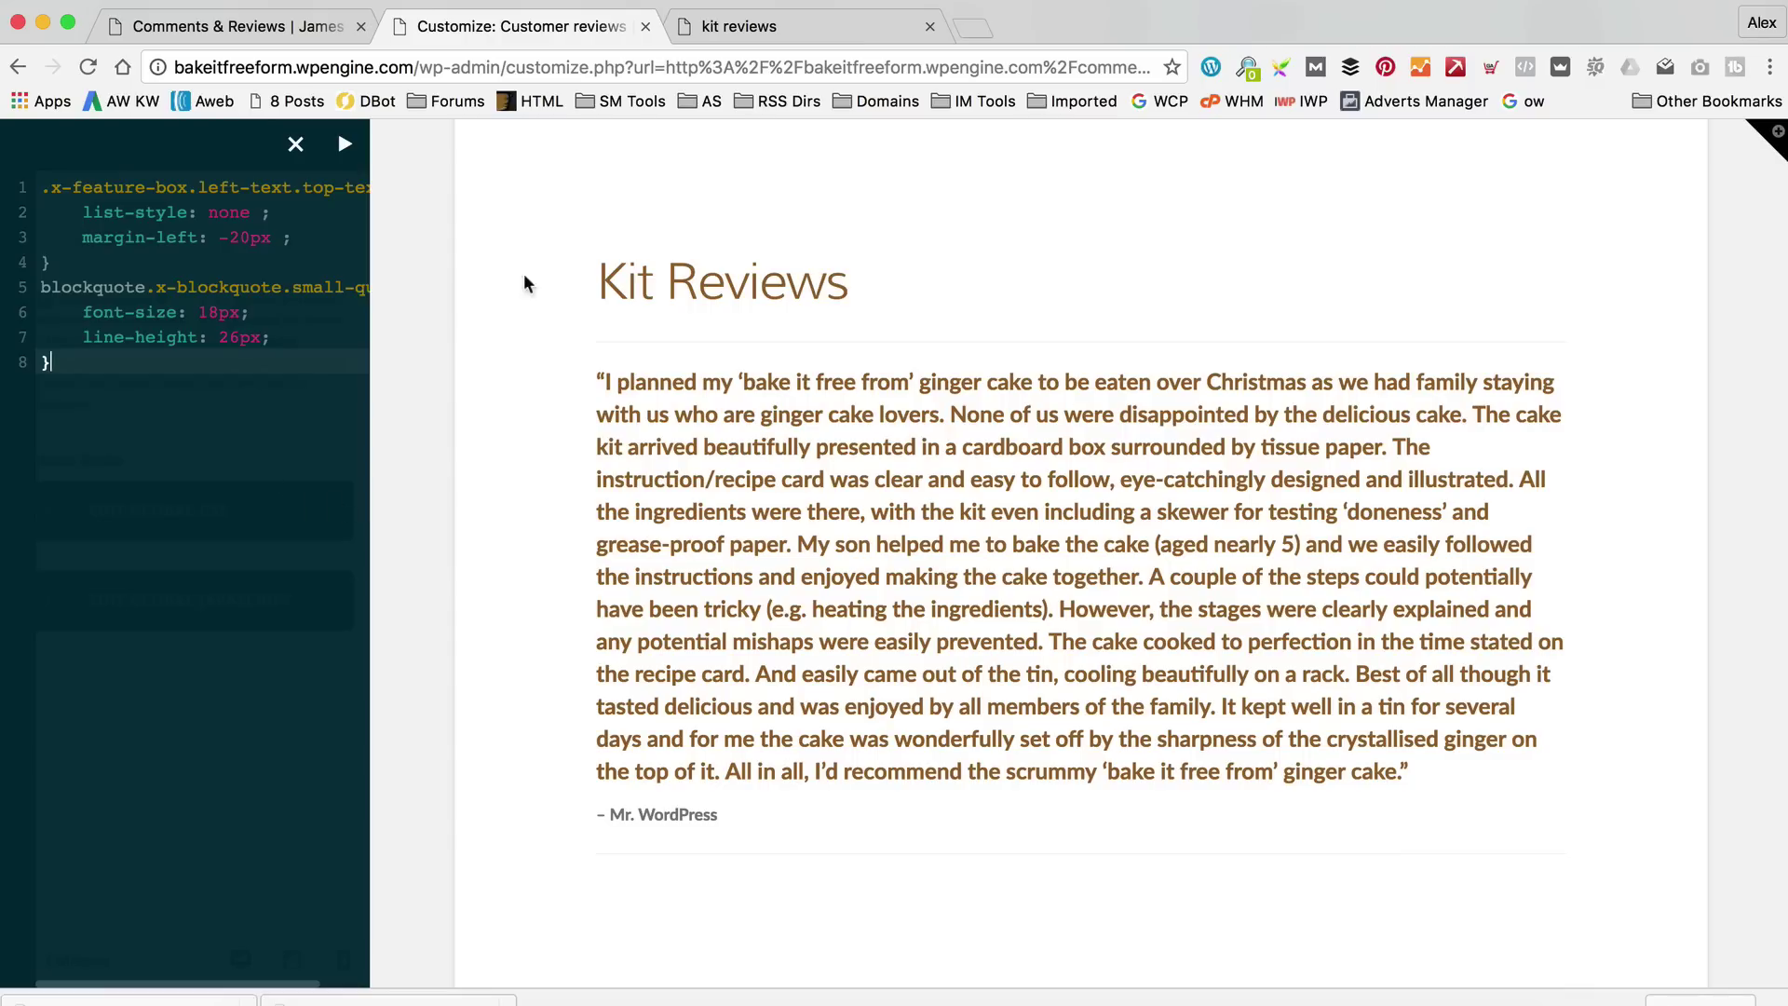
scroll(218, 300, right, 2)
scroll(320, 288, left, 1)
scroll(318, 346, right, 1)
scroll(318, 345, left, 2)
- Save & Publish the custom CSS and exit the Customizer to the live page
click(295, 144)
click(244, 148)
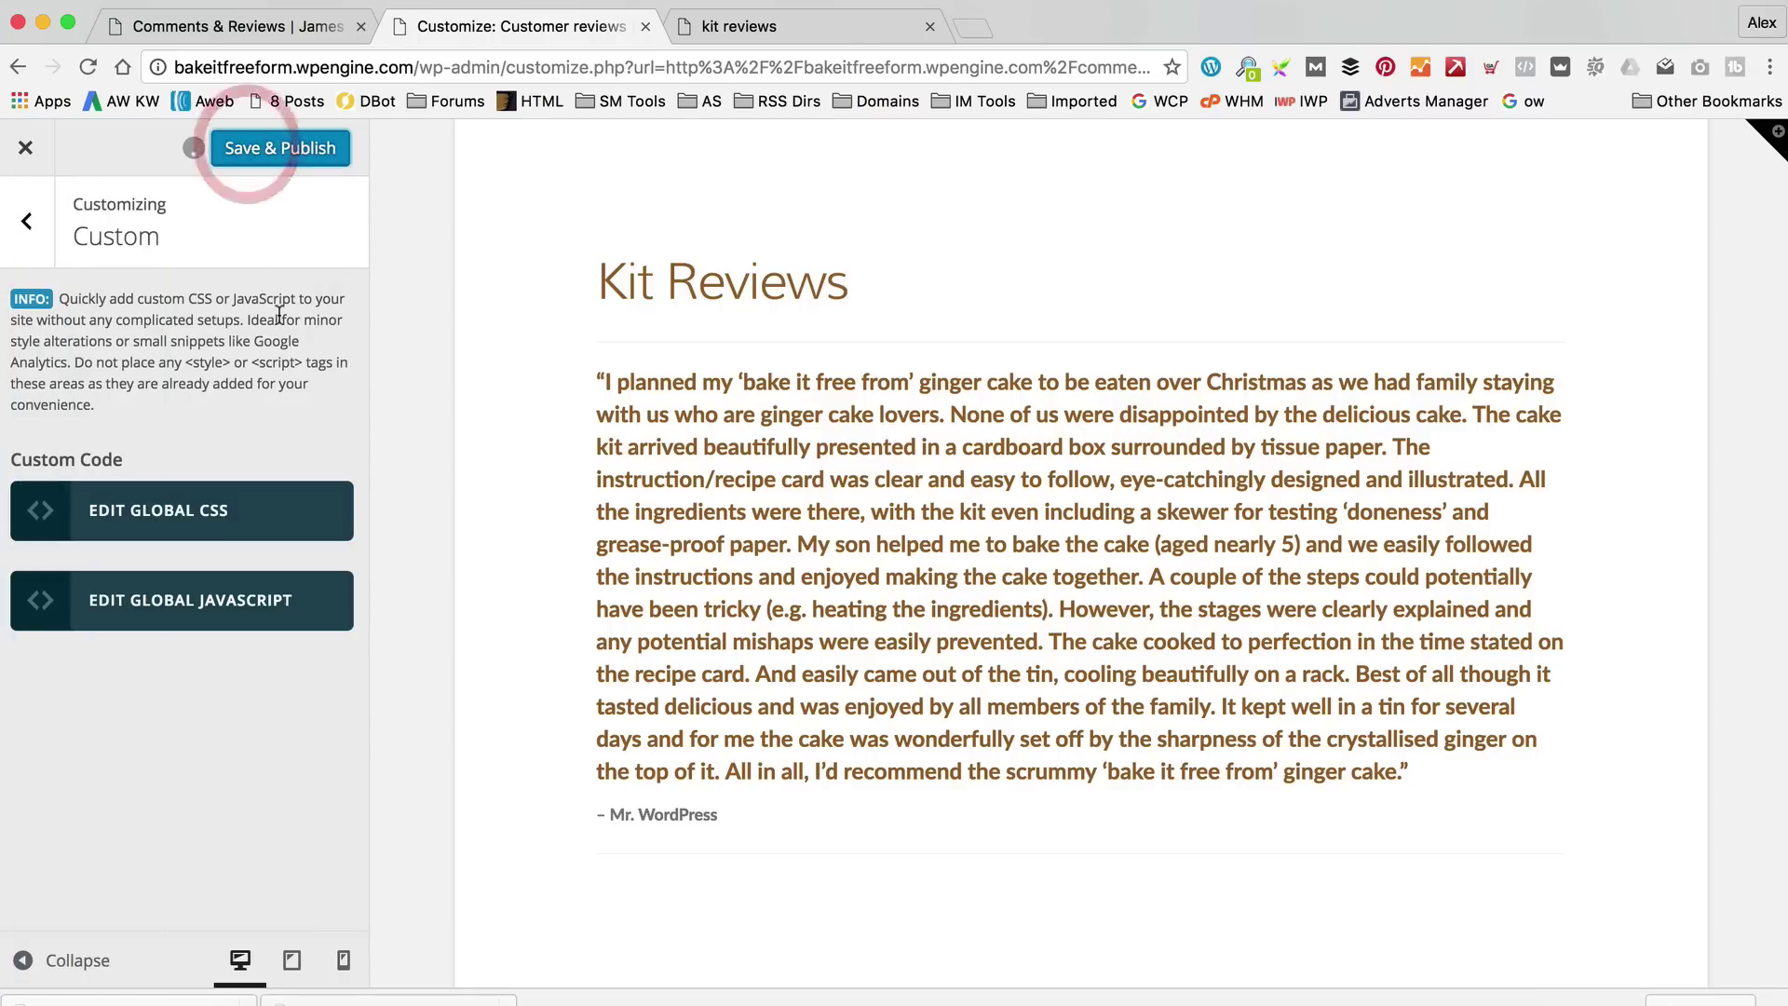
click(25, 147)
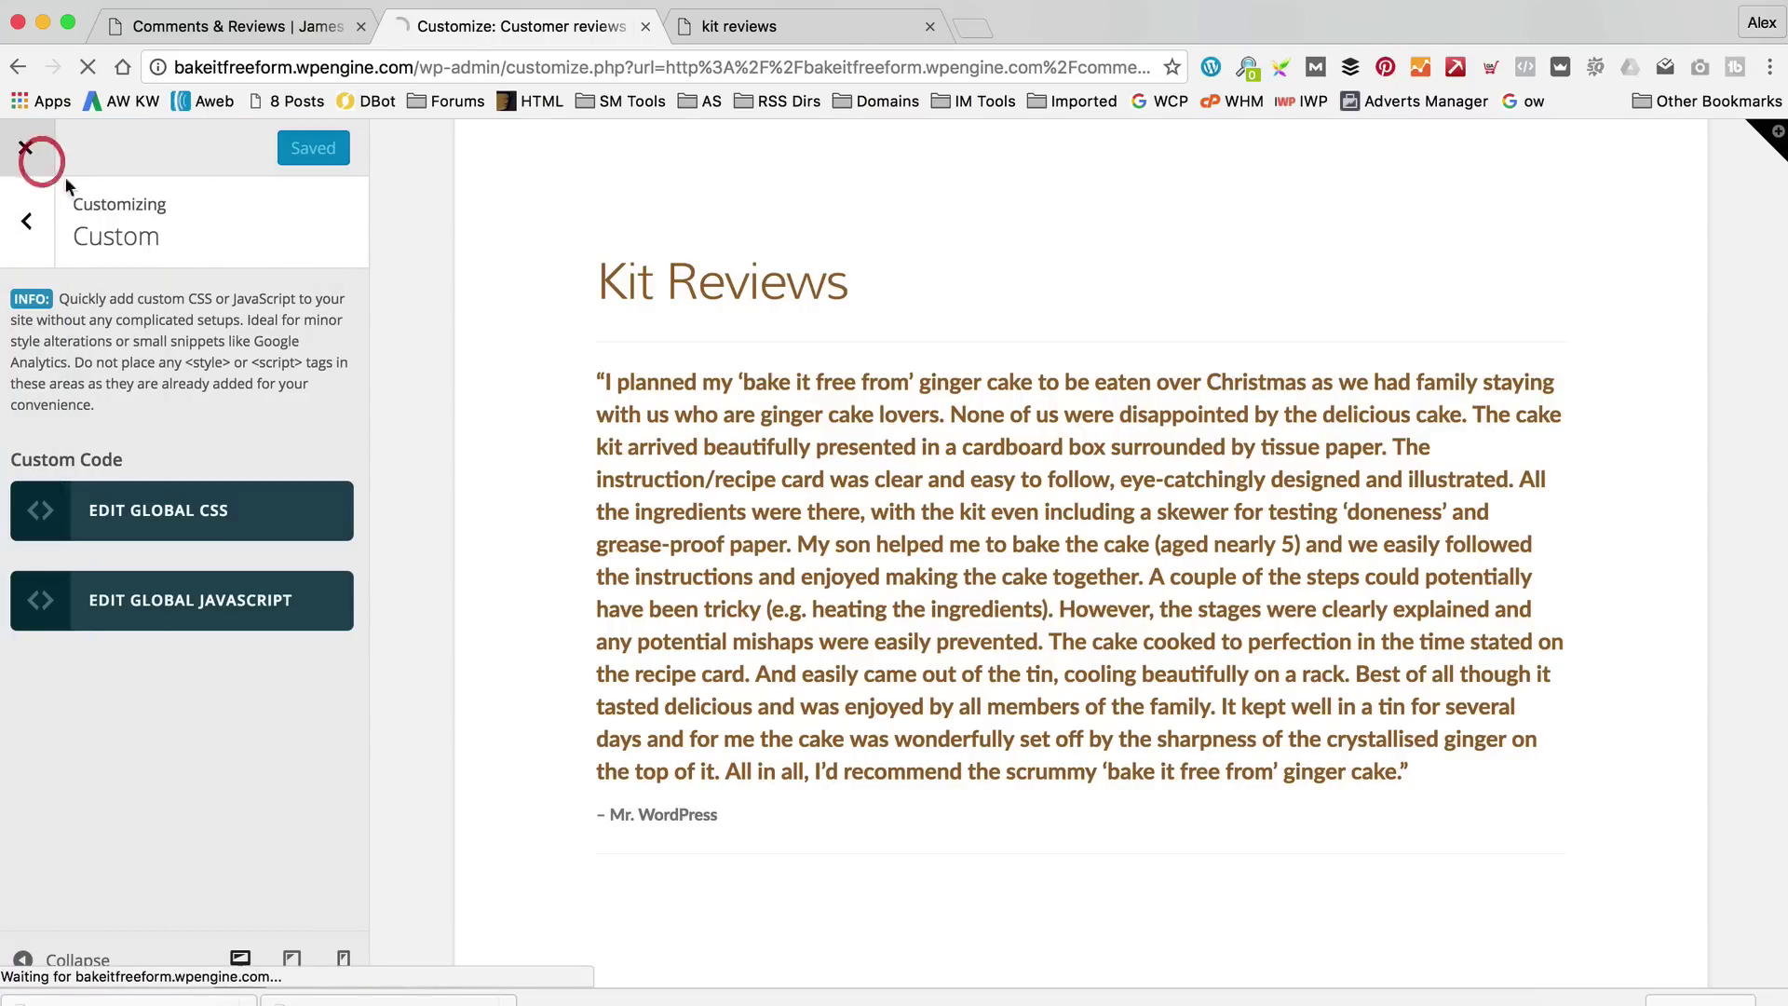
scroll(1030, 436, down, 5)
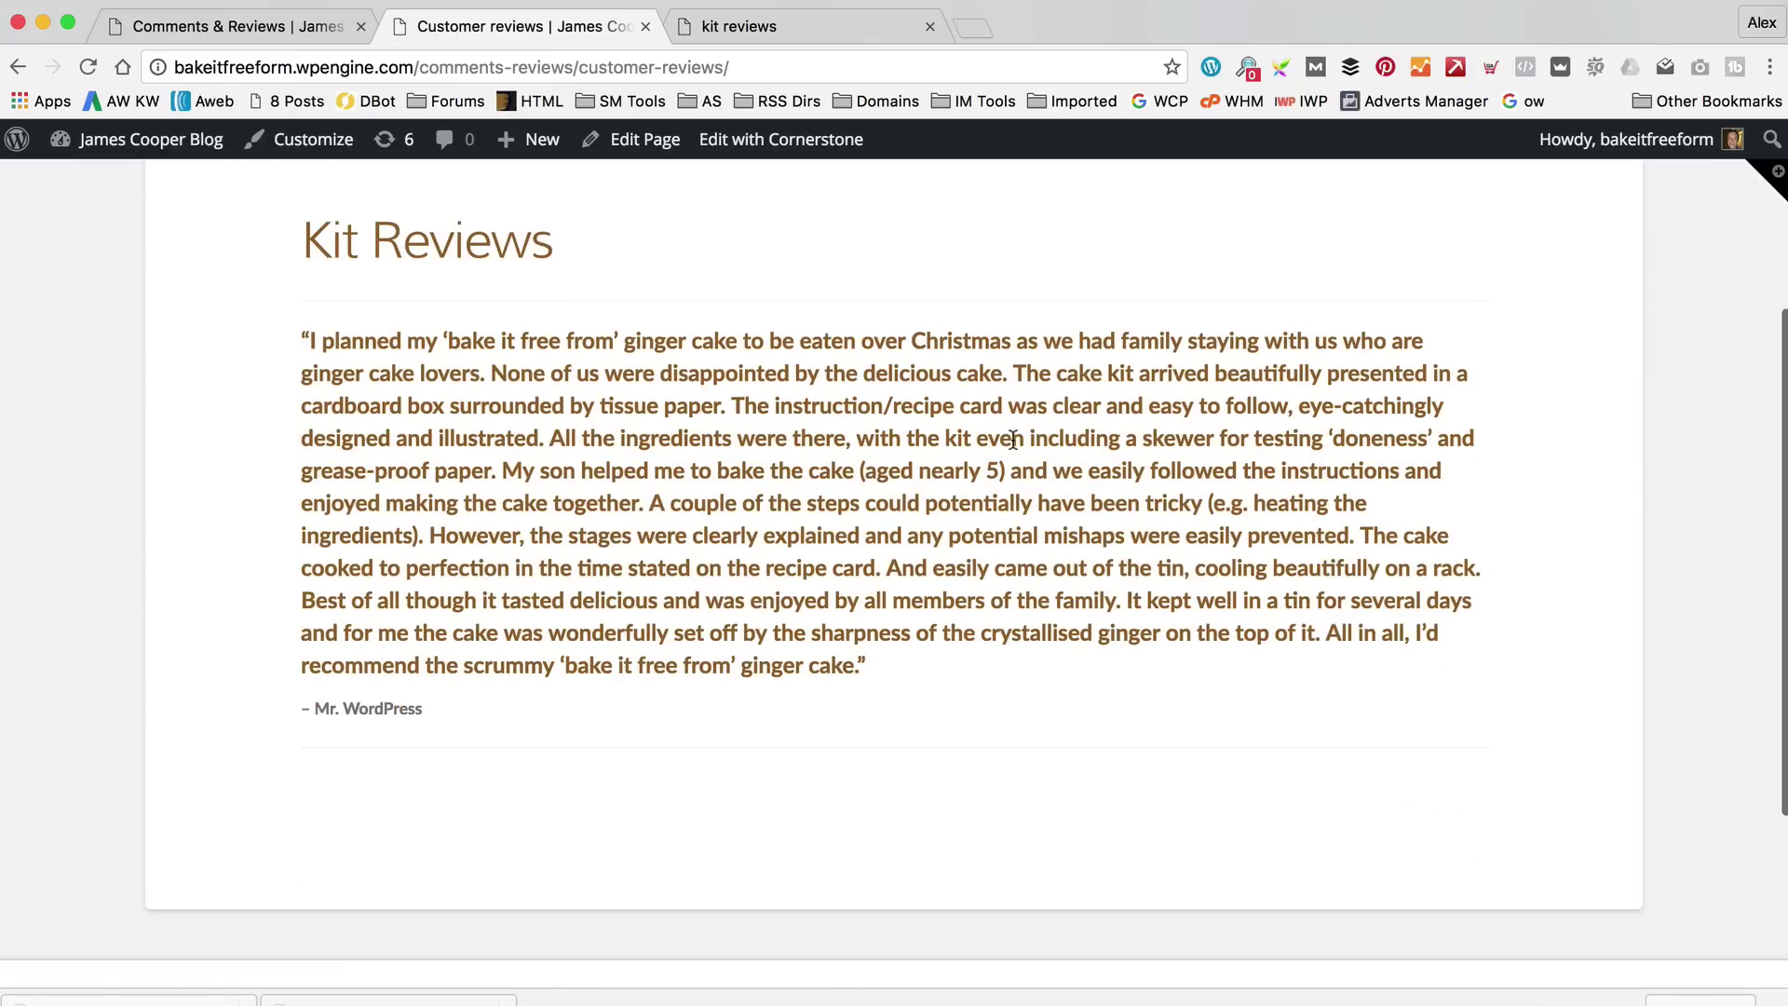
- View the live Customer reviews page from the Comments & Reviews menu
scroll(1030, 436, up, 5)
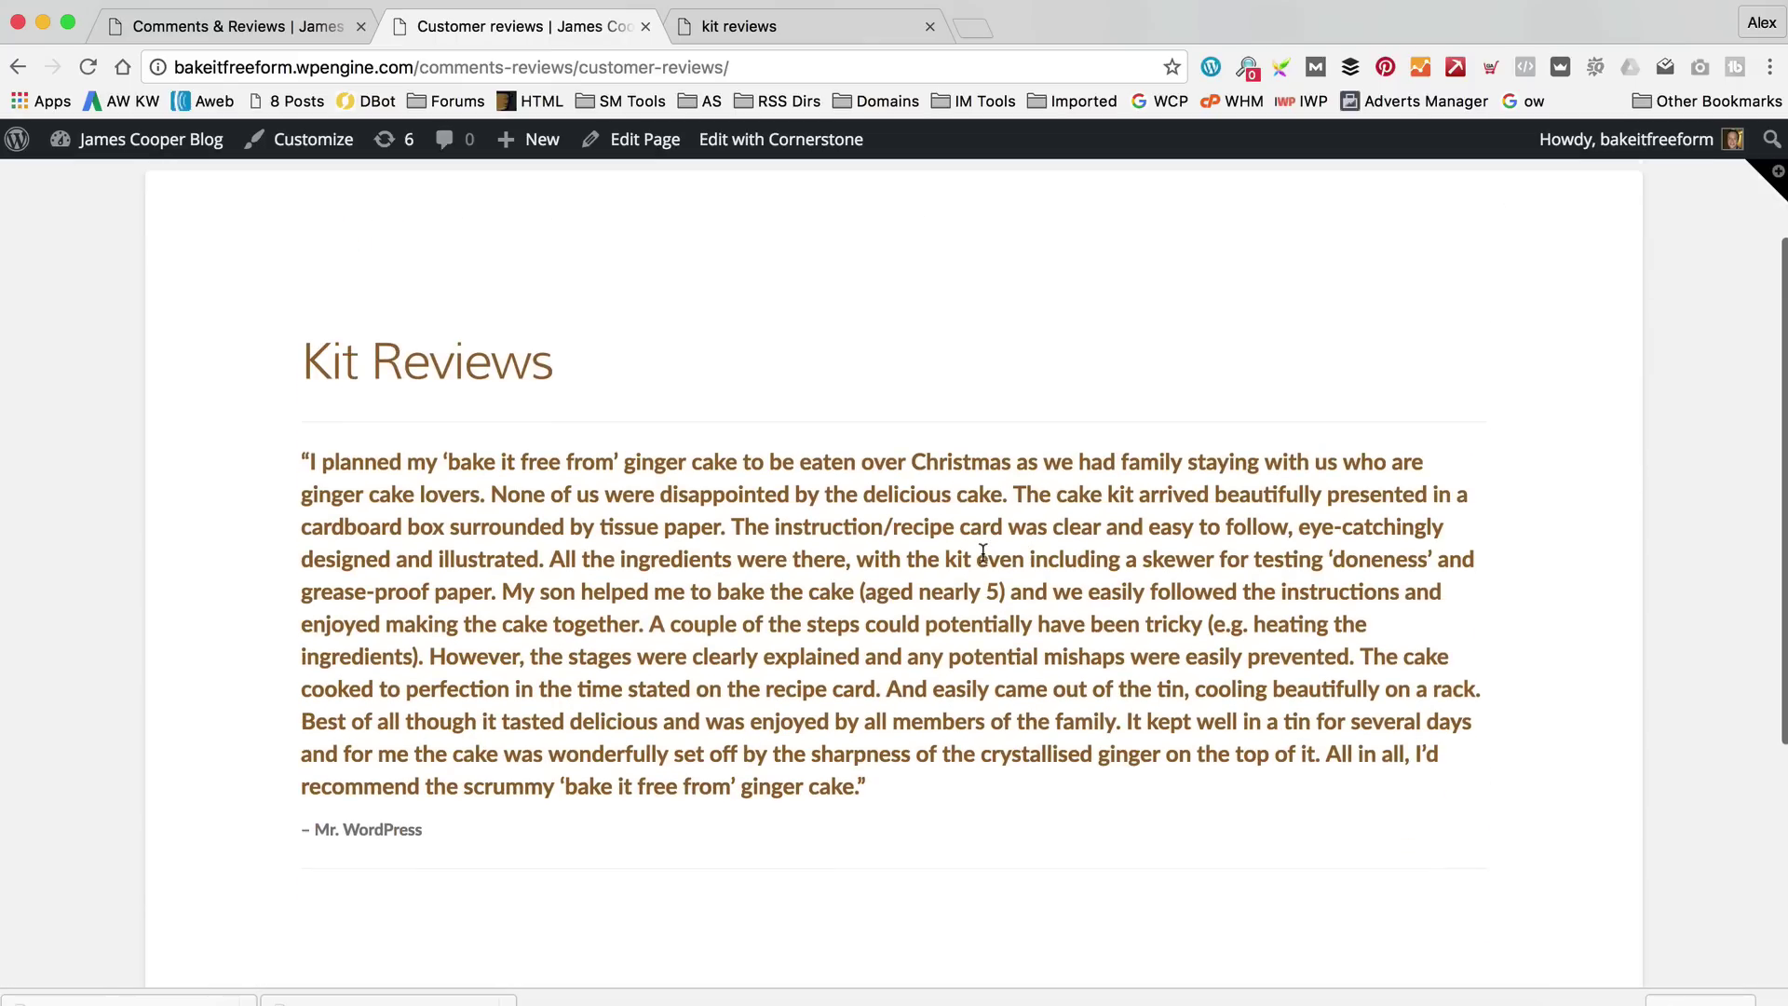
scroll(1015, 556, down, 4)
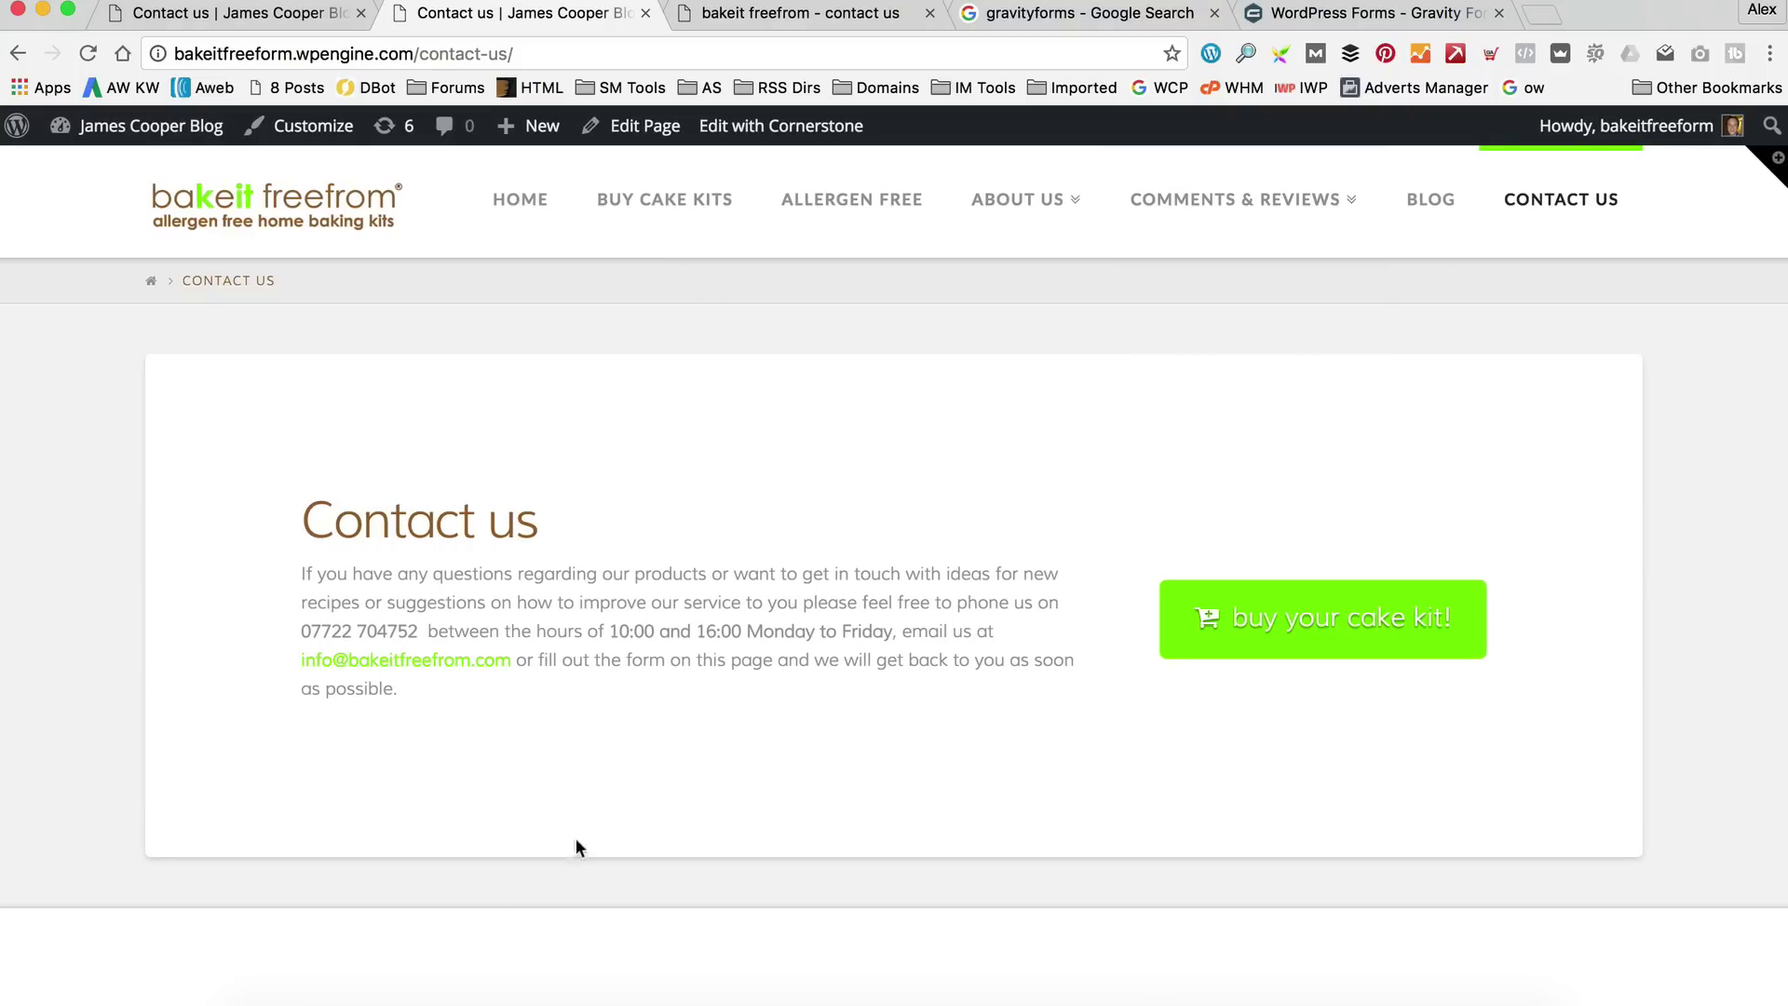
mouse_move(1194, 212)
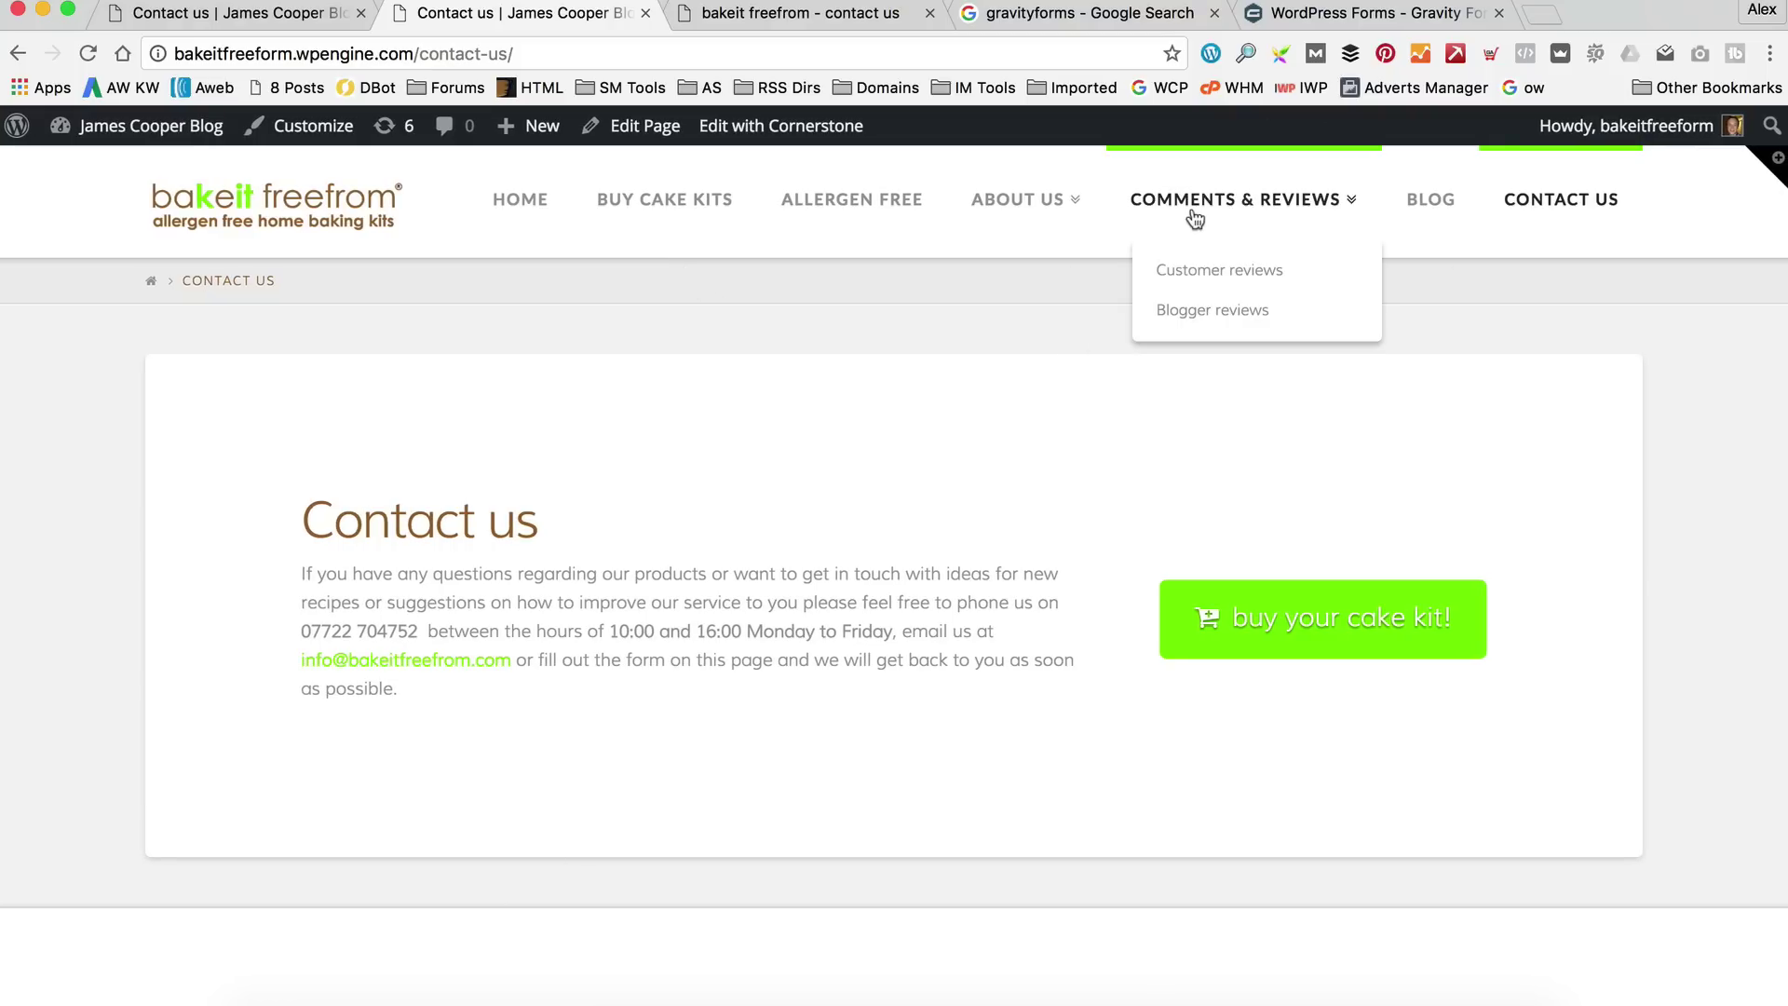
click(1198, 272)
scroll(1108, 388, down, 5)
scroll(1108, 389, down, 1)
scroll(1108, 389, down, 8)
scroll(1108, 390, up, 5)
scroll(1108, 388, up, 15)
- Visit the About Us, FAQ, Contact us and Customer reviews pages in turn
click(1067, 222)
click(994, 277)
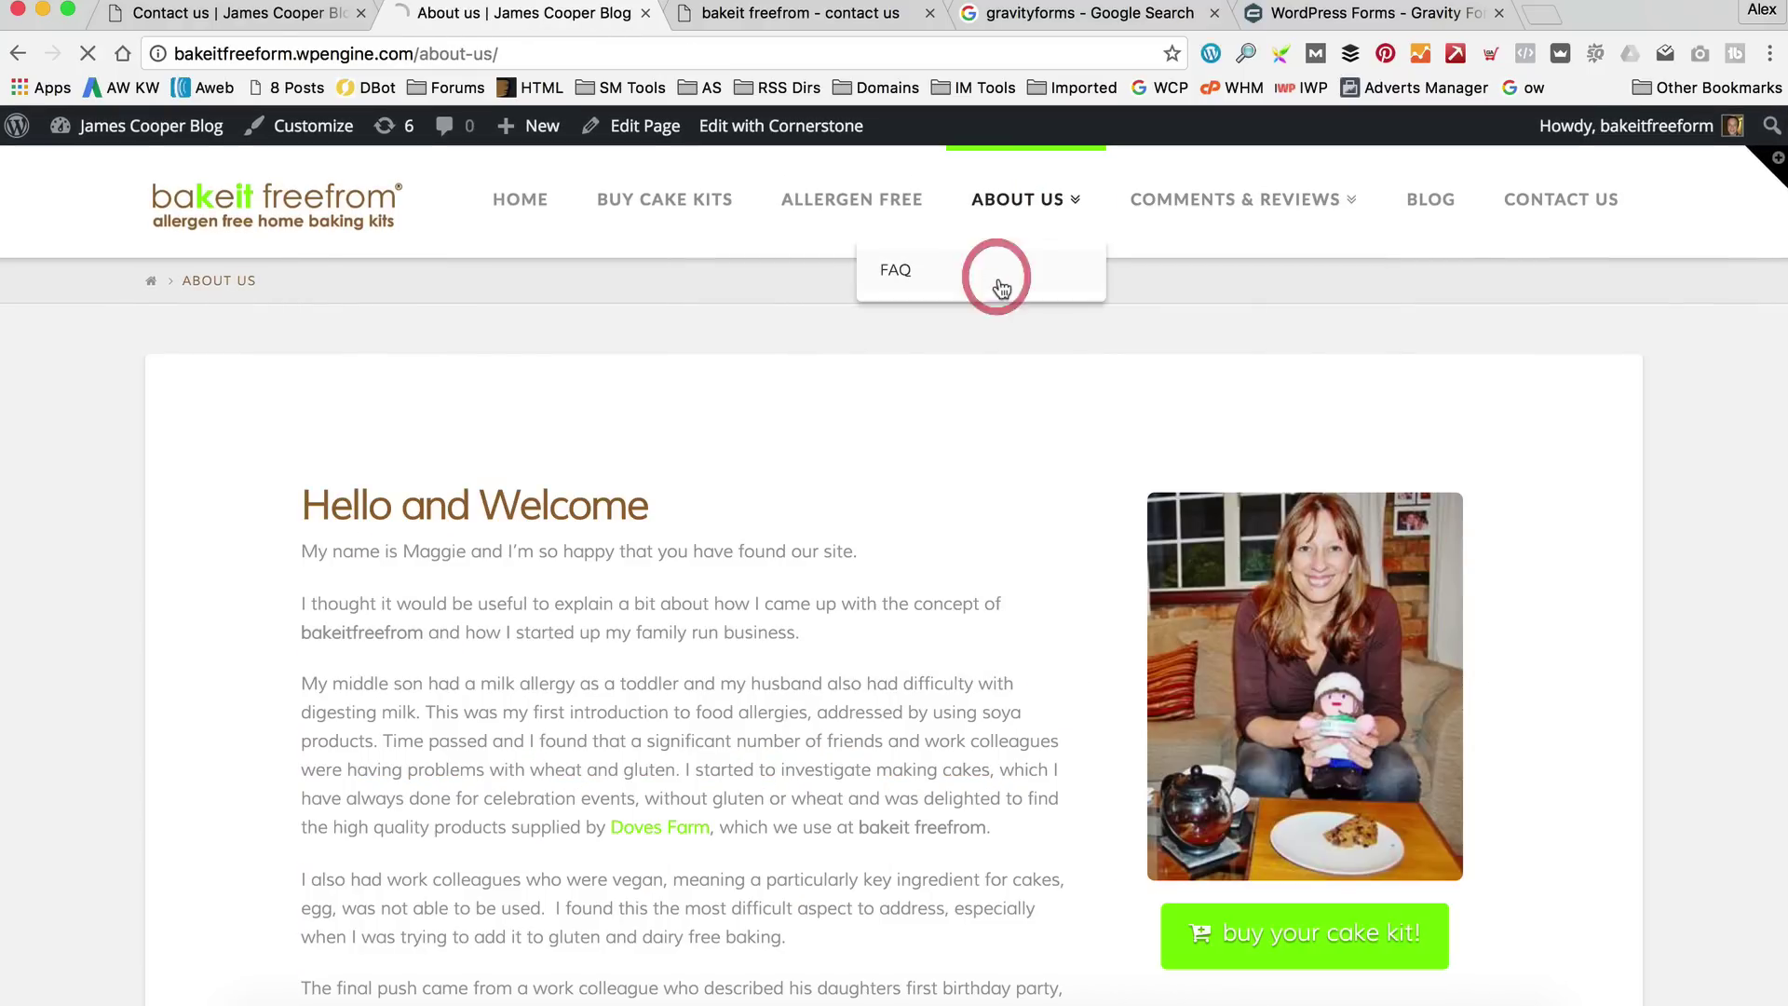
scroll(994, 326, down, 3)
scroll(995, 326, up, 3)
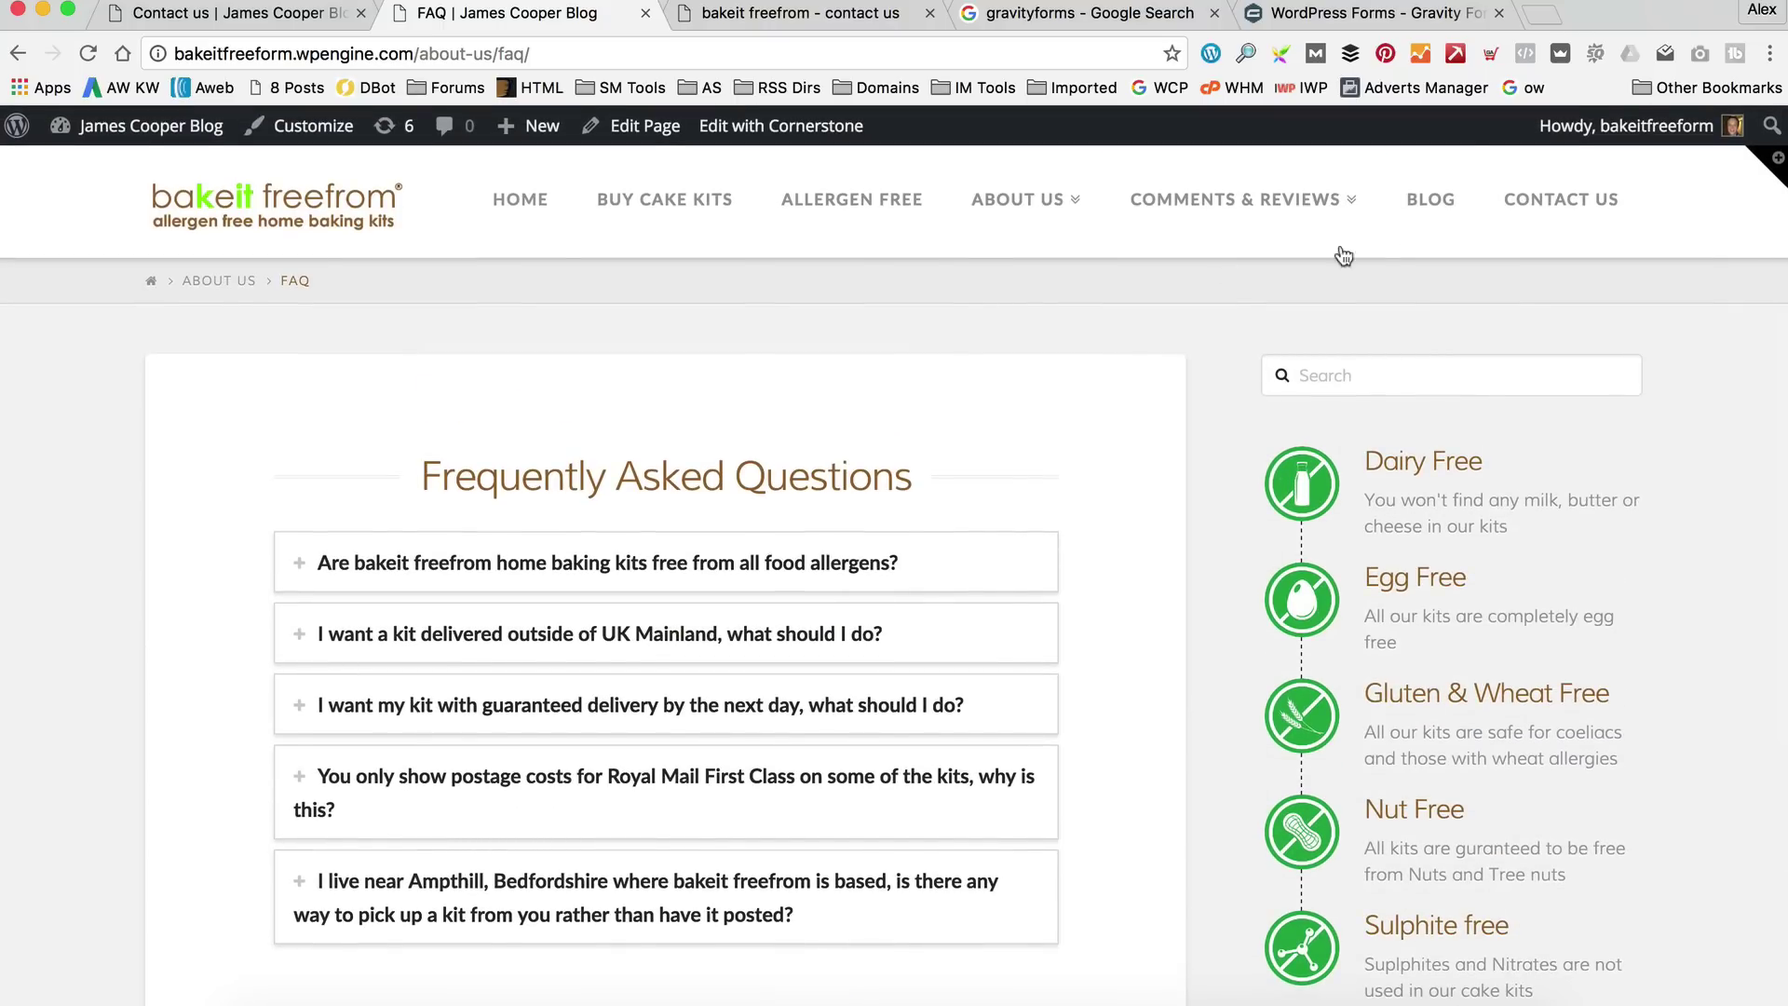
click(1567, 201)
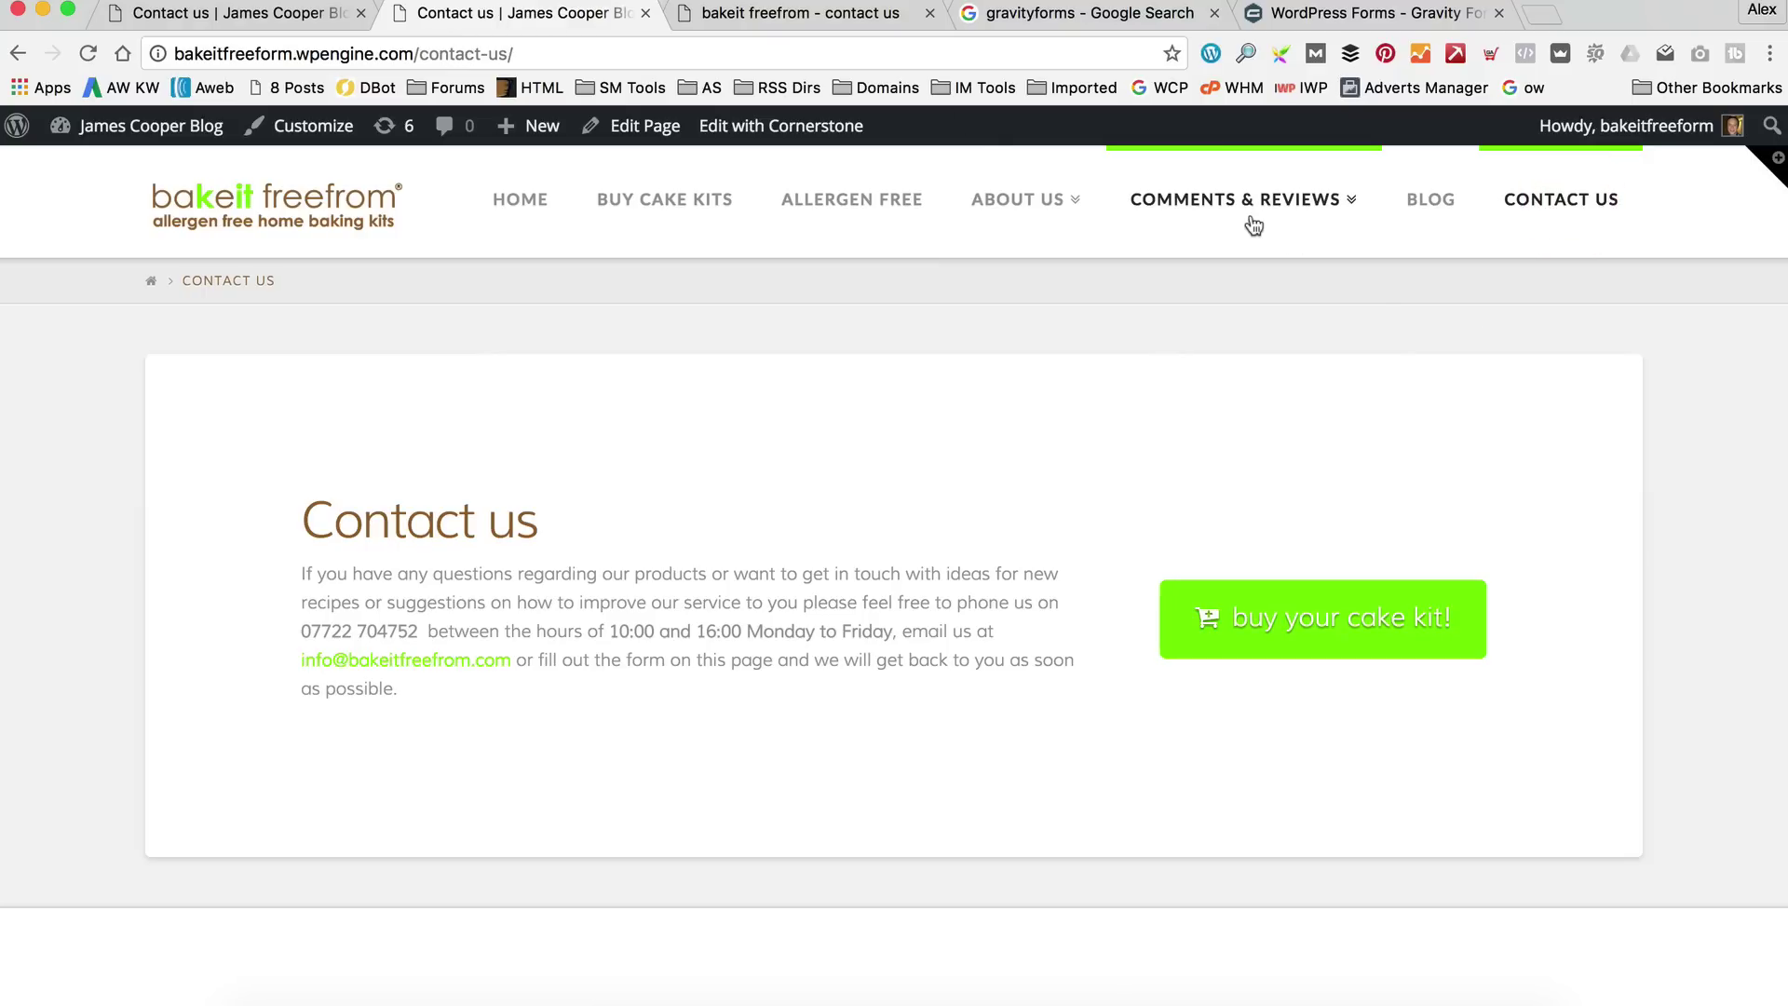
mouse_move(1254, 227)
click(1249, 271)
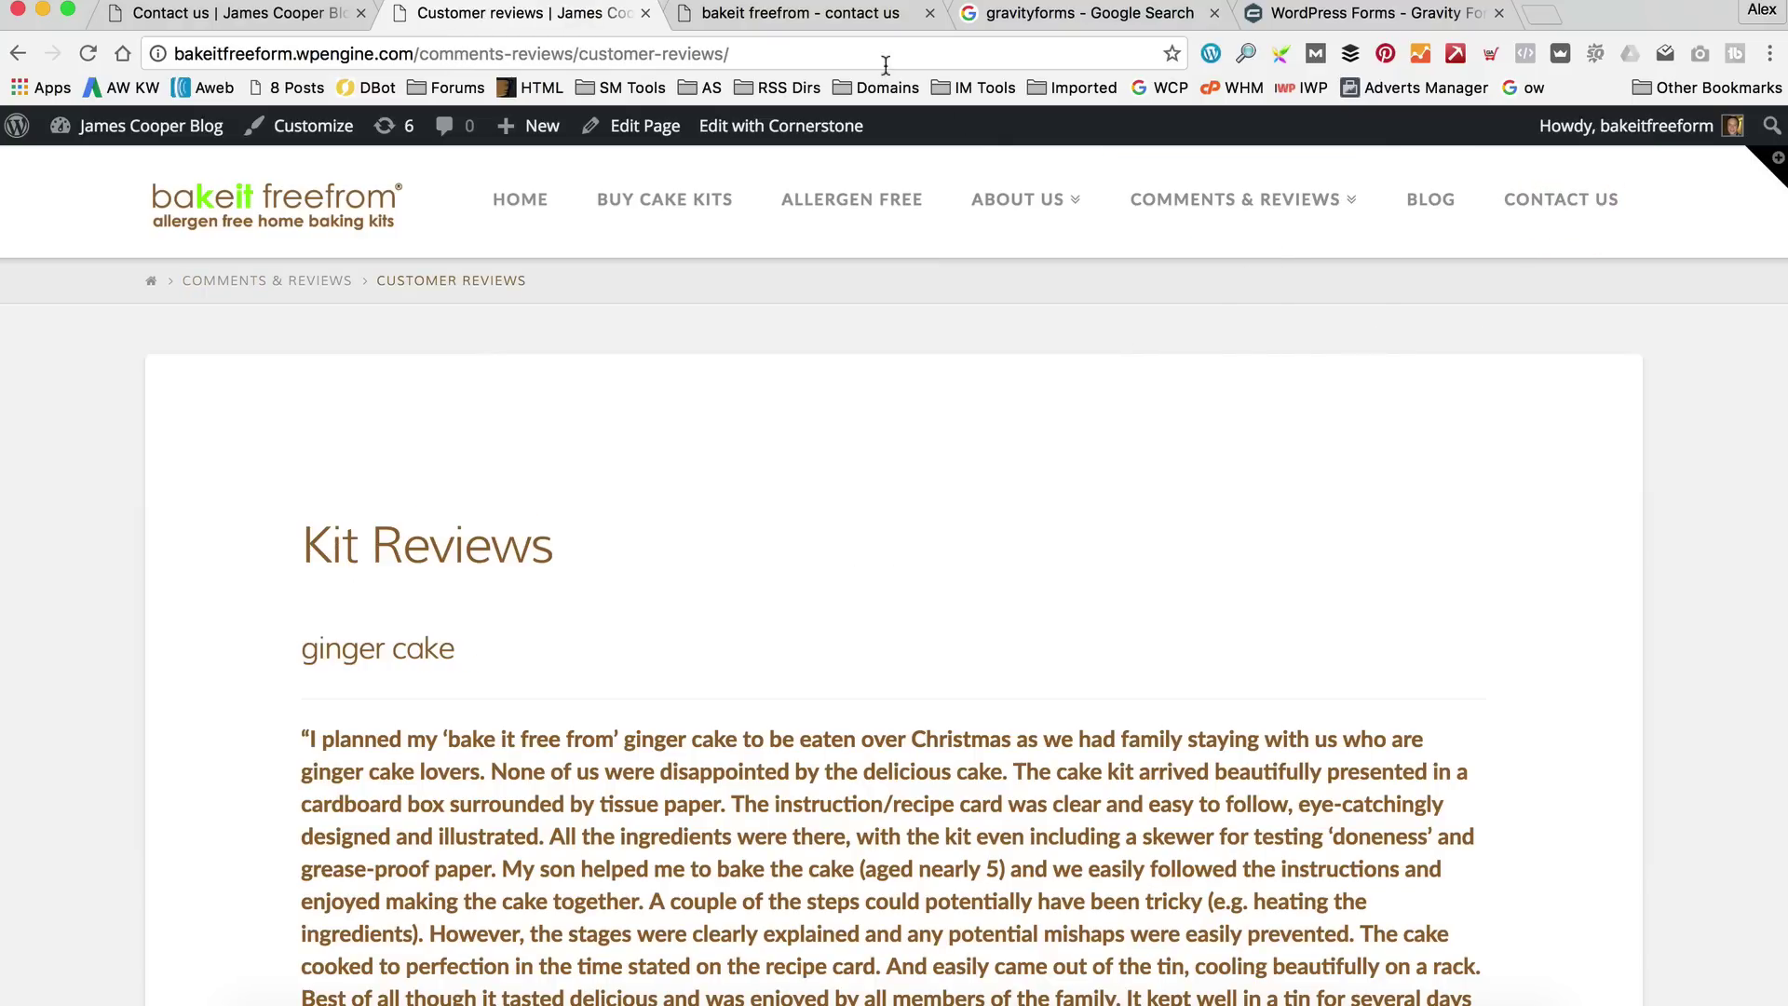
- Look over the old site's comments and reviews form, then switch to the Gravity Forms website
click(817, 15)
click(1137, 312)
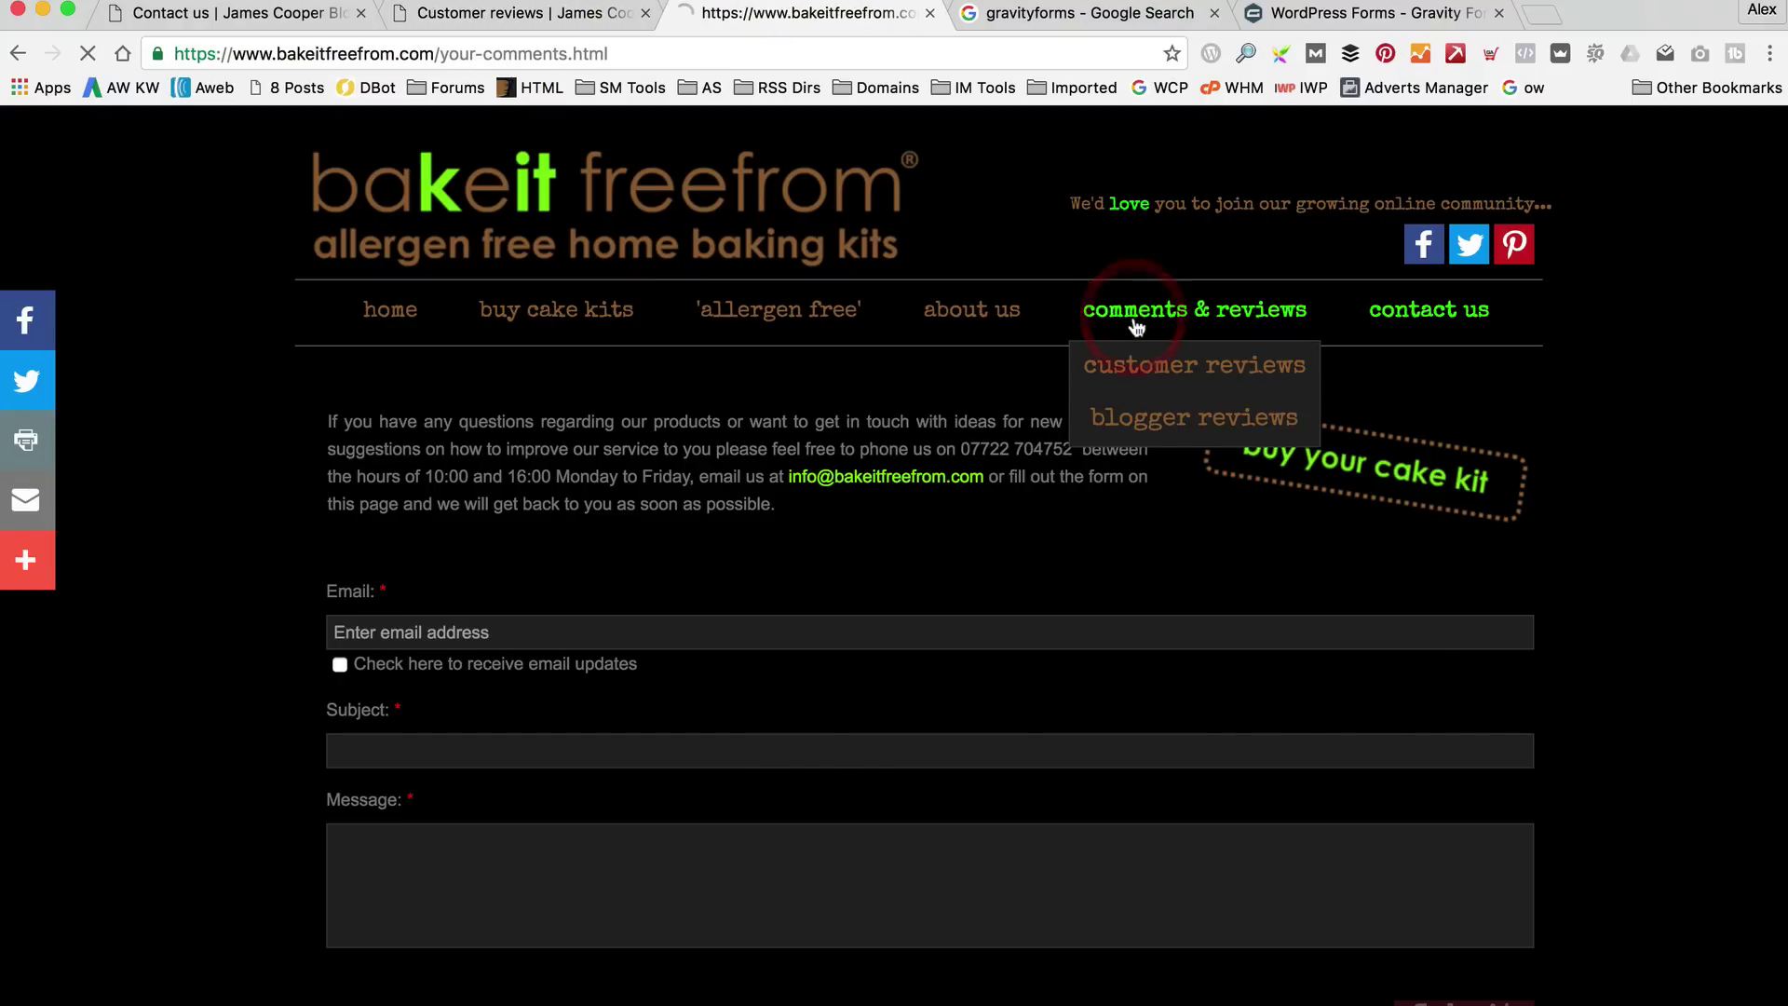
scroll(1136, 327, down, 7)
scroll(1137, 327, up, 7)
scroll(713, 597, down, 5)
scroll(970, 440, down, 3)
scroll(975, 443, up, 2)
scroll(991, 415, down, 2)
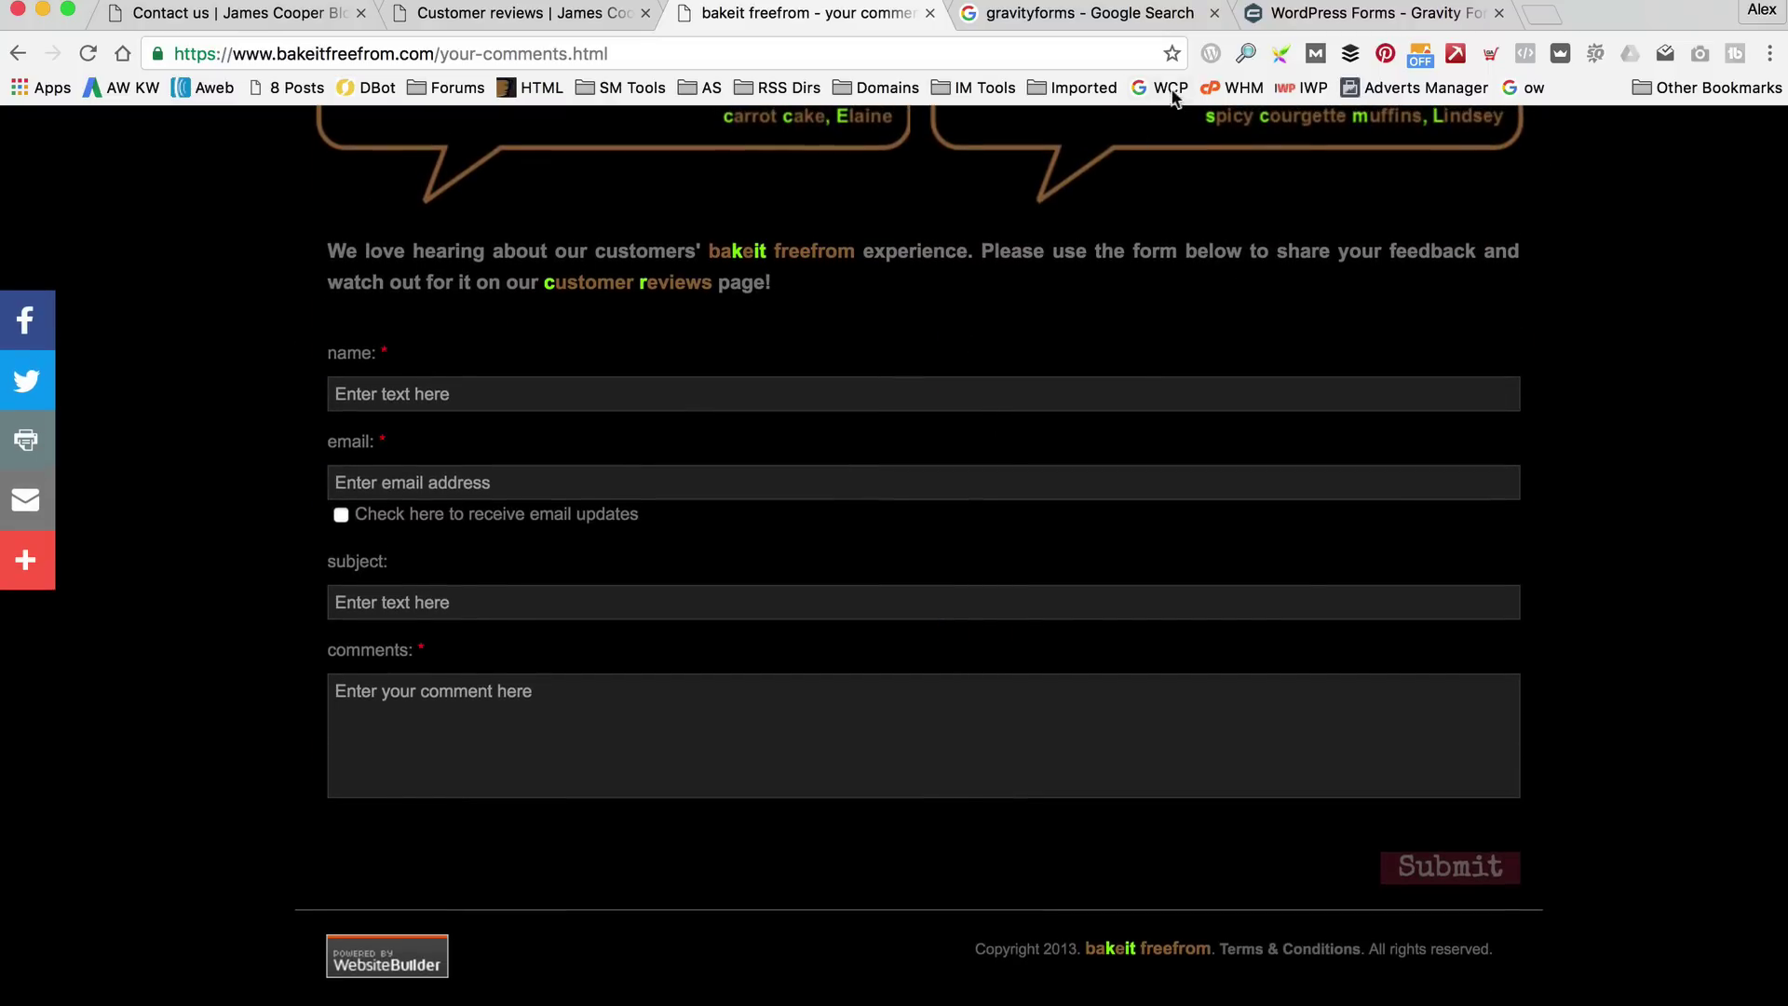
click(1360, 13)
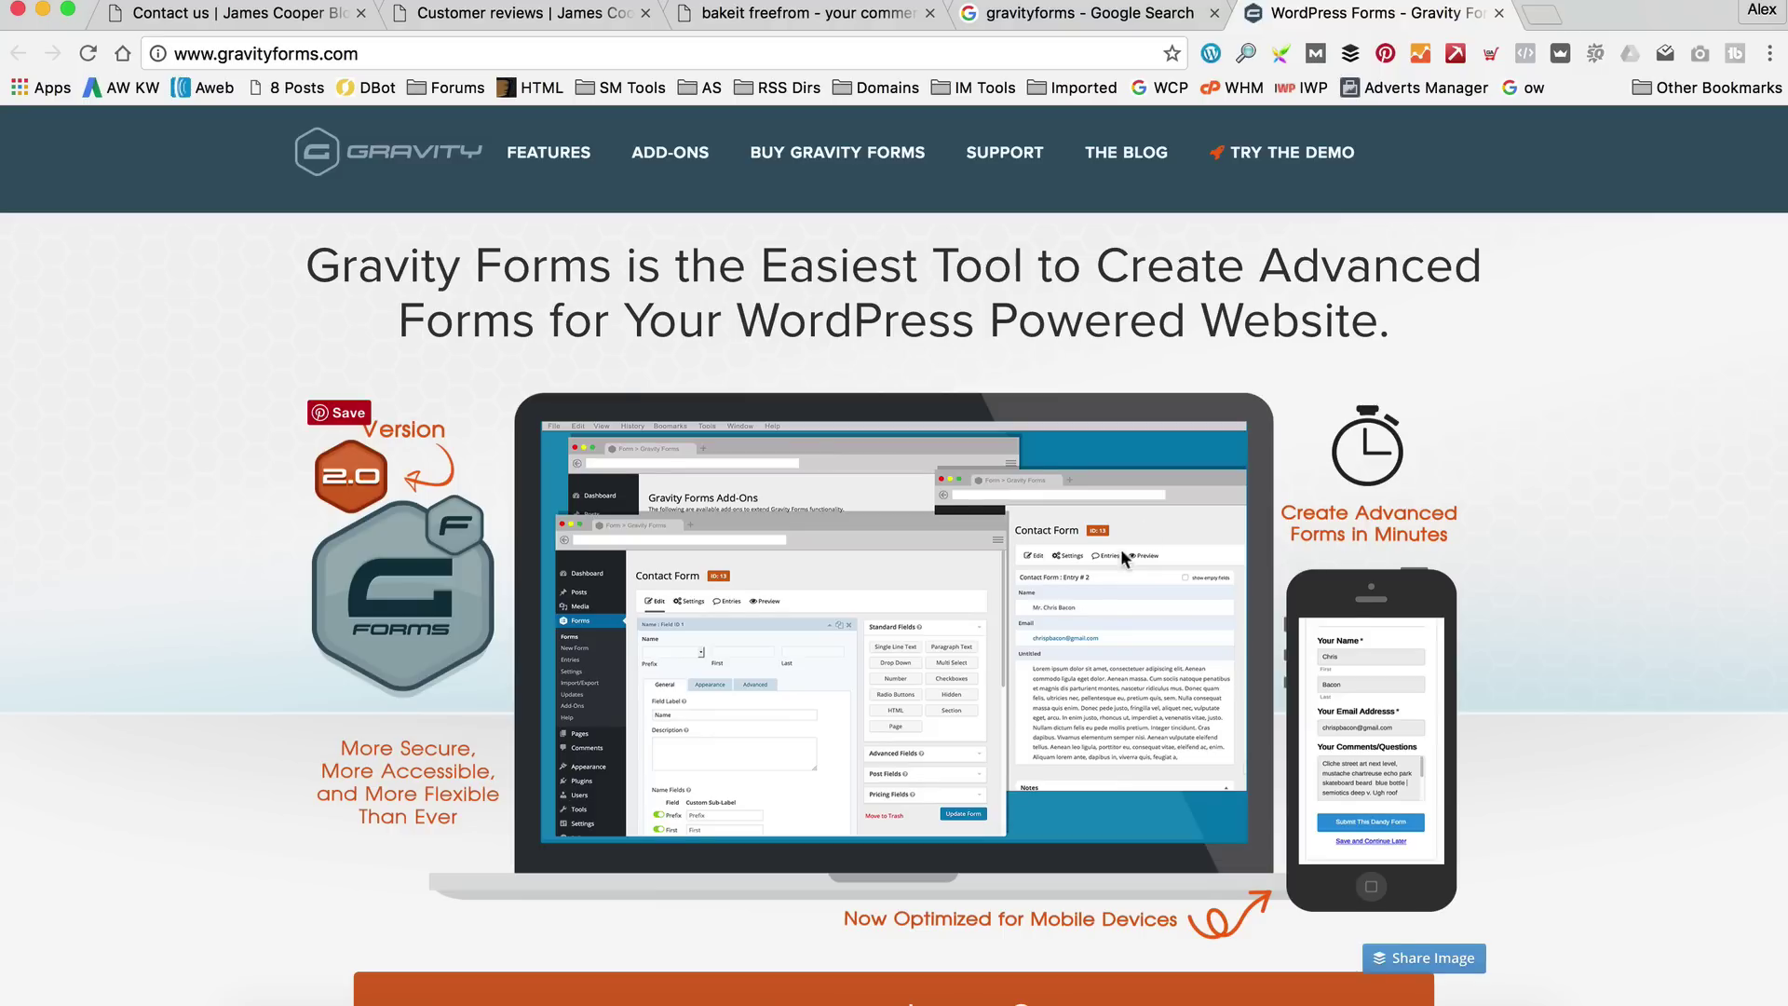
scroll(1187, 573, down, 5)
scroll(1733, 545, up, 5)
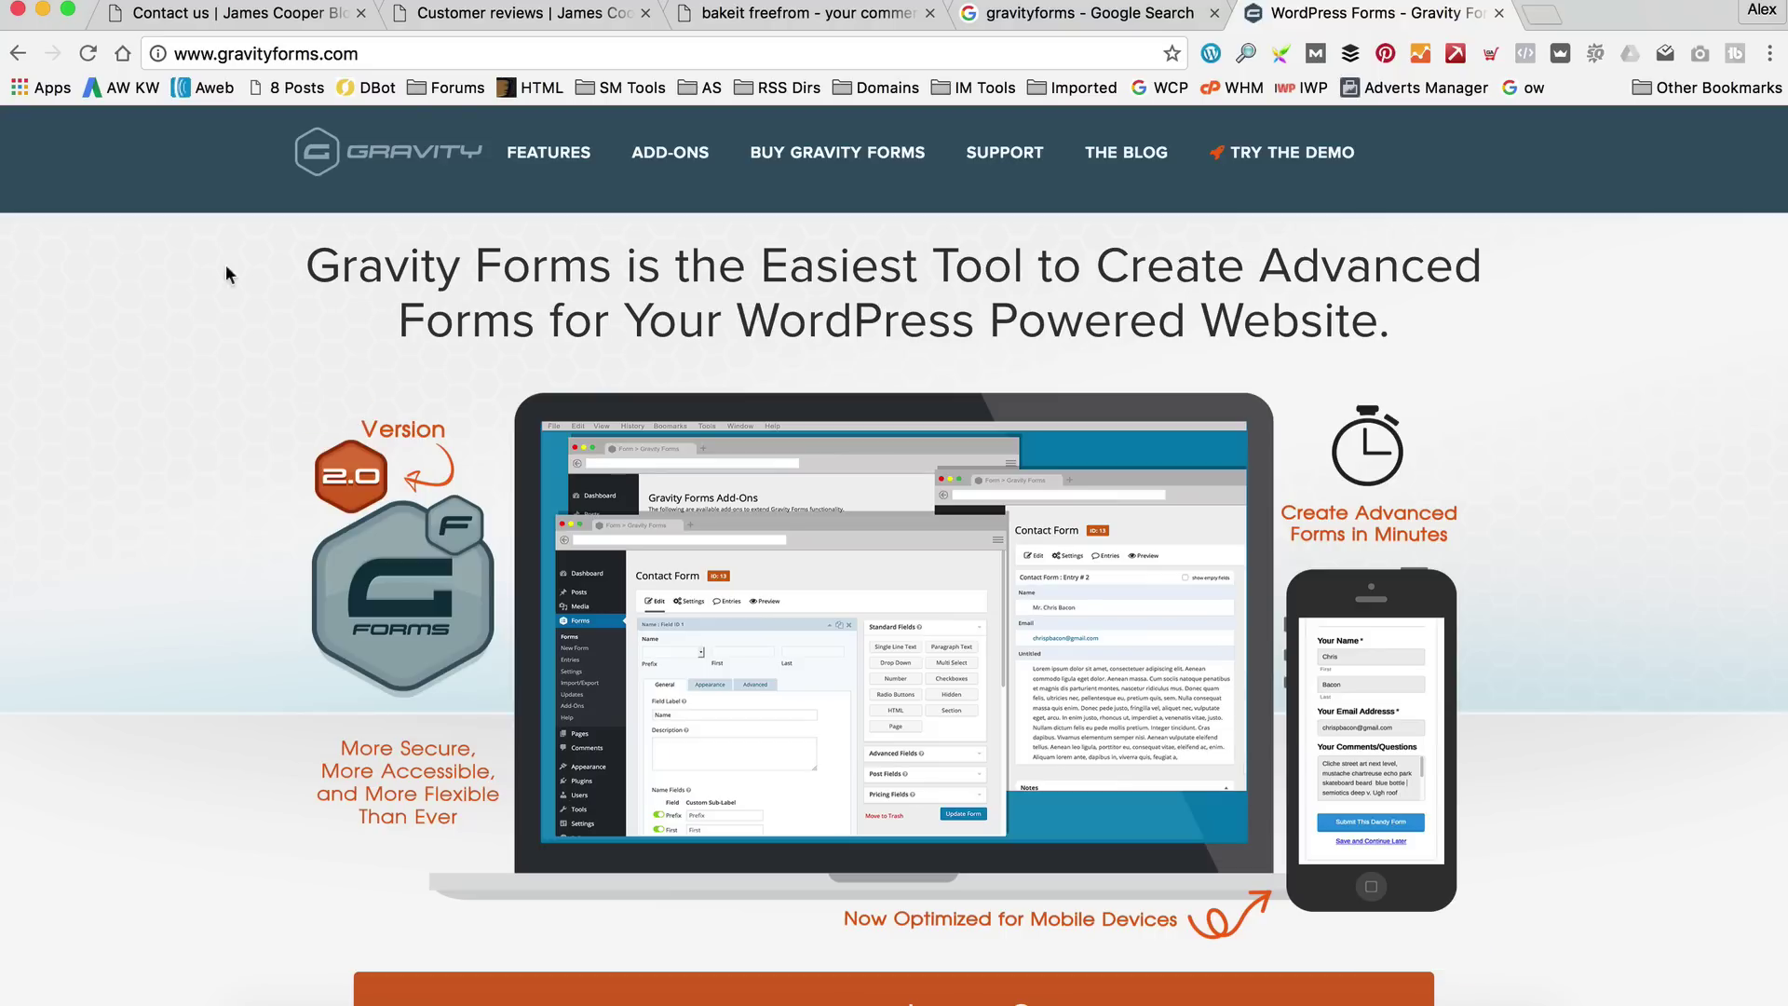
- Go to the WordPress dashboard's Plugins > Add New page
click(500, 15)
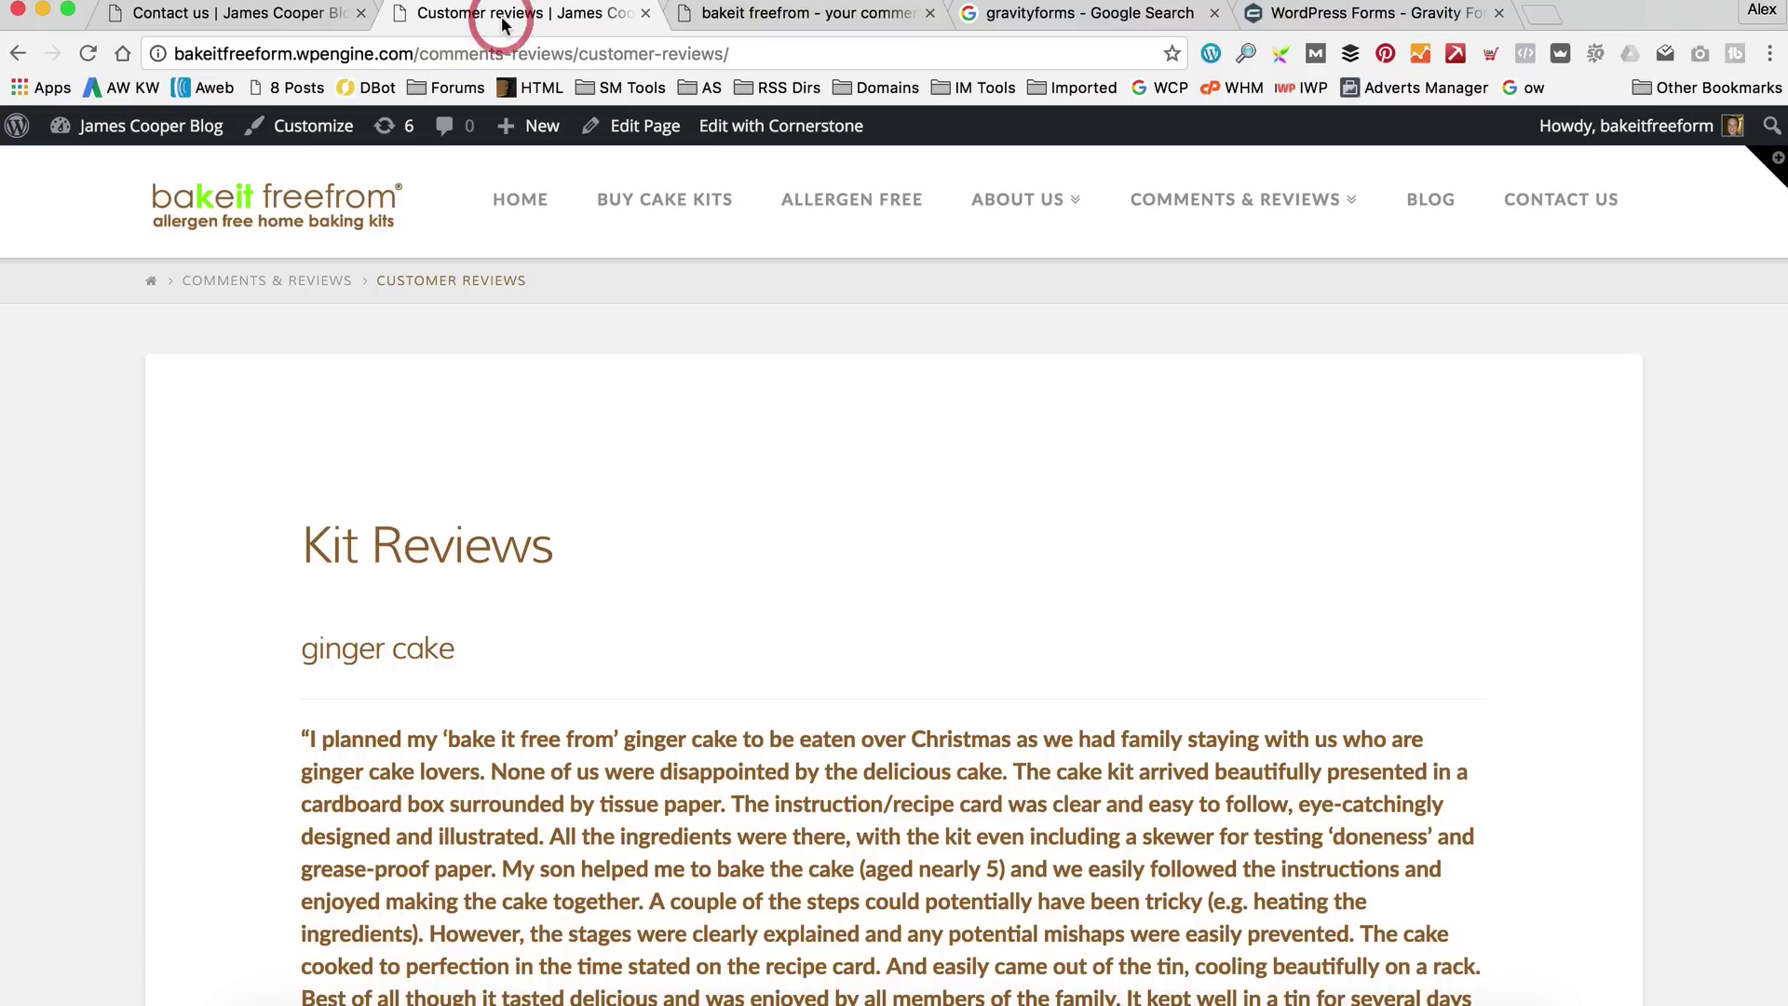
mouse_move(168, 126)
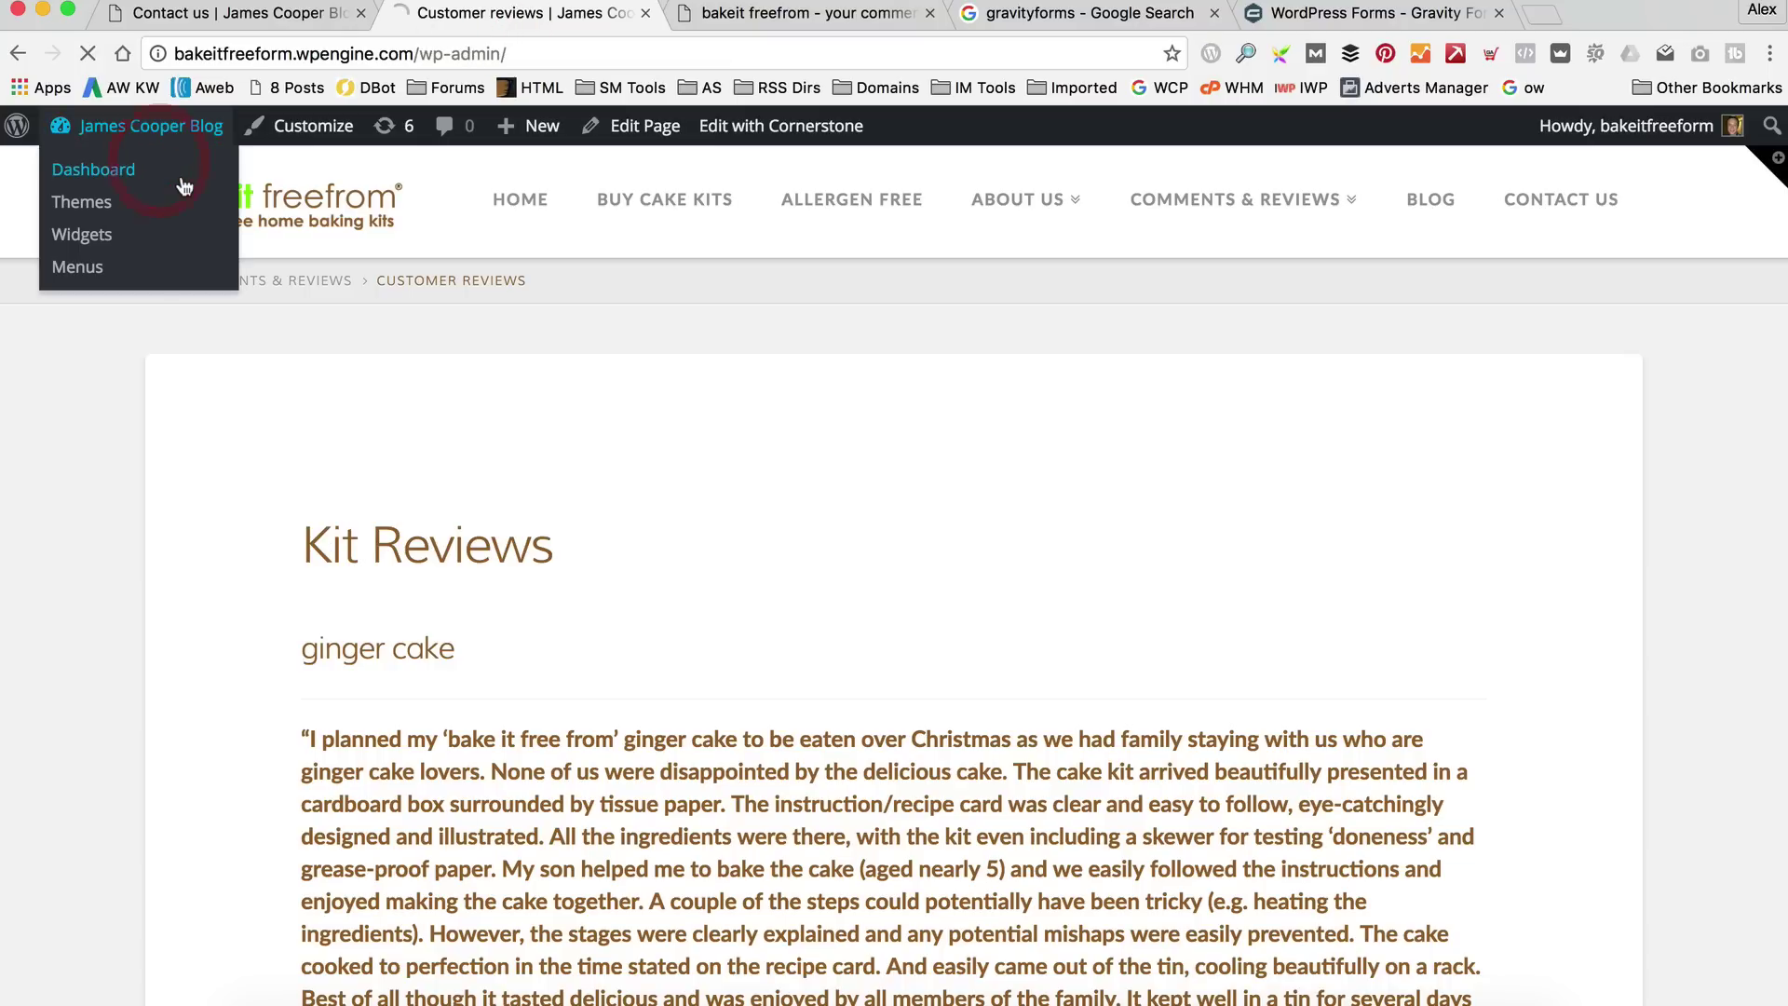
click(177, 179)
mouse_move(89, 782)
click(228, 812)
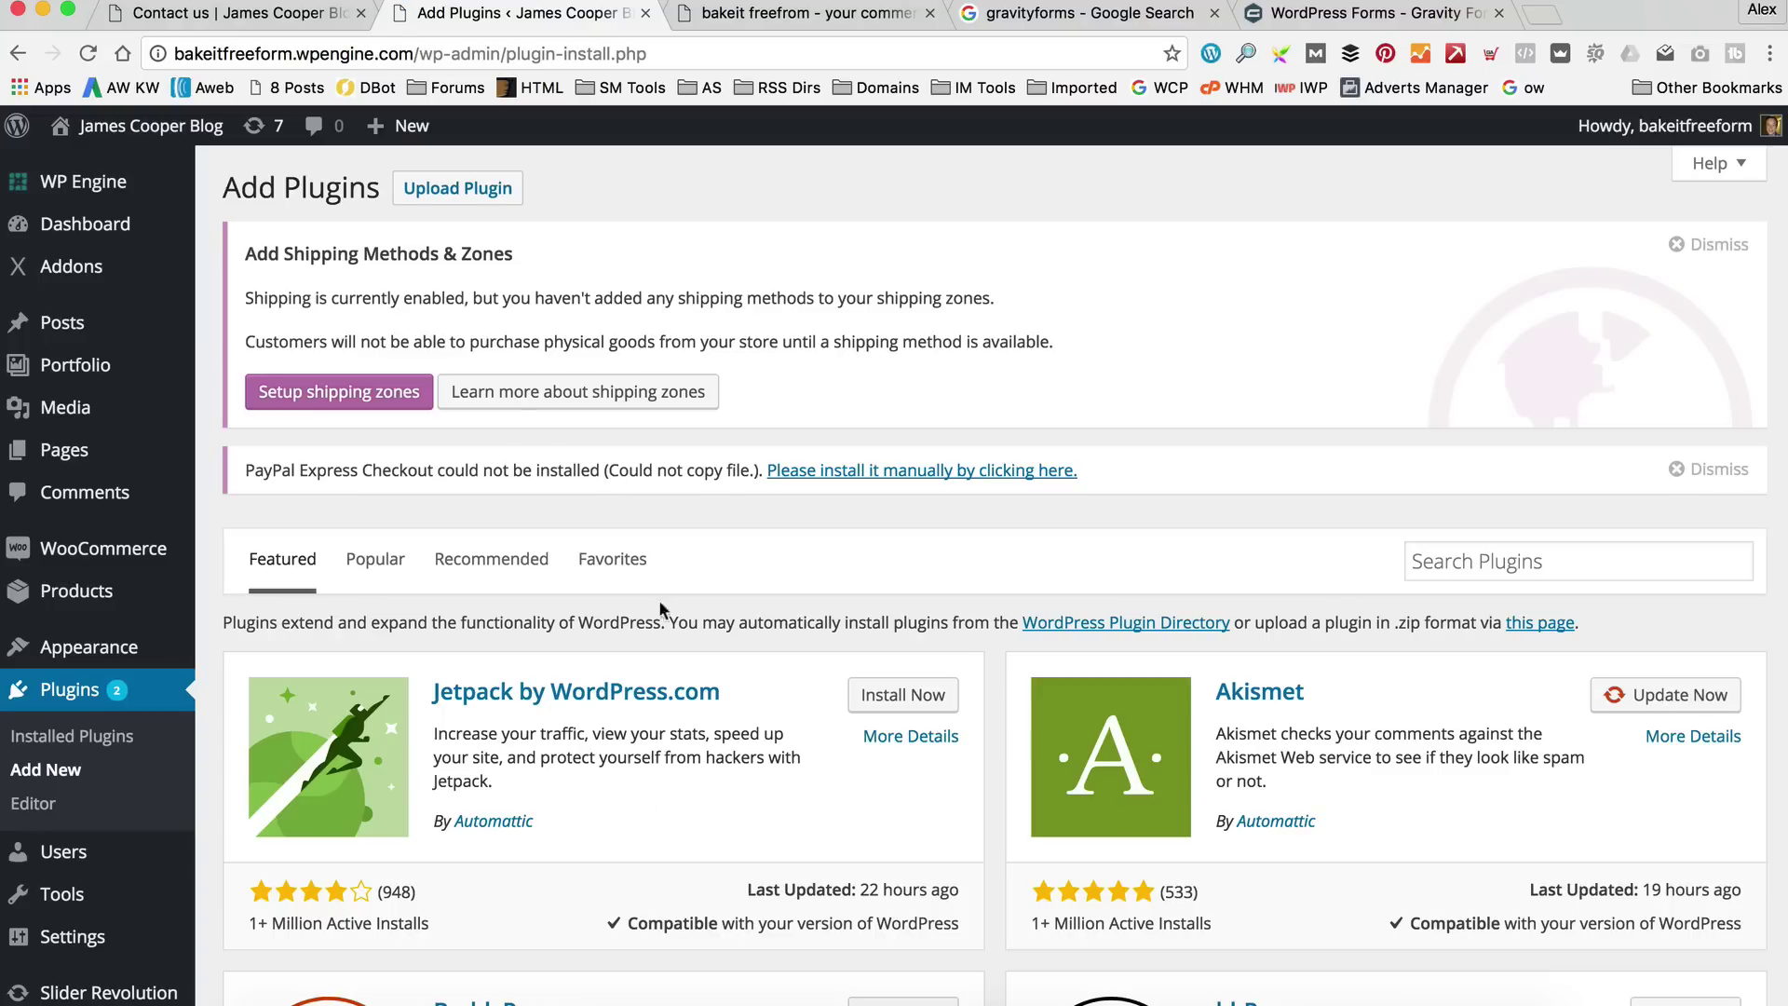
- Upload the gravityforms zip, install it and activate the plugin
click(475, 183)
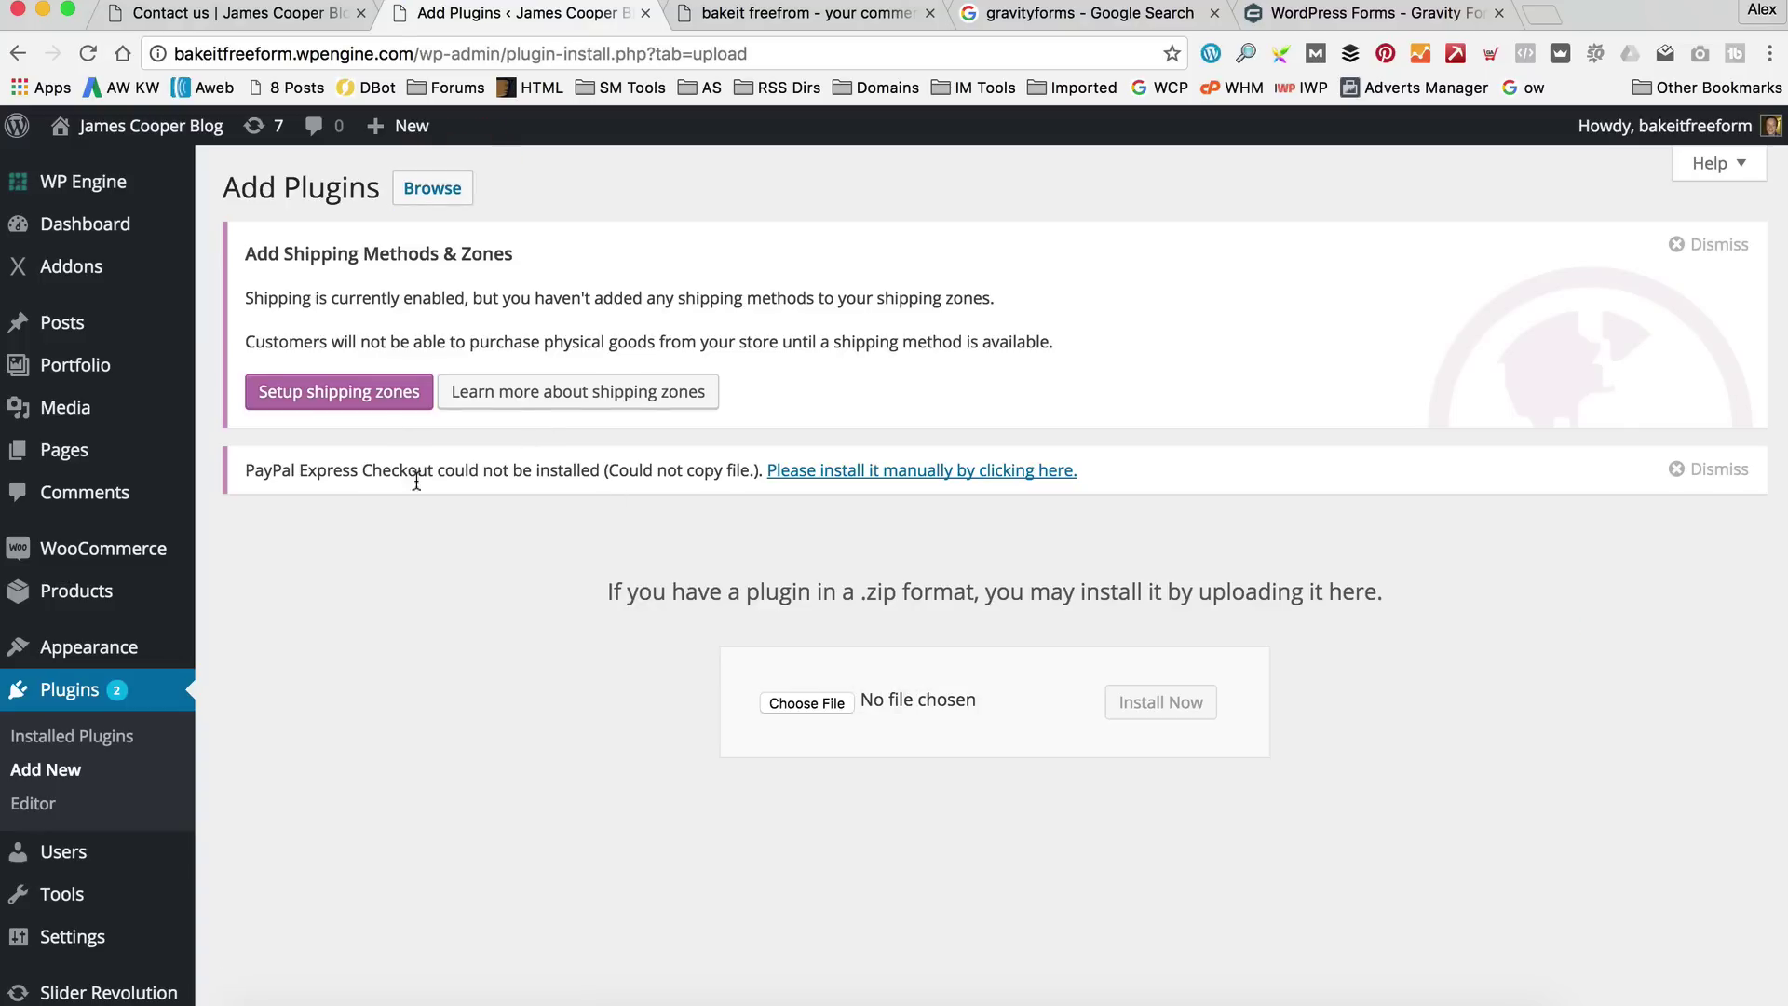
click(809, 700)
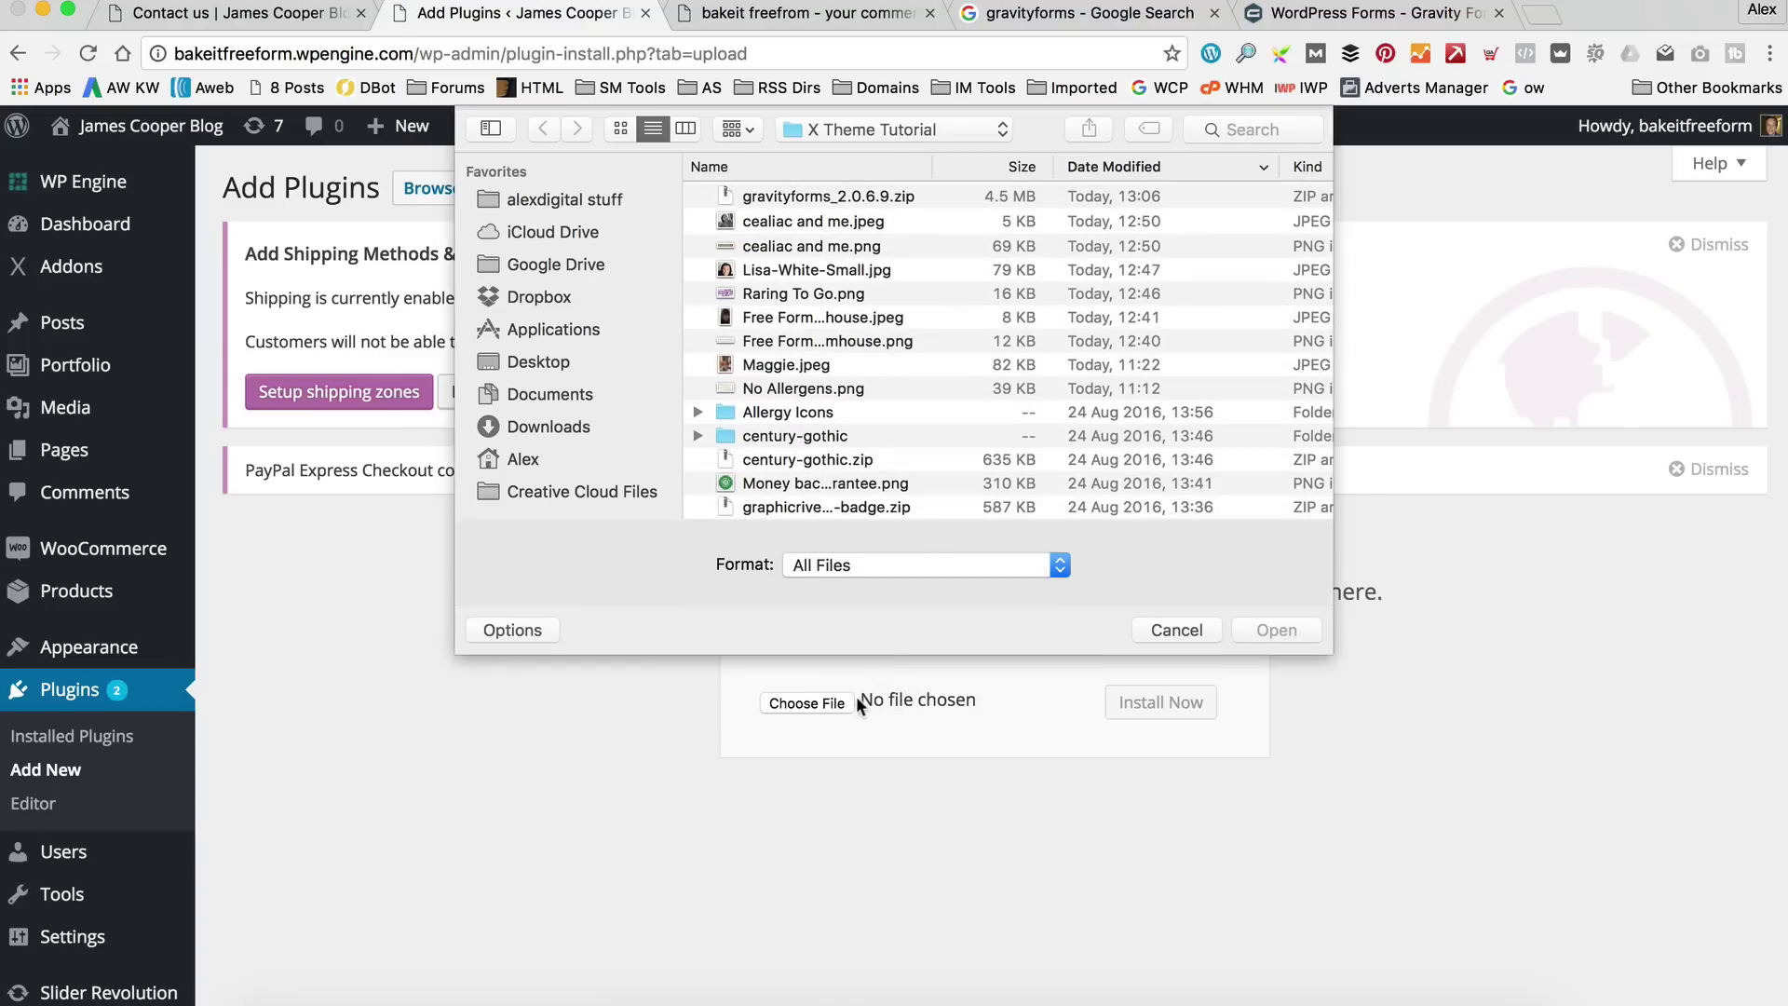
click(855, 196)
click(1276, 630)
click(1162, 702)
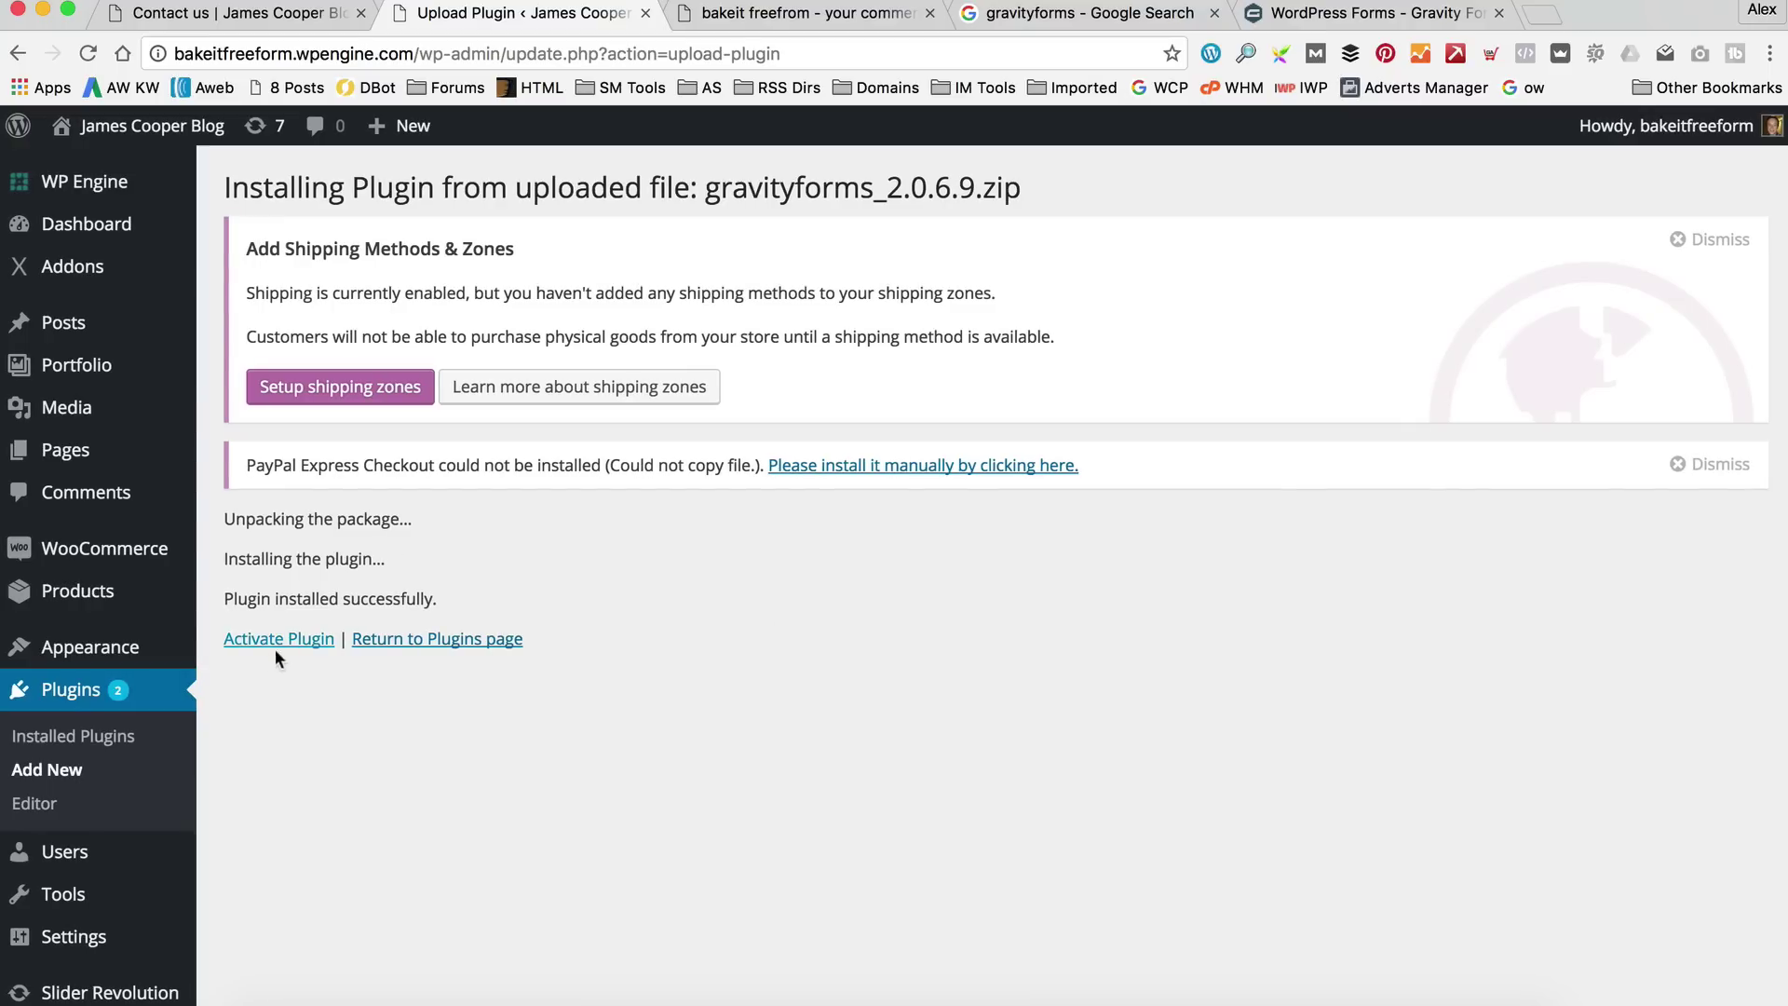
click(271, 643)
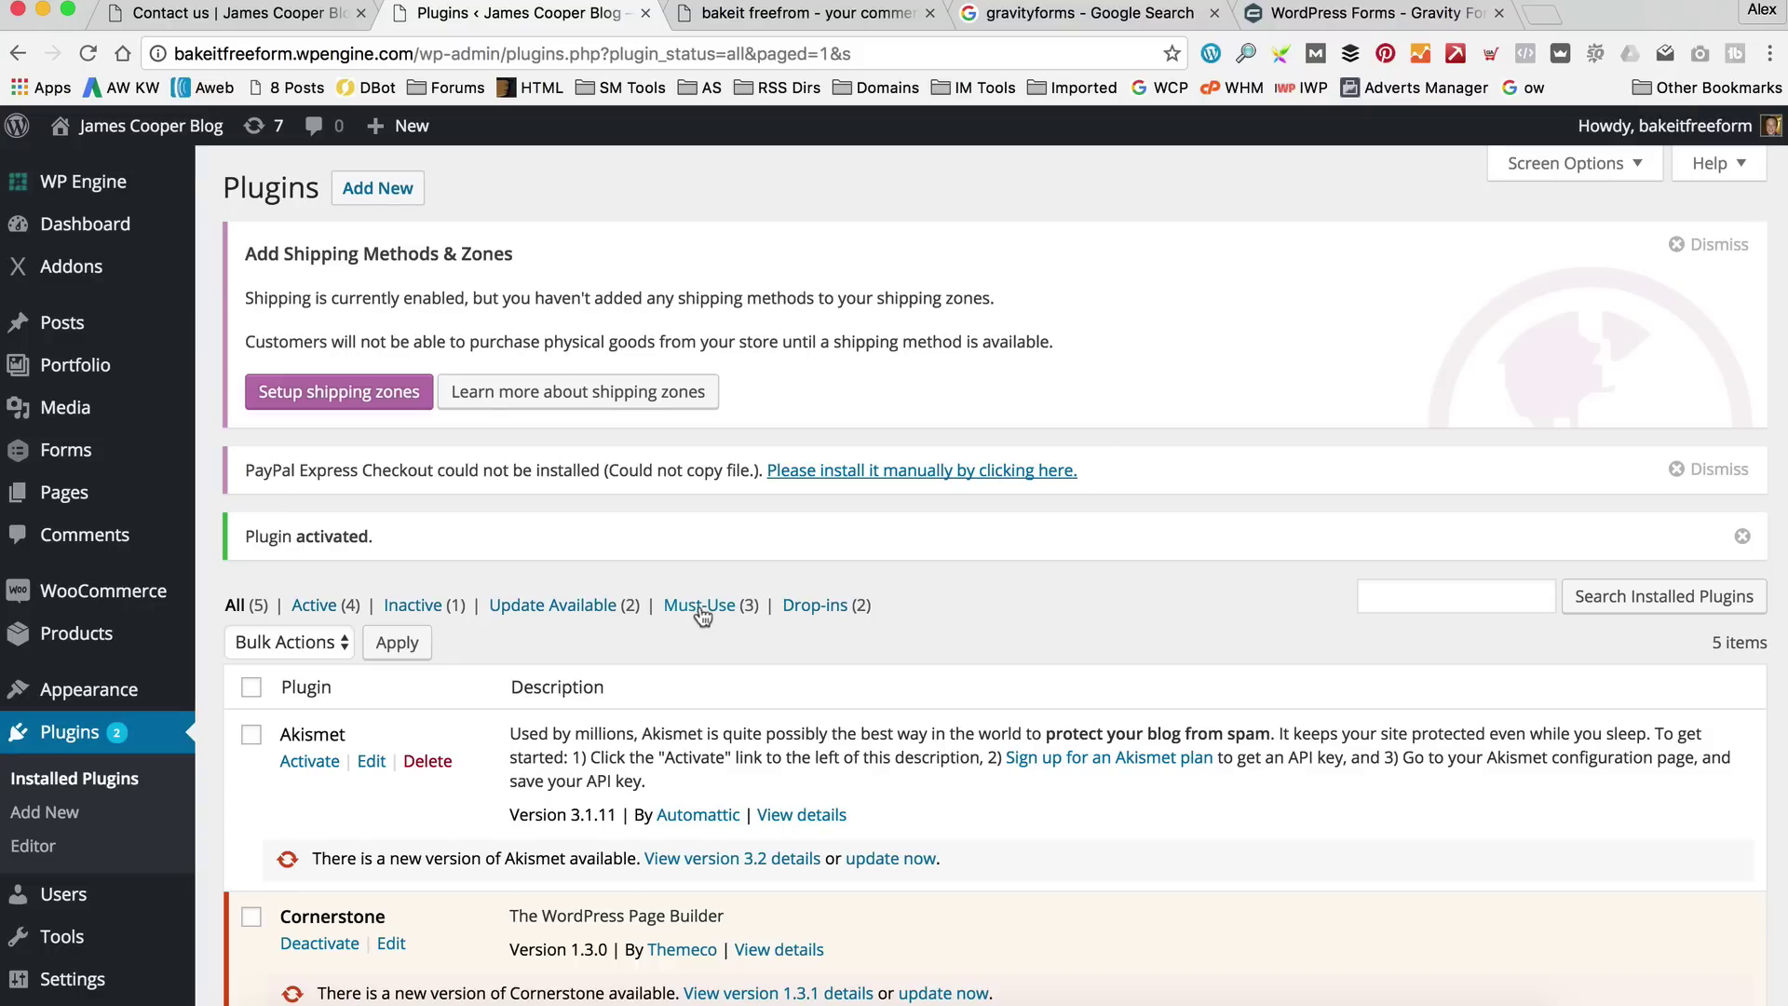
- Start registering Gravity Forms to reach the License Key setup step
scroll(700, 611, down, 5)
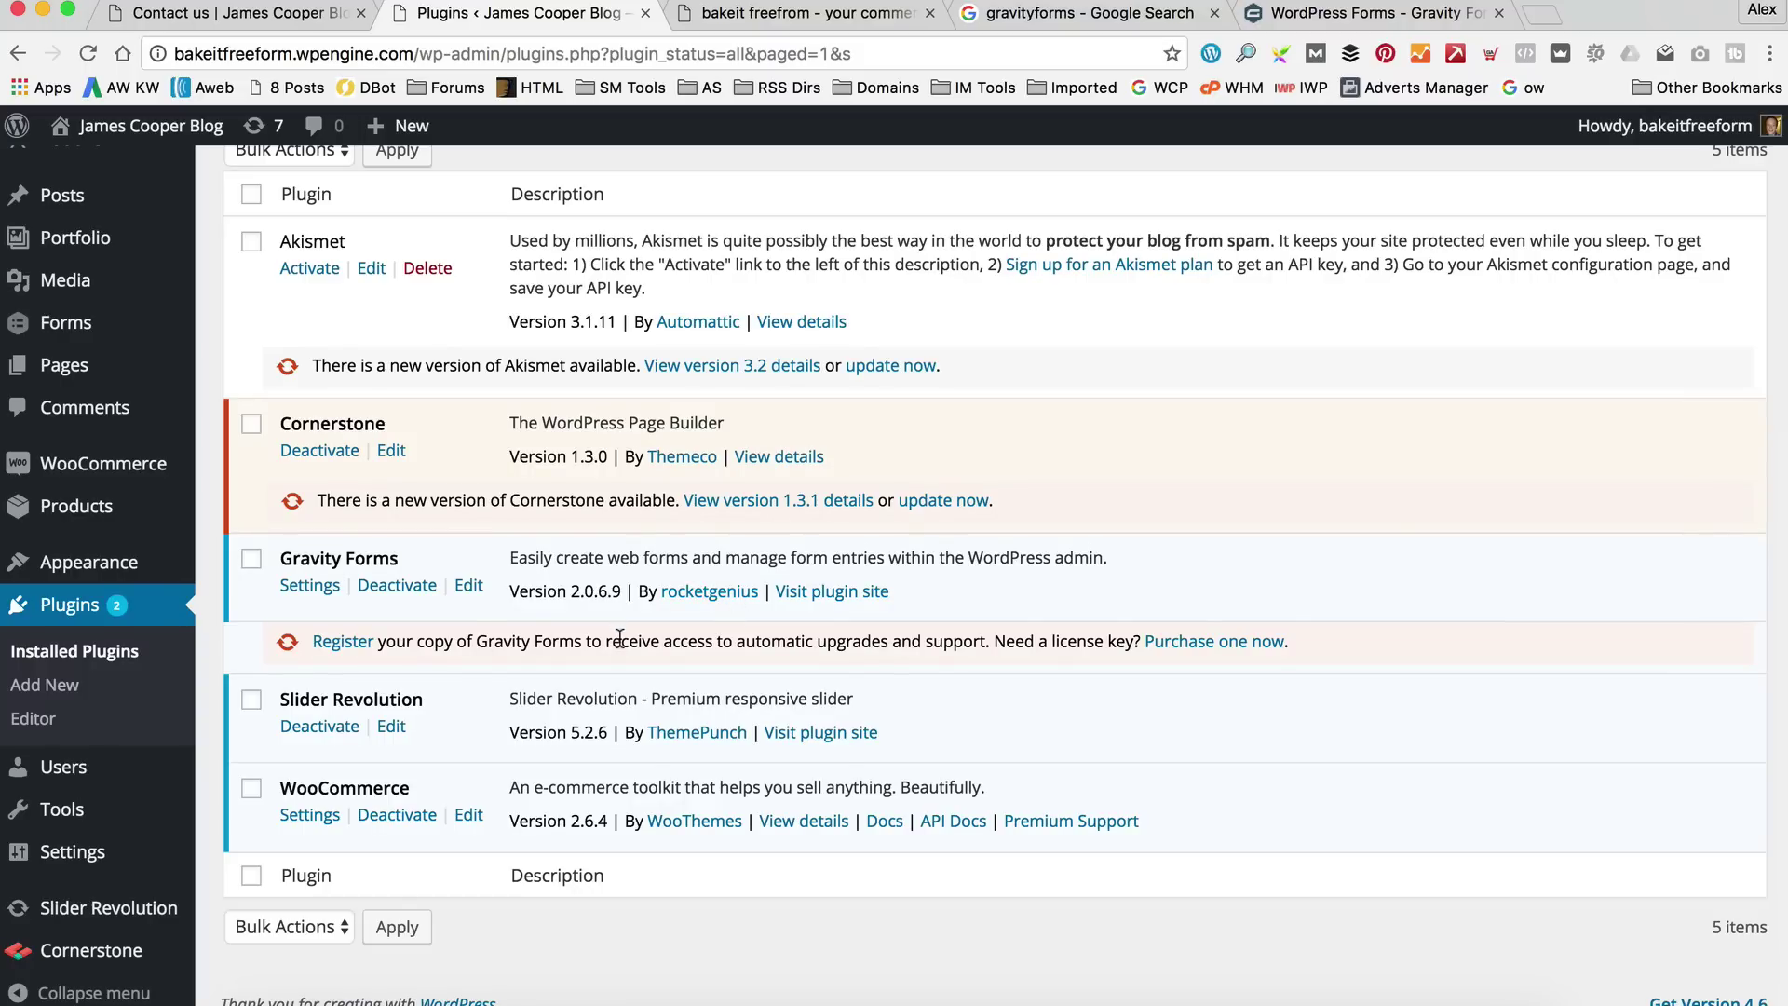
click(356, 650)
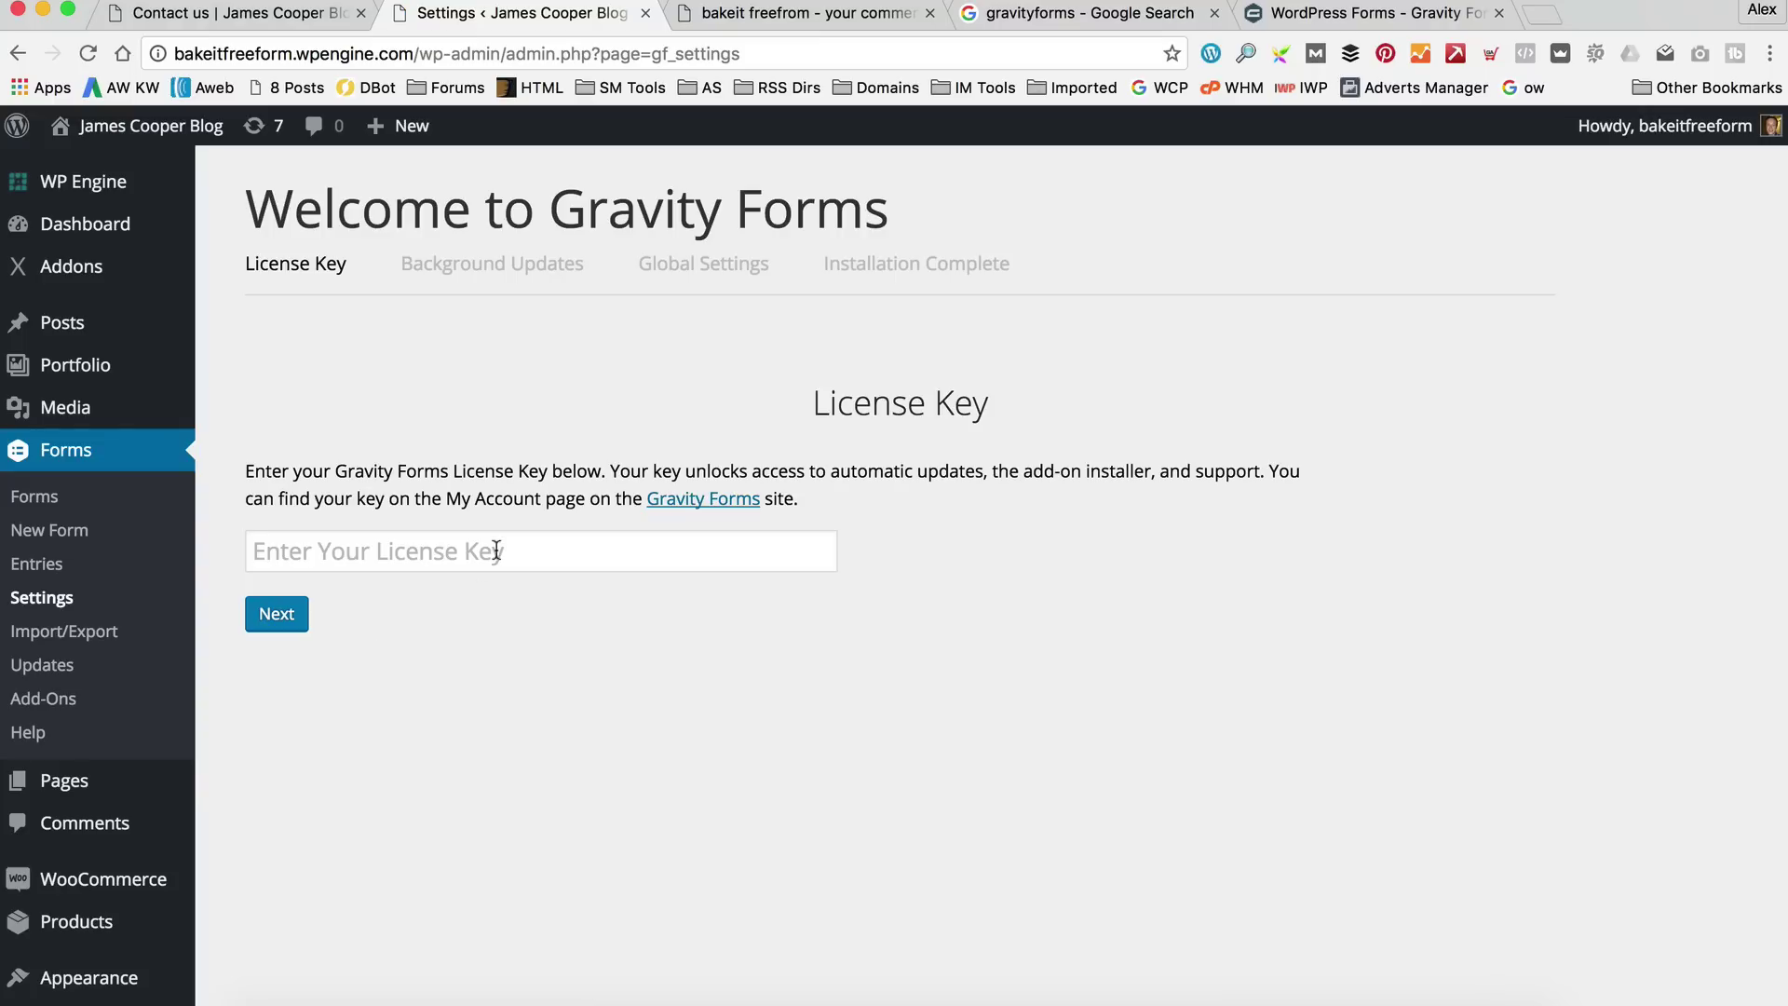
click(497, 551)
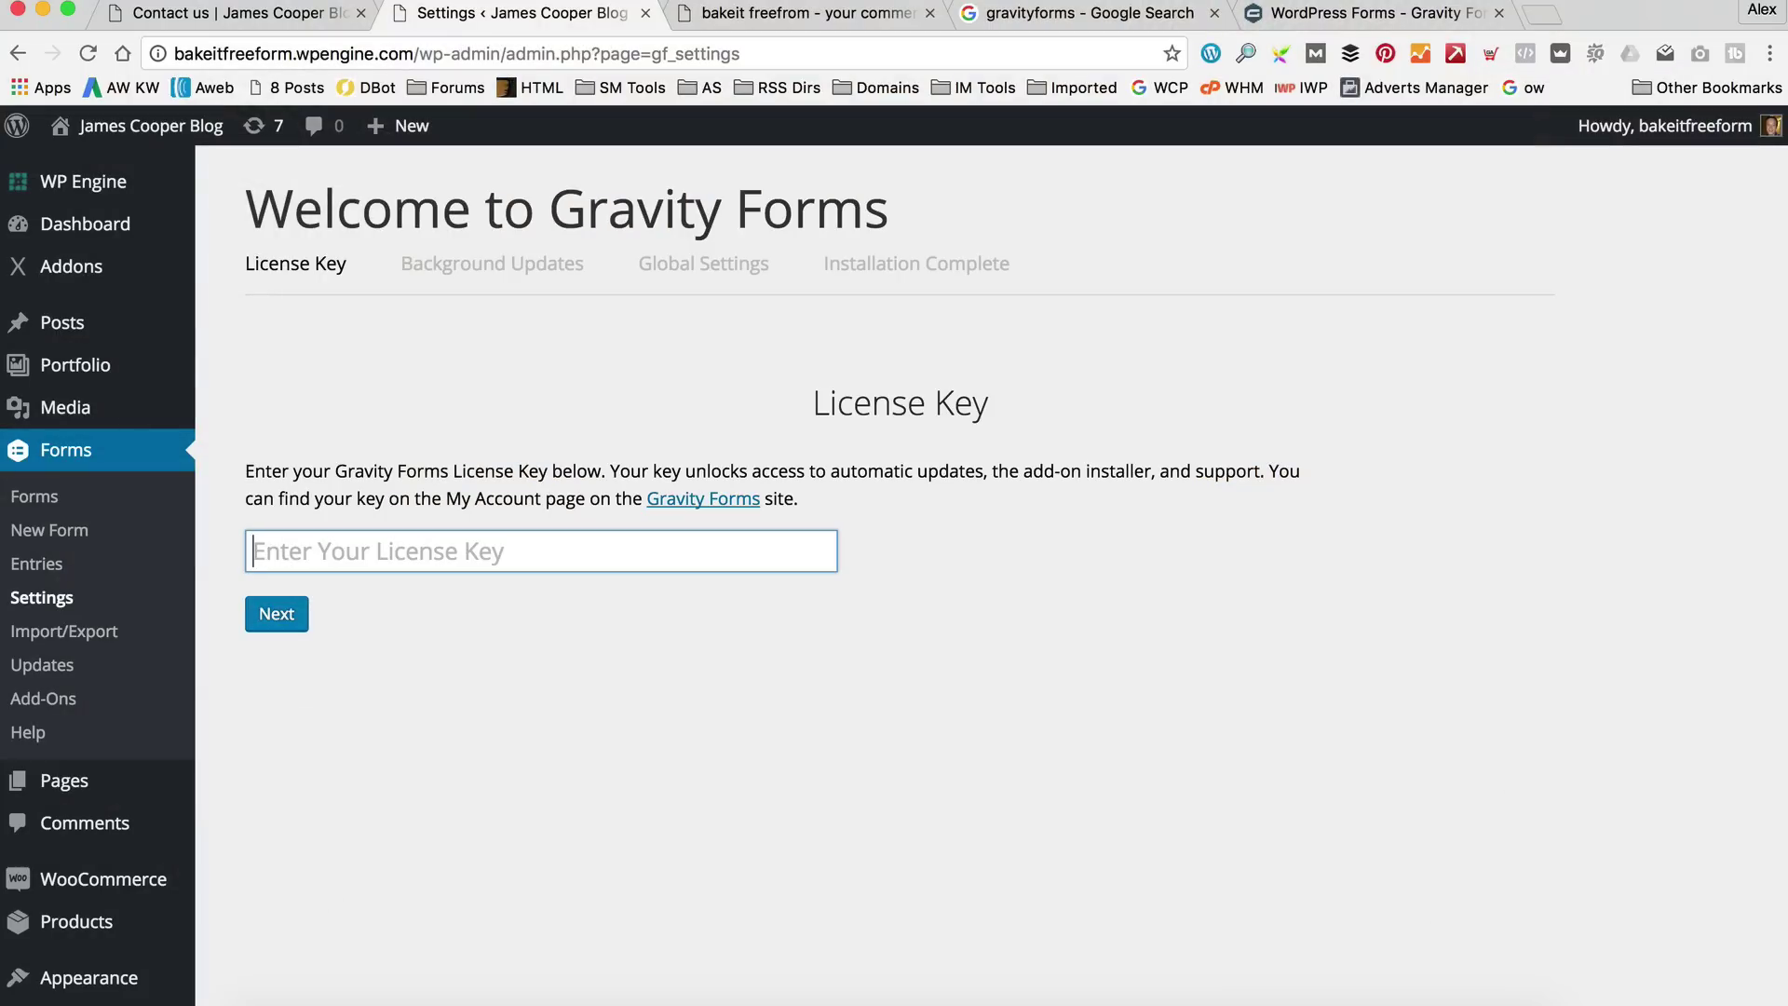
- Enter the Gravity Forms license key and keep background updates enabled
key(super+v)
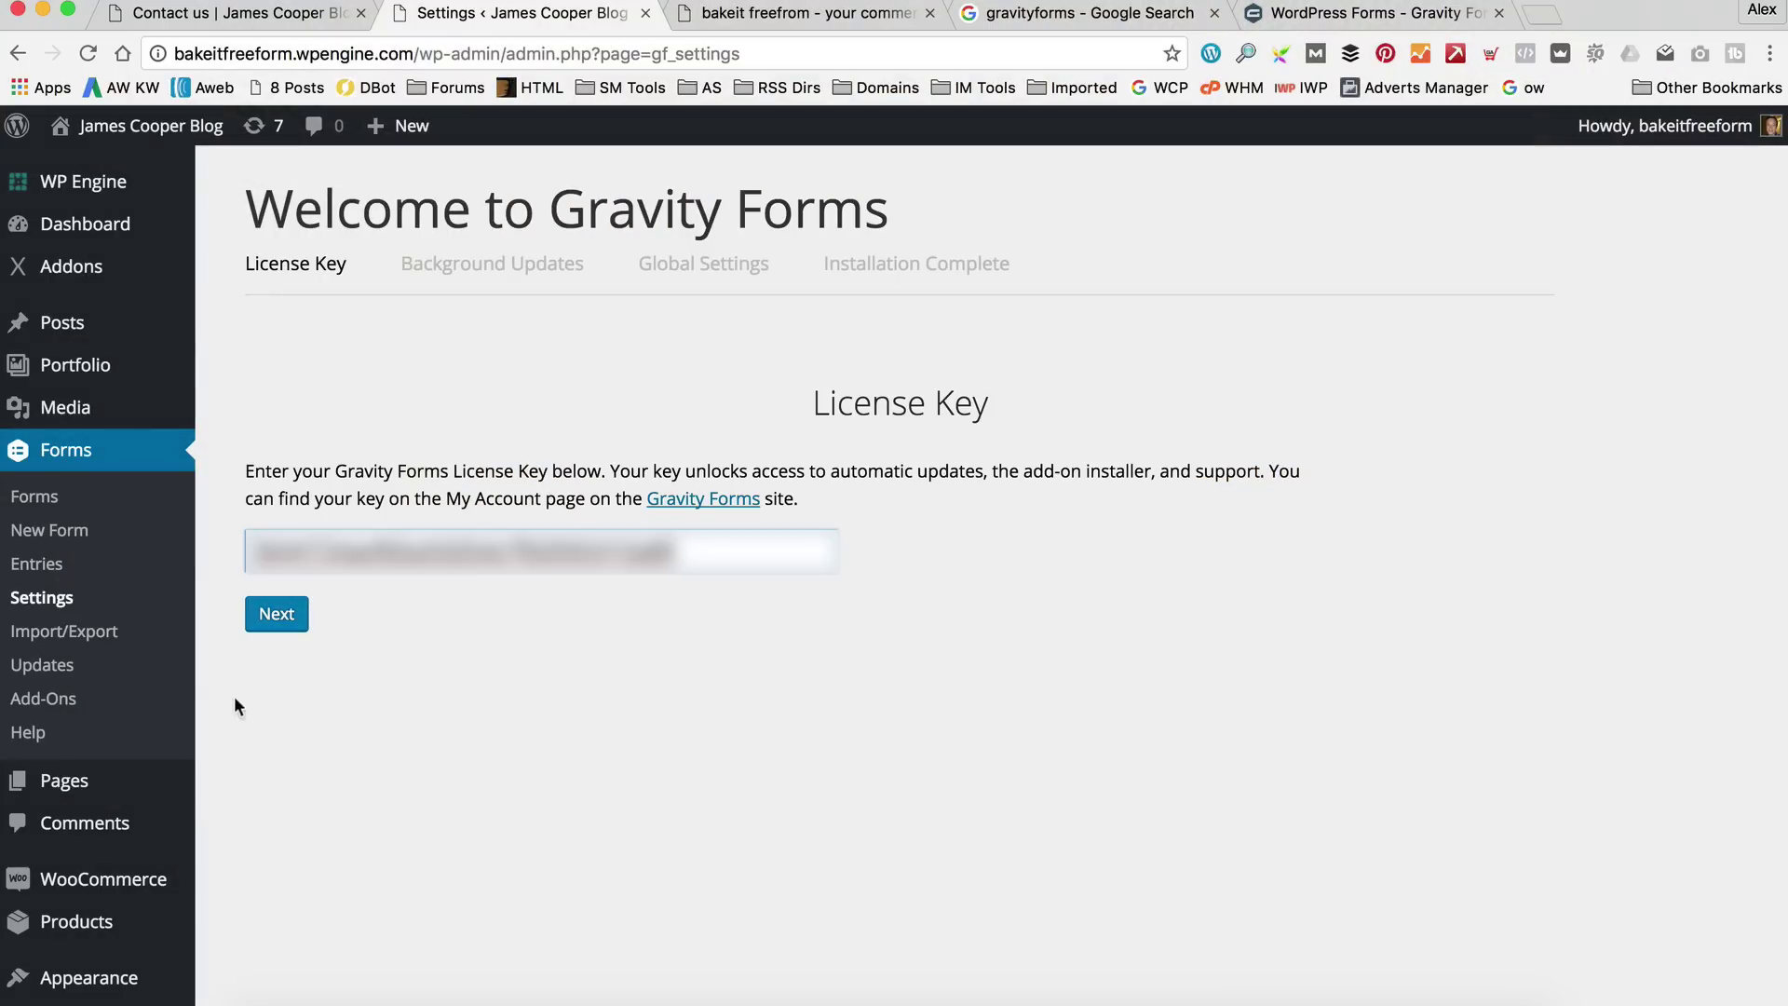
click(276, 614)
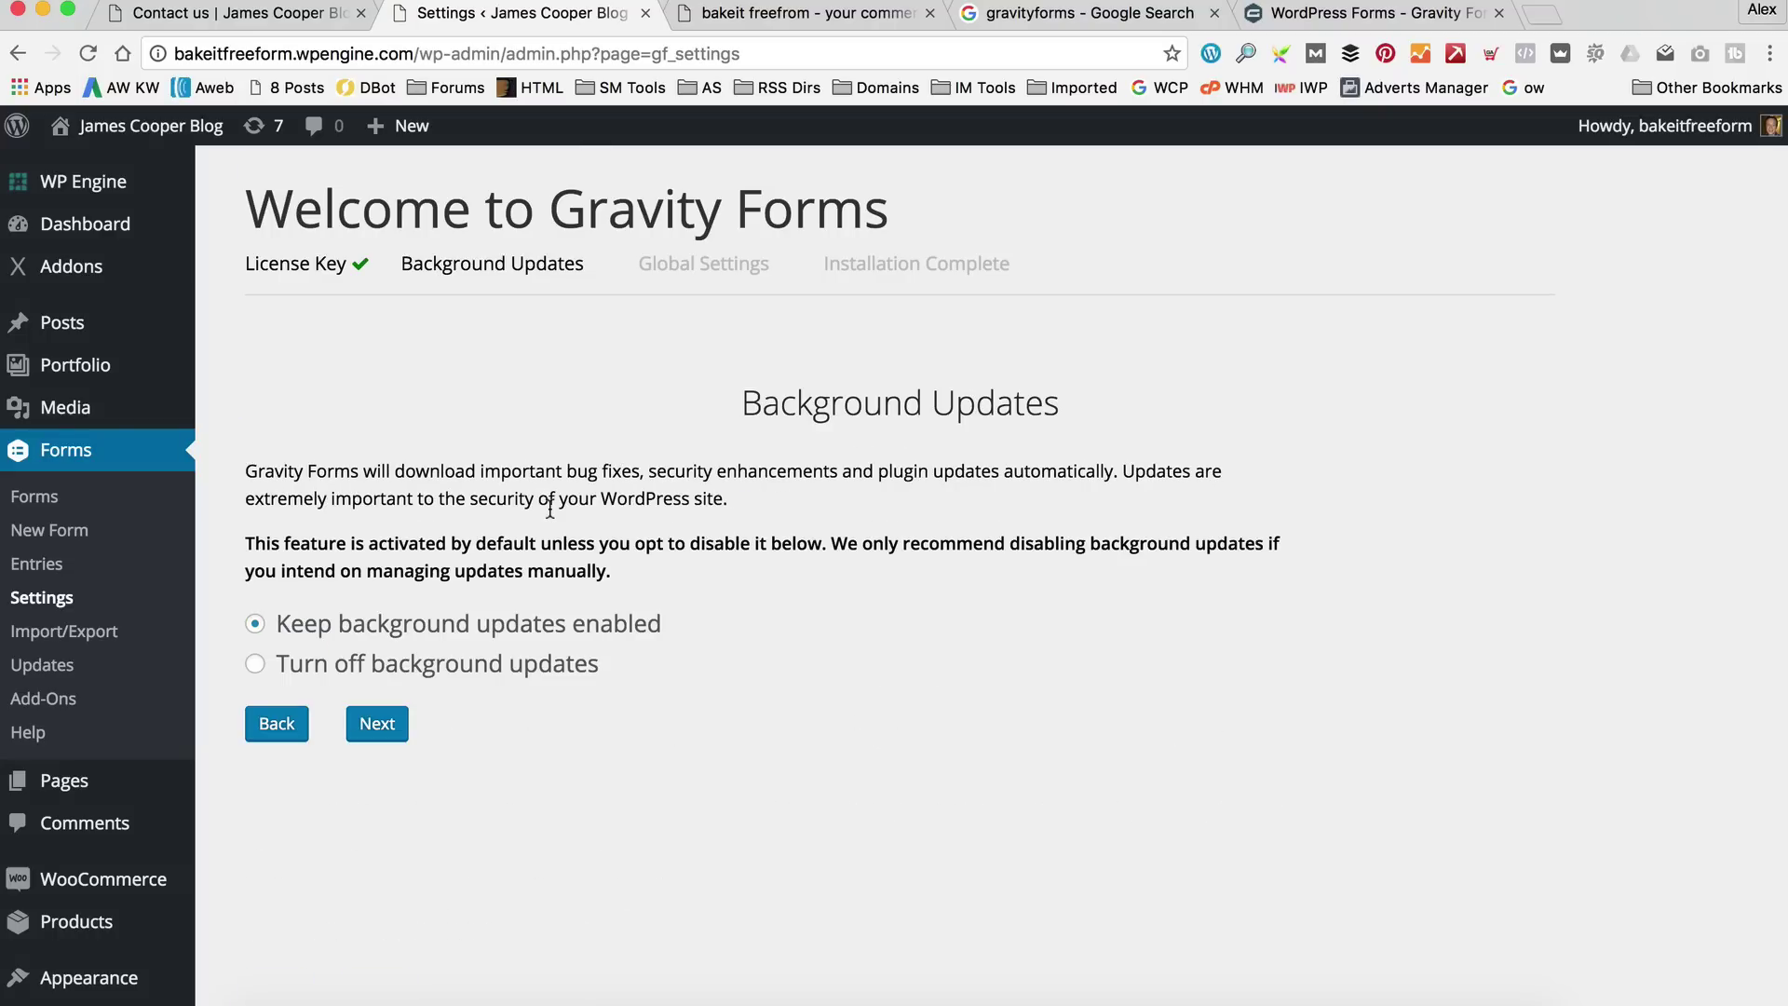
click(401, 728)
- Set the currency to Pound Sterling, finish setup, and start creating a new form
click(678, 491)
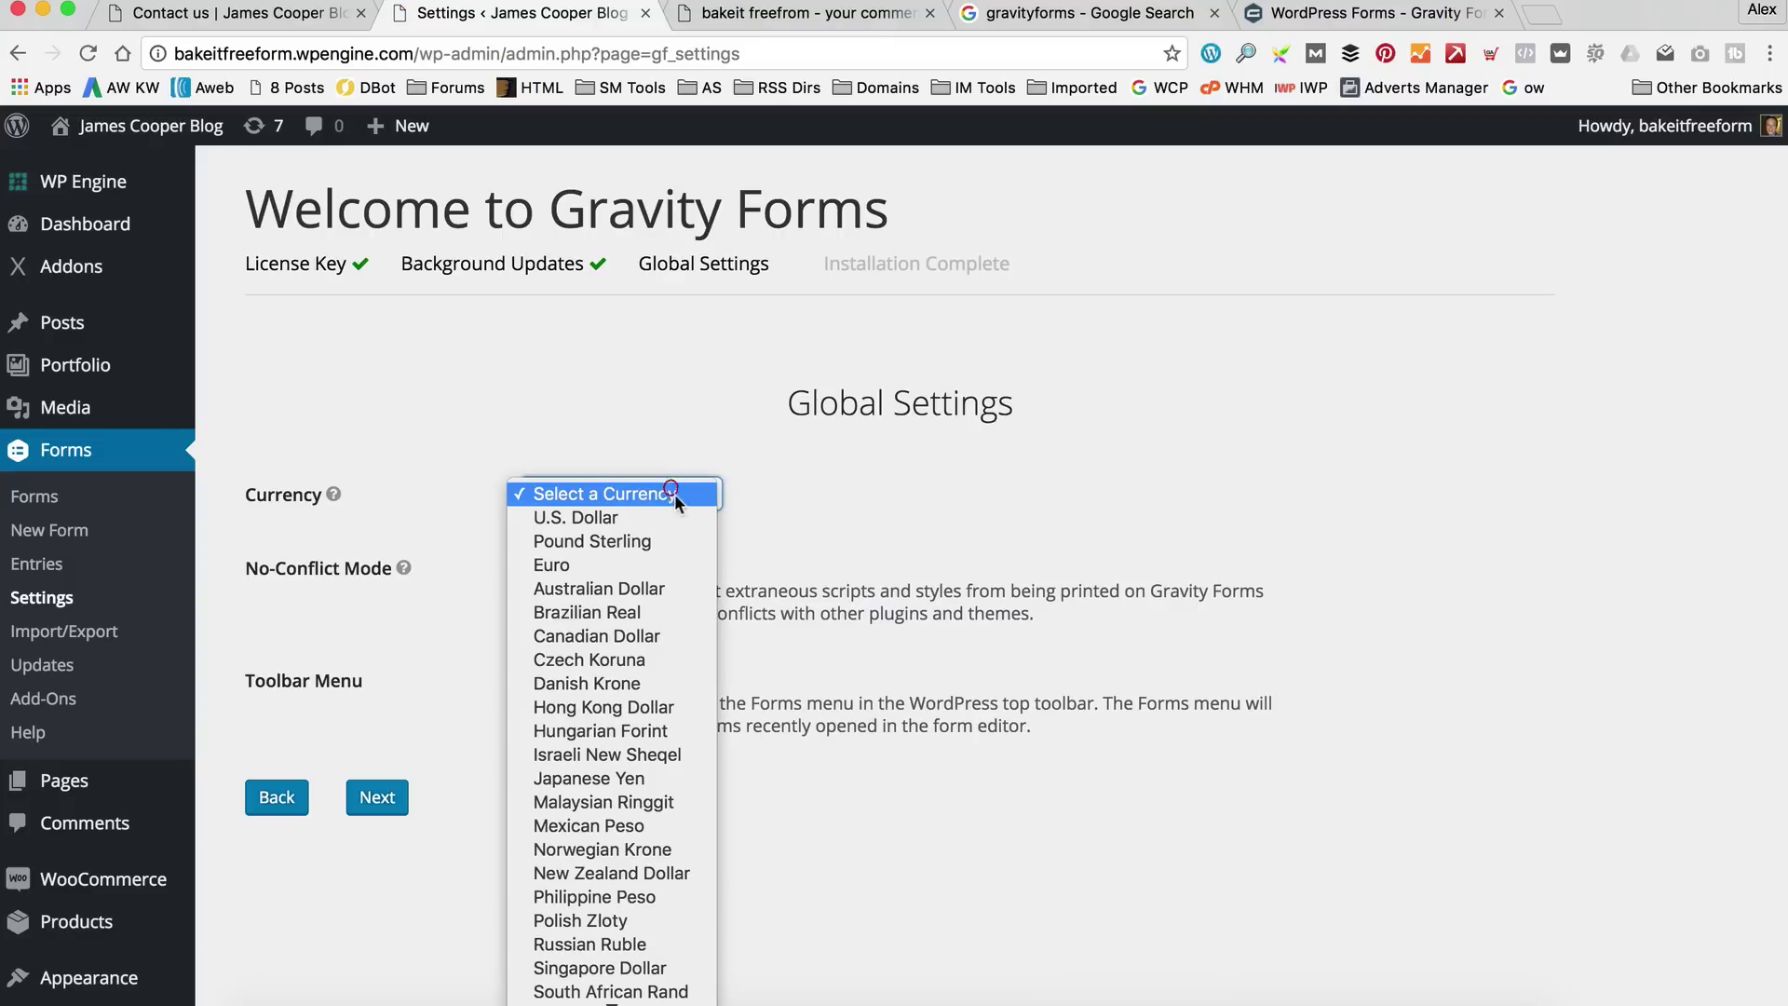
click(656, 542)
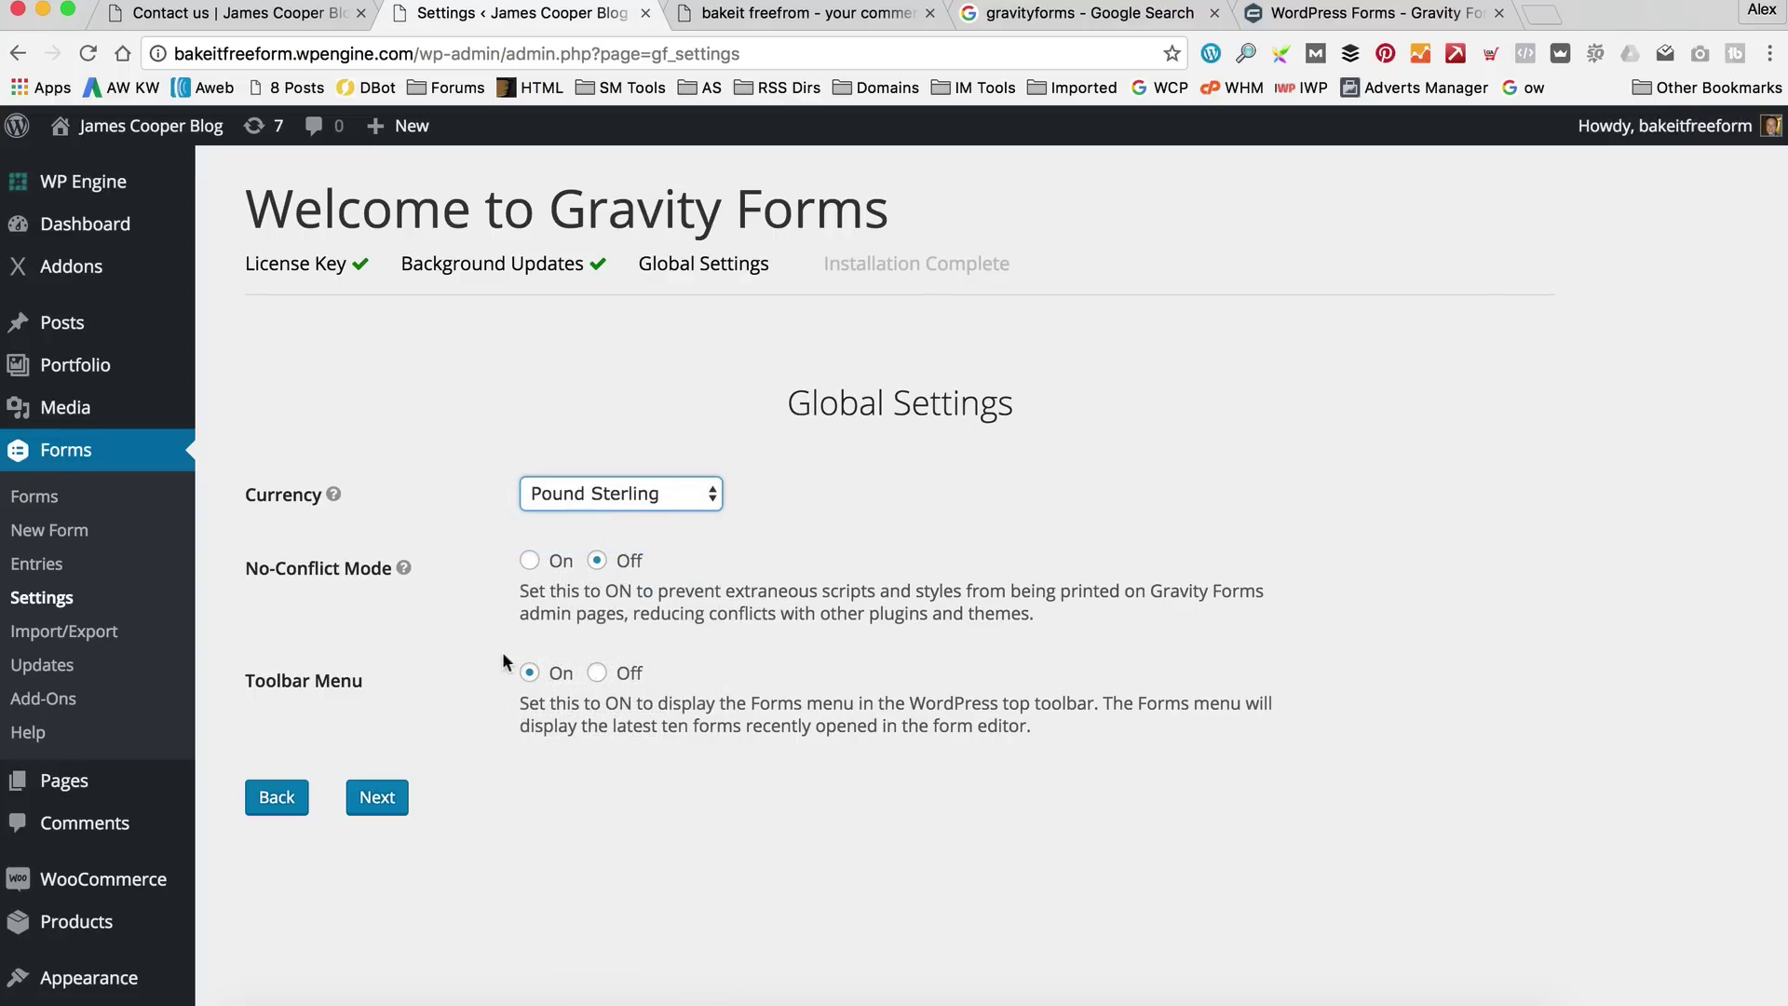
click(377, 797)
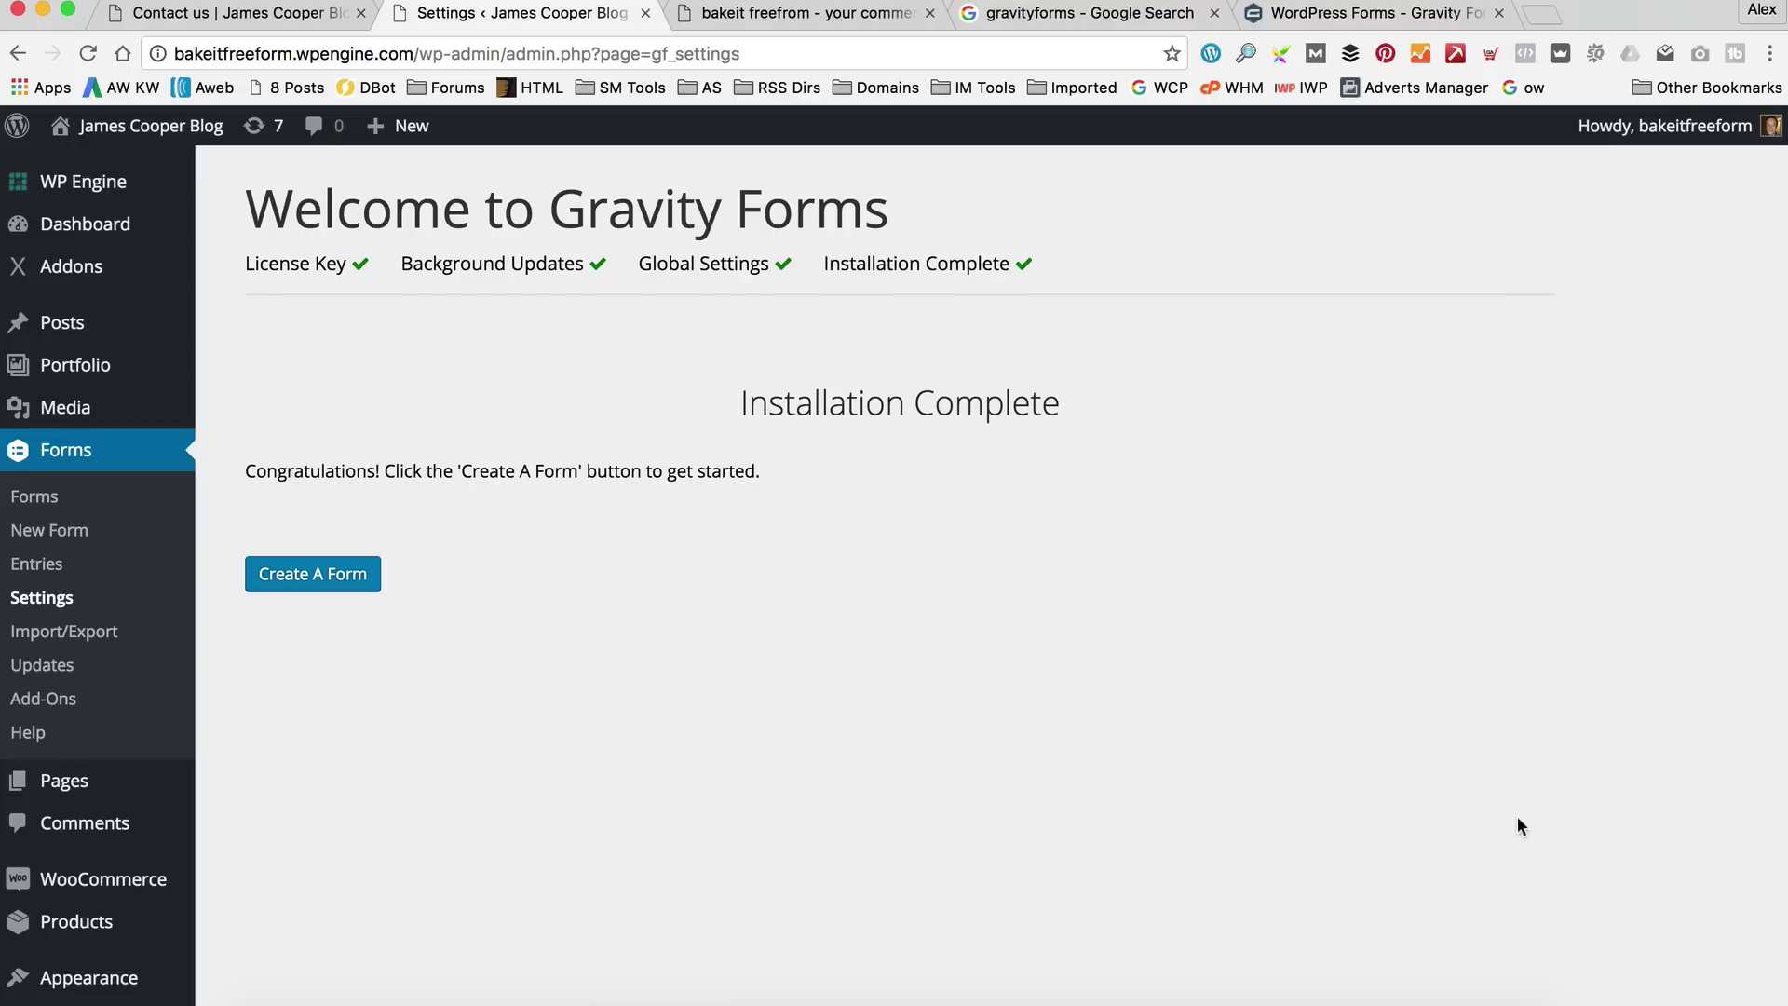
click(352, 579)
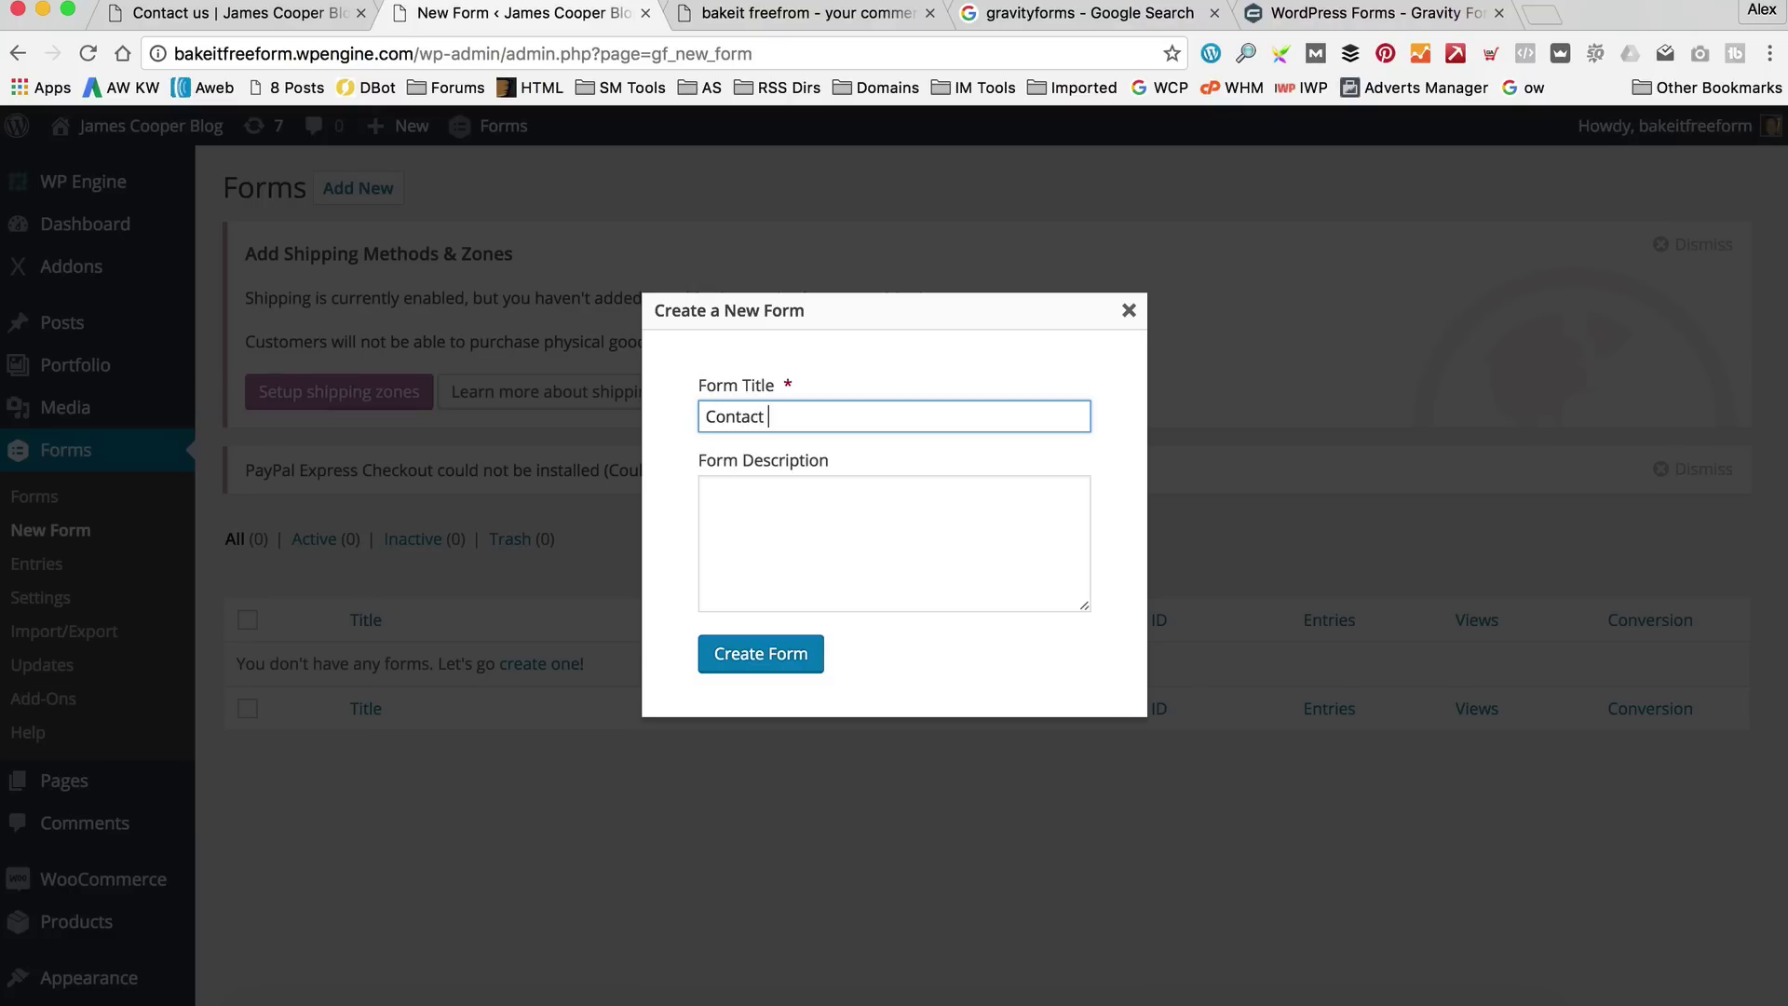
- Create the Contact form with an advanced Name field, then view the old site's comments page
click(820, 656)
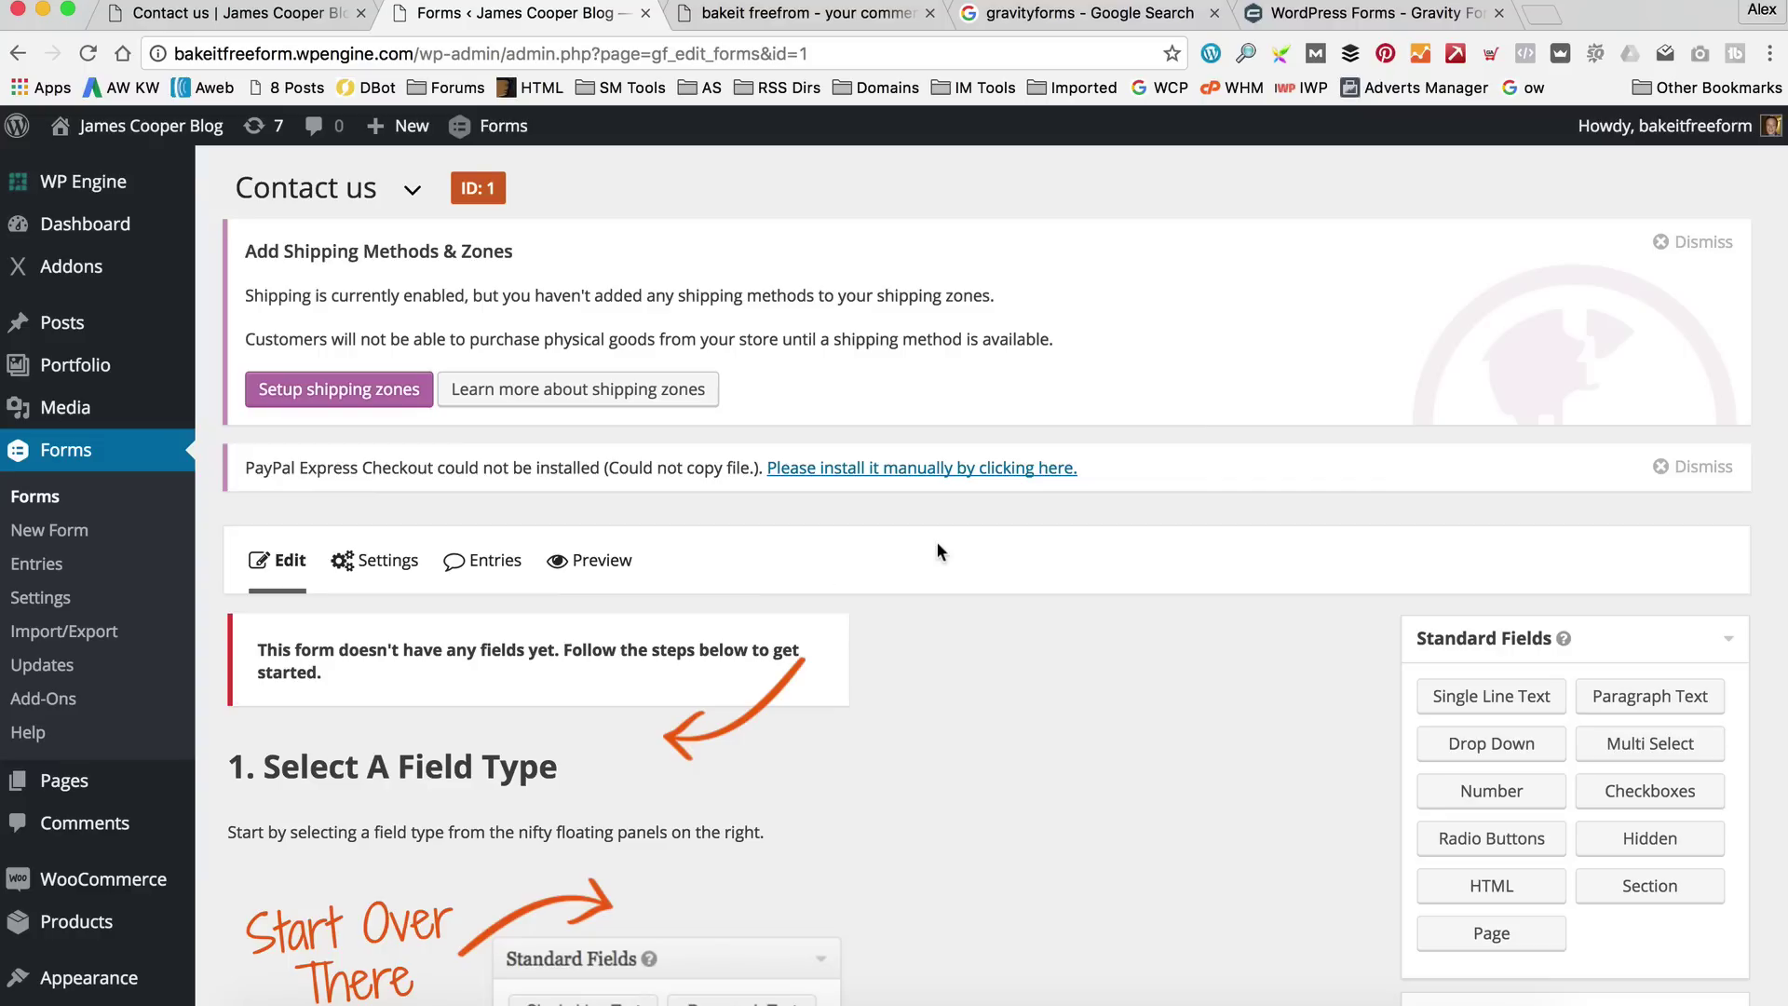
scroll(937, 541, down, 3)
scroll(937, 550, down, 1)
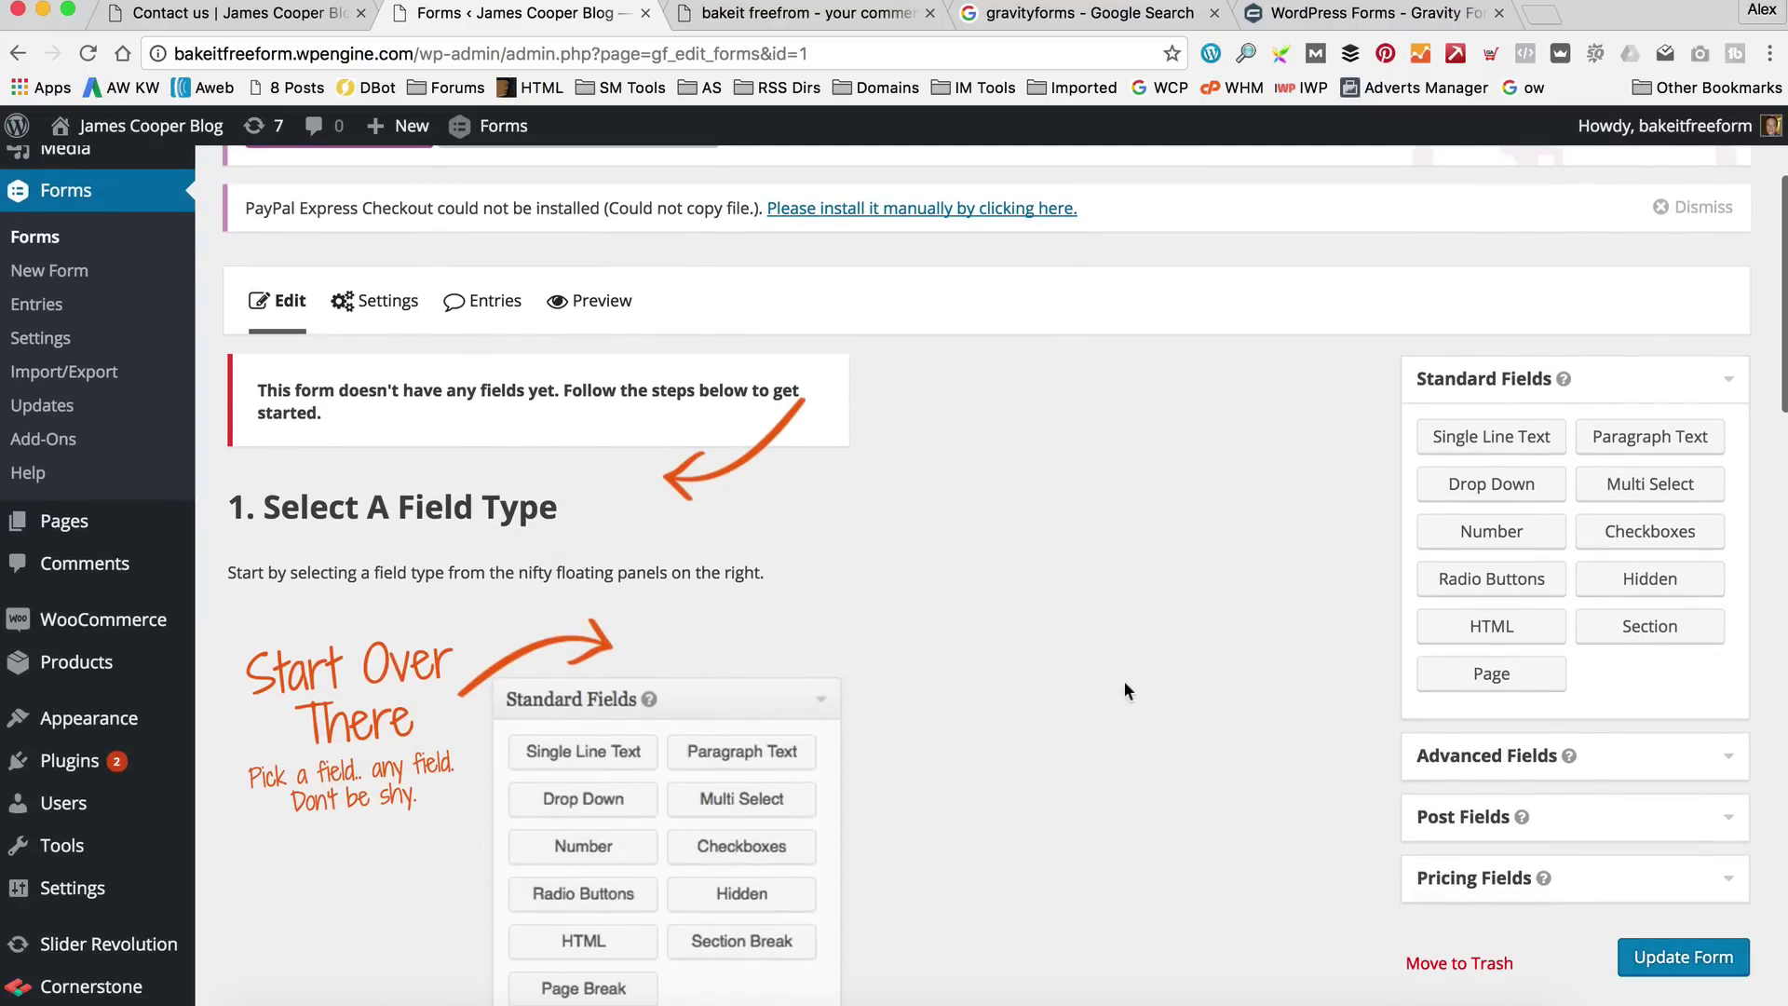
drag(1490, 446, 1597, 467)
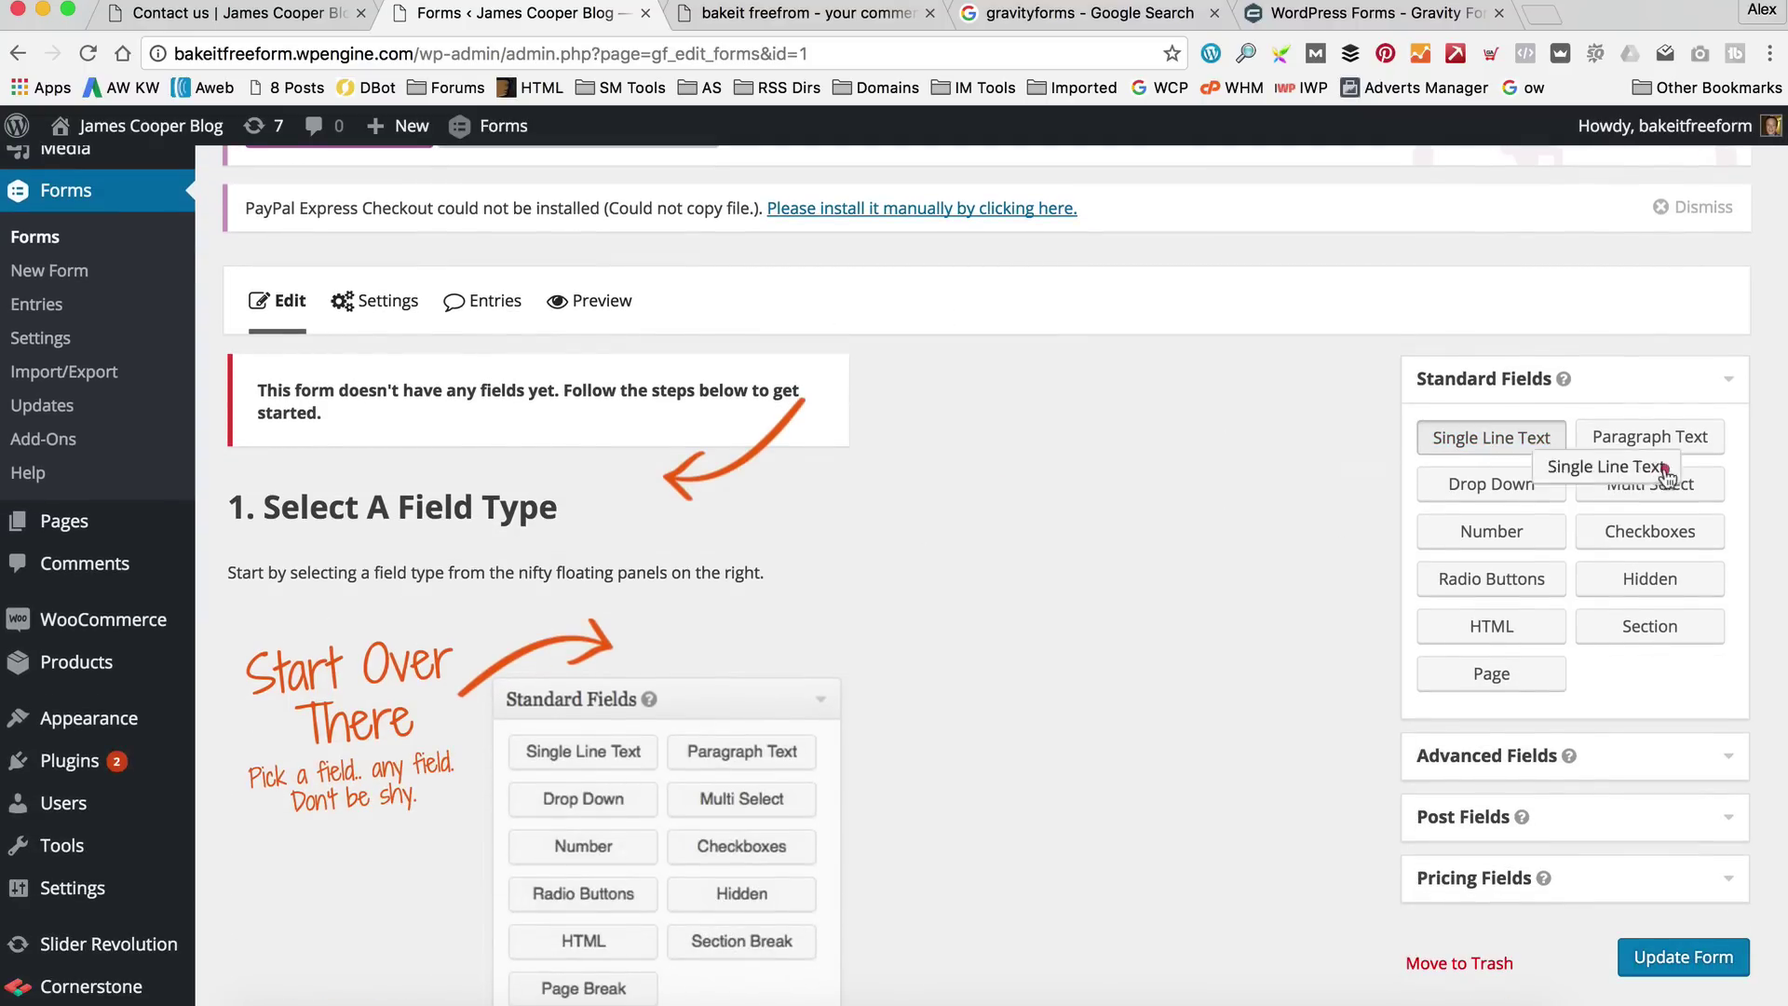
click(1664, 754)
drag(1504, 510, 509, 636)
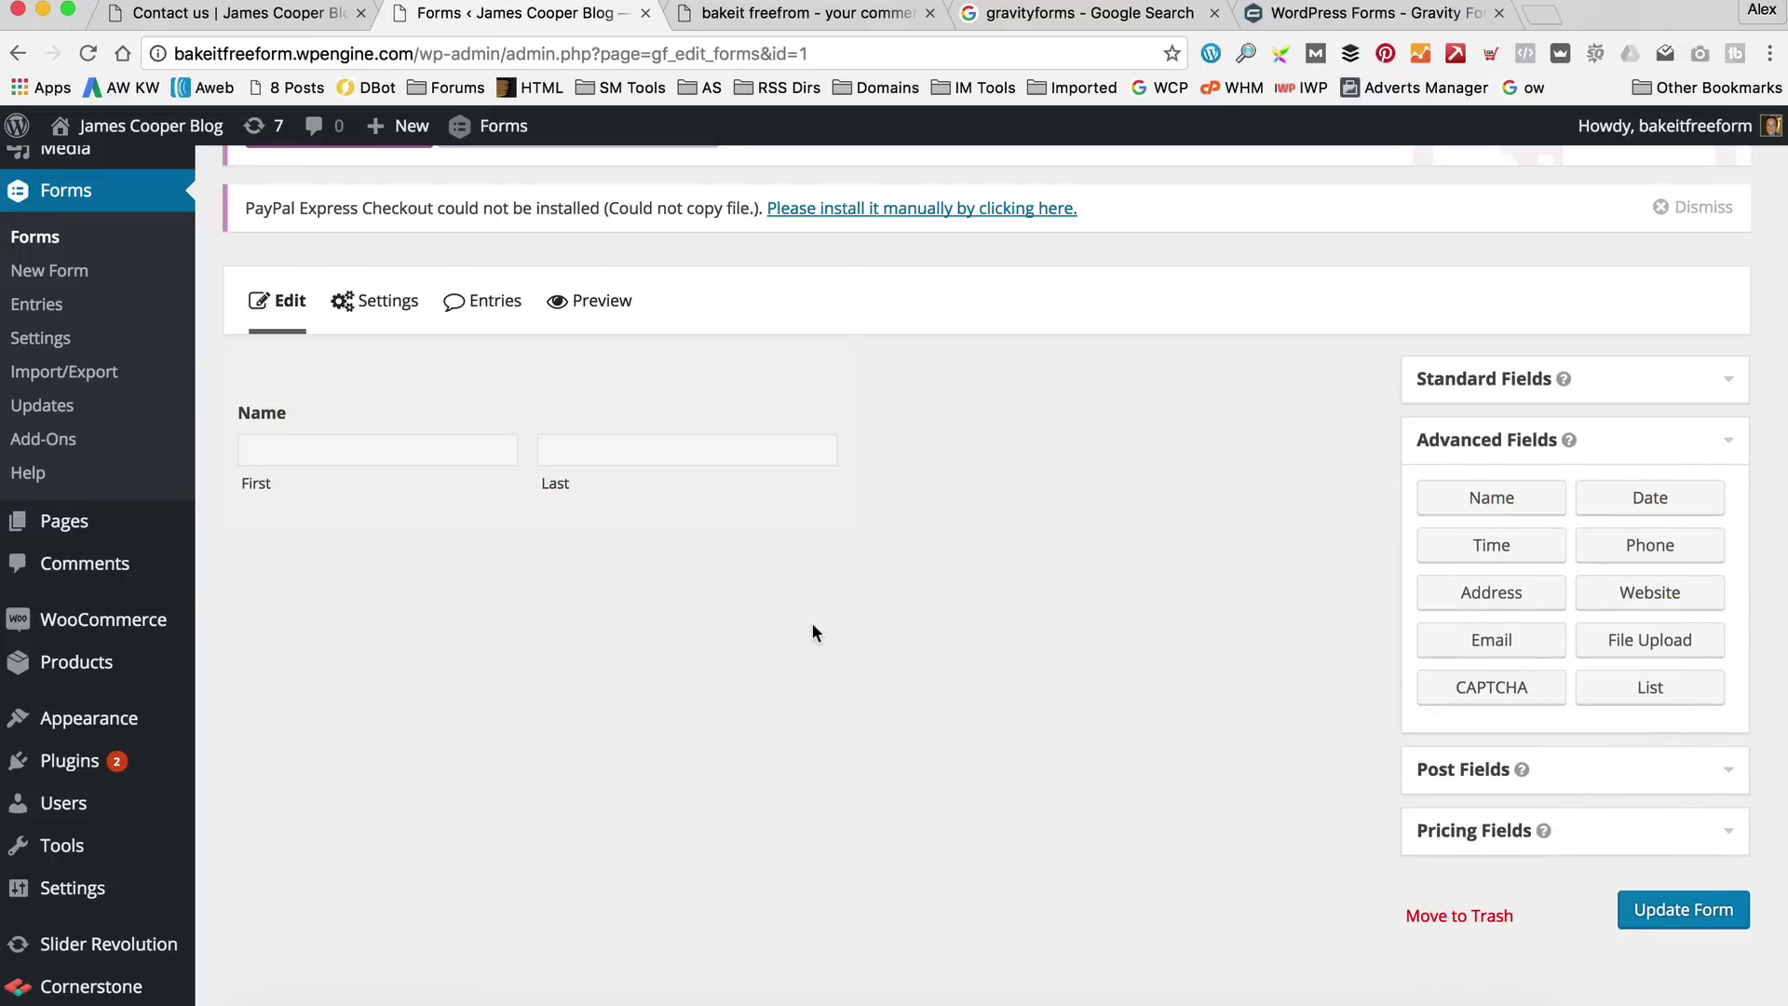
scroll(810, 628, up, 1)
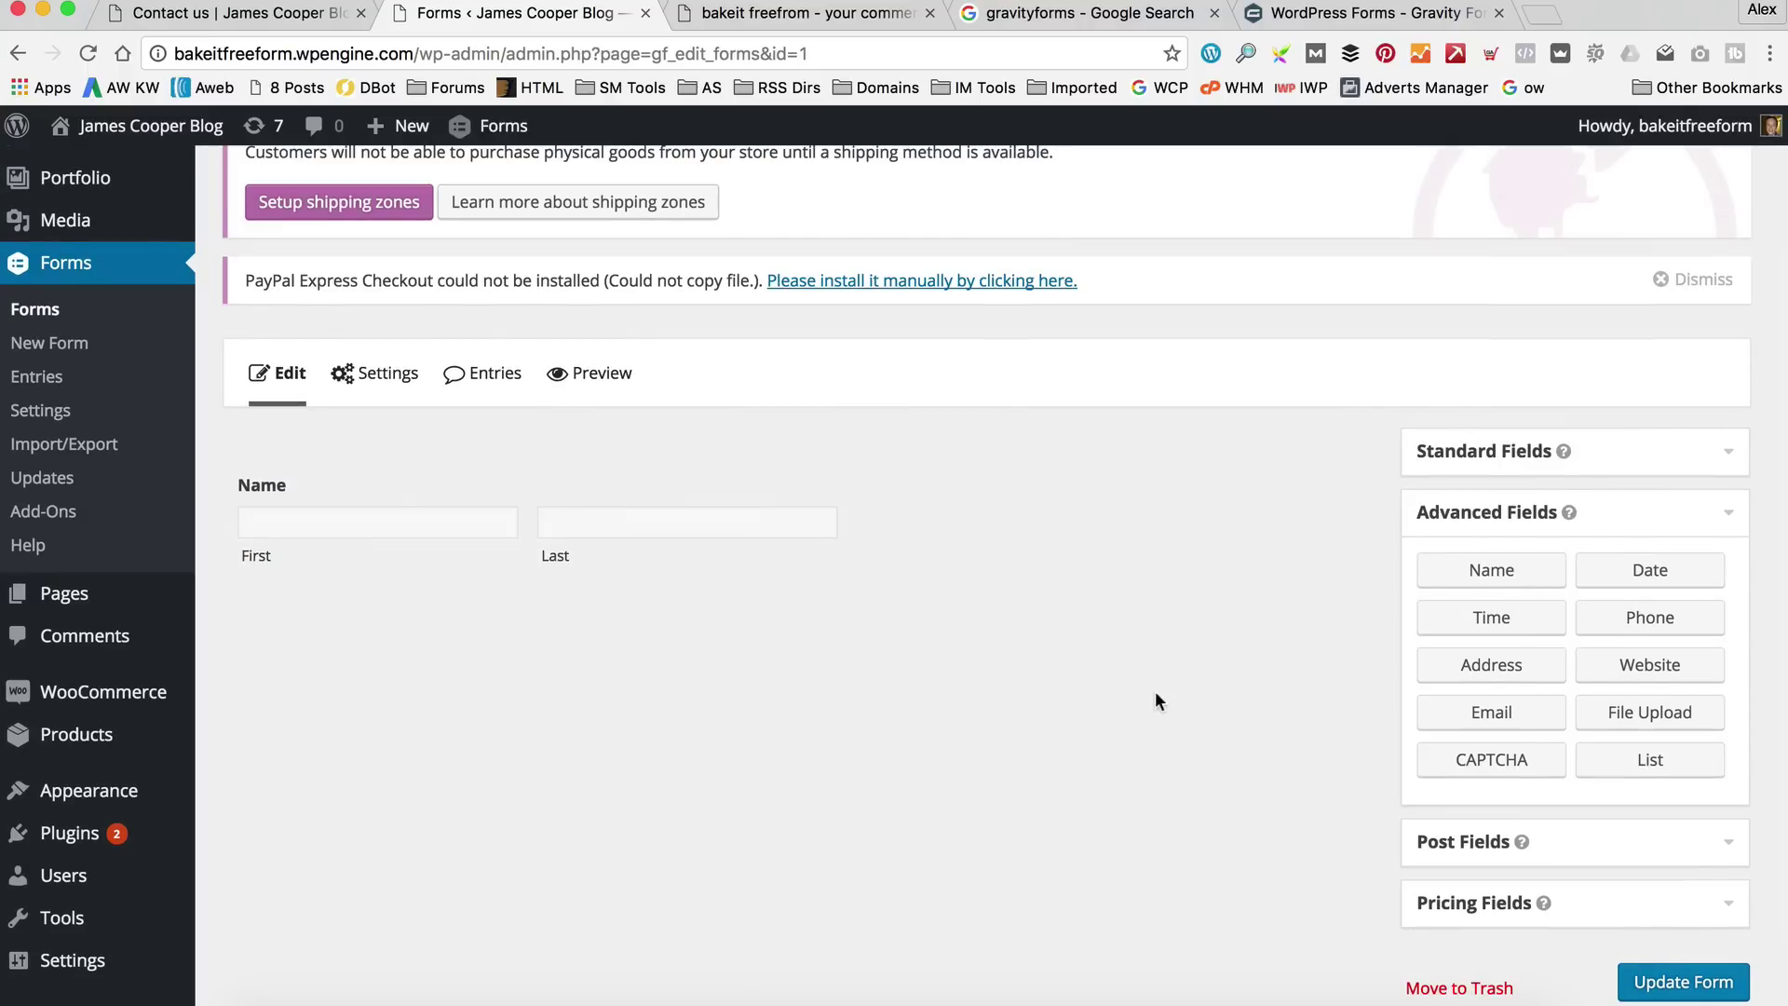
click(824, 13)
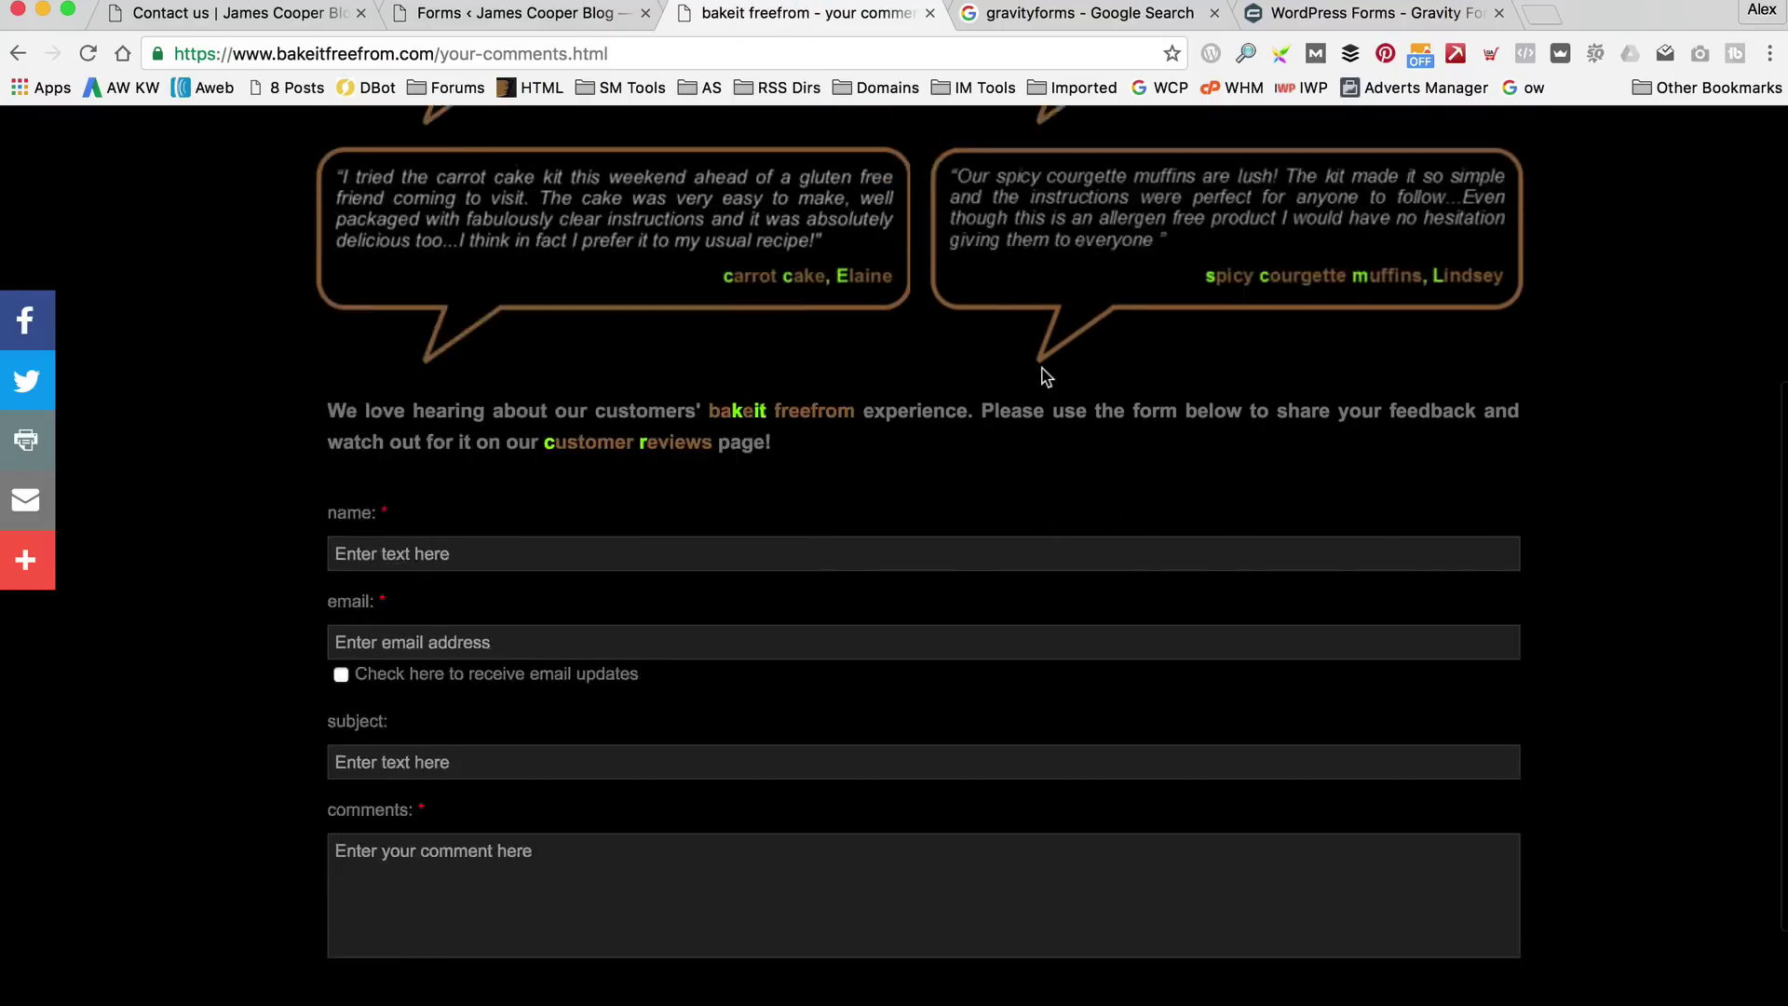
- Check the live site's contact us page
mouse_move(1280, 296)
click(1414, 309)
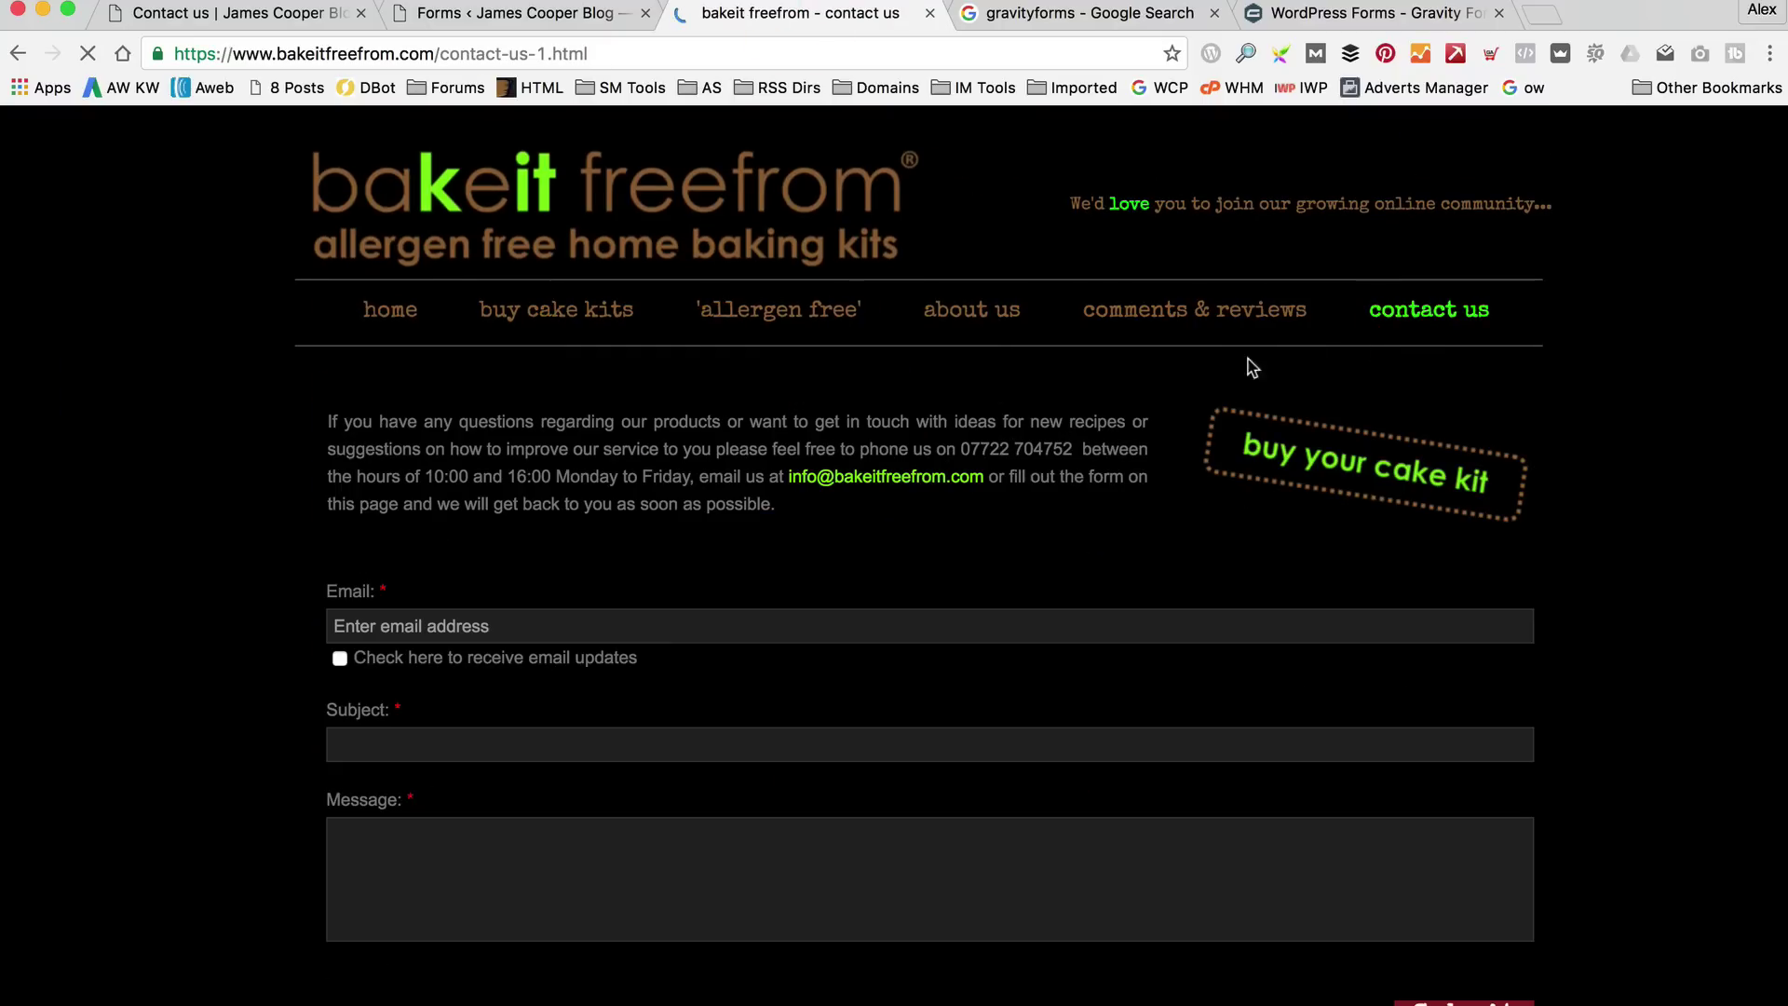
scroll(931, 492, down, 1)
scroll(930, 491, down, 1)
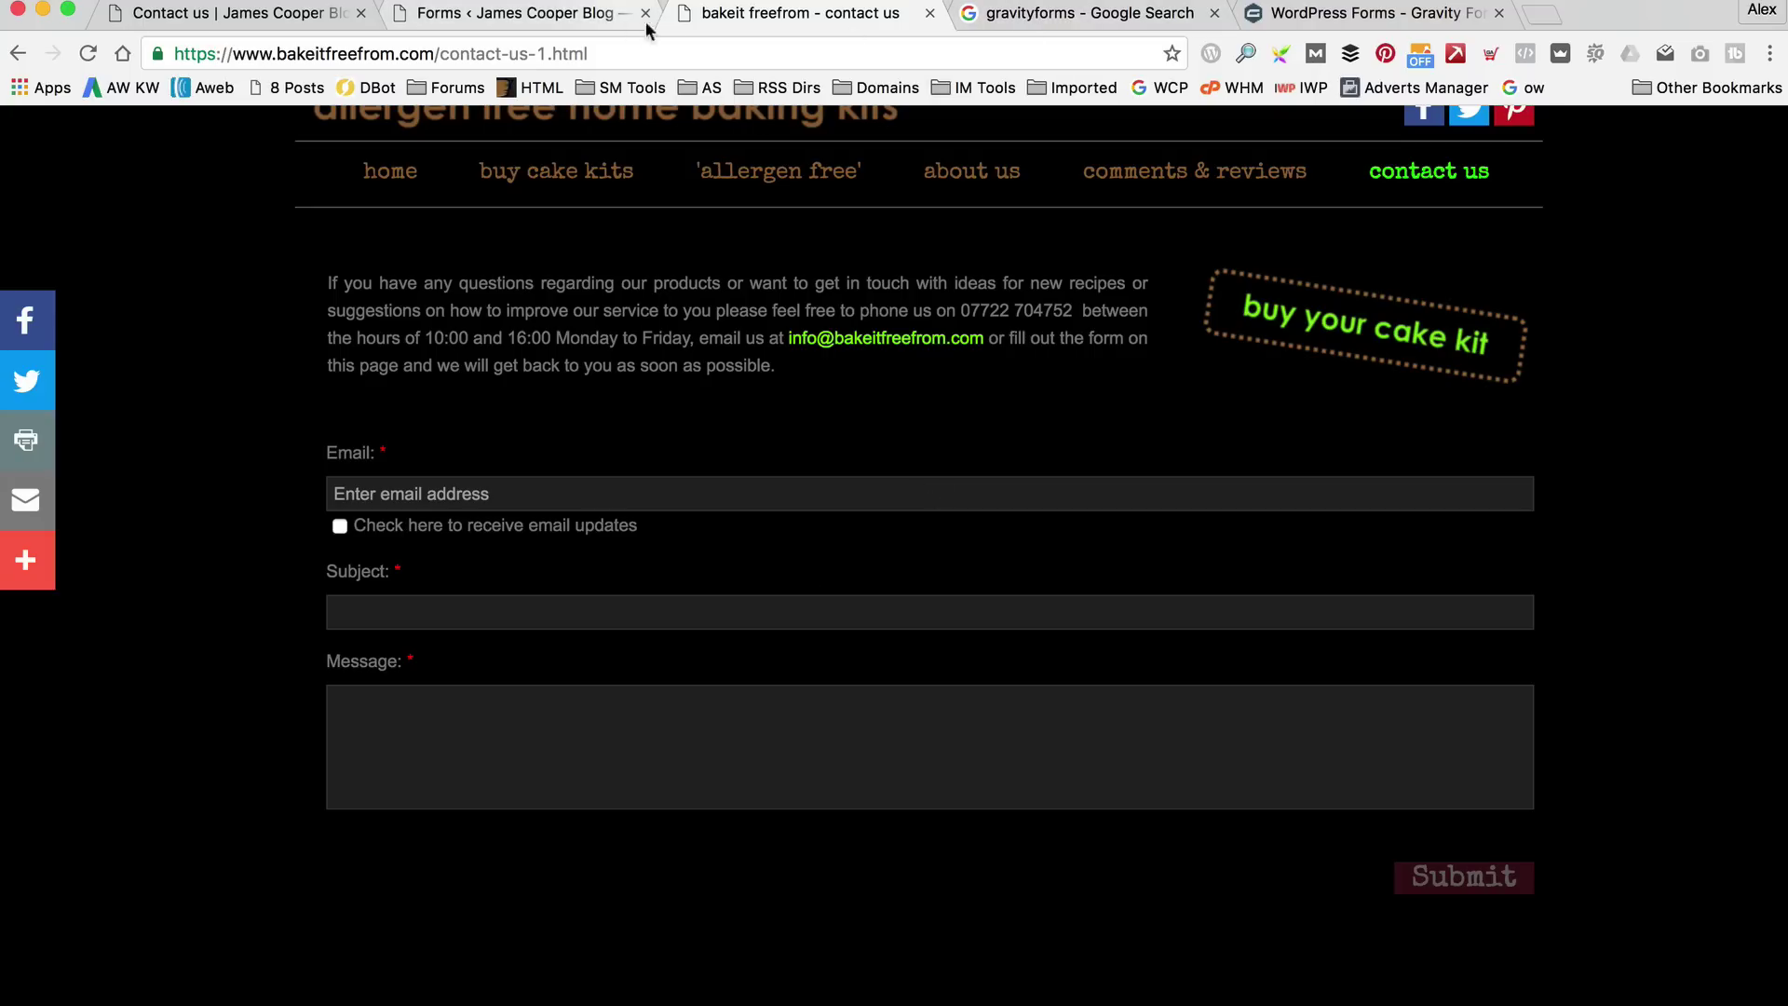
- Add Phone and Email fields below Name from Advanced Fields
click(585, 17)
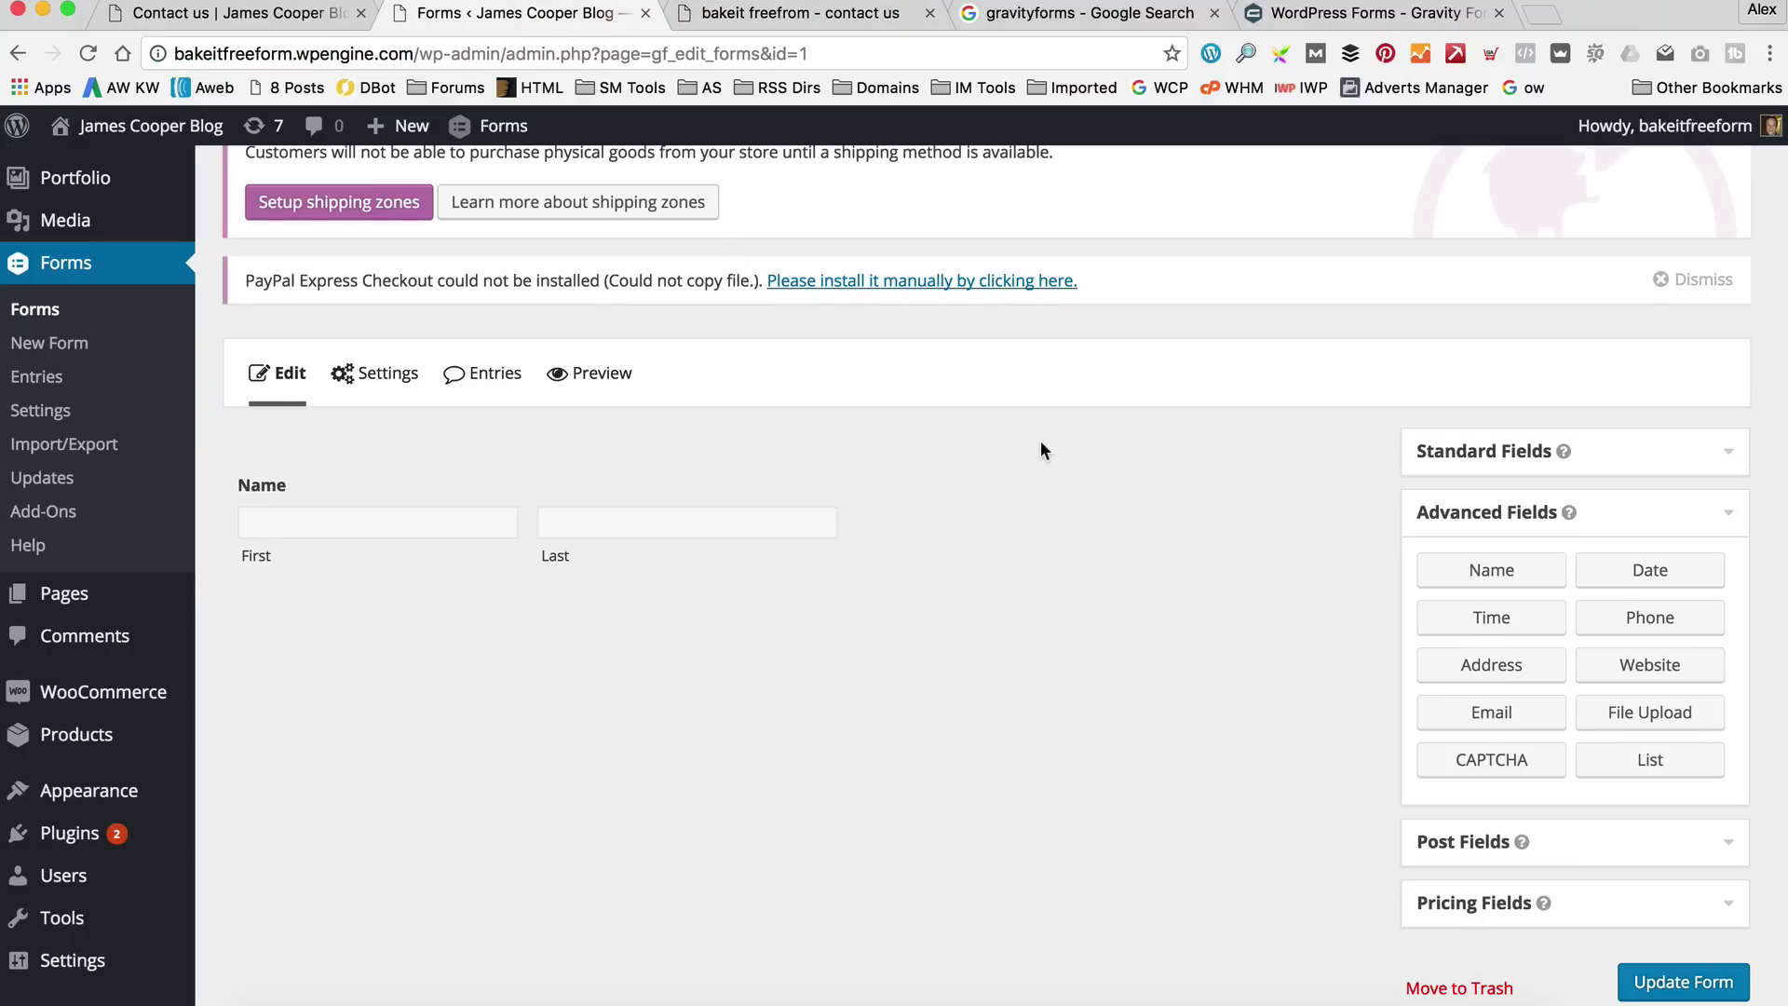
scroll(1043, 443, down, 2)
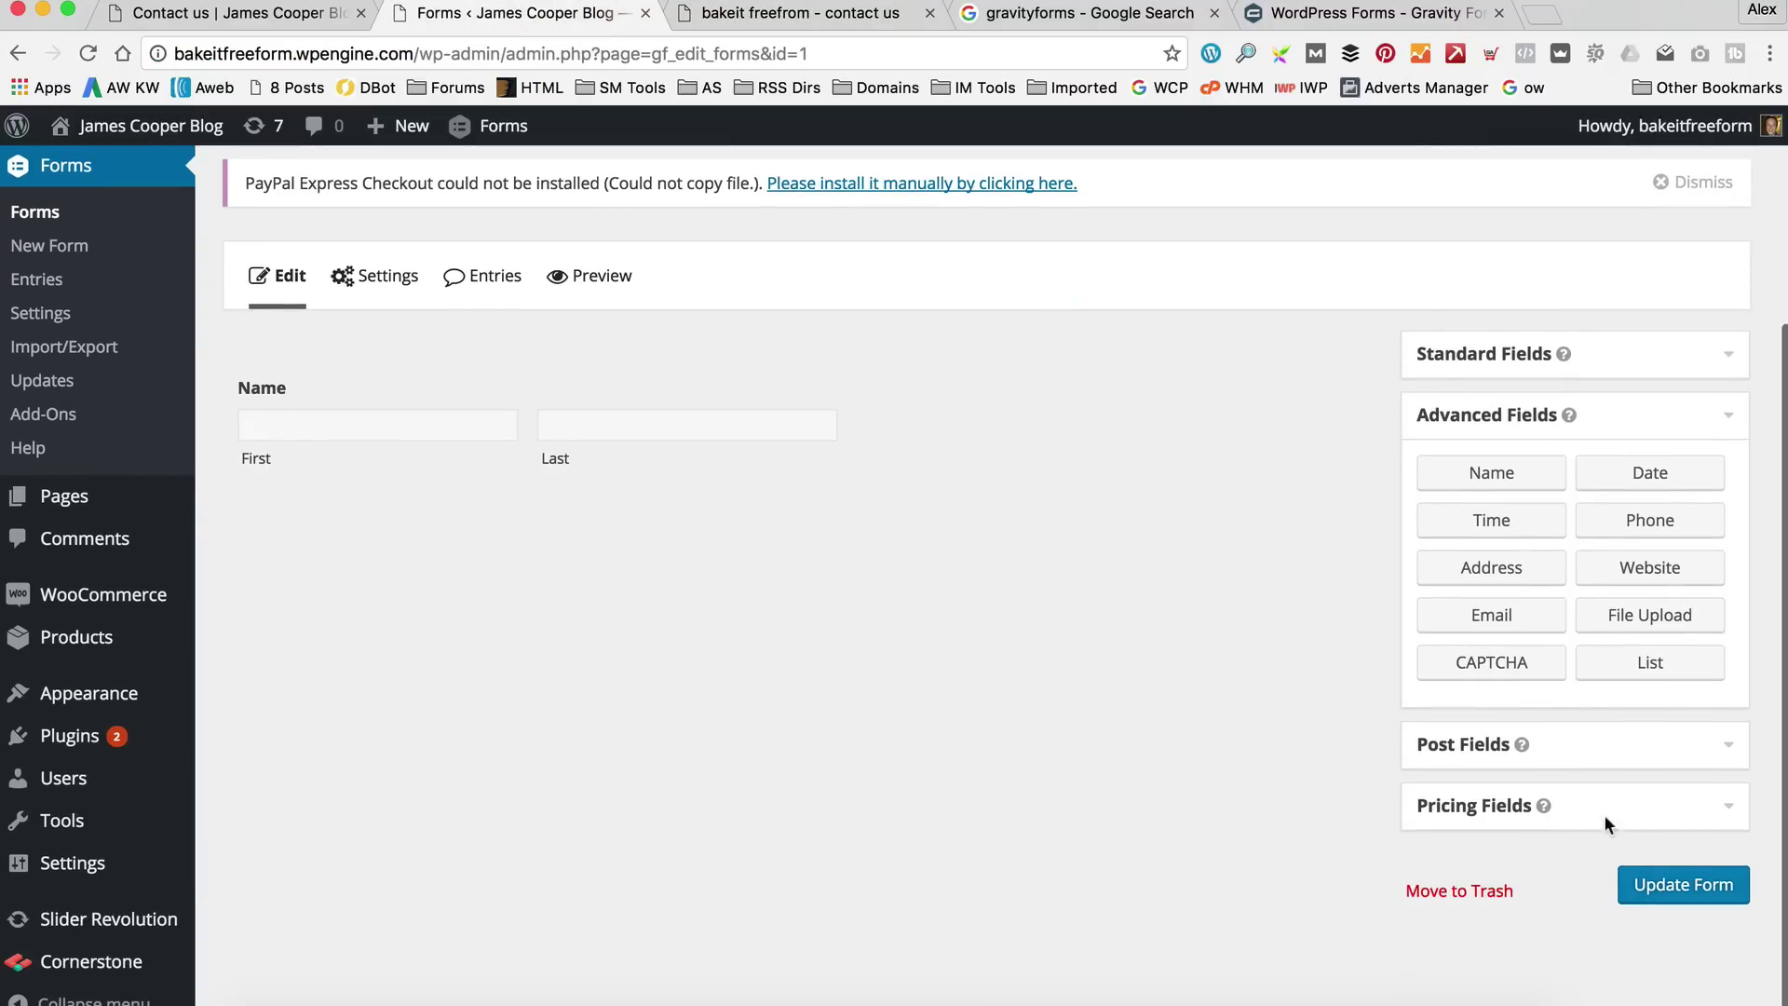
drag(1652, 516, 400, 523)
drag(1501, 620, 412, 687)
scroll(1062, 596, down, 1)
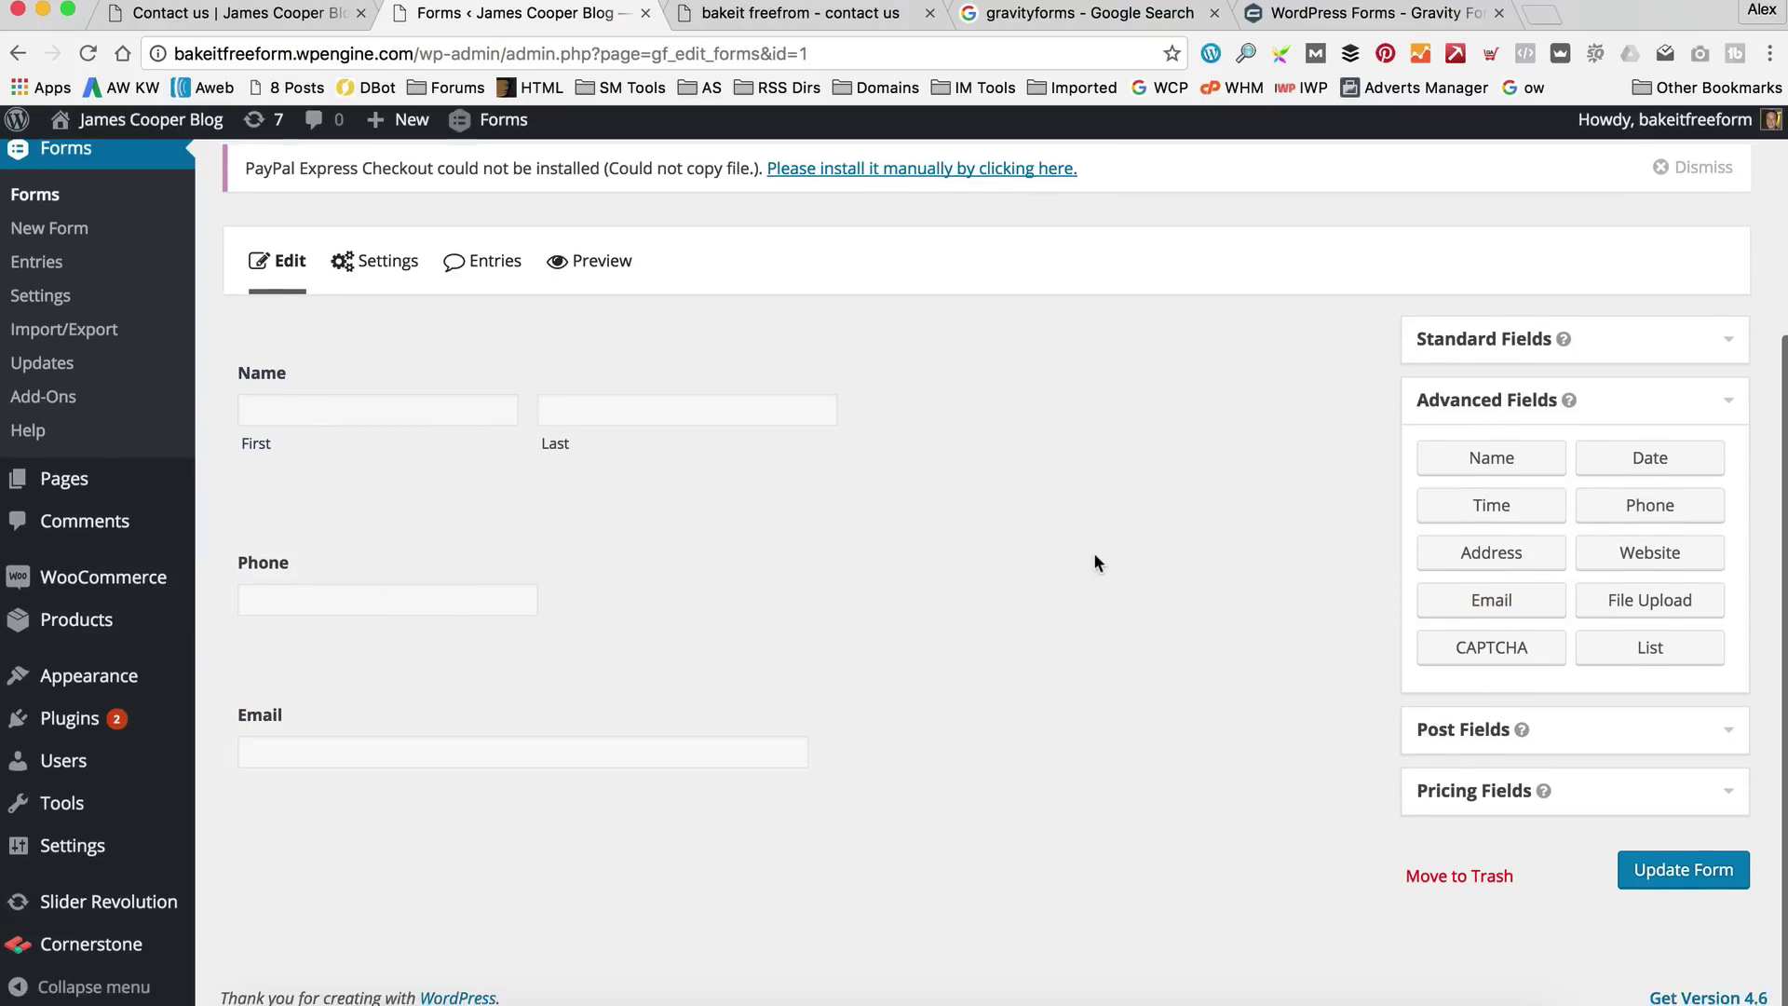
- Add a Single Line Text field below Email and a Paragraph Text field at the end
click(1645, 347)
drag(1536, 419, 683, 730)
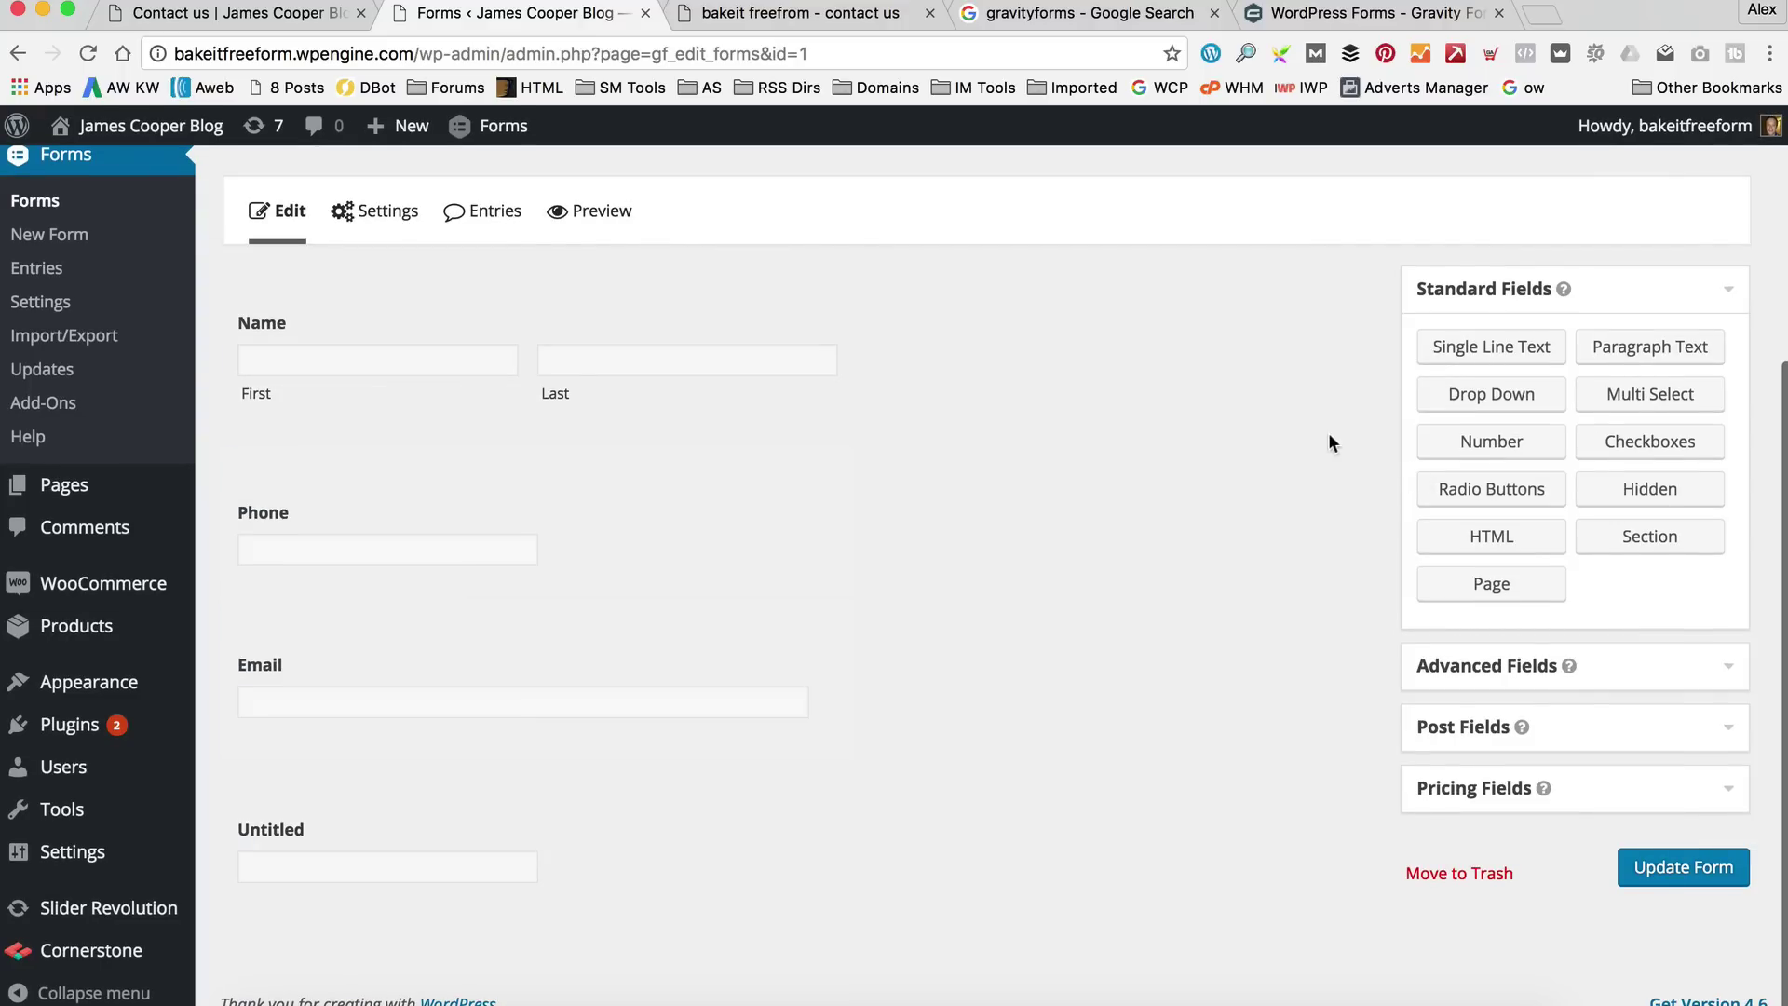
drag(1649, 347, 513, 944)
scroll(1009, 725, down, 3)
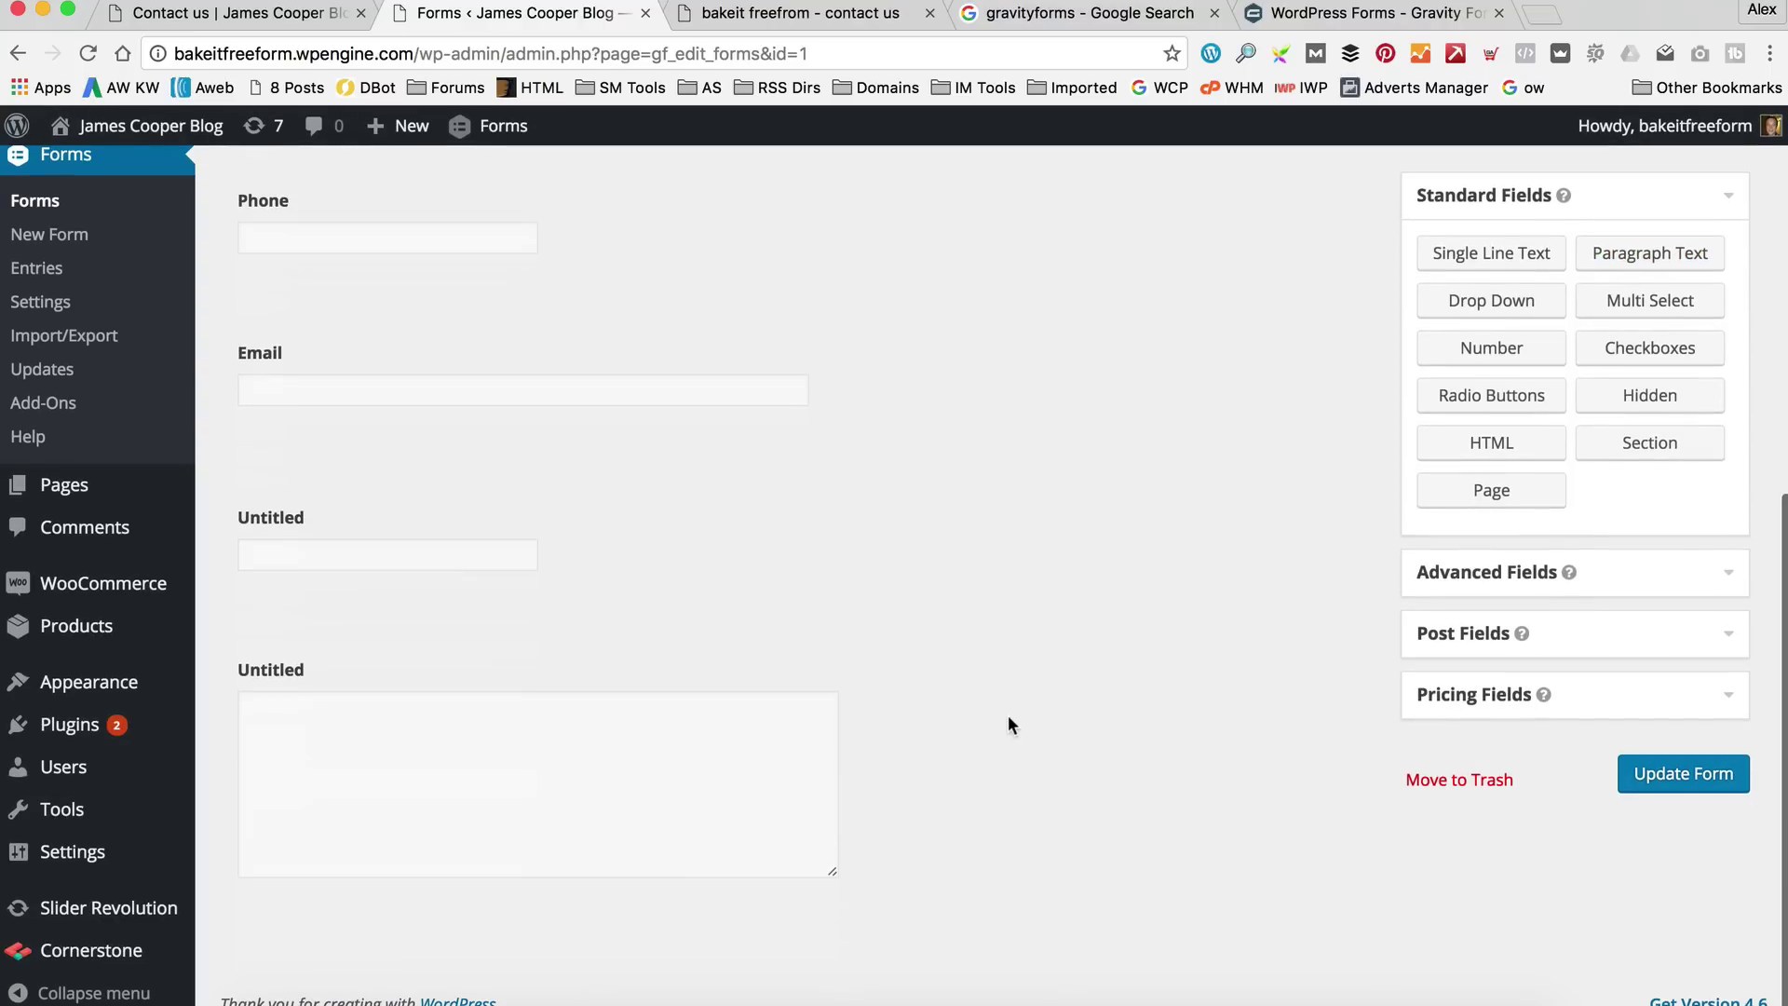
scroll(1009, 725, up, 4)
scroll(1004, 725, down, 1)
scroll(1000, 722, down, 2)
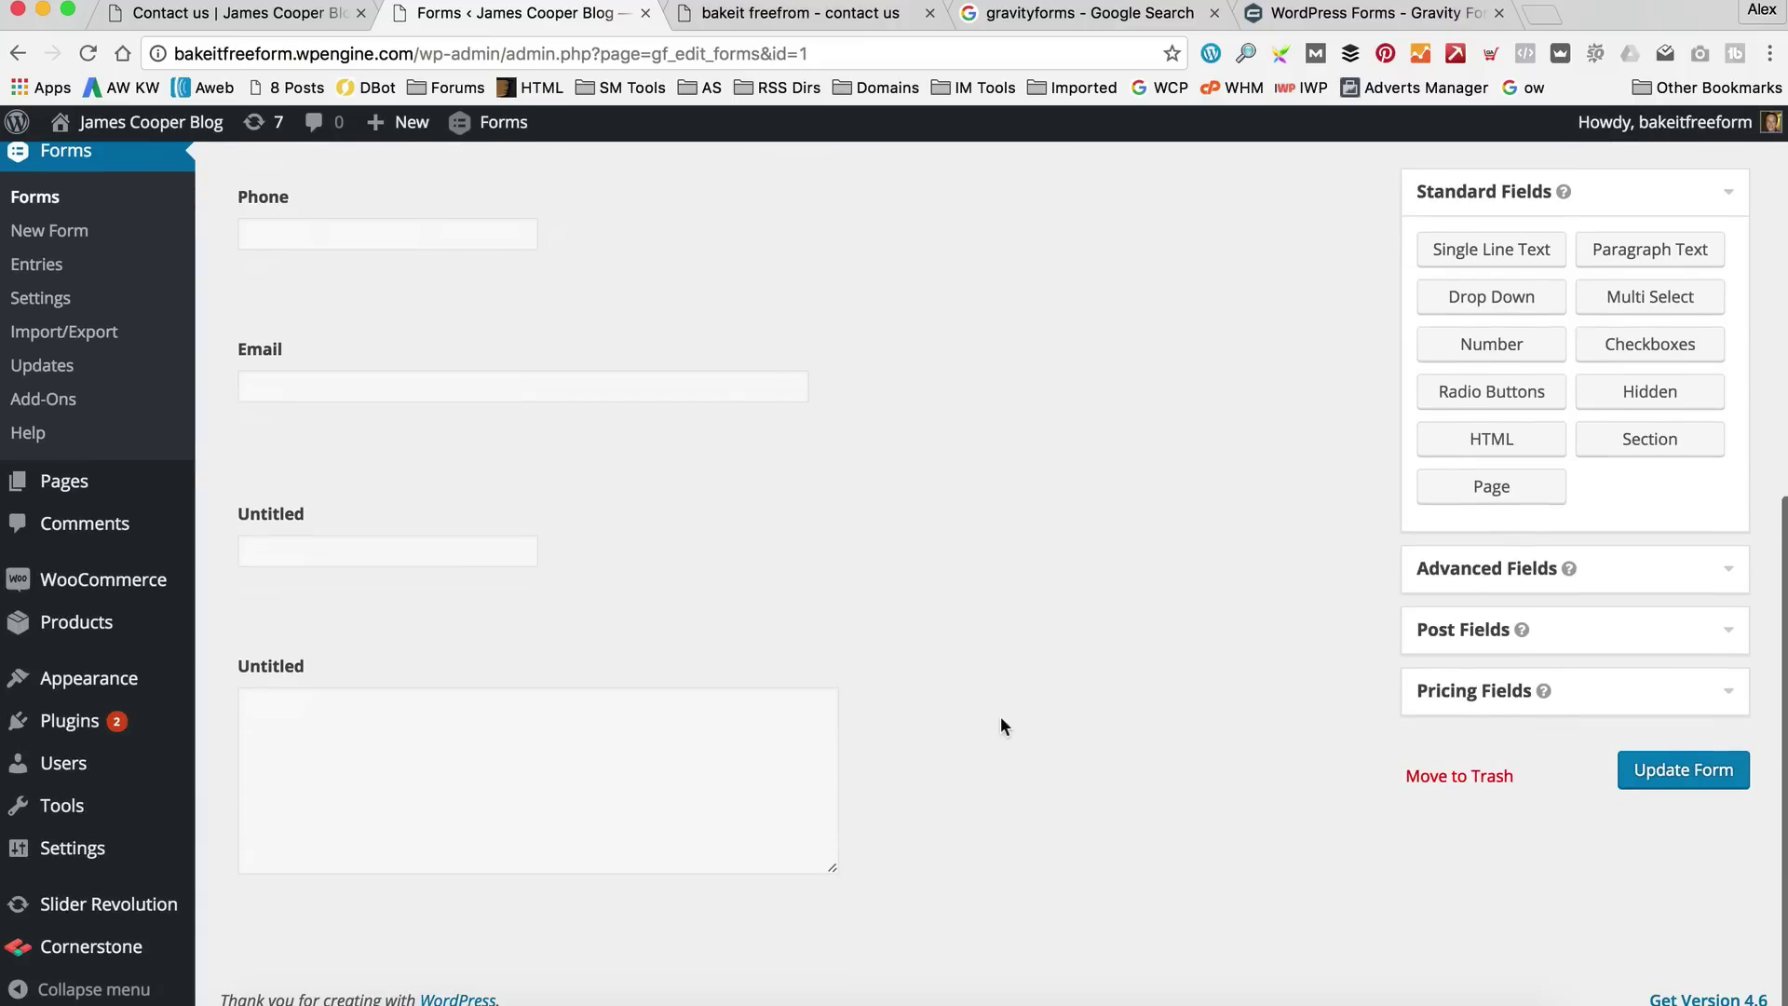
scroll(1005, 723, up, 5)
- Make the Name field required
mouse_move(407, 403)
click(776, 410)
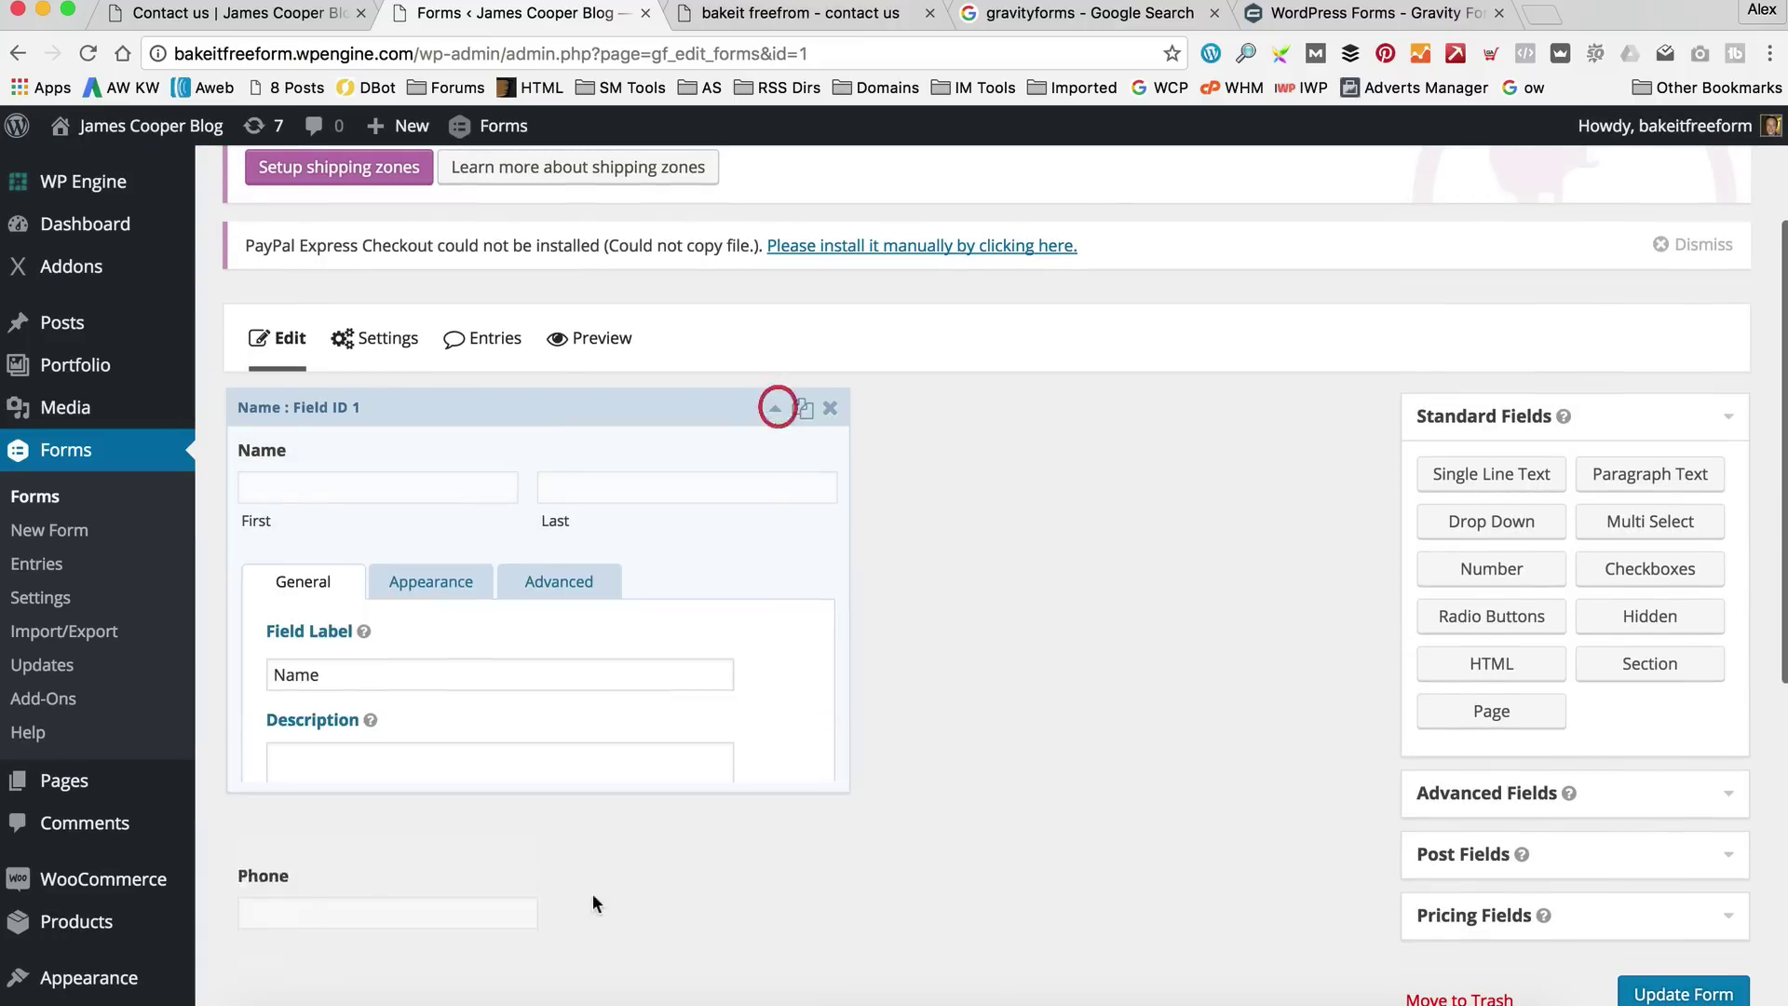
scroll(717, 447, down, 3)
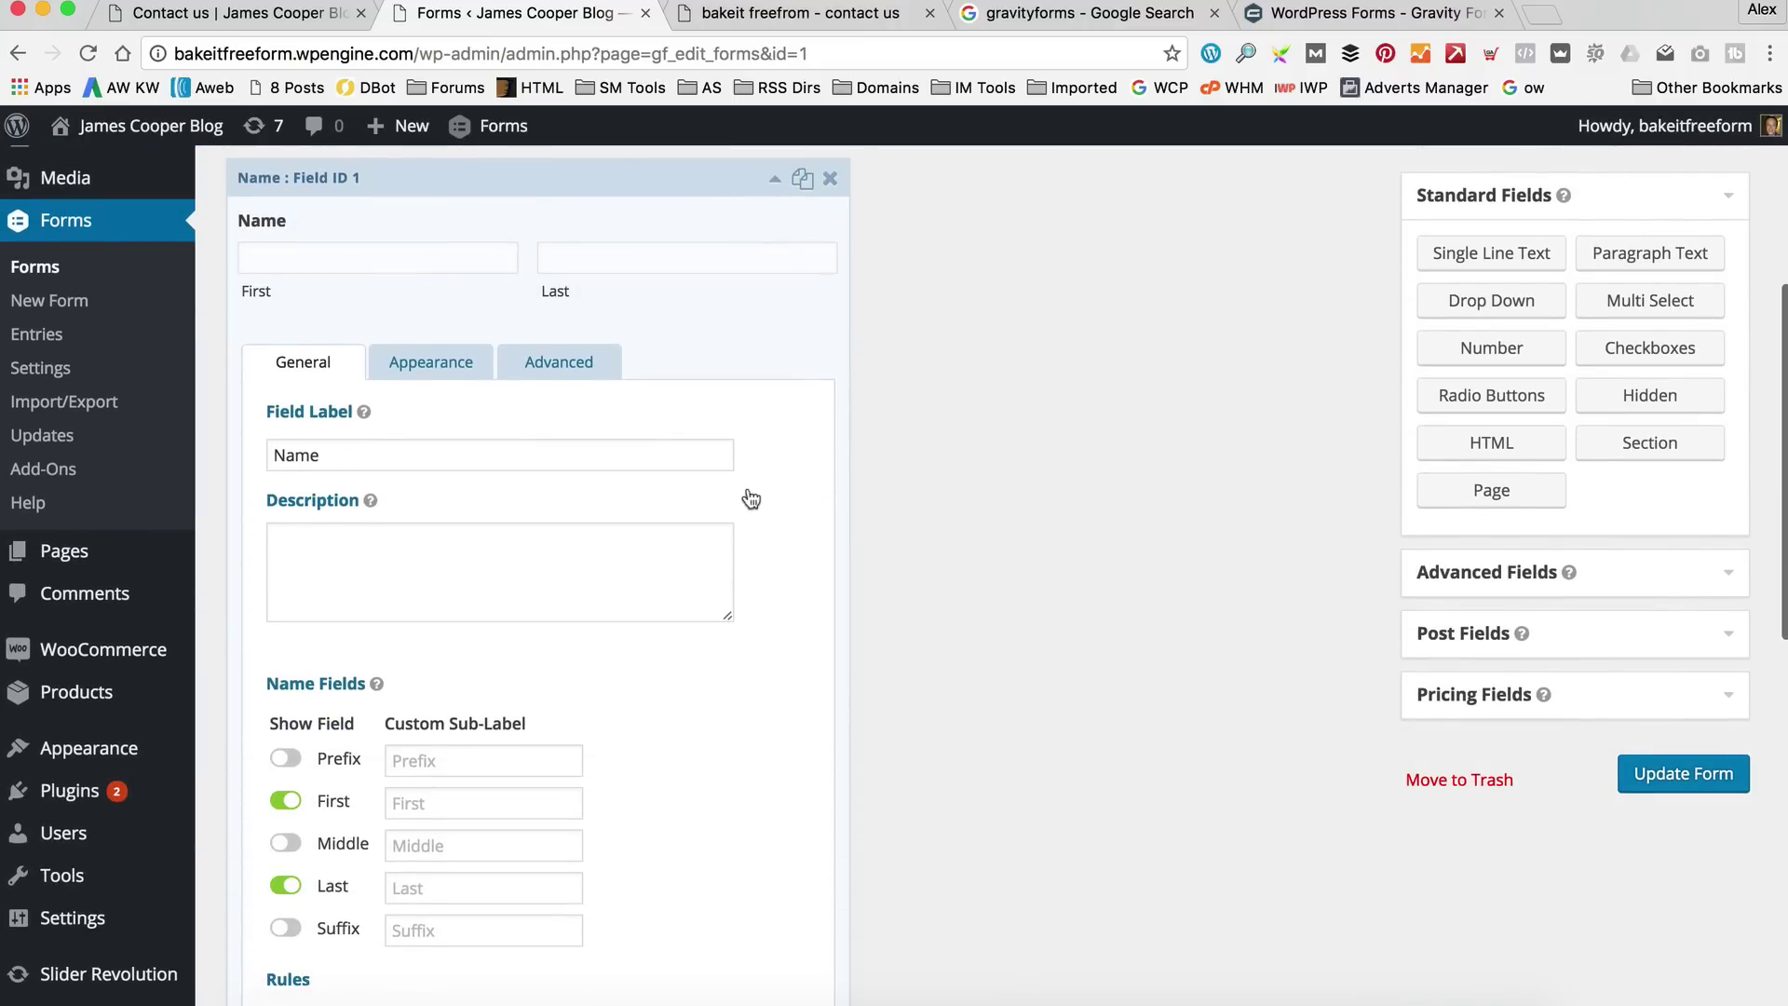
scroll(751, 500, down, 2)
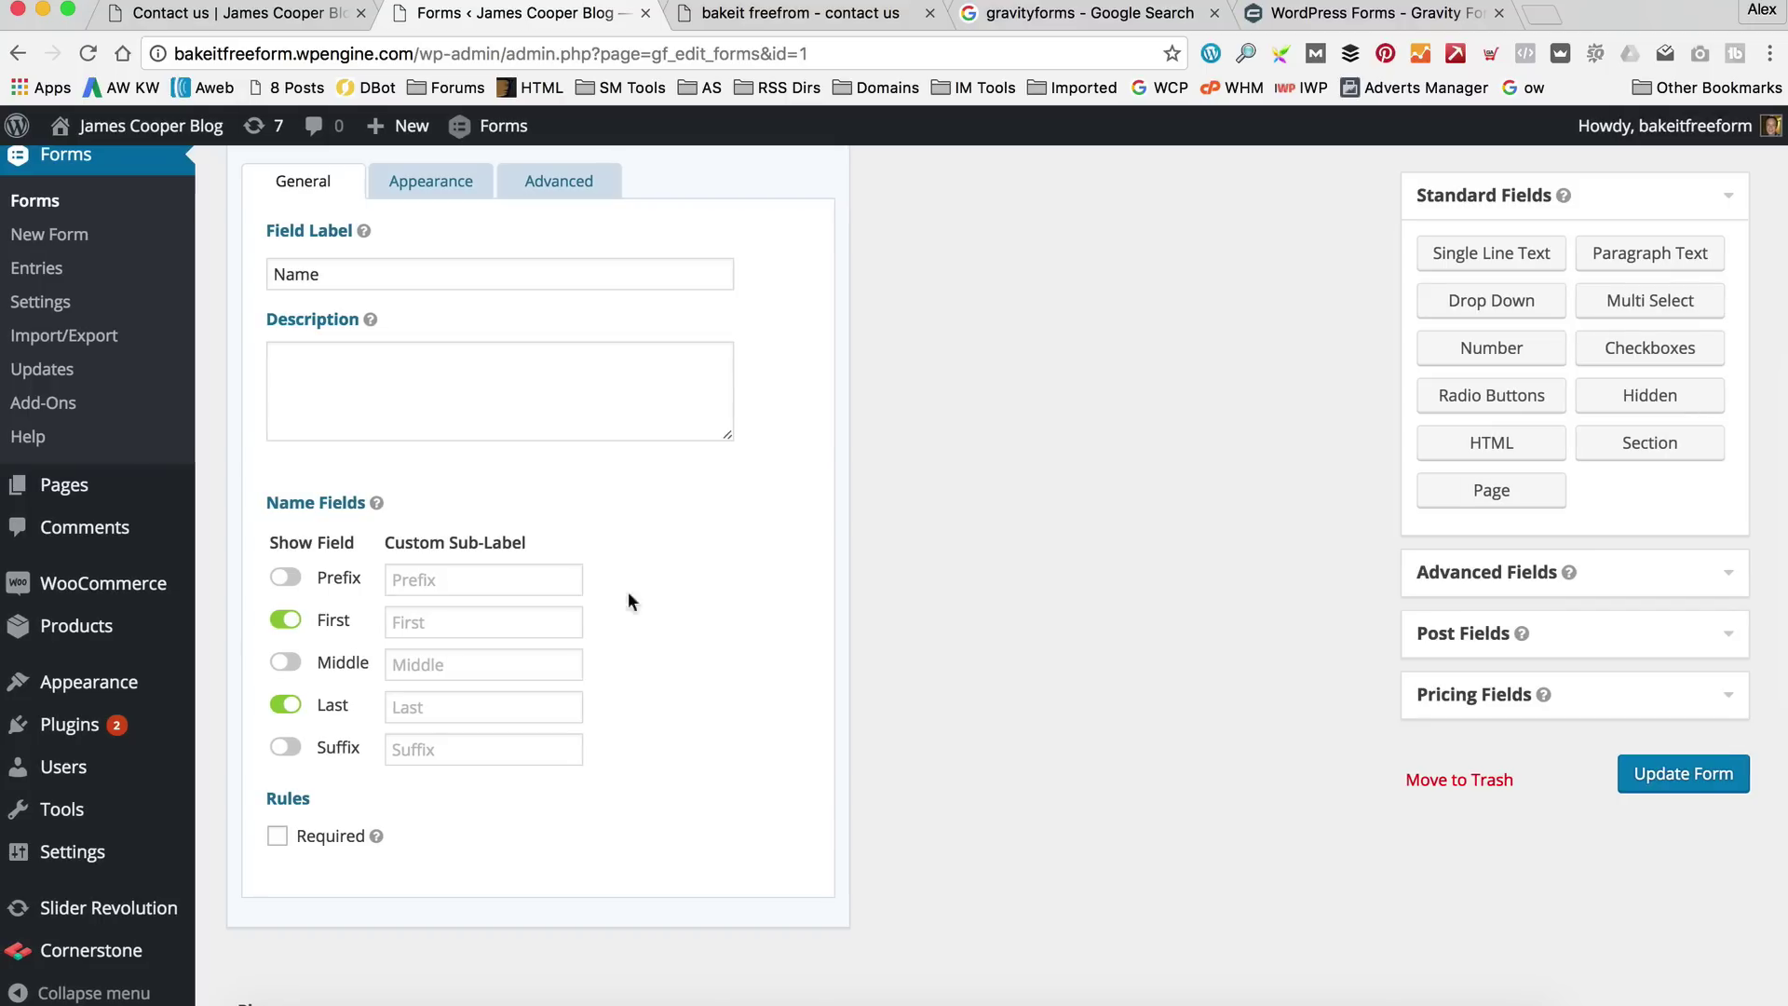
scroll(678, 696, up, 1)
click(277, 848)
scroll(641, 813, up, 5)
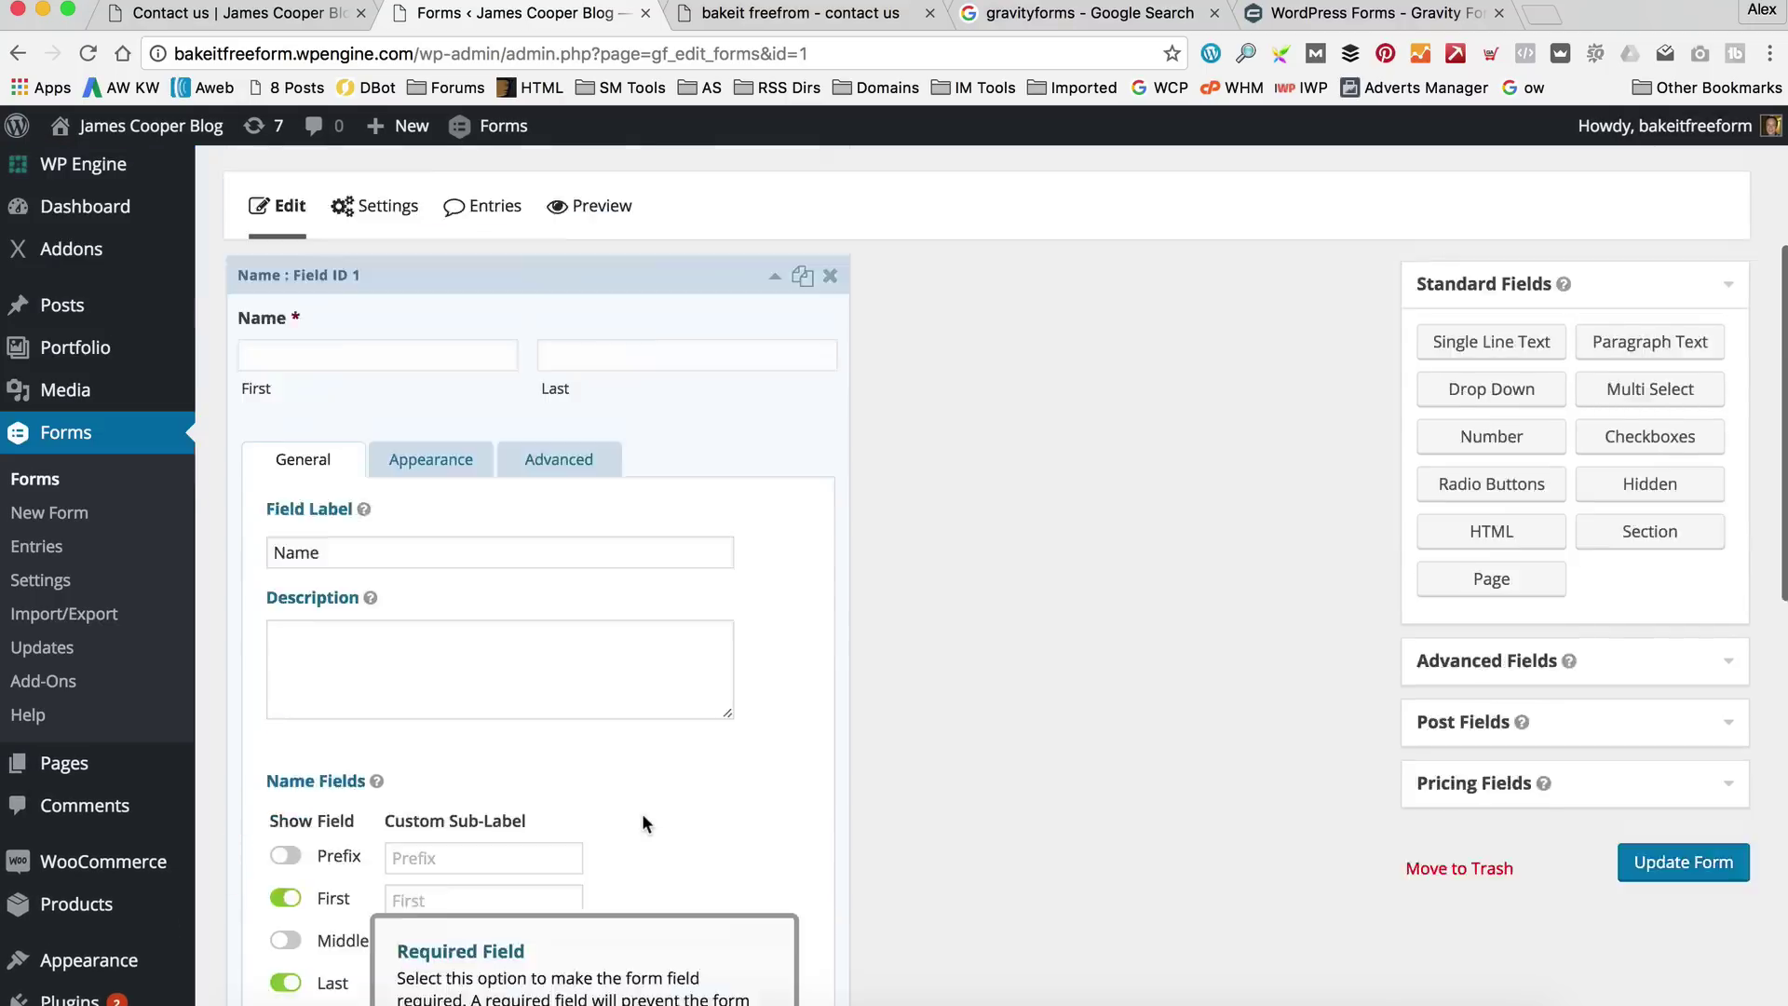
click(770, 382)
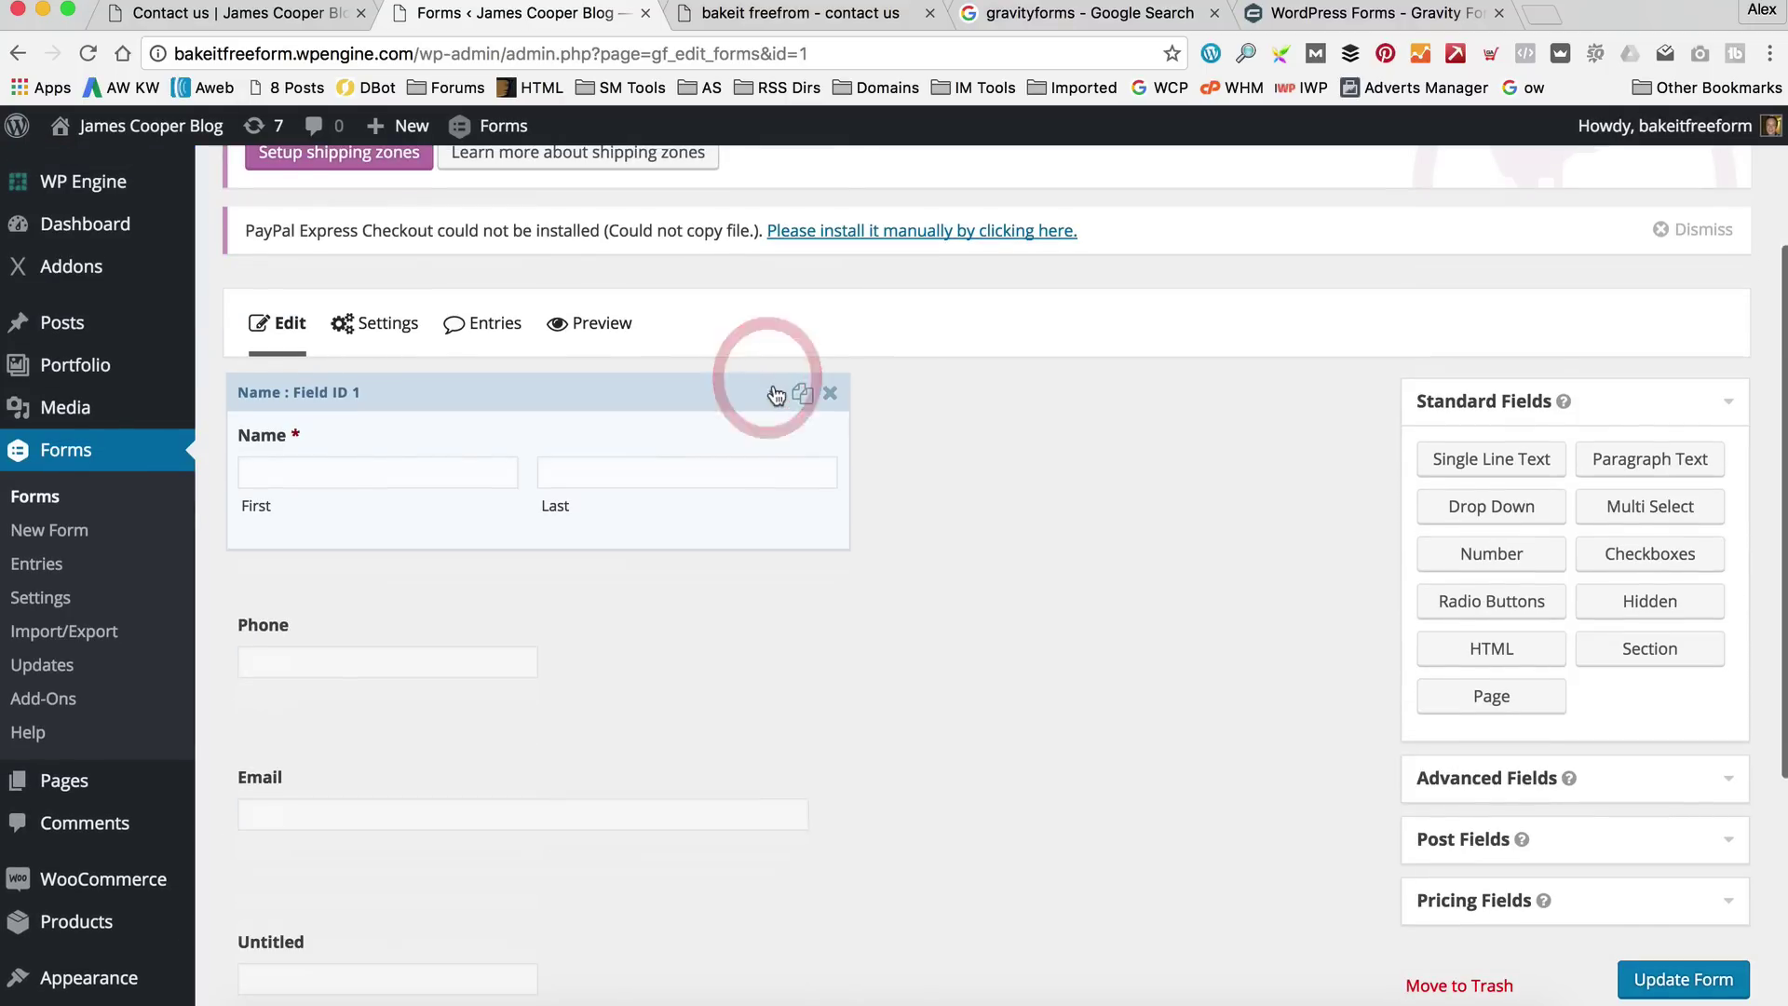
- Set the Phone field to International format and make it required
scroll(695, 475, down, 3)
click(695, 475)
click(772, 391)
scroll(740, 443, down, 2)
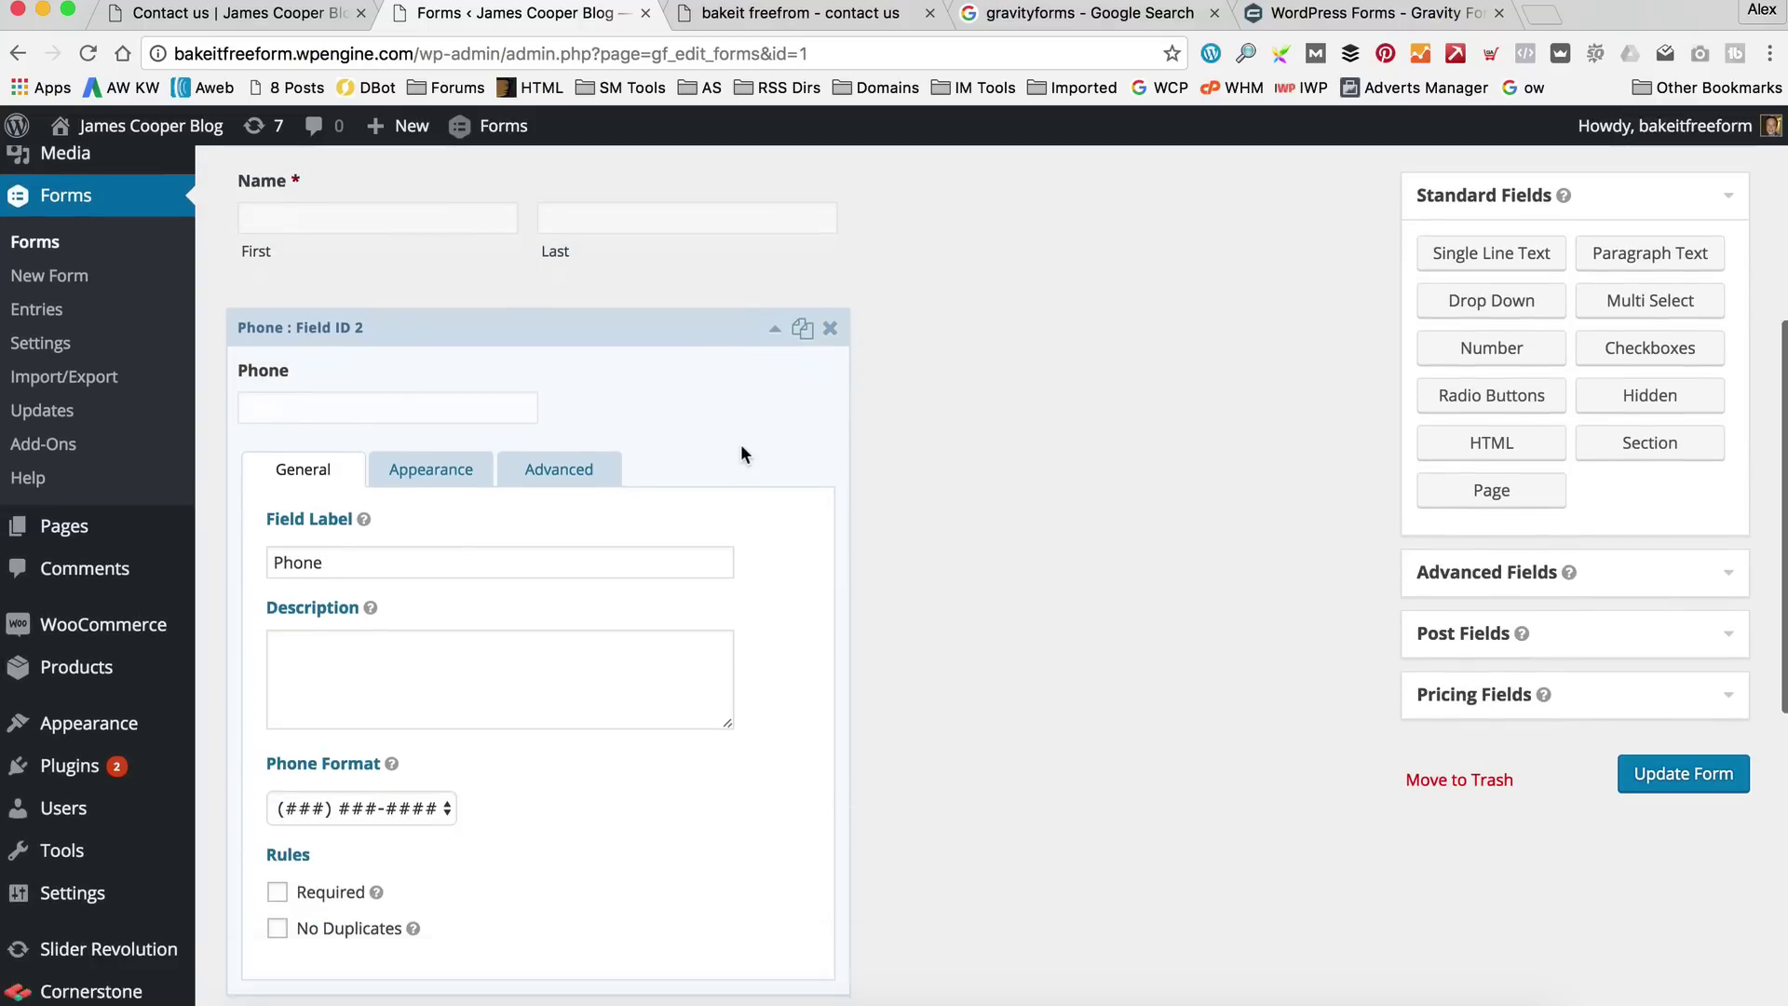
click(363, 767)
click(416, 796)
click(421, 767)
click(410, 791)
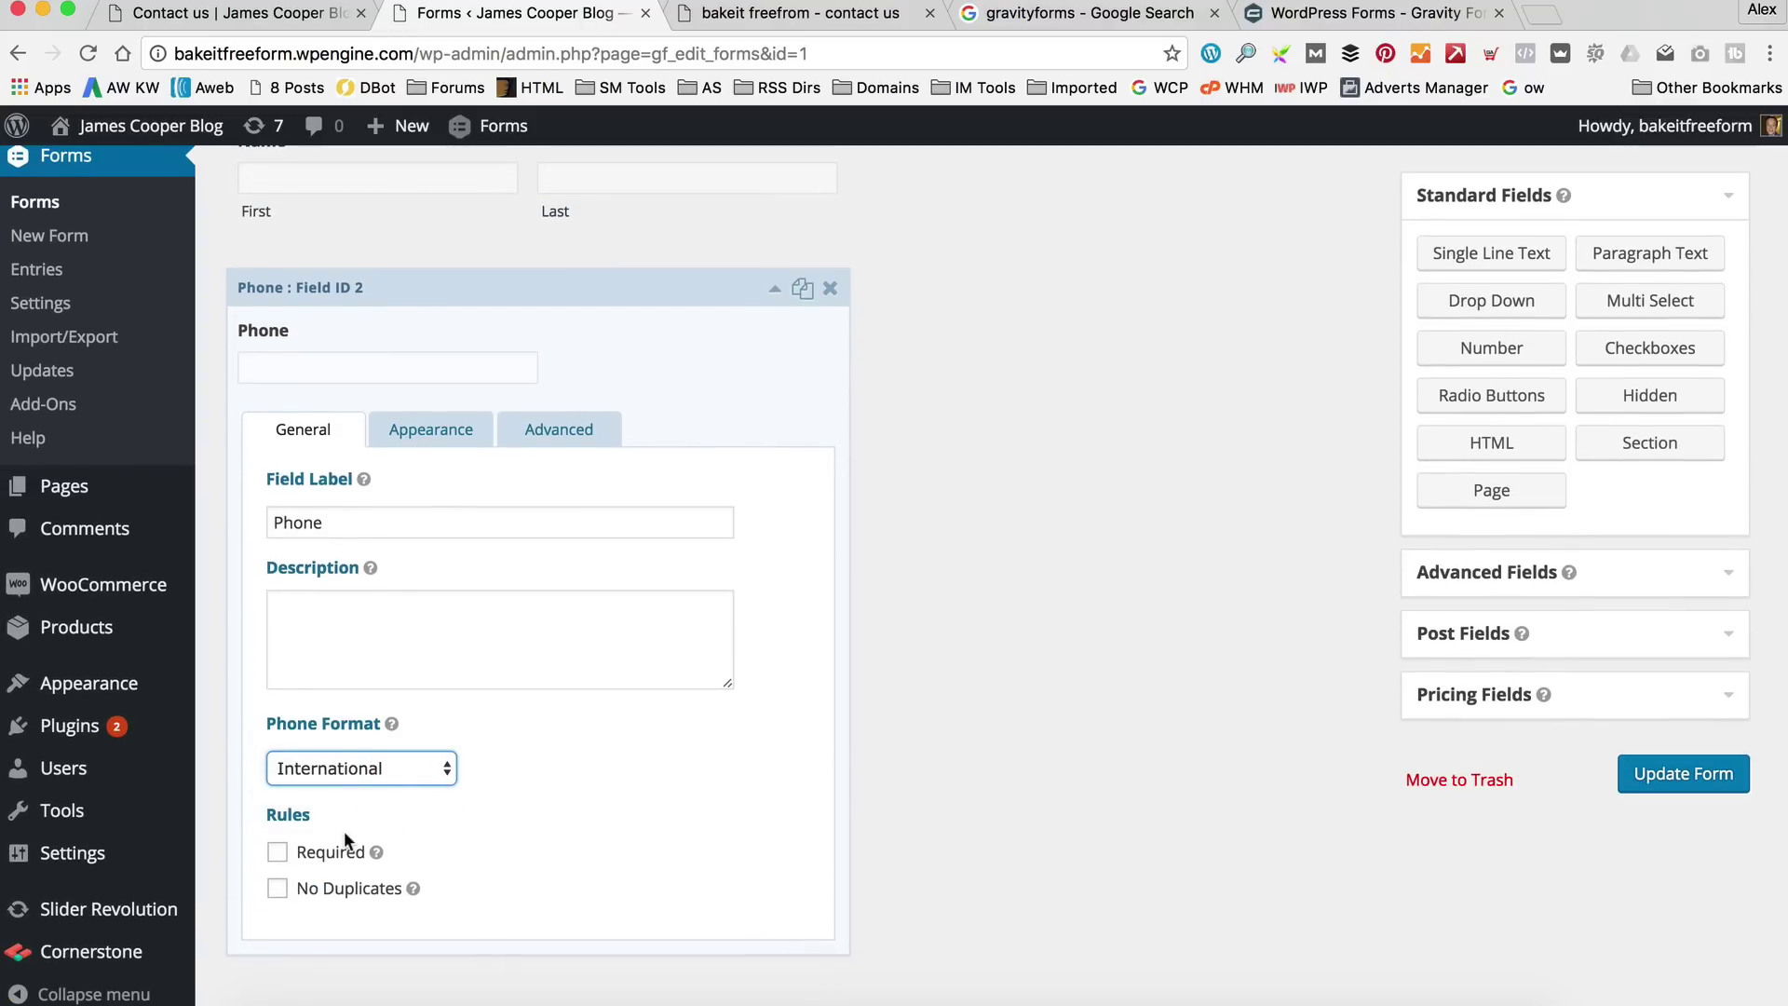
click(279, 852)
scroll(1004, 538, down, 3)
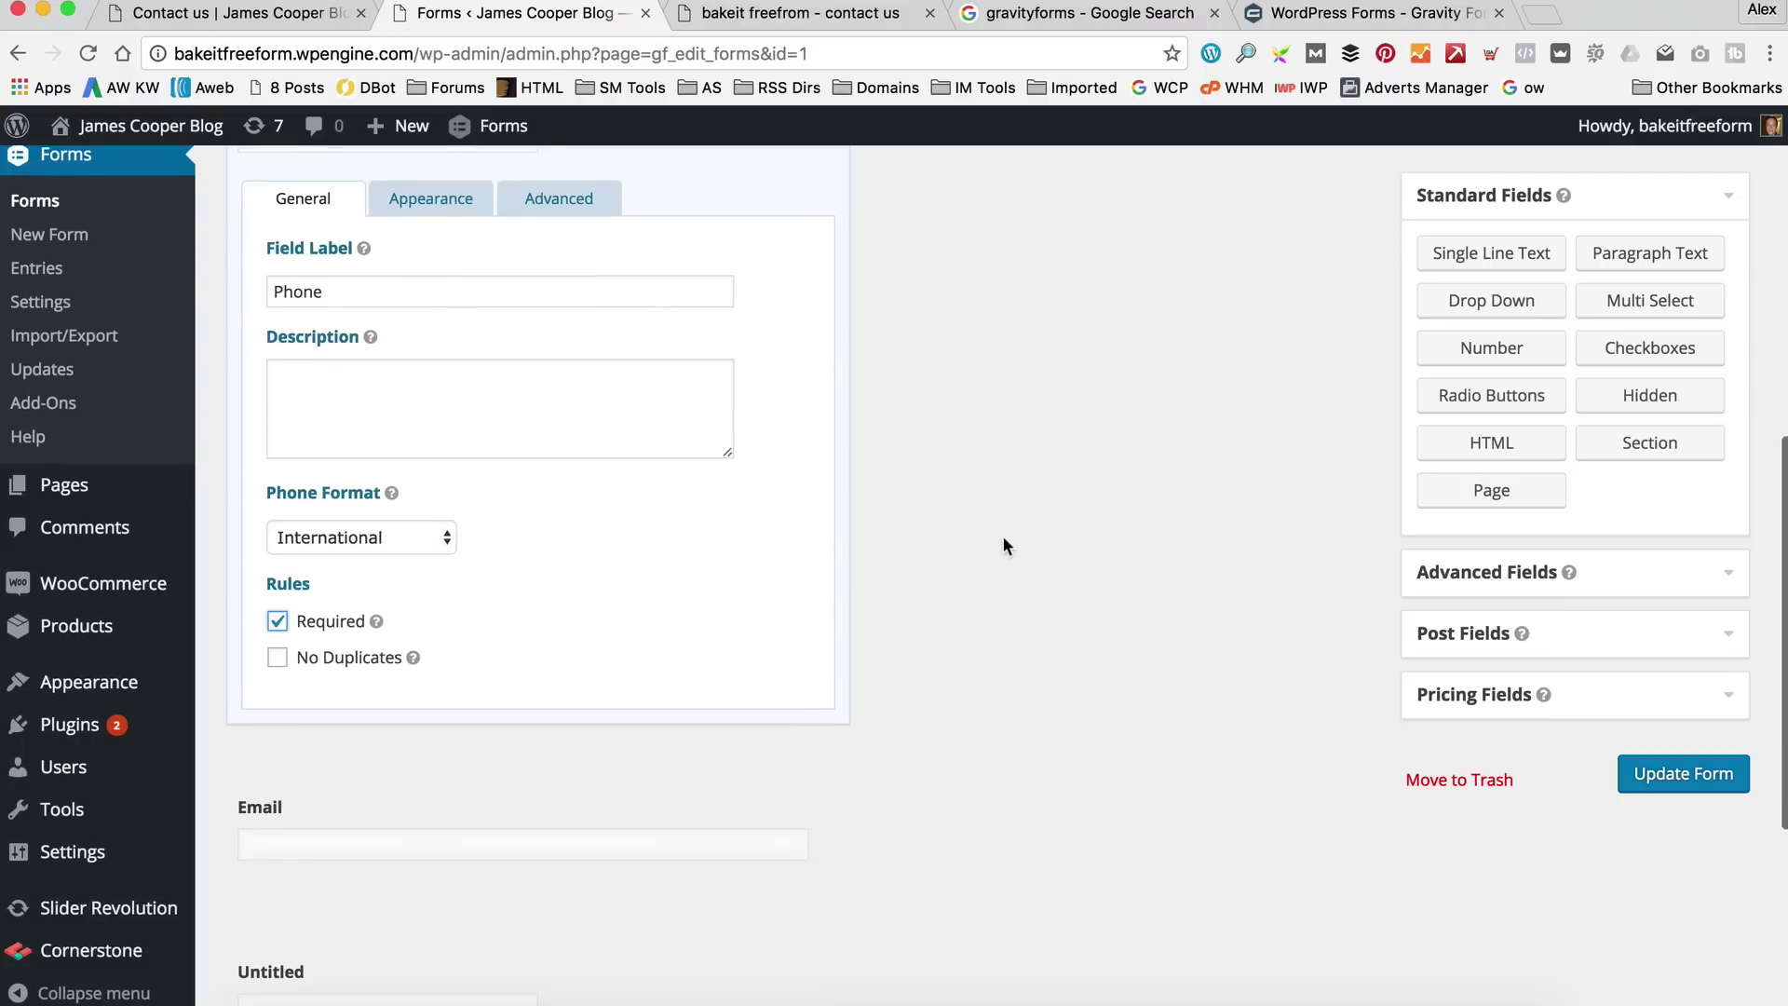
scroll(1024, 559, up, 2)
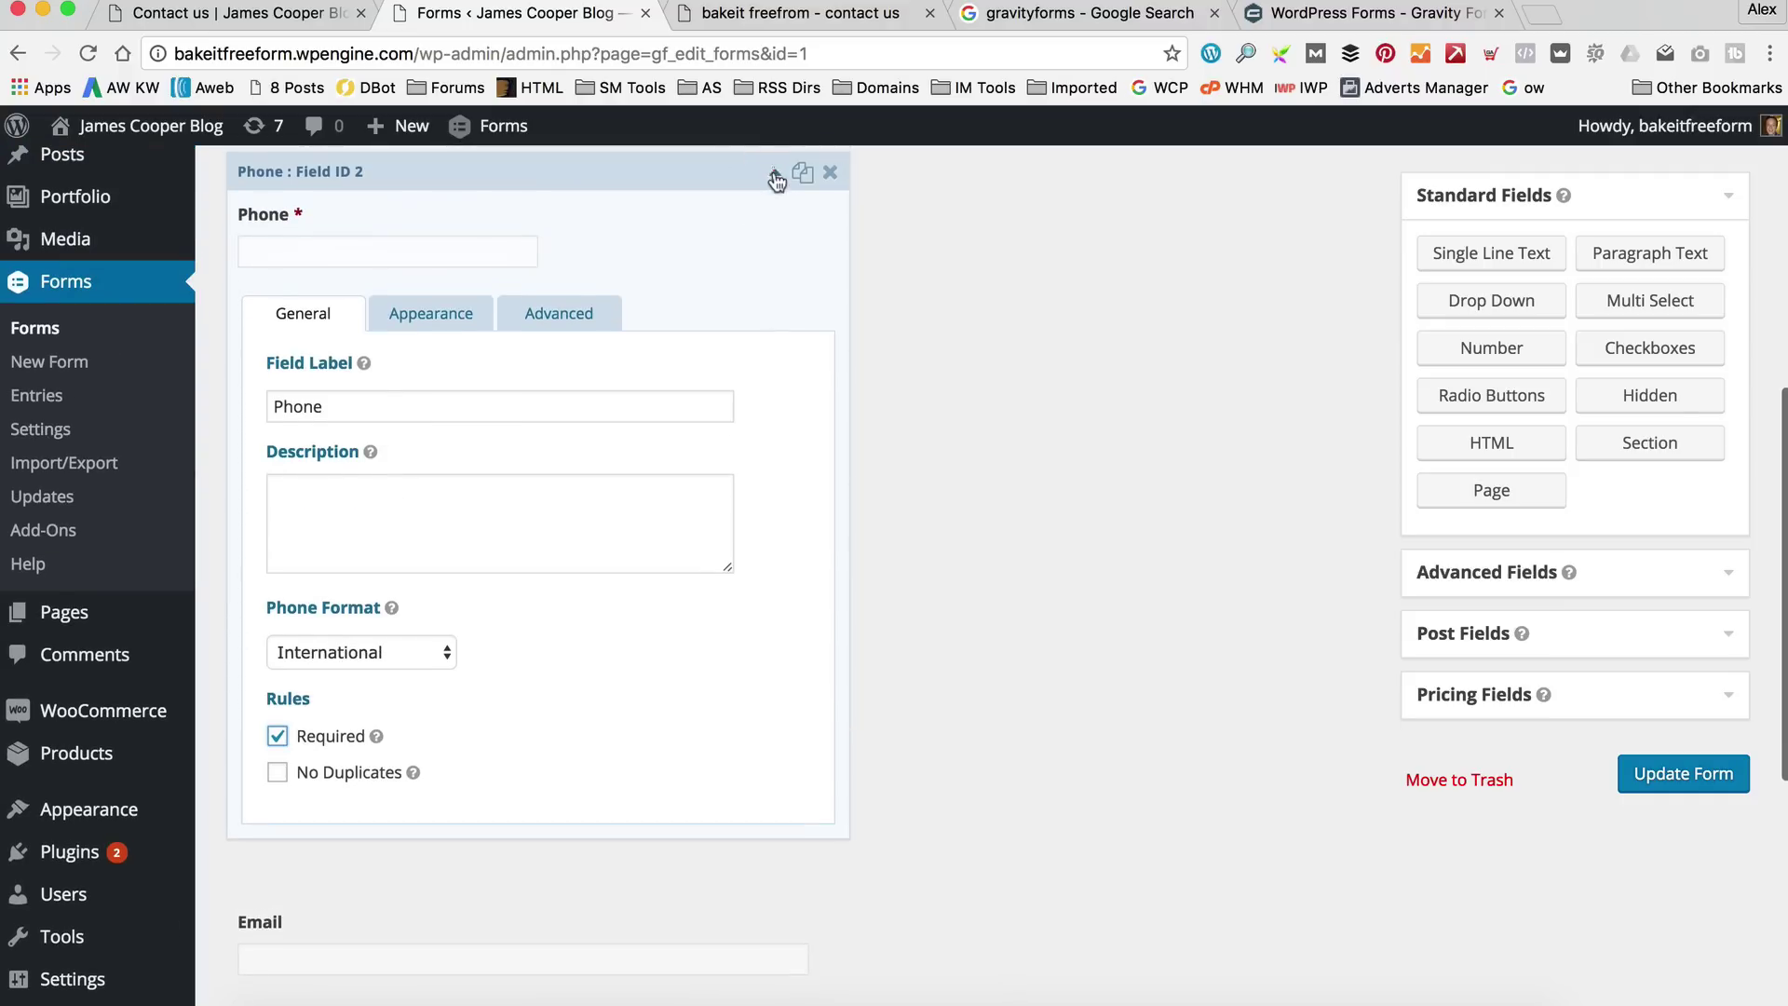
click(774, 171)
- Make the Email field required
scroll(801, 391, down, 3)
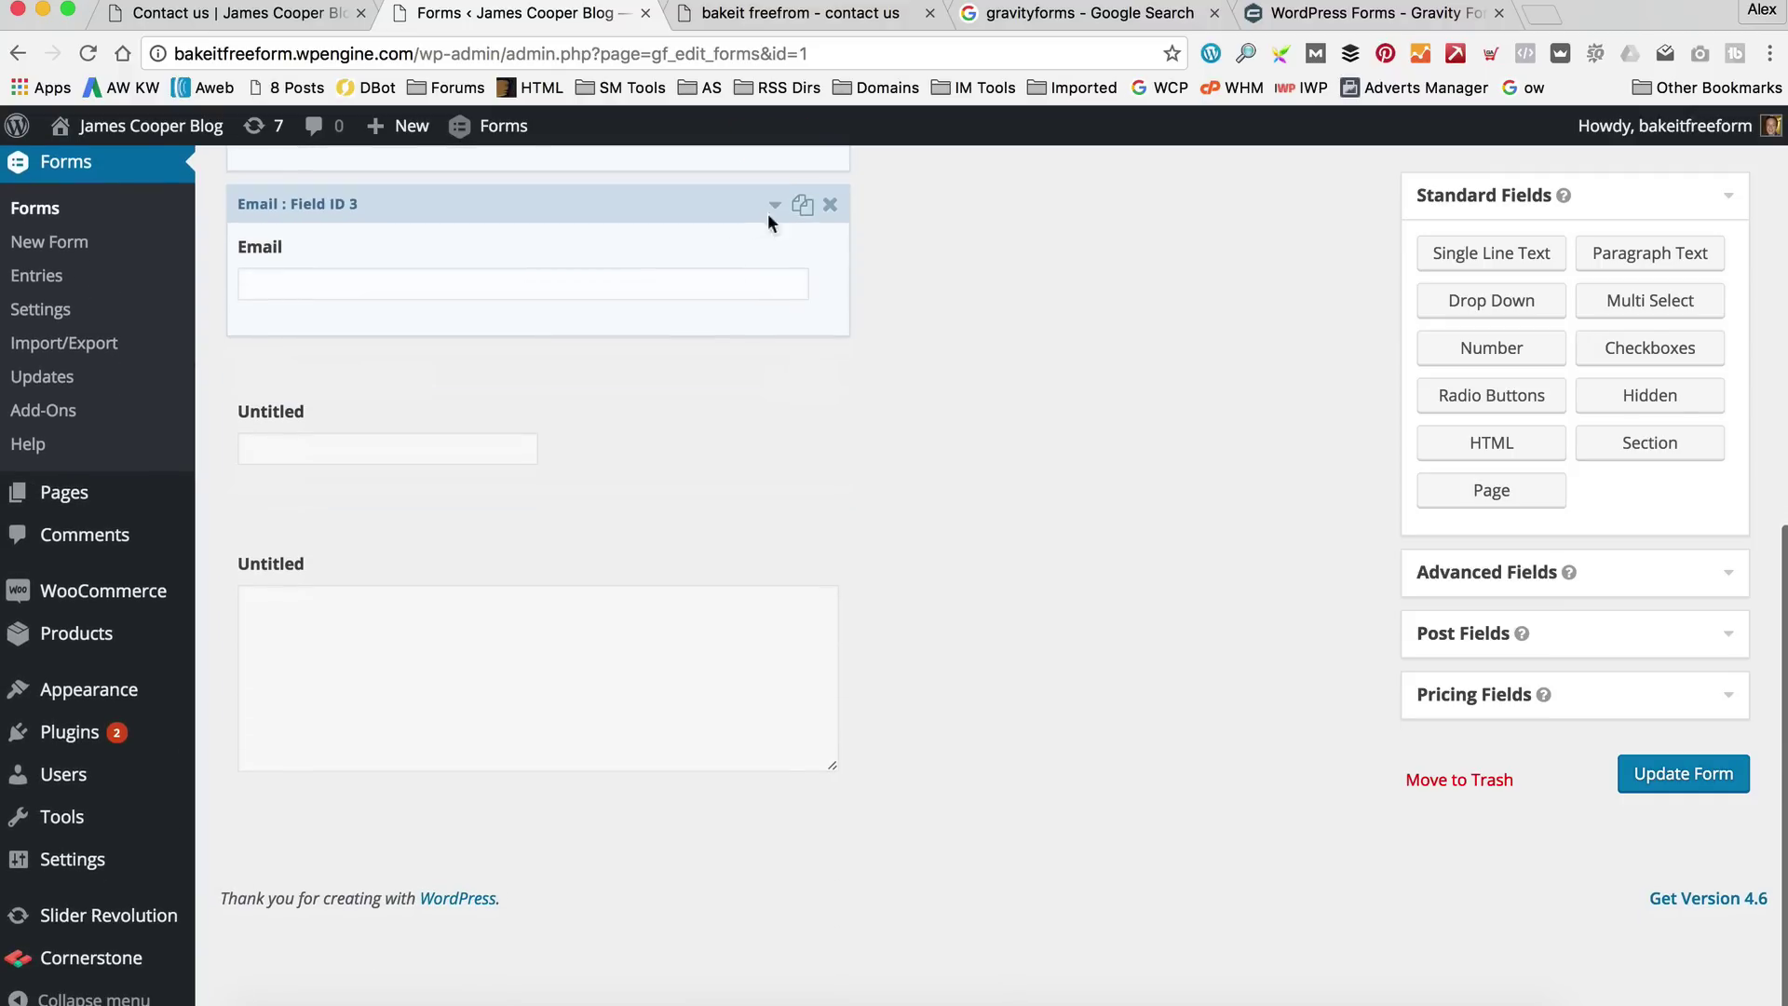
click(770, 204)
click(276, 733)
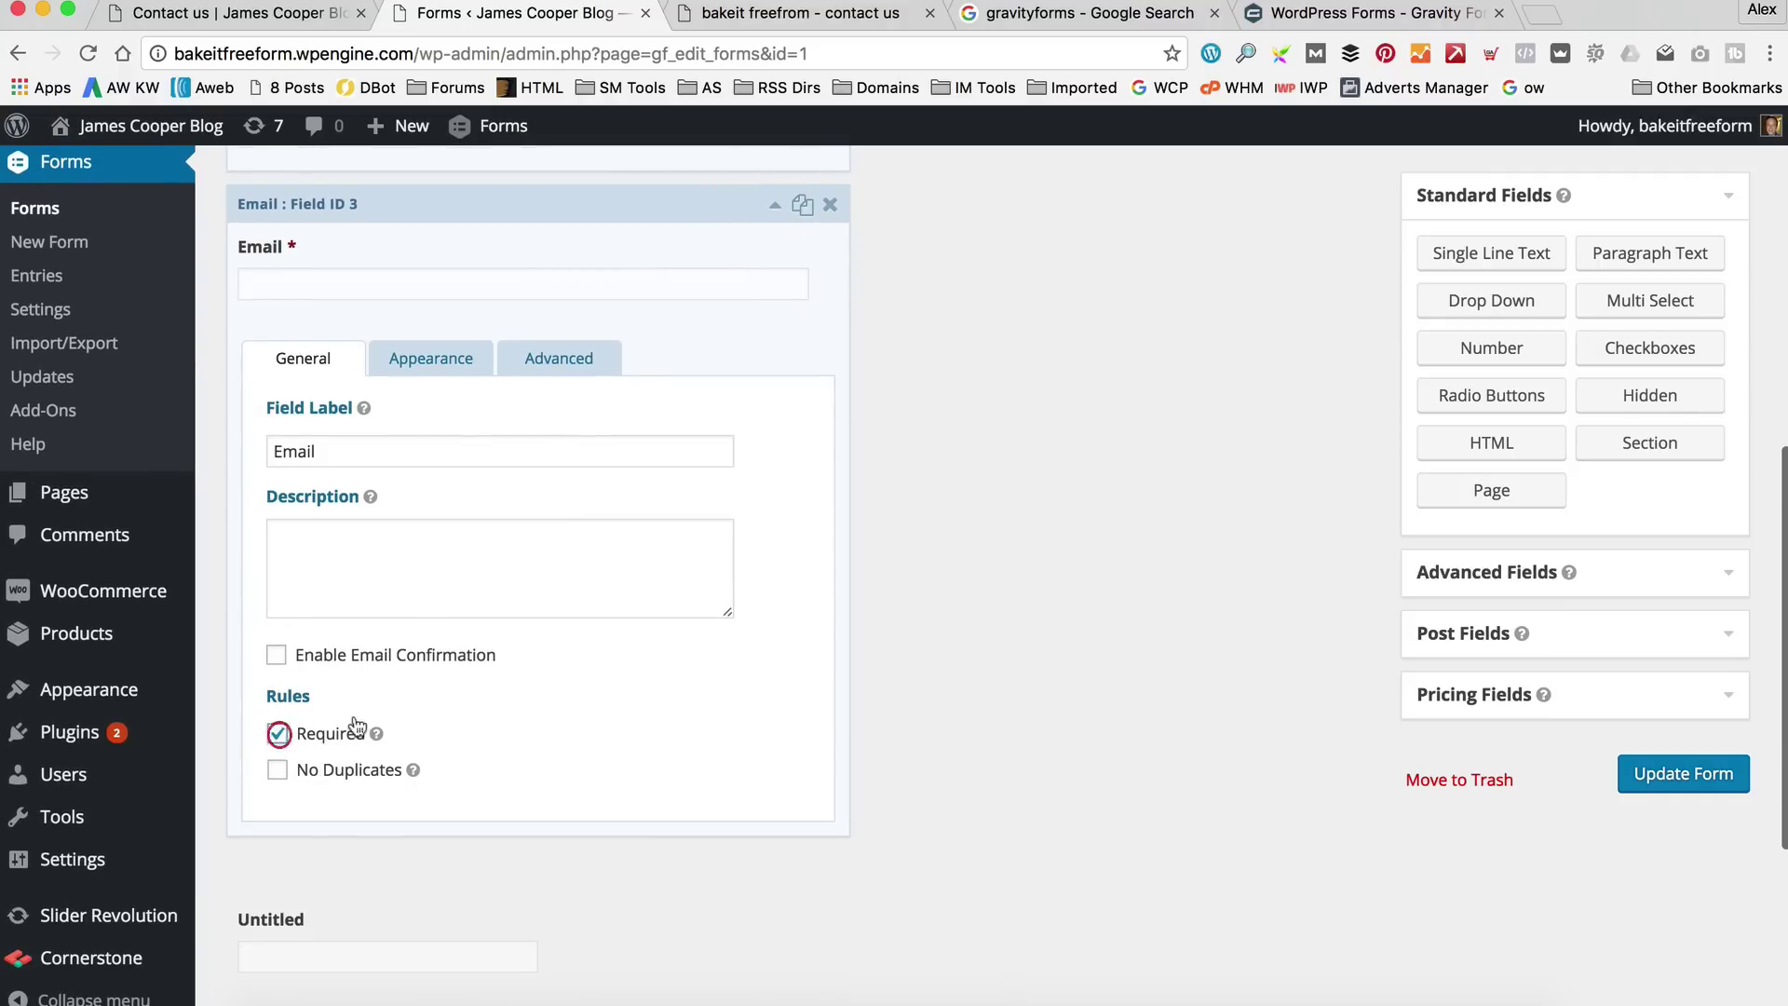
click(774, 205)
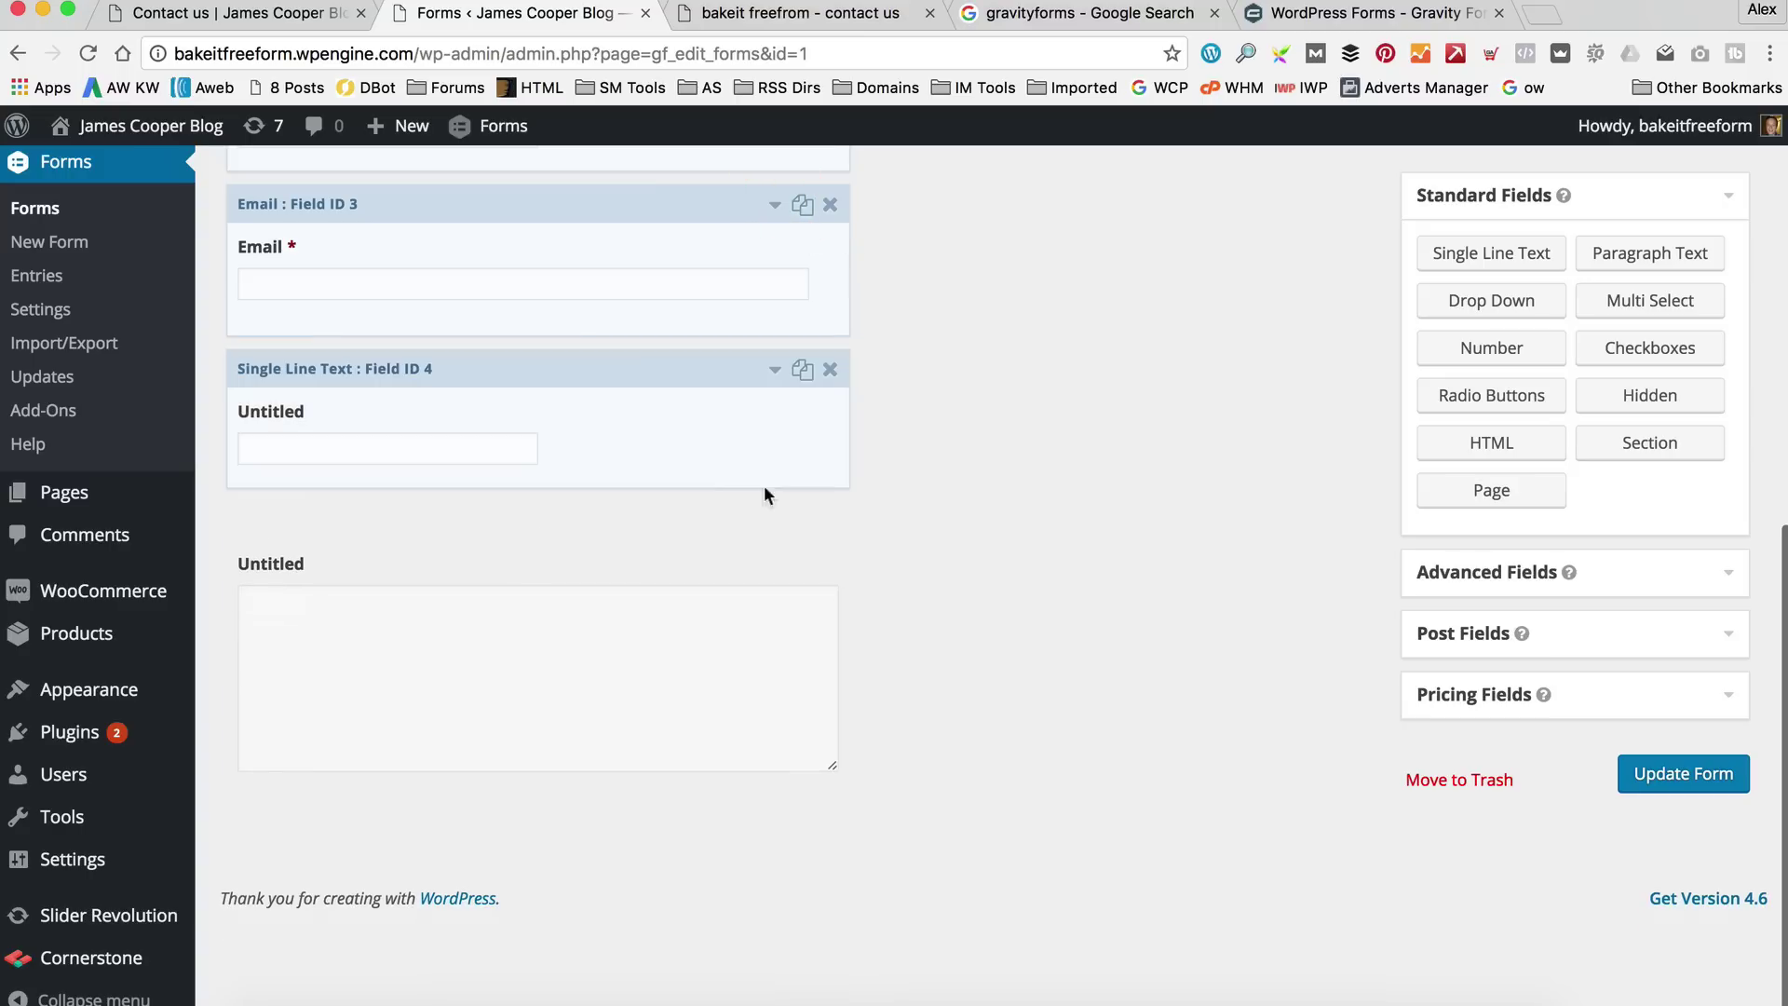
- Label the single-line text field 'Subject'
click(774, 370)
double_click(456, 598)
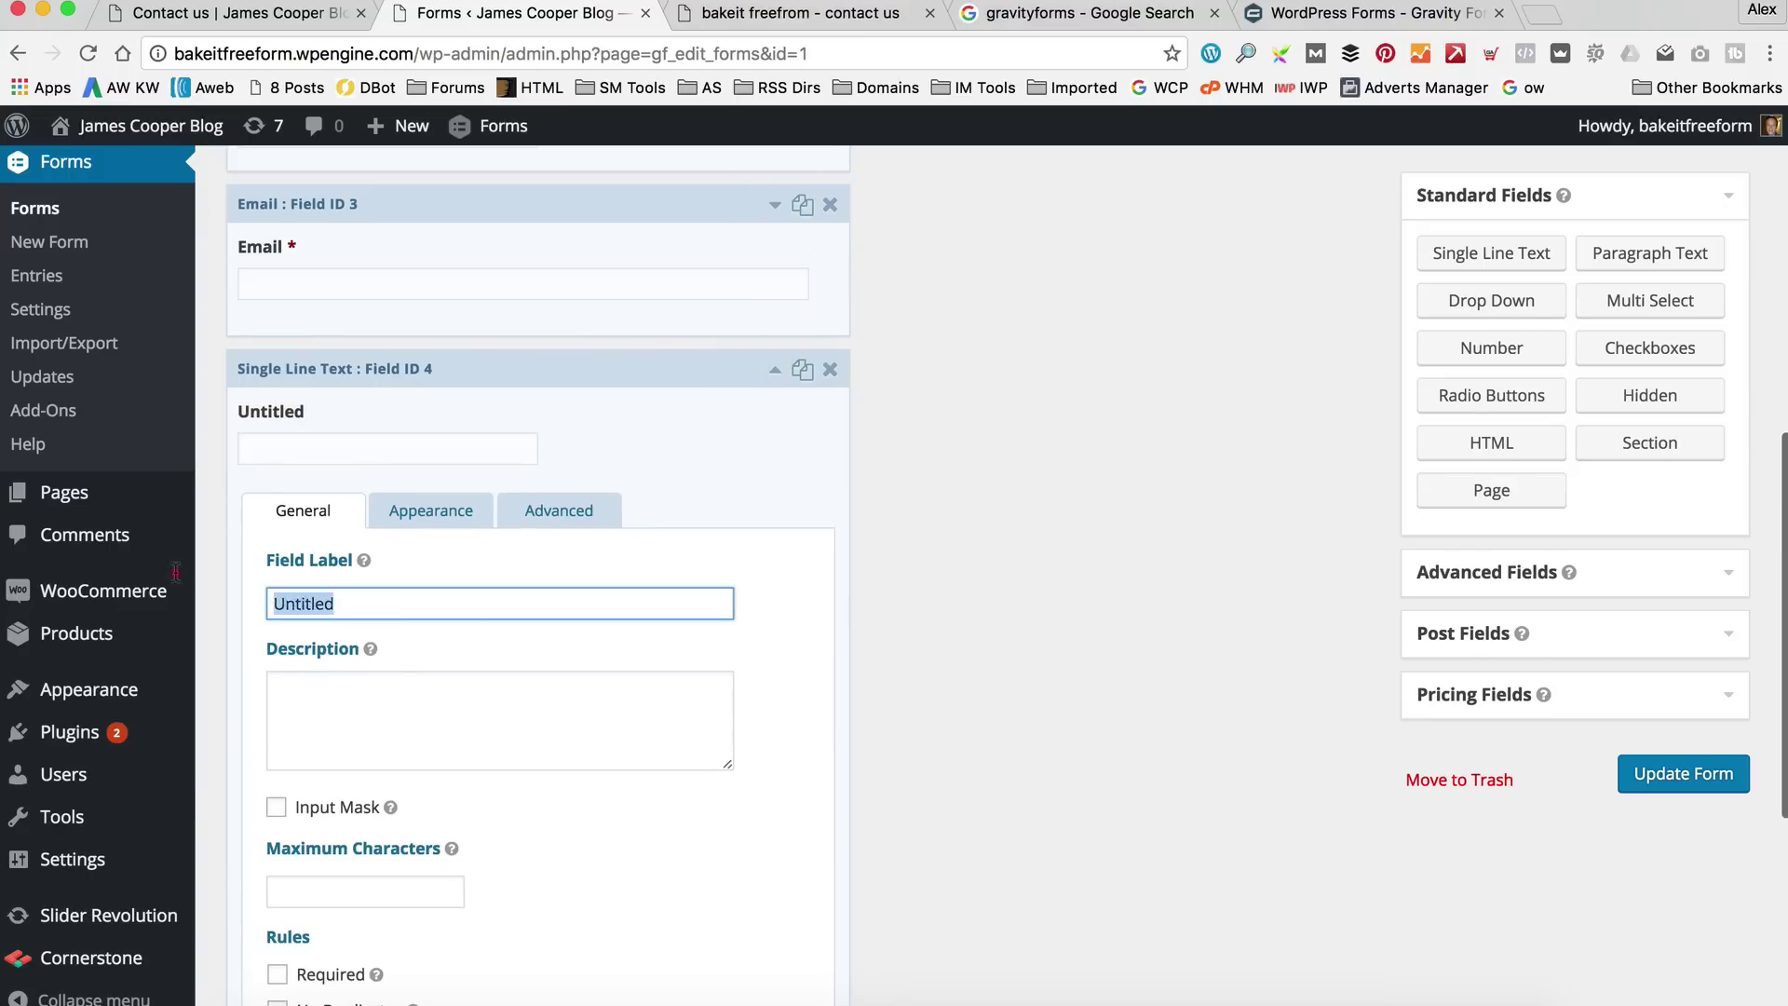
text(Subject)
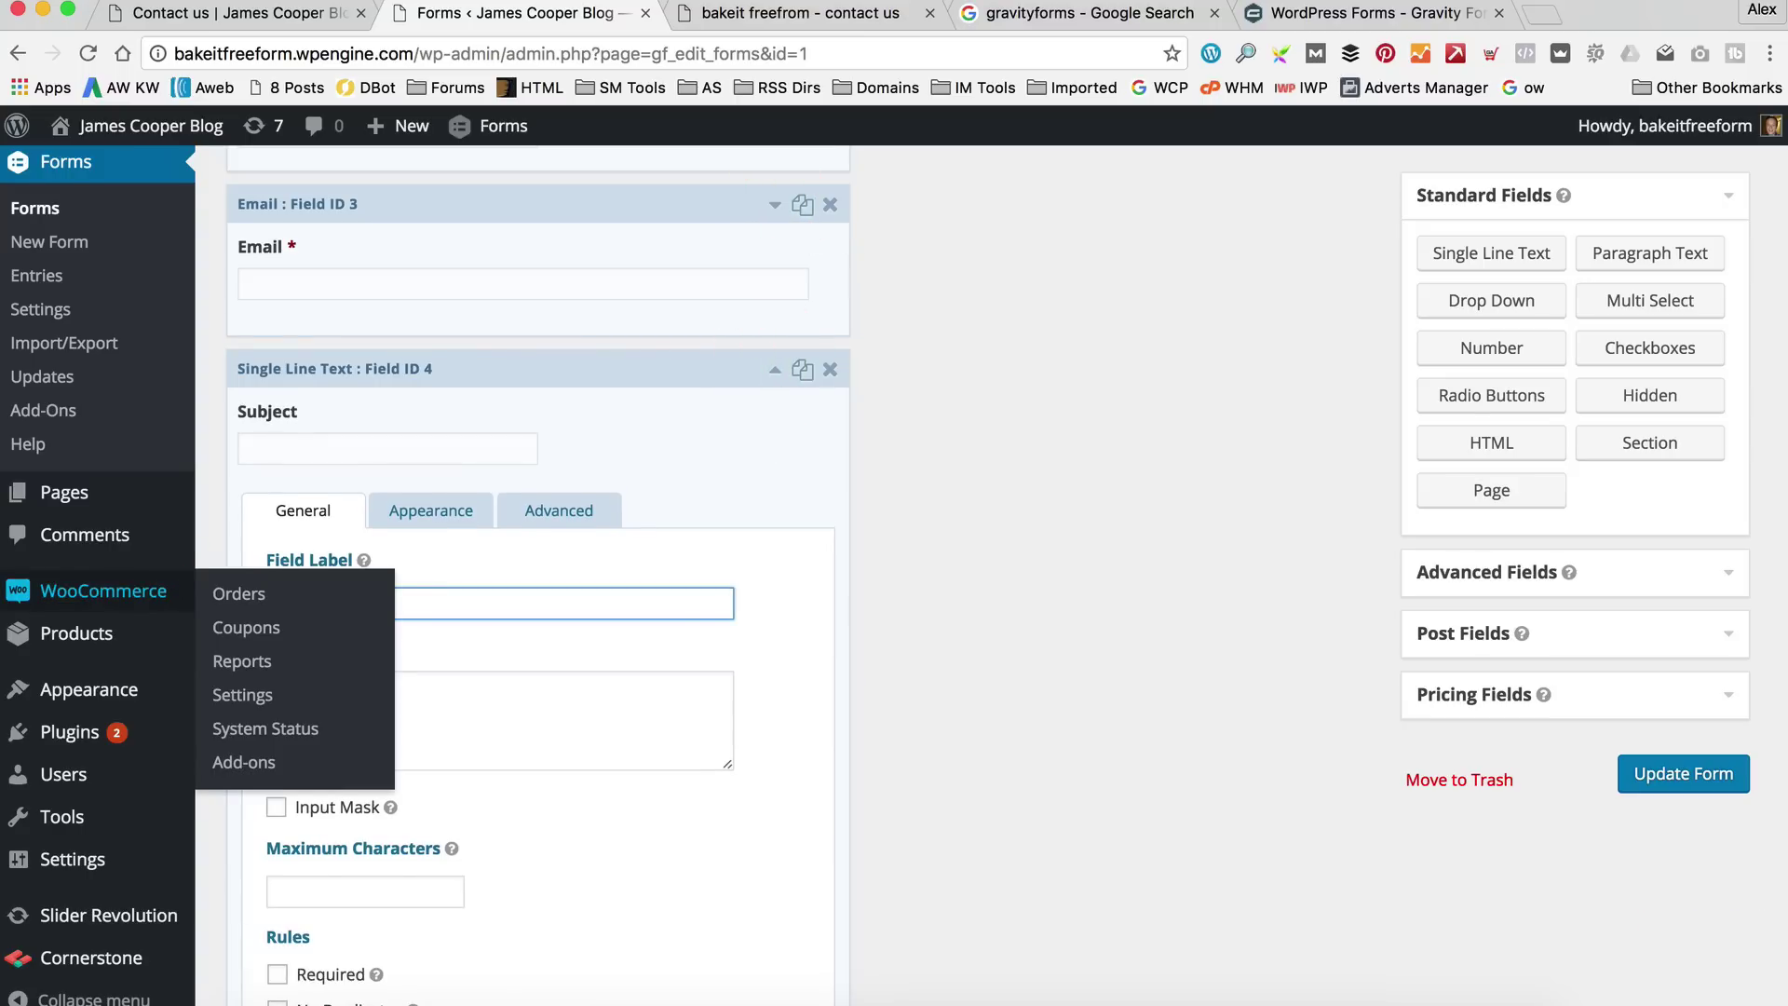
scroll(634, 663, down, 2)
scroll(629, 668, down, 1)
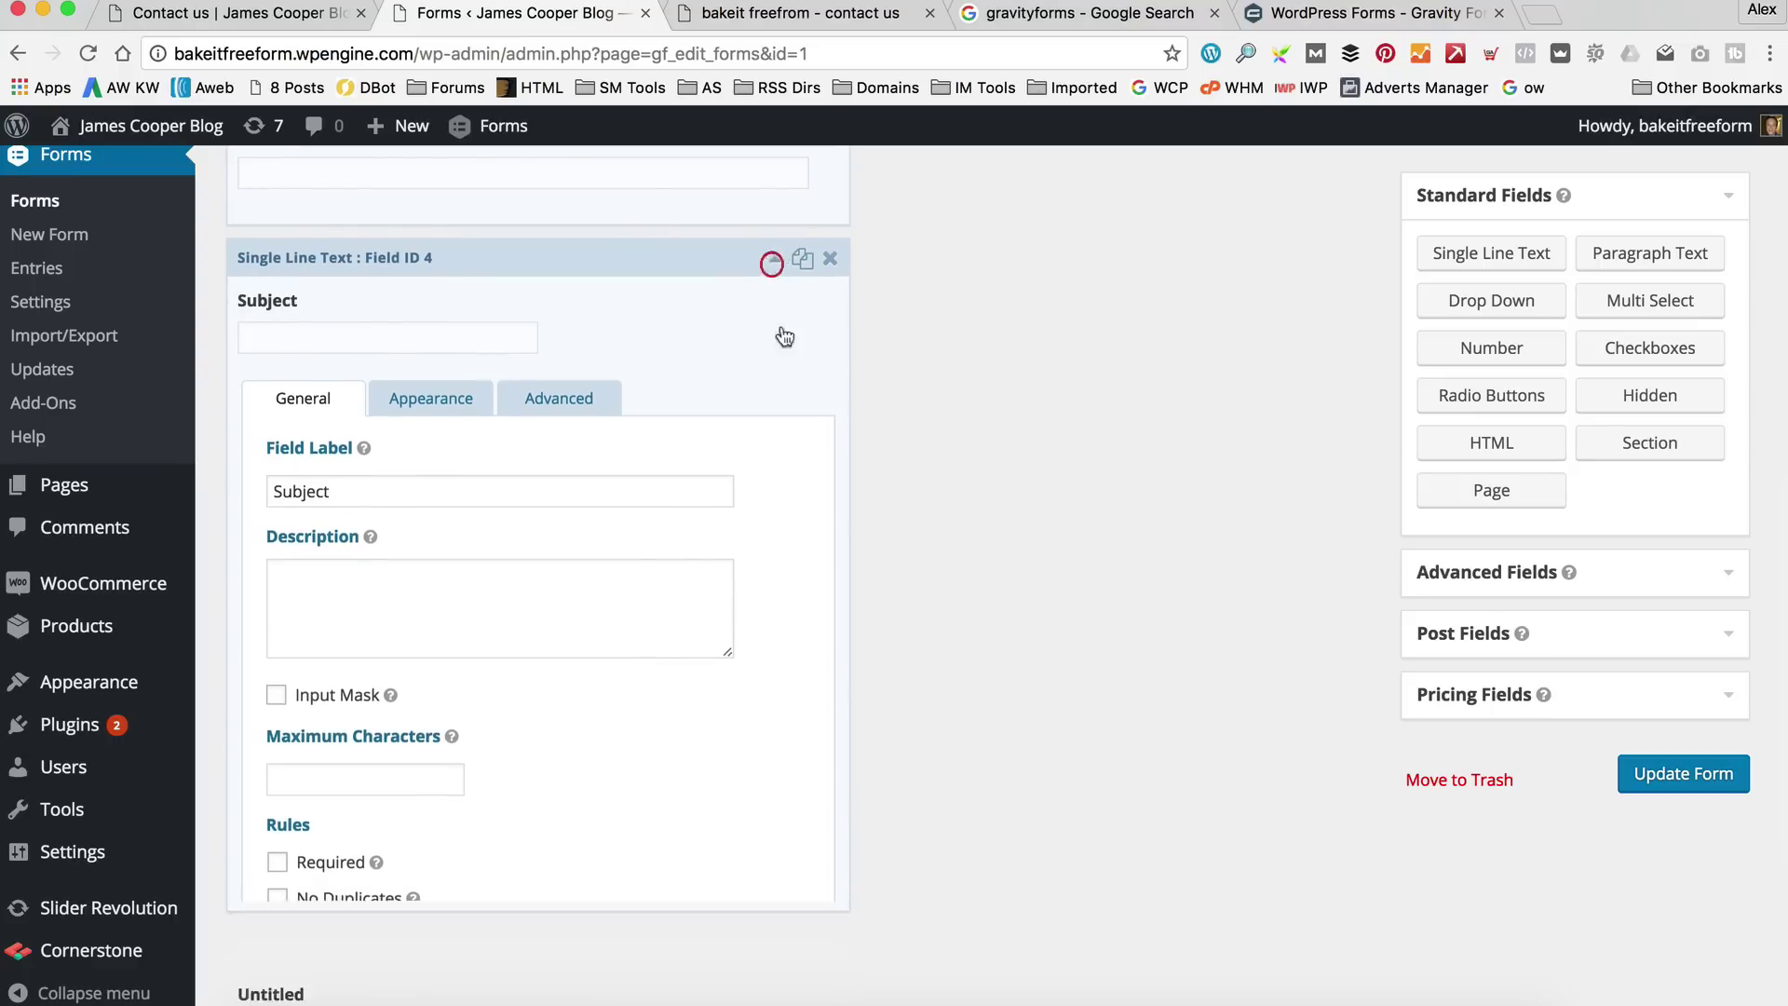
click(774, 261)
- Label the paragraph field 'Message', make it required, and update the form
click(774, 627)
scroll(476, 835, down, 6)
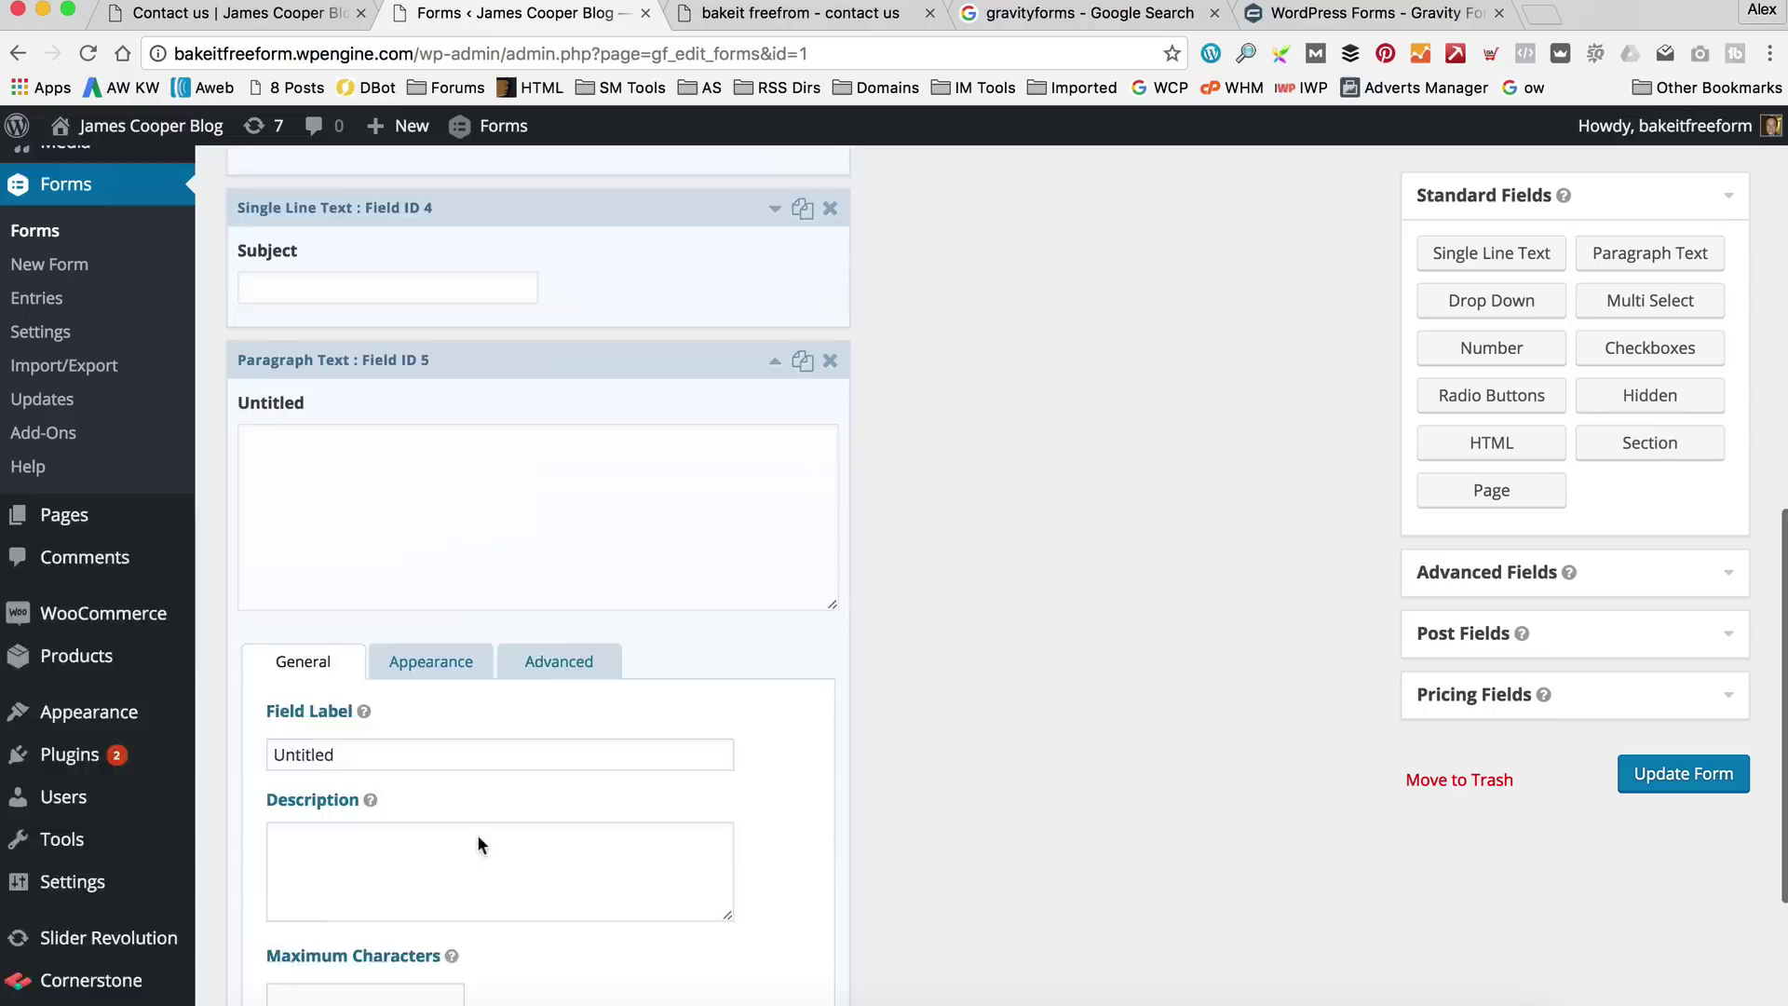
drag(430, 580, 160, 563)
text(Mess)
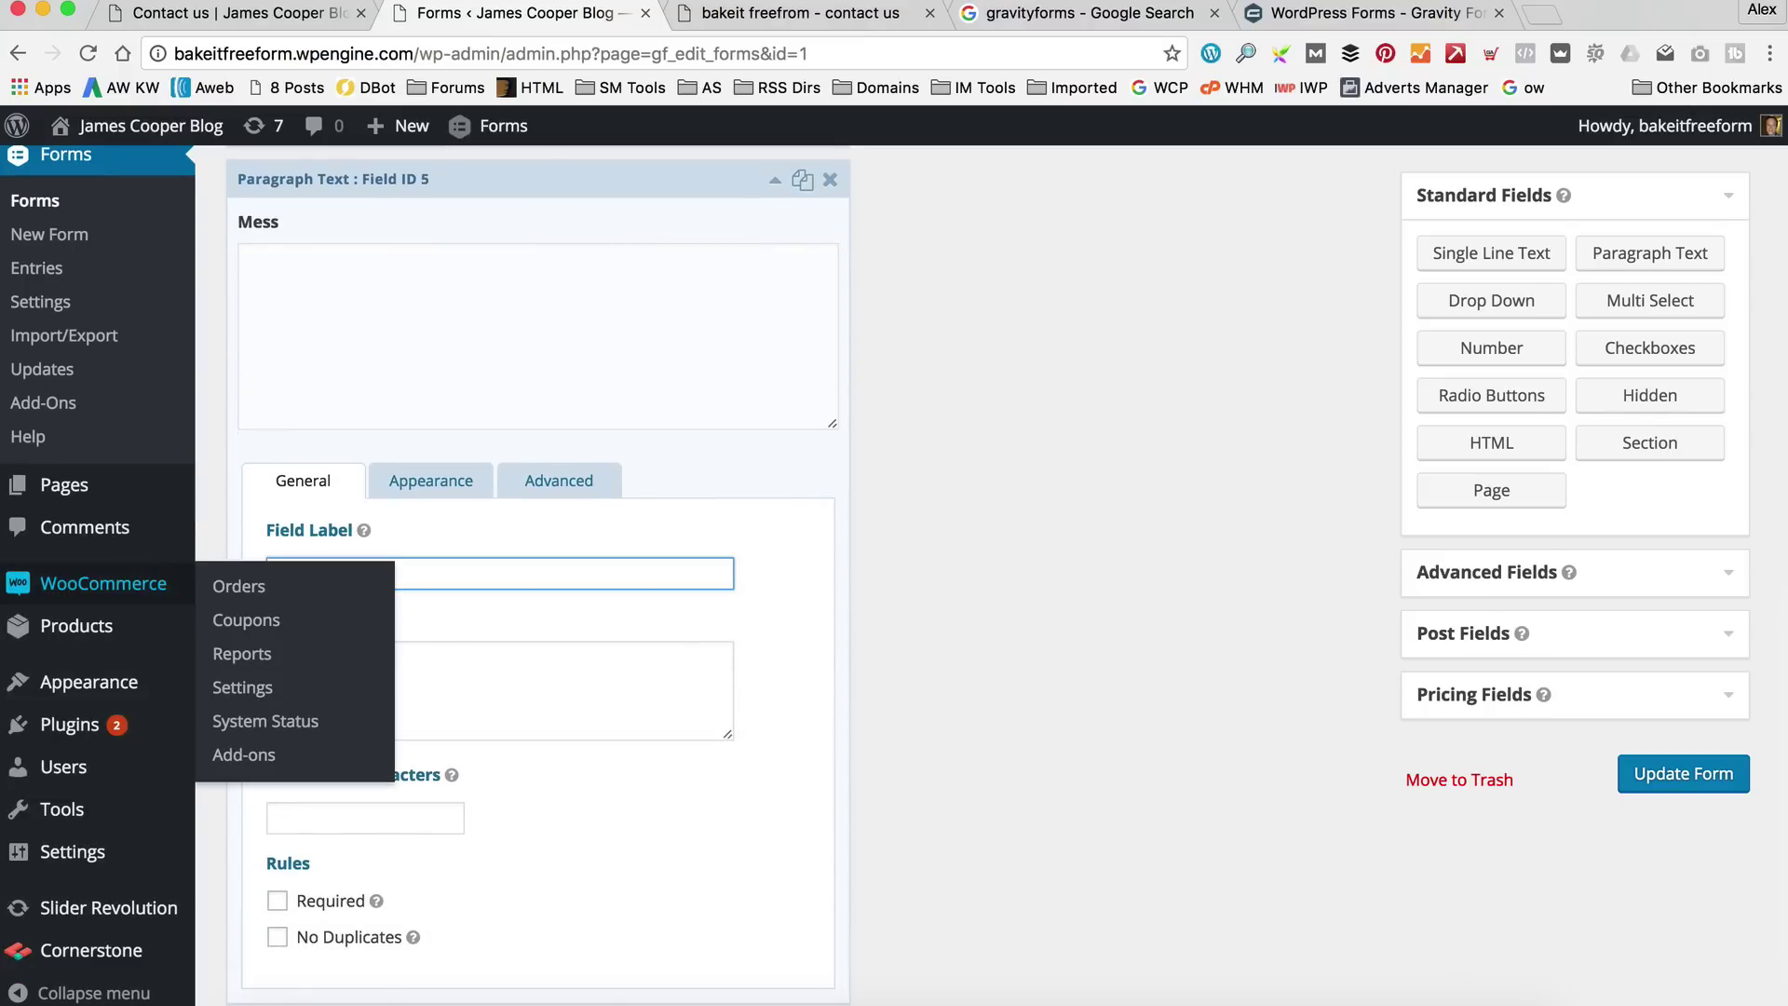
text(age)
click(277, 899)
scroll(693, 749, up, 3)
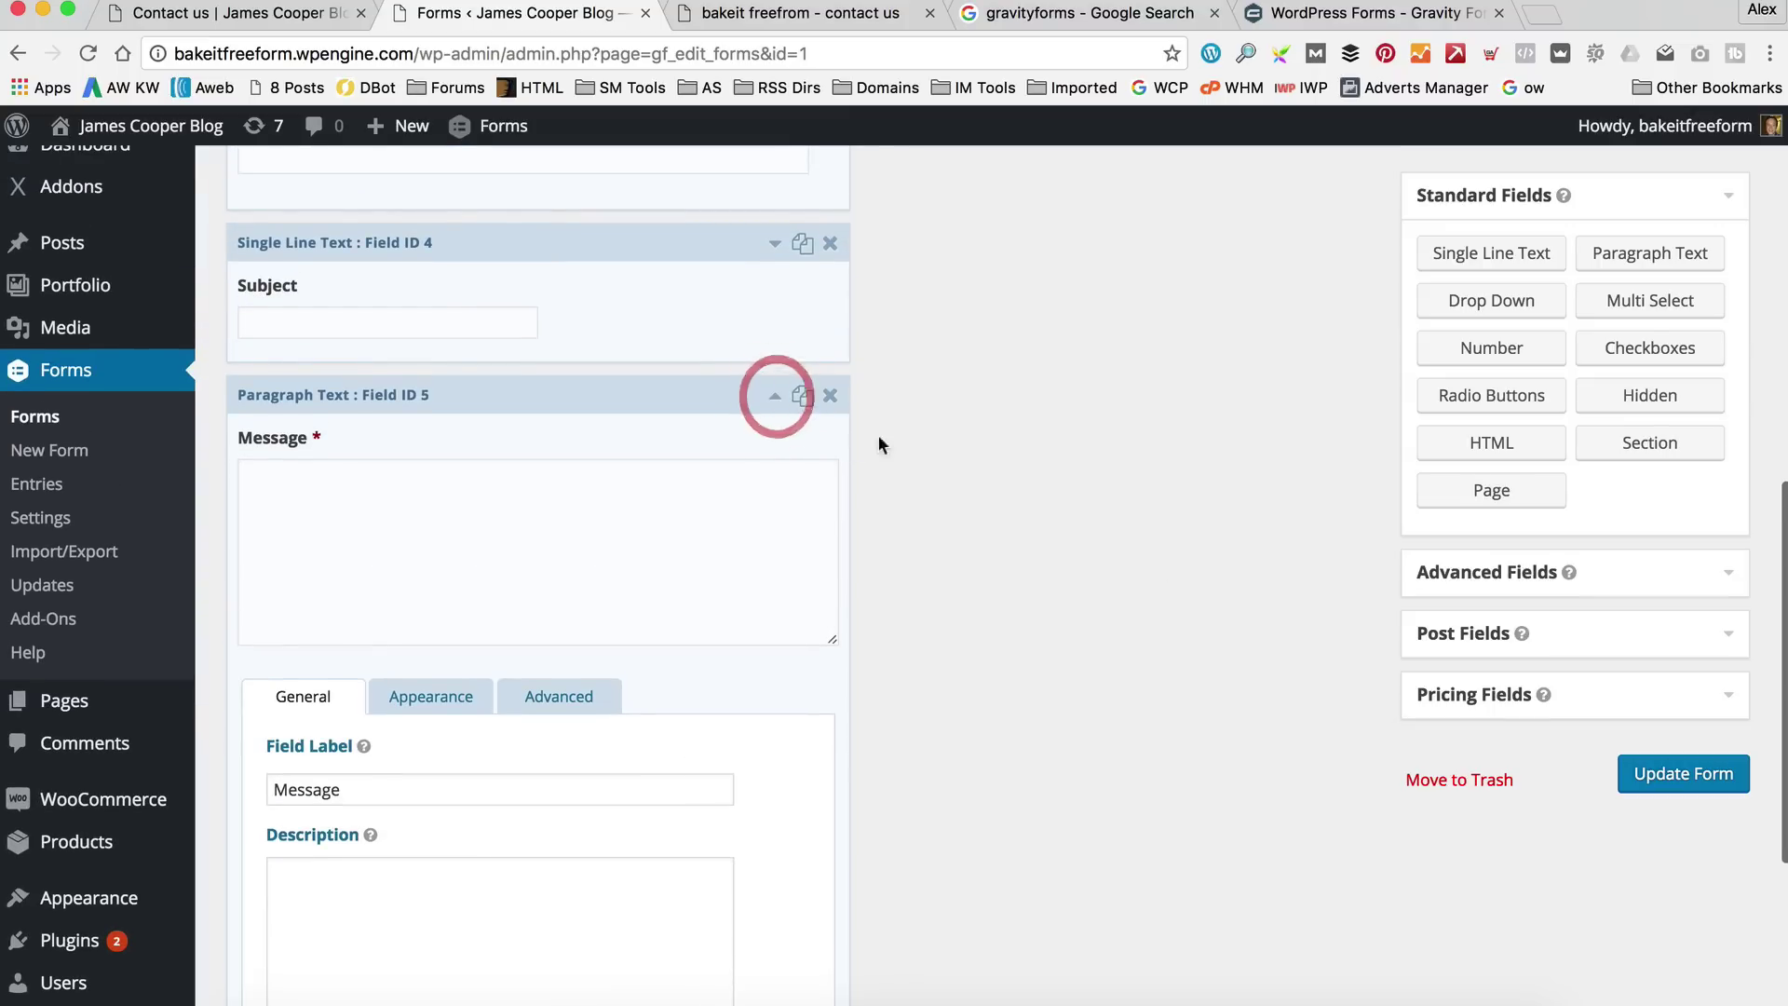
click(1694, 773)
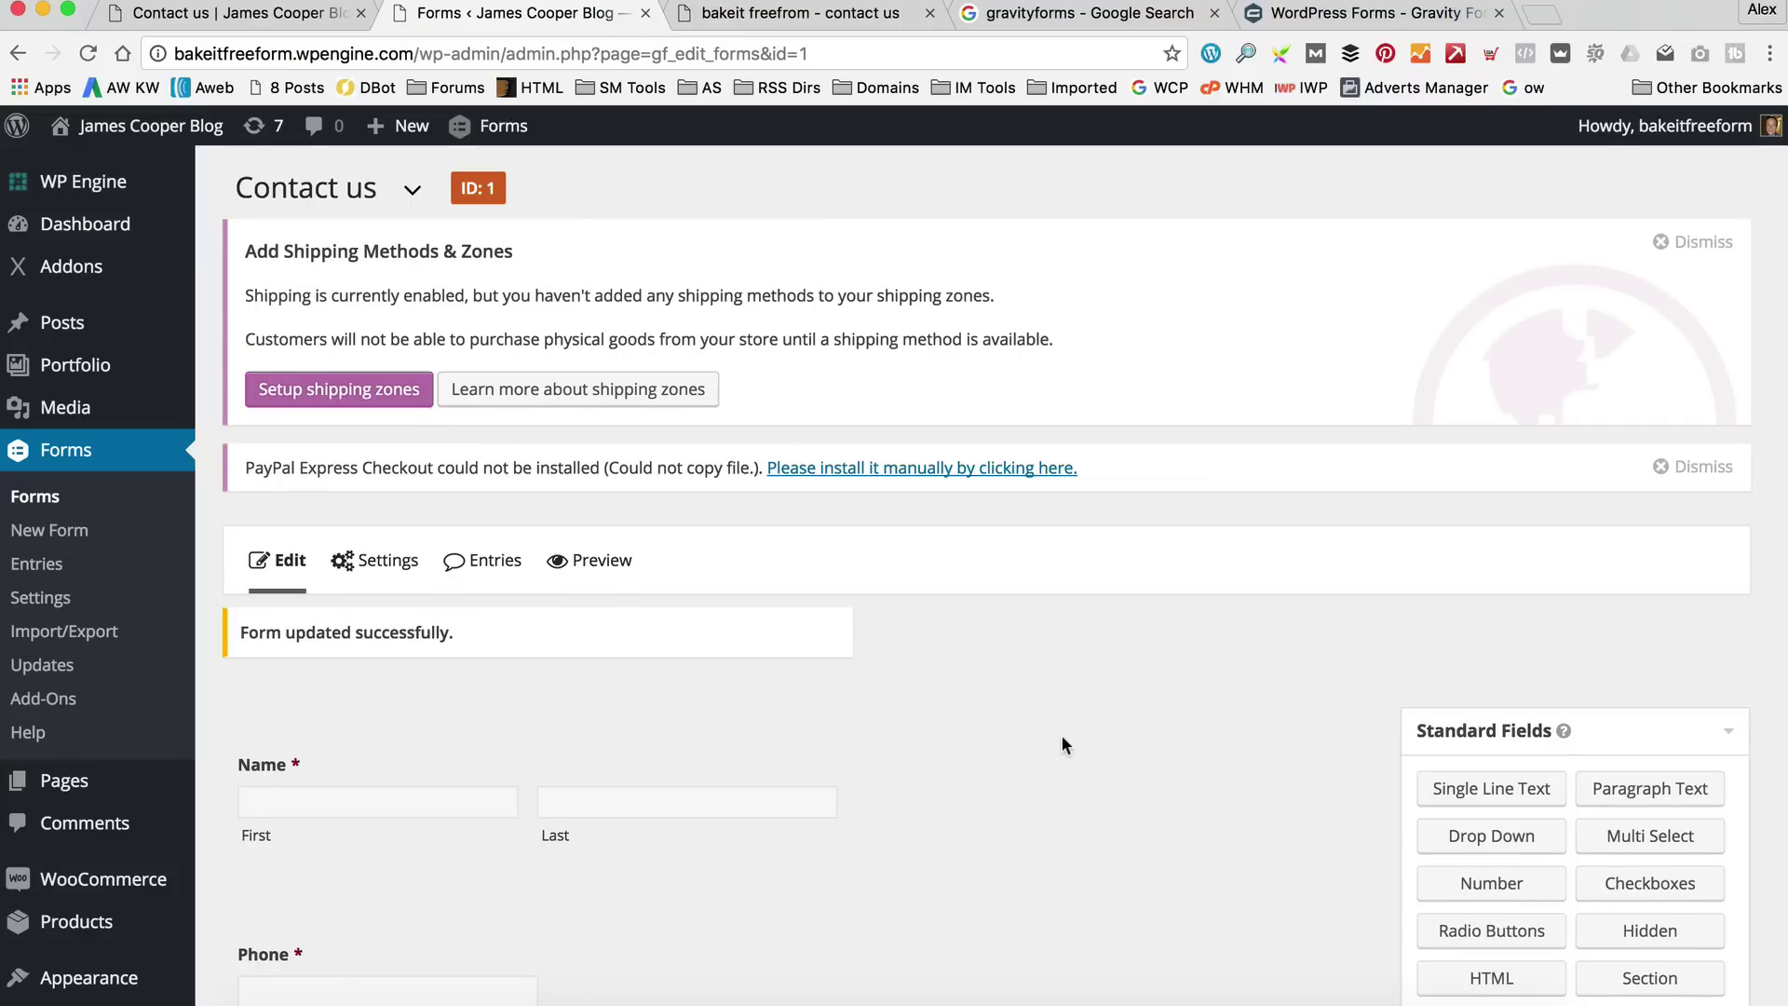
scroll(1052, 707, down, 2)
scroll(1047, 689, up, 2)
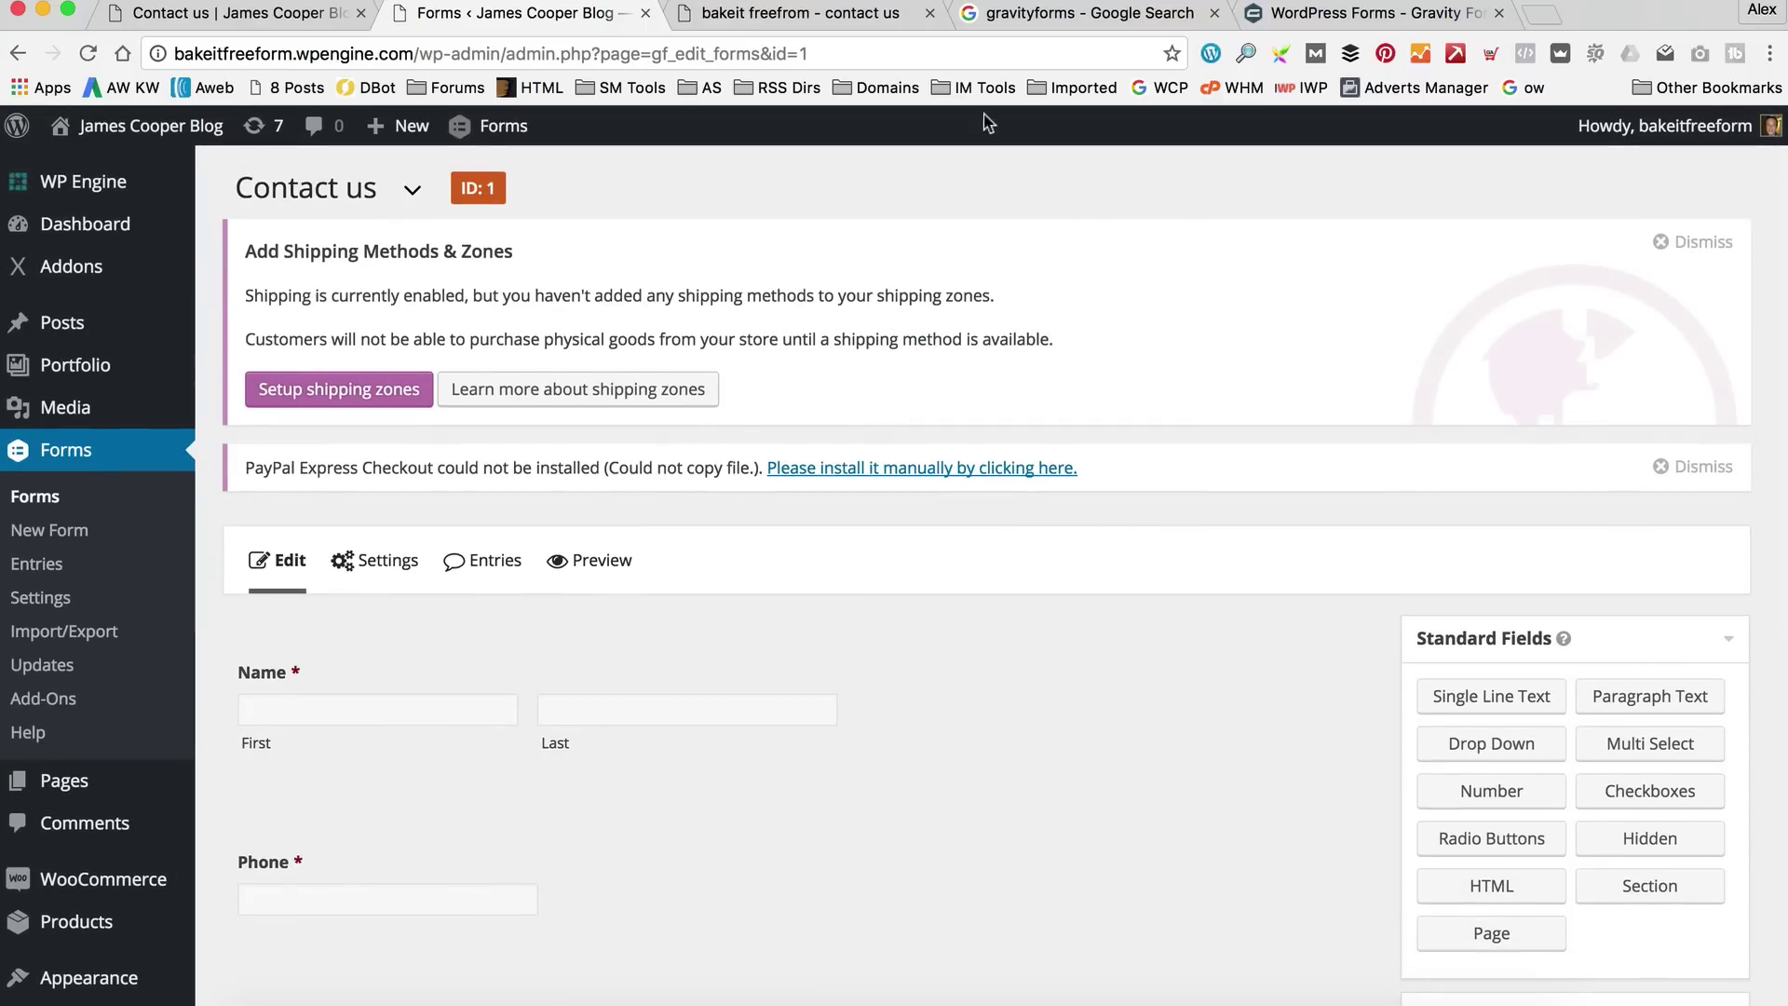
click(819, 13)
click(1153, 174)
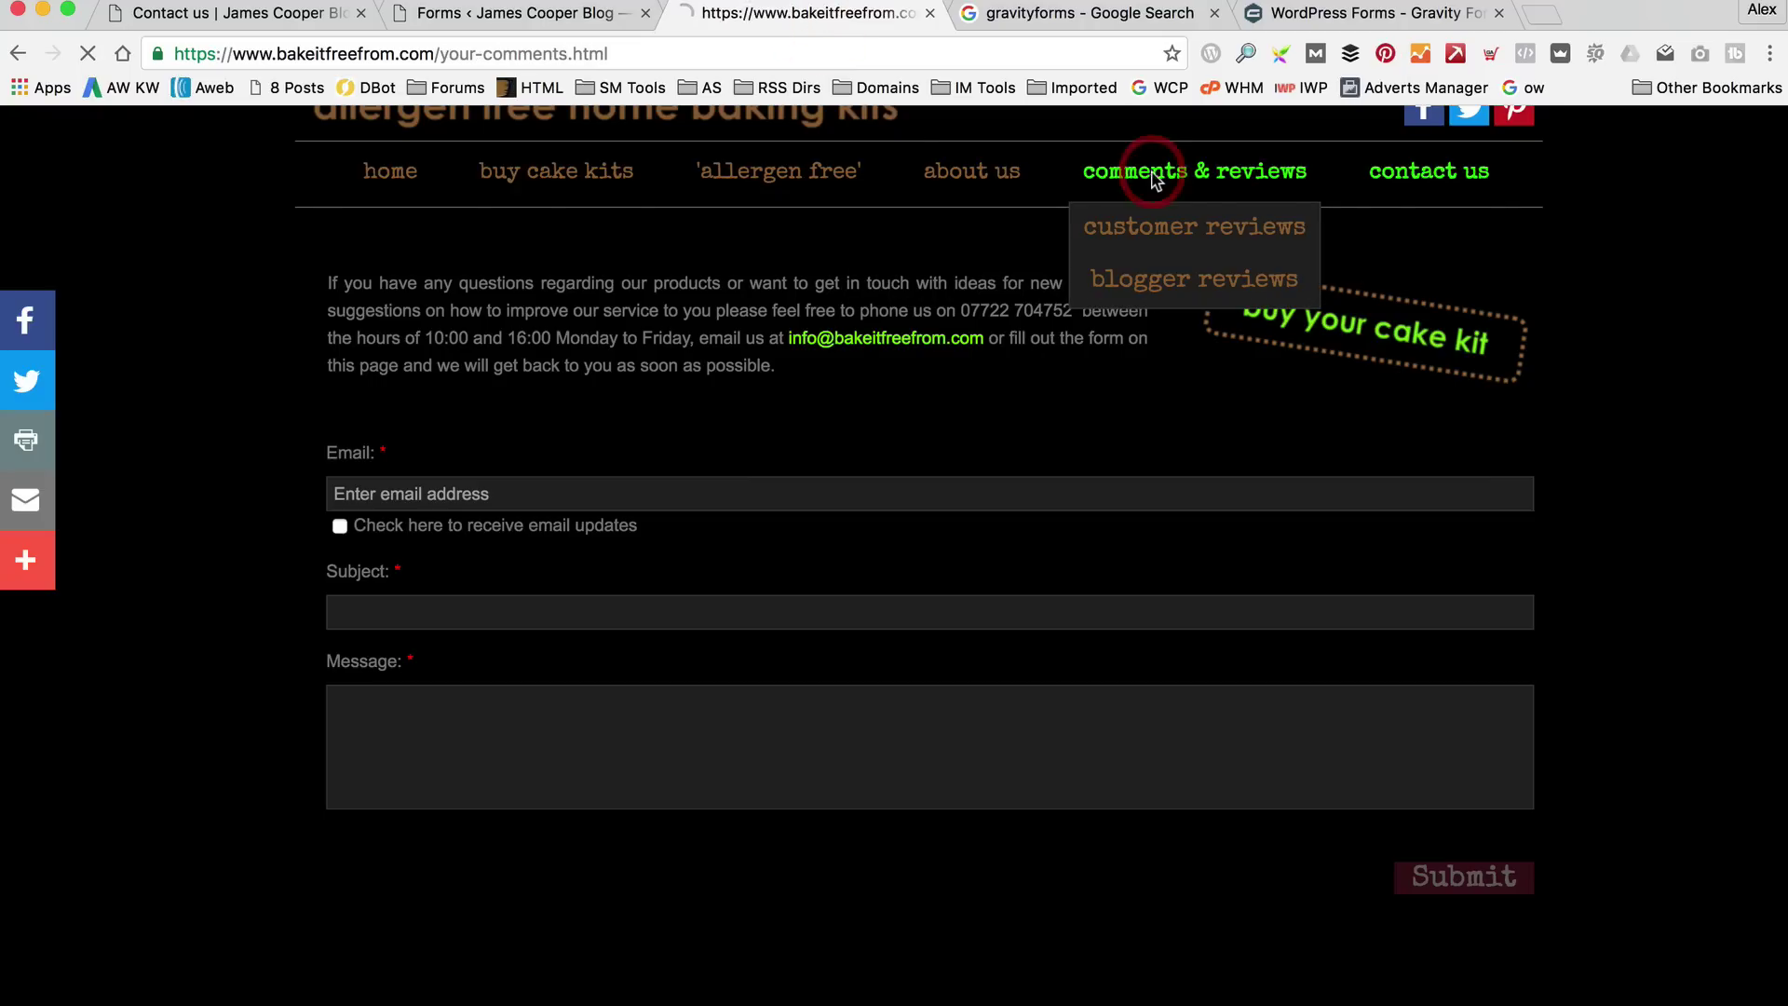
scroll(1080, 270, down, 5)
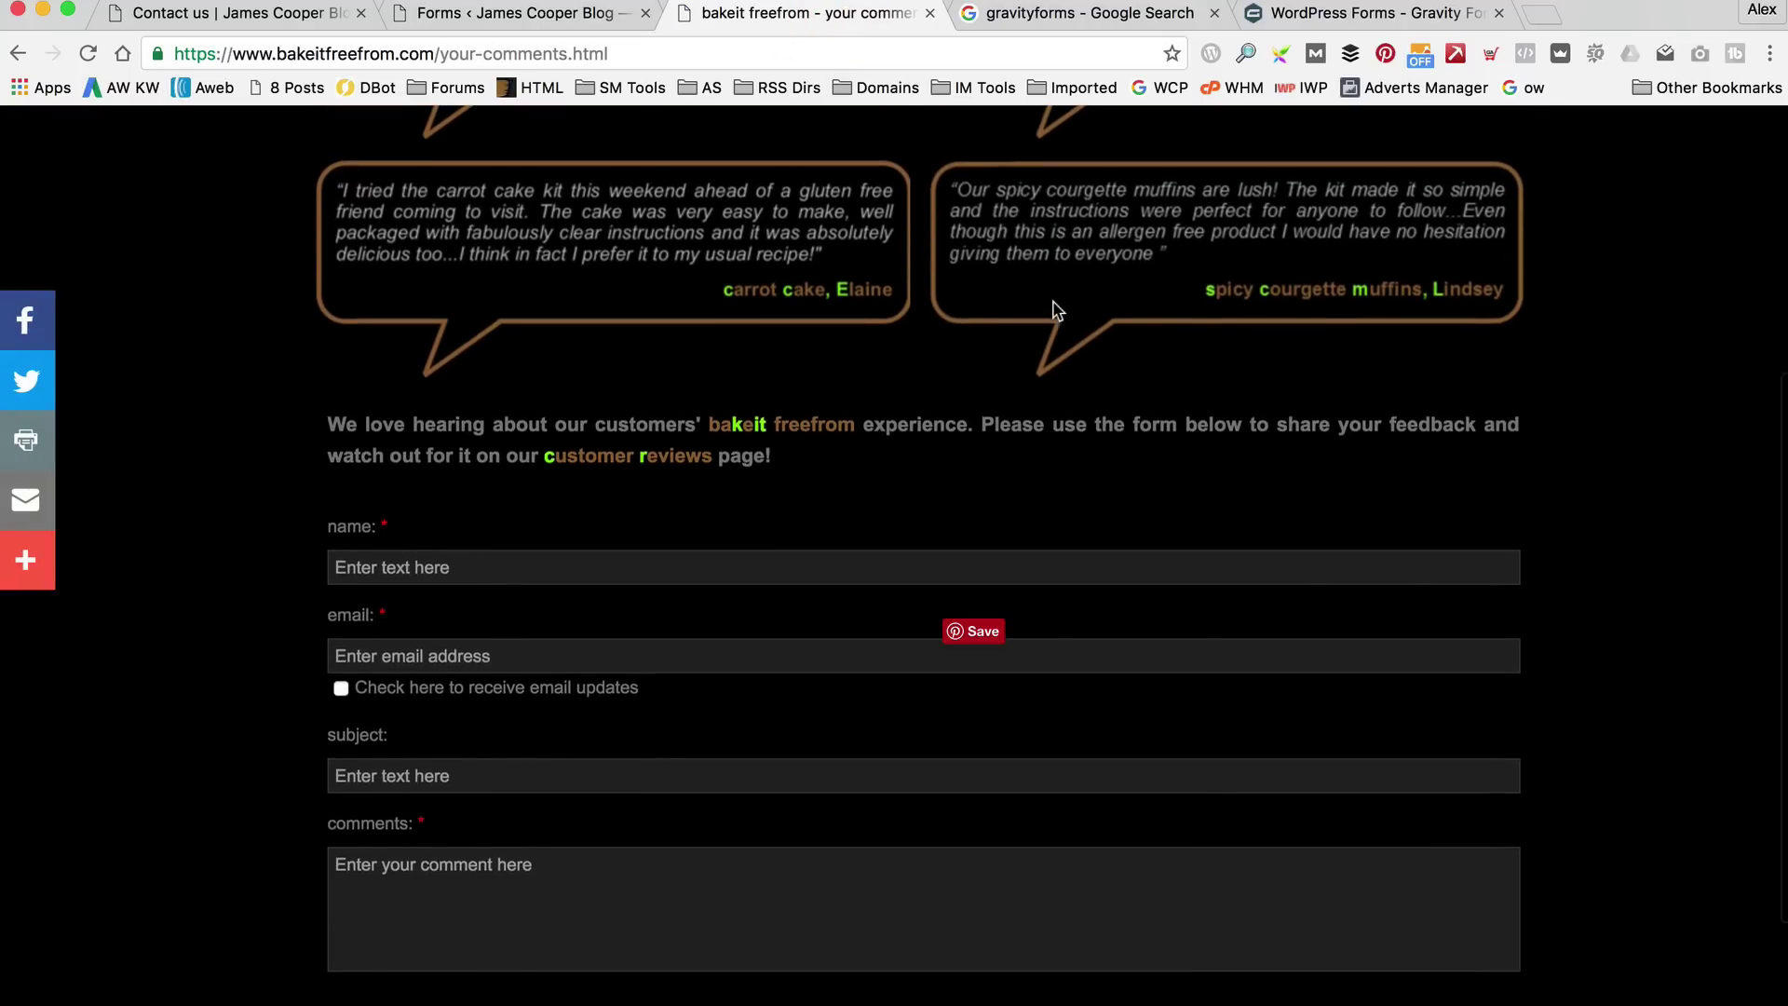
scroll(1057, 310, up, 1)
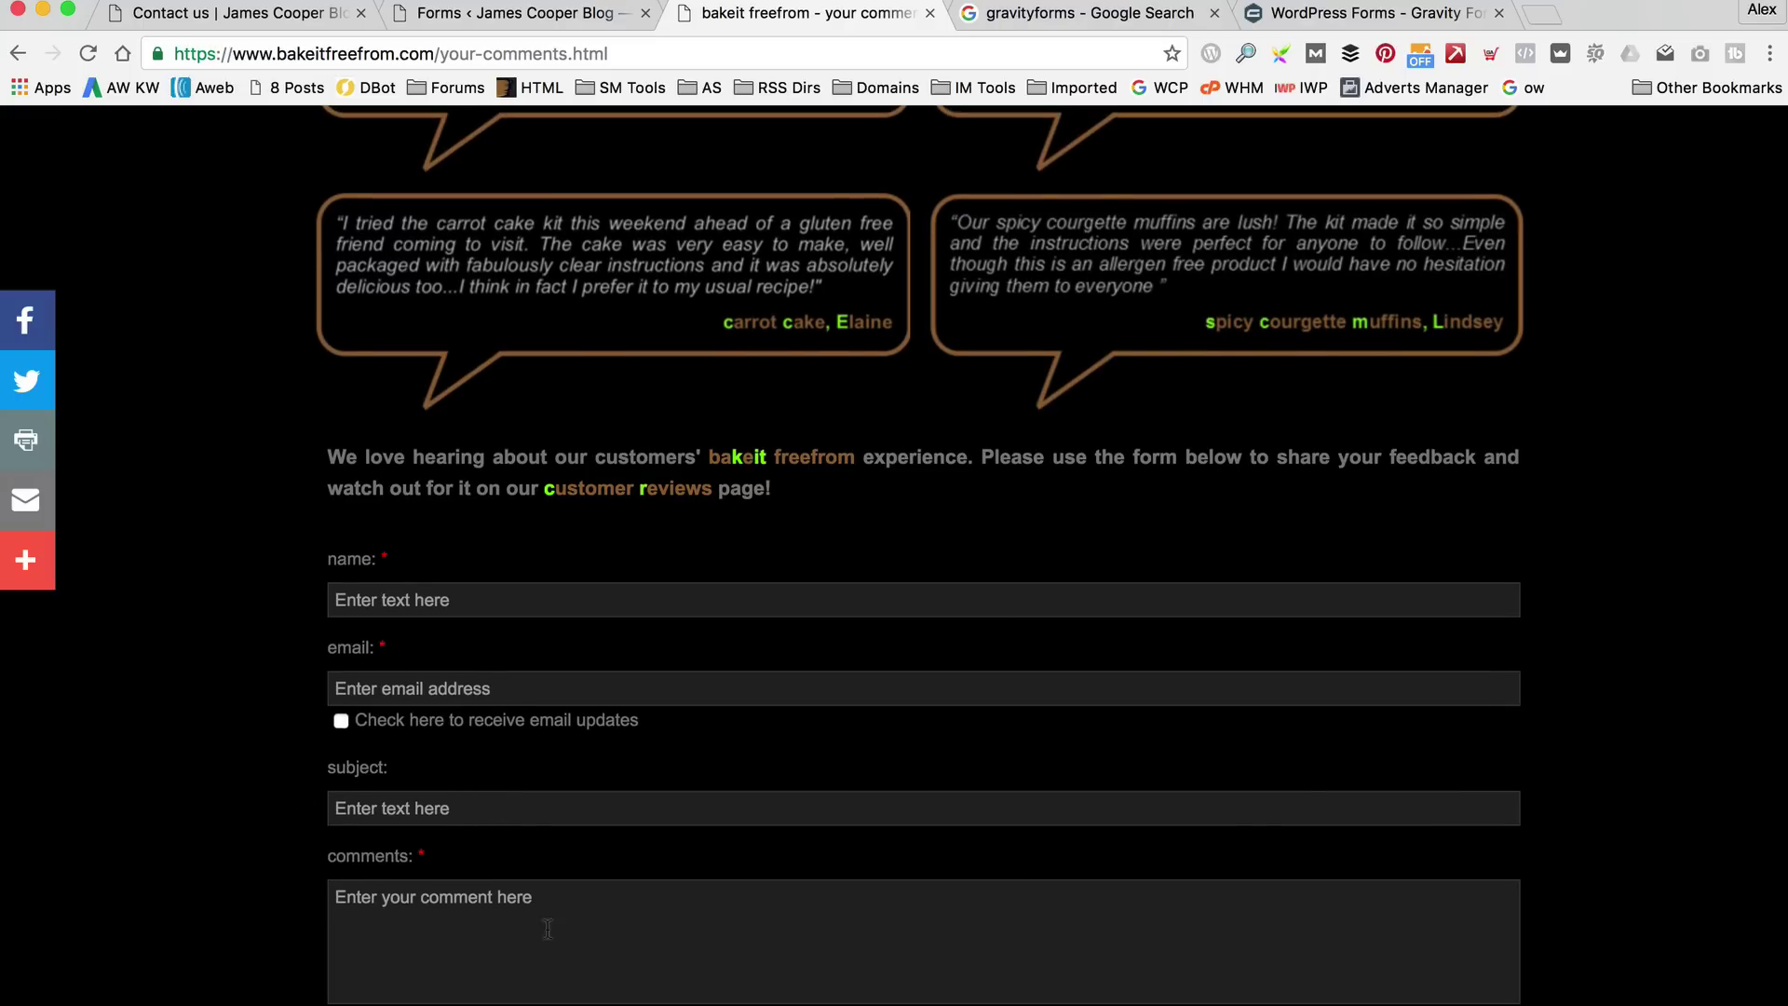
scroll(562, 930, down, 2)
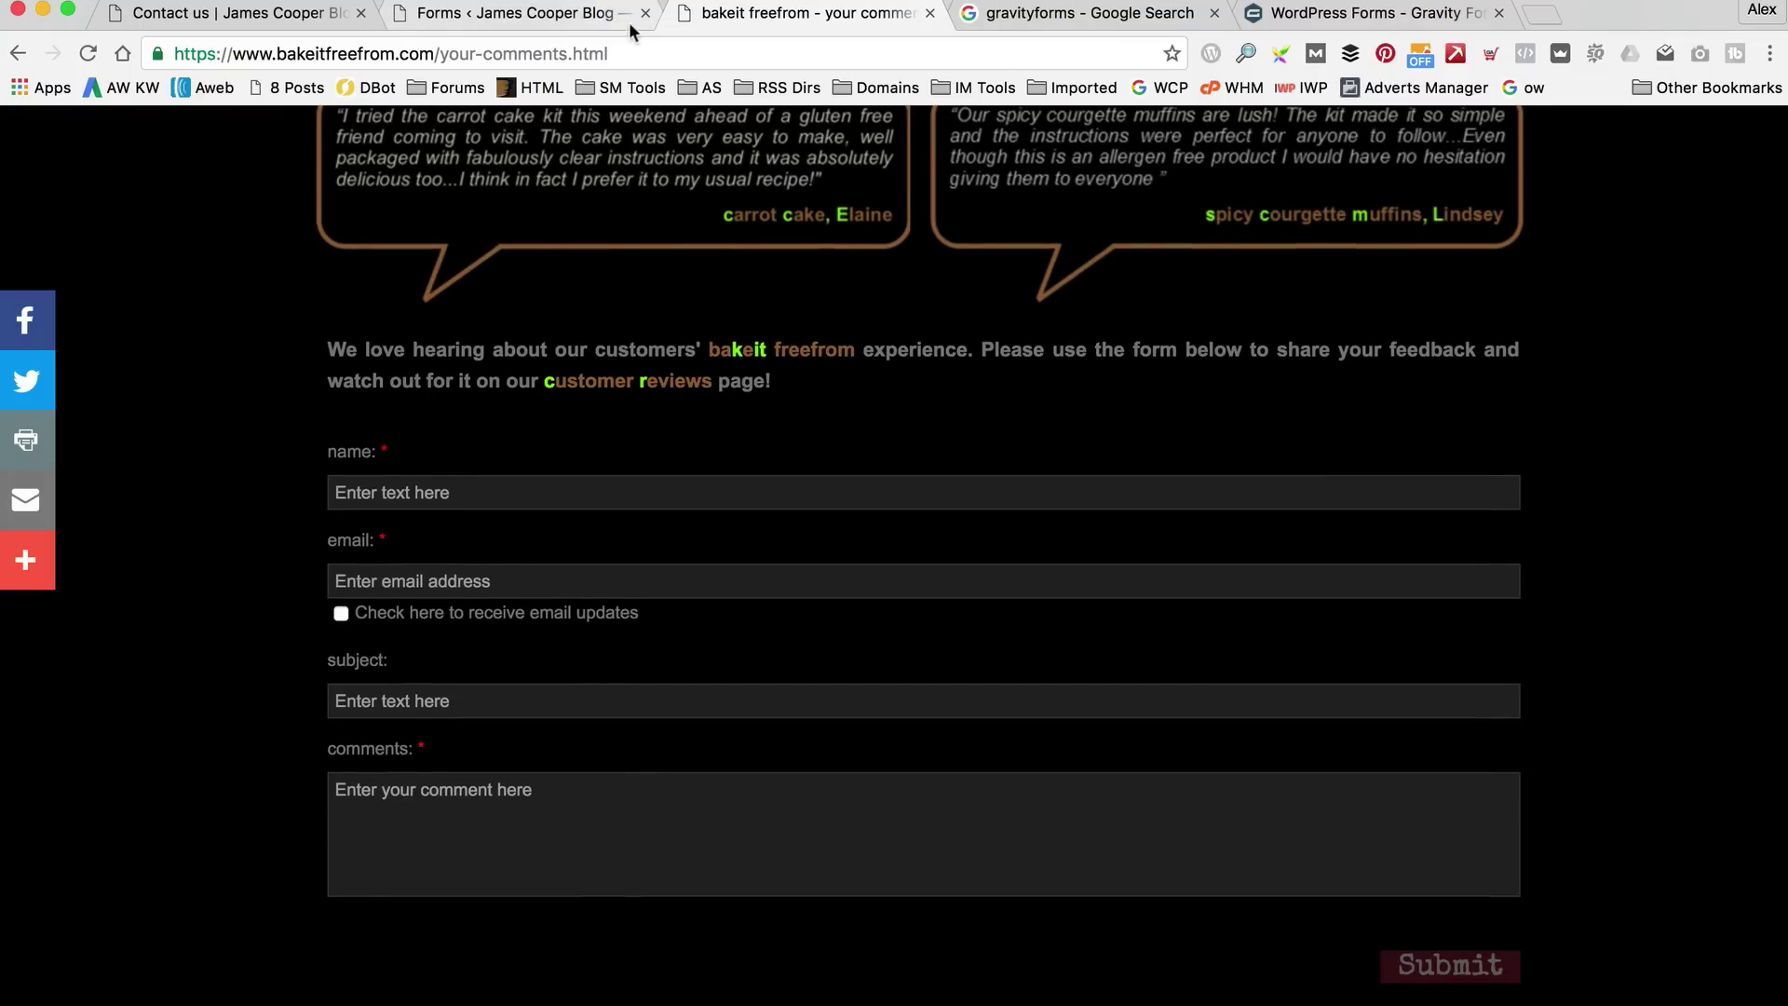
click(522, 13)
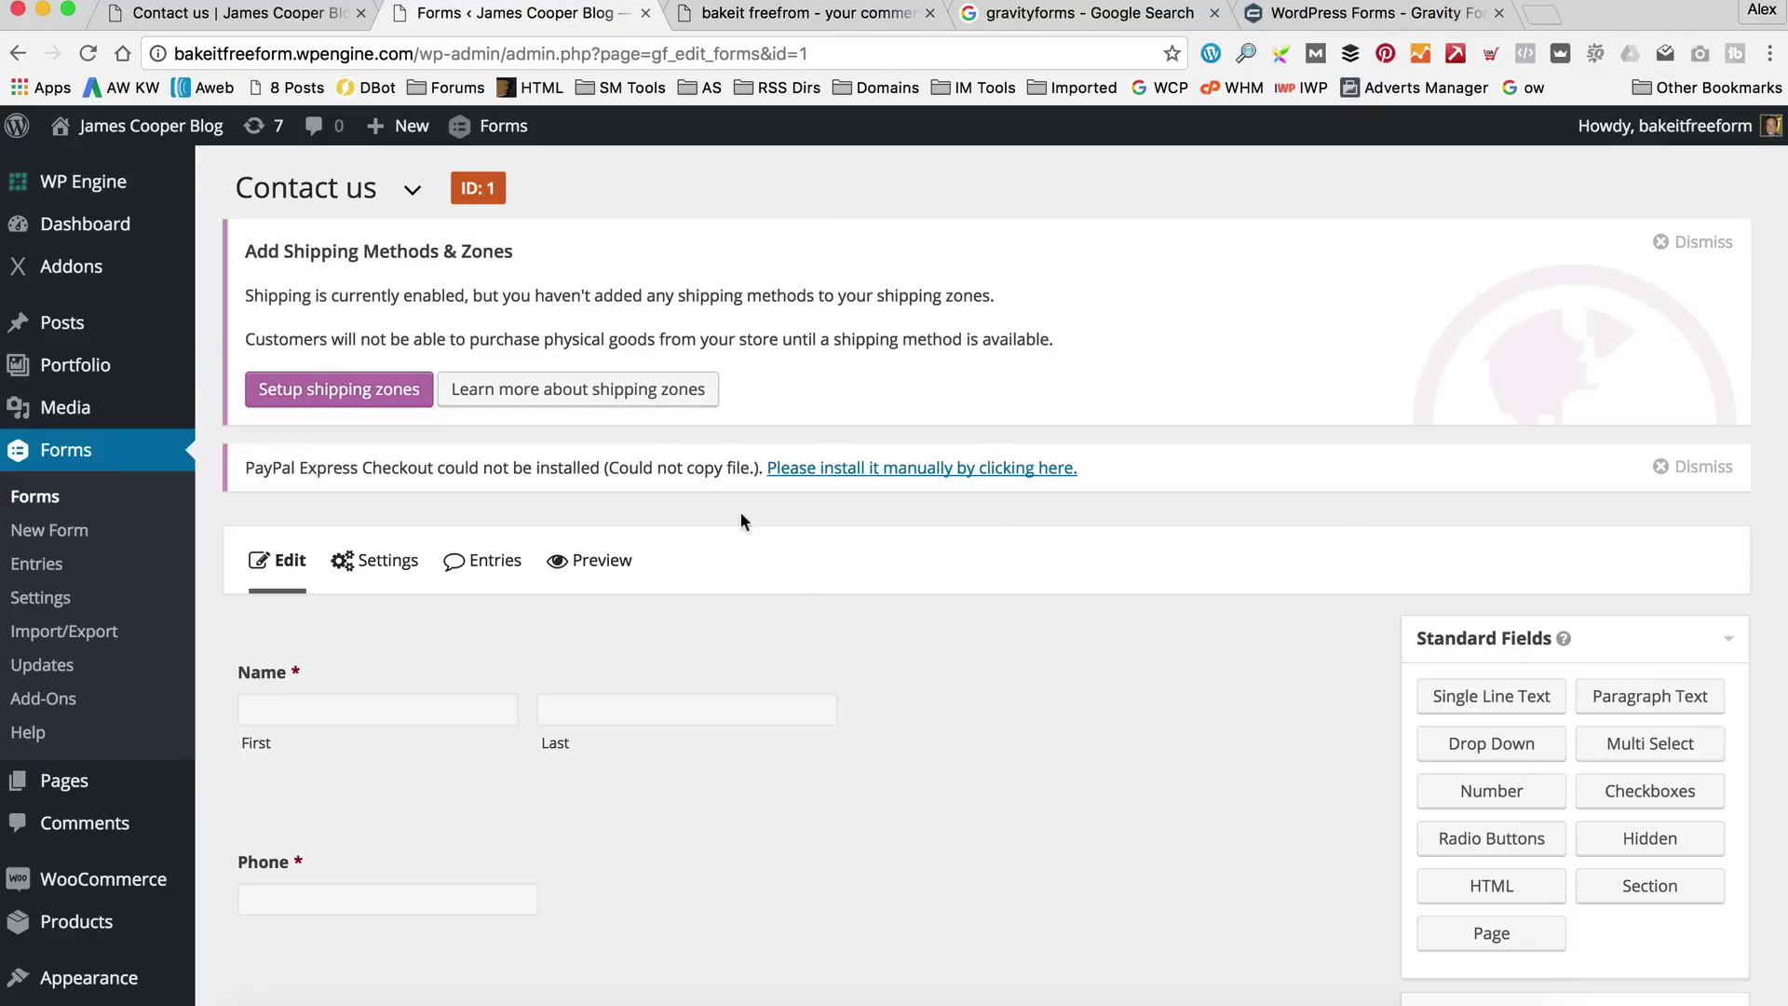
- Create a new form titled 'Customer Comments'
click(37, 530)
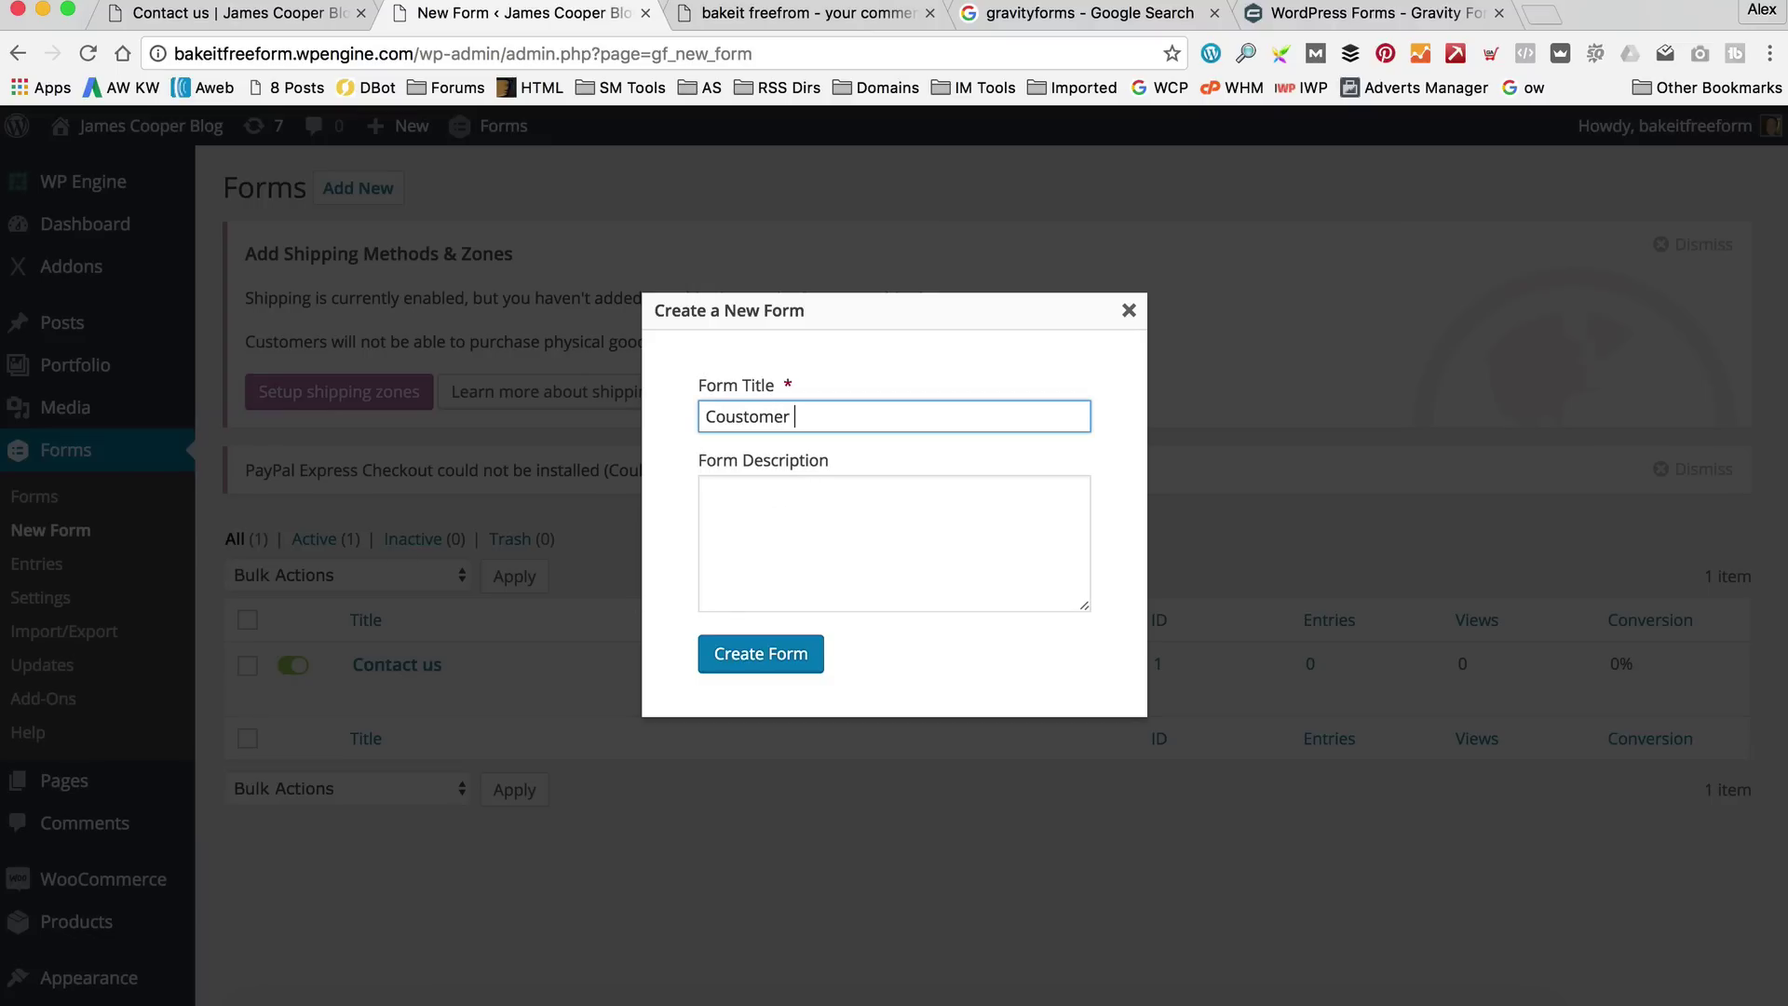
text(Customer)
click(774, 663)
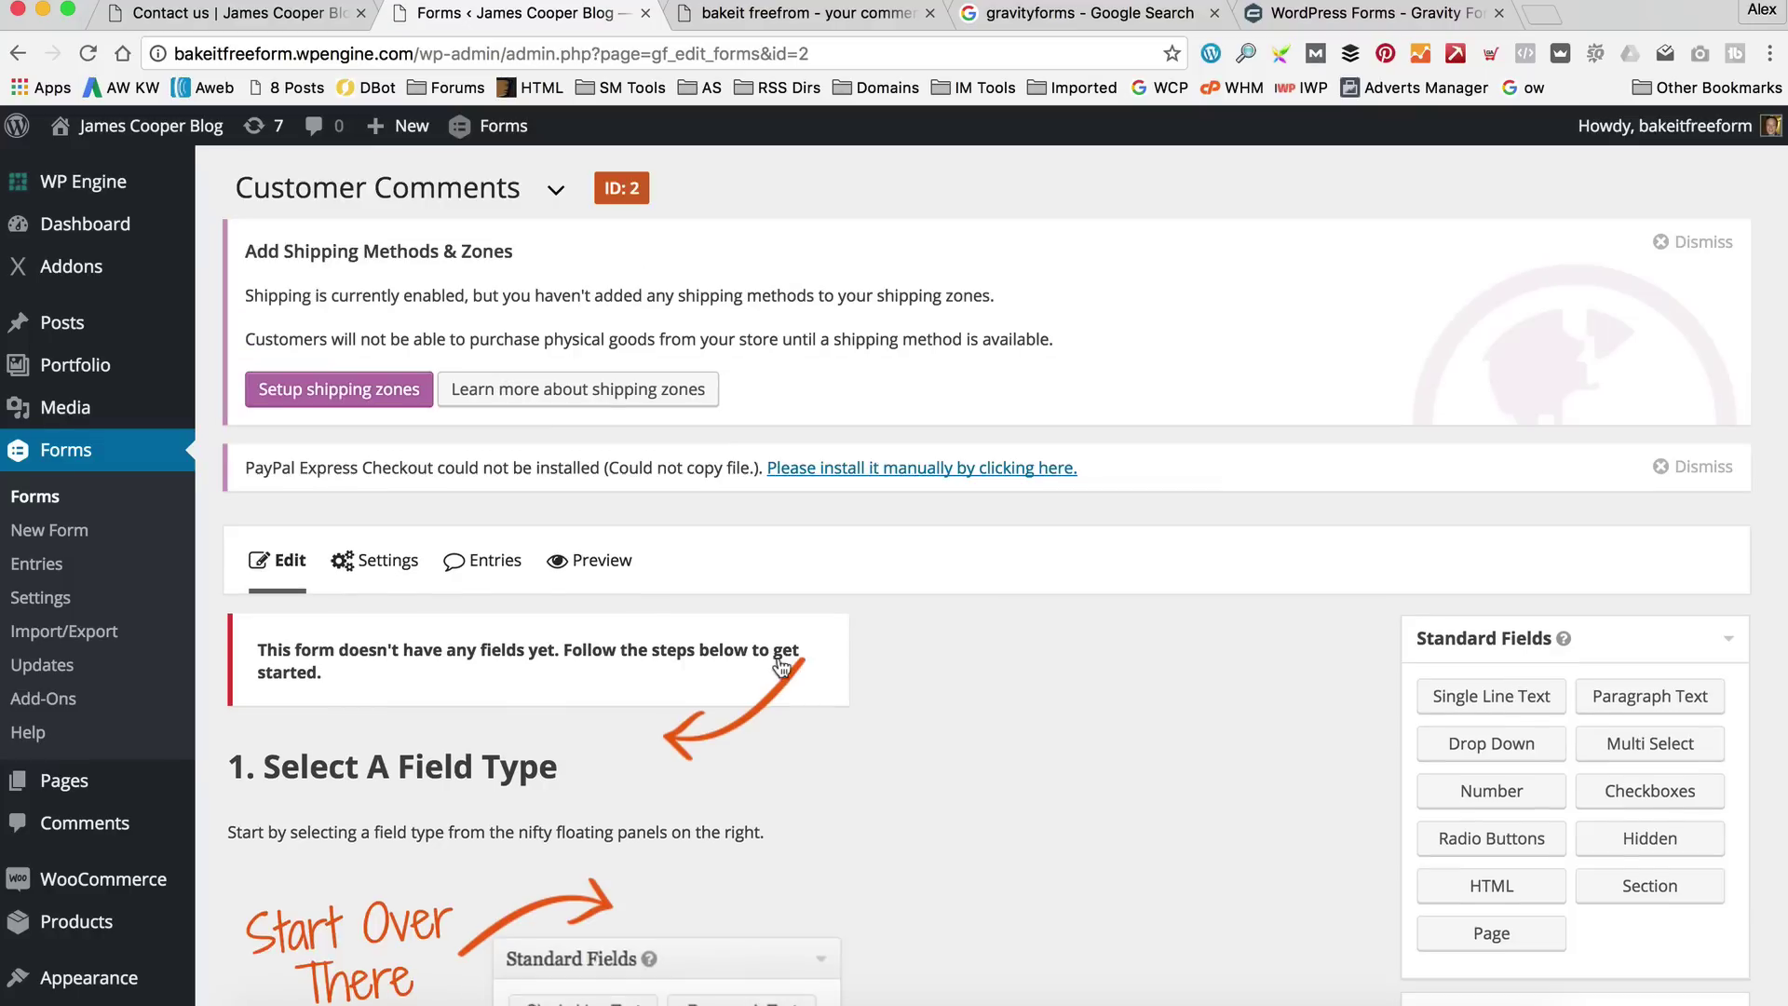
scroll(792, 657, down, 5)
- Add Name, Email, Phone, Single Line Text and Paragraph Text fields, in that order
click(1563, 799)
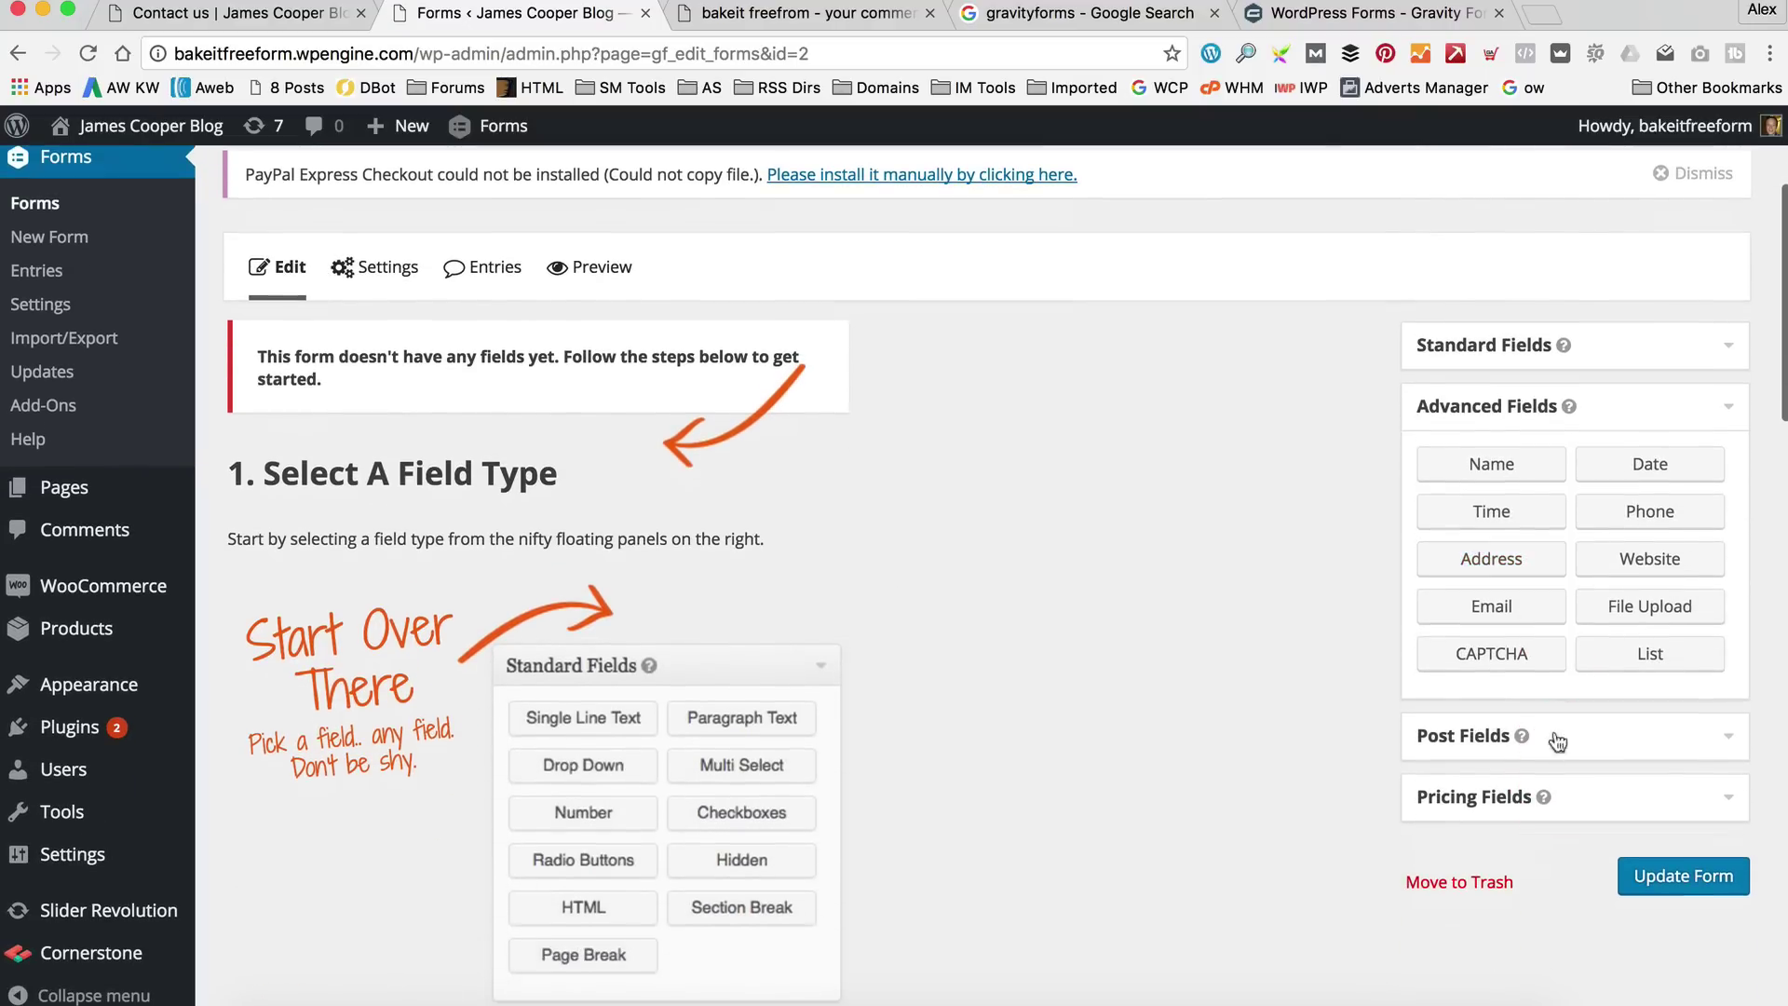
drag(1491, 464, 500, 398)
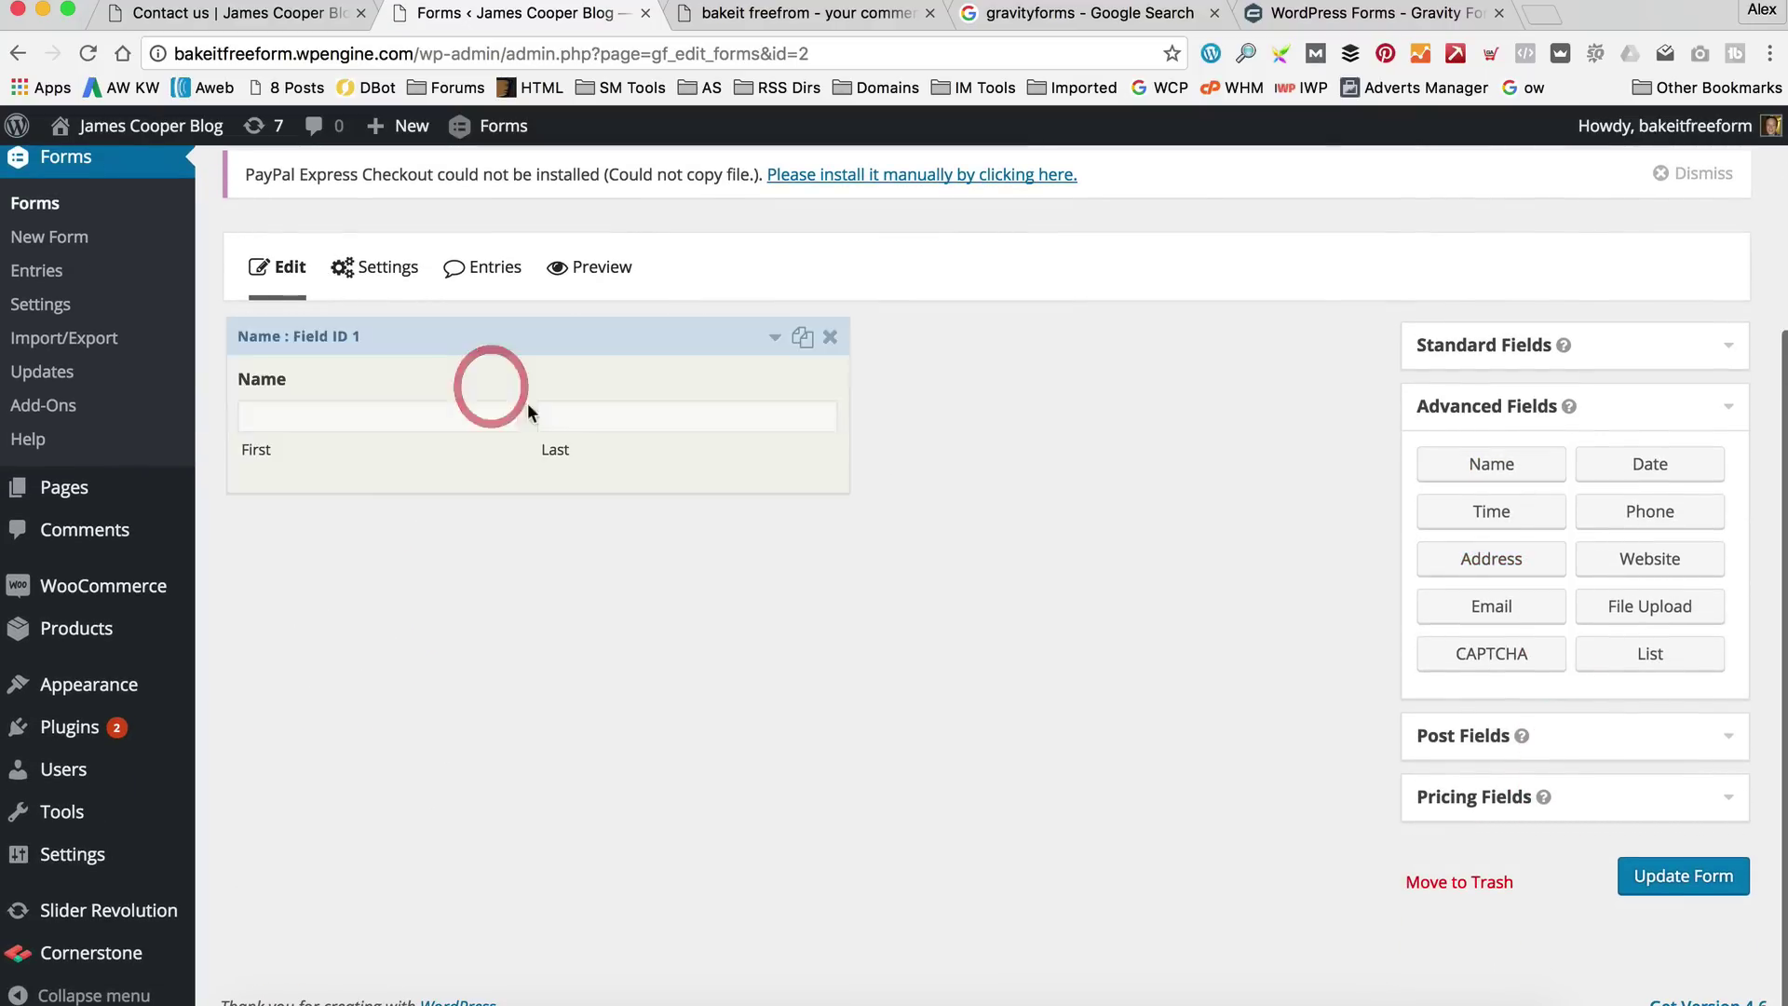
drag(1474, 607, 391, 540)
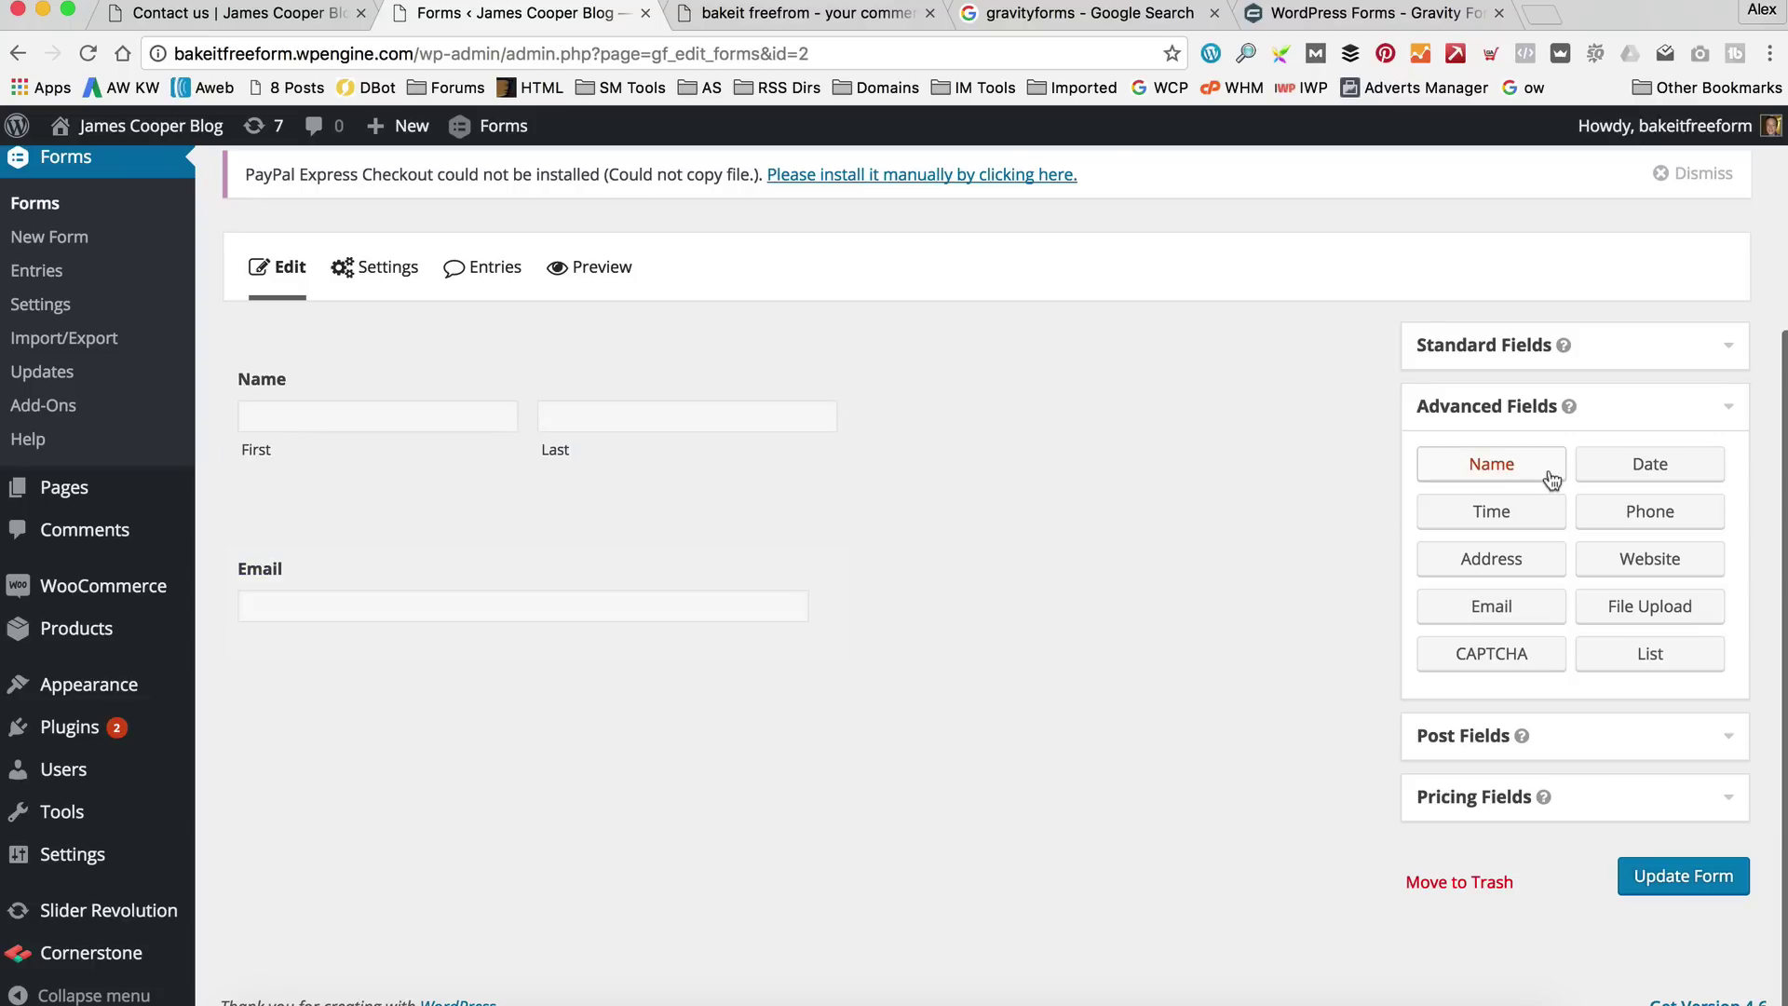
drag(1608, 530, 423, 713)
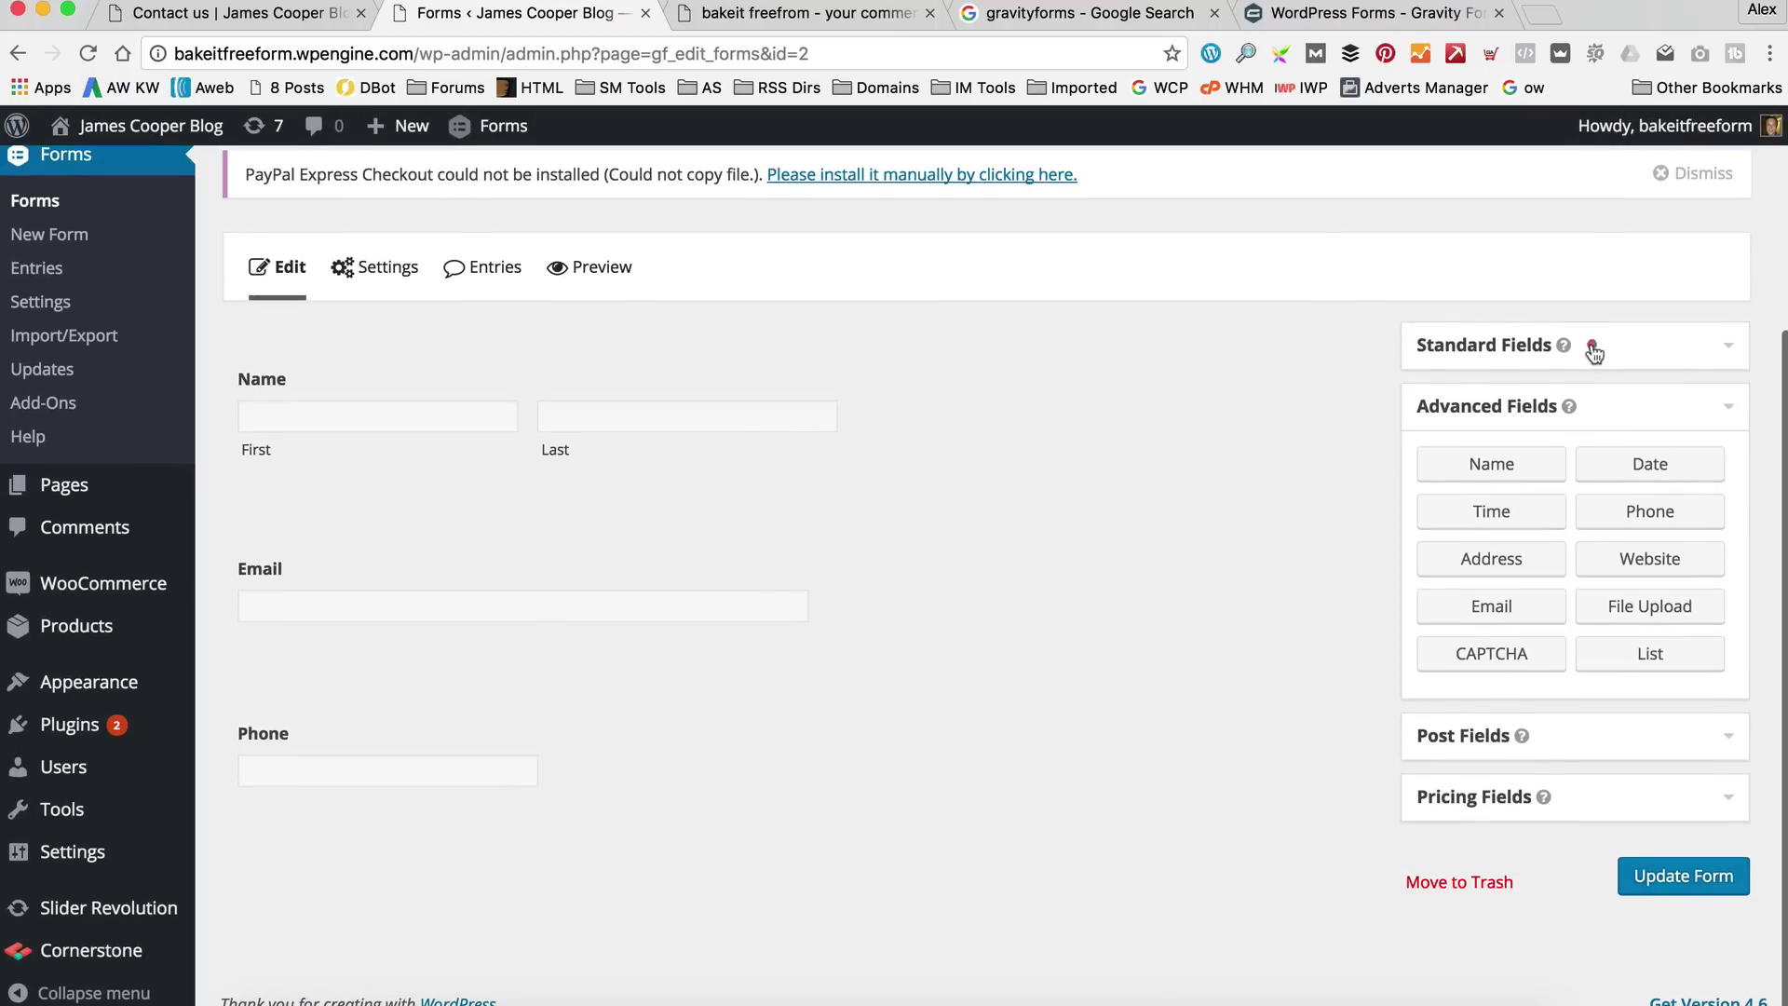
click(1594, 352)
drag(1501, 406, 511, 890)
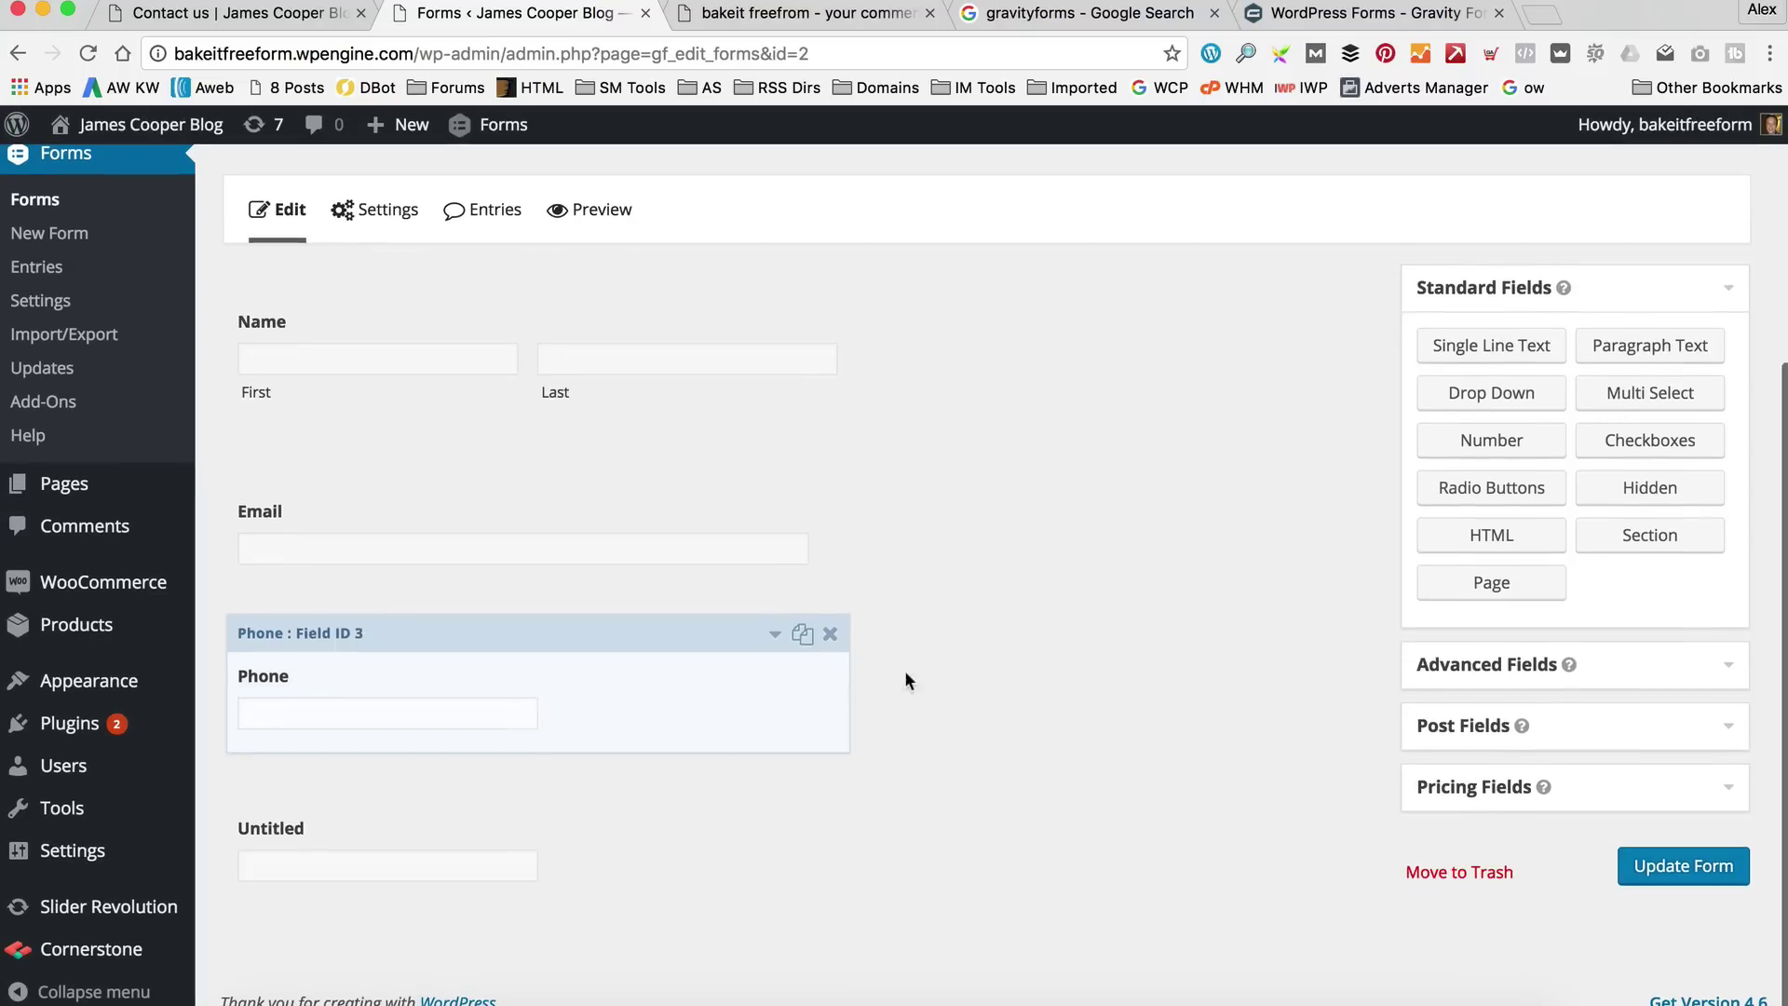
drag(1653, 344, 401, 923)
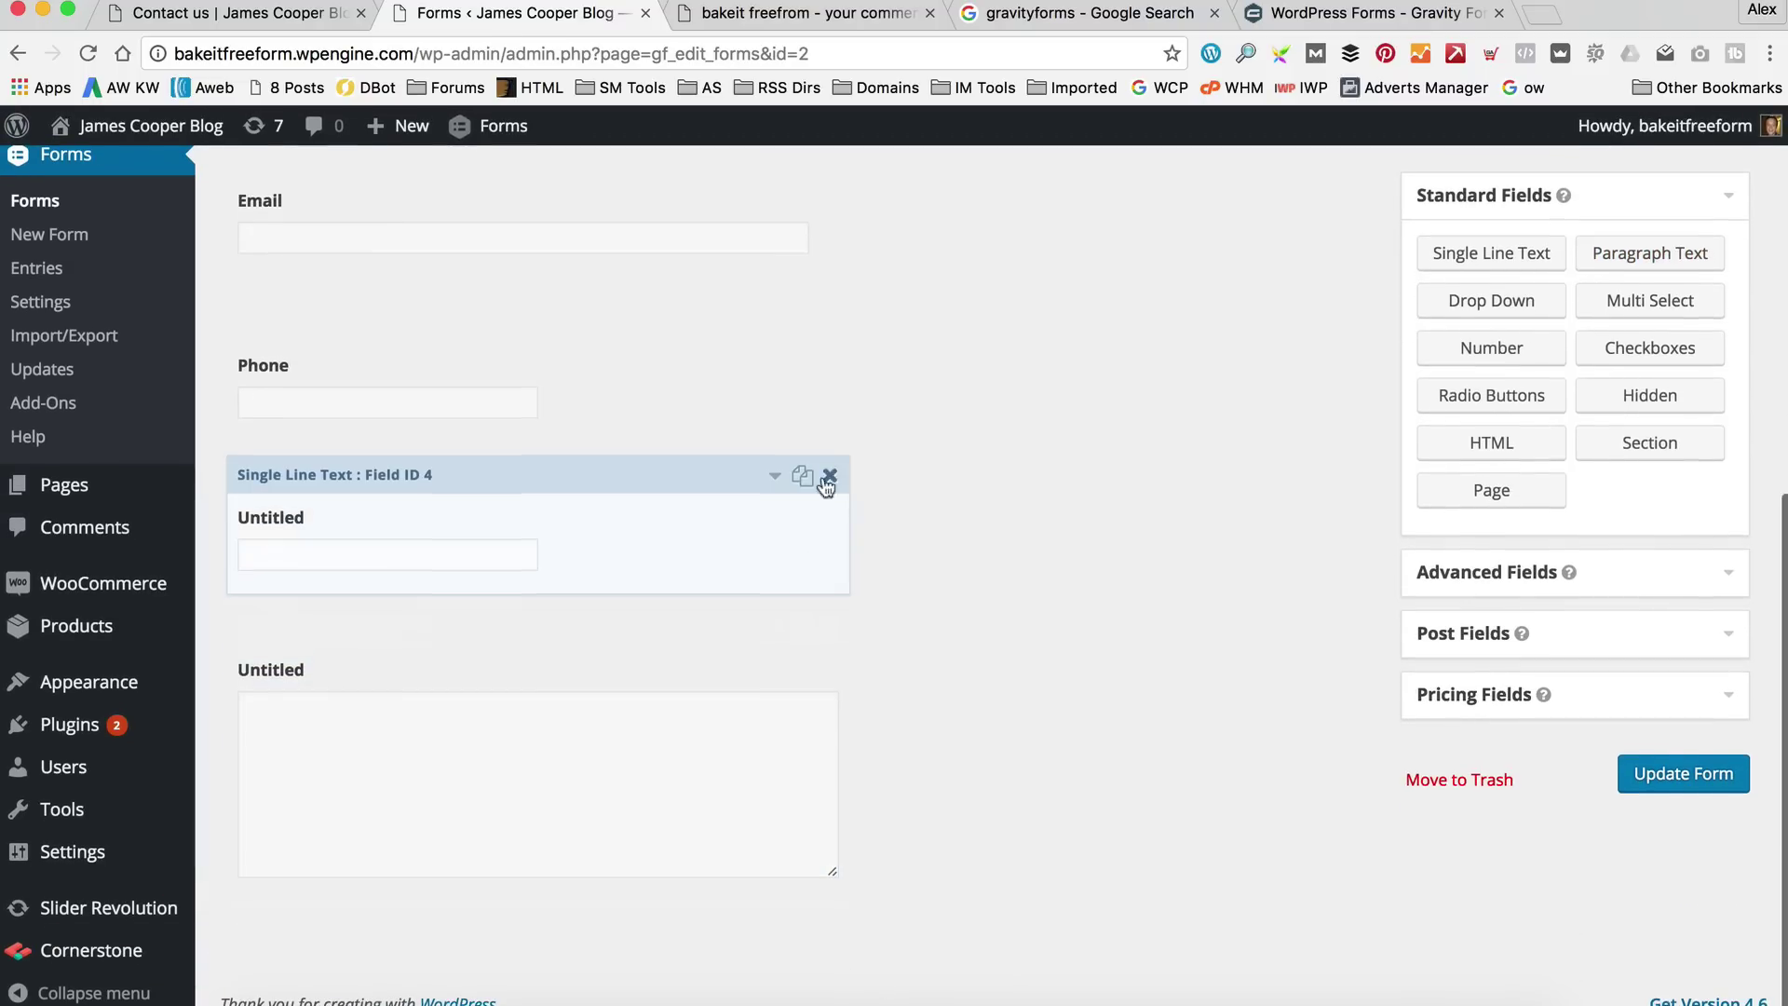
scroll(745, 419, up, 4)
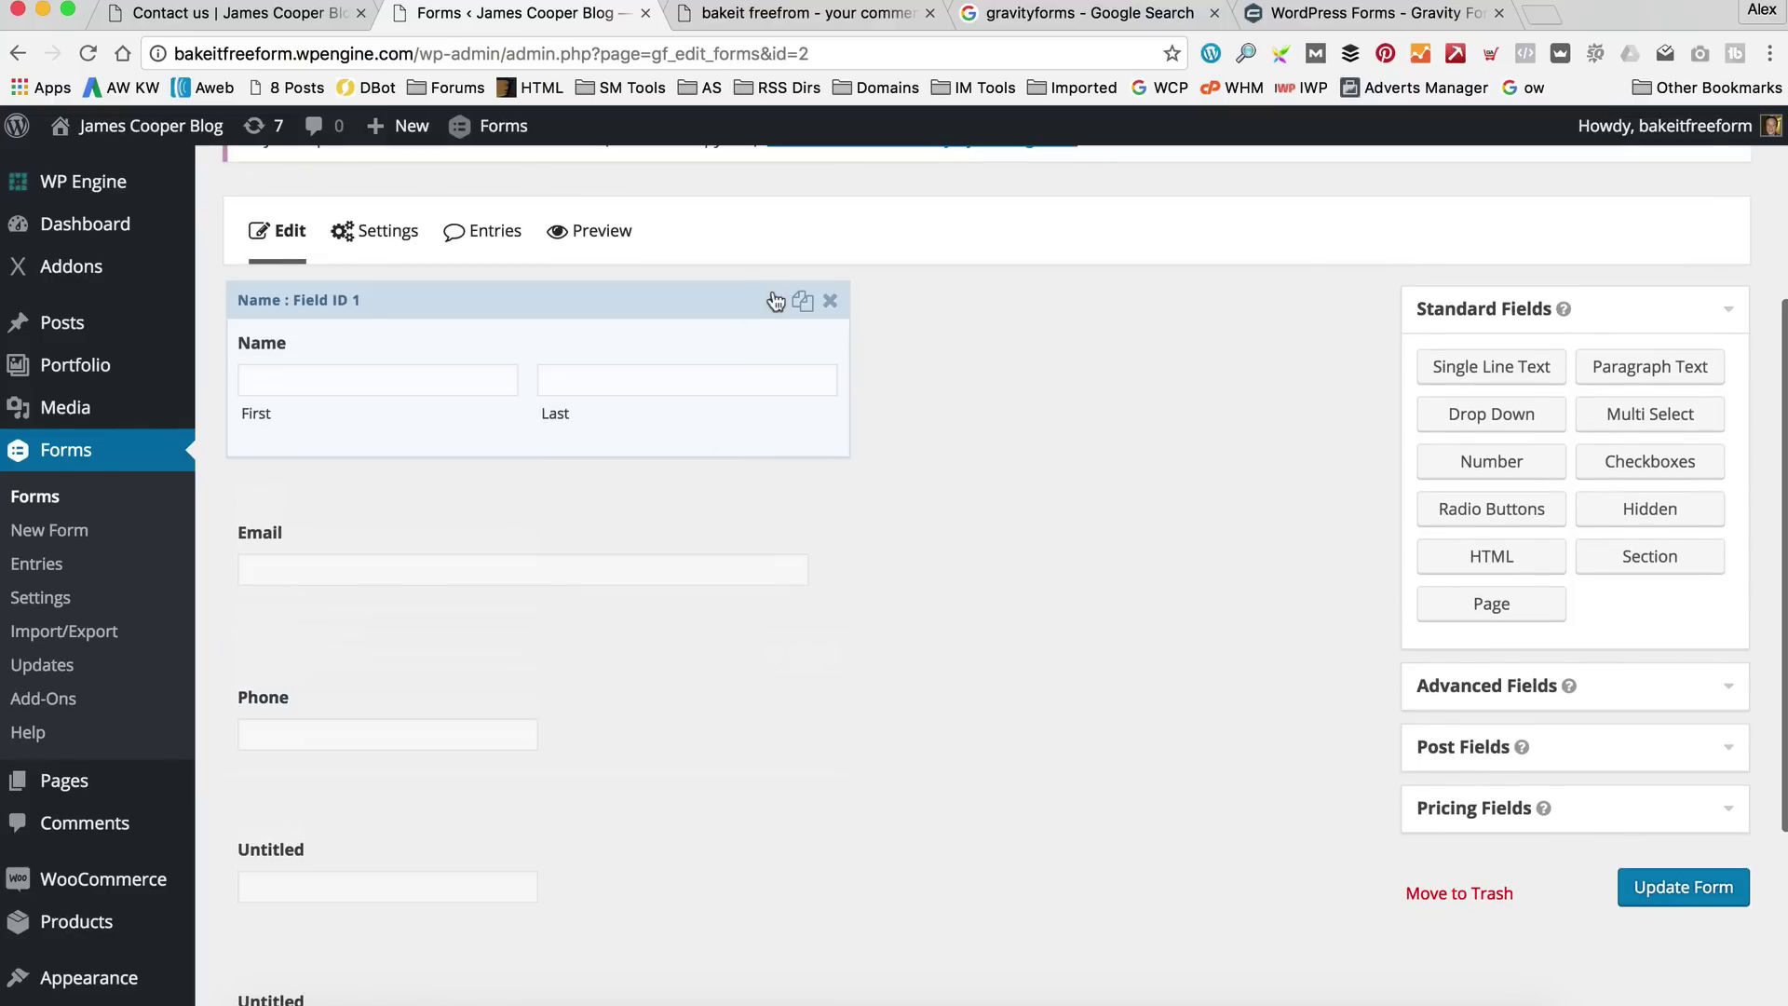
- Make the Name field required
click(769, 297)
scroll(559, 559, down, 5)
click(278, 751)
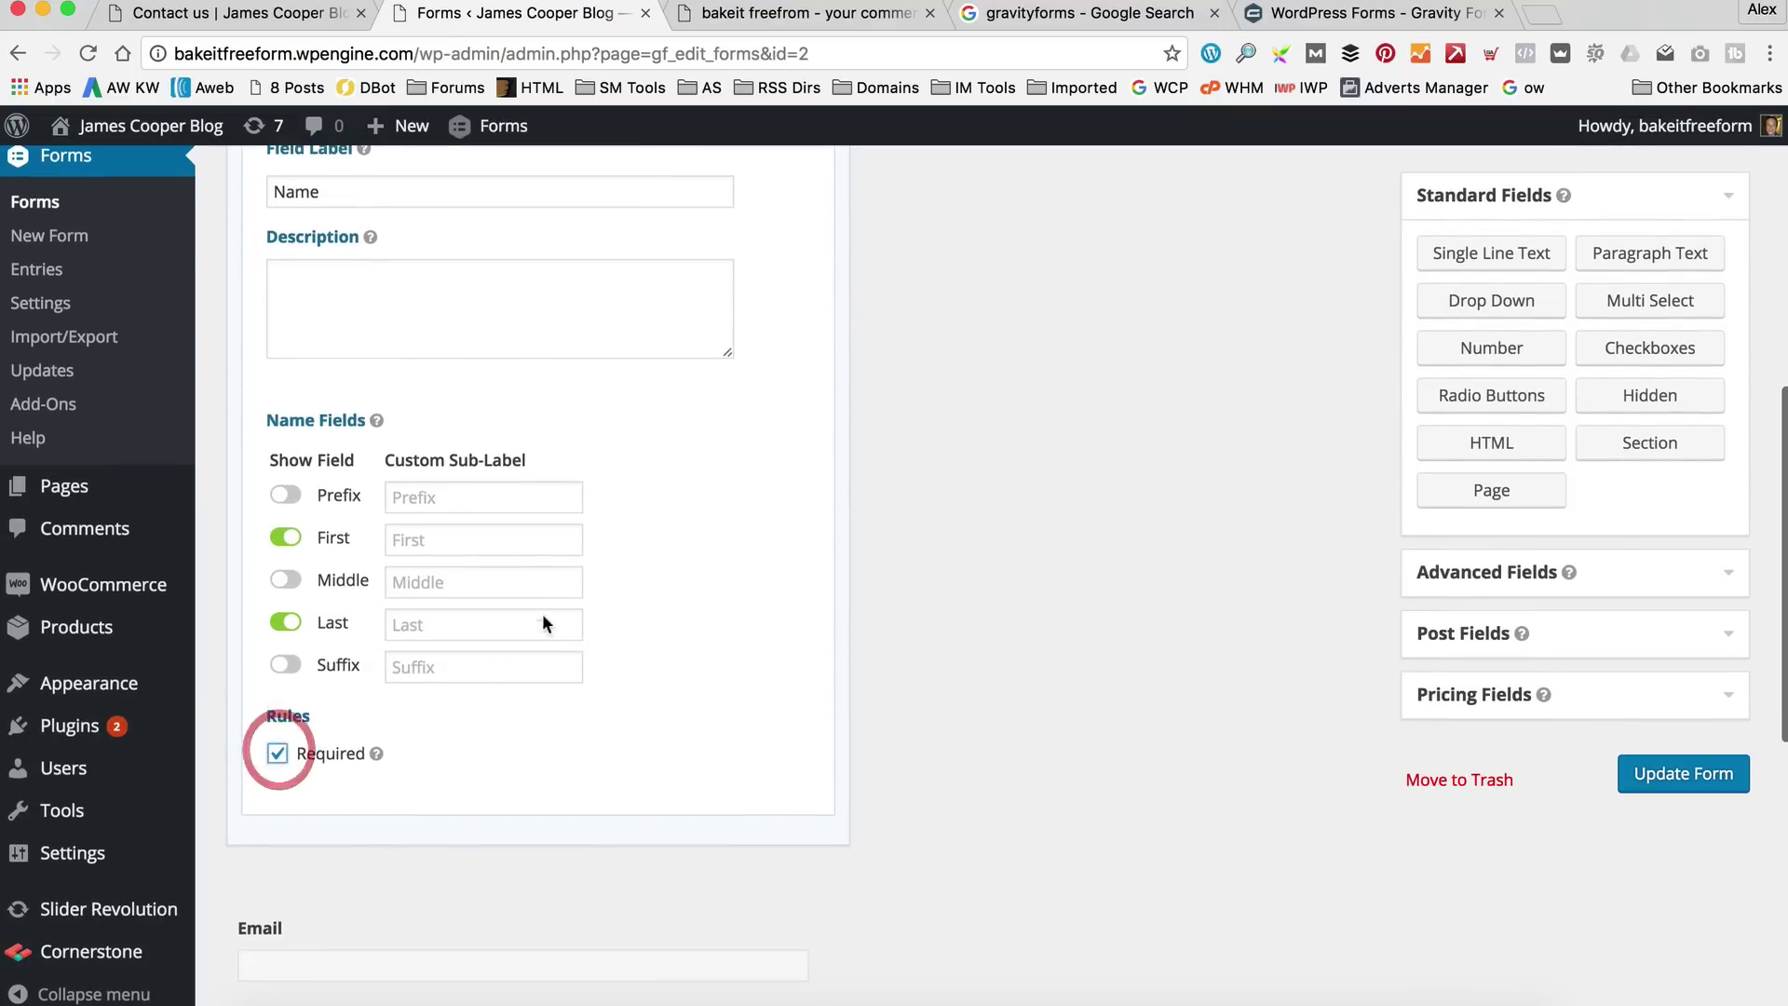
scroll(691, 438, up, 6)
click(763, 456)
scroll(760, 453, down, 5)
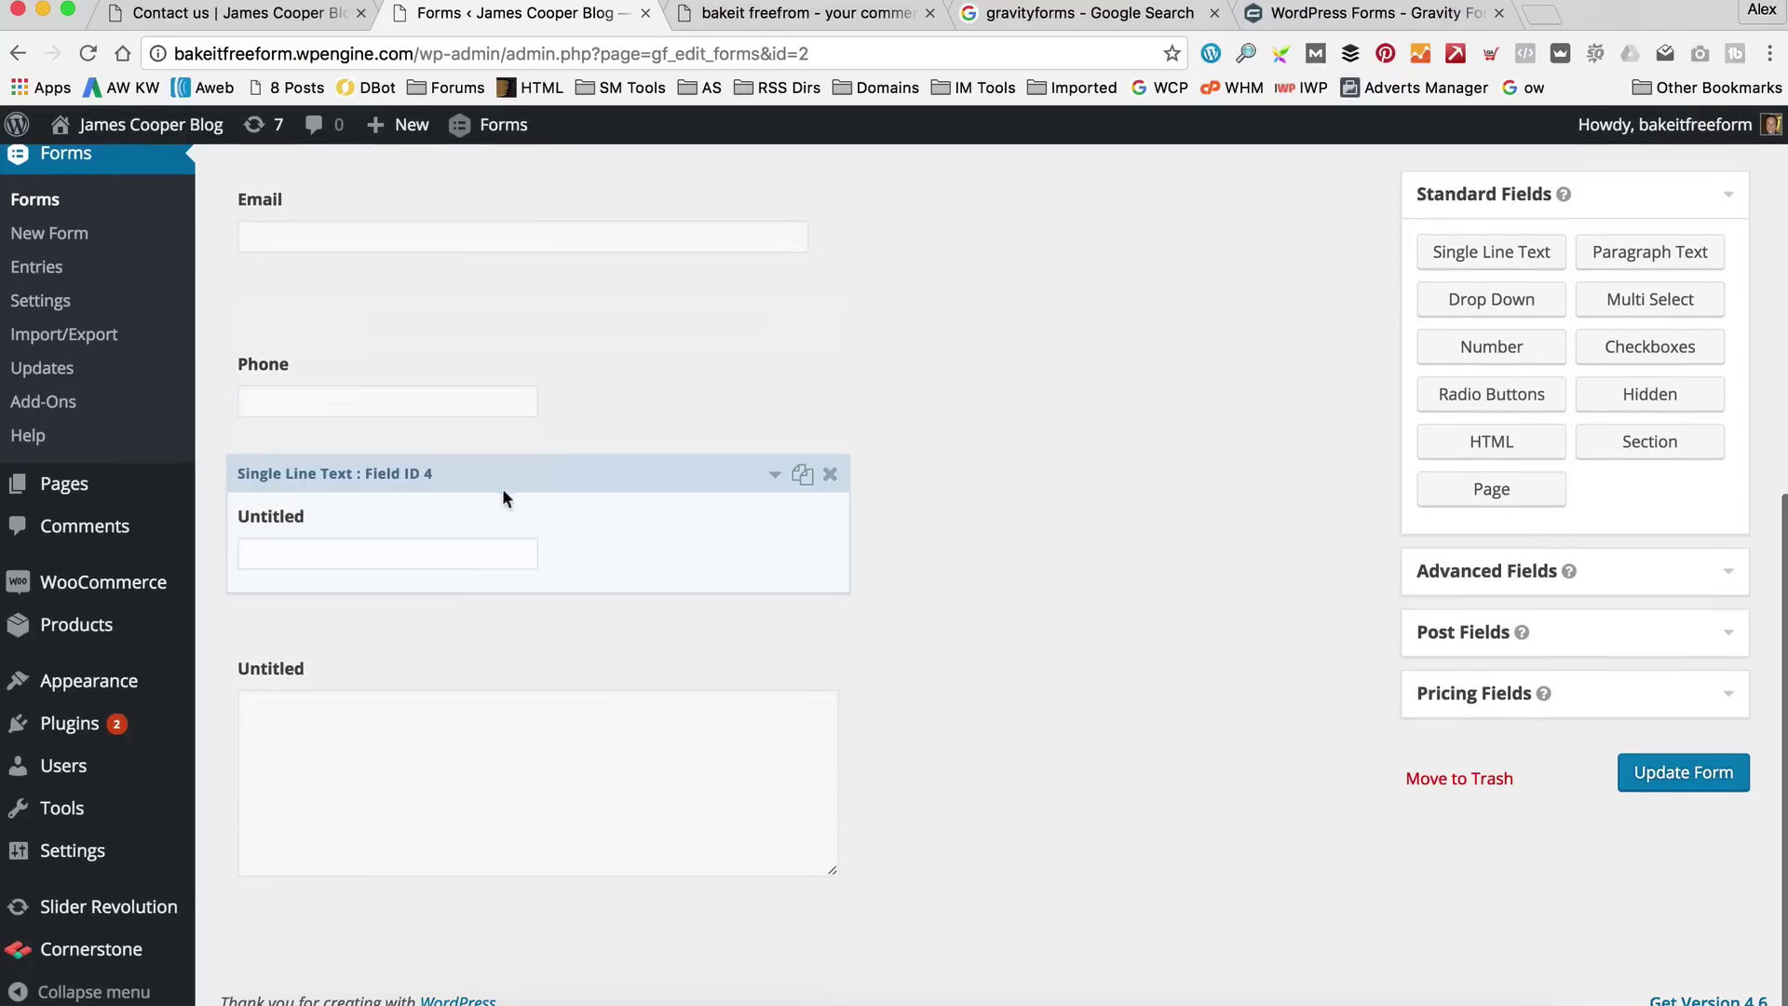
scroll(540, 429, up, 3)
- Make the Email field required, leaving email confirmation off
click(765, 308)
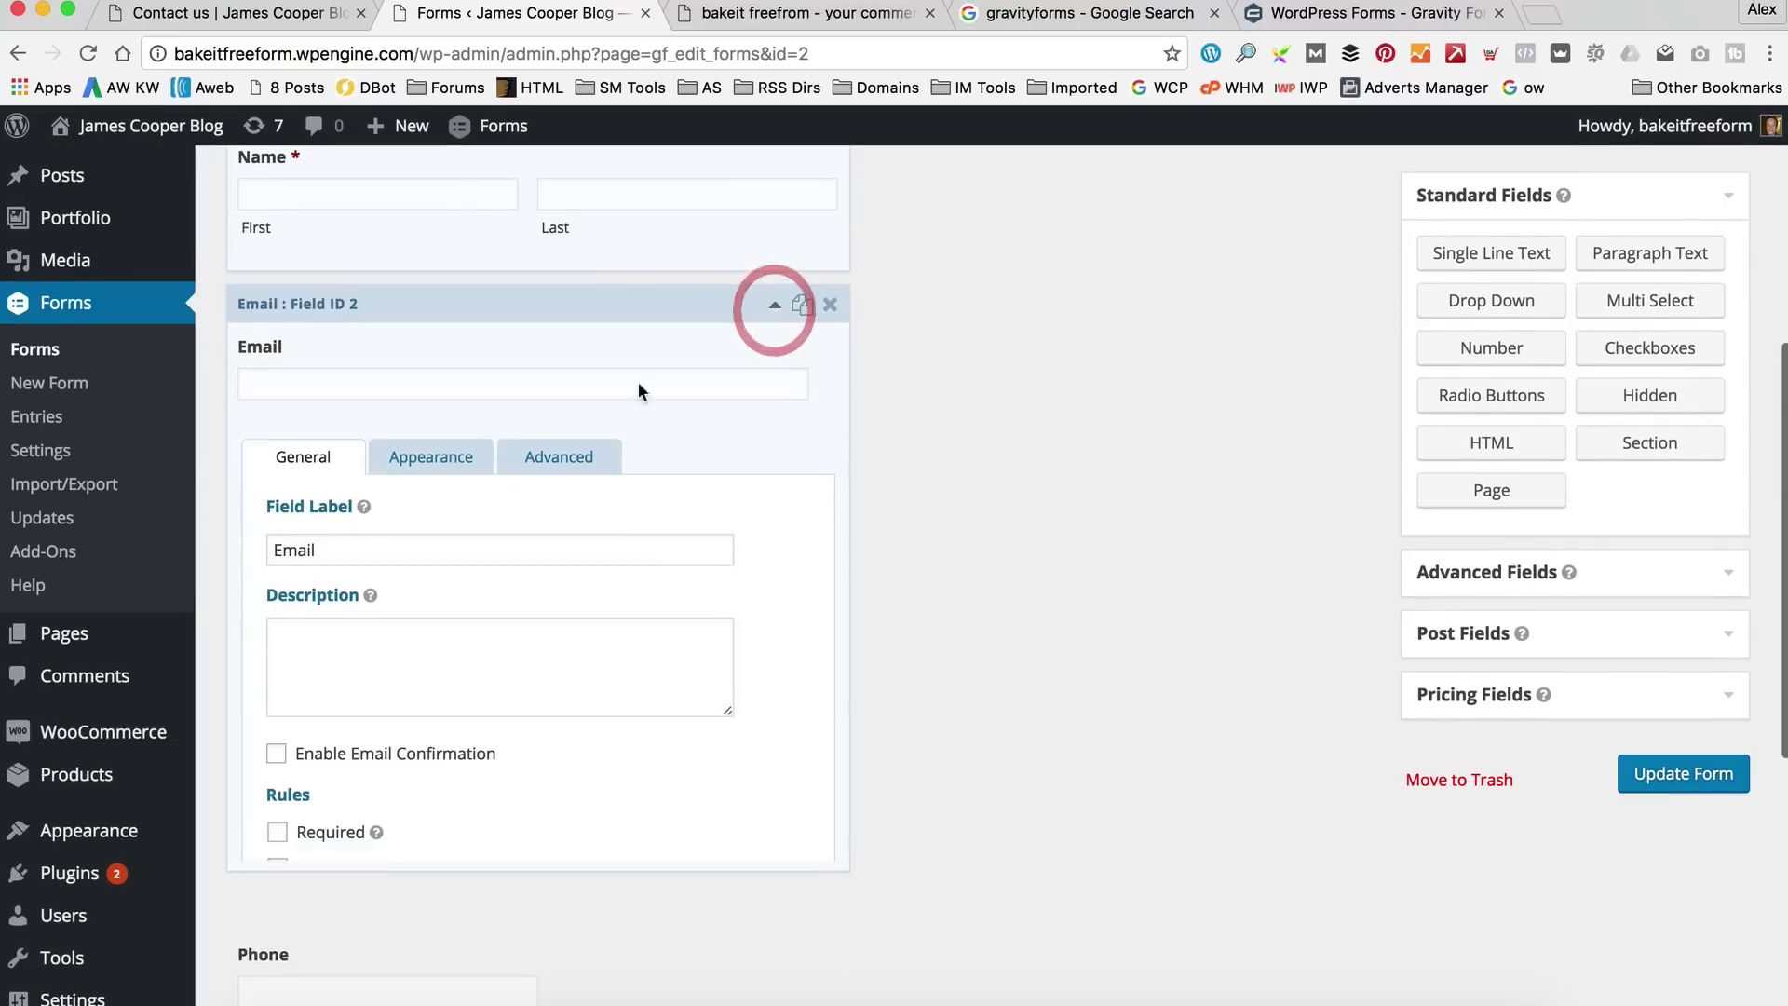
click(278, 834)
scroll(838, 722, down, 1)
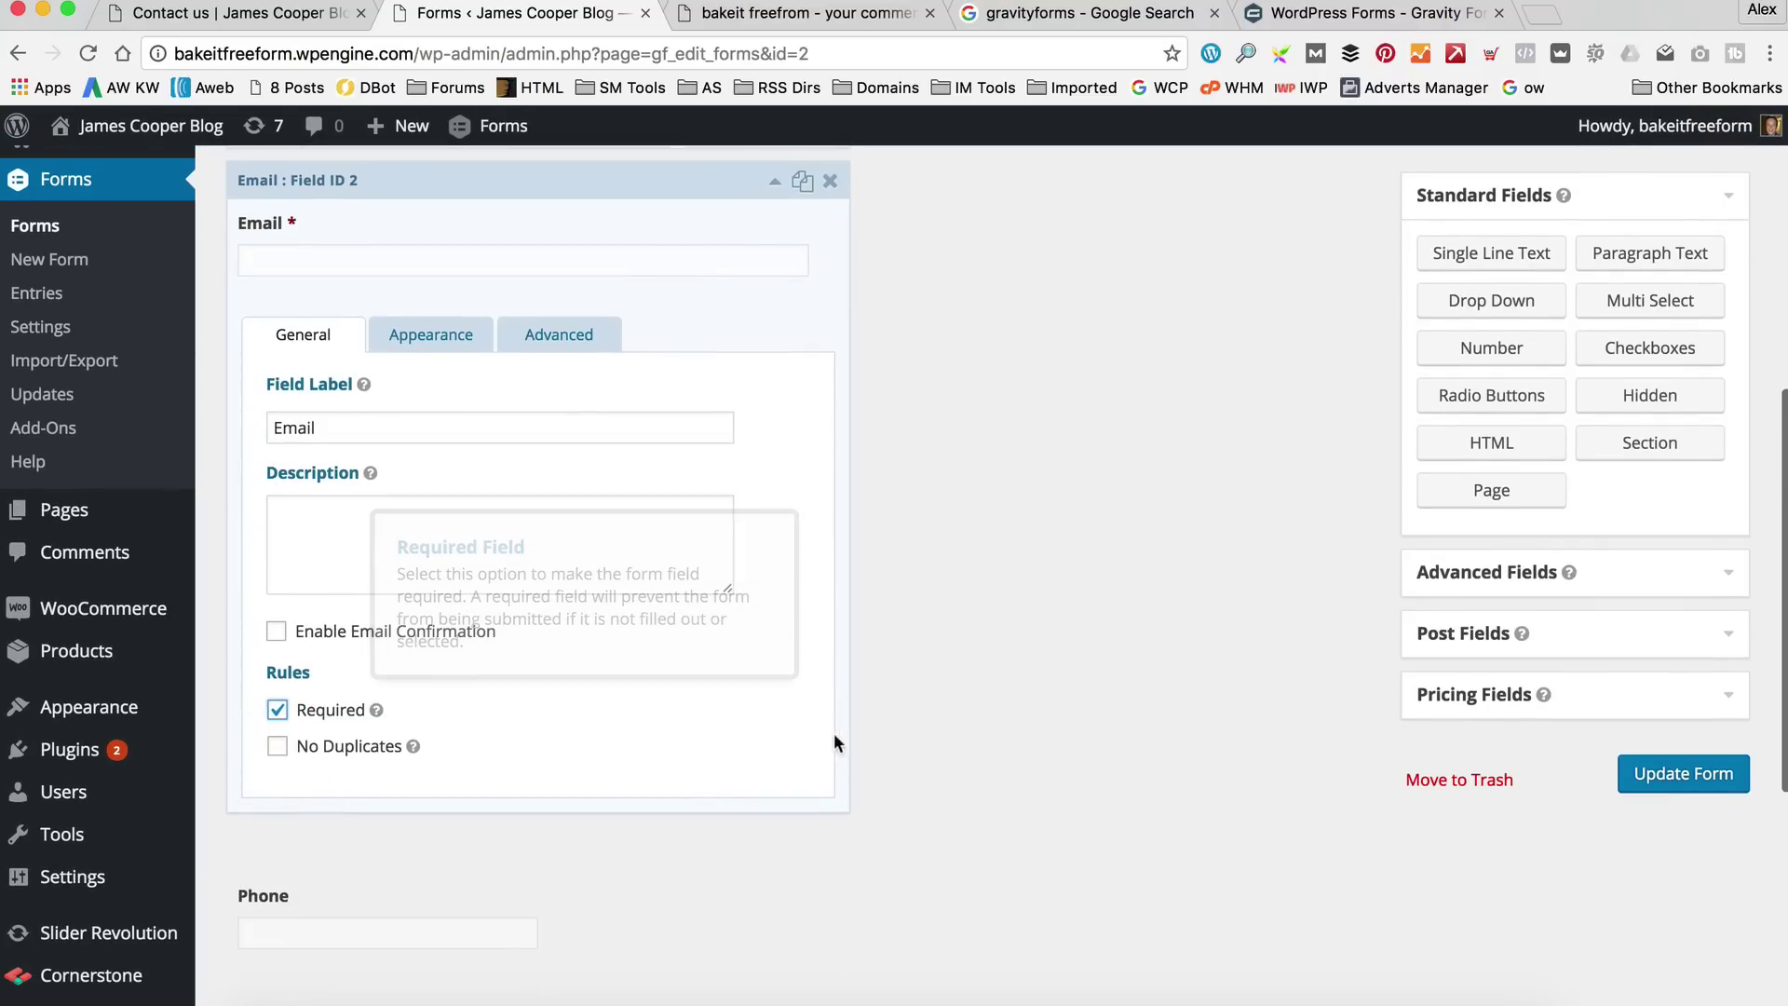
click(277, 636)
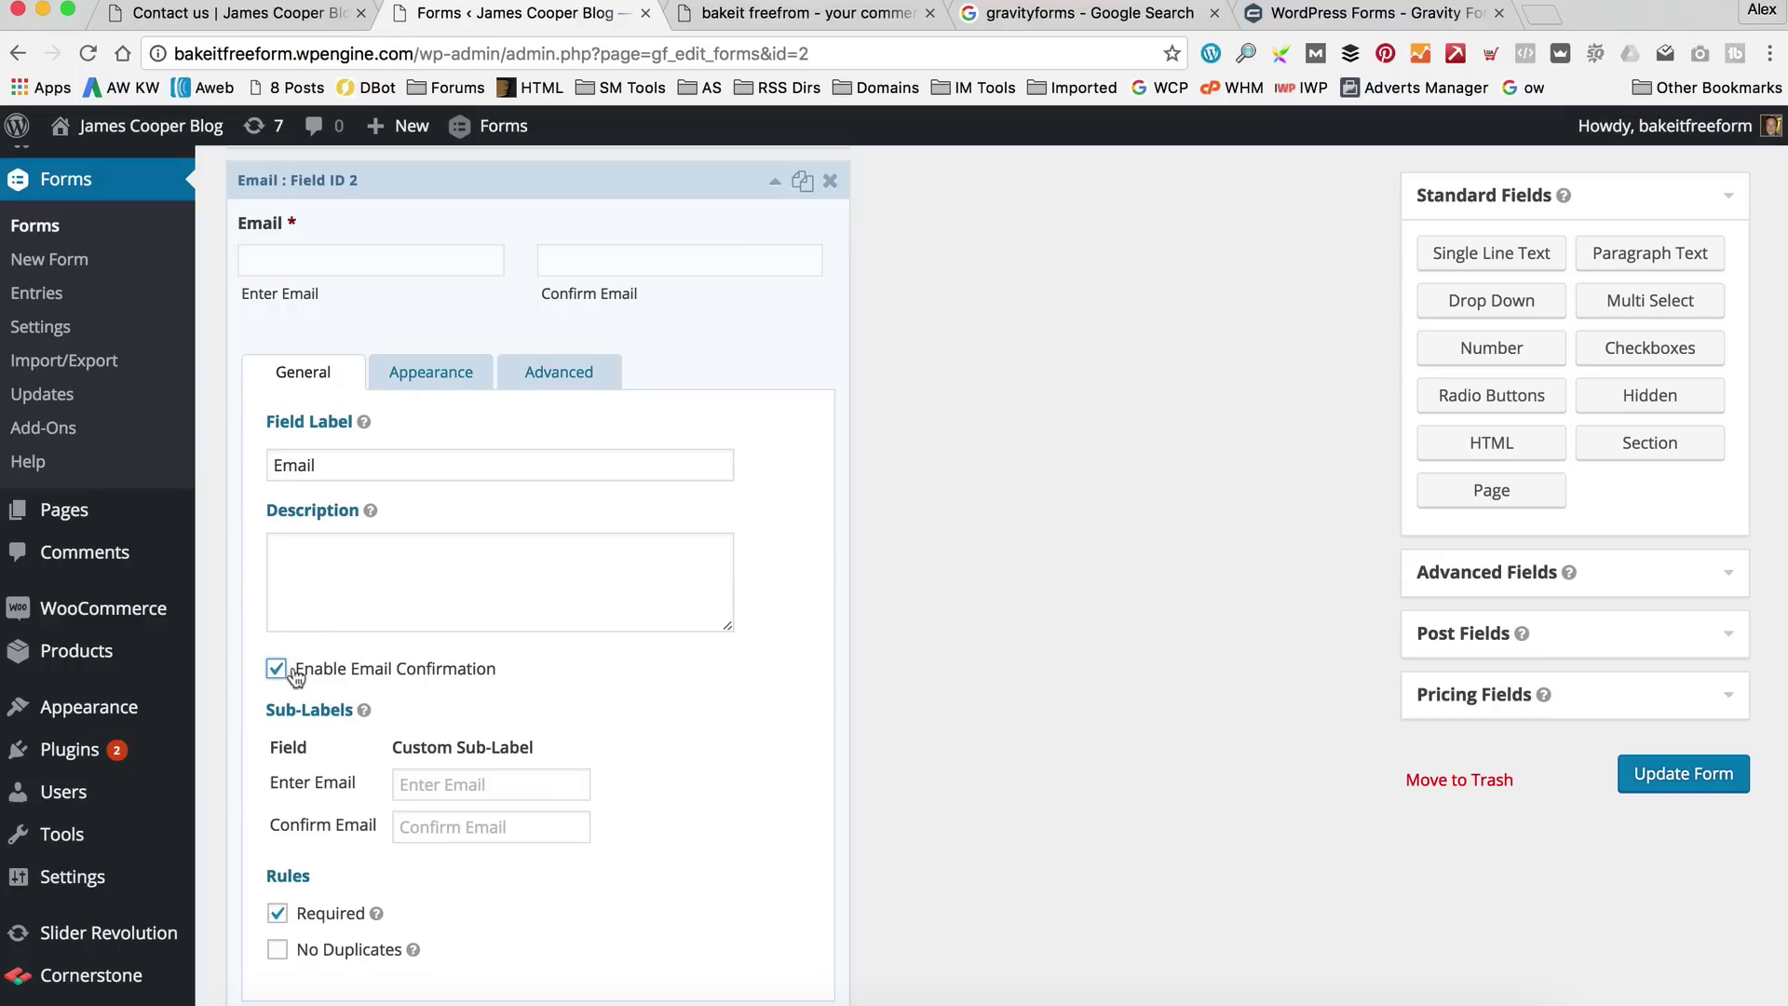
click(303, 672)
scroll(1146, 503, down, 3)
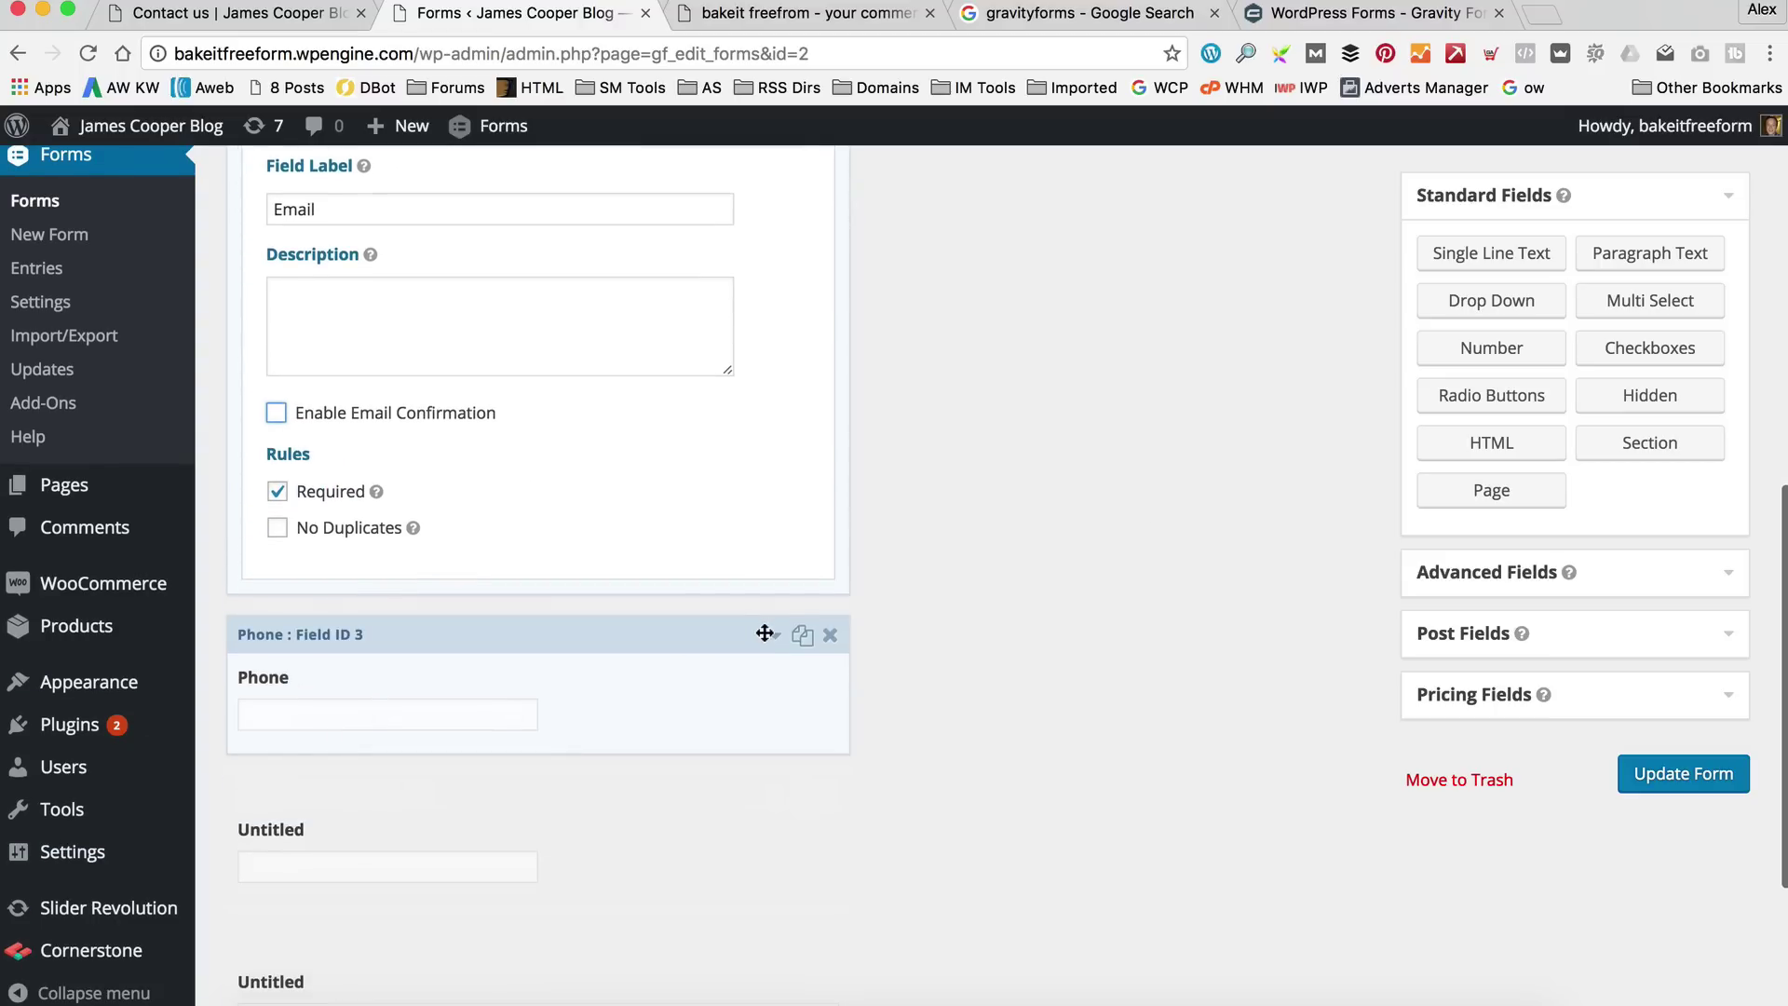
- Keep the Phone field's International format and make it required
click(766, 632)
click(405, 597)
click(410, 622)
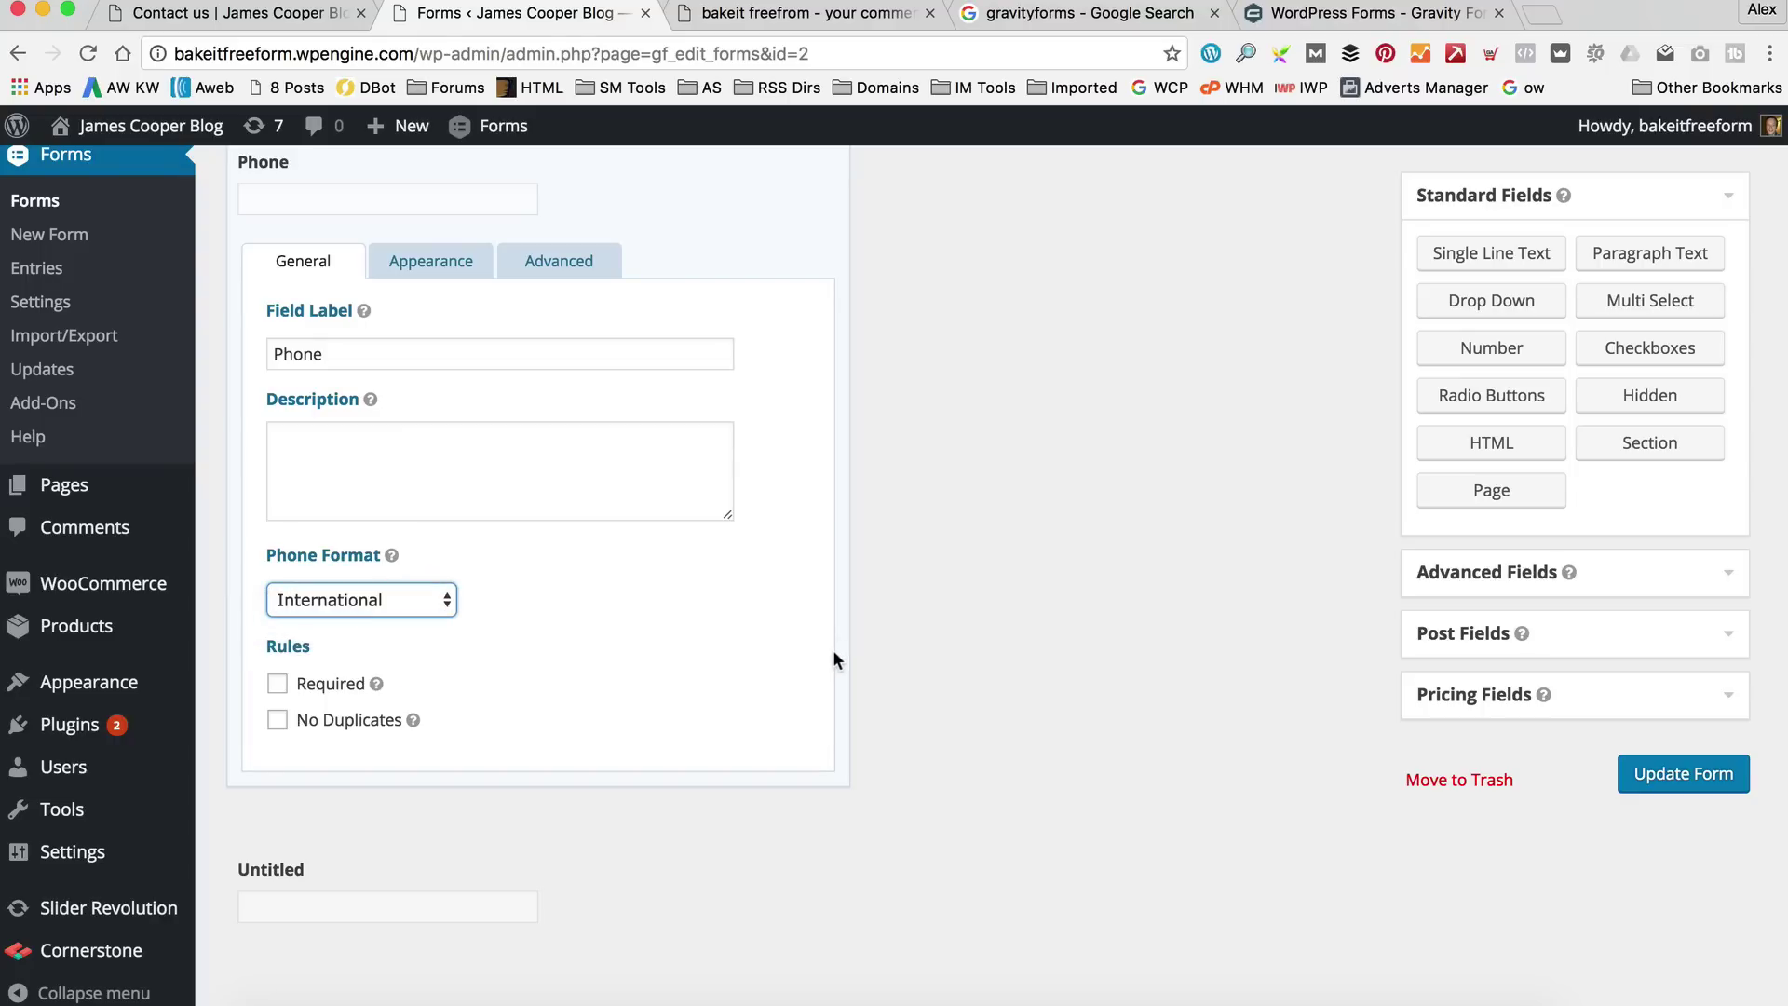
scroll(731, 650, up, 3)
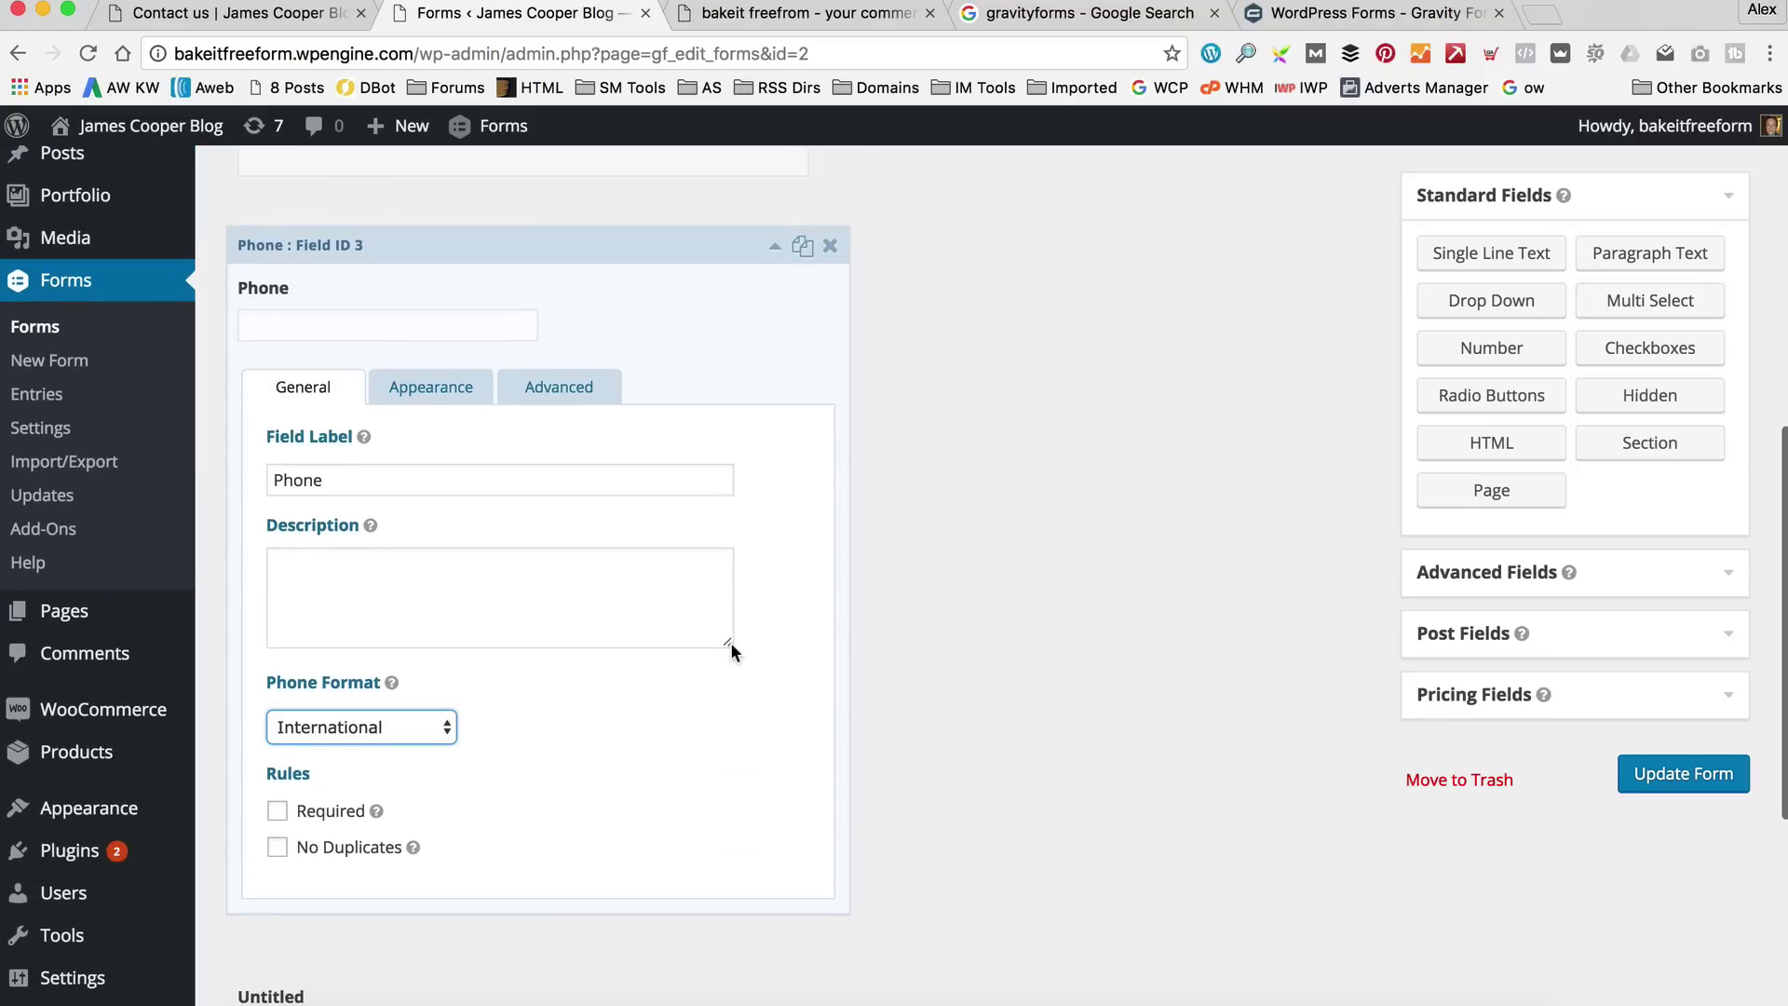
scroll(734, 650, down, 1)
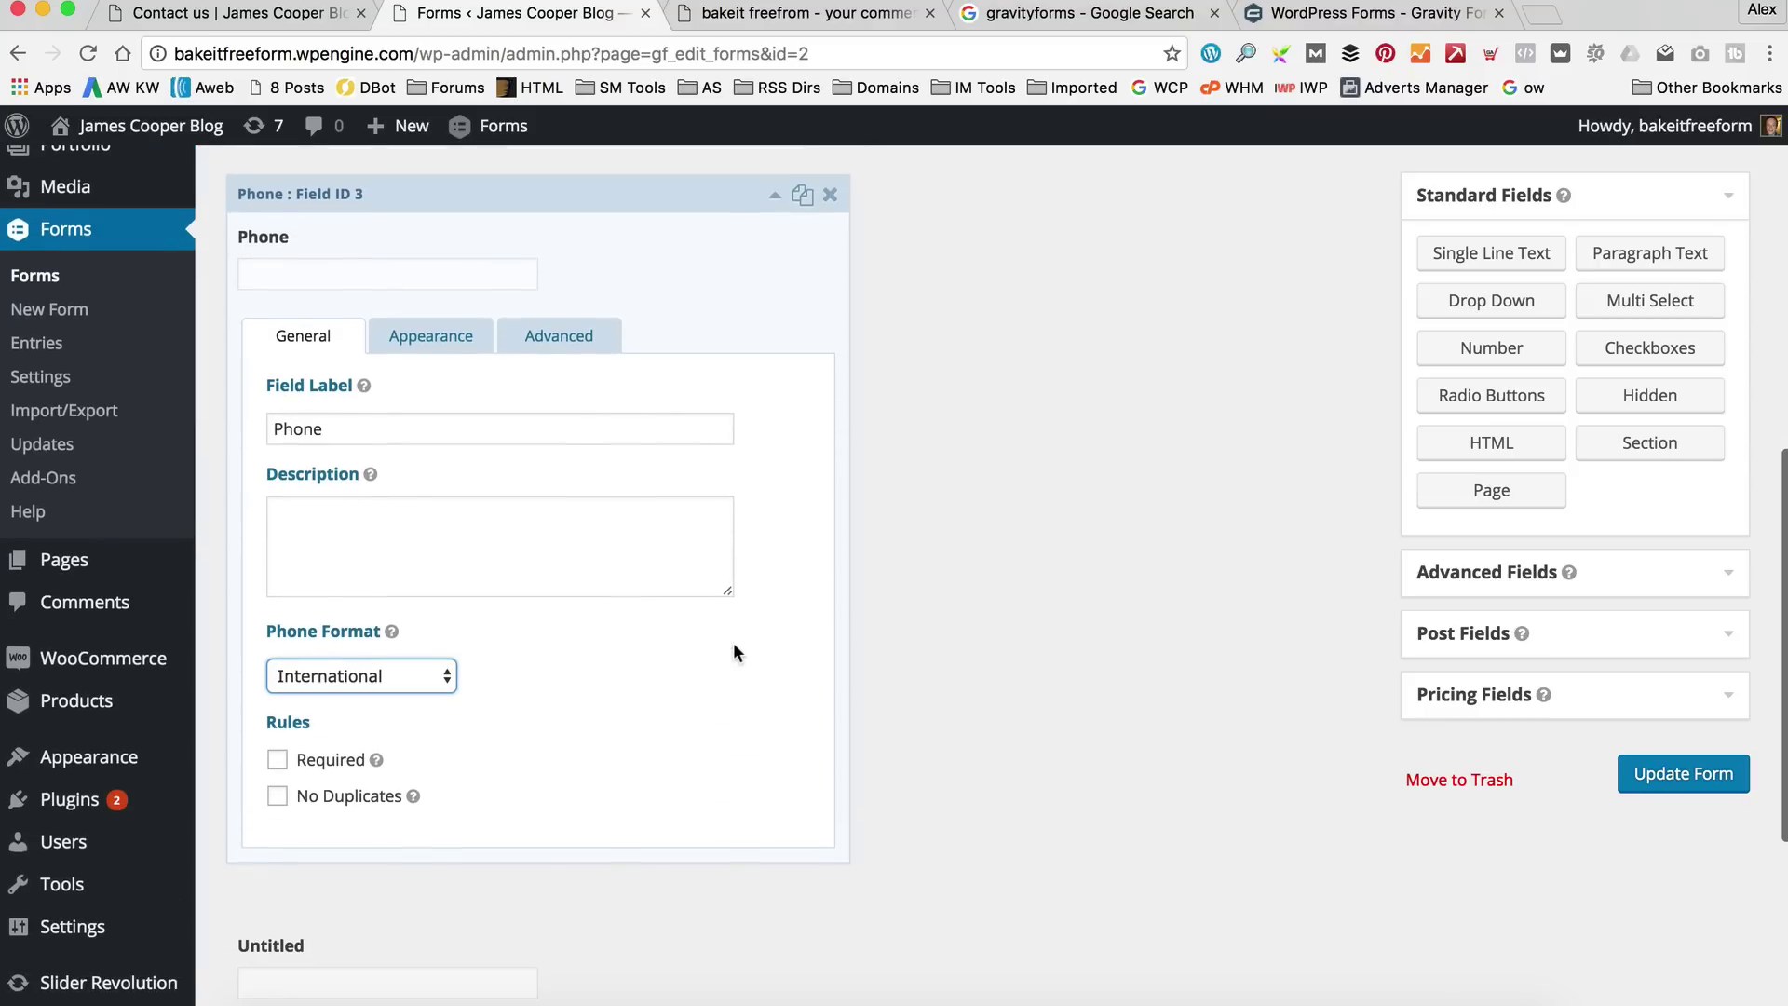
click(276, 759)
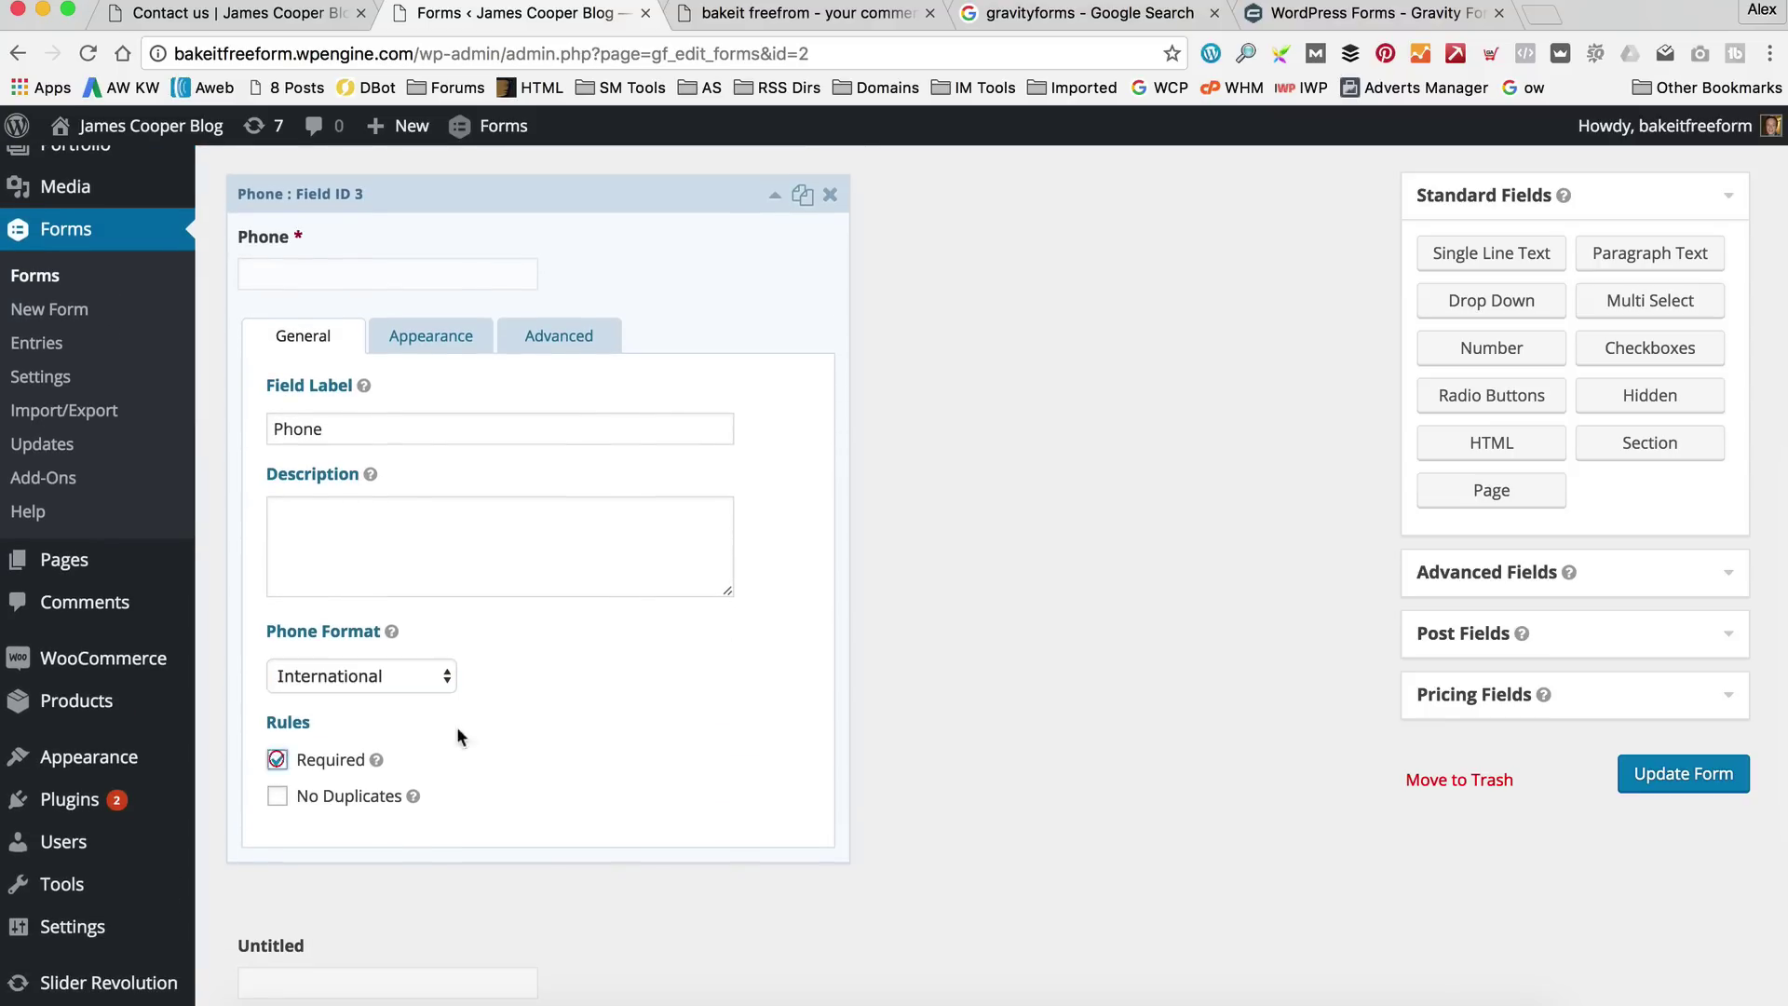
scroll(666, 652, down, 6)
- Label the single-line text field 'Subject'
click(779, 626)
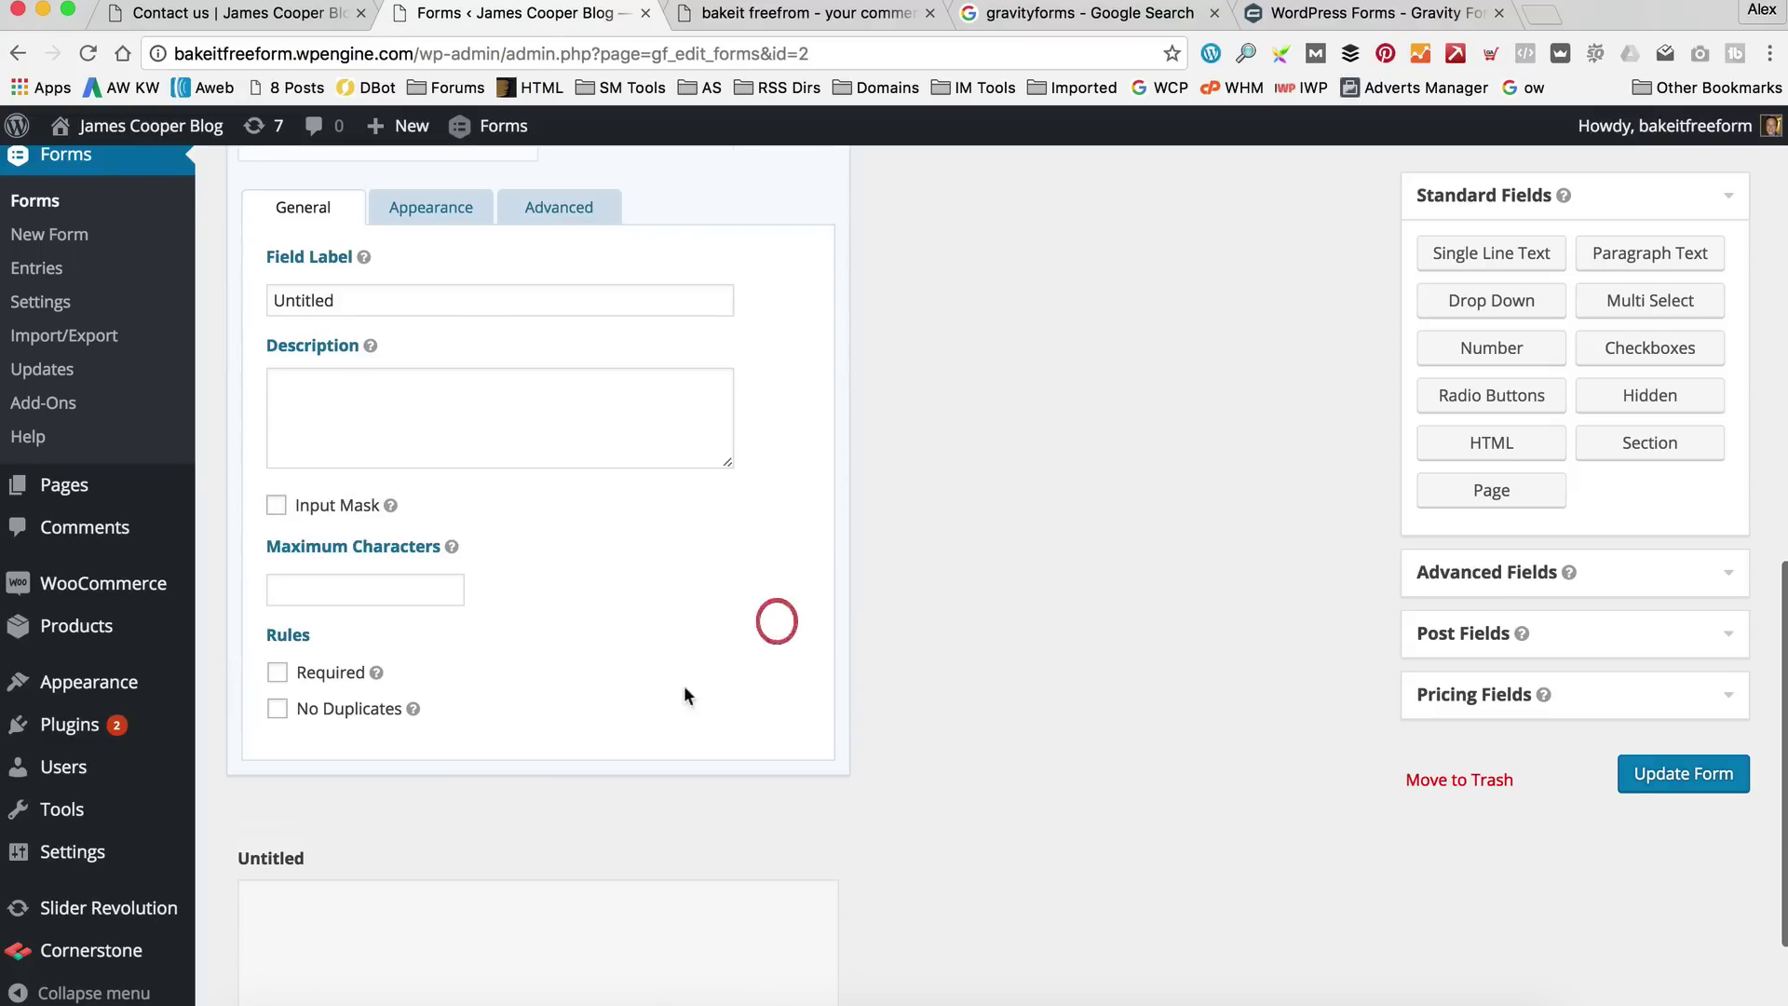
drag(390, 299, 204, 292)
text(Subject)
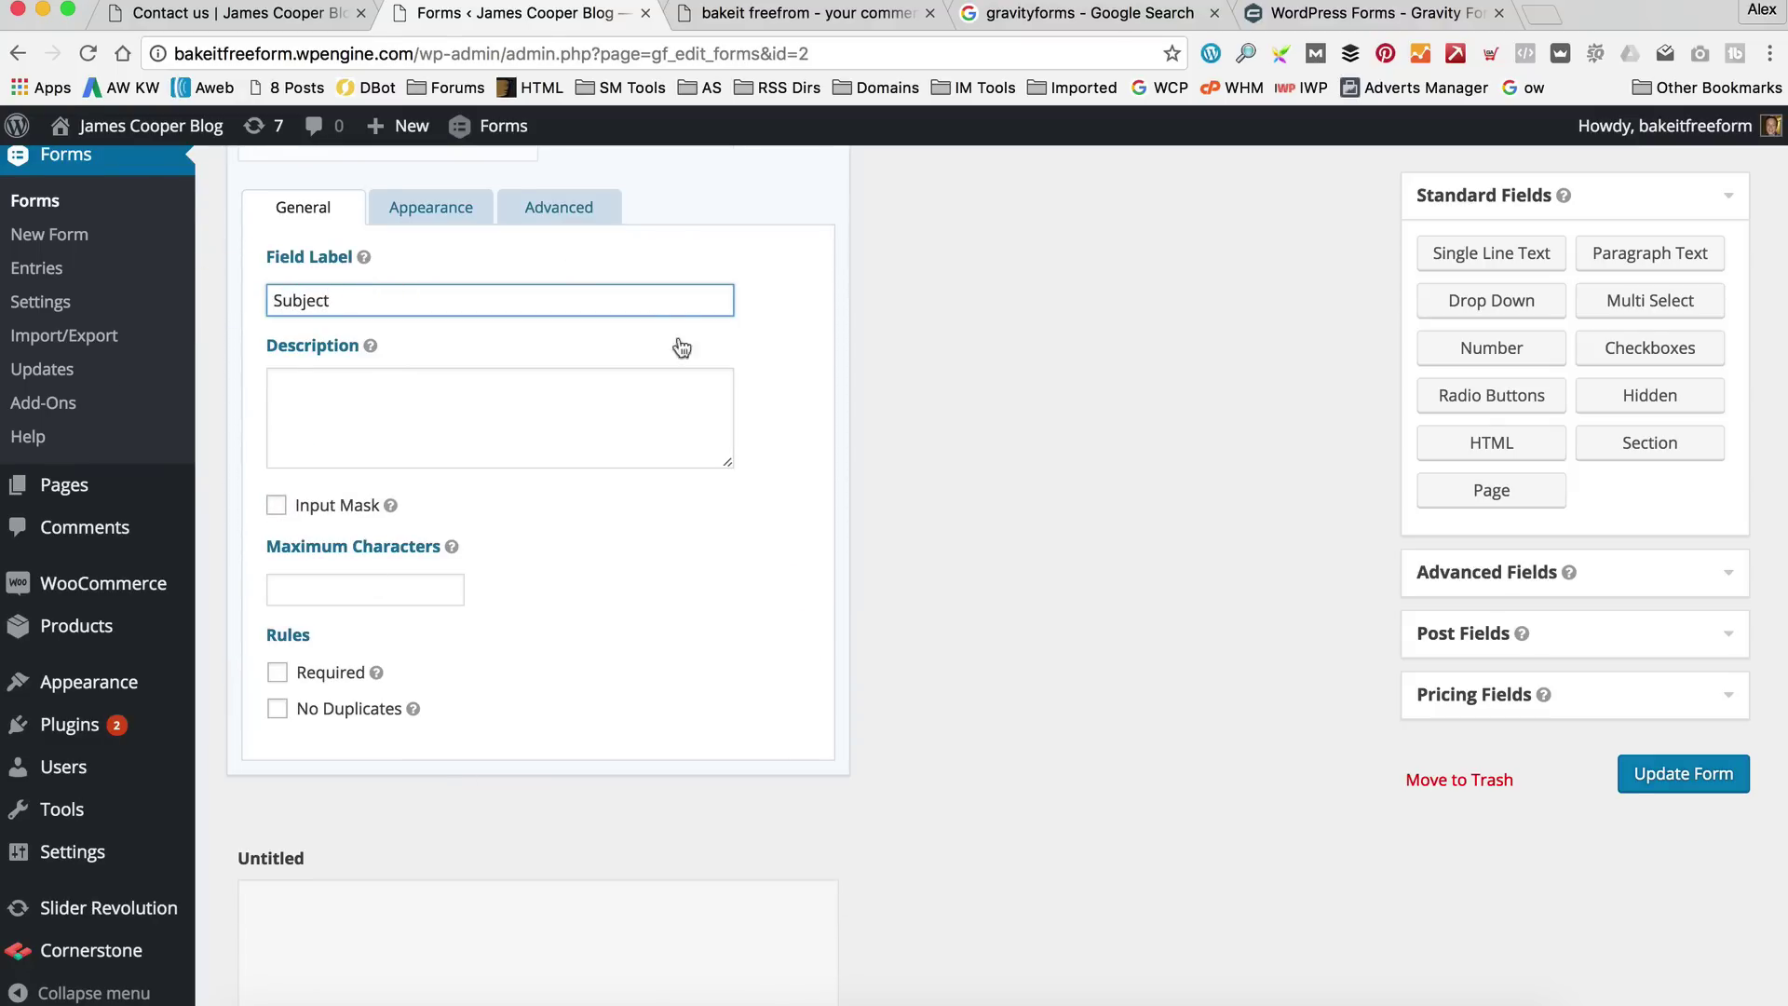
scroll(806, 194, up, 2)
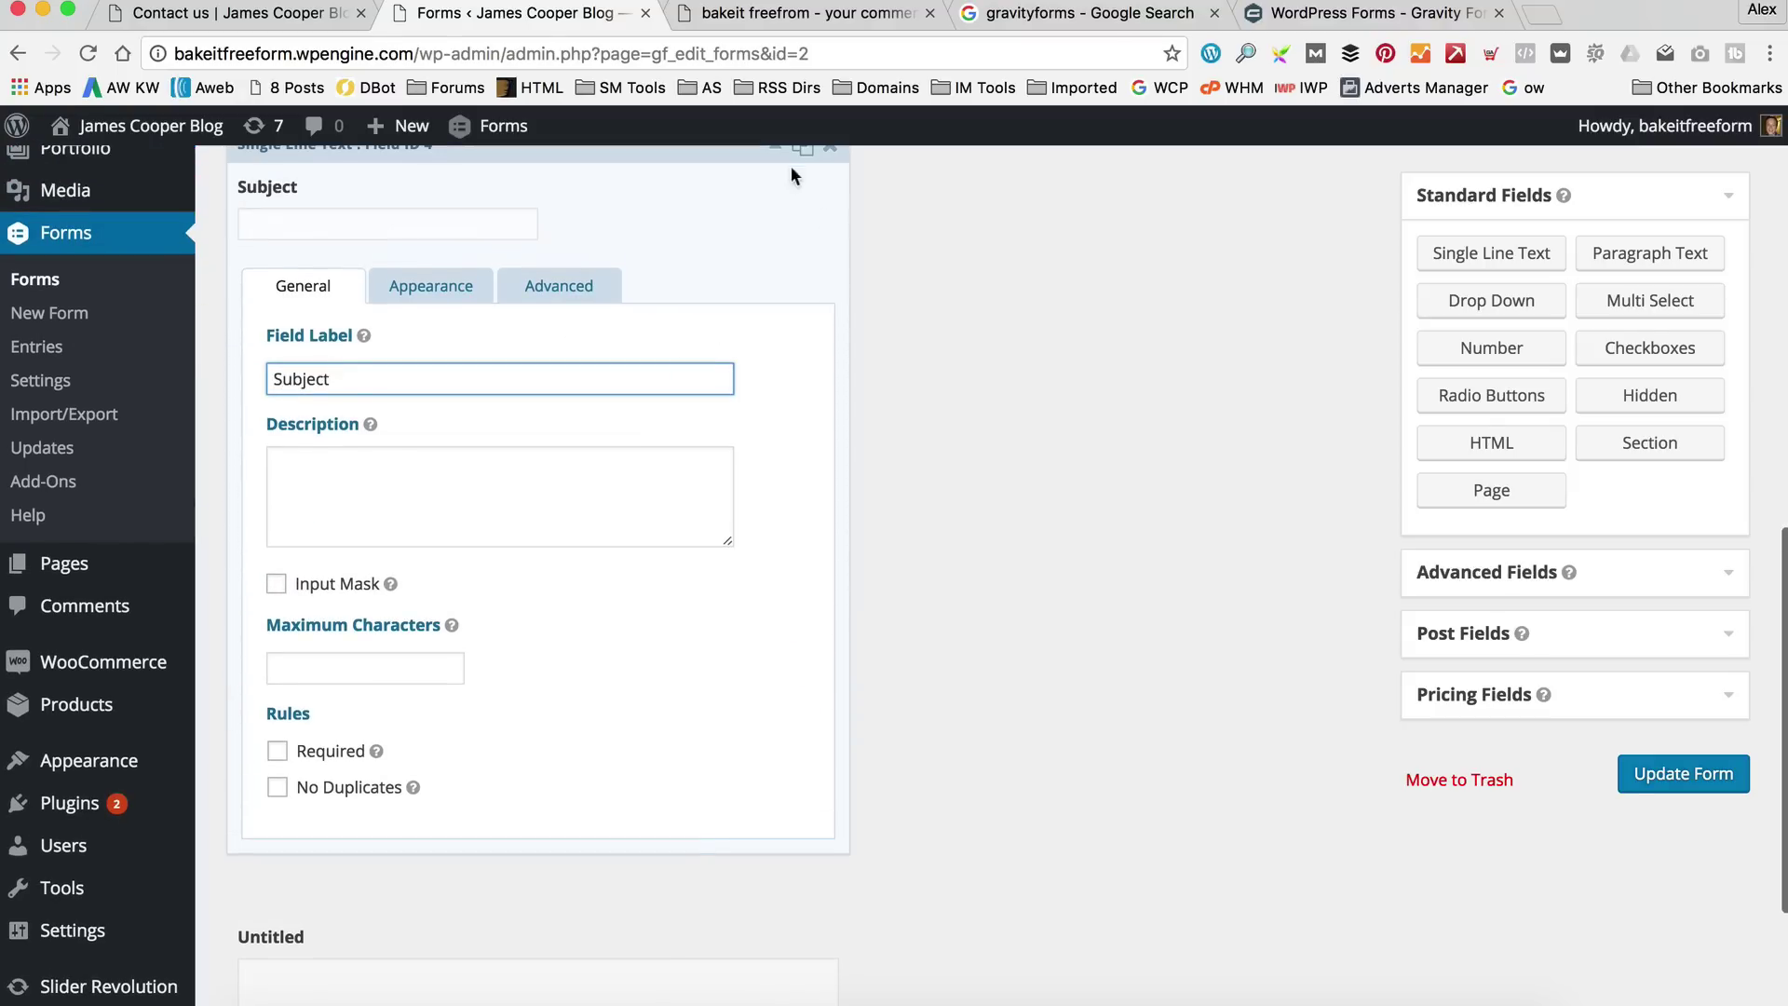
click(773, 149)
scroll(754, 400, down, 8)
click(772, 466)
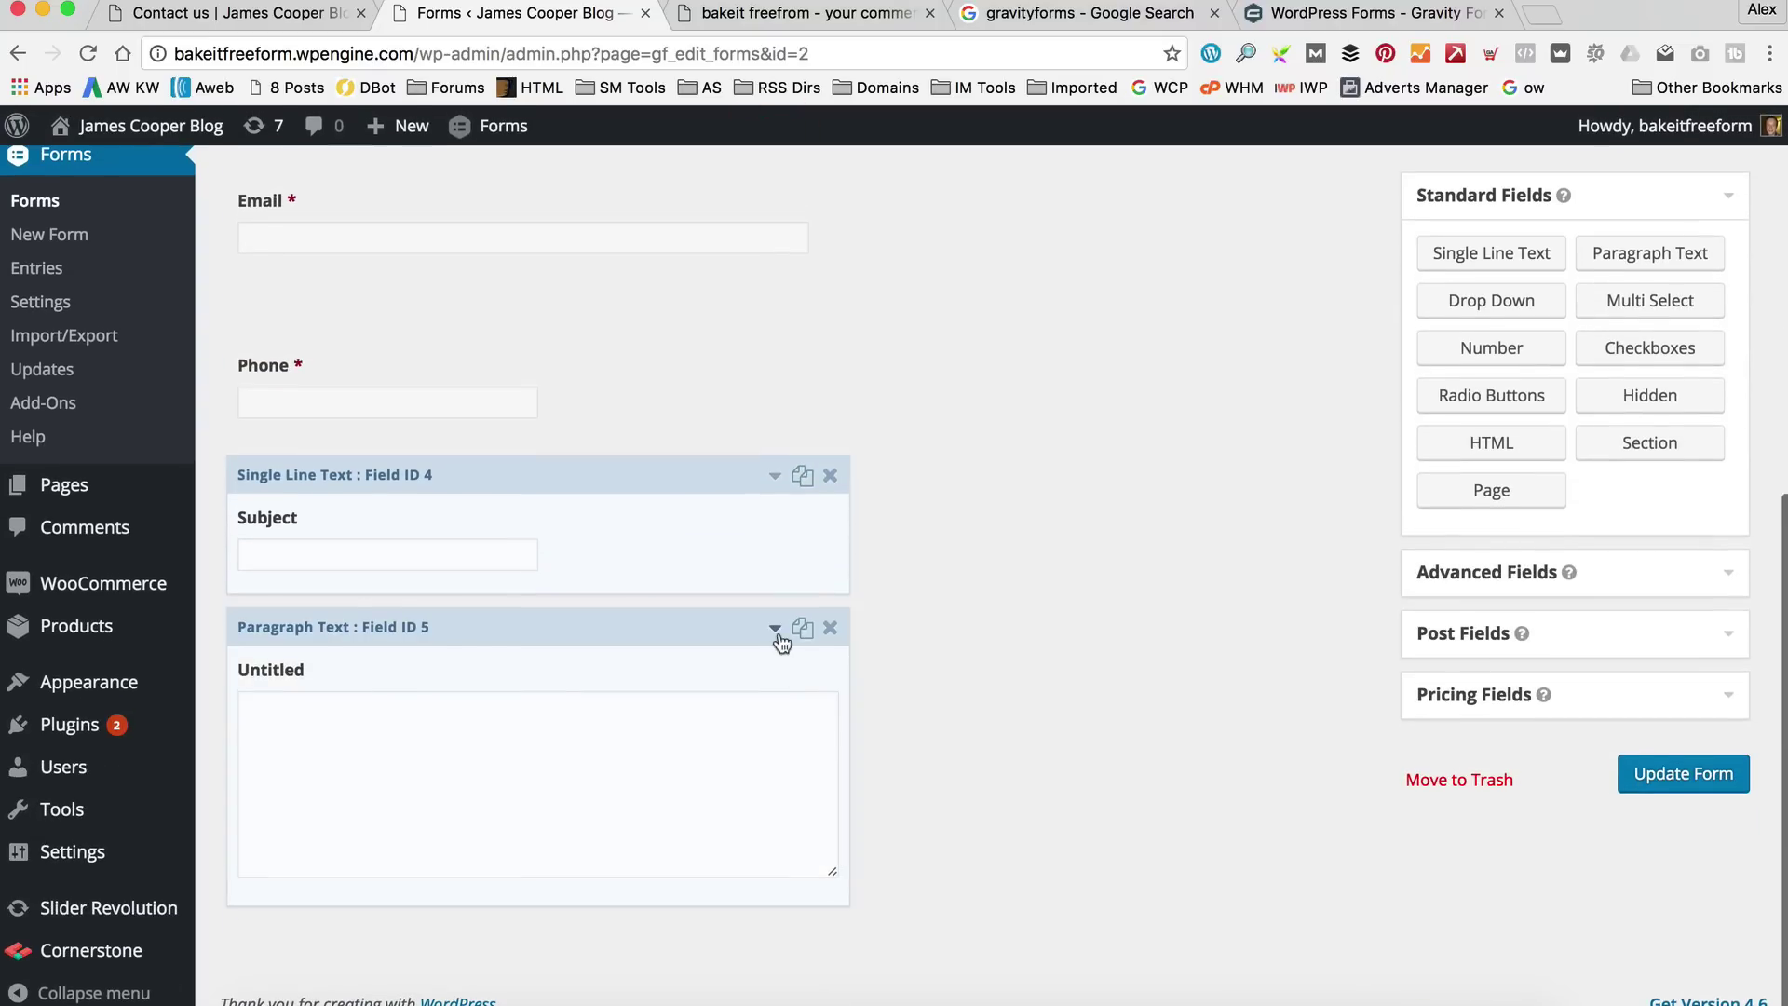
- Label the paragraph field 'Your comments/testimonial', make it required, and update the form
click(774, 631)
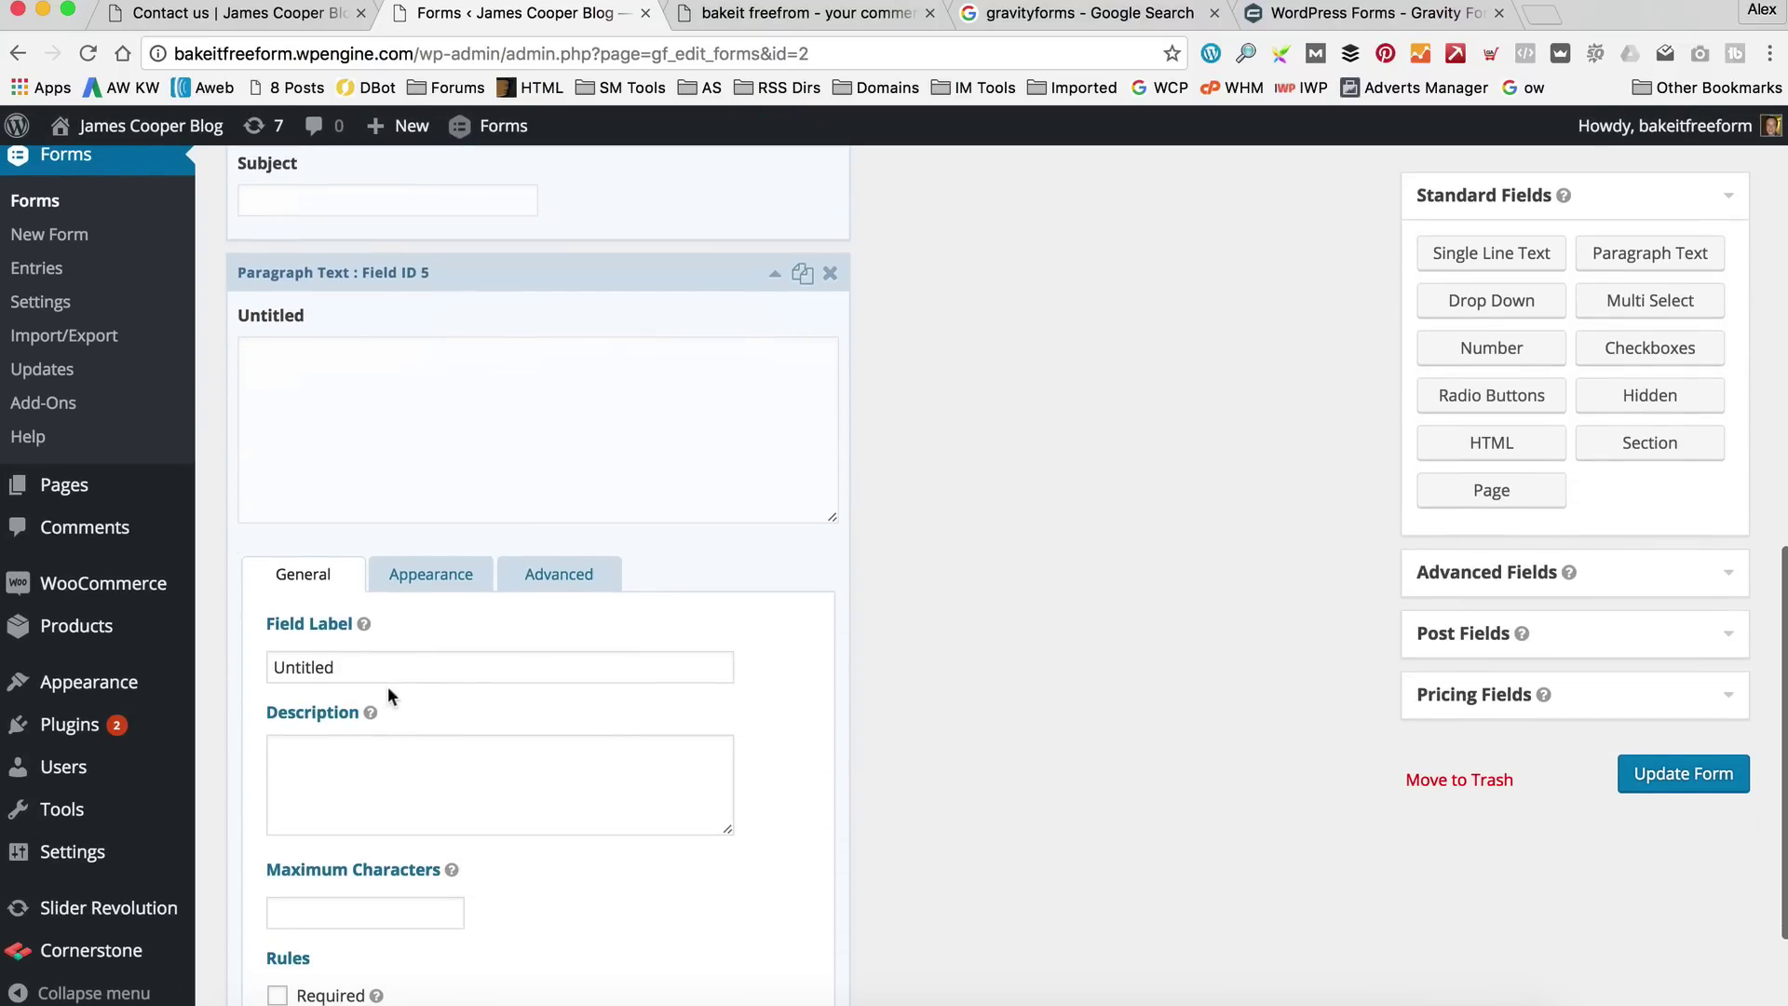
double_click(415, 667)
text(Your comments/testimonia)
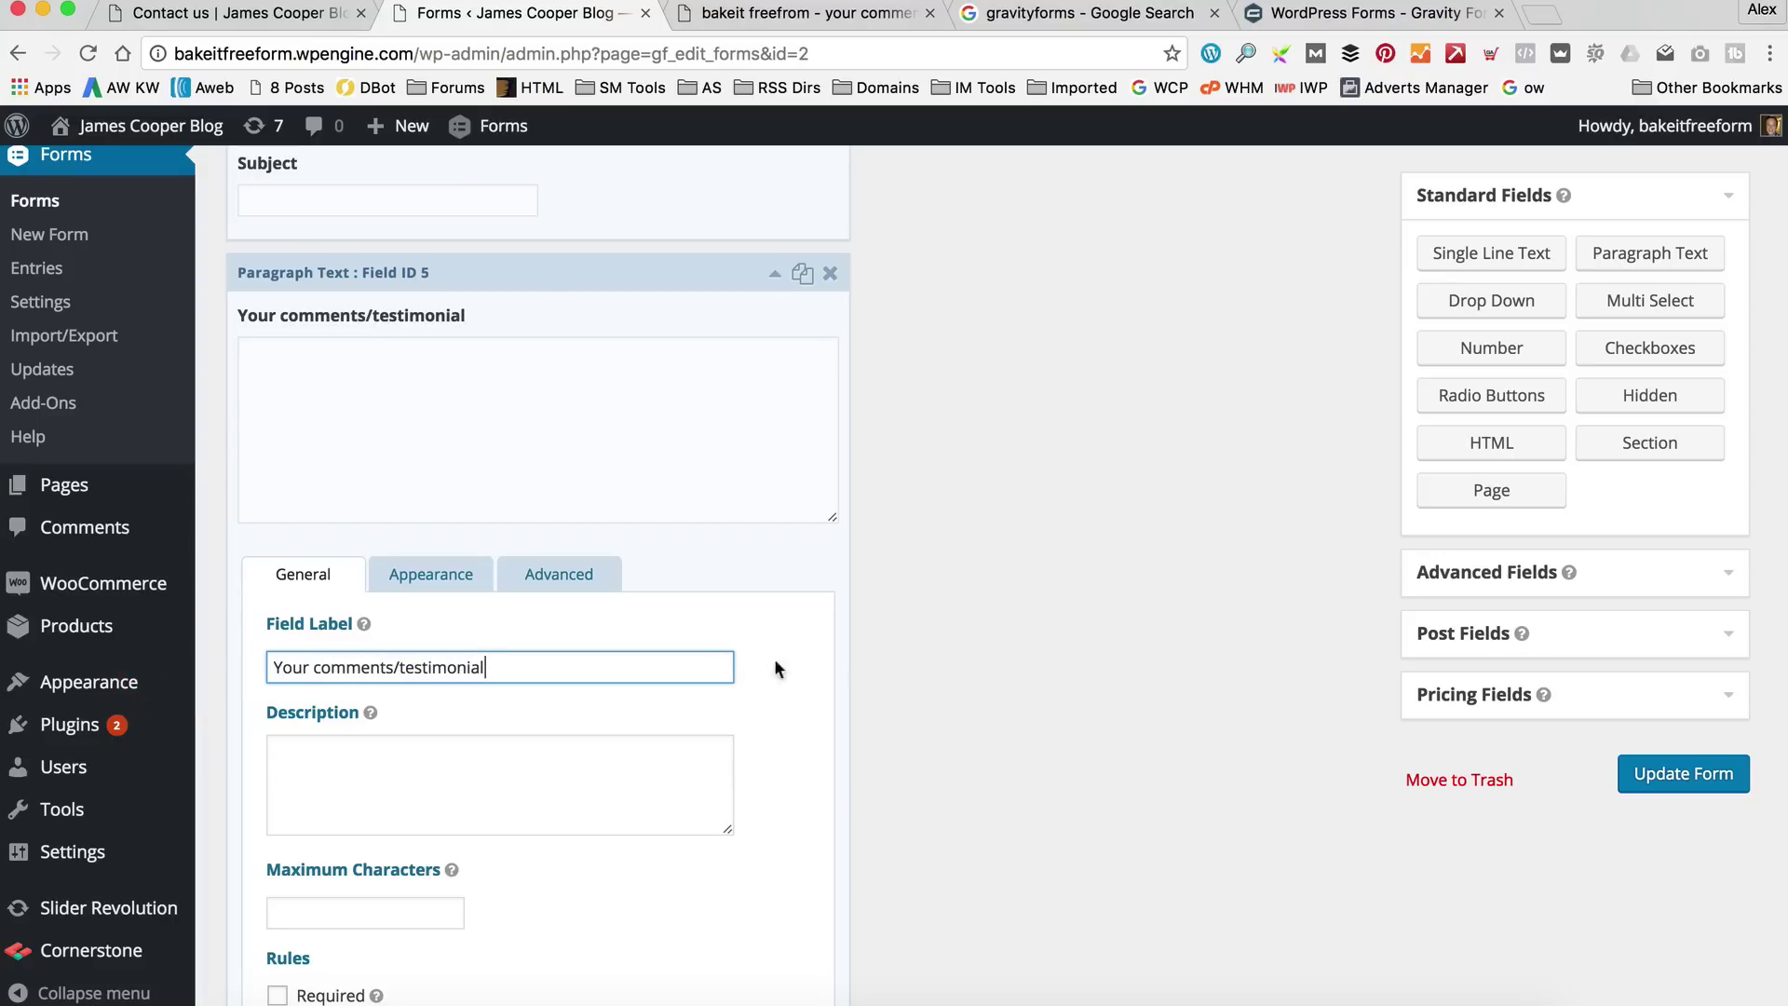
click(922, 642)
scroll(931, 657, down, 4)
click(276, 800)
click(1681, 778)
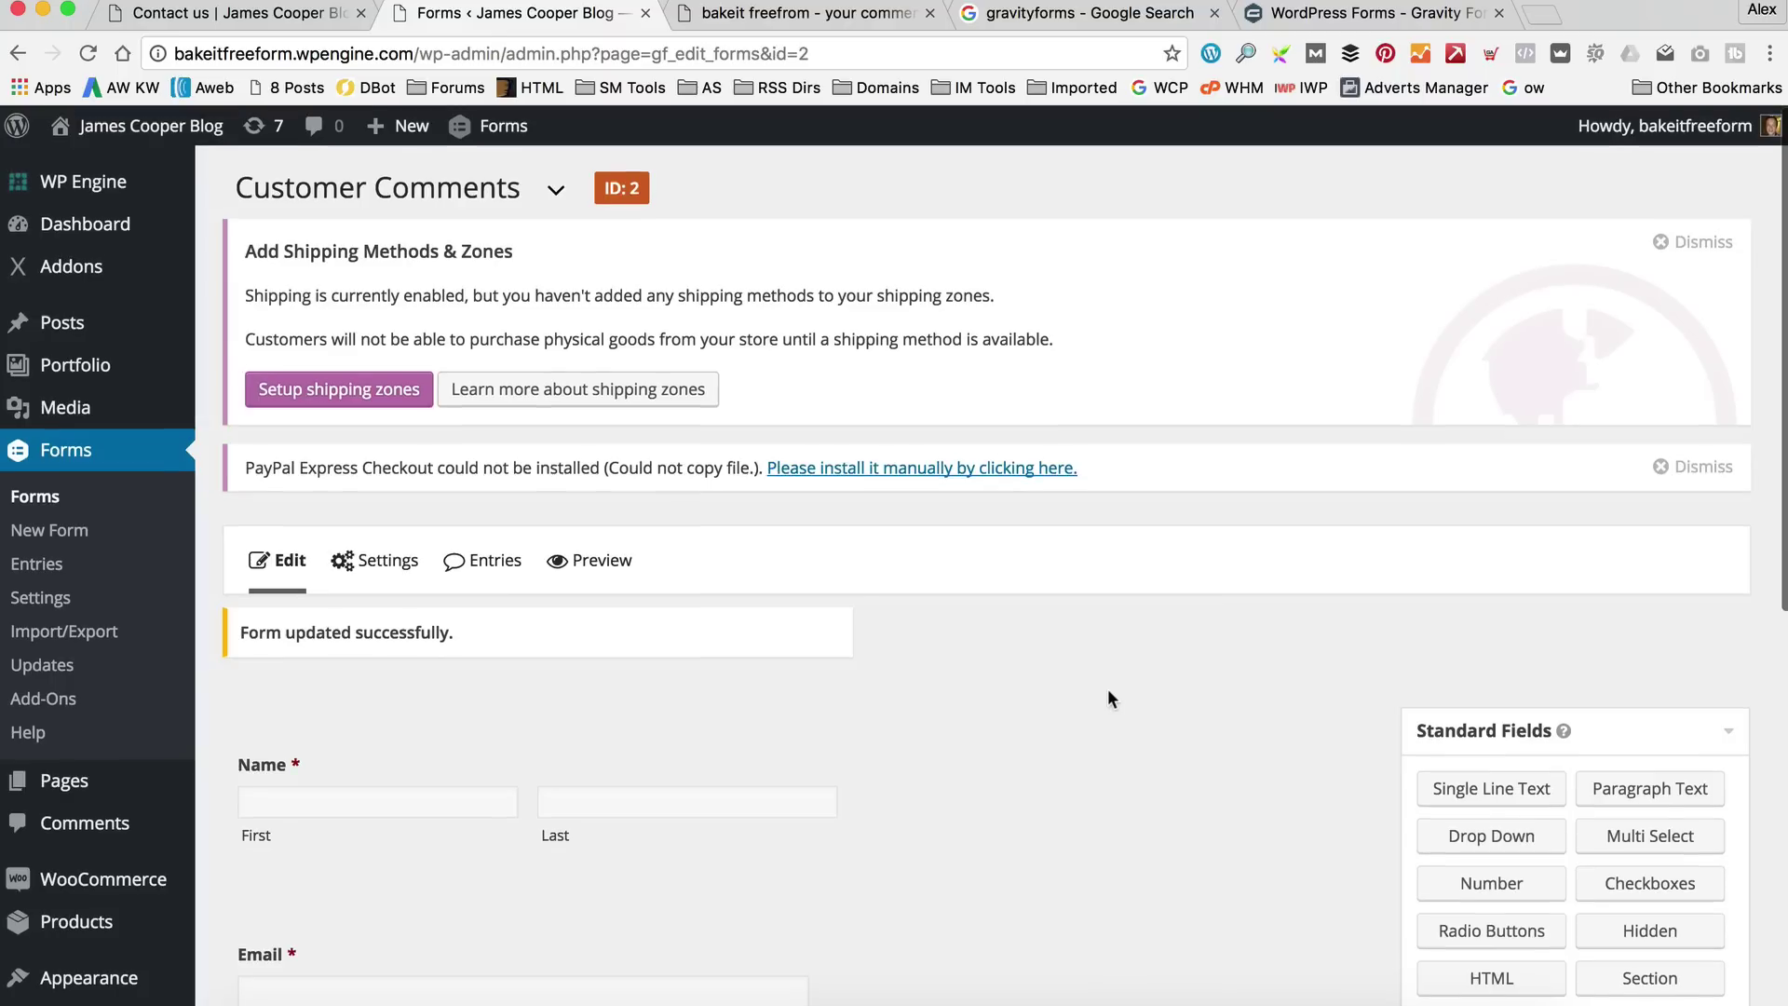
- Open the live Comments & Reviews page in the Cornerstone editor
mouse_move(151, 128)
click(155, 168)
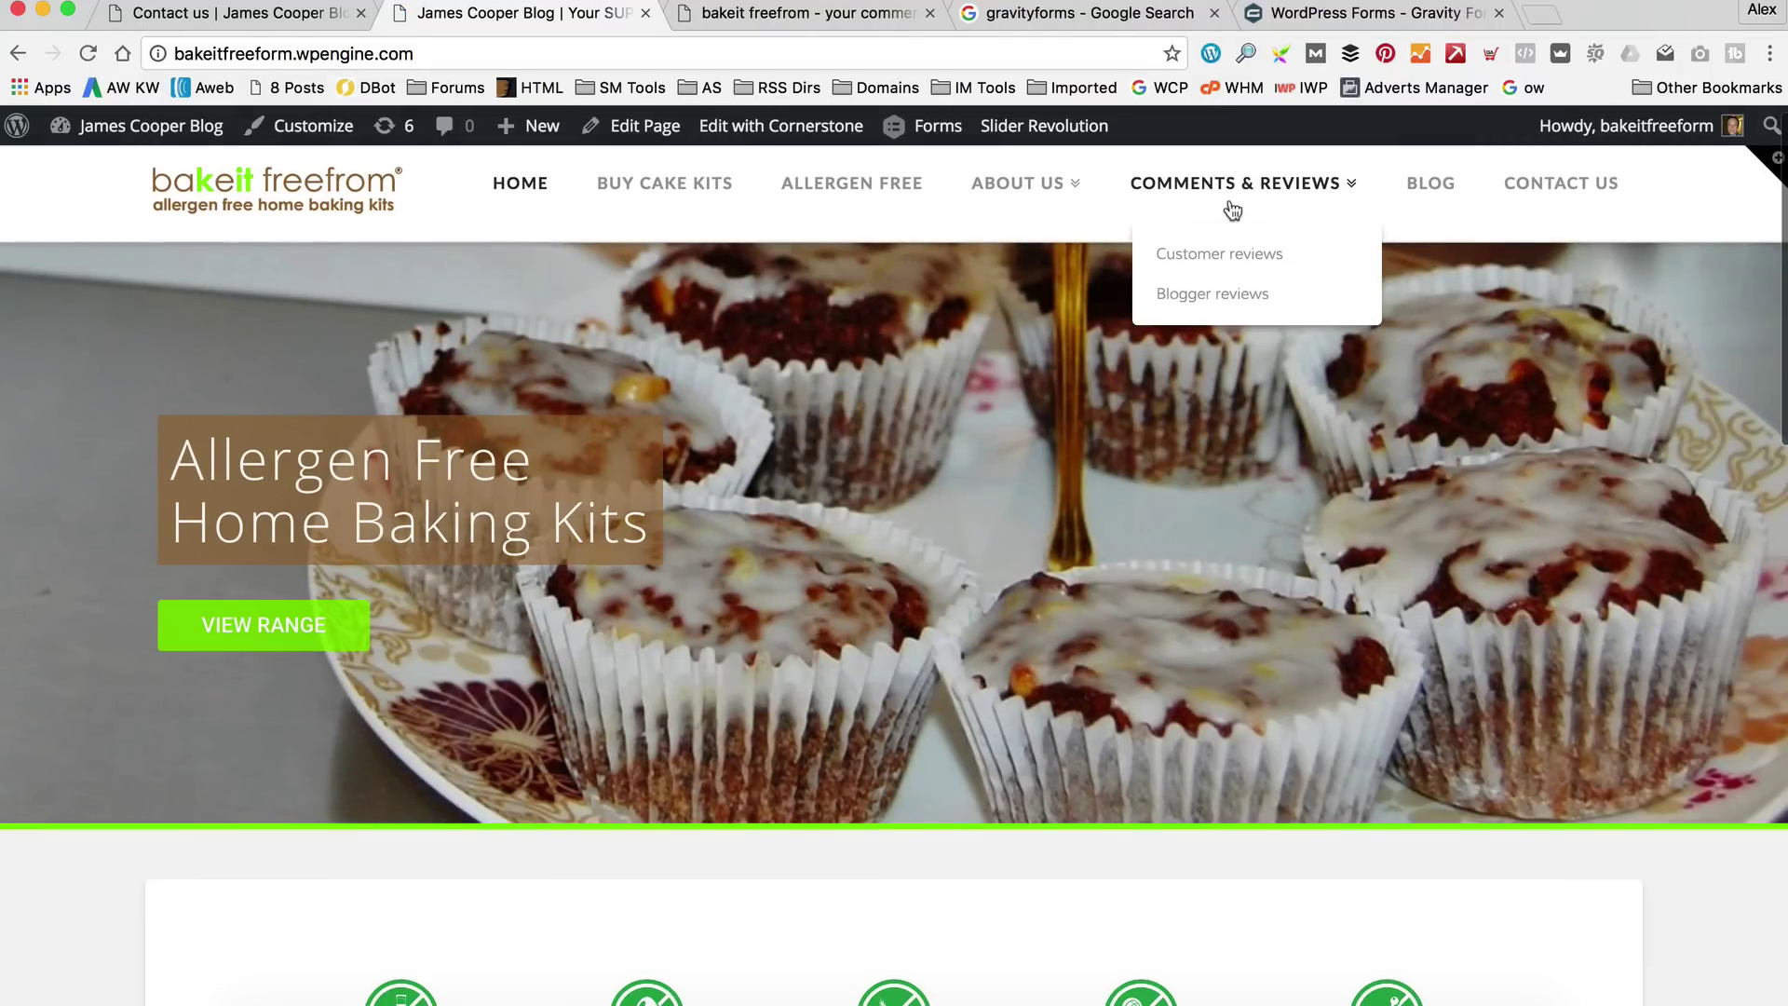
click(1229, 199)
scroll(1142, 611, down, 5)
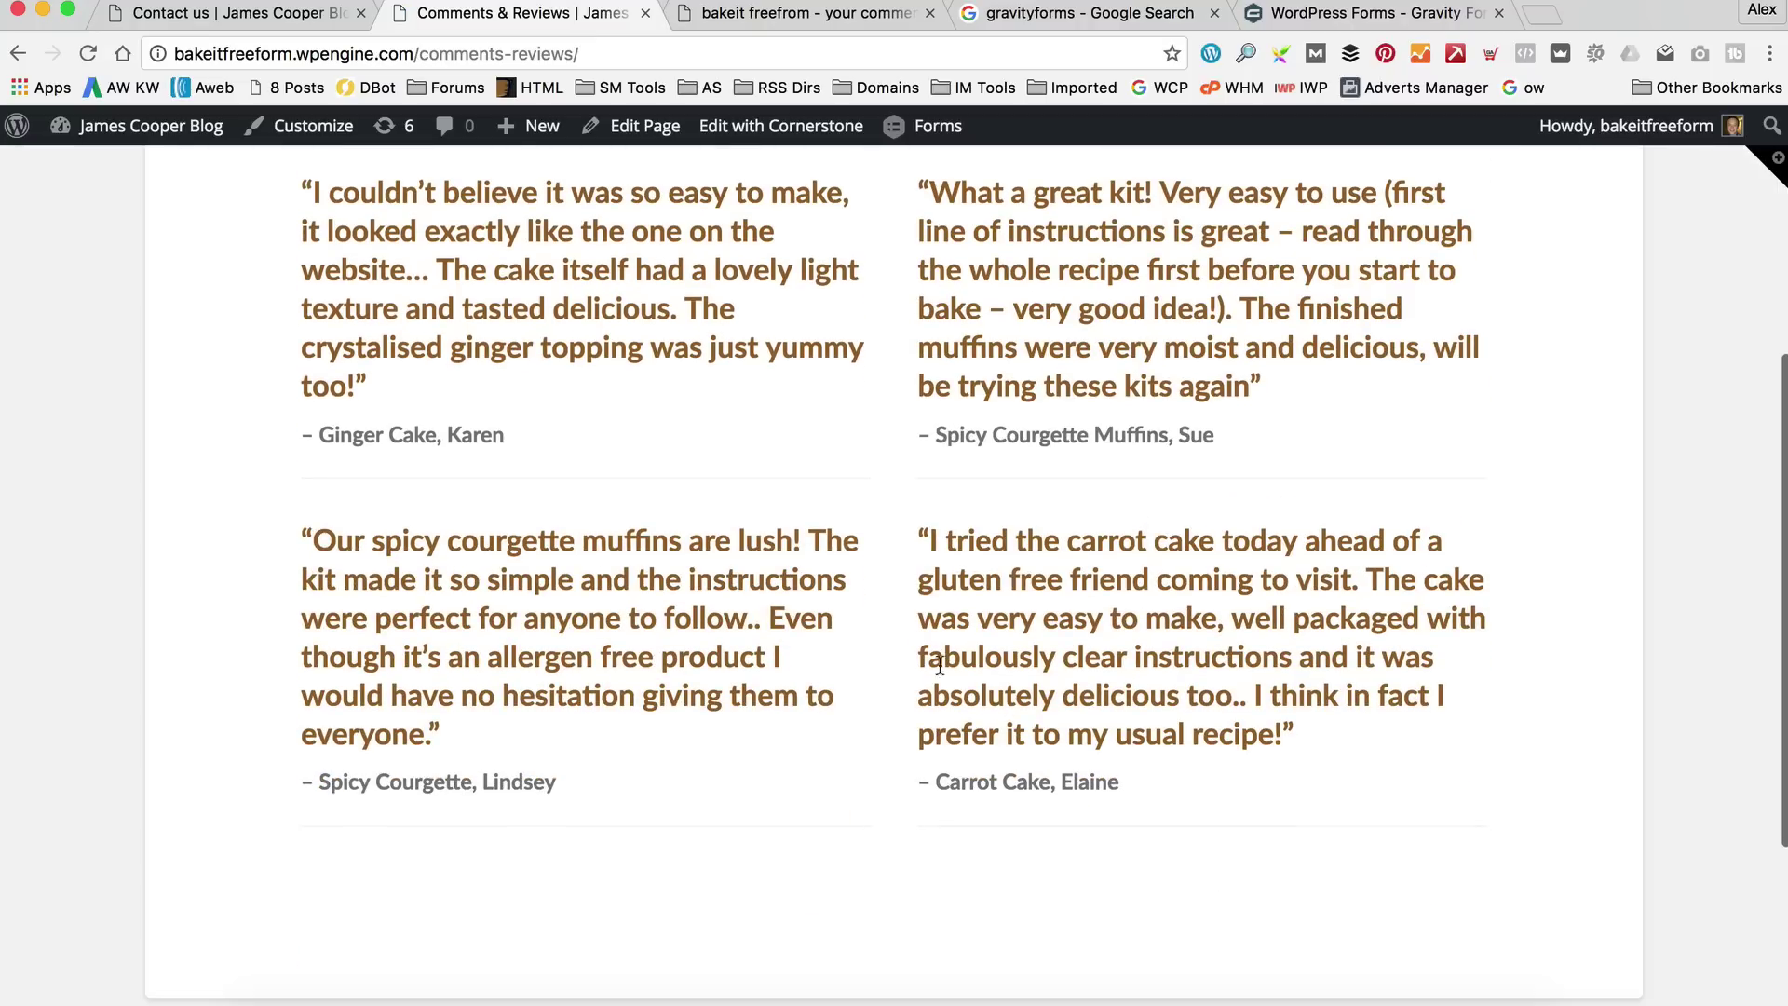
scroll(813, 329, up, 5)
click(816, 127)
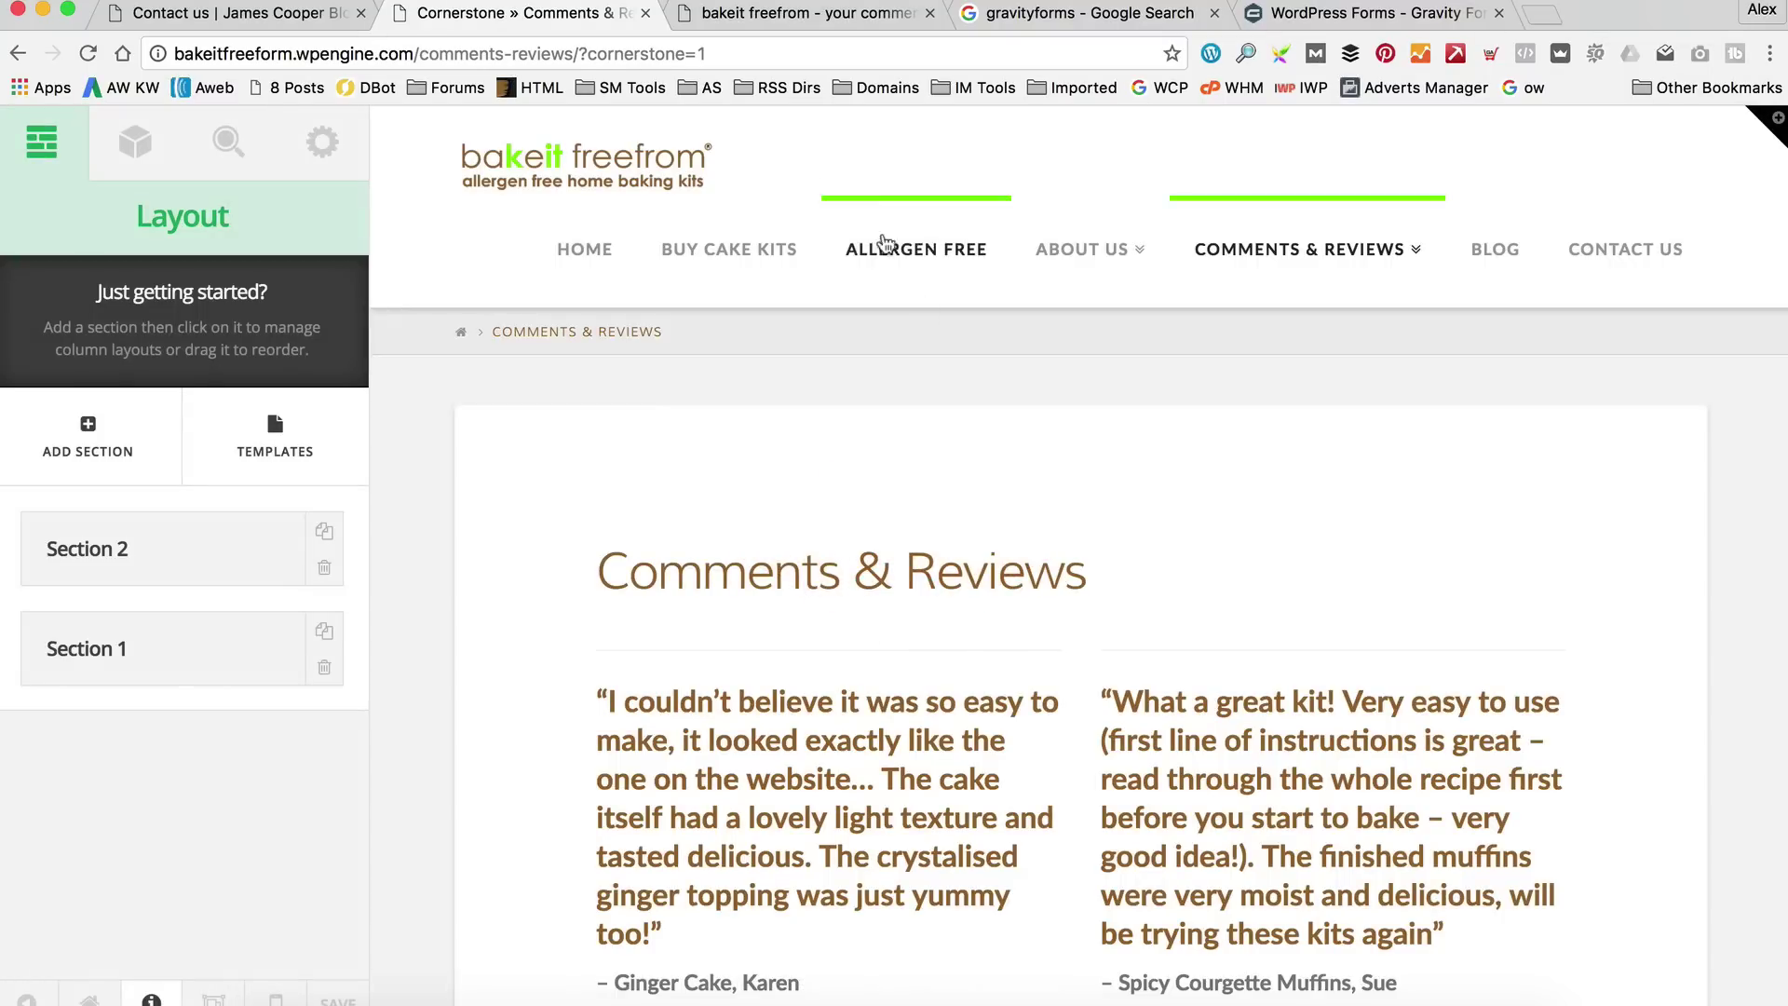
- Add Section 3 with 20px top padding, then select the old comments page's intro paragraph
scroll(927, 311, down, 6)
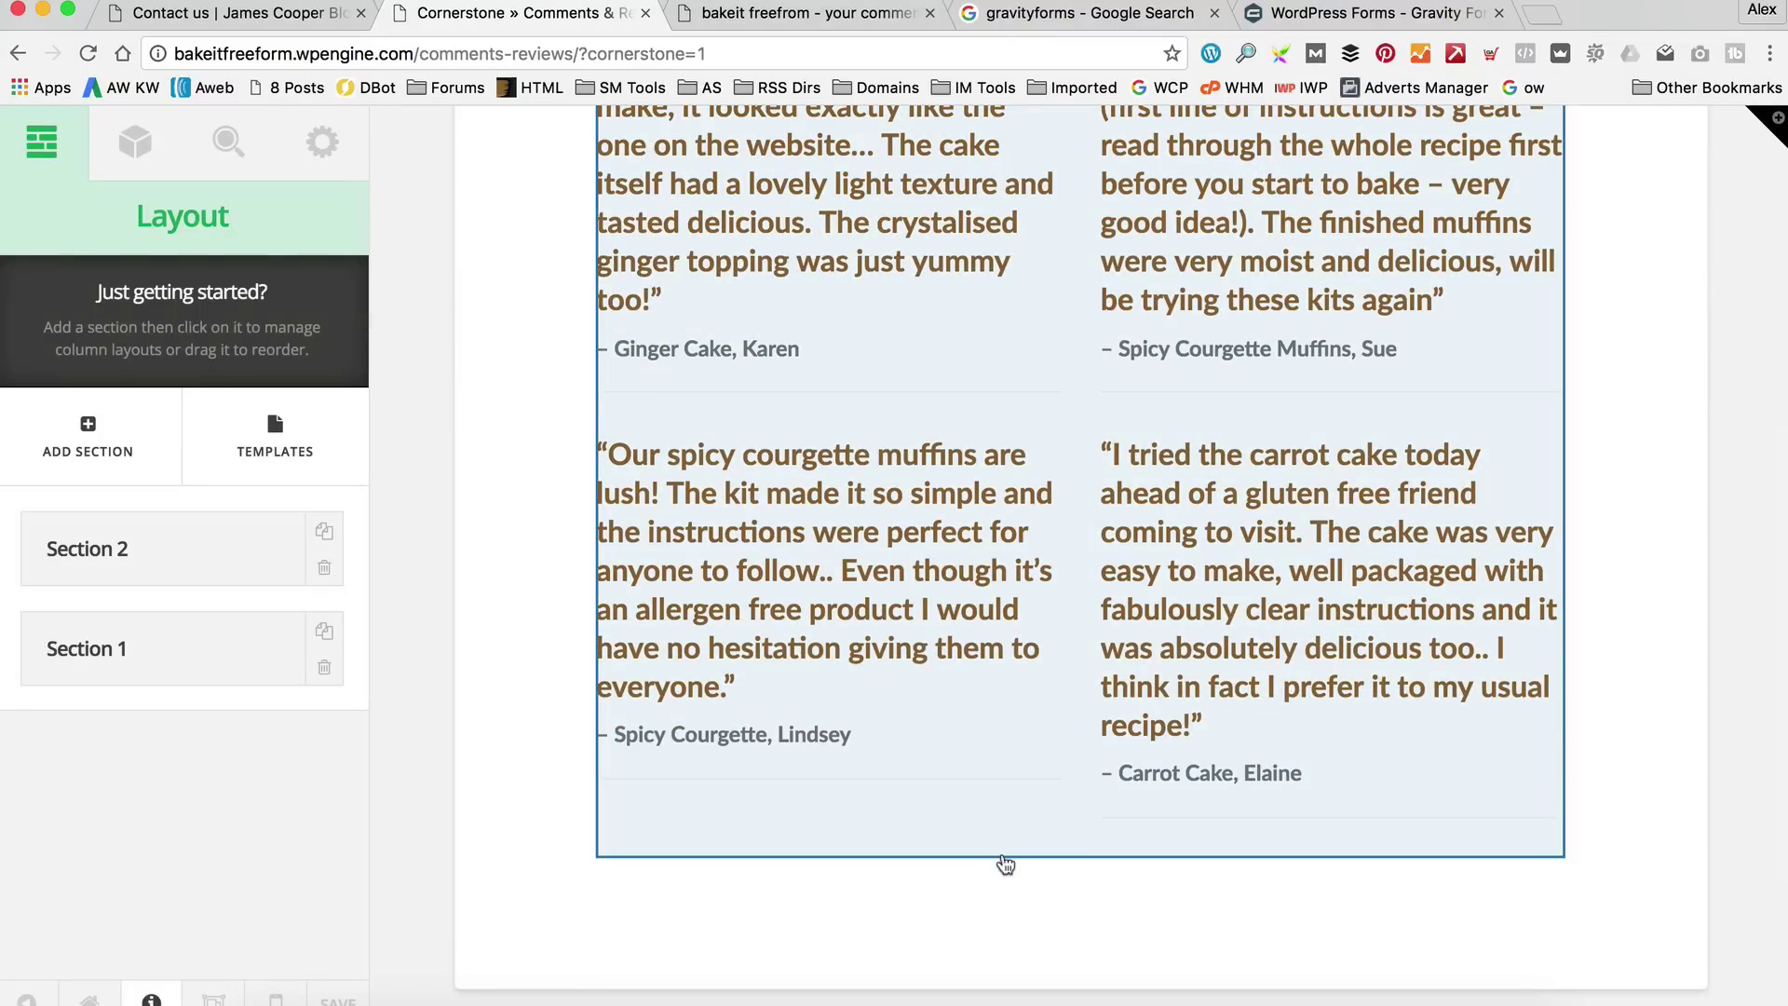
scroll(1006, 861, up, 2)
scroll(1006, 861, down, 1)
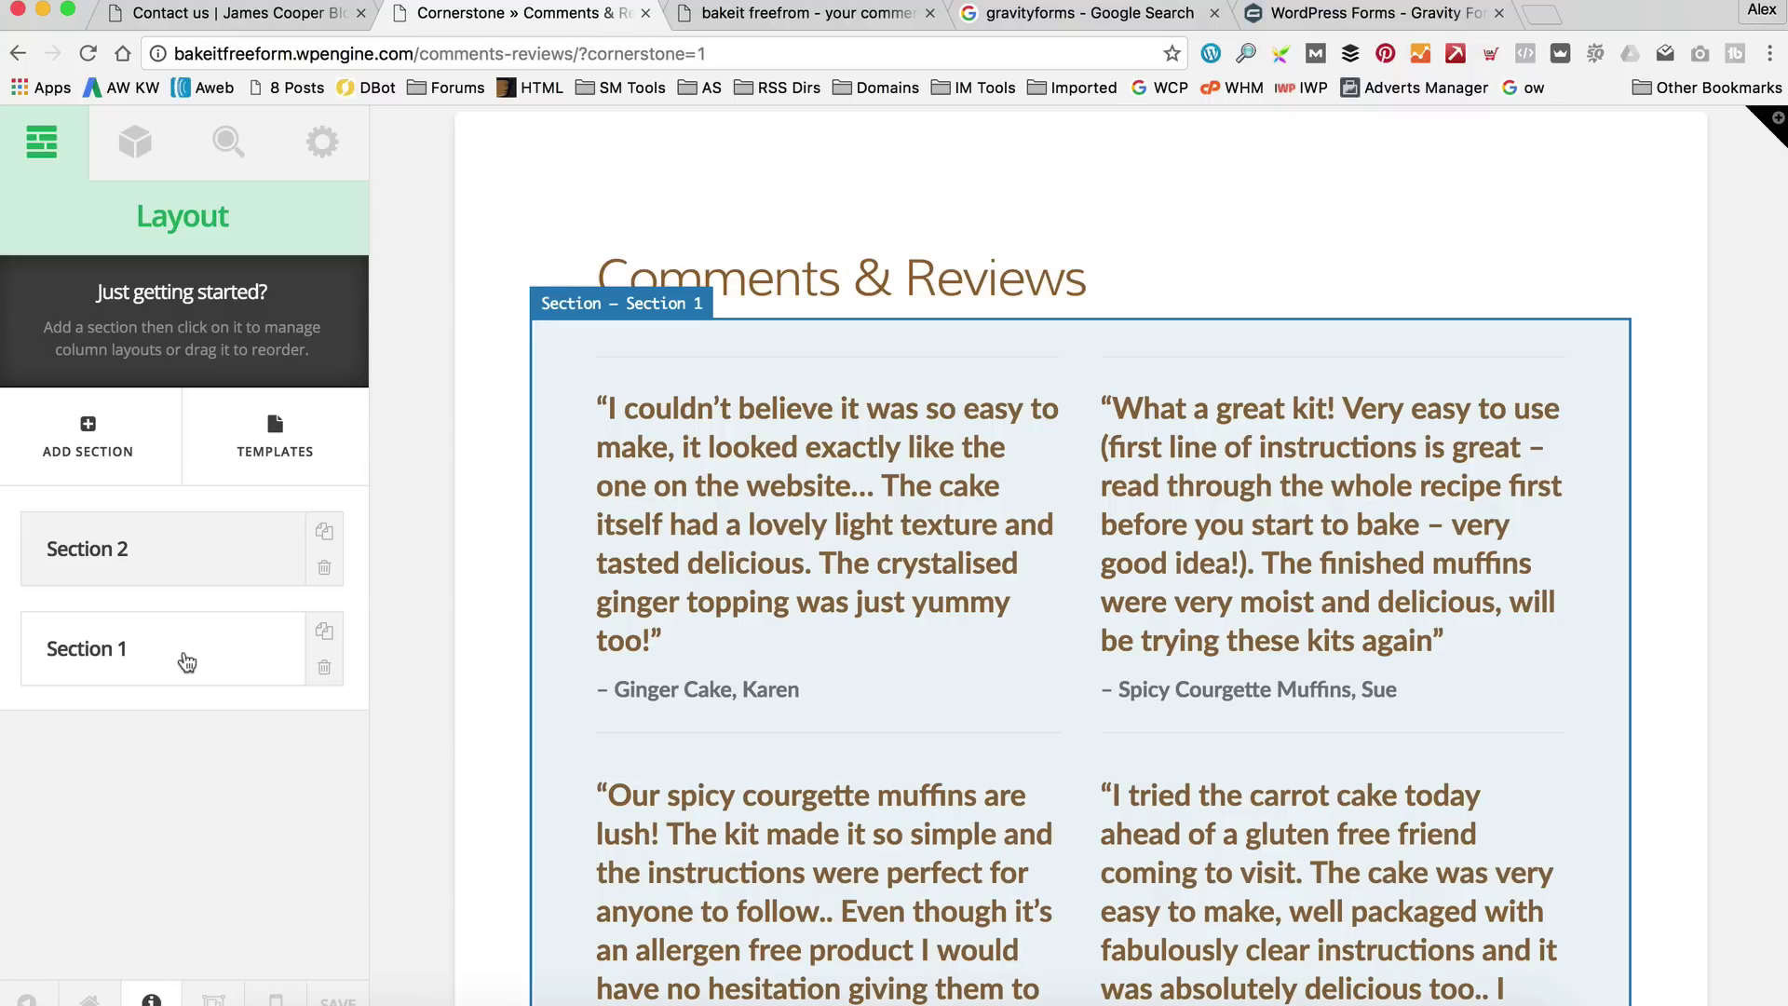
scroll(1078, 611, down, 5)
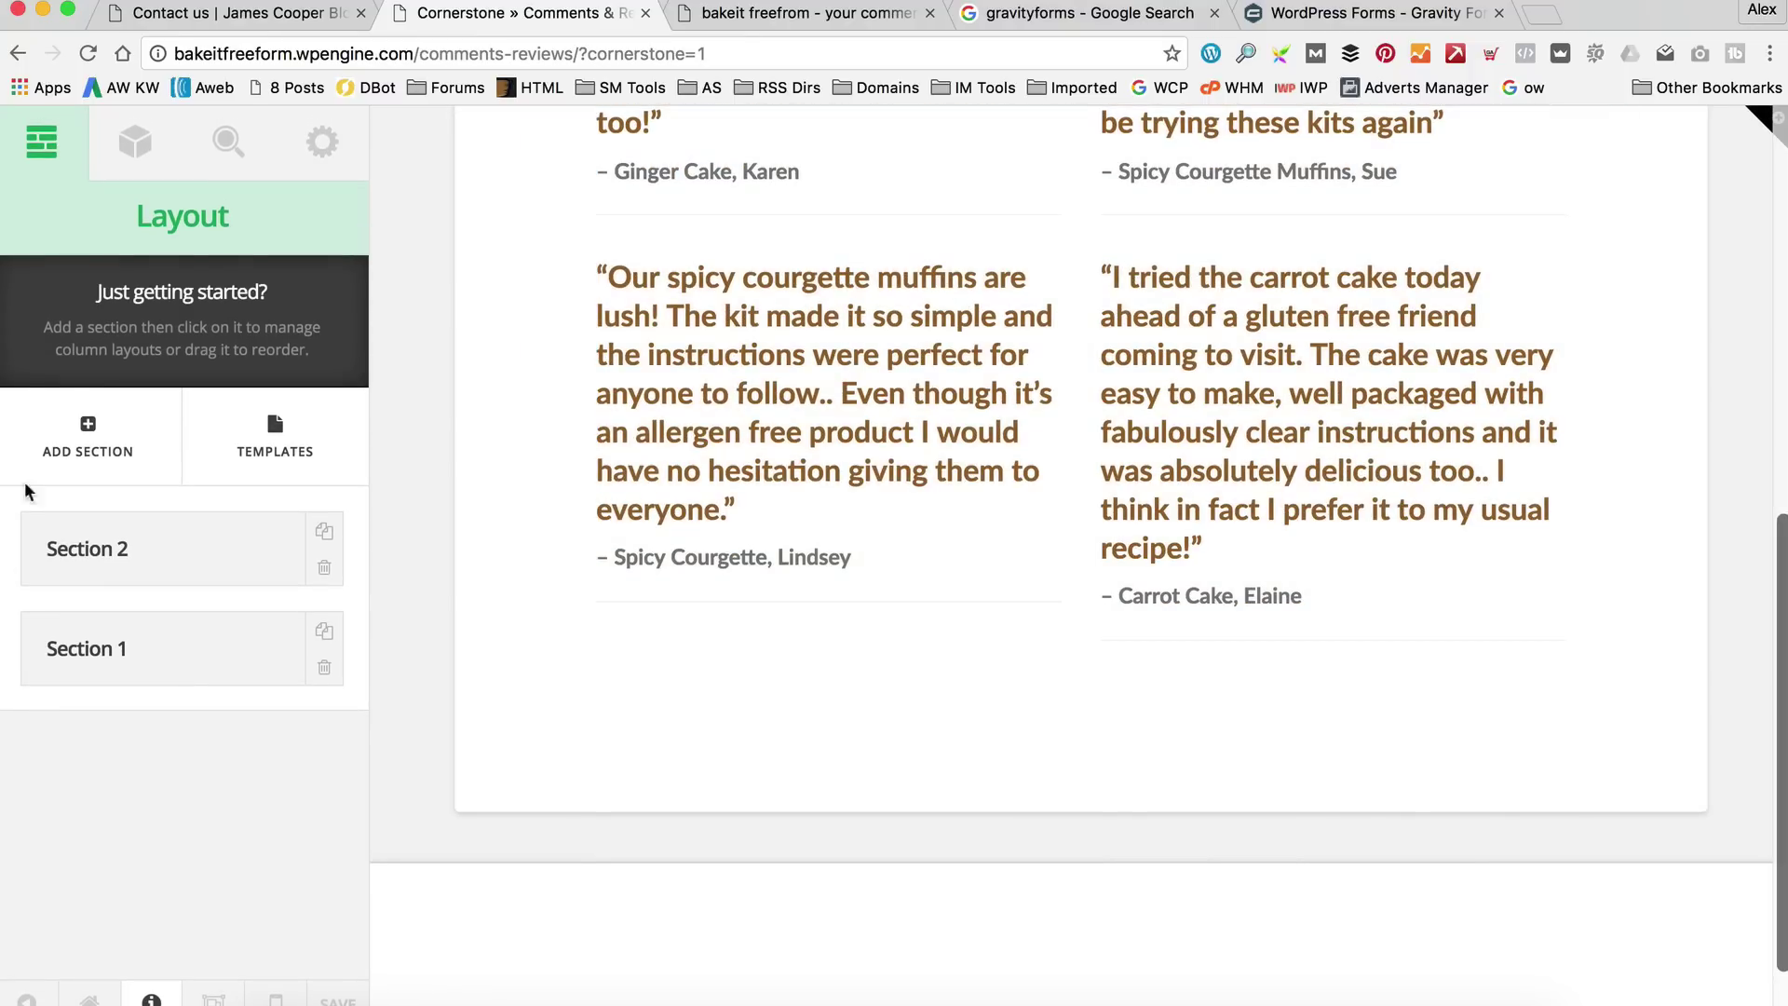
click(71, 436)
scroll(962, 731, down, 1)
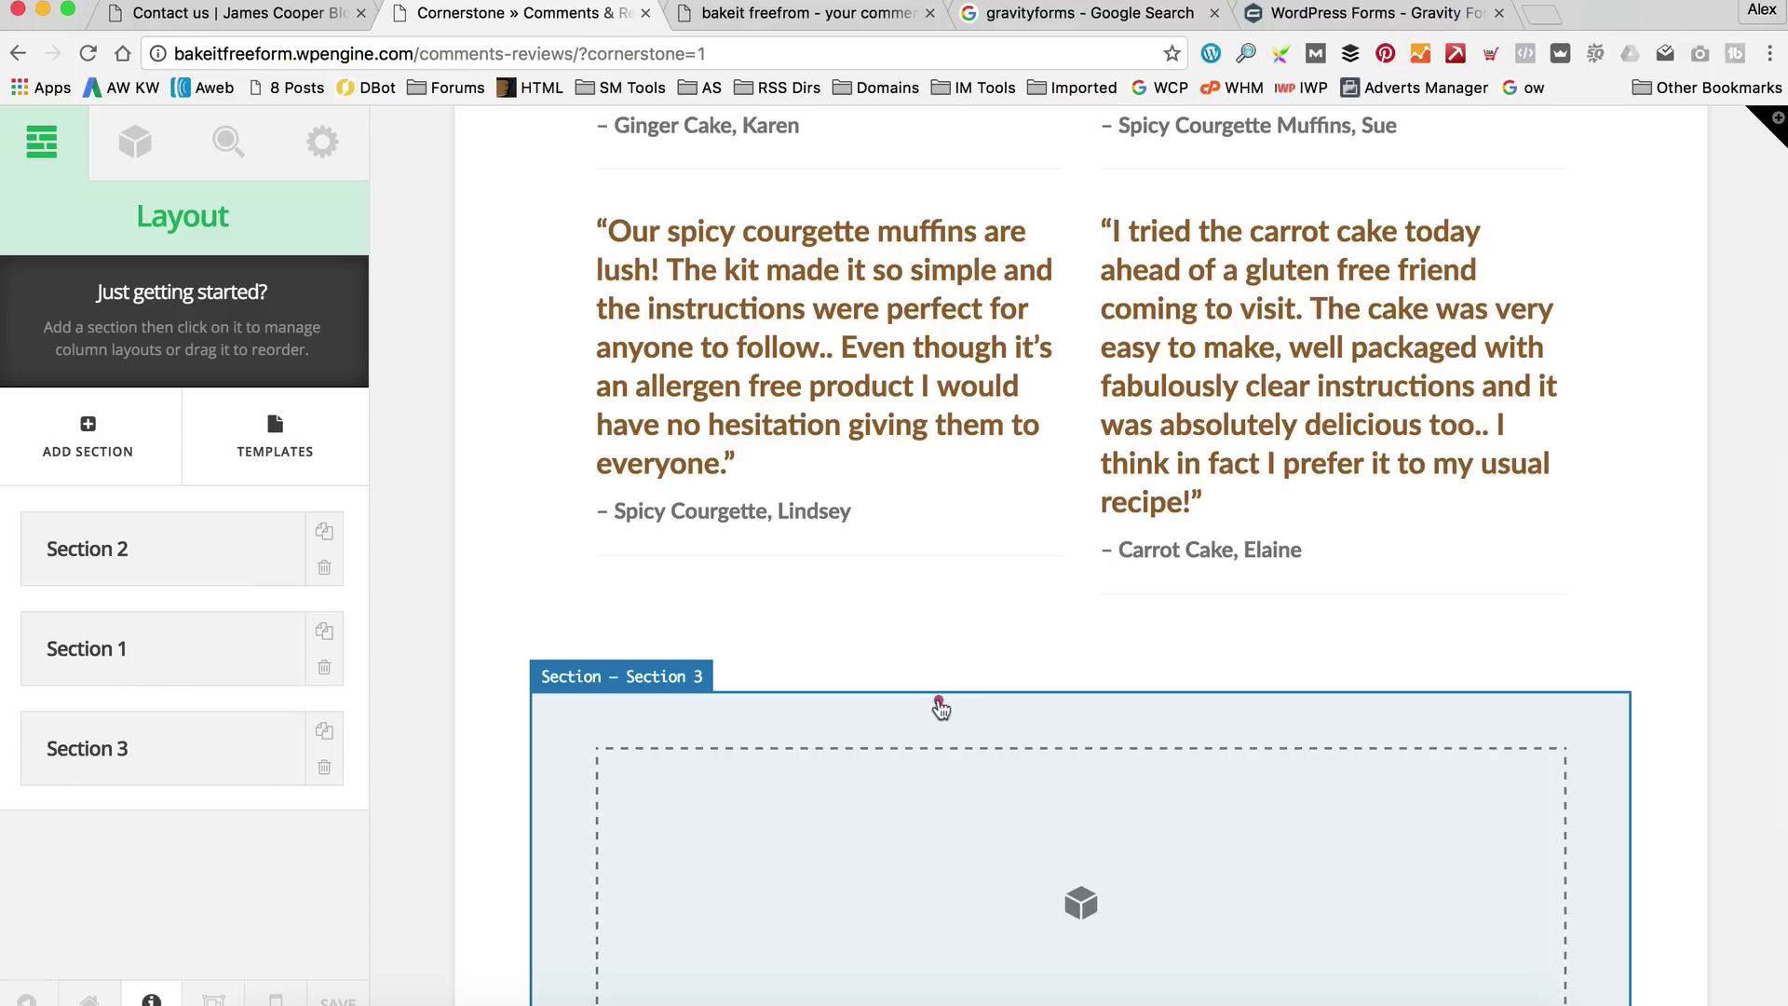
click(942, 701)
click(51, 768)
key(BackSpace)
key(BackSpace)
text(2)
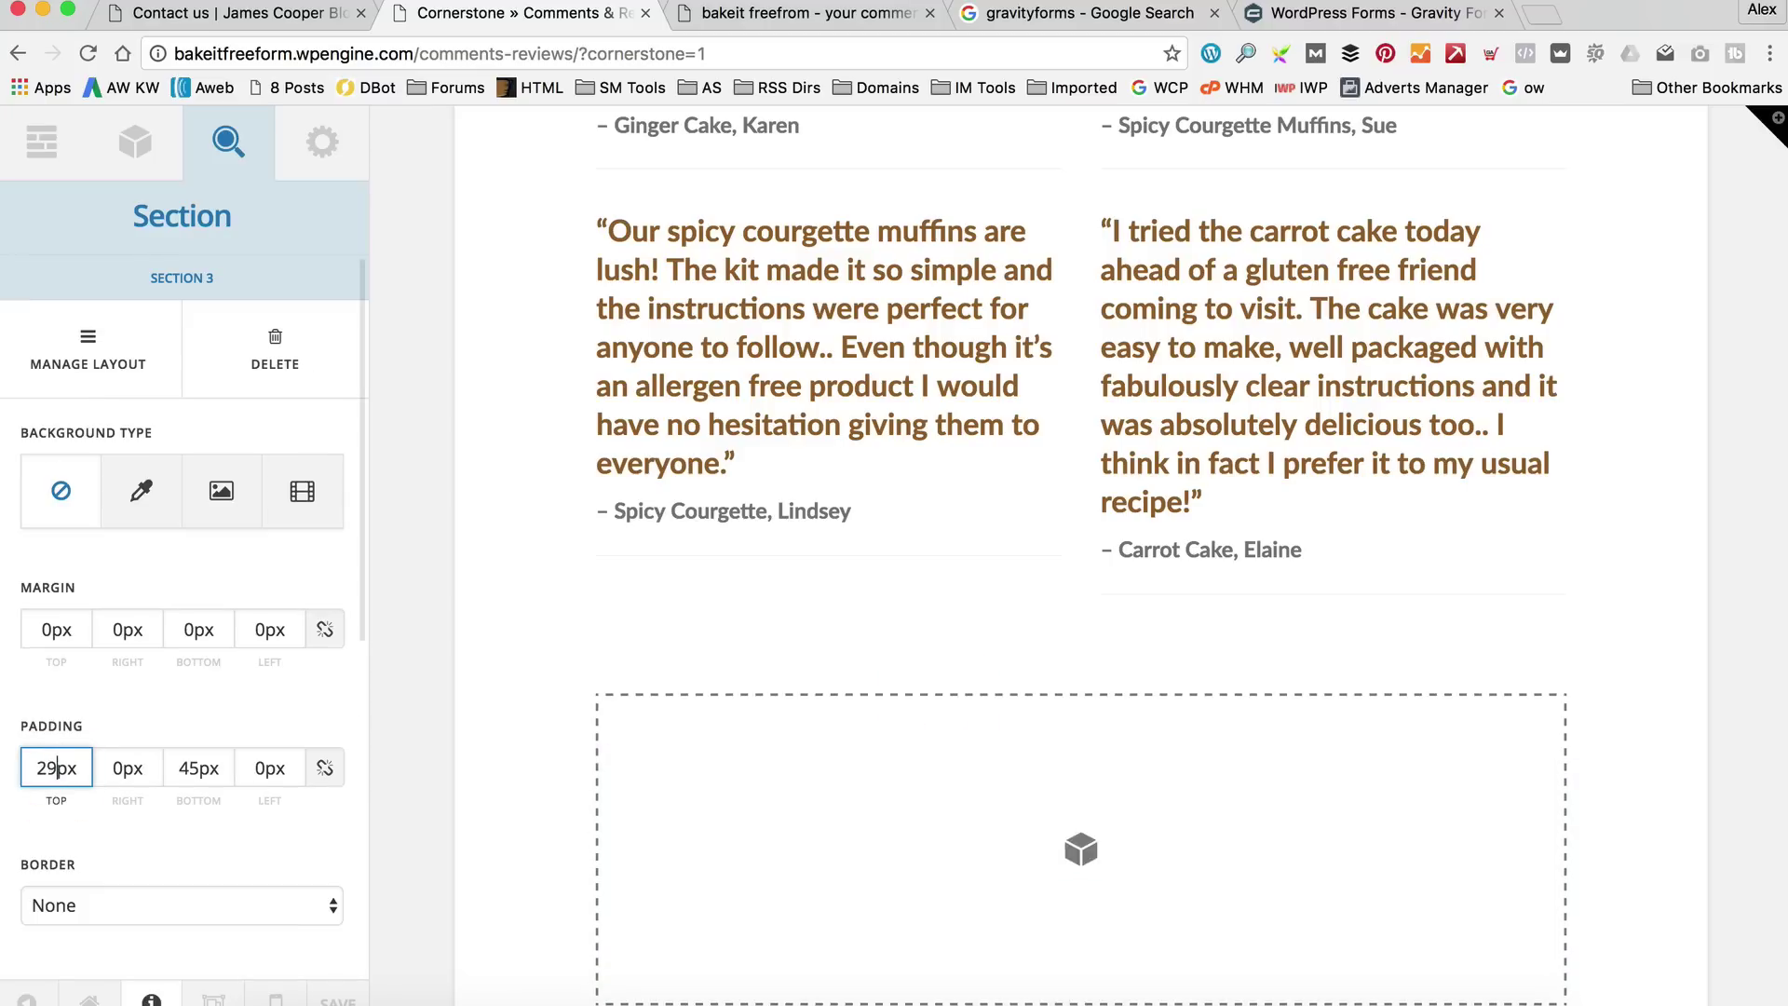
text(0)
scroll(562, 567, down, 2)
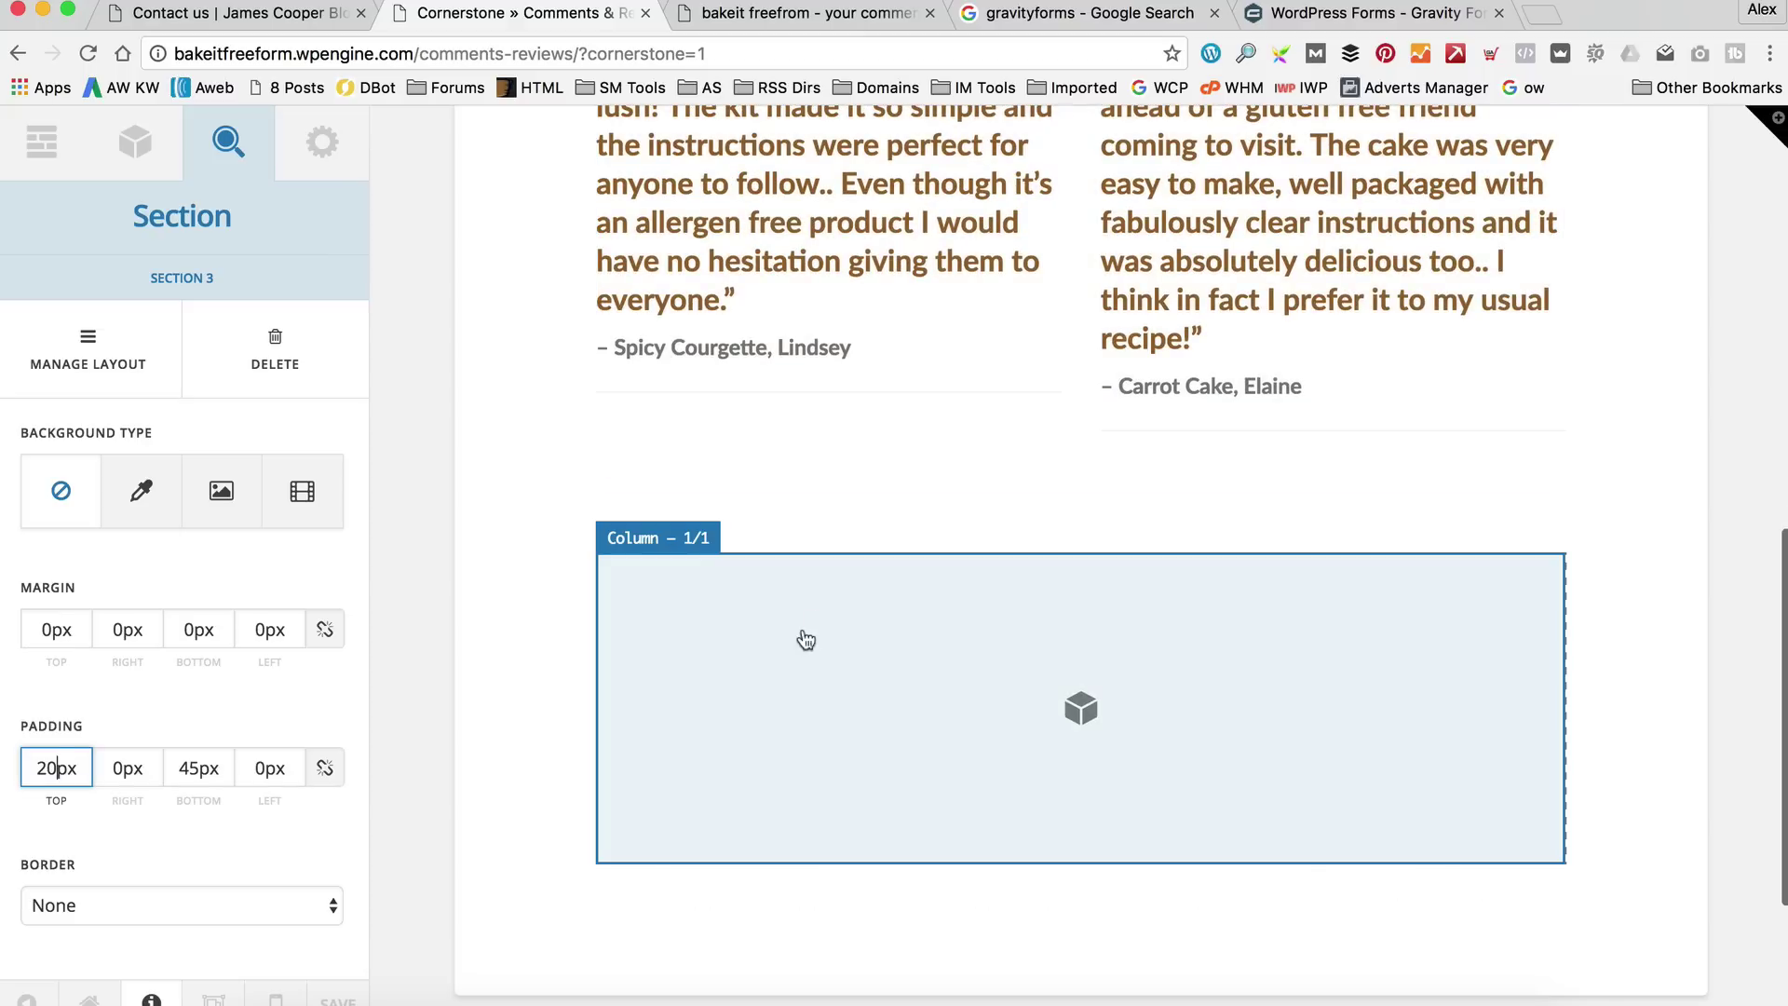
click(834, 17)
drag(823, 400, 338, 340)
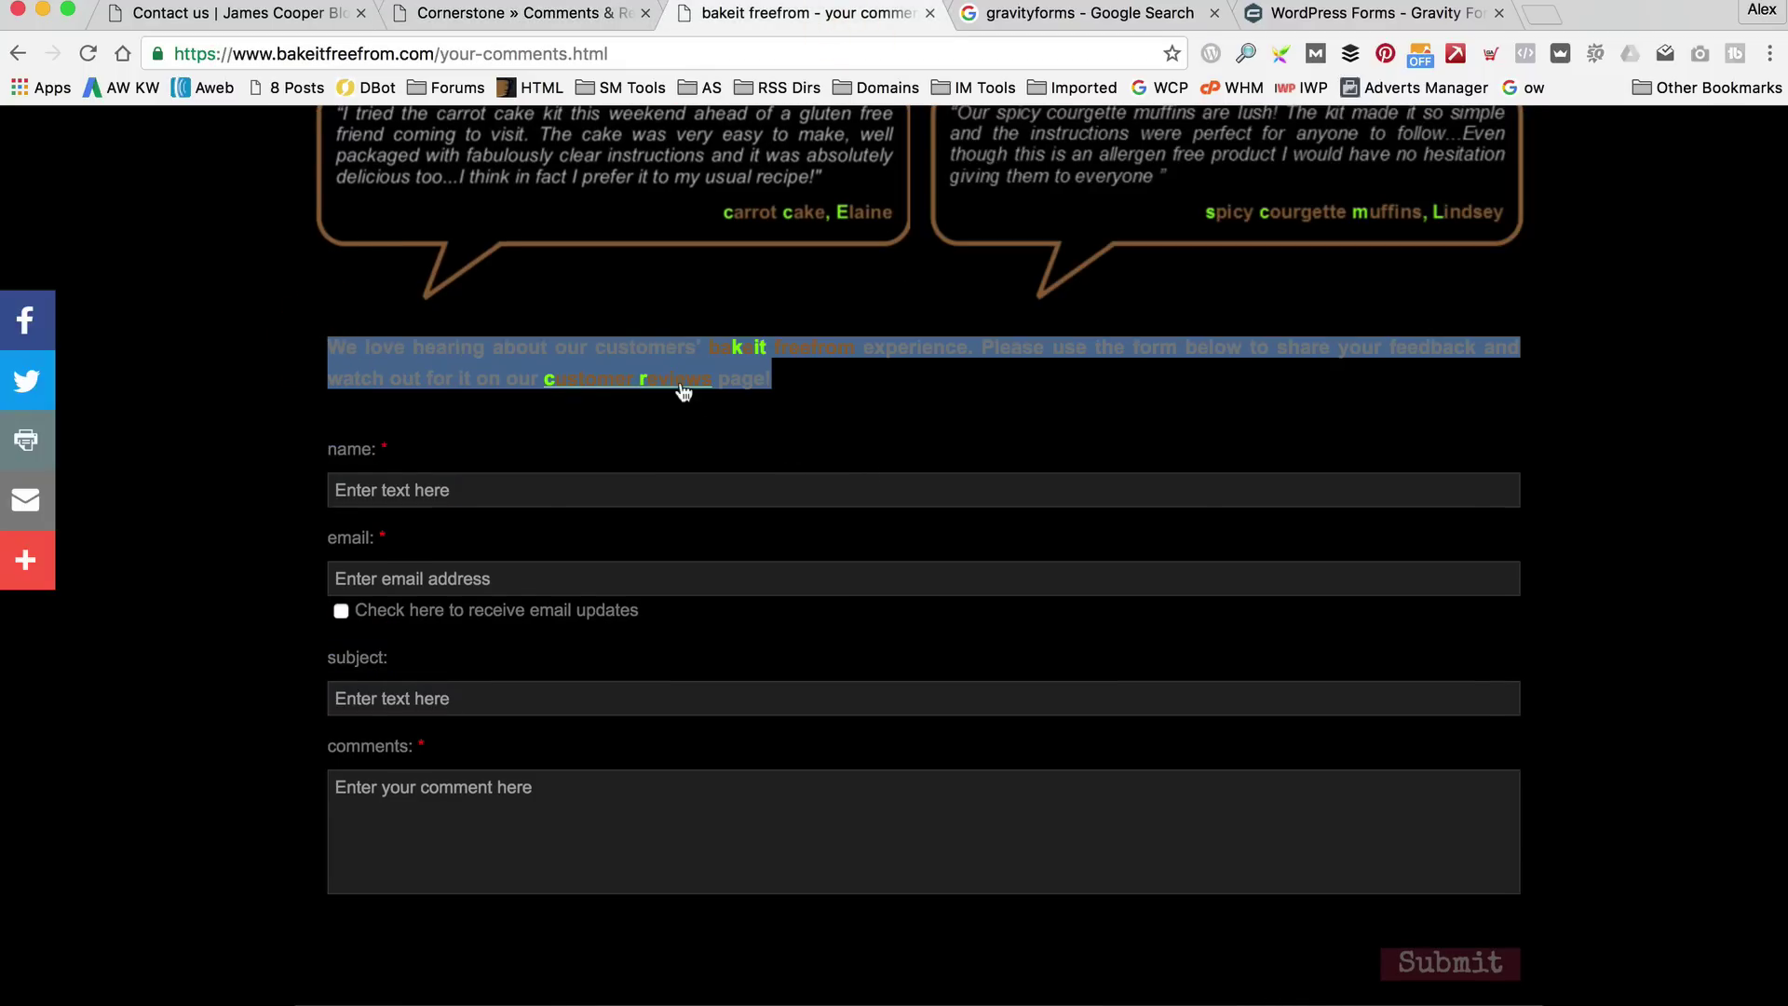
- Drag a Tabs element into the new section's column, then delete it
scroll(783, 408, up, 1)
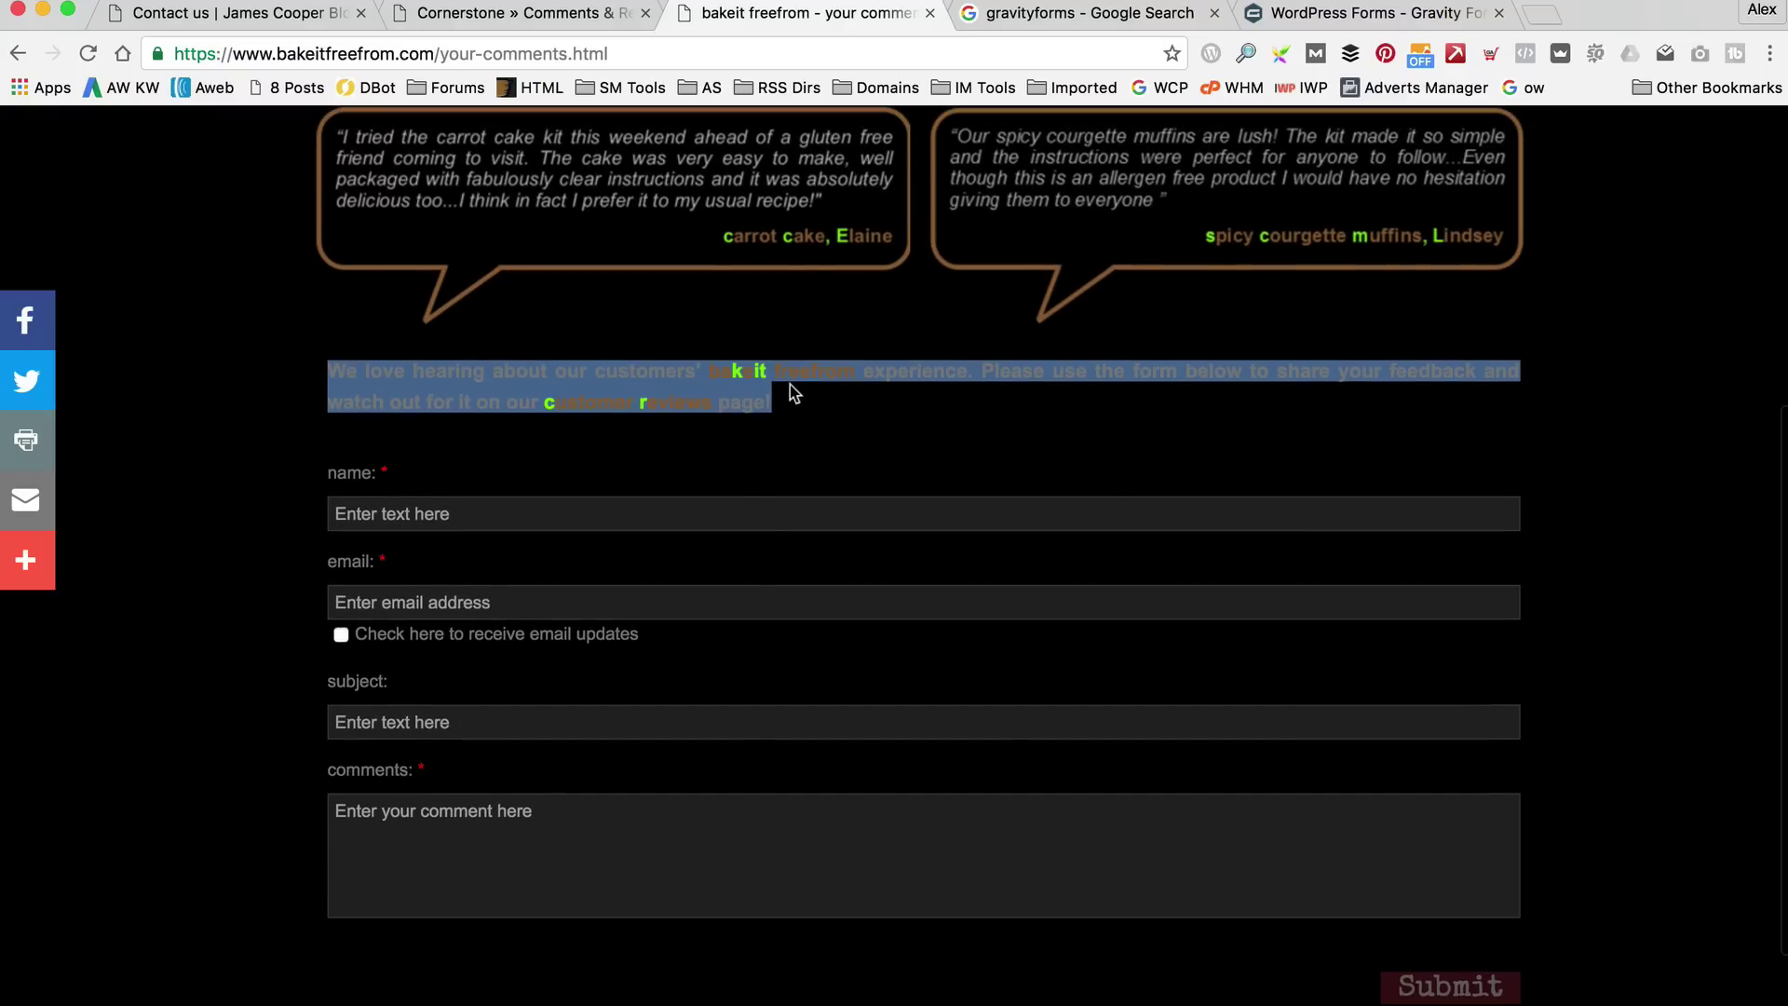
click(578, 19)
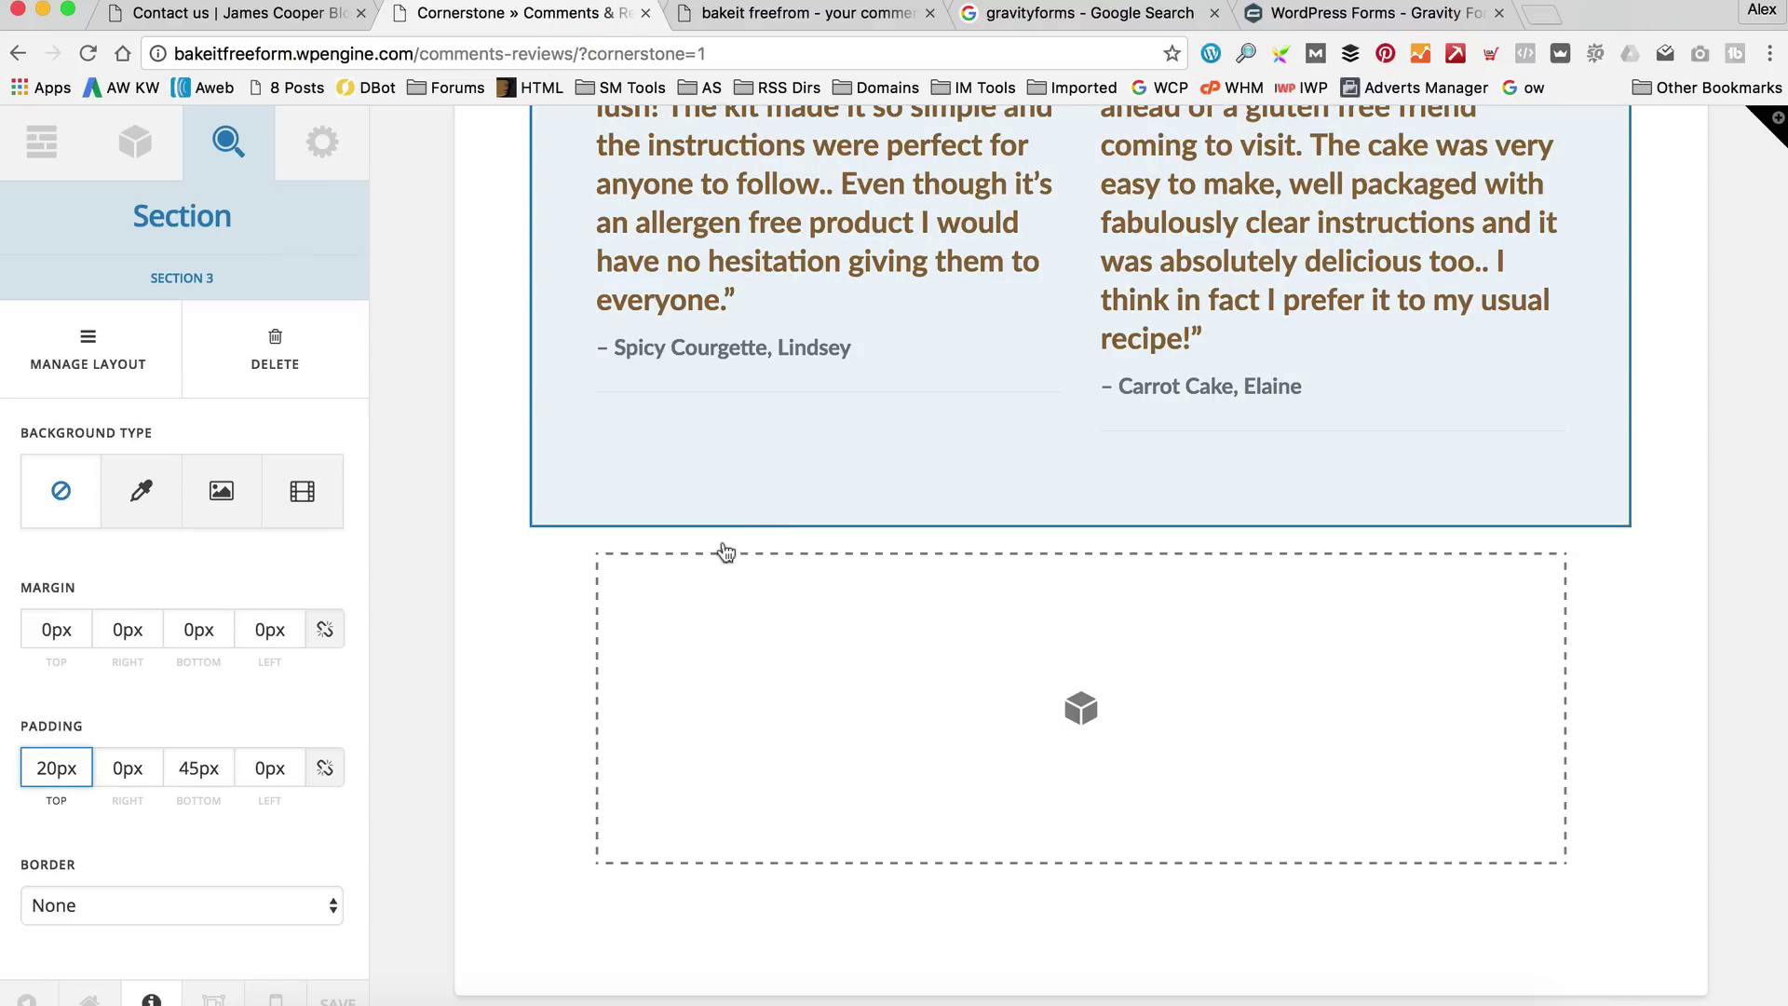
click(135, 147)
scroll(185, 455, down, 12)
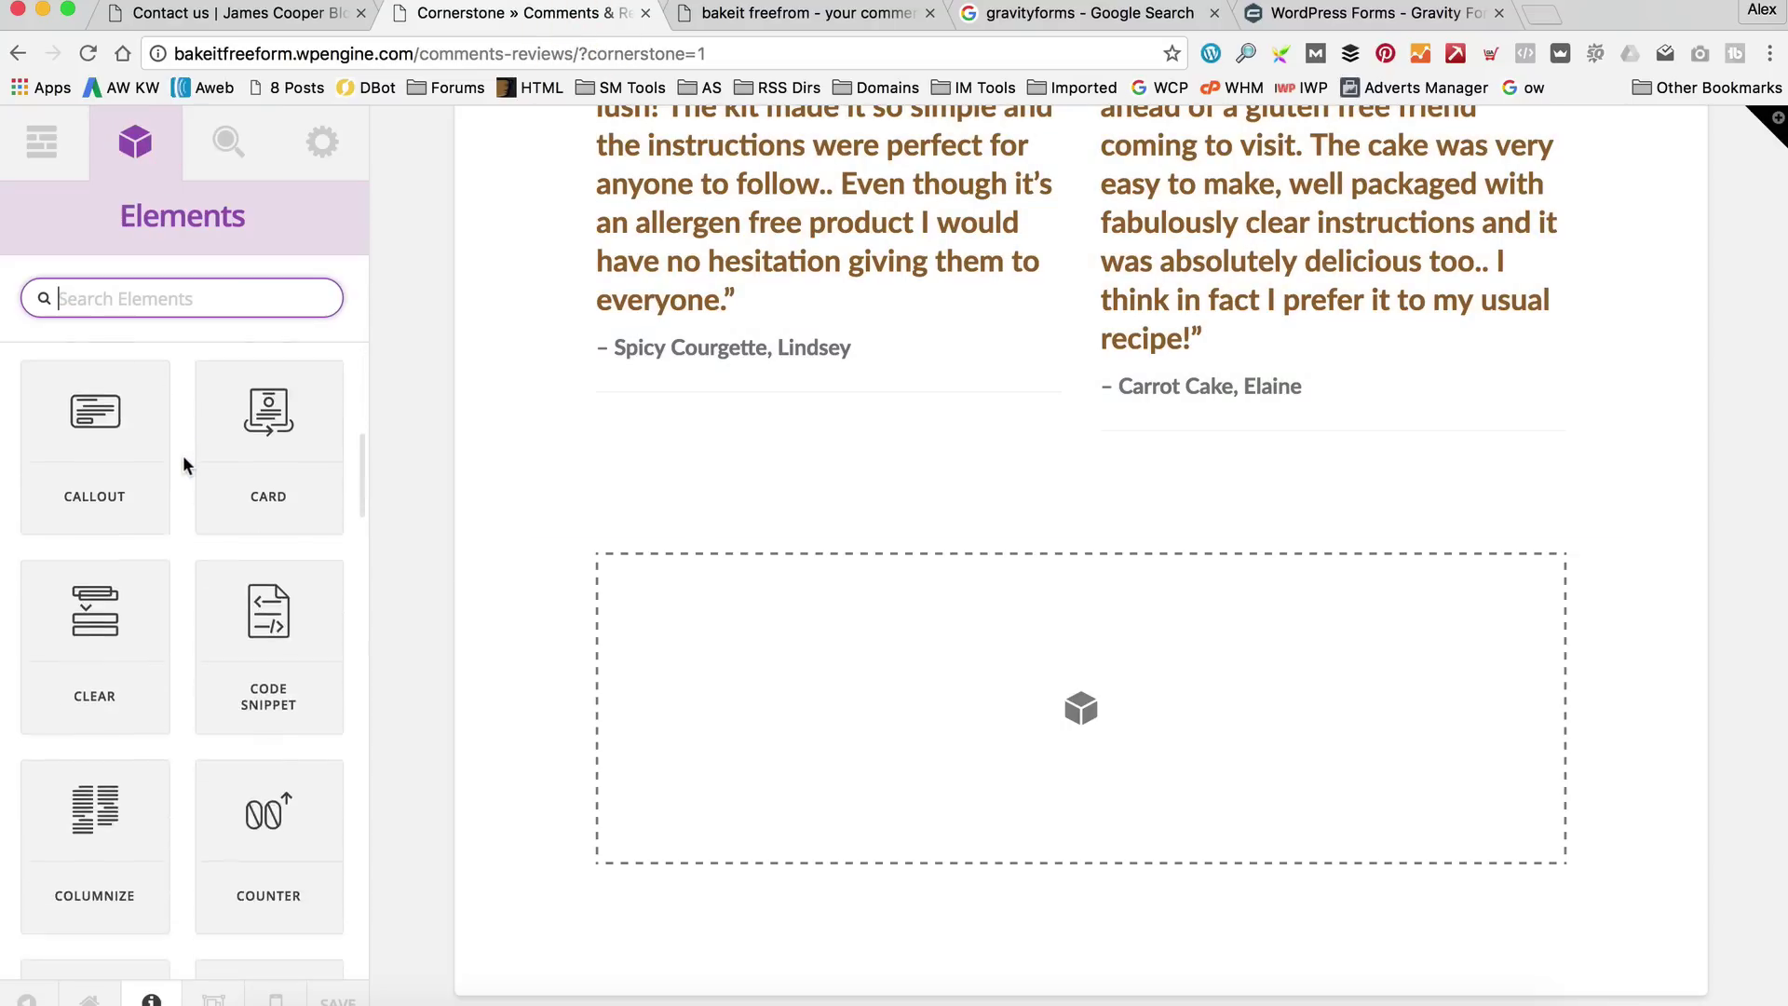
scroll(189, 457, down, 12)
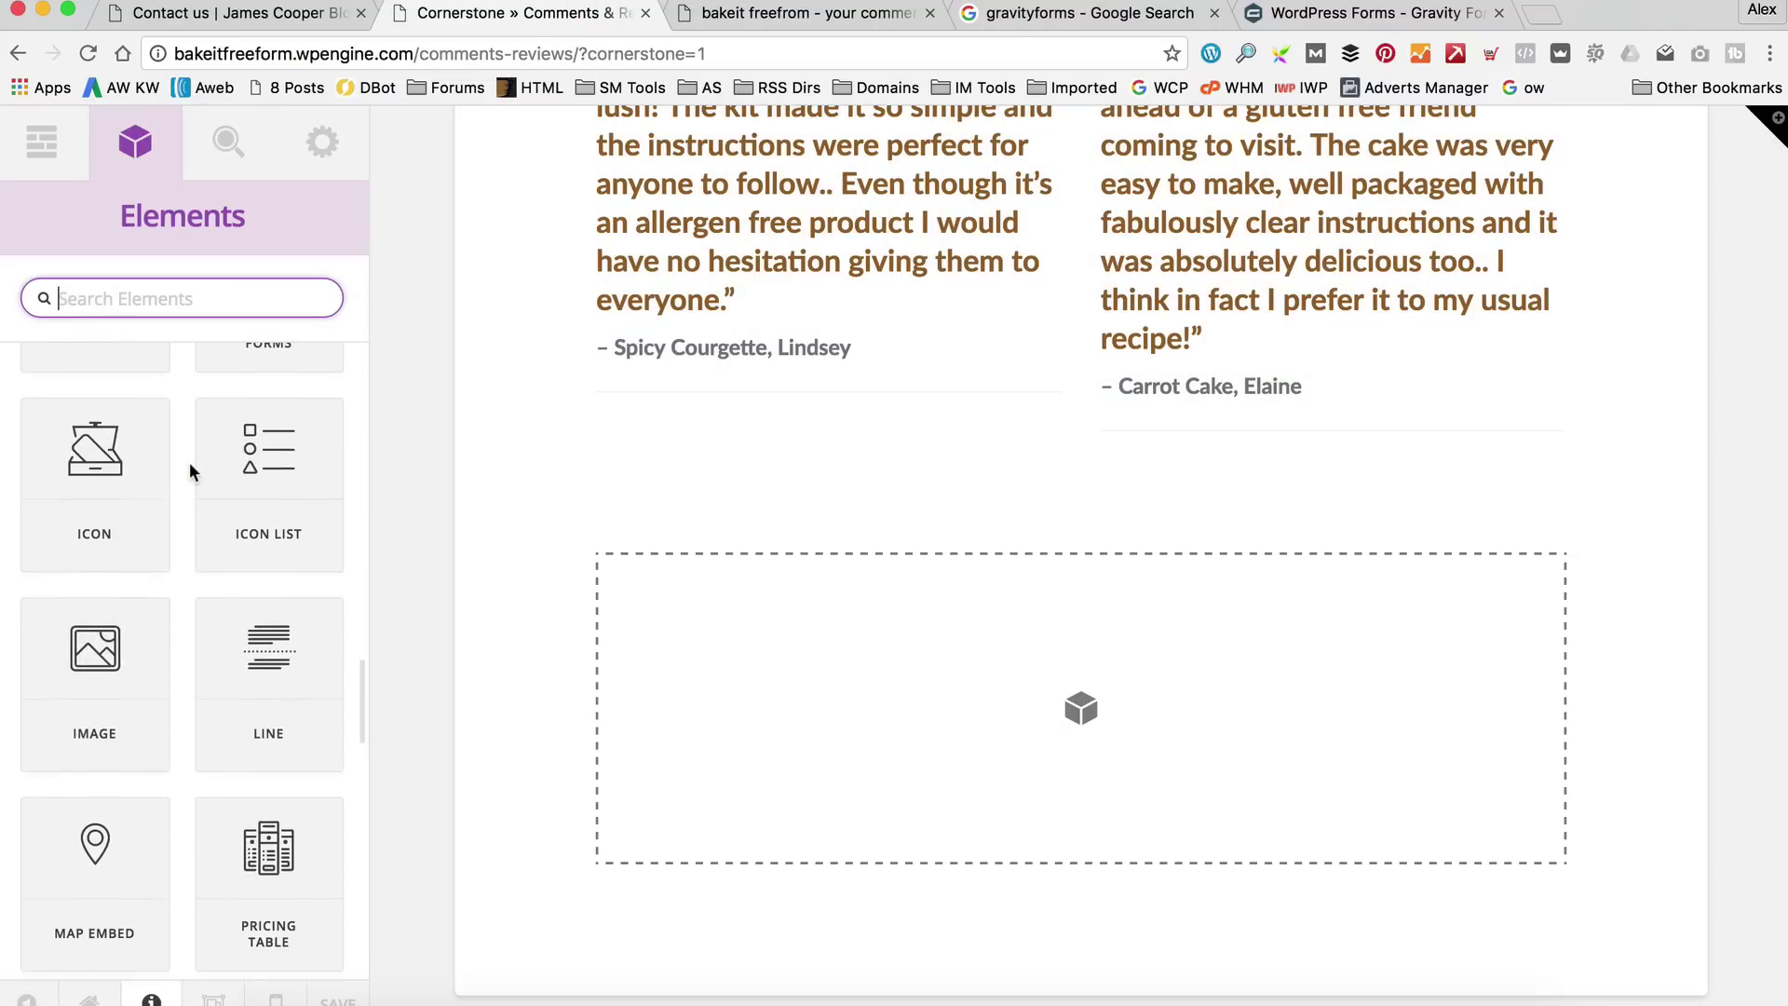
scroll(149, 710, down, 10)
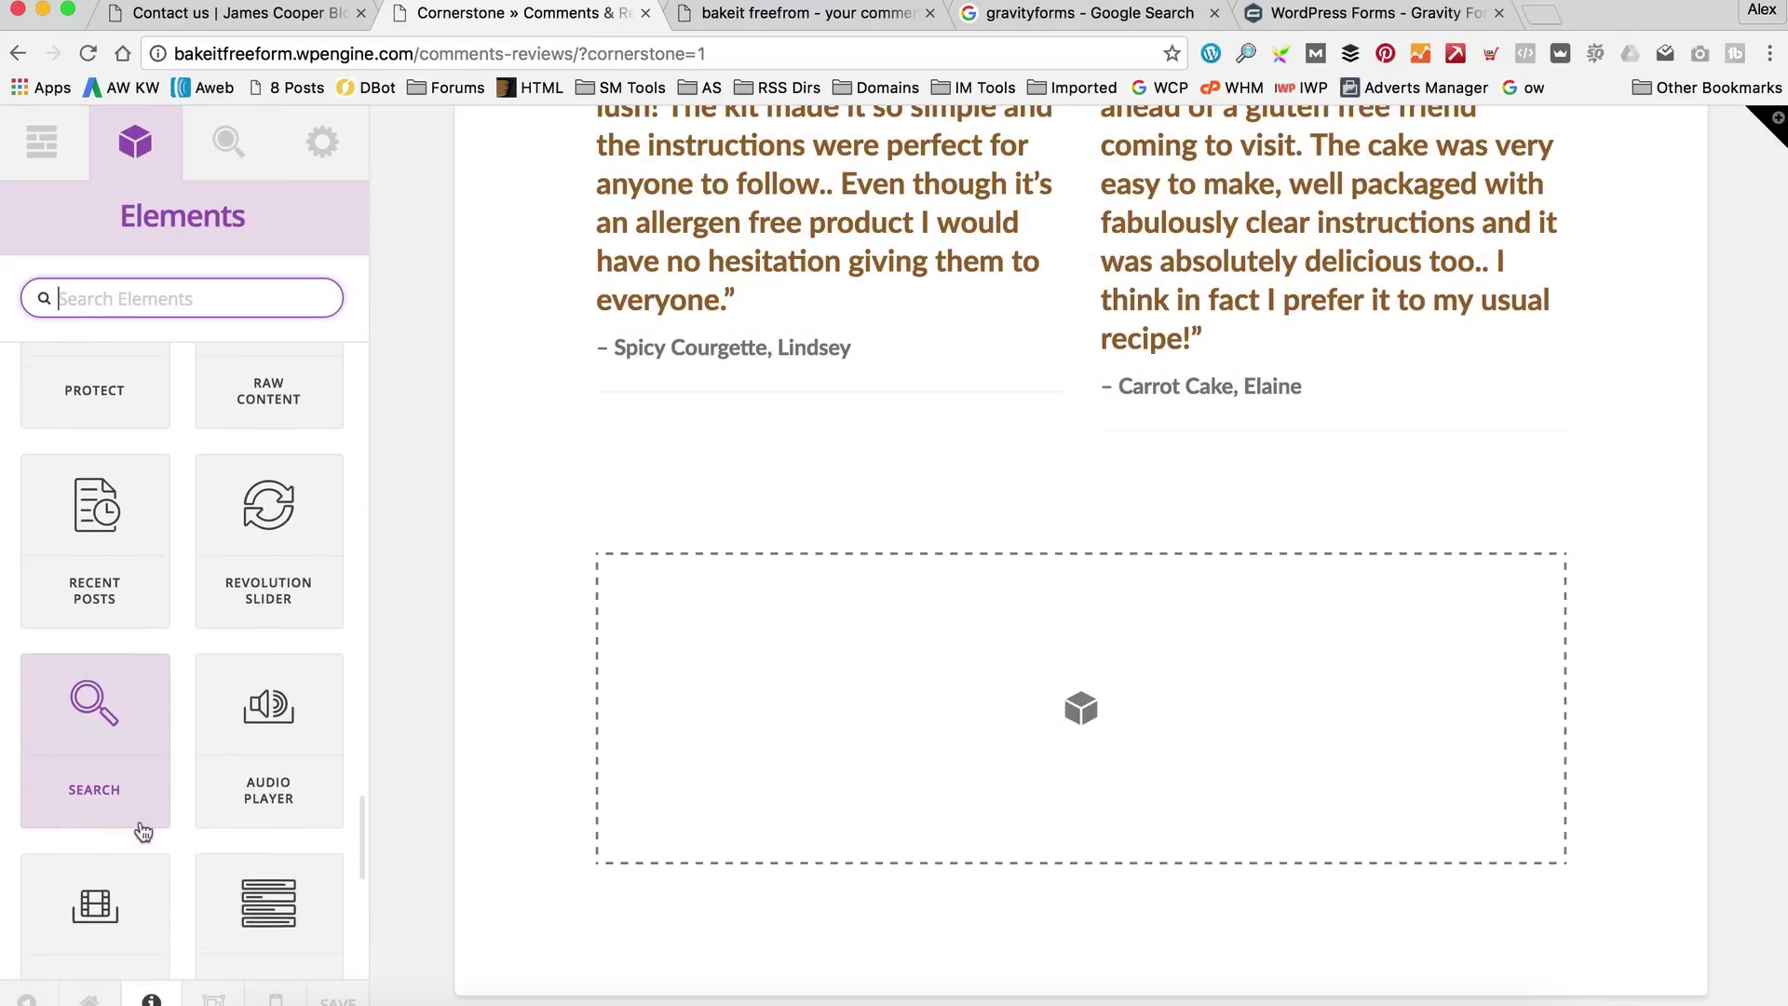
scroll(155, 795, down, 10)
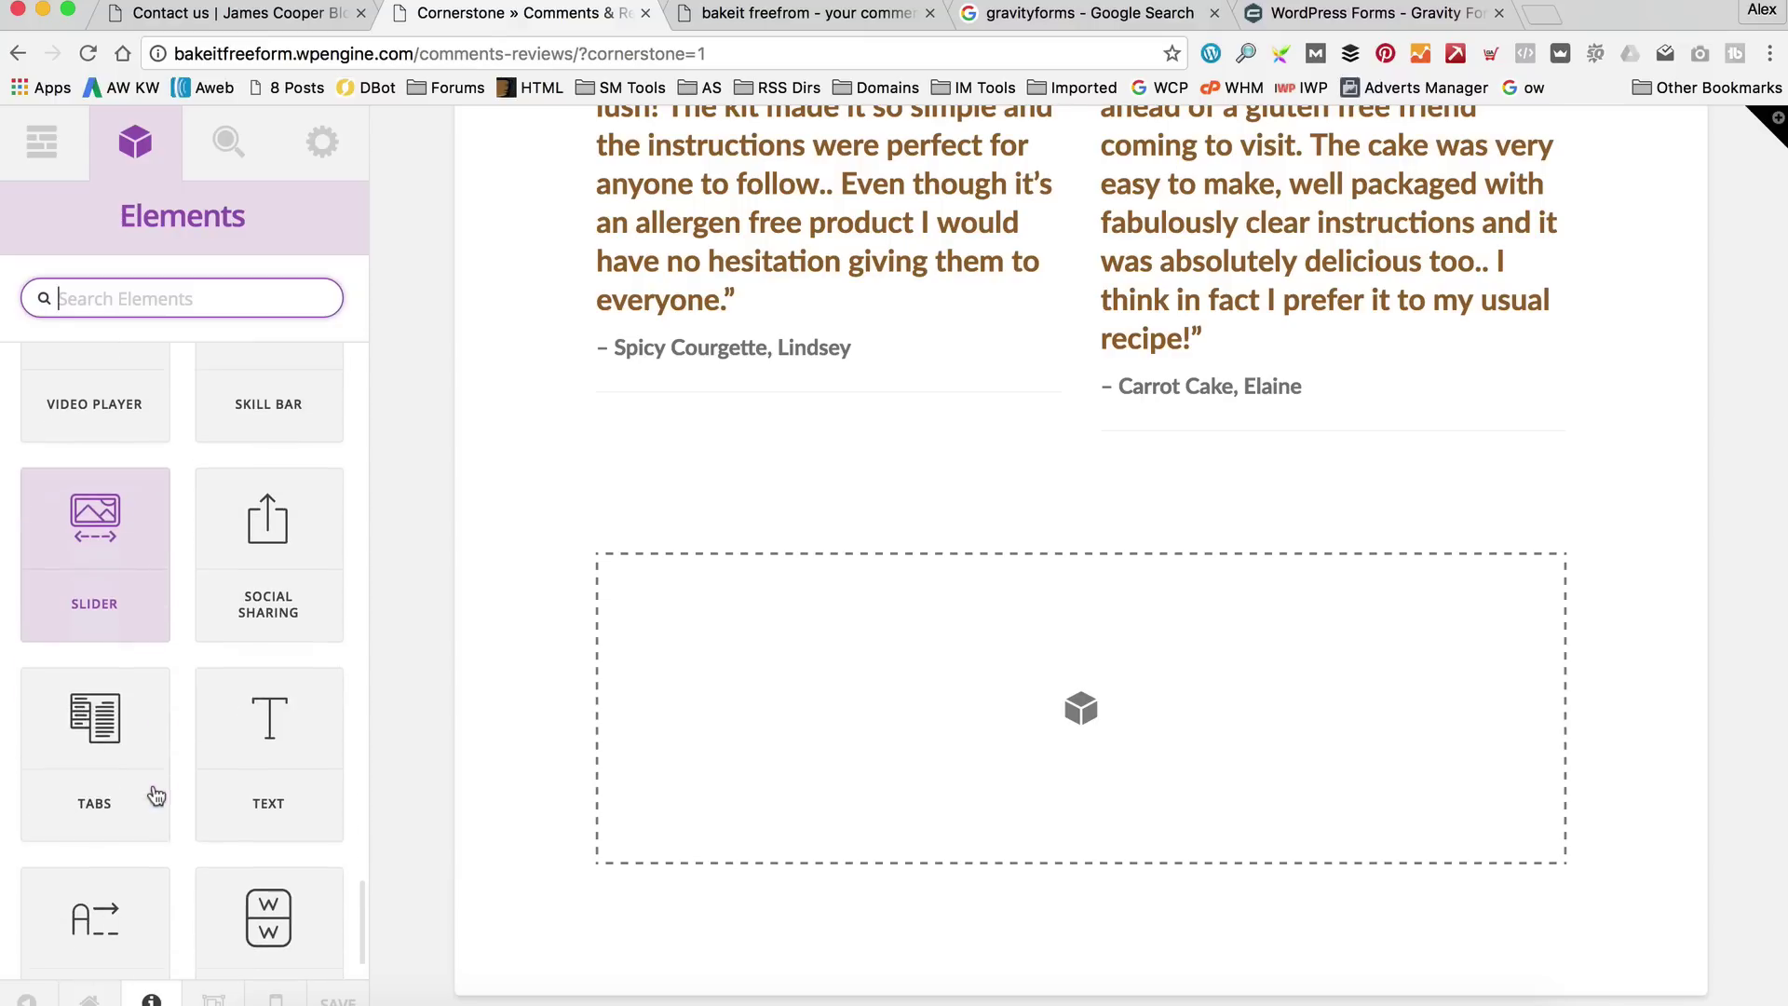
drag(98, 780, 1216, 733)
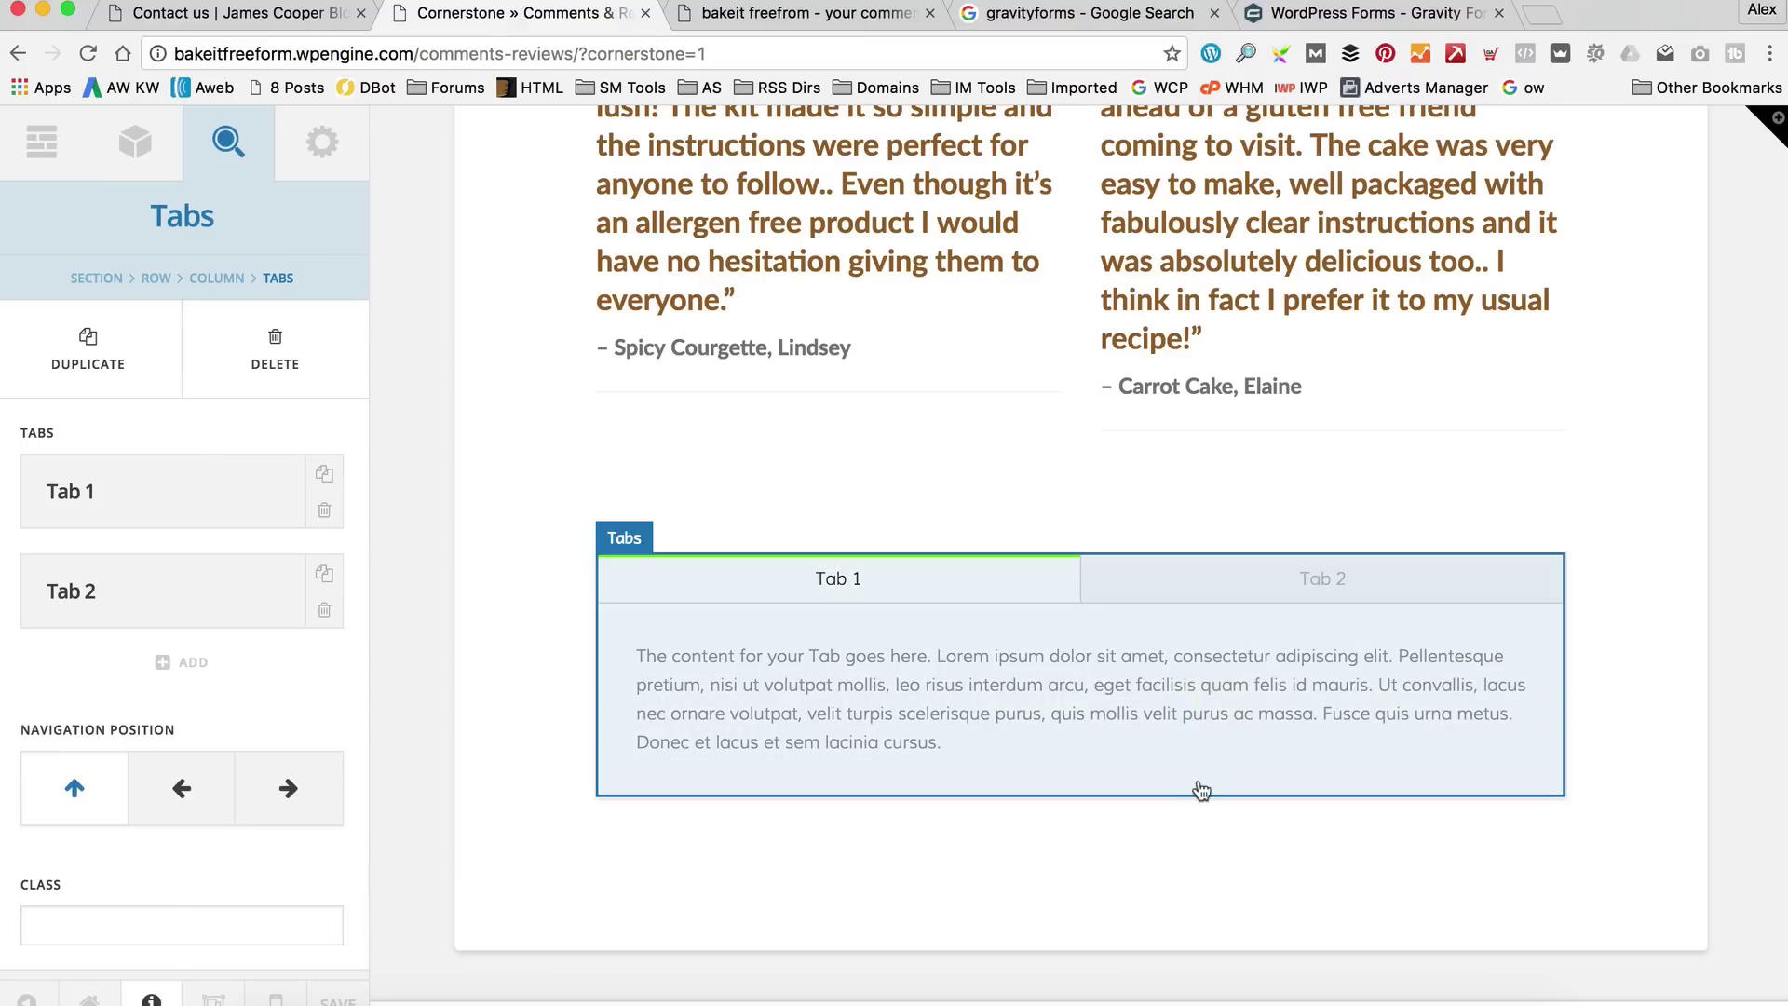
click(950, 648)
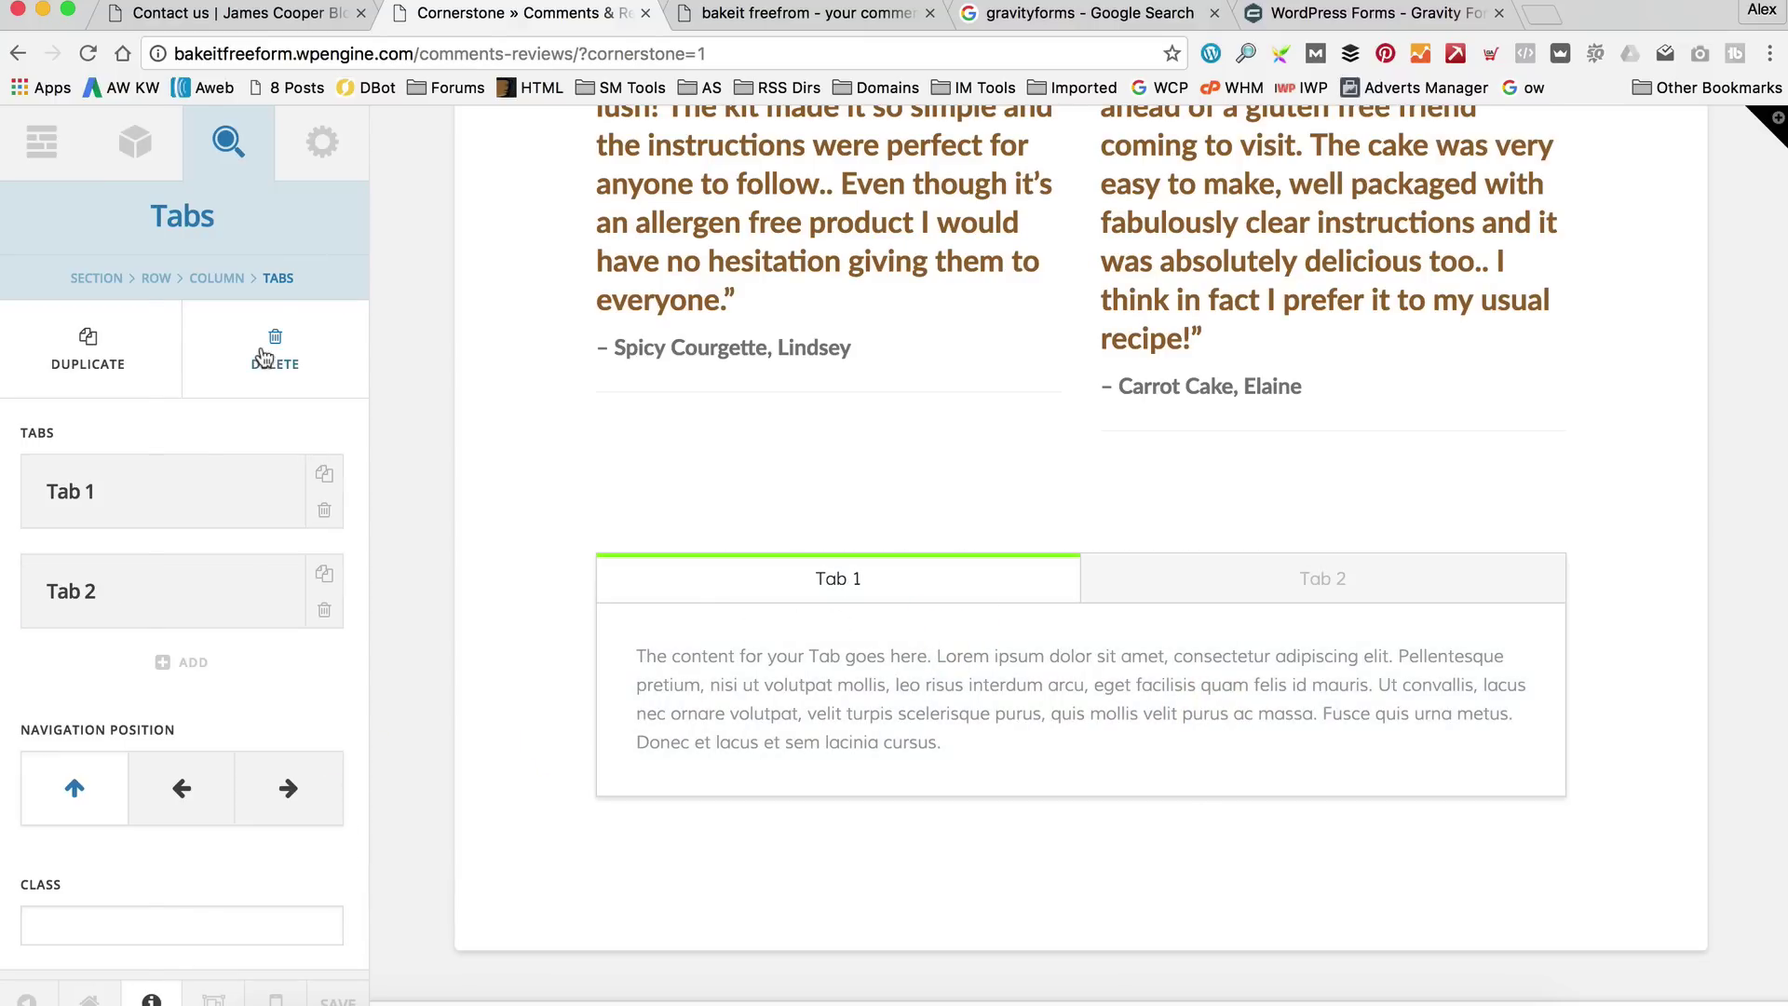
click(273, 350)
click(115, 607)
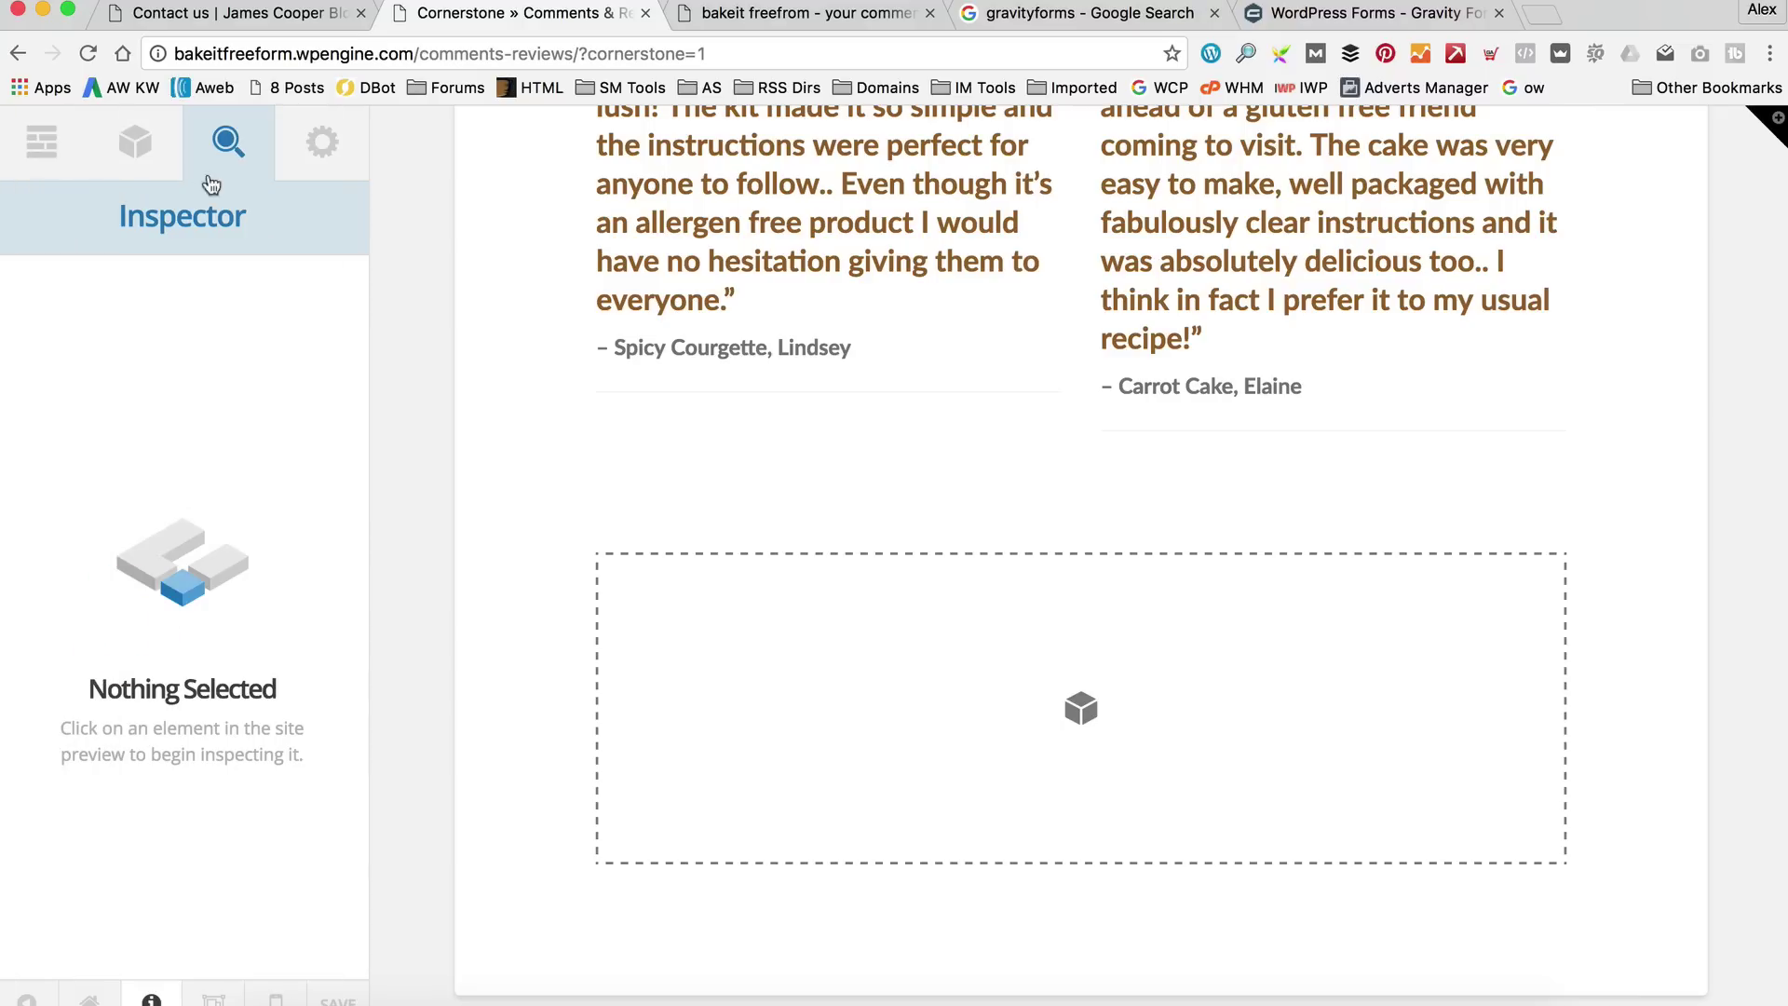
- Place a Text element in the empty column
click(156, 158)
scroll(182, 457, down, 15)
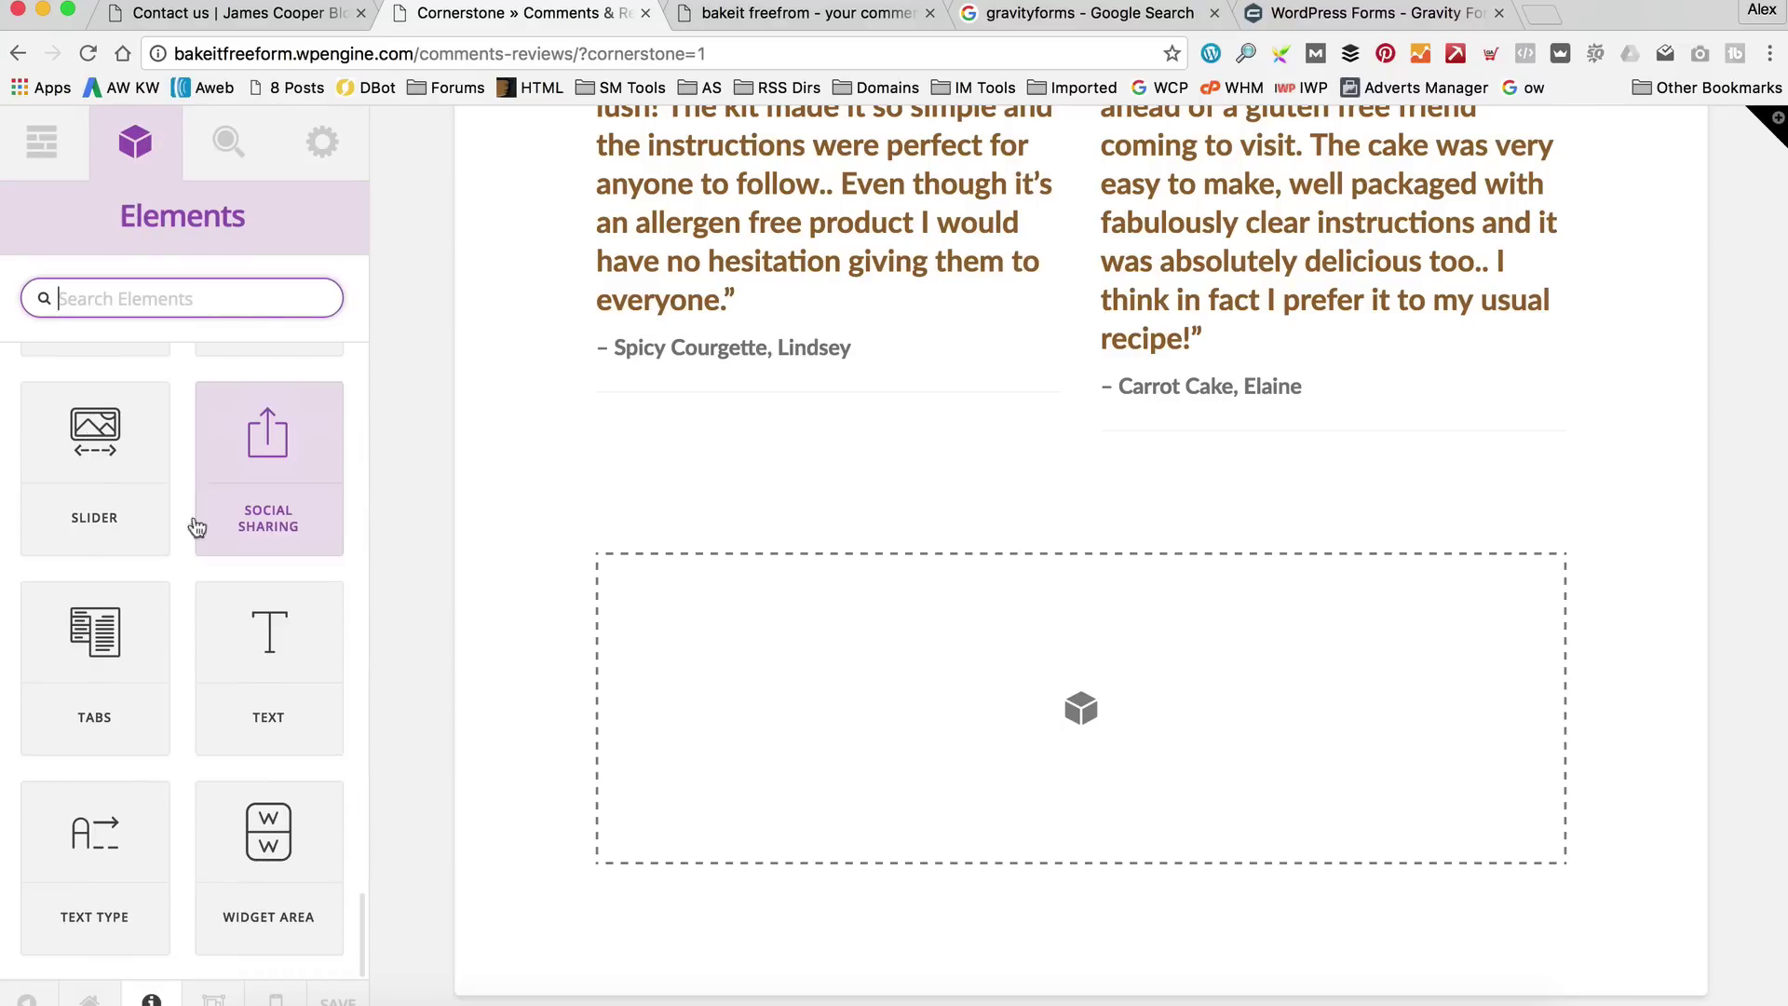
drag(269, 685, 1049, 689)
- Paste the intro paragraph into the Text element, unbolded, and format it as Heading 5
click(156, 585)
text(We love hearing about our customers' bakeit freefrom experience. Please use the form below to share your feedback and watch out for it on our customer reviews page!)
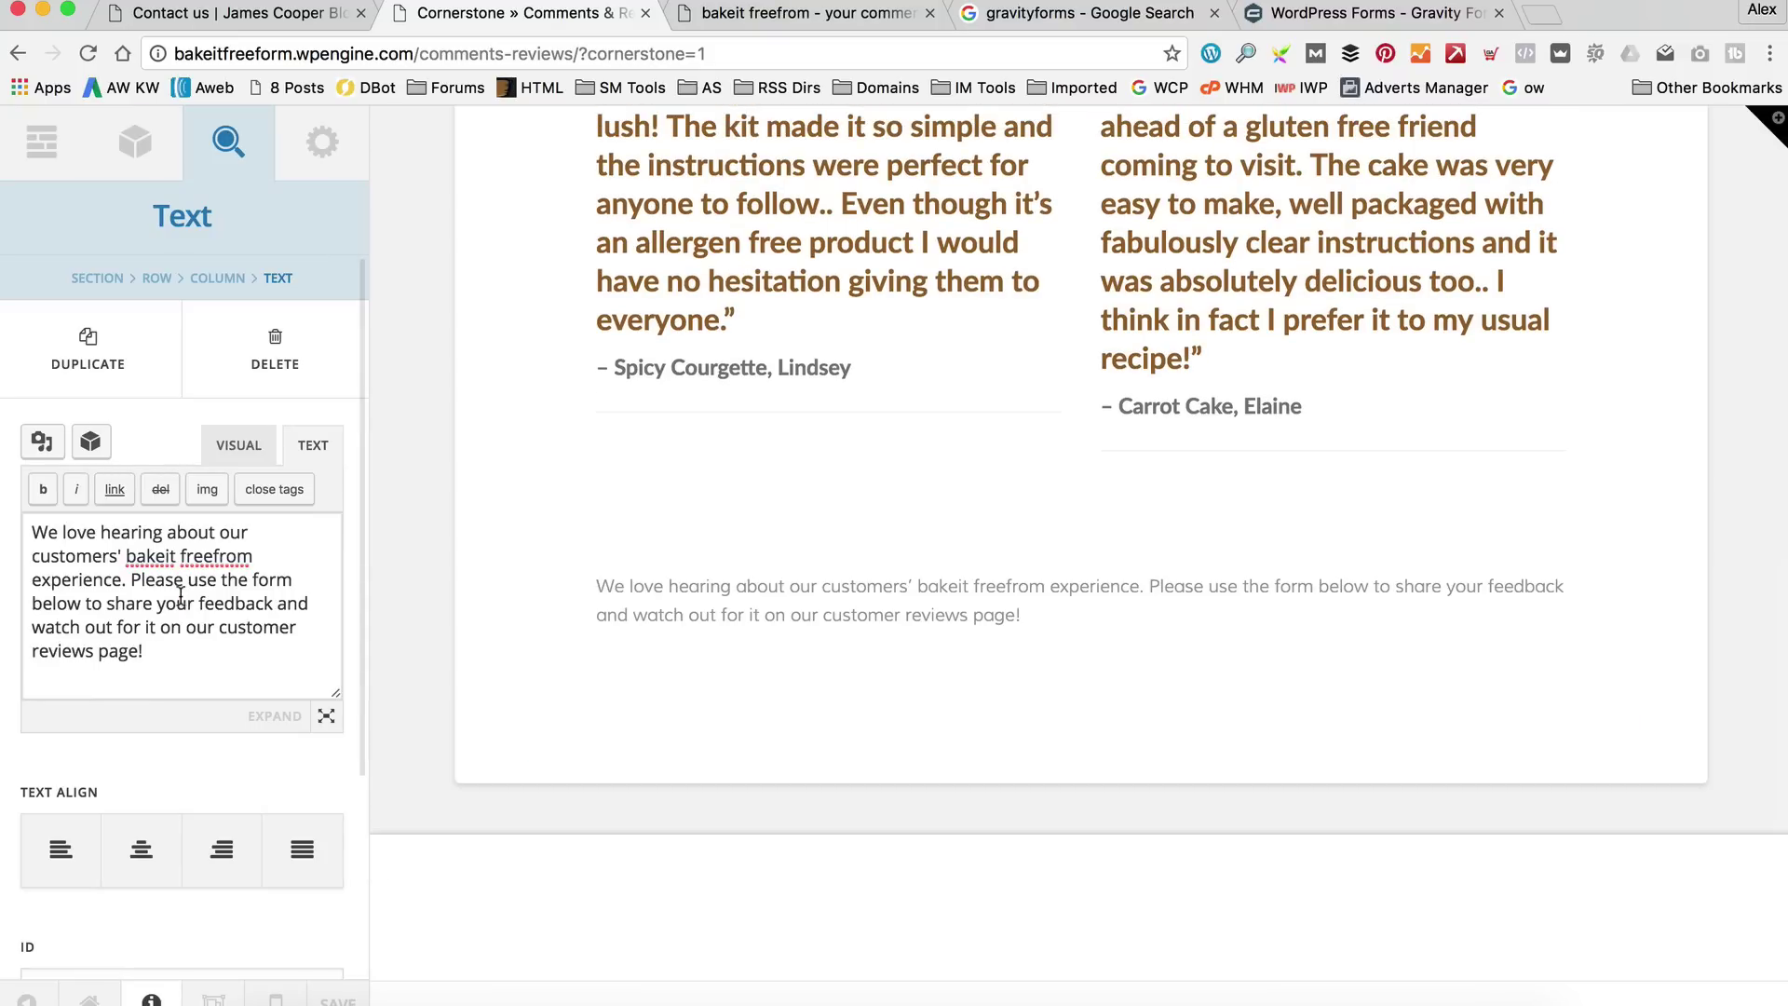
click(244, 452)
key(super+a)
key(super+b)
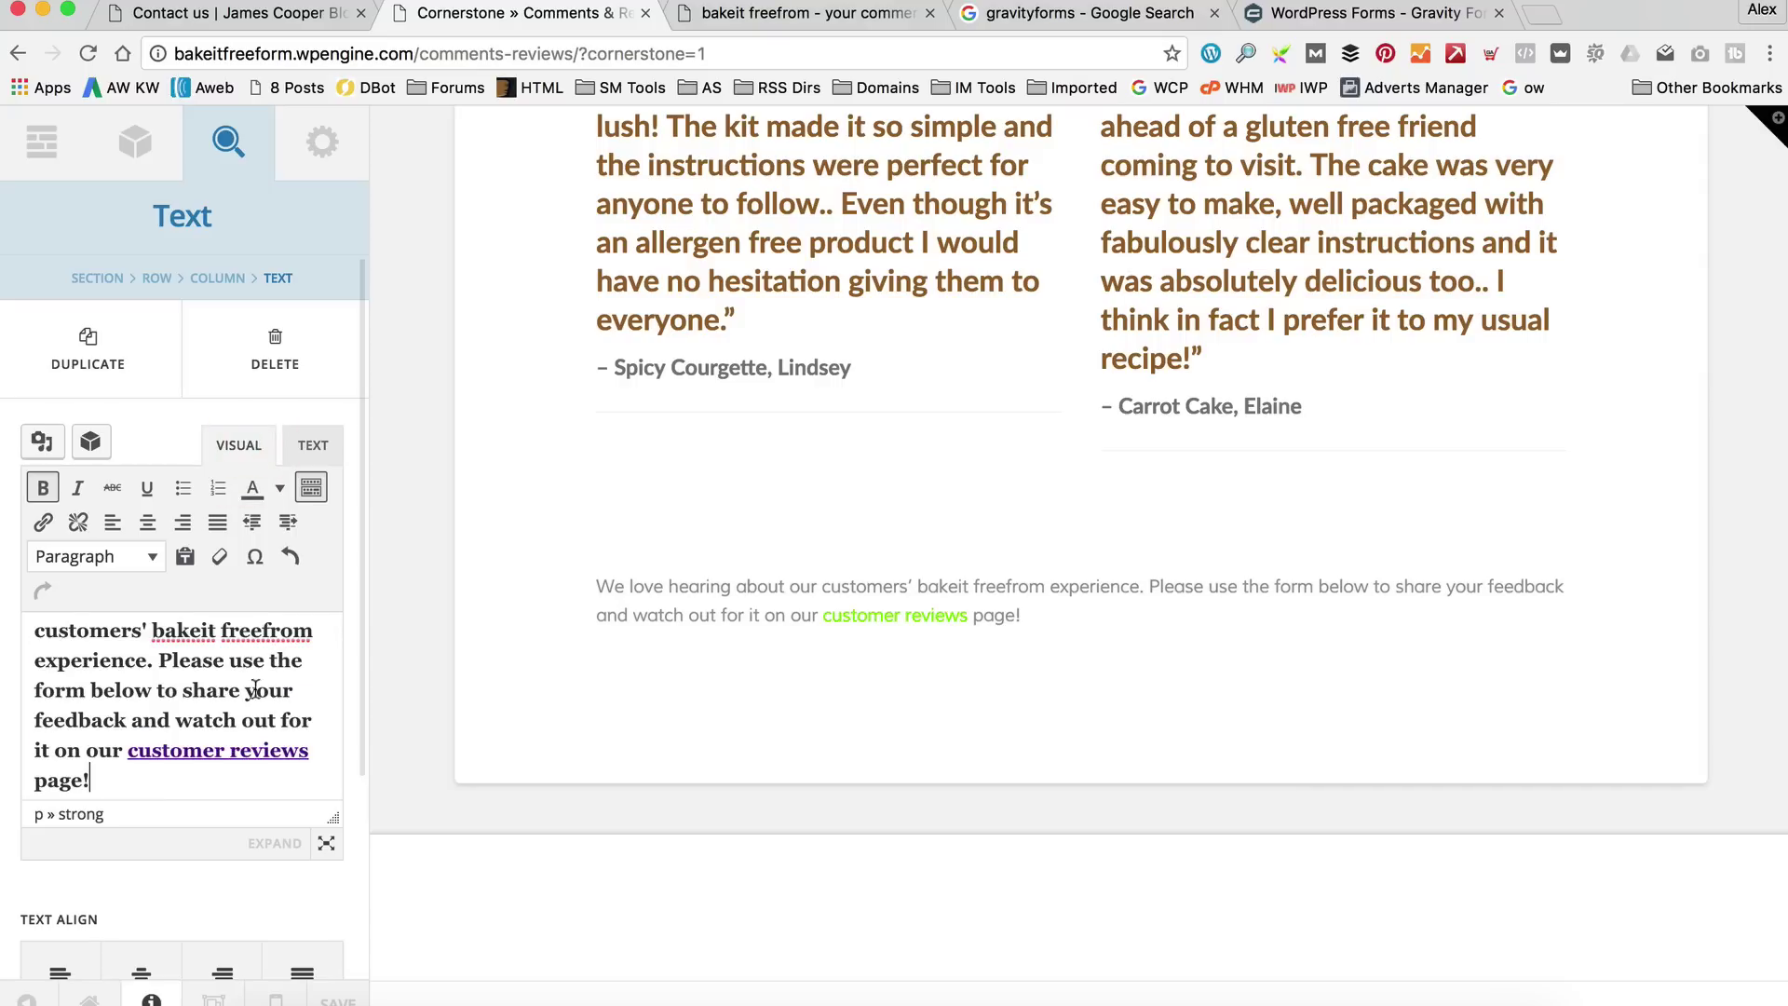
drag(185, 791, 12, 539)
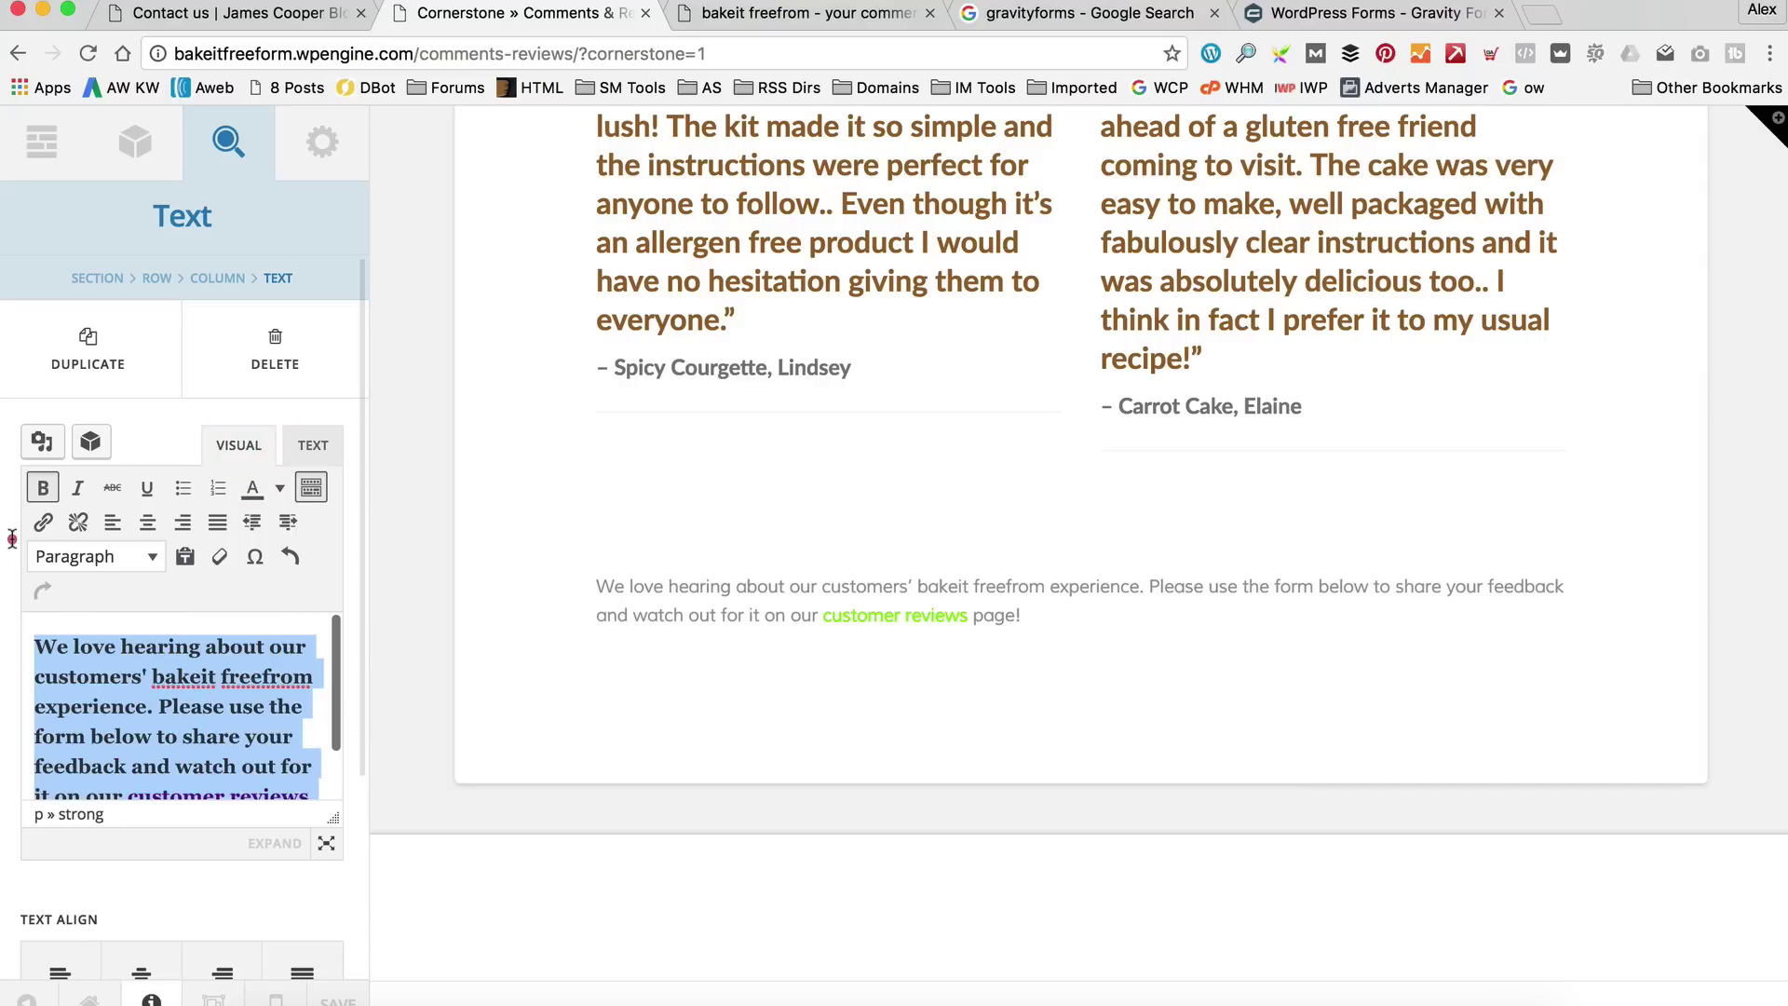
click(42, 487)
click(112, 556)
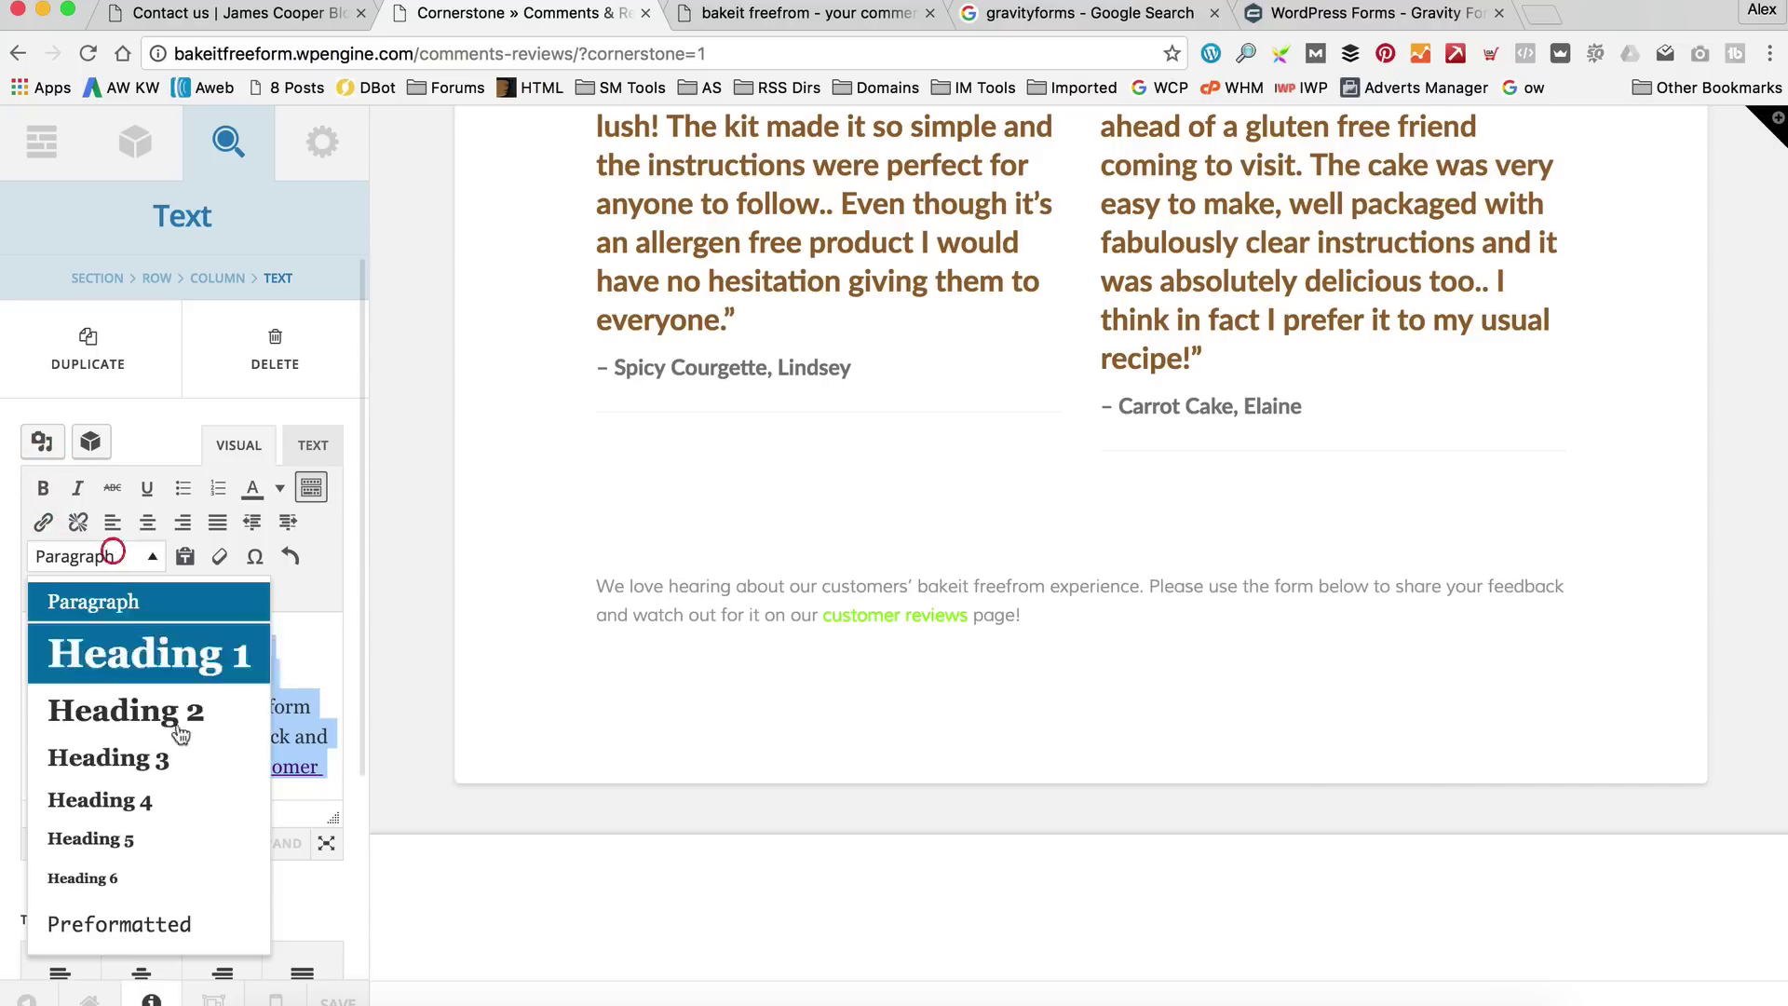
click(160, 801)
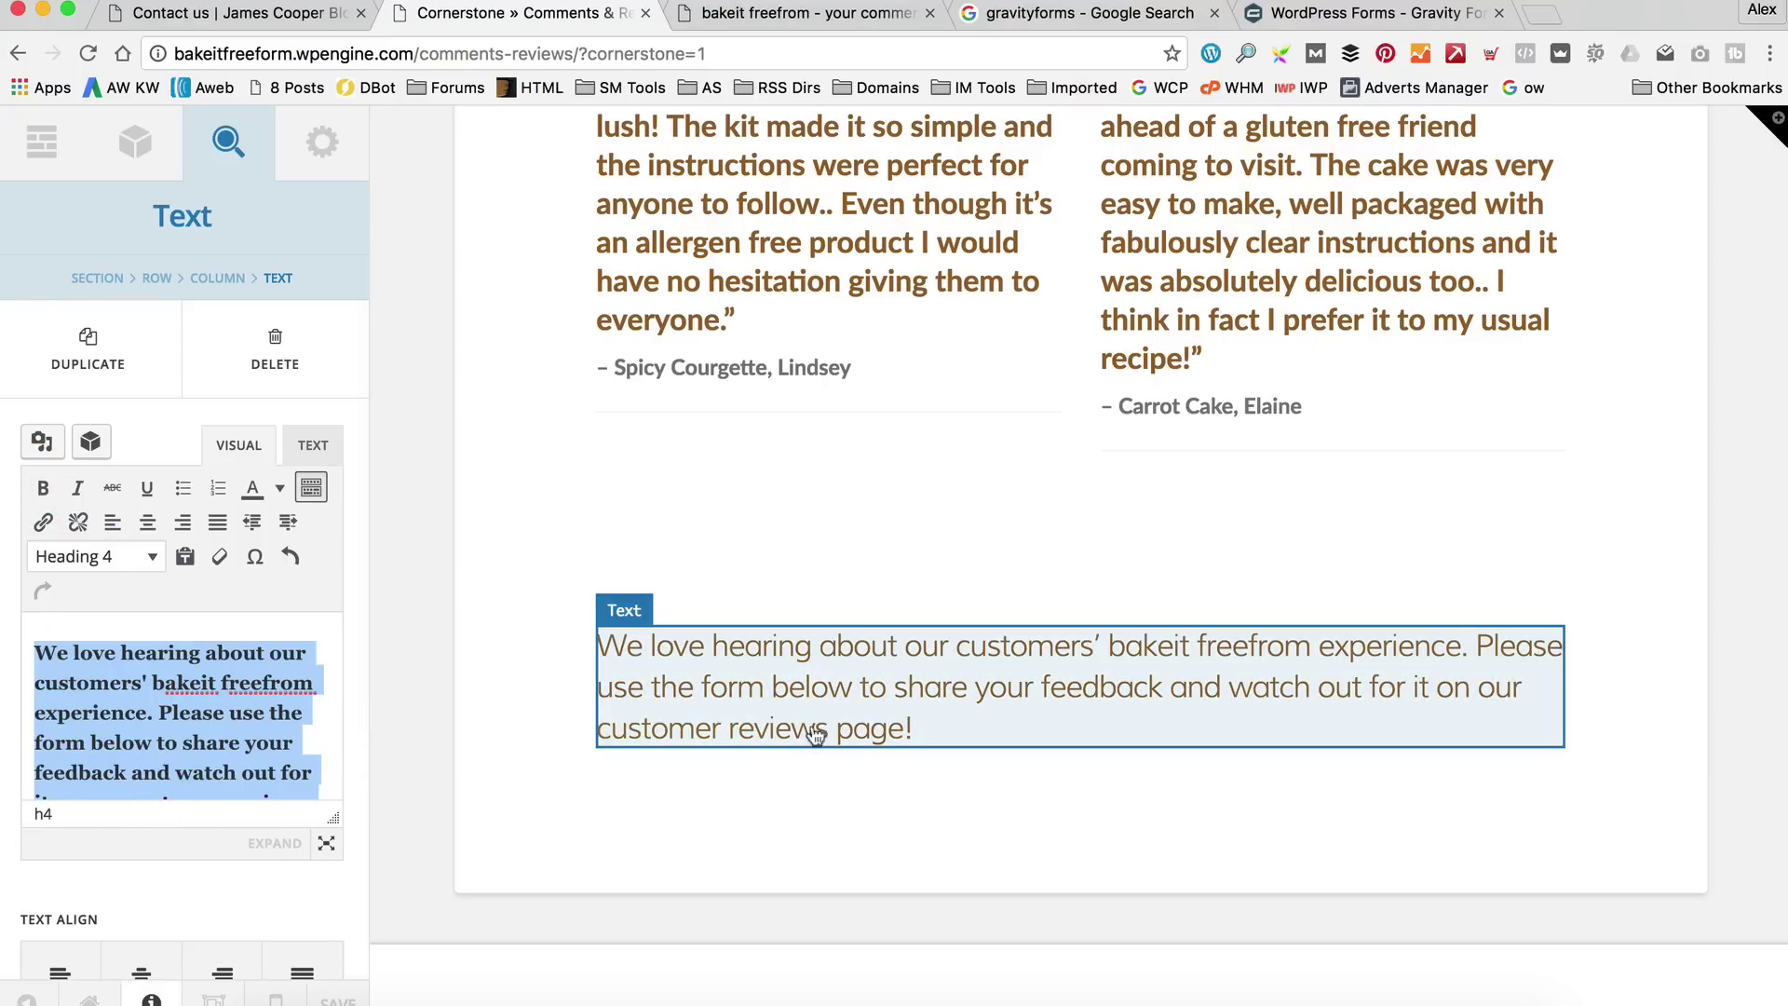
scroll(268, 673, down, 1)
click(102, 557)
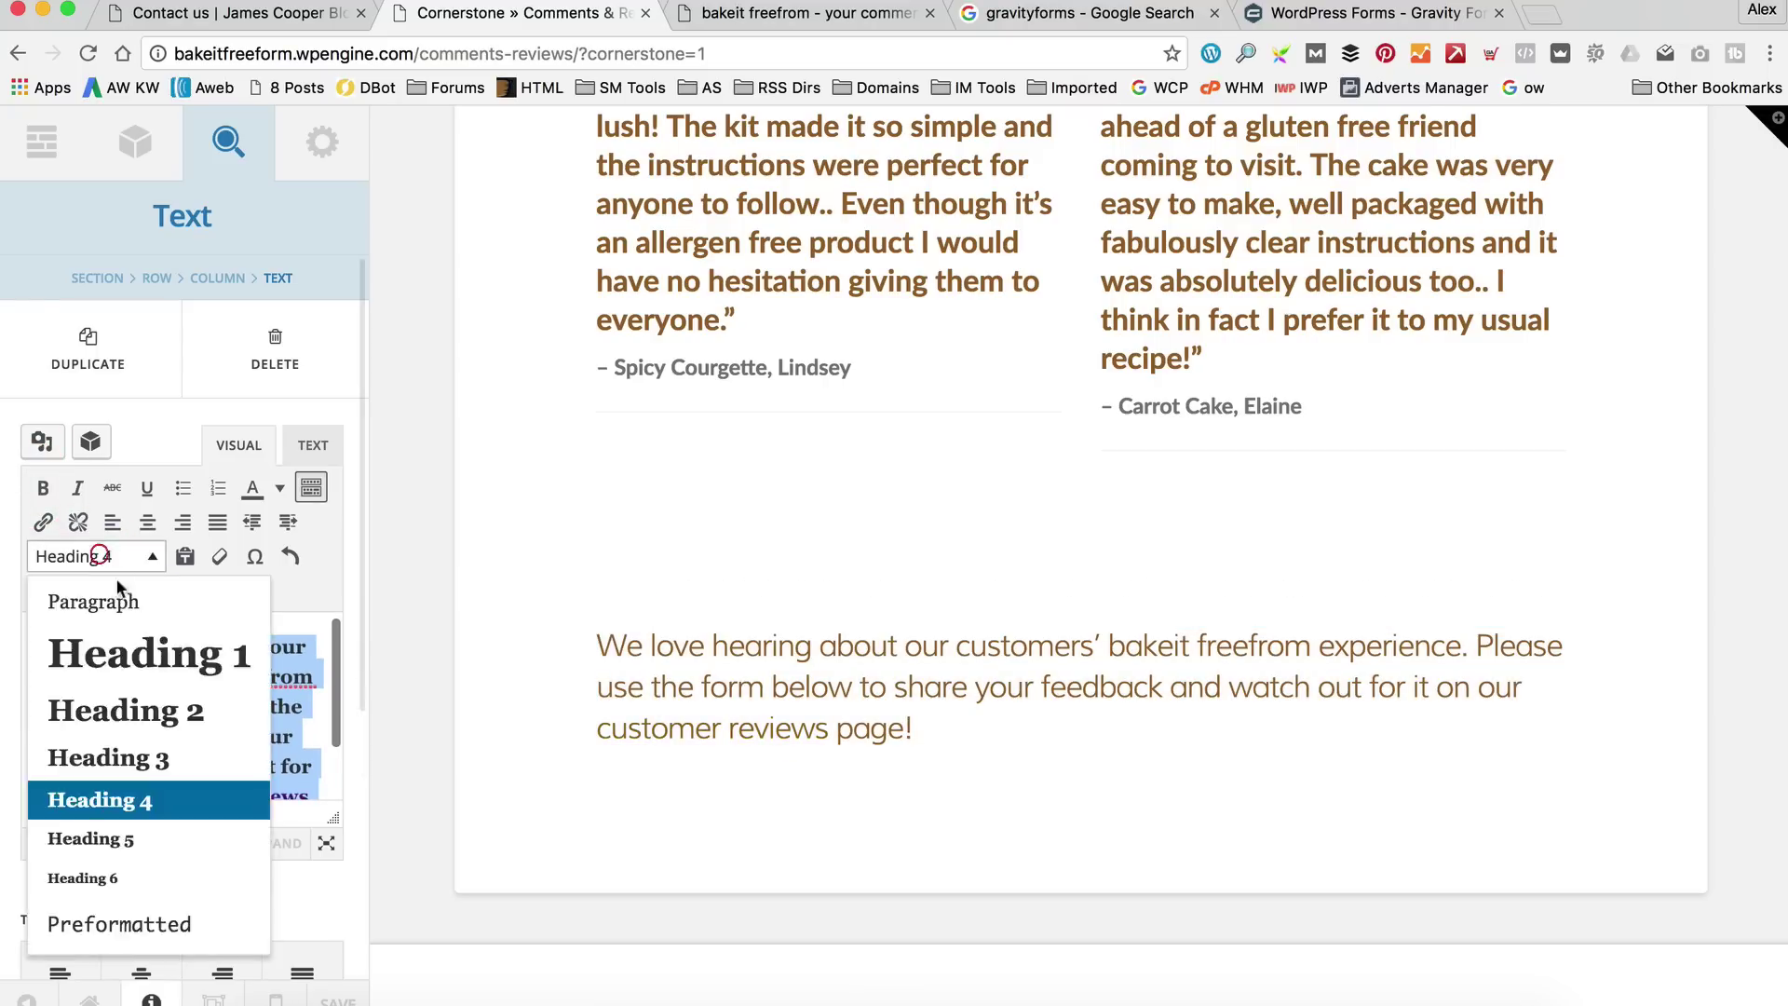
click(145, 840)
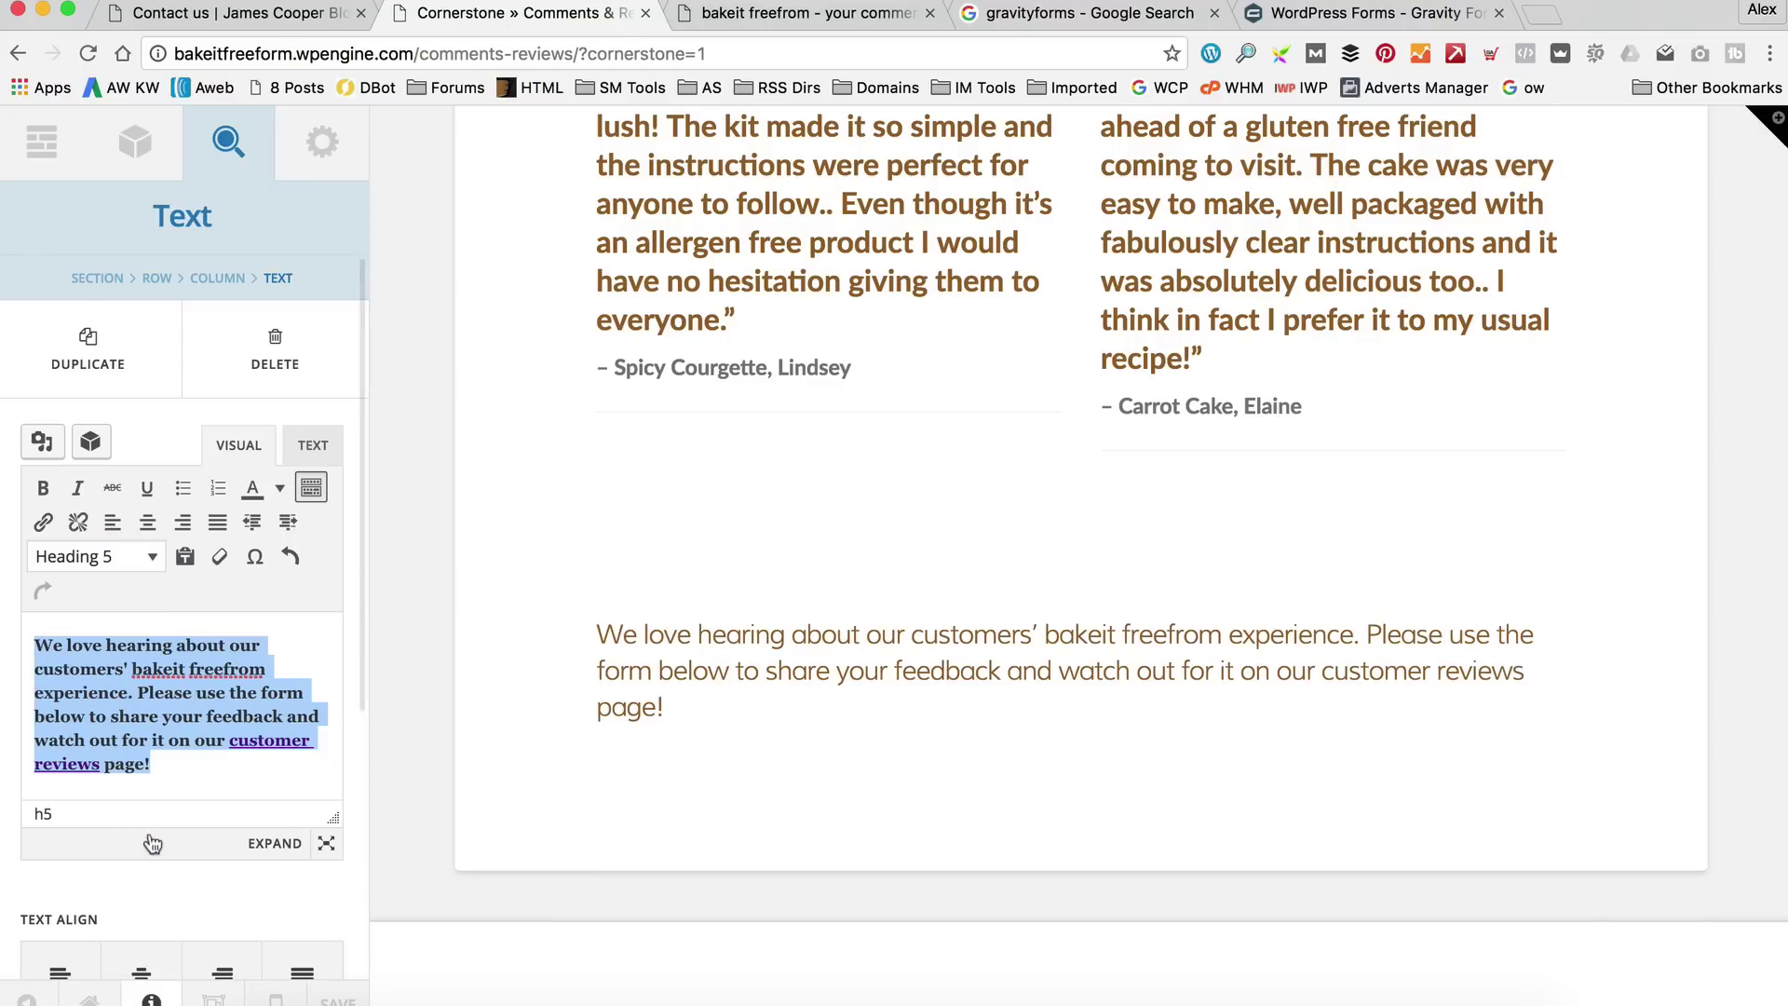
- Fix the spacing so the paragraph ends 'customer reviews page!', then edit the link's address
scroll(723, 566, down, 1)
click(270, 705)
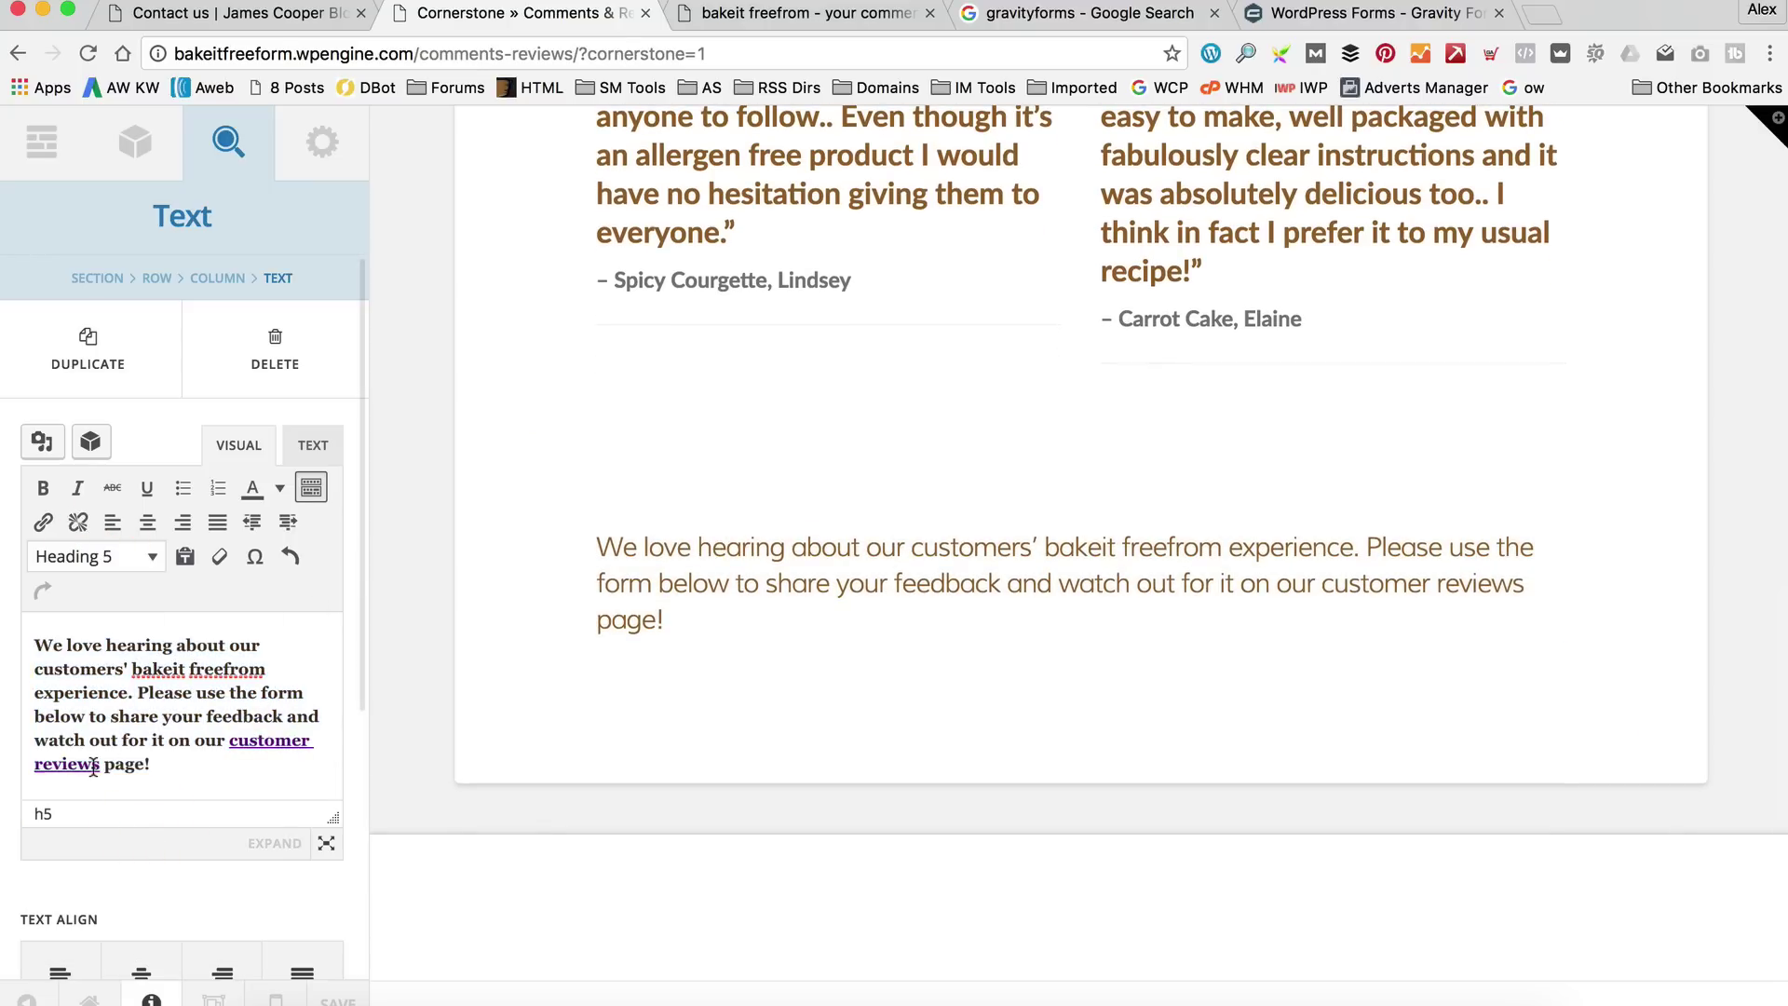
drag(104, 765, 228, 745)
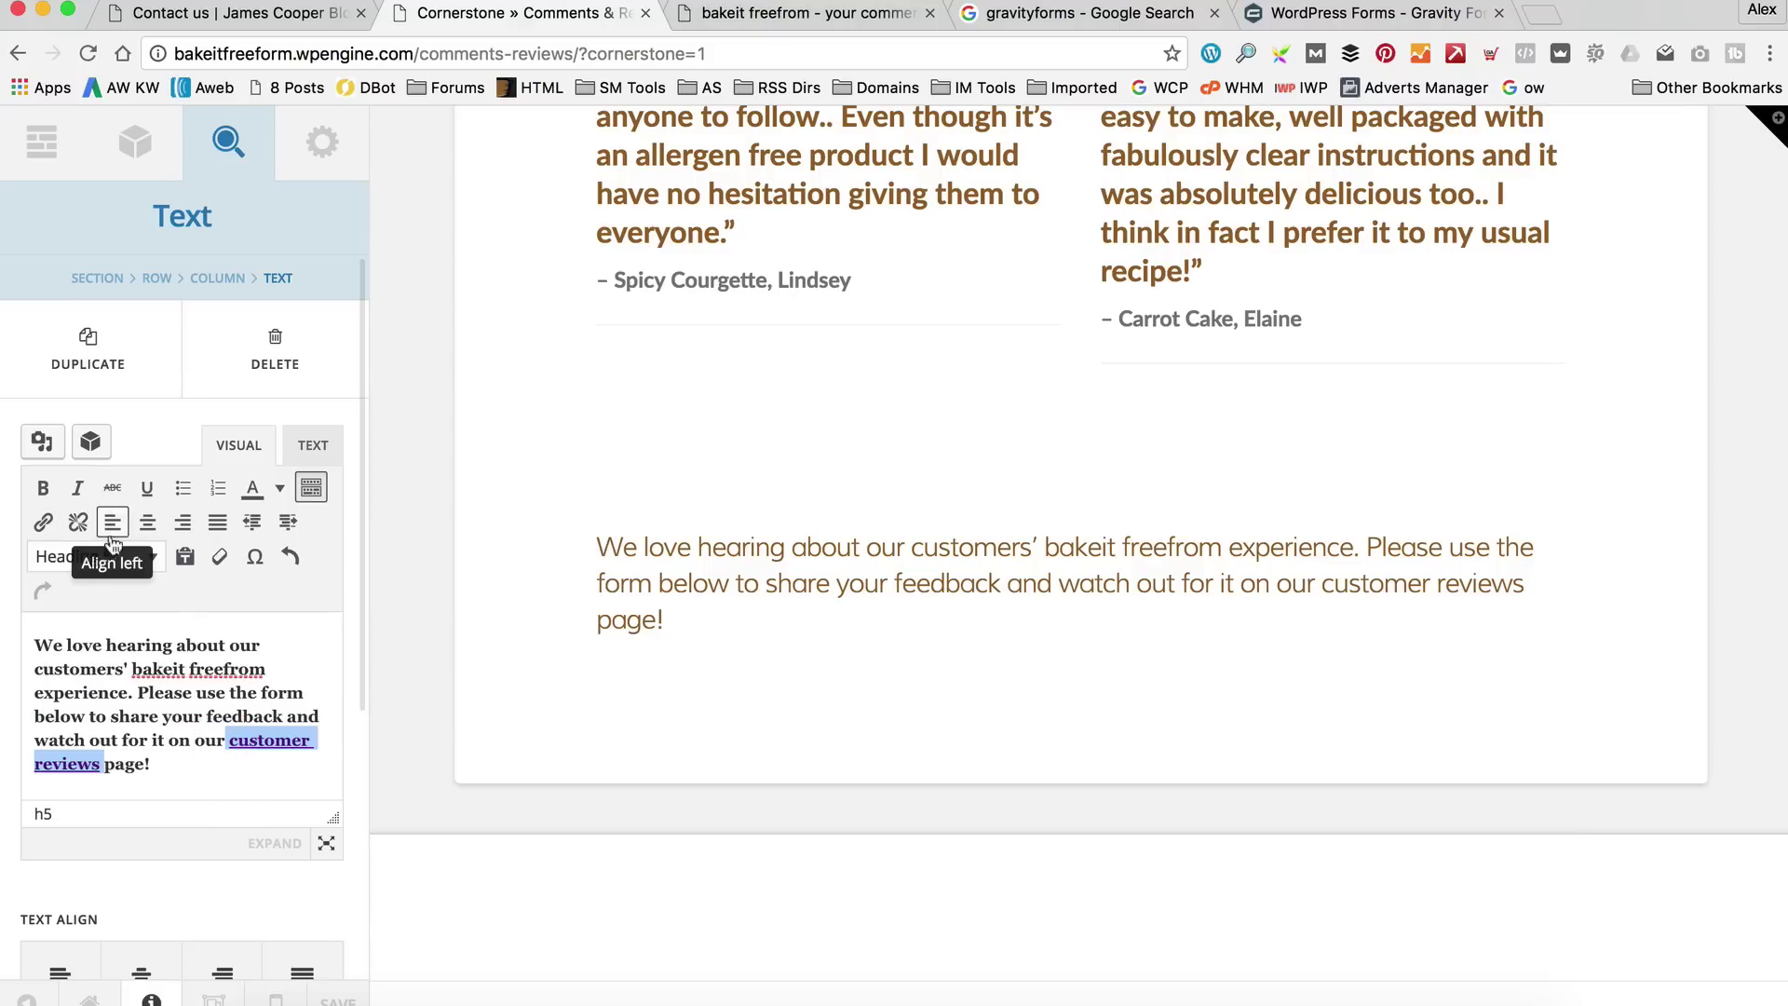
click(147, 488)
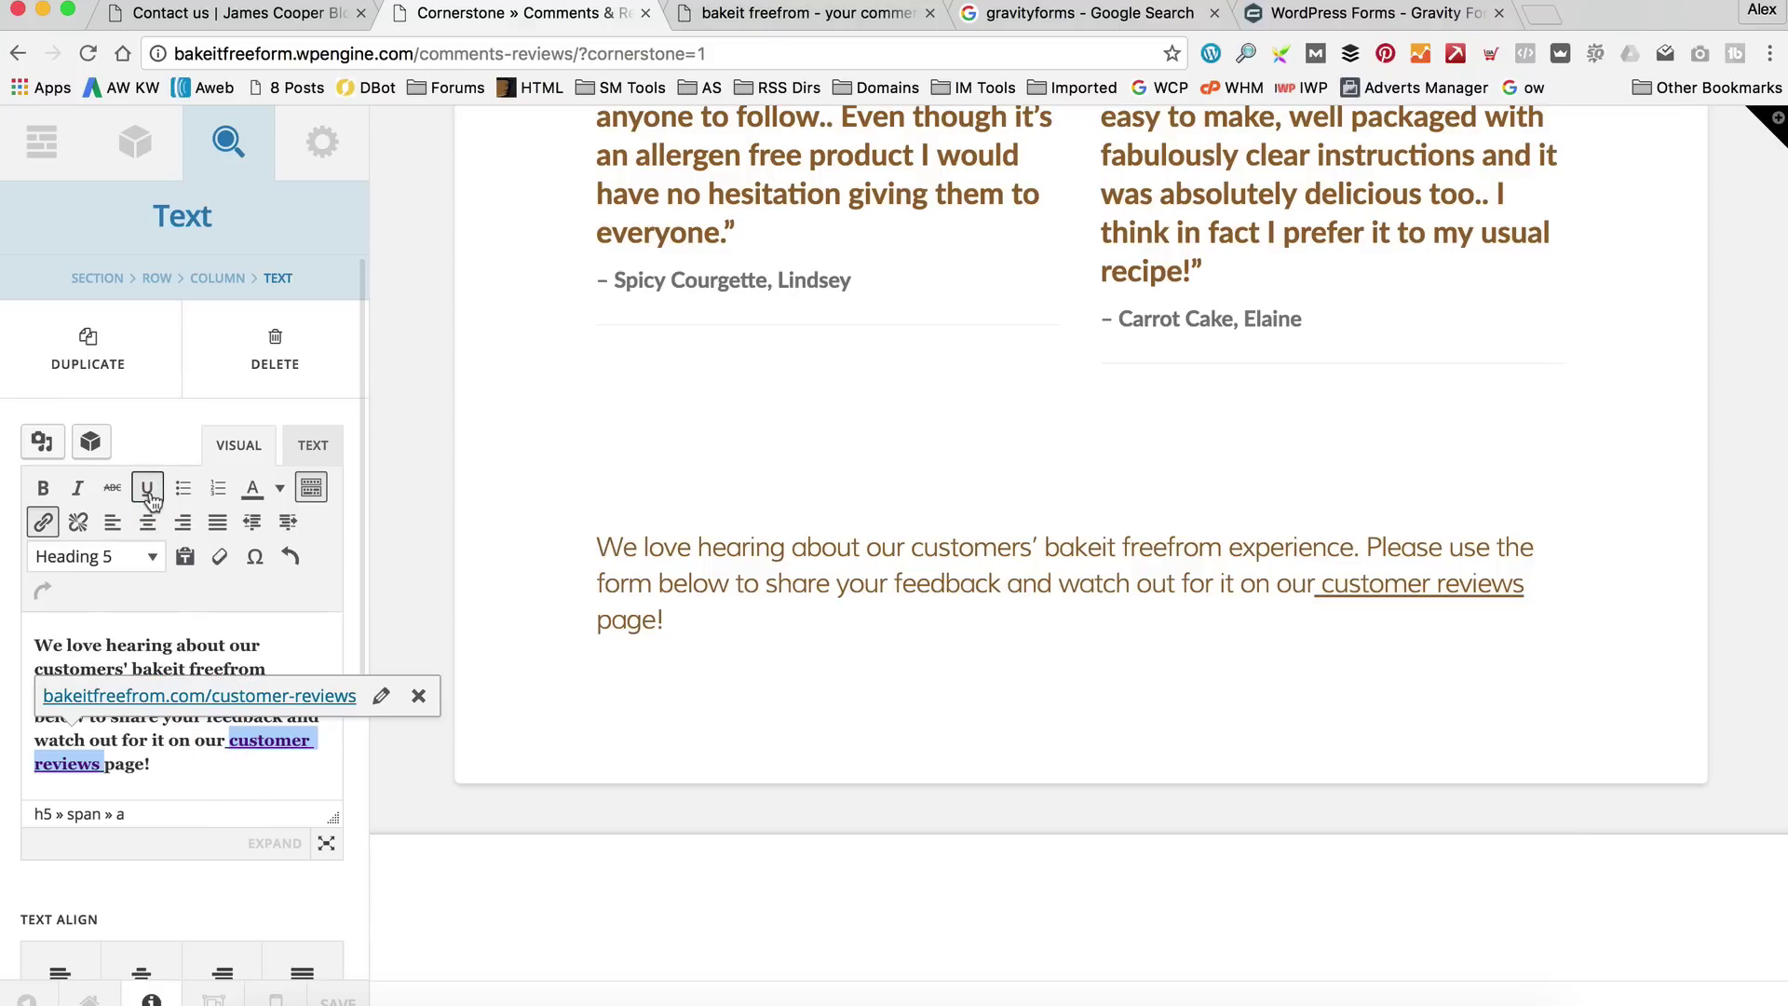
click(228, 745)
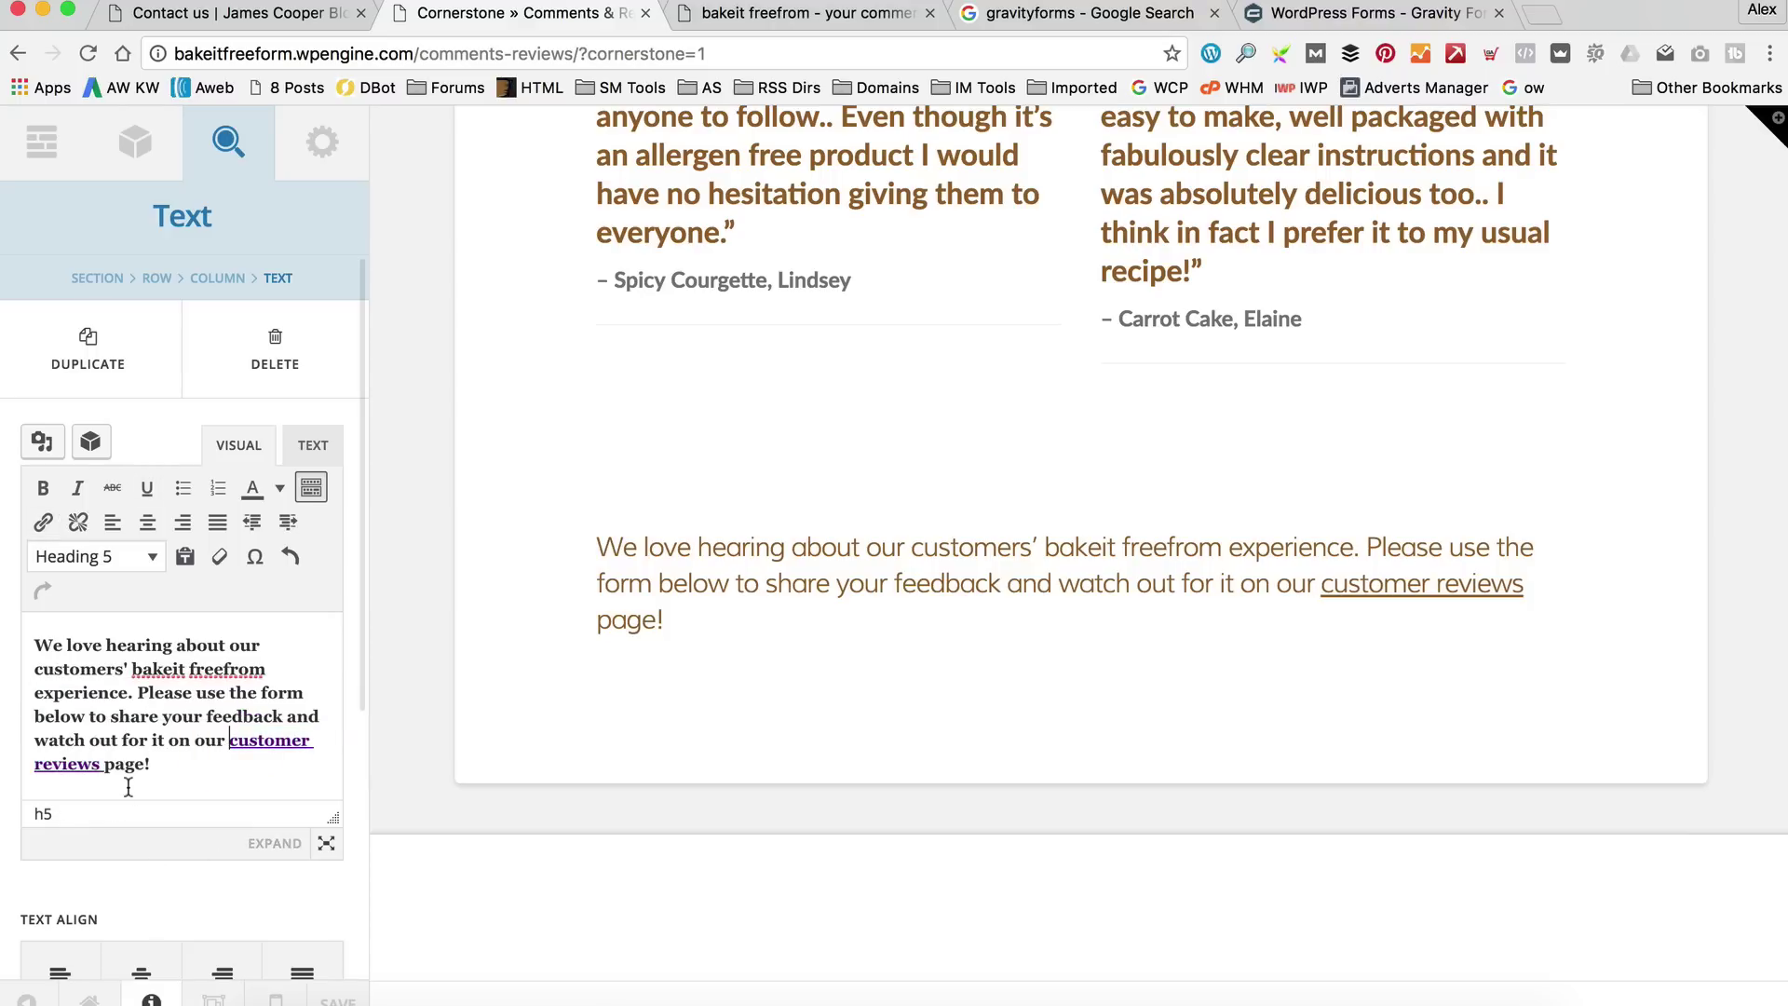
key(BackSpace)
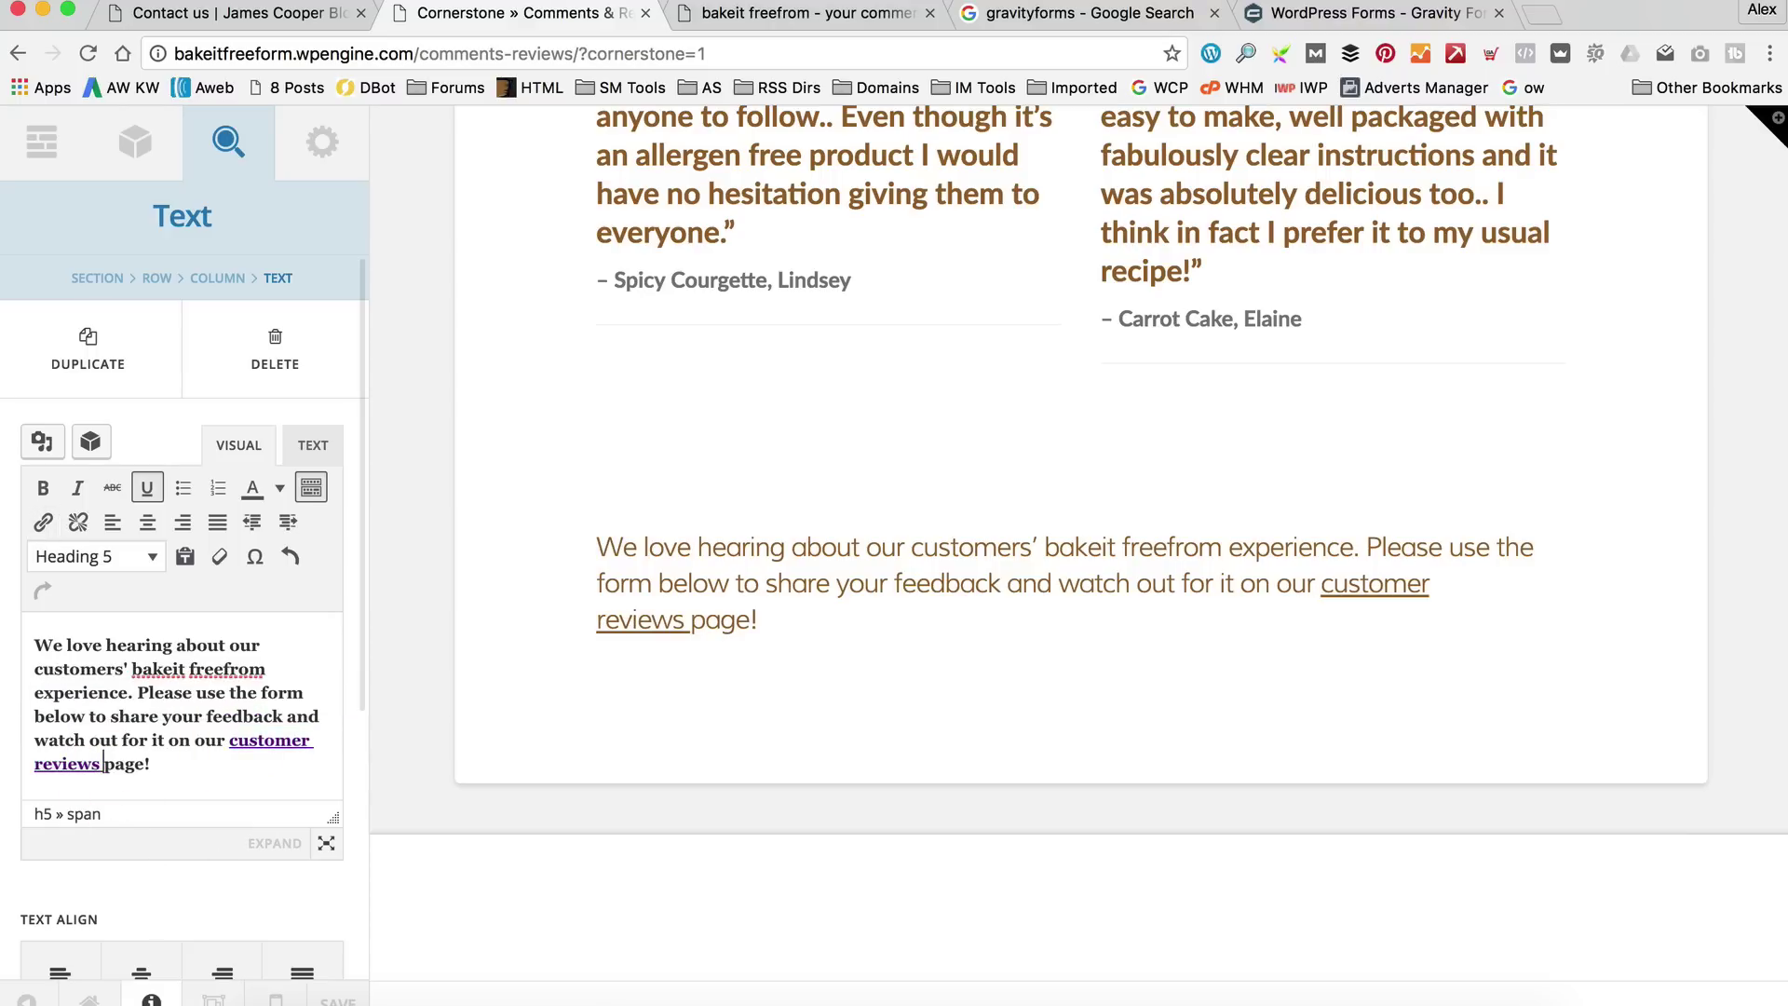
key(Right)
key(Right)
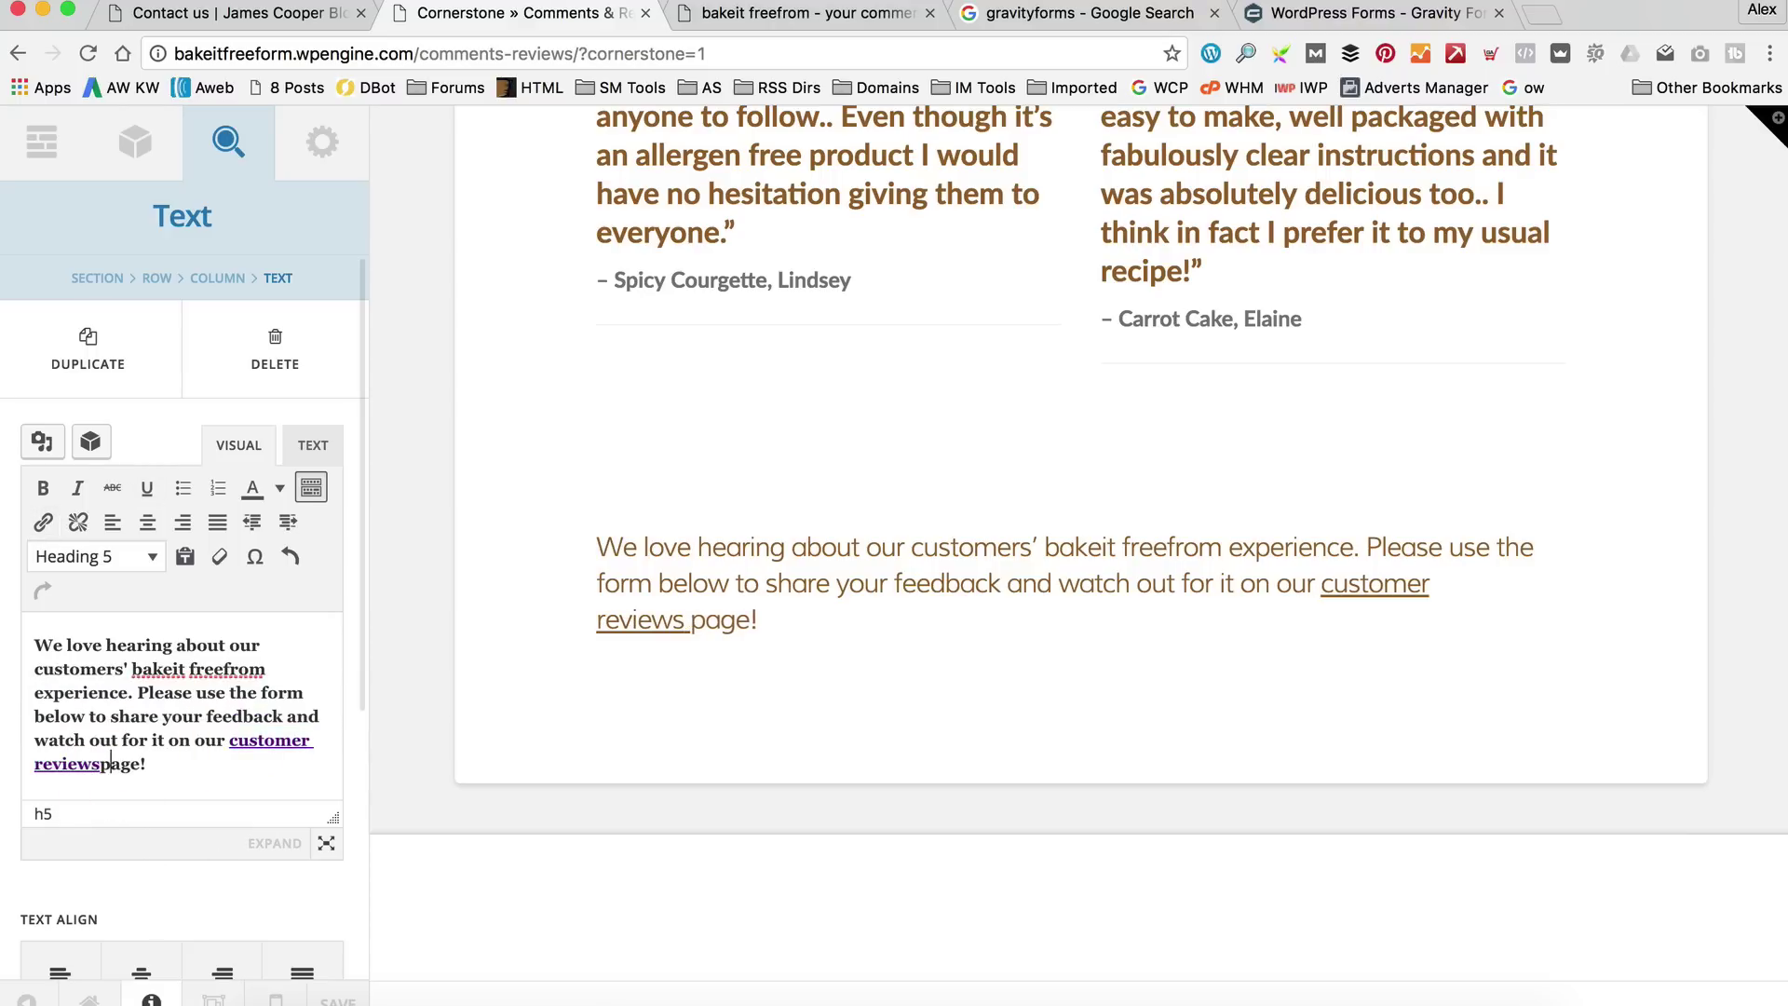
key(BackSpace)
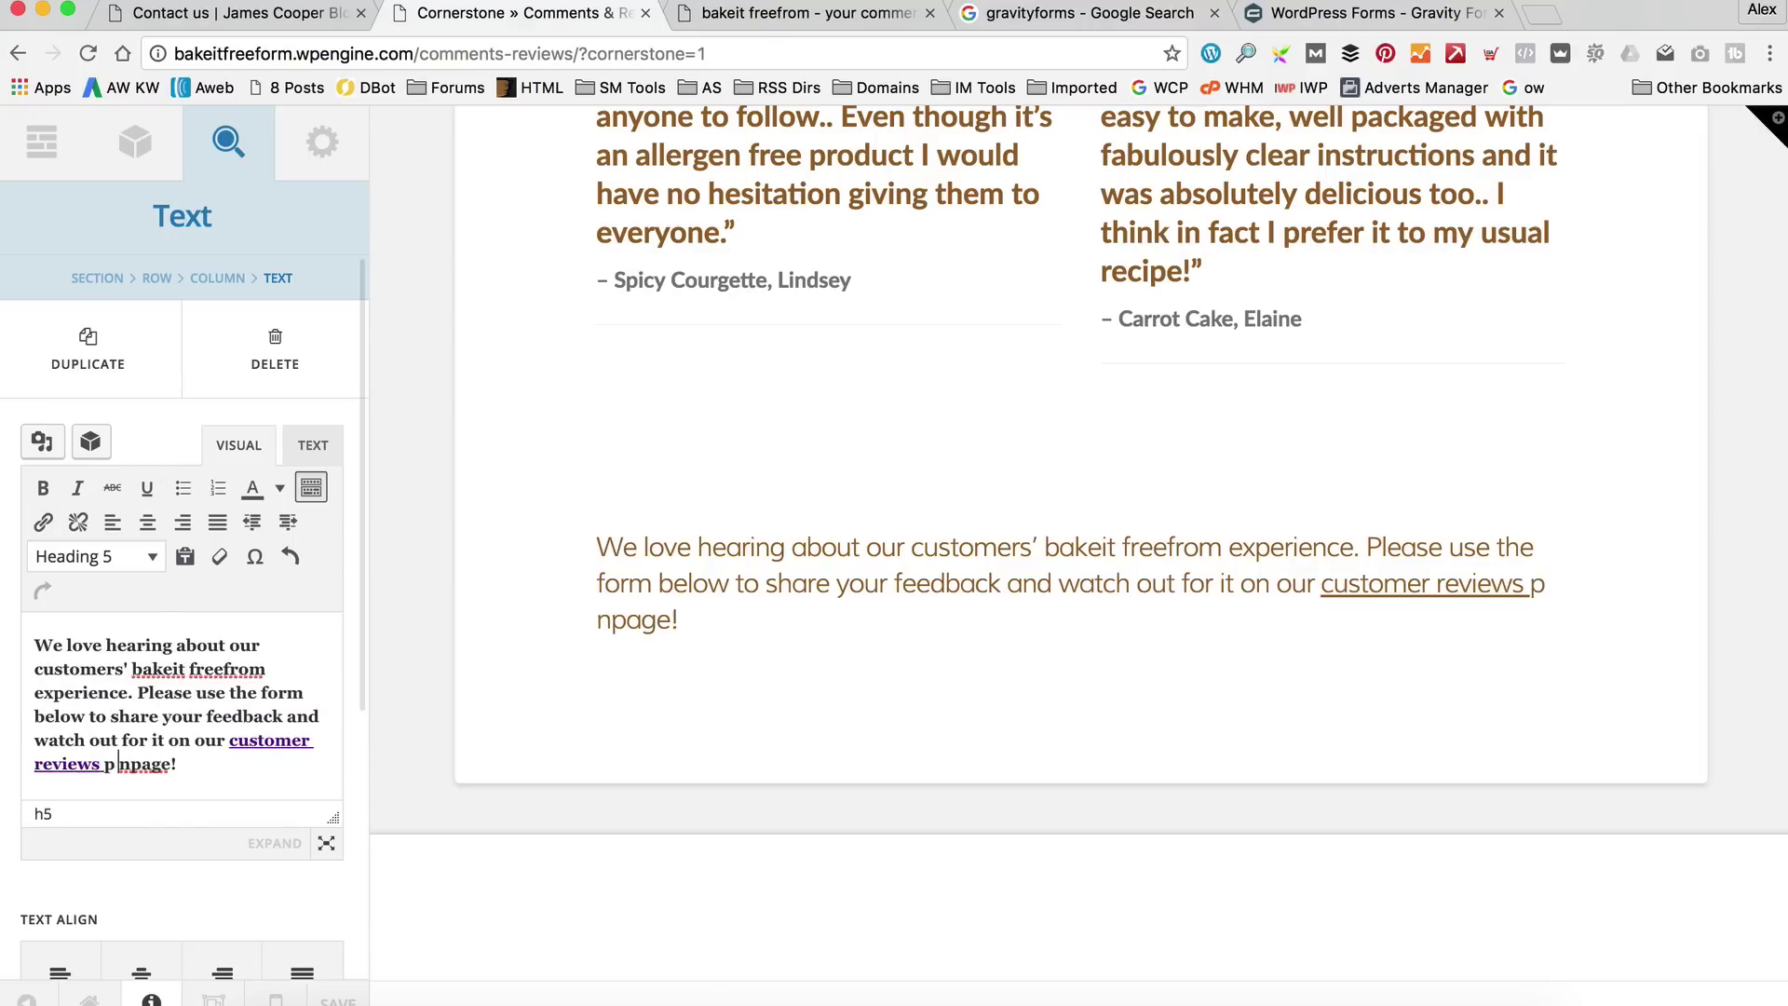
key(BackSpace)
key(BackSpace)
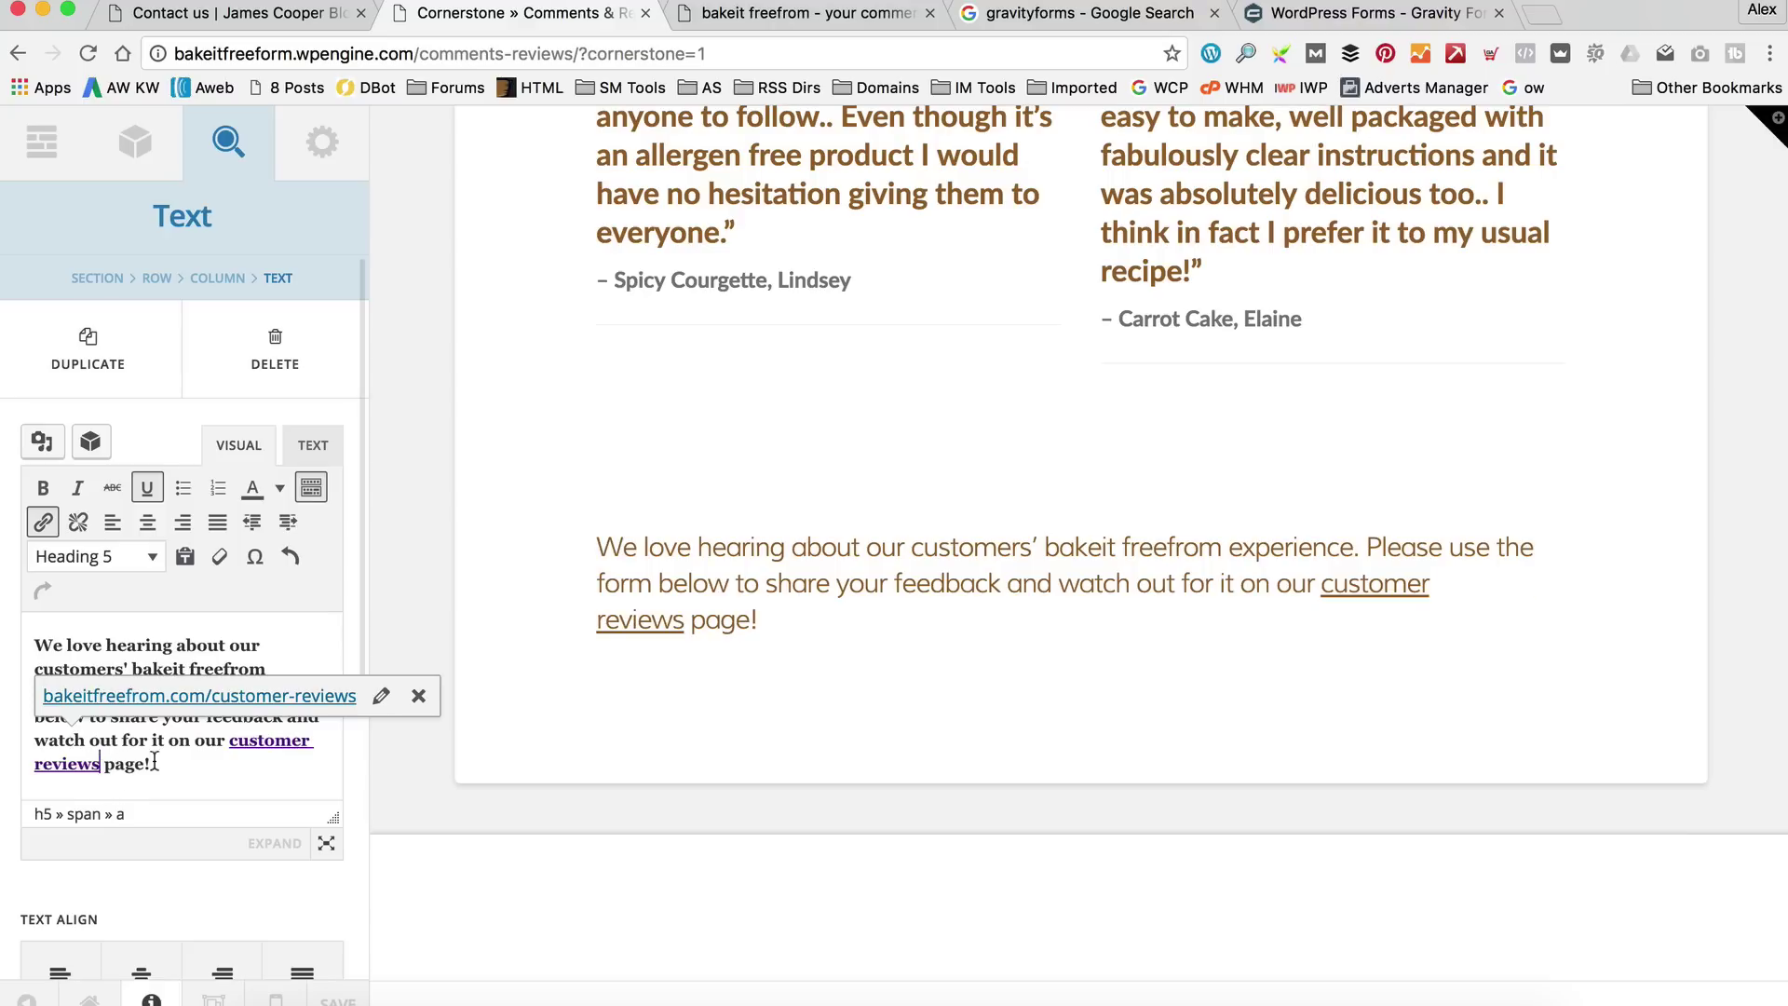
drag(100, 764, 218, 745)
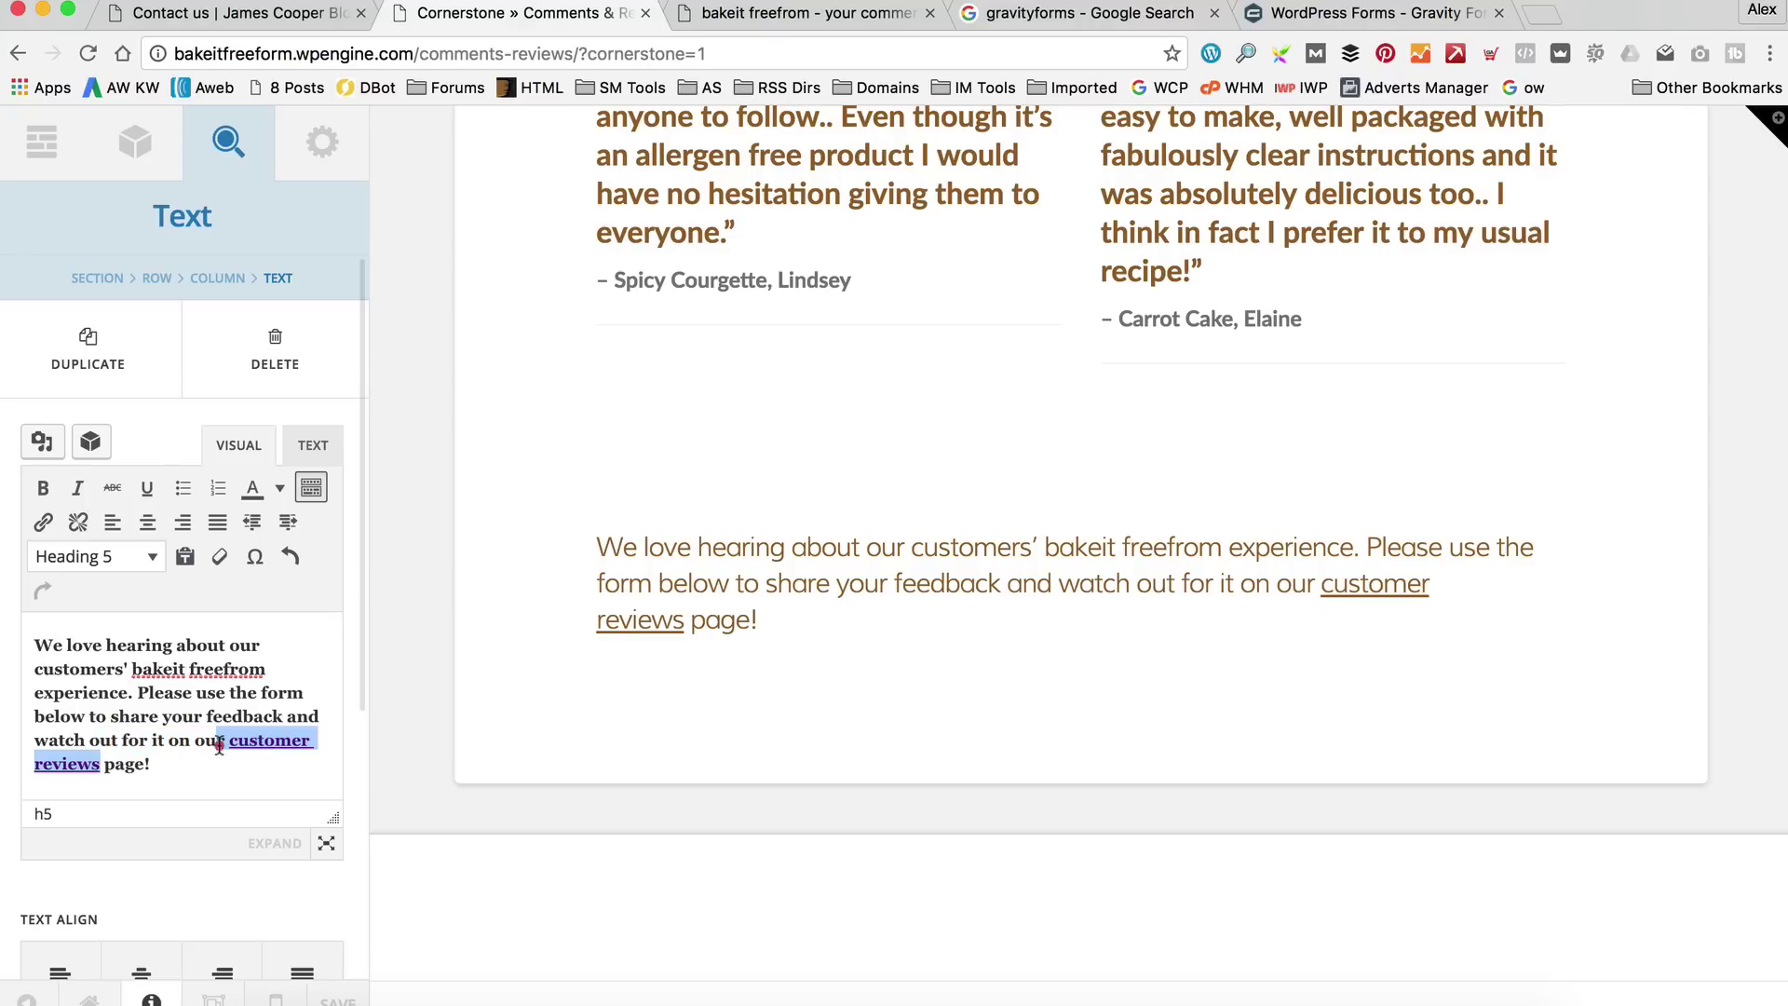
click(380, 696)
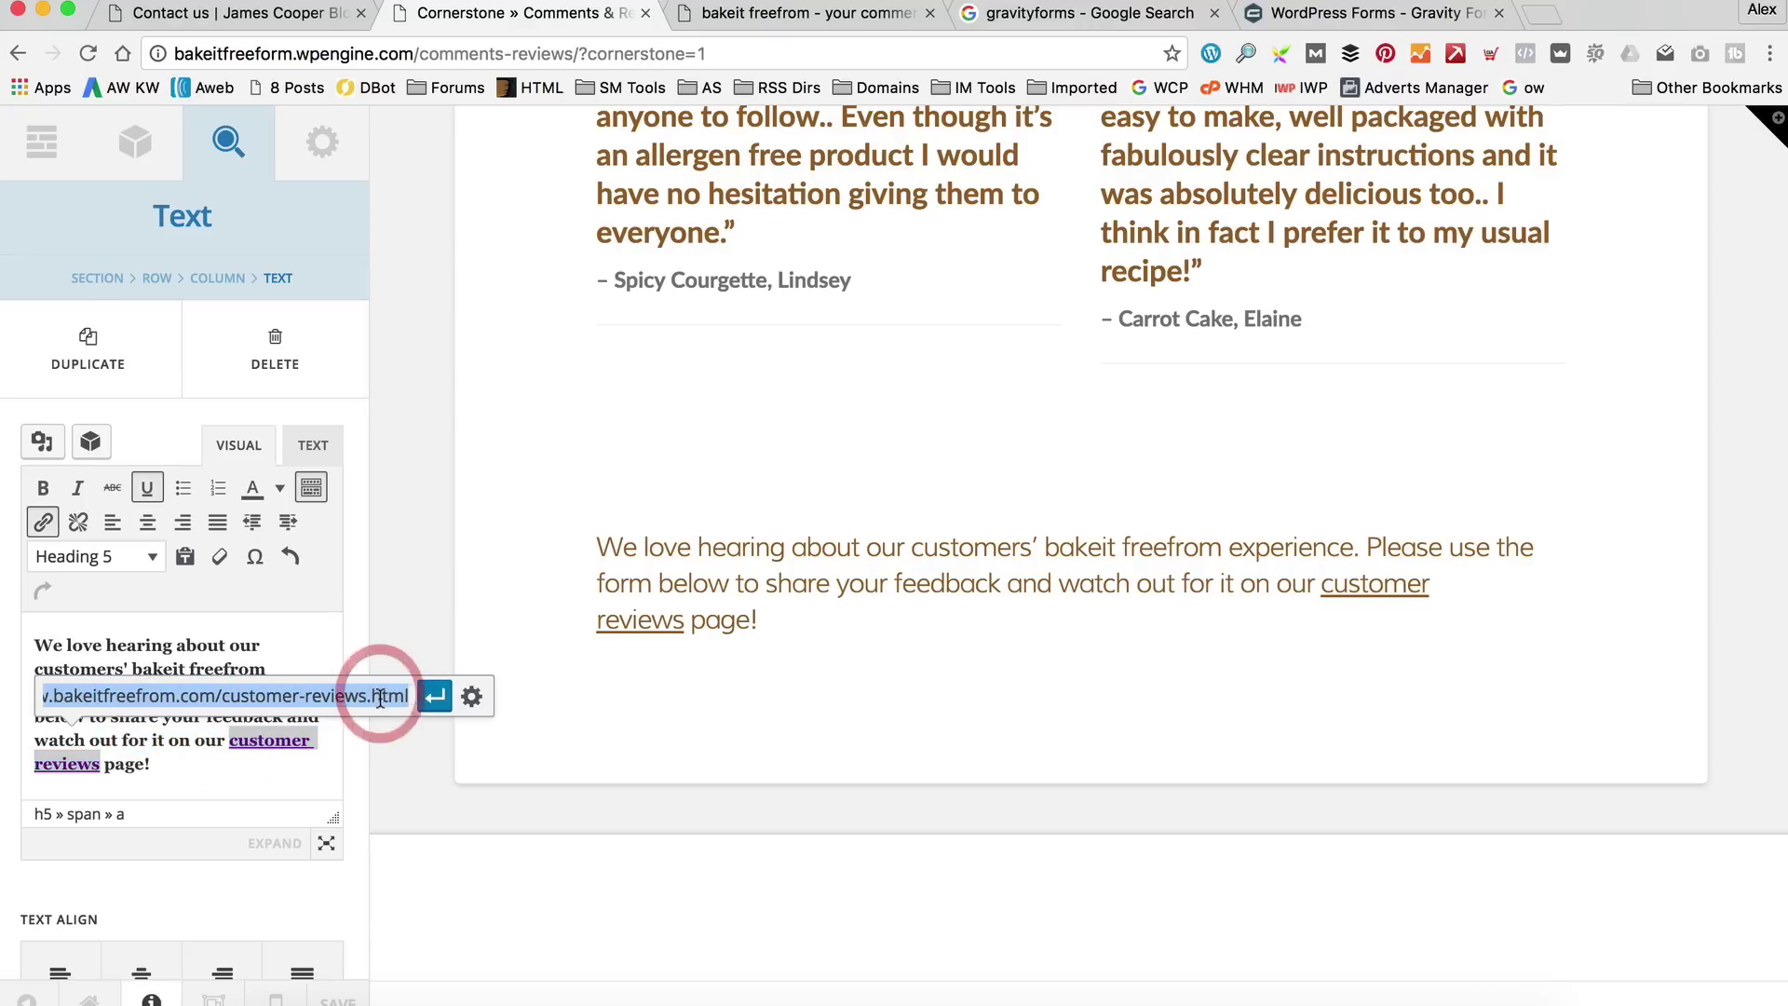
- Point the link at the Customer reviews page using the relative path /comments-reviews/customer-reviews/
click(472, 698)
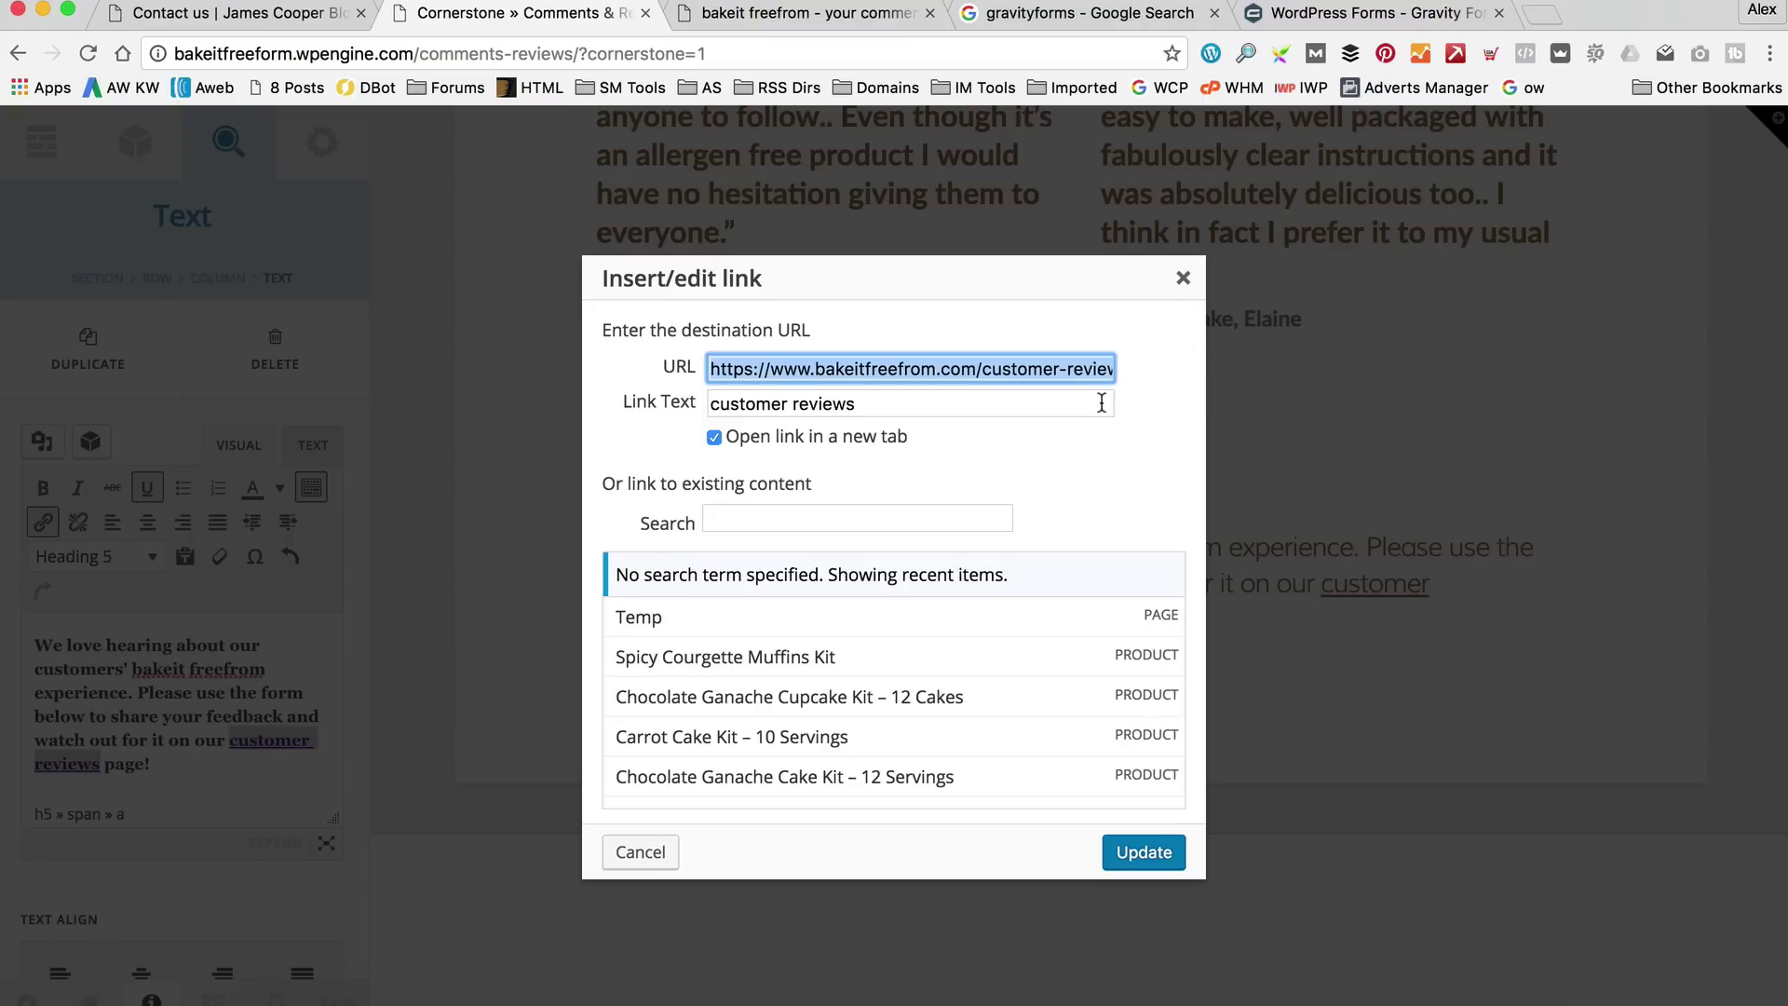
key(BackSpace)
click(931, 520)
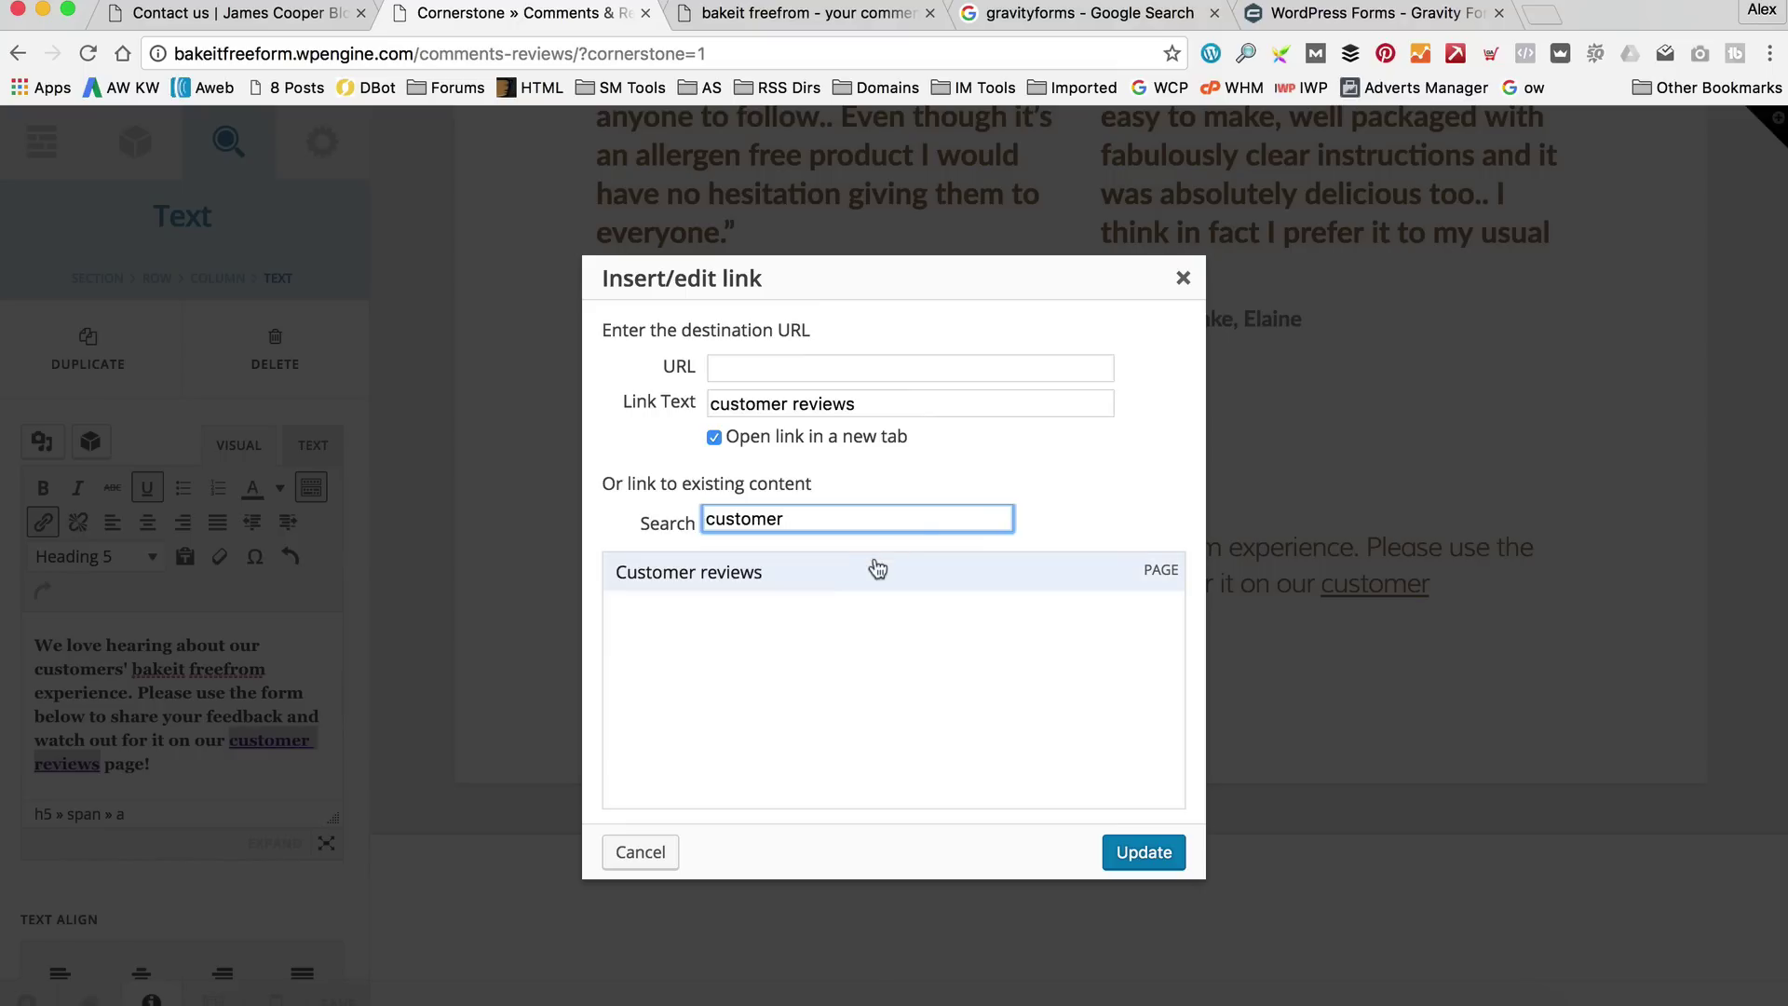
click(866, 570)
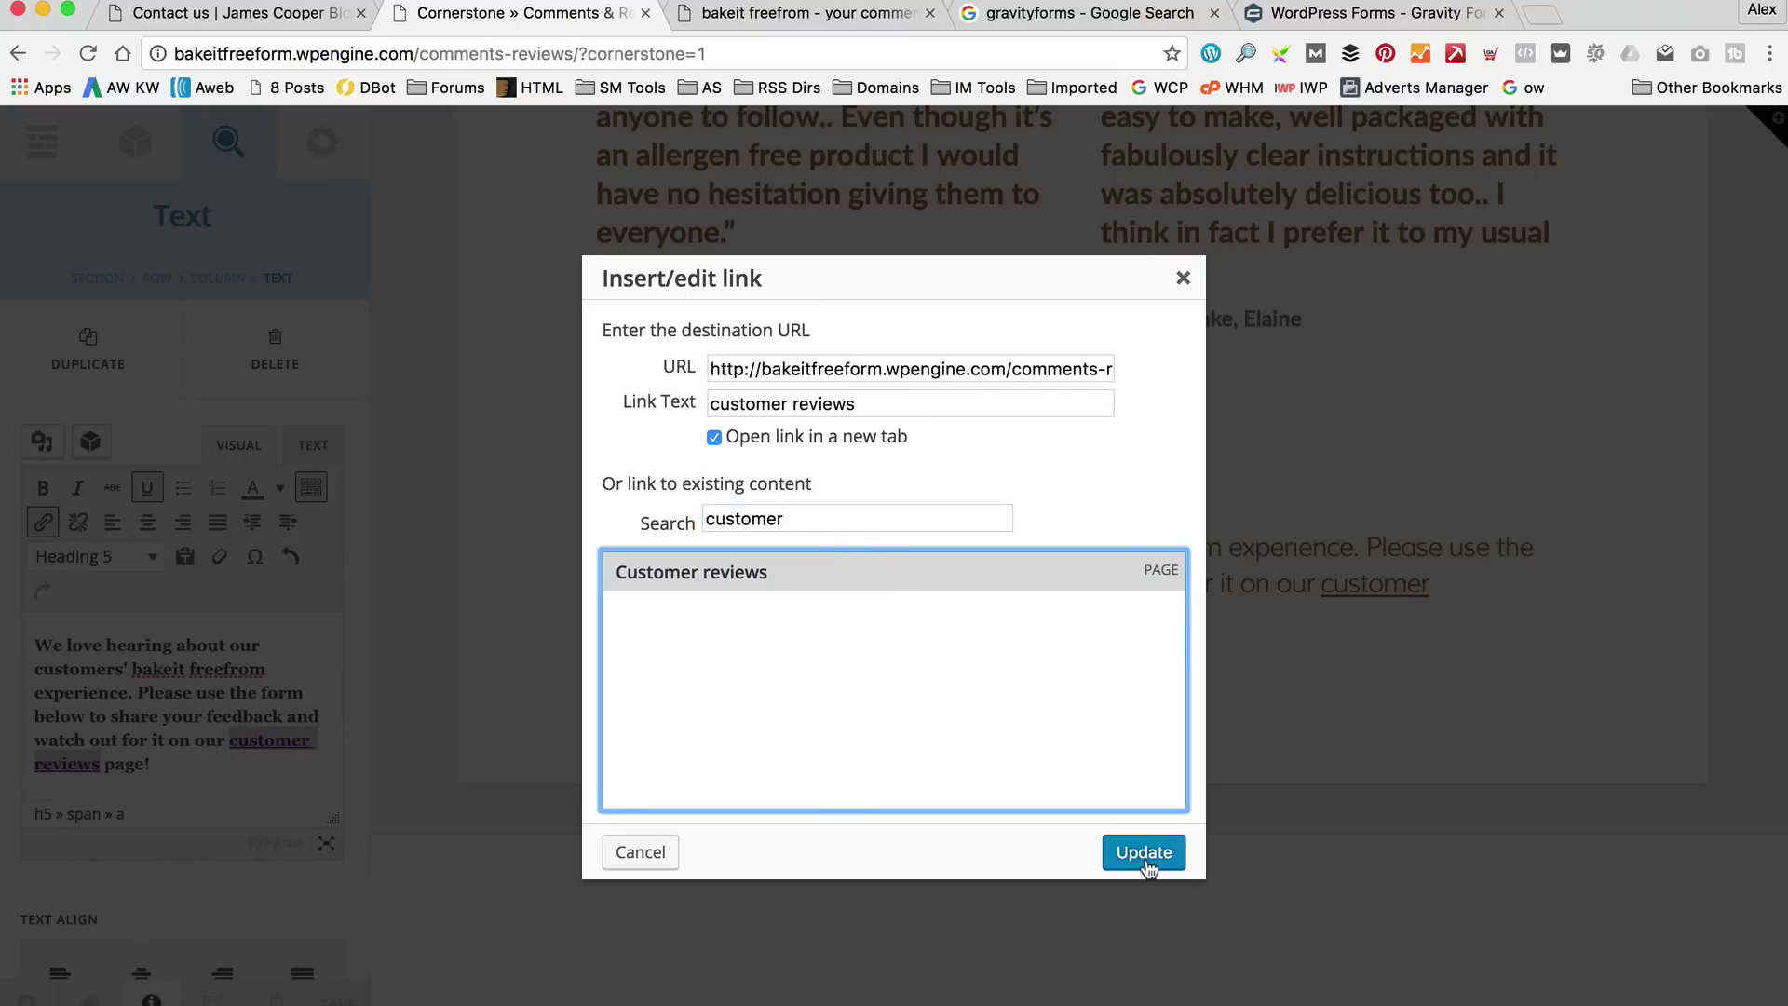
drag(1008, 365, 587, 363)
key(BackSpace)
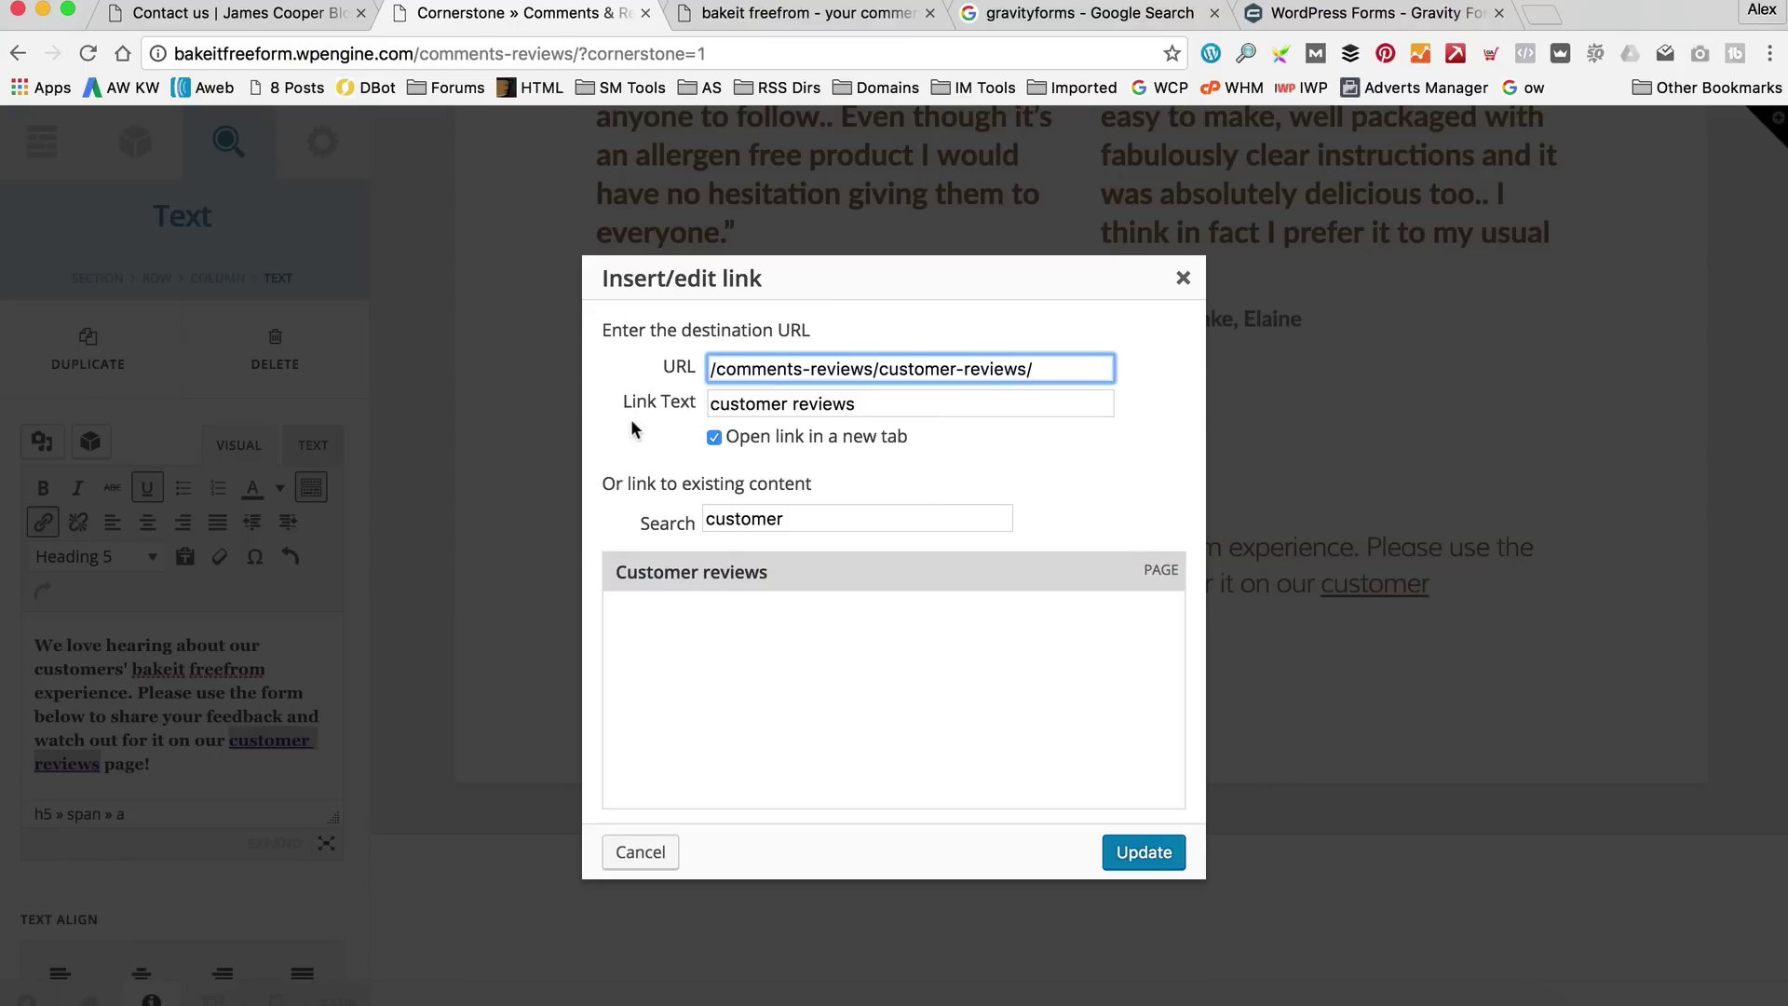
click(1143, 853)
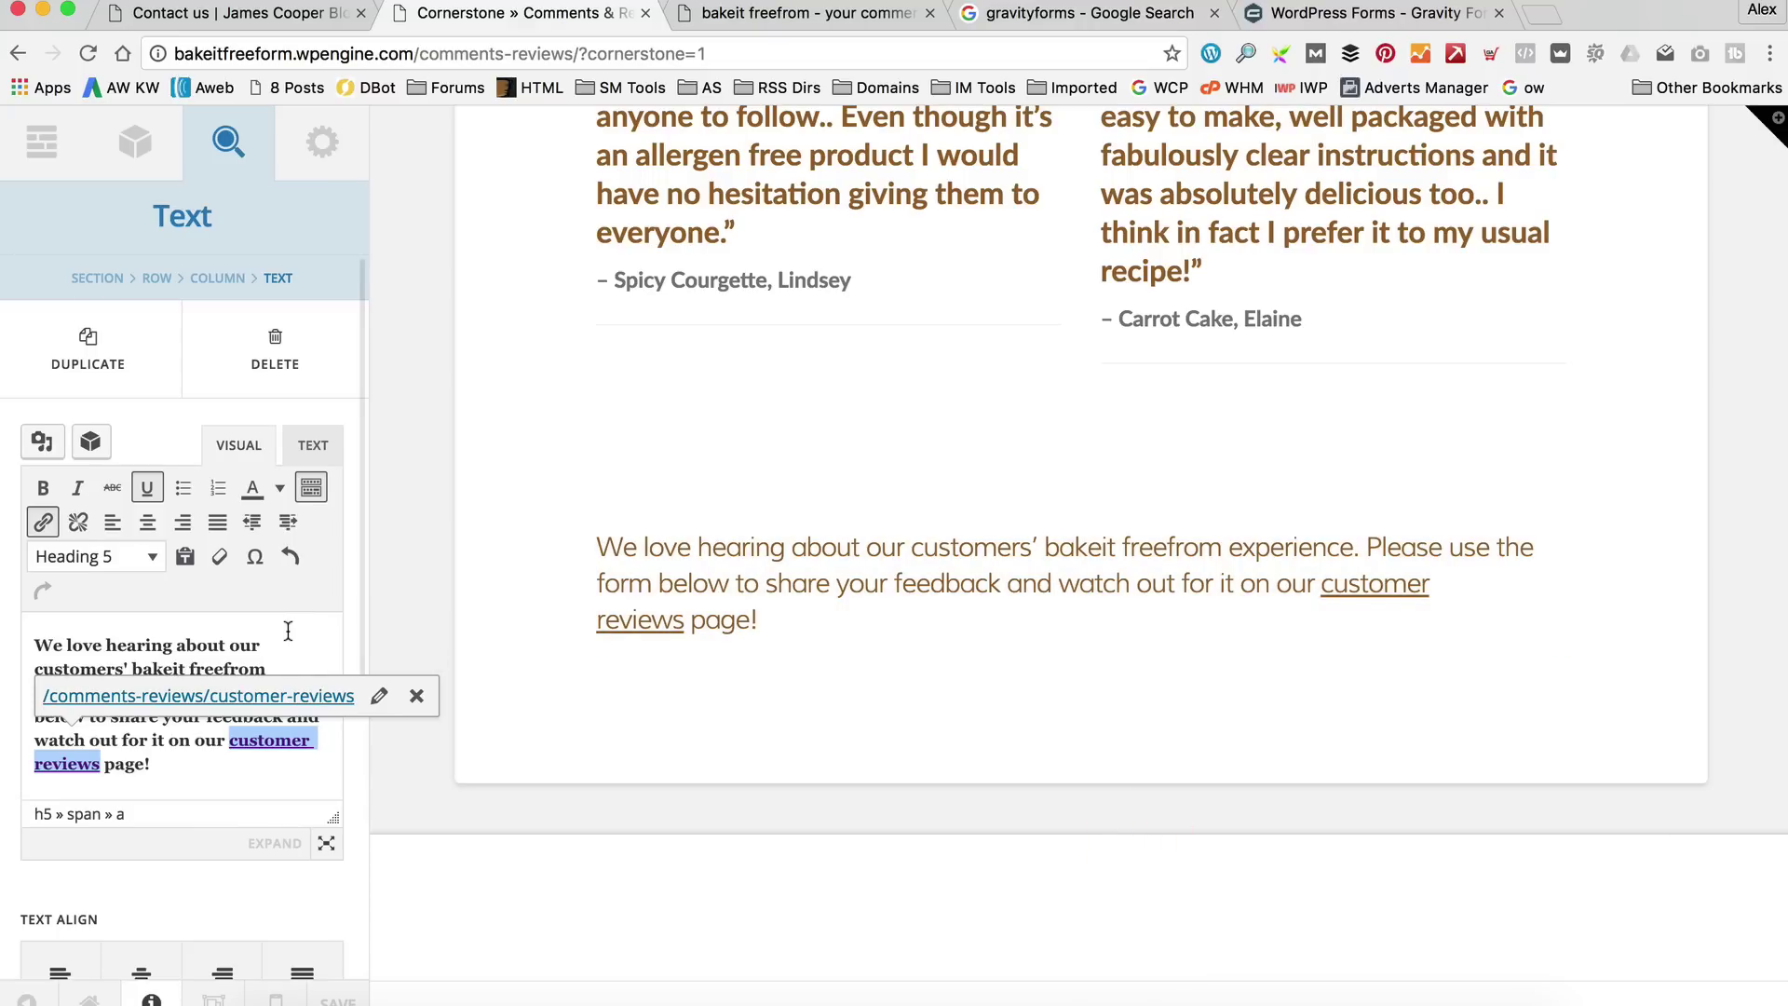
- Save the page
scroll(206, 865, down, 5)
scroll(206, 864, down, 4)
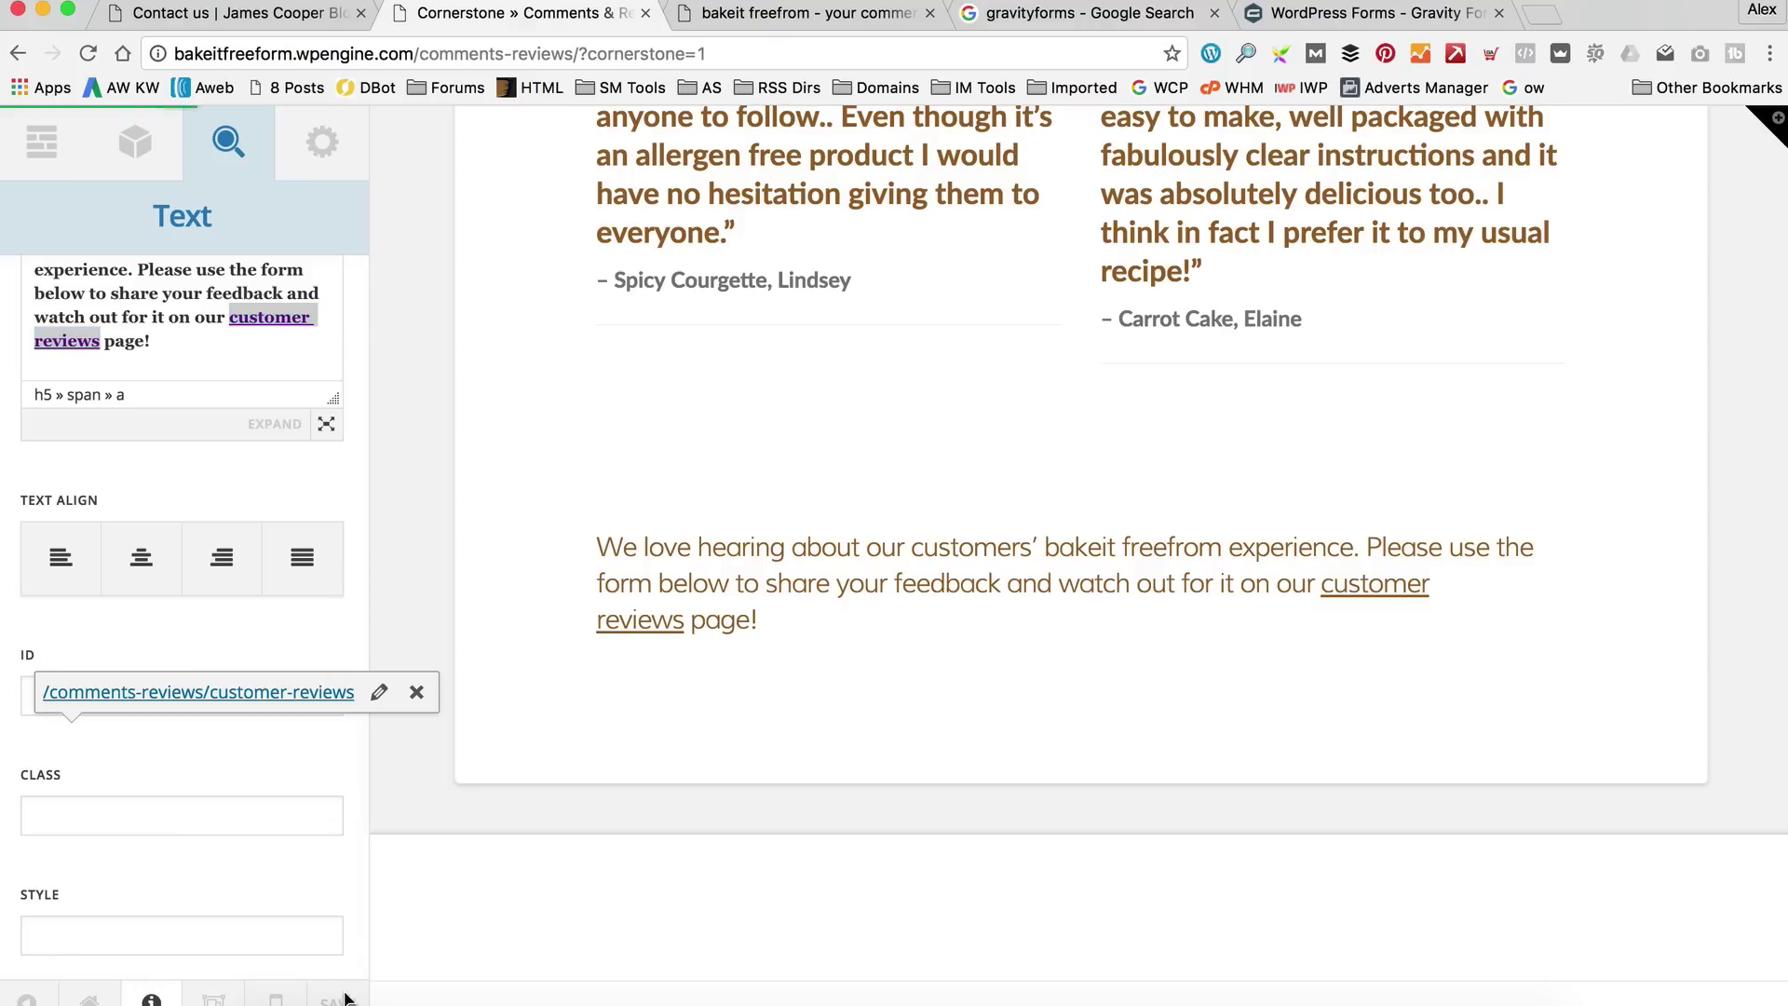
click(344, 1001)
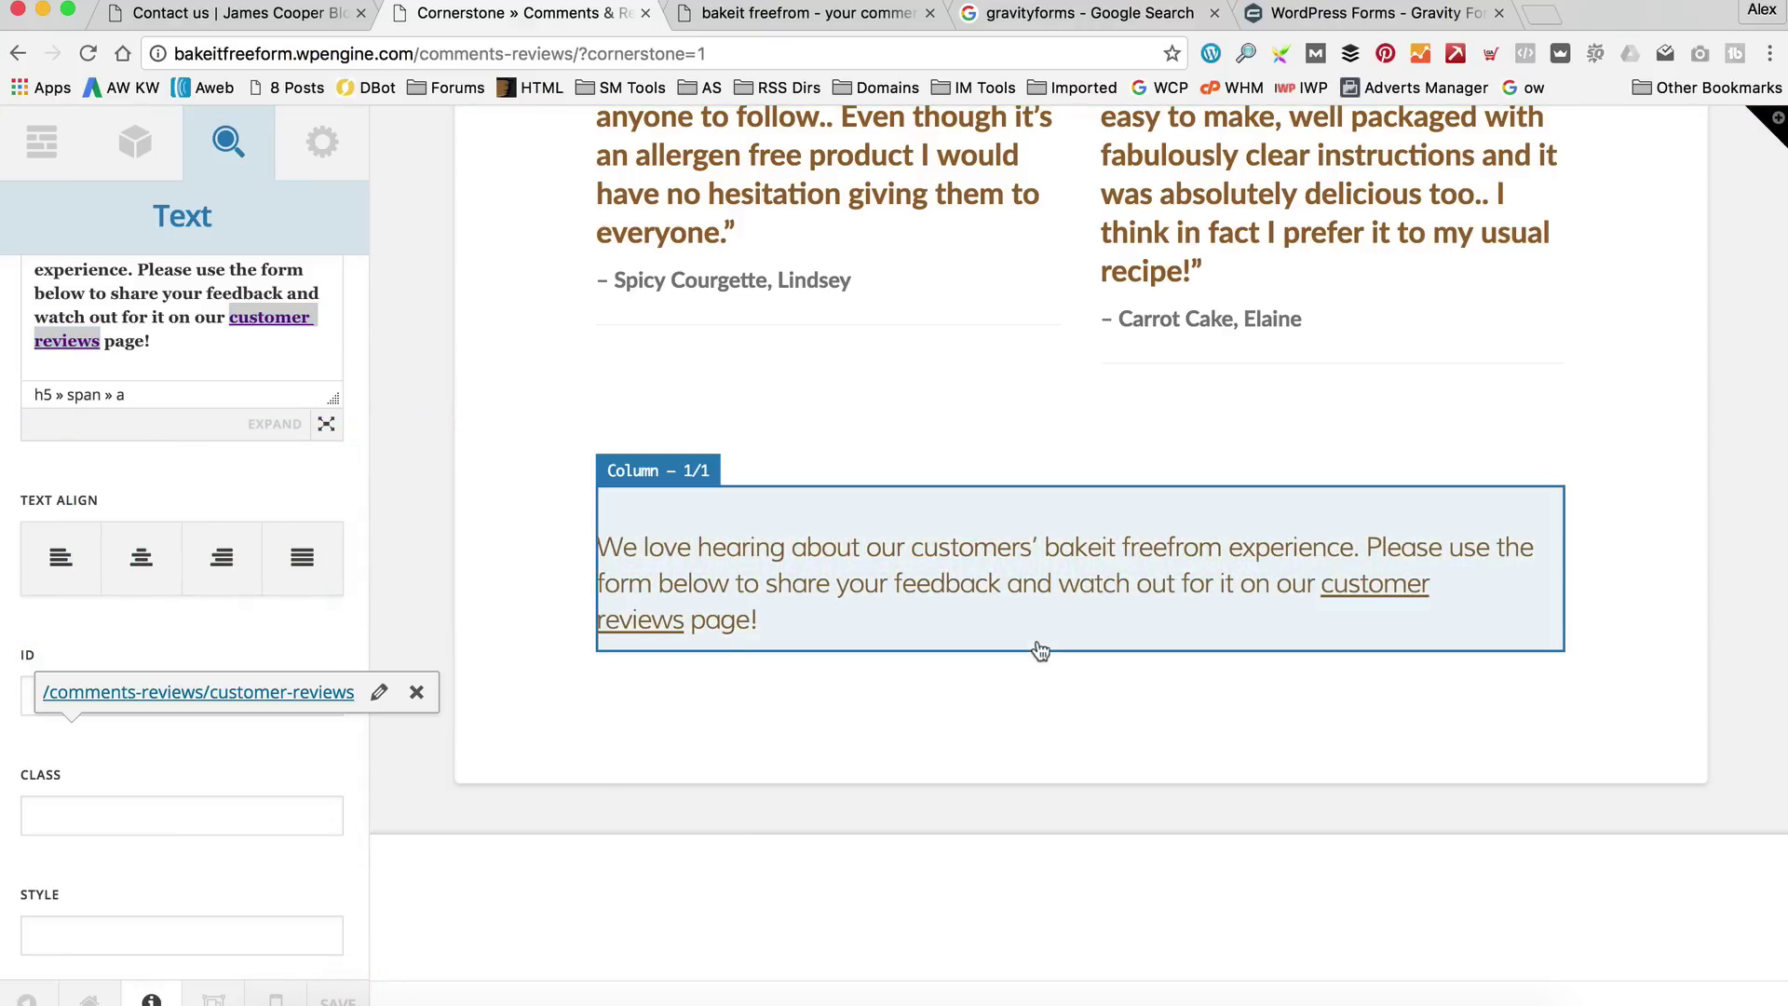
- Add a Gravity Forms element below the intro text showing the Customer Comments form
click(138, 145)
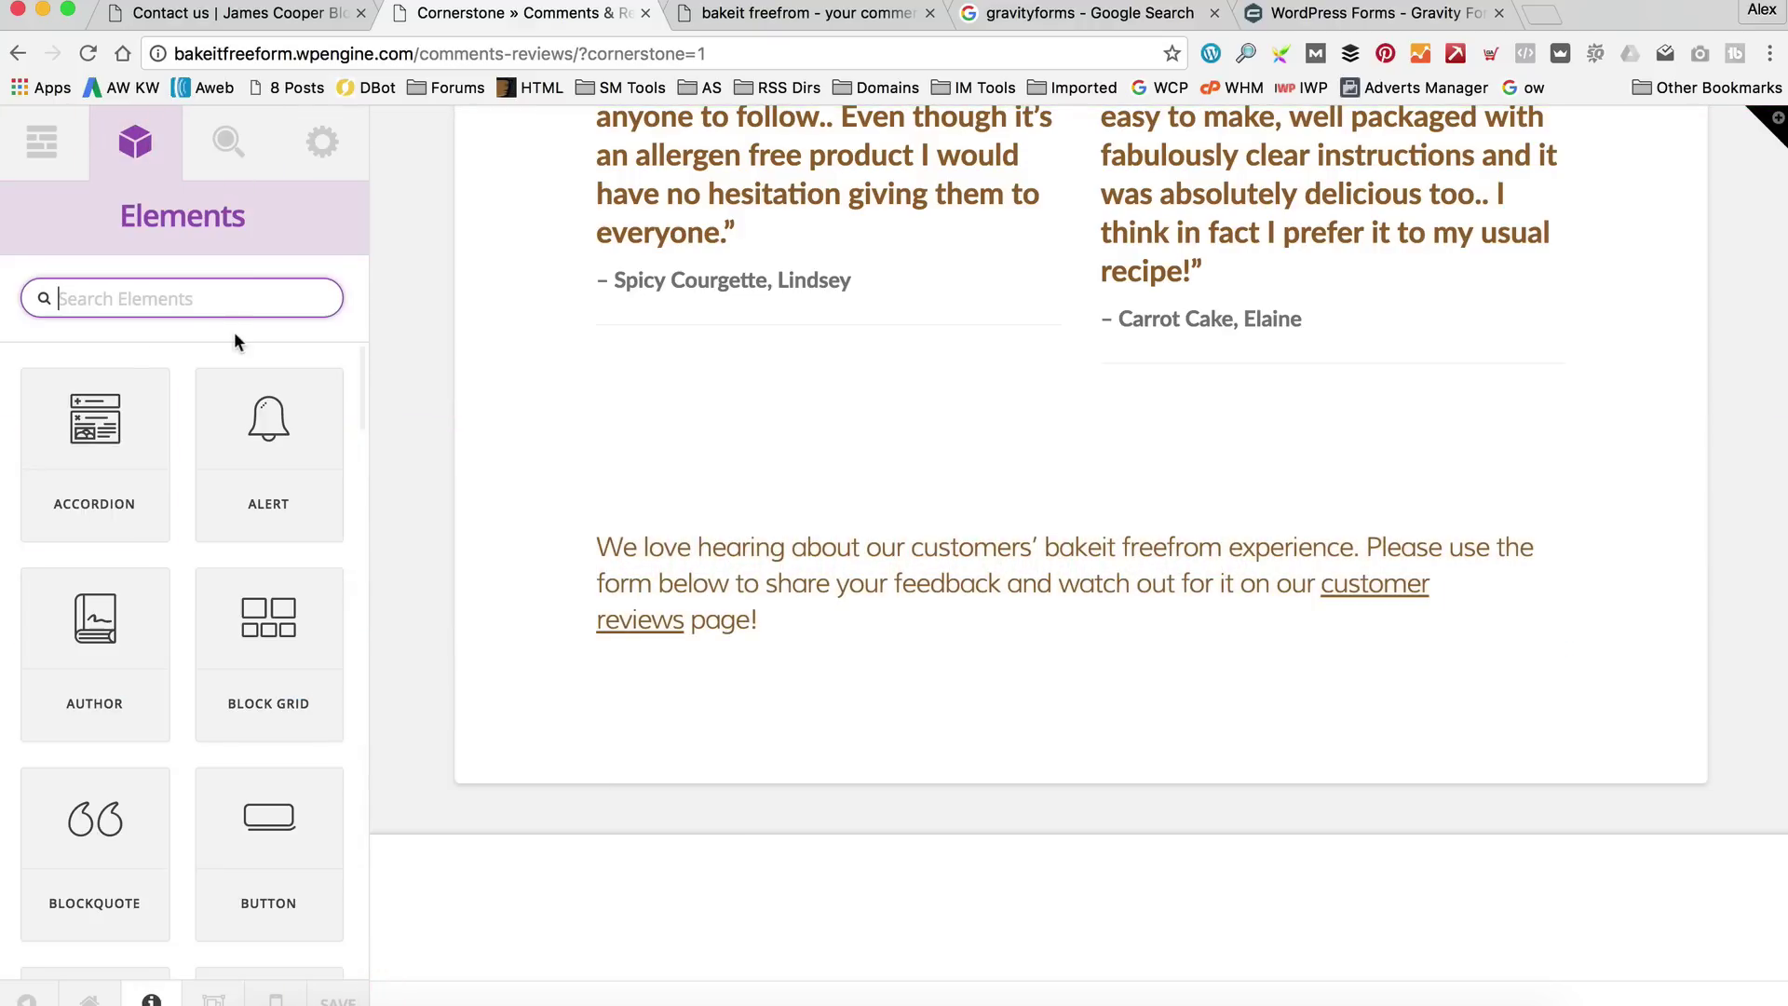
scroll(237, 372, down, 8)
scroll(228, 390, down, 8)
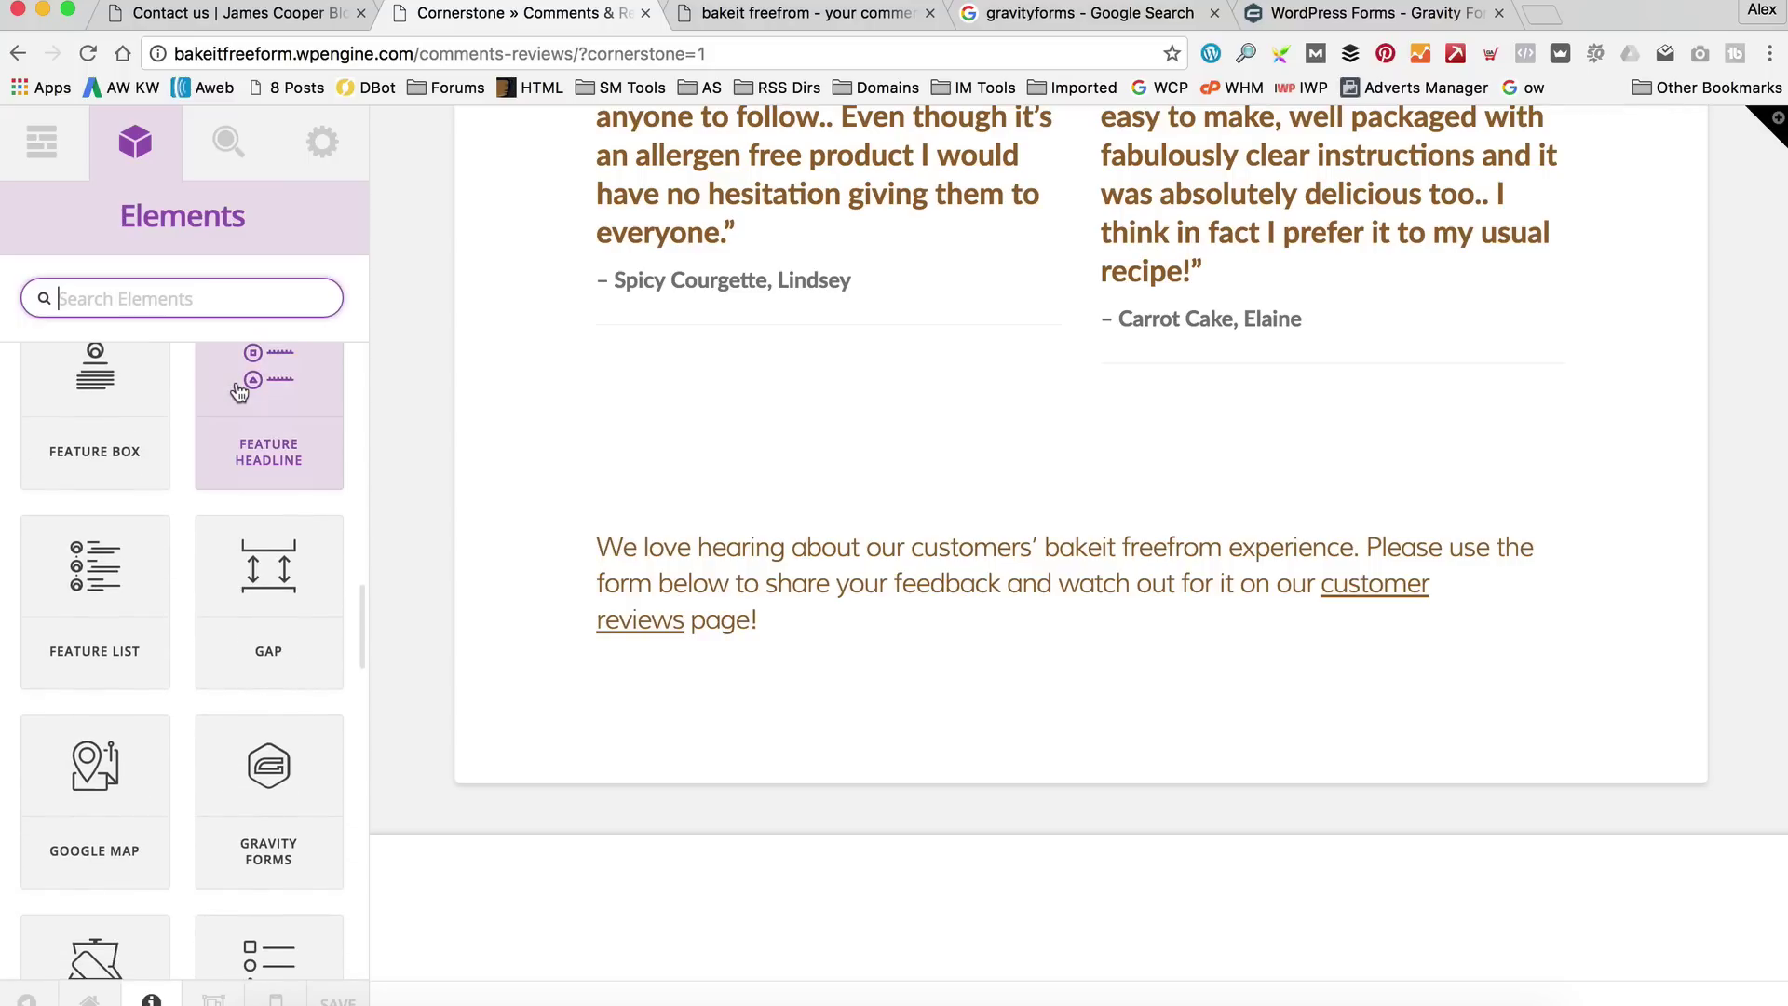
scroll(239, 391, down, 3)
scroll(389, 672, down, 1)
drag(281, 639, 1071, 731)
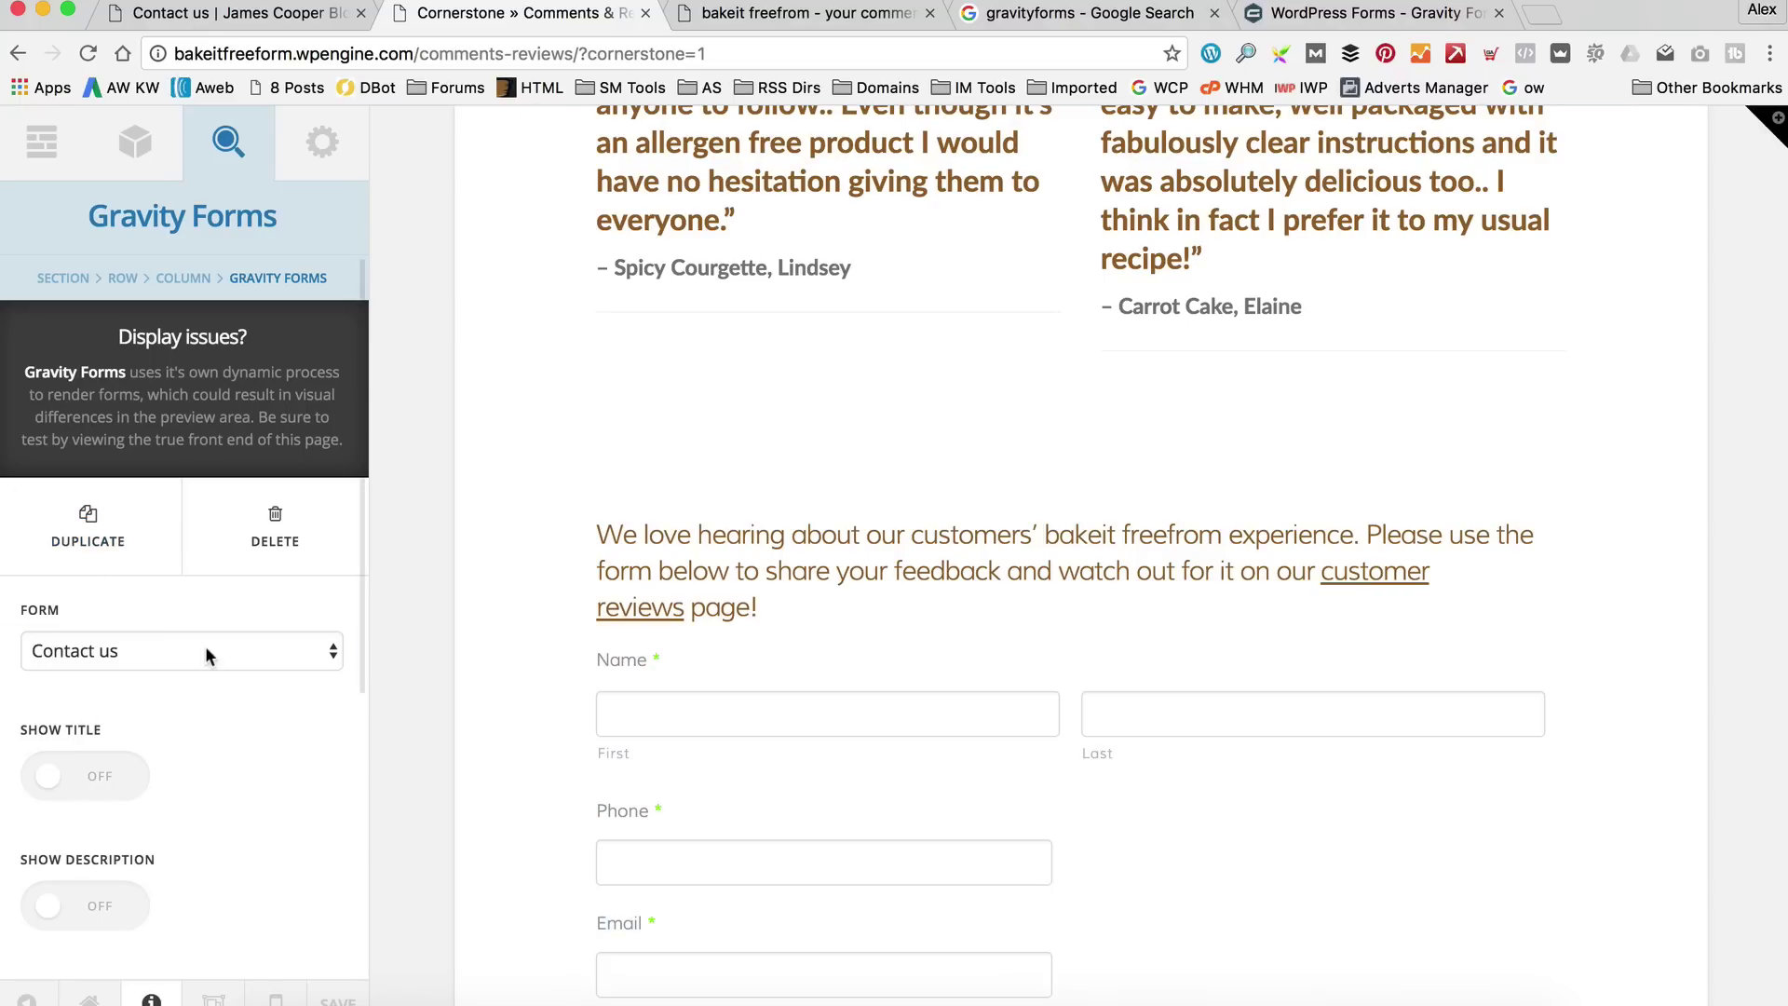
click(205, 645)
click(202, 675)
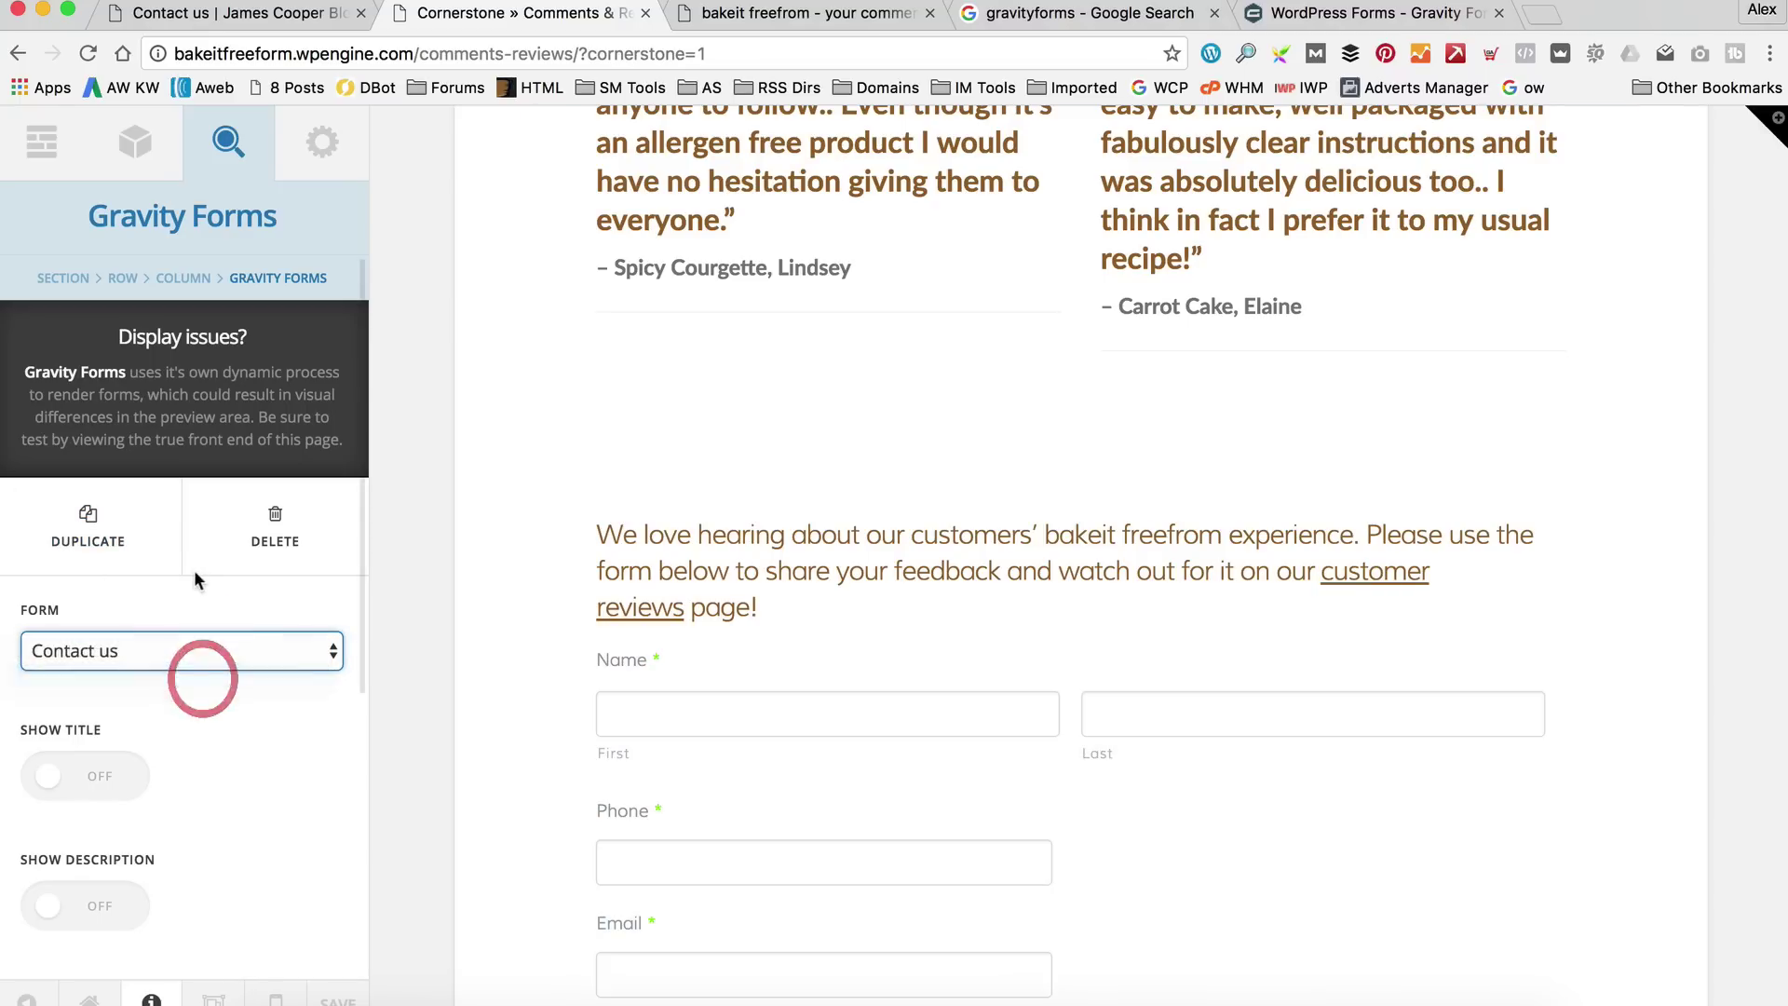
scroll(981, 536, down, 3)
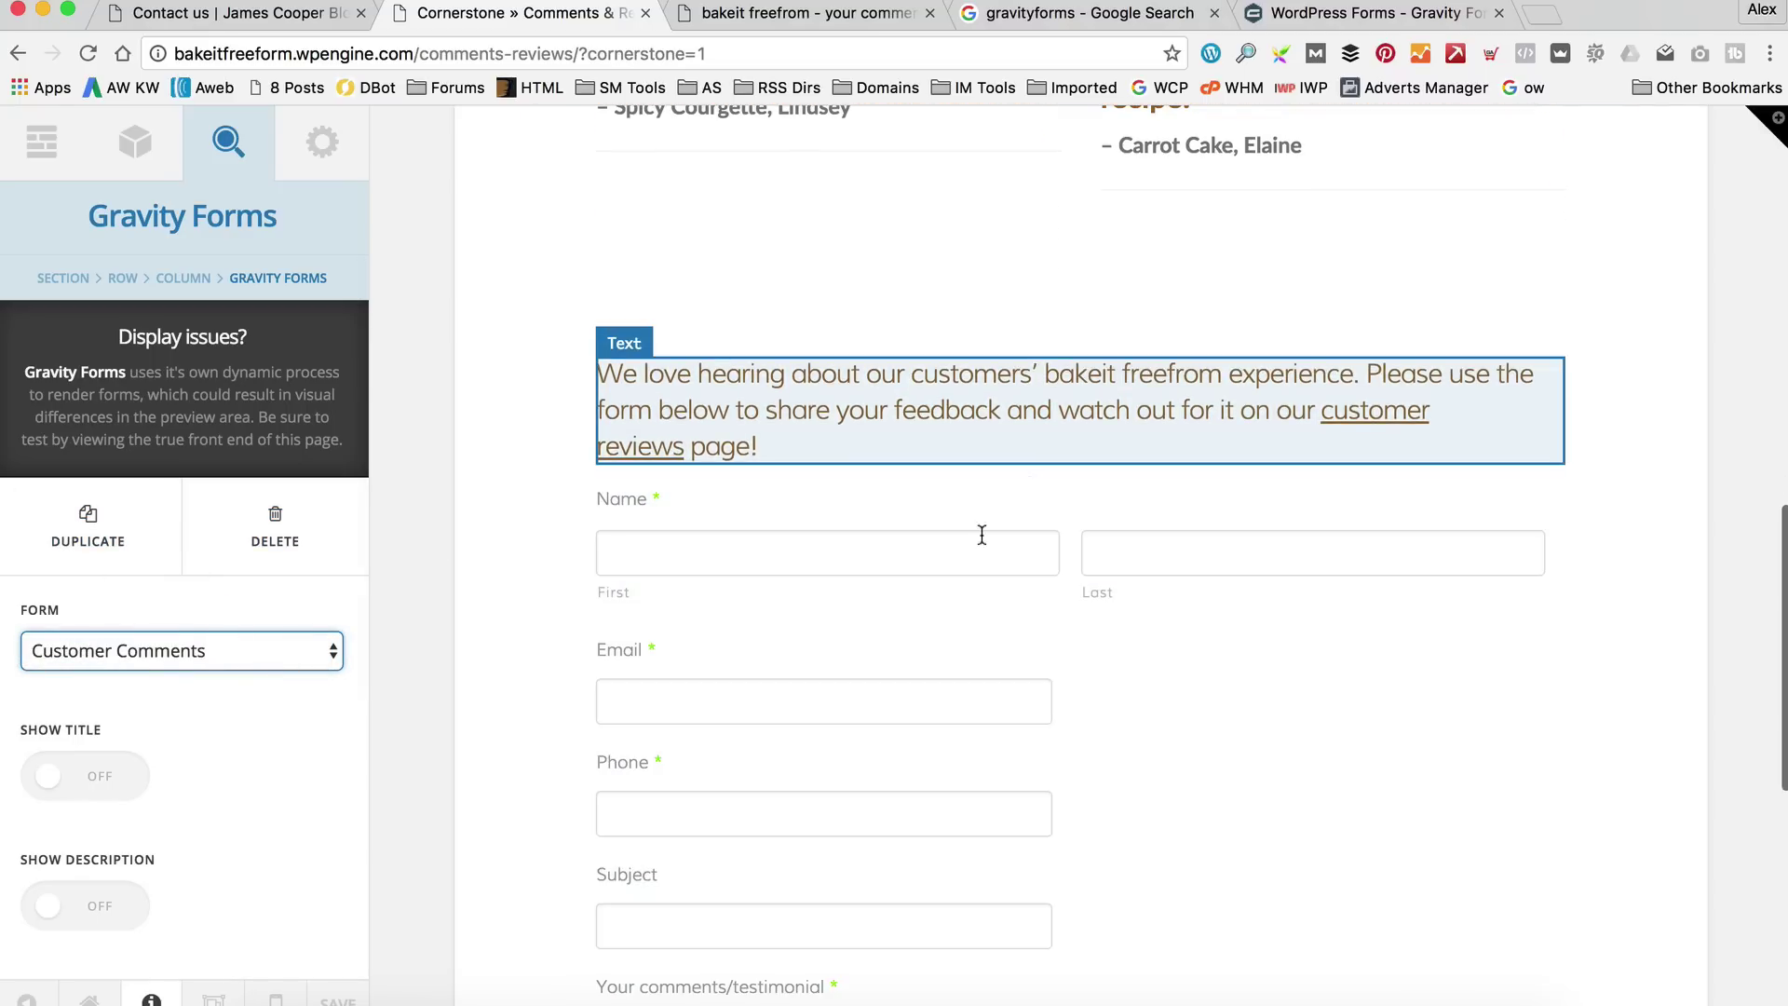
scroll(983, 533, down, 8)
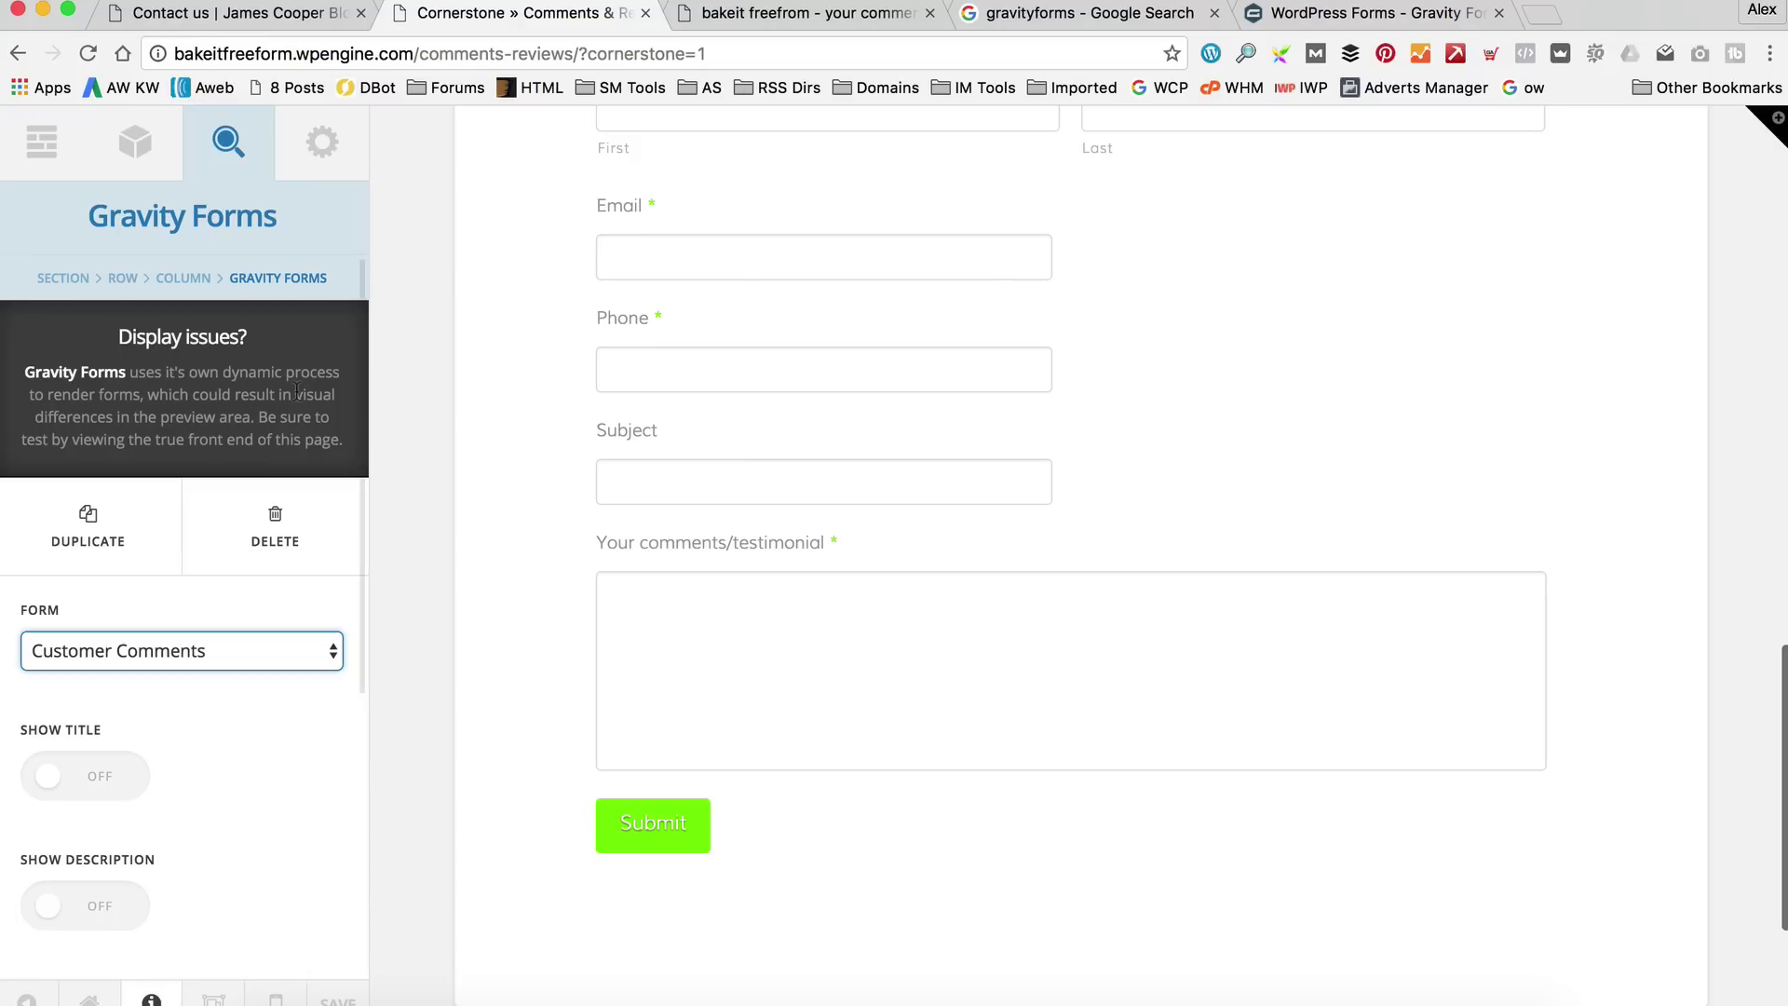
scroll(919, 438, up, 6)
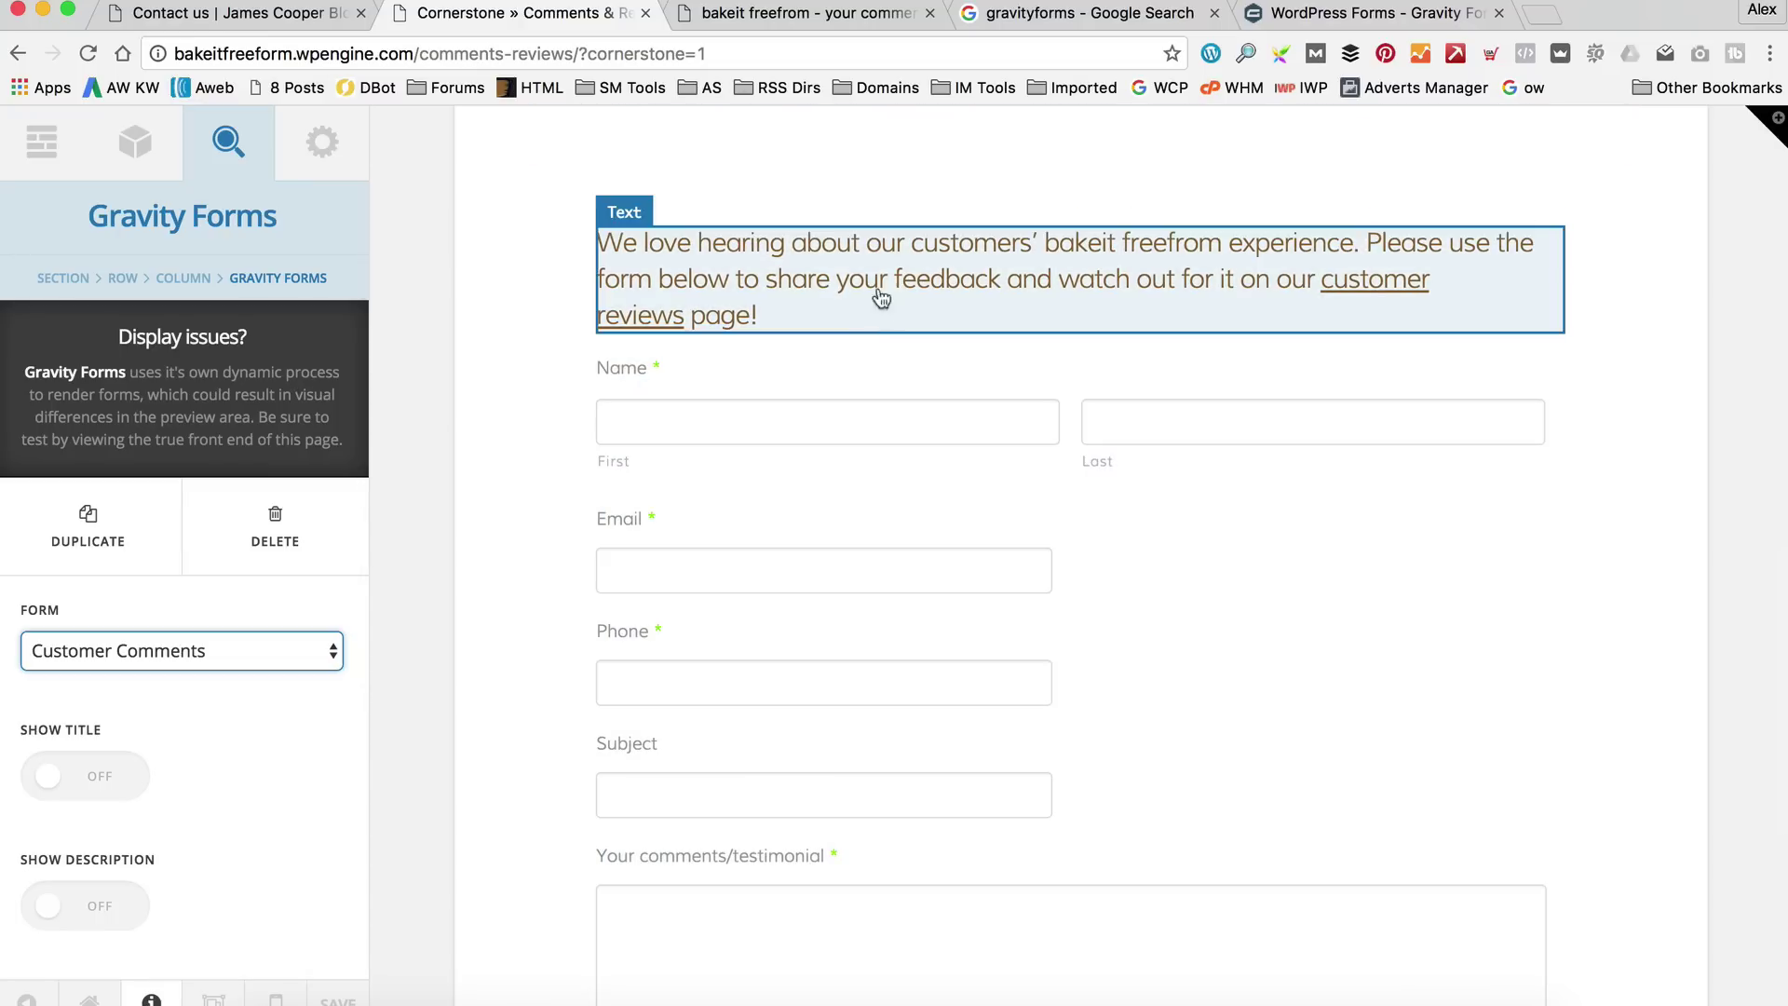
scroll(226, 323, down, 1)
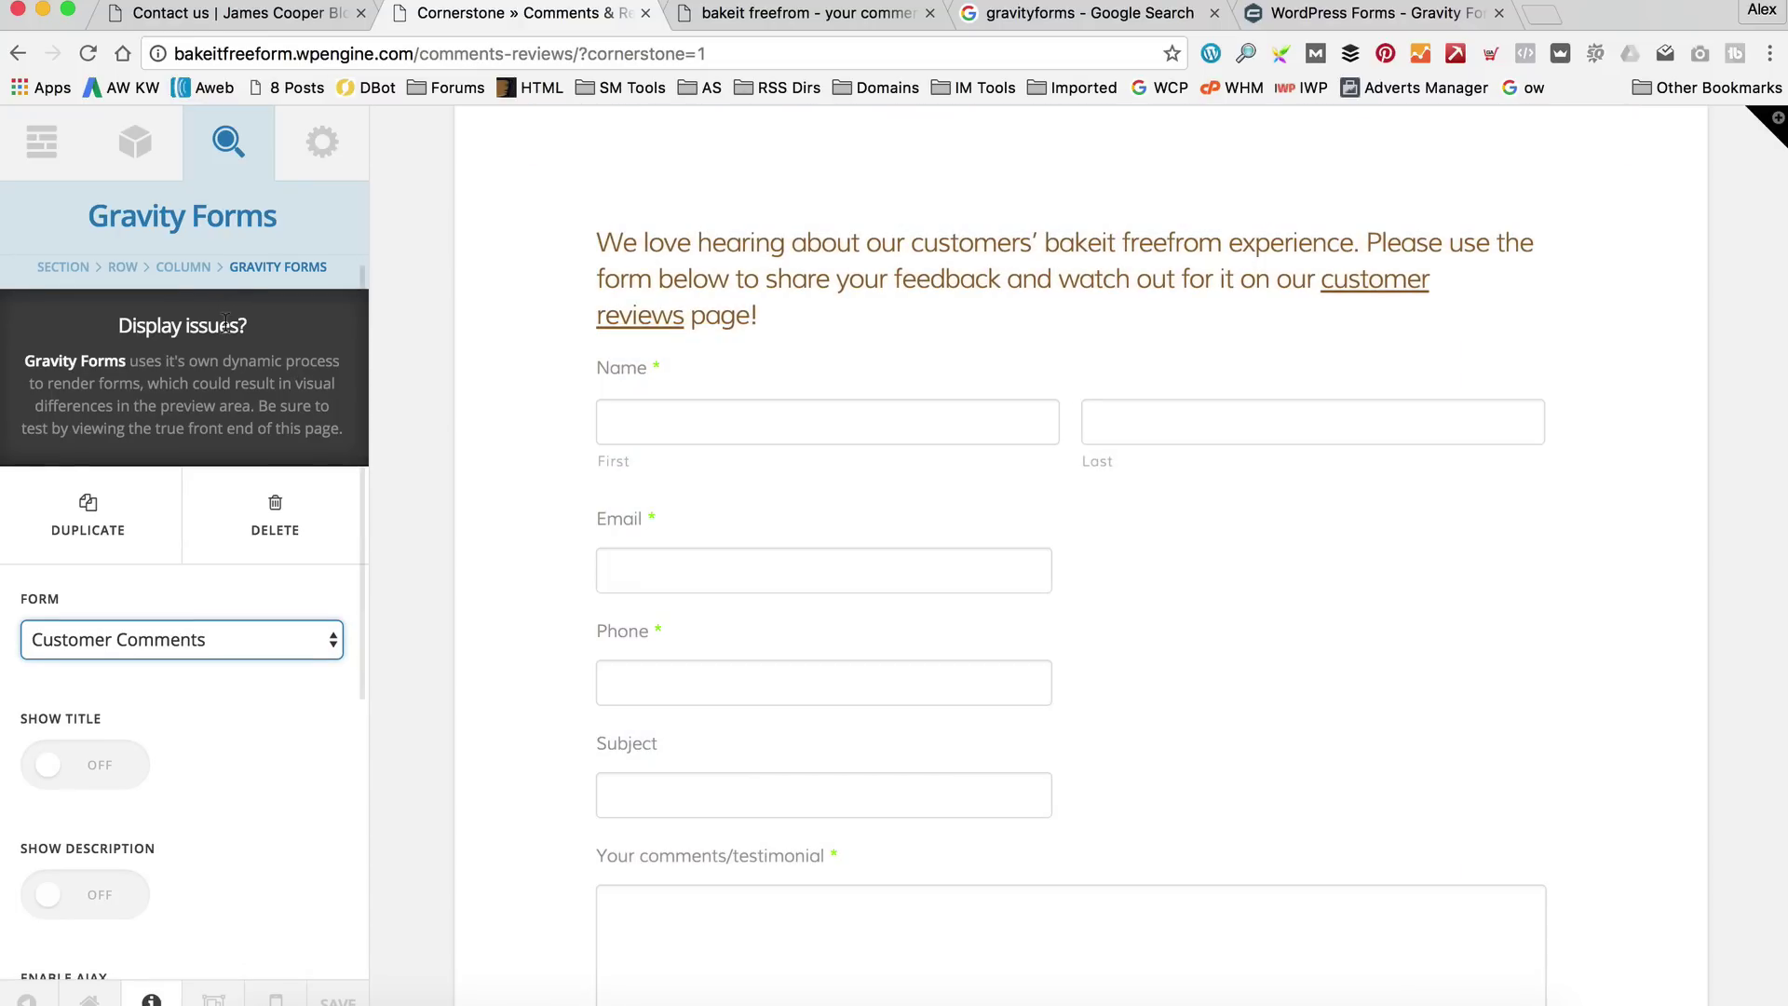
- Insert a 50px Gap element between the intro paragraph and the form
click(135, 142)
scroll(269, 463, down, 6)
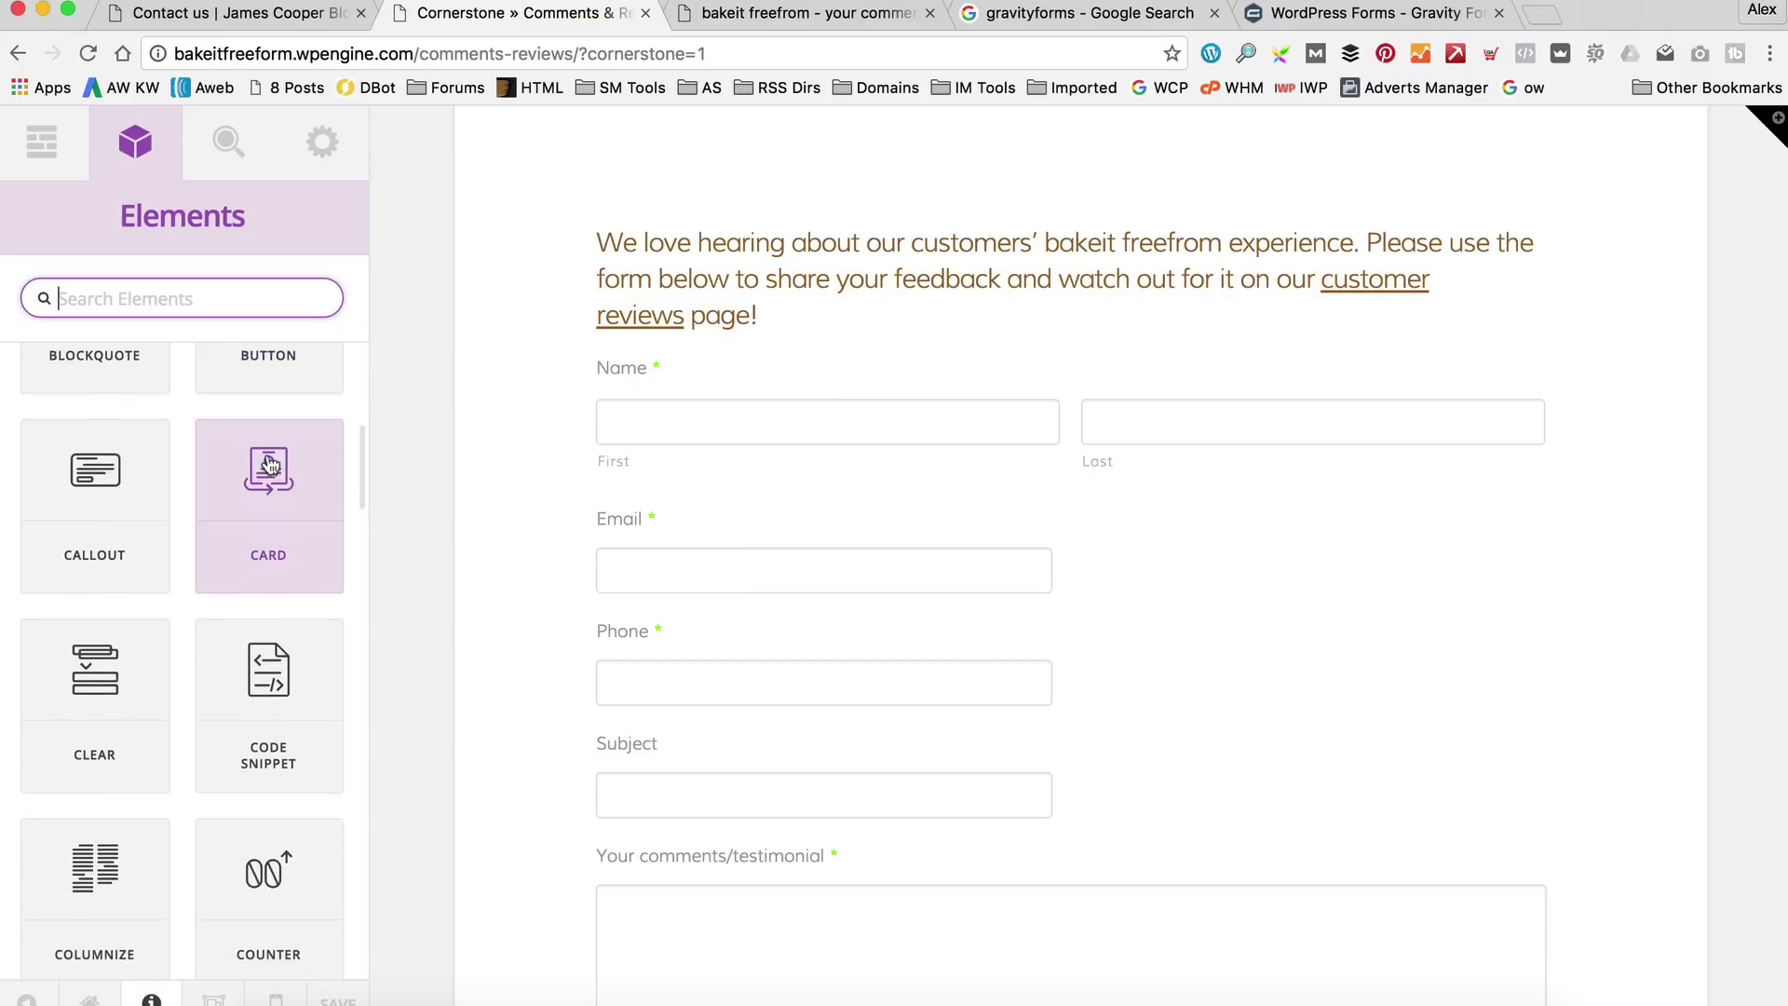
scroll(269, 464, down, 10)
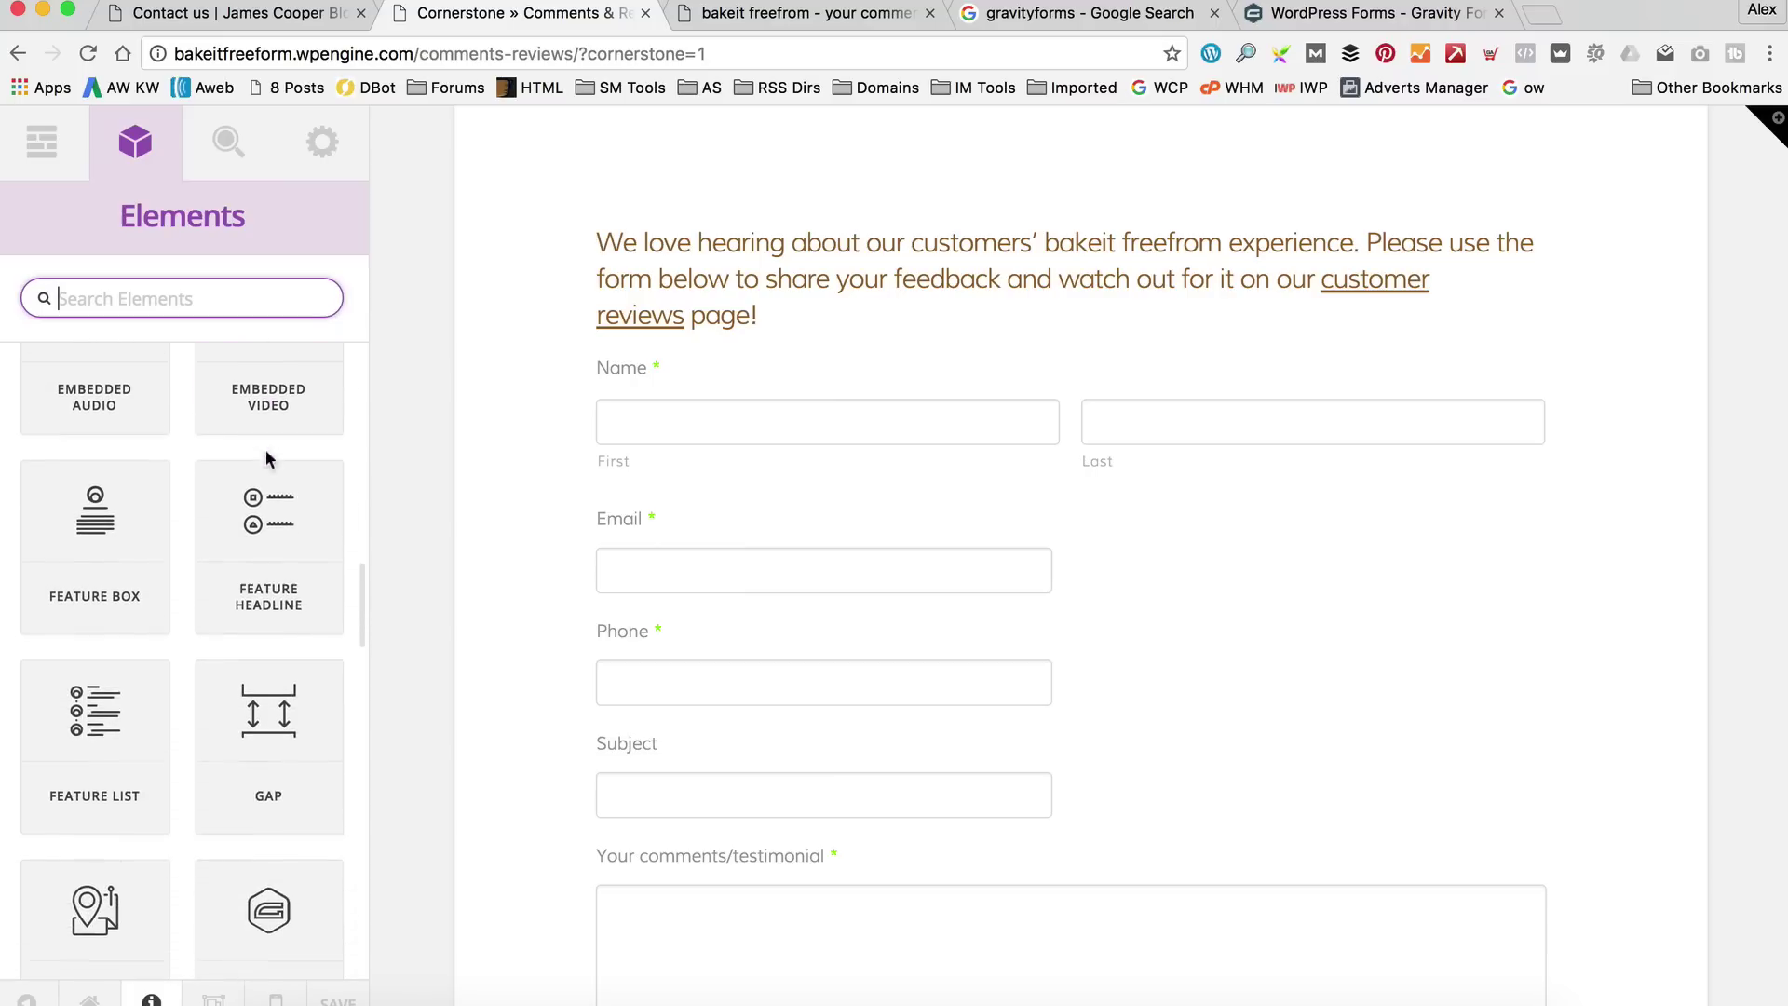
drag(268, 741, 806, 382)
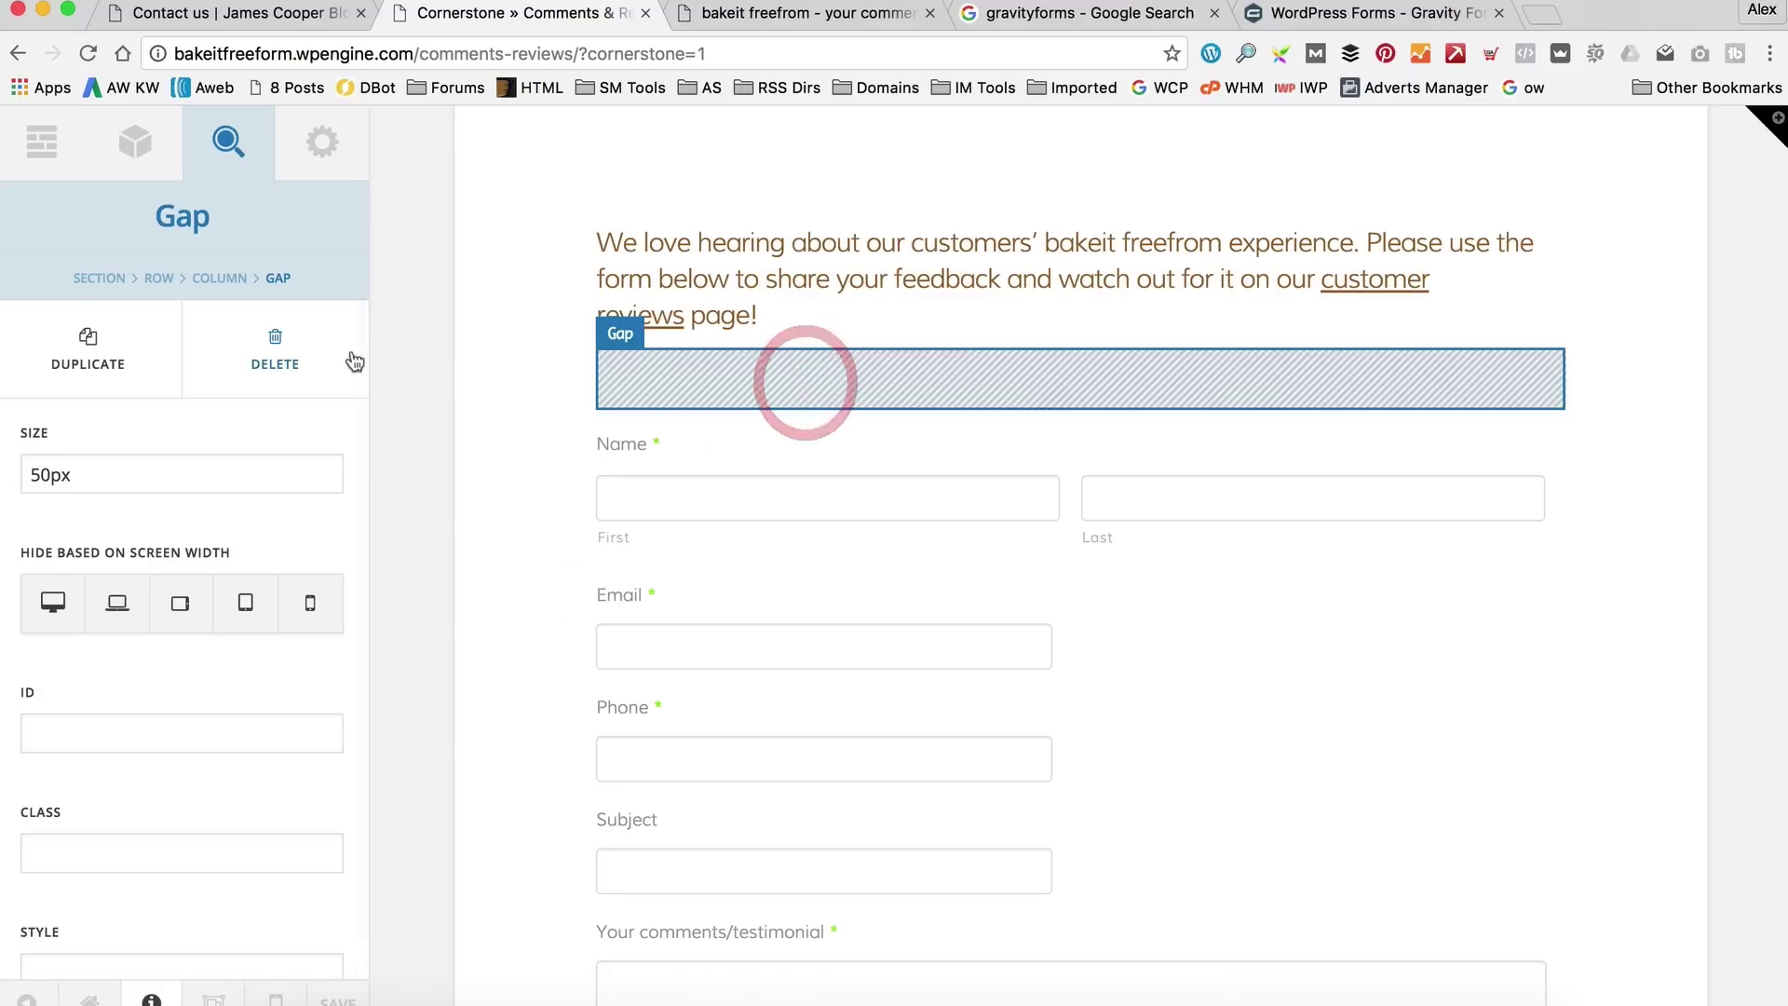
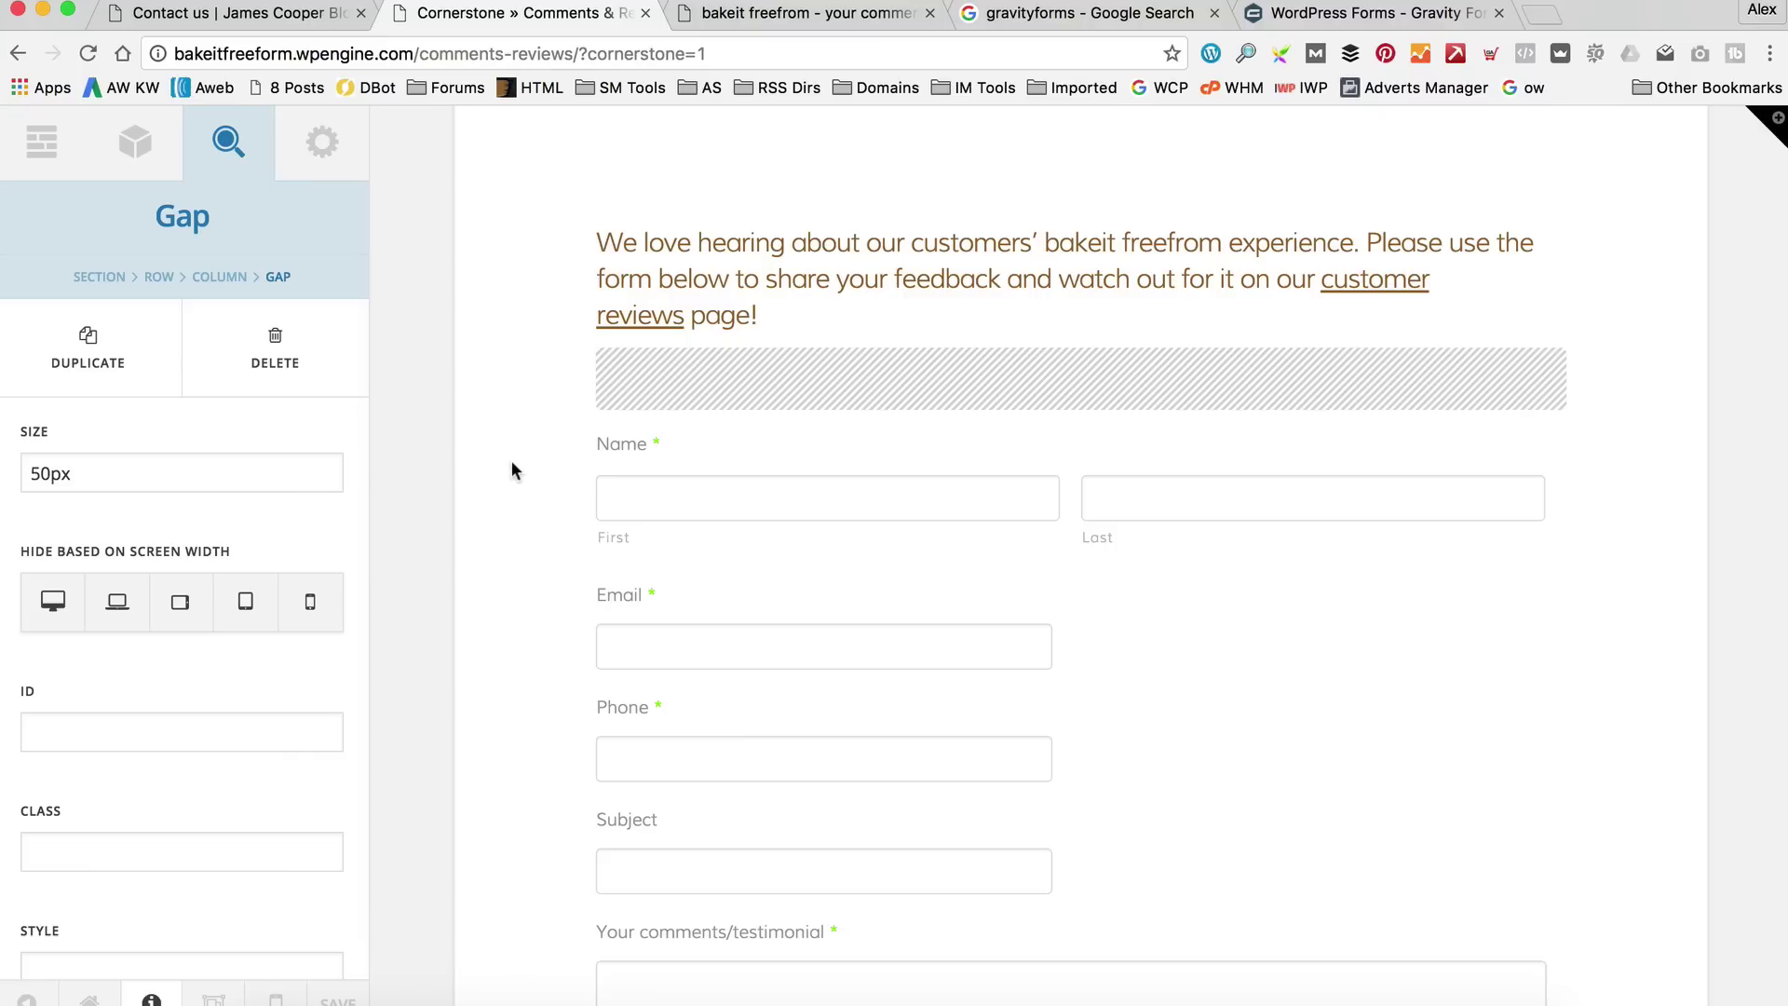
- Scroll down to the form and delete '?cornerstone=1' from the page address
scroll(511, 472, down, 5)
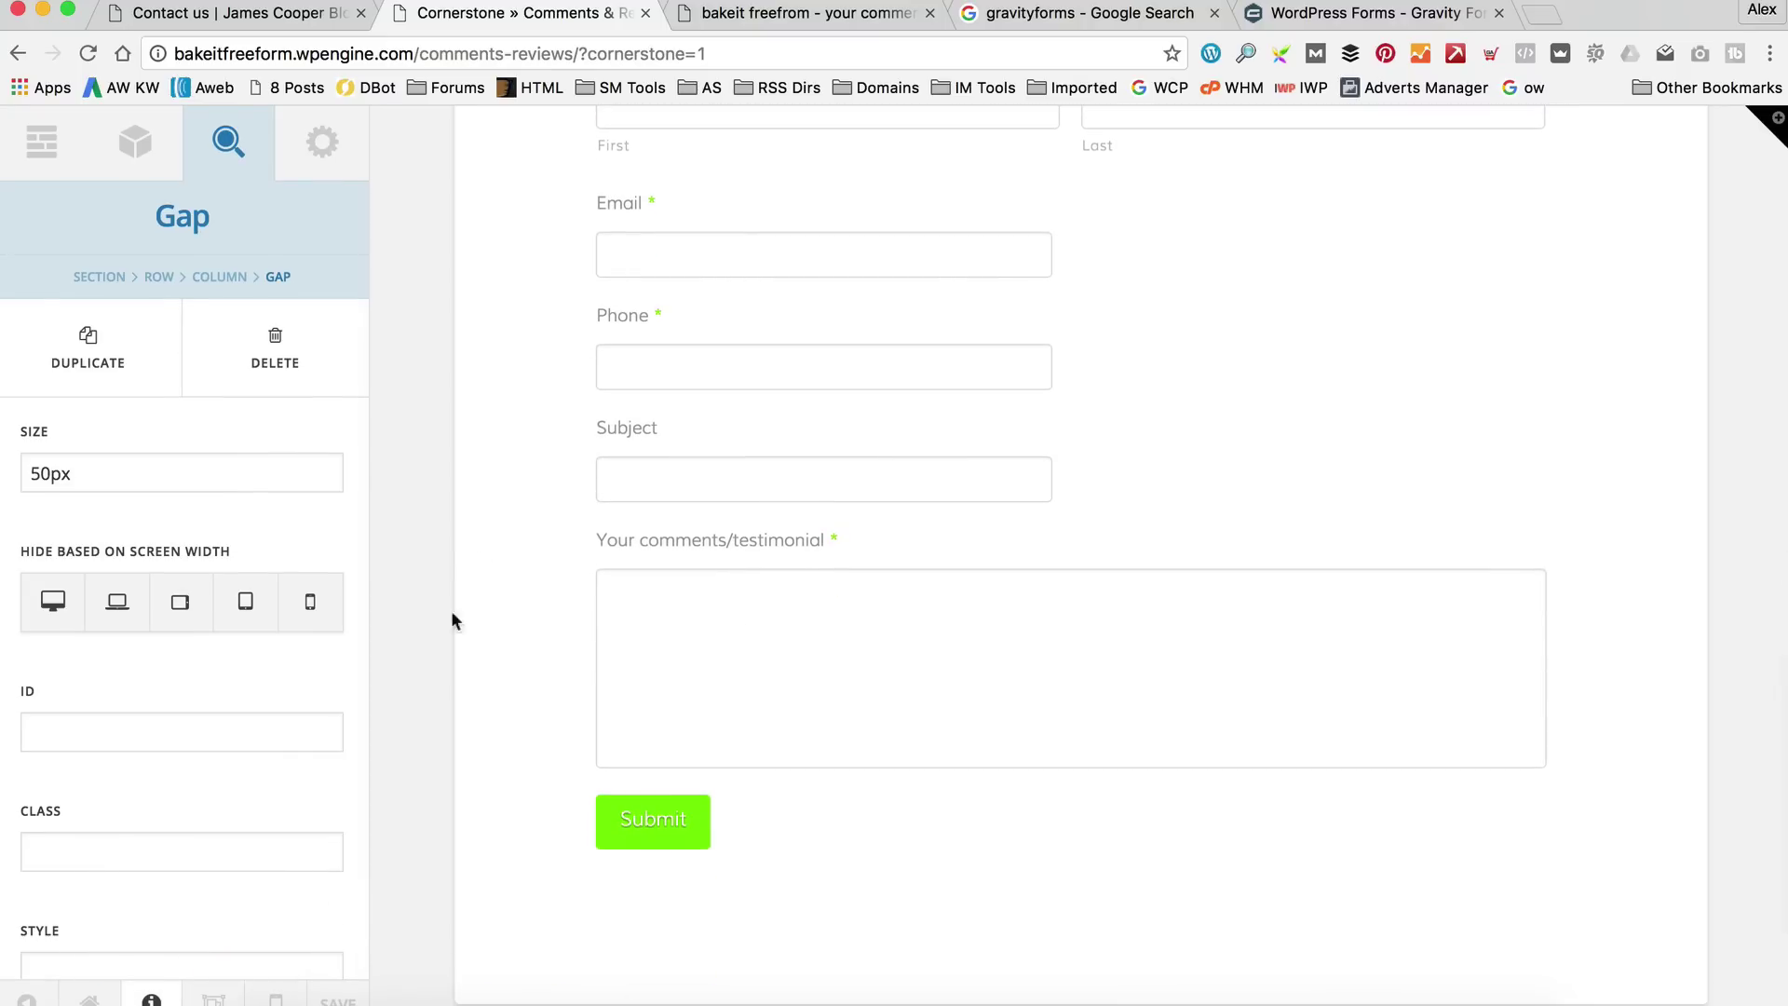
drag(580, 53, 1142, 81)
key(BackSpace)
- Load the live Comments & Reviews page, scroll through its form, then return to Cornerstone
key(Return)
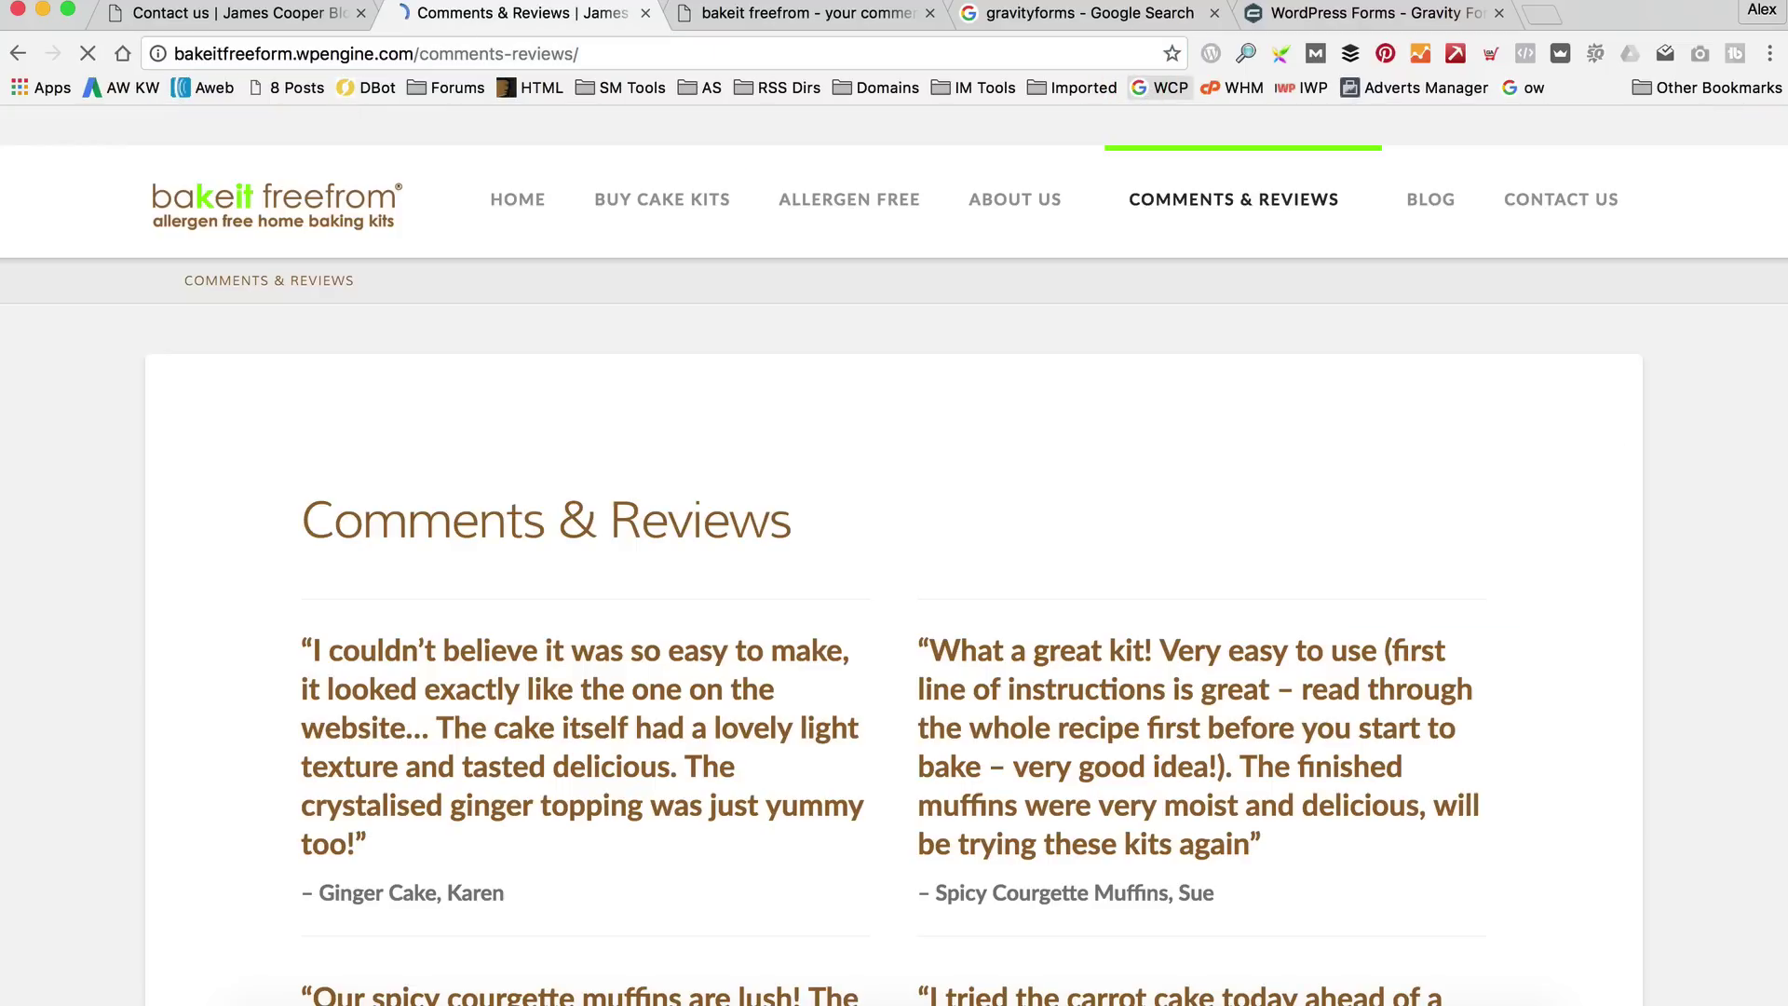
scroll(1148, 513, down, 10)
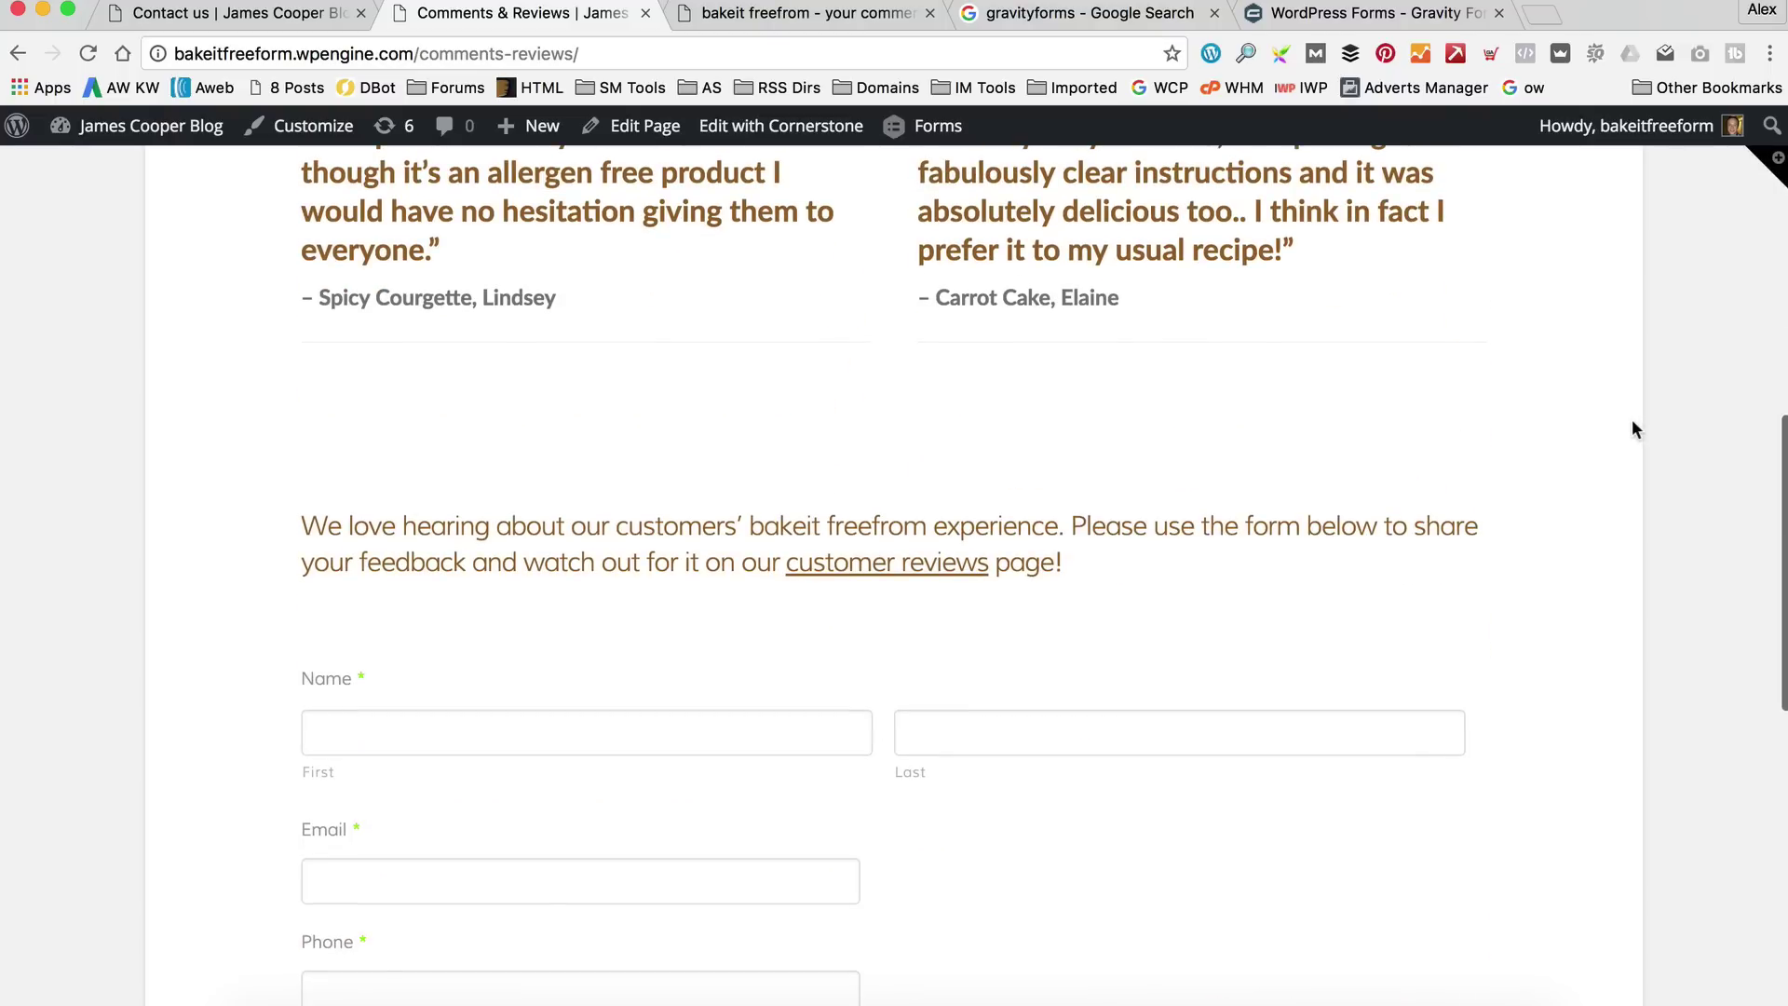
scroll(1632, 421, down, 5)
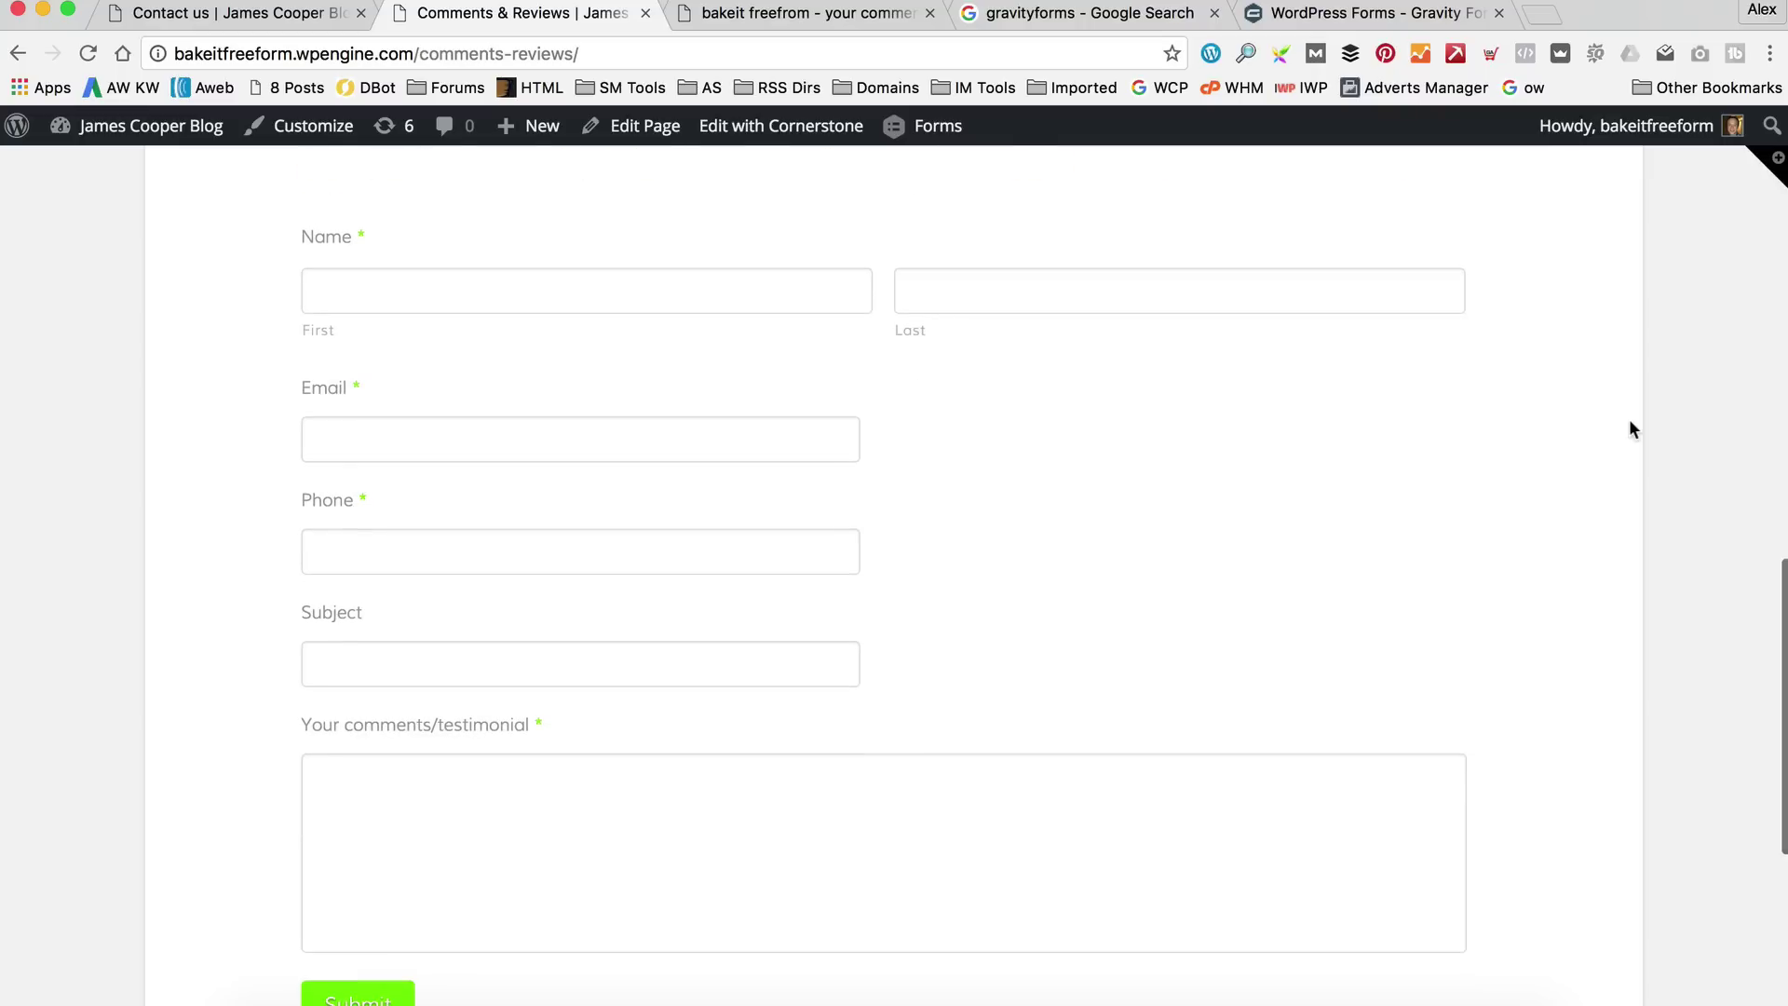
scroll(1630, 429, up, 1)
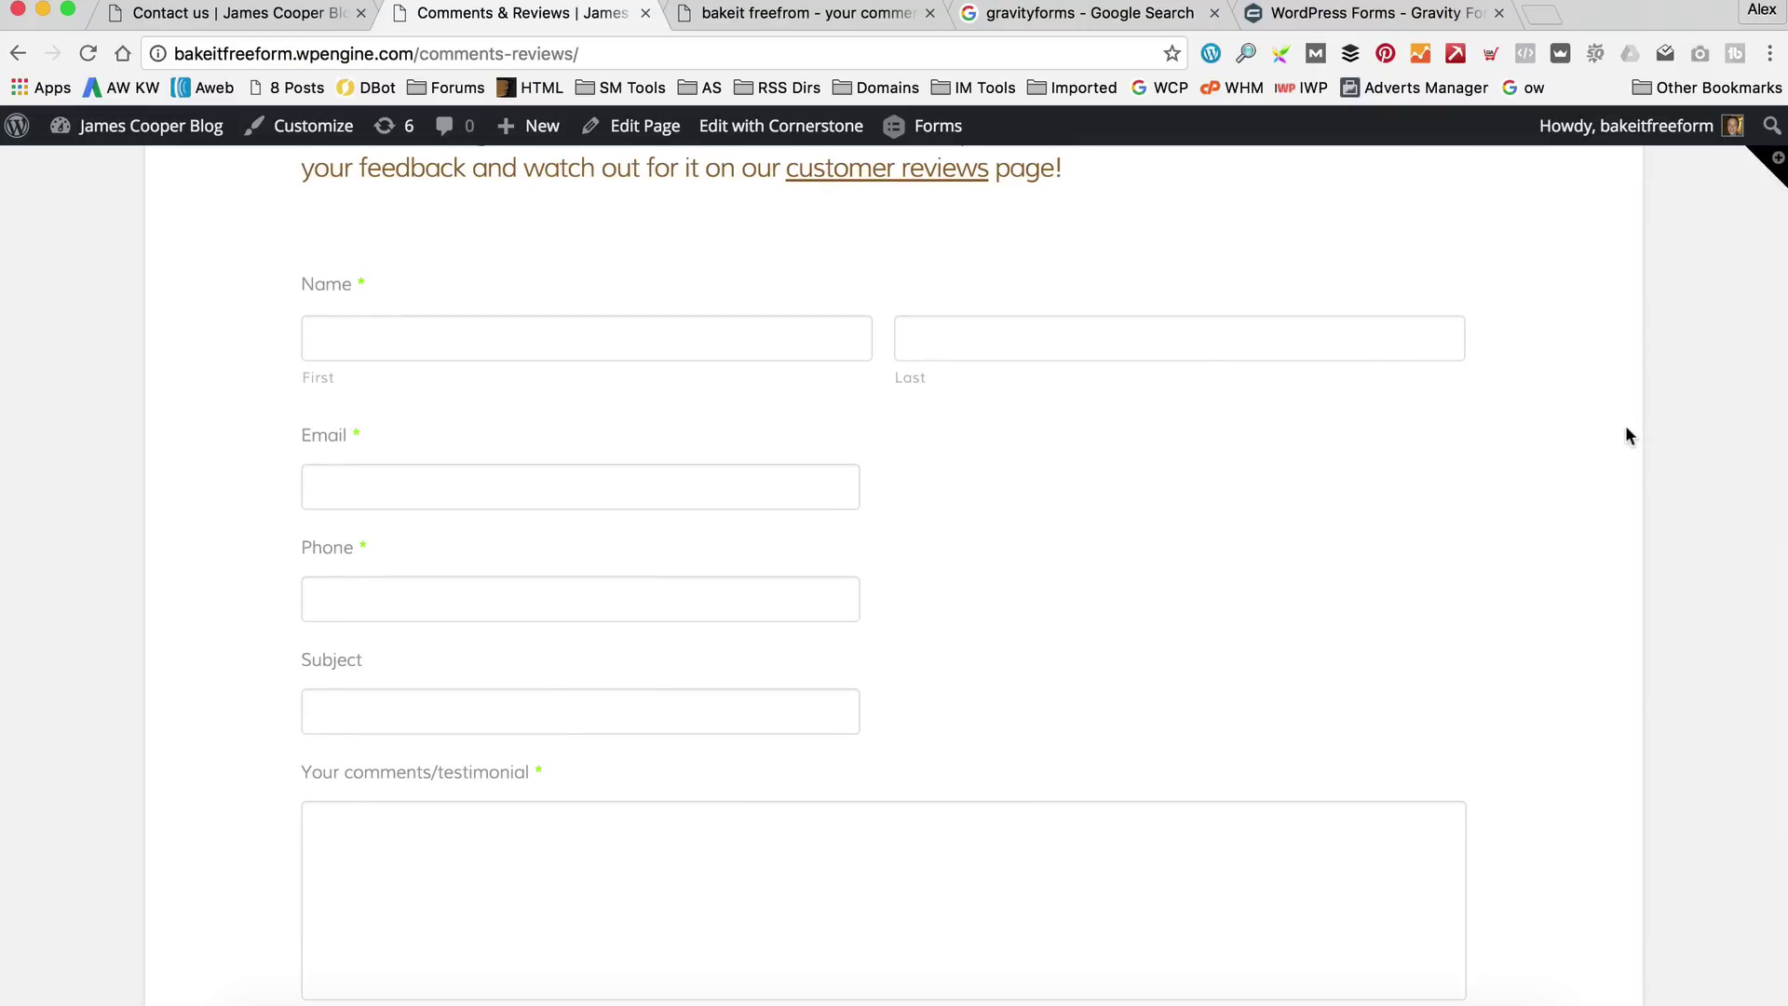
scroll(1626, 436, down, 2)
scroll(1626, 436, up, 2)
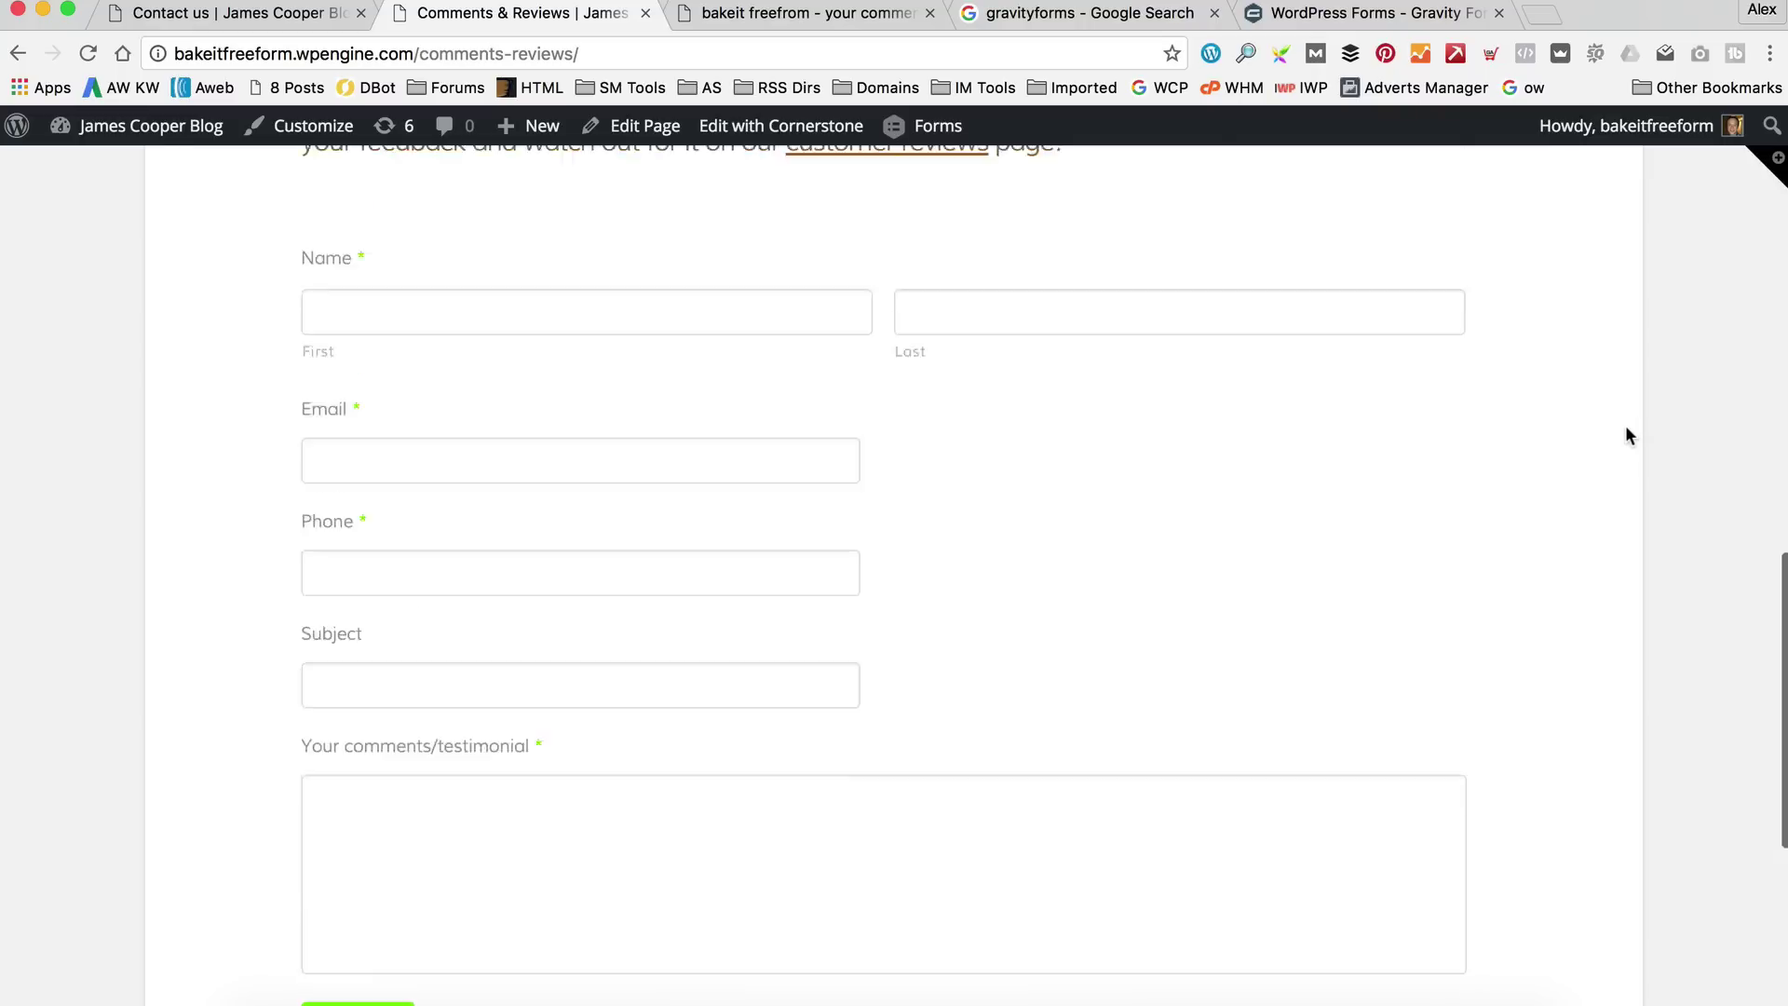
scroll(1491, 435, up, 5)
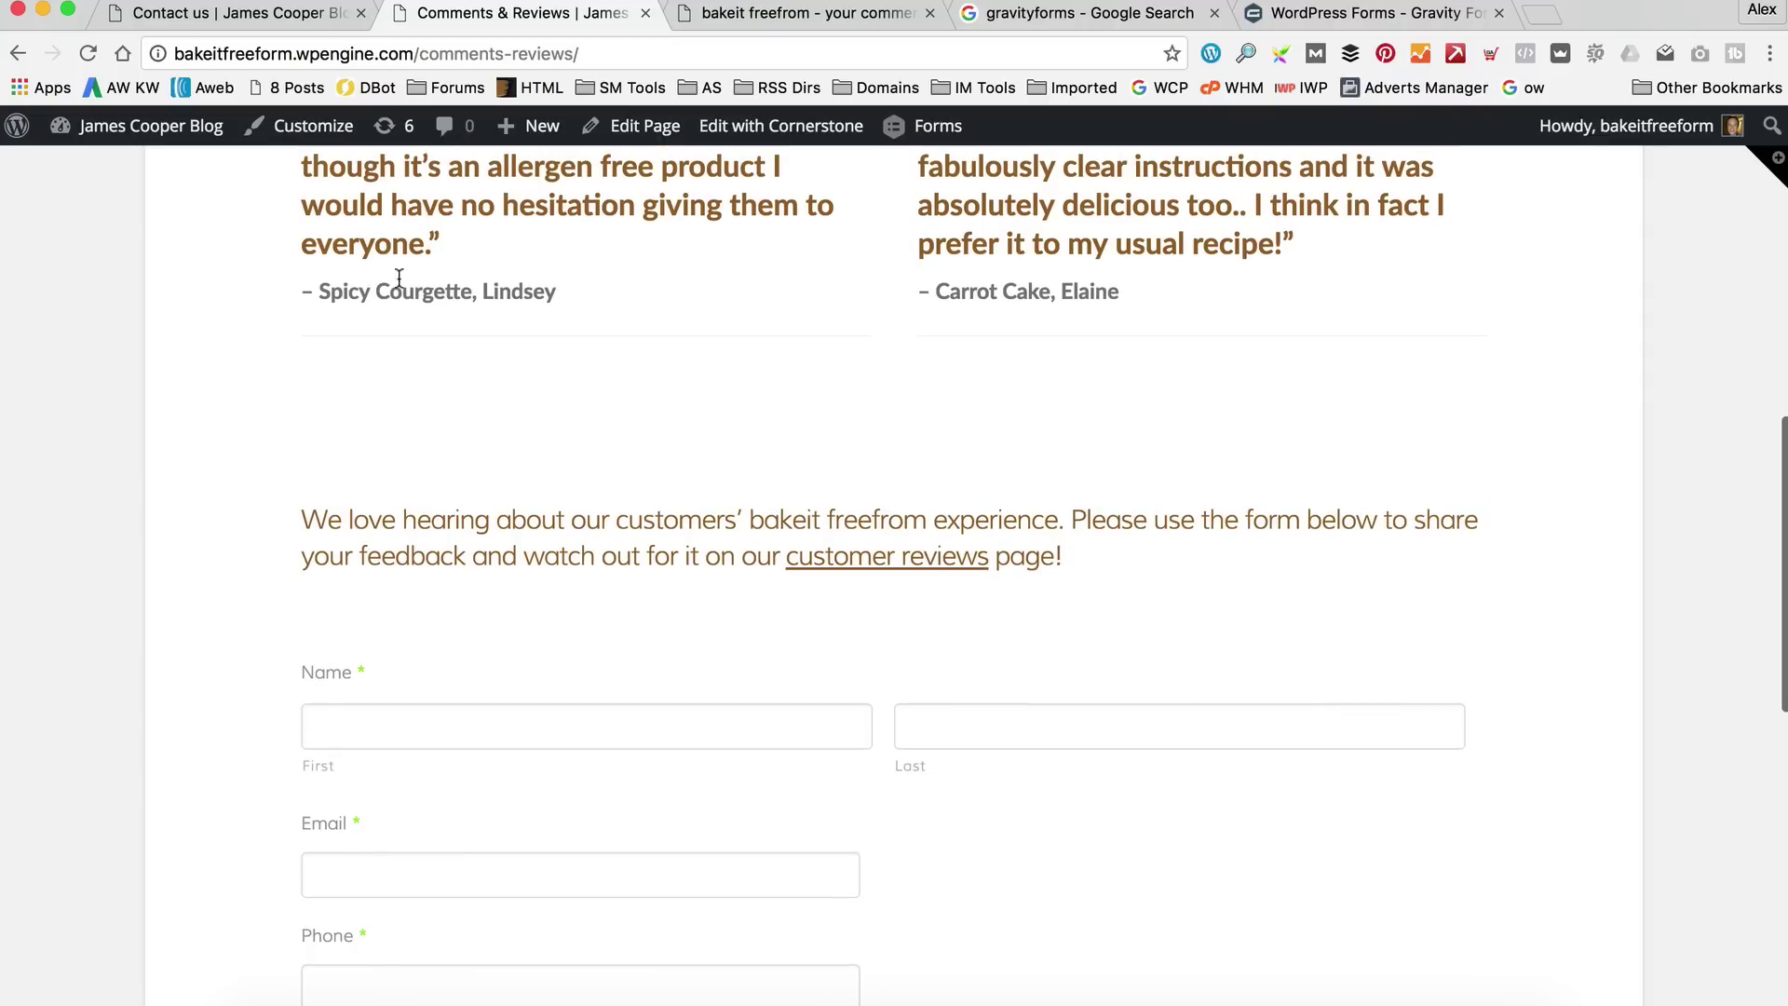
click(780, 125)
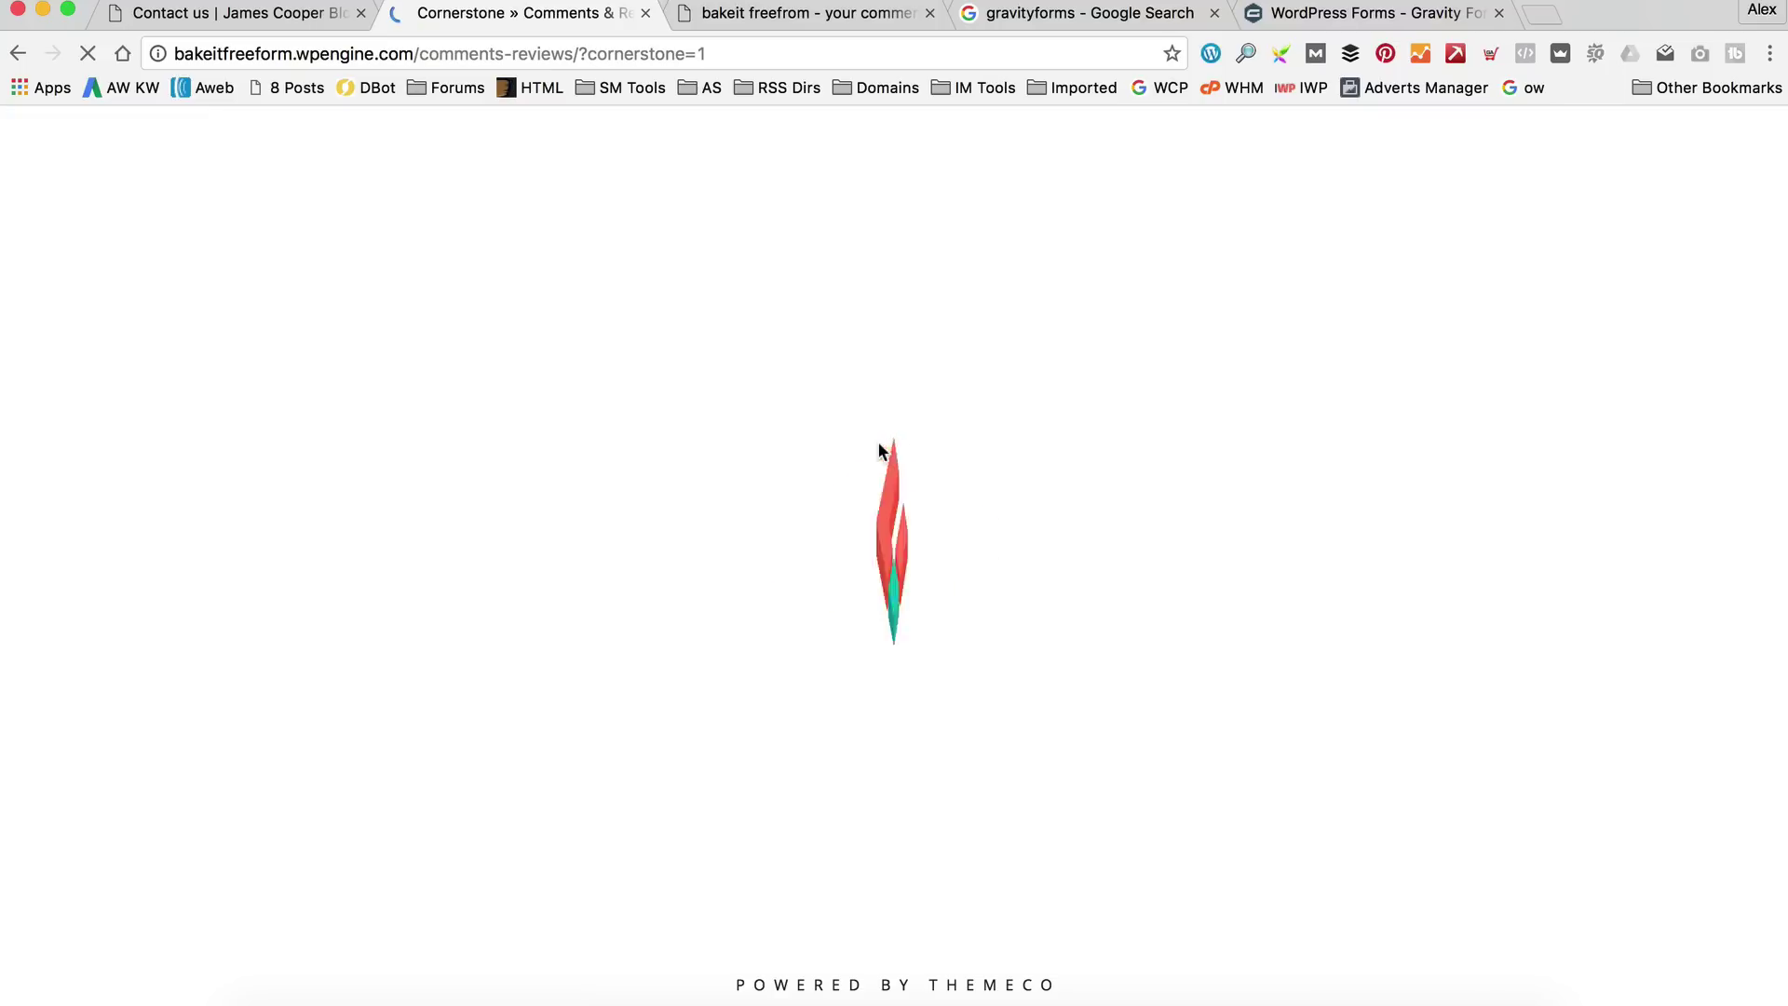
- Set the testimonials Section 1 bottom padding to 0px and save the page
scroll(880, 457, down, 7)
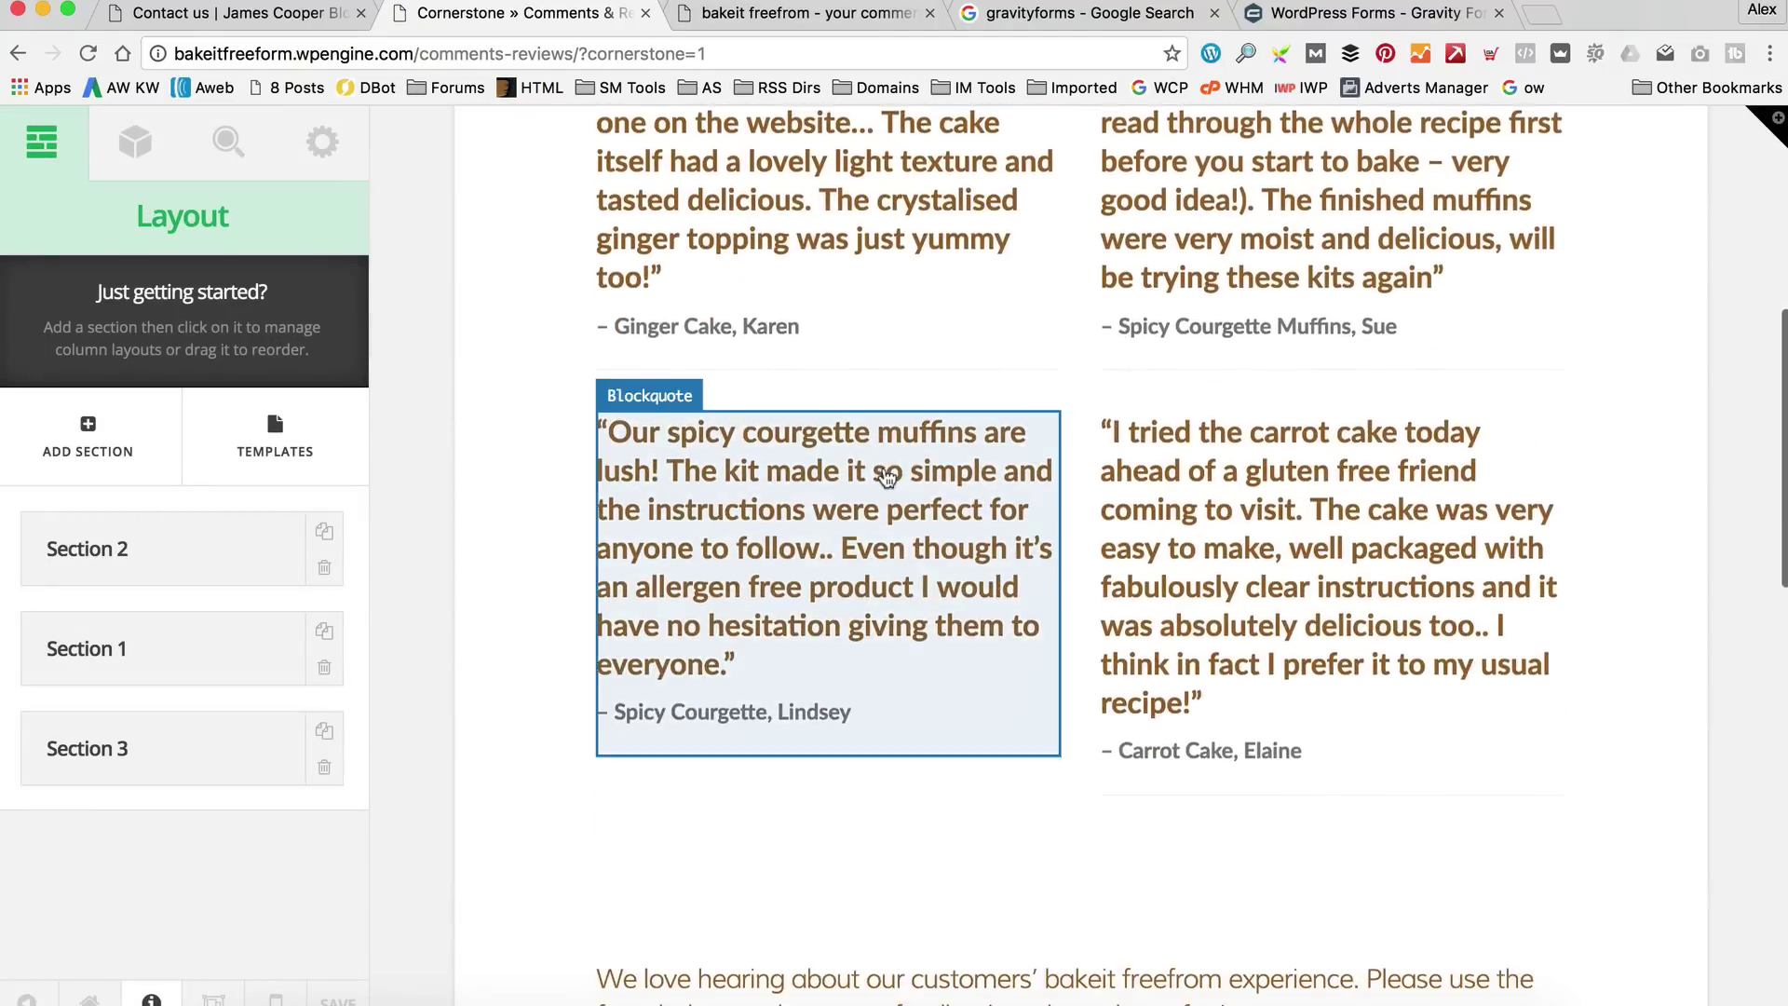
scroll(838, 559, down, 3)
click(801, 649)
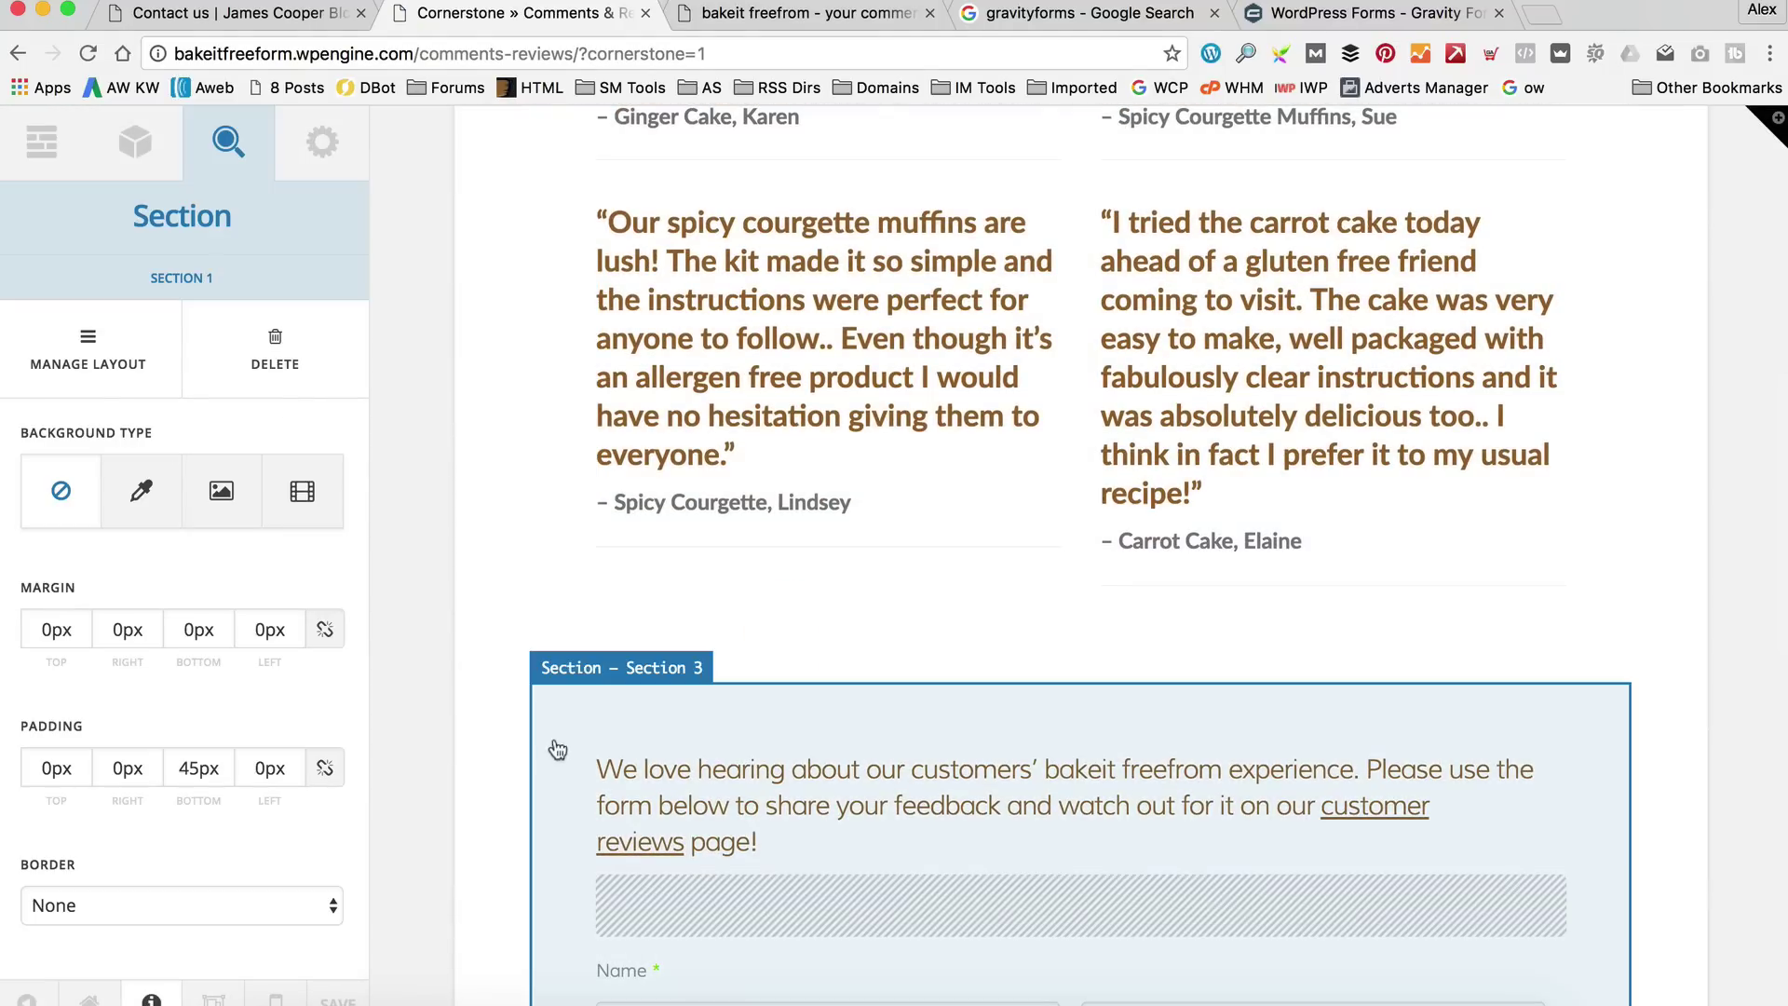
double_click(193, 763)
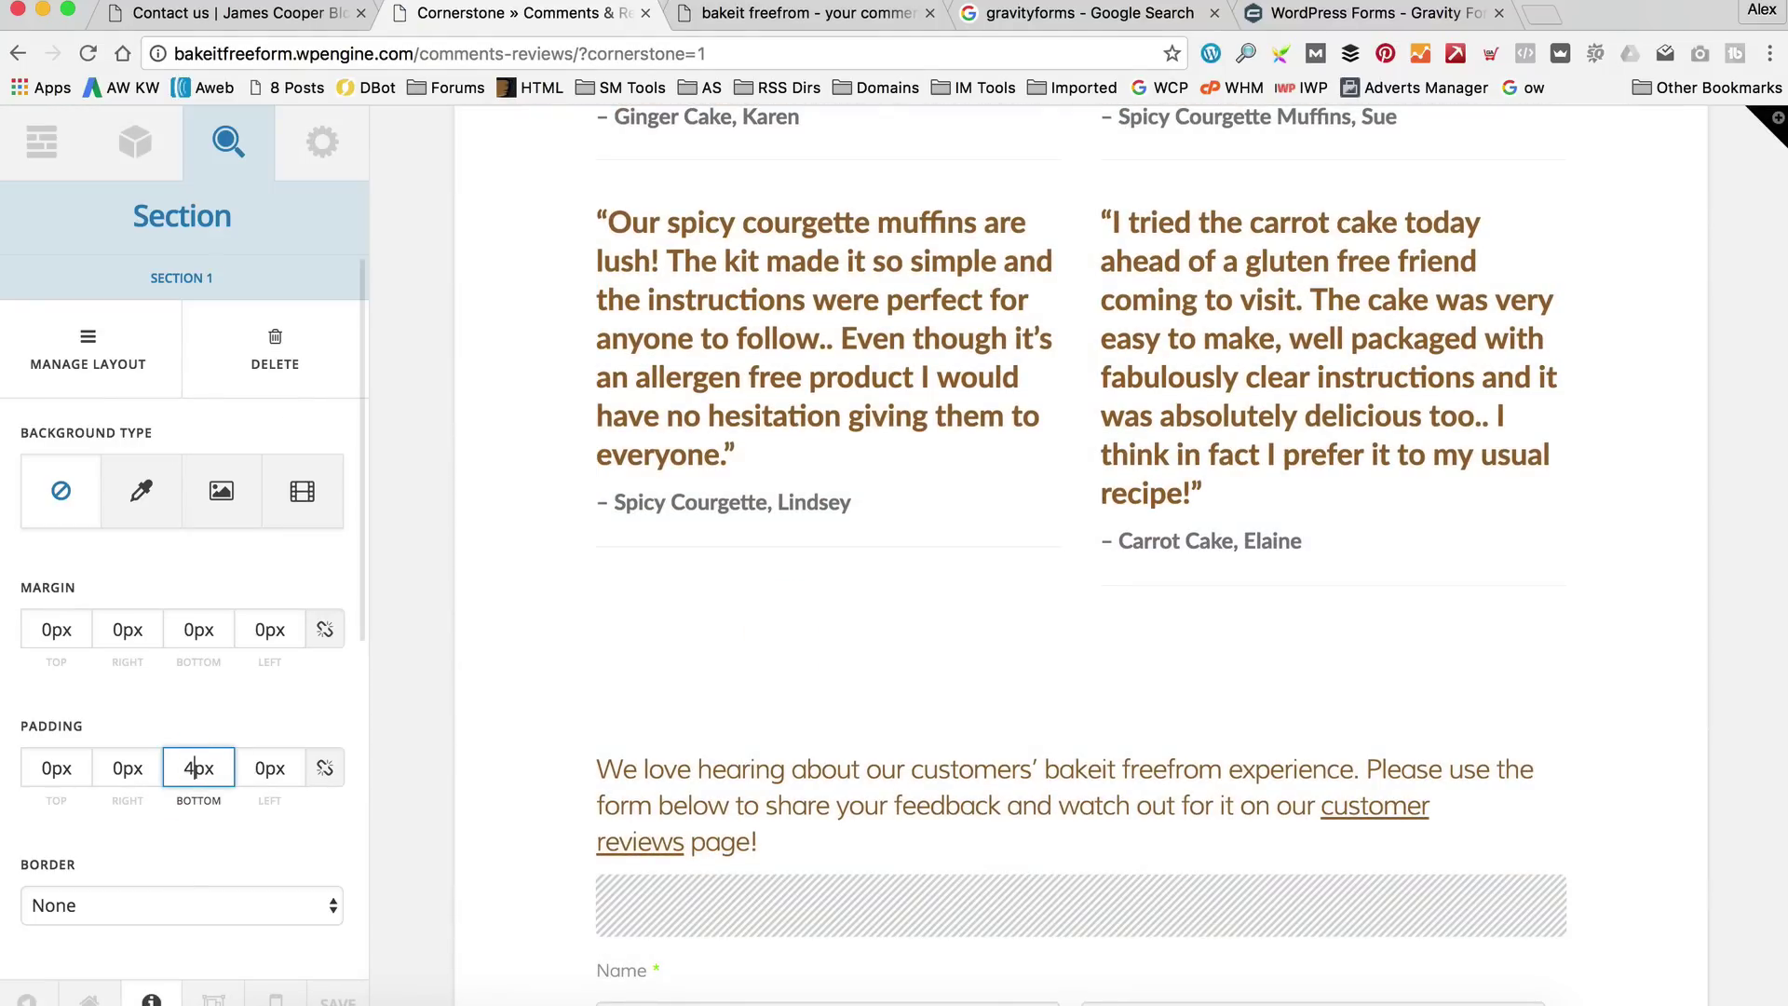
text(0)
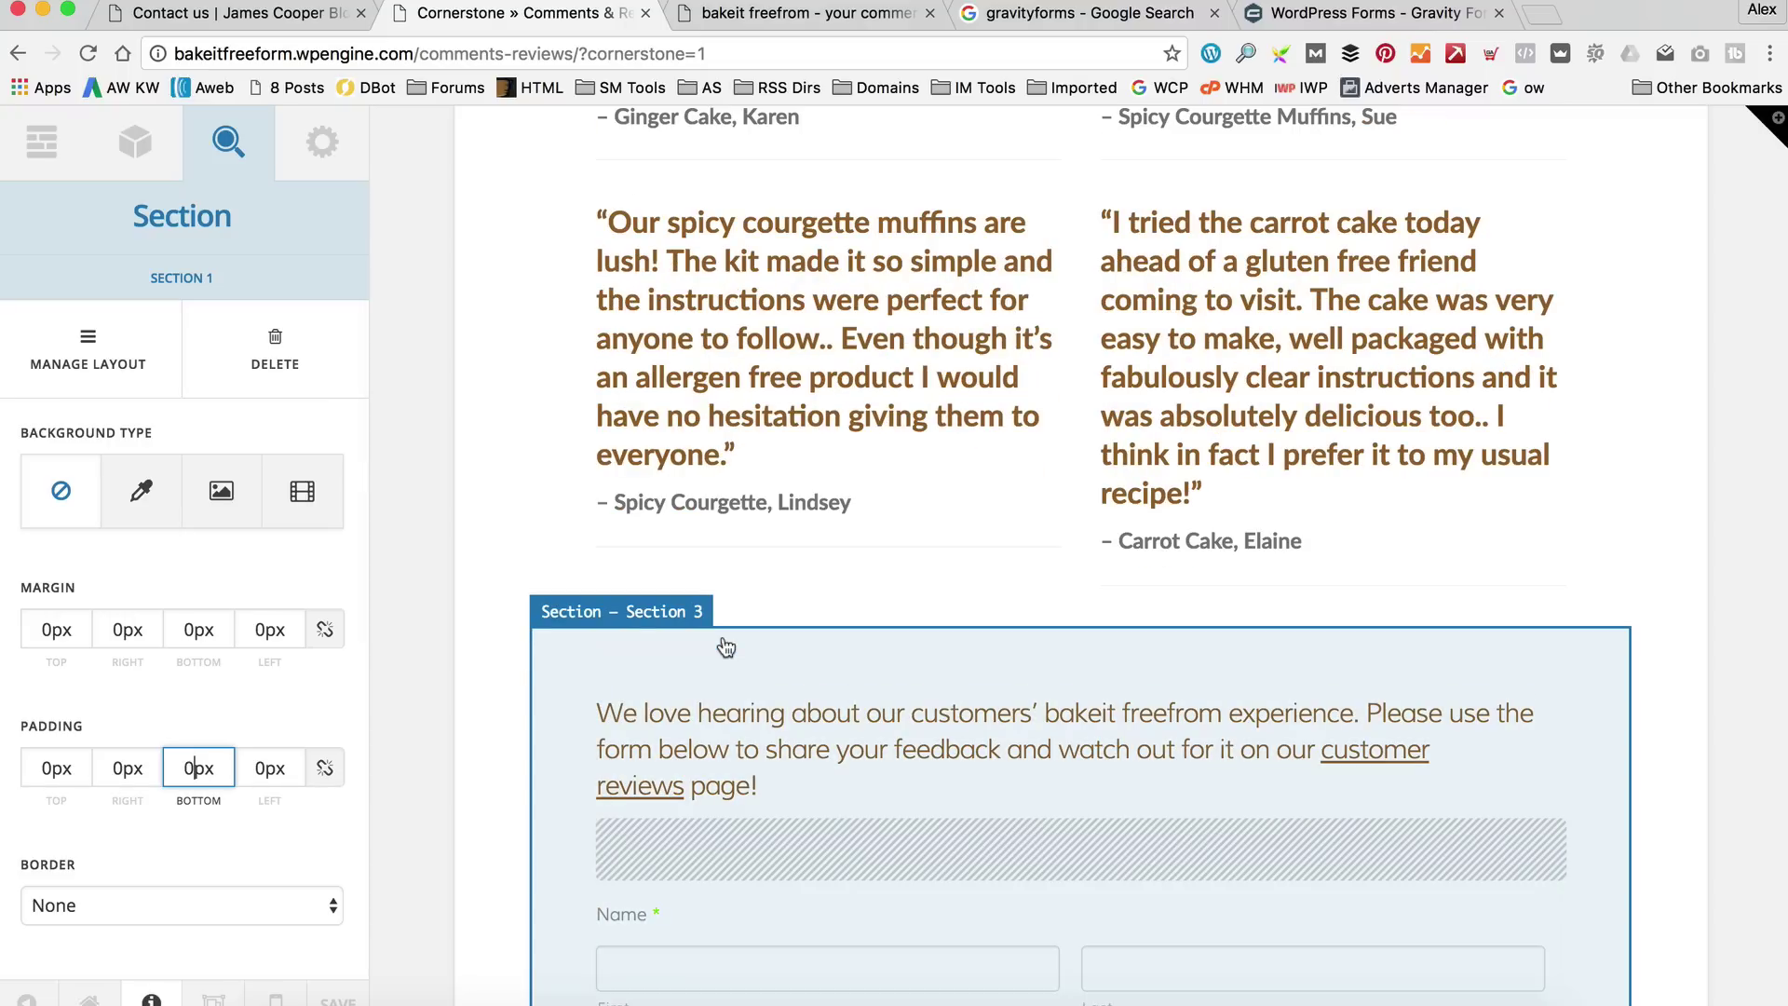
click(716, 646)
click(338, 1000)
- Compare with the old site, then load and reload the live Comments & Reviews page
click(810, 13)
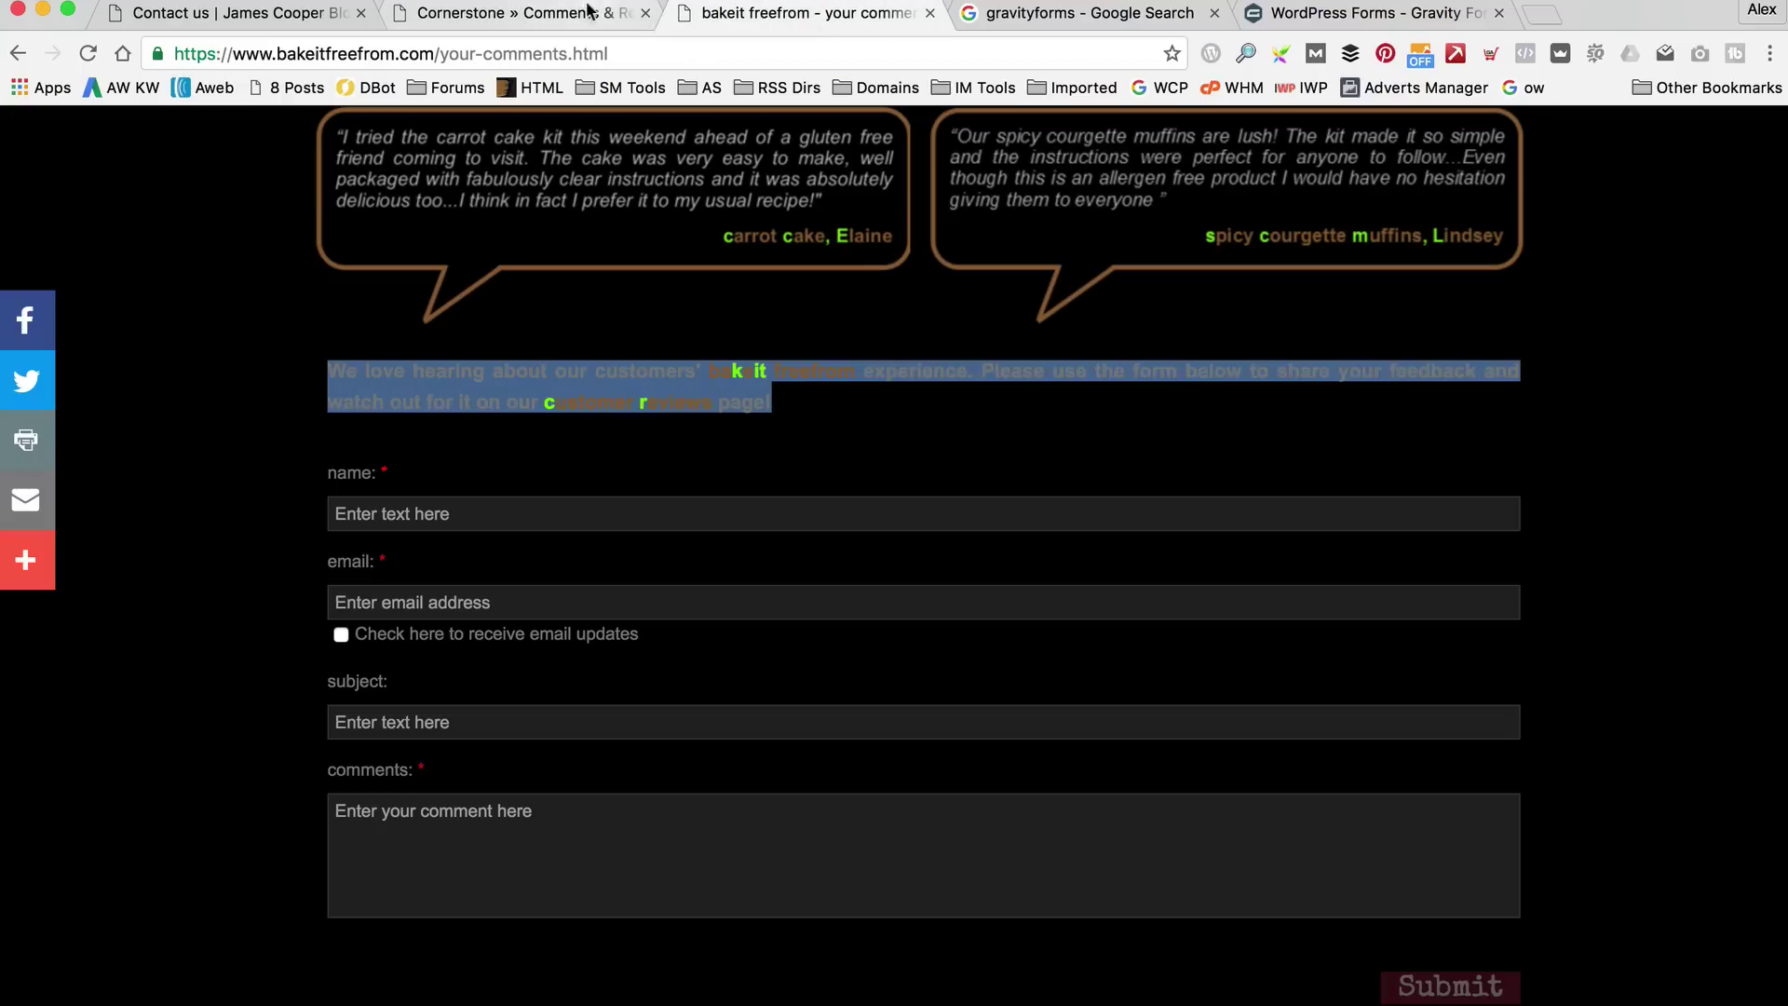
click(589, 11)
drag(578, 53, 840, 75)
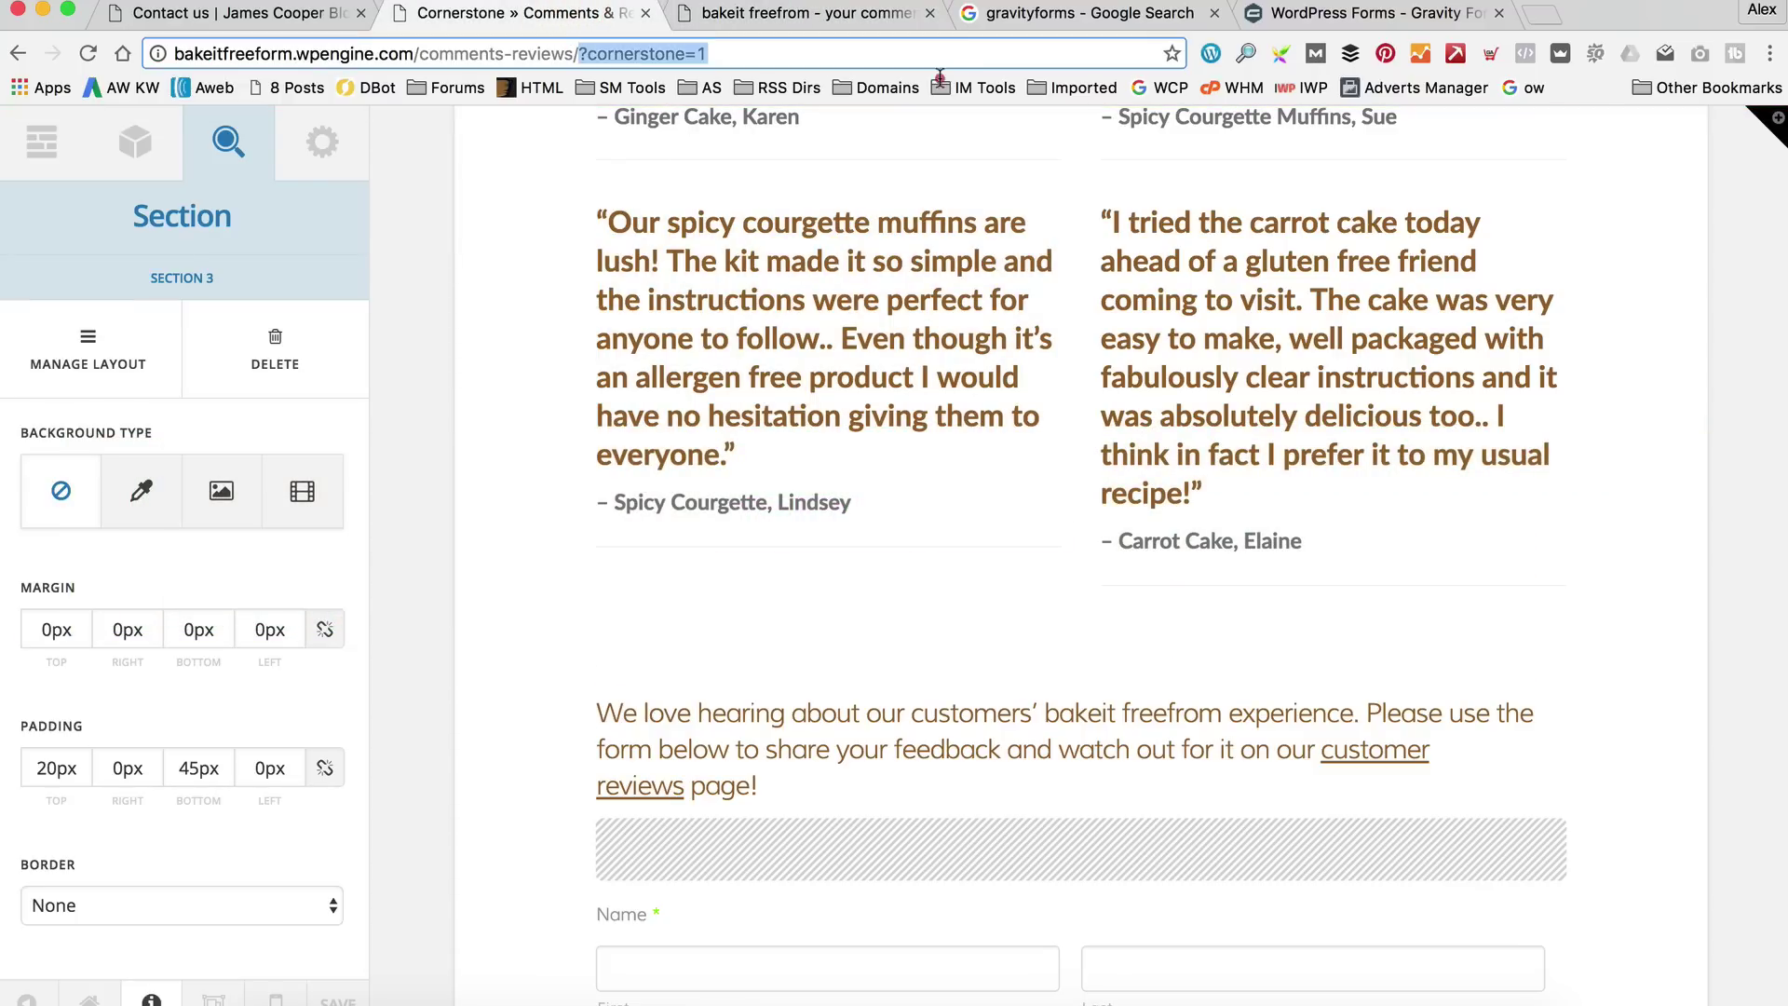
key(BackSpace)
key(Return)
scroll(1237, 555, down, 8)
scroll(1496, 479, down, 8)
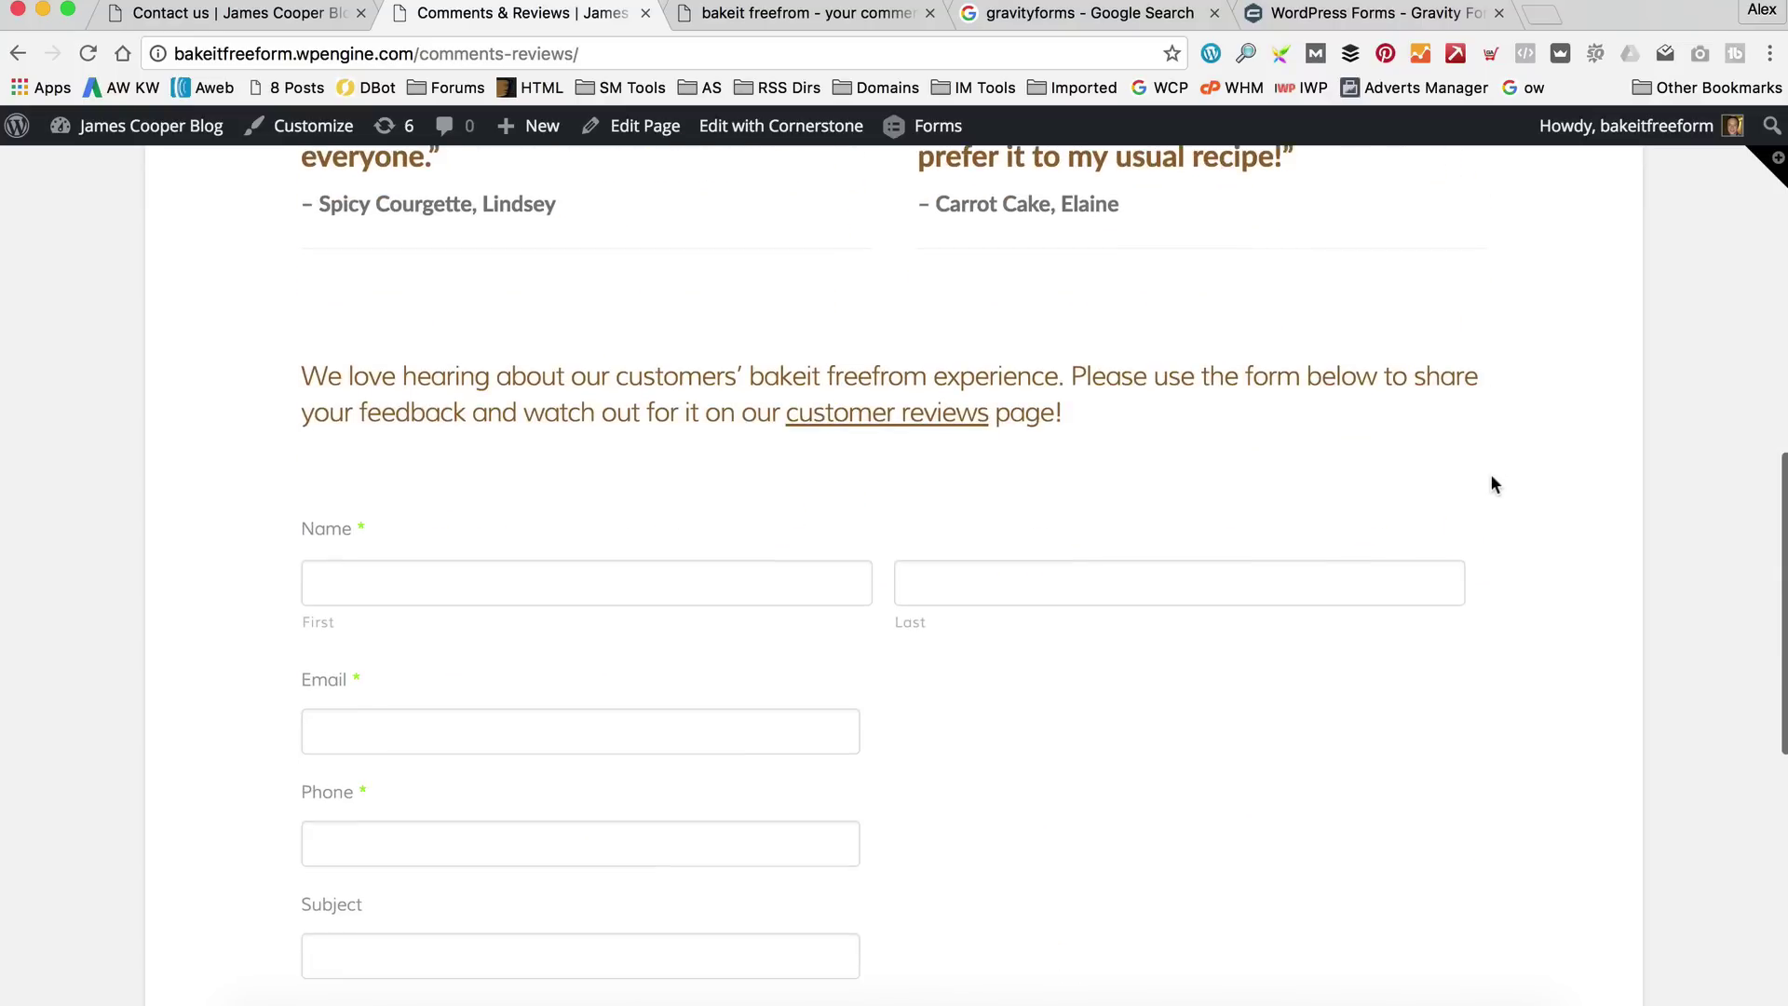
key(super+r)
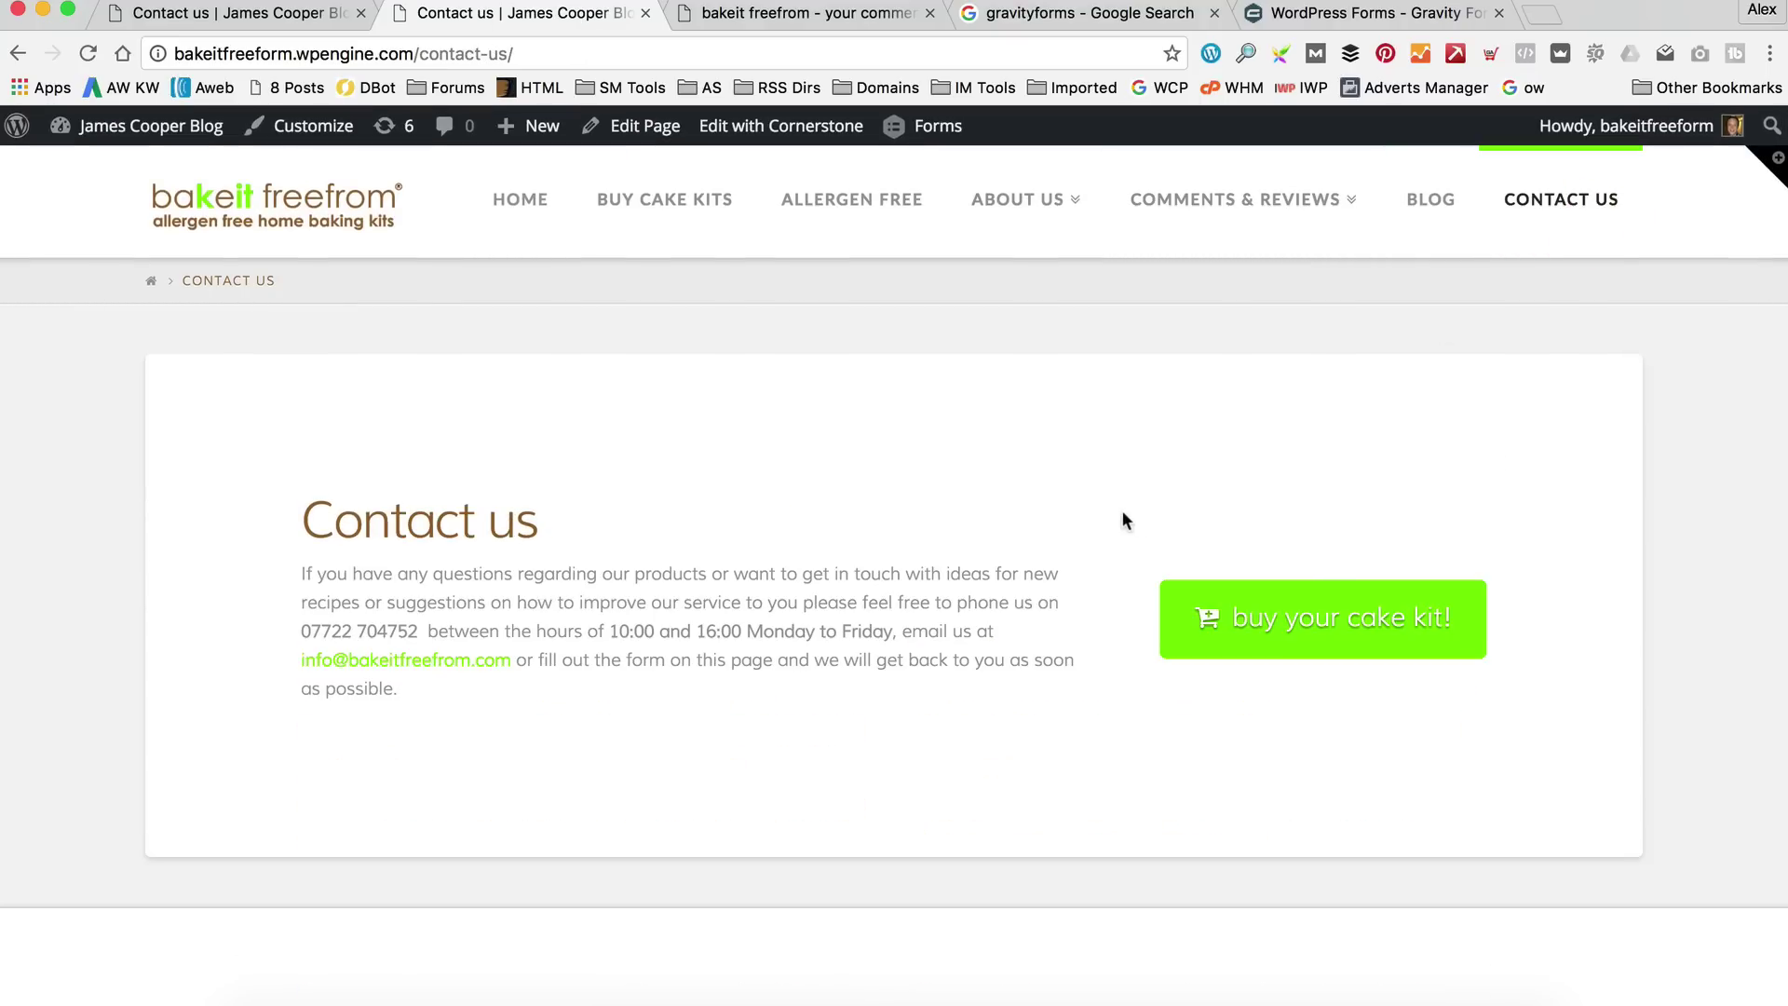
- Open Contact us in Cornerstone, add a new section, and set the intro section's bottom padding to 20
click(835, 128)
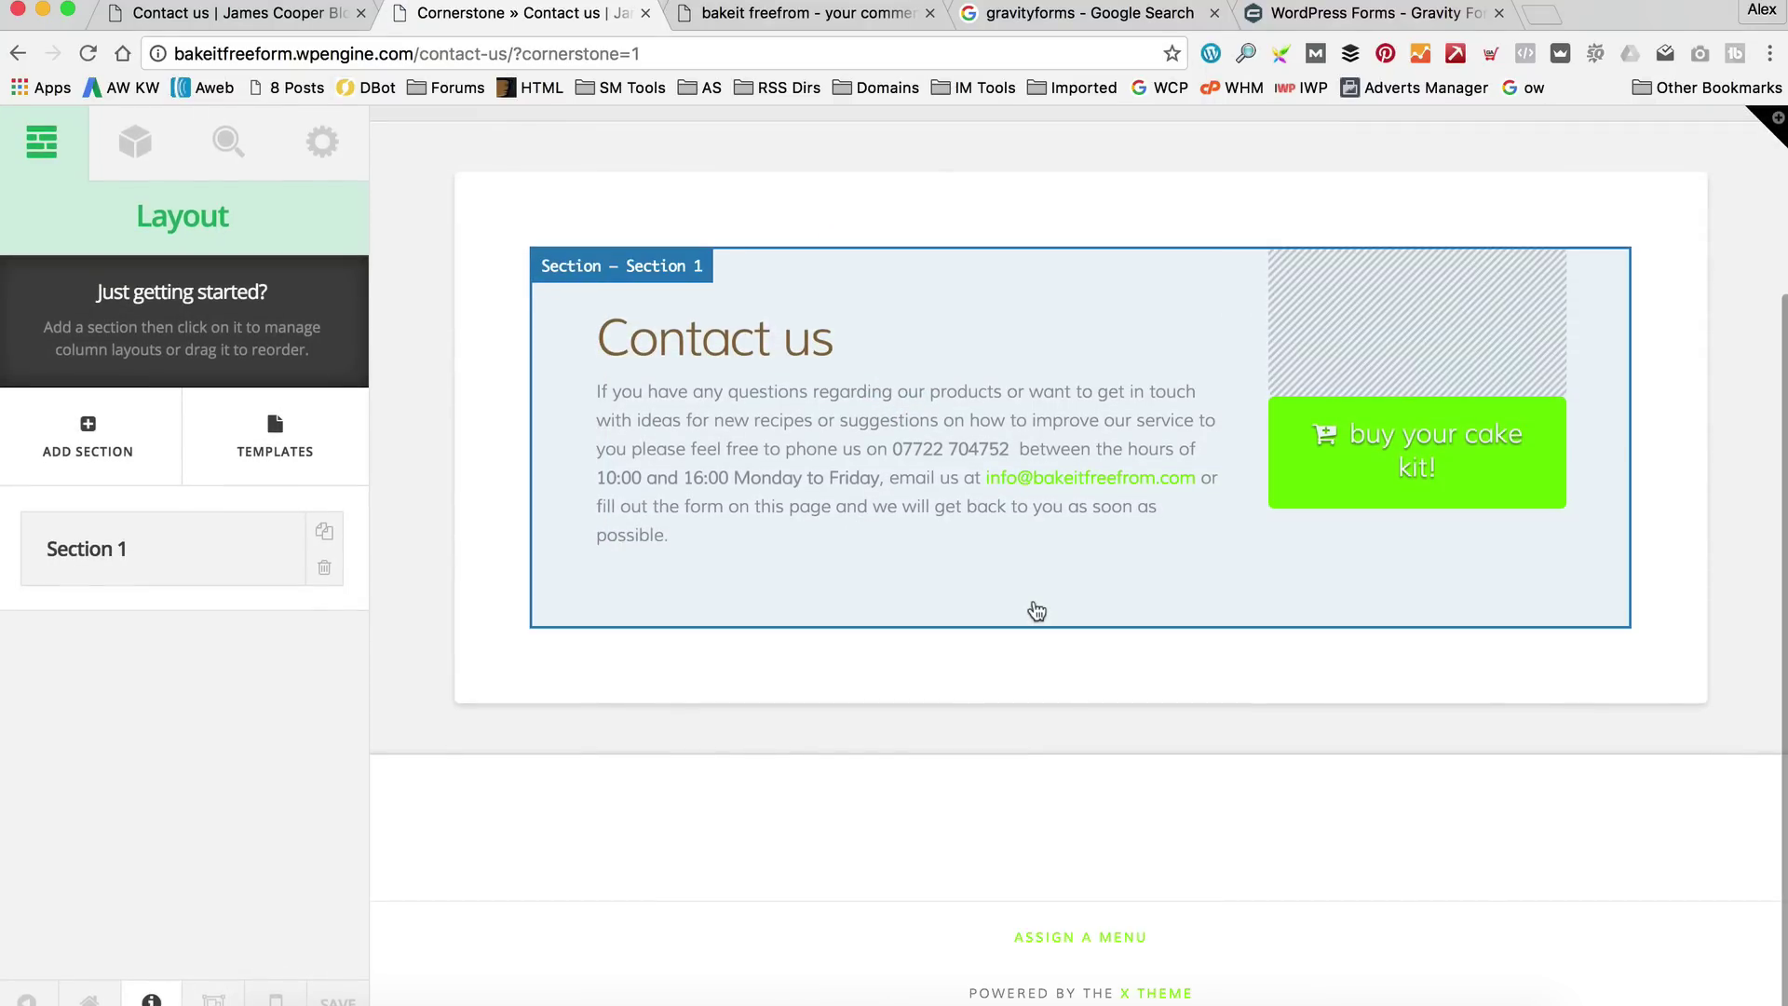
click(87, 438)
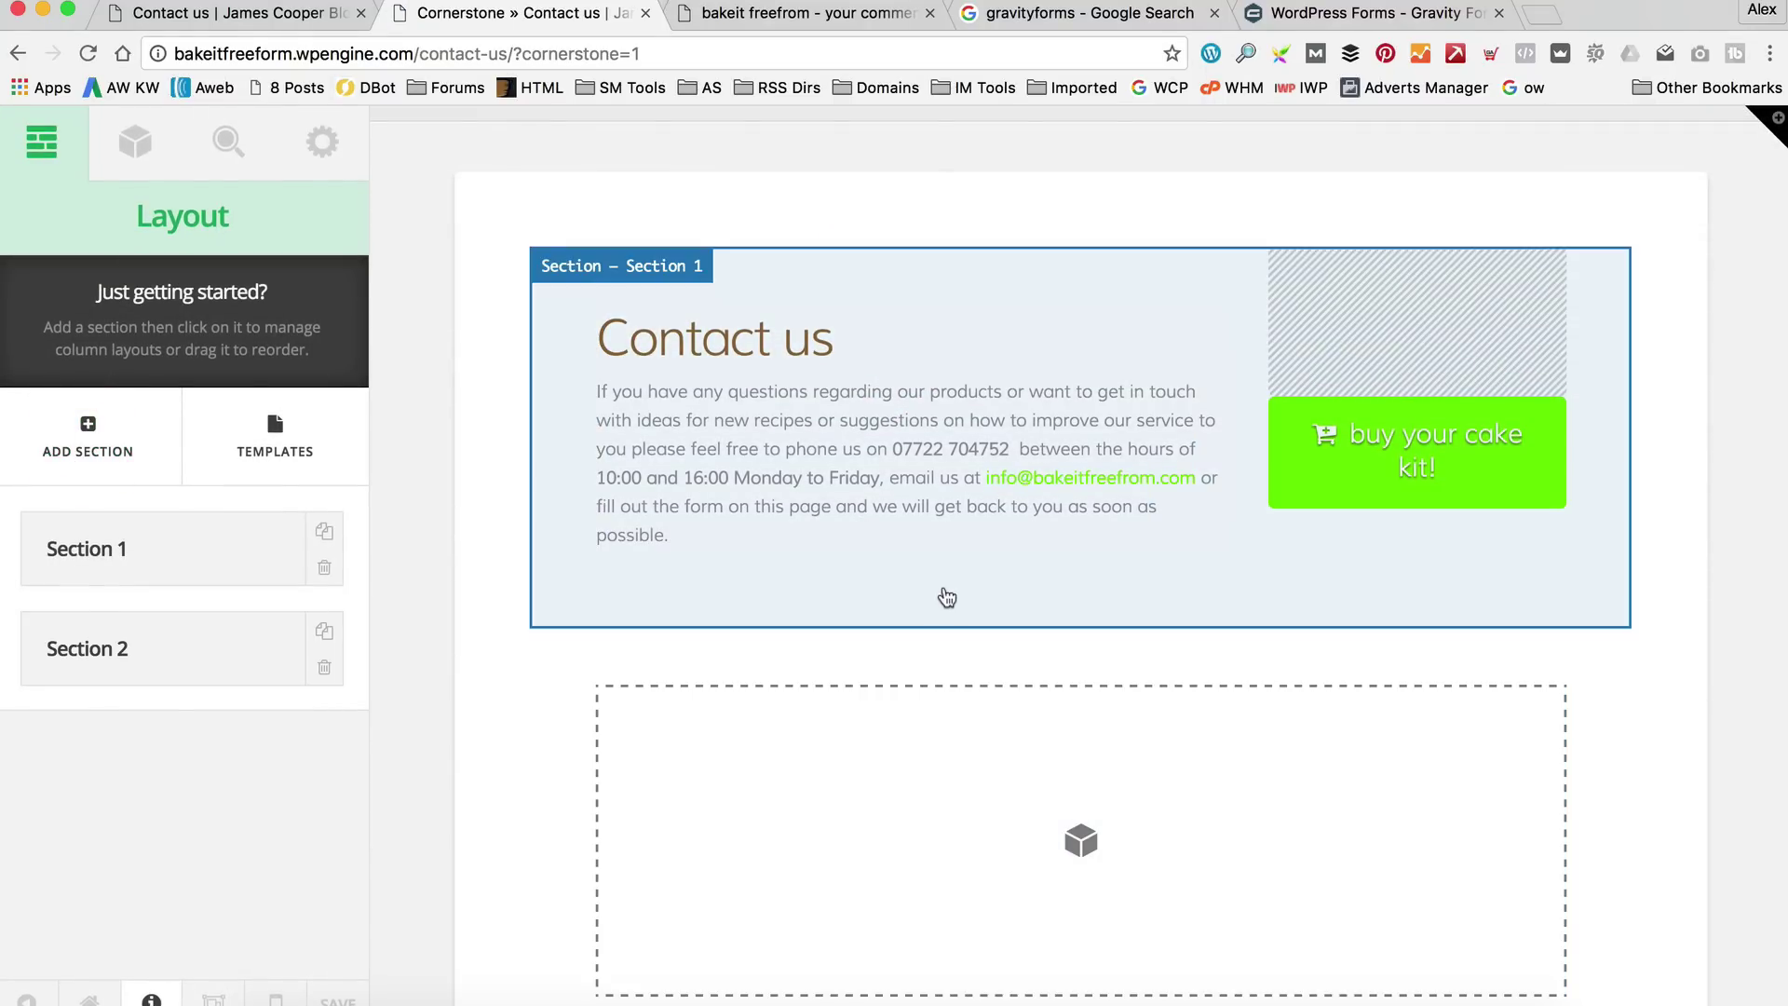
click(943, 593)
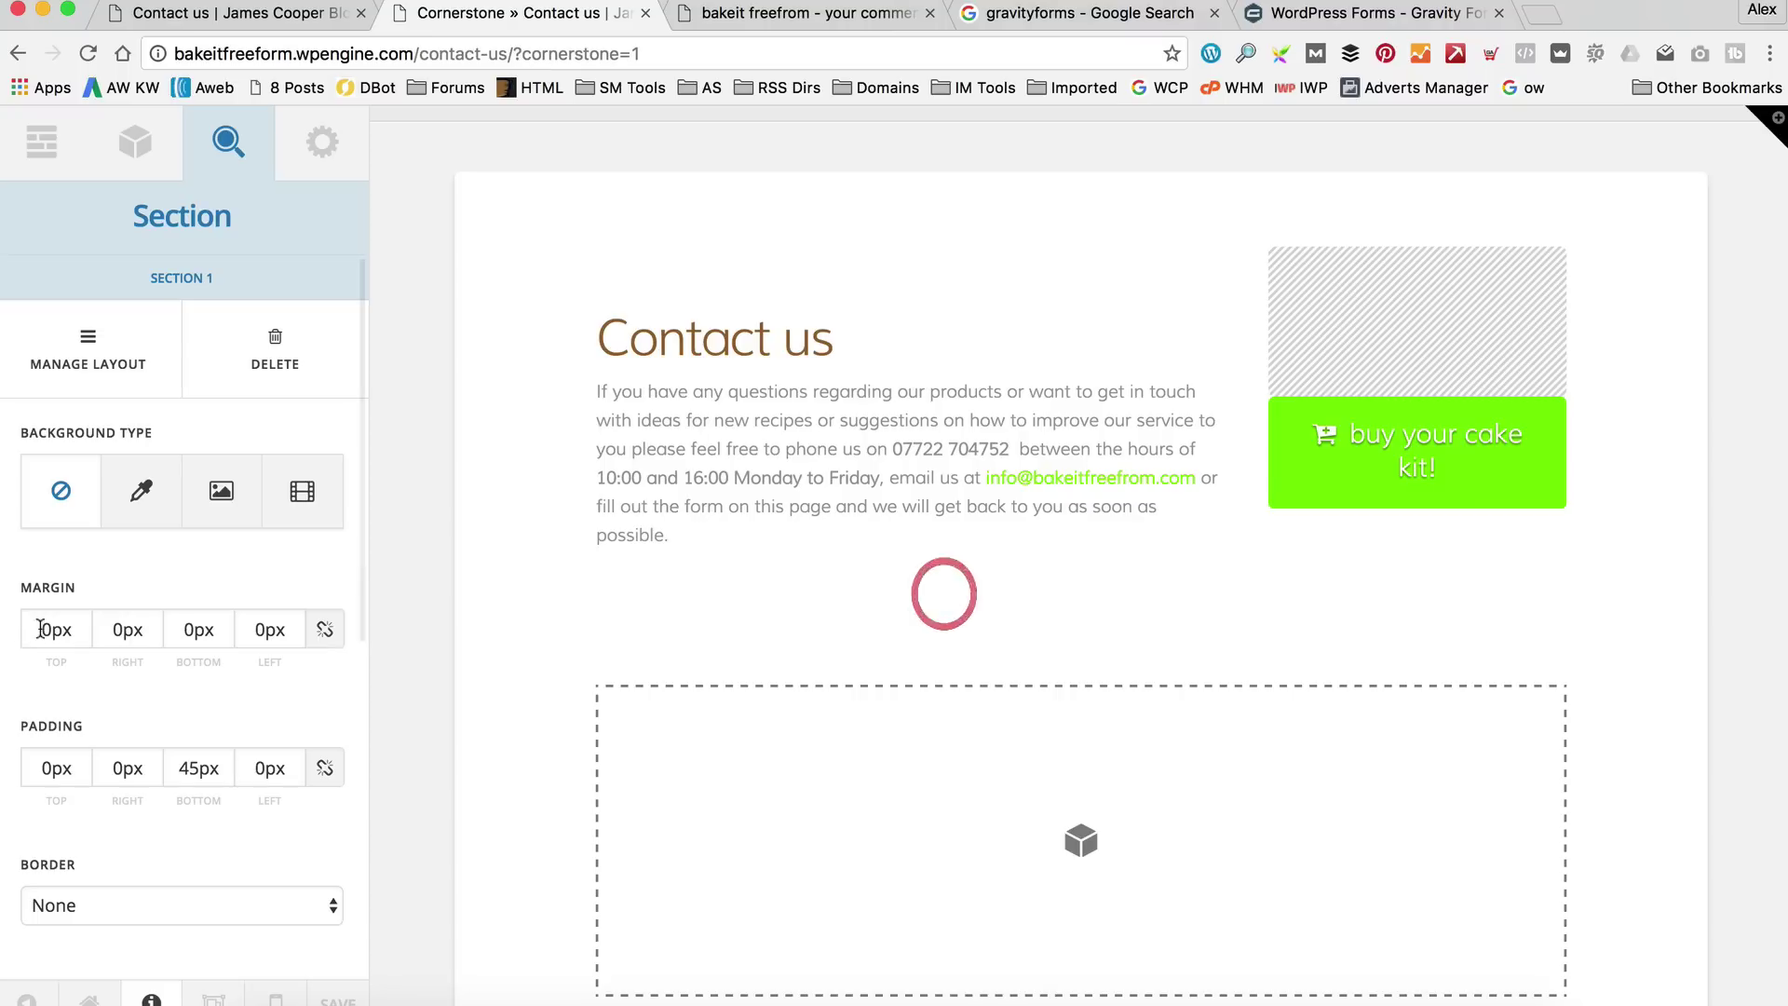
click(190, 768)
key(BackSpace)
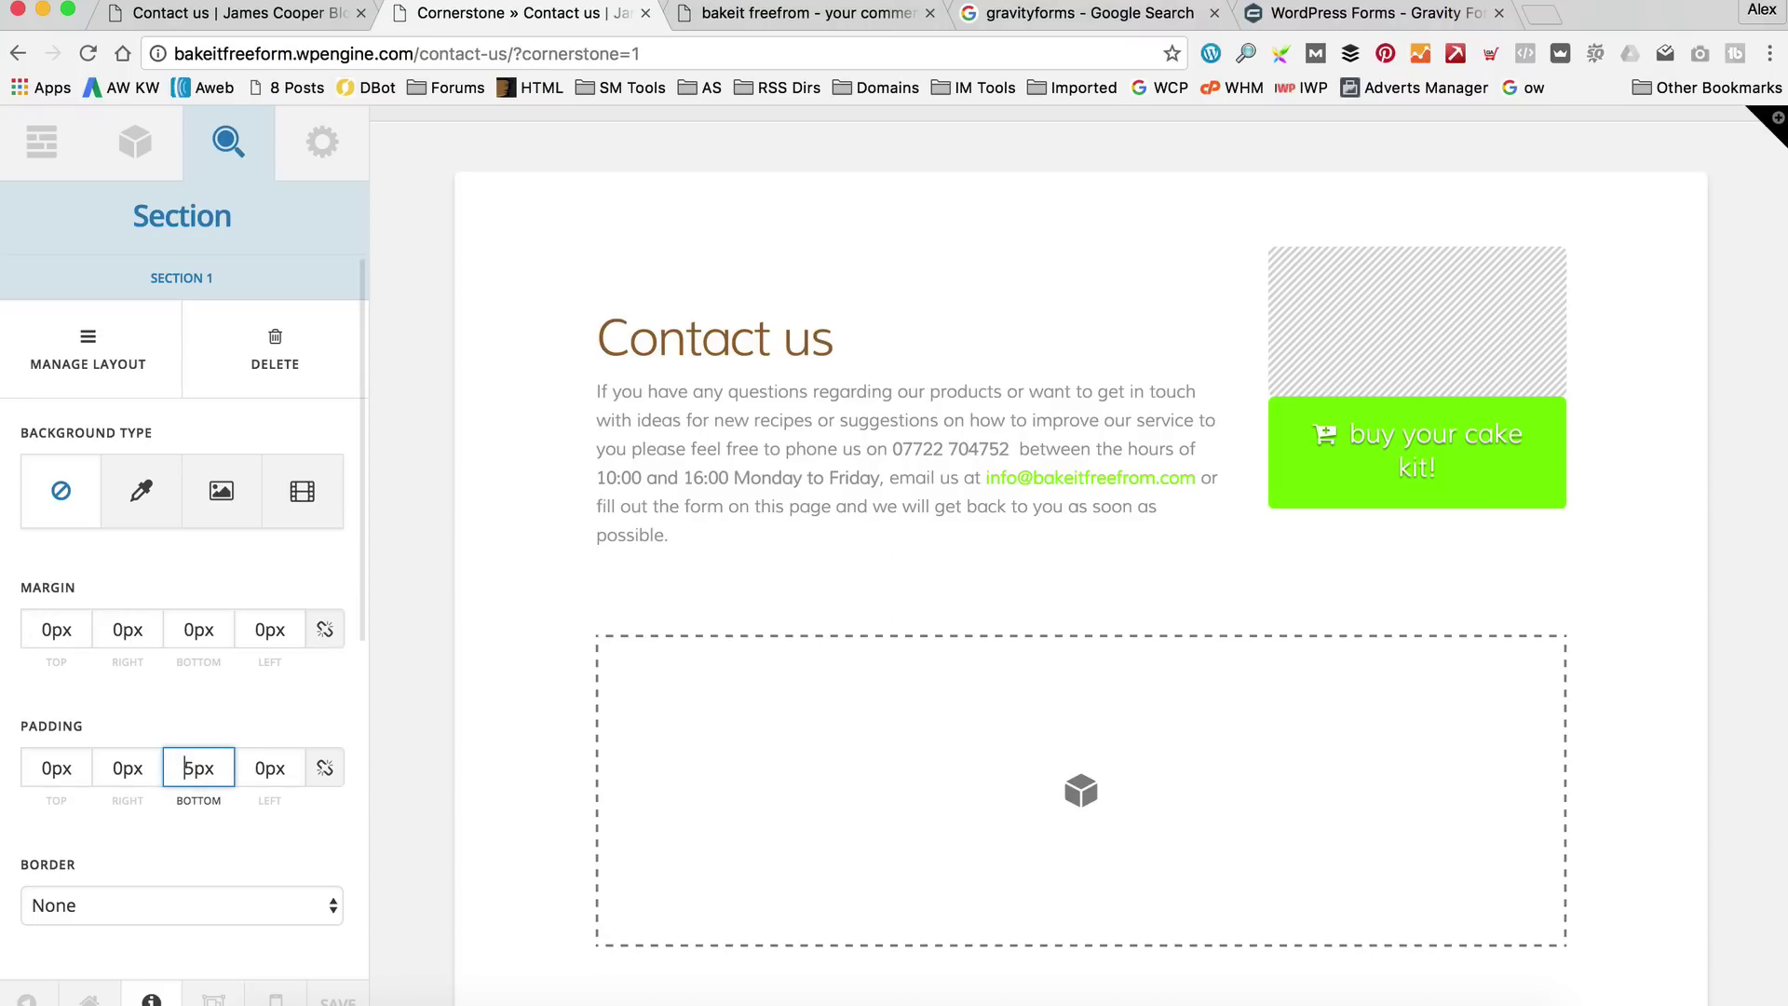
key(BackSpace)
text(20)
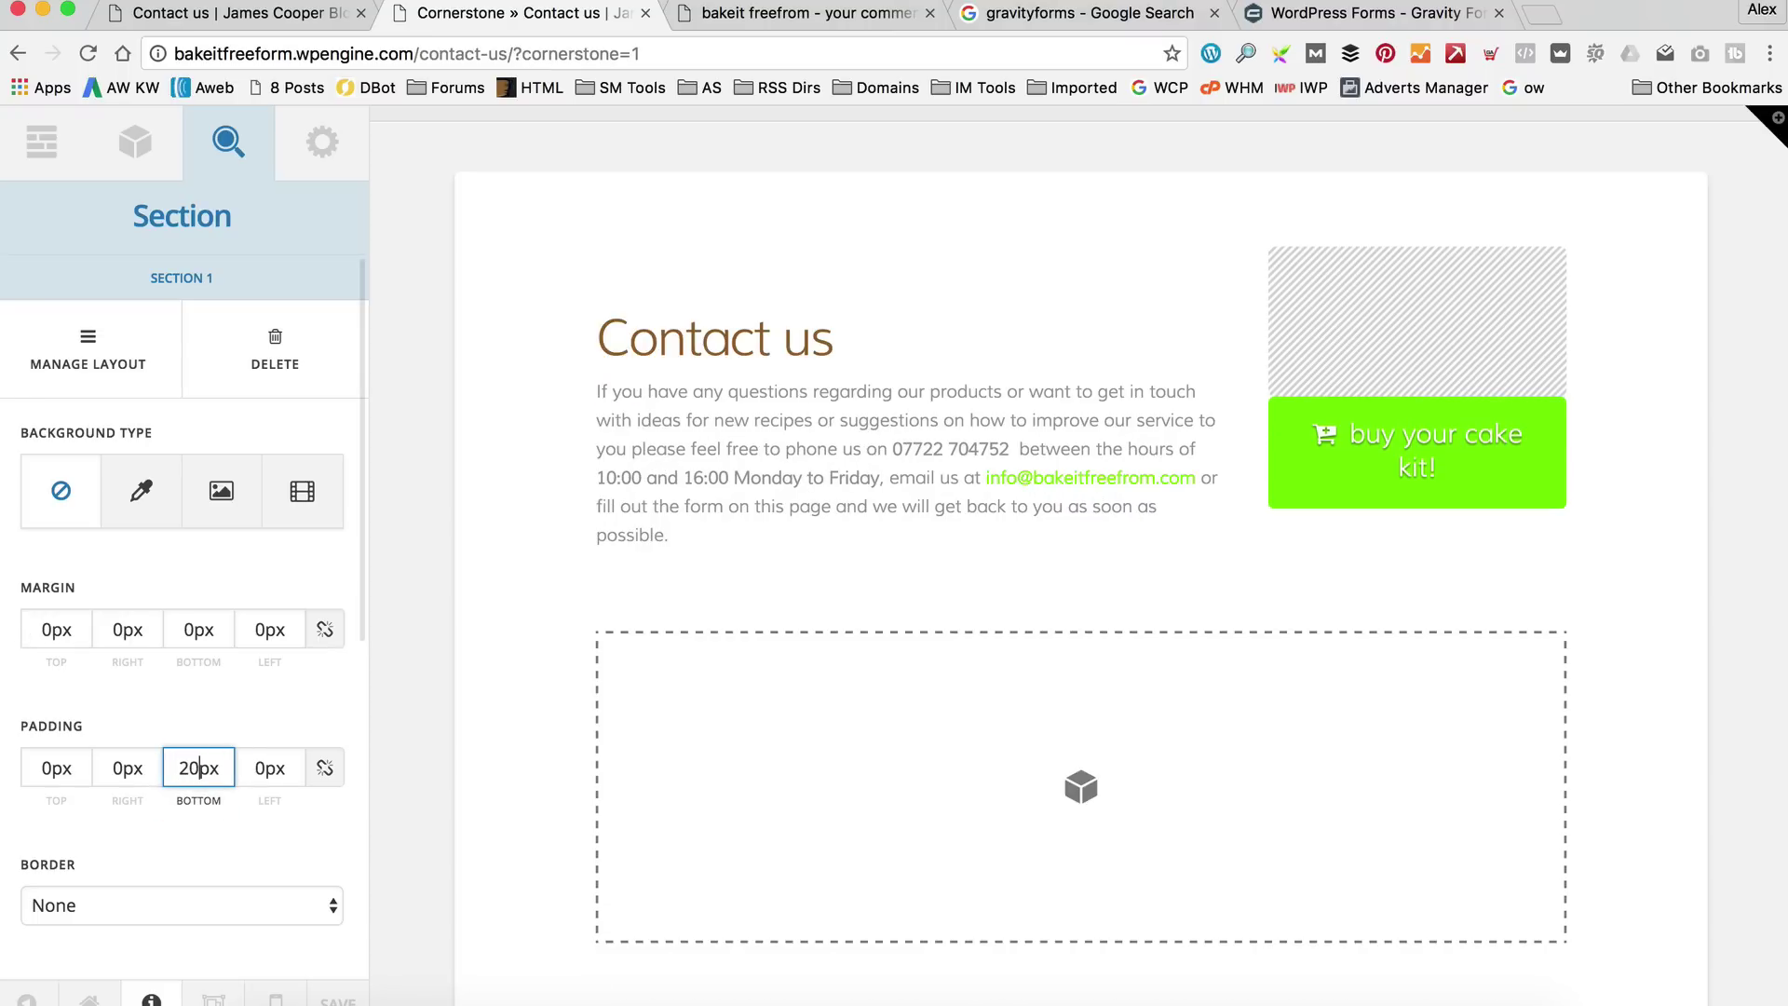
- Set the new Section 2 top padding to 0
click(830, 730)
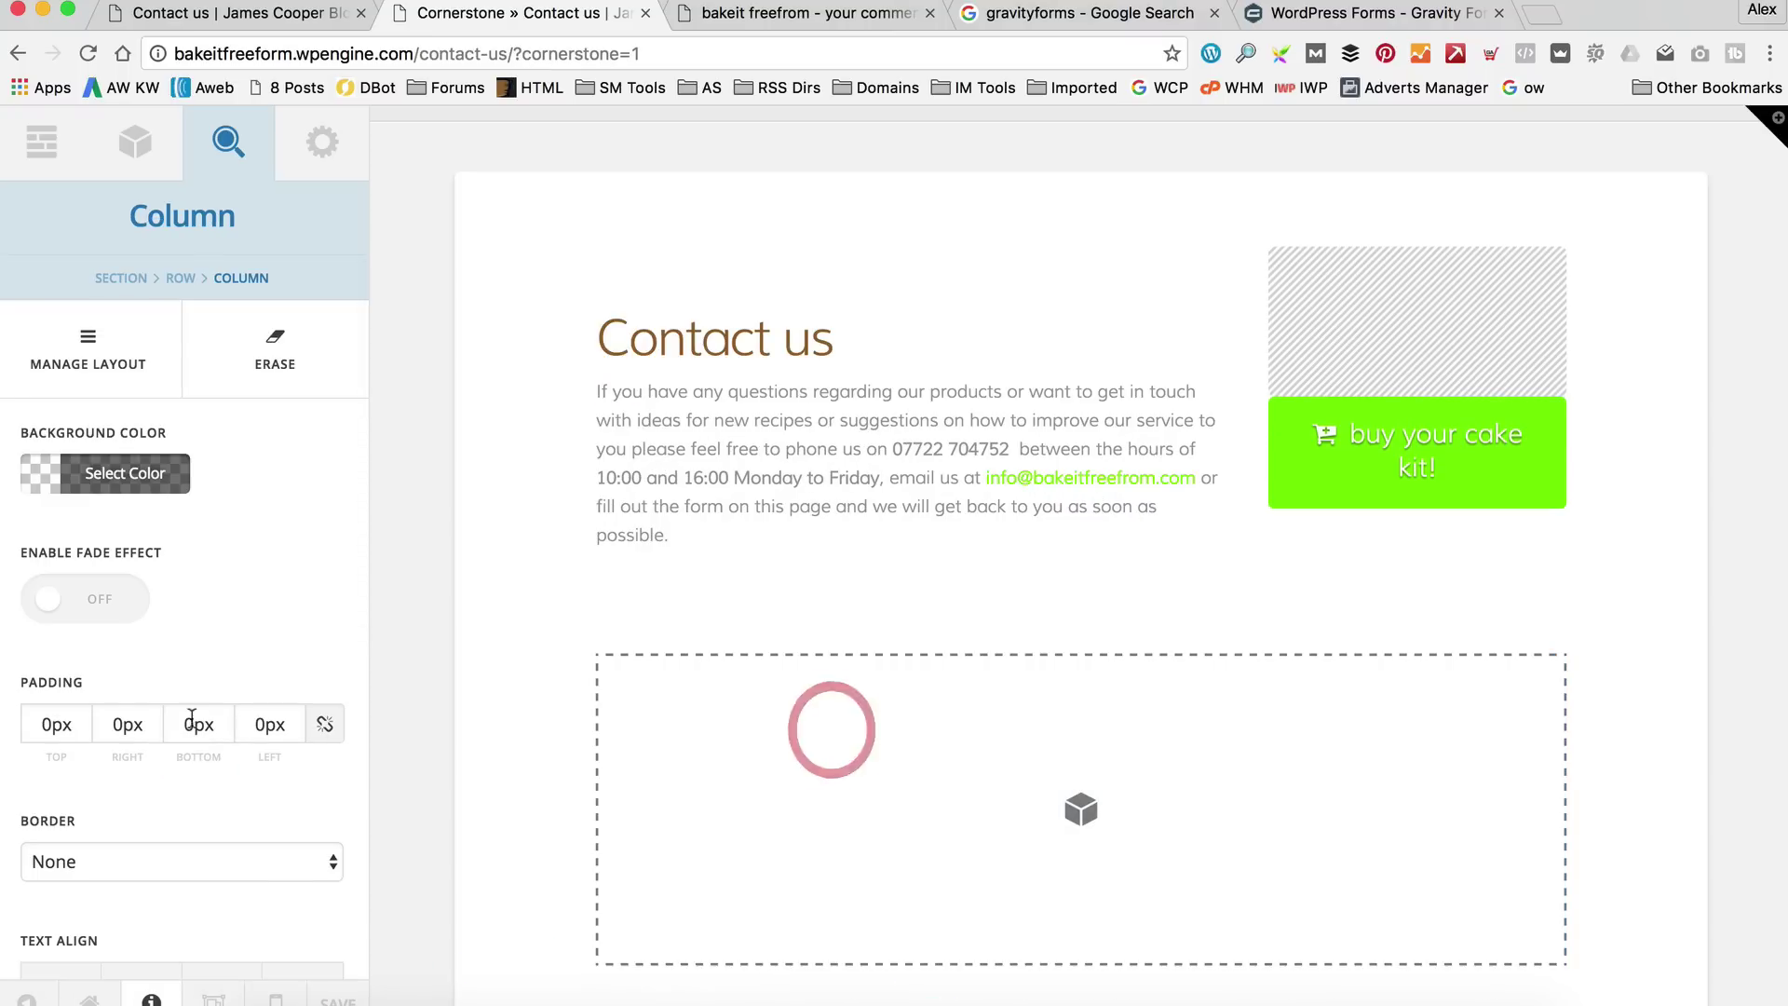
click(622, 622)
click(48, 767)
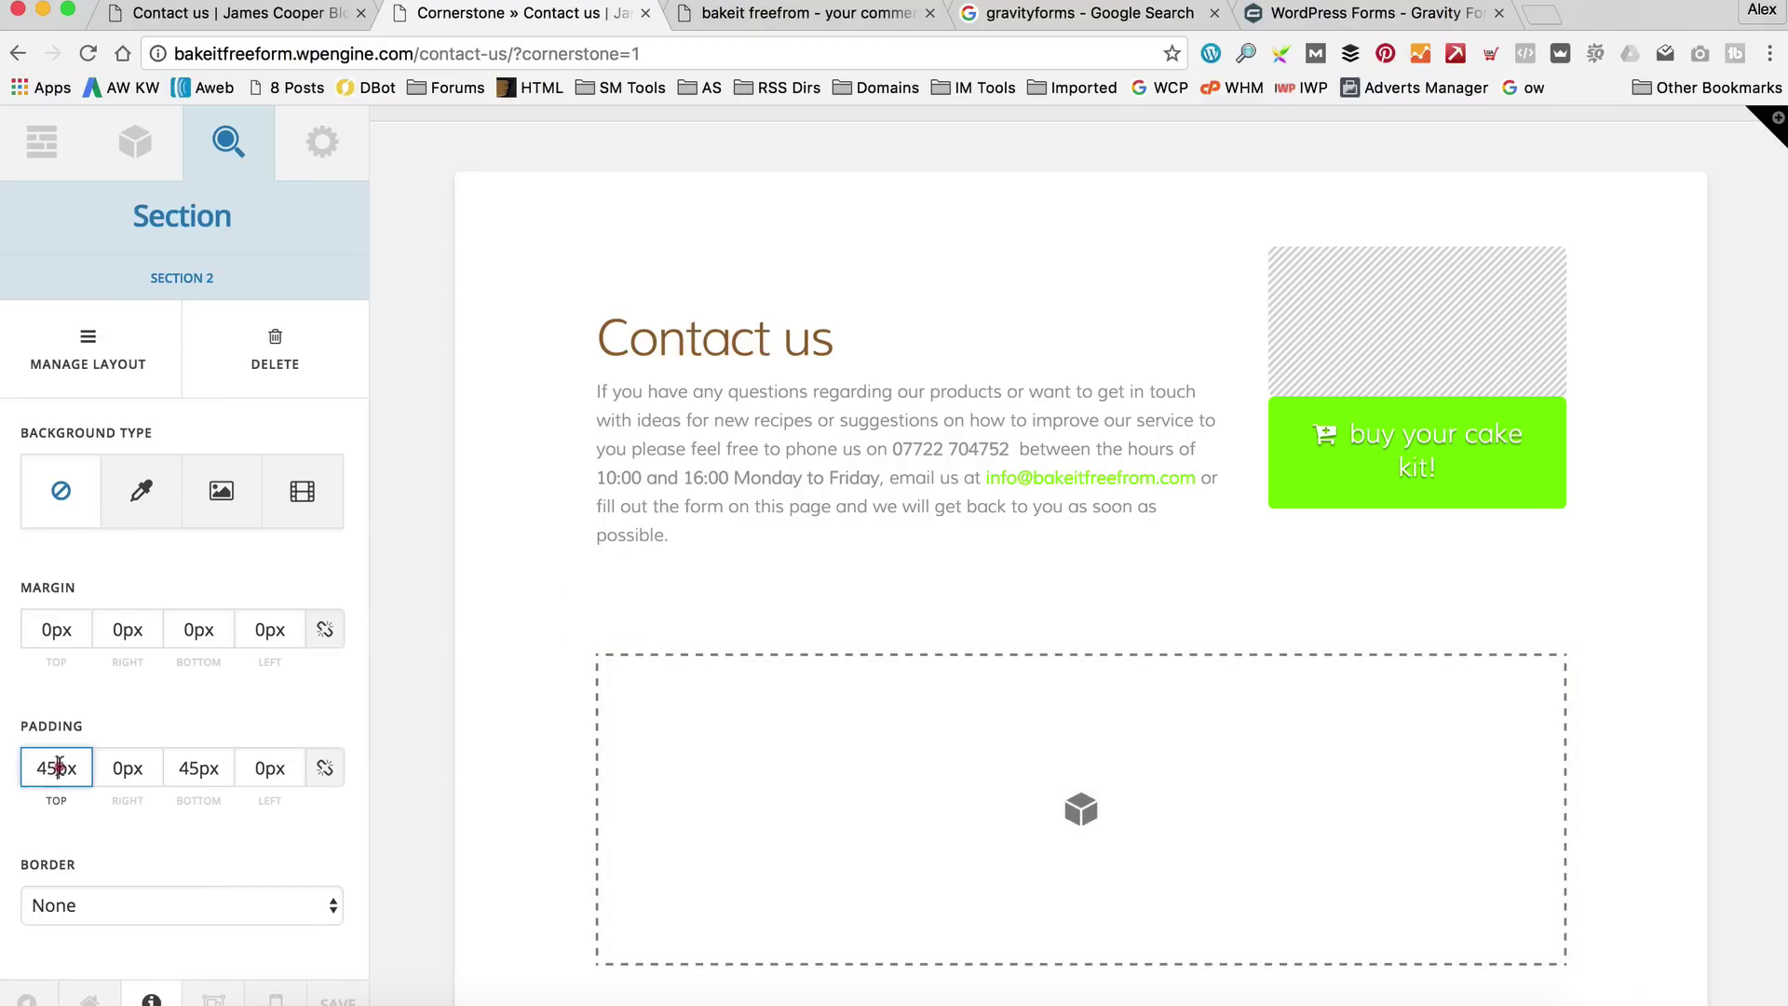
key(BackSpace)
text(0)
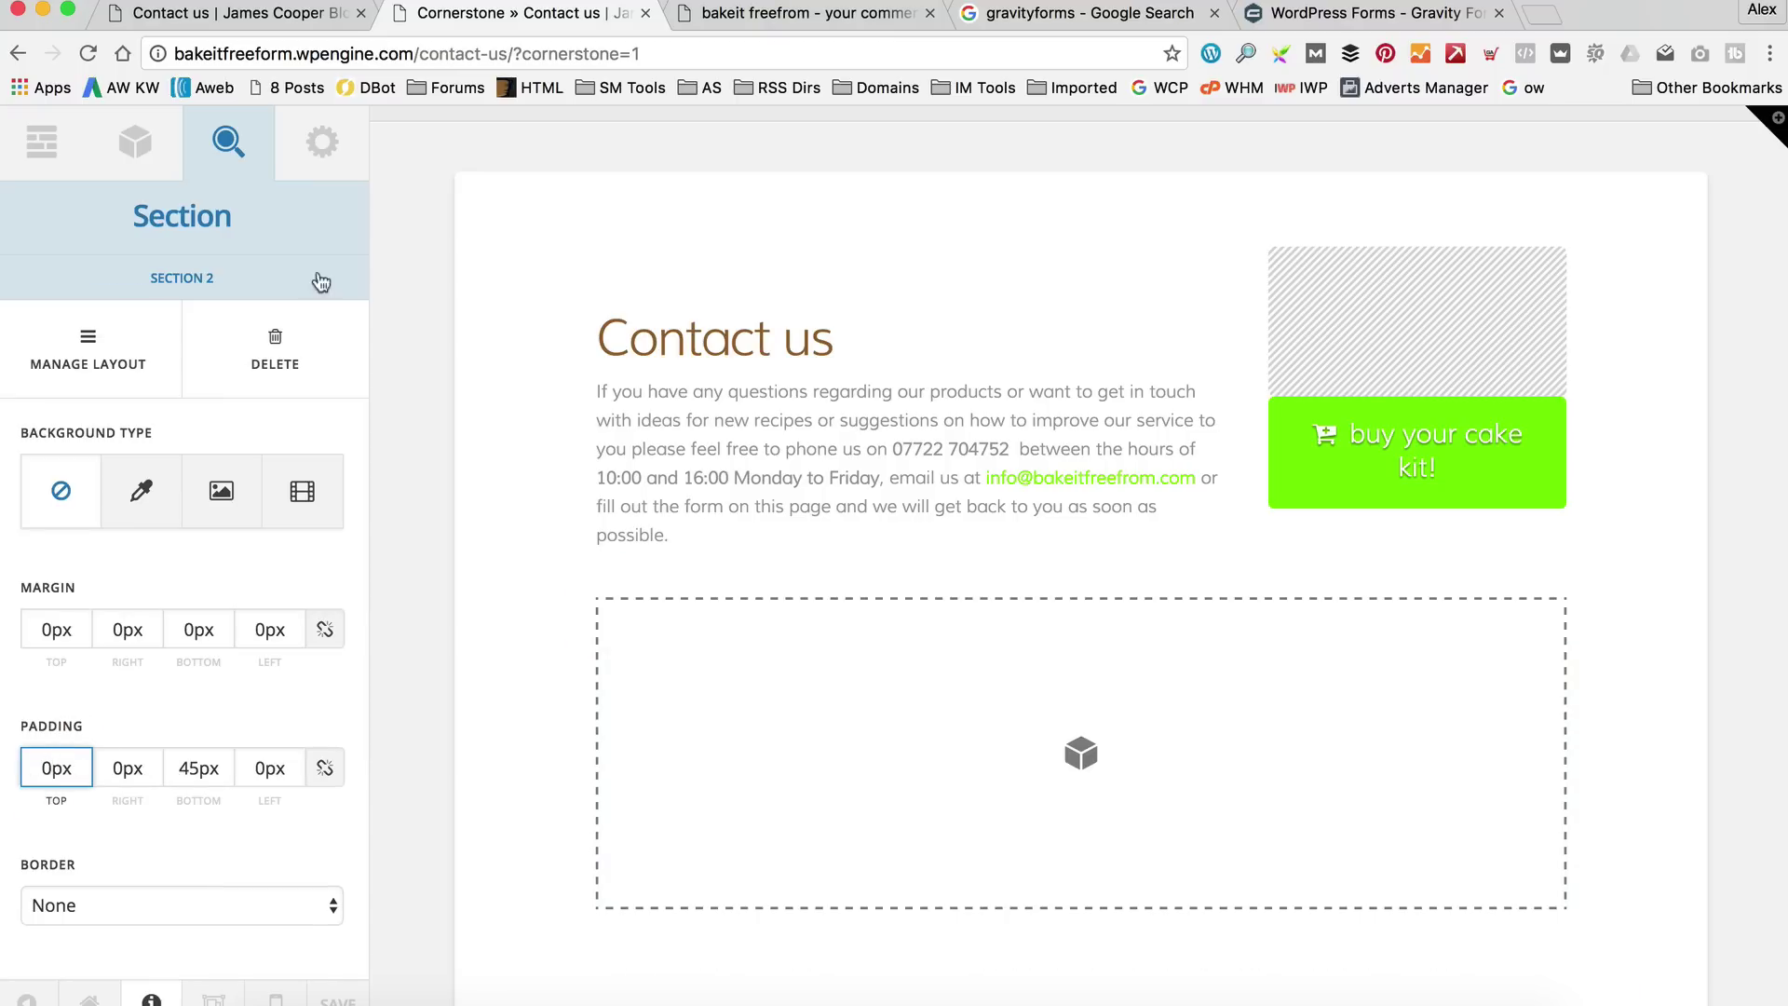
- Place a Gravity Forms contact form in Section 2, save, and select '?cornerstone=1' in the address
click(149, 140)
scroll(226, 447, down, 6)
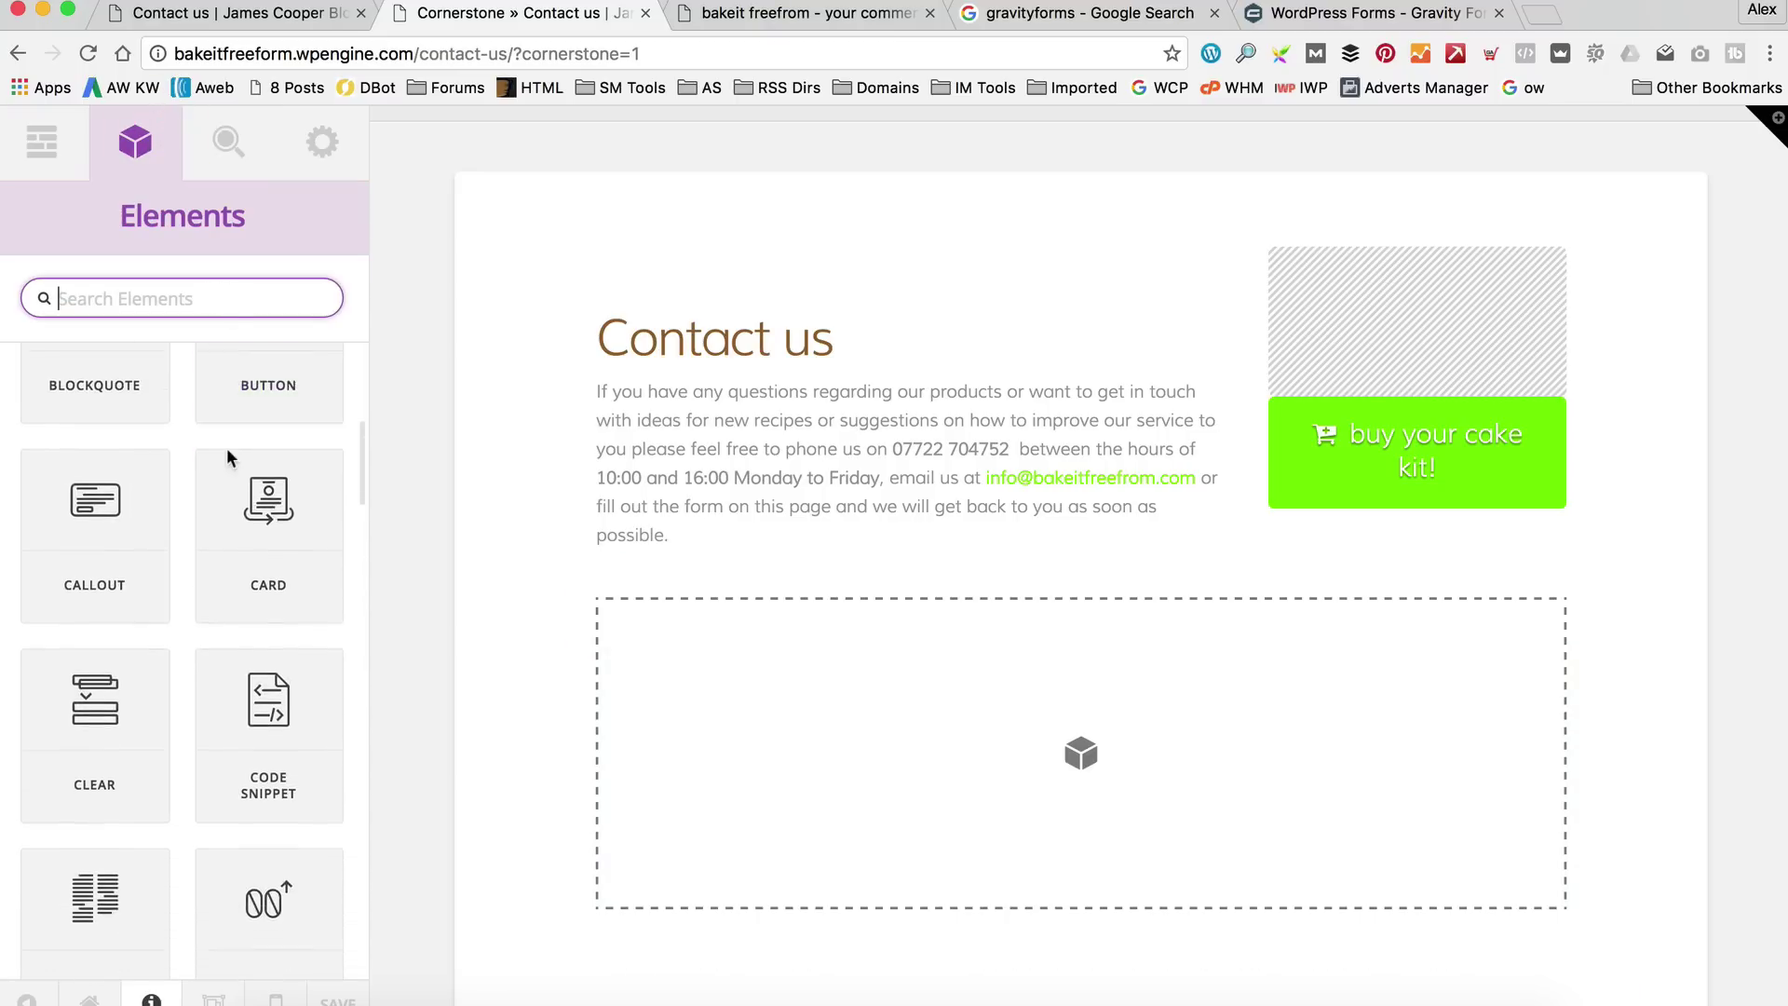
scroll(235, 463, down, 12)
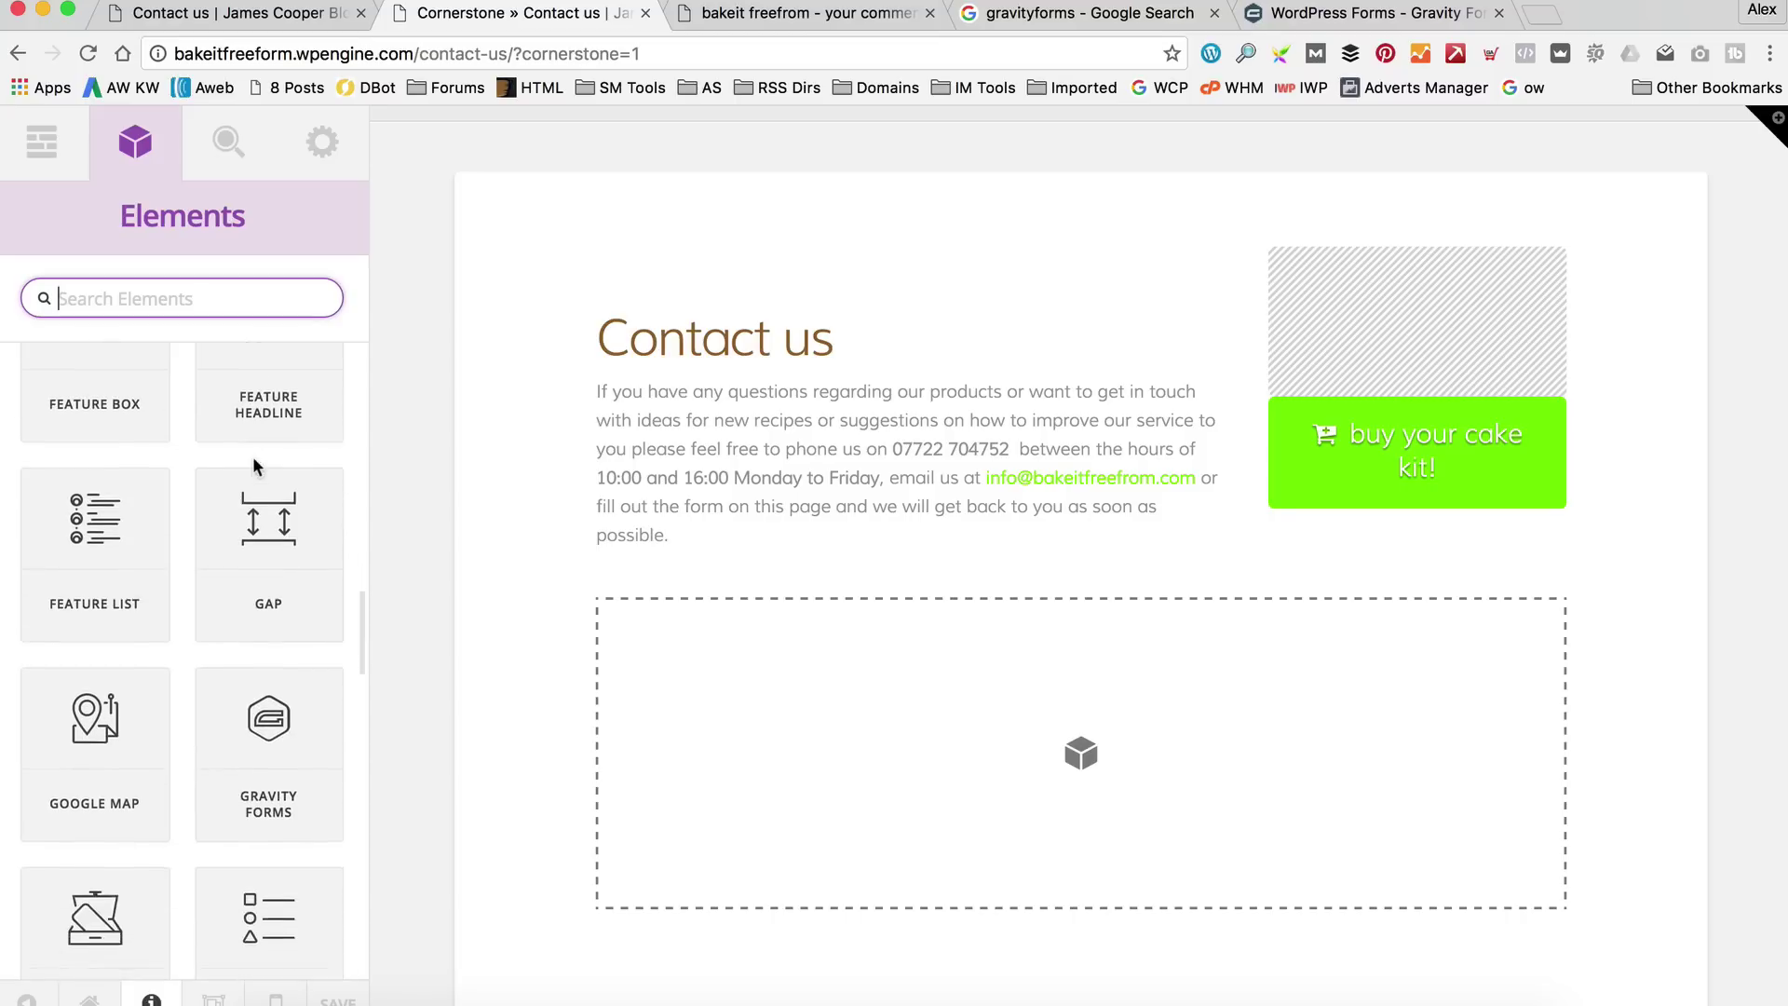
drag(300, 671, 1145, 774)
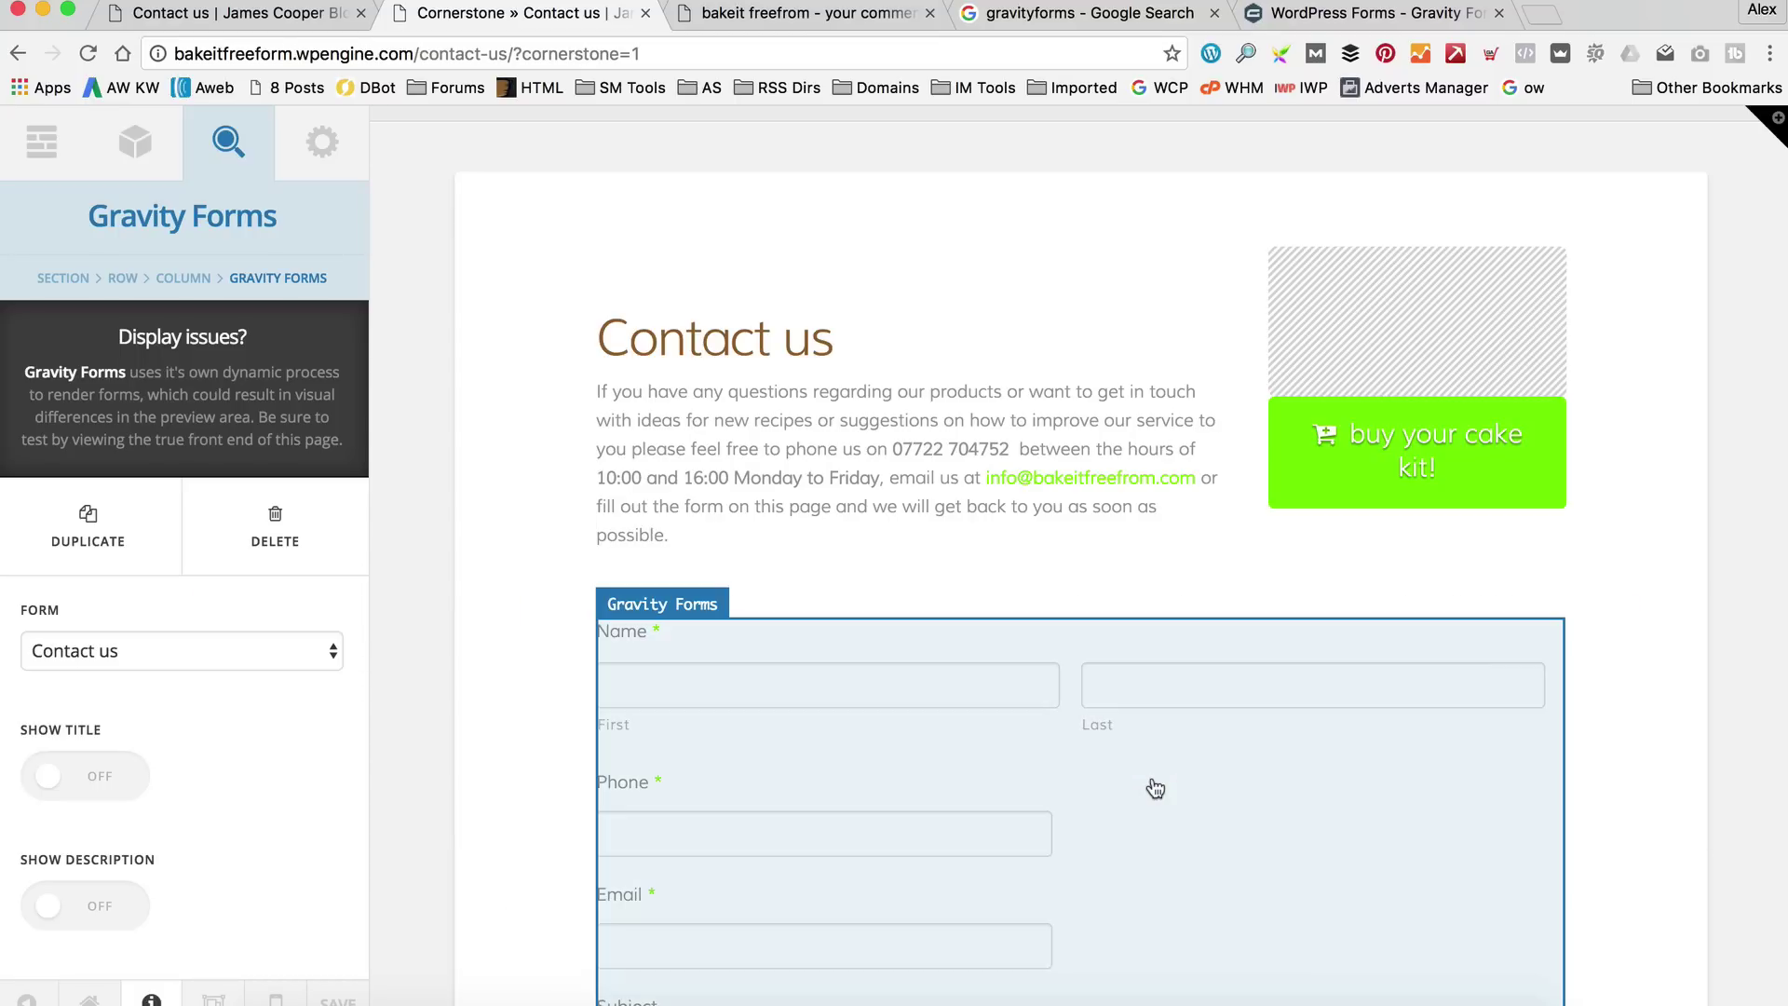
scroll(1405, 679, down, 5)
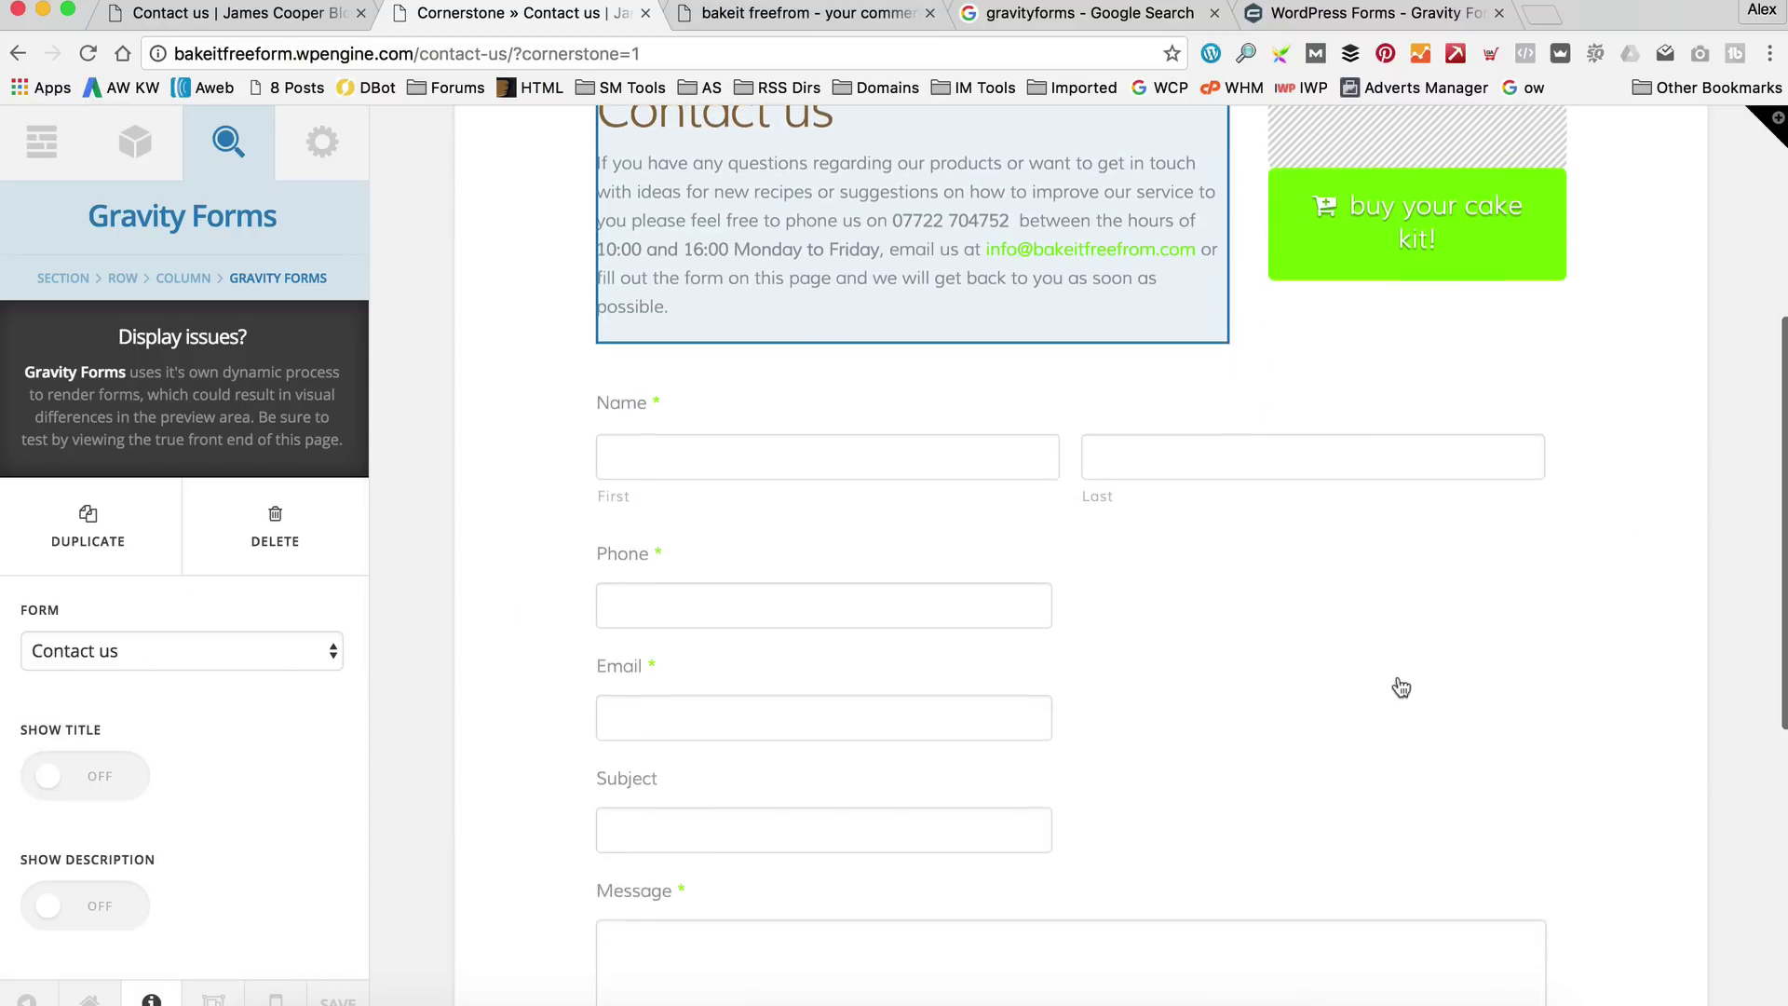
scroll(1661, 516, down, 7)
scroll(33, 687, down, 1)
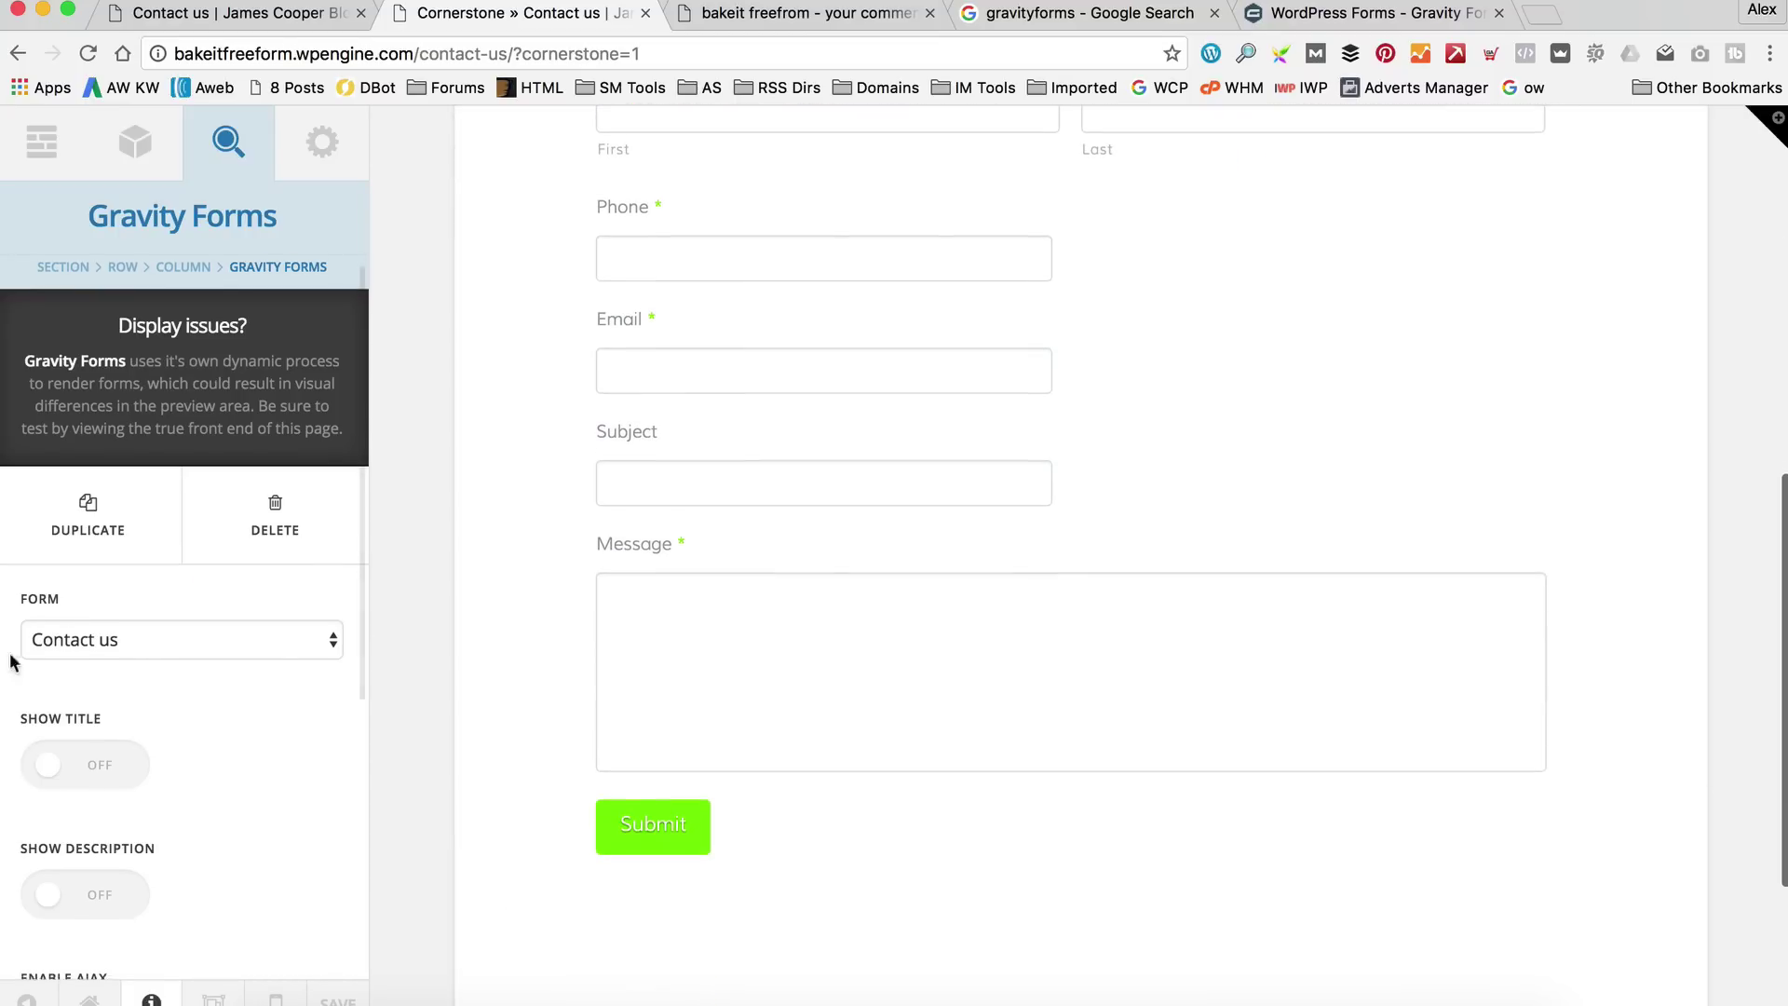
scroll(34, 688, down, 4)
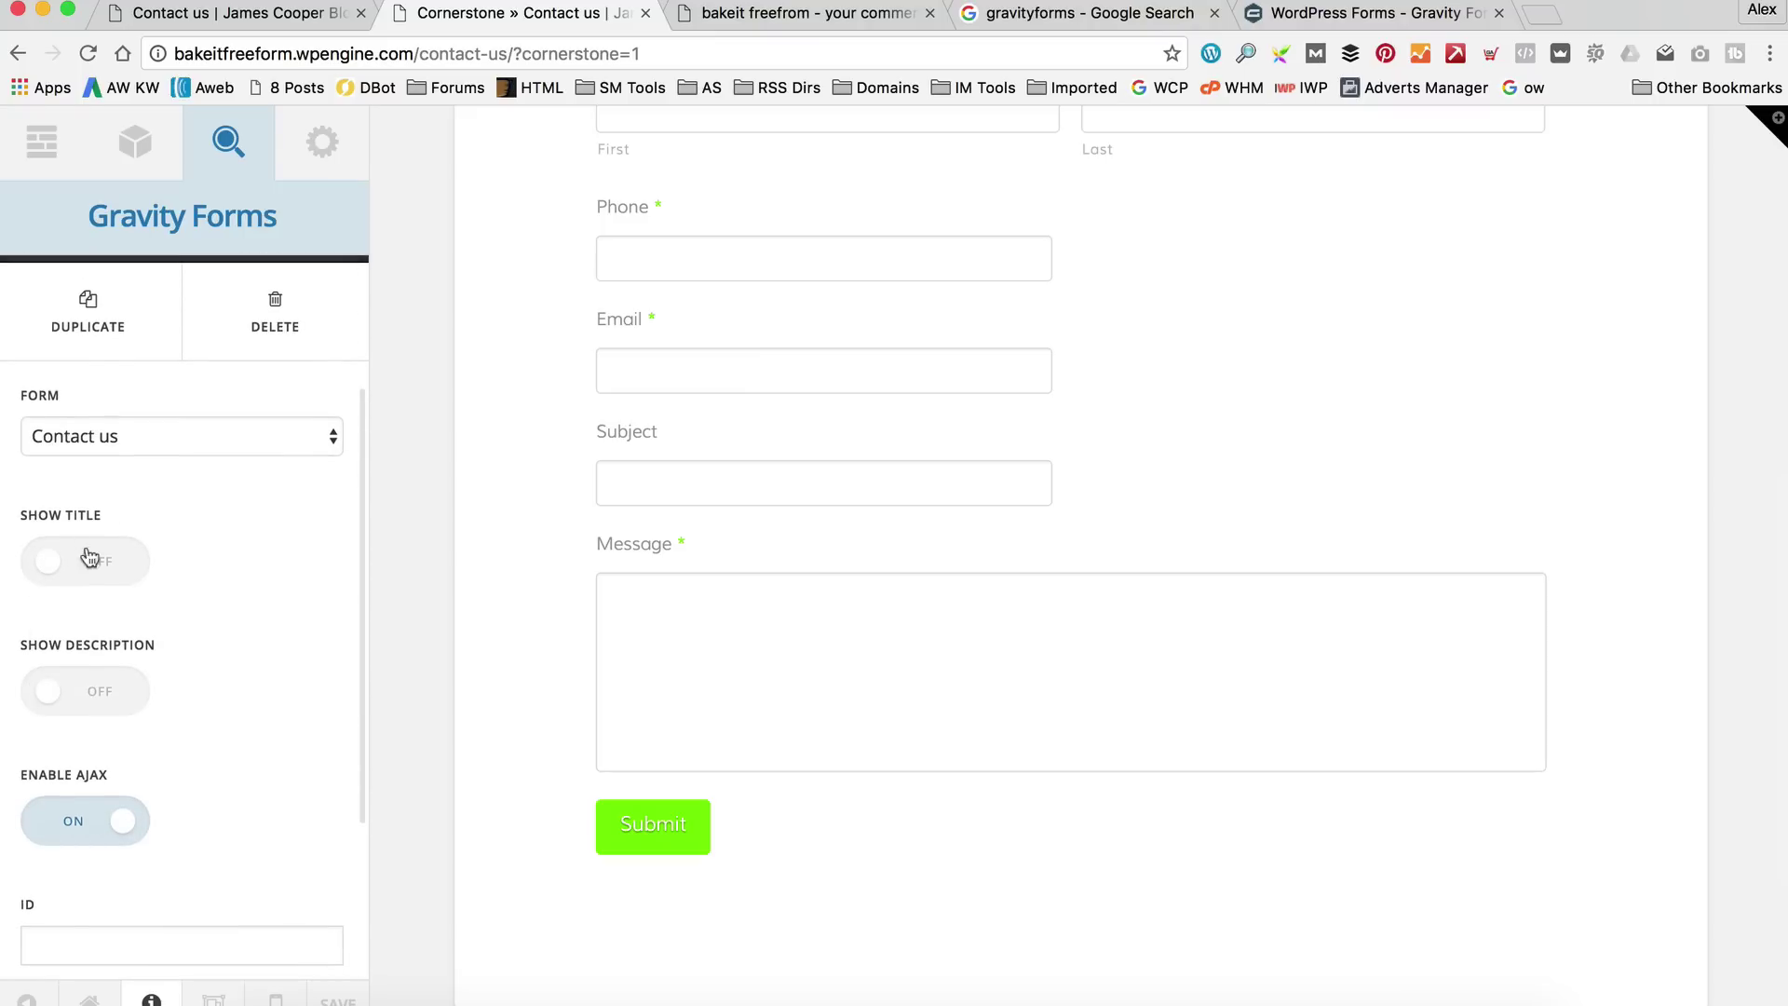
scroll(83, 541, down, 5)
click(337, 996)
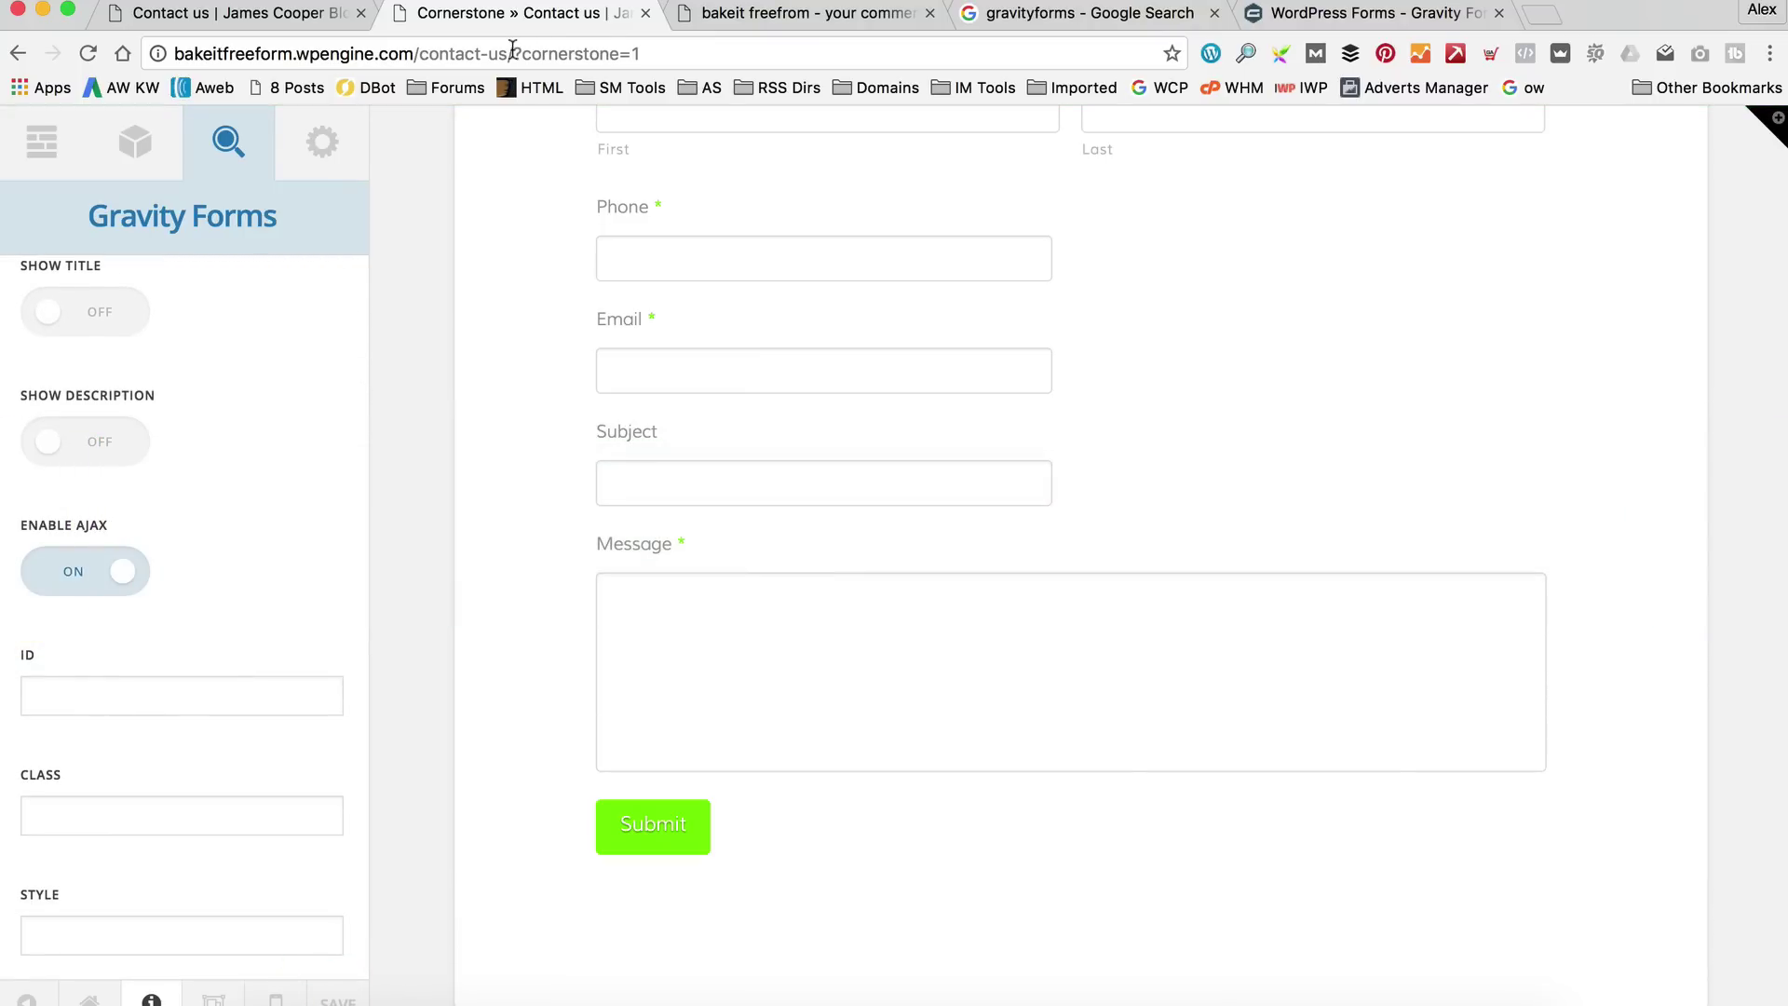
drag(513, 51, 725, 52)
- Remove '?cornerstone=1', load the live Contact us page, and scroll down to the footer and back
key(BackSpace)
key(Return)
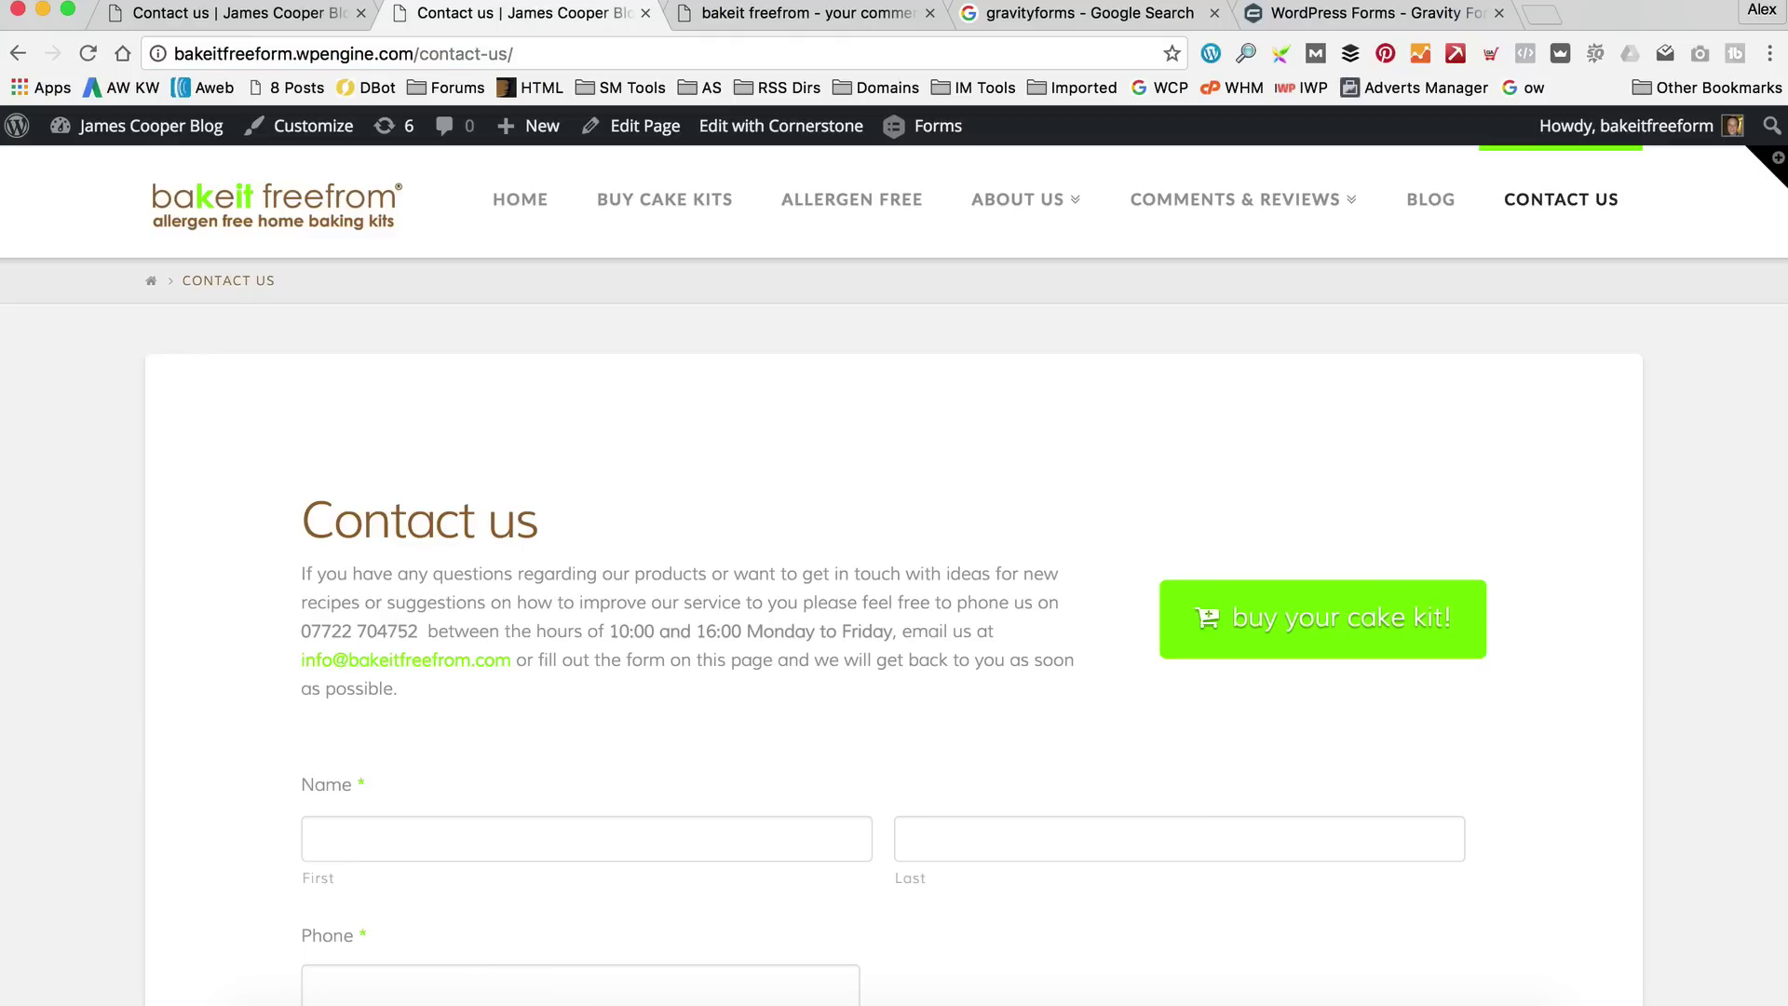
scroll(501, 440, down, 7)
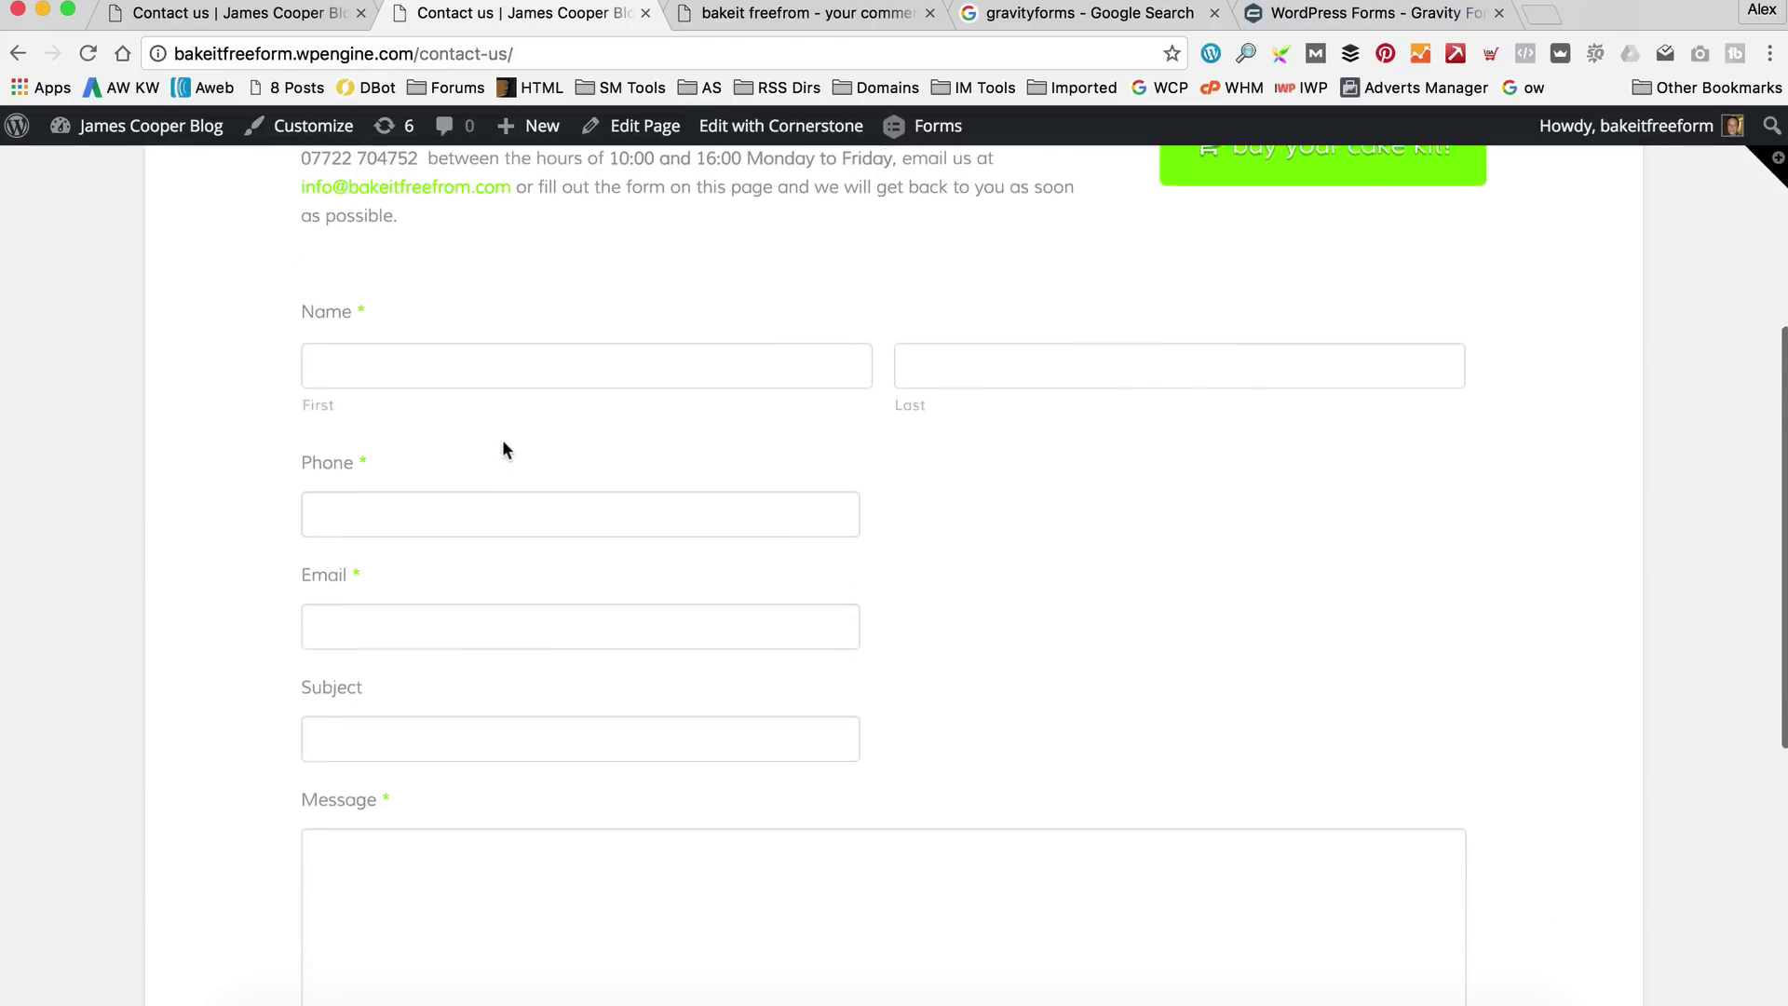
scroll(502, 438, up, 7)
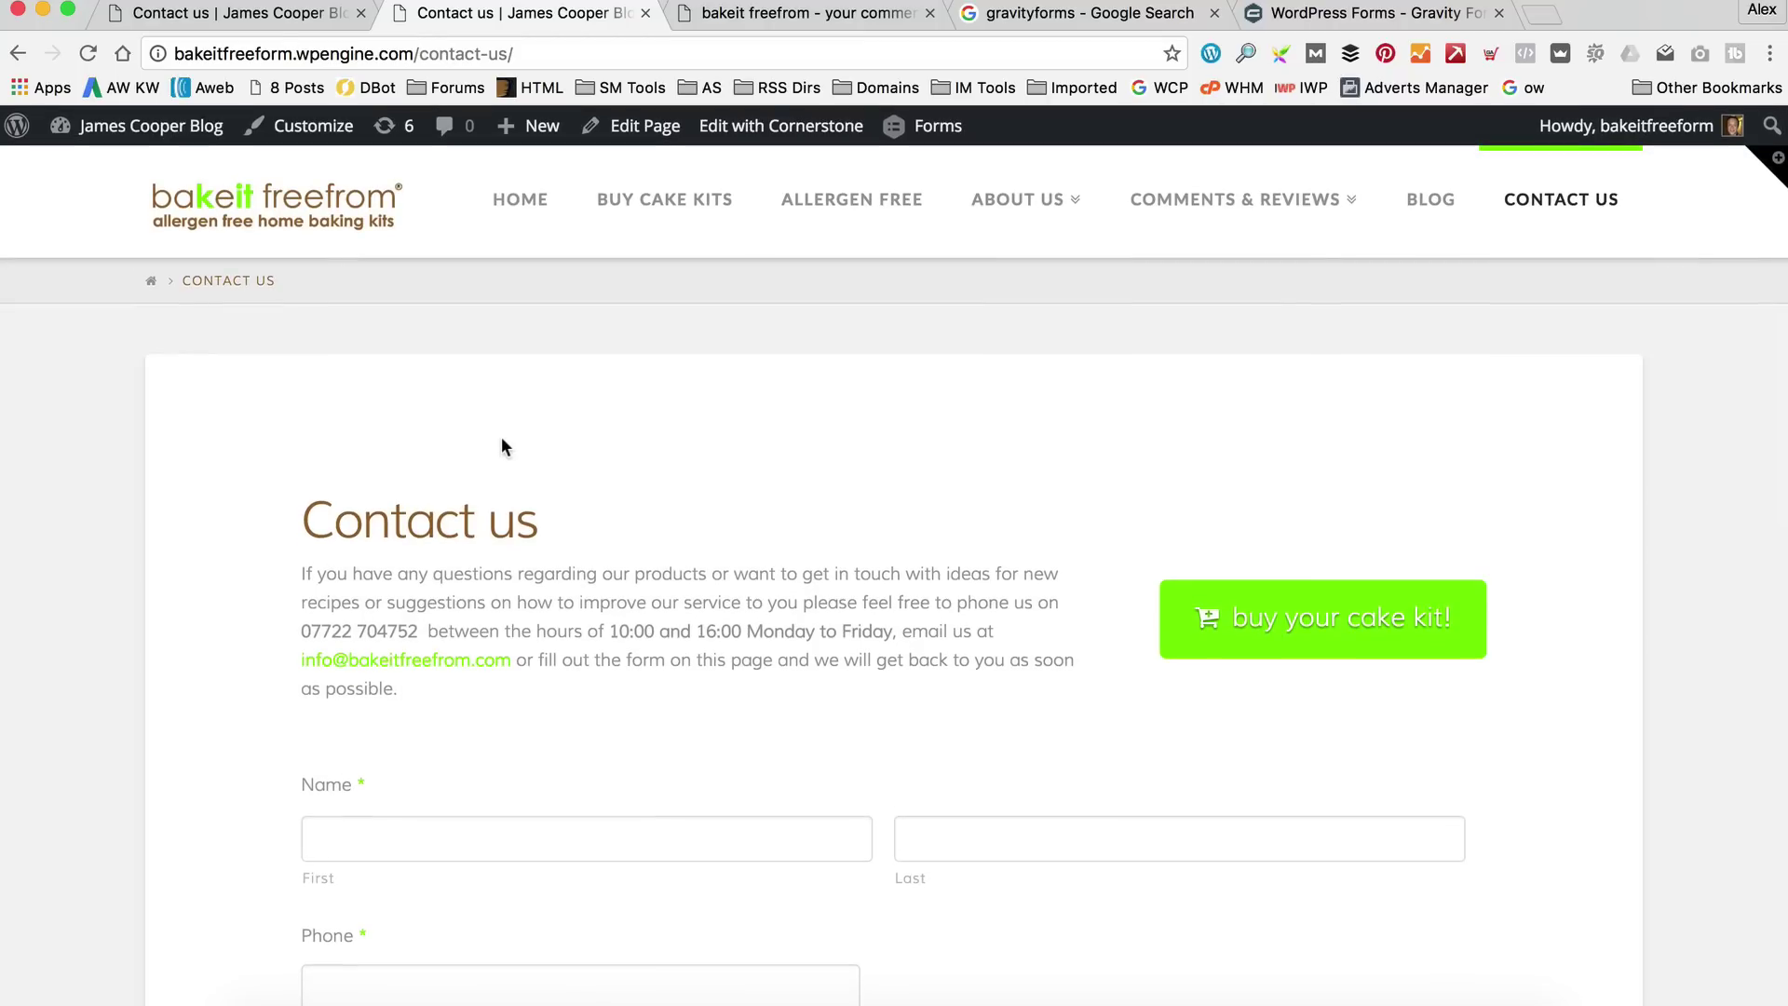
scroll(740, 433, down, 11)
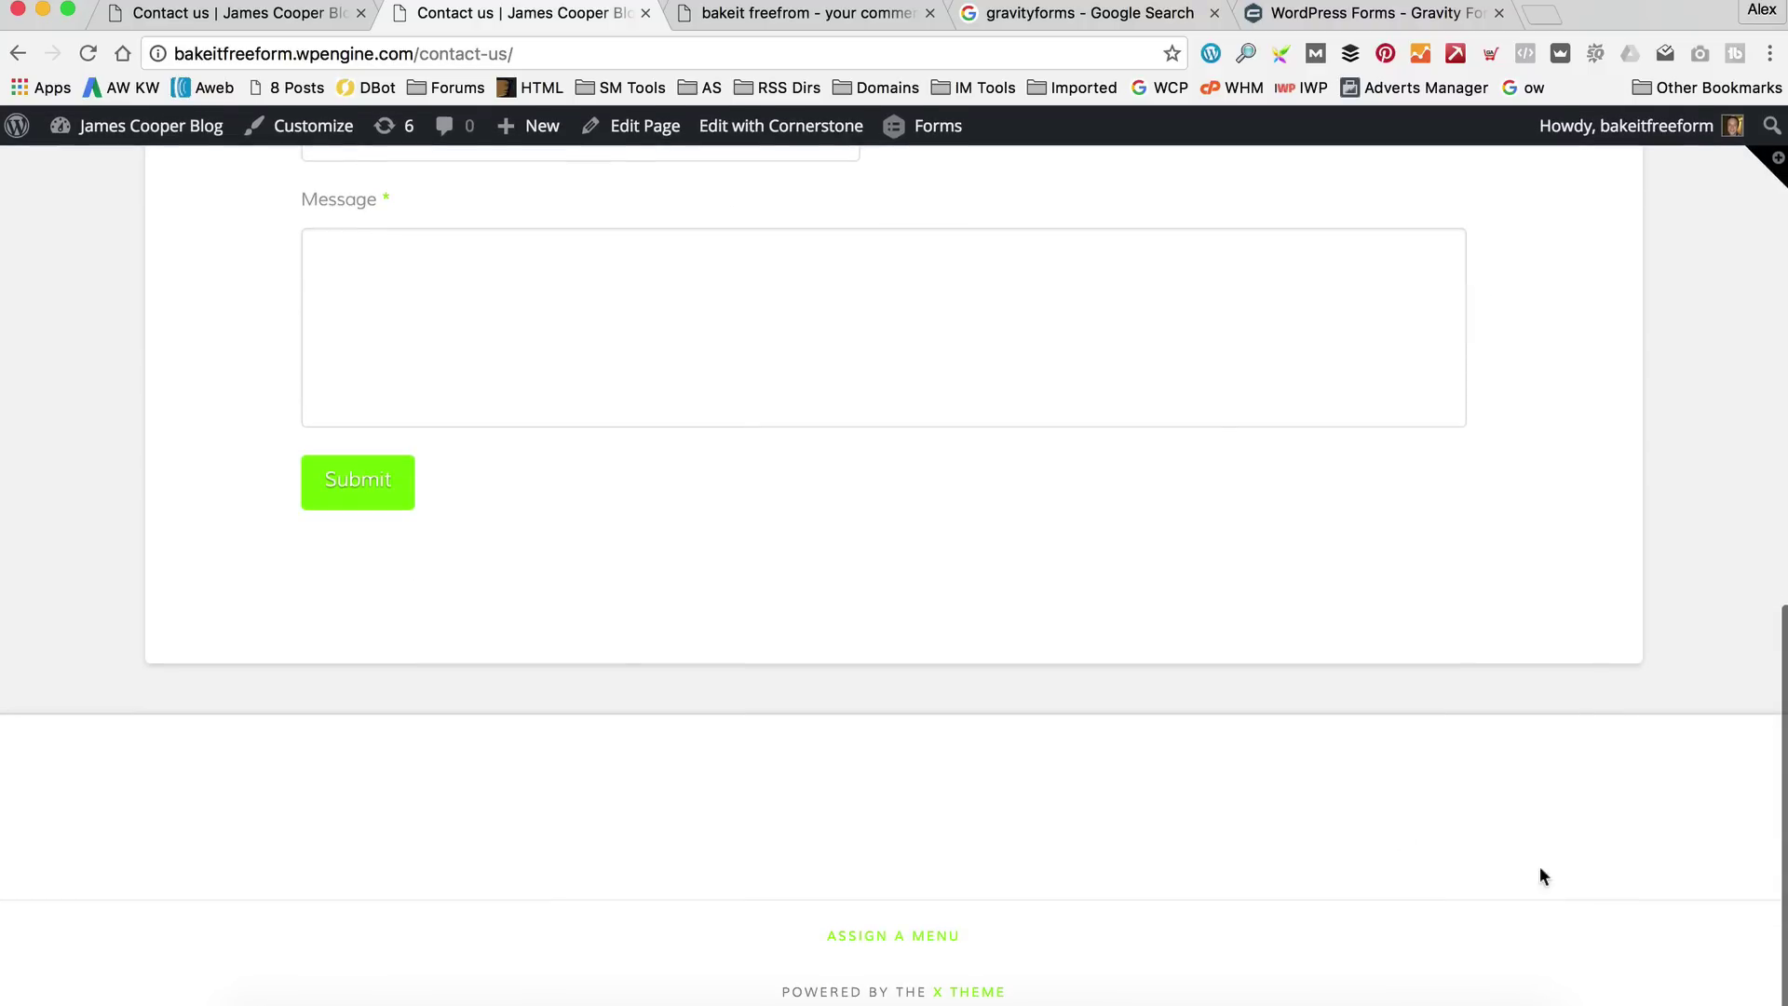
scroll(959, 719, up, 11)
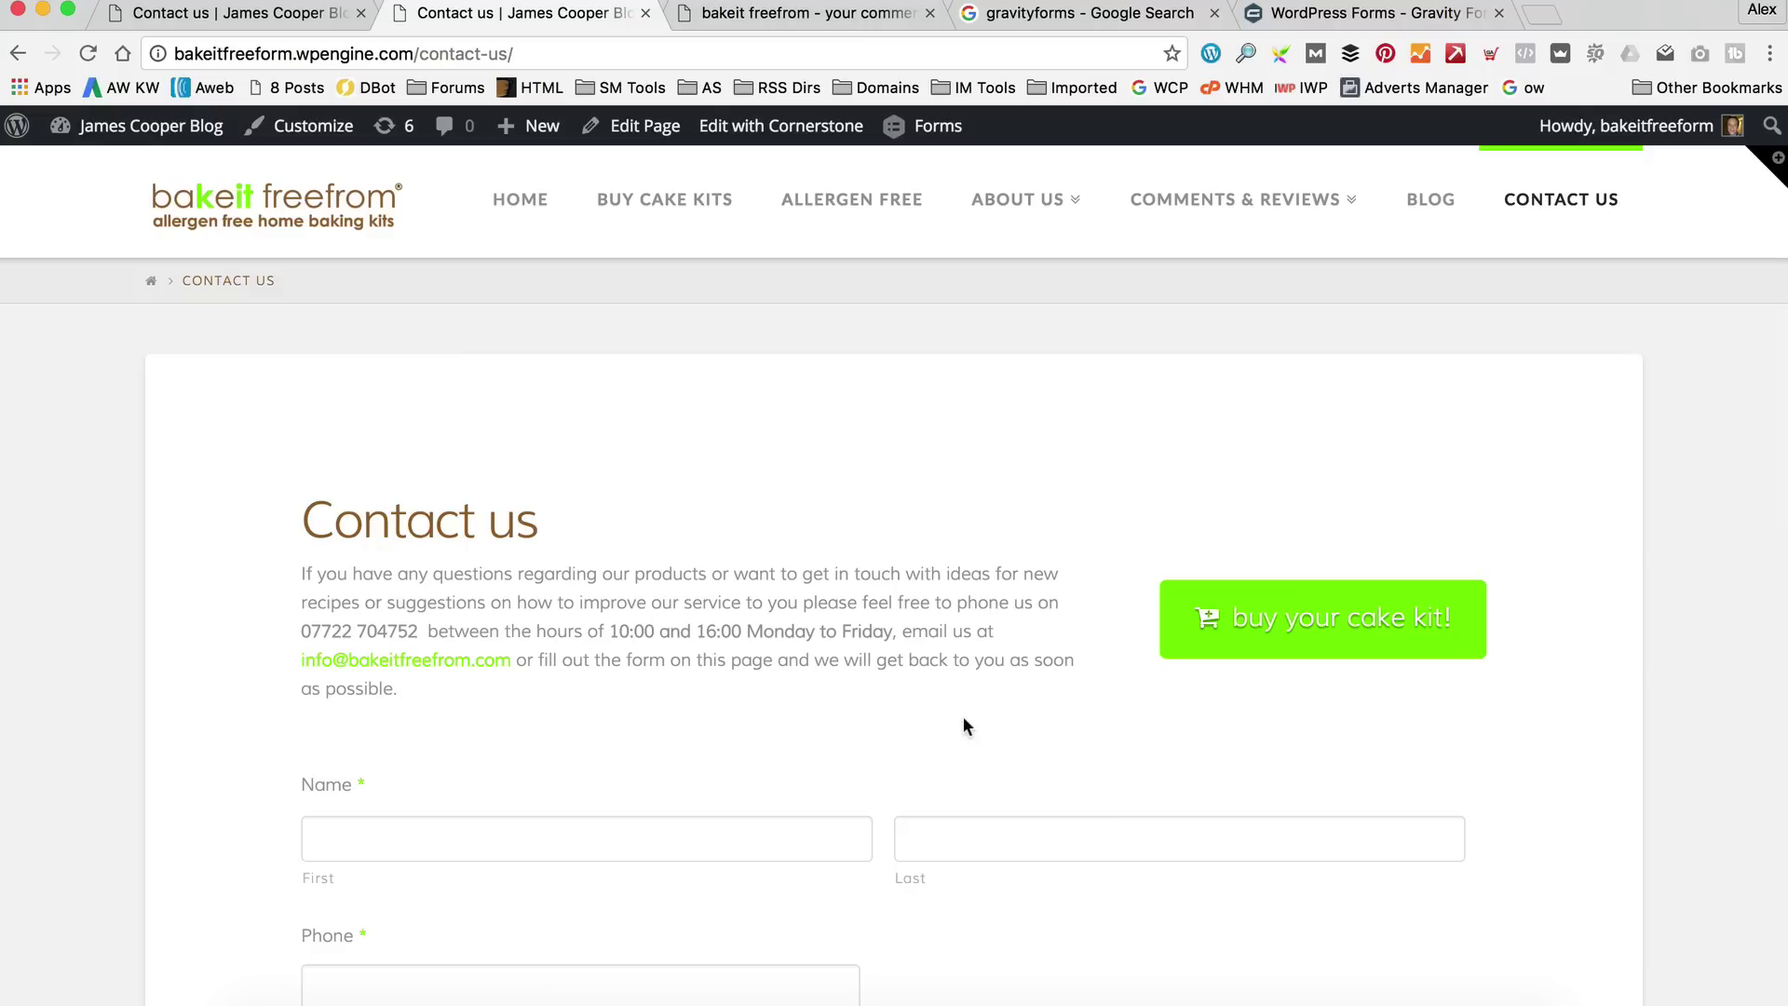
scroll(1114, 728, down, 10)
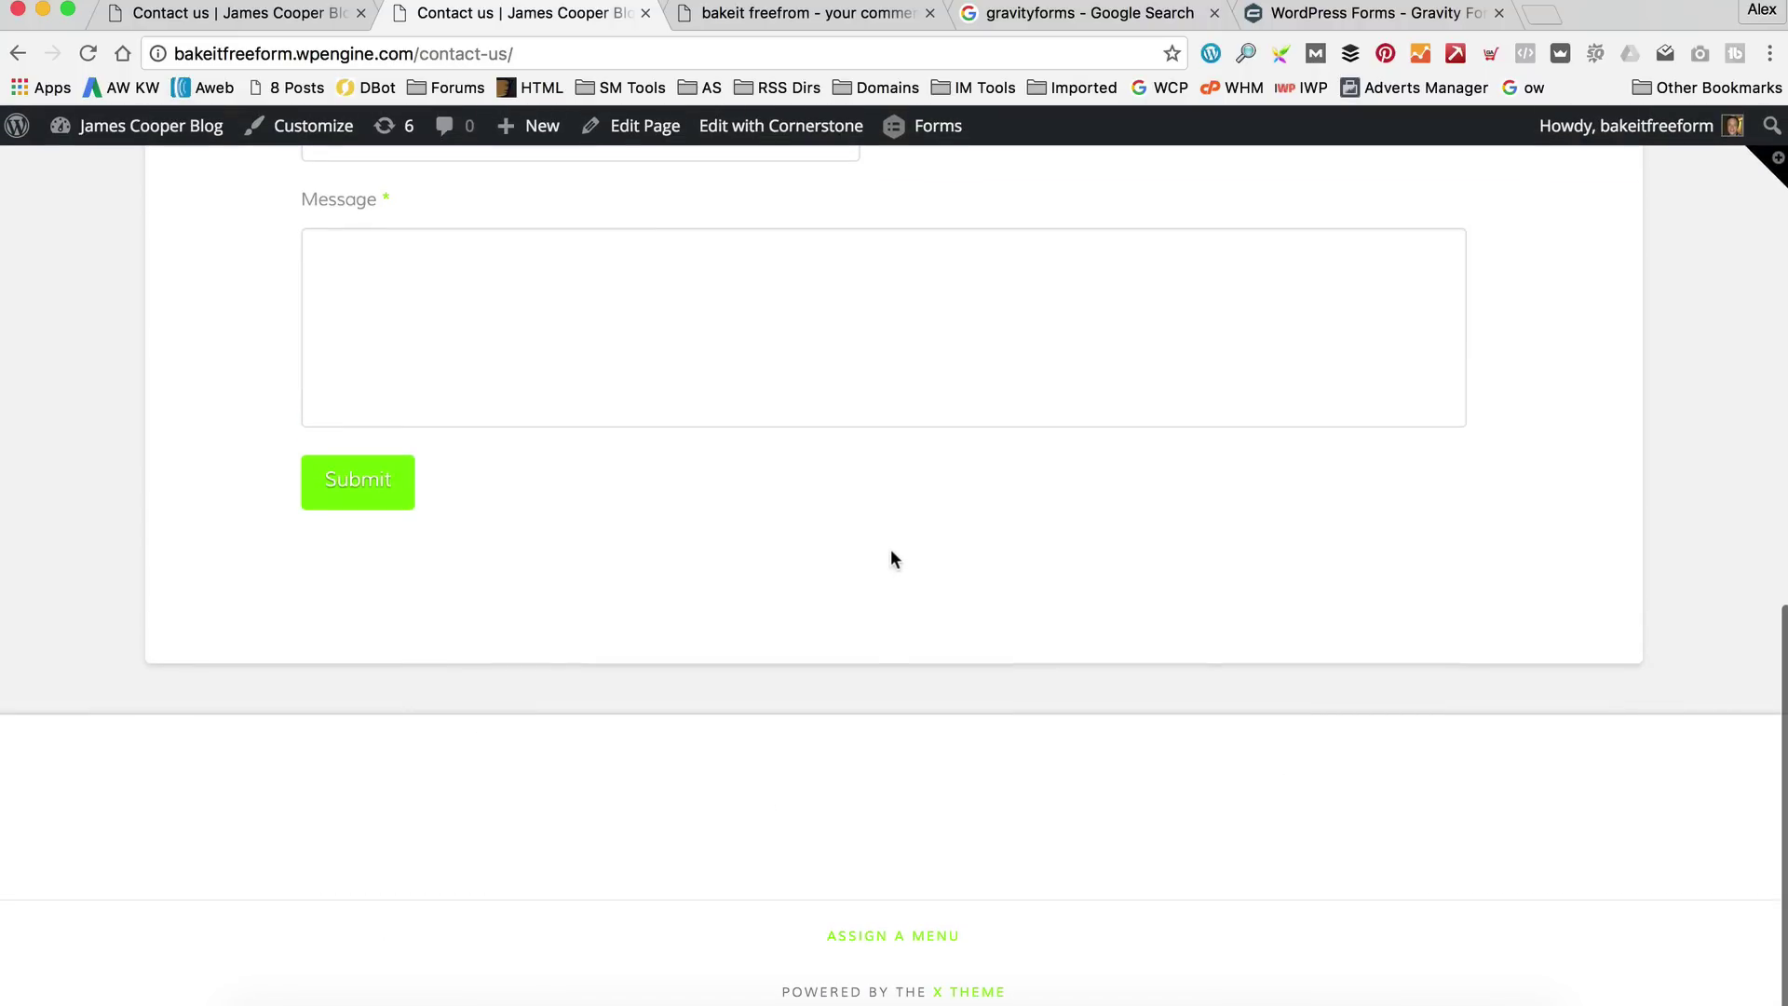
scroll(890, 552, up, 15)
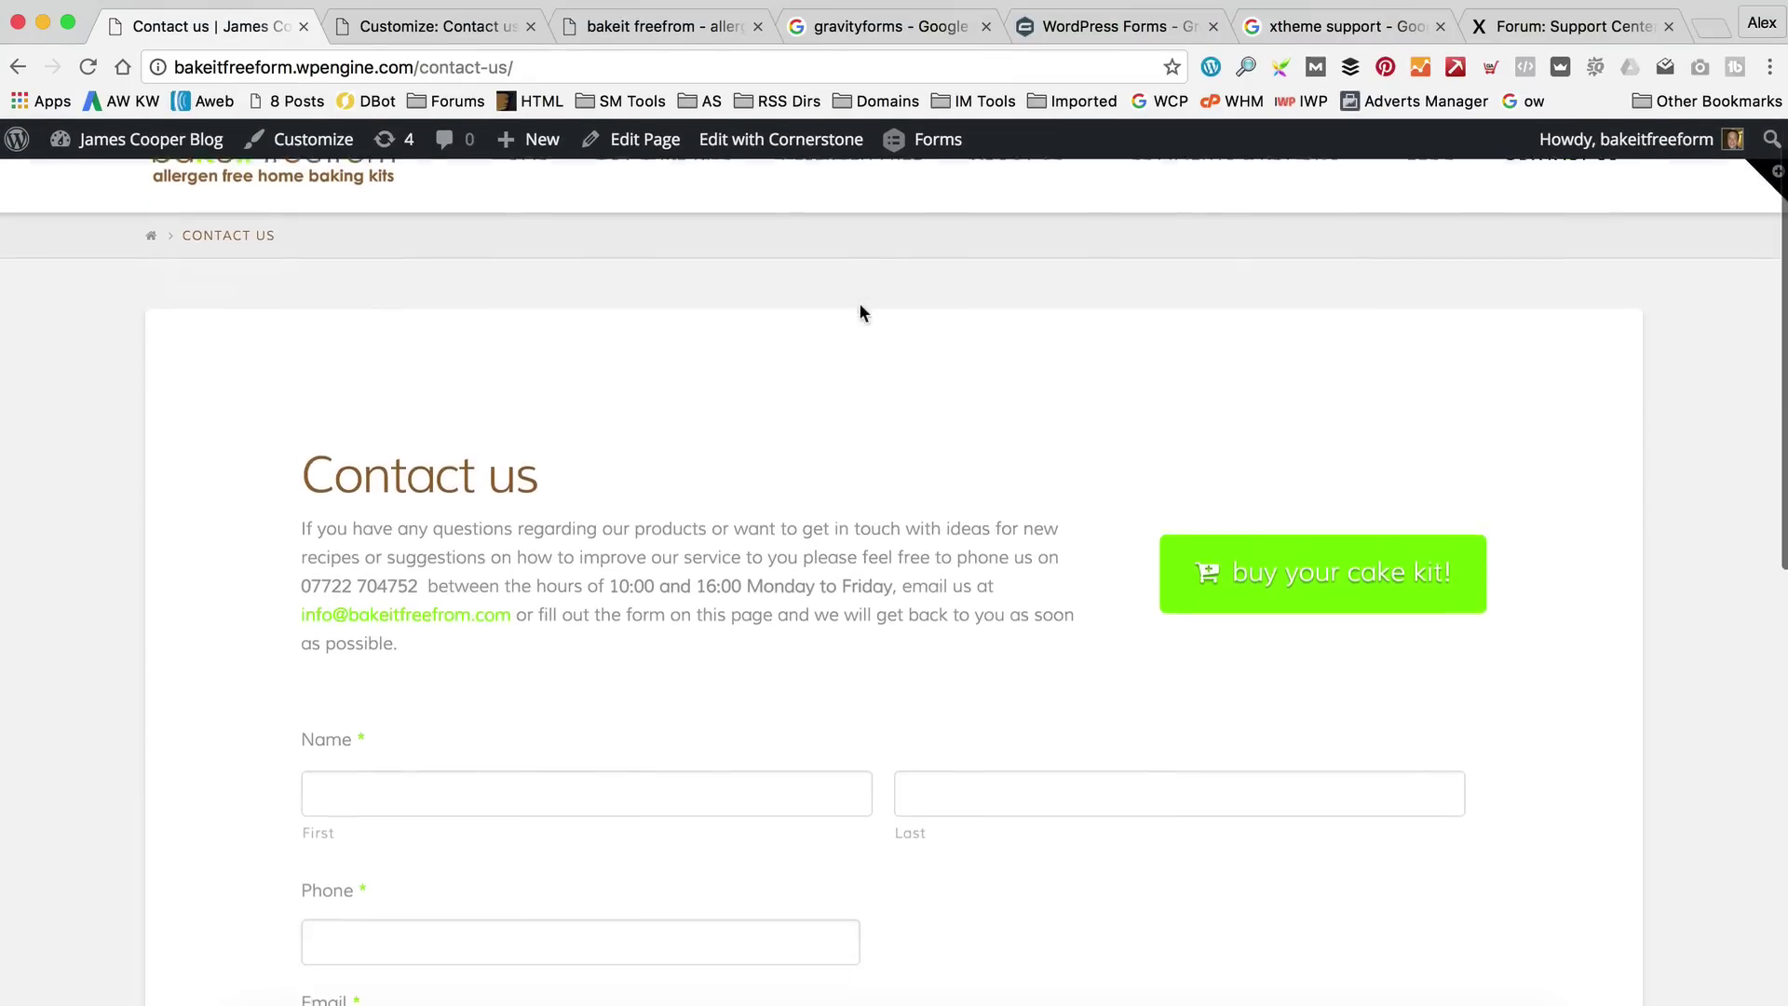
scroll(859, 312, down, 10)
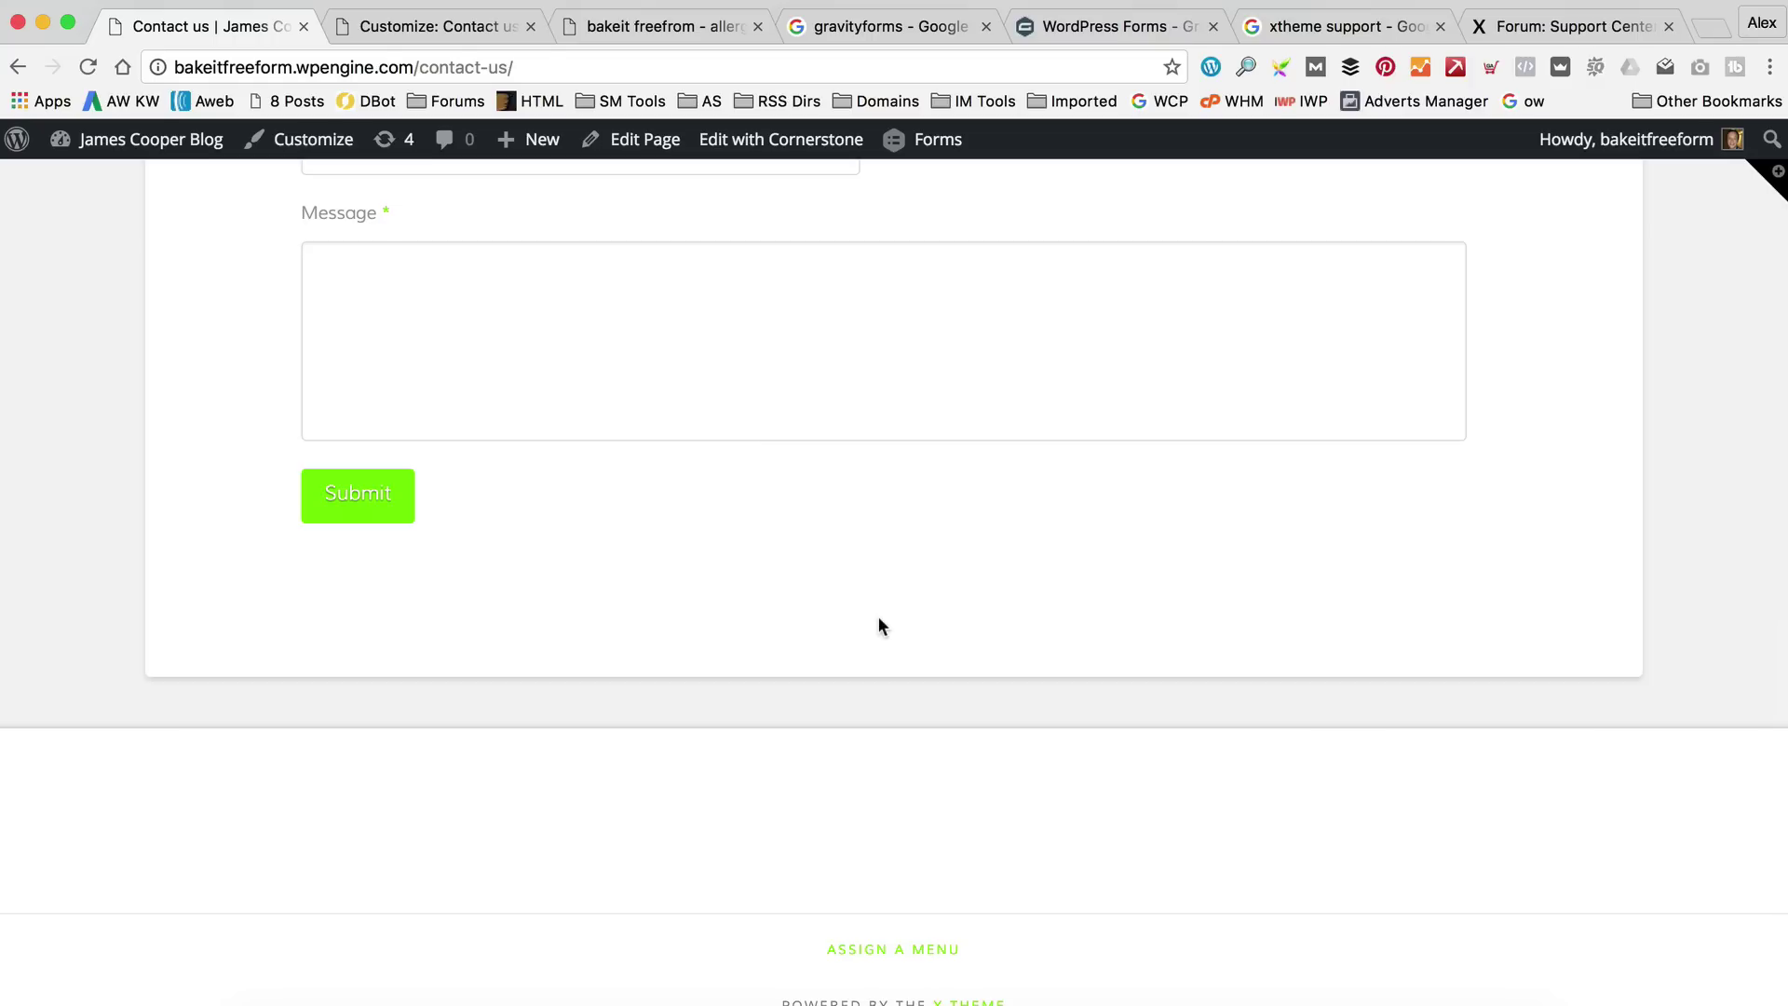
- Review the old bakeit freefrom site and the theme forum's footer background search results
click(643, 25)
click(144, 26)
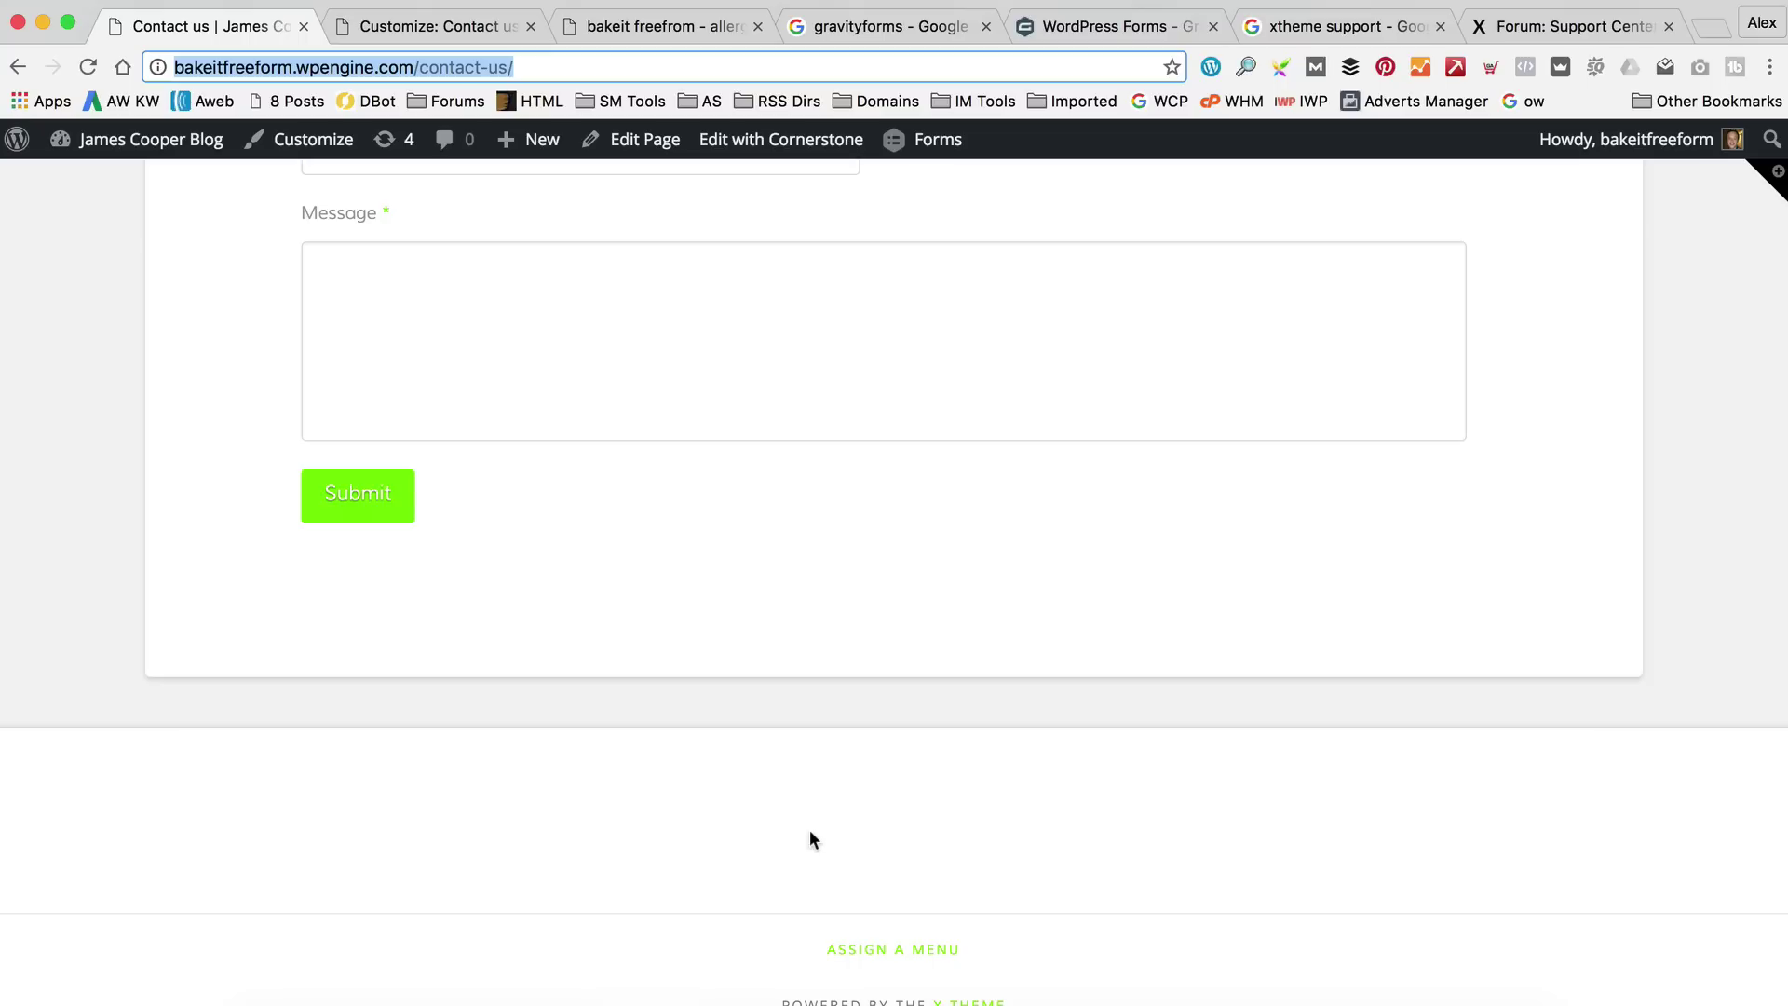
click(1586, 25)
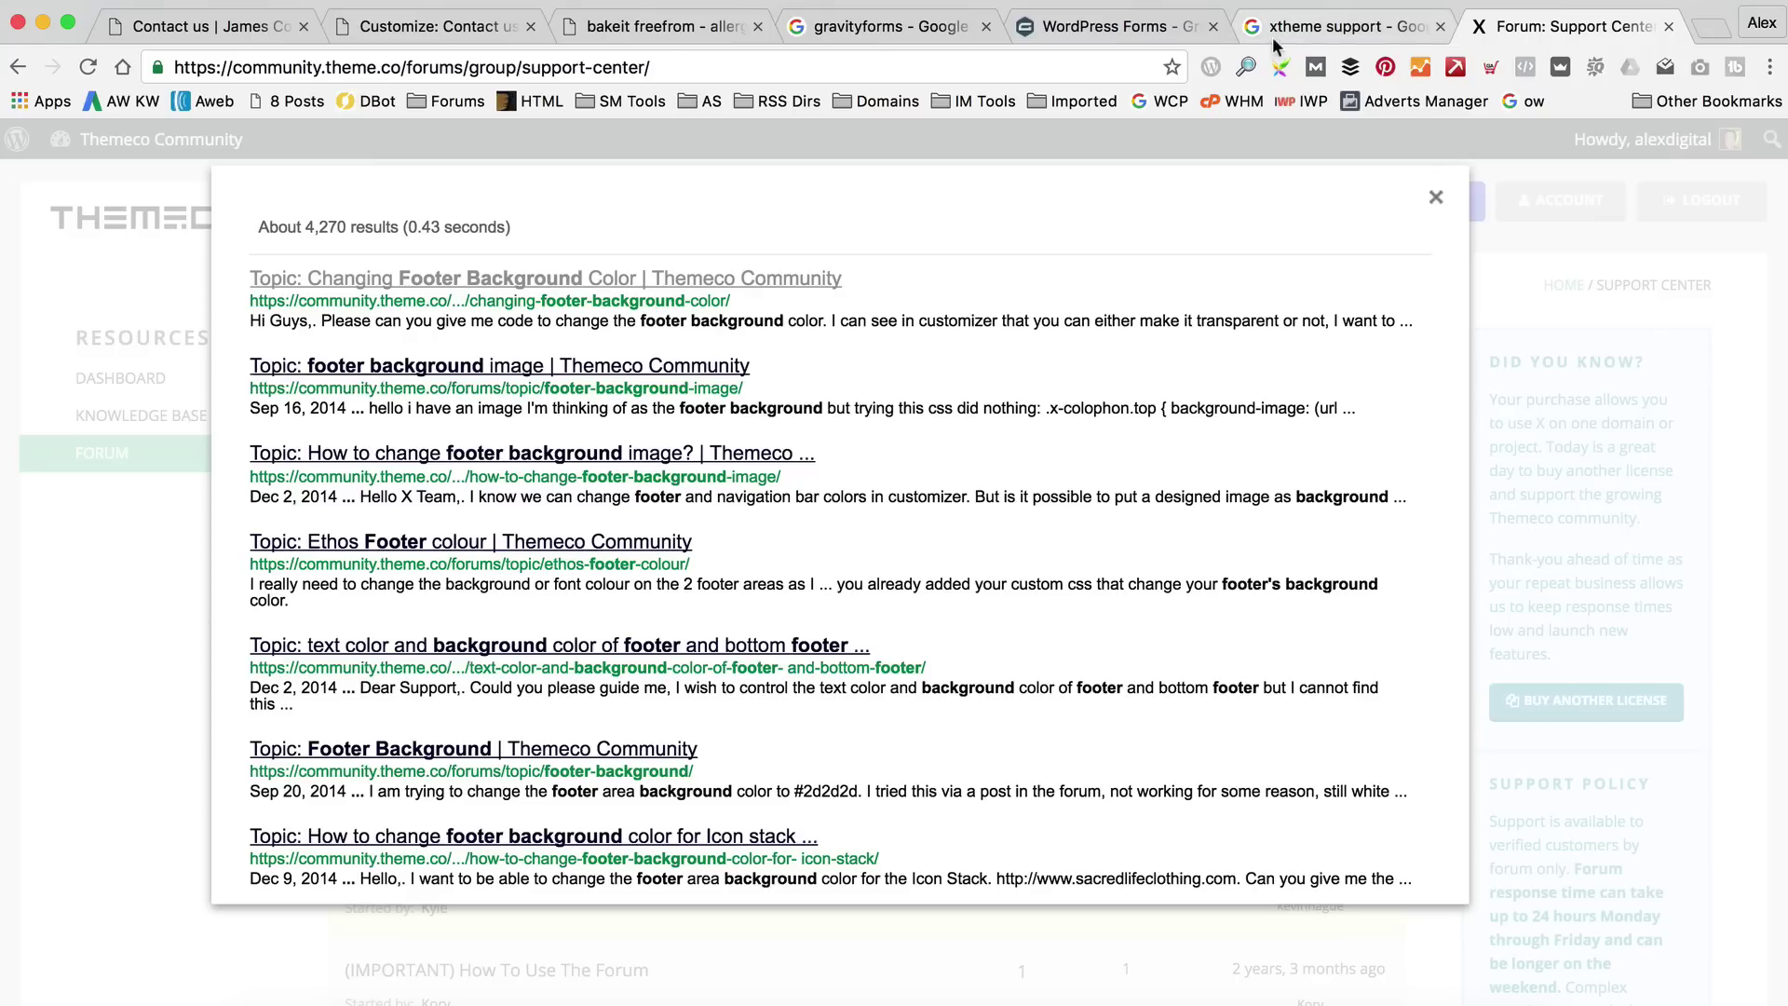
click(1320, 26)
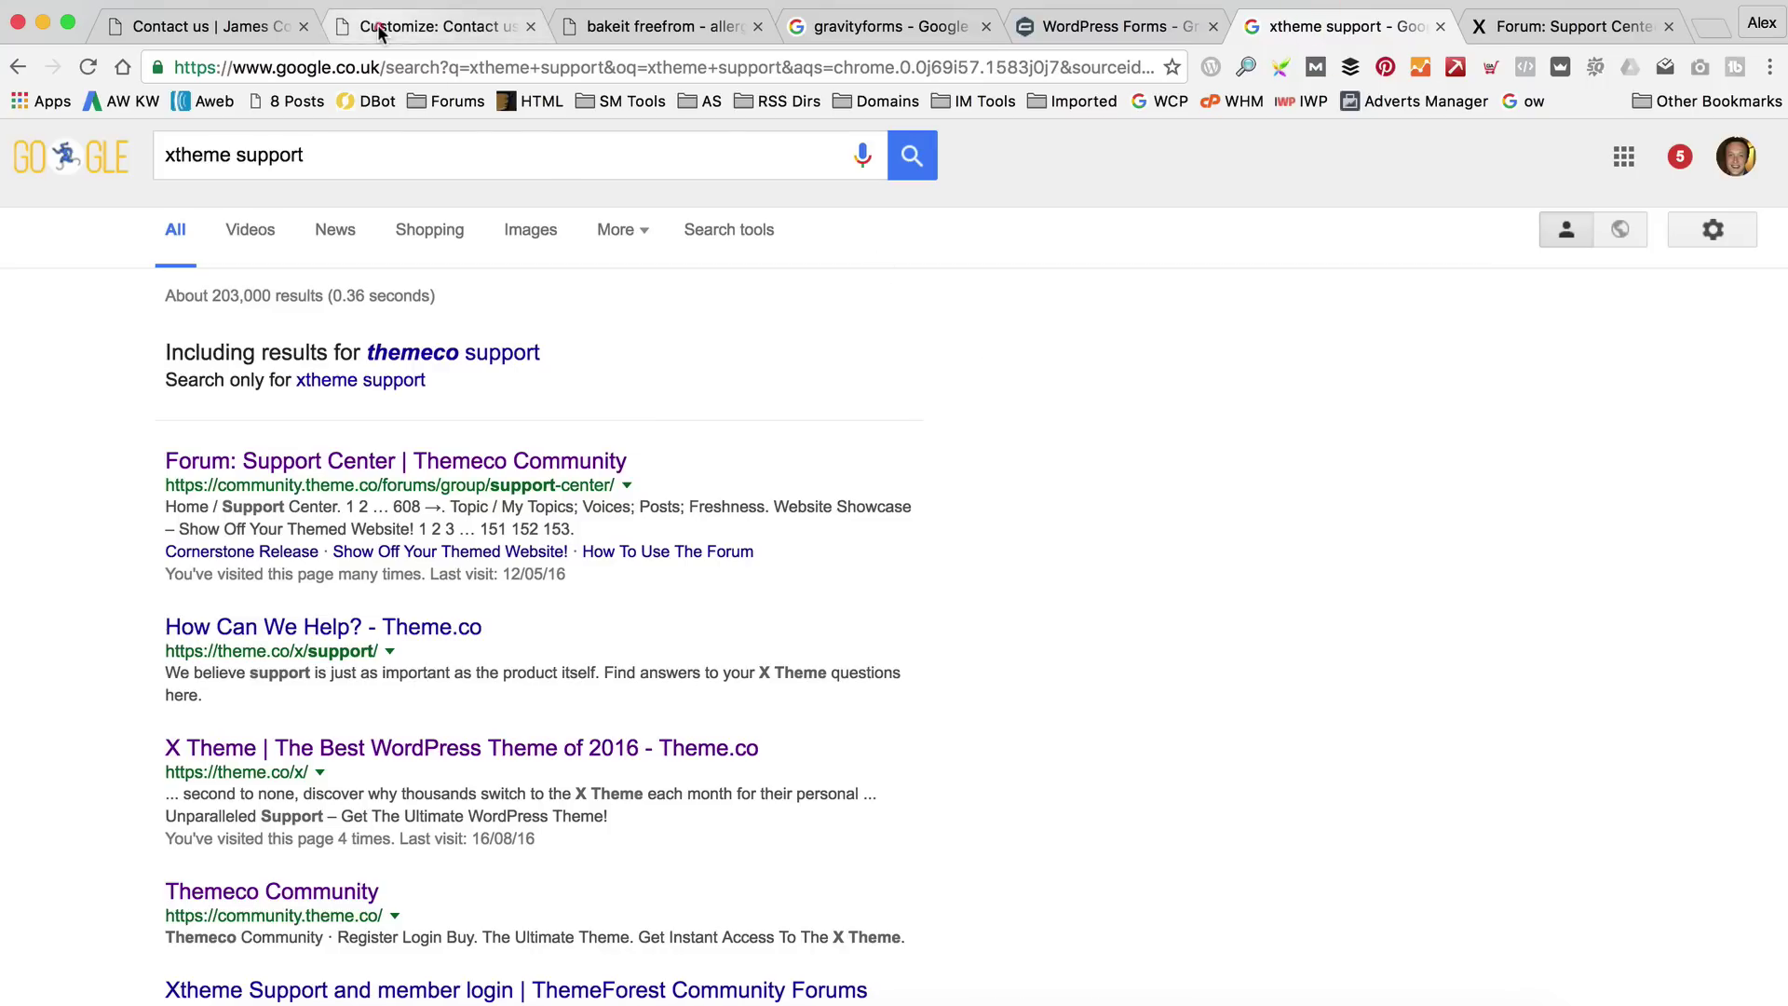
- Close the earlier Customizer tab and launch Customize from the Contact us page
click(430, 26)
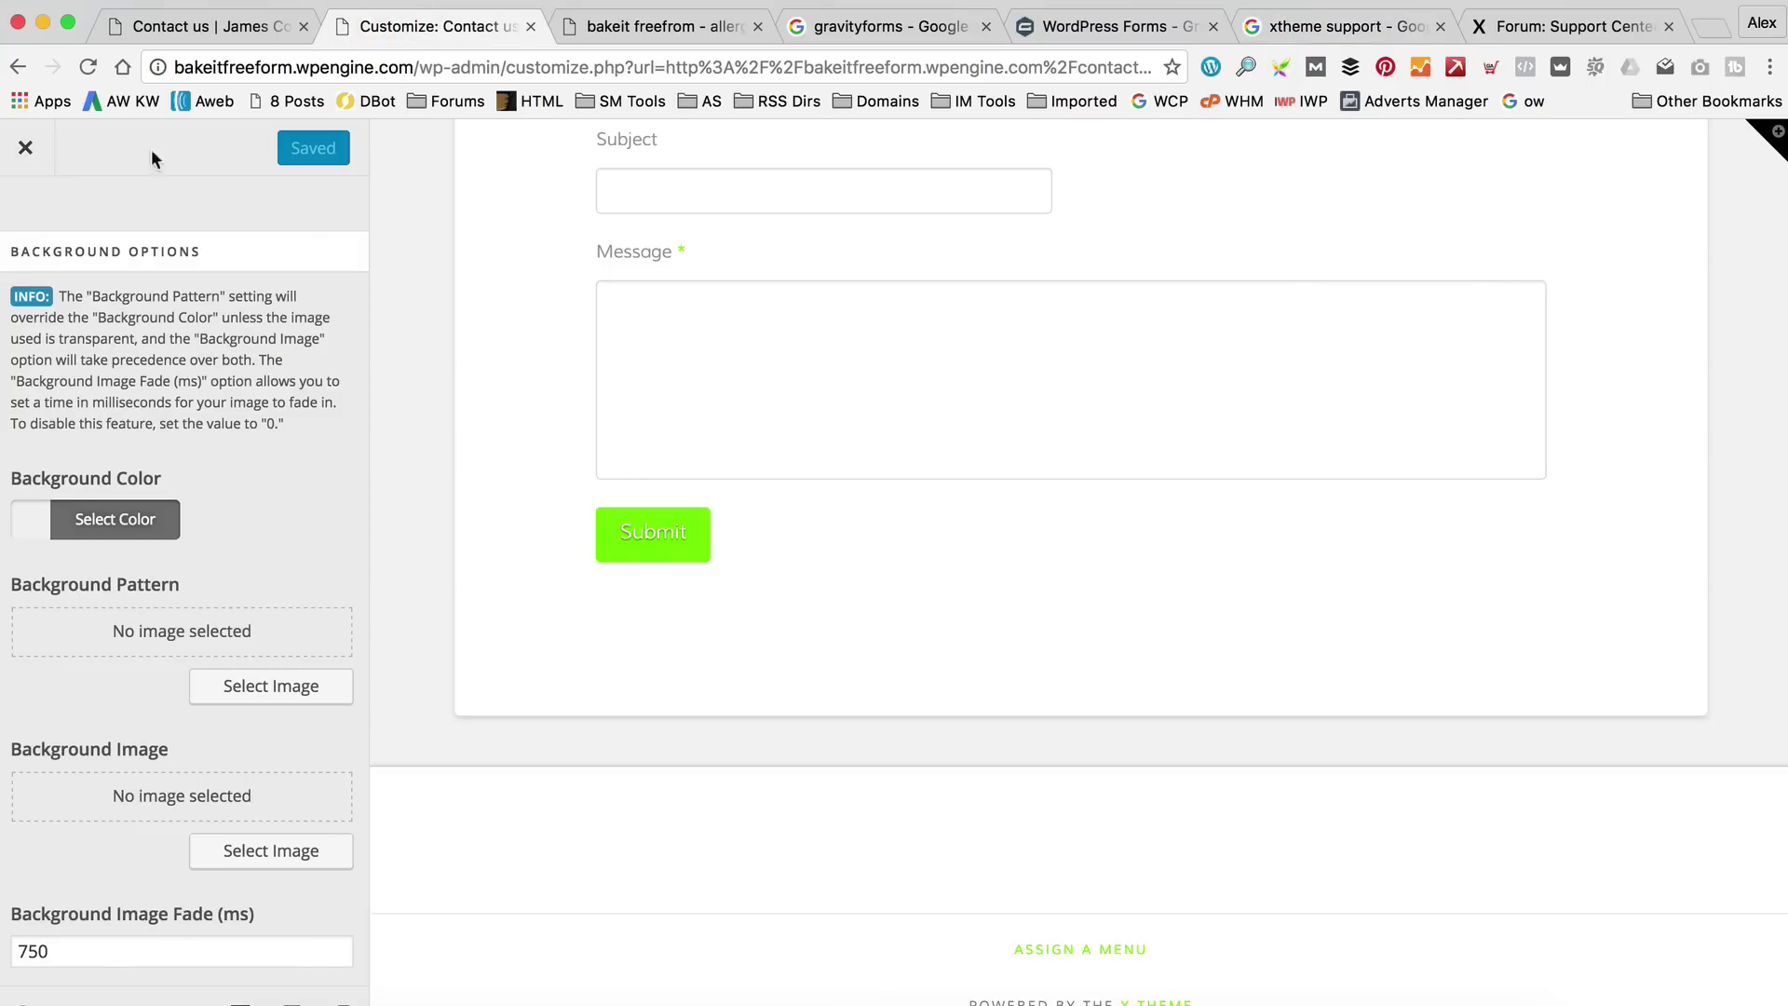
click(530, 26)
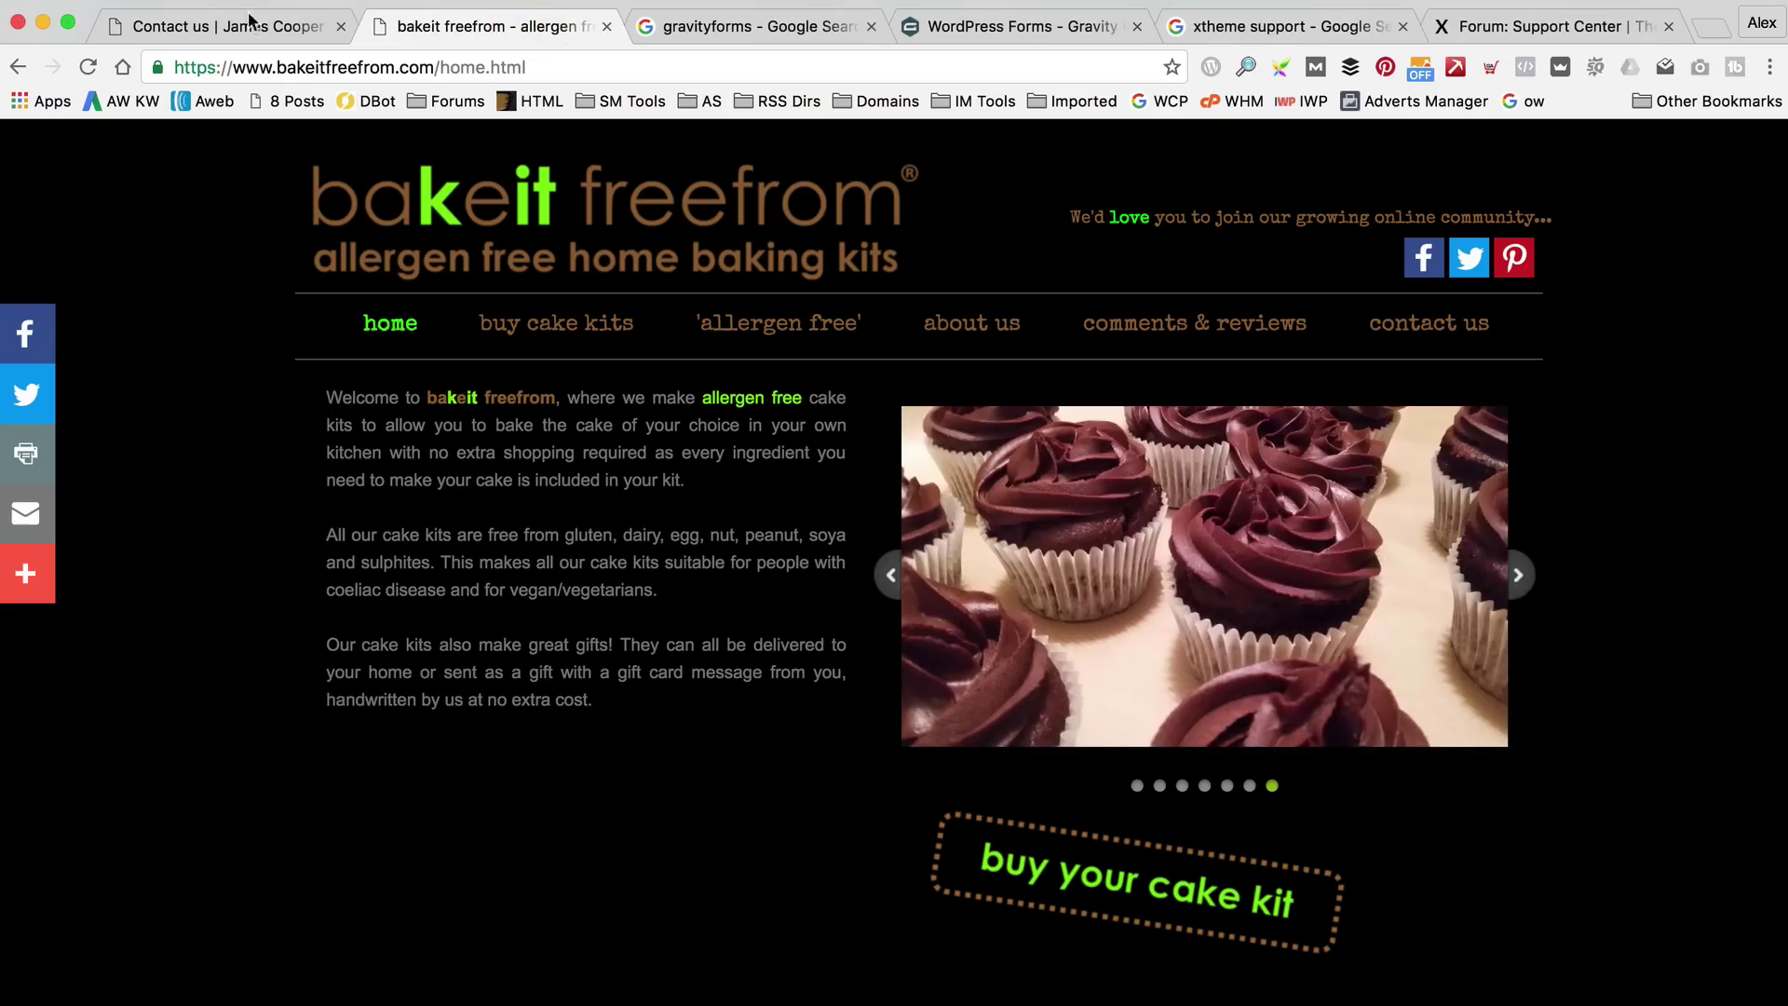
click(220, 26)
scroll(931, 541, up, 10)
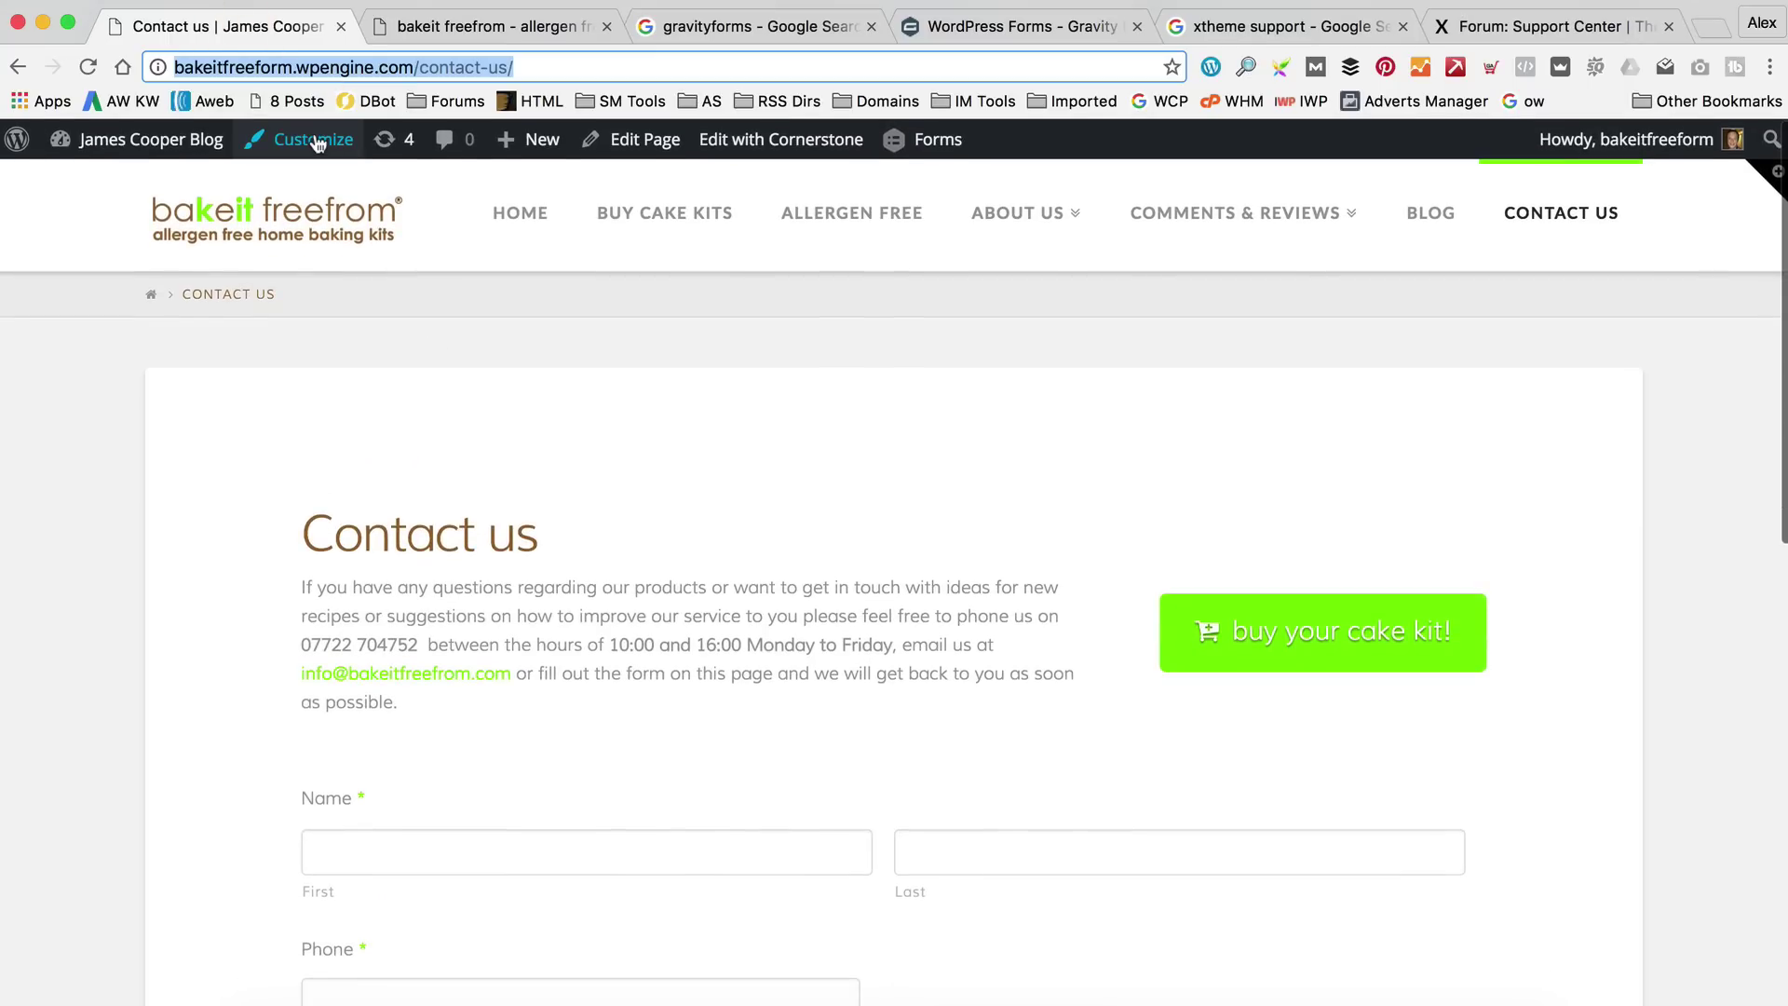
click(307, 144)
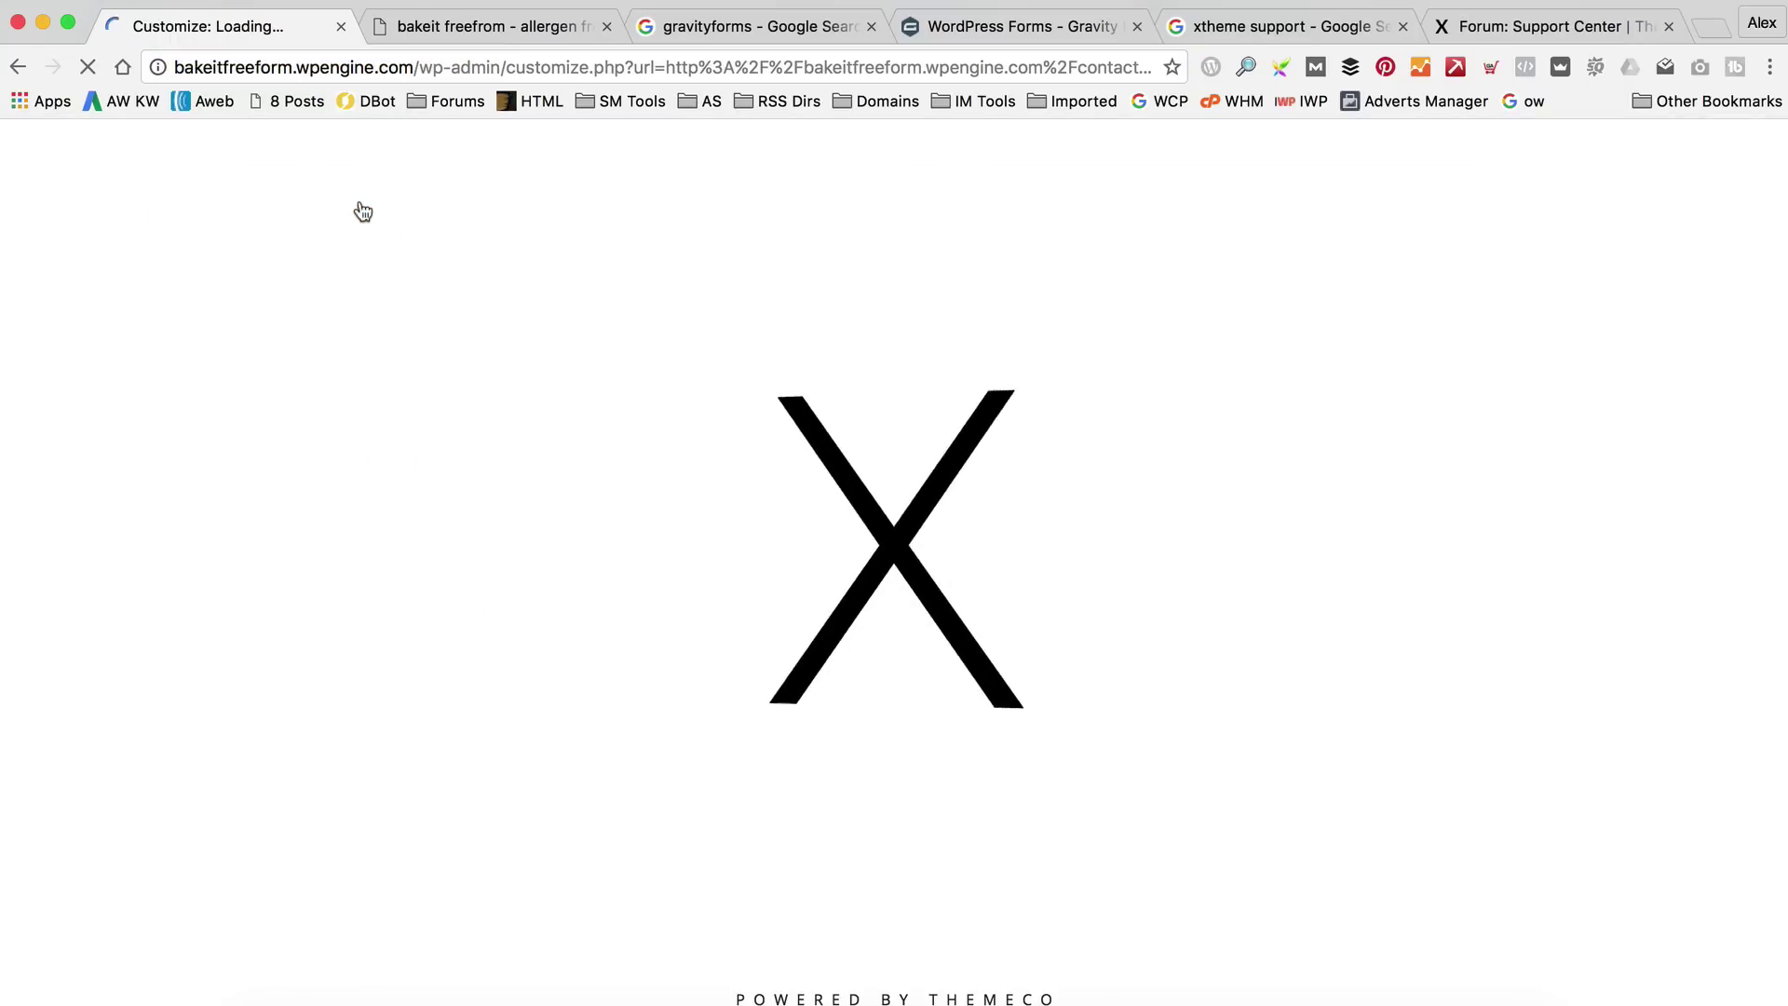
- Open the forum's Changing Footer Background Color topic, then the Customizer's Global CSS editor
click(1595, 28)
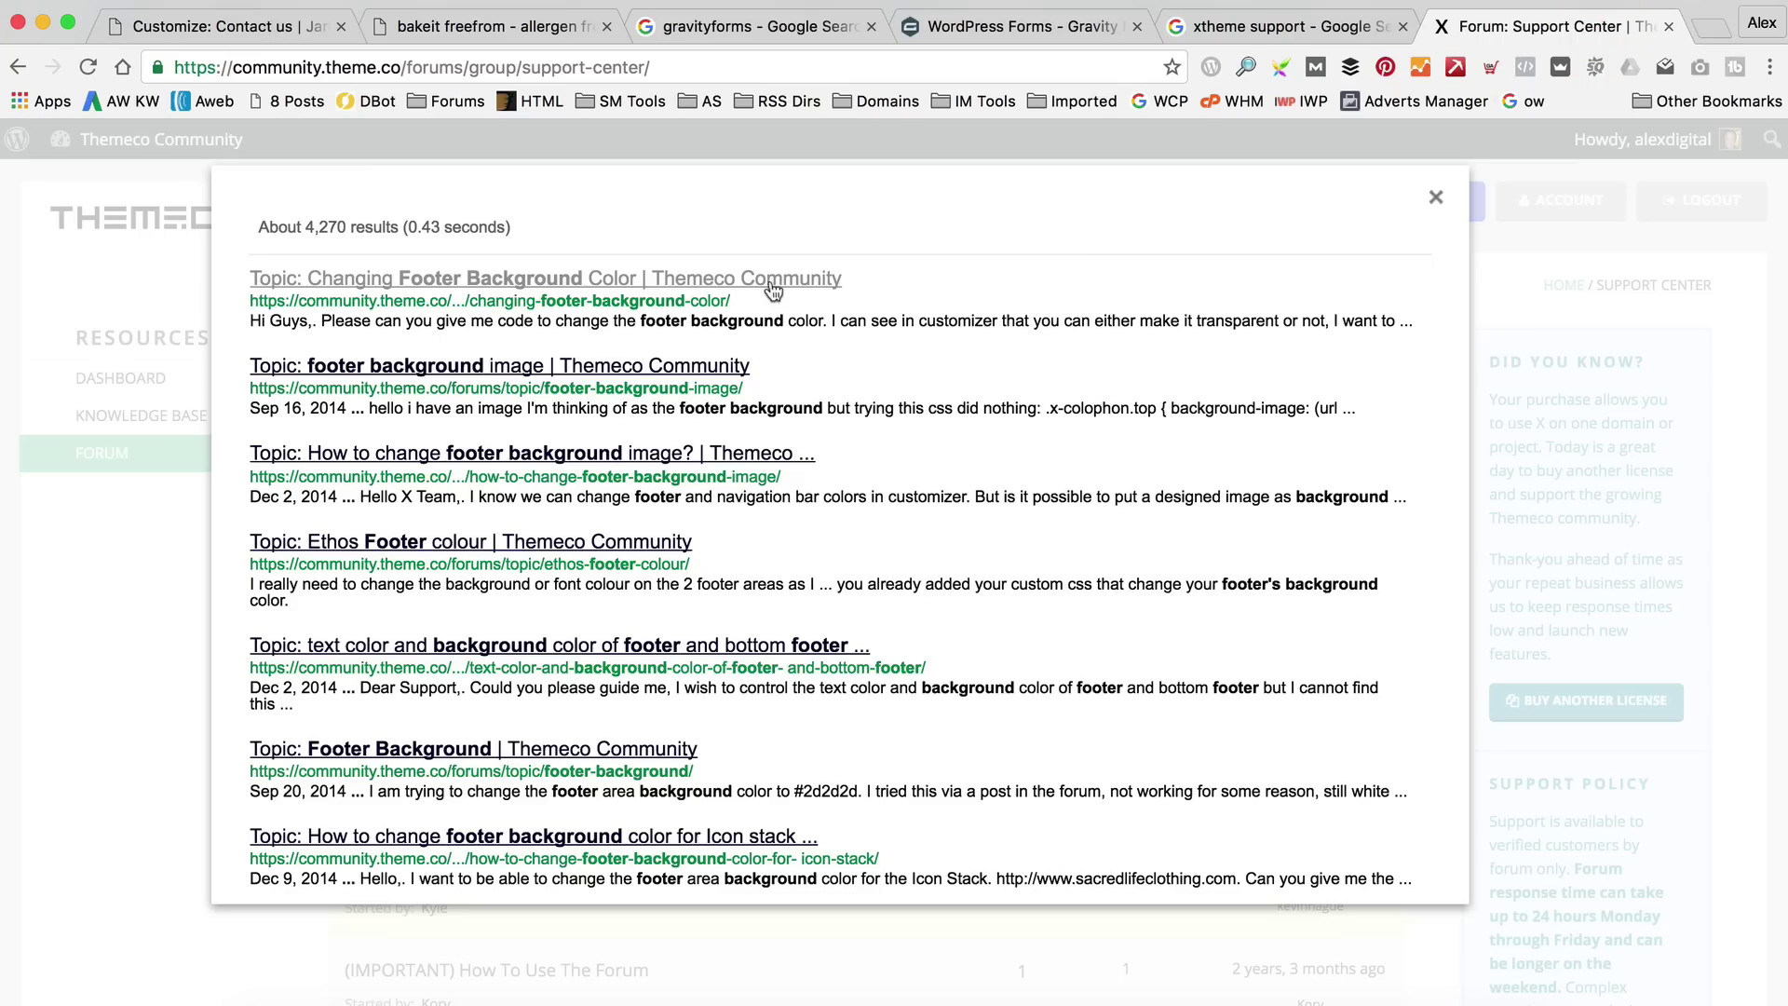
click(770, 277)
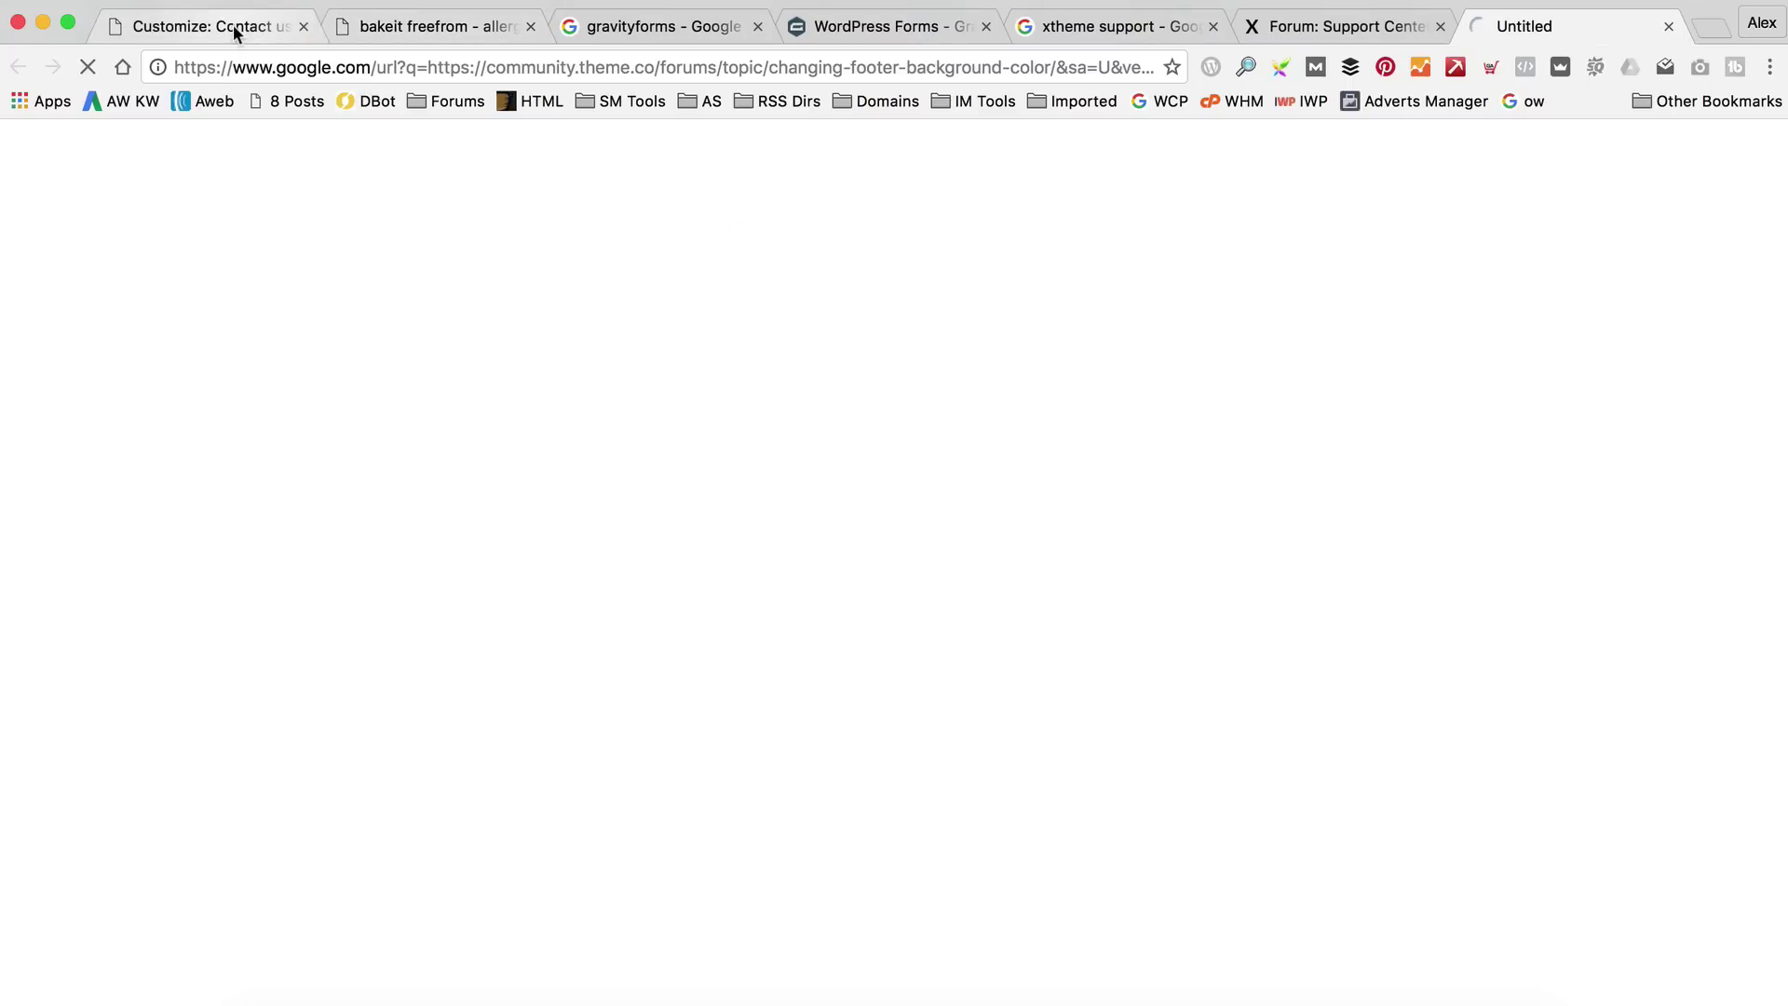
click(232, 30)
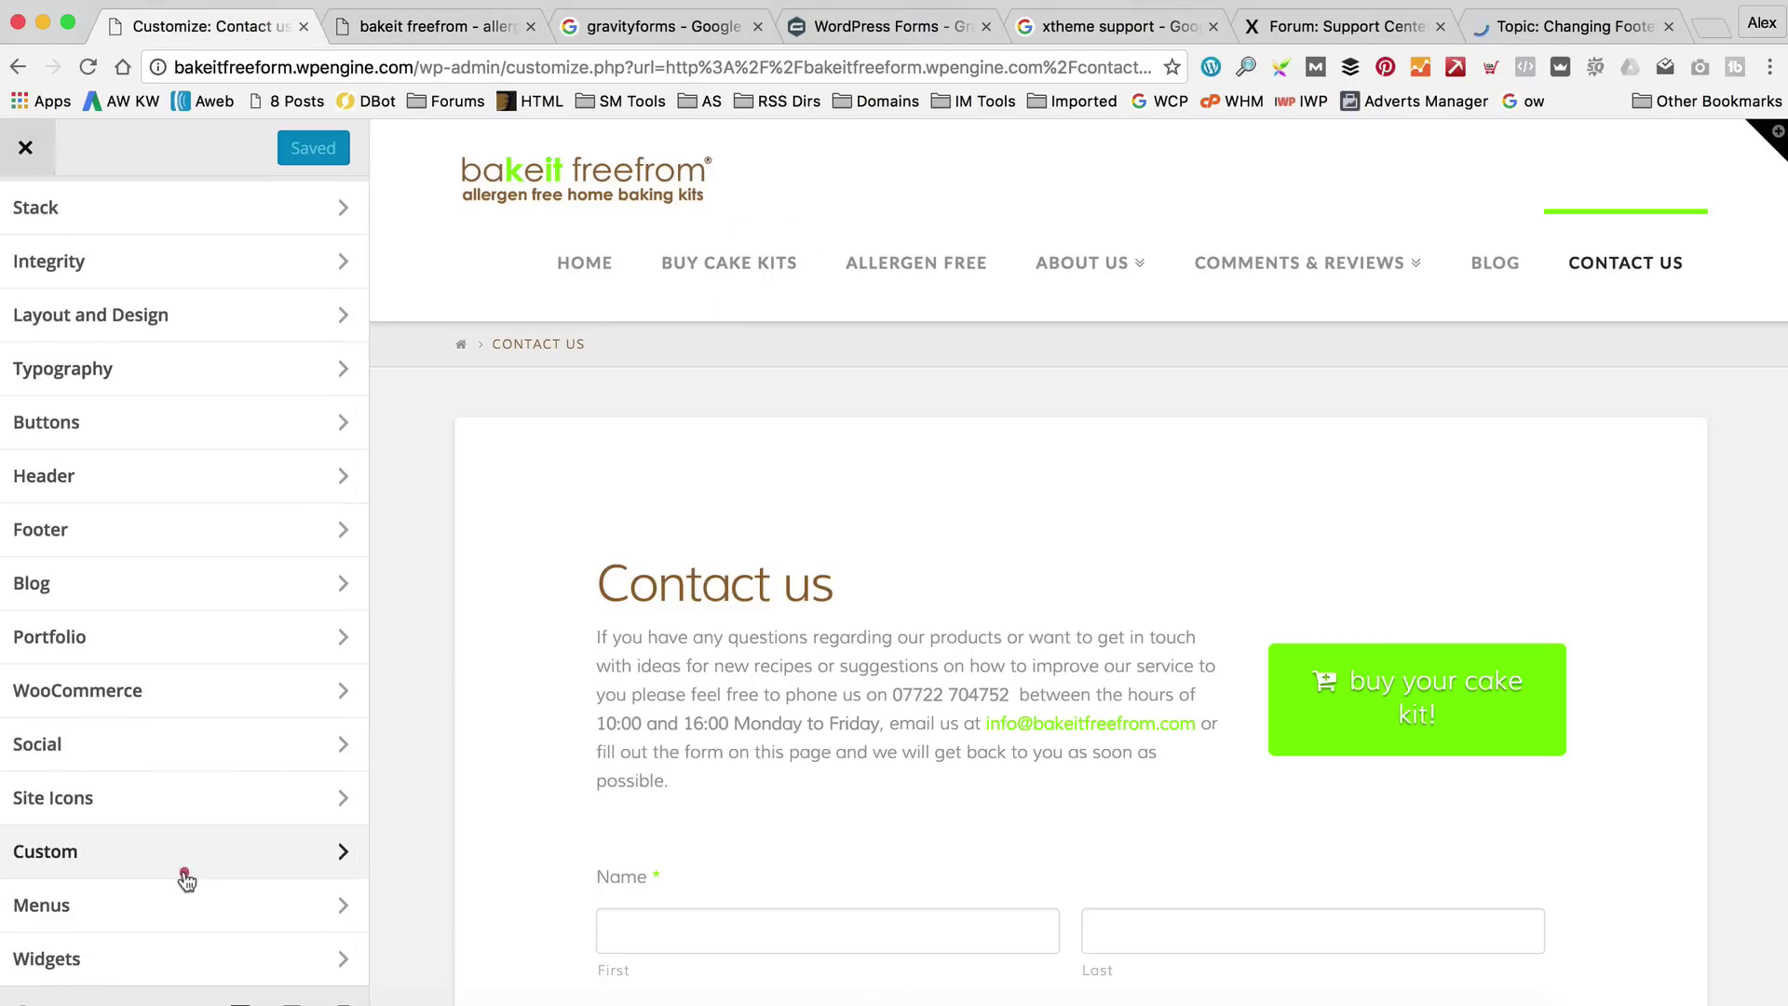
click(182, 866)
click(128, 494)
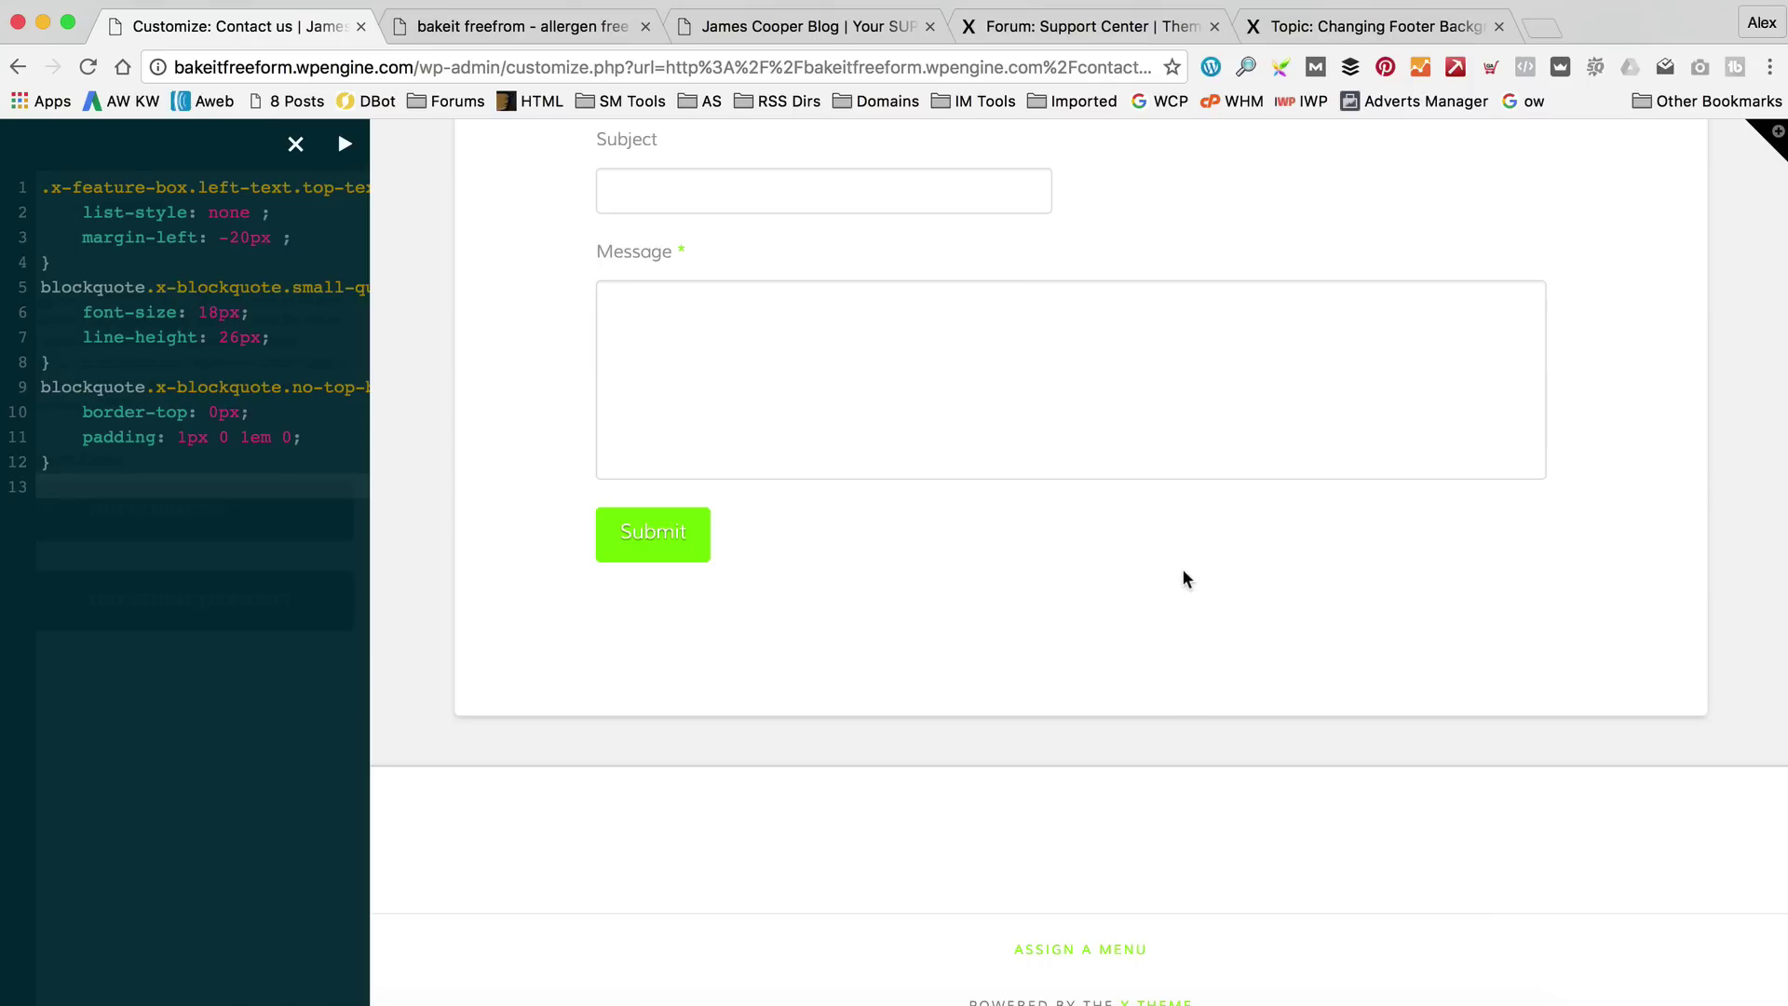
- Paste the .x-colophon.top footer background rule and change its colour to #000000
text(.x-colophon.top { background: red; })
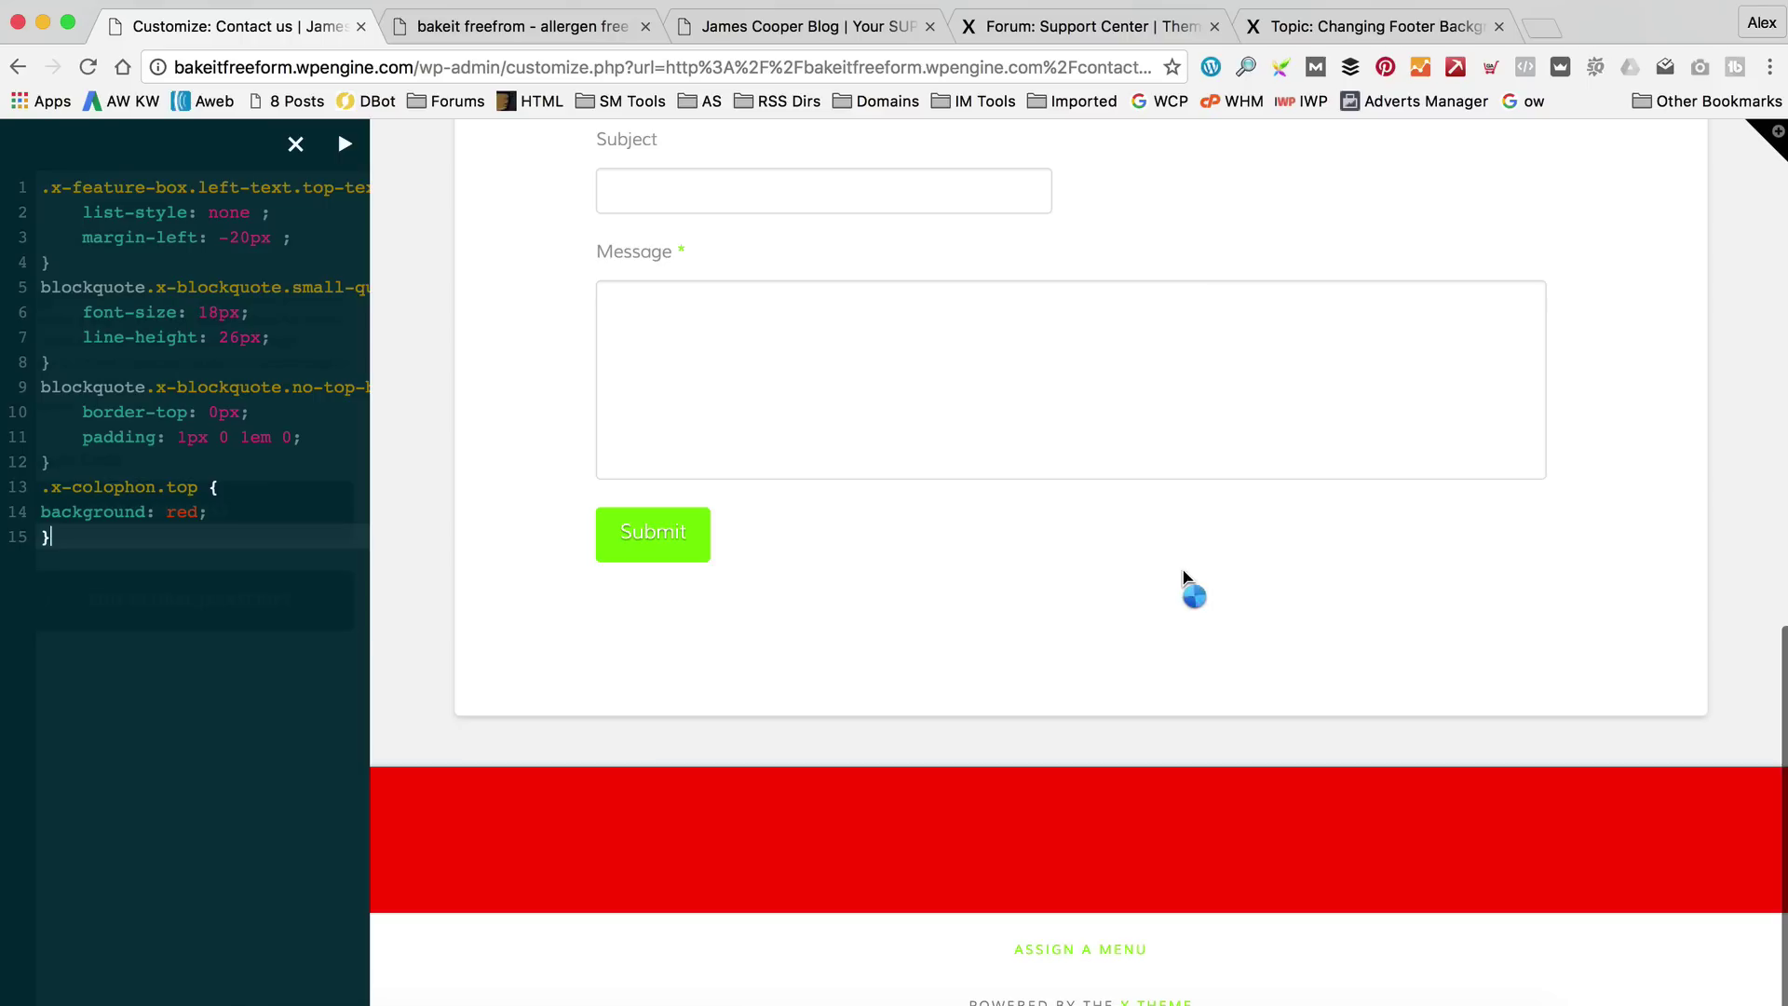
click(218, 547)
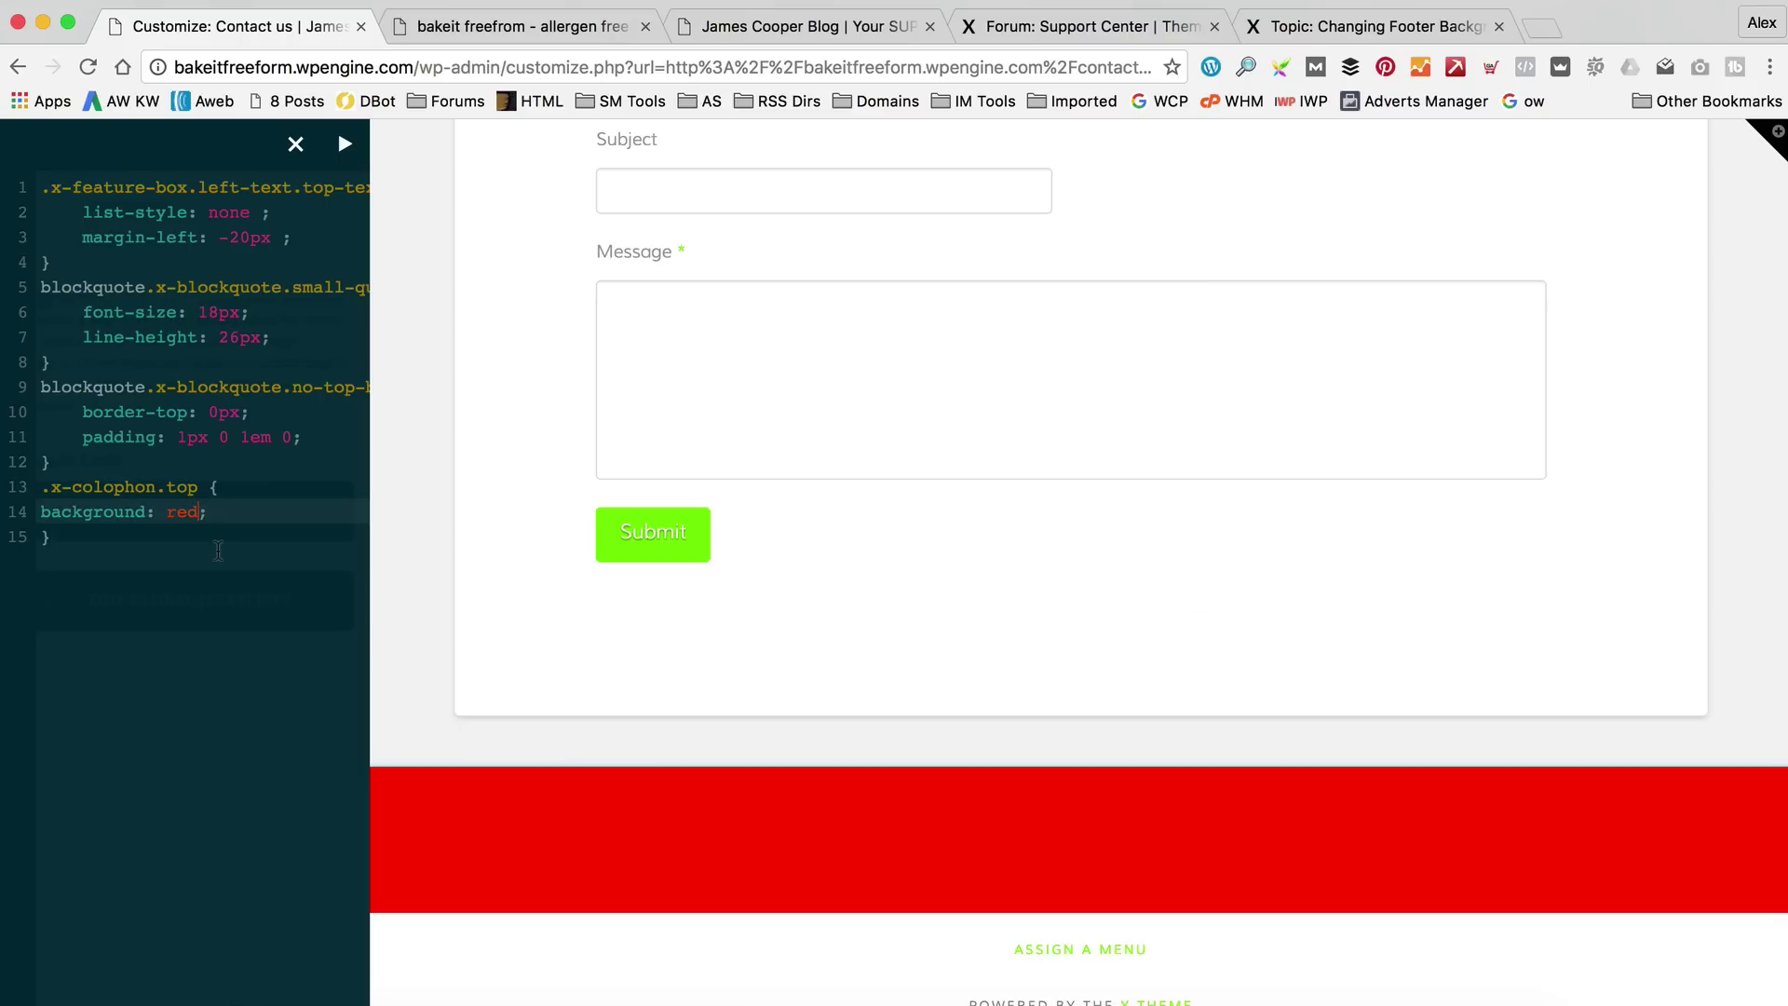
key(BackSpace)
key(BackSpace)
key(BackSpace)
text(#)
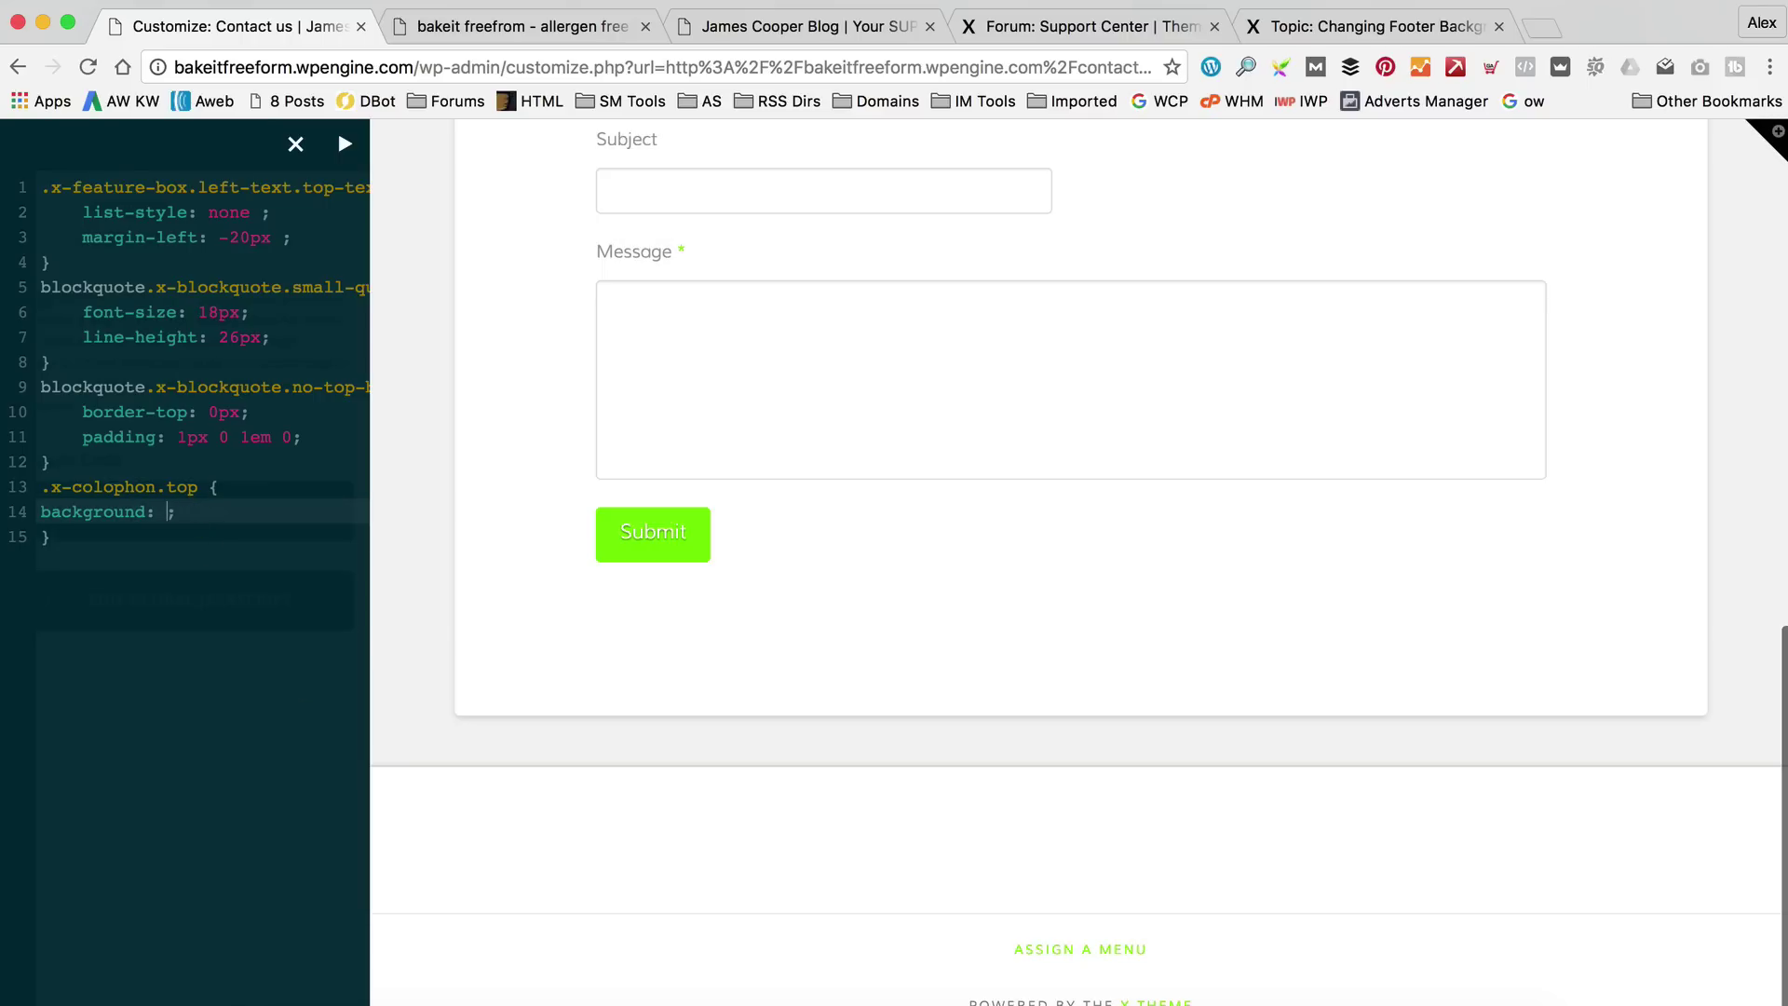
text(v)
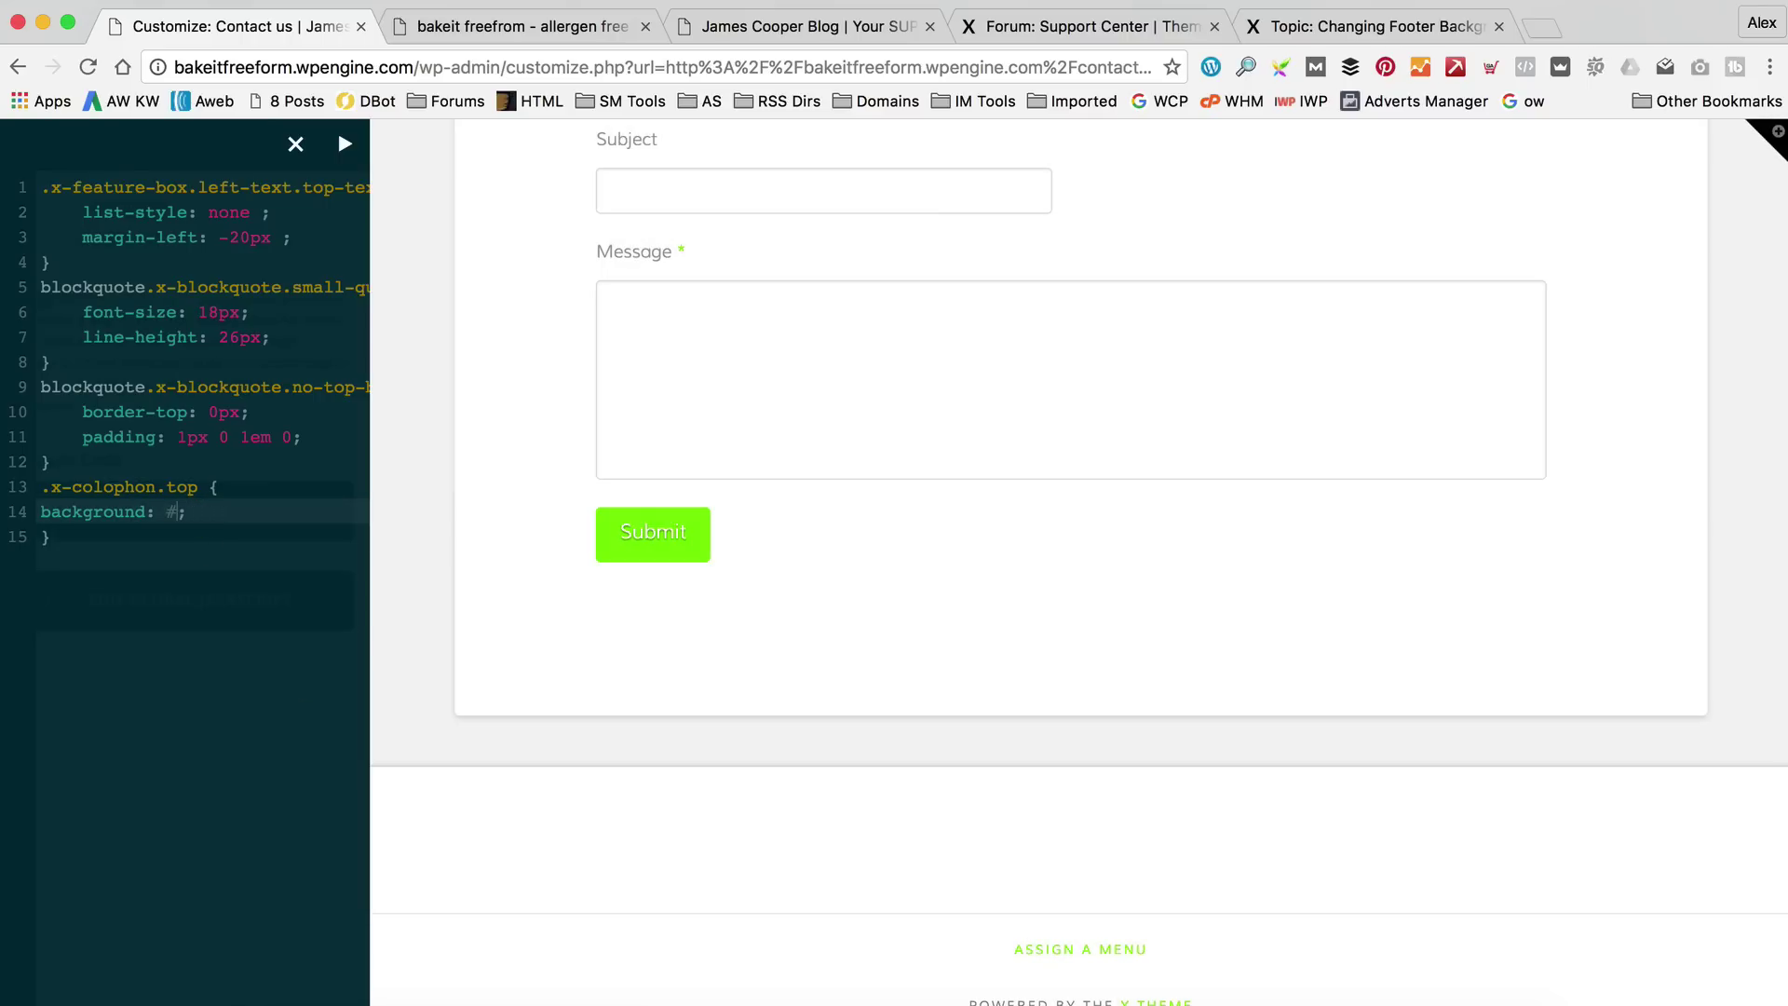
text(000000)
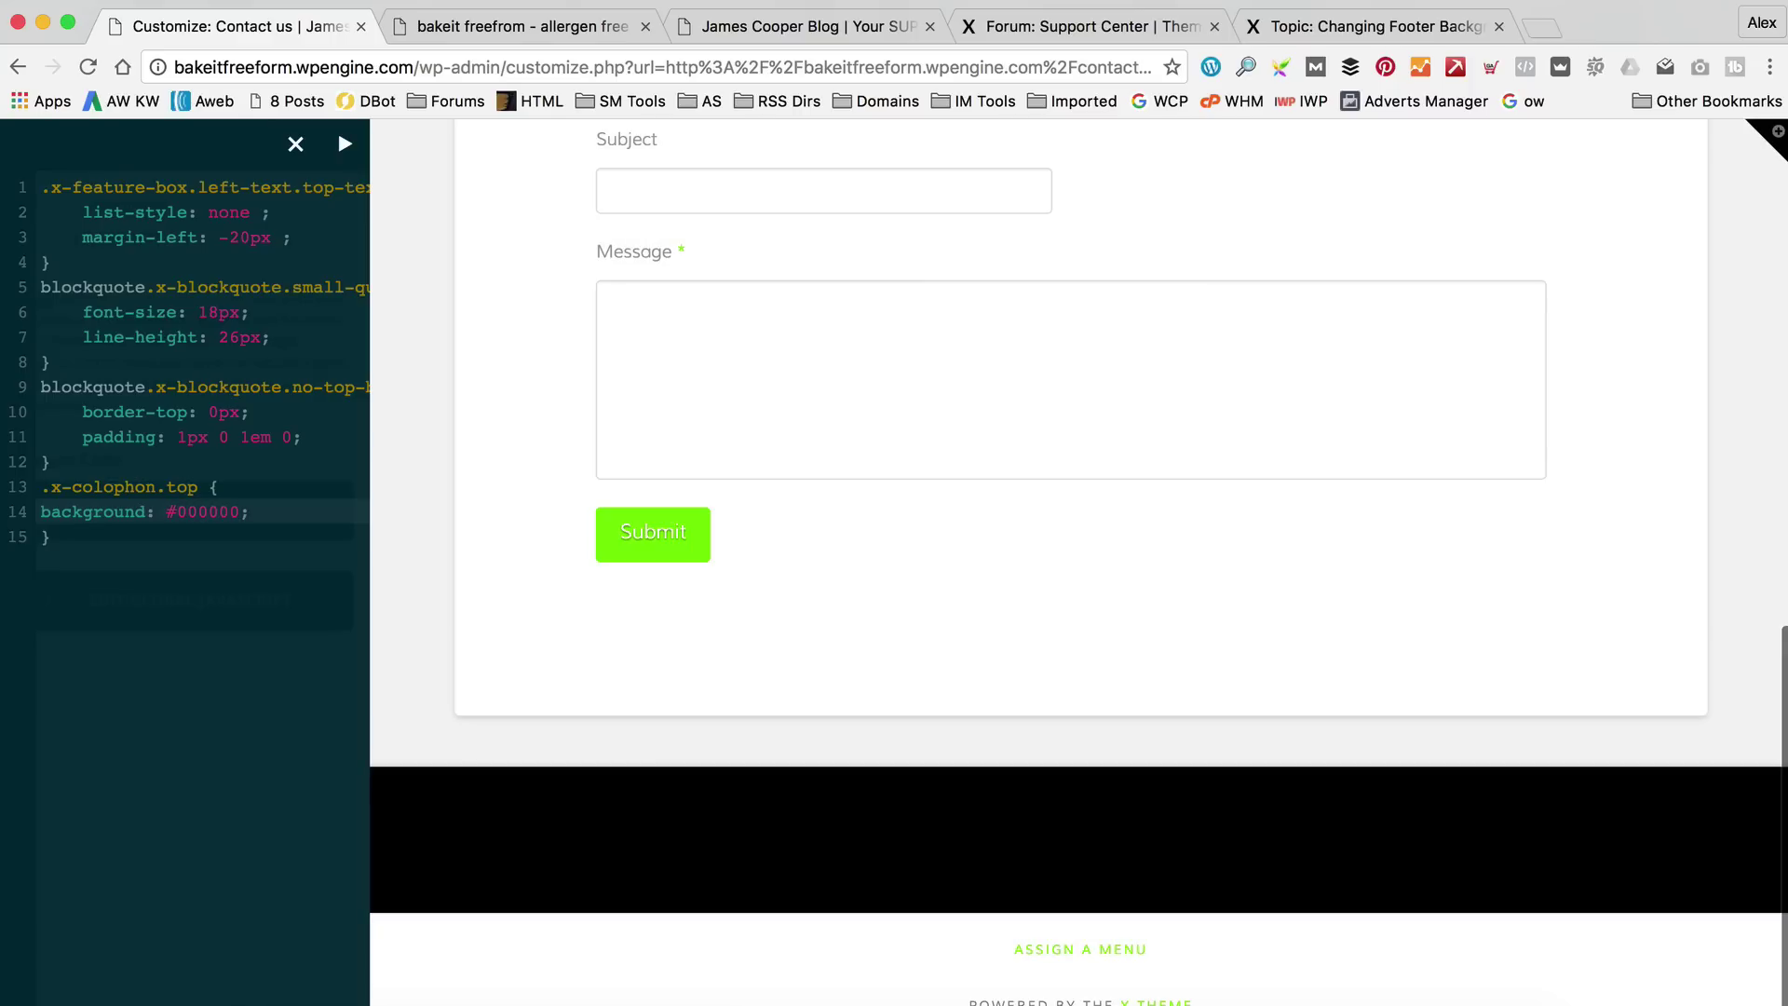
scroll(203, 363, right, 1)
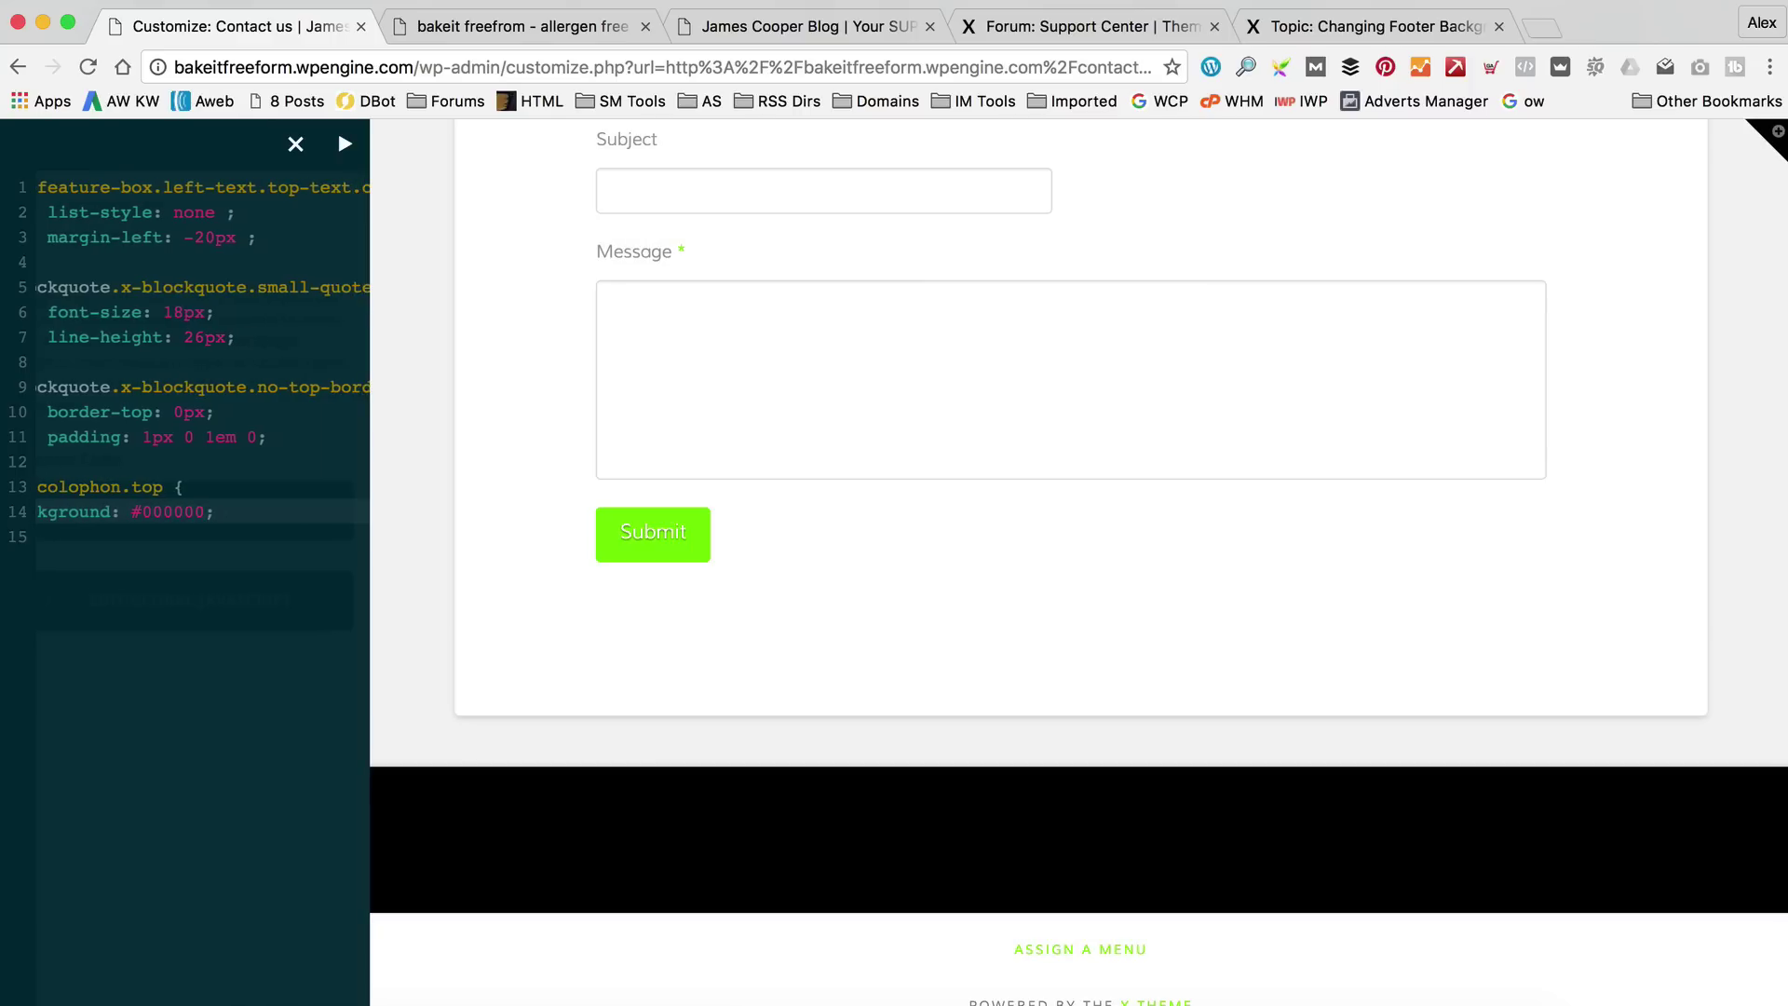
scroll(100, 527, left, 1)
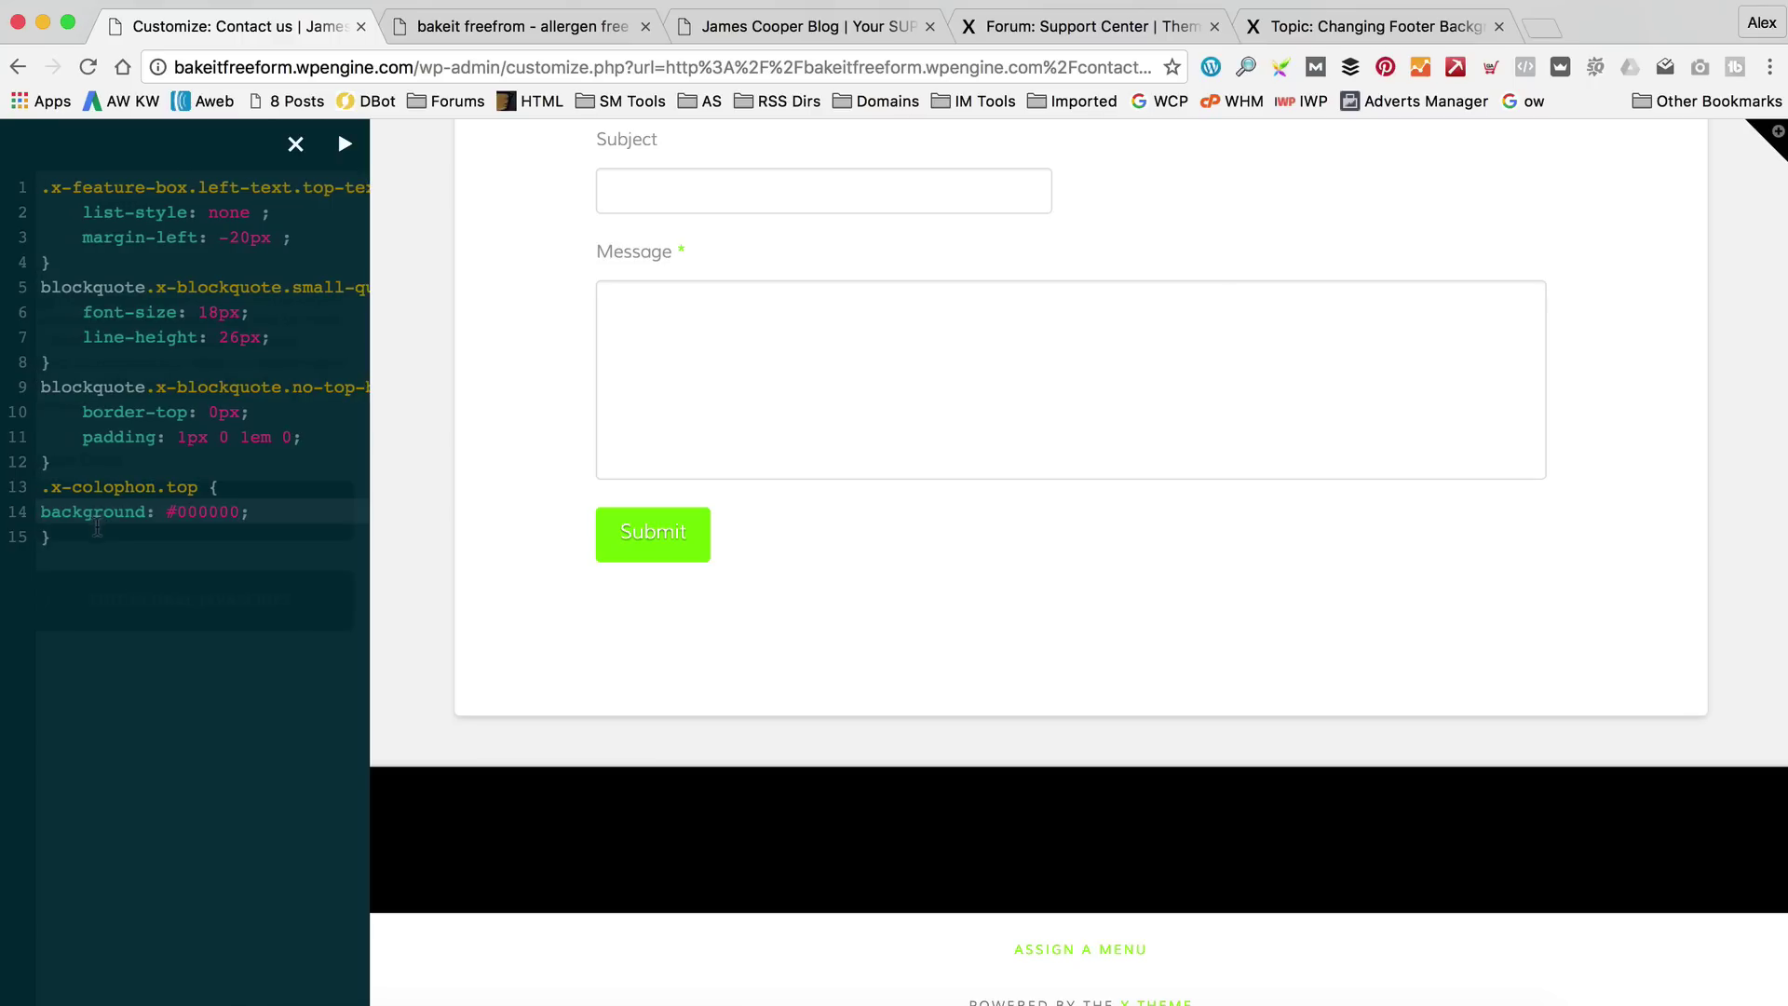
- Duplicate the rule as .x-colophon.bottom and place the caret after the upper footer's colour
drag(98, 527, 53, 494)
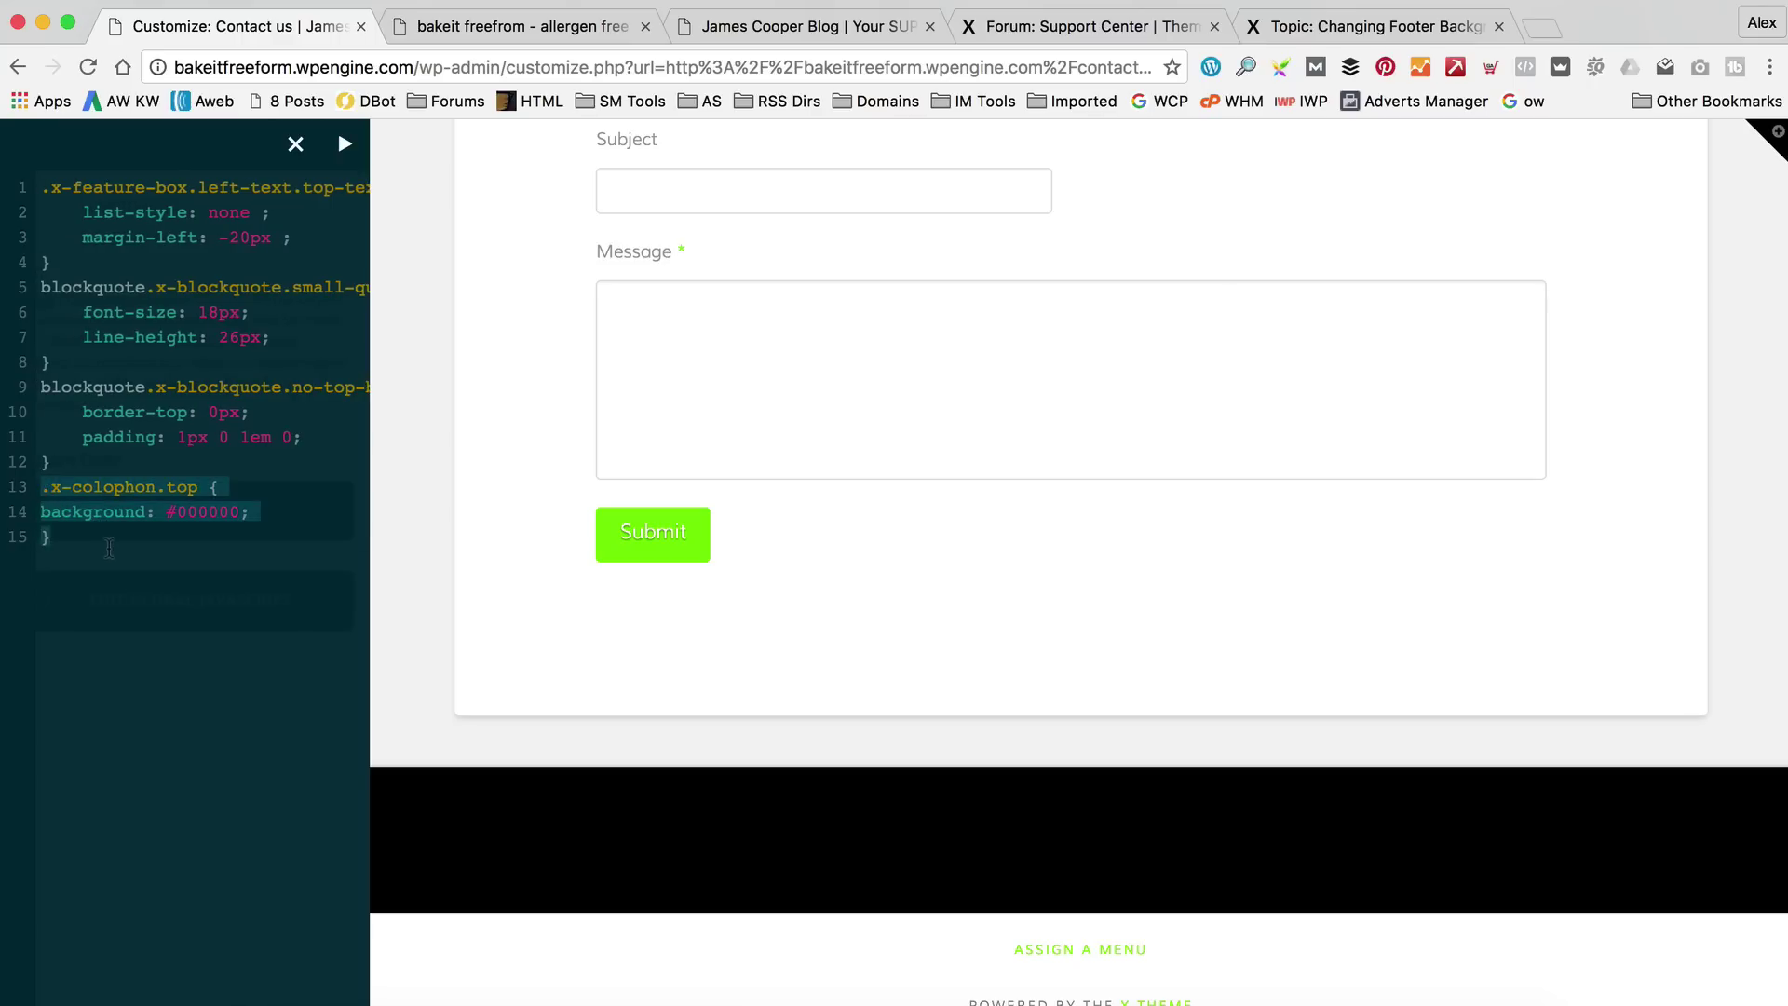
click(115, 538)
key(Return)
text(.x-colophon.top { background: #000000; })
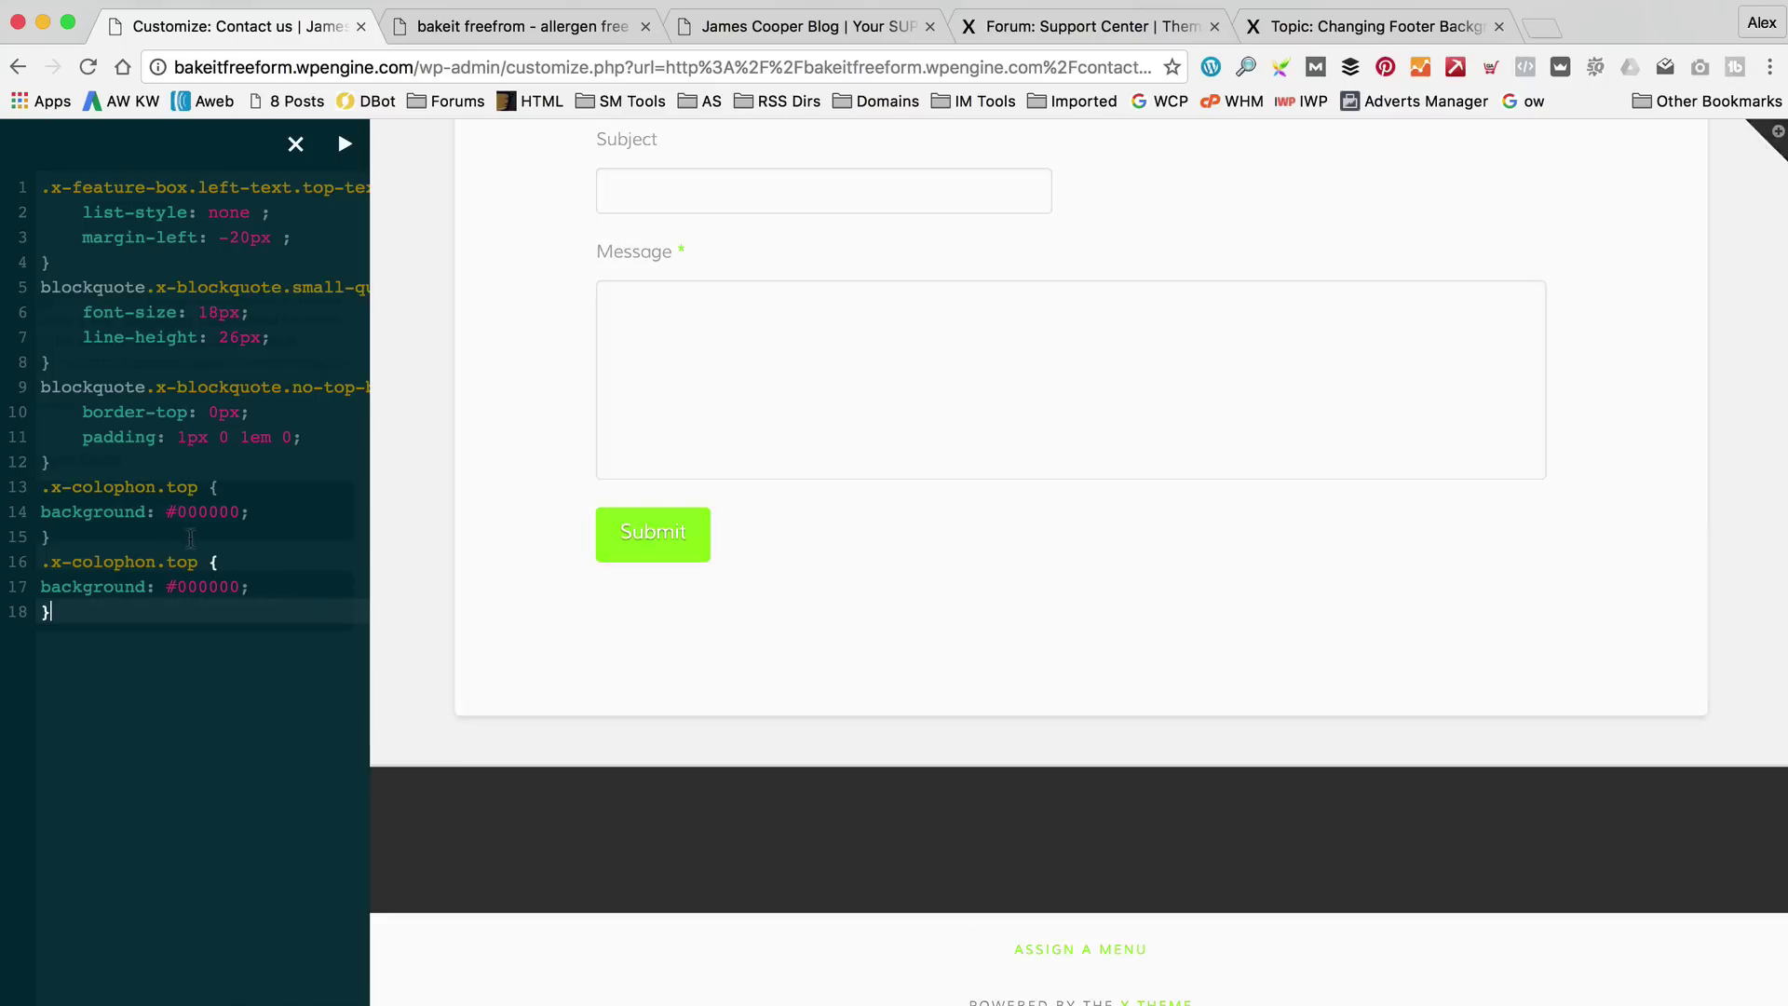
click(198, 561)
key(BackSpace)
key(BackSpace)
key(BackSpace)
text(bopt)
key(BackSpace)
key(BackSpace)
text(ttom)
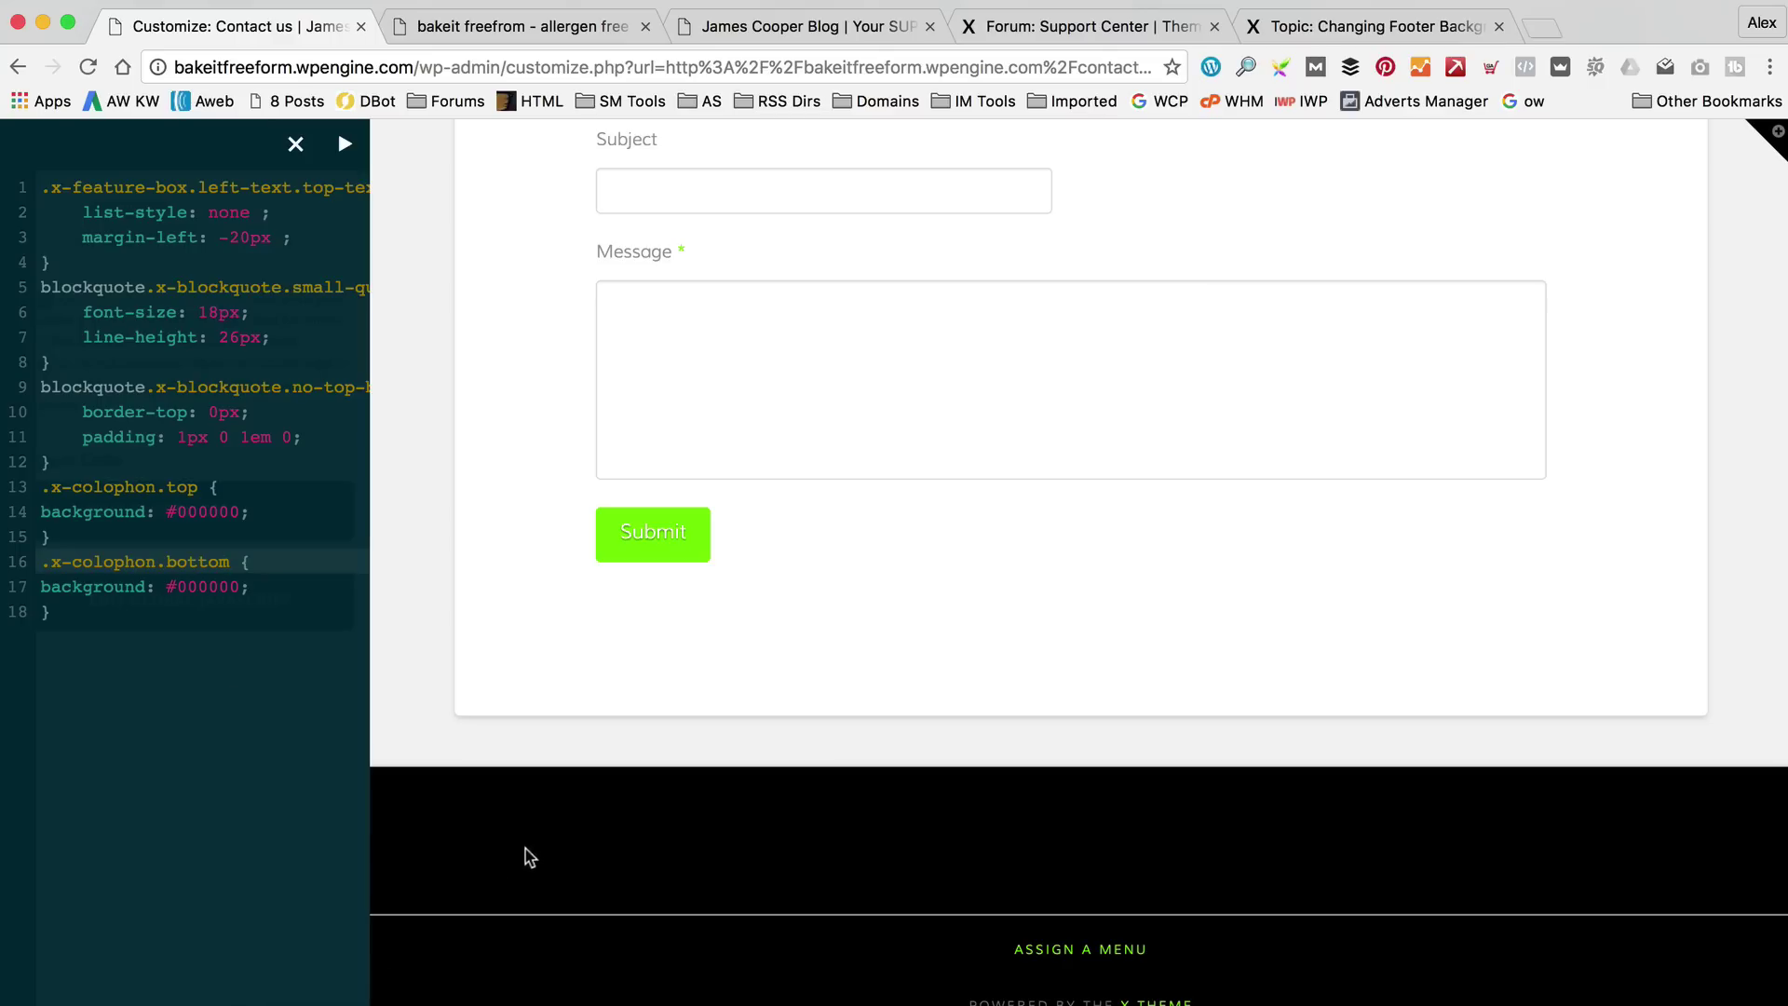
click(235, 515)
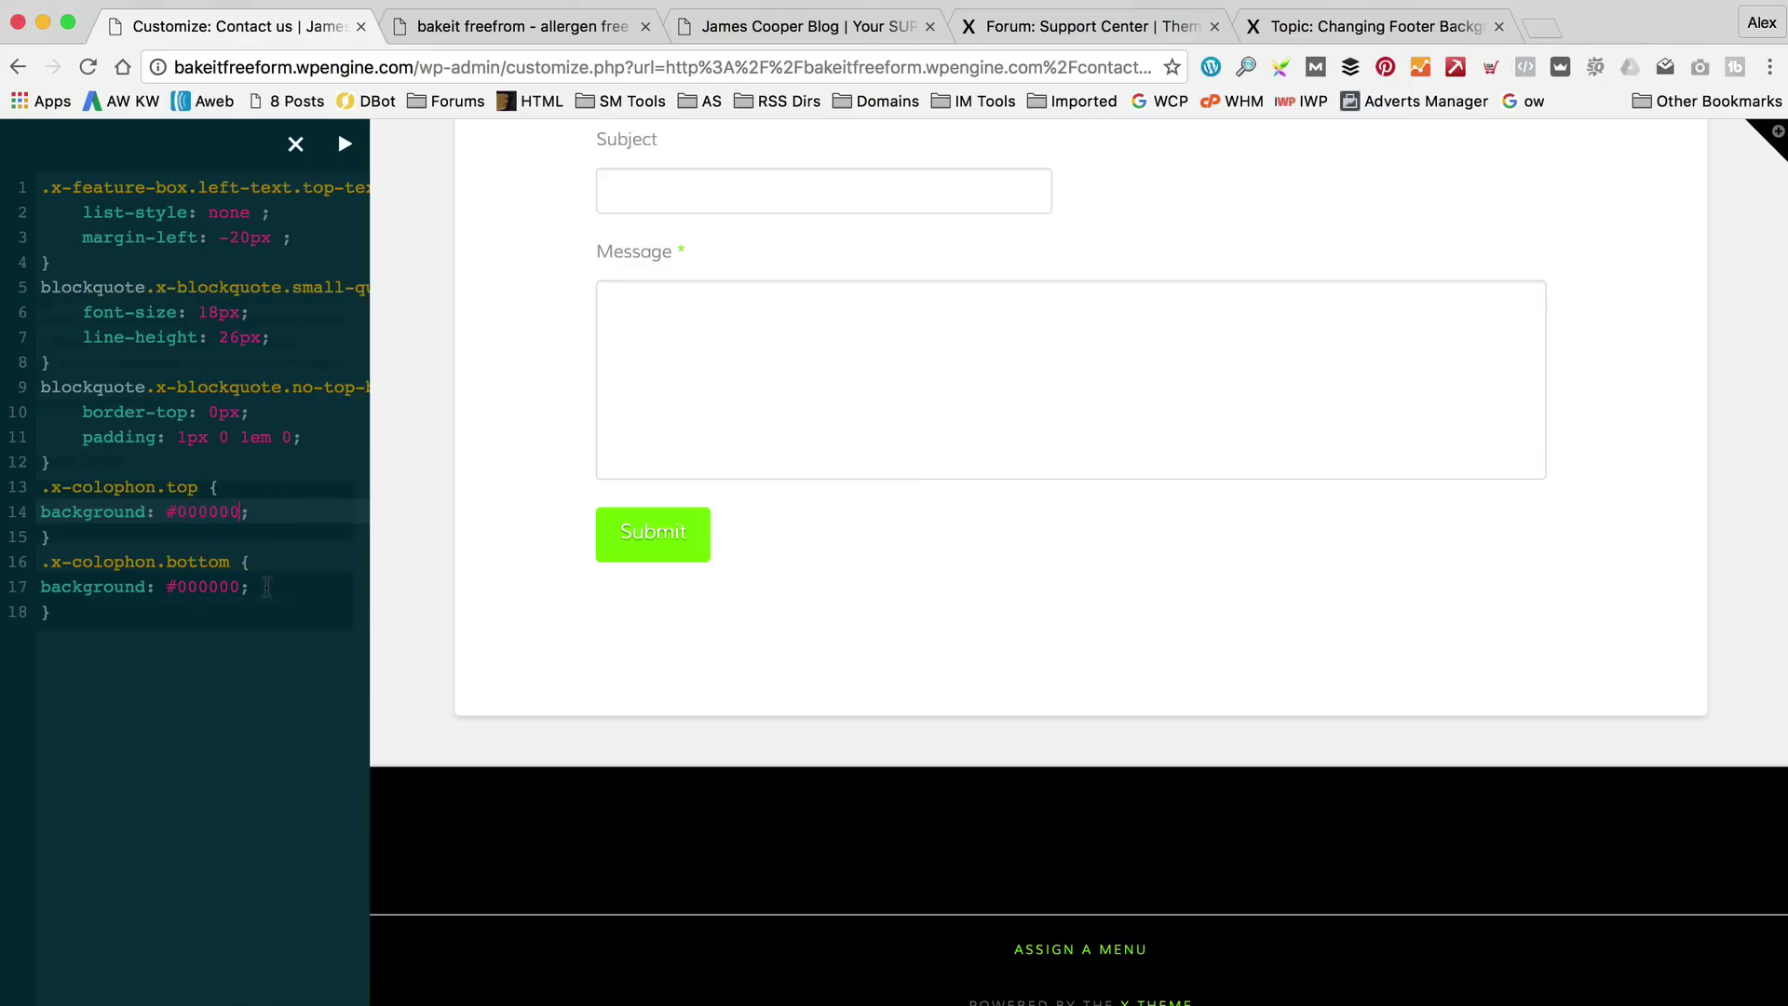
click(1030, 983)
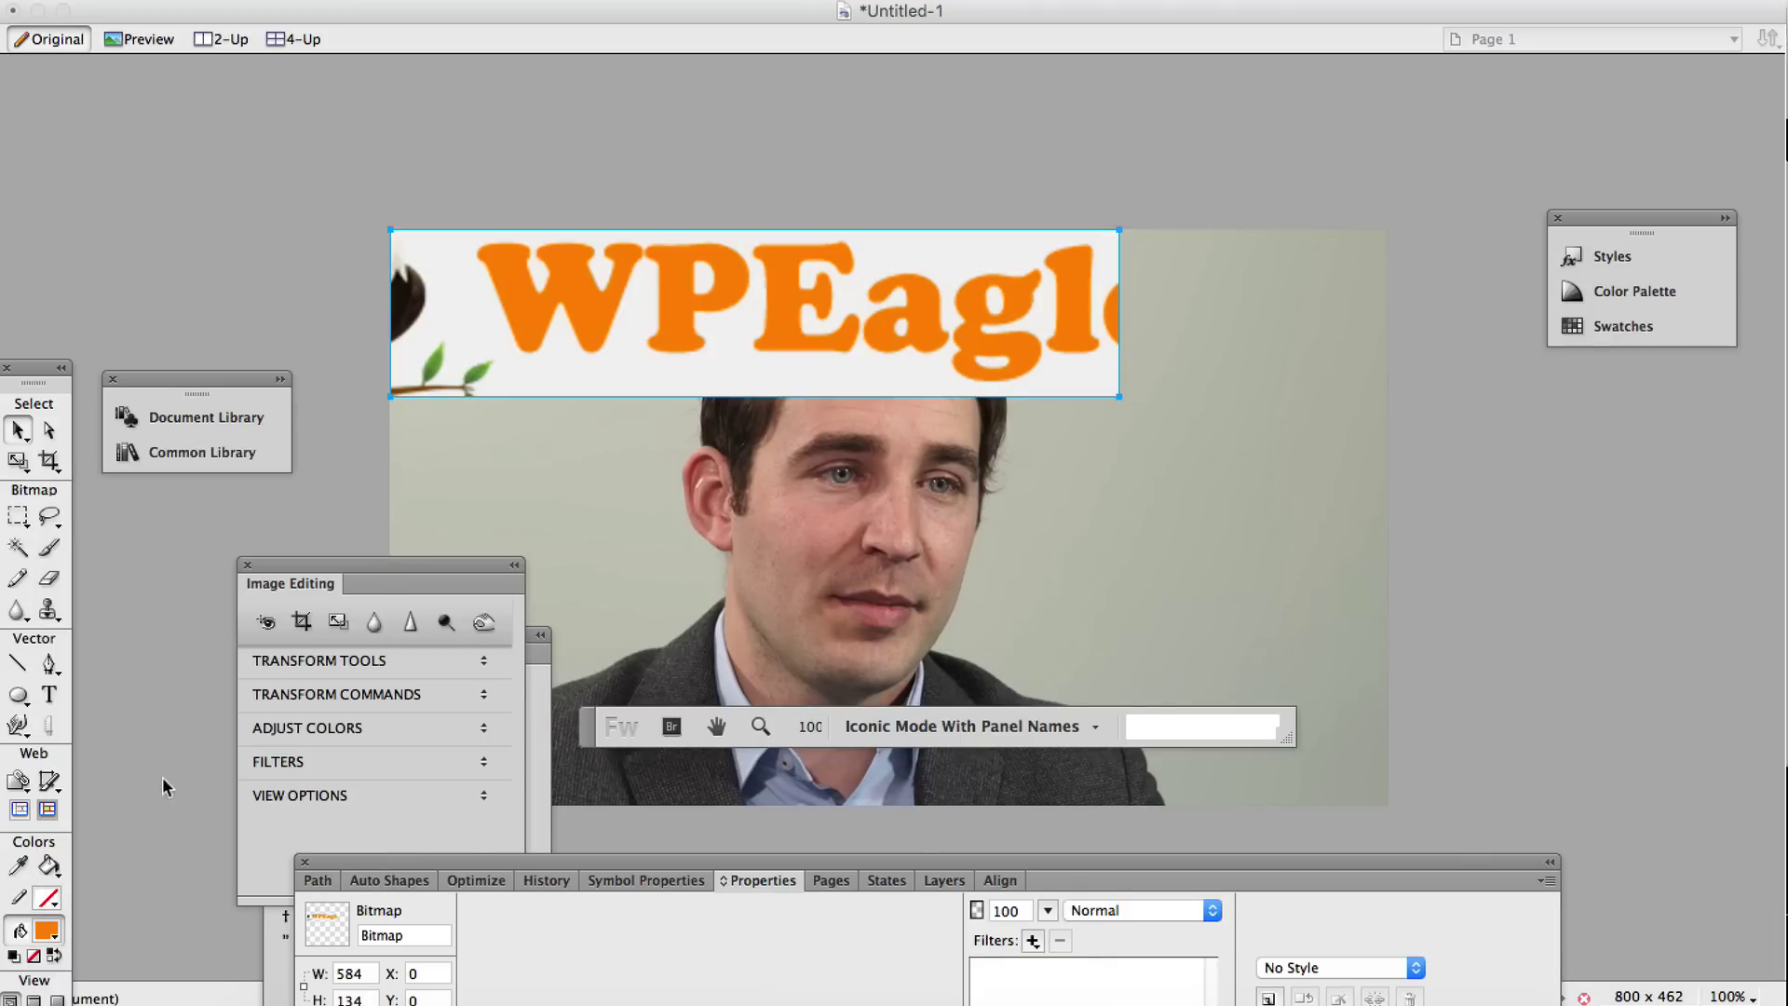
- Pick dark grey #222222 from the Fireworks fill swatches to read its hex code, then return to Chrome
click(44, 936)
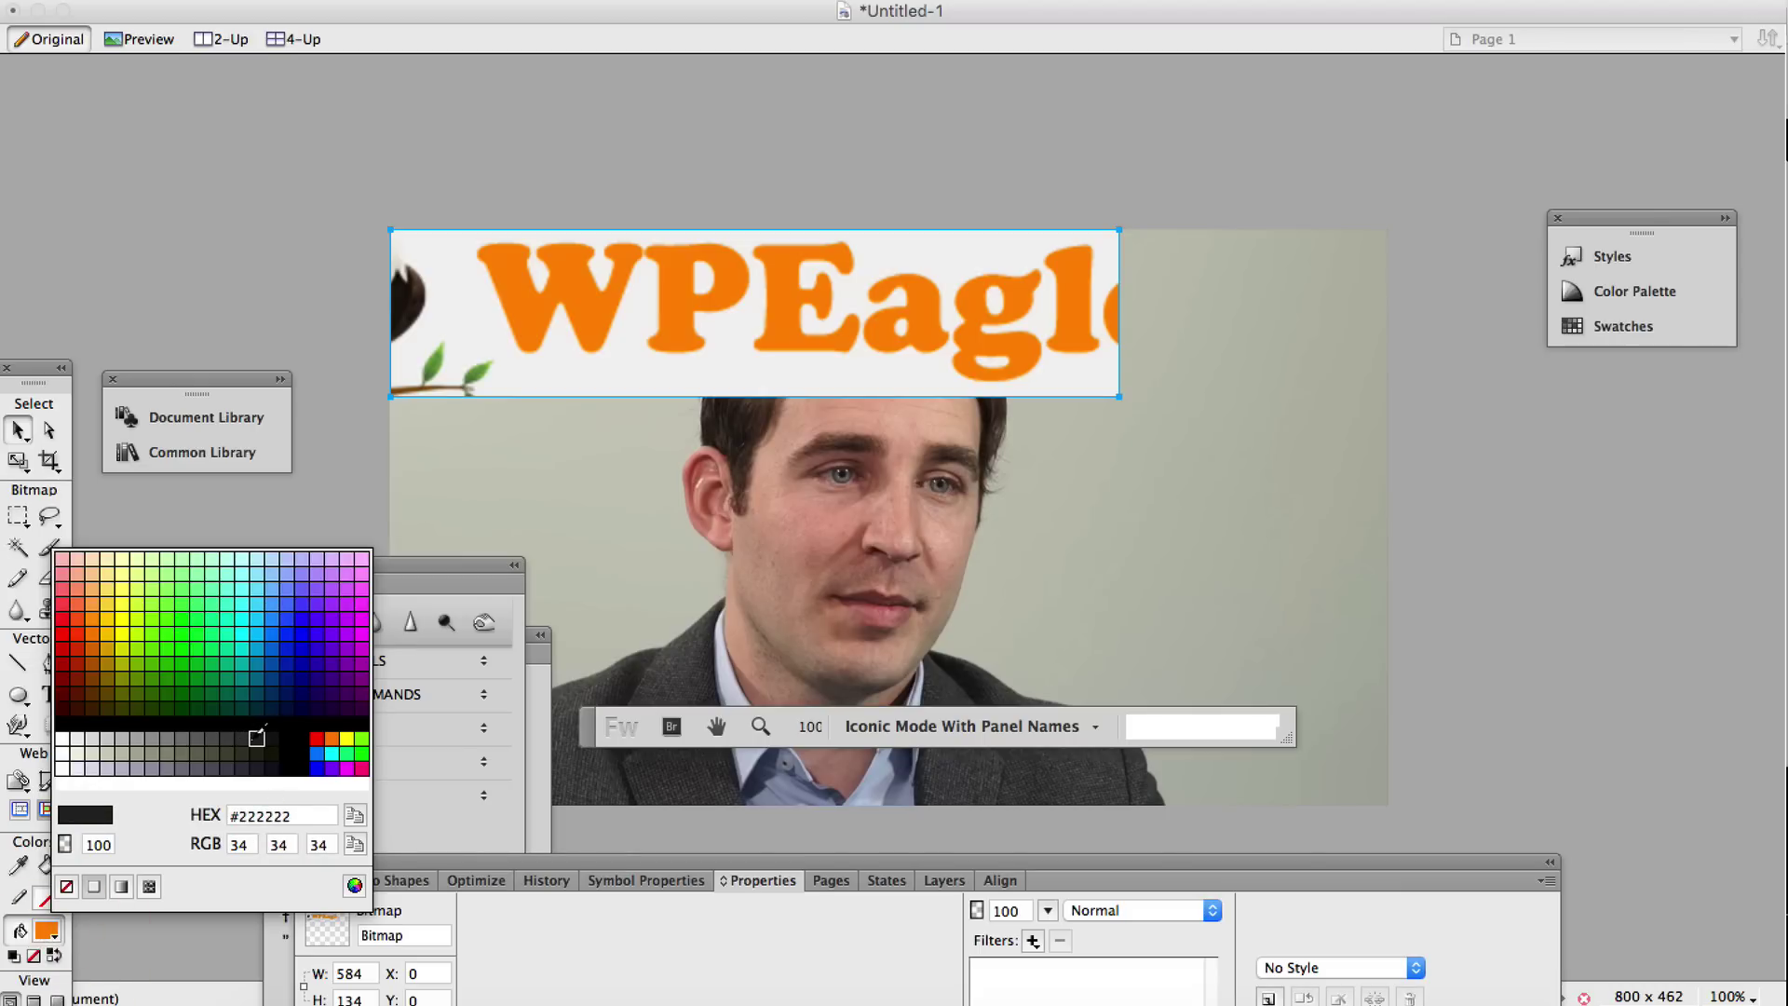
click(244, 736)
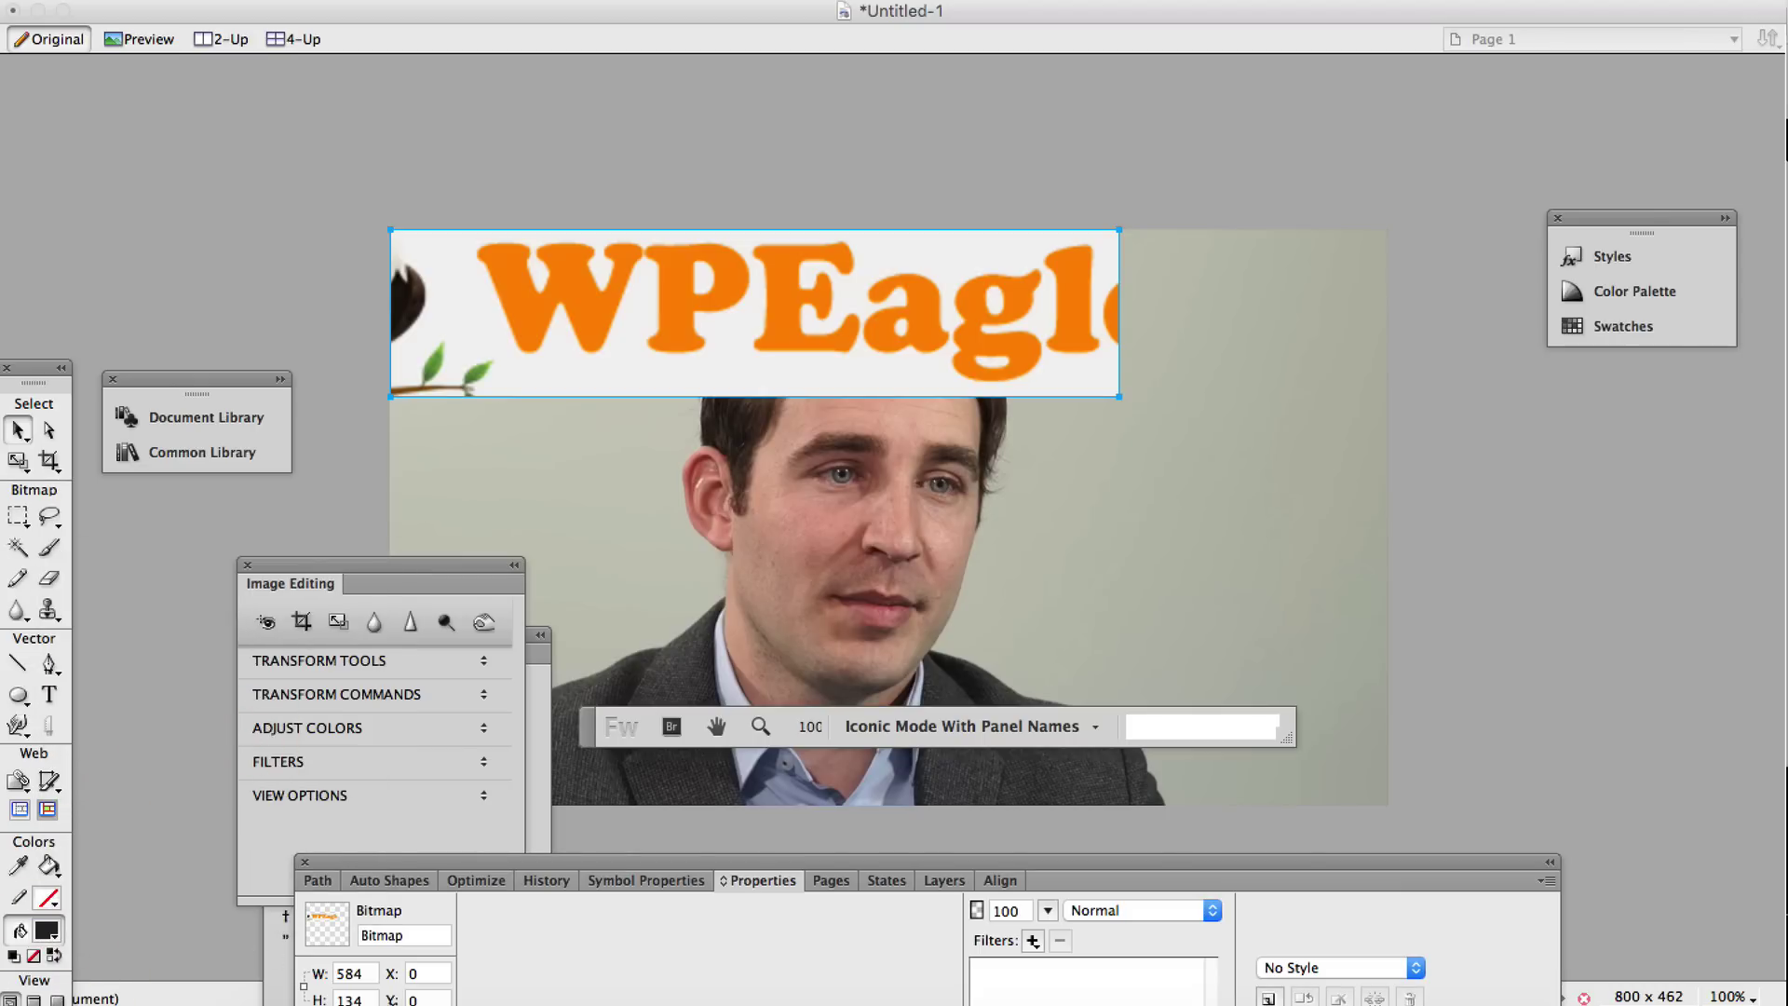
click(520, 985)
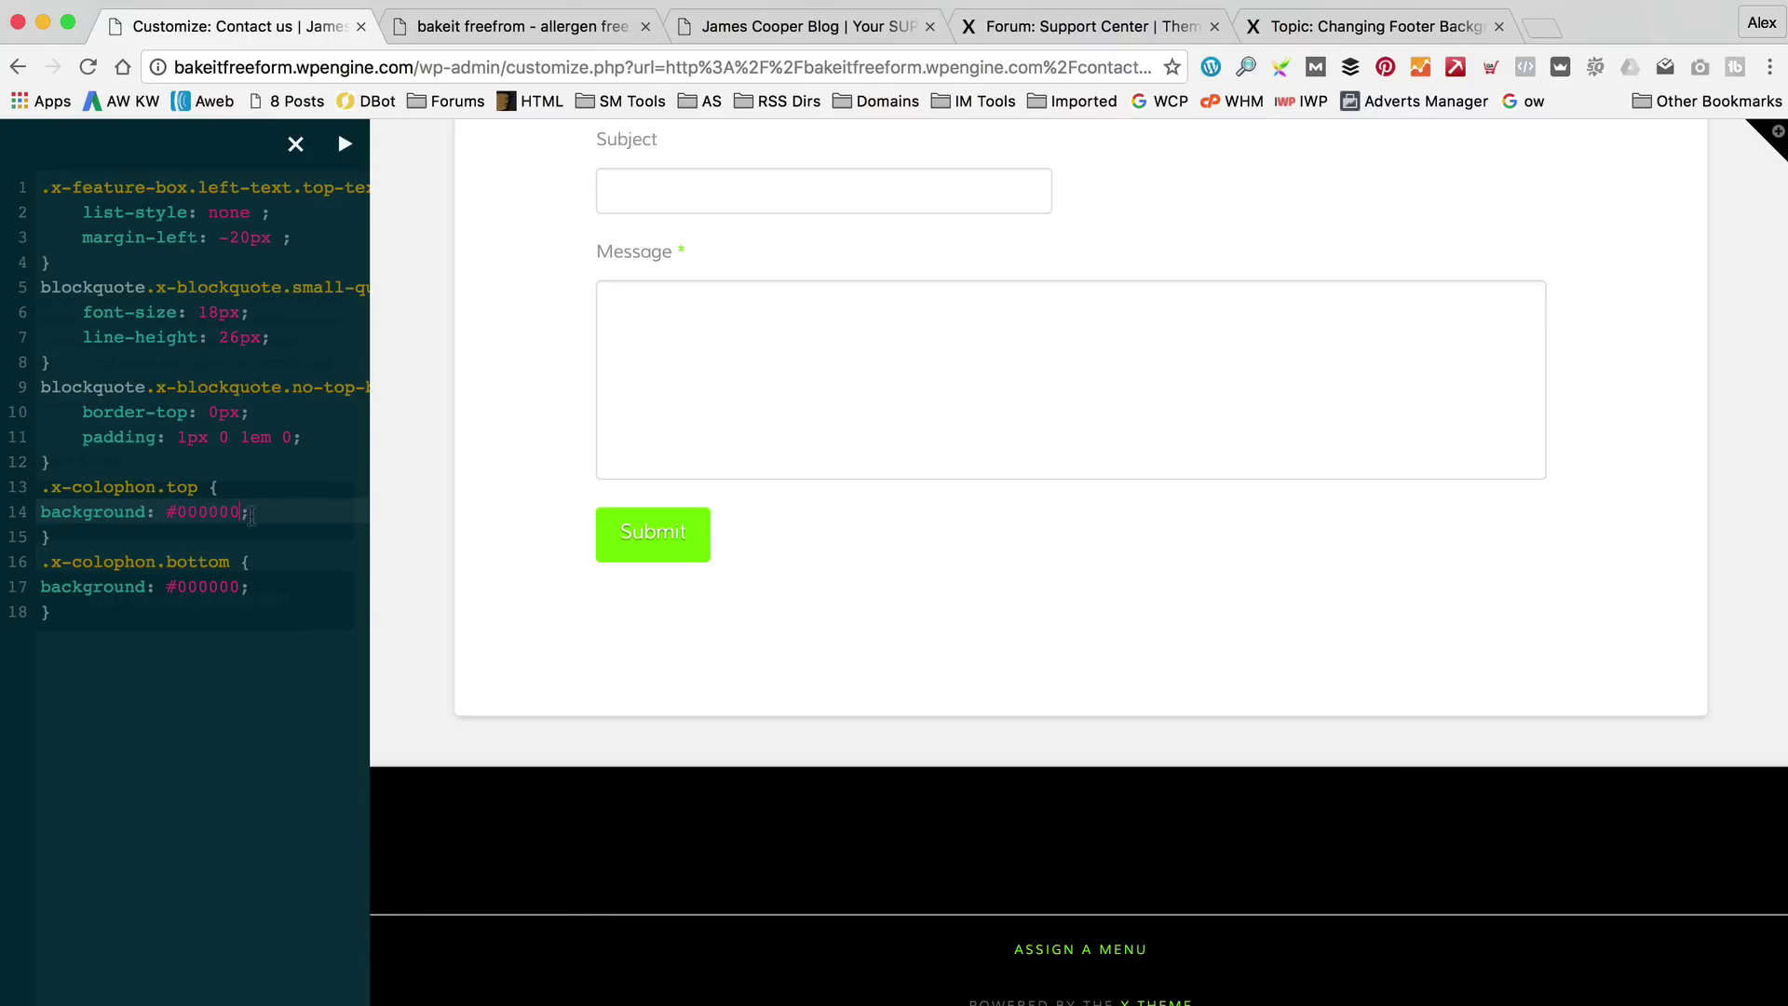
- Edit line 14 to 'background: #222222;' and close the Global CSS editor
text(222222)
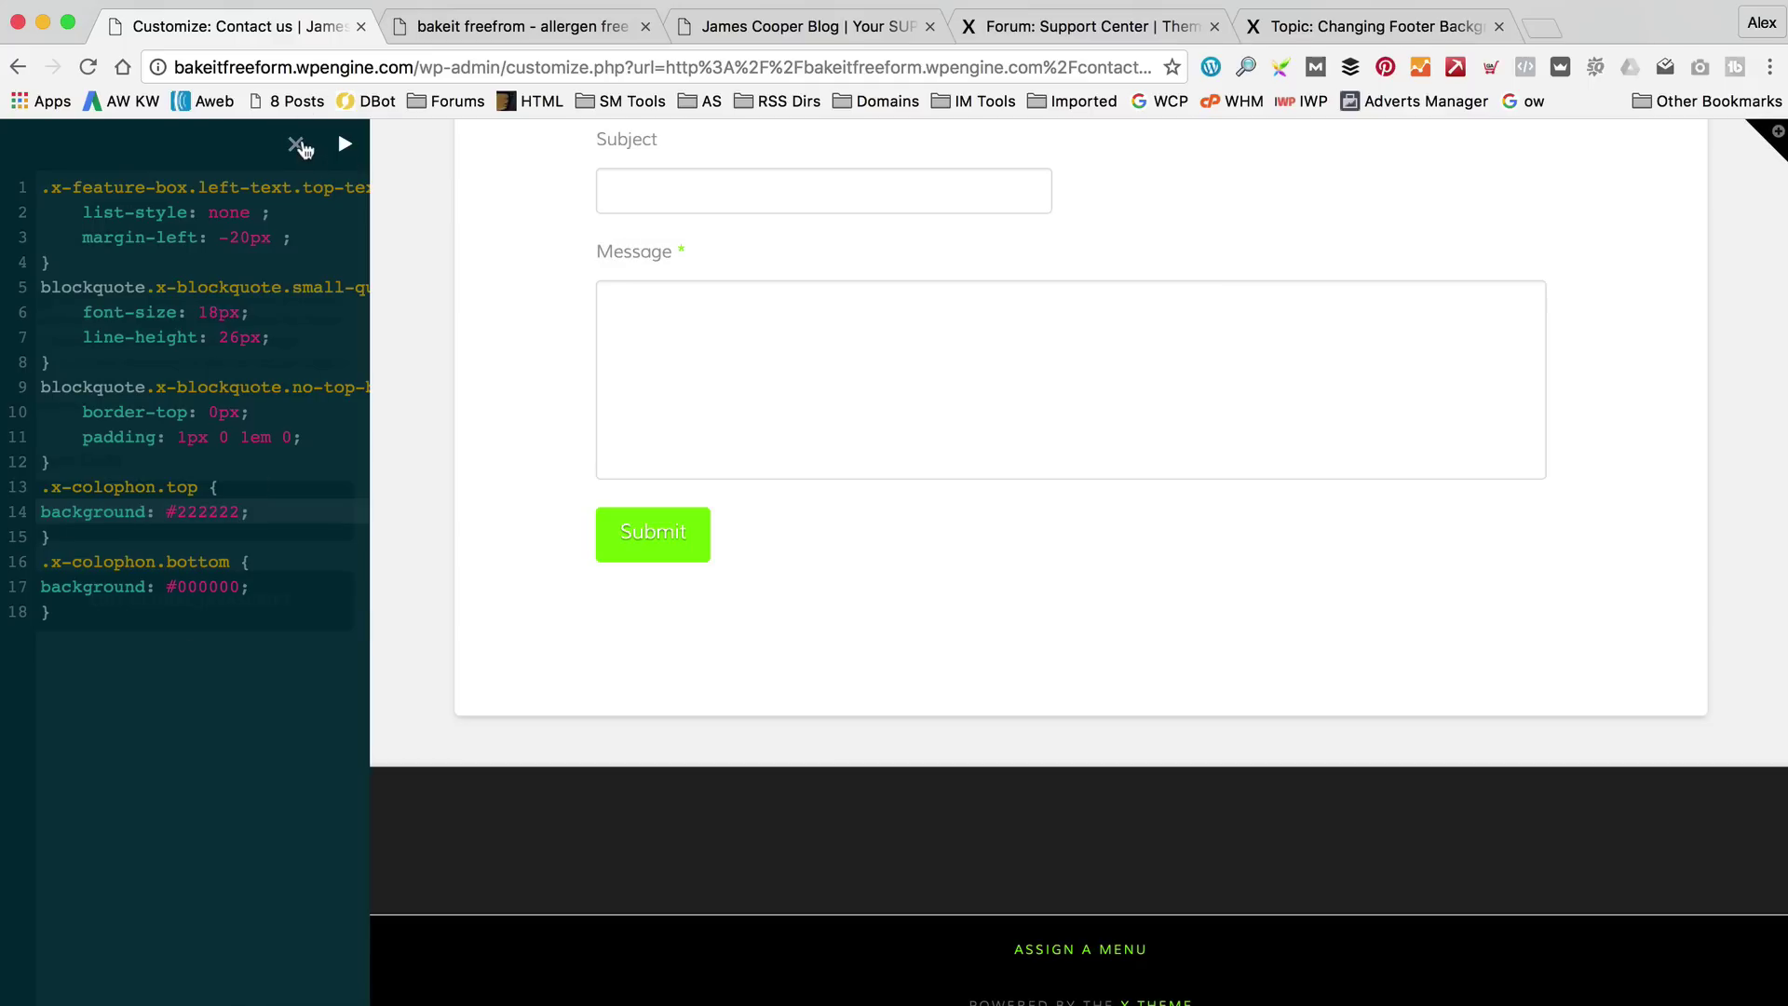
click(298, 145)
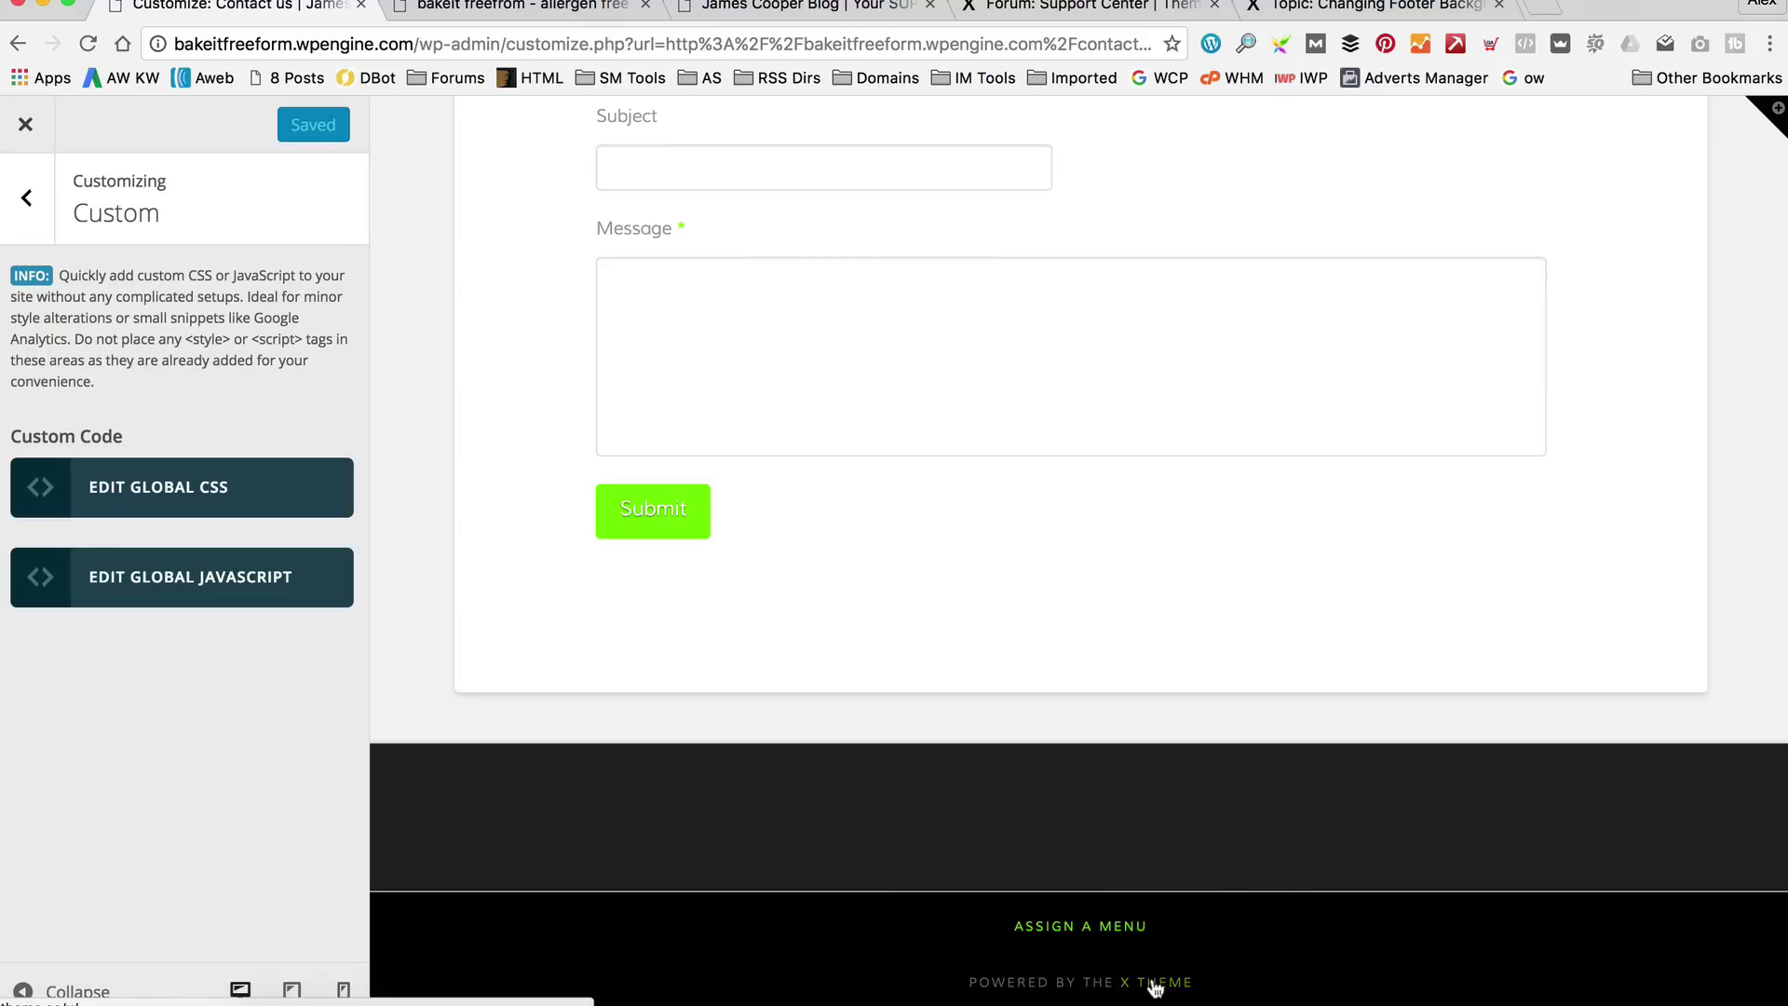
- In the Footer settings, replace 'POWERED BY THE' in the footer content with 'WEBSITE BY'
click(26, 198)
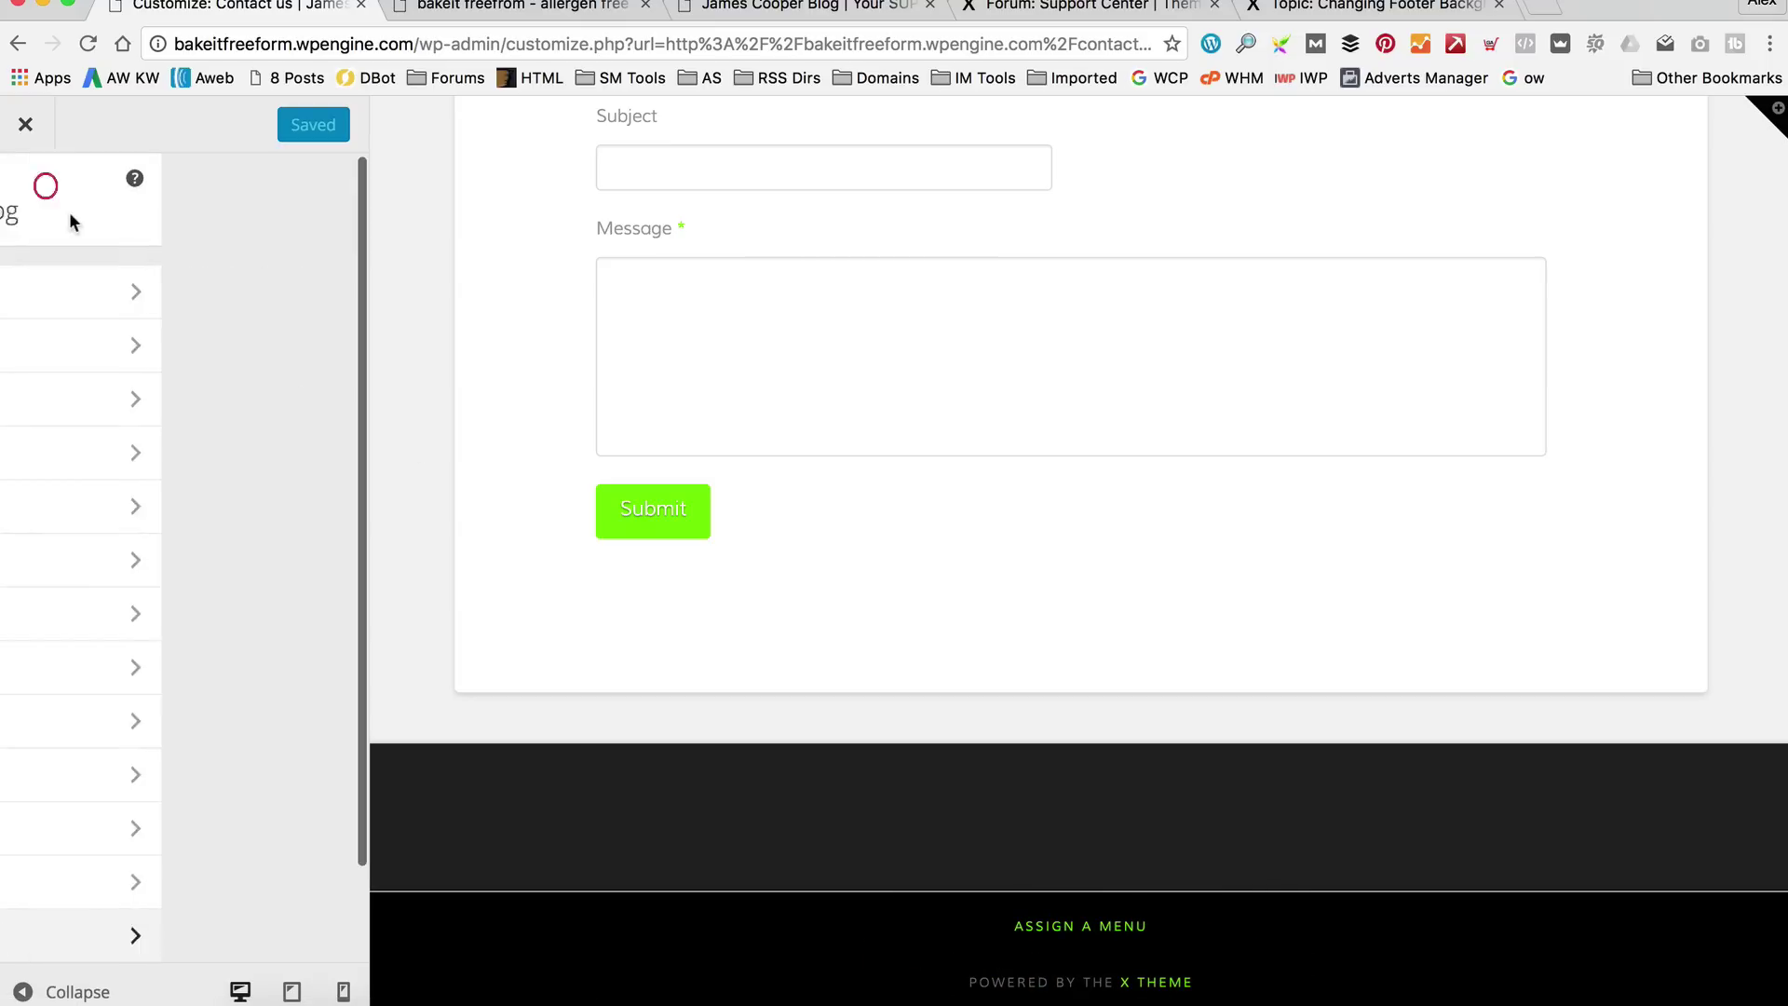
click(168, 626)
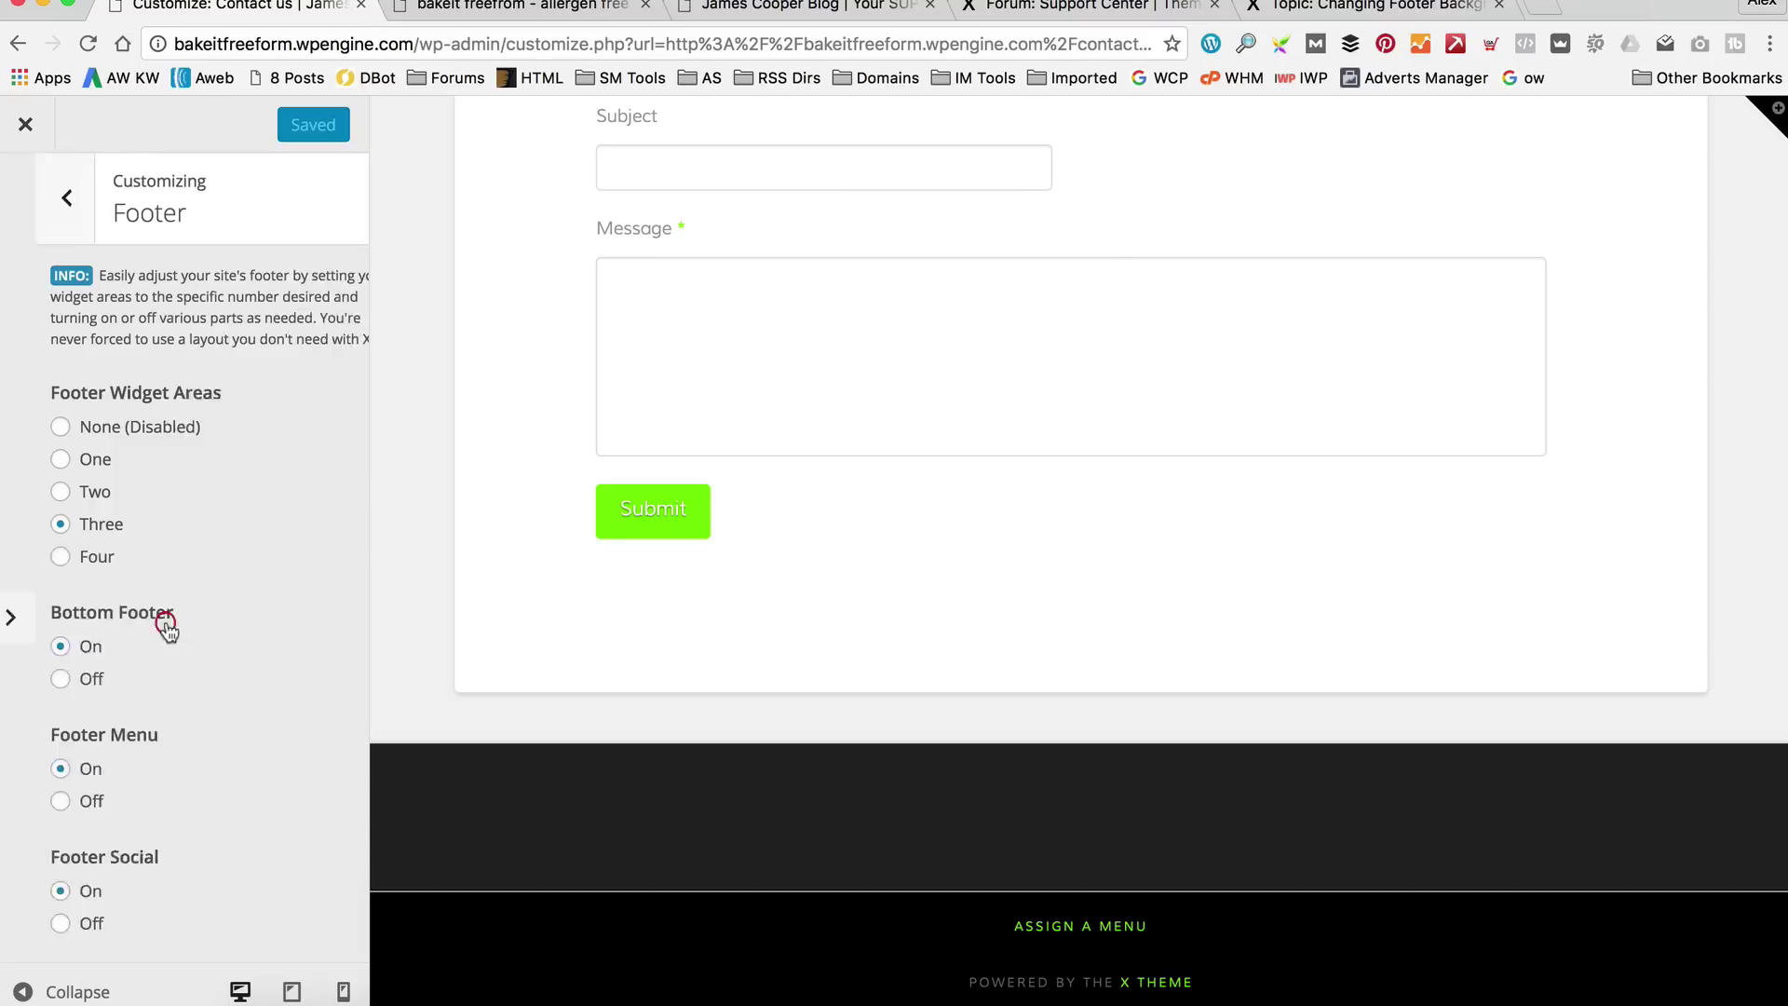
scroll(186, 540, down, 3)
scroll(188, 542, down, 3)
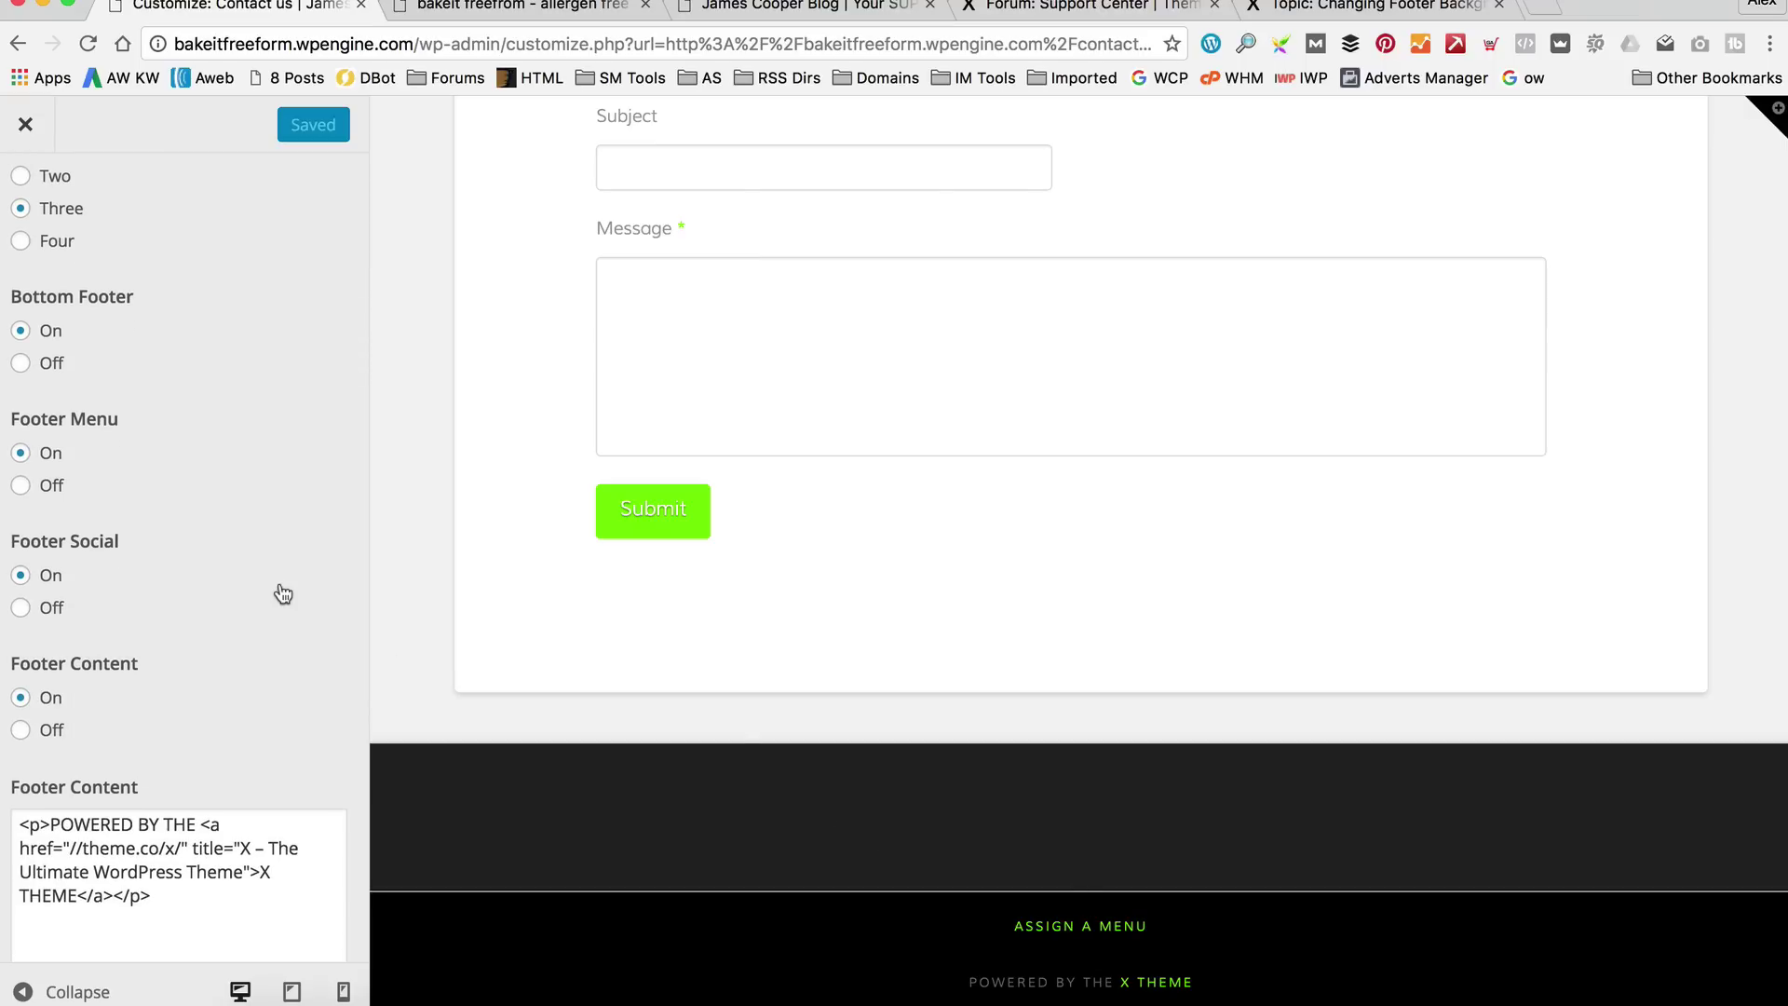
scroll(279, 592, down, 5)
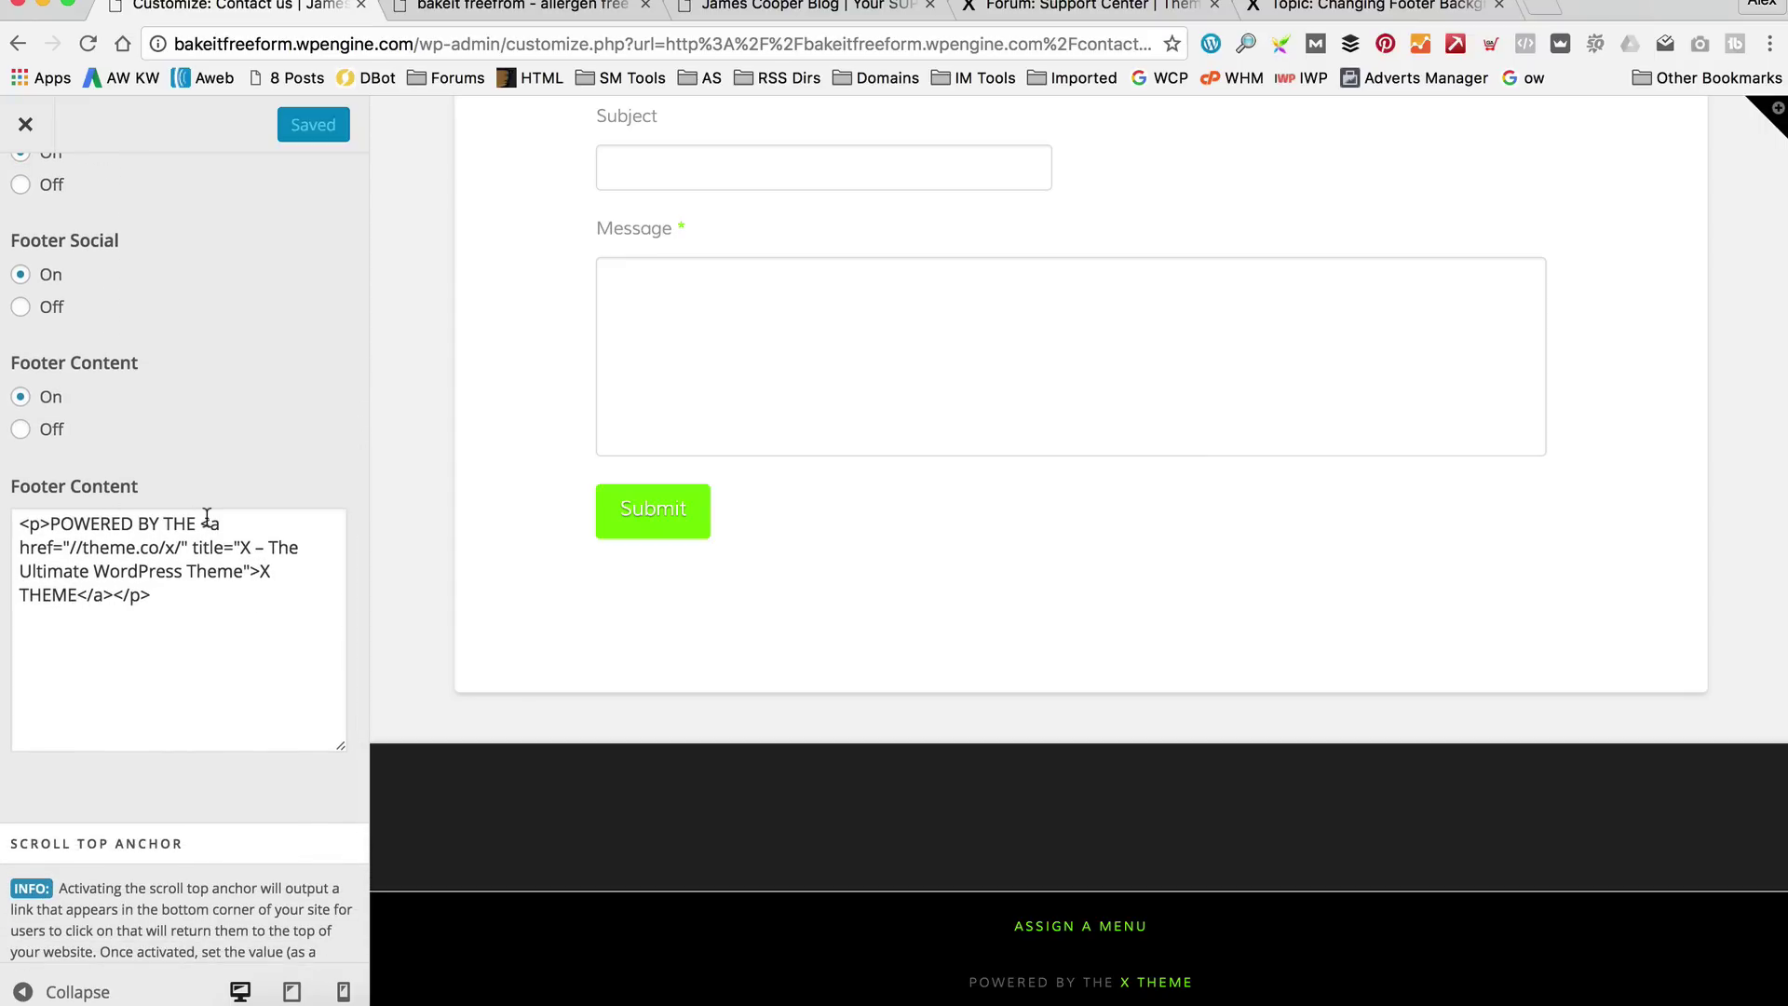
drag(197, 517, 51, 523)
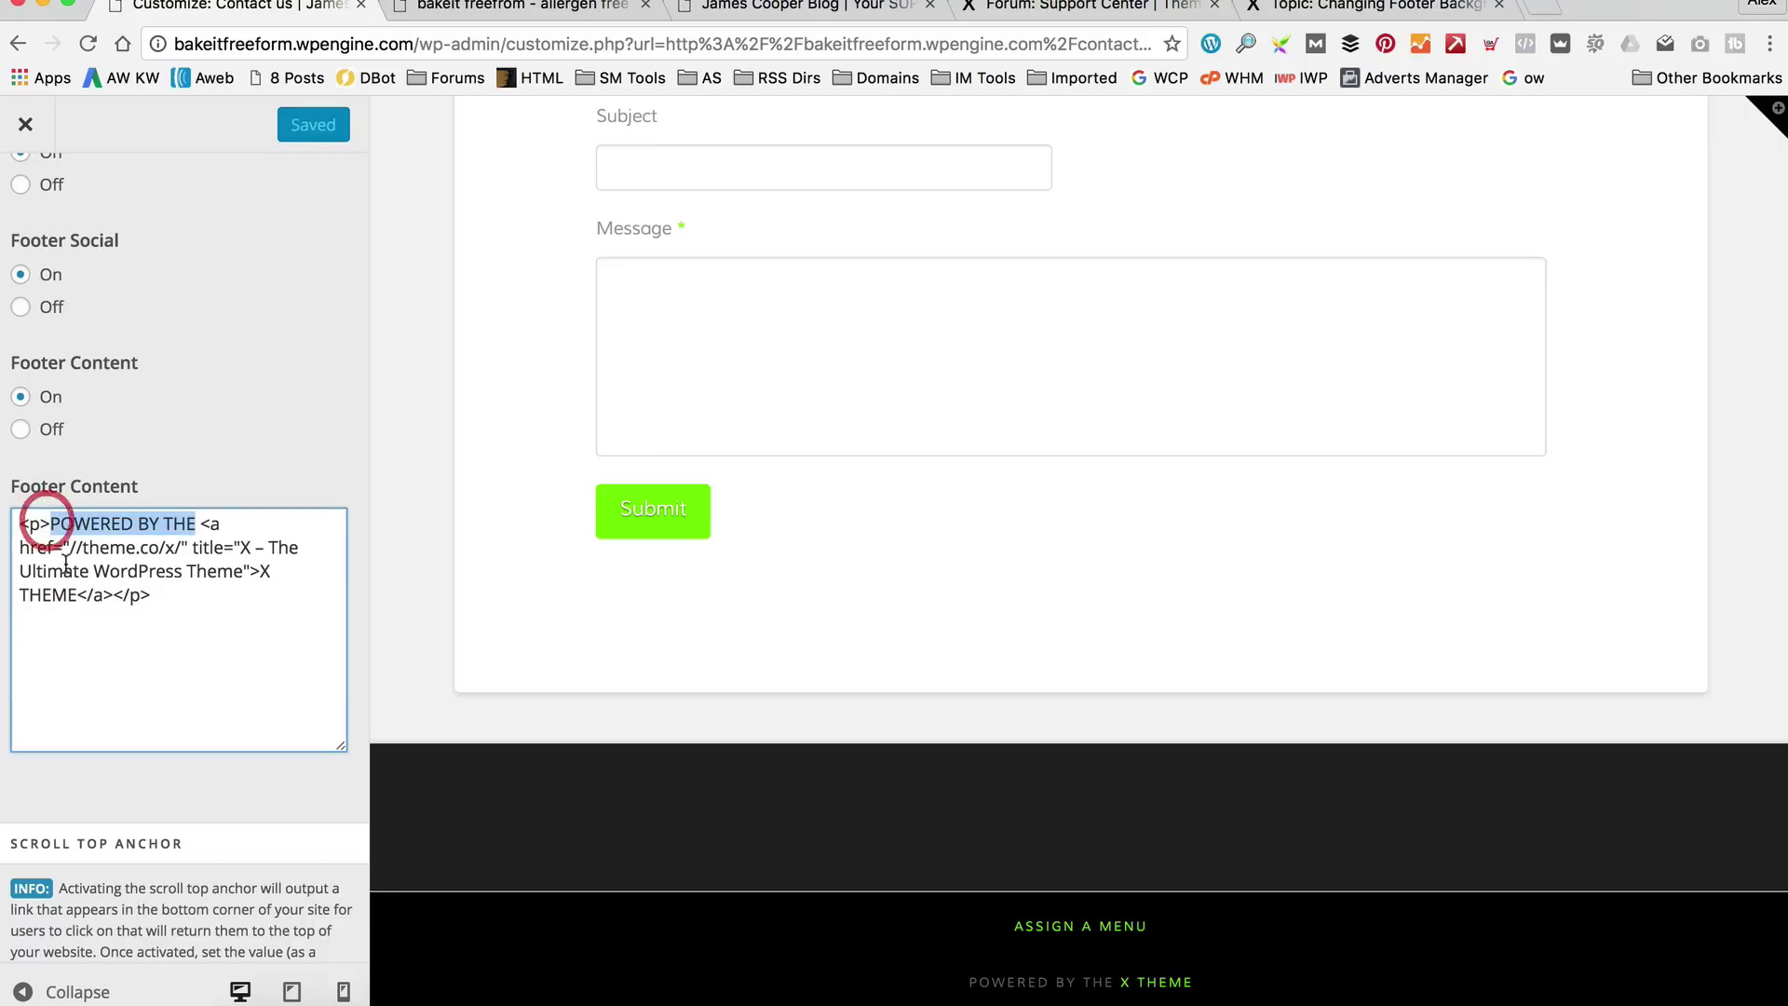
text(WEBSITE BY)
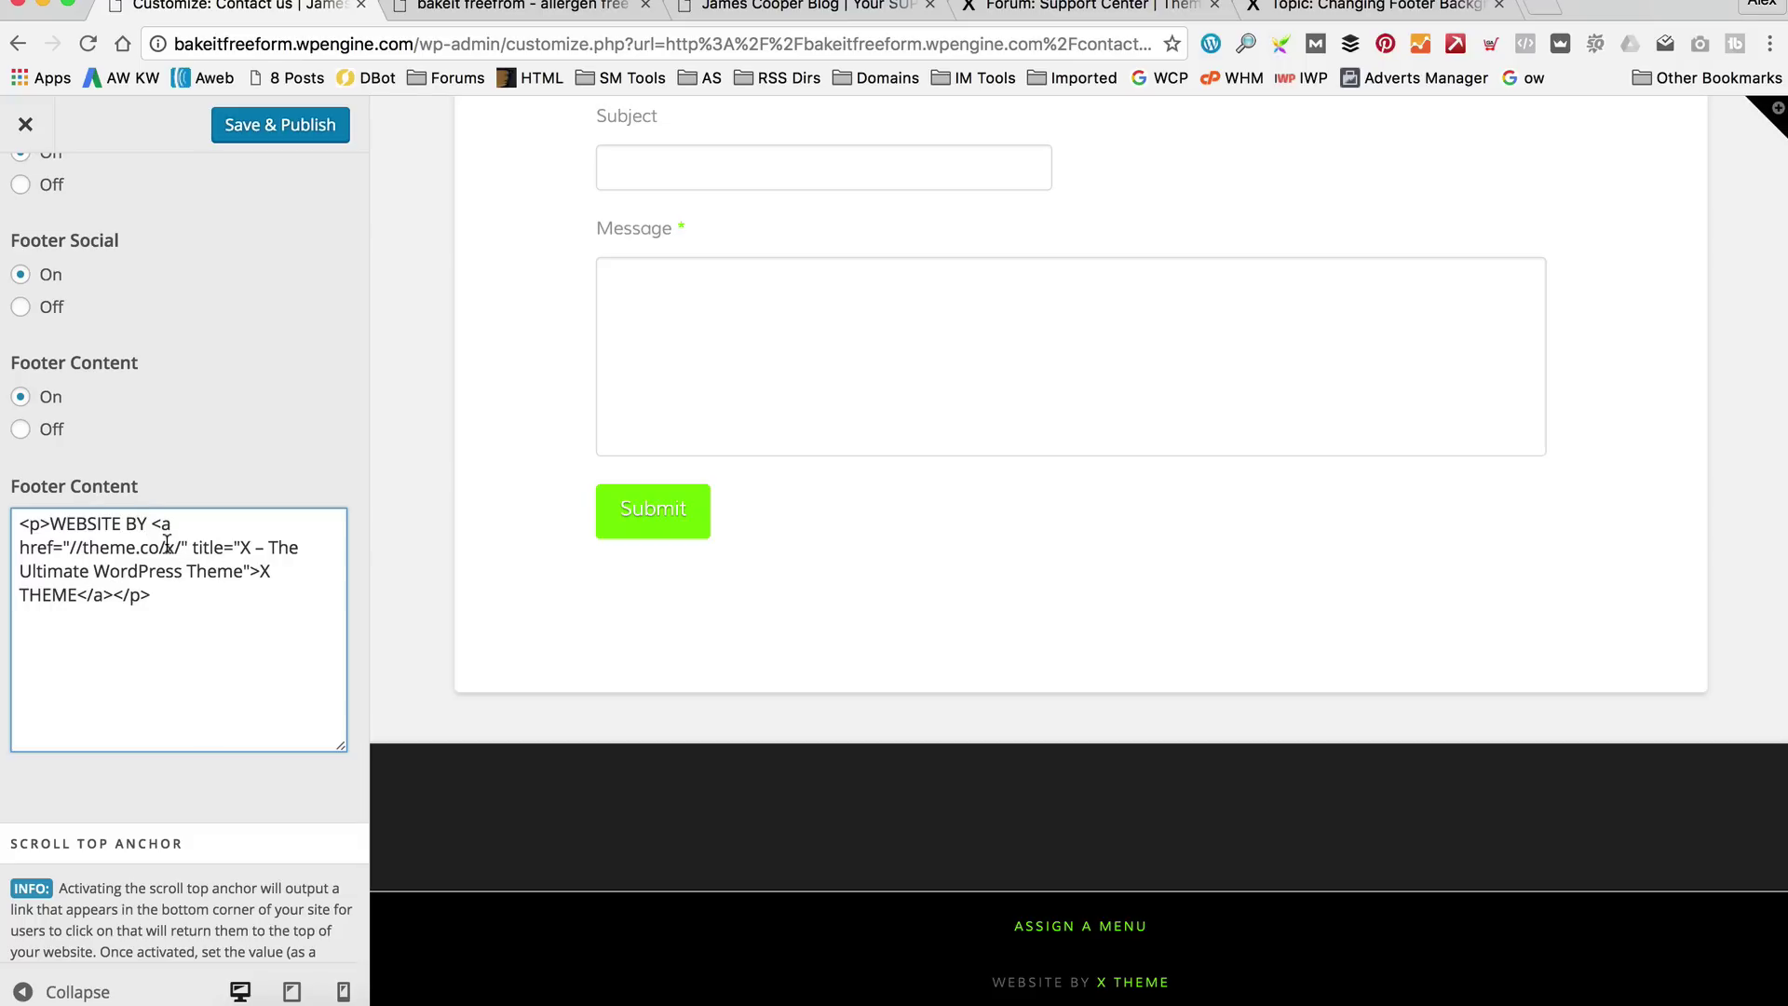
drag(78, 593, 27, 593)
drag(269, 578, 260, 578)
text(WP EAGLE)
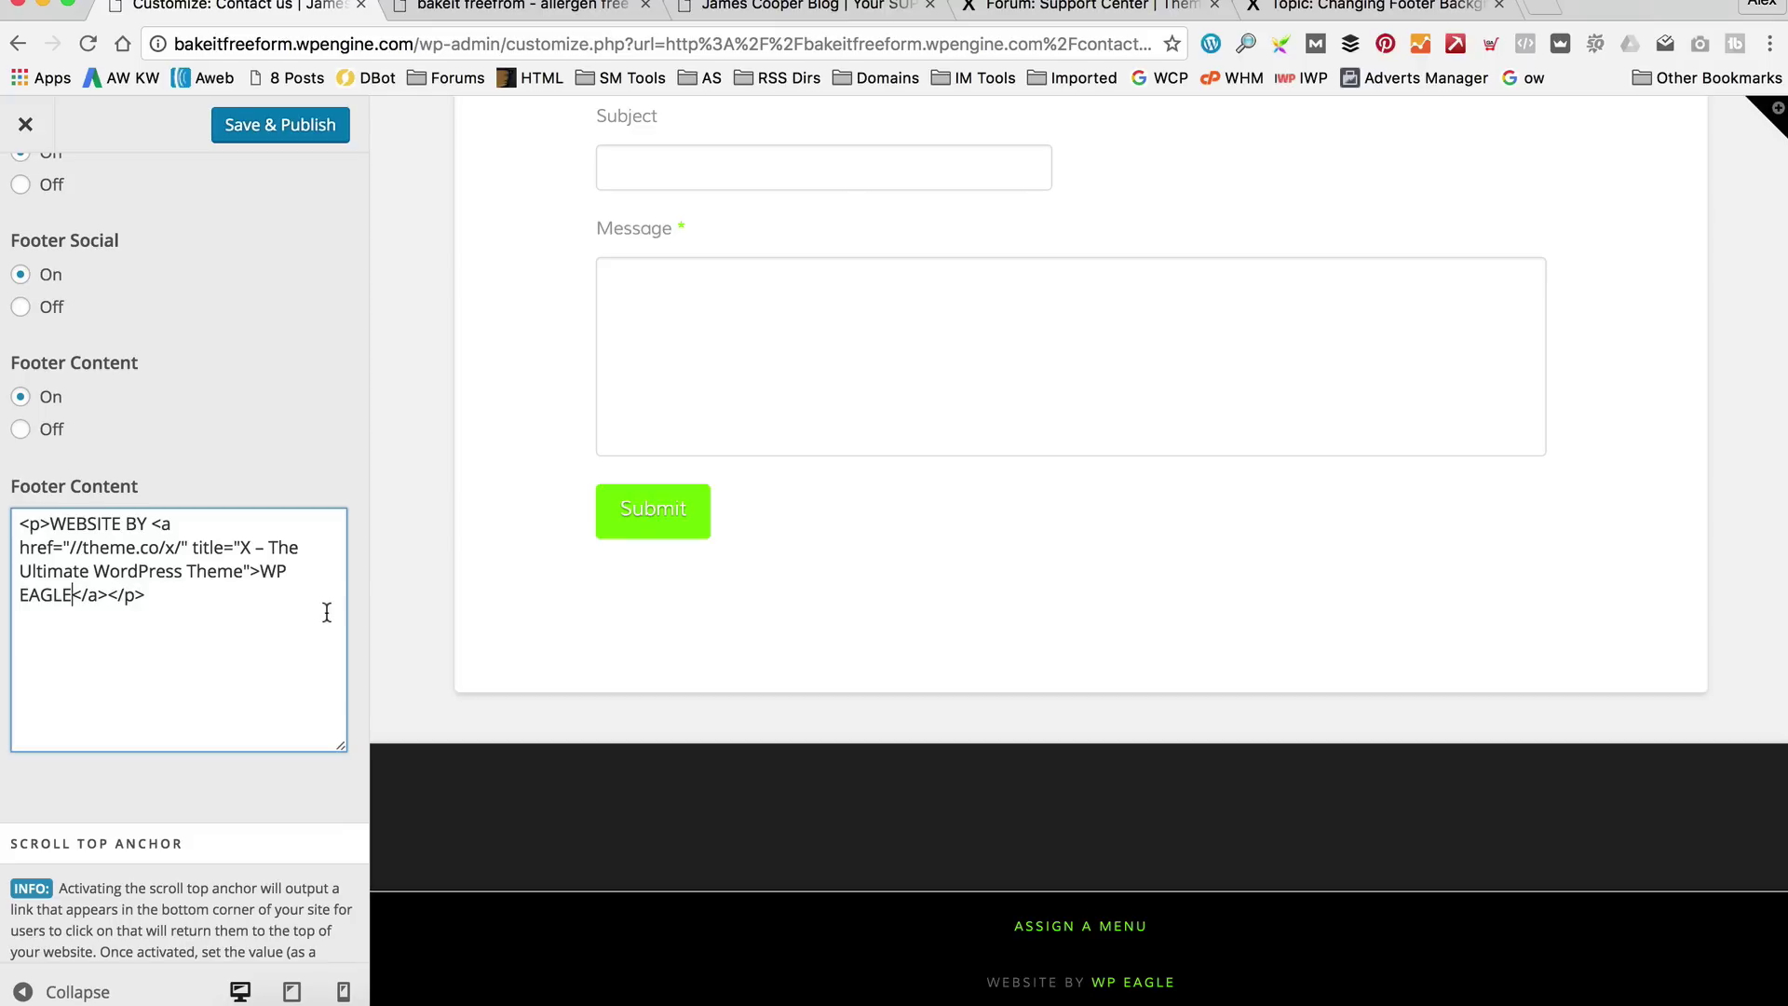
drag(182, 548, 70, 548)
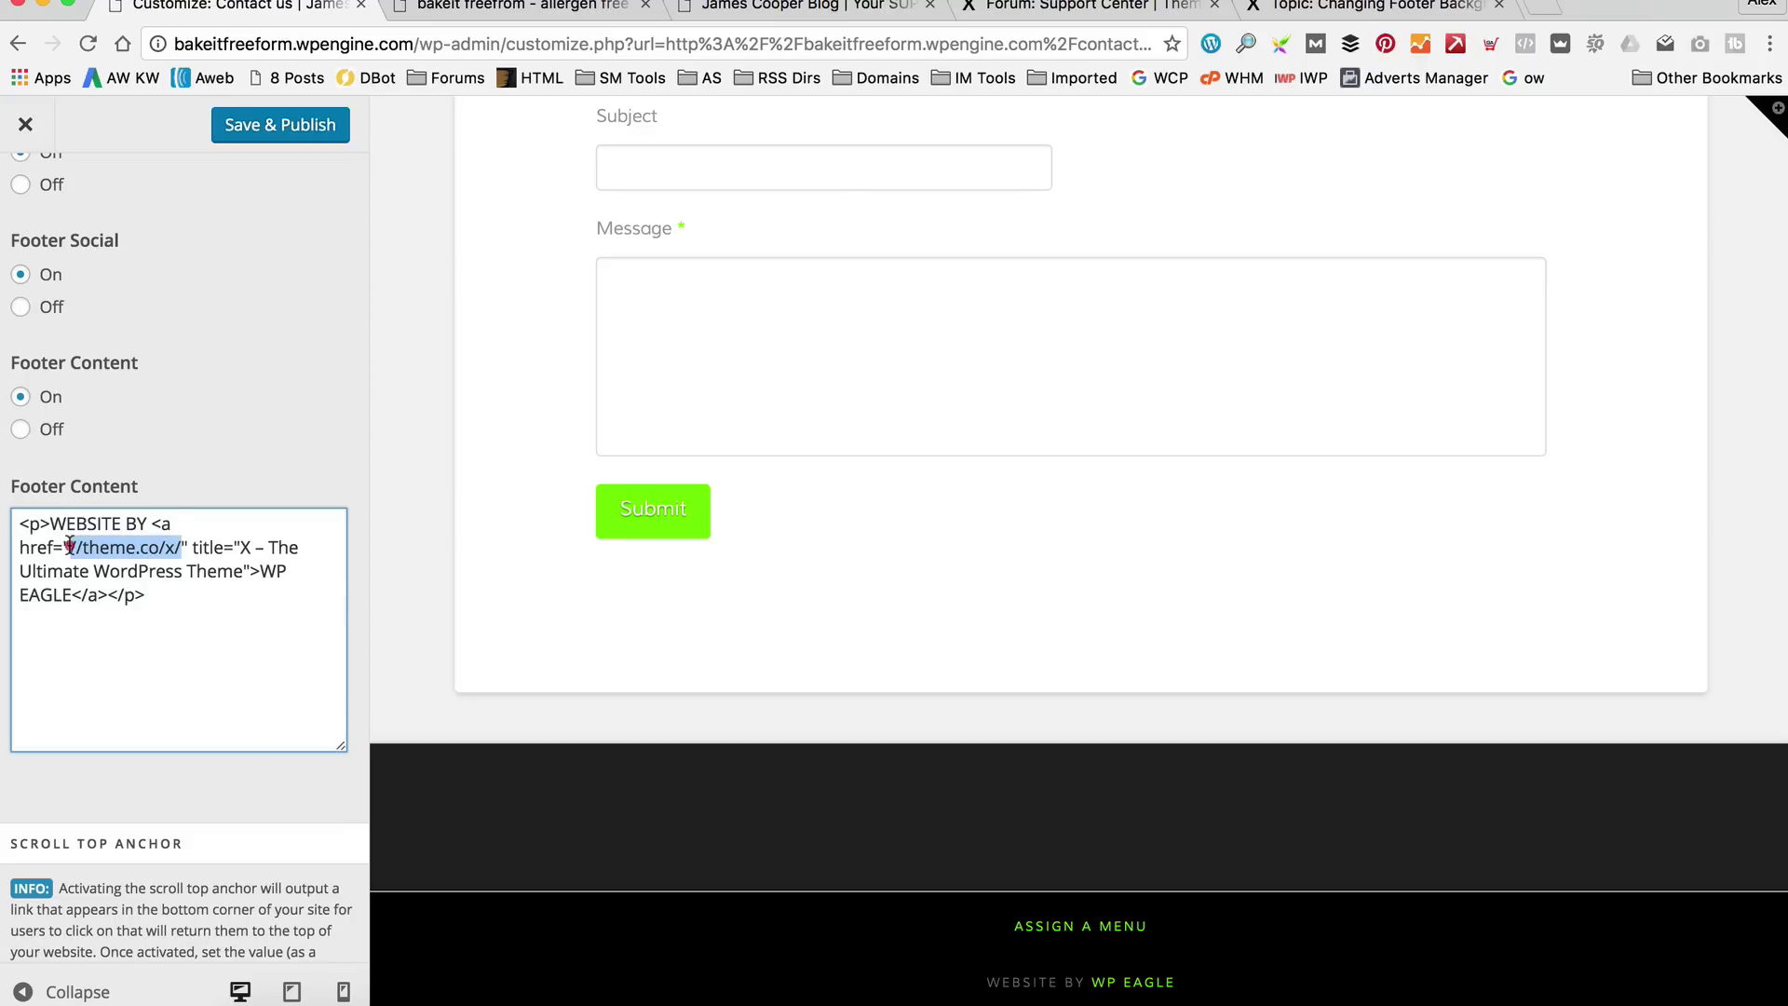
text(http)
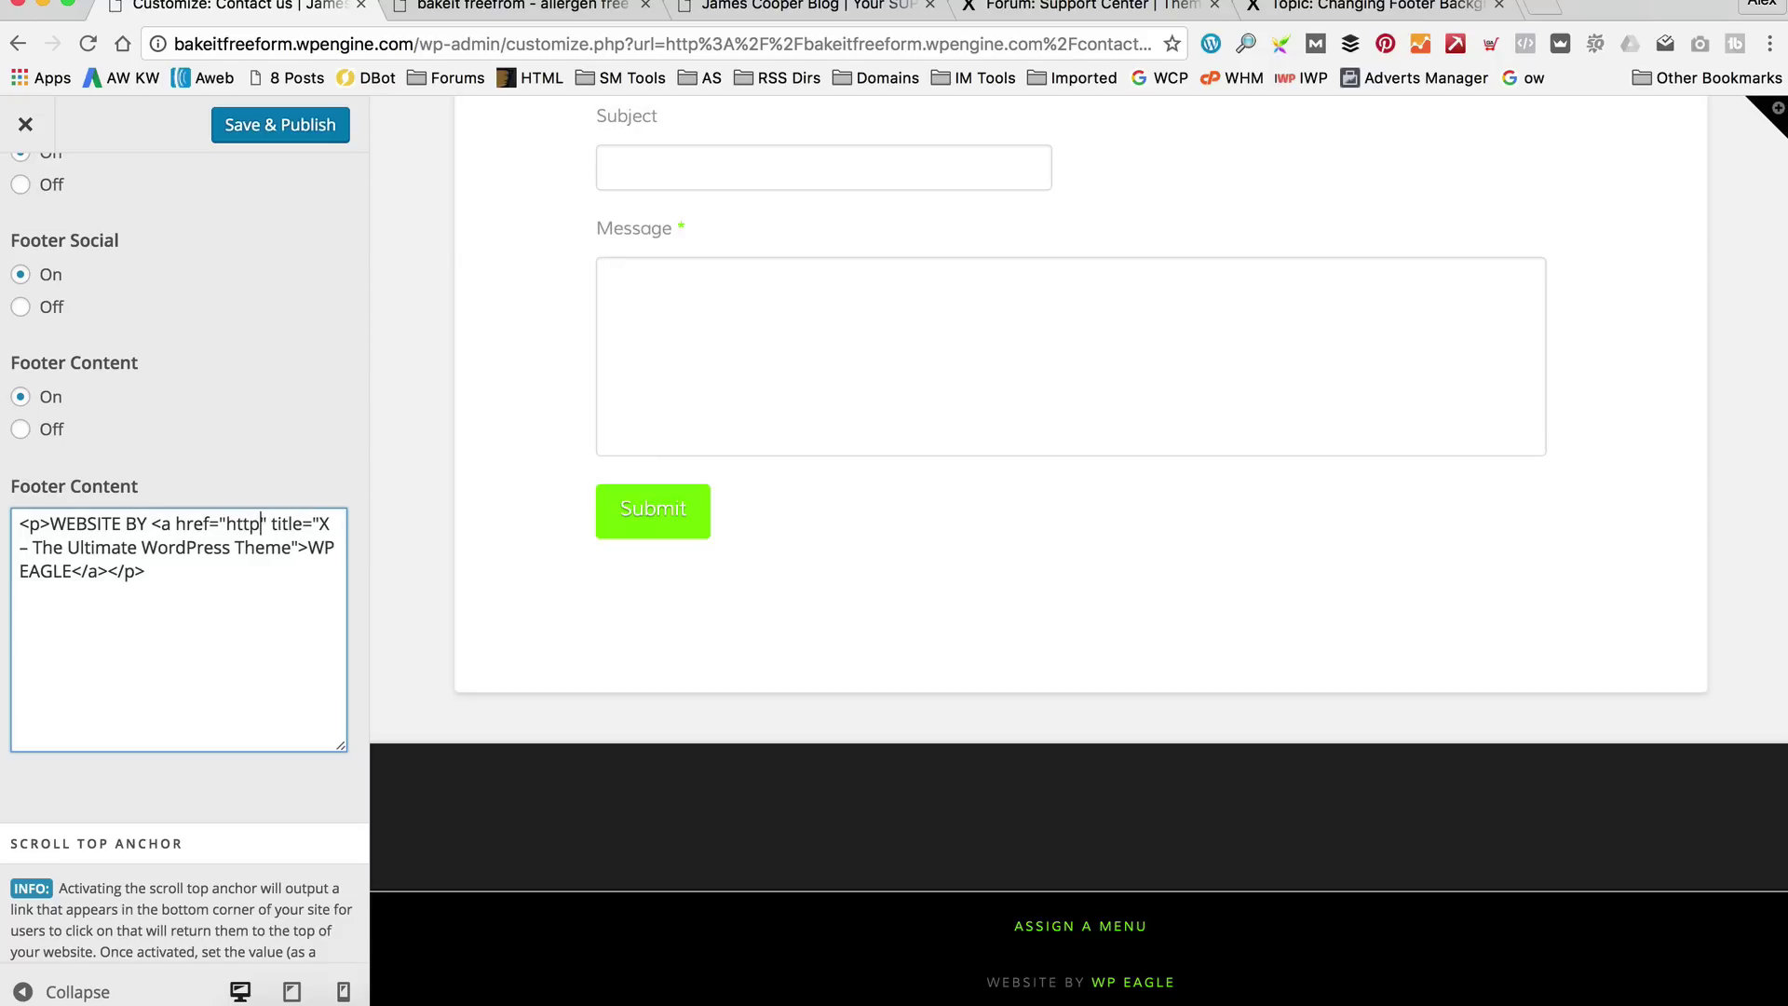
text(://www.wpe)
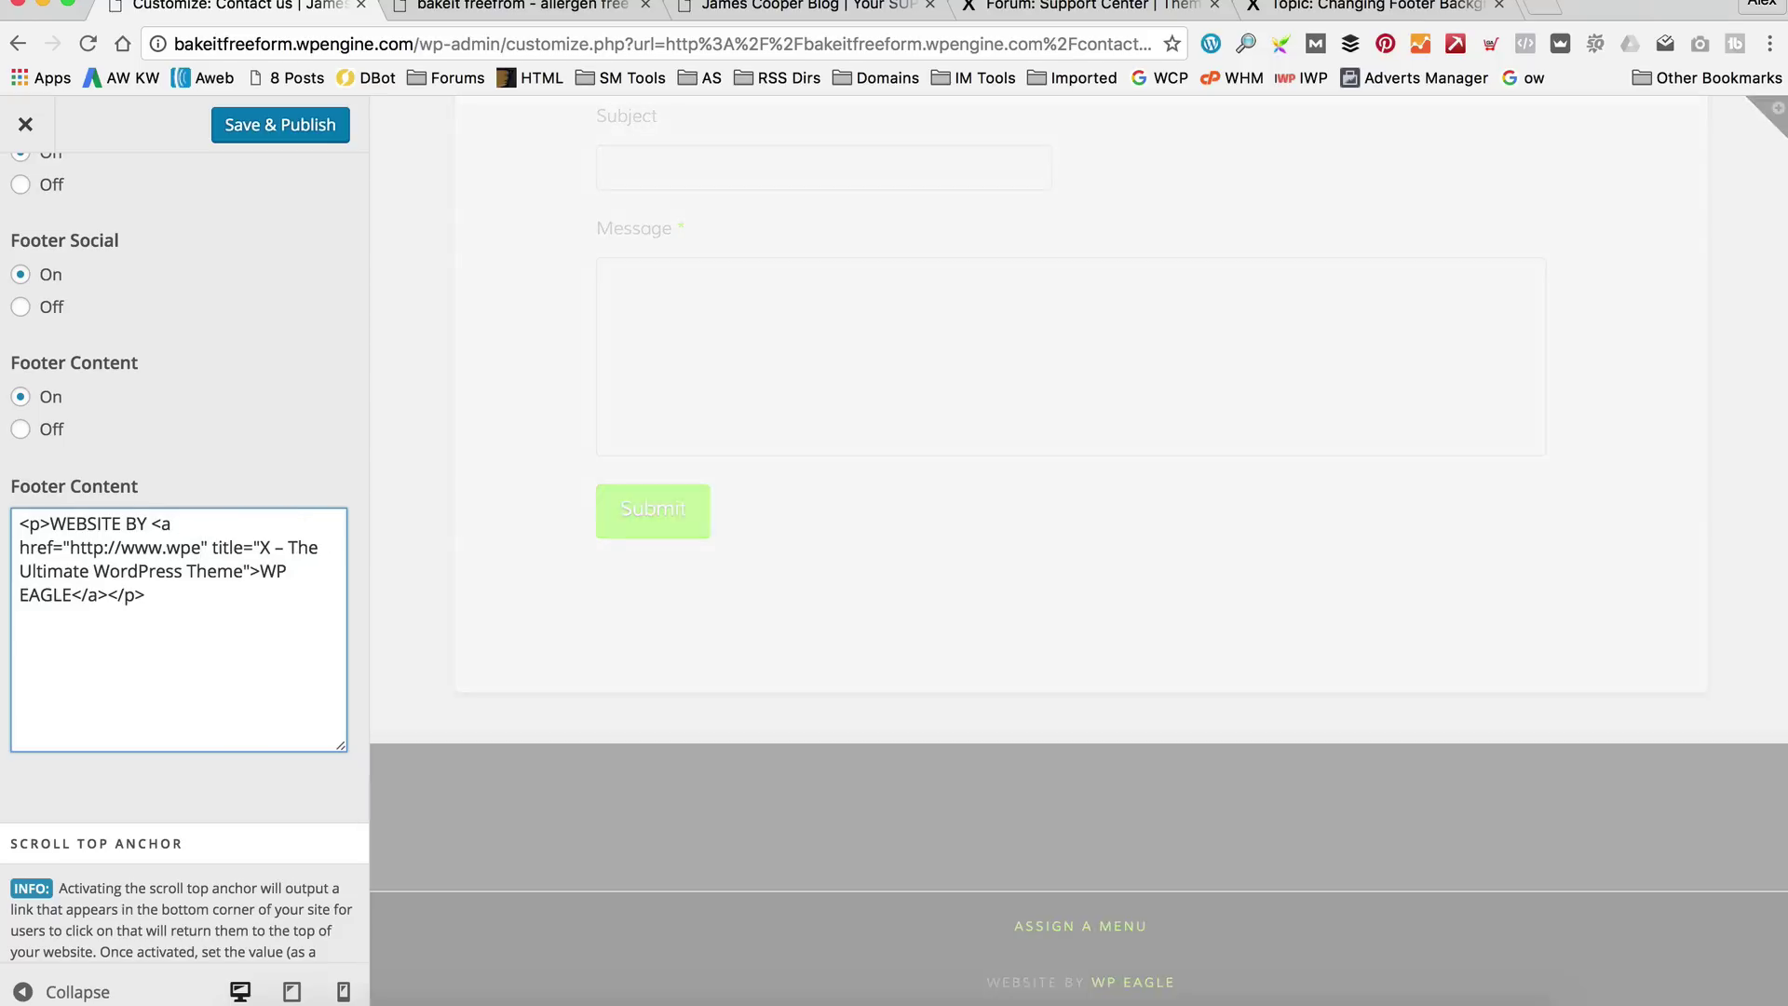
text(agle.com)
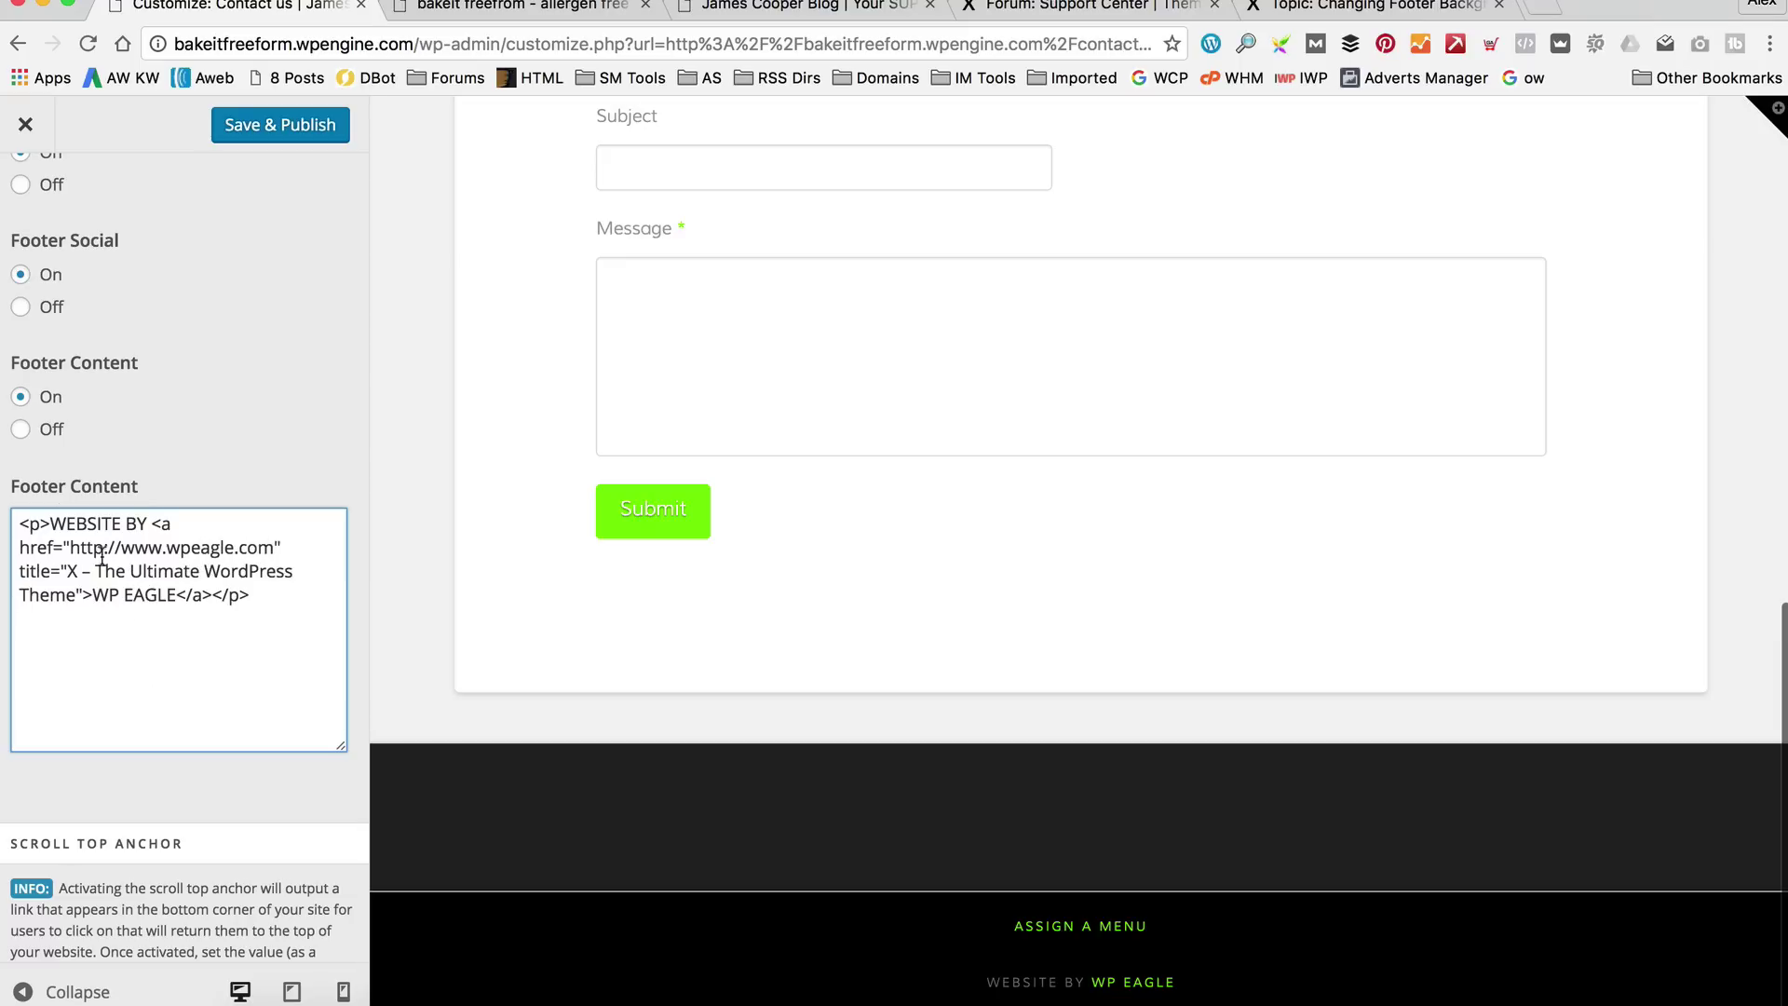
drag(62, 571, 90, 596)
text(WP EAGLE)
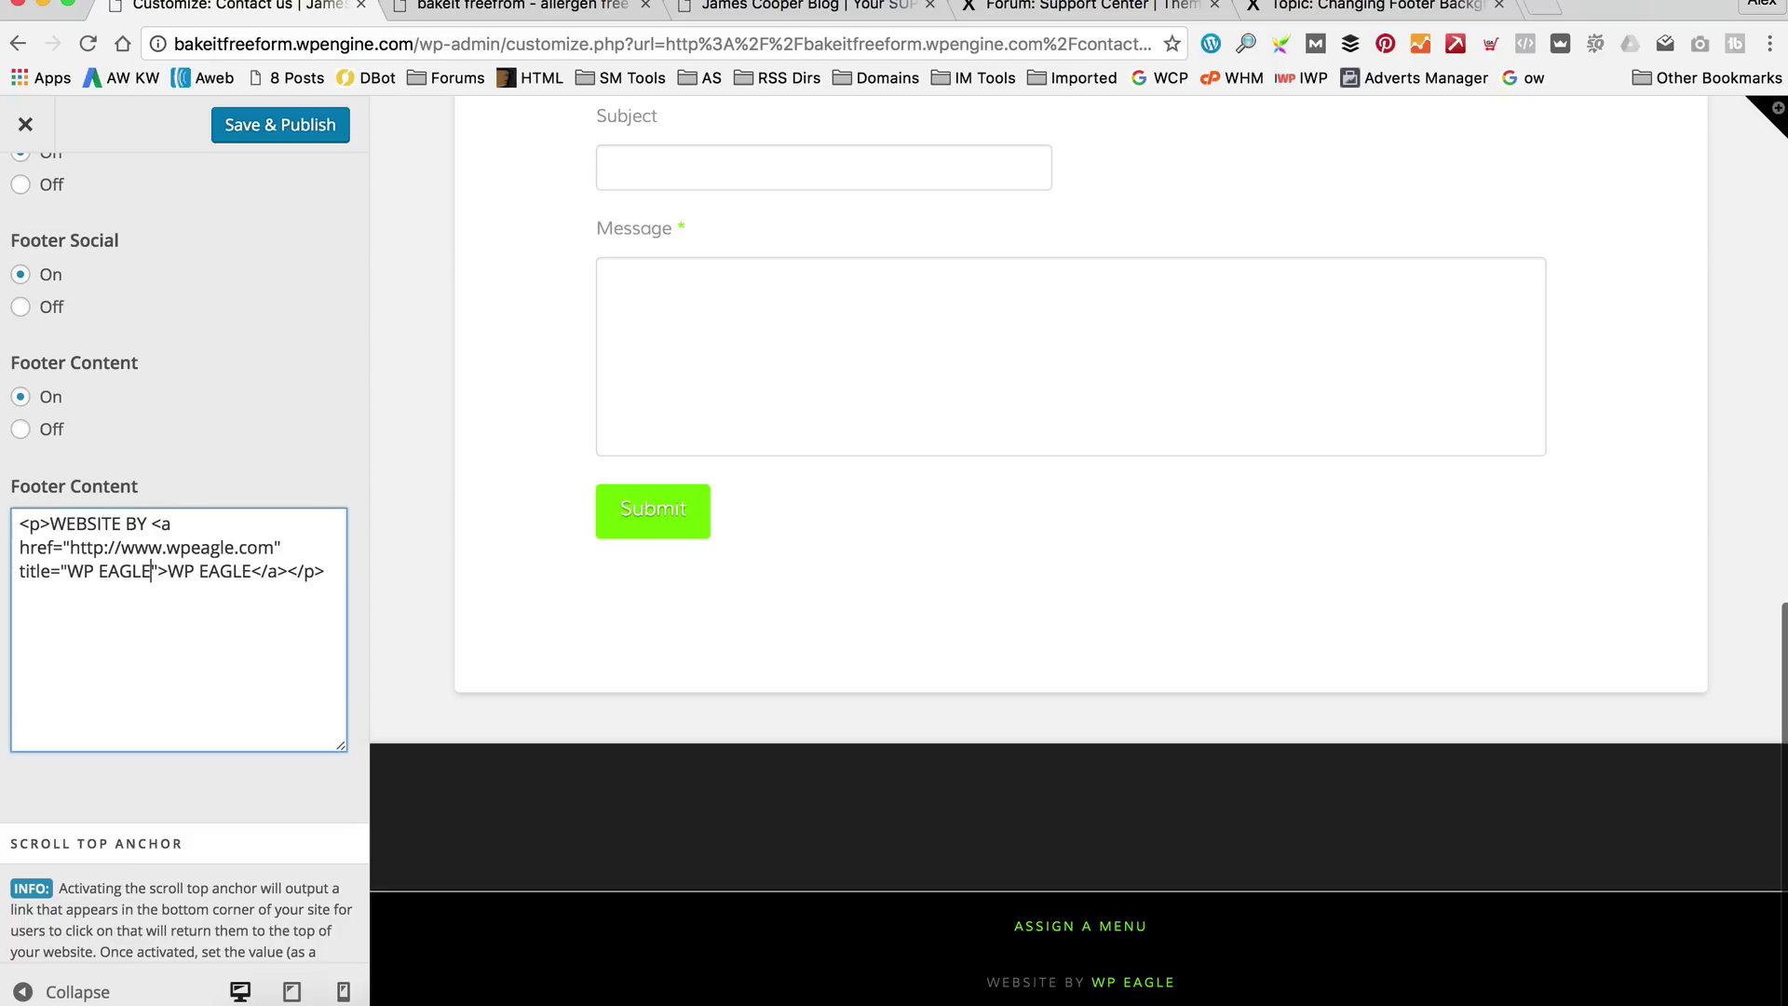
- Save & Publish the footer changes and close the Customizer
scroll(225, 309, down, 3)
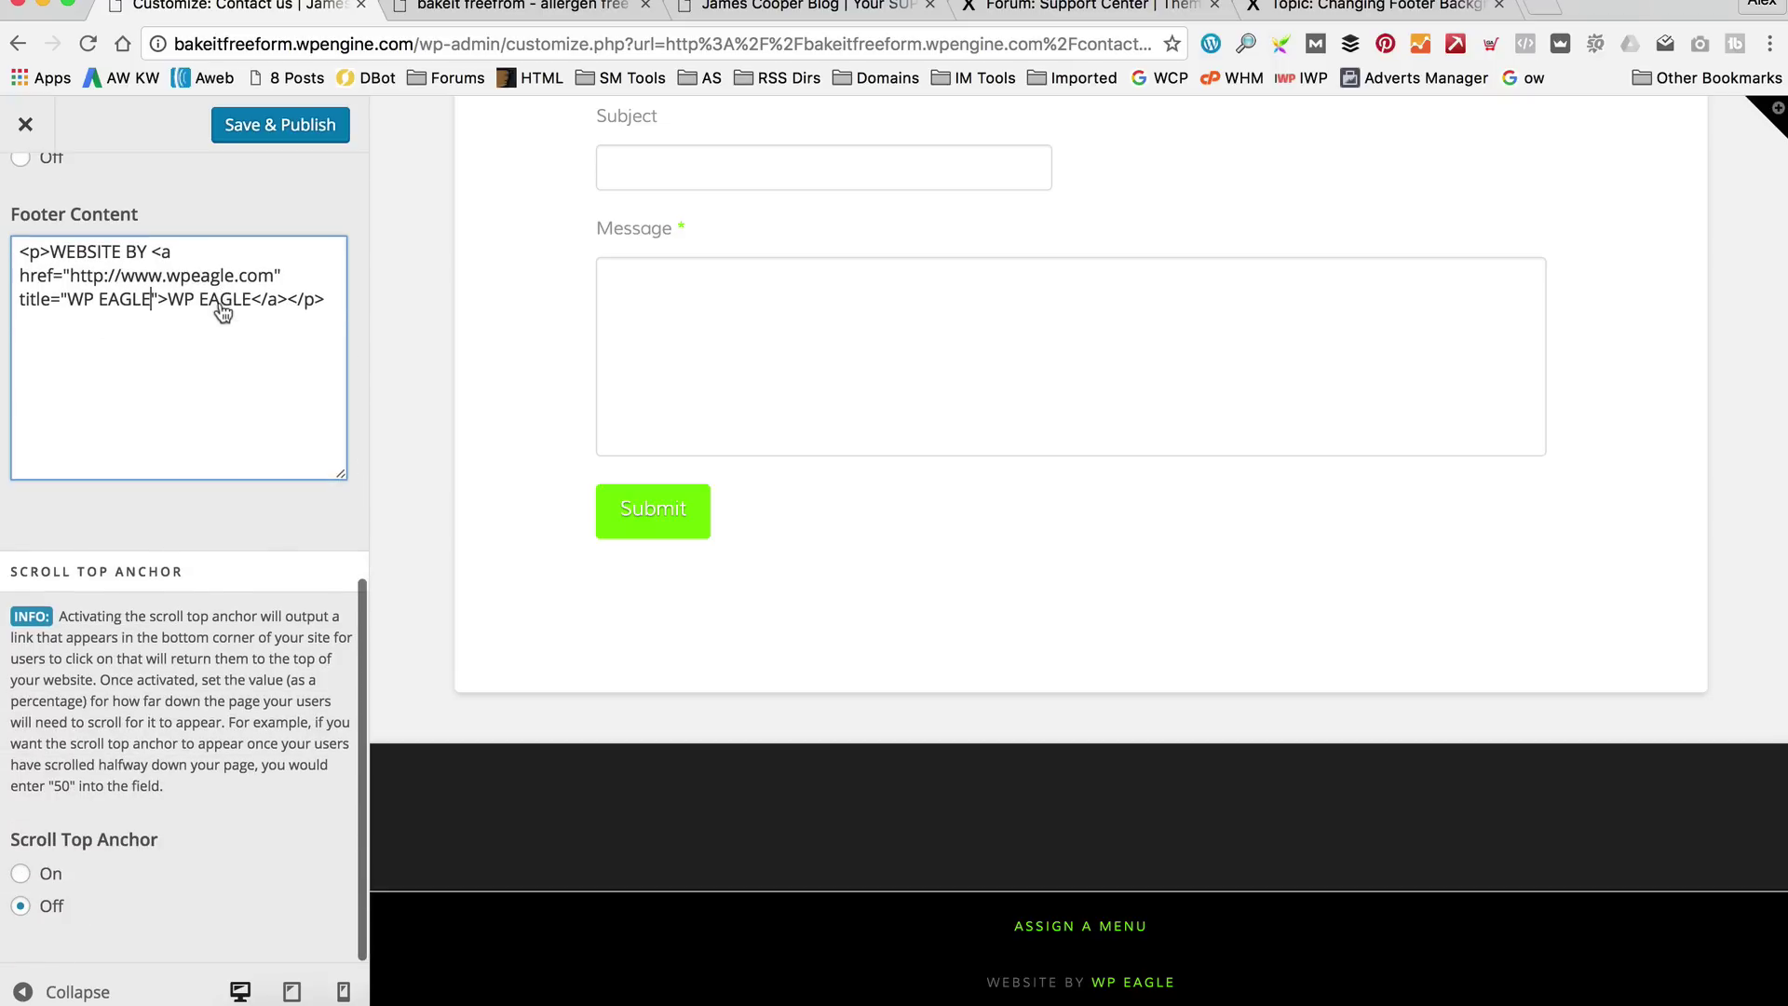
scroll(226, 309, up, 10)
click(280, 130)
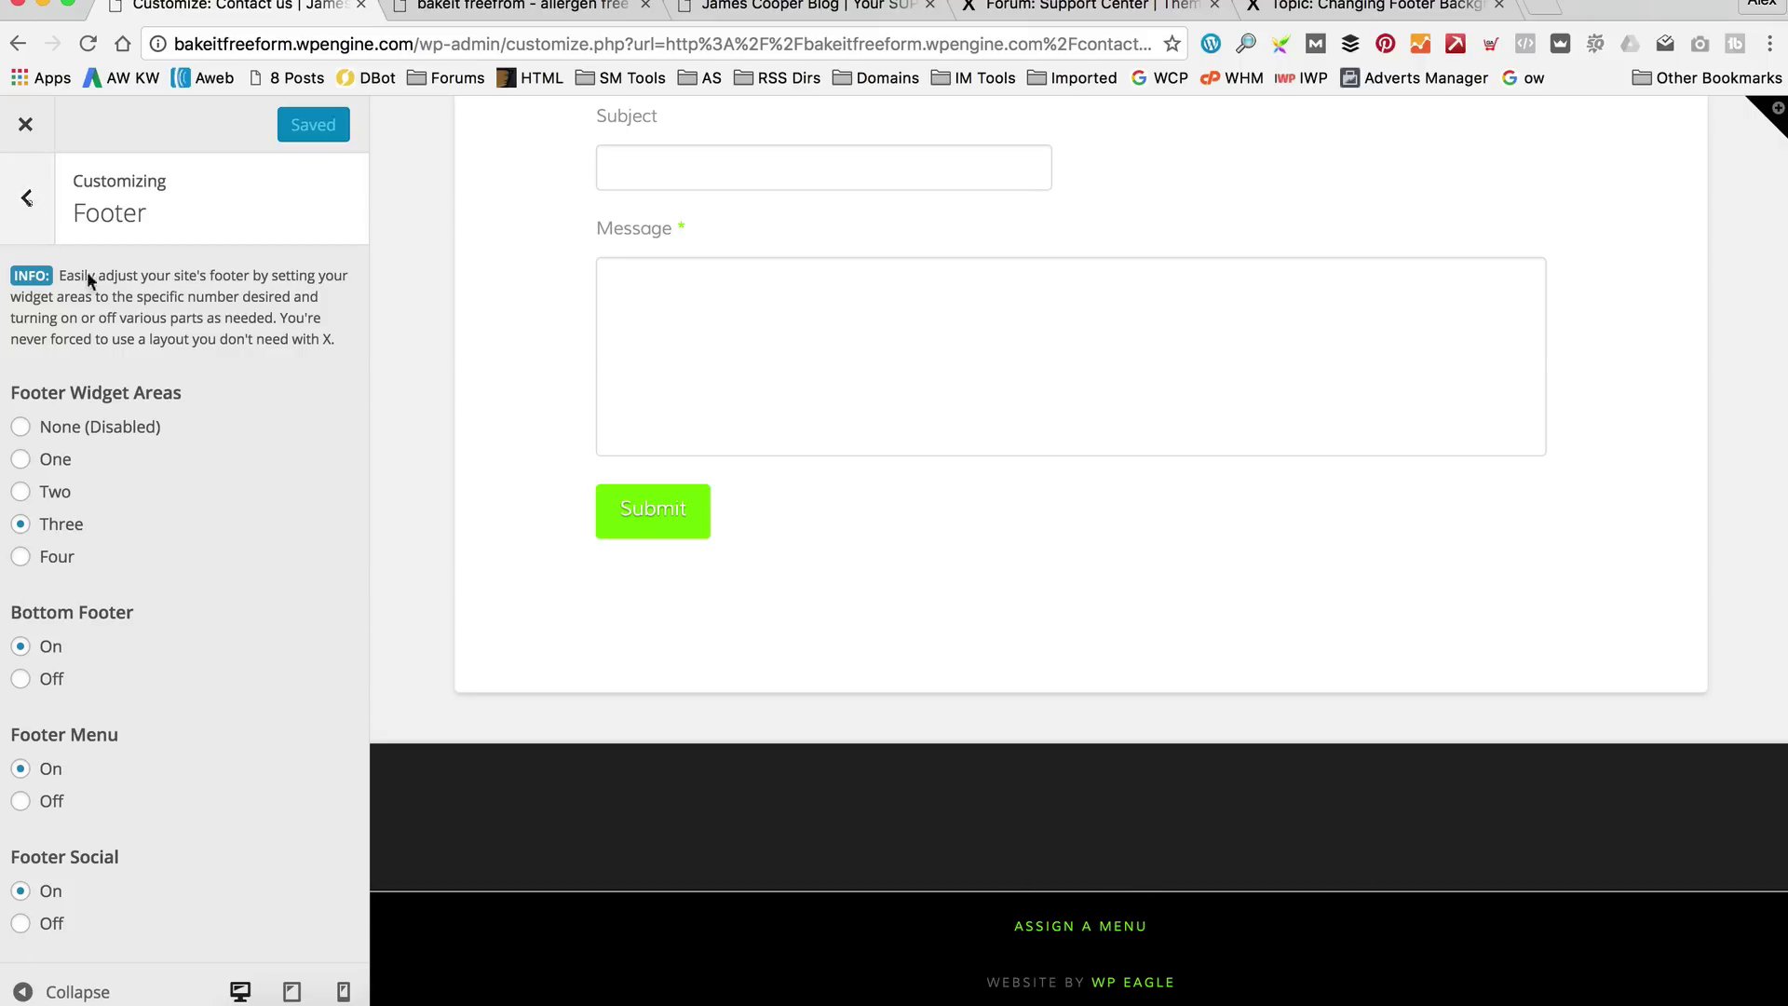
click(26, 197)
click(25, 124)
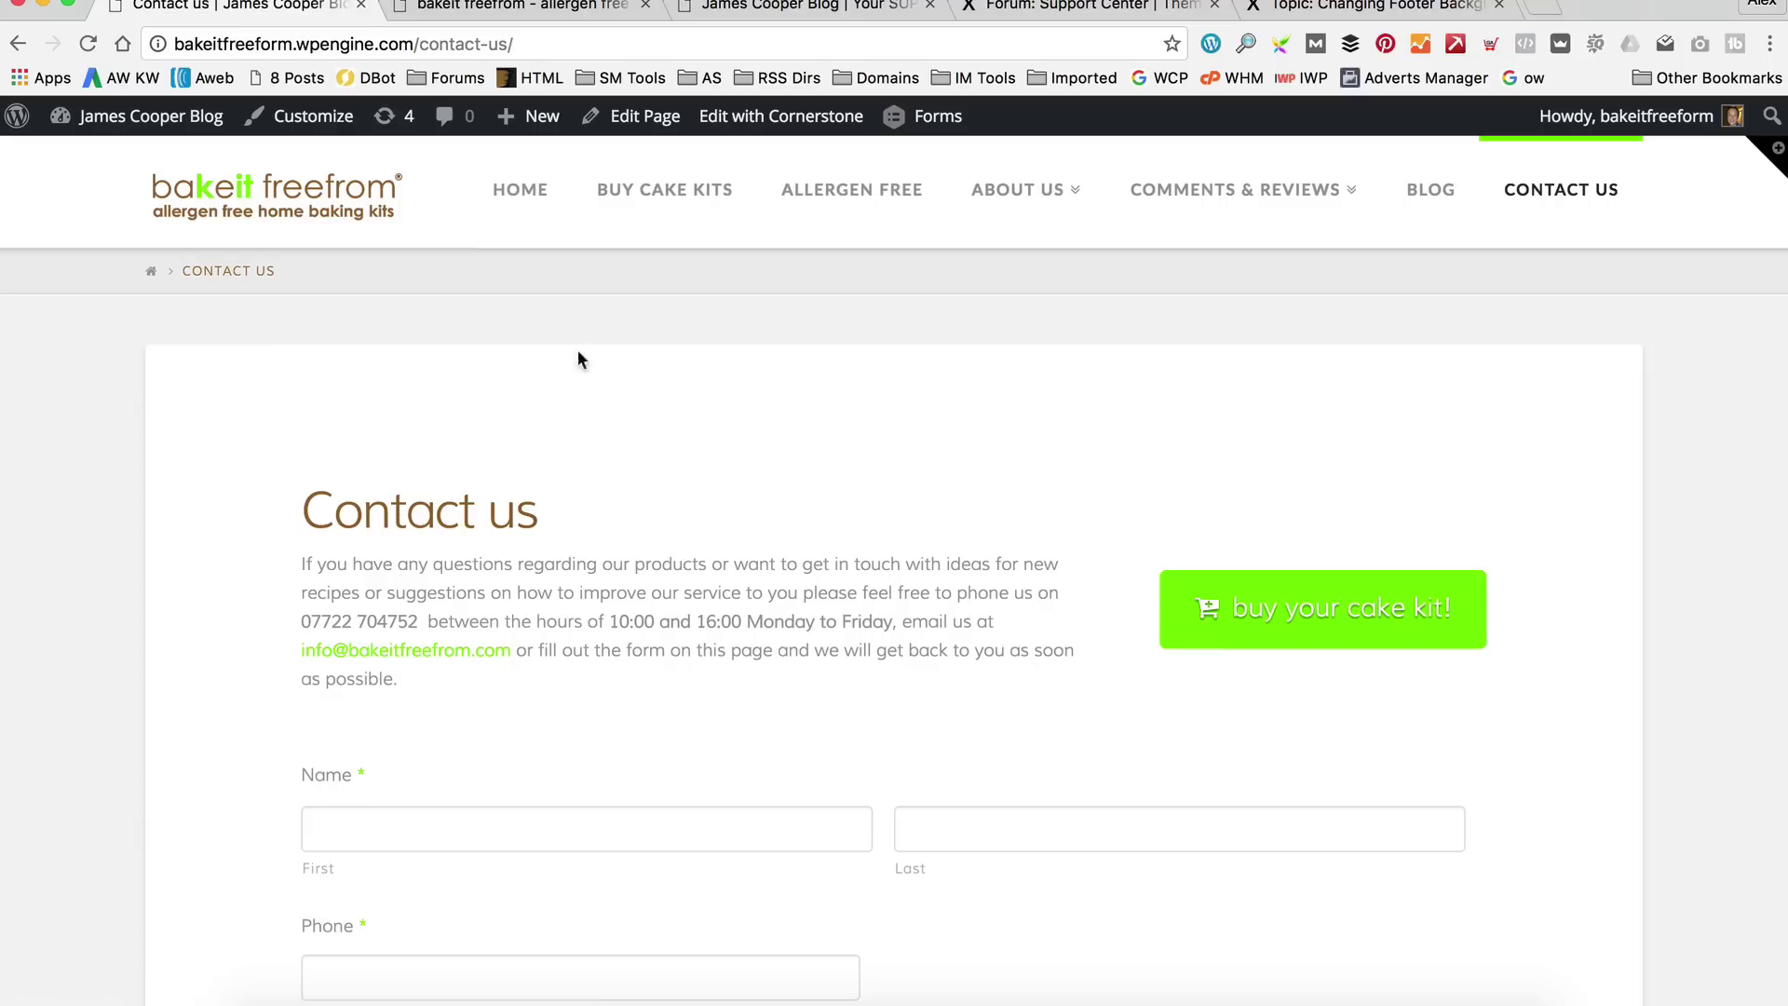
- Review the updated footer on the live Contact us page, then go to the Widgets admin page
scroll(711, 348, down, 10)
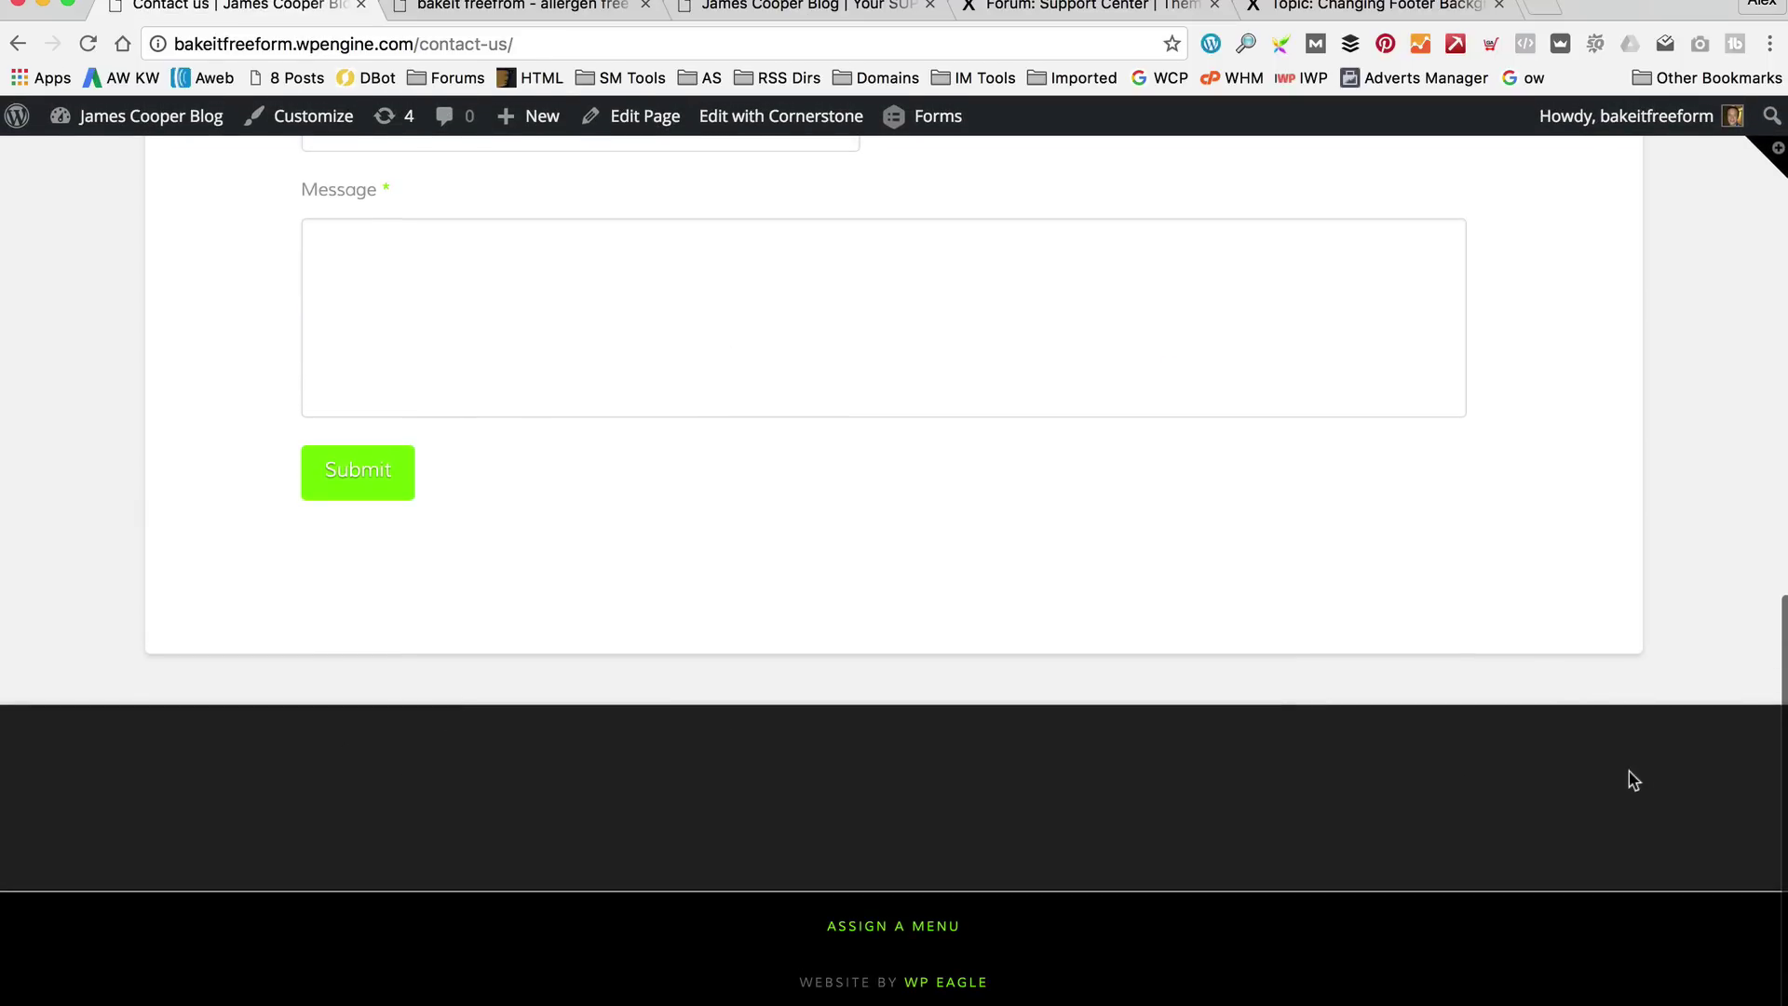
scroll(810, 726, up, 10)
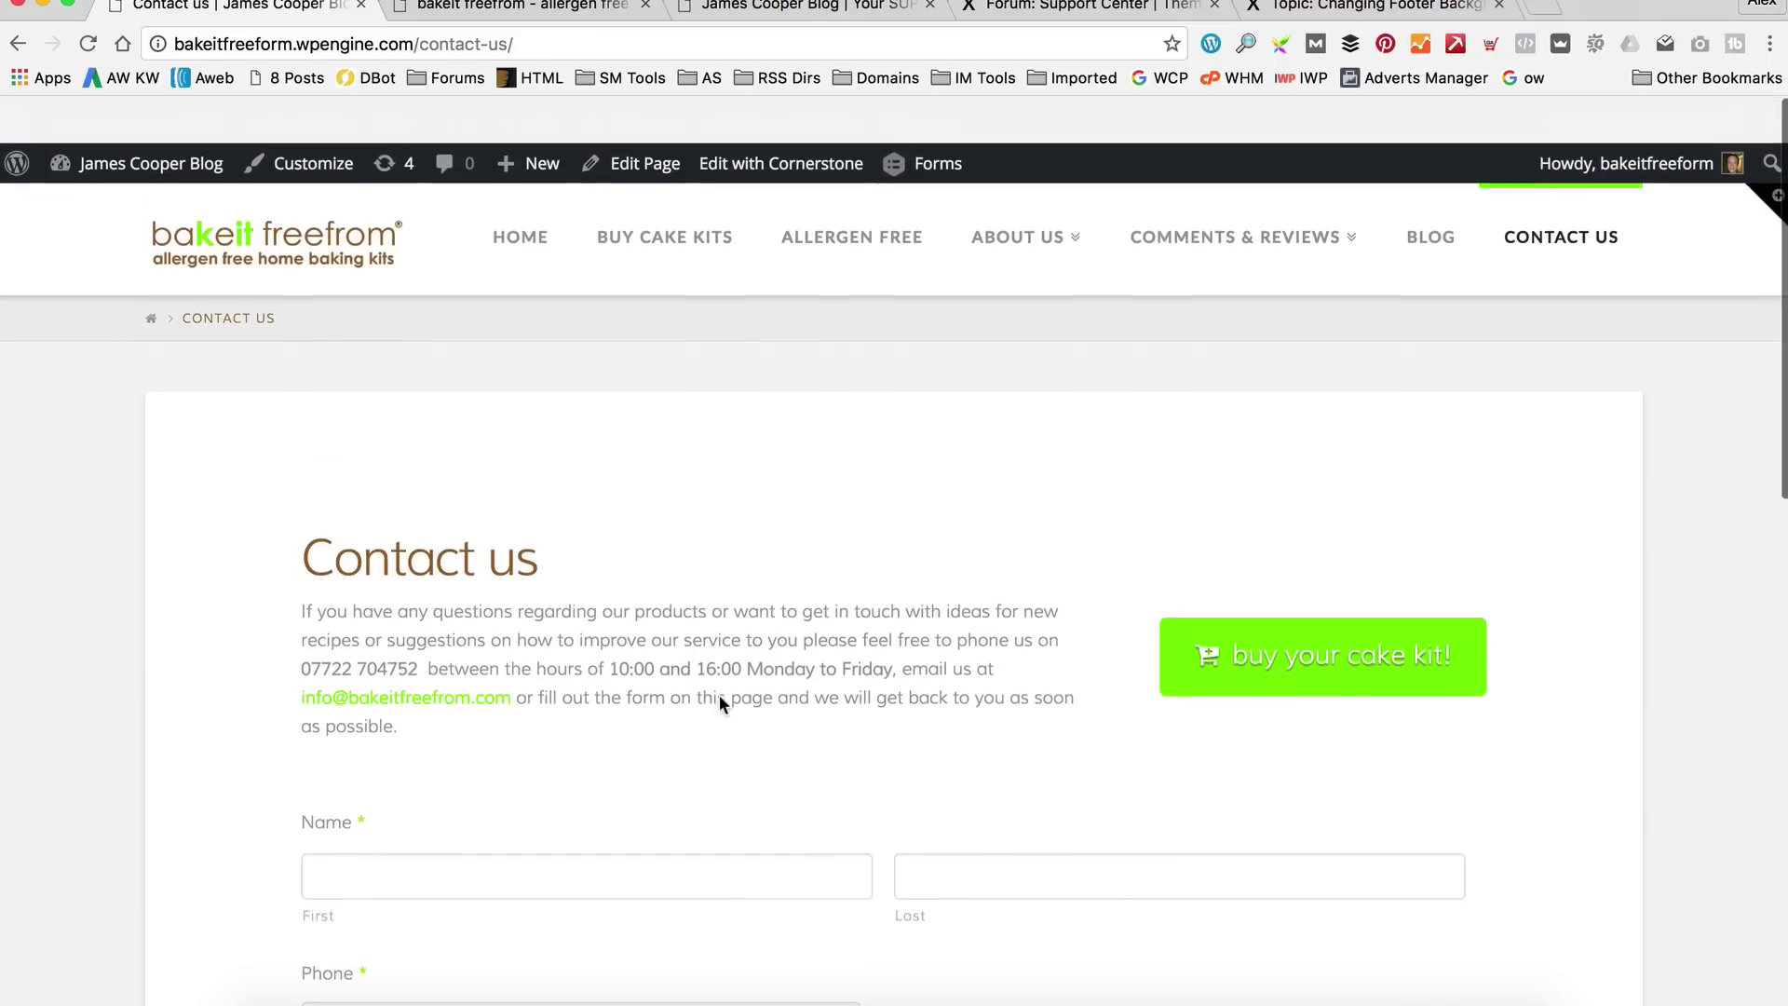
scroll(591, 503, down, 10)
scroll(443, 759, up, 10)
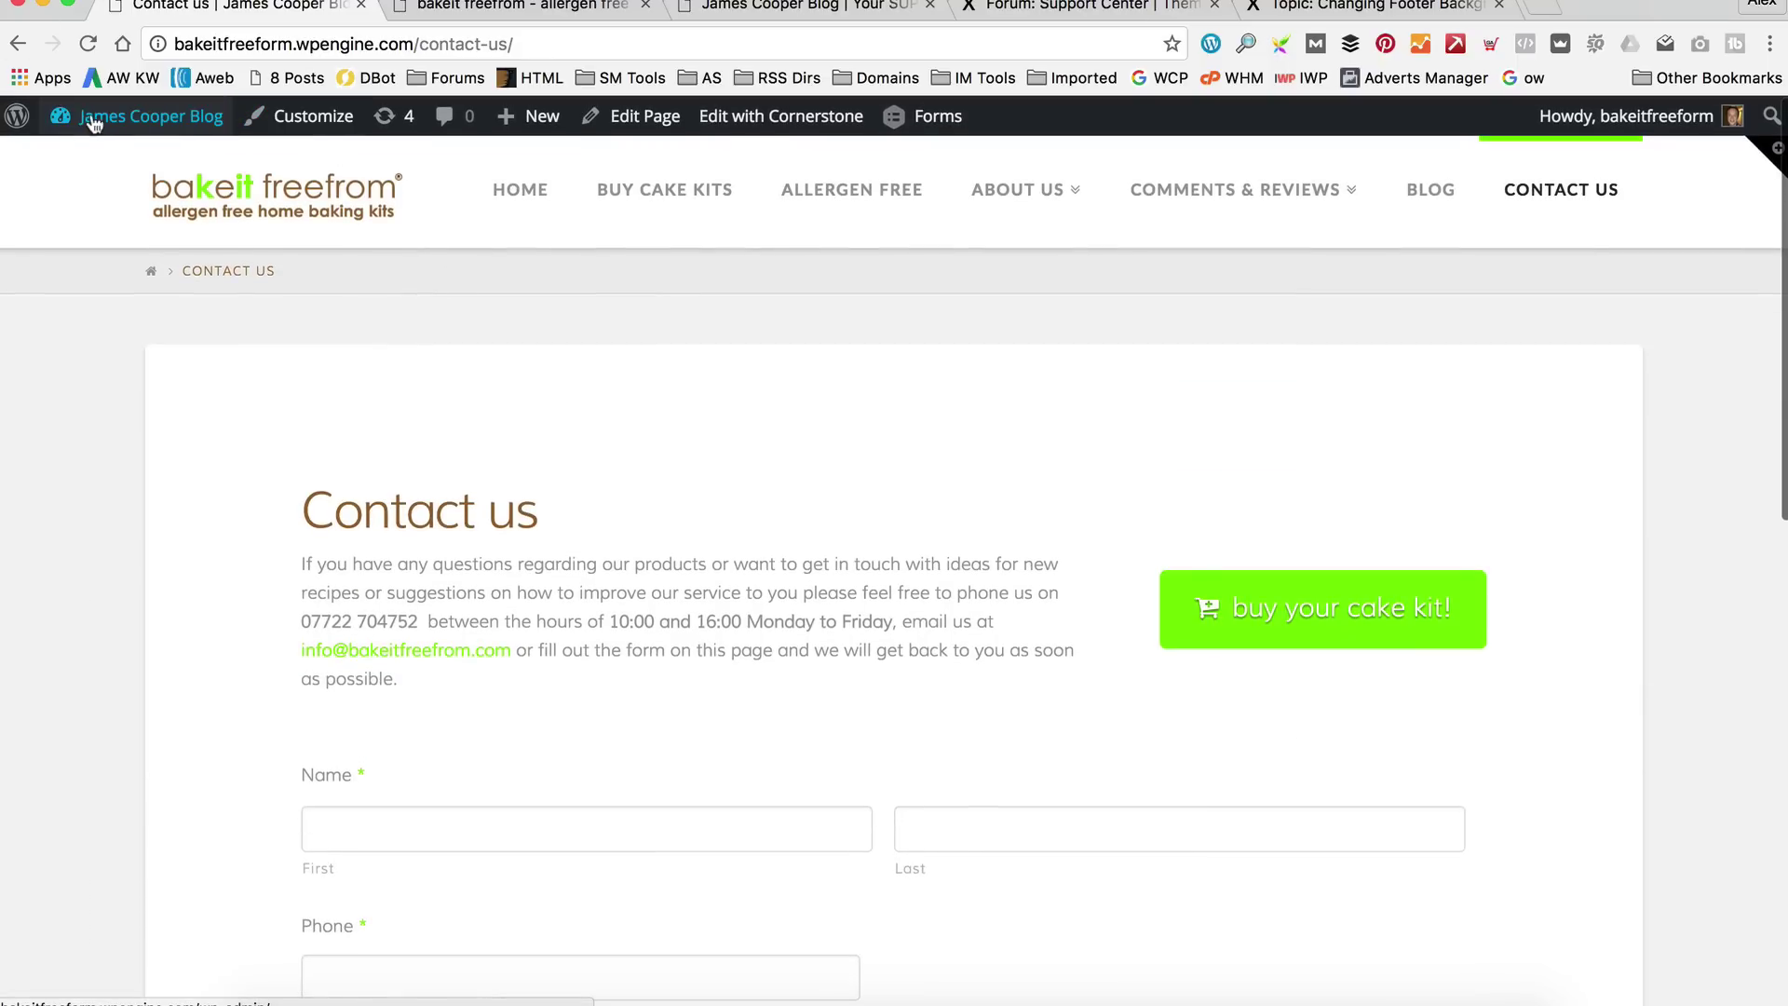
mouse_move(97, 119)
click(101, 237)
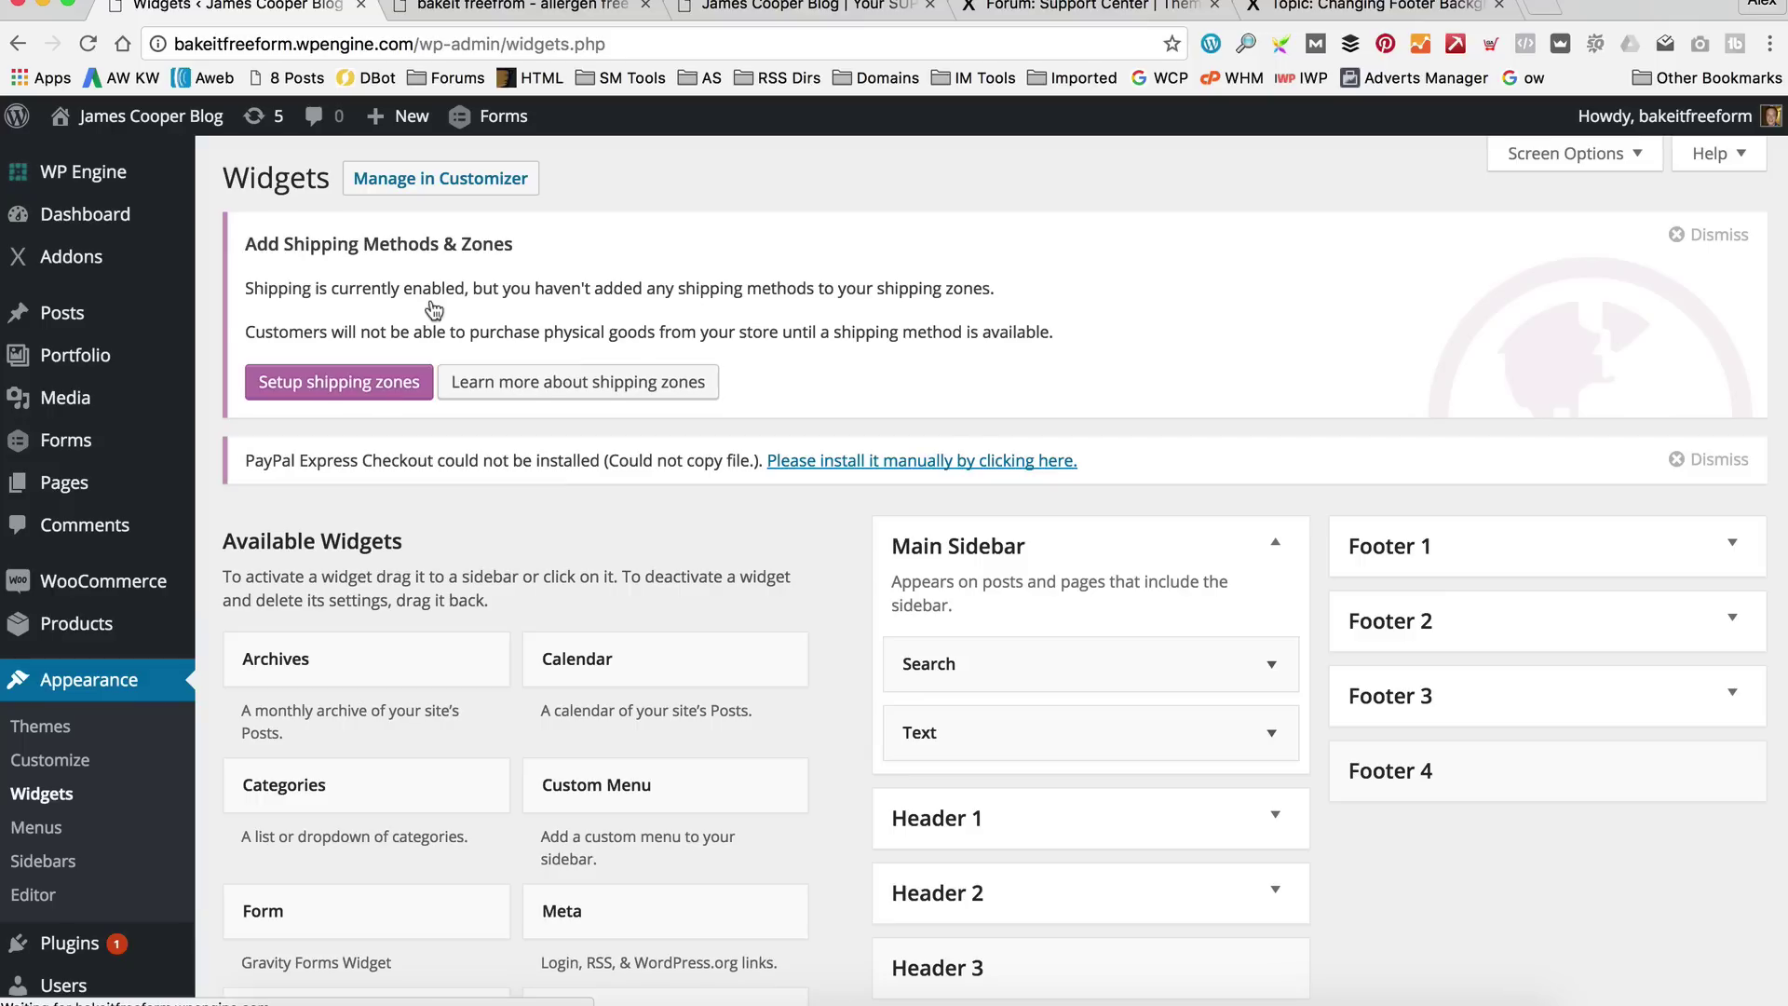
- Expand Footer 1 and drag the WooCommerce Products widget into it
scroll(727, 422, down, 5)
scroll(1090, 447, up, 2)
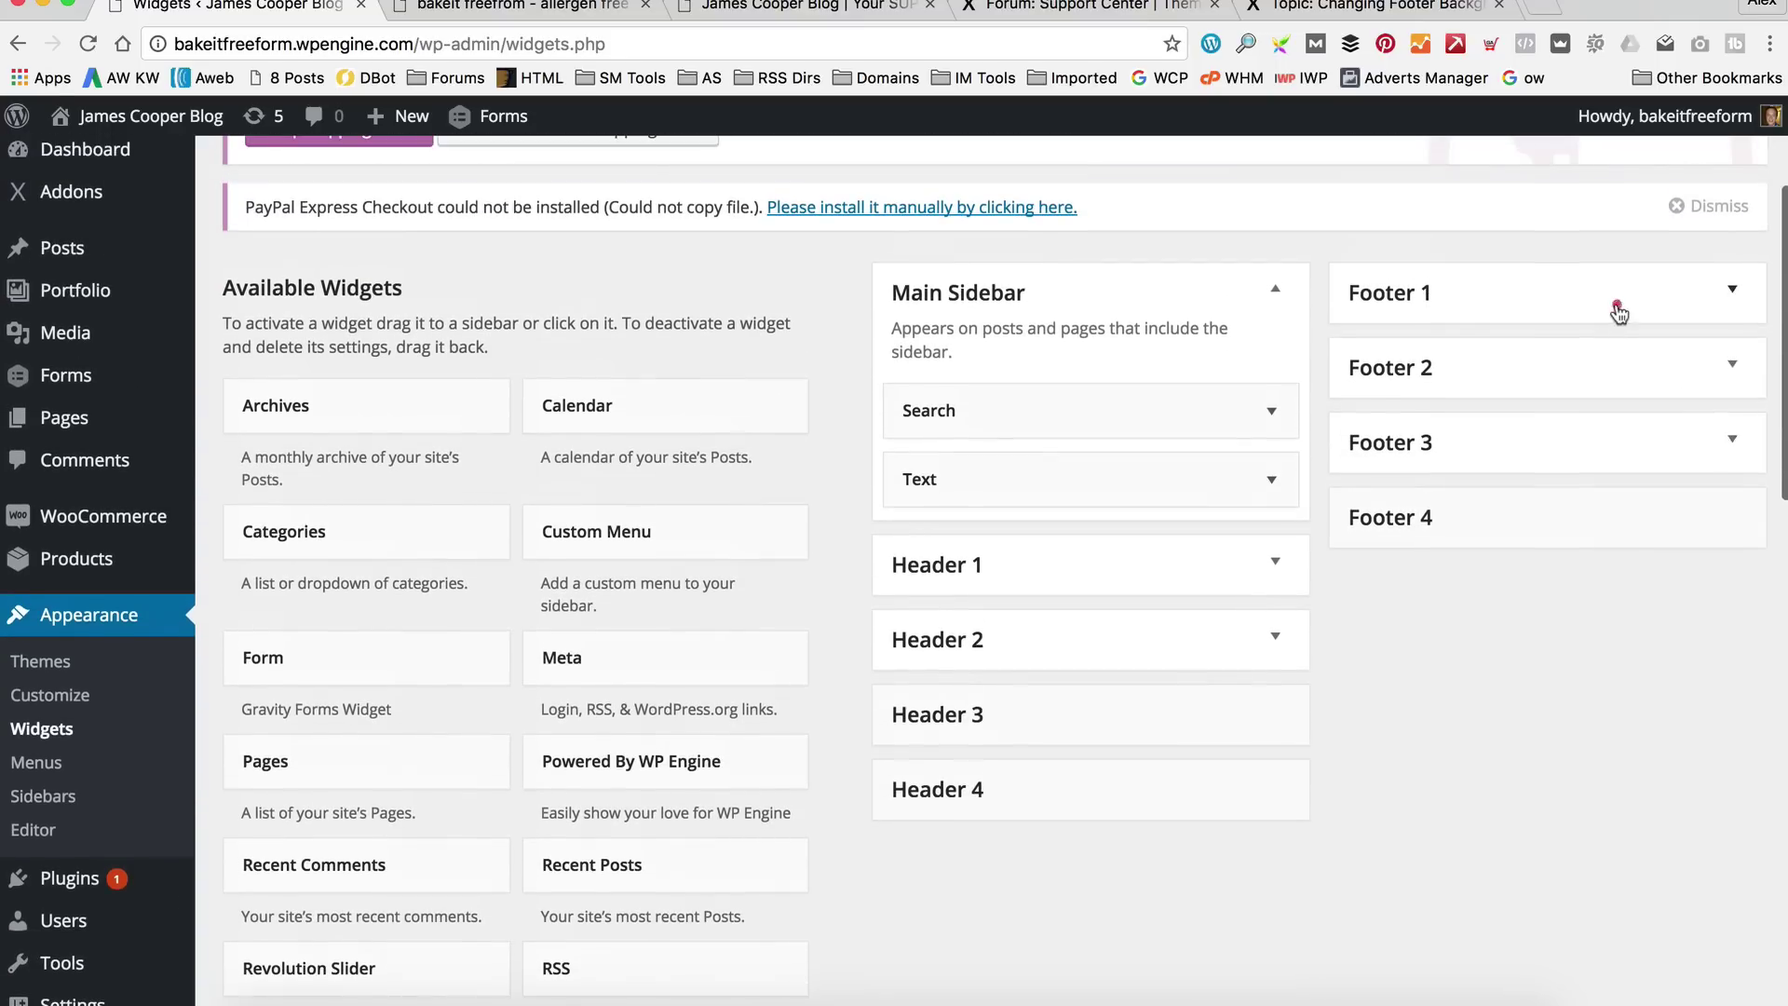
click(1617, 298)
scroll(635, 473, down, 3)
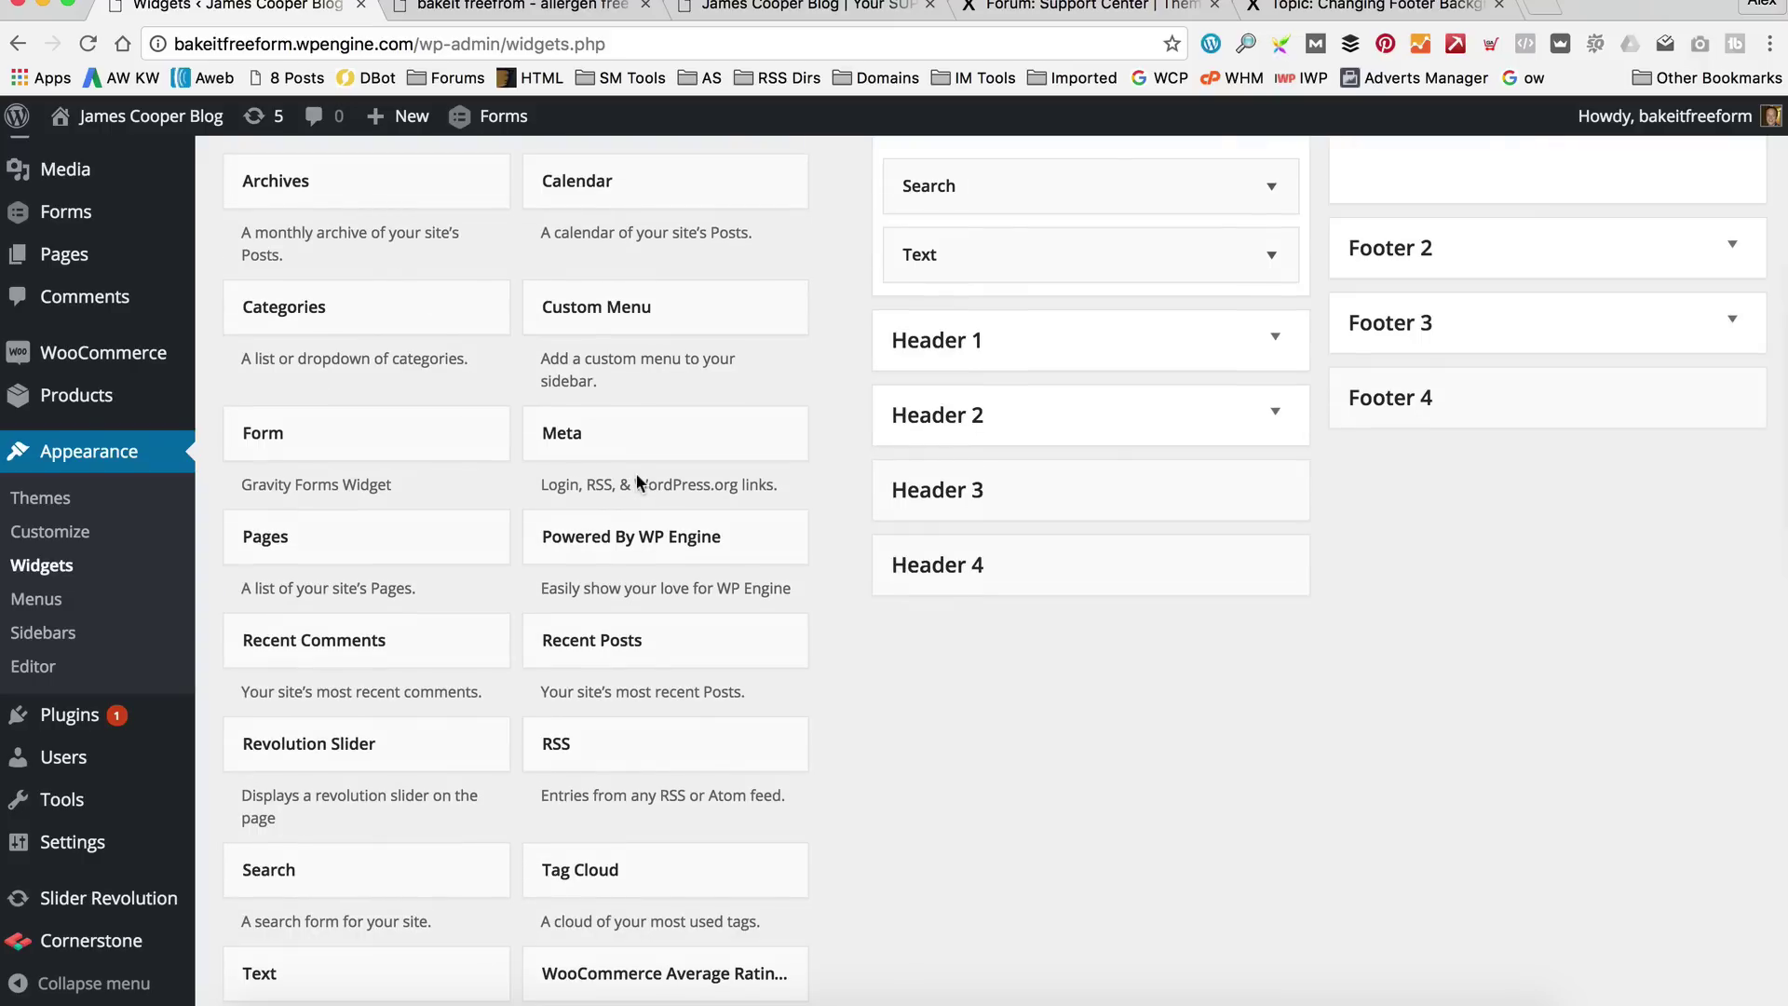
scroll(651, 537, down, 6)
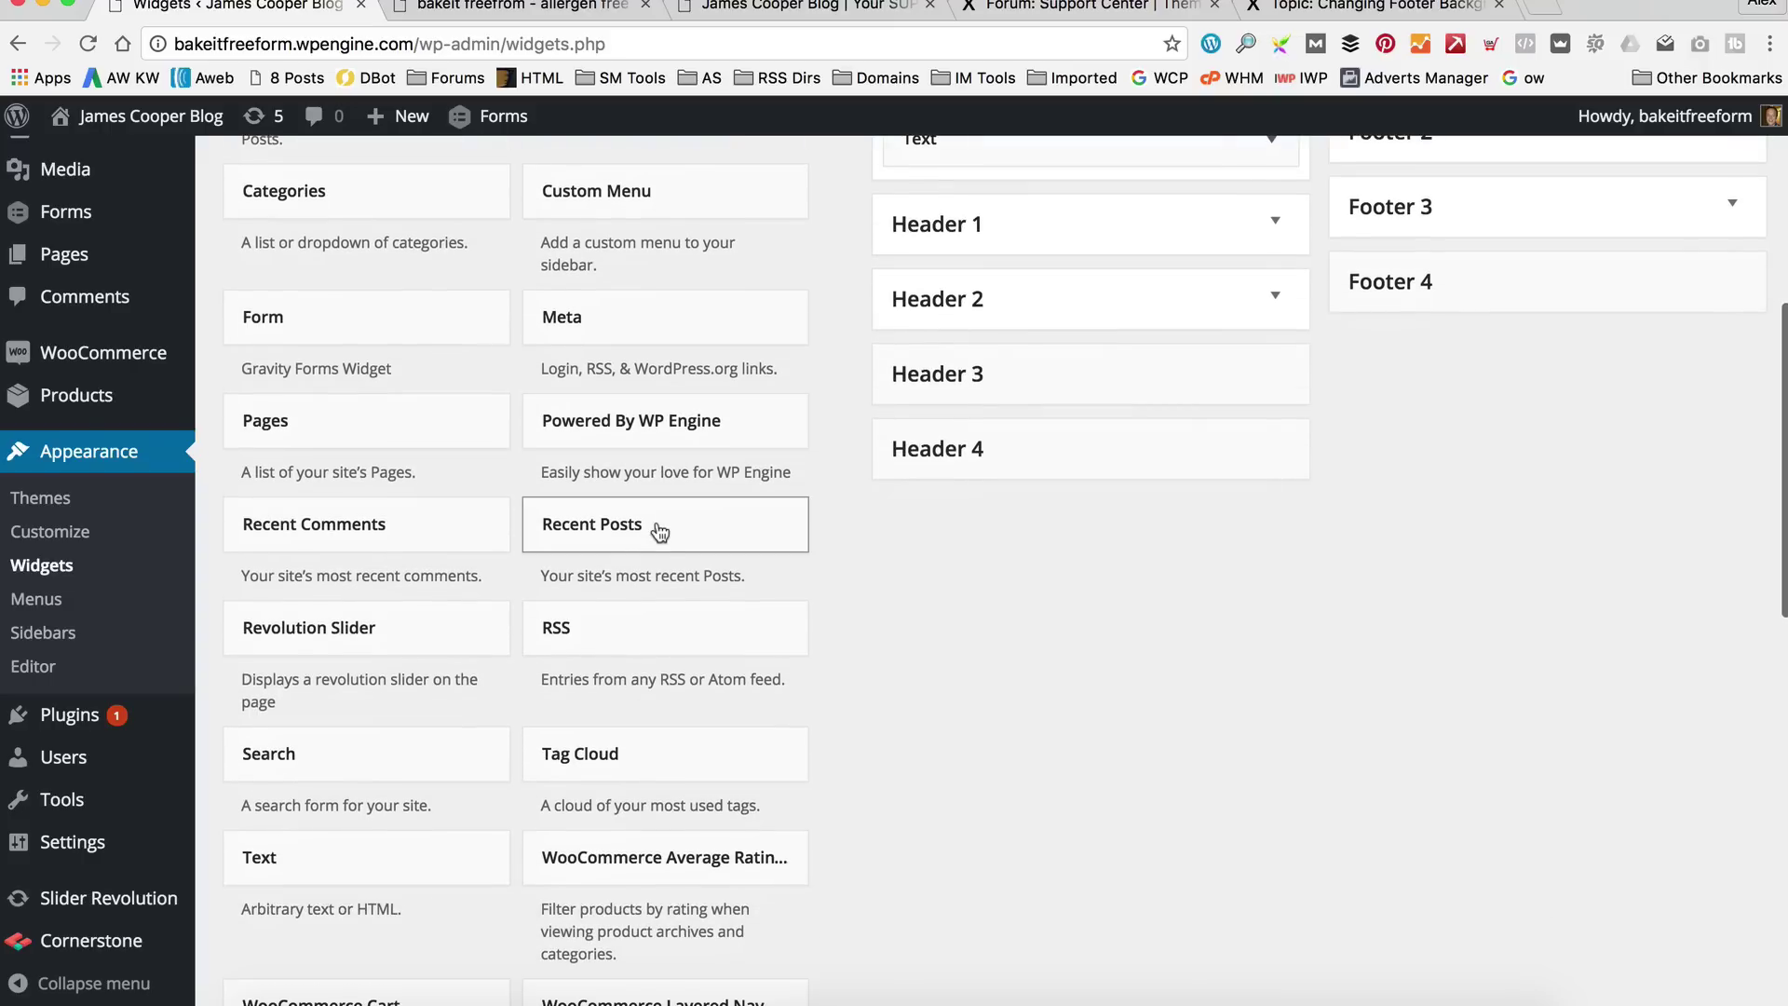
scroll(661, 529, down, 4)
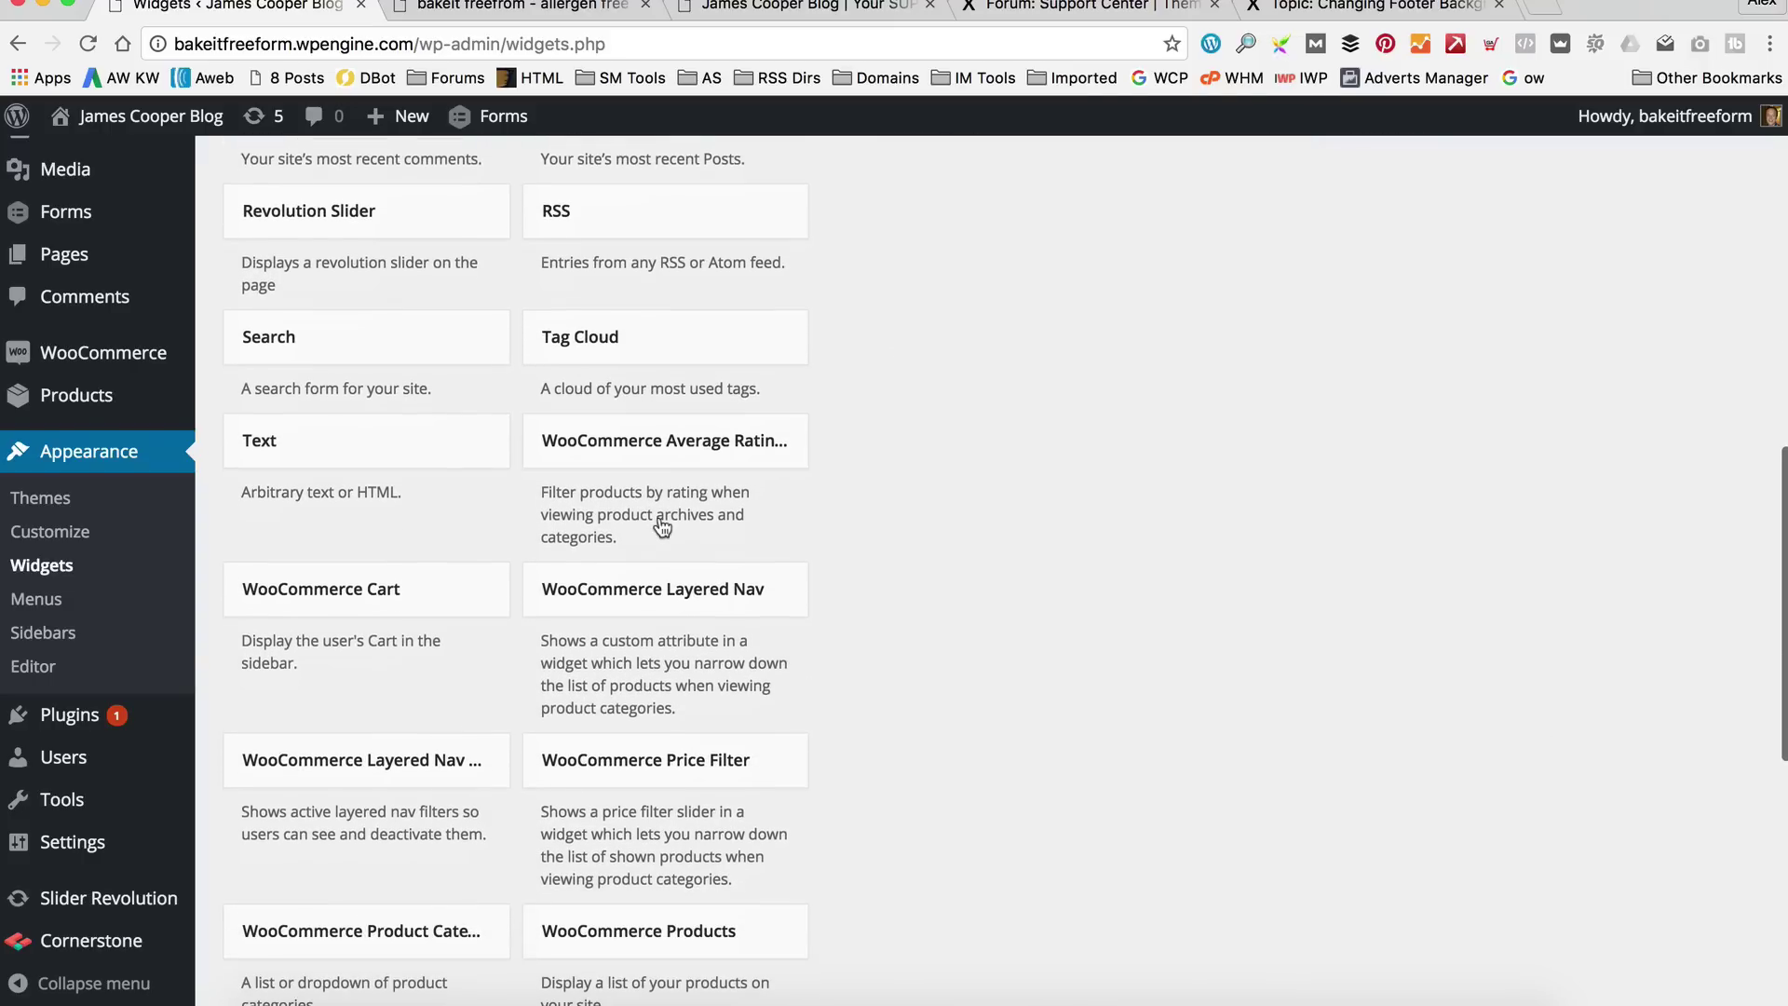
scroll(662, 528, down, 3)
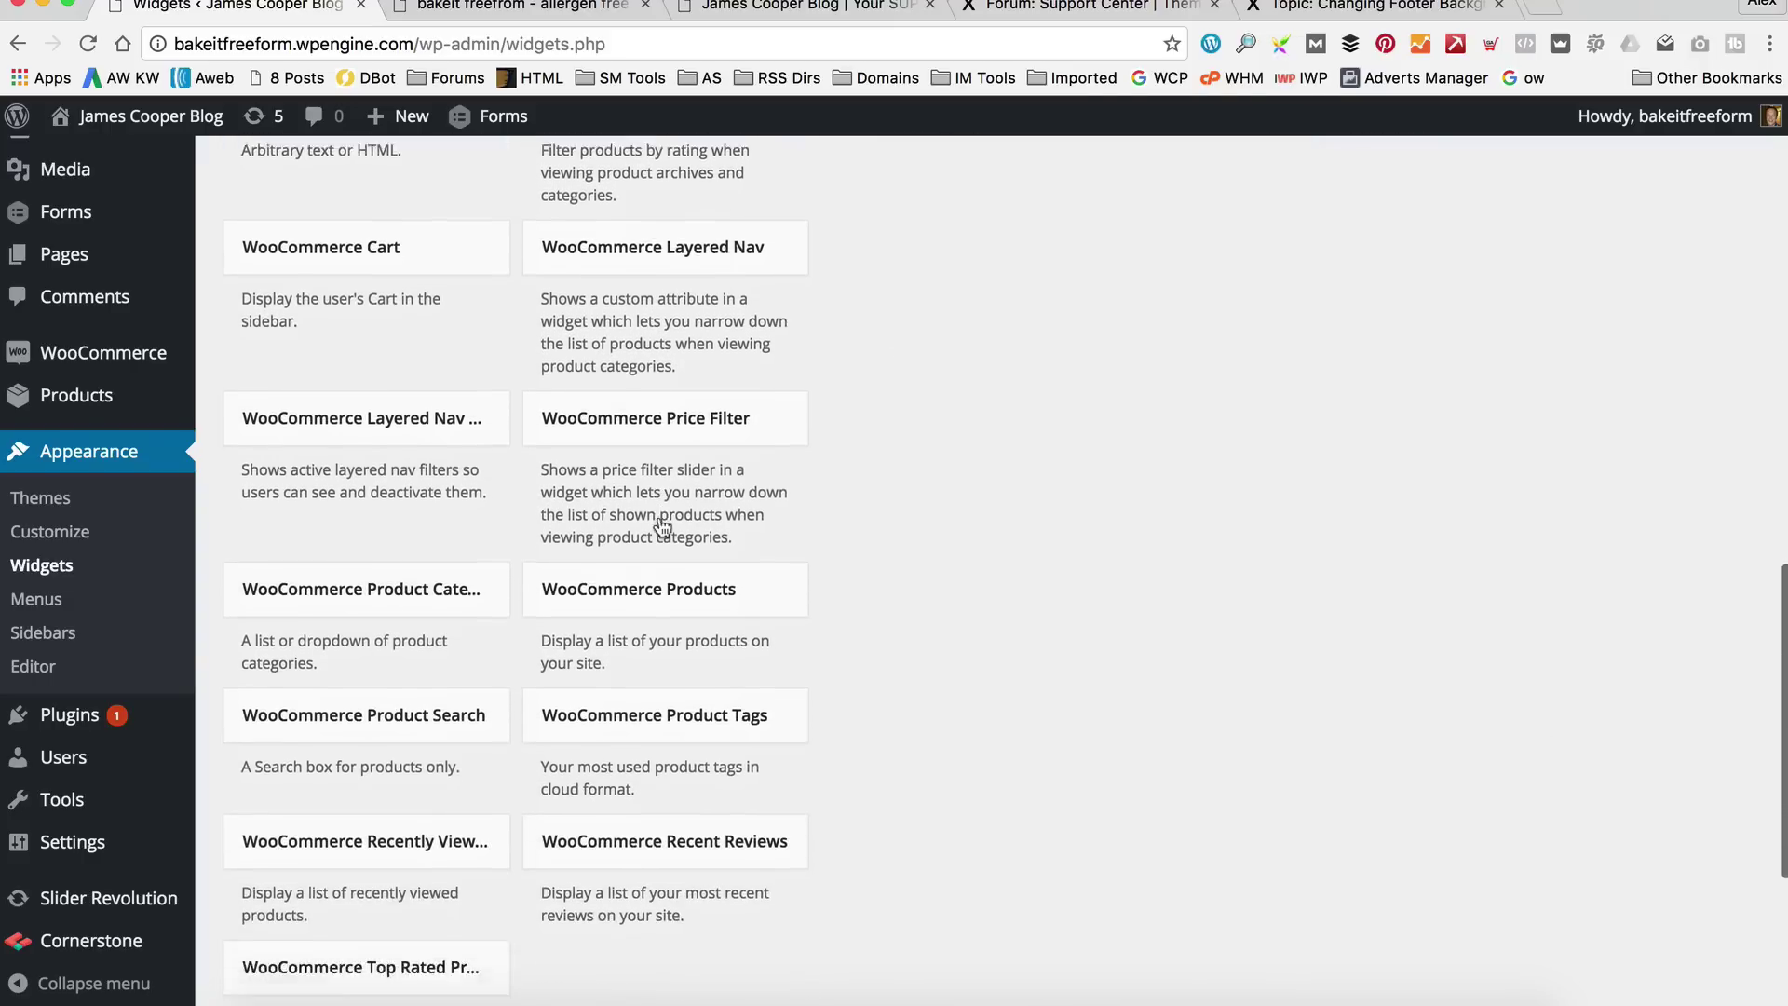
scroll(661, 528, down, 1)
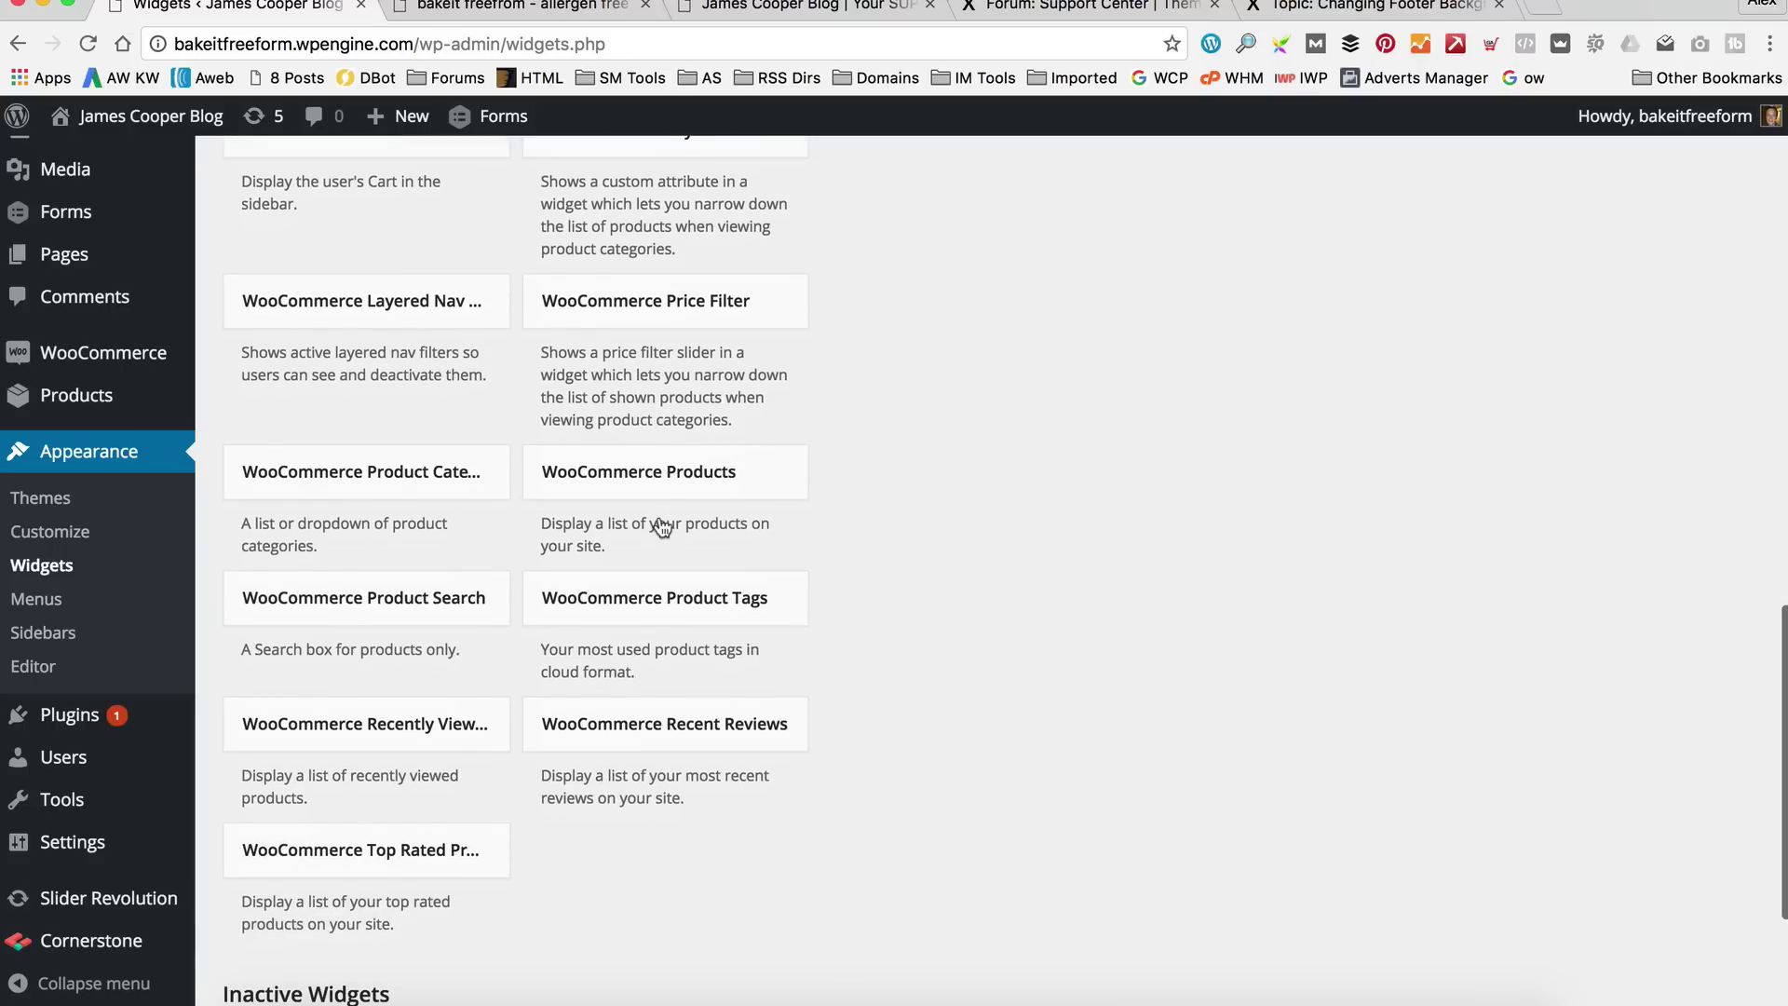
scroll(1060, 524, up, 2)
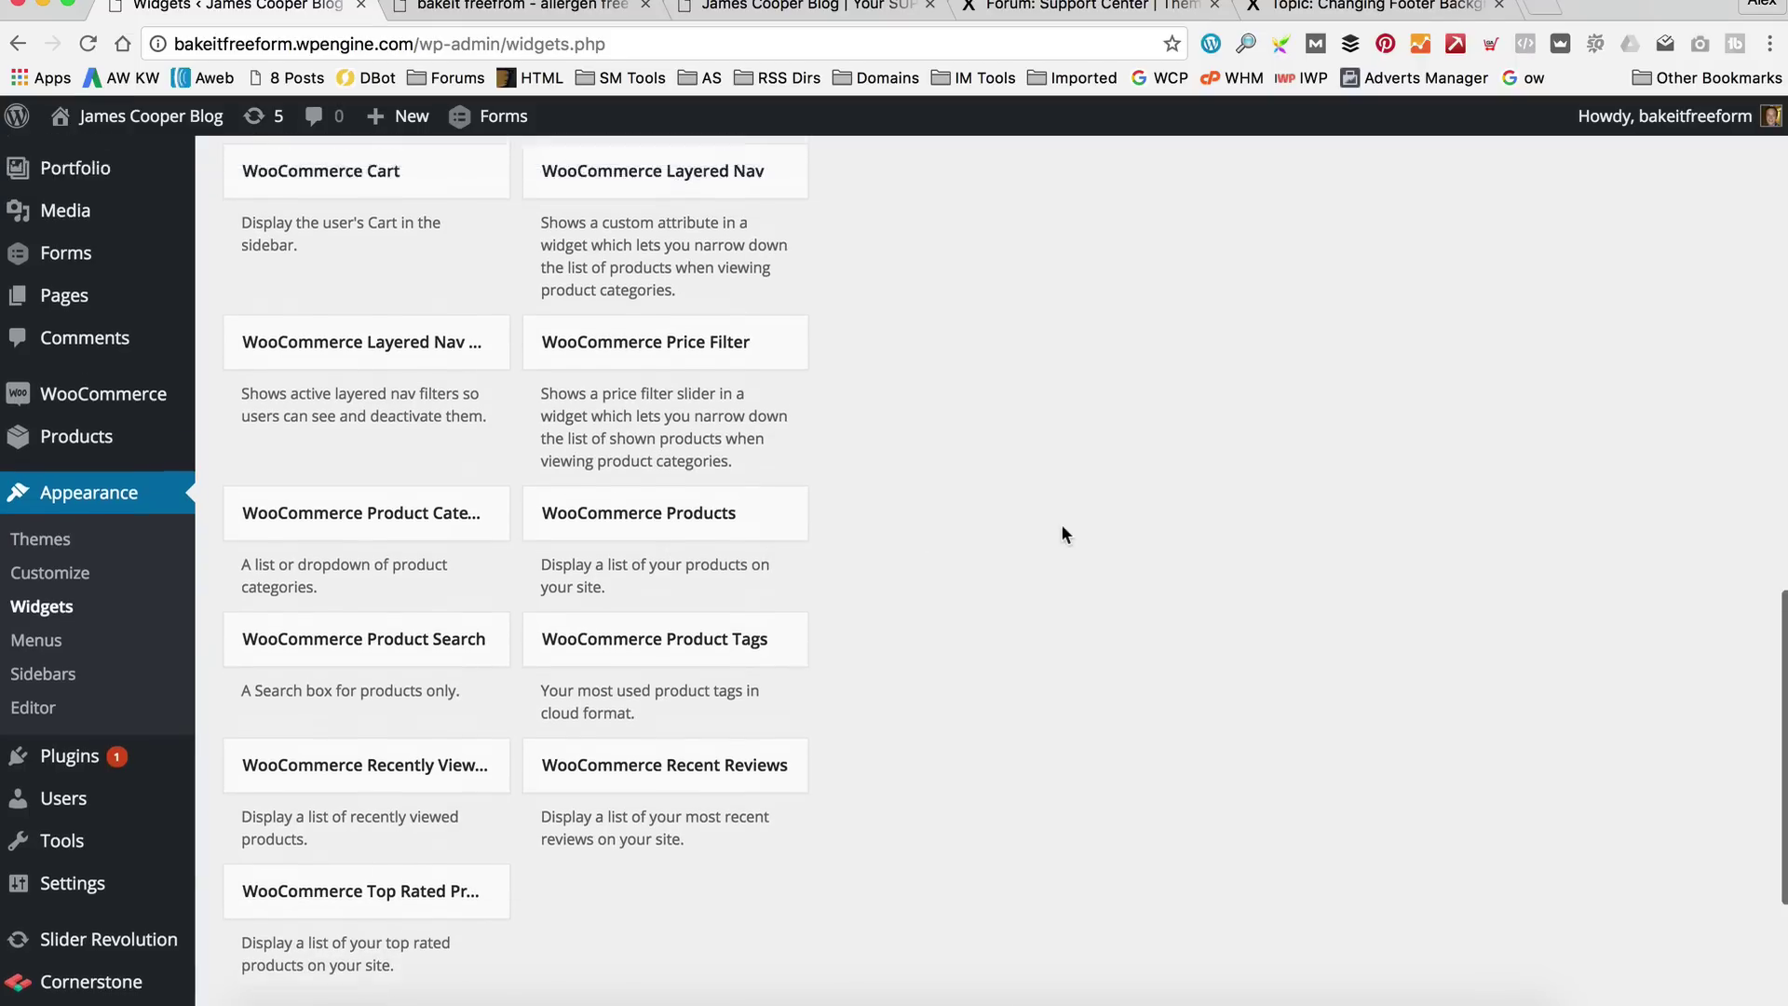
drag(604, 626, 1457, 573)
- Retitle the products widget 'Our Products' and save it
scroll(1456, 570, down, 5)
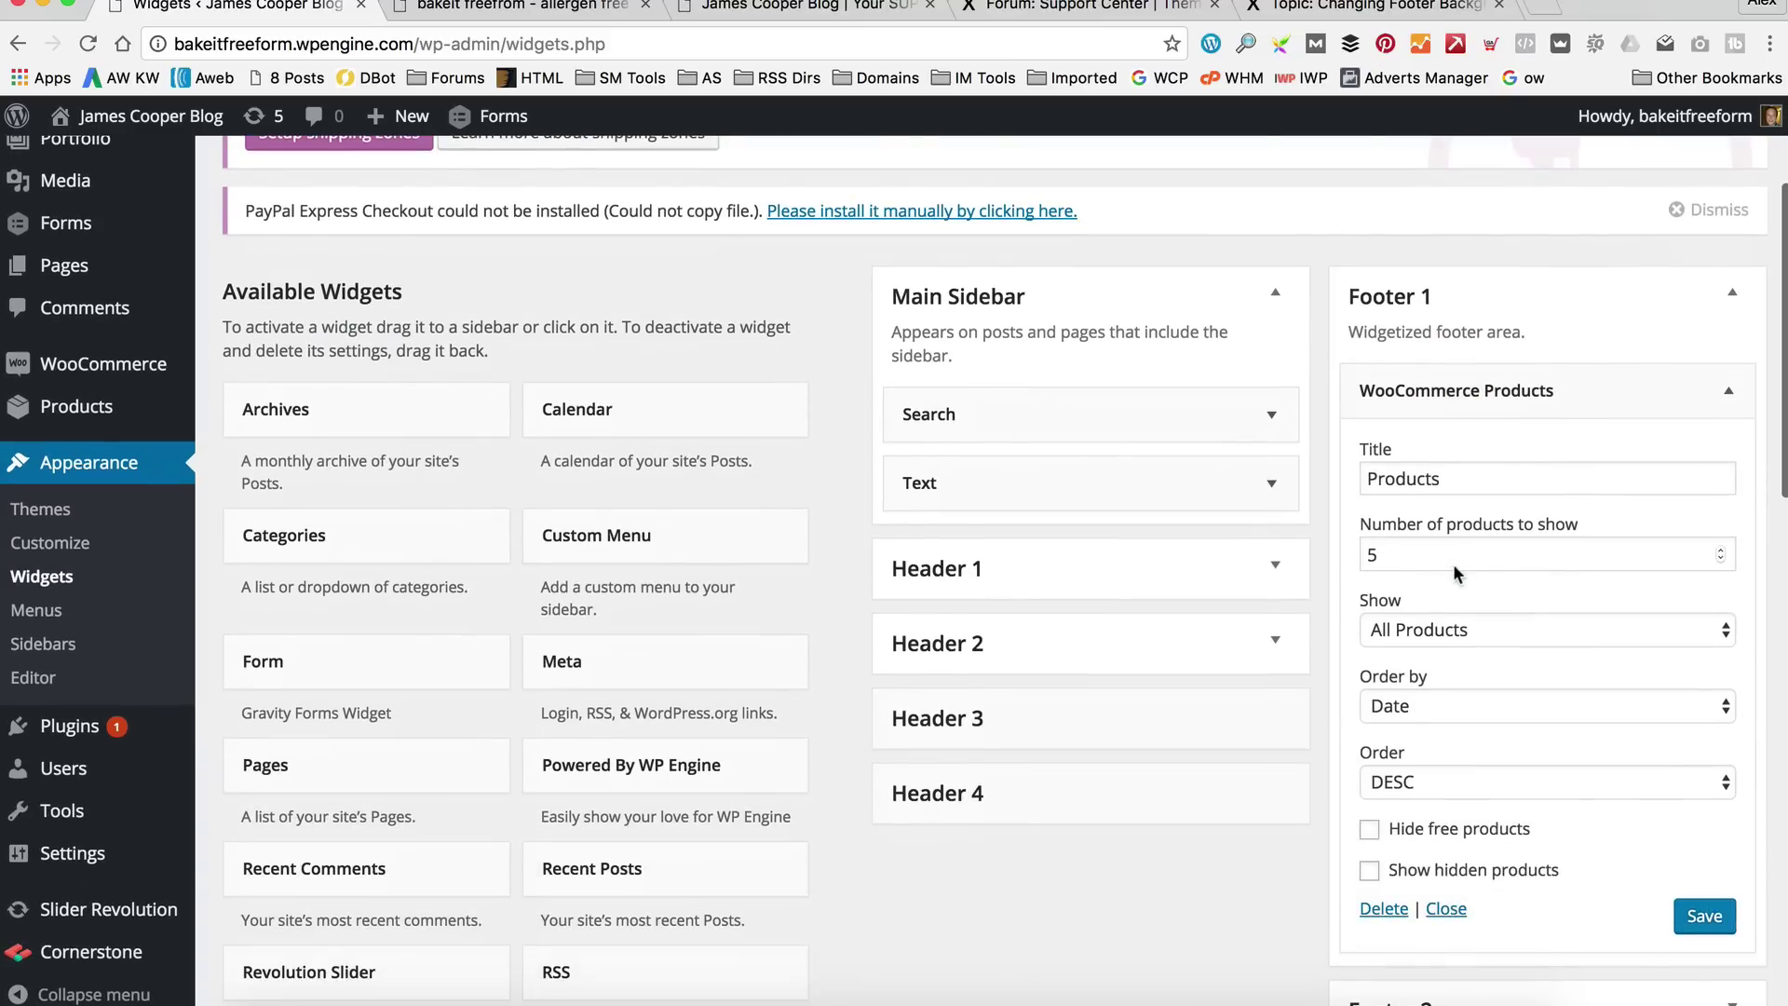
double_click(1484, 477)
text(Our P)
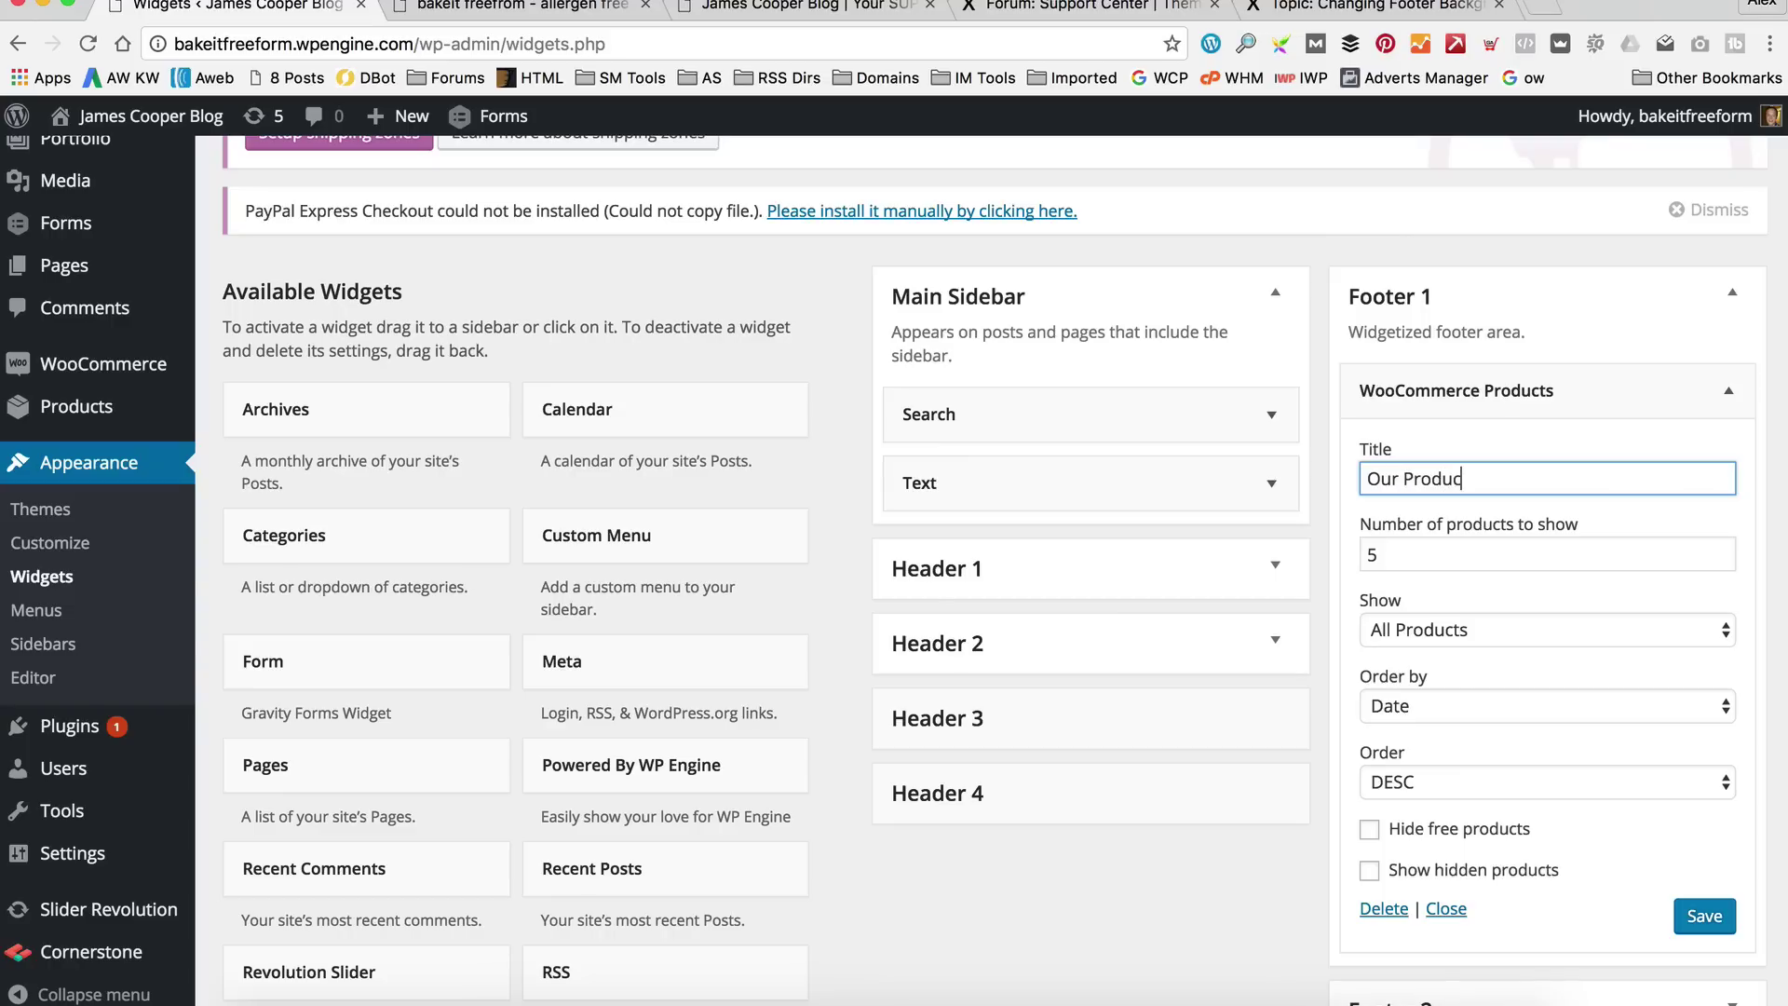
click(1702, 915)
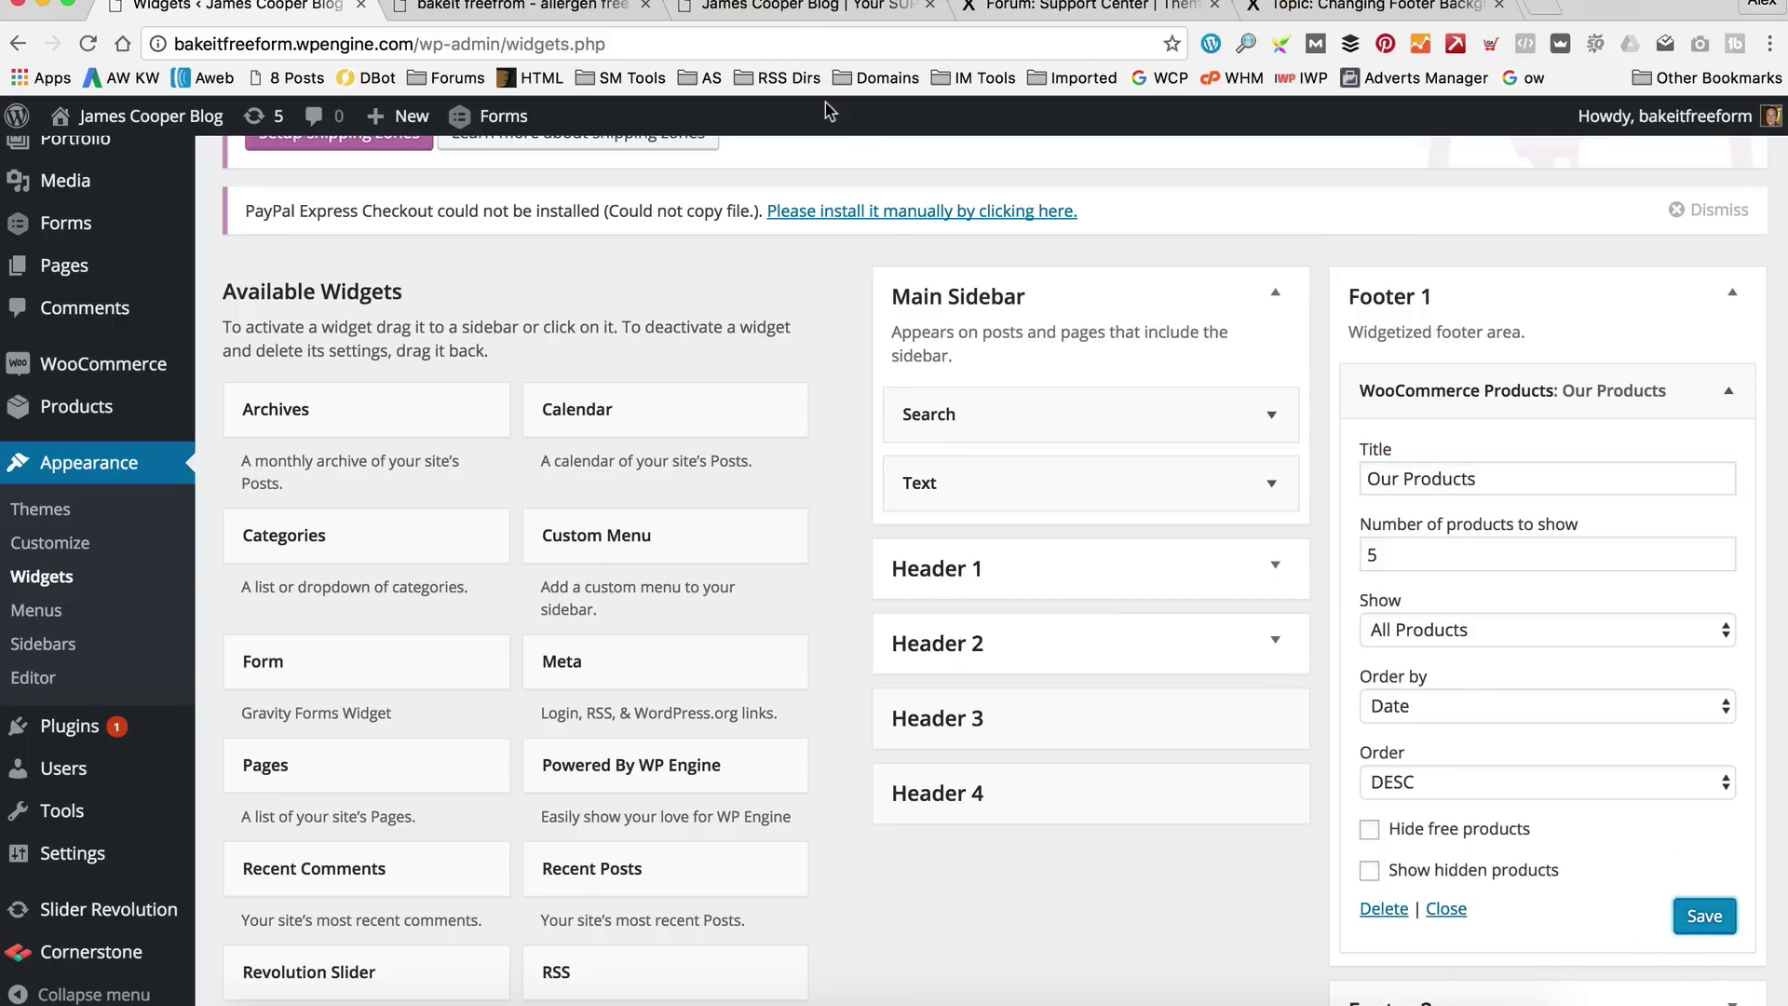
click(798, 7)
- Close the two forum tabs and DevTools, then reload to view the dark Our Products footer
click(1213, 5)
click(1213, 5)
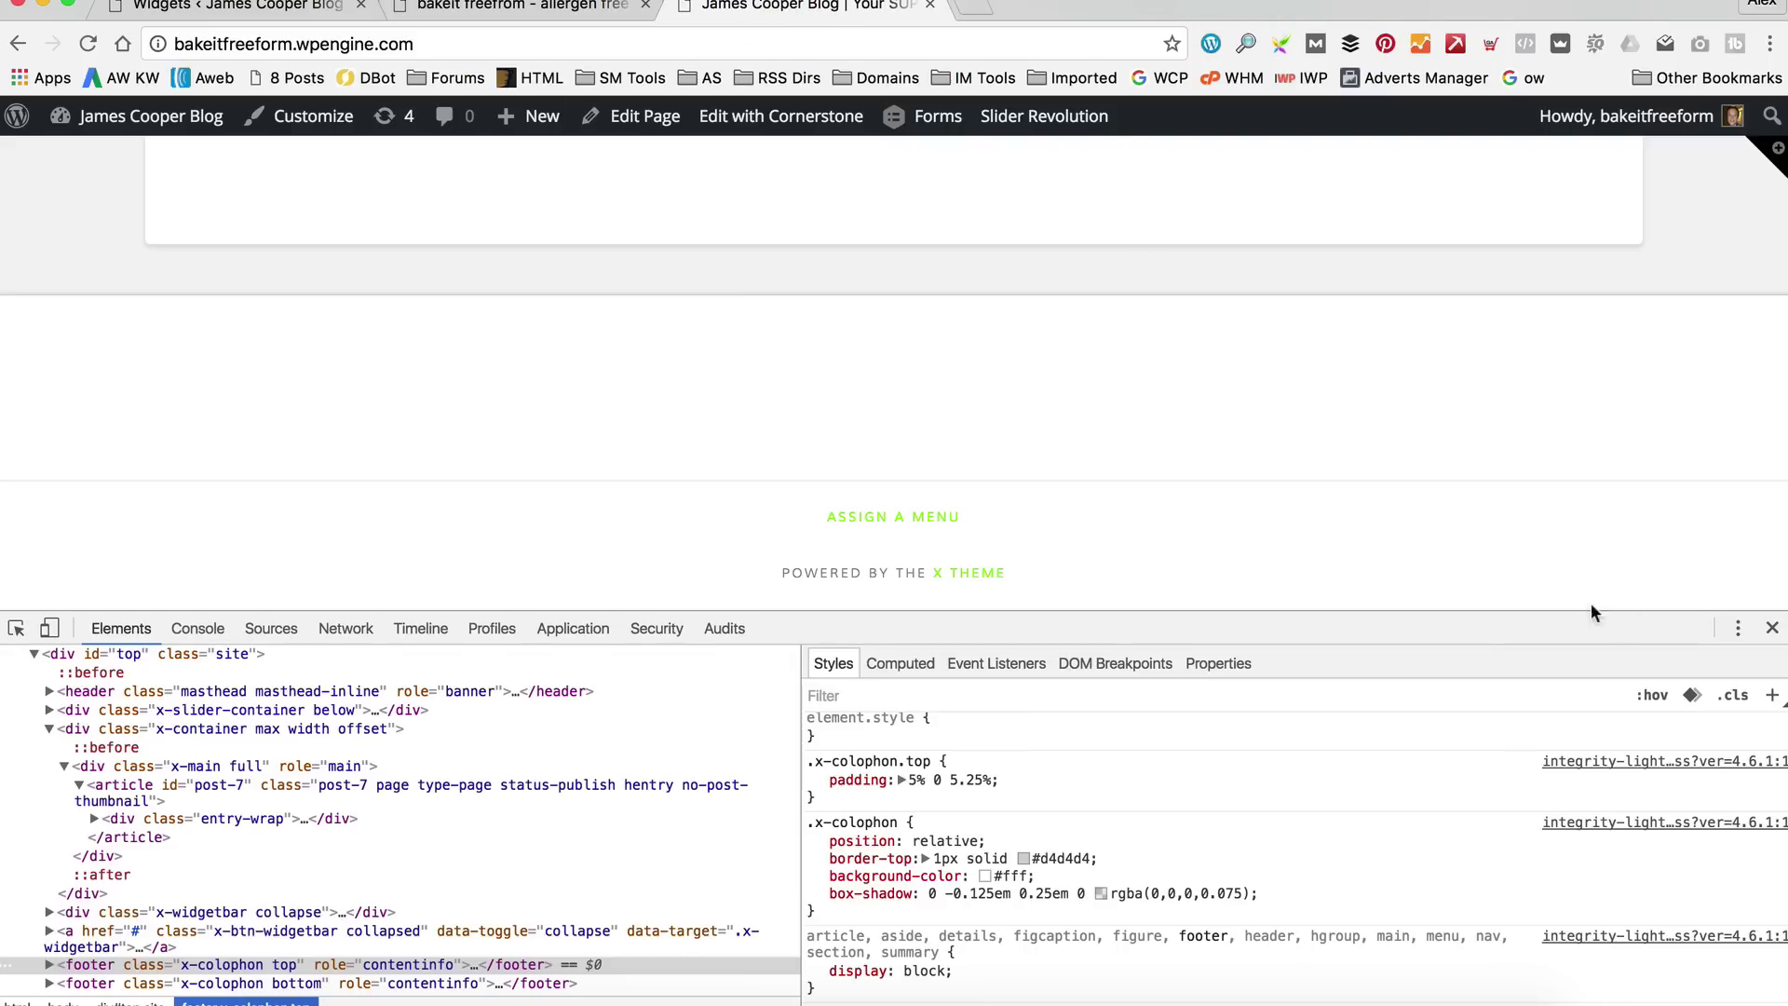
click(1772, 627)
click(88, 44)
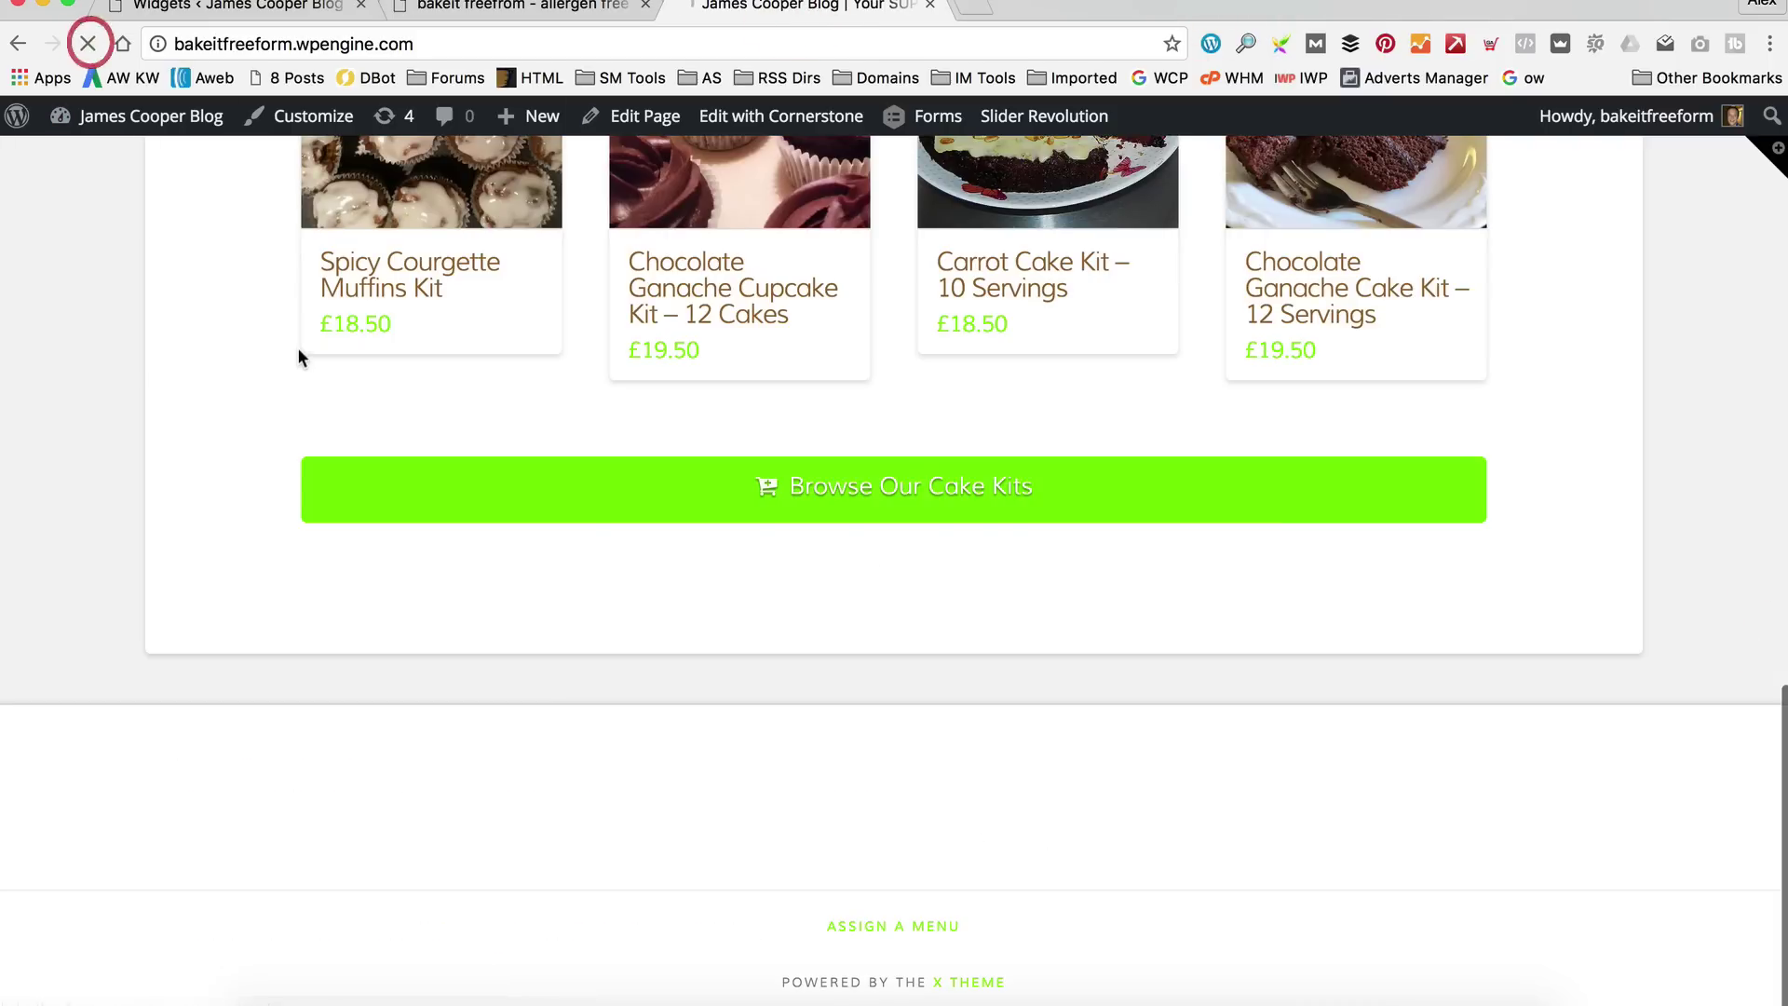
scroll(849, 438, down, 5)
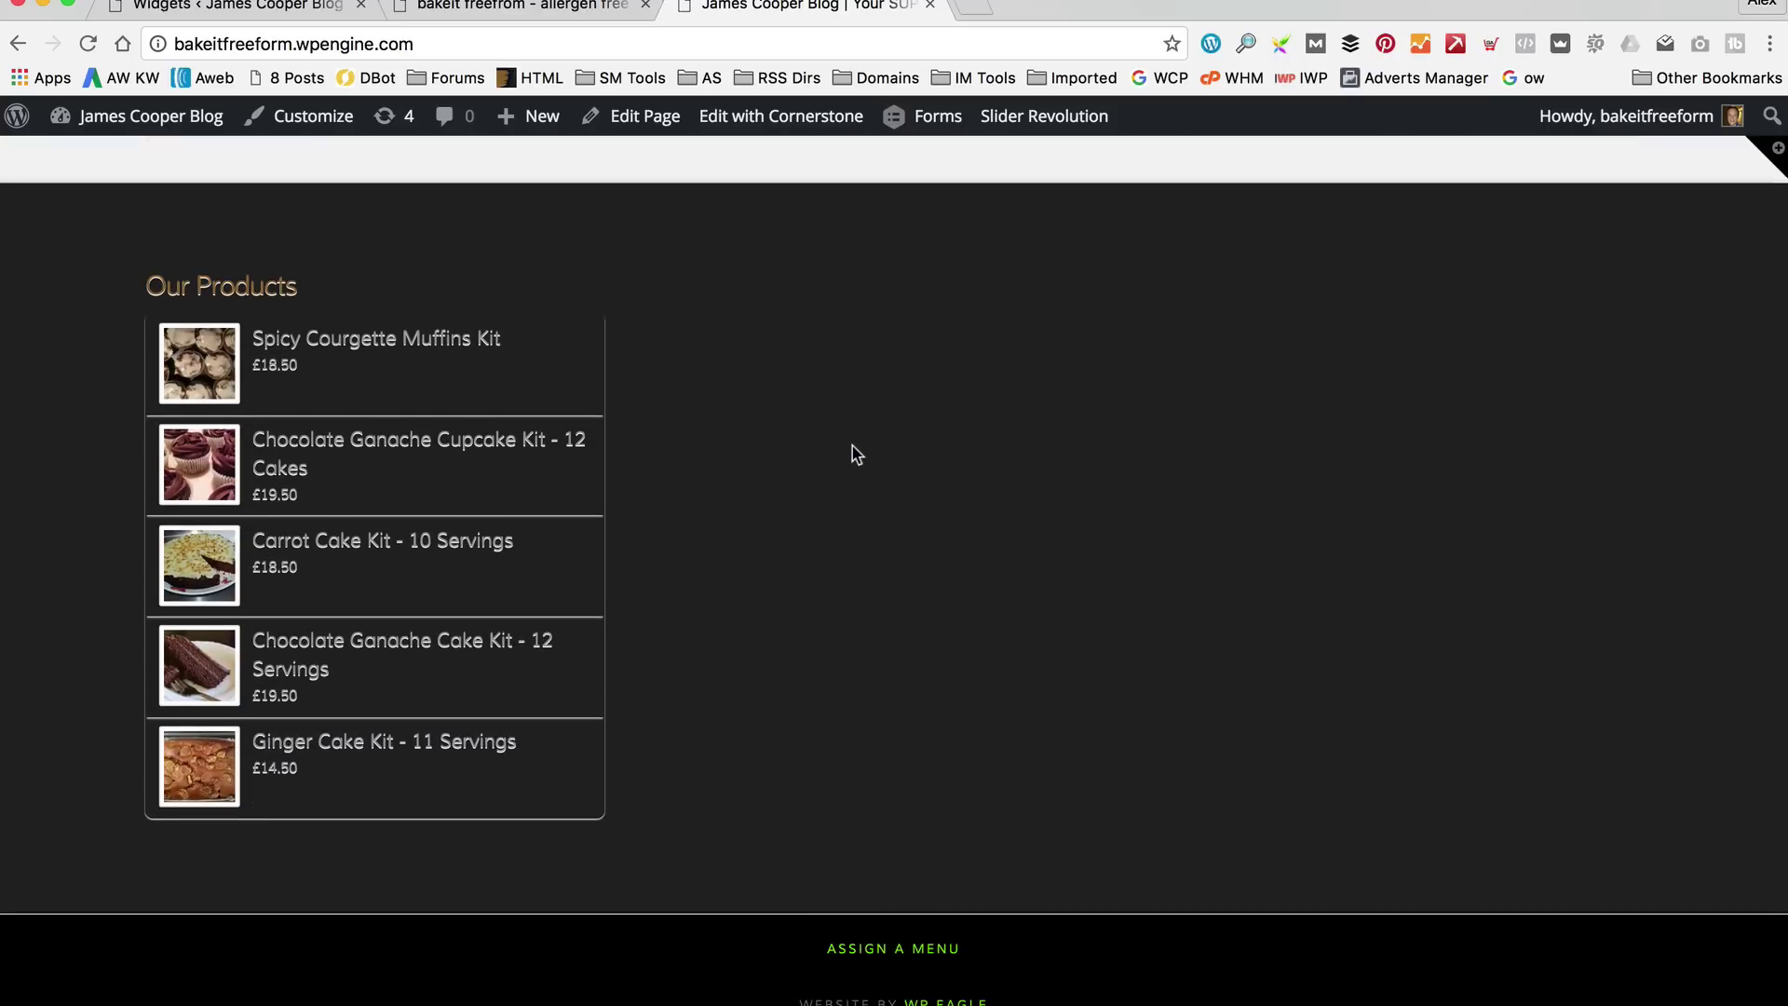
scroll(856, 455, up, 2)
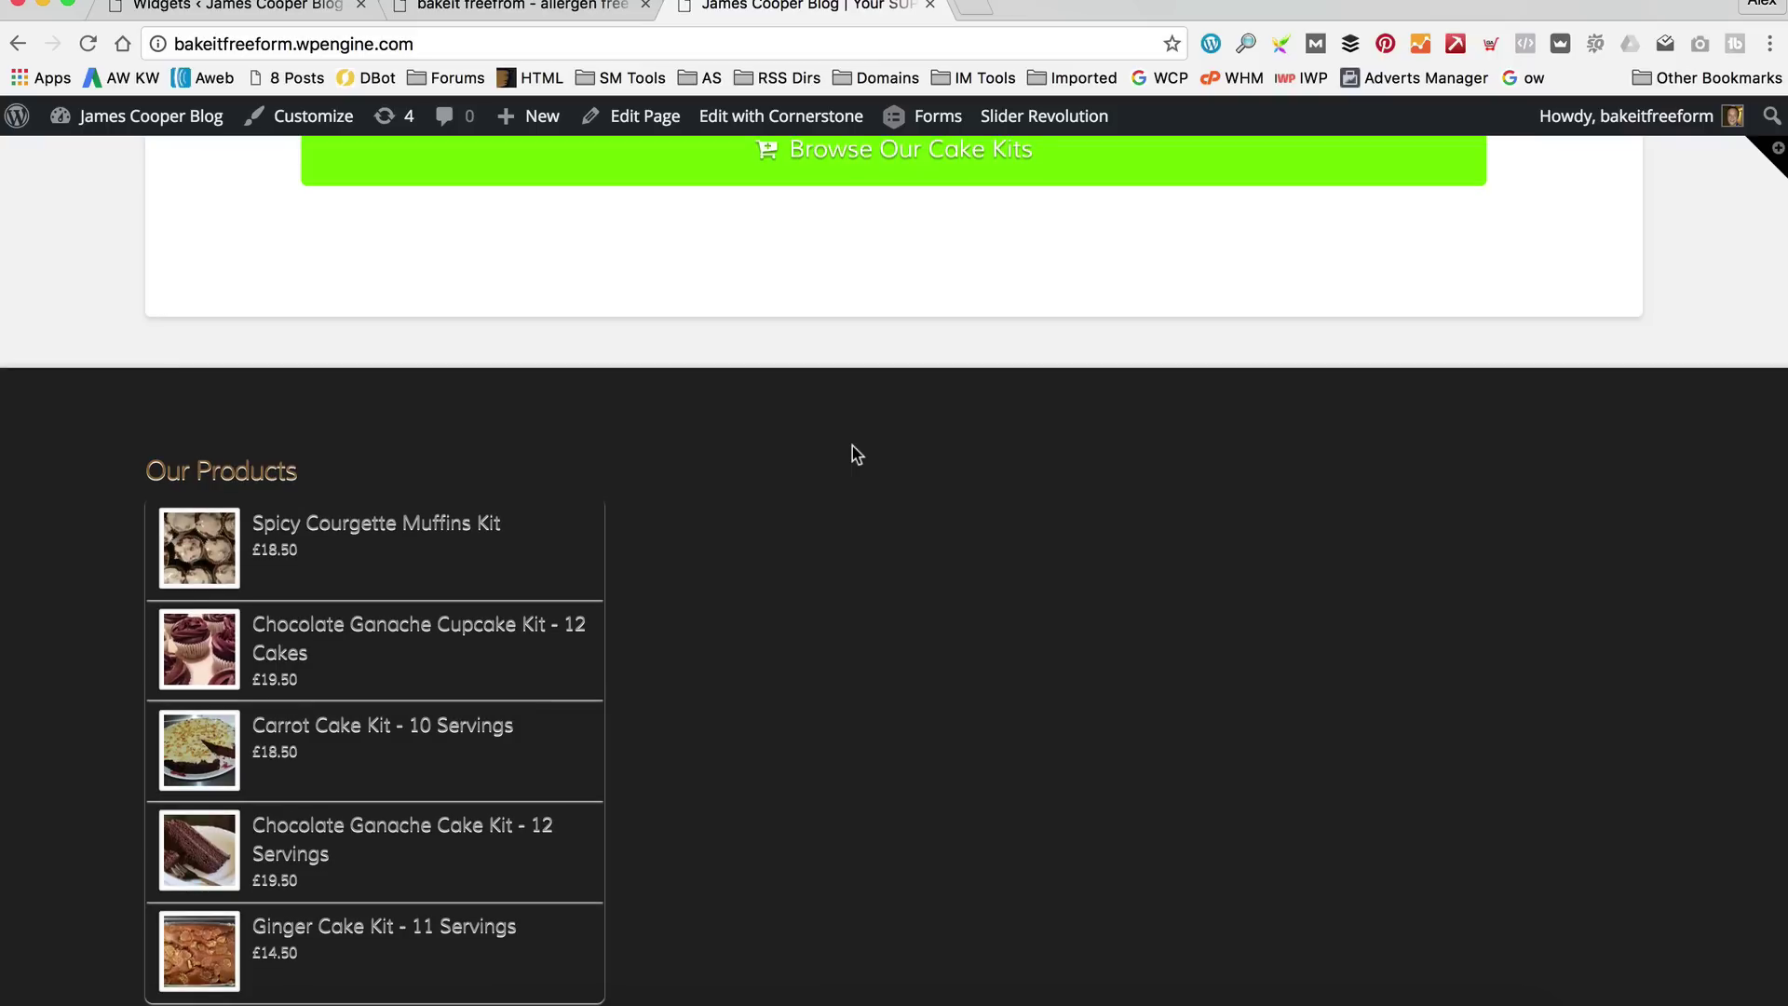
- Inspect the Spicy Courgette Muffins Kit title and toggle the .widget text-shadow to compare
right_click(853, 446)
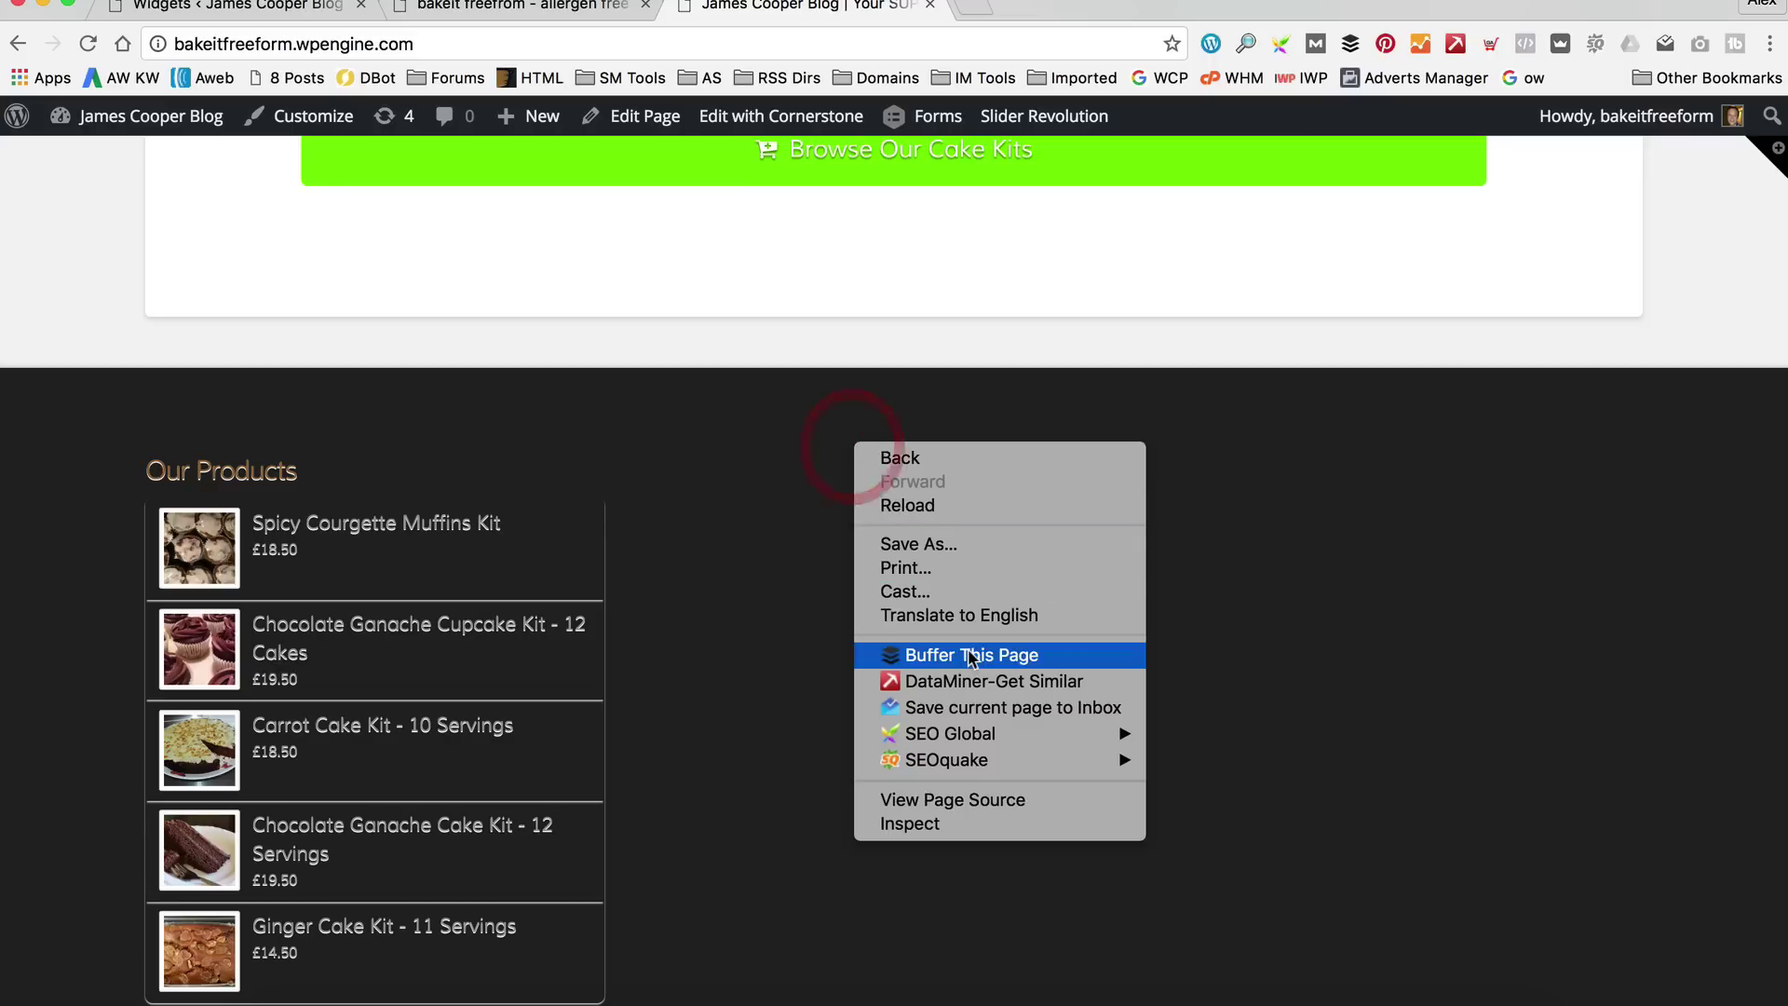
click(975, 823)
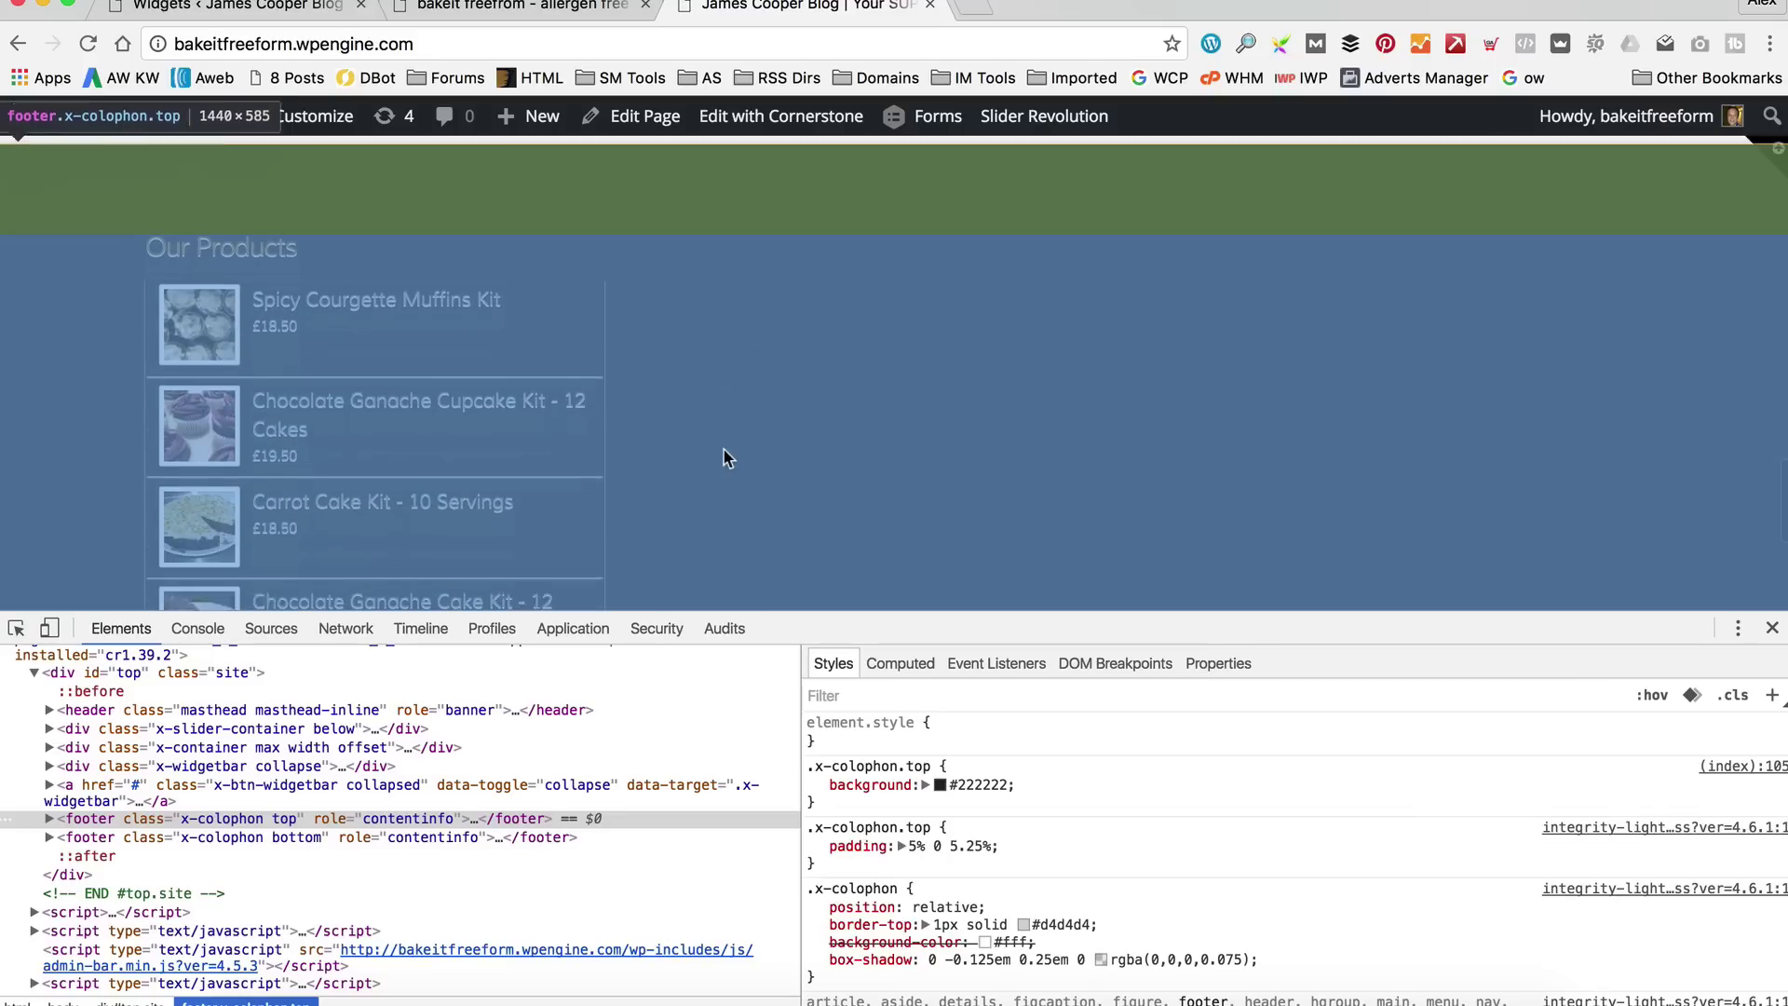
click(15, 628)
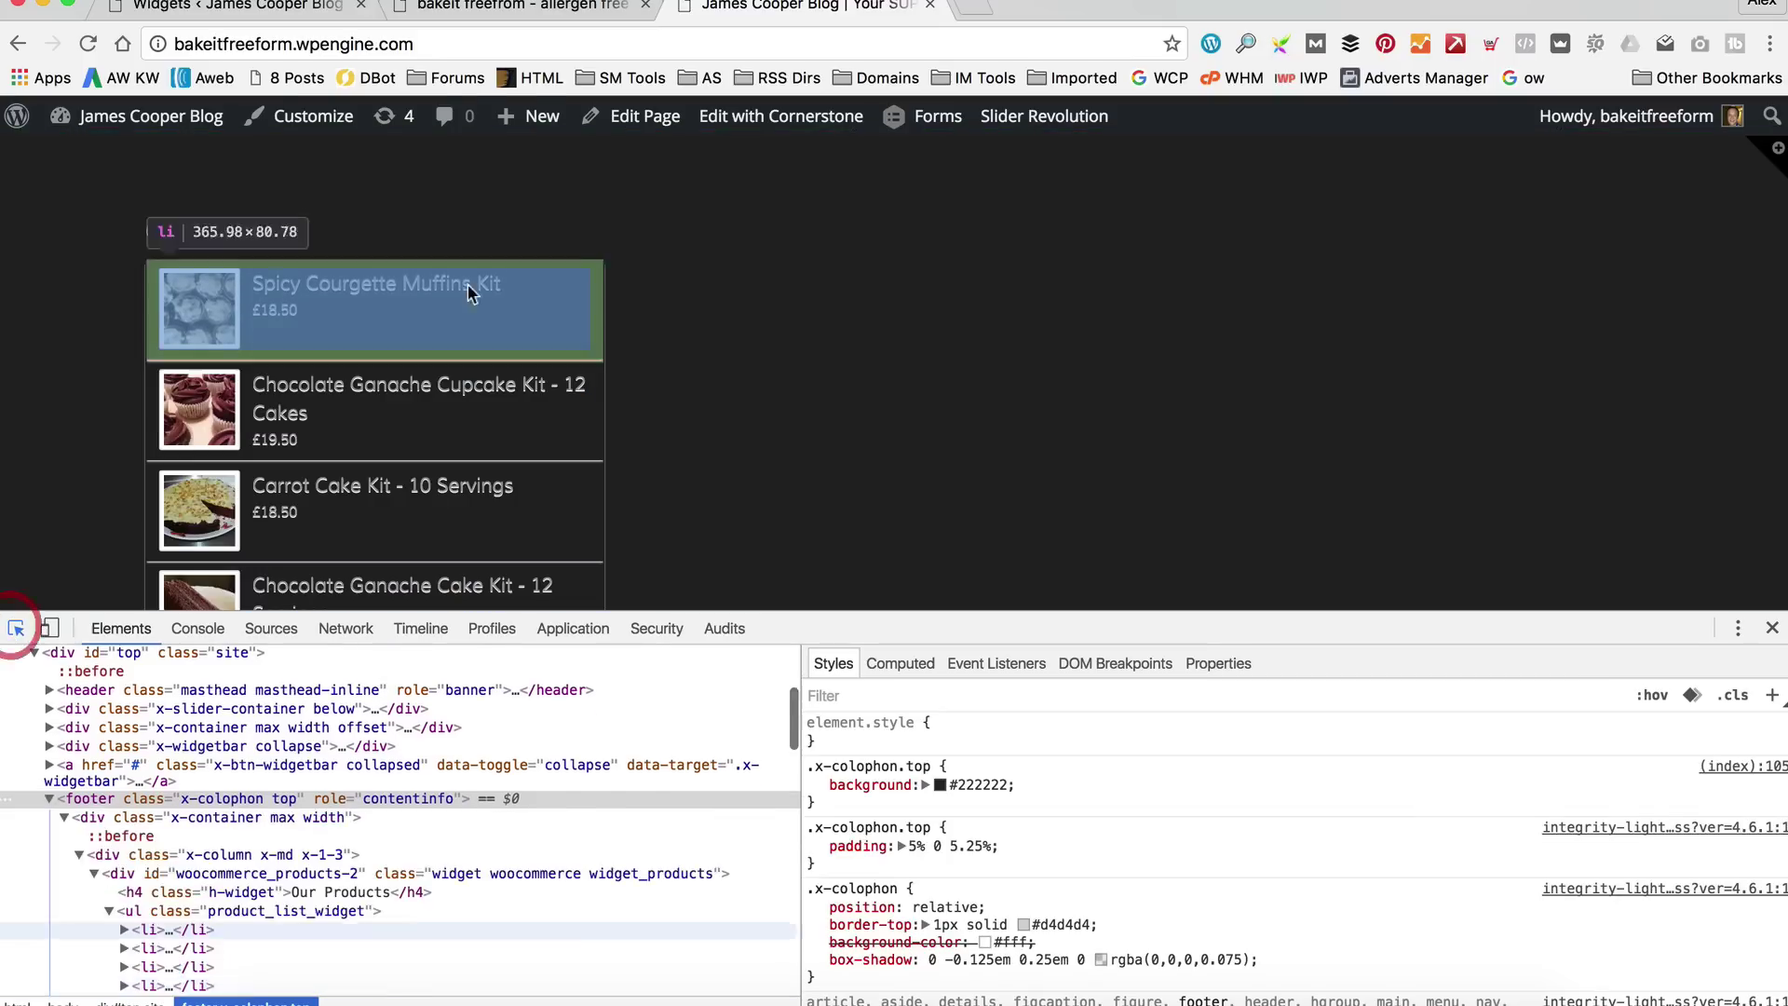
click(469, 285)
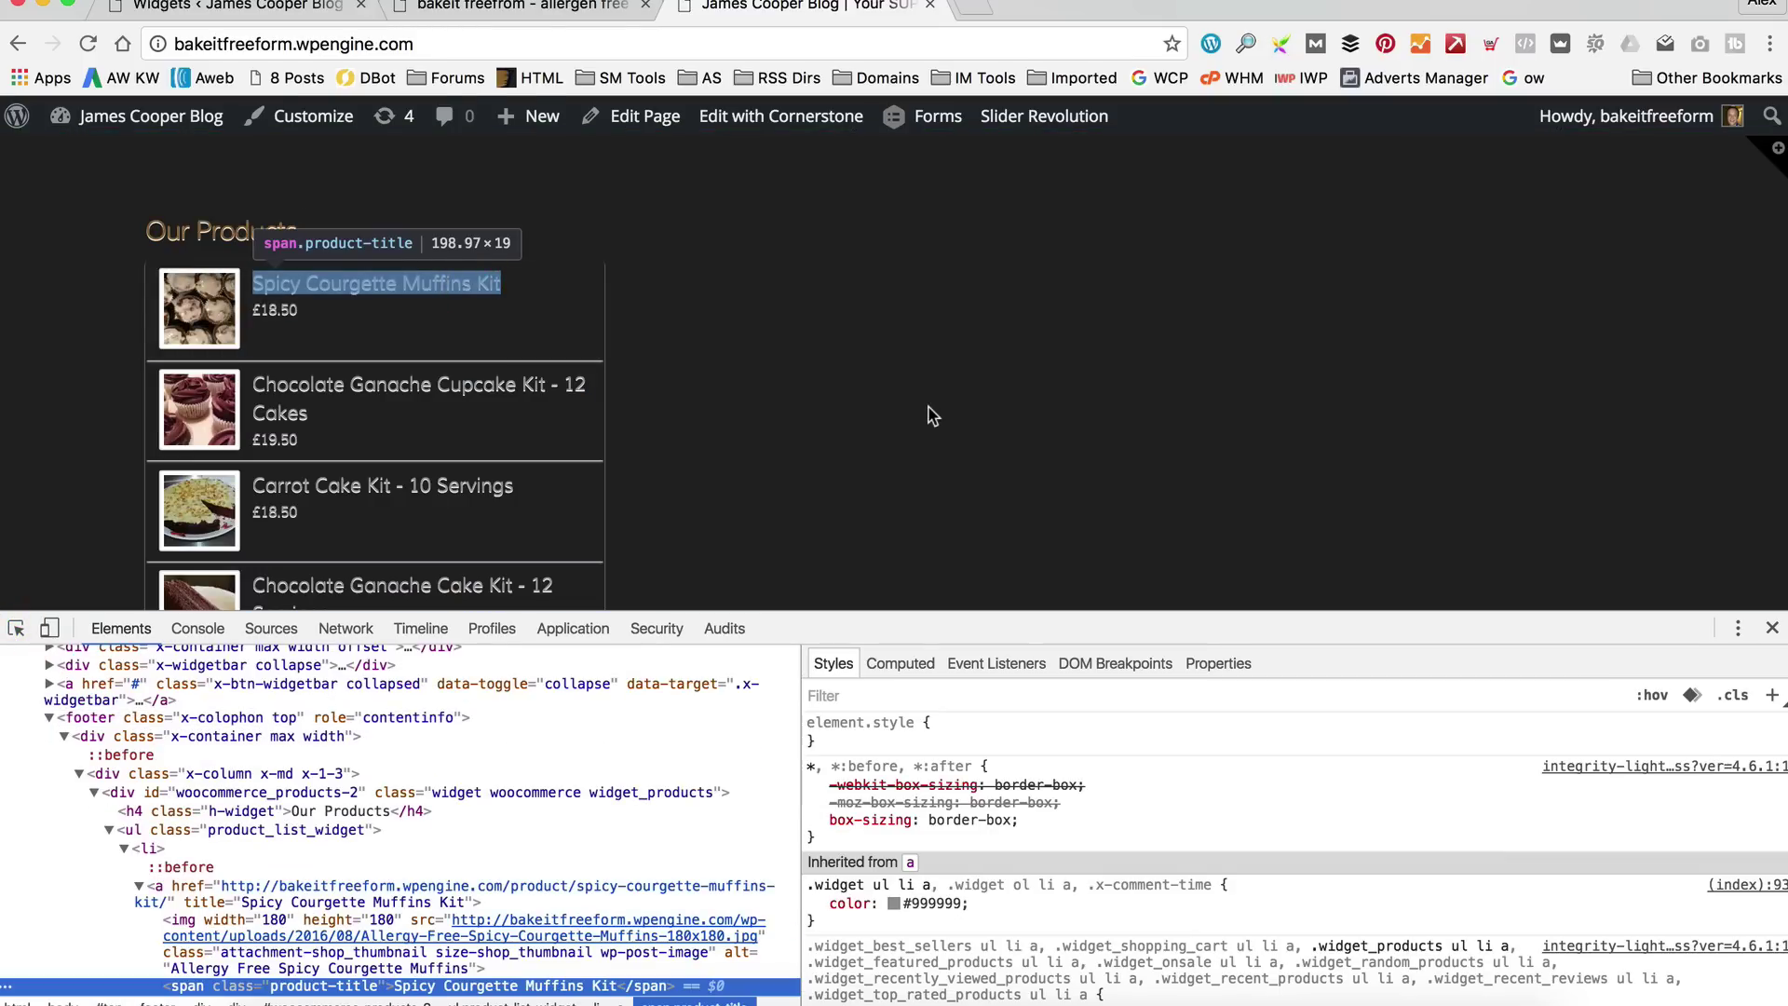
scroll(1121, 835, down, 4)
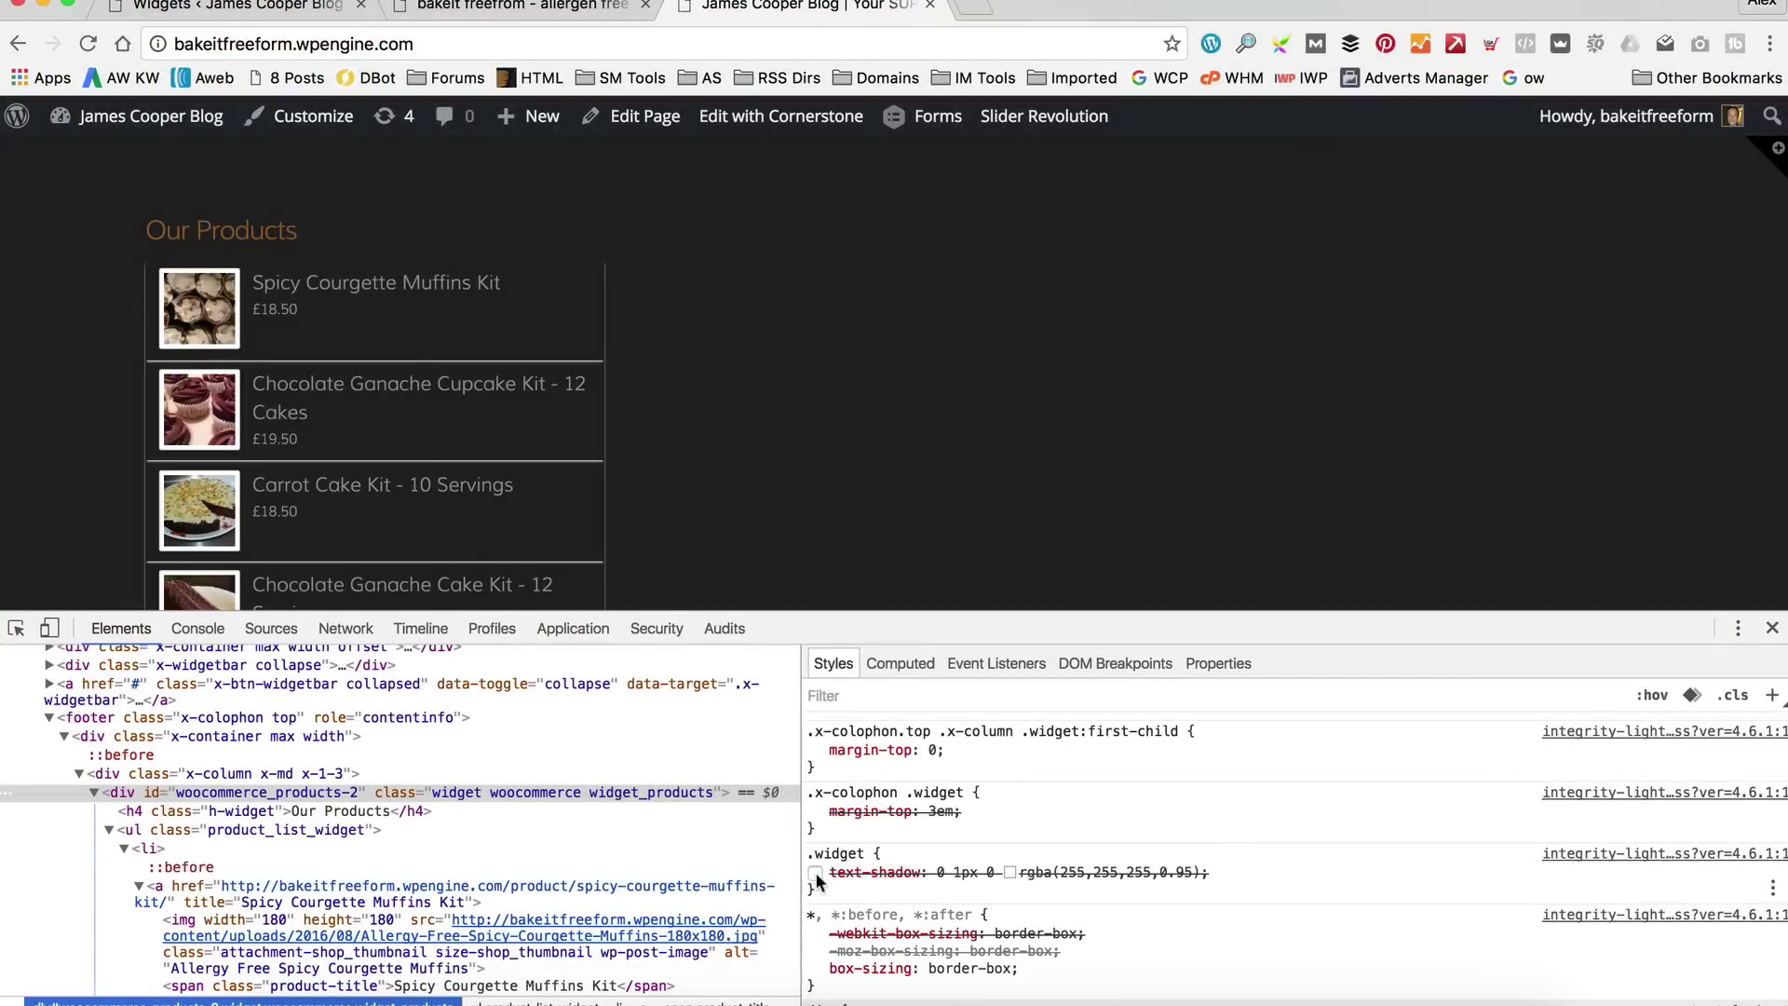
scroll(1108, 447, down, 2)
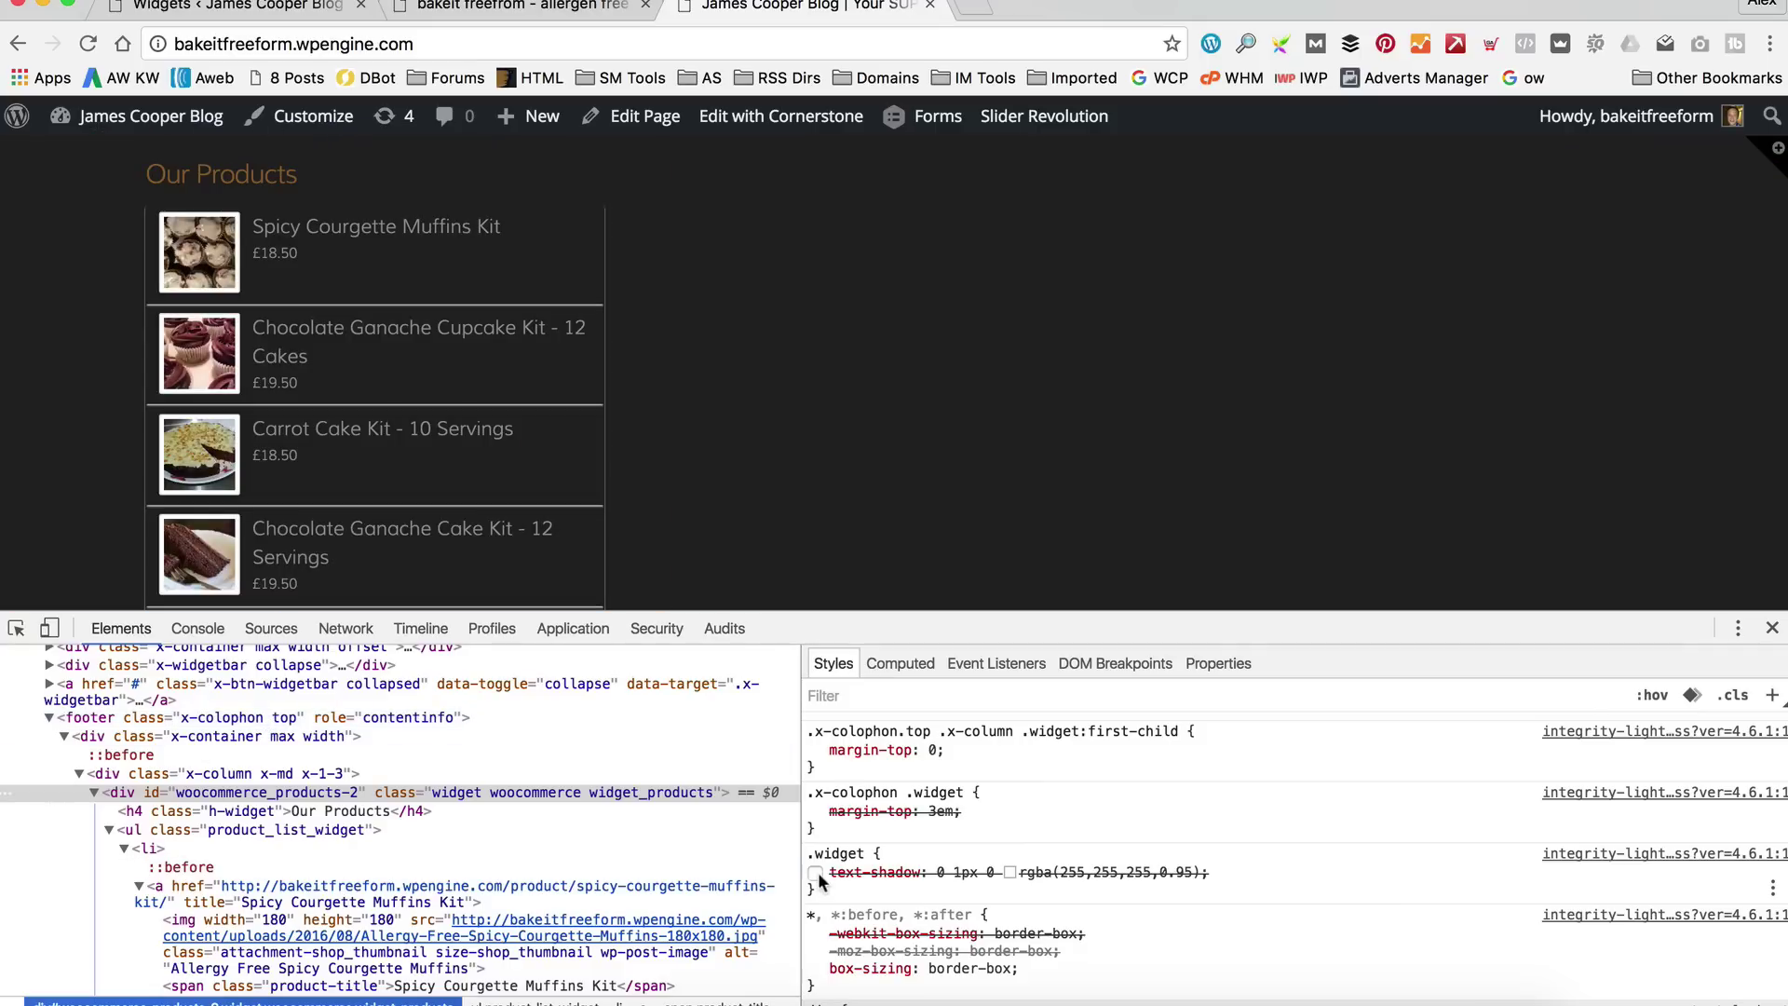
click(816, 872)
click(816, 872)
scroll(904, 358, up, 3)
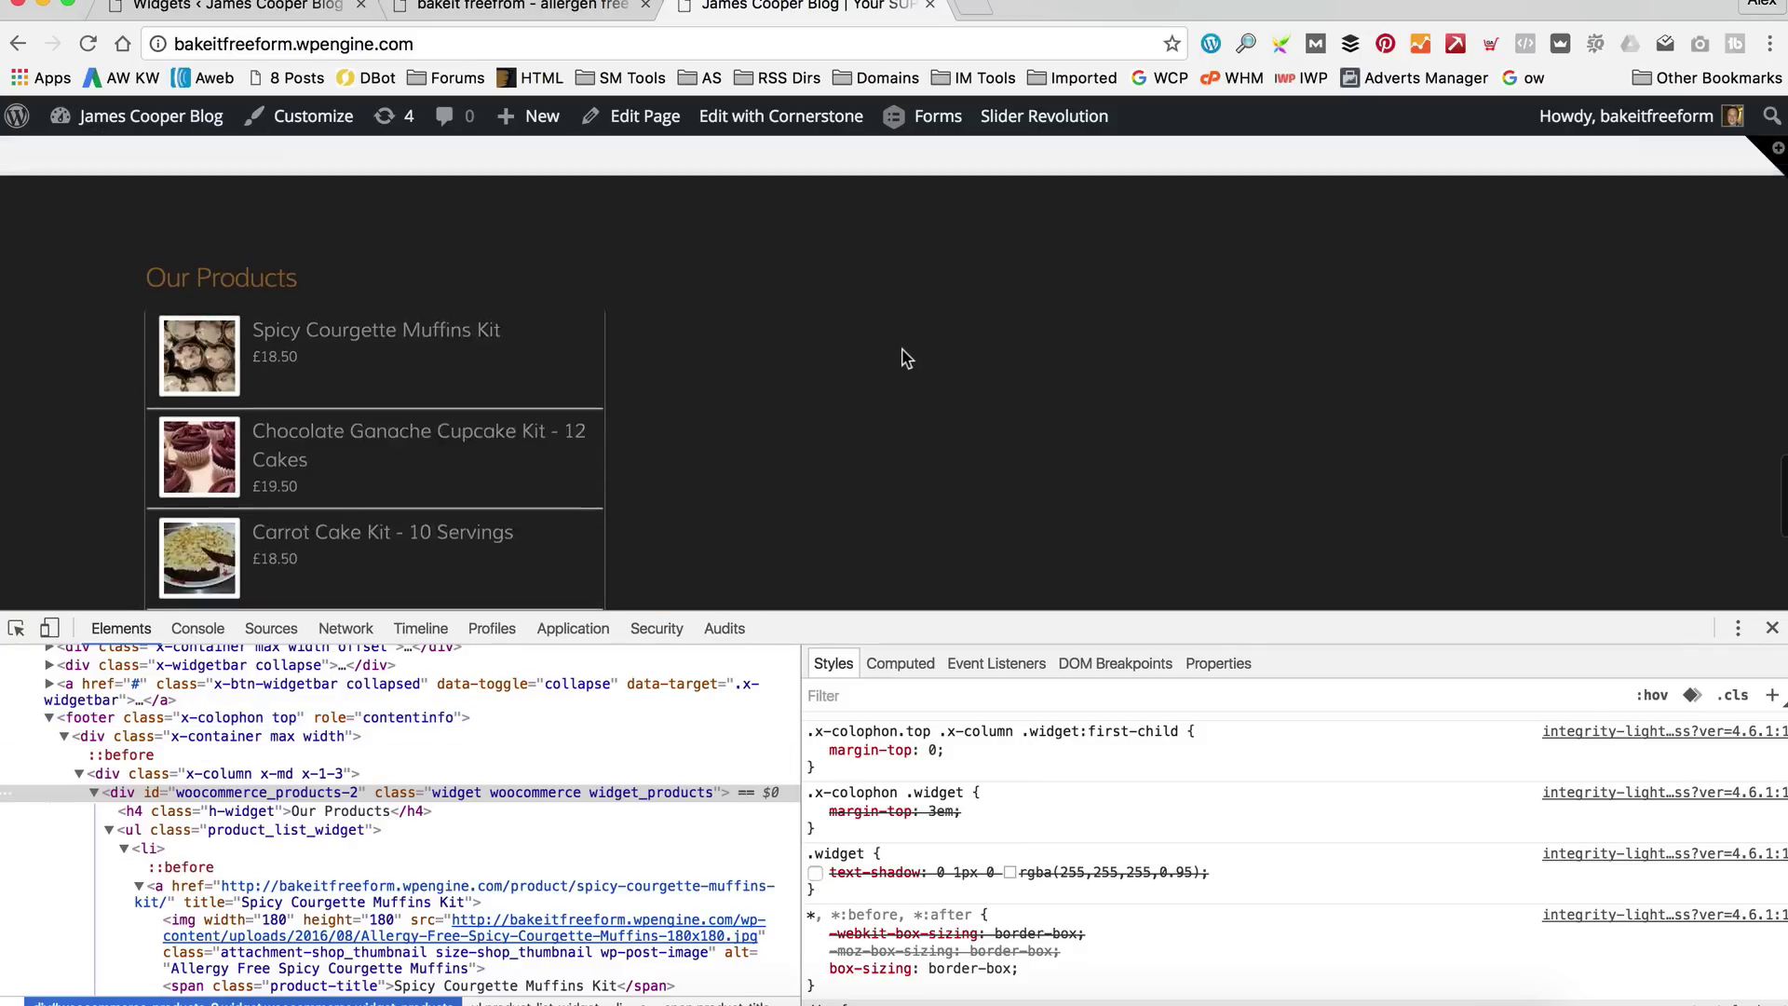
scroll(903, 358, down, 2)
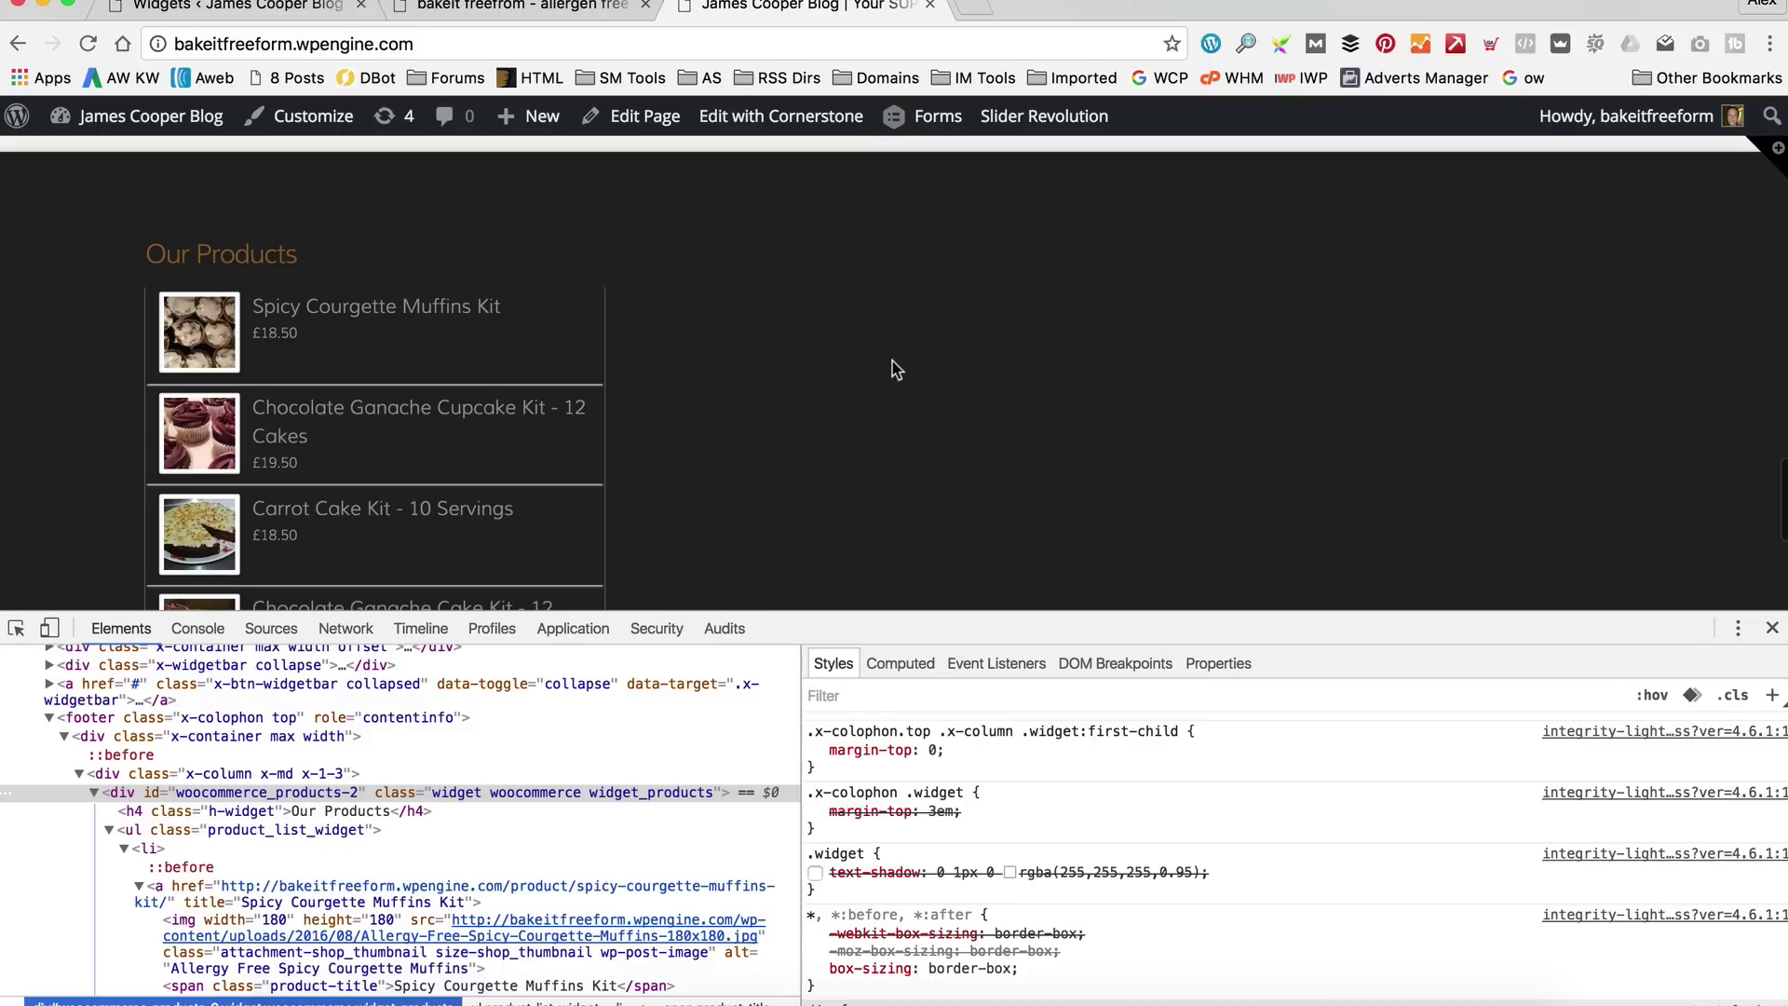
click(816, 874)
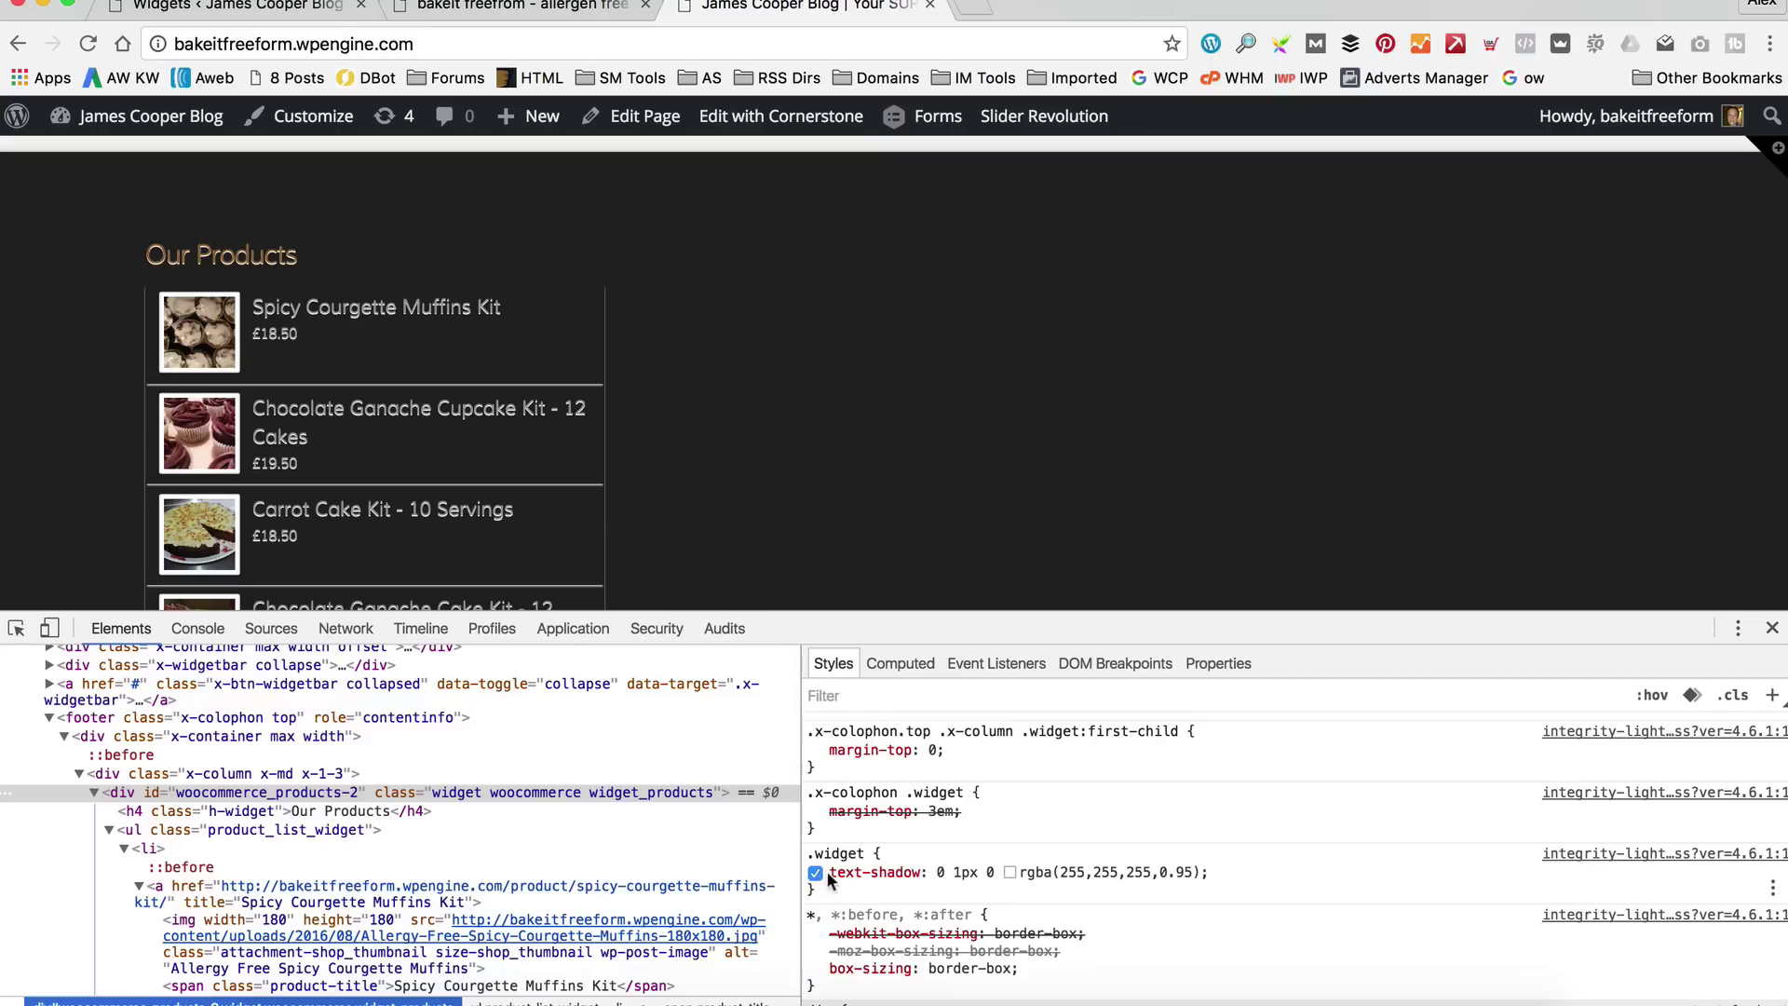
- Set the .widget text-shadow to none and select the whole rule
click(957, 872)
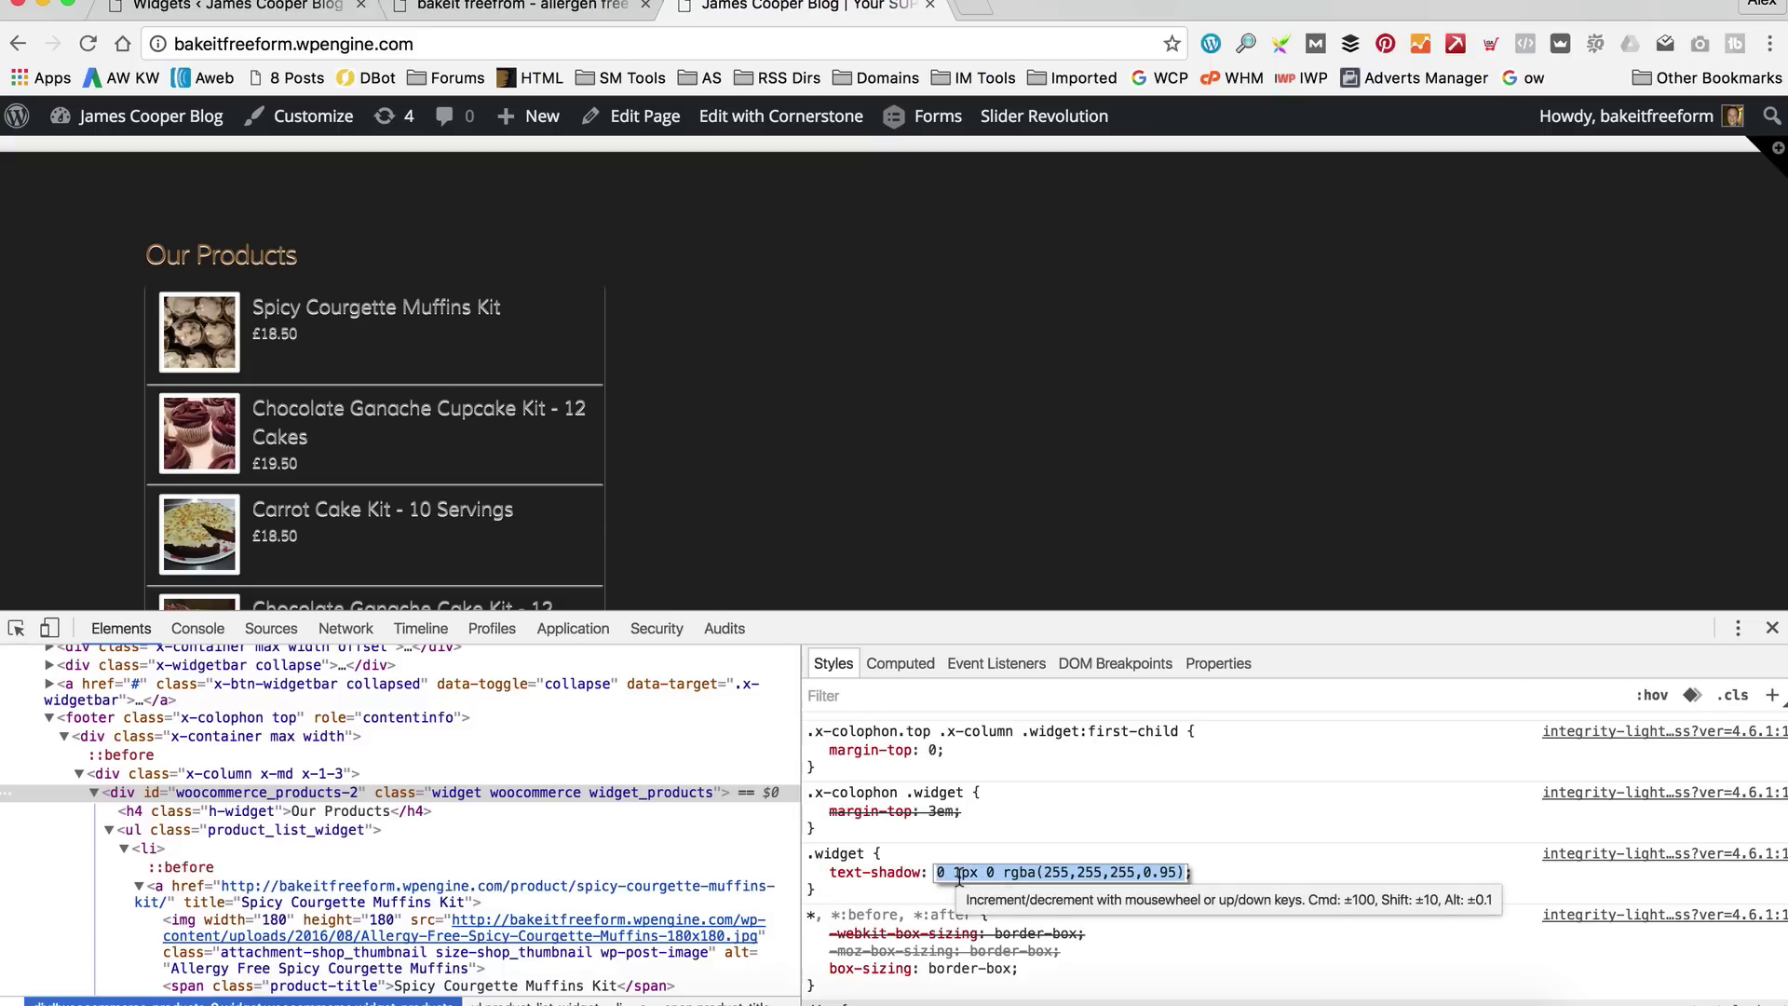
scroll(1024, 486, up, 15)
scroll(1025, 489, down, 4)
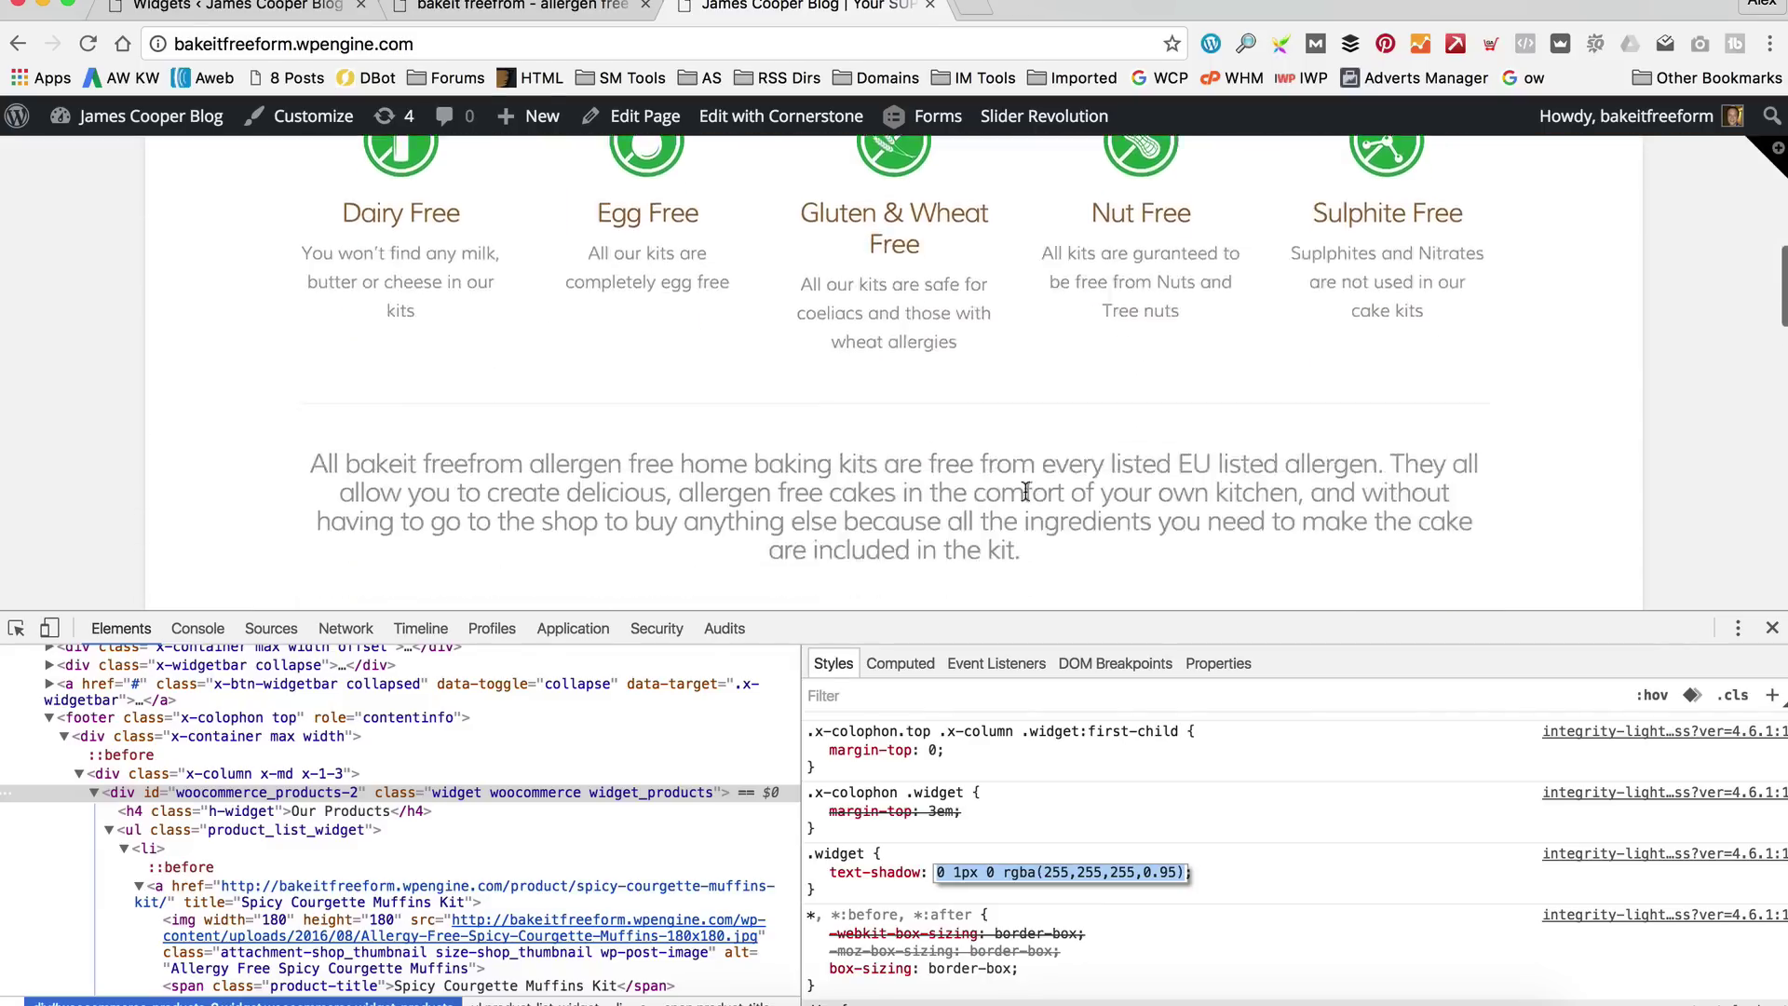
scroll(1024, 489, down, 10)
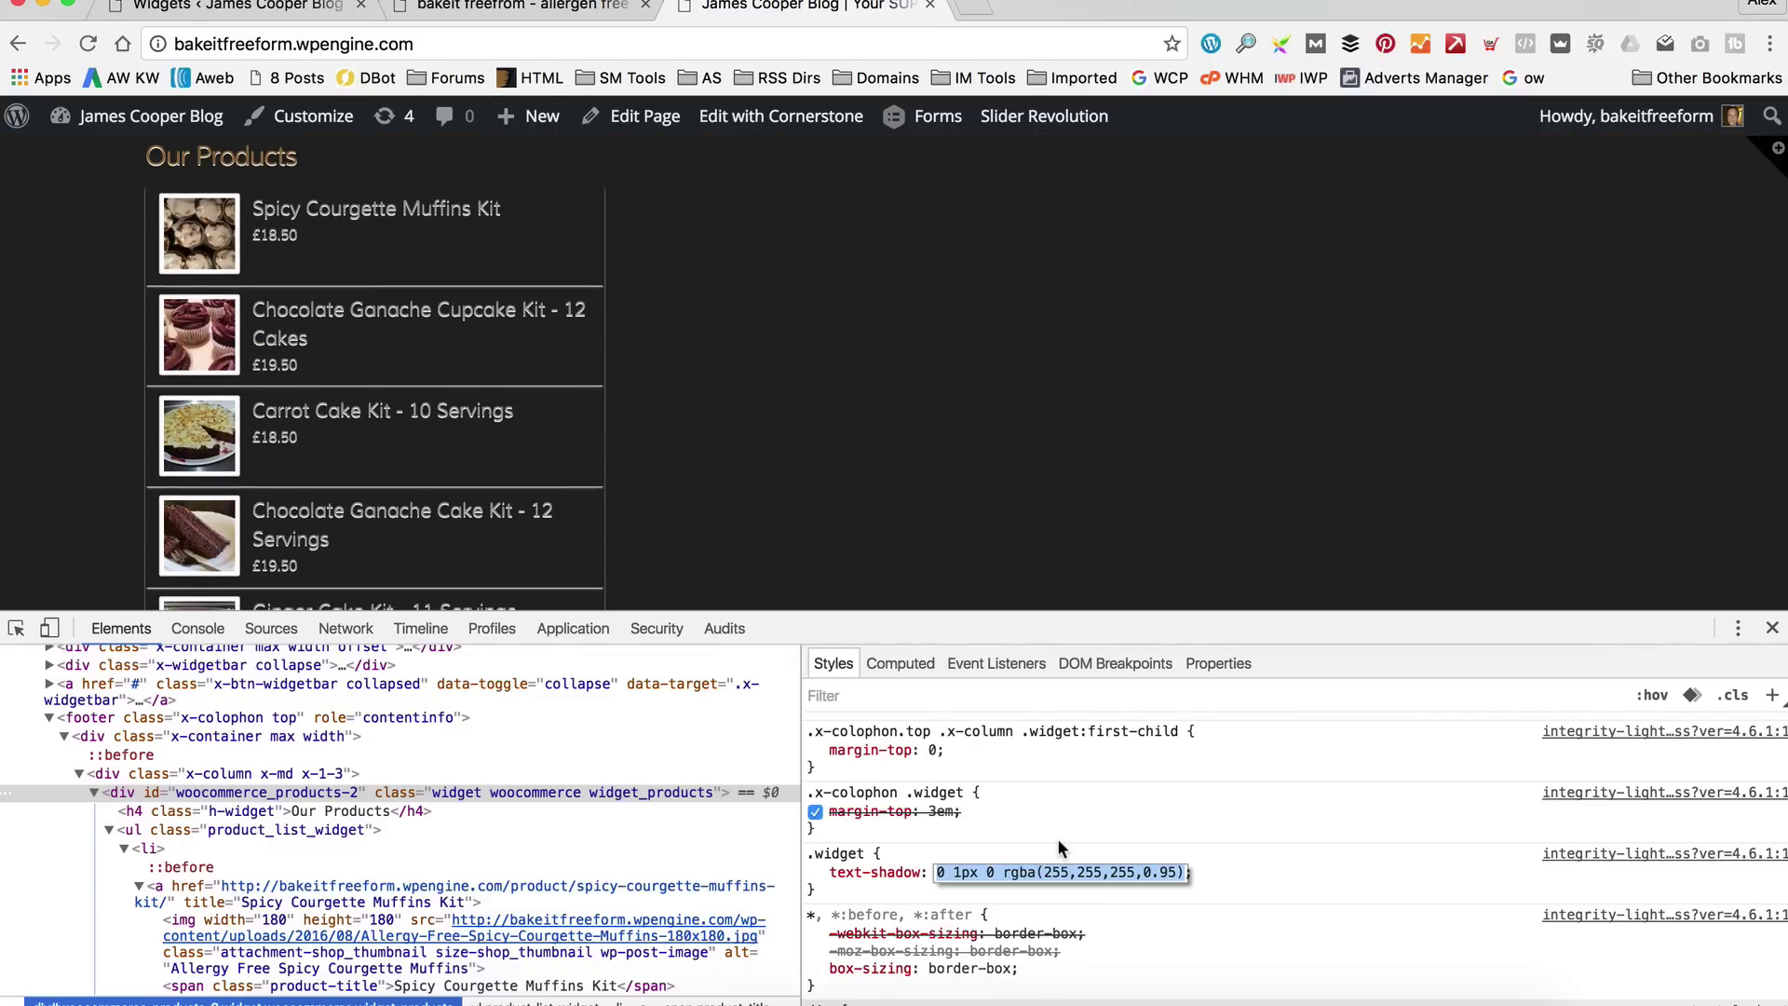
text(none)
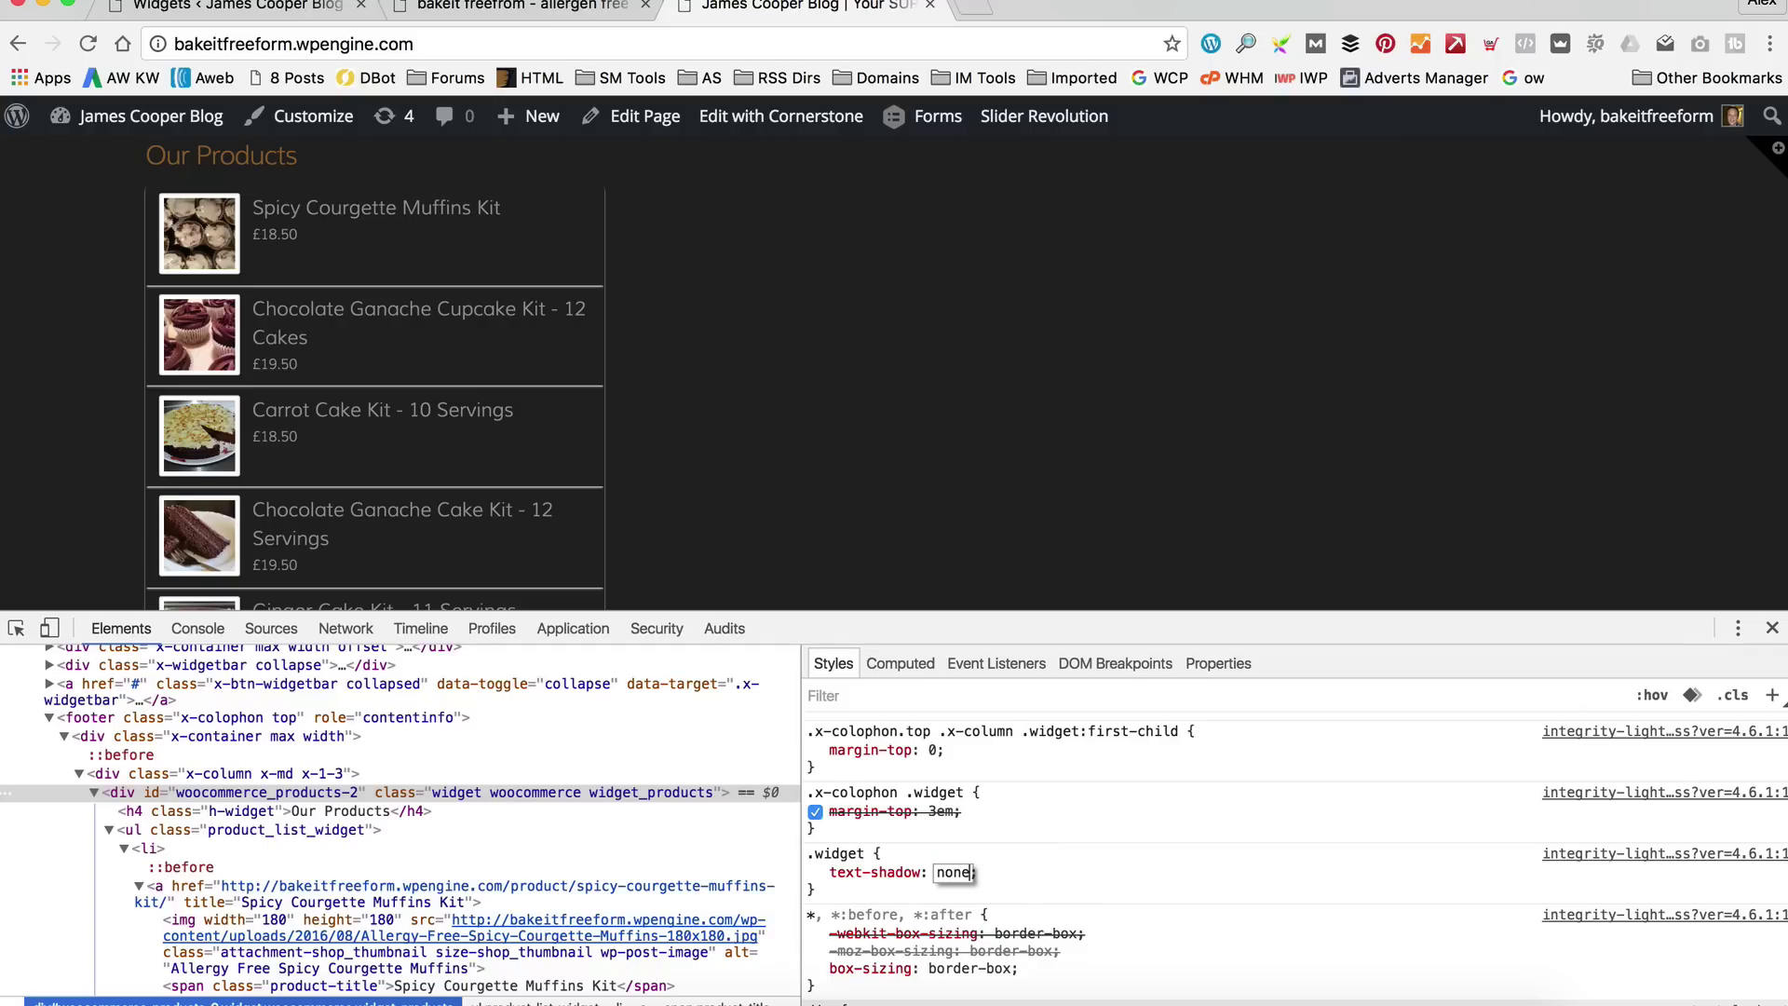
key(Return)
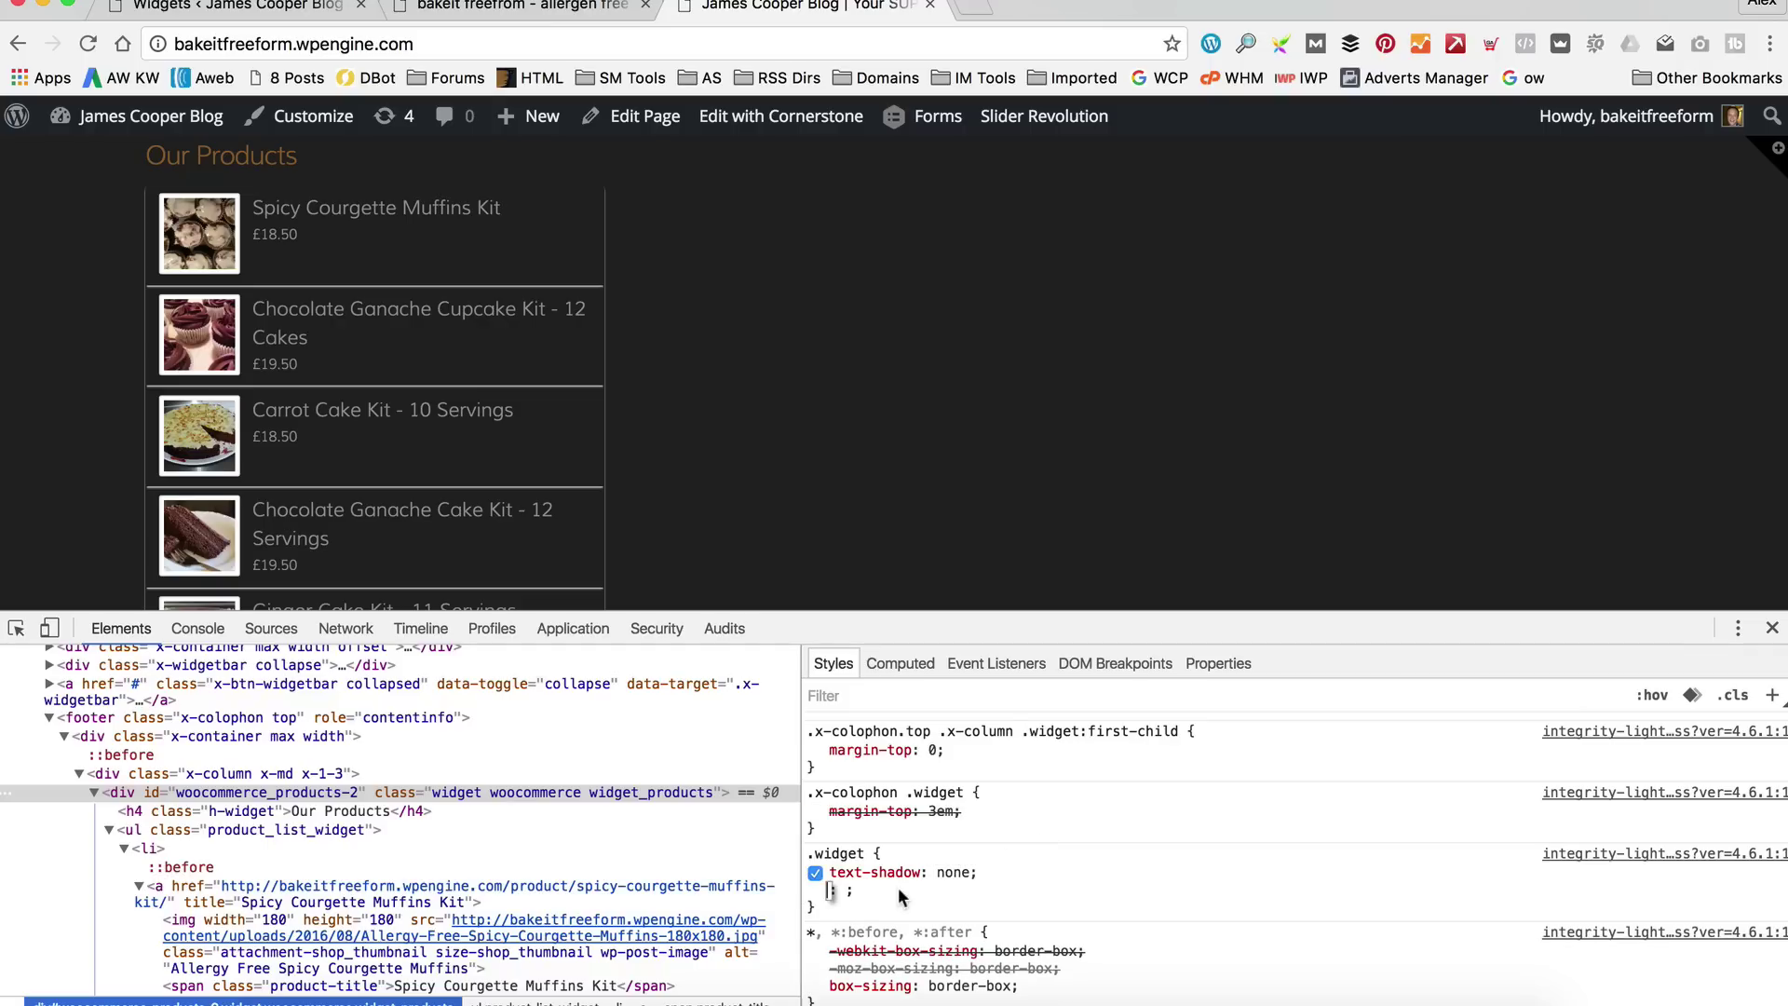
drag(880, 894, 813, 855)
key(ctrl+c)
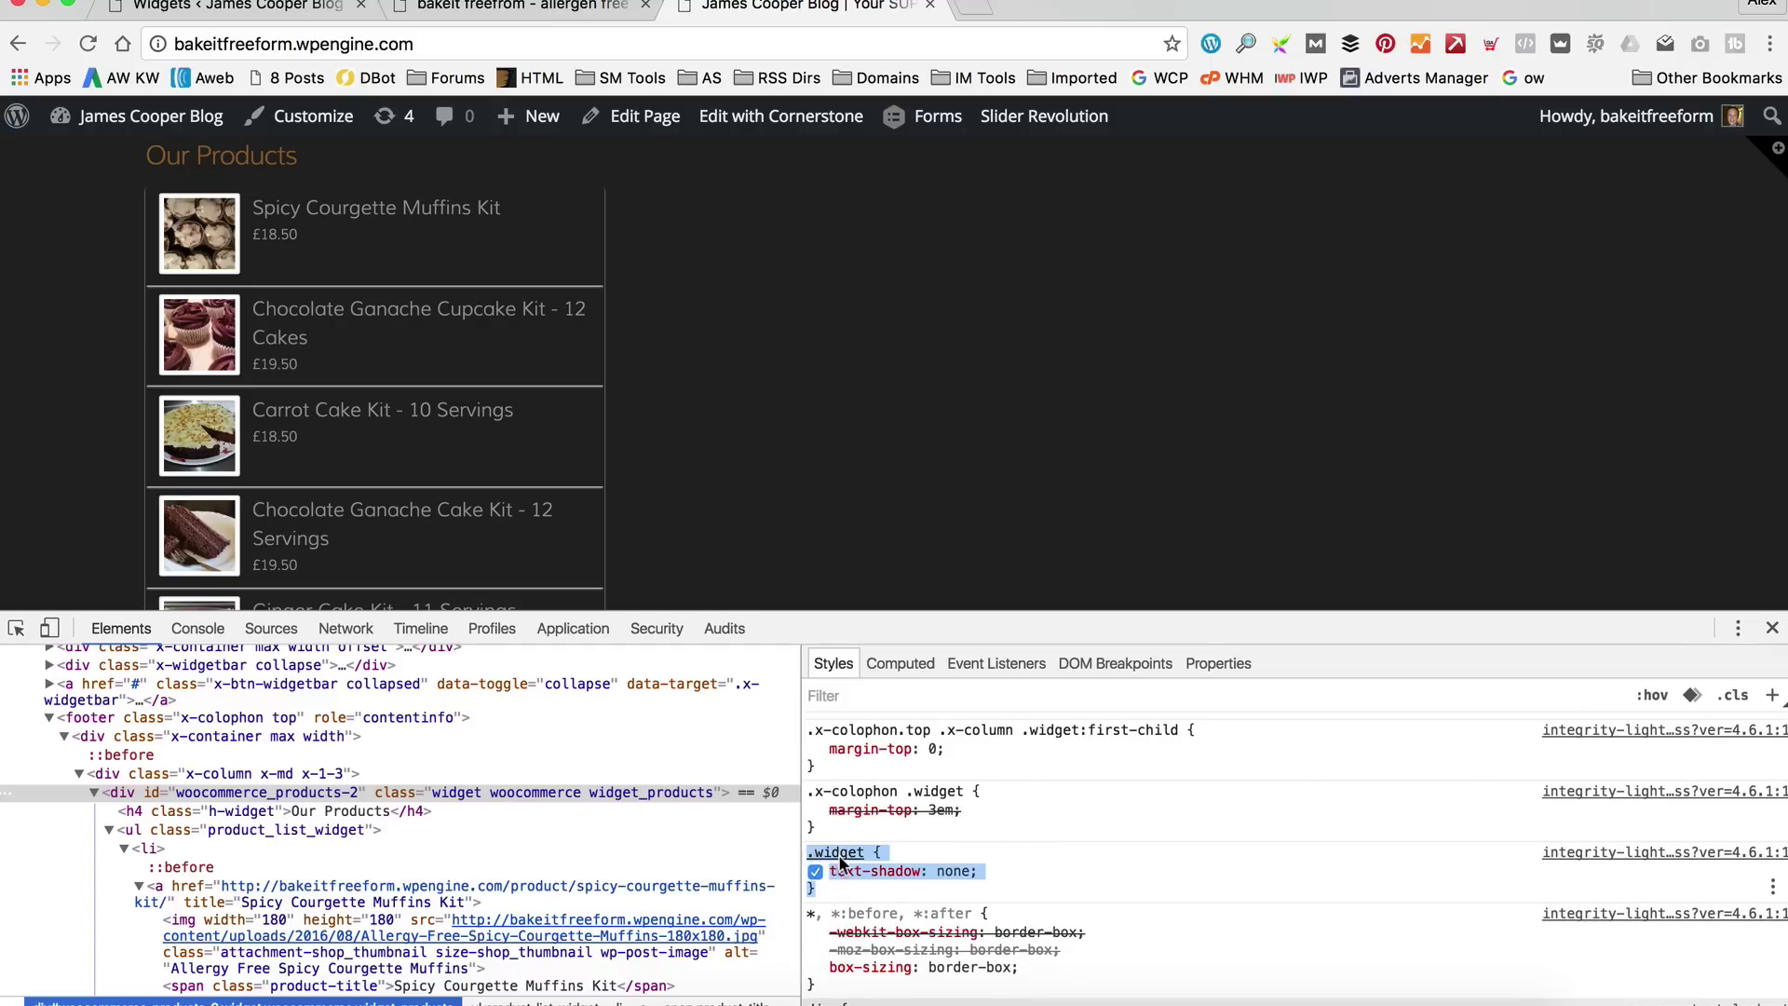
- Paste the .widget { text-shadow: none; } rule into the customizer's Global CSS editor
click(286, 21)
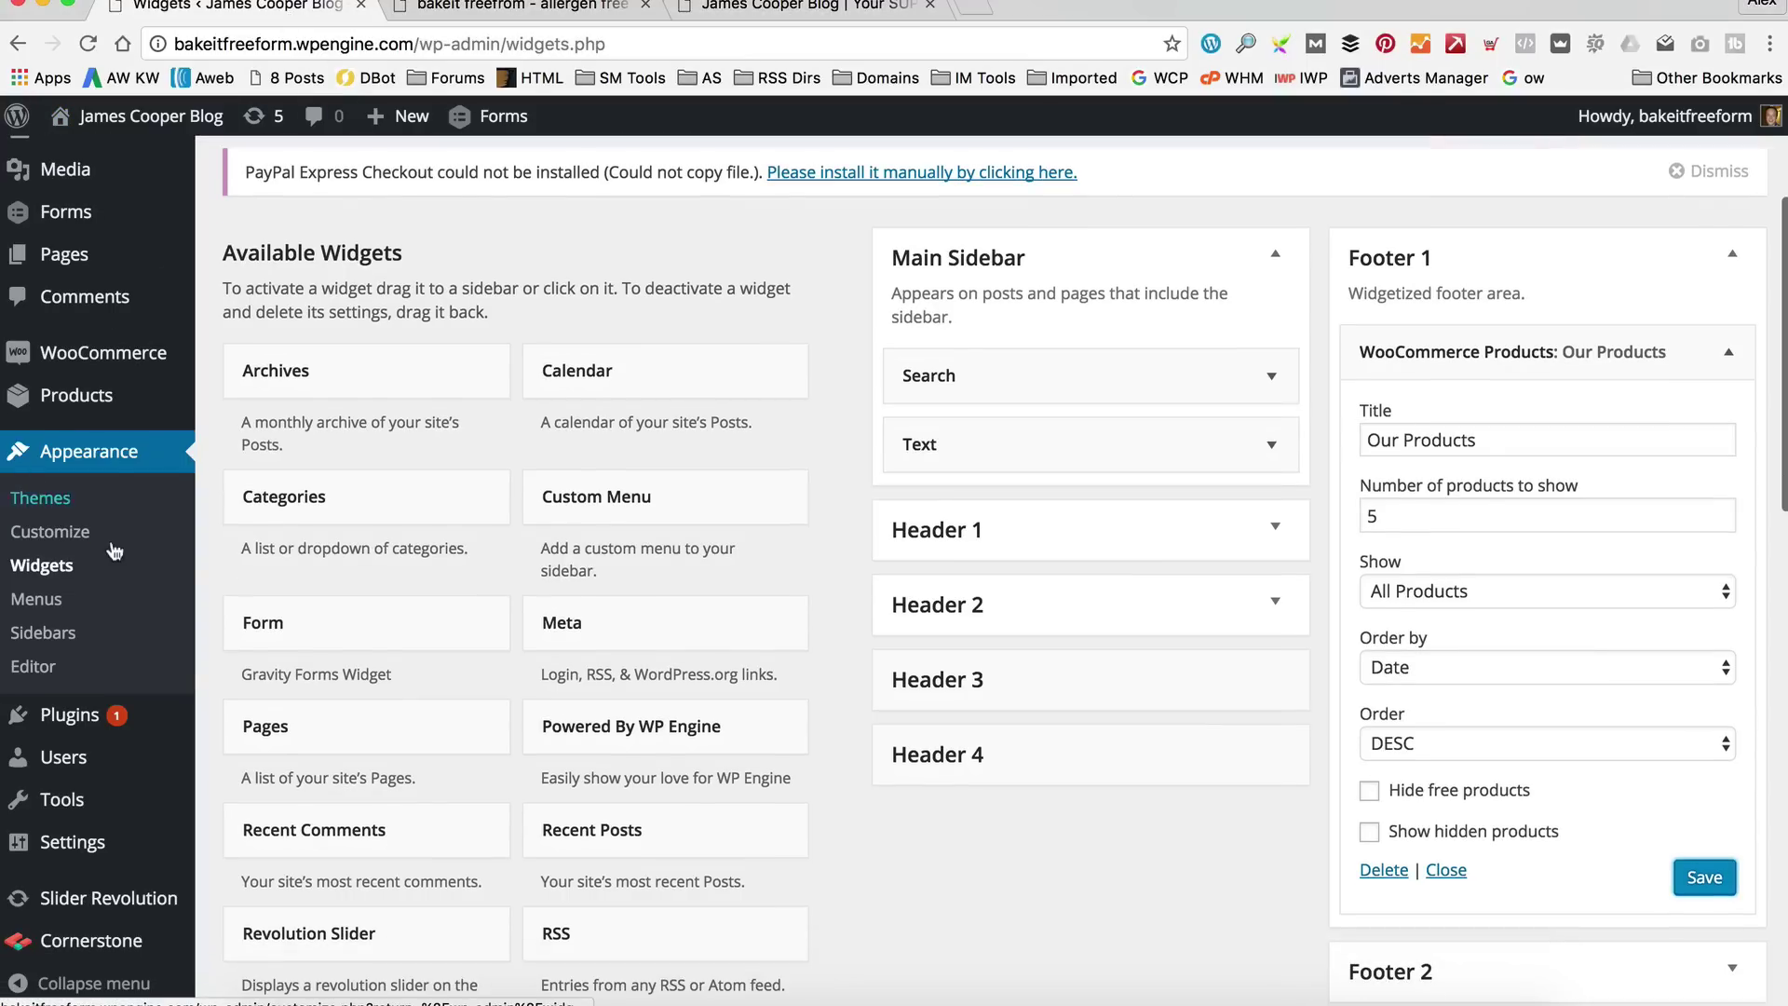
click(115, 549)
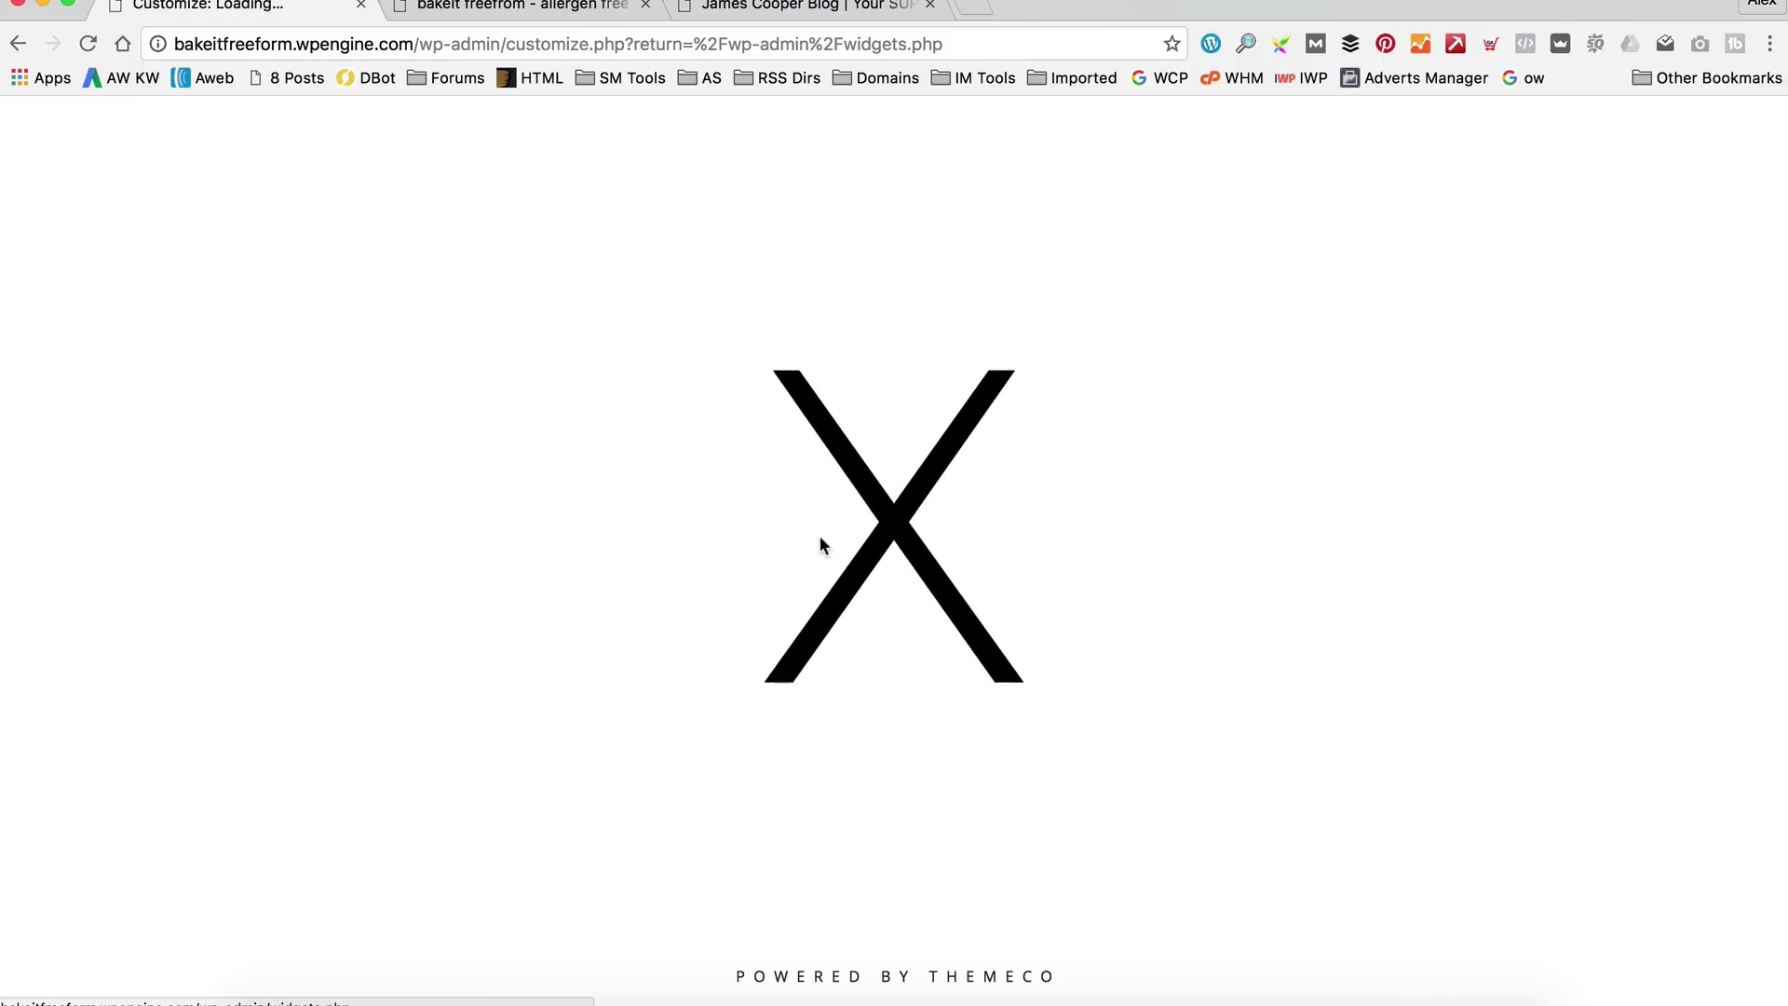
scroll(159, 652, down, 3)
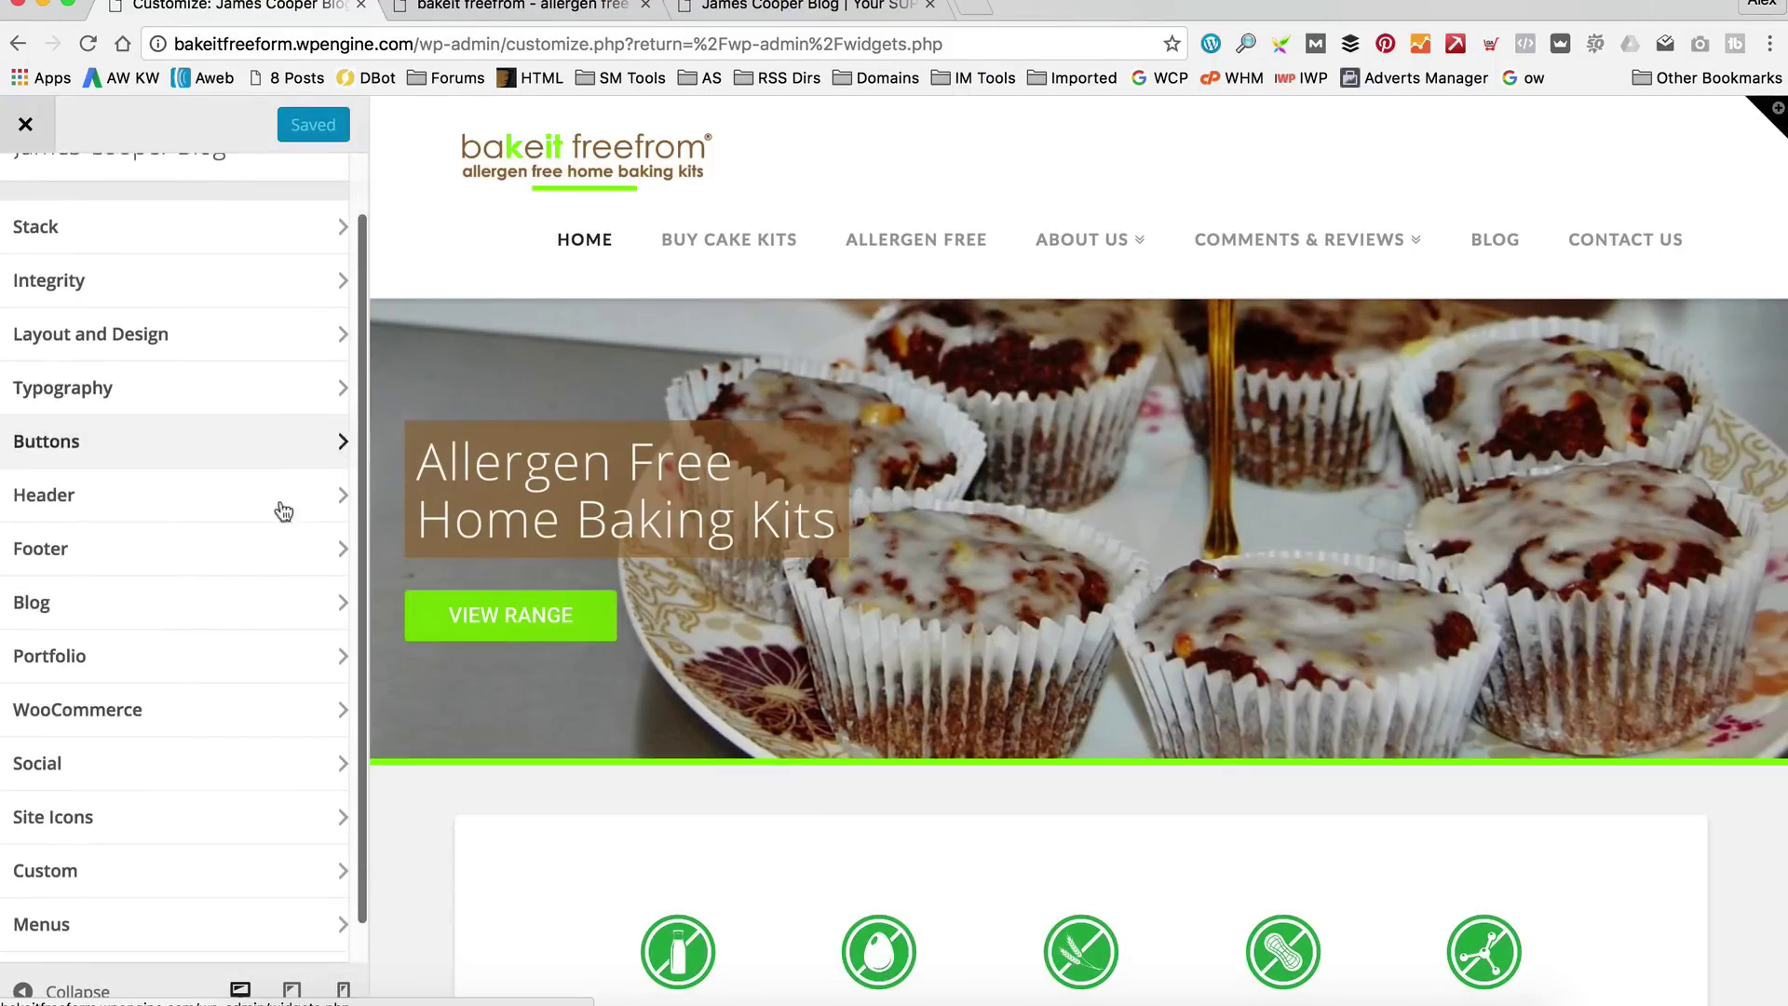
click(162, 834)
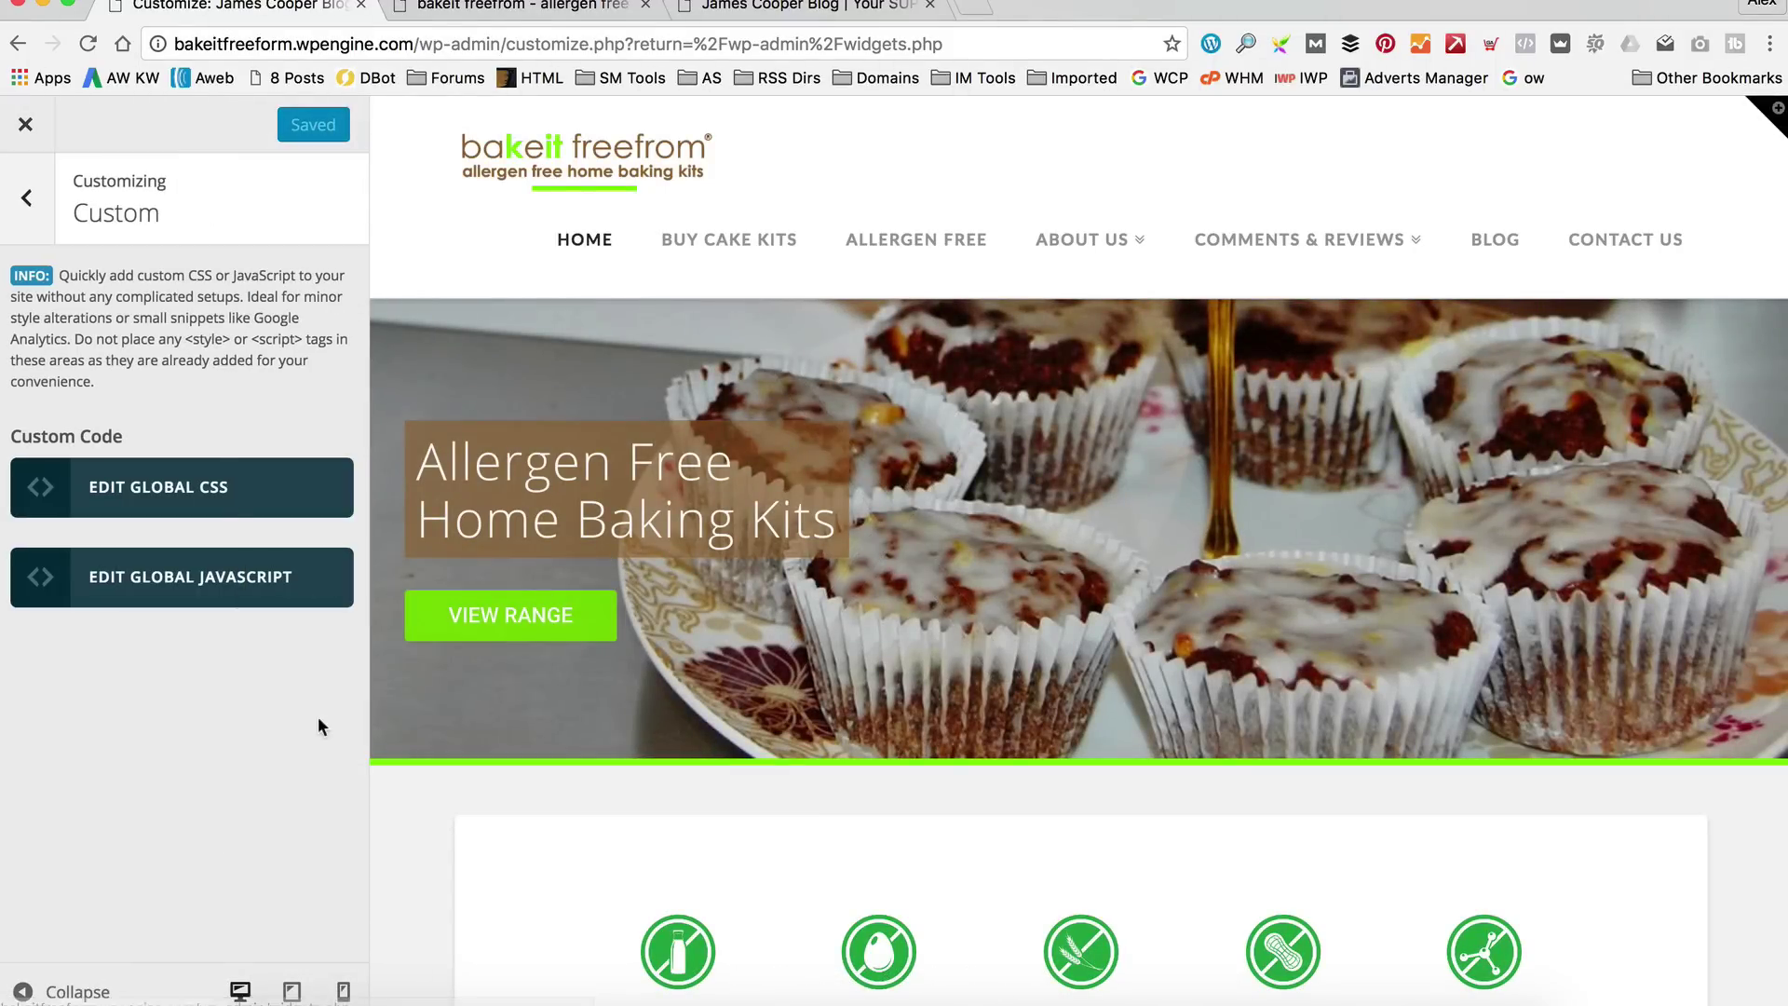
click(230, 503)
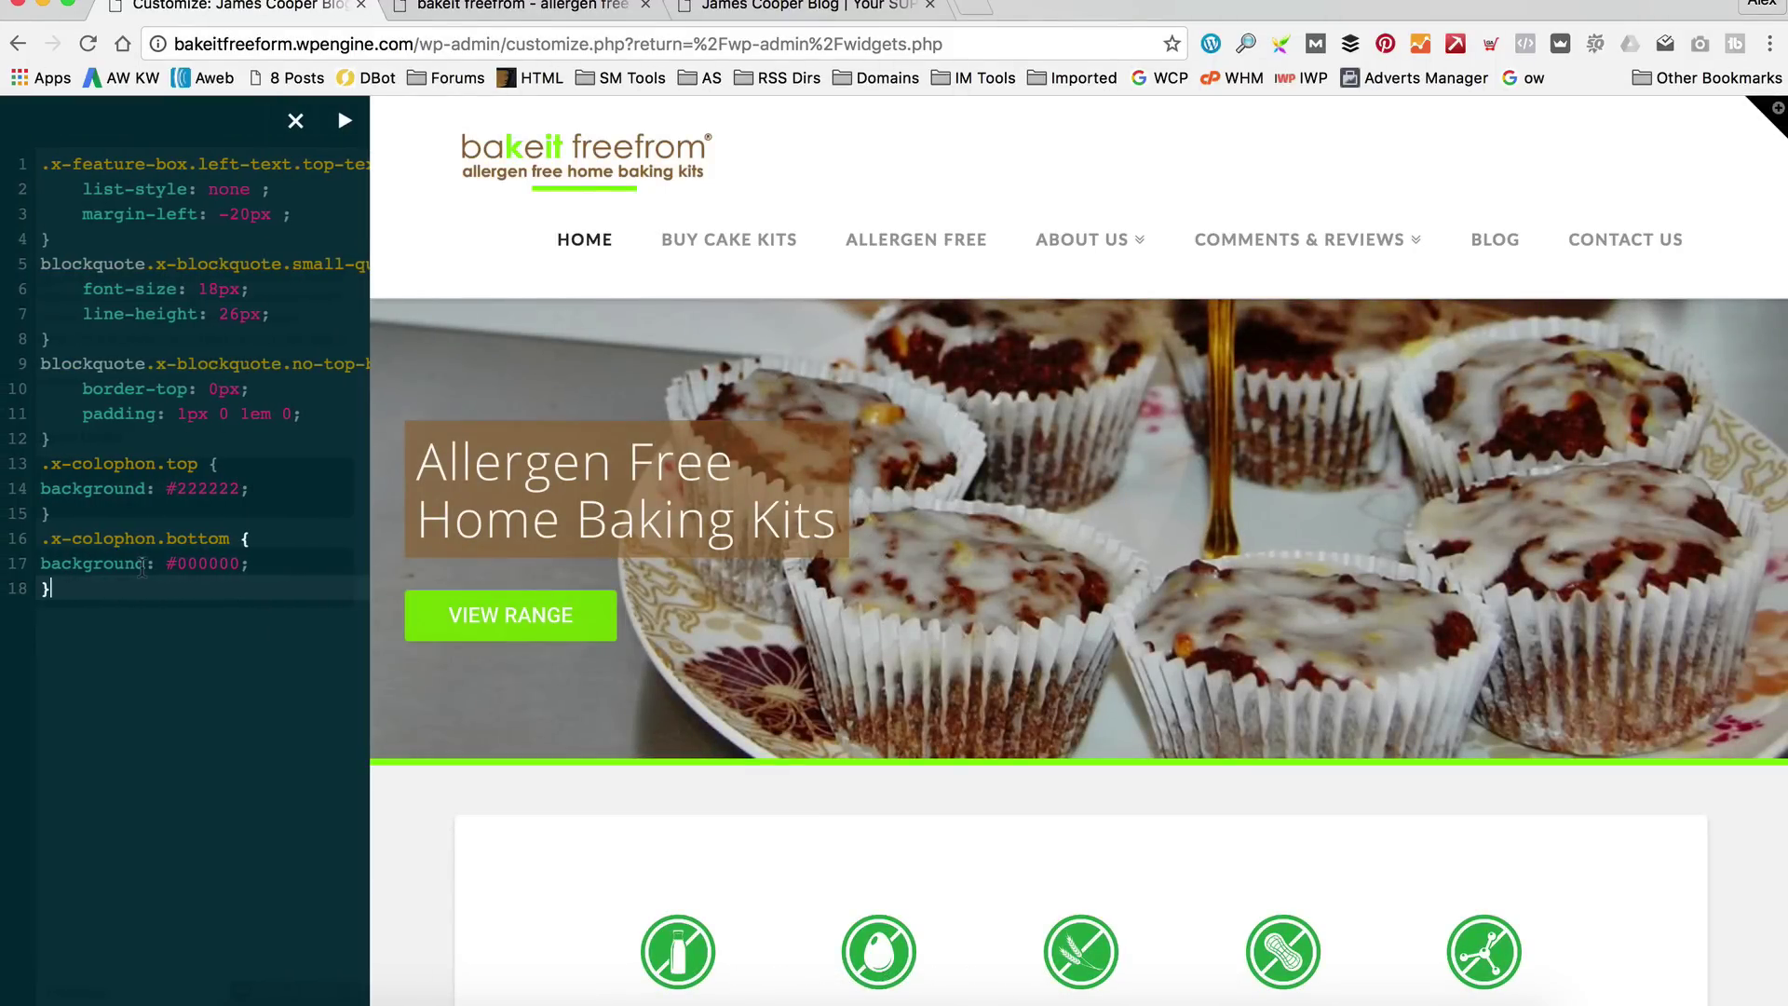
key(ctrl+v)
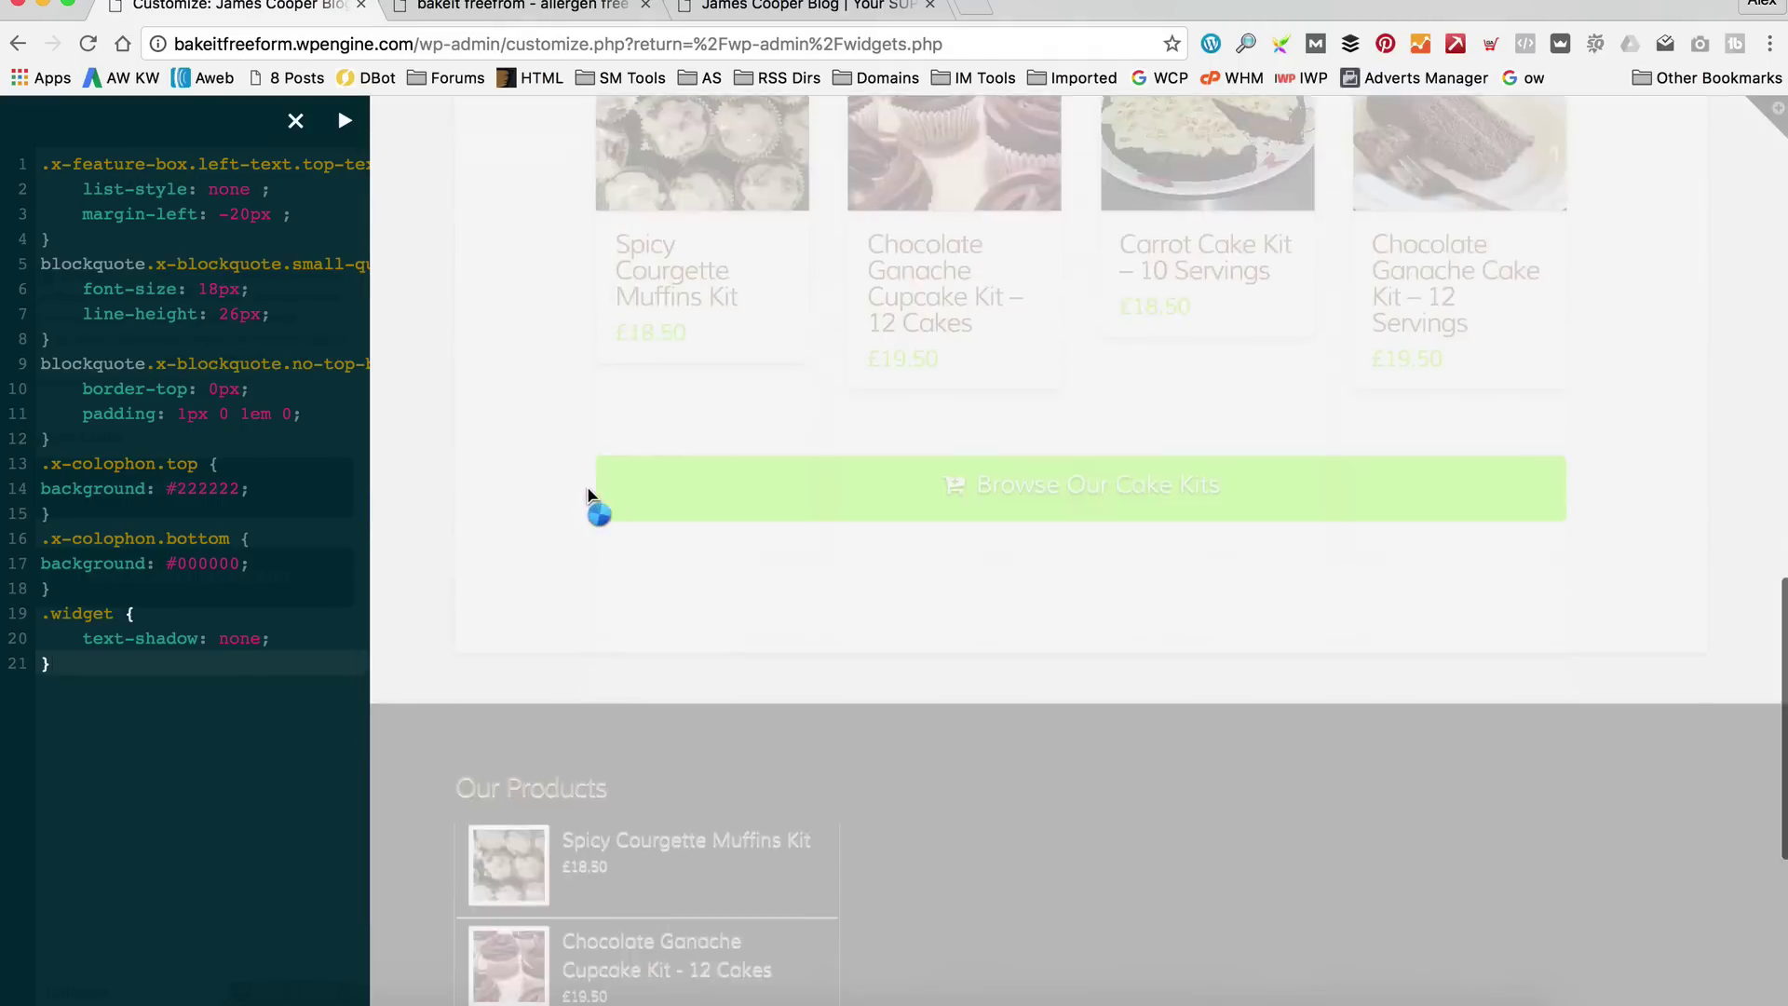
scroll(826, 452, down, 15)
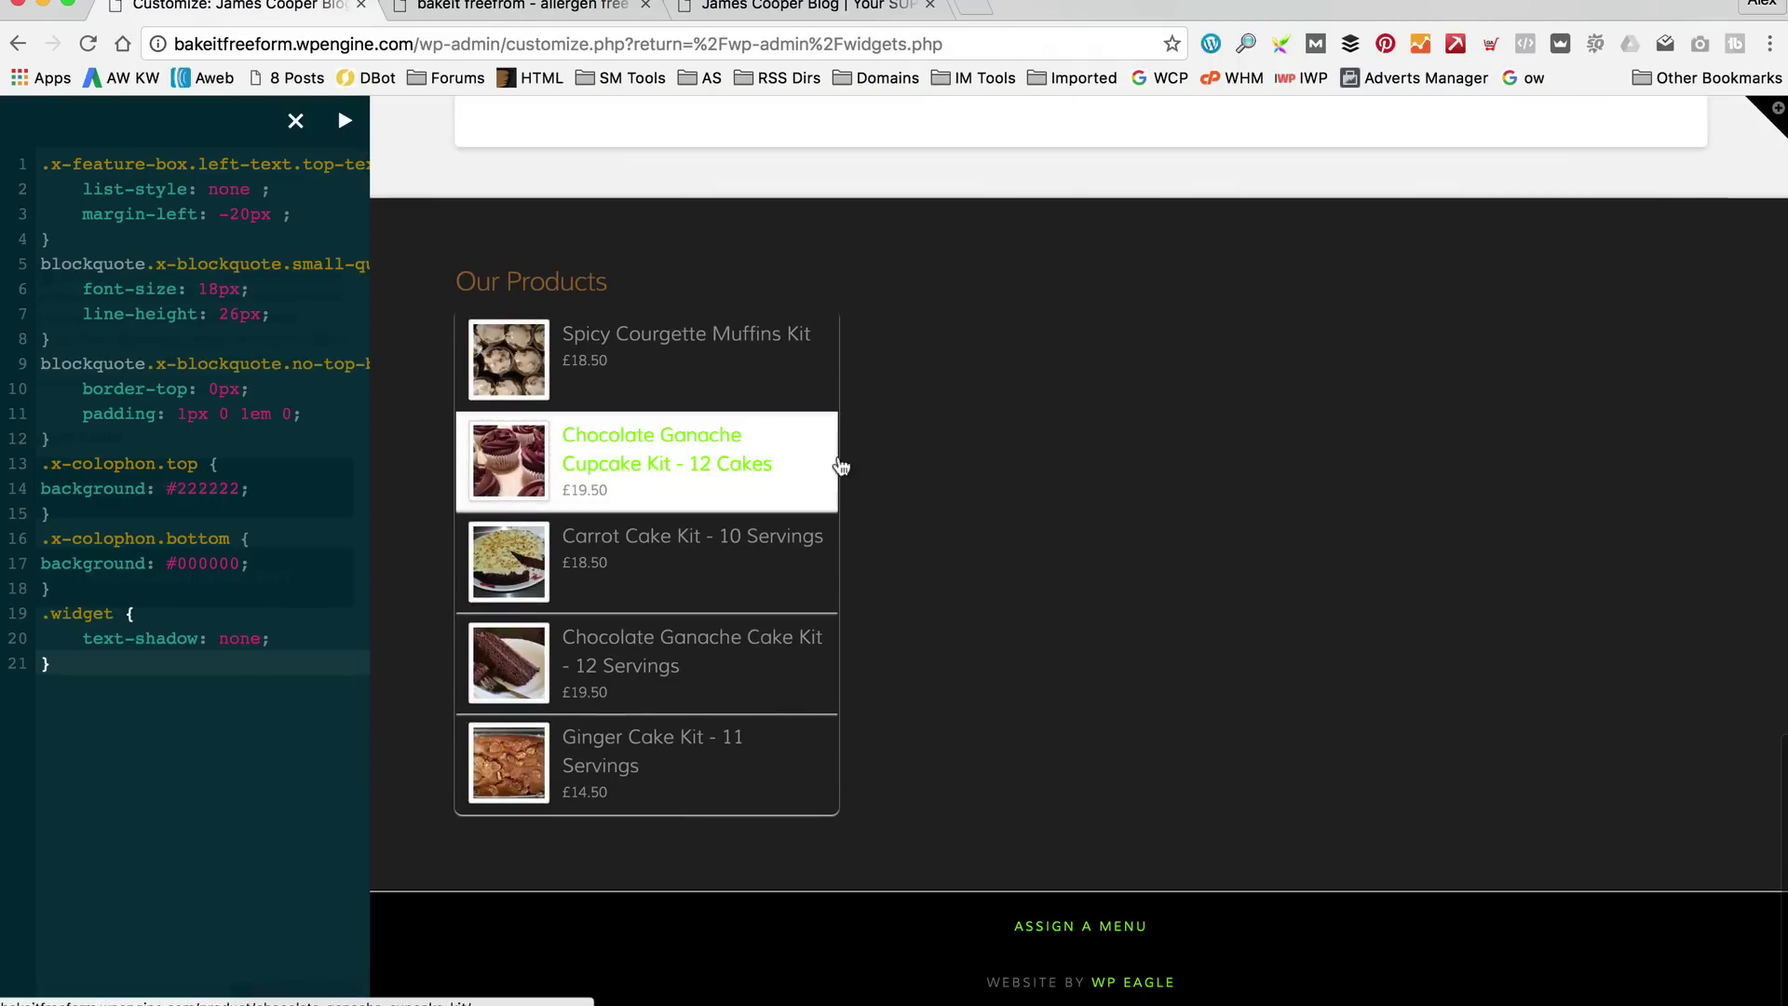
click(535, 9)
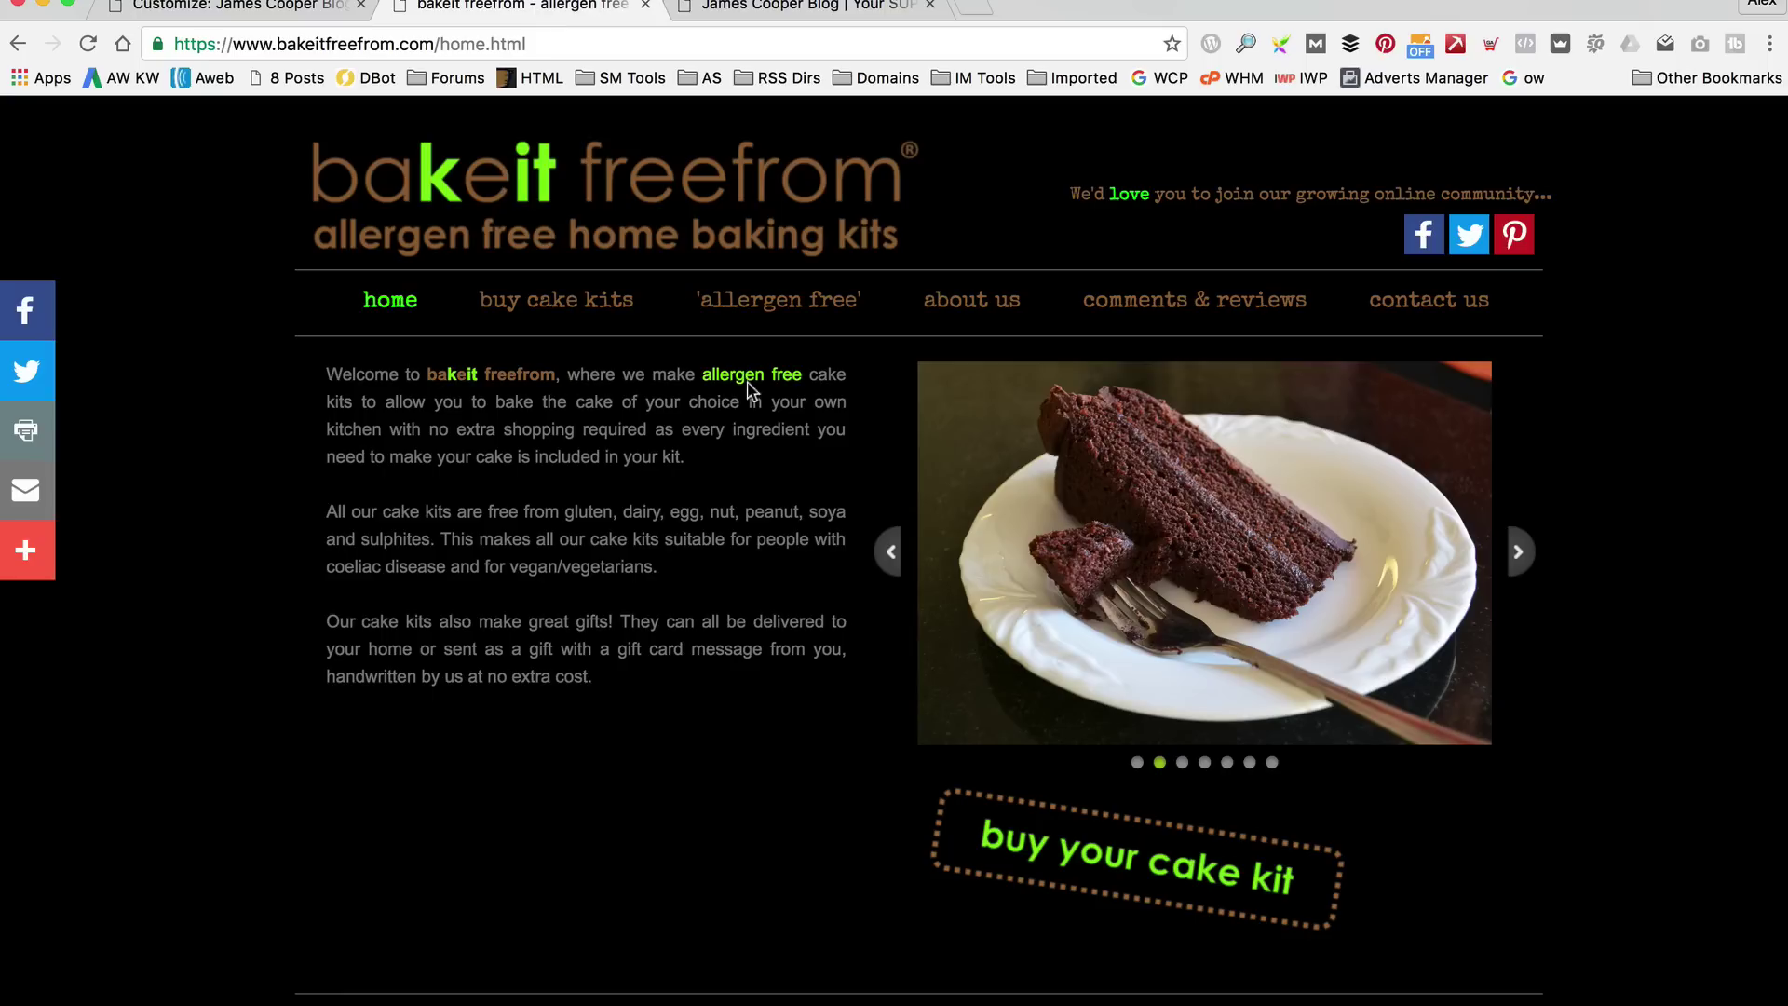
- Inspect the Our Products list element (ul.product_list_widget) in DevTools
click(782, 13)
scroll(724, 531, down, 5)
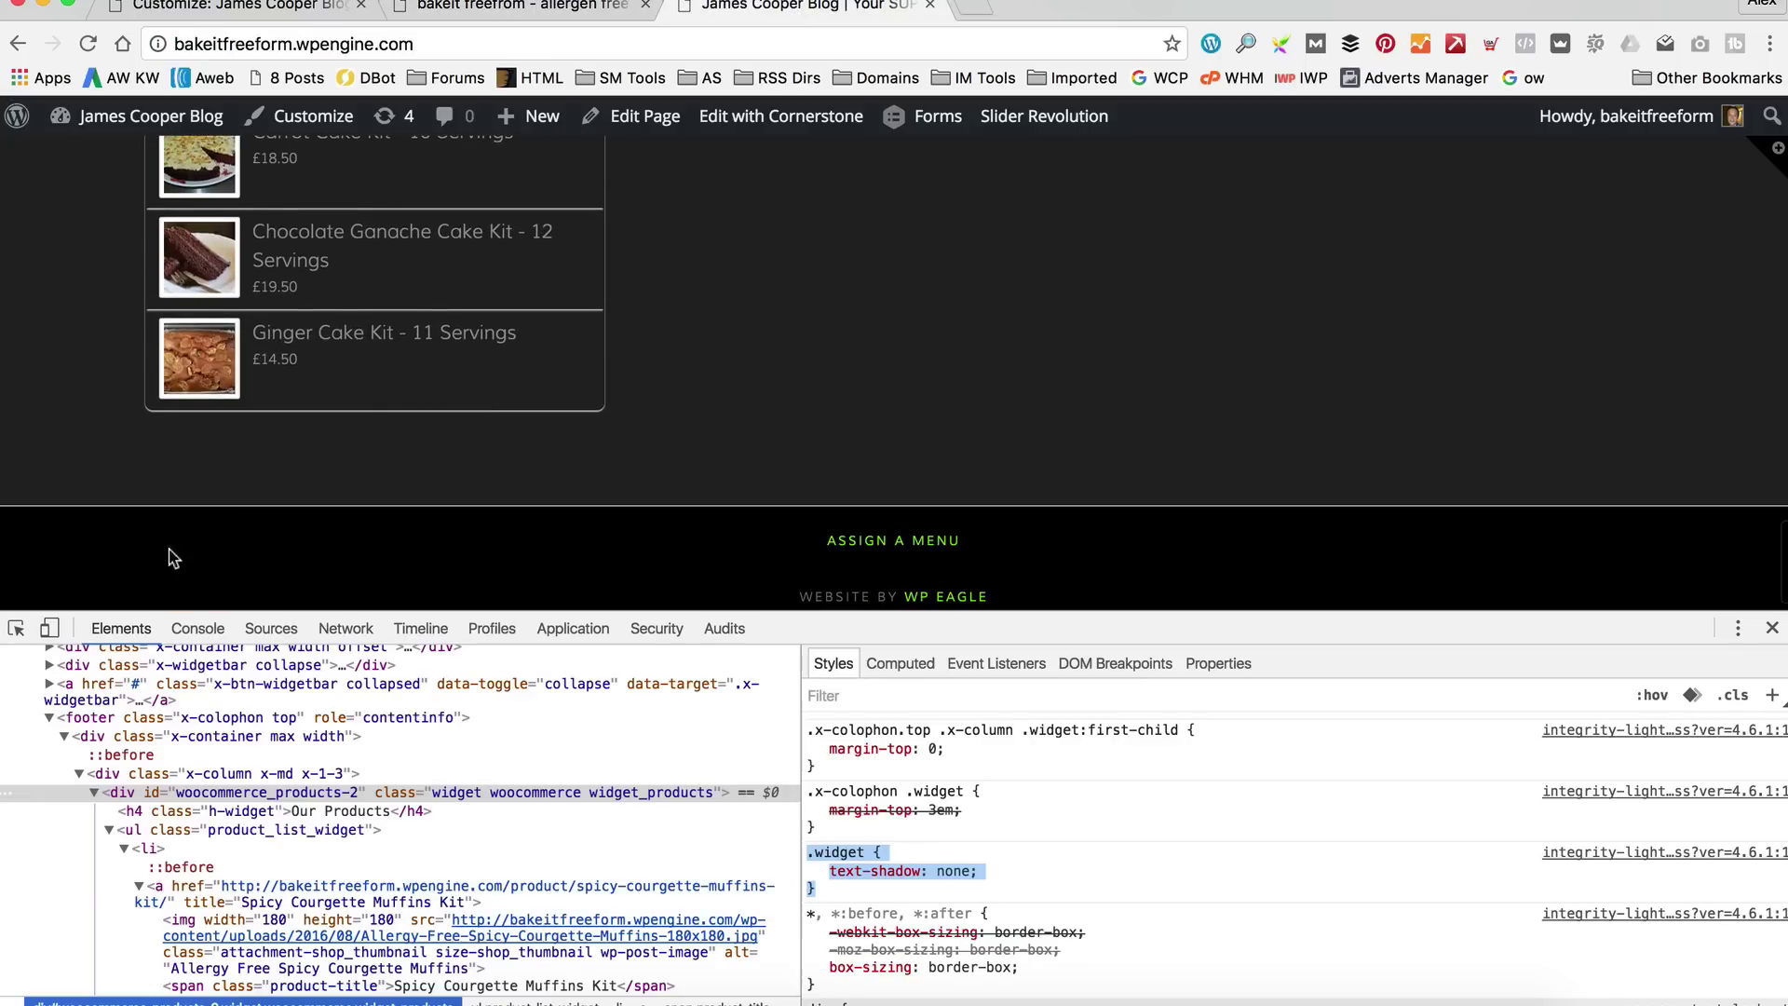
scroll(132, 559, up, 3)
click(16, 628)
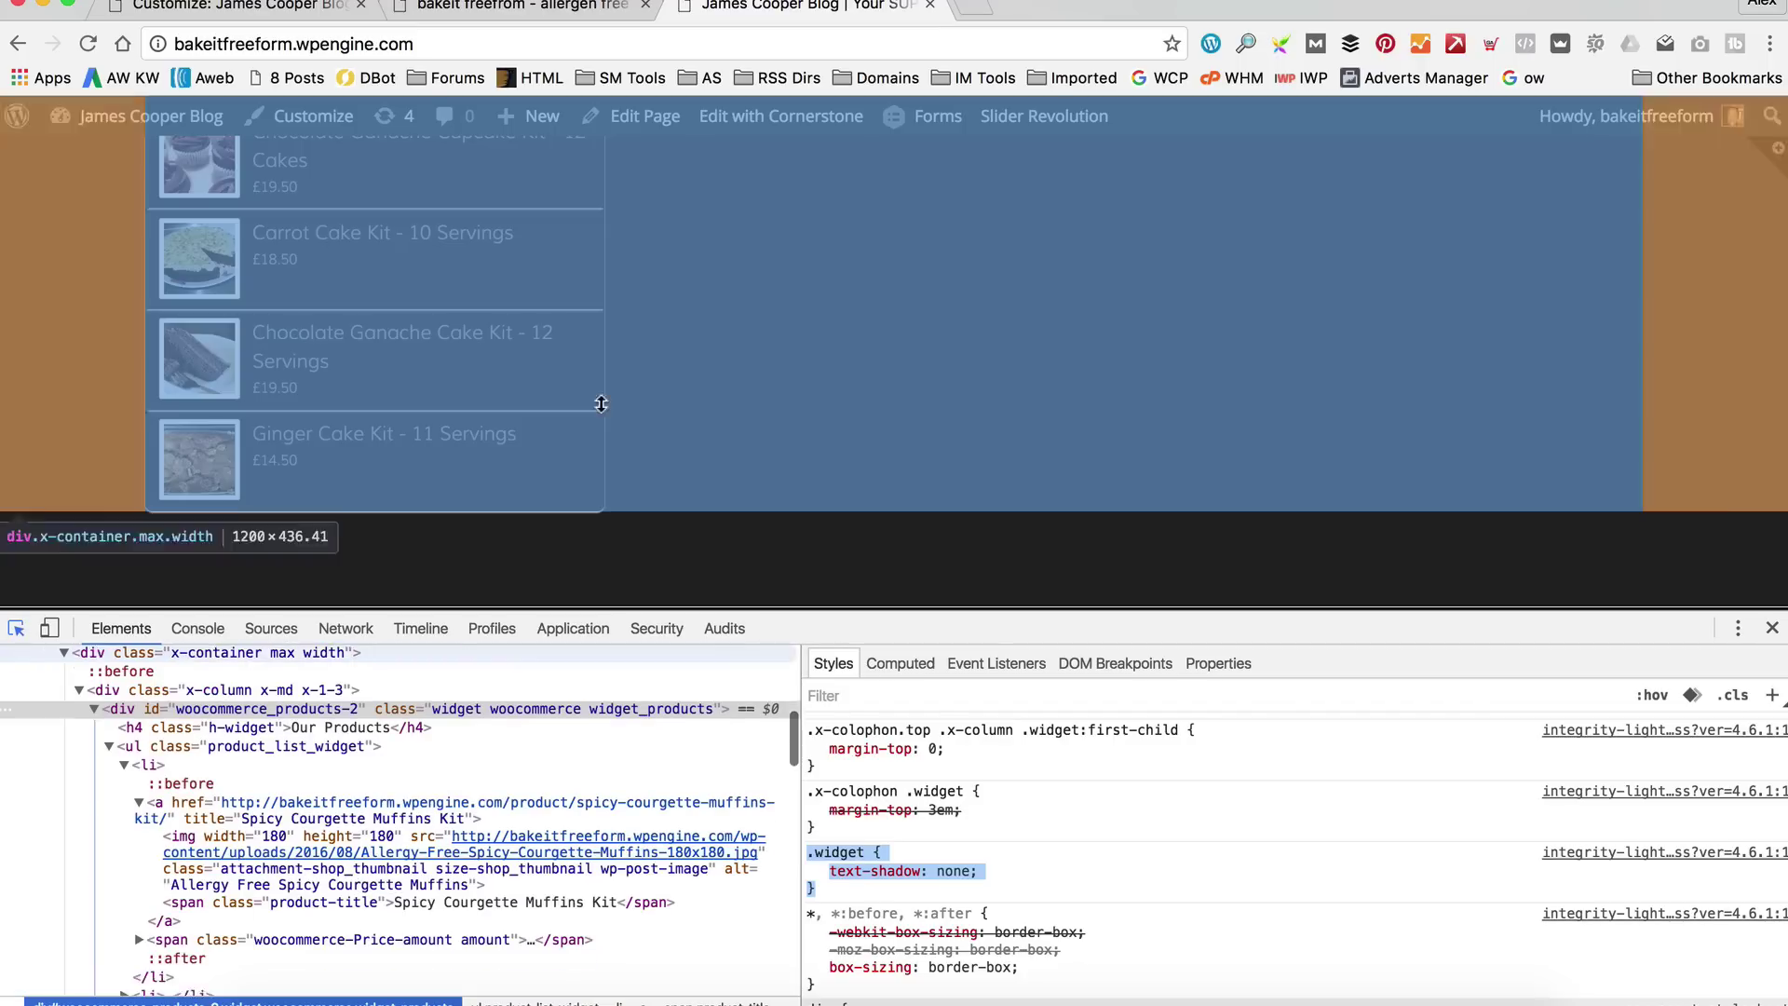
scroll(606, 314, up, 4)
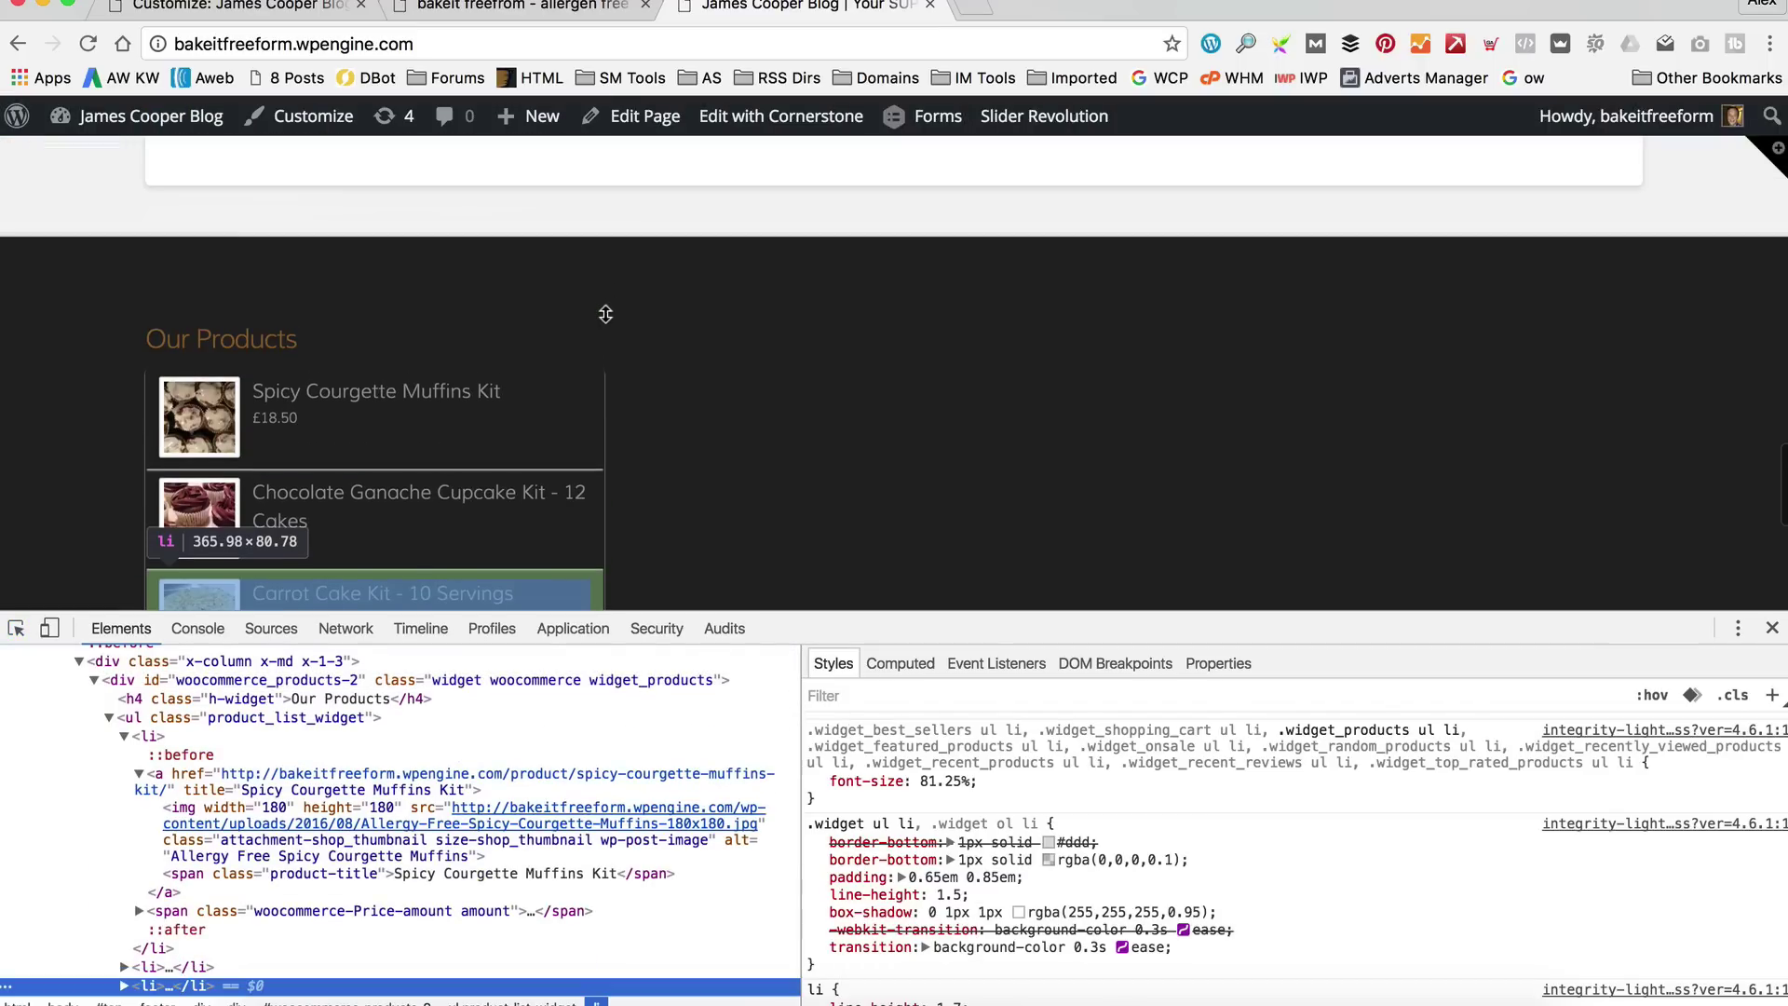
click(161, 719)
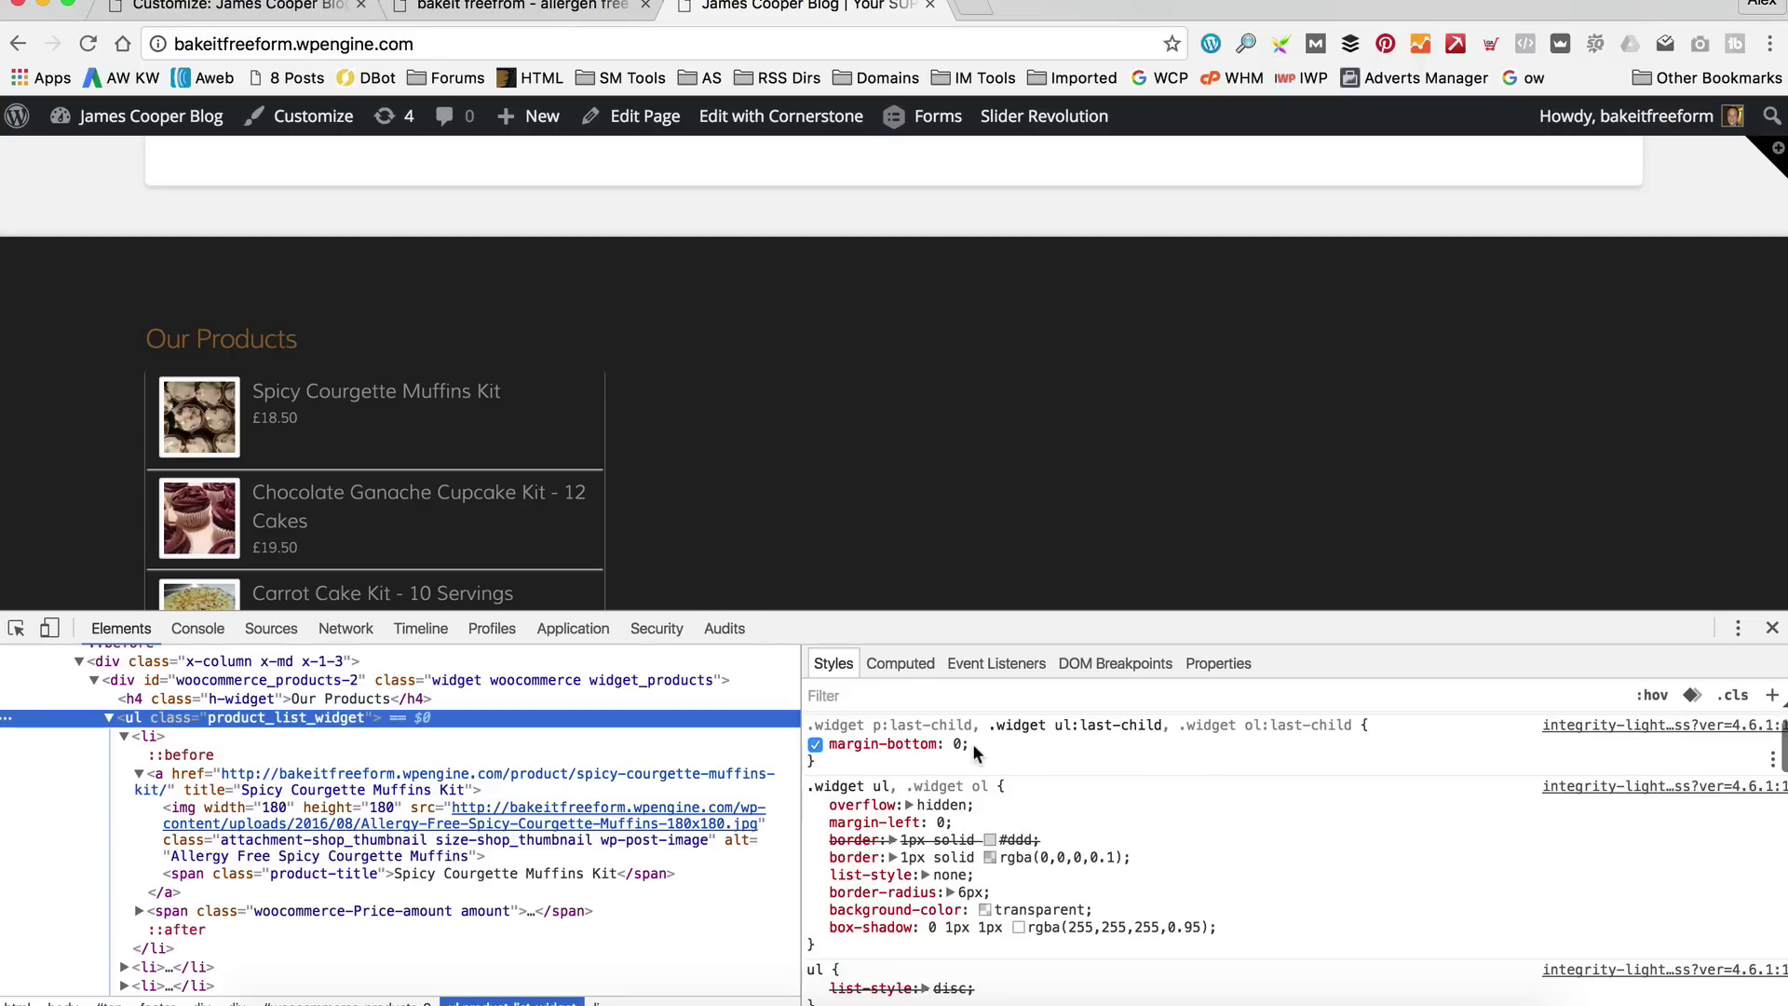
scroll(971, 754, down, 1)
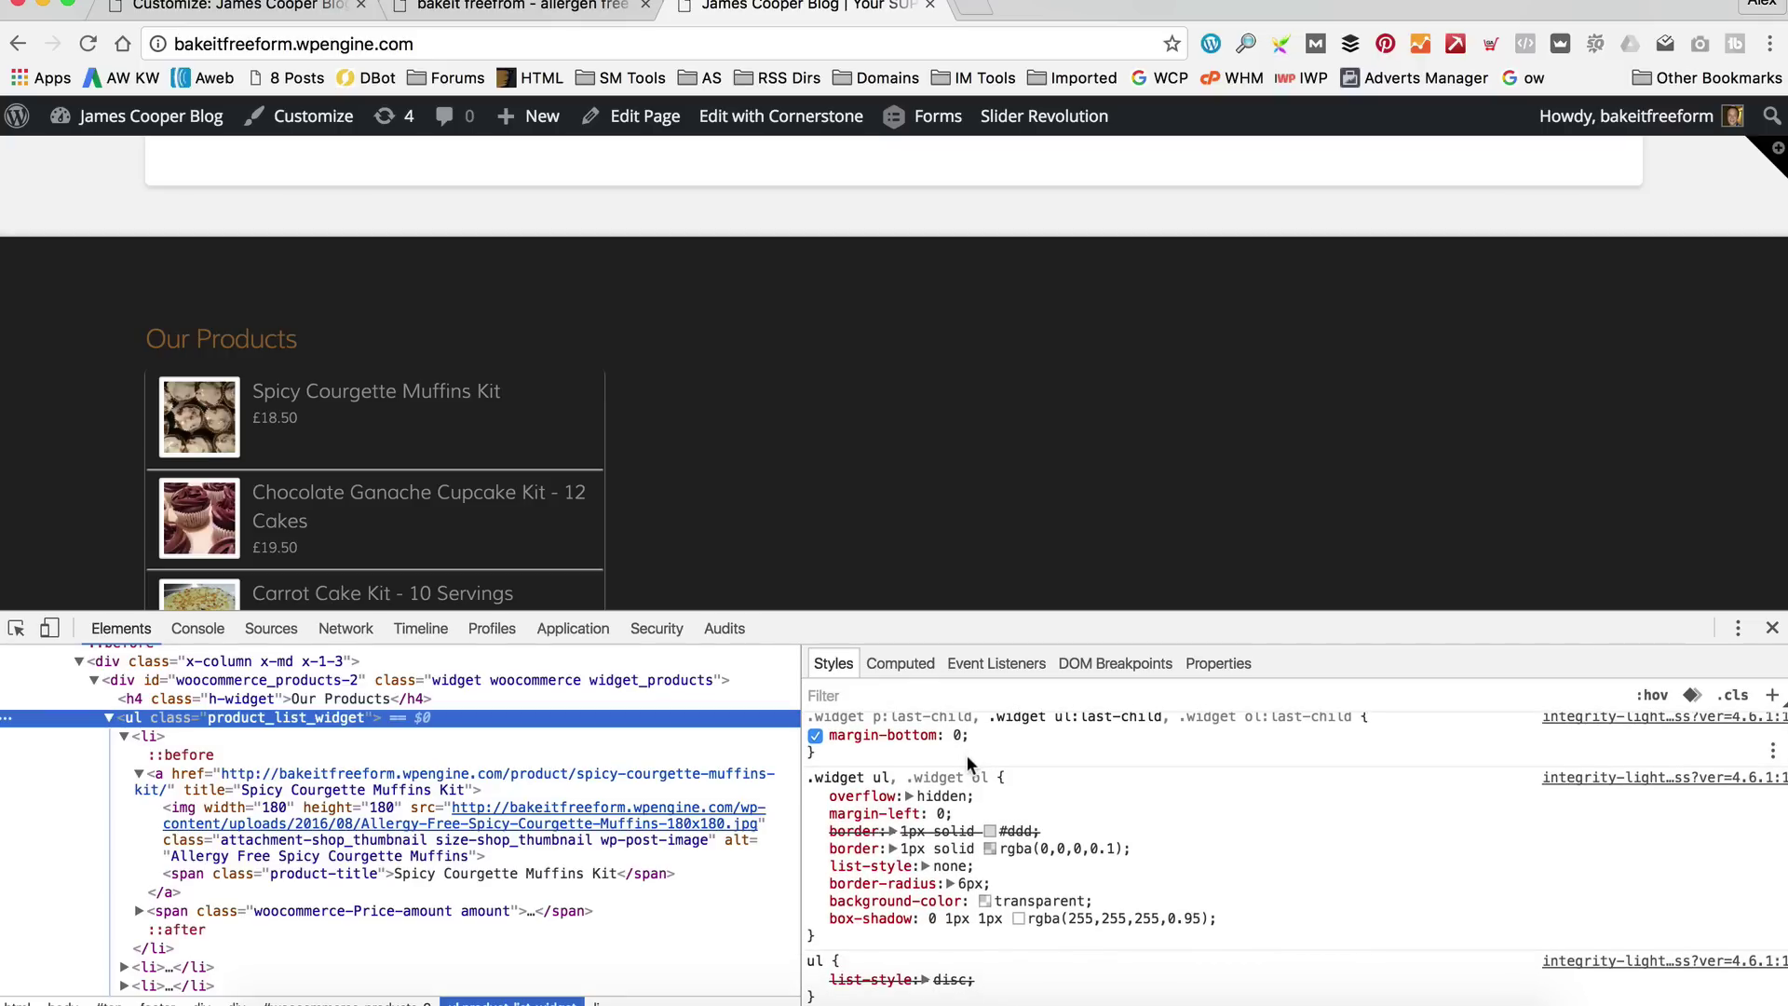
scroll(1071, 791, up, 1)
scroll(1179, 825, down, 2)
scroll(1181, 439, down, 2)
scroll(1184, 439, down, 1)
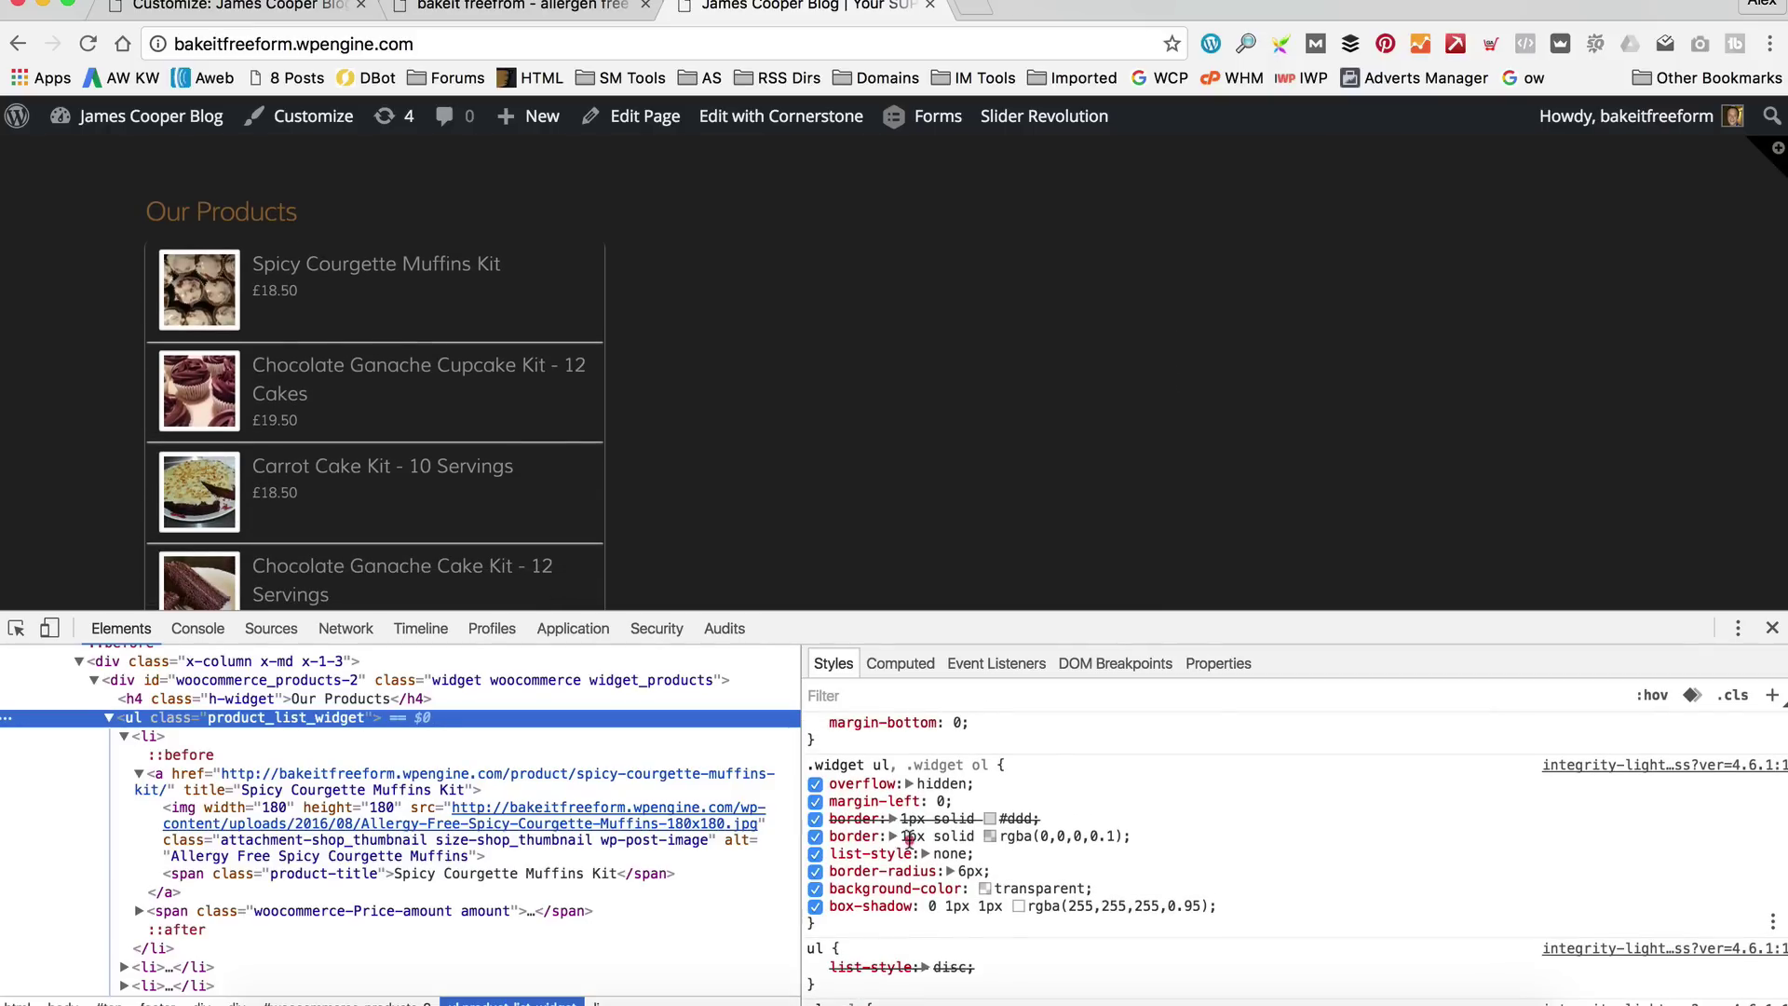
- Set border and box-shadow to none in the .widget ul rule
click(910, 836)
text(none)
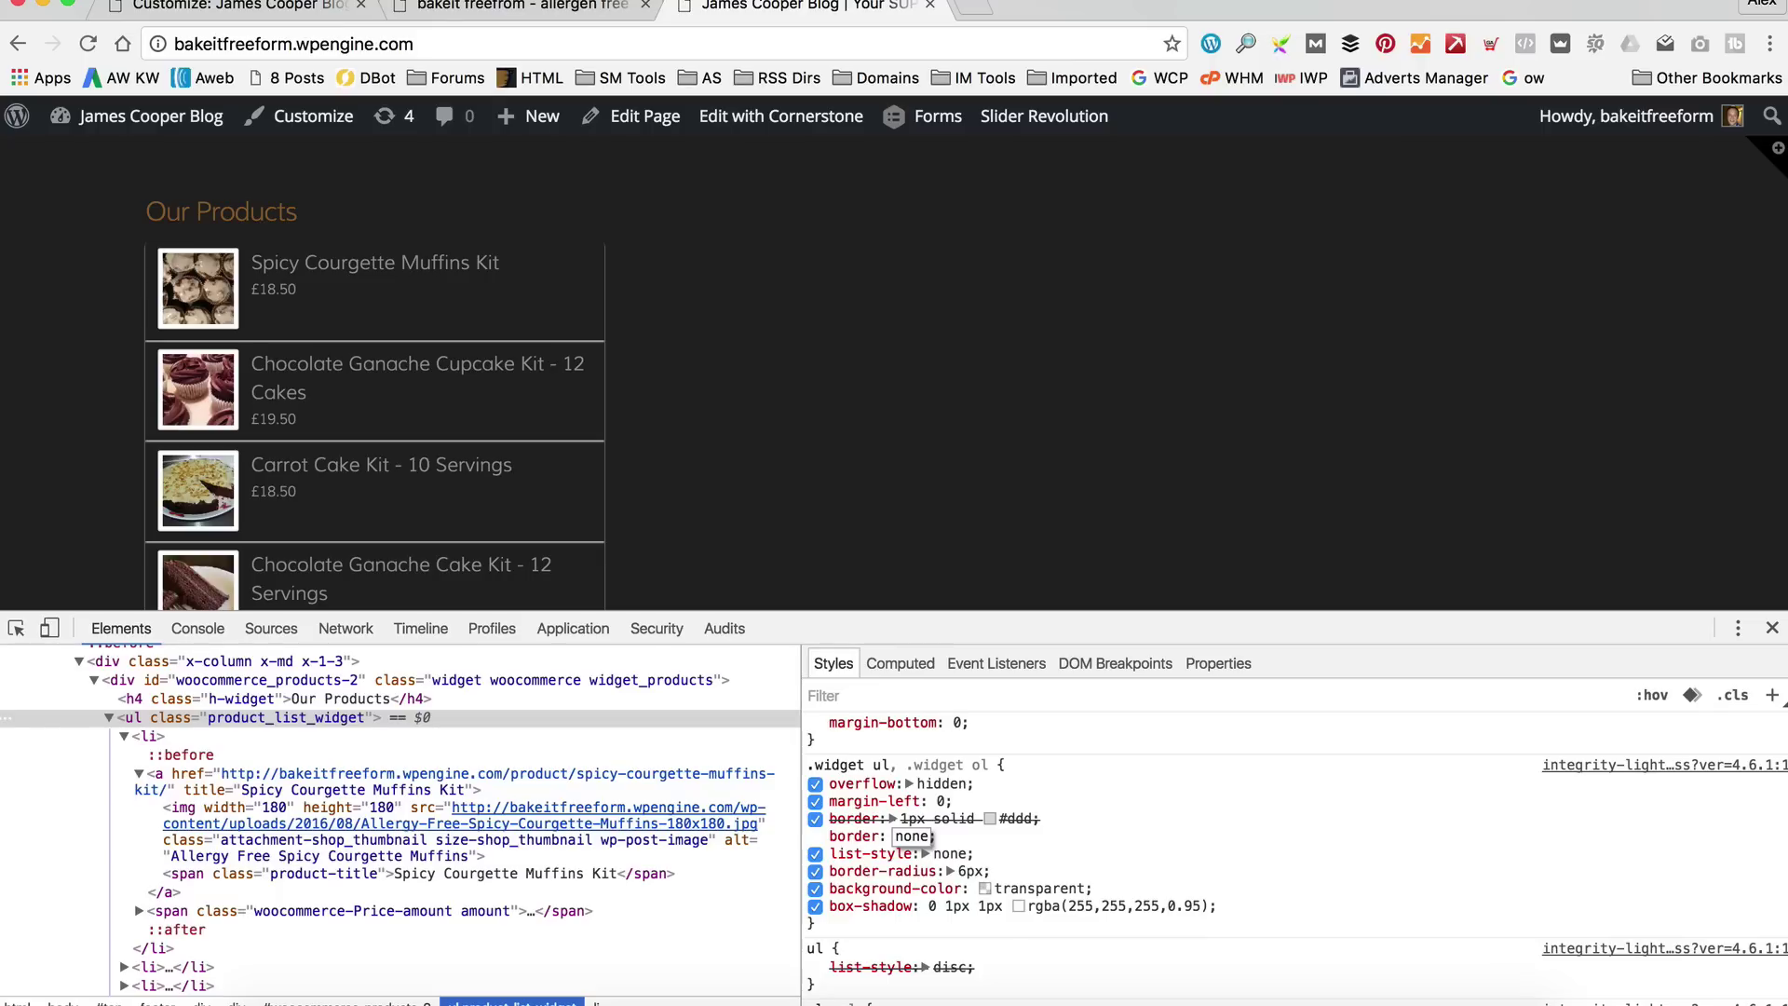
key(Tab)
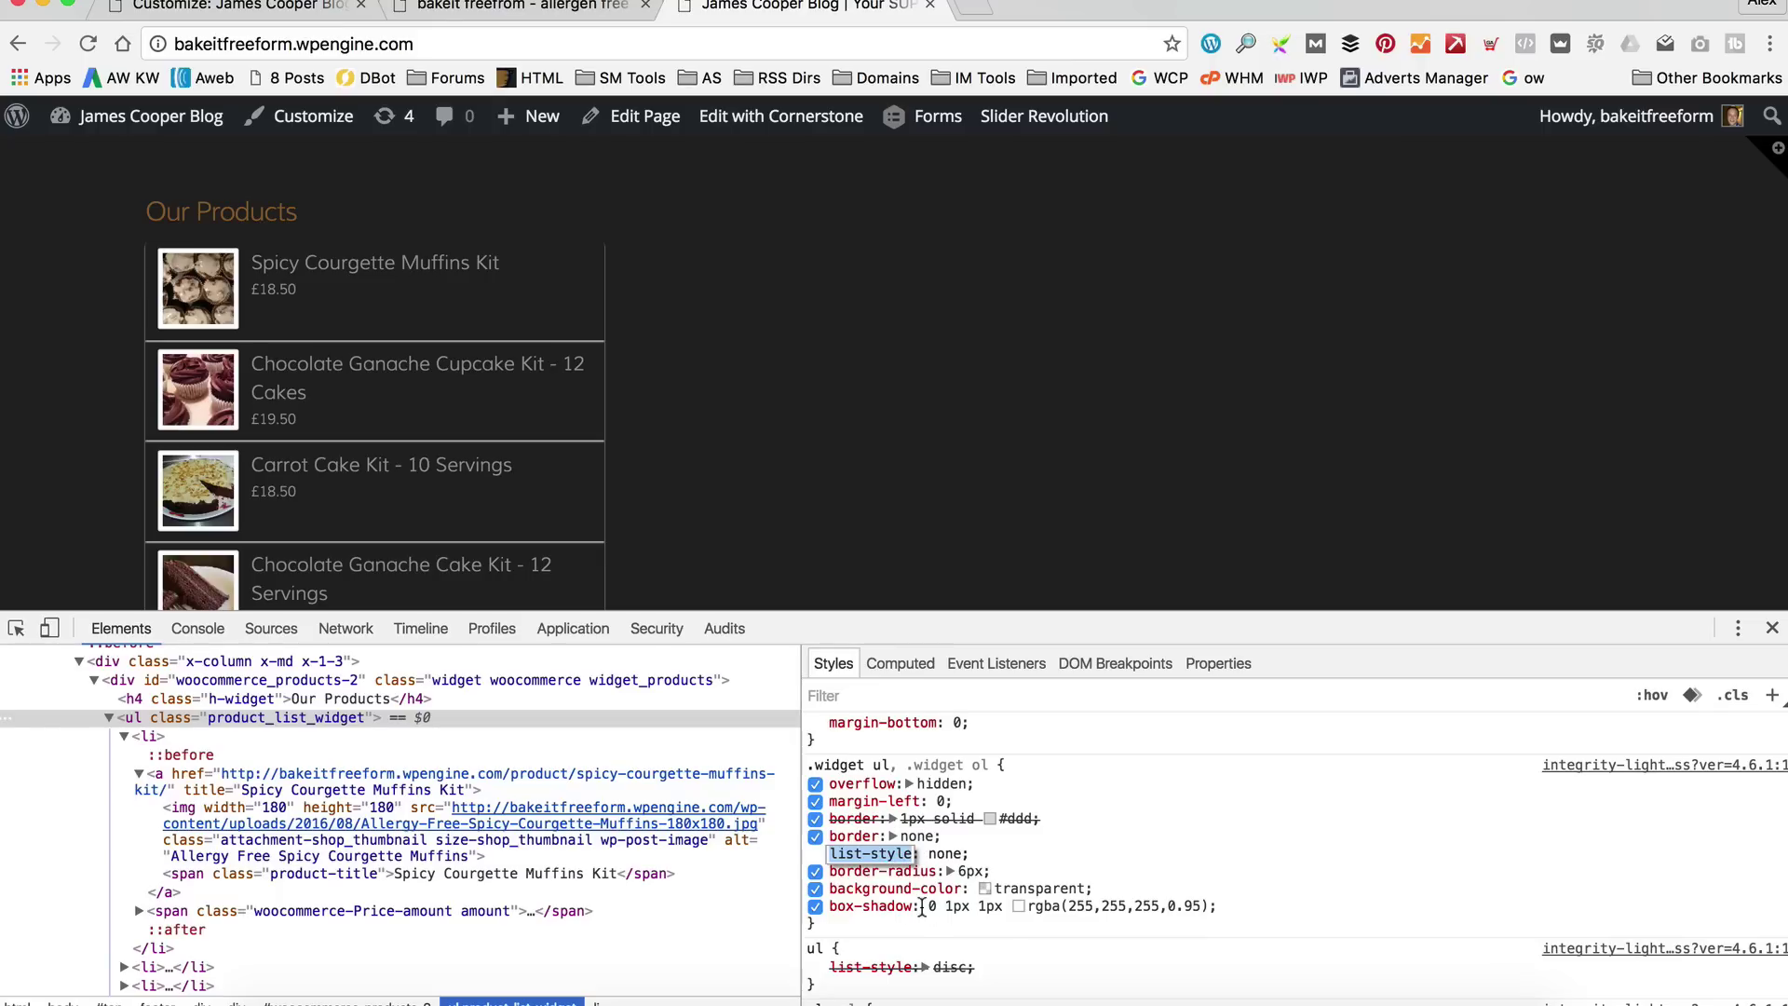
click(922, 908)
click(943, 908)
text(none)
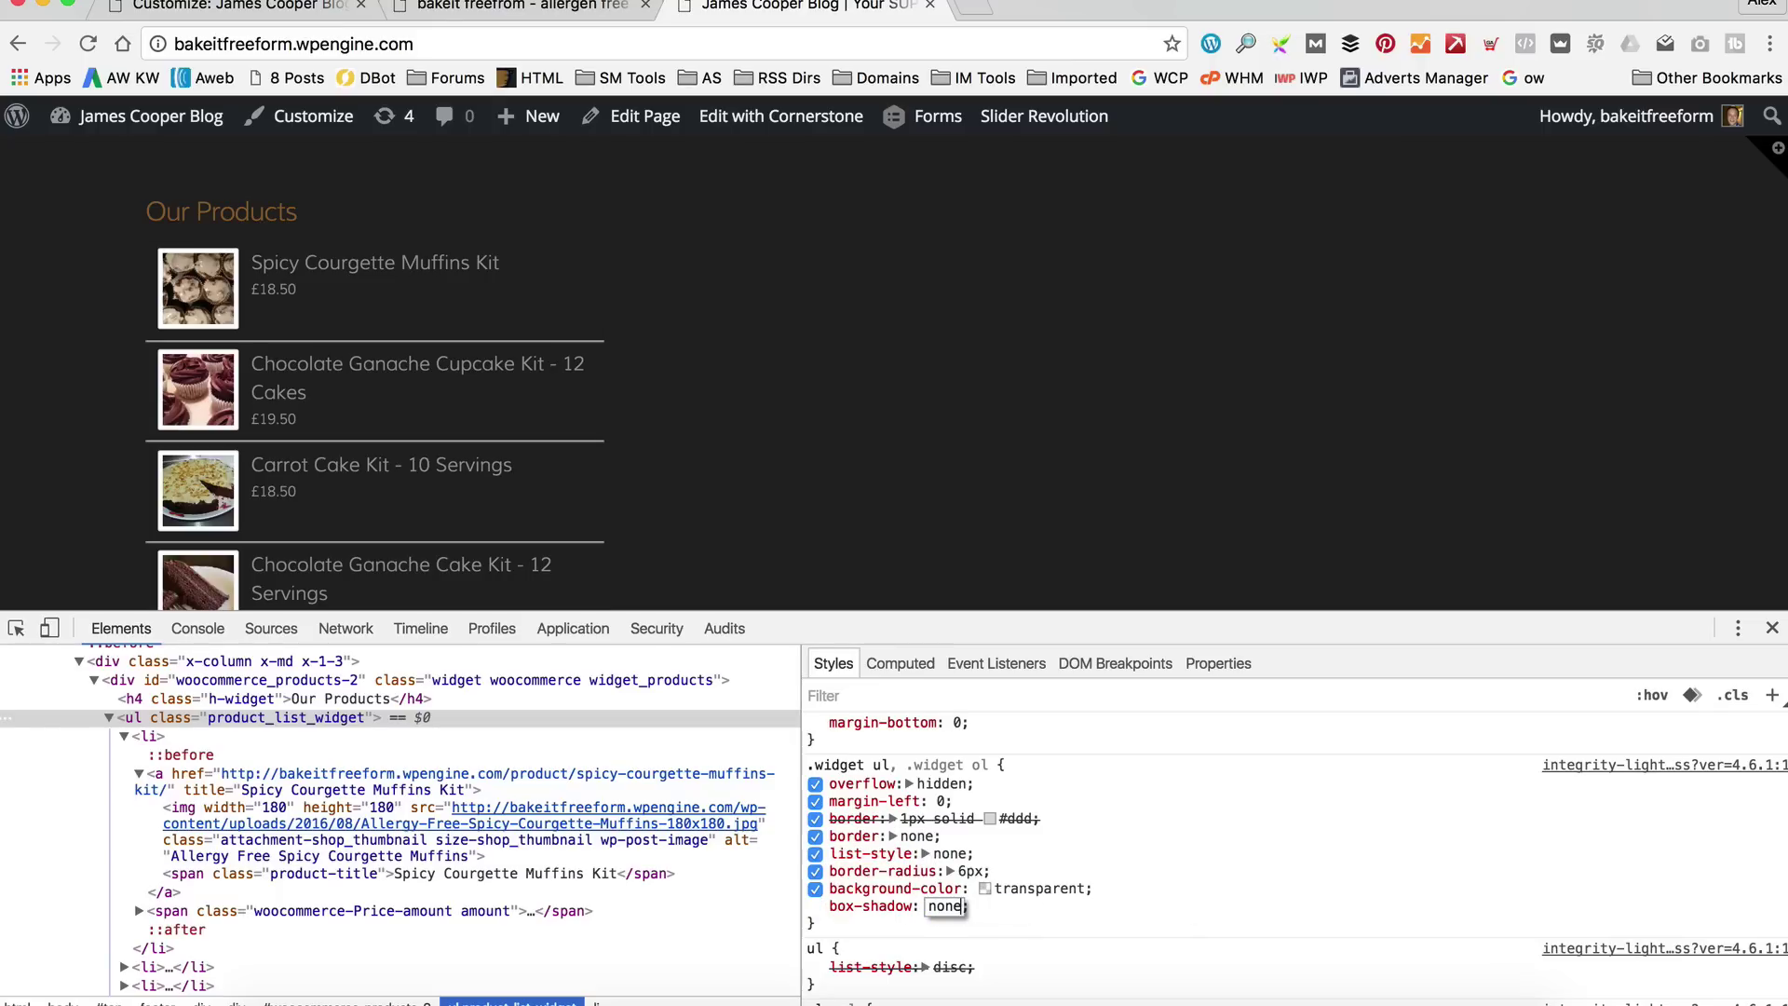
key(Tab)
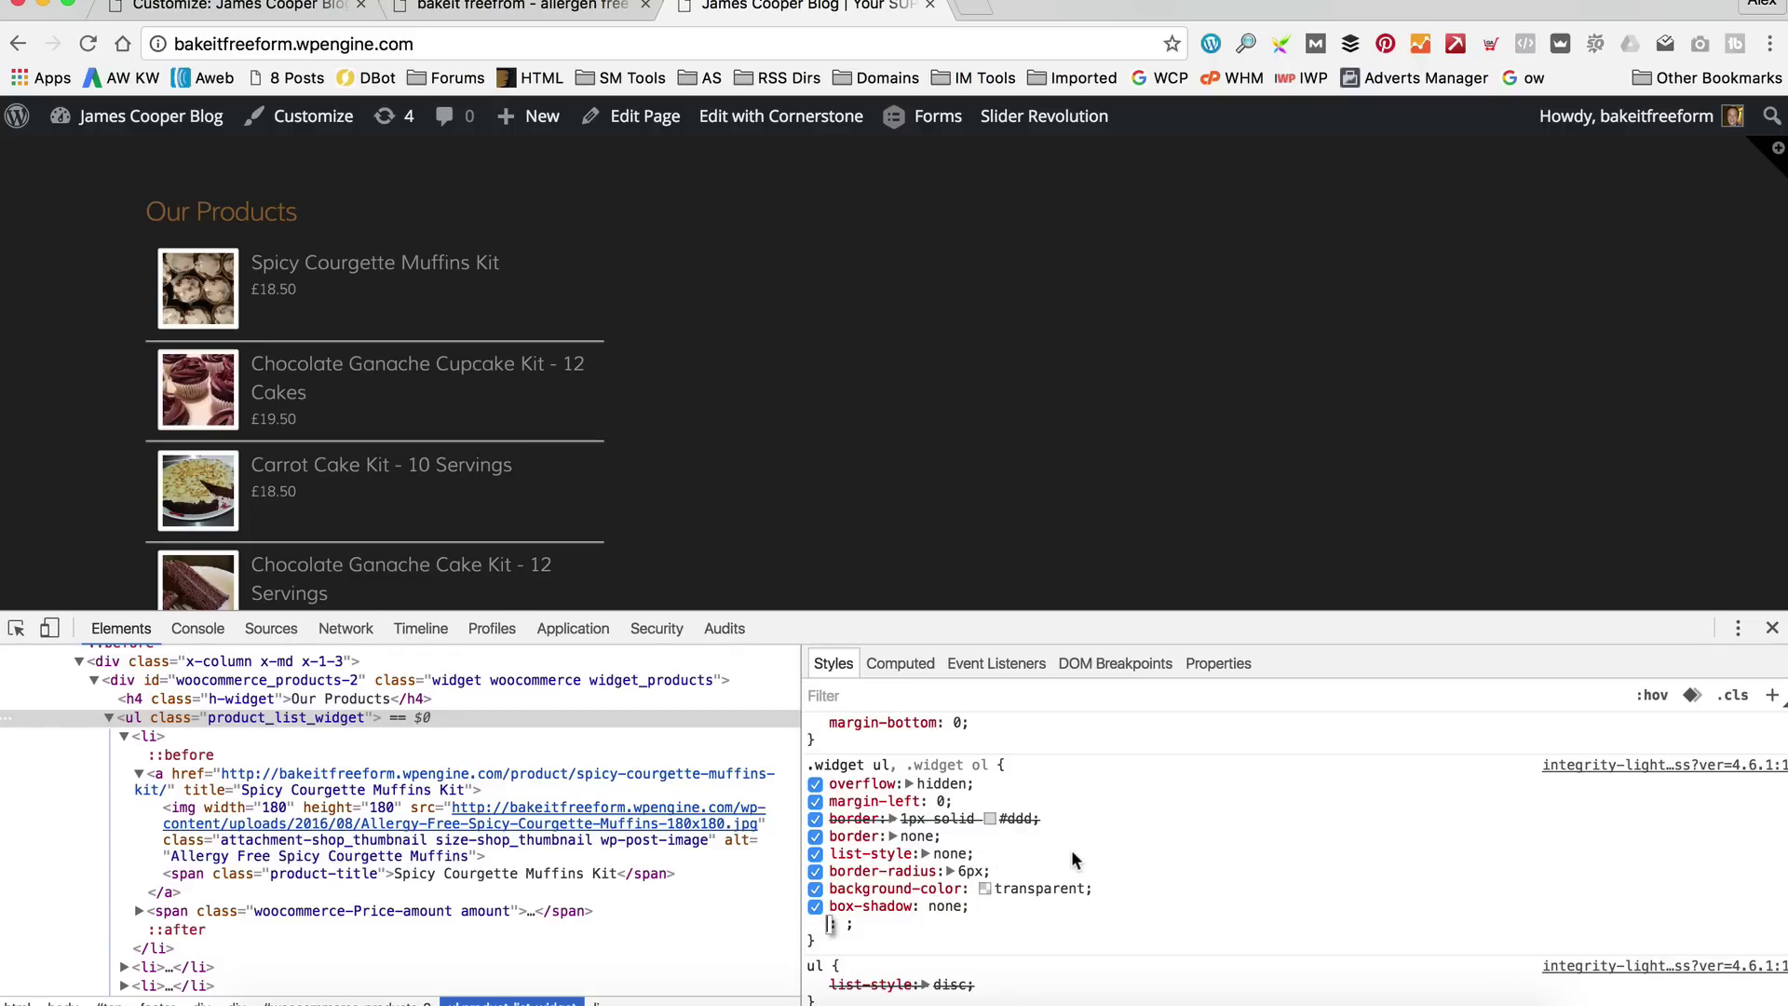
- Tweak the background and border values, then select the whole .widget ul rule to copy
scroll(1076, 859, down, 1)
scroll(866, 822, down, 3)
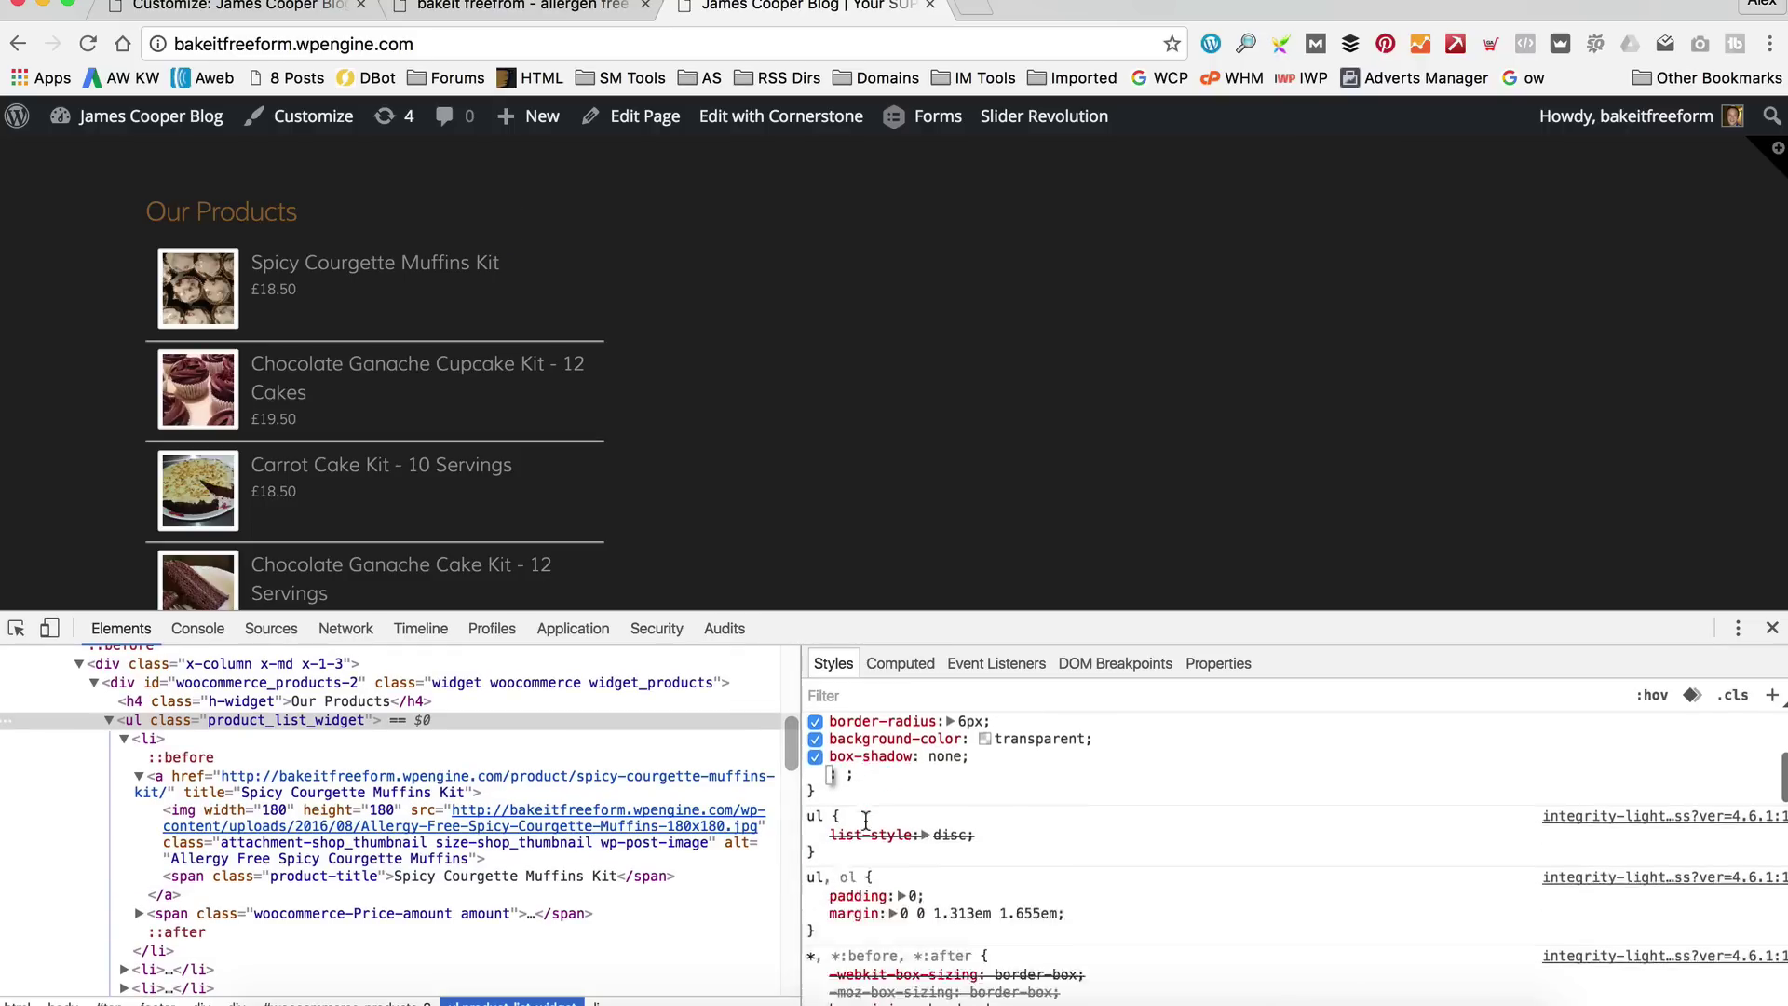
scroll(866, 822, up, 5)
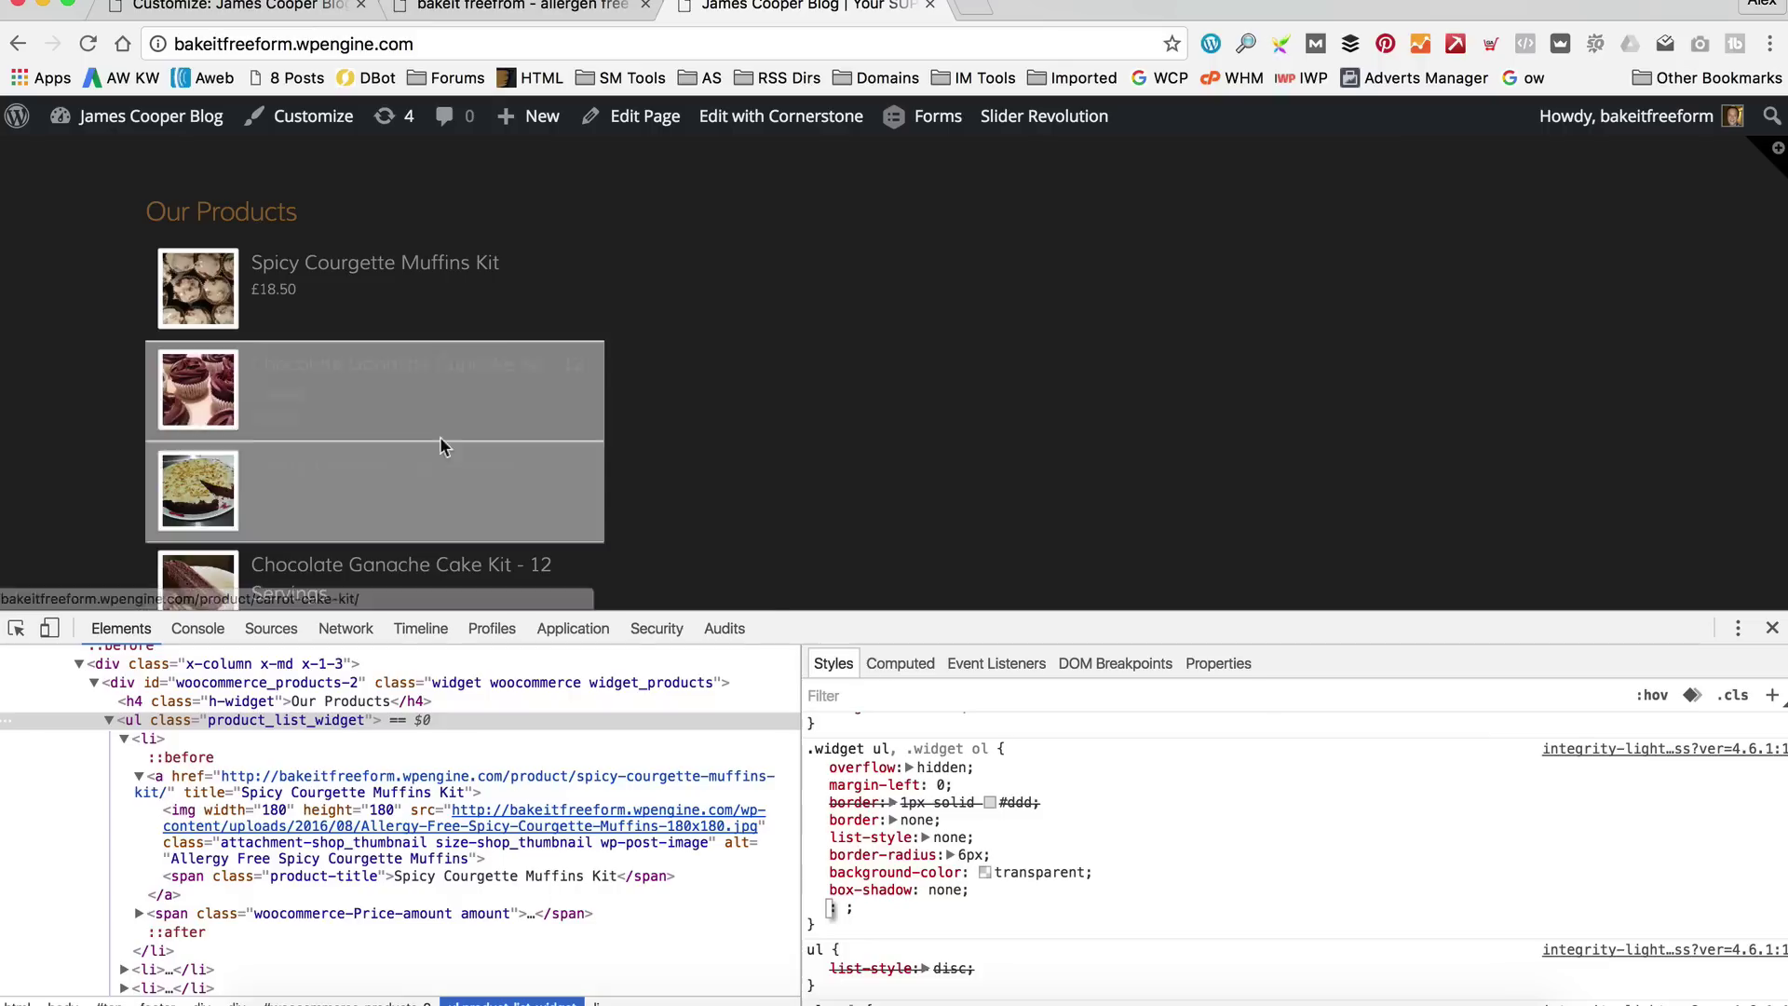
click(1023, 873)
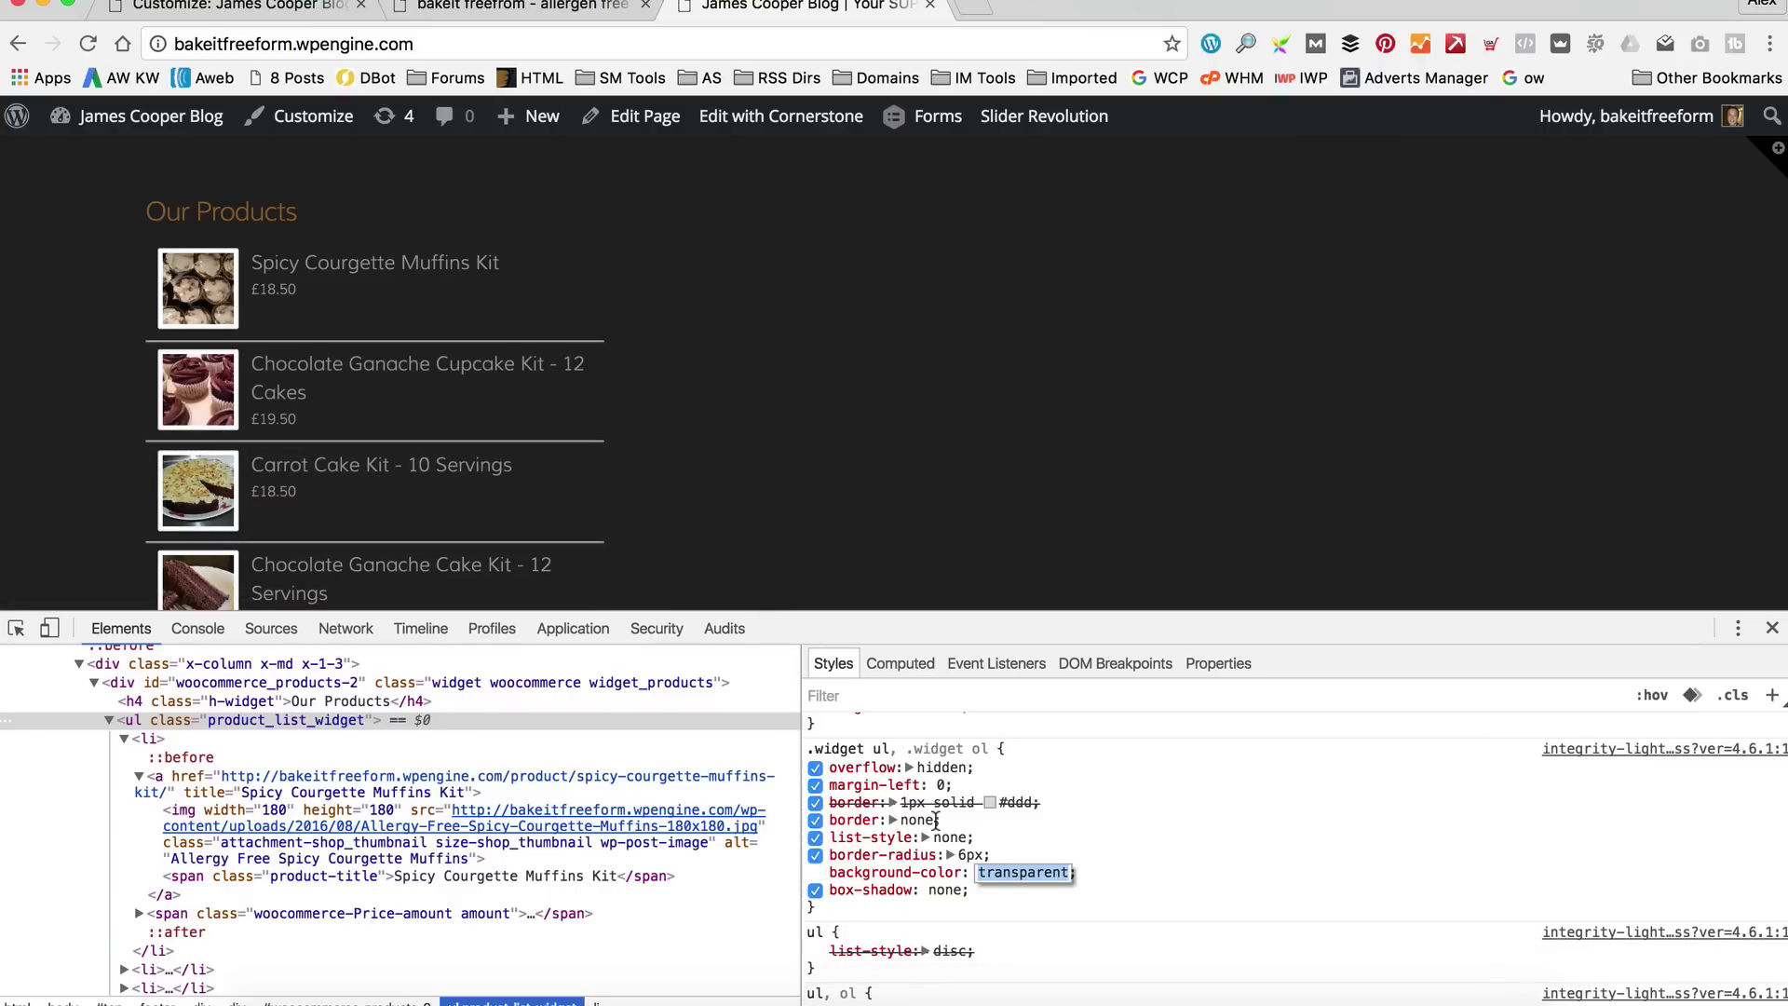
click(935, 819)
click(939, 820)
click(941, 826)
text(!important)
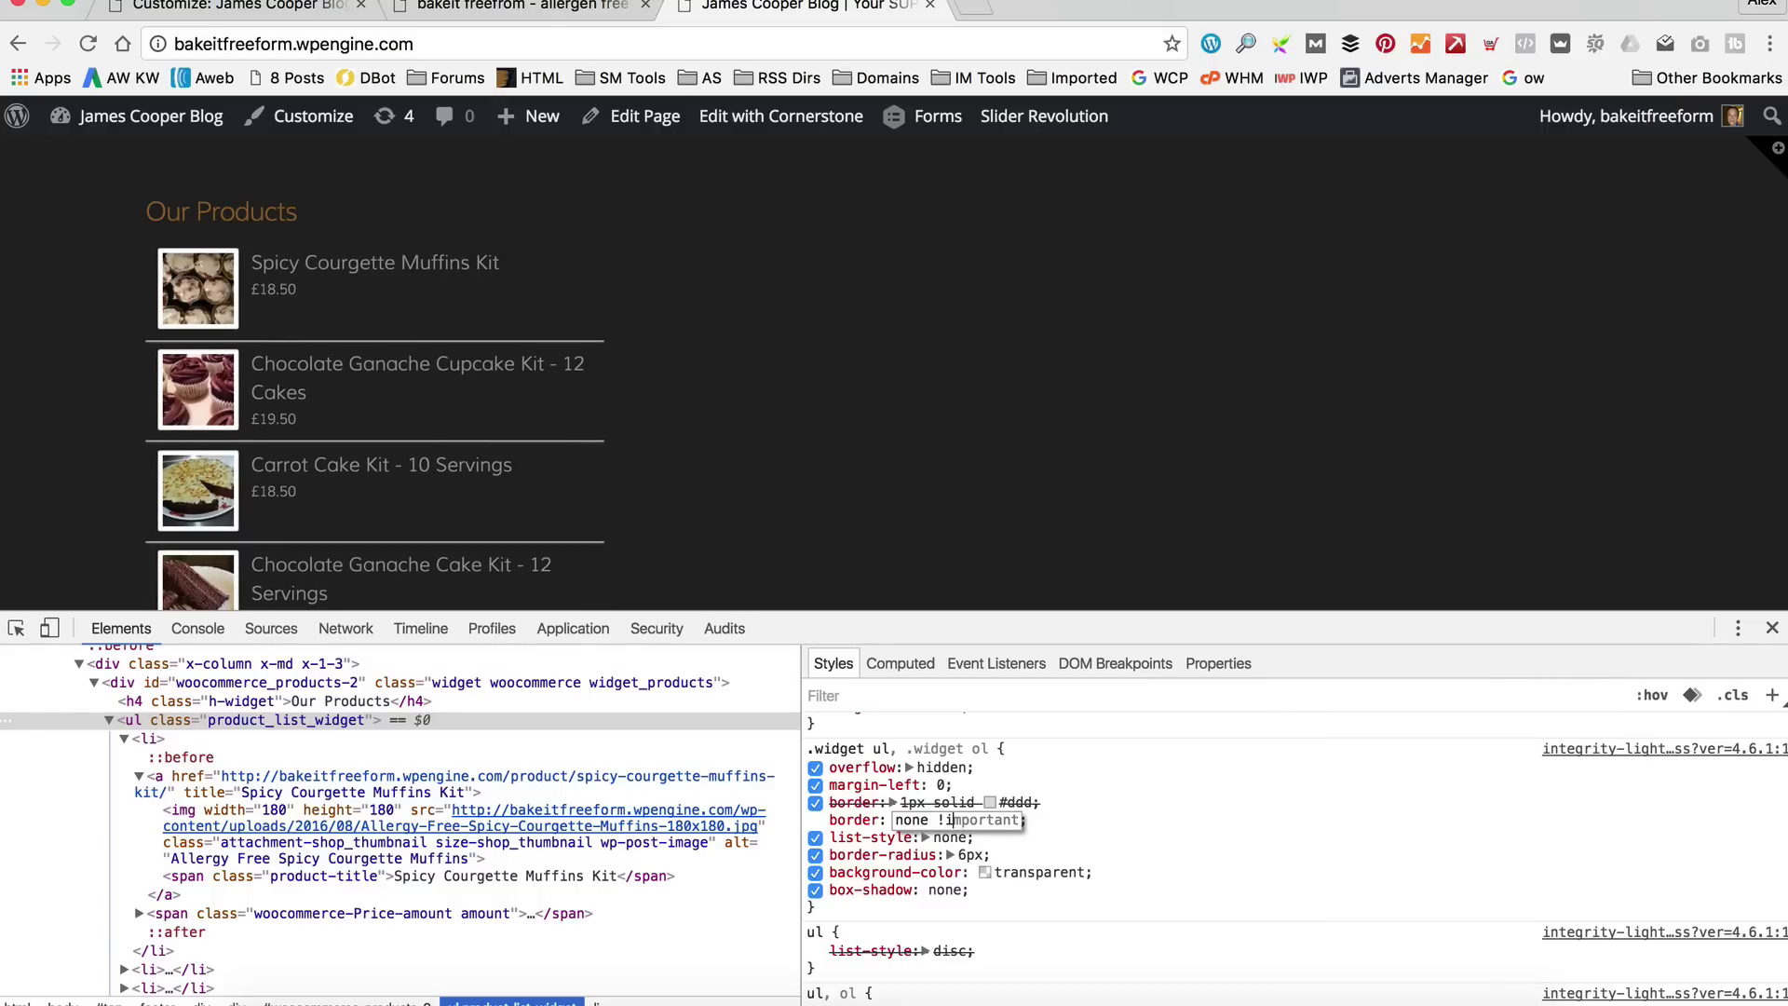
key(BackSpace)
key(BackSpace)
drag(866, 918, 807, 748)
key(super+c)
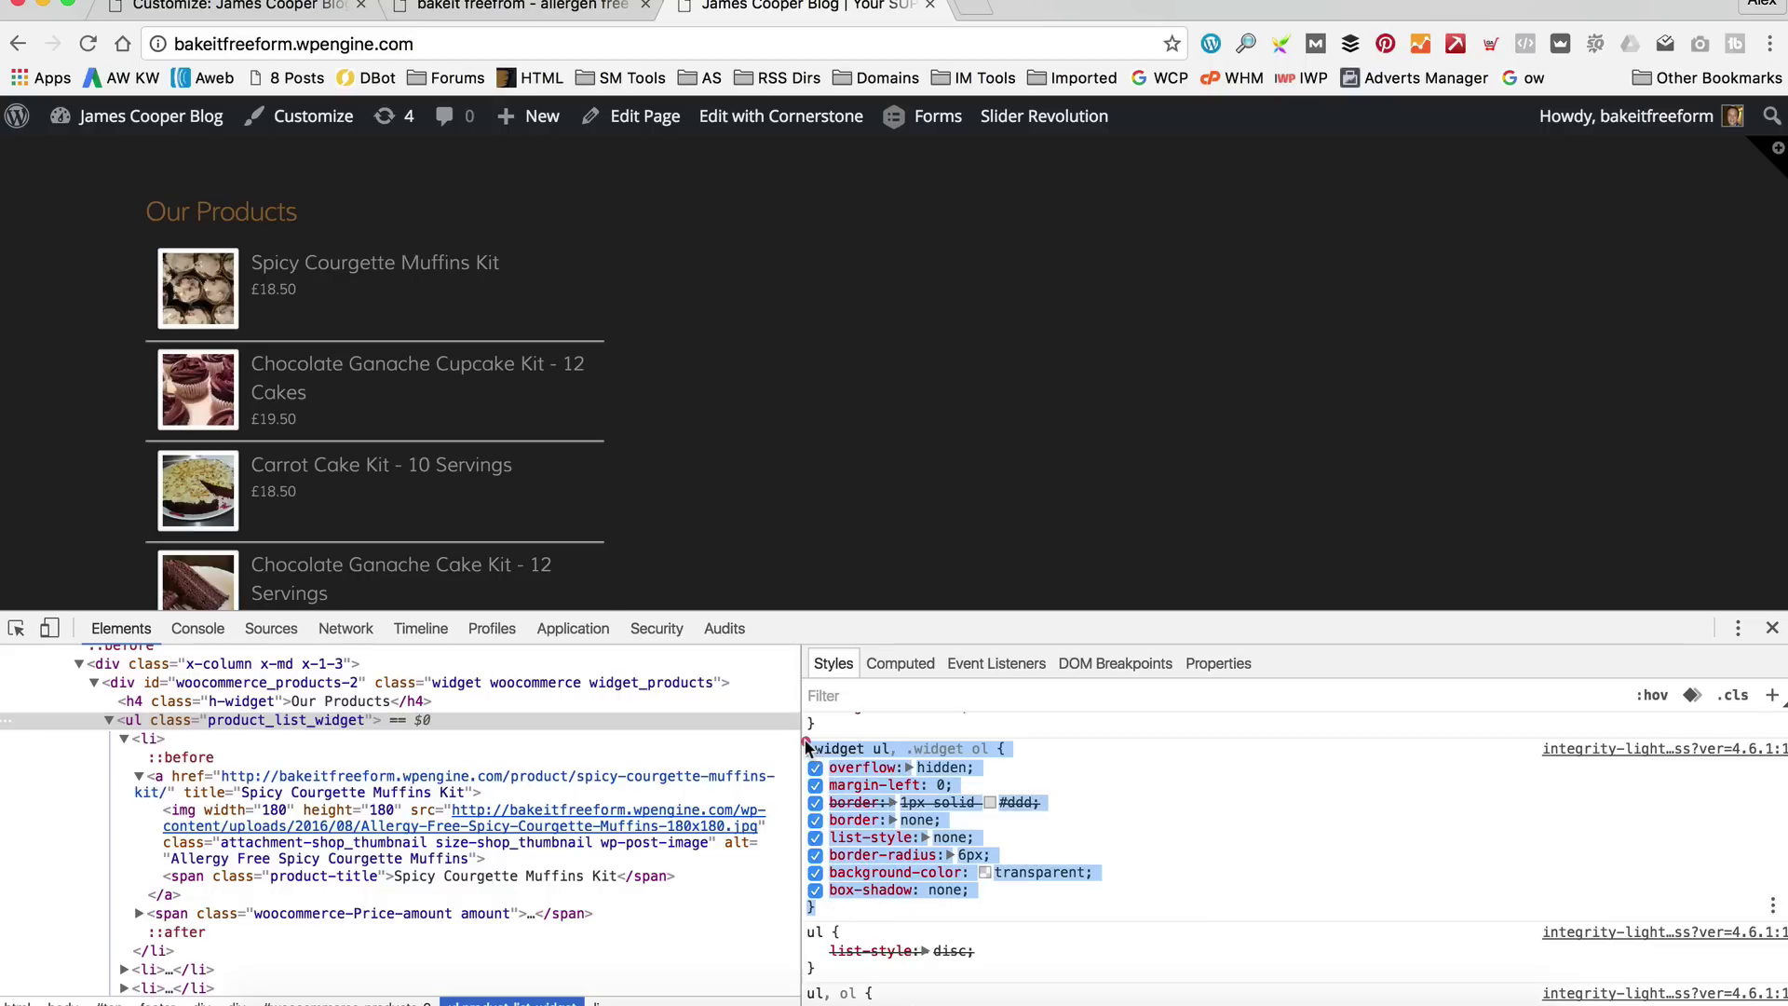
- Paste the .widget ul, .widget ol rule into Global CSS, keeping only border: none and box-shadow: none
click(214, 7)
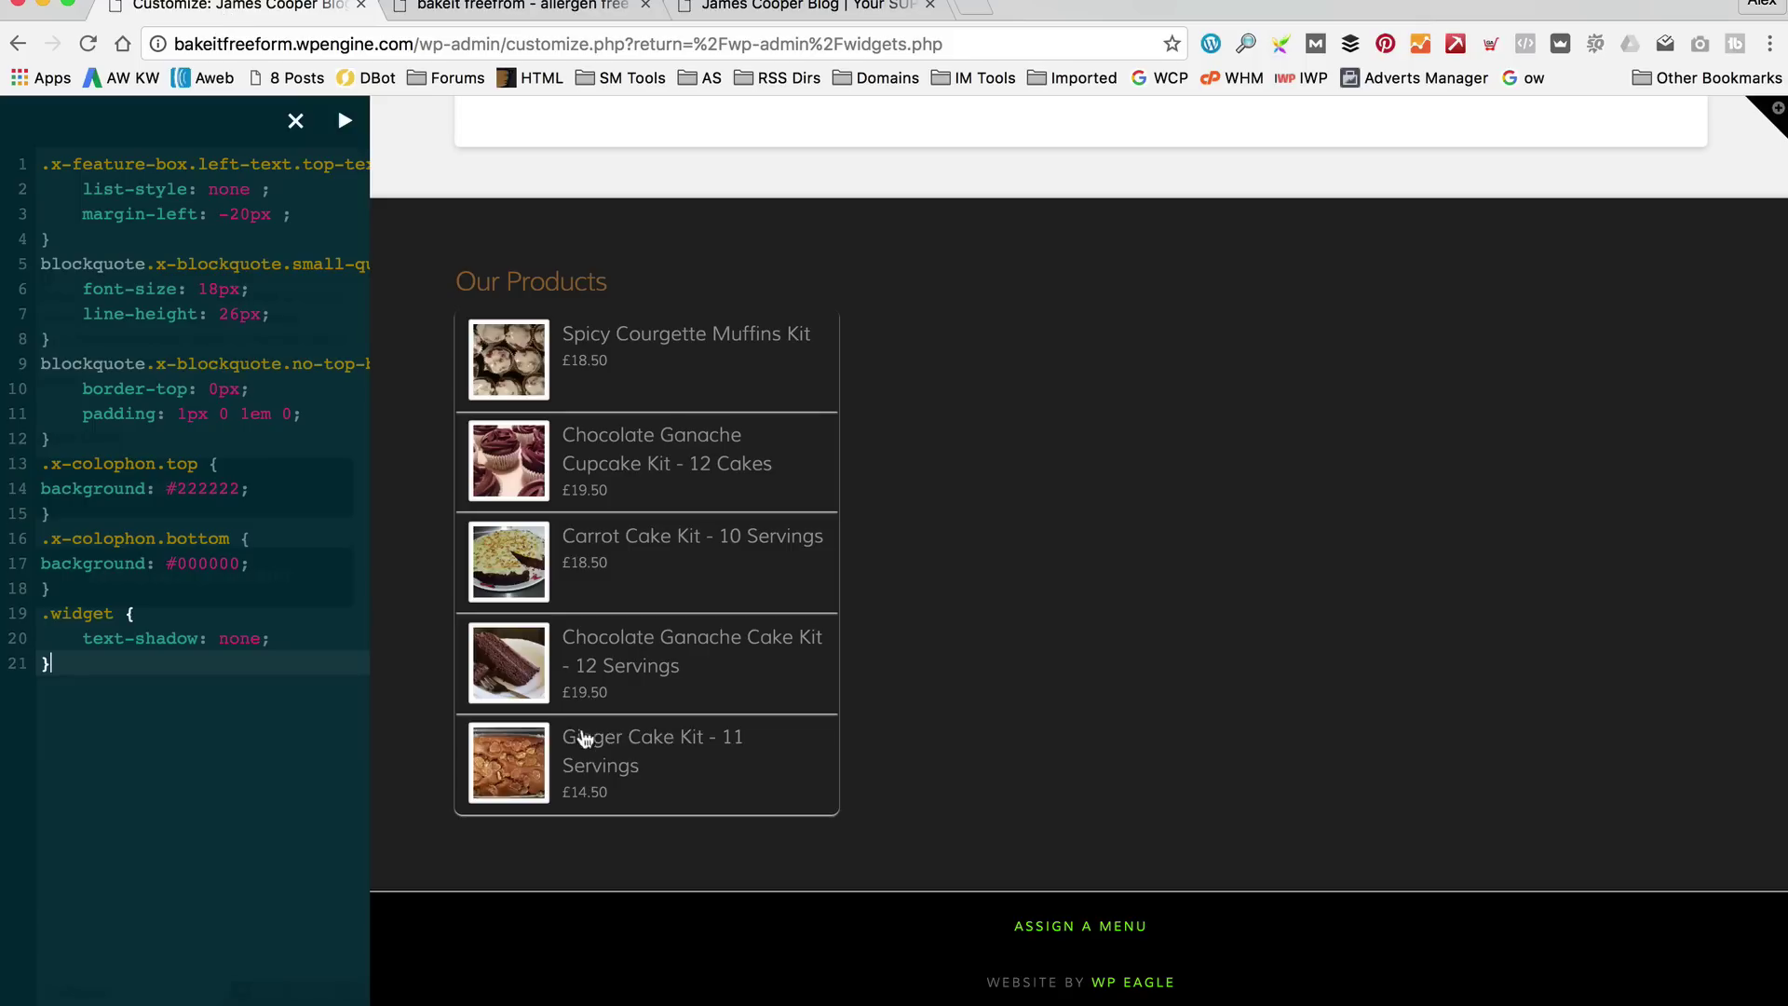
key(Return)
key(super+v)
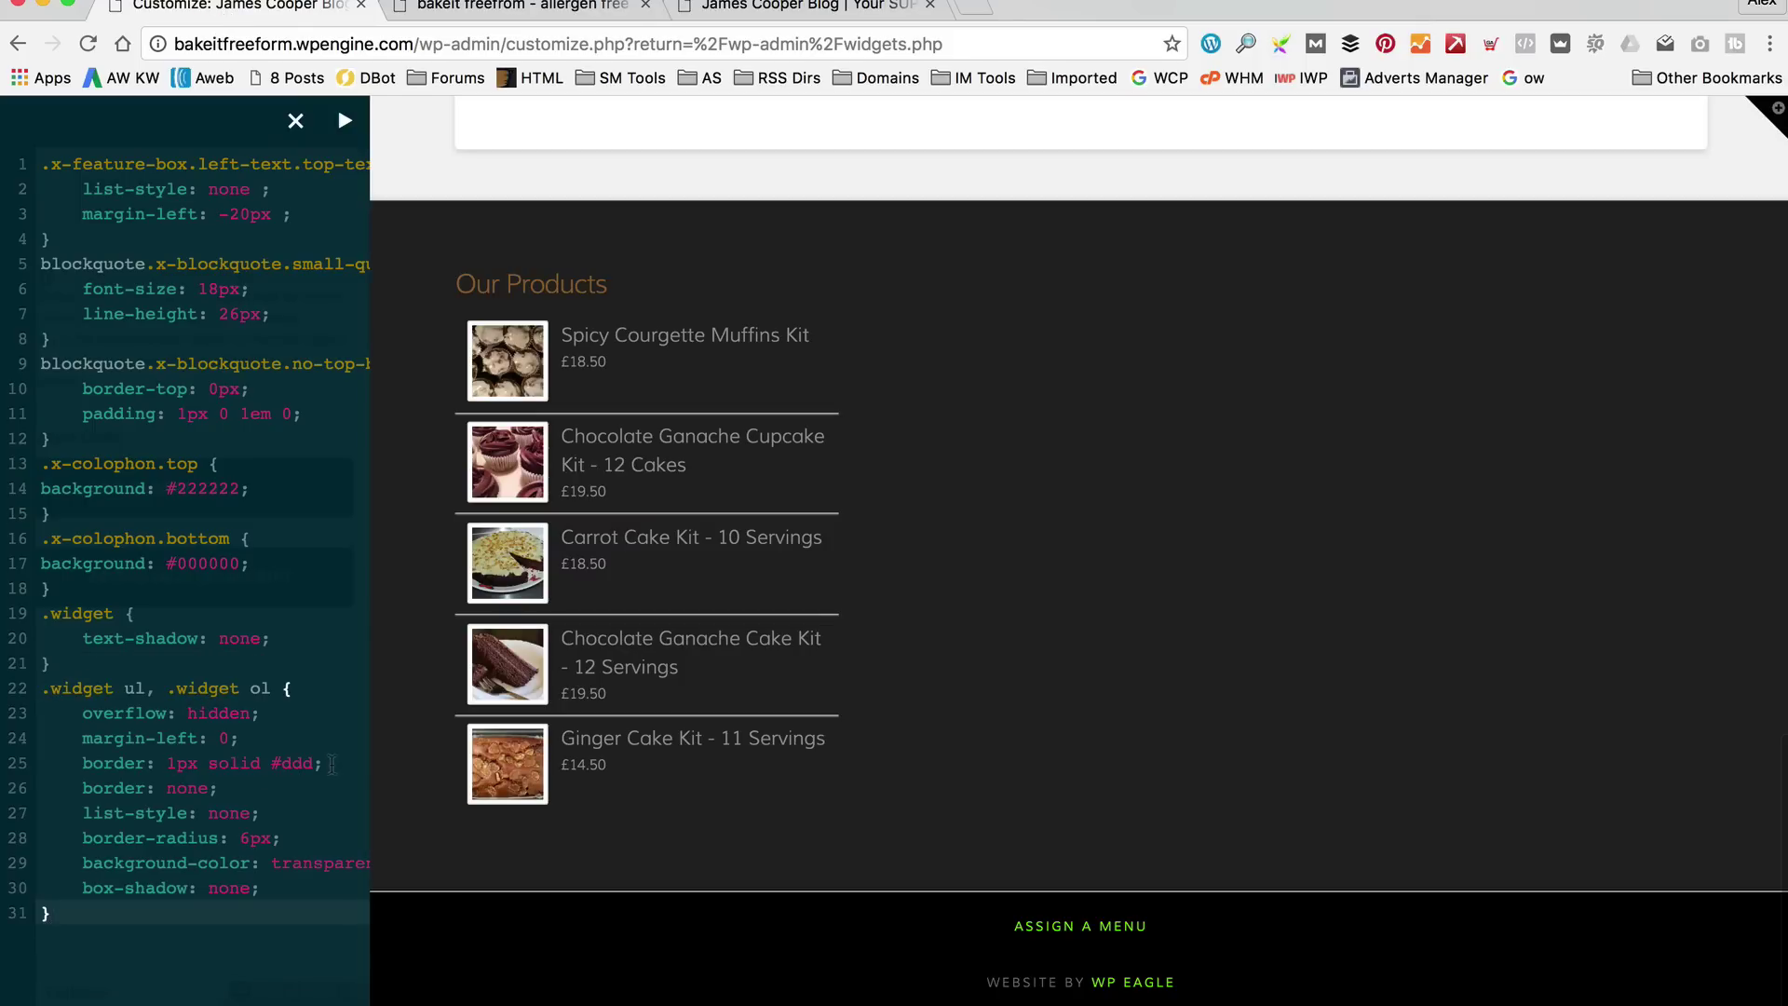
drag(332, 764, 39, 712)
key(BackSpace)
key(BackSpace)
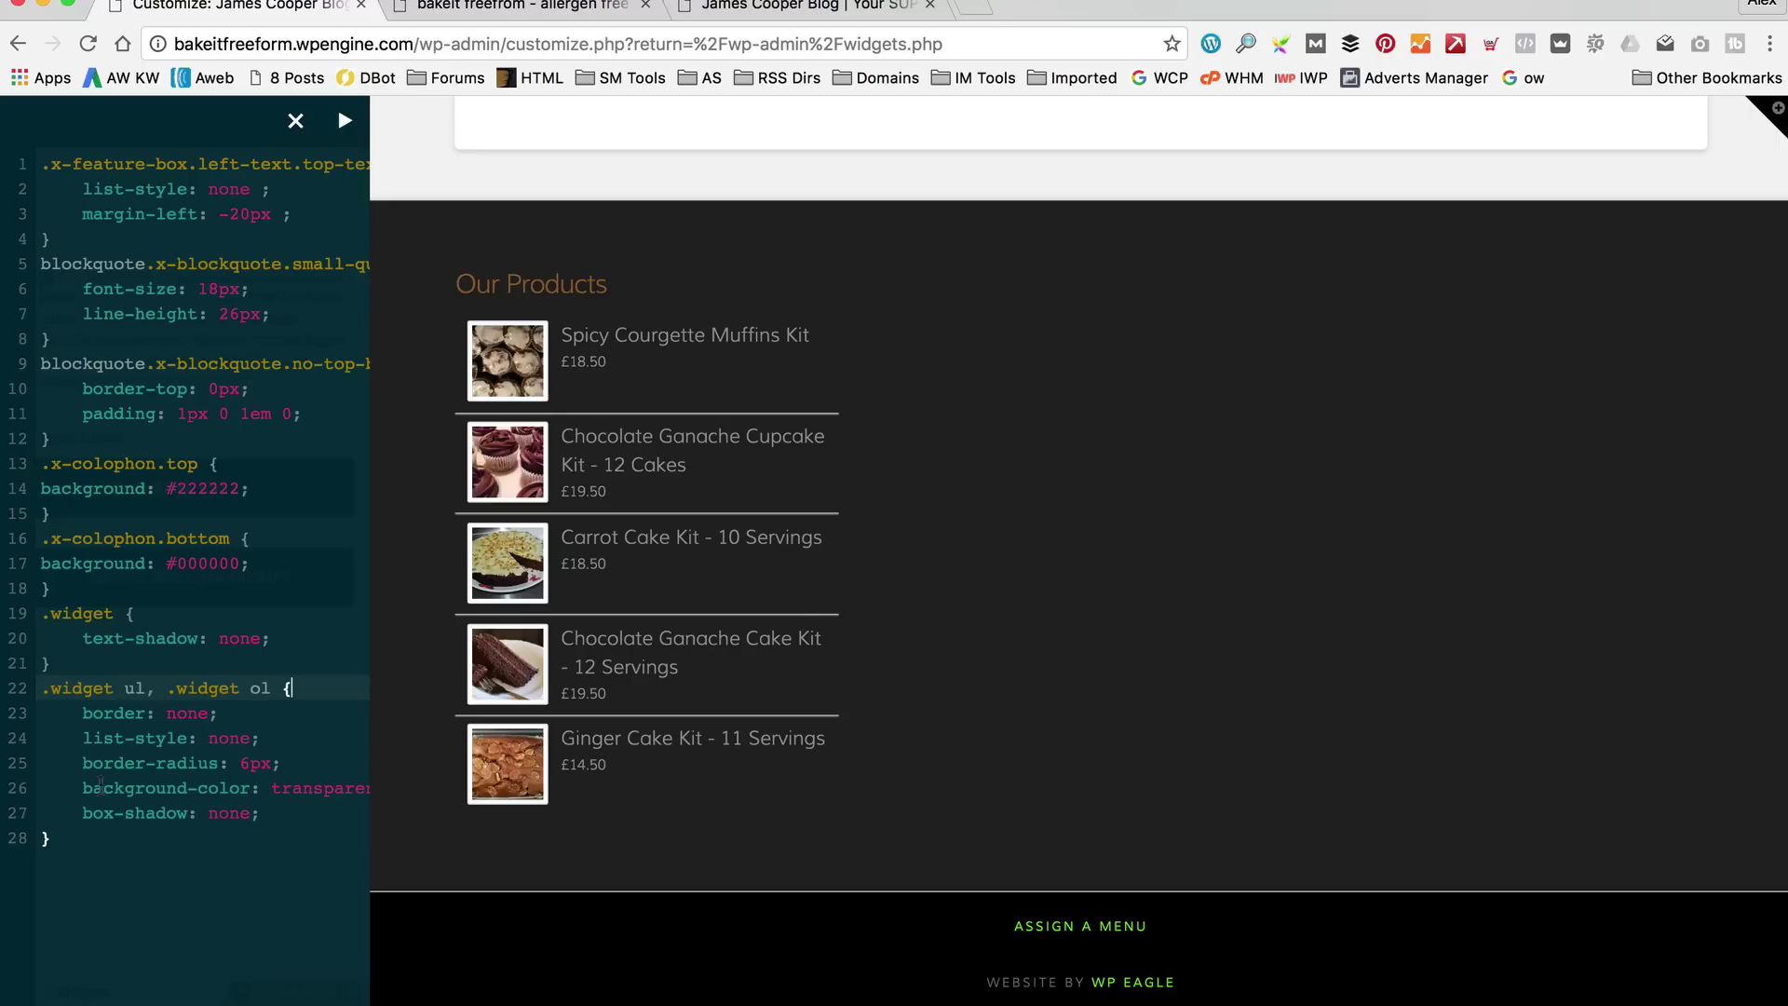
drag(70, 740, 9, 740)
click(357, 785)
key(BackSpace)
key(BackSpace)
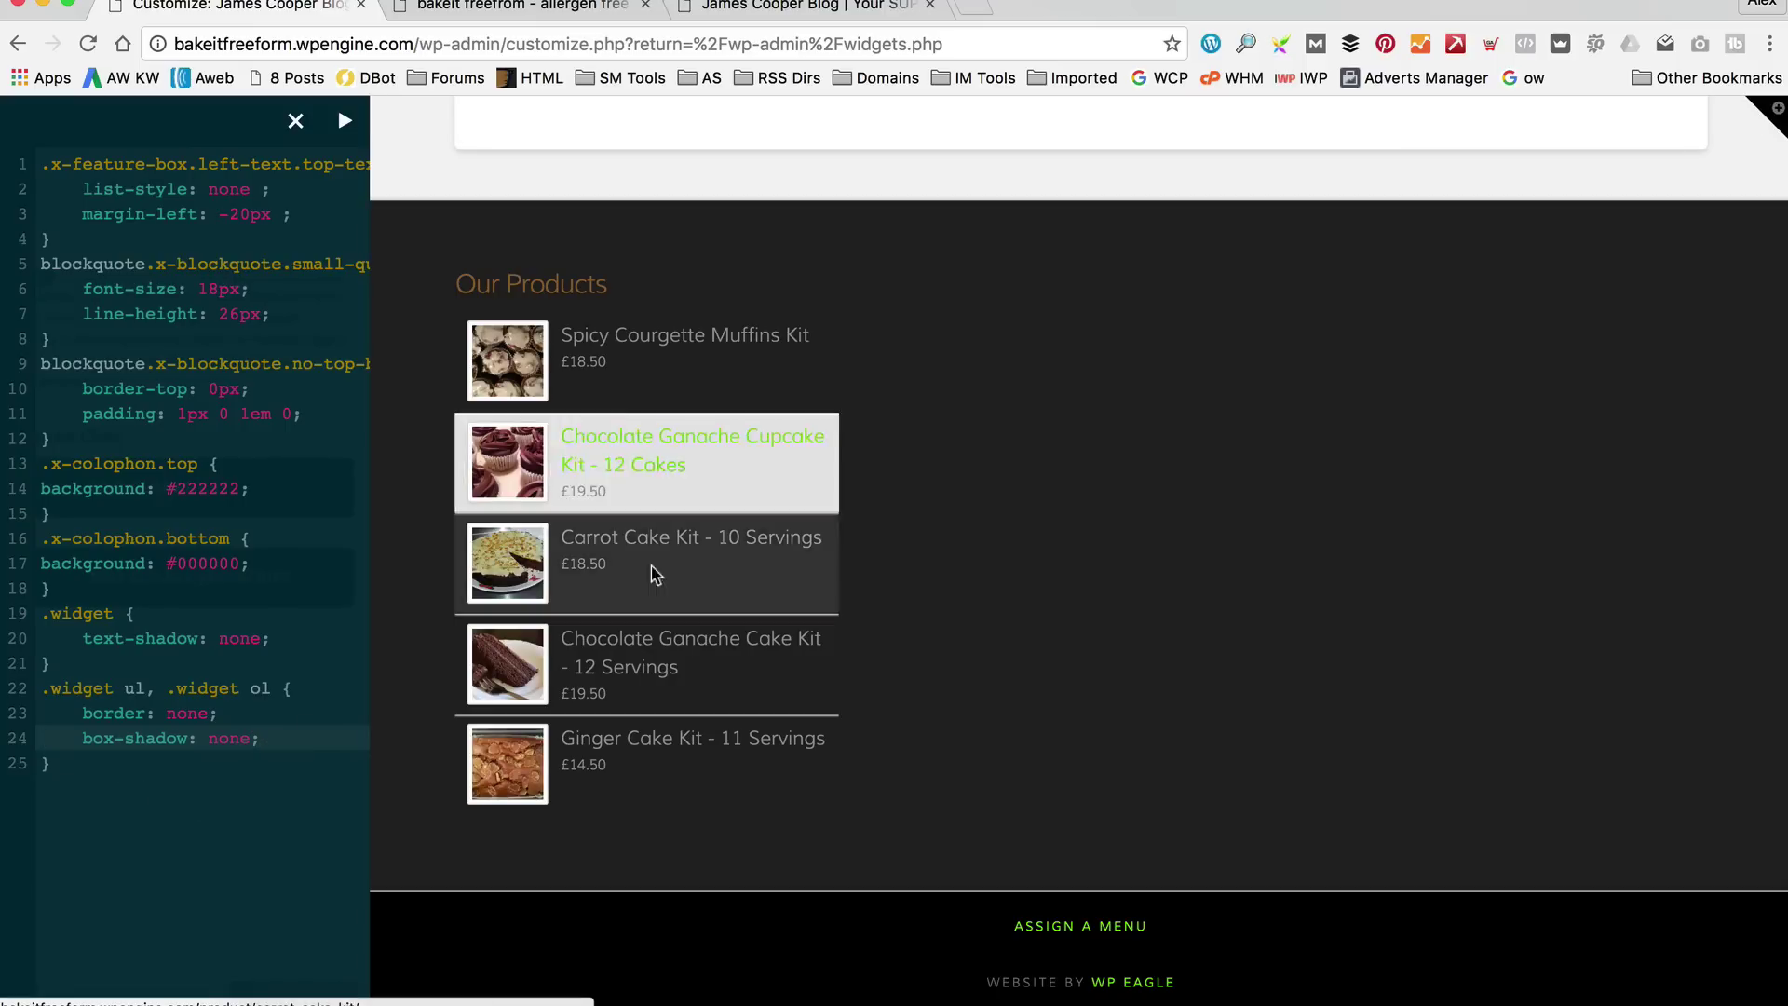
- Return to the live blog page with developer tools
click(545, 11)
click(821, 10)
scroll(541, 596, down, 3)
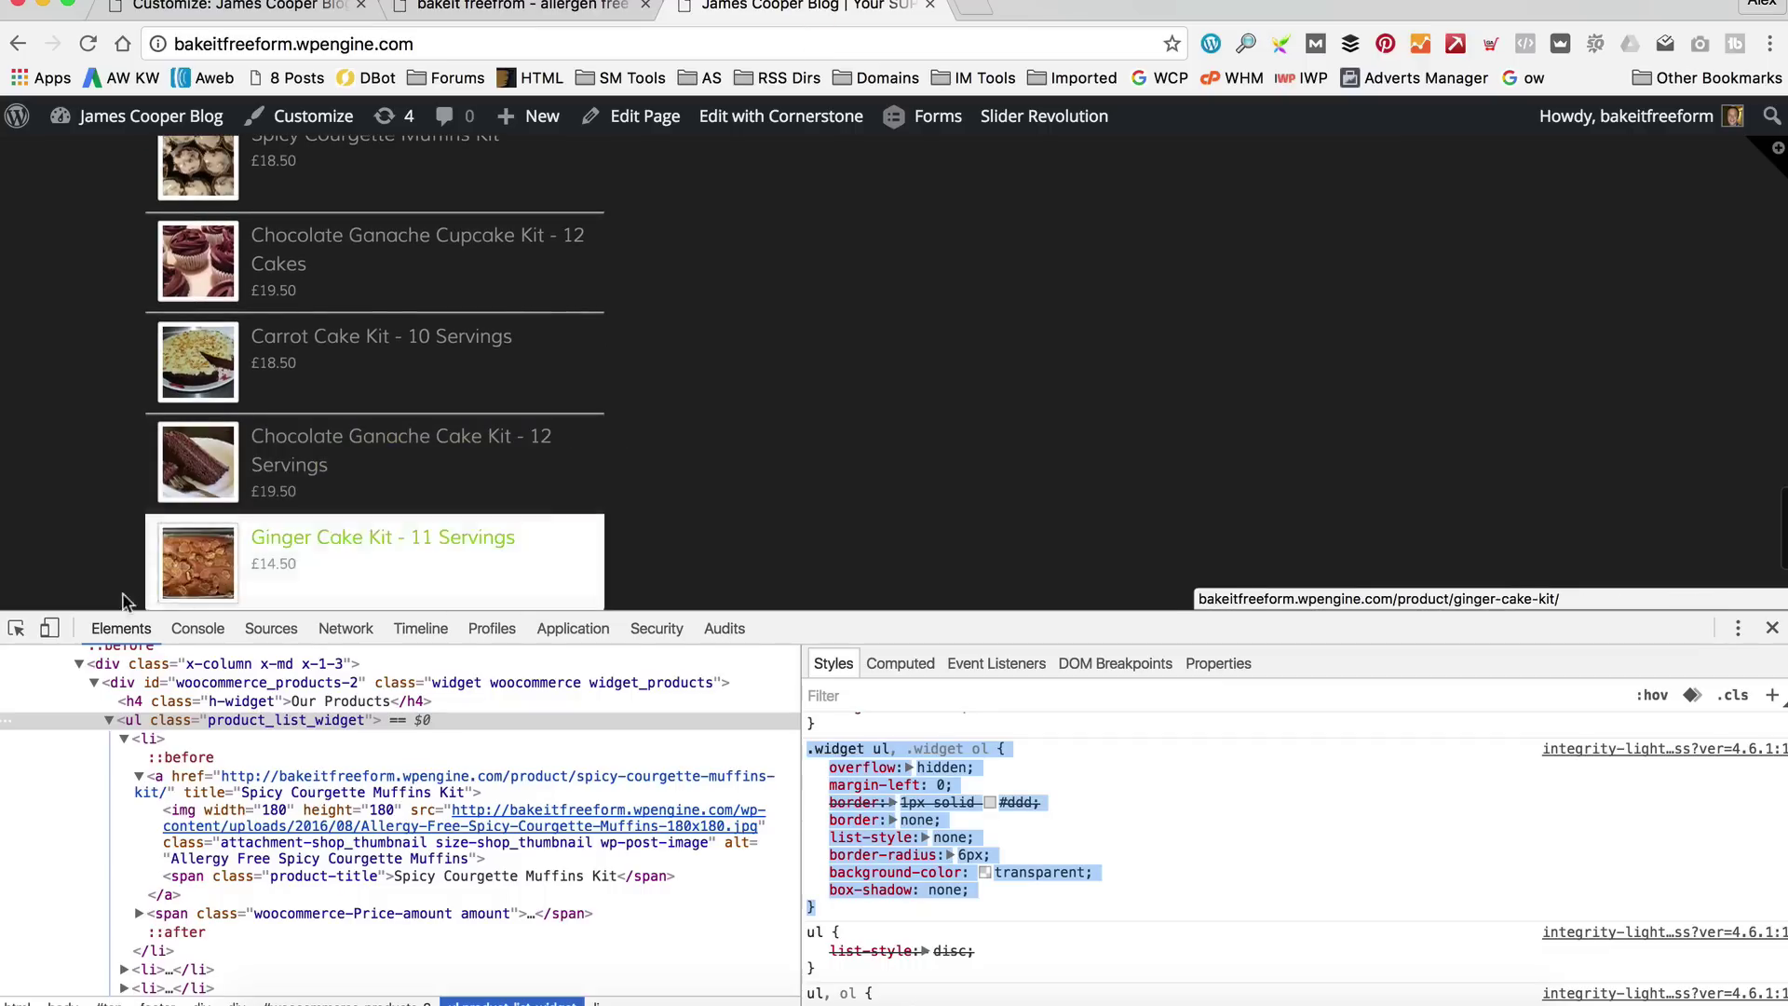
- On the Carrot Cake item, set .widget ul li border-bottom and box-shadow to none and select the rule
click(16, 627)
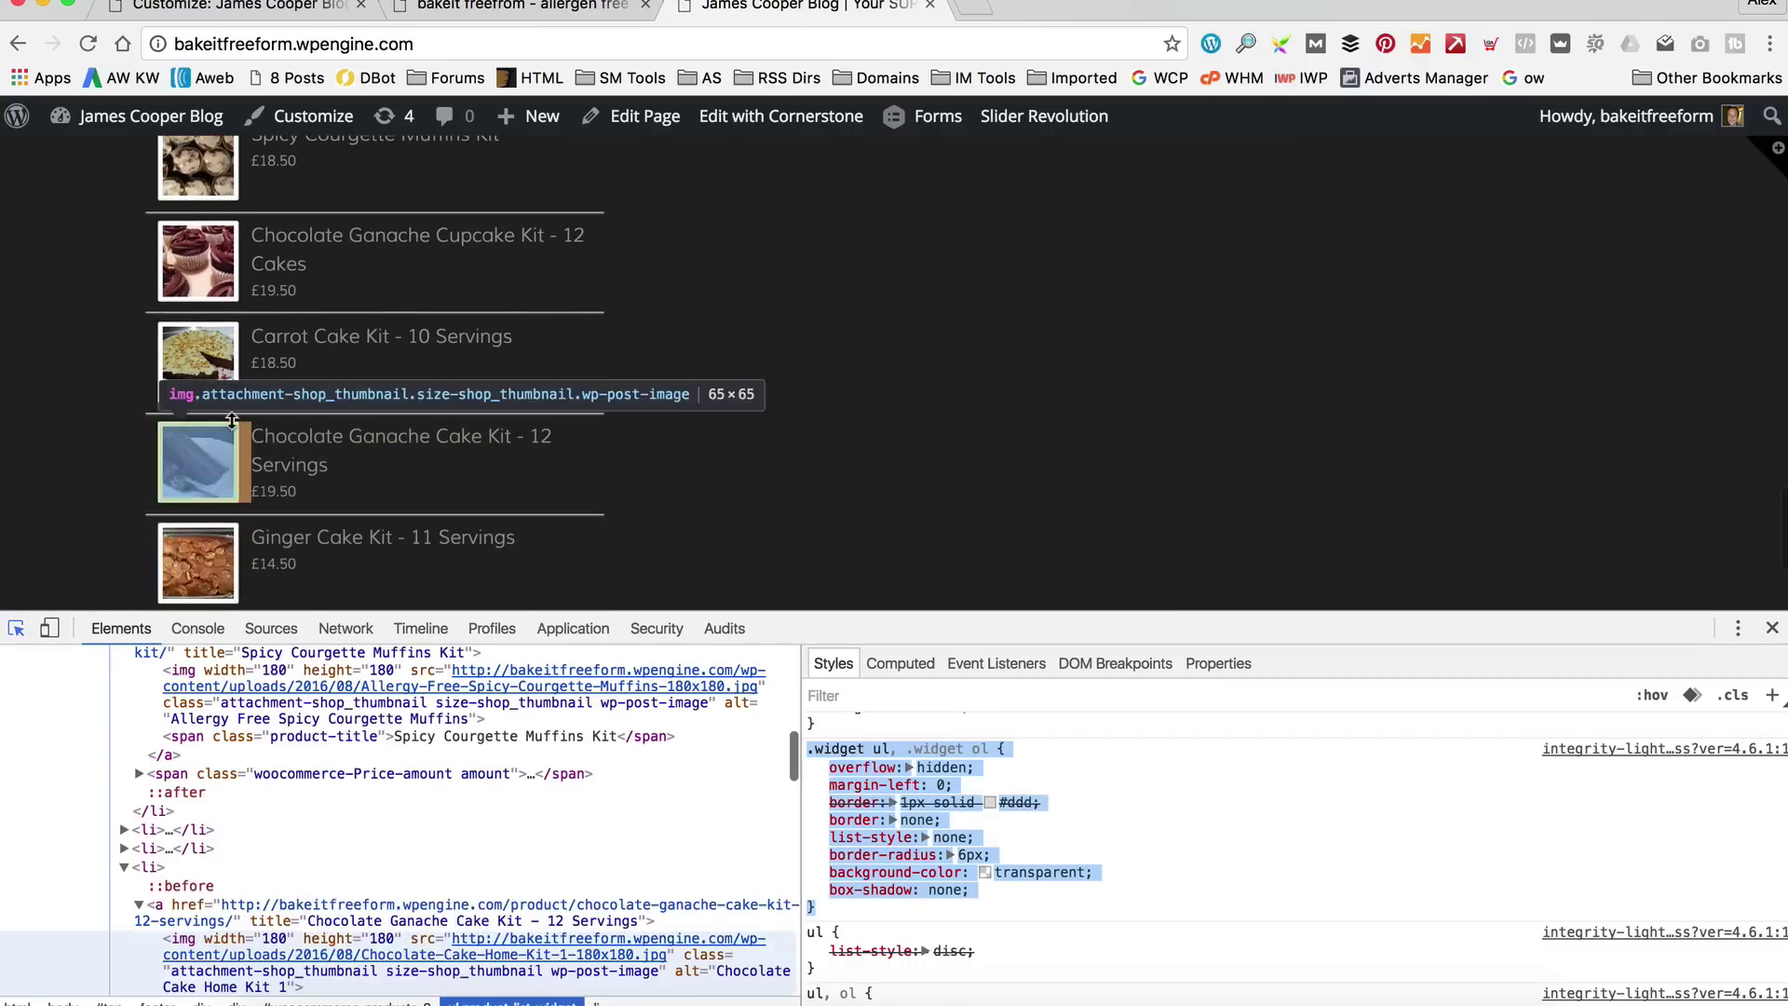
click(278, 315)
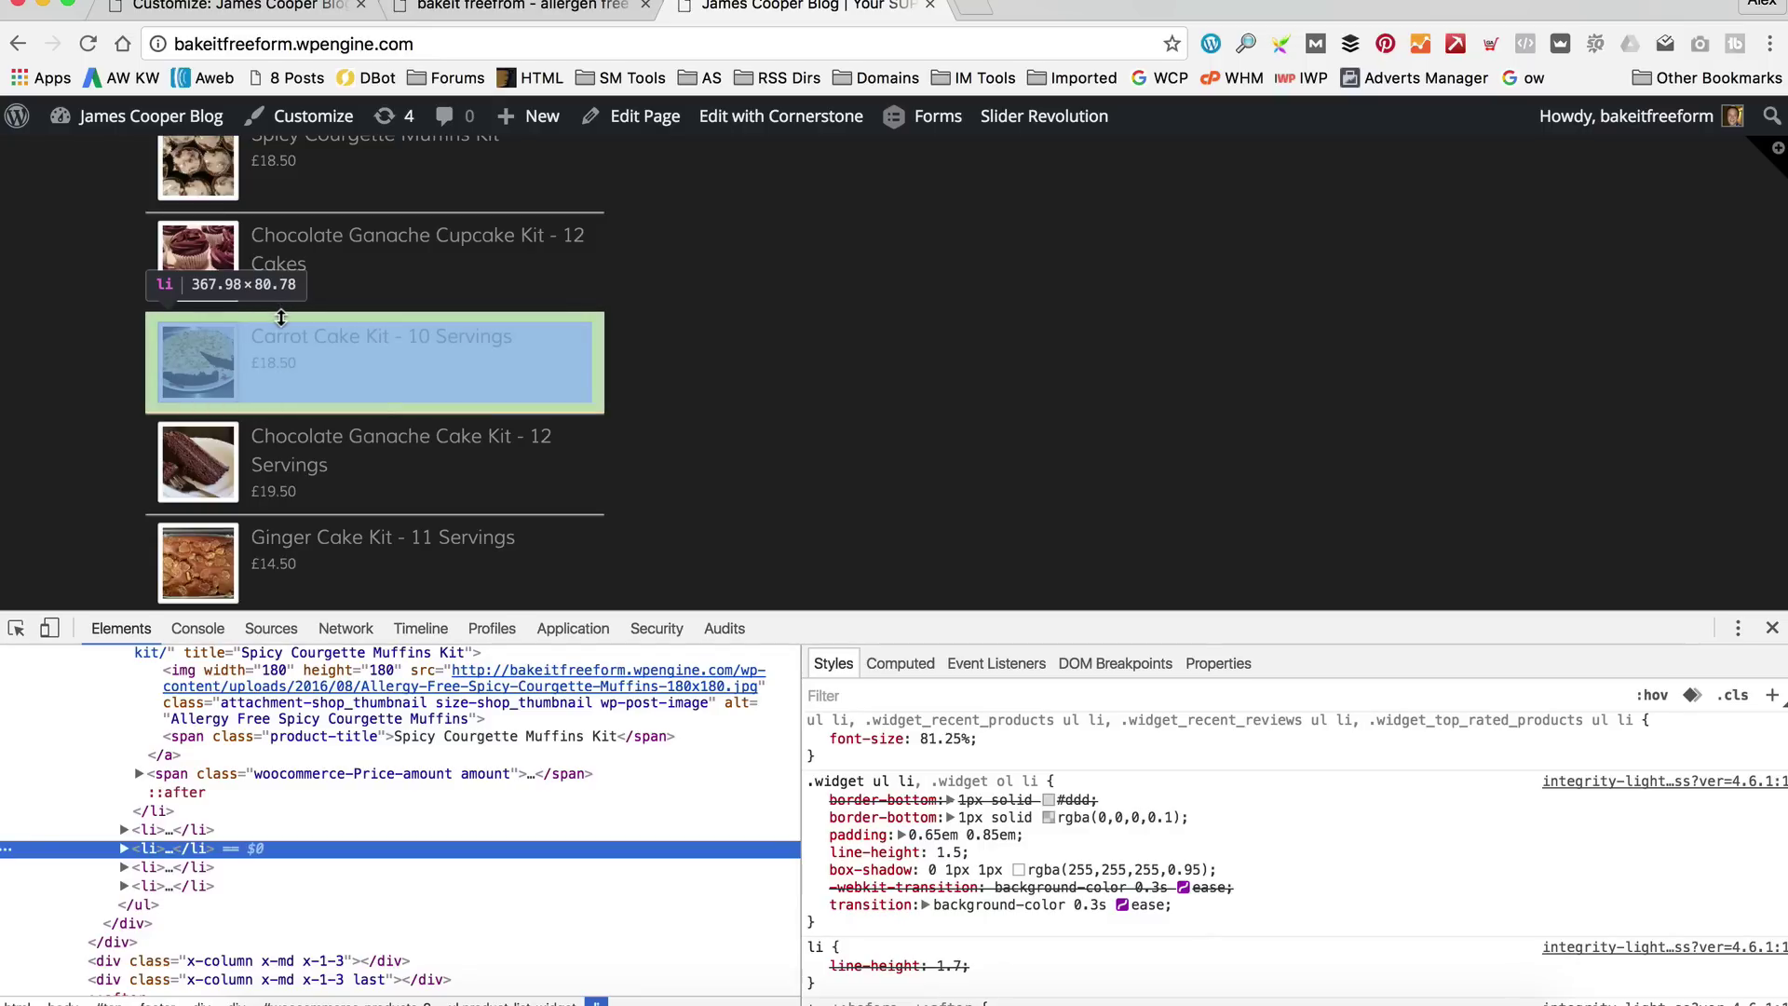
click(980, 817)
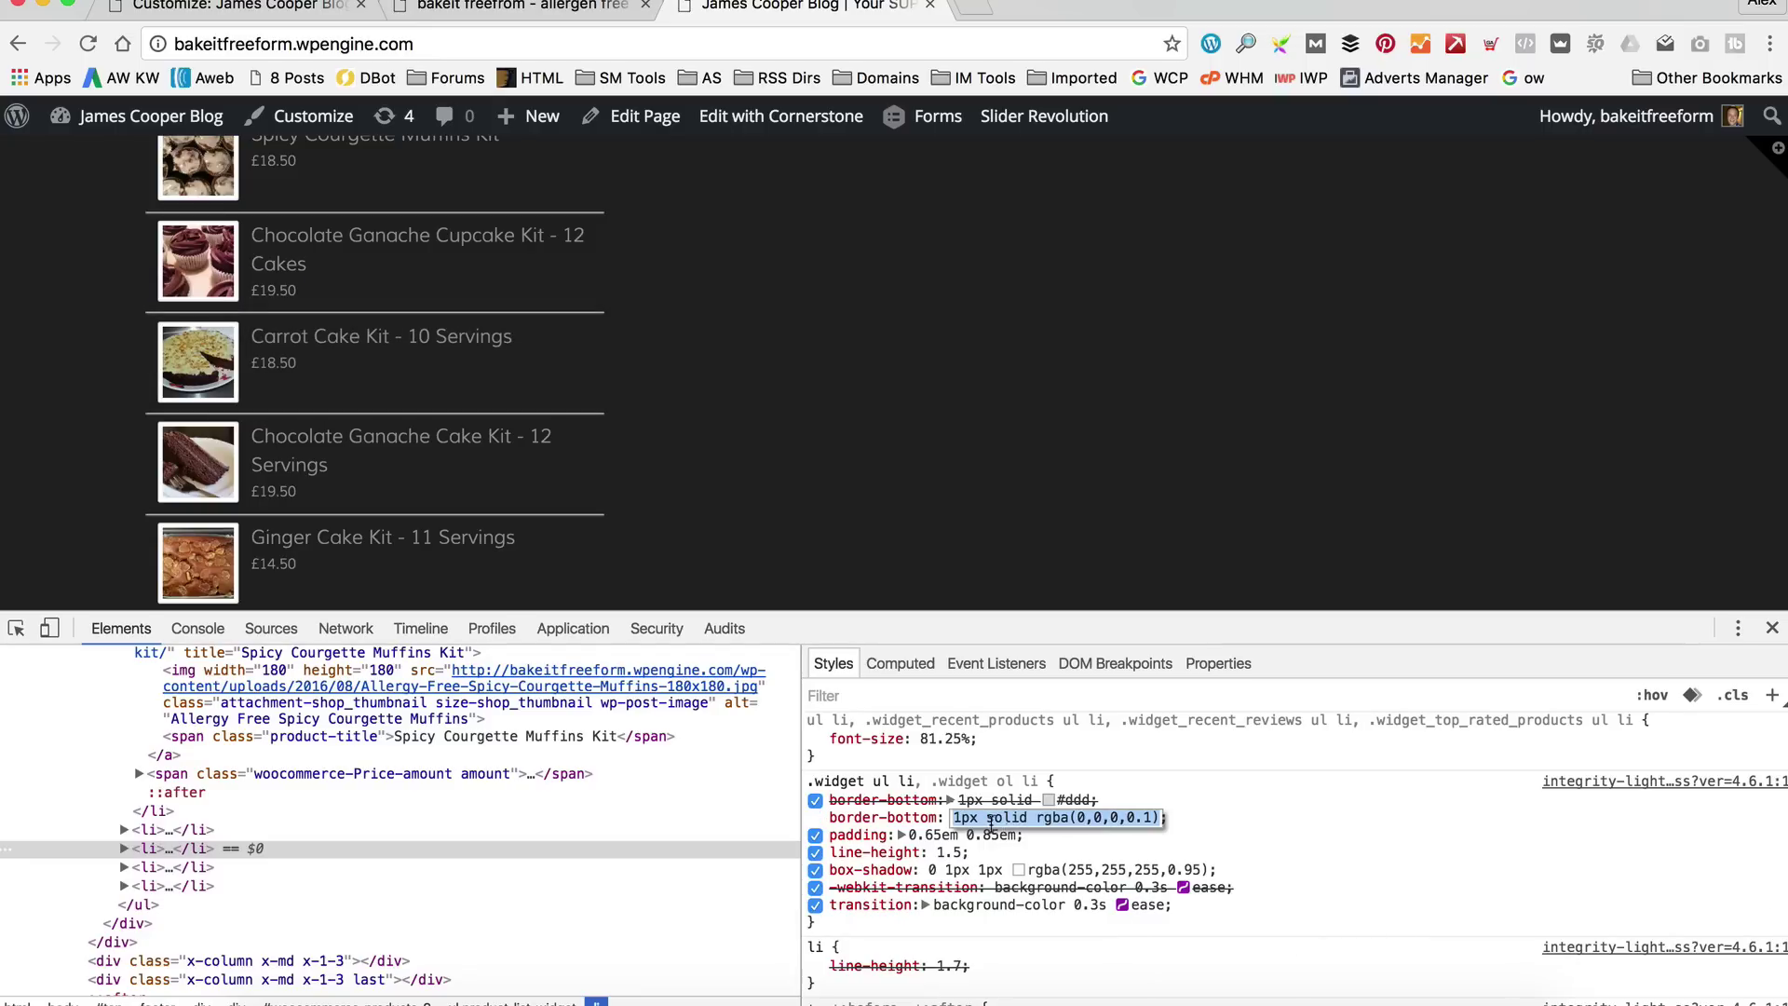
text(non)
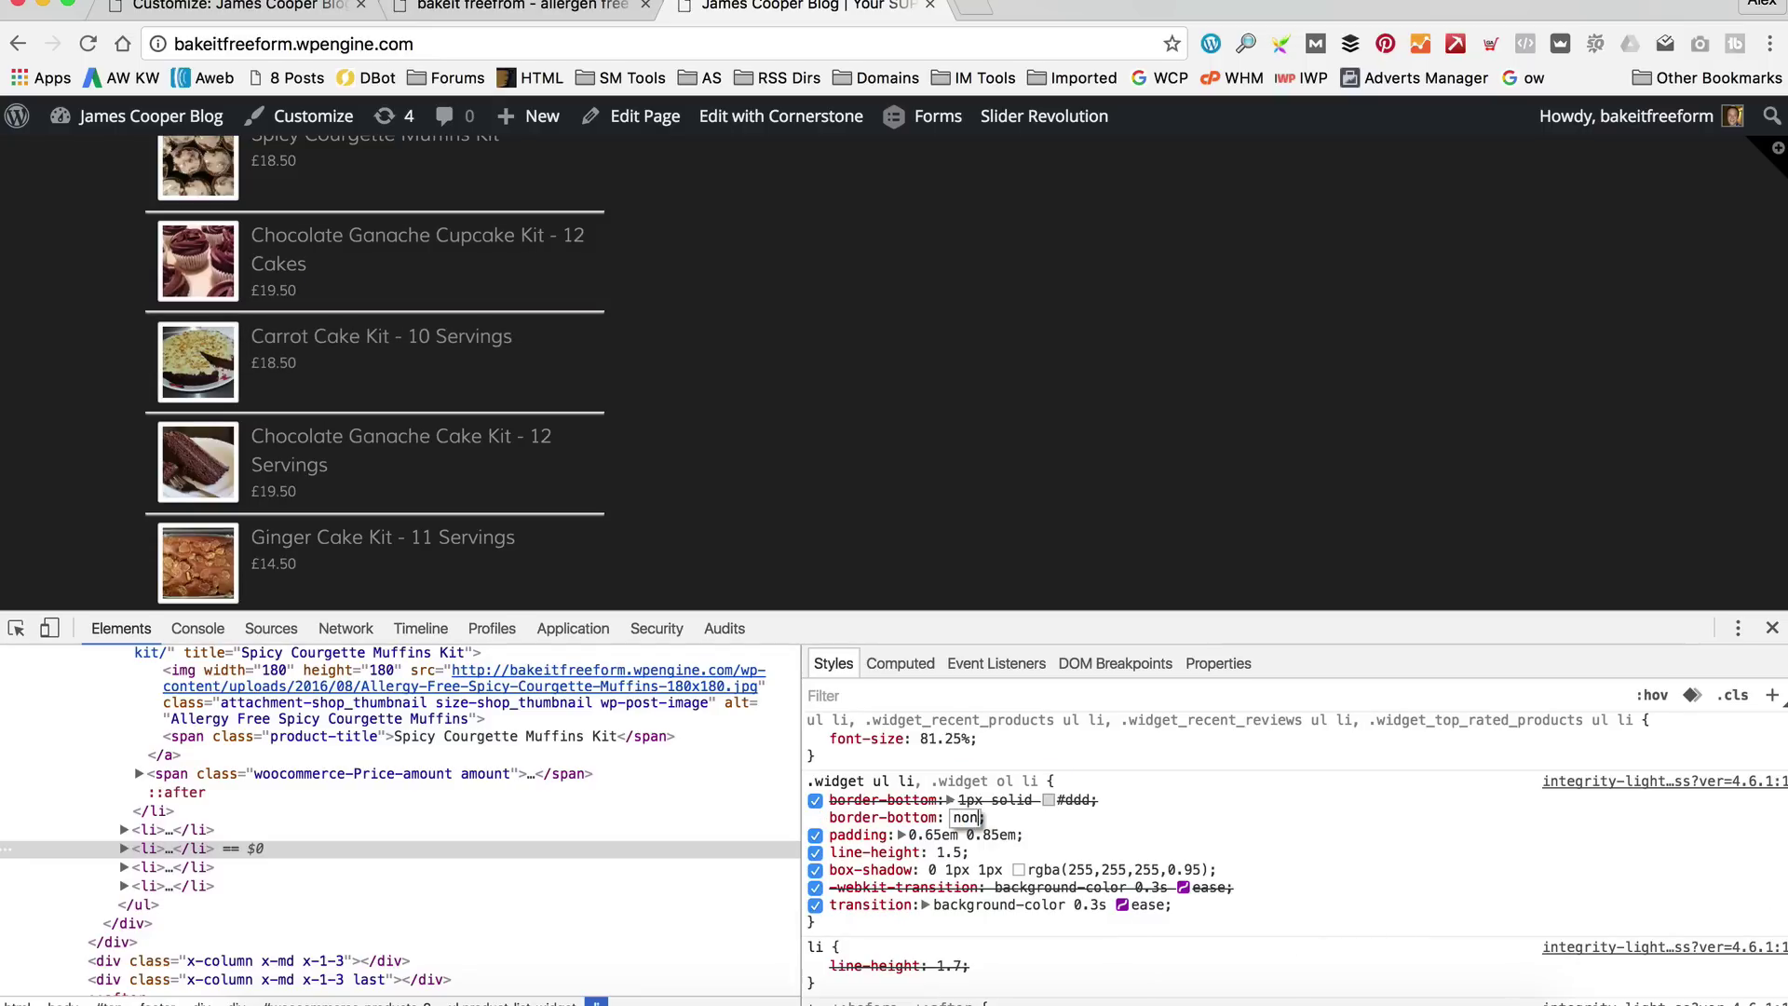
text(e)
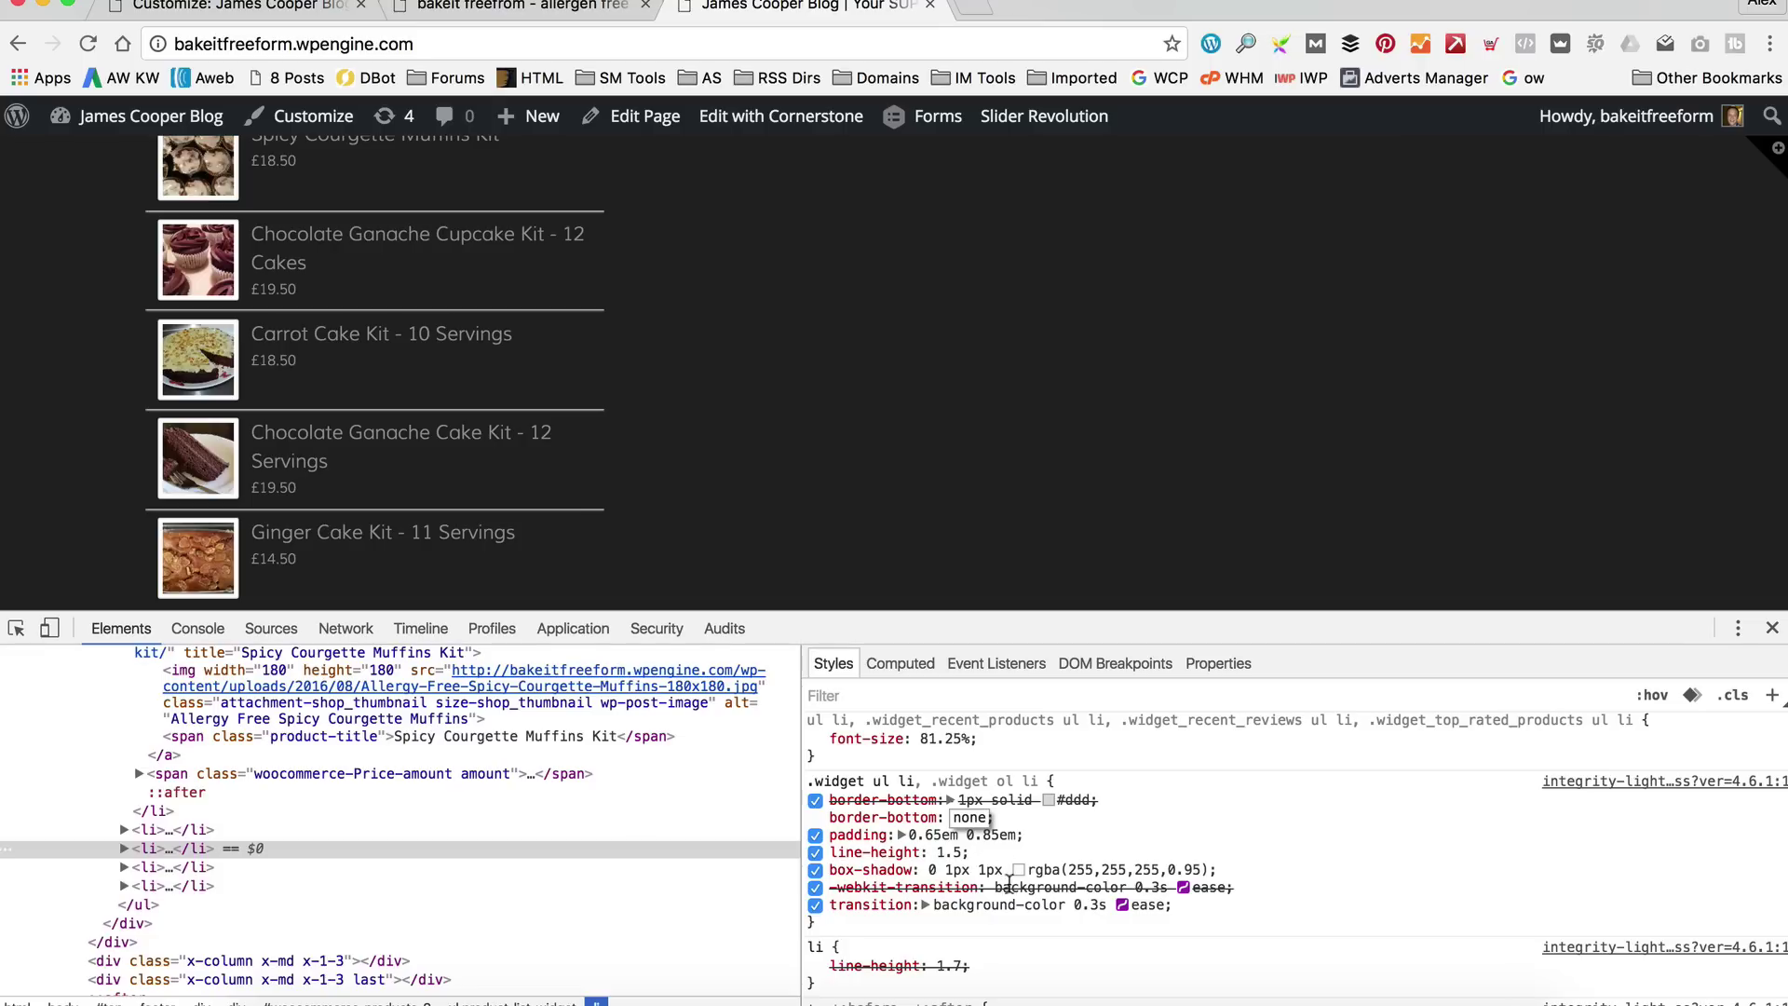
key(Return)
click(960, 872)
text(none;)
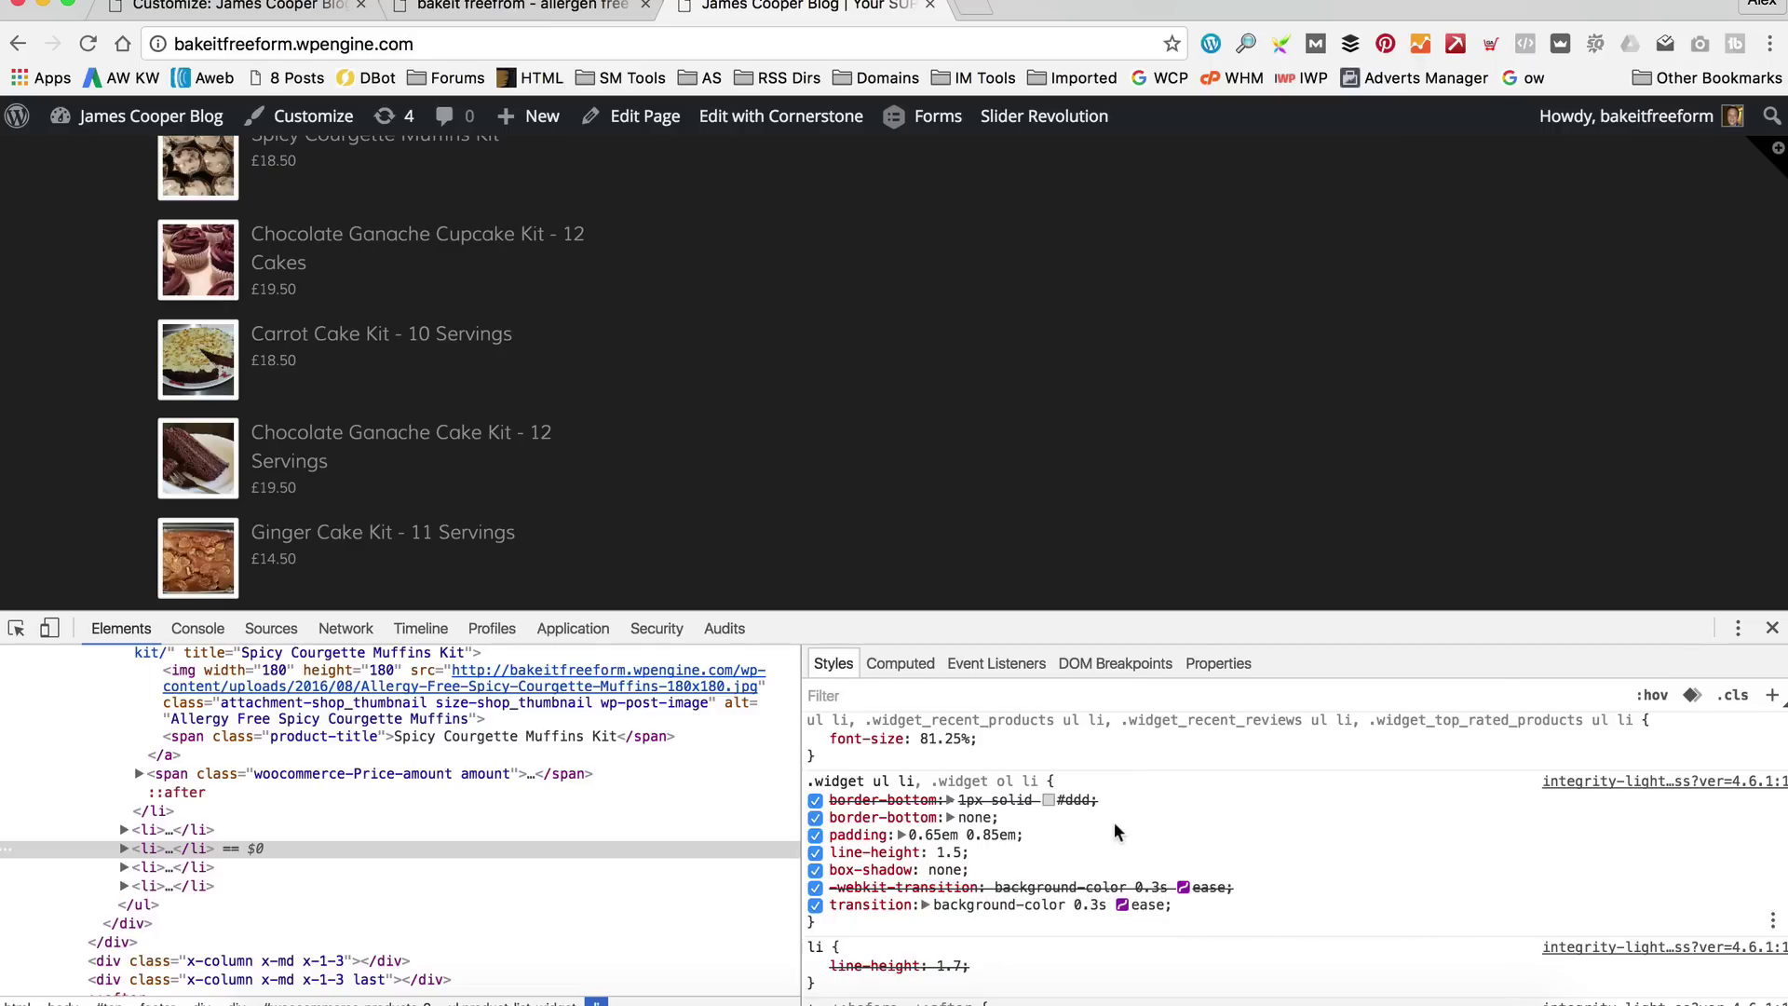
drag(875, 932, 807, 780)
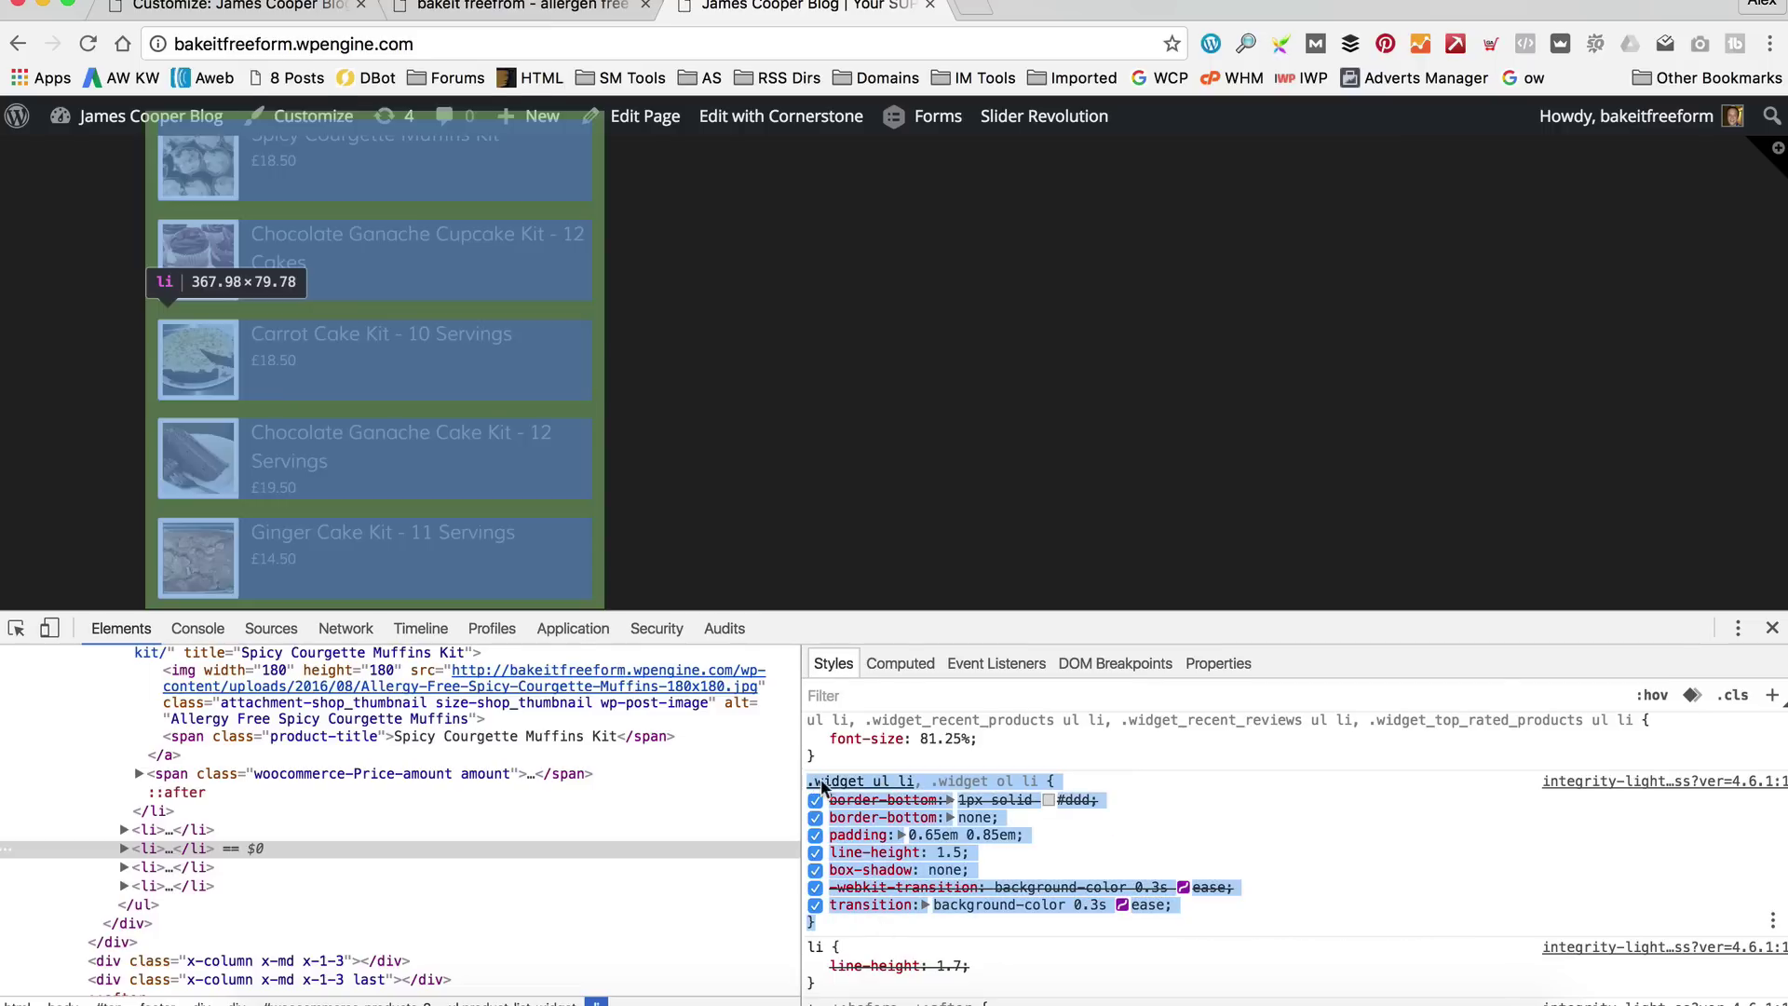
- Paste the .widget ul li rule into Global CSS, keeping only border-bottom: none and box-shadow: none
click(241, 4)
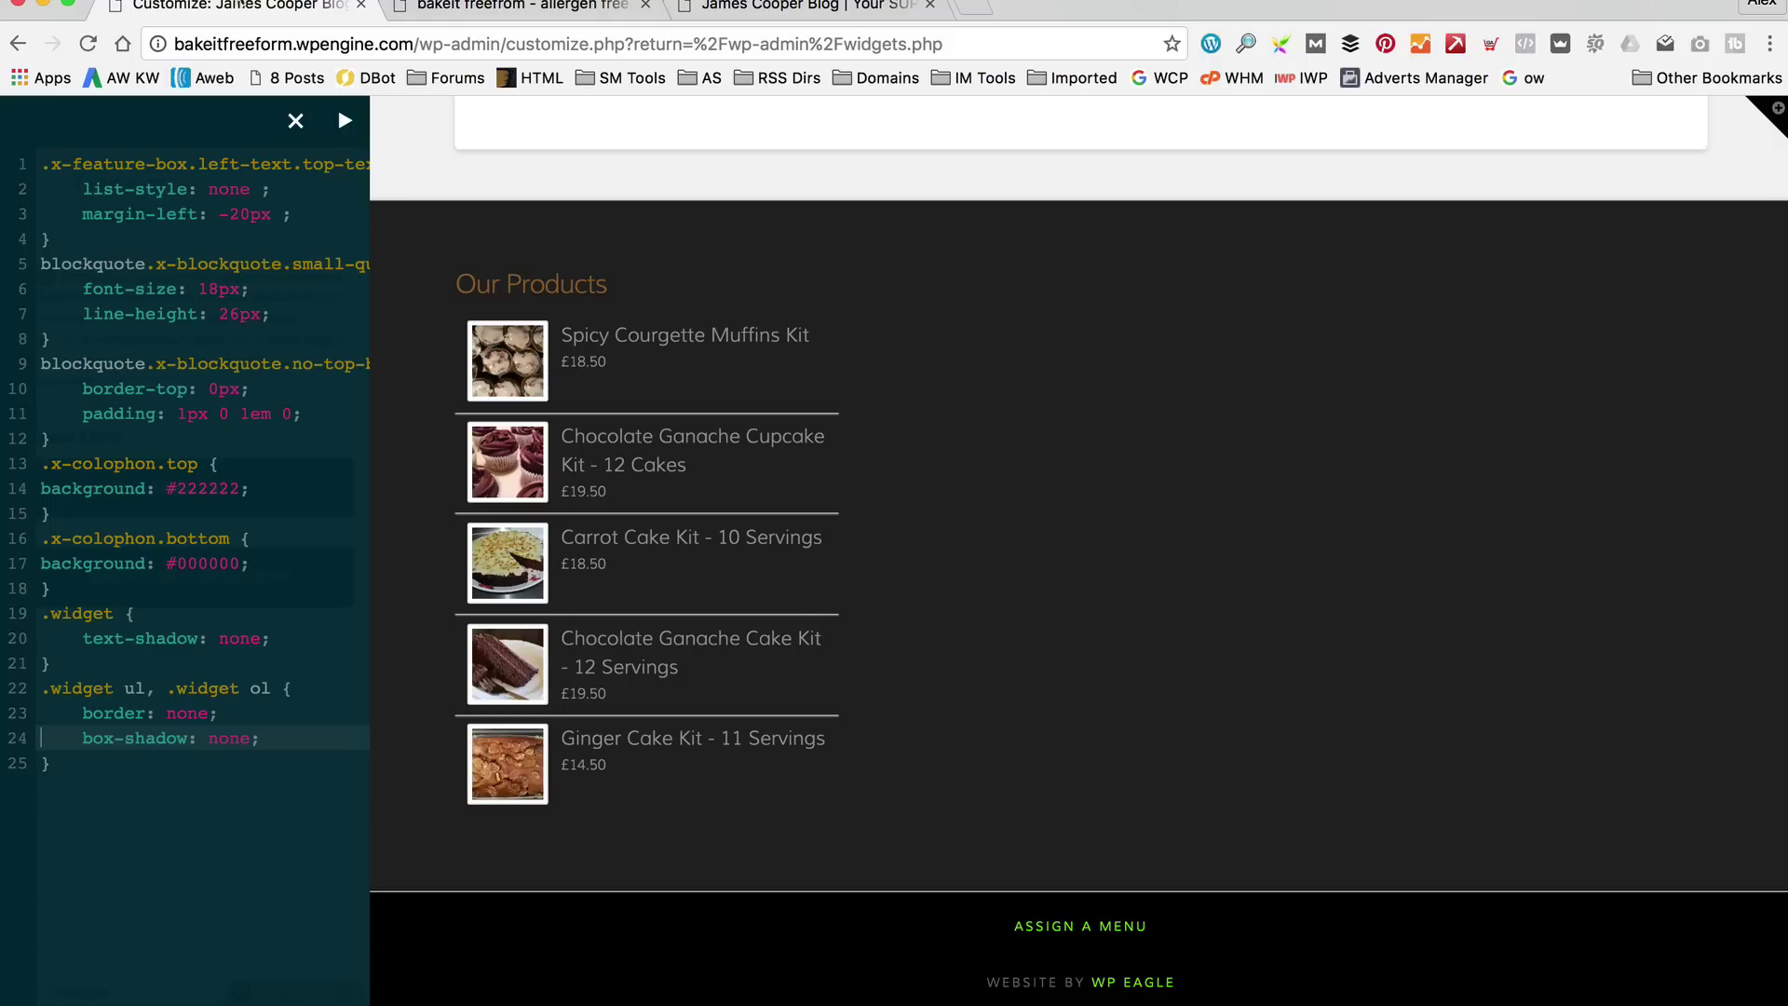
click(186, 760)
key(Return)
key(super+v)
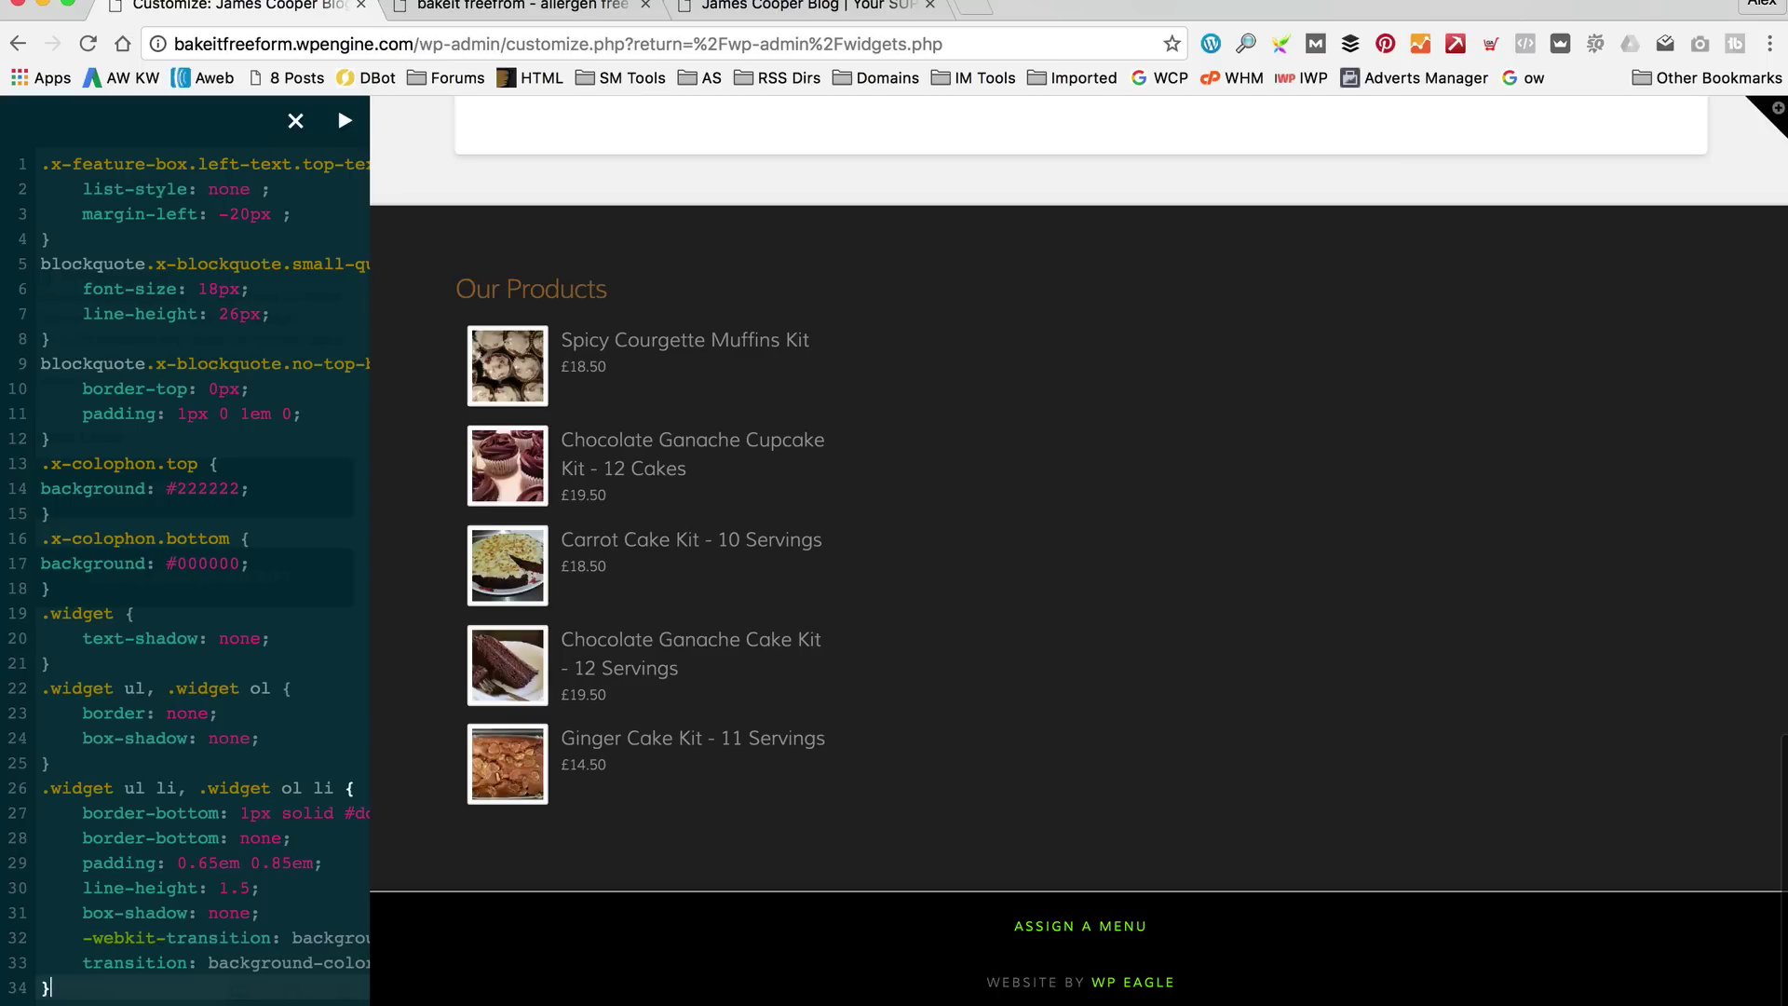
drag(72, 816, 25, 819)
key(BackSpace)
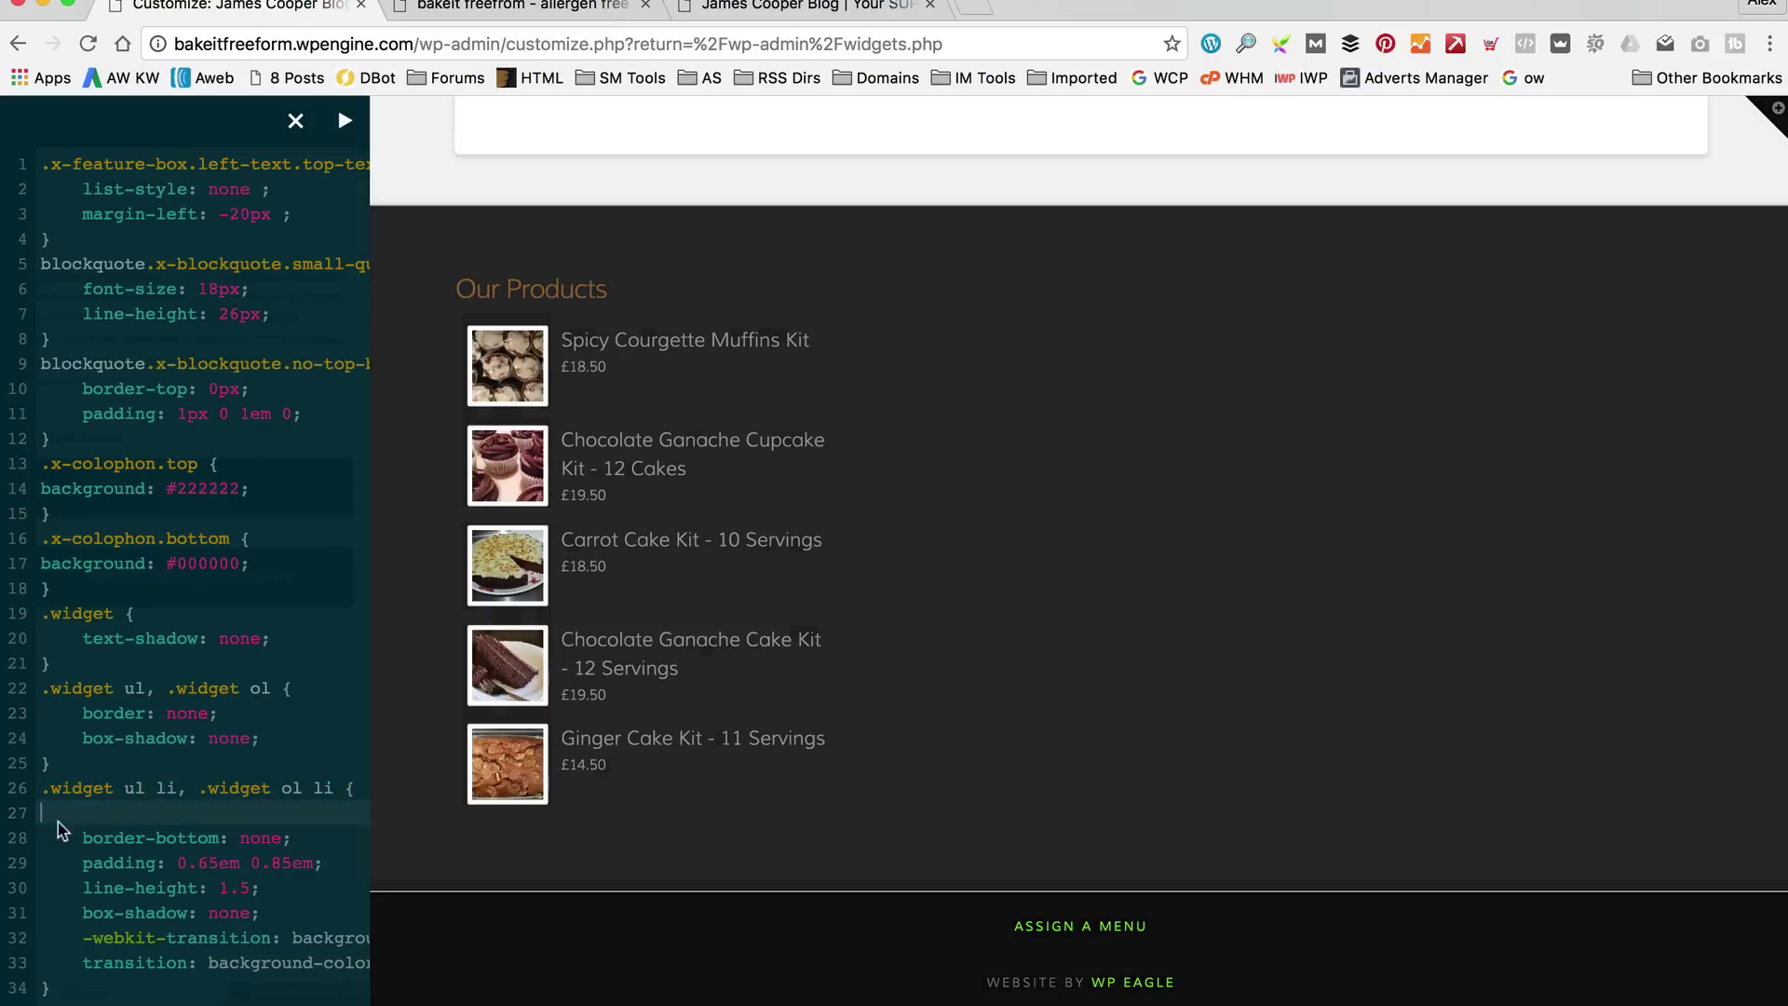
key(BackSpace)
key(BackSpace)
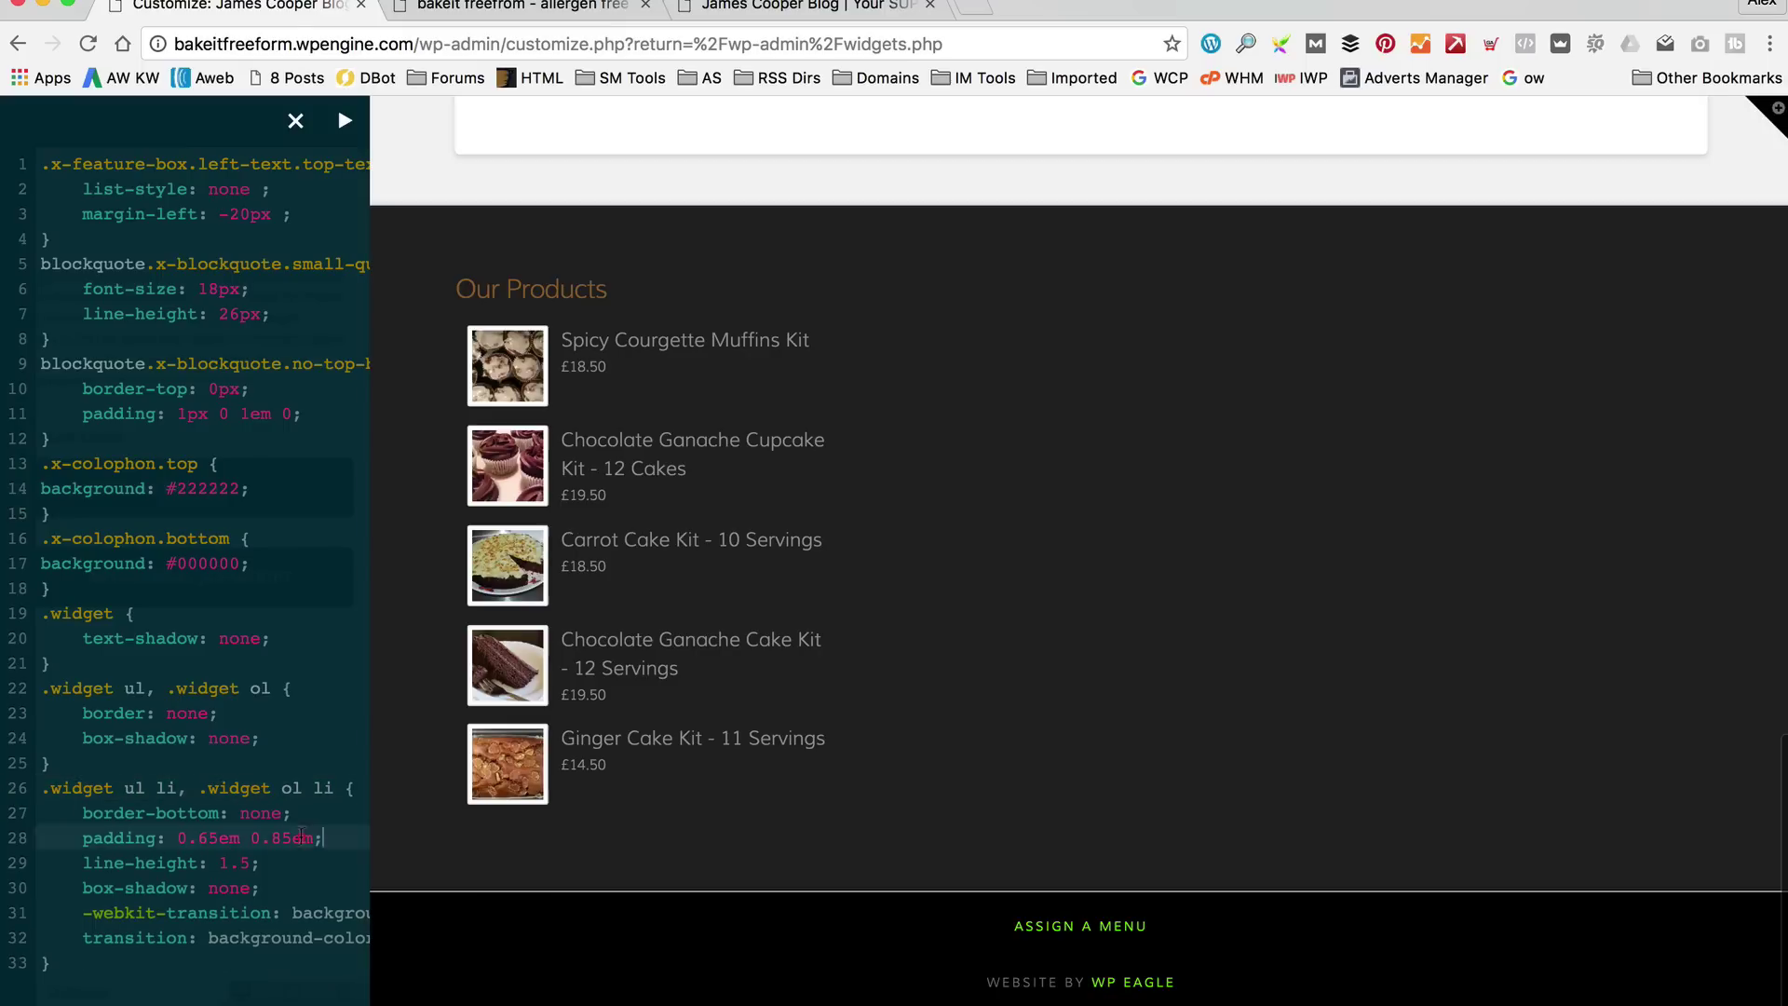
drag(322, 839, 8, 827)
key(BackSpace)
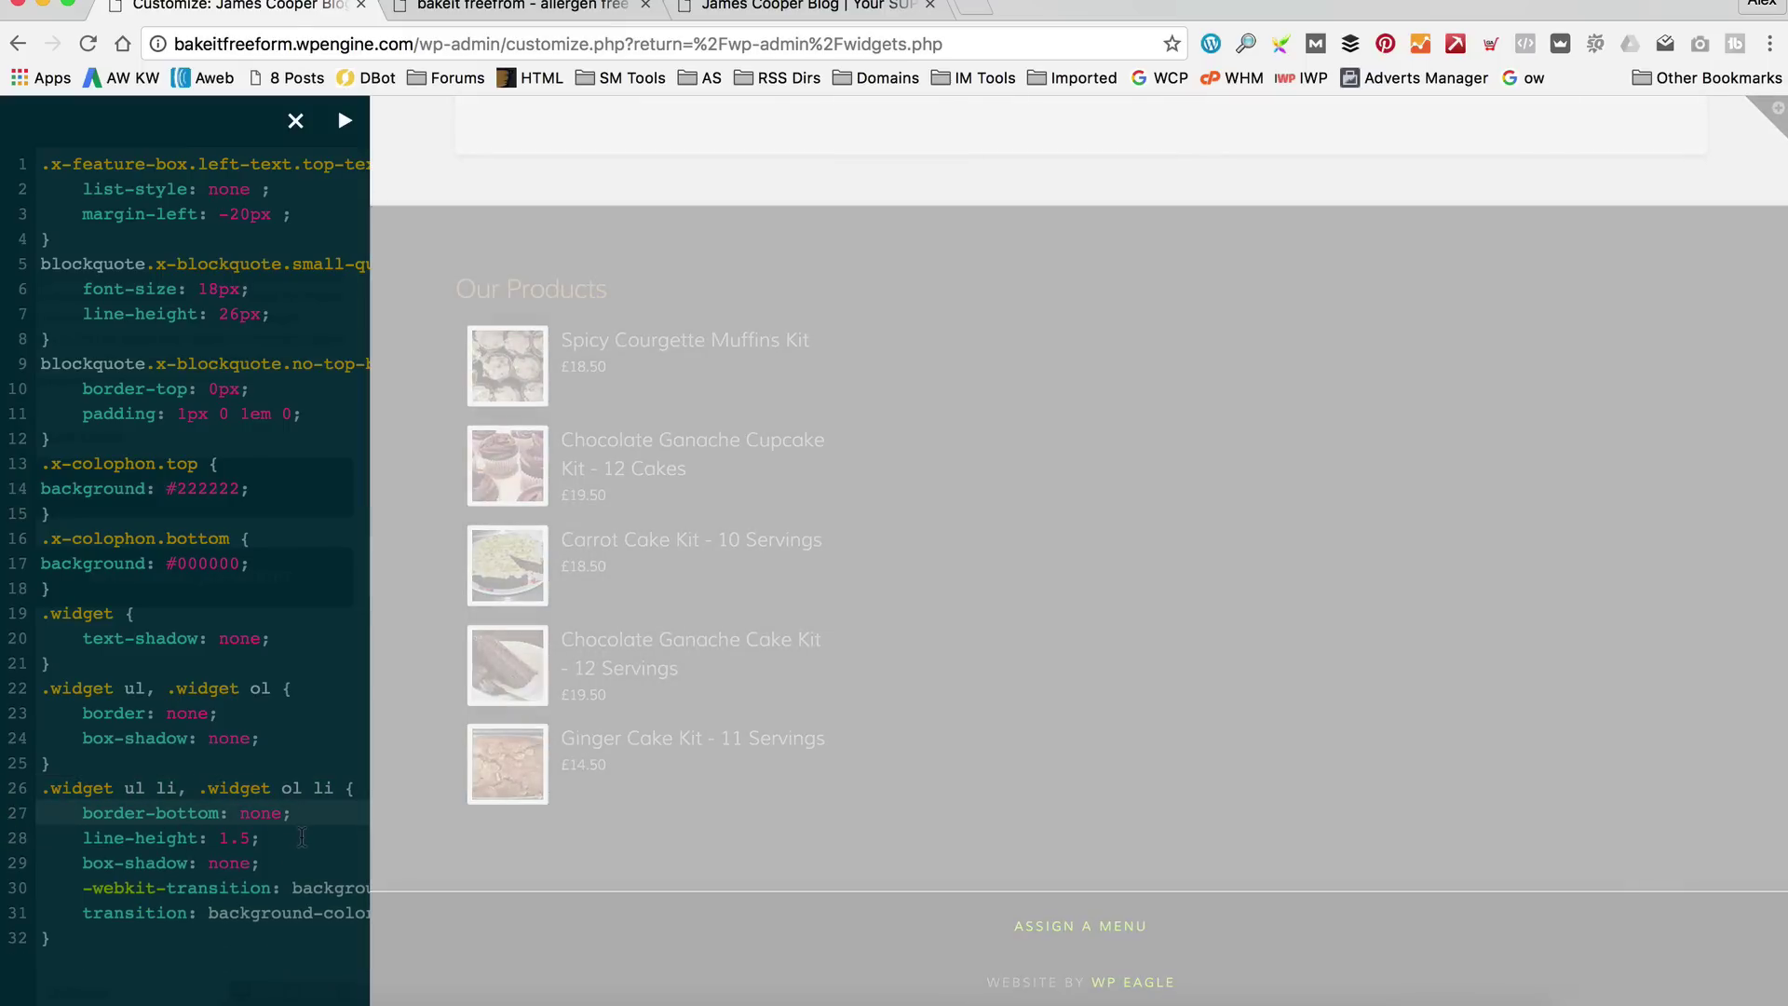
drag(302, 837, 495, 889)
key(BackSpace)
key(BackSpace)
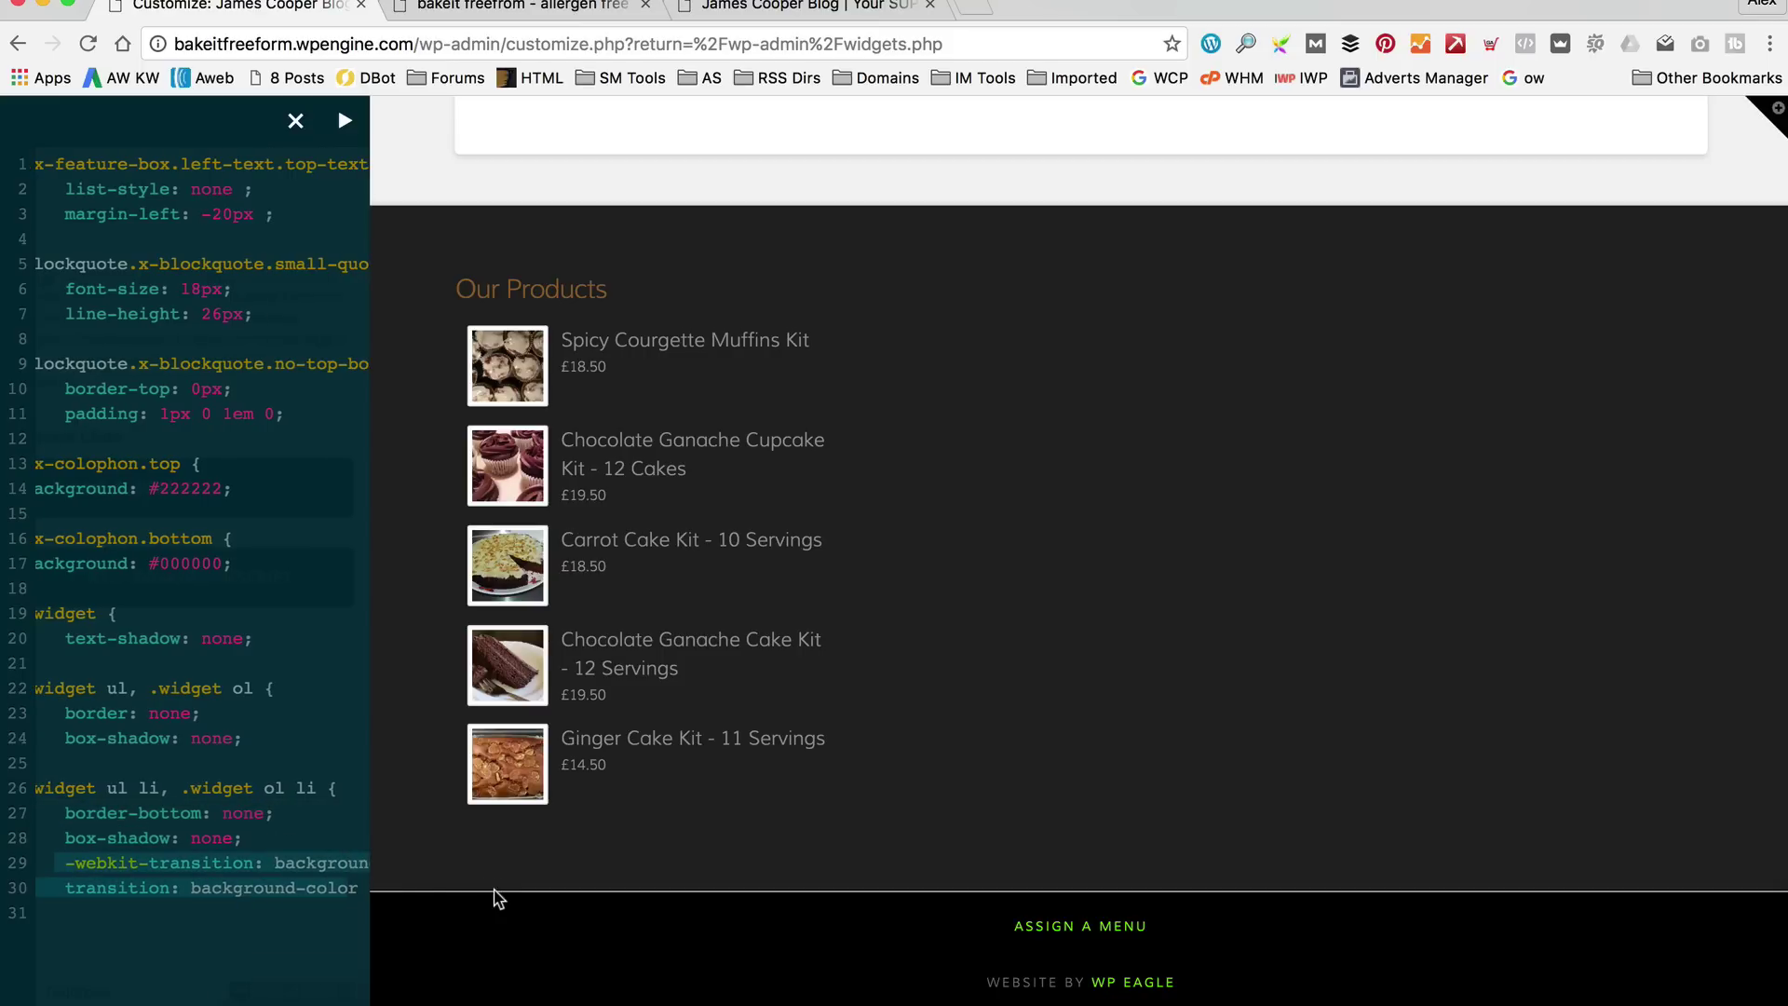
key(BackSpace)
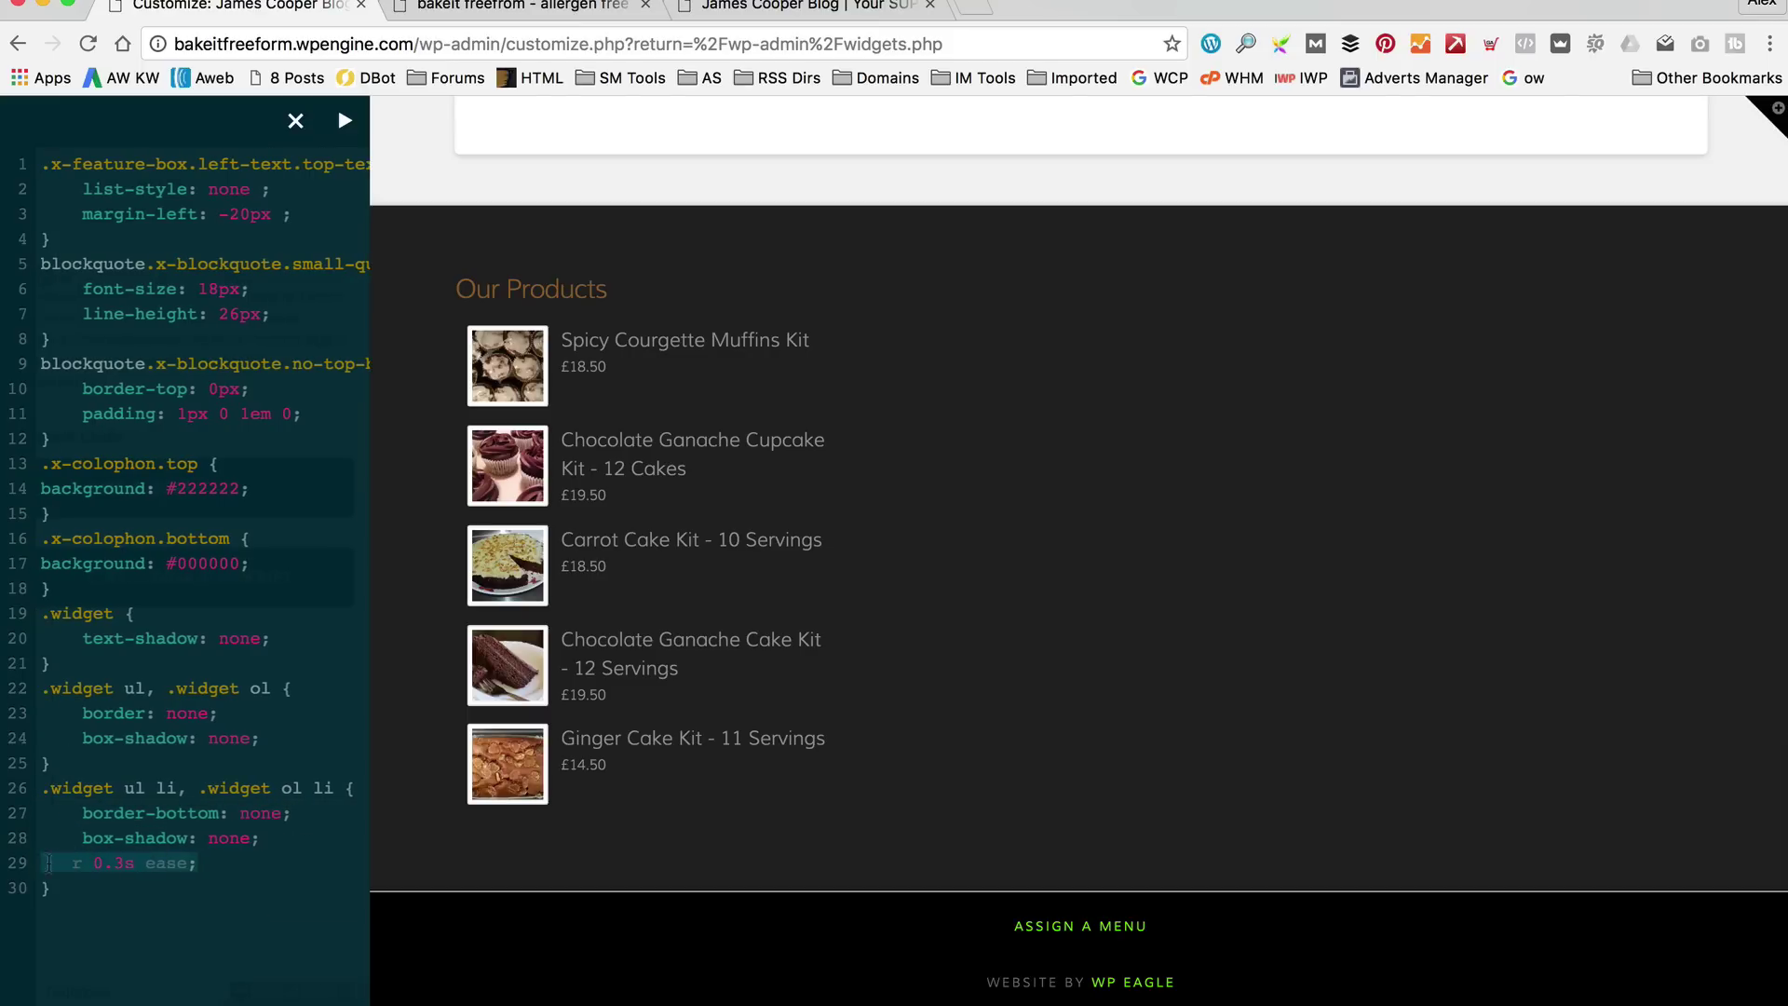
key(BackSpace)
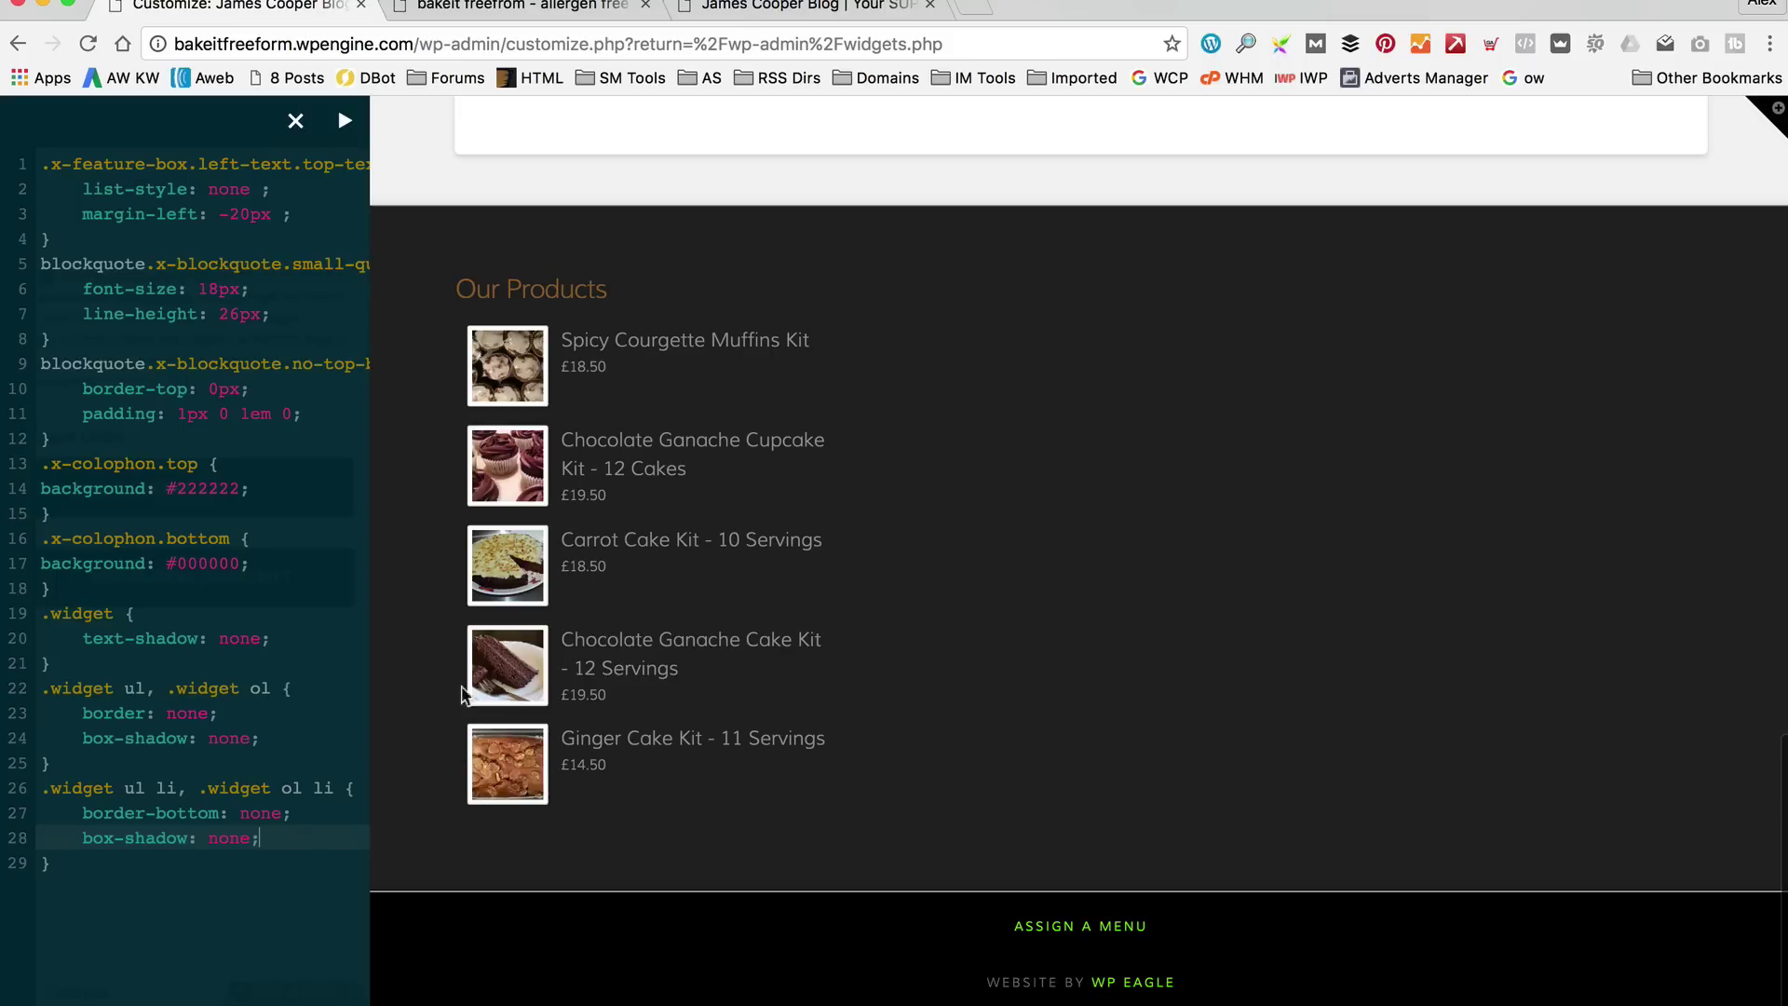
- Close the CSS editor and publish the customizer changes
click(296, 122)
click(308, 125)
click(794, 7)
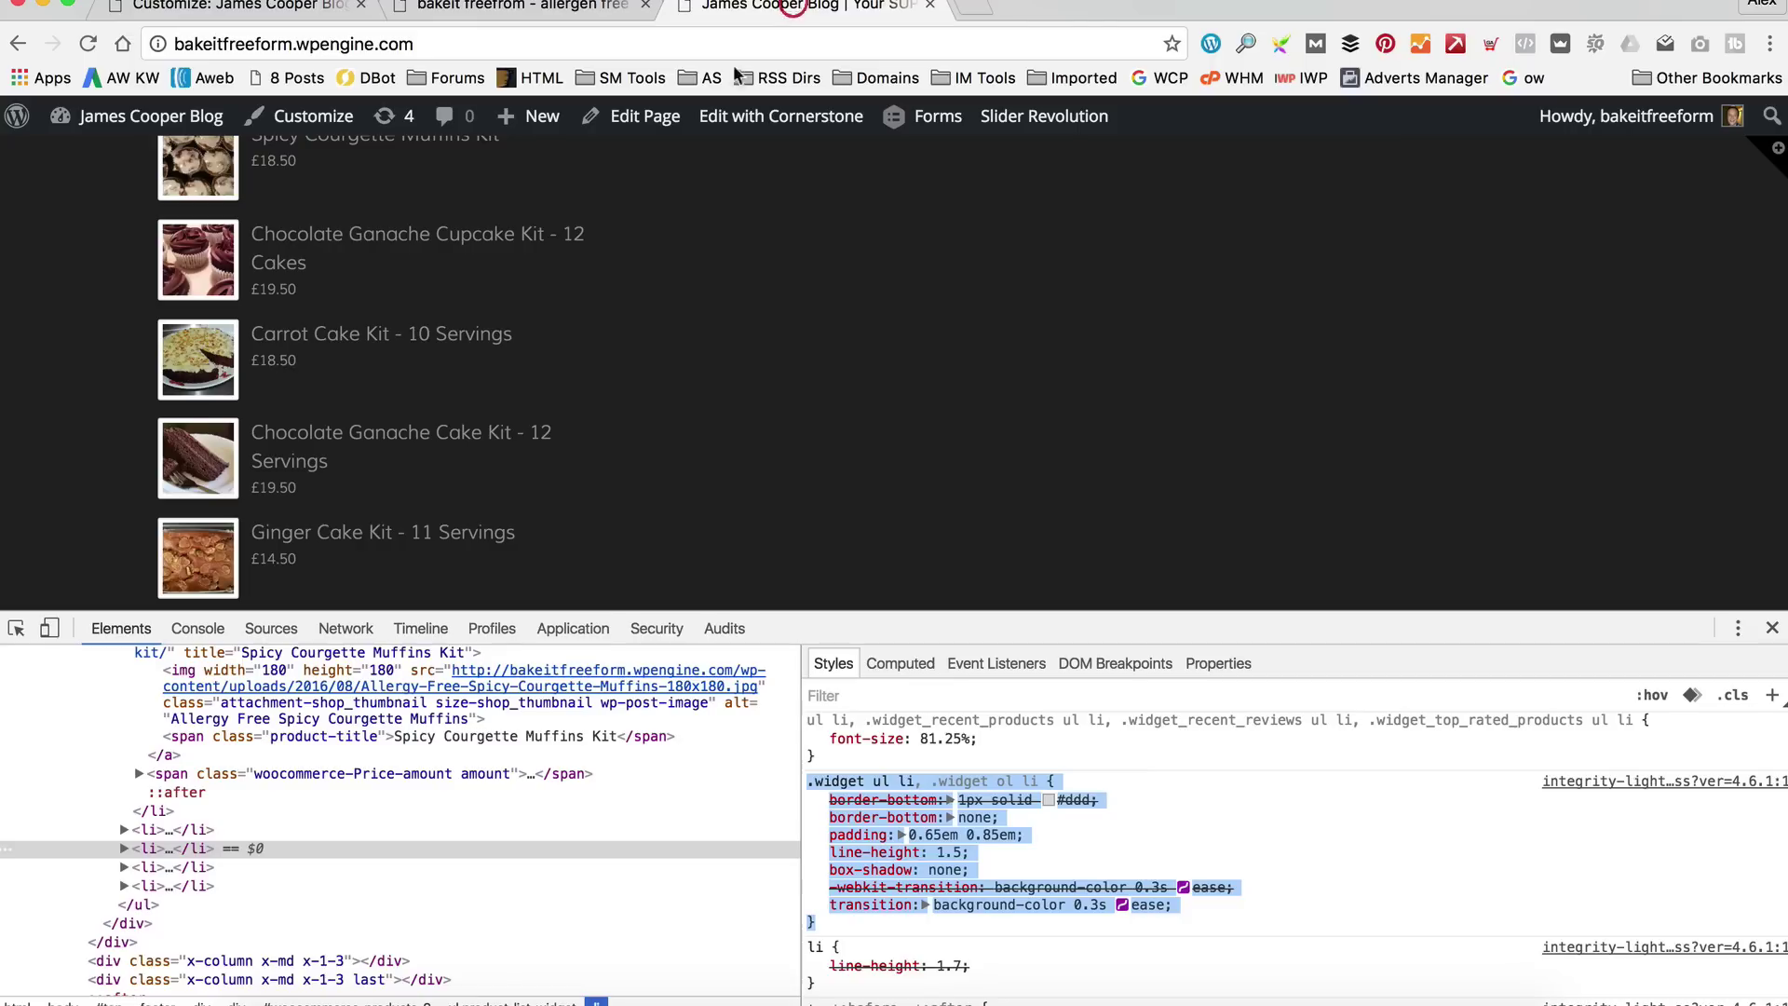
- Close DevTools, reload the live site and check that the footer product list has no dividers
click(1767, 626)
scroll(931, 418, up, 2)
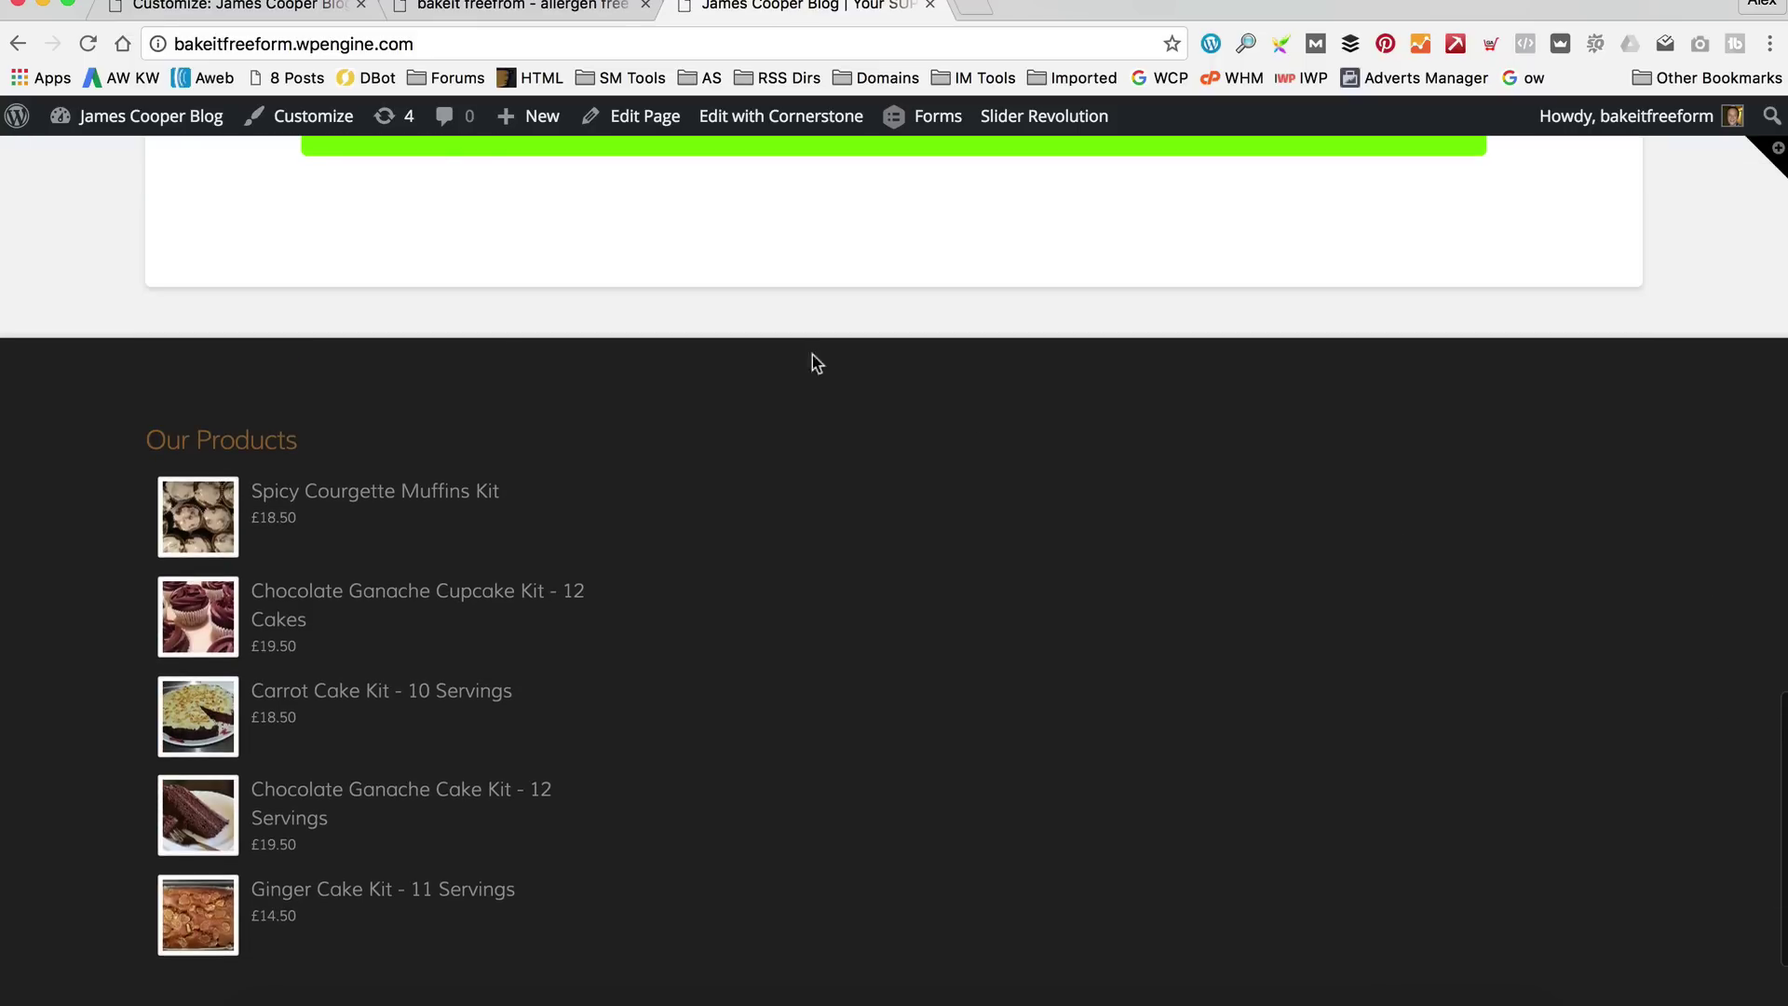
click(82, 43)
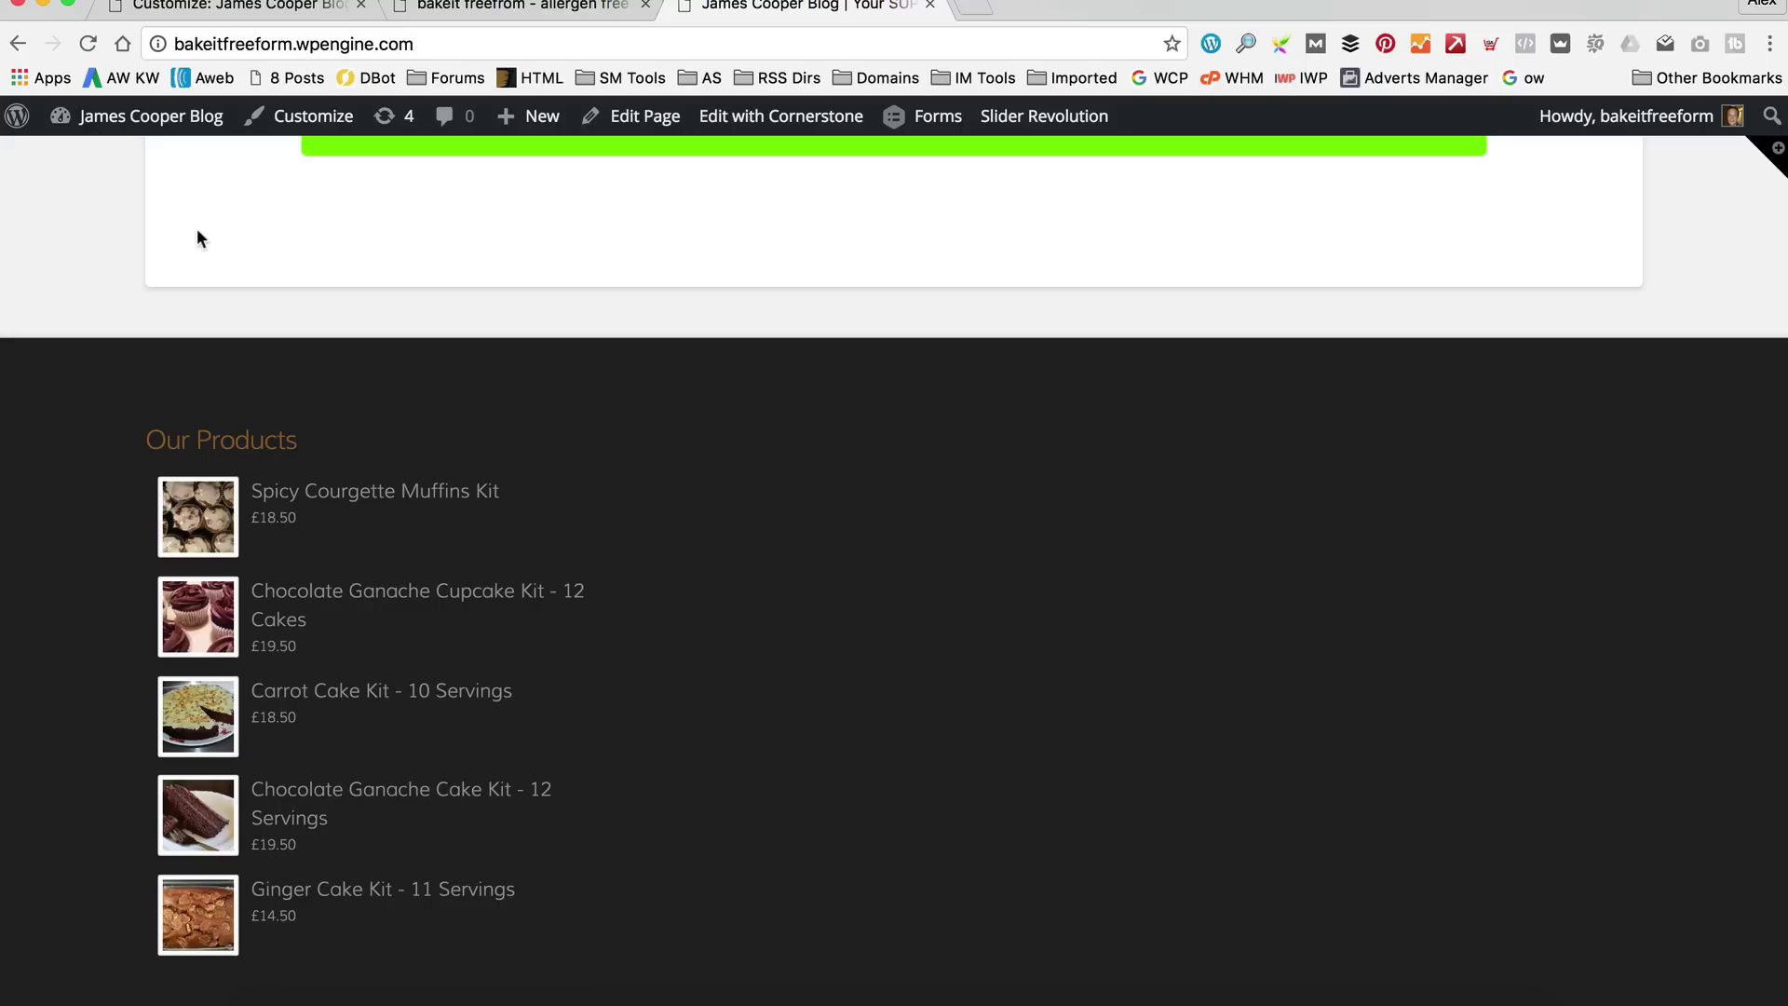
scroll(503, 363, down, 2)
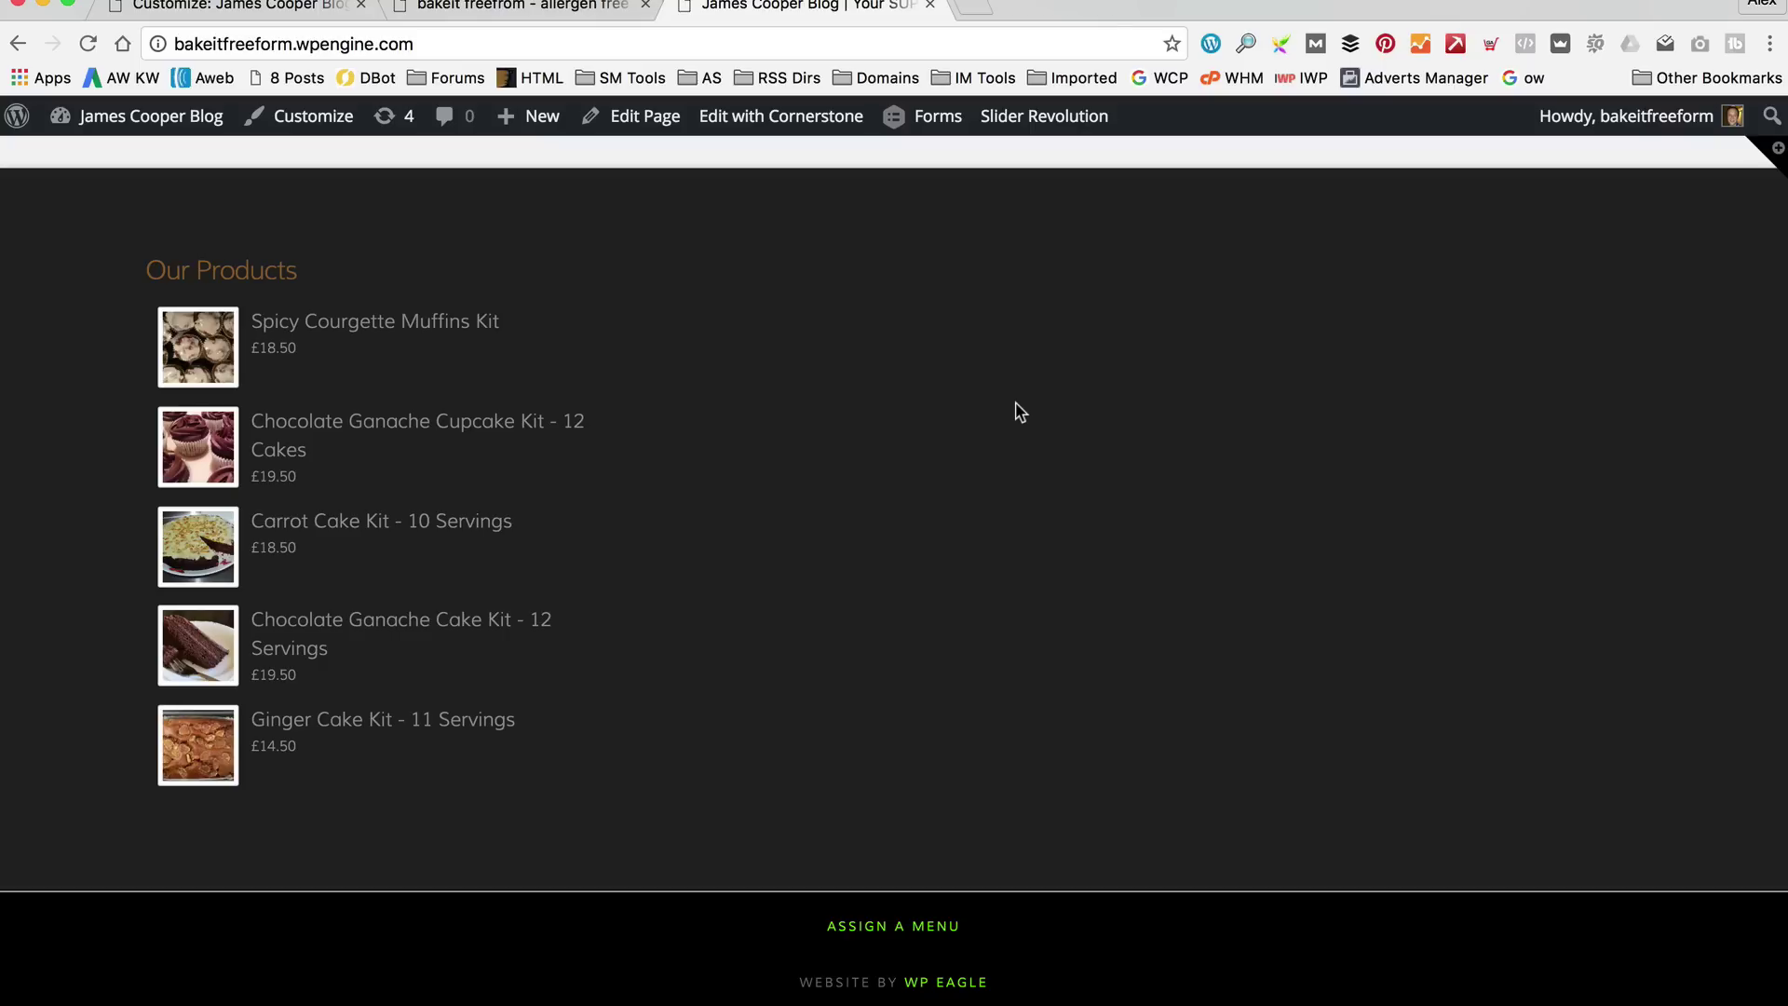
scroll(1021, 413, up, 20)
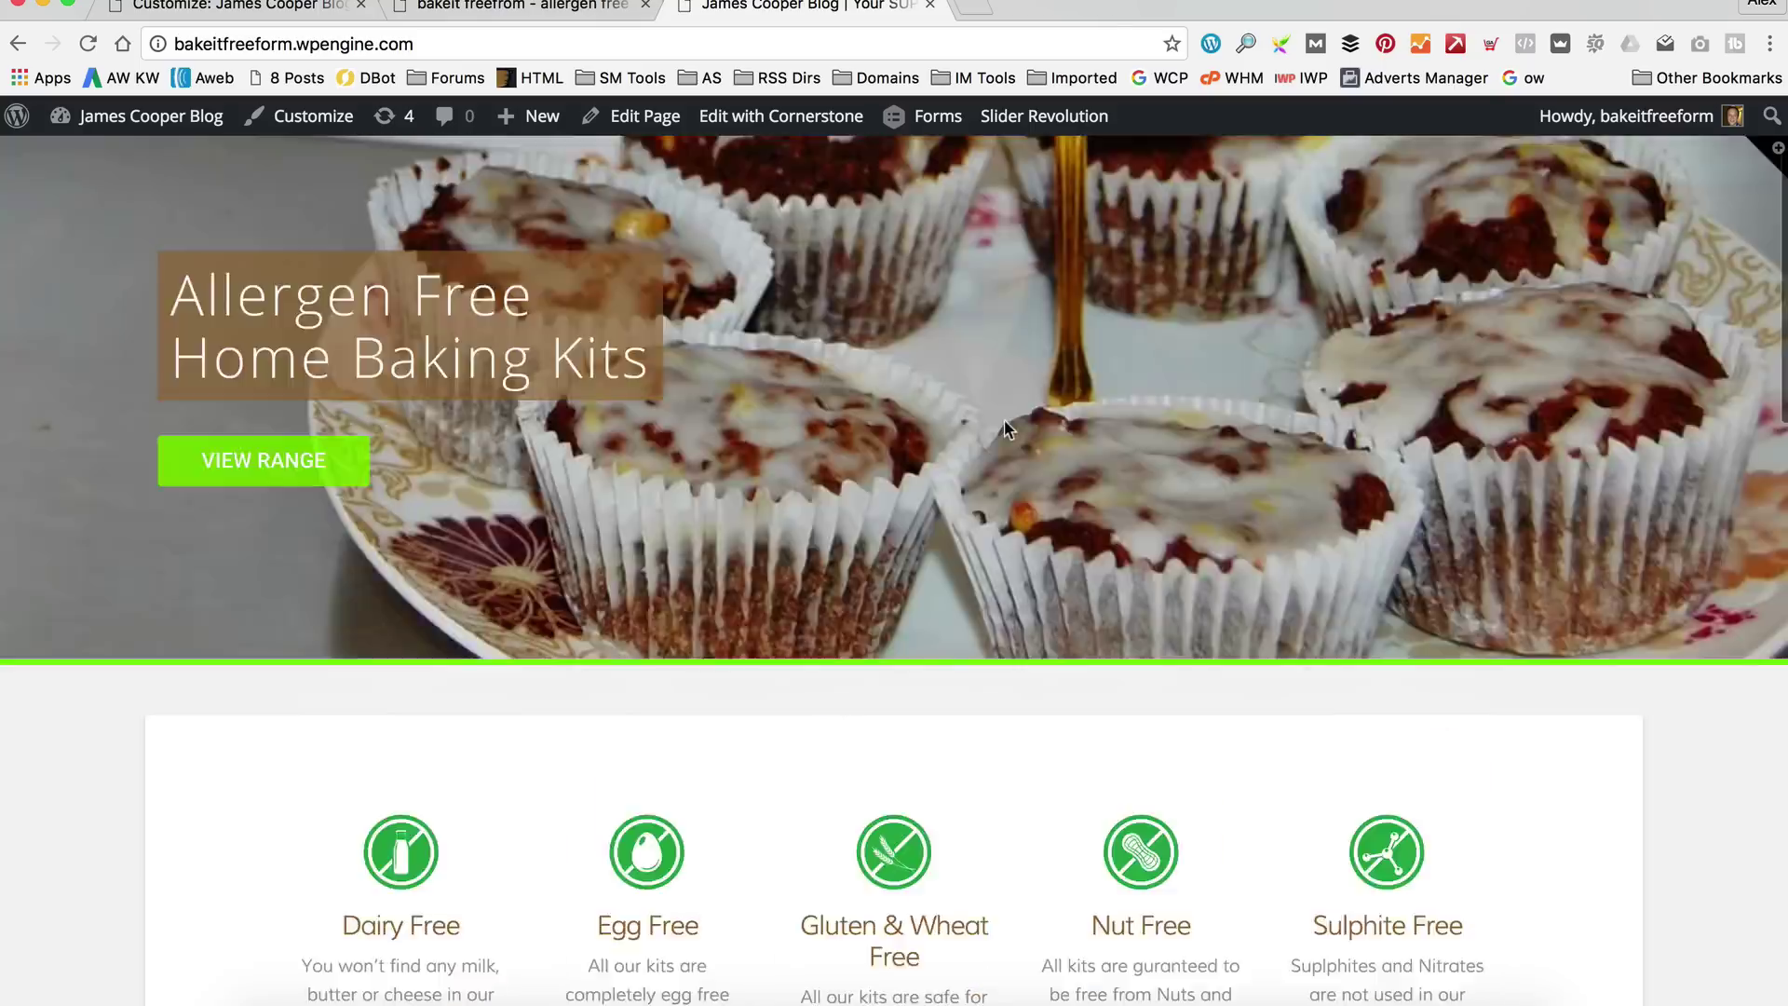
scroll(1010, 430, down, 6)
scroll(1011, 434, down, 10)
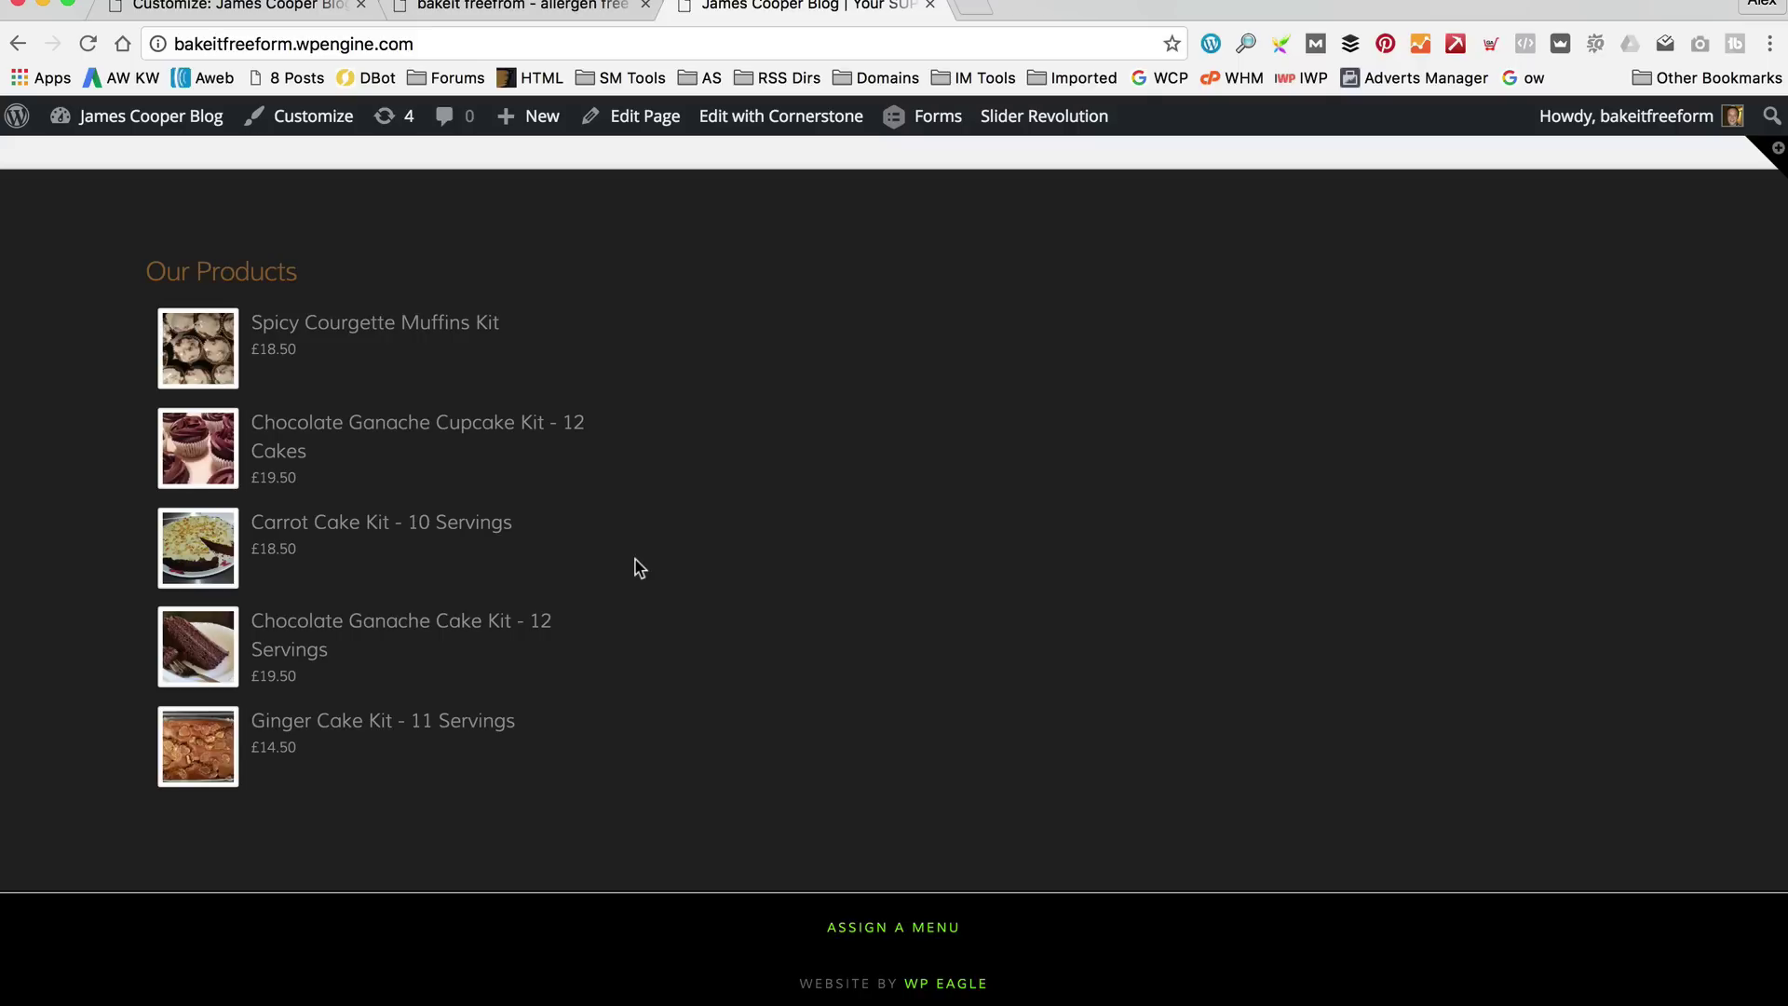
click(229, 7)
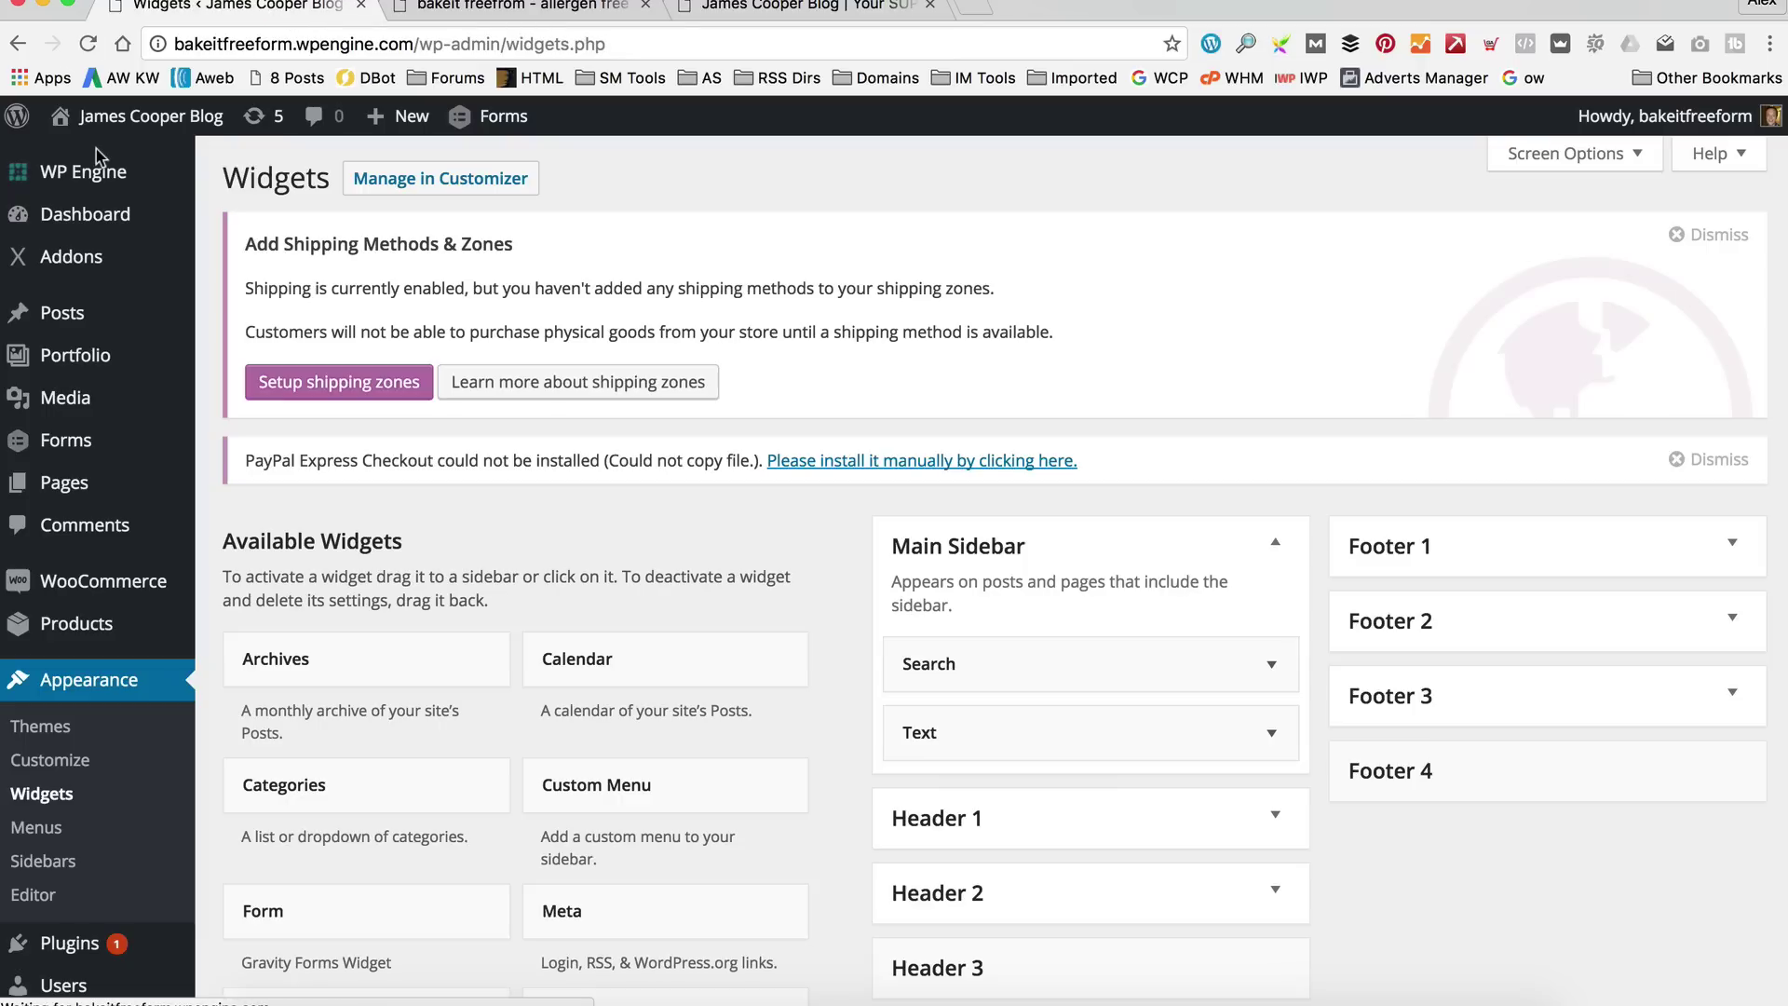
- In Footer 1, set the WooCommerce Products widget to show Featured Products, retitle it 'Featured Products', and save
mouse_move(171, 137)
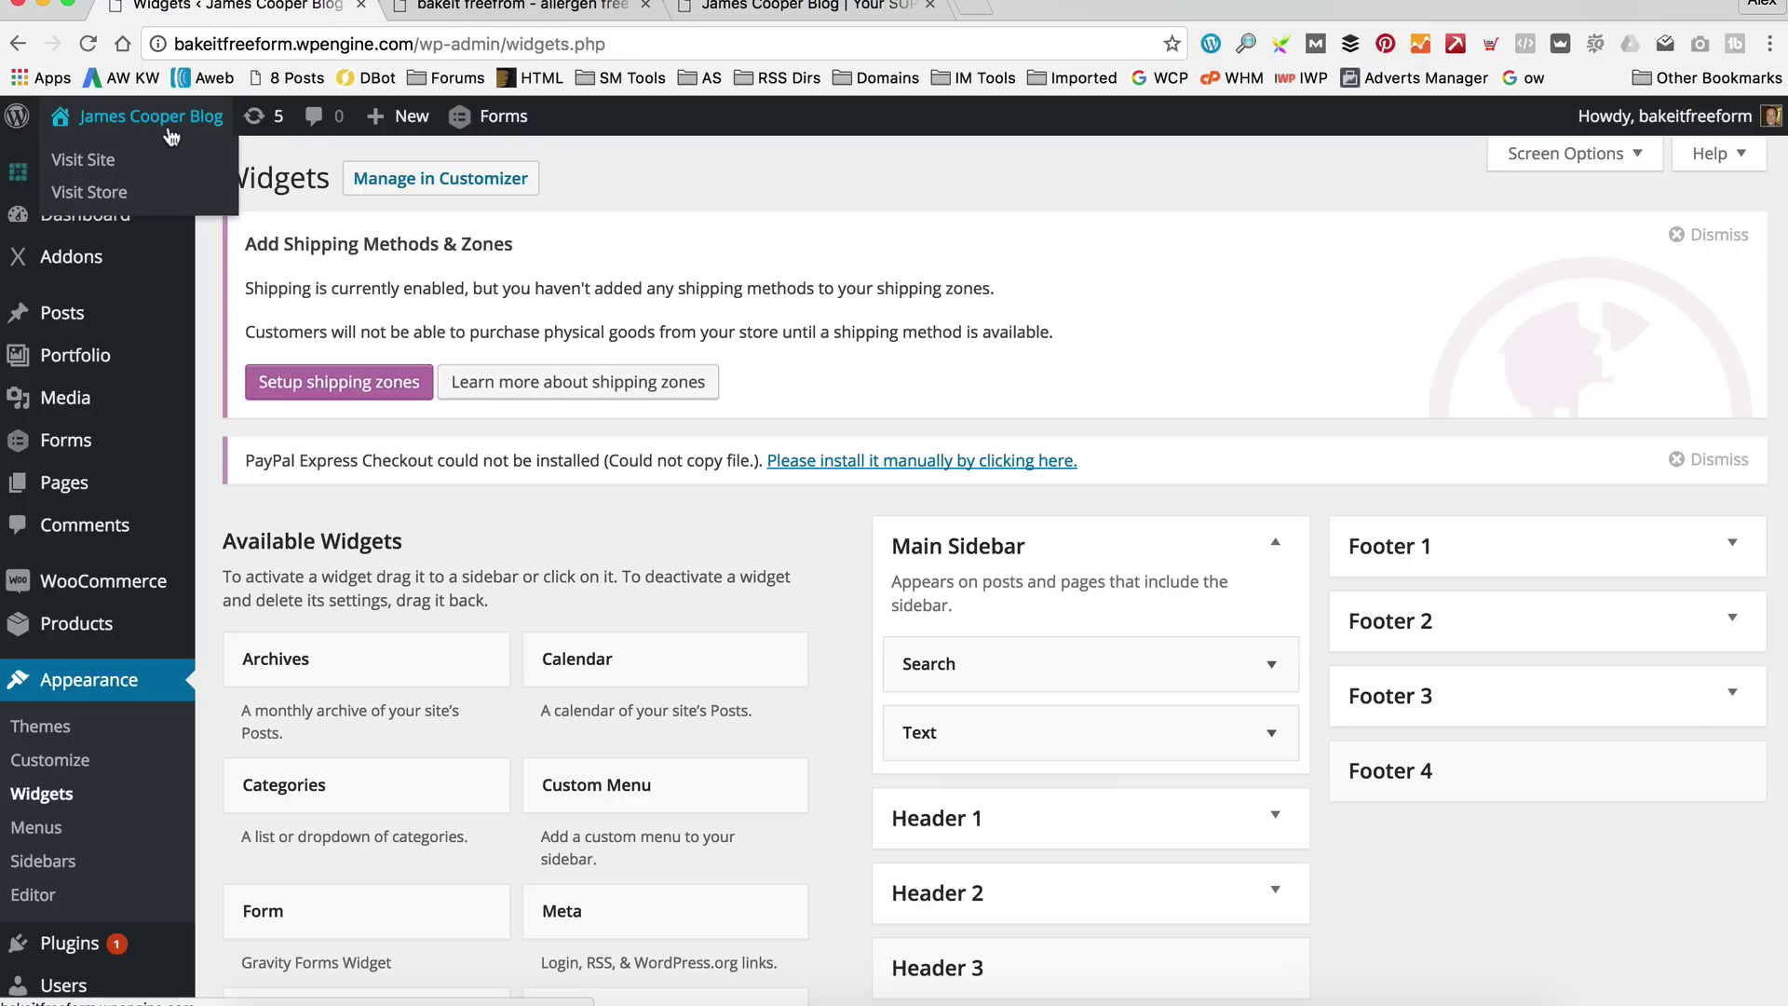
click(154, 784)
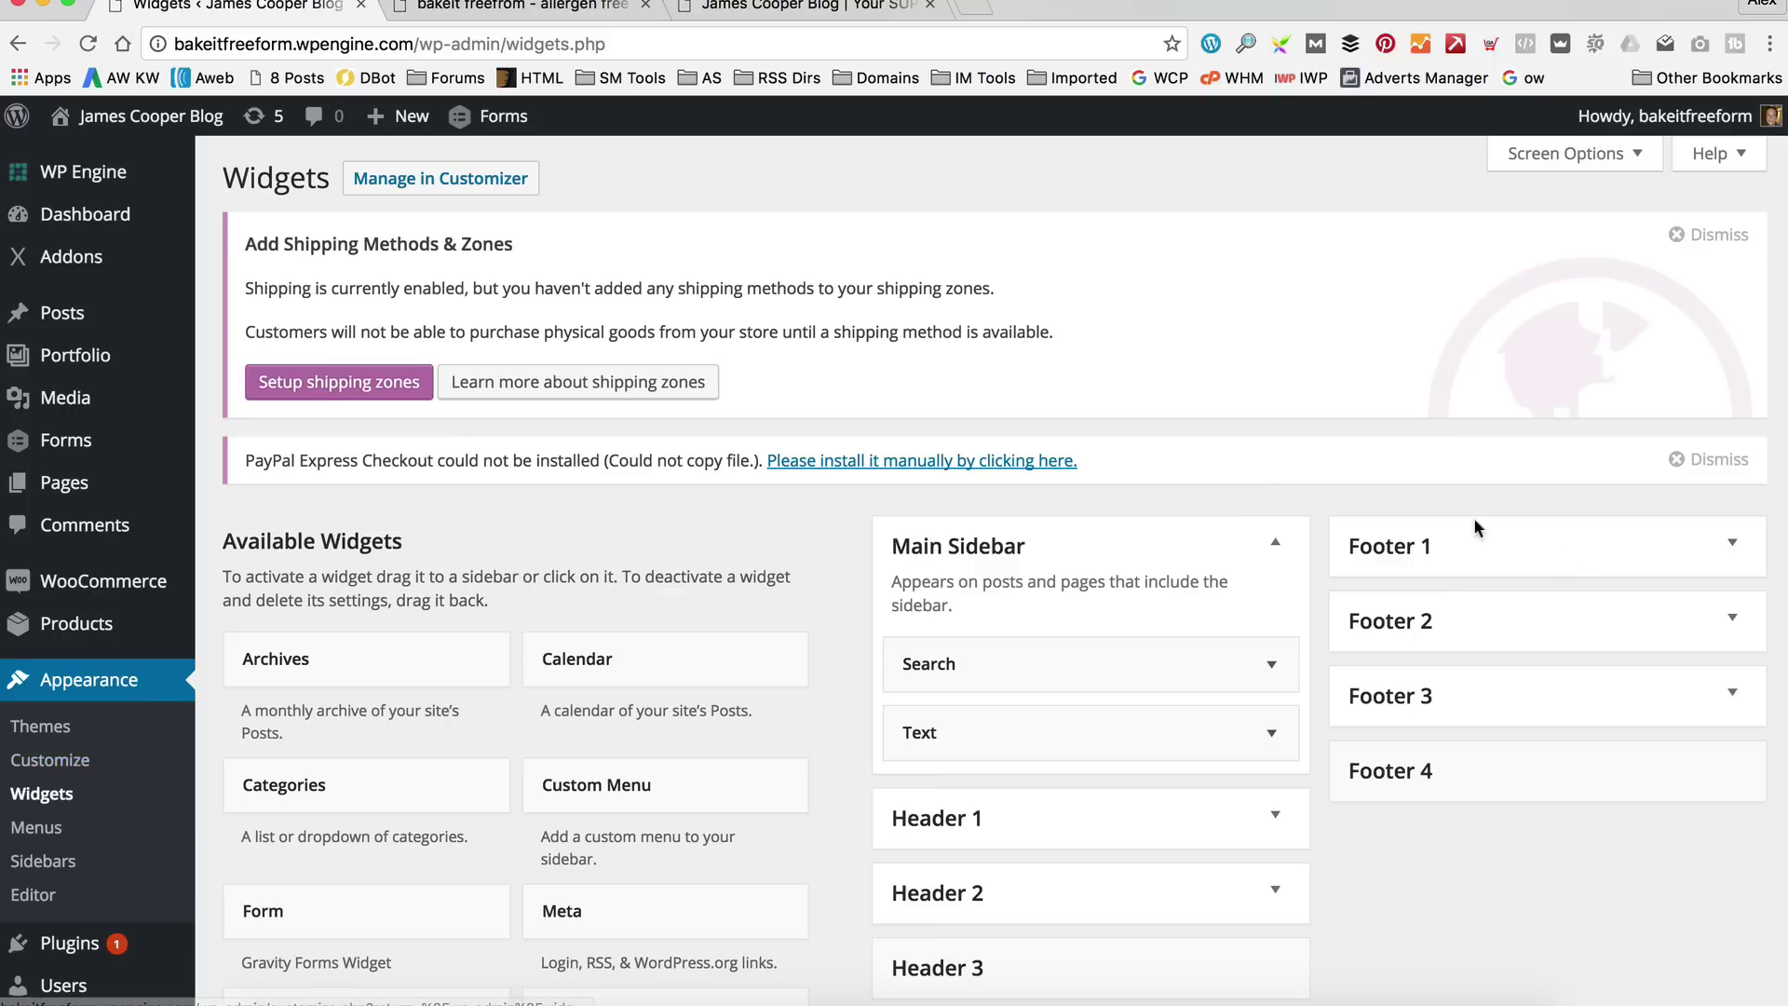
click(1574, 557)
click(1594, 653)
scroll(1591, 573, down, 5)
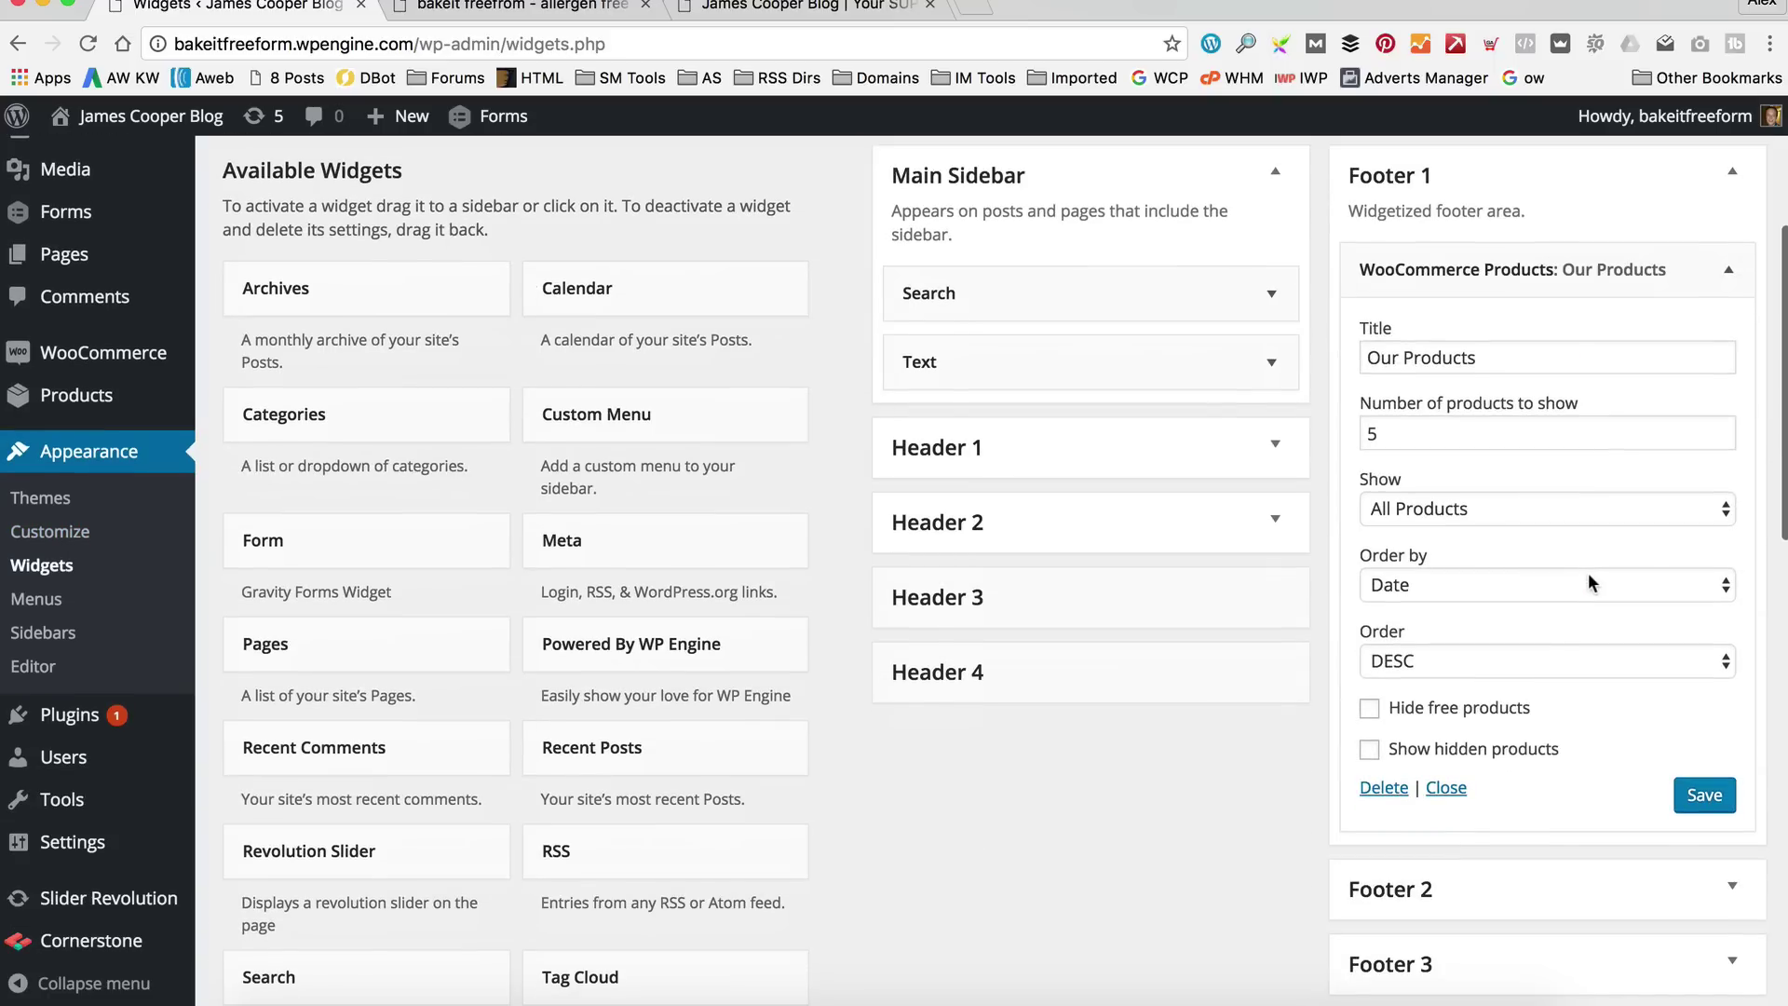
click(1600, 513)
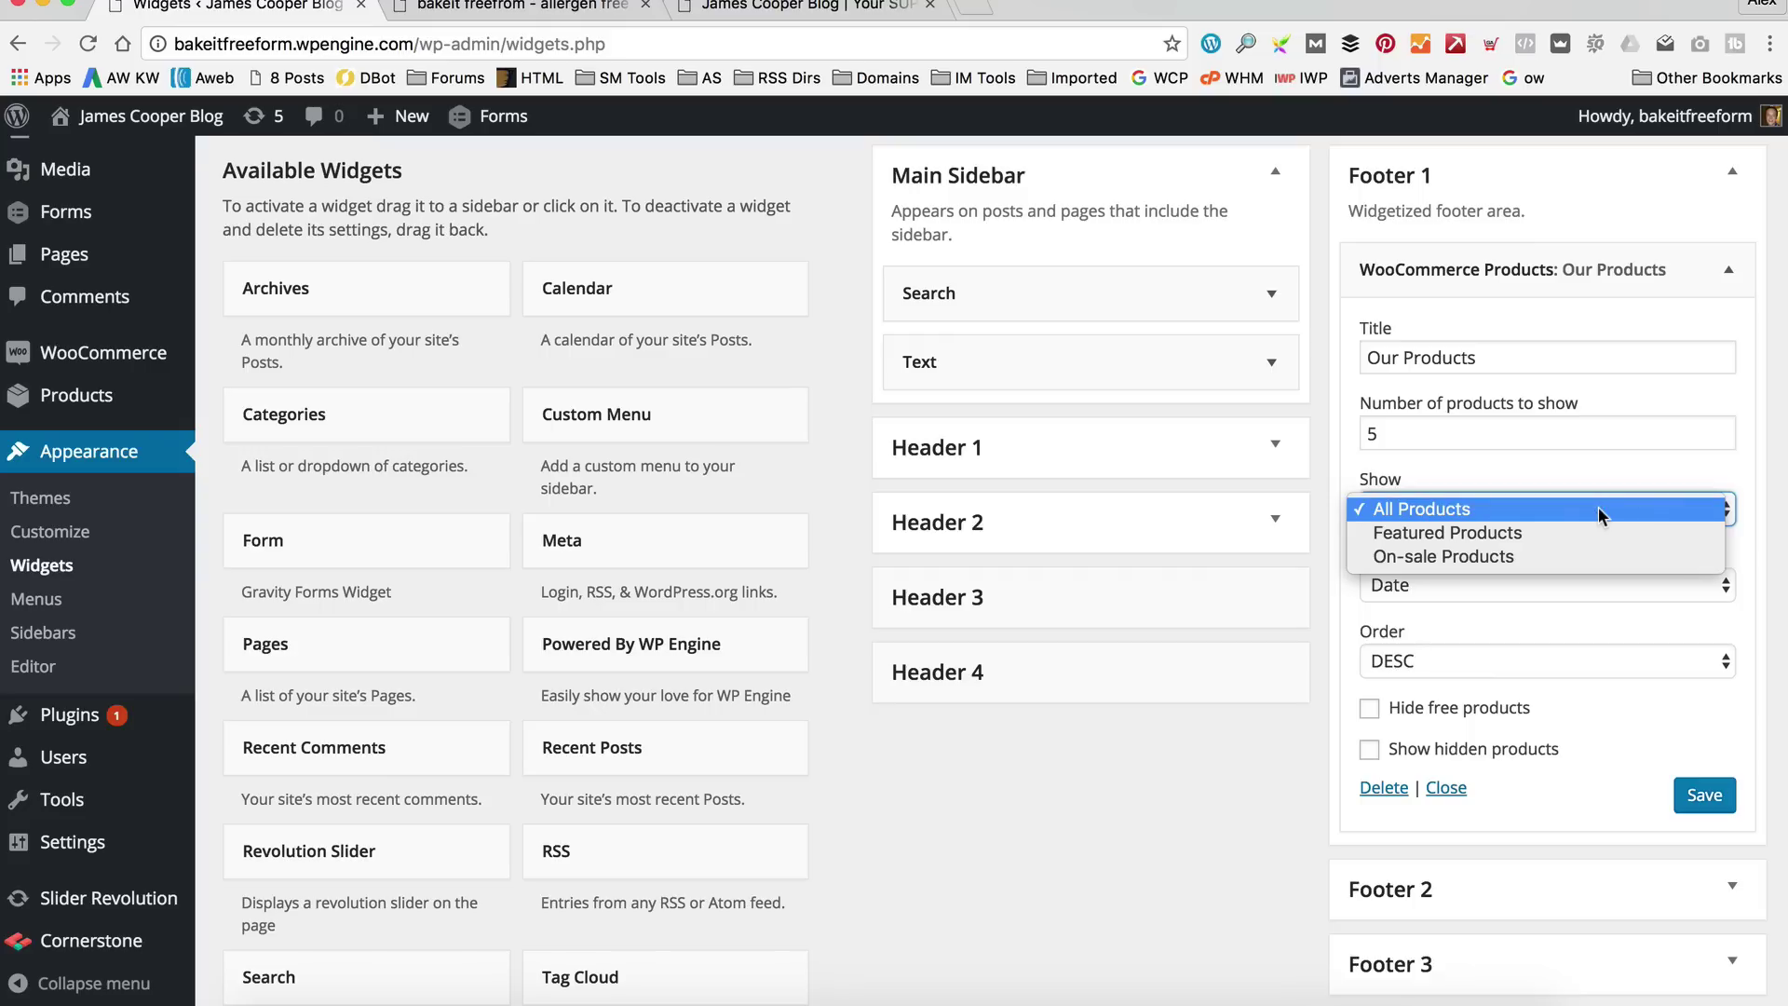
click(1591, 525)
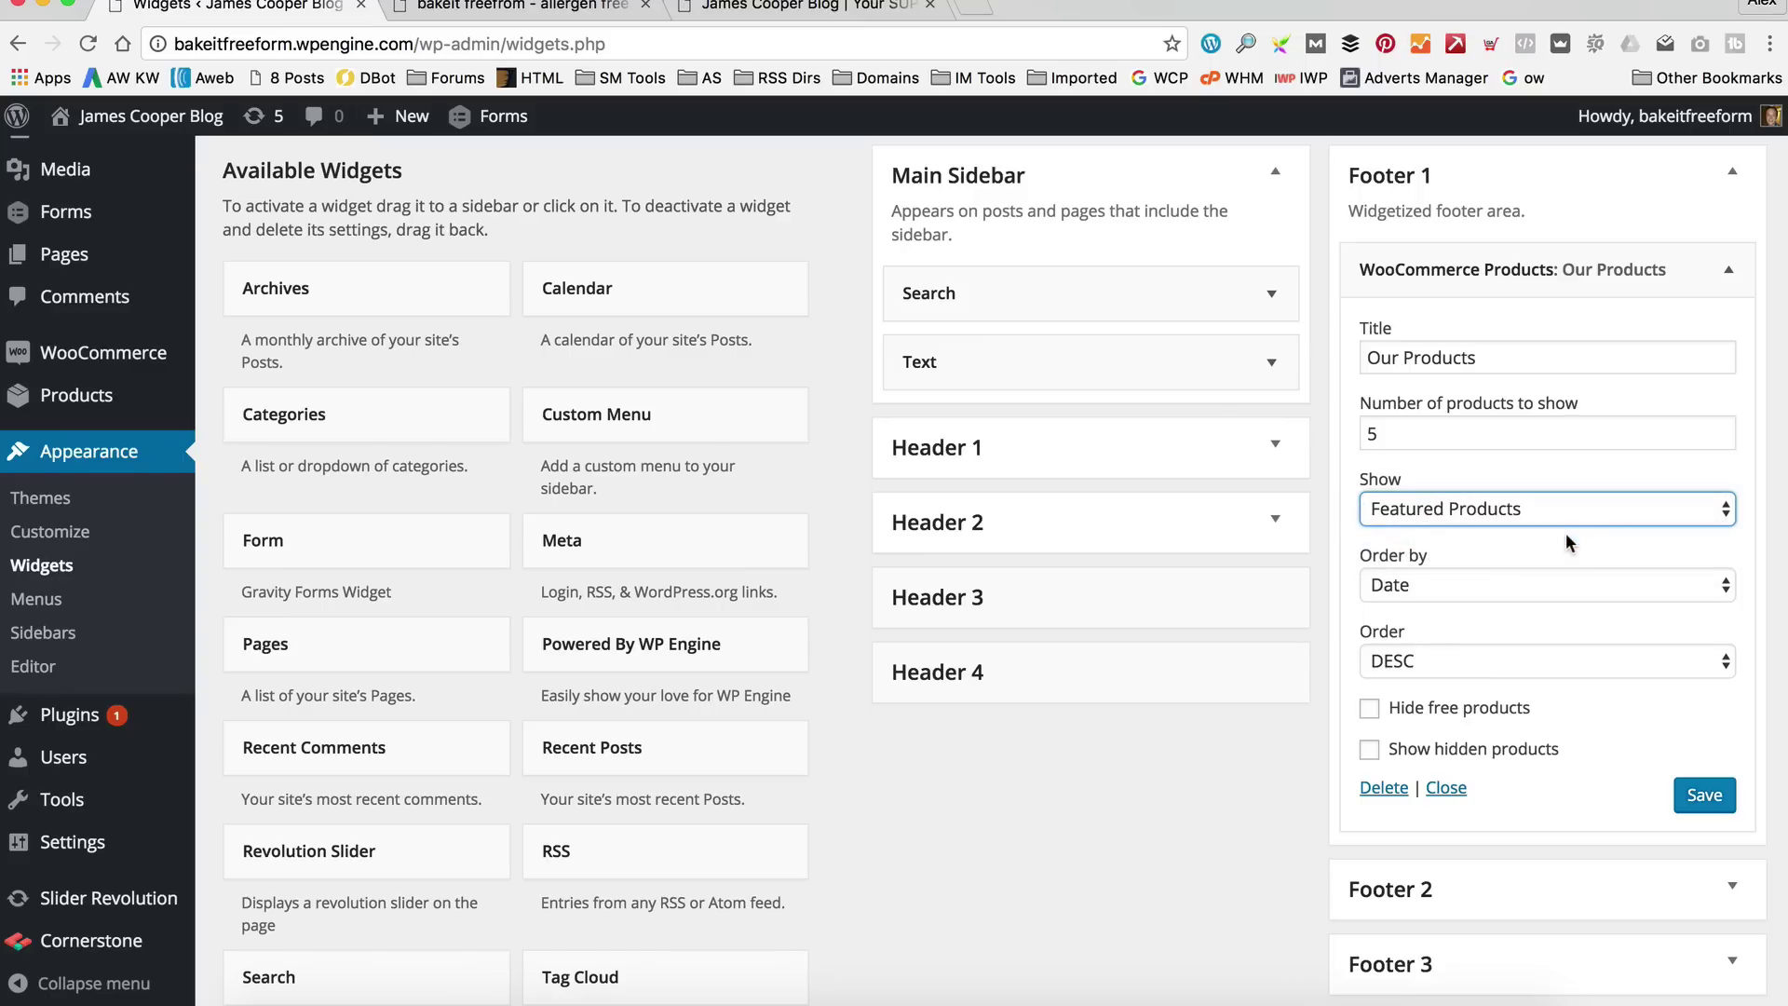
triple_click(1494, 369)
text(Featured)
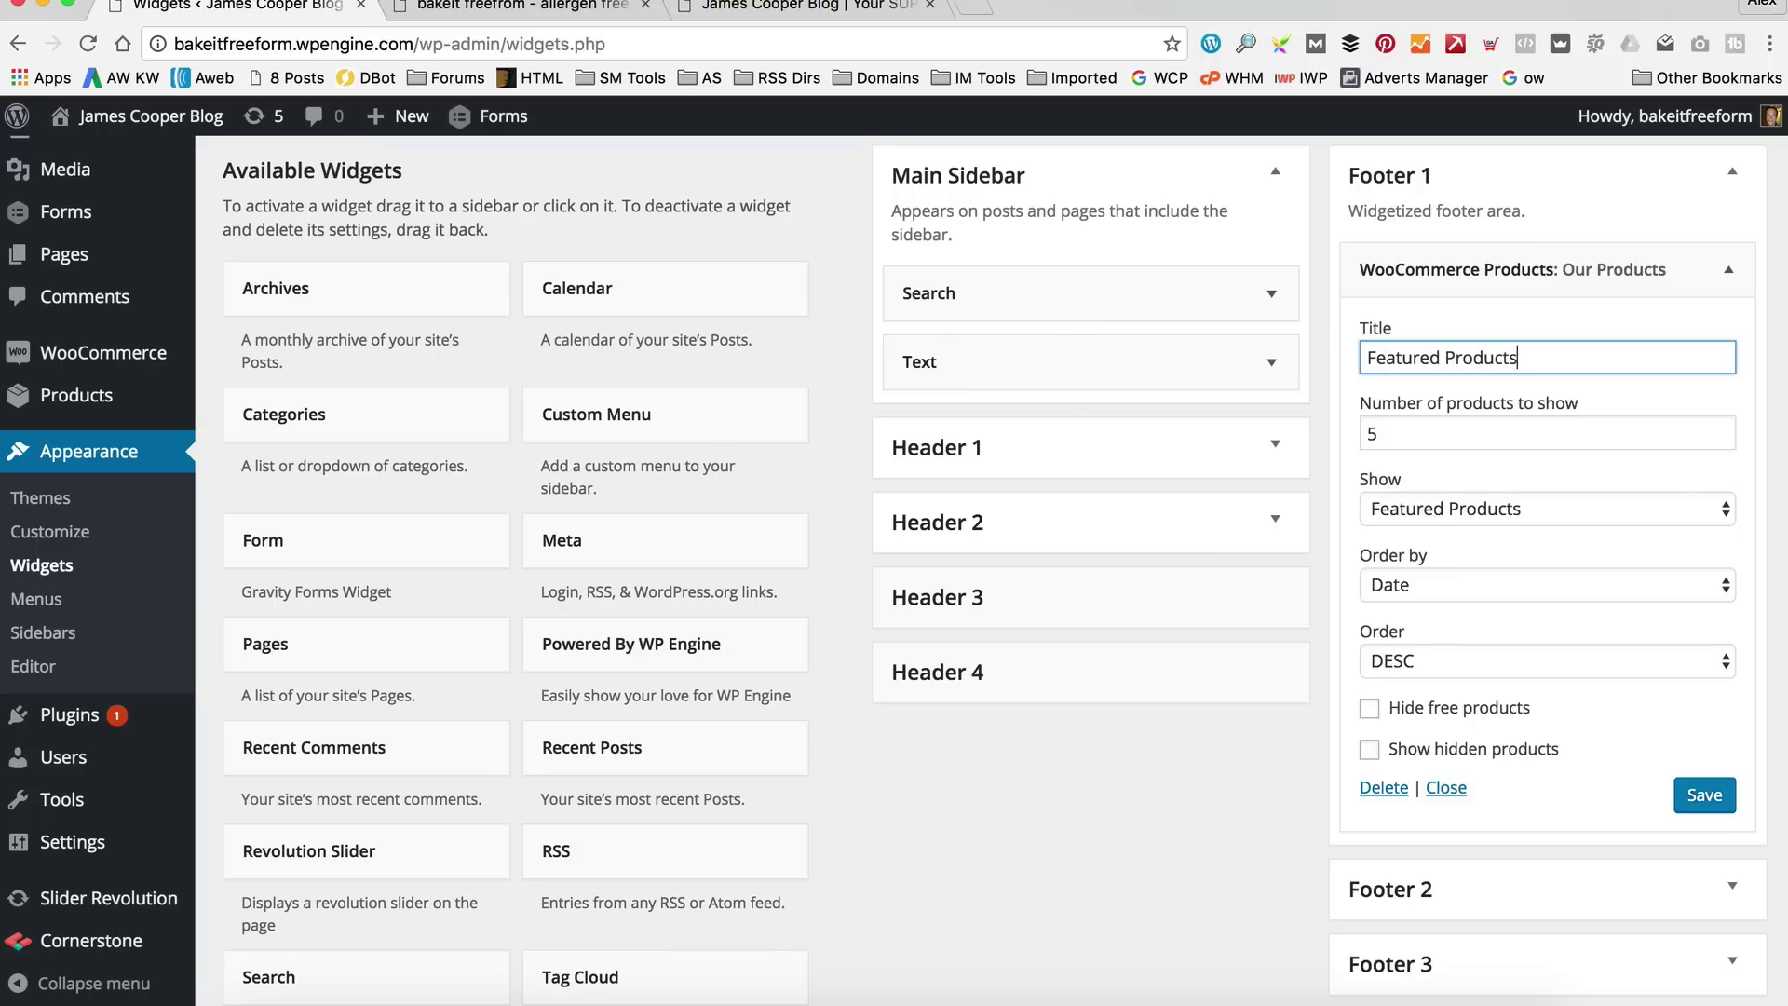
click(1704, 794)
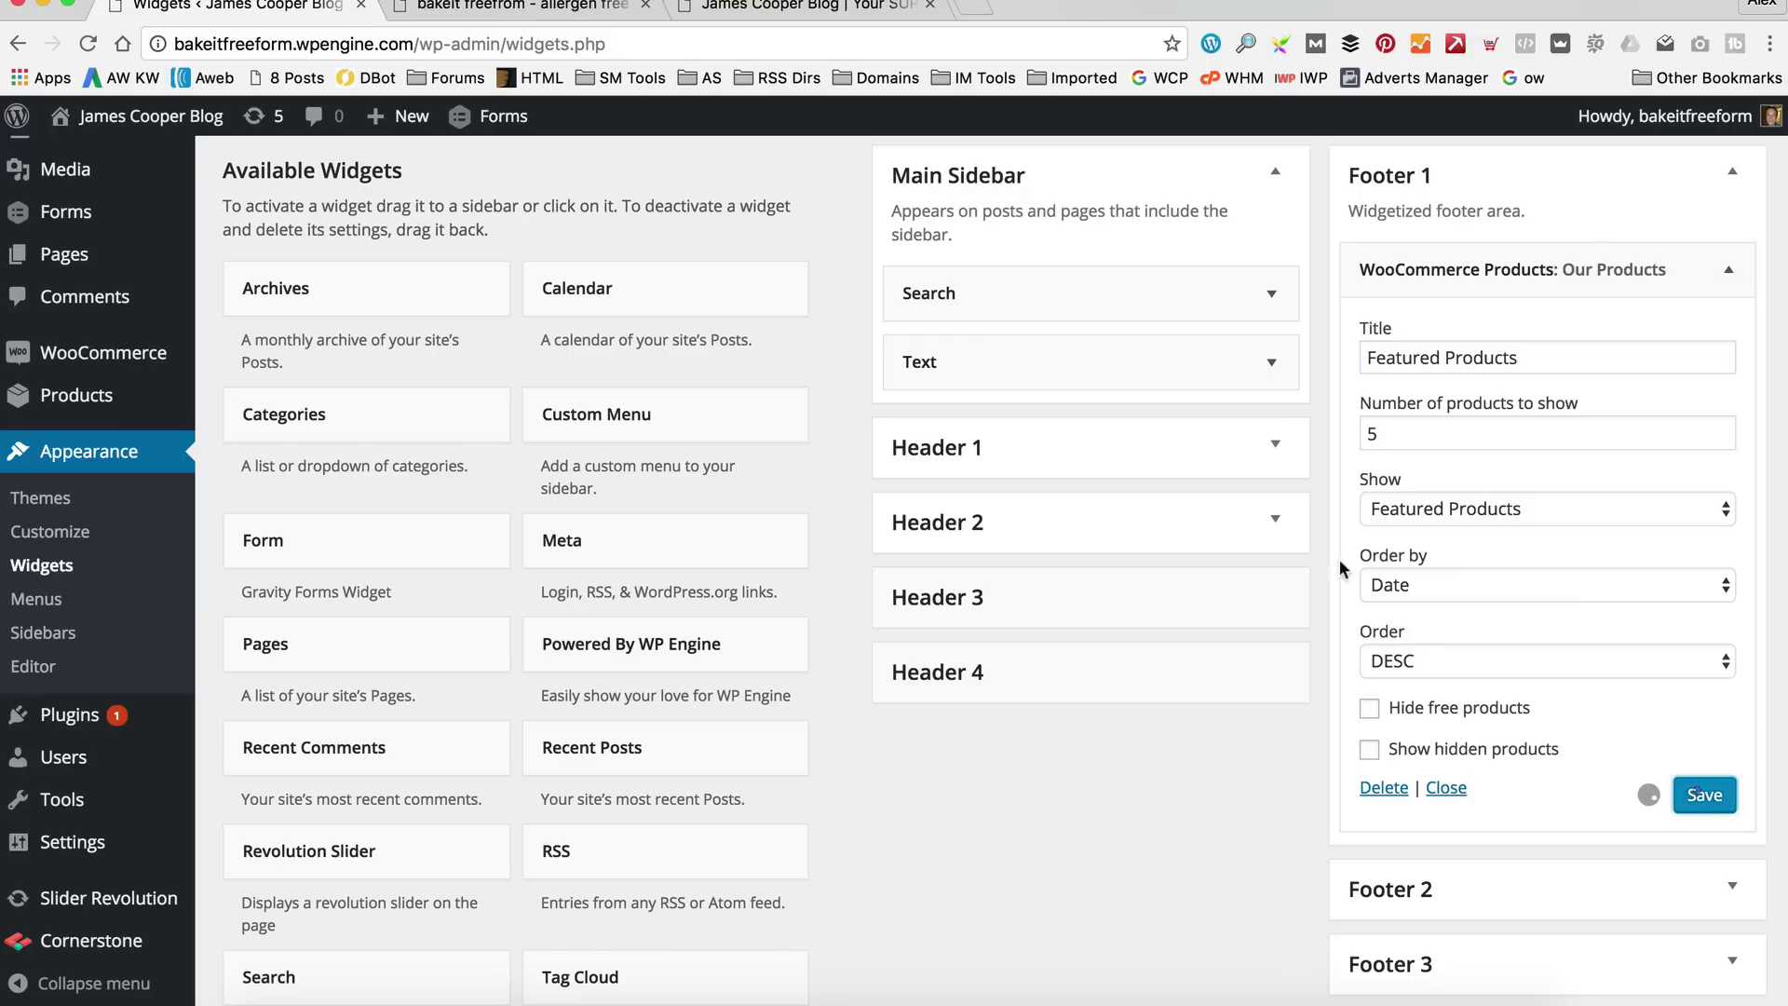
click(124, 403)
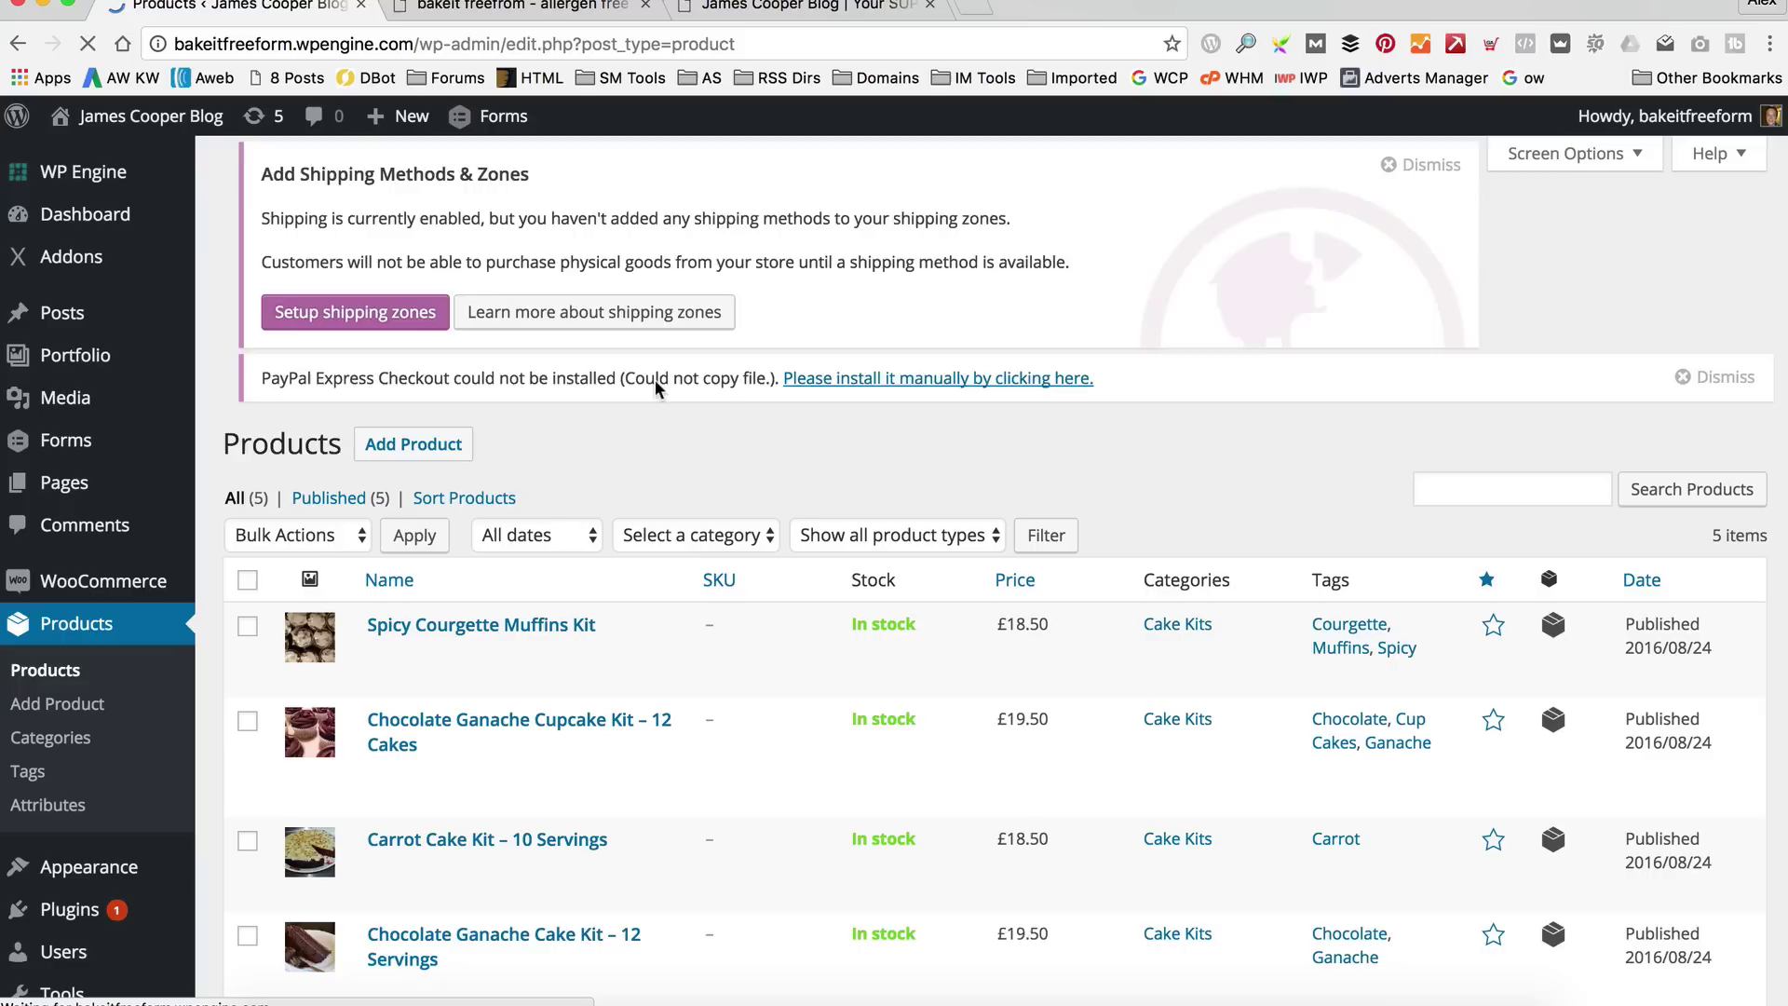
scroll(978, 410, down, 3)
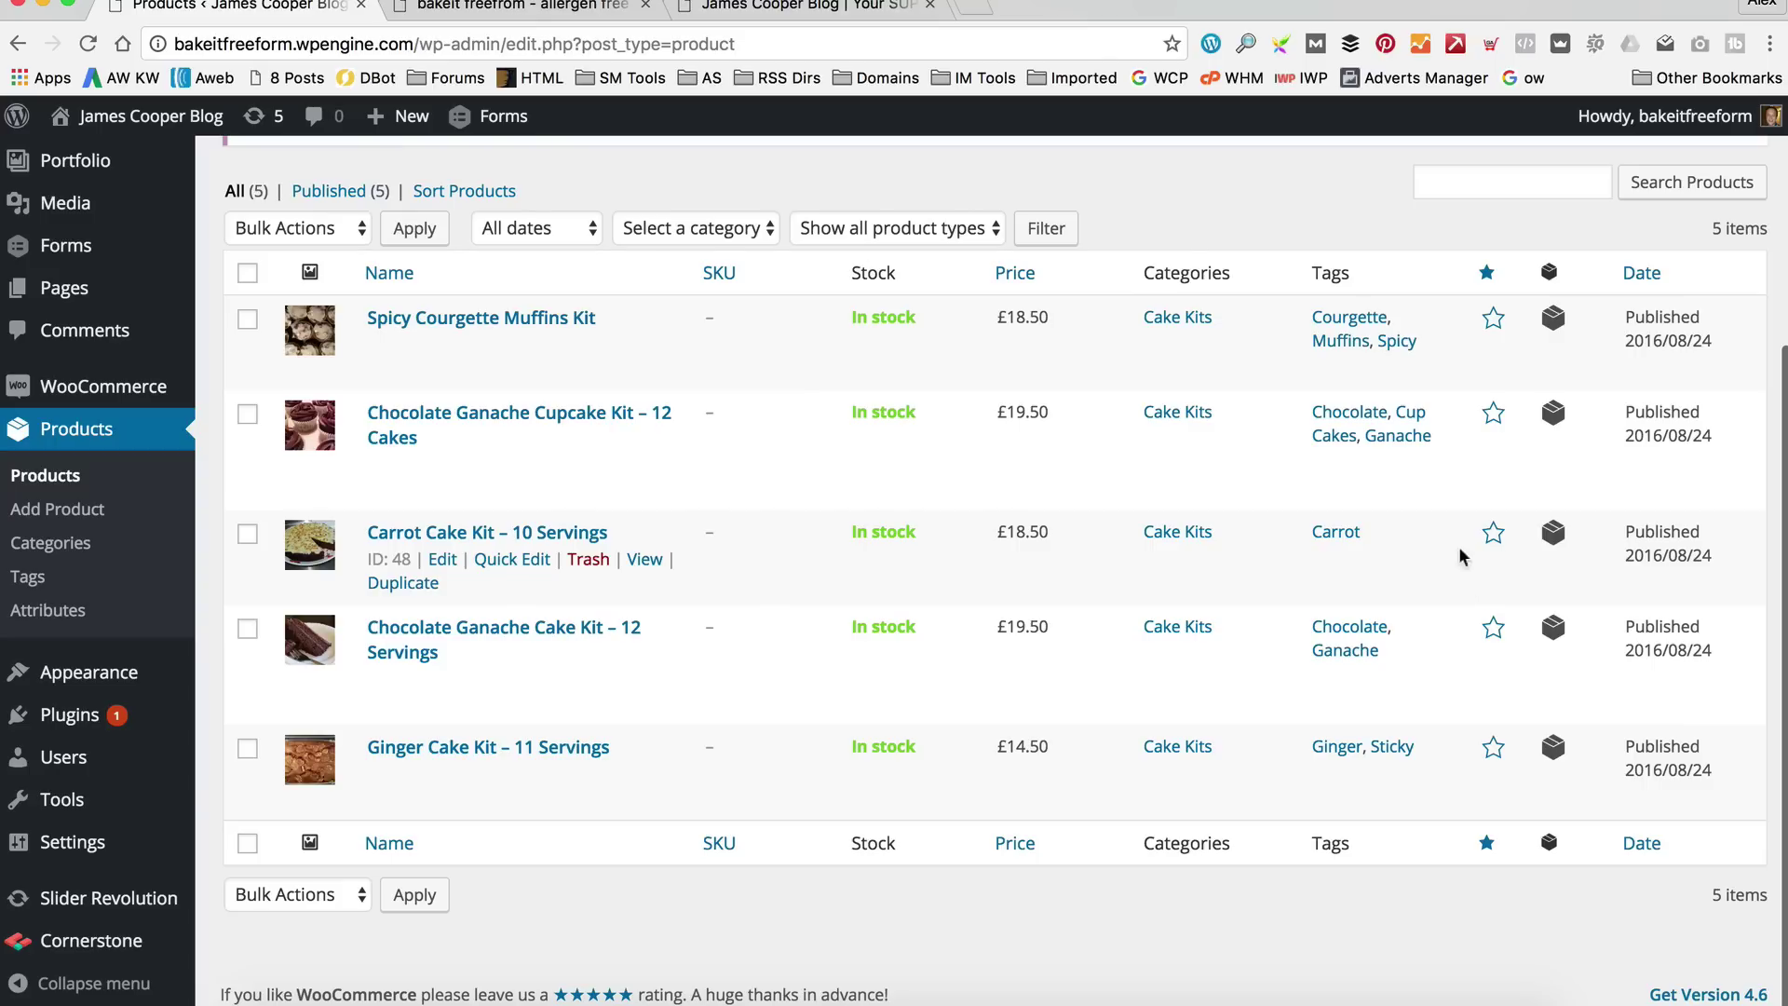
click(1491, 550)
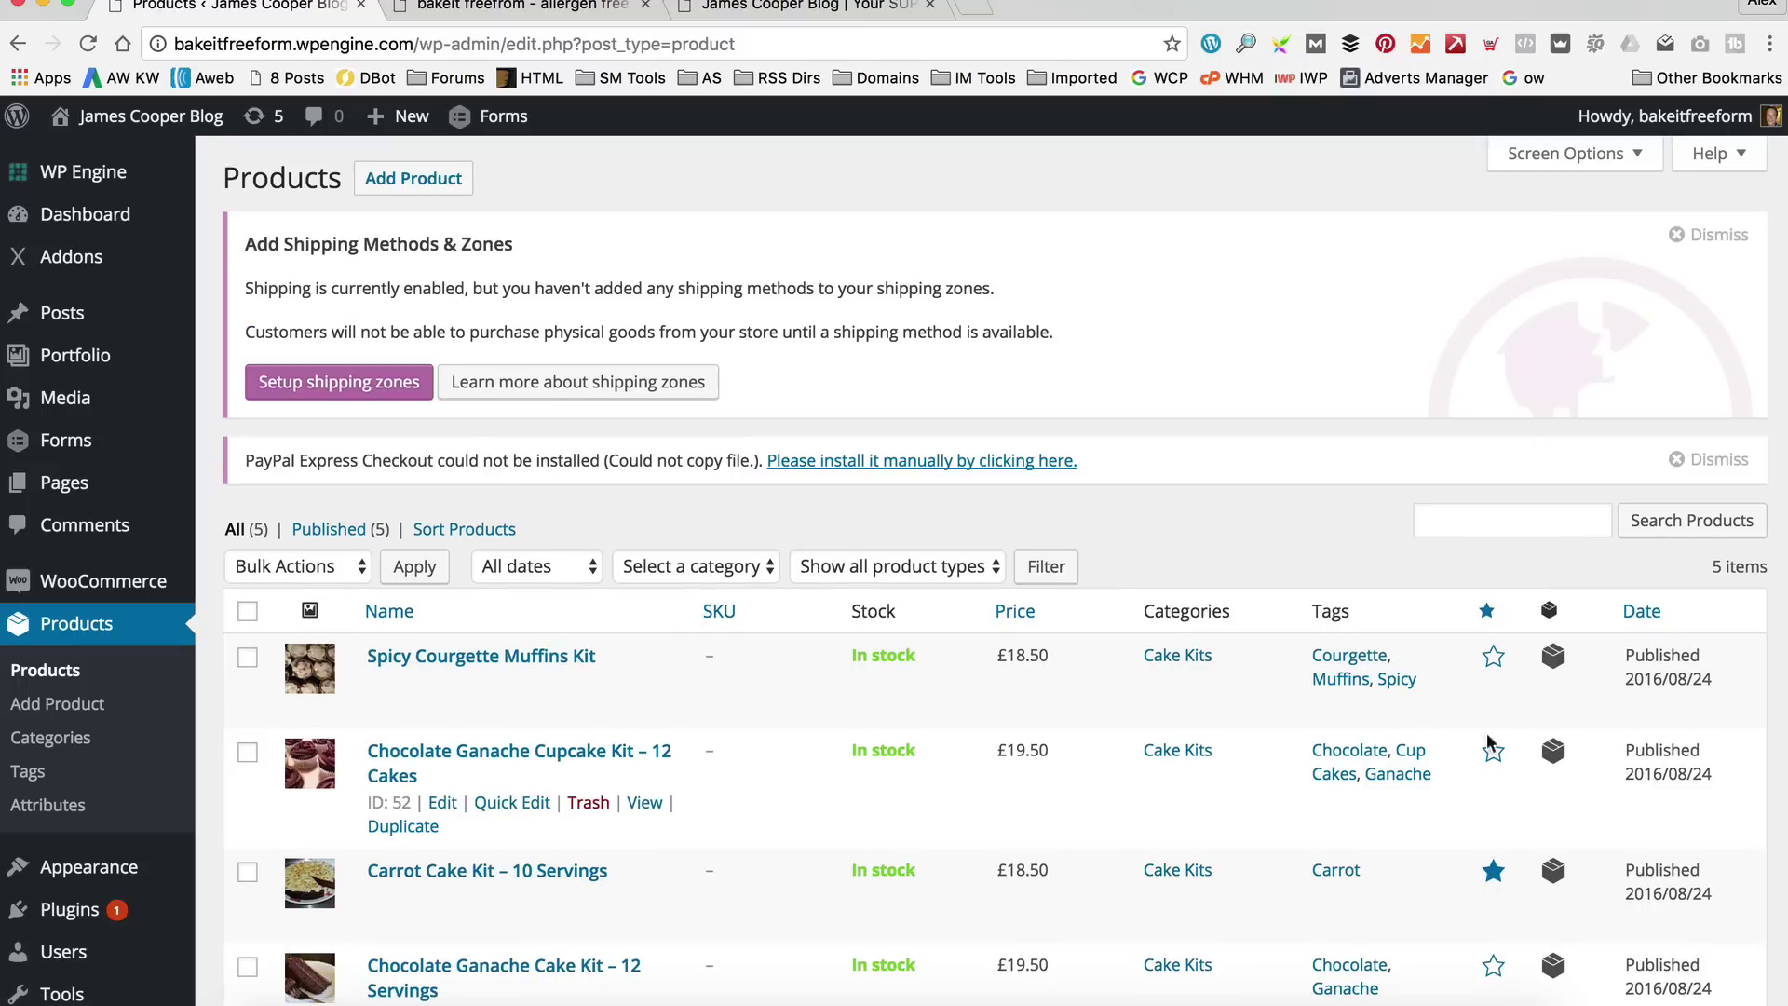
click(1493, 656)
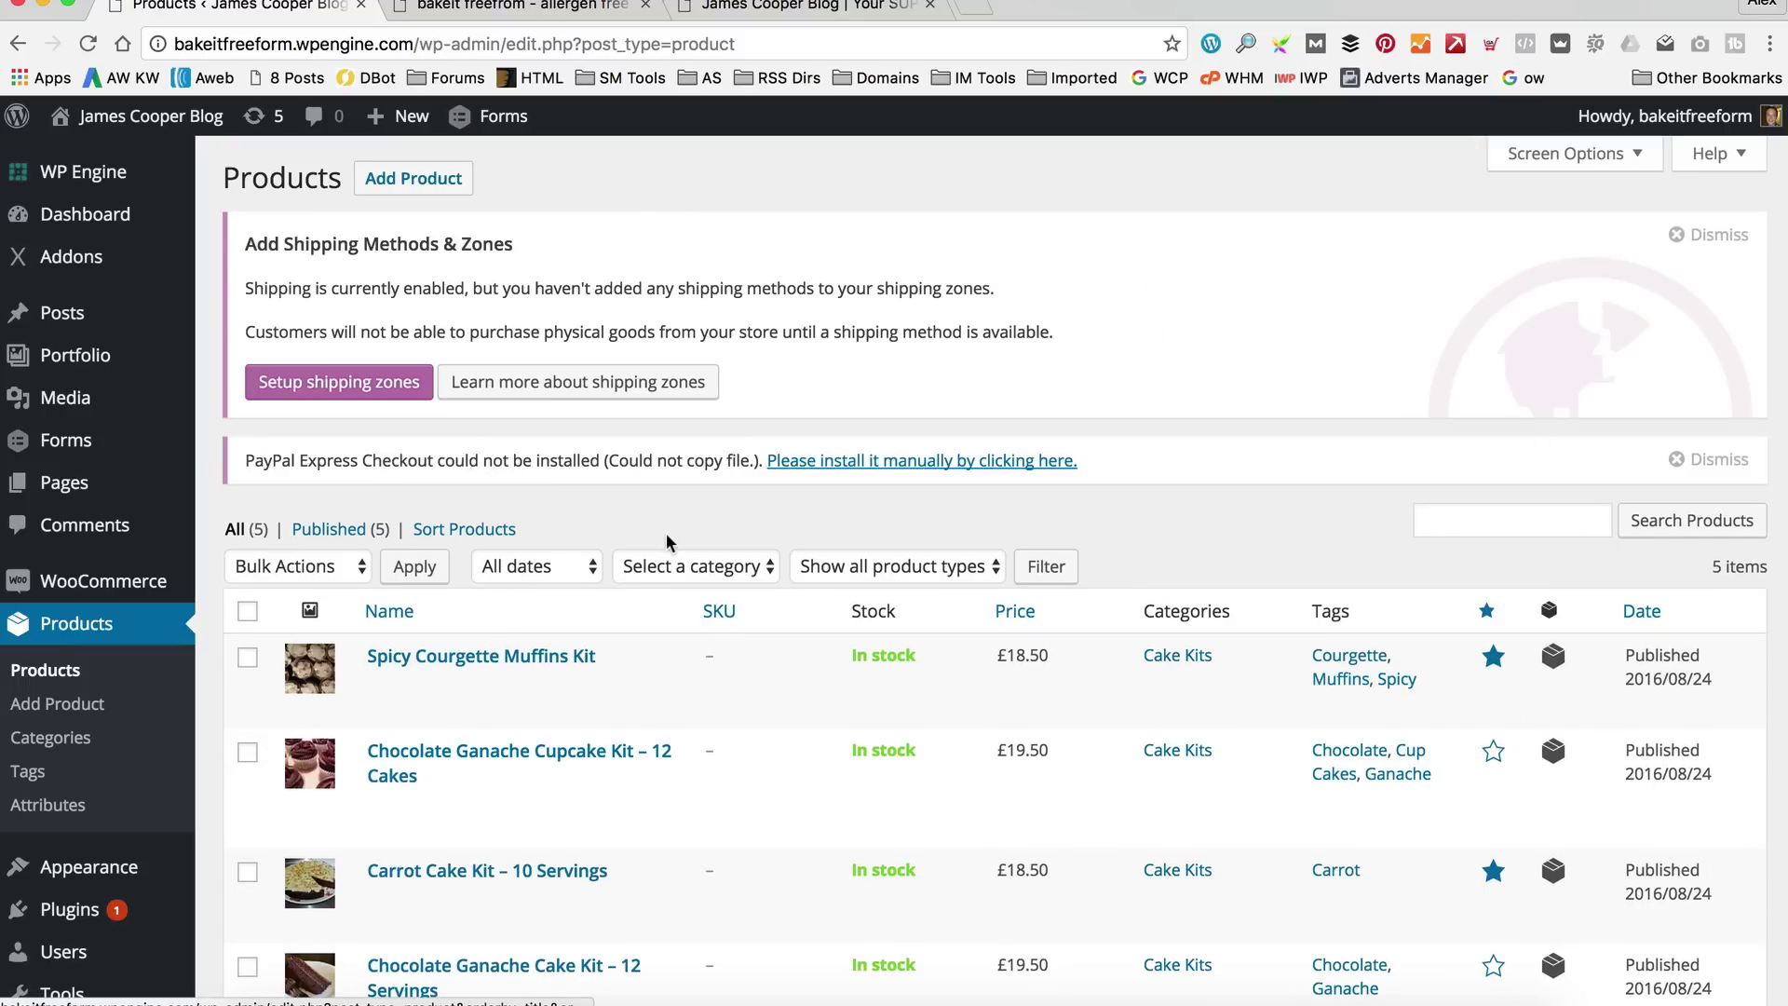
click(780, 7)
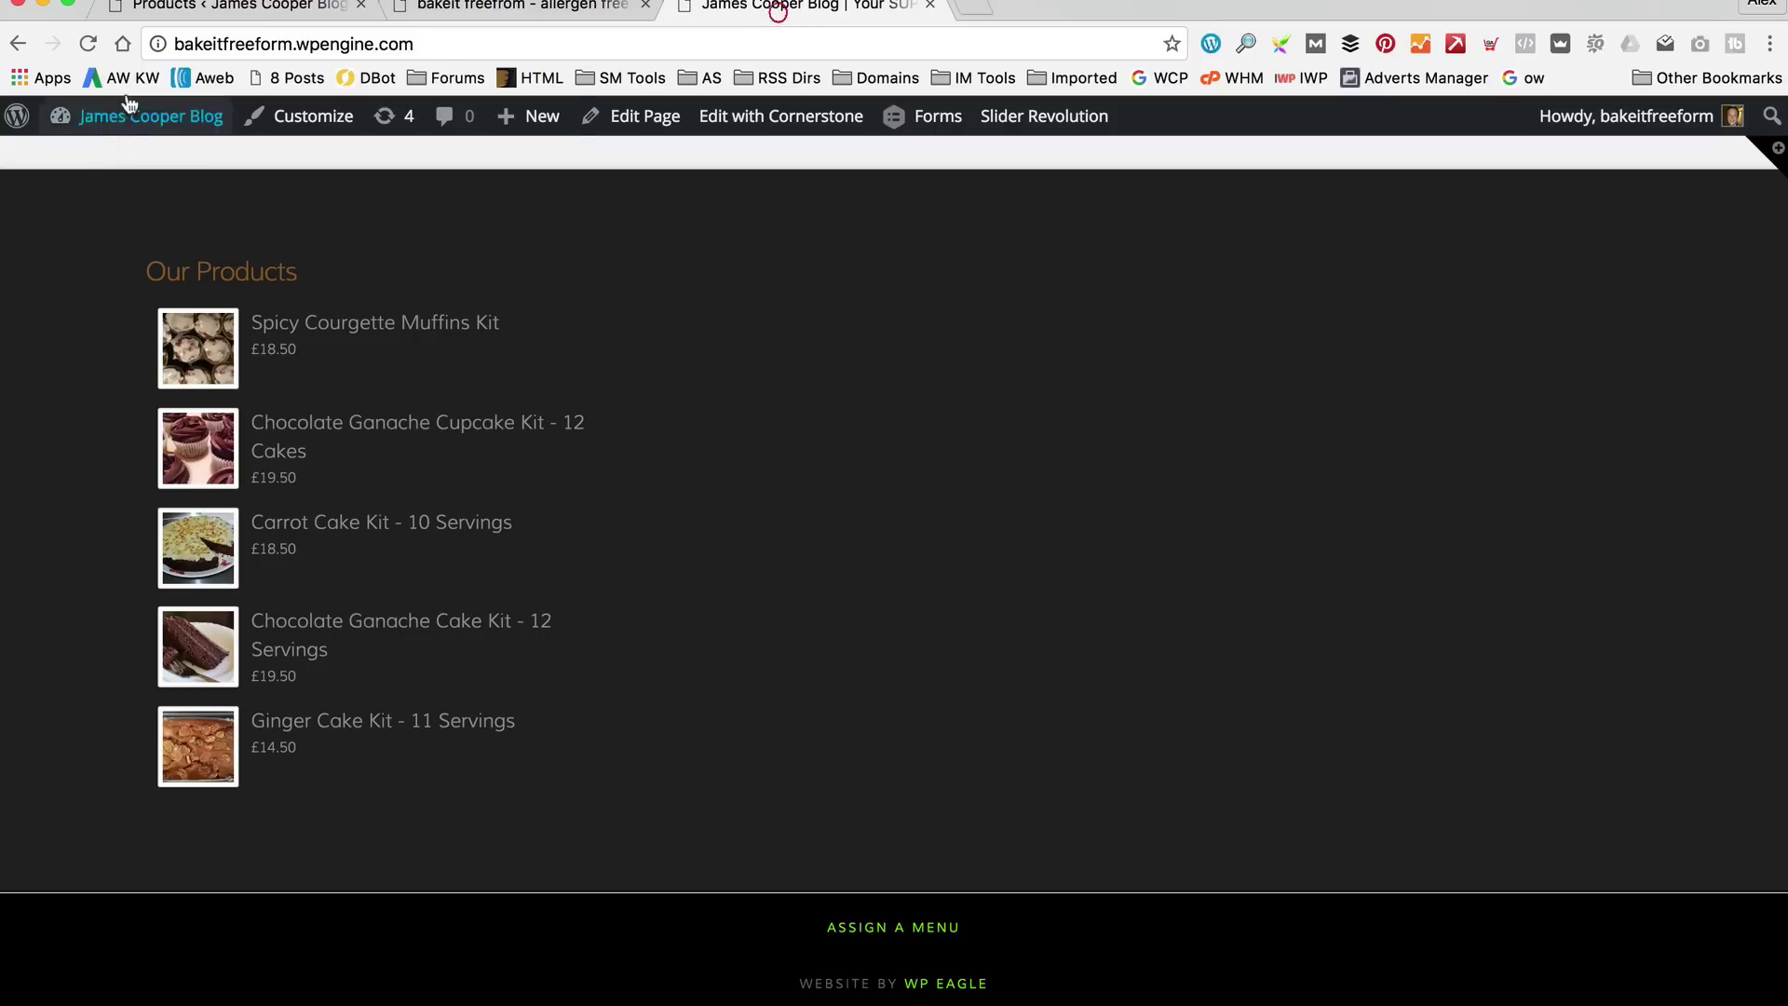
click(87, 44)
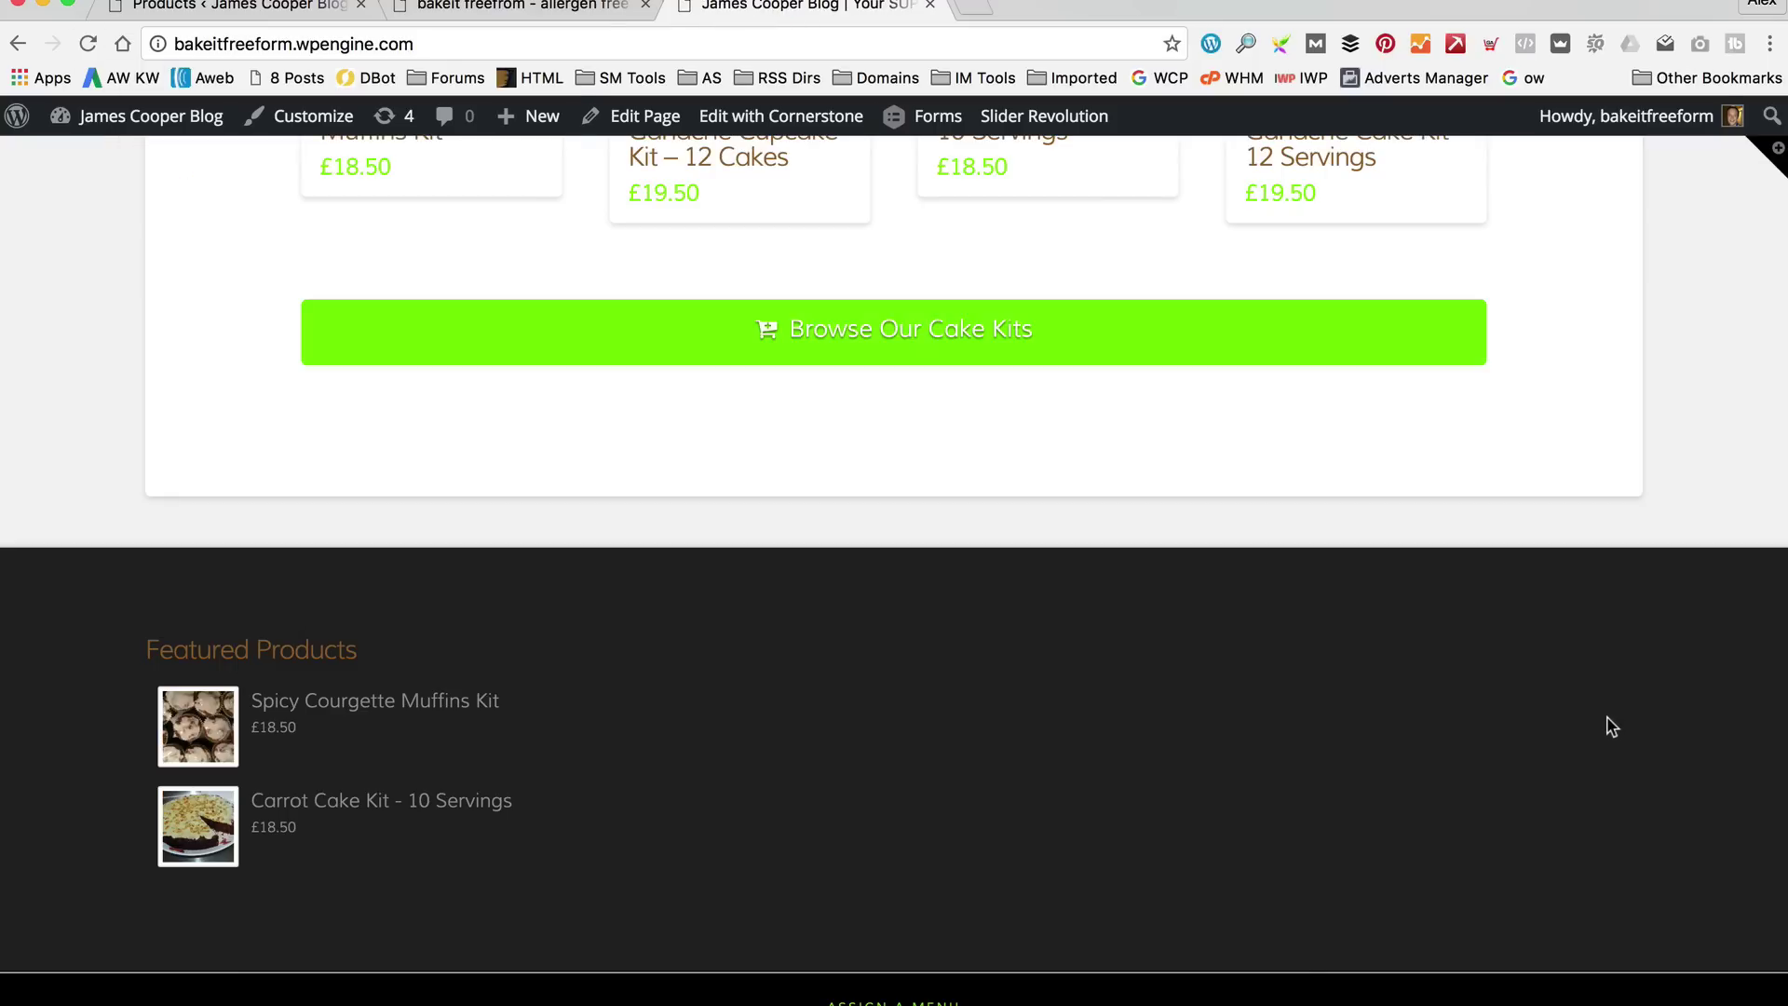
scroll(1583, 749, down, 1)
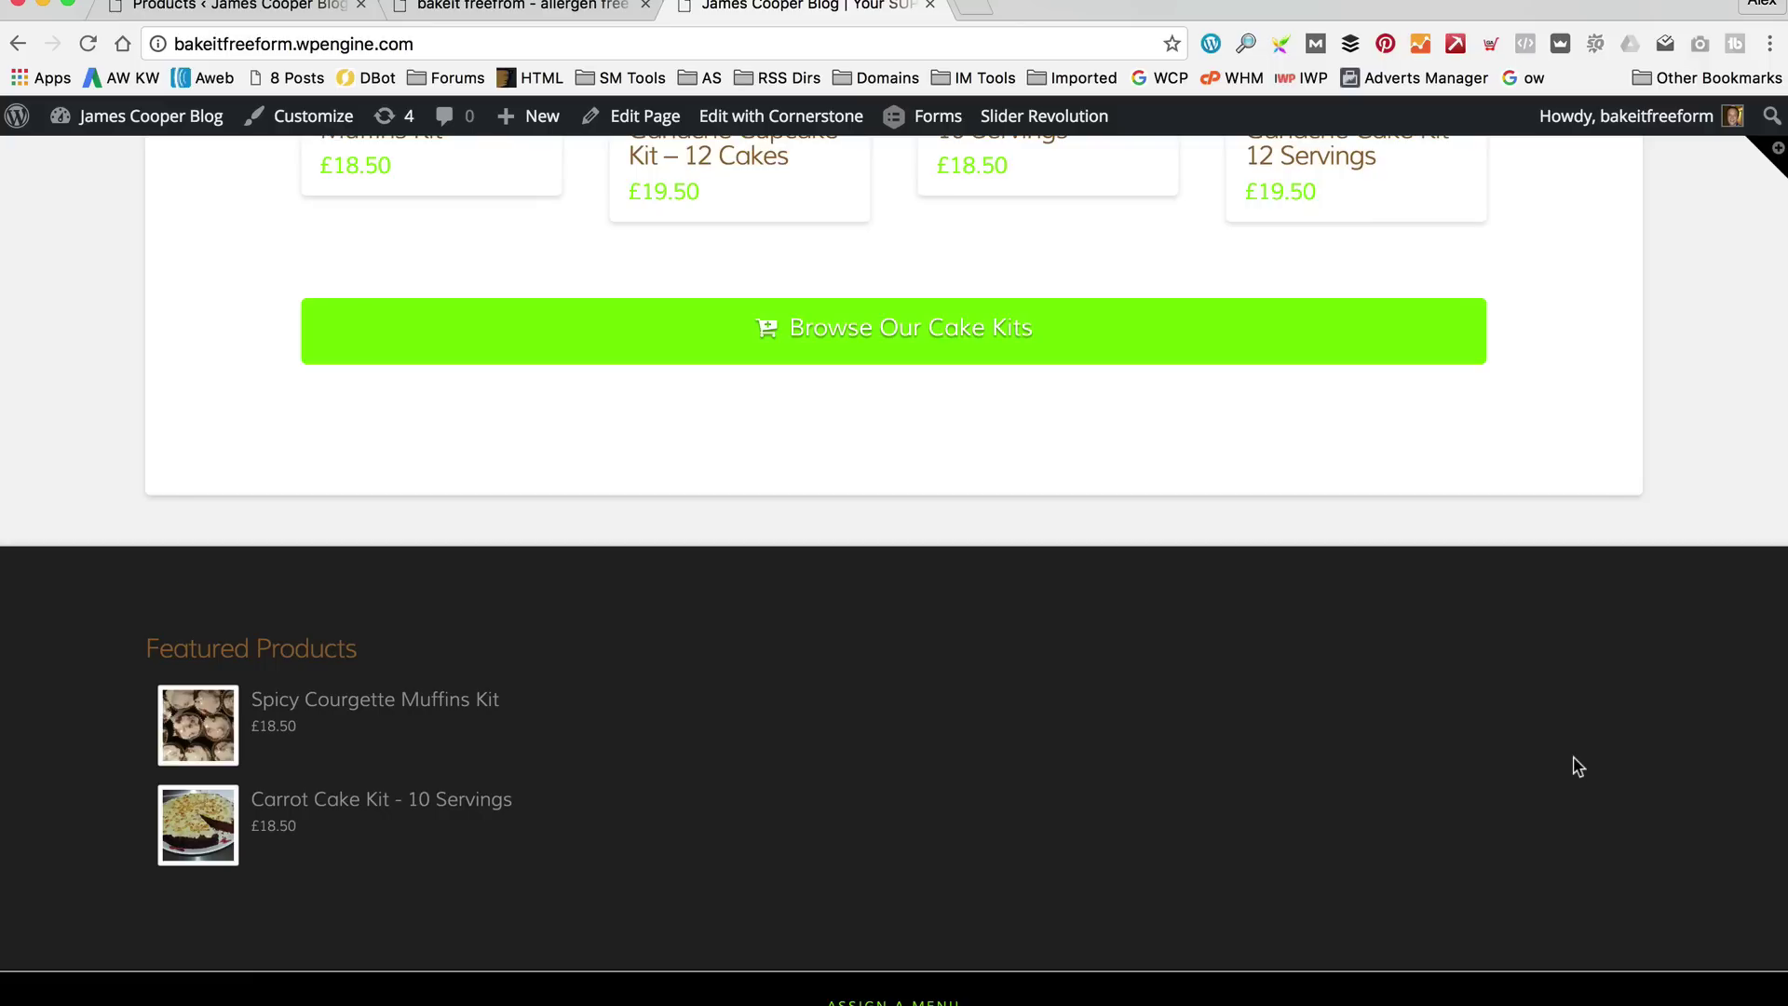
scroll(1578, 767, down, 2)
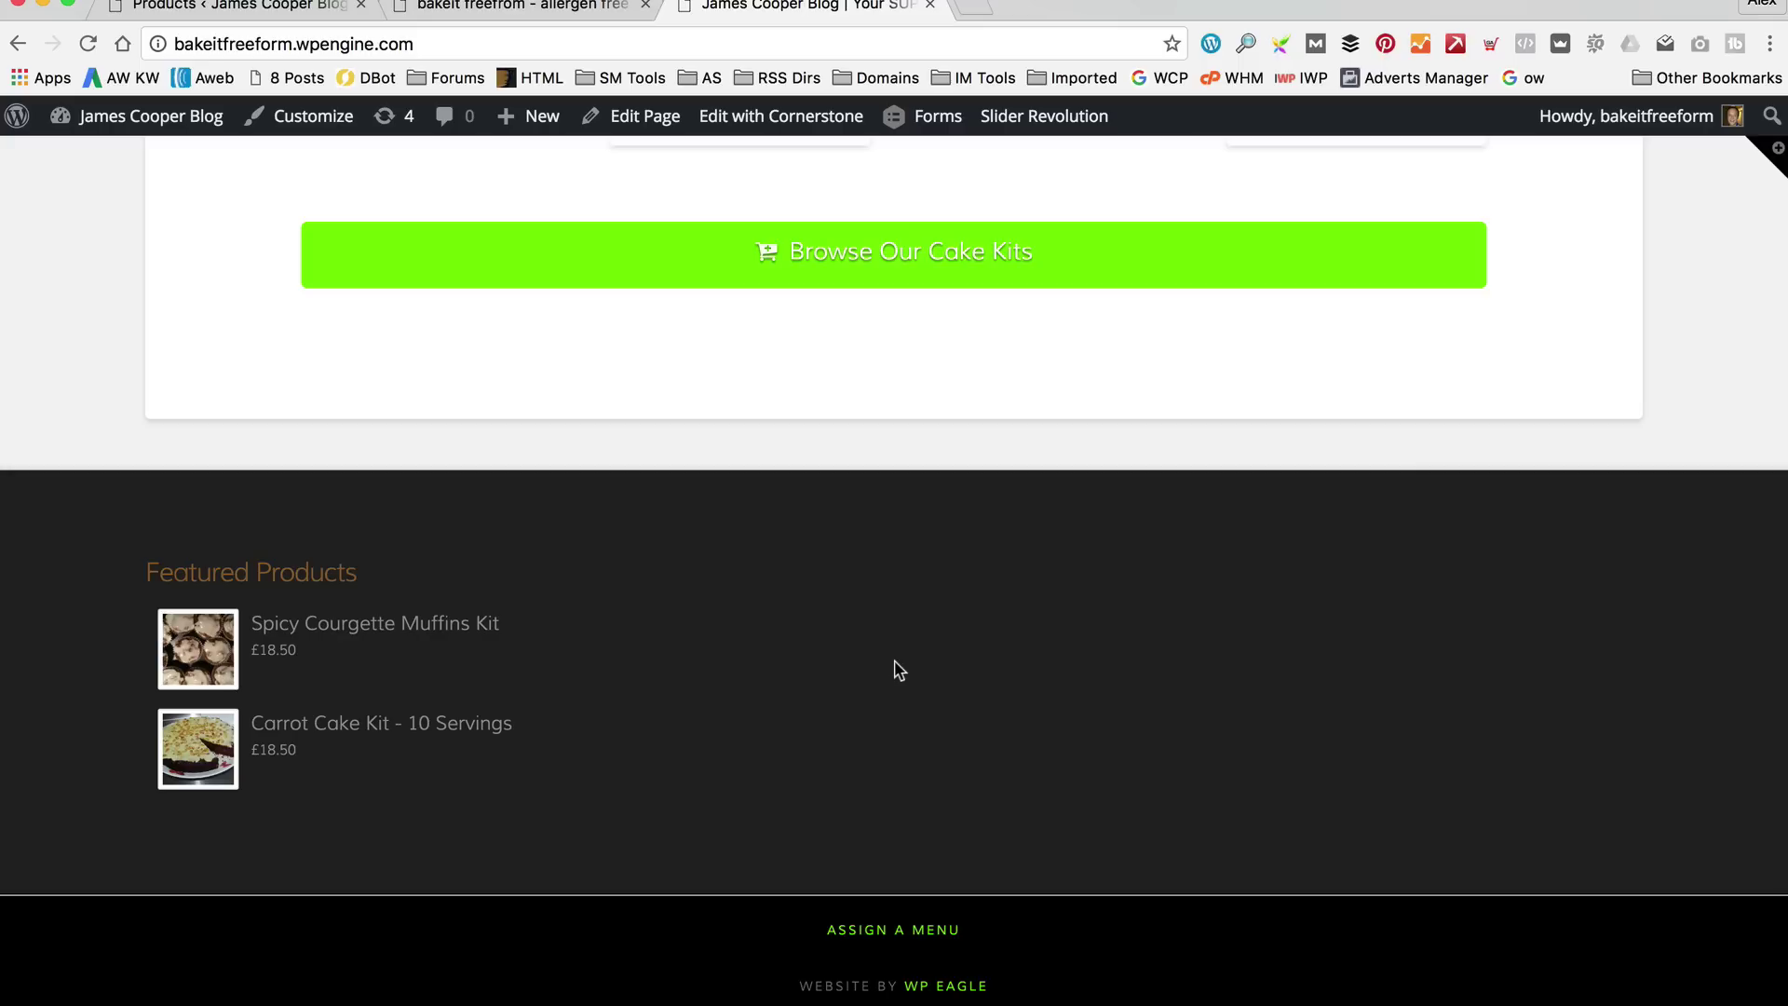
- Go from the admin dashboard to the All Pages list
mouse_move(140, 115)
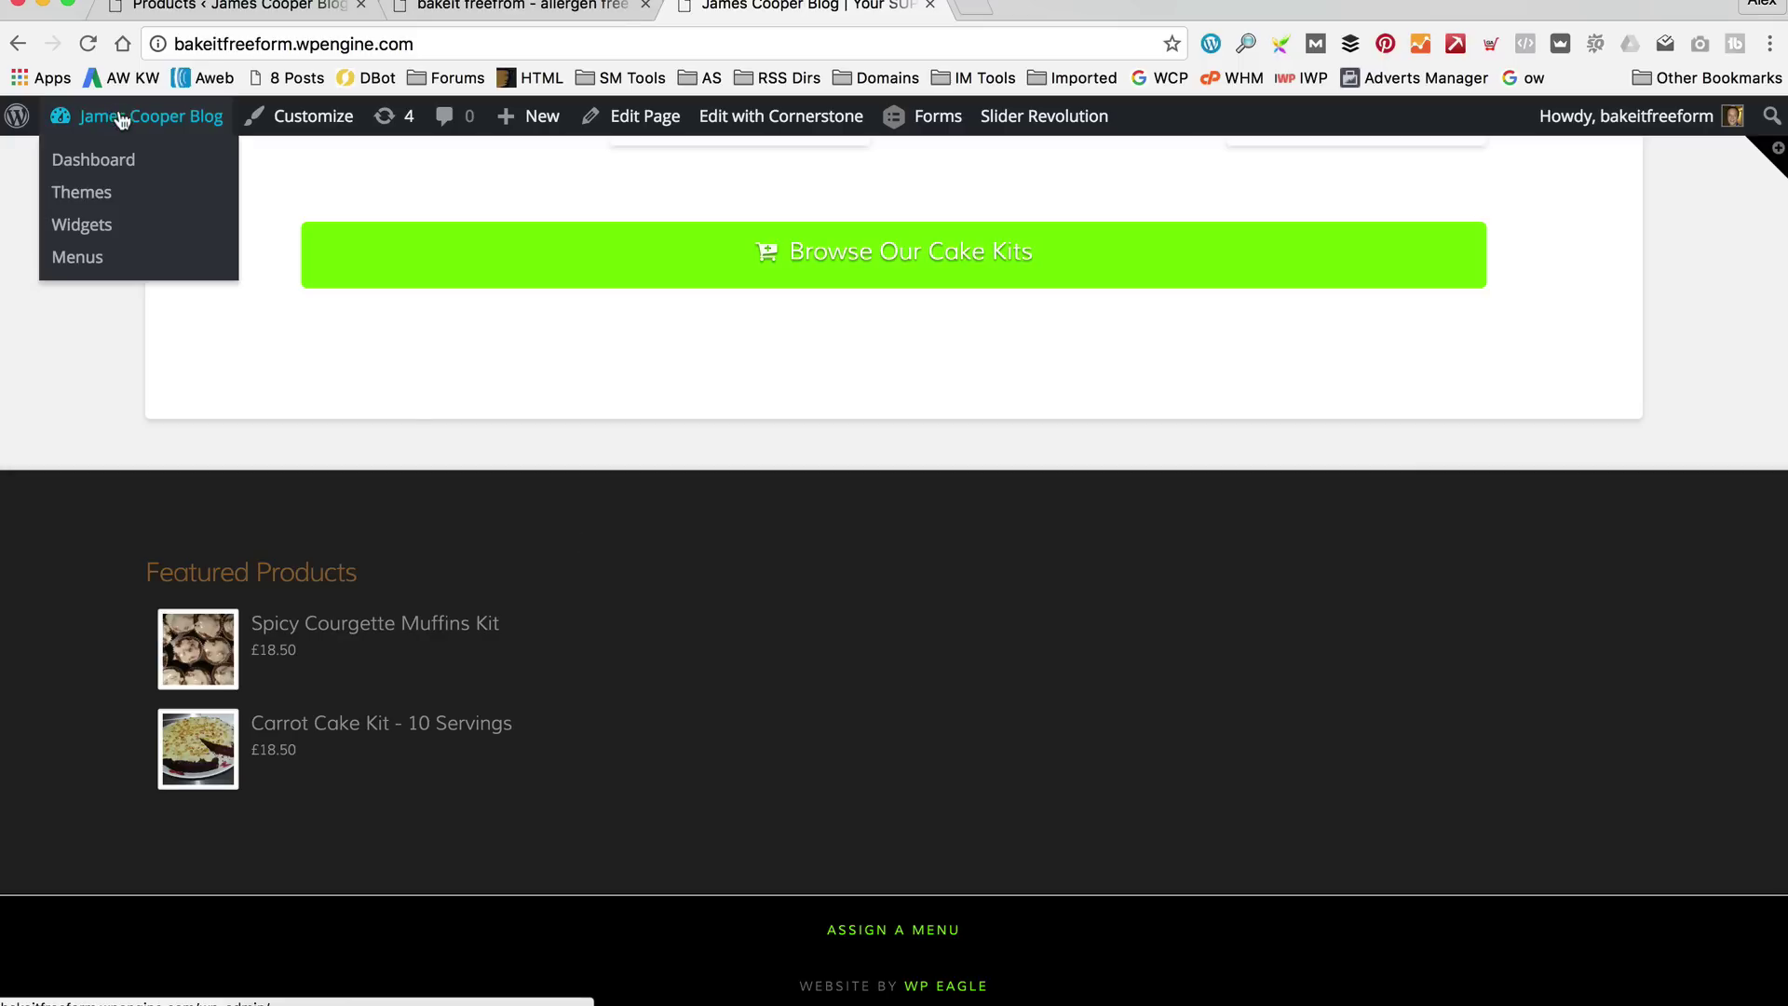
click(103, 166)
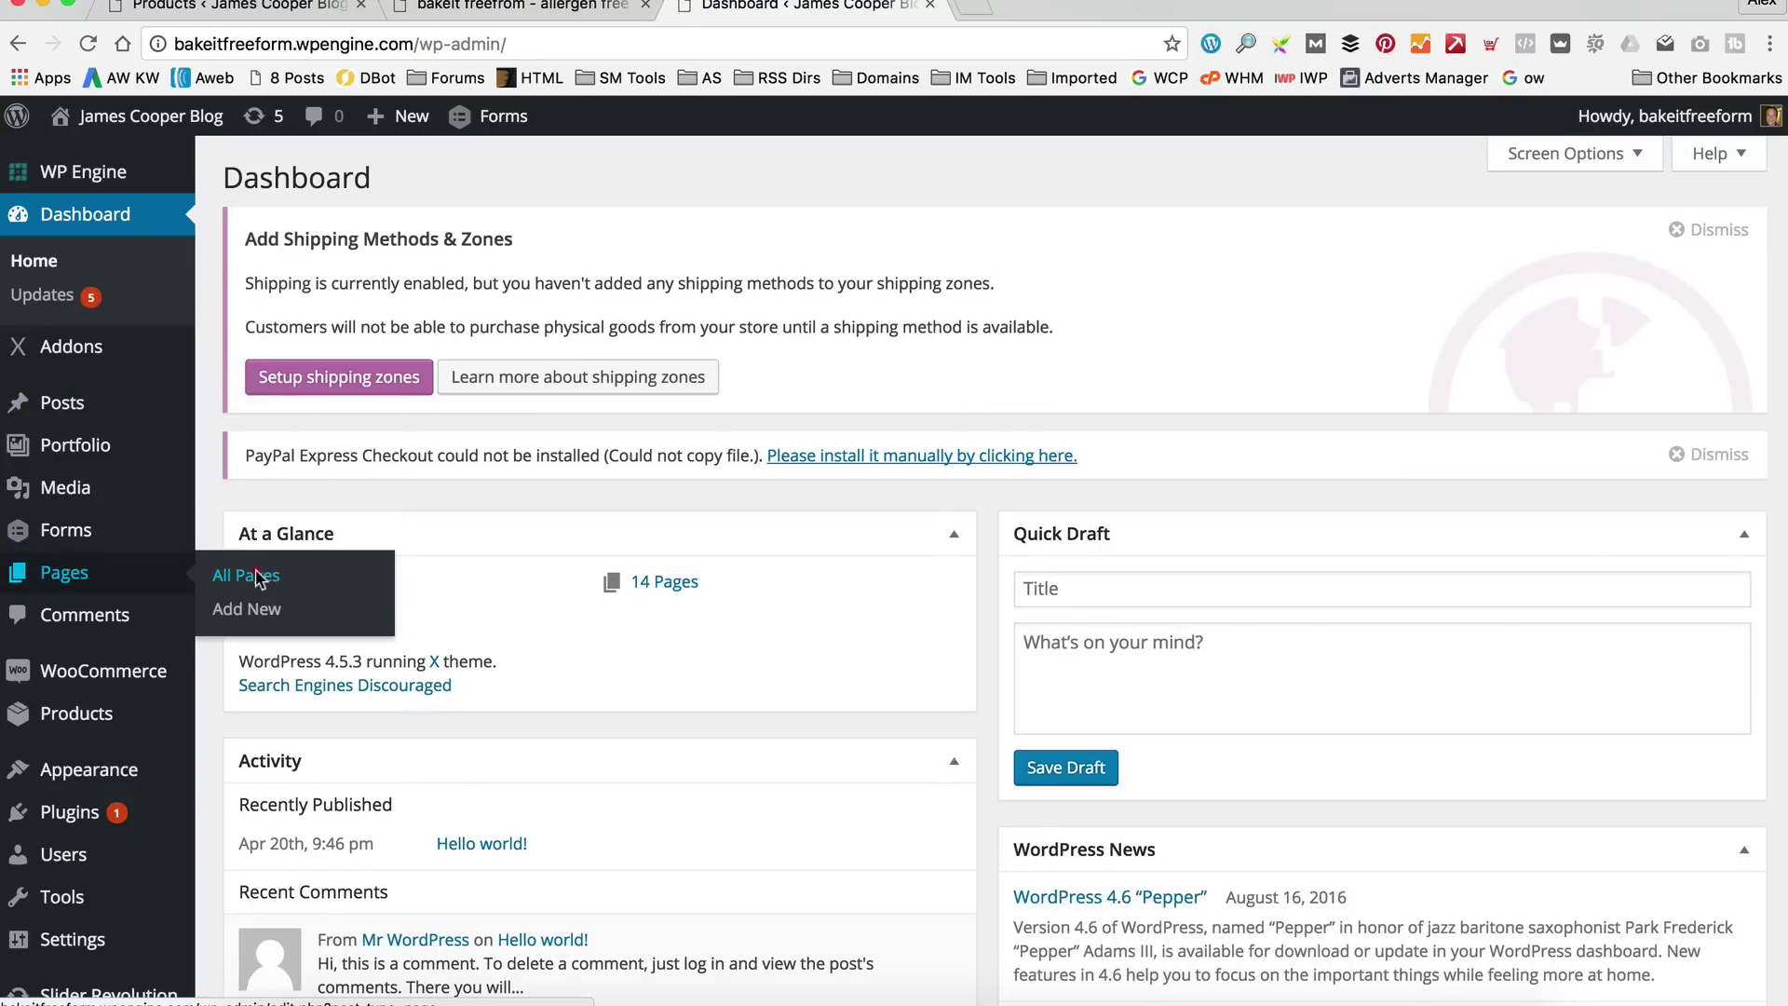
click(244, 572)
scroll(989, 472, down, 10)
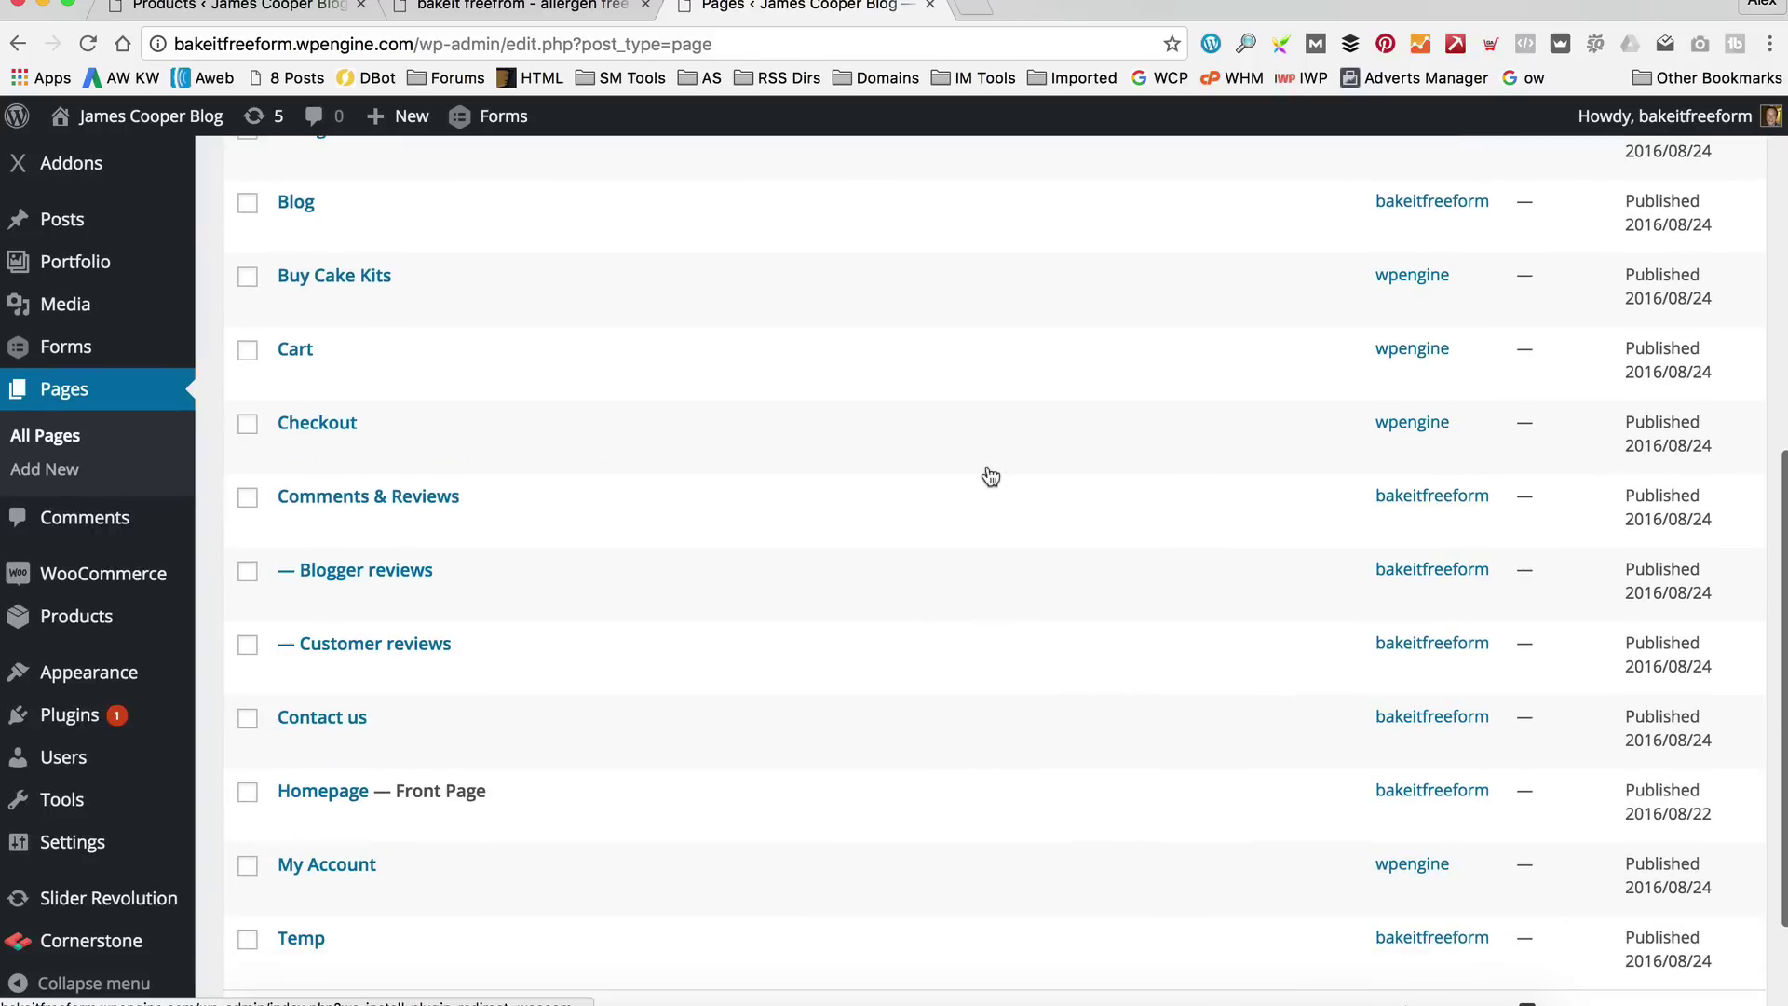
scroll(987, 473, up, 8)
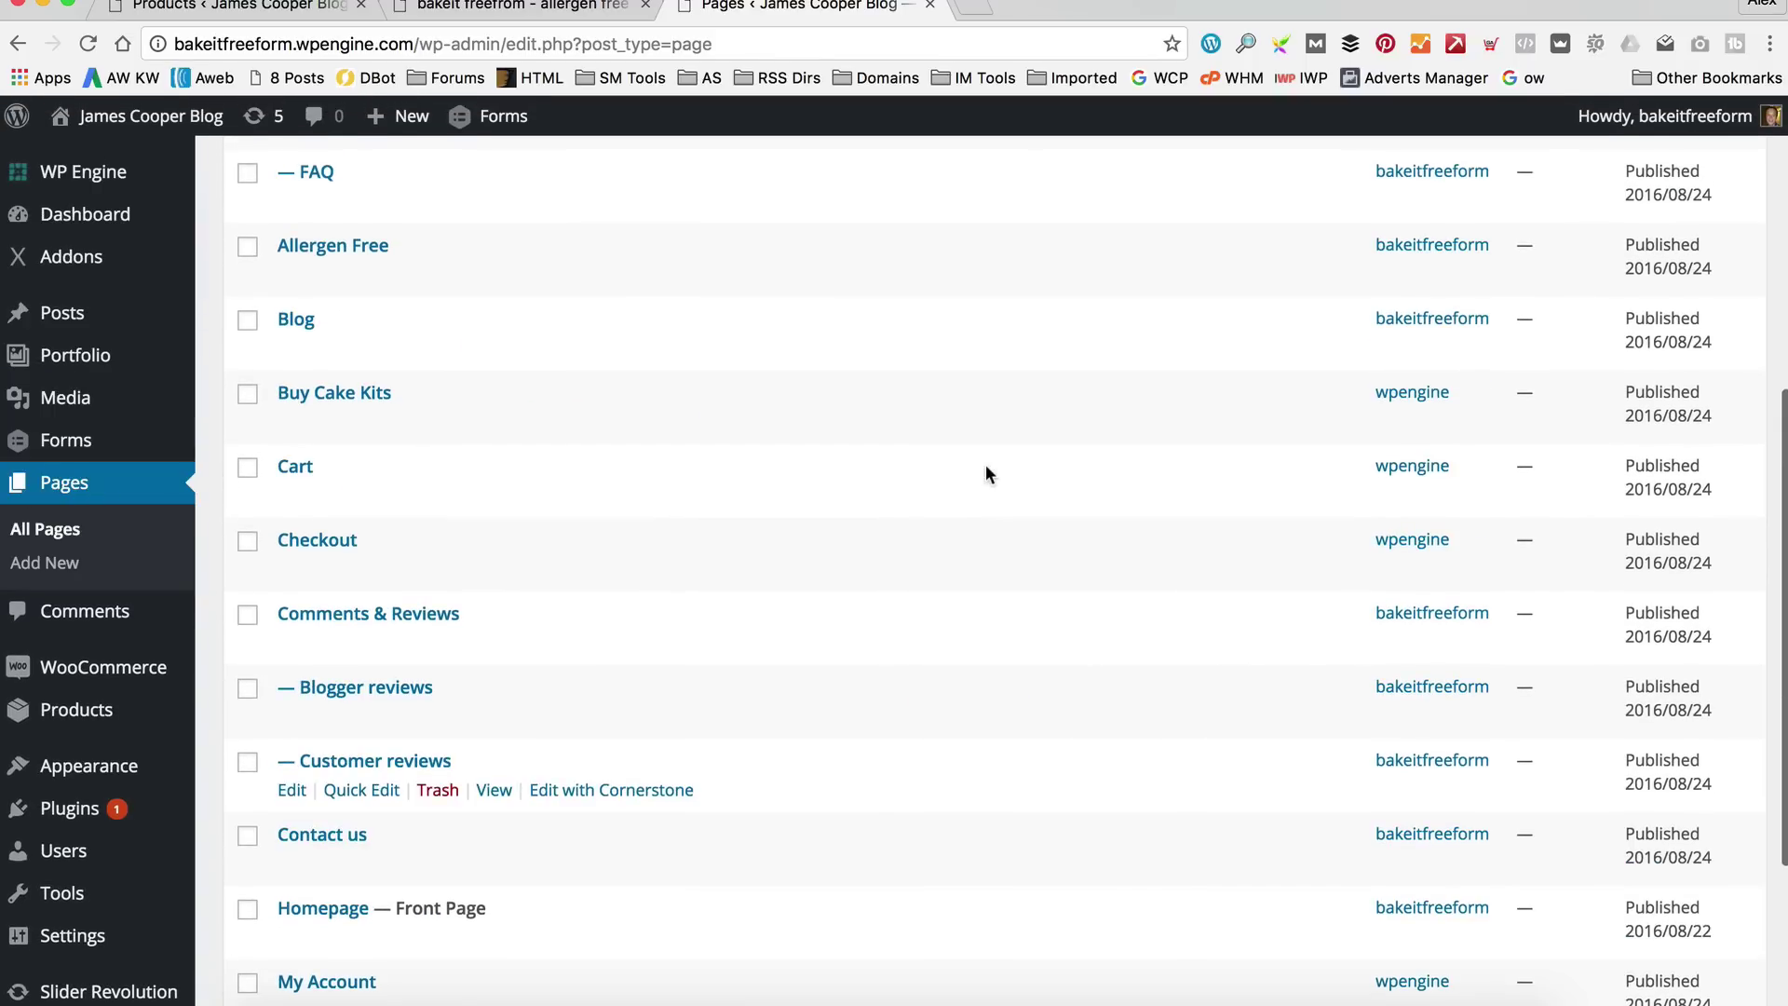
scroll(986, 463, up, 5)
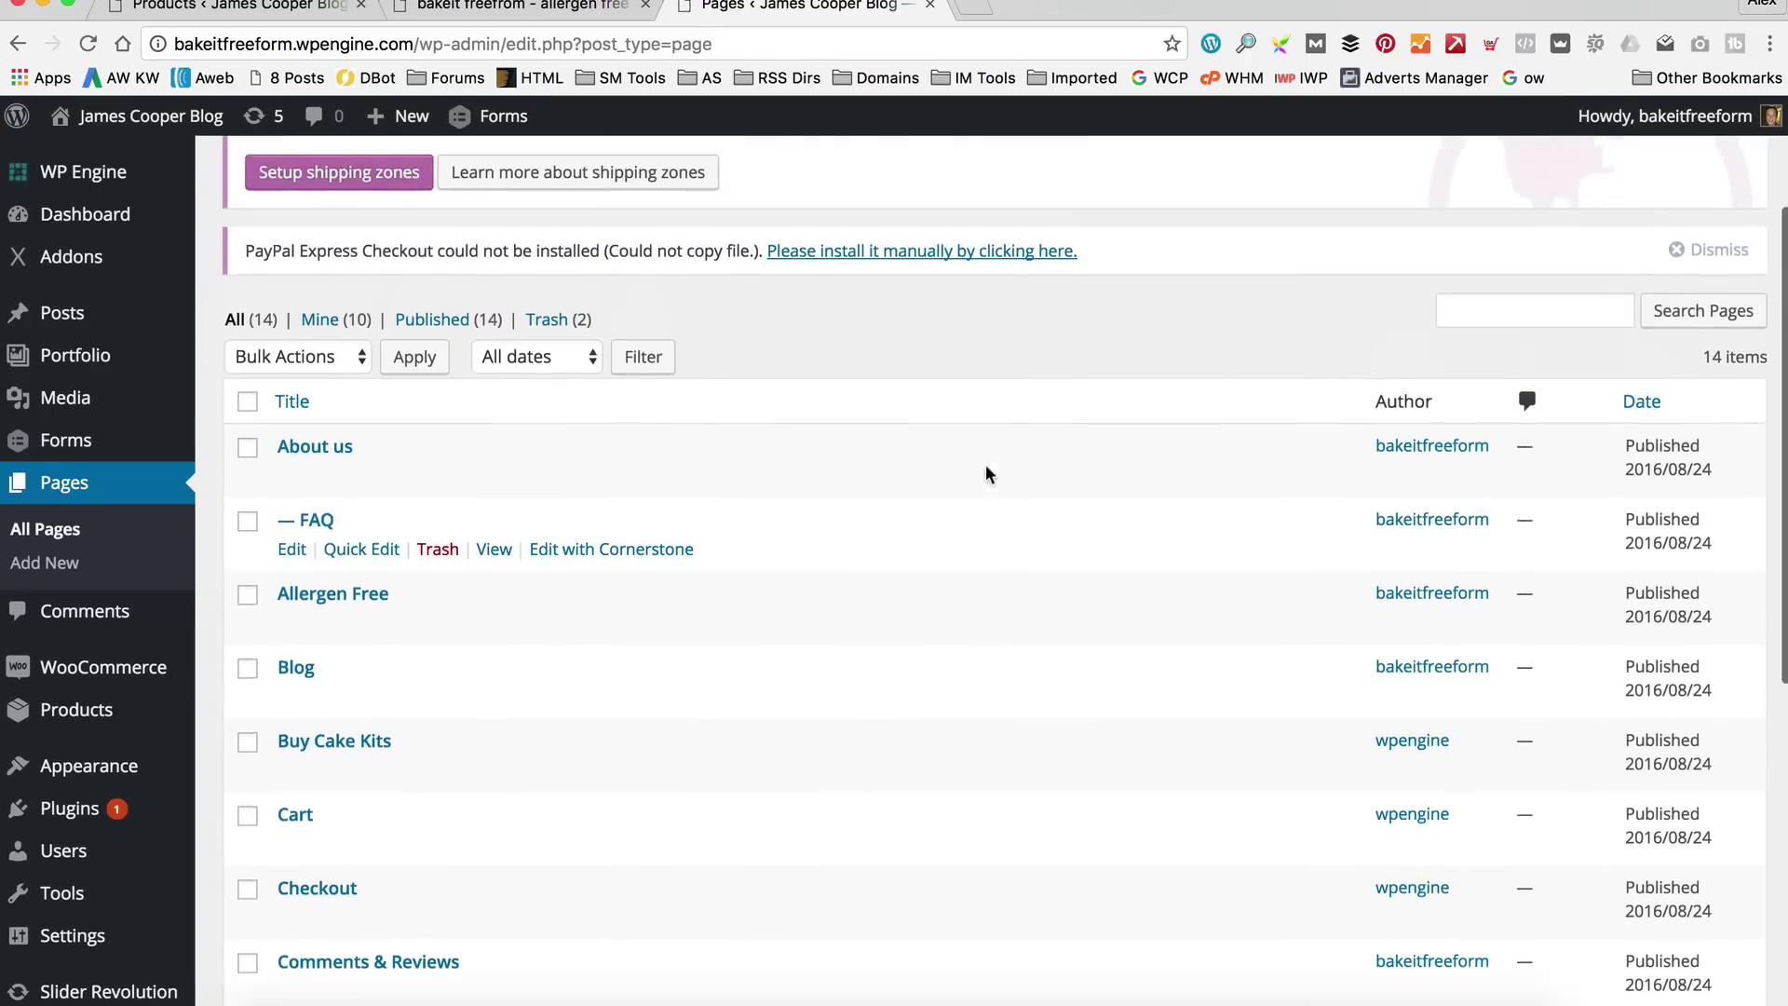
- Compare against the old bakeit freefrom website's pages, then return to the Pages list
click(522, 7)
scroll(829, 349, down, 3)
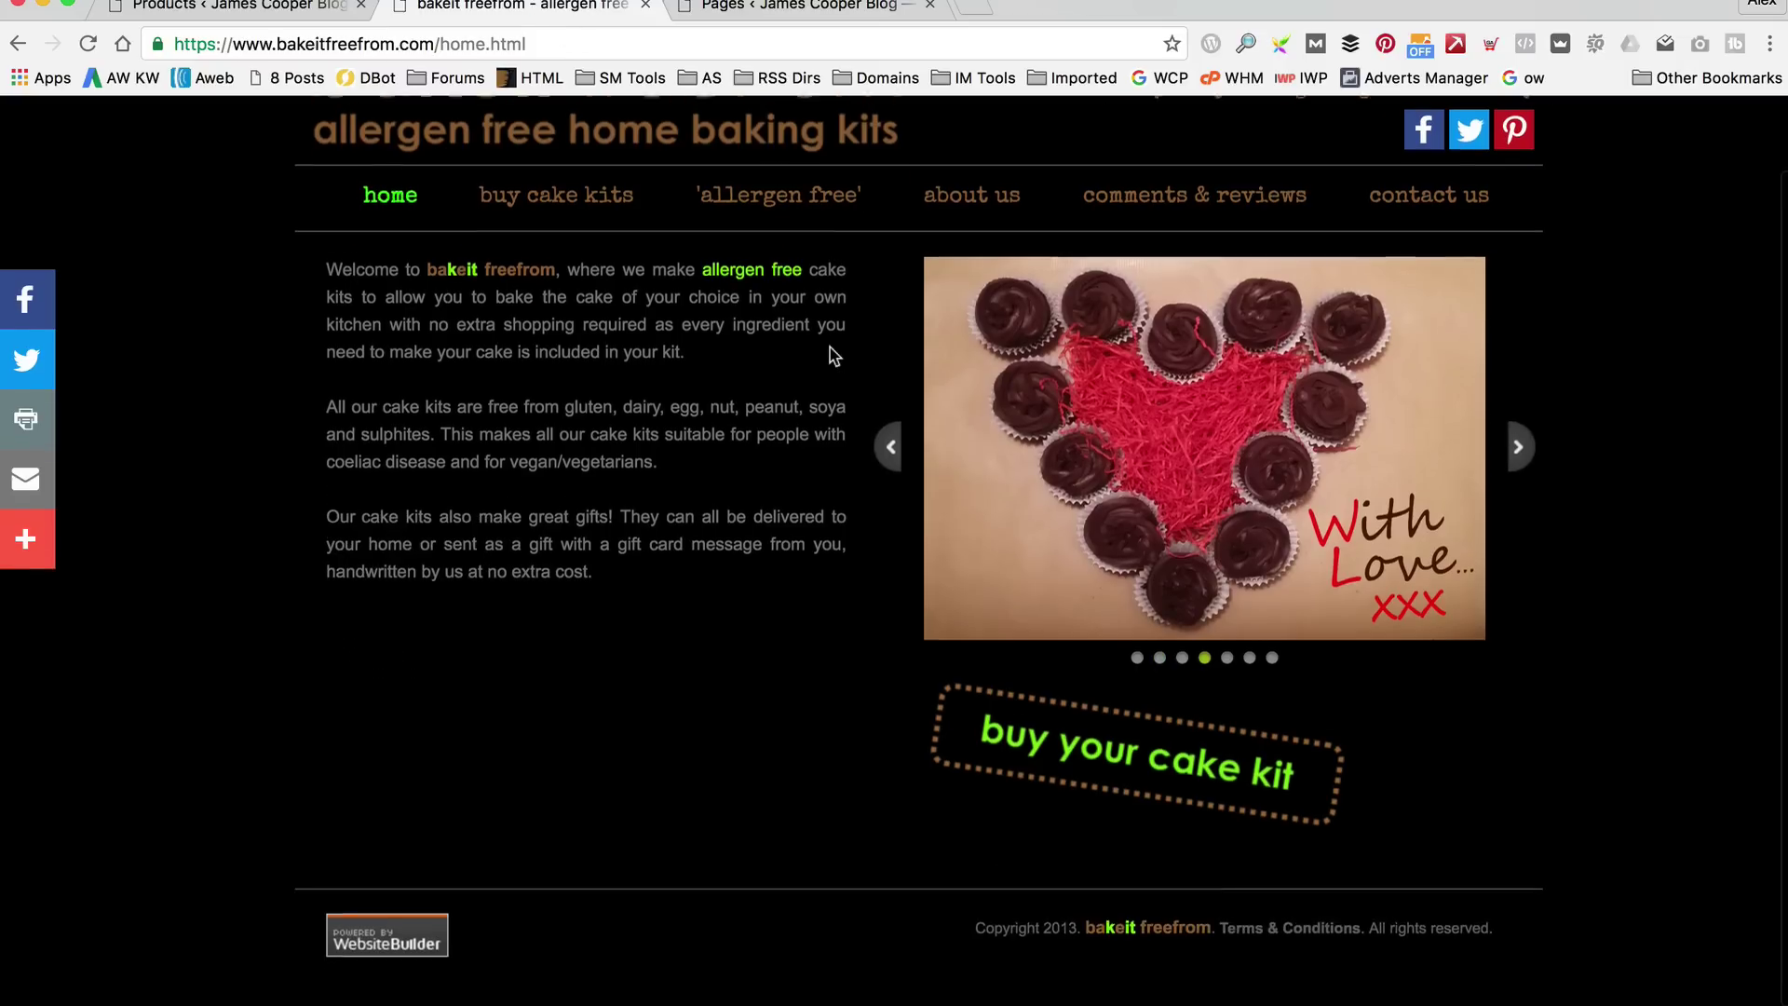
scroll(830, 354, up, 3)
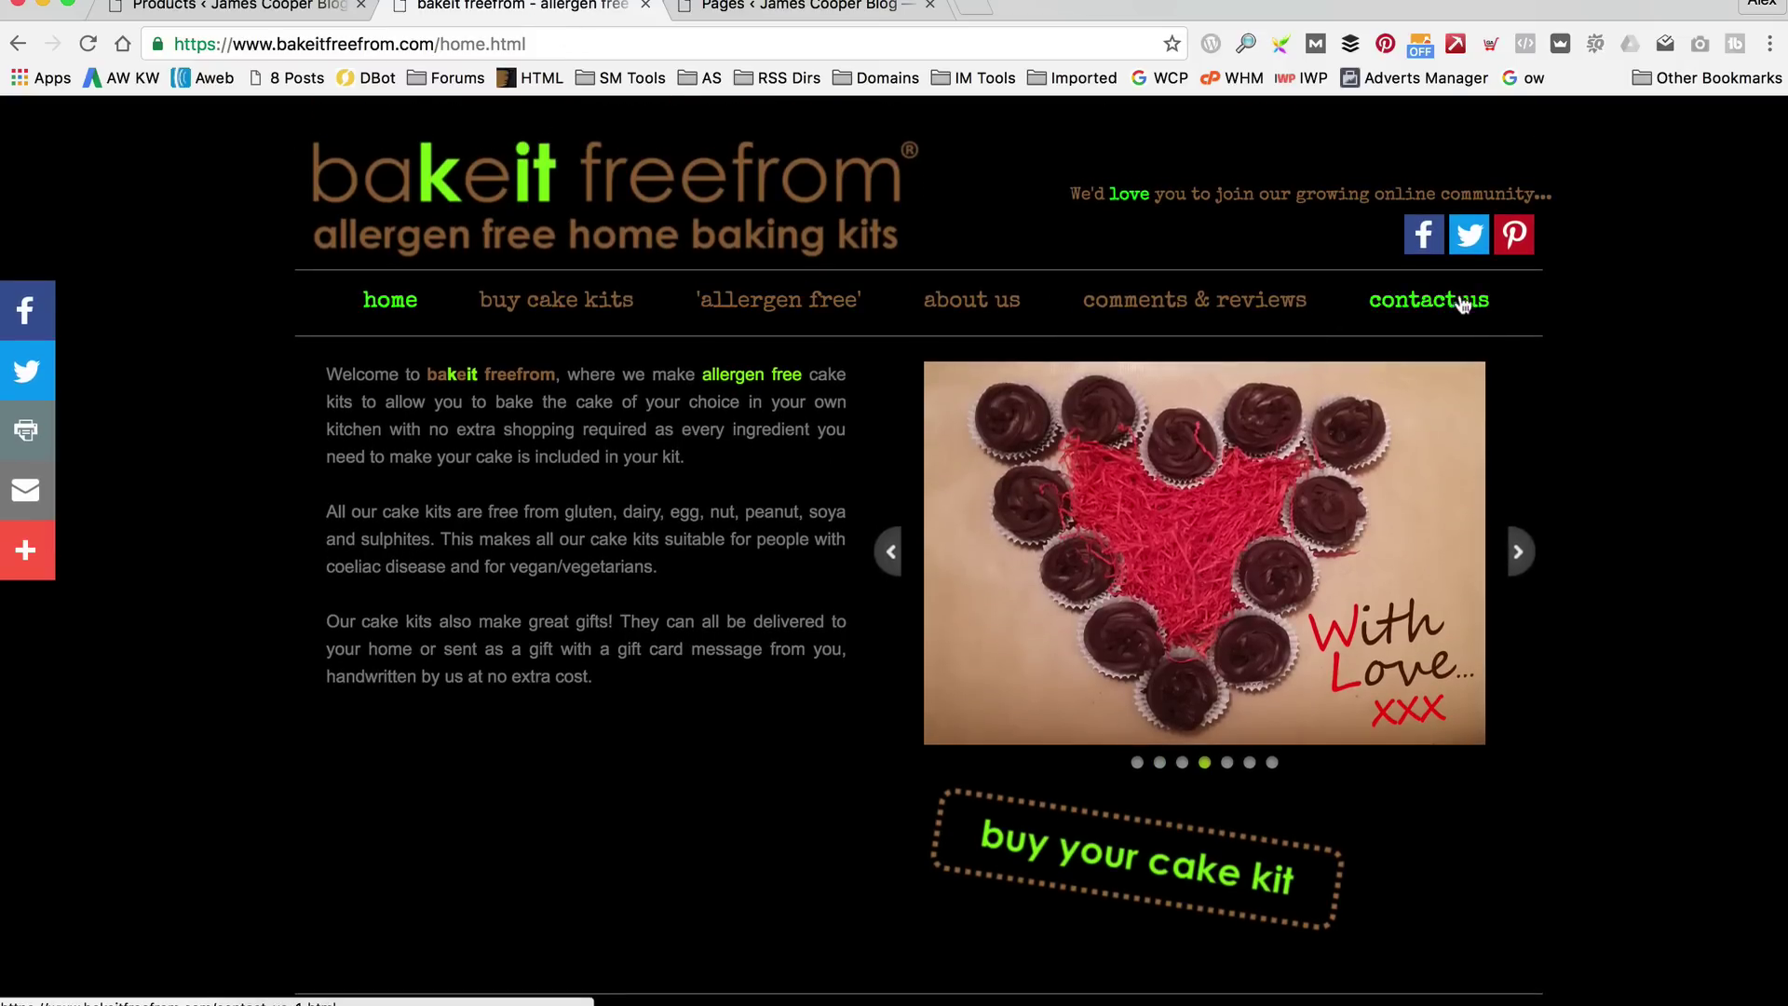
click(796, 10)
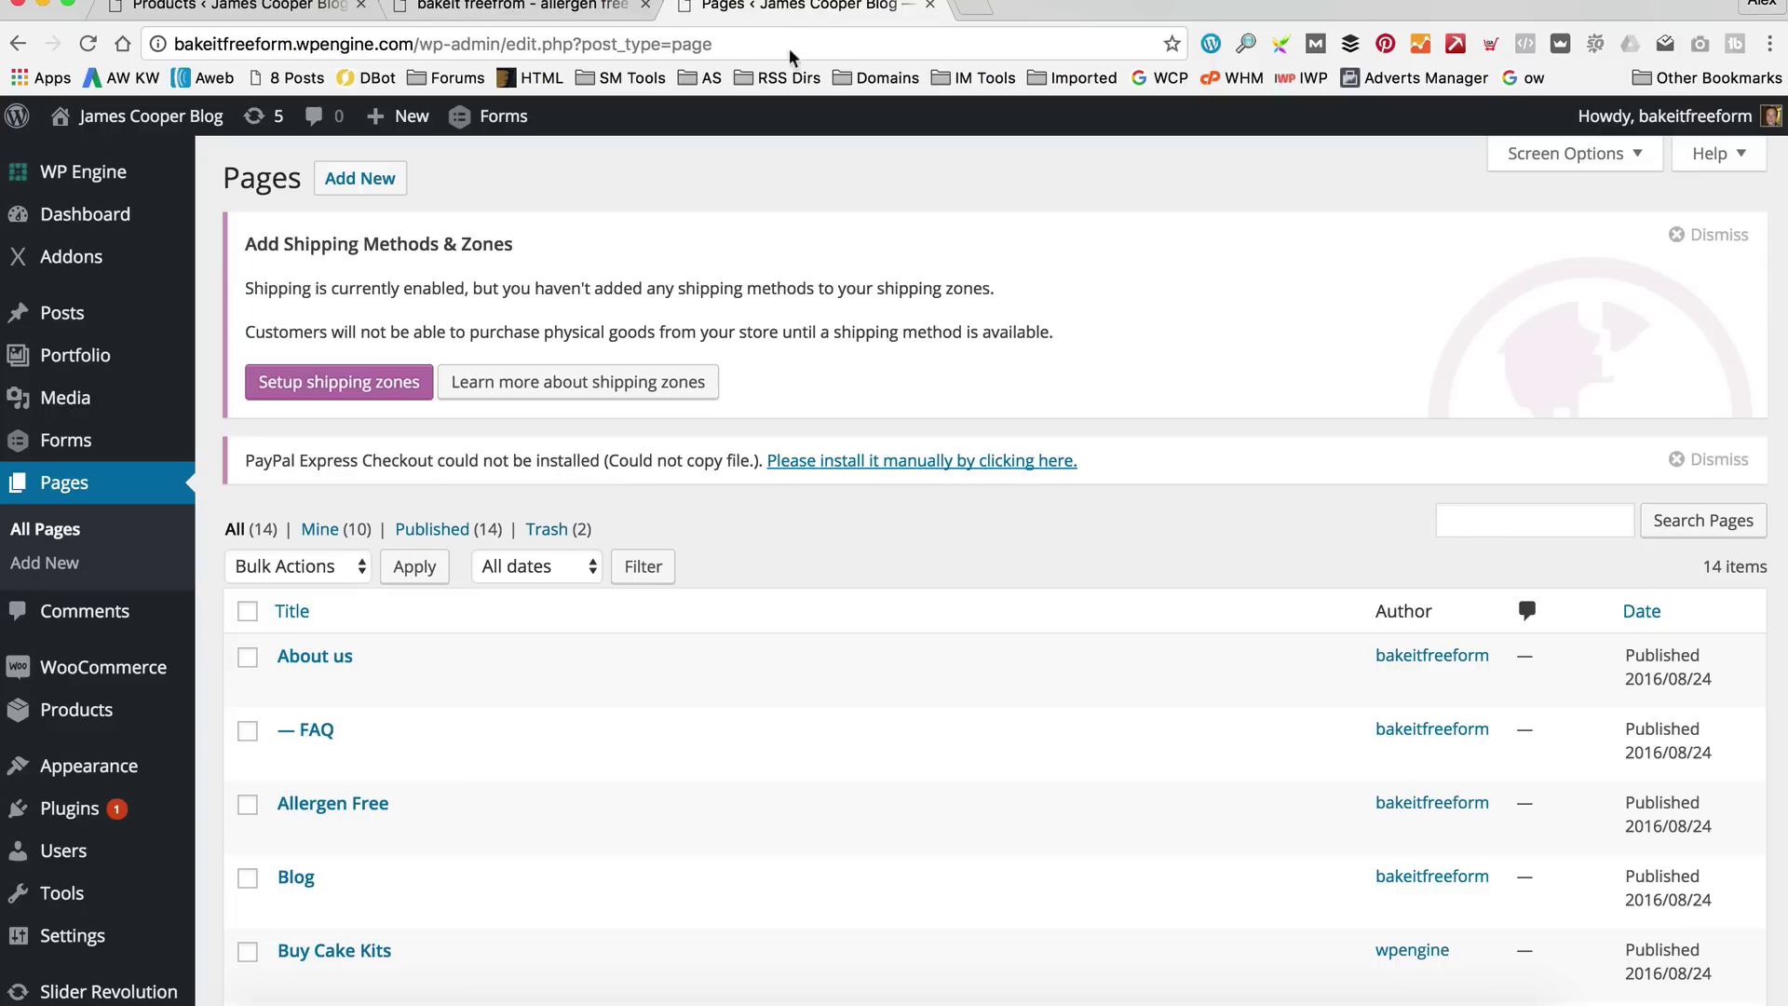
scroll(935, 378, down, 2)
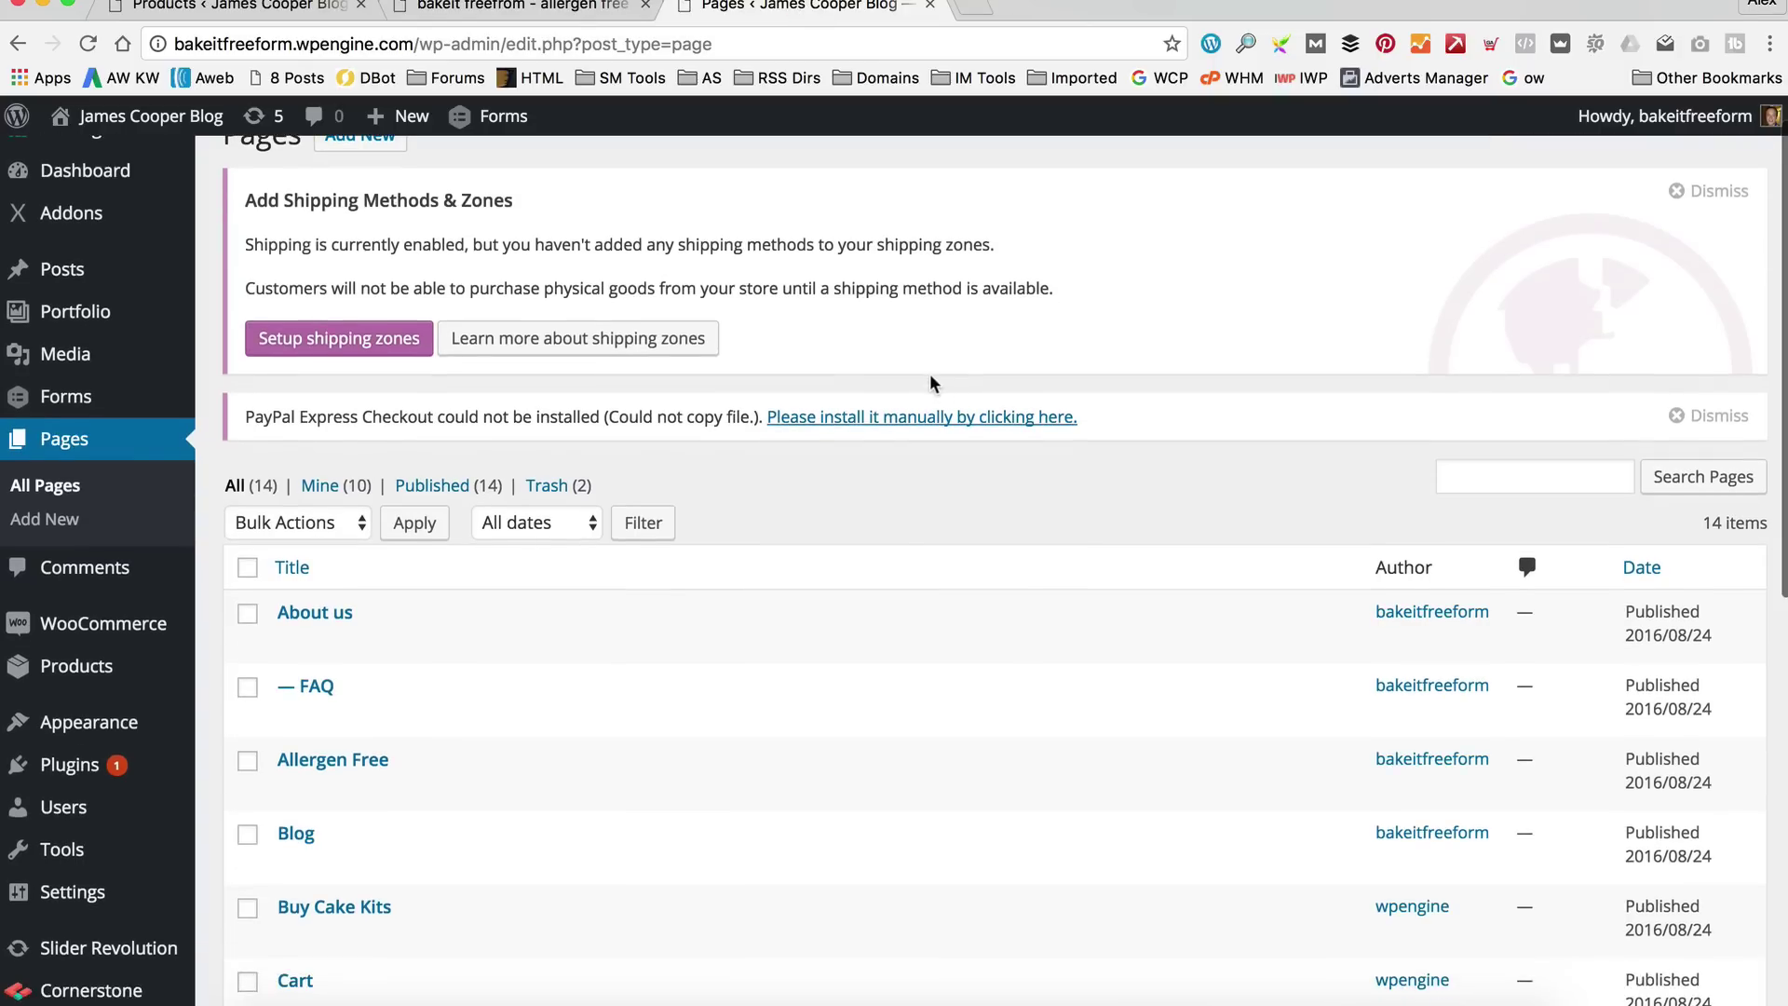
scroll(926, 372, up, 2)
- Create and publish a new empty page titled 'Terms & Conditions'
click(388, 186)
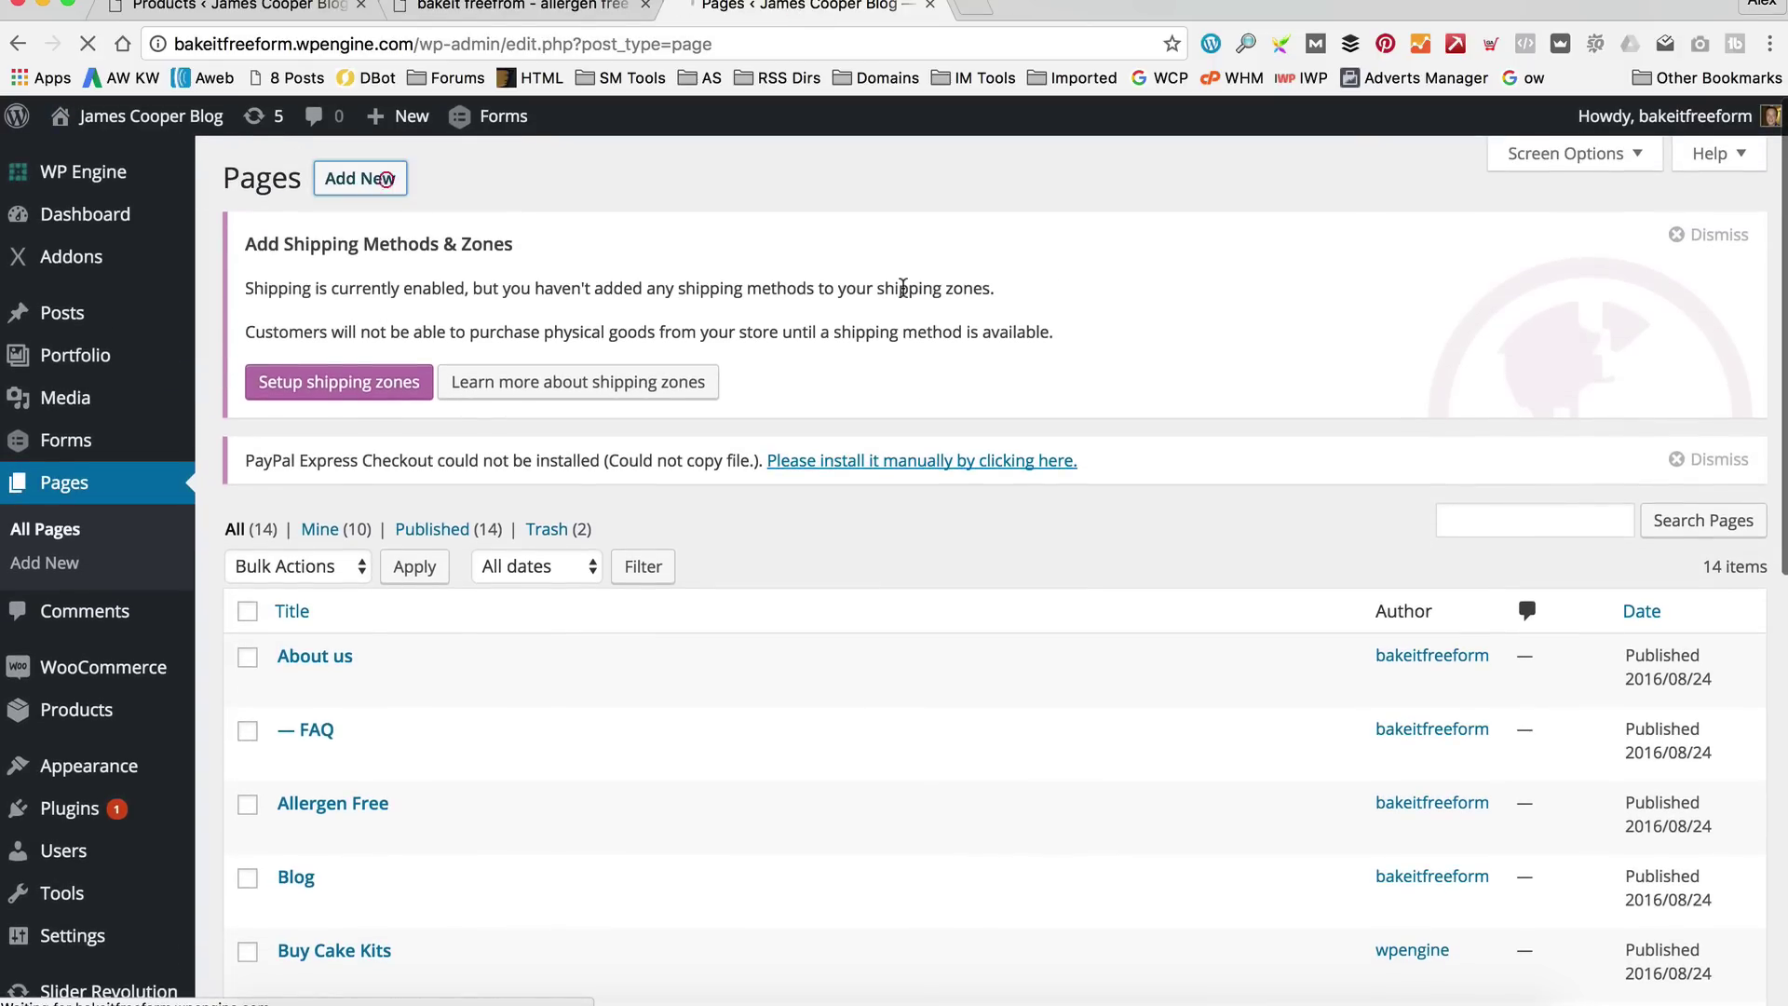
text(GTer)
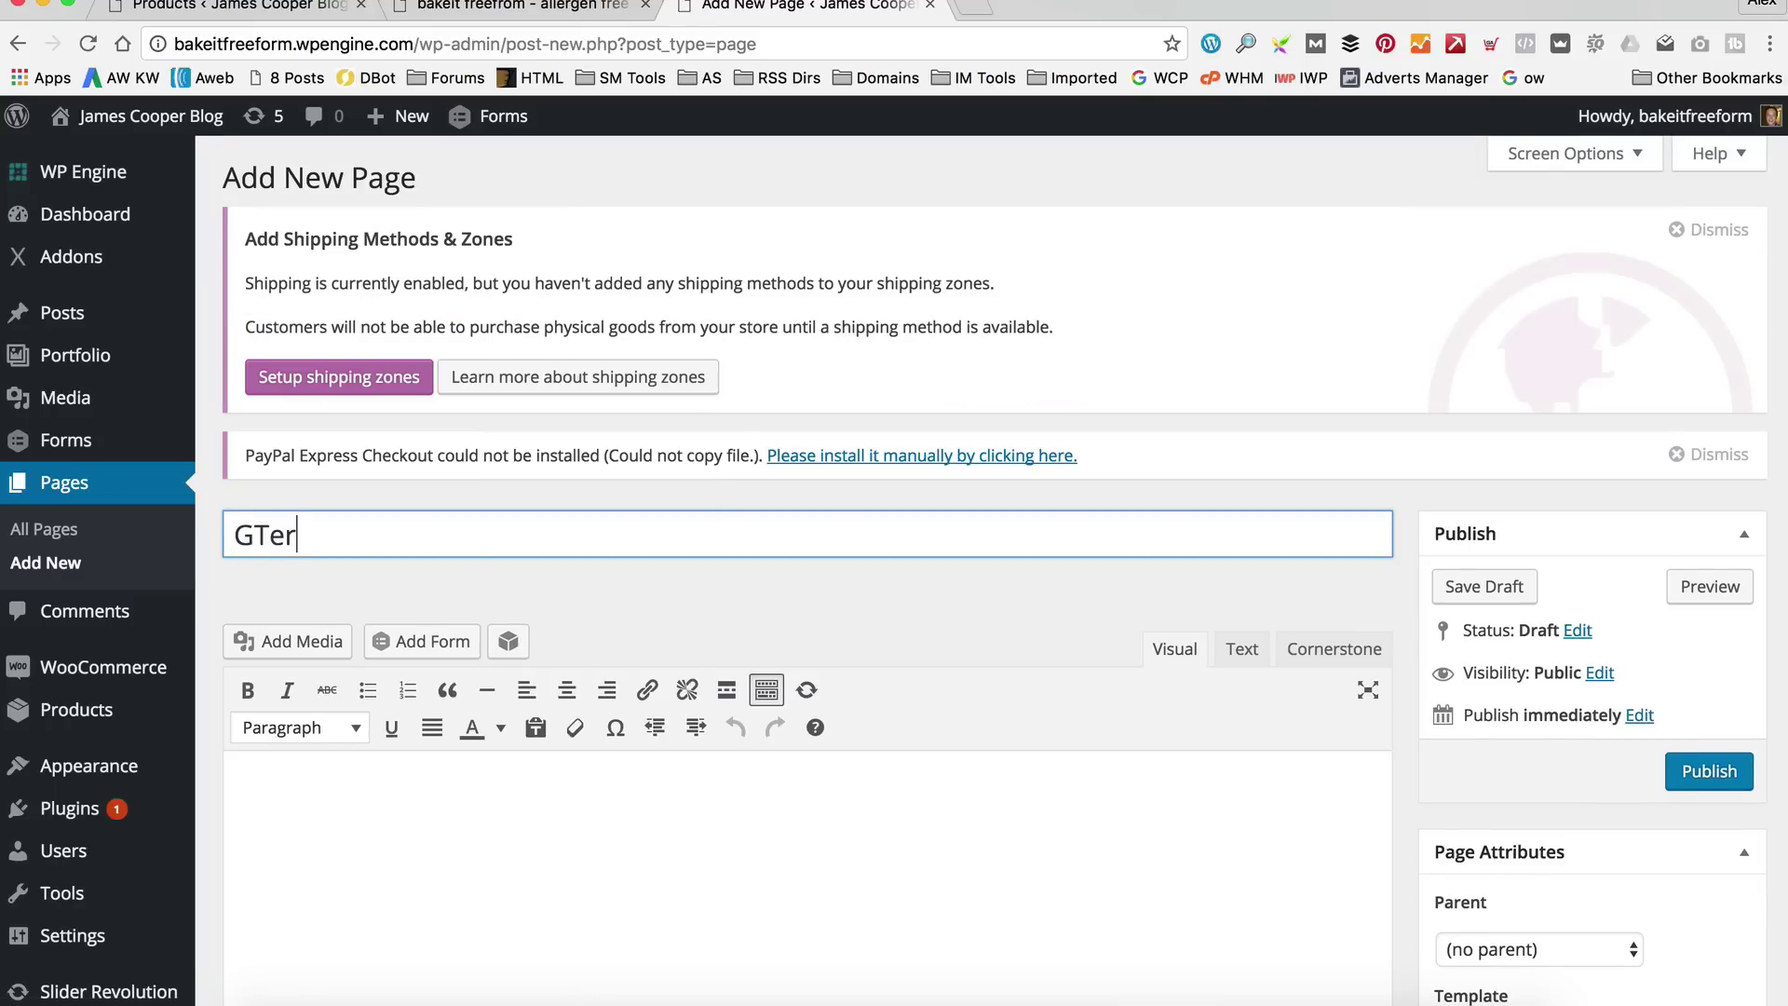
key(BackSpace)
key(BackSpace)
key(BackSpace)
text(Terms & Conditions)
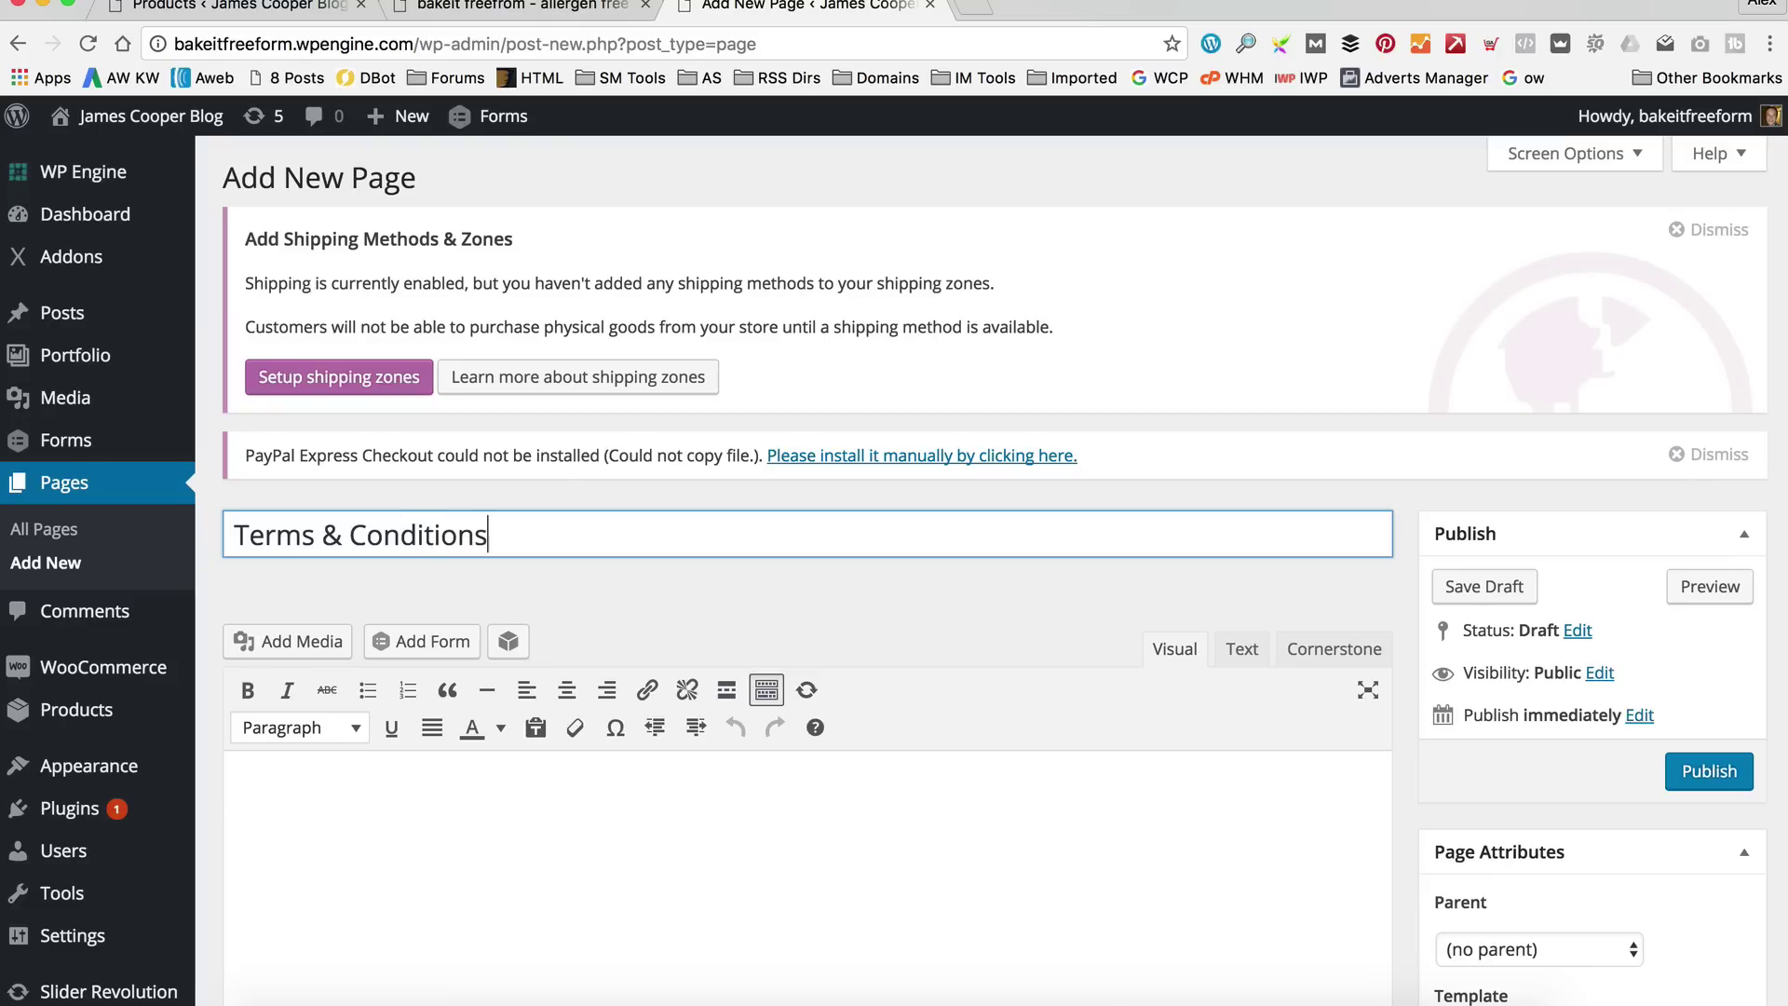
key(Tab)
scroll(1354, 550, down, 3)
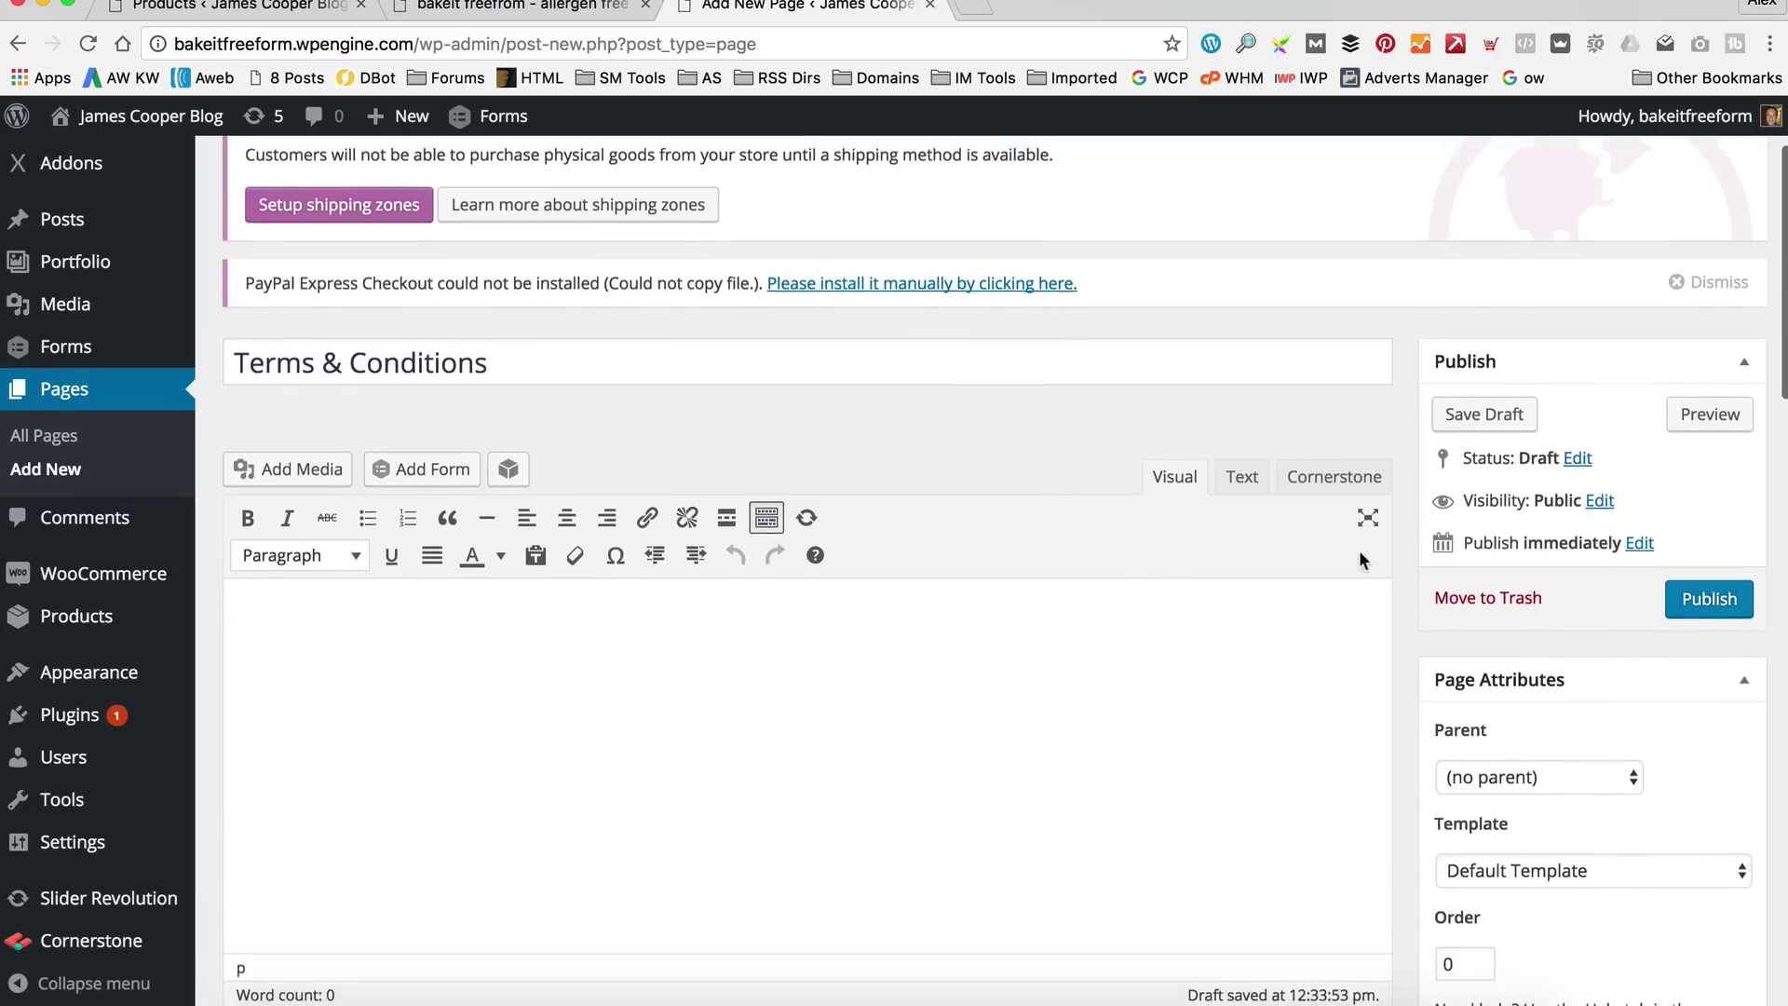
click(1735, 531)
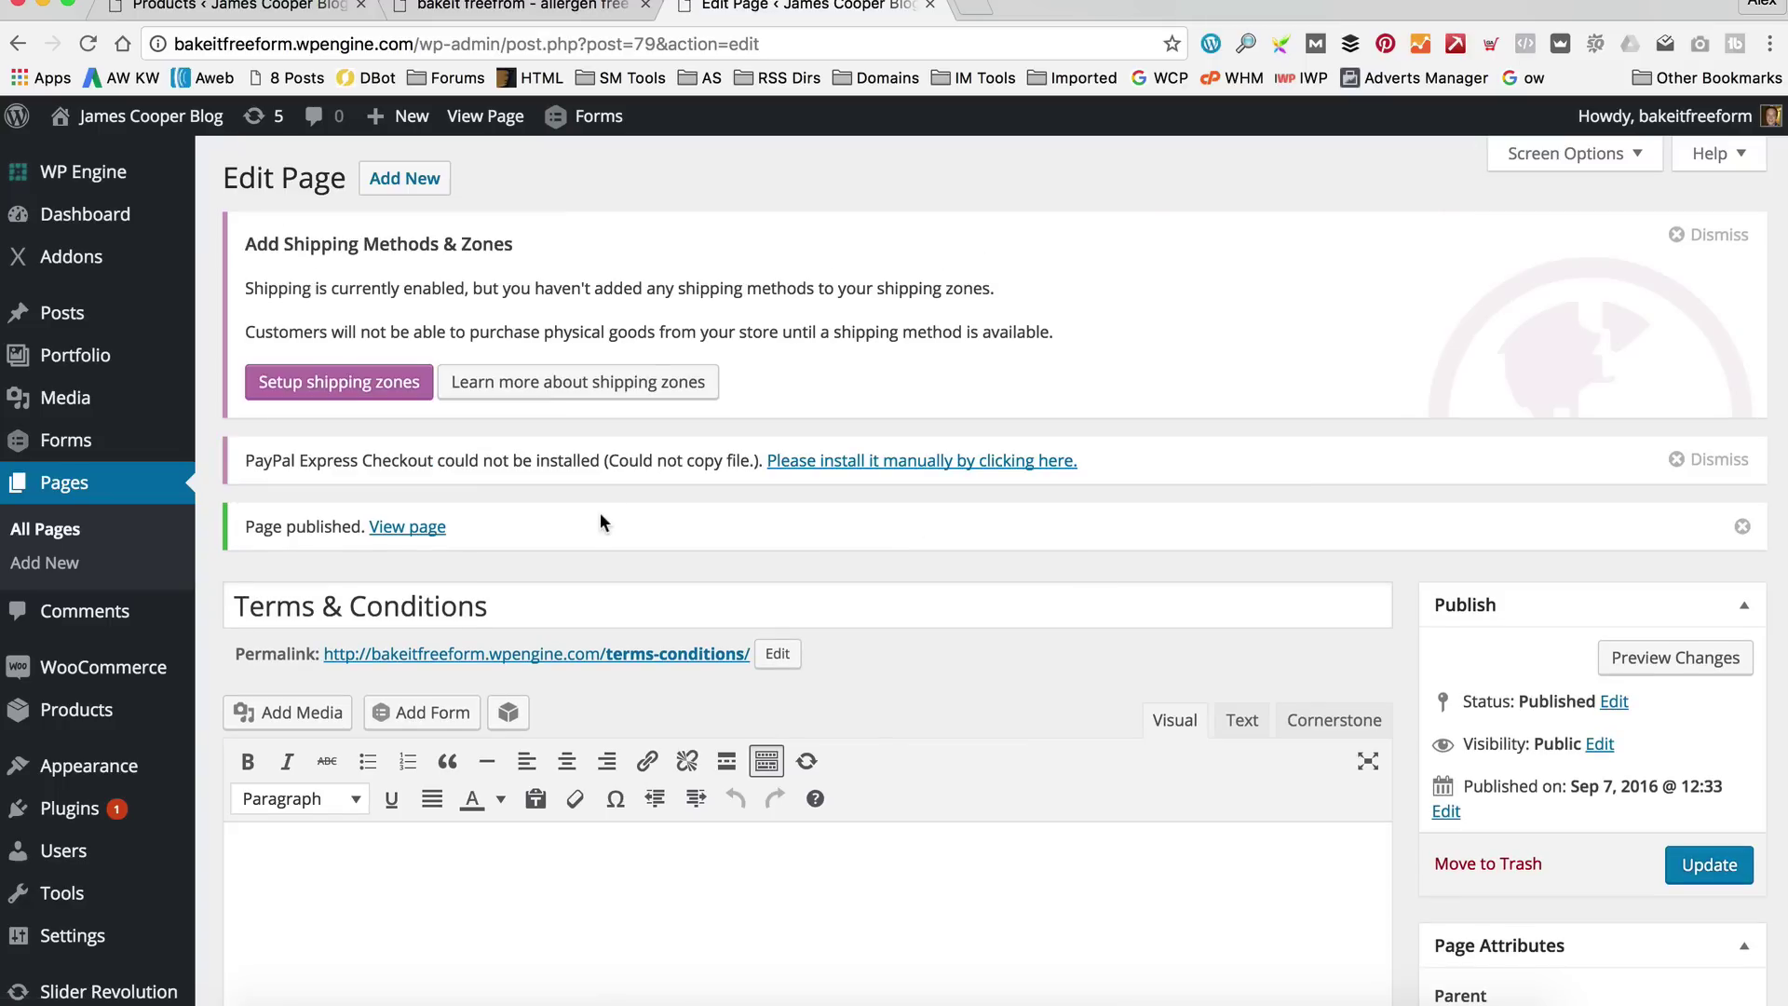
scroll(611, 507, down, 3)
scroll(1070, 739, up, 5)
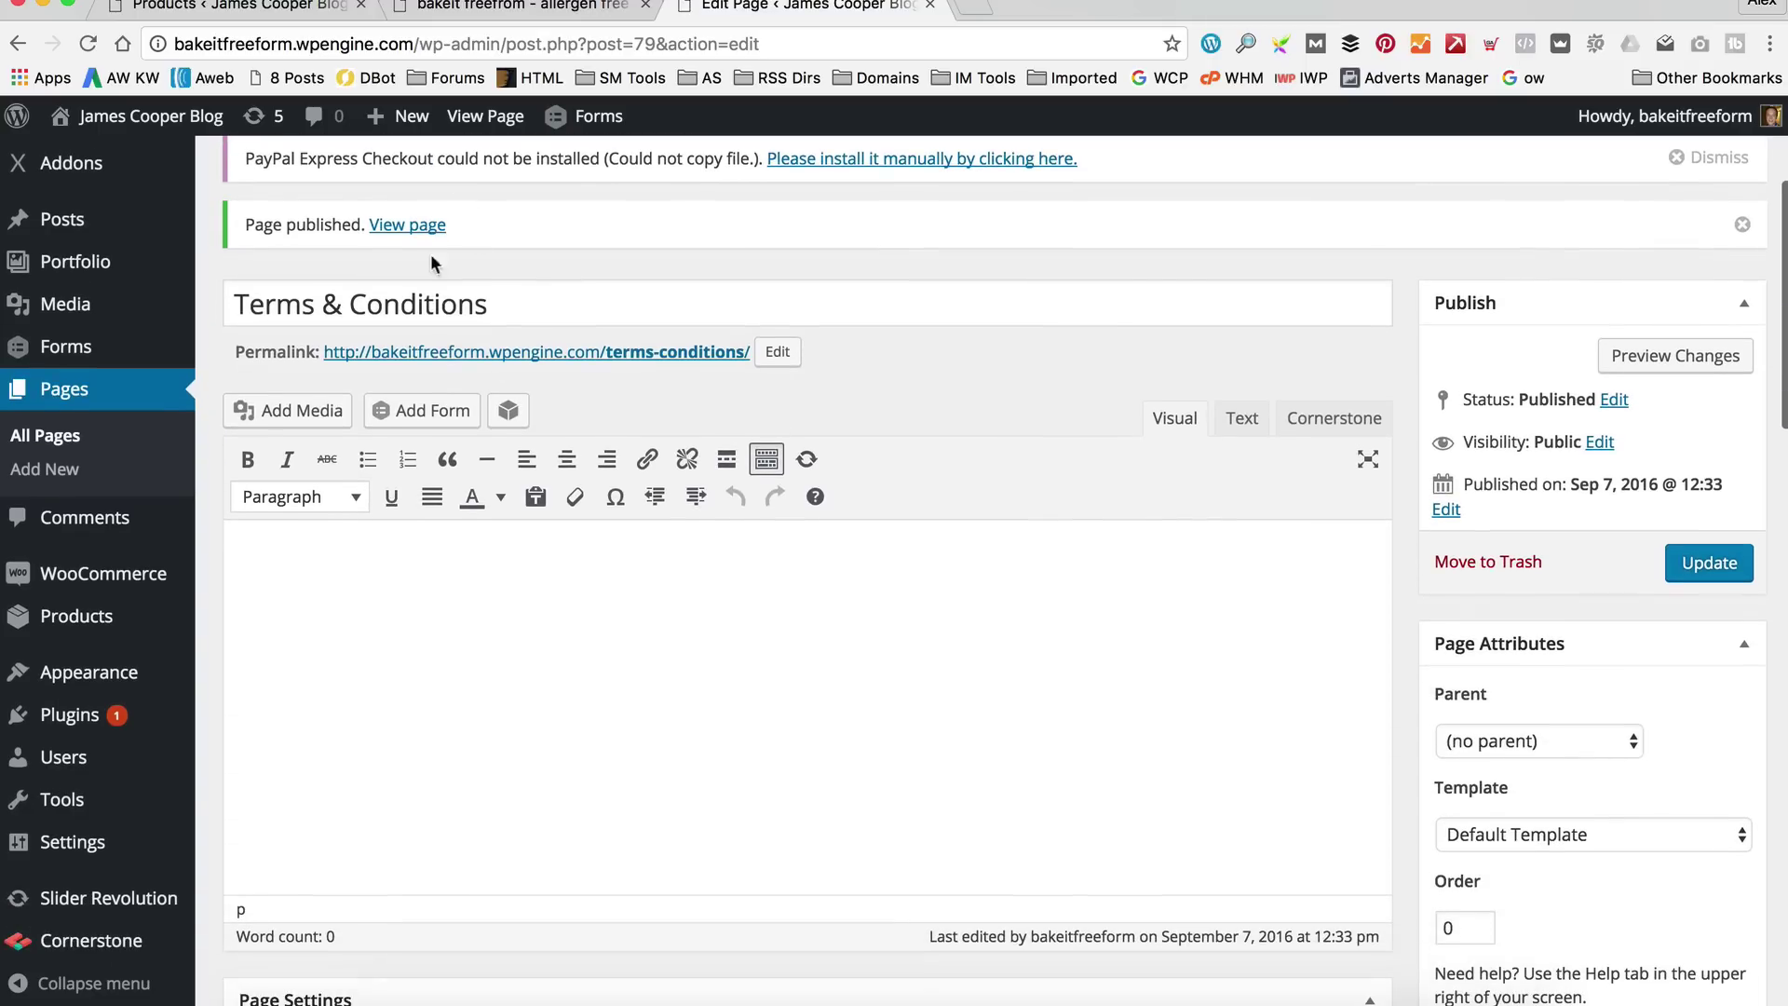
- Create and publish a new page titled 'Shipping Information'
click(428, 181)
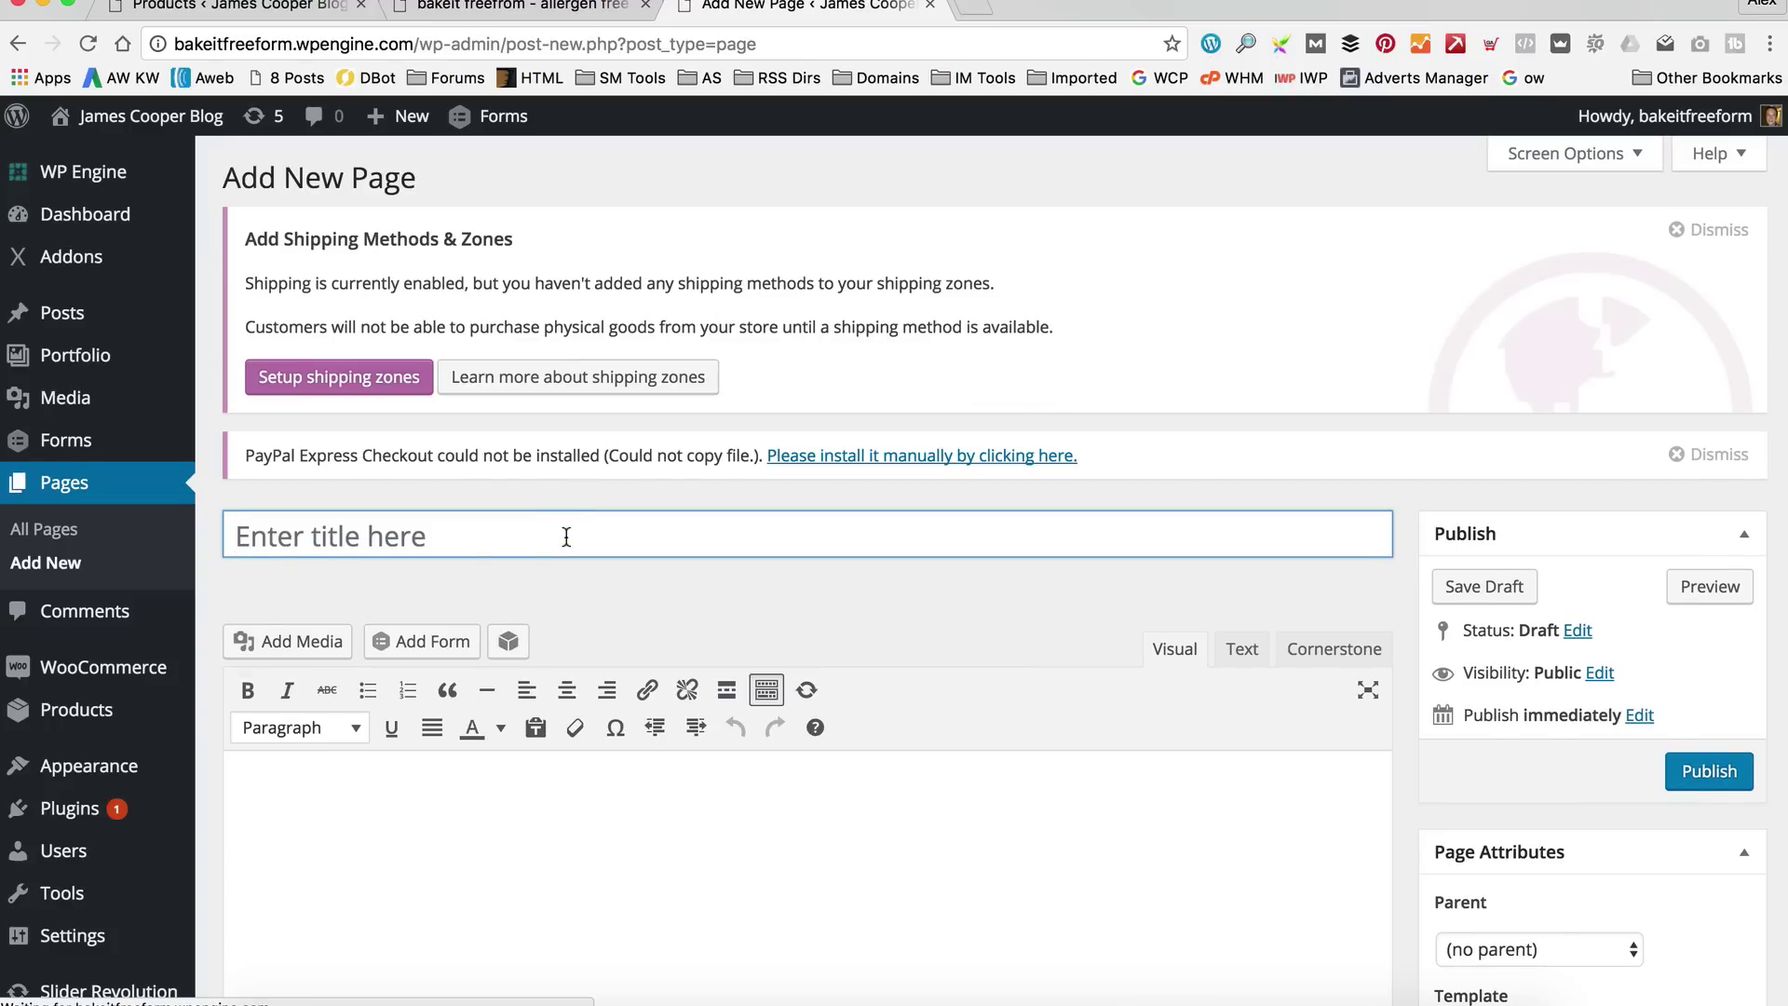
click(566, 537)
text(Shipping INfo)
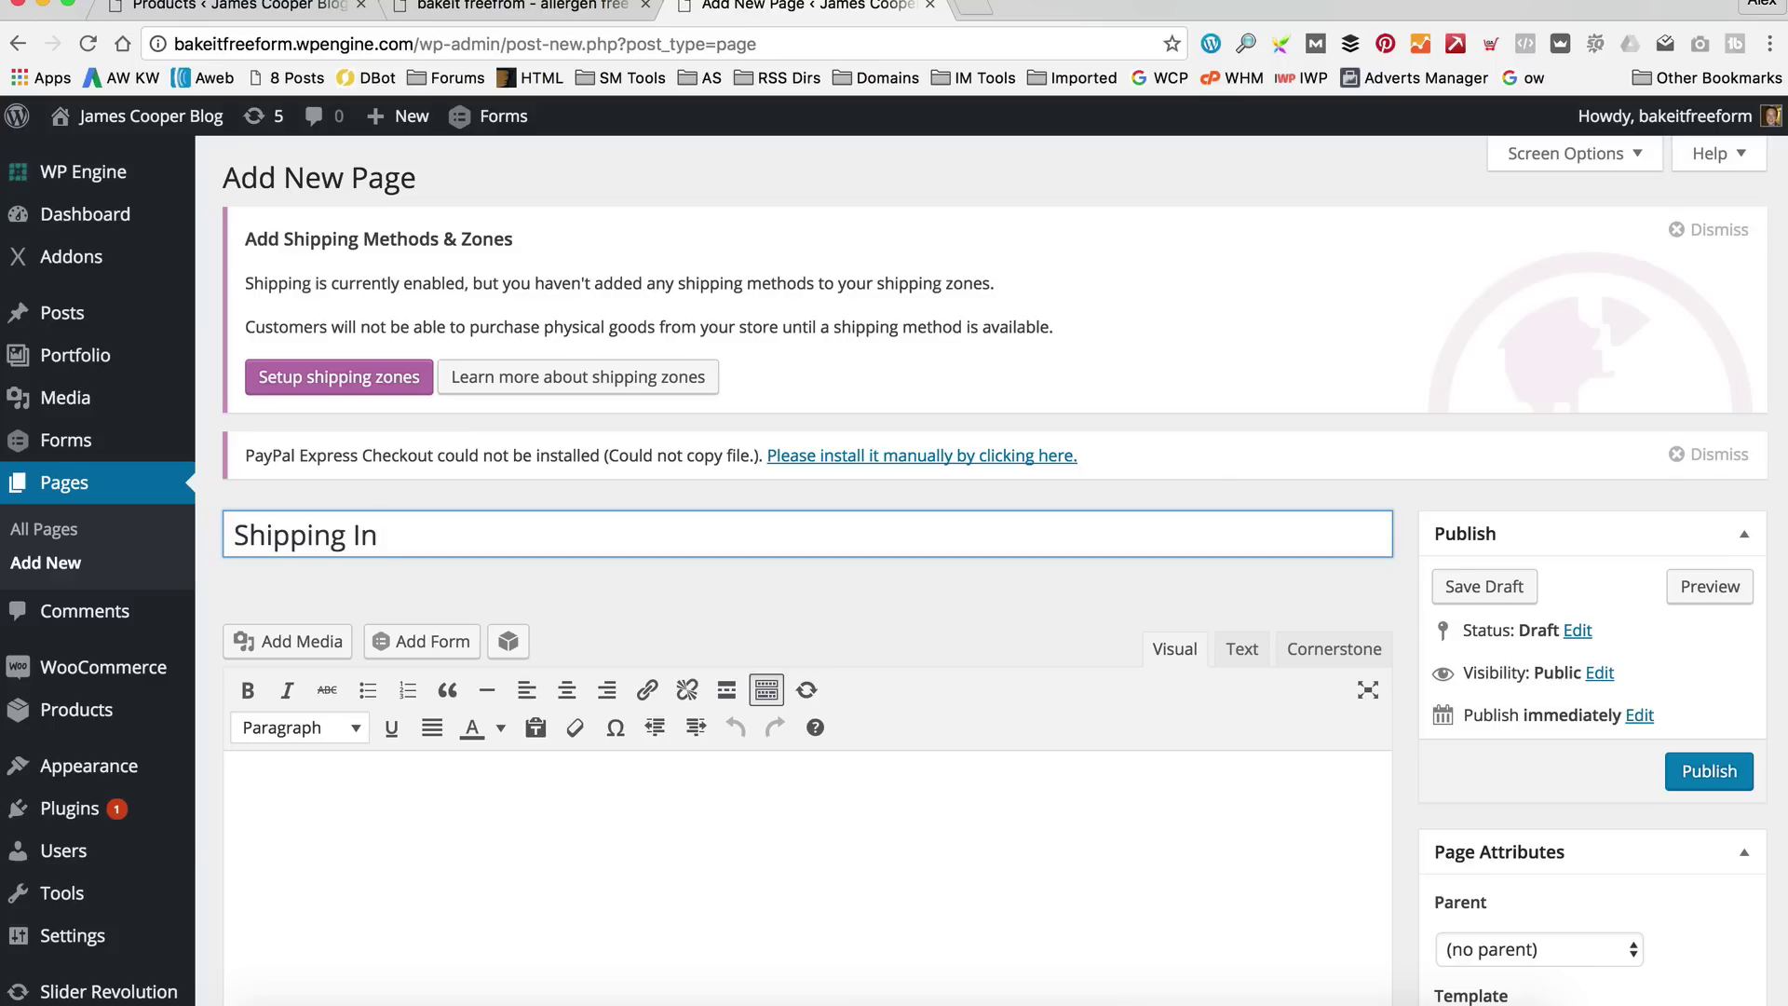
text(rmation)
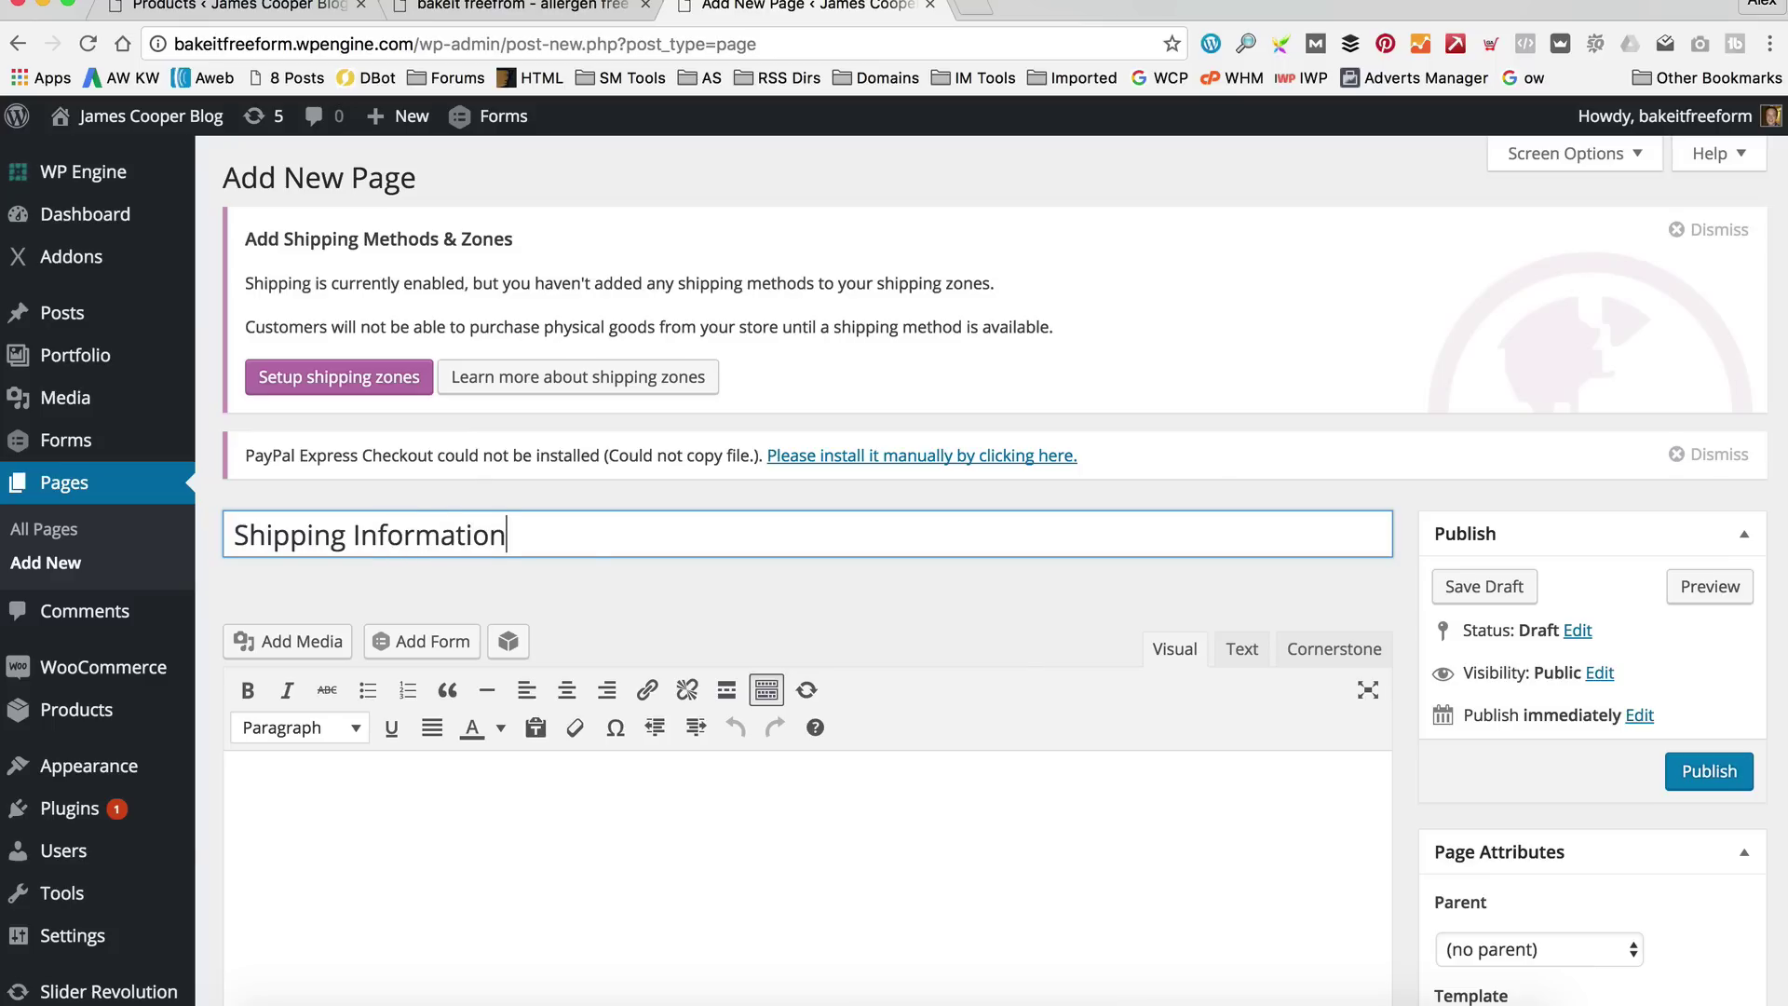
click(1712, 771)
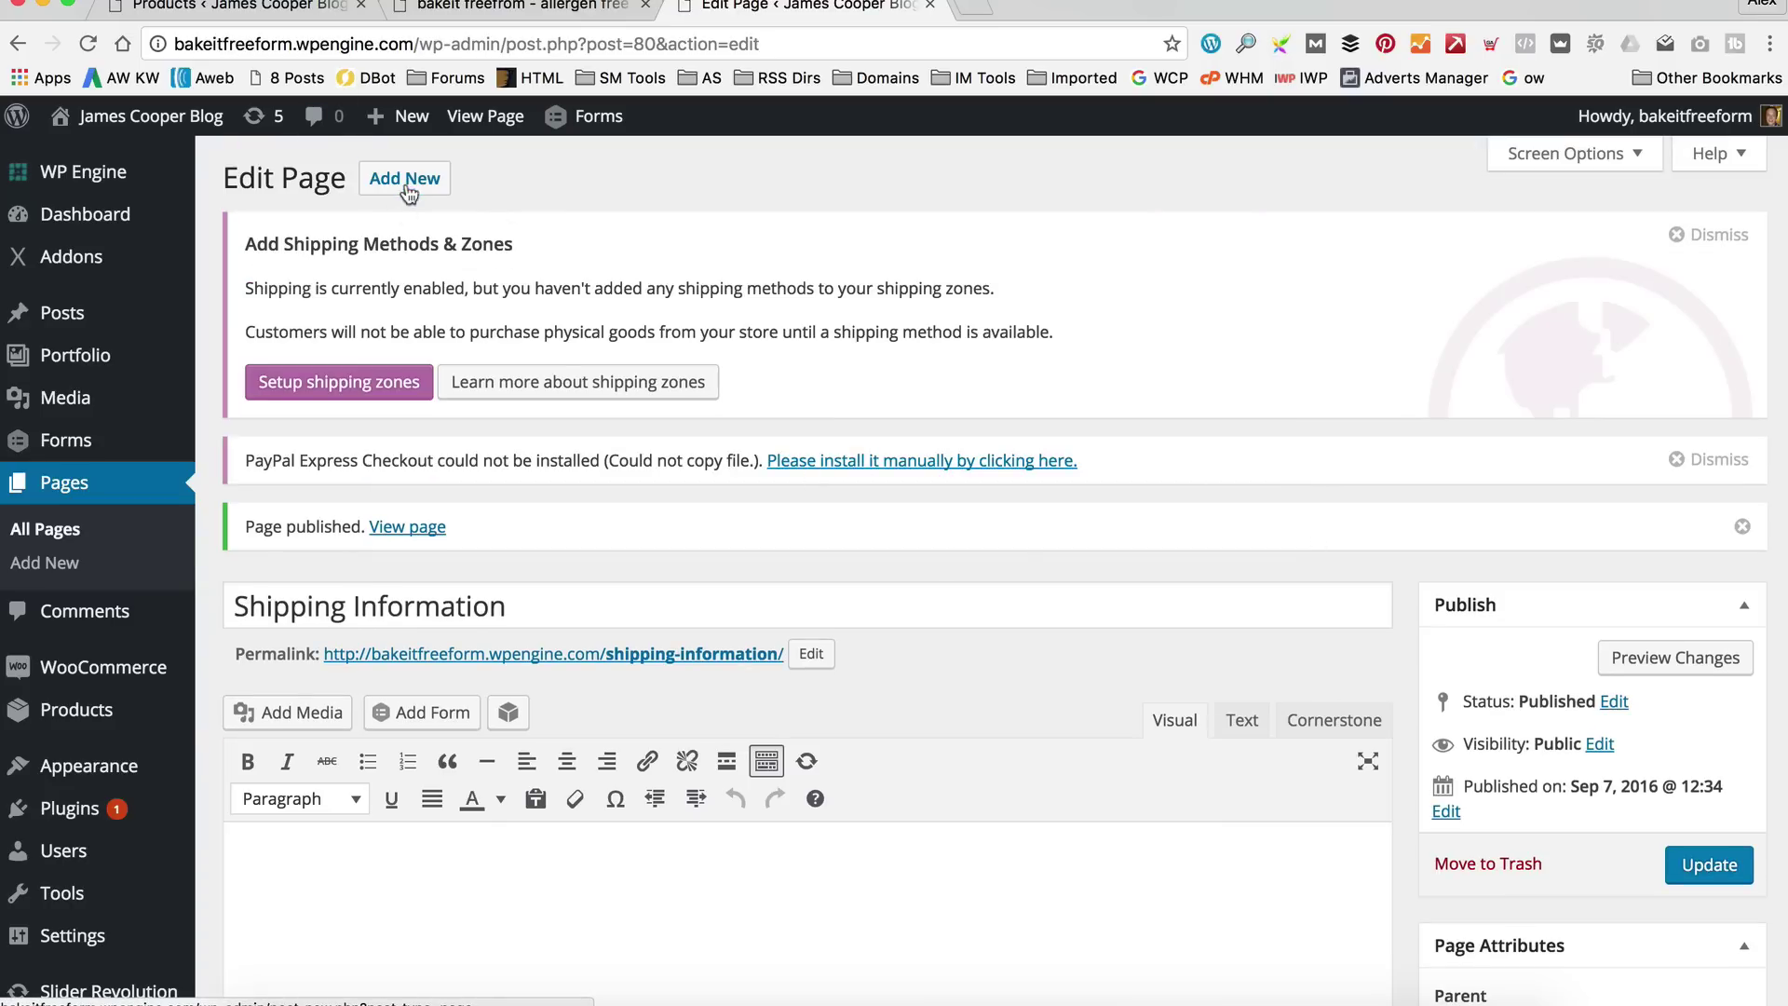
- Create and publish a new page titled 'Returns'
click(407, 186)
click(603, 531)
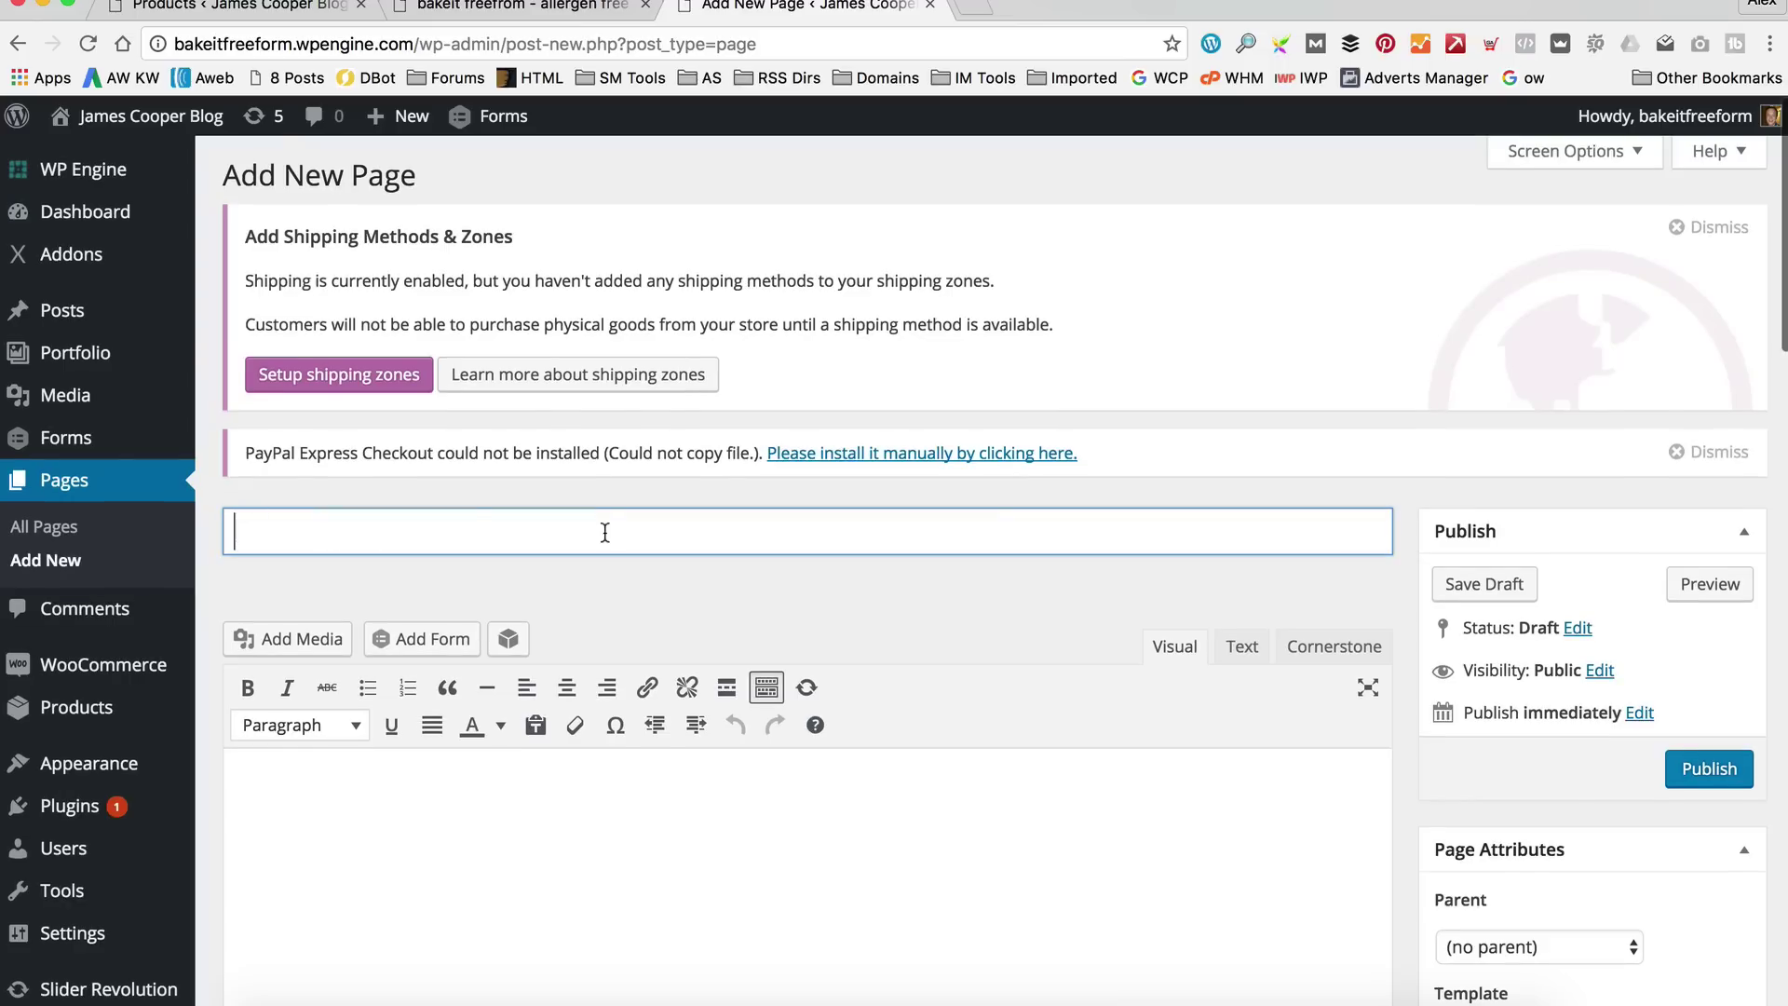
text(Returns)
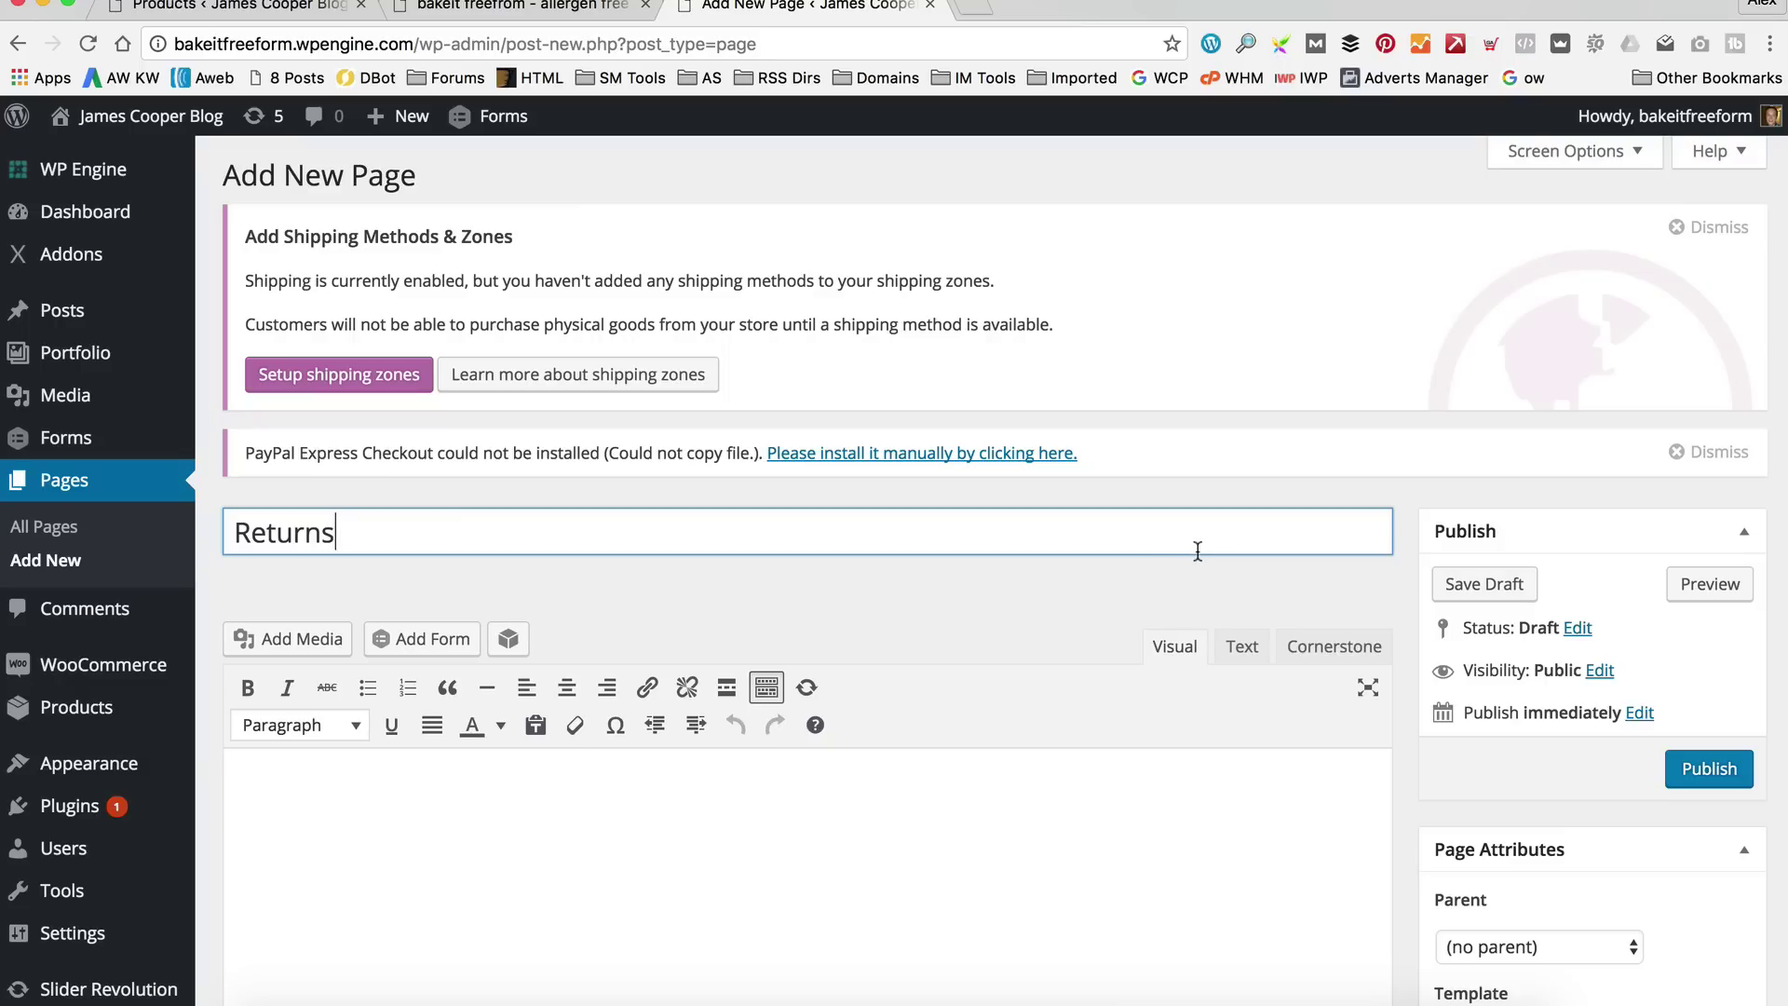
click(1708, 766)
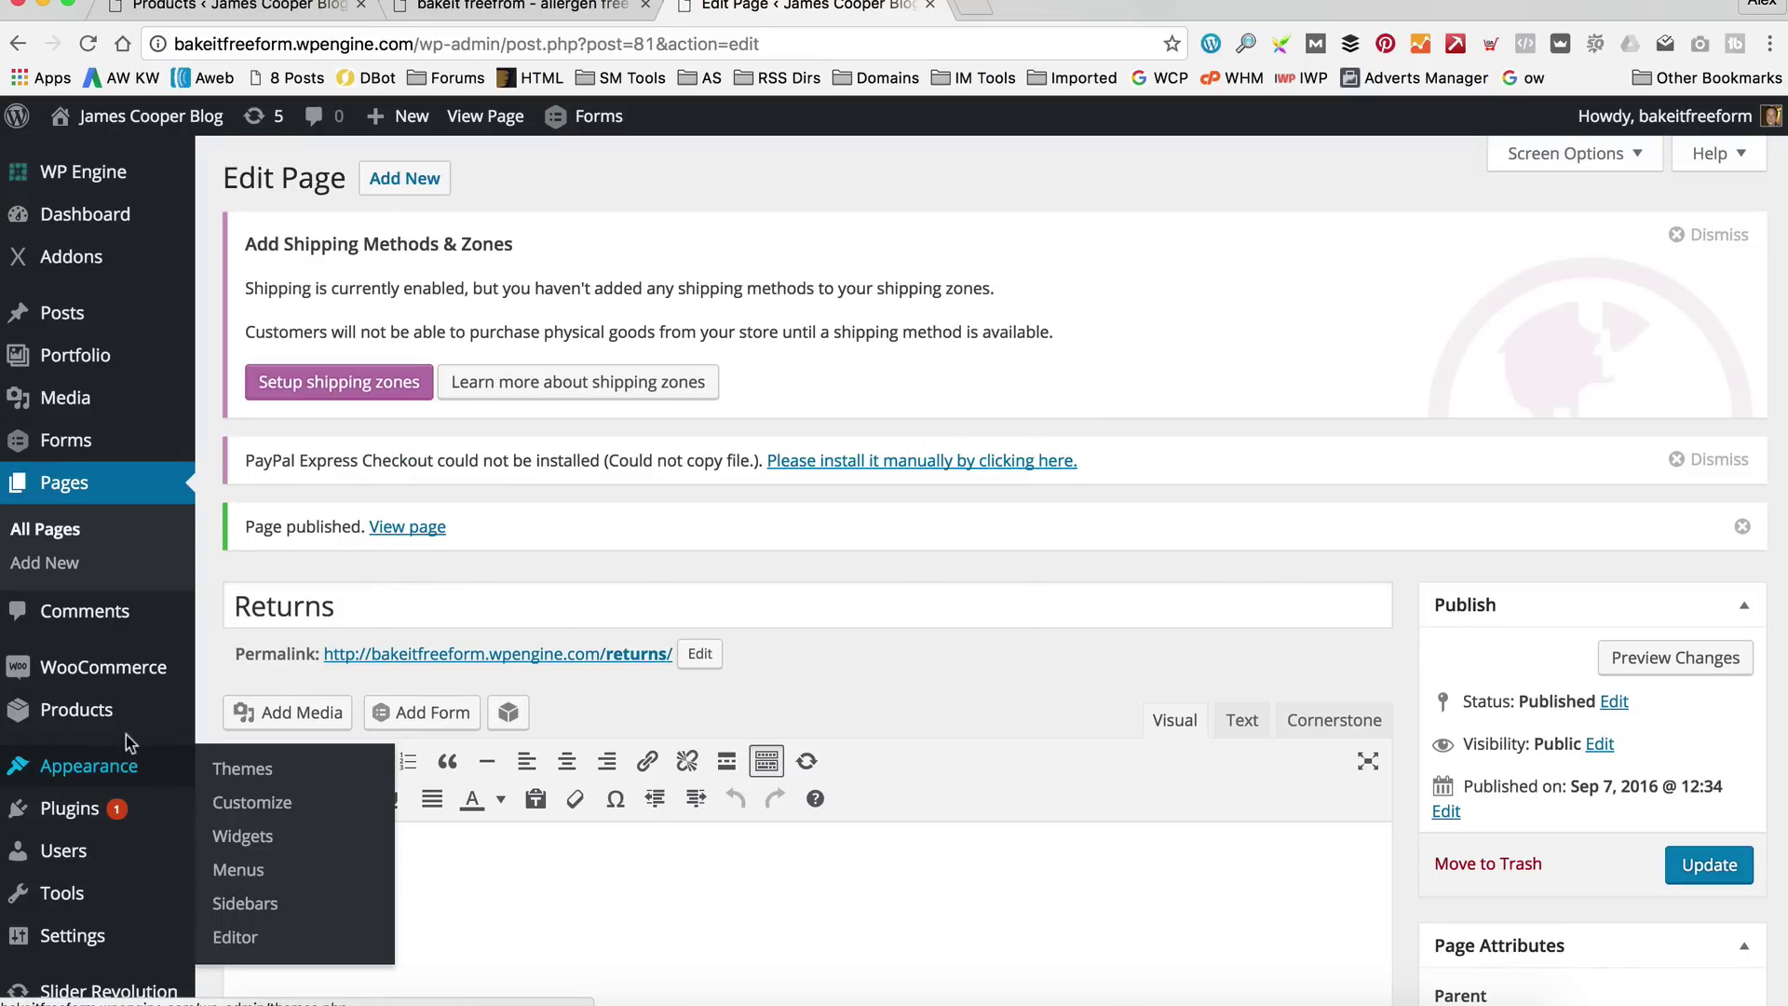
mouse_move(93, 765)
- Create a menu named Footer and add the Returns, Shipping Information and Terms & Conditions pages
scroll(813, 570, down, 1)
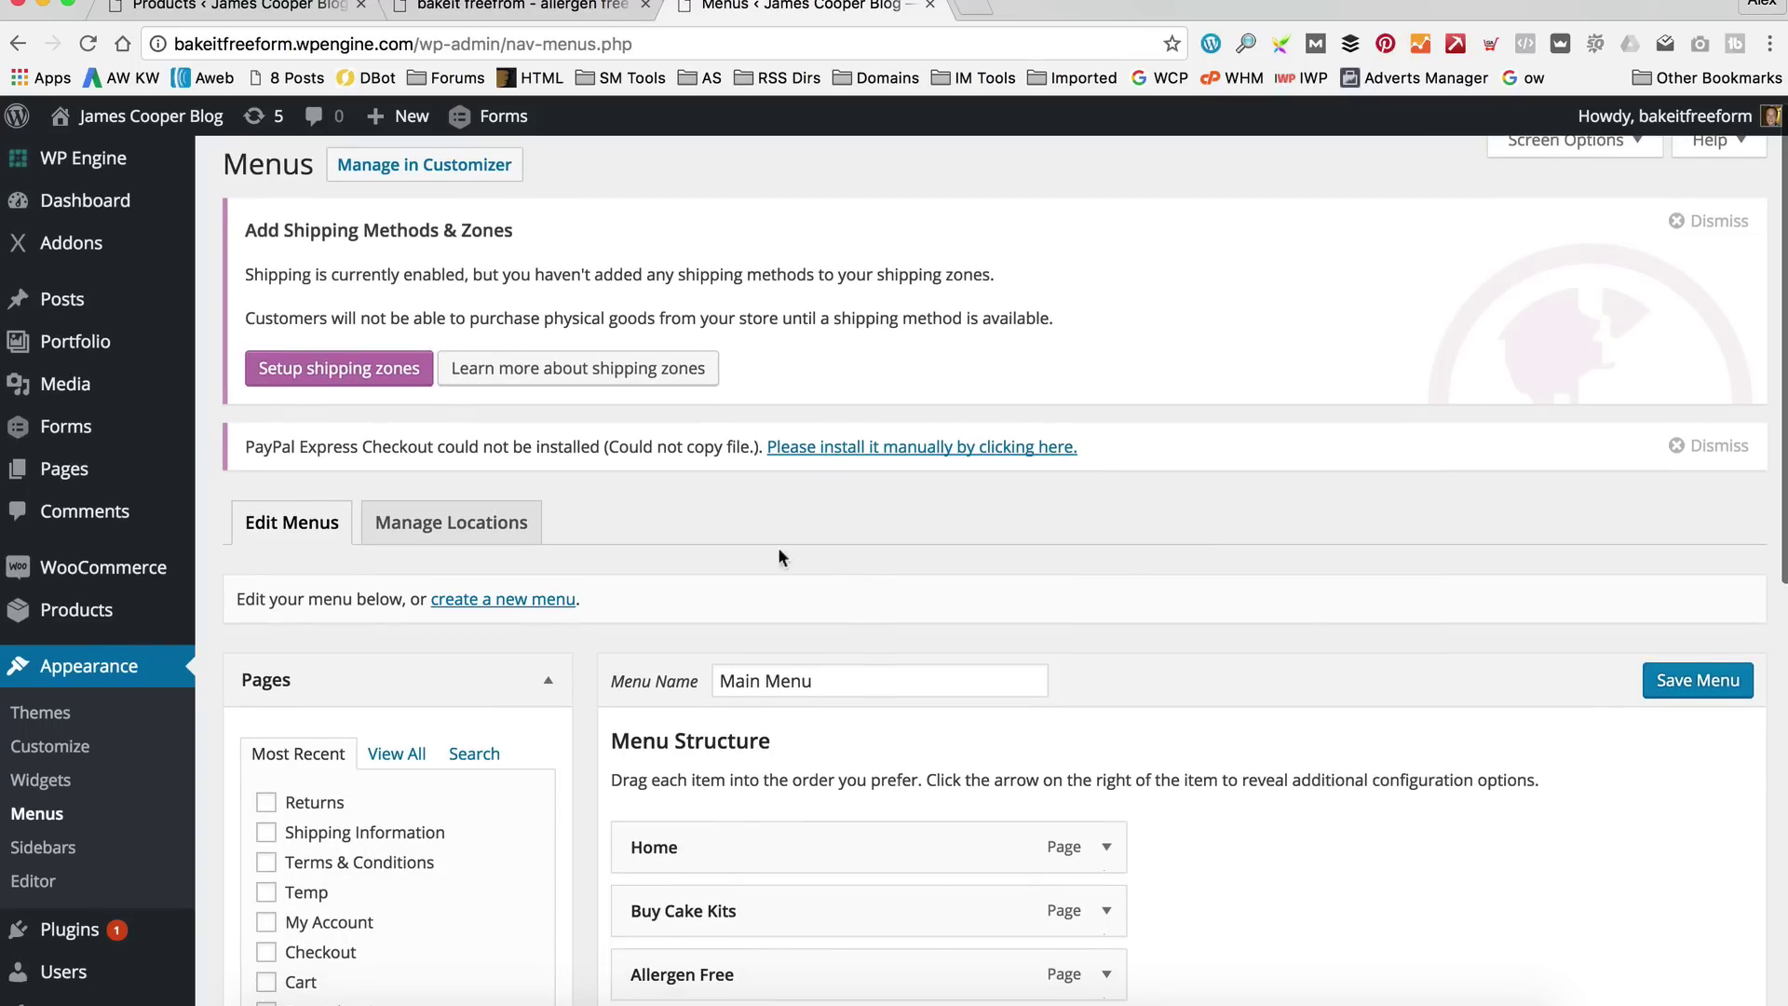
click(545, 599)
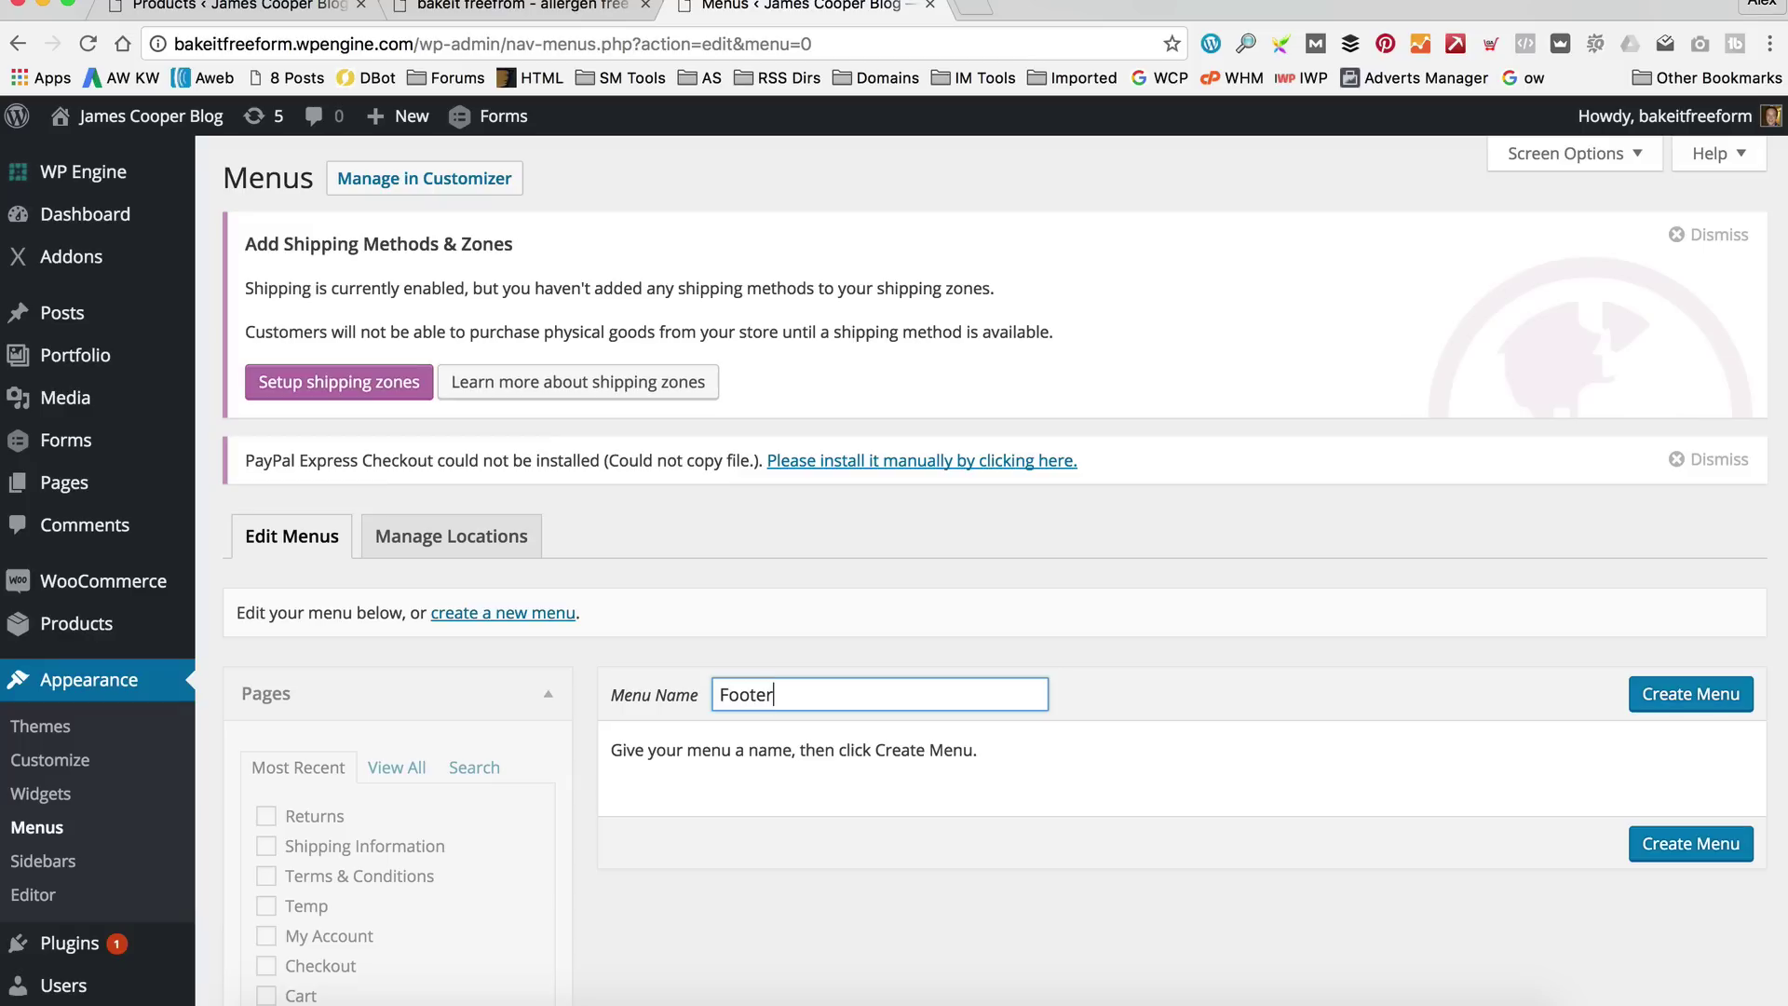
click(1640, 694)
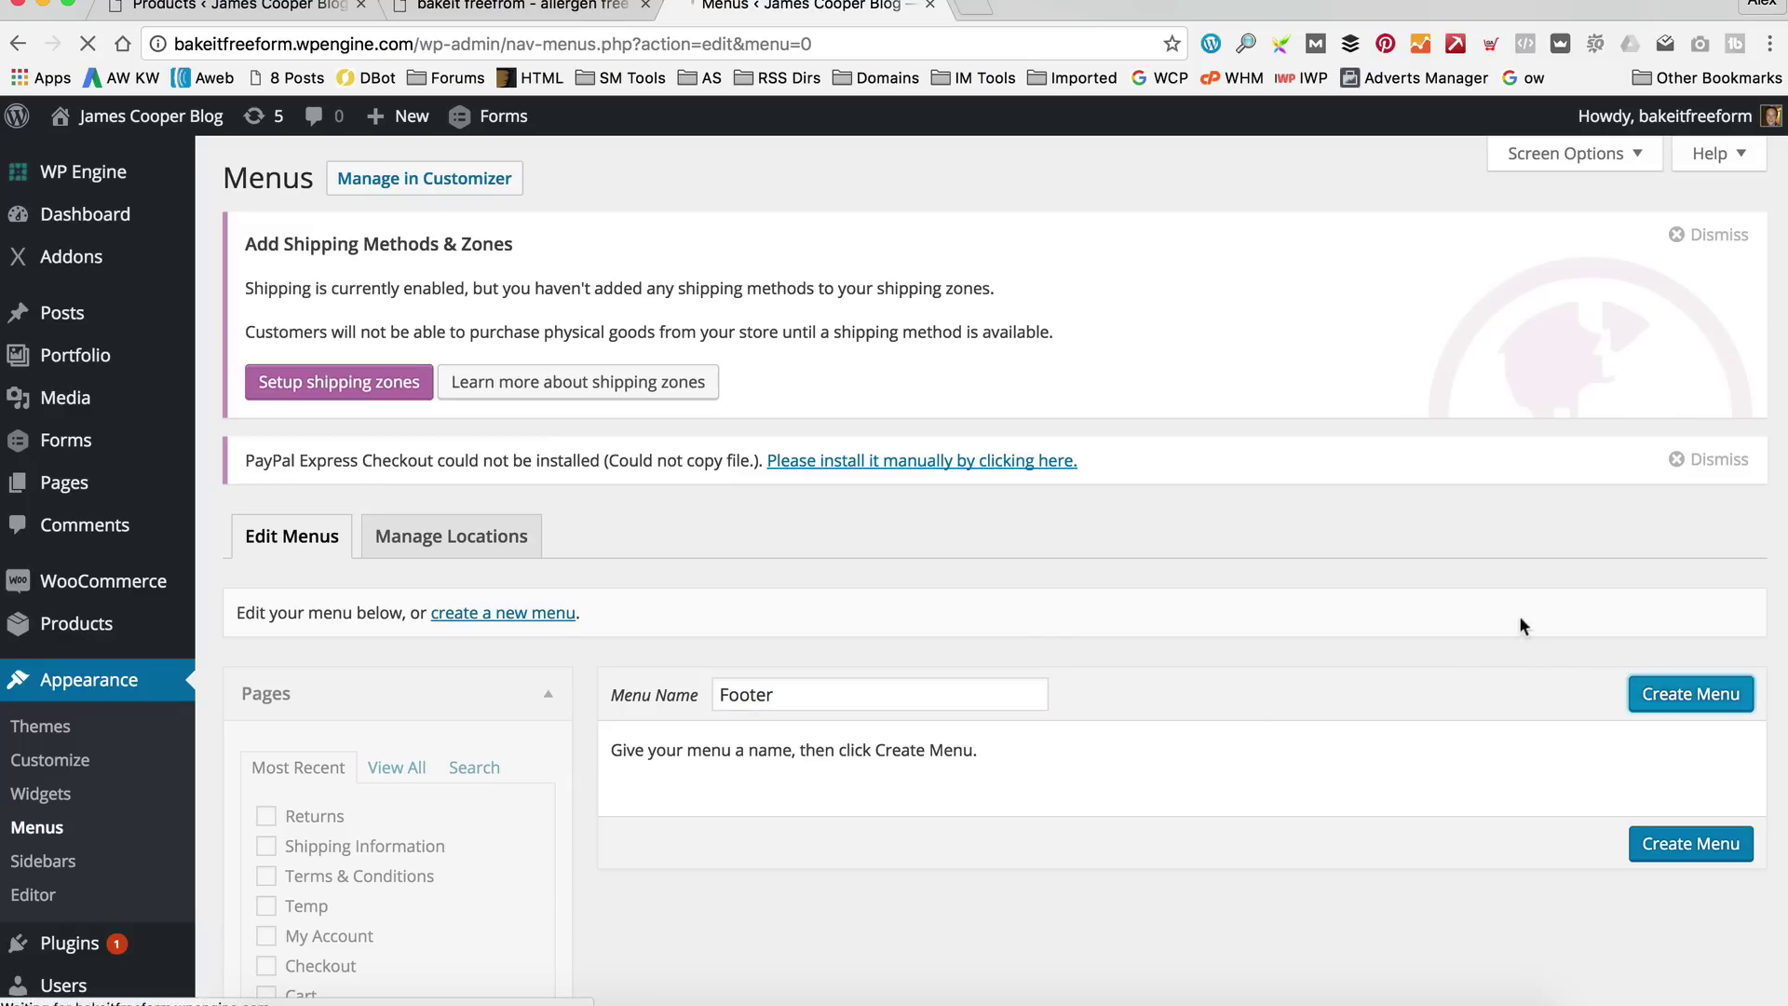
scroll(652, 596, down, 3)
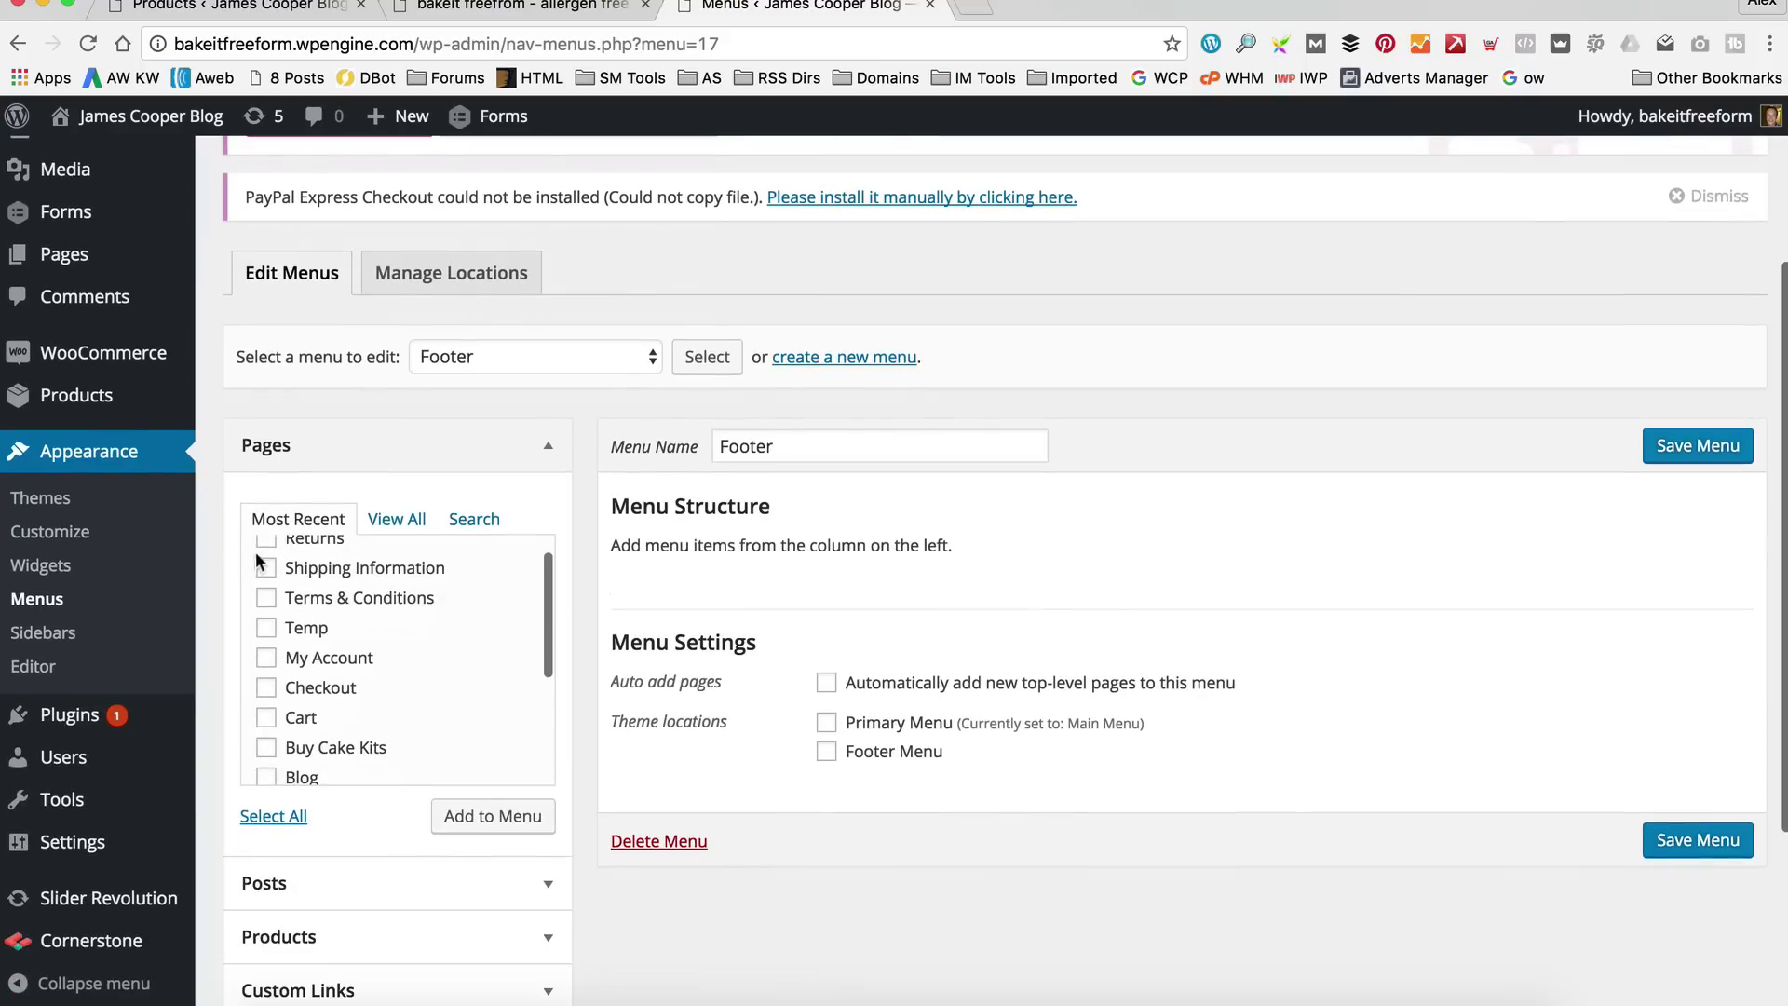
click(266, 555)
click(267, 585)
click(267, 615)
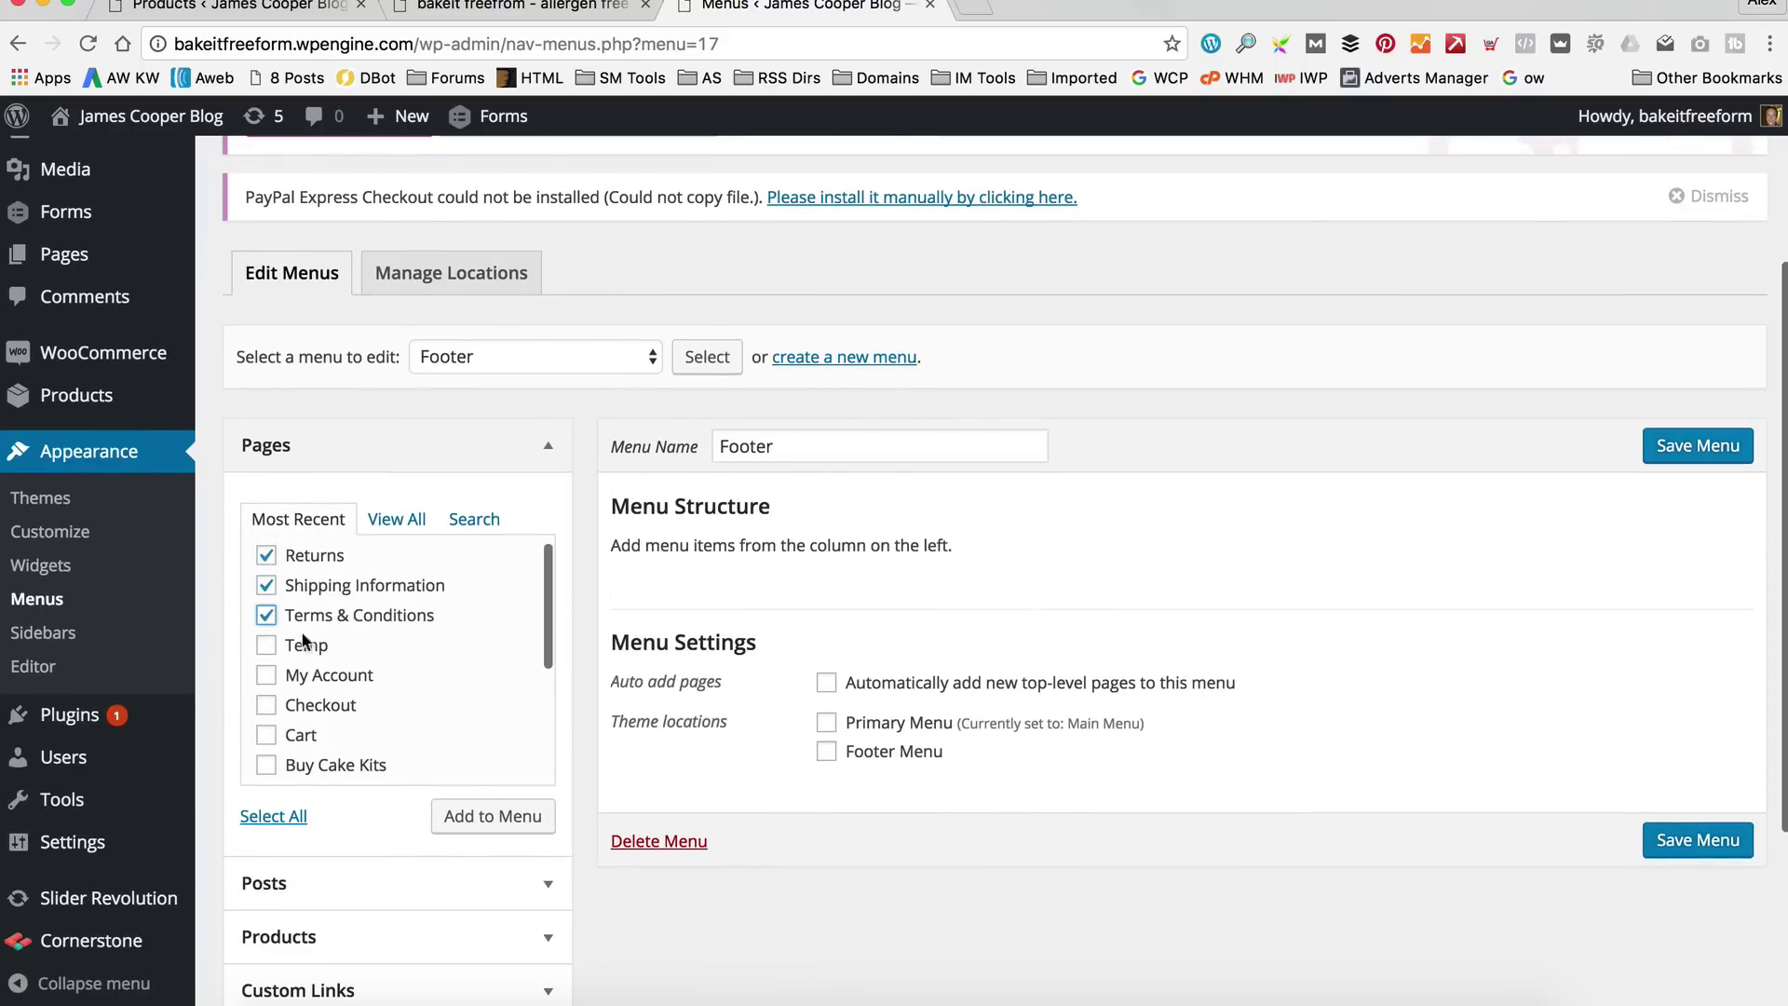
click(484, 820)
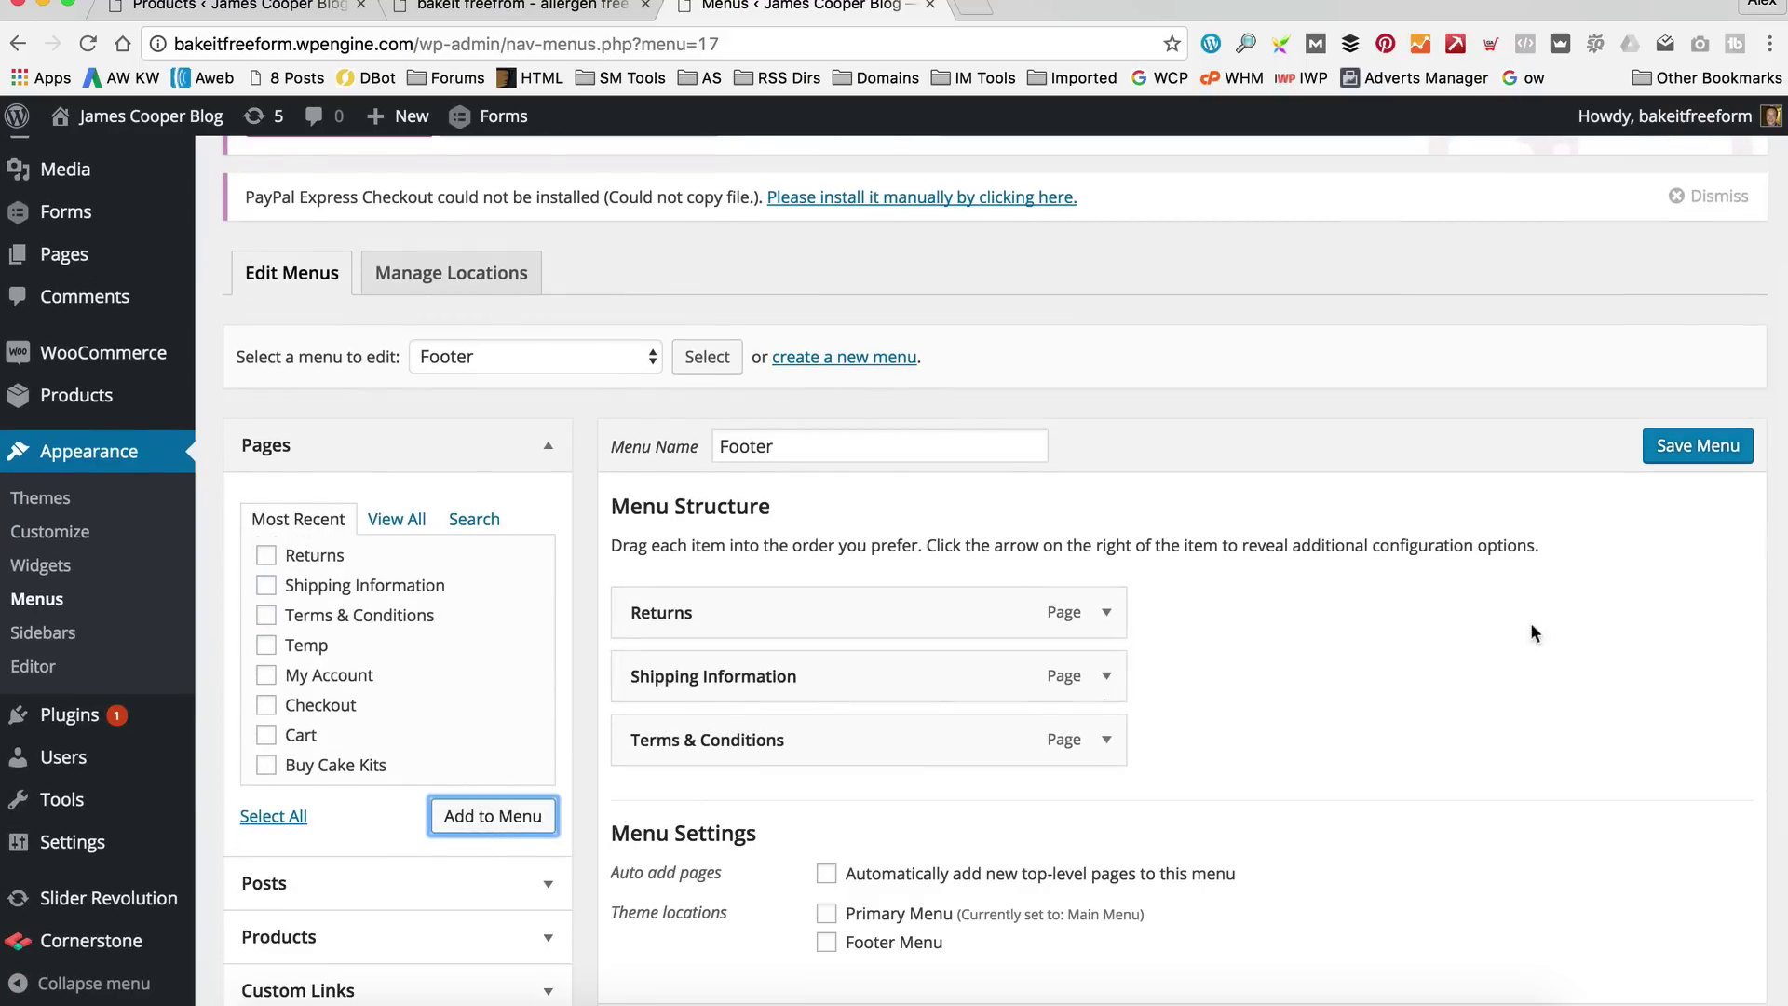
- Assign the Footer menu to the Footer Menu theme location and save it
scroll(913, 829, down, 1)
click(825, 870)
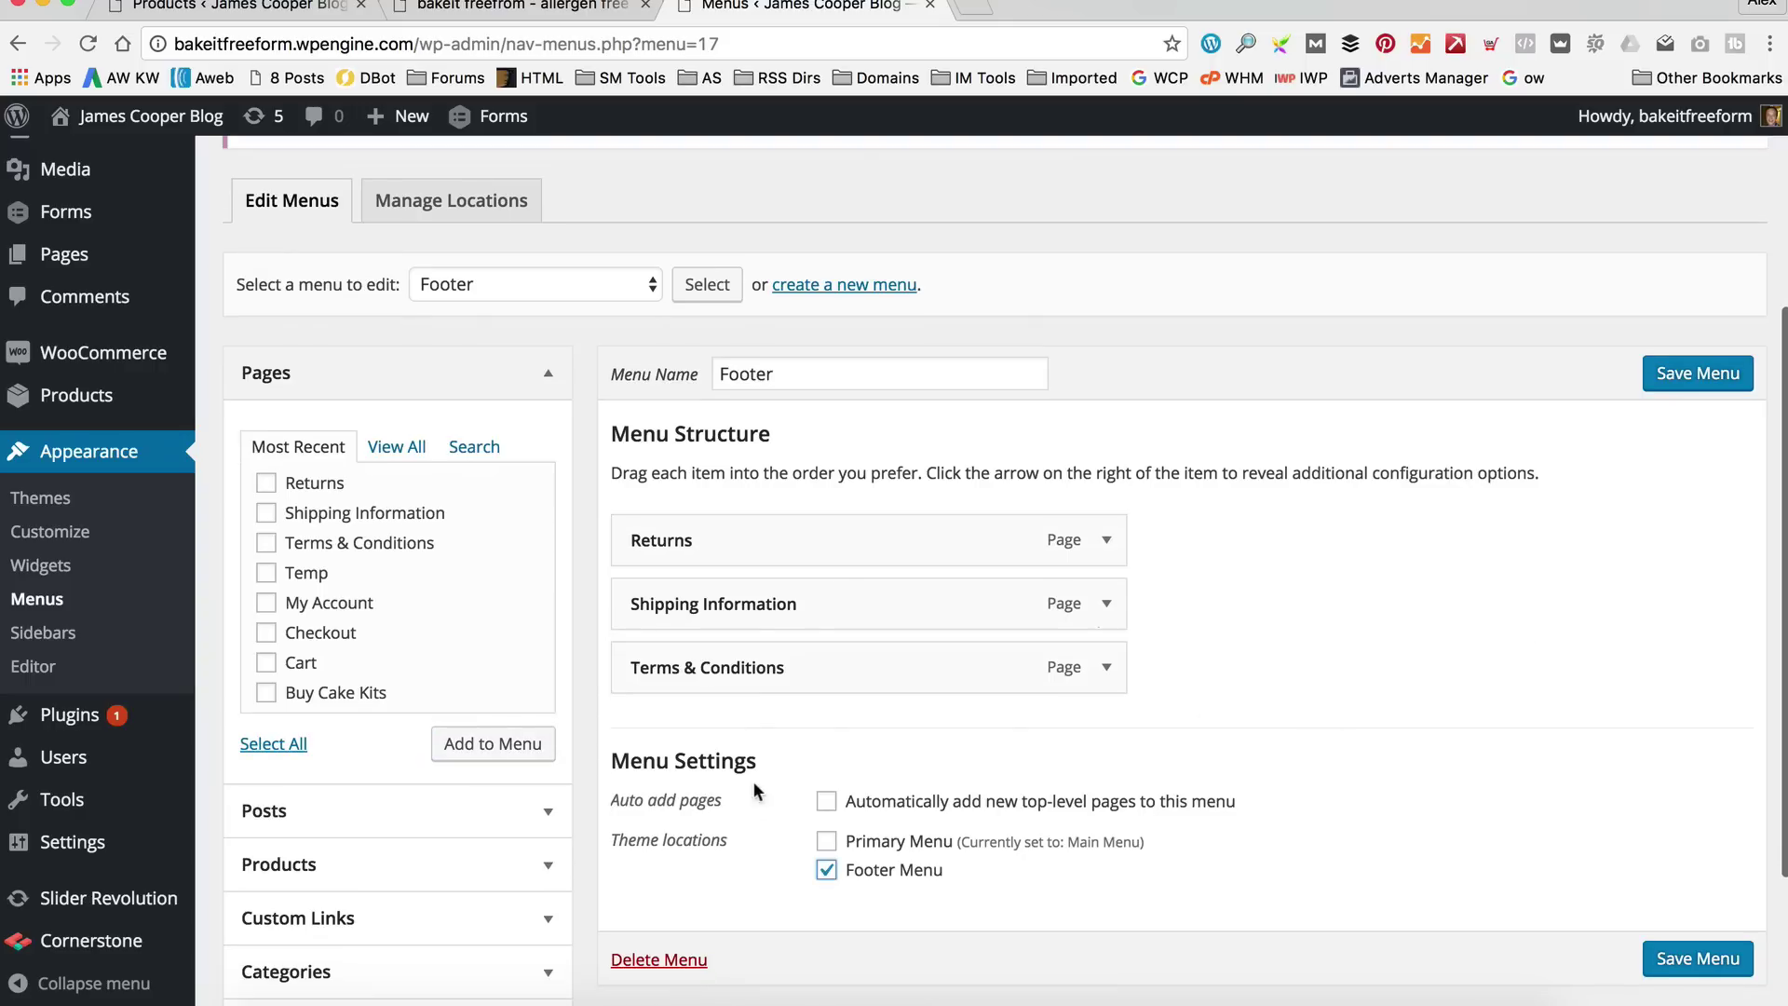
click(1698, 374)
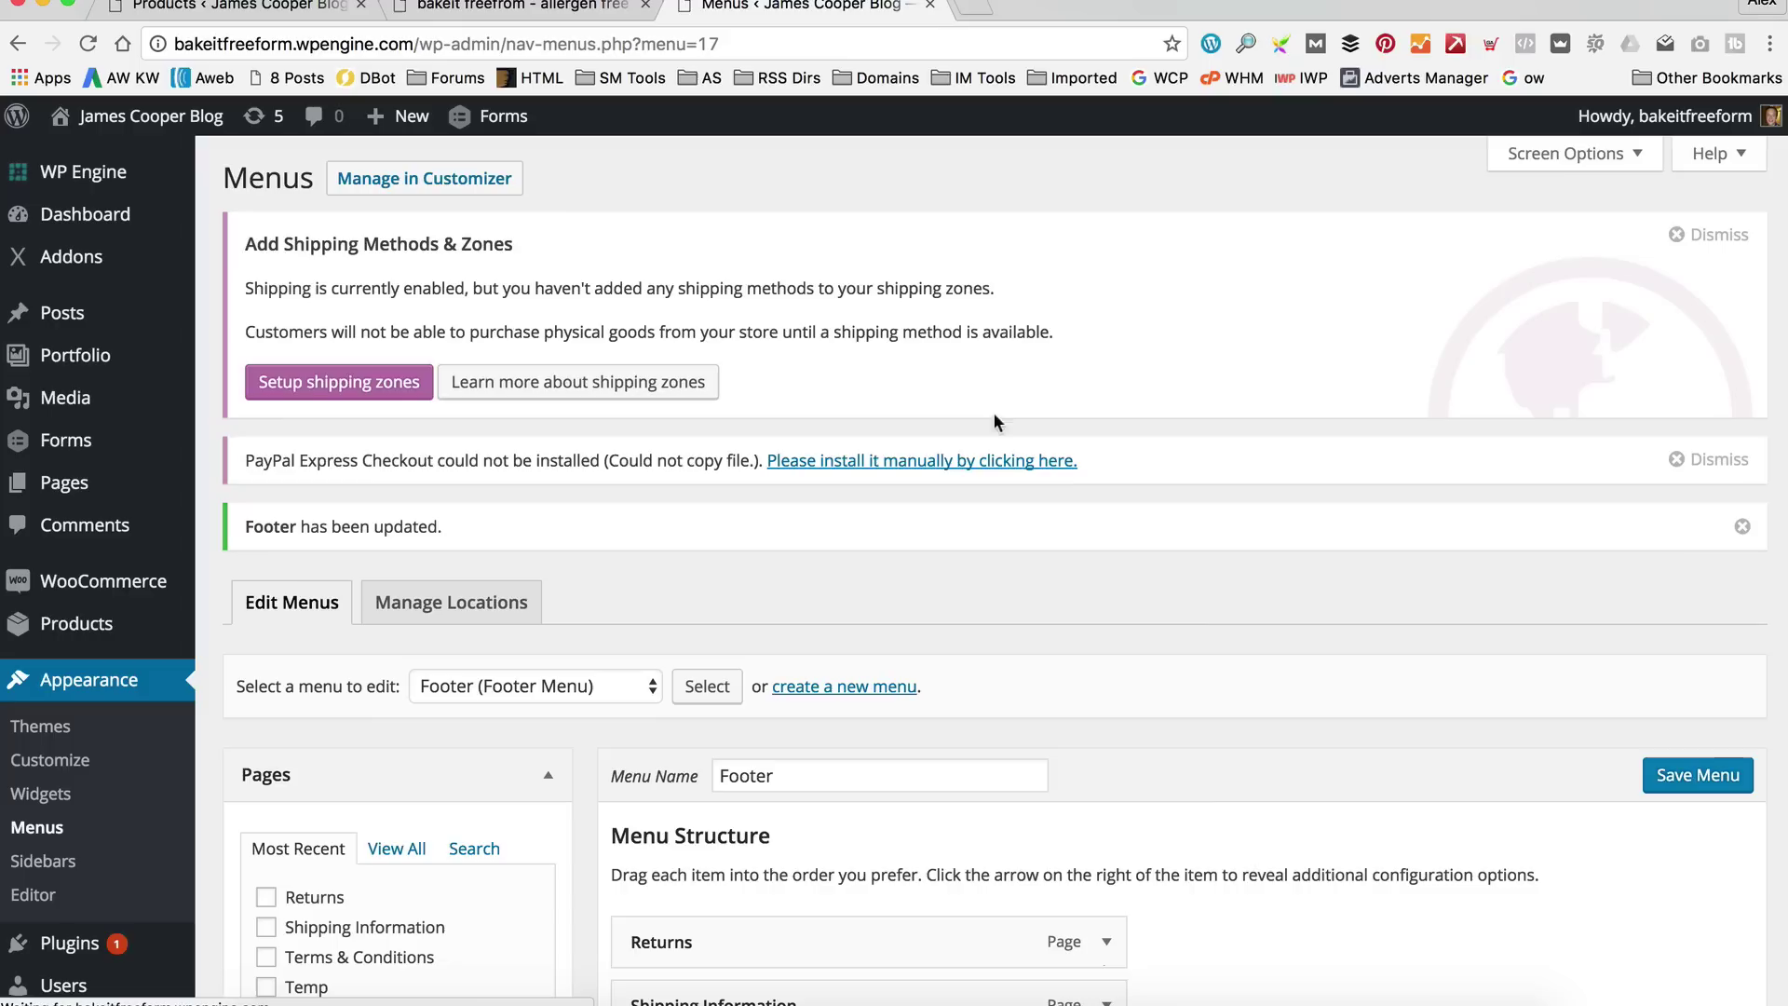
- View the live site and check the new footer links
click(415, 179)
scroll(1159, 251, down, 15)
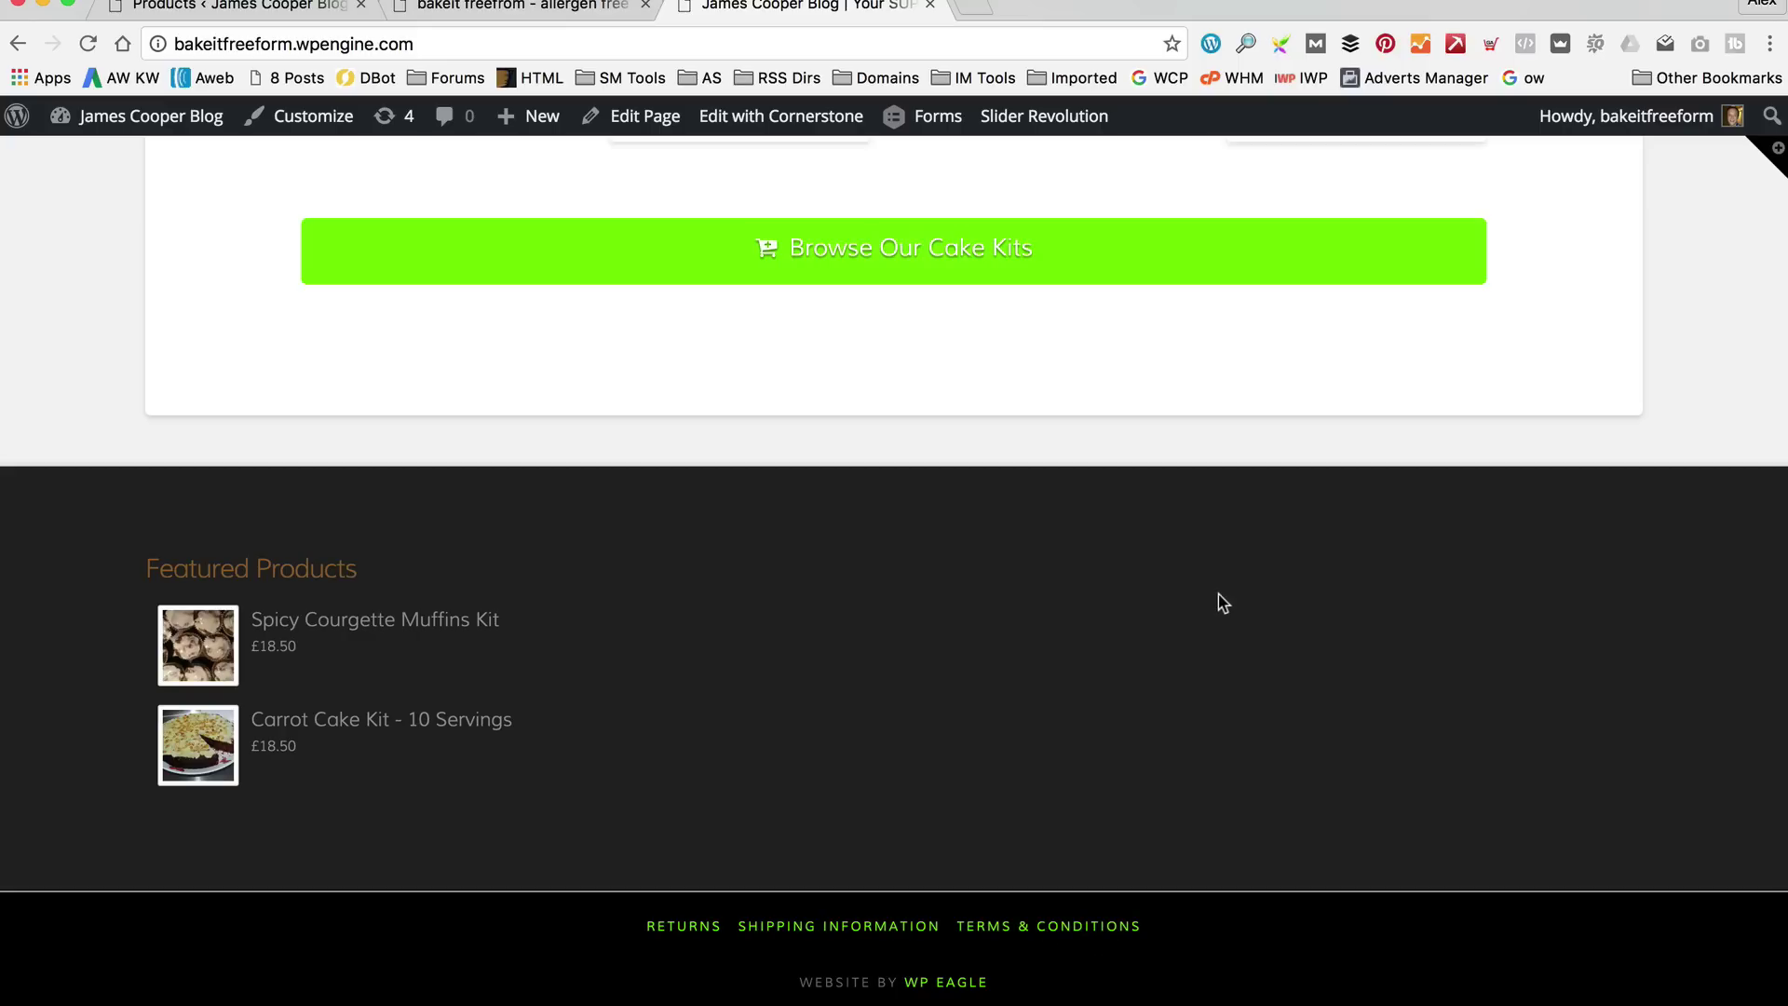
scroll(1221, 595, up, 1)
scroll(1205, 599, up, 15)
scroll(1192, 624, down, 15)
scroll(746, 527, up, 15)
scroll(729, 518, up, 4)
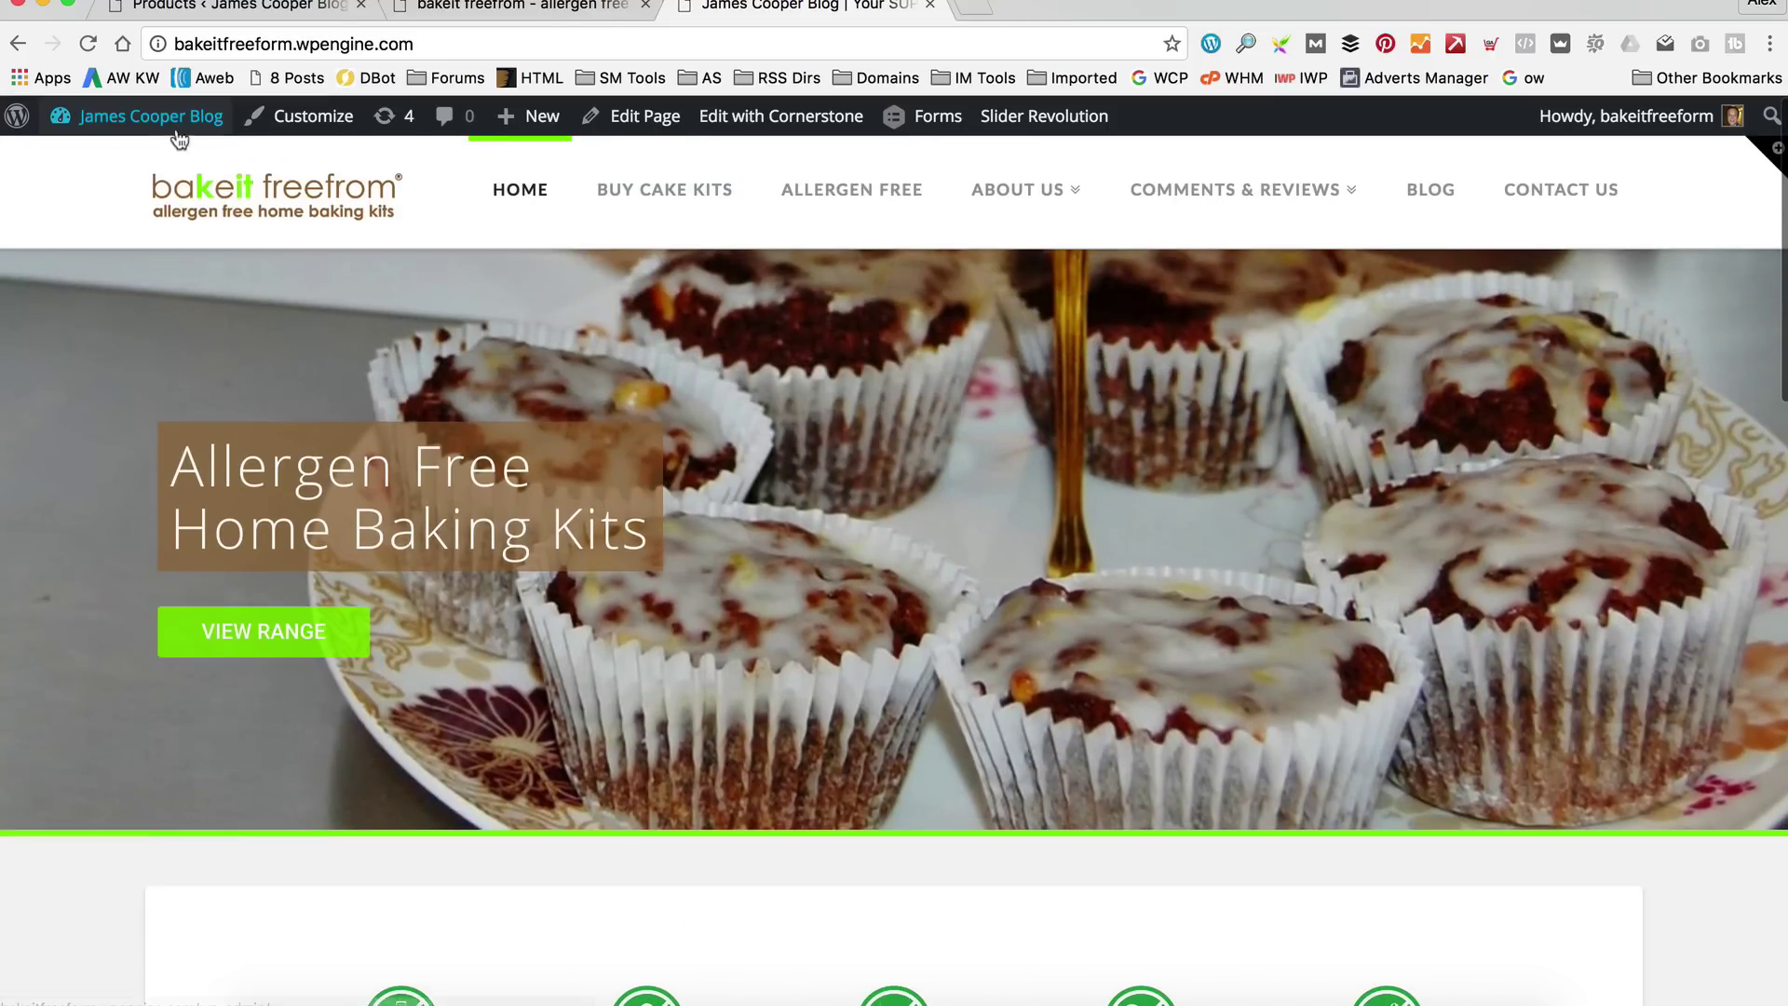
- Open the Temp page from the All Pages list for editing
mouse_move(175, 125)
click(163, 163)
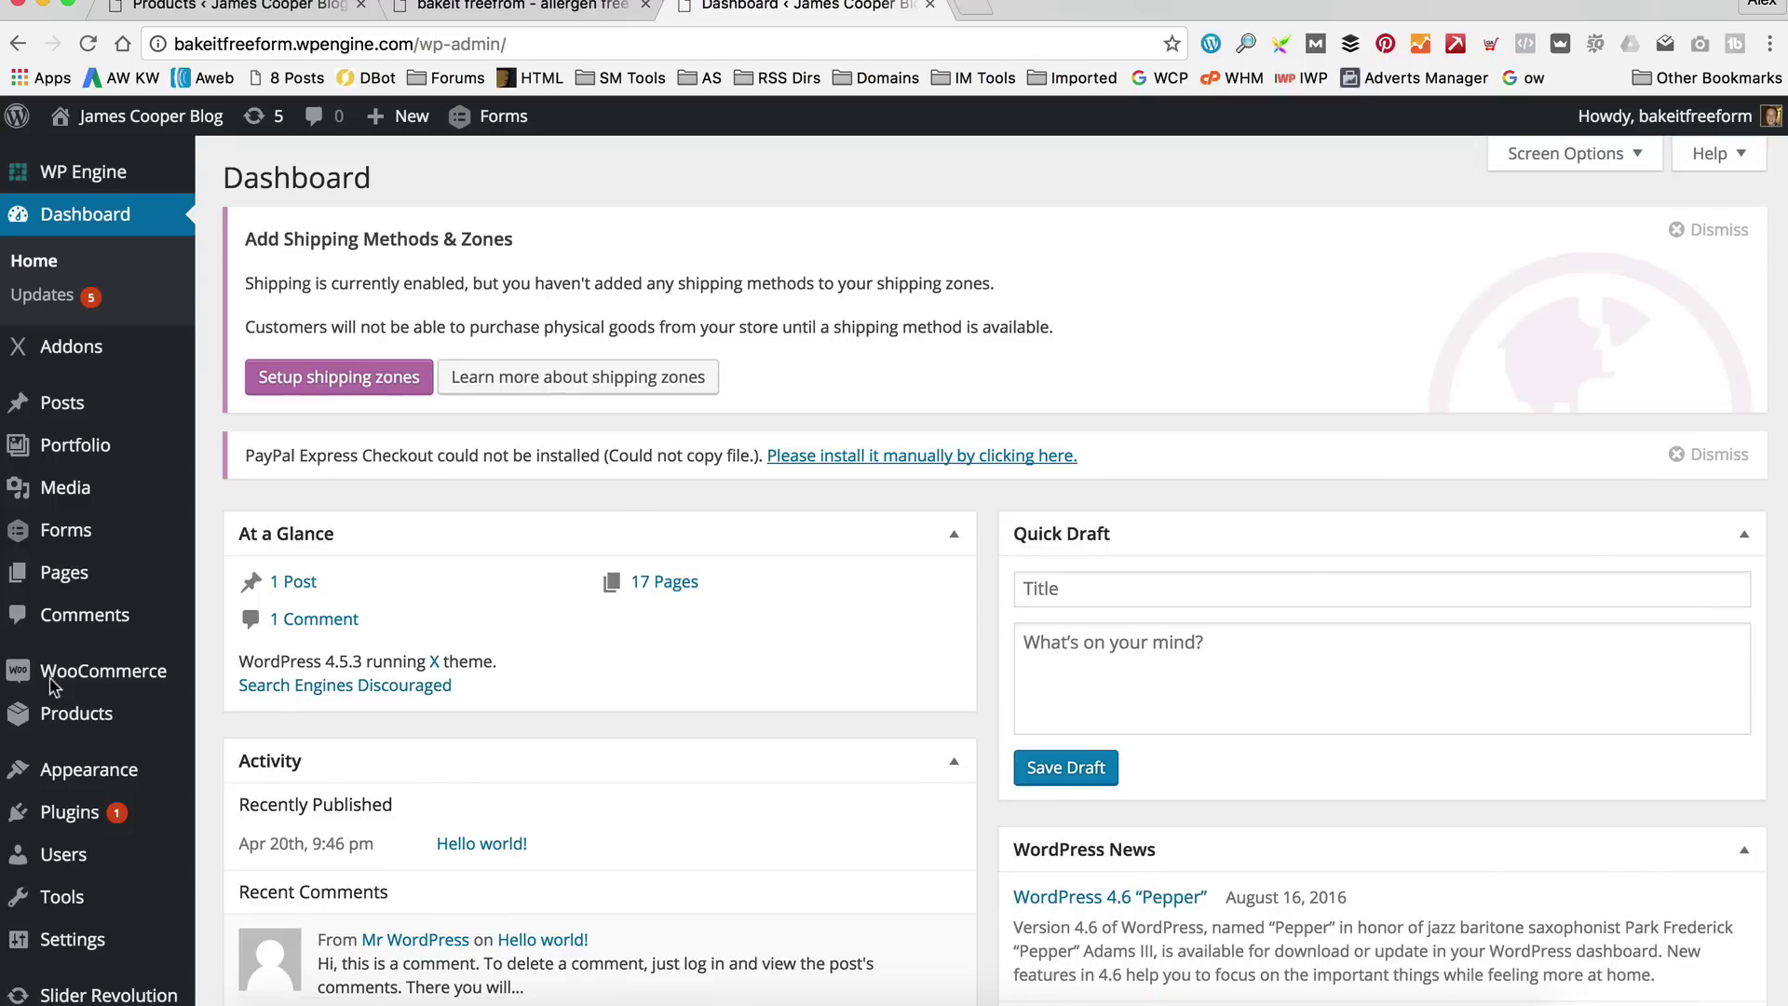
mouse_move(182, 705)
mouse_move(65, 572)
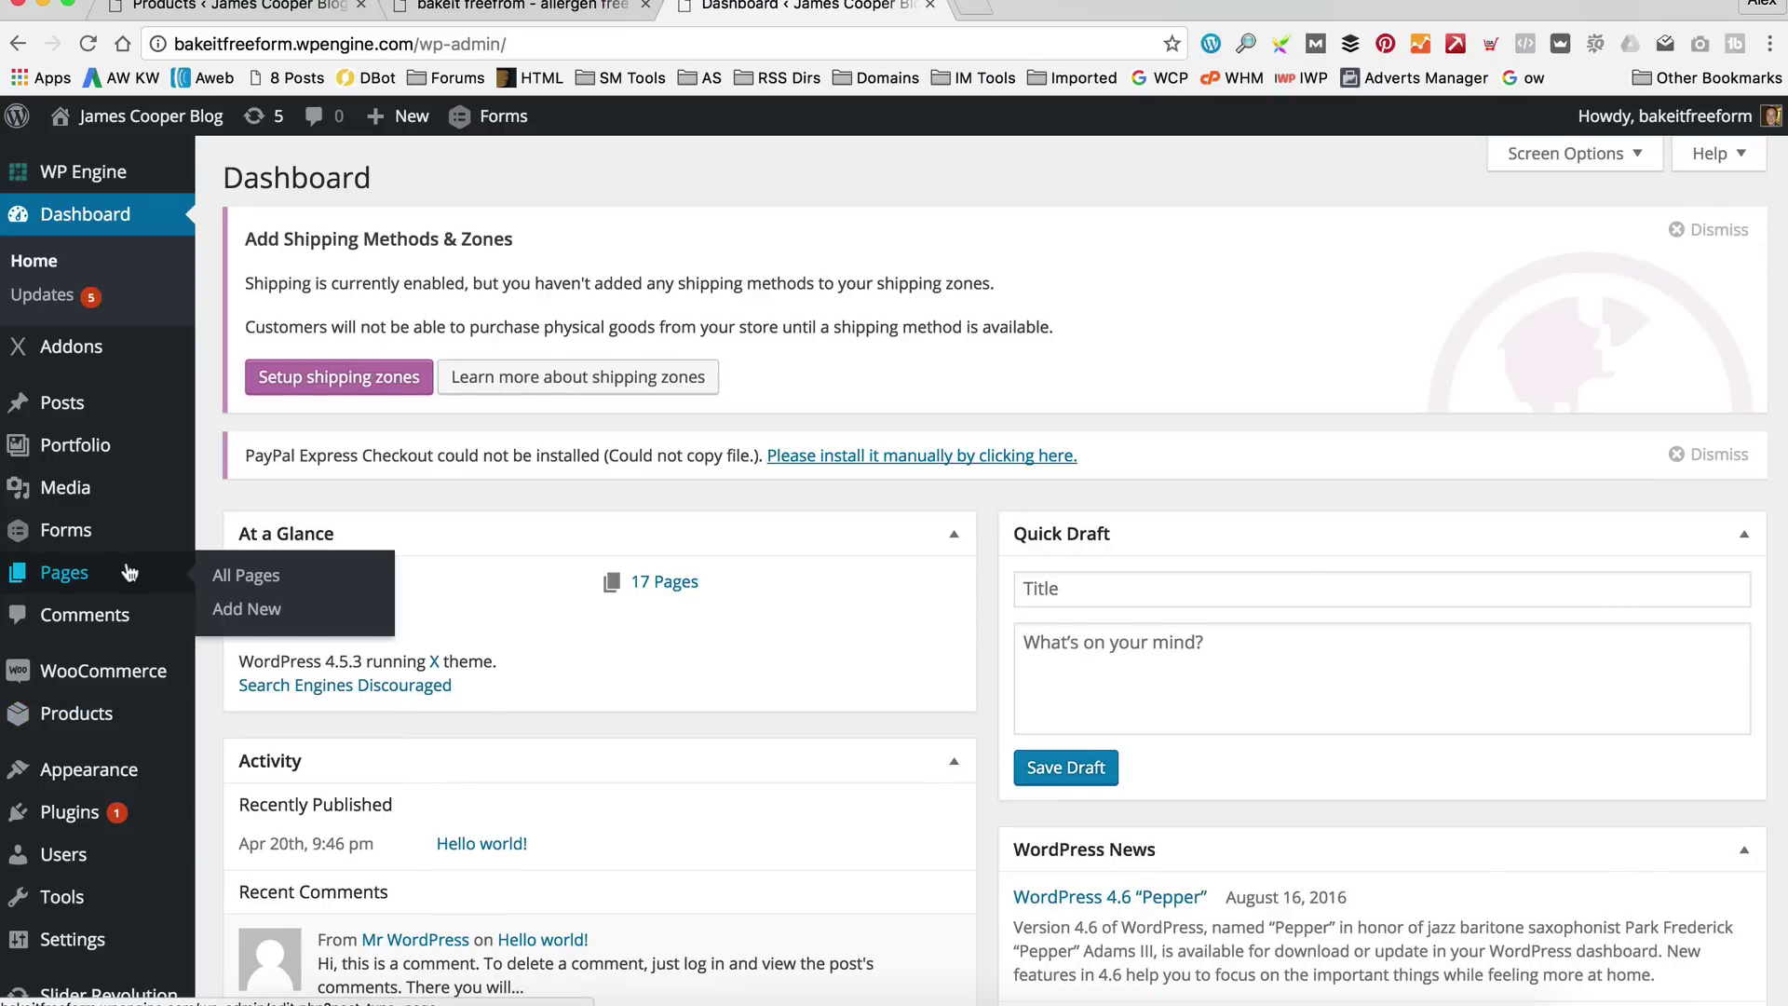
click(250, 576)
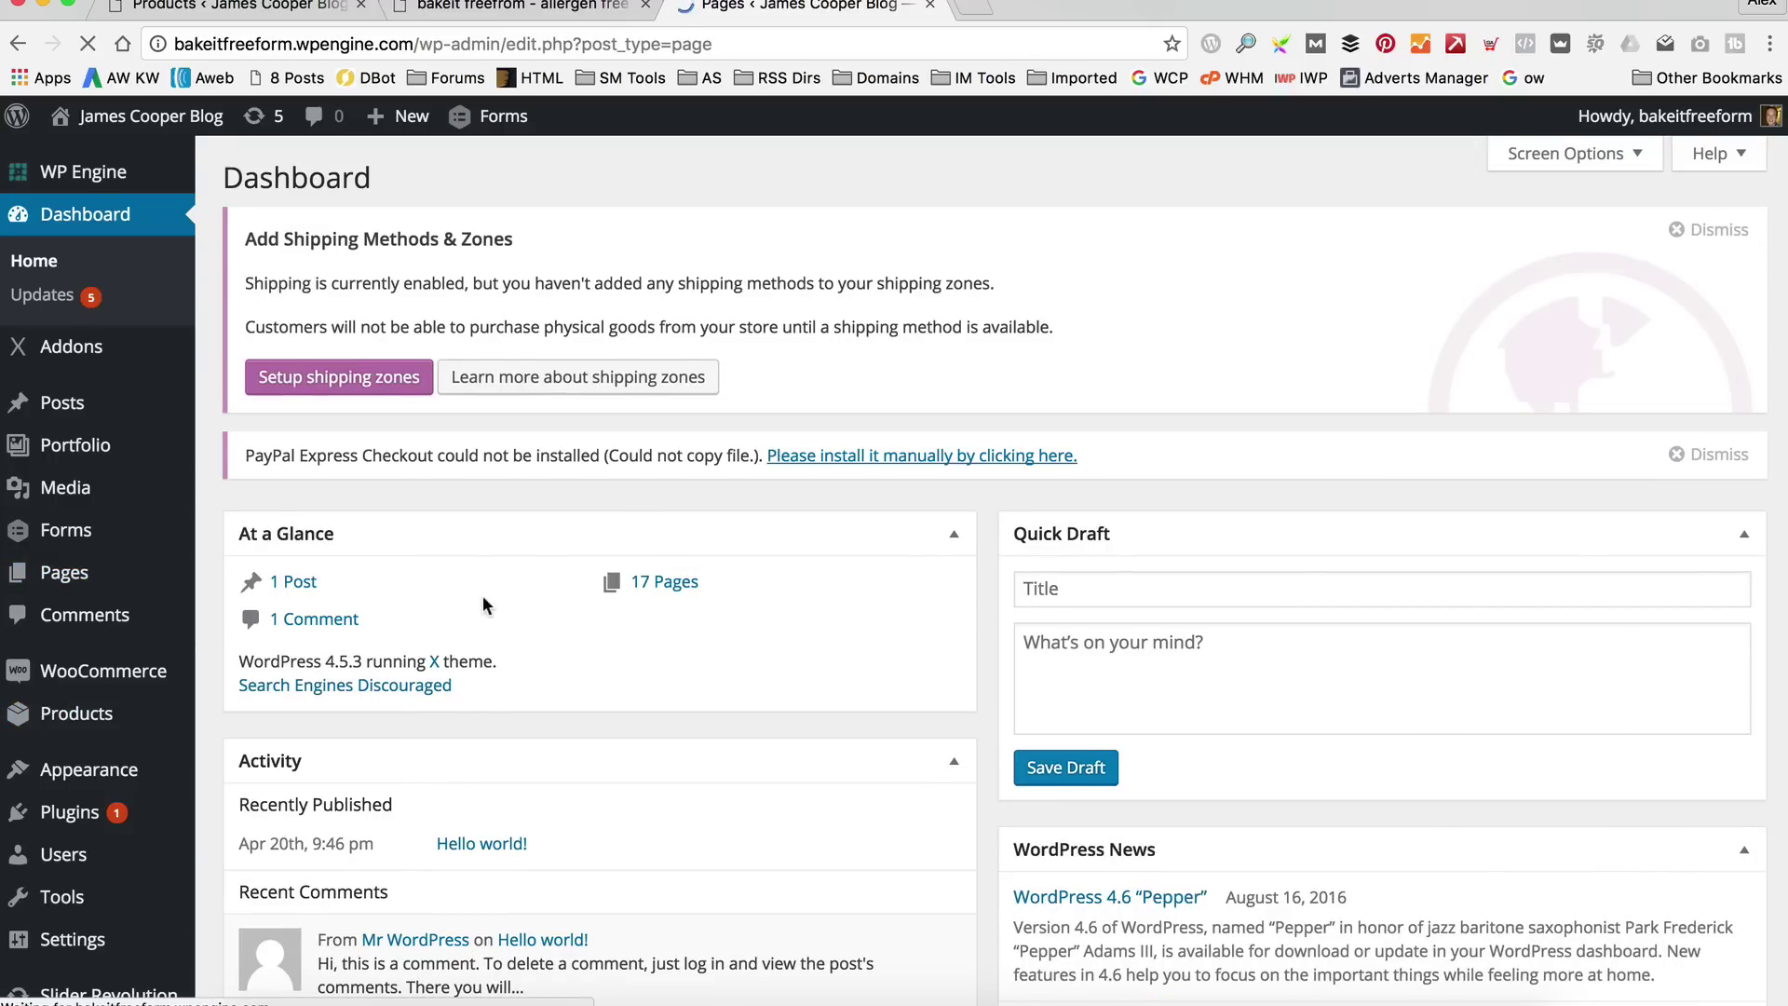
scroll(364, 806, down, 8)
scroll(373, 797, down, 5)
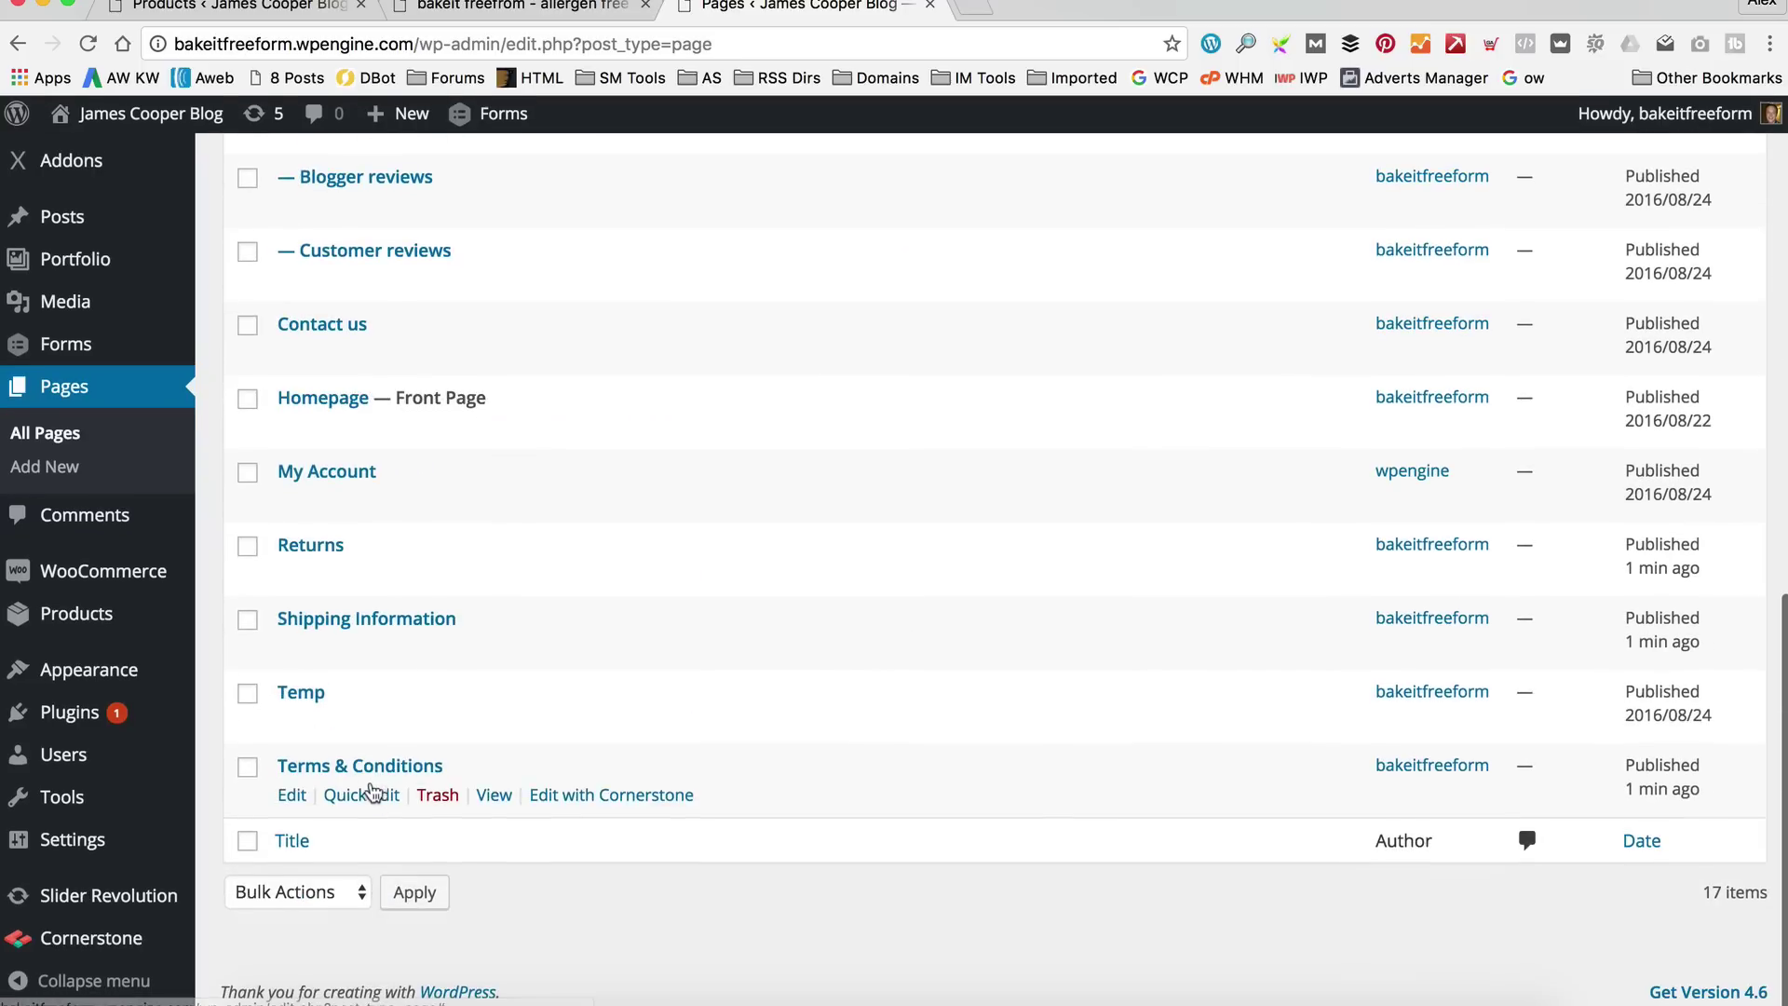
click(291, 724)
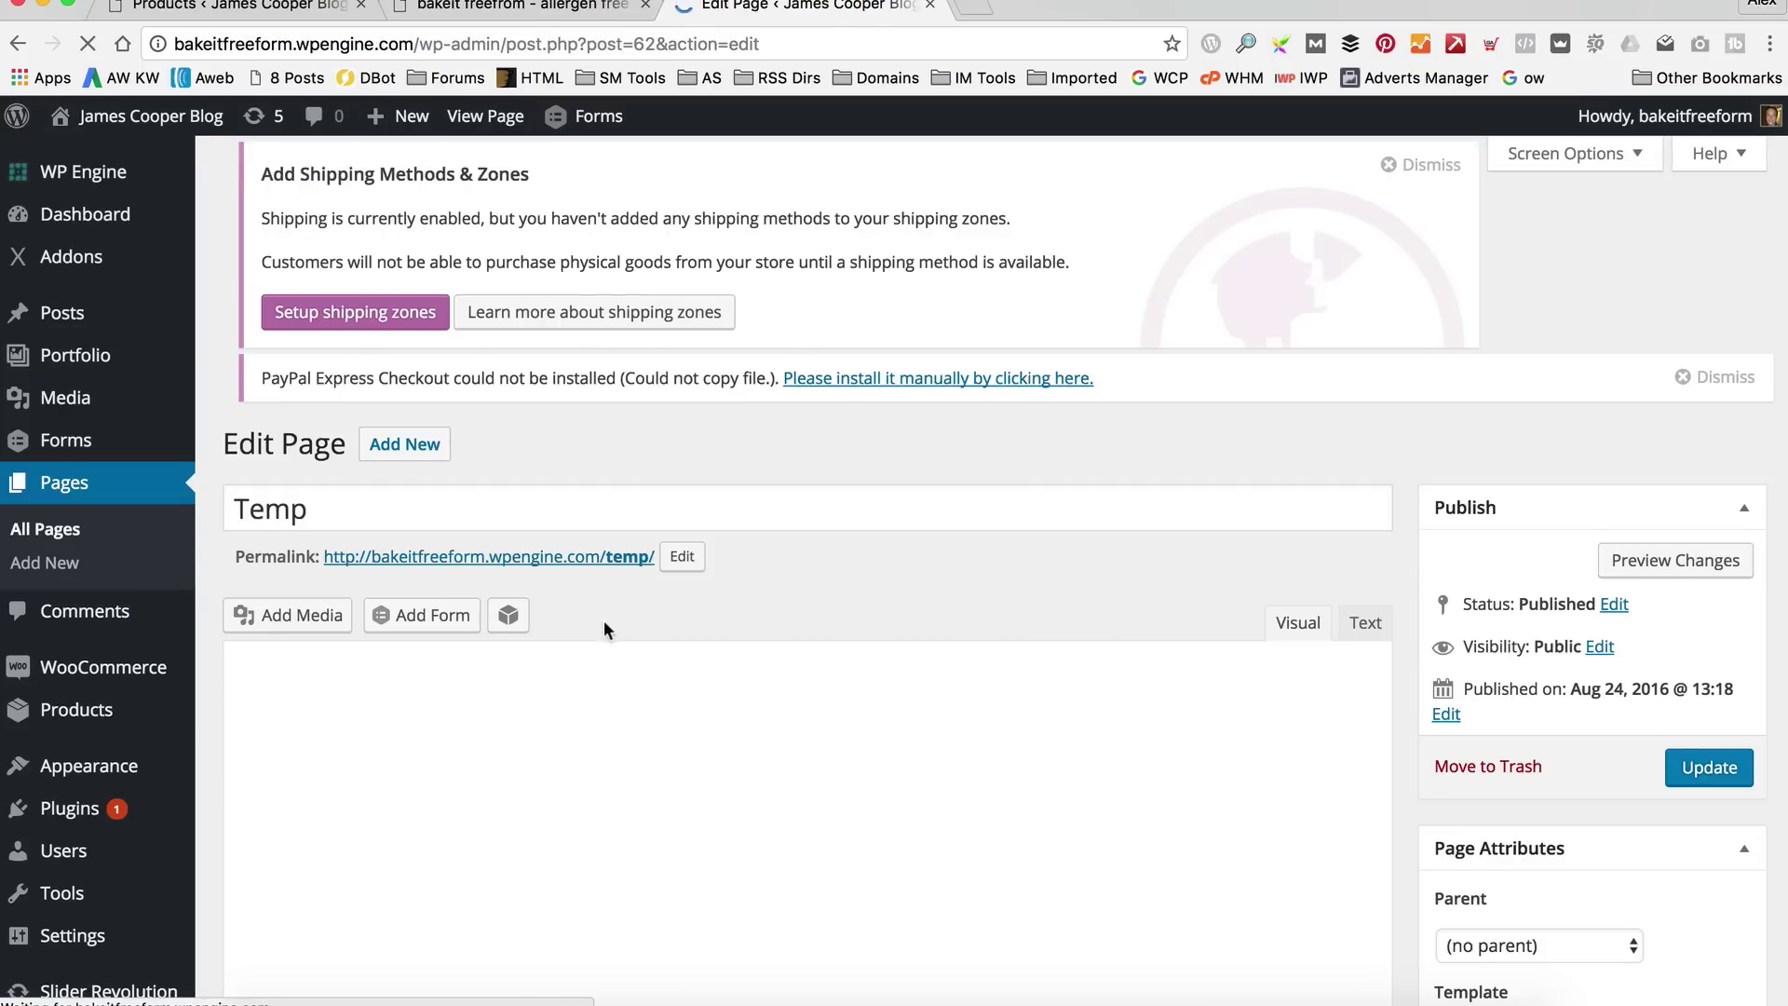
- Switch the Temp page to the Visual editor, leaving the page-builder layout, and delete all its content
scroll(820, 769, down, 4)
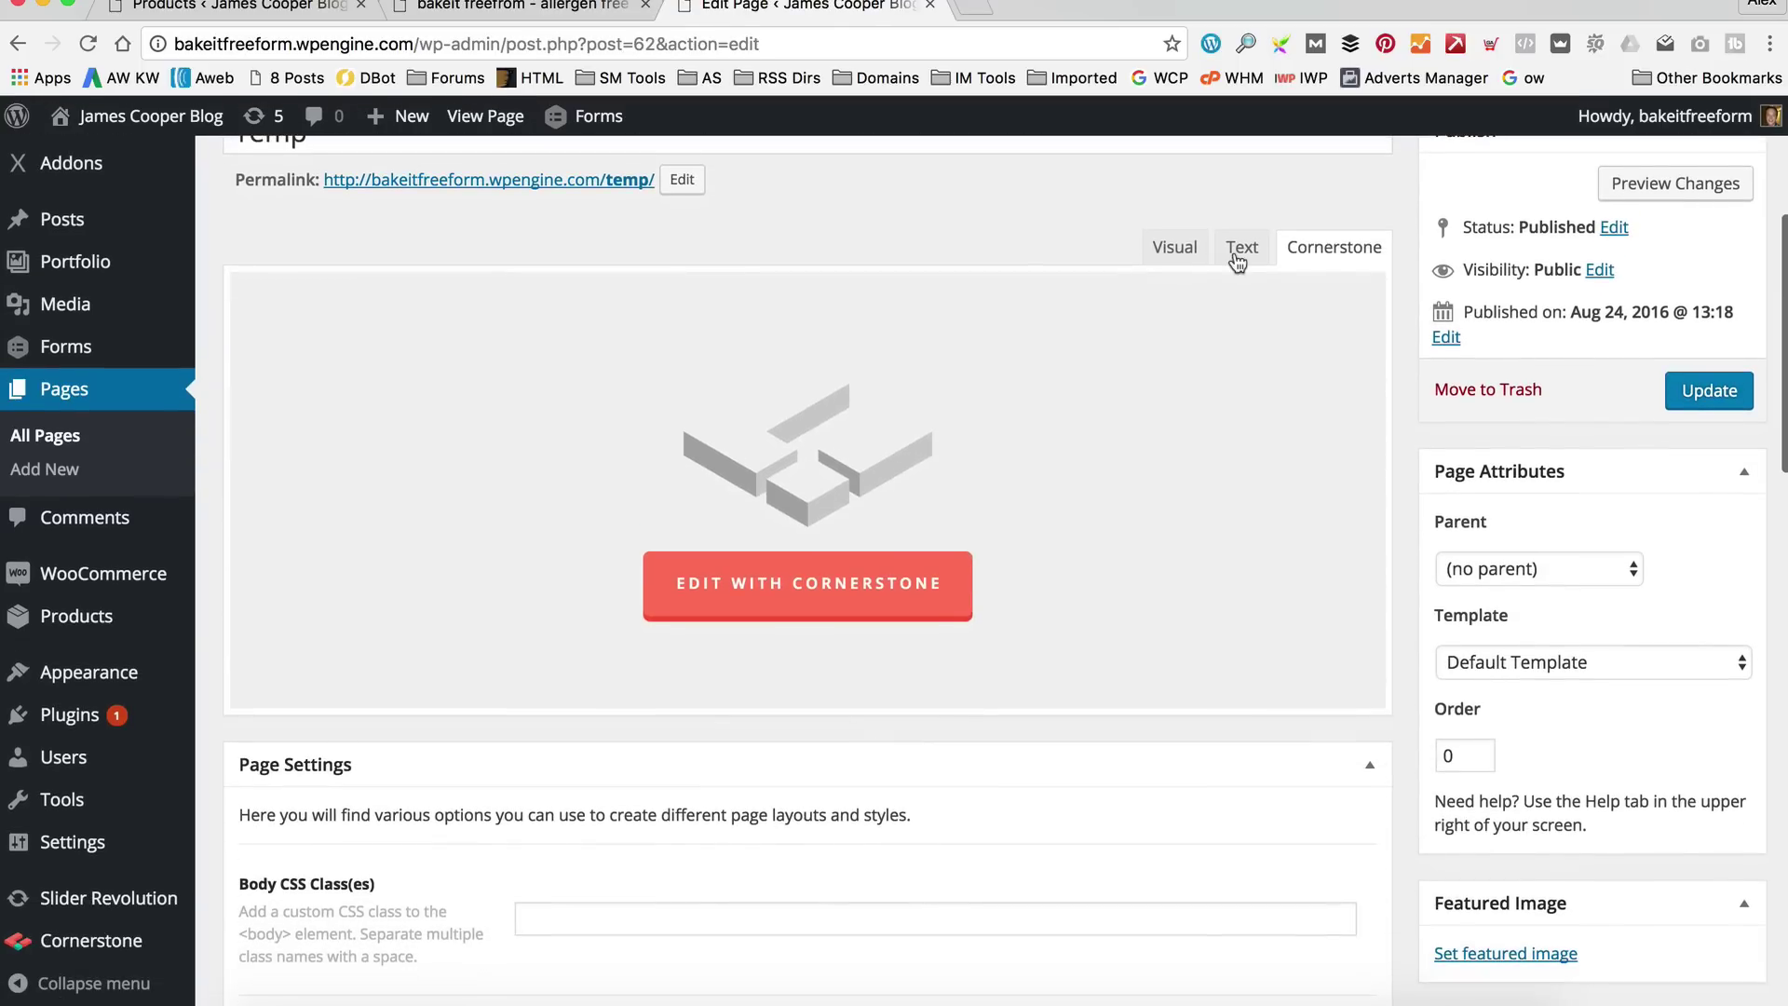
click(1176, 248)
click(825, 668)
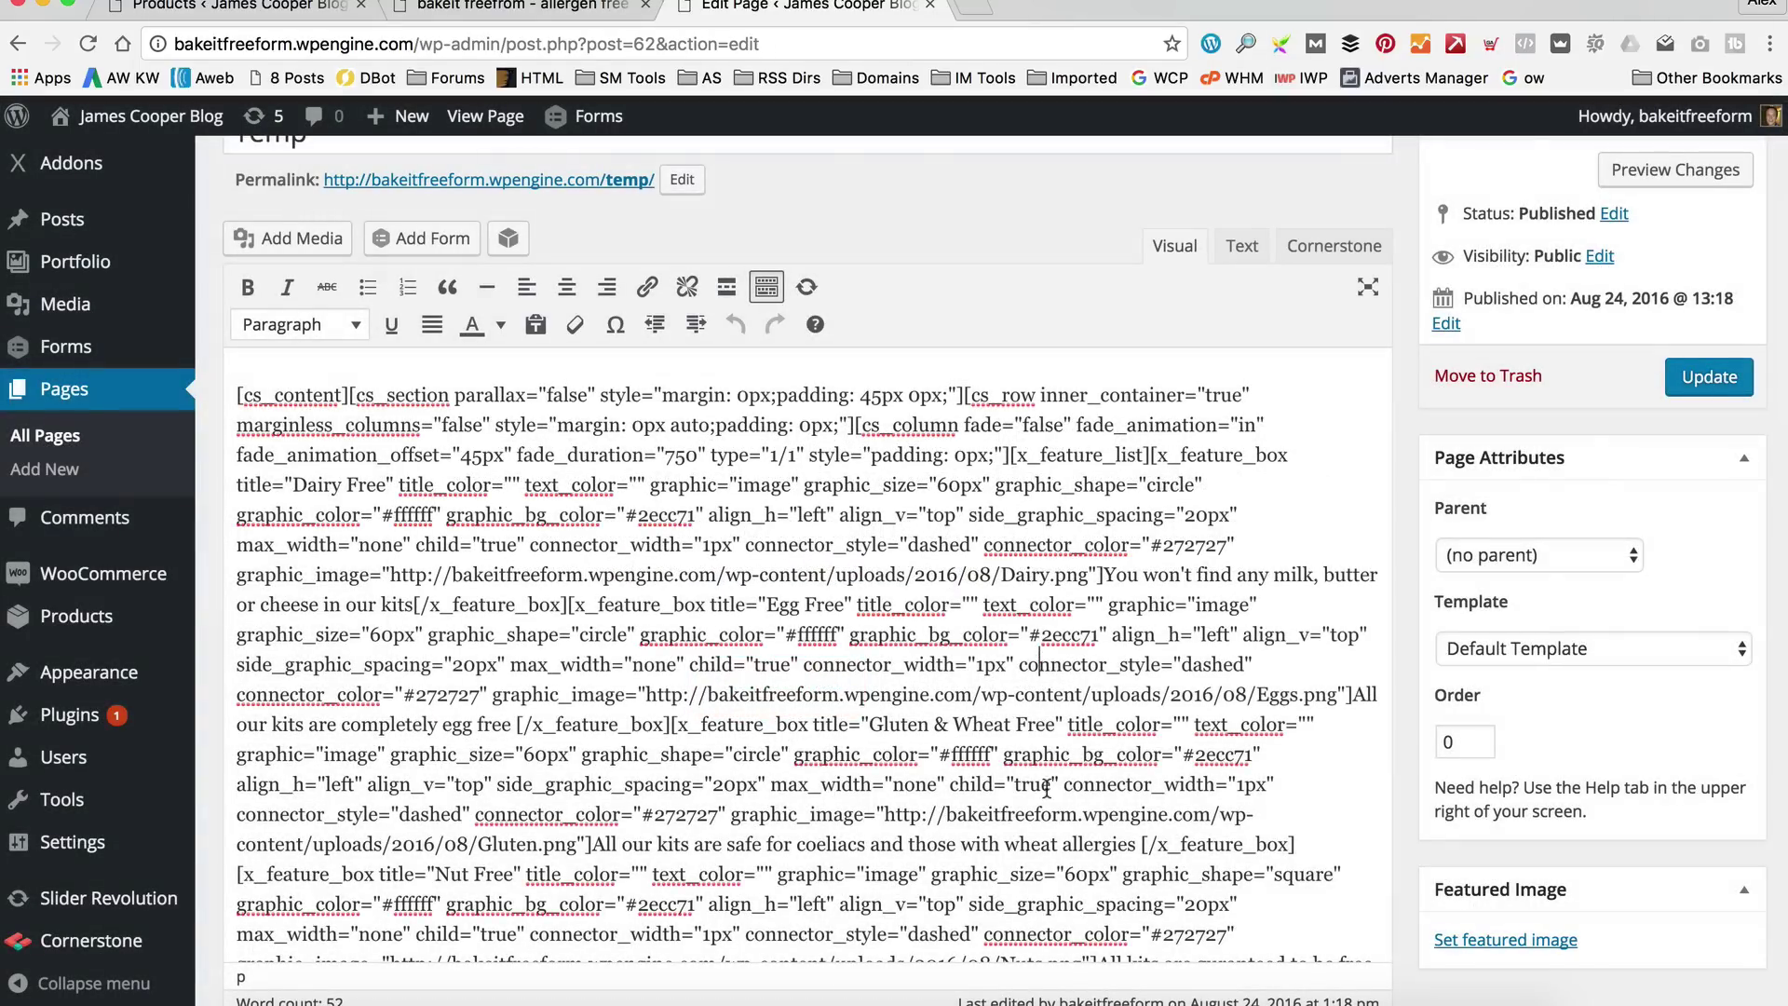
key(super+a)
key(BackSpace)
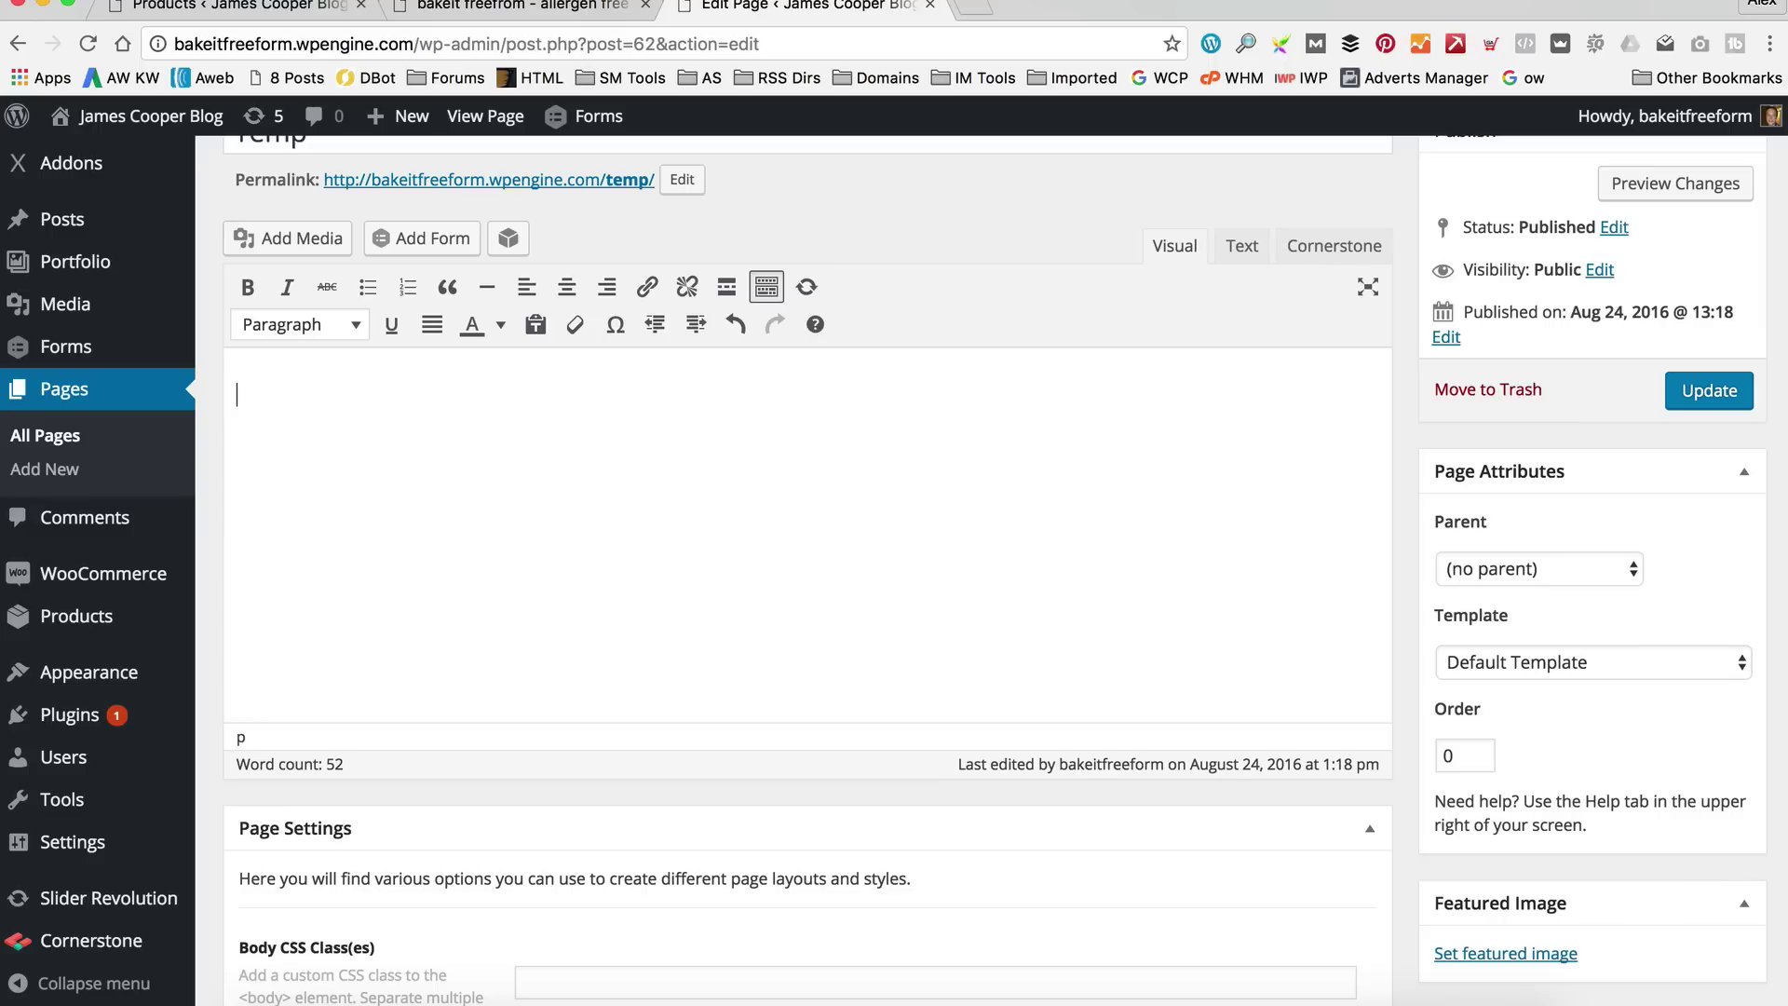
- Visit the live site and open the About Us page
scroll(723, 482, up, 1)
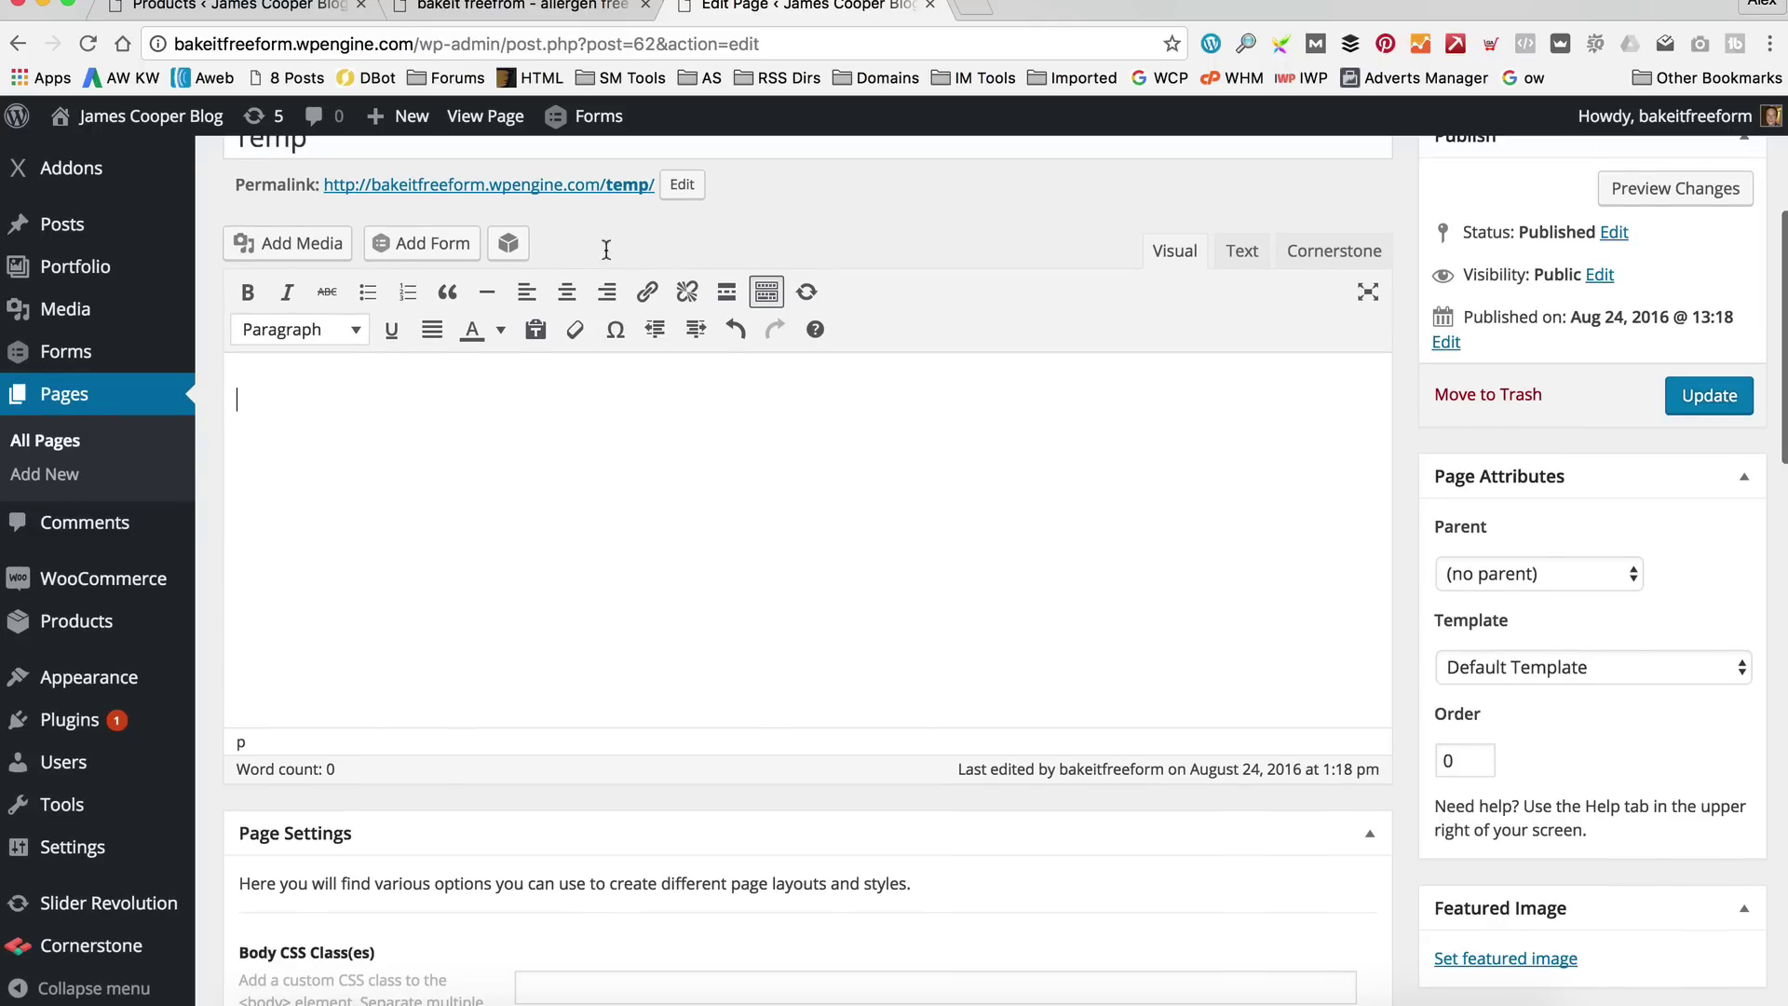
click(298, 10)
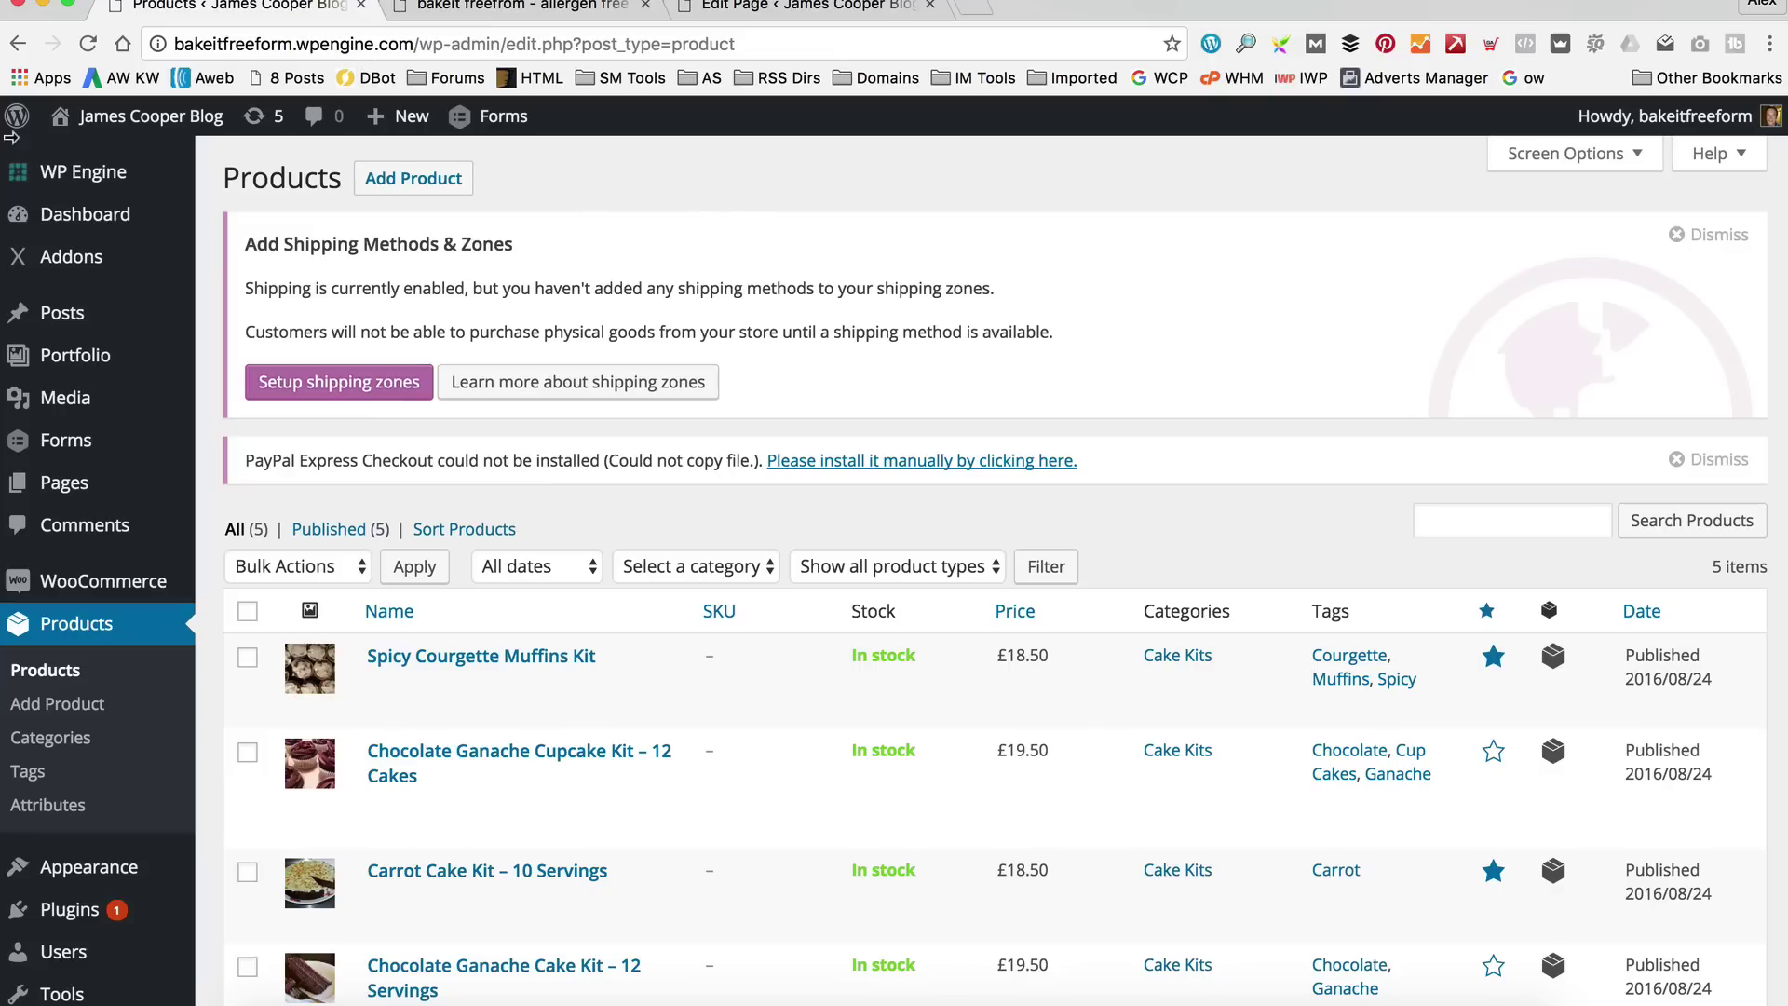
mouse_move(92, 121)
click(83, 160)
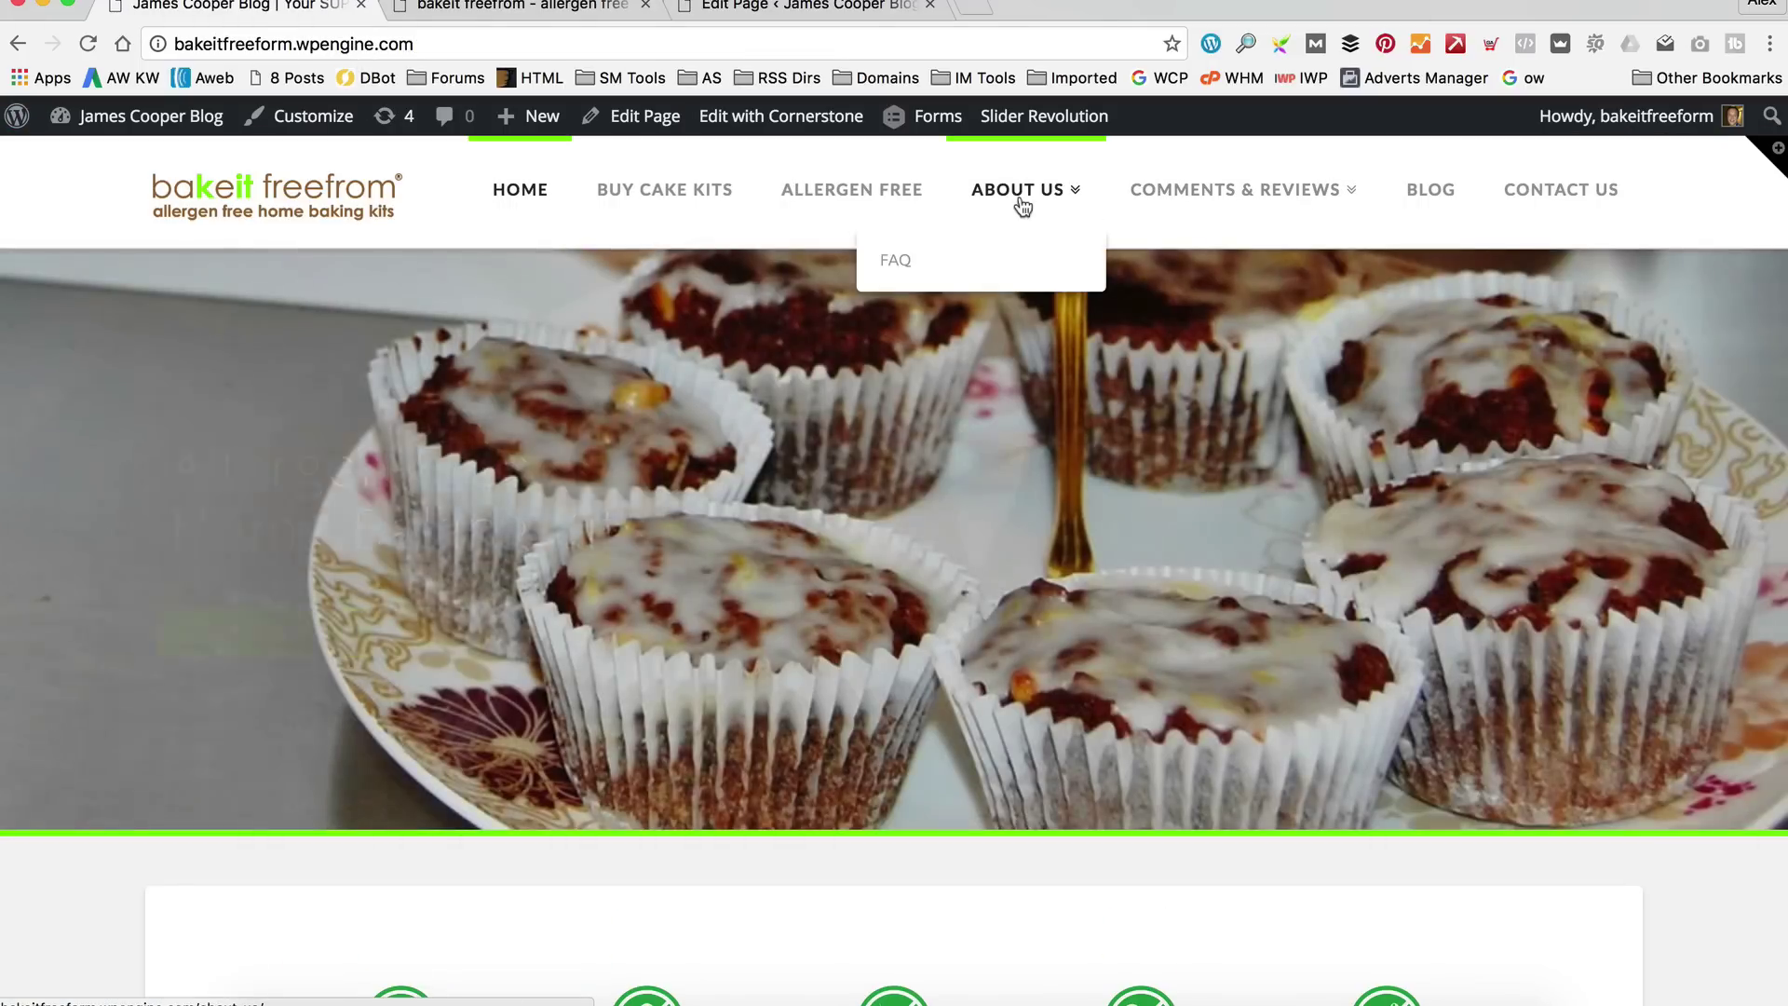
click(1022, 197)
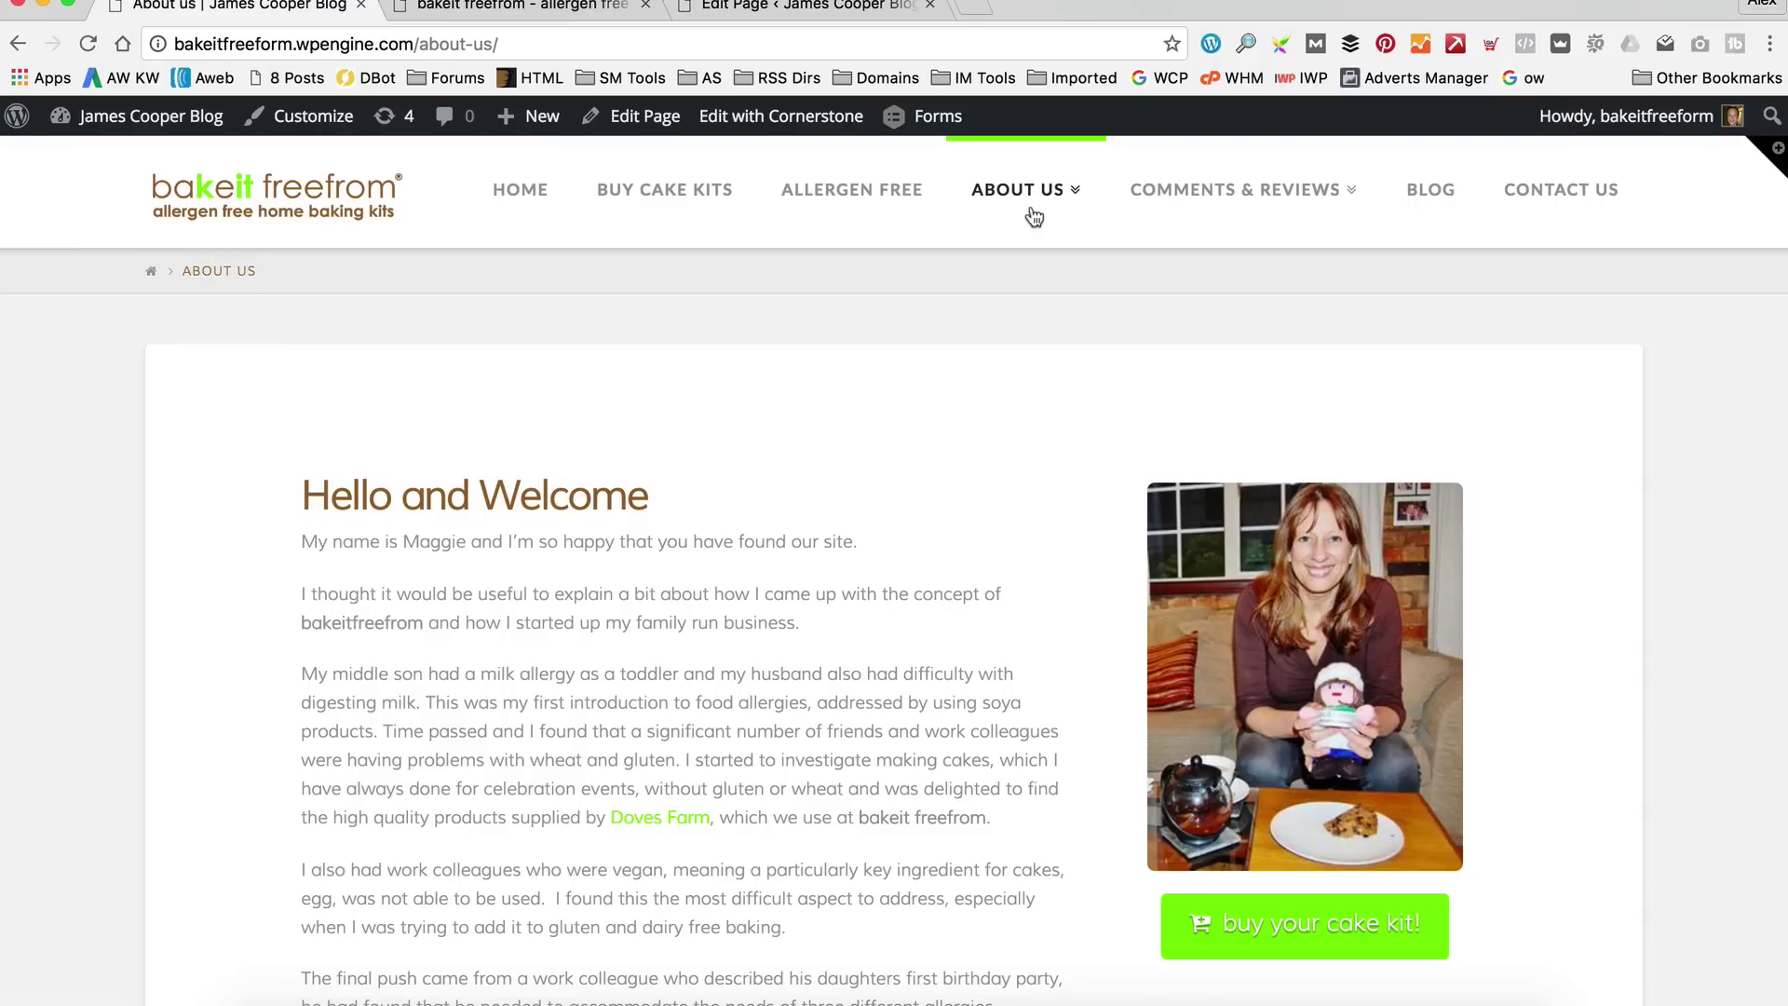
- Copy the About Us page's opening sentence and paste it into the Temp page editor
scroll(928, 410, down, 2)
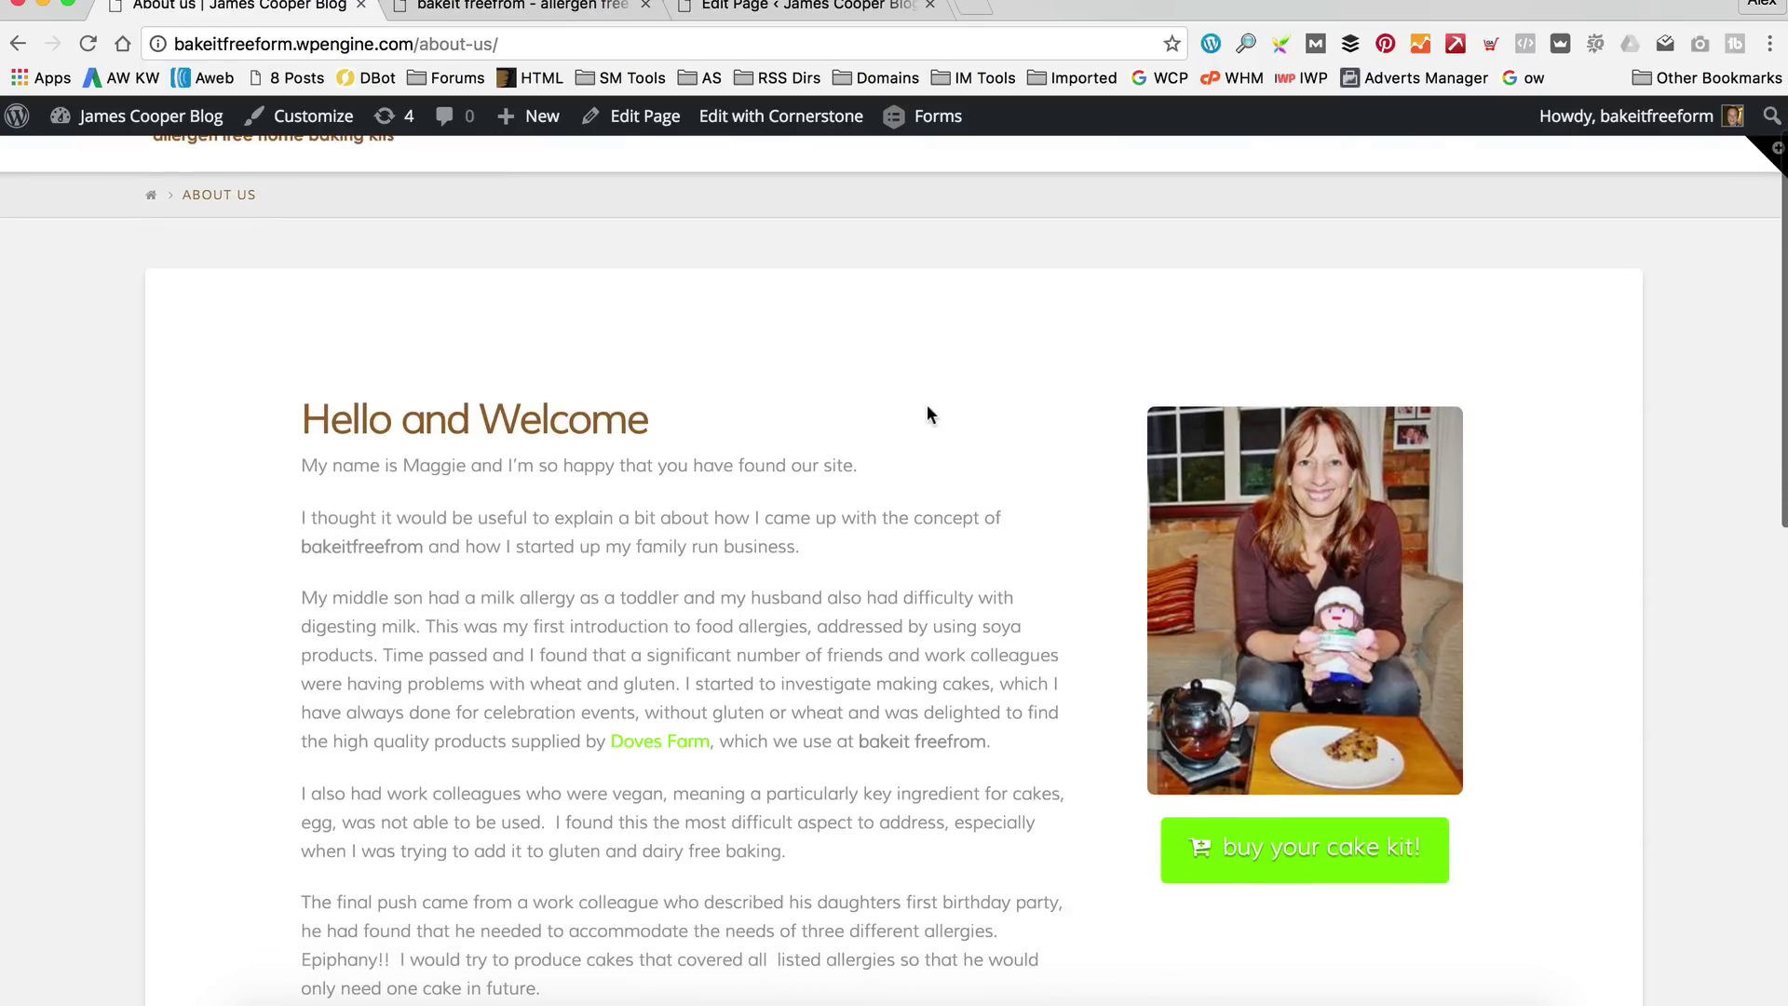
scroll(928, 413, down, 3)
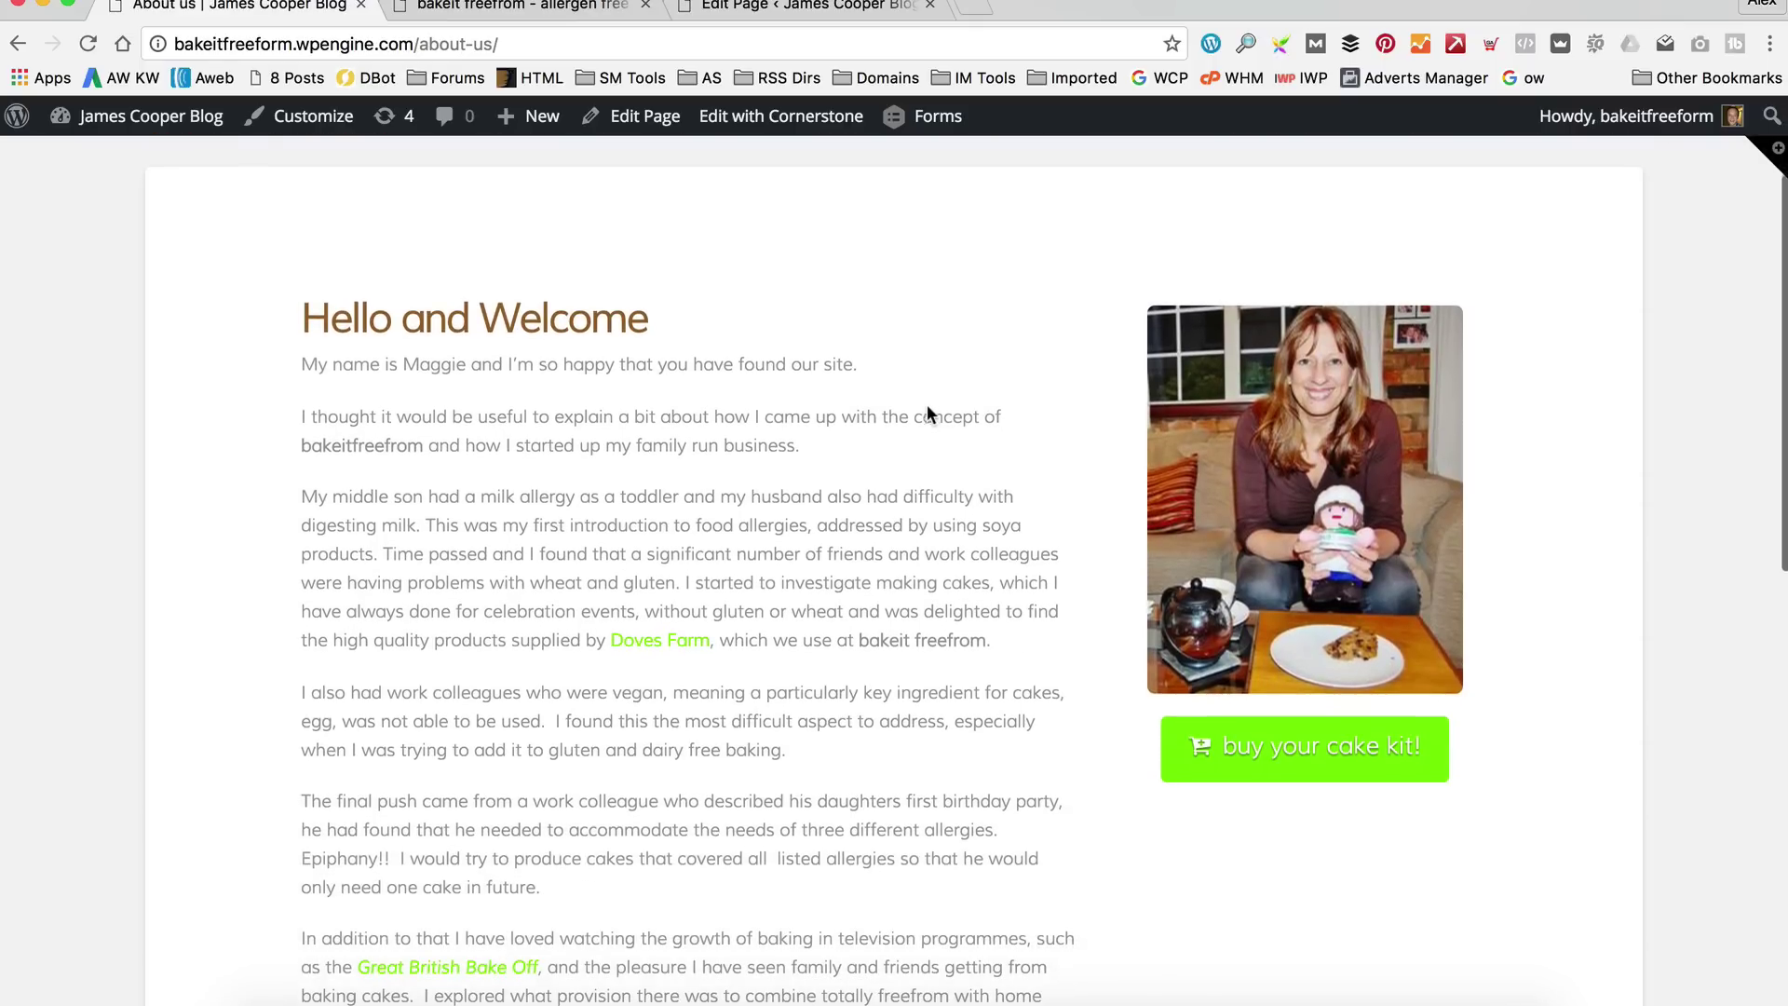
scroll(926, 404, down, 8)
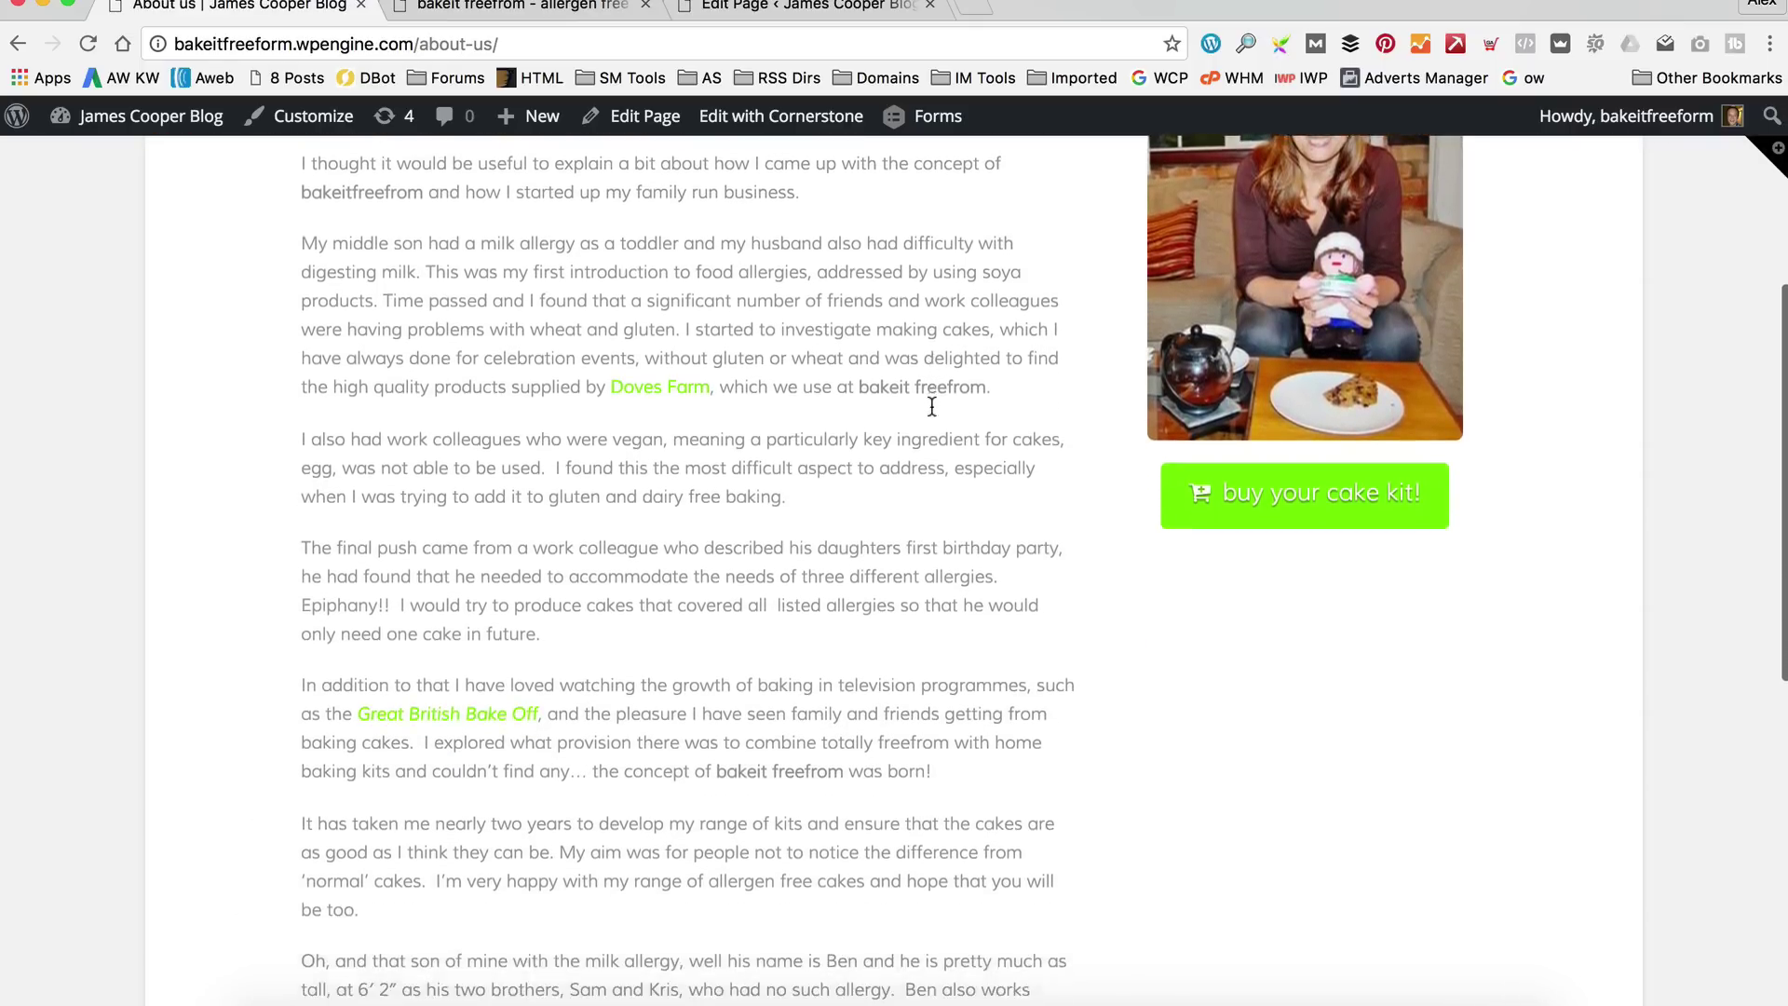
scroll(931, 407, down, 2)
scroll(932, 407, down, 1)
scroll(932, 407, down, 7)
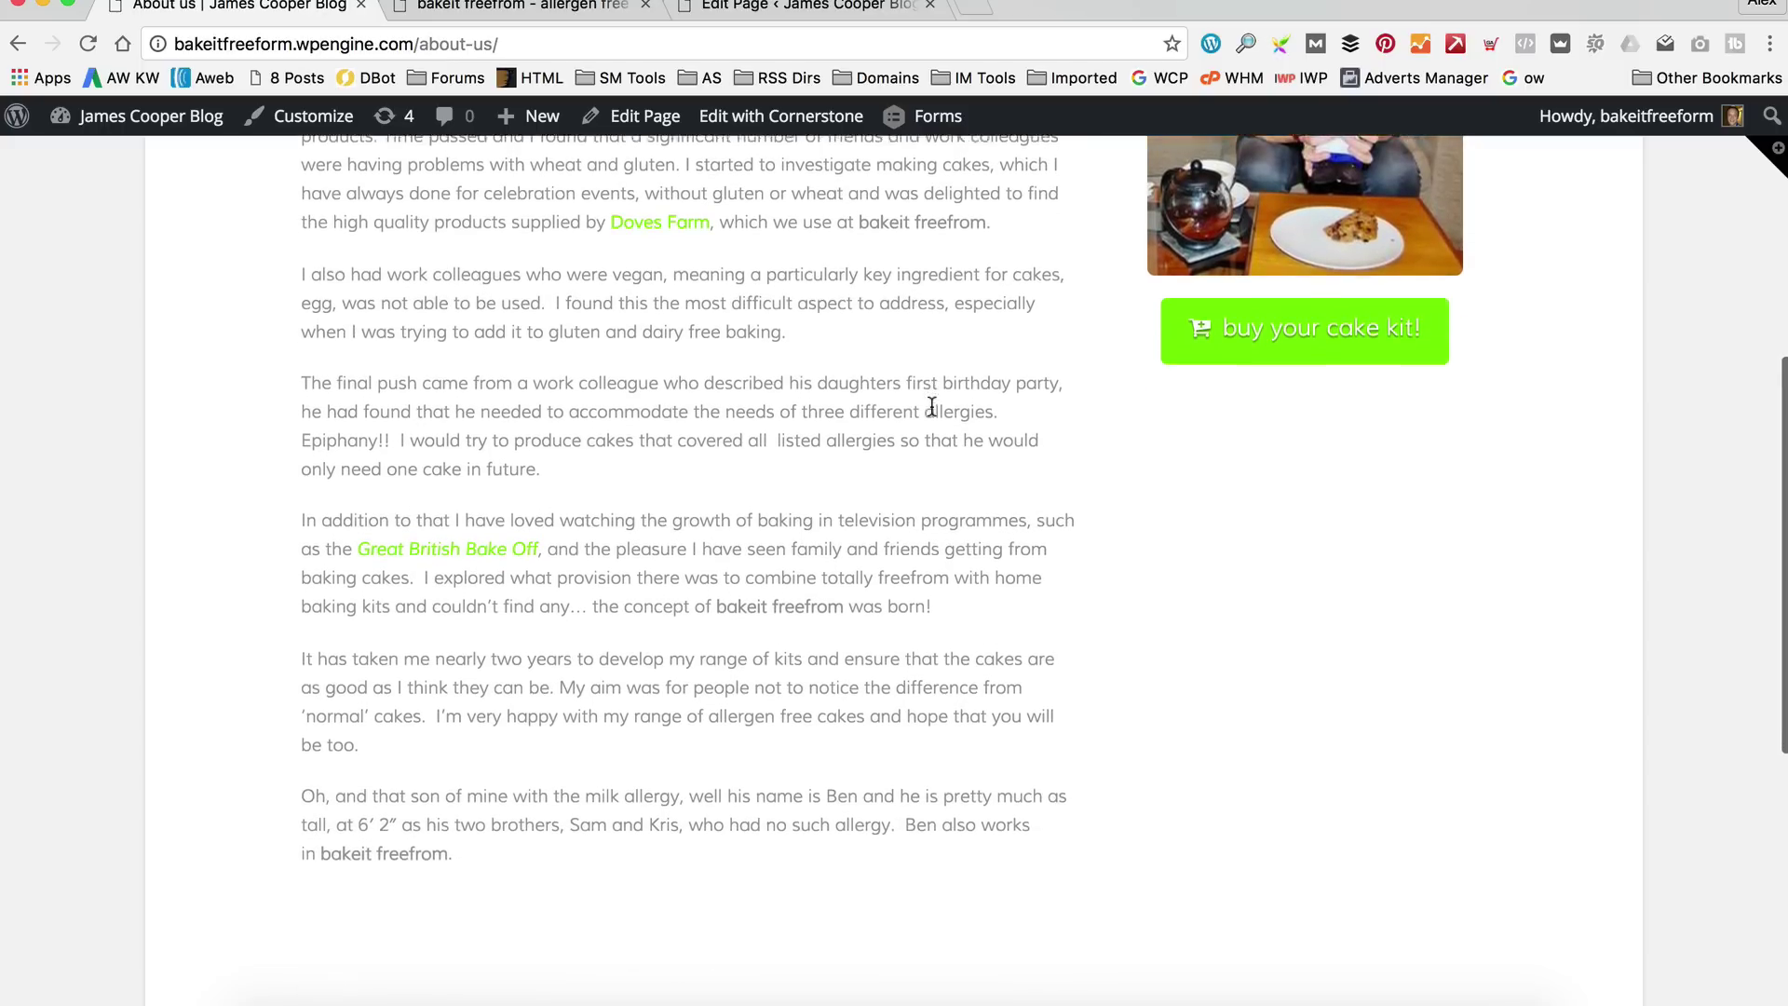
scroll(932, 406, down, 2)
scroll(937, 417, up, 18)
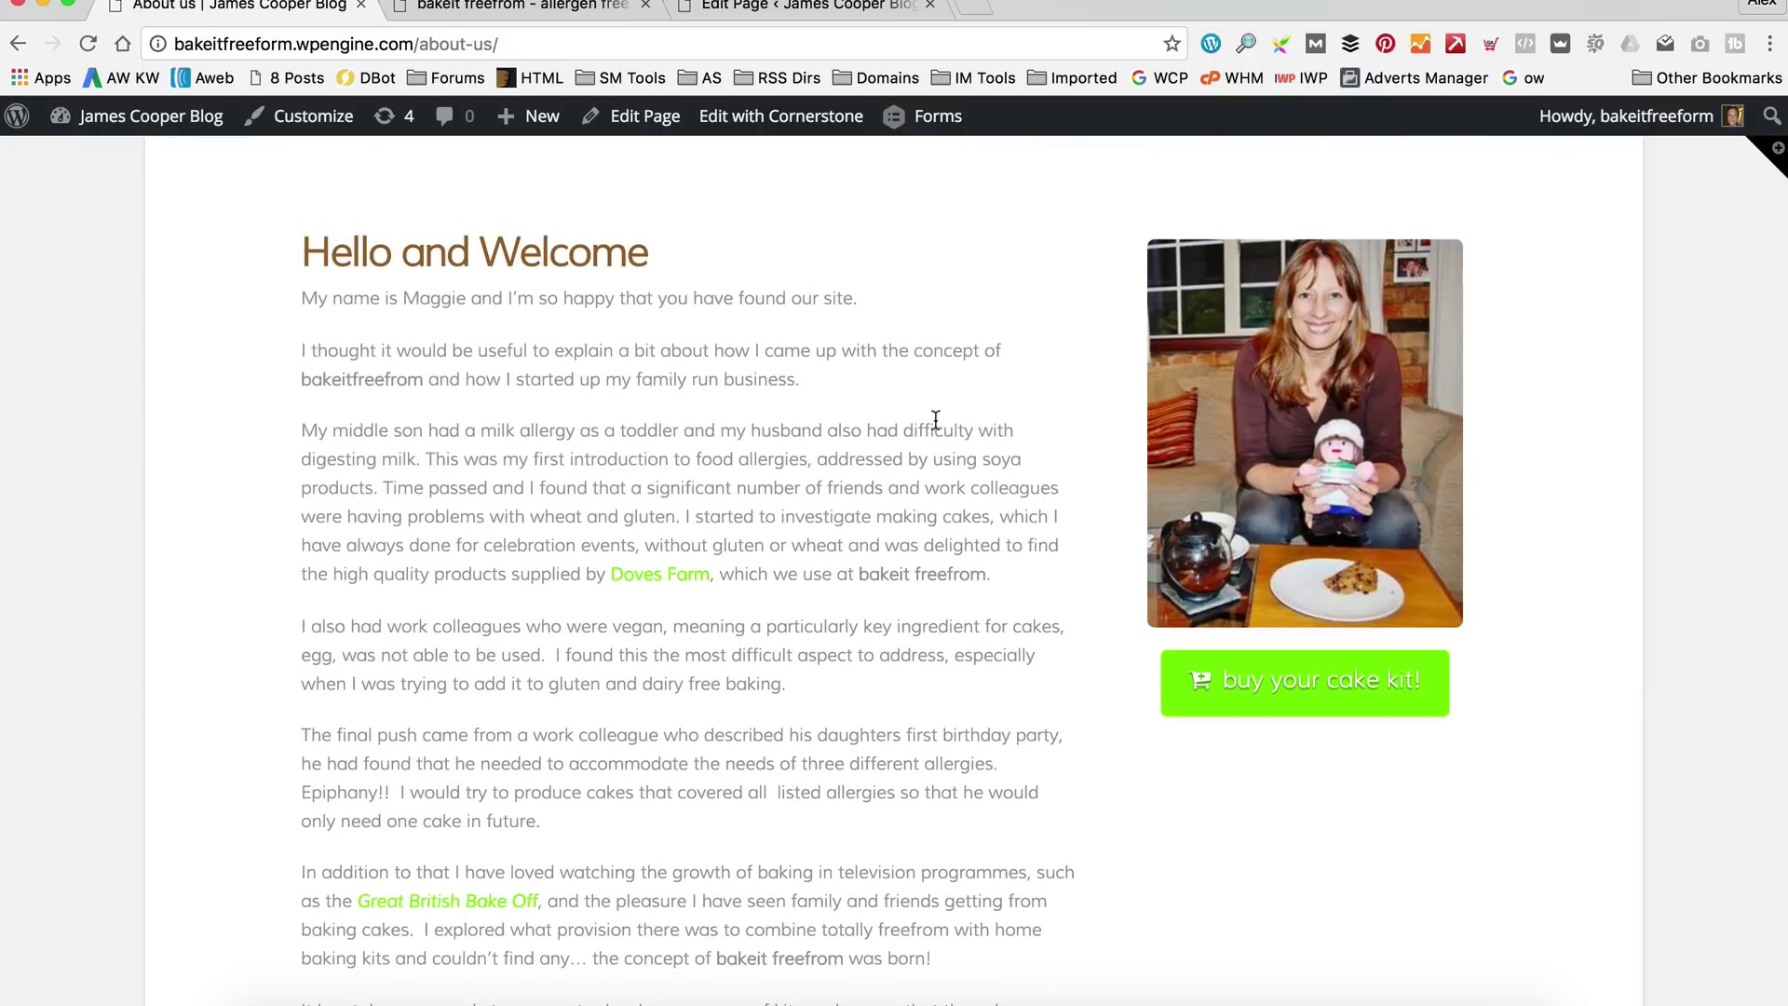
drag(304, 297, 701, 321)
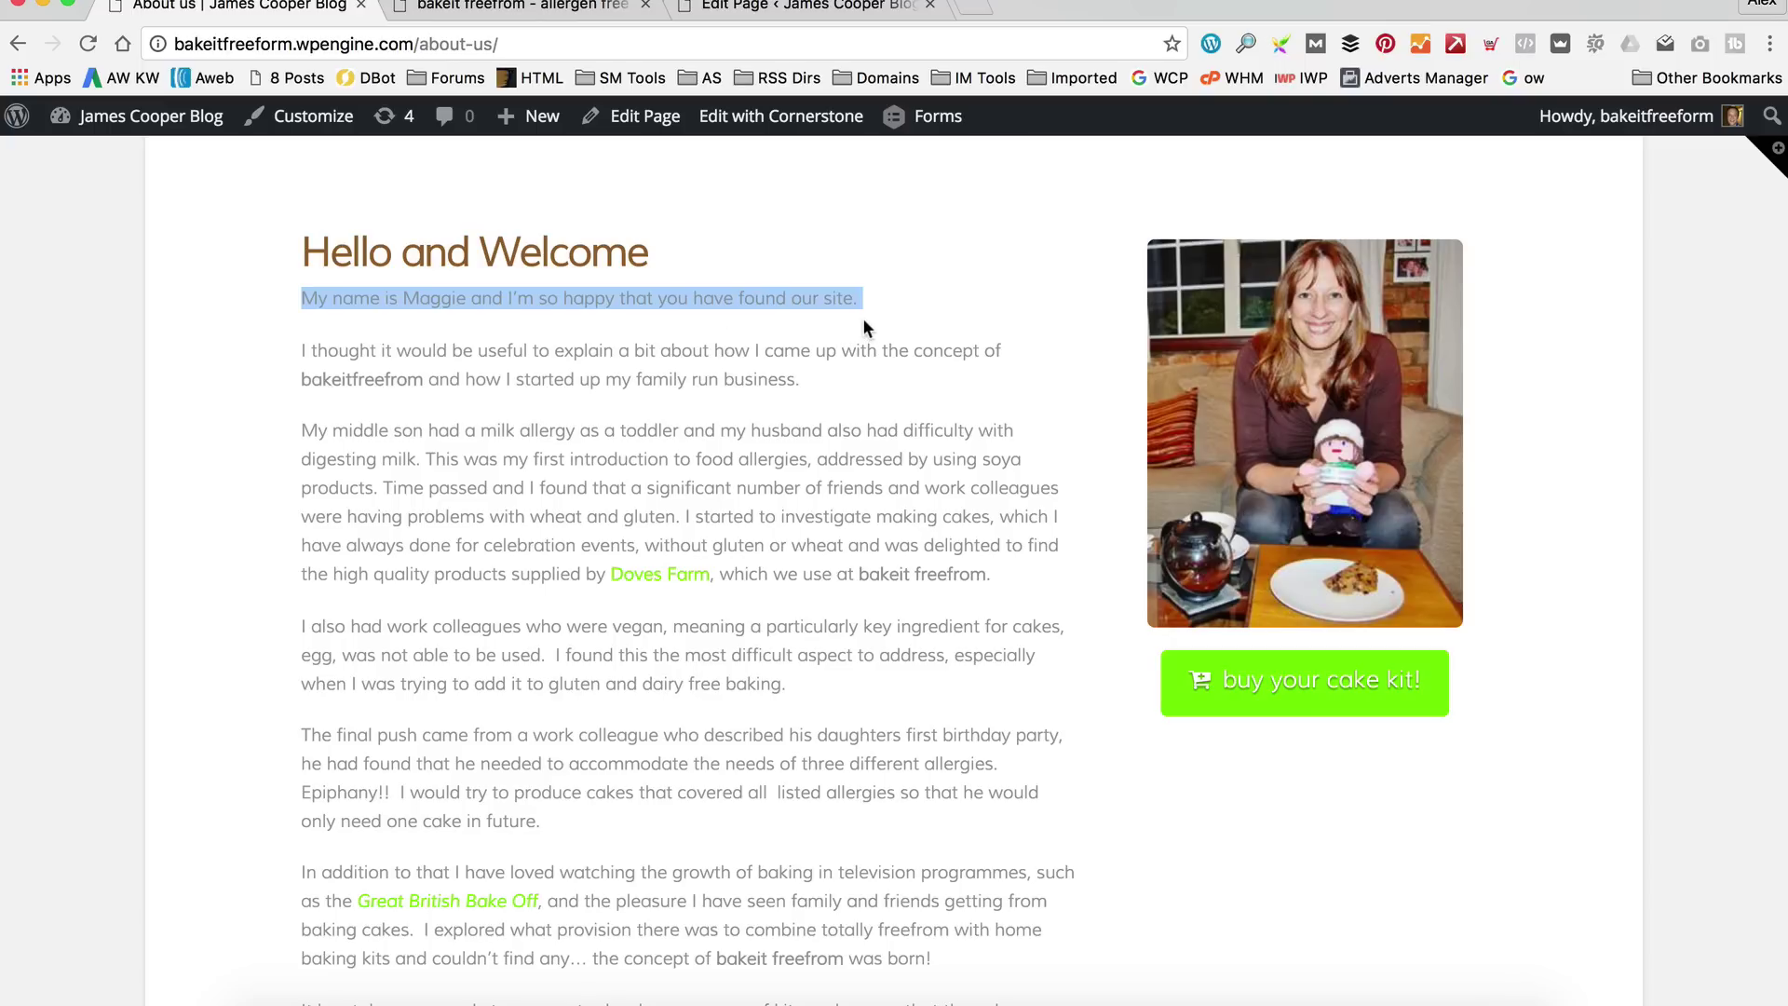
click(902, 304)
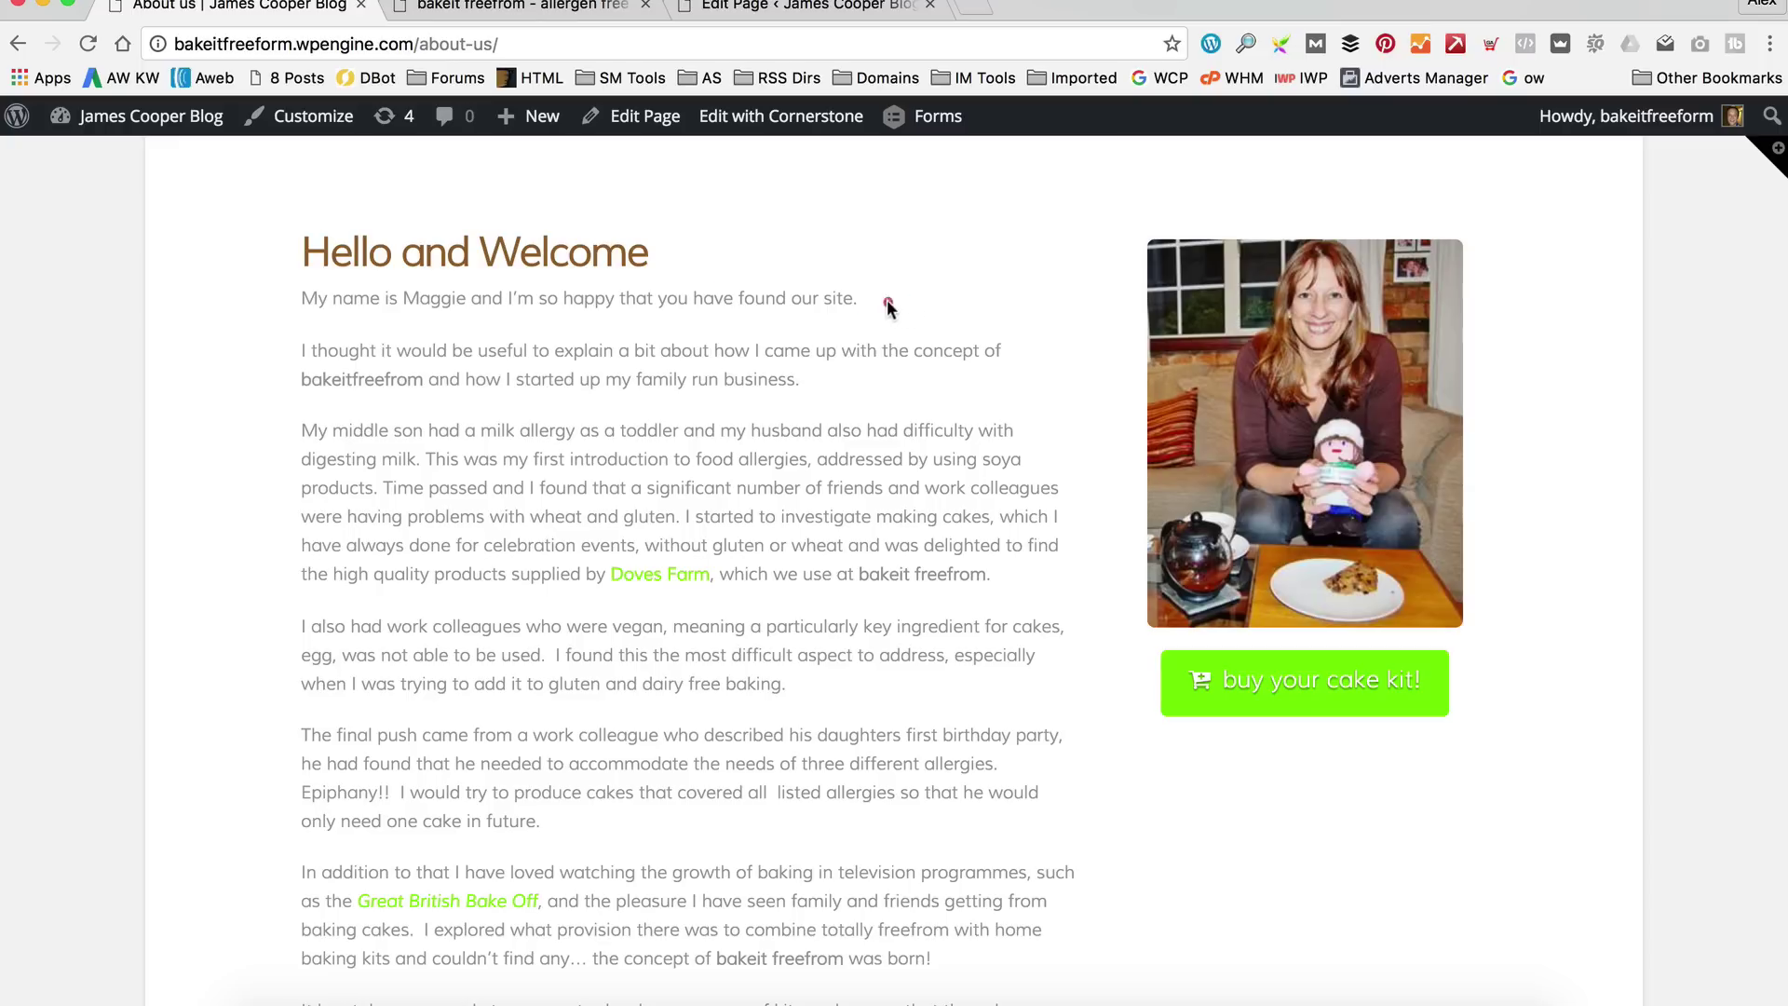
drag(899, 307, 300, 296)
key(super+c)
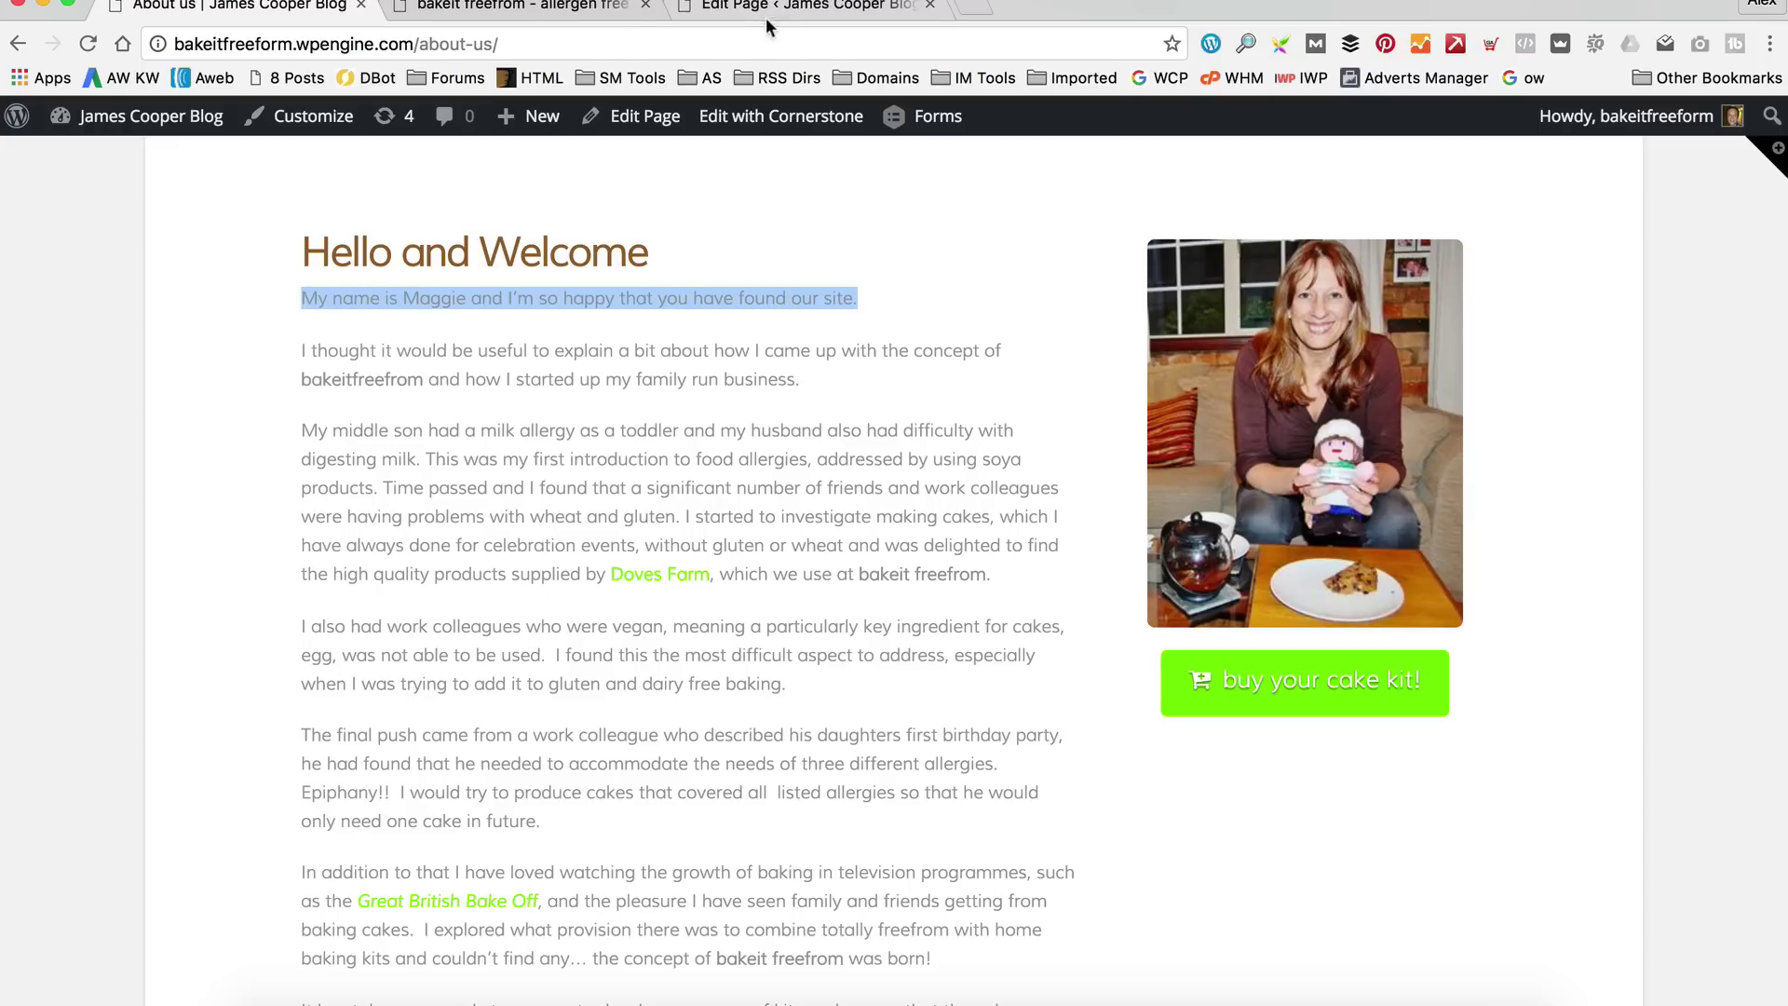
click(785, 6)
key(super+v)
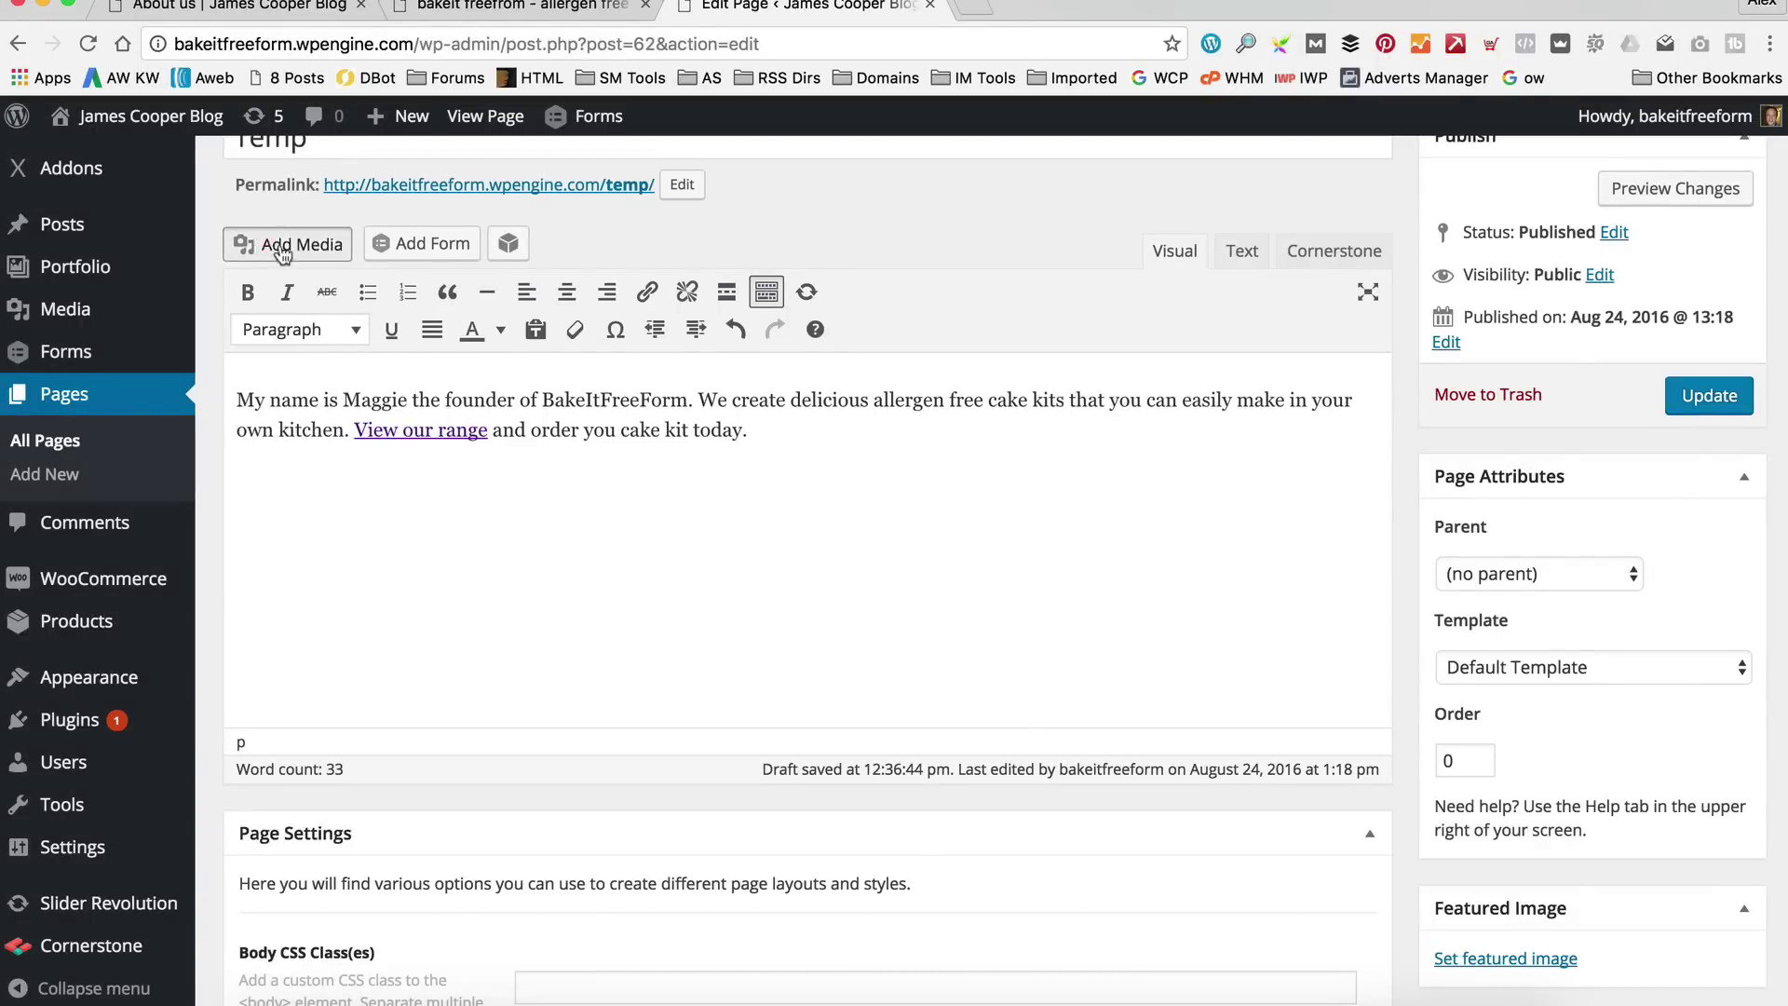
- Upload the square portrait photo and insert it into the page with Left alignment
click(251, 241)
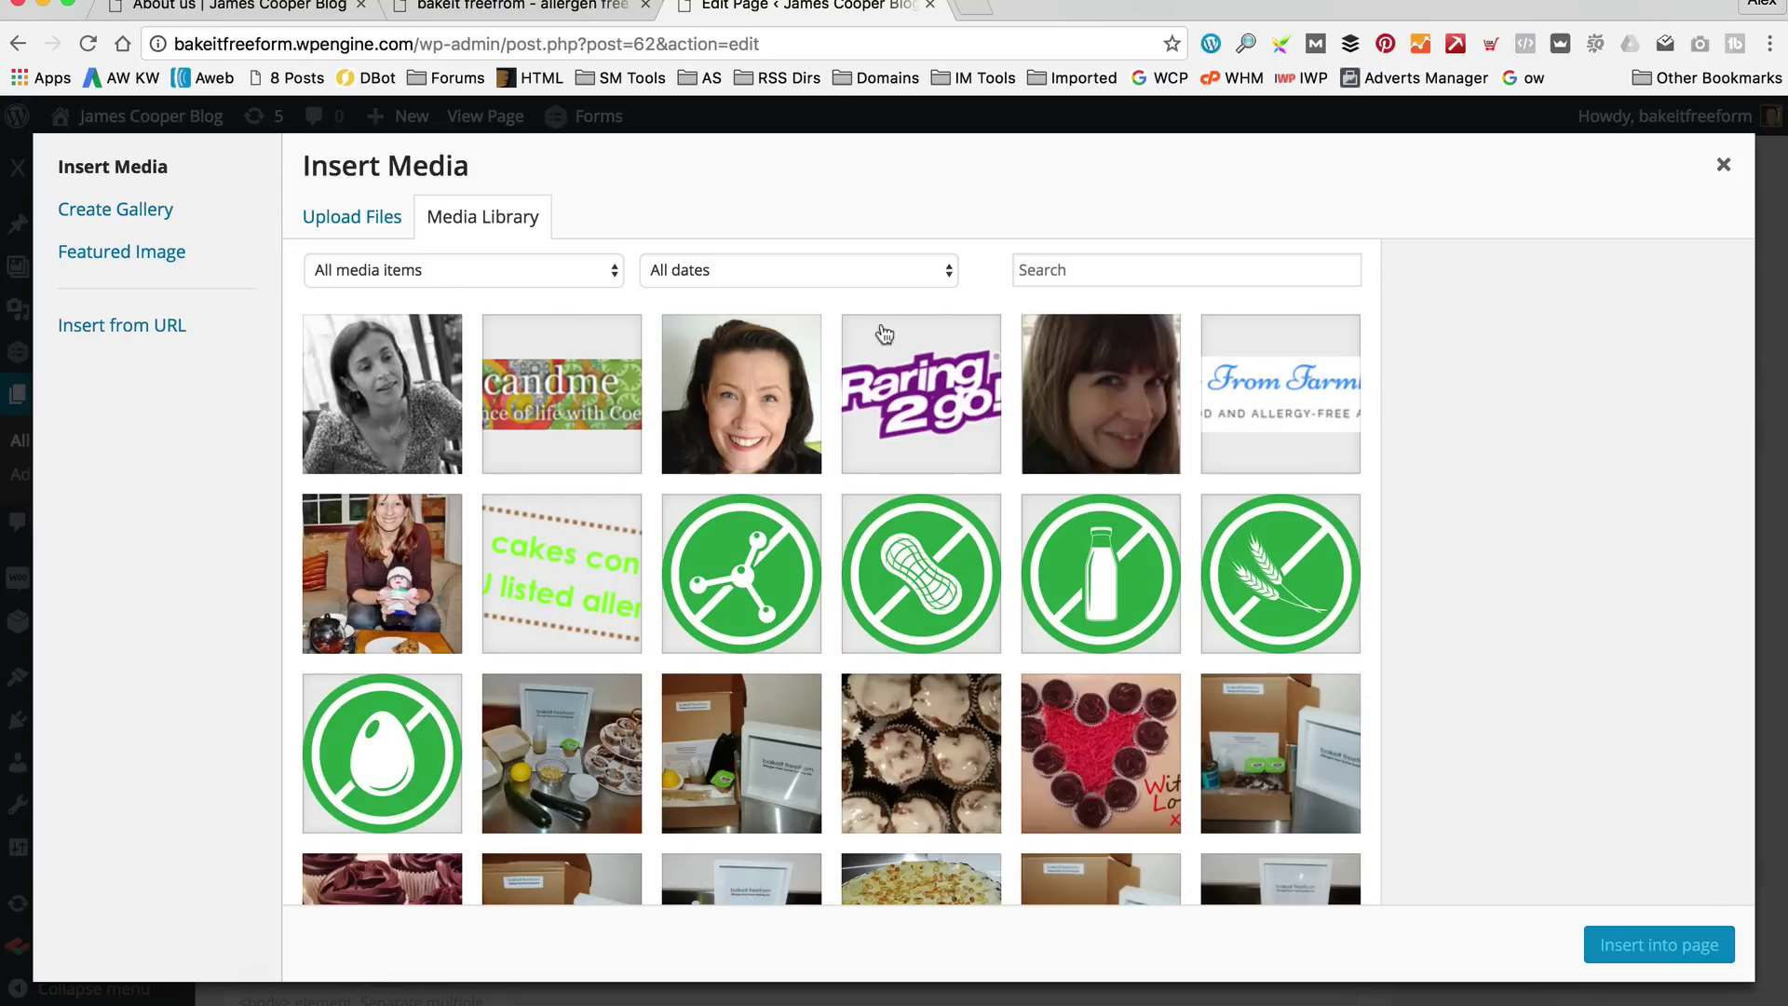
scroll(652, 465, down, 2)
click(461, 492)
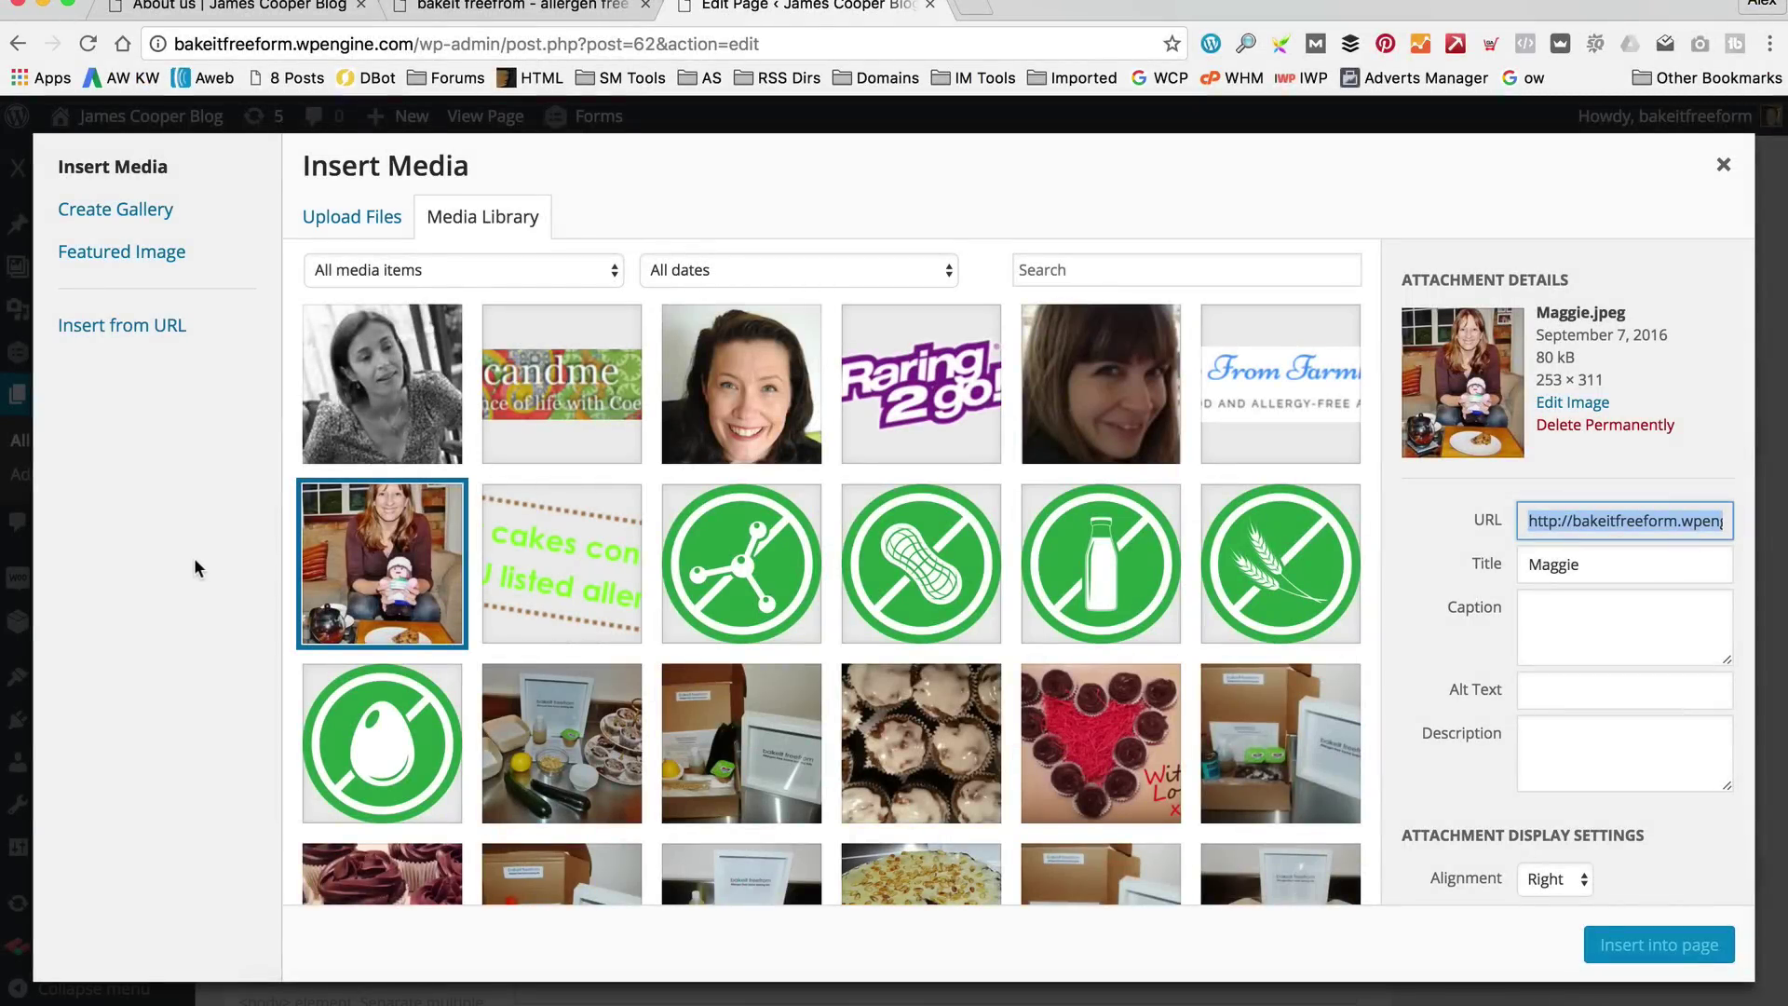
click(354, 218)
click(1002, 562)
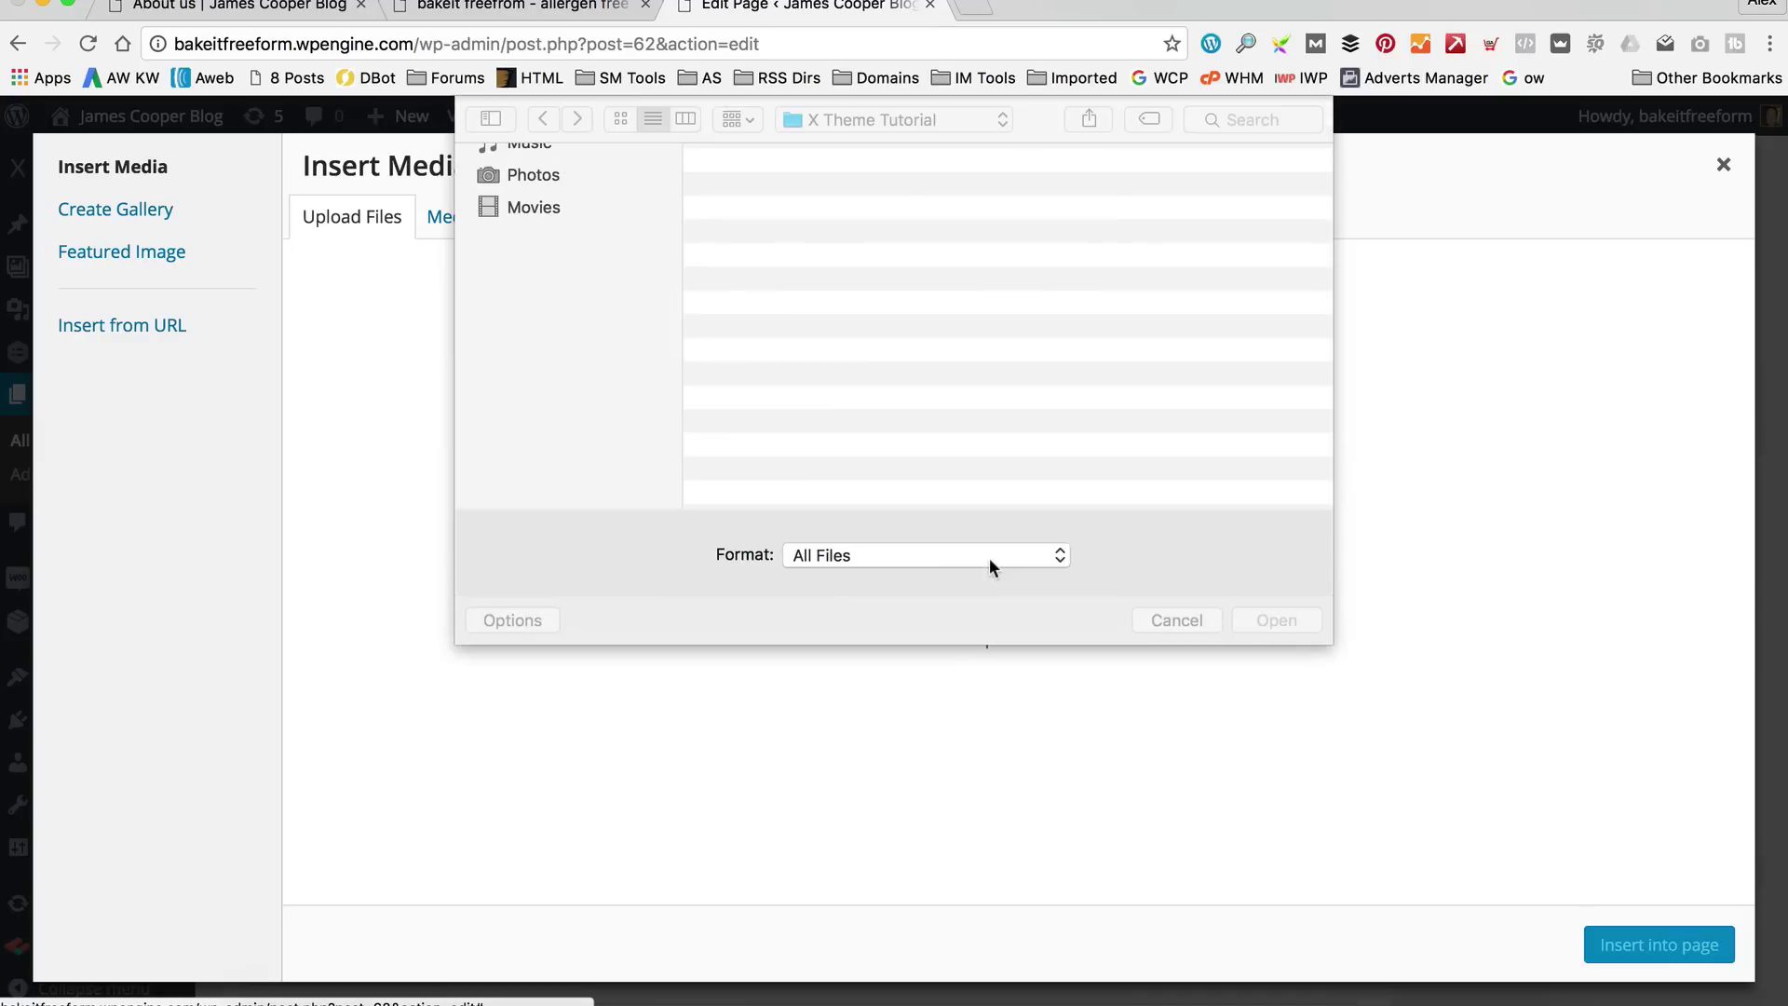
double_click(865, 186)
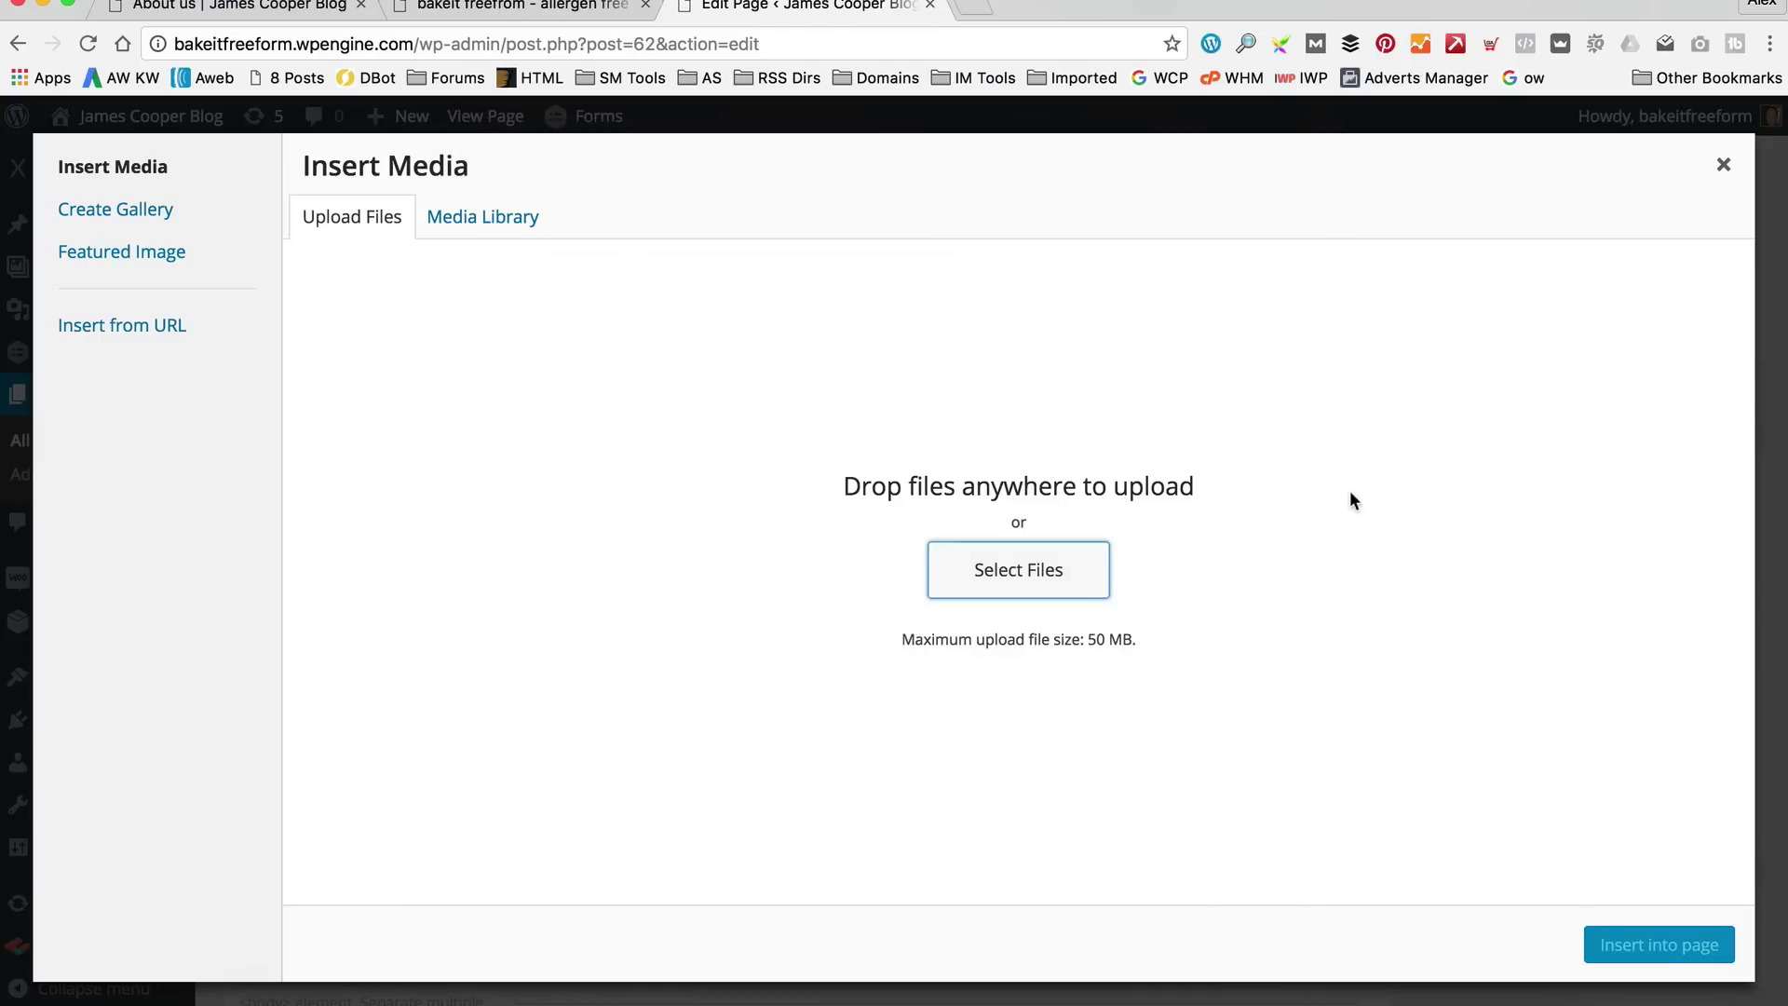
scroll(1610, 652, down, 3)
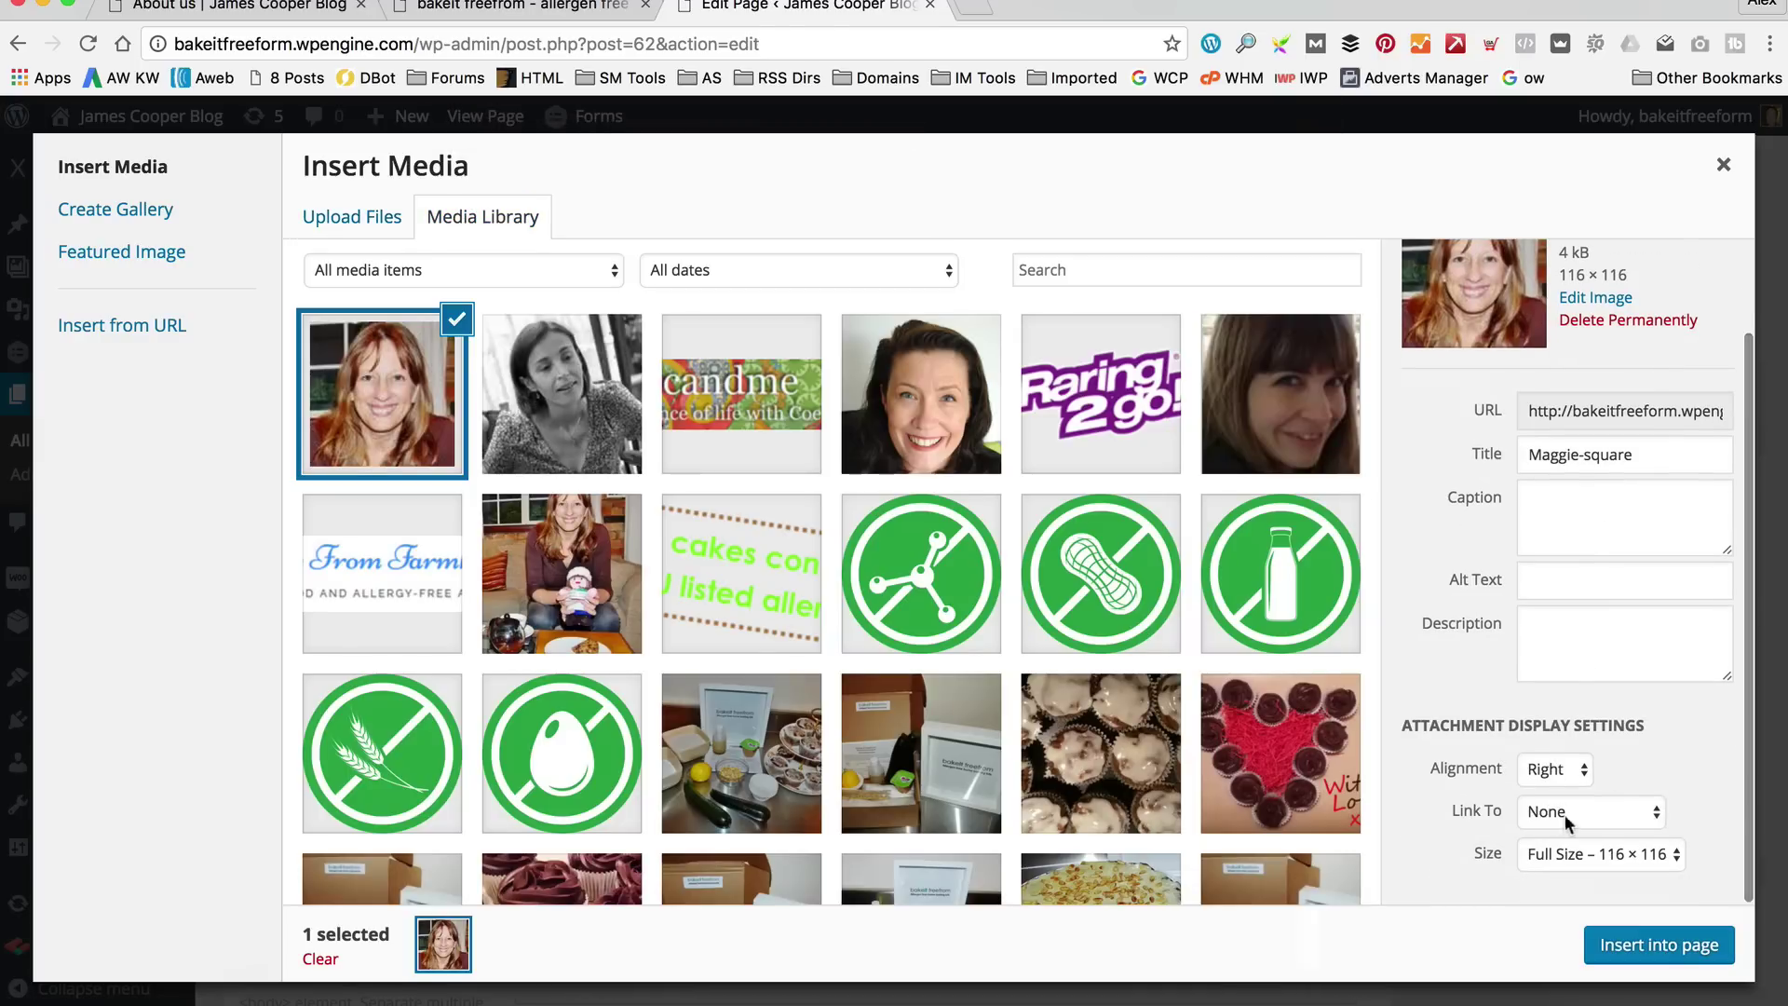
click(1568, 769)
click(1562, 732)
click(1660, 944)
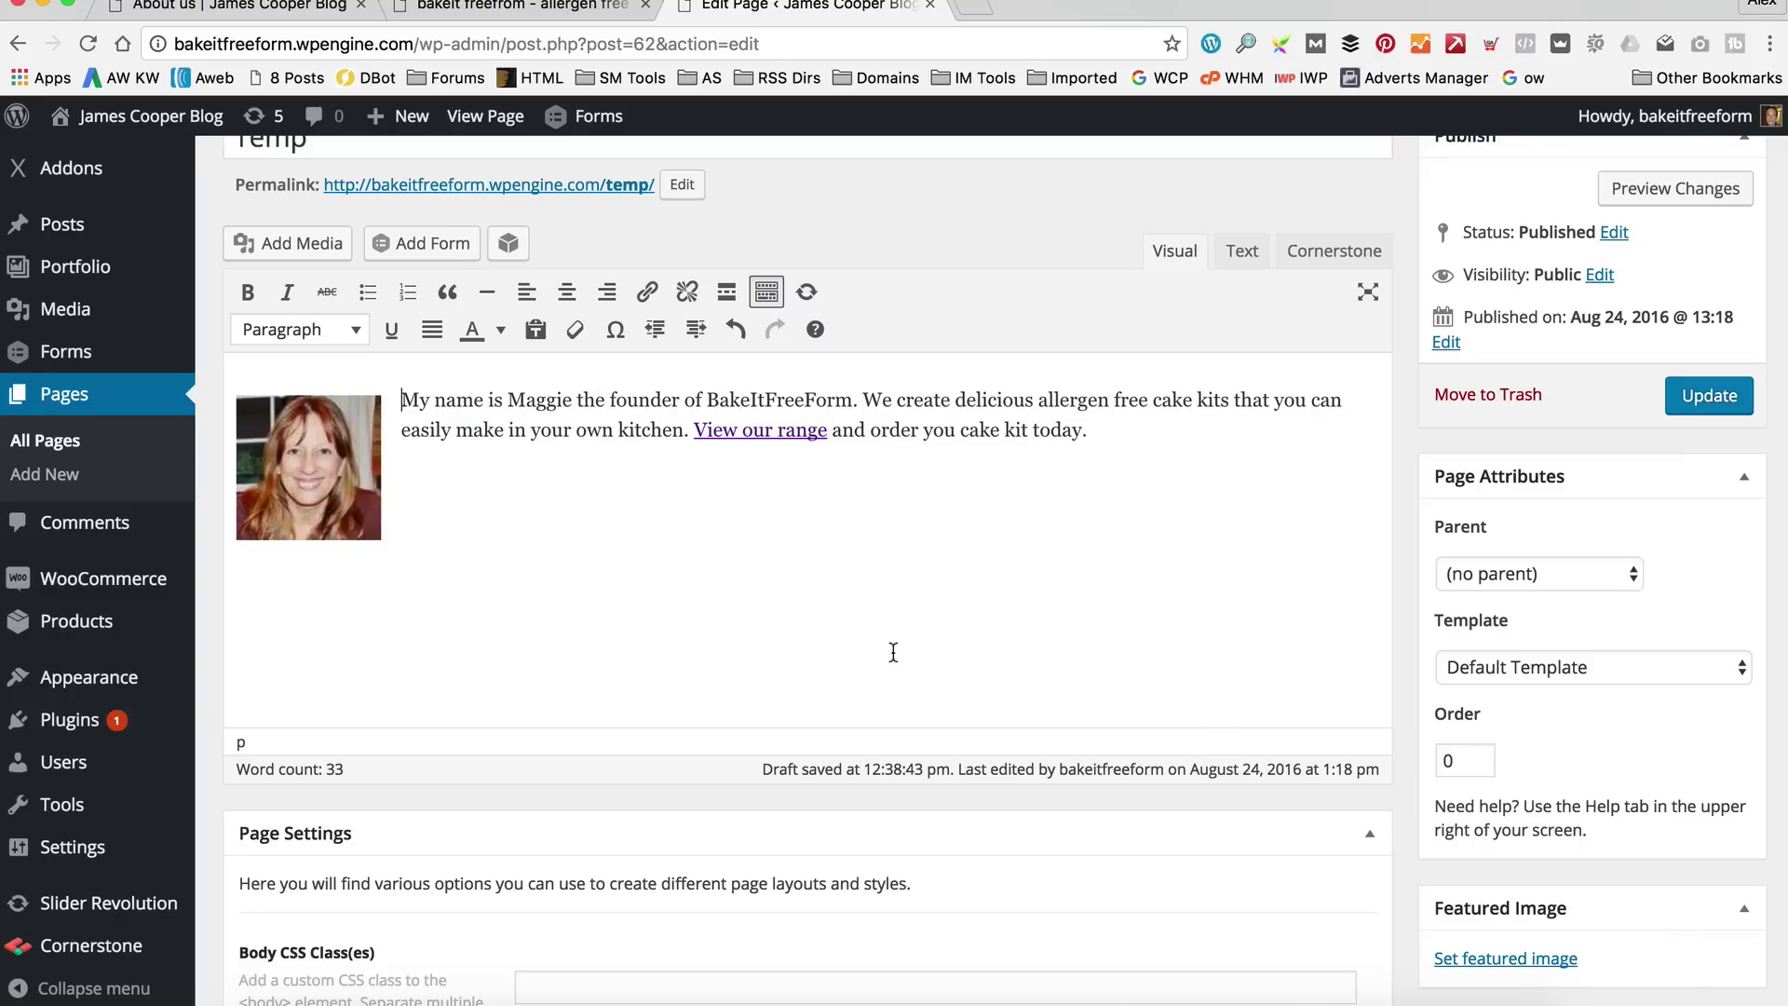
- Select all the page's raw HTML in the Text view and update the Temp page
click(1242, 253)
key(super+a)
key(super+c)
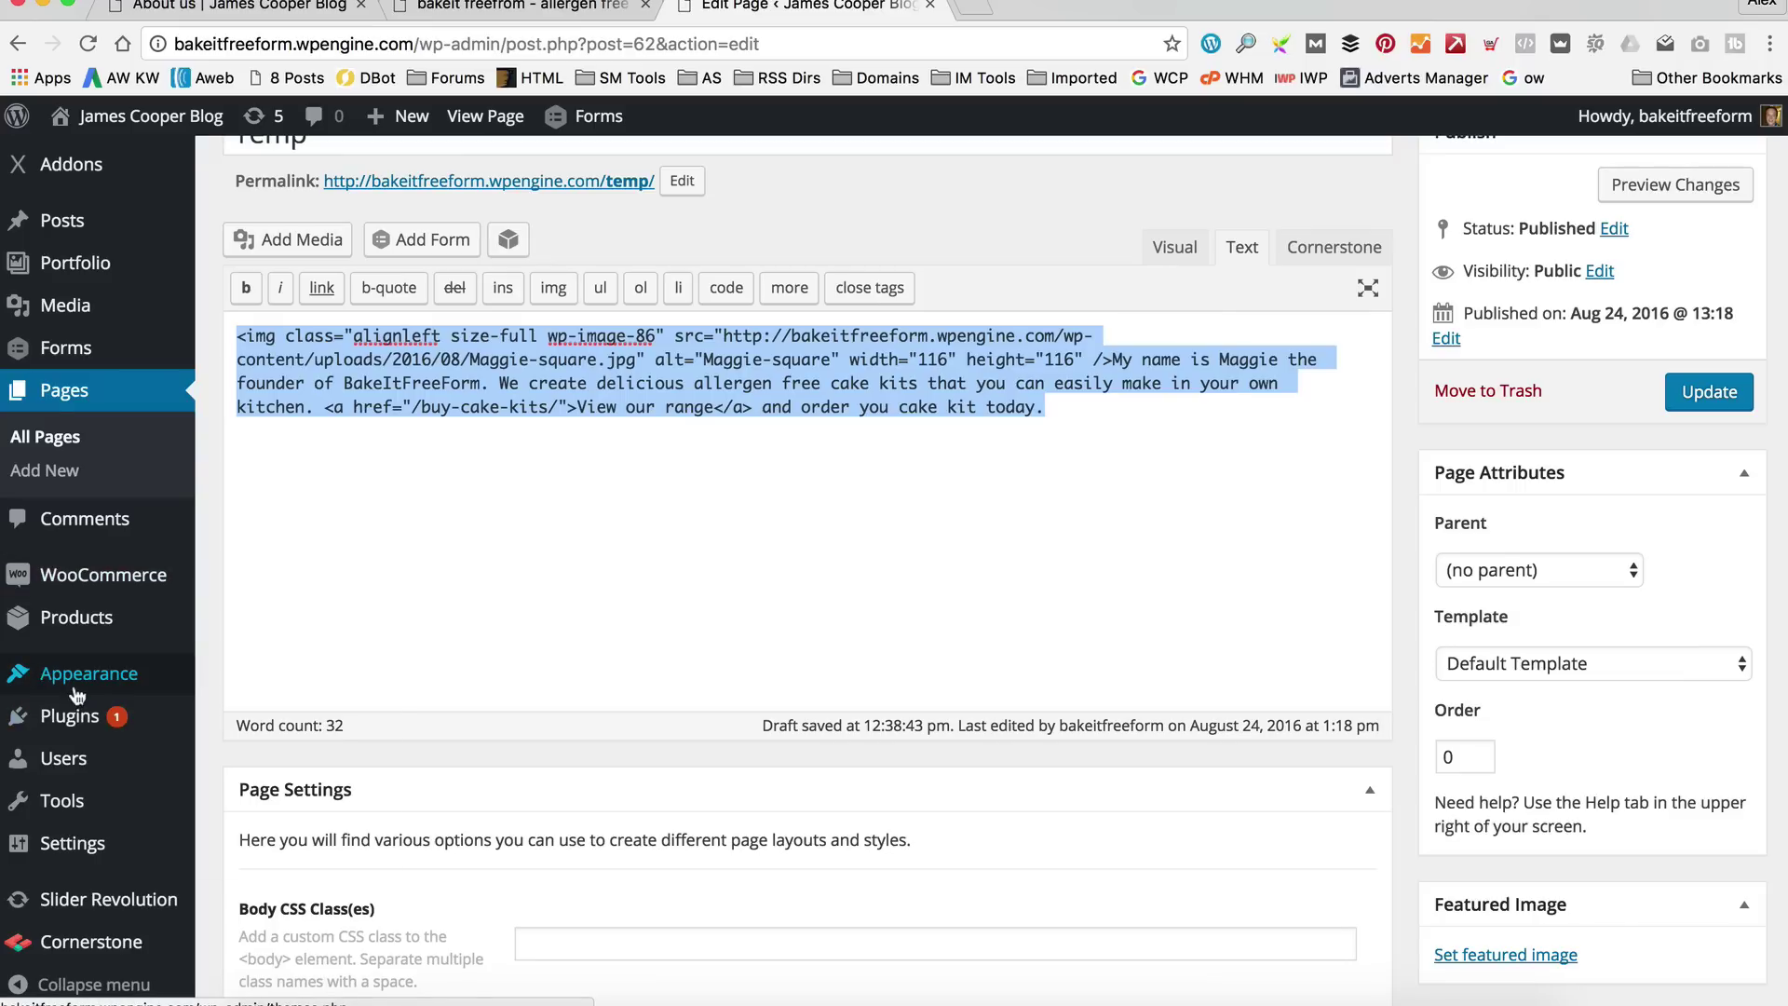
mouse_move(88, 674)
click(319, 751)
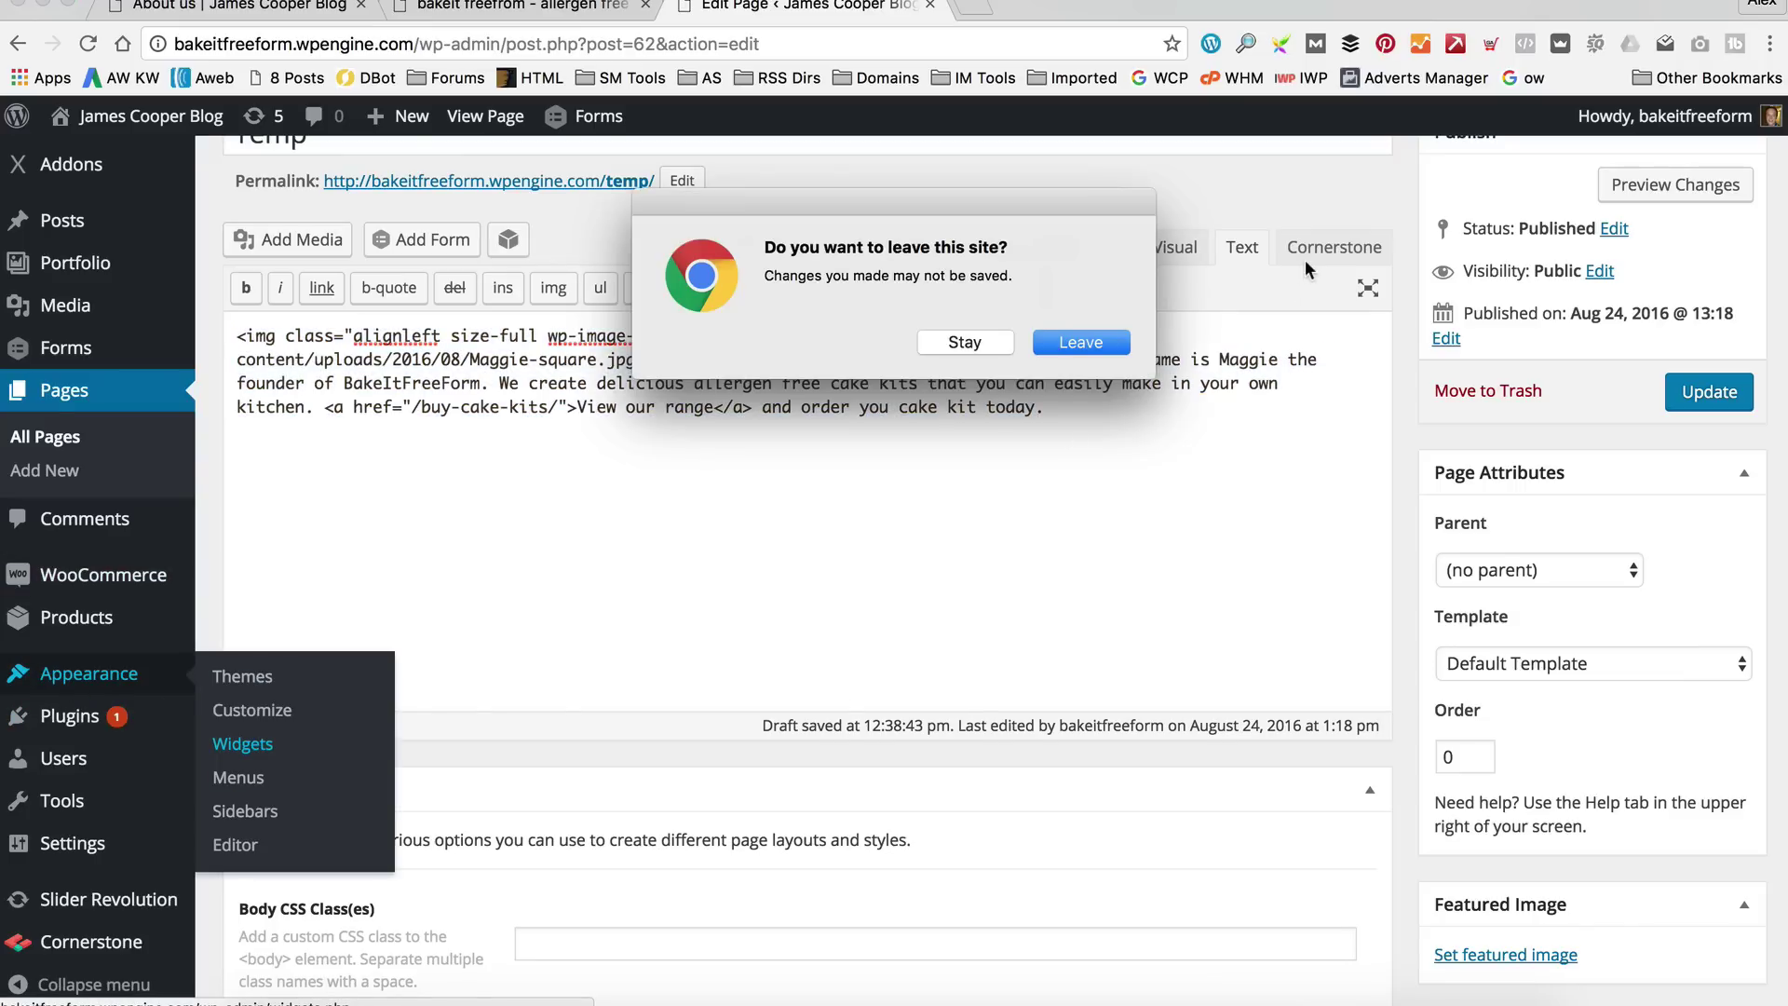
click(997, 343)
click(1690, 382)
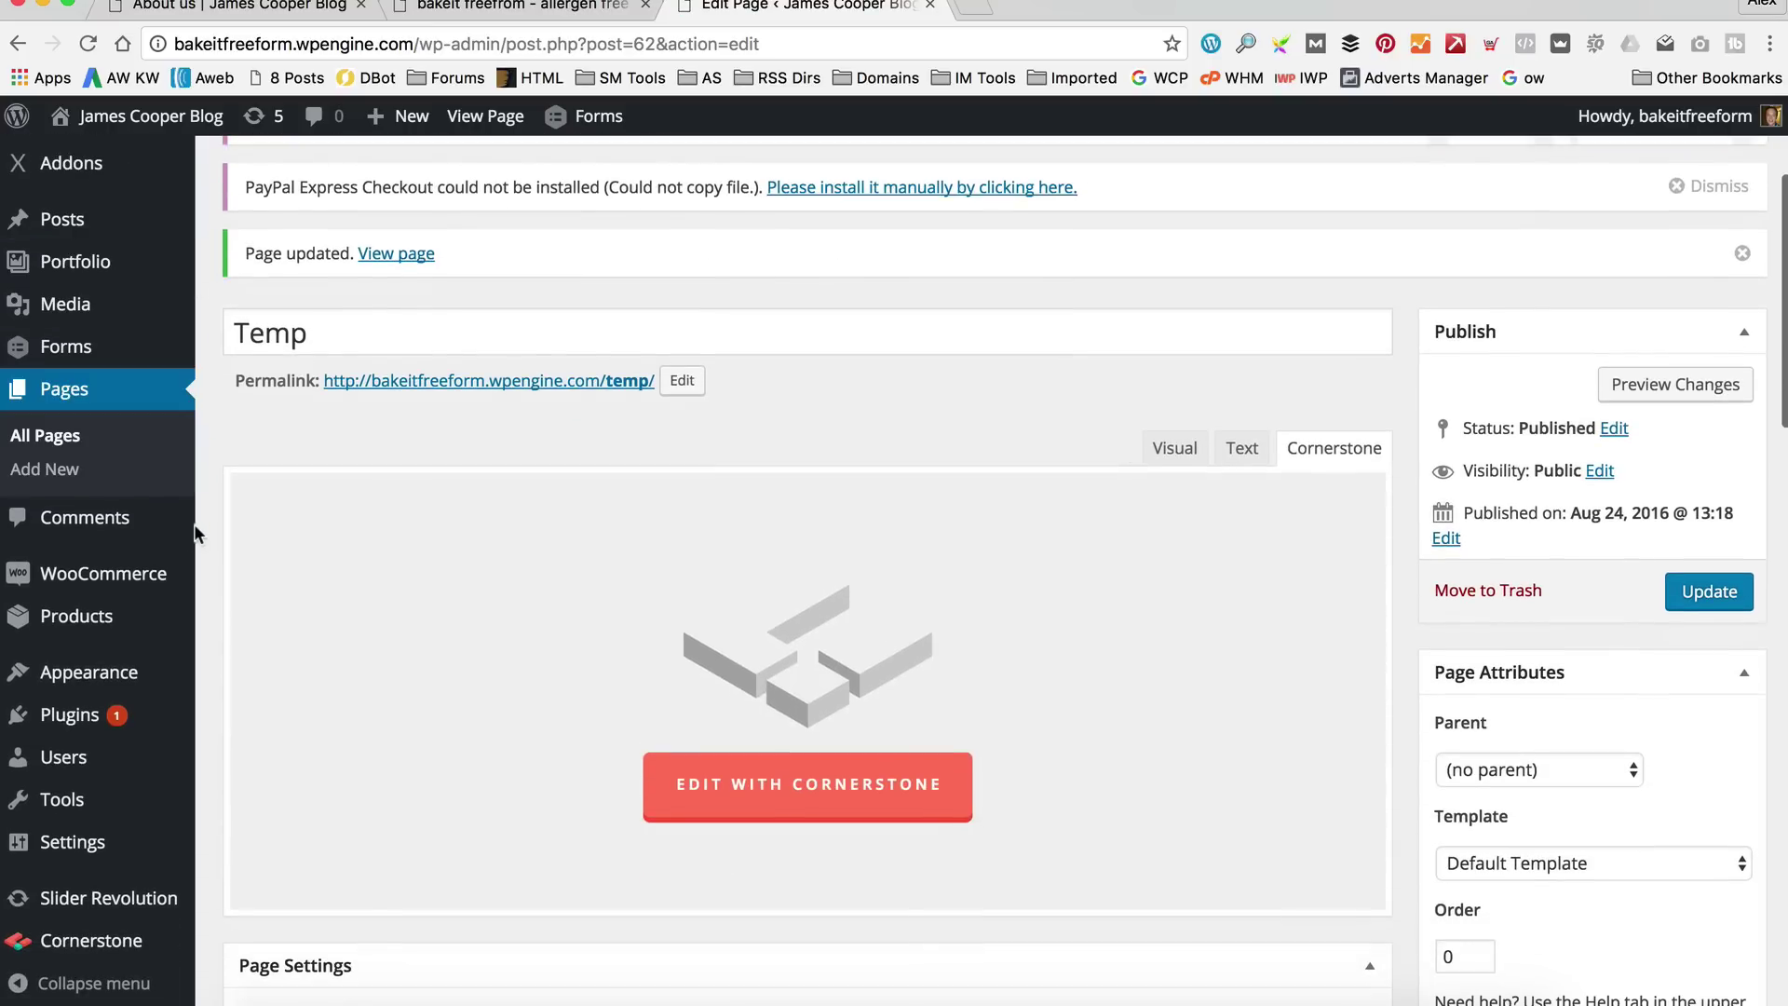
- In Widgets, move the Featured Products widget from Footer 1 into Footer 2
mouse_move(140, 672)
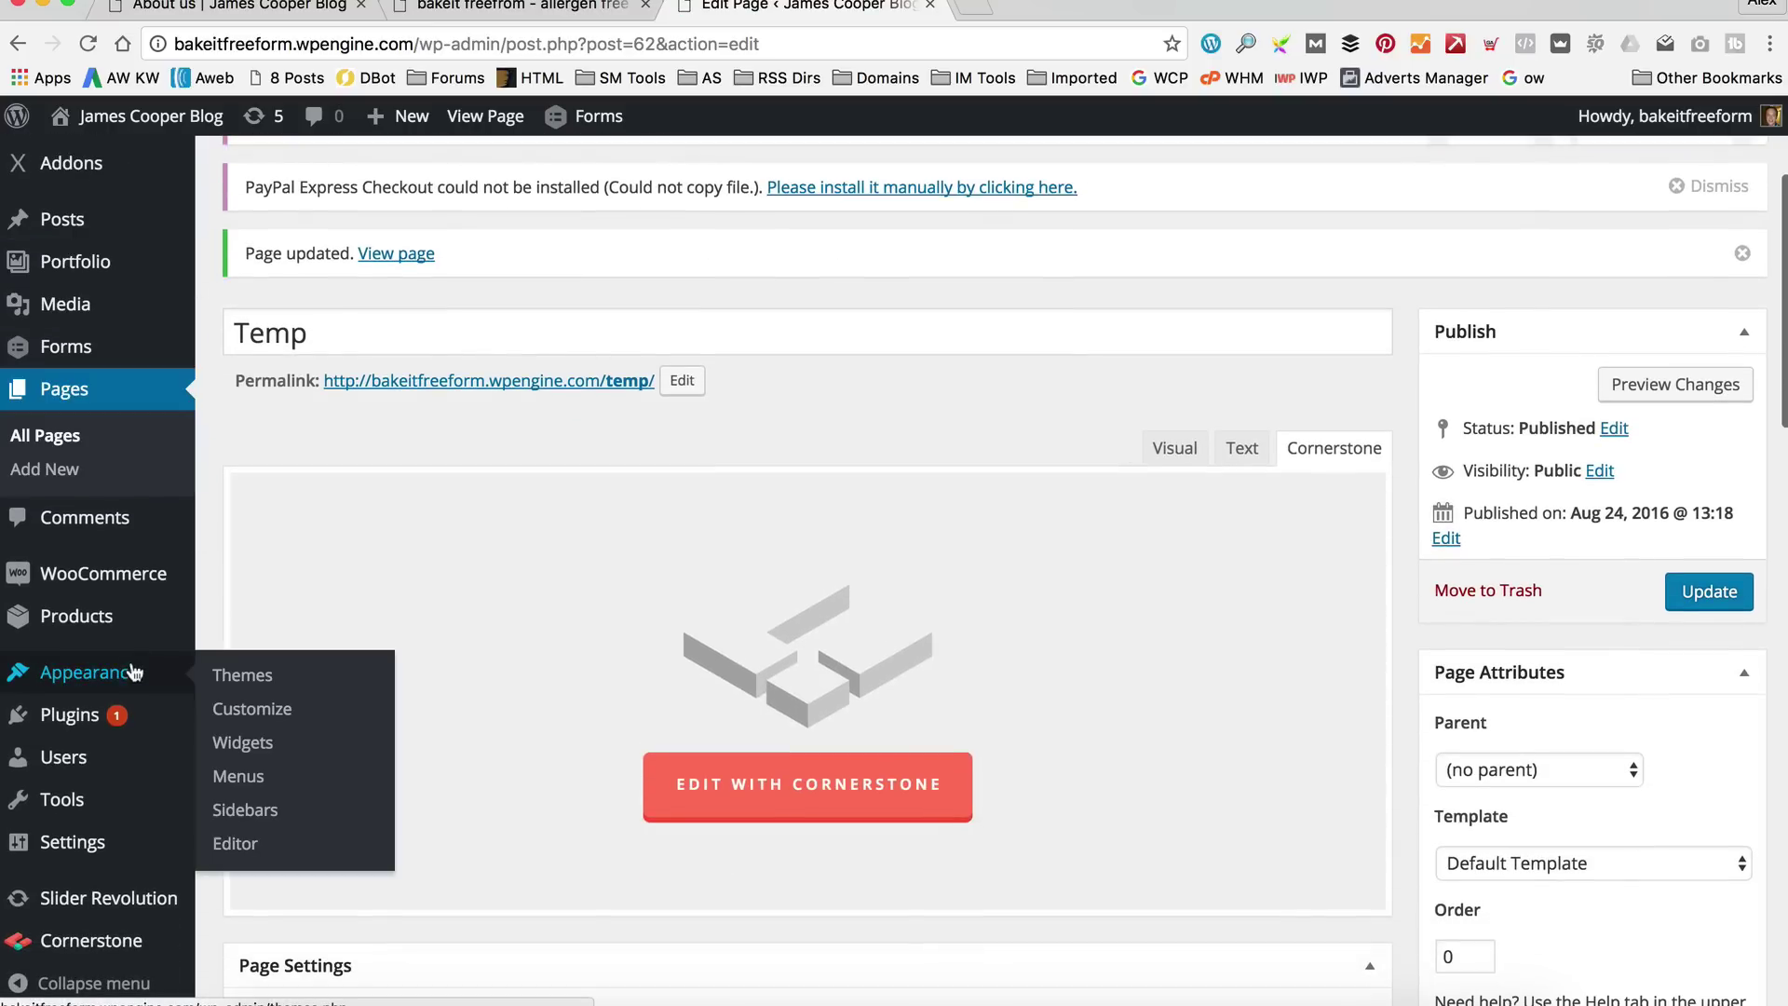
click(336, 745)
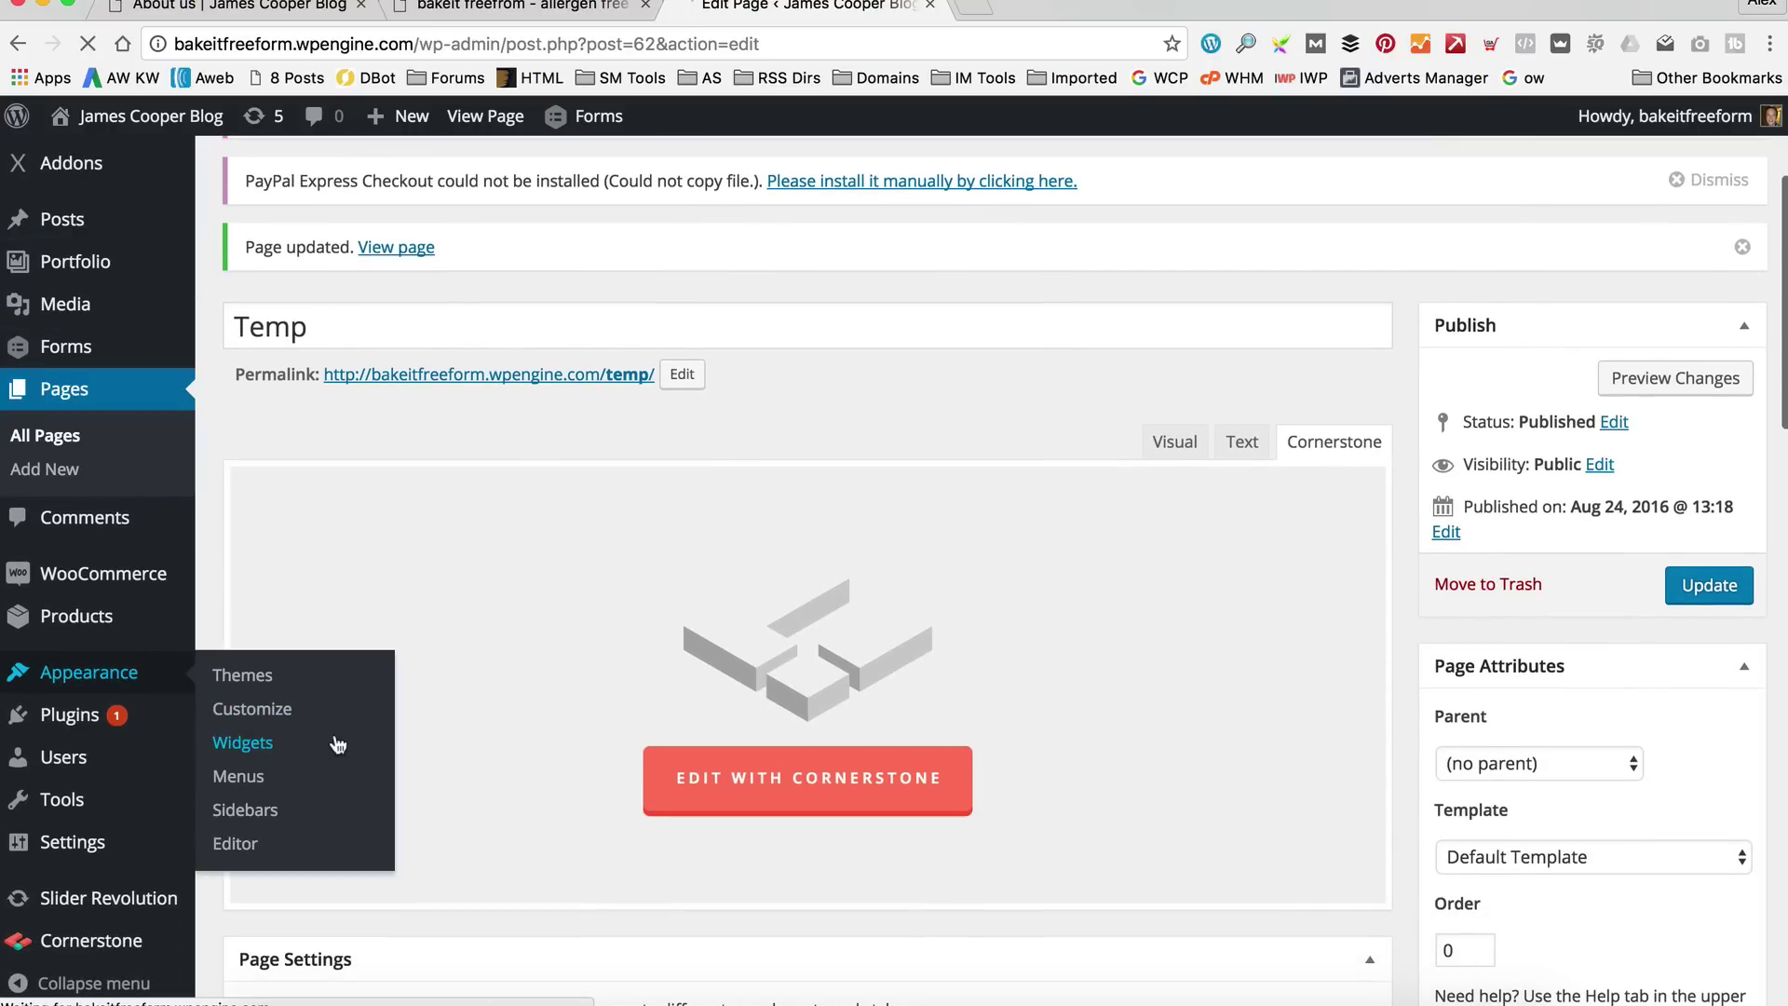
scroll(1277, 599, down, 3)
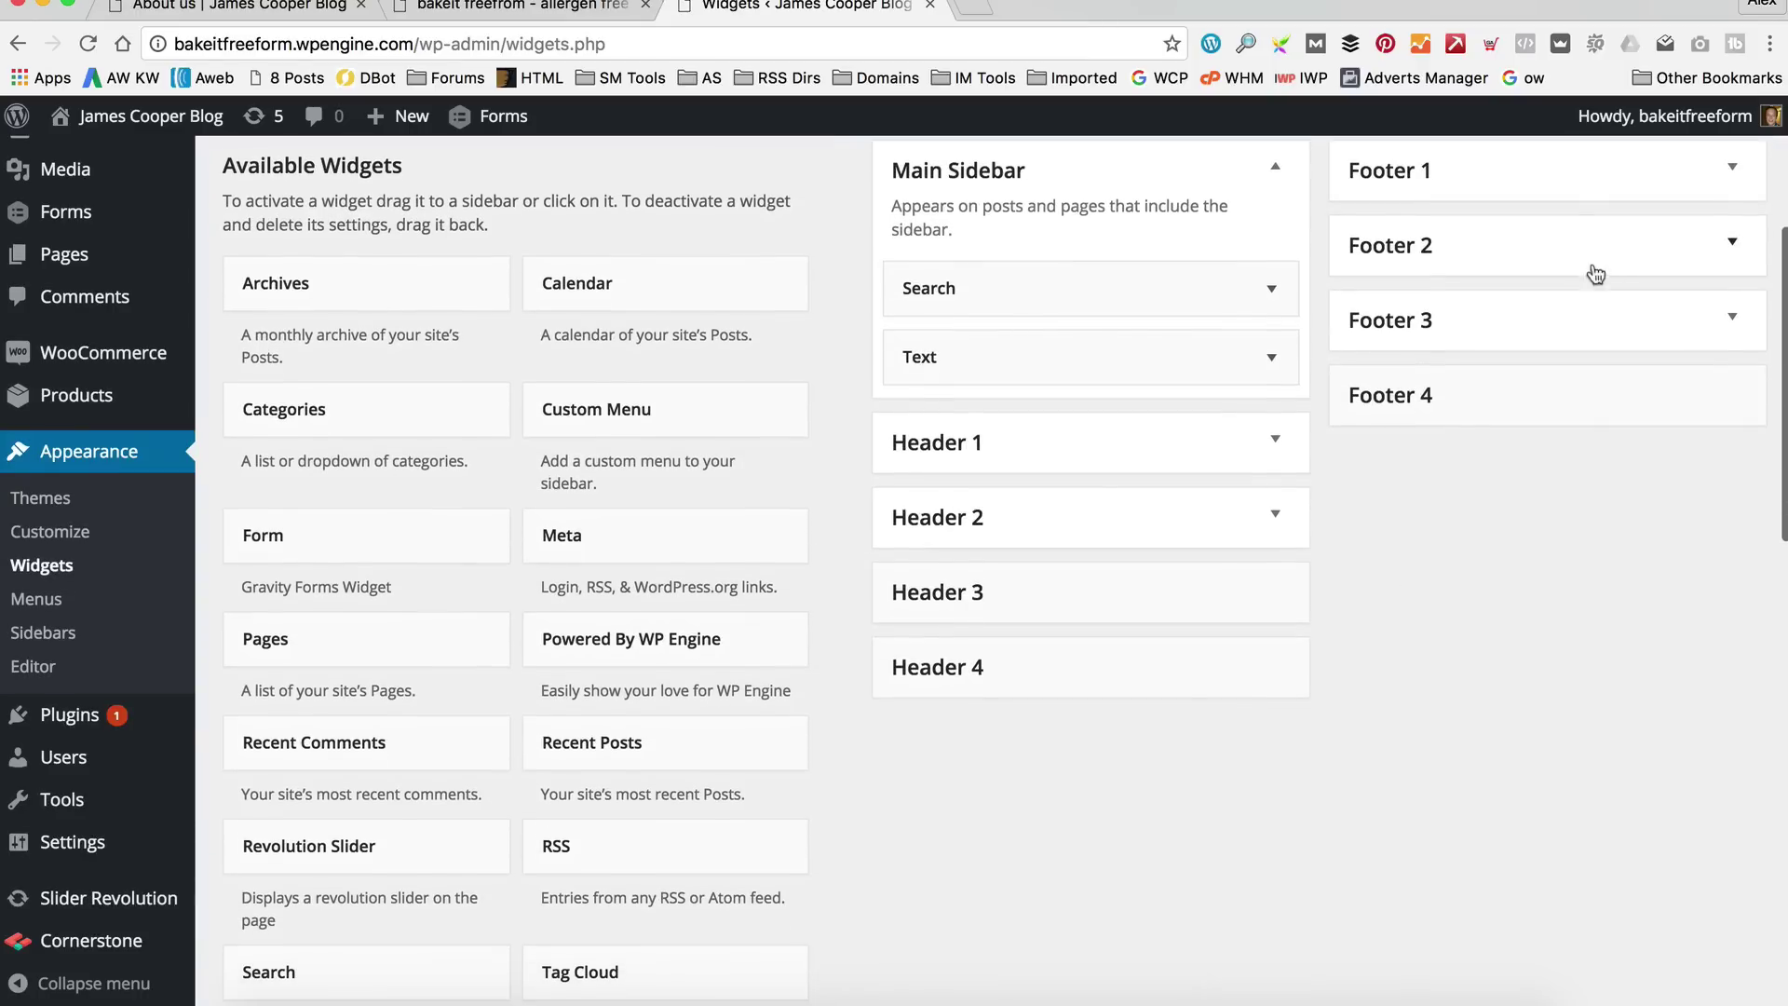
click(1593, 177)
scroll(1570, 372, up, 1)
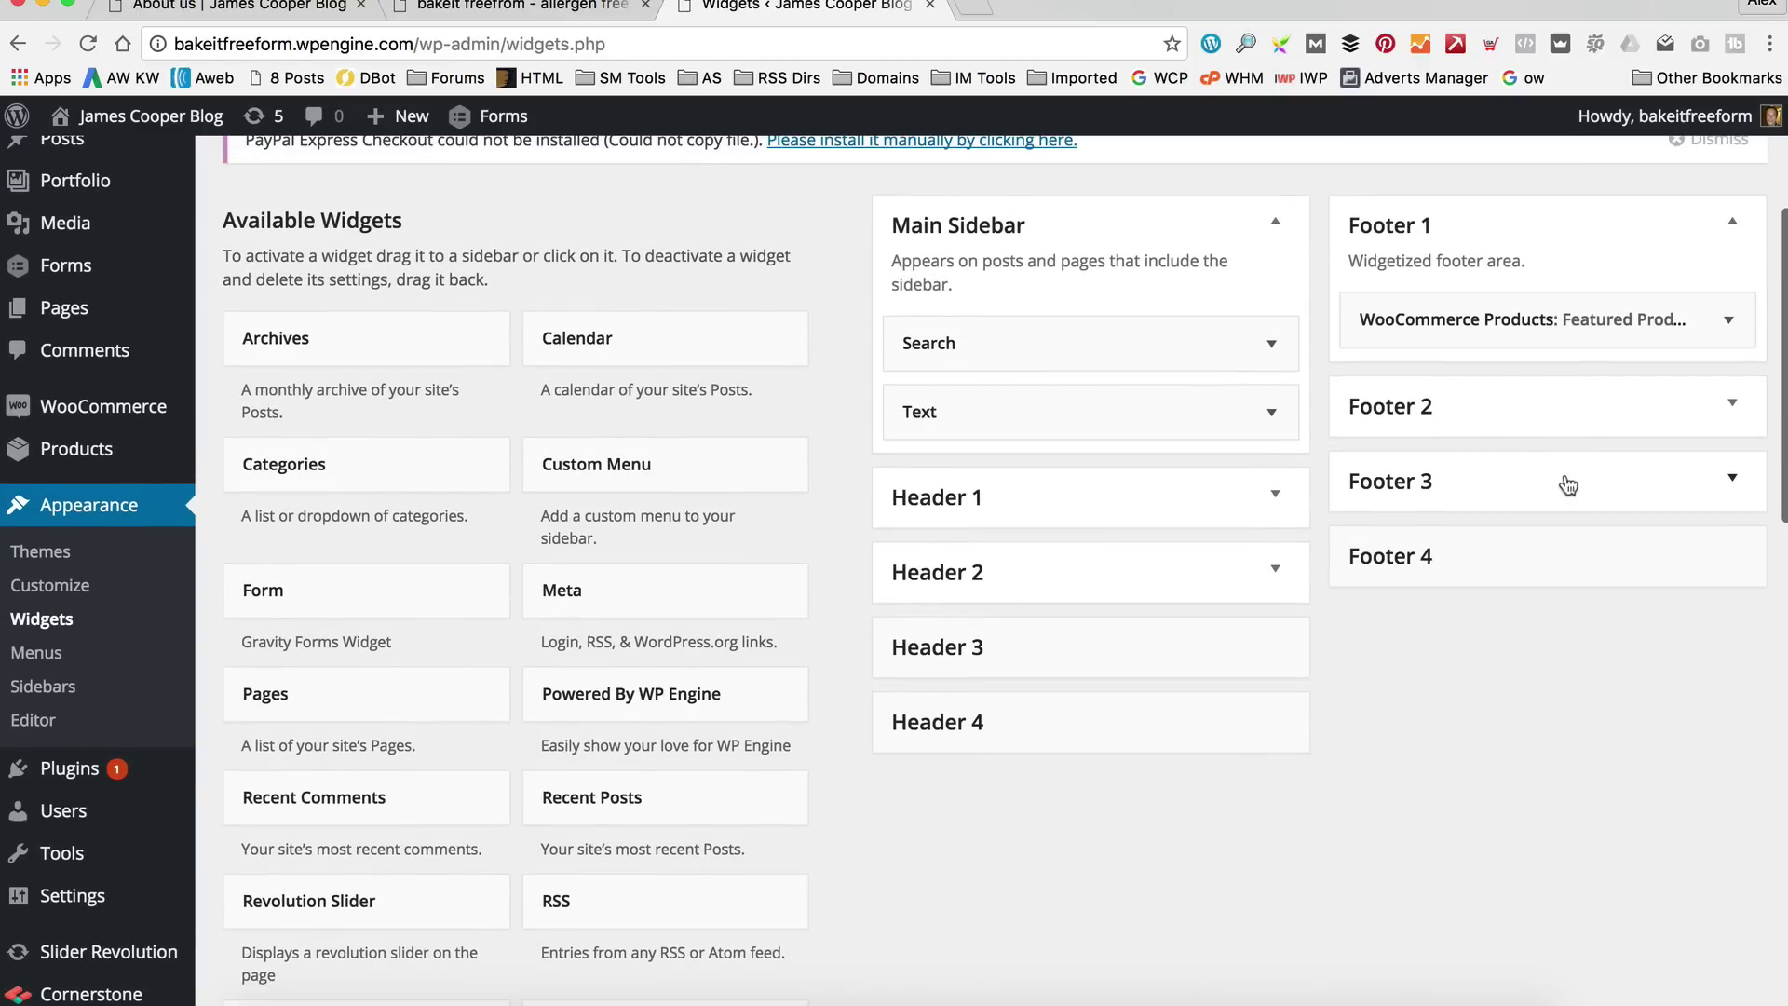
click(1574, 425)
drag(1568, 318, 1554, 475)
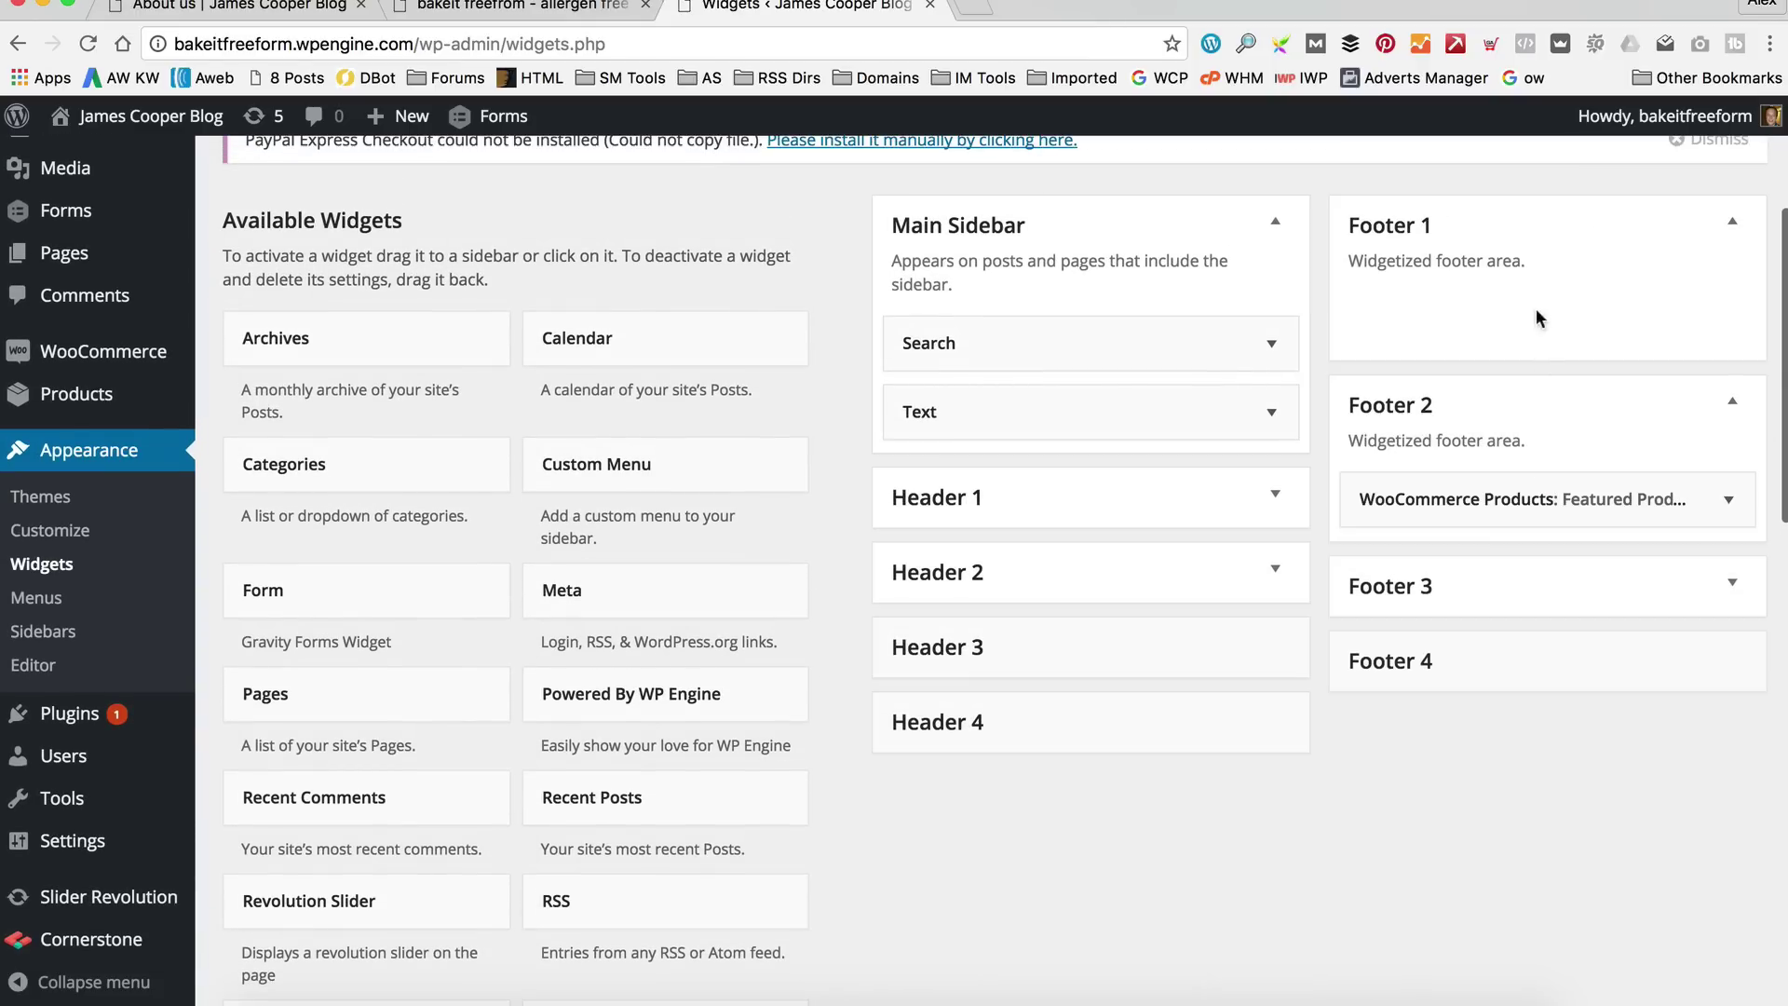
scroll(570, 455, down, 10)
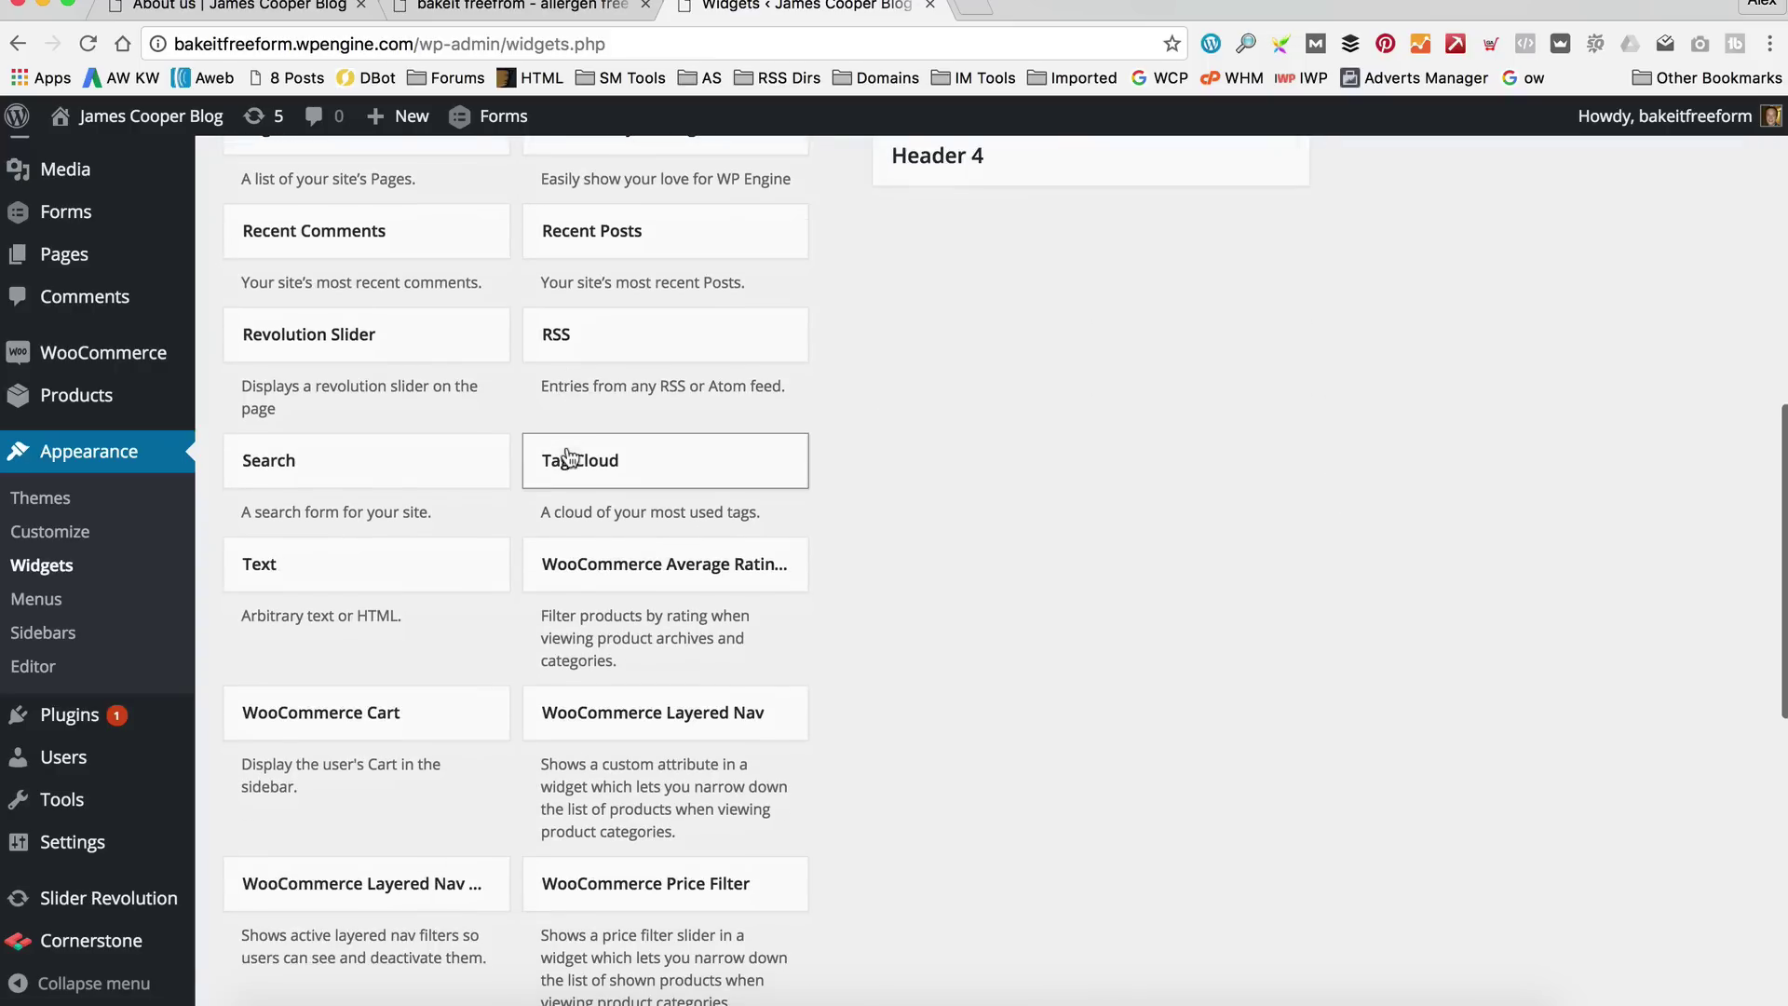
scroll(550, 447, up, 3)
- Add a Text widget to Footer 1 with the pasted photo-and-intro HTML, titled 'About us', and save
click(432, 420)
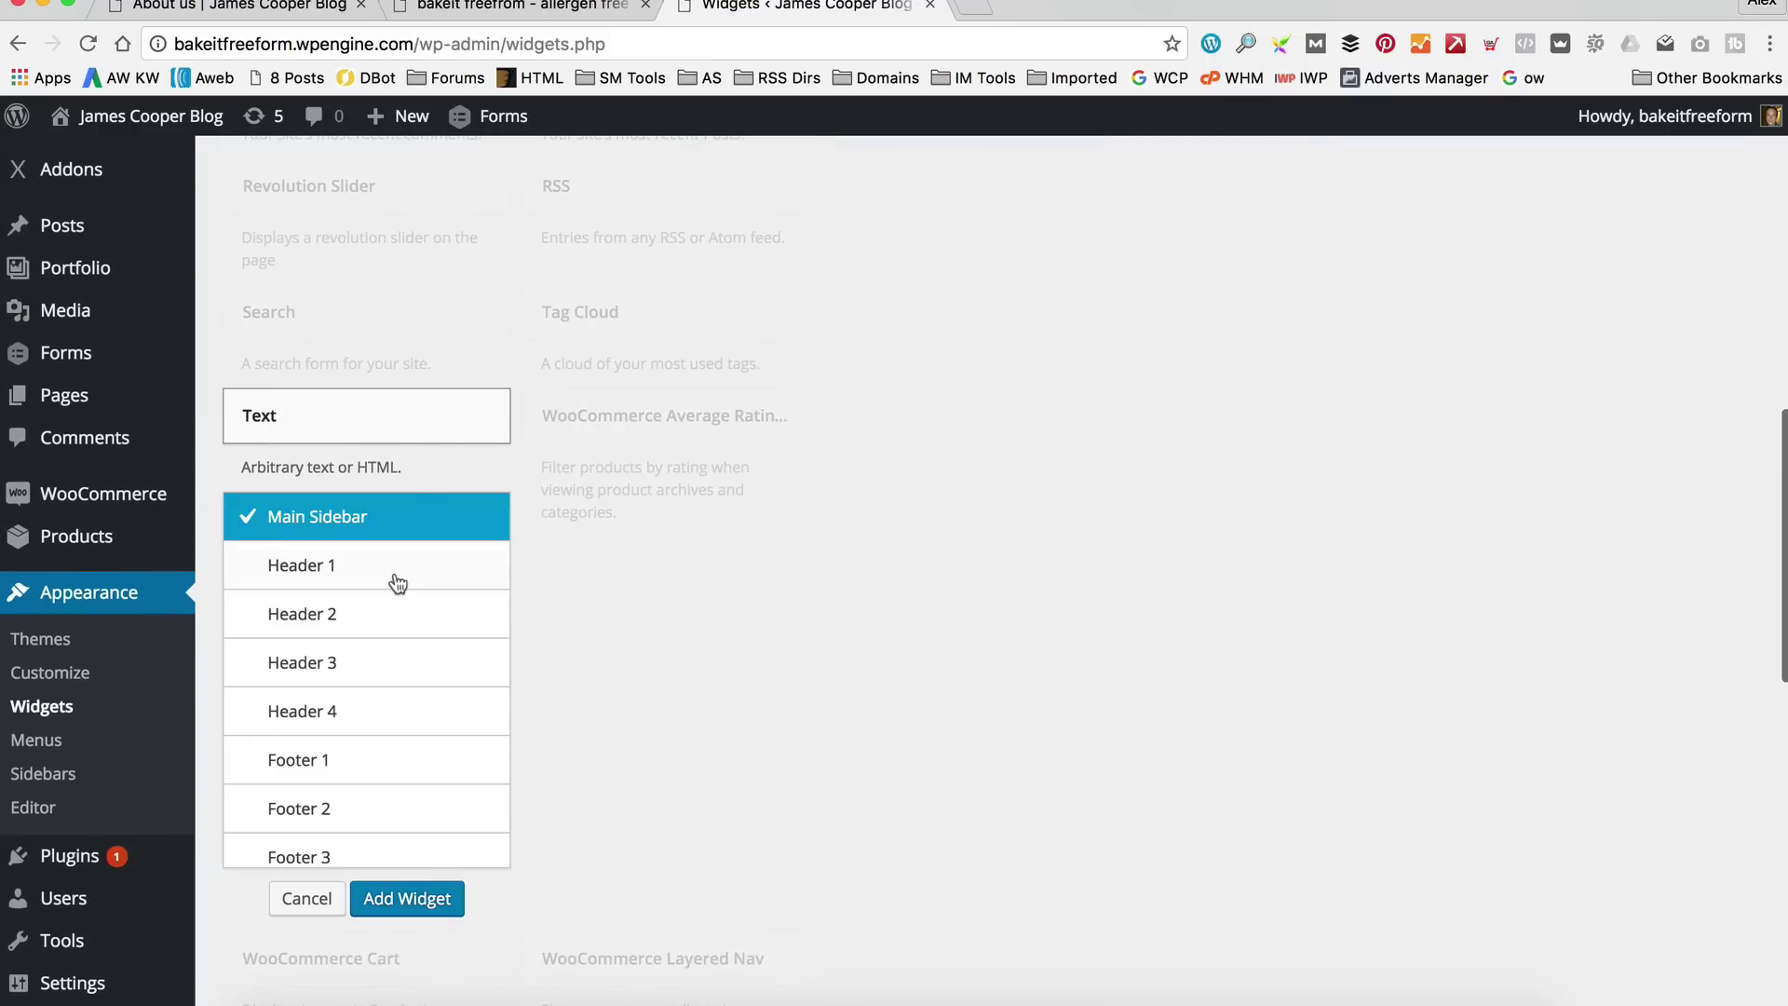
click(352, 761)
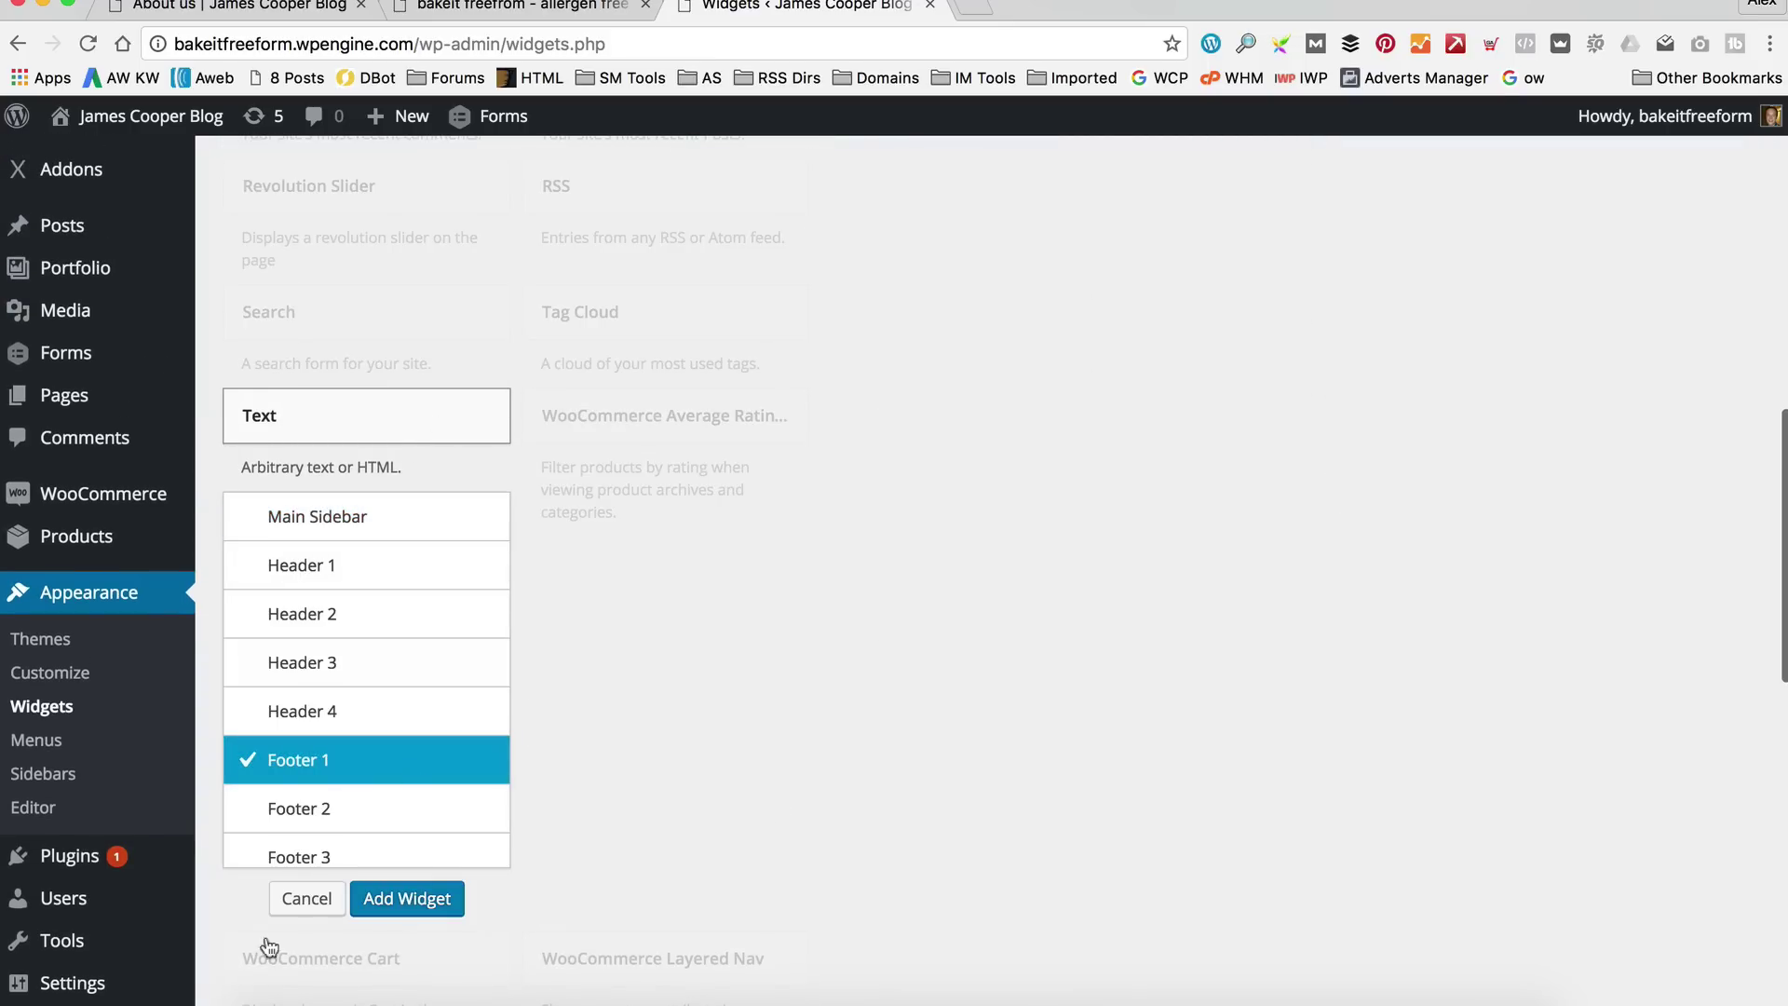
click(407, 898)
scroll(1082, 646, down, 5)
click(1383, 542)
key(super+v)
click(1391, 355)
text(Abou tius)
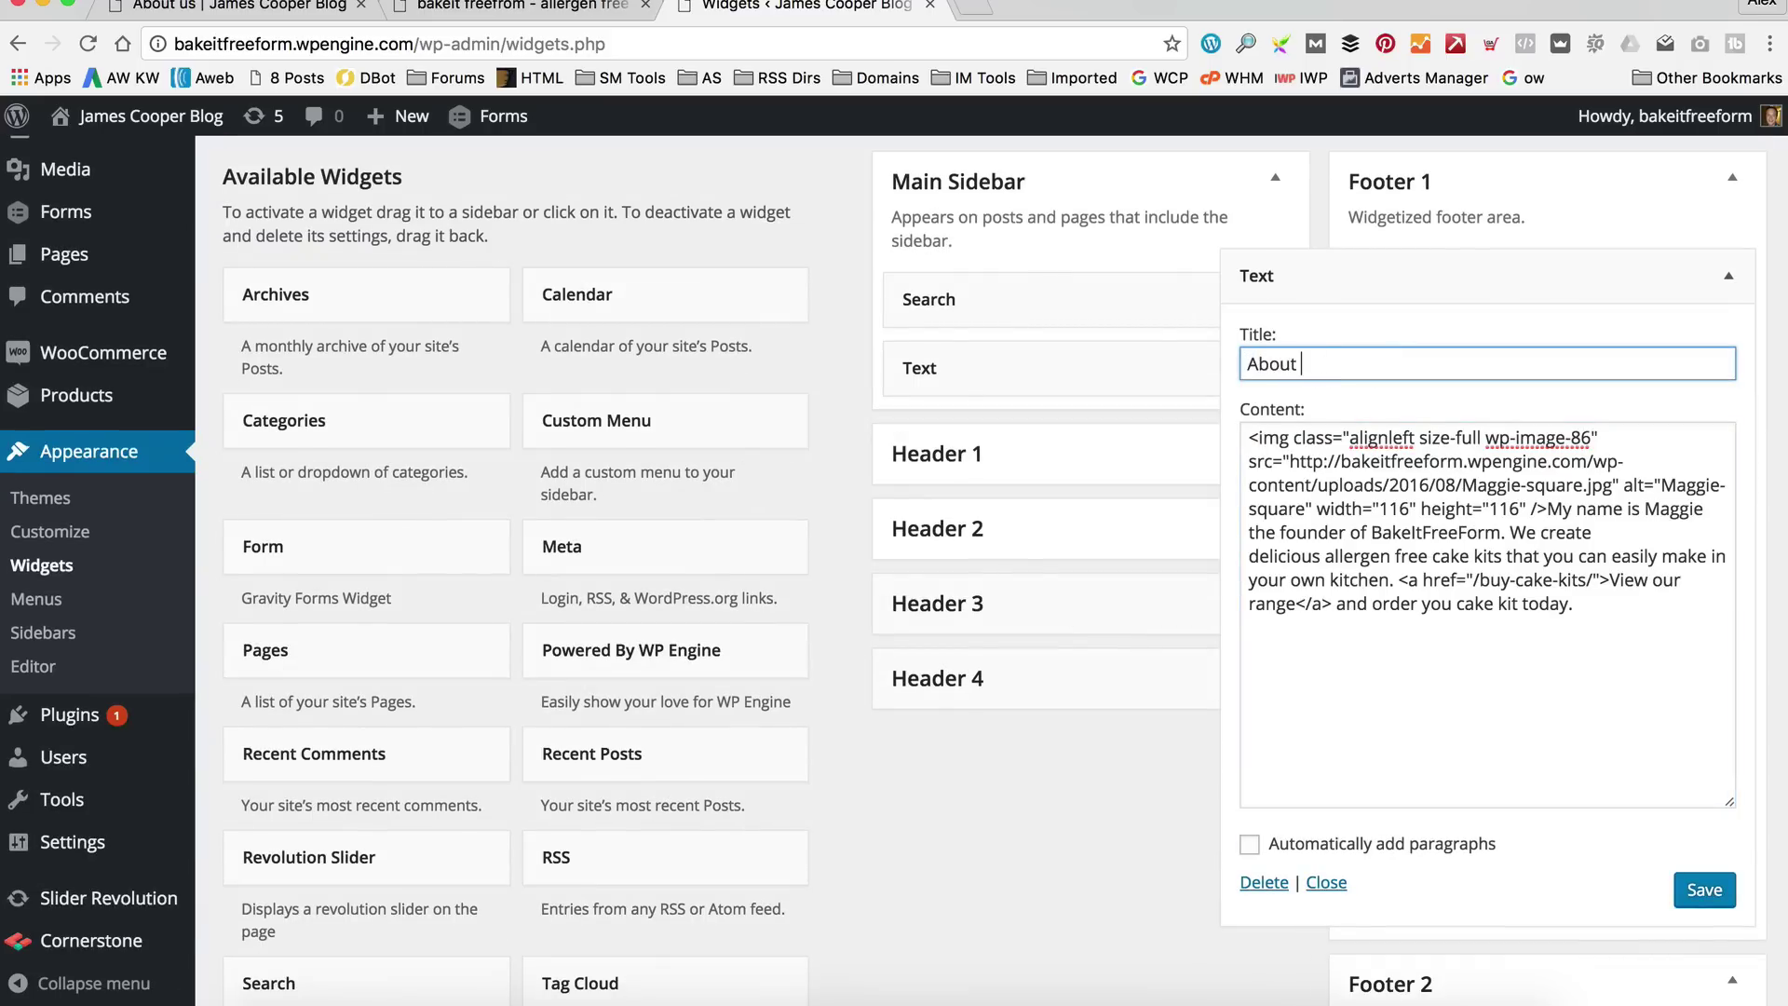
click(1704, 890)
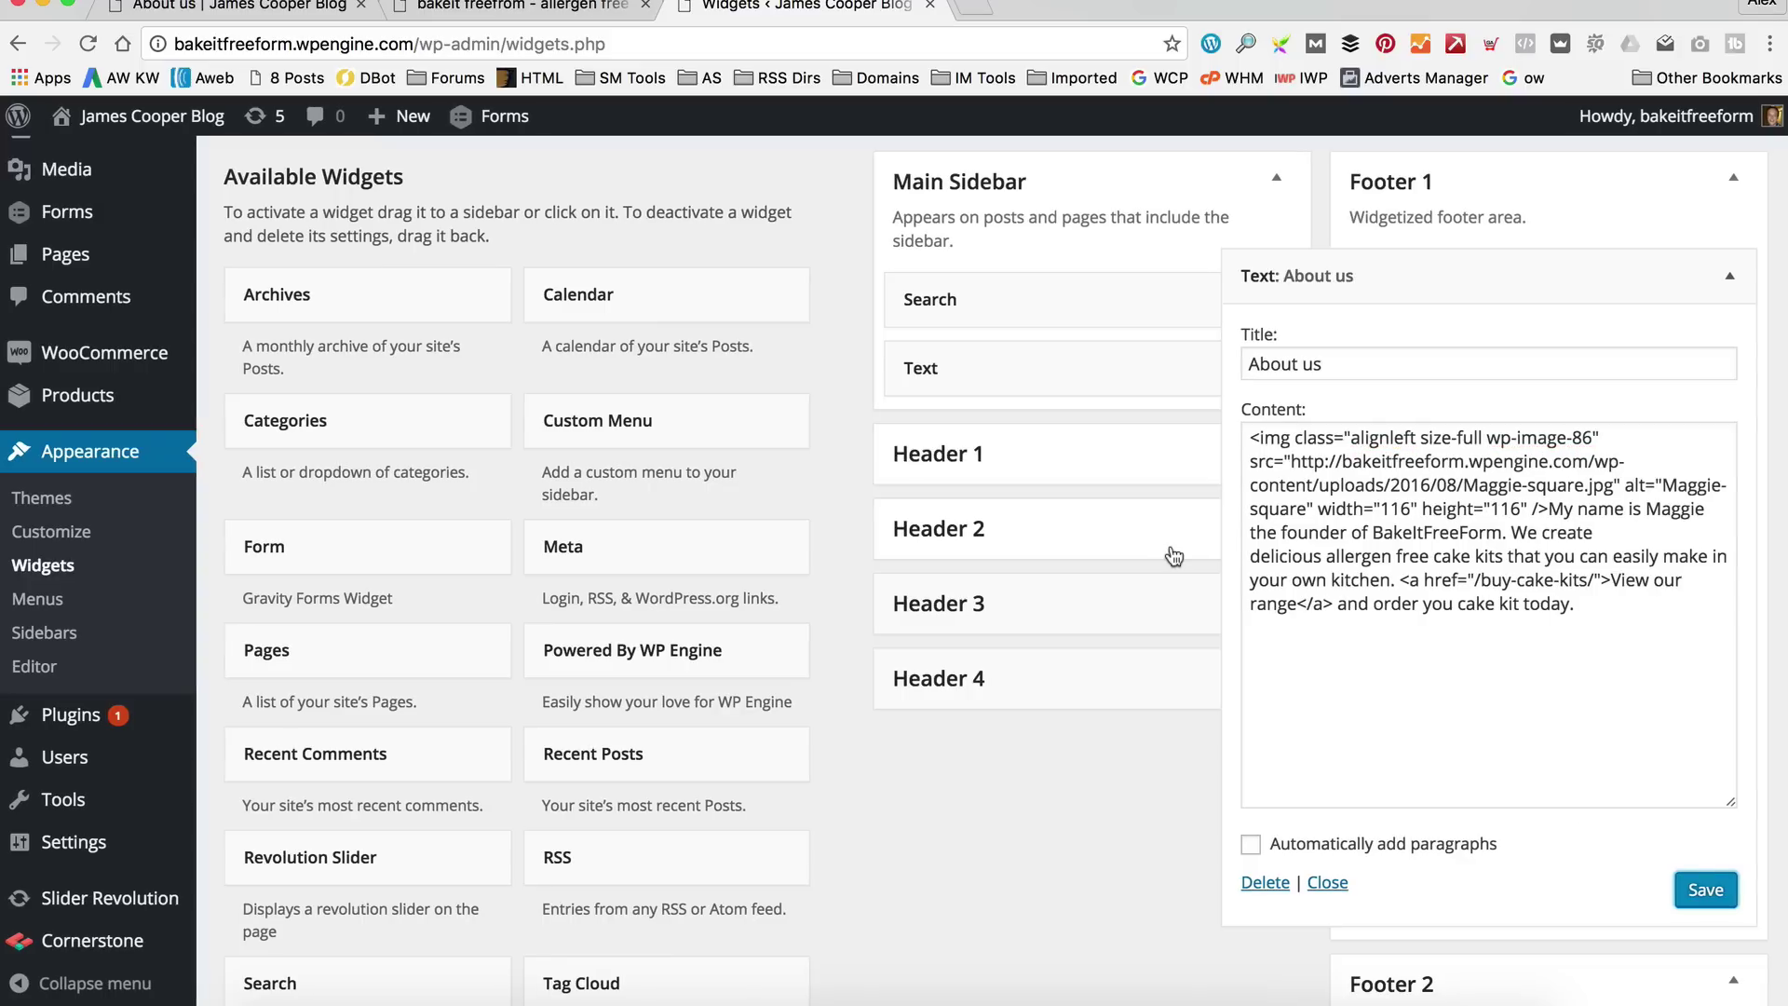
click(233, 6)
- Reload the live About us page and scroll down to check the founder-photo intro beside Featured Products
key(super+r)
scroll(780, 315, down, 10)
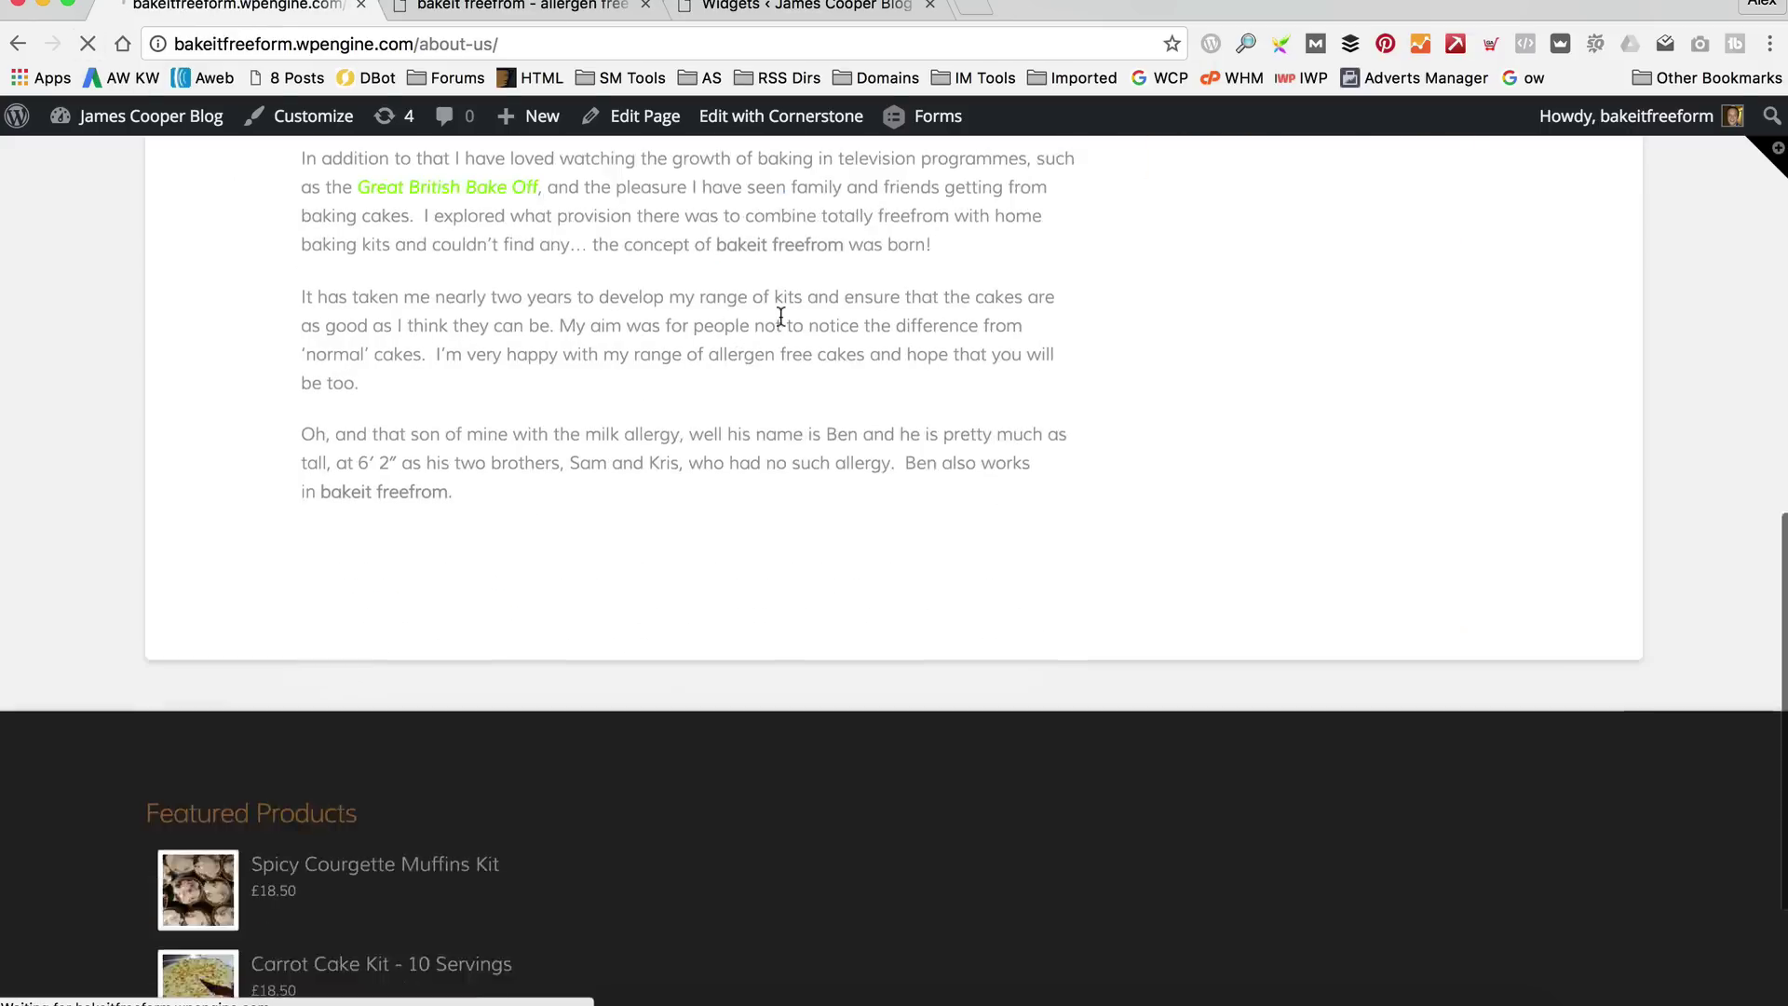
scroll(780, 315, down, 5)
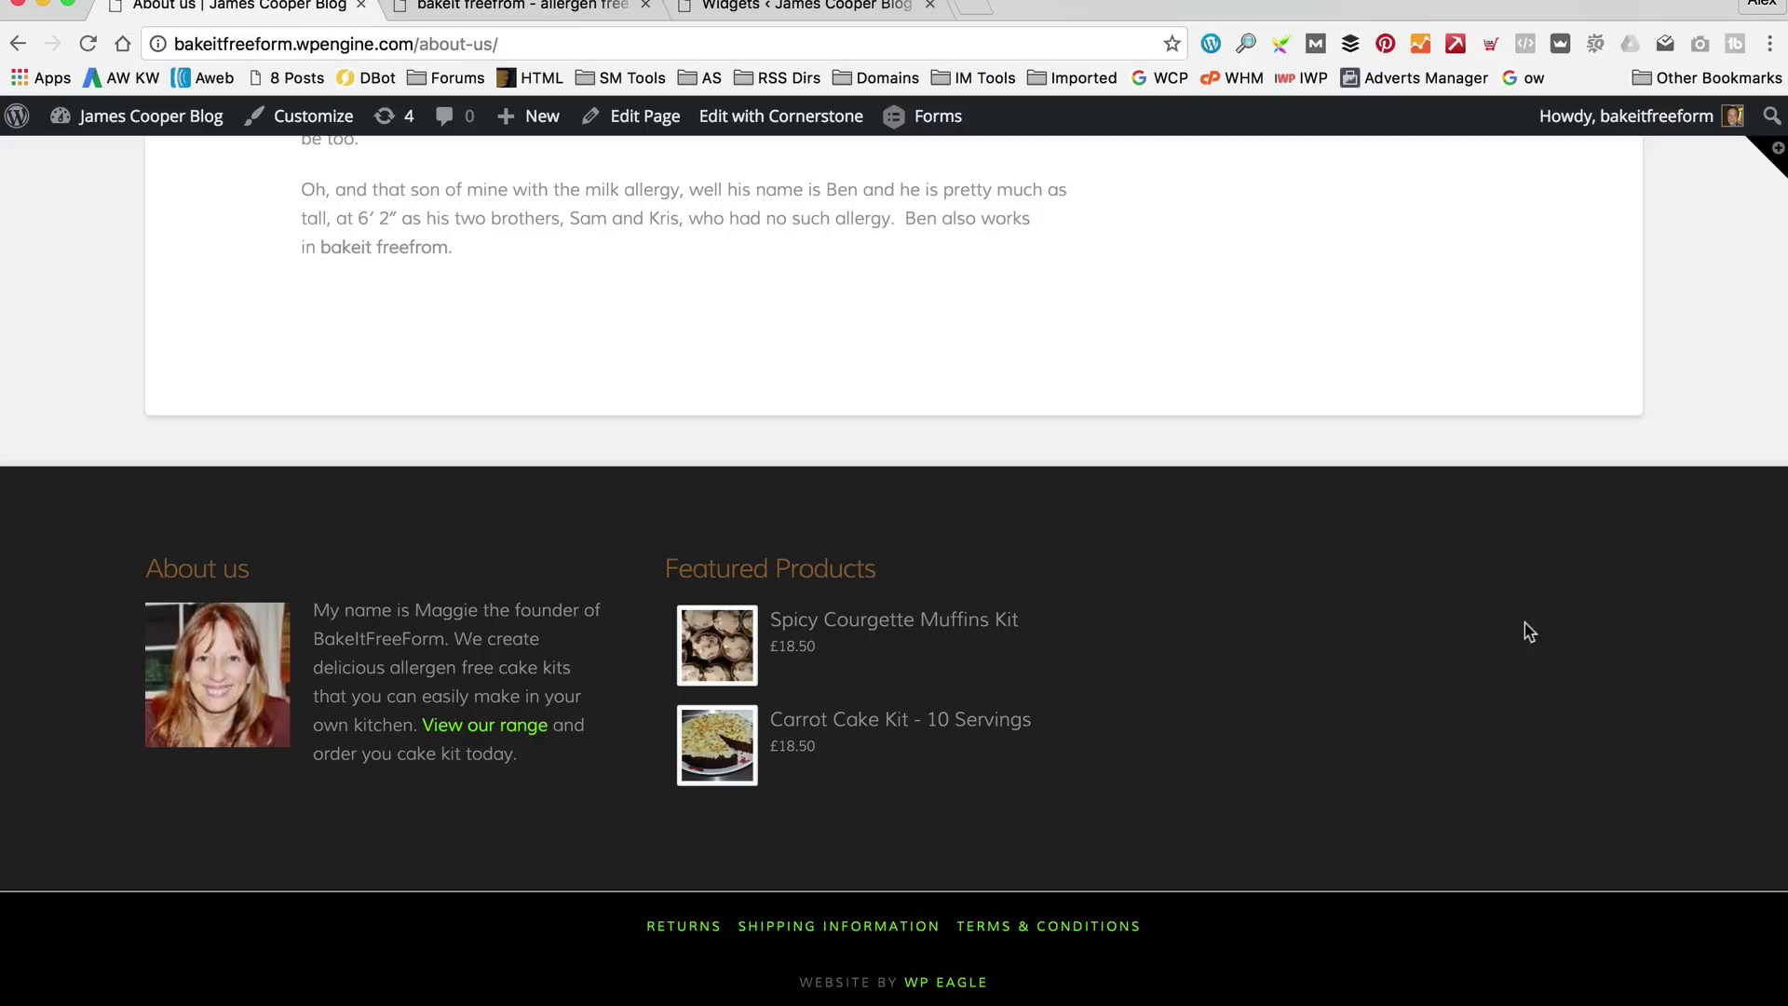
scroll(1147, 596, up, 15)
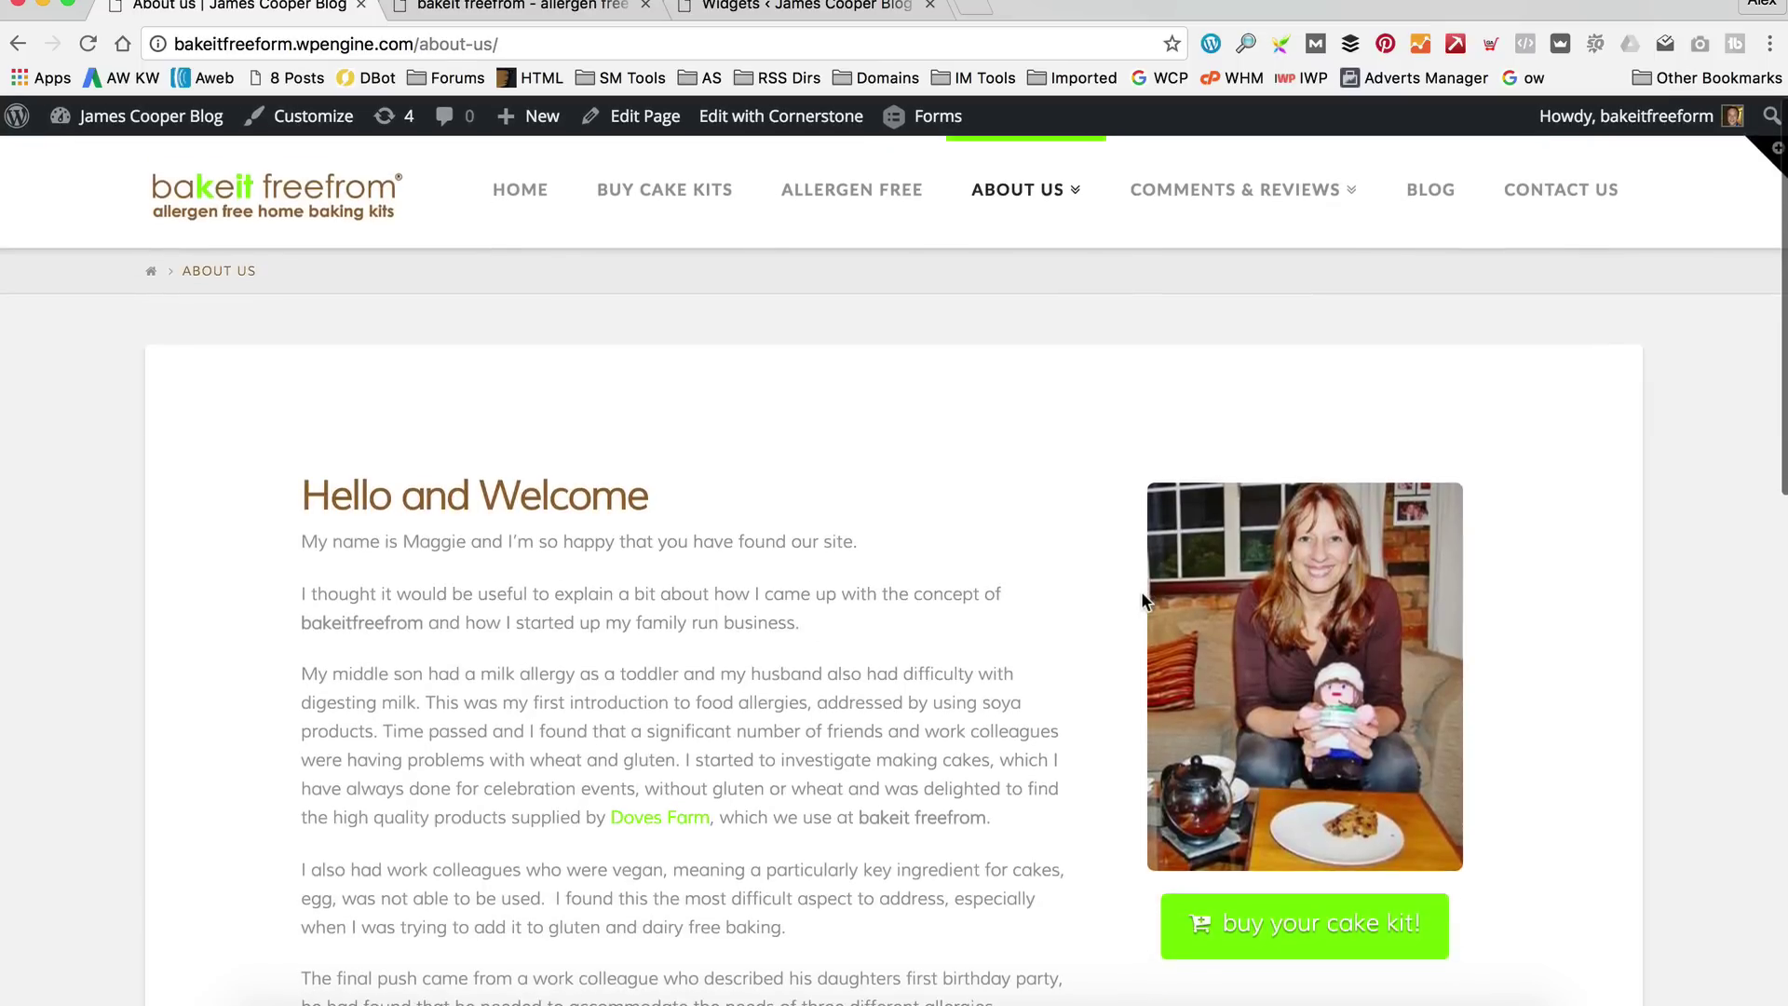
scroll(1144, 596, down, 15)
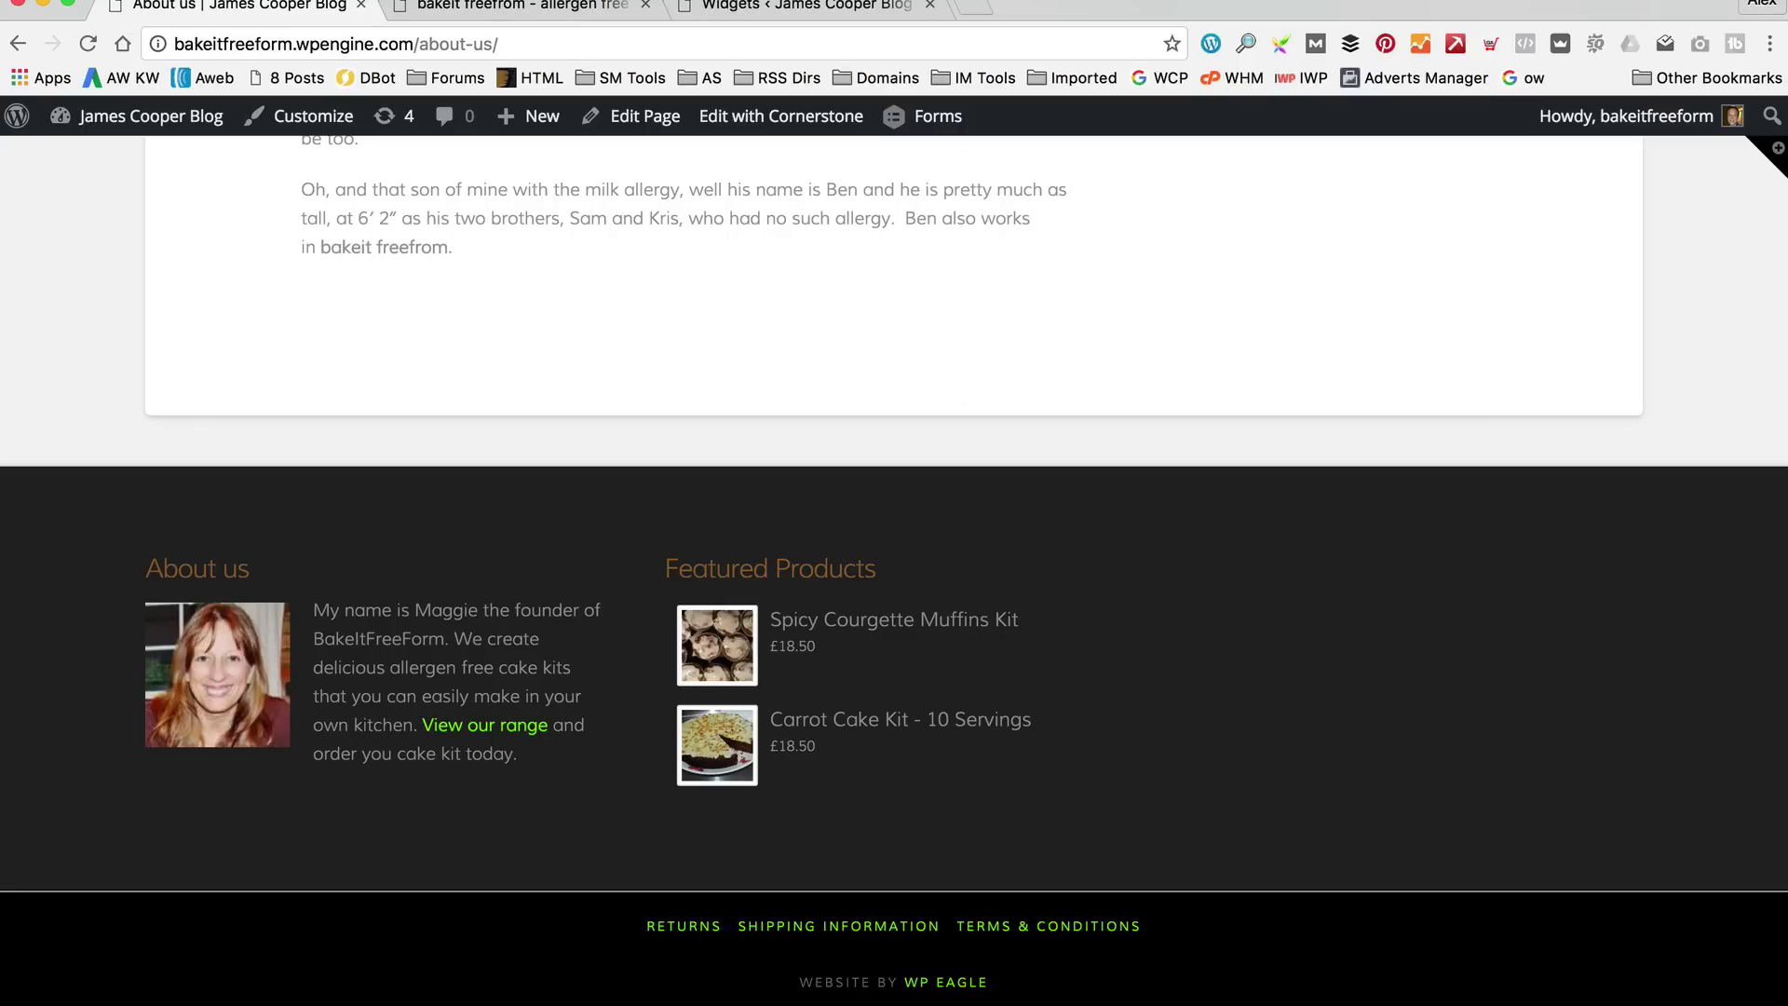
- Drop a Recent Posts widget into Footer 3, title it 'From the blog', and save
click(814, 9)
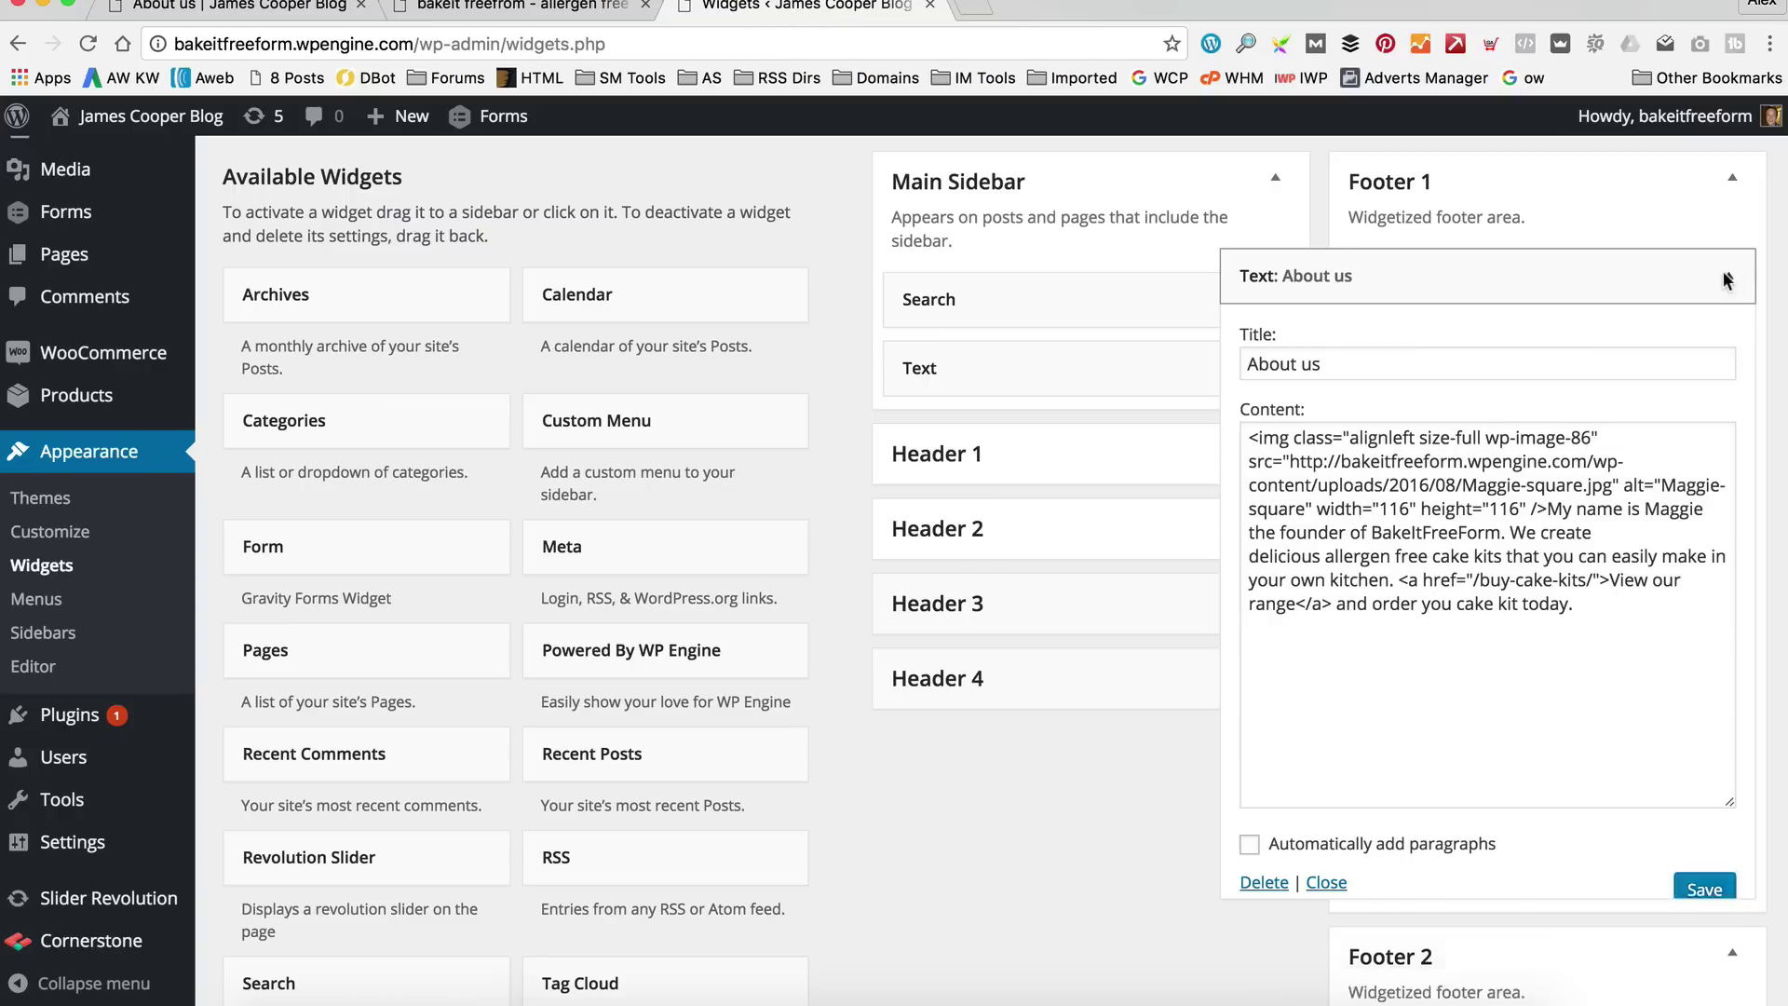
click(1726, 272)
click(1719, 531)
click(1701, 702)
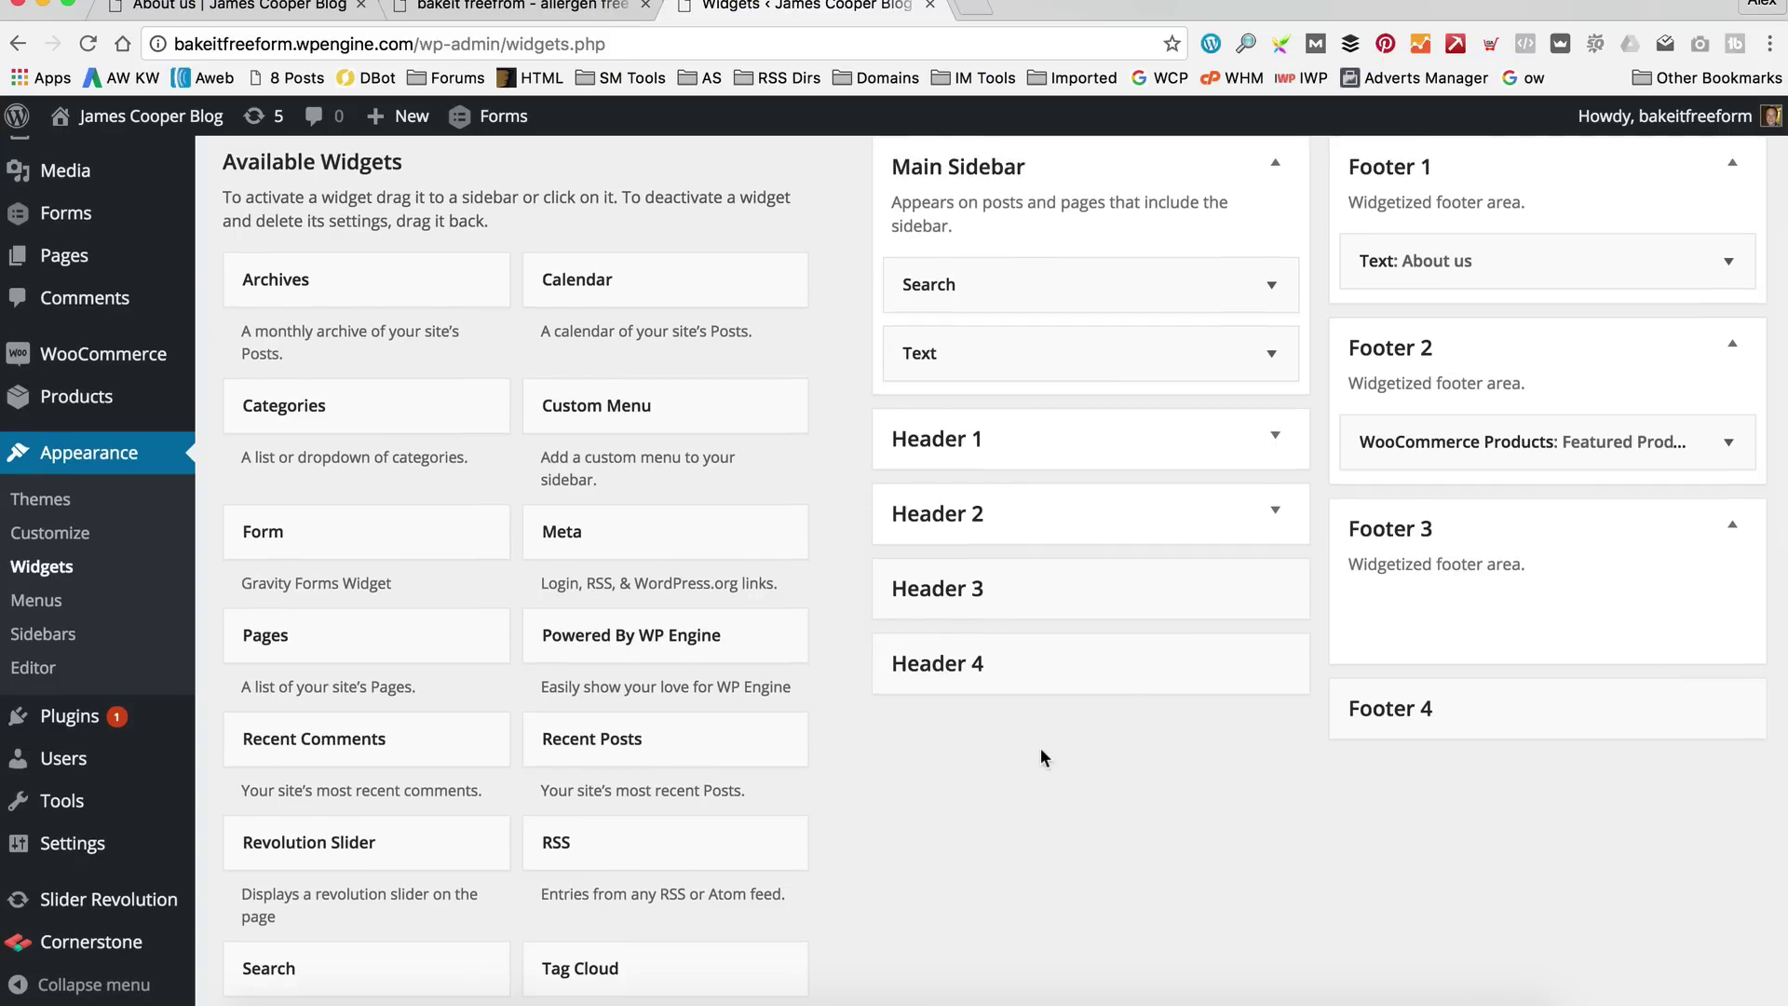
drag(637, 743, 1557, 572)
click(1456, 703)
text(From the blog)
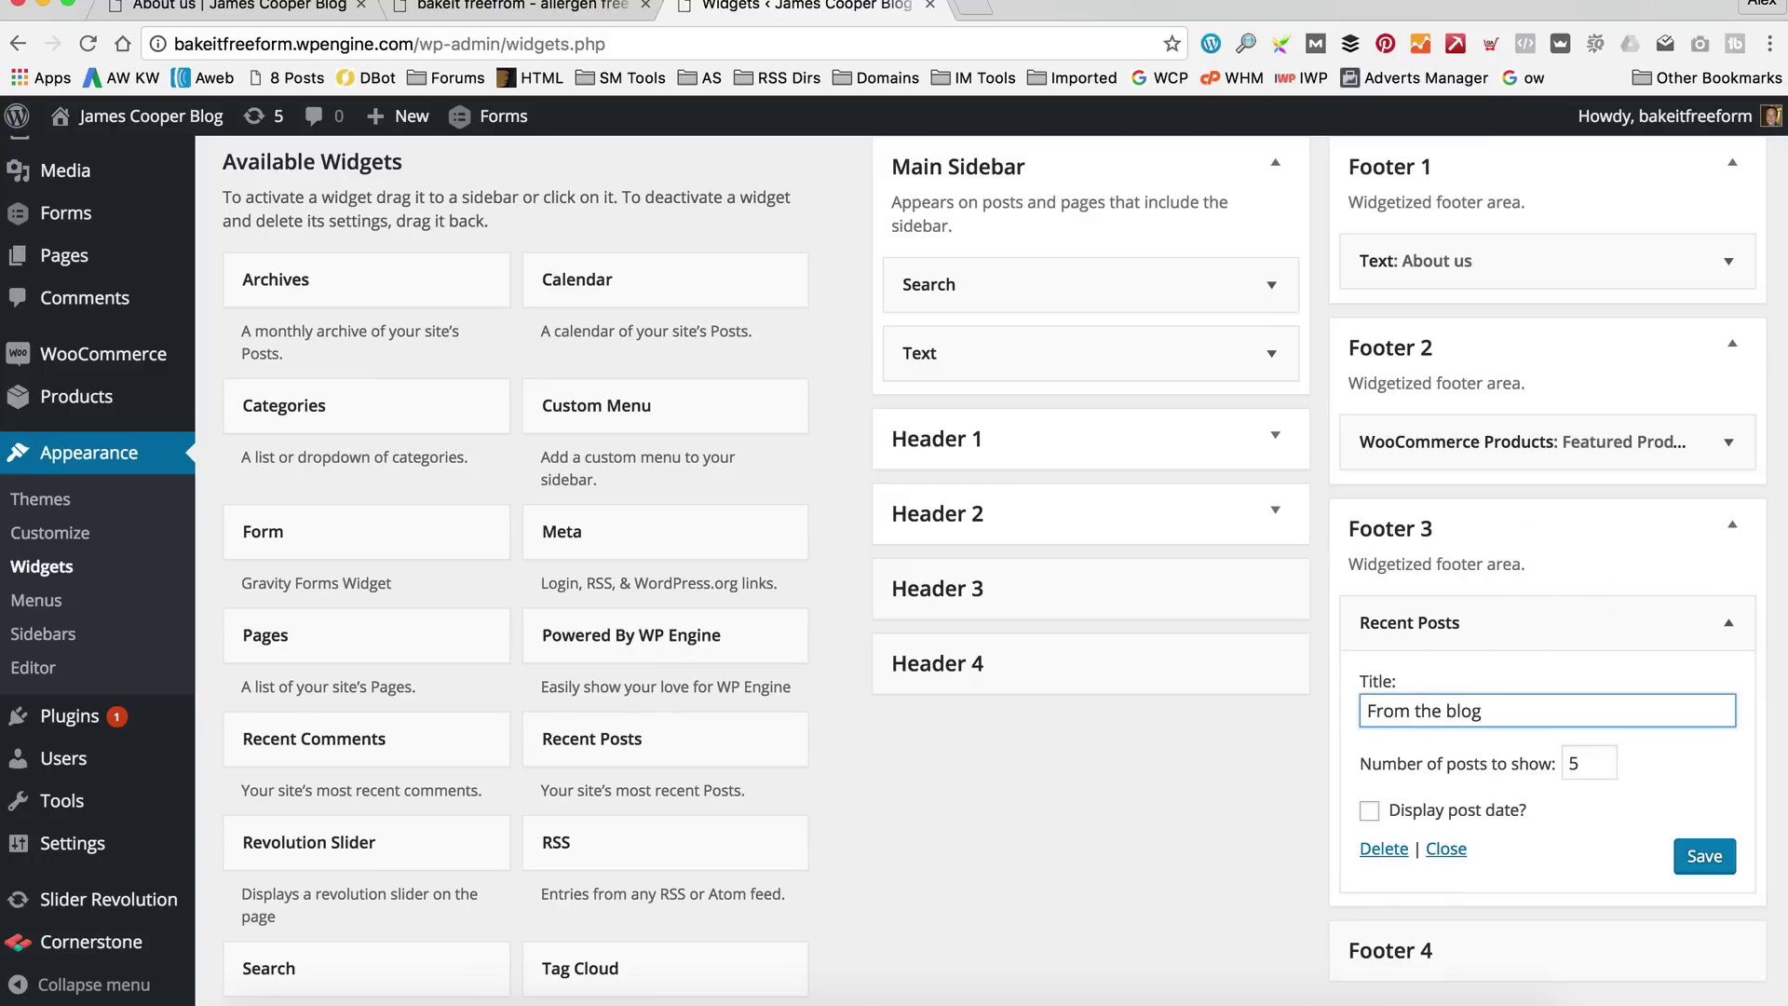
click(1701, 854)
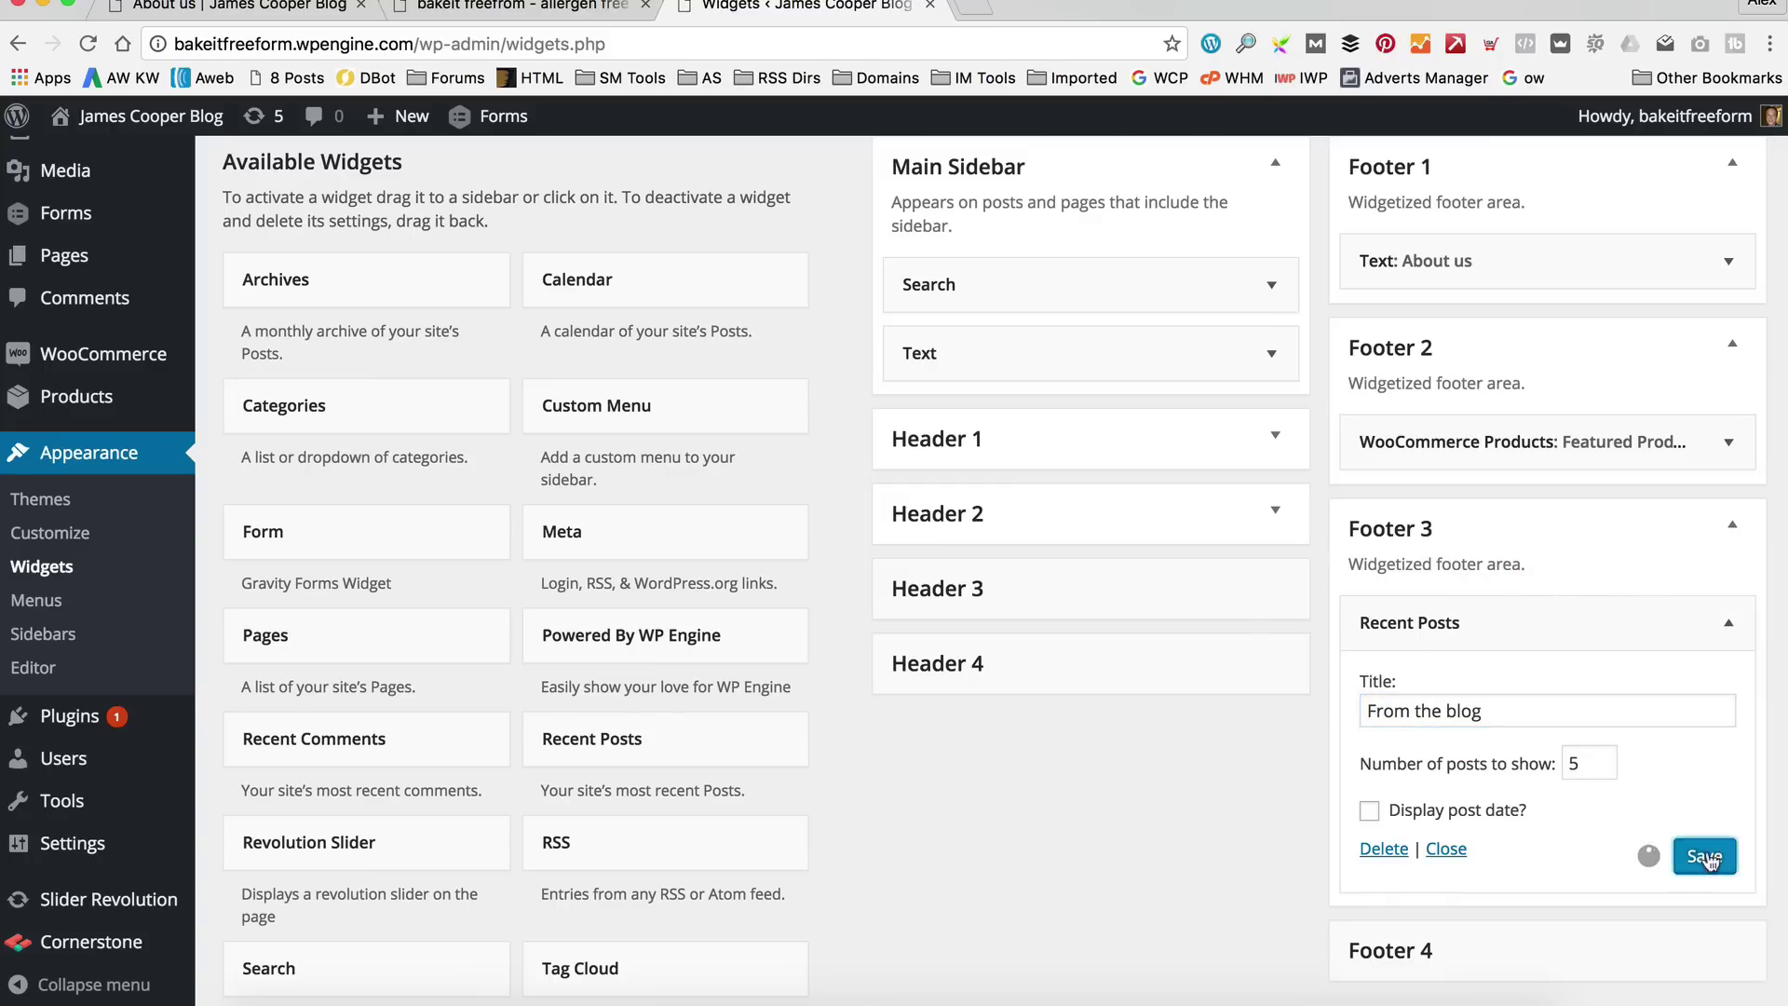
- Reload the live About us page to see 'From the blog' in the footer
click(470, 8)
click(299, 7)
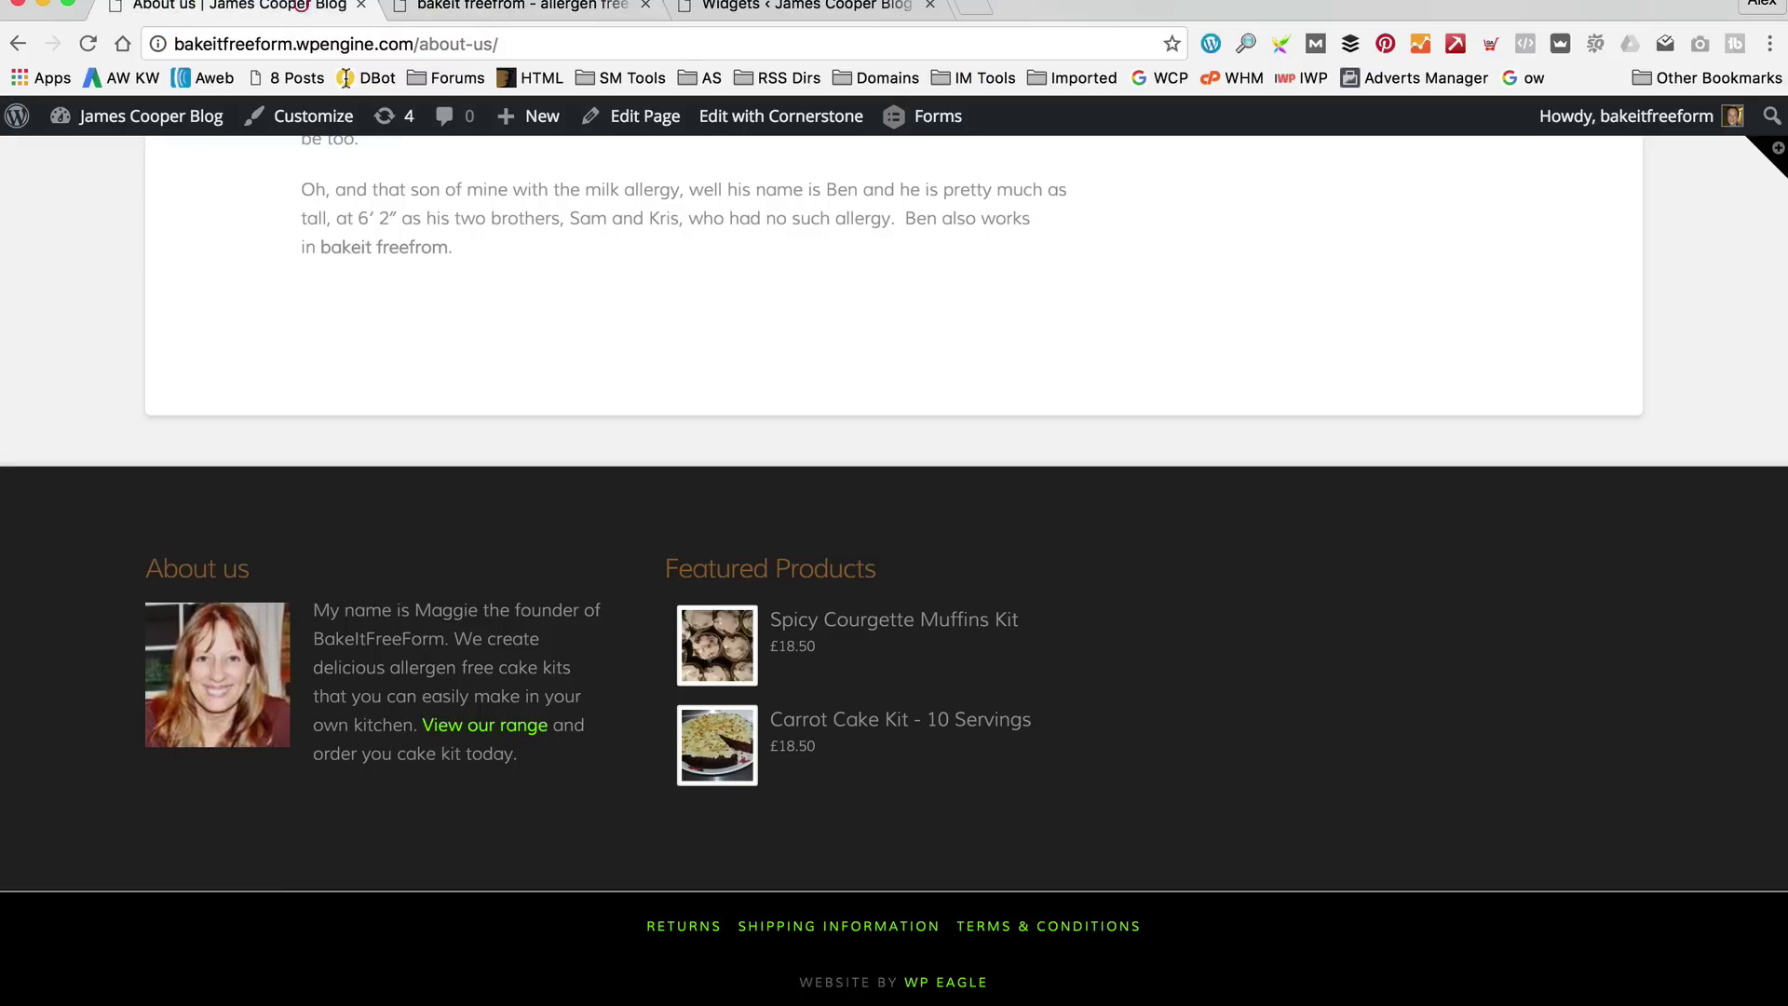
click(88, 44)
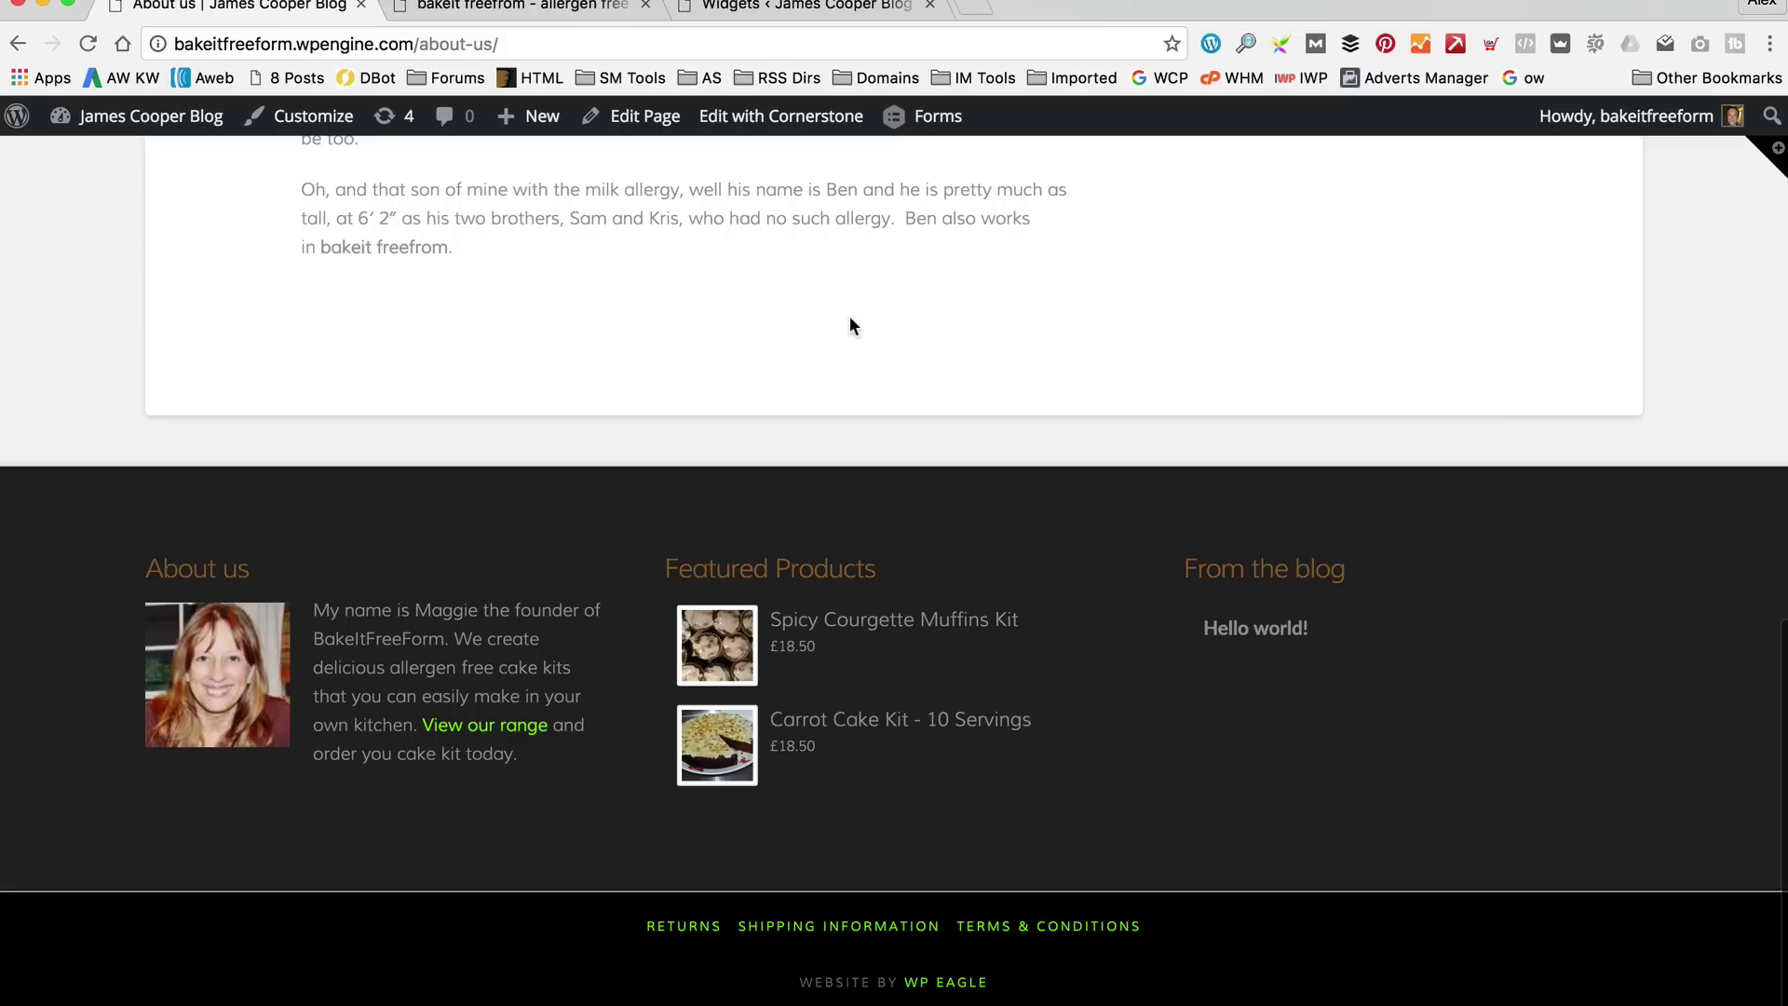
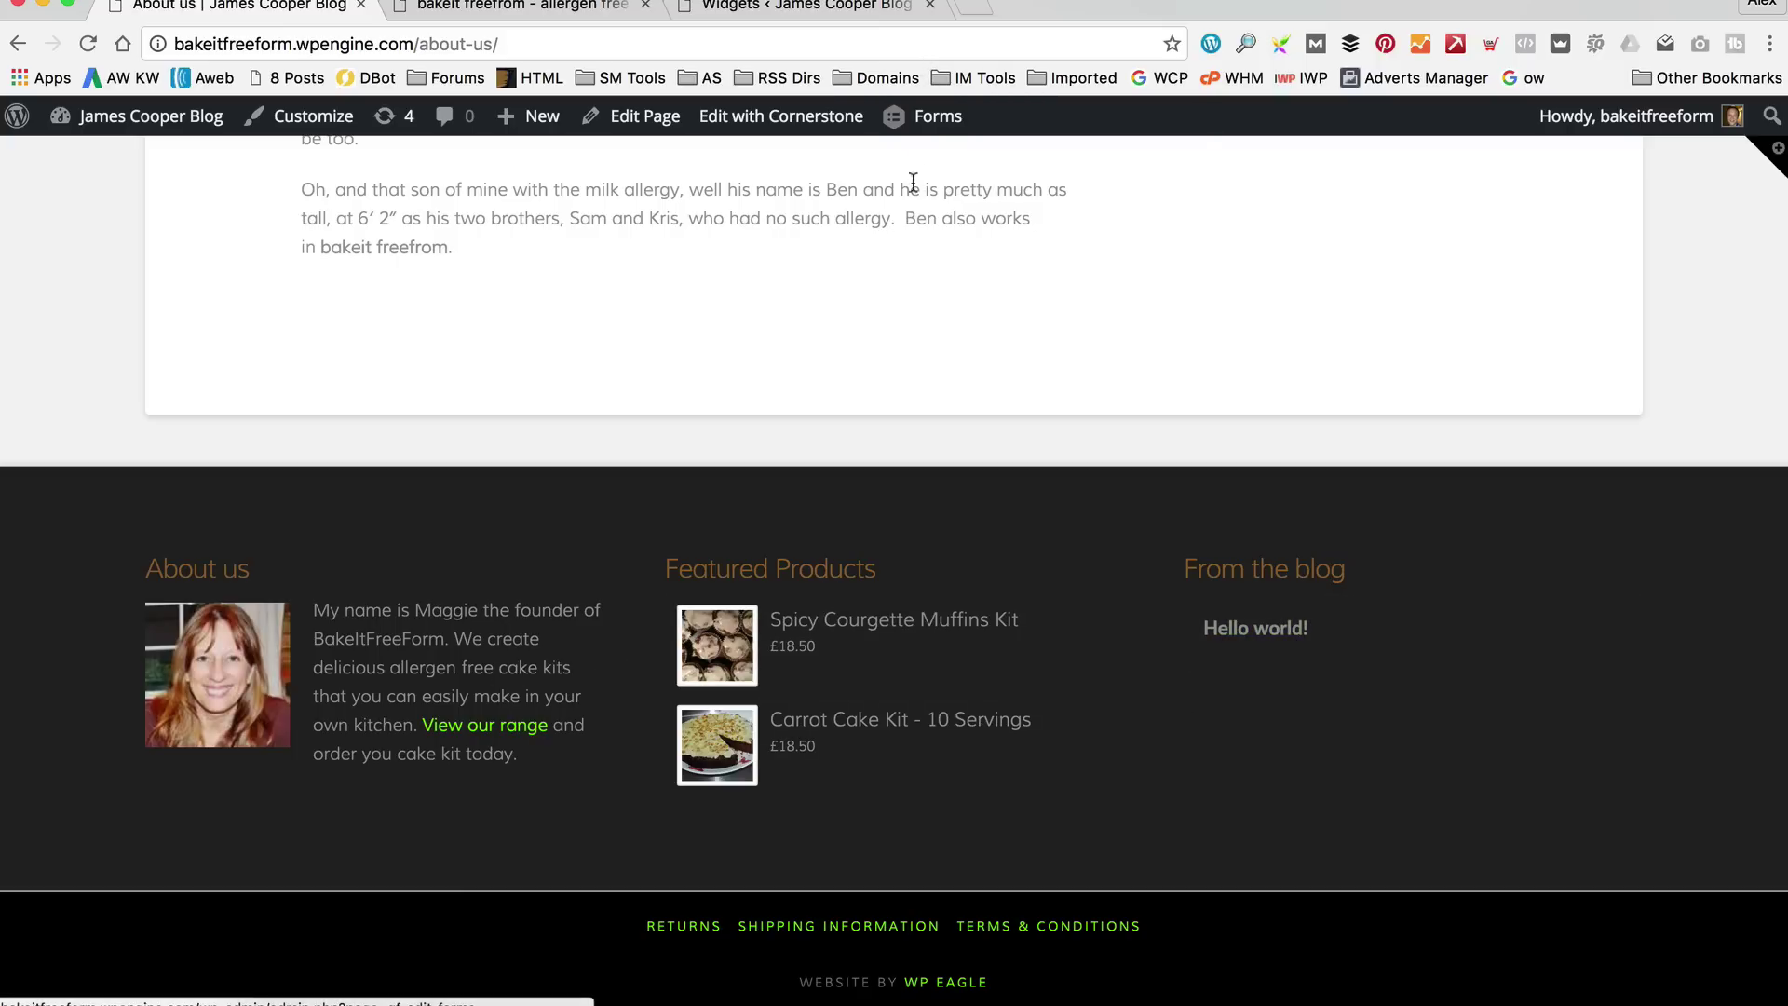
- Delete the 'From the blog' Recent Posts widget from Footer 3 on the Widgets screen
scroll(917, 224, up, 1)
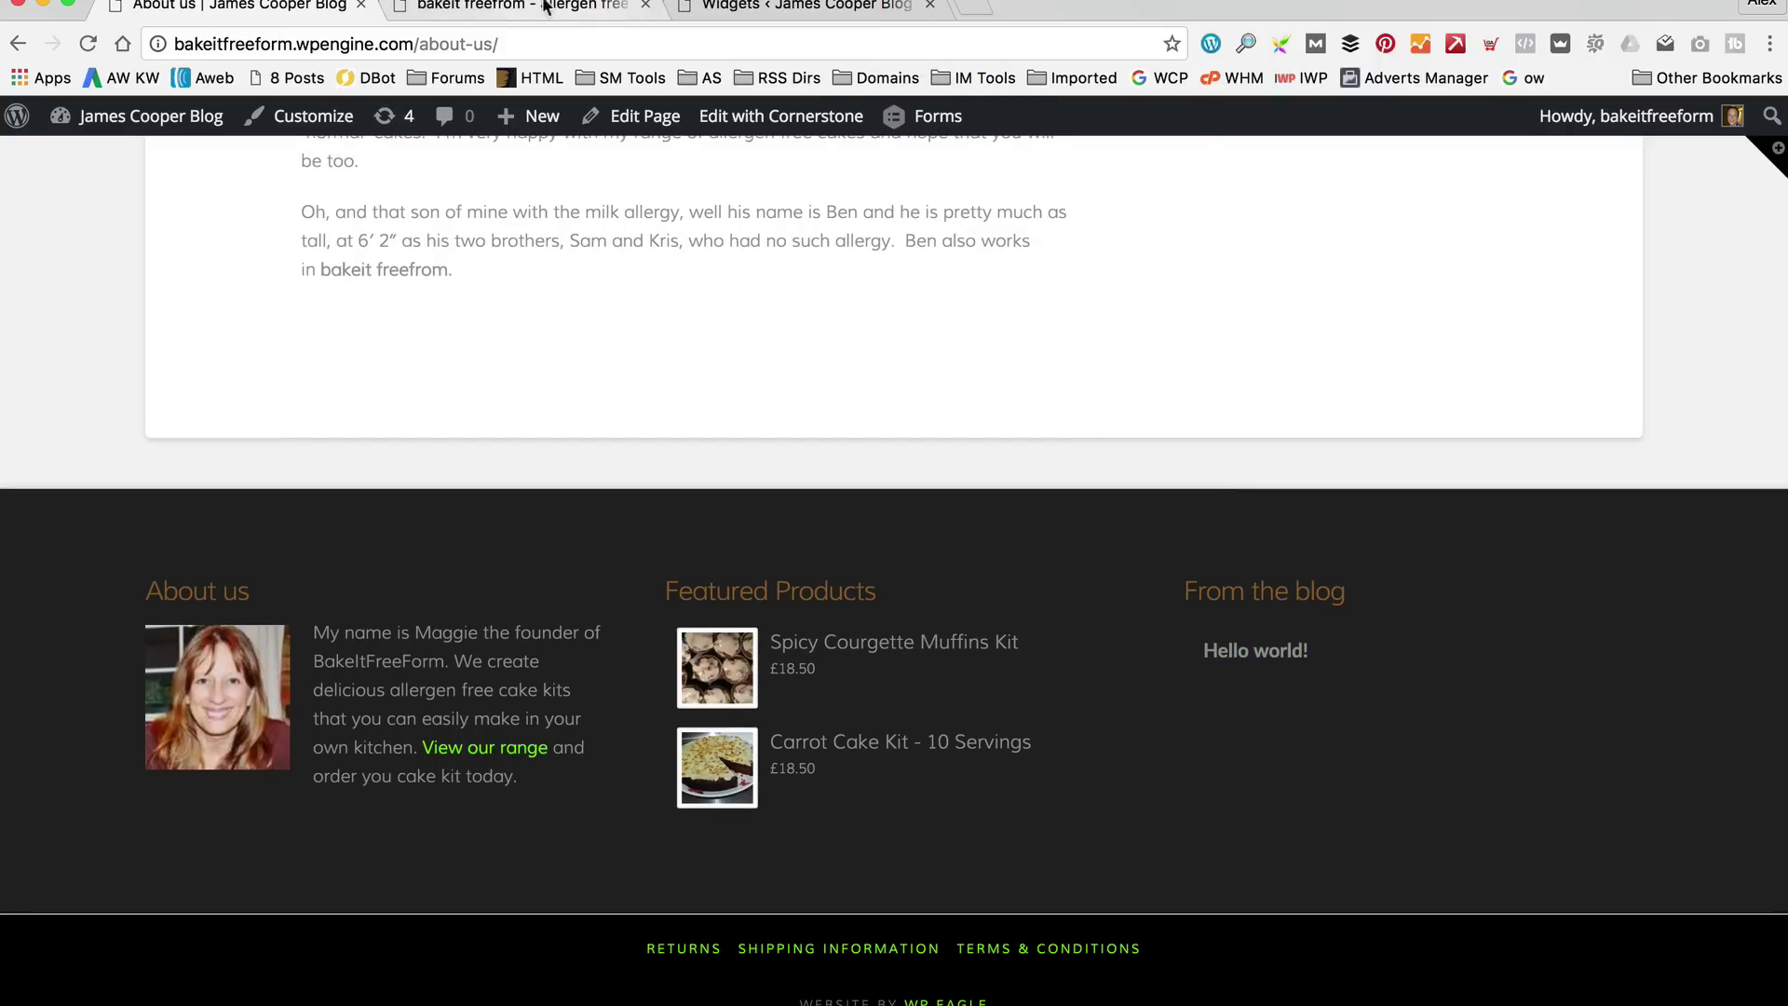
click(771, 8)
click(1382, 847)
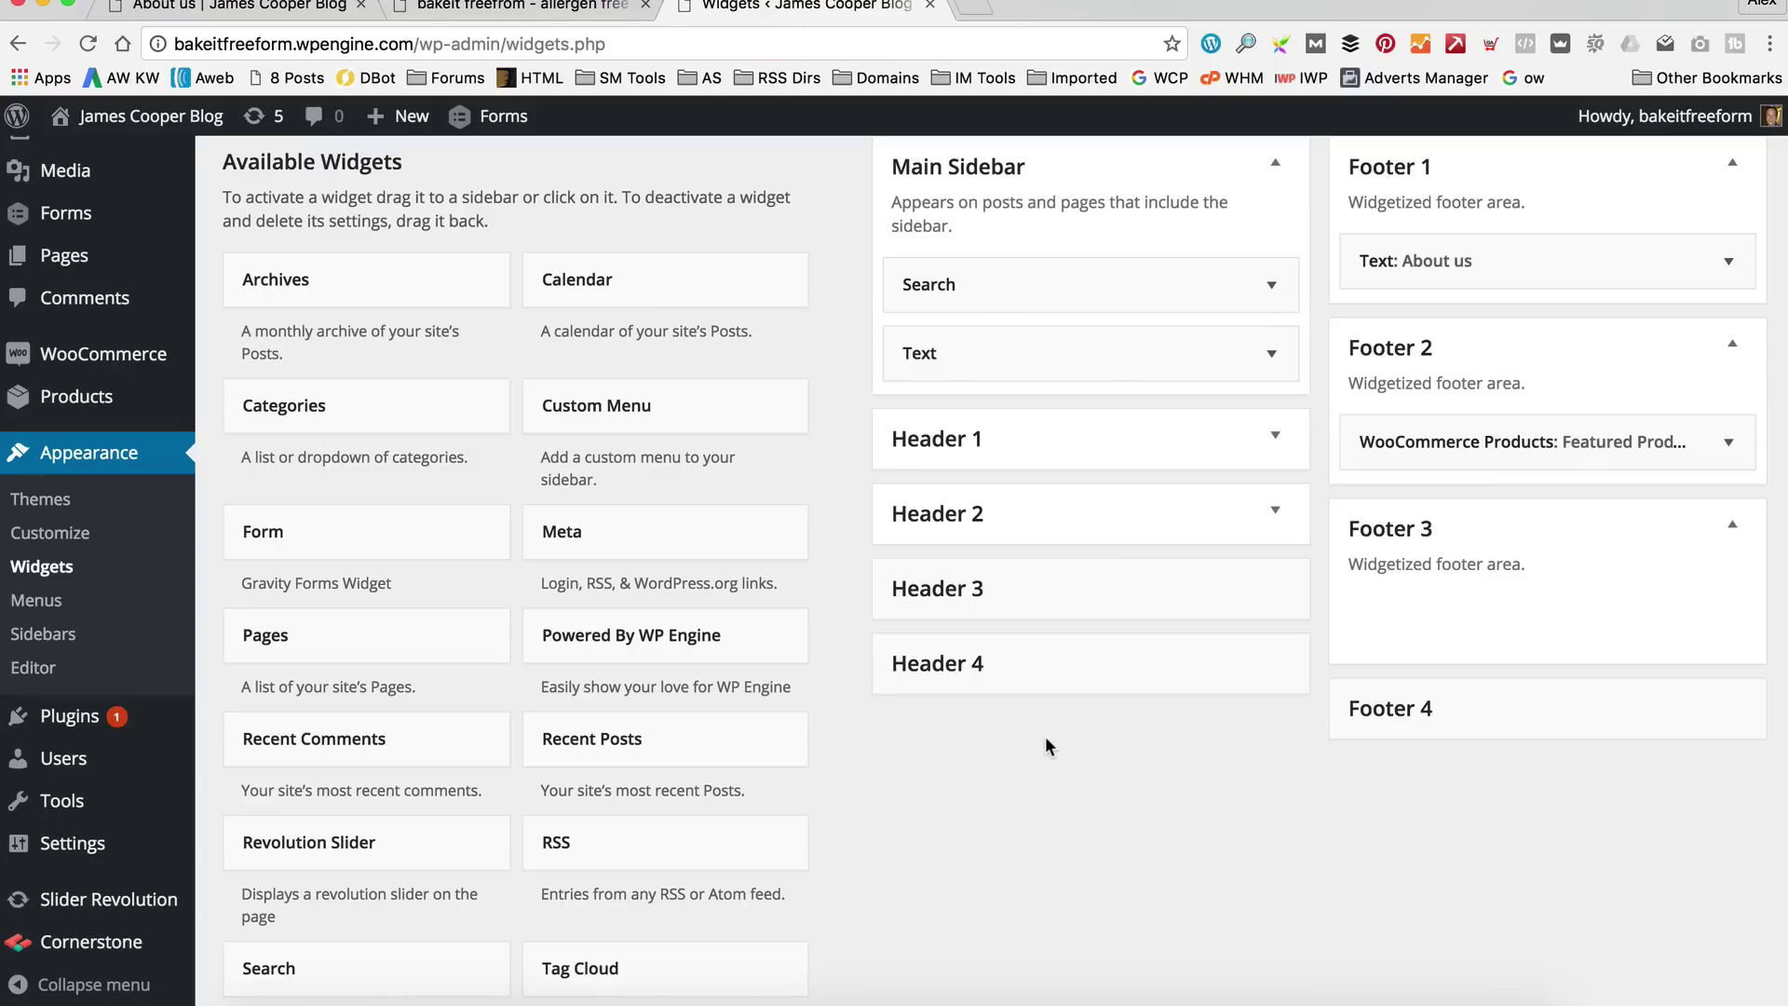
scroll(1045, 738, down, 5)
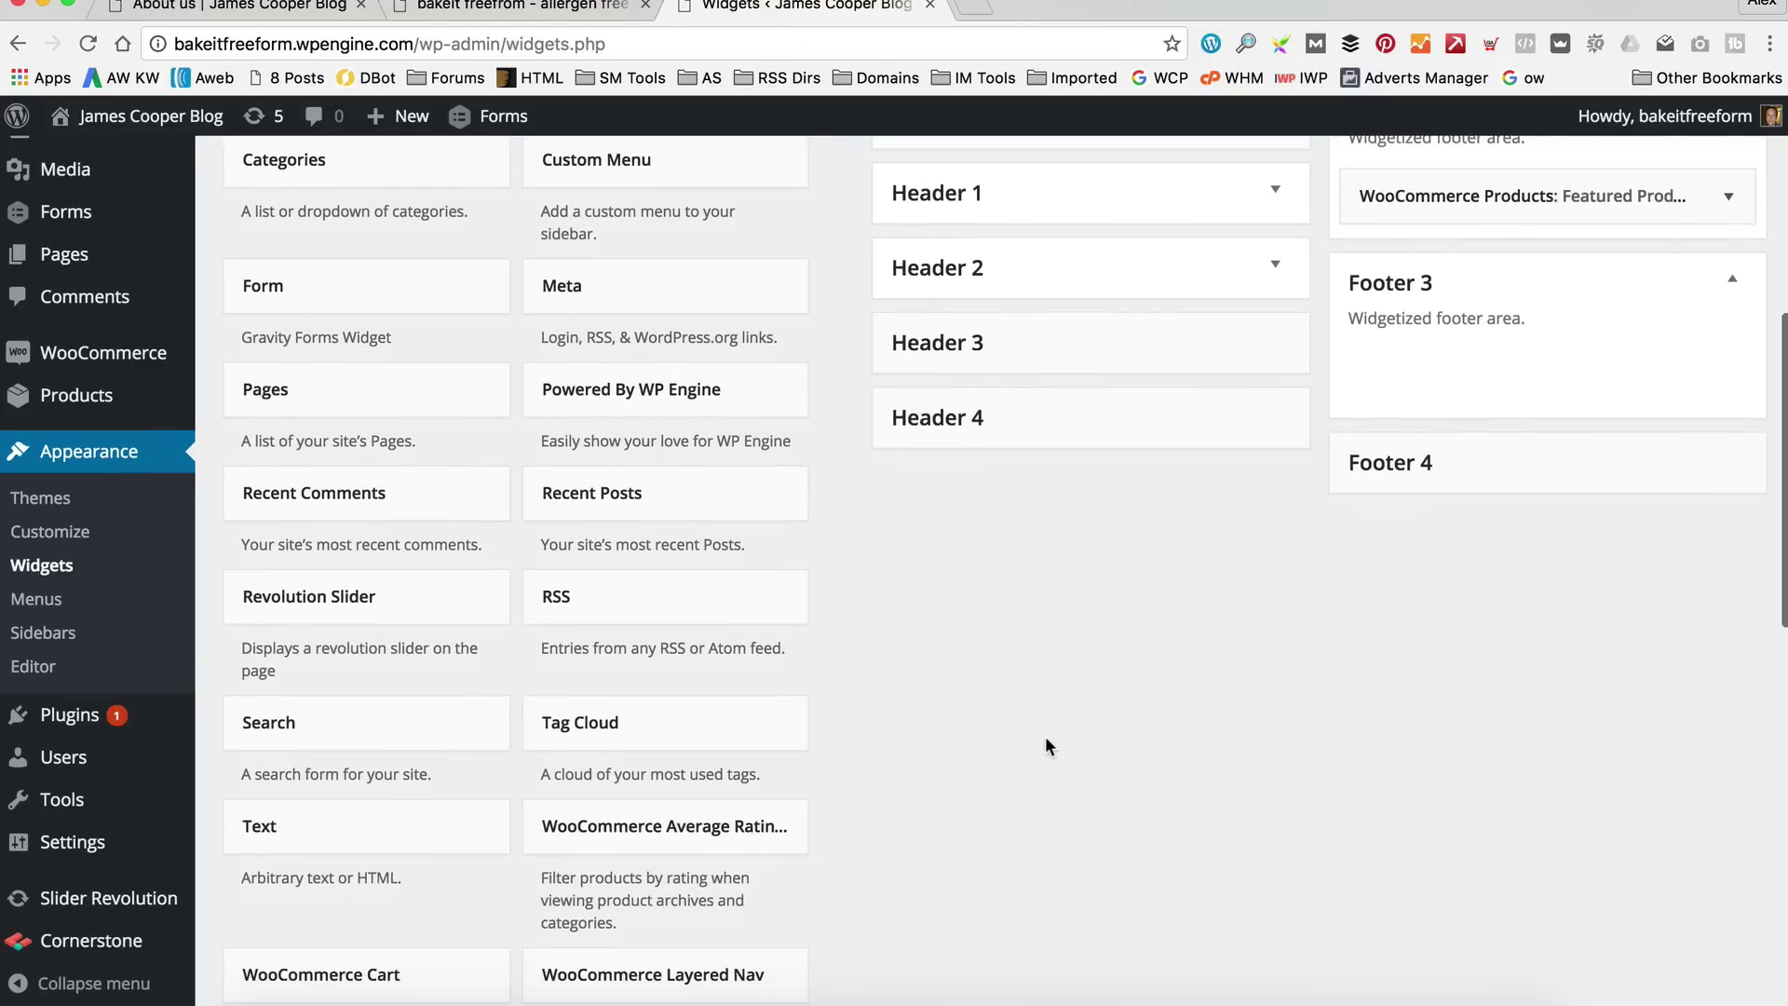
scroll(1045, 745, down, 1)
scroll(1047, 737, down, 5)
scroll(1047, 746, down, 4)
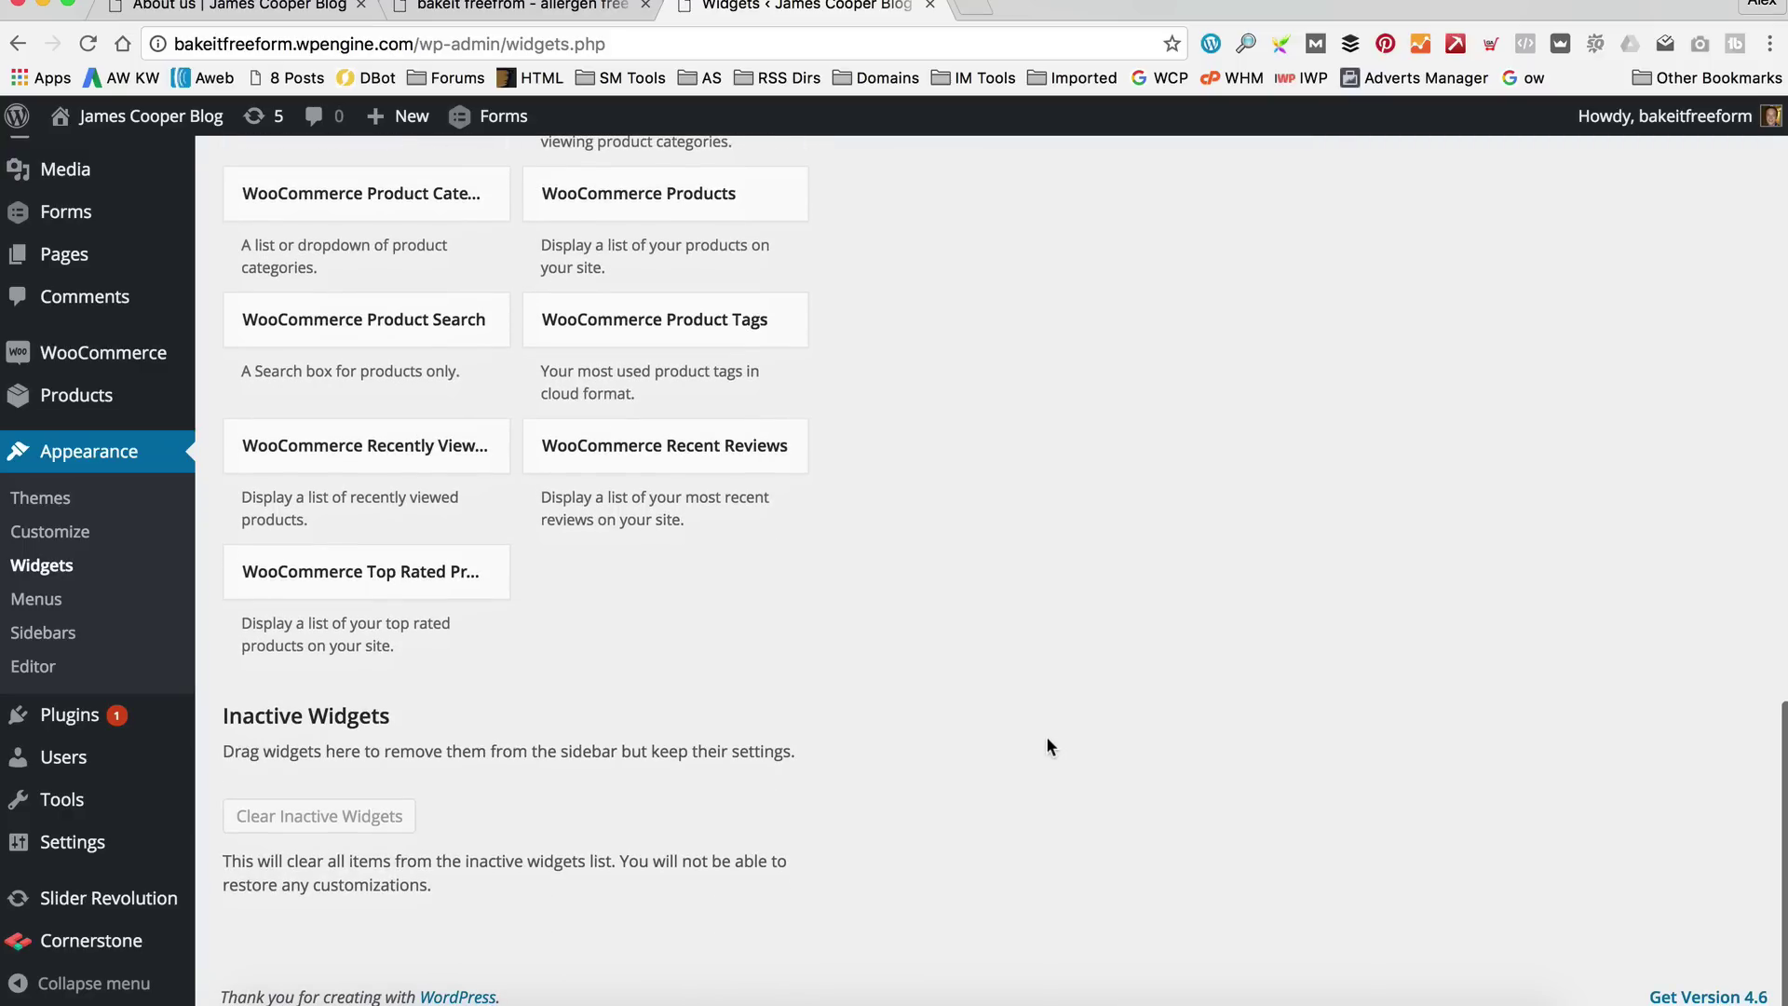
scroll(1047, 746, up, 11)
scroll(1048, 730, up, 4)
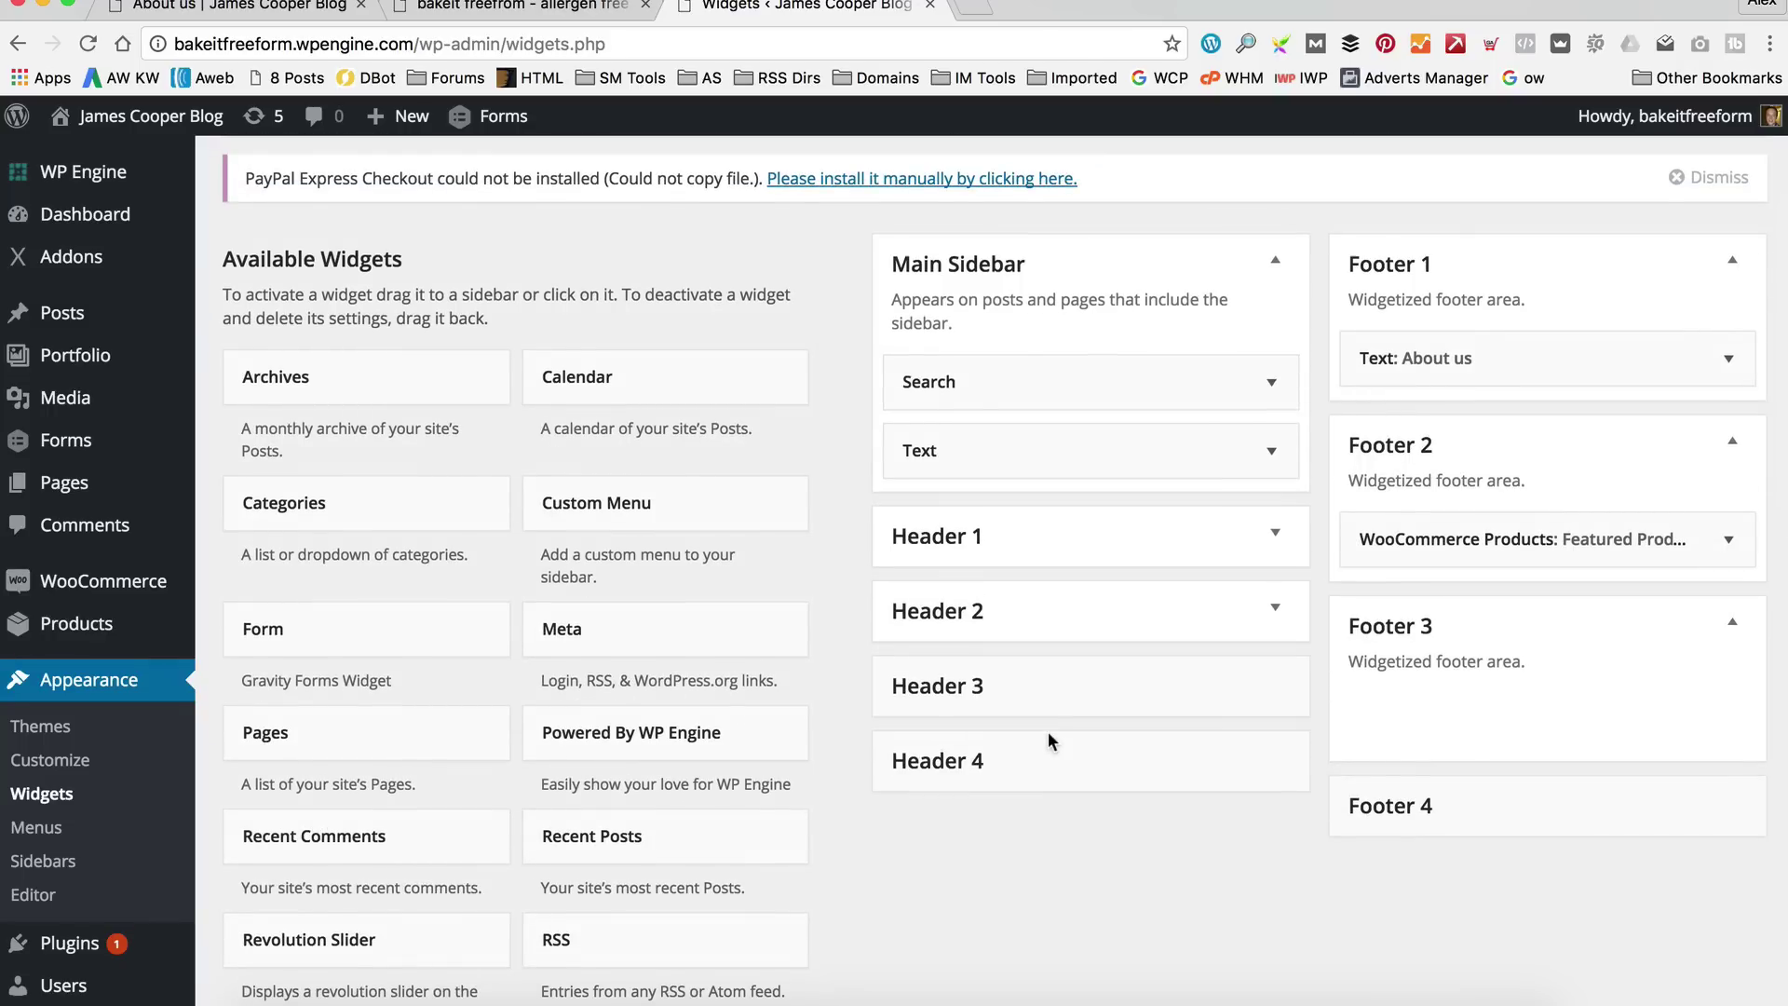
scroll(1048, 736, down, 1)
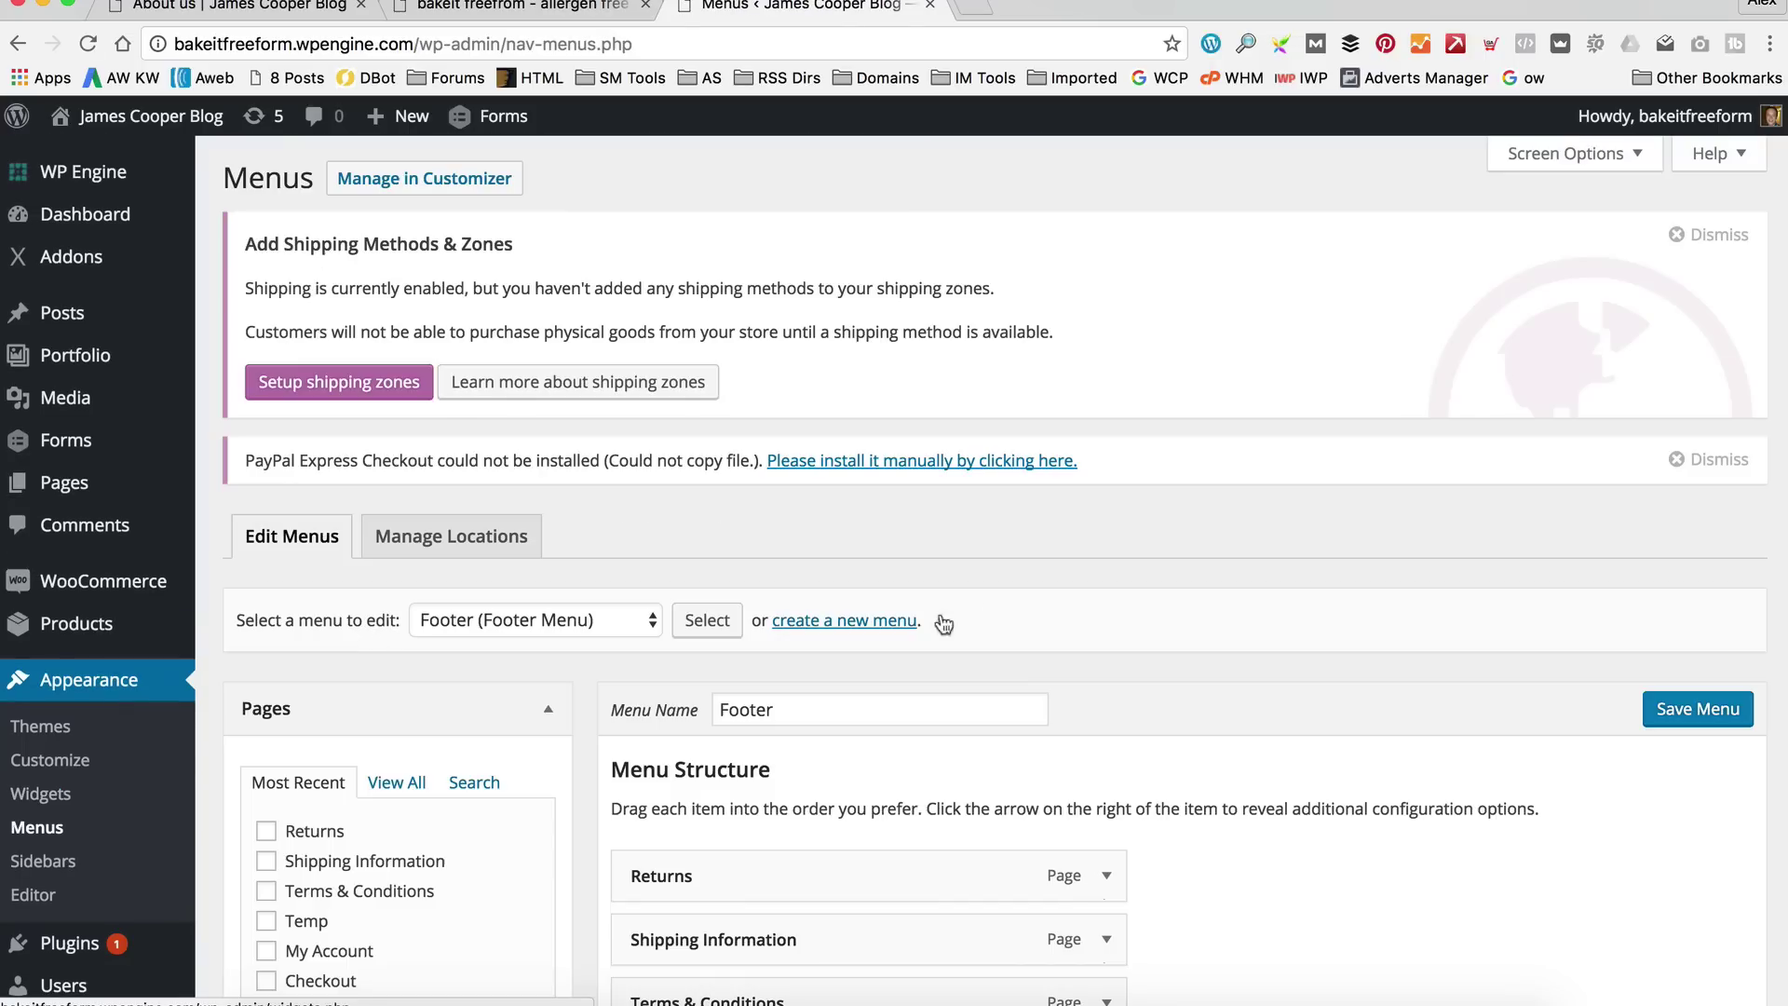
scroll(903, 516, down, 3)
- Create a new menu named 'Footer Widget'
click(852, 492)
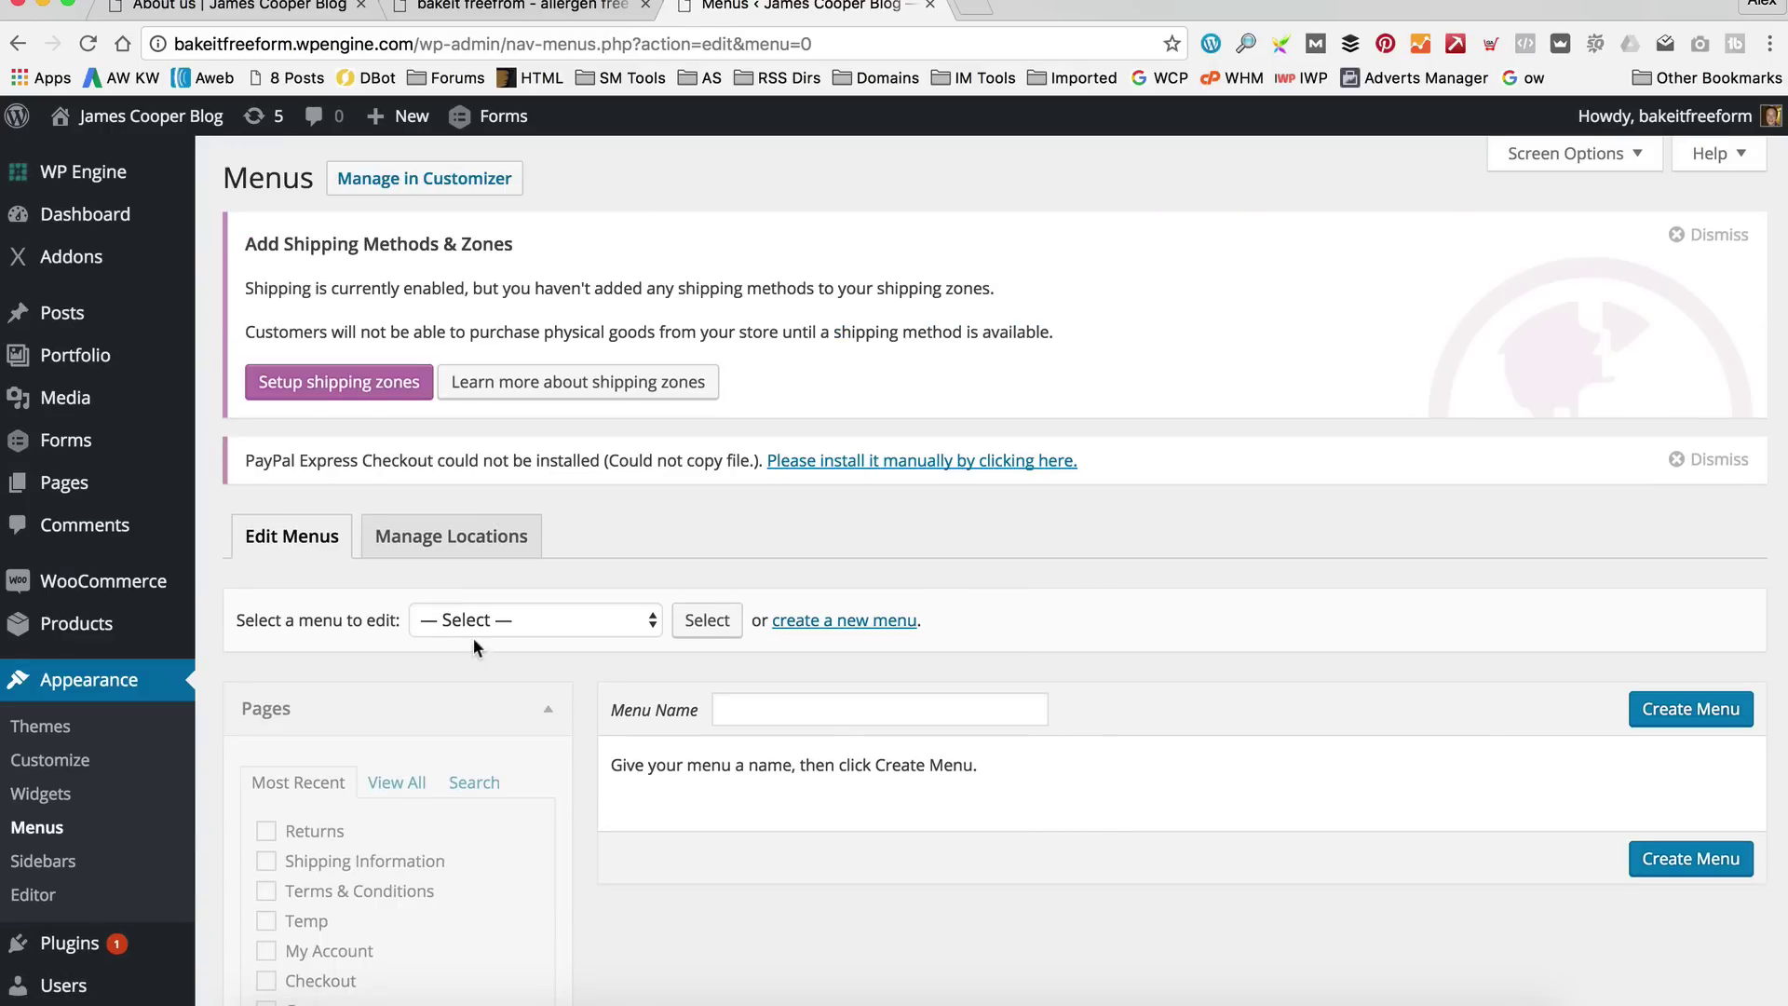
click(826, 713)
text(Footer W)
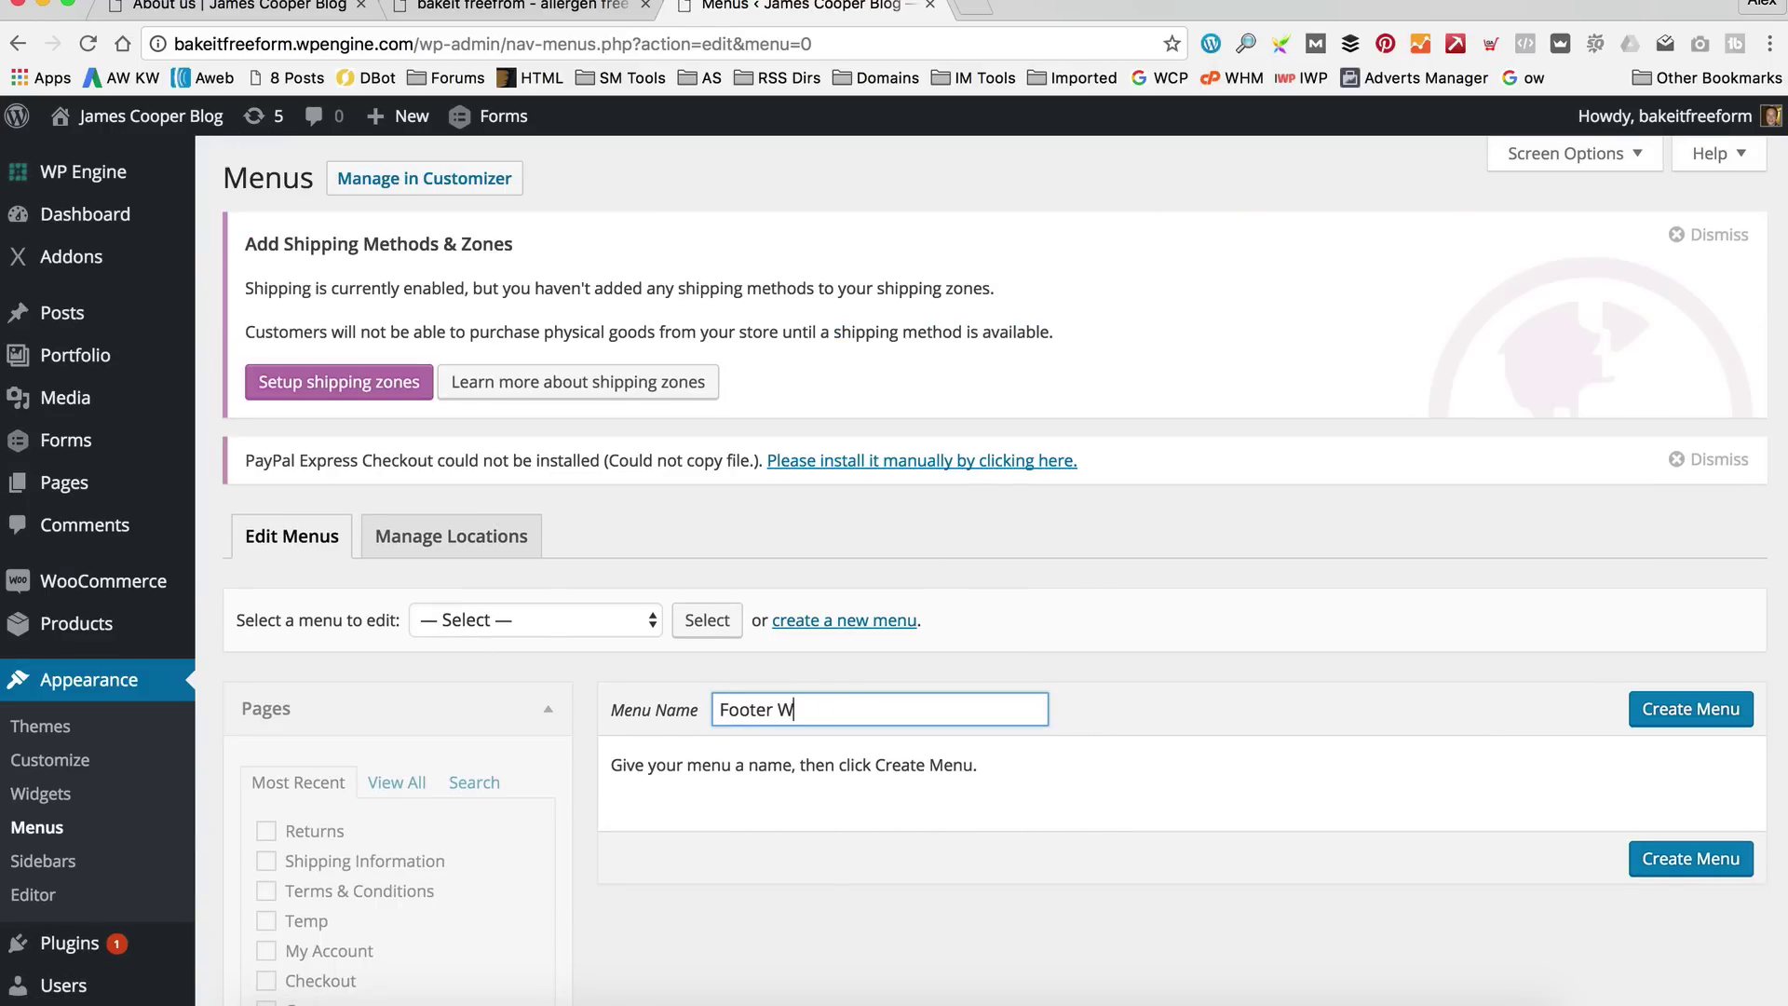
text(idget)
click(1667, 700)
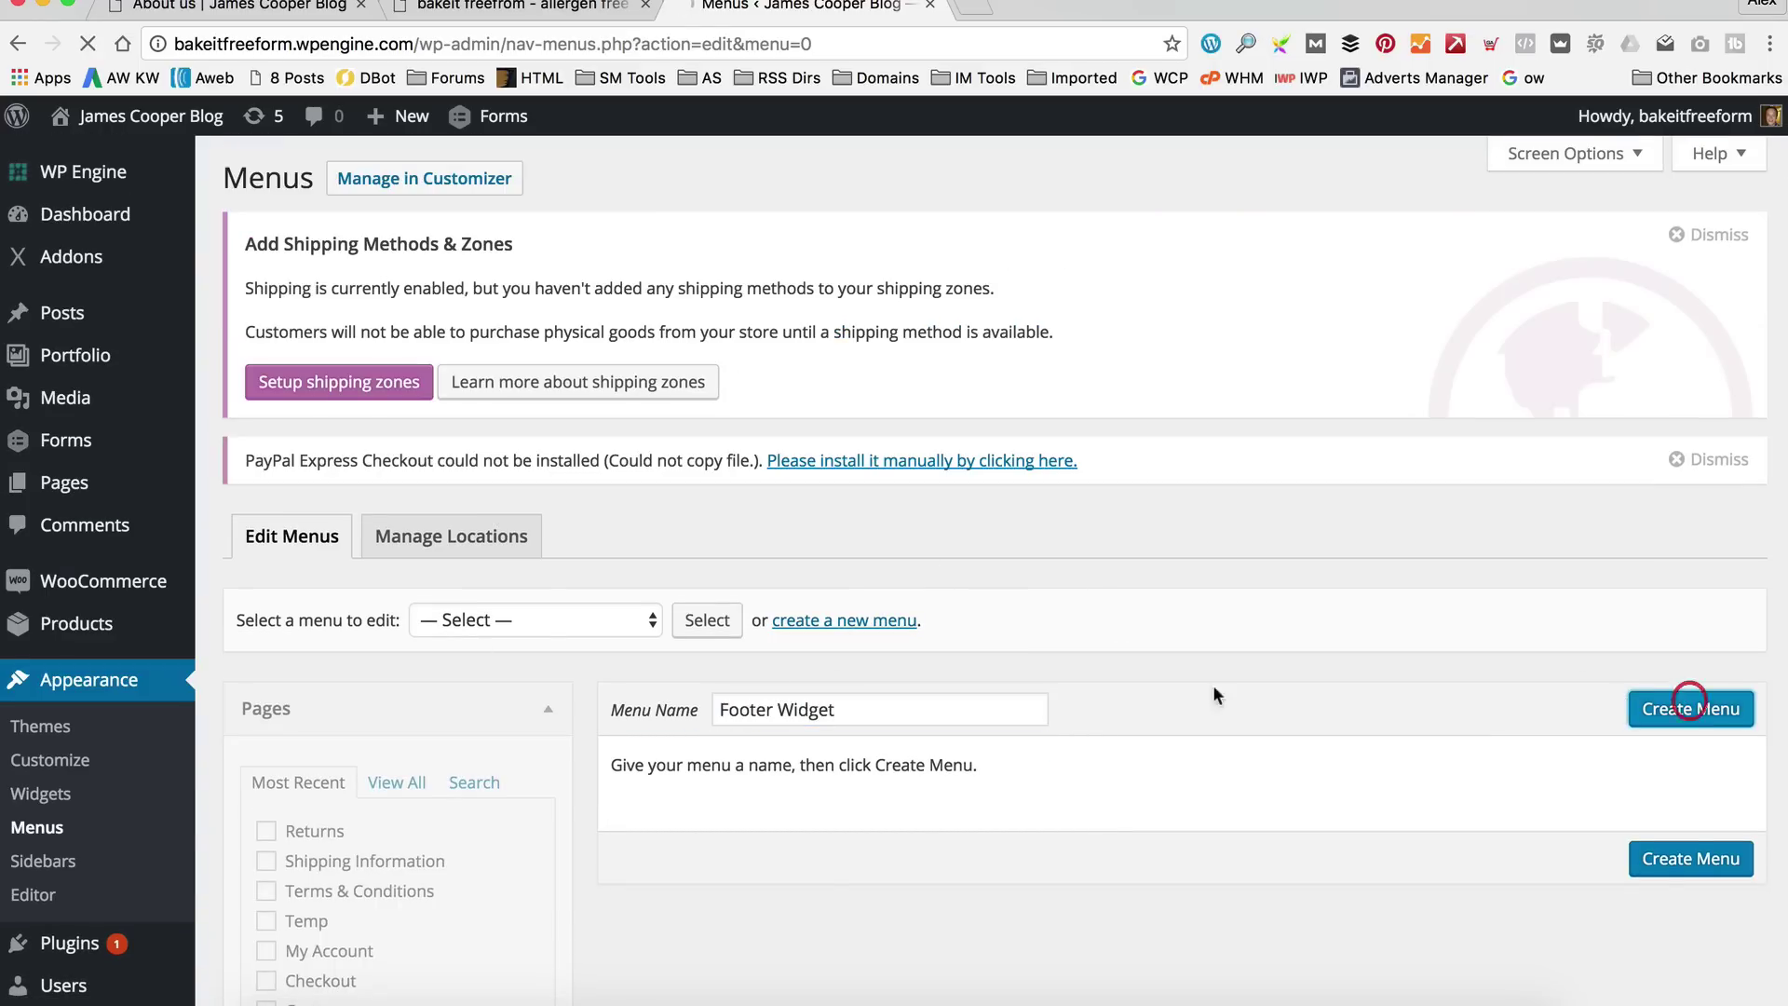
- Add the Comments & Reviews, Blogger reviews and Customer reviews pages to the menu
scroll(1150, 645, down, 6)
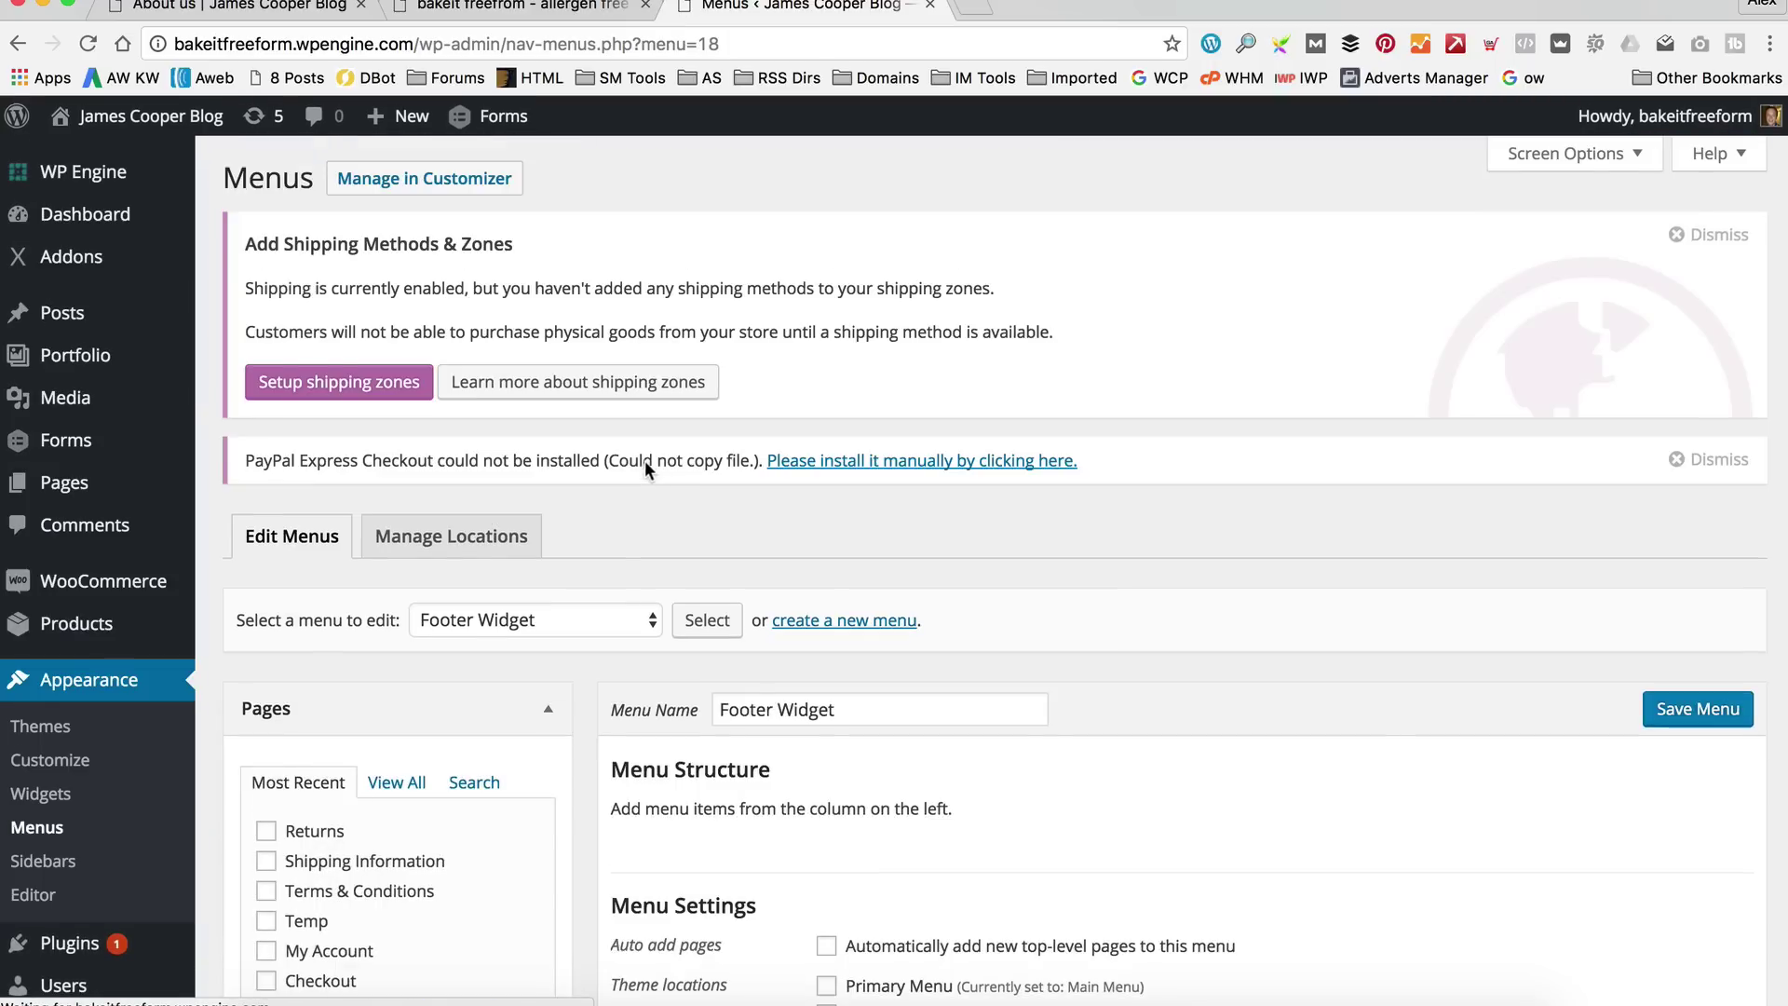
scroll(646, 461, down, 5)
click(399, 271)
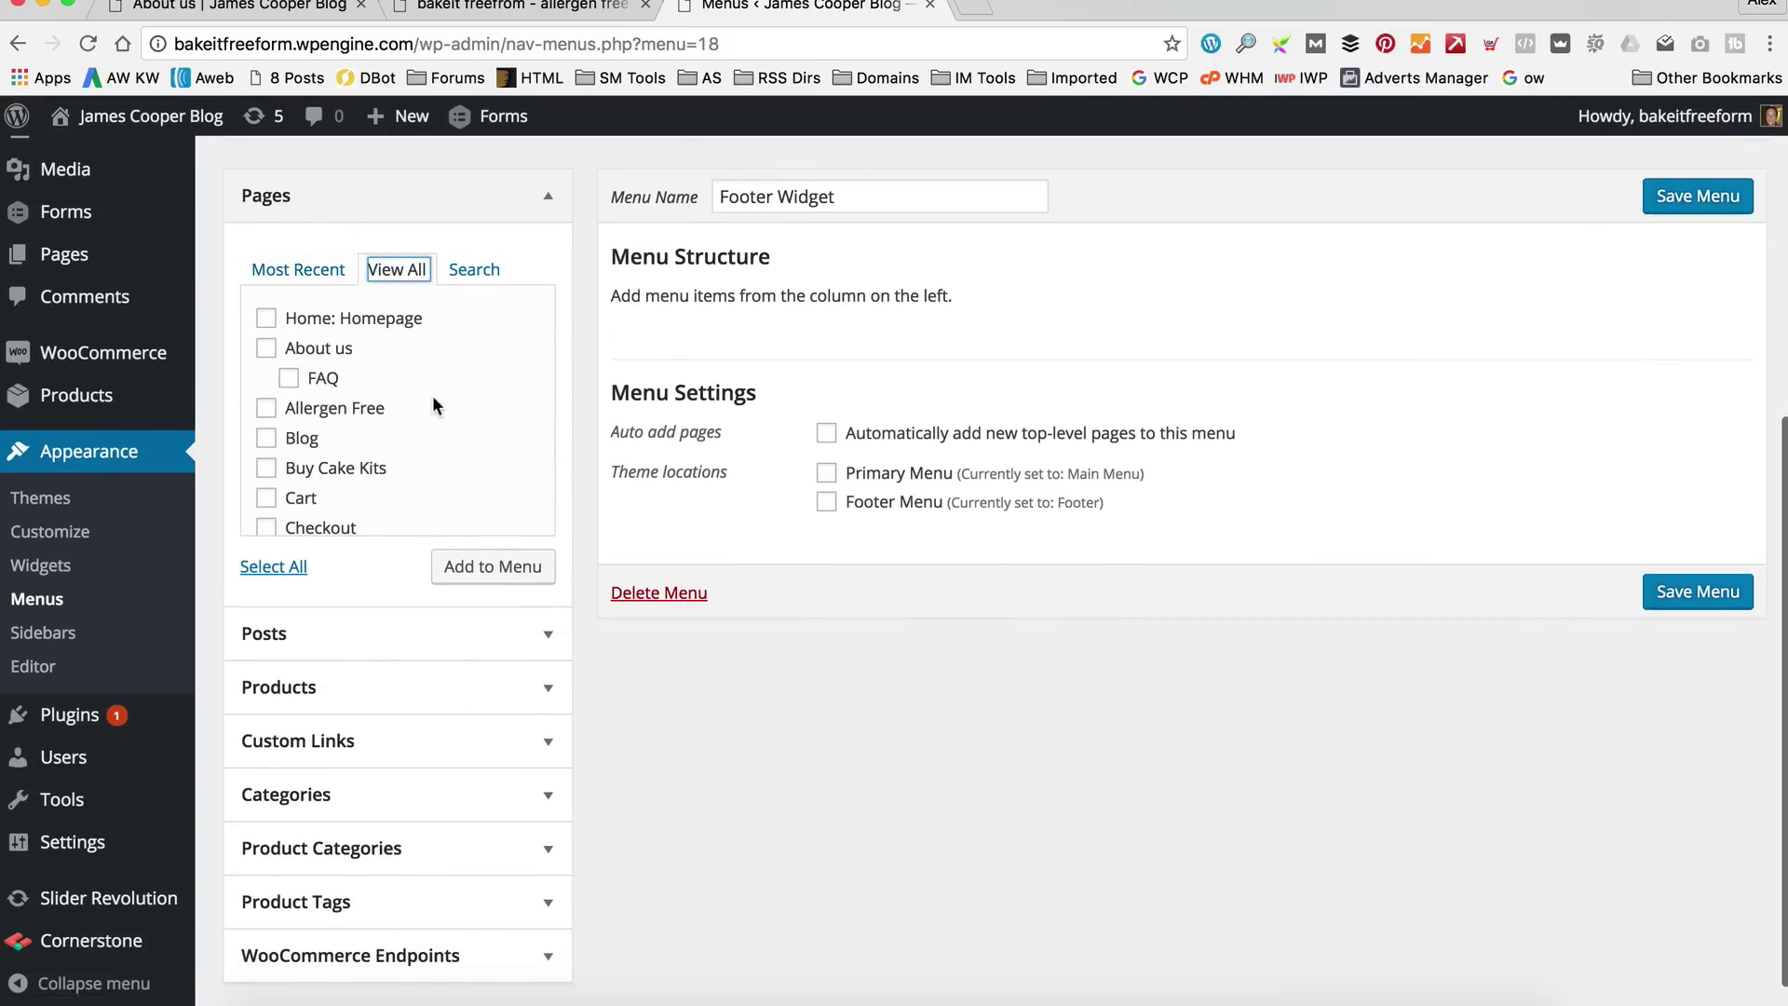
scroll(419, 391, down, 2)
scroll(414, 393, down, 2)
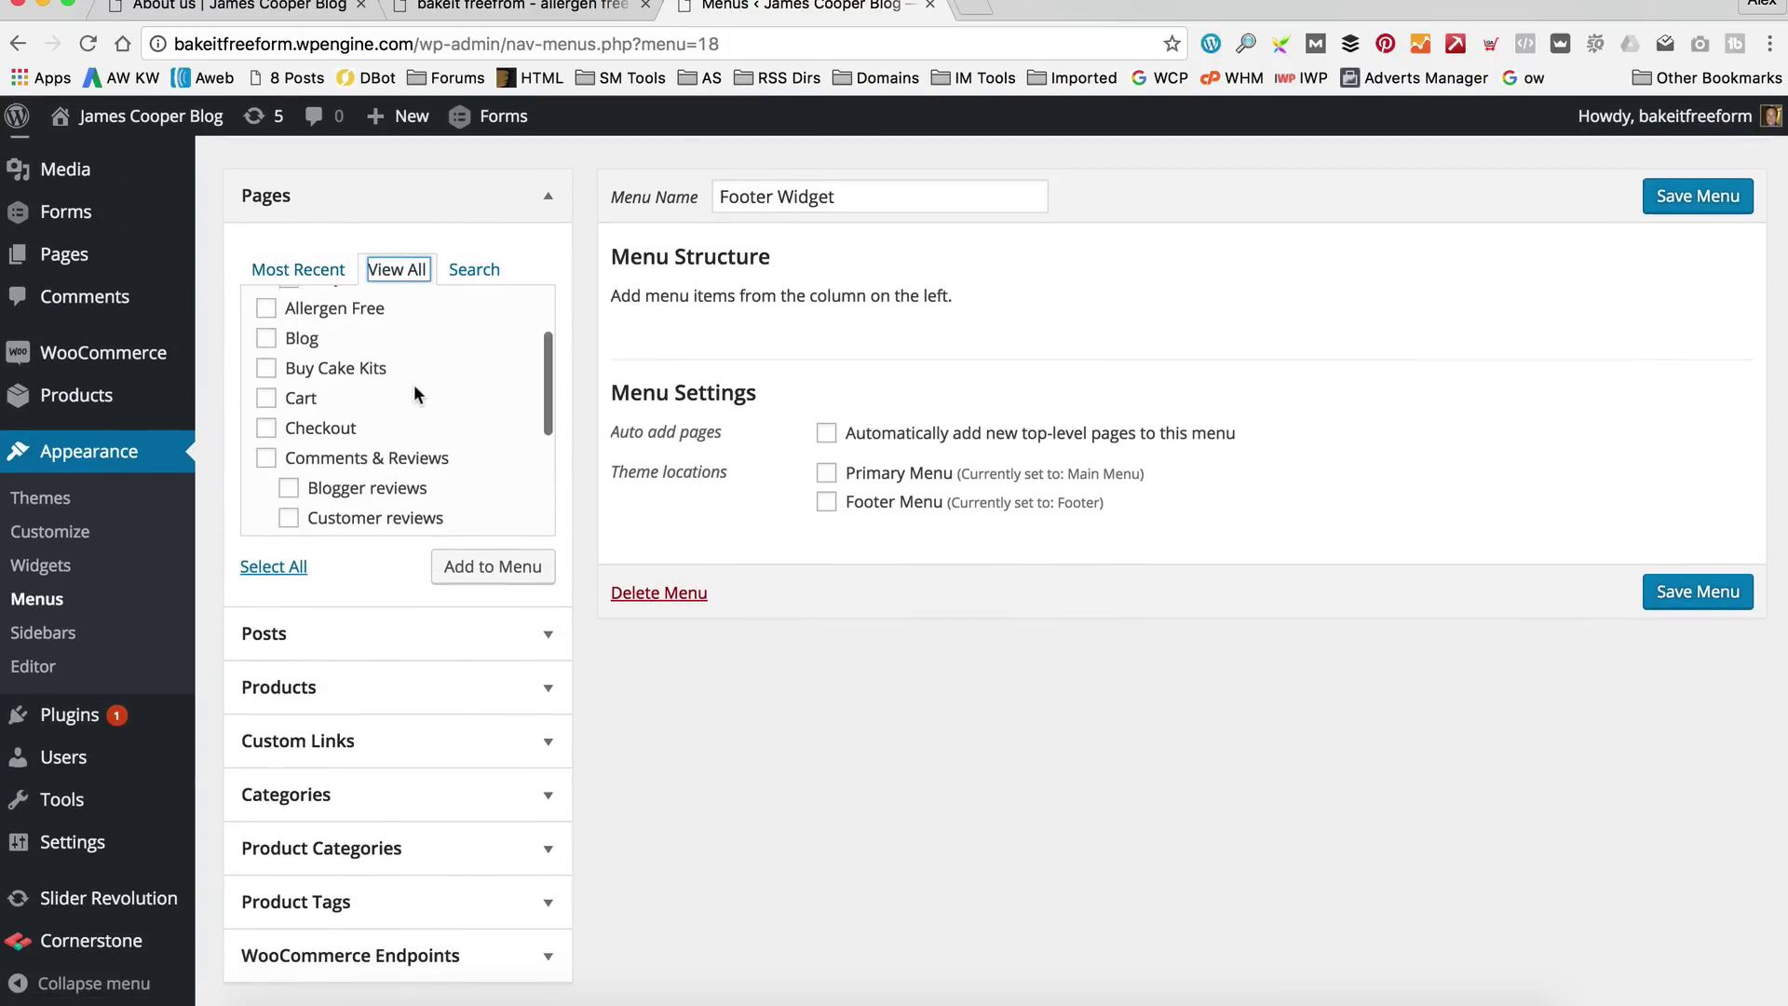
click(265, 401)
click(289, 432)
click(288, 462)
click(485, 568)
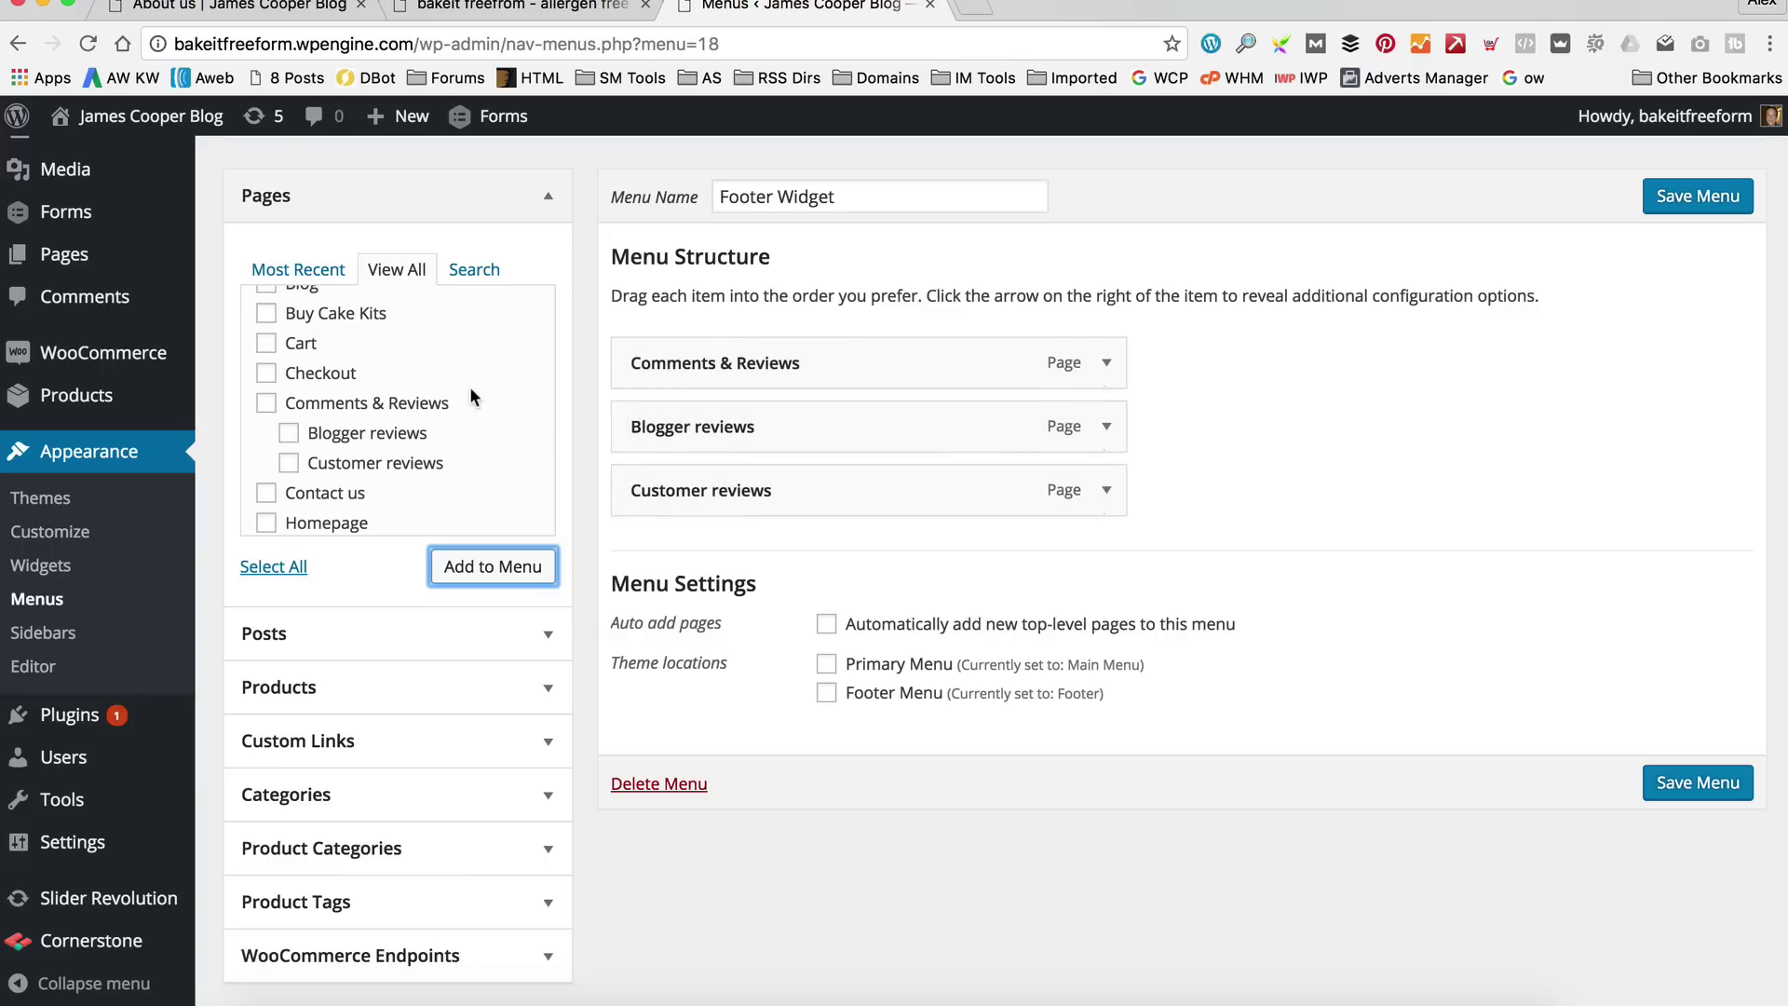
- Add the FAQ and About us pages to the menu
scroll(468, 390, down, 4)
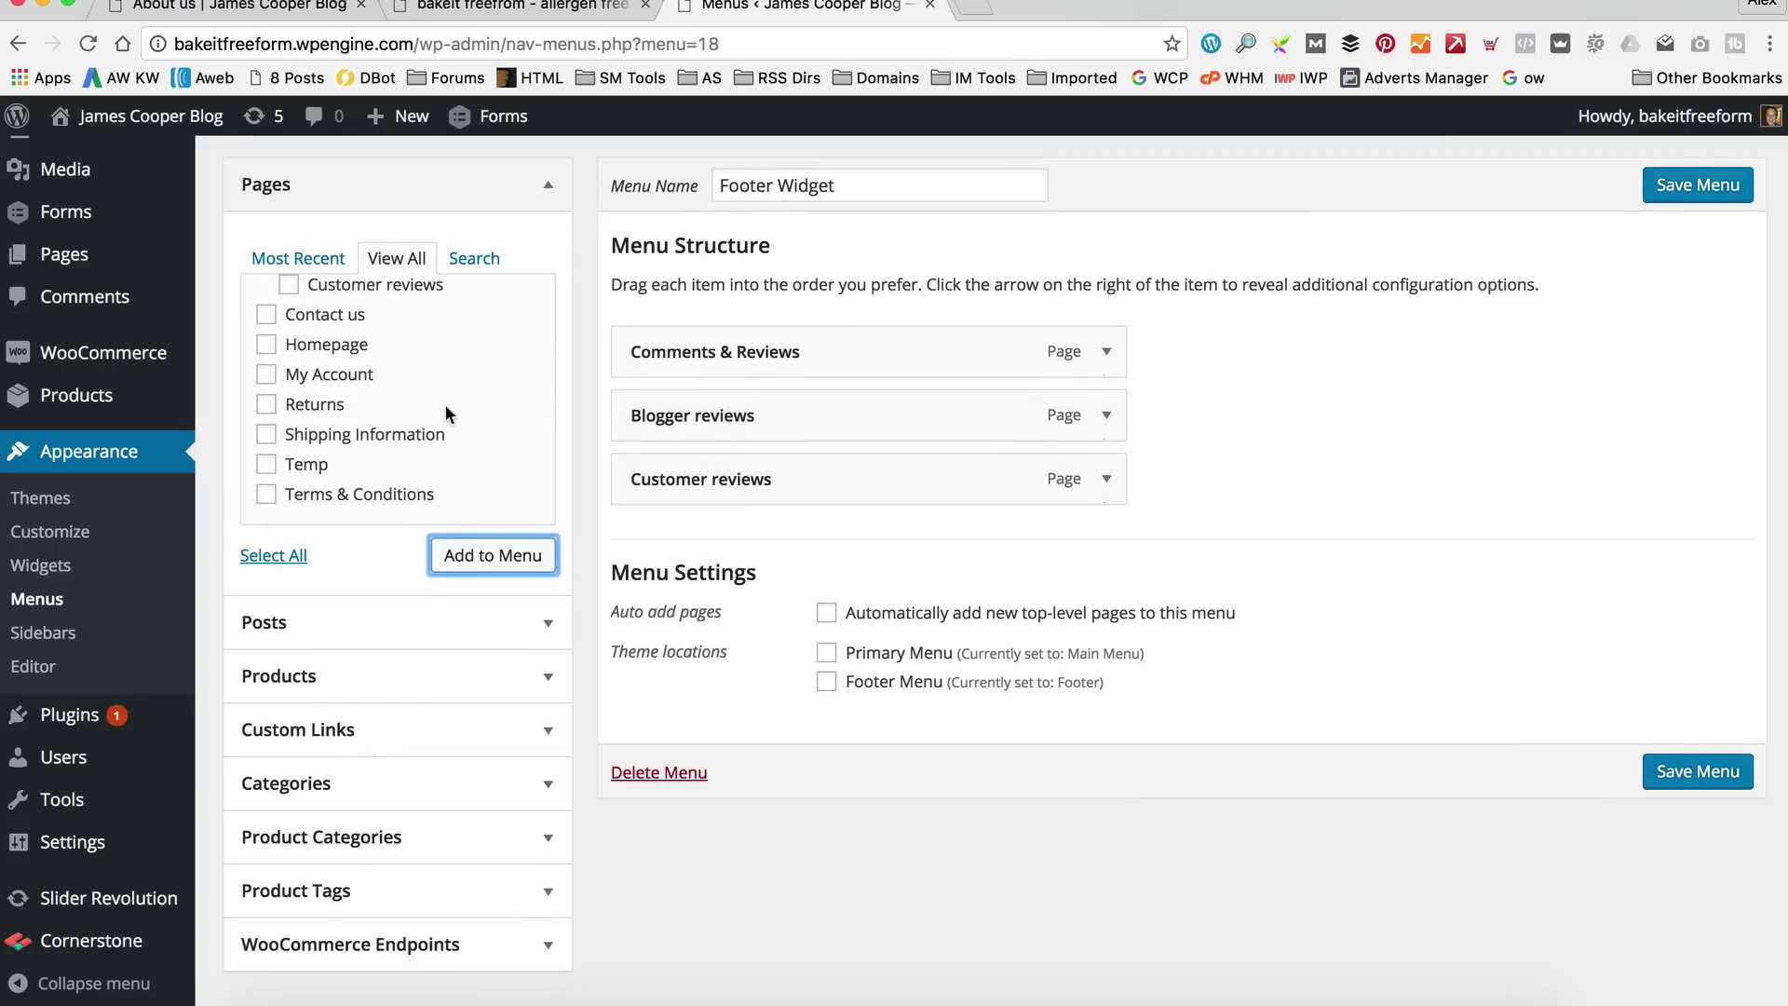
scroll(439, 406, up, 5)
click(289, 423)
click(268, 393)
click(495, 611)
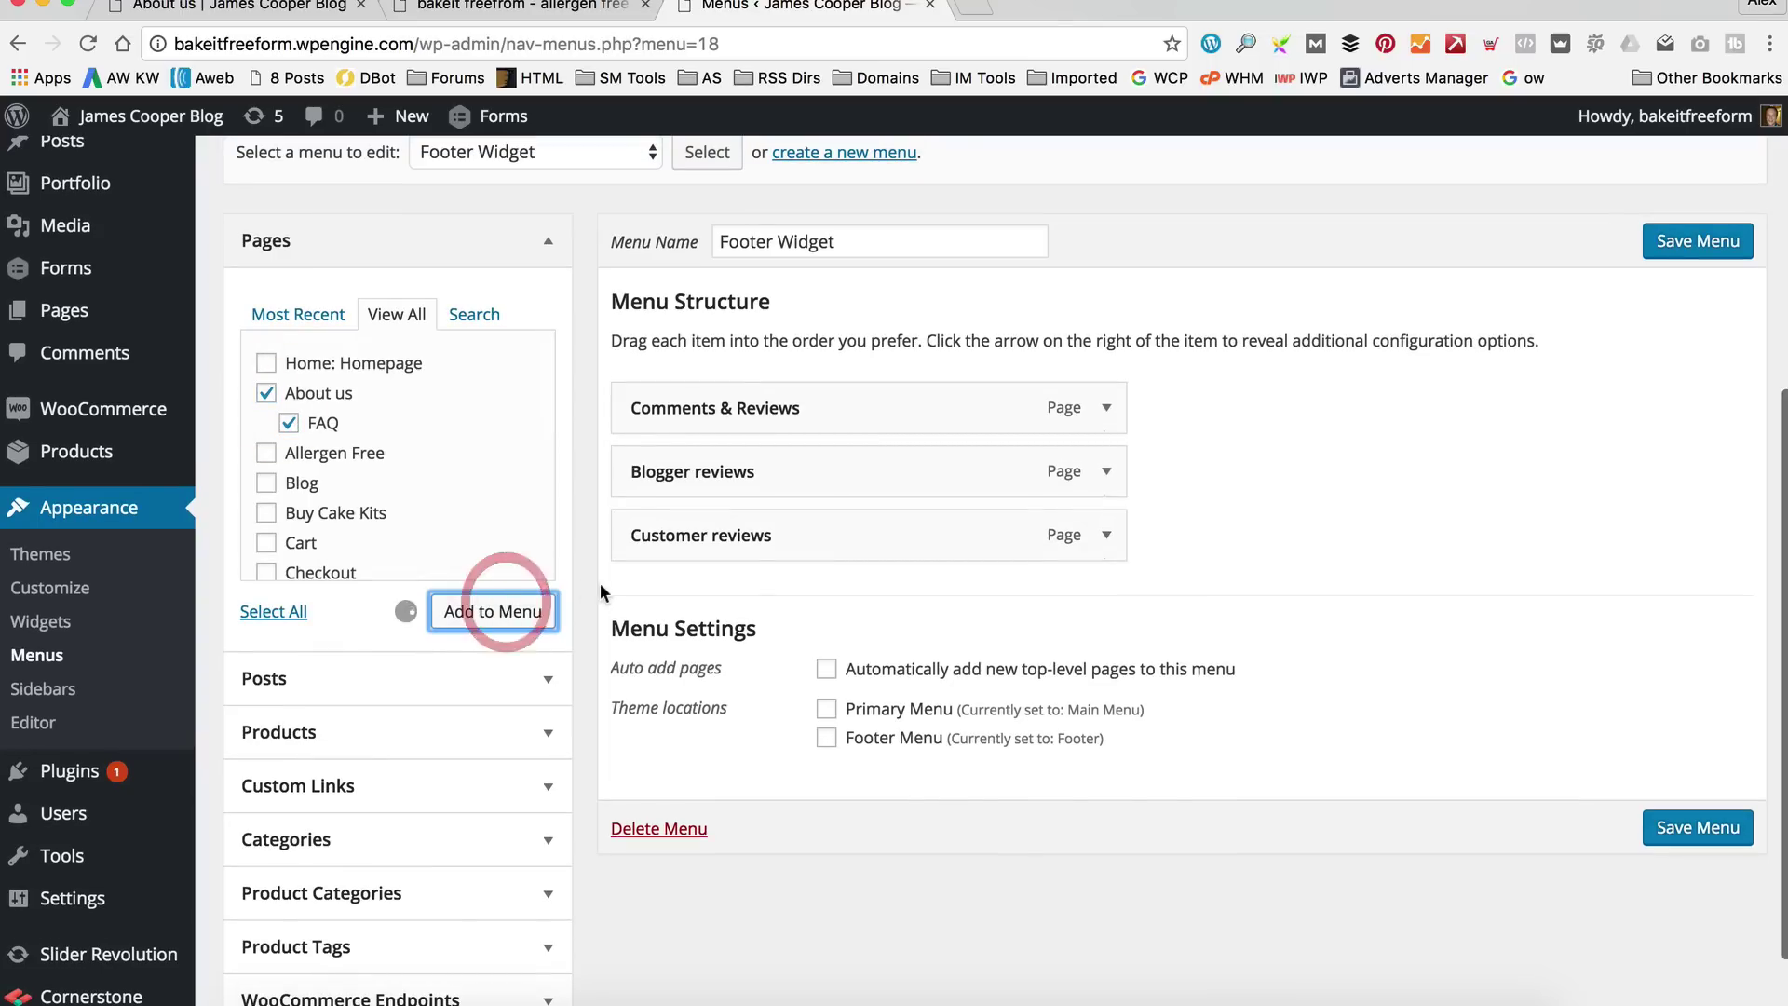
- Move About us to the top and Blogger reviews to second place, then save the menu
drag(701, 591, 700, 403)
drag(871, 529, 855, 456)
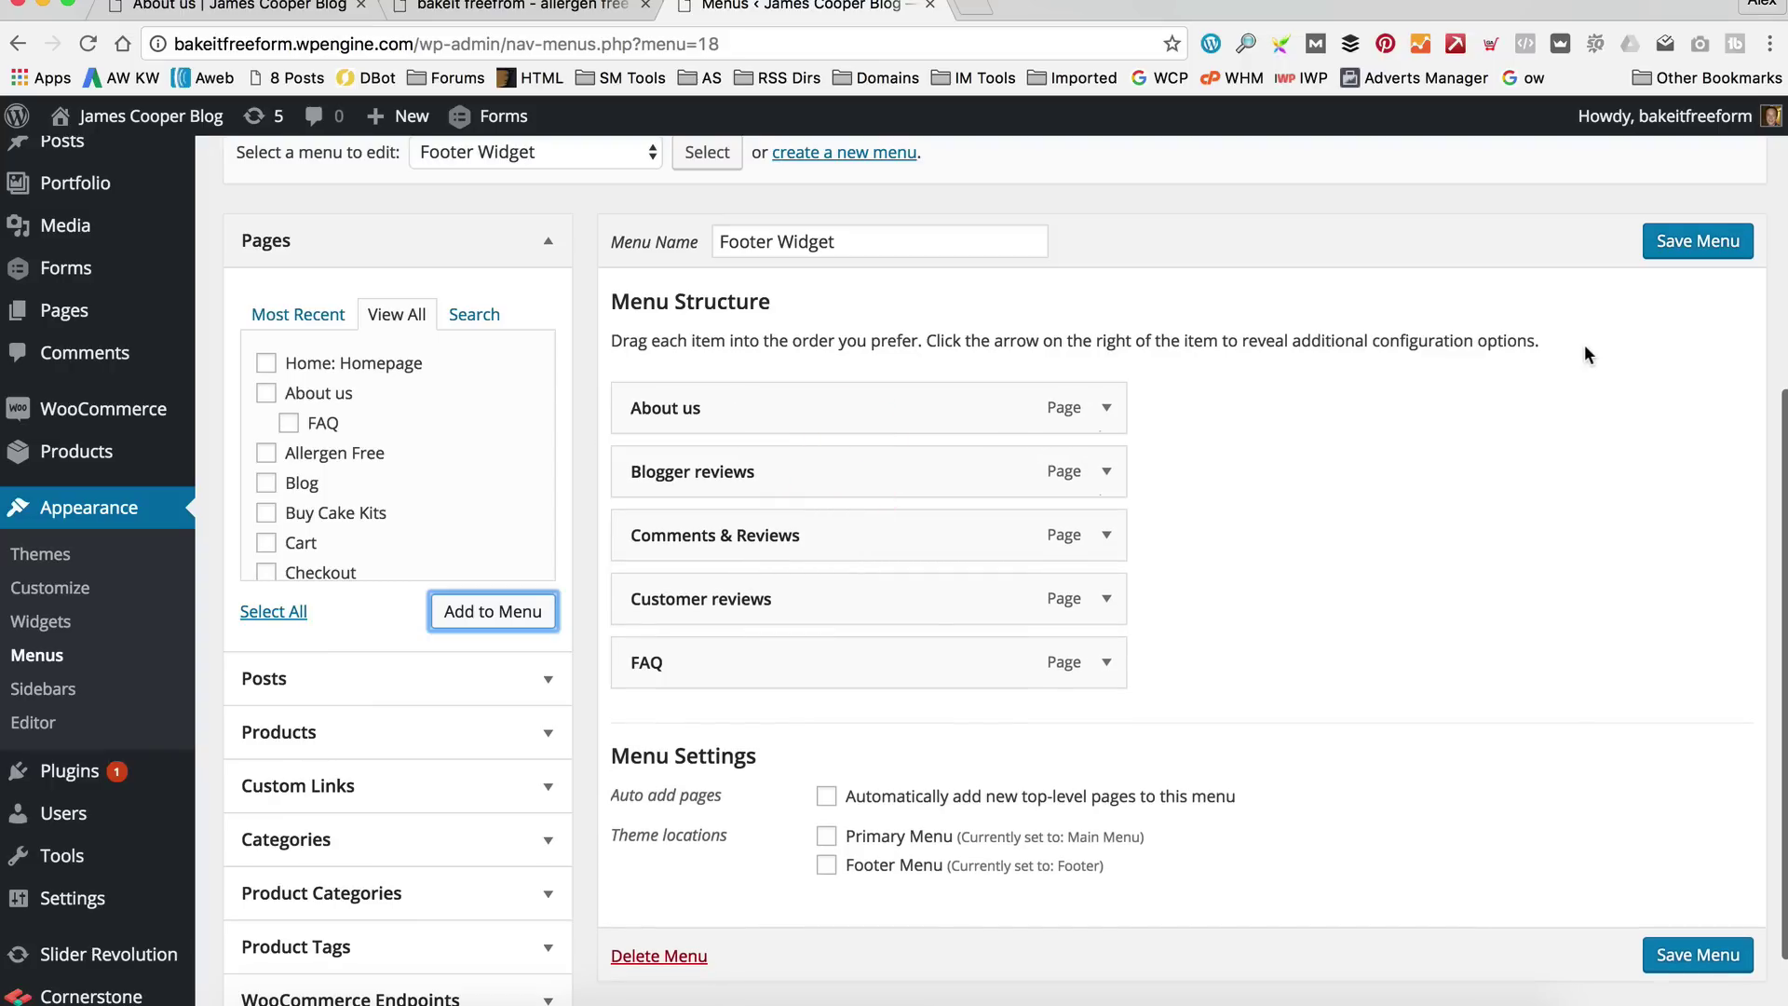
click(1704, 241)
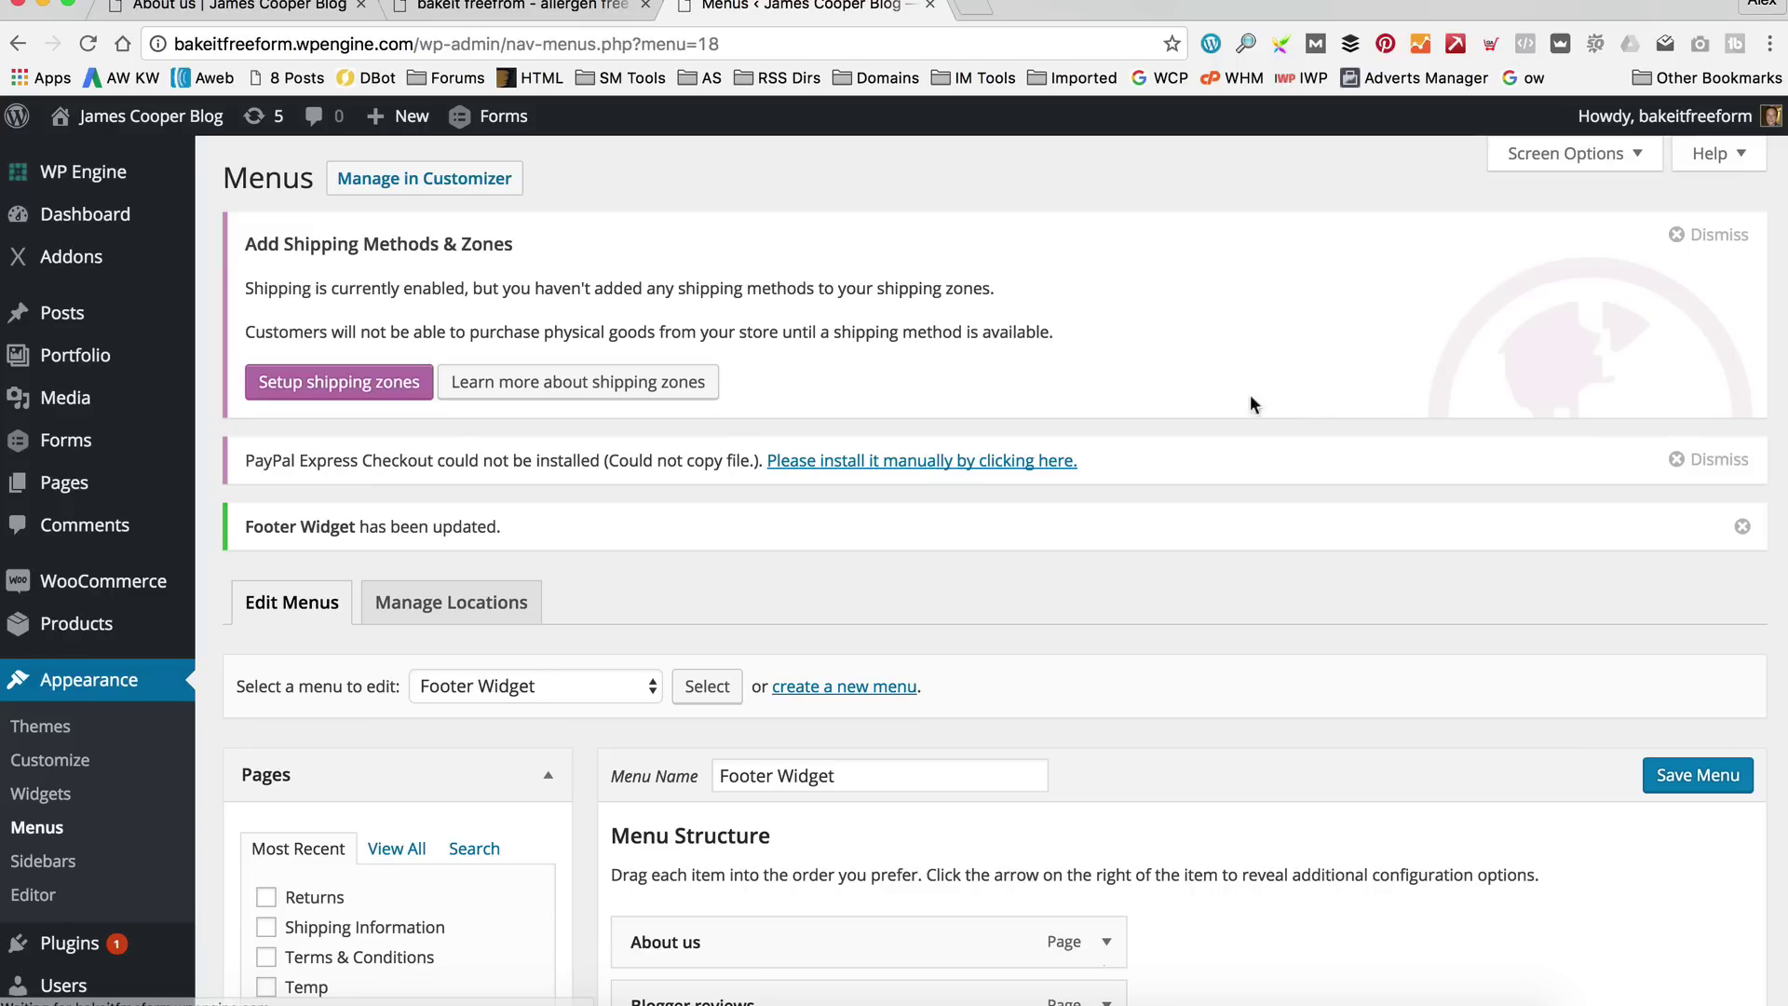
click(109, 796)
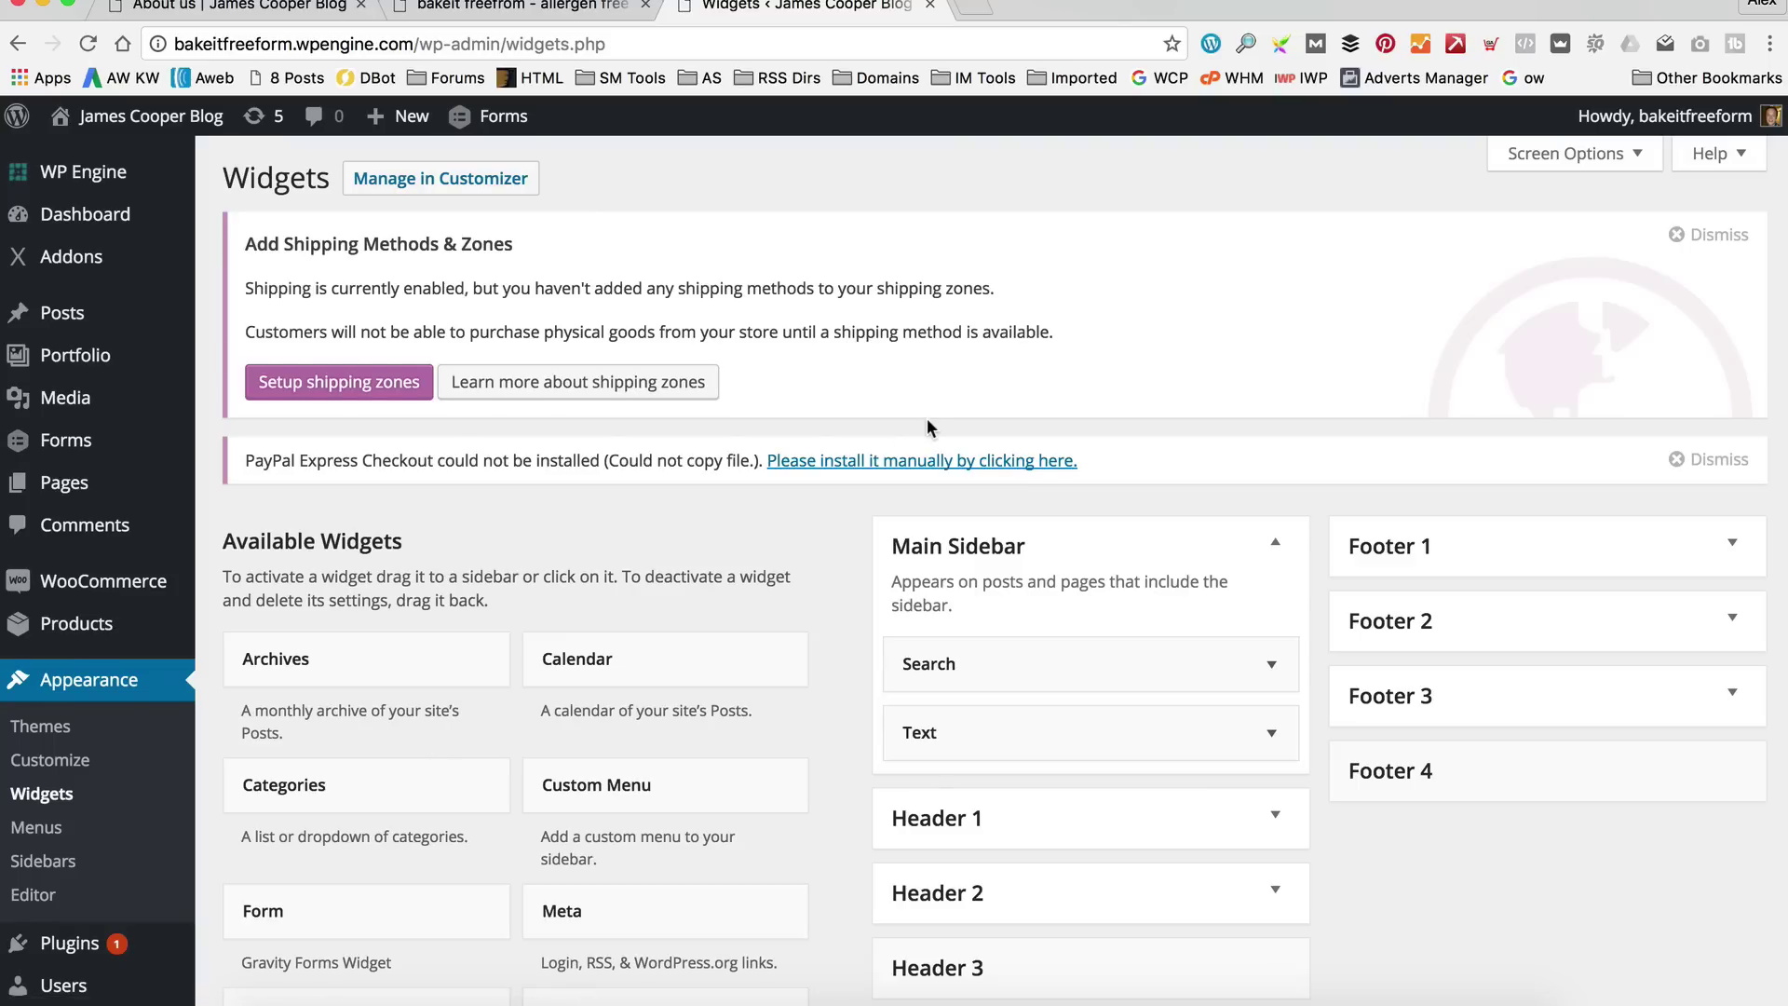
- Add a Custom Menu widget titled 'Find out more' showing the Footer Widget menu to Footer 3
scroll(927, 419, down, 2)
scroll(927, 428, down, 3)
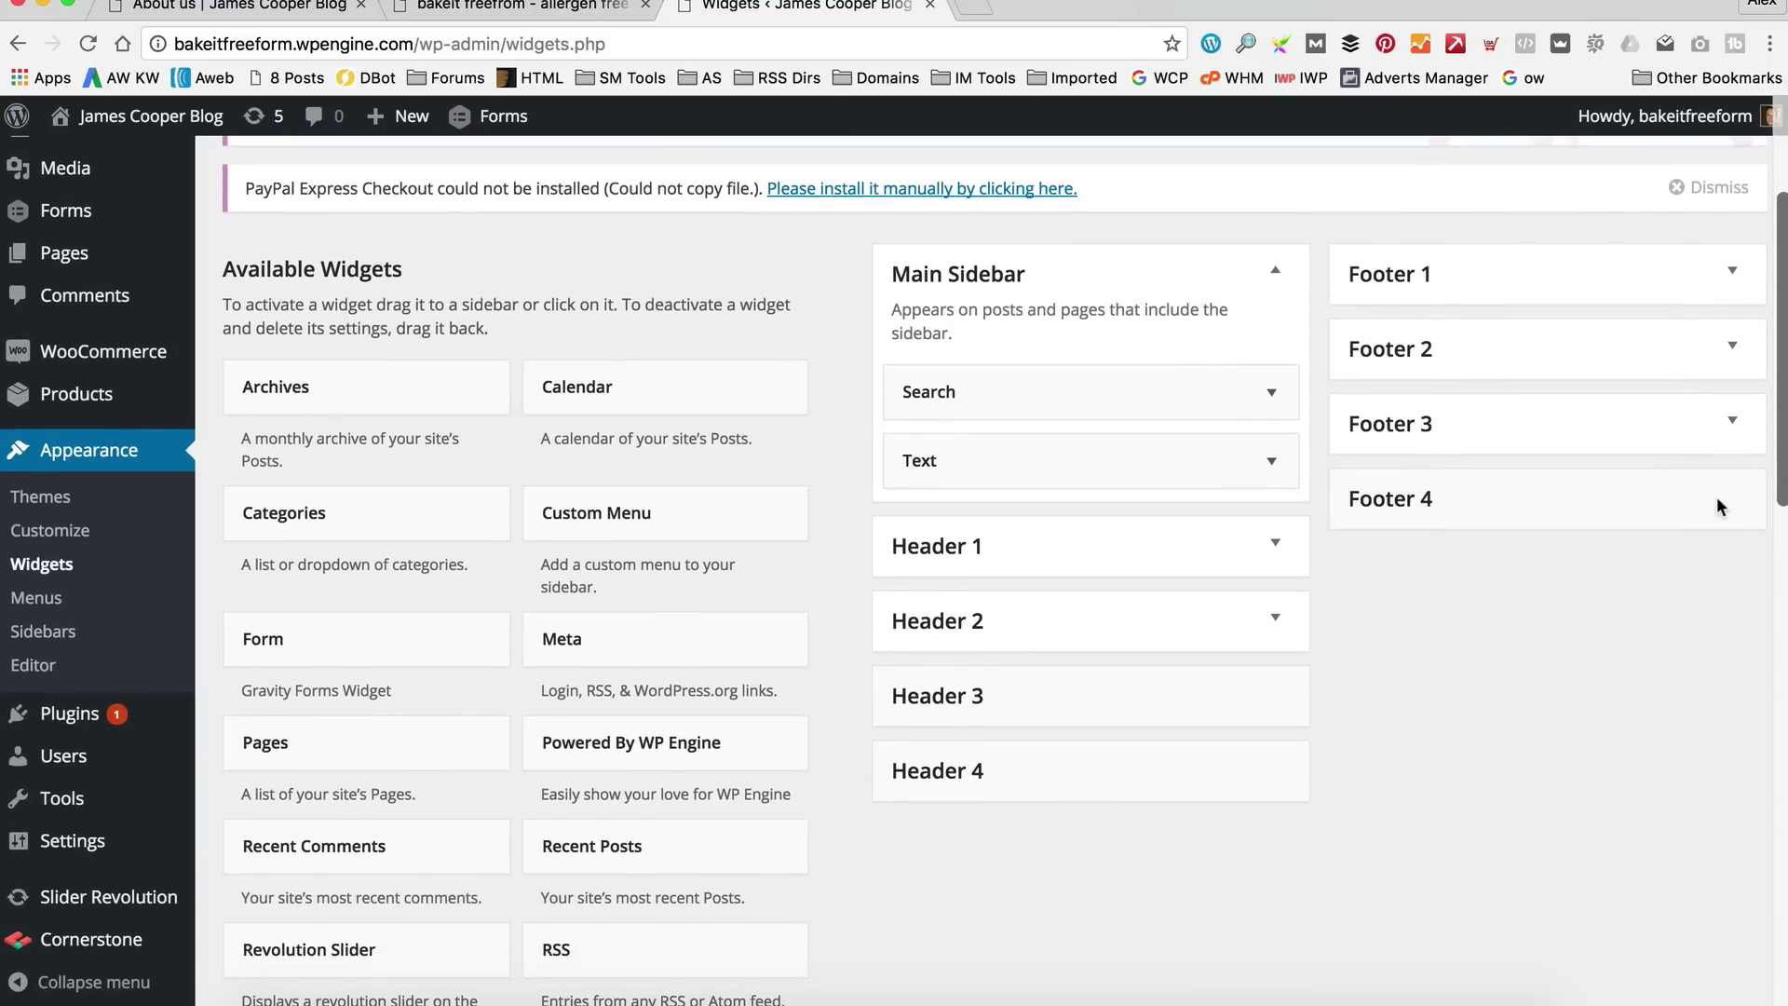
click(1731, 421)
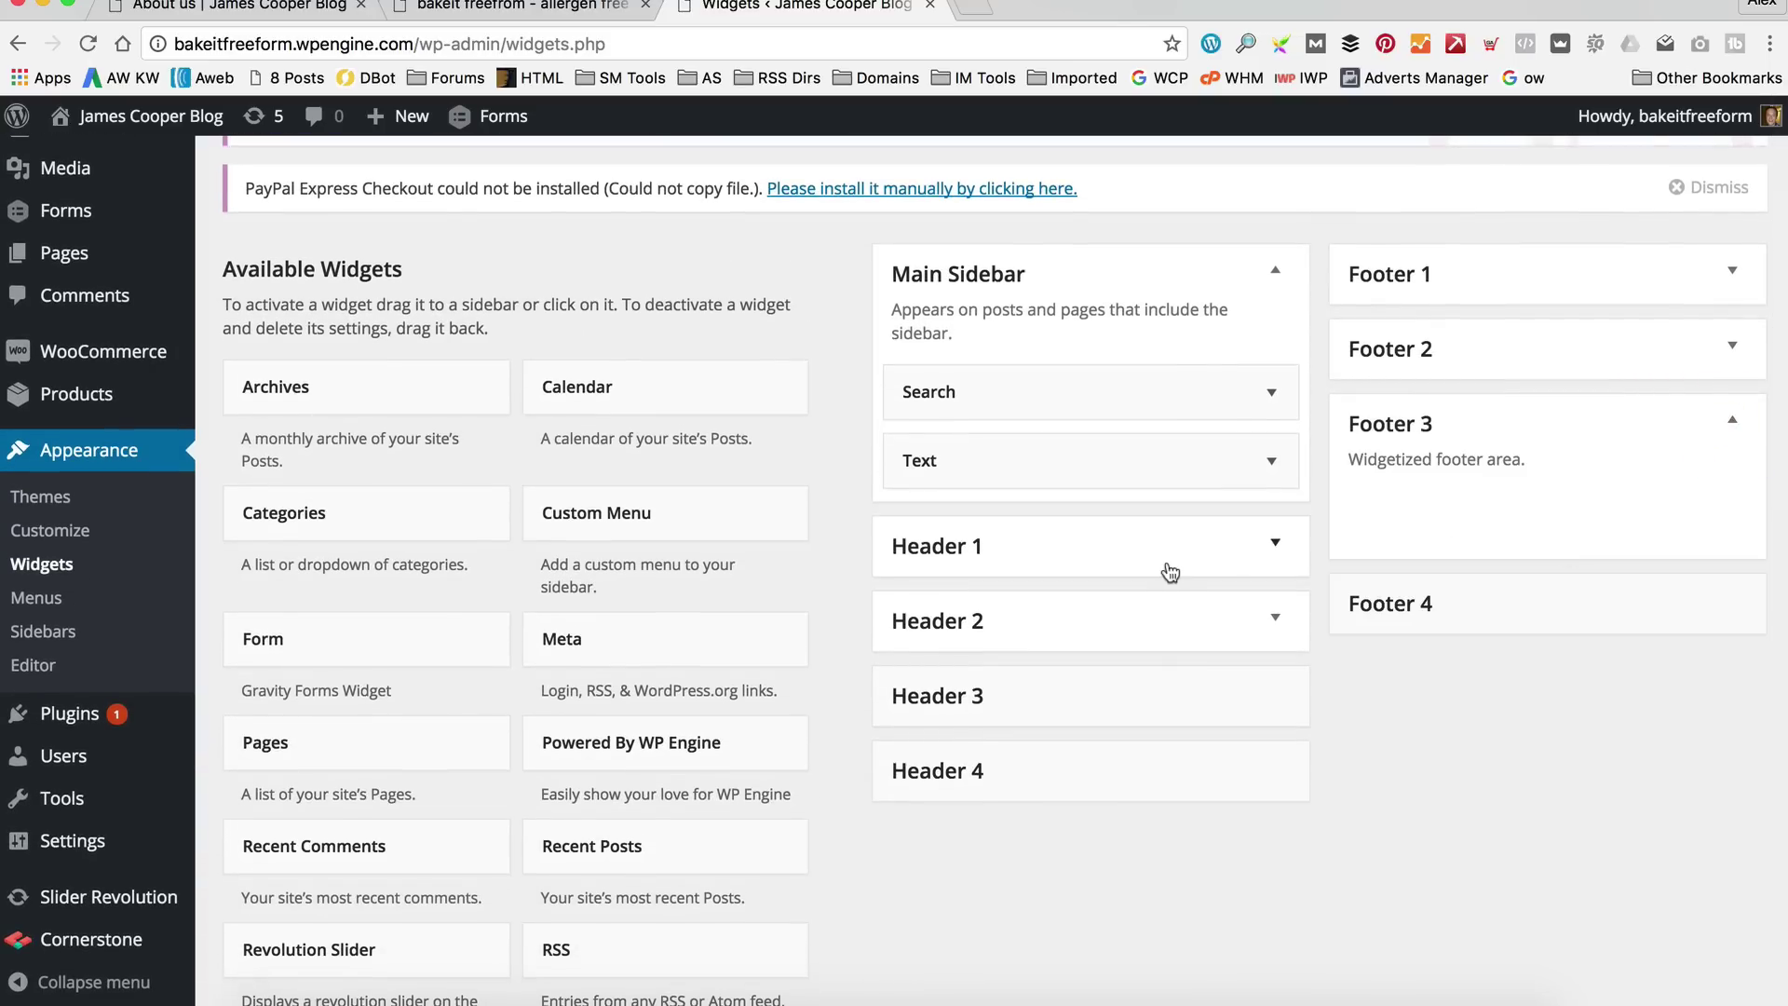
scroll(806, 541, down, 4)
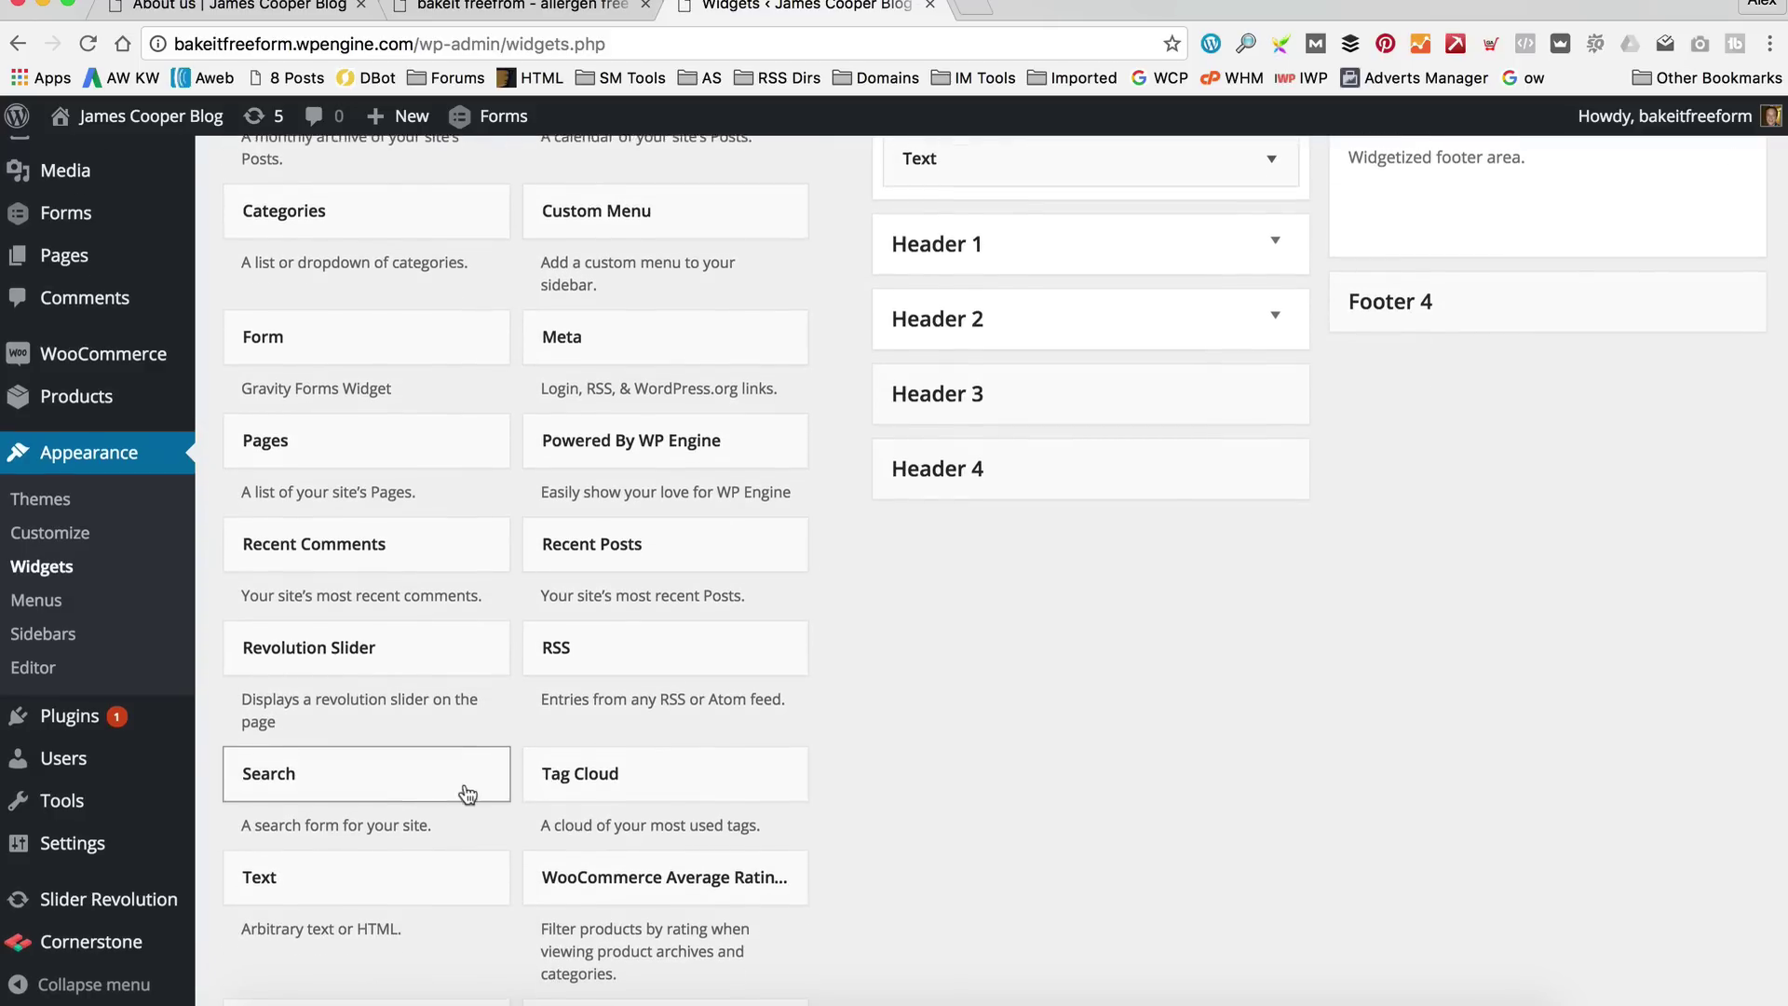
scroll(475, 730, up, 4)
drag(599, 511, 1555, 503)
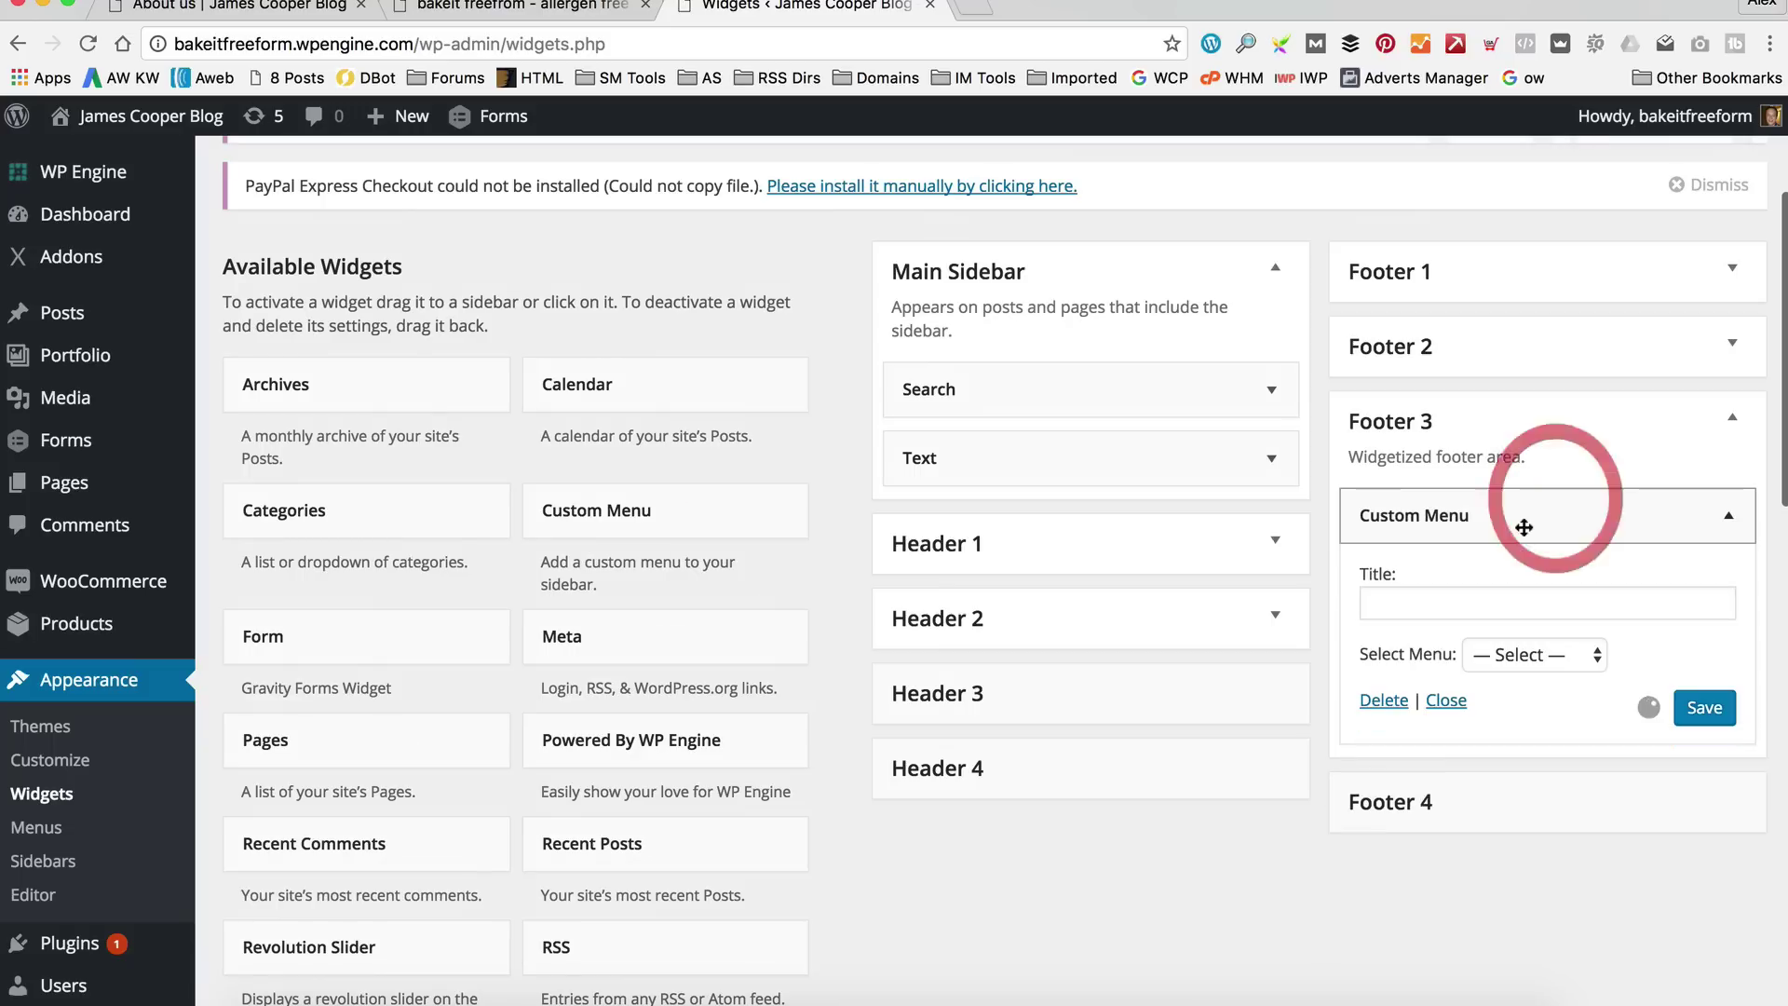
click(1556, 654)
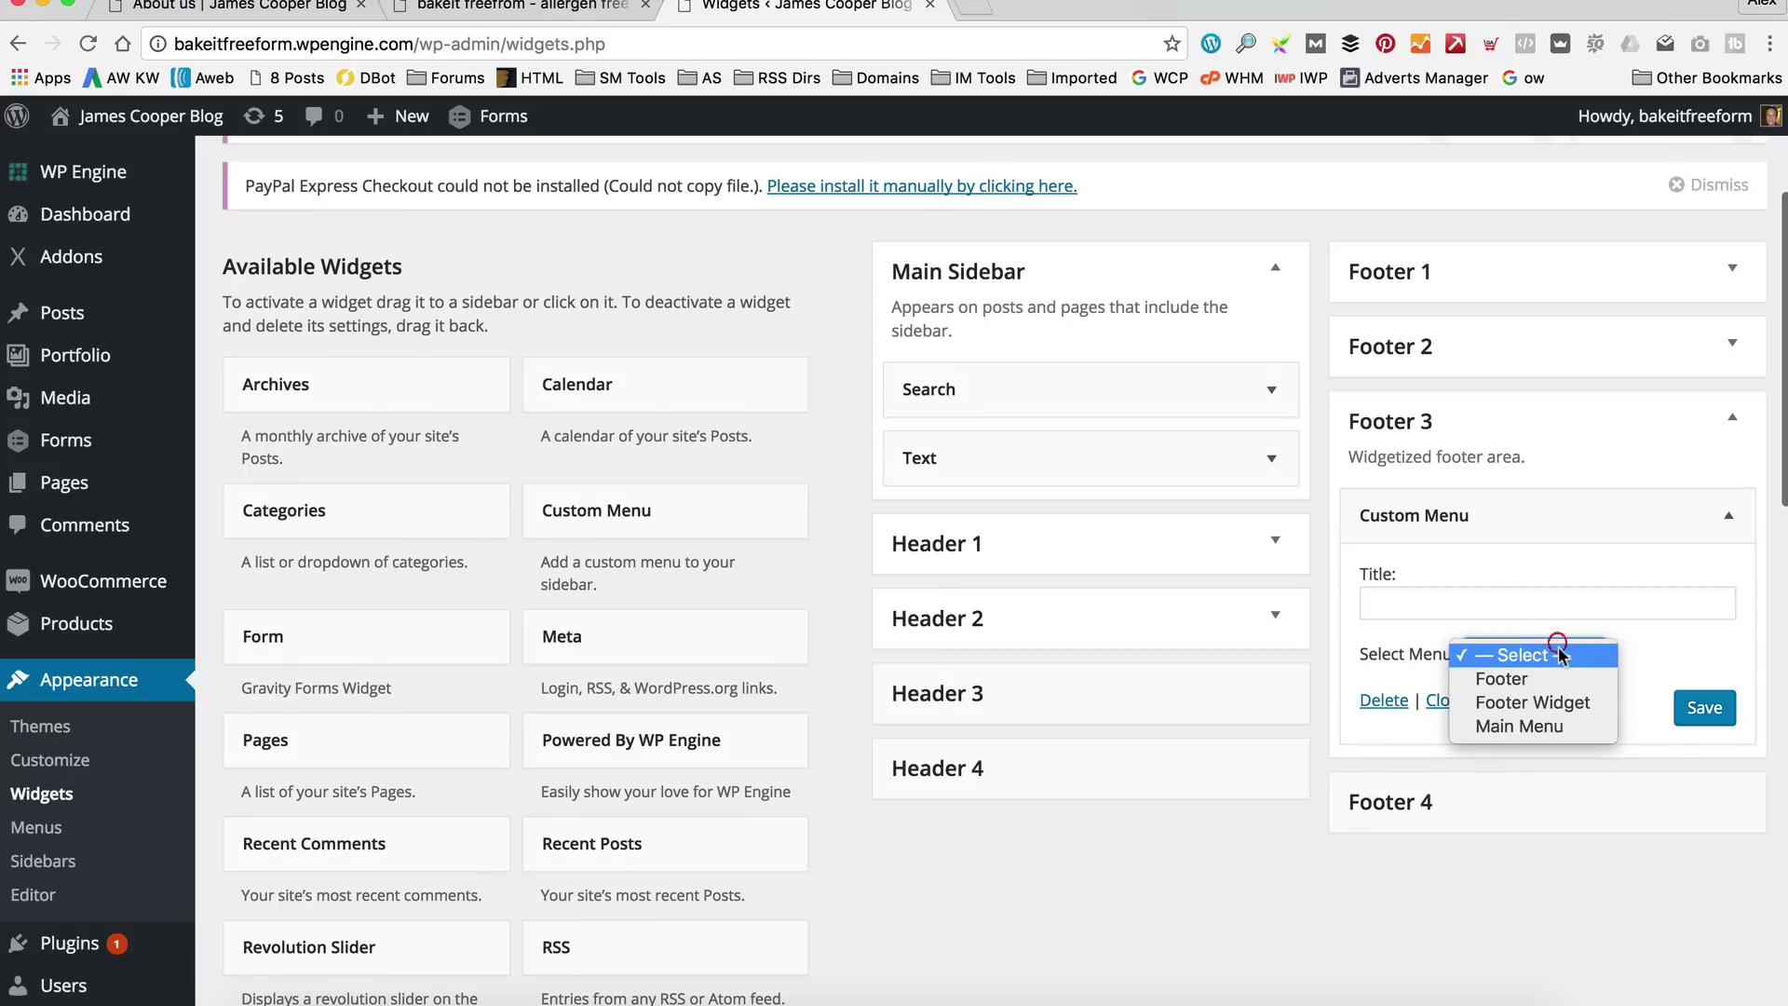
click(1537, 703)
click(1511, 605)
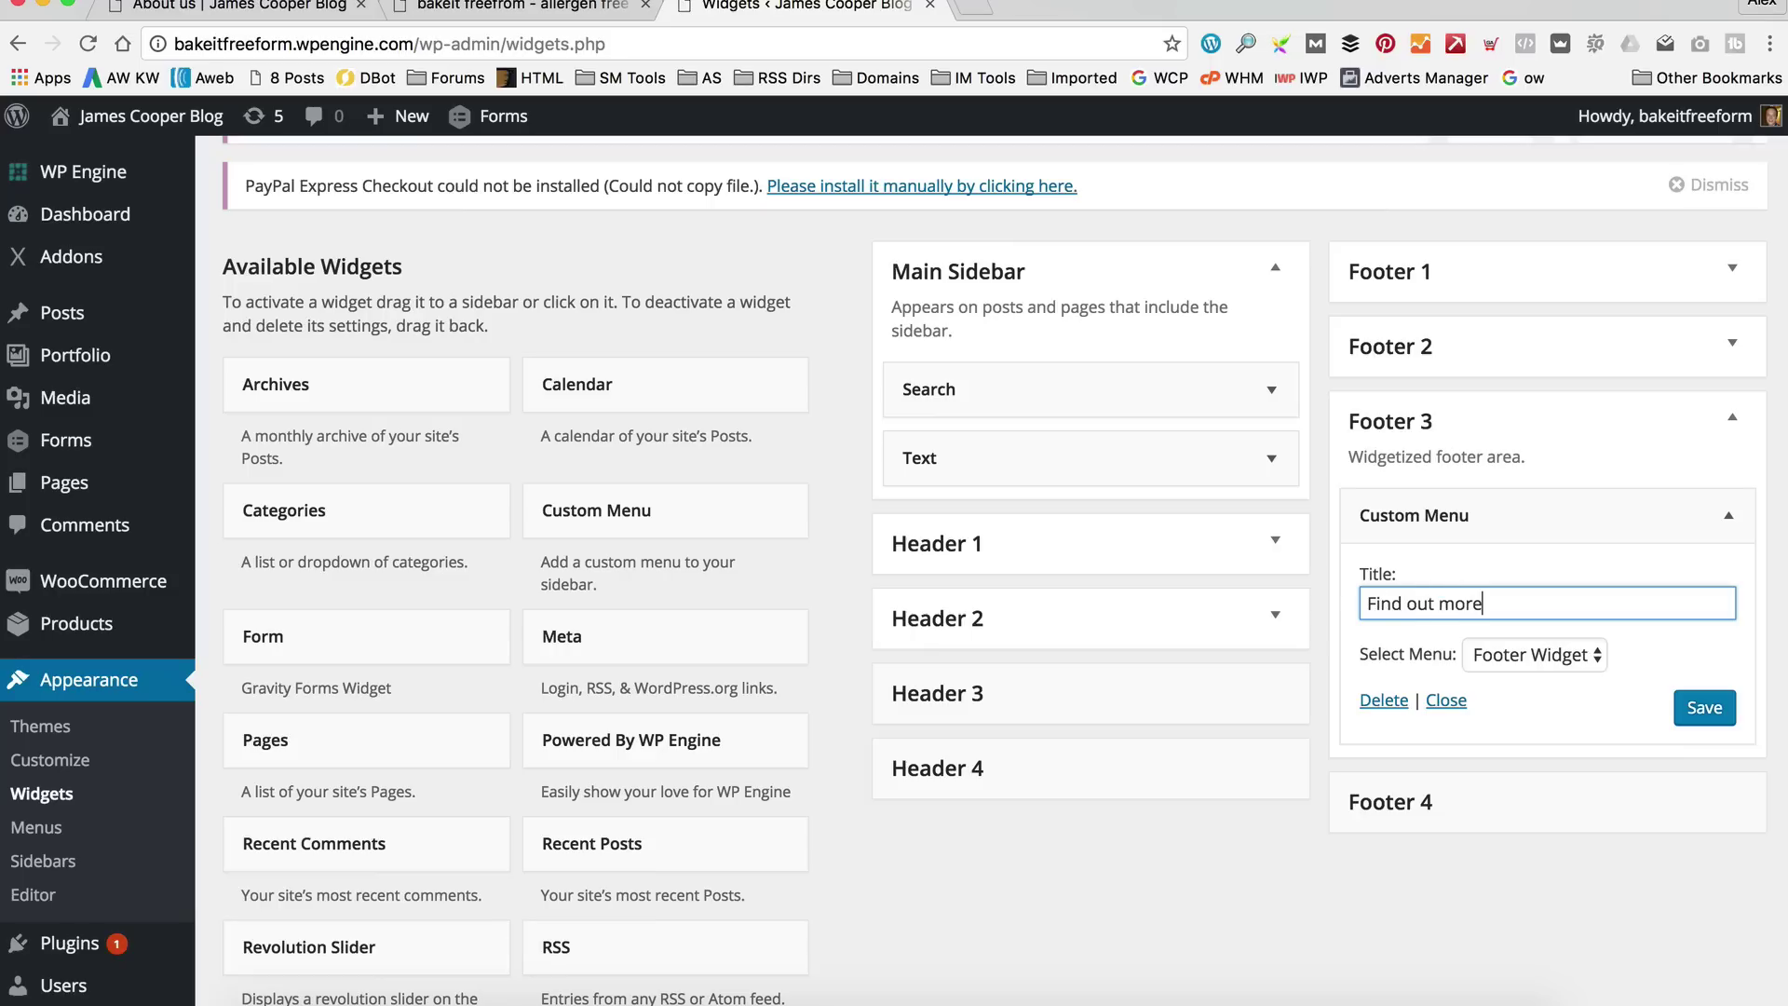
click(1704, 708)
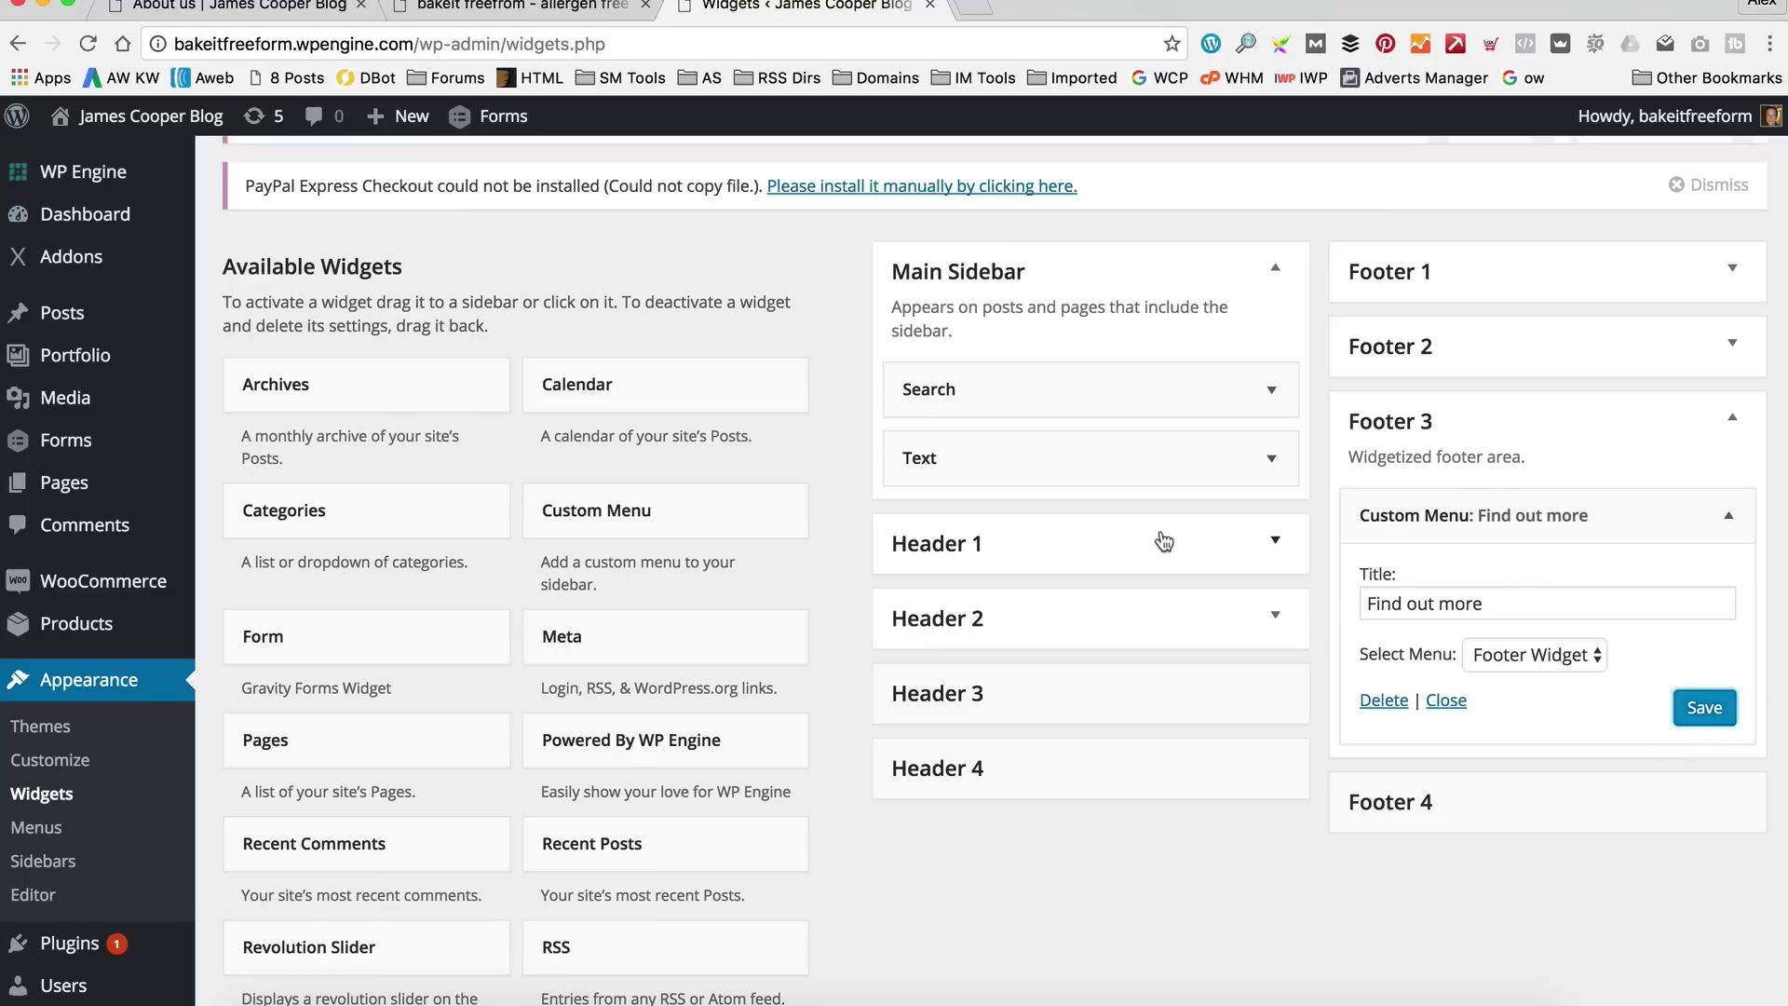
click(246, 9)
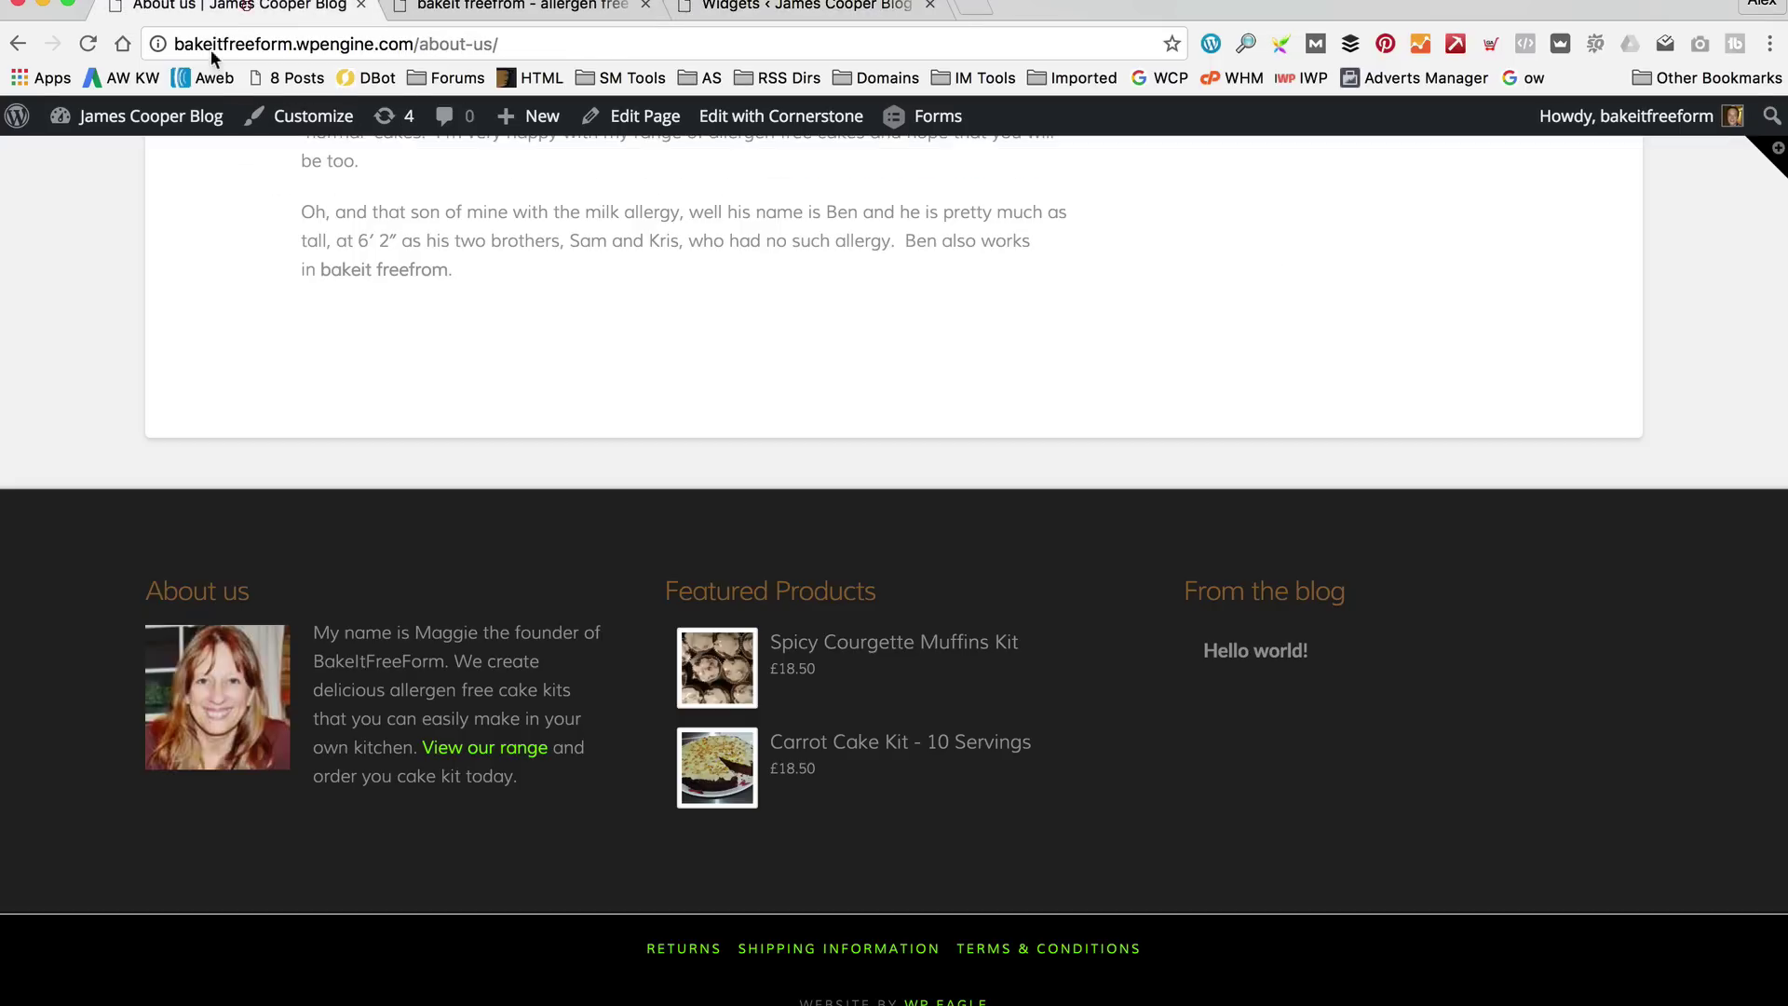
- Reload About us to see the Find out more footer menu, then open DevTools' element picker
click(89, 45)
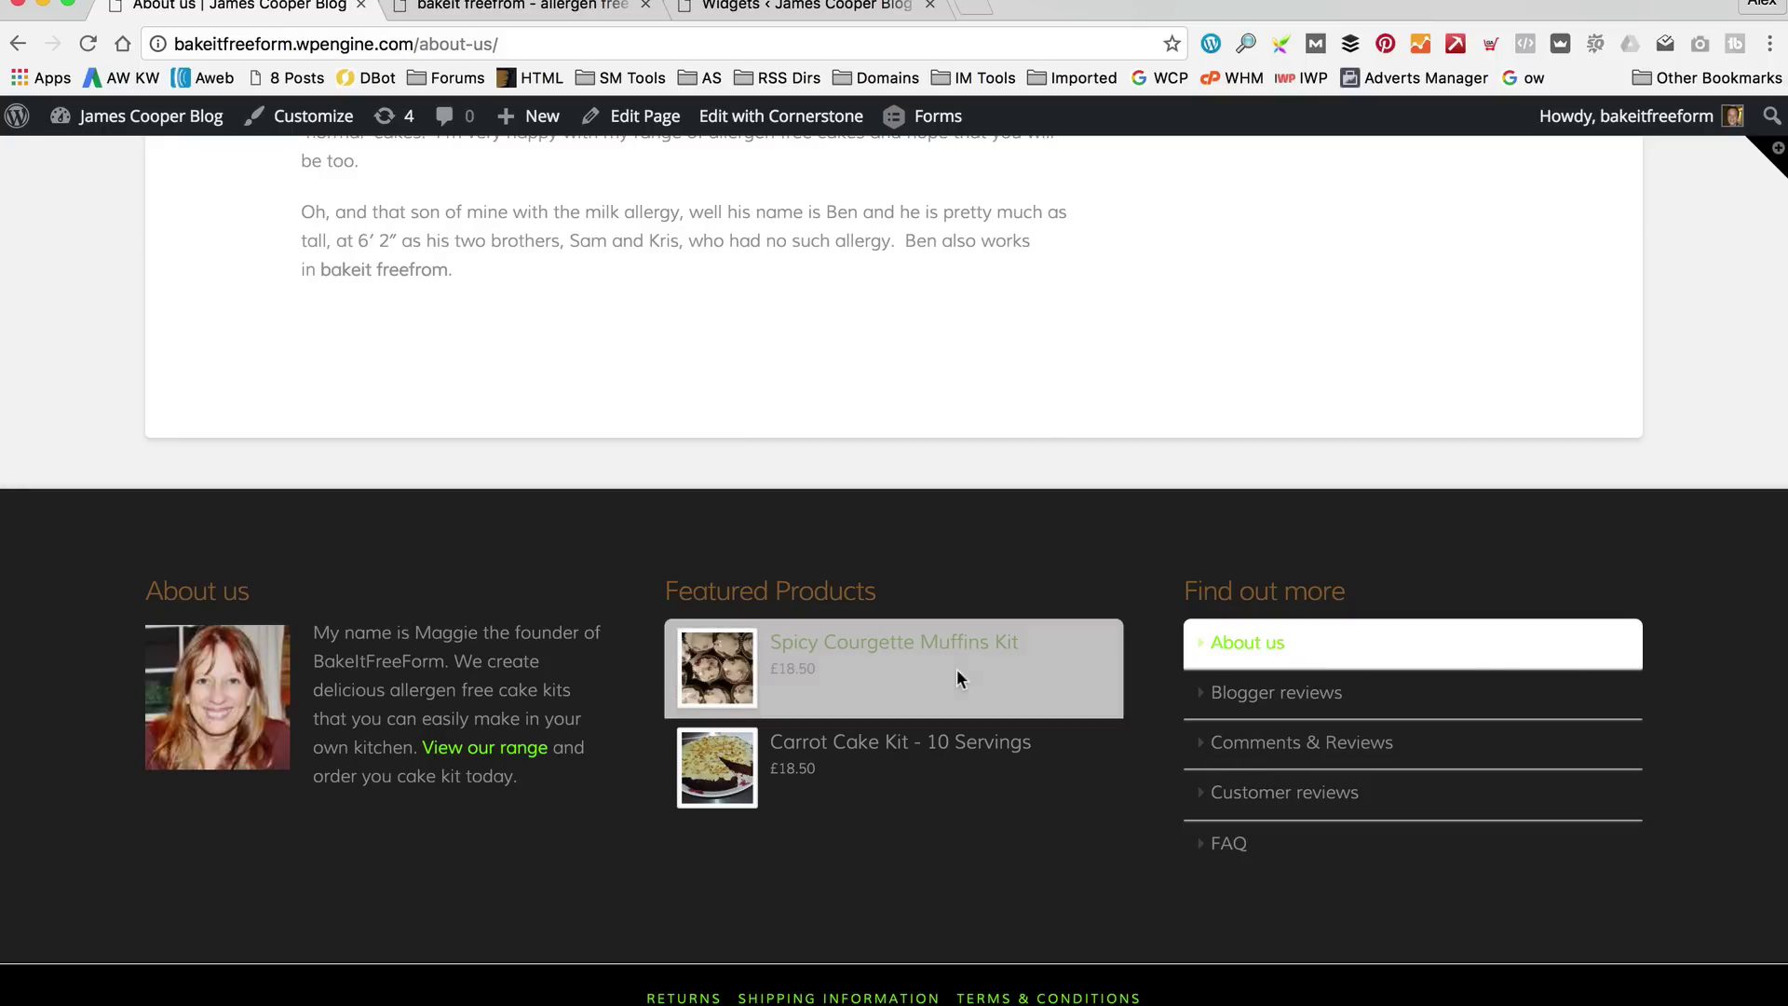
right_click(1030, 407)
click(1131, 787)
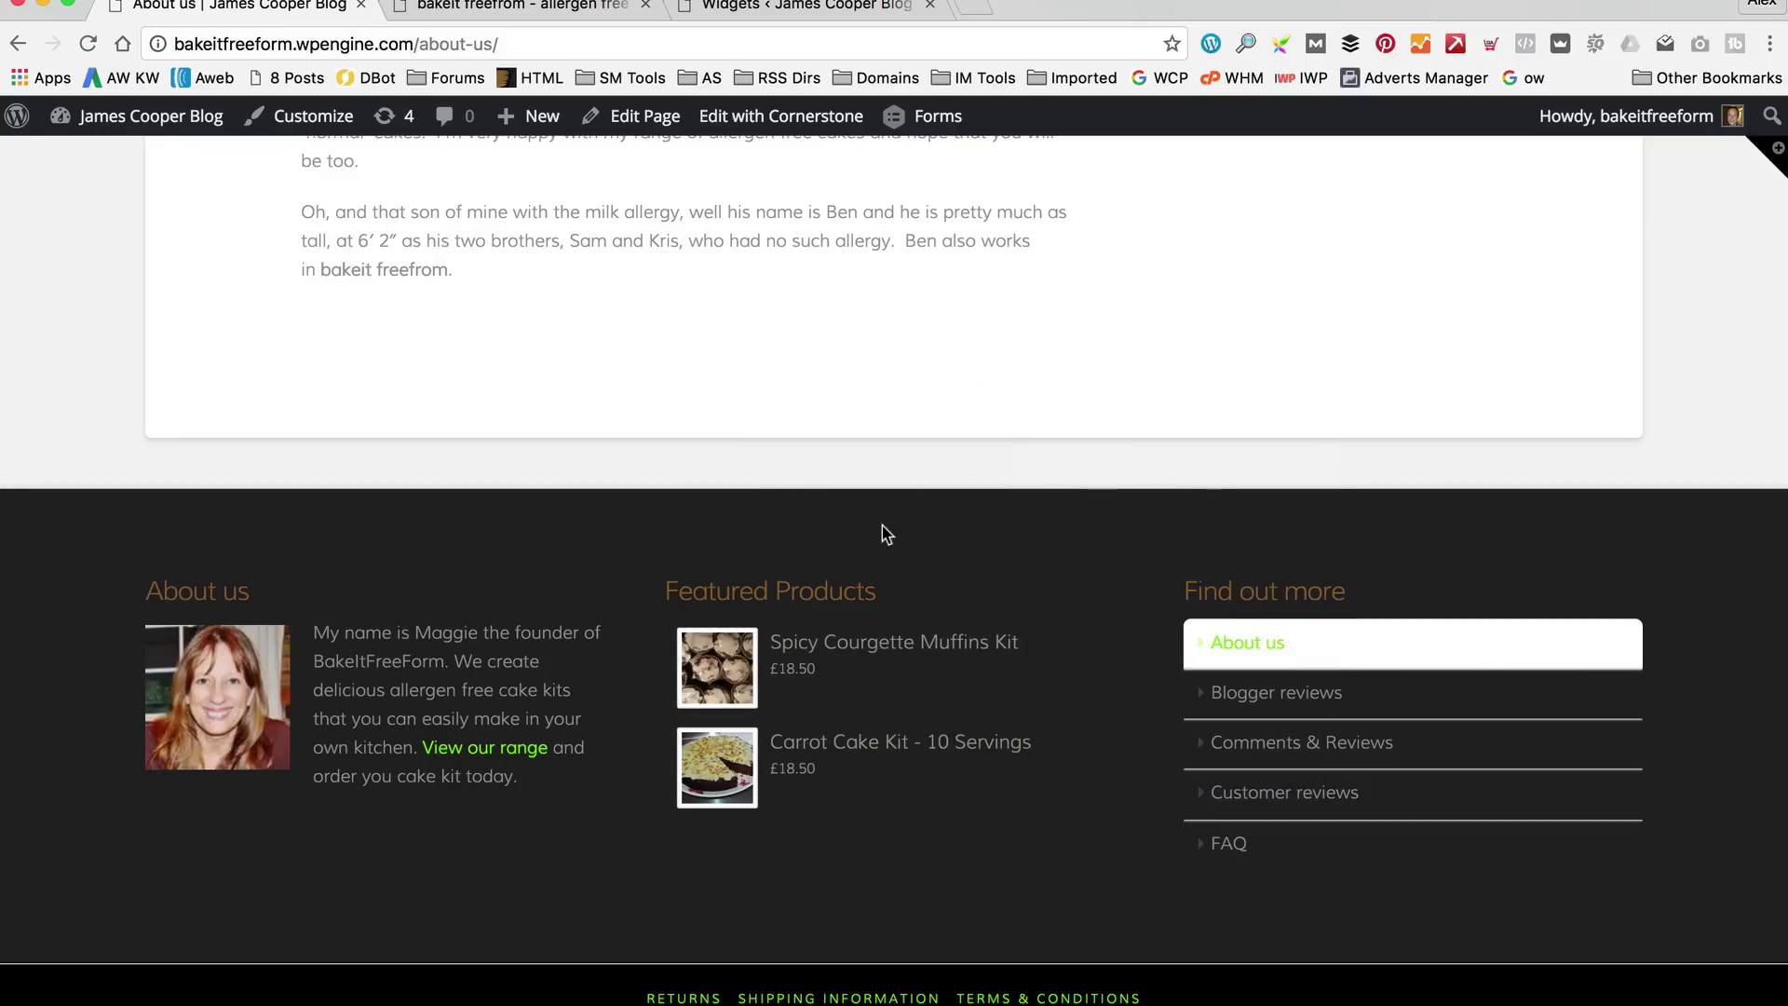
scroll(918, 402, down, 5)
click(14, 629)
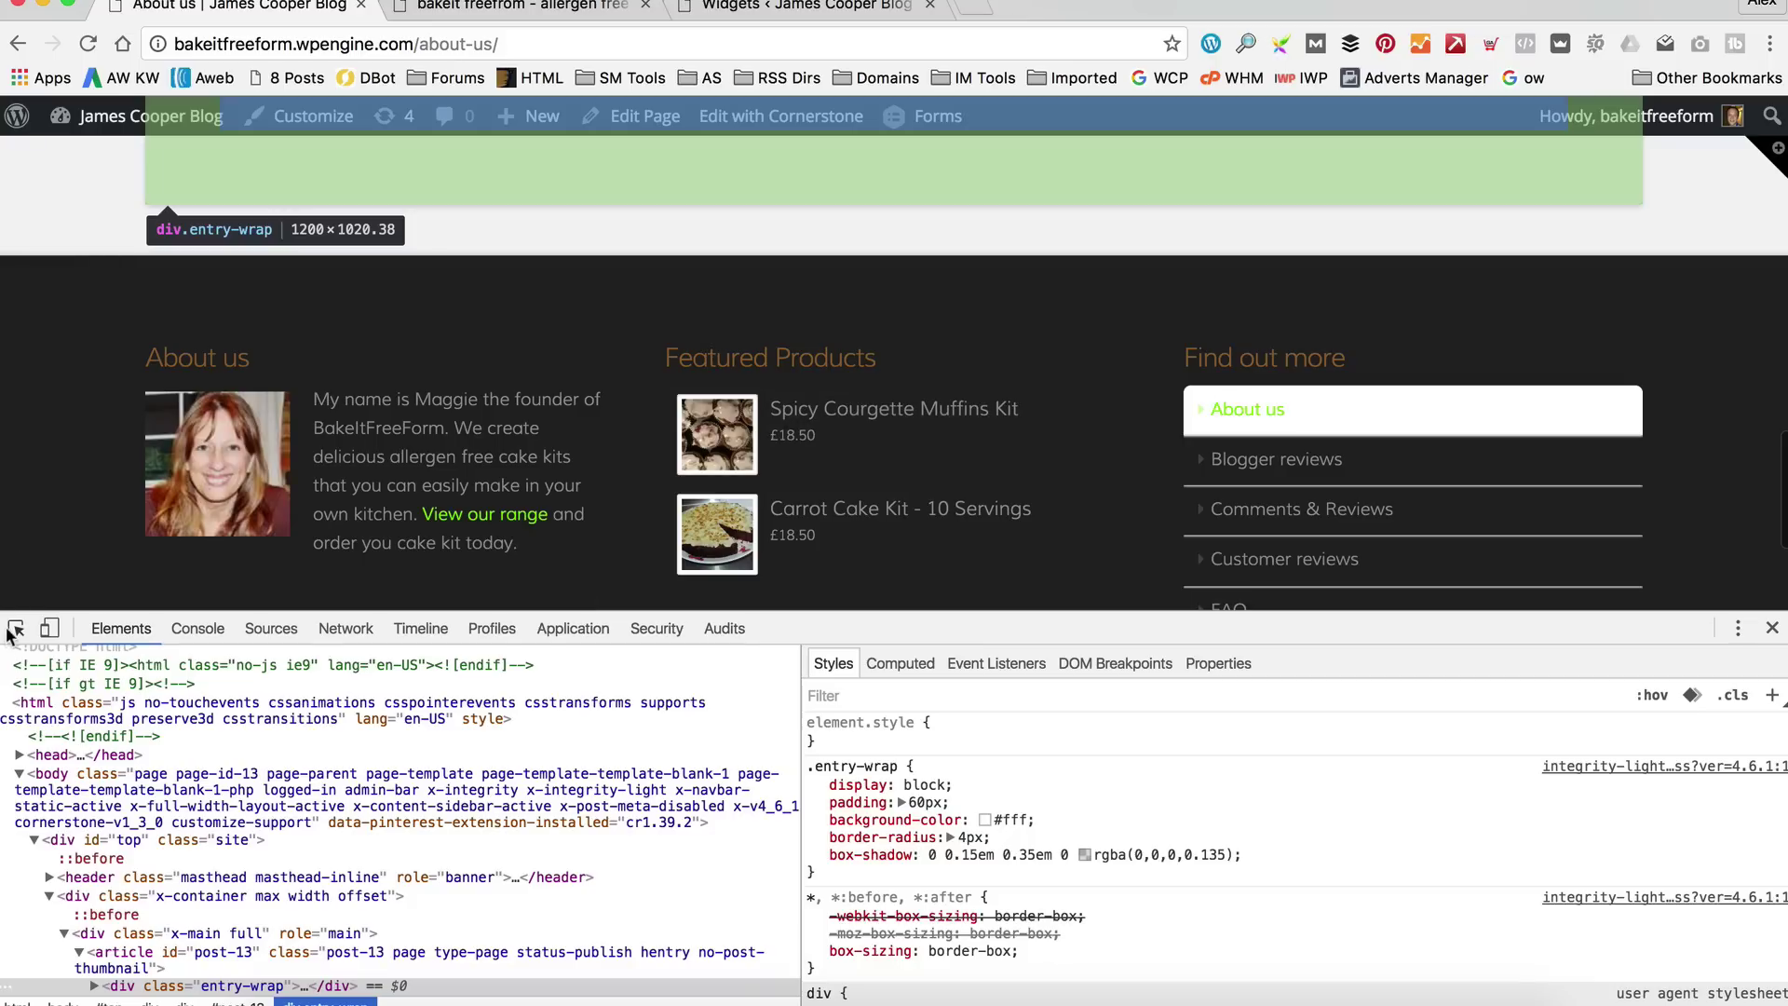
- Inspect the Spicy Courgette Muffins Kit product entry and its box model in DevTools
click(1013, 453)
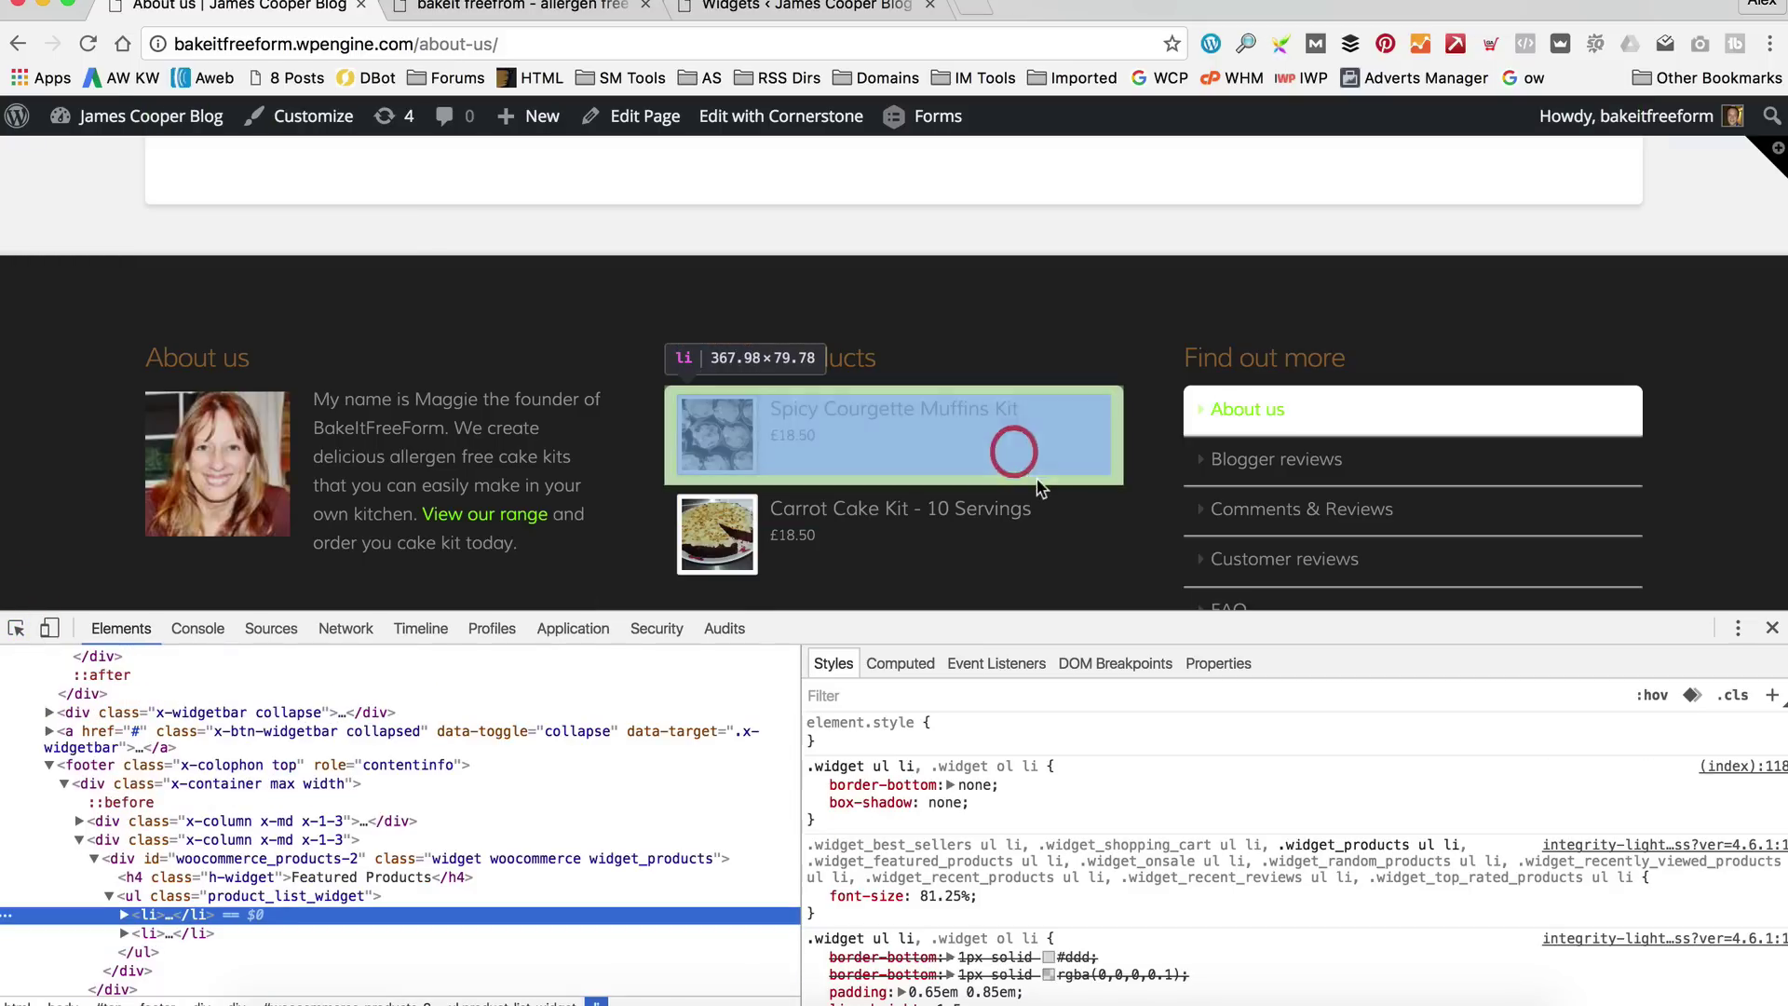
scroll(1111, 771, down, 2)
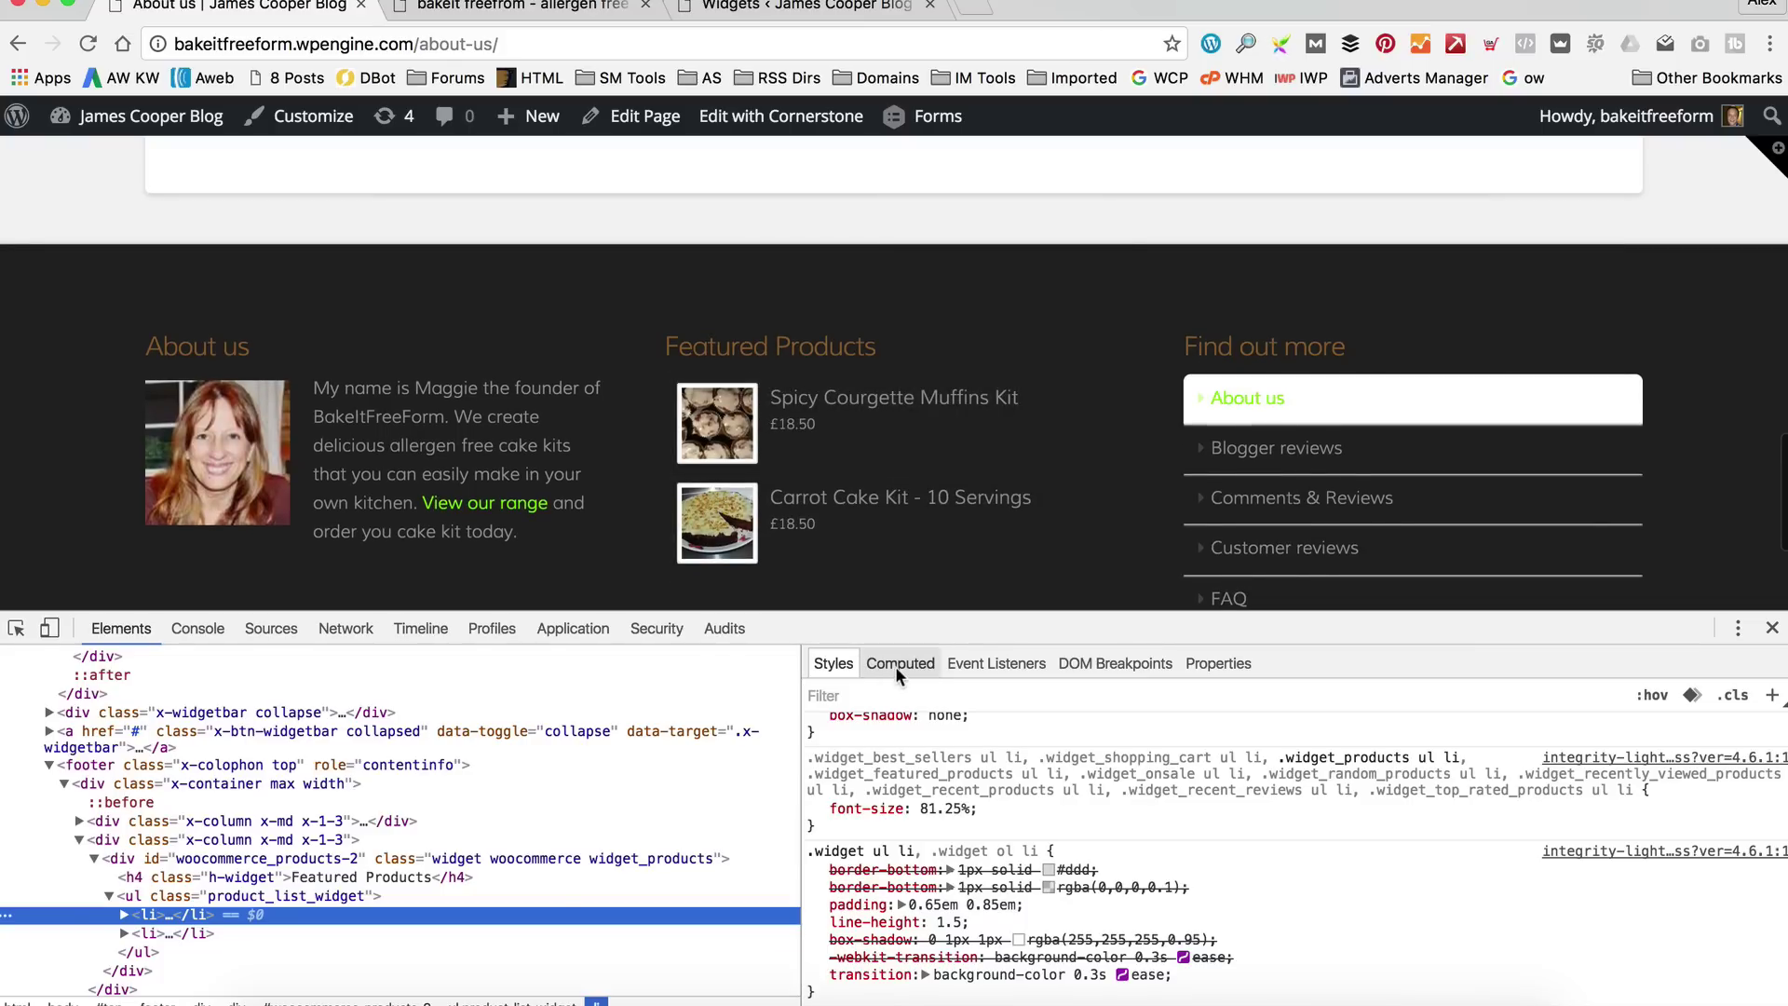
click(896, 665)
click(848, 658)
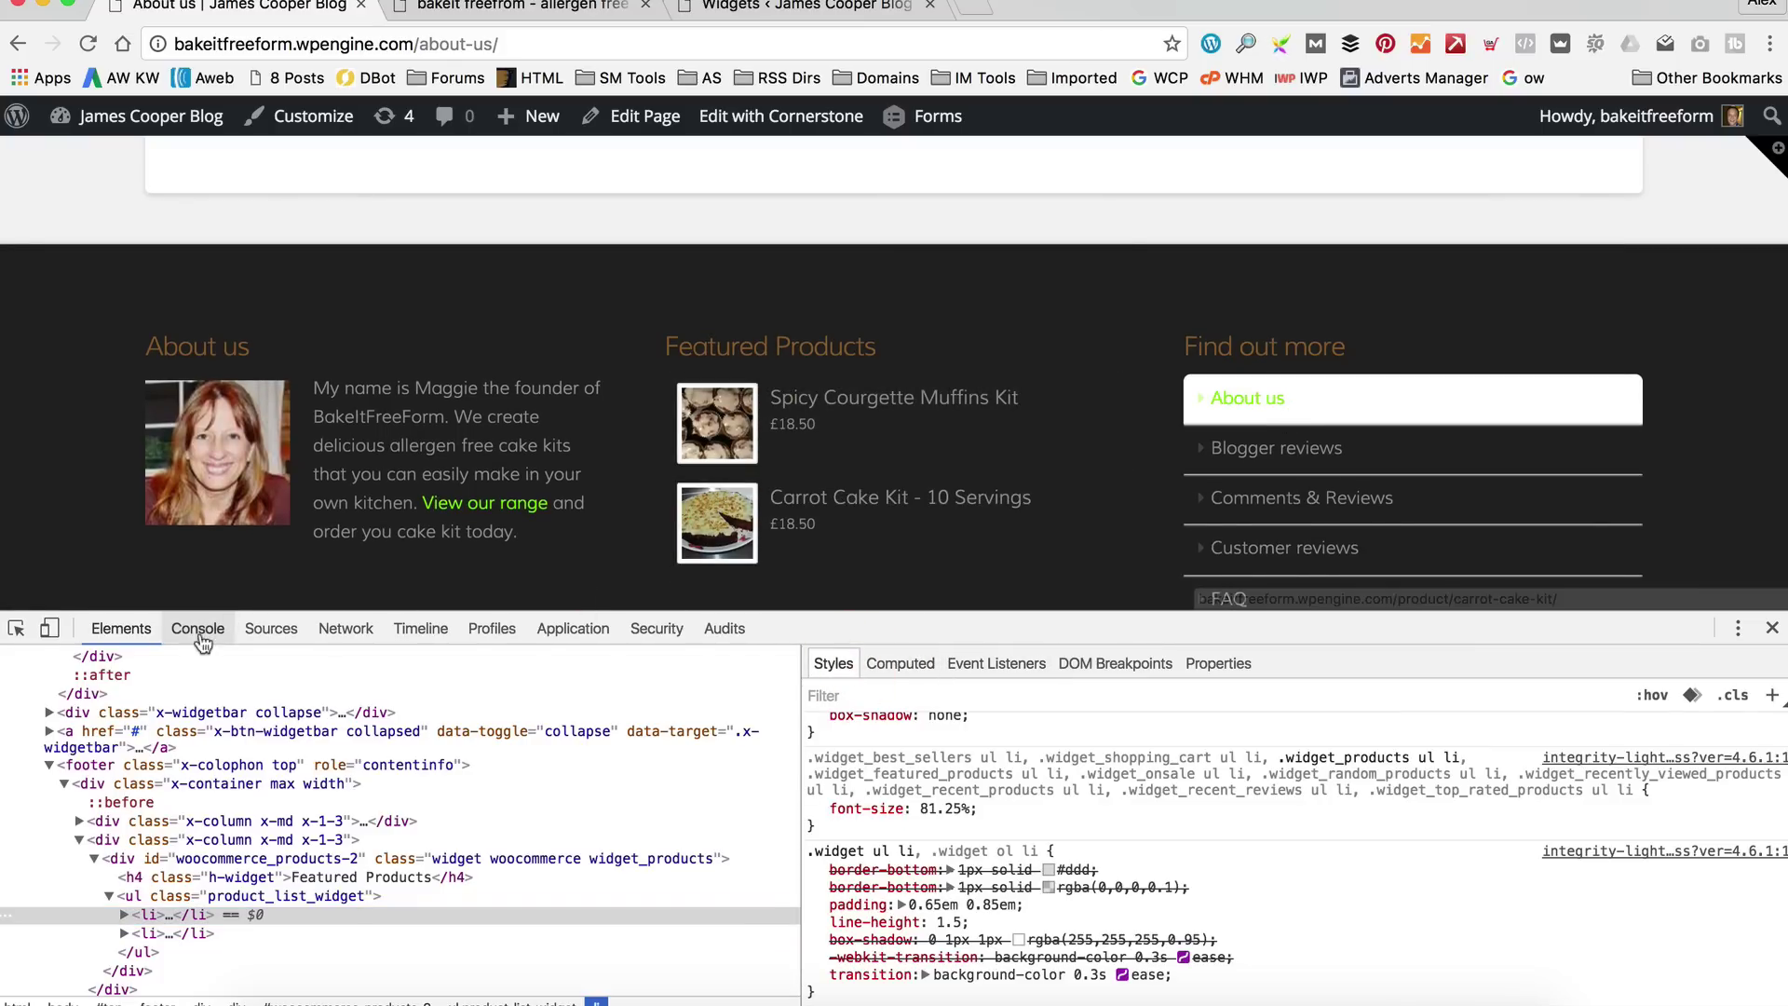
- Set the footer About us link's background-color to none and copy the current-menu-item rule
click(16, 628)
click(1451, 385)
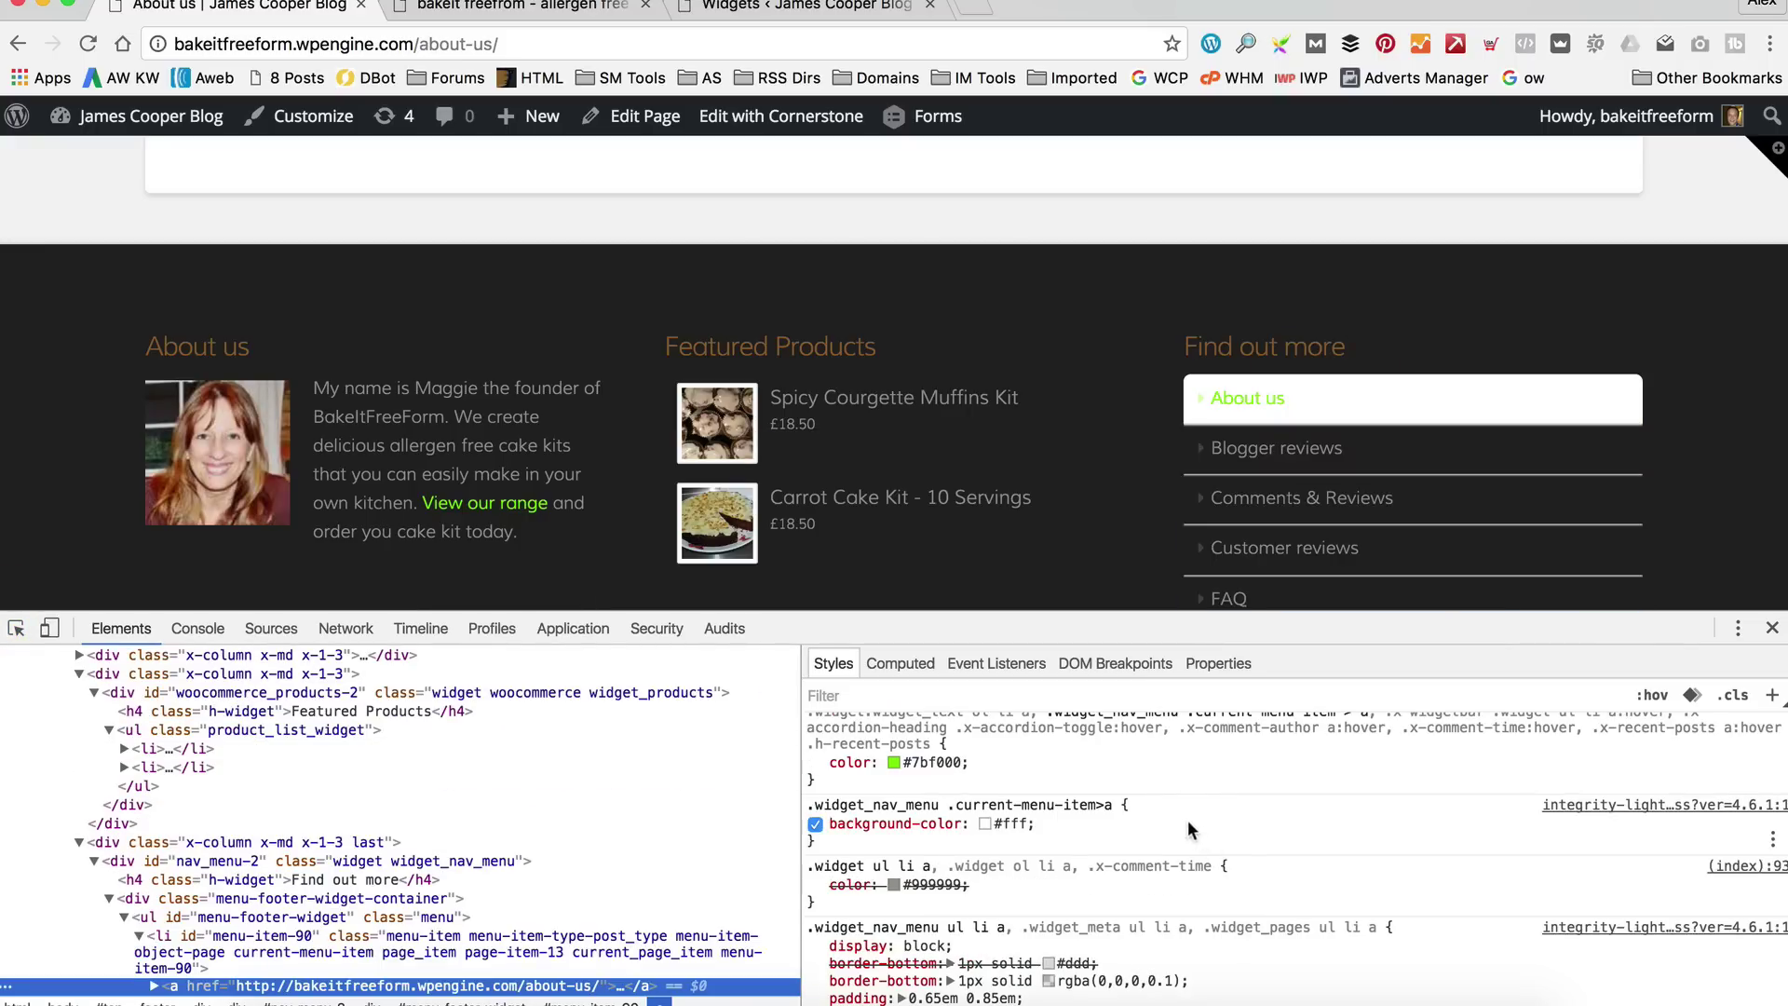
click(995, 824)
text(non)
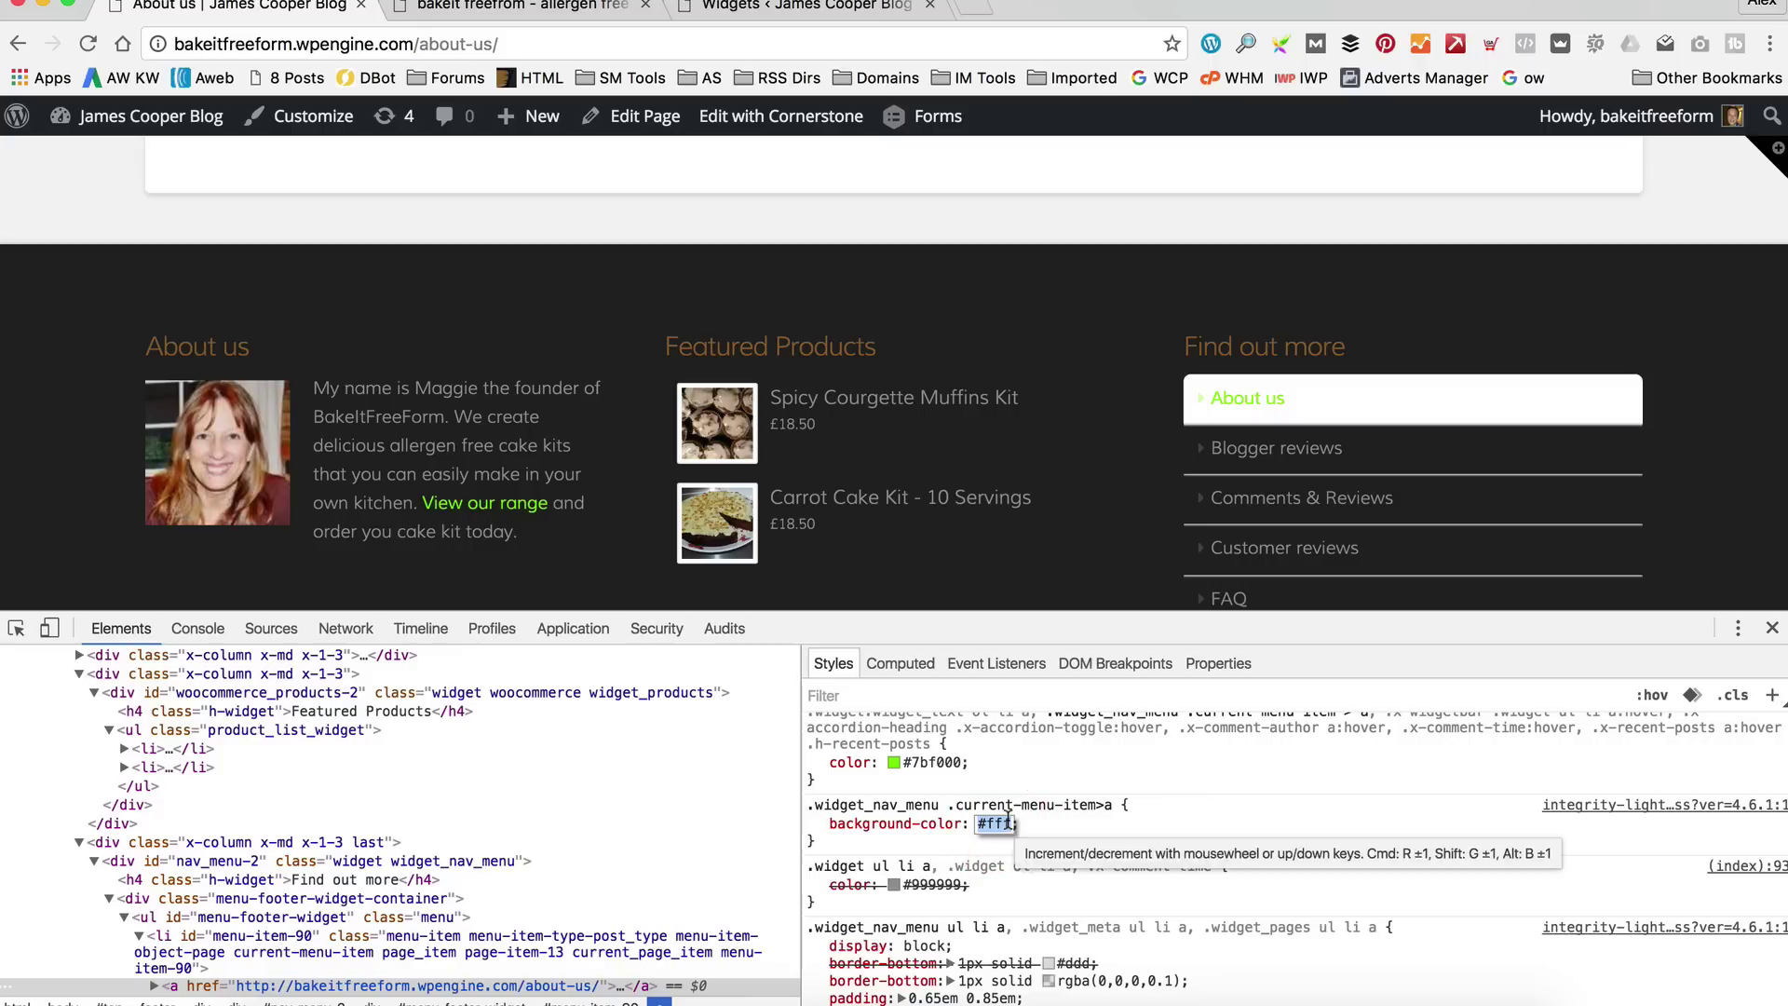
text(e)
key(Return)
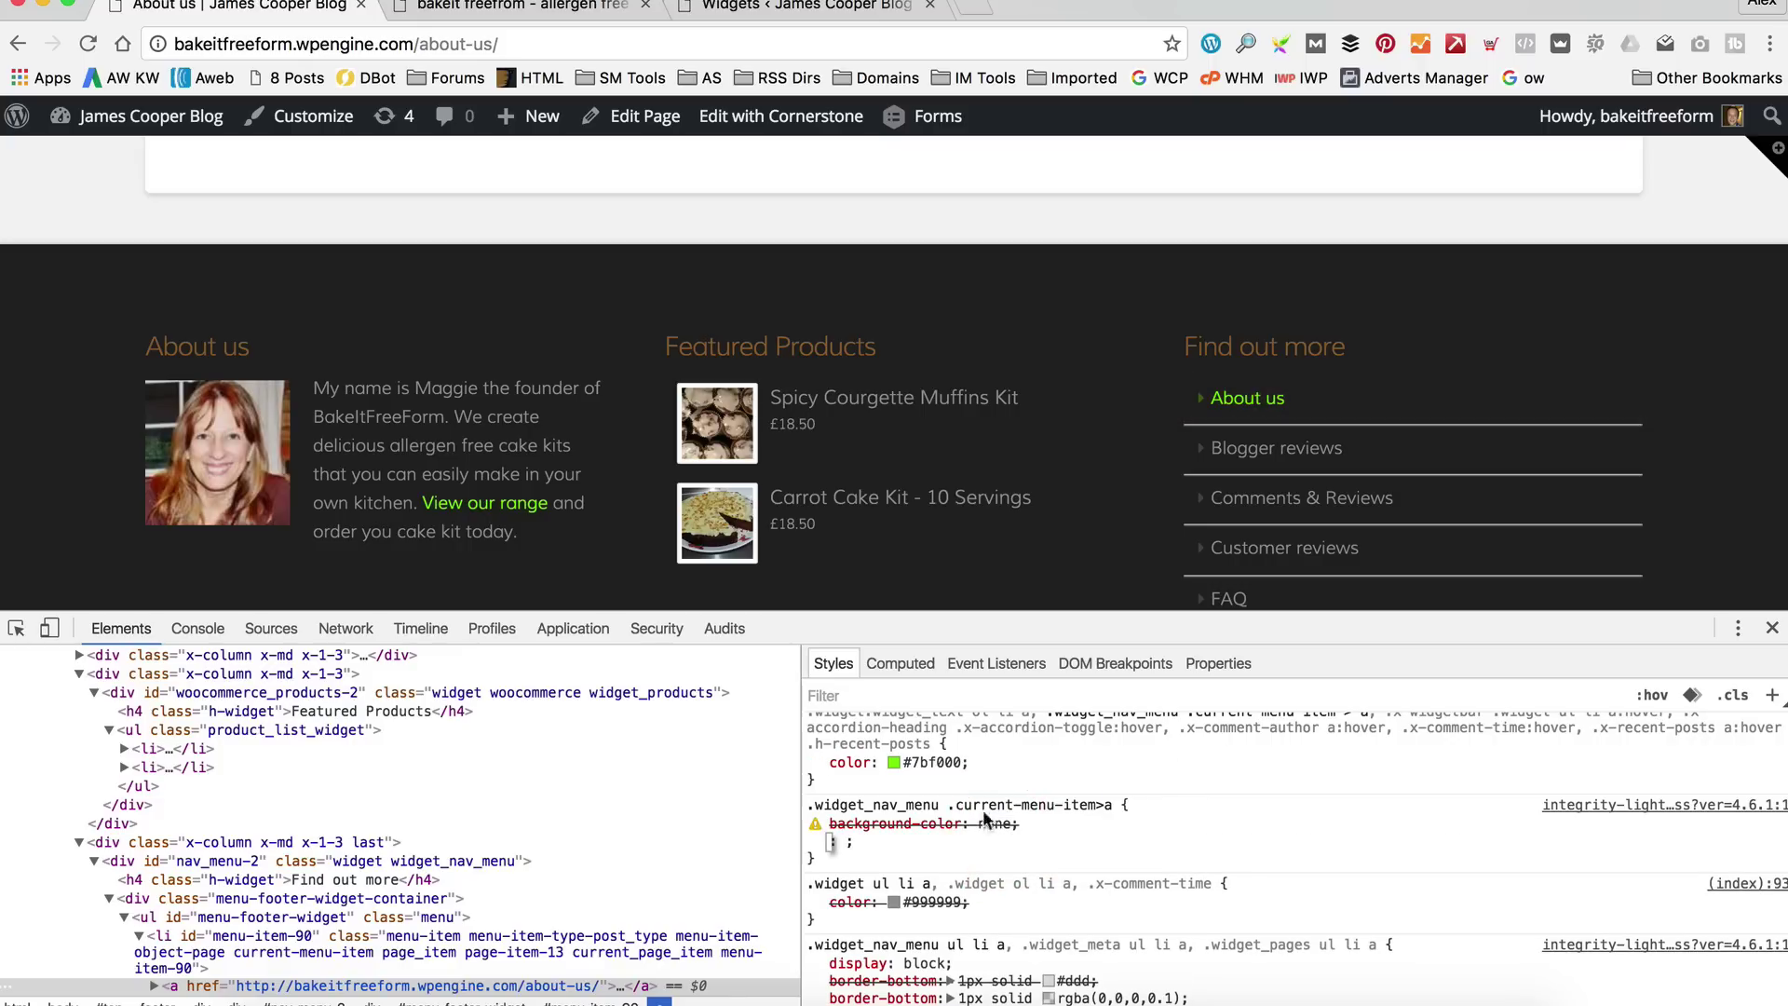
key(Escape)
click(956, 827)
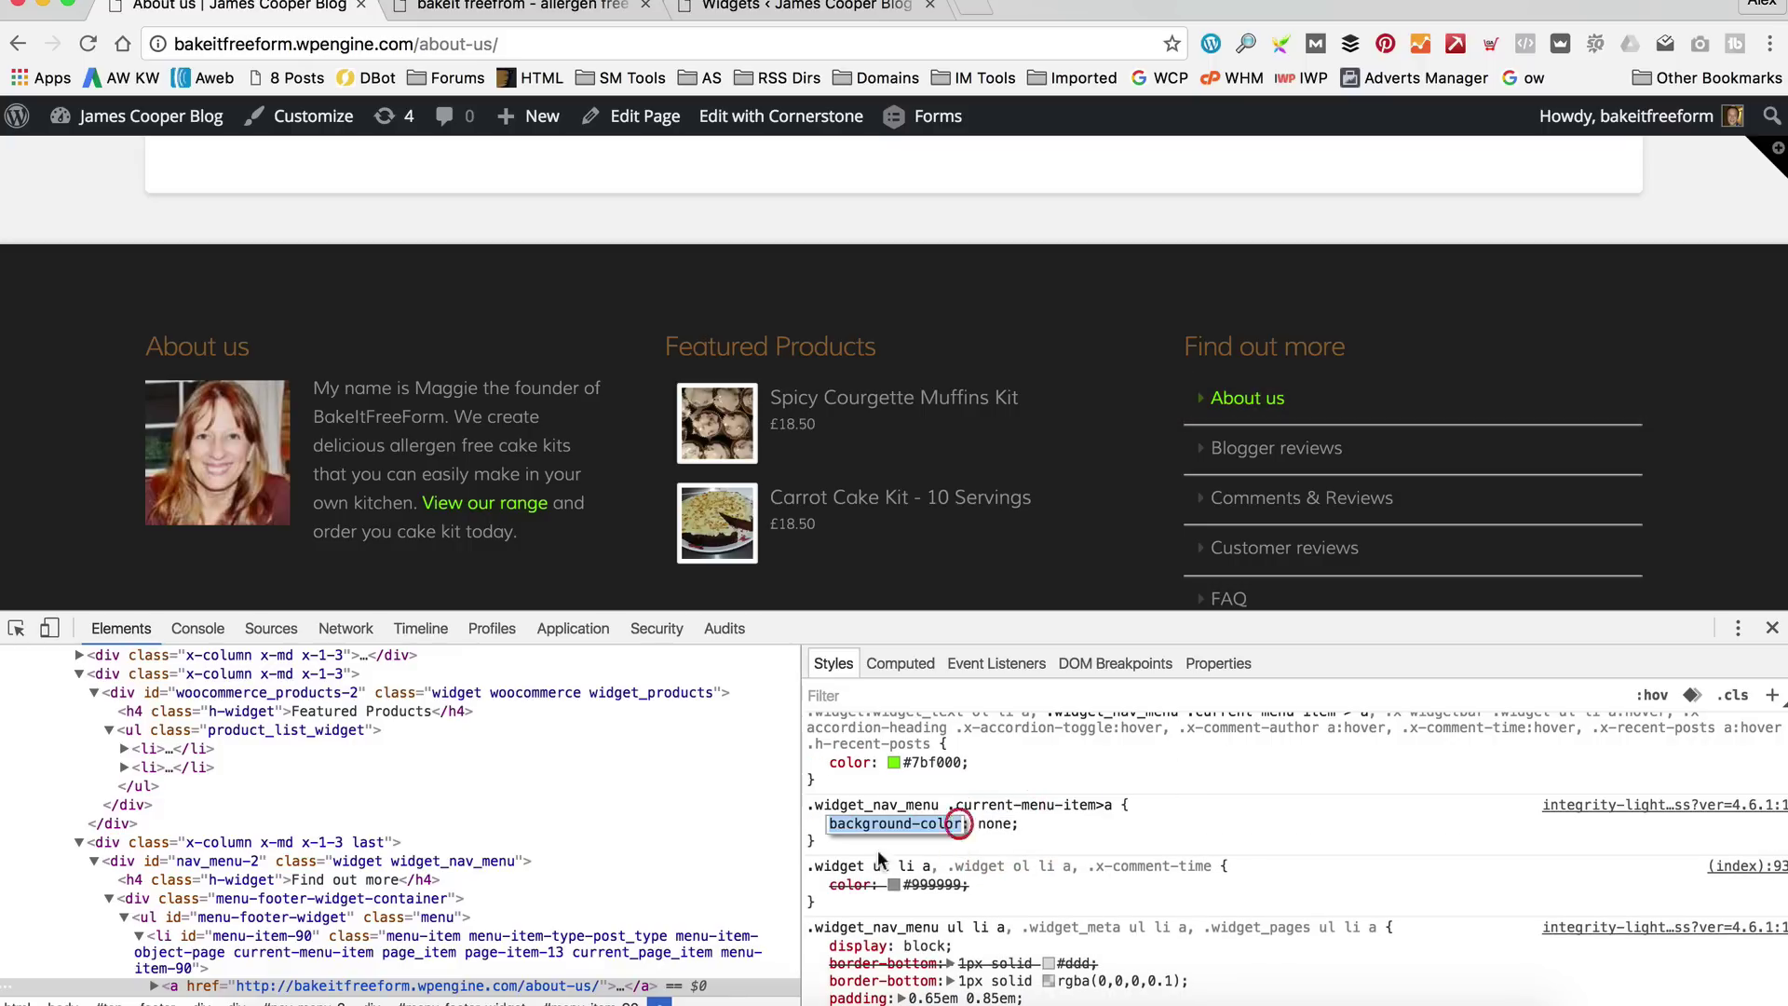
drag(858, 844, 807, 801)
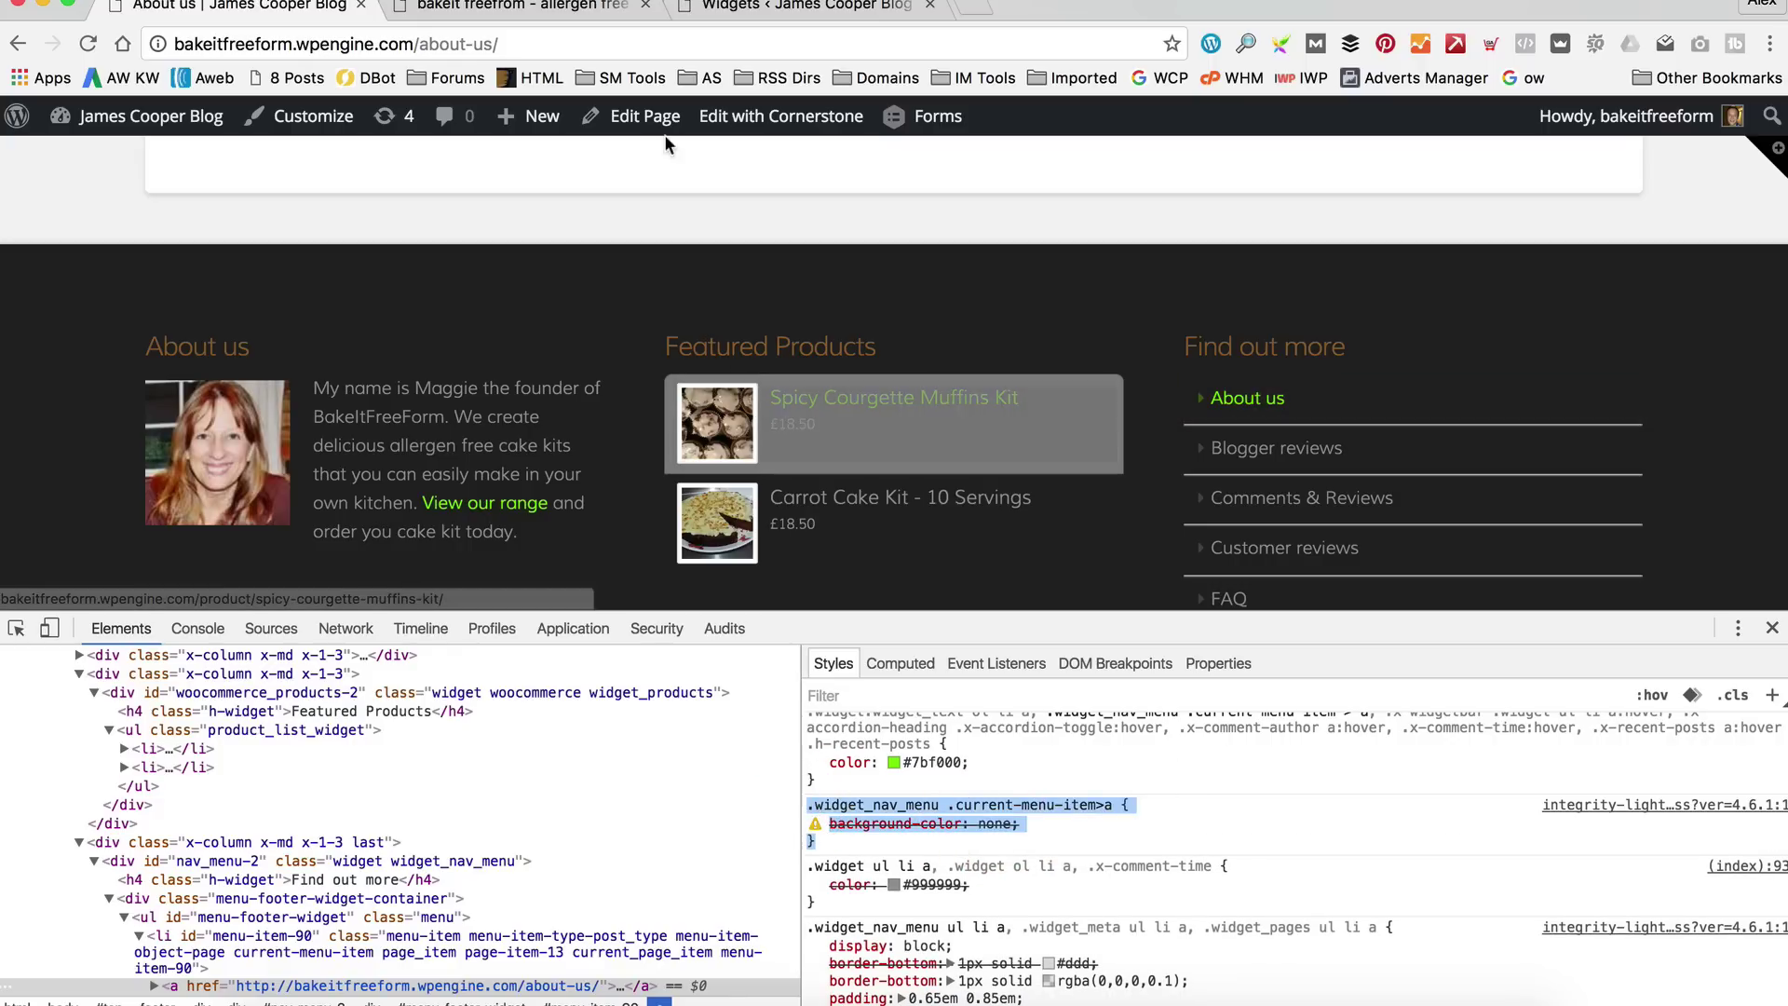
click(787, 4)
mouse_move(175, 112)
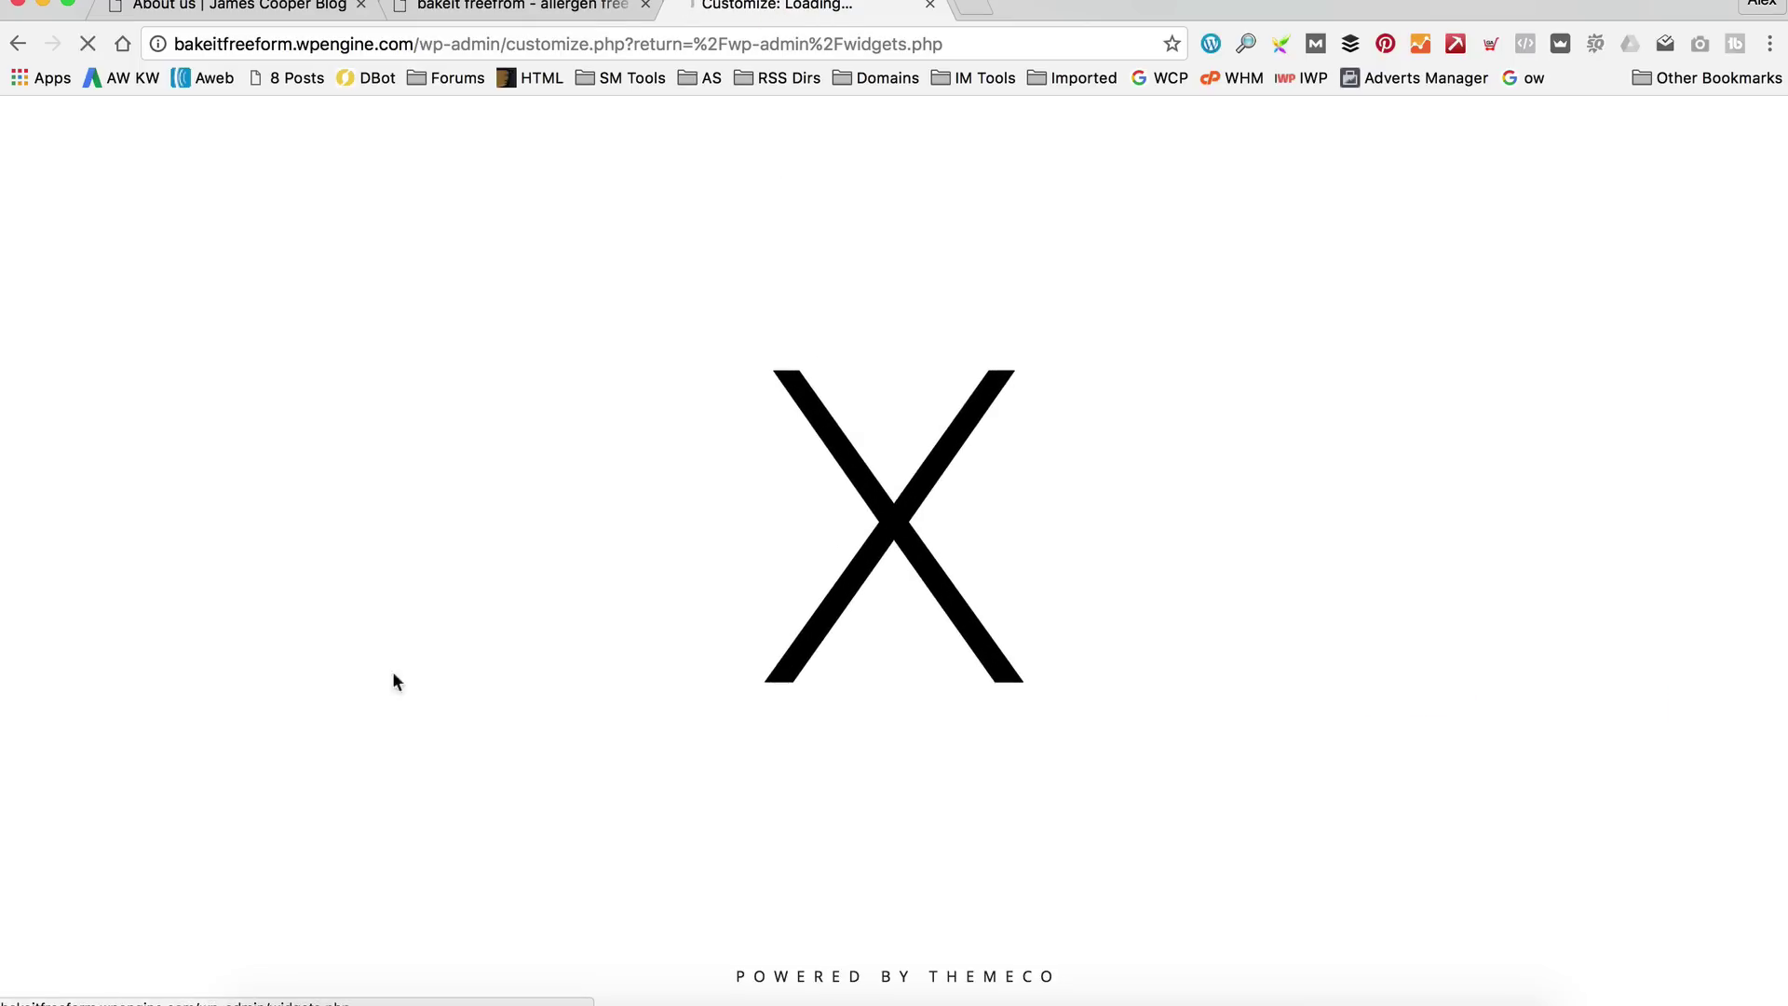
- Paste the current-menu-item 'background-color: none' rule into Global CSS and reload About us
scroll(137, 808, down, 3)
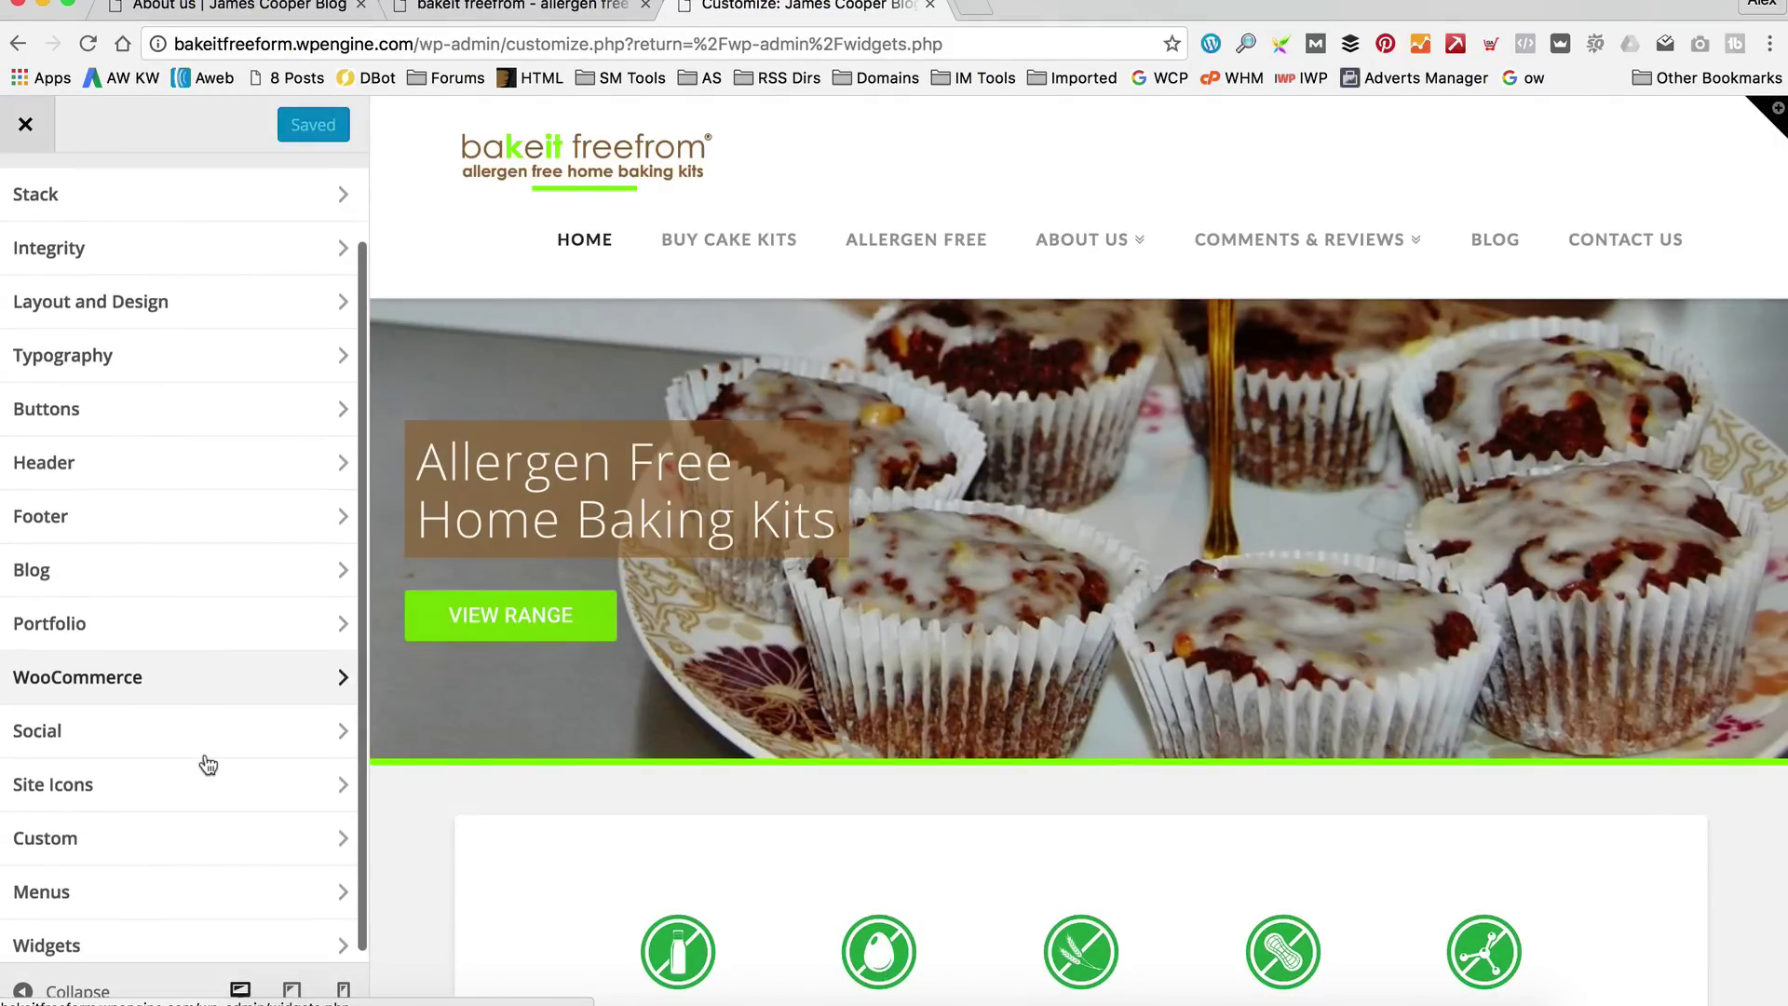
click(187, 819)
click(214, 507)
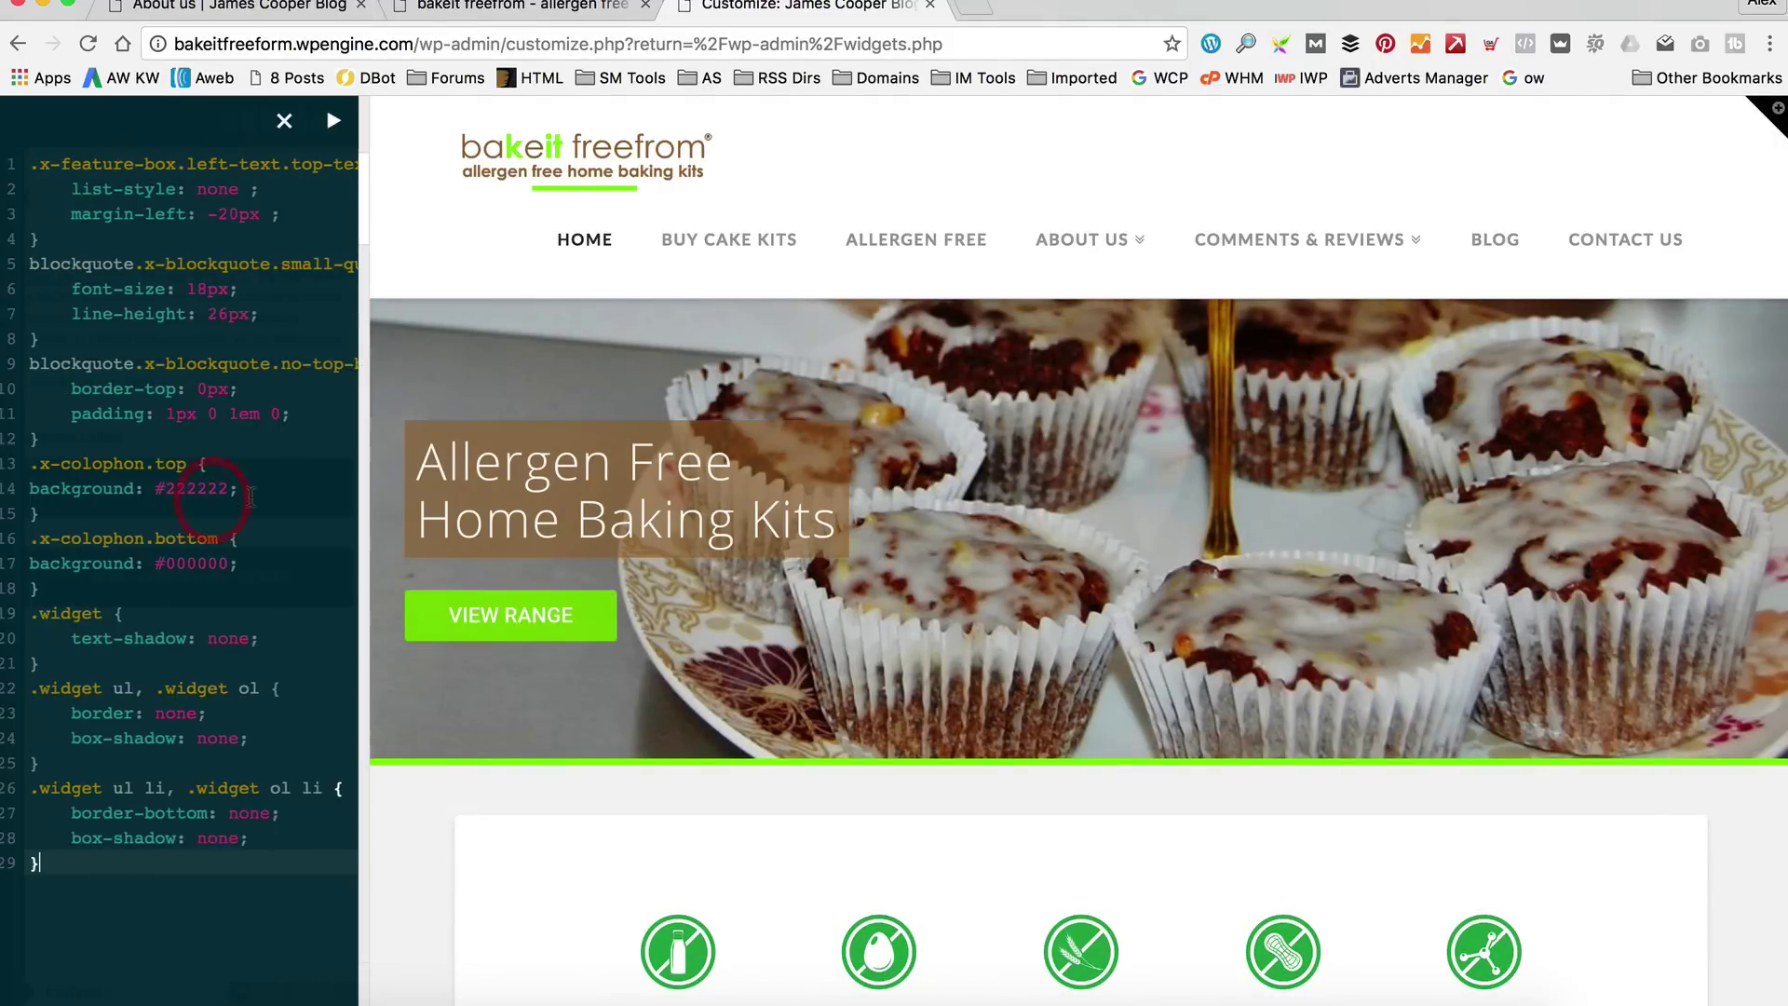
key(super+v)
scroll(1251, 372, down, 5)
scroll(1253, 371, down, 10)
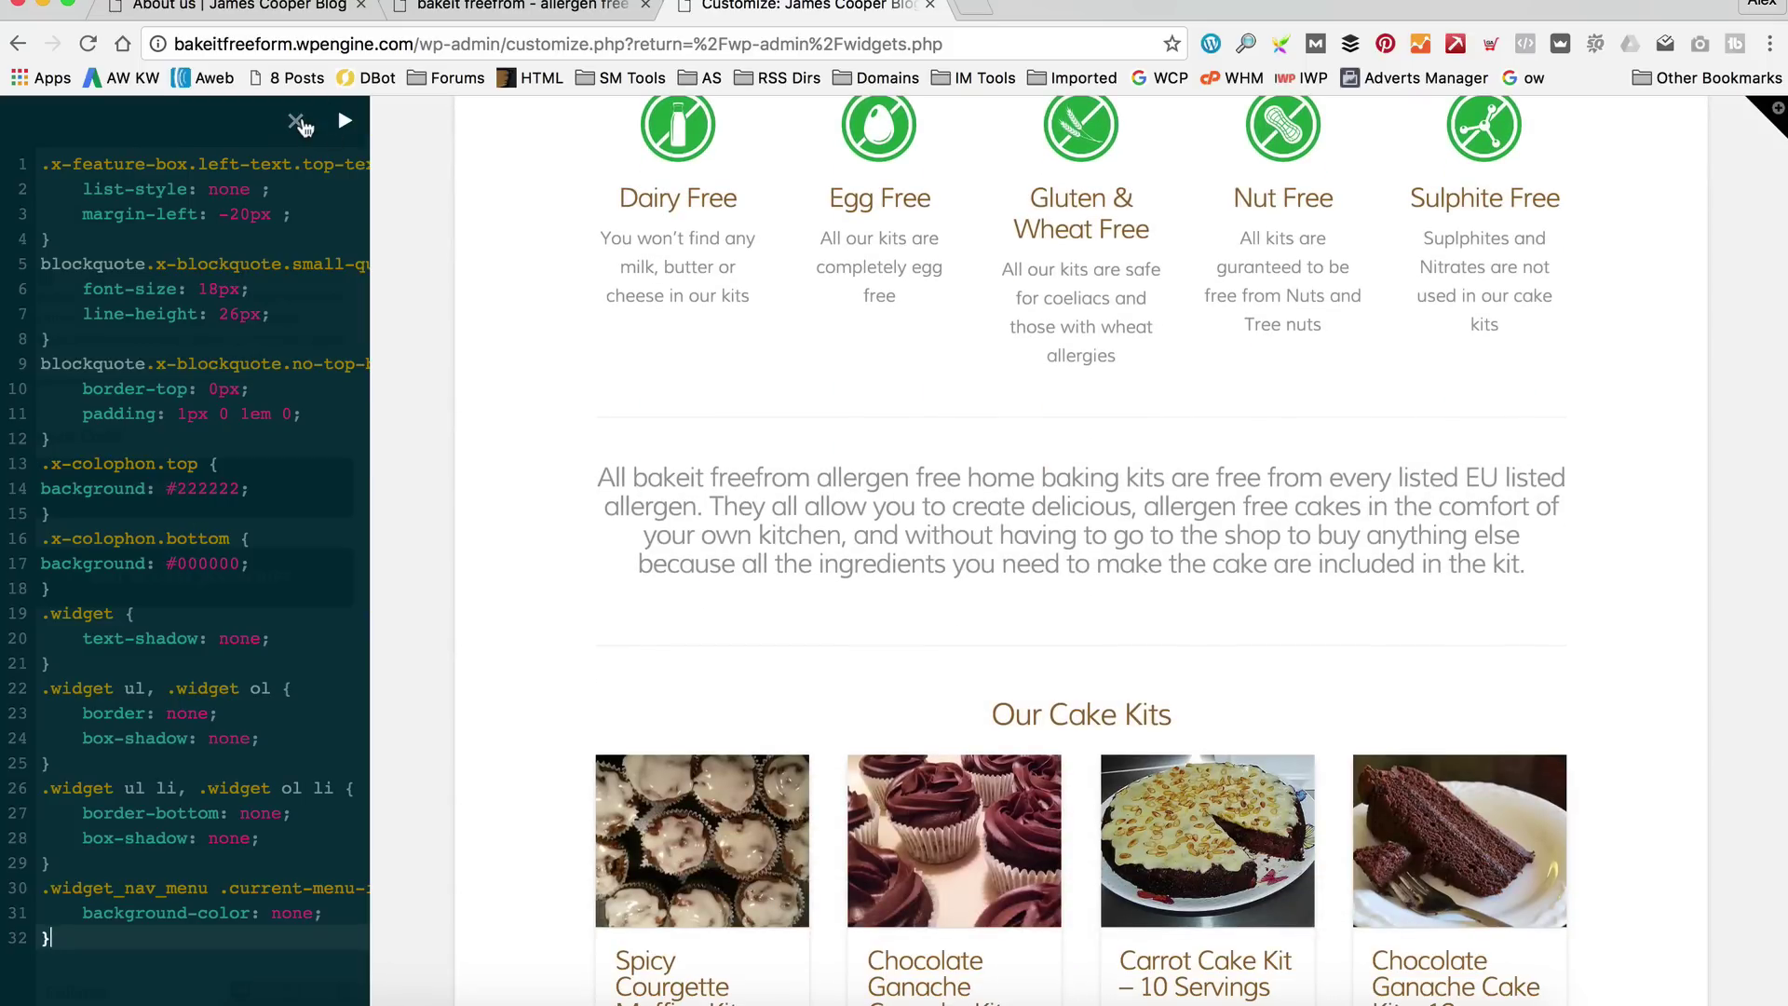
click(296, 122)
click(186, 7)
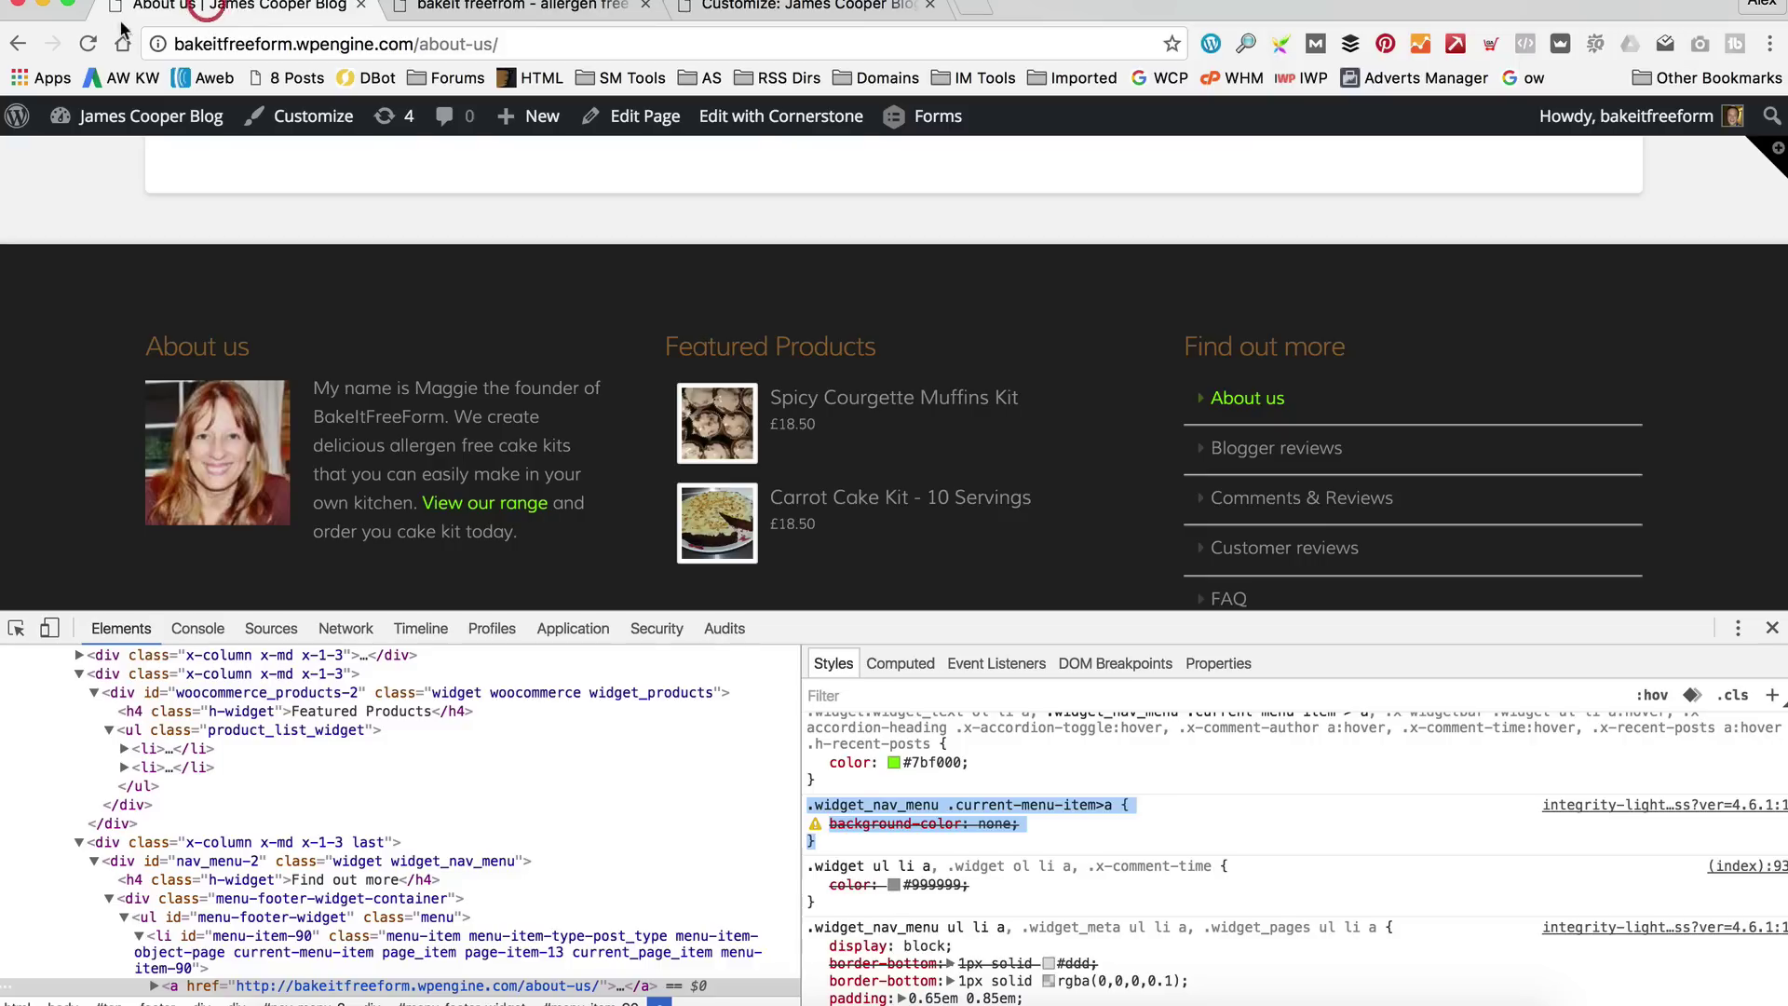
click(90, 43)
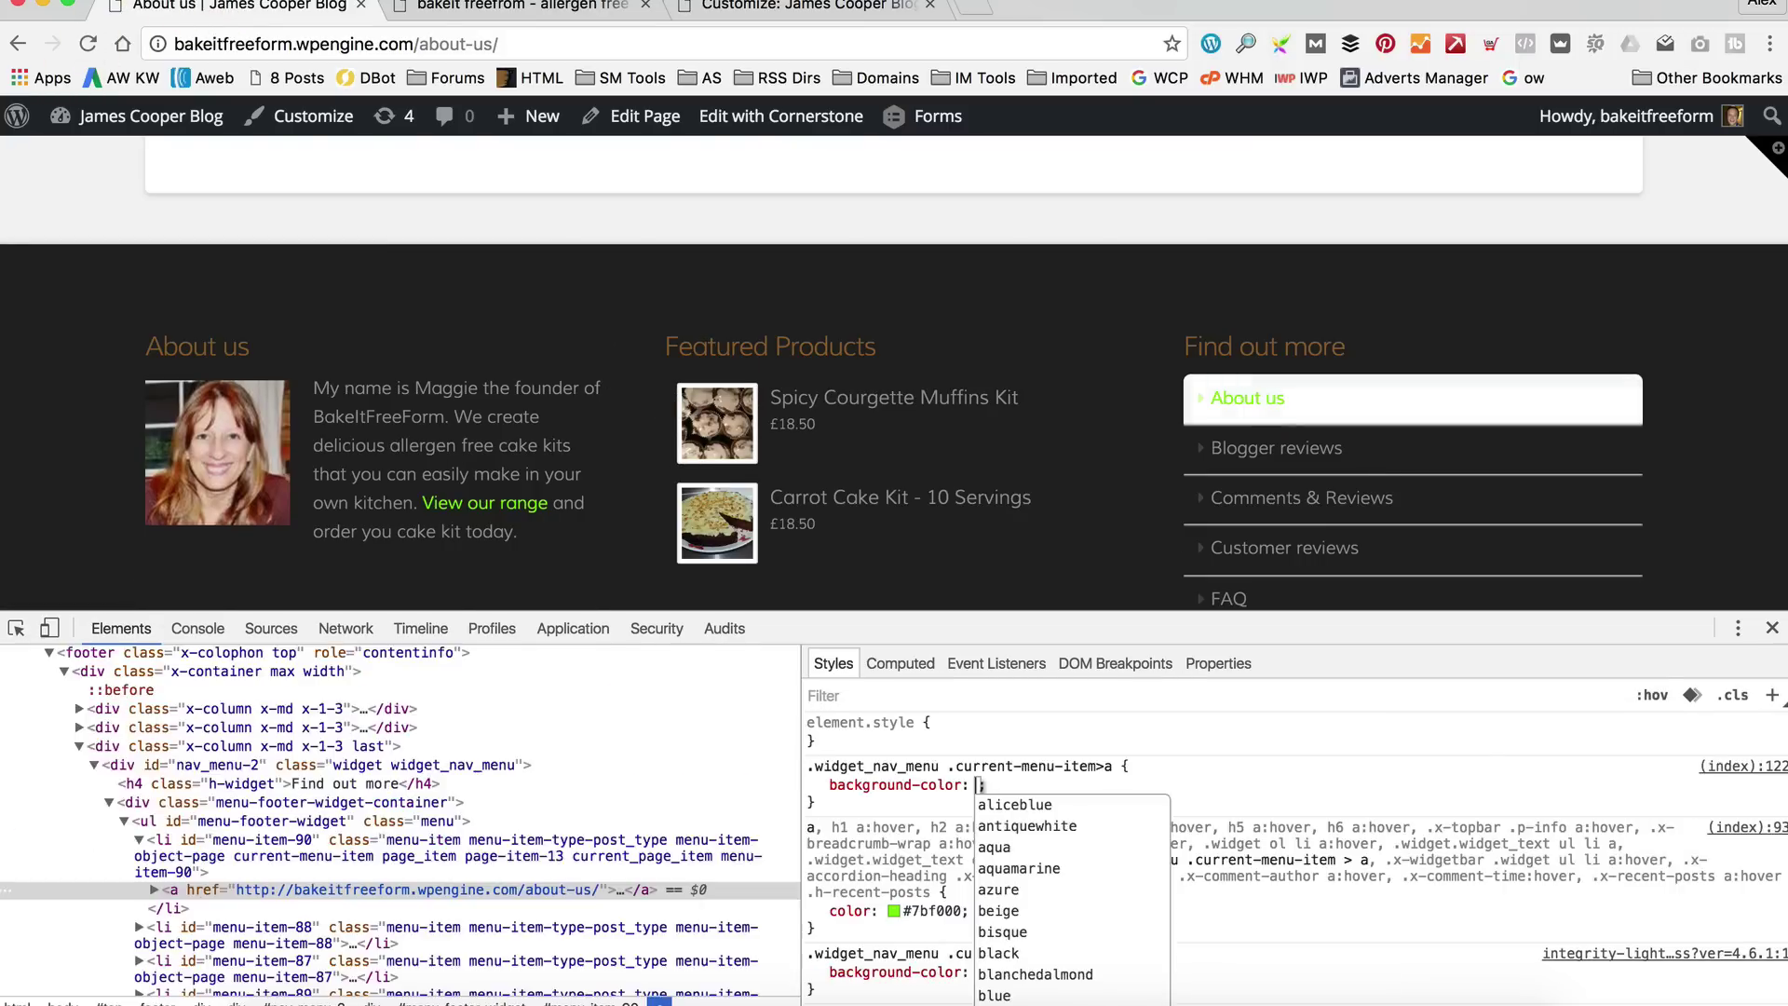
- Change the rule's background-color to transparent in DevTools and copy the rule
text(transparent)
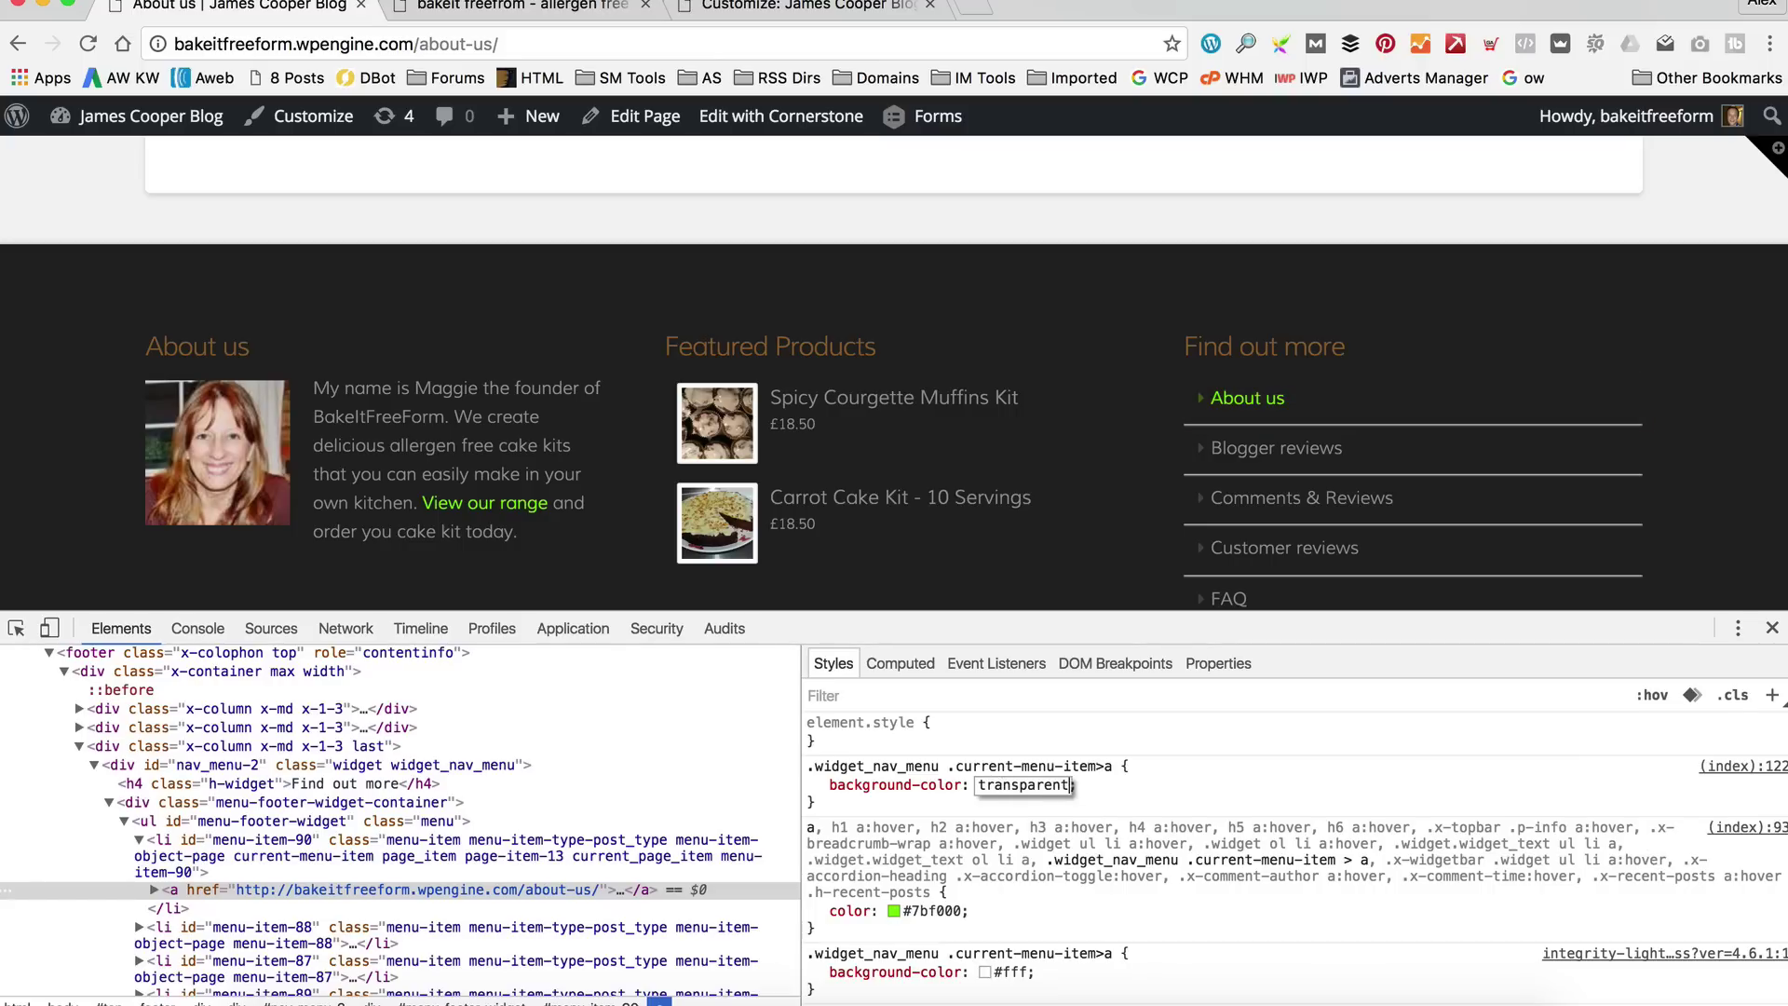
key(Return)
click(957, 799)
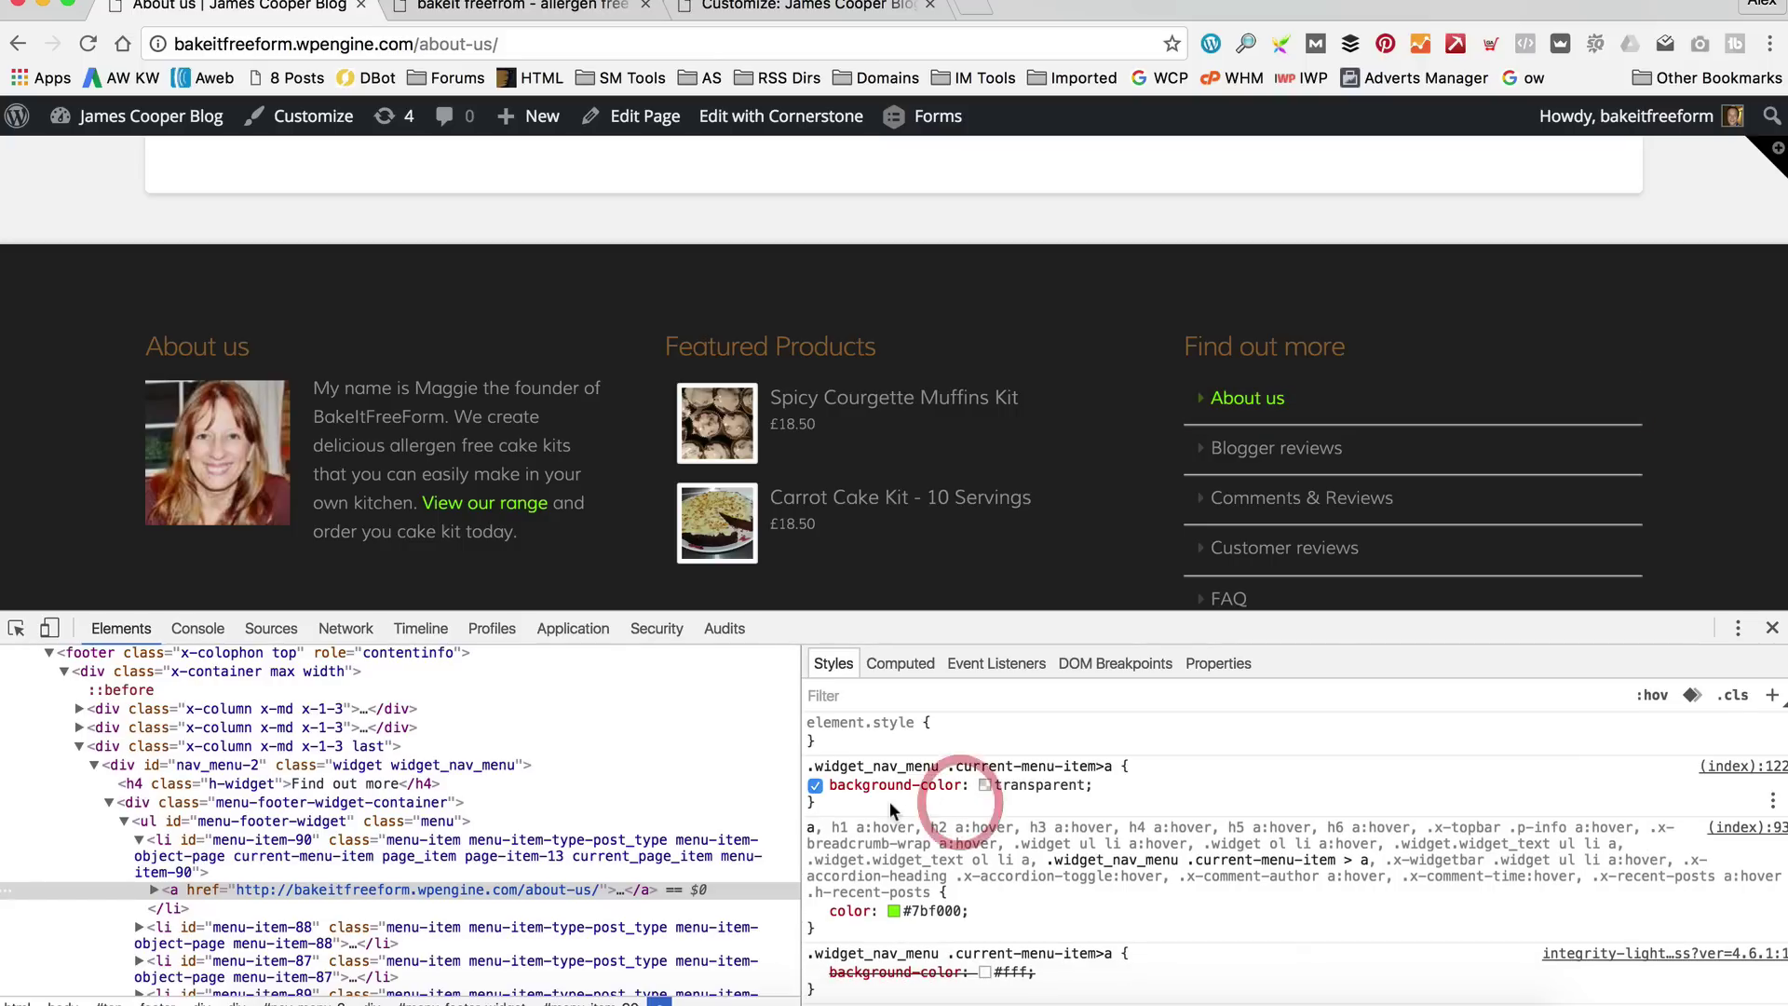
drag(968, 803, 808, 762)
key(super+c)
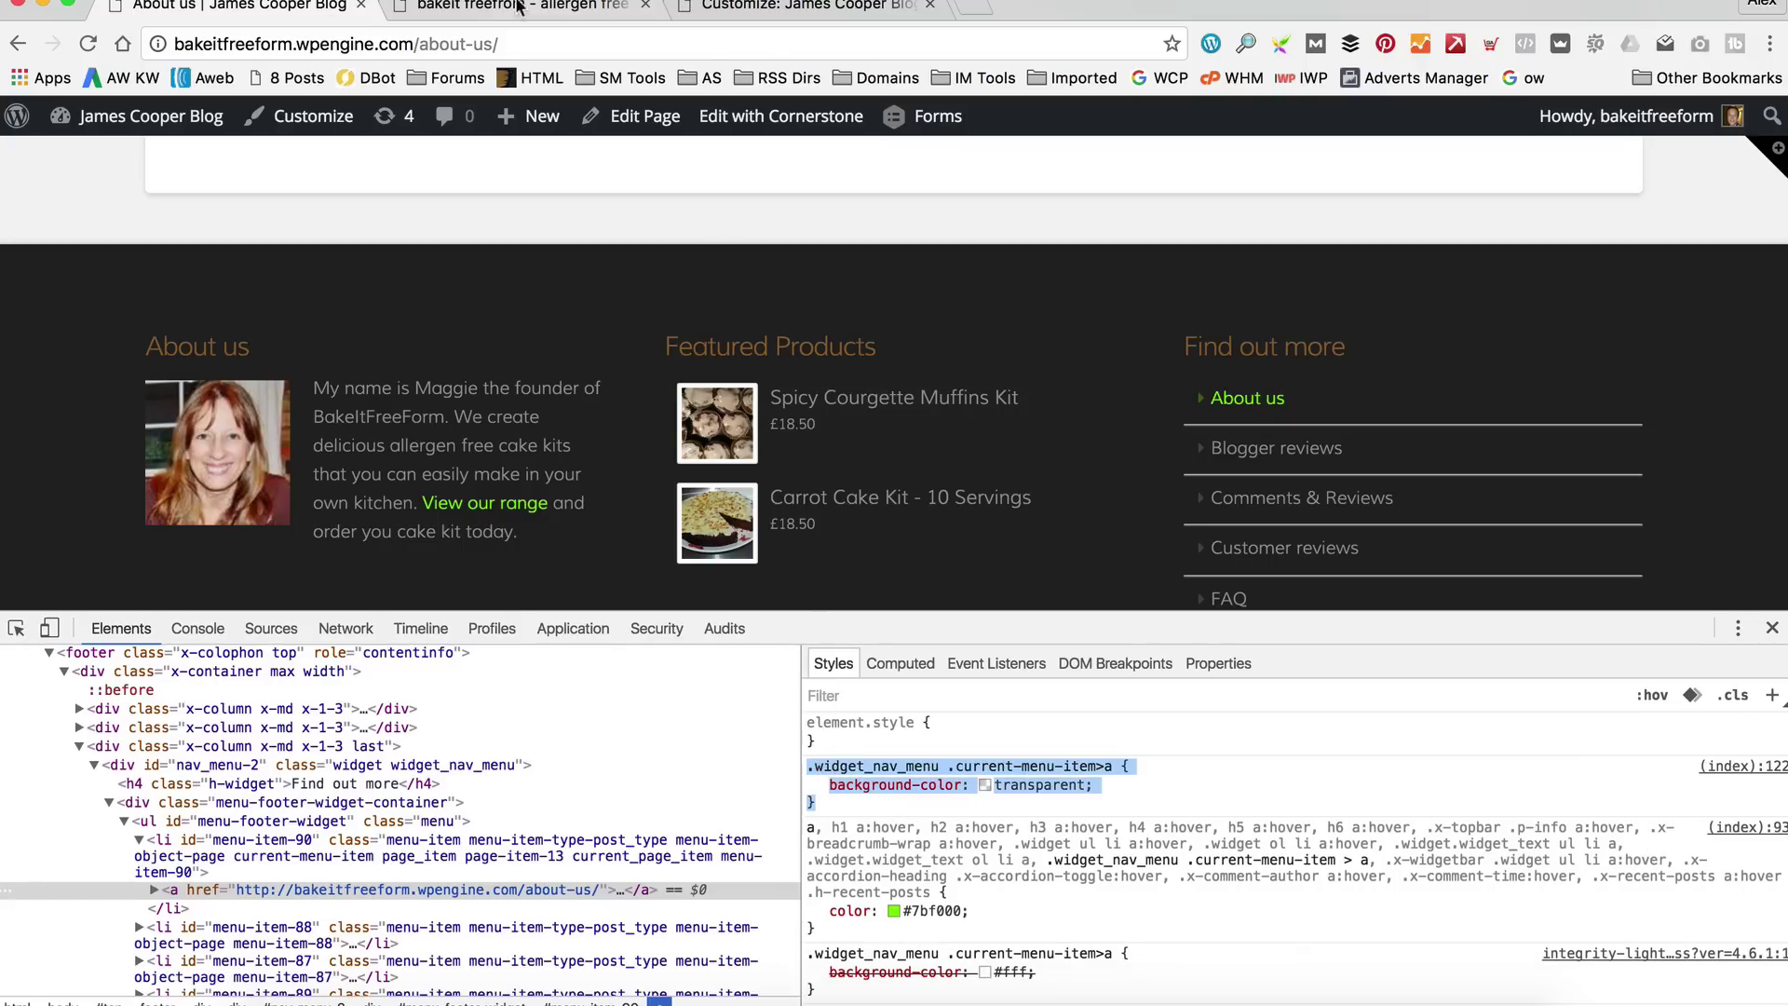
- Replace the last Global CSS rule with the transparent version, publish, and reload About us
click(759, 8)
click(212, 494)
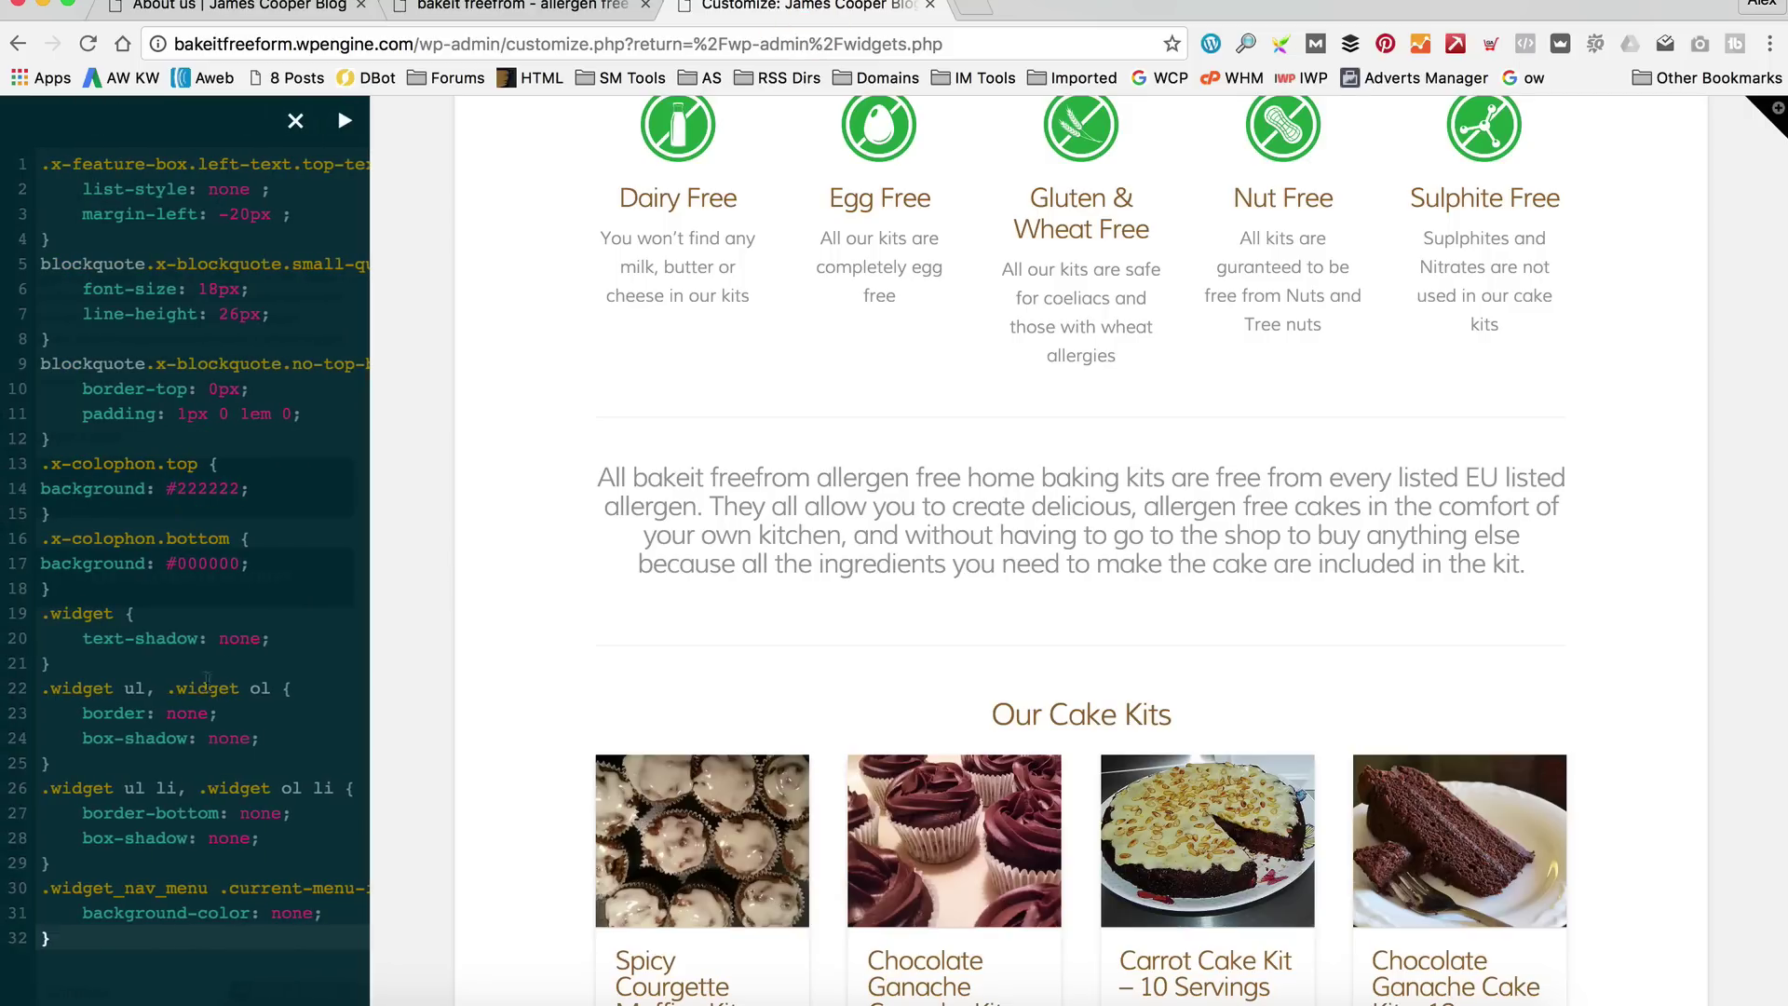
drag(110, 936, 36, 890)
key(super+v)
click(298, 120)
click(299, 120)
click(238, 5)
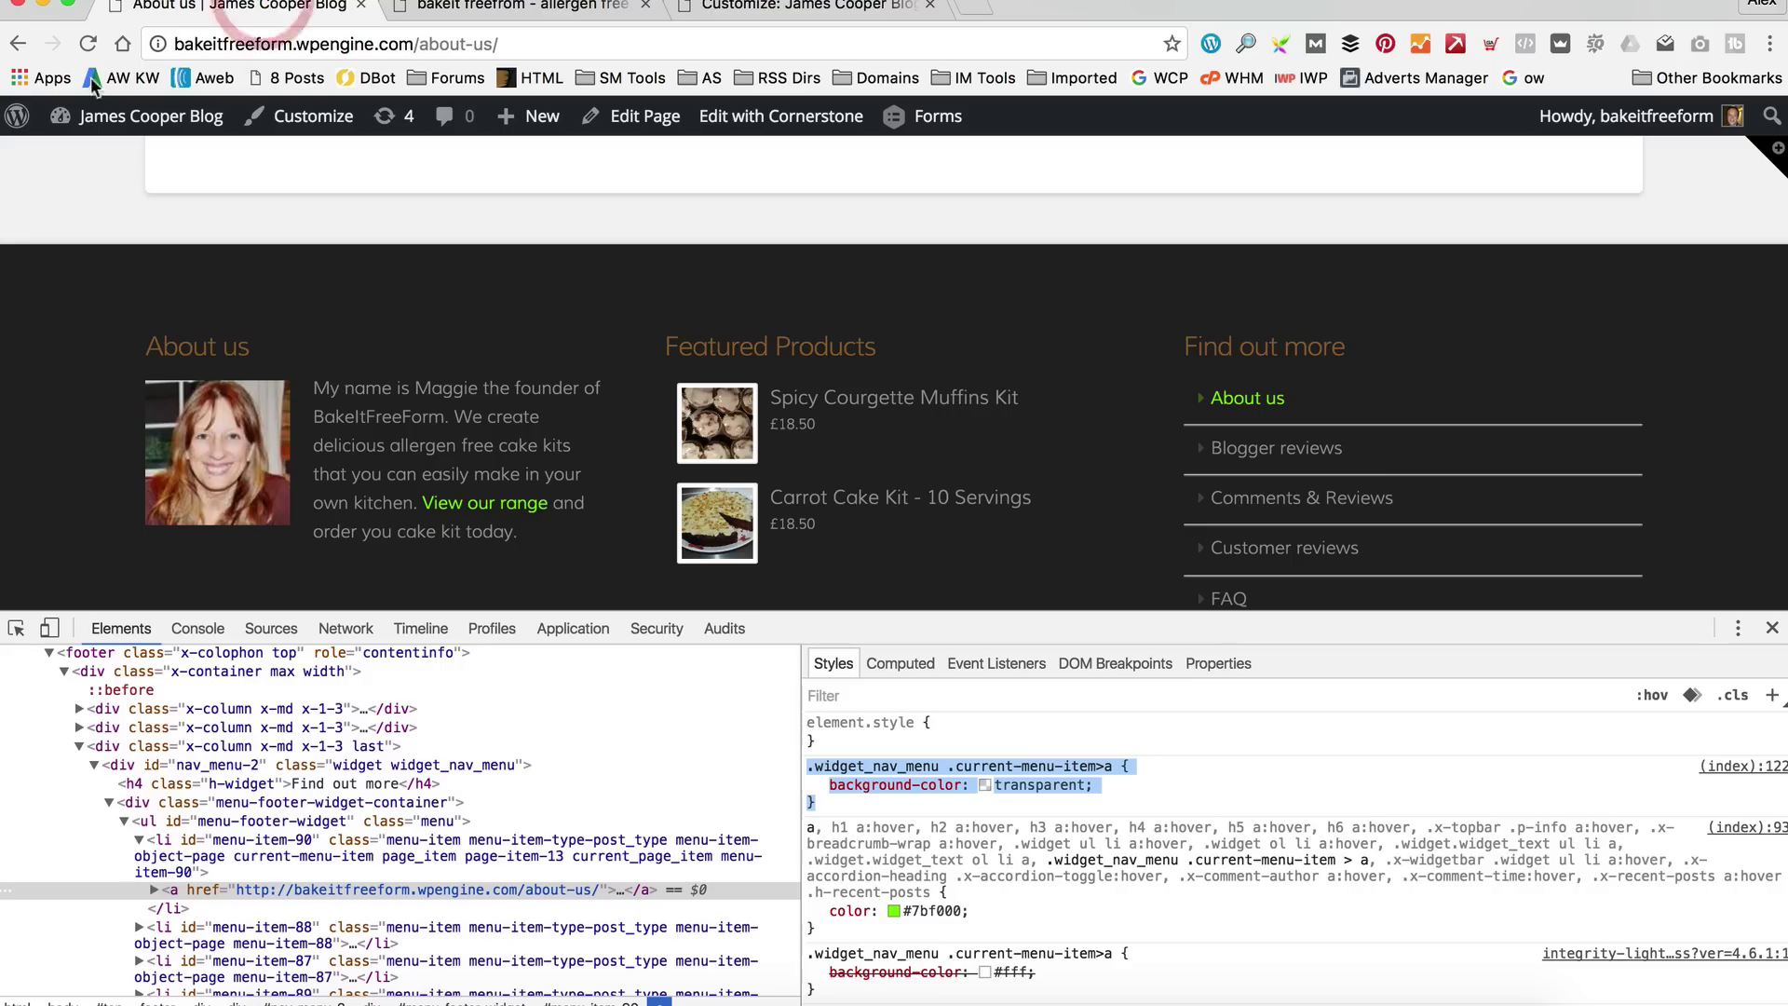
click(89, 44)
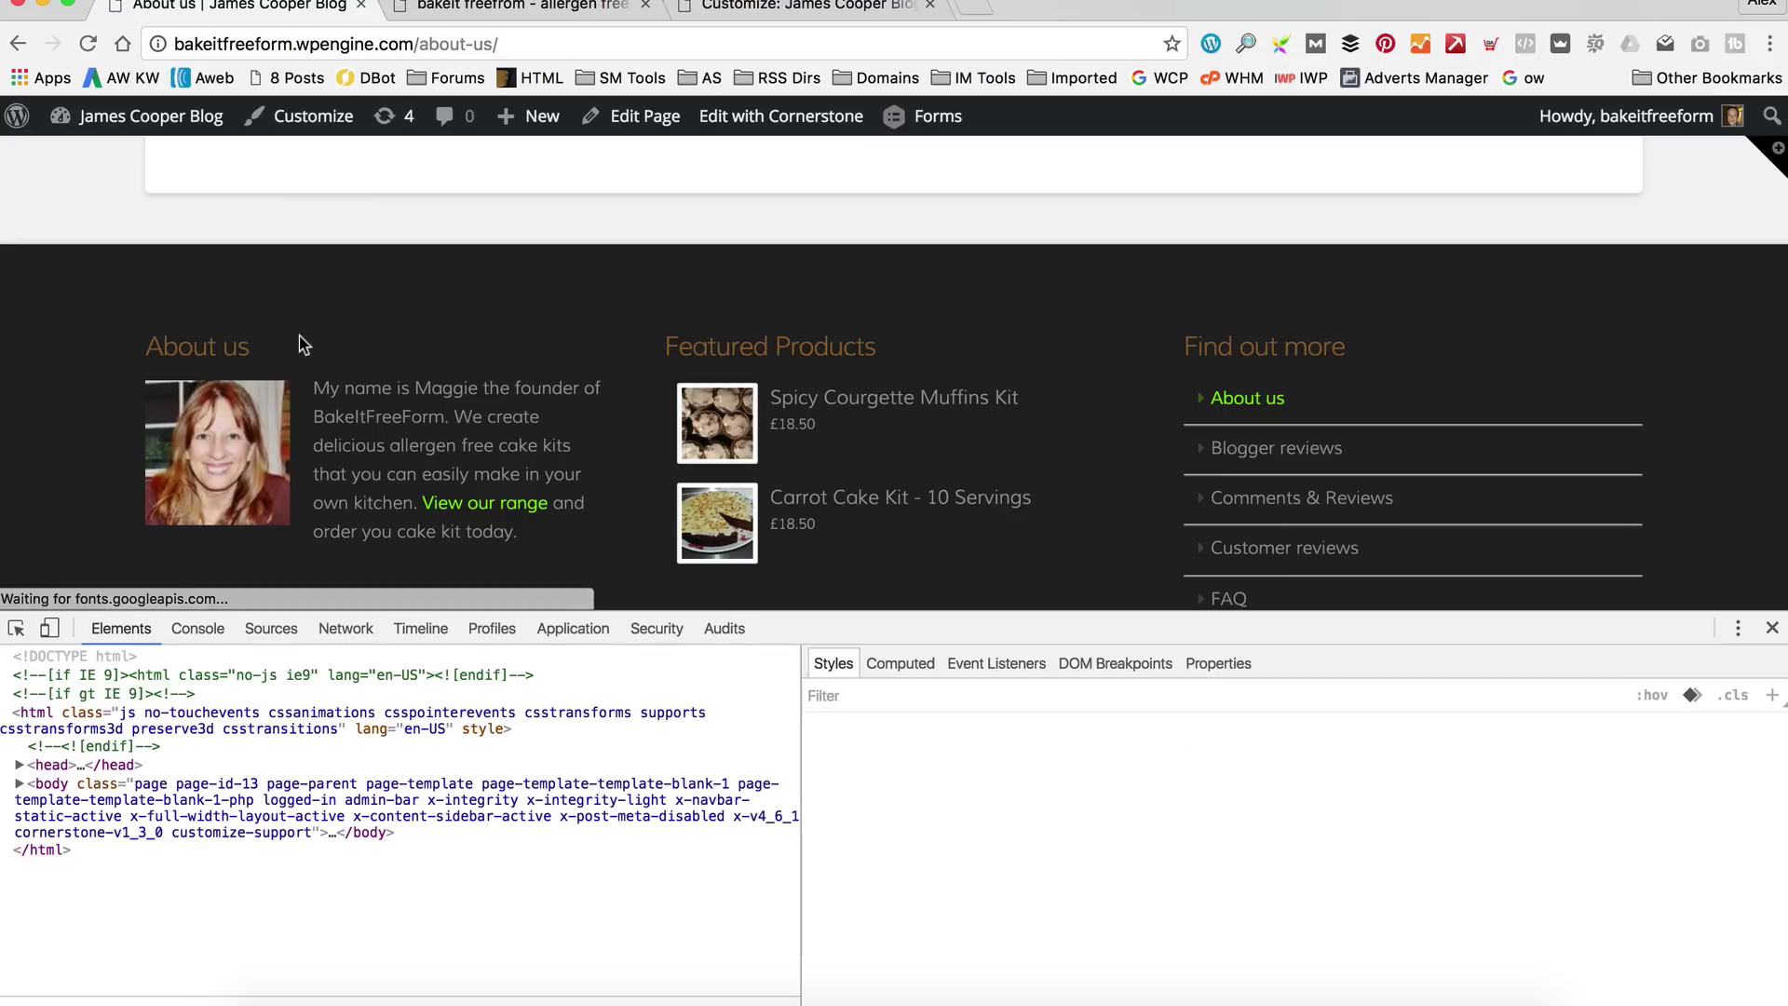
- Force hover on the product list item and set its li:hover background to transparent
click(16, 628)
click(897, 426)
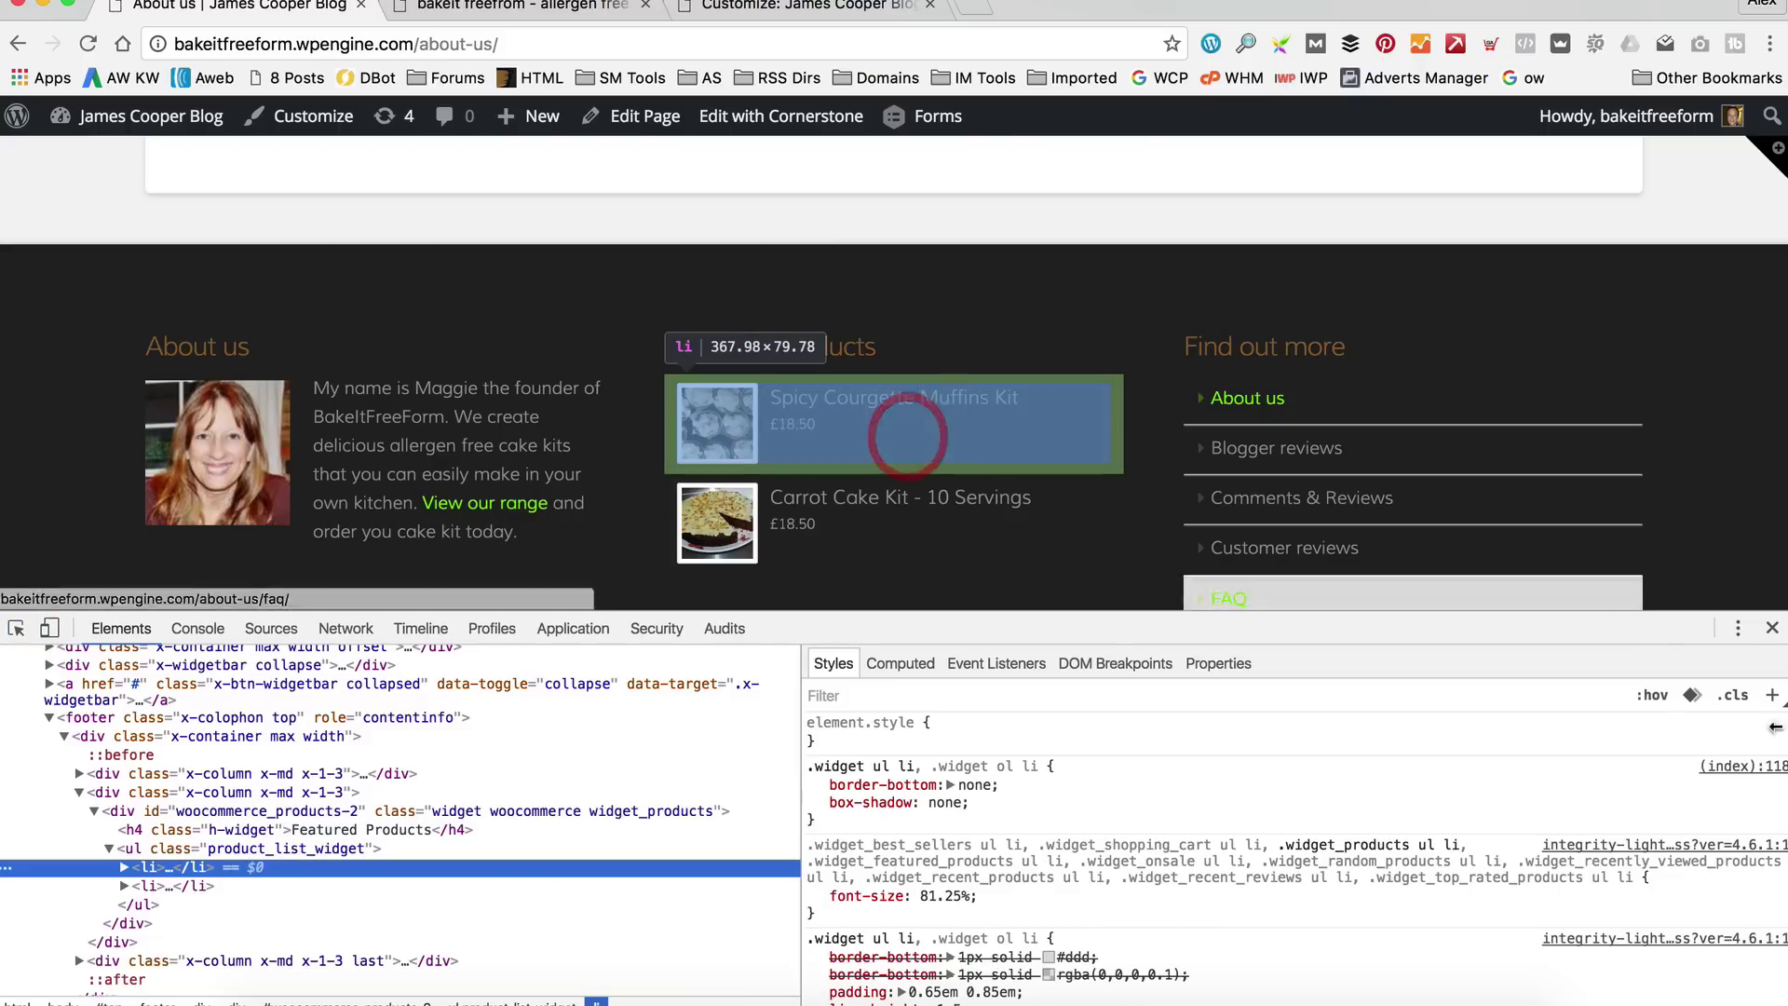
click(1654, 696)
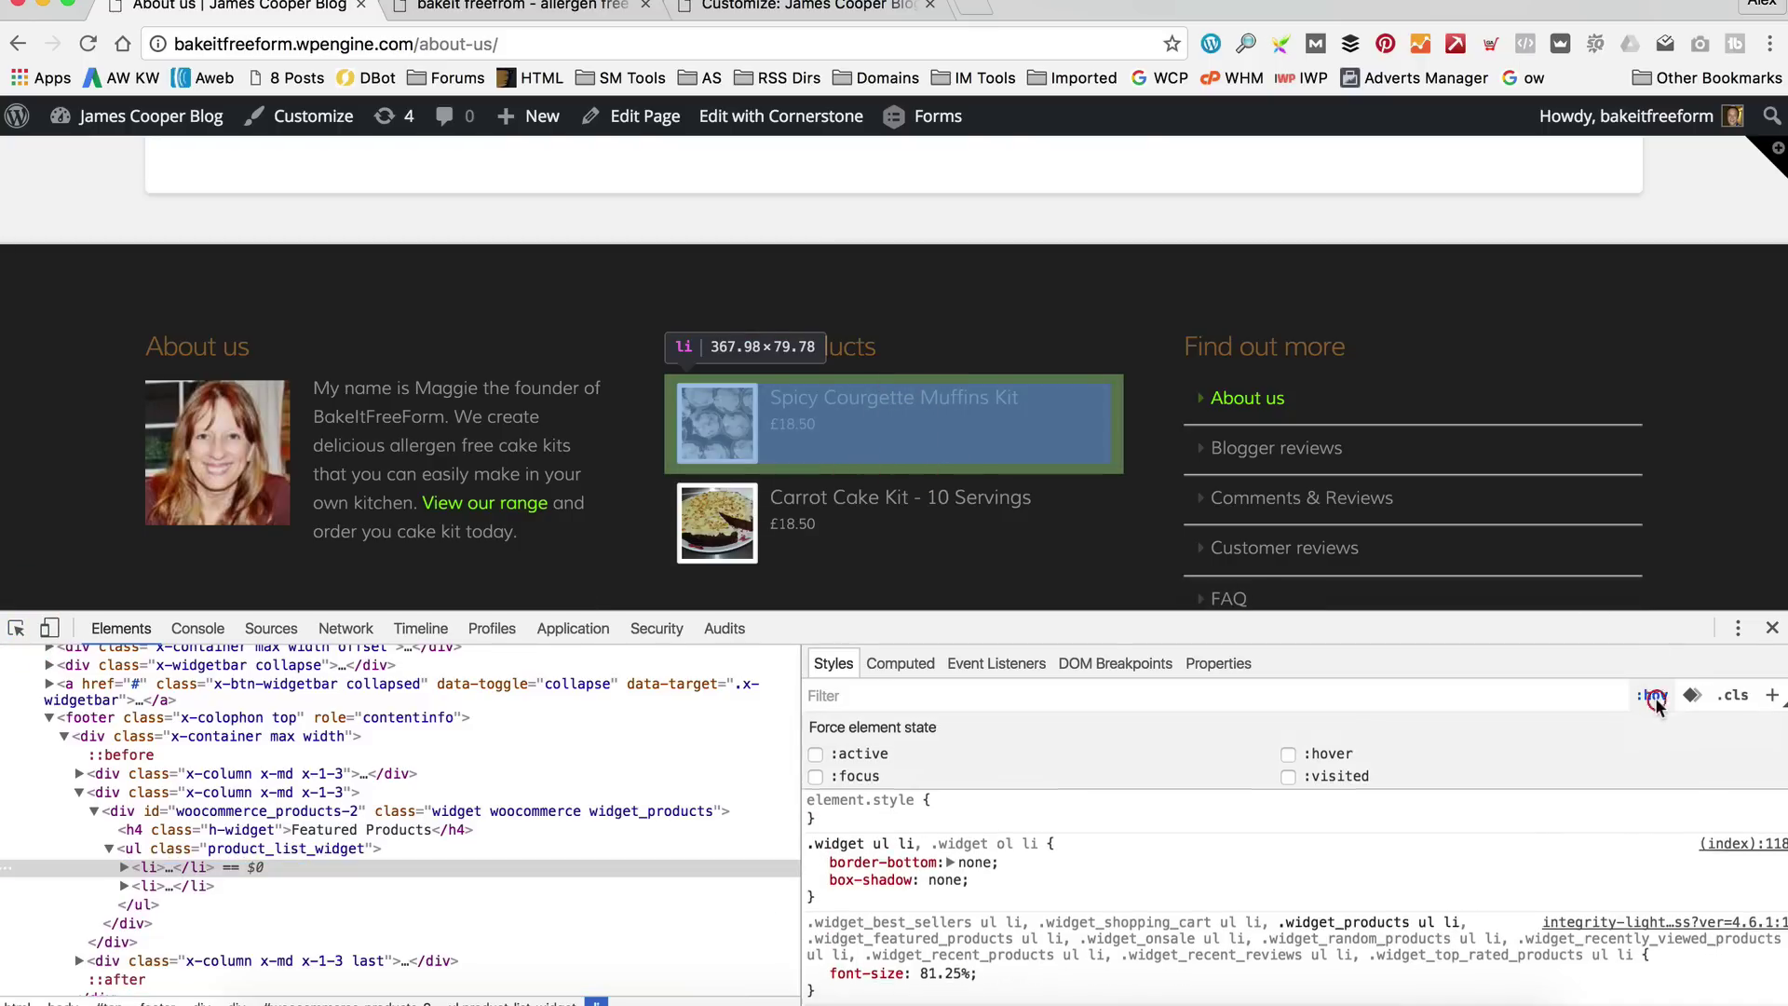
click(1287, 760)
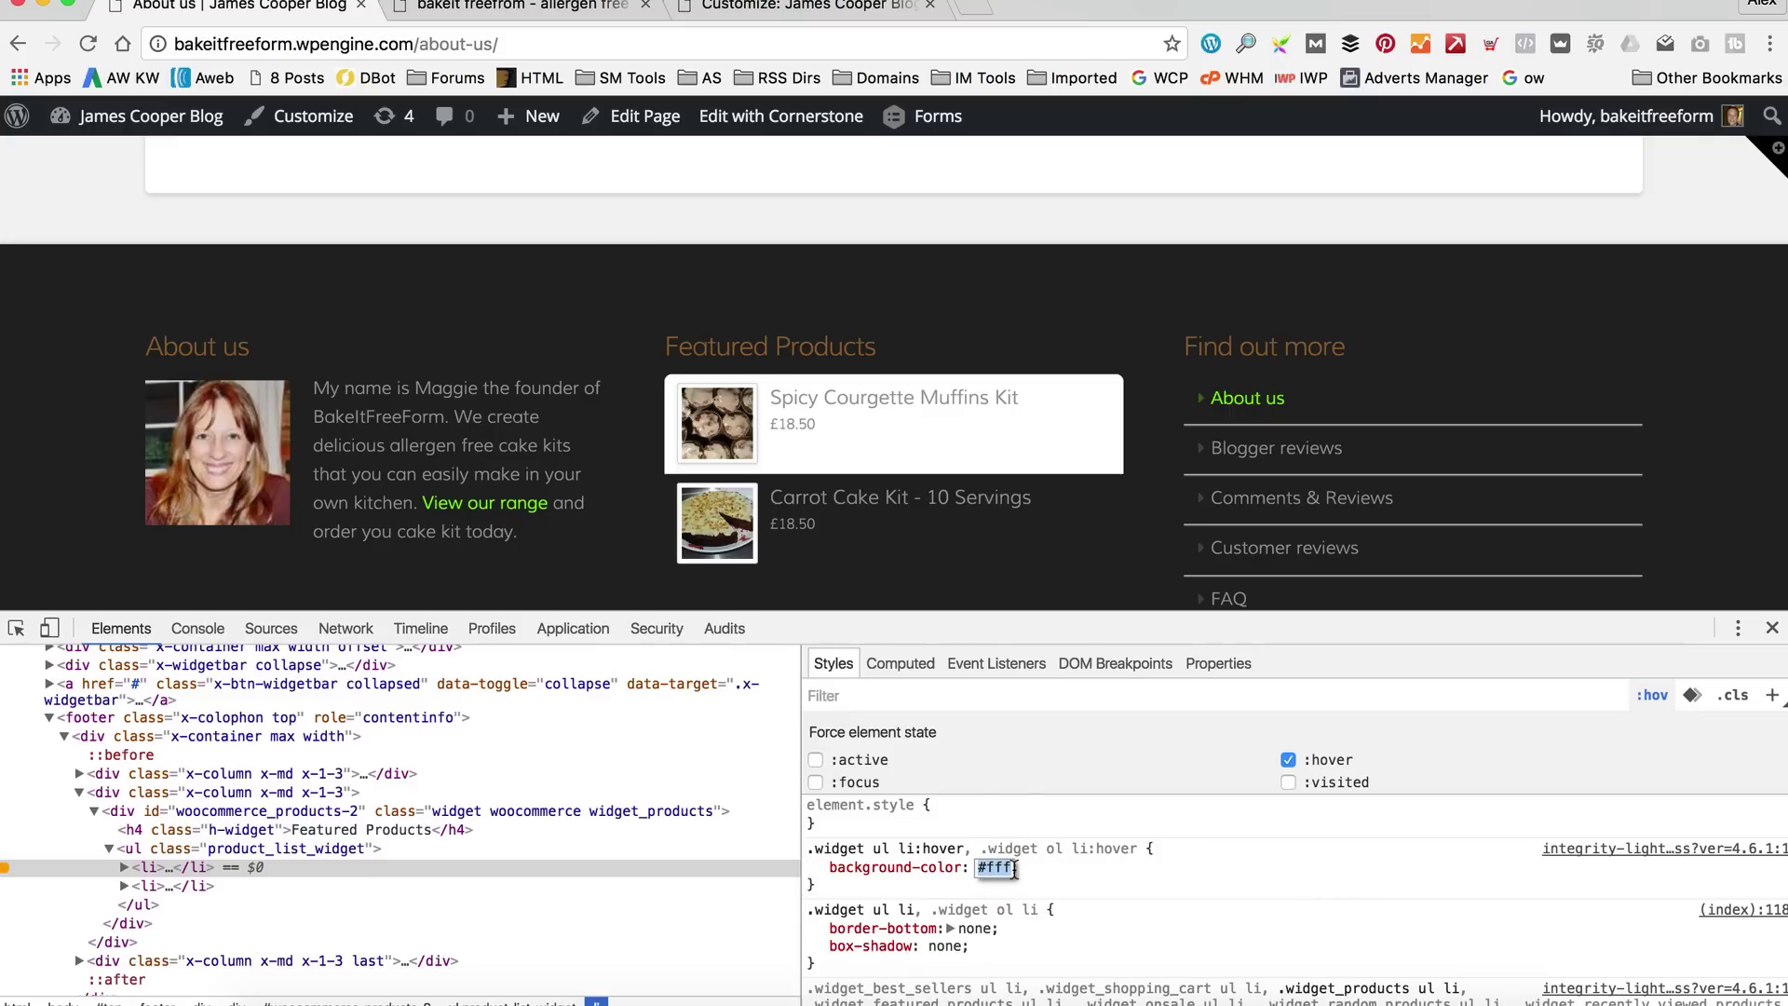
text(tr)
click(917, 882)
drag(843, 889, 807, 842)
- Paste the li:hover transparent rule after line 32 in Global CSS and reload About us
click(801, 9)
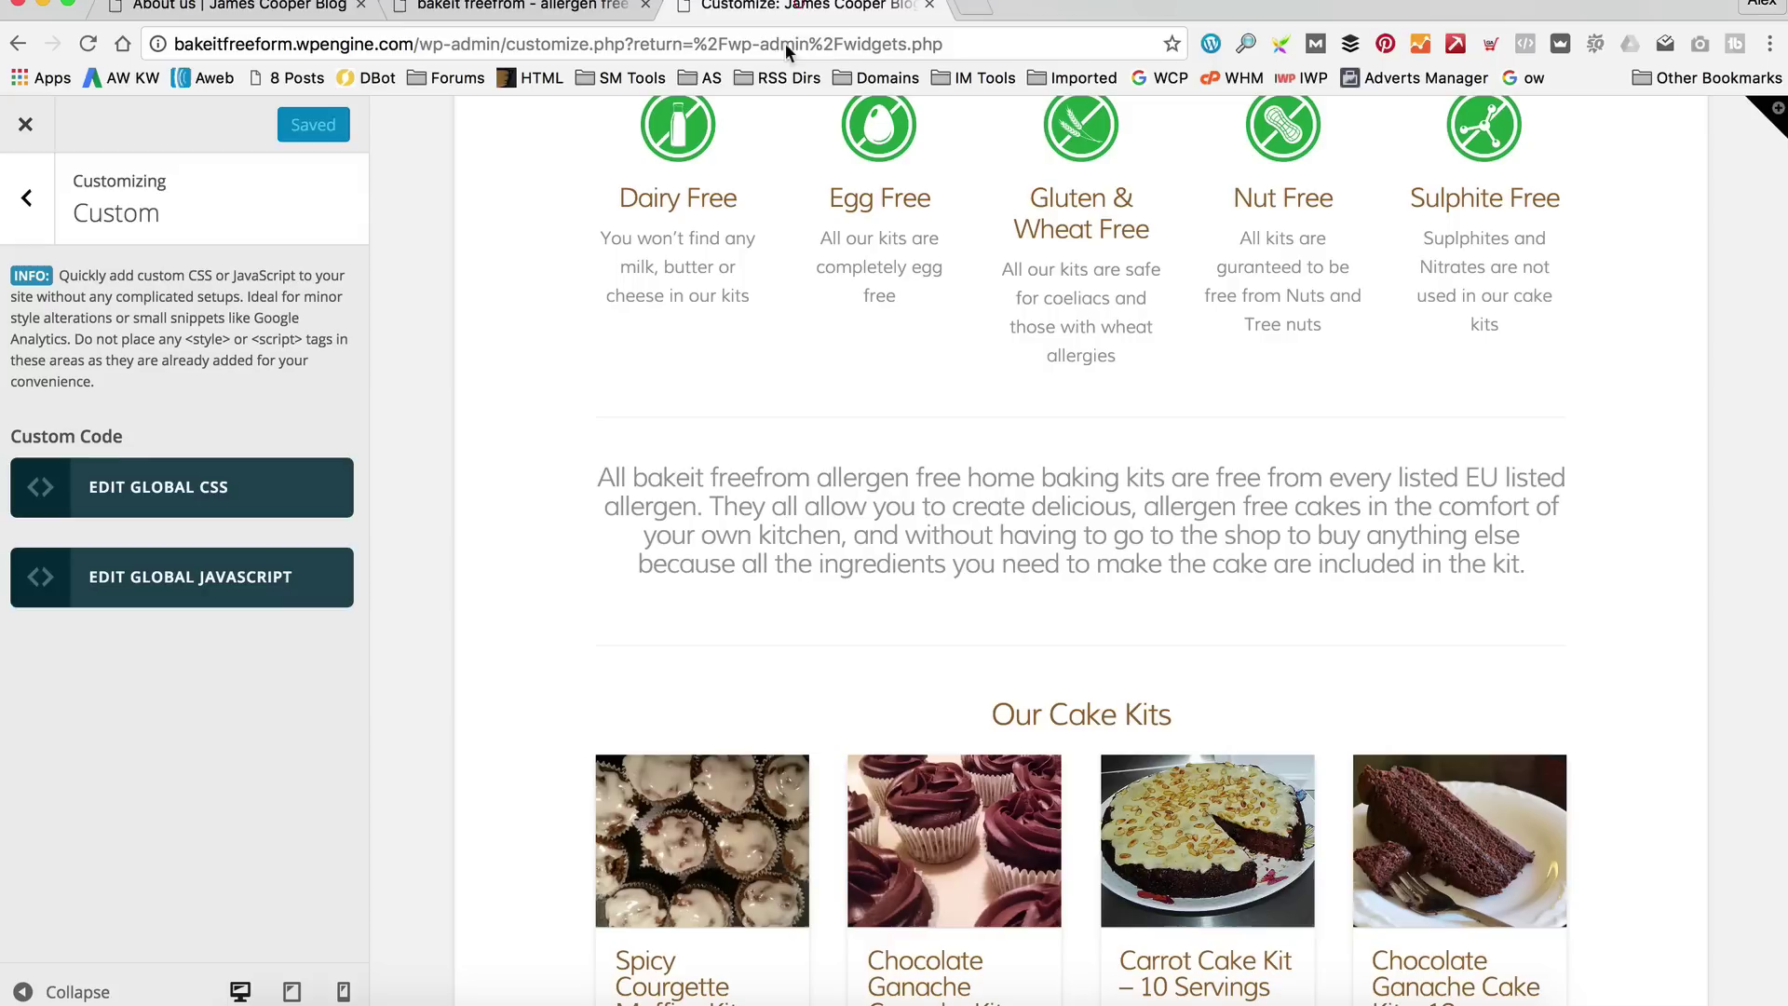
click(240, 493)
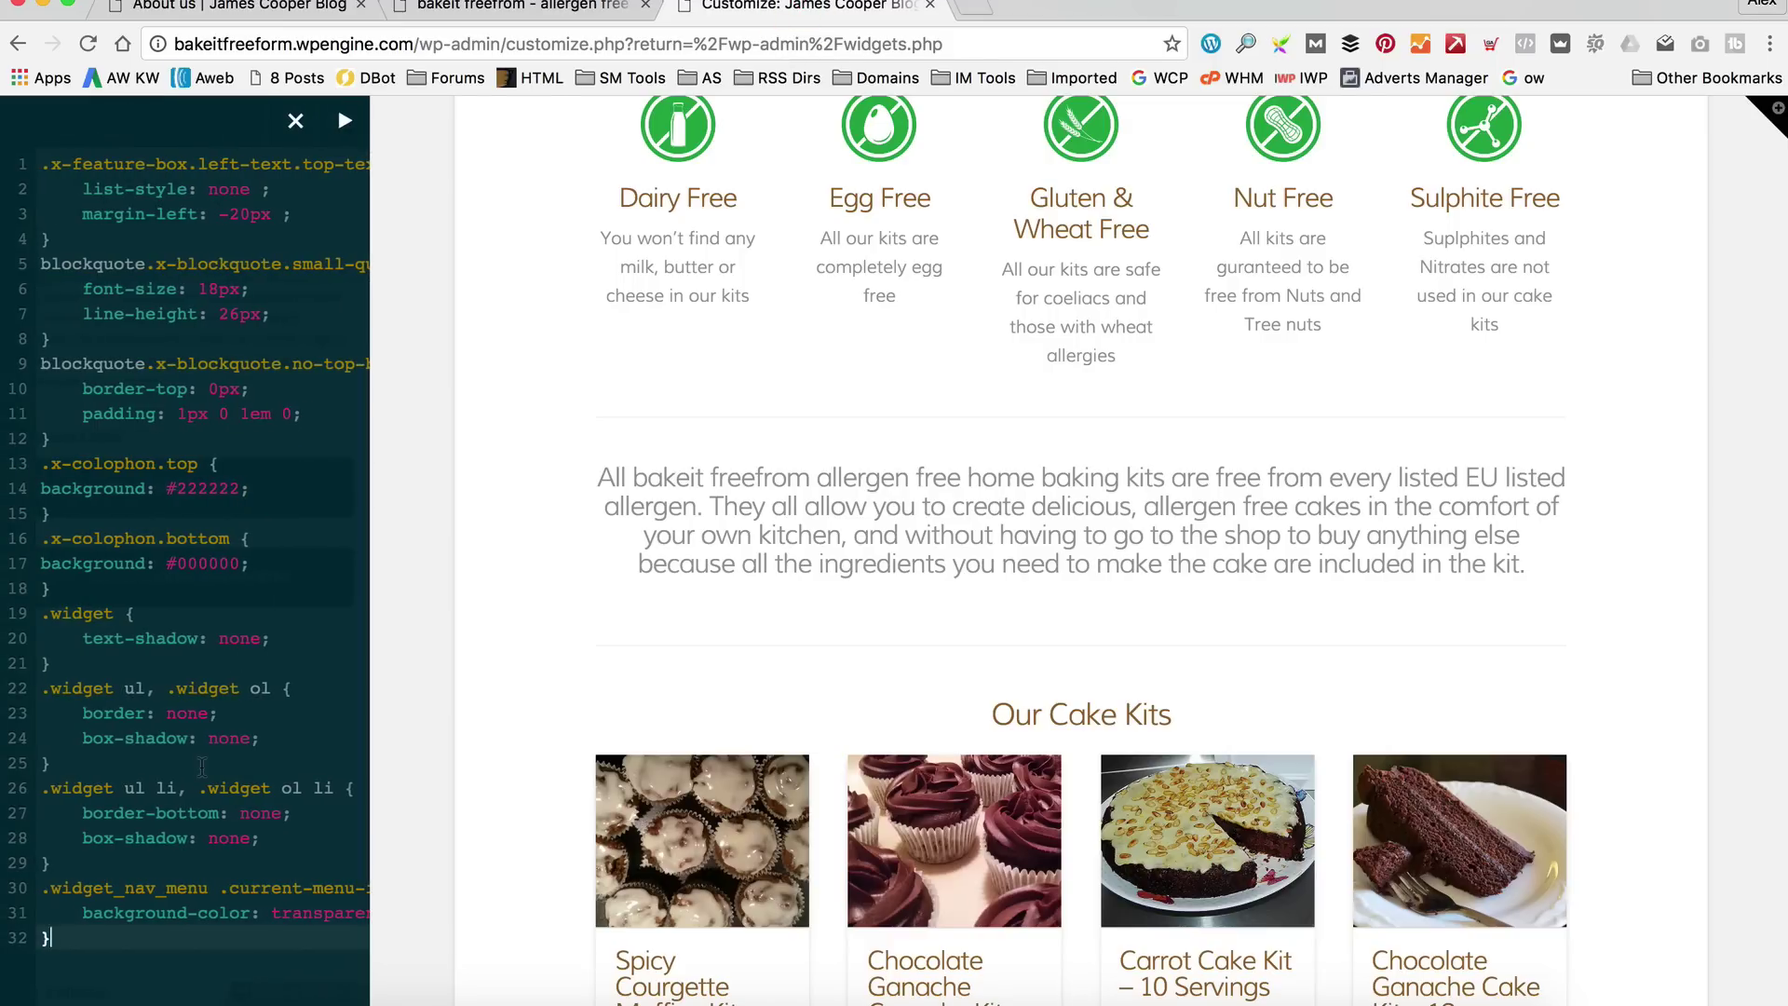
key(Return)
key(ctrl+v)
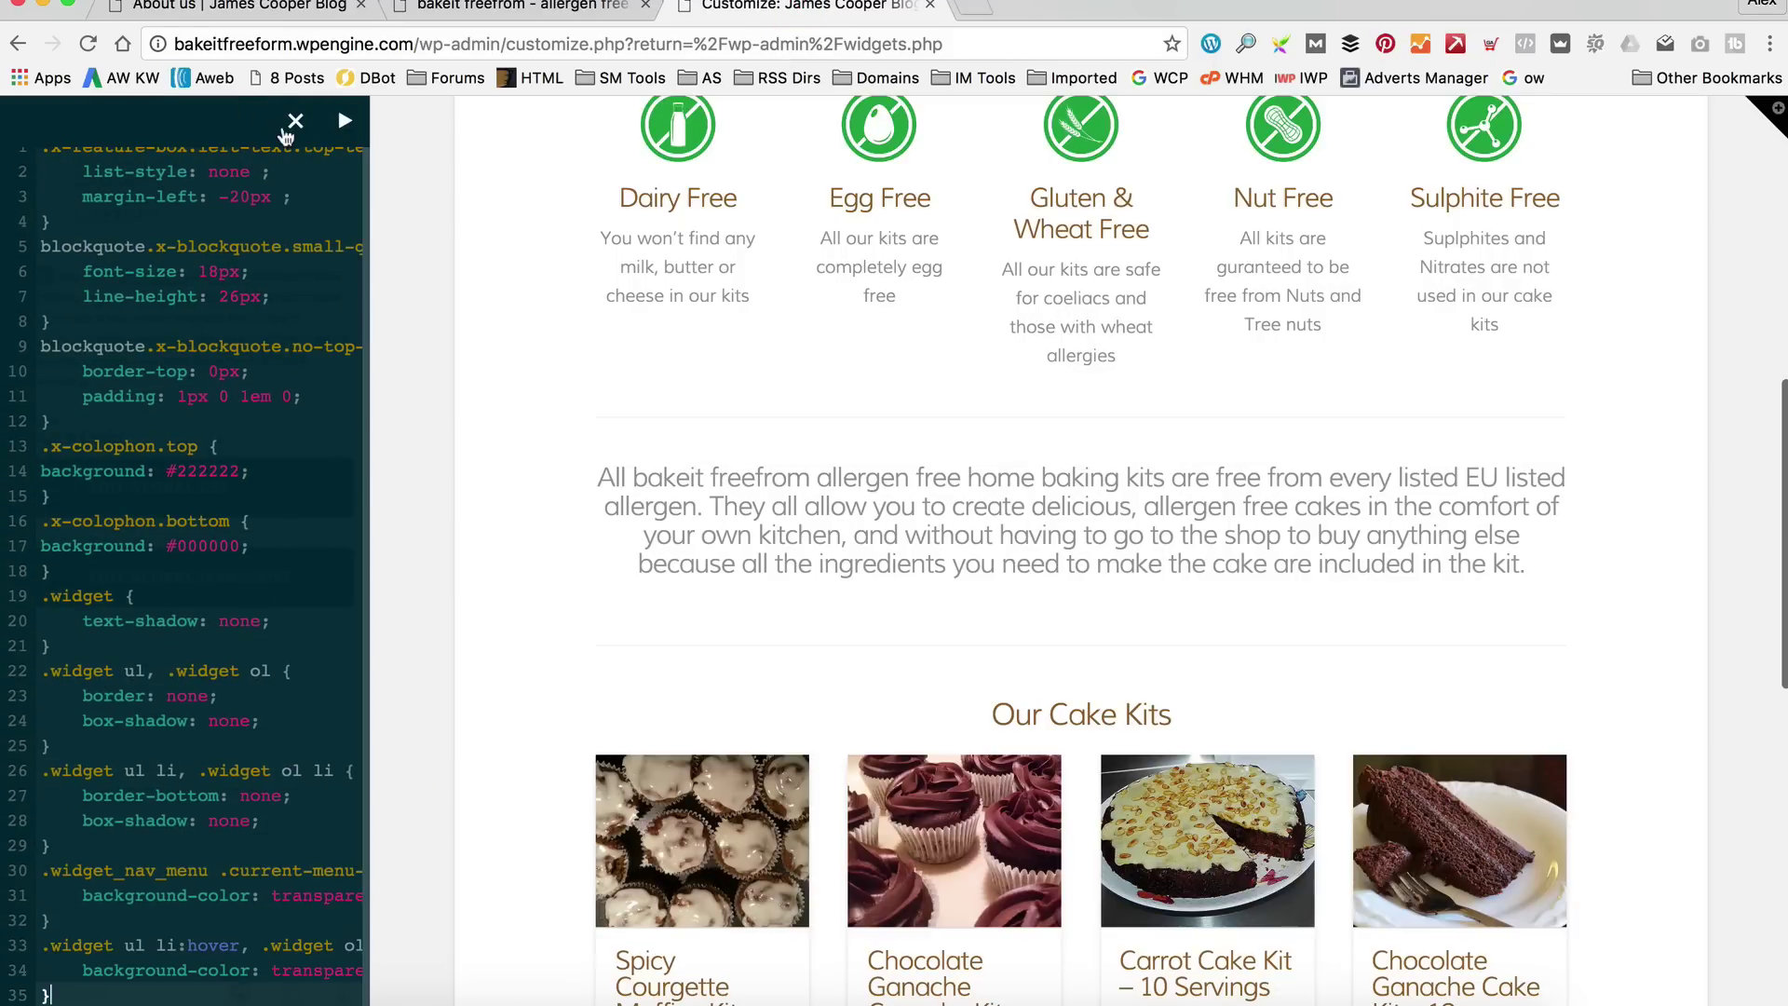
click(293, 128)
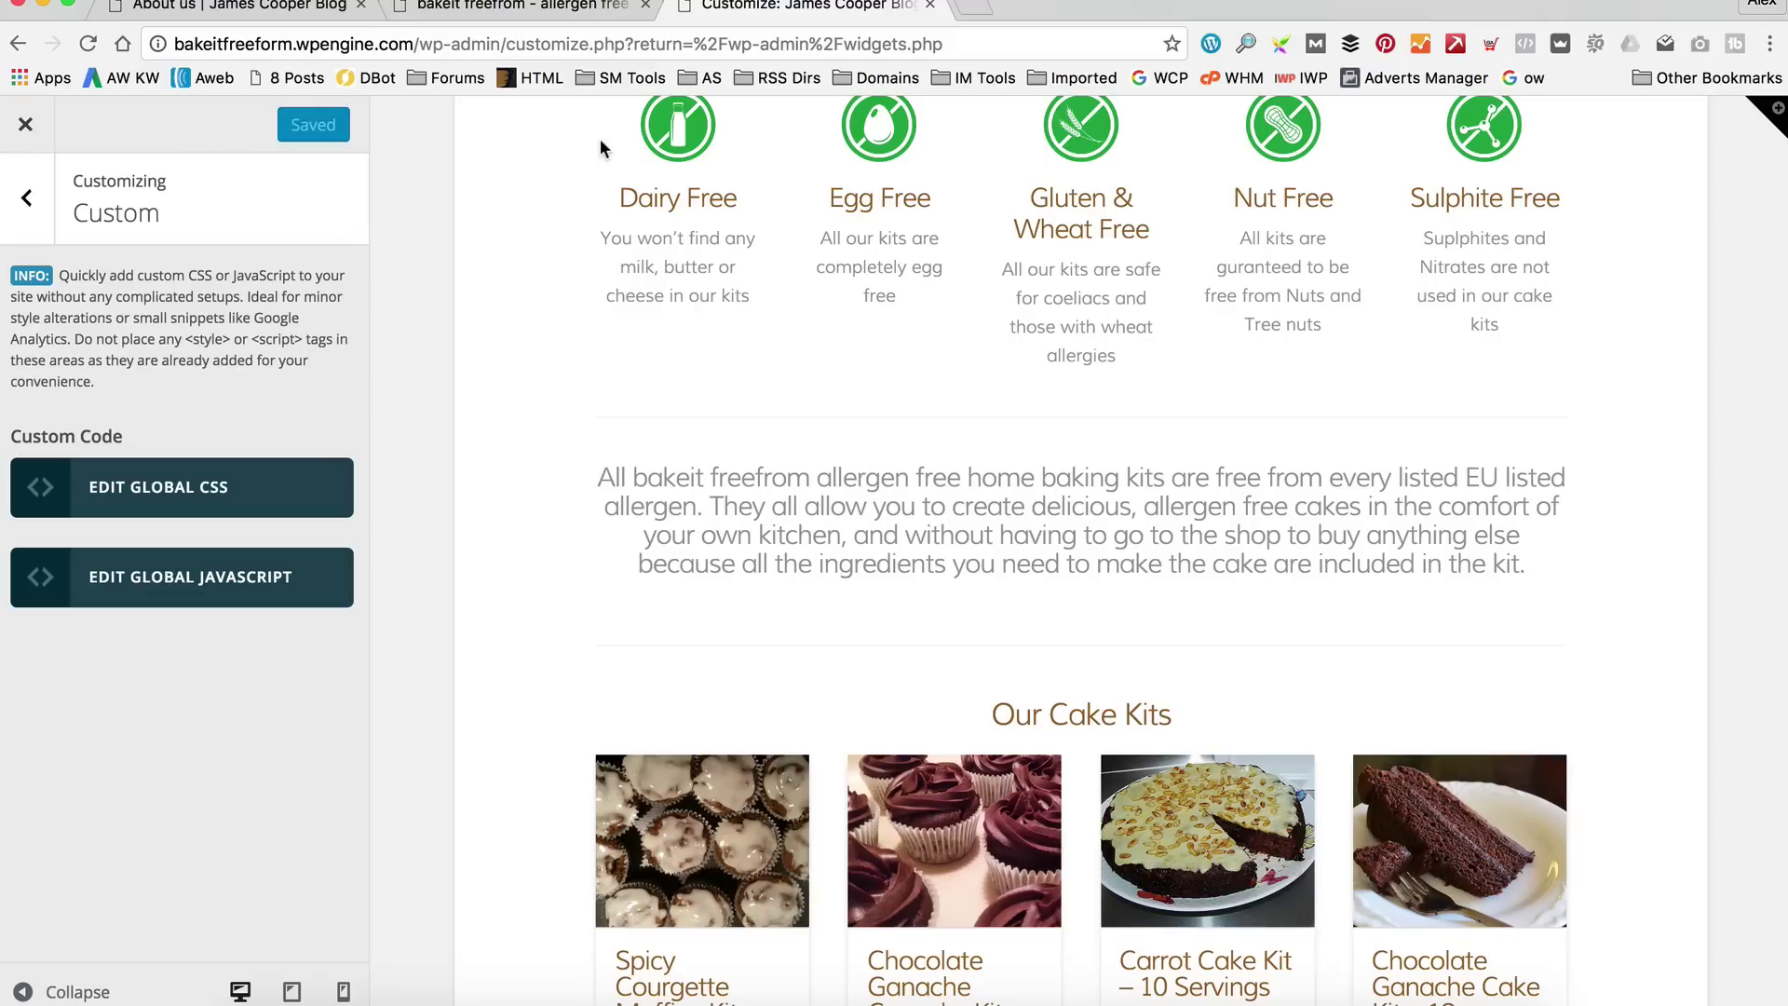
click(187, 8)
click(88, 46)
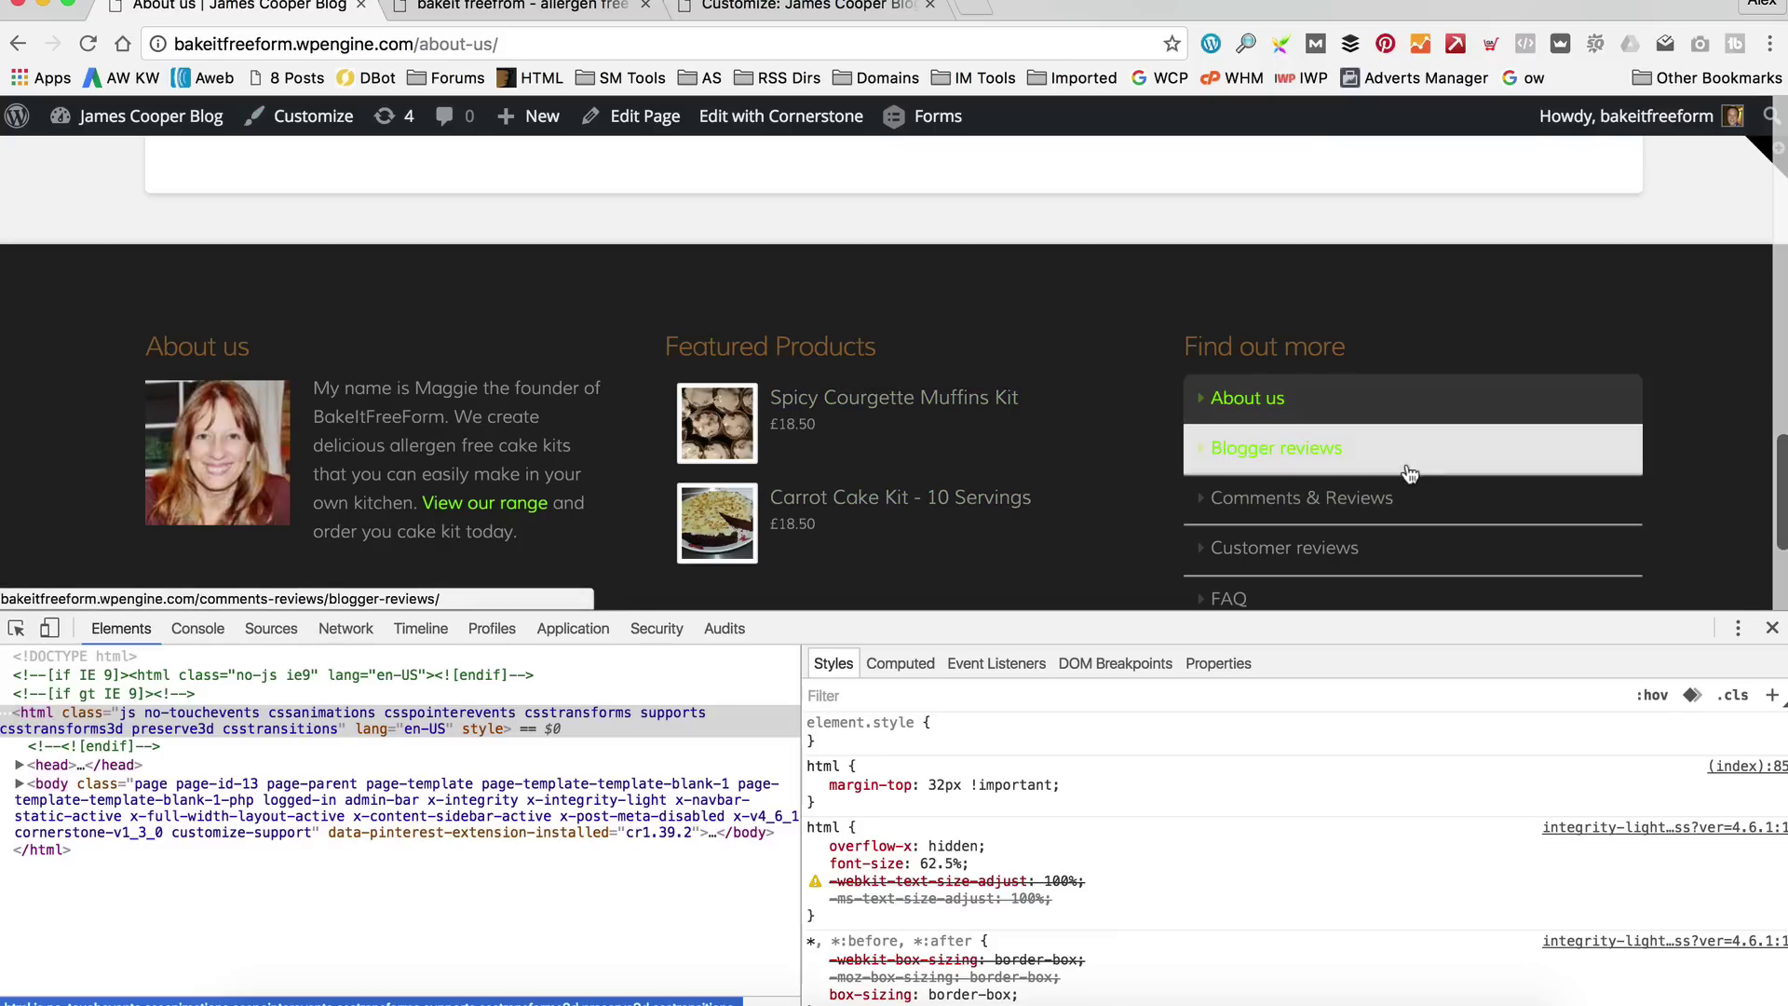
- Force hover on the footer About us link and set the menu hover background to transparent
click(13, 633)
click(1490, 403)
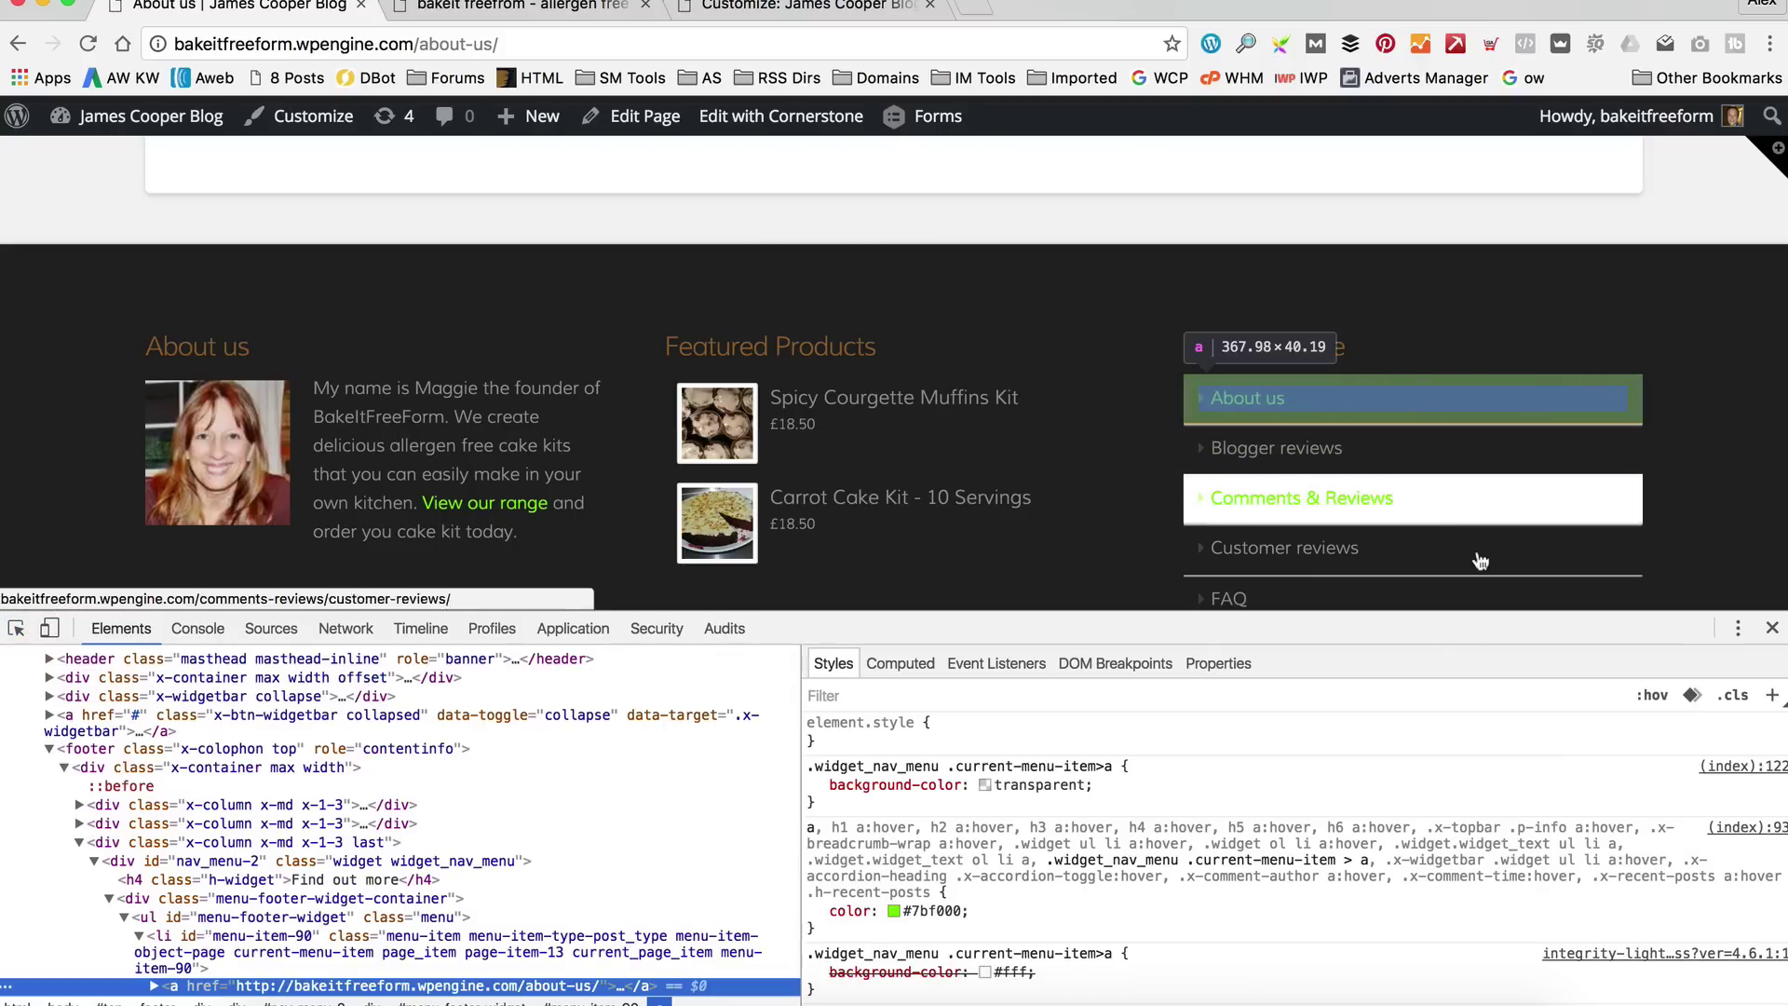
click(1652, 694)
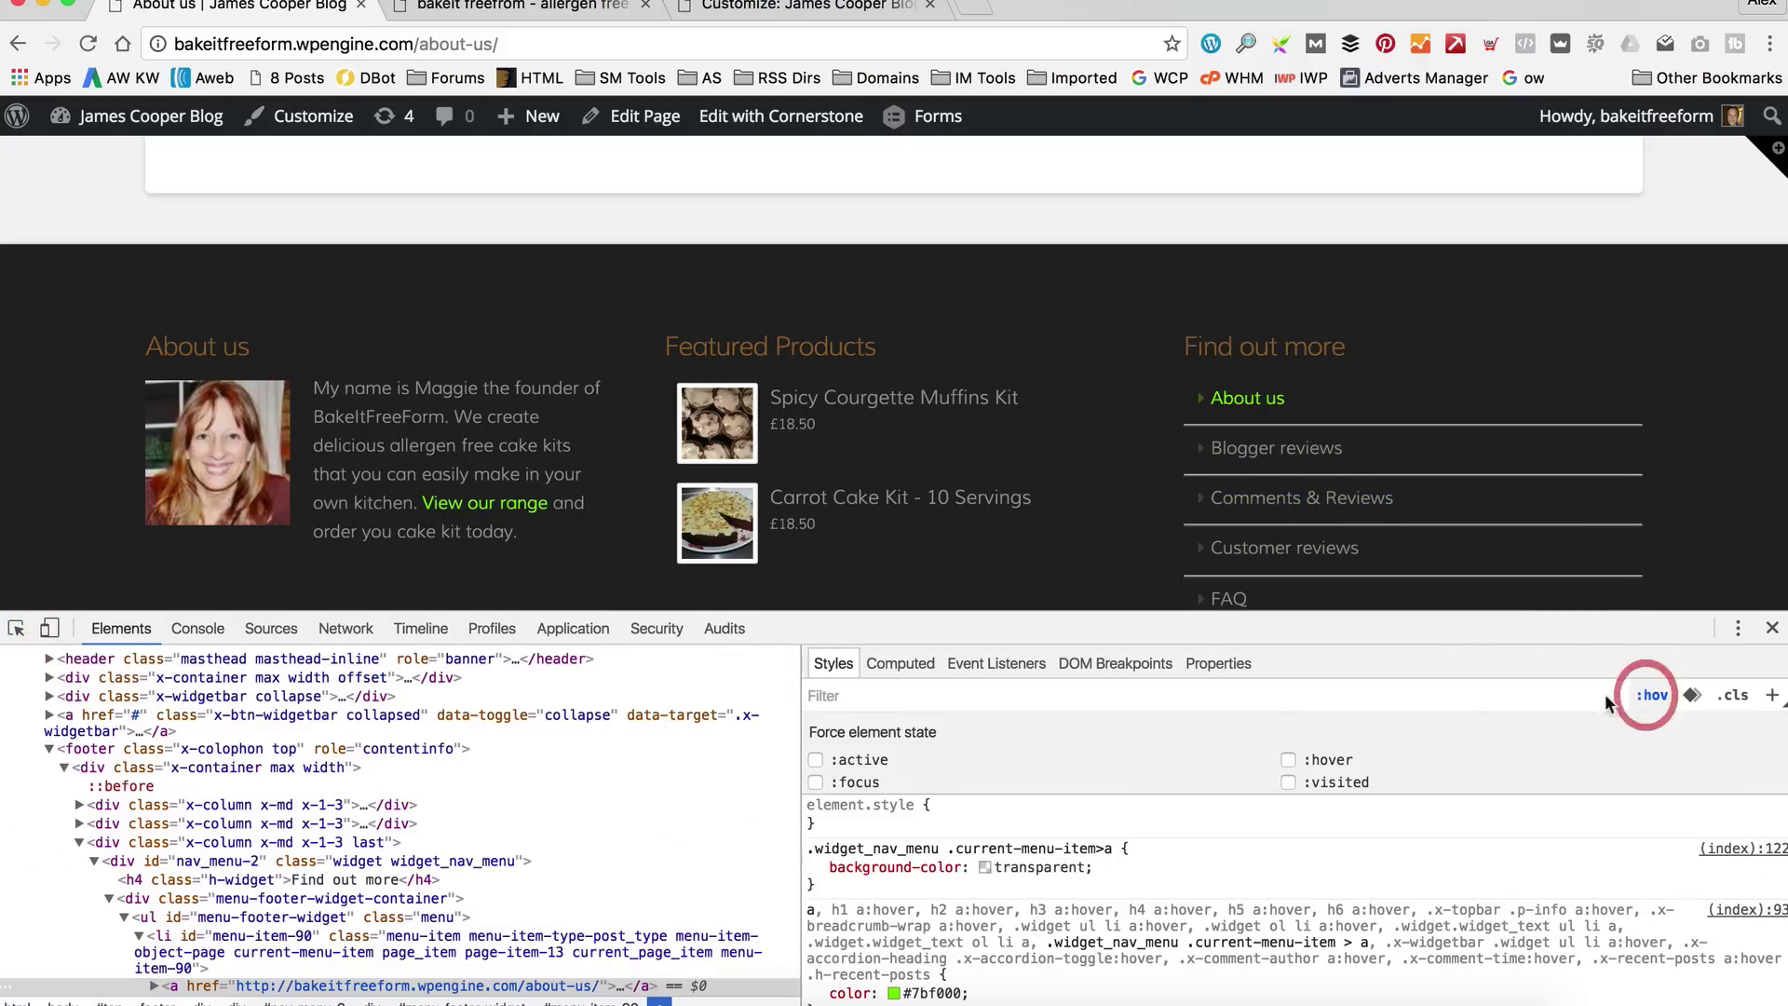
click(1288, 759)
scroll(833, 807, down, 2)
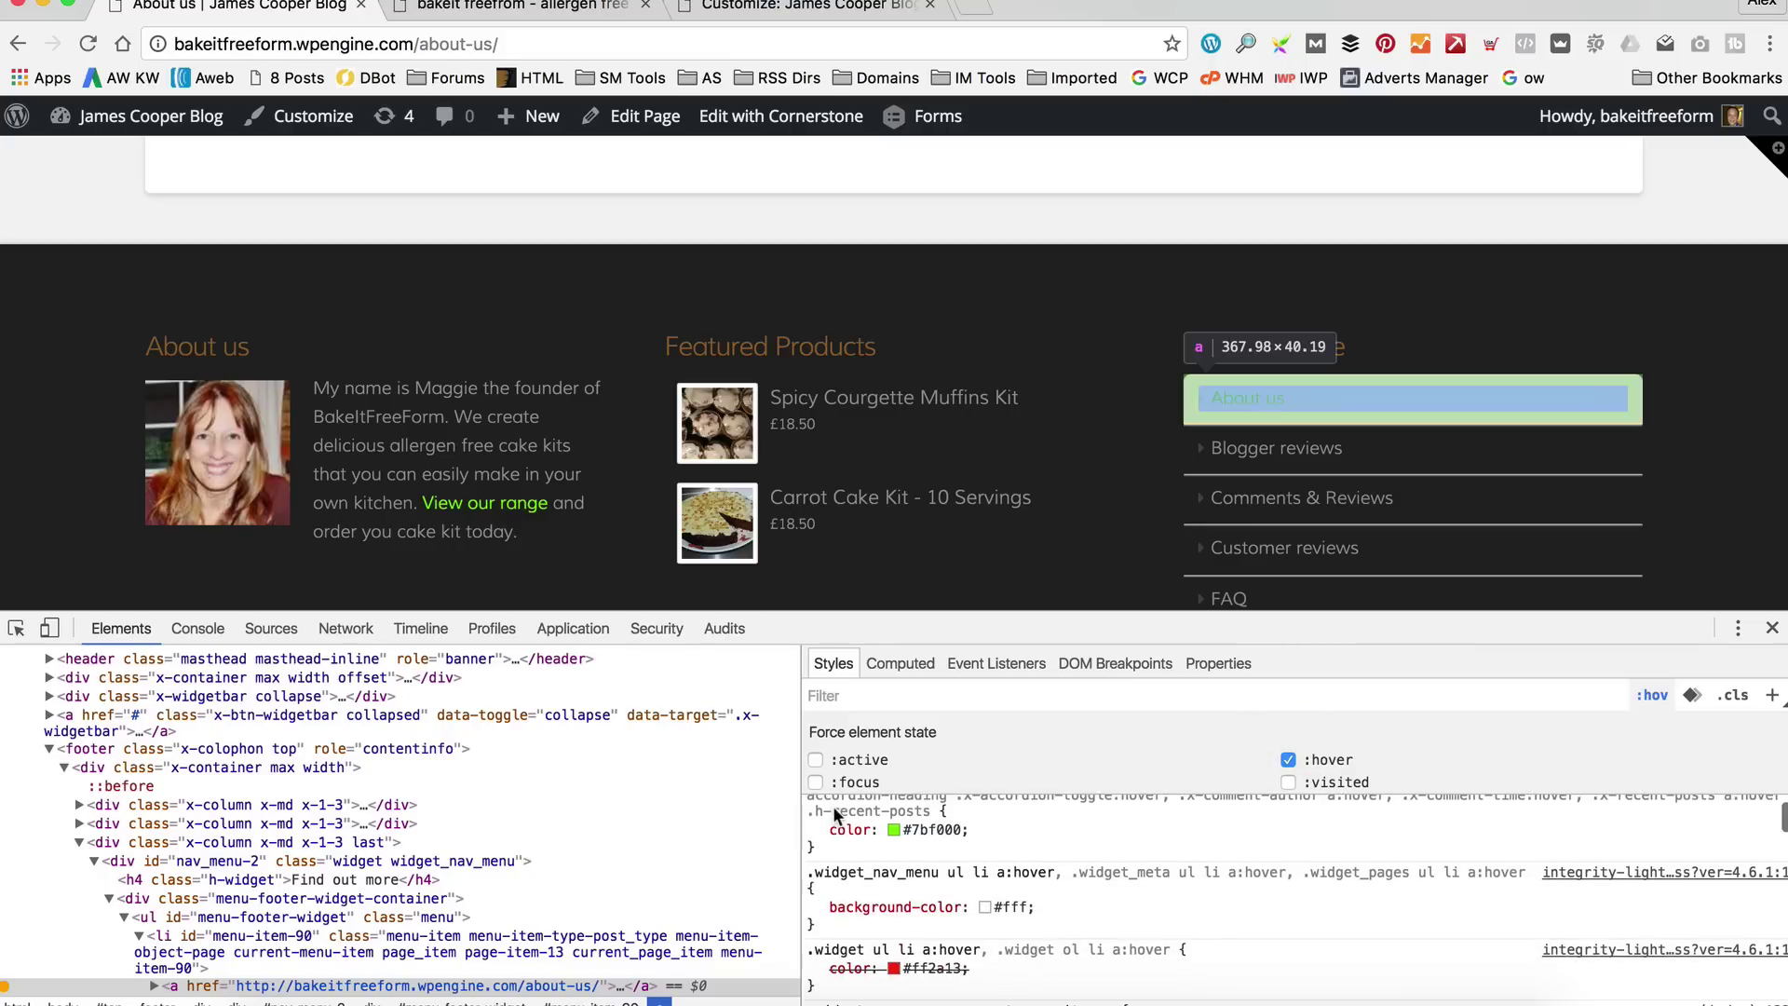
click(972, 875)
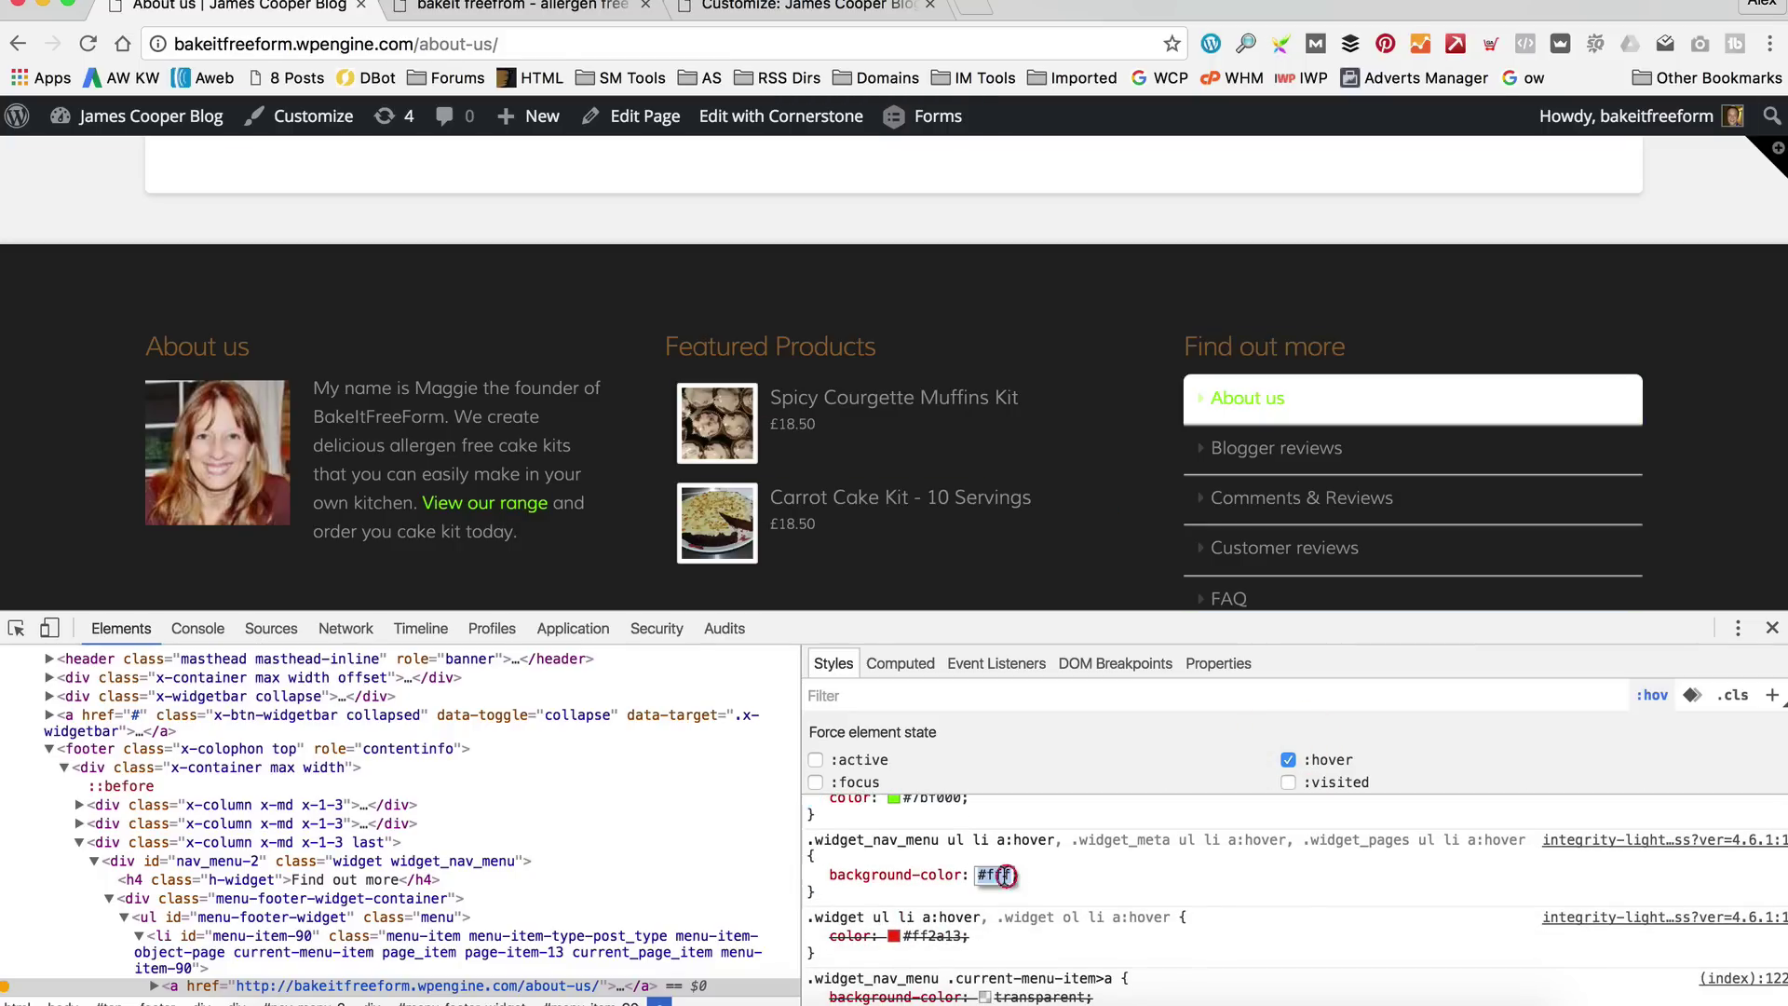
text(transparent)
key(Return)
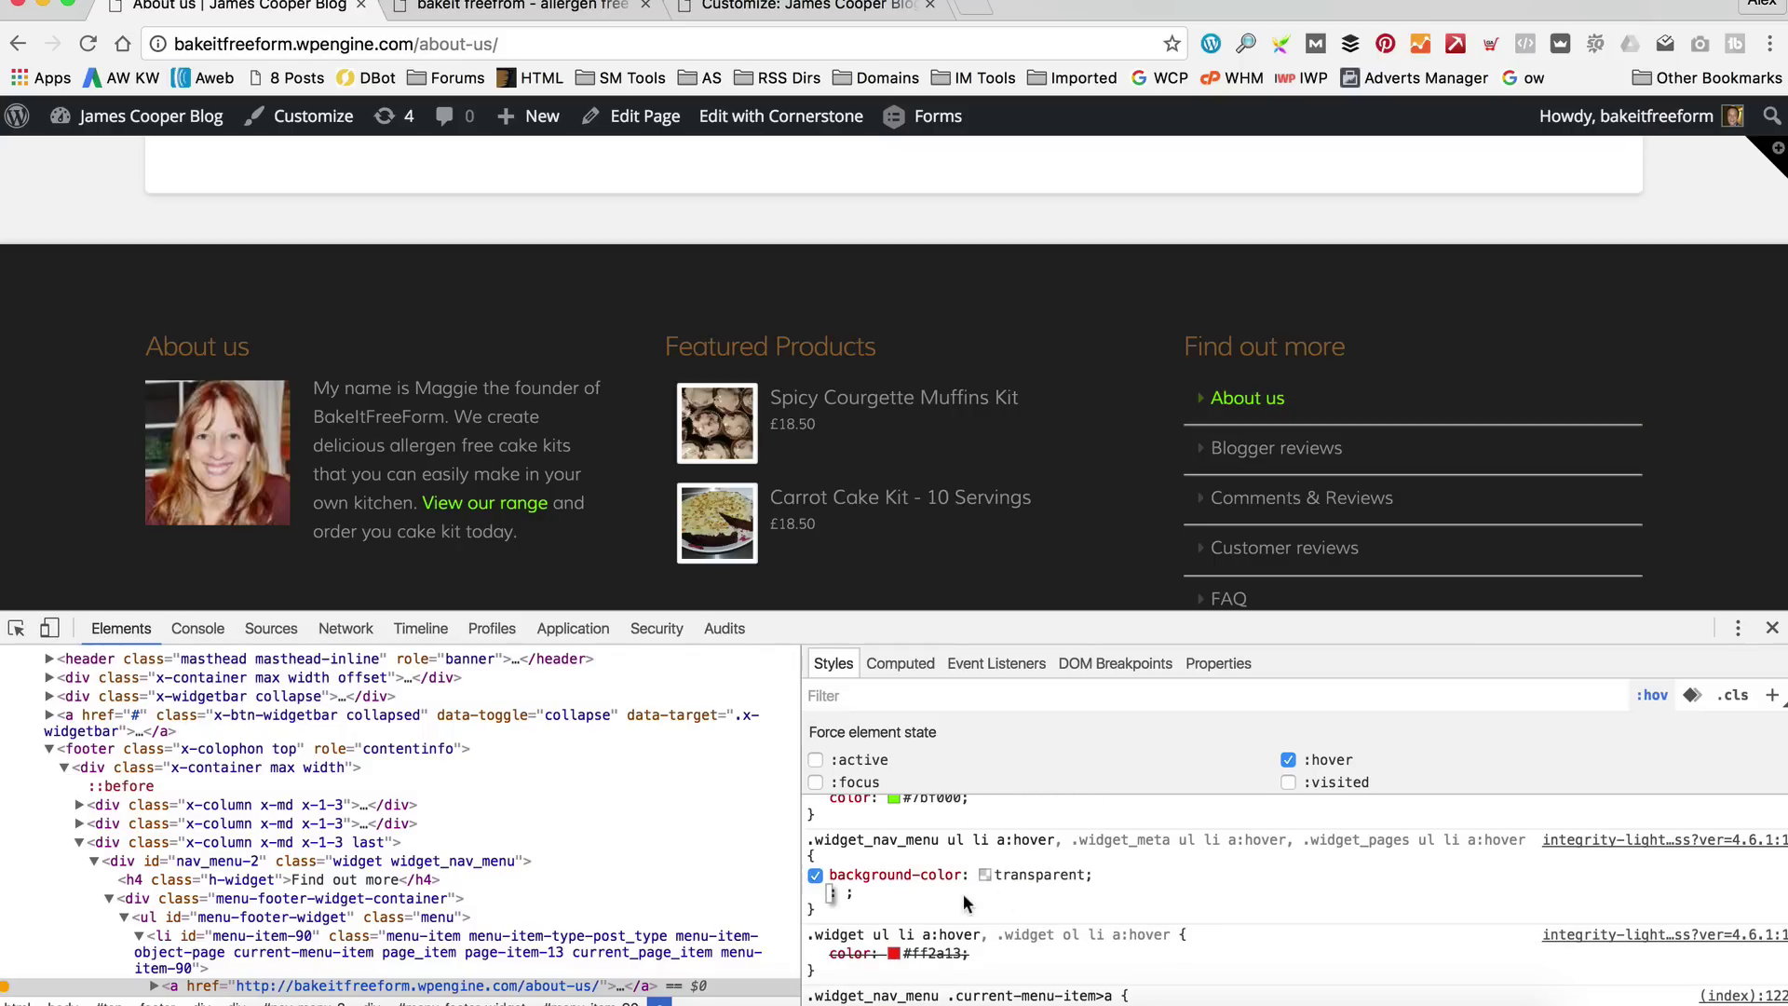
drag(885, 882, 818, 840)
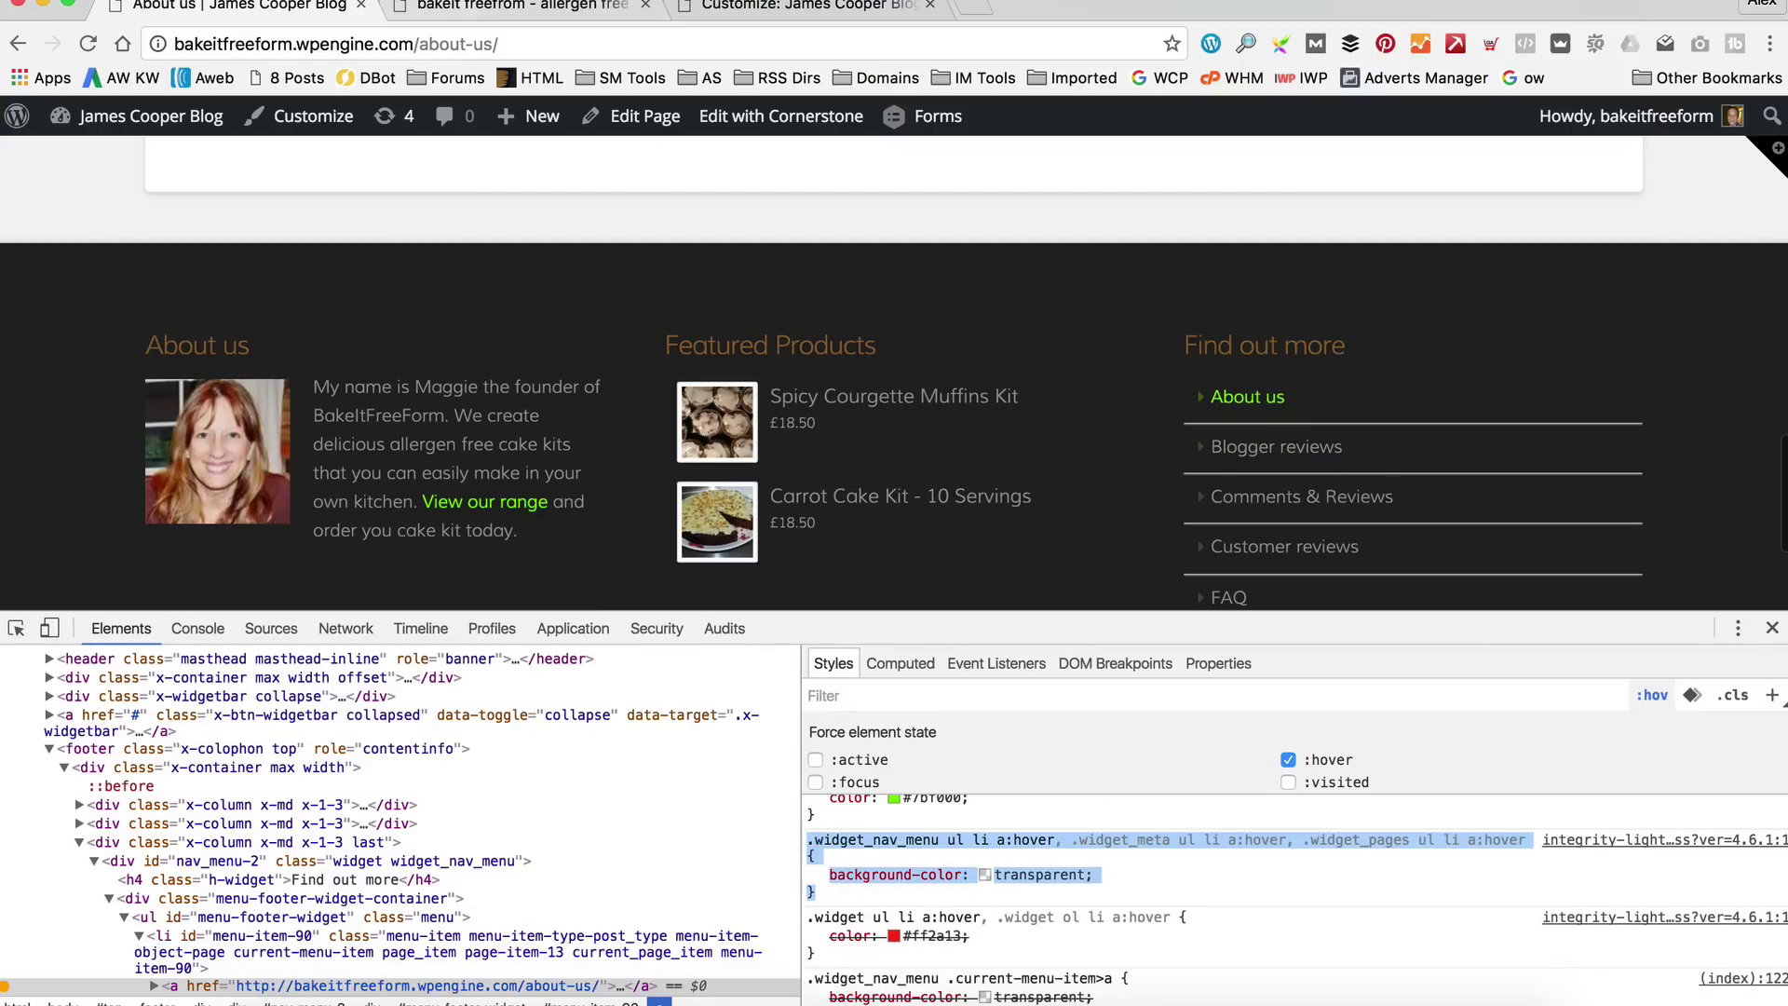
- Add the transparent footer menu hover rule to Global CSS and publish it
click(801, 6)
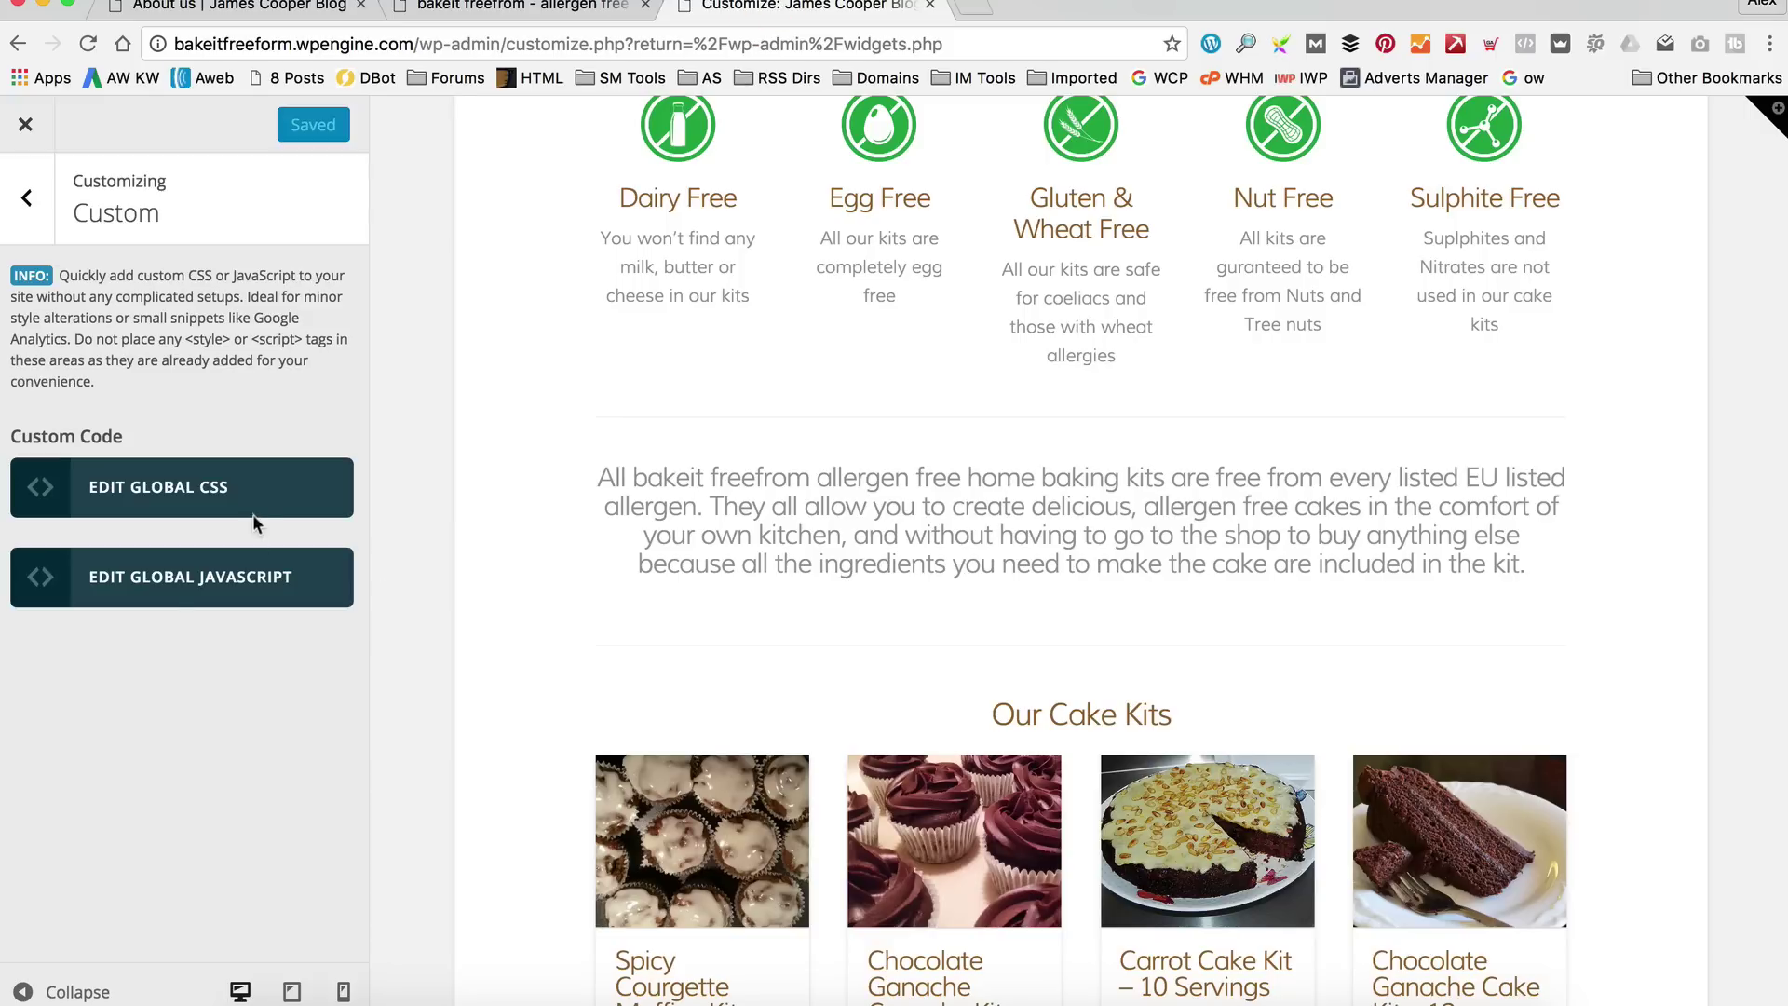
click(254, 503)
scroll(294, 708, down, 5)
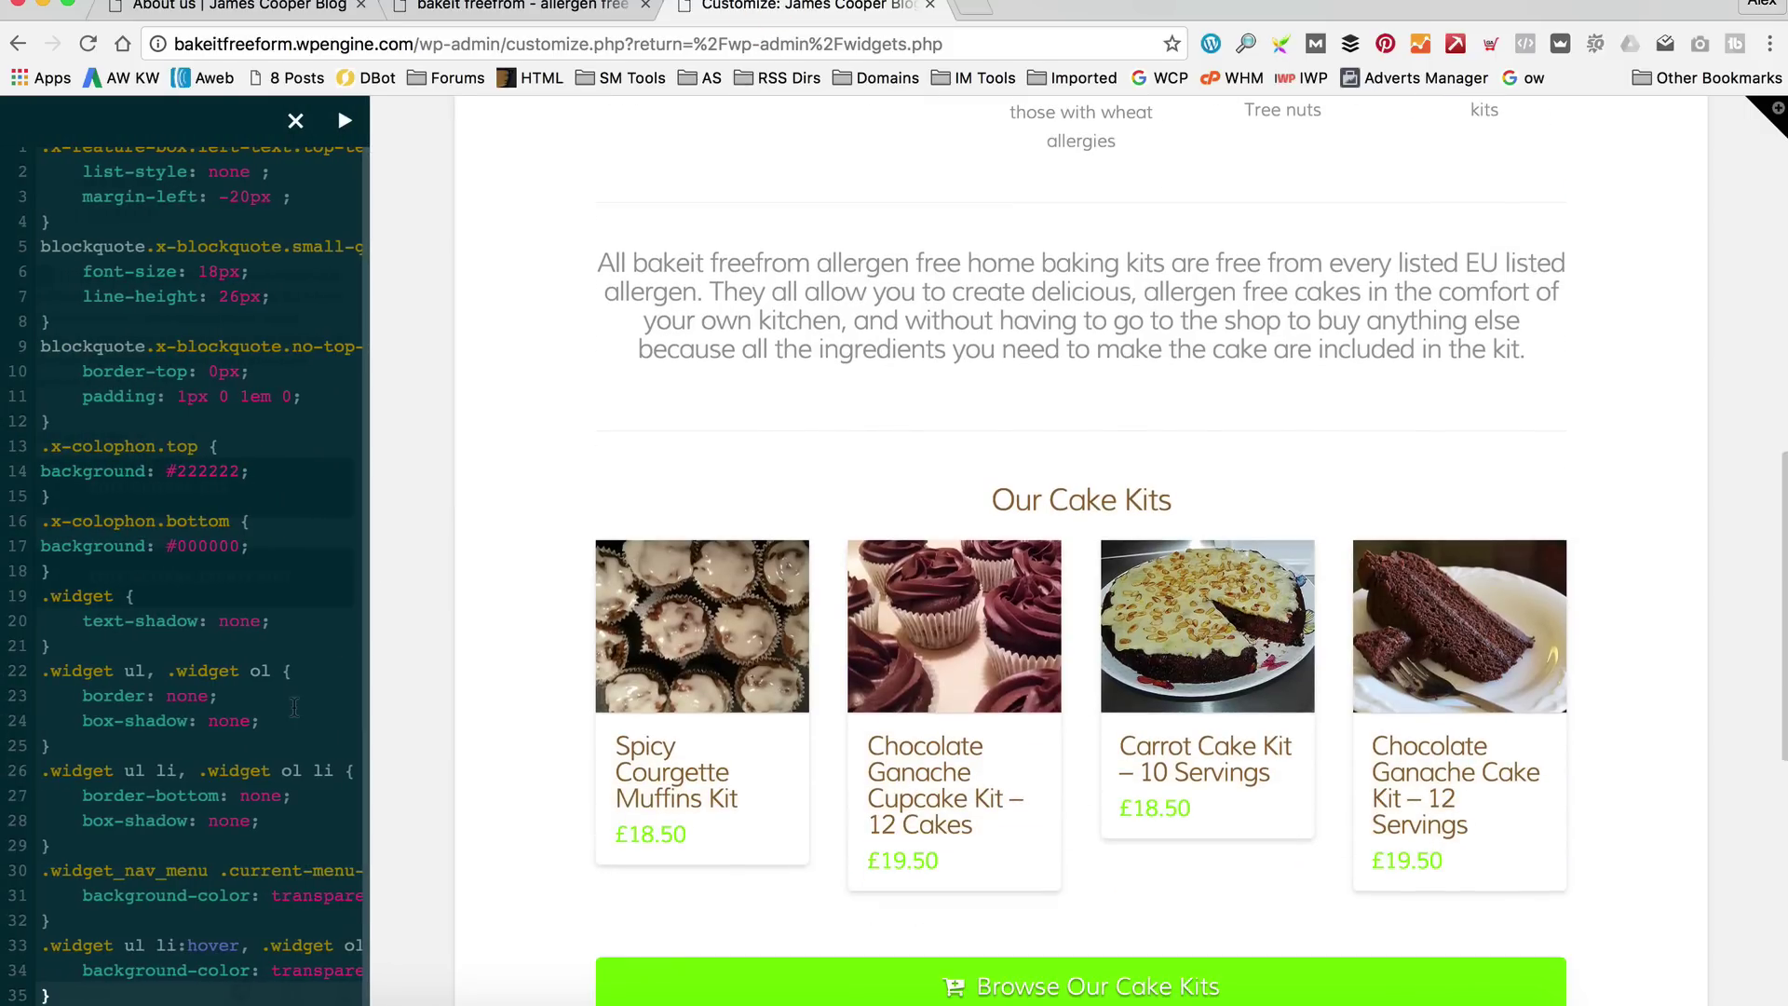
scroll(294, 708, down, 2)
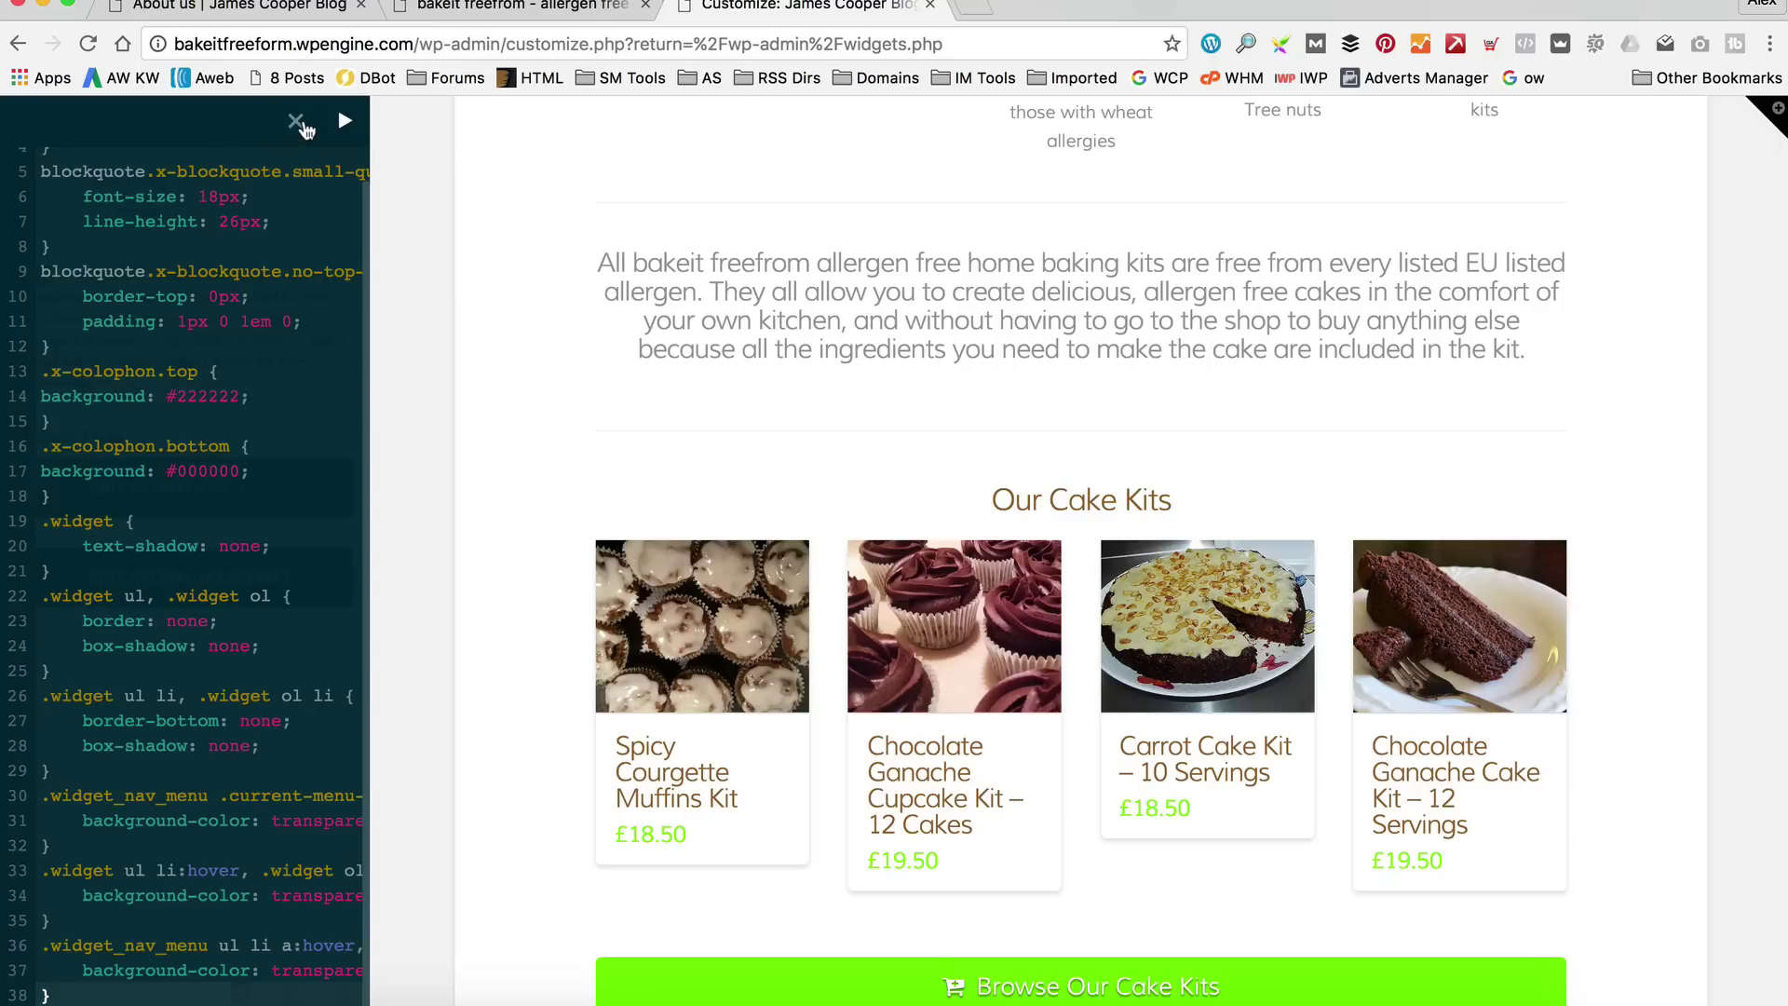
click(298, 122)
click(328, 132)
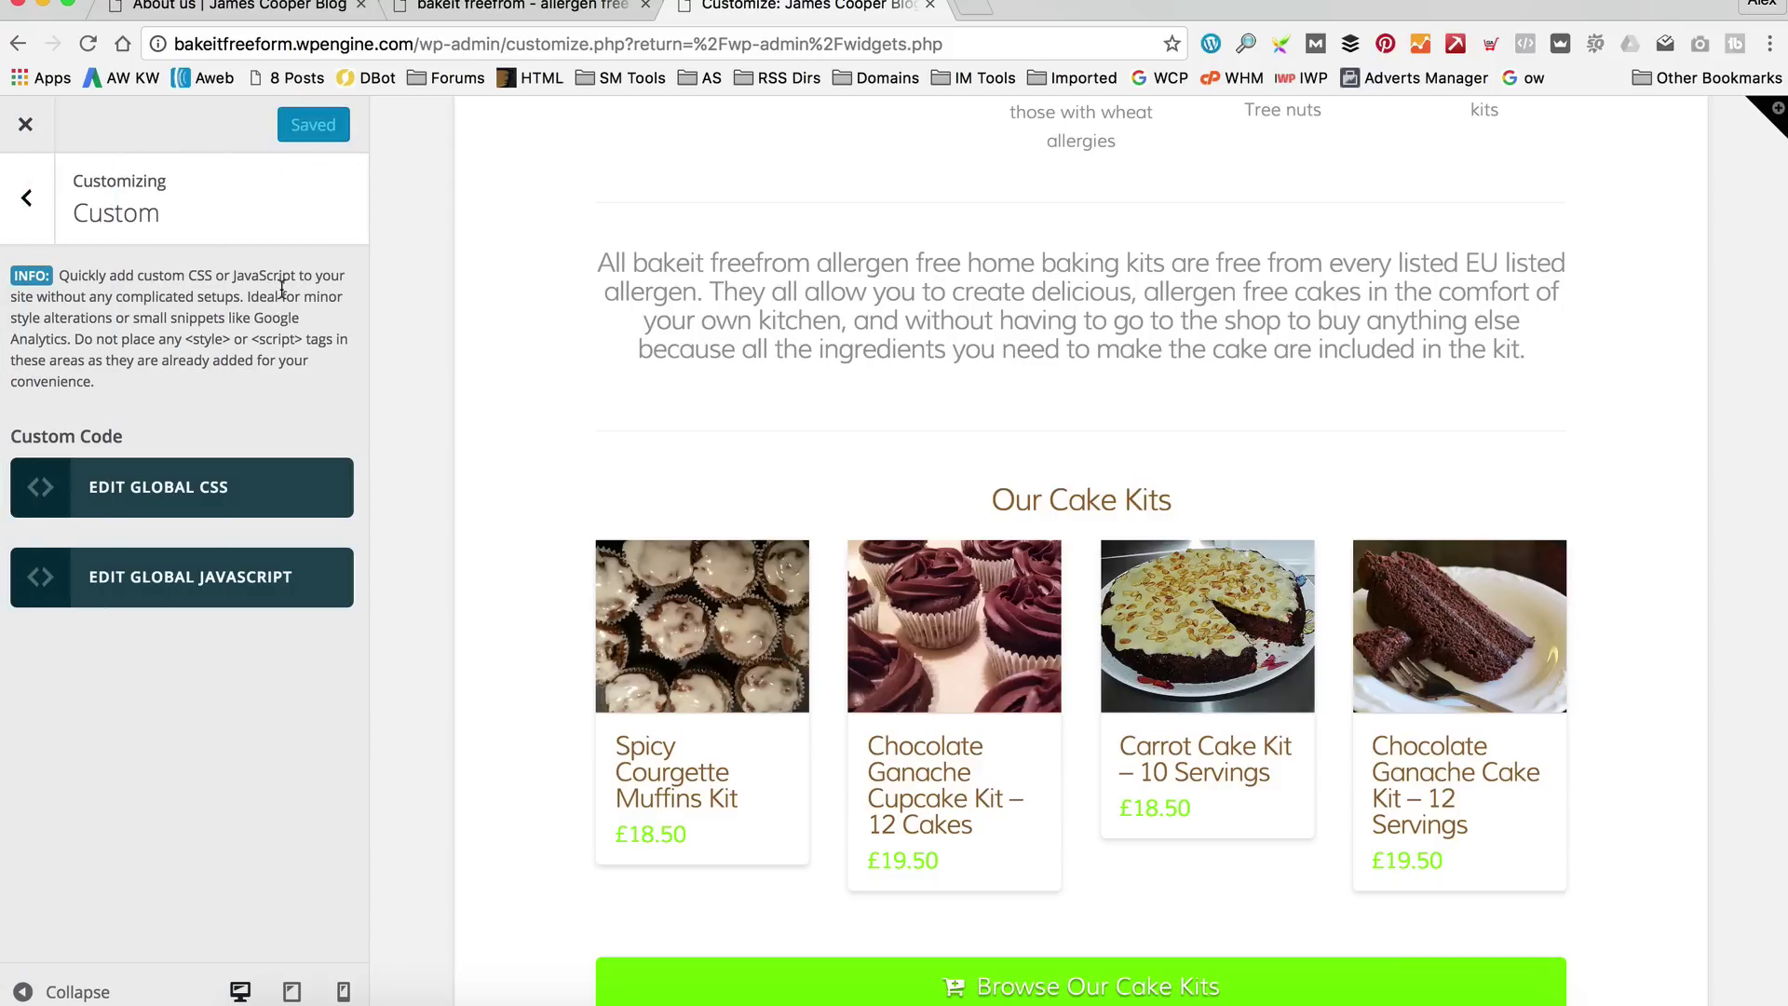
- Close DevTools and reload About us to check the footer menu styling
click(214, 9)
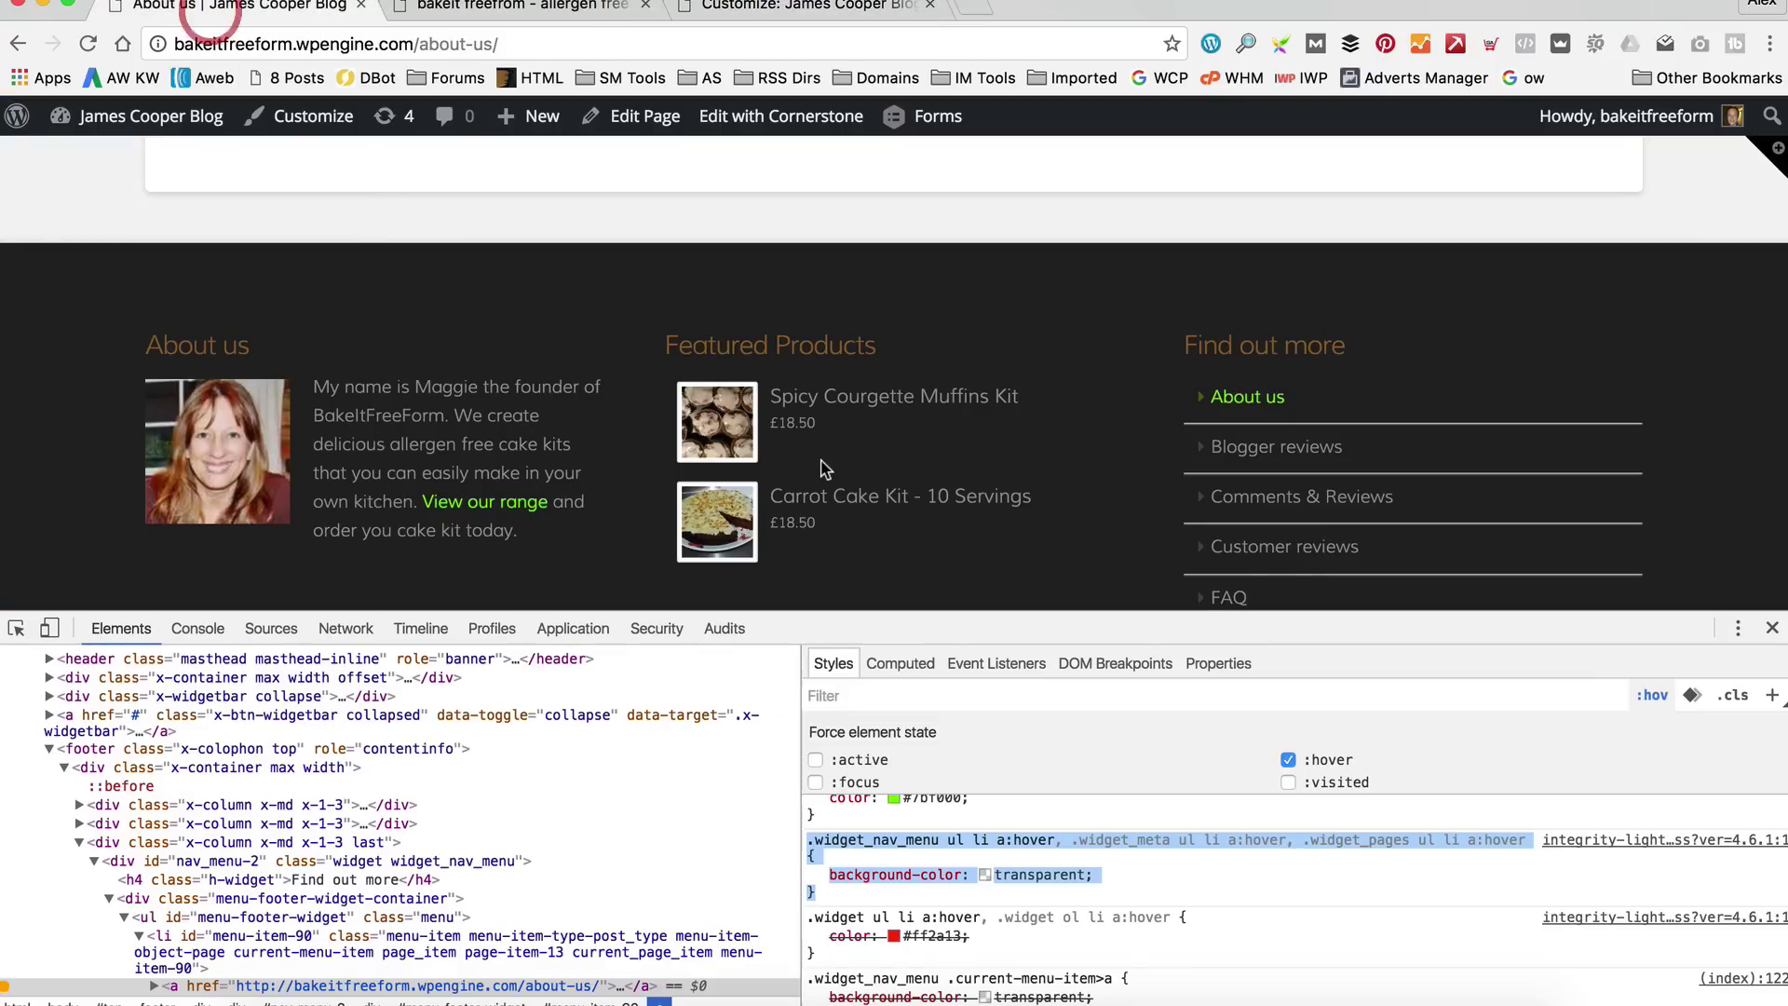
click(1772, 627)
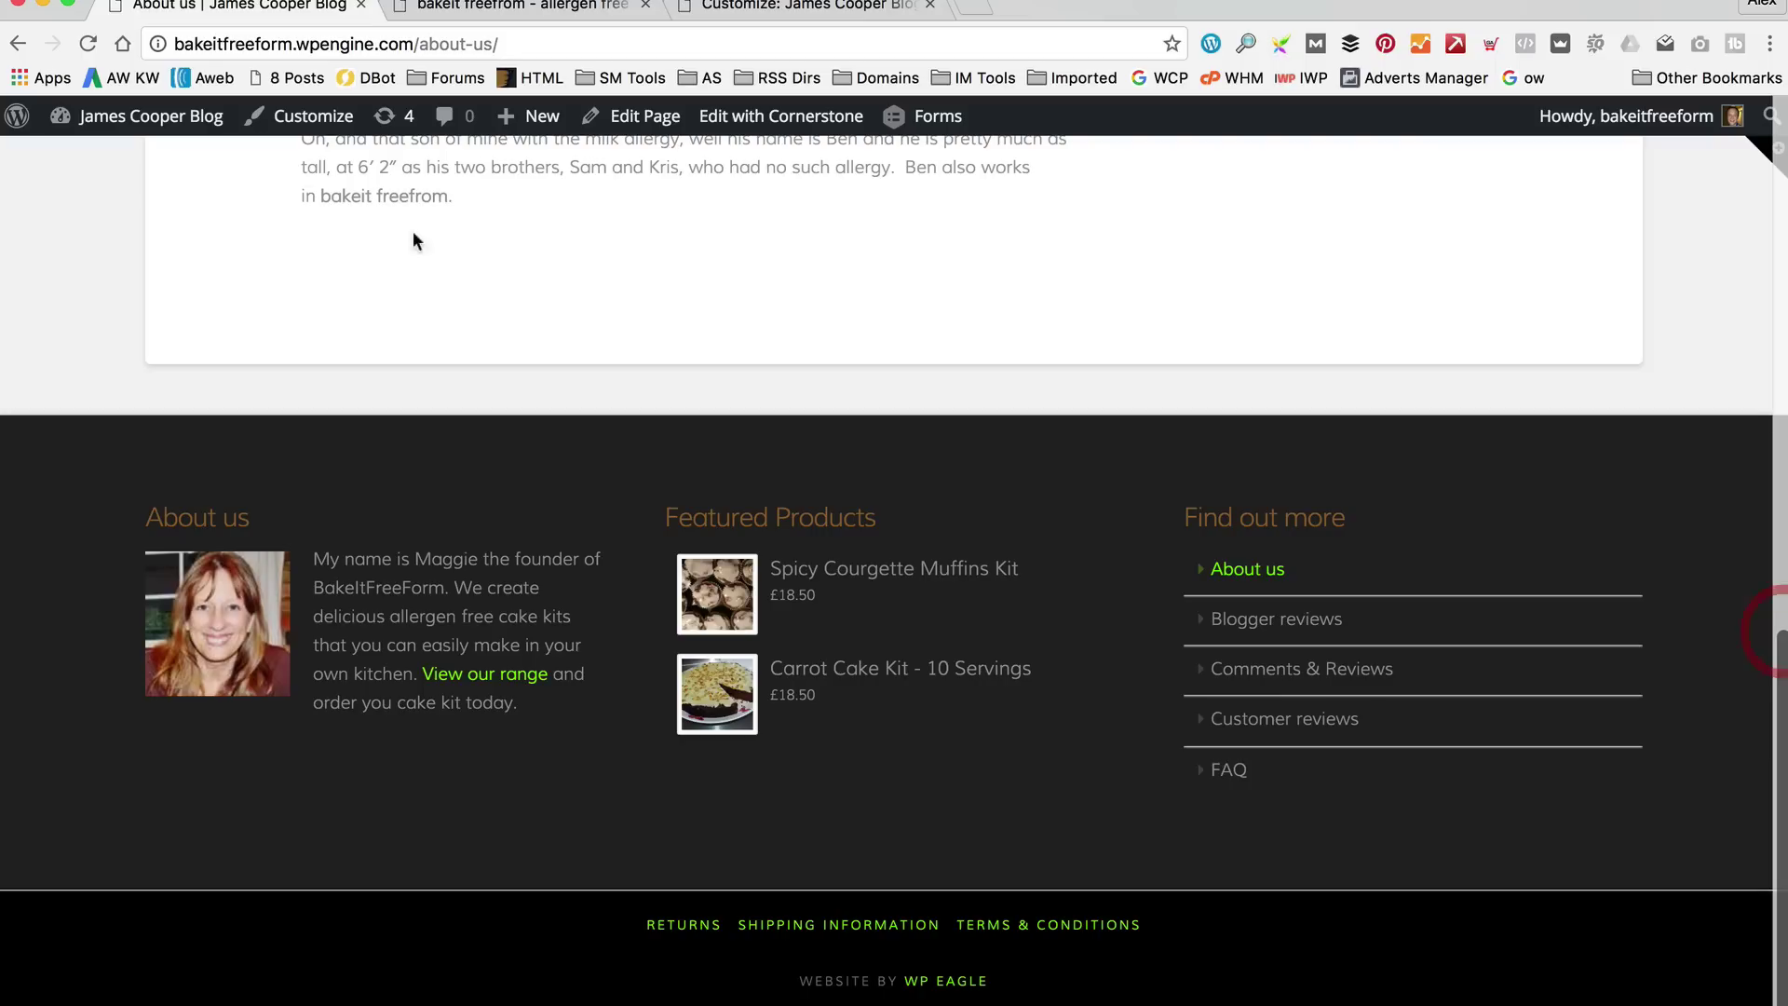
click(87, 44)
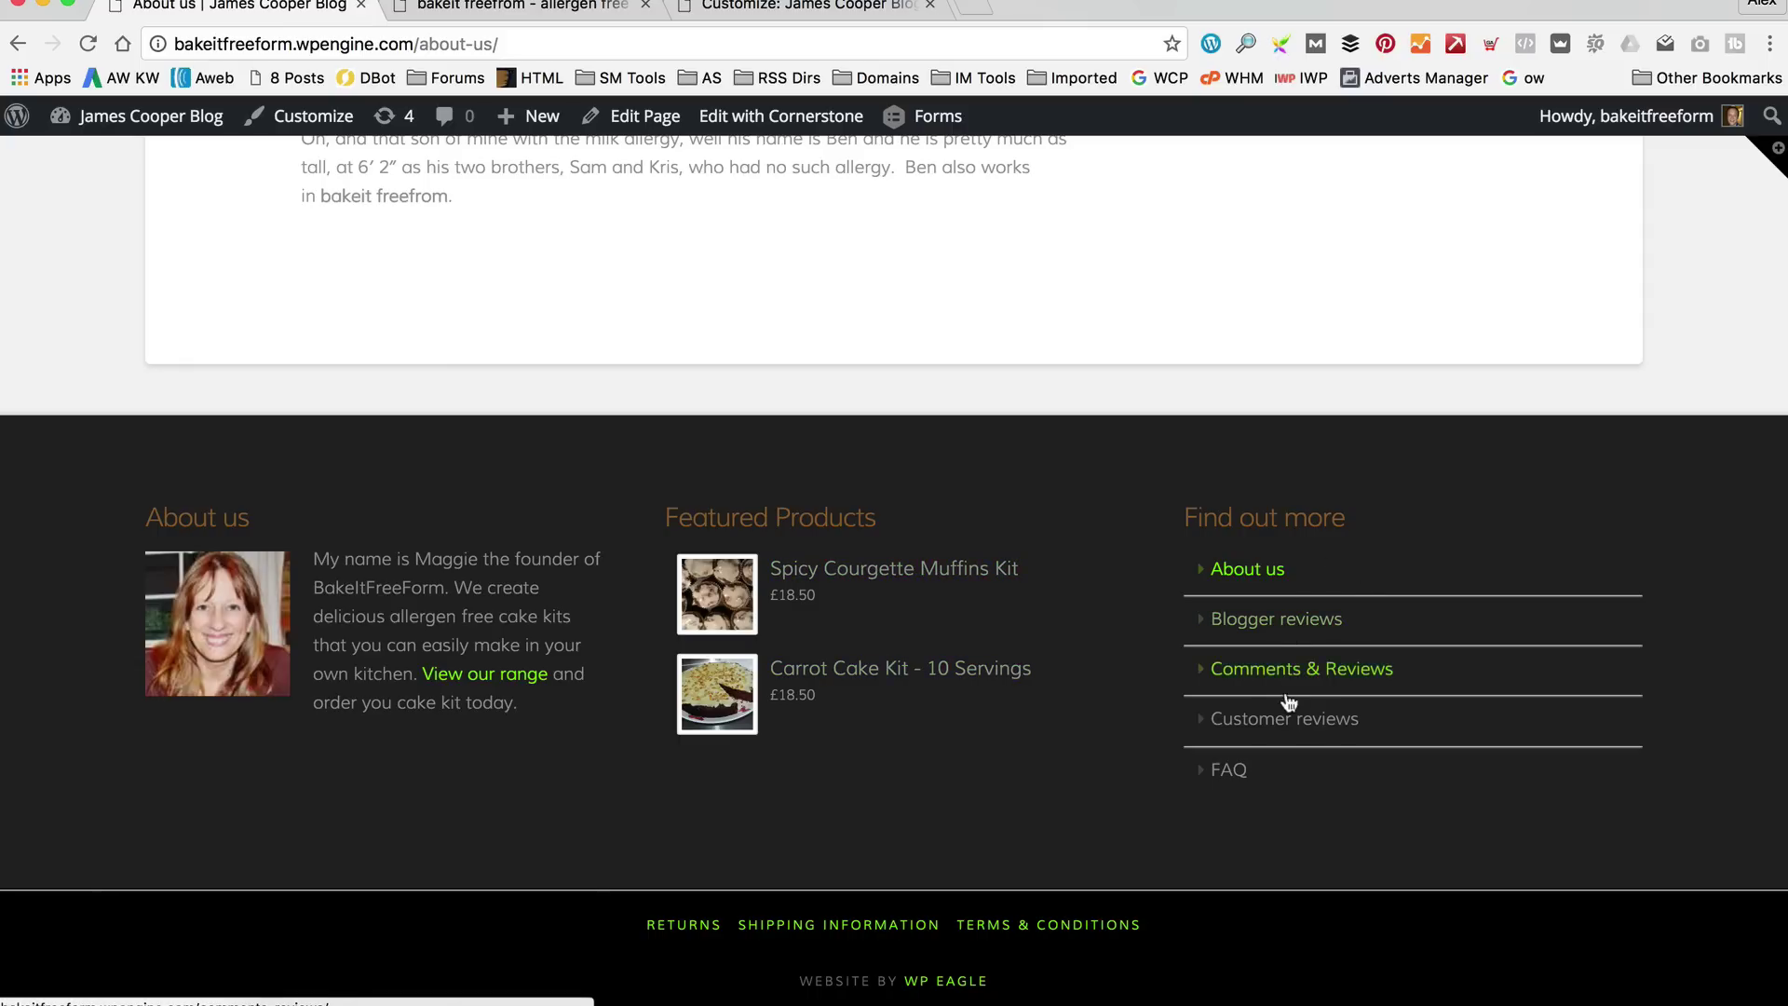
scroll(957, 708, up, 1)
scroll(950, 652, up, 3)
scroll(950, 670, down, 4)
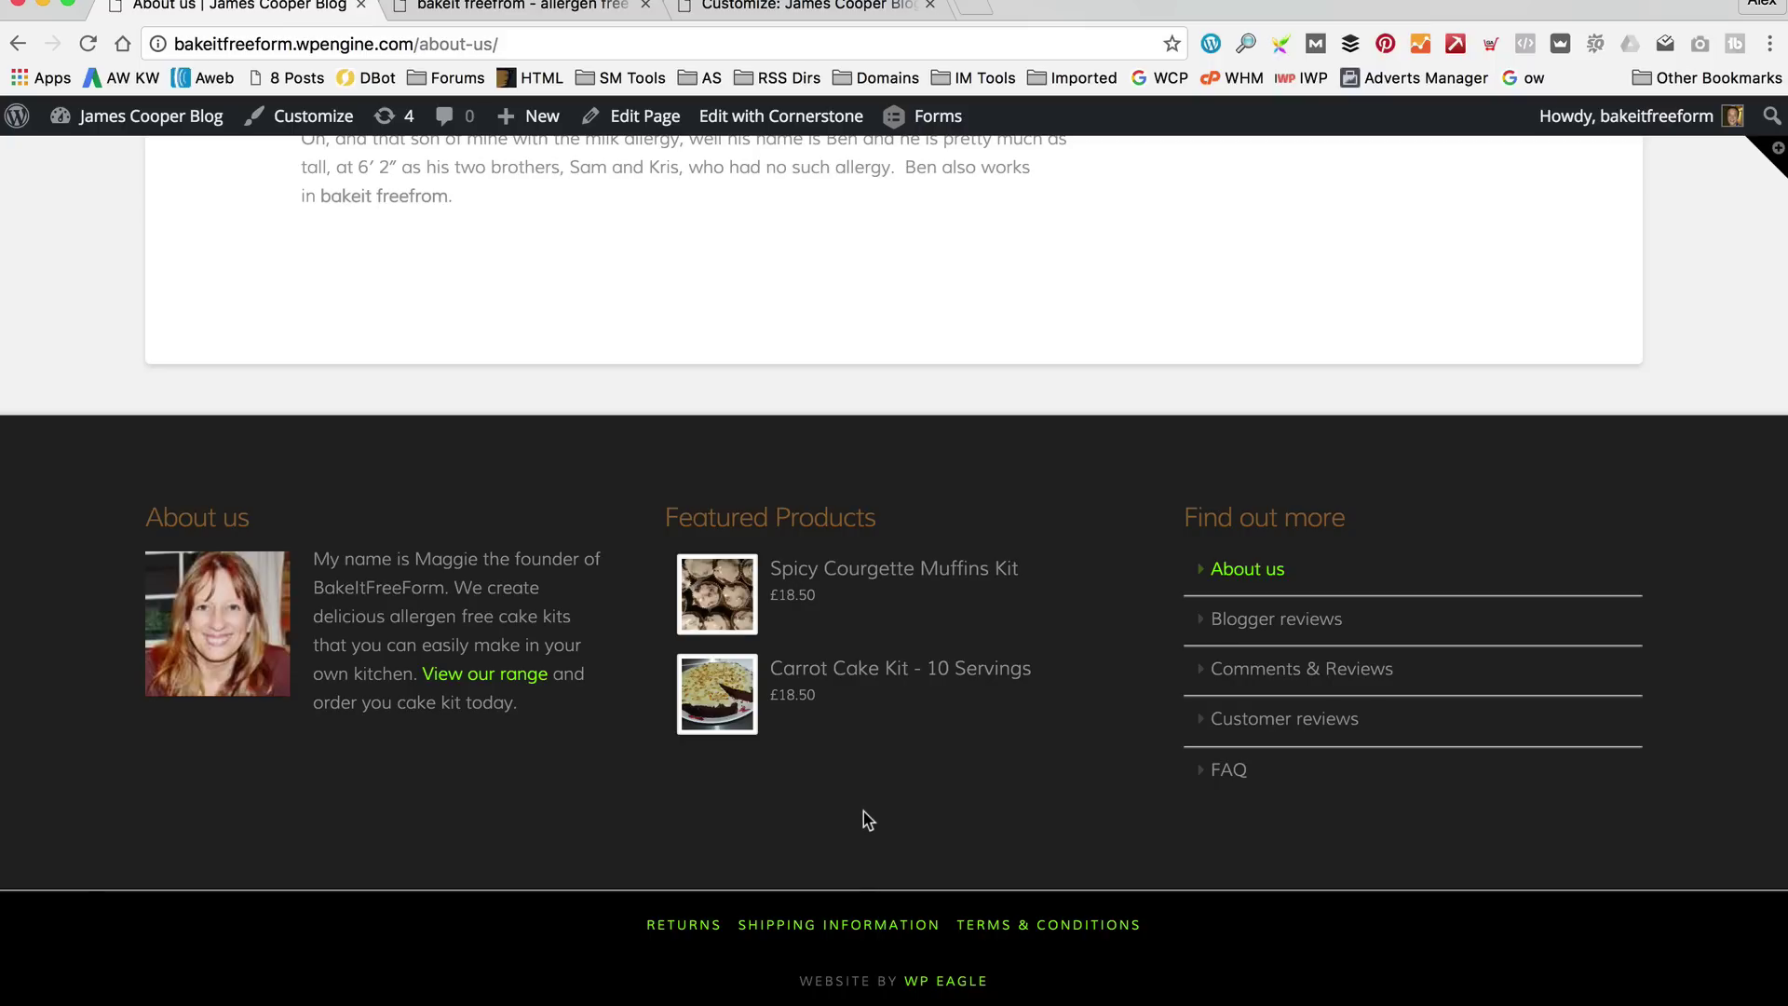
scroll(874, 812, up, 15)
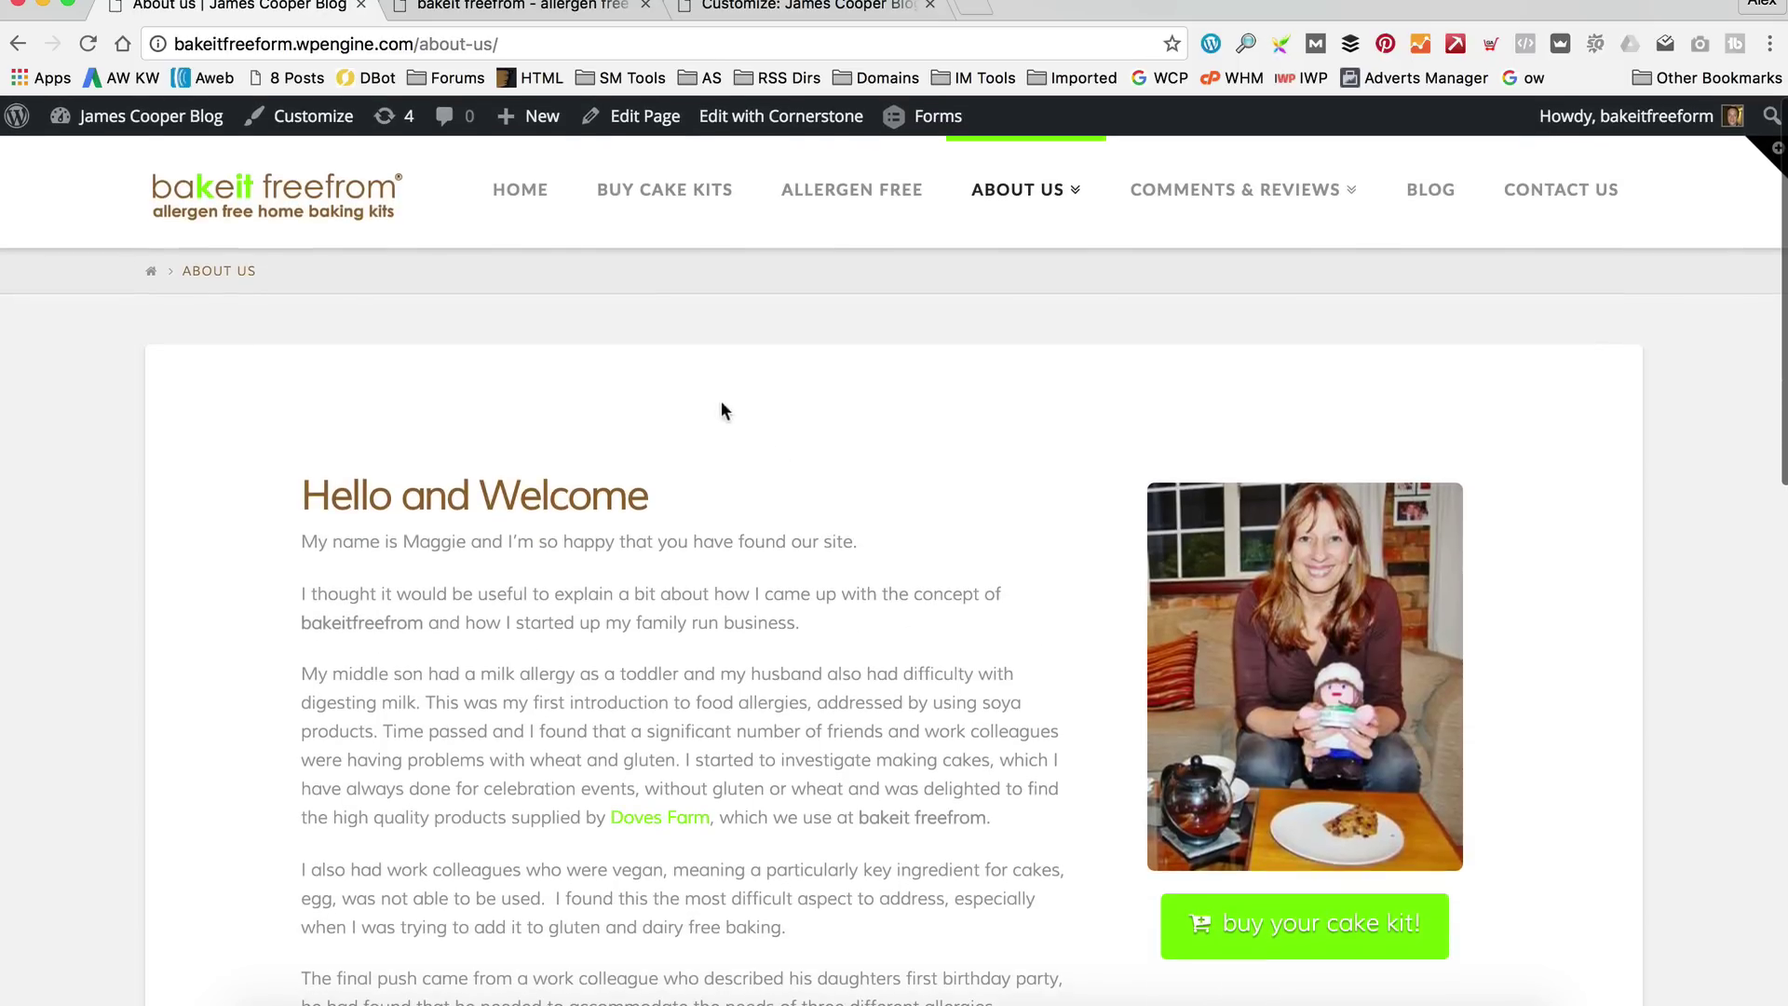
- In the Customizer's Social section, paste the live site's Facebook icon link as the Facebook profile URL
click(288, 117)
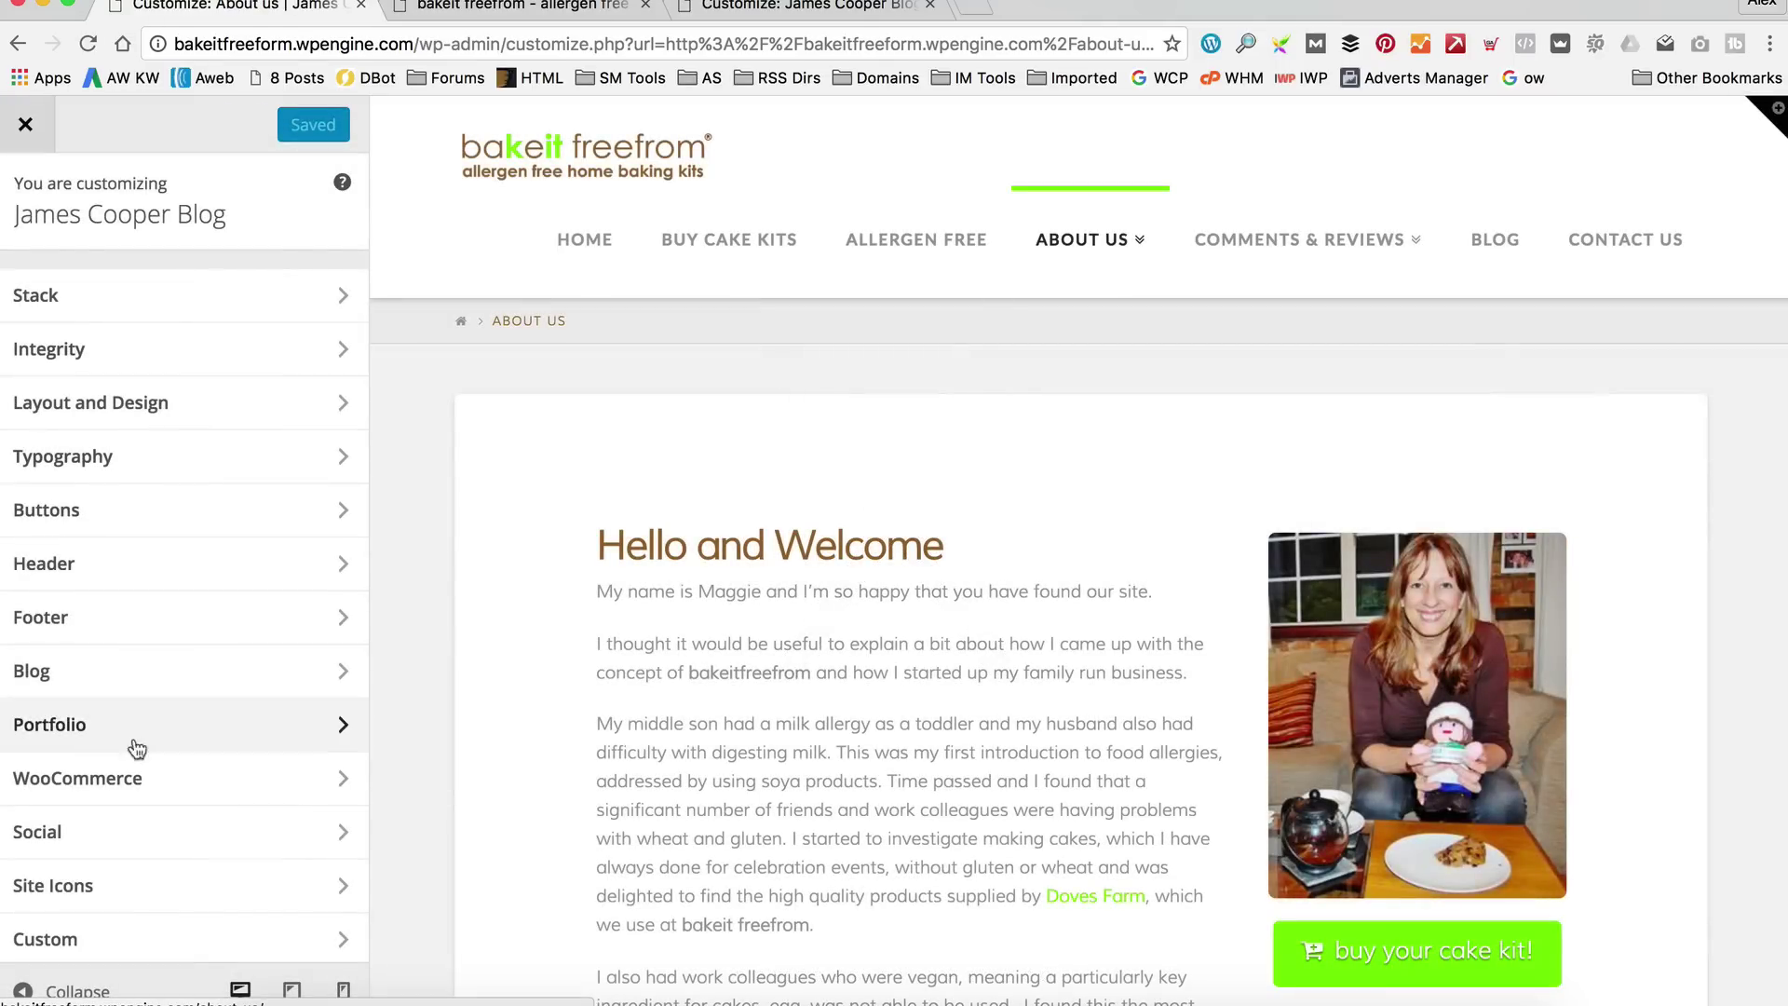
click(131, 832)
click(186, 557)
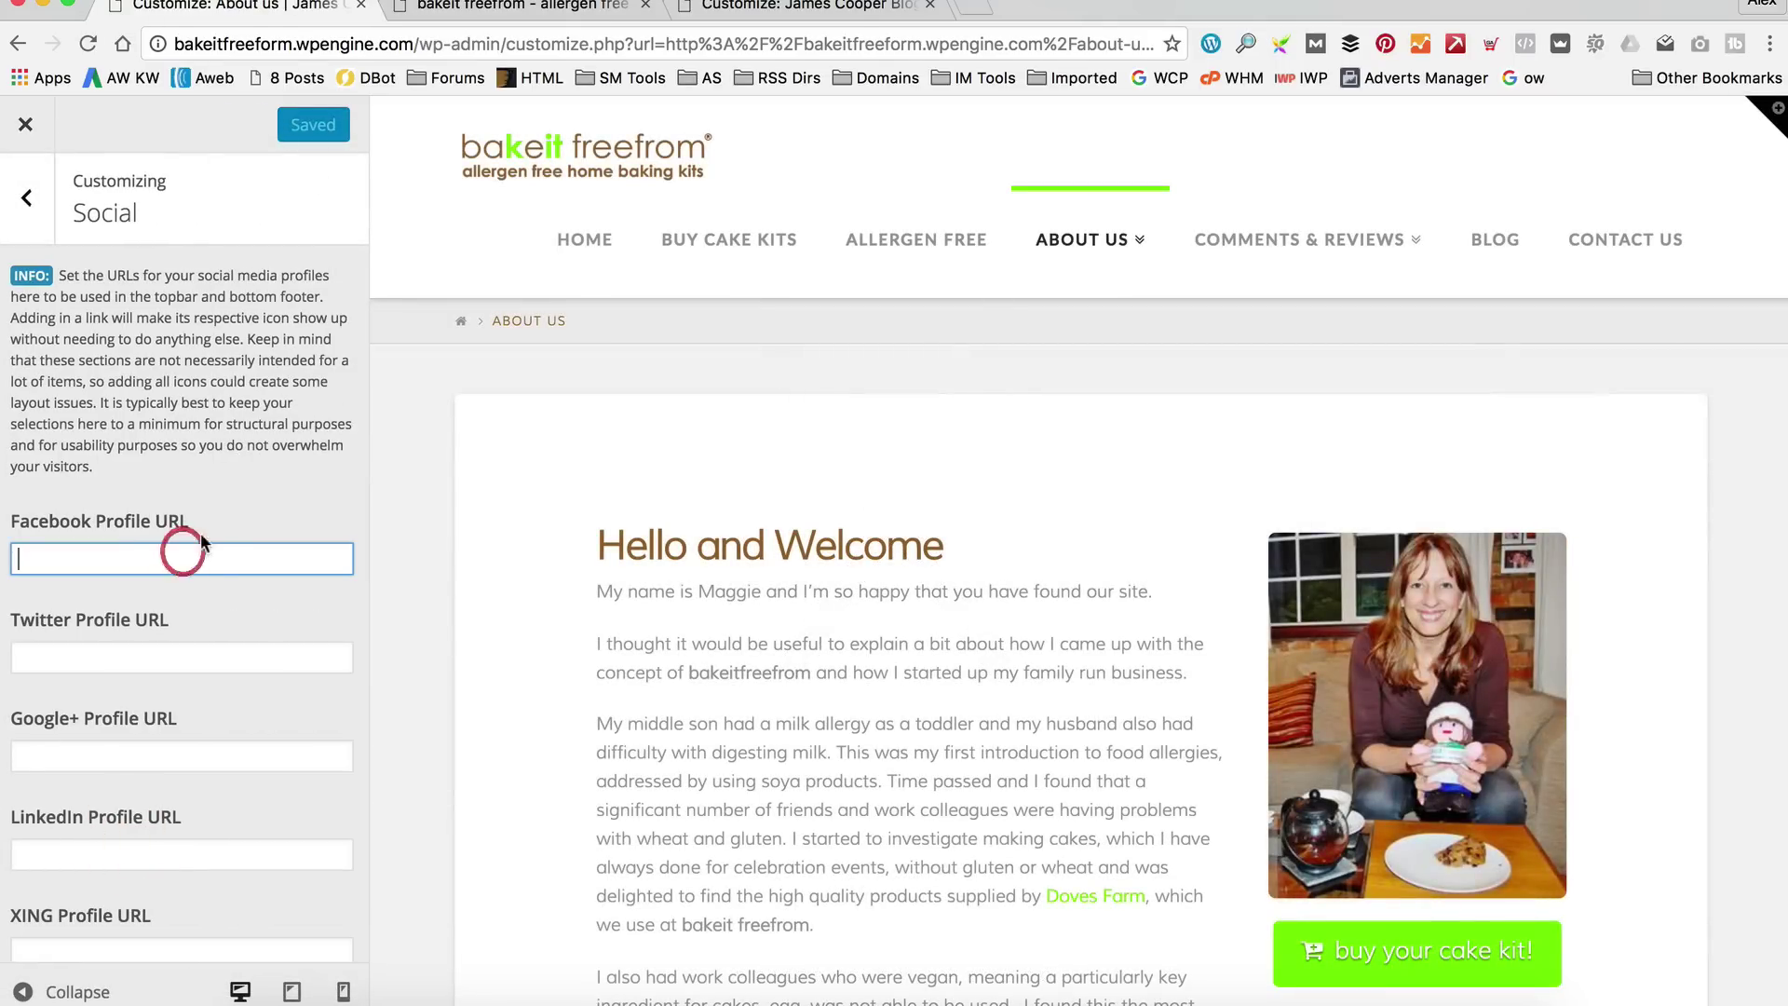
click(579, 8)
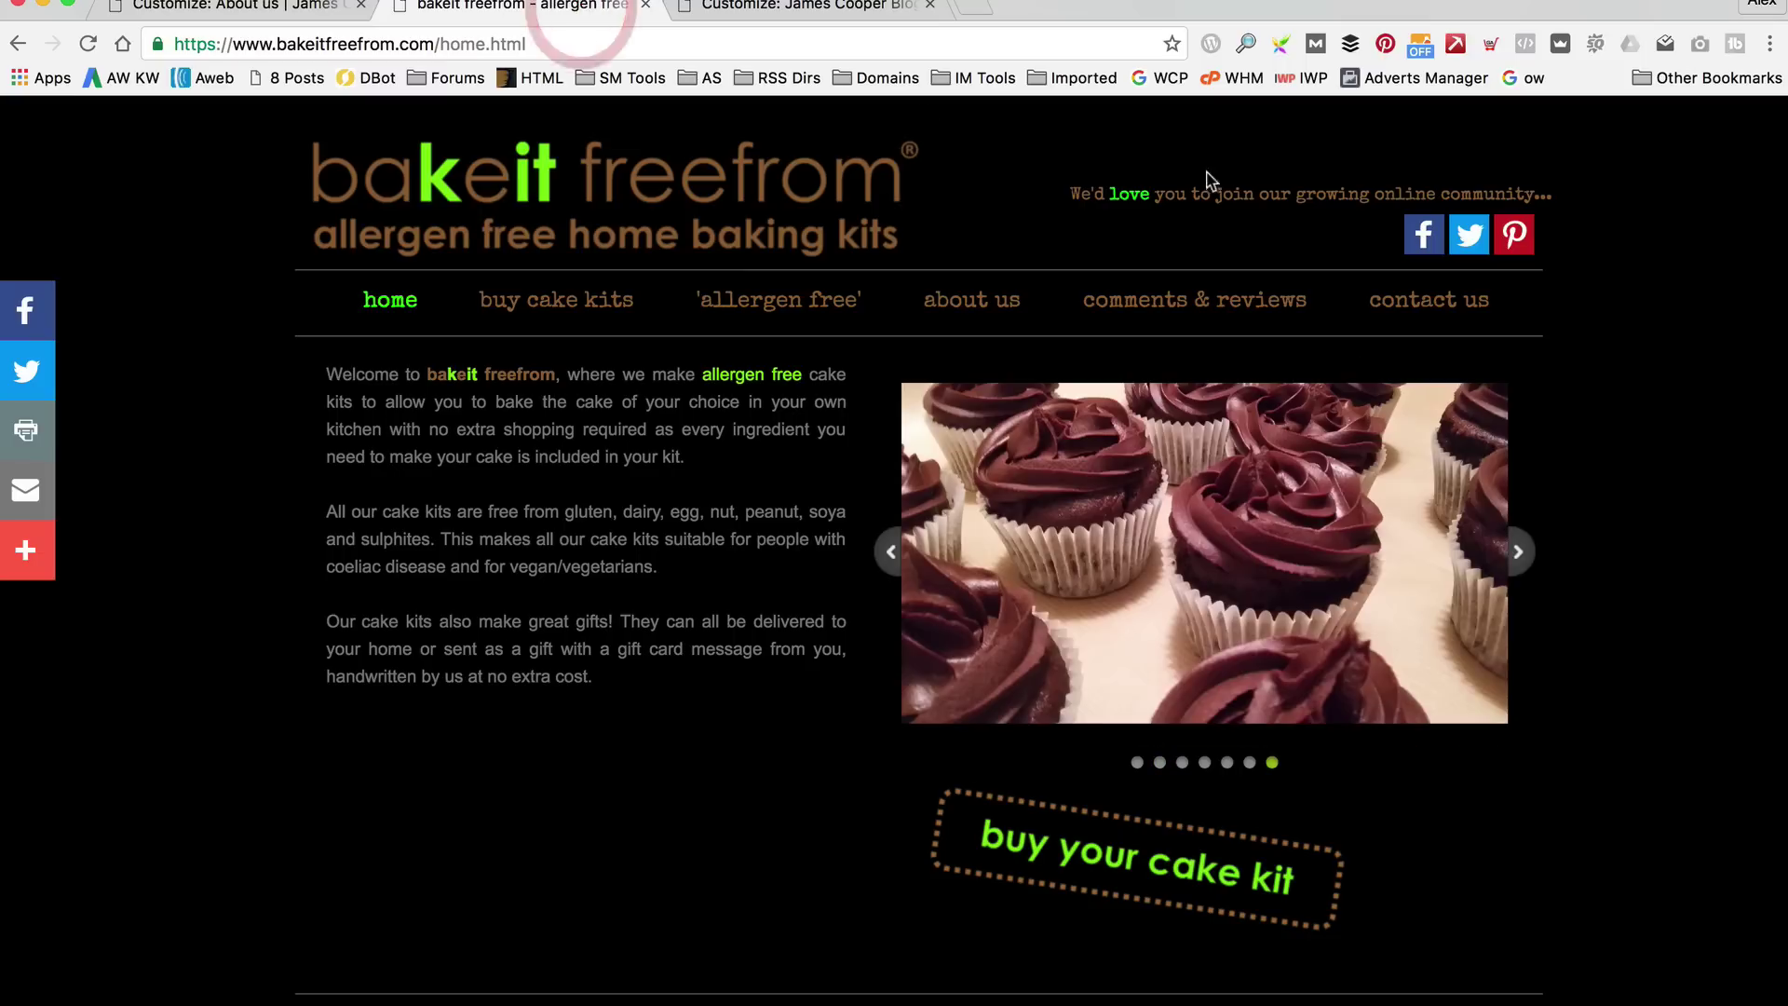
right_click(1418, 238)
click(1505, 365)
click(207, 10)
key(super+v)
- Paste the live site's Twitter icon link as the Twitter profile URL
click(240, 657)
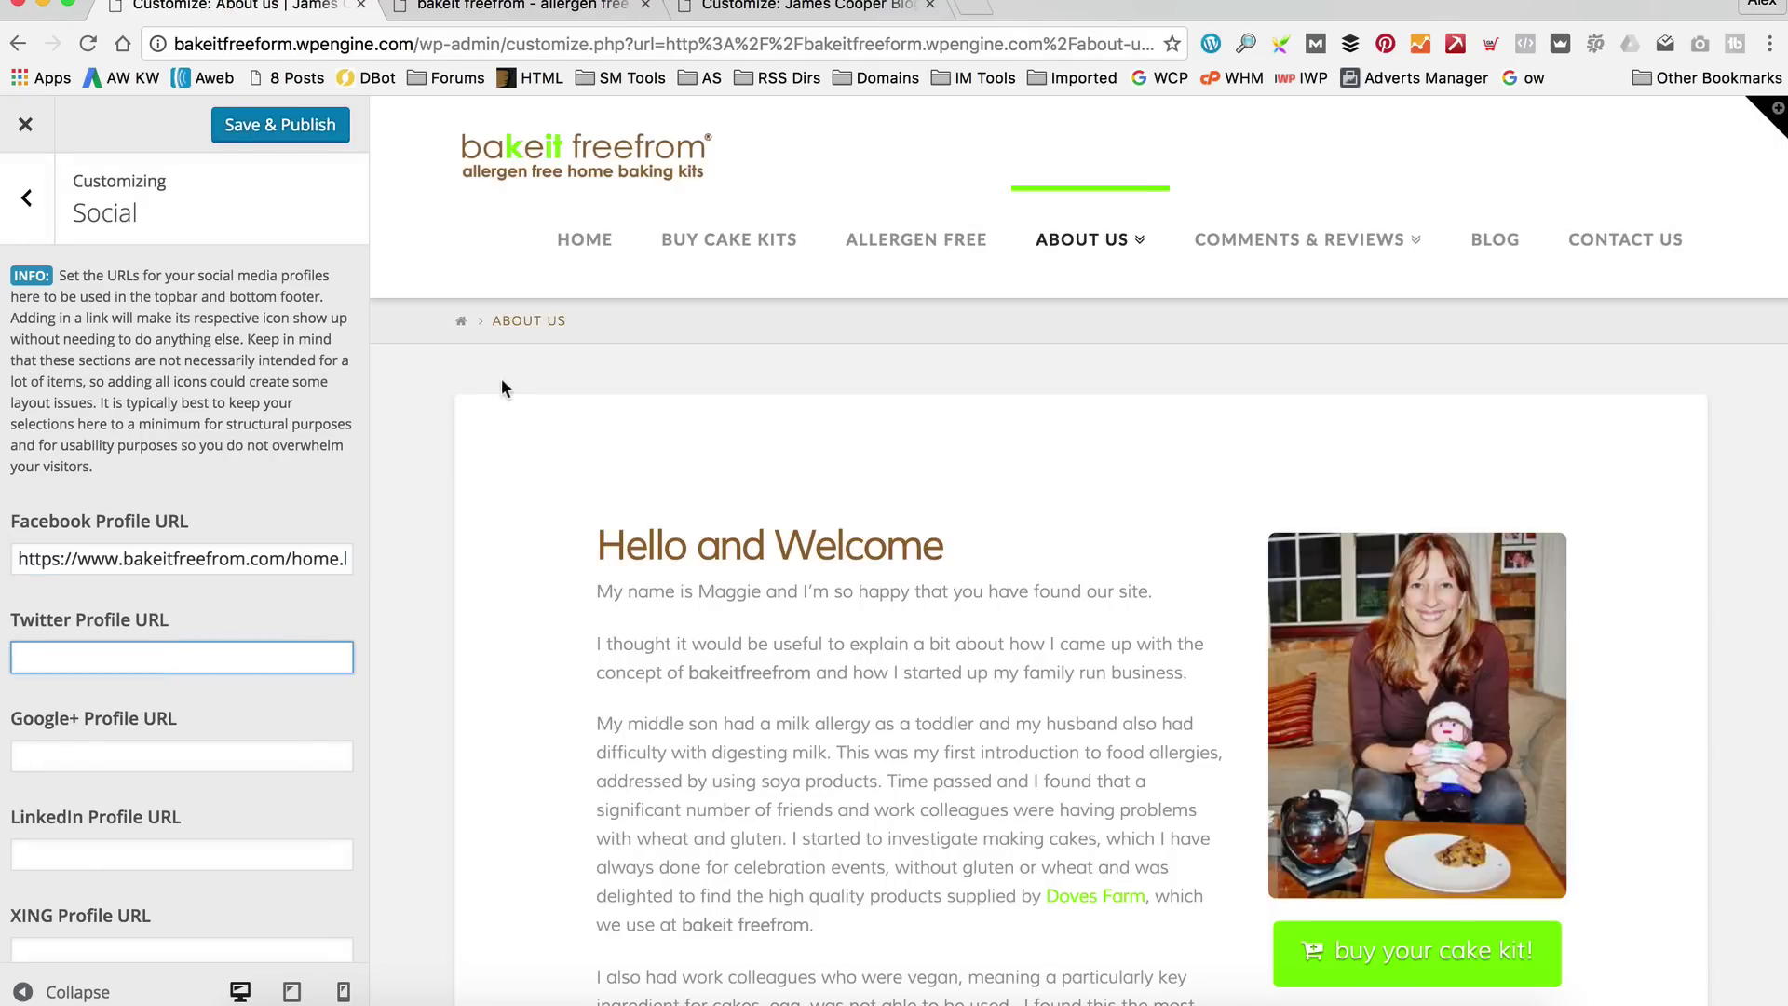
click(522, 7)
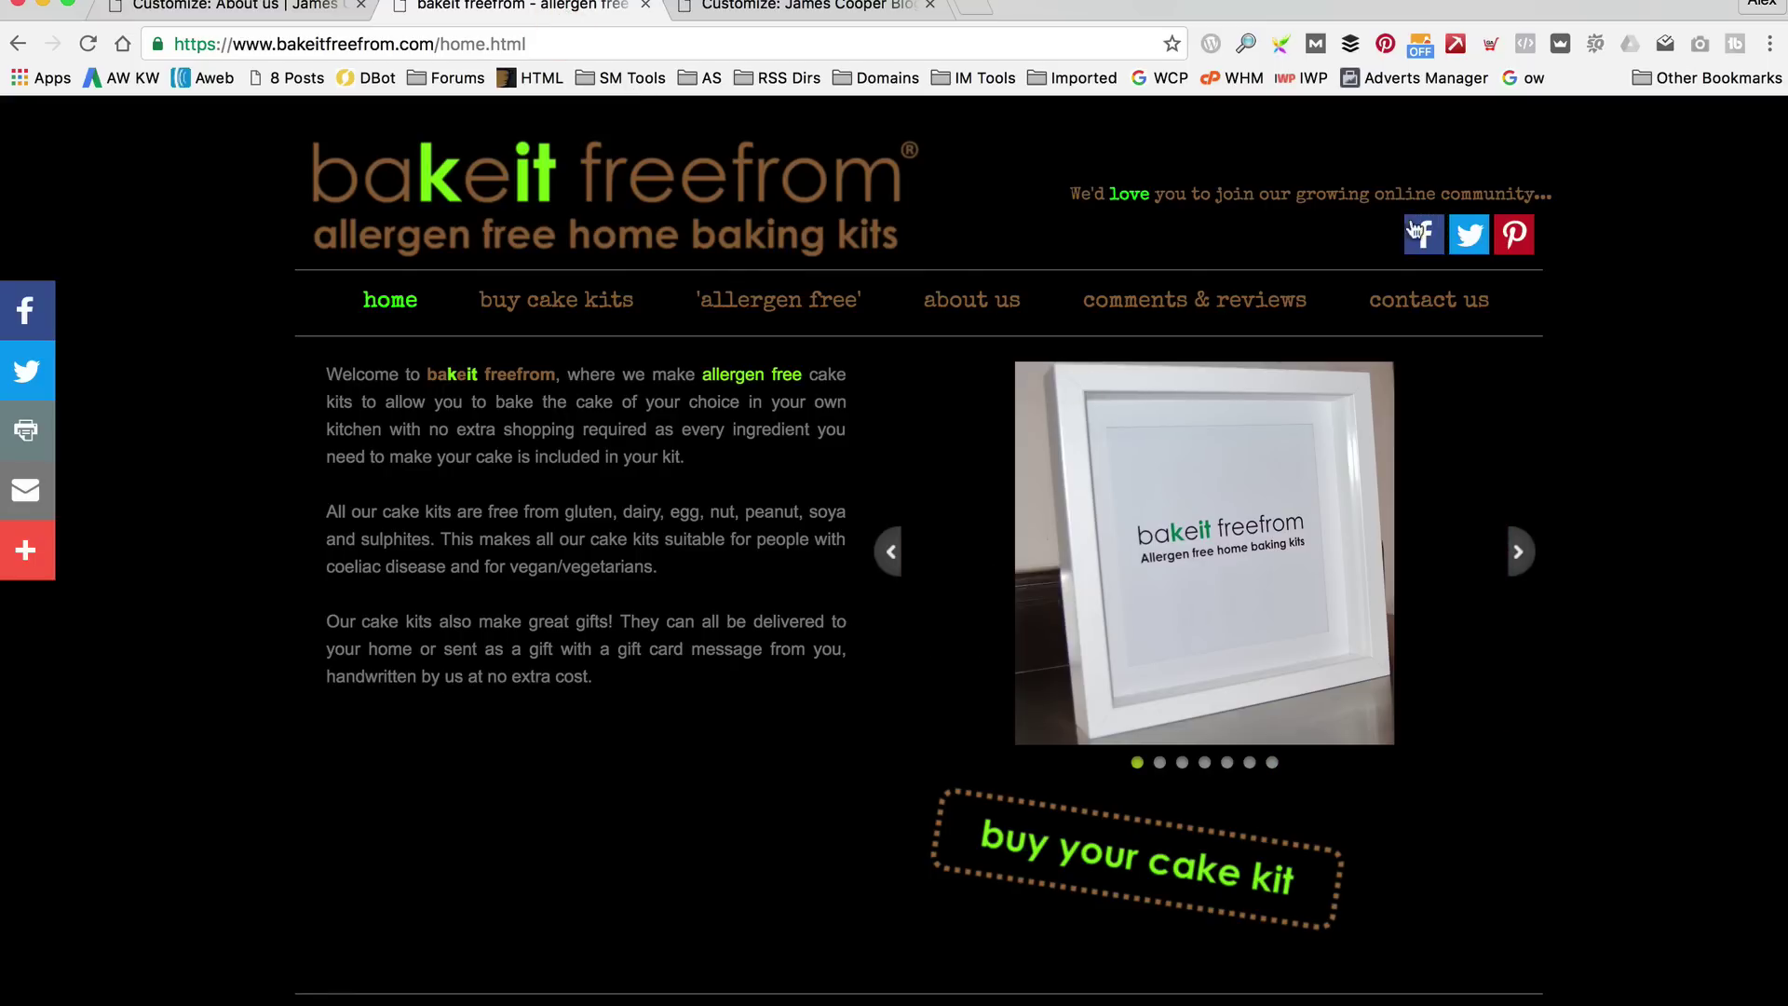
right_click(1470, 237)
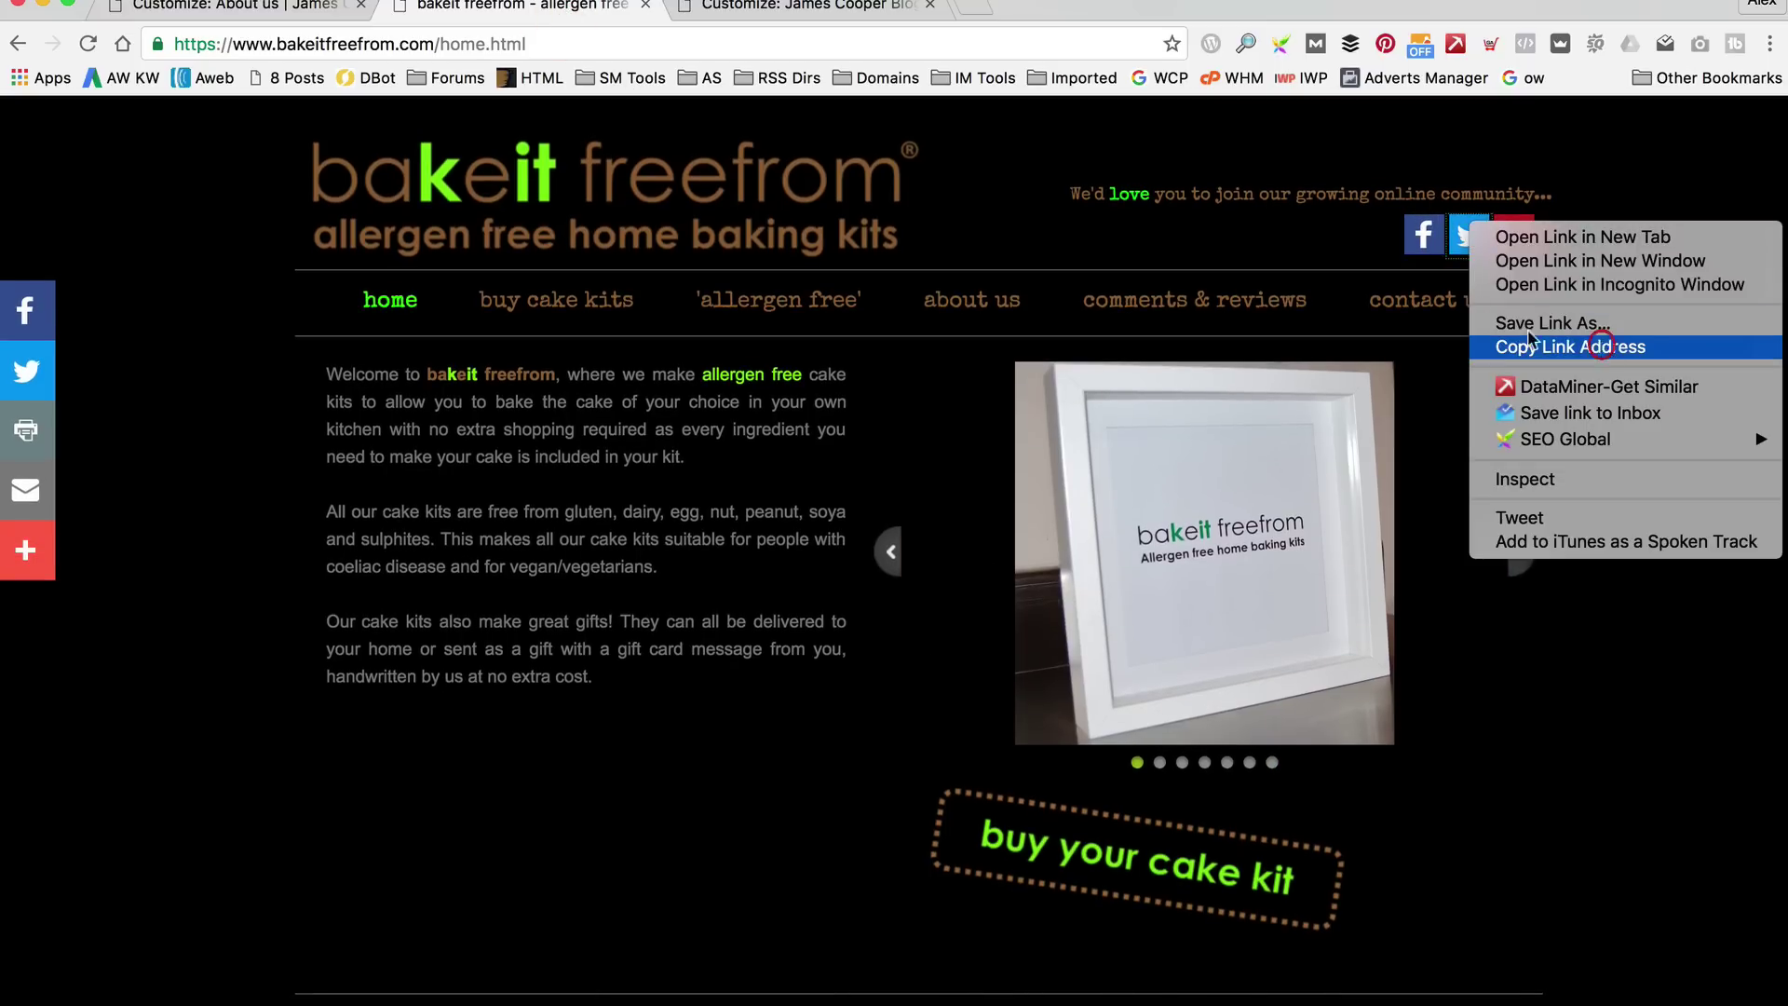
click(1586, 349)
click(279, 10)
key(super+v)
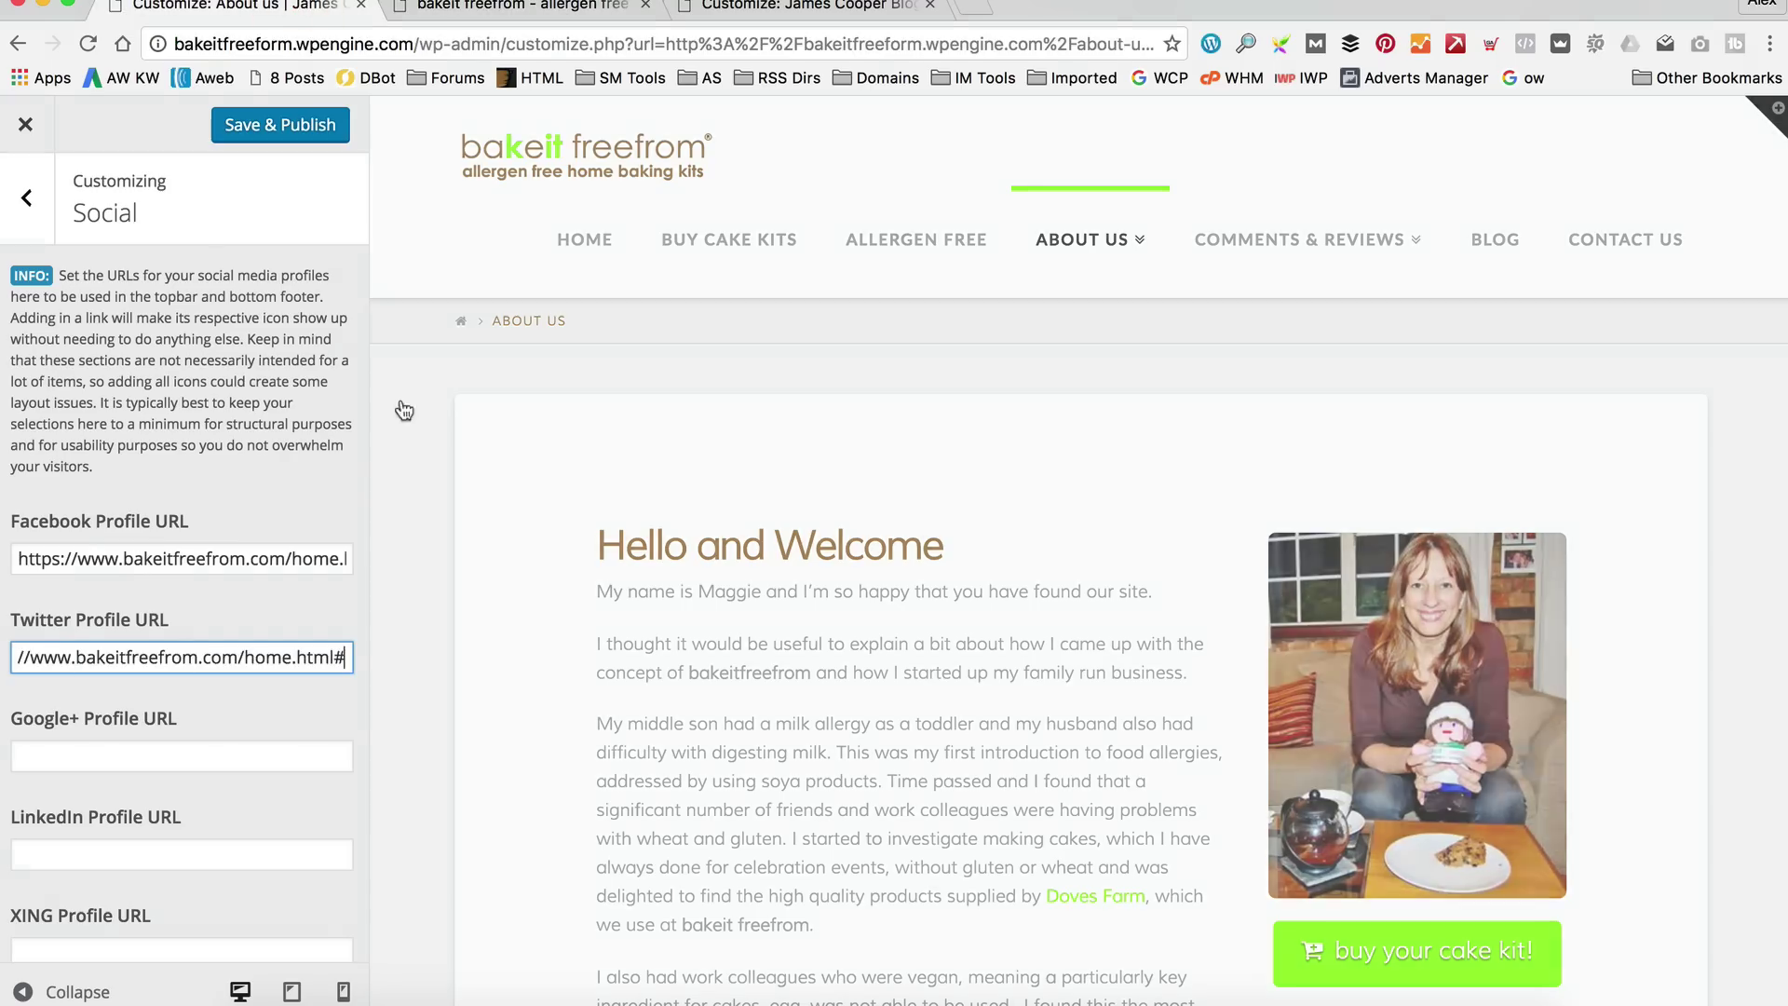
- Paste the live site's Pinterest icon link as the Pinterest profile URL
click(526, 7)
right_click(1512, 240)
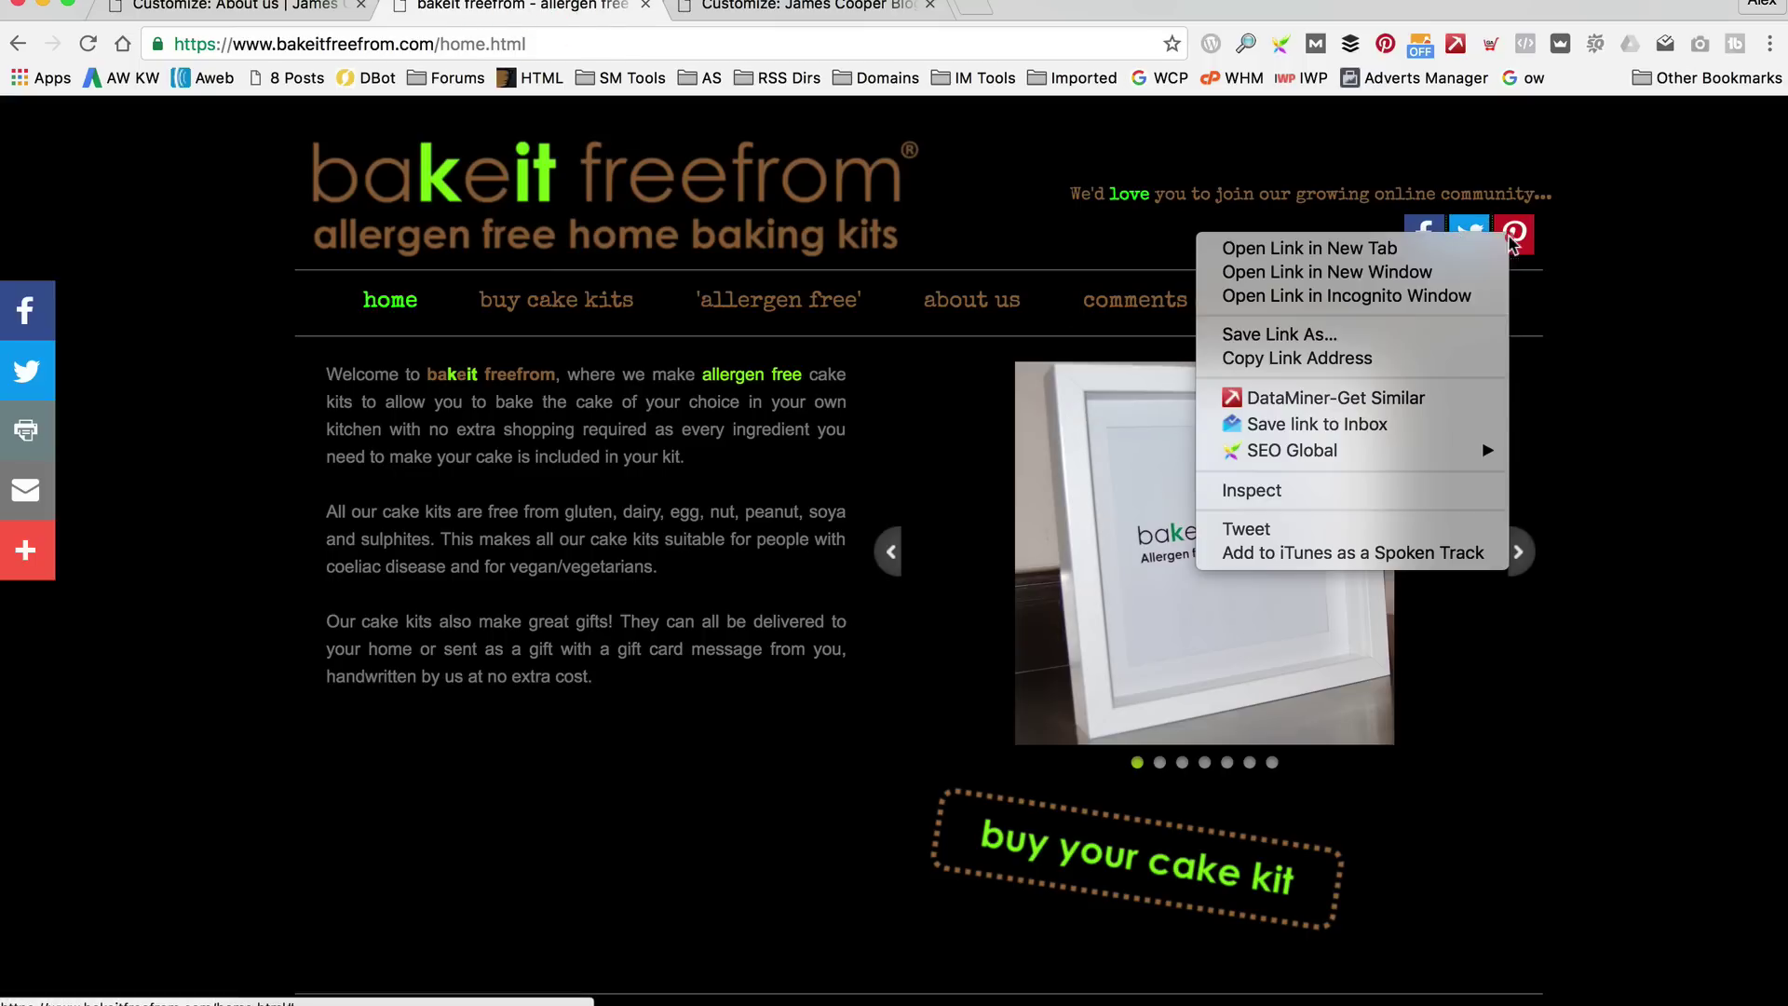
click(1453, 352)
click(298, 9)
scroll(185, 502, down, 6)
scroll(190, 504, down, 1)
click(184, 759)
key(super+v)
- Save & Publish the social profile links and close the Customizer
click(280, 124)
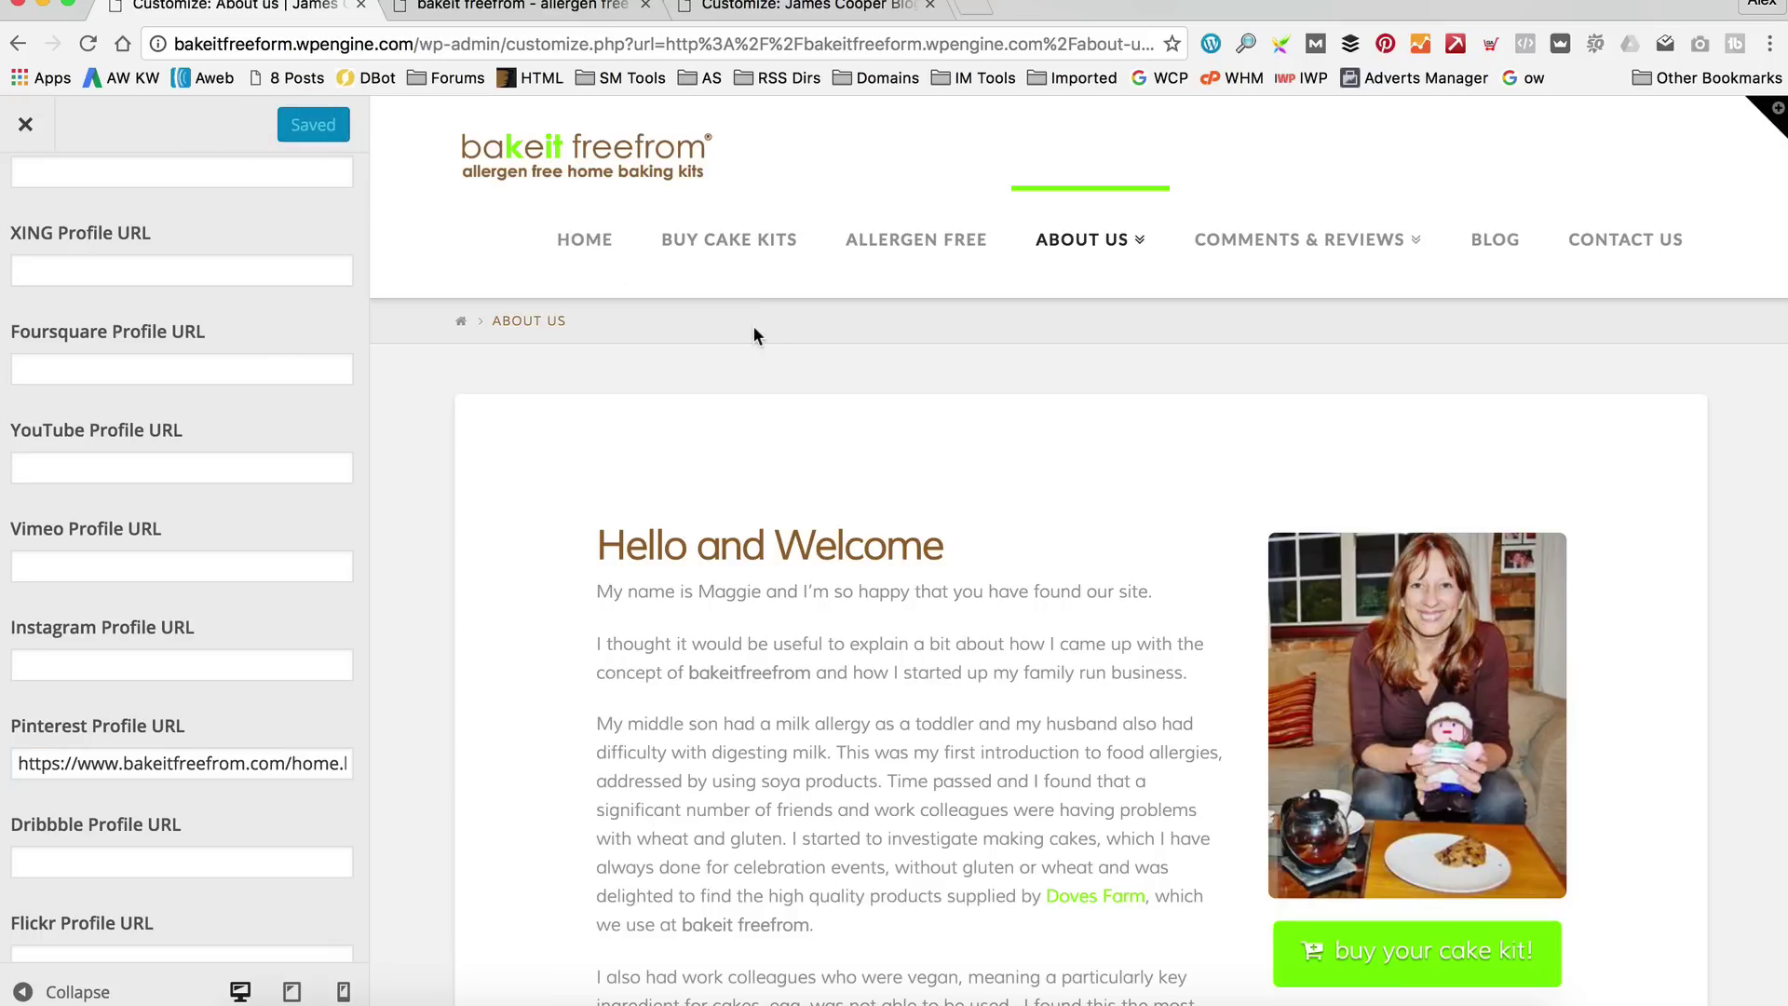
scroll(730, 339, down, 15)
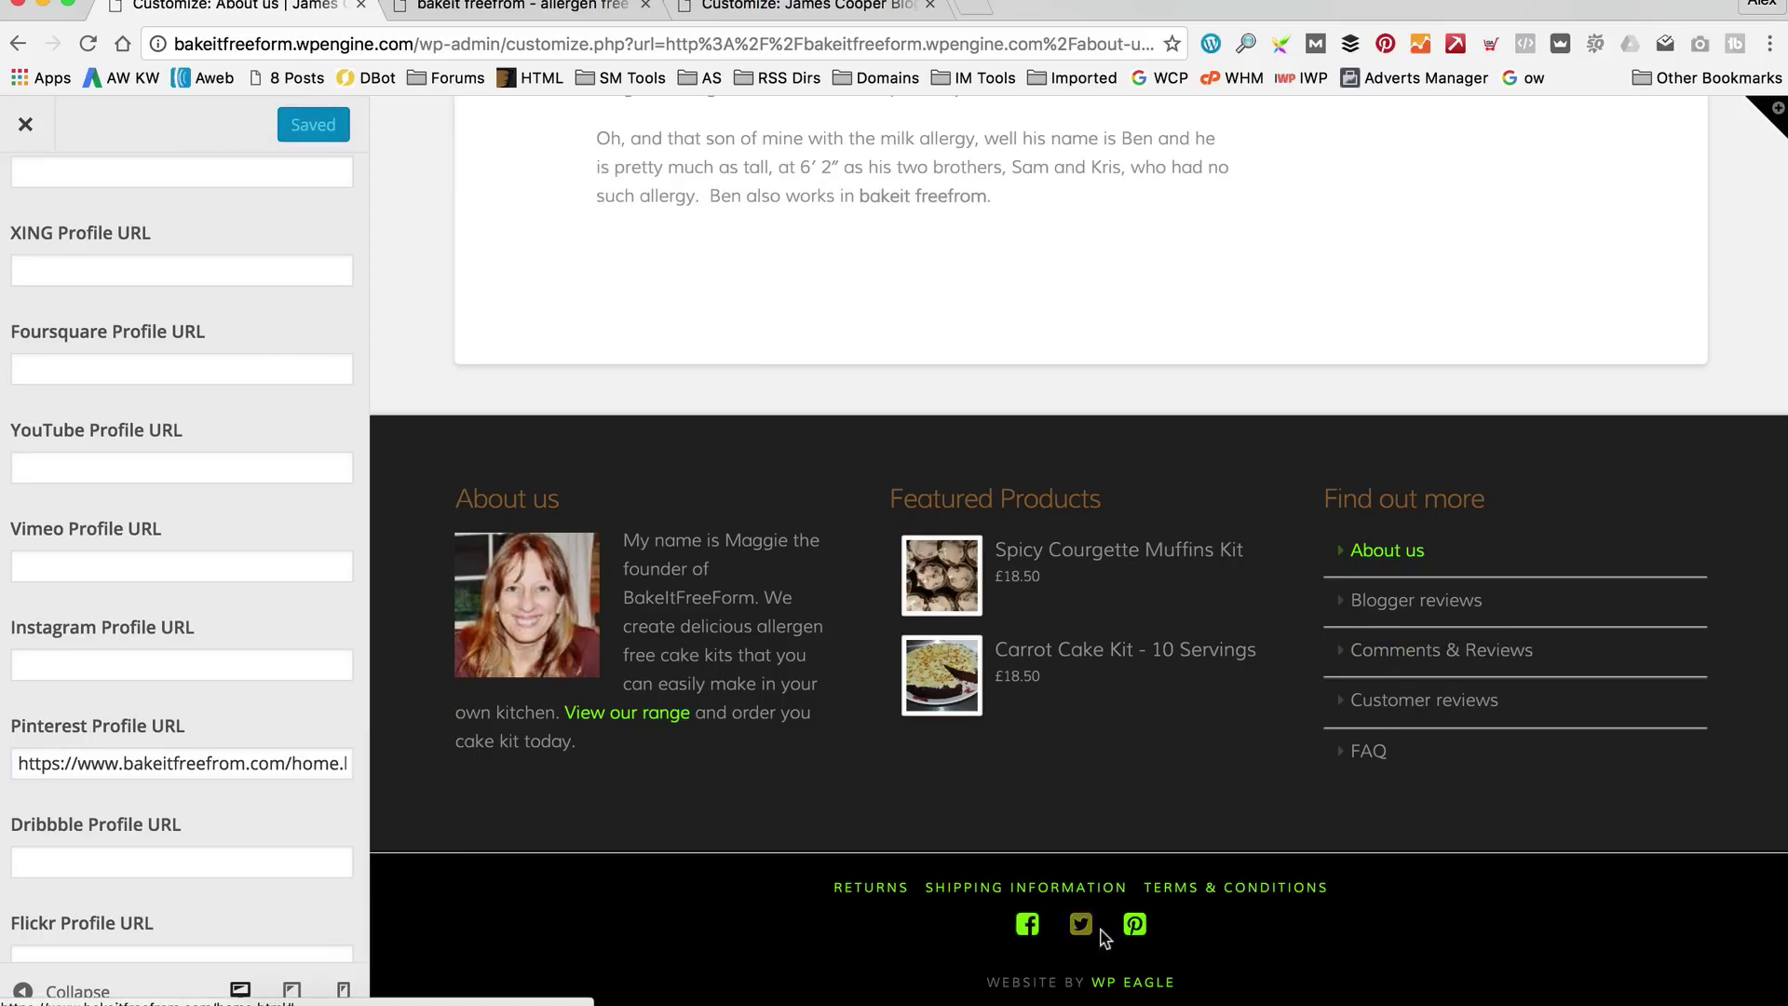
scroll(1165, 518, up, 15)
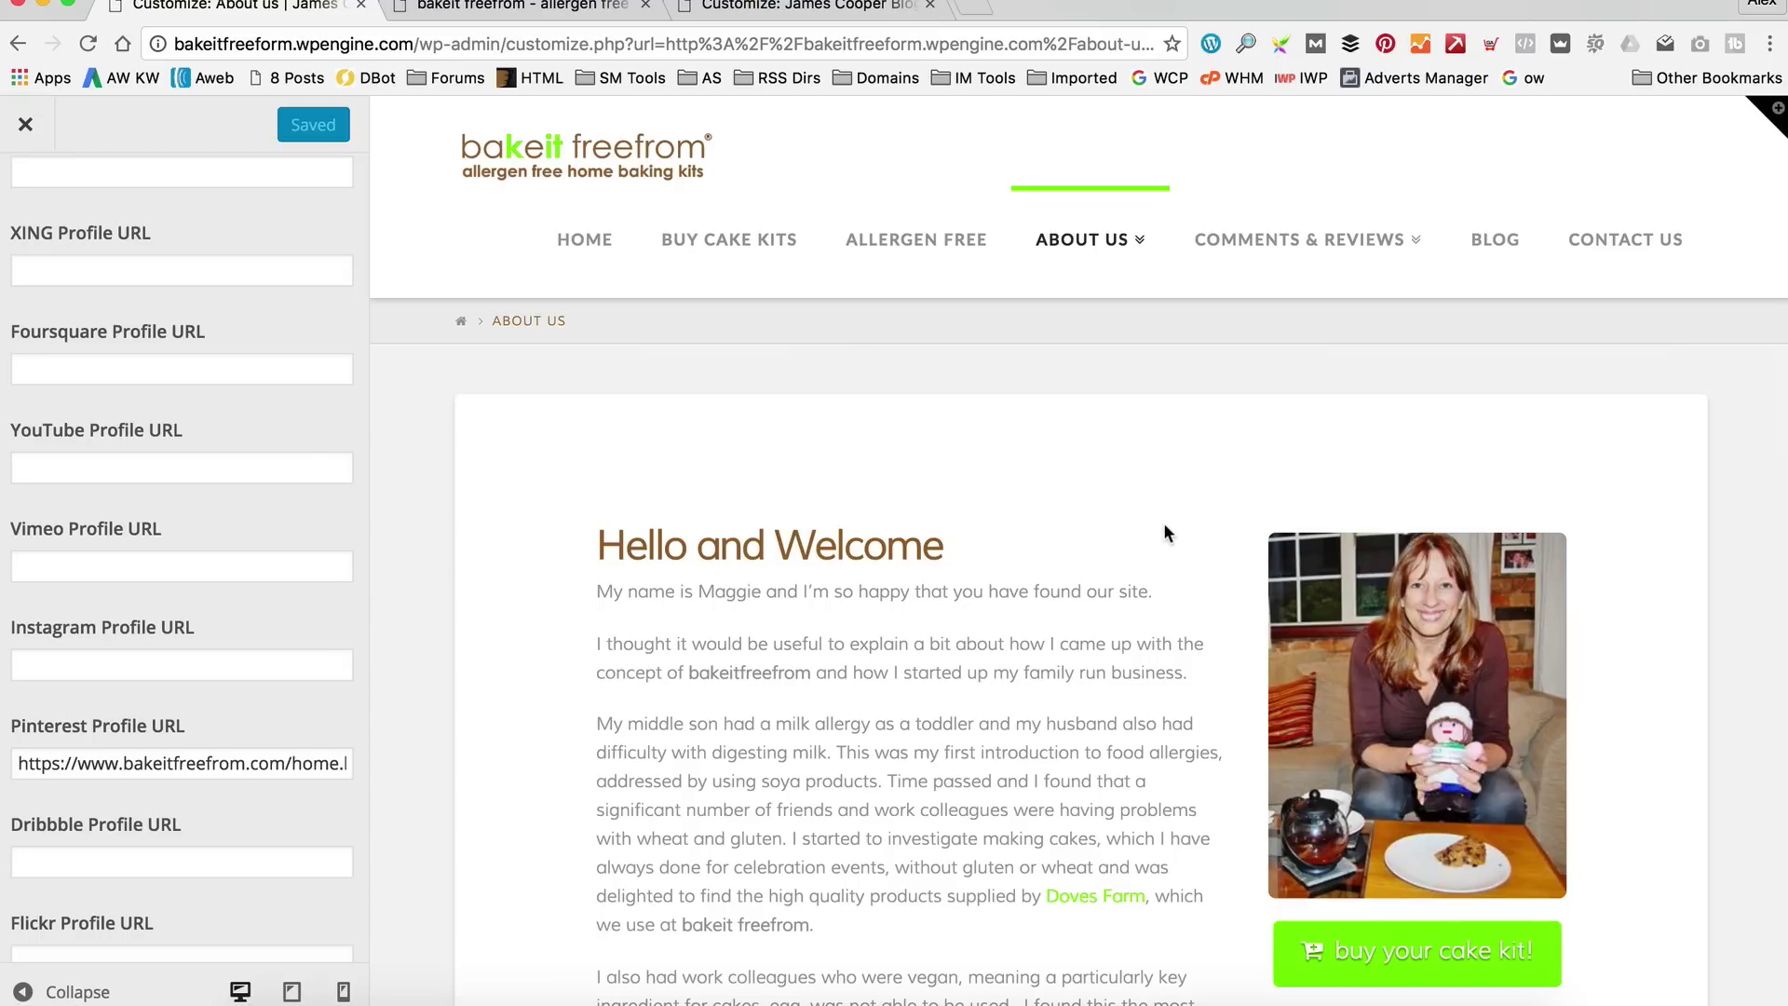
click(25, 124)
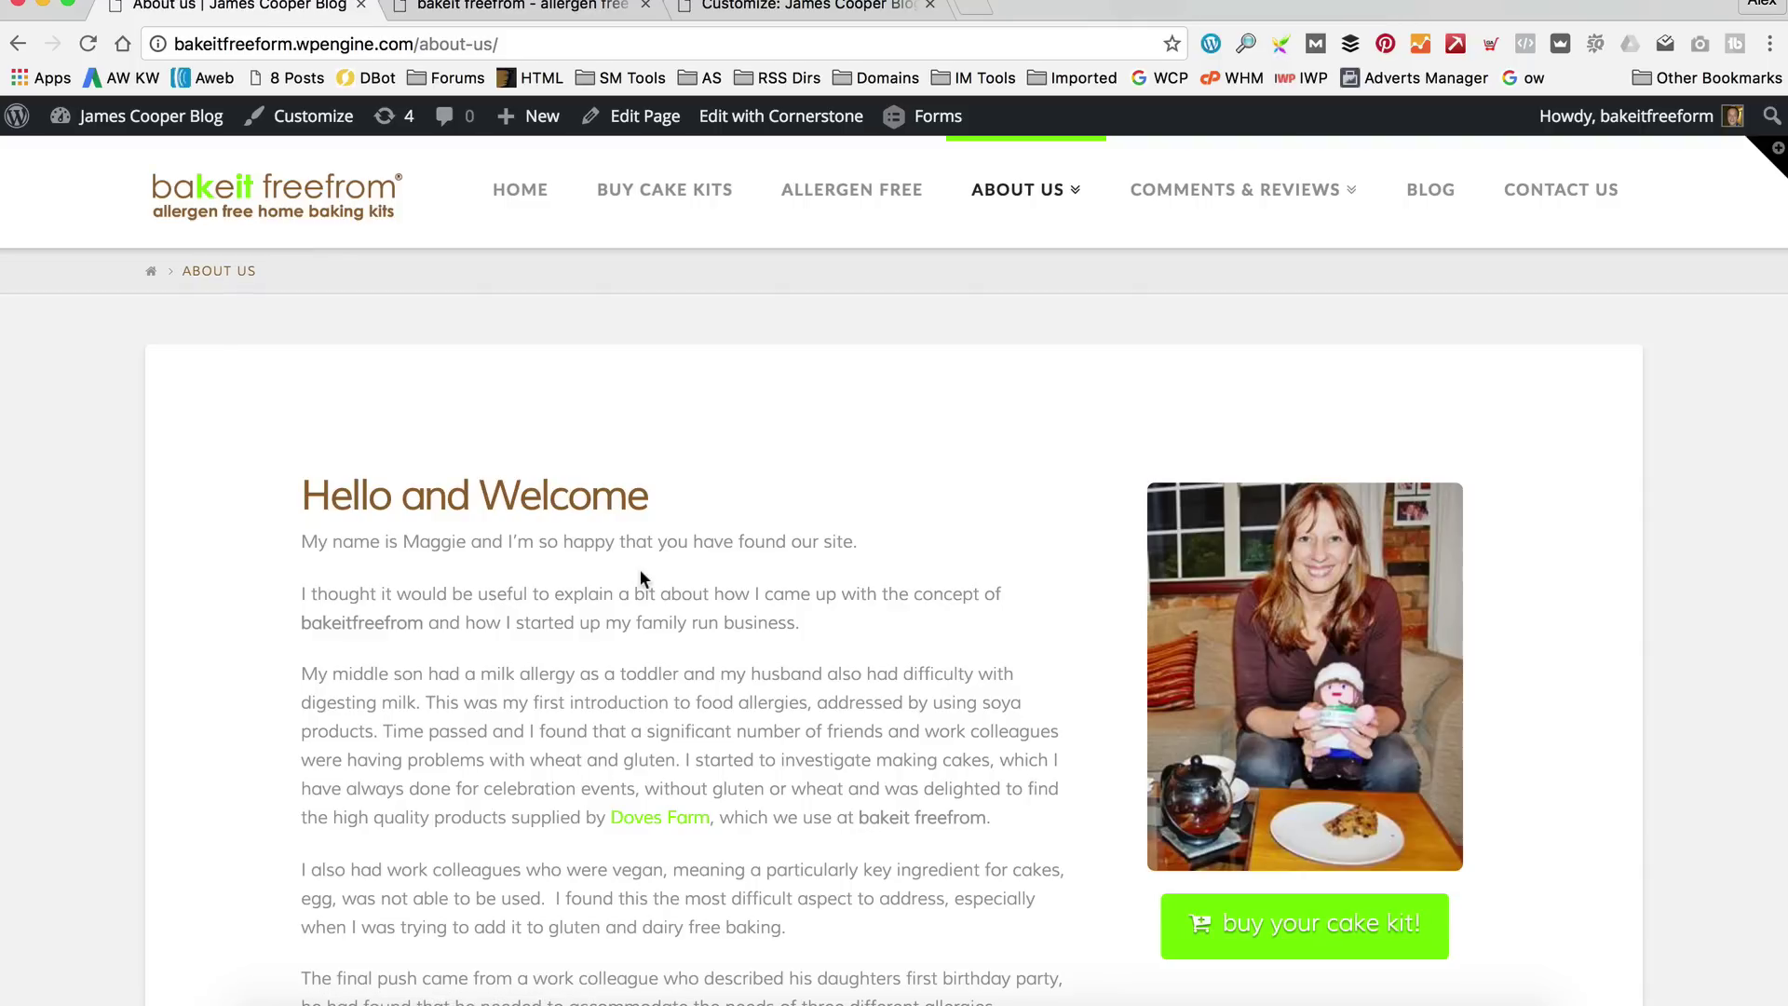
scroll(959, 437, down, 15)
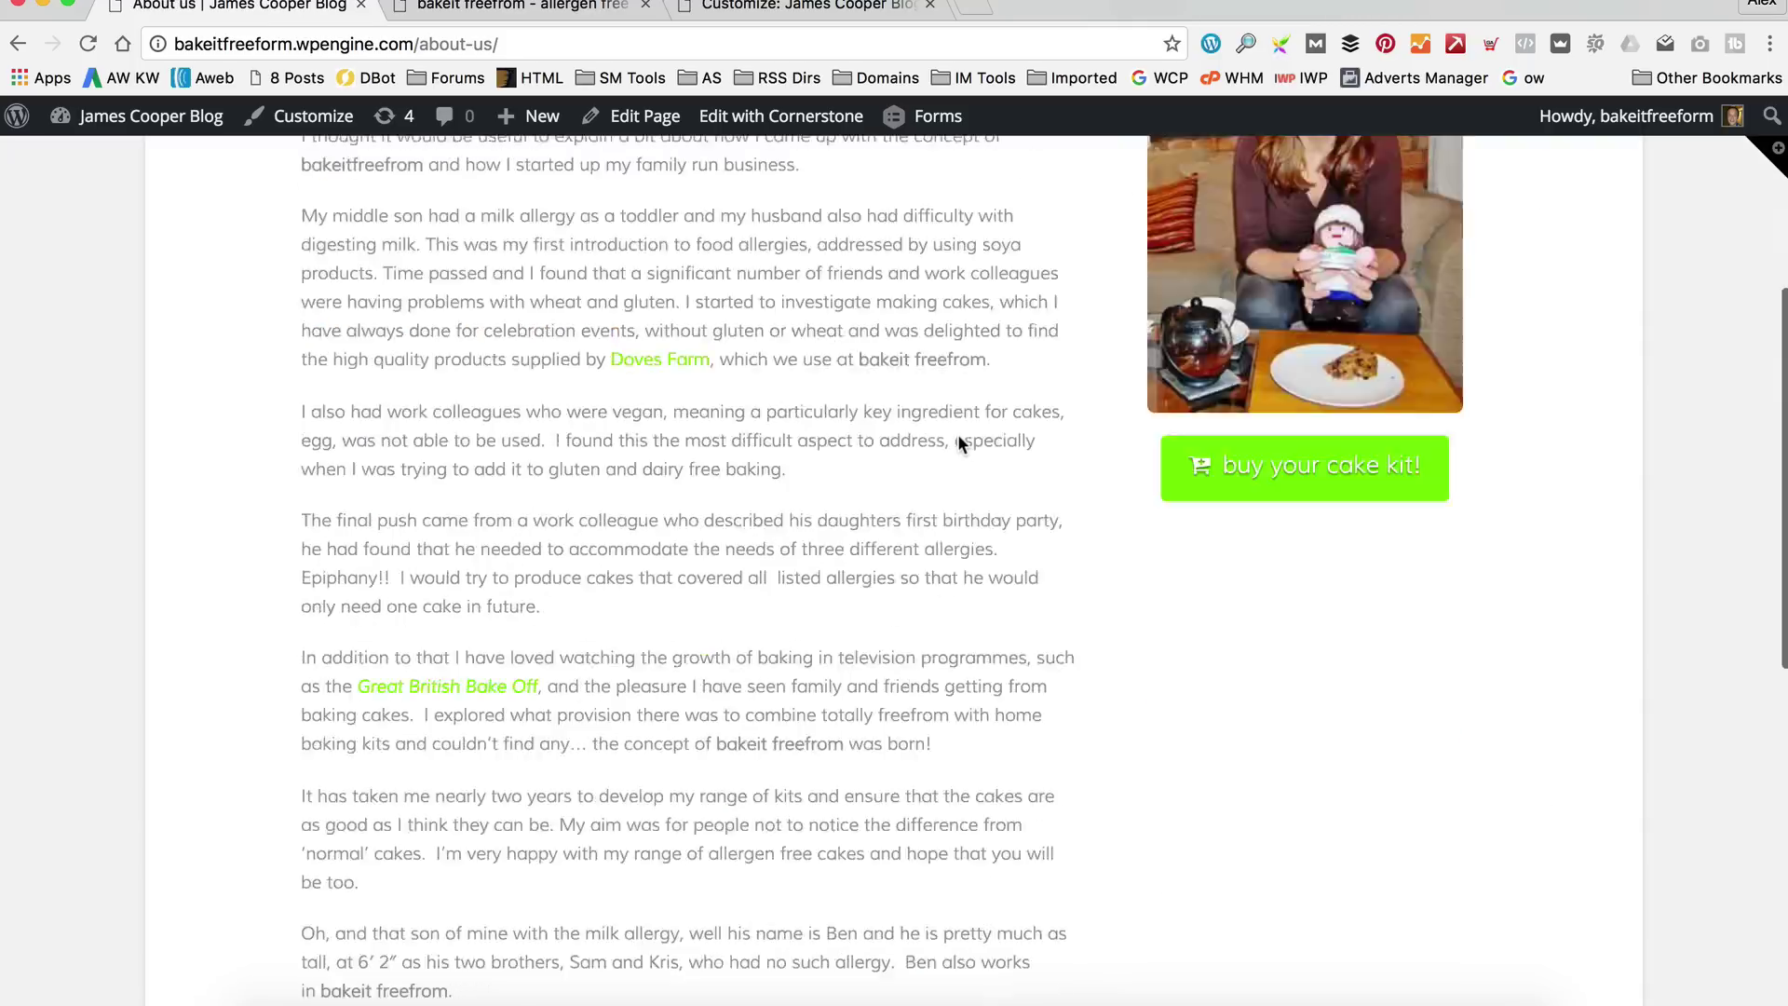
scroll(963, 939, up, 15)
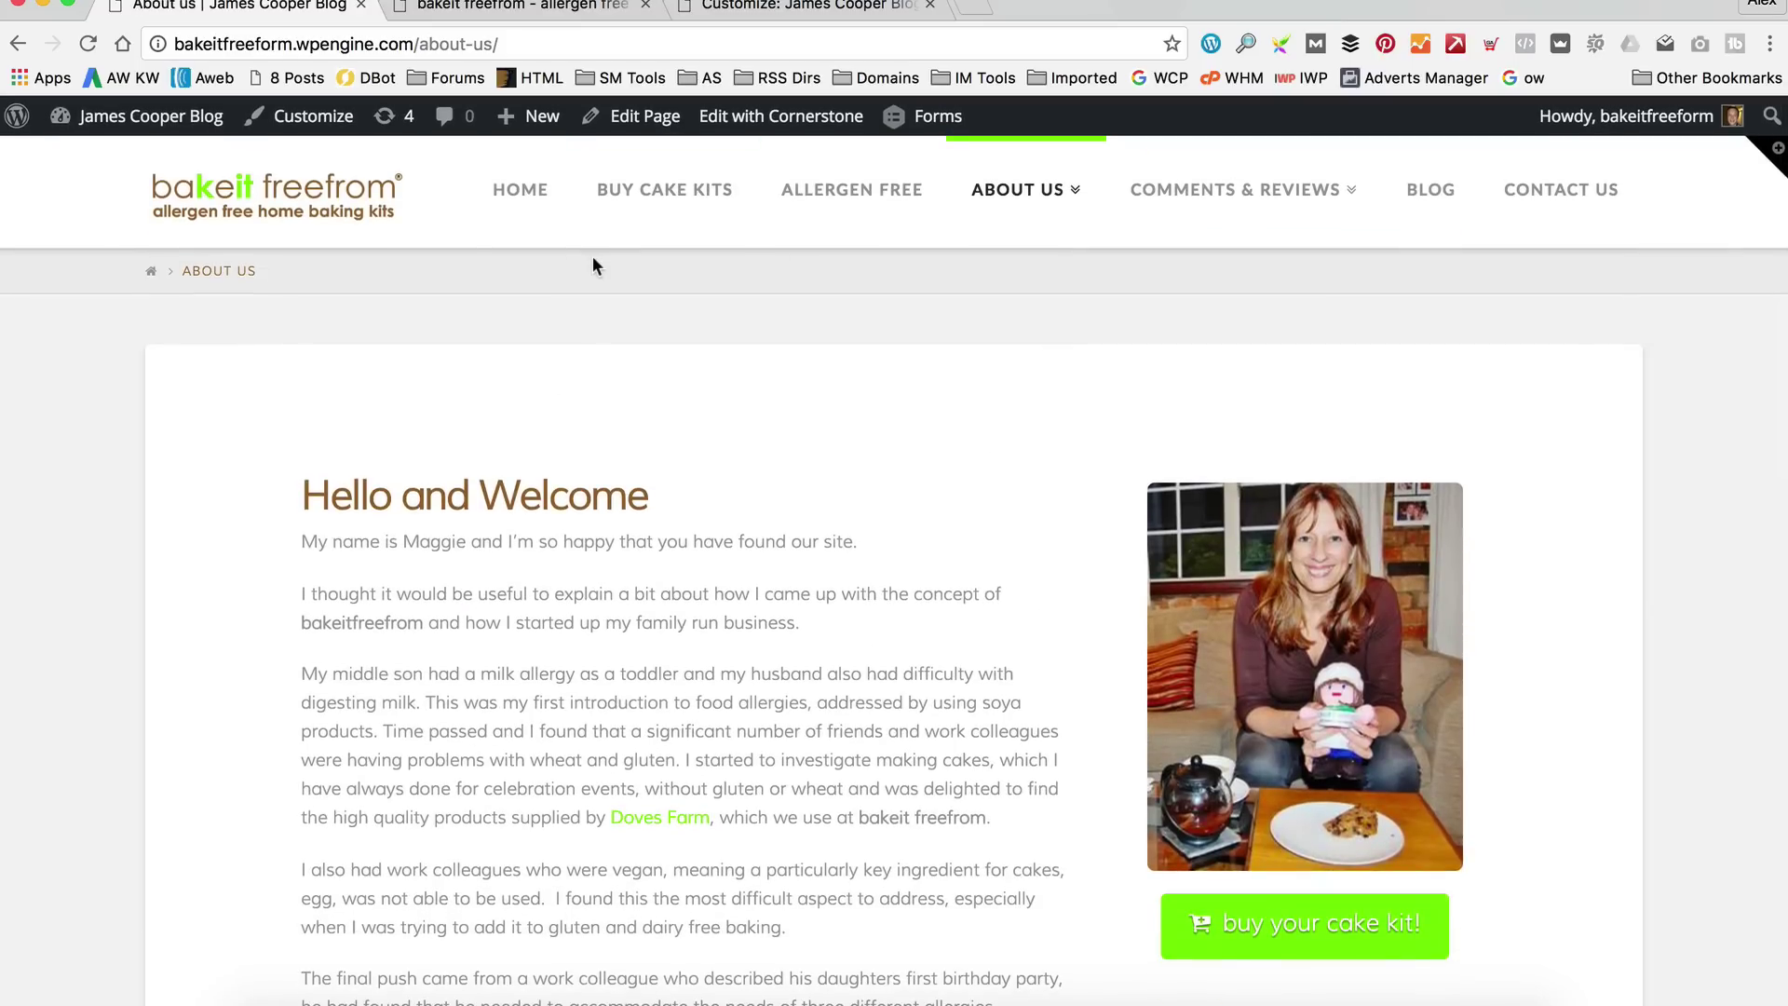
click(304, 118)
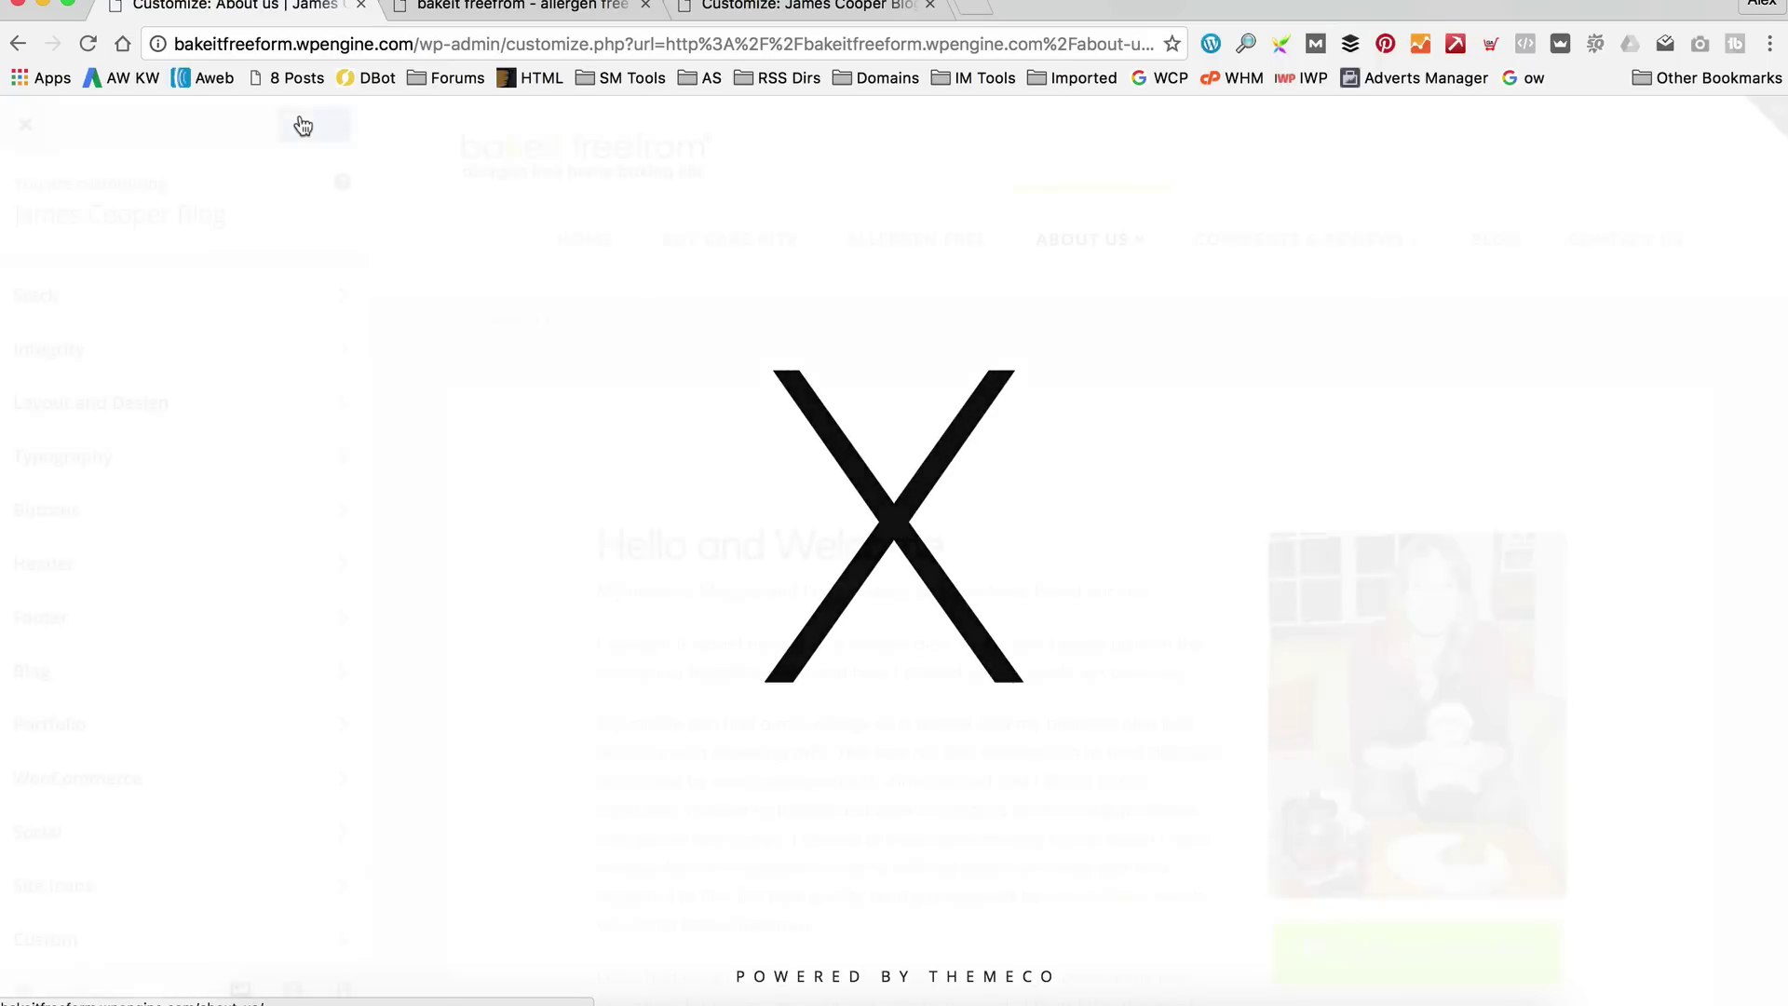
click(209, 577)
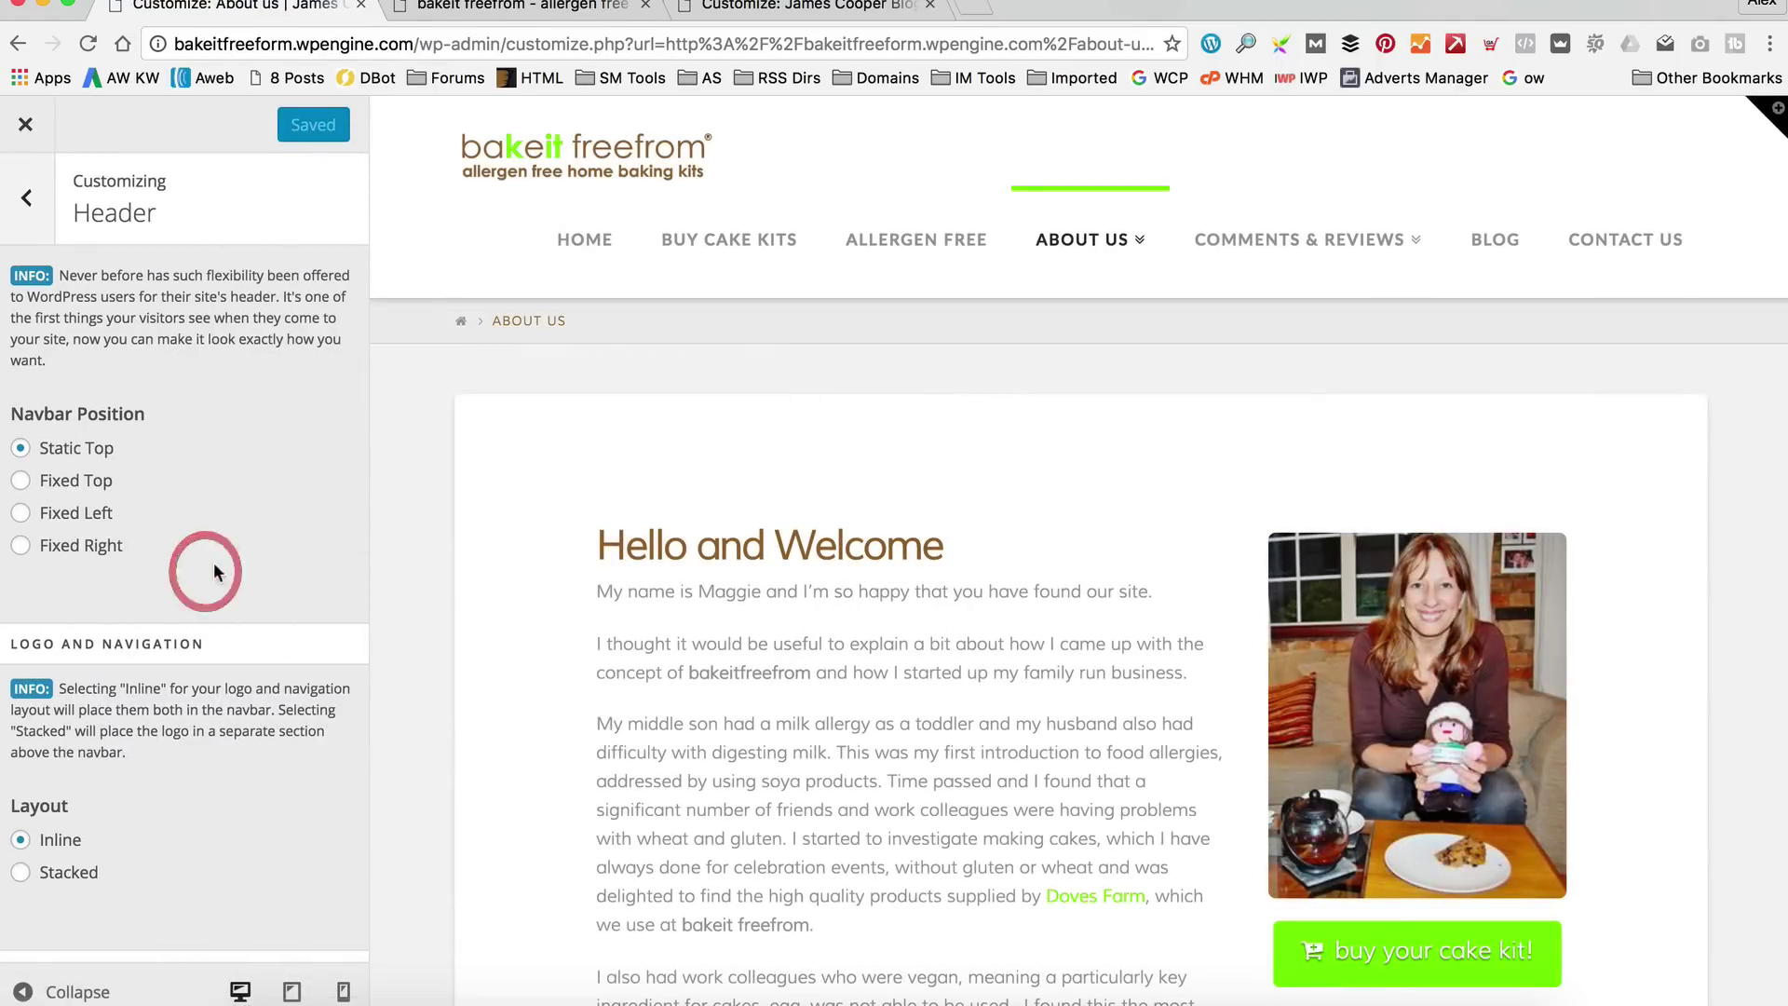
scroll(254, 476, down, 10)
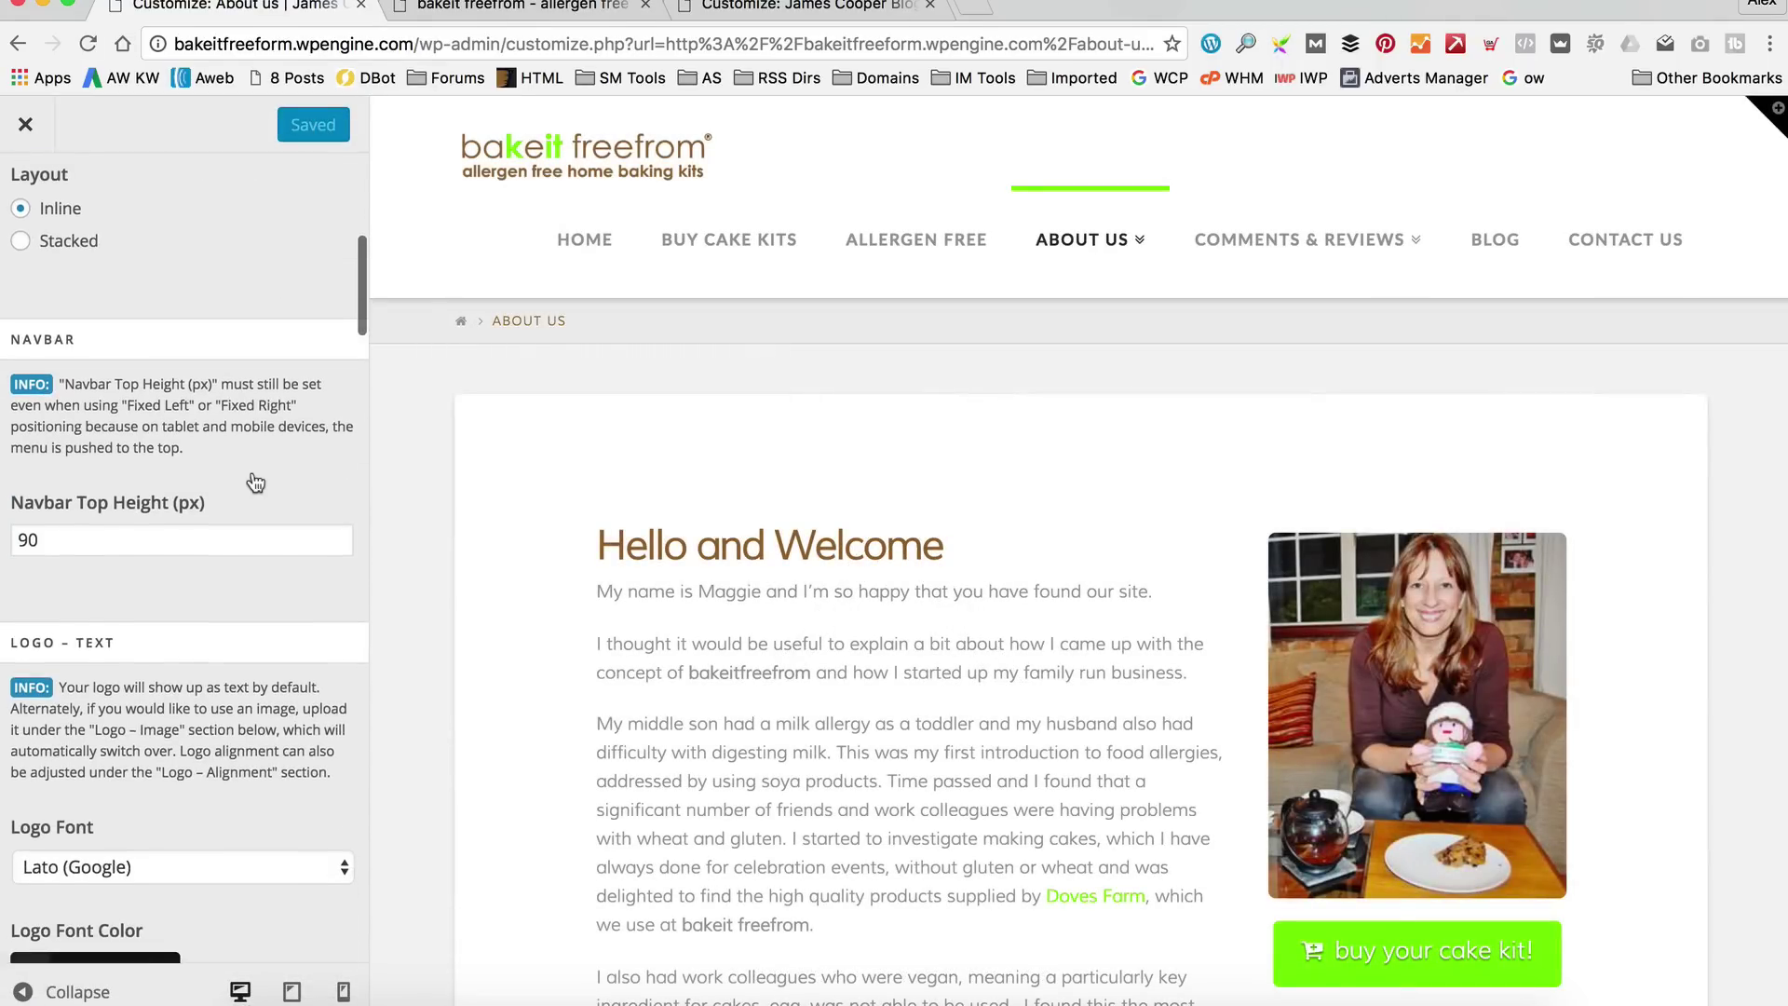
scroll(254, 481, down, 10)
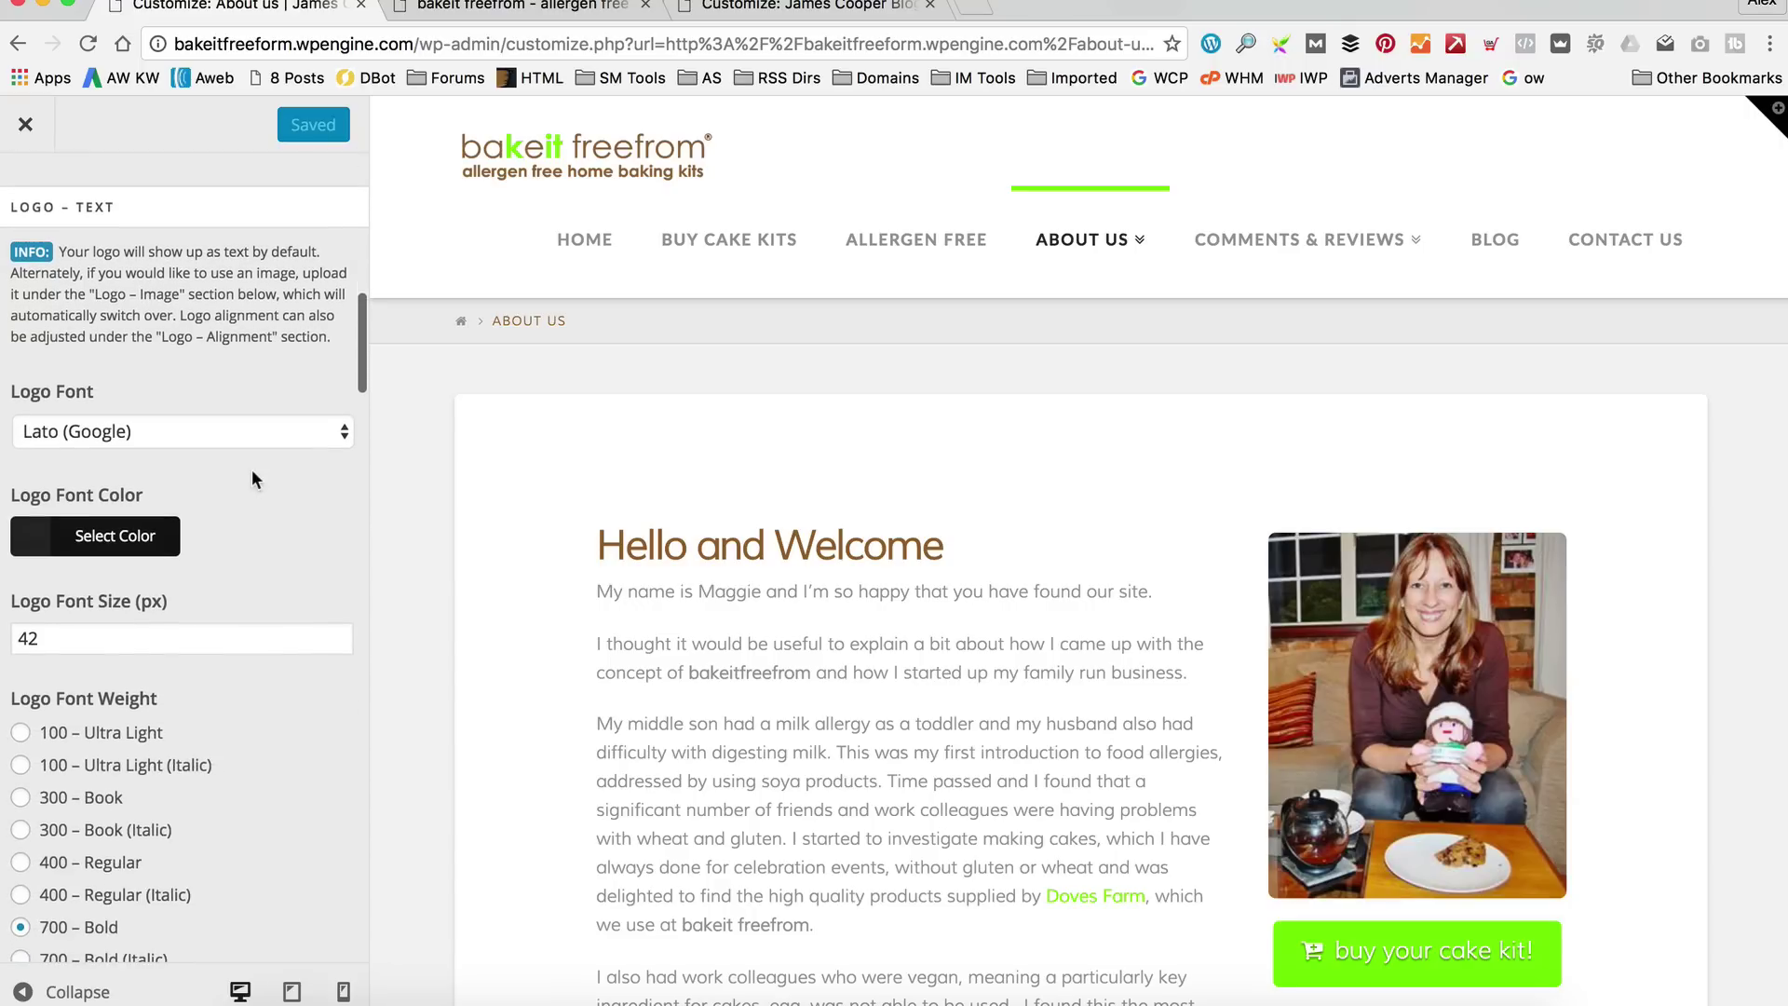
scroll(253, 478, down, 10)
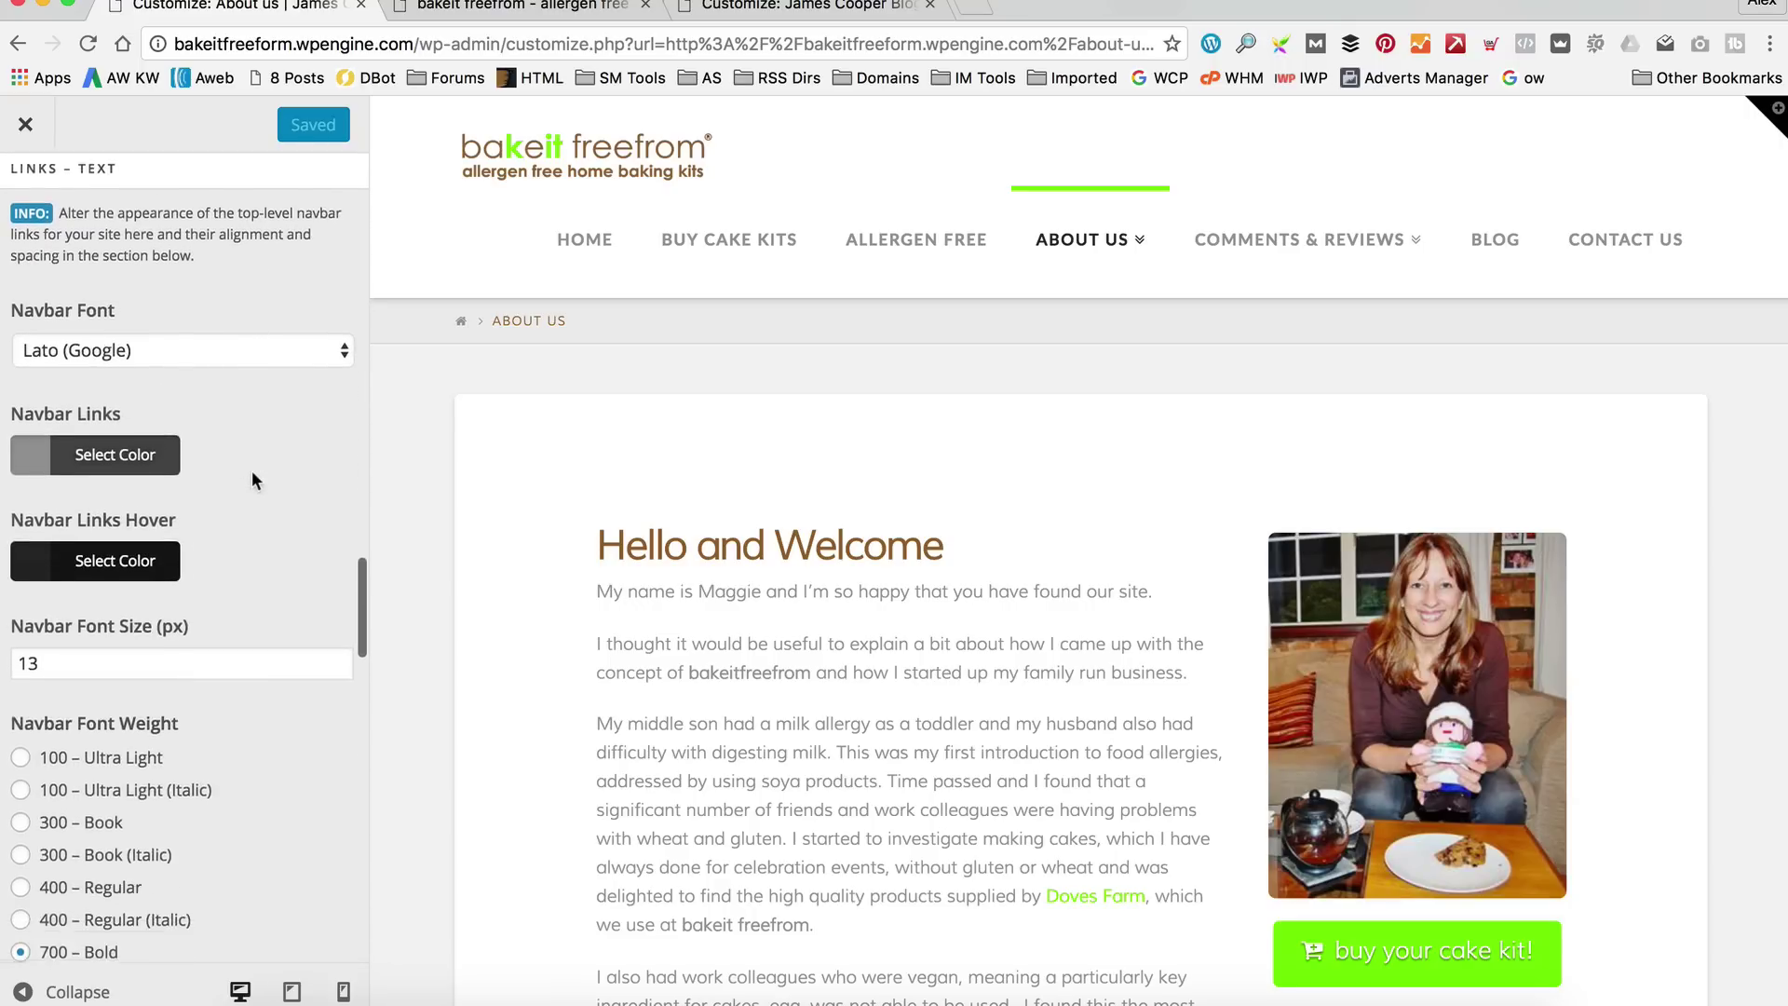
scroll(256, 482, down, 10)
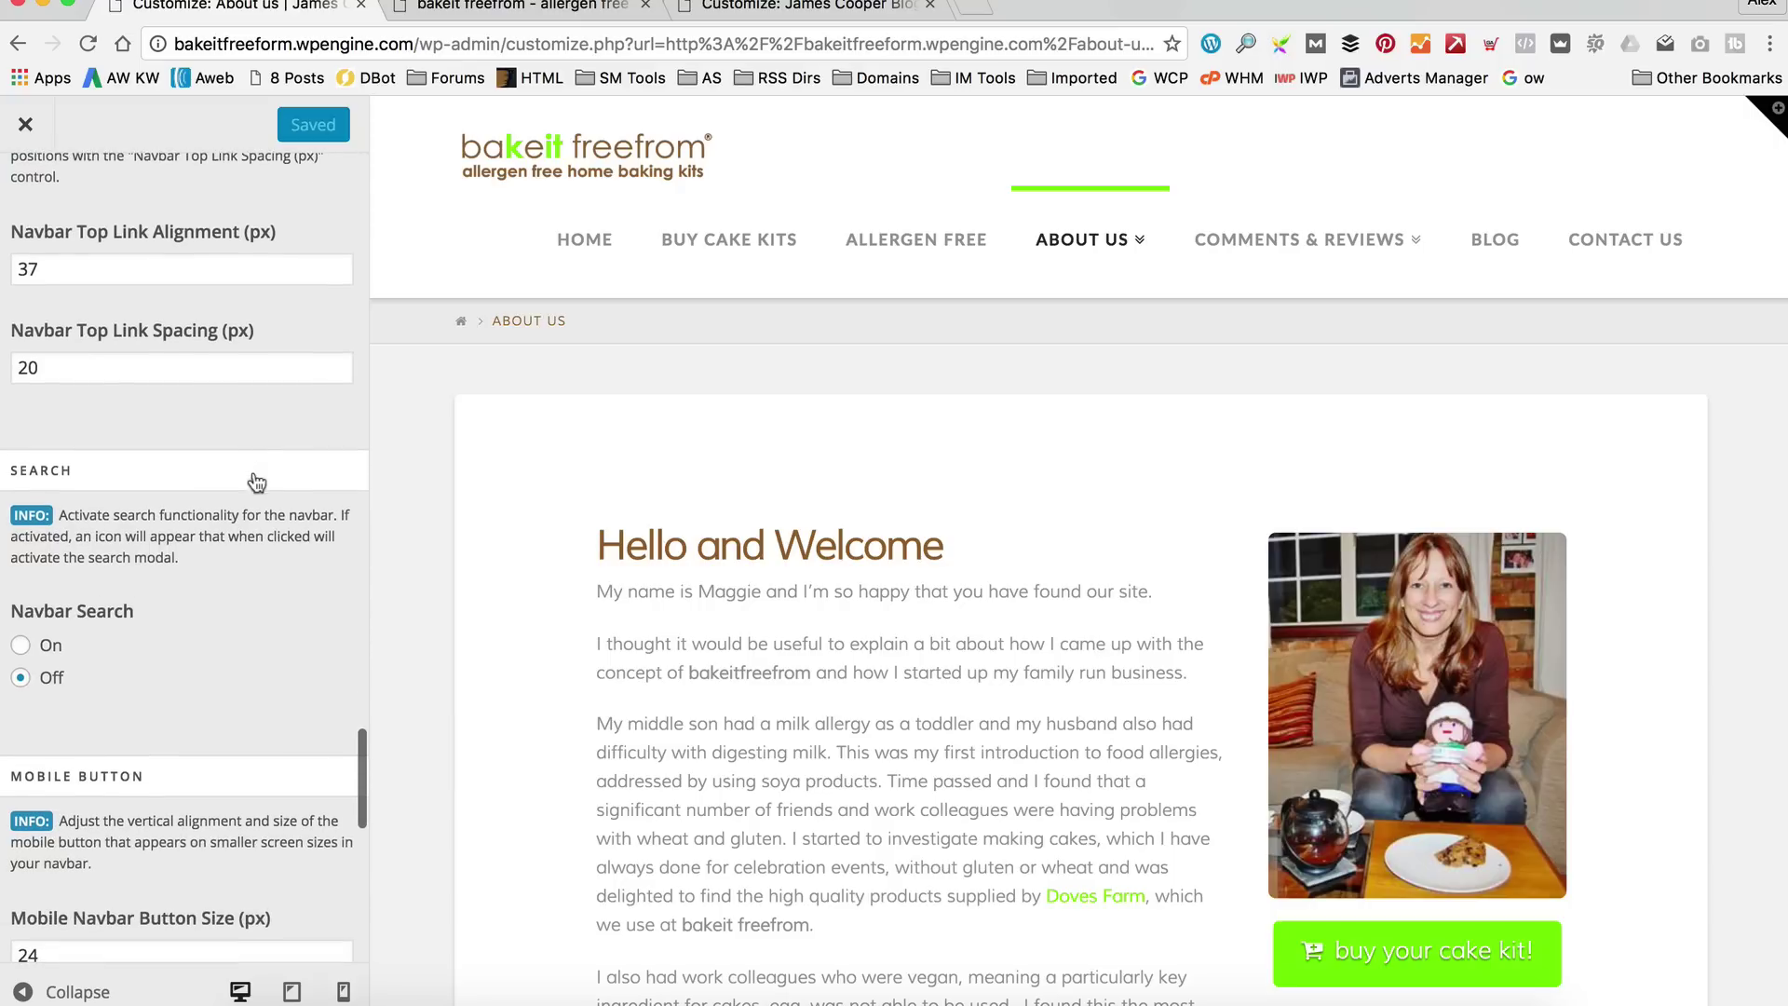
scroll(254, 481, down, 3)
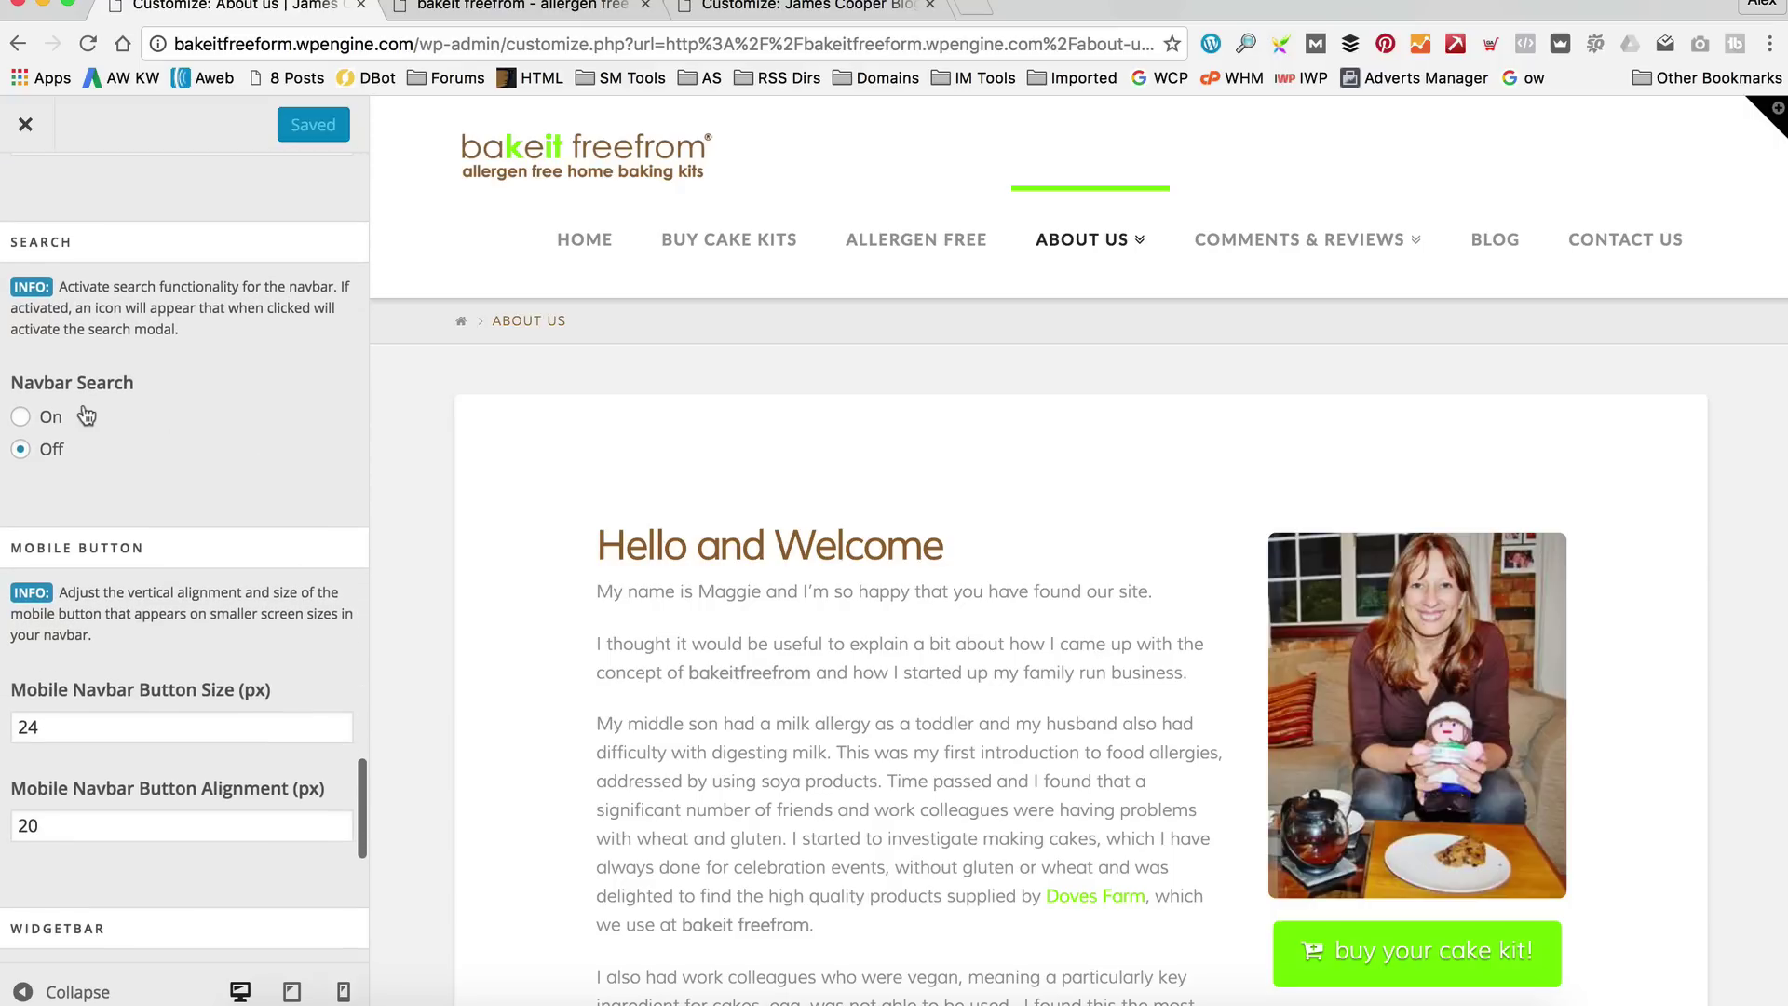
click(49, 419)
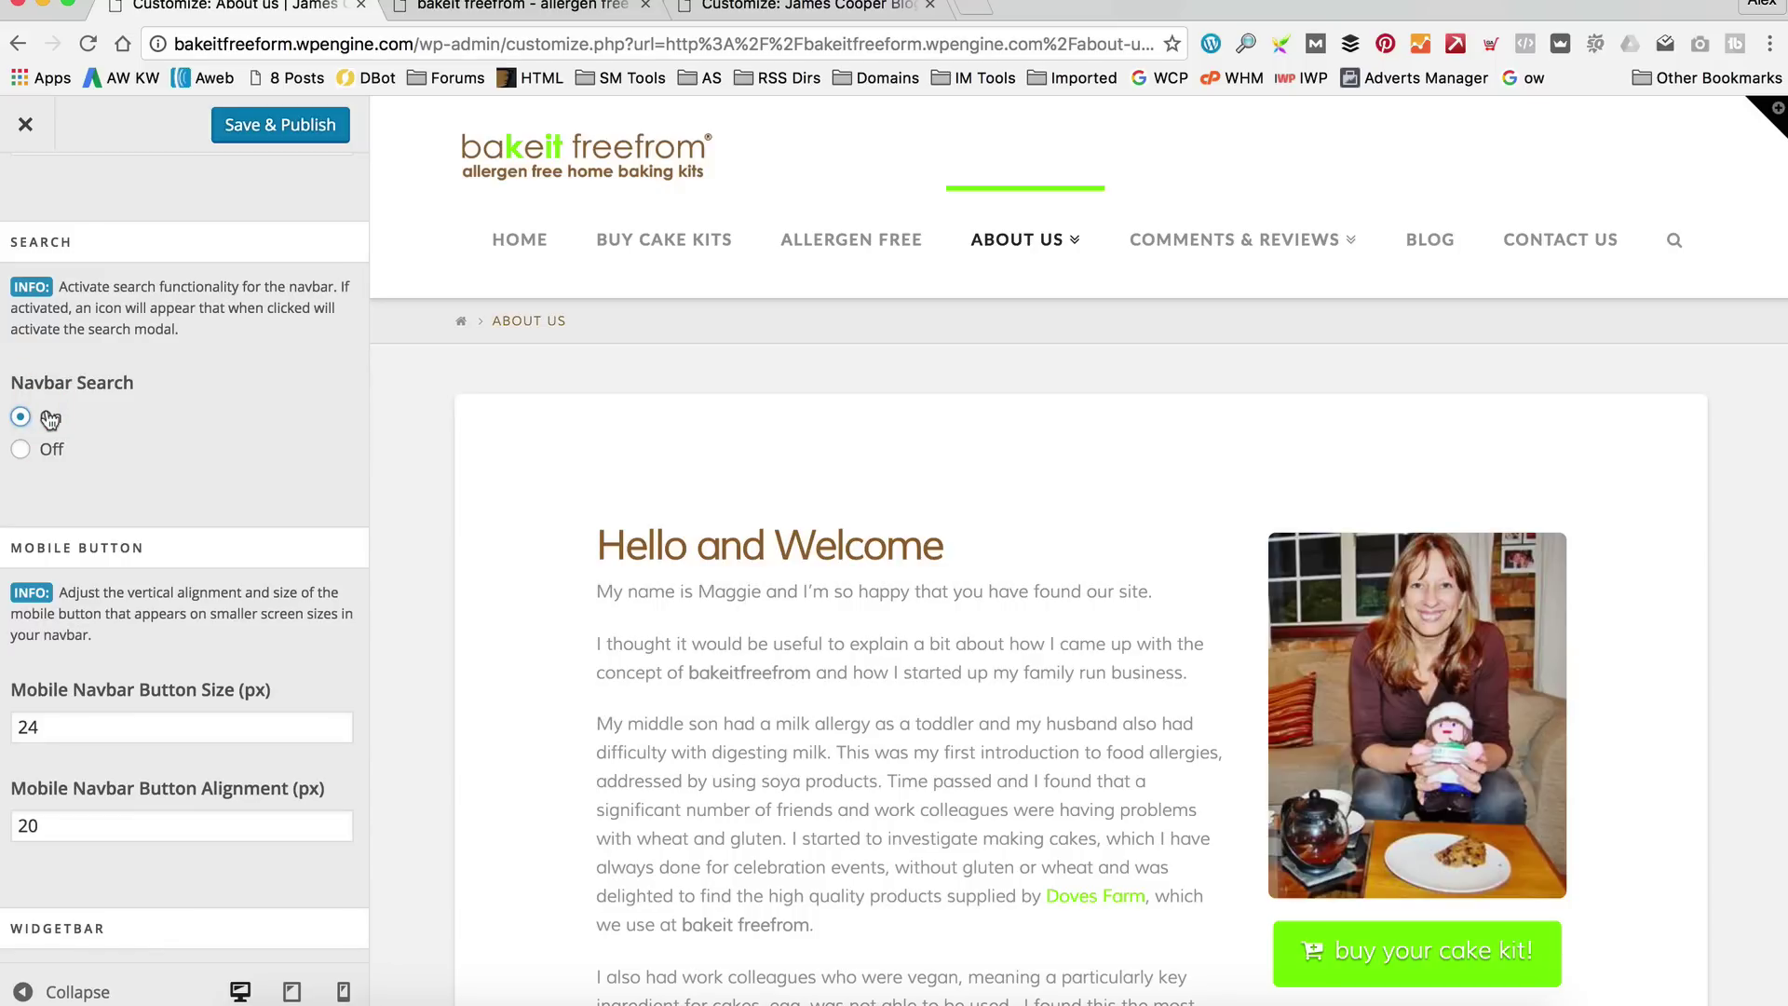
click(20, 450)
scroll(121, 421, down, 3)
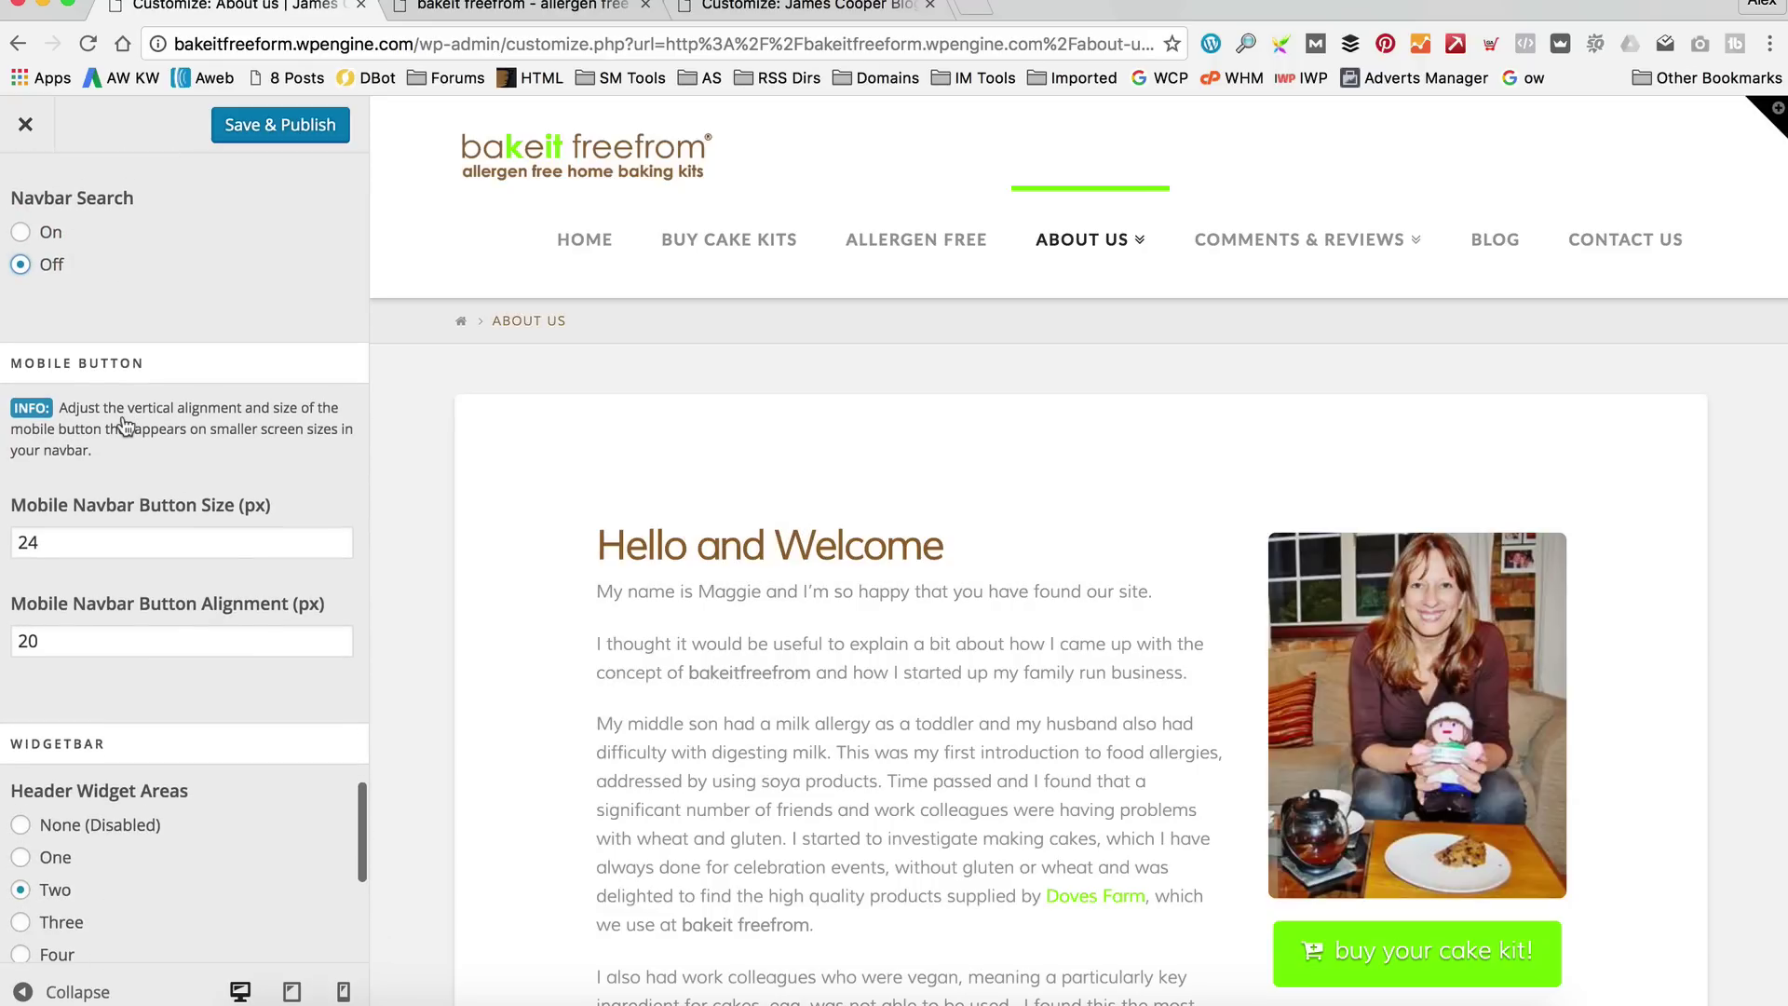
scroll(311, 398, down, 4)
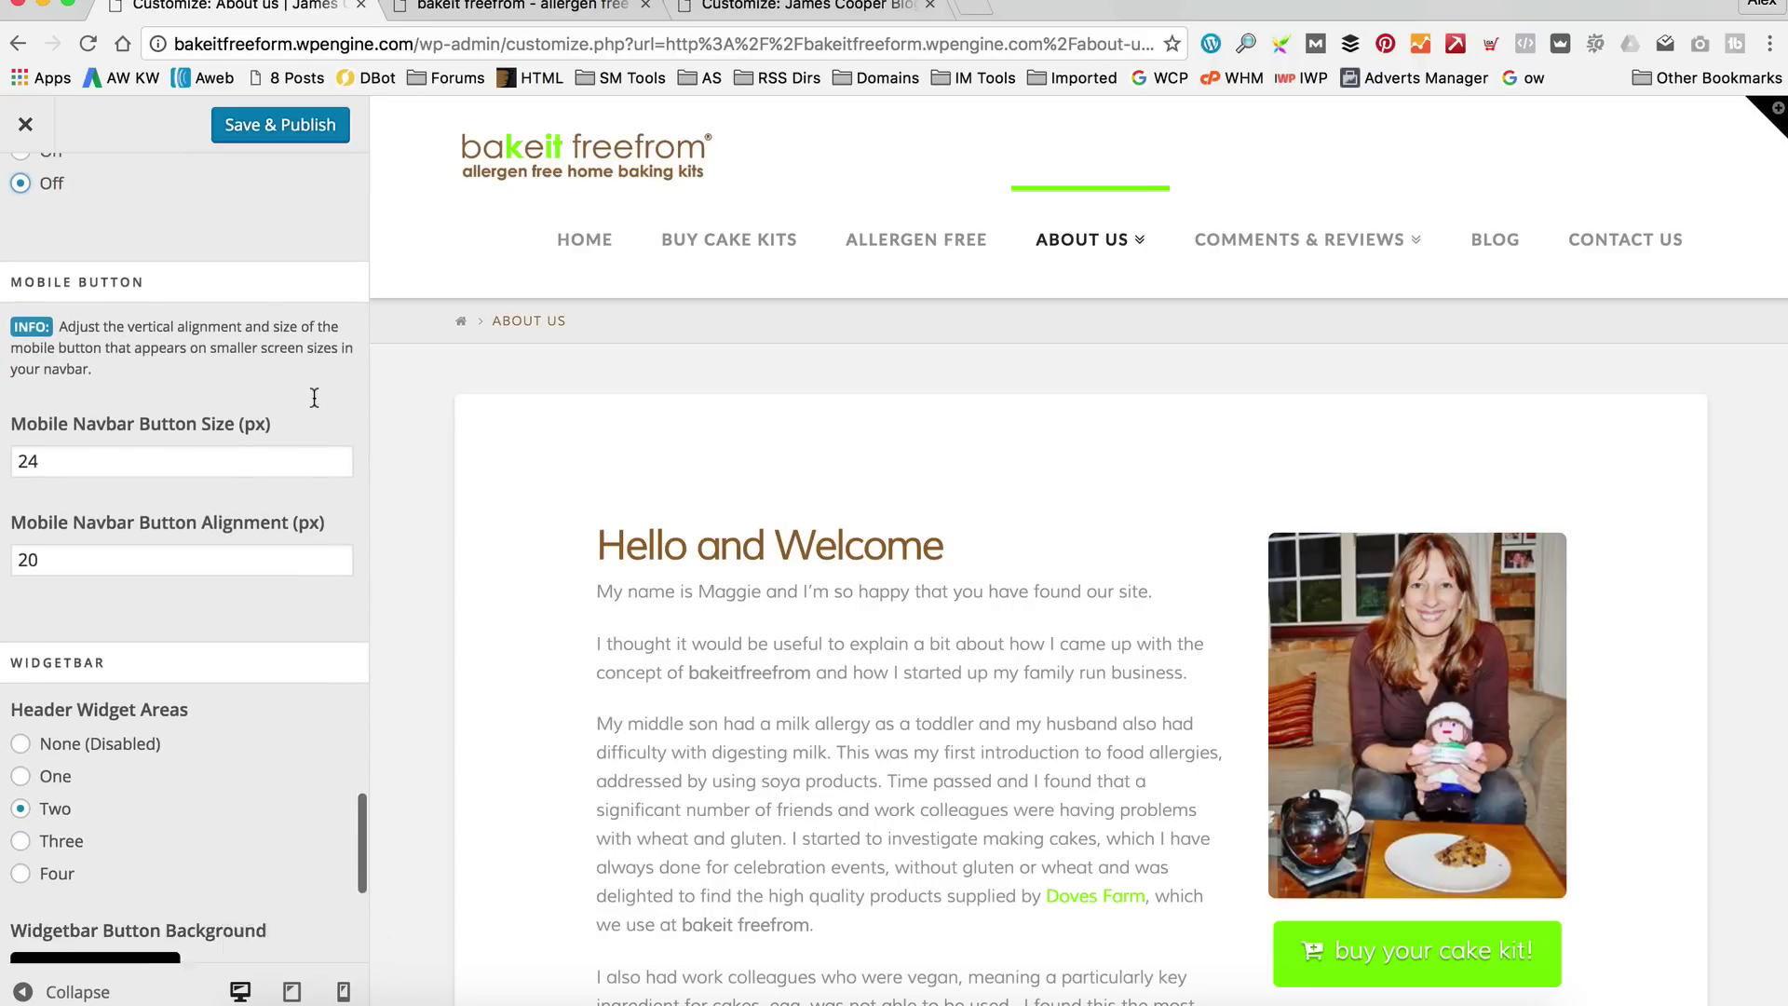
scroll(311, 395, down, 5)
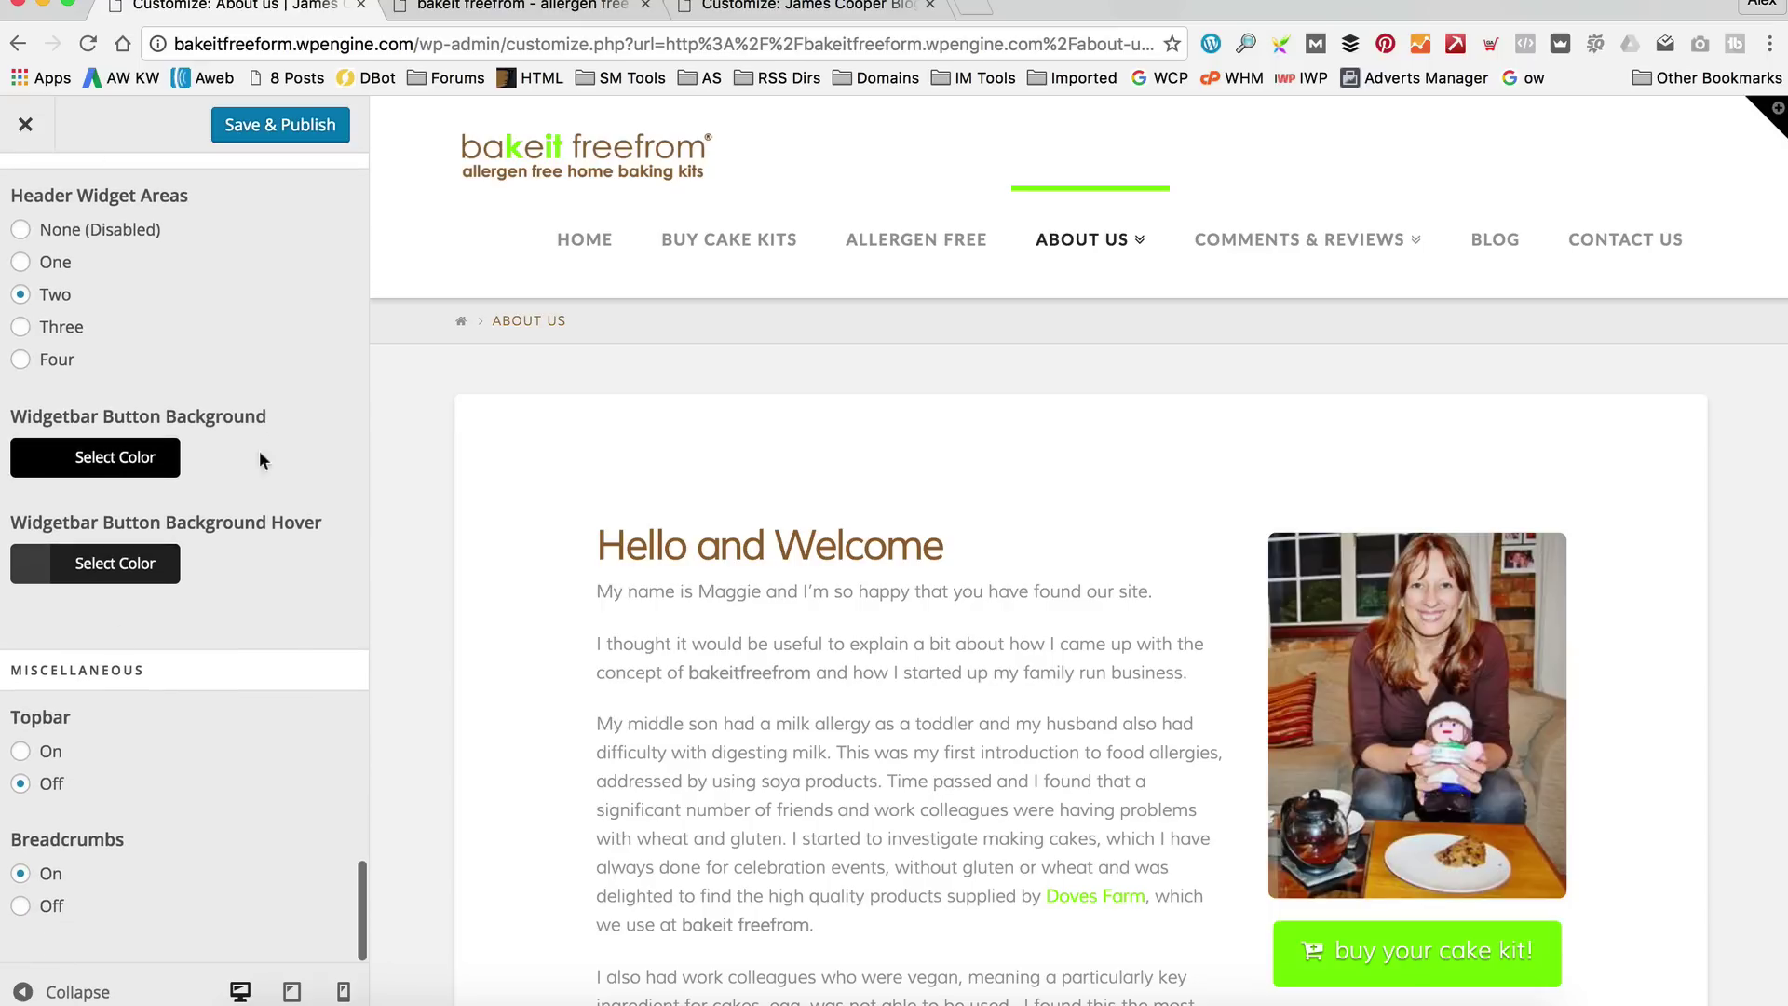
- Turn Topbar on with content 'We'd love you to join our growing online community.', publish, and close
click(20, 753)
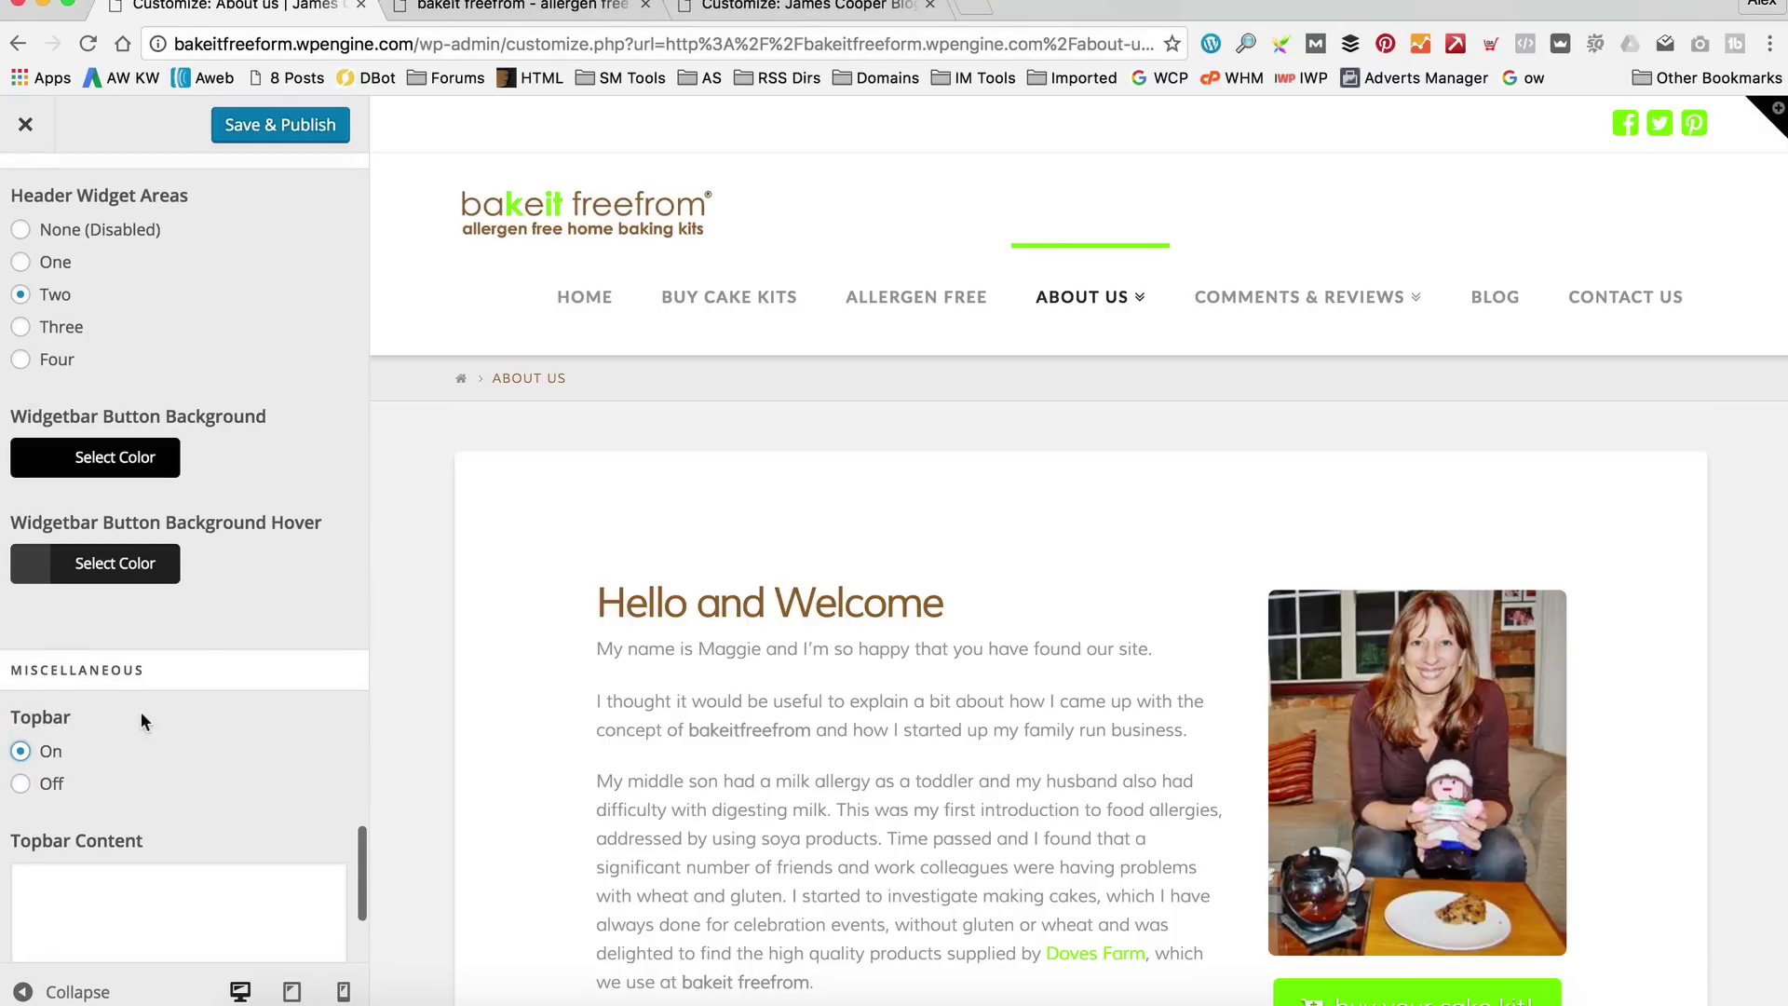
scroll(228, 456, up, 15)
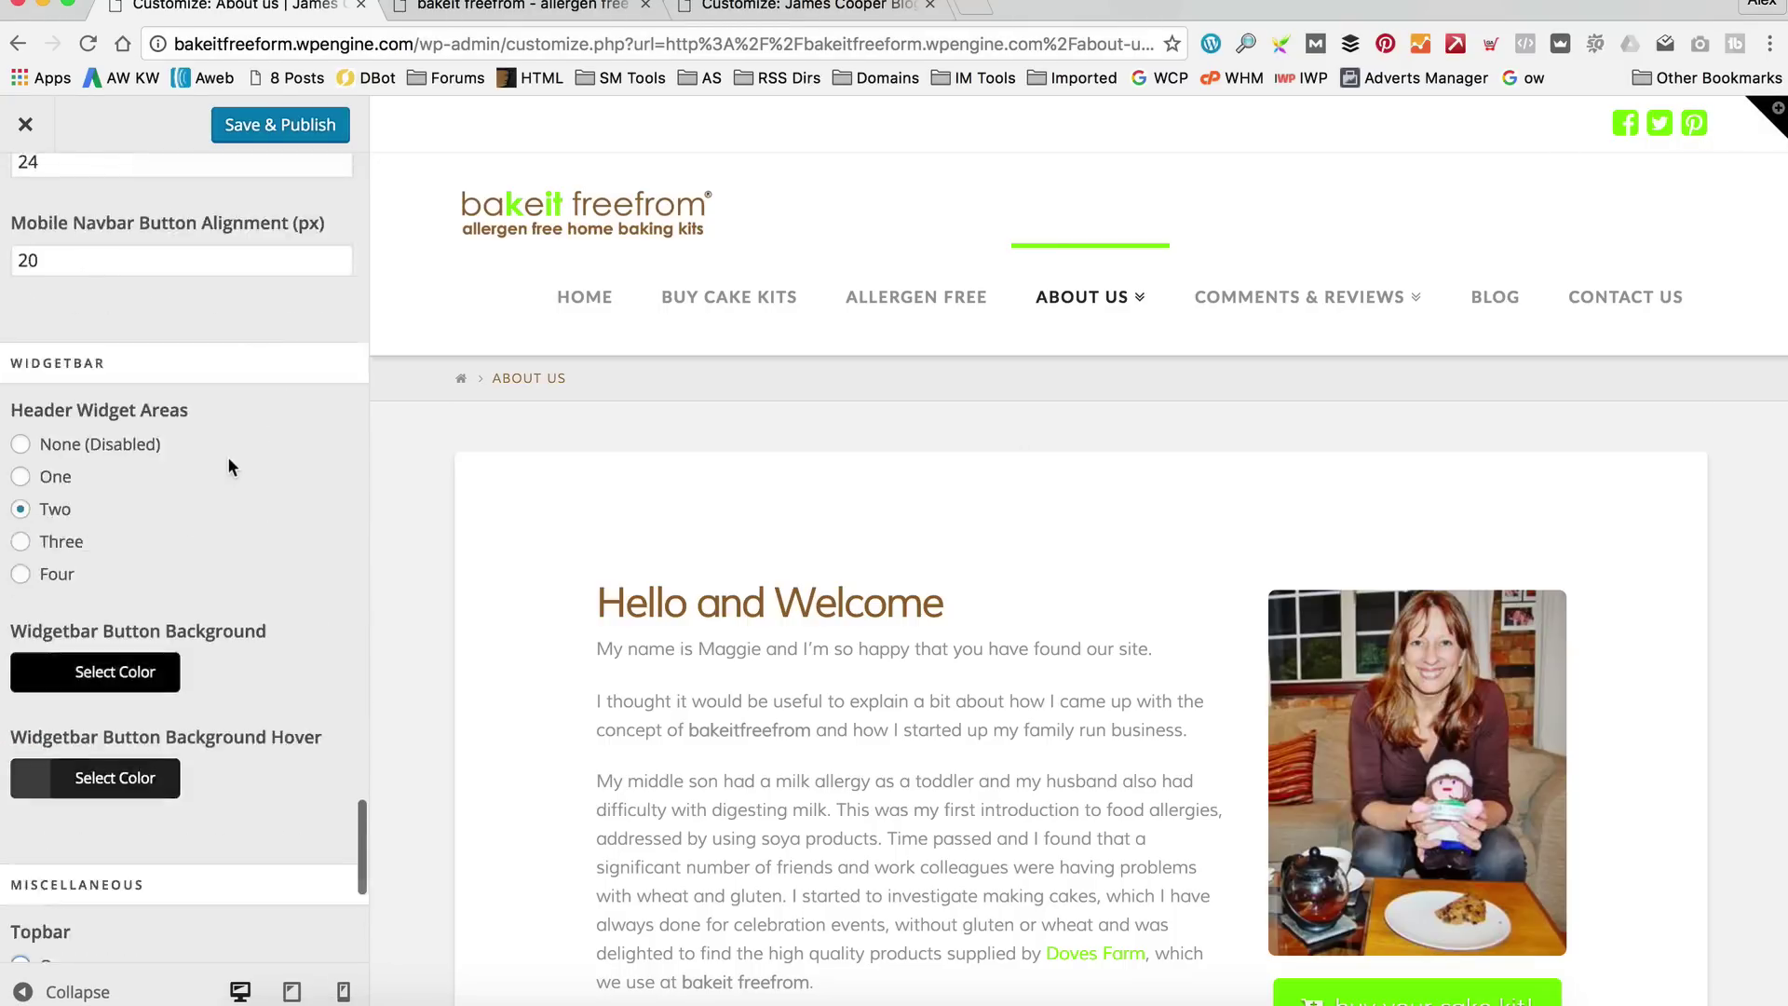
scroll(239, 410, up, 18)
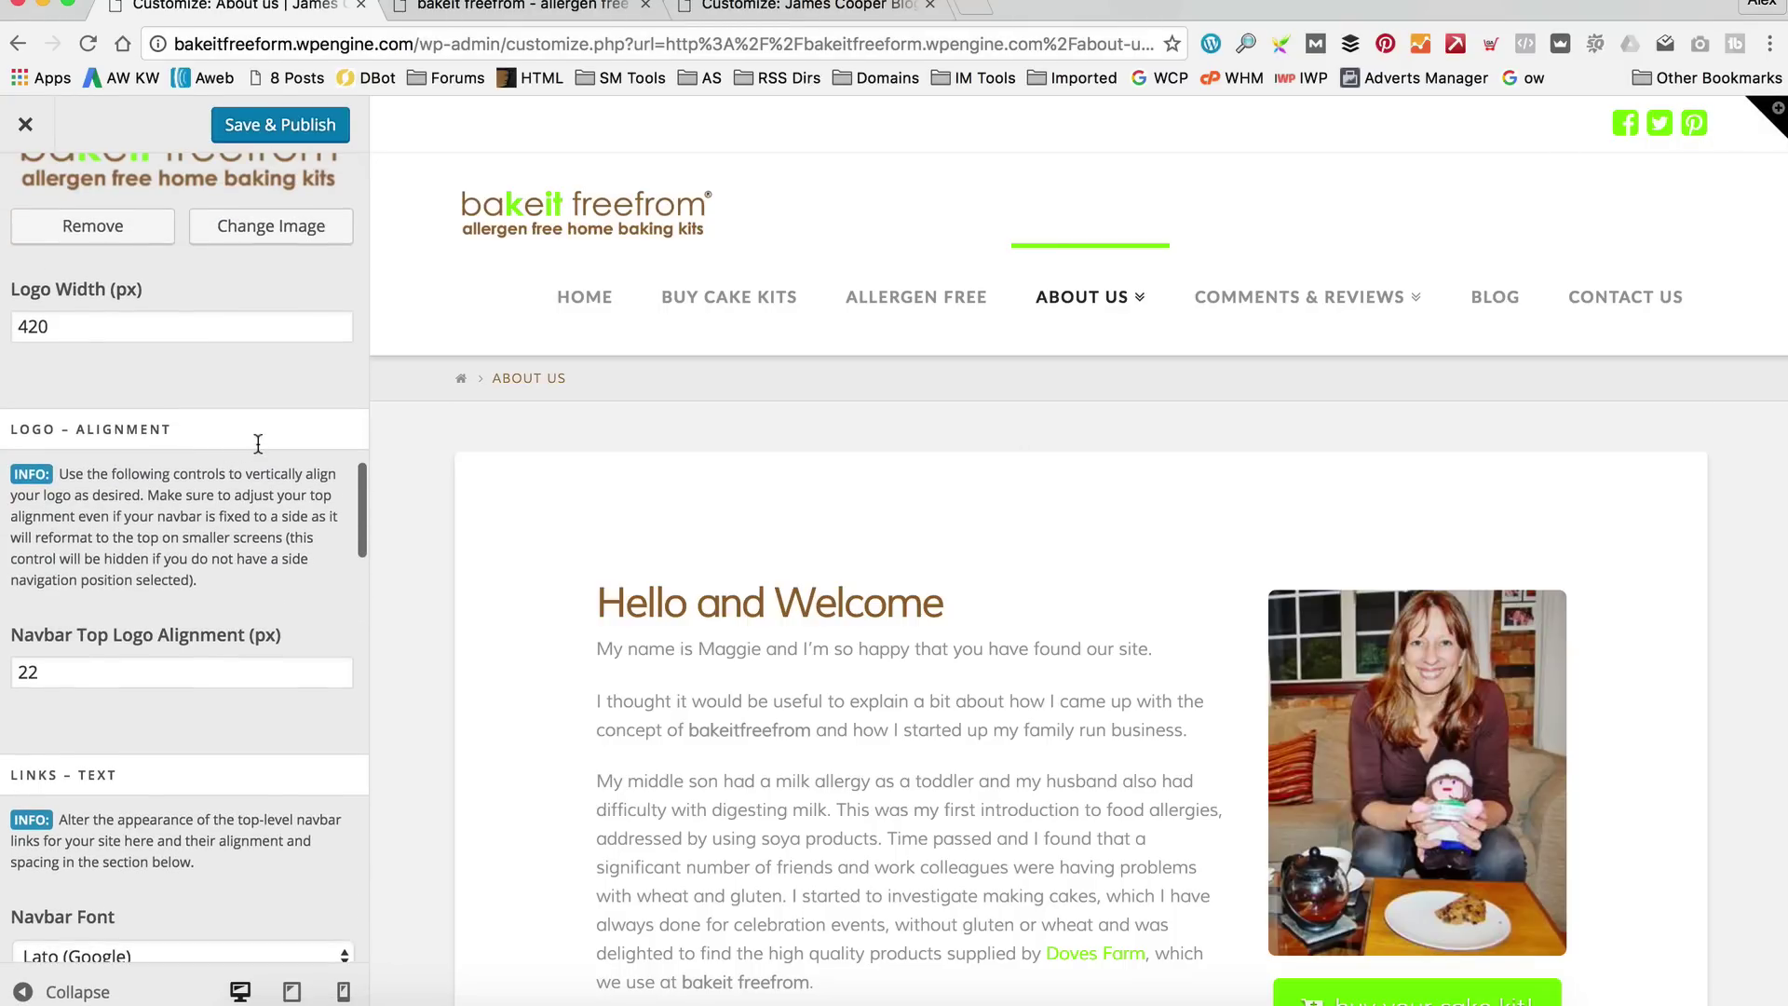
scroll(232, 415, down, 10)
scroll(232, 415, down, 15)
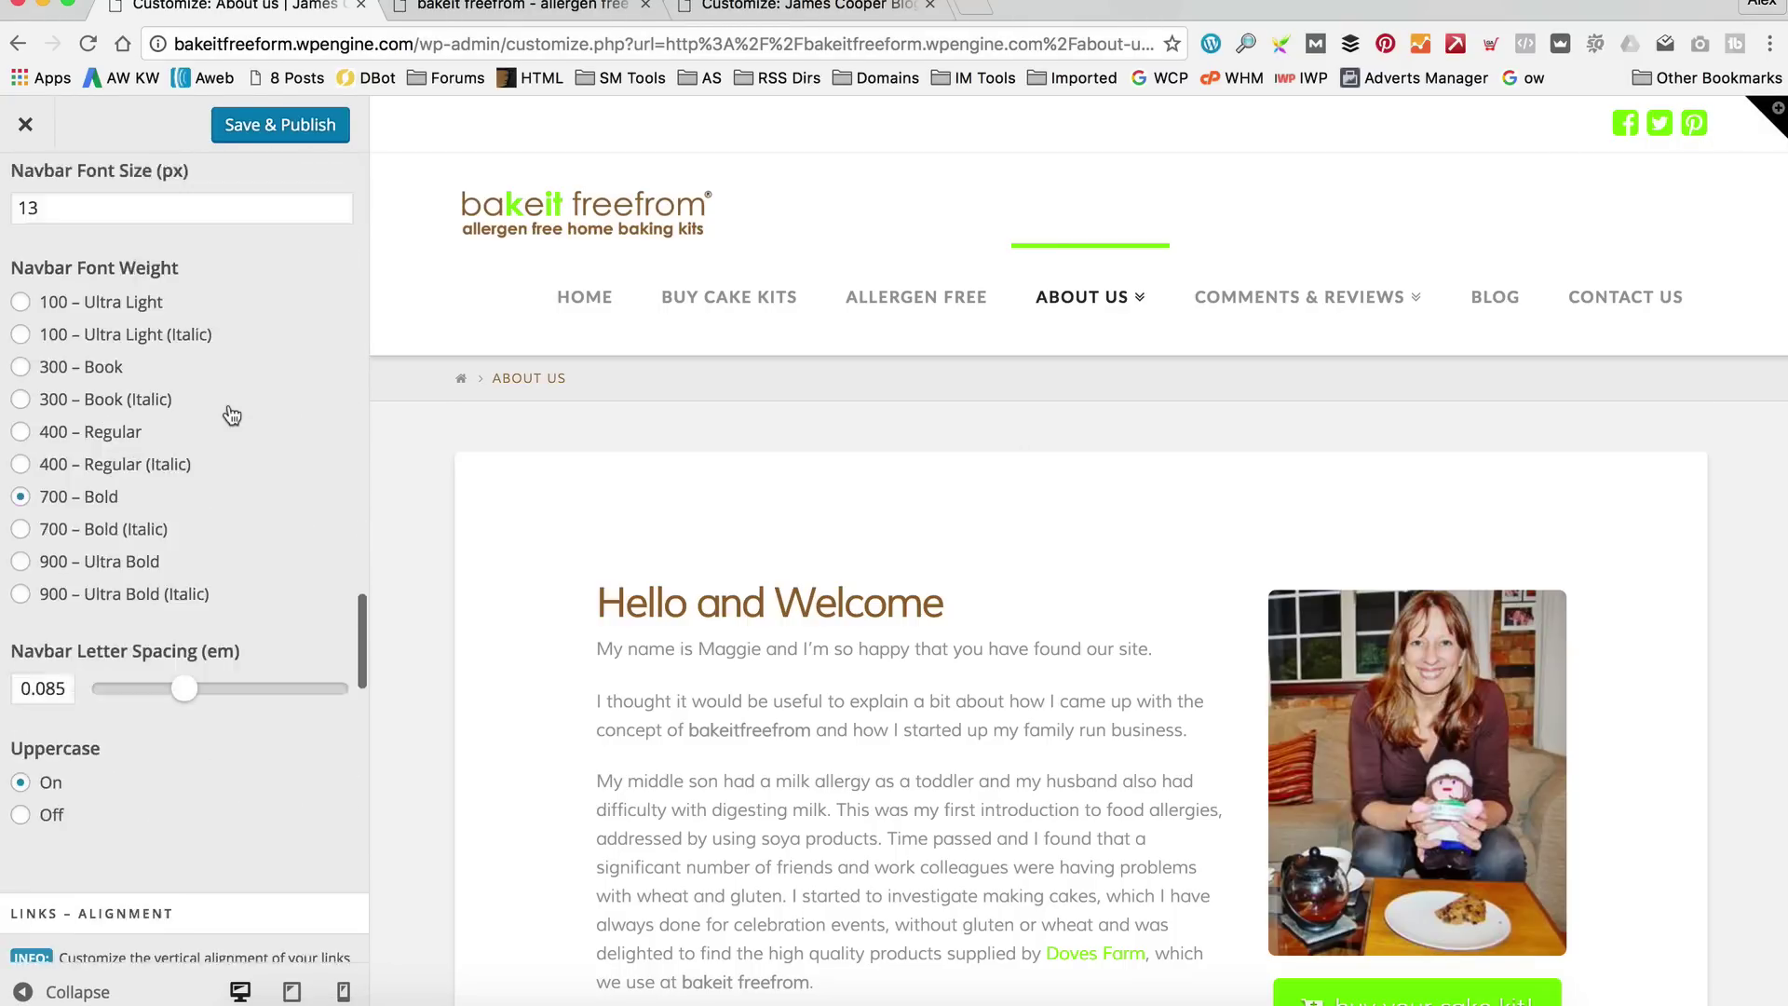
scroll(229, 410, down, 12)
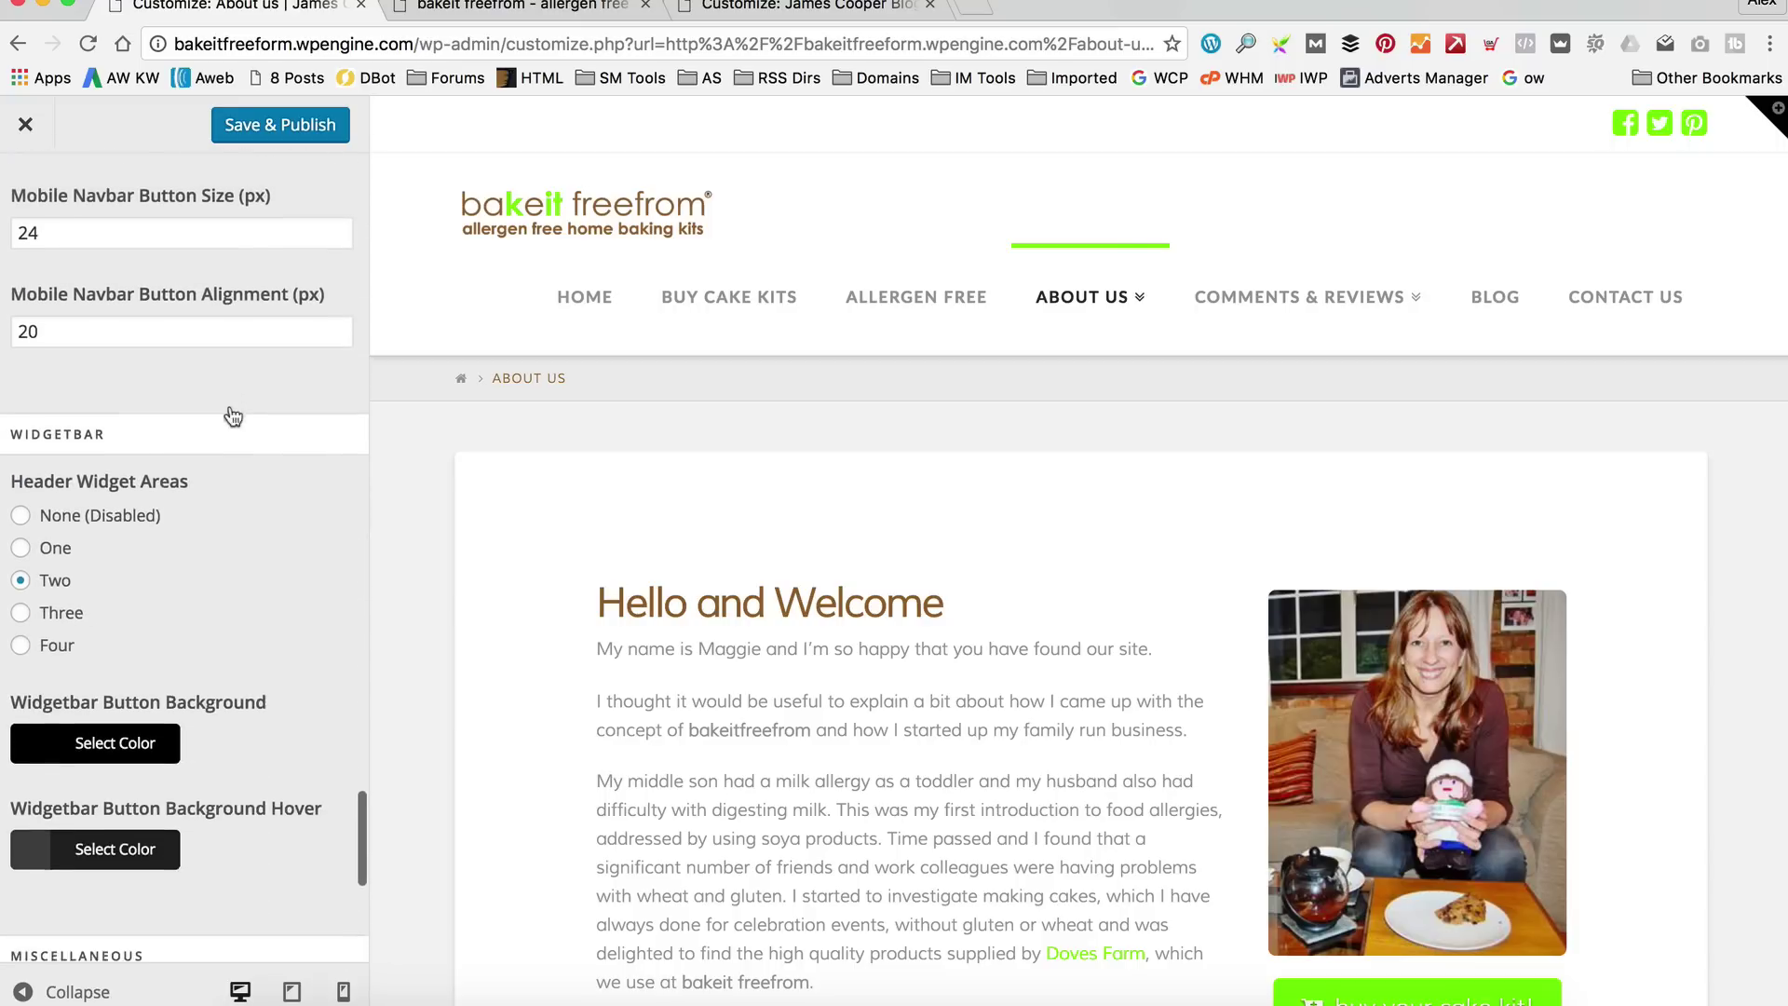
click(175, 683)
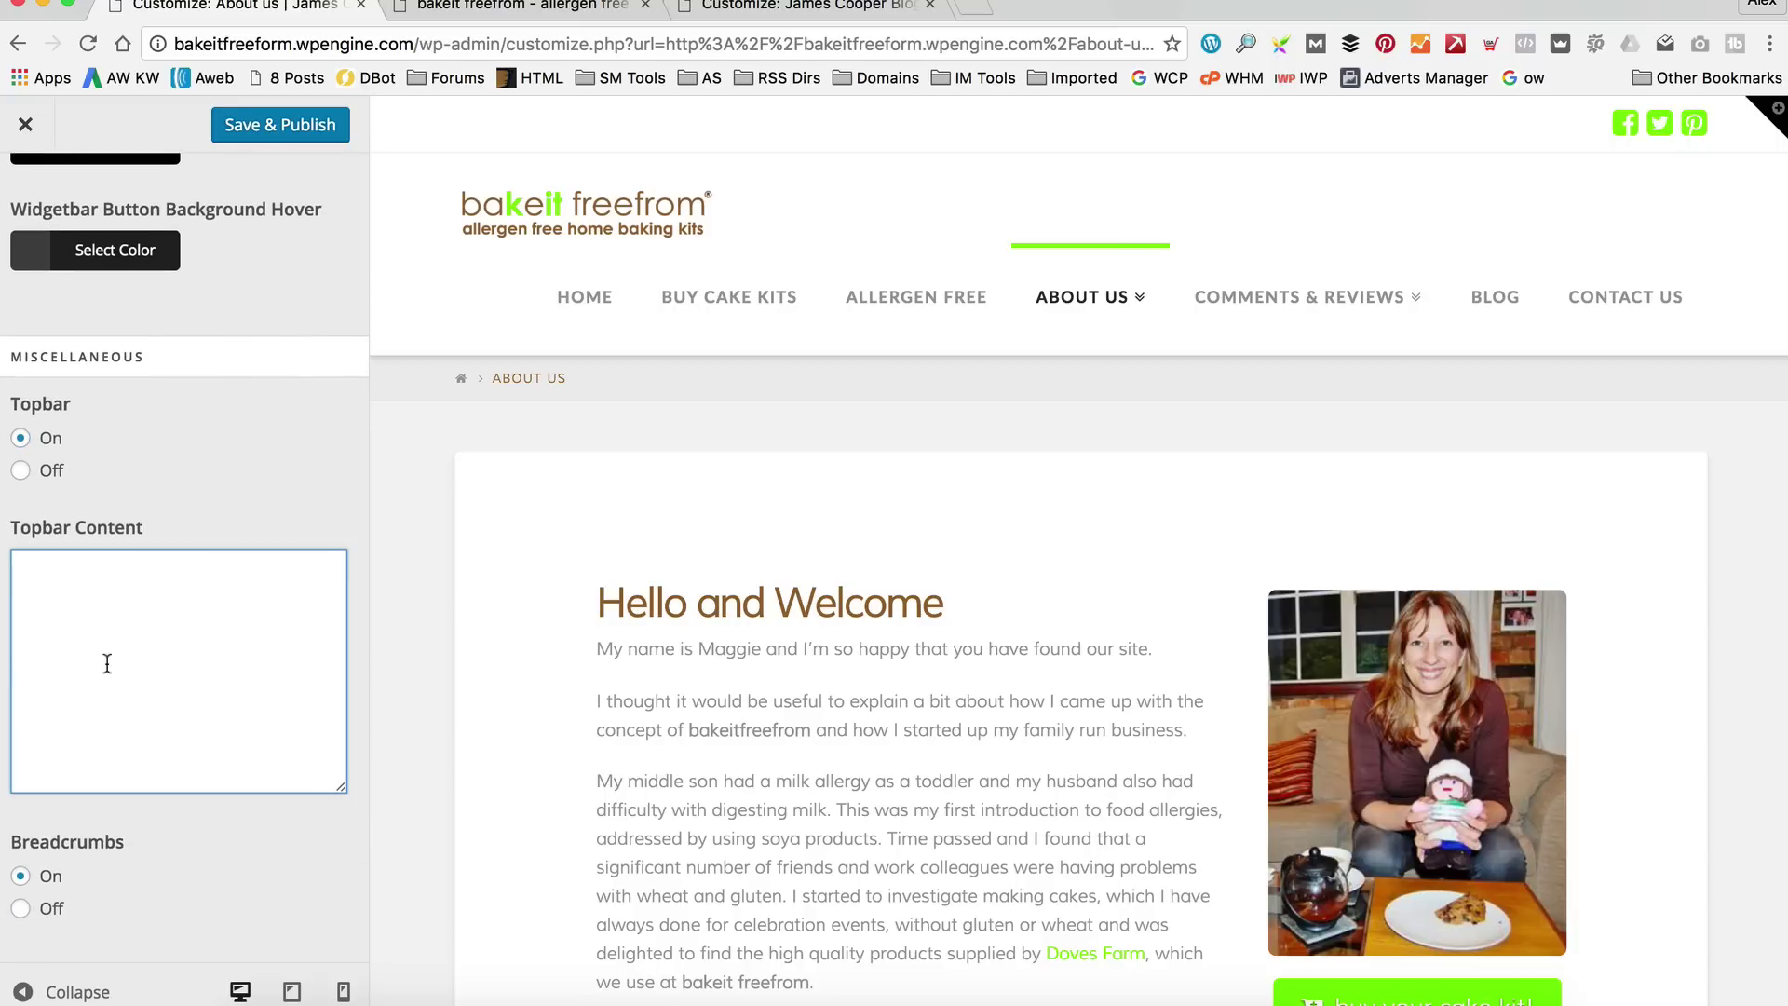
text(We'd love you to join our growing online community.)
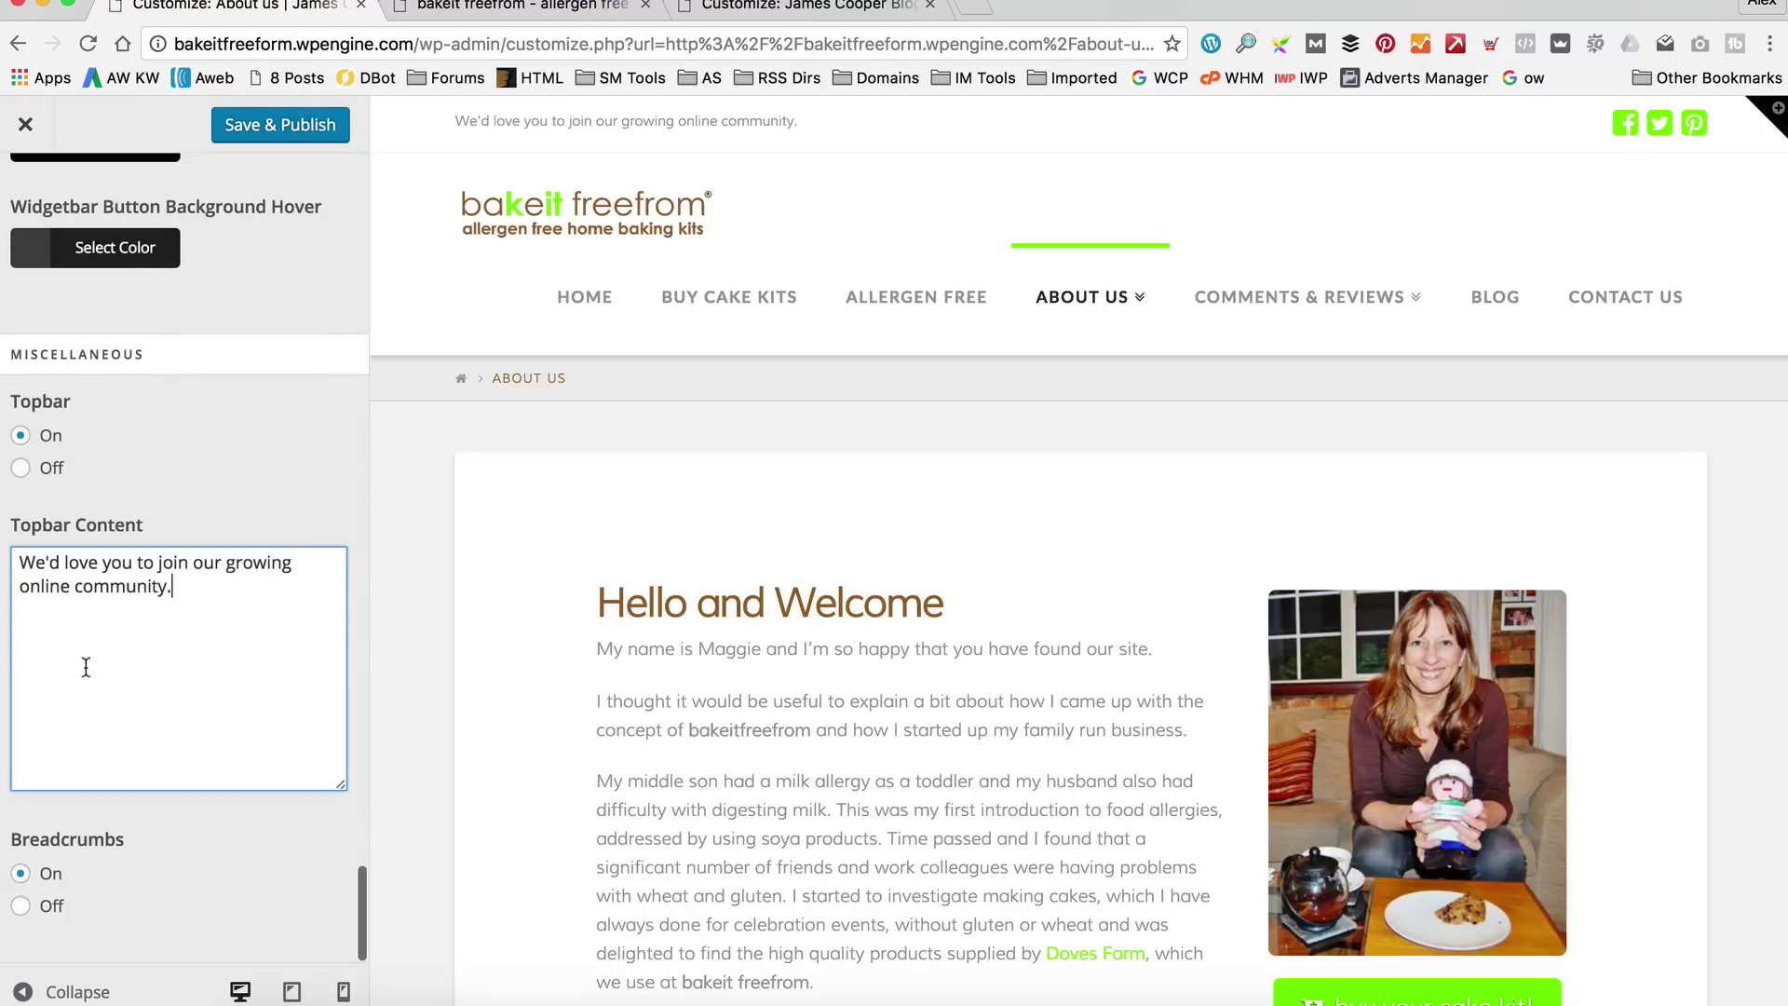
click(312, 124)
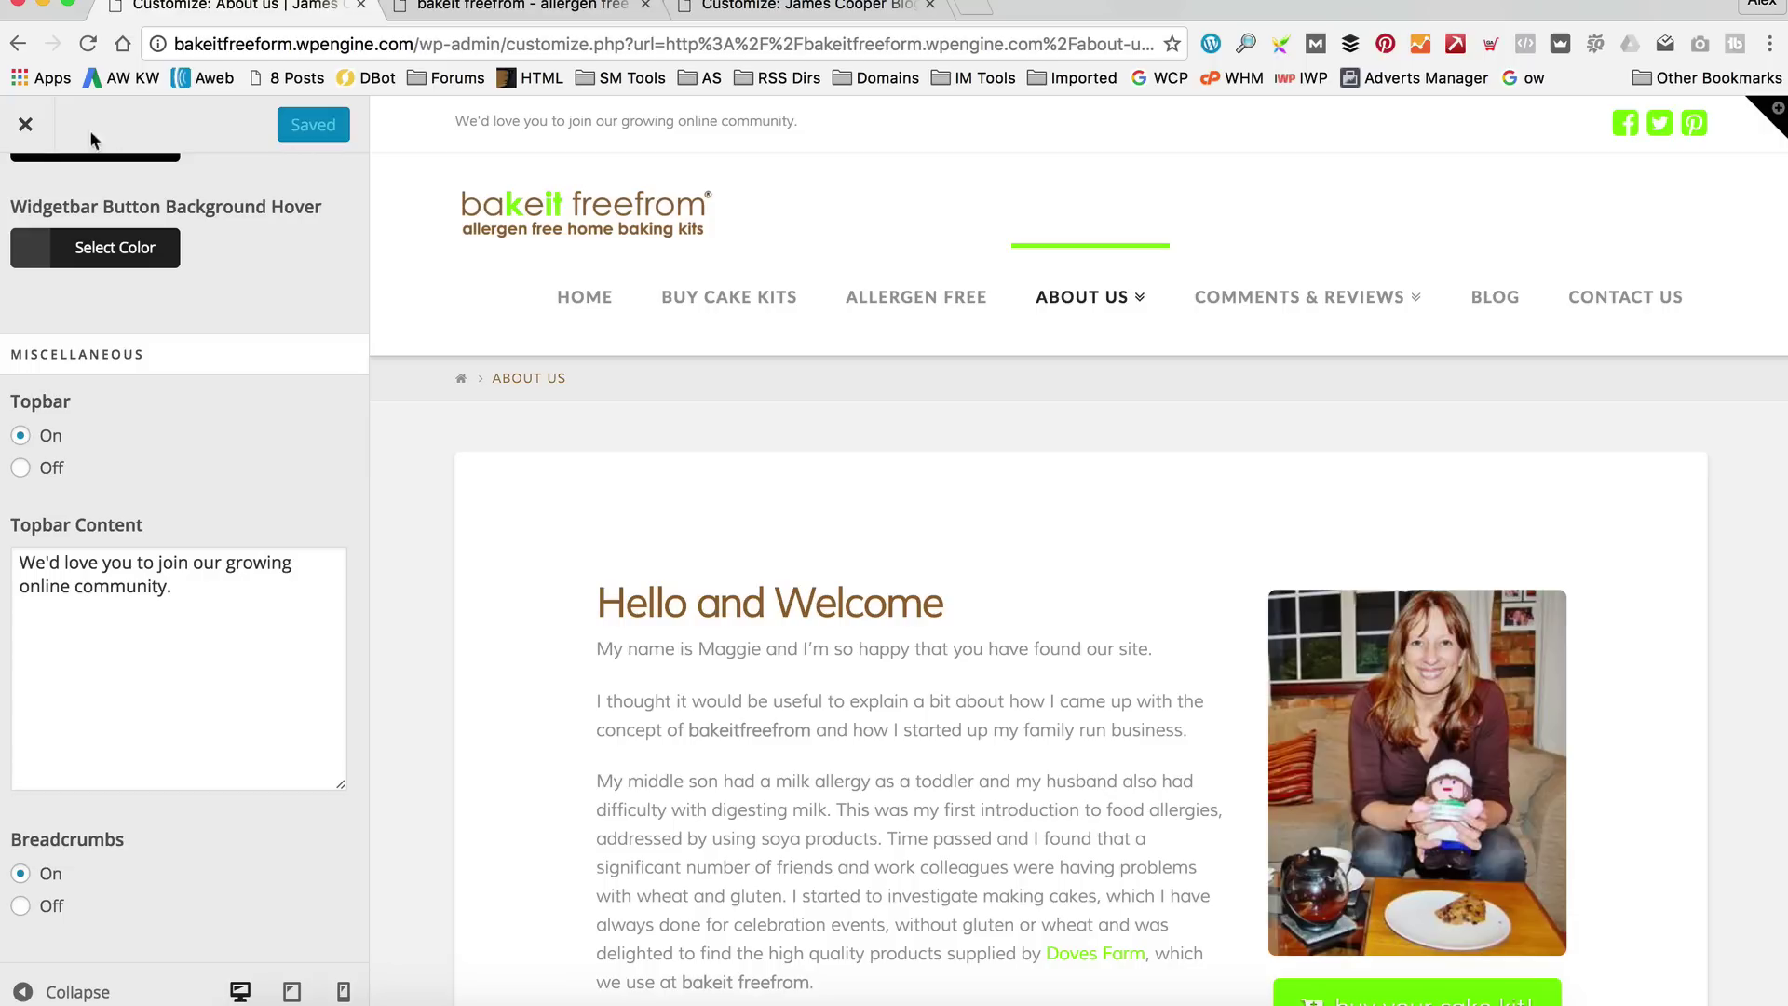
click(25, 124)
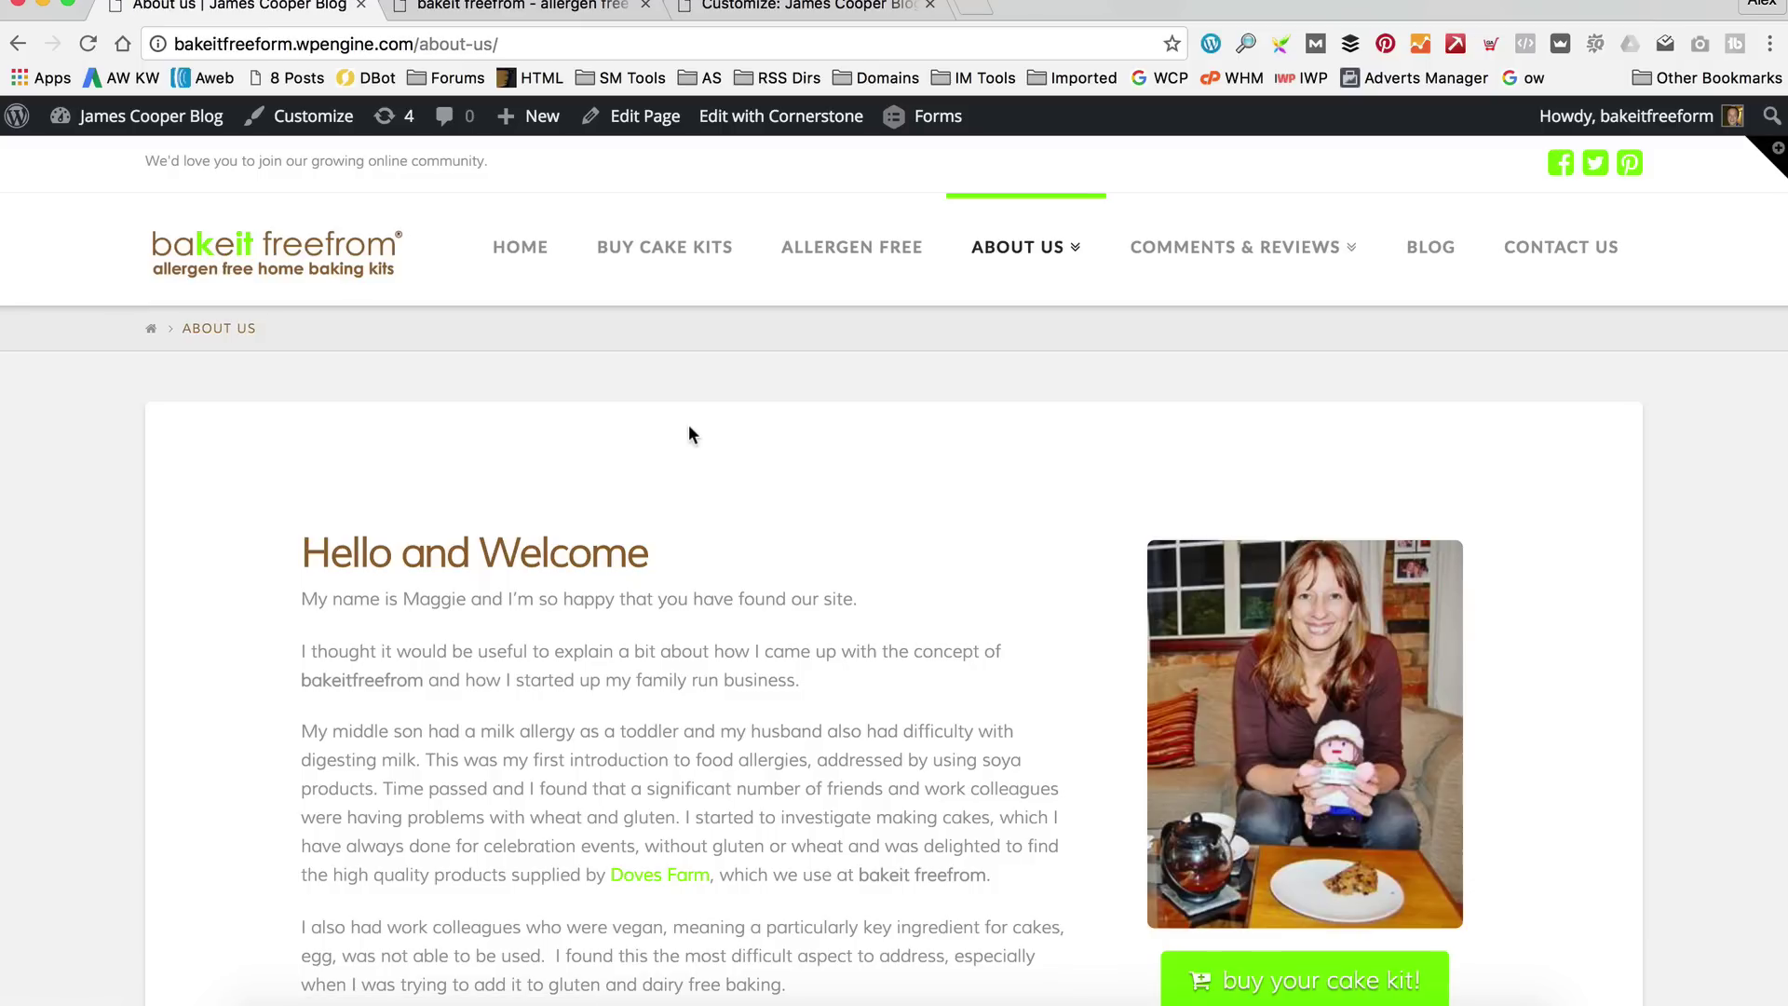
- Scroll the live About Us page to check the new top bar message, then reopen Customize
mouse_move(950, 290)
scroll(962, 464, down, 5)
scroll(959, 462, up, 5)
scroll(964, 461, down, 10)
scroll(962, 462, up, 10)
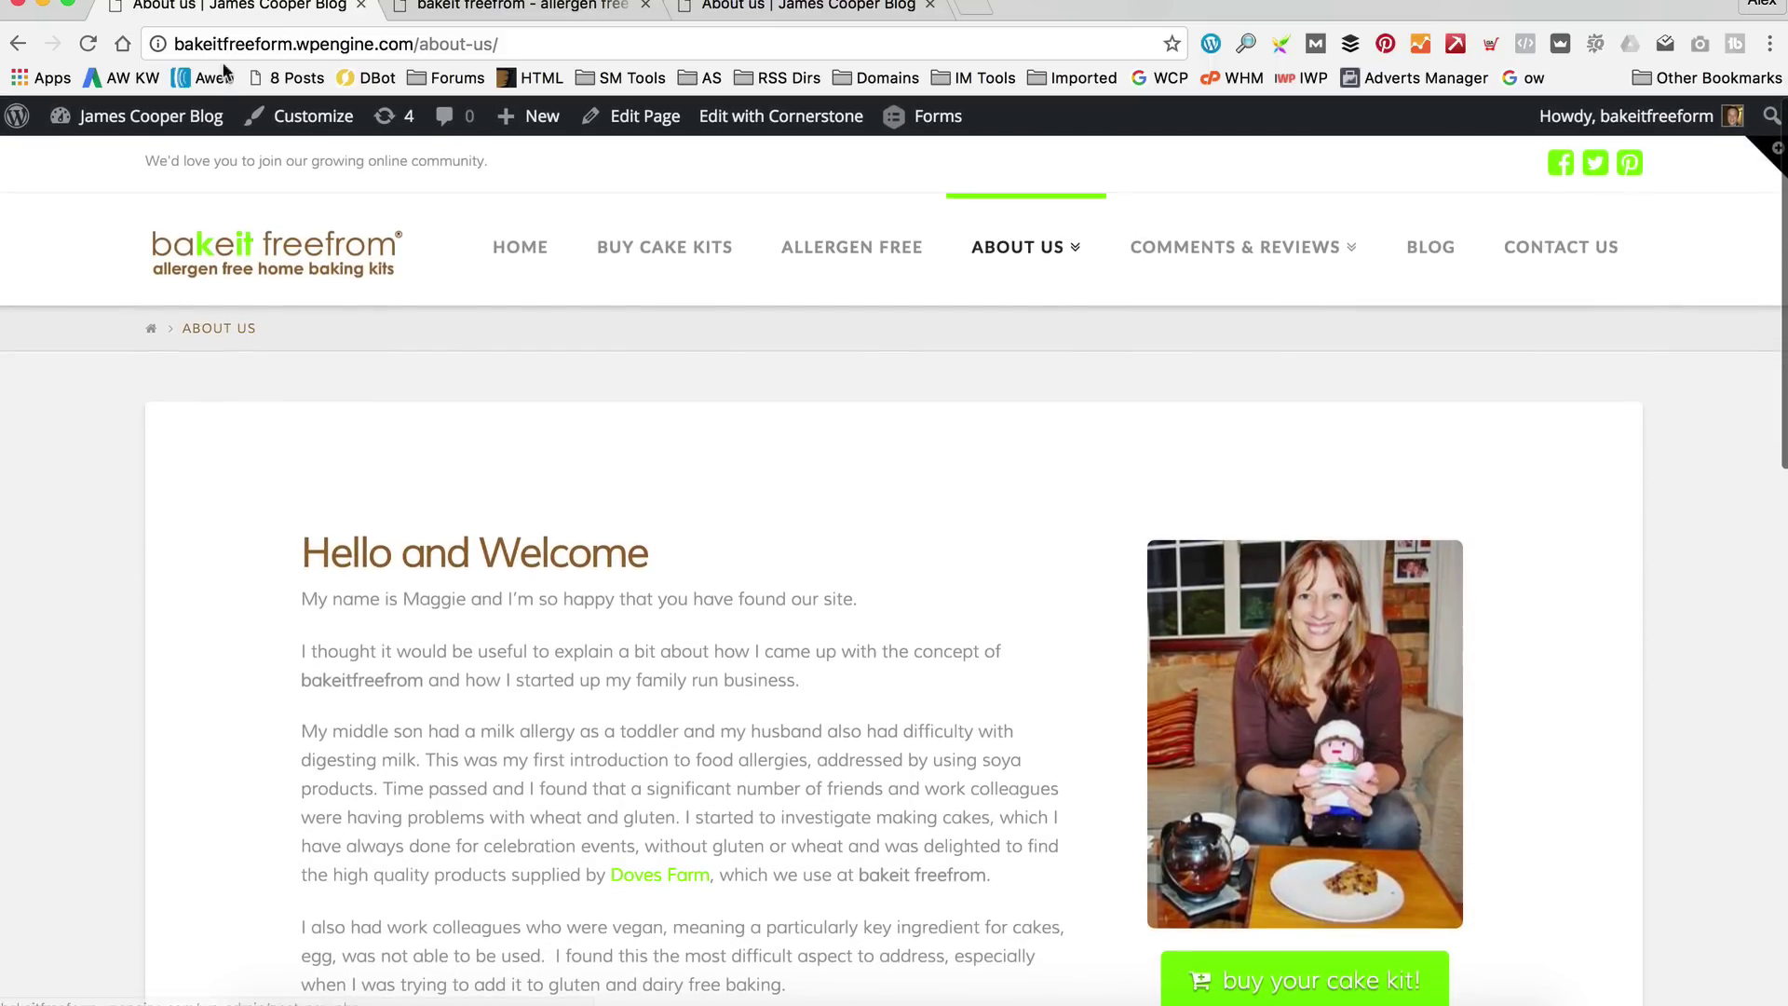
click(324, 115)
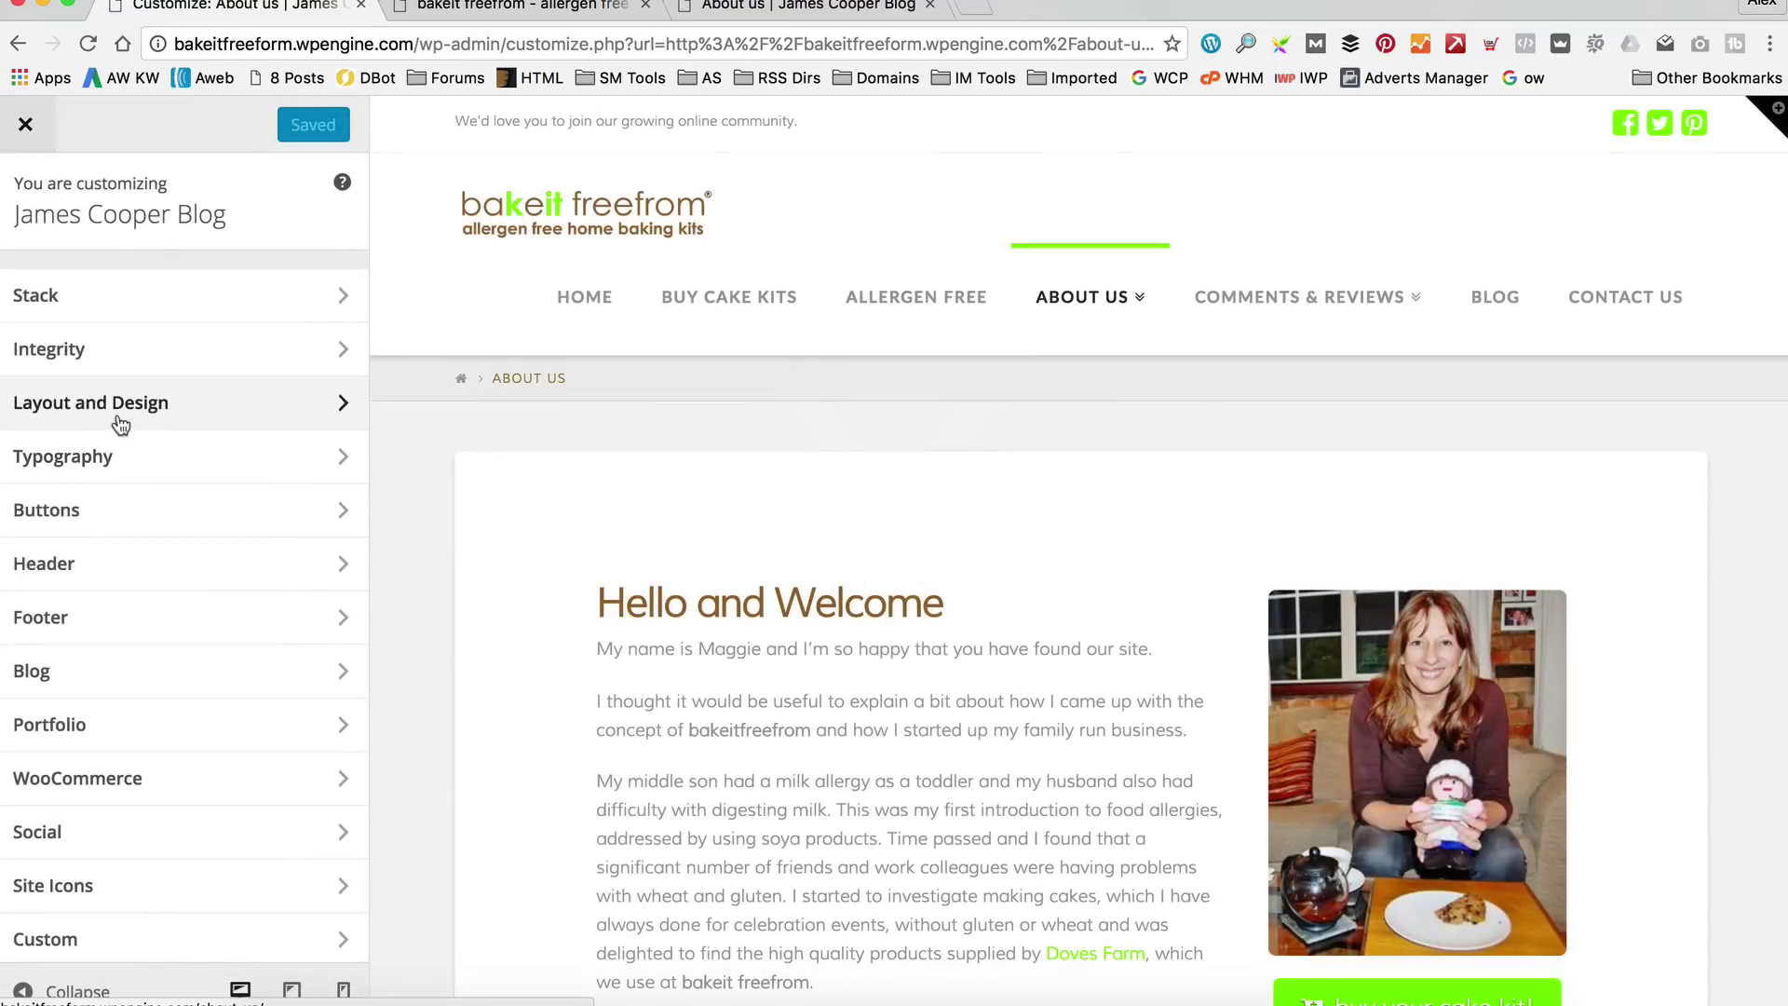
- Upload embellishment2.png and choose it as the Layout and Design background pattern
click(121, 410)
scroll(131, 422, down, 7)
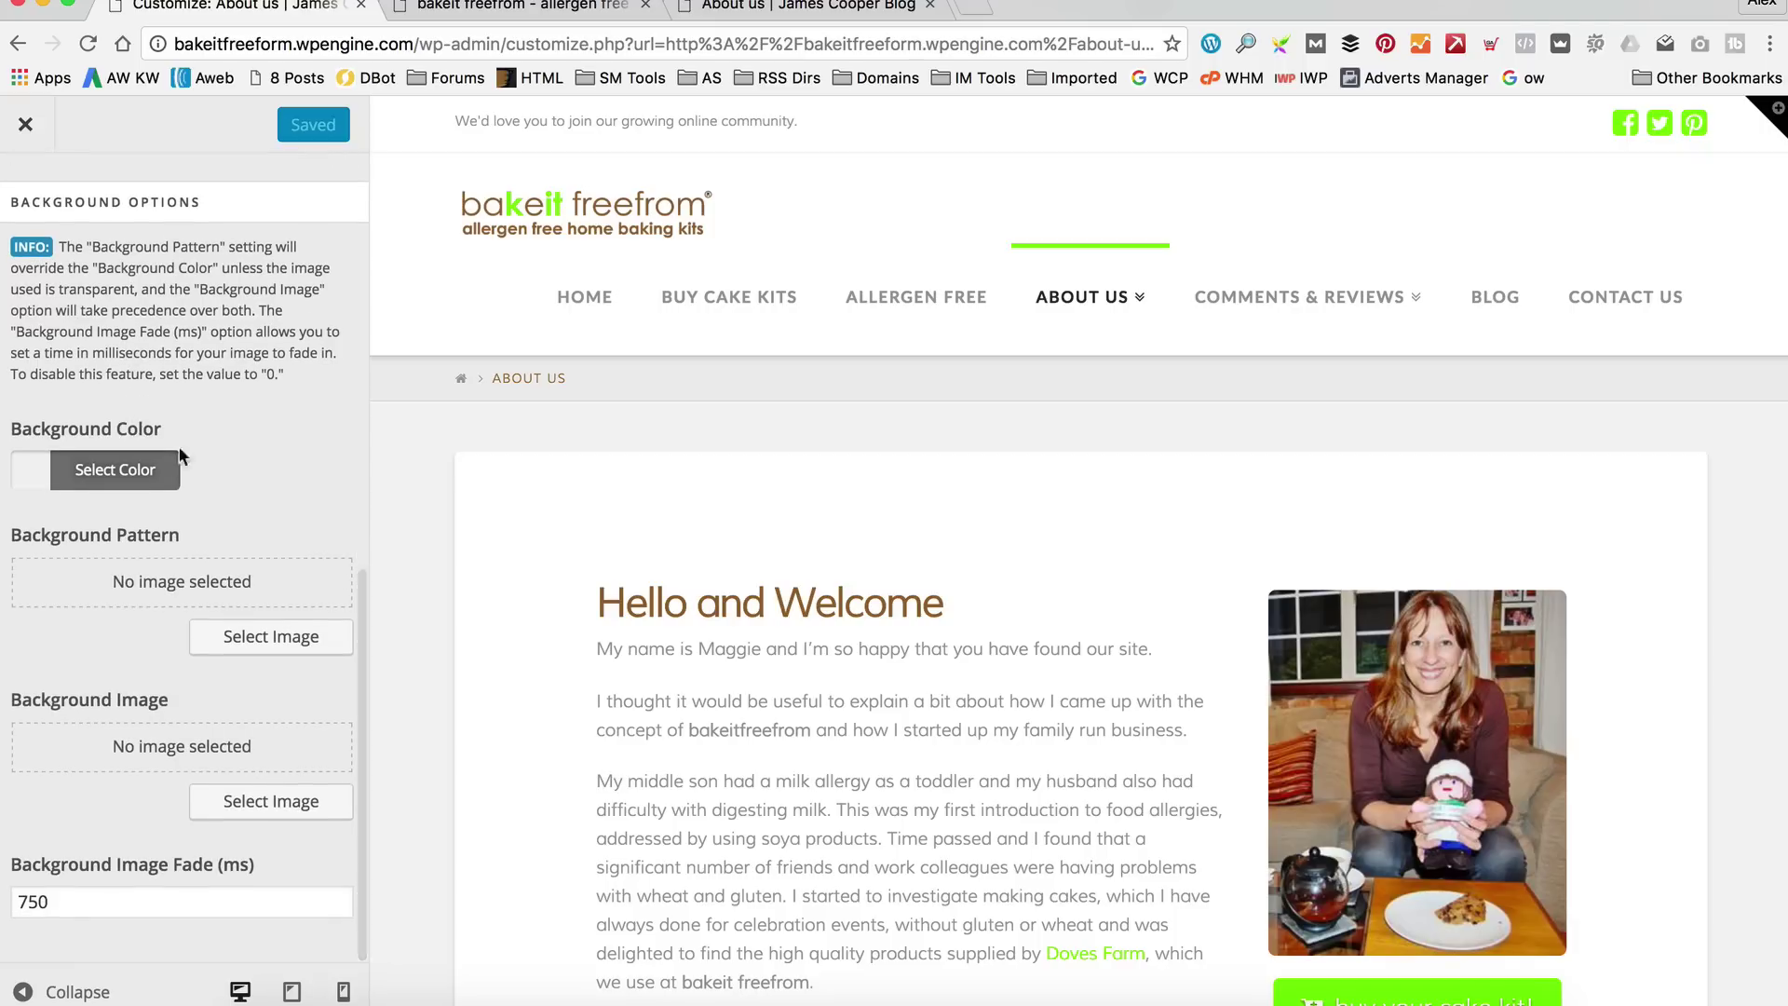
click(252, 639)
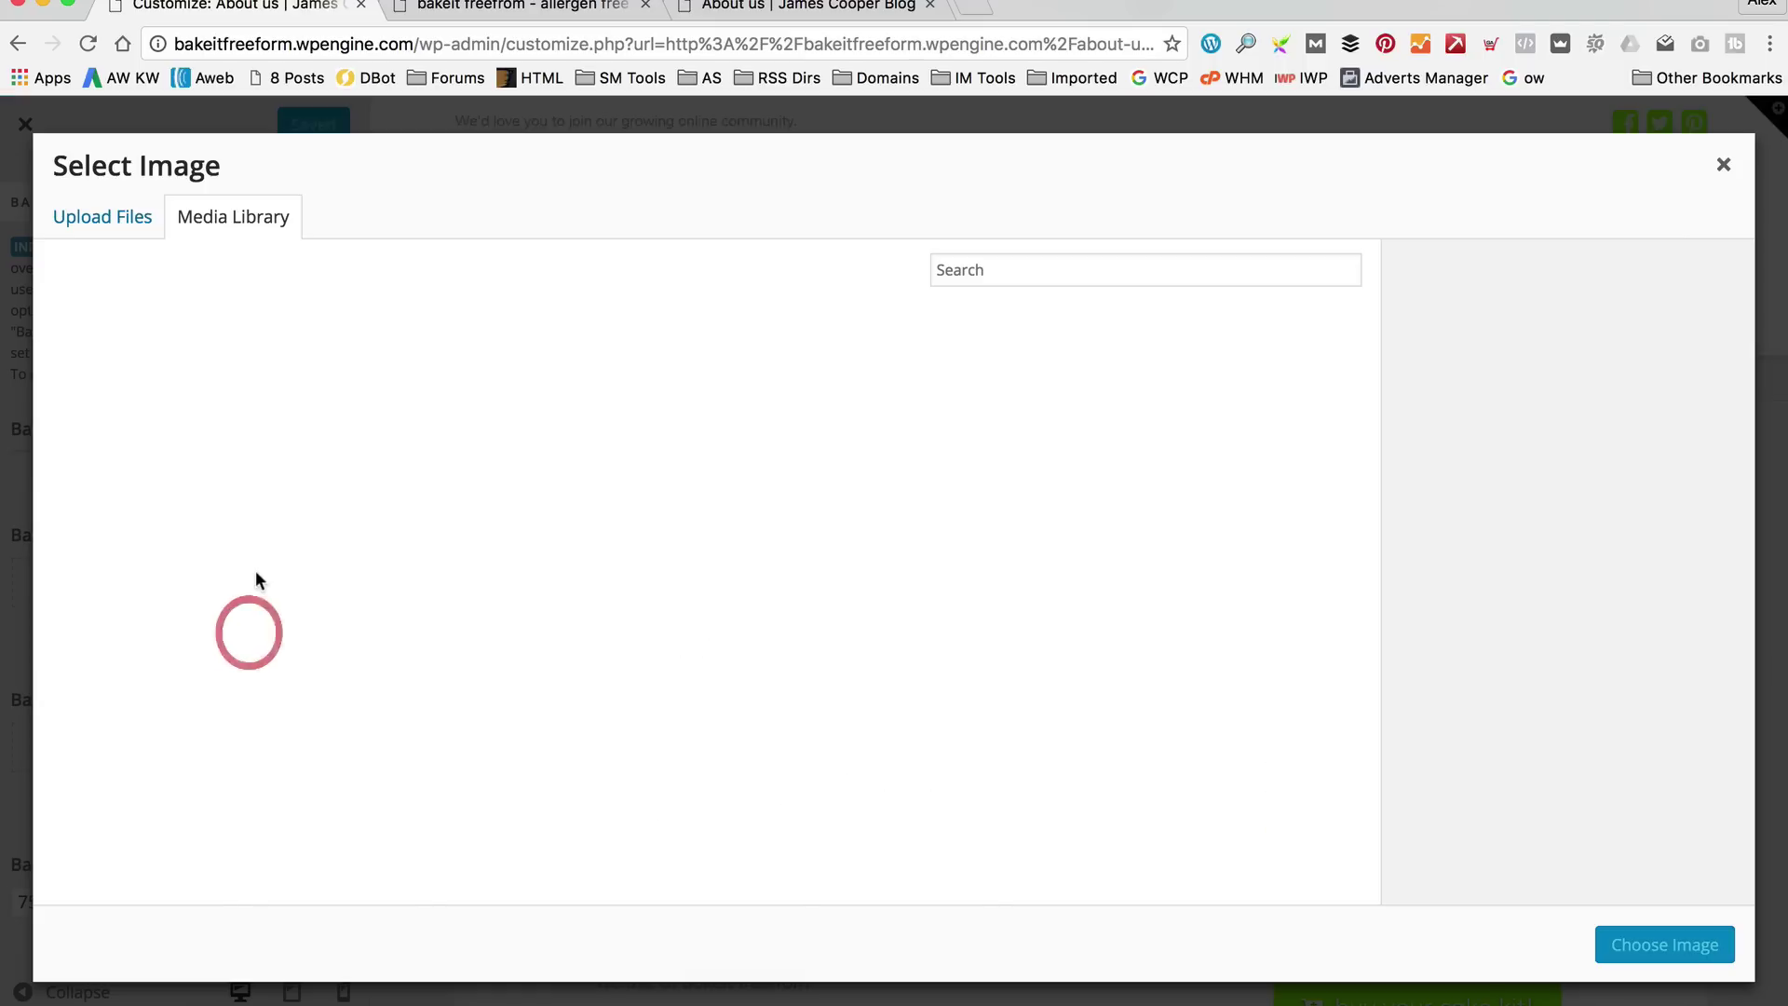
click(82, 222)
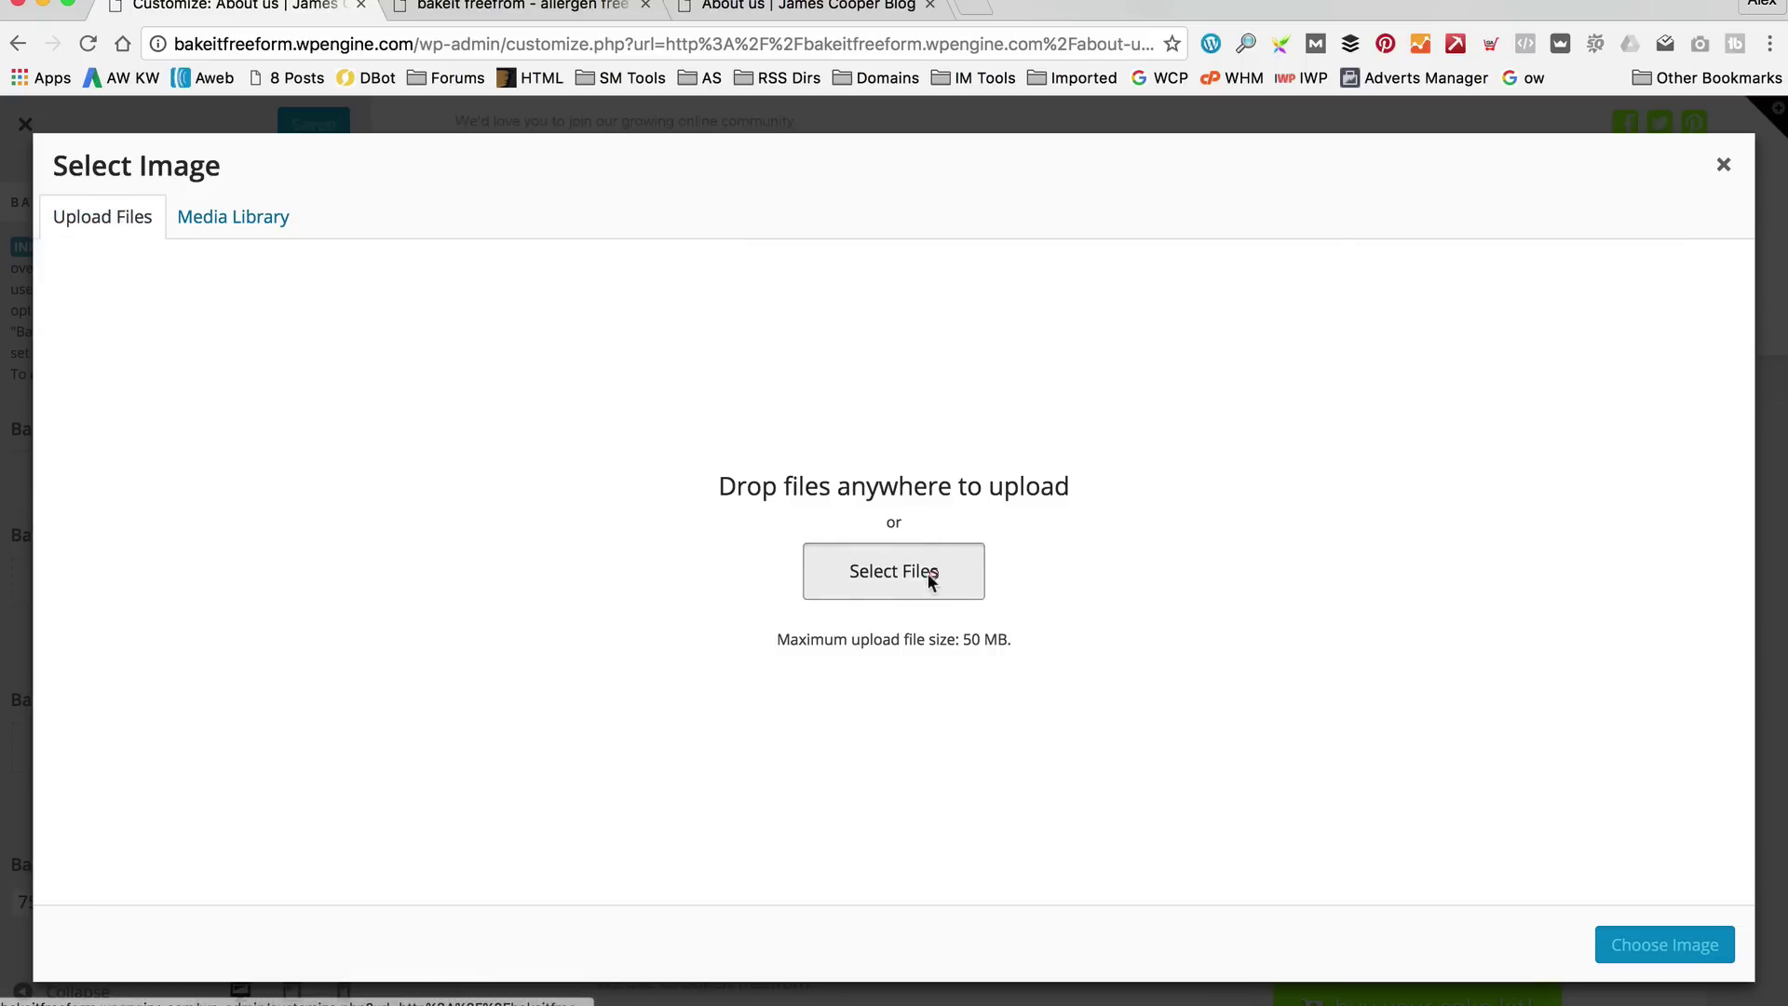
click(930, 571)
click(849, 189)
click(1267, 619)
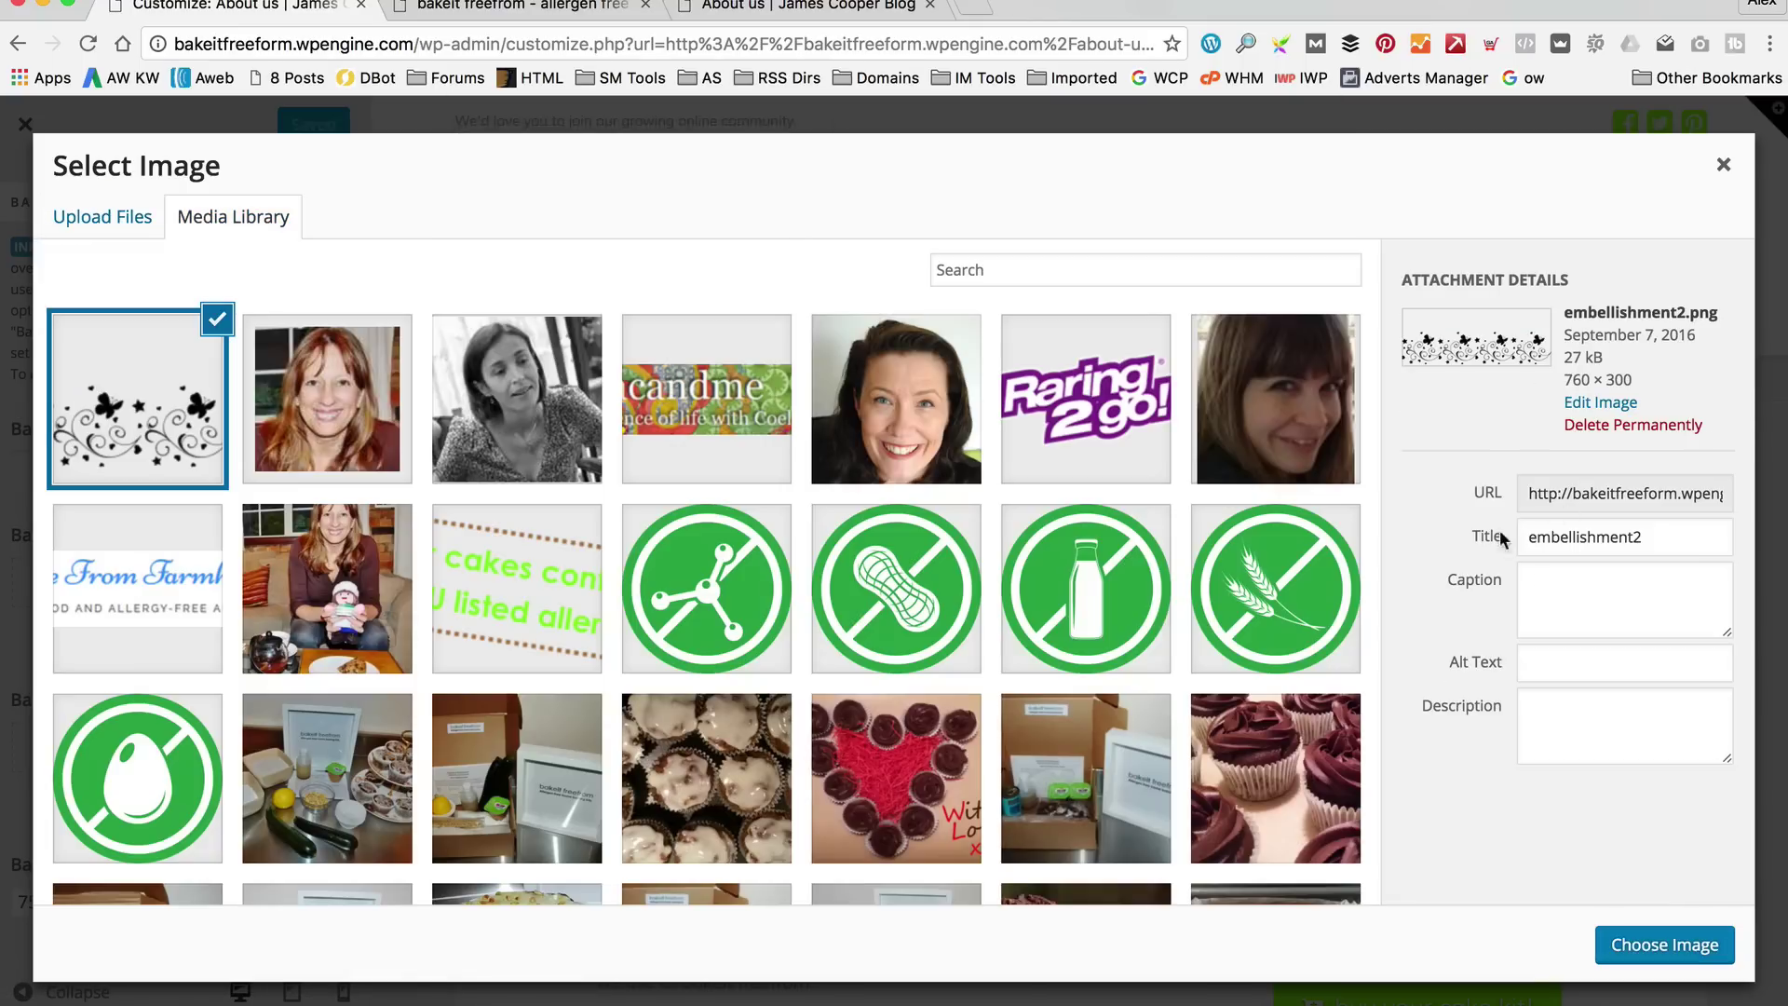
click(1665, 945)
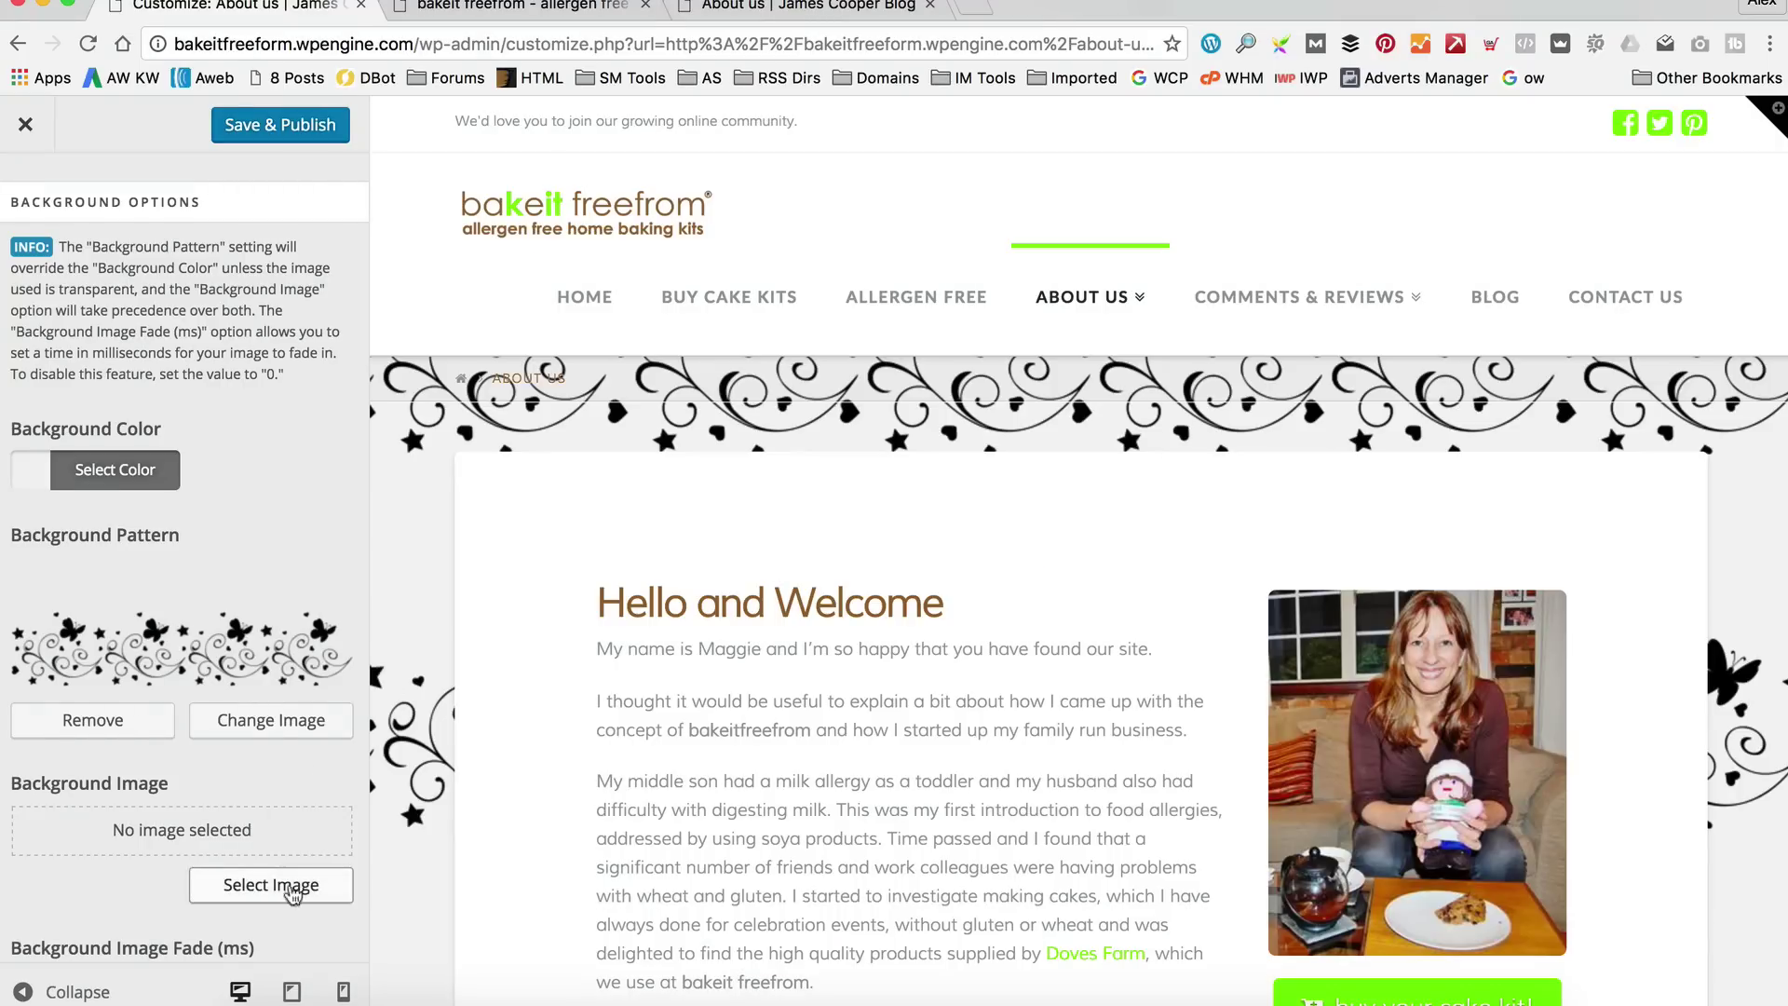
- Publish the background pattern and reload the live About Us page to check it
scroll(270, 661, down, 2)
click(301, 112)
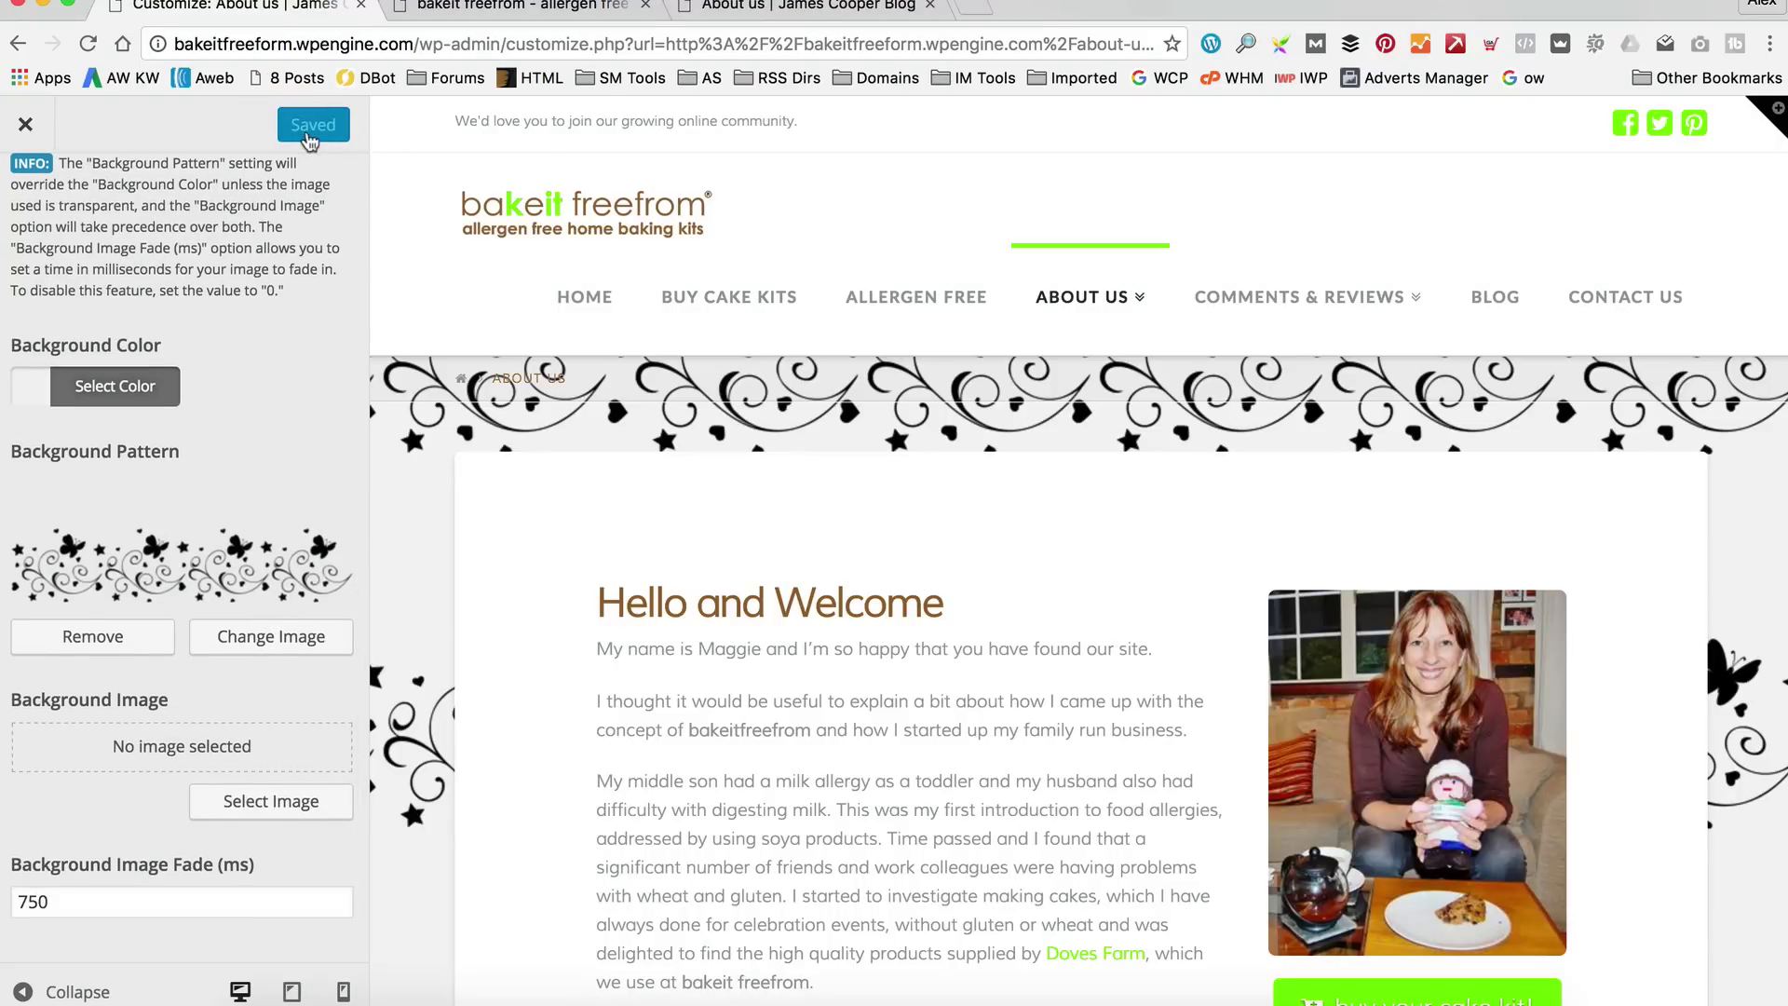
click(759, 9)
click(87, 44)
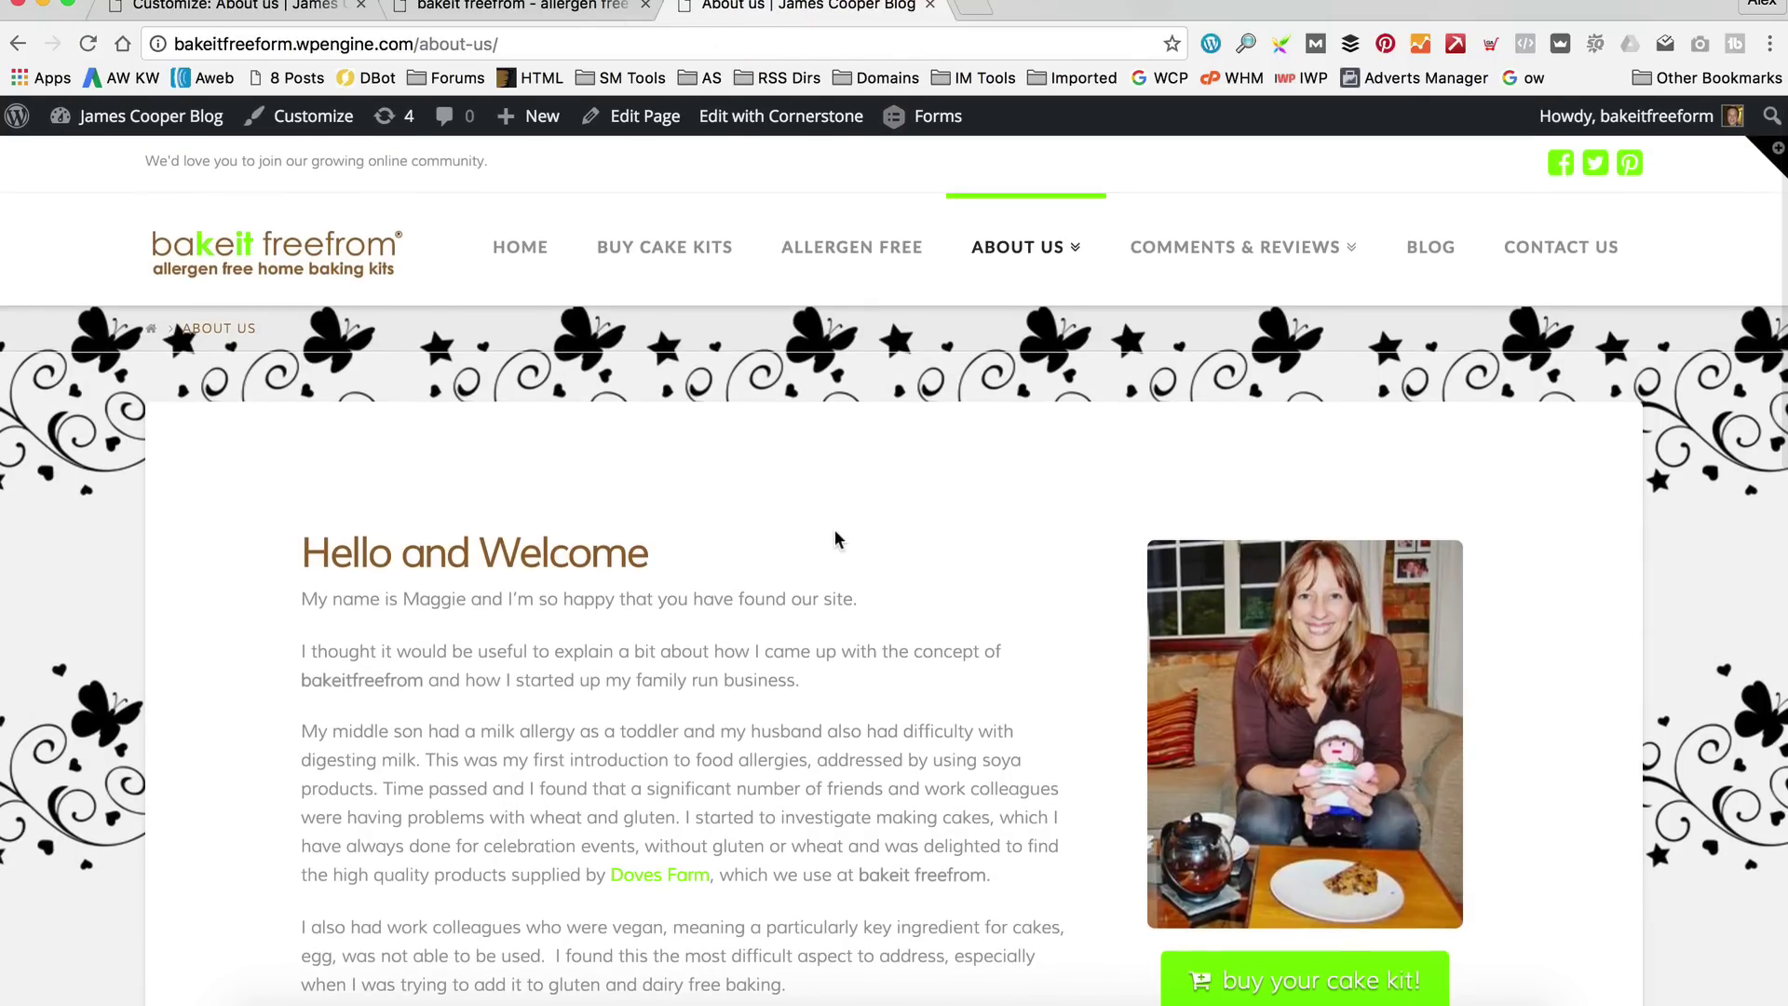
scroll(835, 529, down, 15)
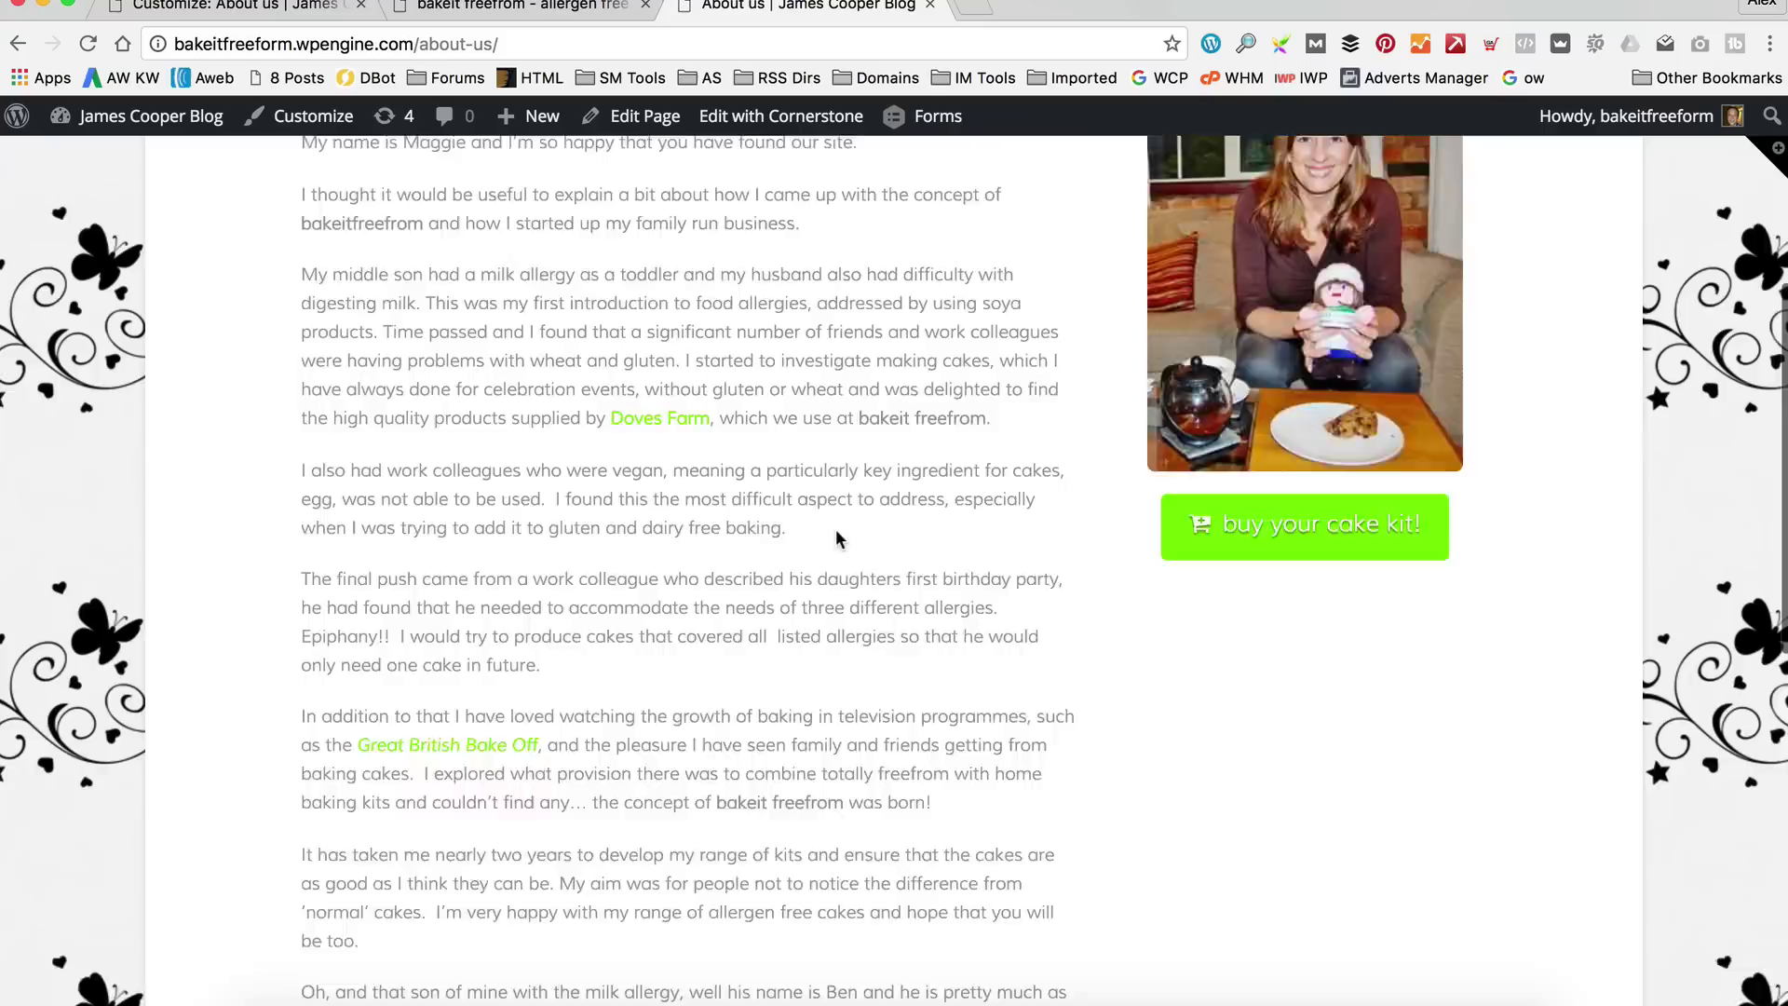
scroll(835, 529, up, 15)
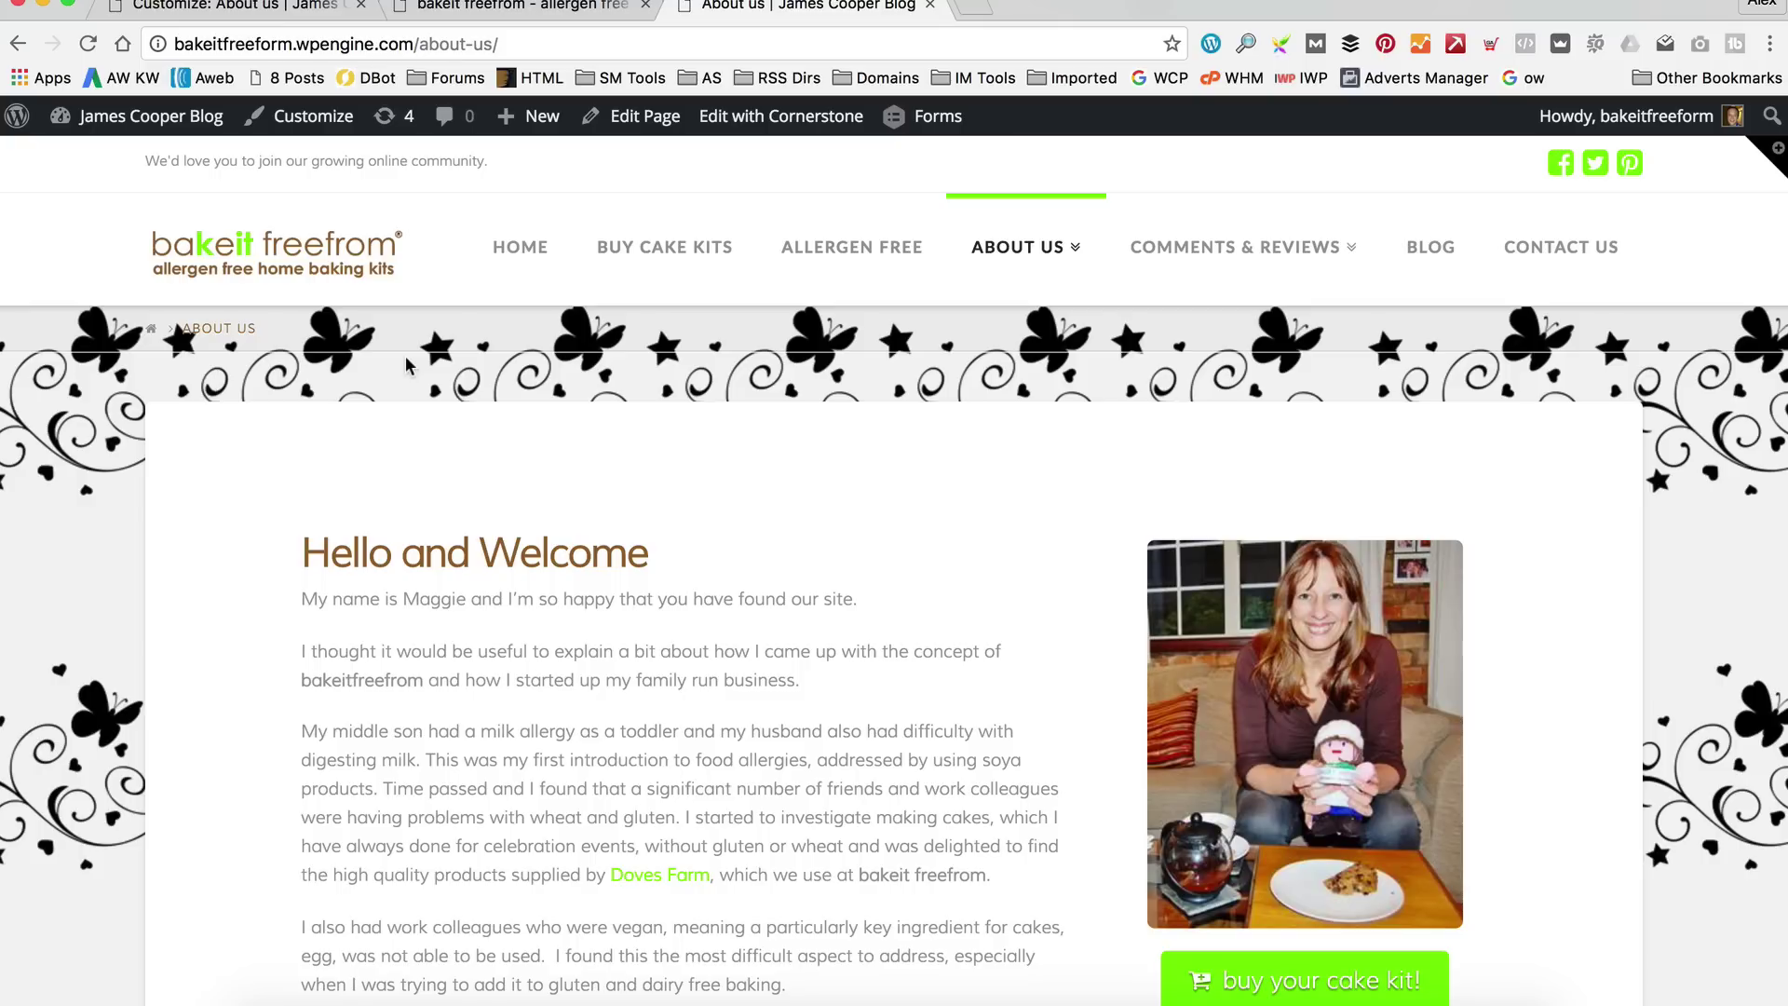
click(1030, 875)
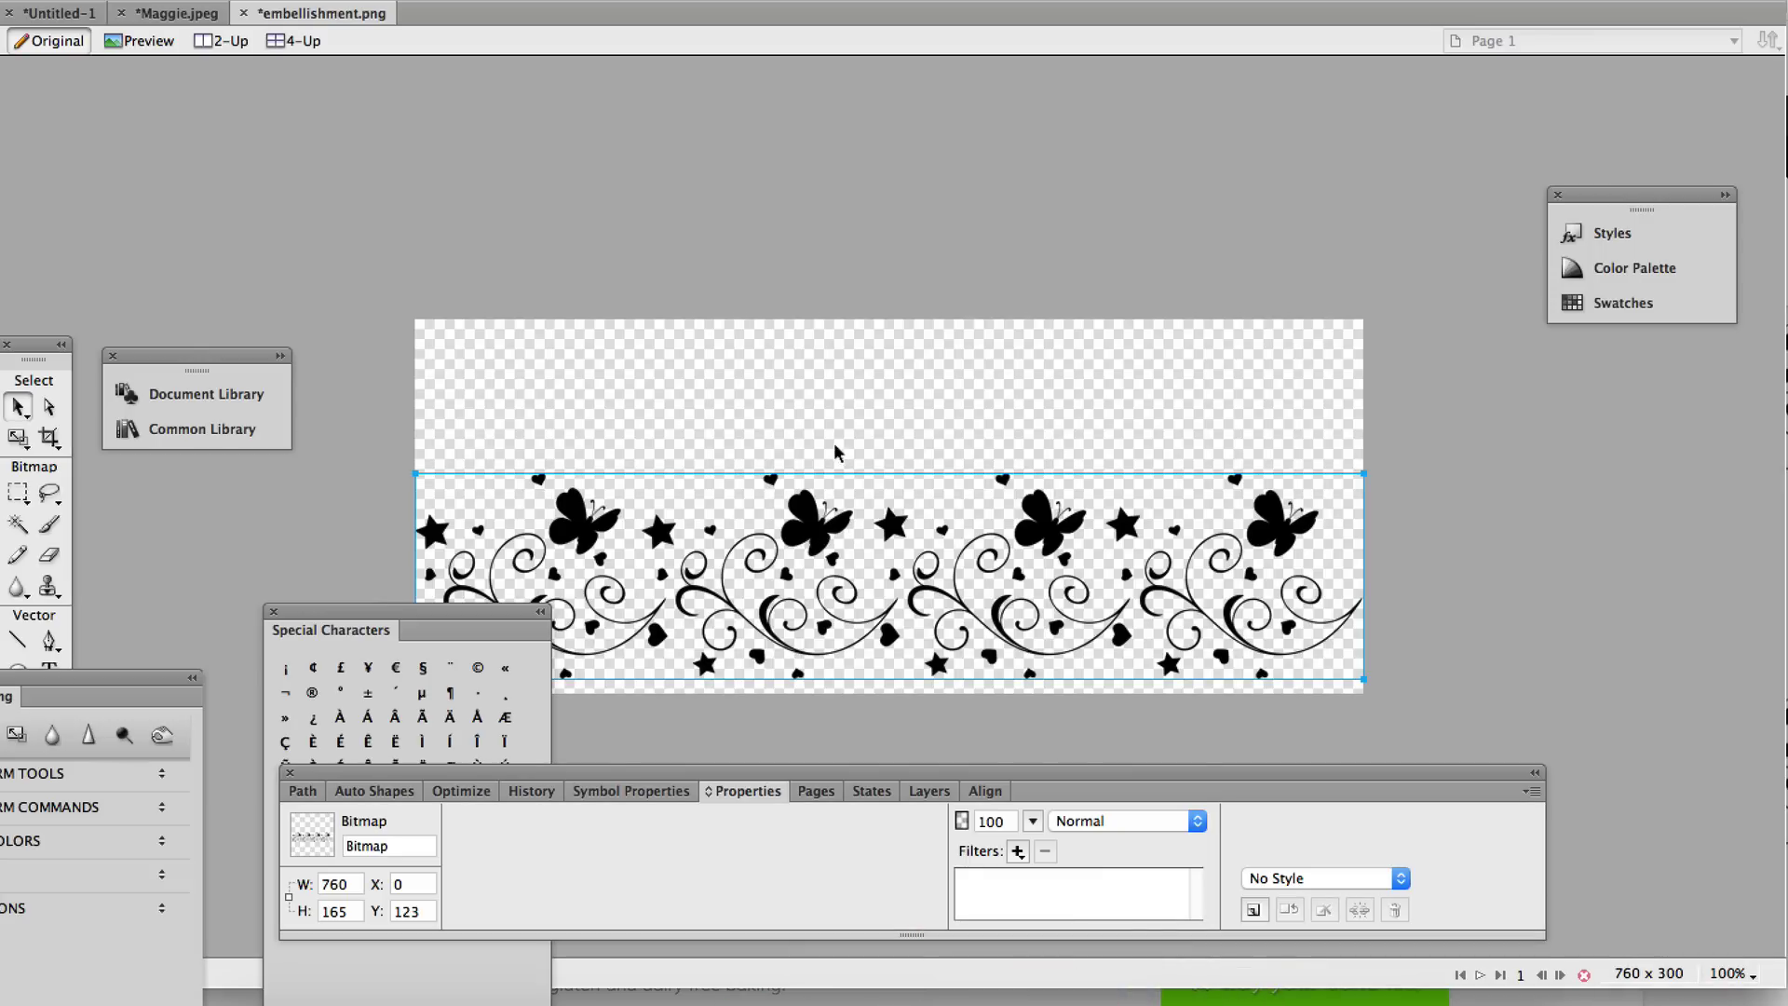
- Enlarge the Fireworks embellishment canvas to 760 x 400
click(436, 0)
mouse_move(465, 0)
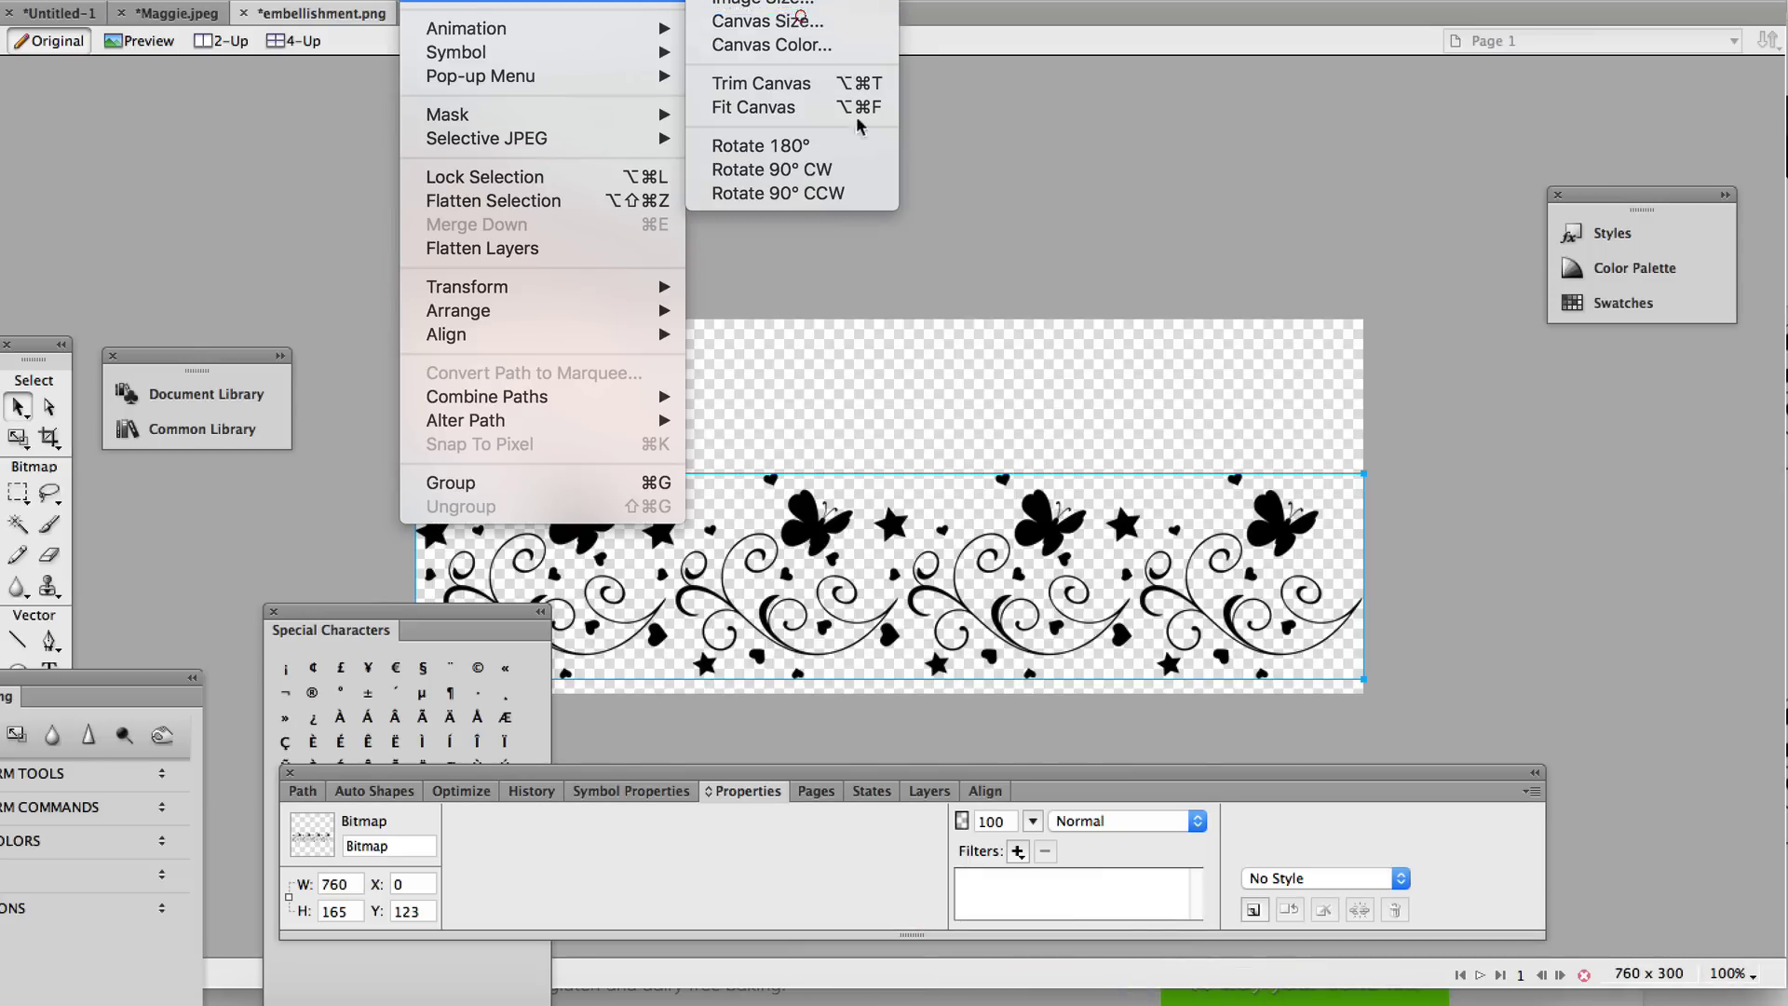
click(801, 21)
click(814, 407)
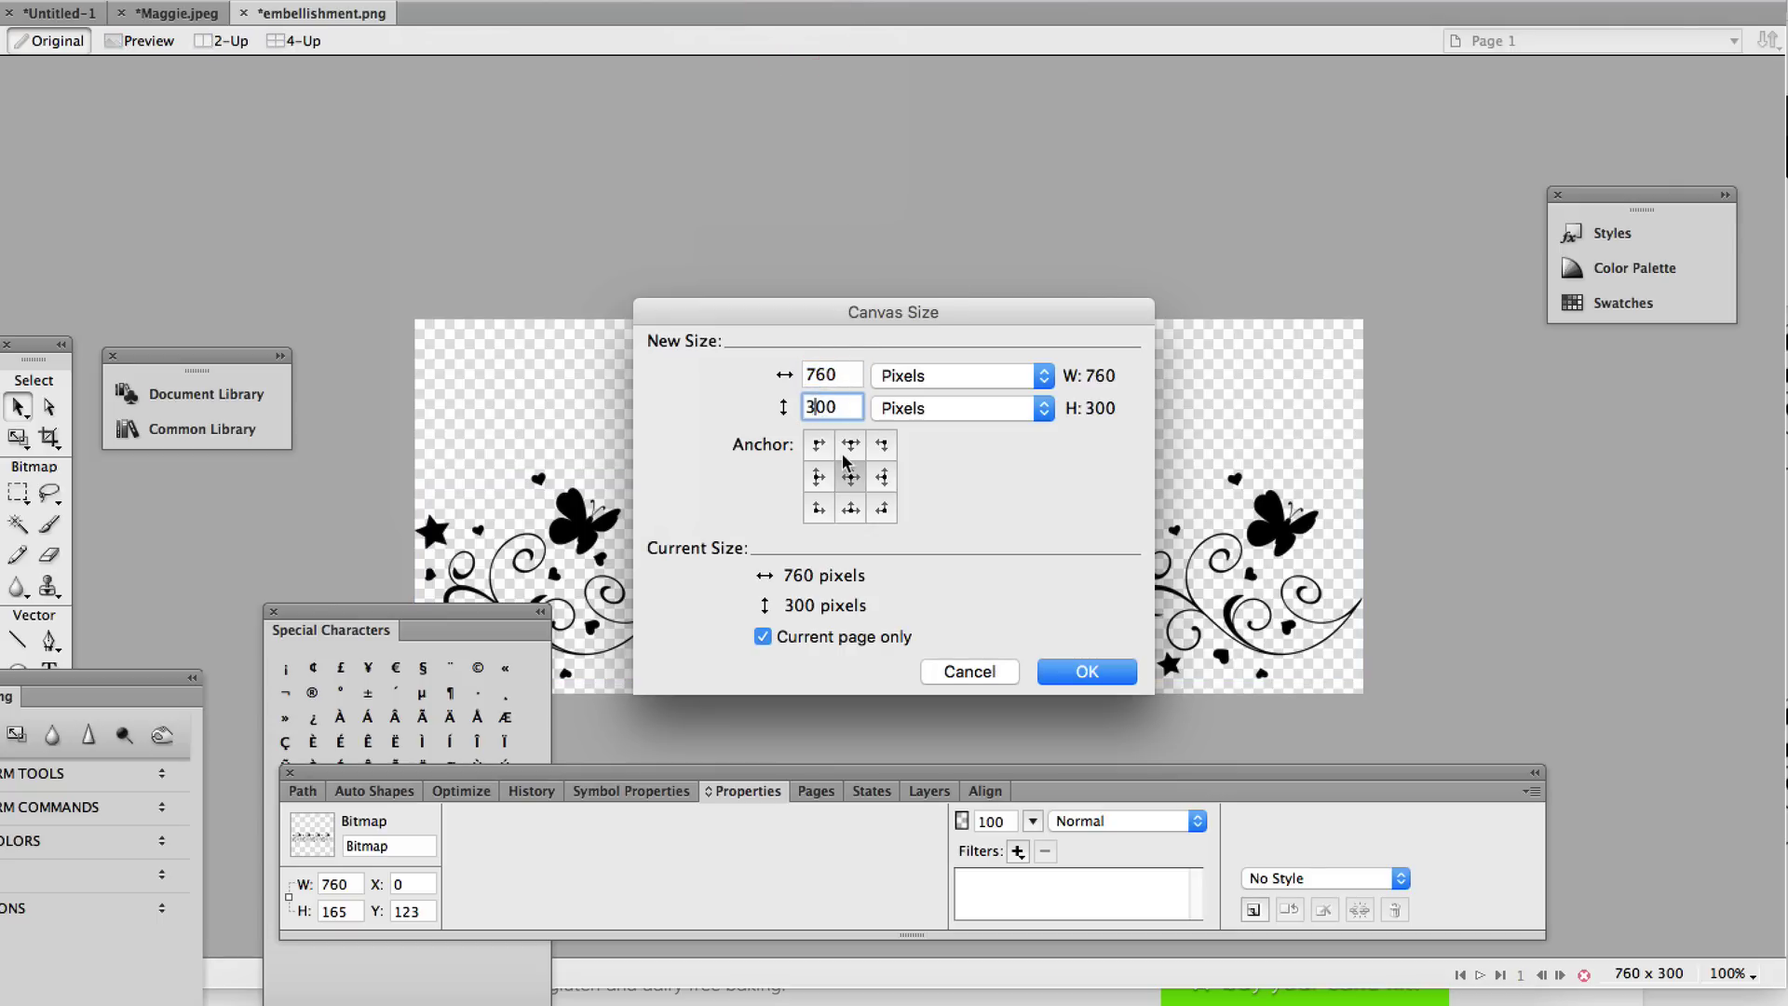
key(Return)
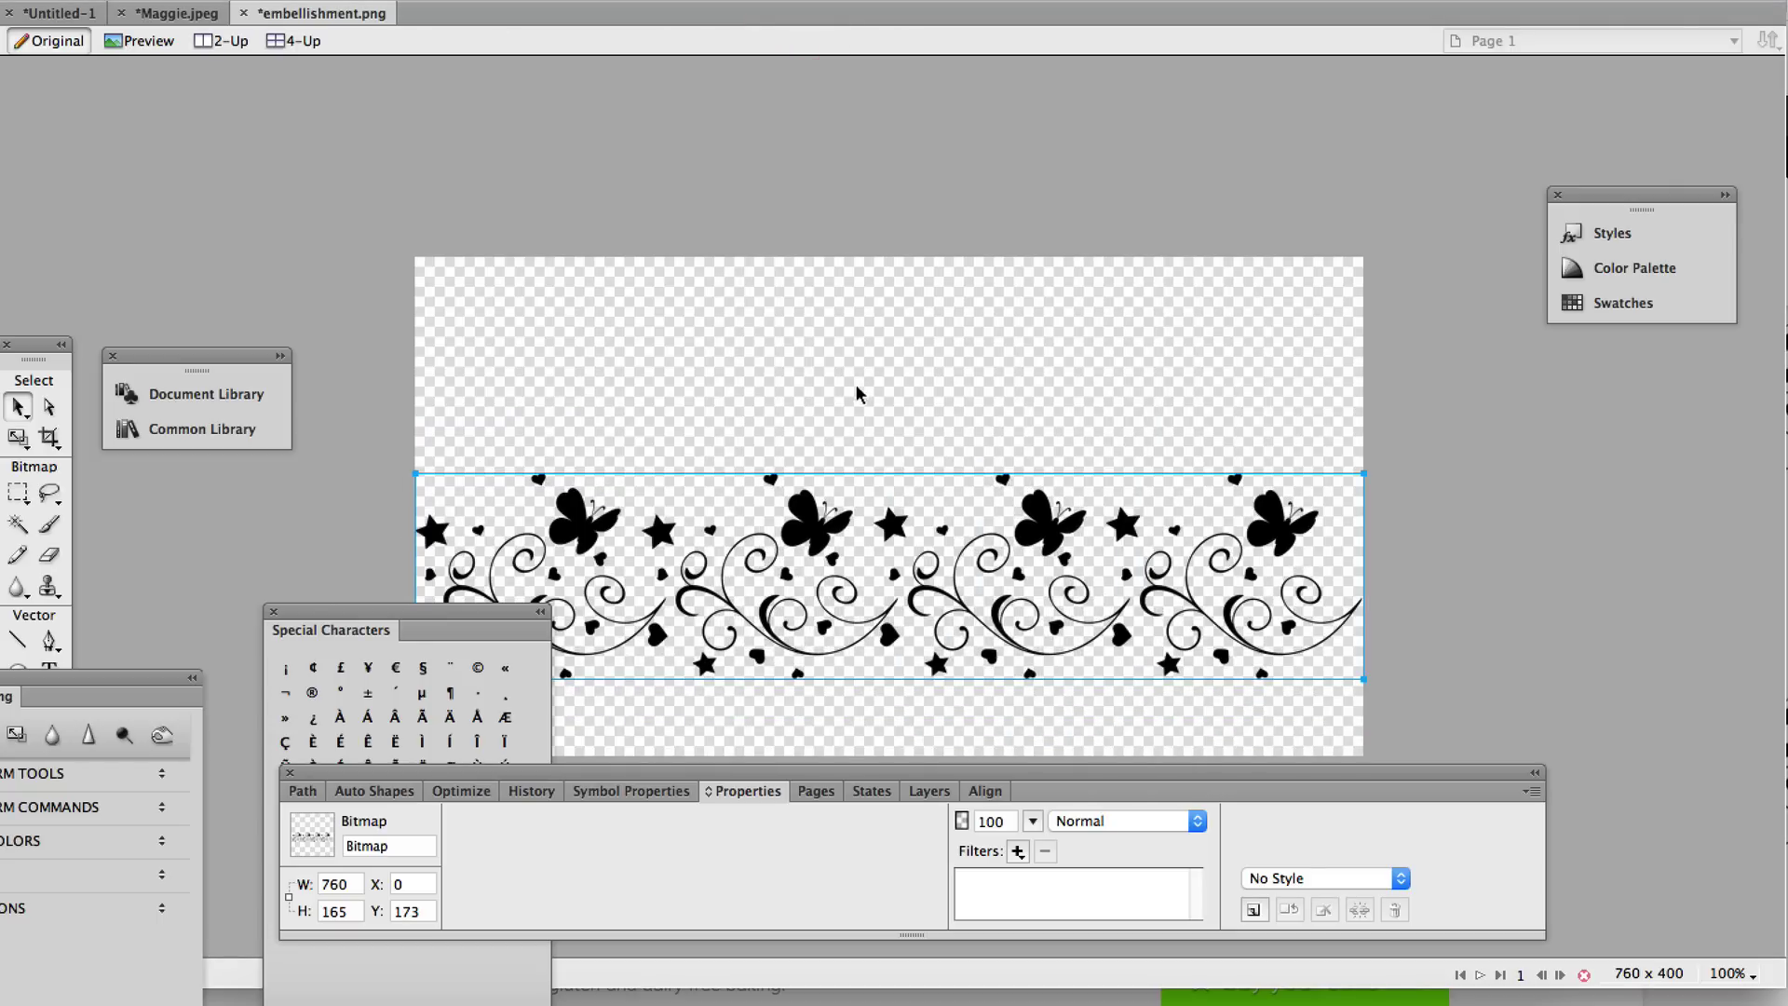
- Export the image via Image Preview as embellishment2.png, replacing the existing file
click(177, 1)
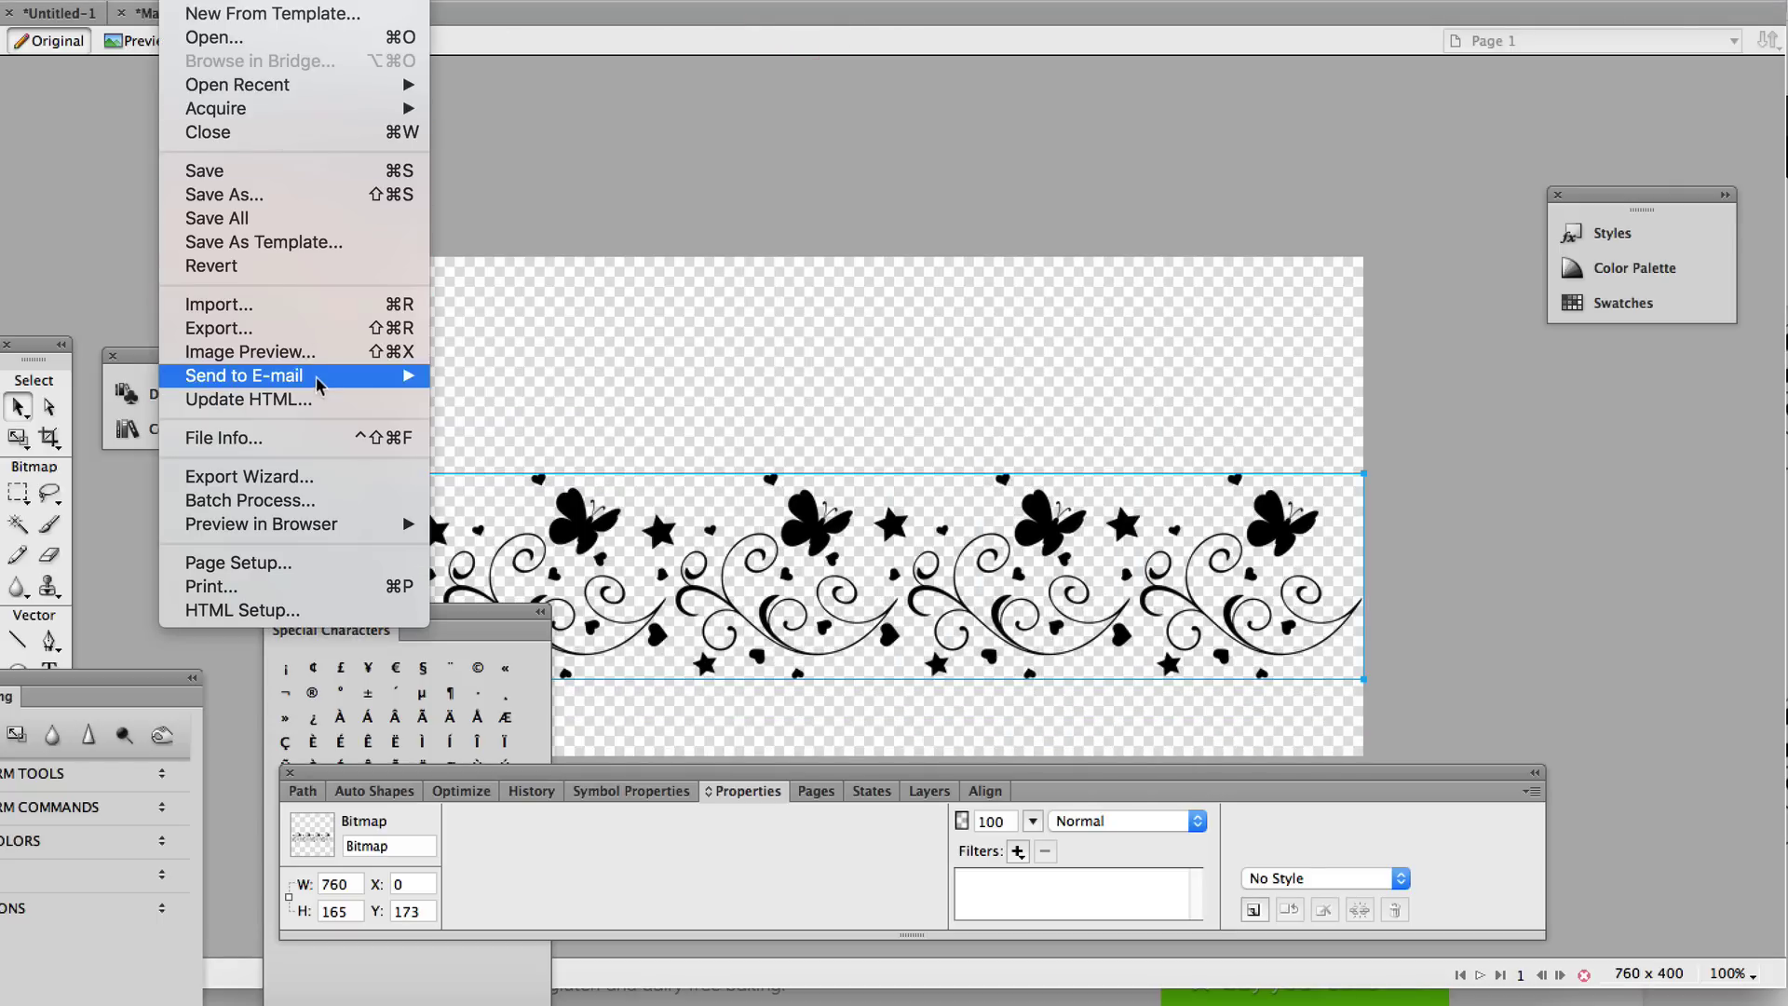
click(335, 351)
click(1006, 697)
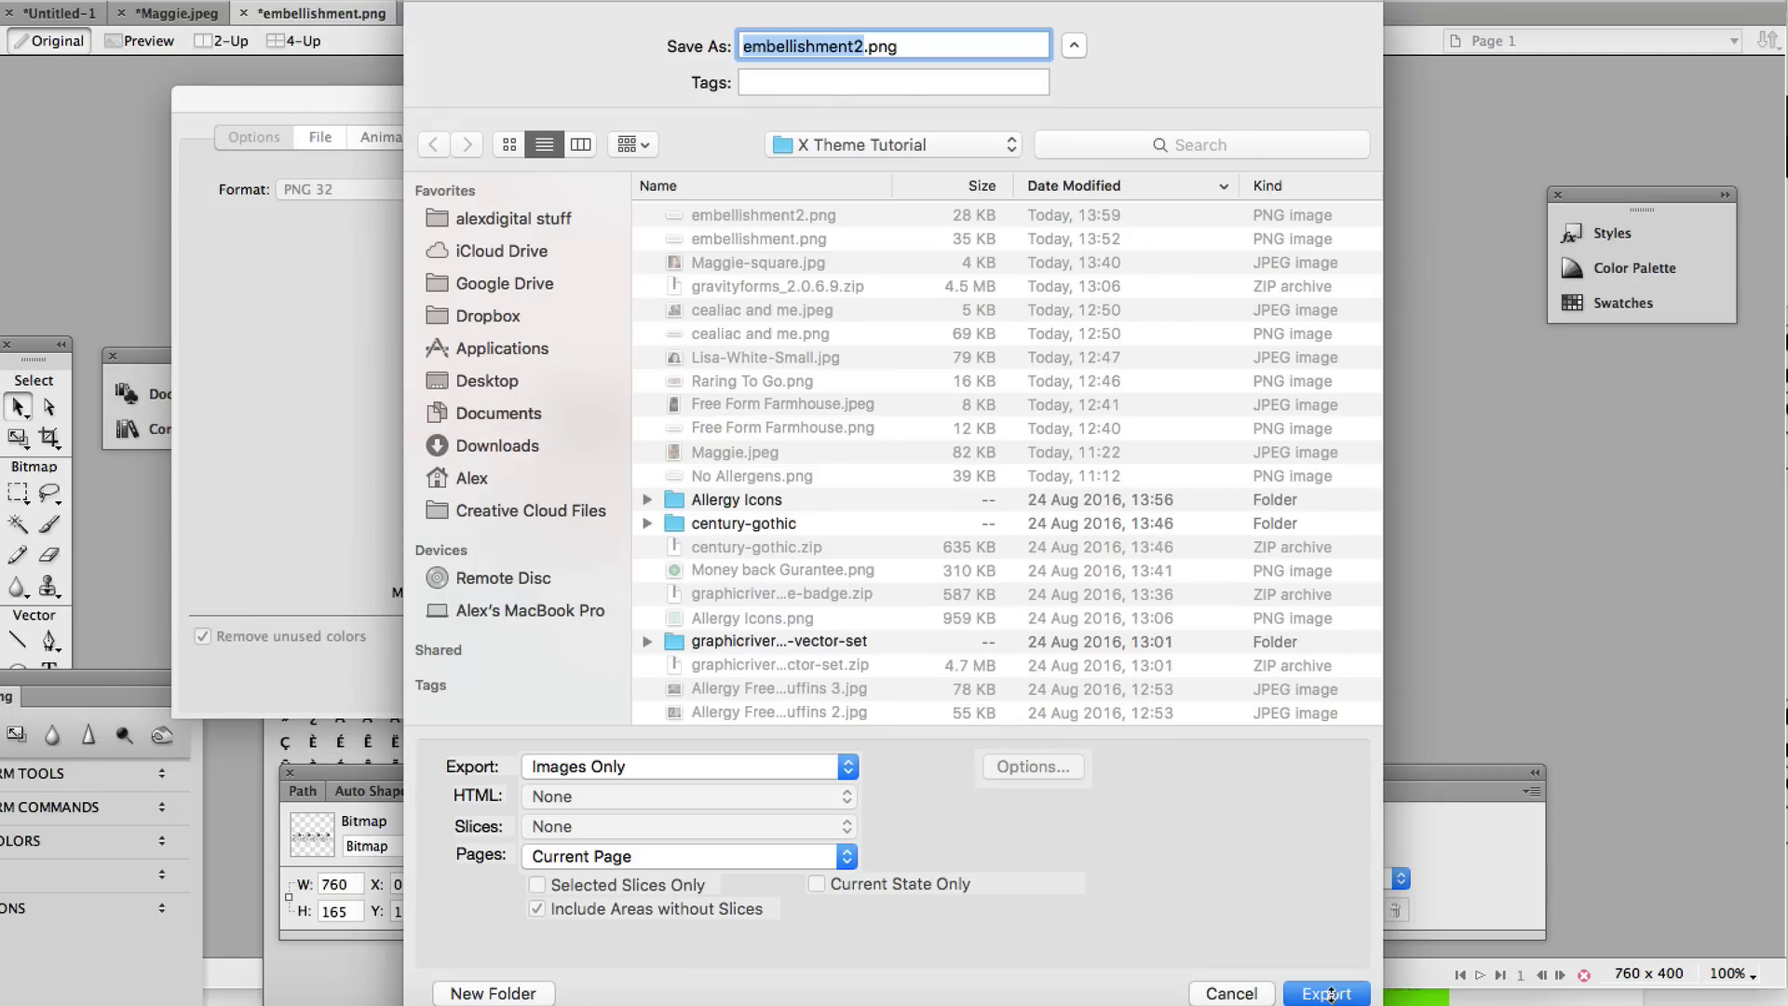
click(1330, 993)
click(1135, 285)
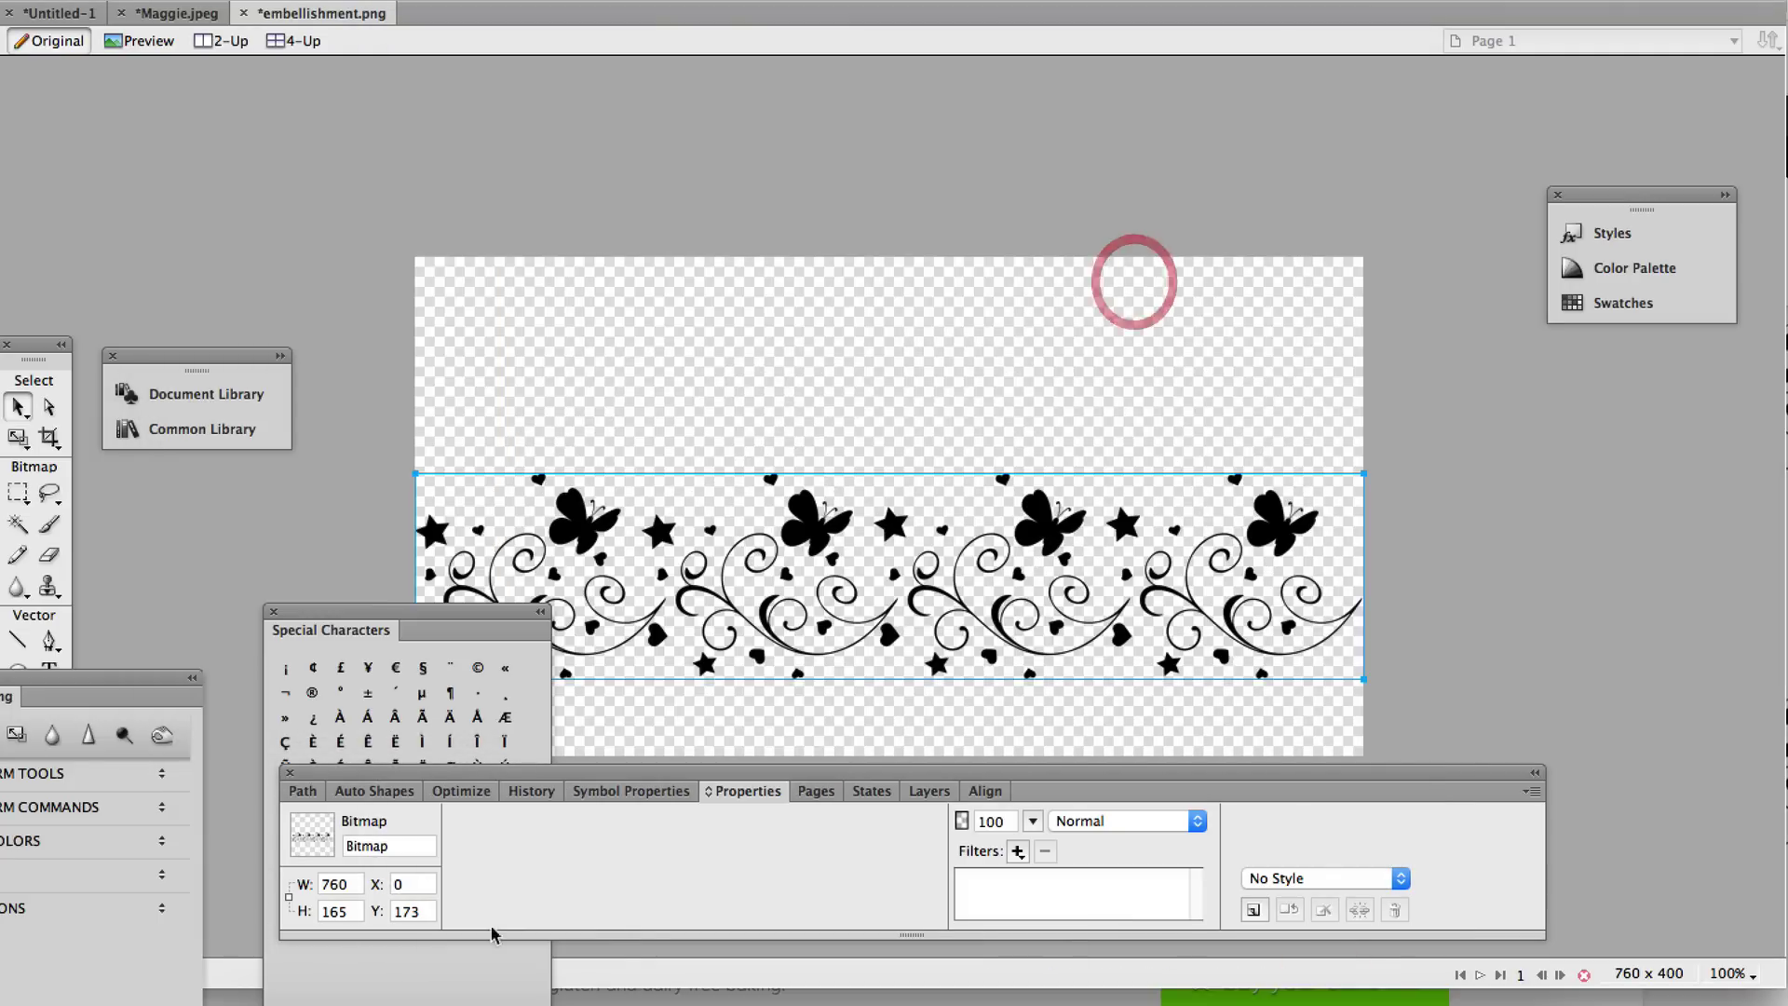
- Return to the Customizer's background pattern settings and remove the current pattern
click(467, 974)
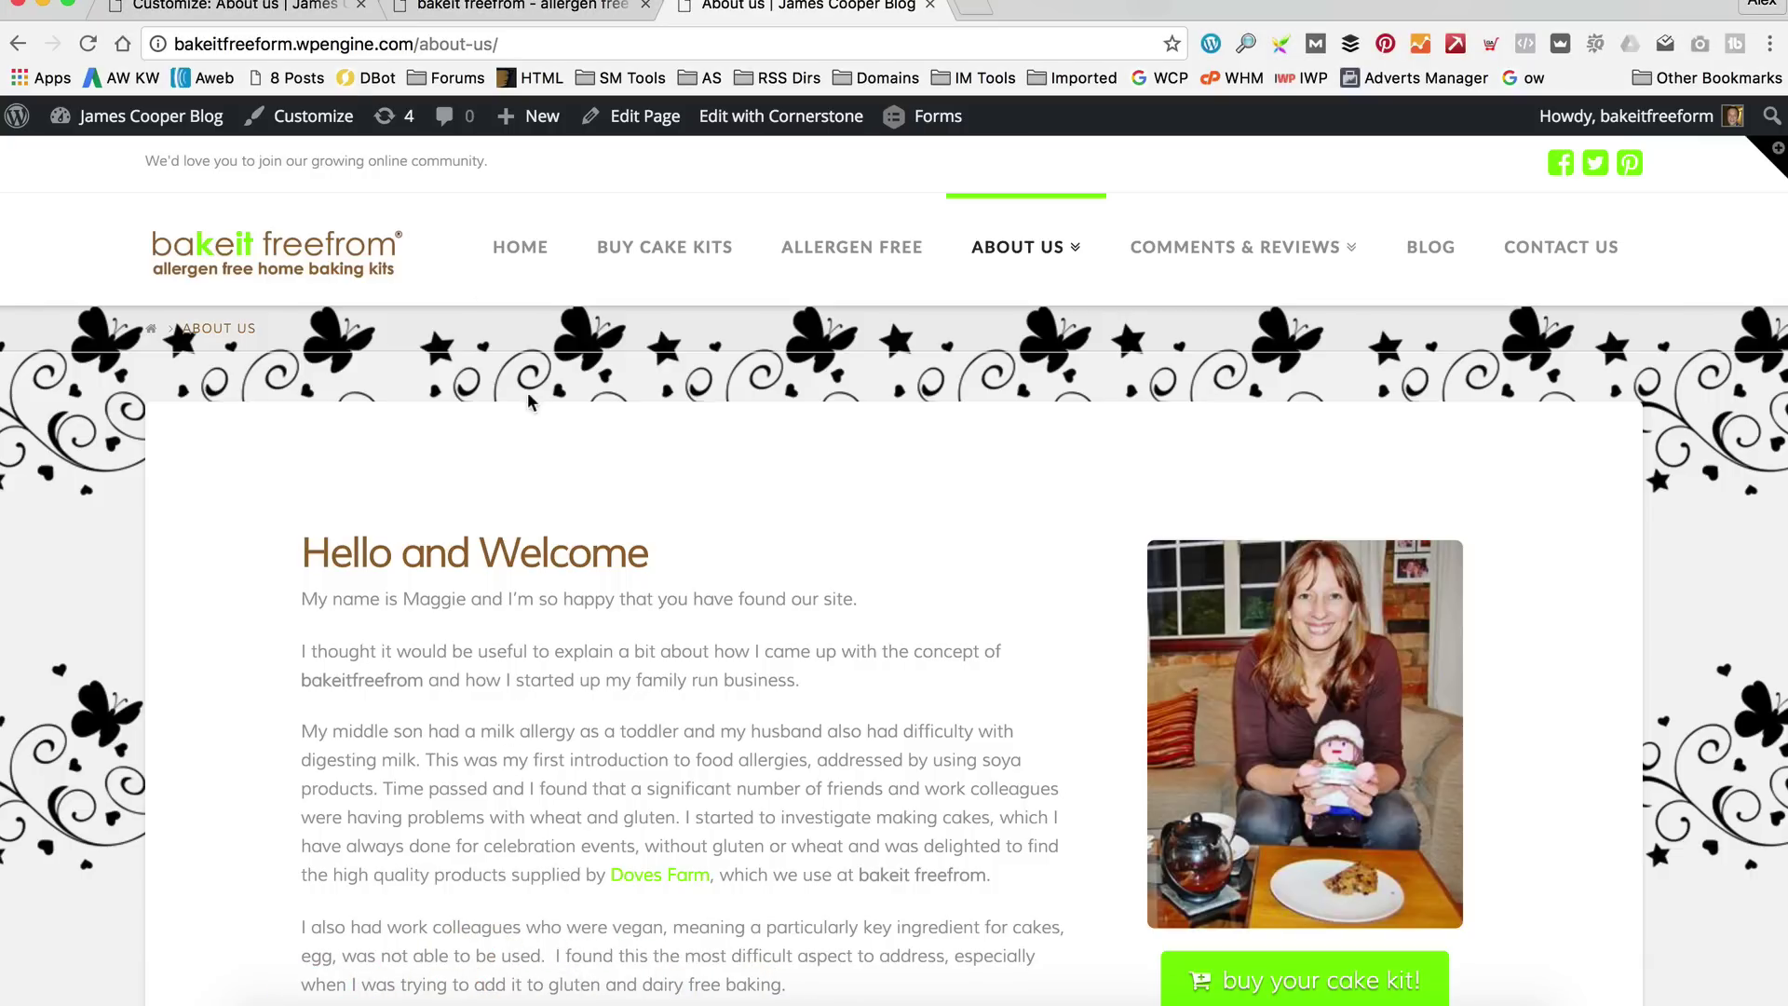
click(217, 7)
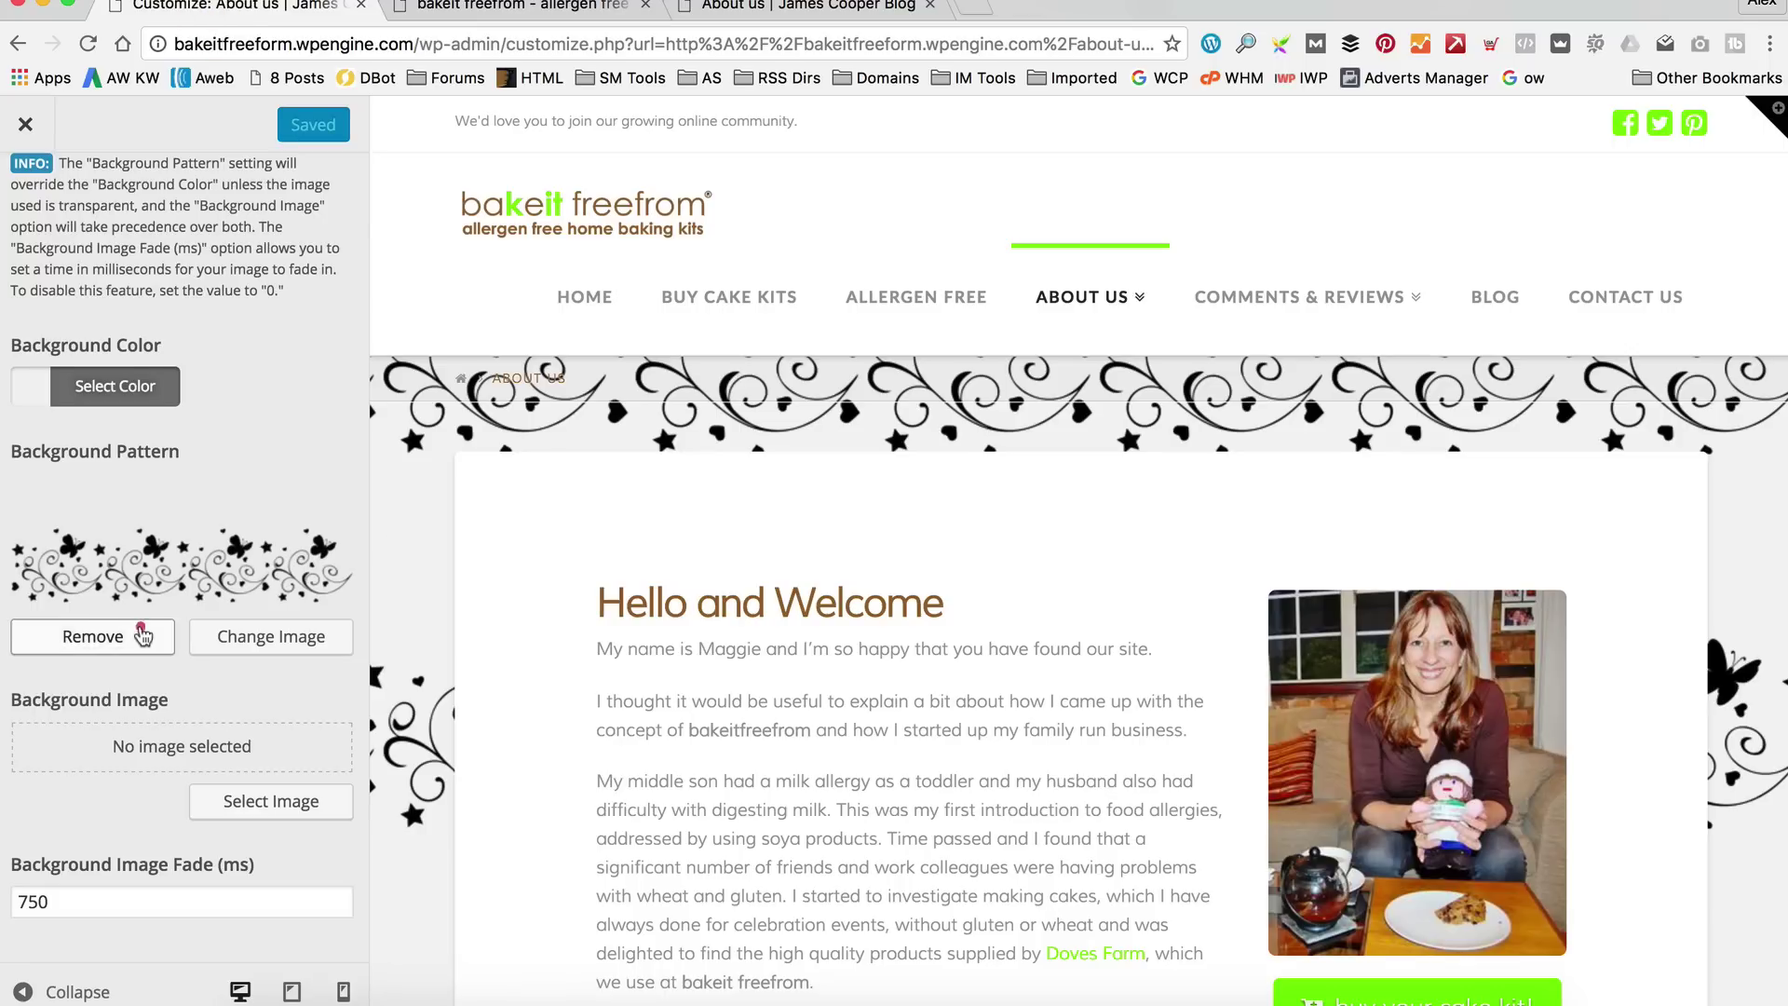
click(142, 636)
- Permanently delete the old embellishment2 image from the media library
click(271, 523)
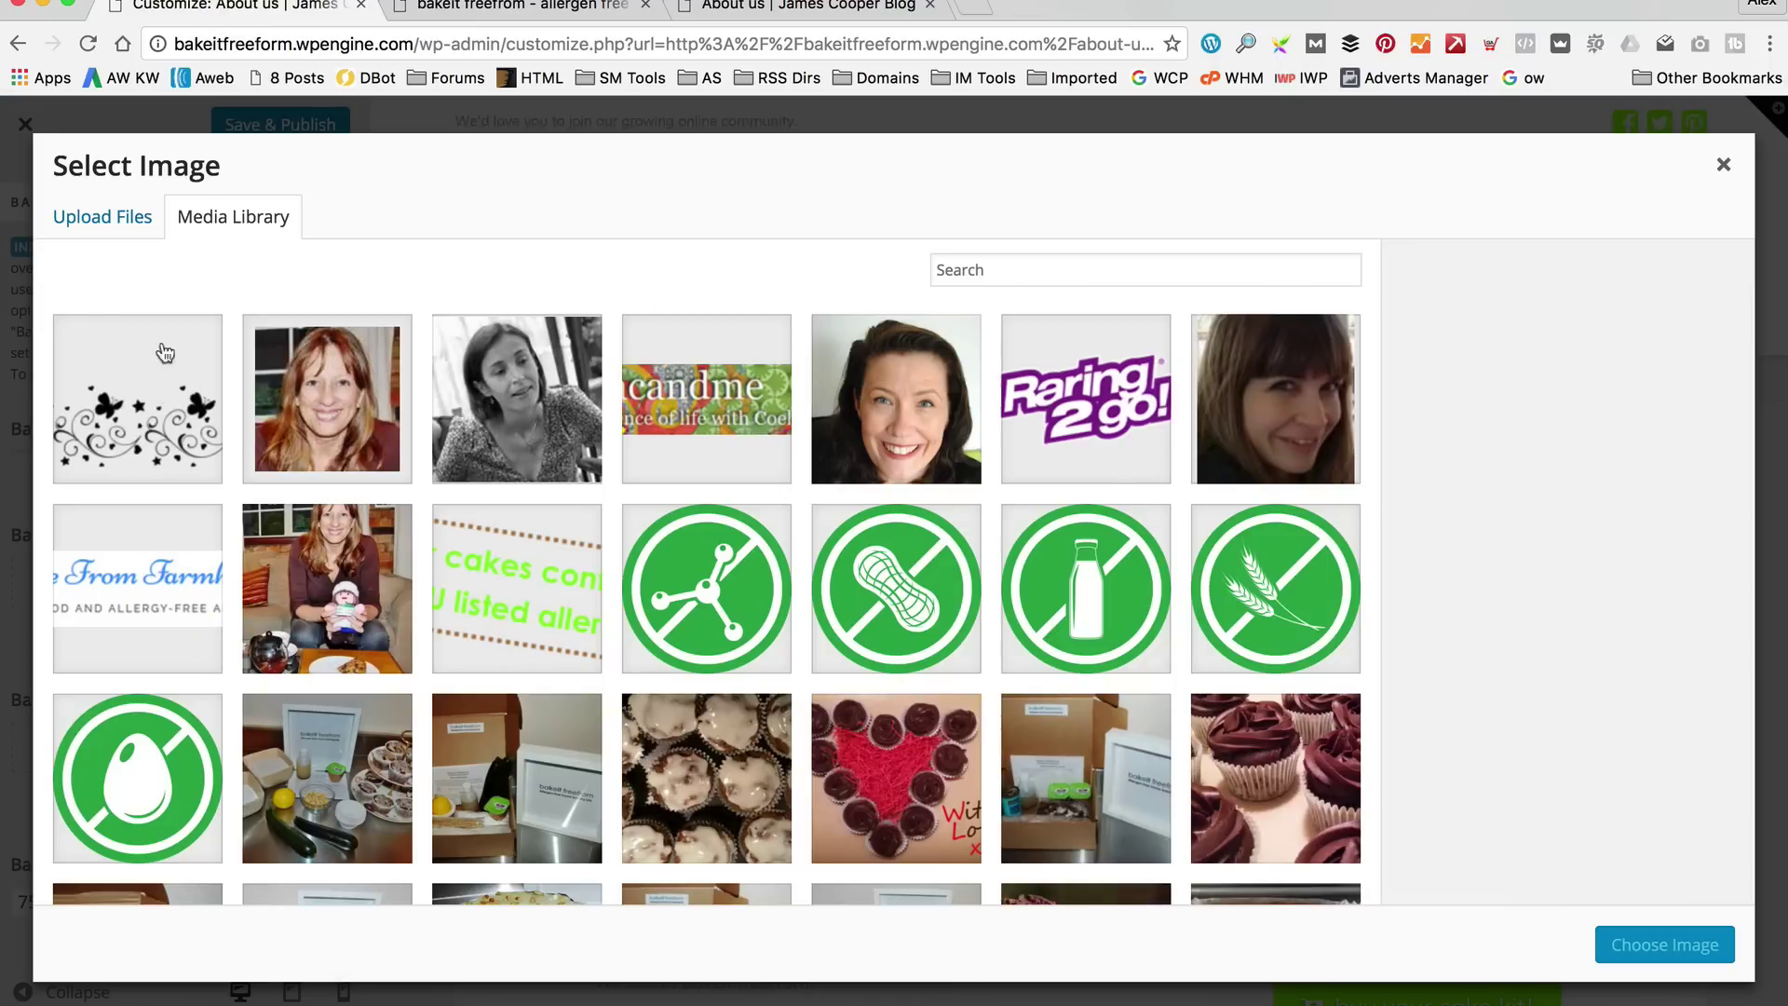
click(141, 473)
click(1604, 425)
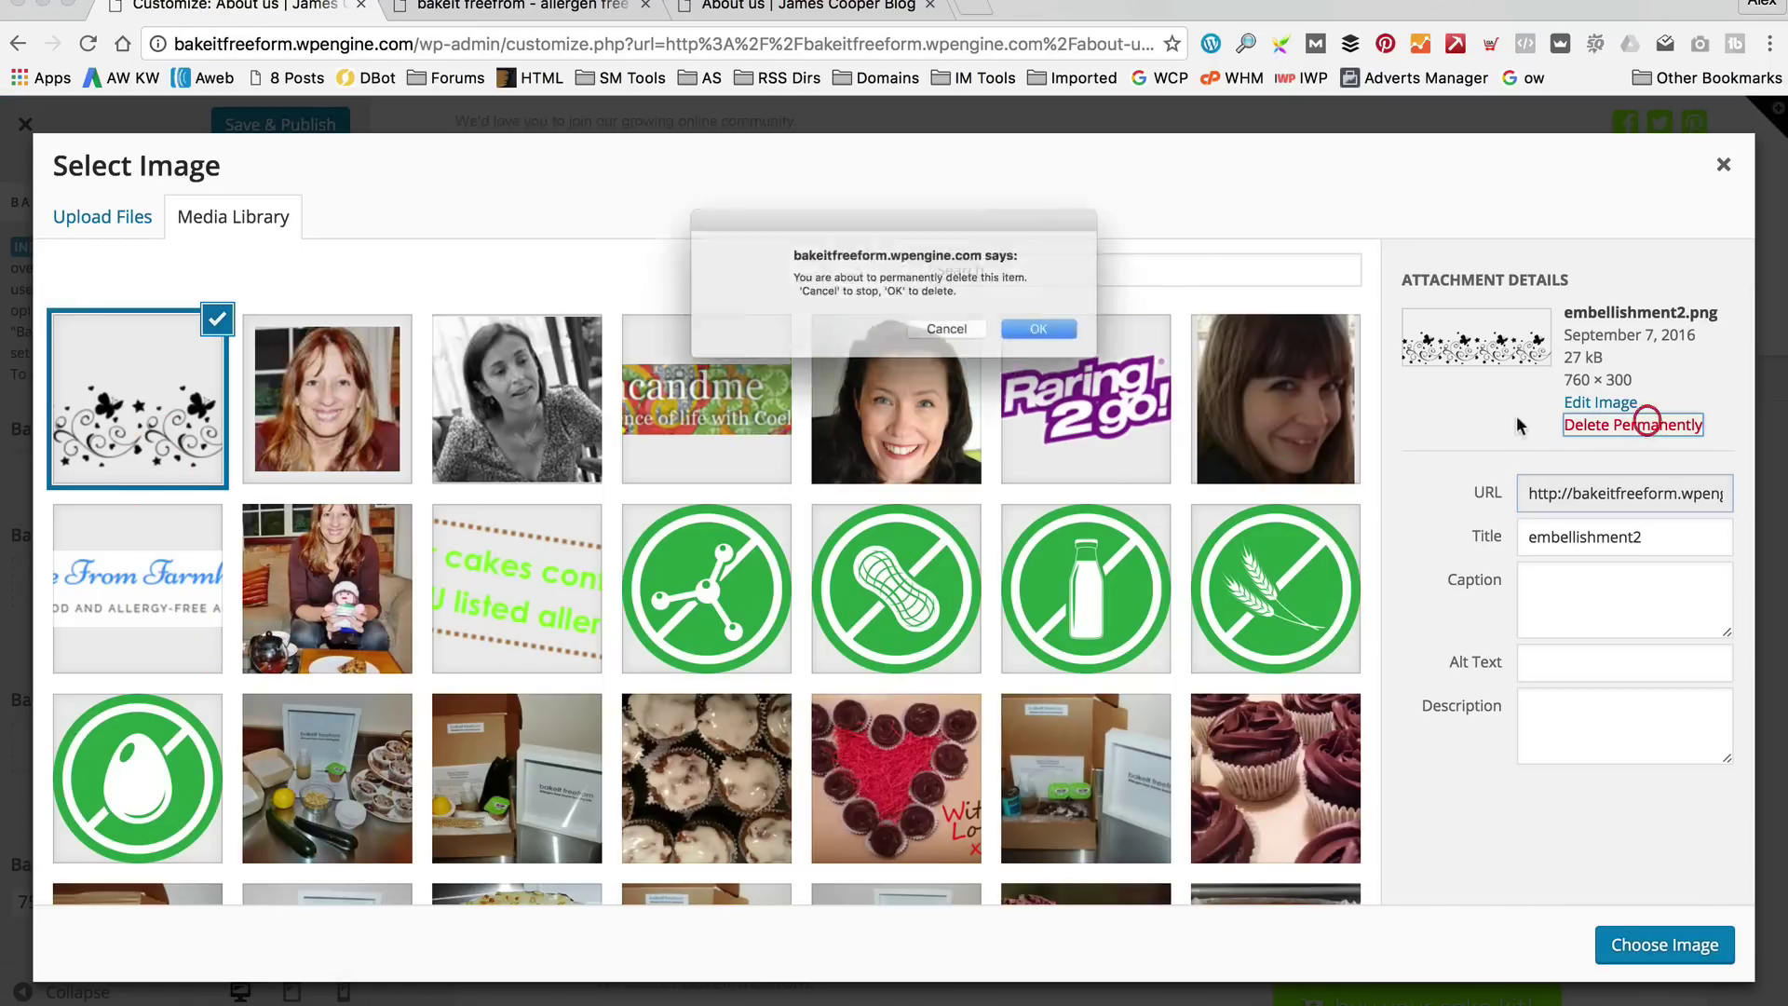
click(1073, 345)
- Upload the new embellishment2.png as the background pattern, publish, and reload About Us
click(91, 226)
click(866, 557)
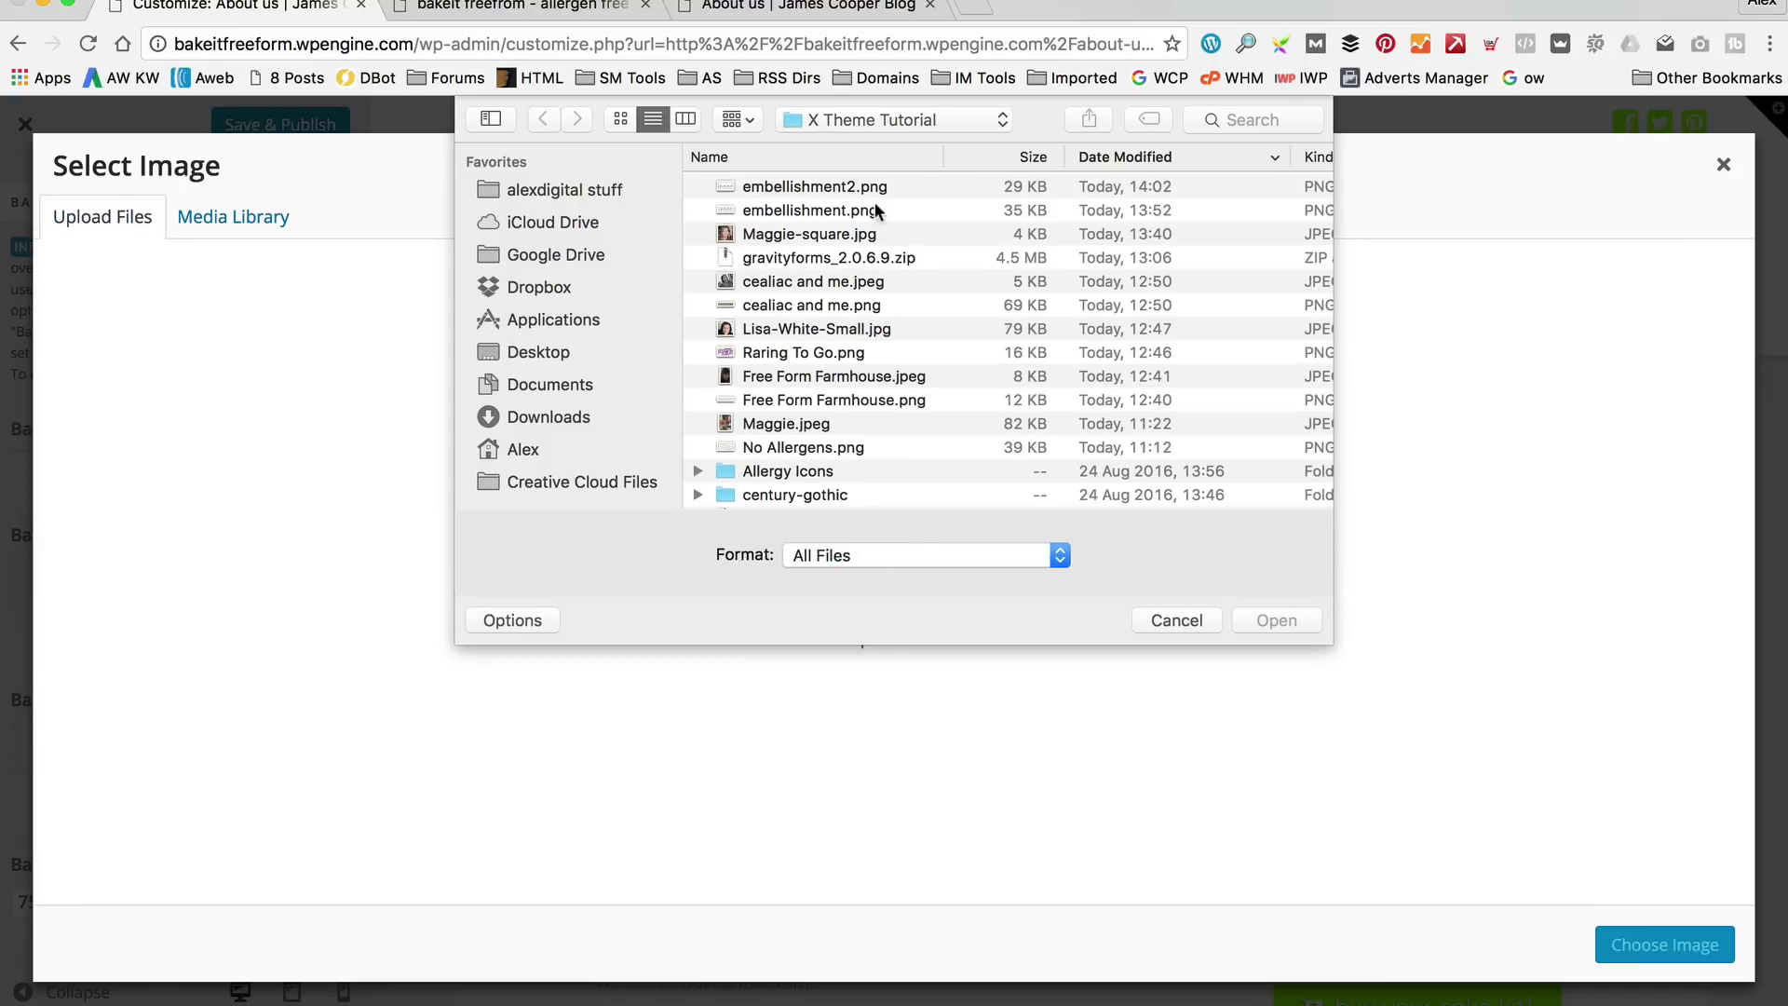
click(856, 187)
click(1245, 618)
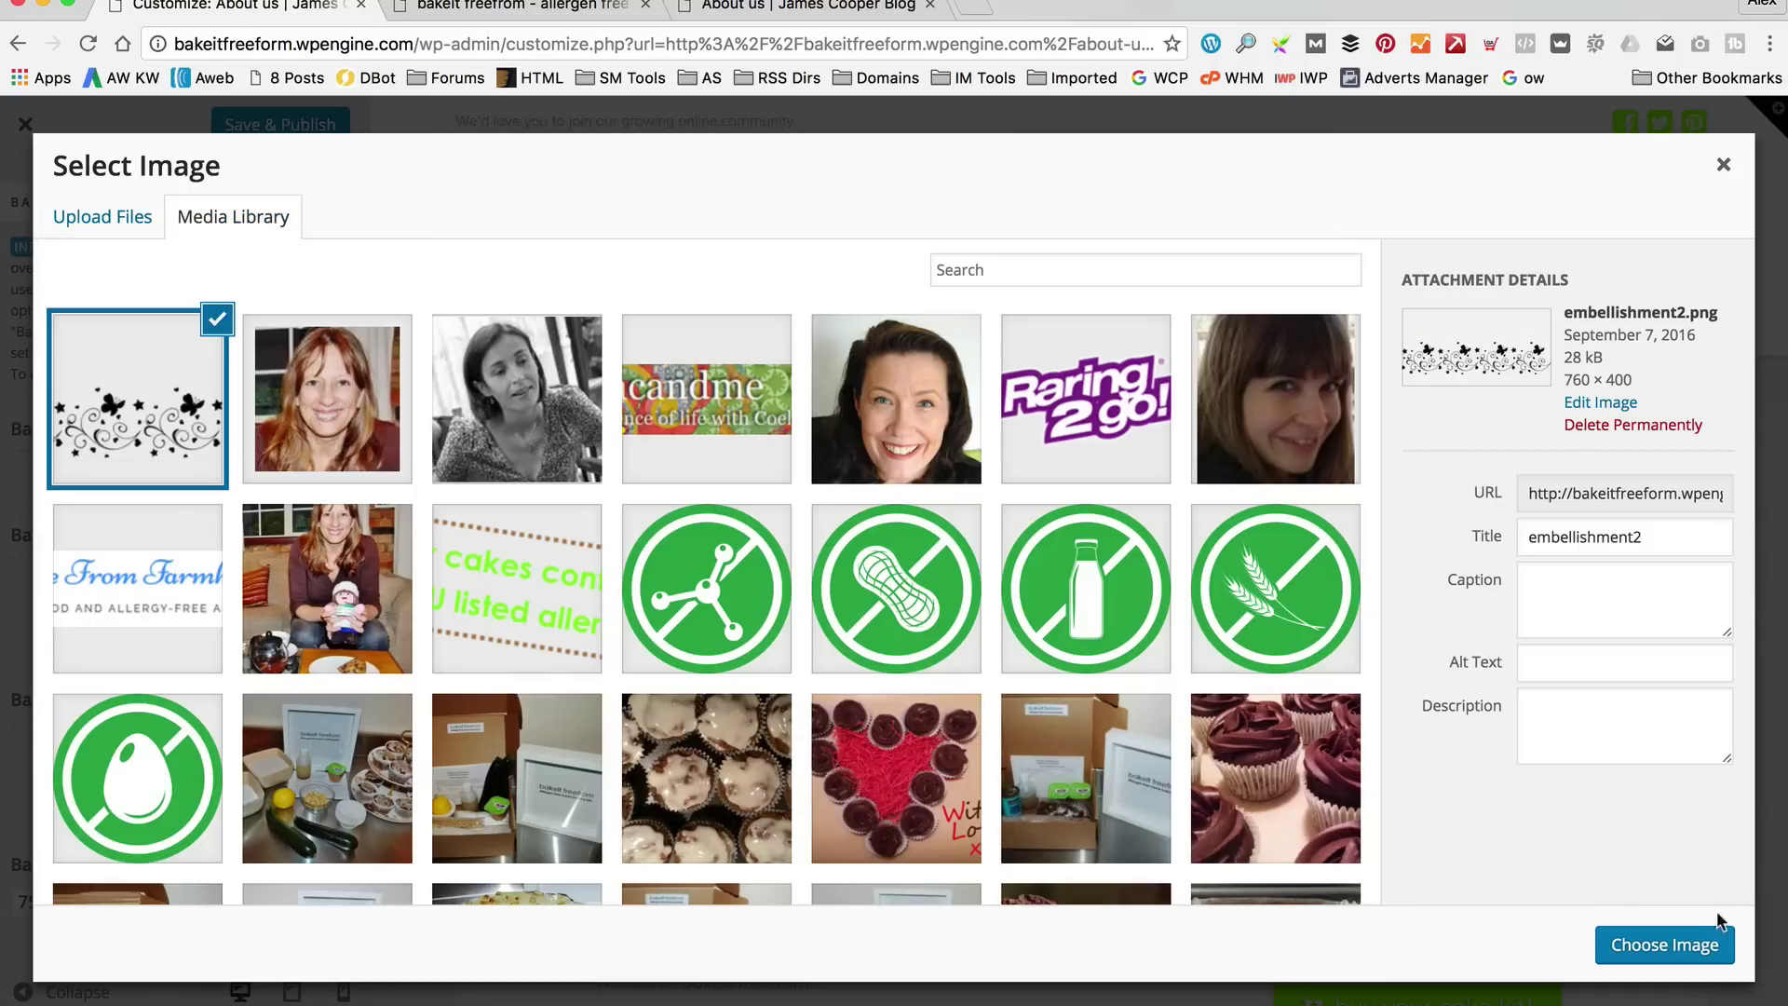
click(1704, 942)
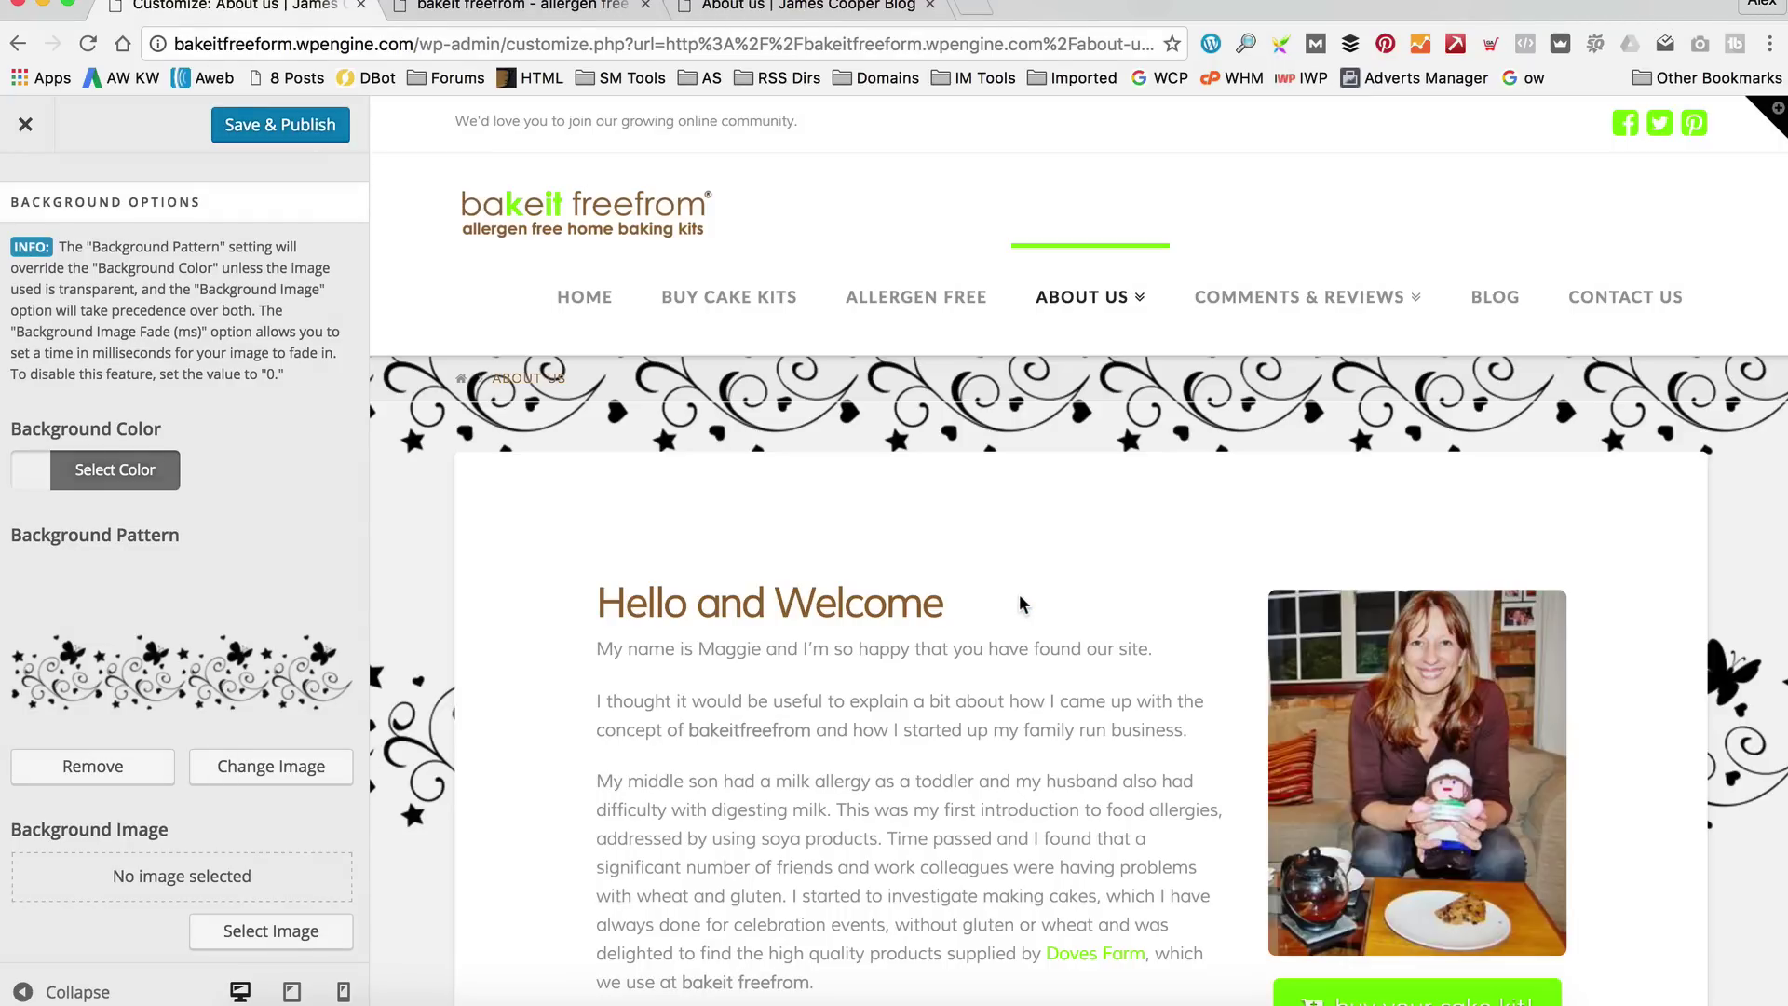
click(294, 135)
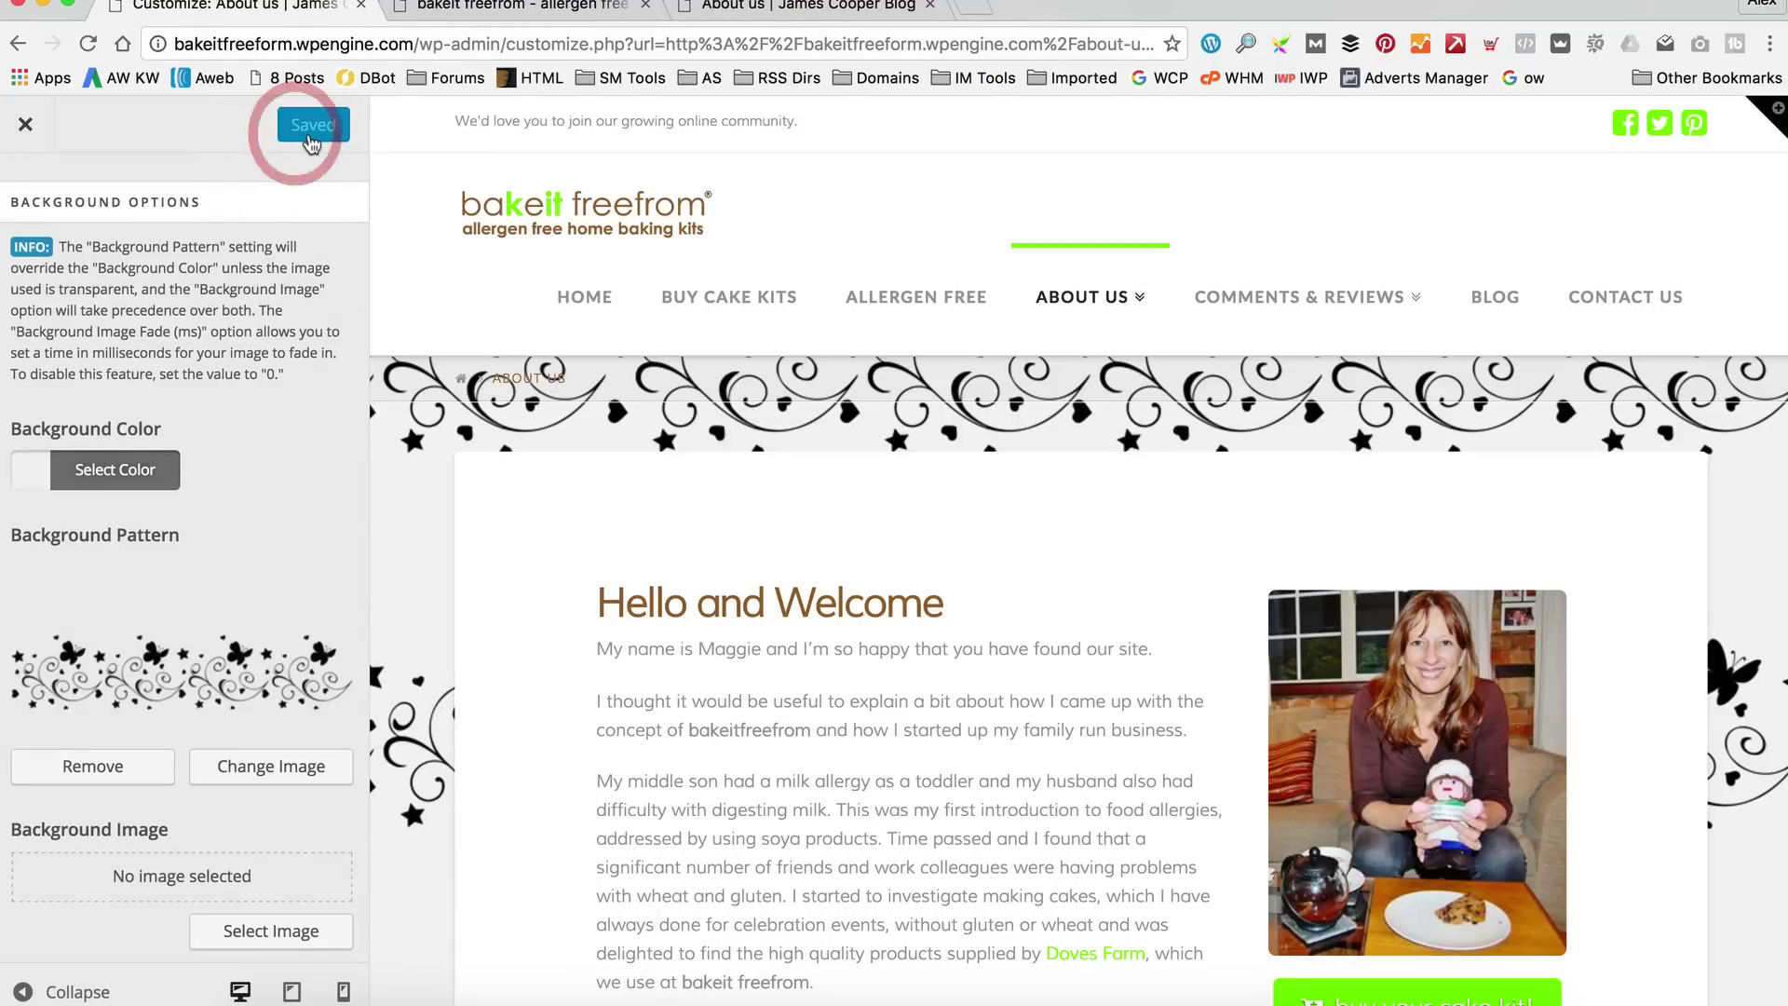
click(820, 8)
click(87, 44)
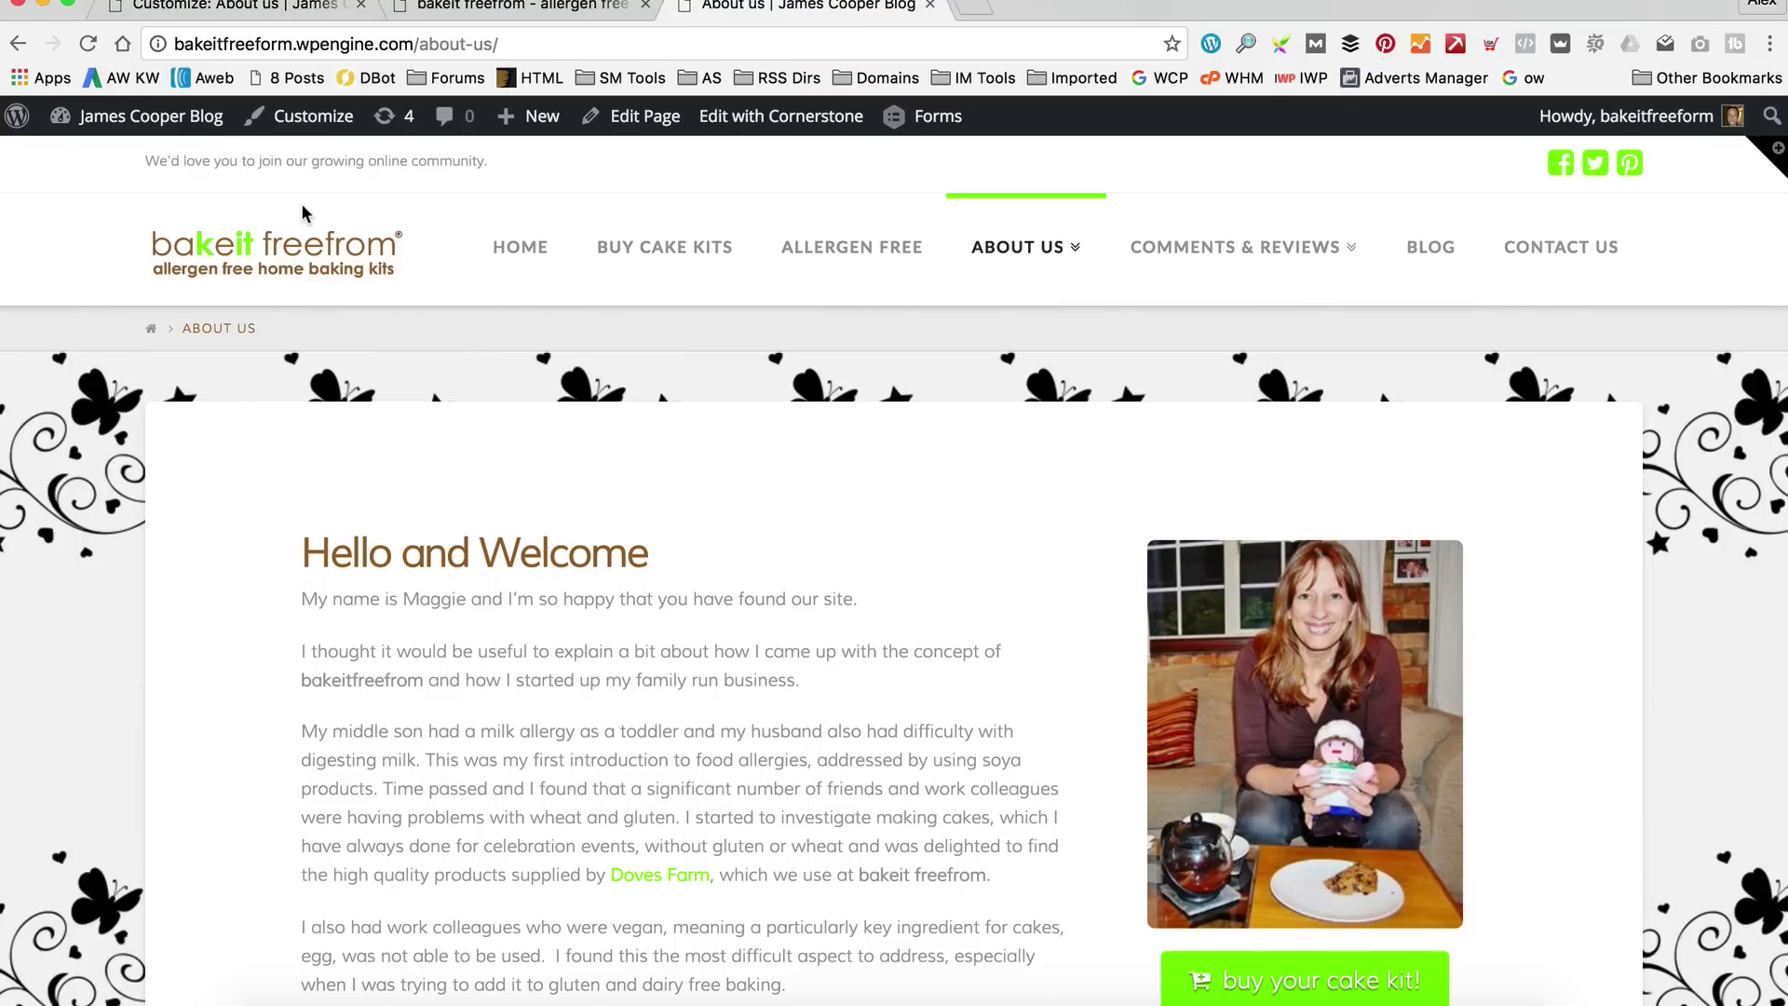
- Browse from About Us to Buy Cake Kits, Allergen Free, and back to Buy Cake Kits
scroll(1425, 255, down, 12)
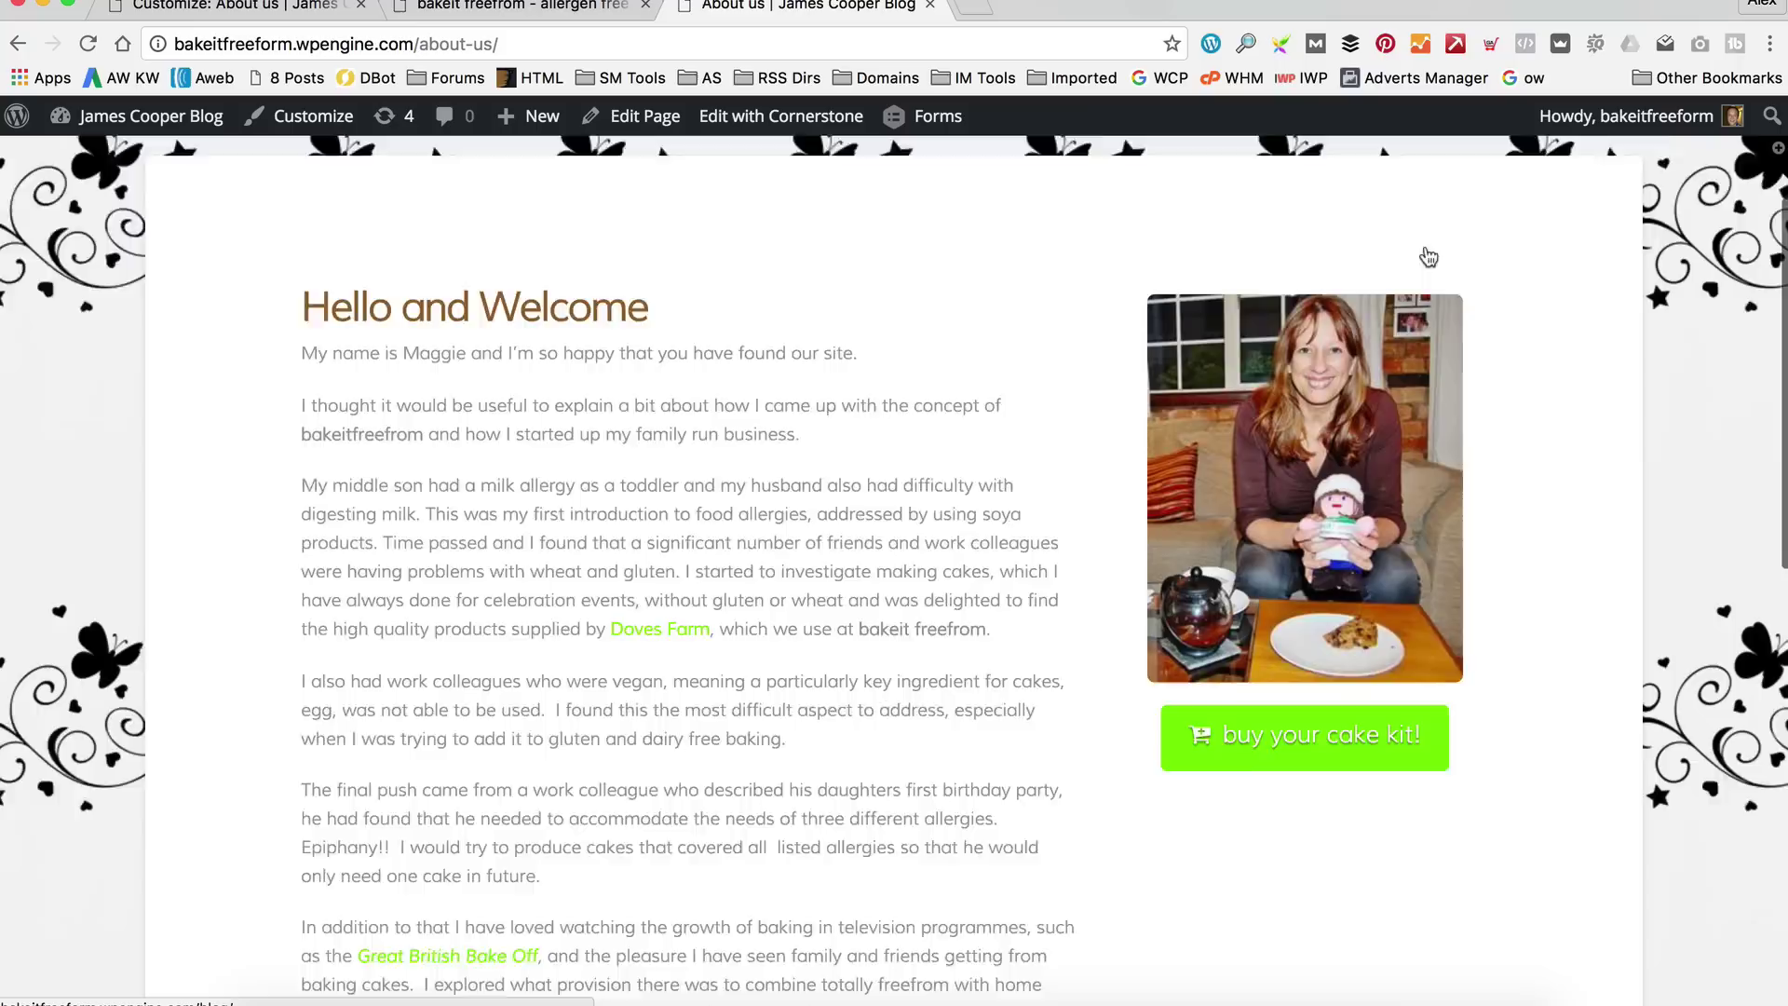
scroll(1425, 255, up, 5)
scroll(1423, 255, up, 8)
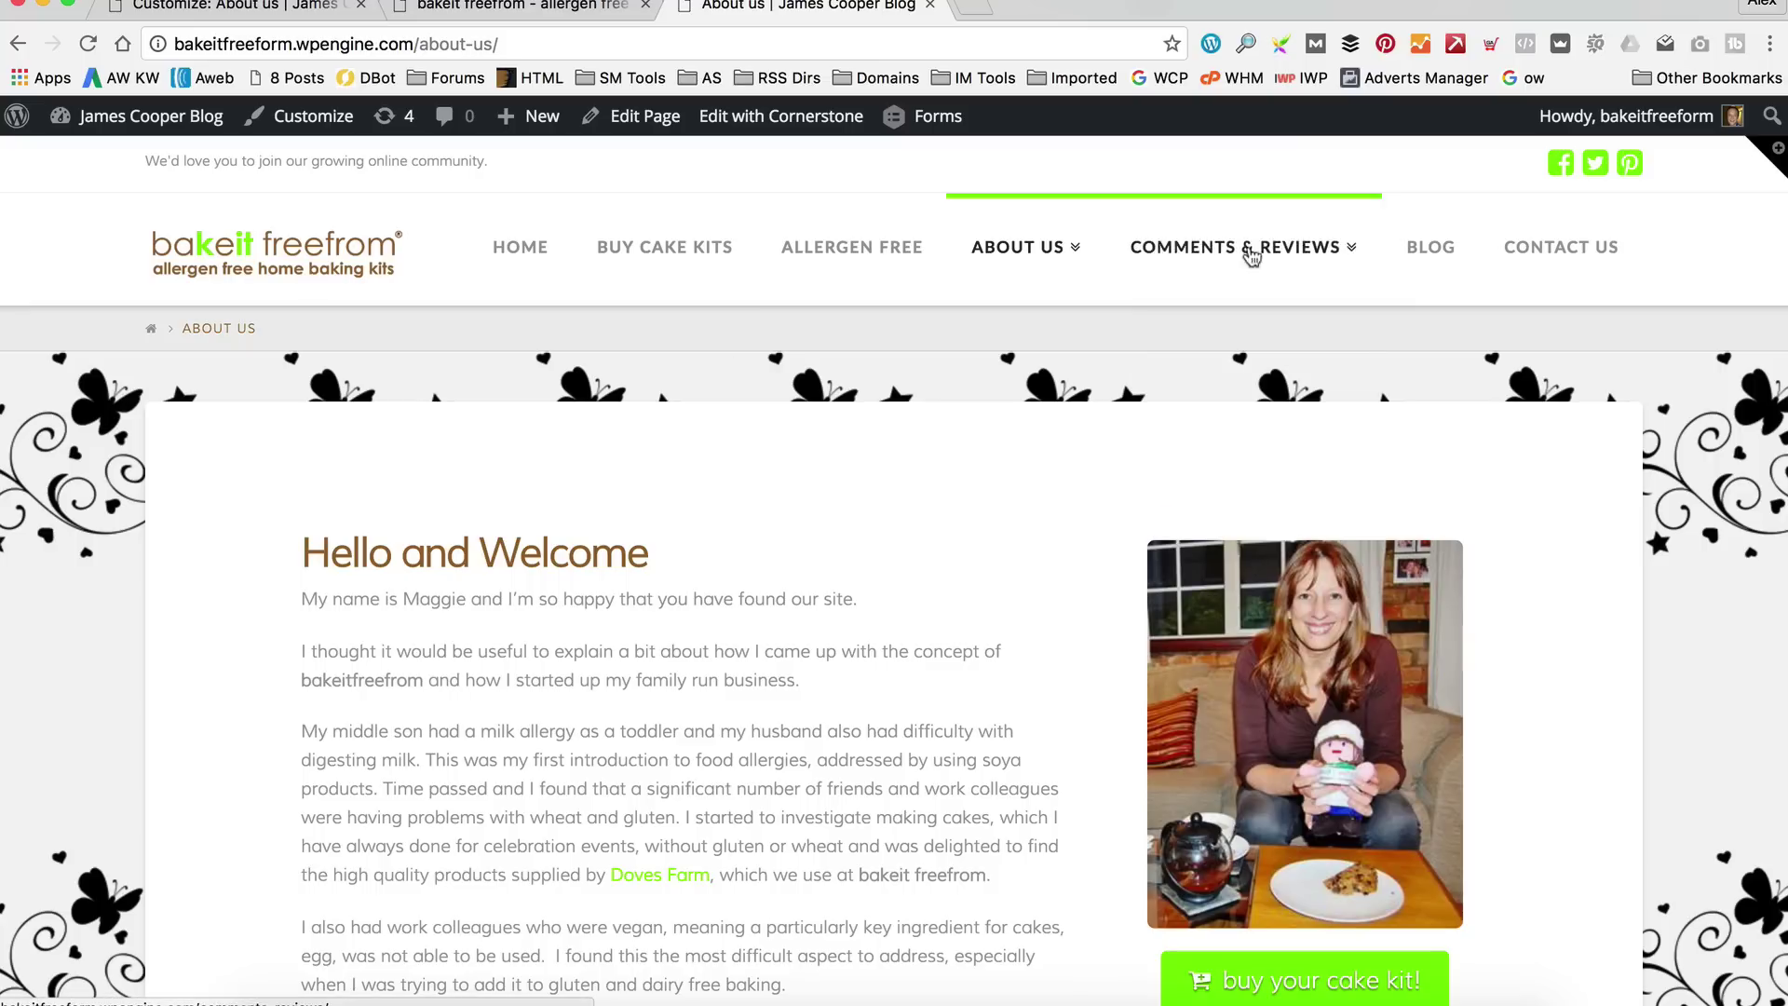
click(692, 242)
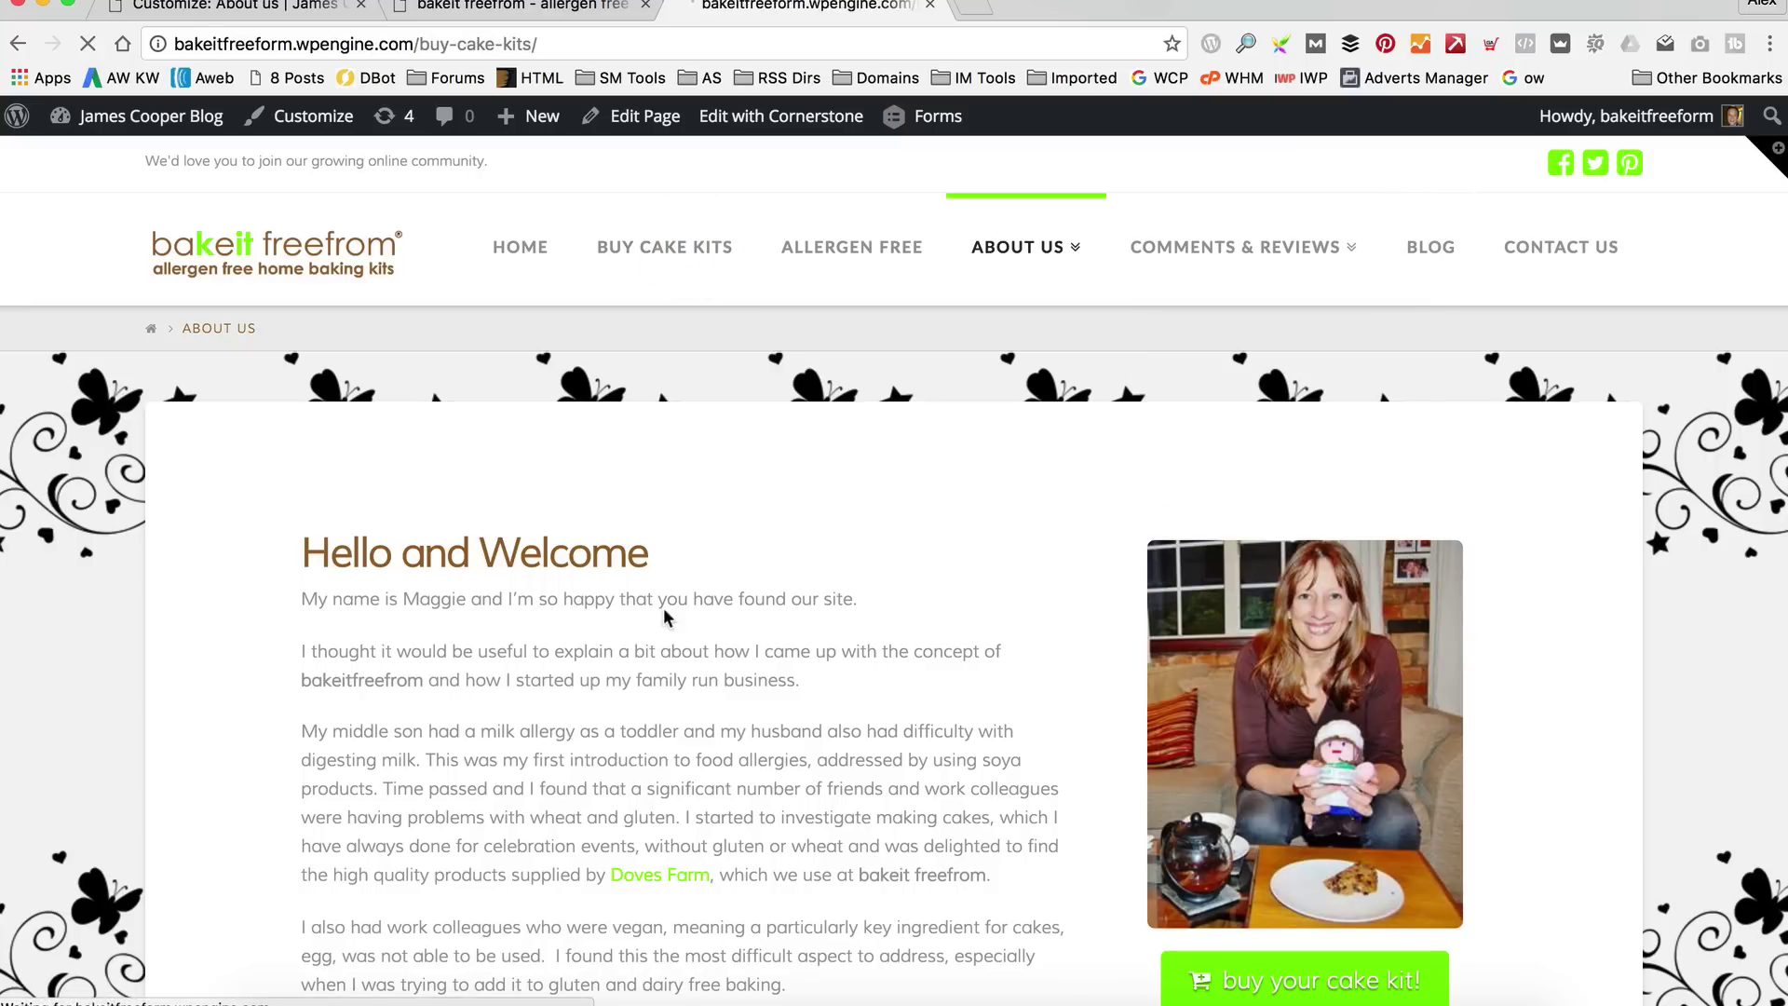
scroll(774, 549, down, 3)
scroll(775, 548, up, 3)
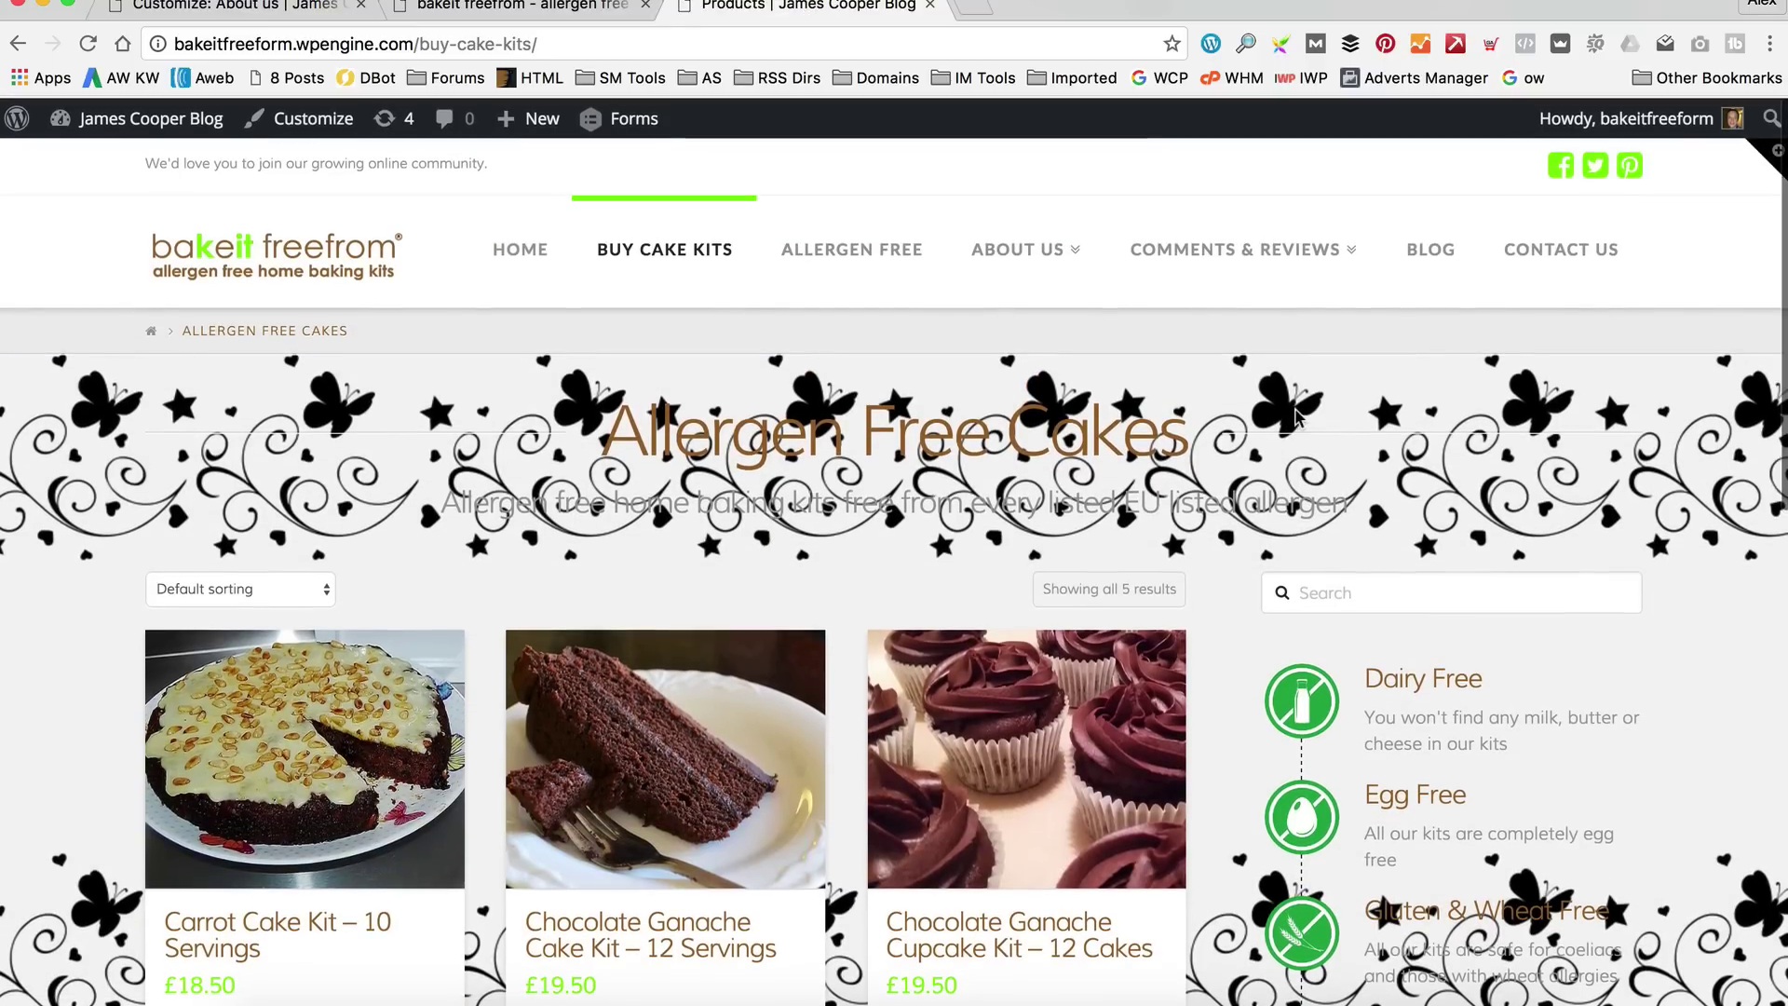
scroll(1295, 416, down, 5)
scroll(1299, 417, up, 5)
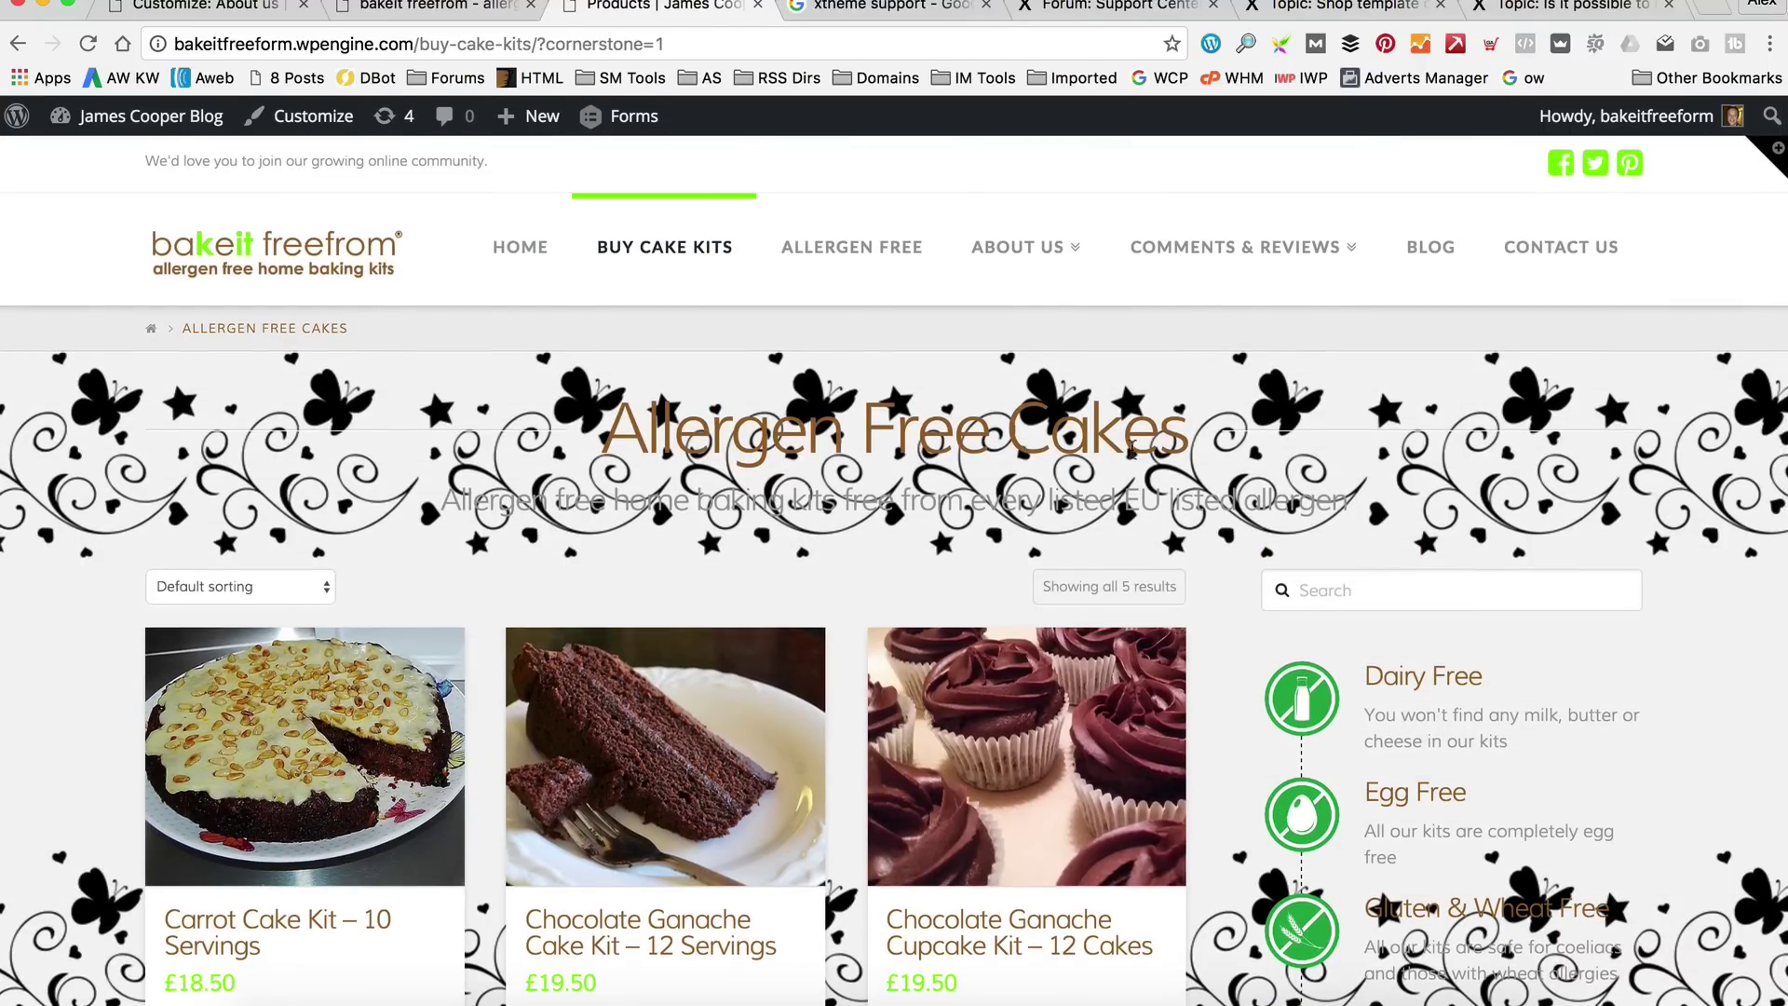
scroll(1199, 605, down, 6)
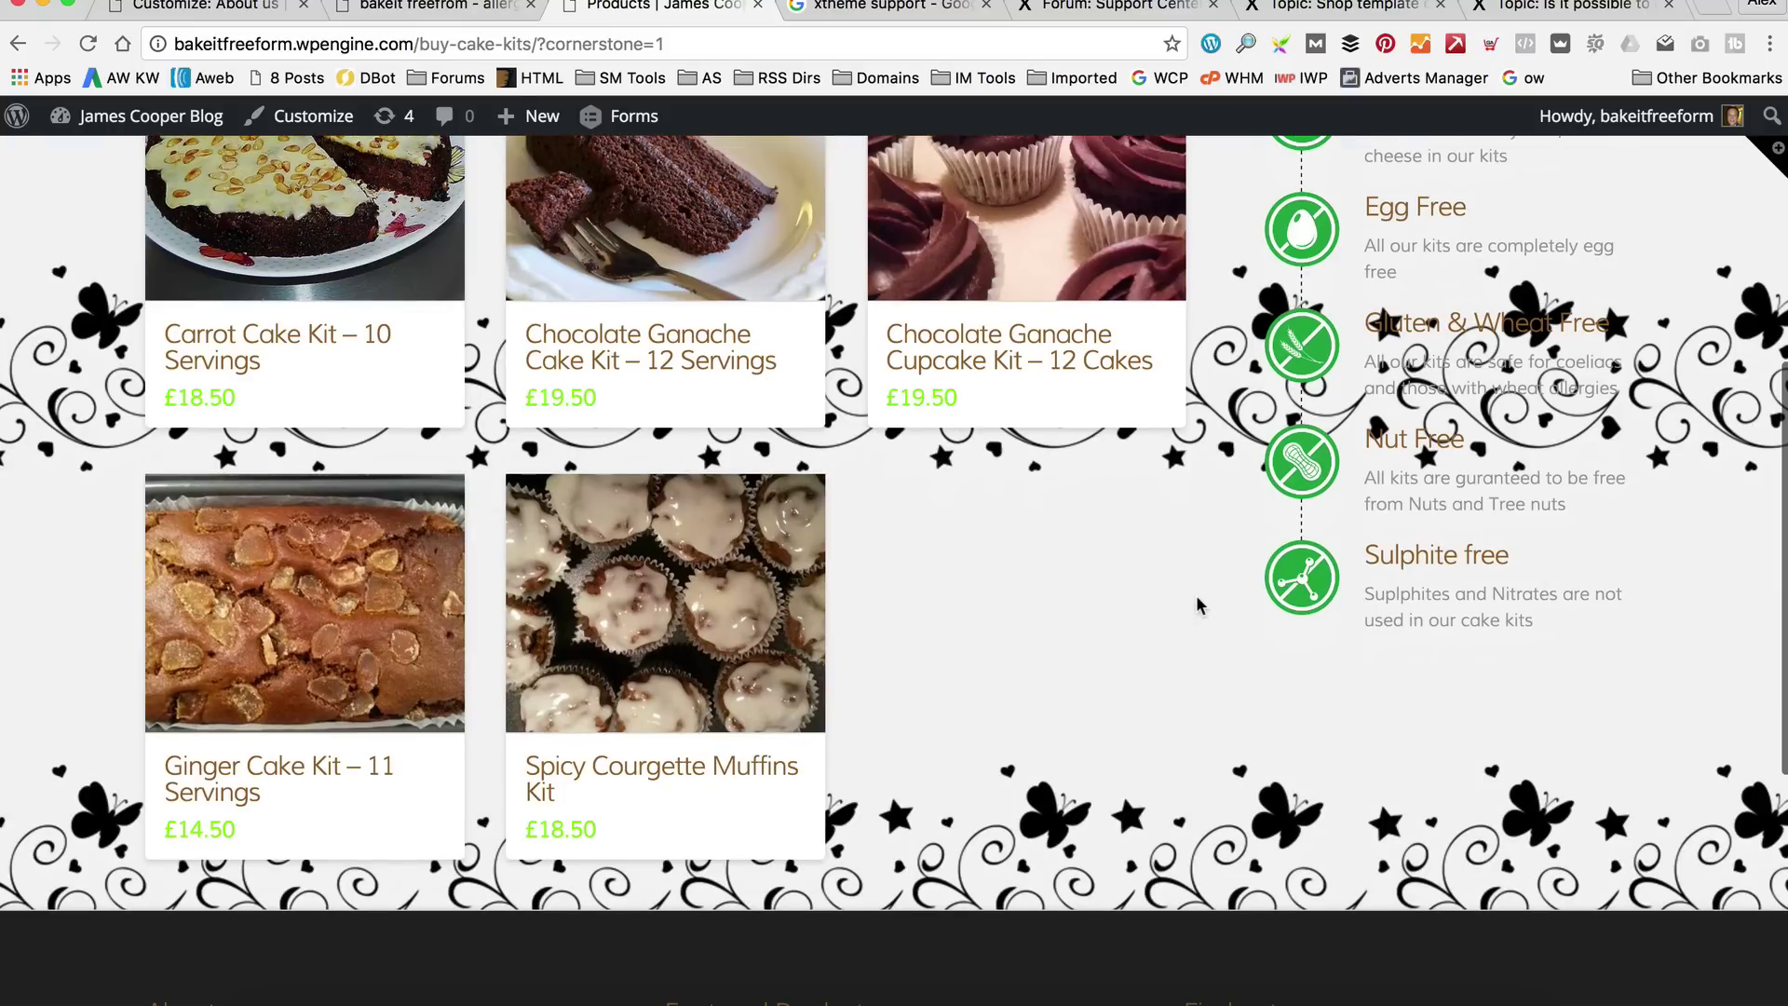
scroll(1198, 605, up, 6)
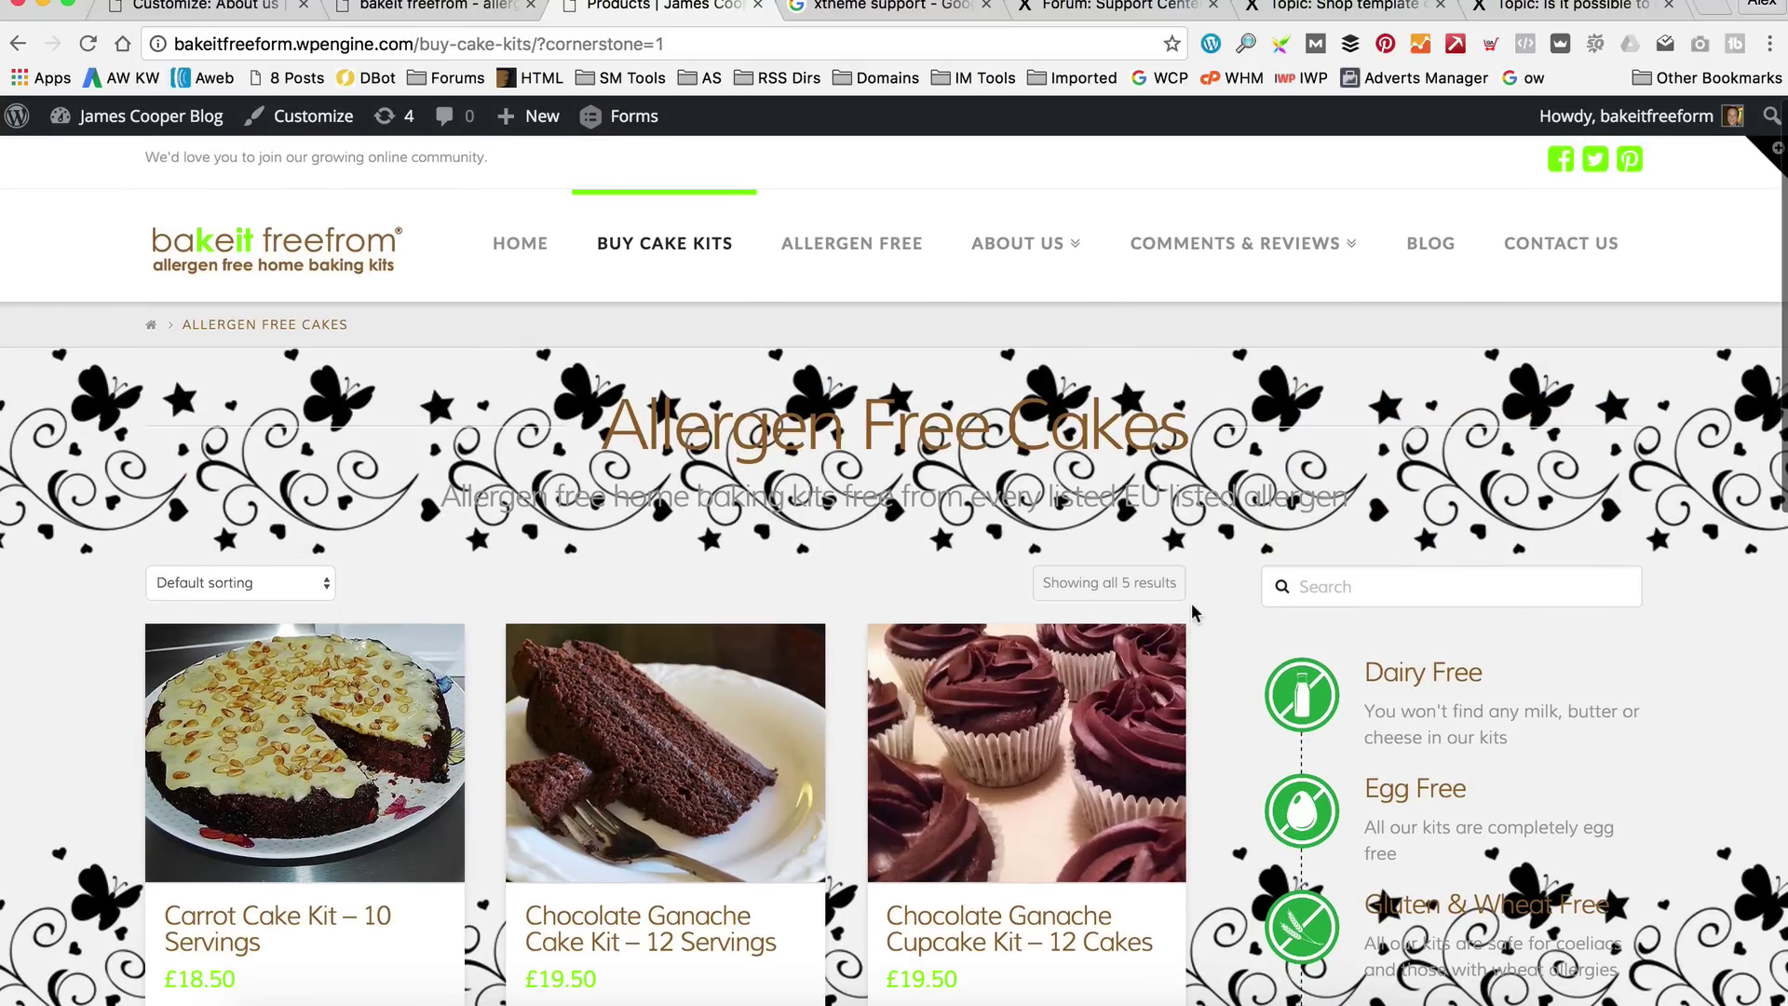
click(863, 262)
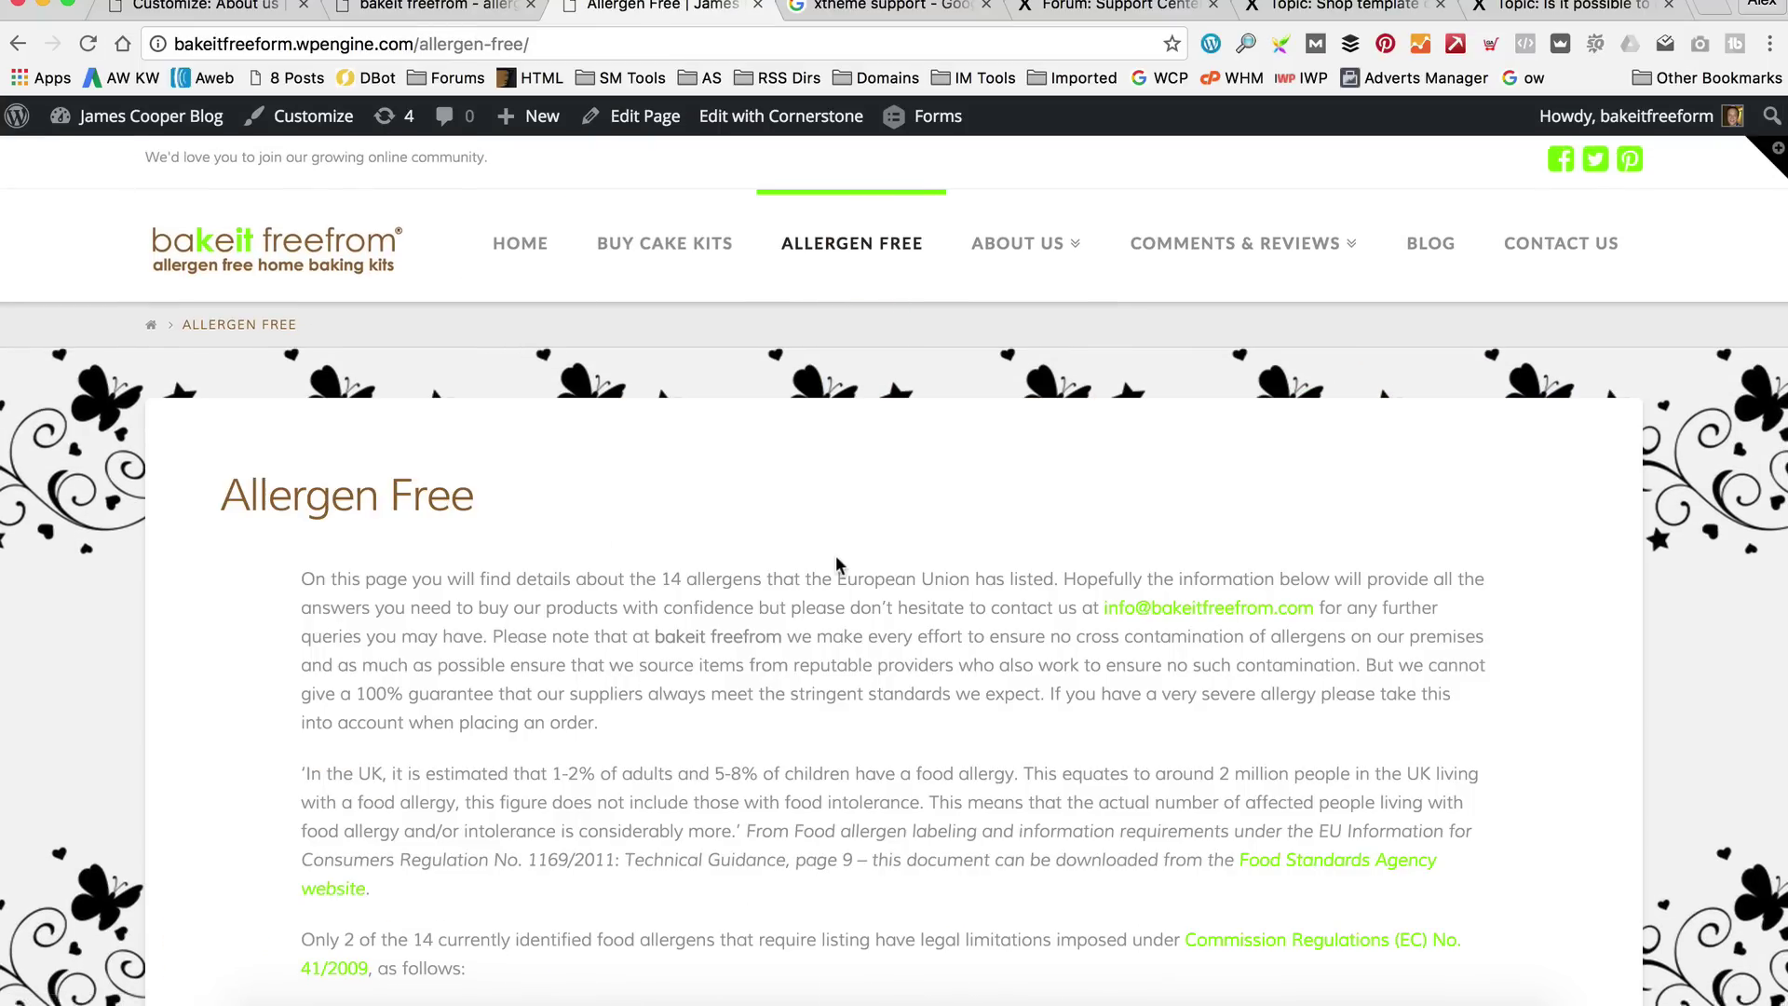
scroll(836, 559, down, 7)
scroll(836, 555, up, 7)
click(669, 270)
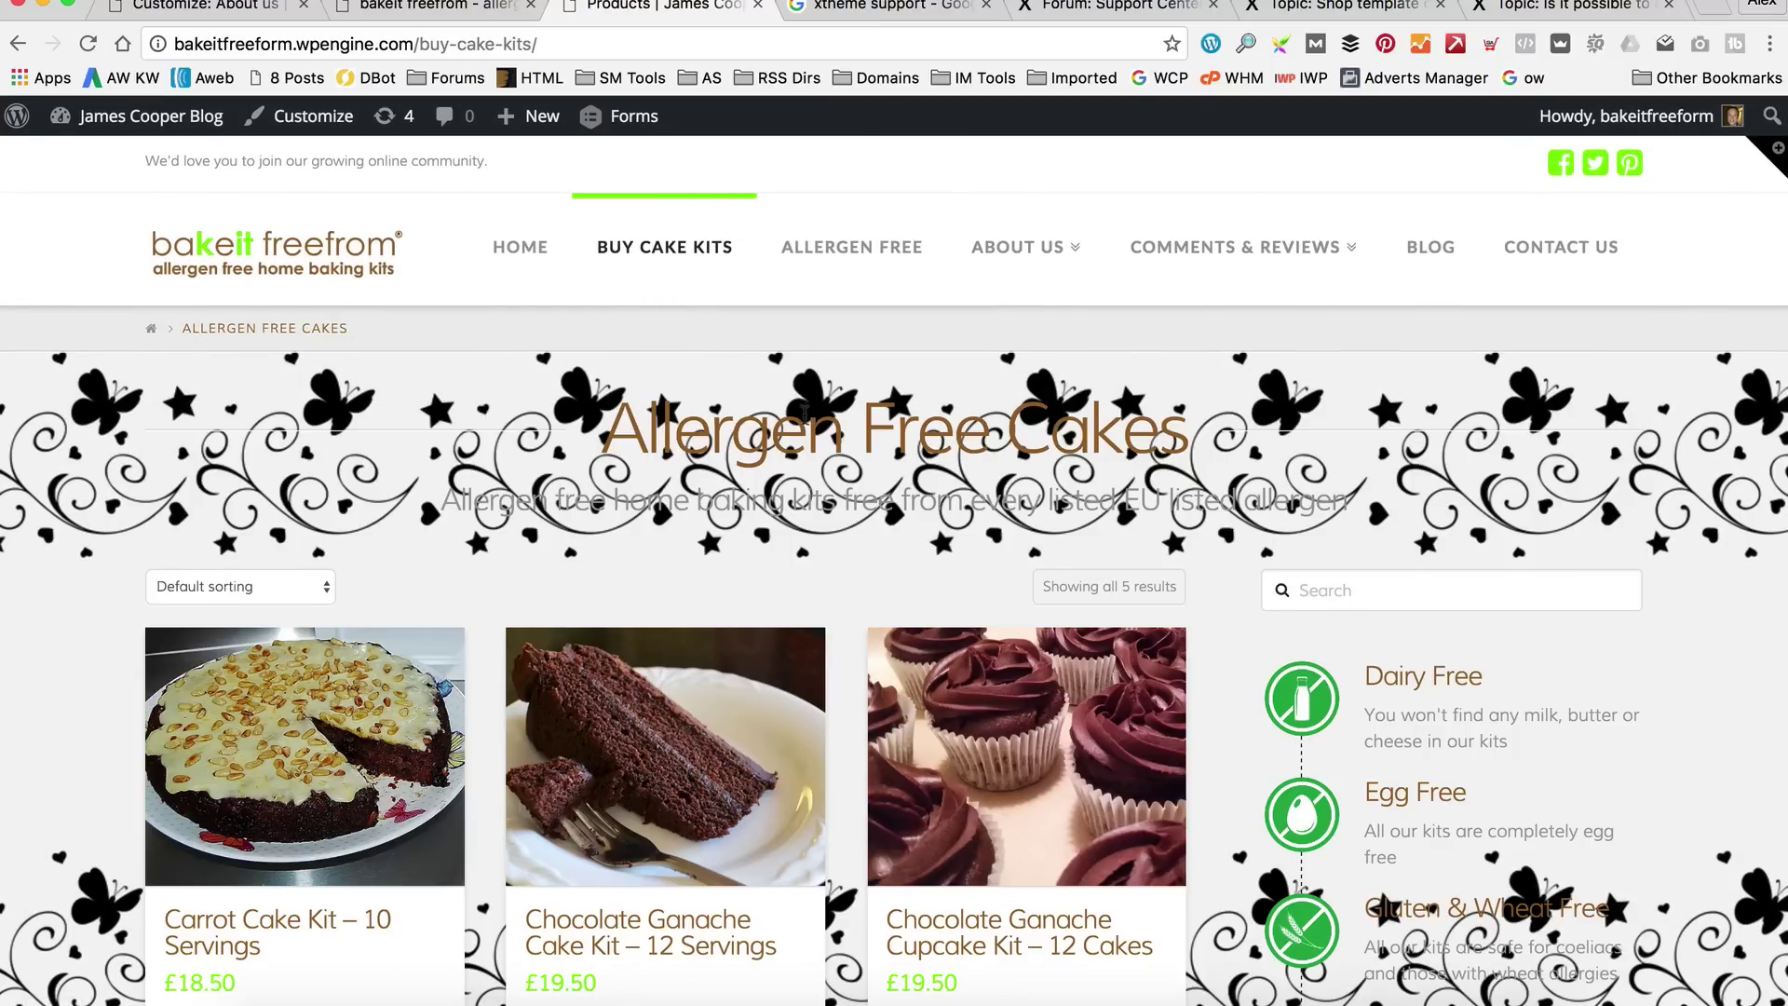
scroll(360, 426, down, 1)
- Inspect the page in DevTools and select the body element to view its styles
right_click(337, 470)
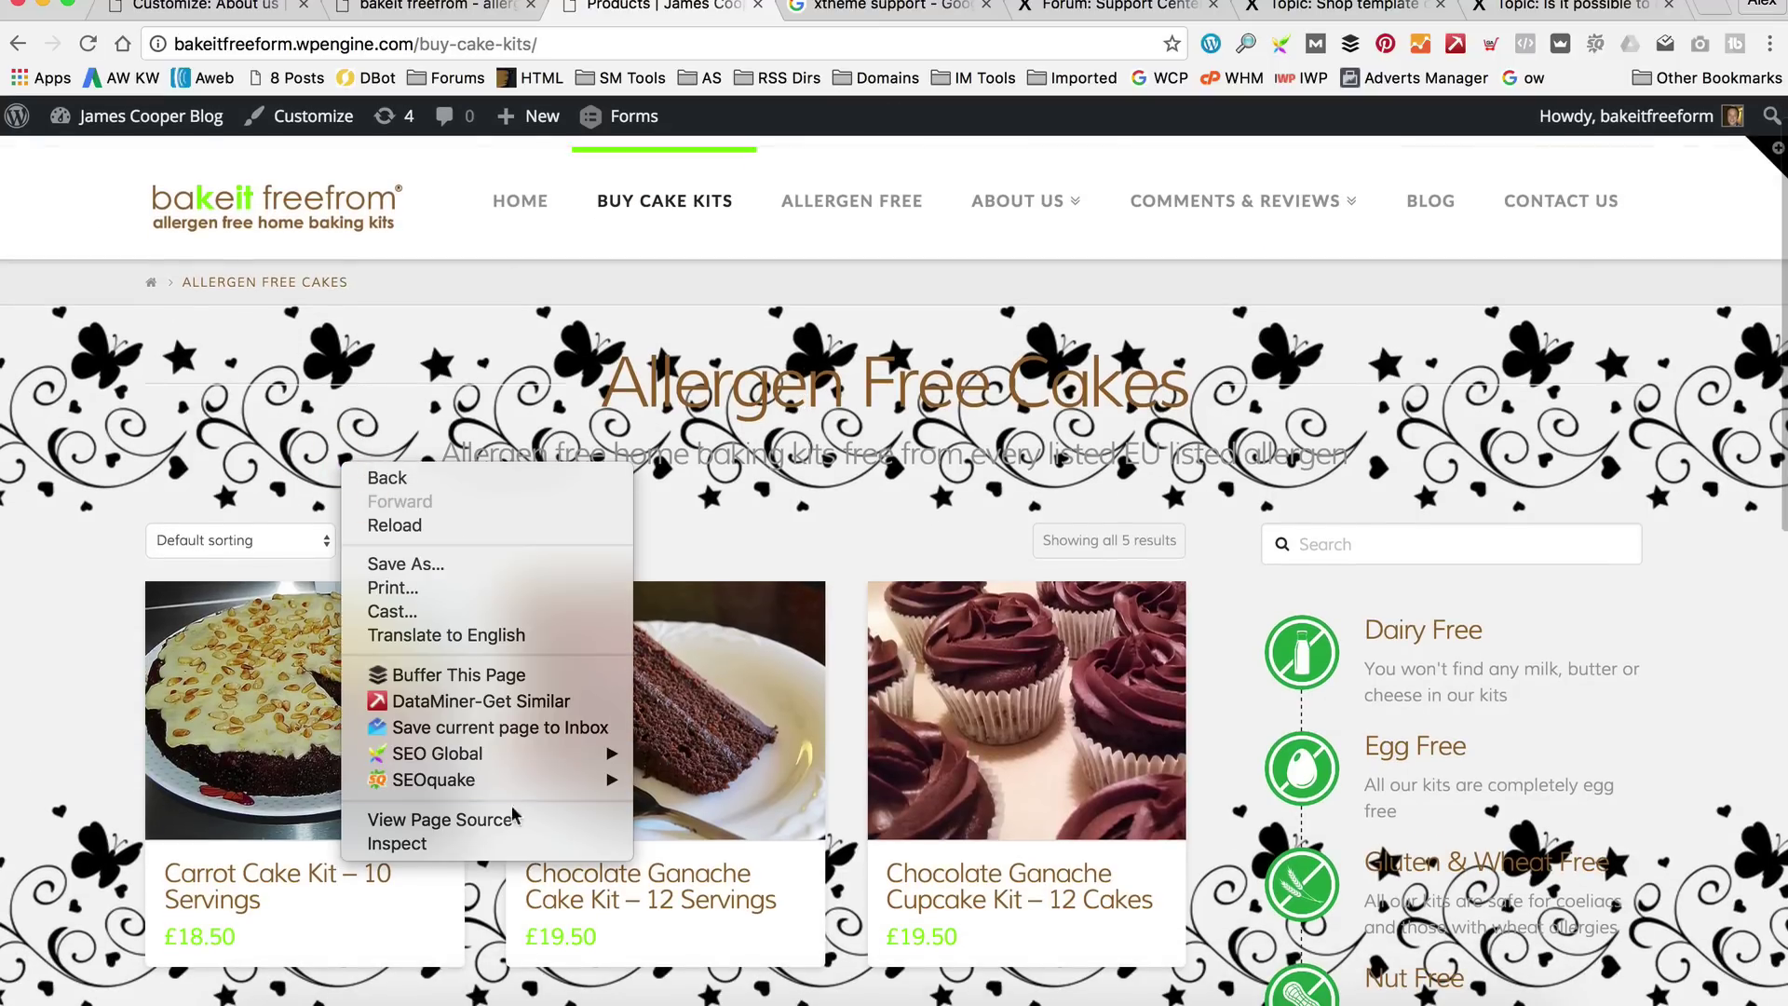
key(Escape)
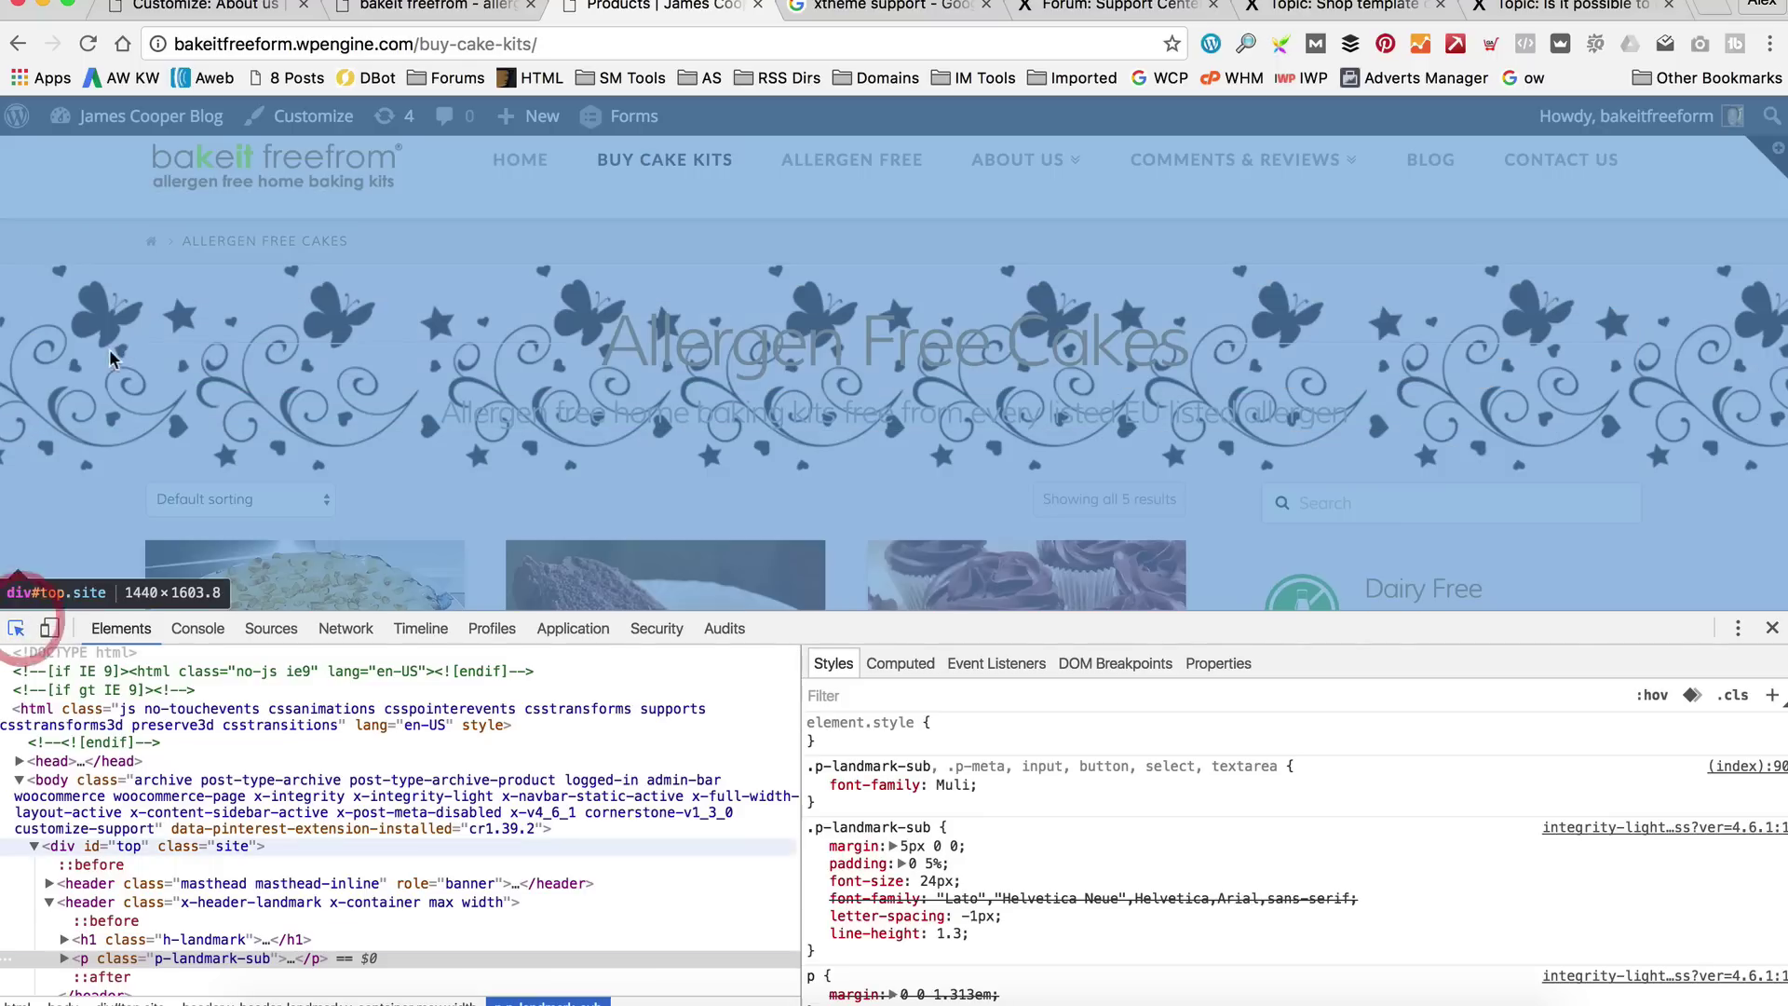
click(75, 846)
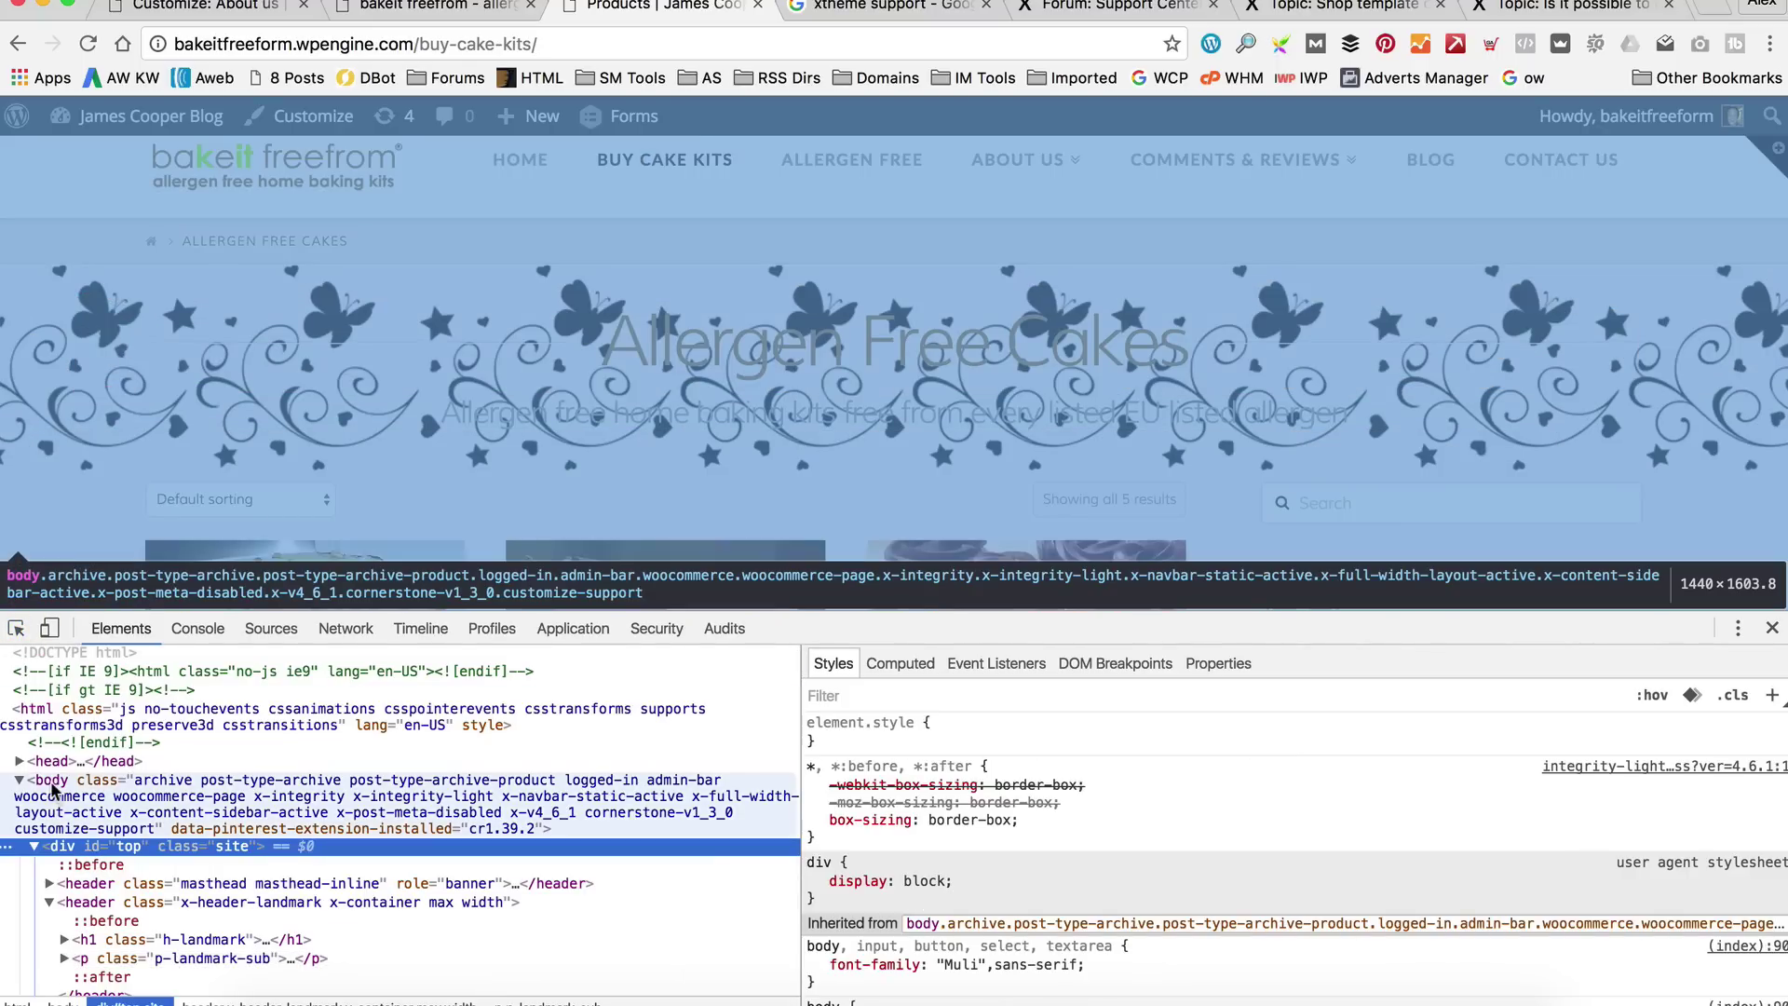
click(53, 790)
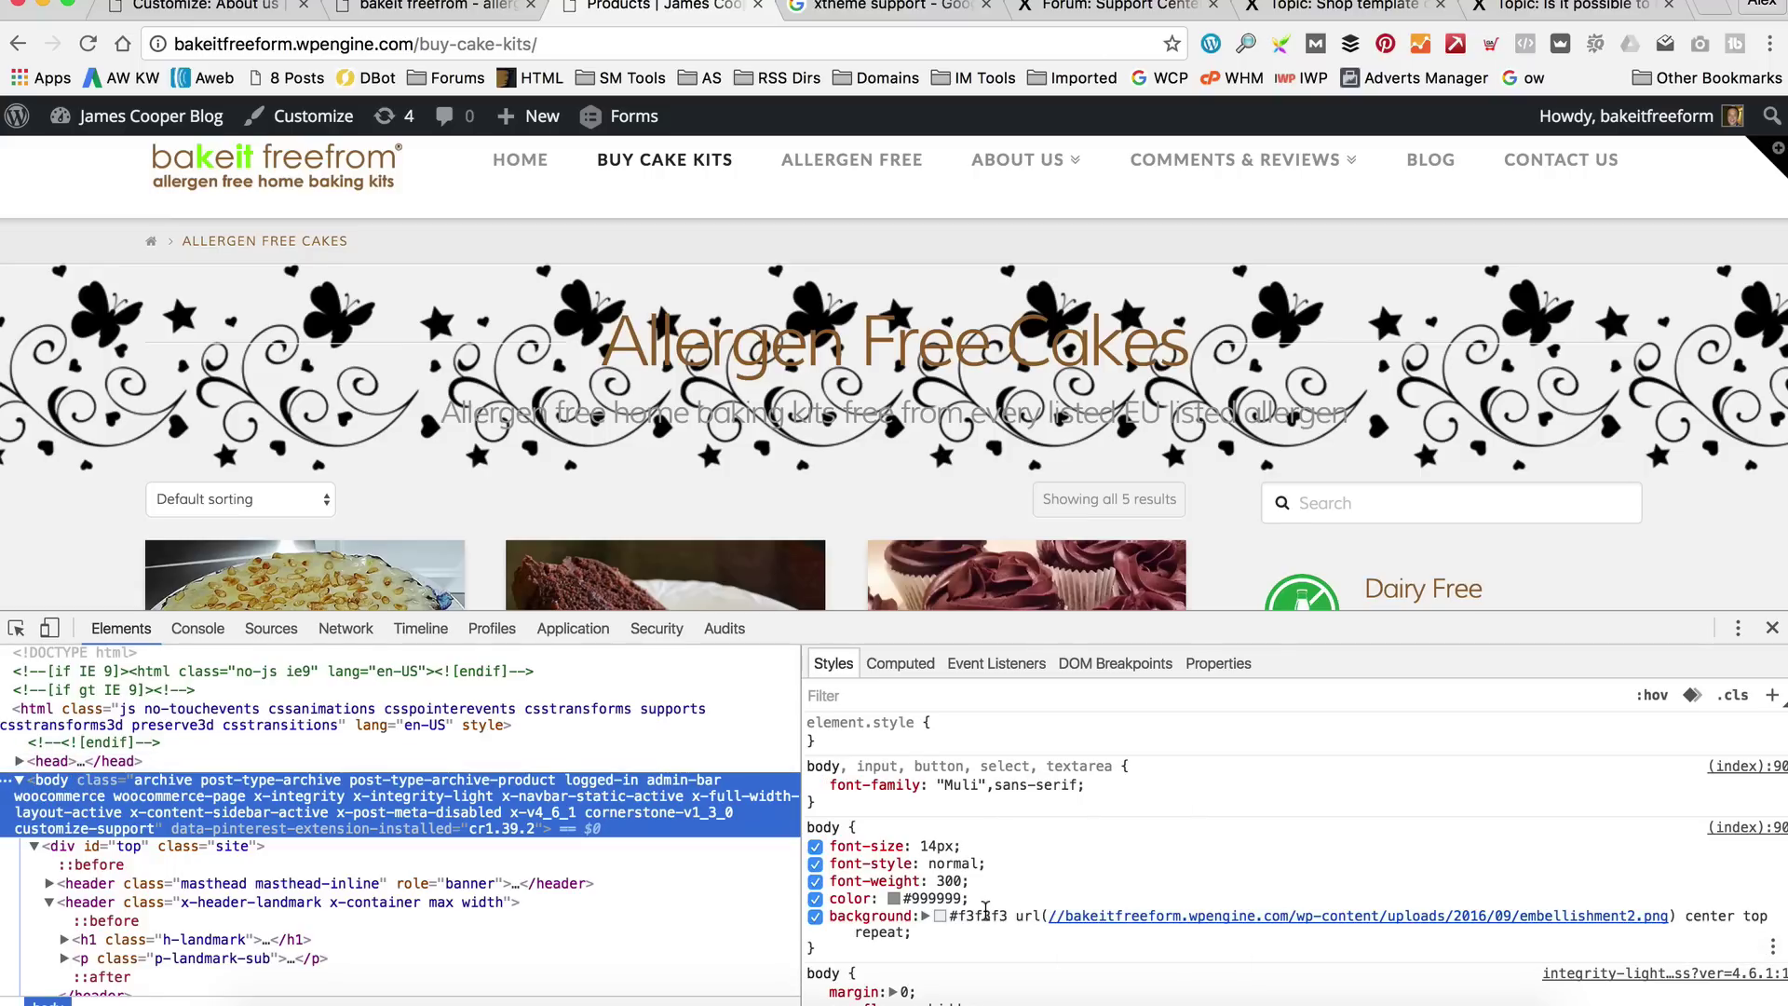
- Delete the pattern image url from the body background, keeping plain #f3f3f3
click(1025, 913)
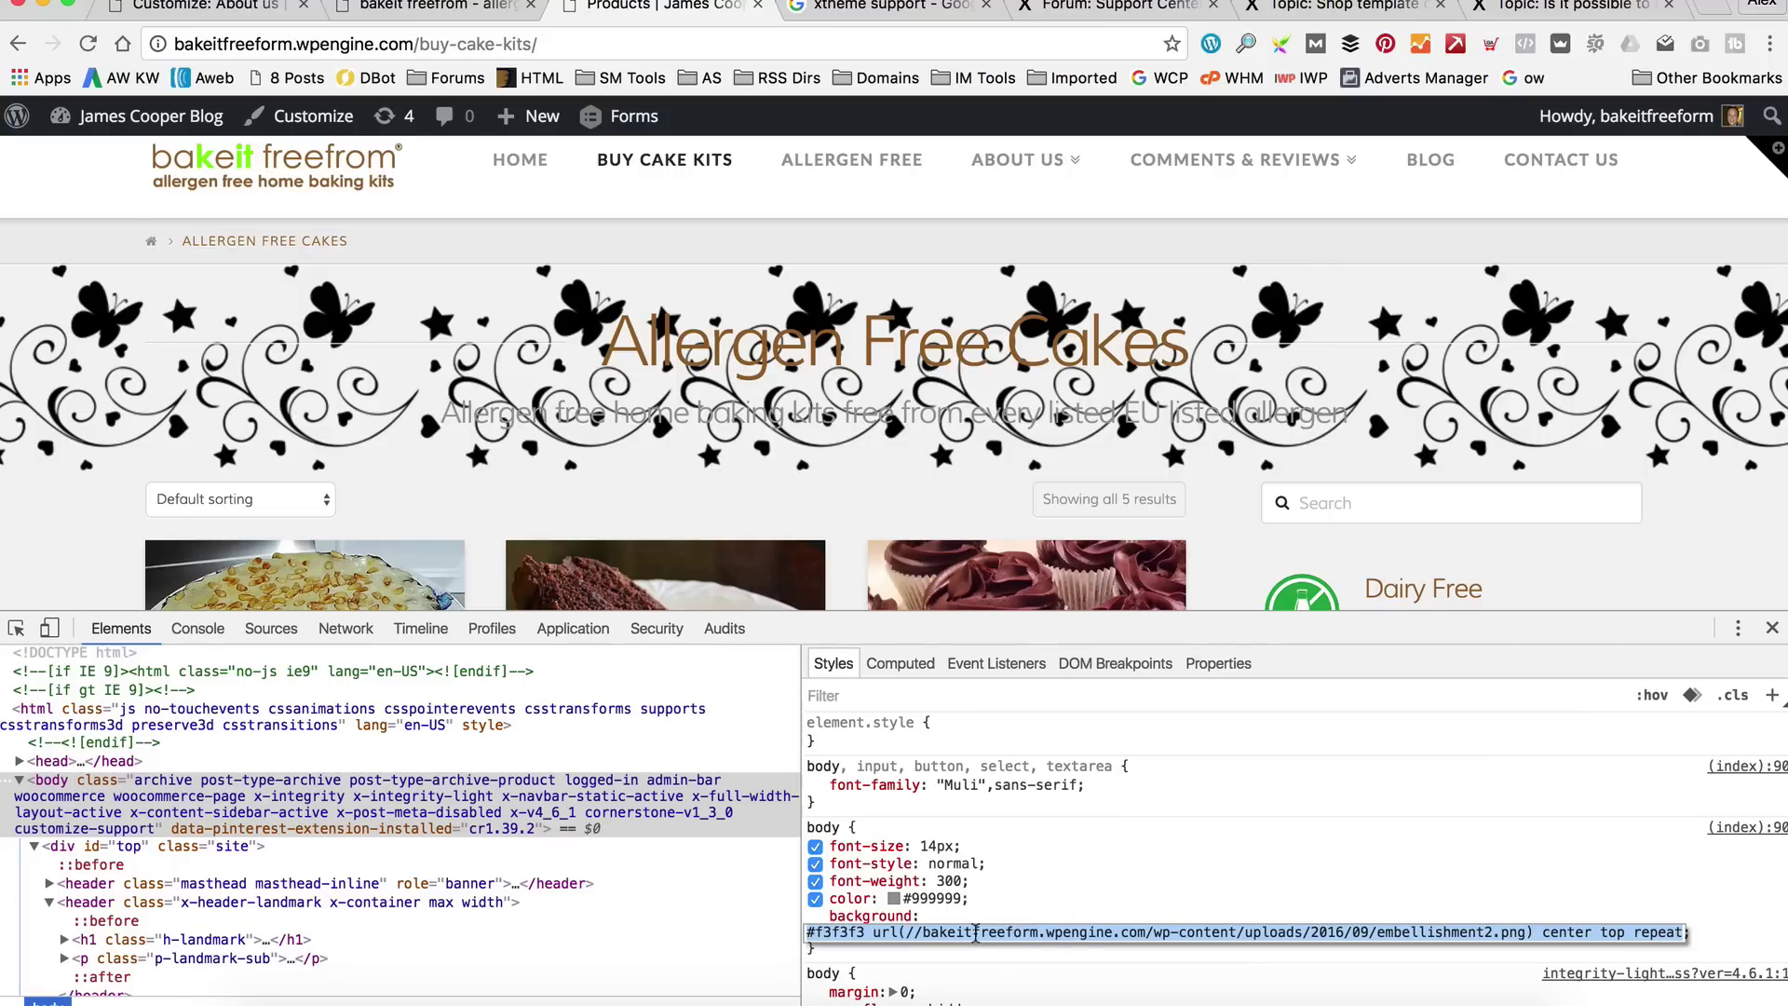
click(976, 933)
drag(873, 932, 1787, 928)
key(Left)
key(BackSpace)
key(BackSpace)
key(BackSpace)
key(BackSpace)
key(BackSpace)
key(BackSpace)
key(BackSpace)
key(BackSpace)
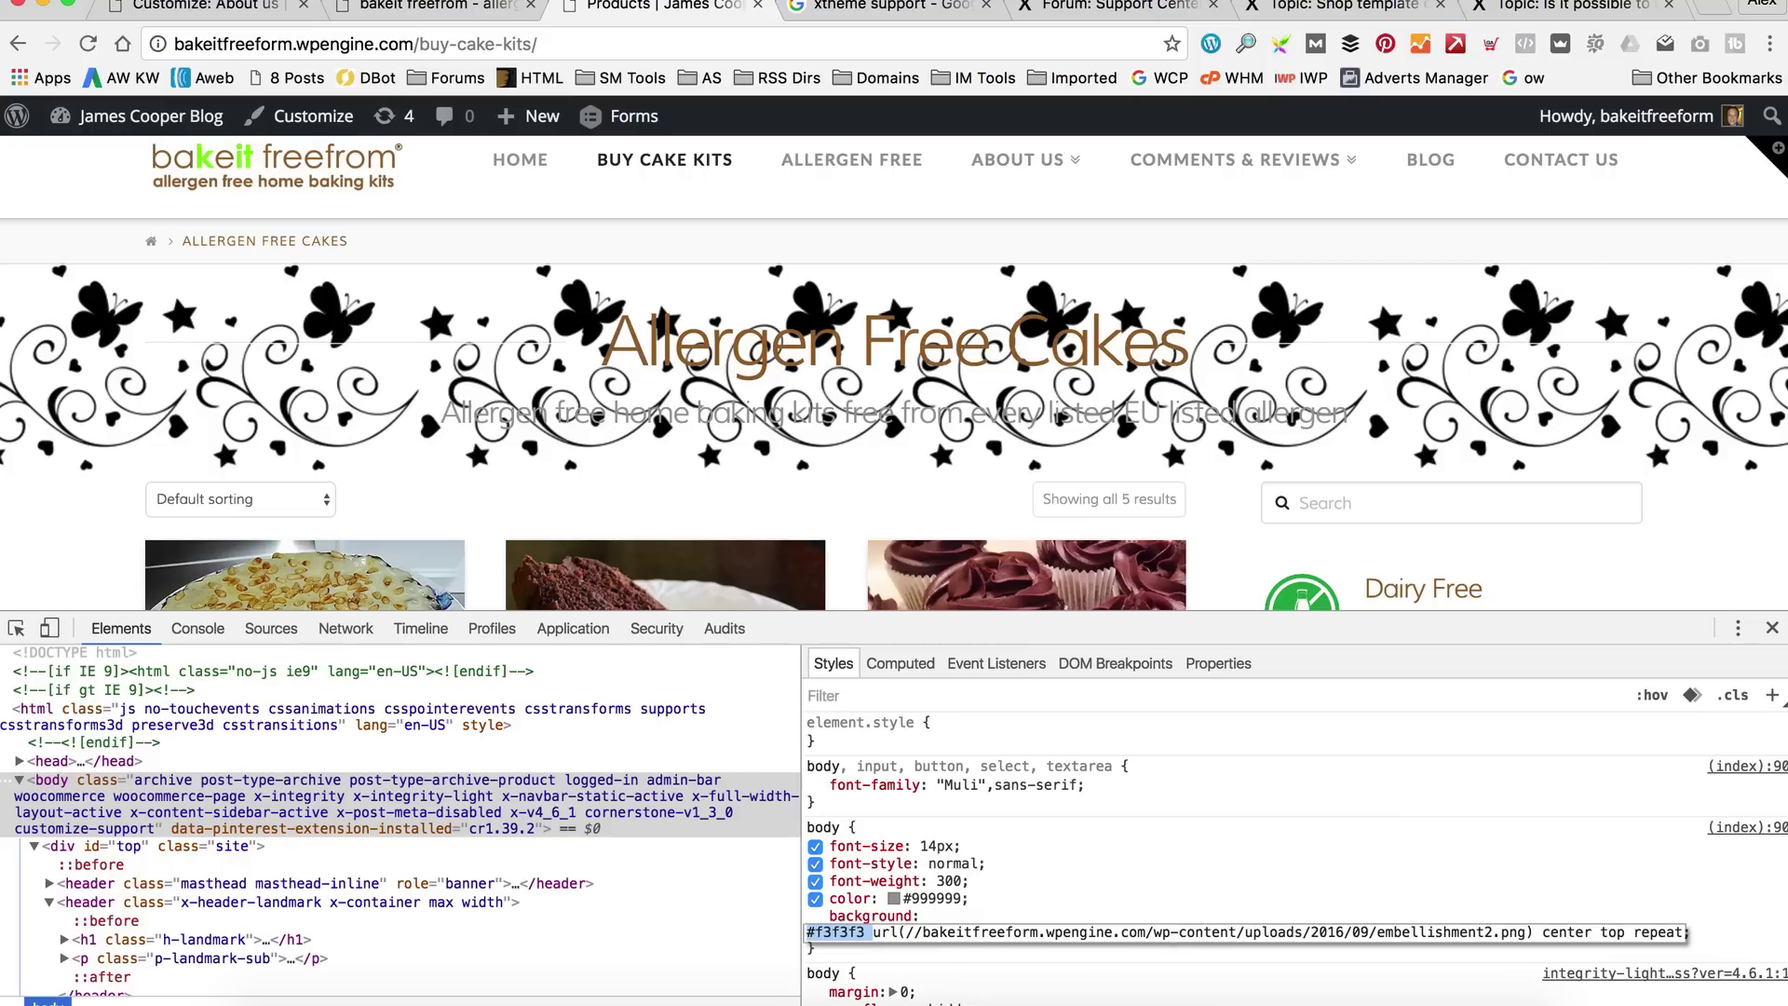
key(ctrl+z)
click(1138, 802)
click(1024, 915)
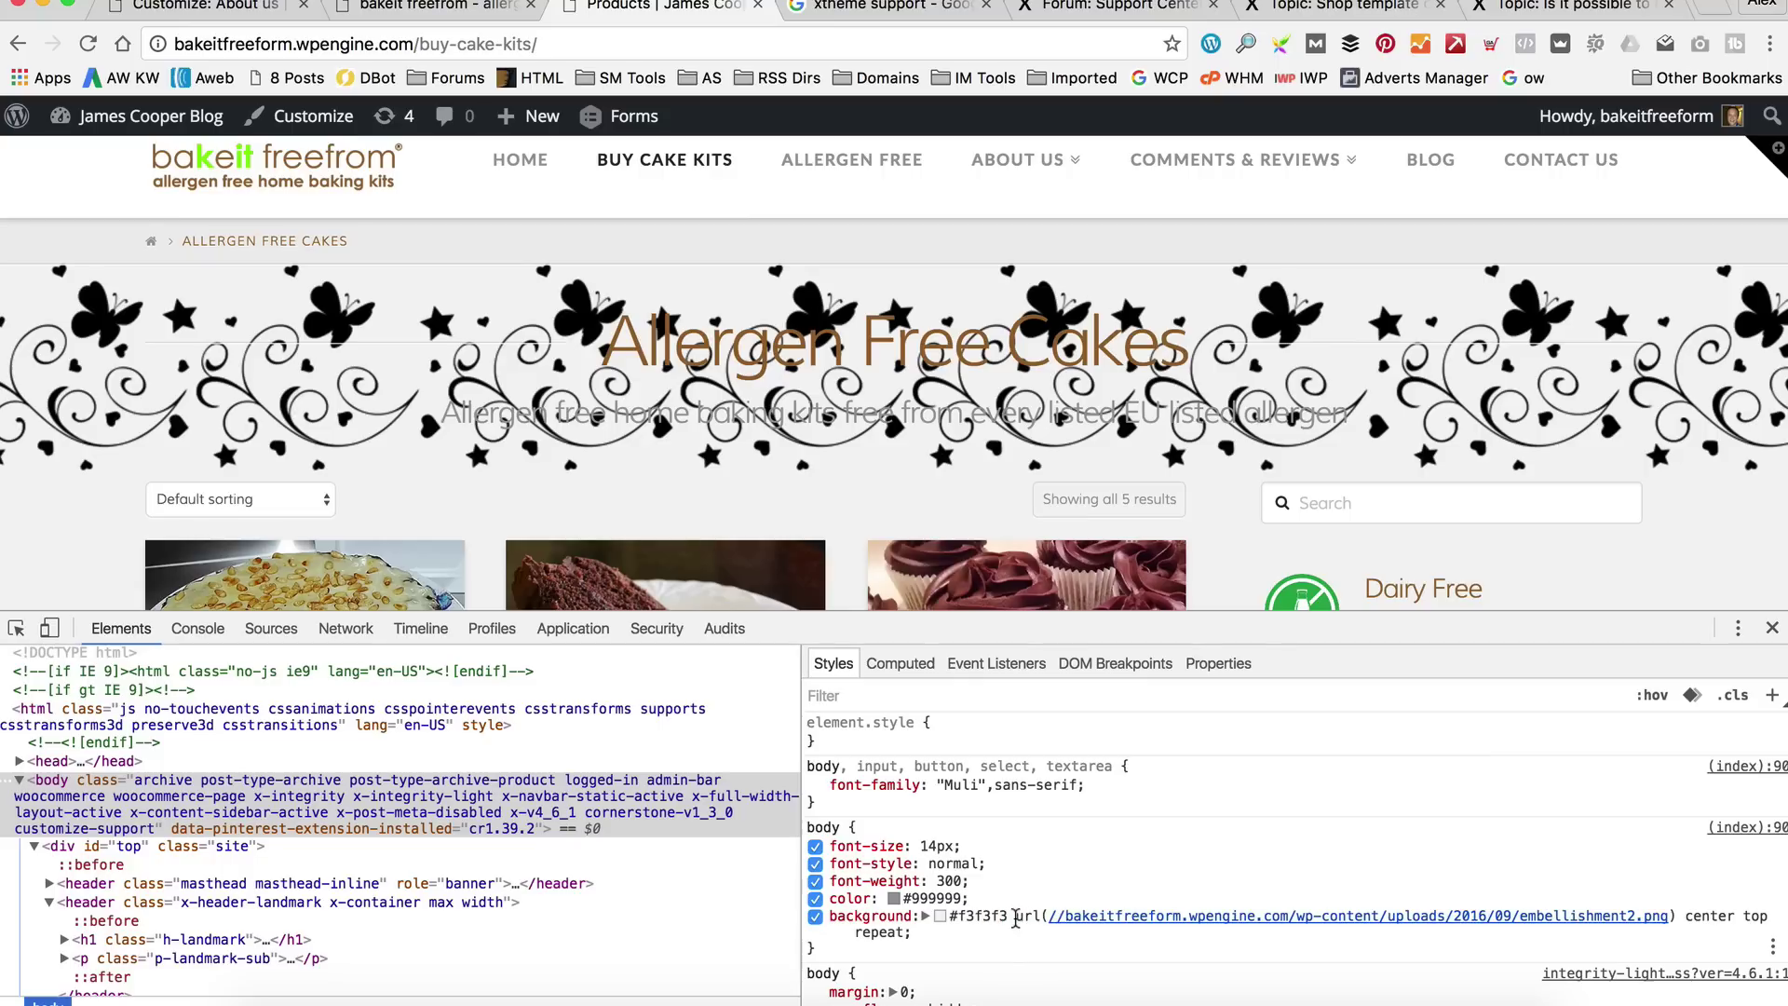
double_click(1039, 920)
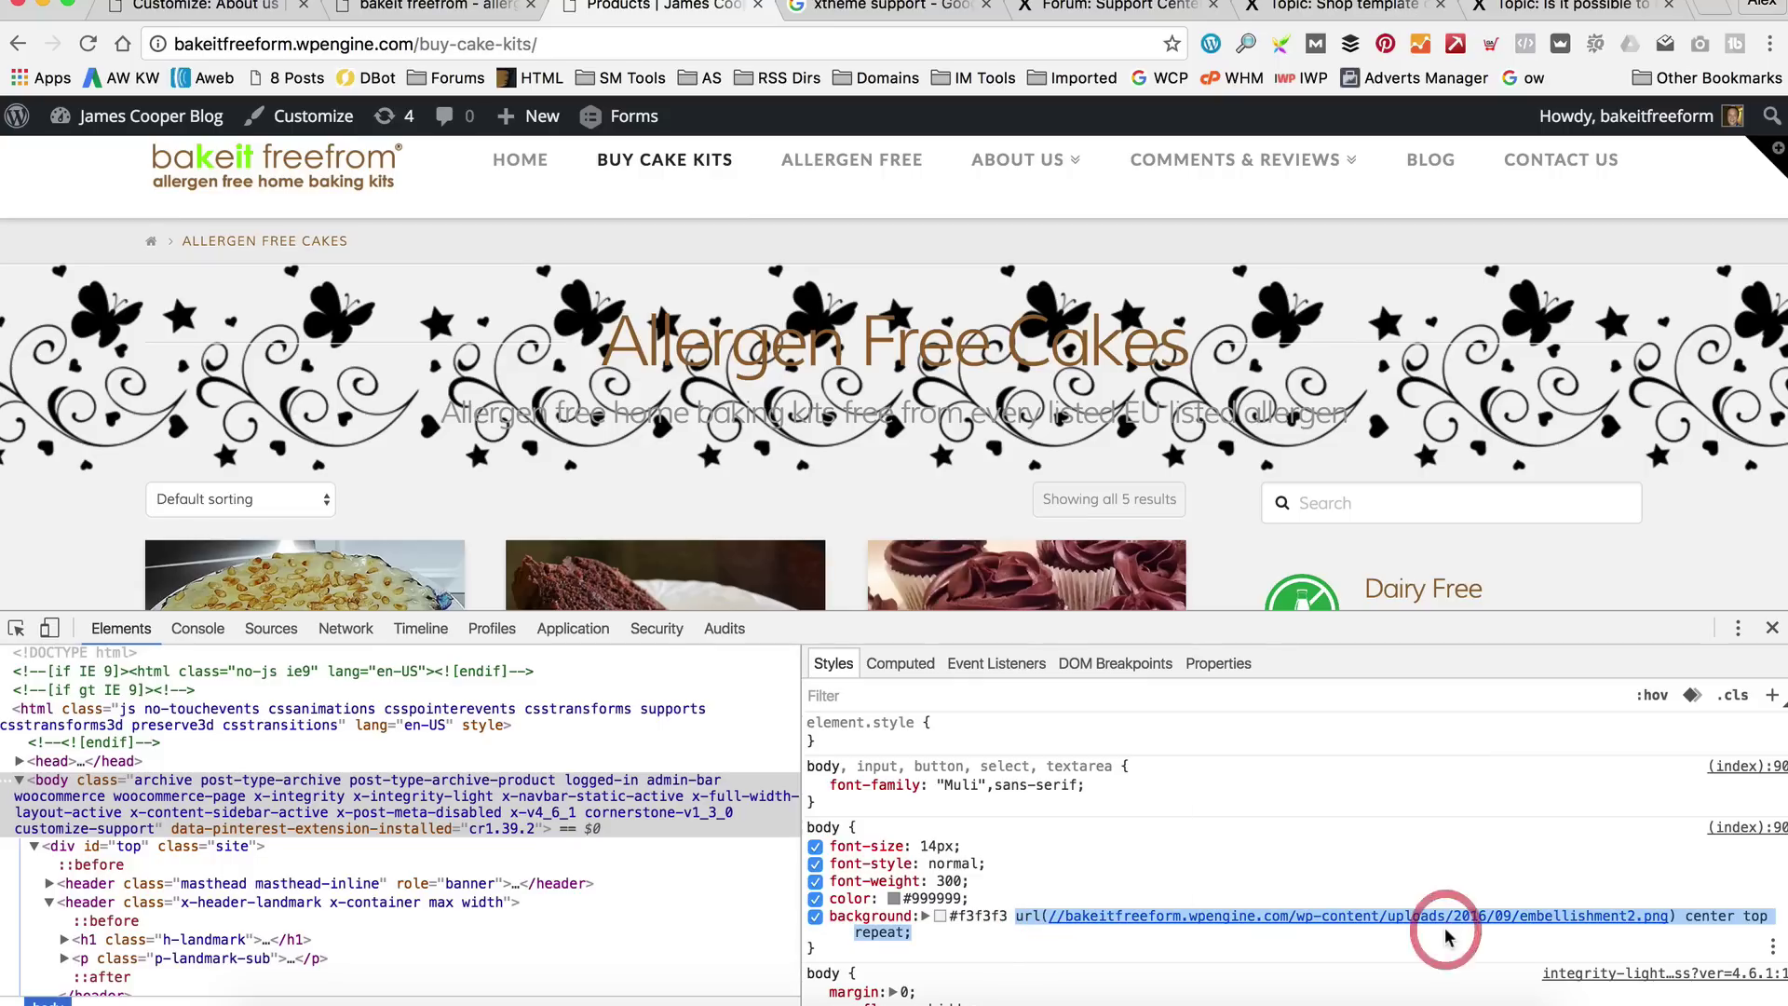
click(1028, 922)
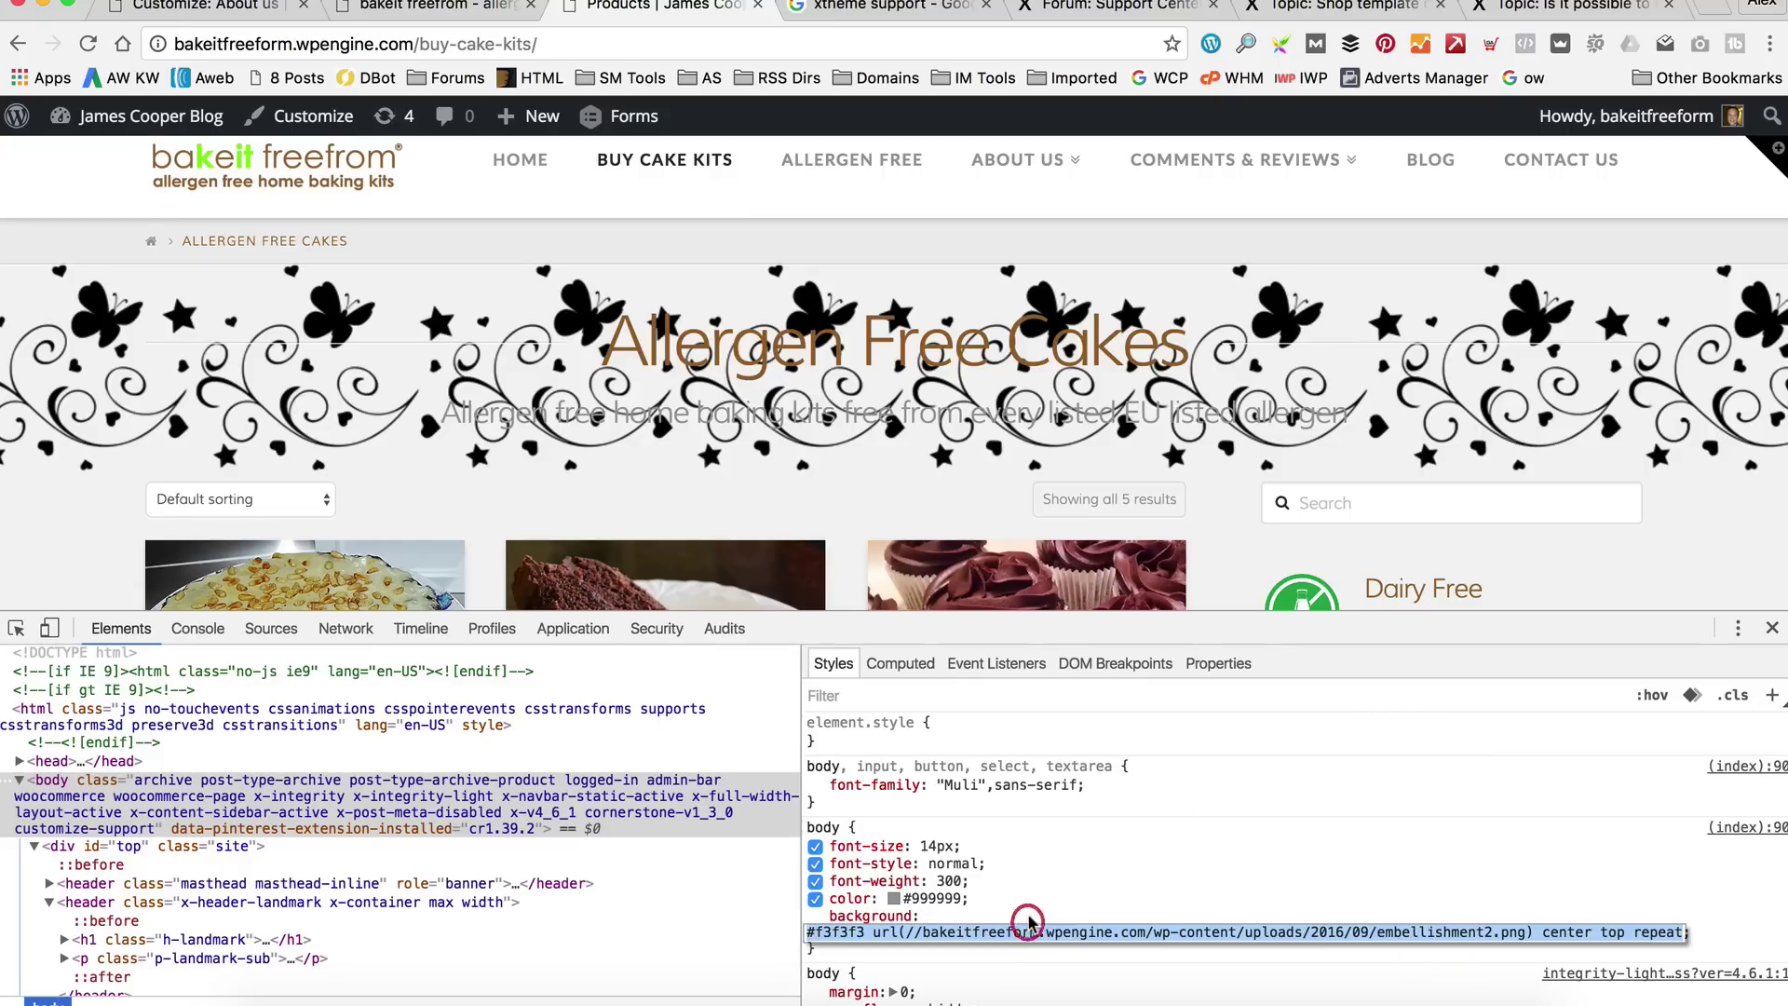
click(843, 931)
drag(871, 932, 1688, 933)
key(BackSpace)
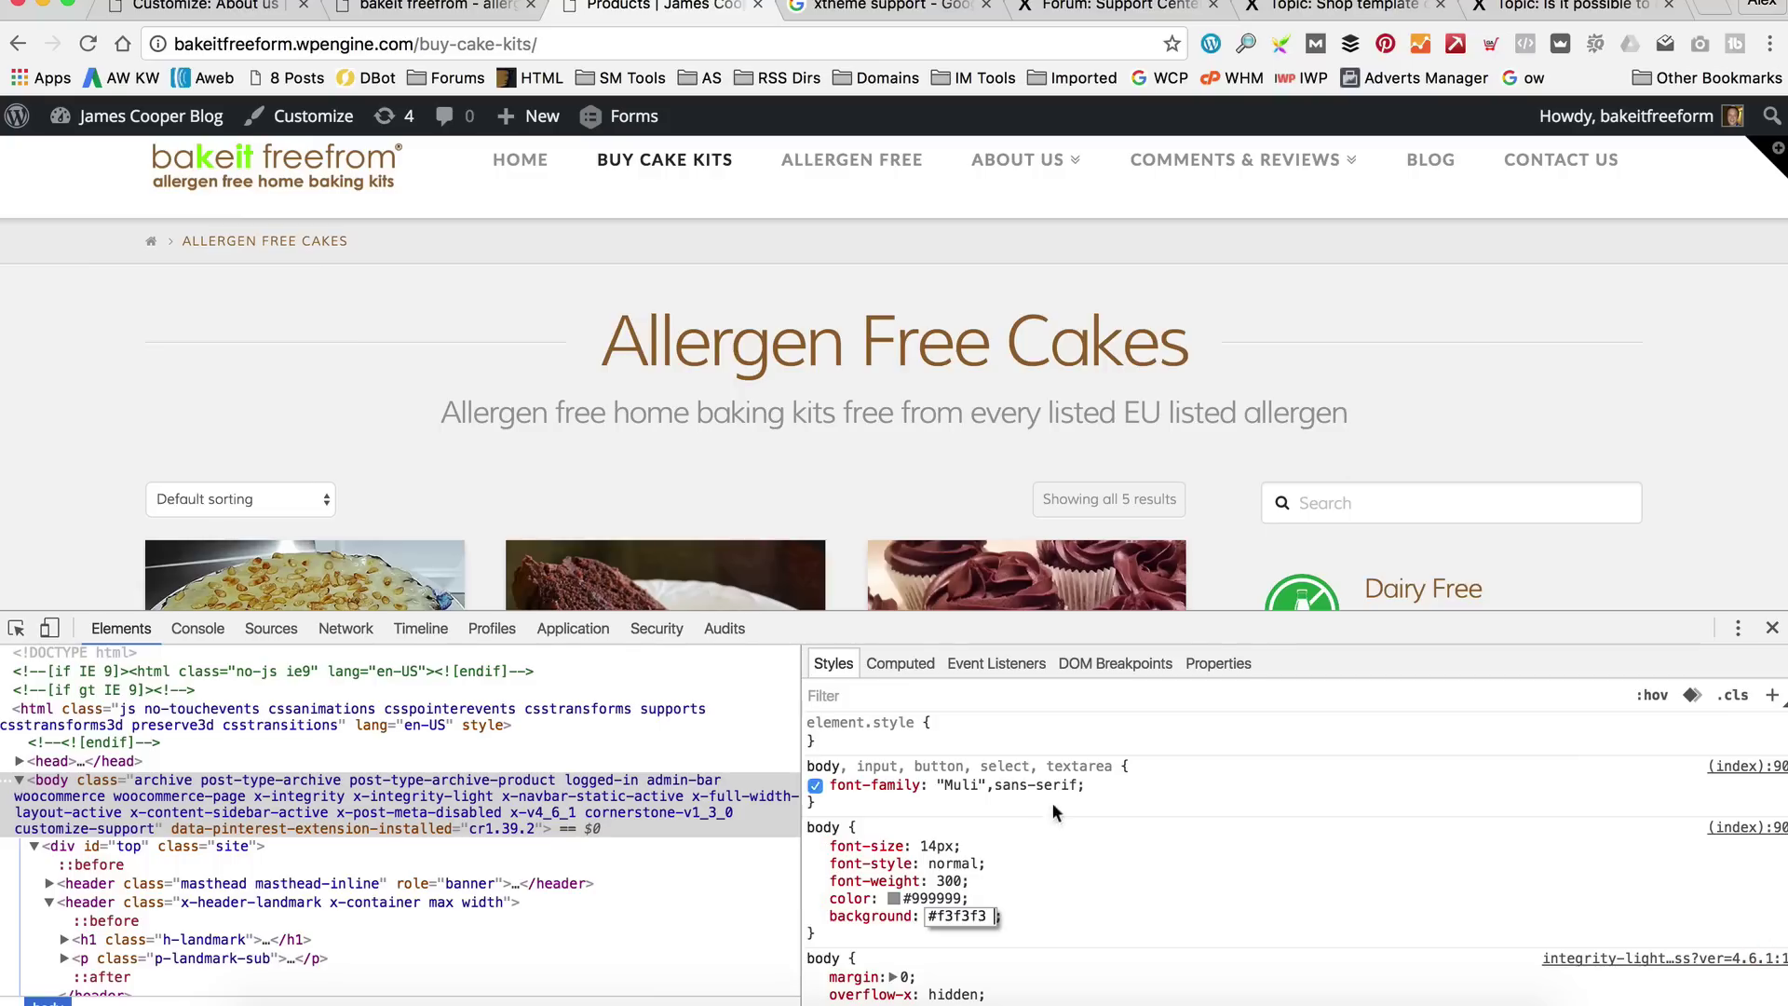
key(Return)
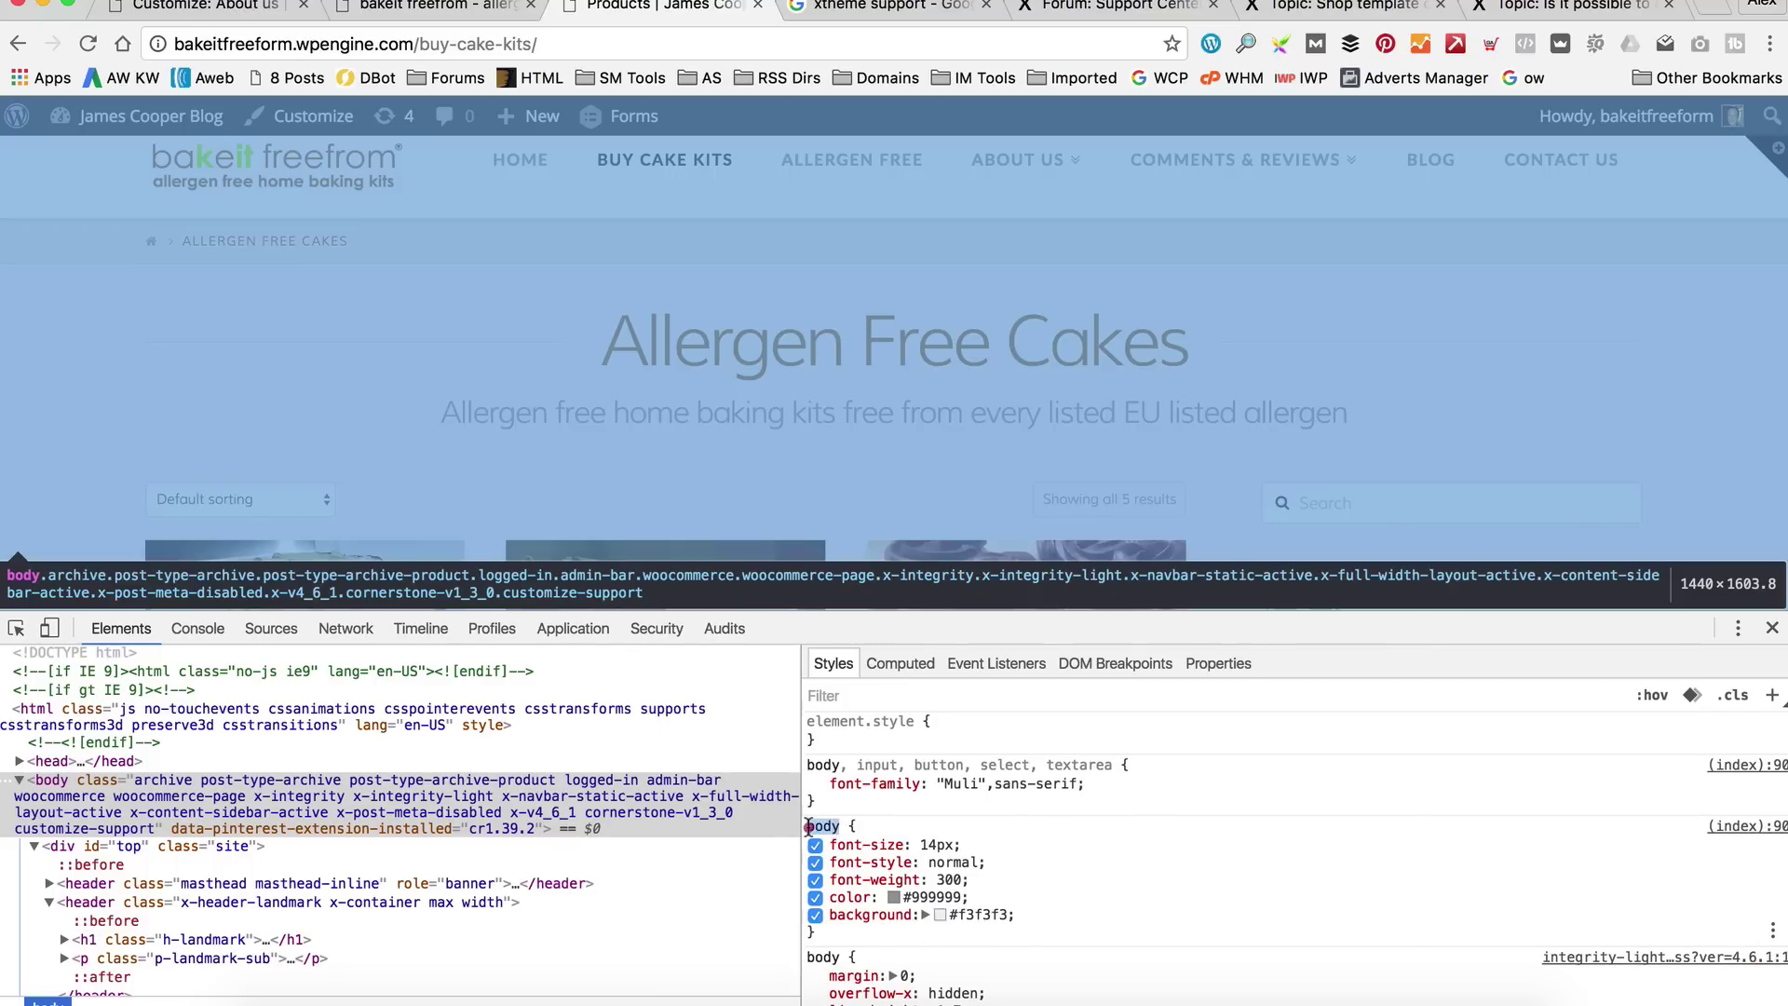
- Rename the body rule's selector to .woocommerce and select the whole rule
click(807, 826)
text(woocommerce)
key(Return)
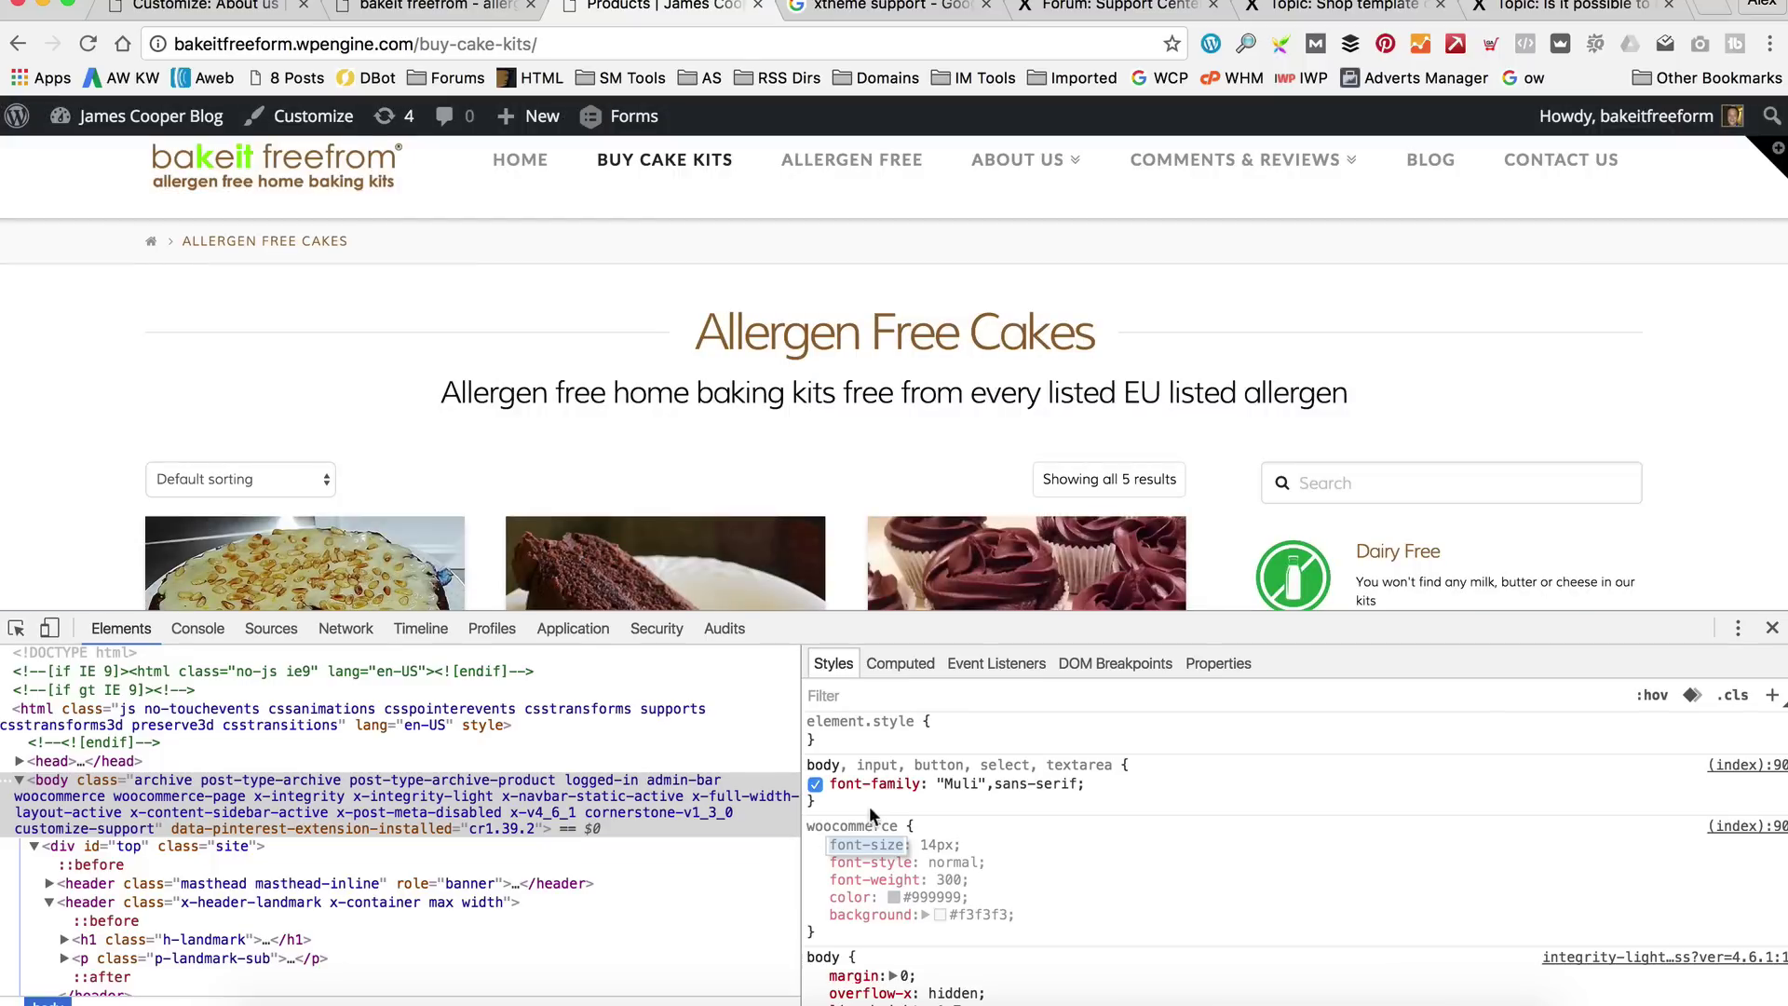
click(805, 826)
click(806, 826)
text(.)
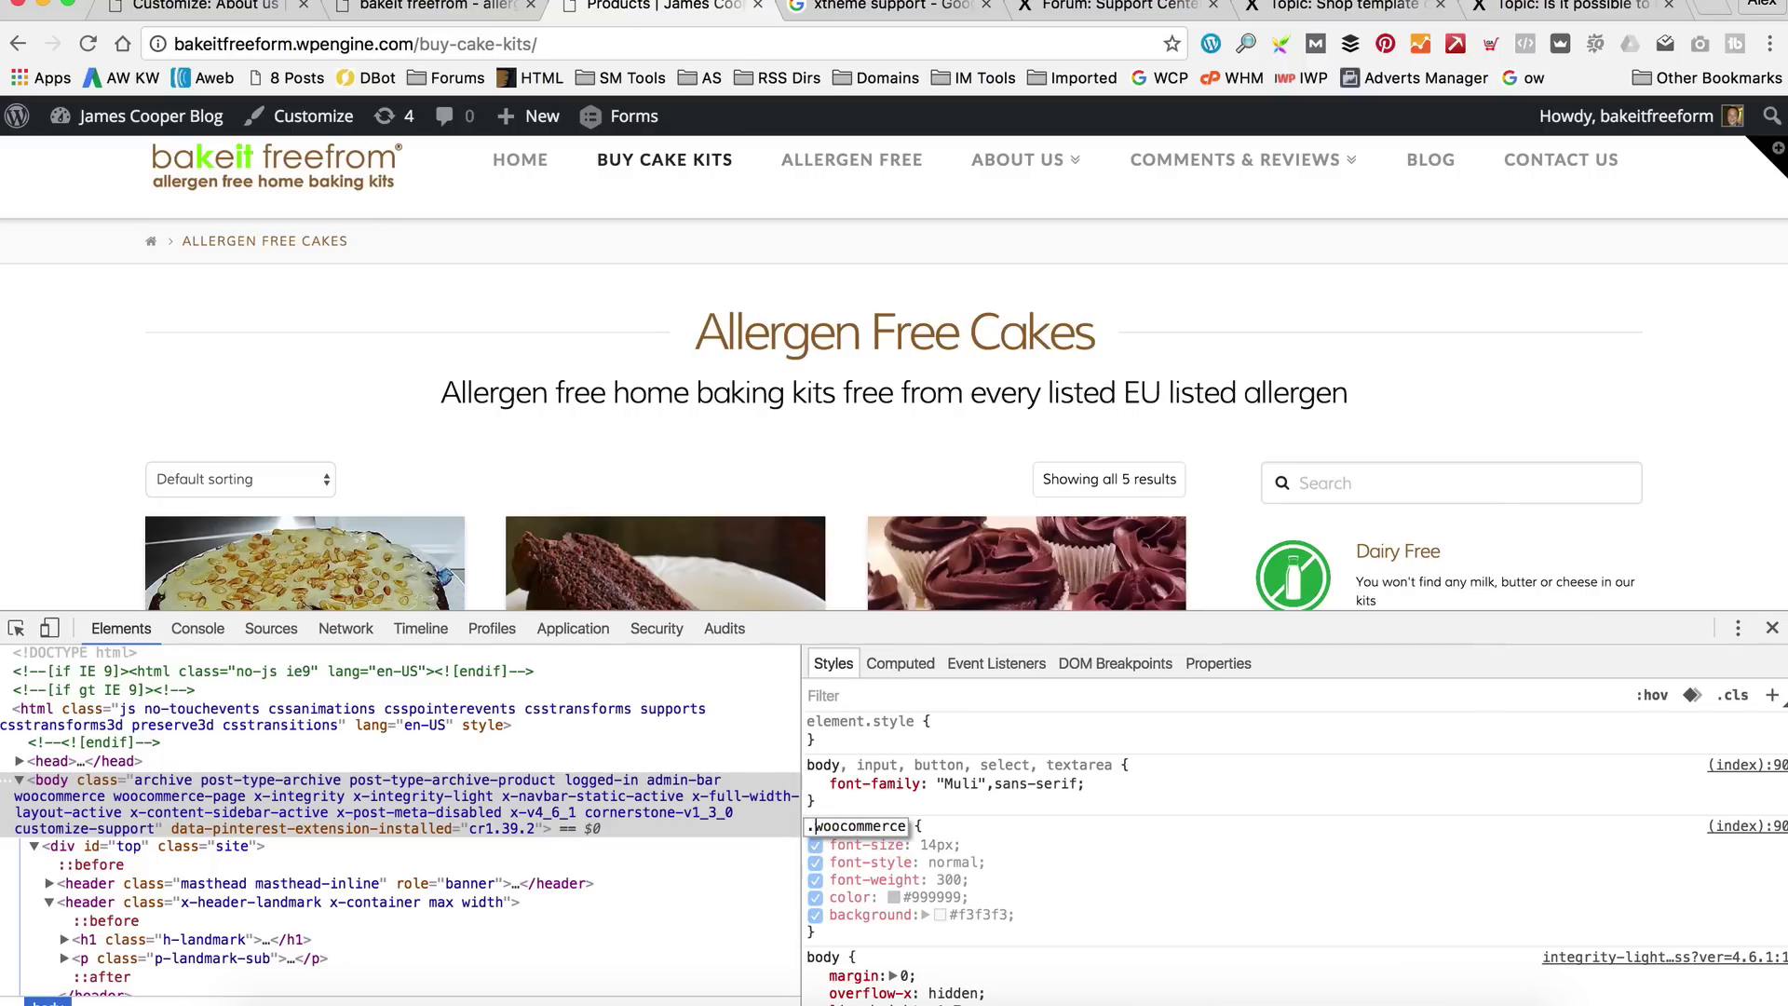
key(Return)
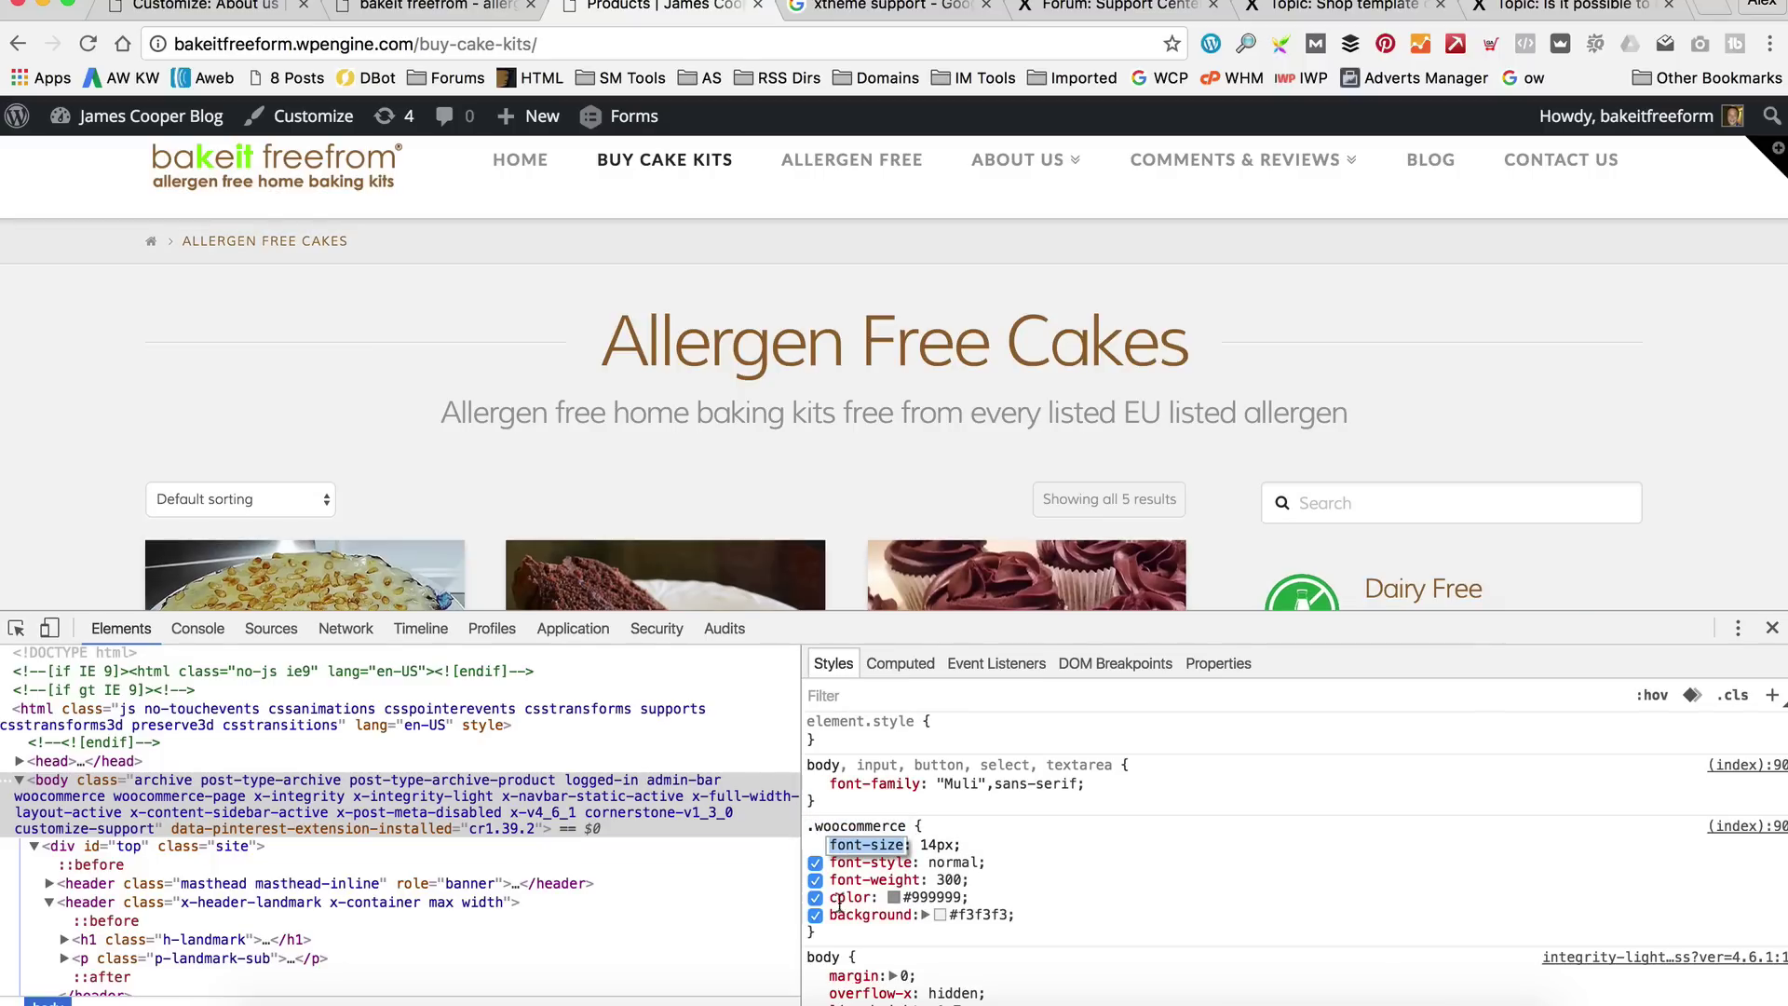
drag(836, 936, 806, 823)
key(super+c)
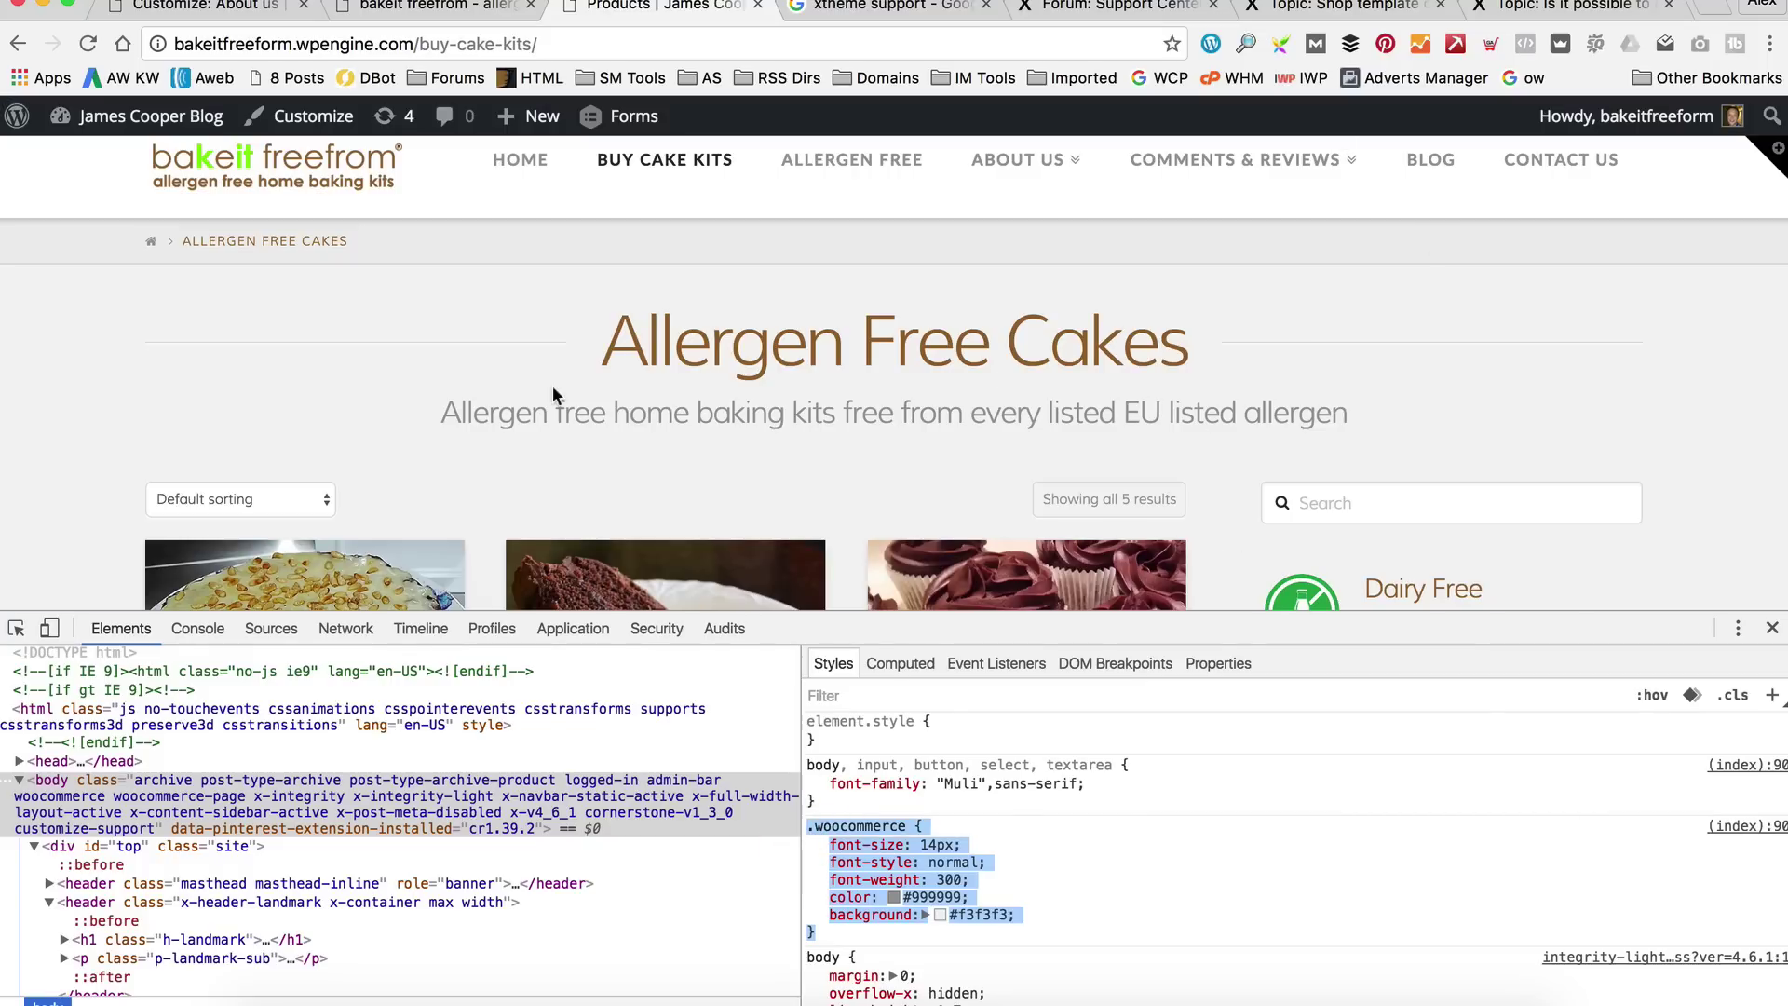
click(149, 6)
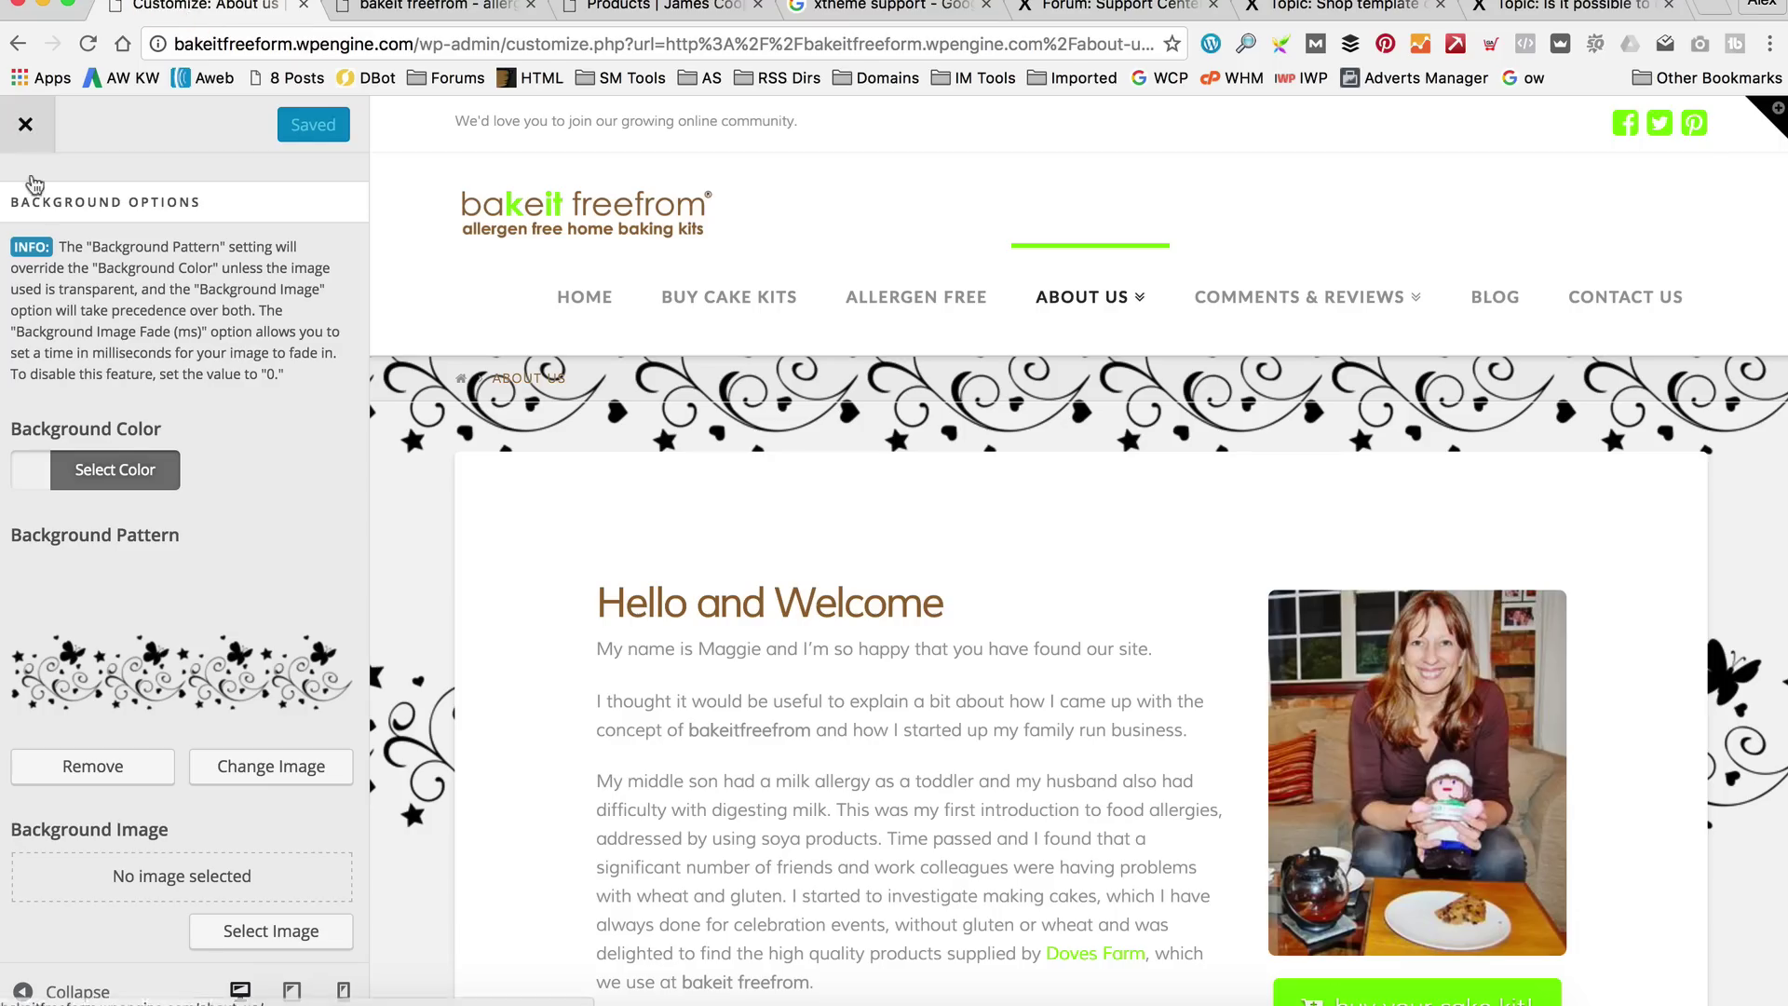
- Paste the .woocommerce rule into Global CSS, keeping only background #f3f3f3
click(23, 126)
click(20, 201)
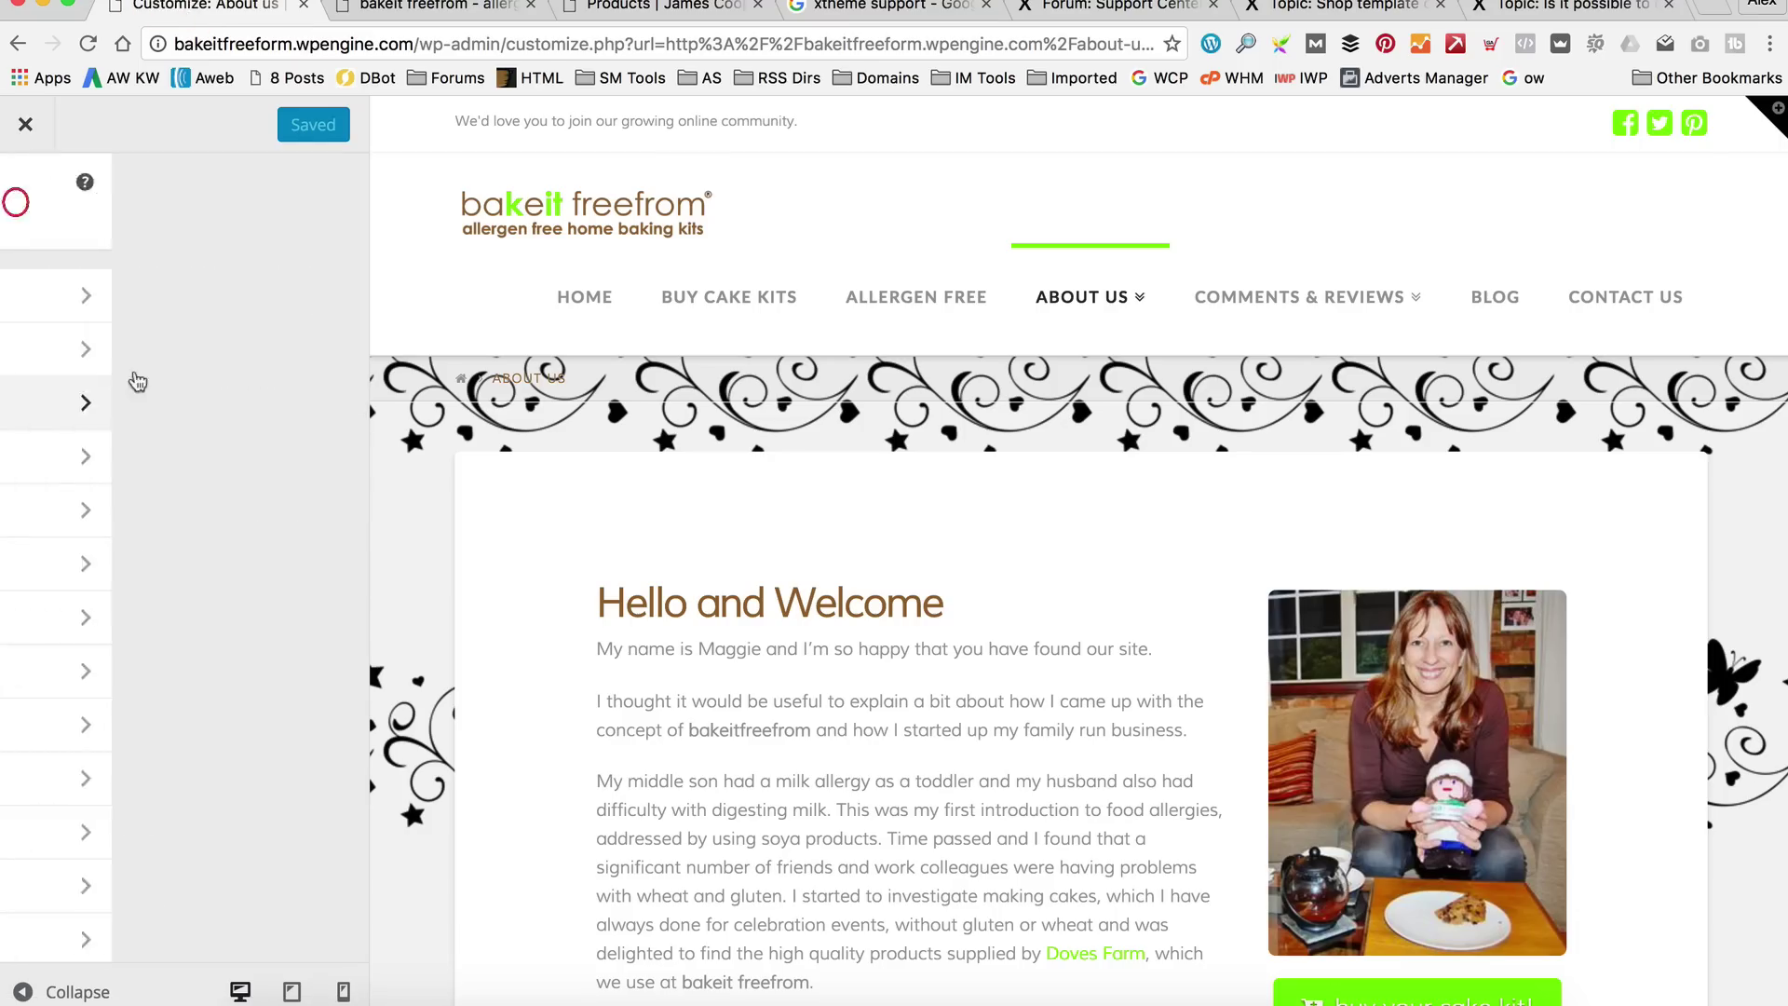
scroll(121, 941, down, 3)
click(156, 832)
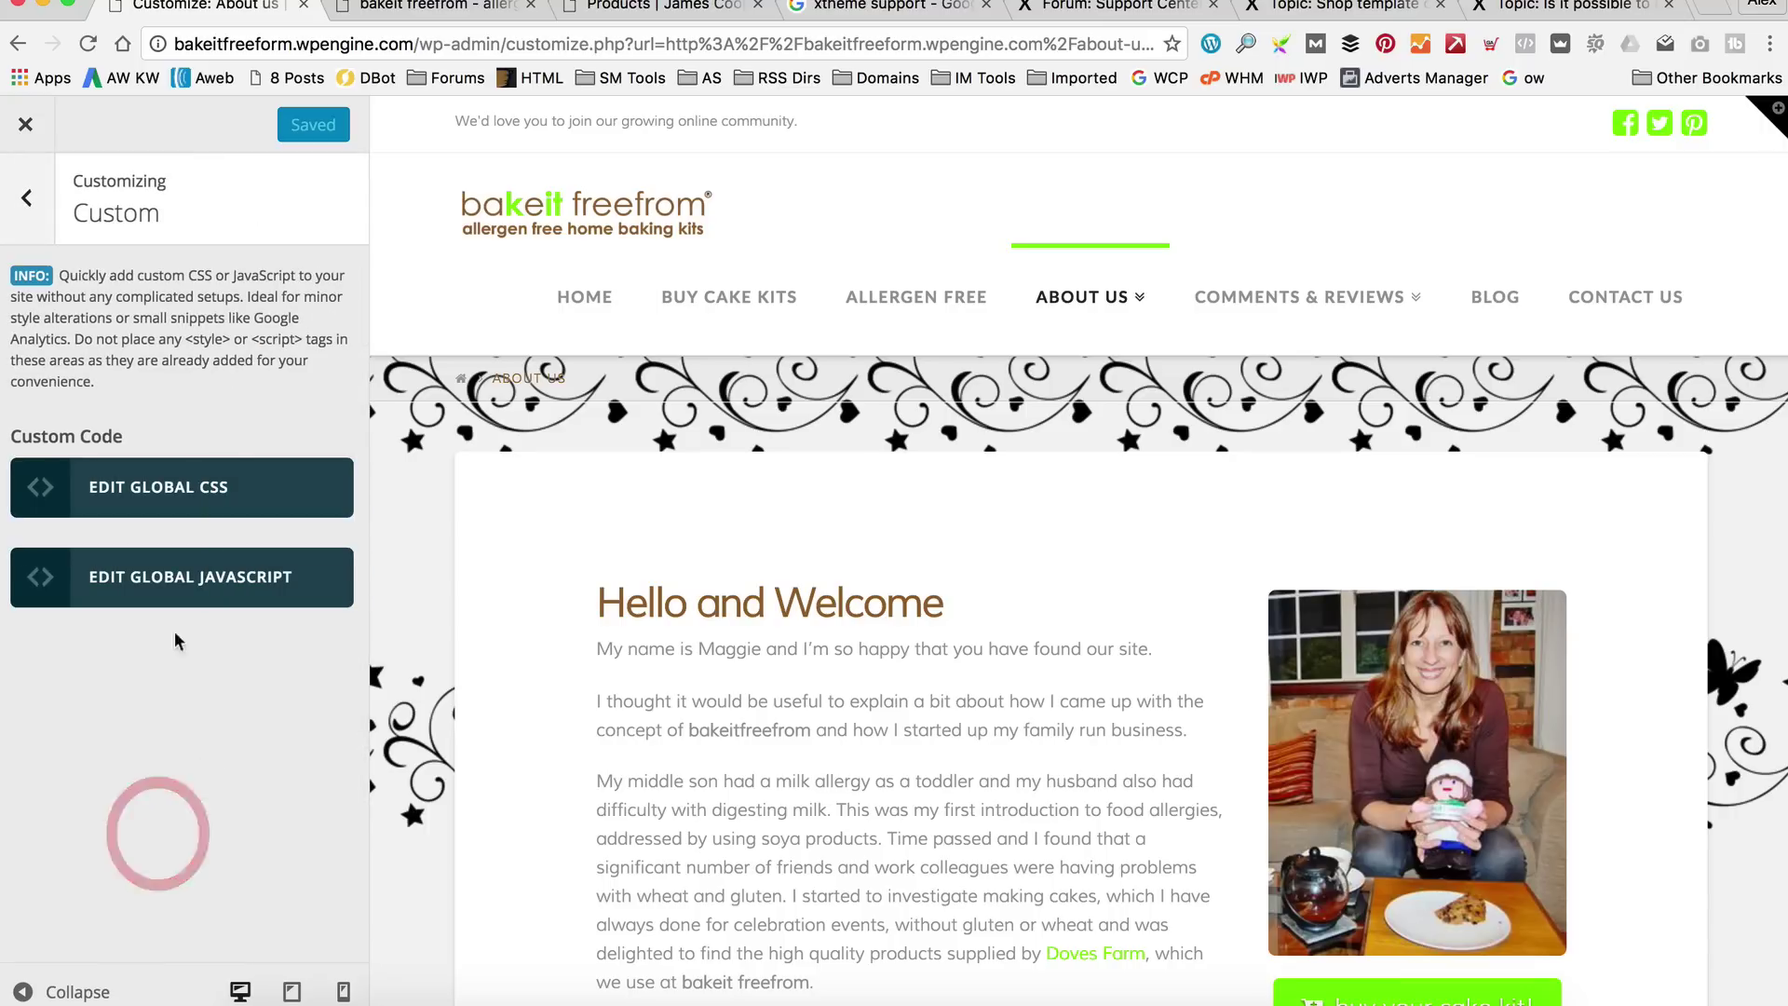
click(209, 486)
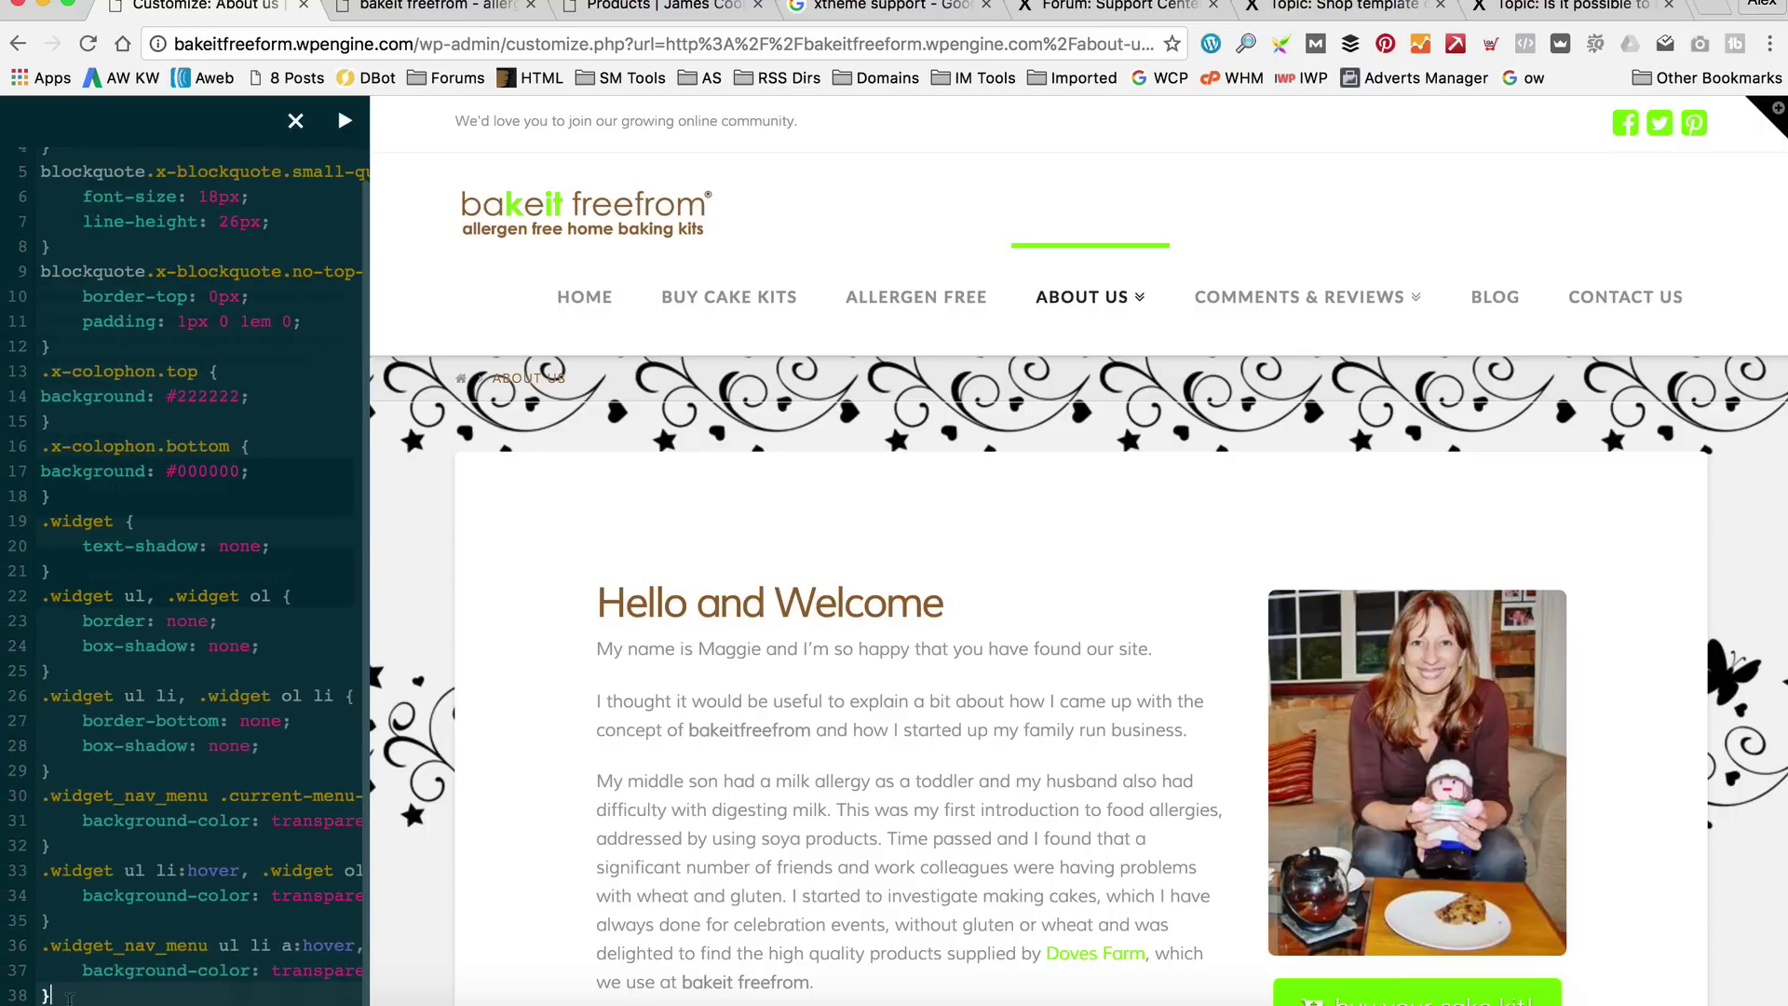
key(super+v)
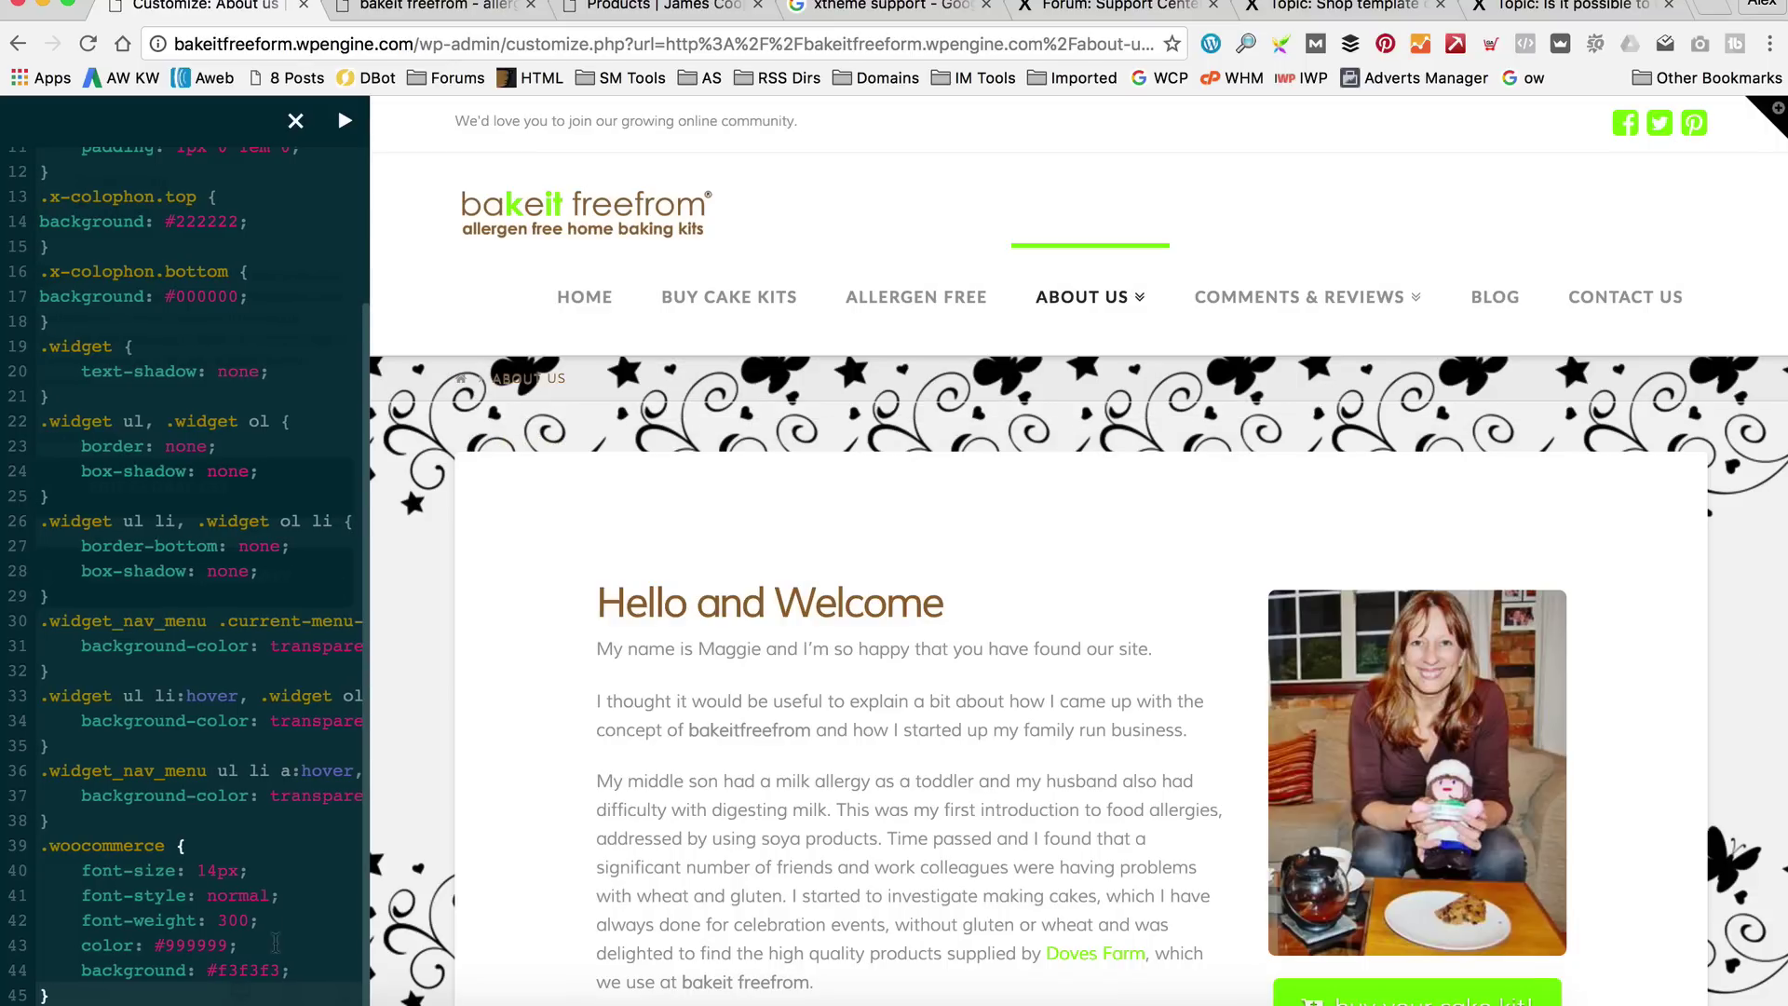
drag(276, 944, 32, 871)
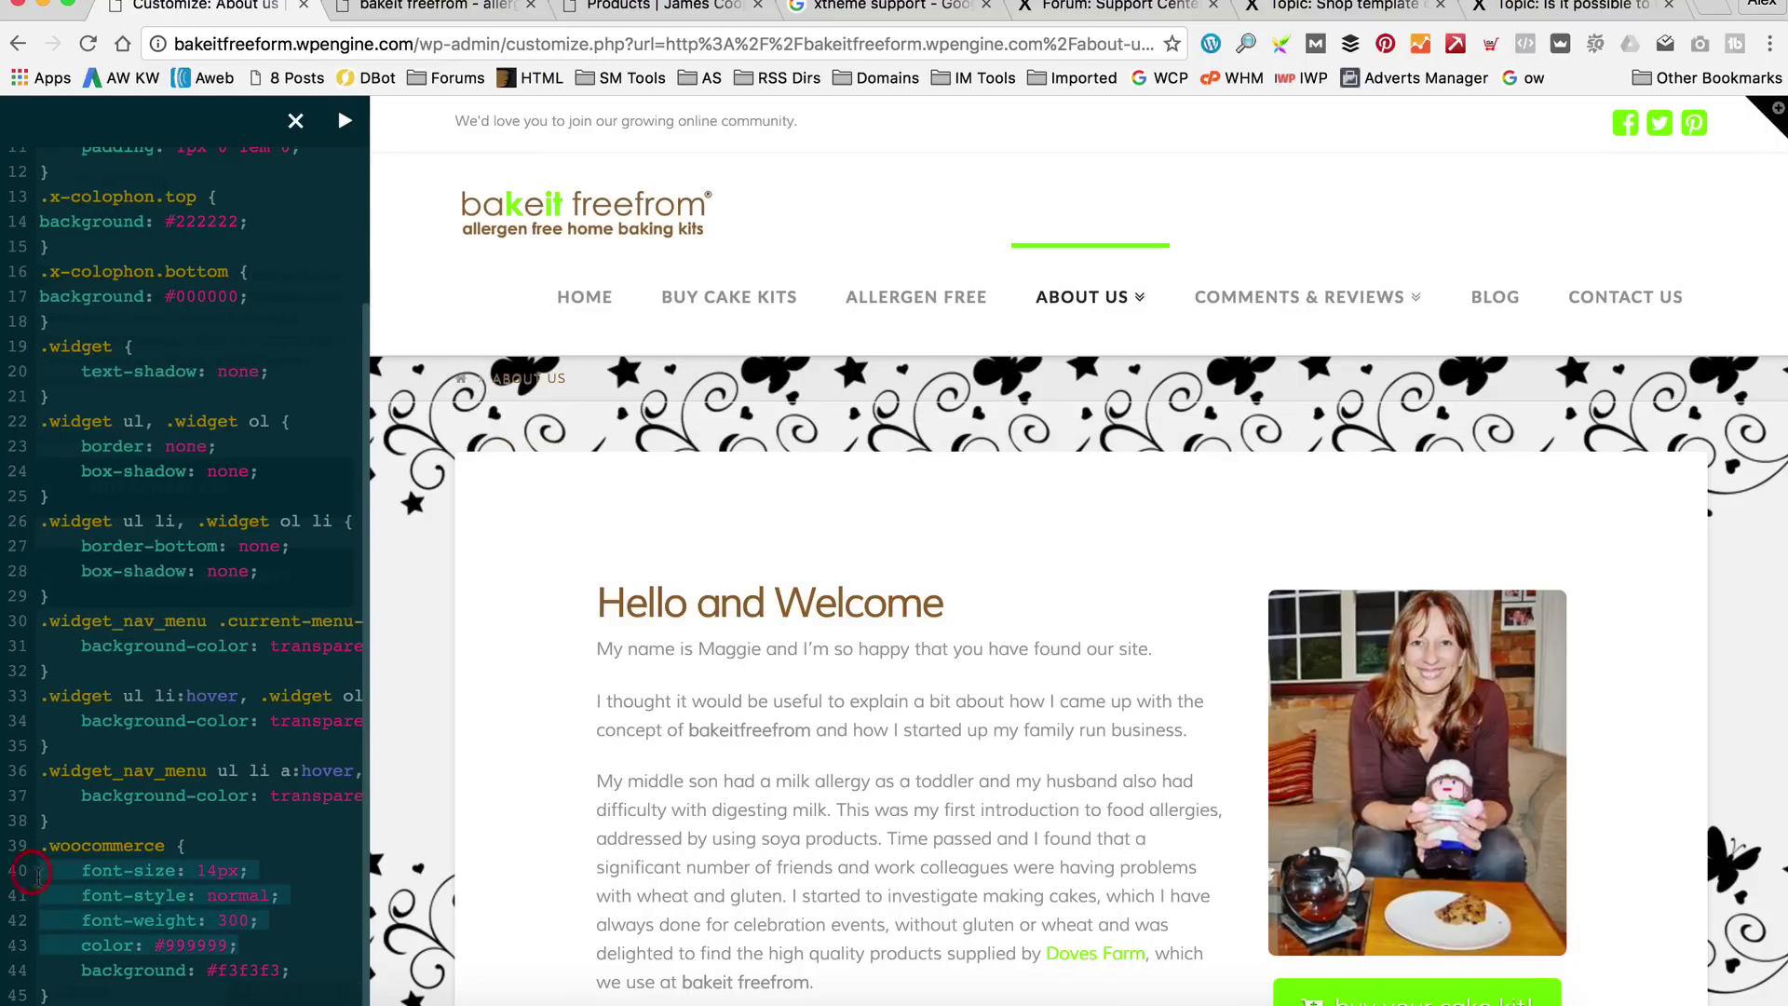
key(BackSpace)
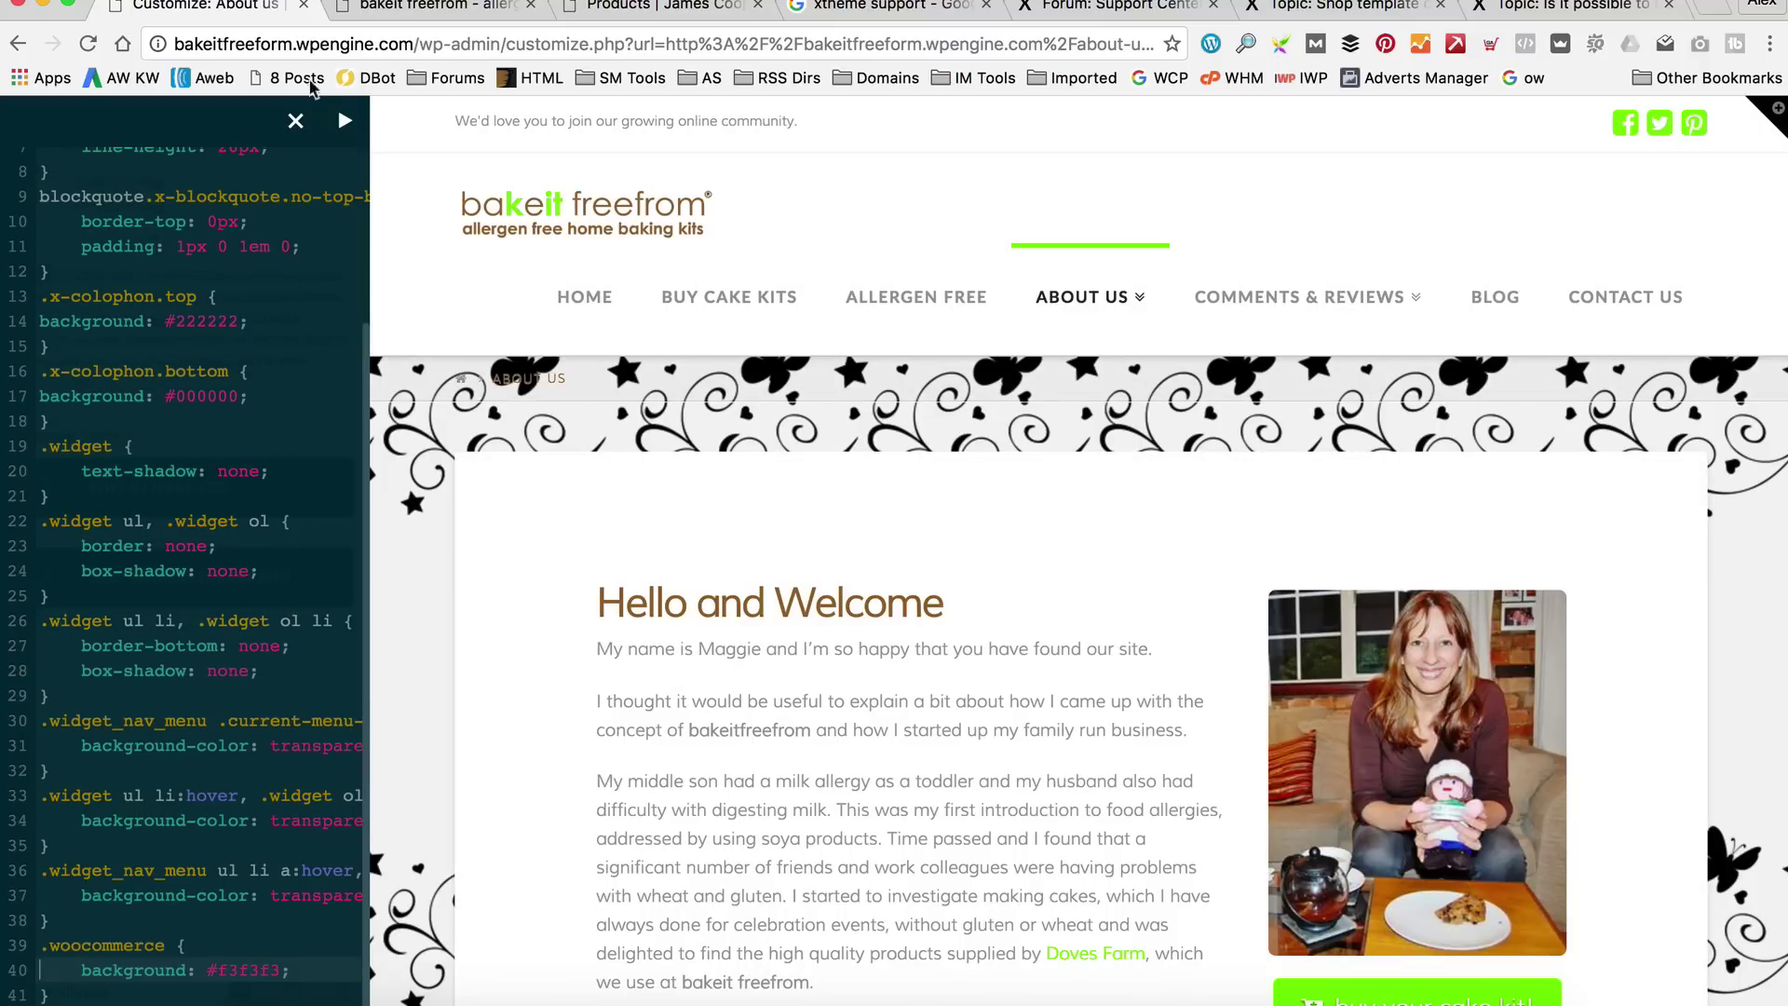
click(295, 120)
- Publish the CSS change and reload the cake kits page with DevTools closed
click(261, 127)
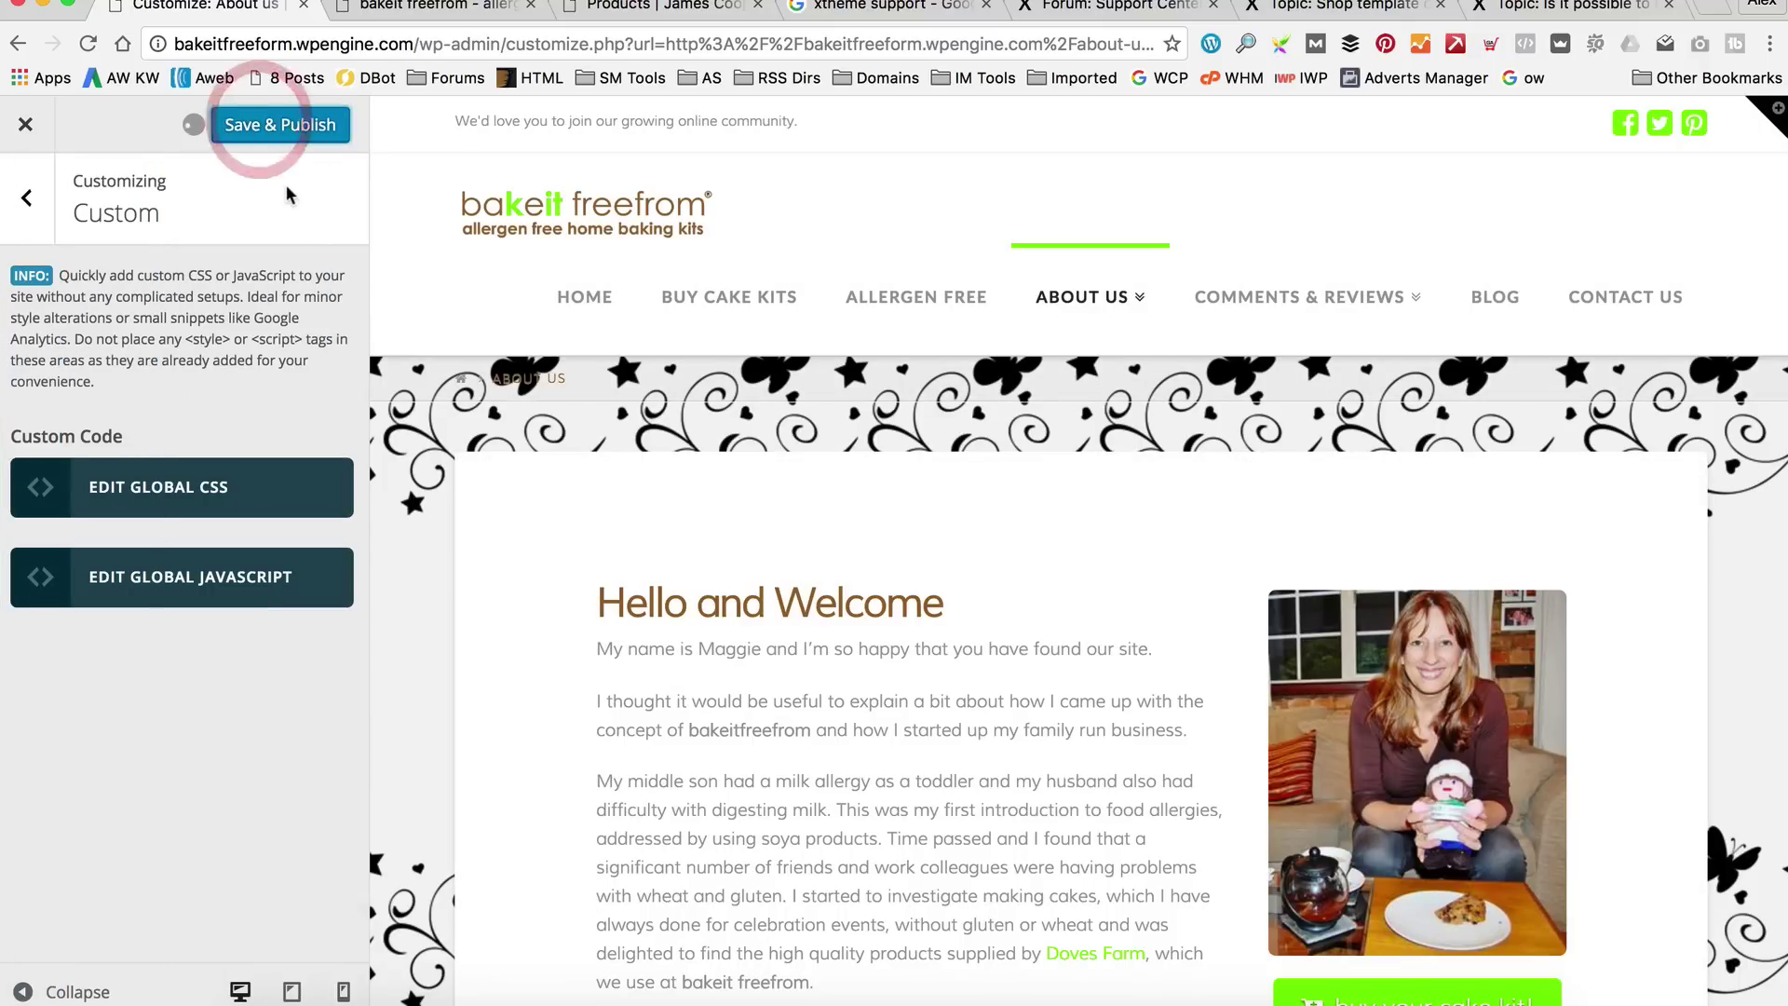
click(658, 8)
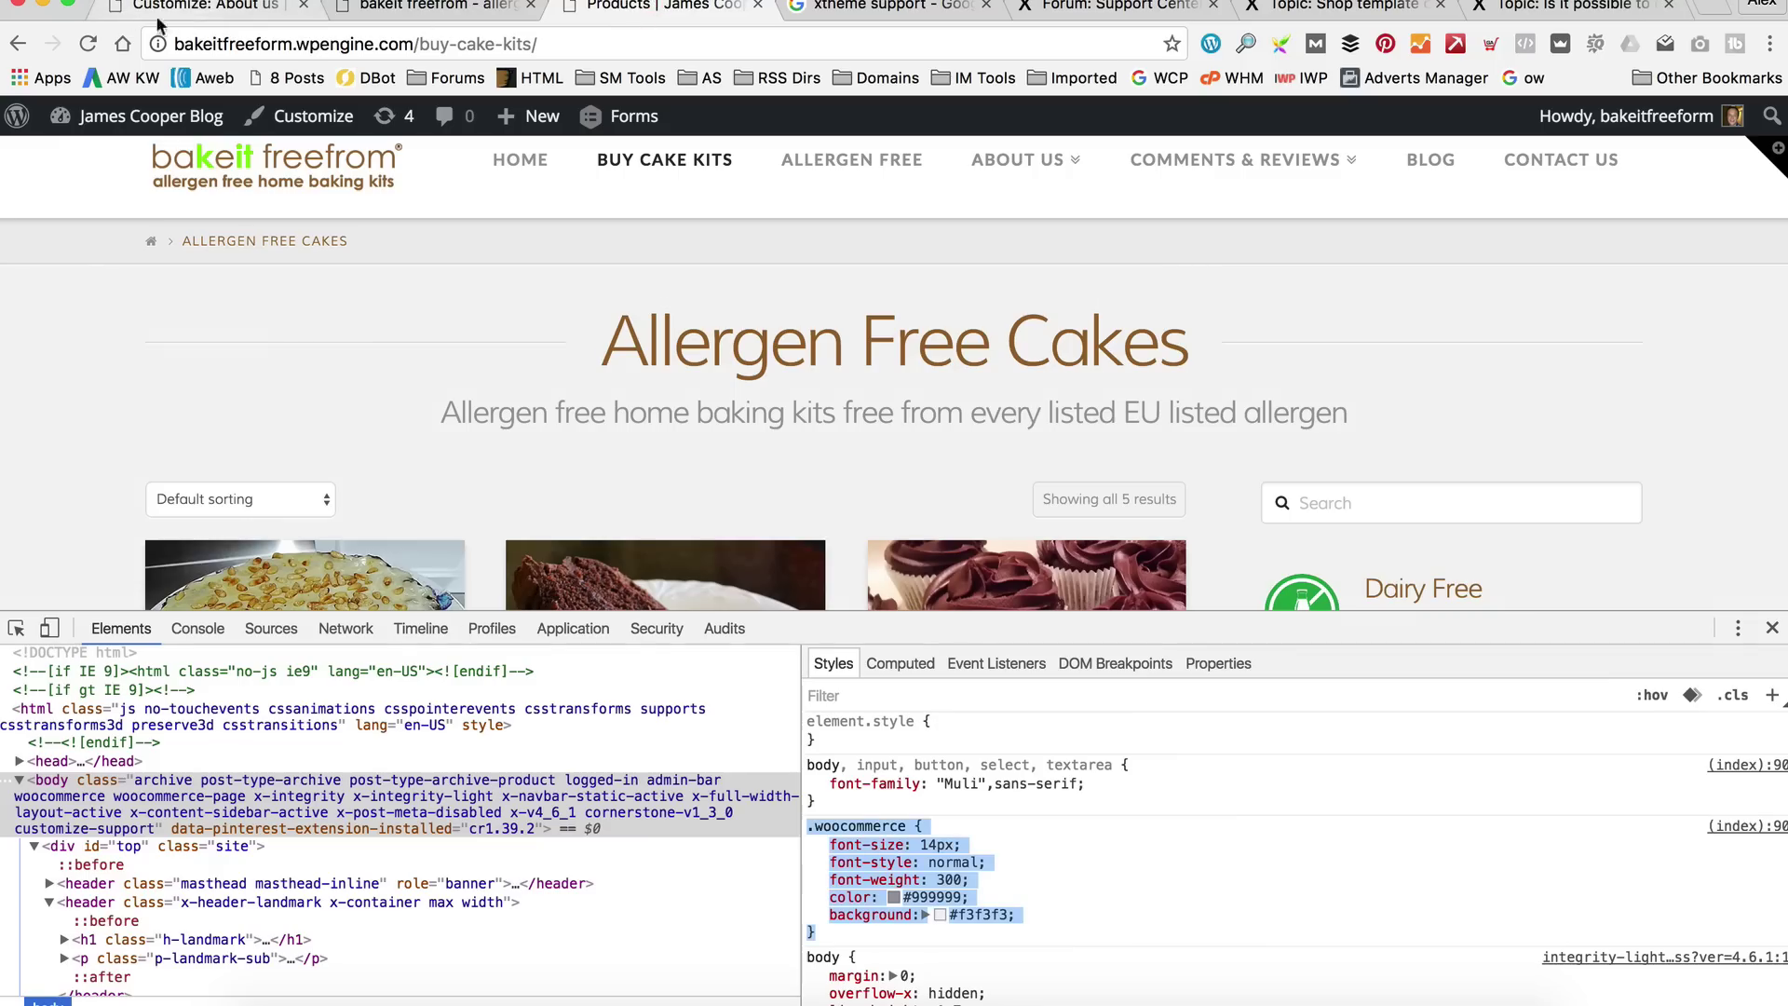
click(1773, 628)
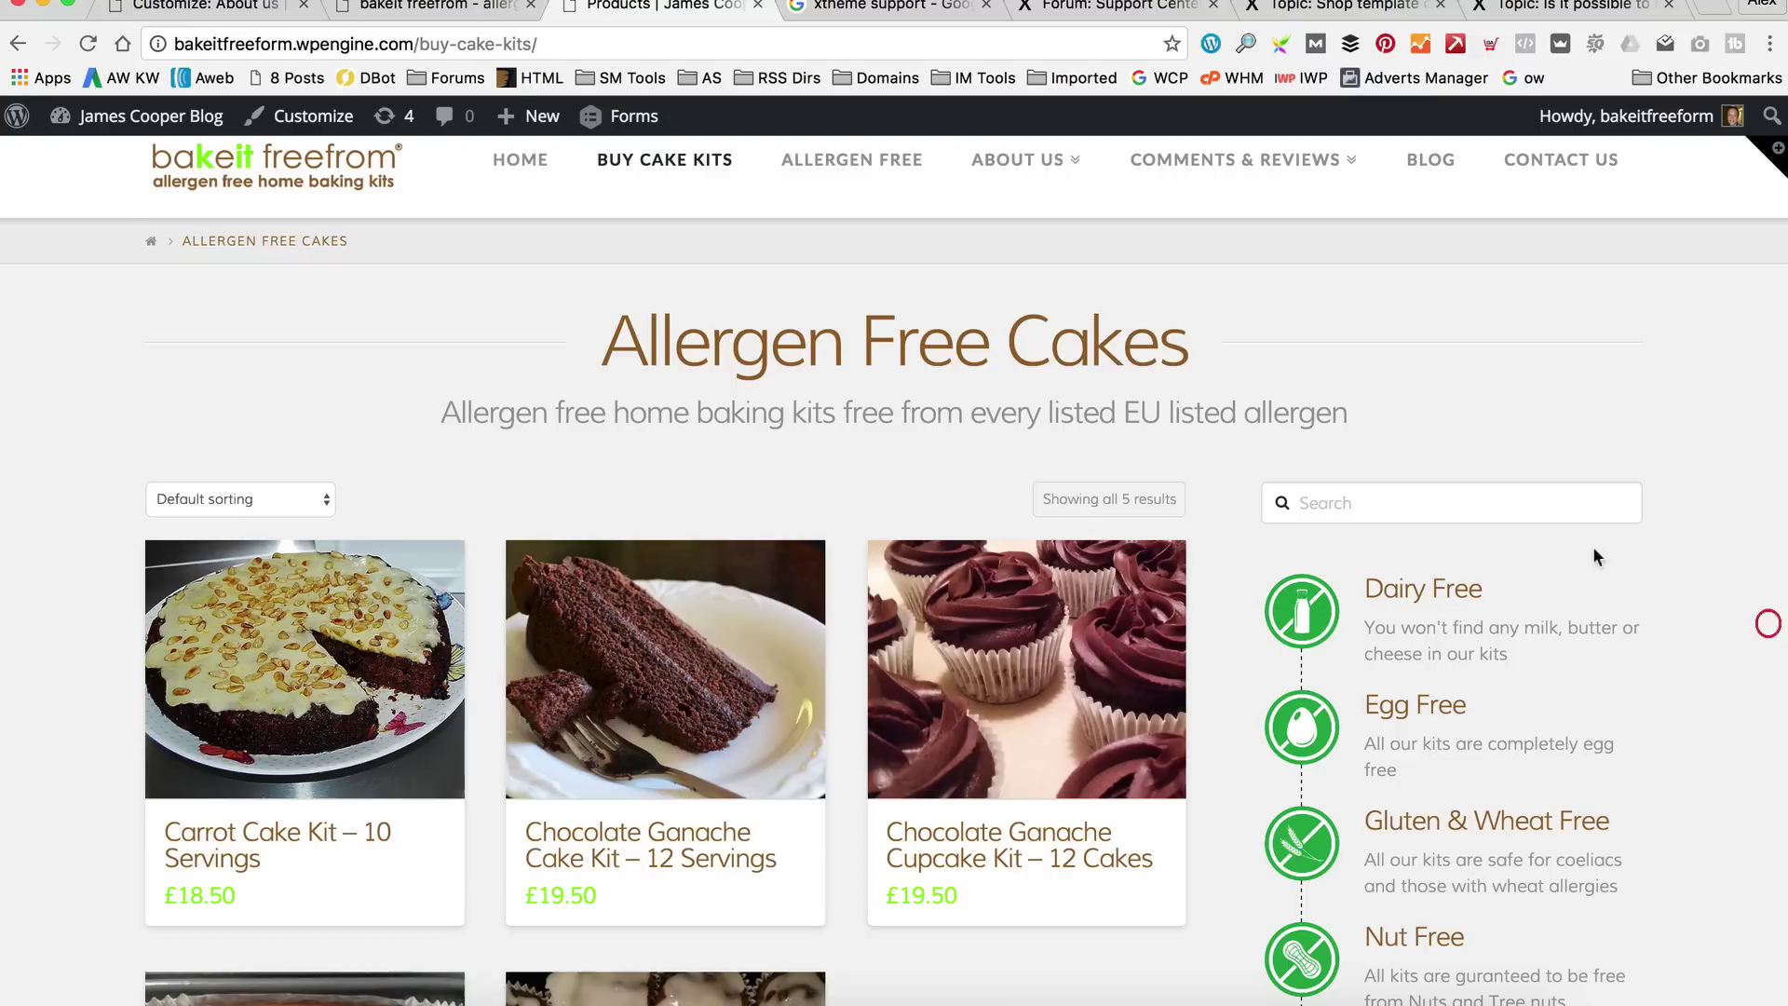
click(87, 44)
- Look over the Carrot Cake Kit – 10 Servings product page, then return to the Easy Social Share Buttons page
scroll(395, 410, down, 5)
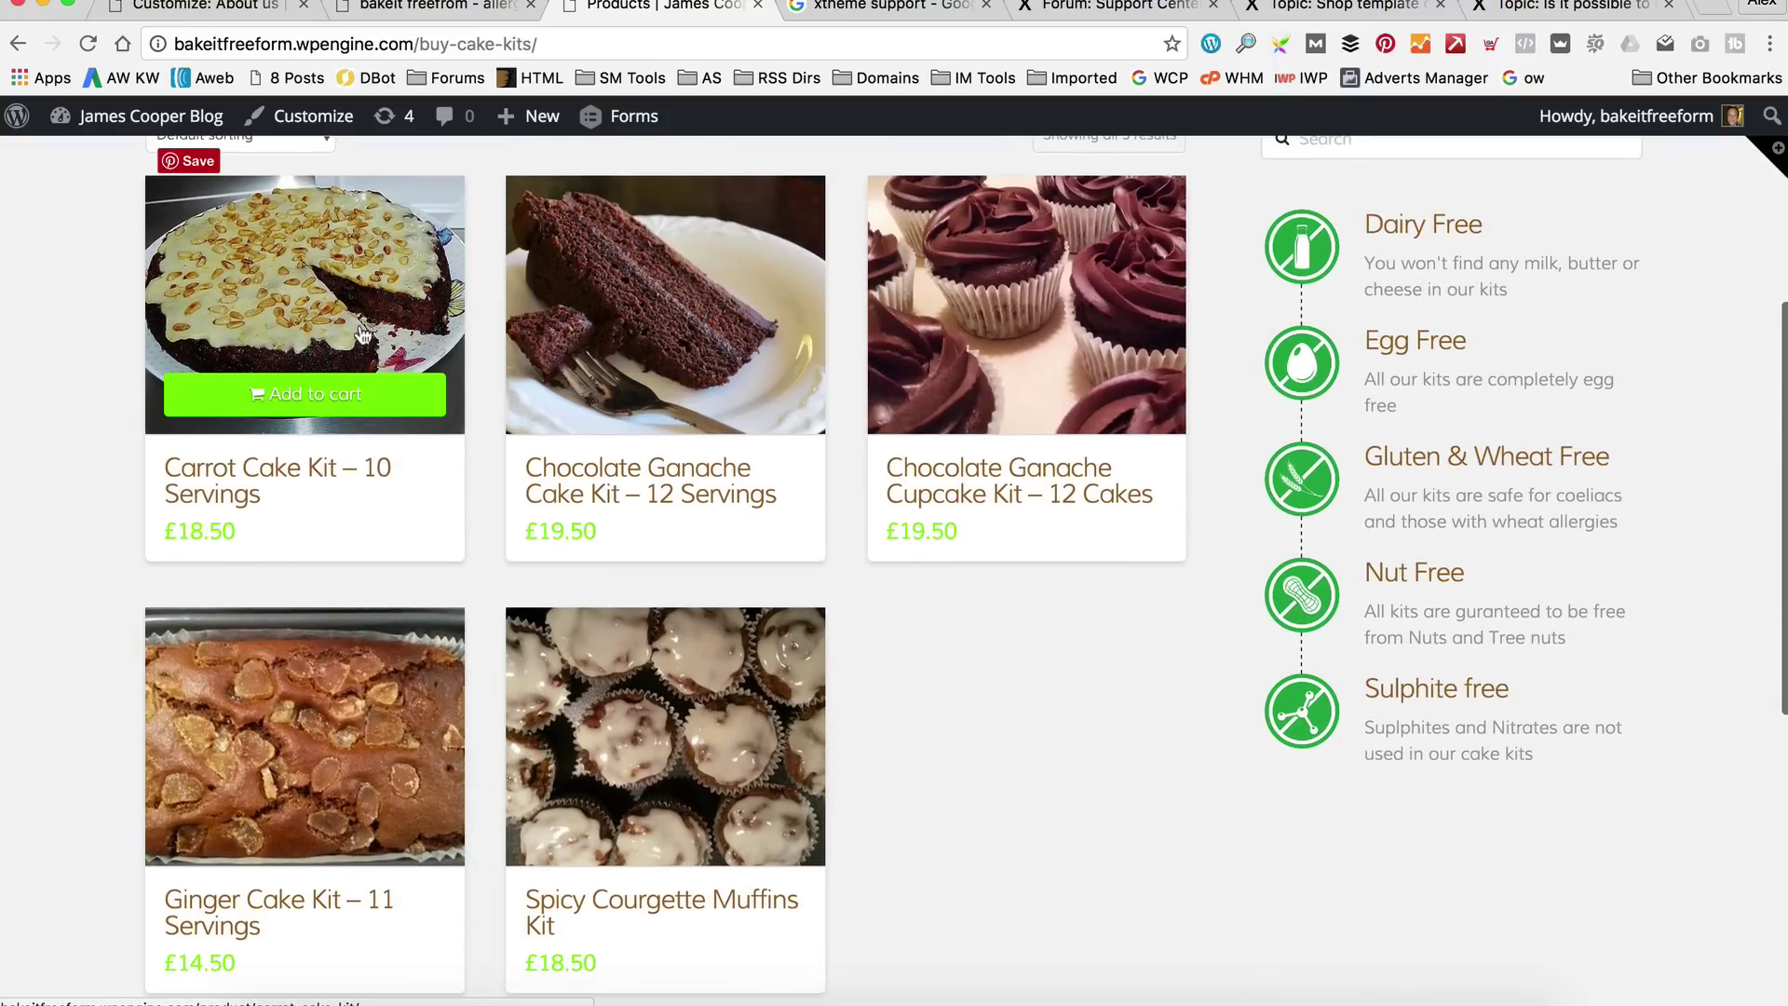
click(341, 359)
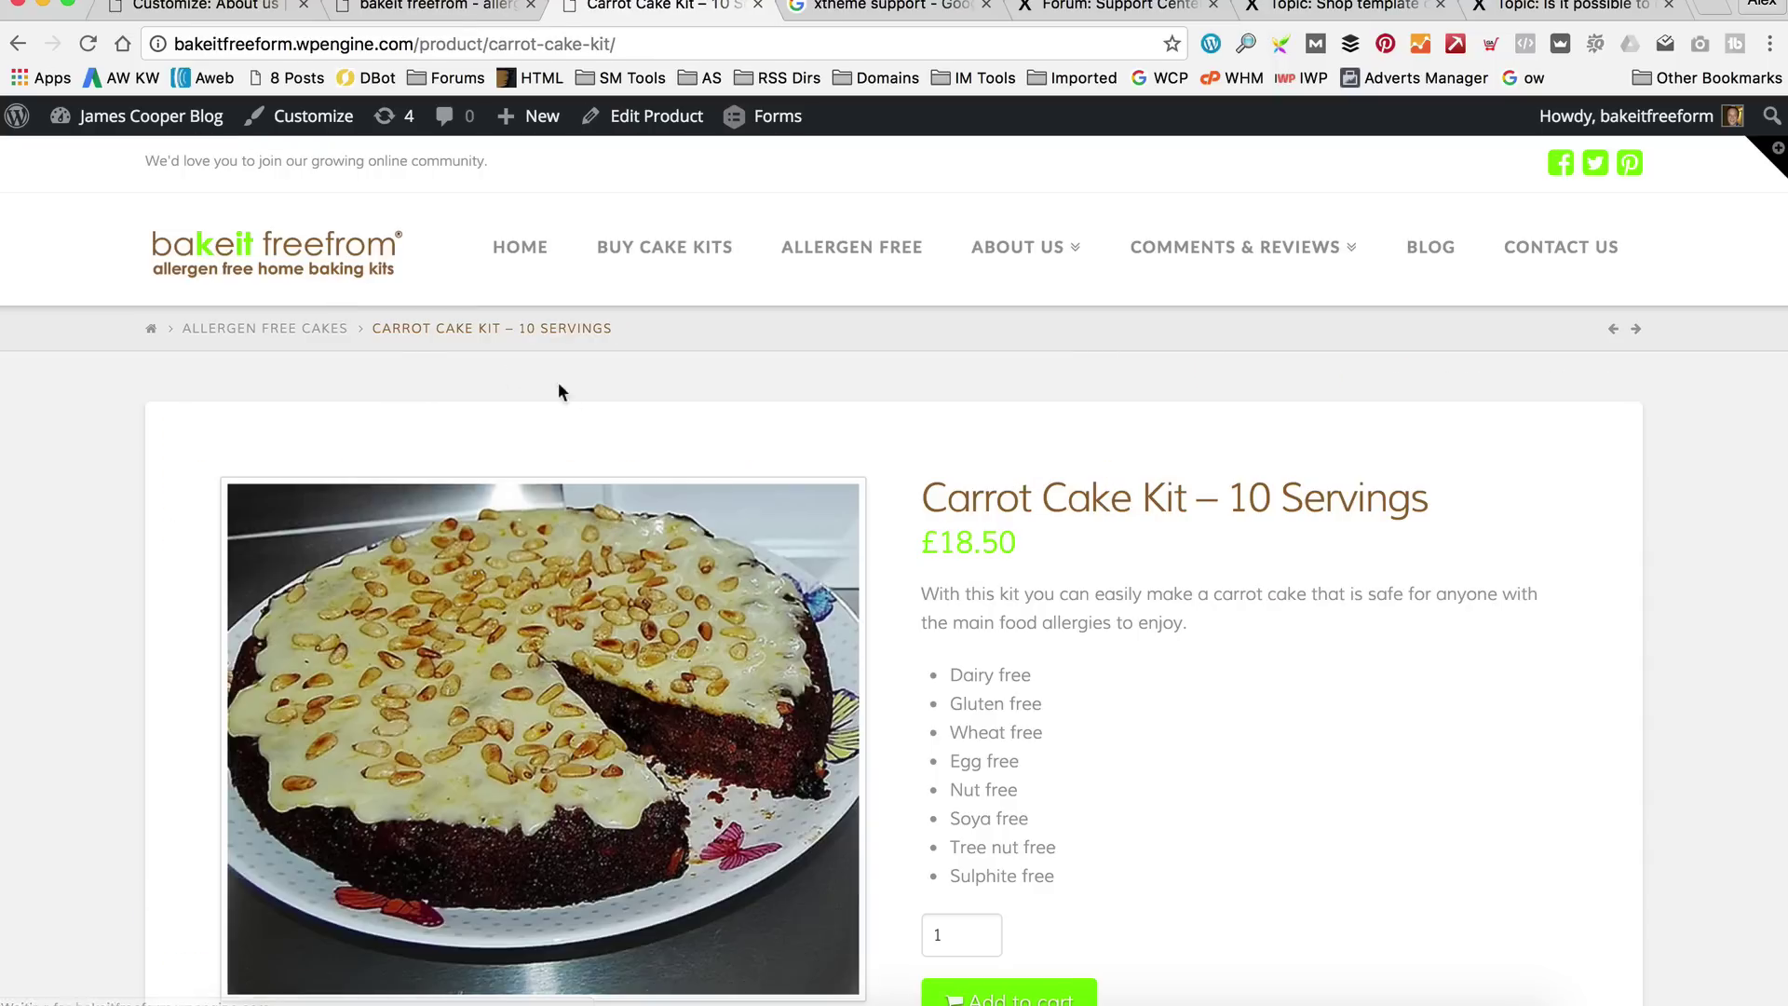
scroll(564, 406, down, 5)
scroll(549, 410, up, 6)
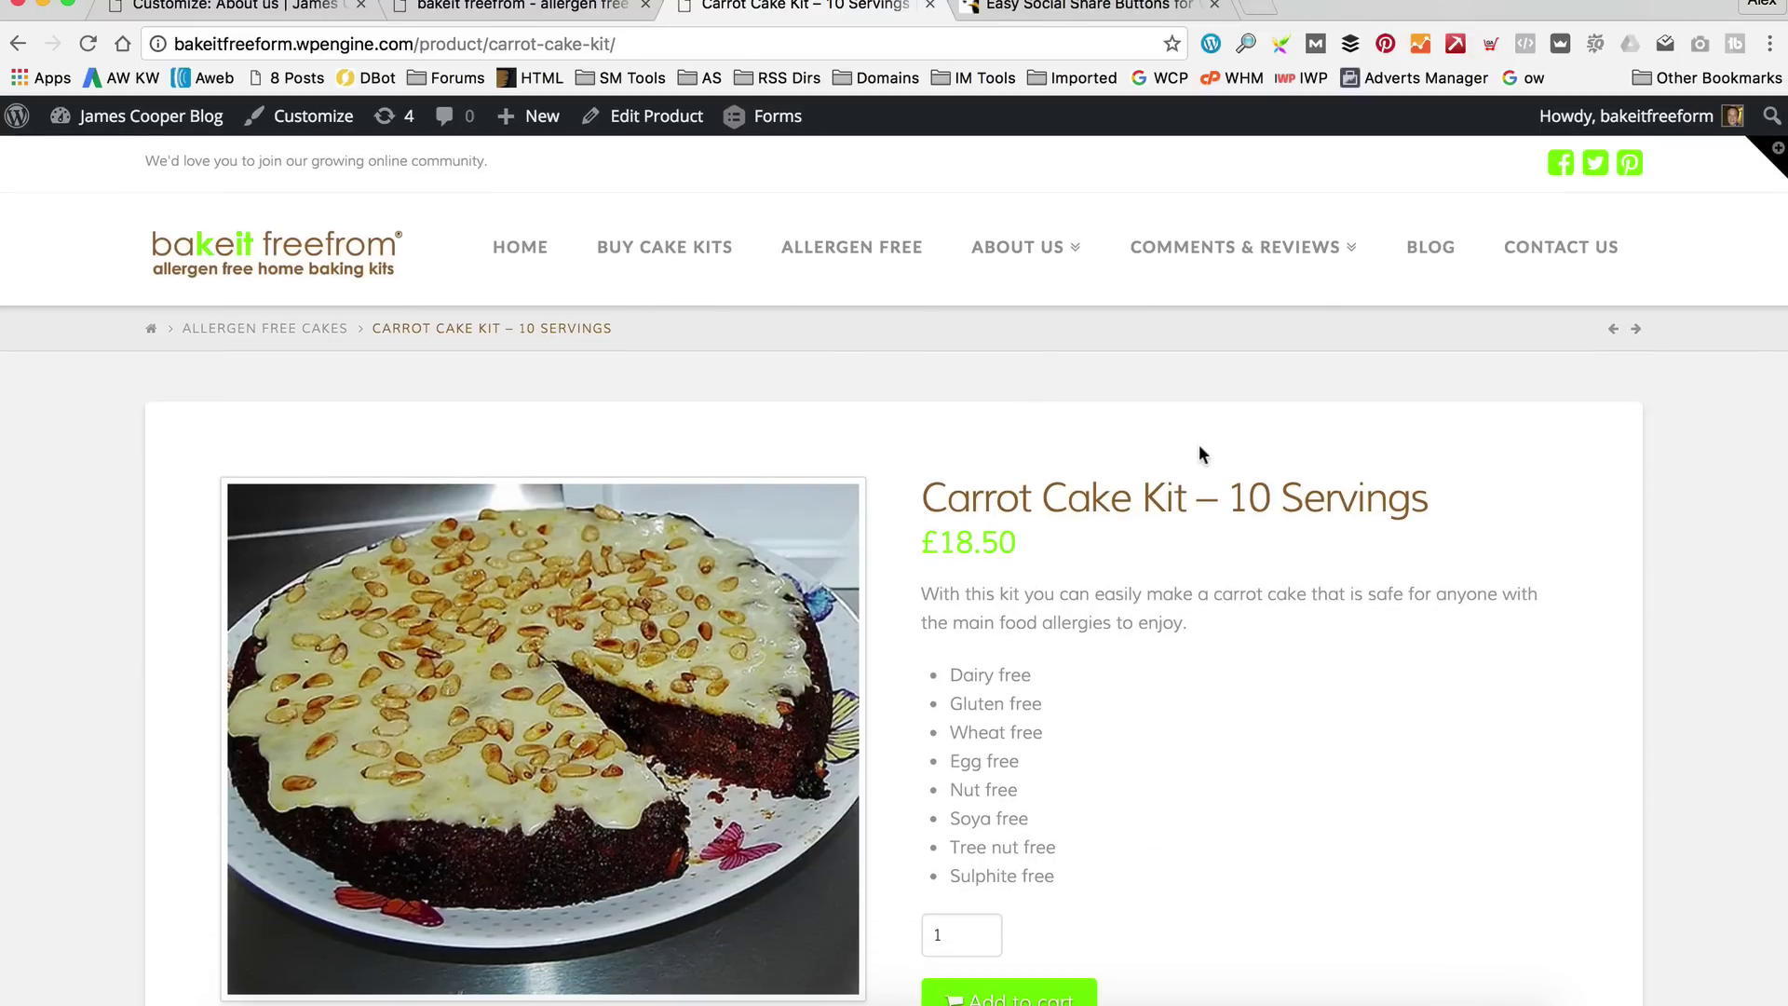
click(1029, 11)
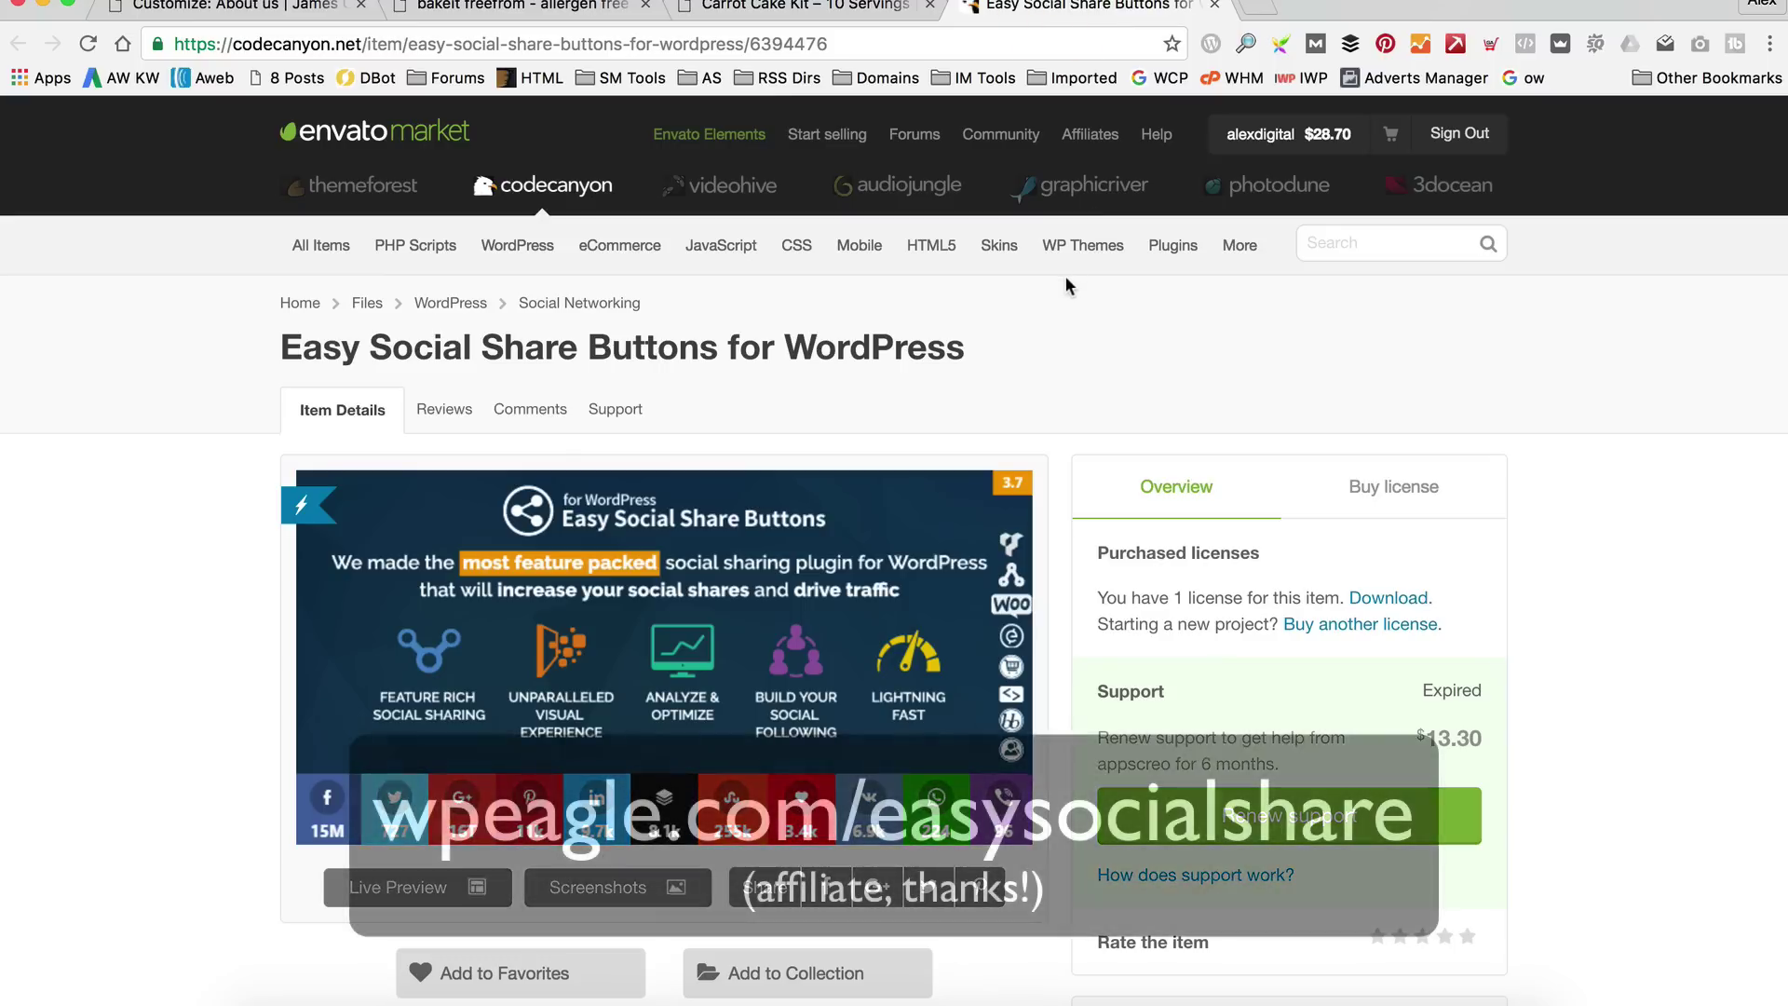
- Download the purchased plugin as the codecanyon-6394476 zip into the X Theme Tutorial folder
click(1400, 492)
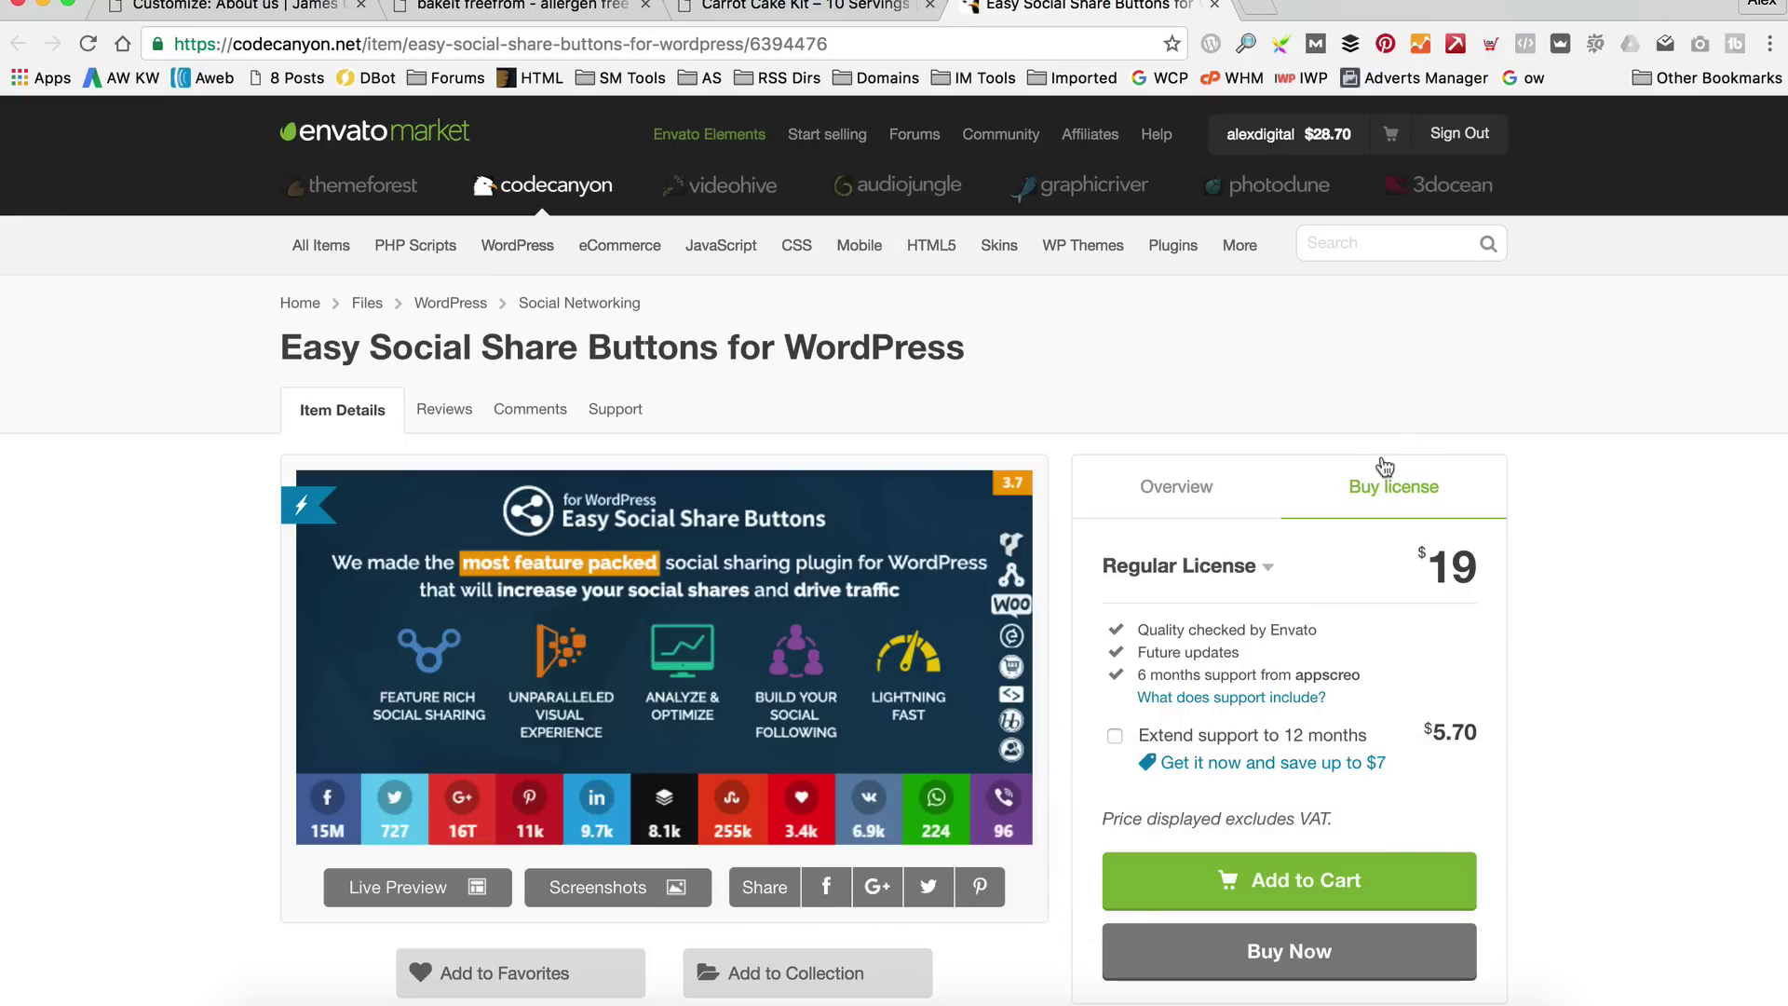
click(1199, 486)
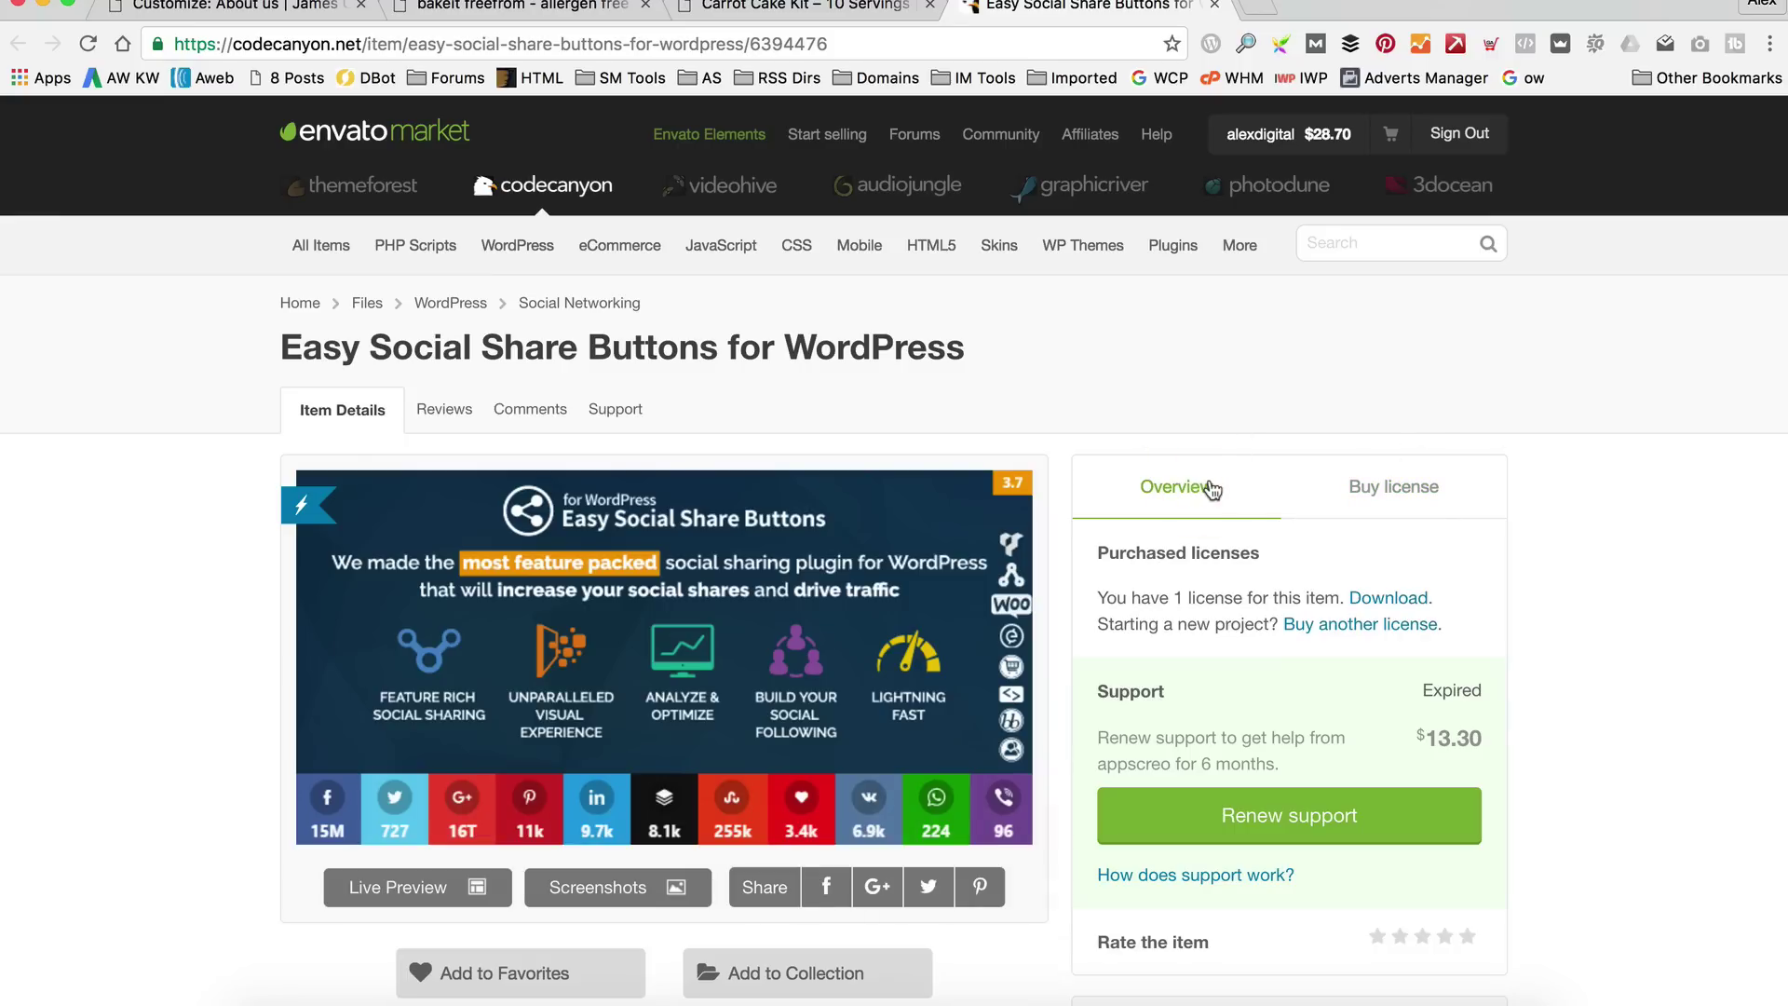
click(1388, 597)
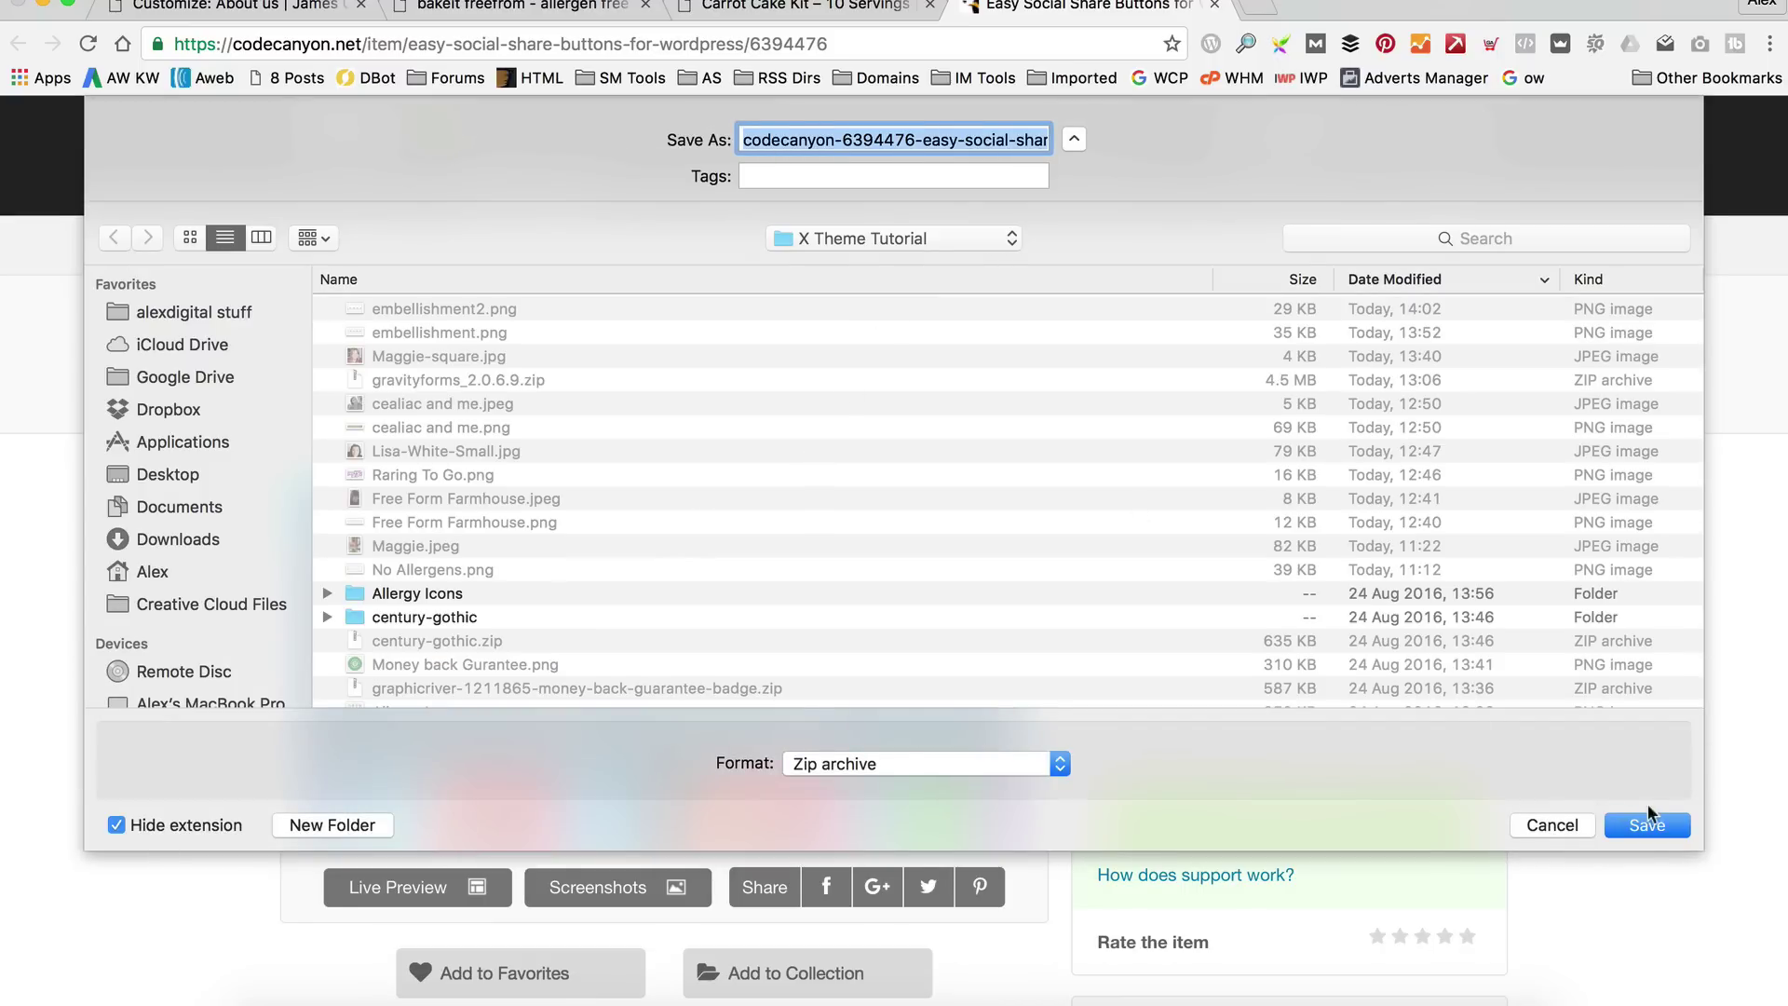
click(1651, 825)
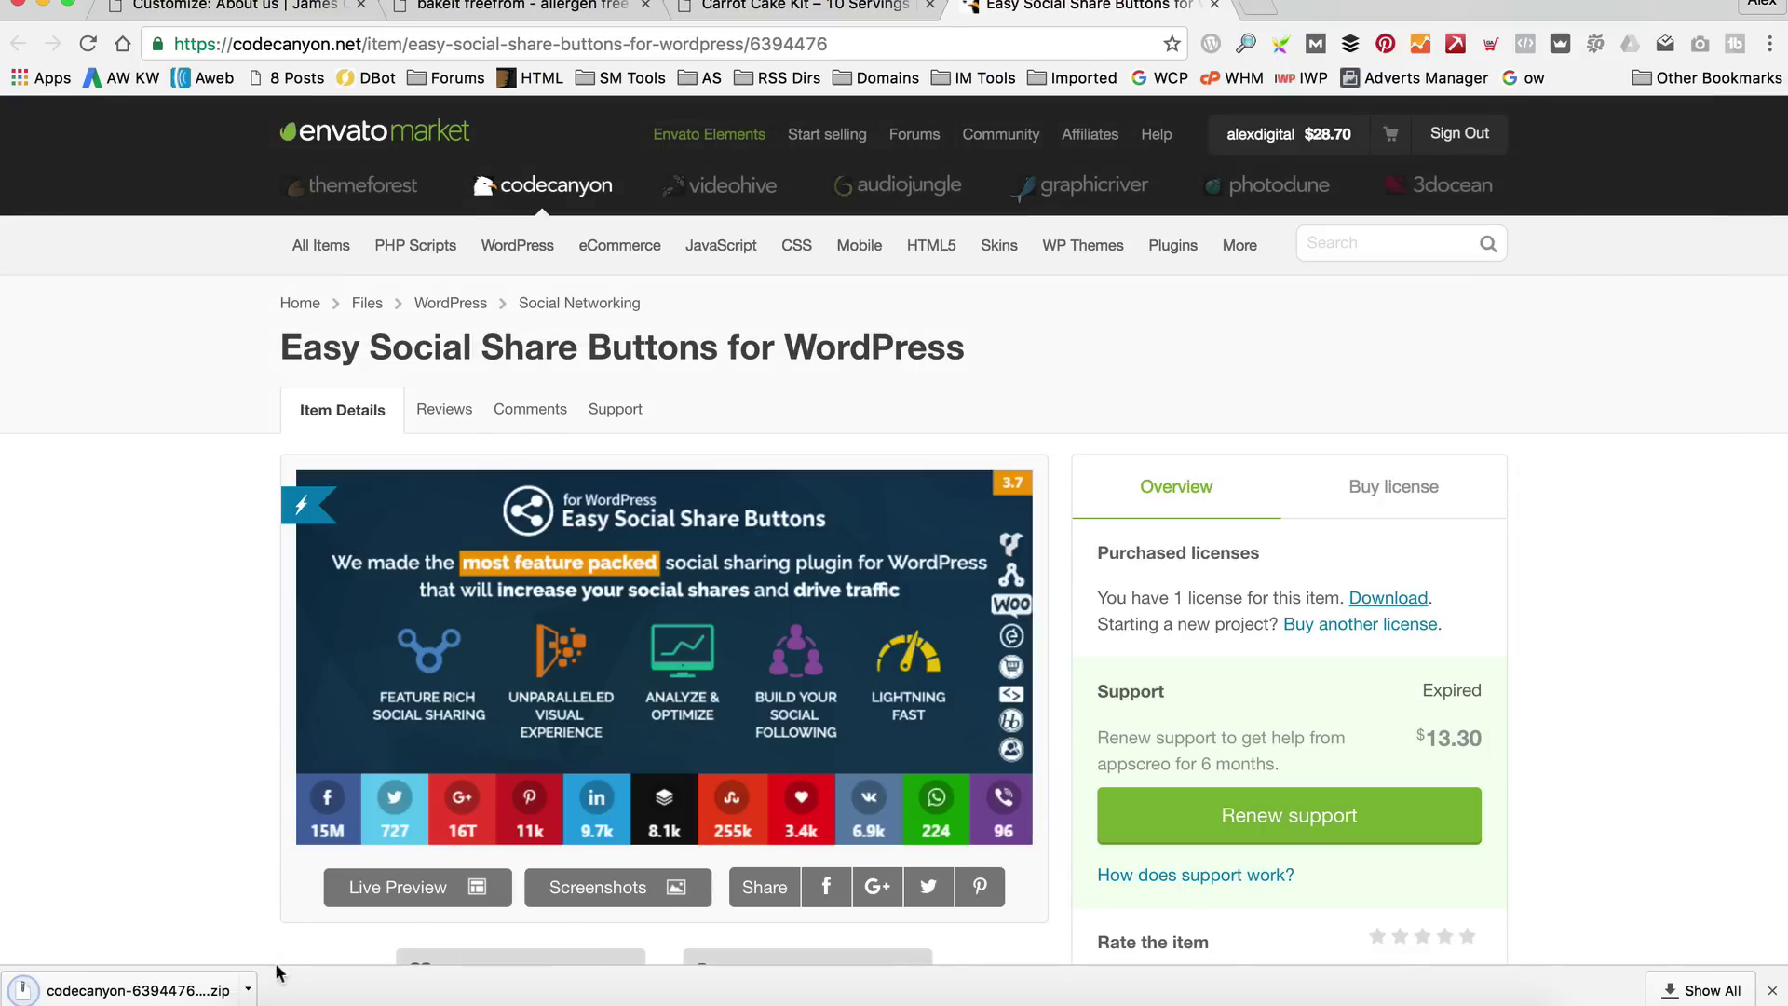
click(247, 991)
- Reveal the downloaded codecanyon zip in Finder and extract it with Archive Utility
click(298, 956)
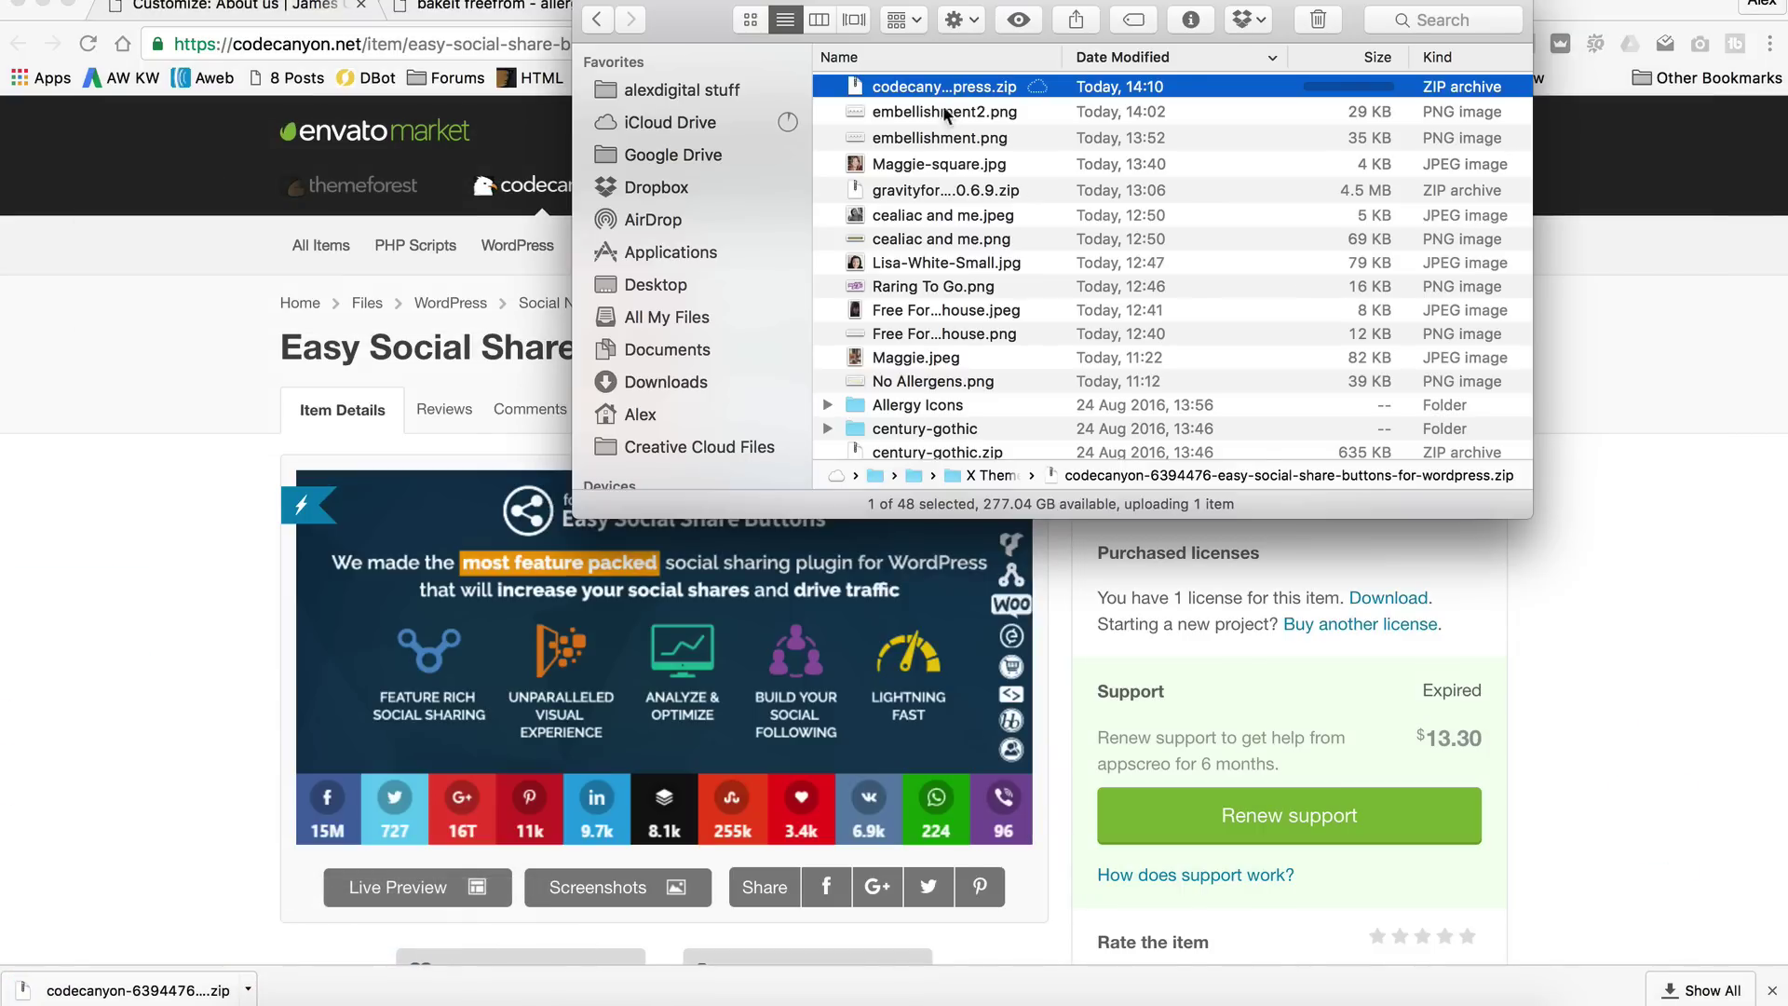
right_click(956, 91)
click(947, 116)
click(926, 136)
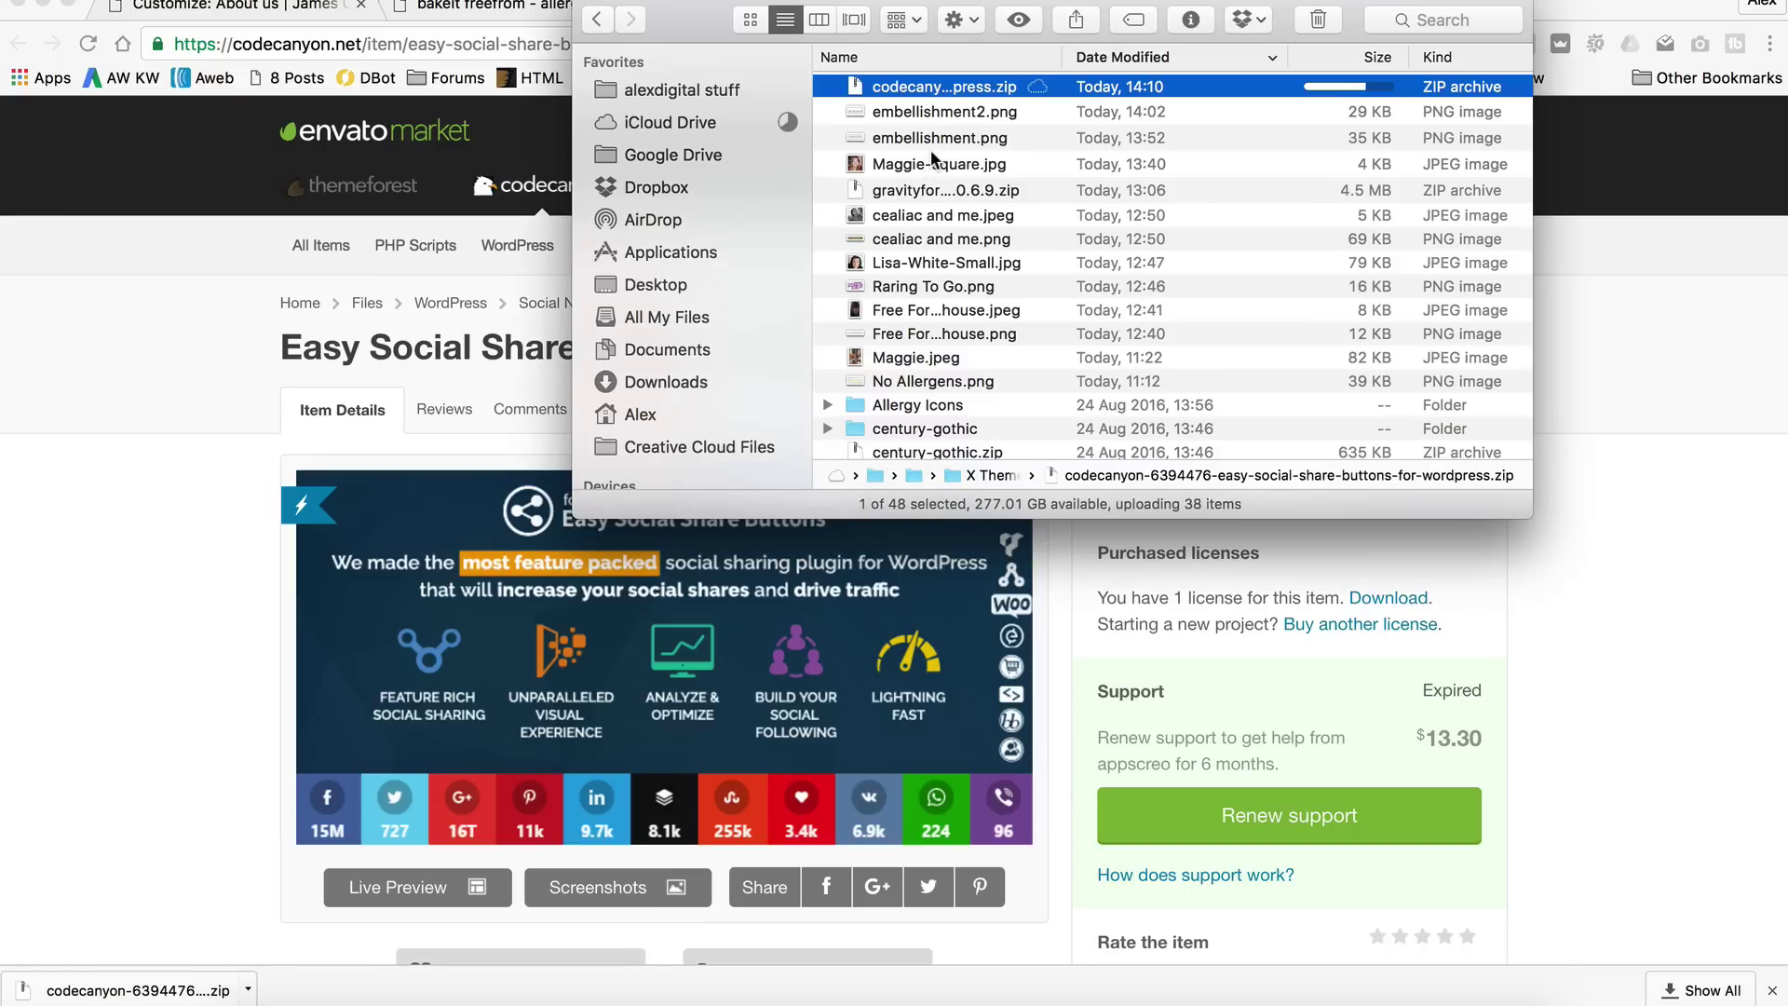
- Open the extracted plugin's webinstall folder, then bring the browser back to the front
double_click(937, 85)
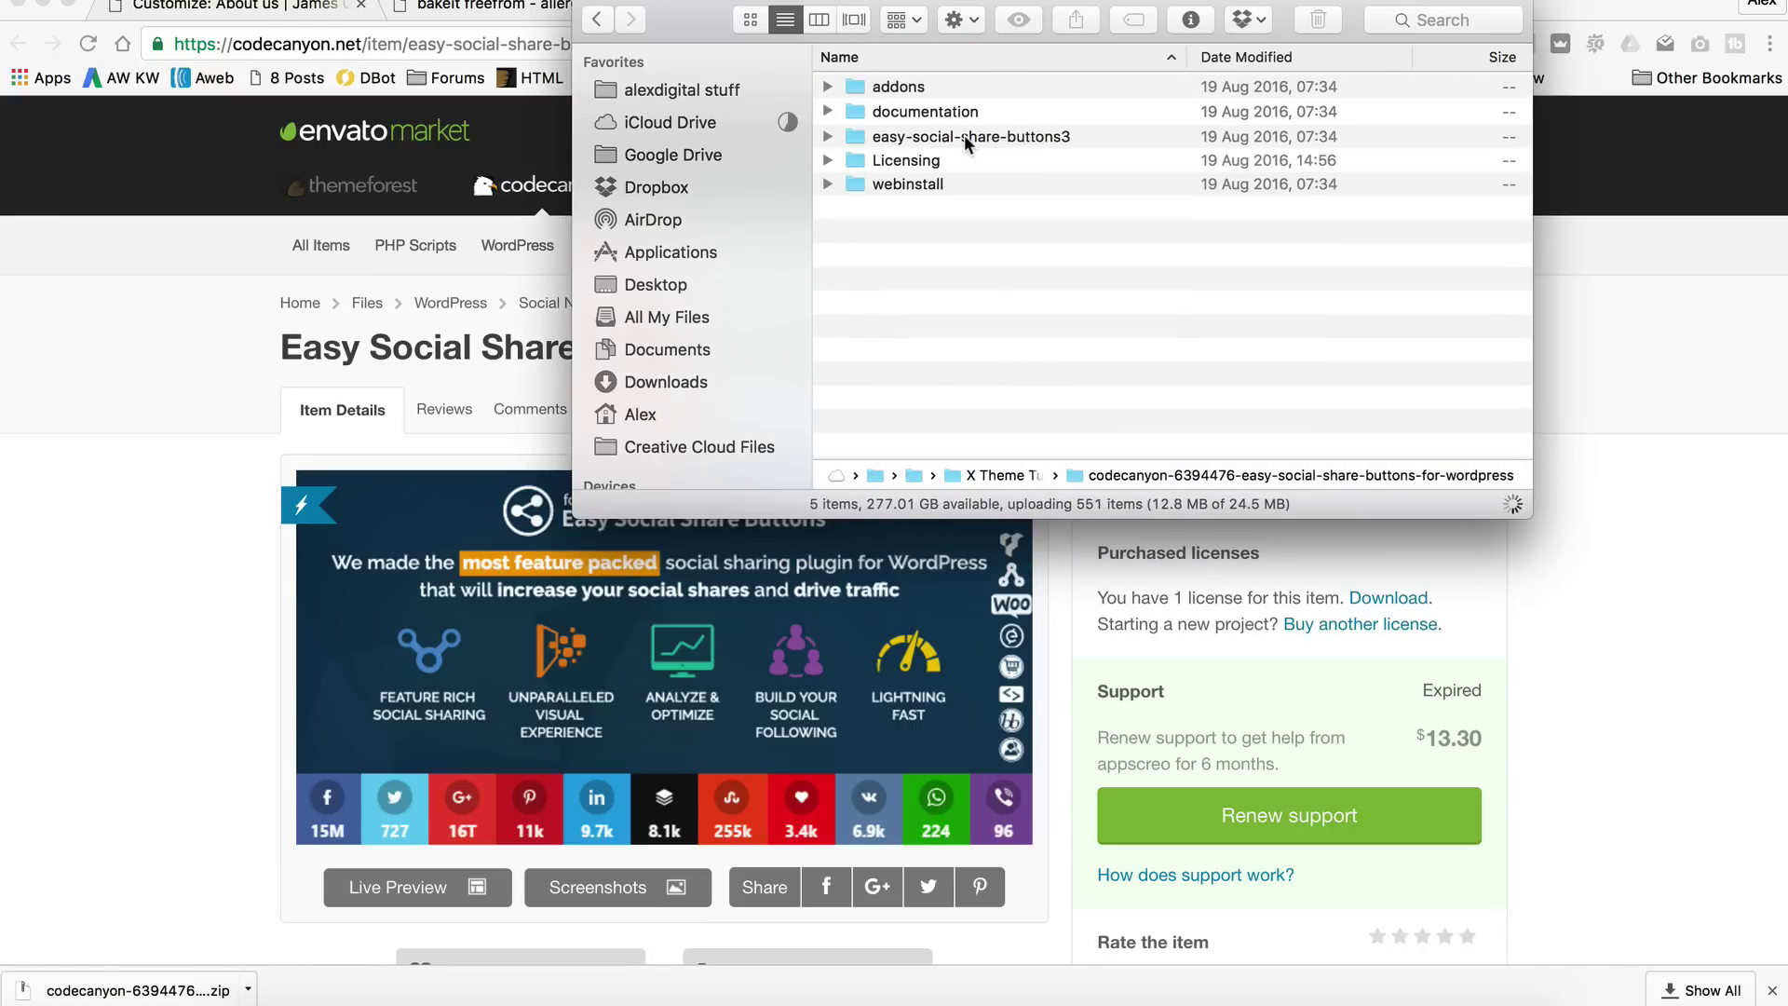
double_click(942, 184)
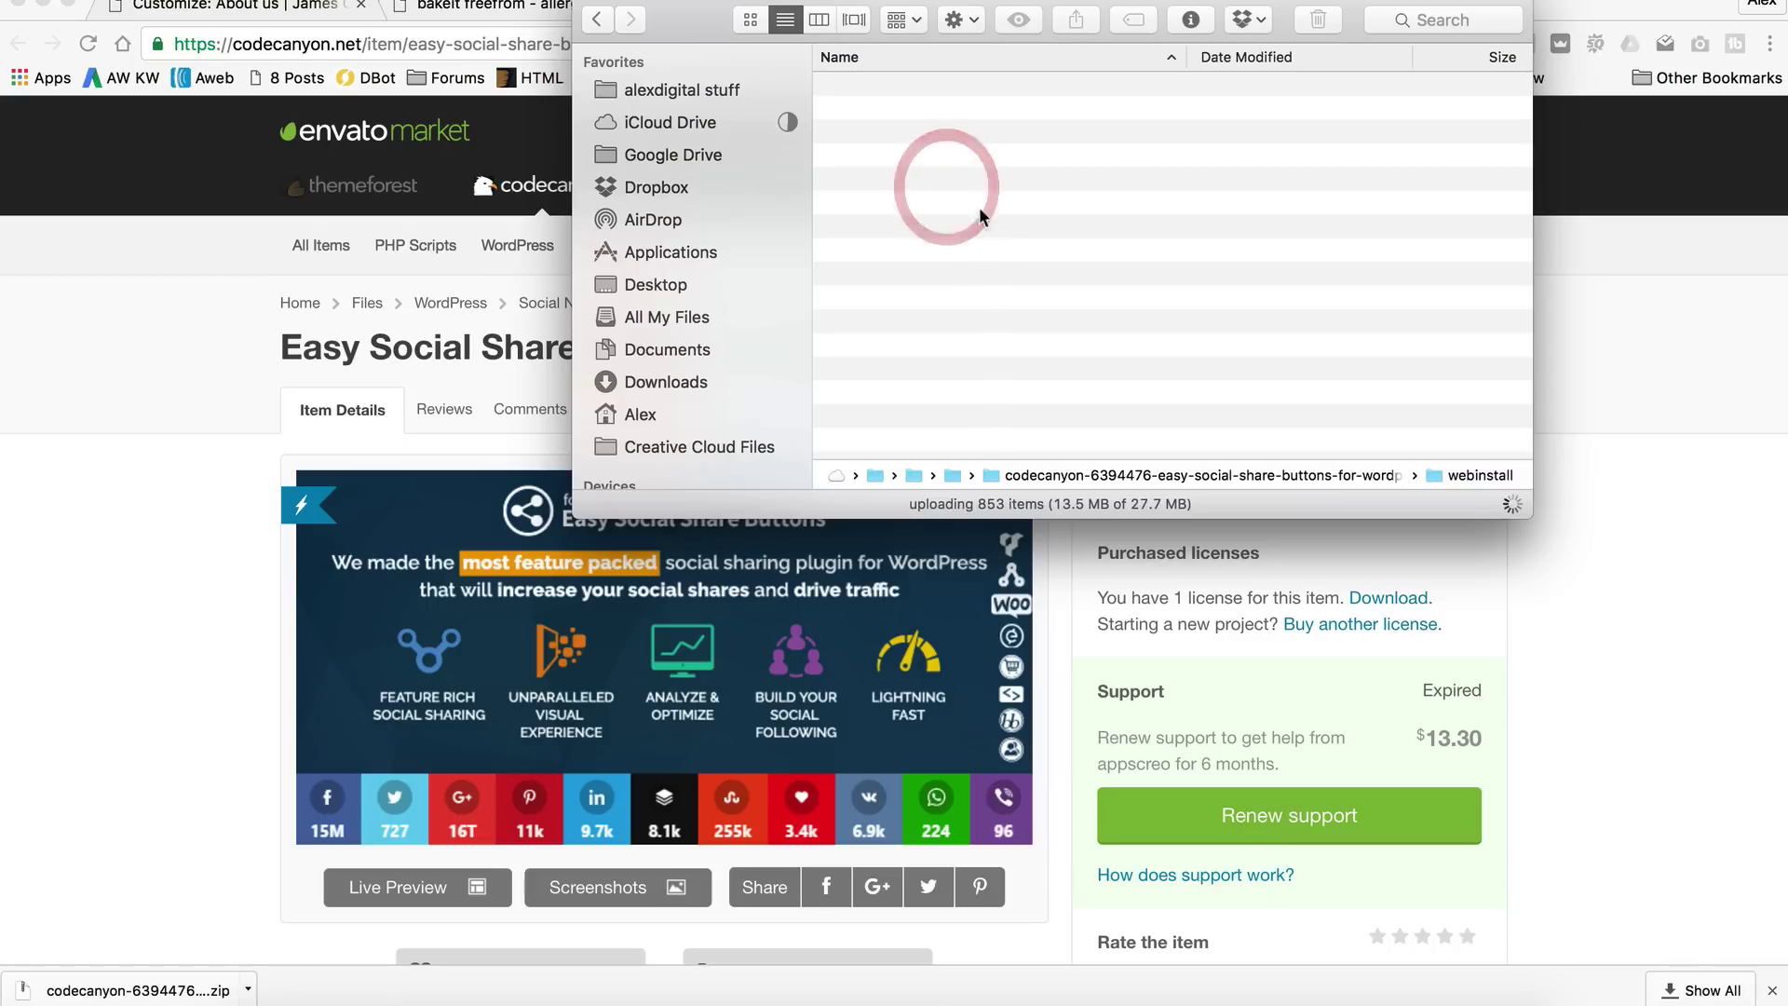
click(76, 299)
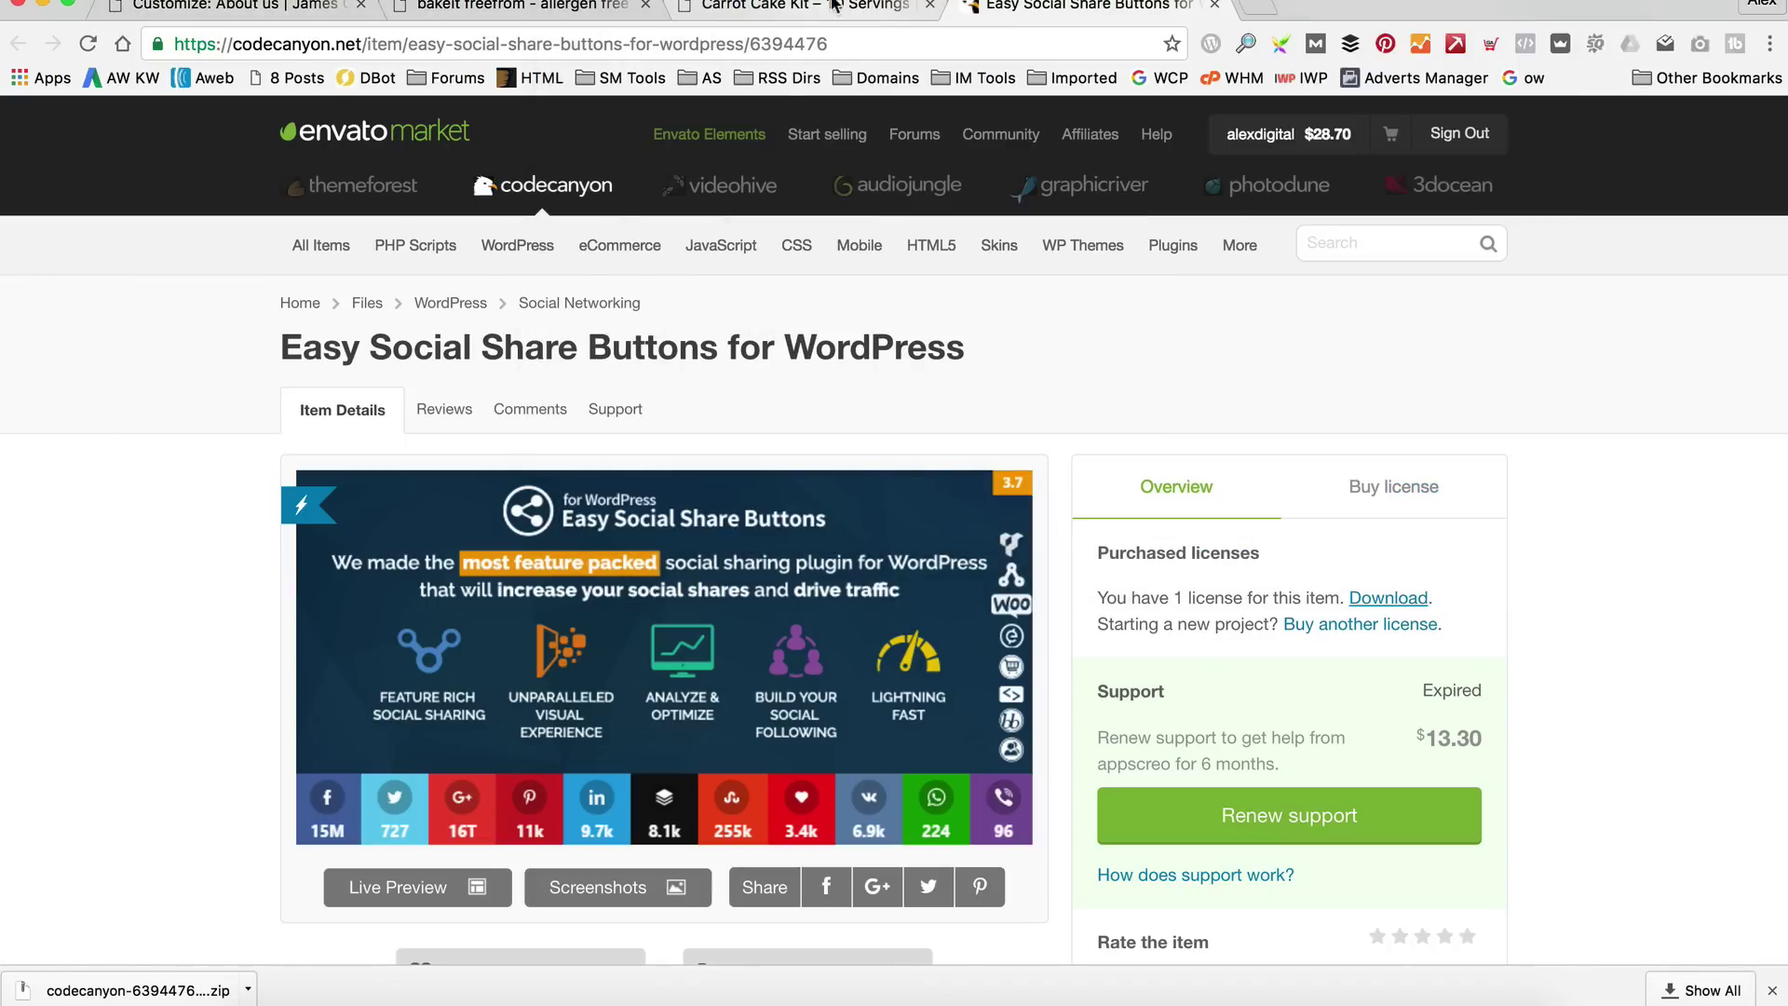
- Close the Customizer and go from the dashboard to the Add New Plugins page
click(317, 8)
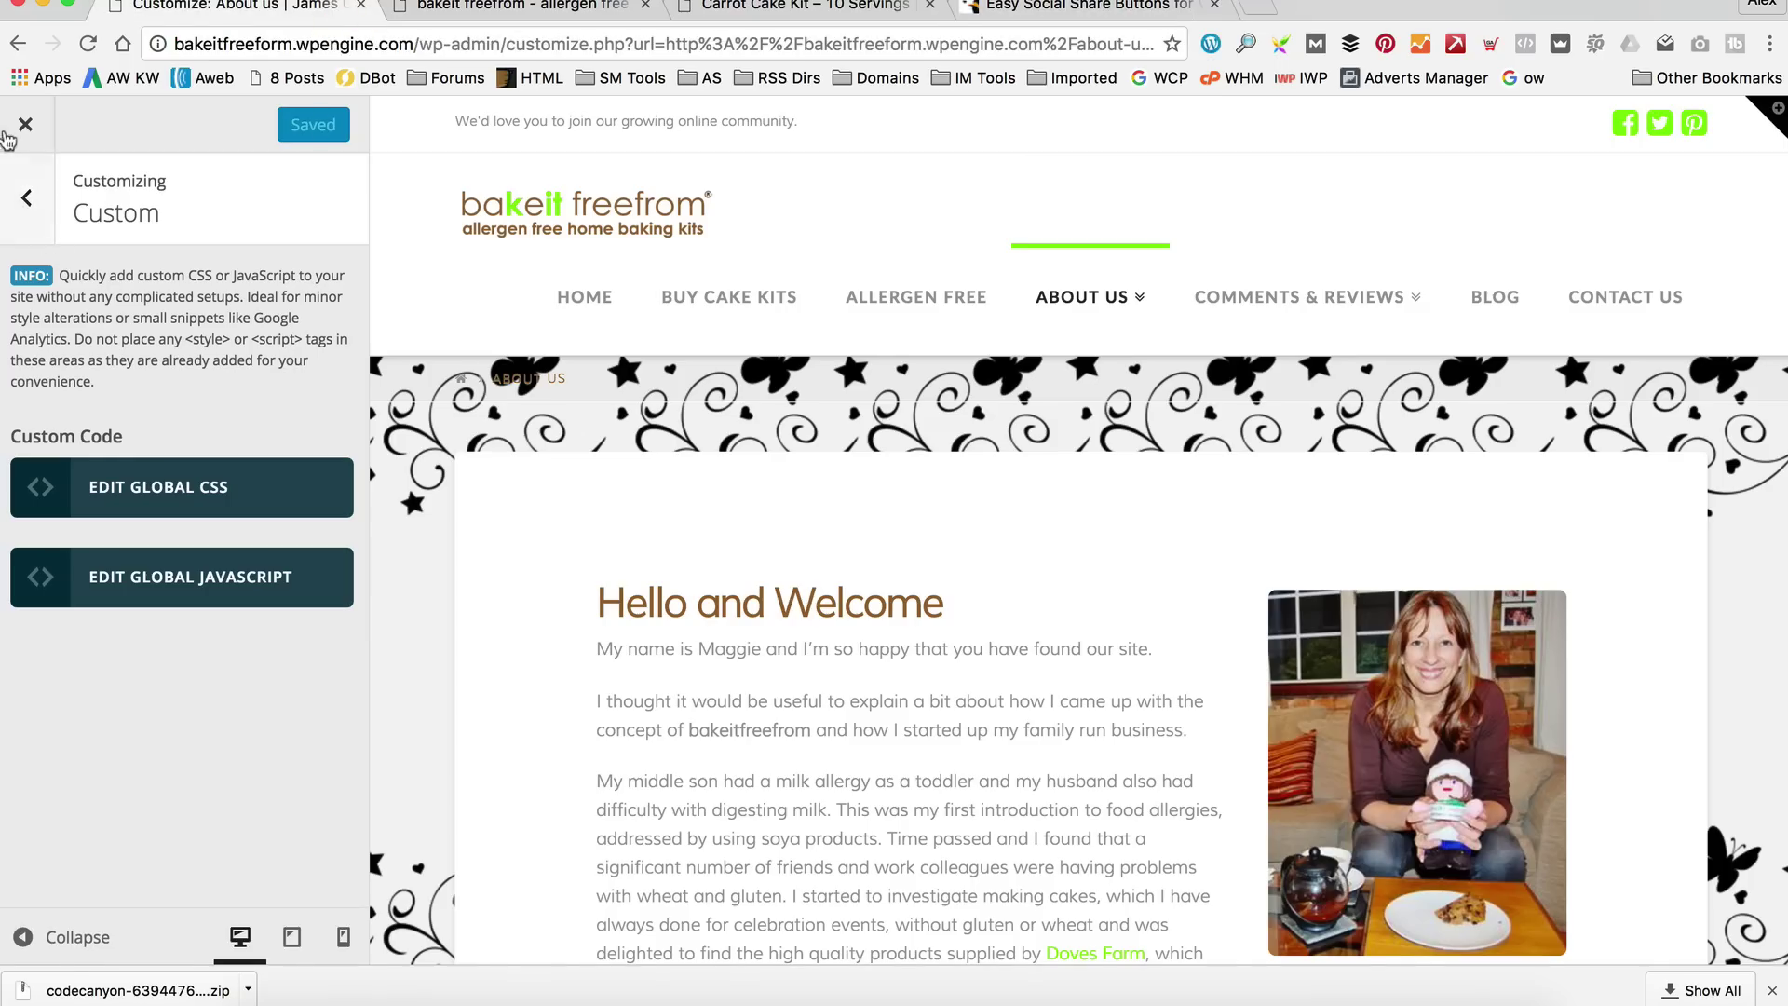
click(28, 119)
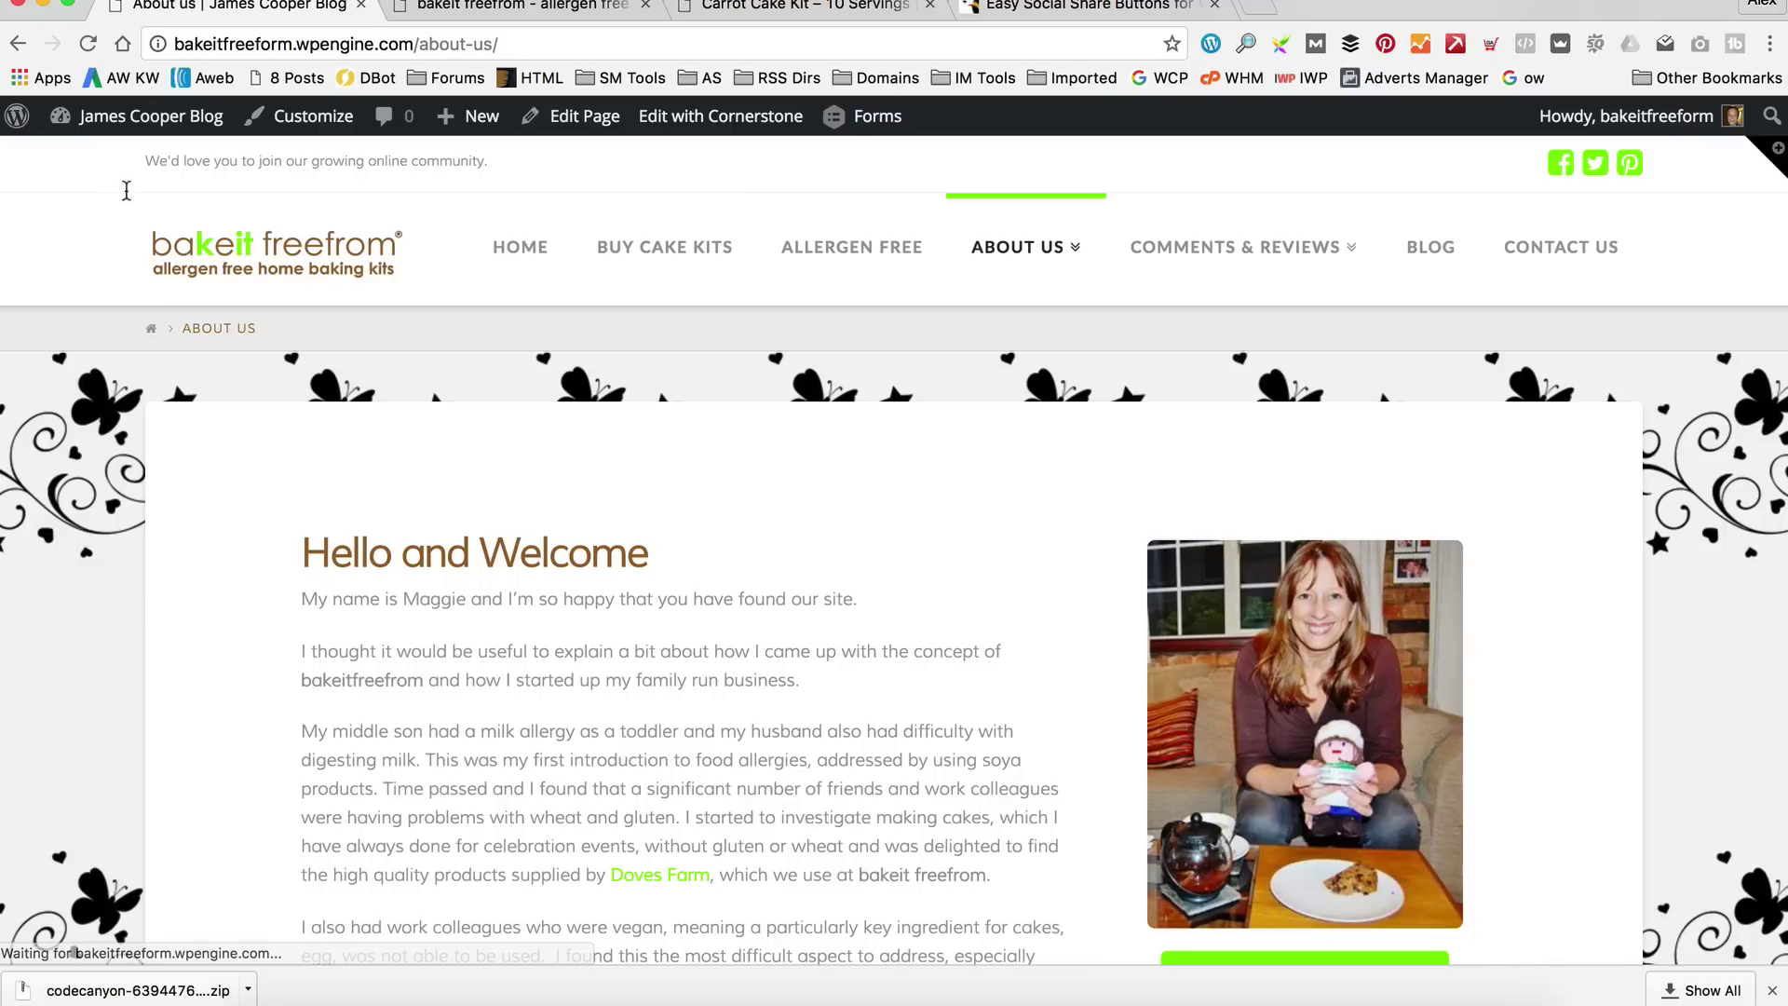
mouse_move(150, 125)
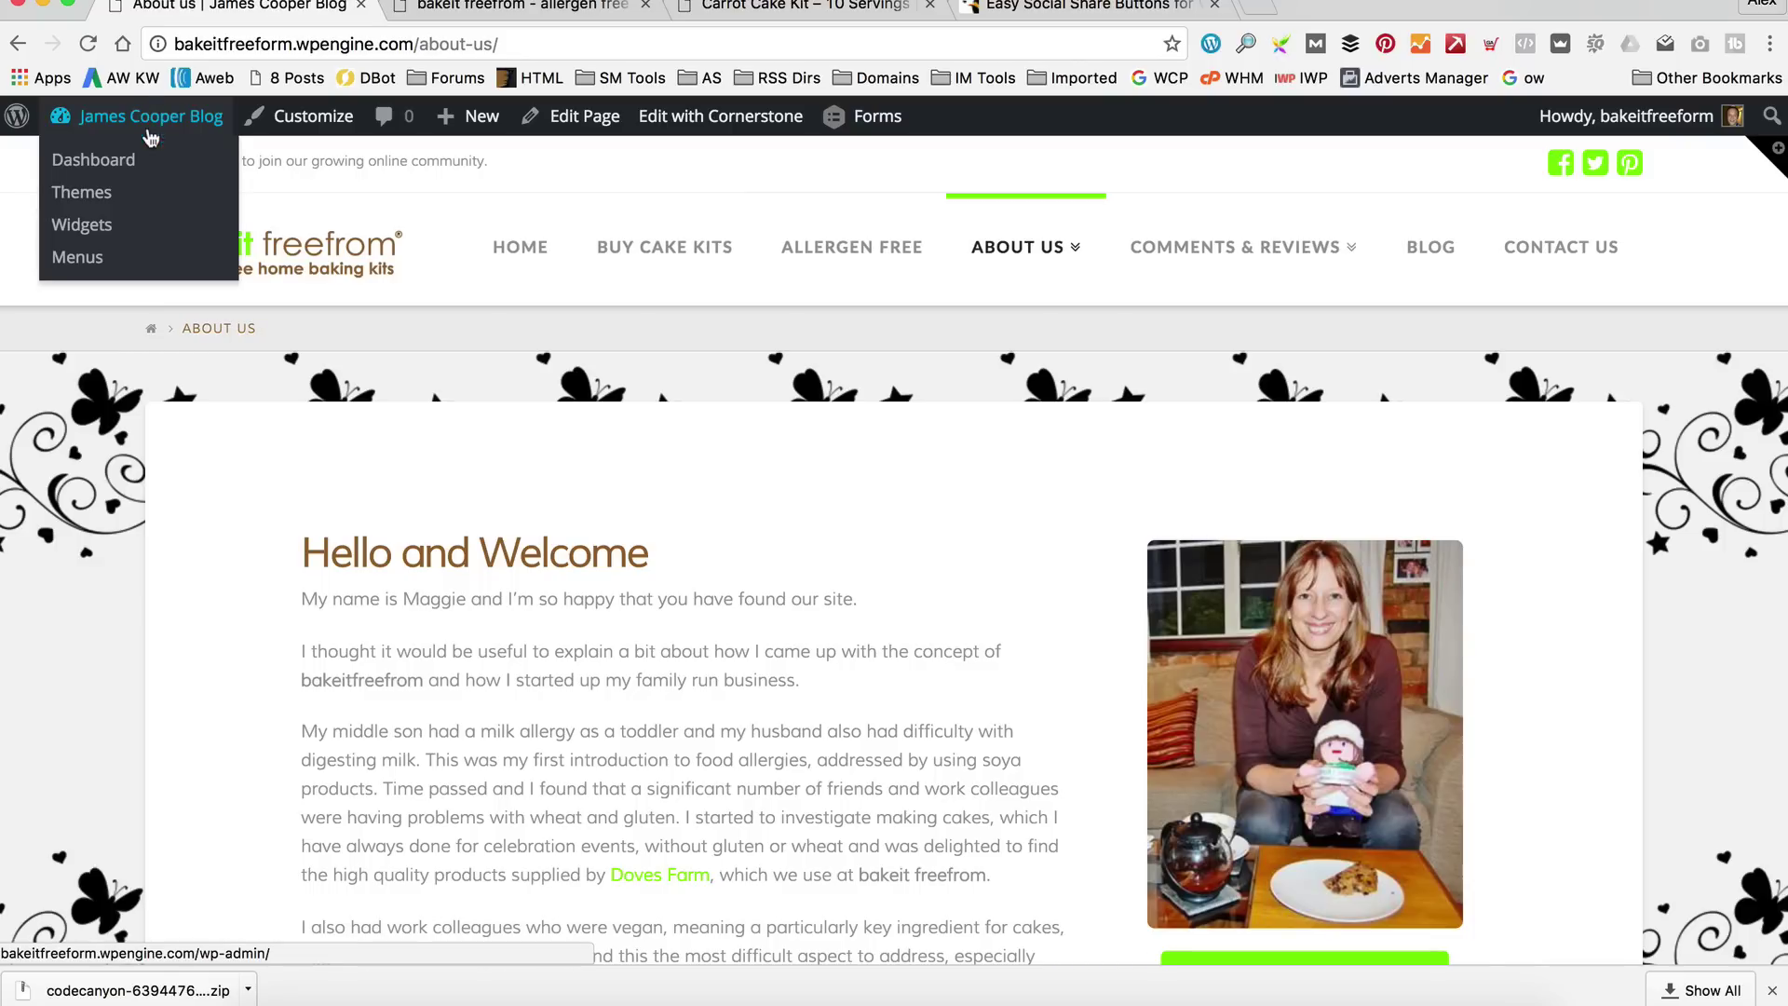
click(145, 165)
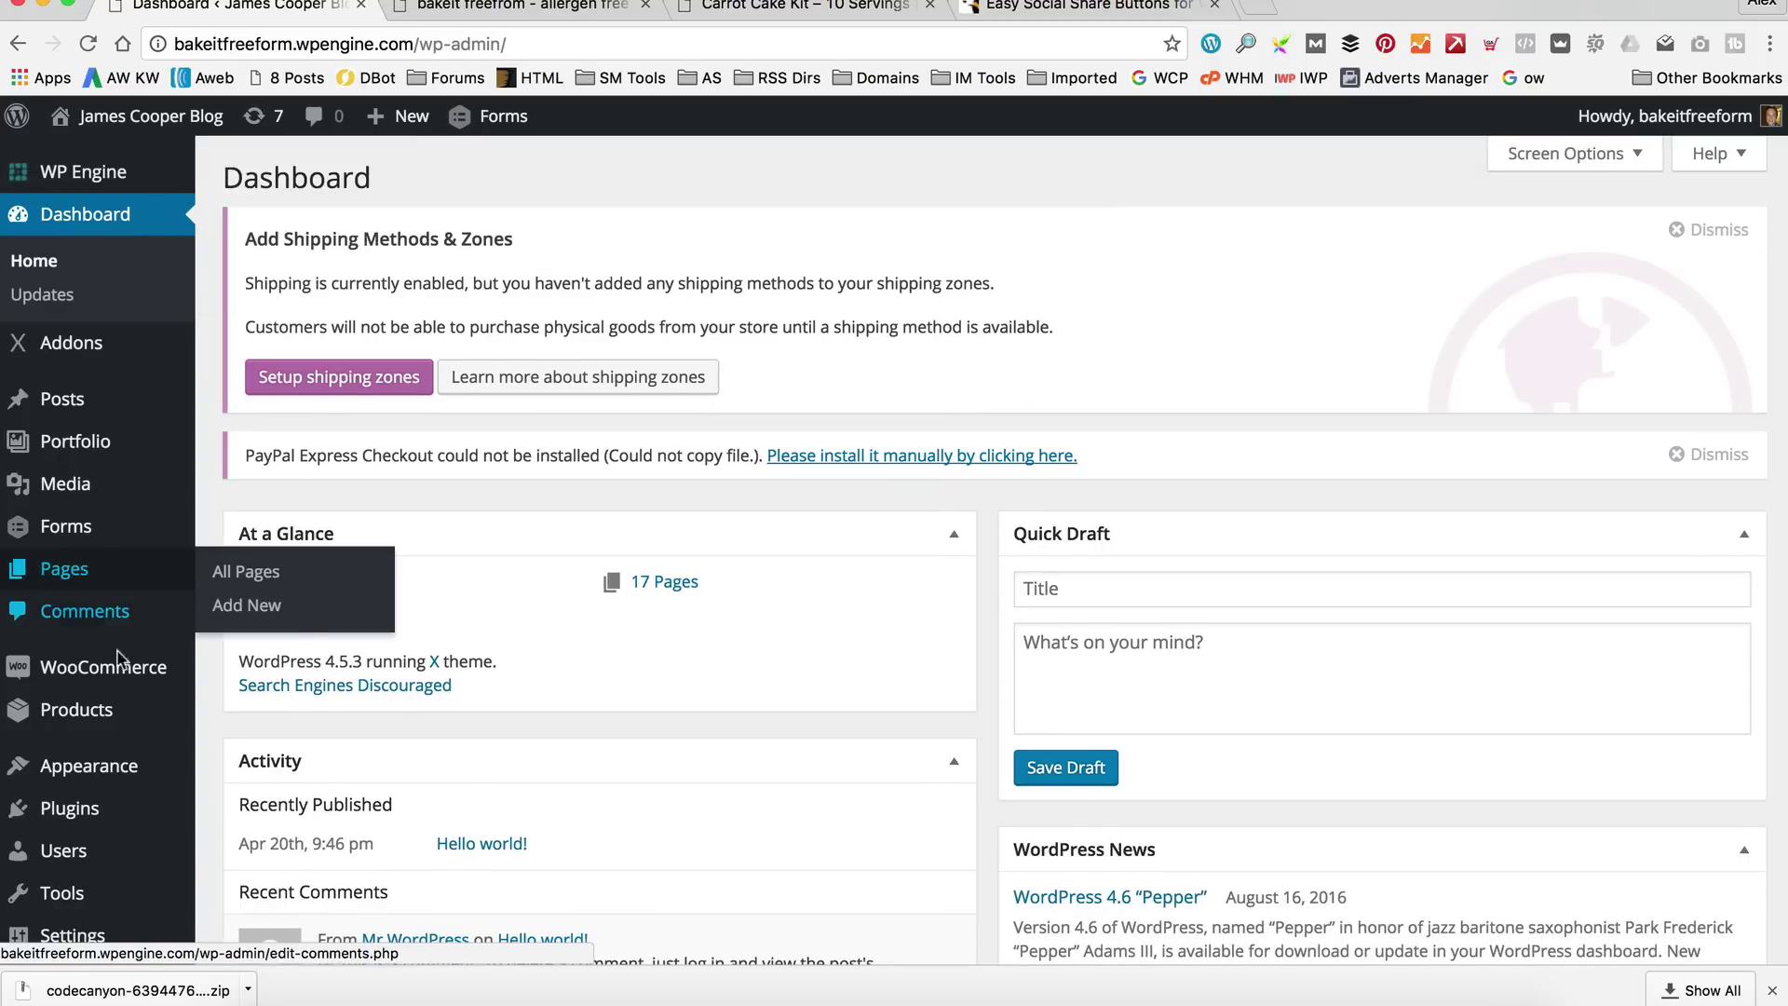
mouse_move(115, 687)
scroll(112, 717, down, 1)
mouse_move(108, 745)
click(349, 778)
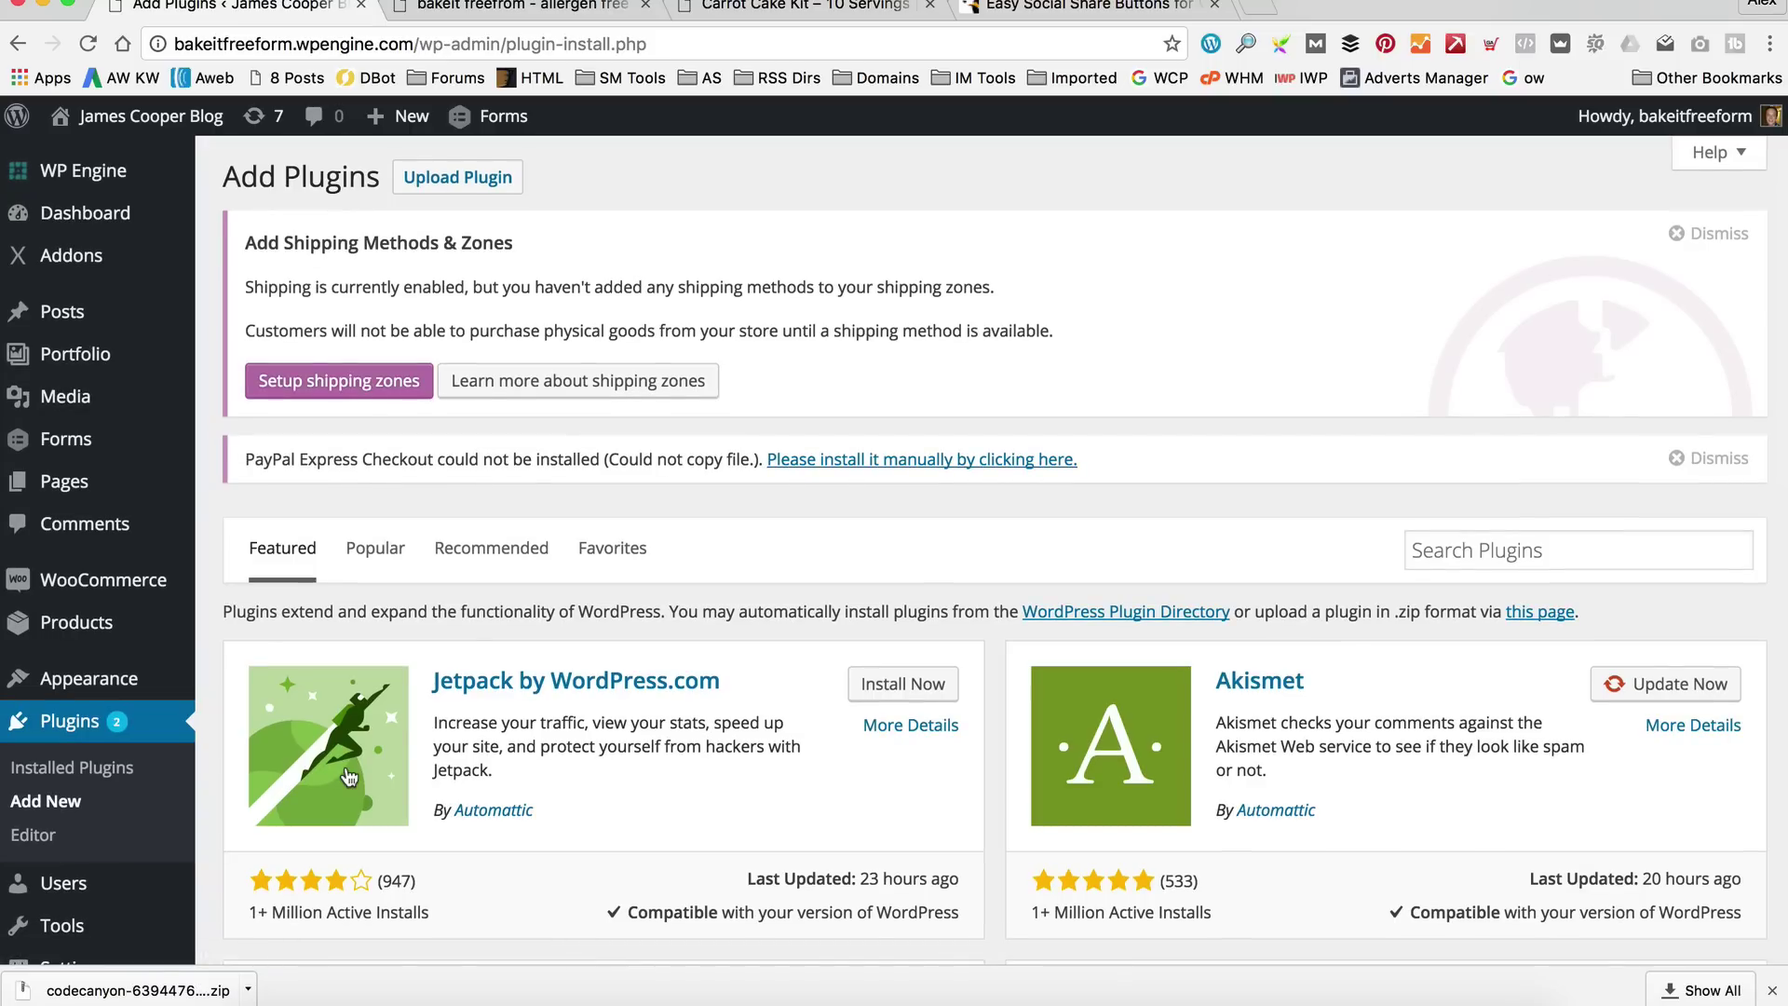
- Upload easy-social-share-buttons3.zip from the webinstall folder, install it, and activate the plugin
click(466, 177)
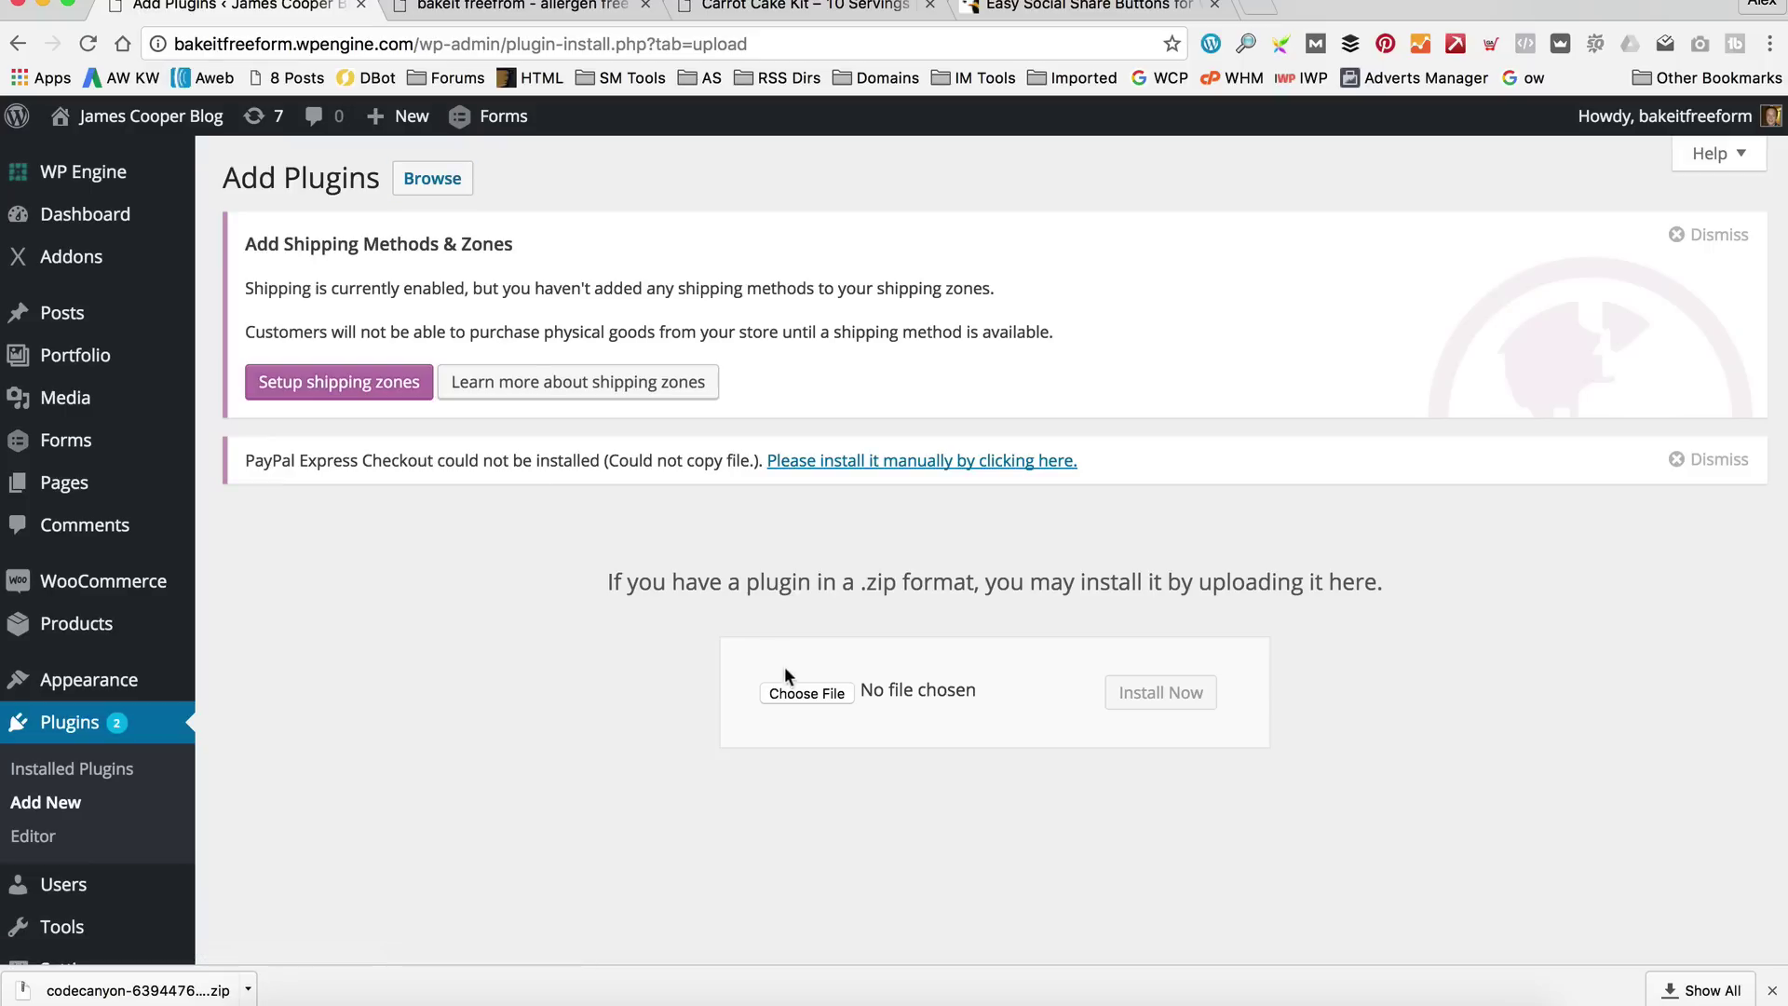
click(801, 694)
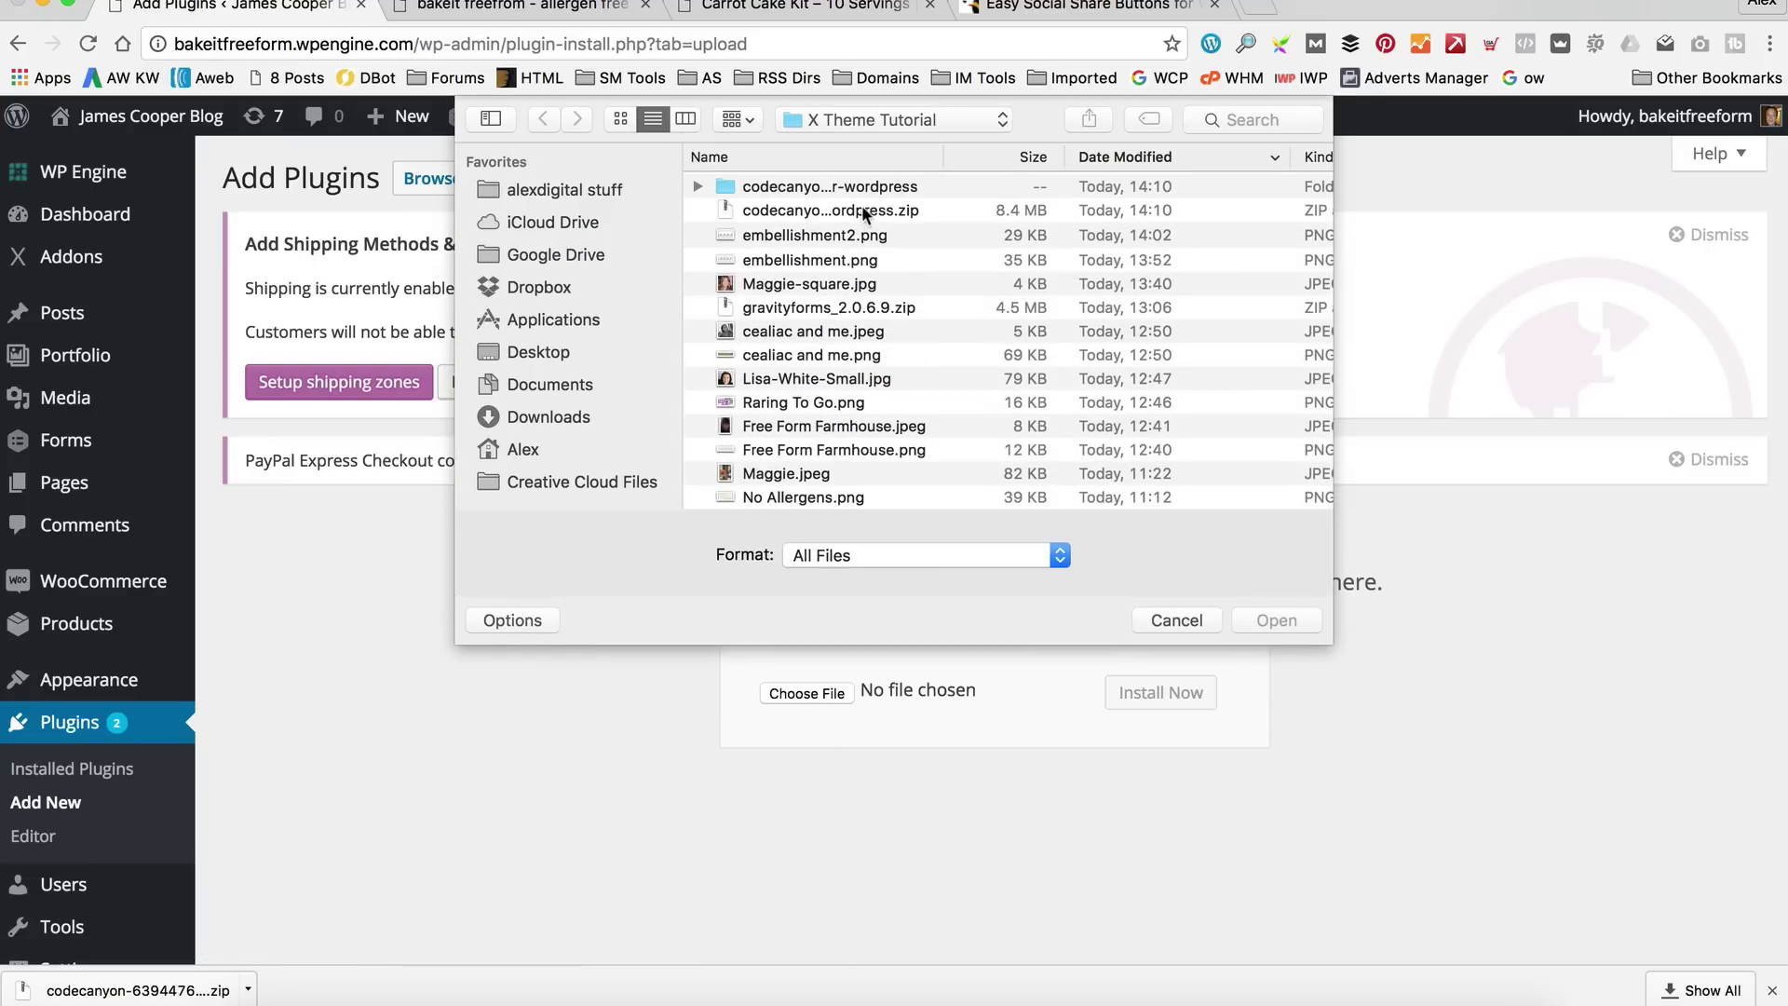
double_click(861, 186)
double_click(779, 281)
click(861, 186)
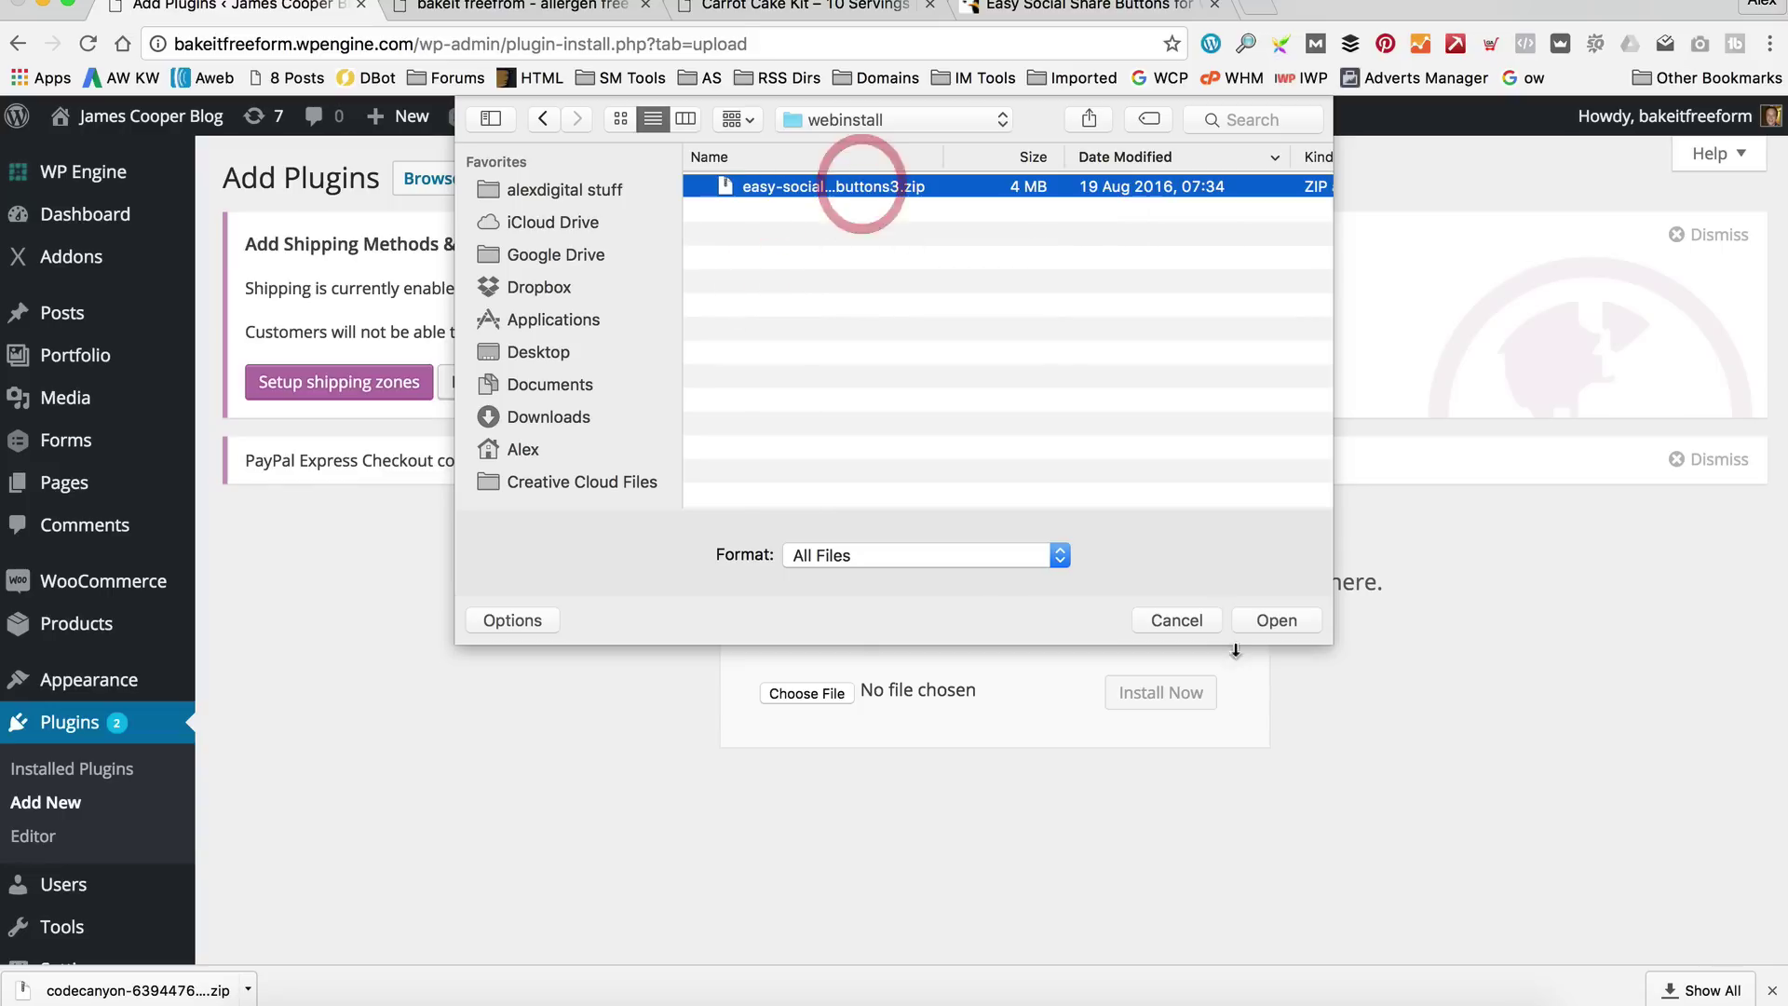
click(1268, 621)
click(1190, 698)
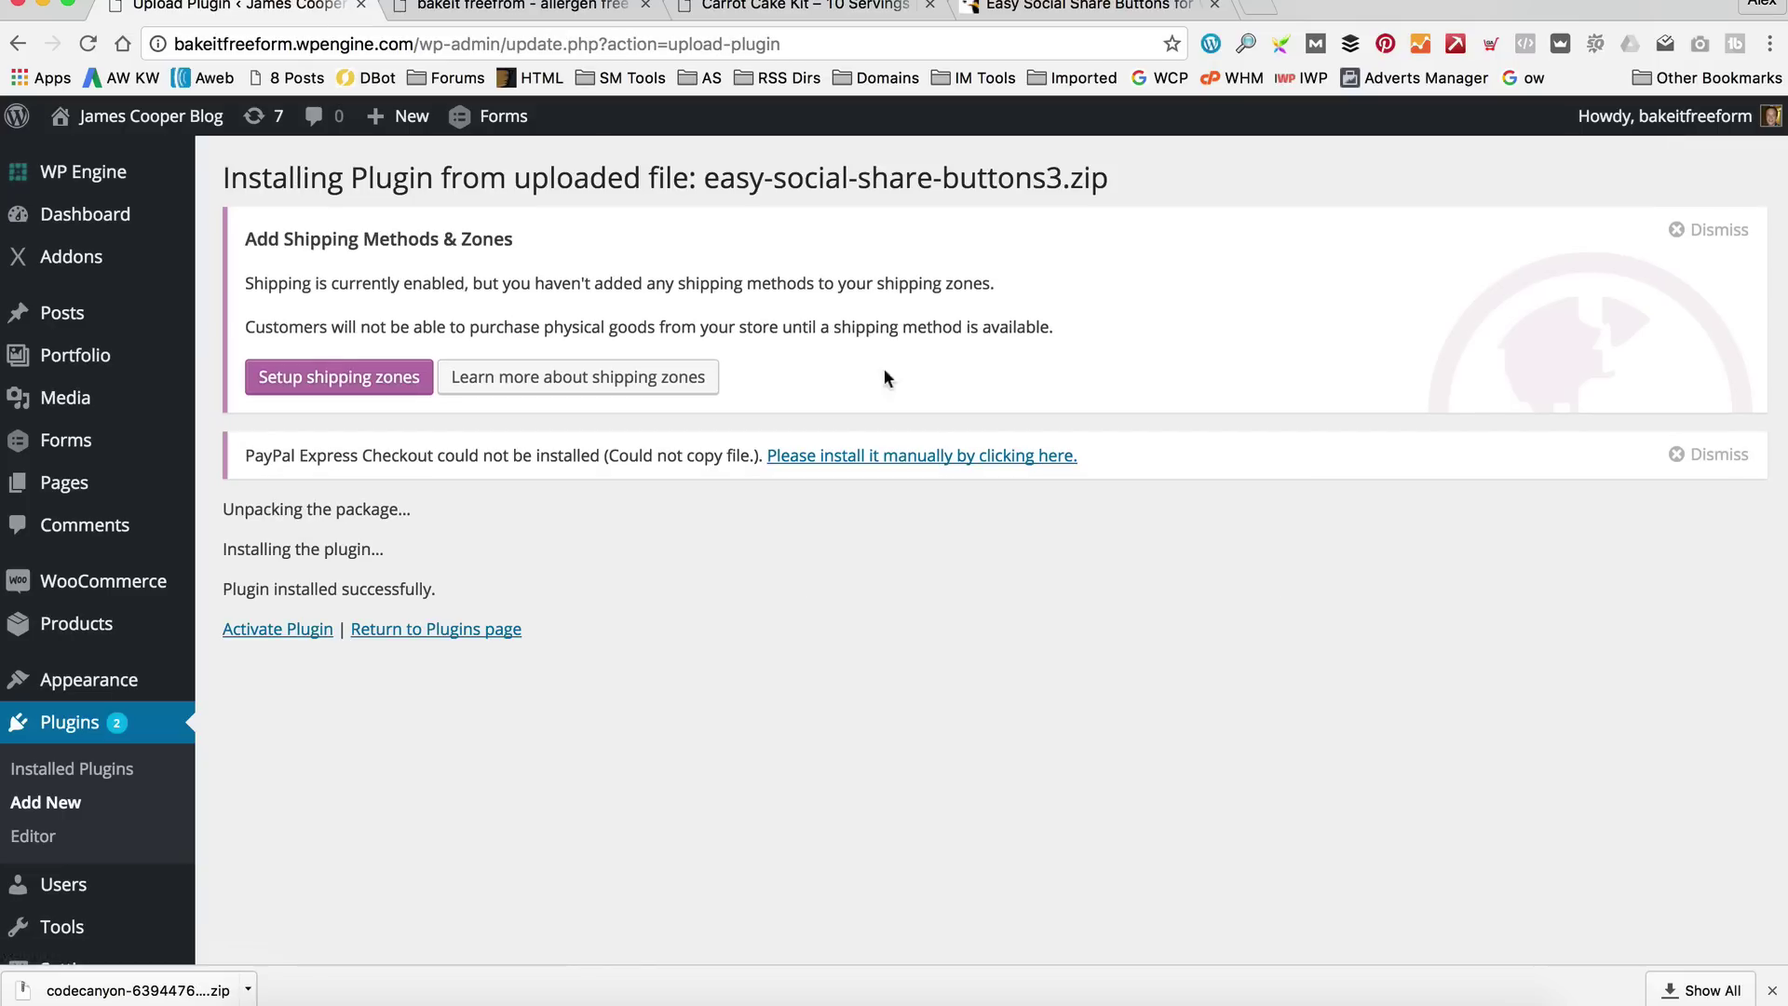
click(296, 630)
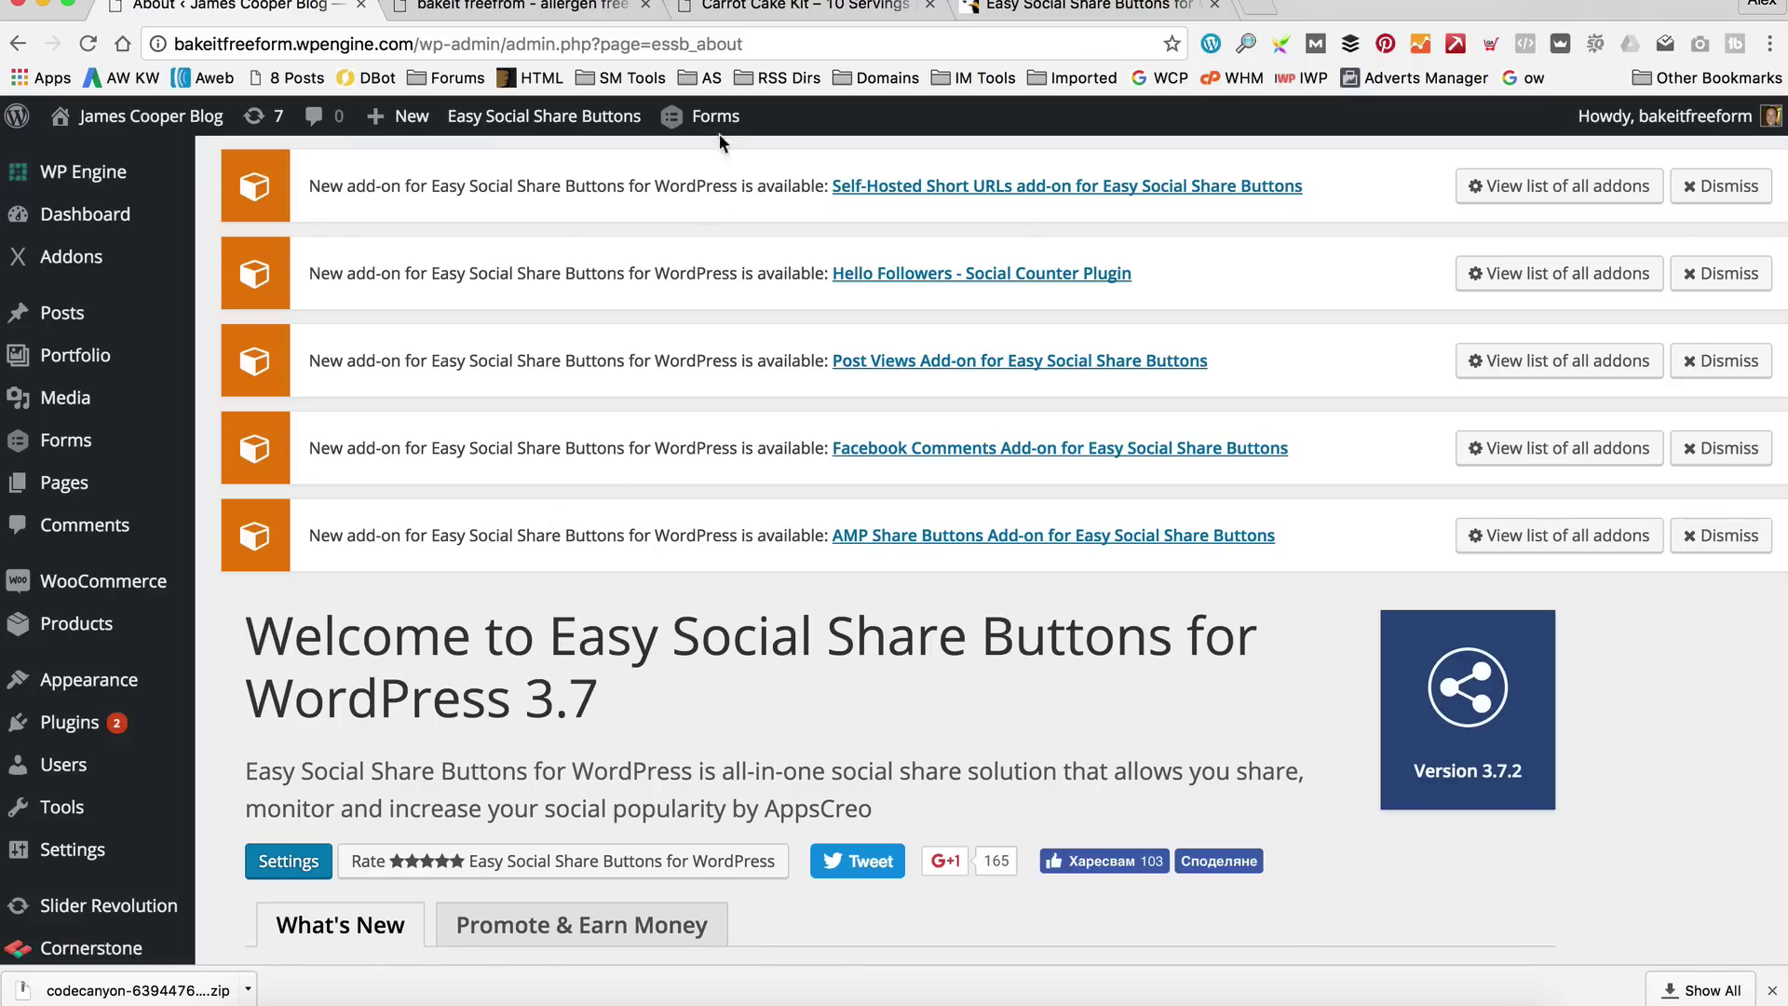
- Dismiss the Self-Hosted Short URLs notice, start the quick setup wizard, and close the activation reminder
click(1696, 196)
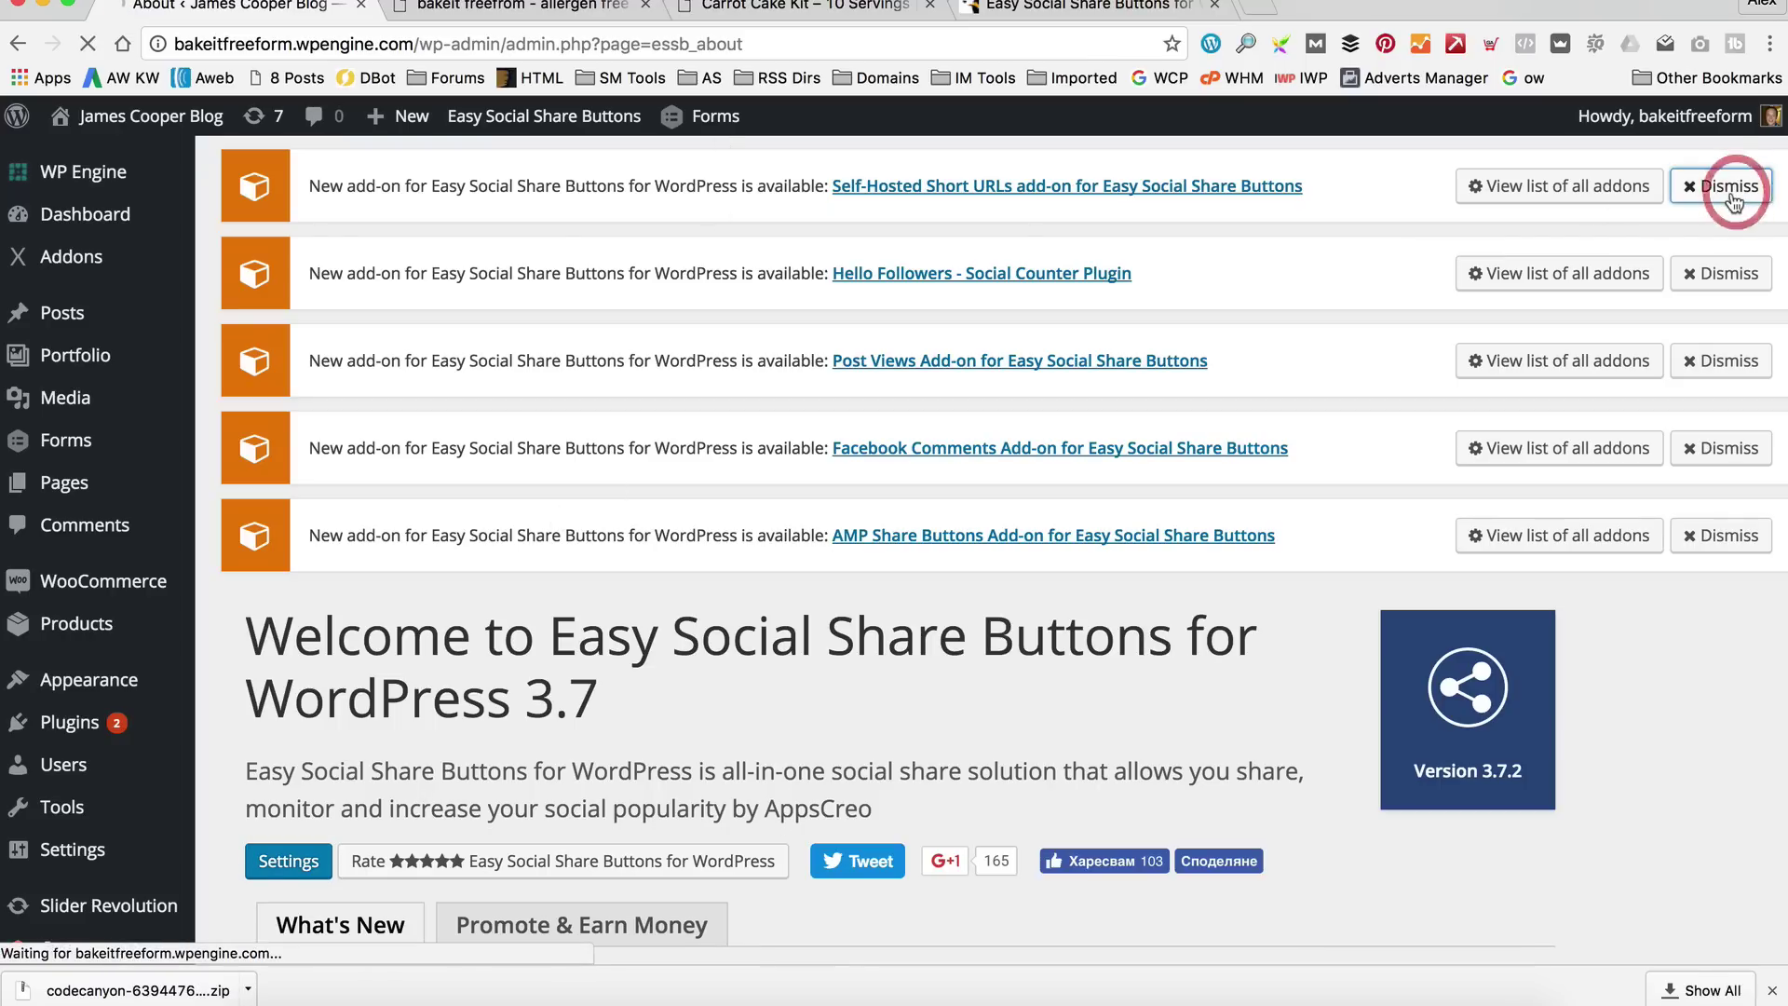
scroll(1474, 291, down, 3)
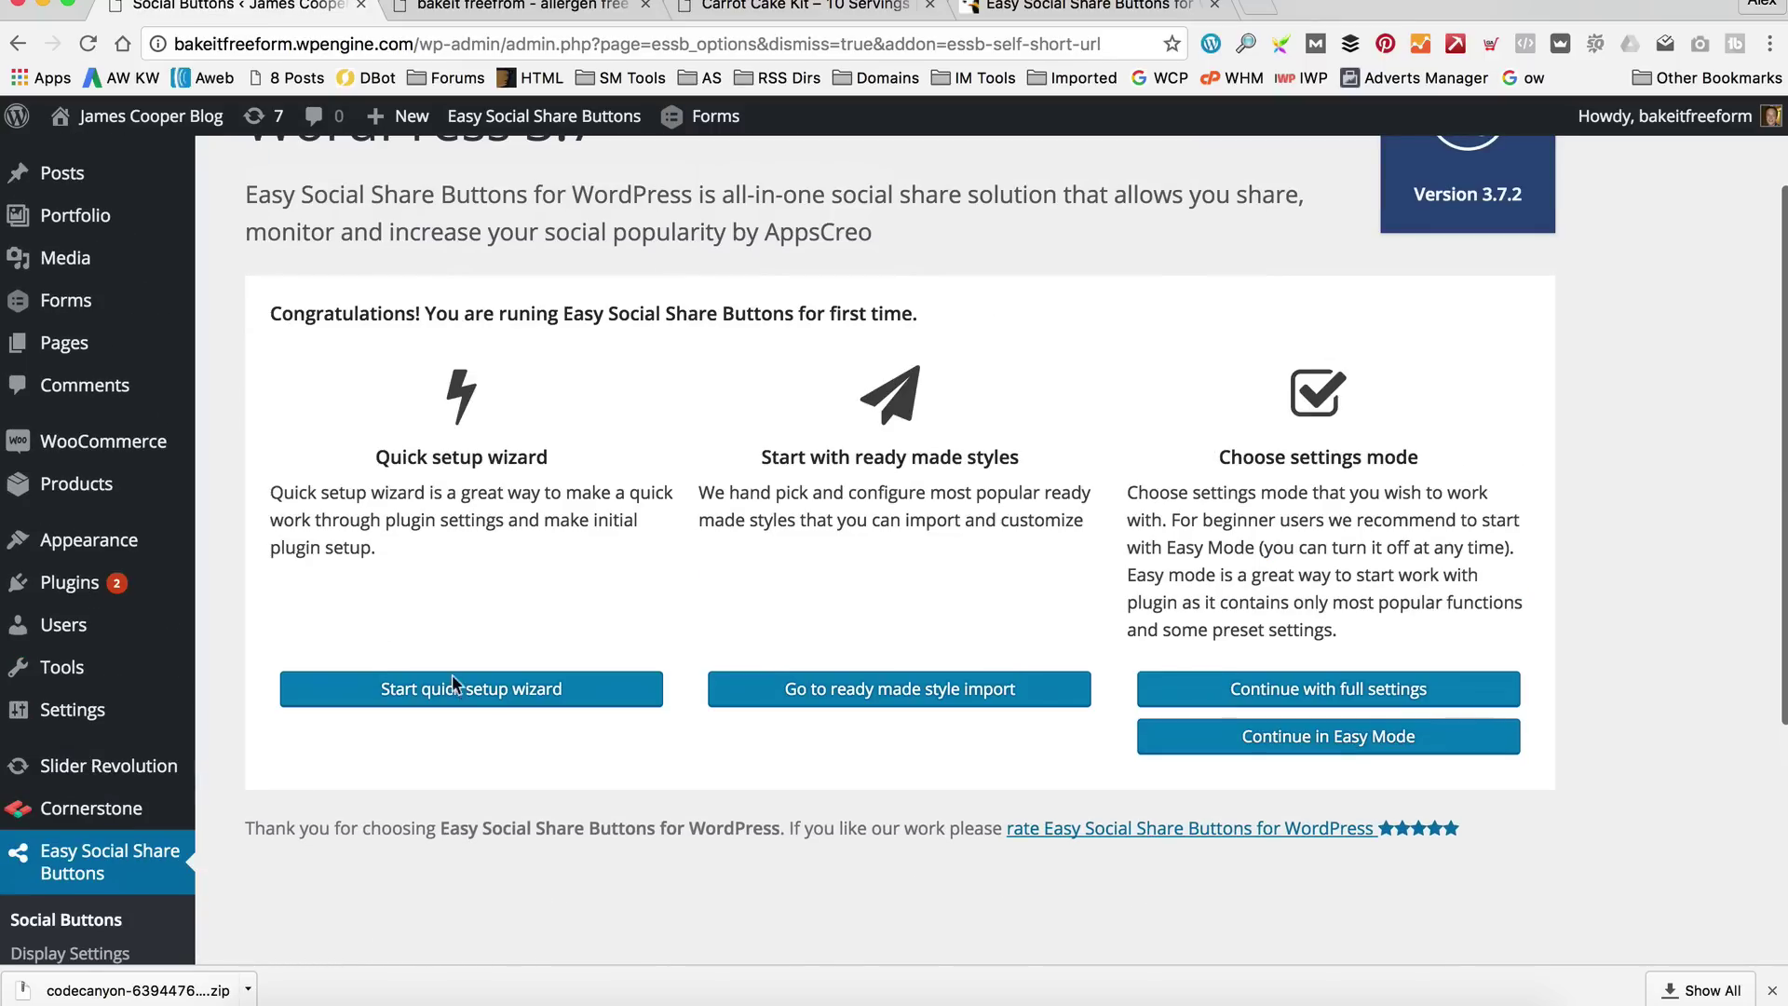
click(453, 687)
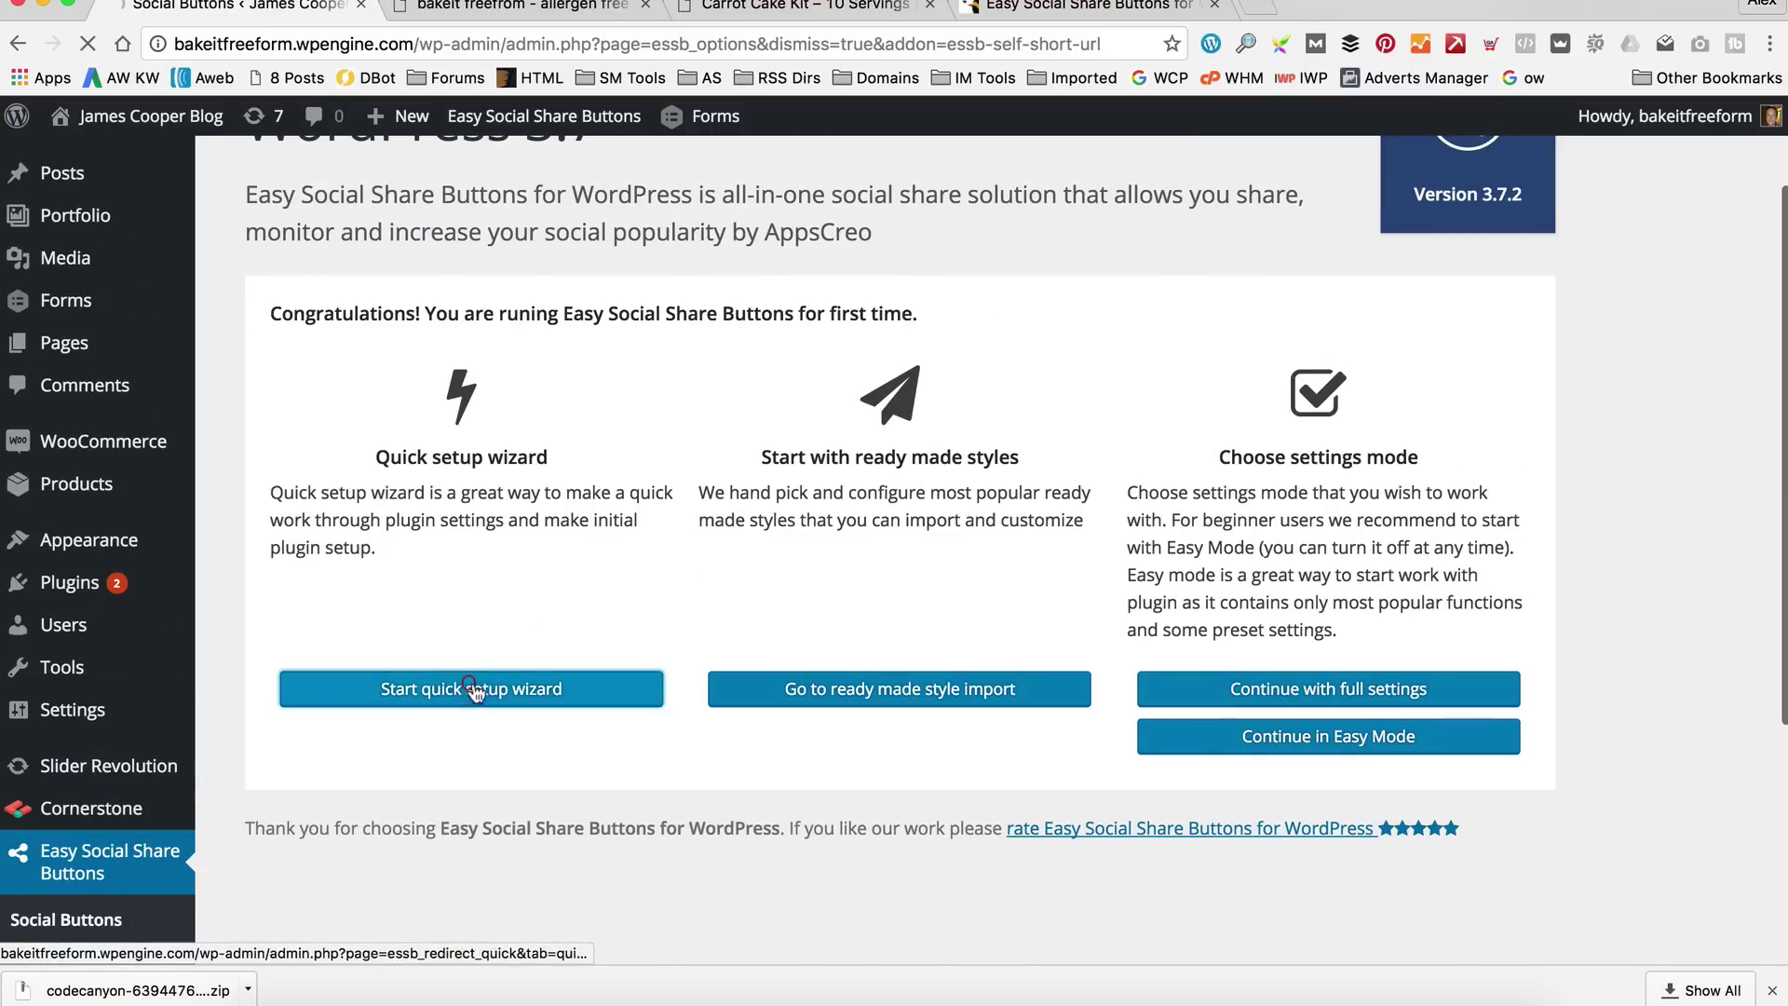
scroll(634, 447, down, 1)
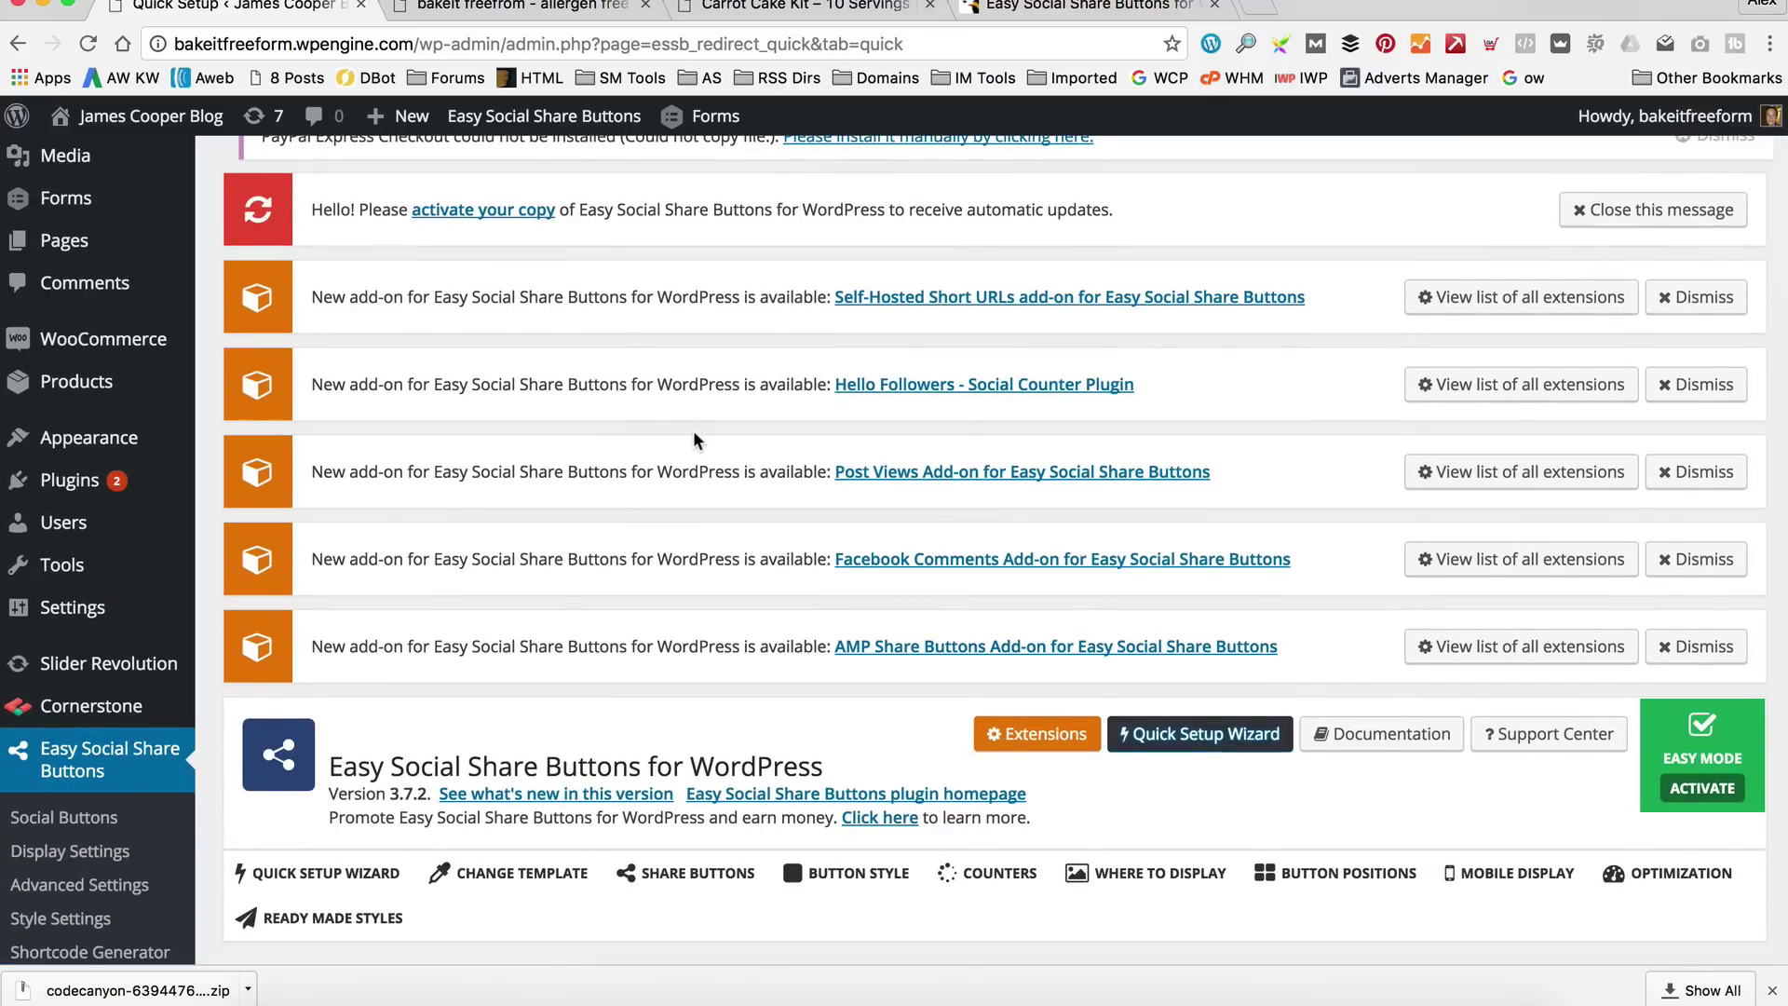
click(1703, 296)
scroll(1699, 391, down, 1)
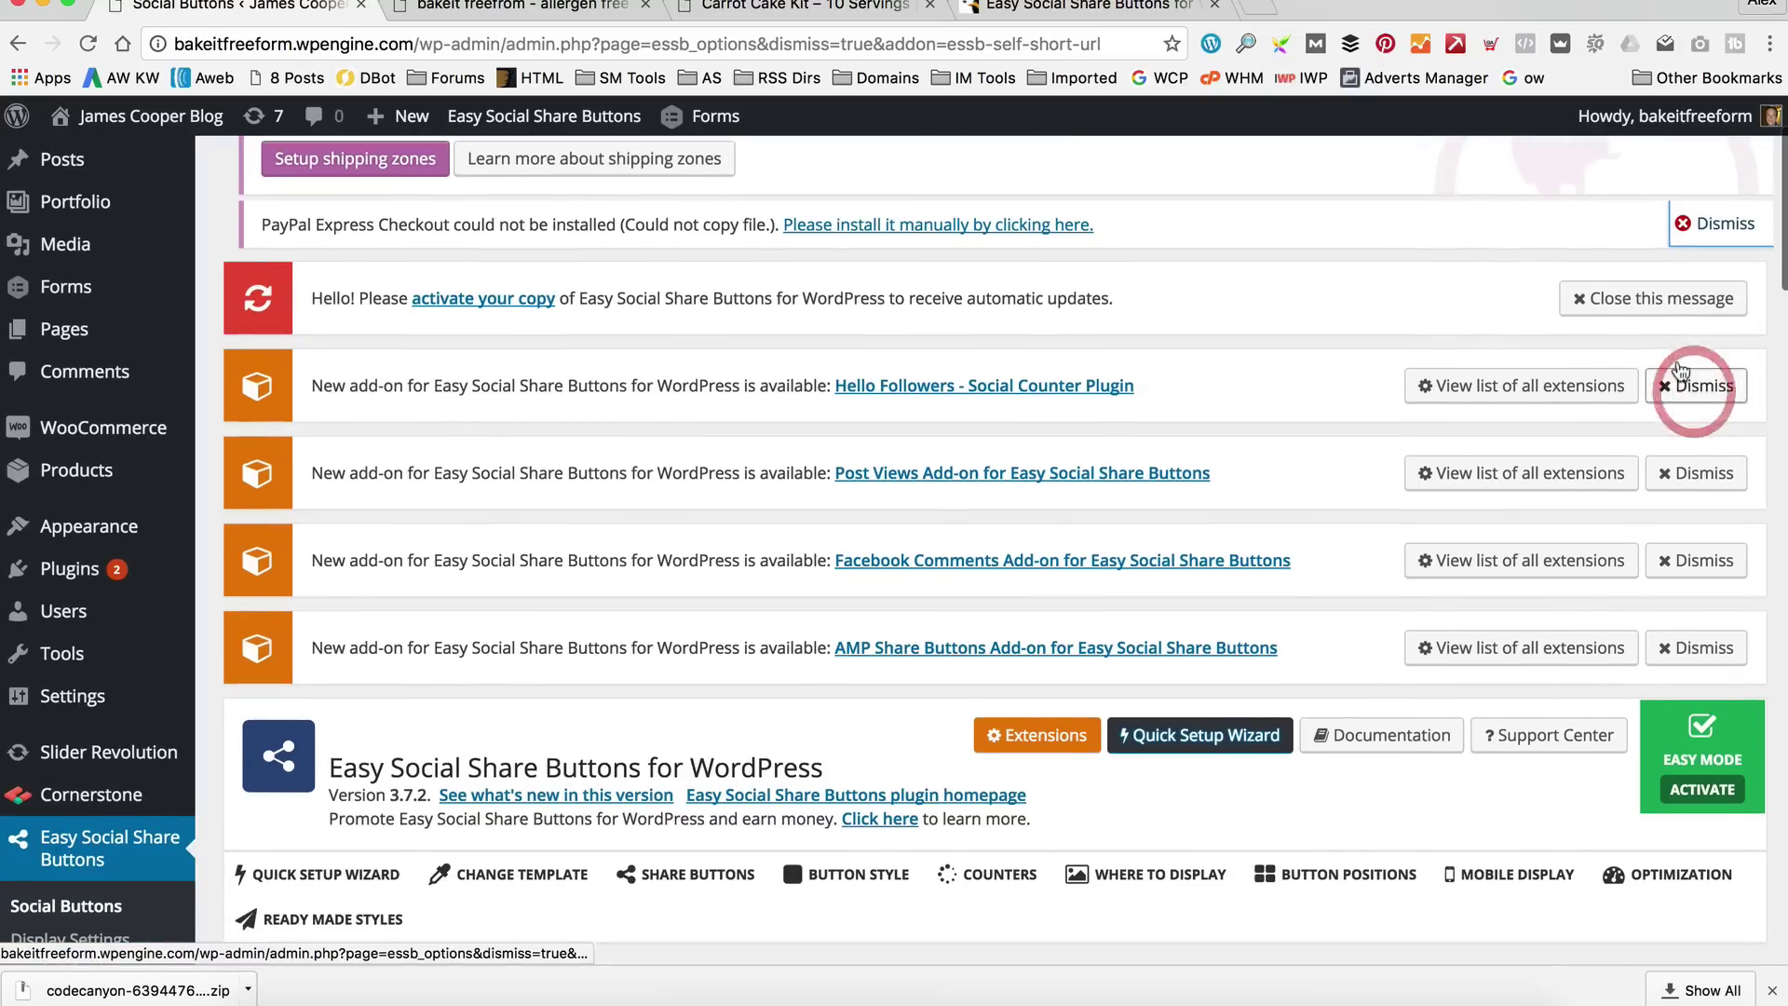
click(1667, 296)
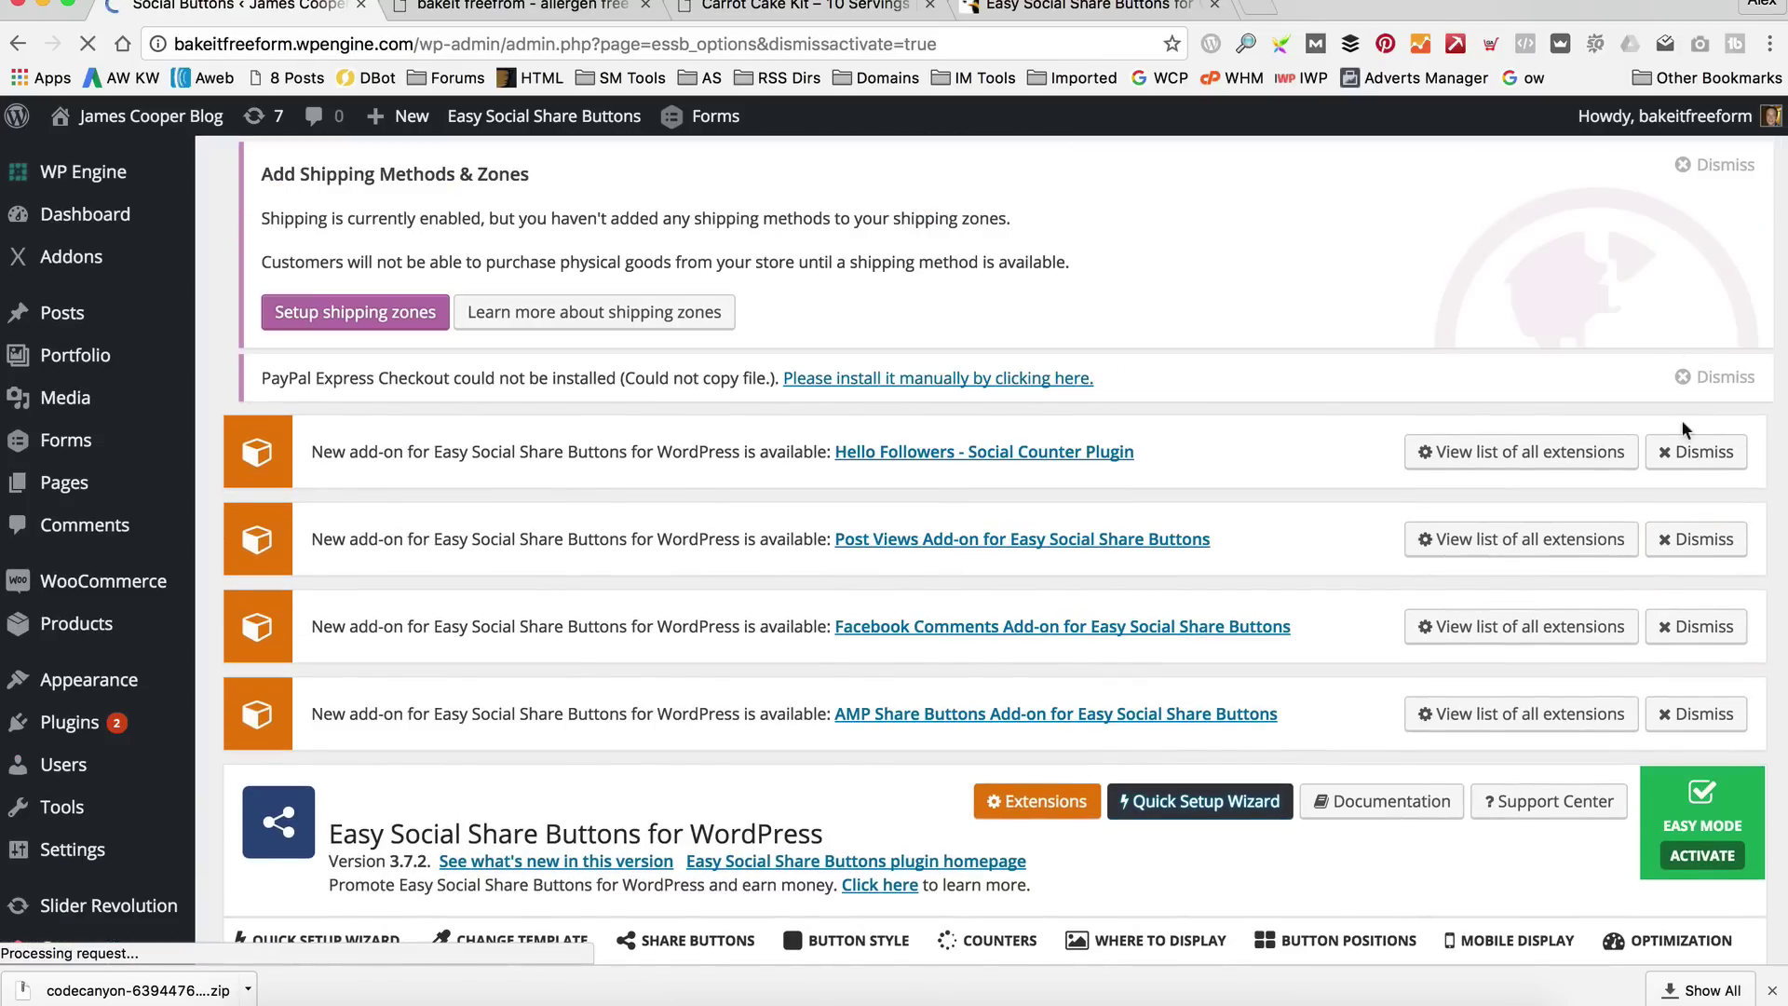
scroll(1688, 457, down, 1)
- Dismiss the Hello Followers, PayPal Express, Post Views, Facebook Comments and AMP add-on notices
click(1699, 389)
click(1707, 389)
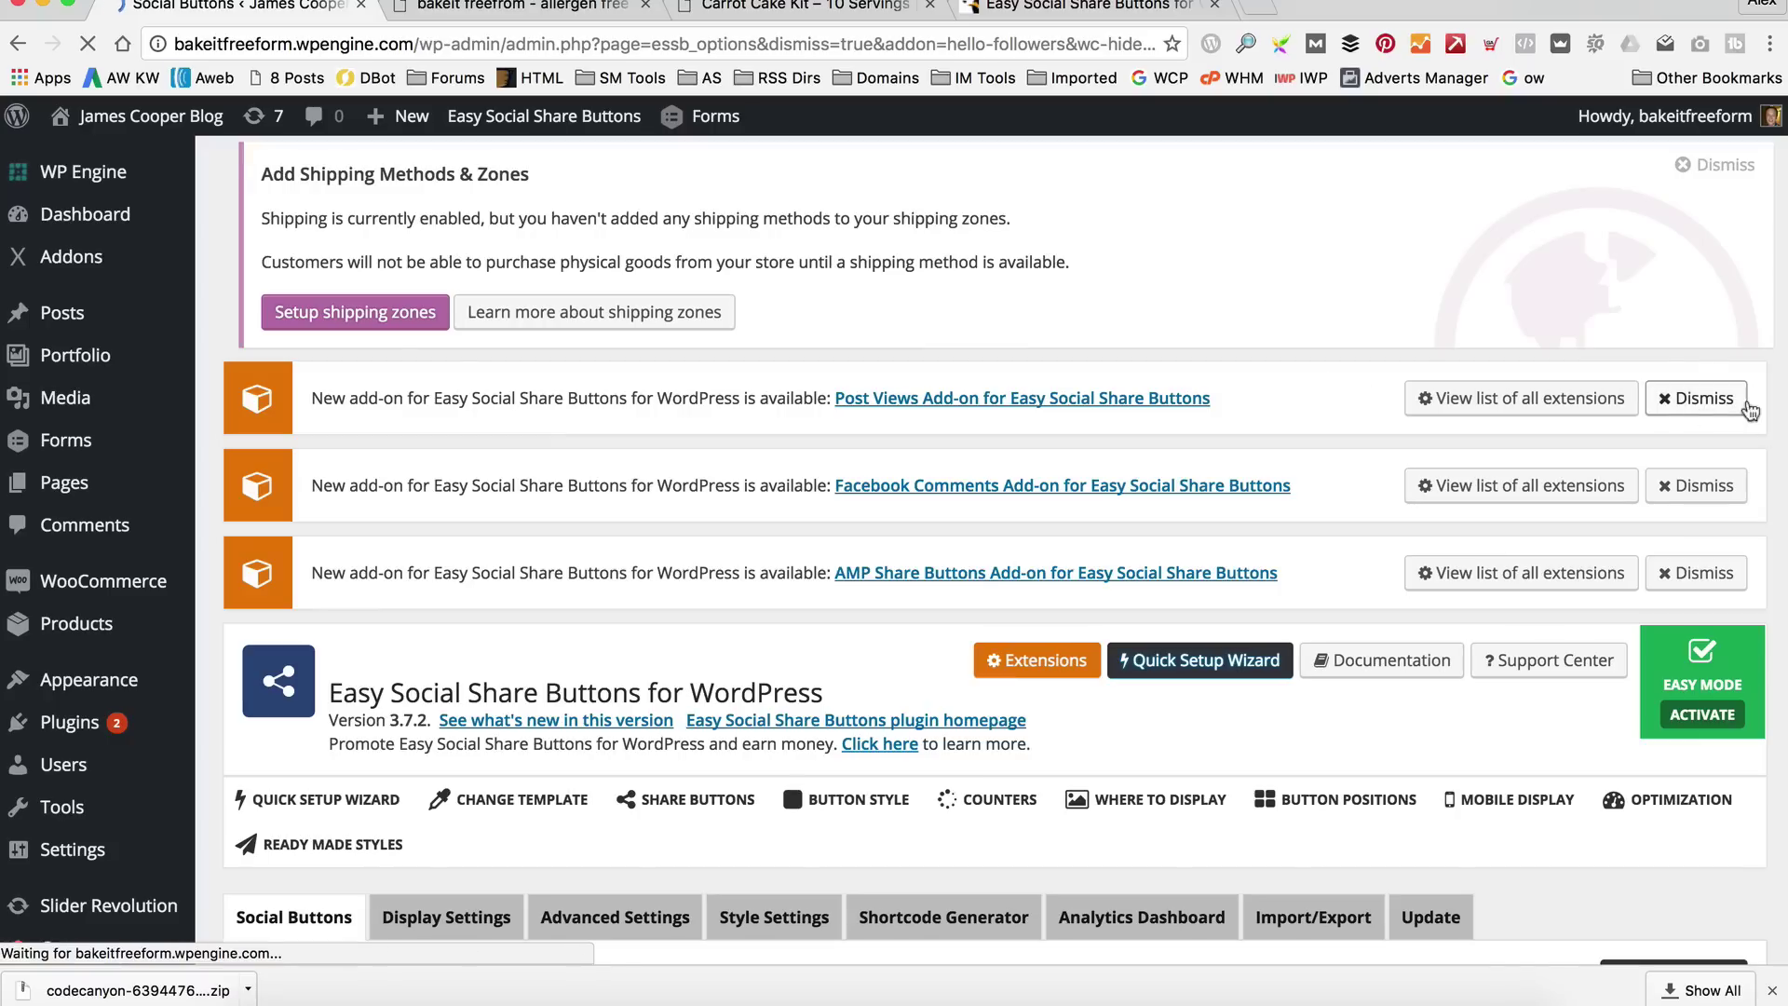
click(1693, 401)
click(1718, 407)
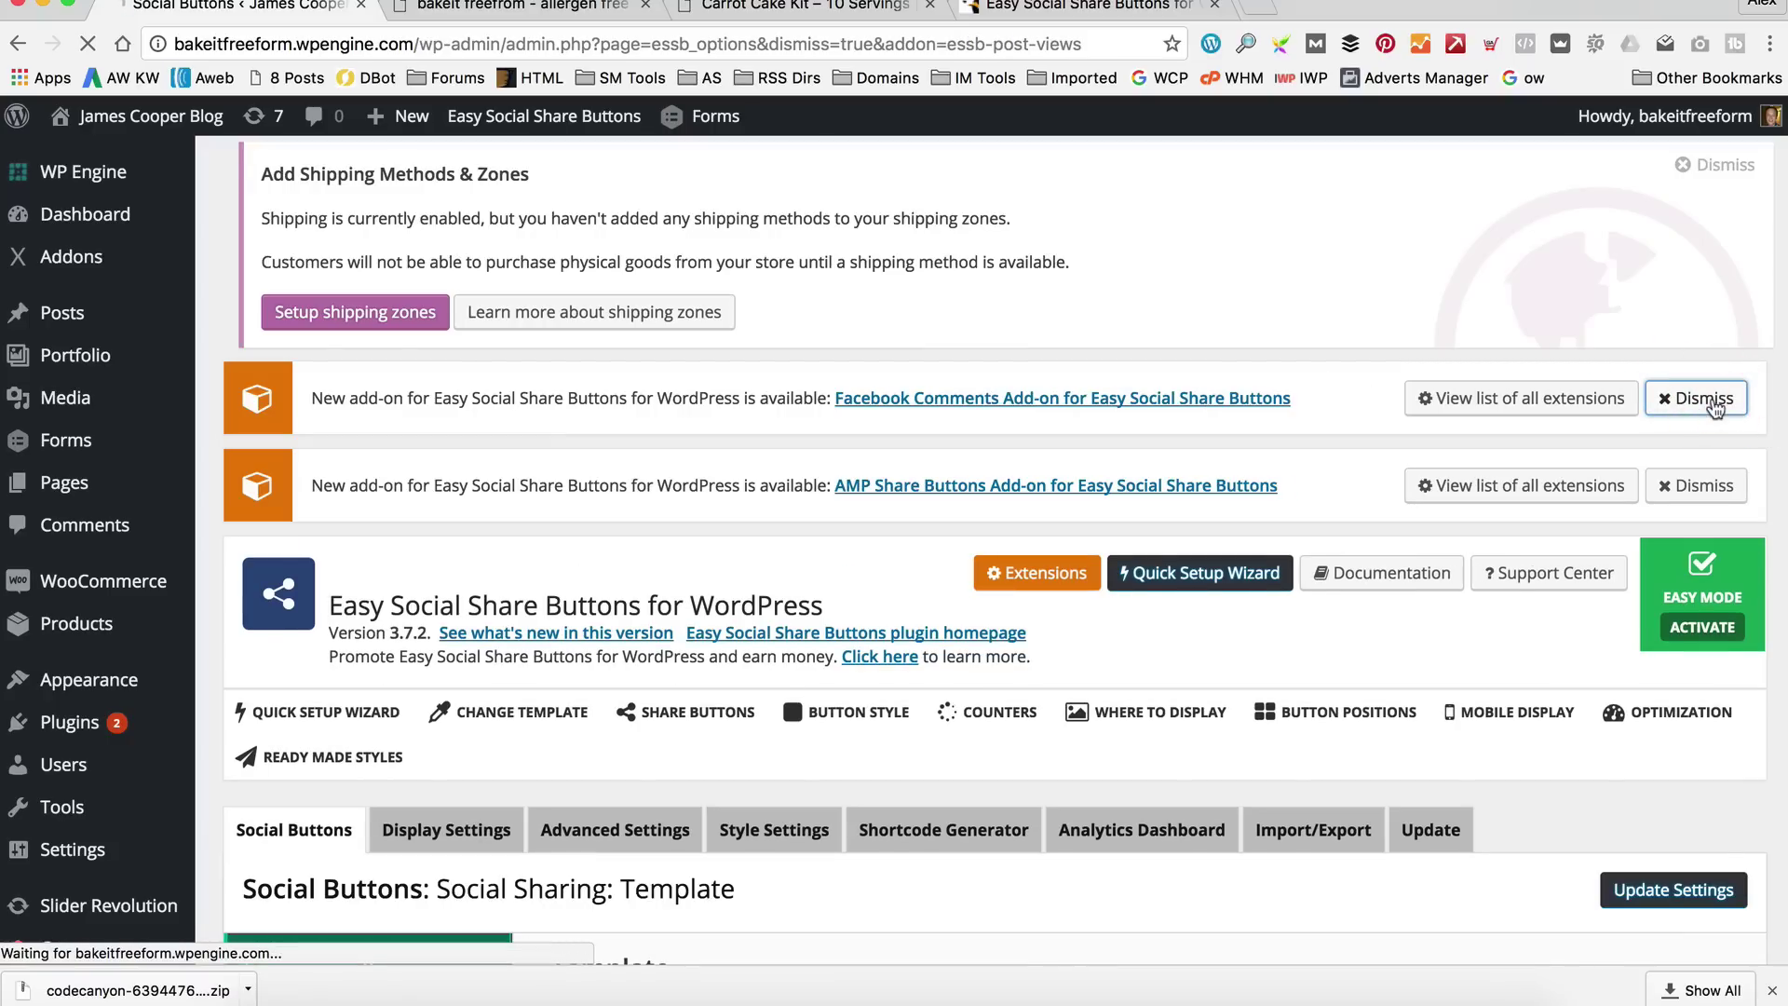
click(1688, 398)
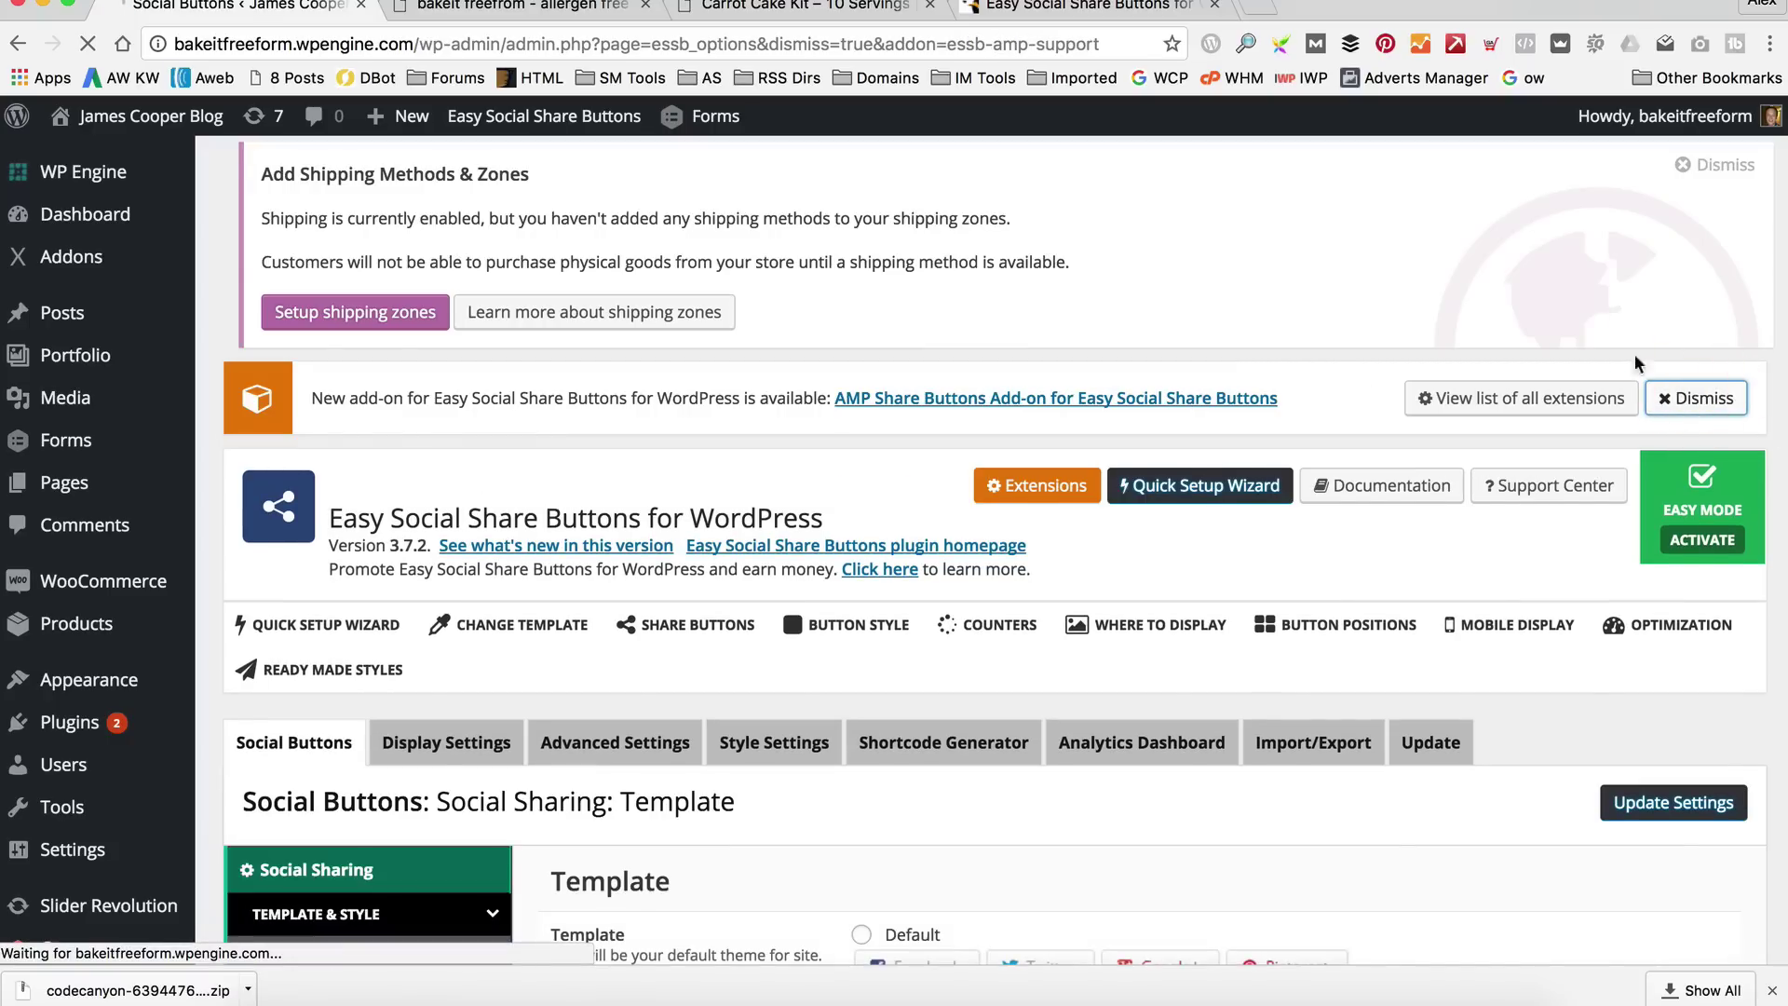
- Browse the share-button templates and select Metro (Retina)
scroll(1034, 326, down, 5)
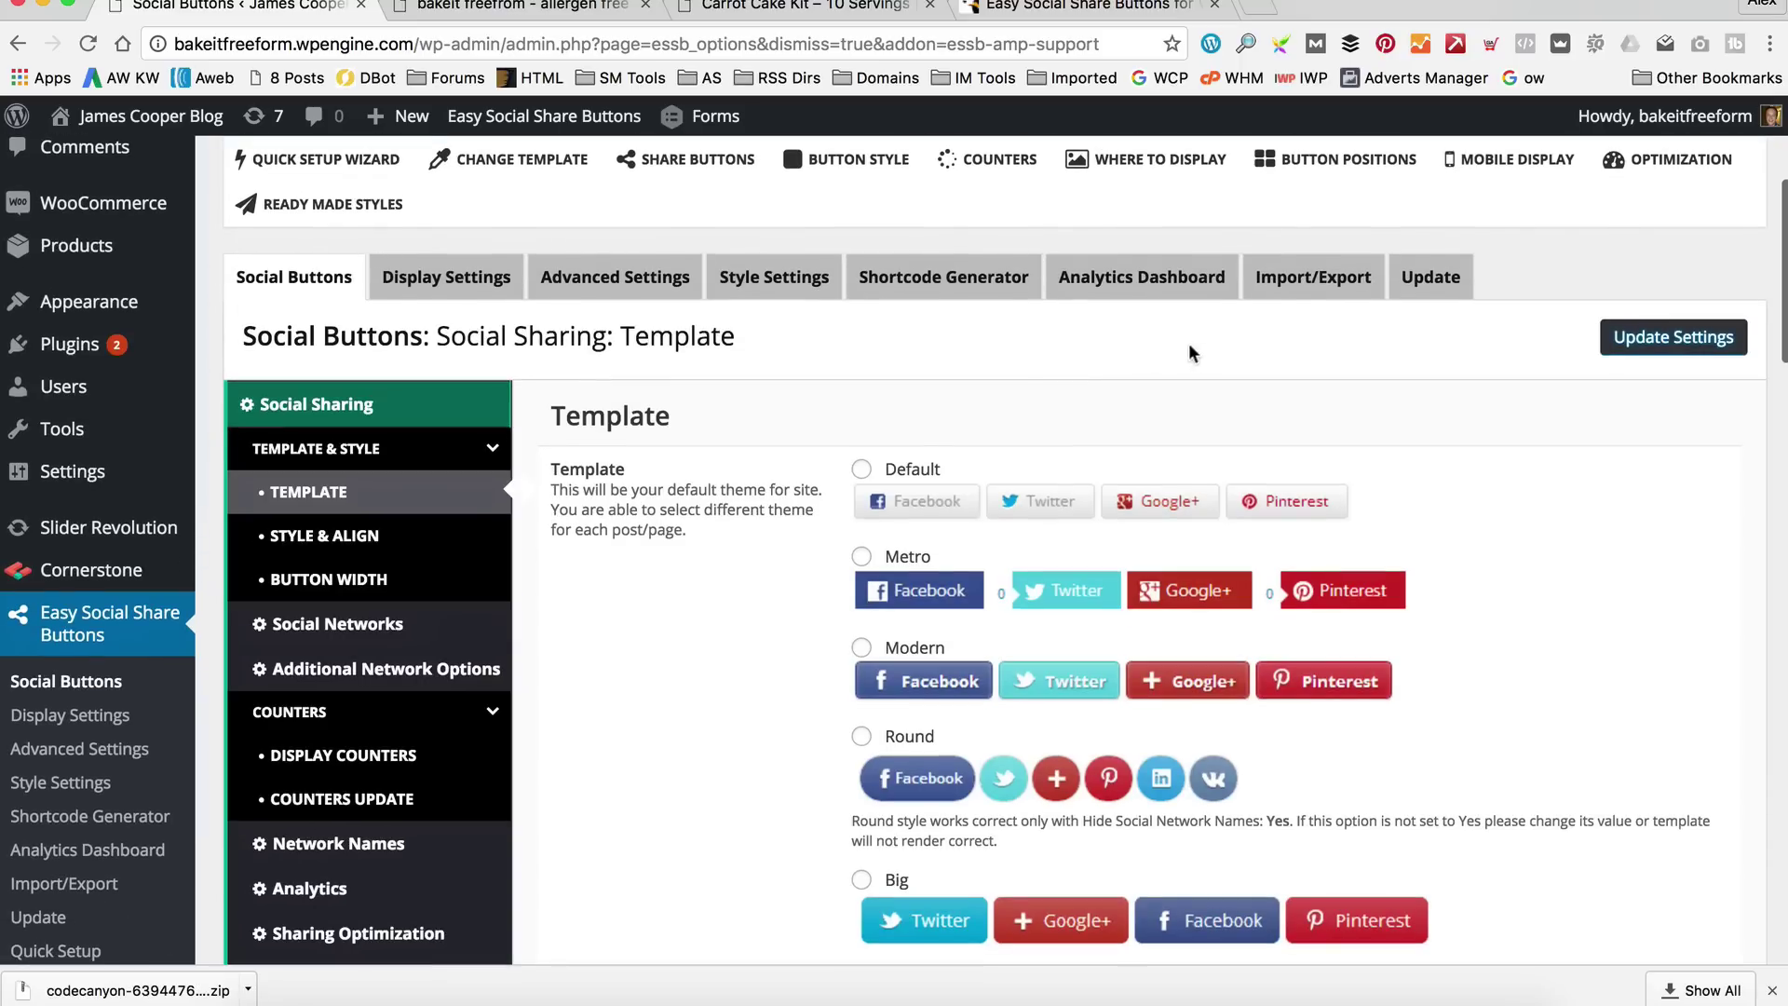
scroll(1252, 369, down, 6)
scroll(1248, 392, up, 3)
scroll(1388, 475, up, 2)
scroll(1388, 475, down, 4)
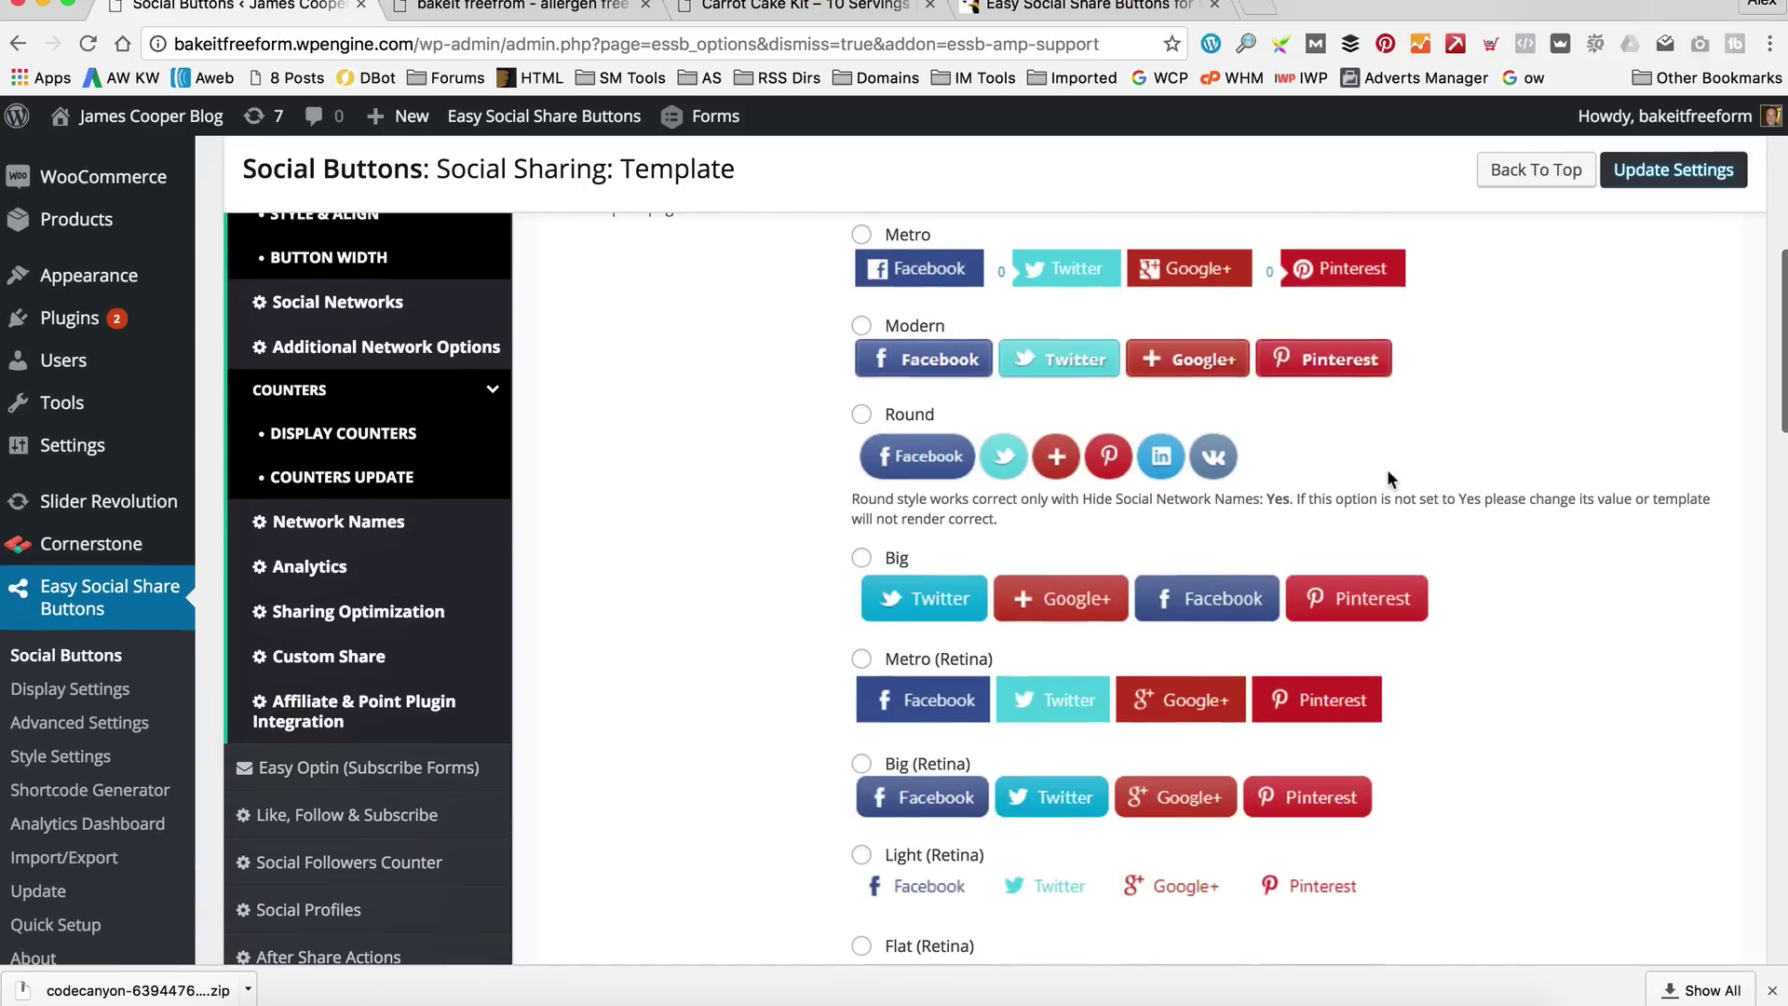
scroll(894, 596, down, 3)
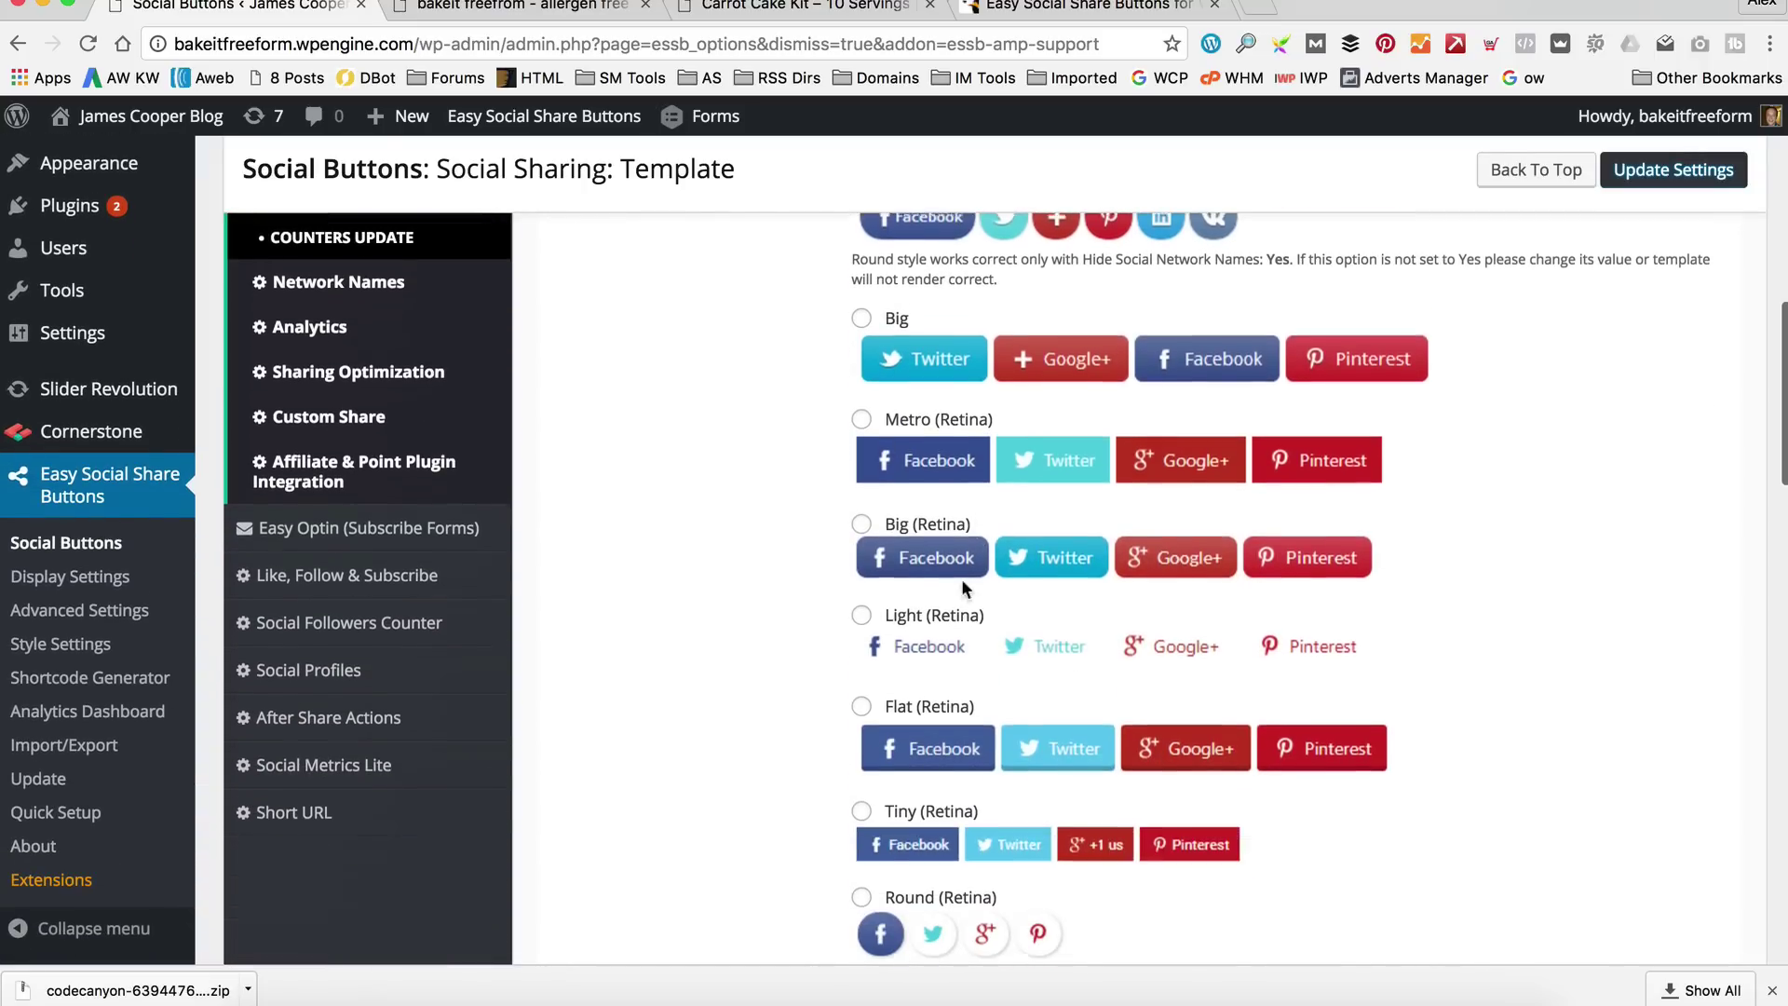
scroll(958, 657, down, 2)
scroll(1103, 671, down, 3)
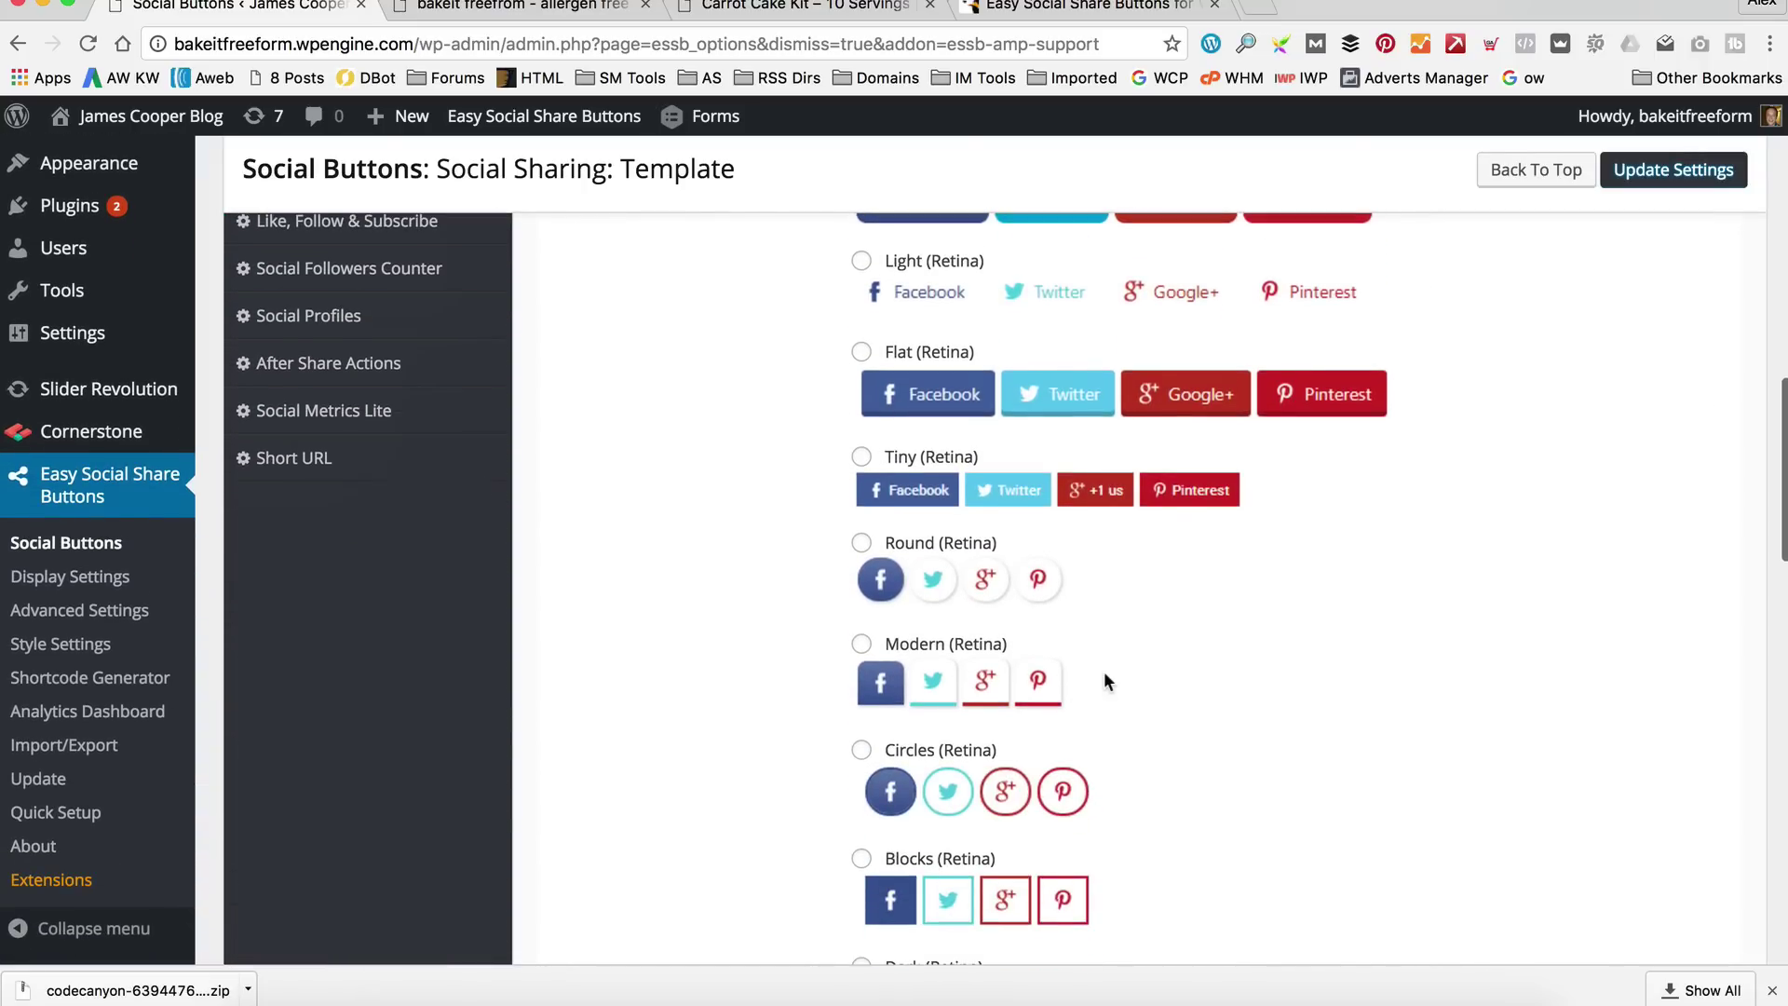
scroll(1103, 672, down, 3)
scroll(1103, 672, up, 4)
scroll(1104, 672, up, 5)
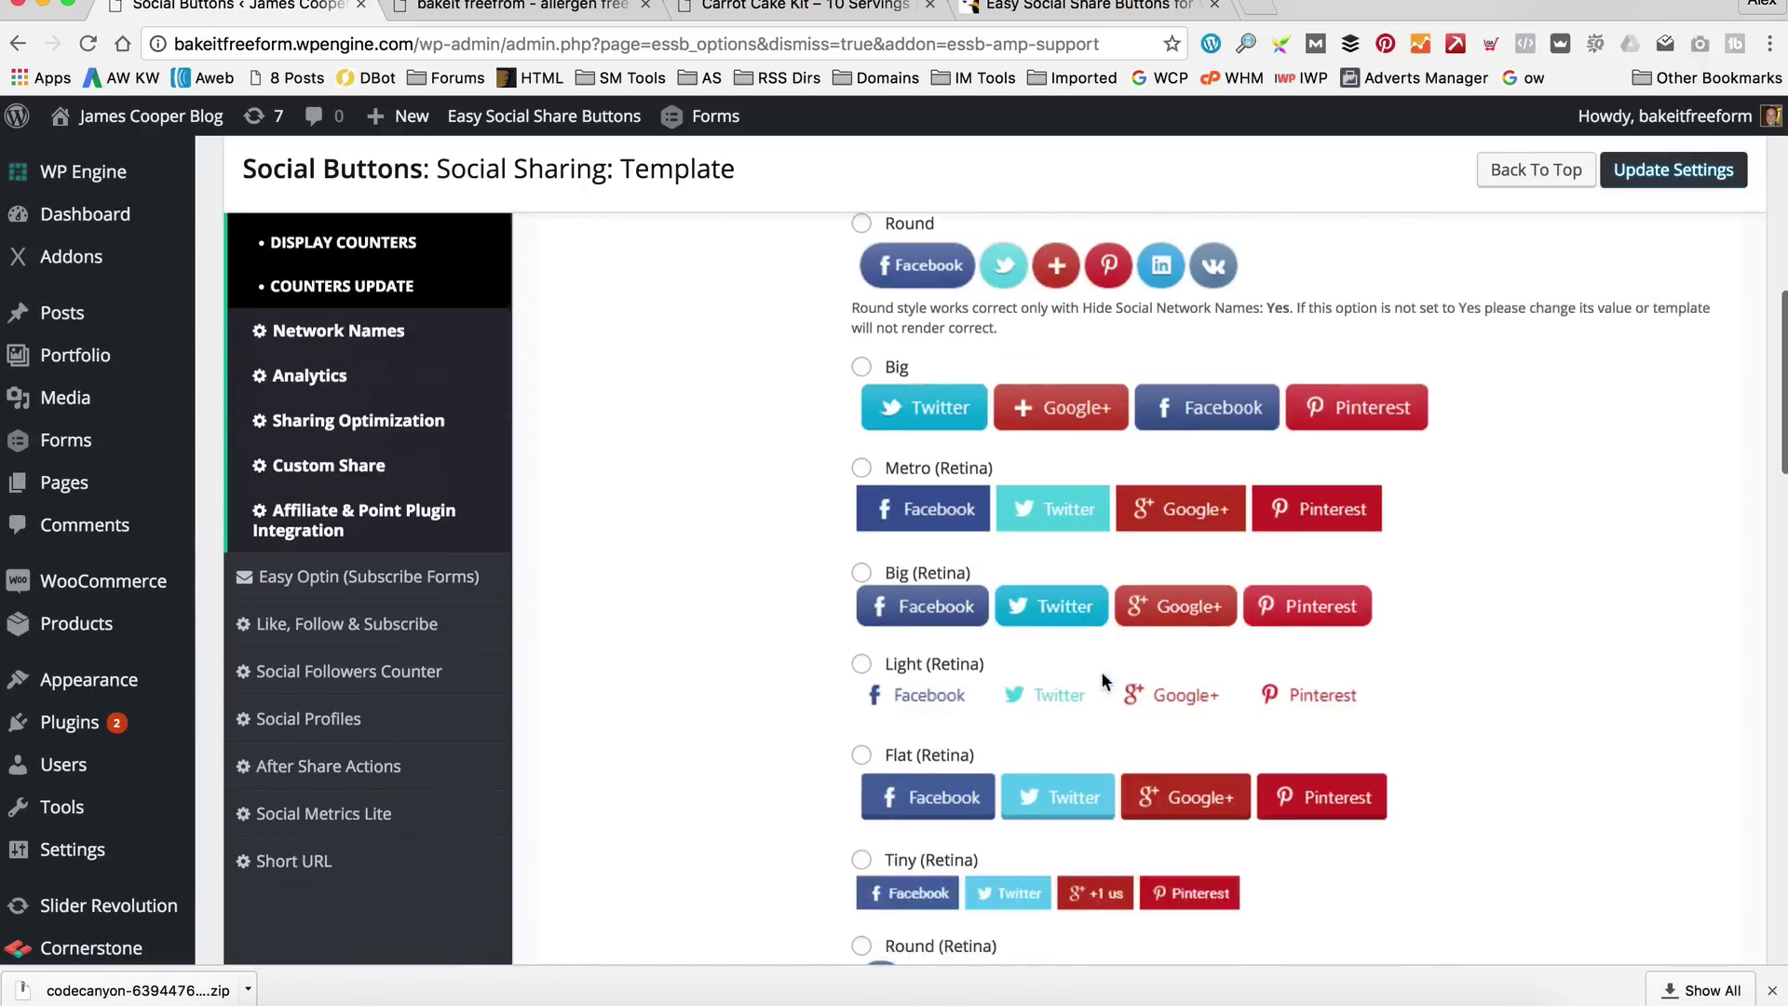
click(862, 533)
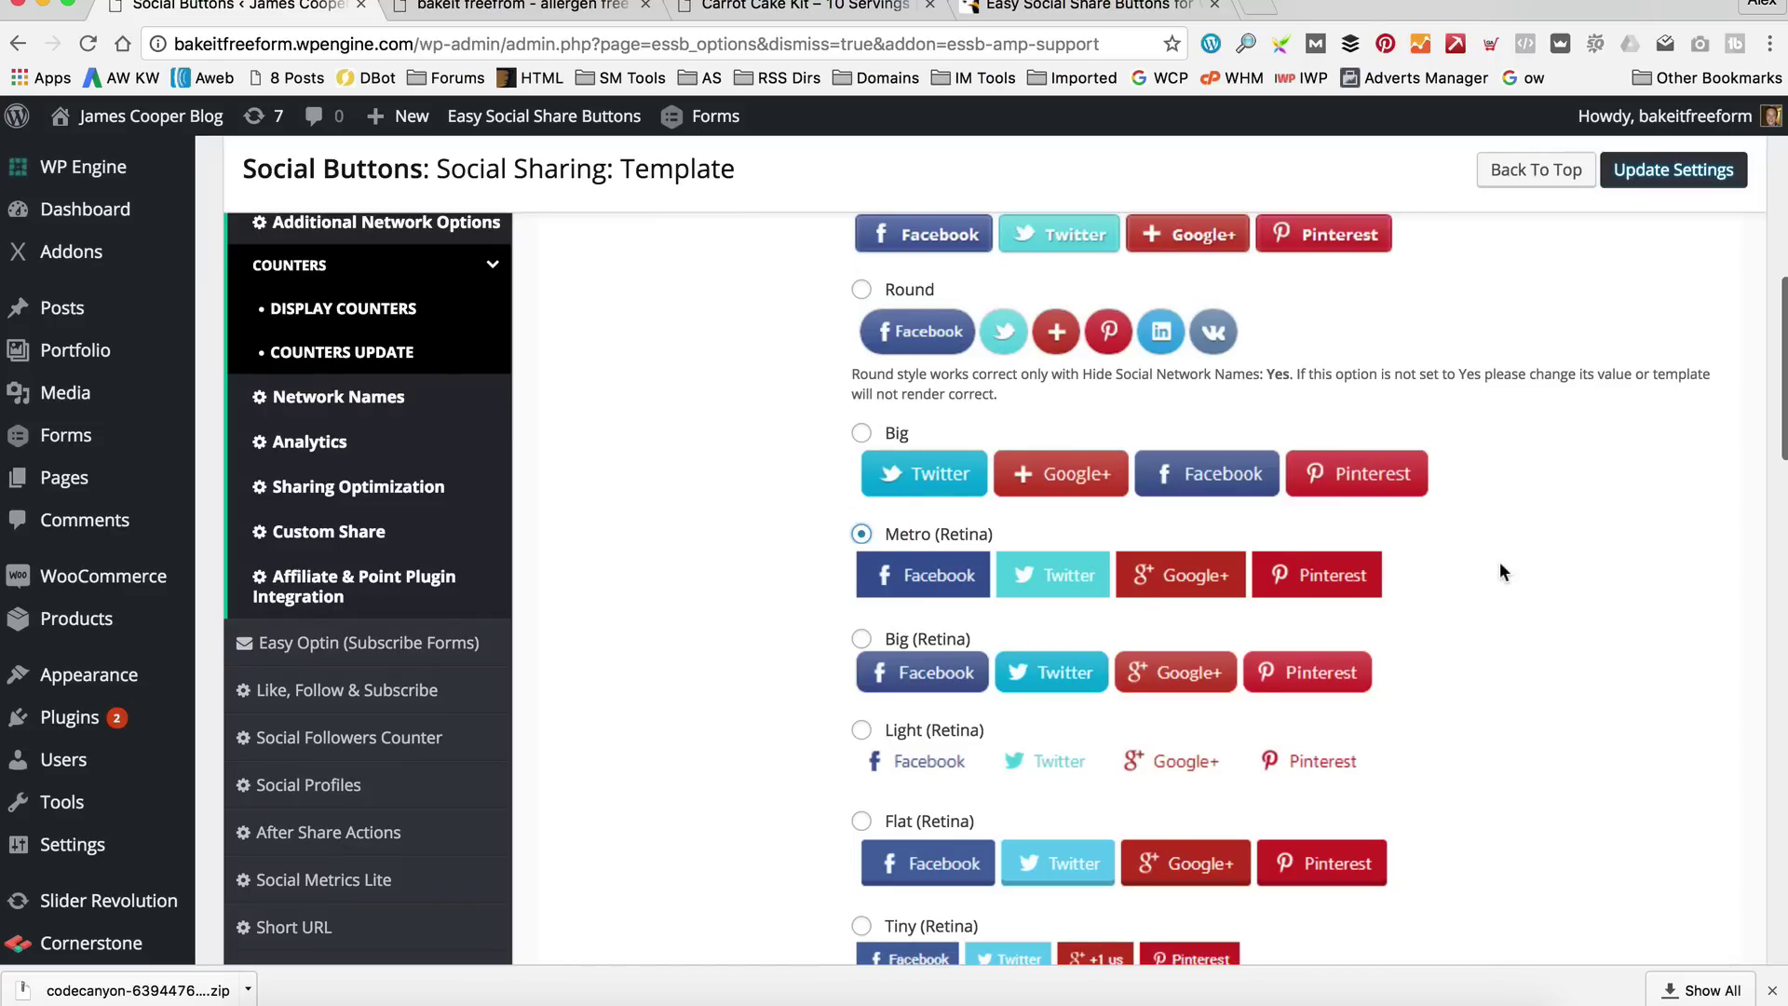
scroll(1464, 557, down, 8)
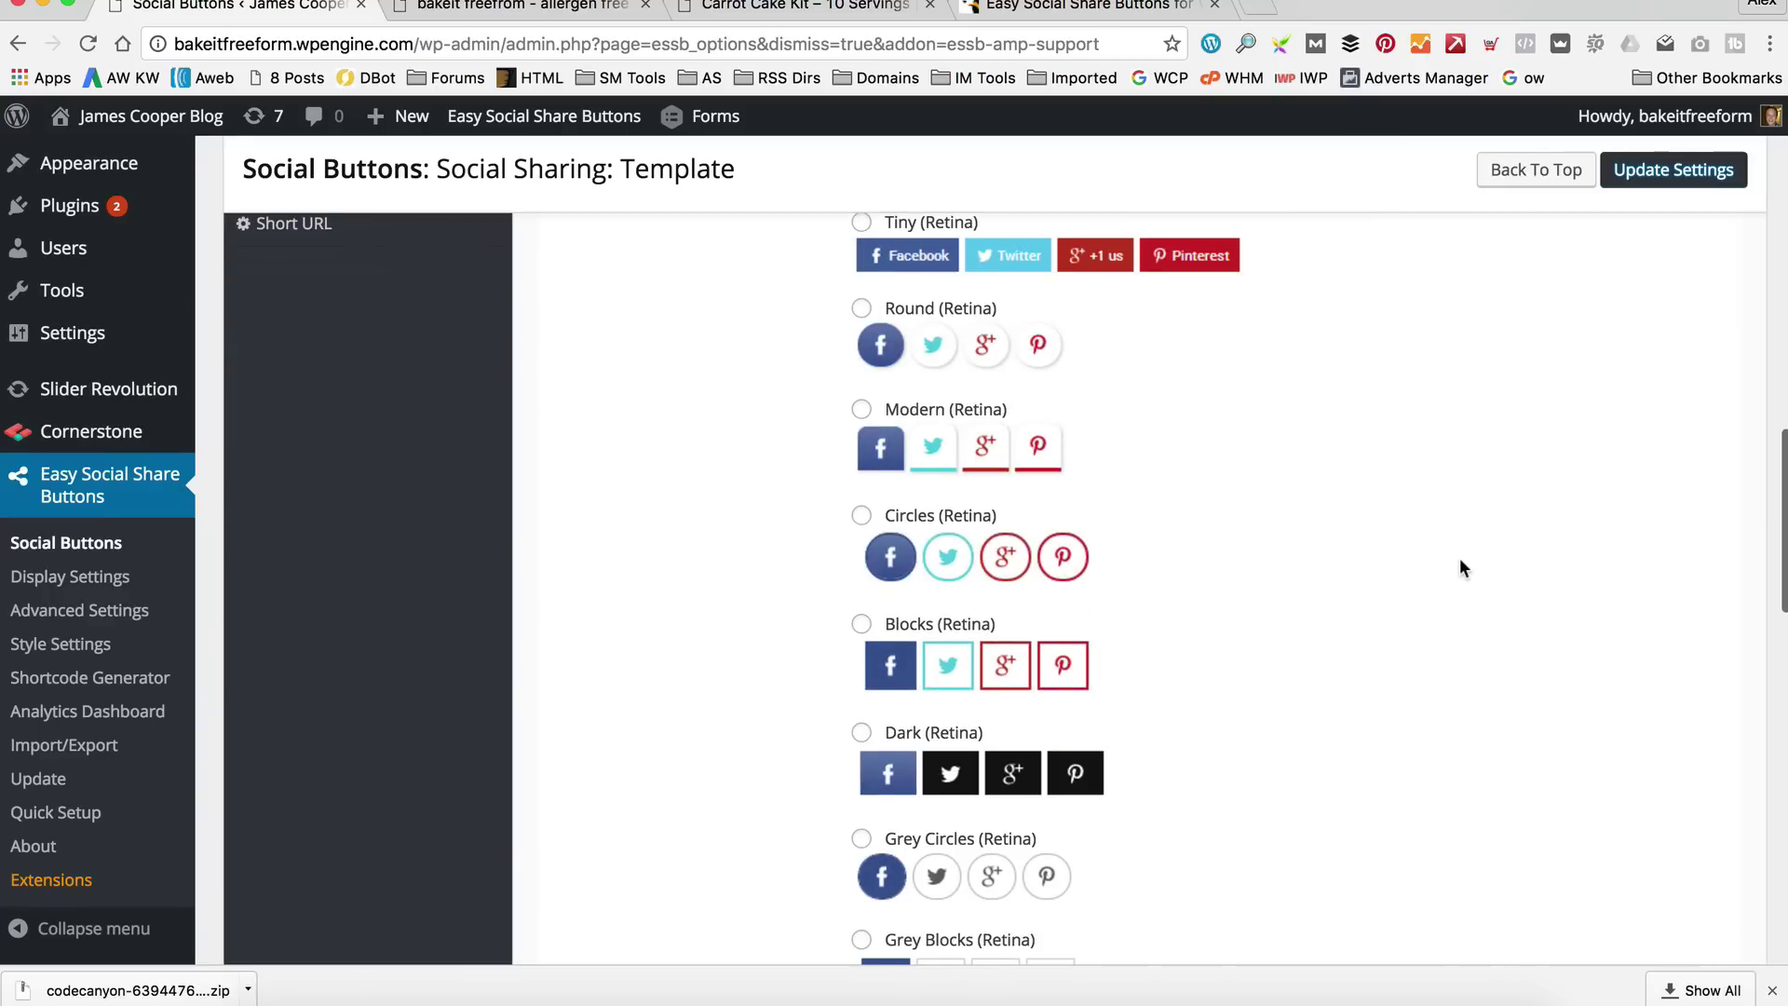
scroll(1461, 557, down, 20)
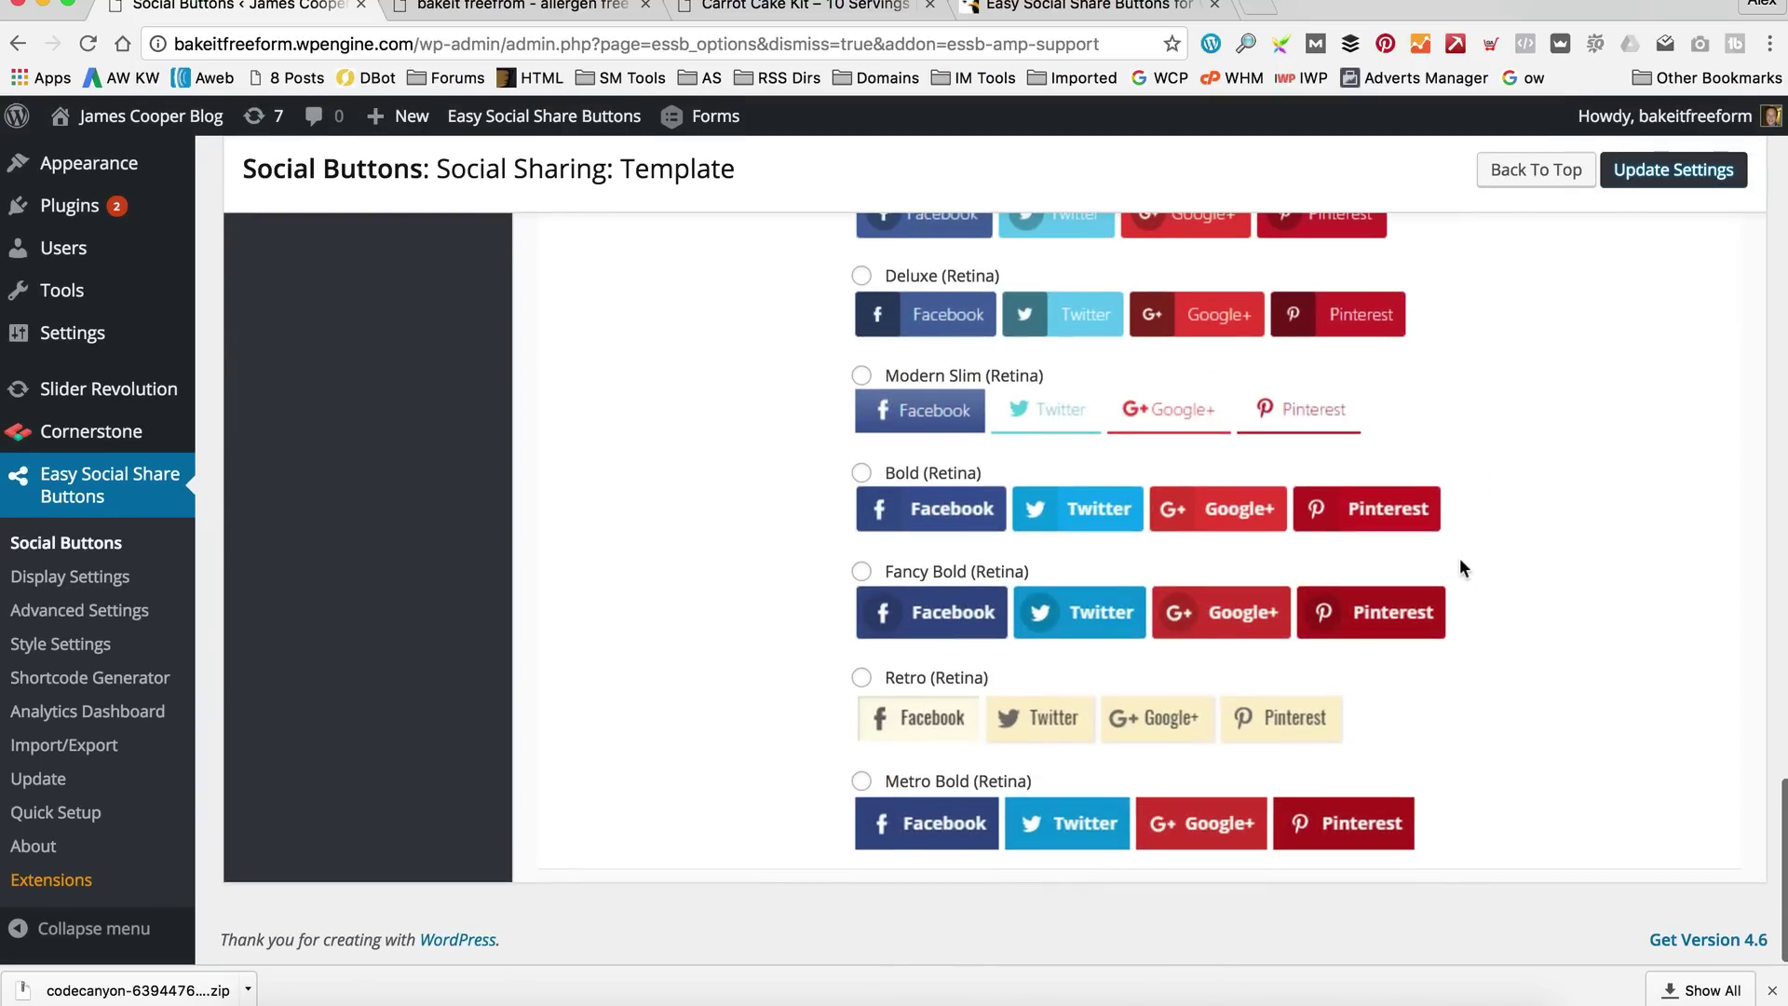
scroll(1460, 557, up, 20)
scroll(1461, 557, down, 2)
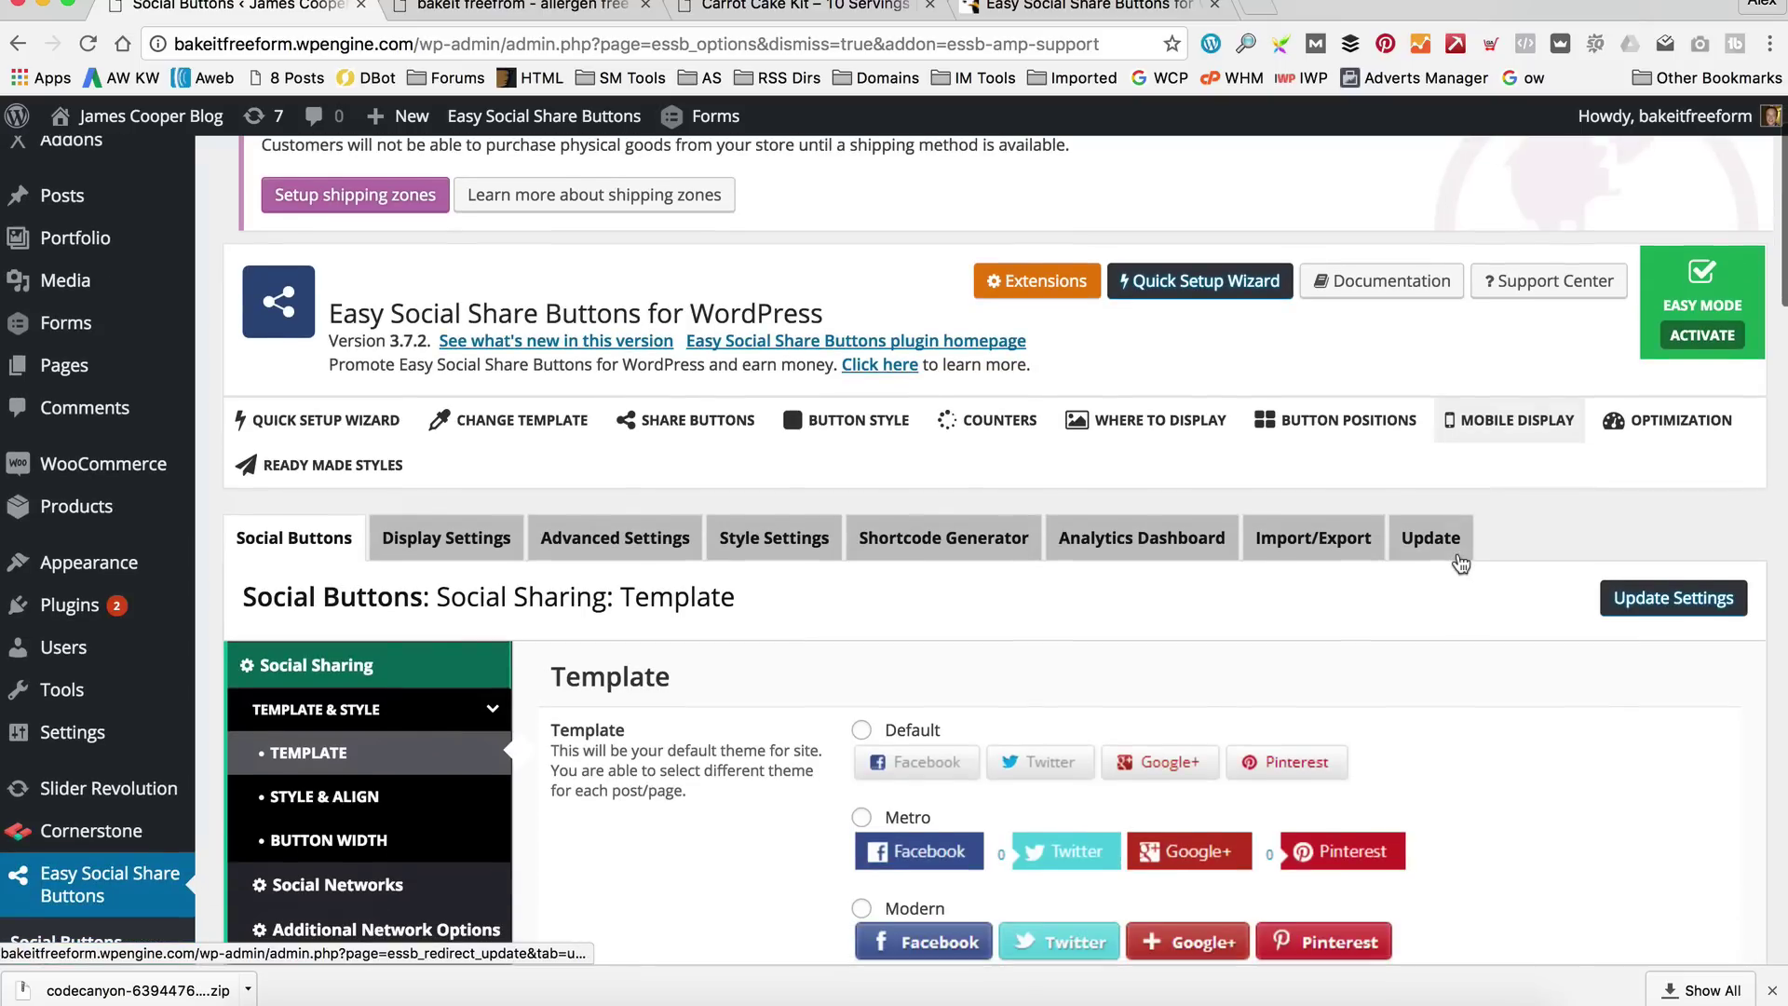
scroll(1425, 641, down, 3)
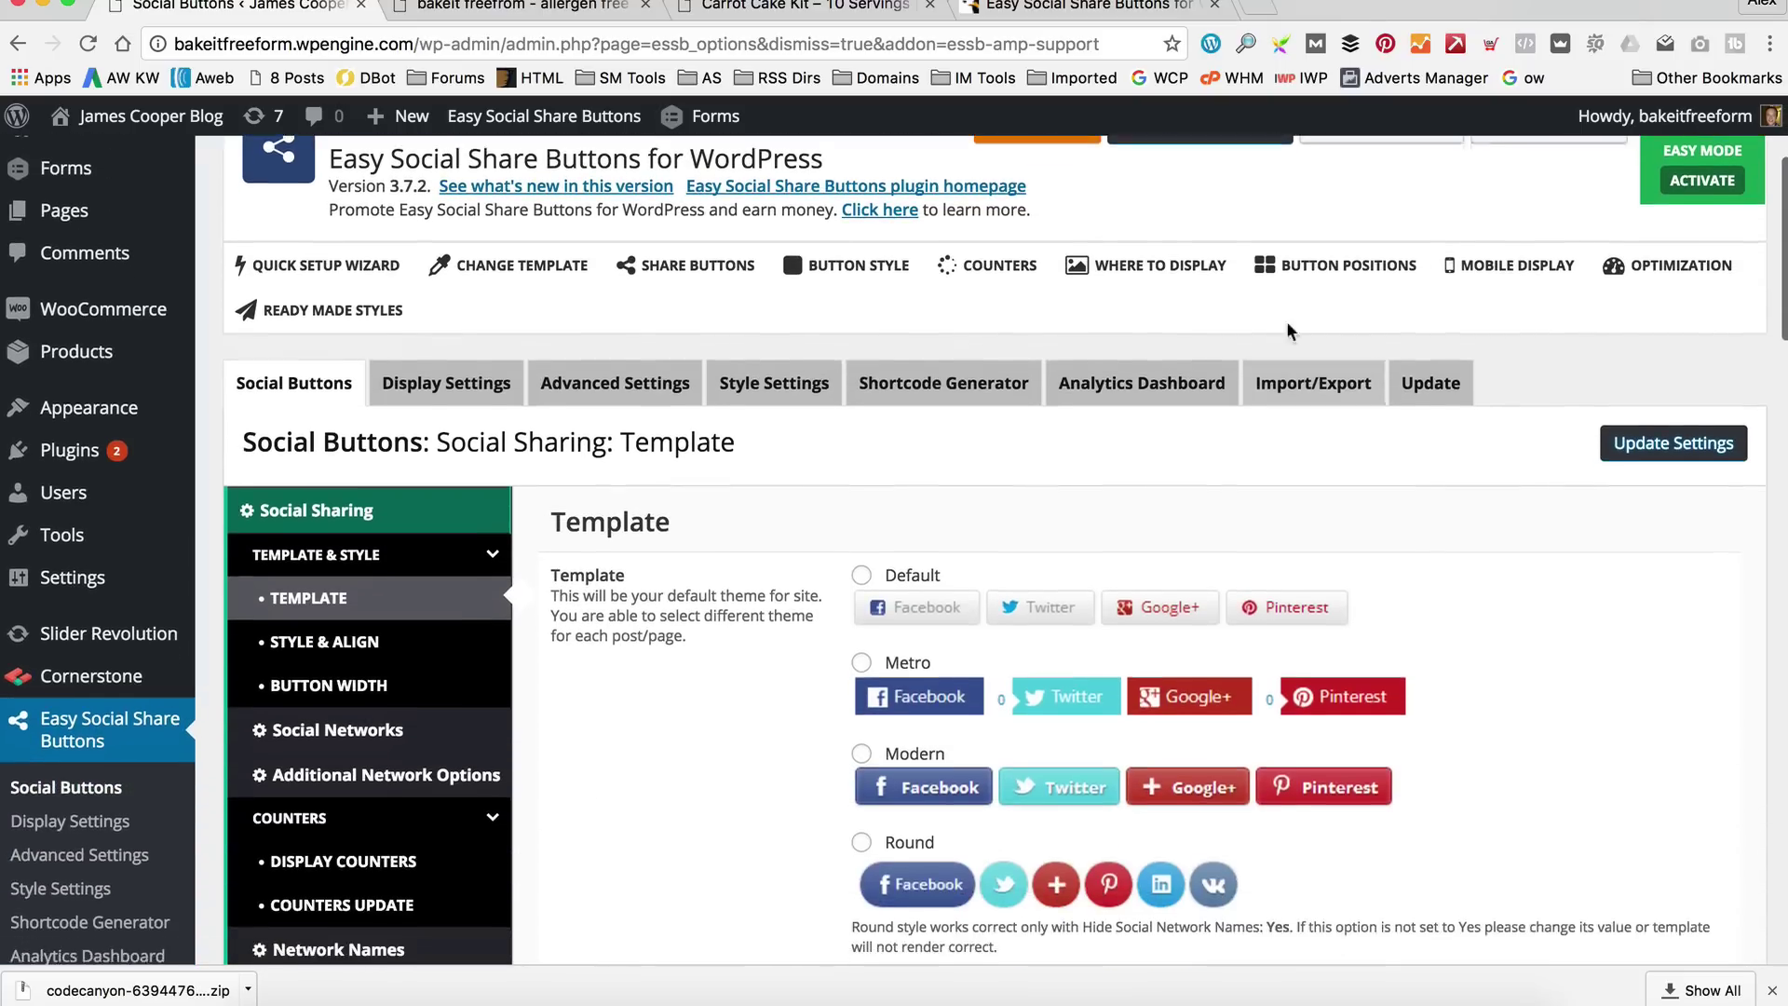
scroll(1275, 355, up, 5)
- In the Quick Setup Wizard's Template step, choose Metro (Retina) as the default template
click(1201, 400)
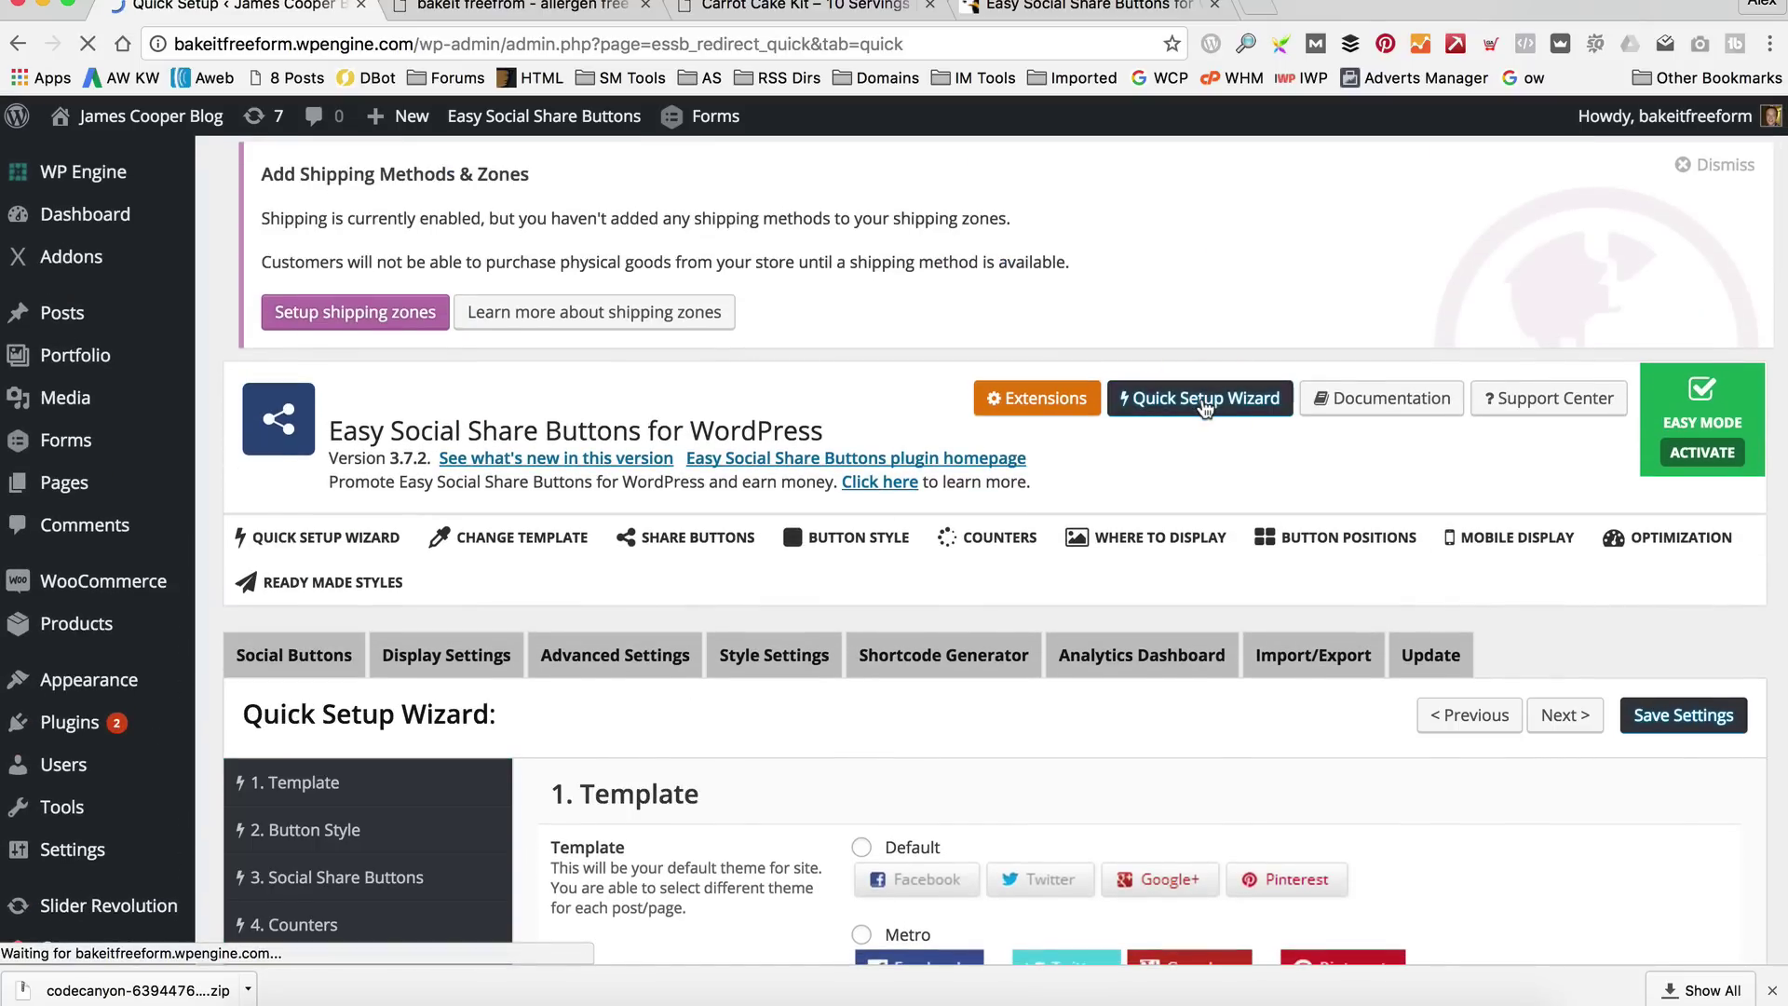
scroll(1315, 554, down, 4)
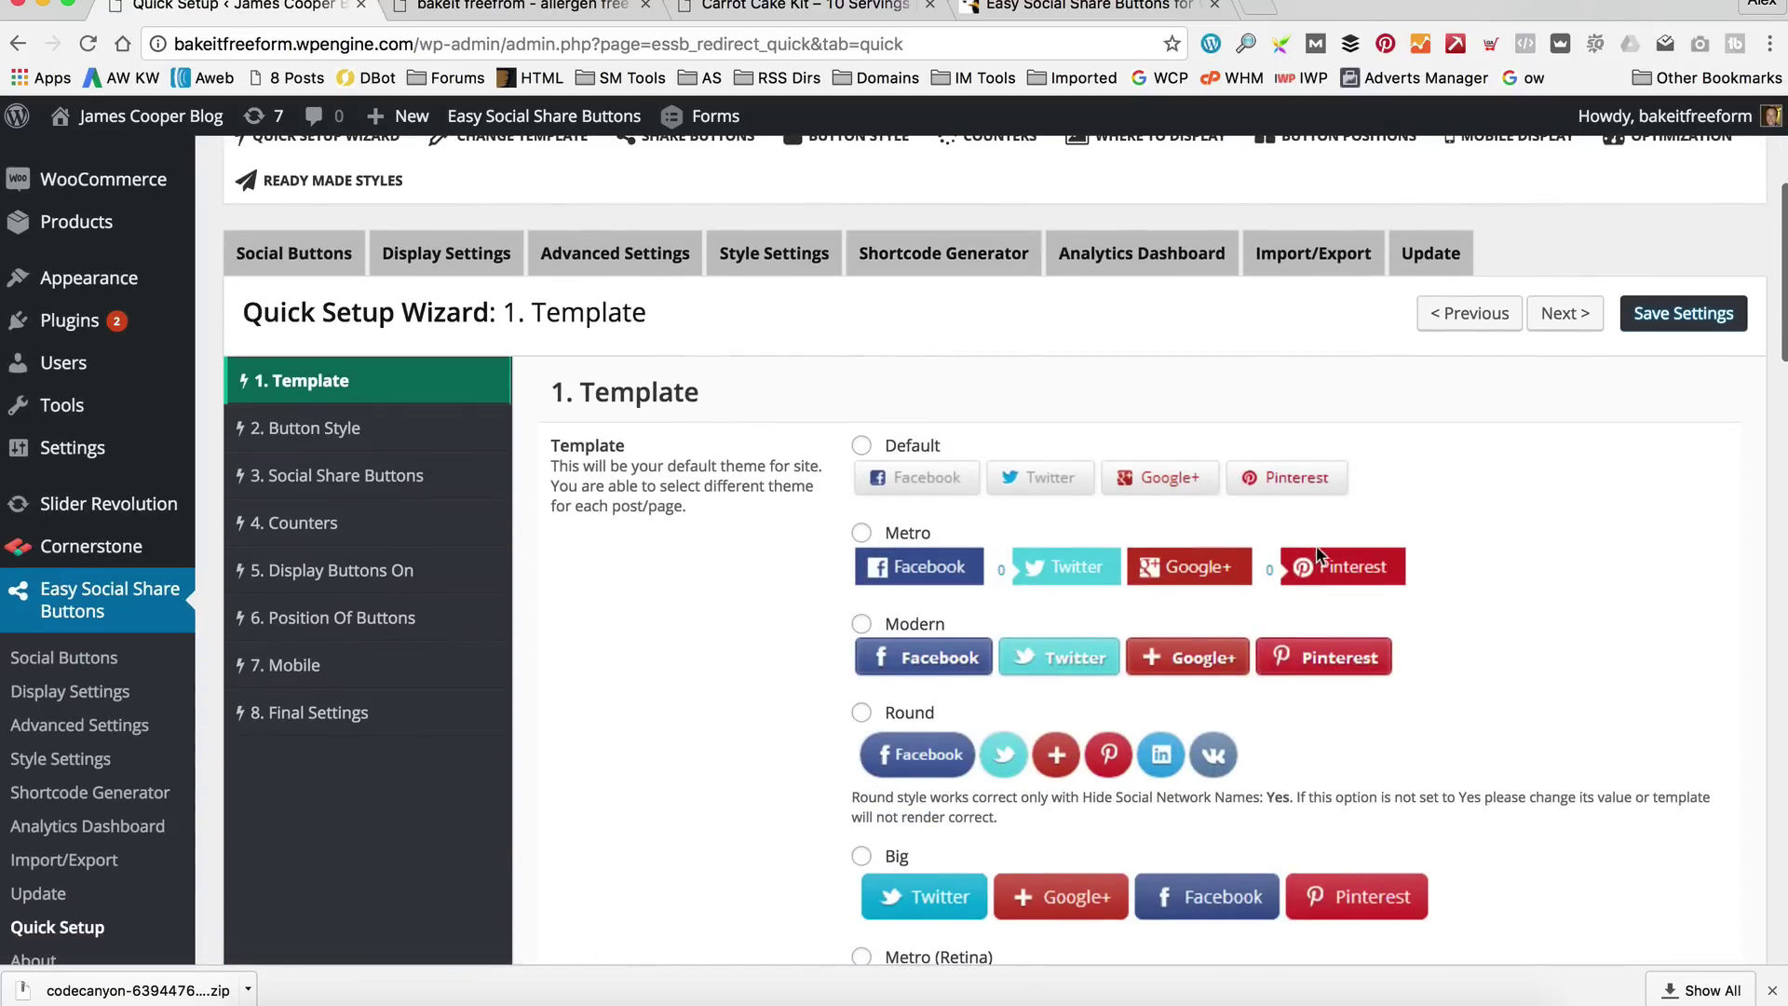
scroll(1315, 551, down, 10)
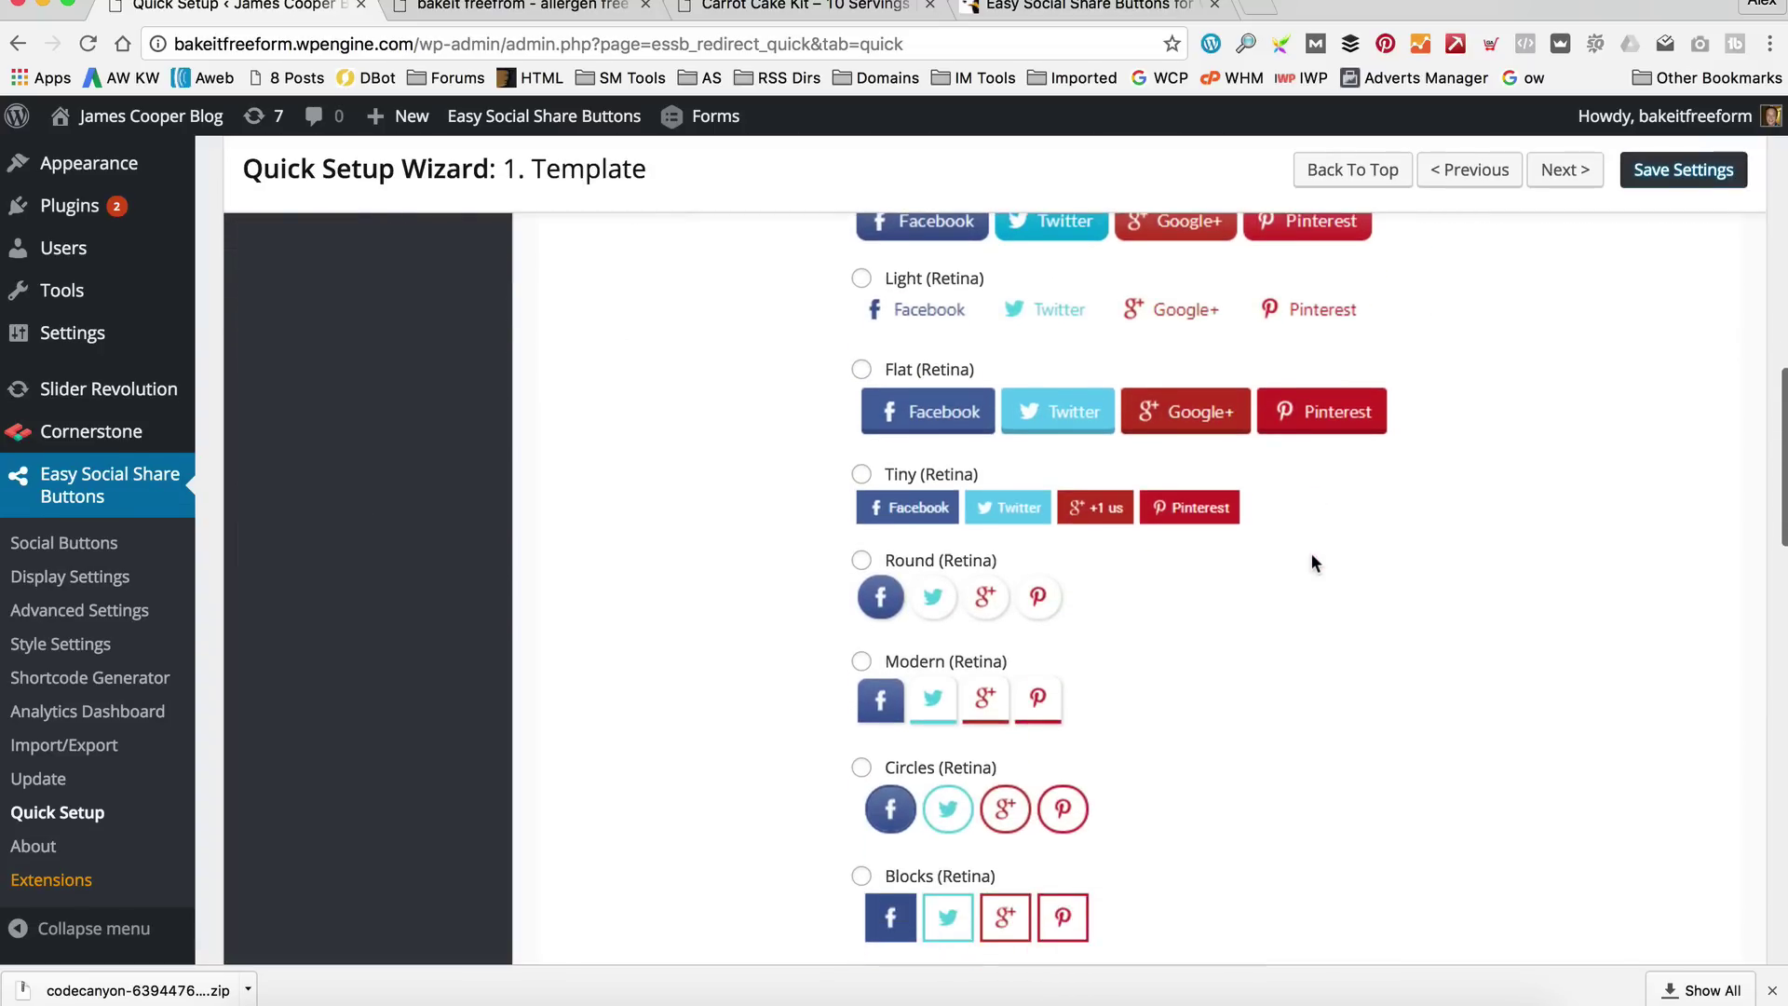
scroll(1313, 561, up, 5)
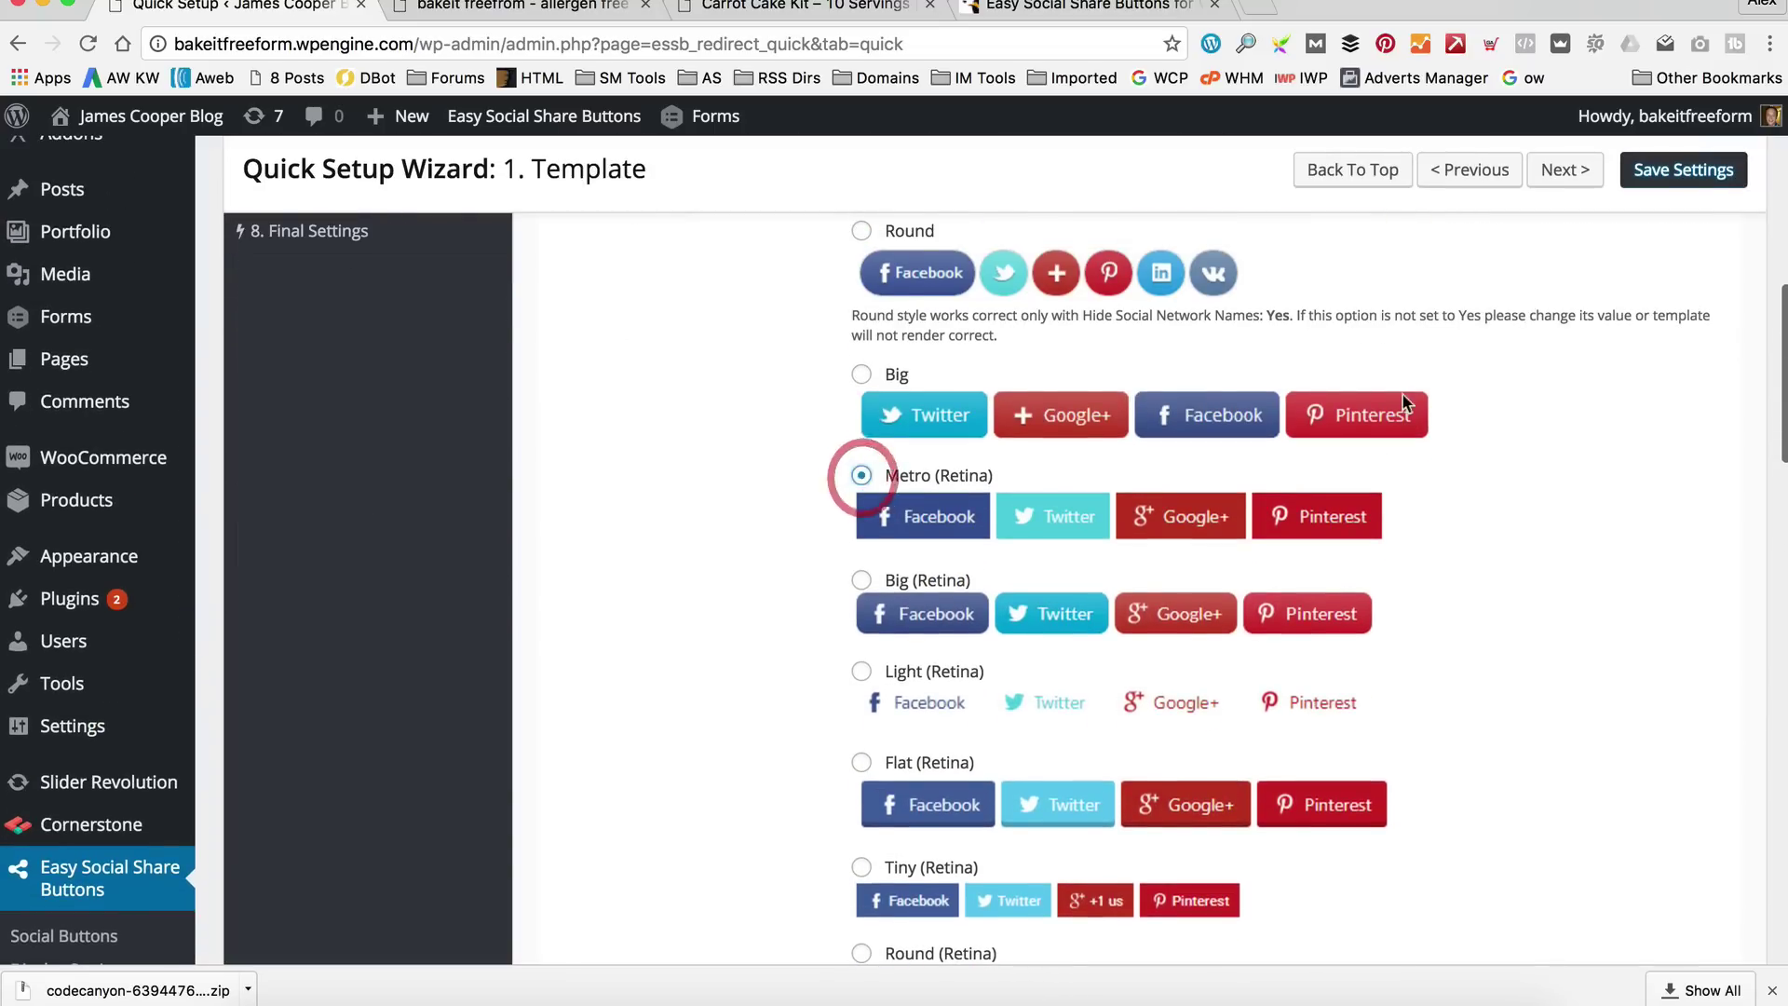
click(1353, 169)
- In Button Style, set Buttons Align to Center and Width of buttons to Full width
click(1564, 718)
scroll(1481, 764, down, 5)
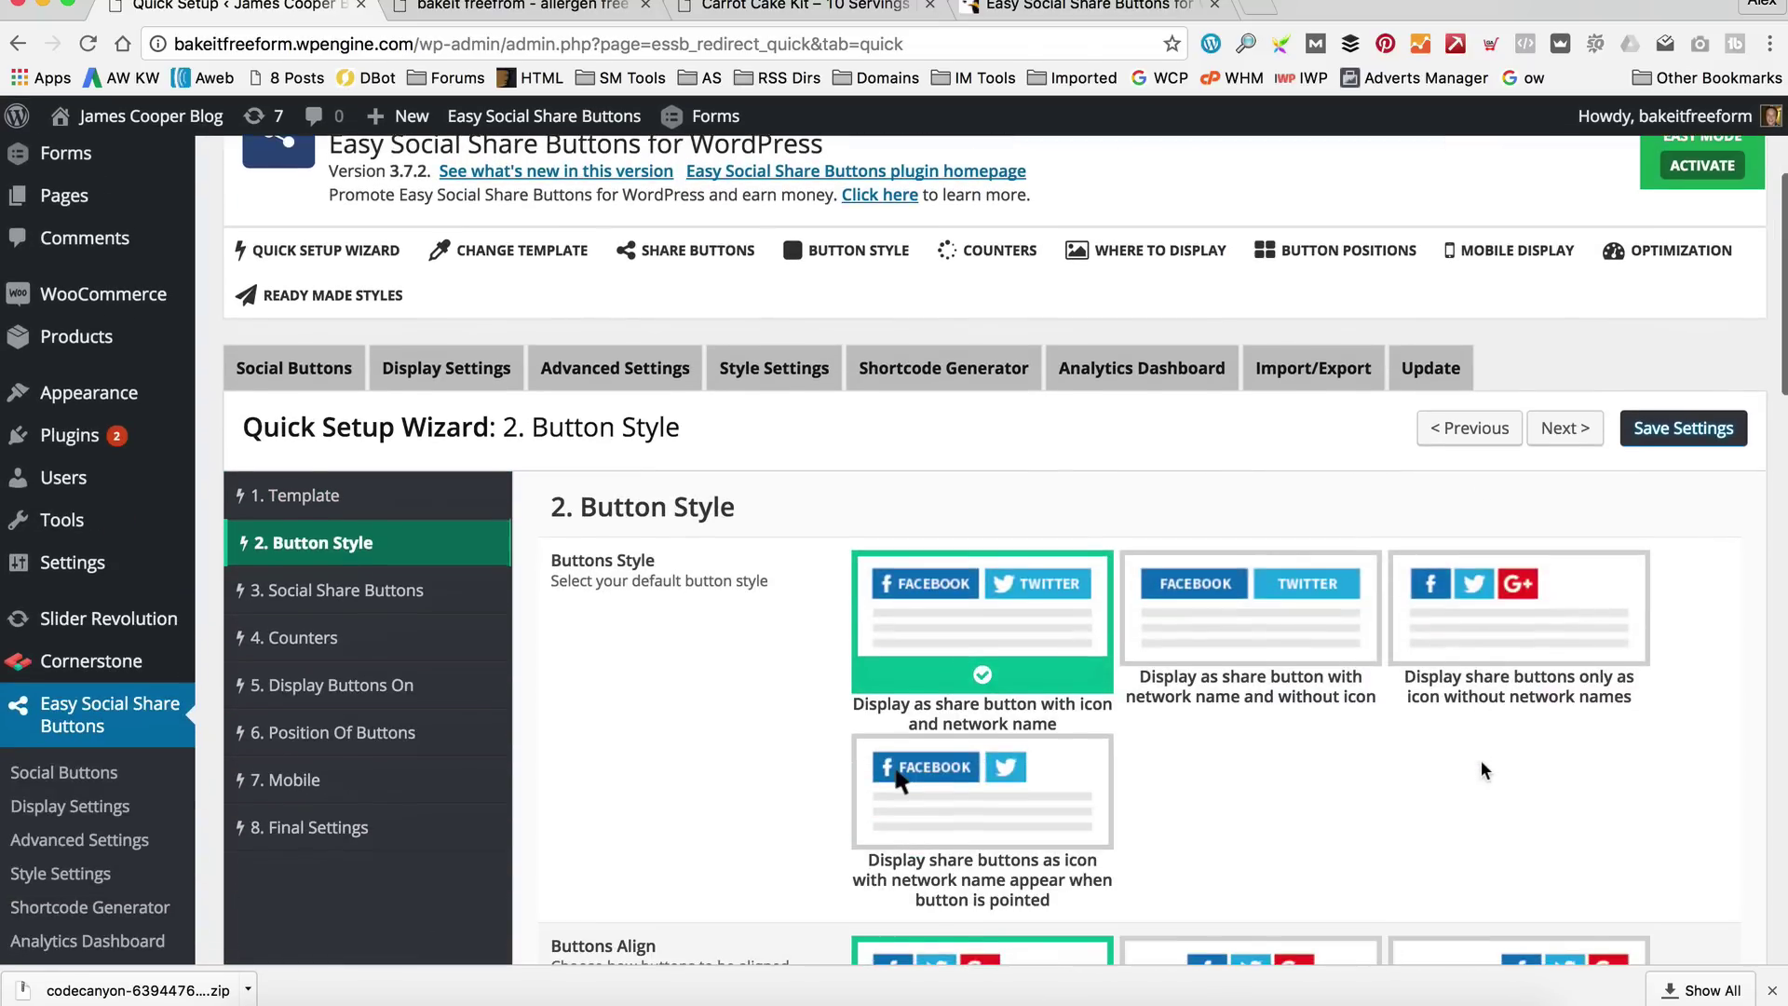
scroll(1483, 769, down, 3)
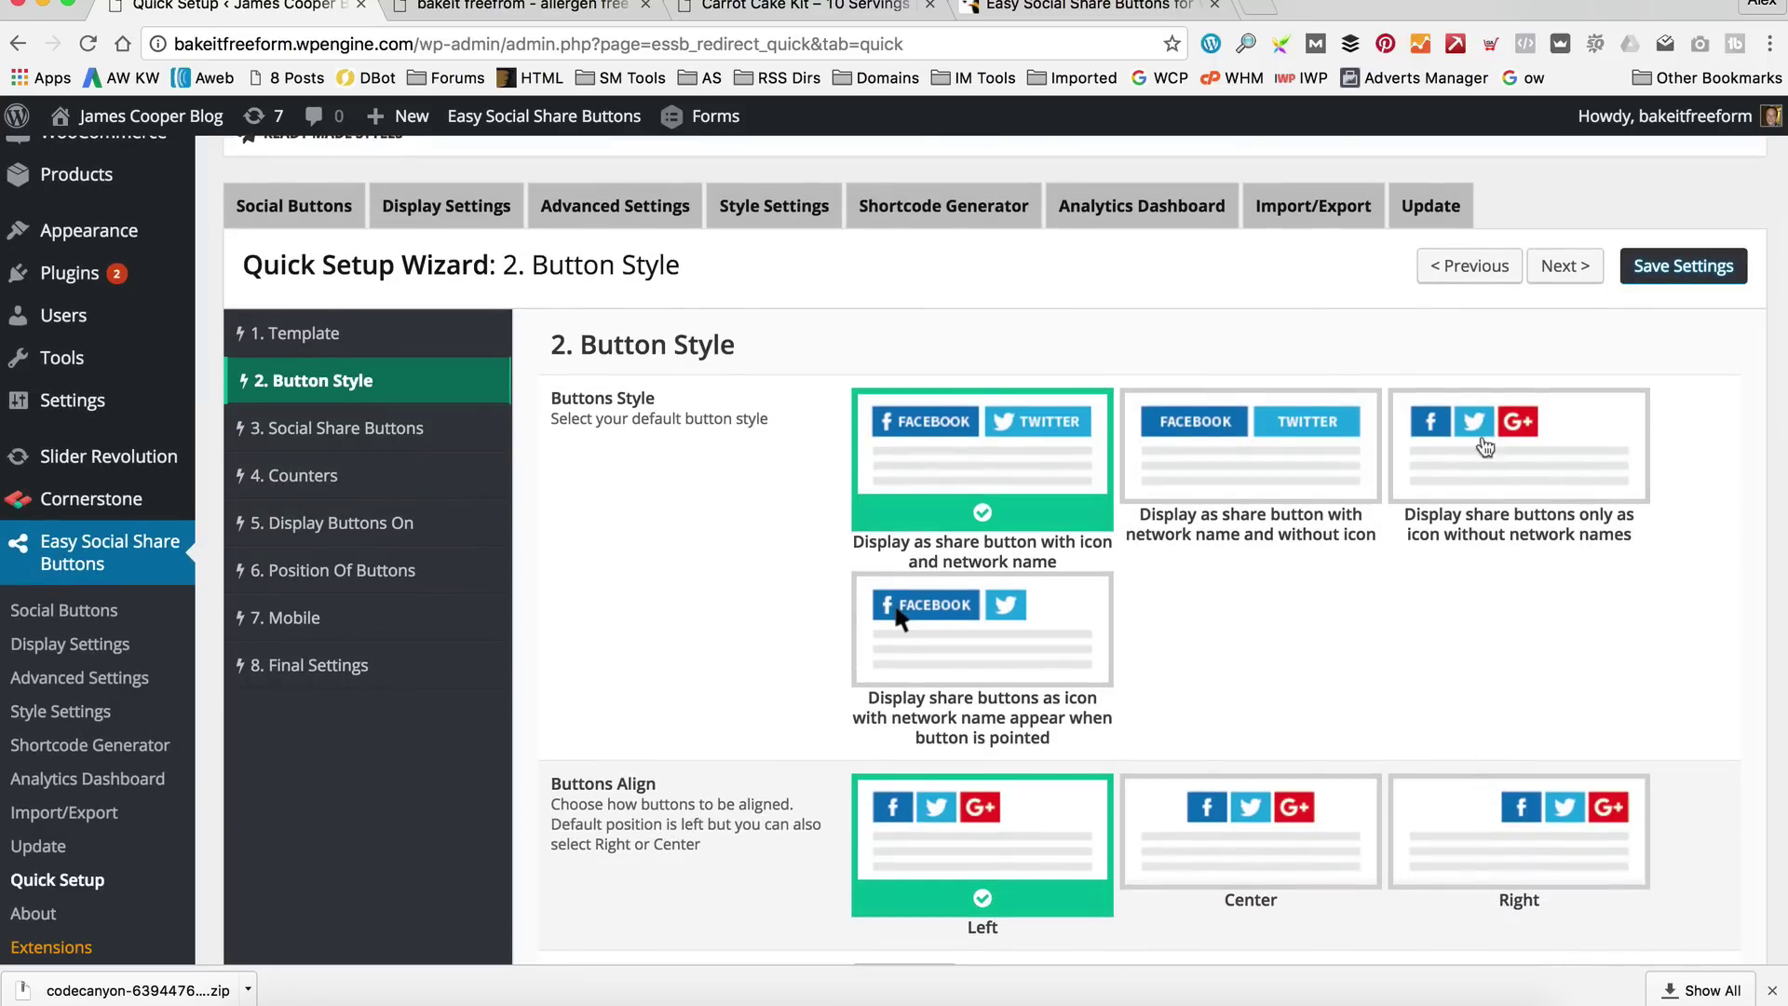
scroll(1491, 484, down, 2)
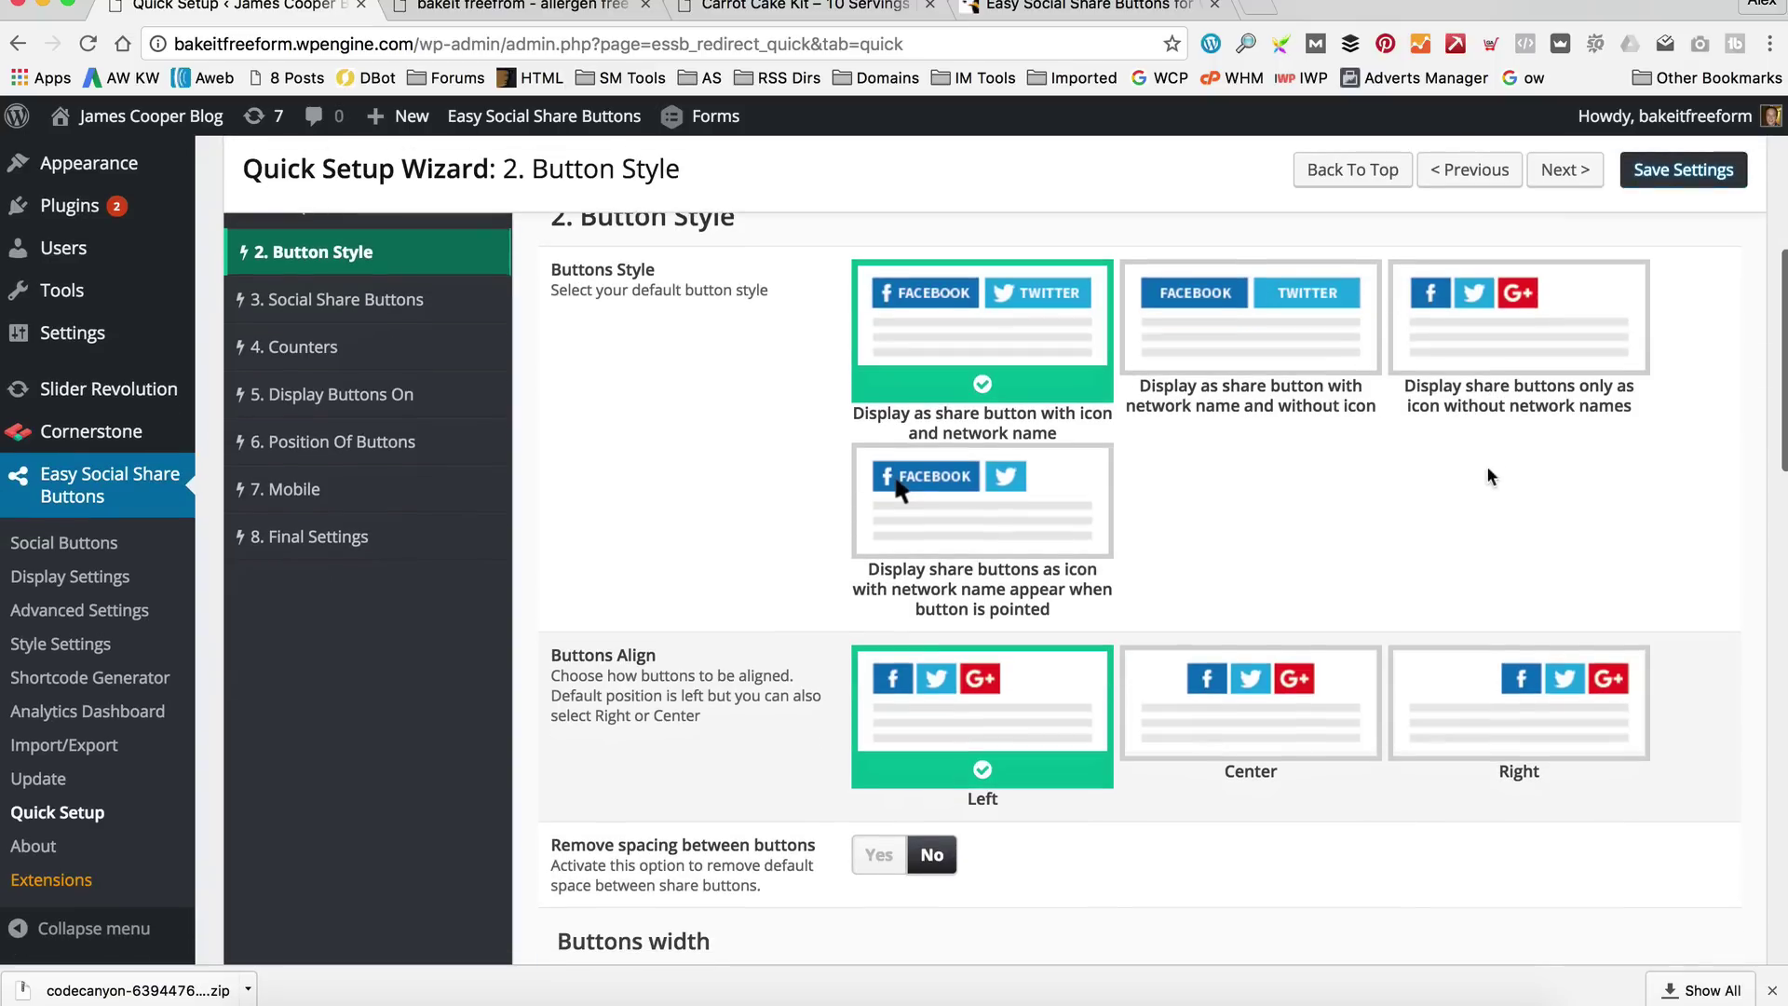
click(1237, 704)
scroll(1241, 602, down, 3)
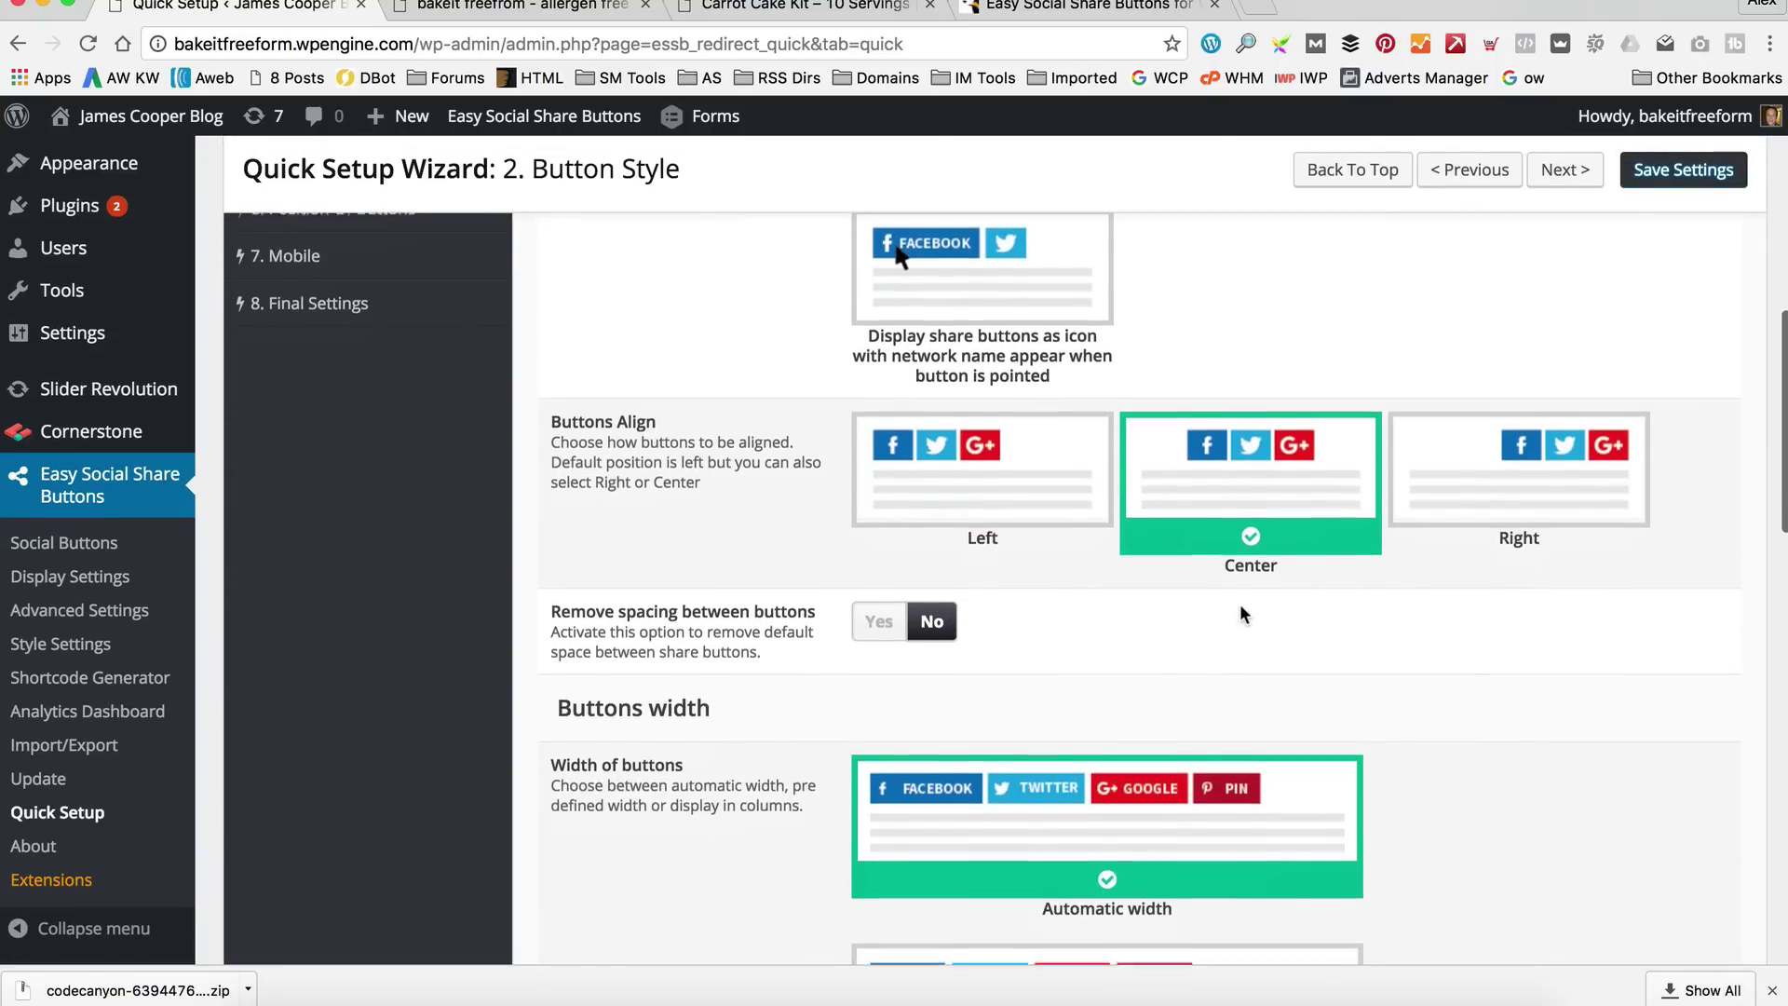
scroll(1240, 603, down, 4)
scroll(1243, 617, down, 4)
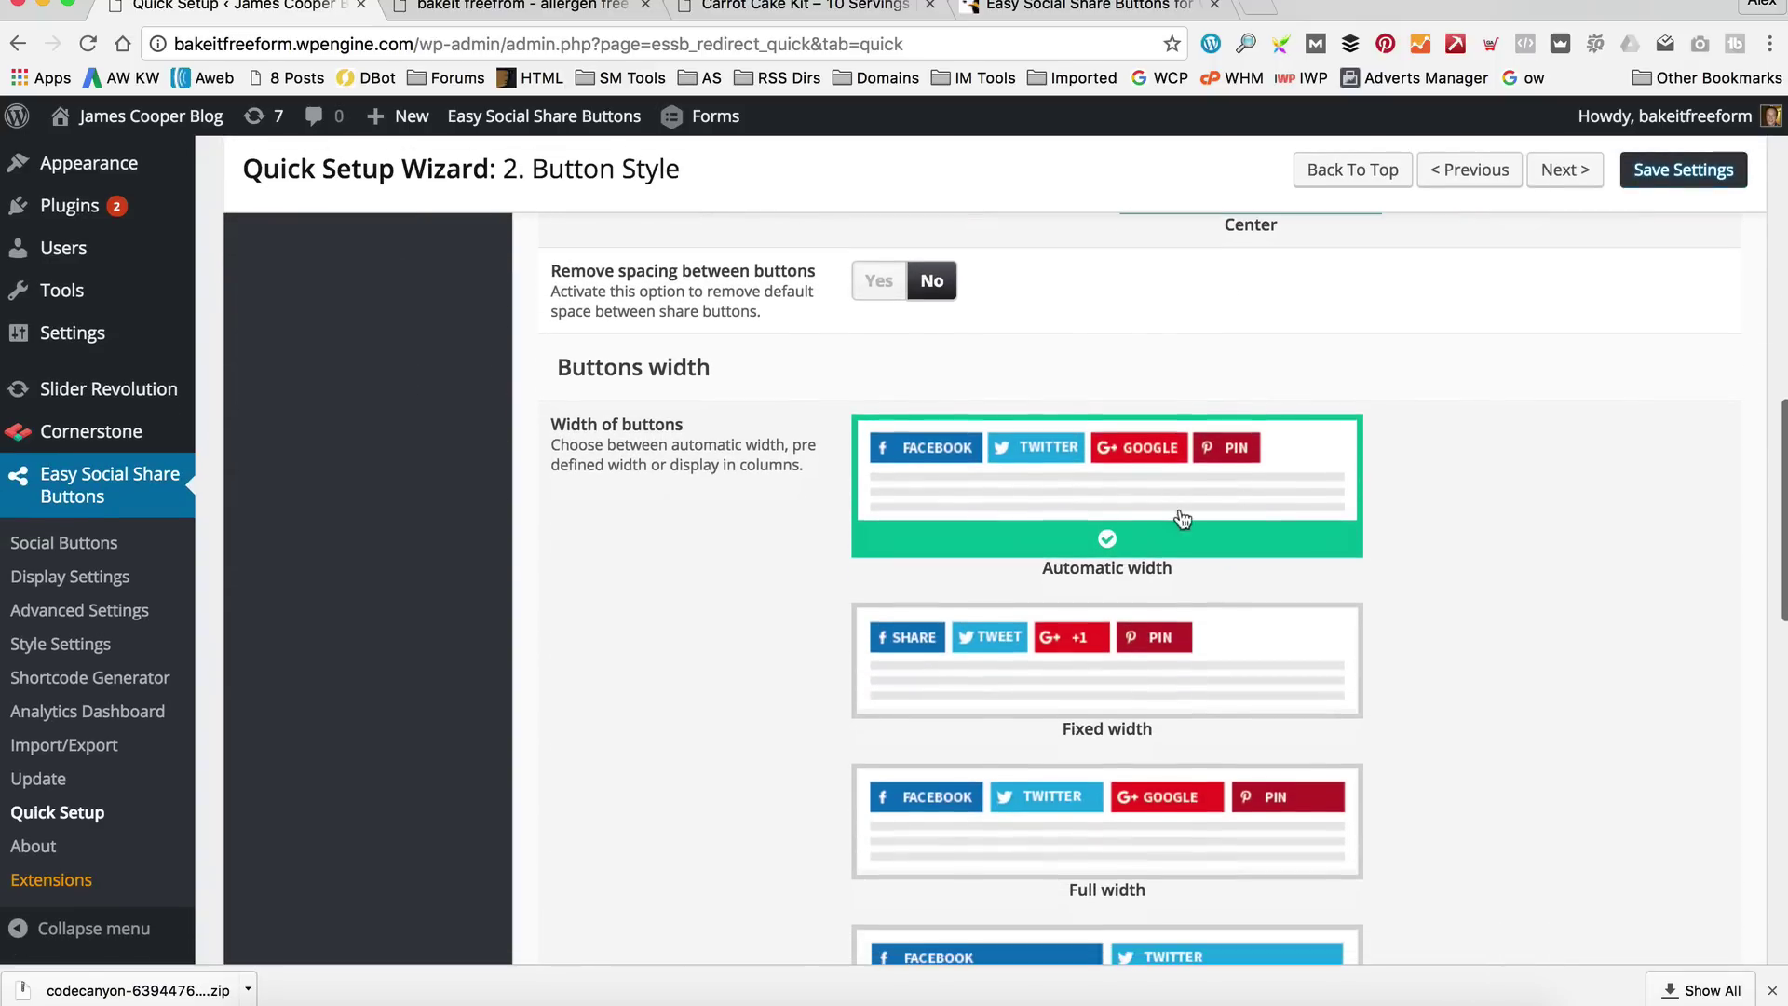
scroll(1199, 551, down, 2)
click(1154, 617)
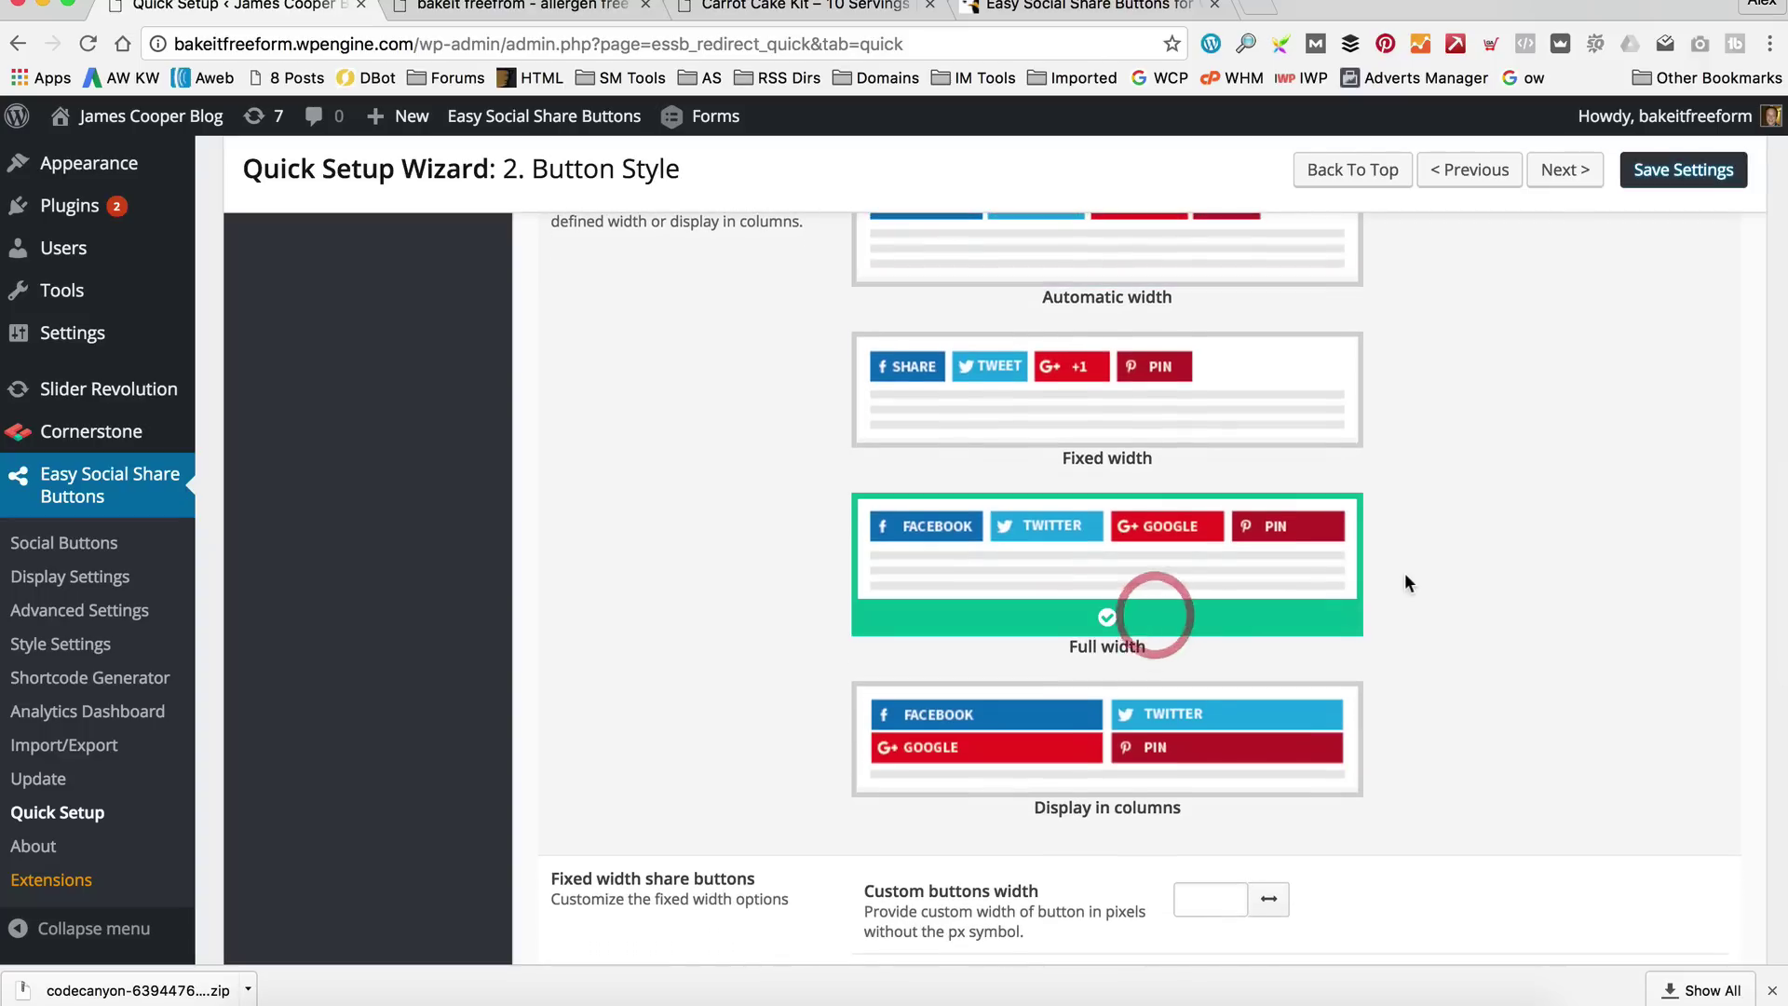
scroll(1405, 577, down, 3)
scroll(1401, 581, down, 10)
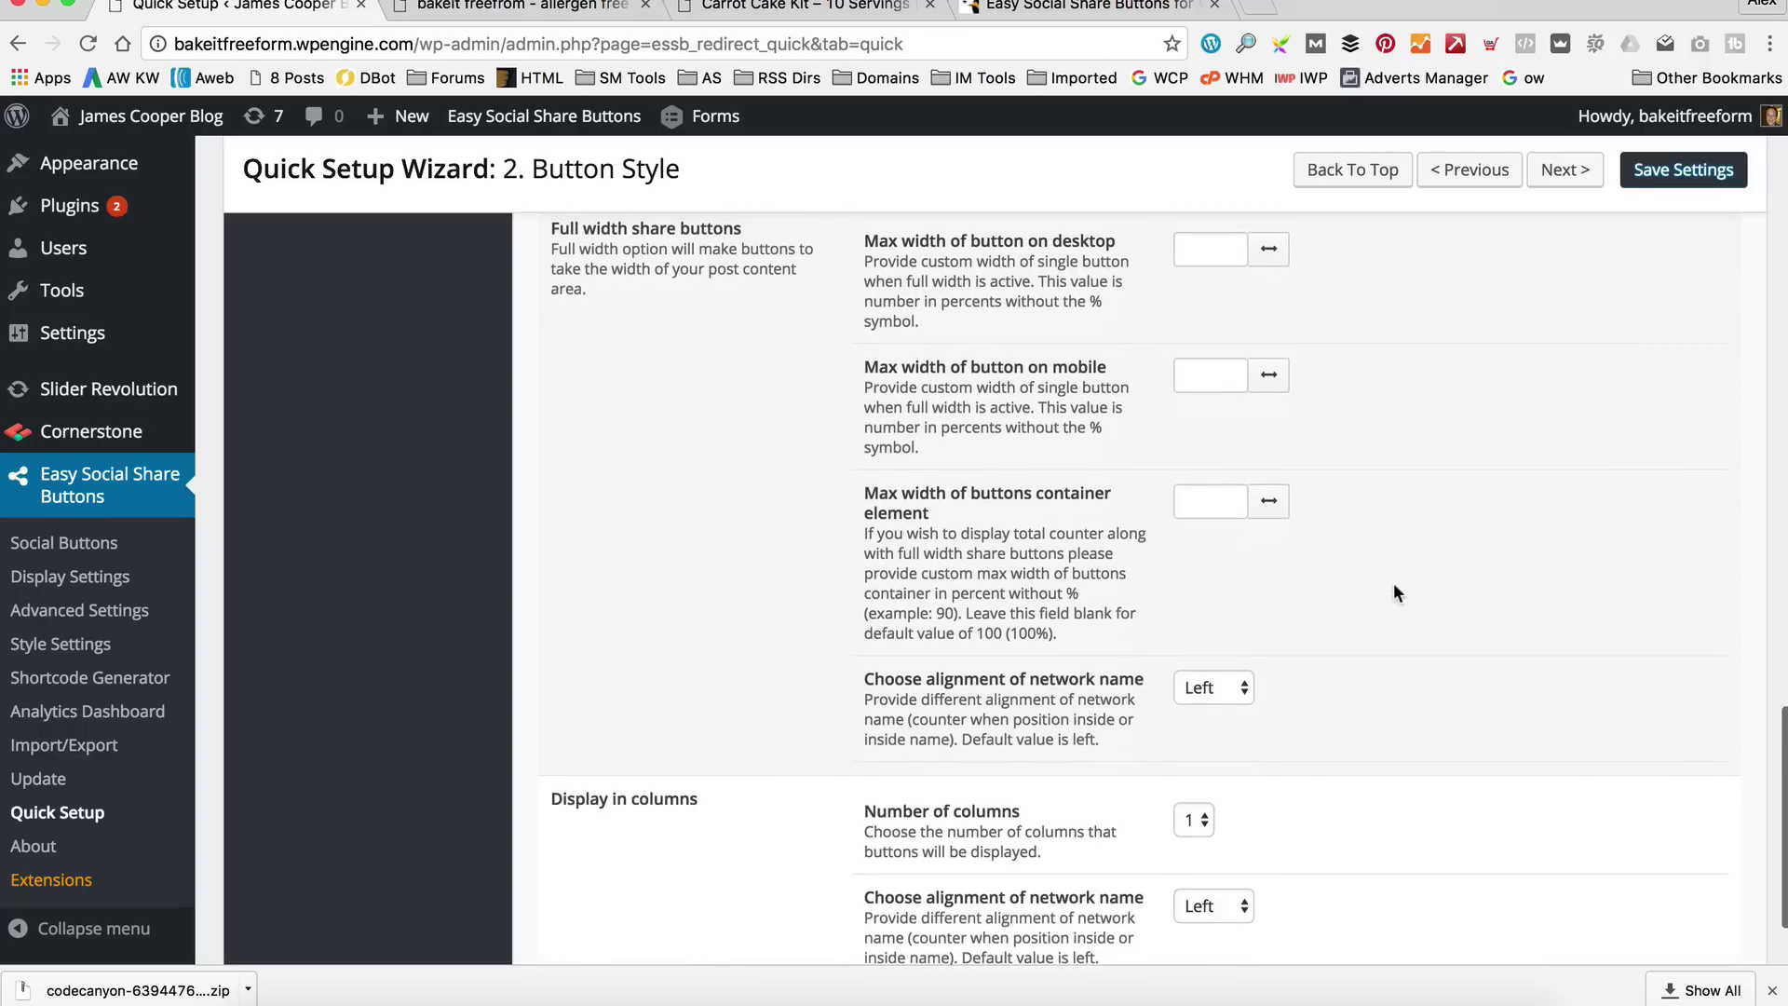
scroll(1395, 583, up, 20)
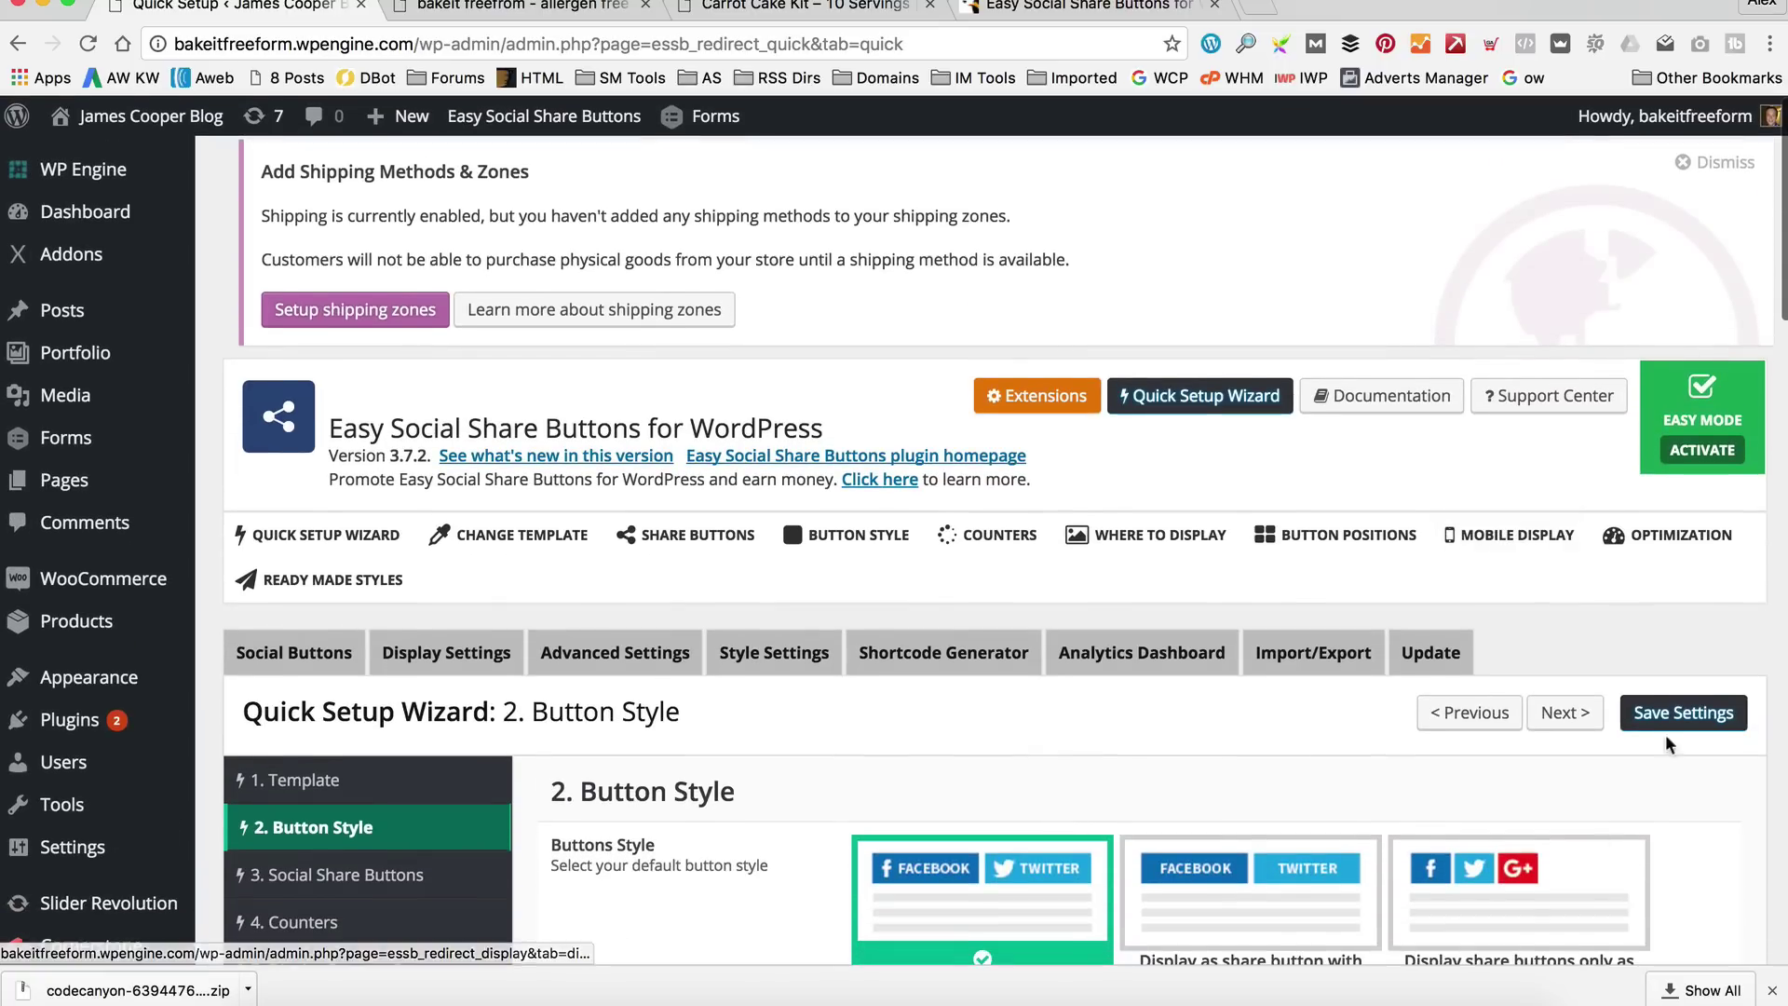
click(1564, 714)
scroll(1365, 767, down, 5)
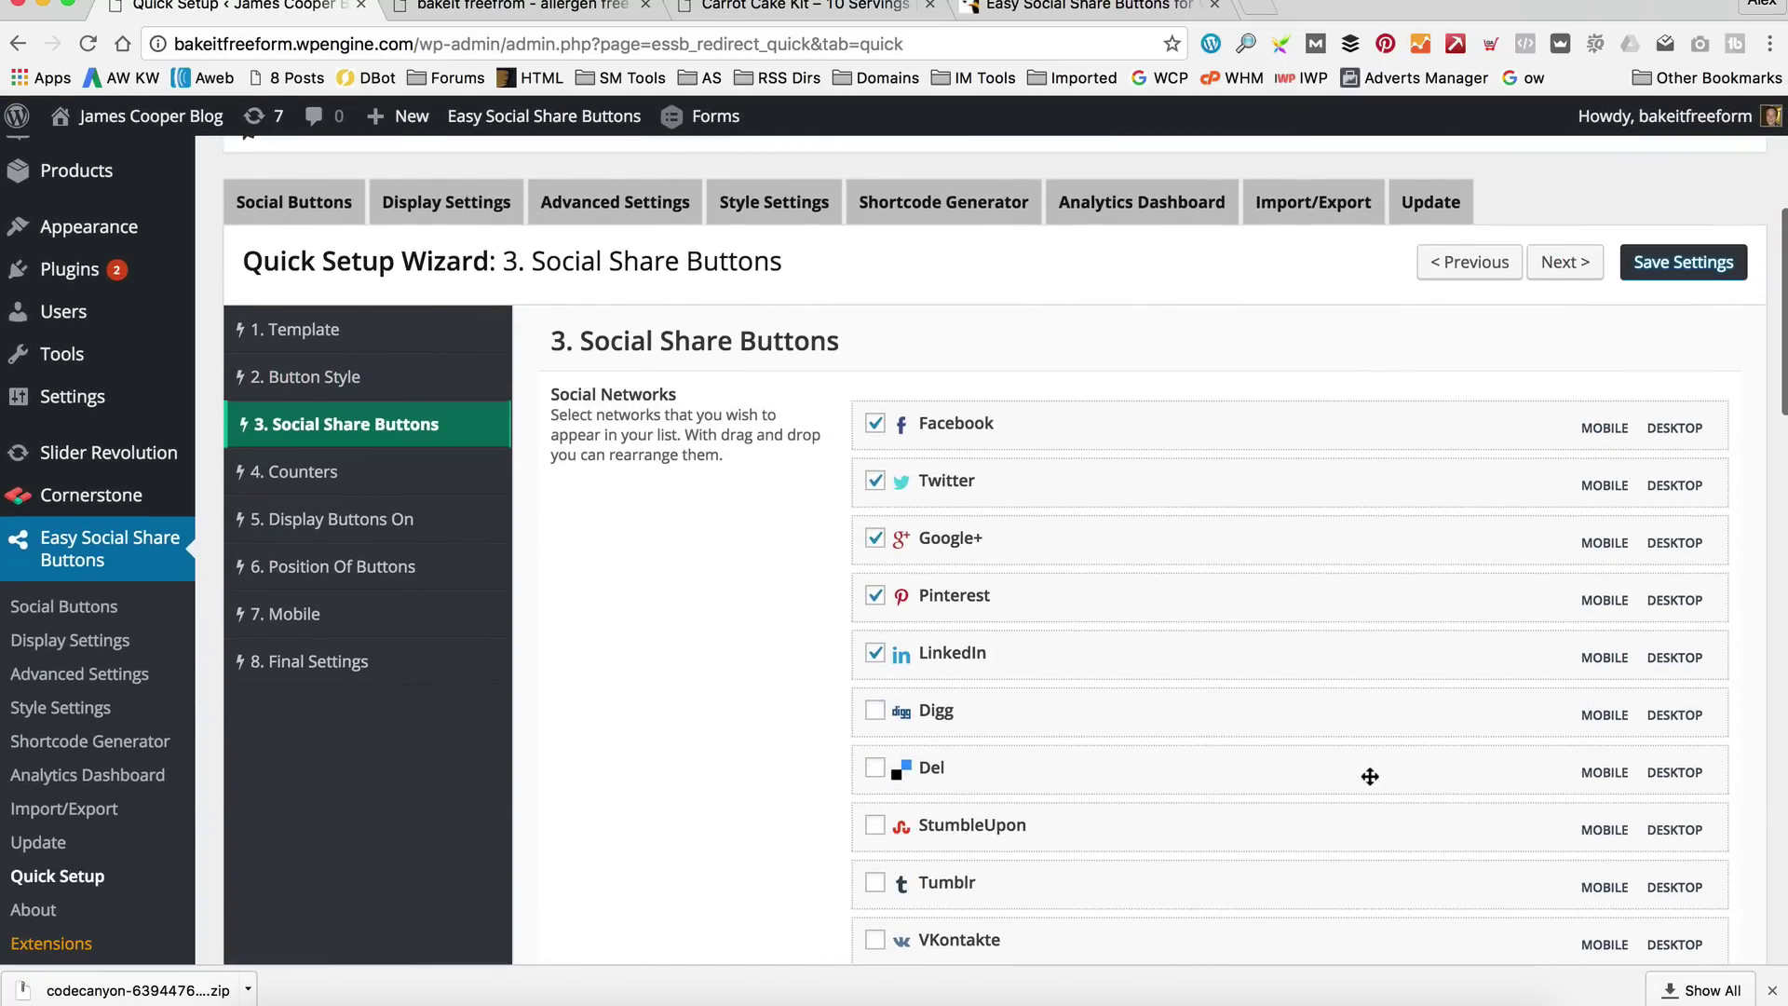
- Uncheck LinkedIn, keeping Facebook, Twitter, Google+ and Pinterest, and continue to the Counters step
scroll(1197, 751, down, 1)
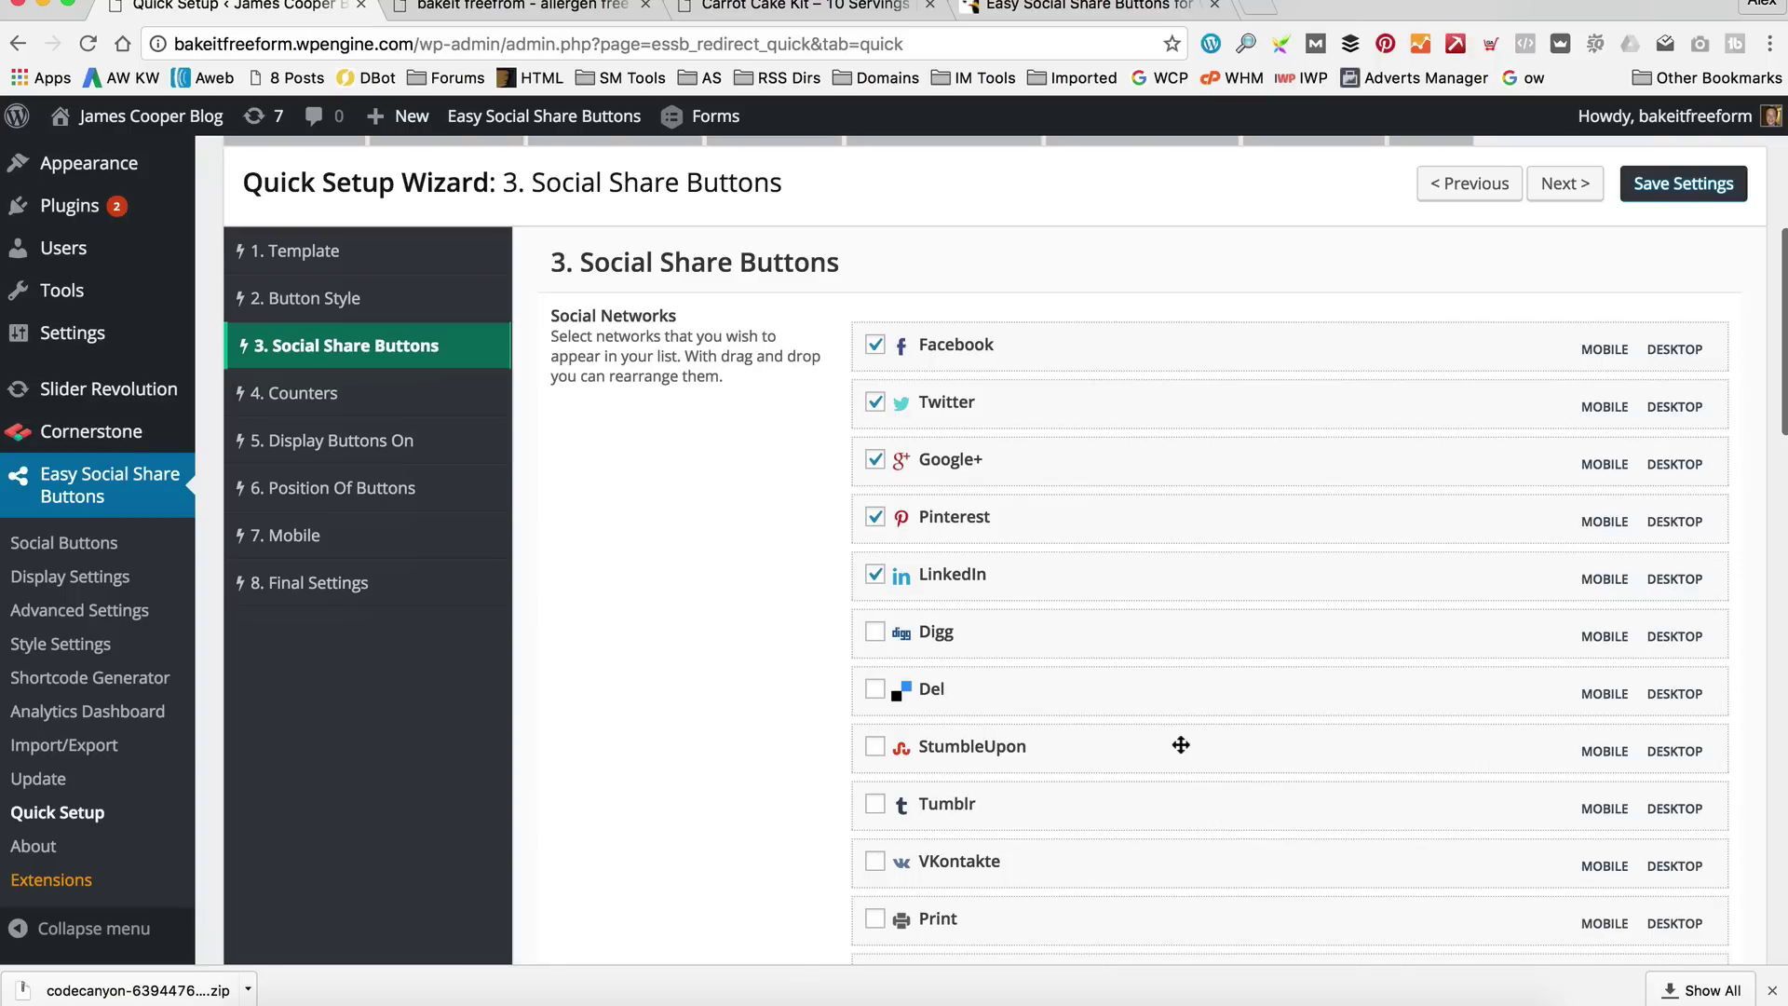
click(878, 579)
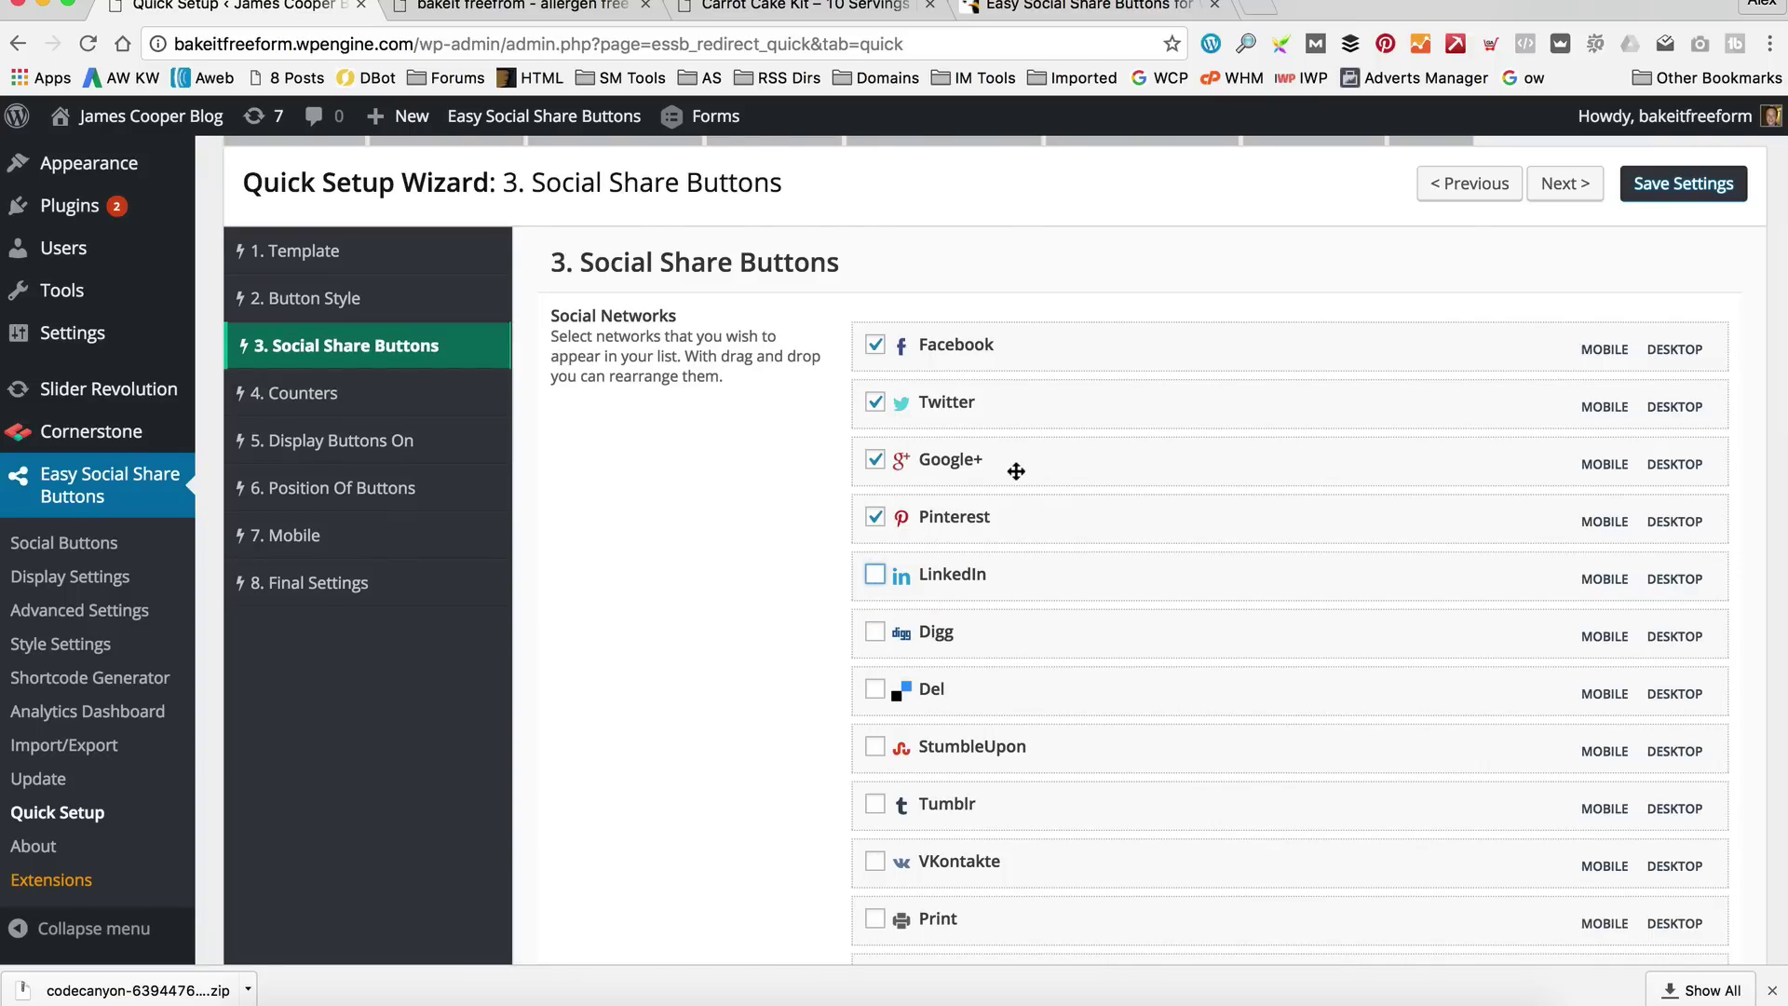
scroll(1016, 472, down, 5)
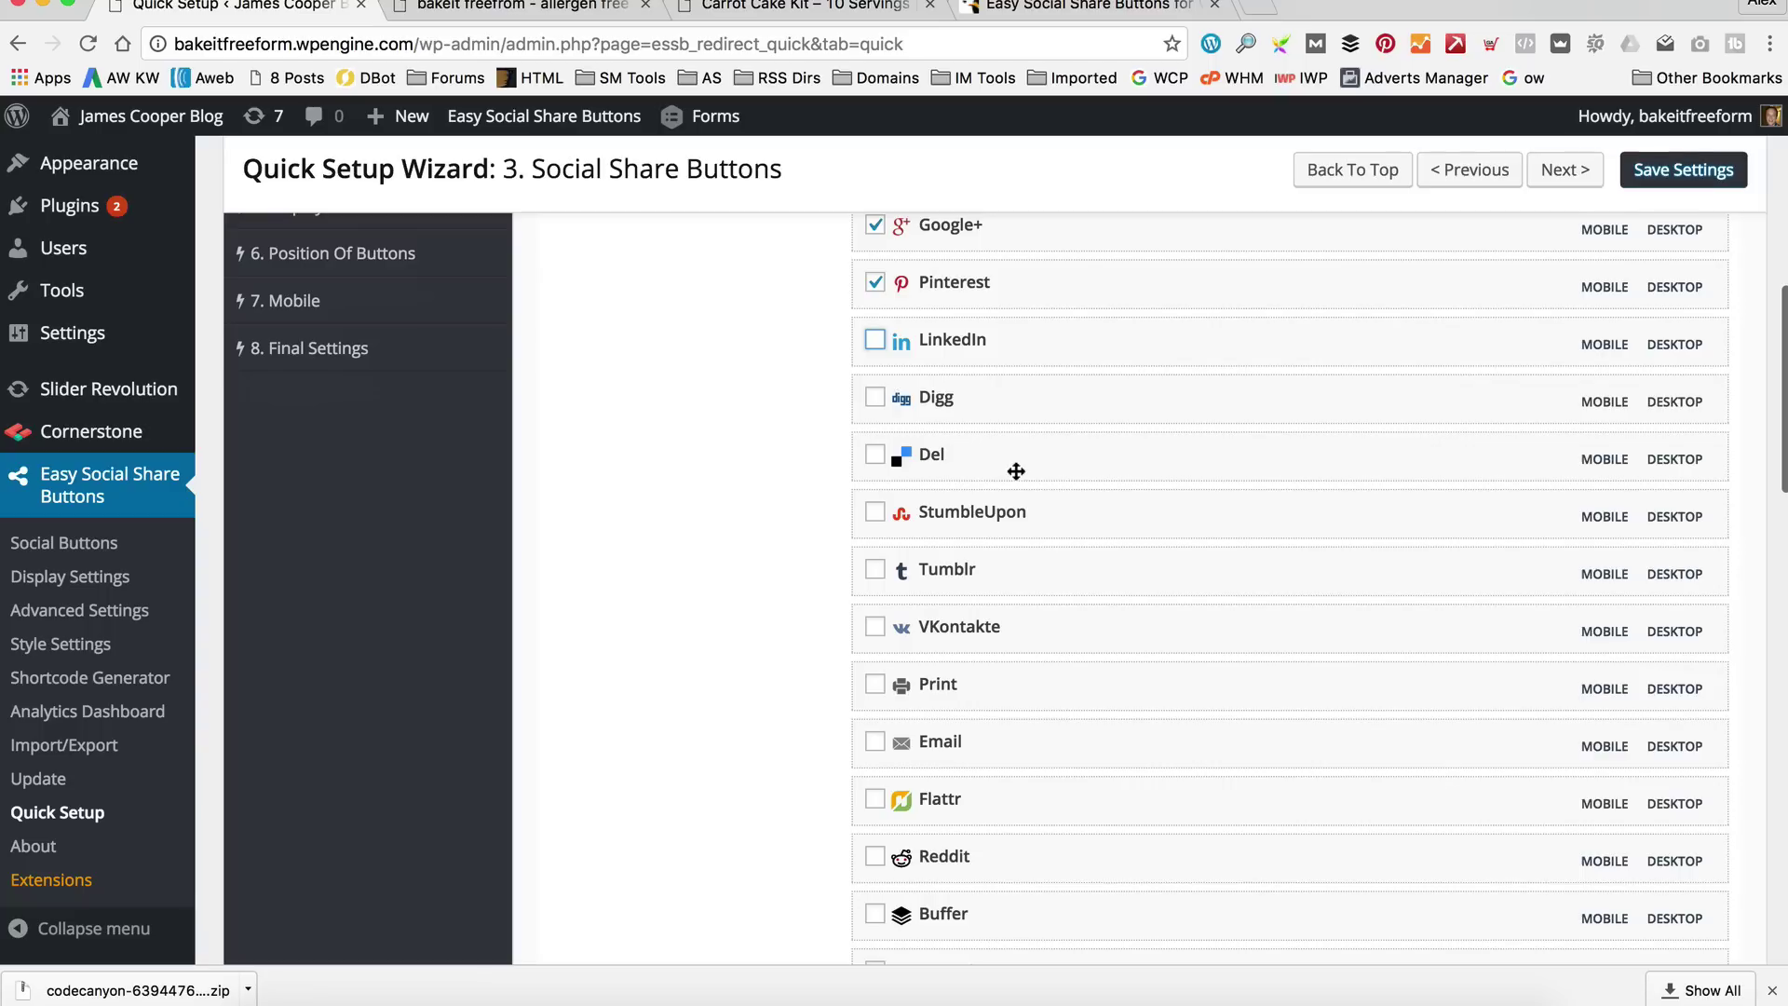
scroll(1017, 471, down, 2)
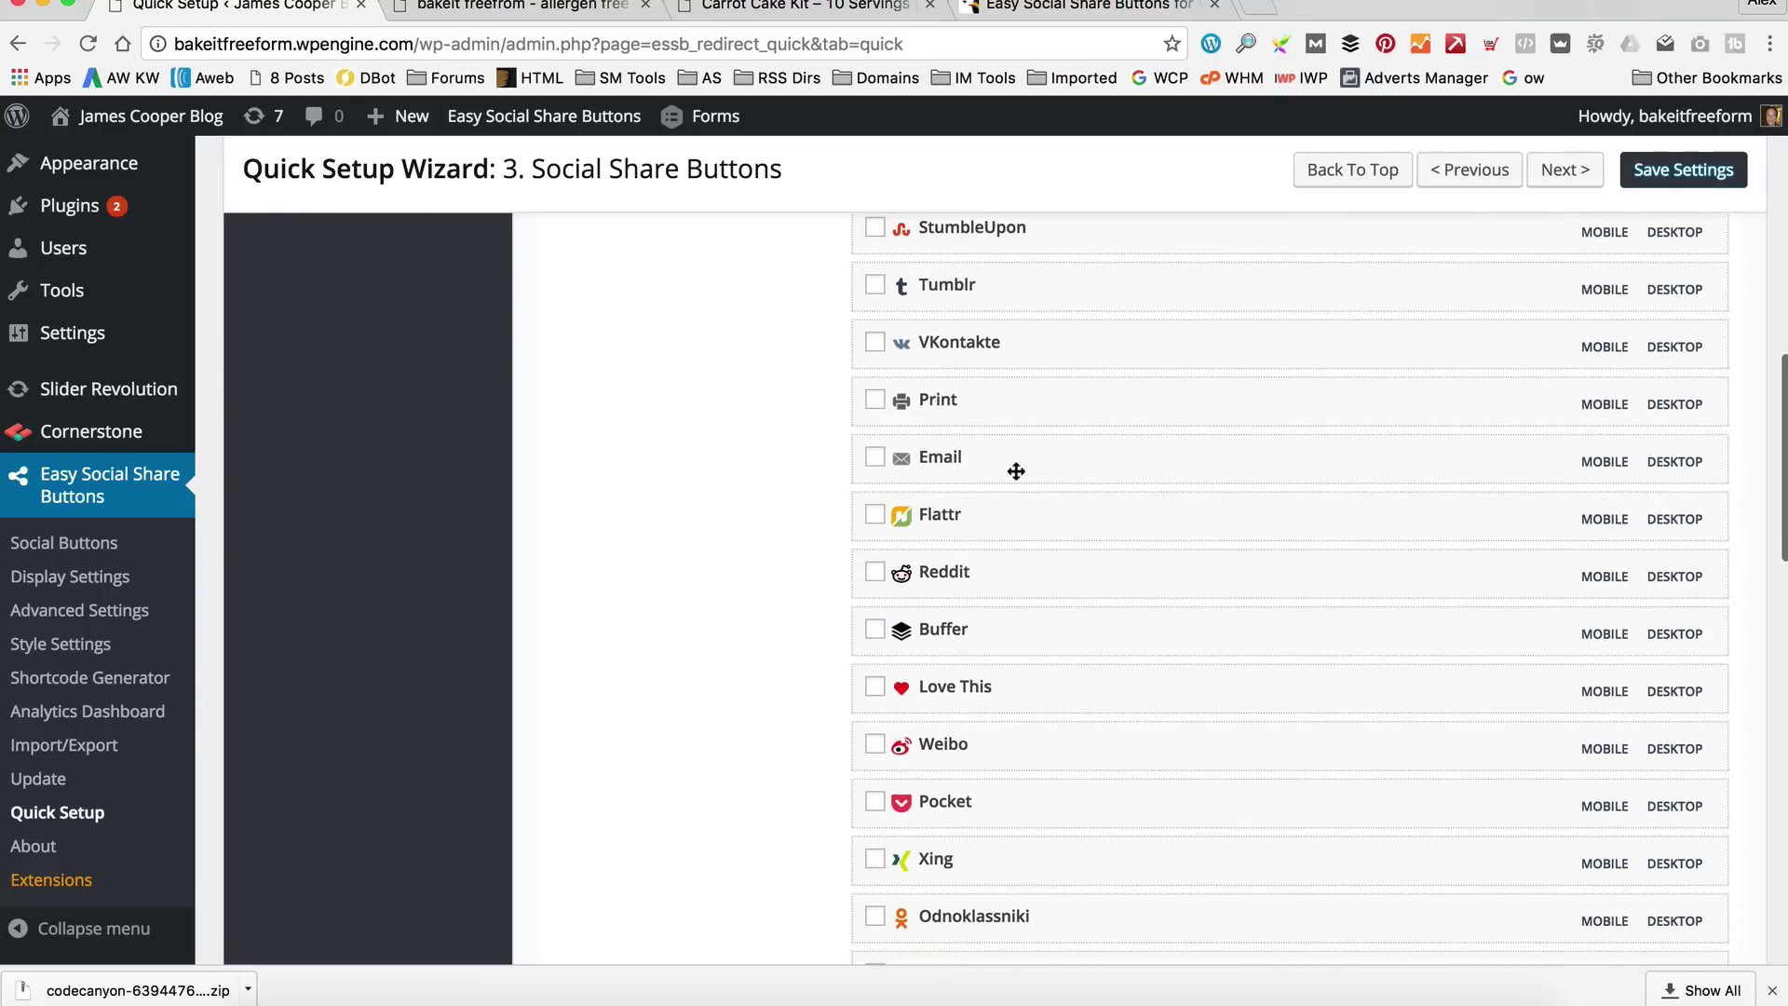
scroll(1016, 471, down, 5)
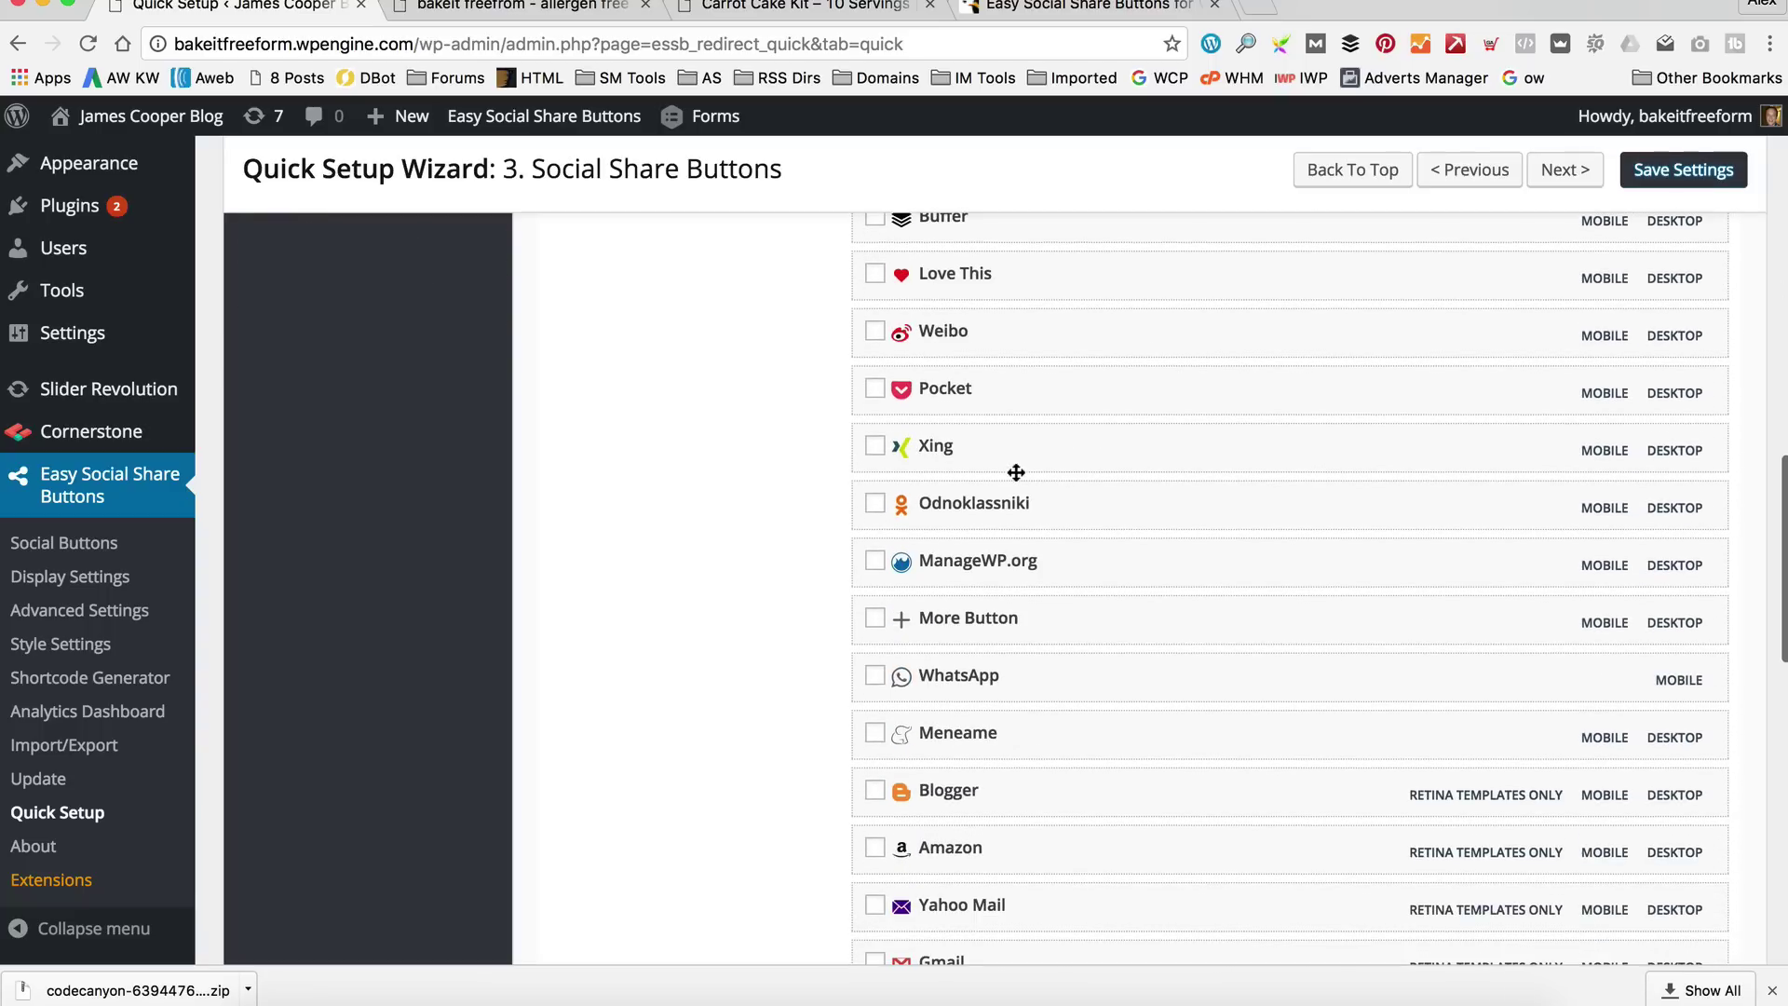
scroll(1016, 474, down, 10)
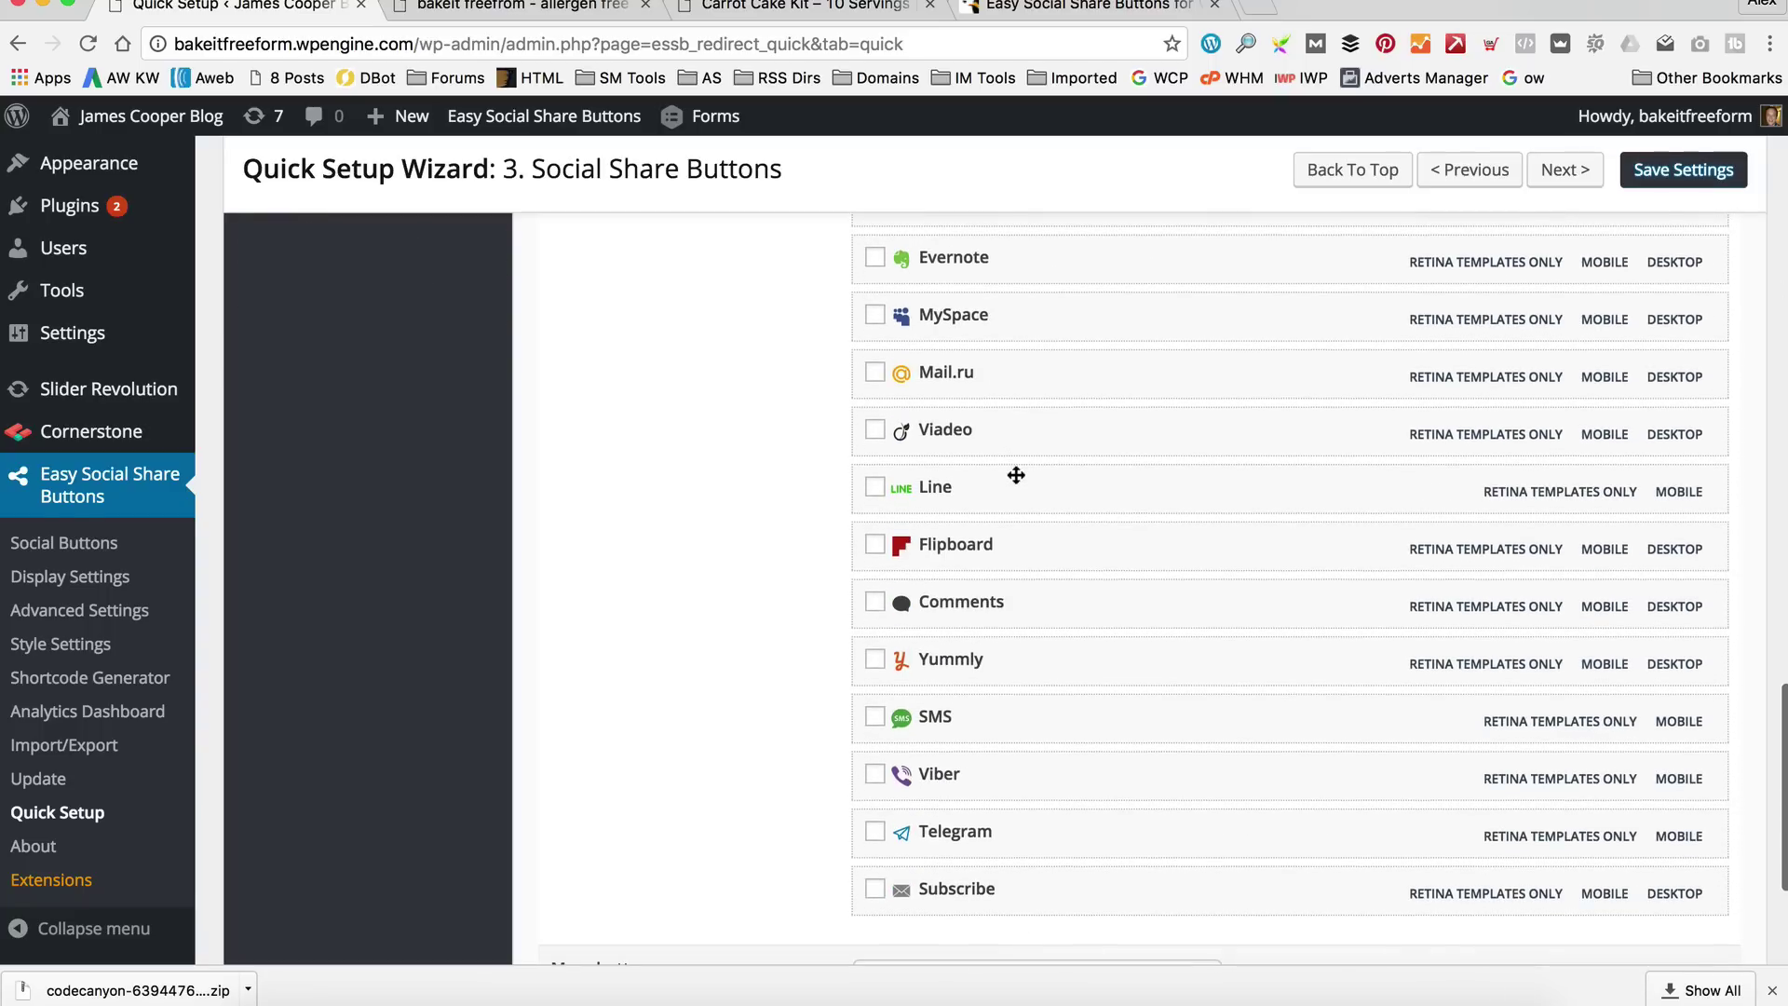
scroll(1018, 477, up, 20)
scroll(1018, 478, down, 5)
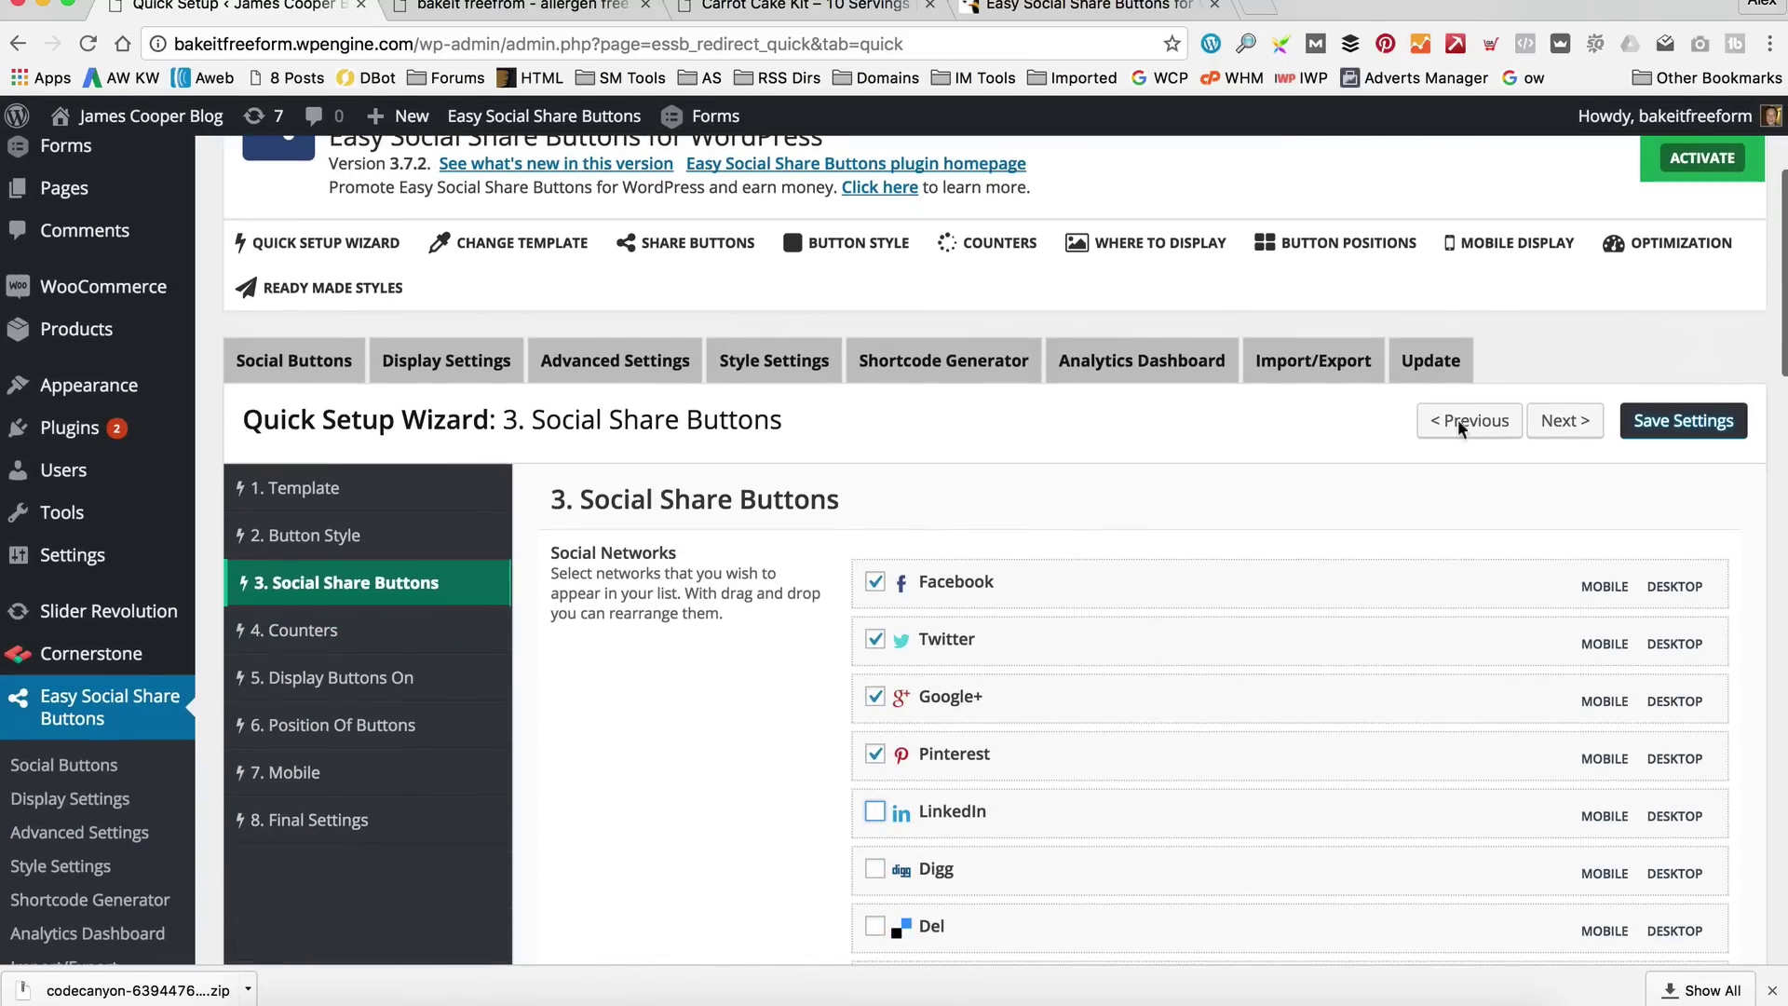
click(1564, 420)
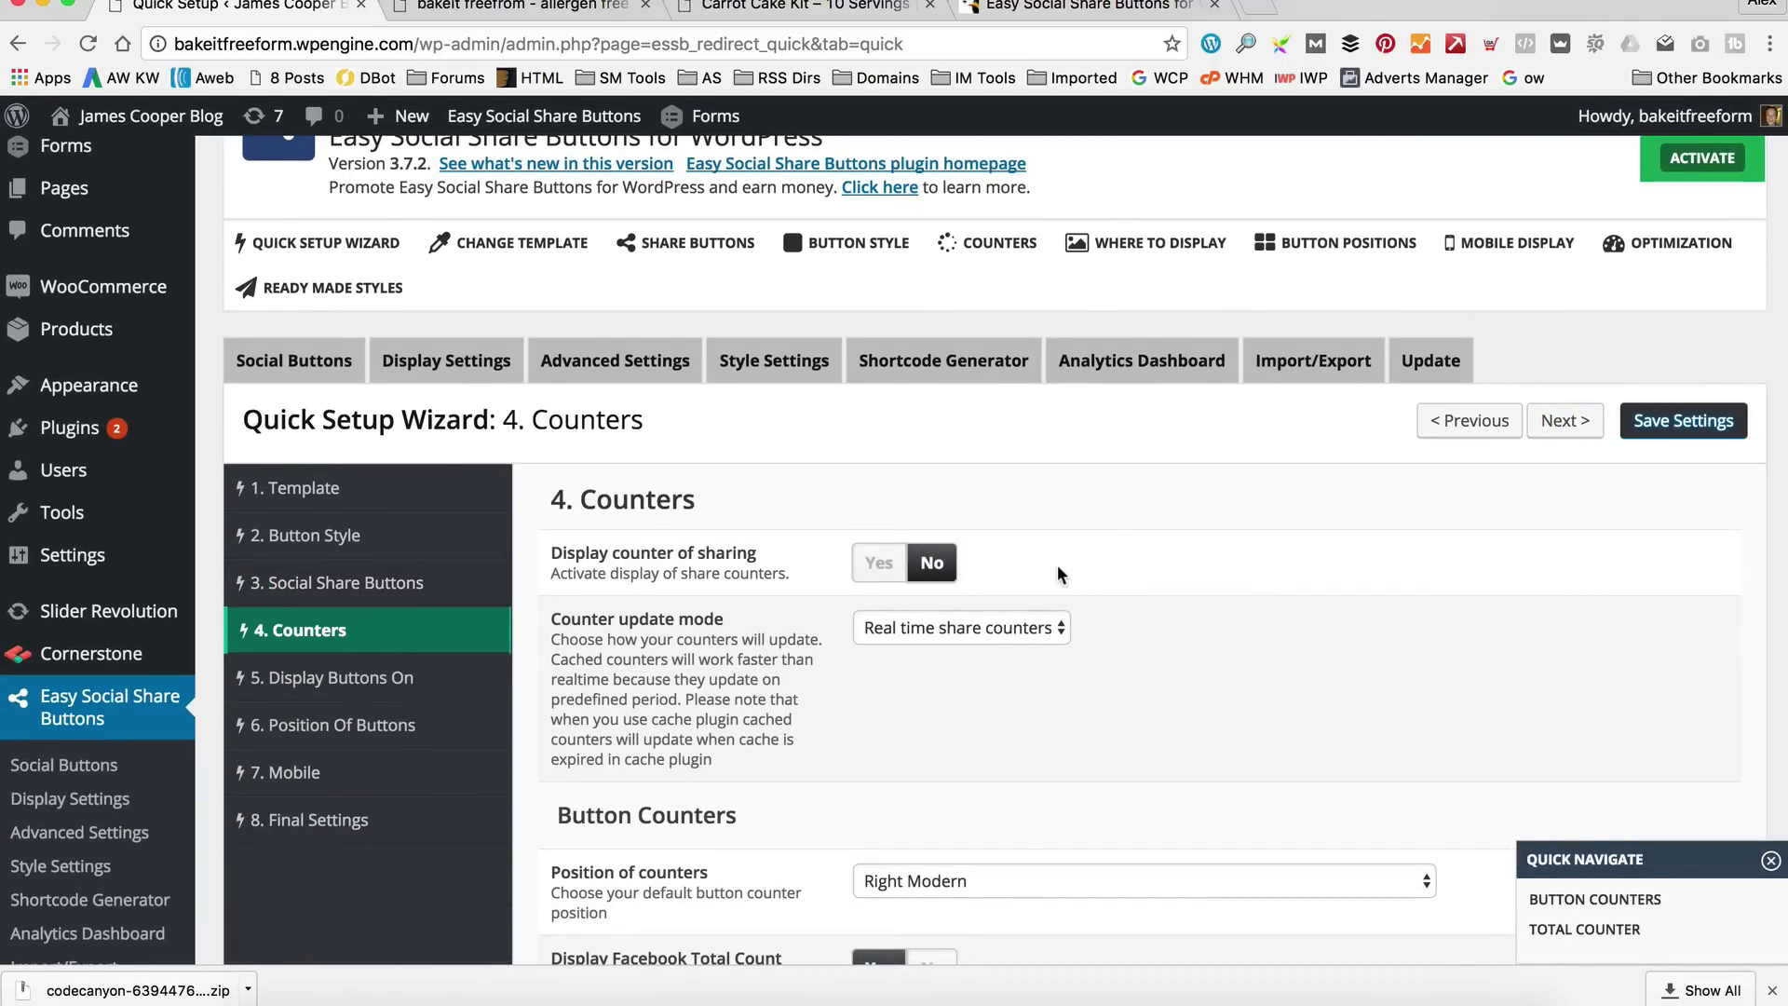
scroll(1061, 573, down, 1)
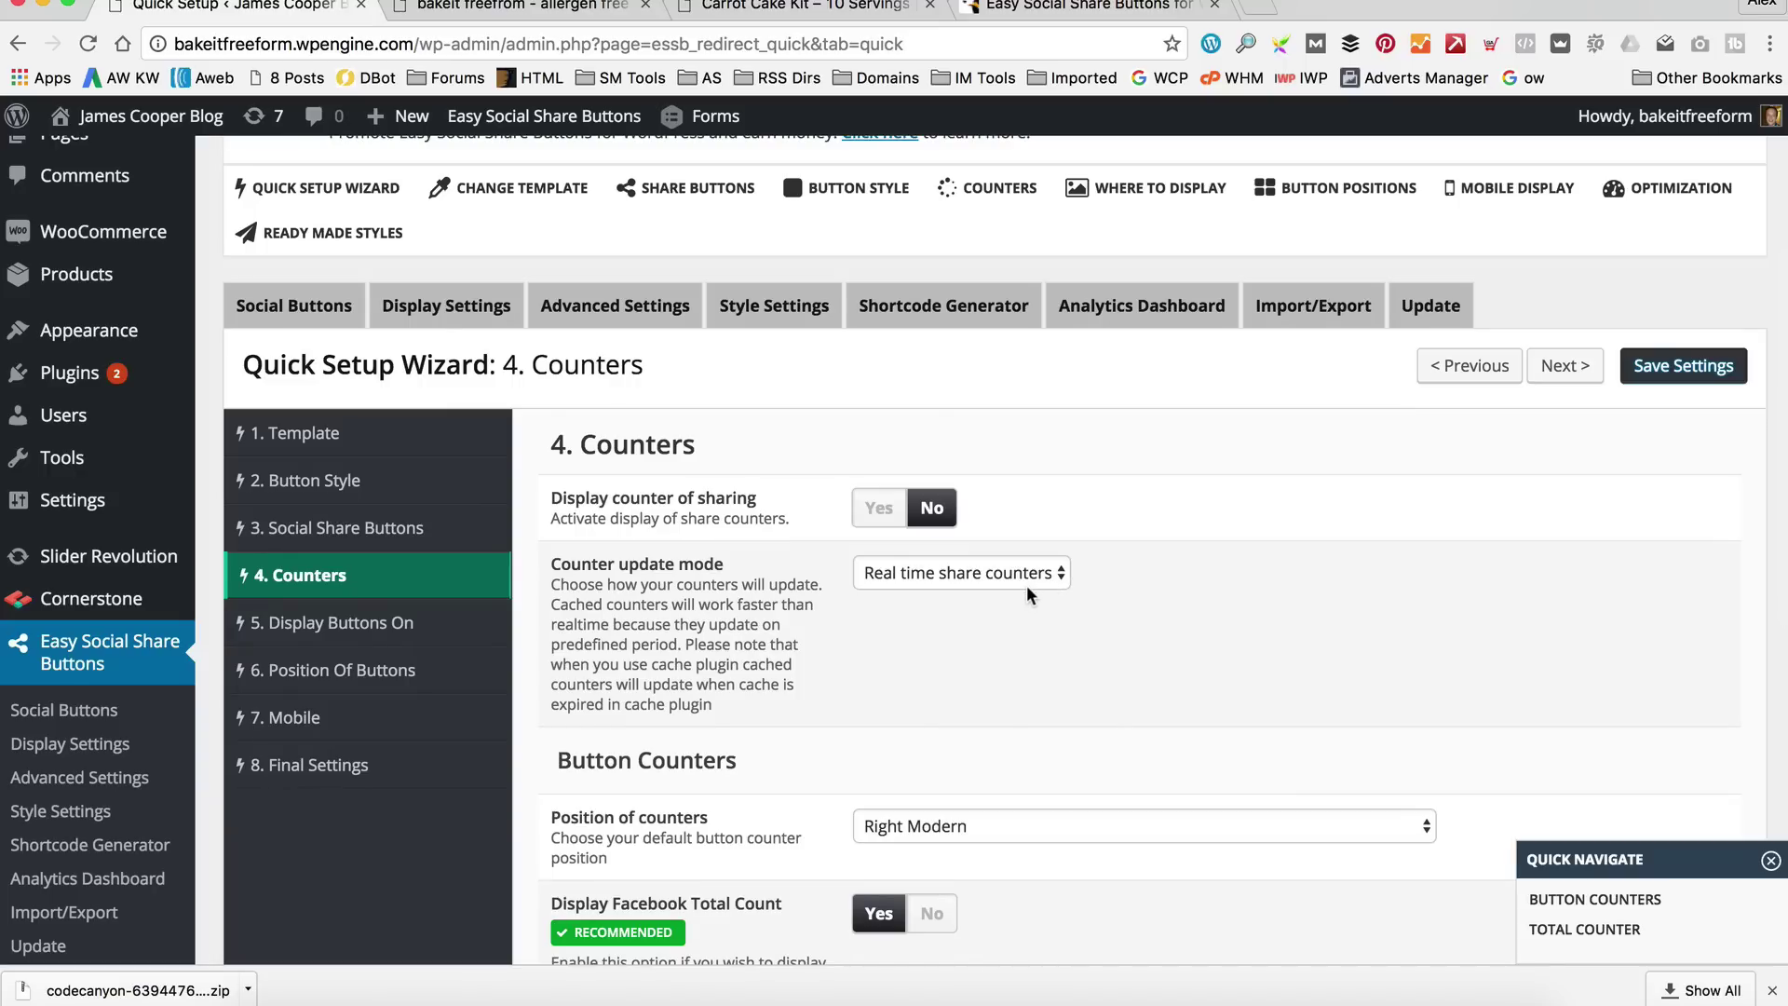
scroll(1120, 559, down, 7)
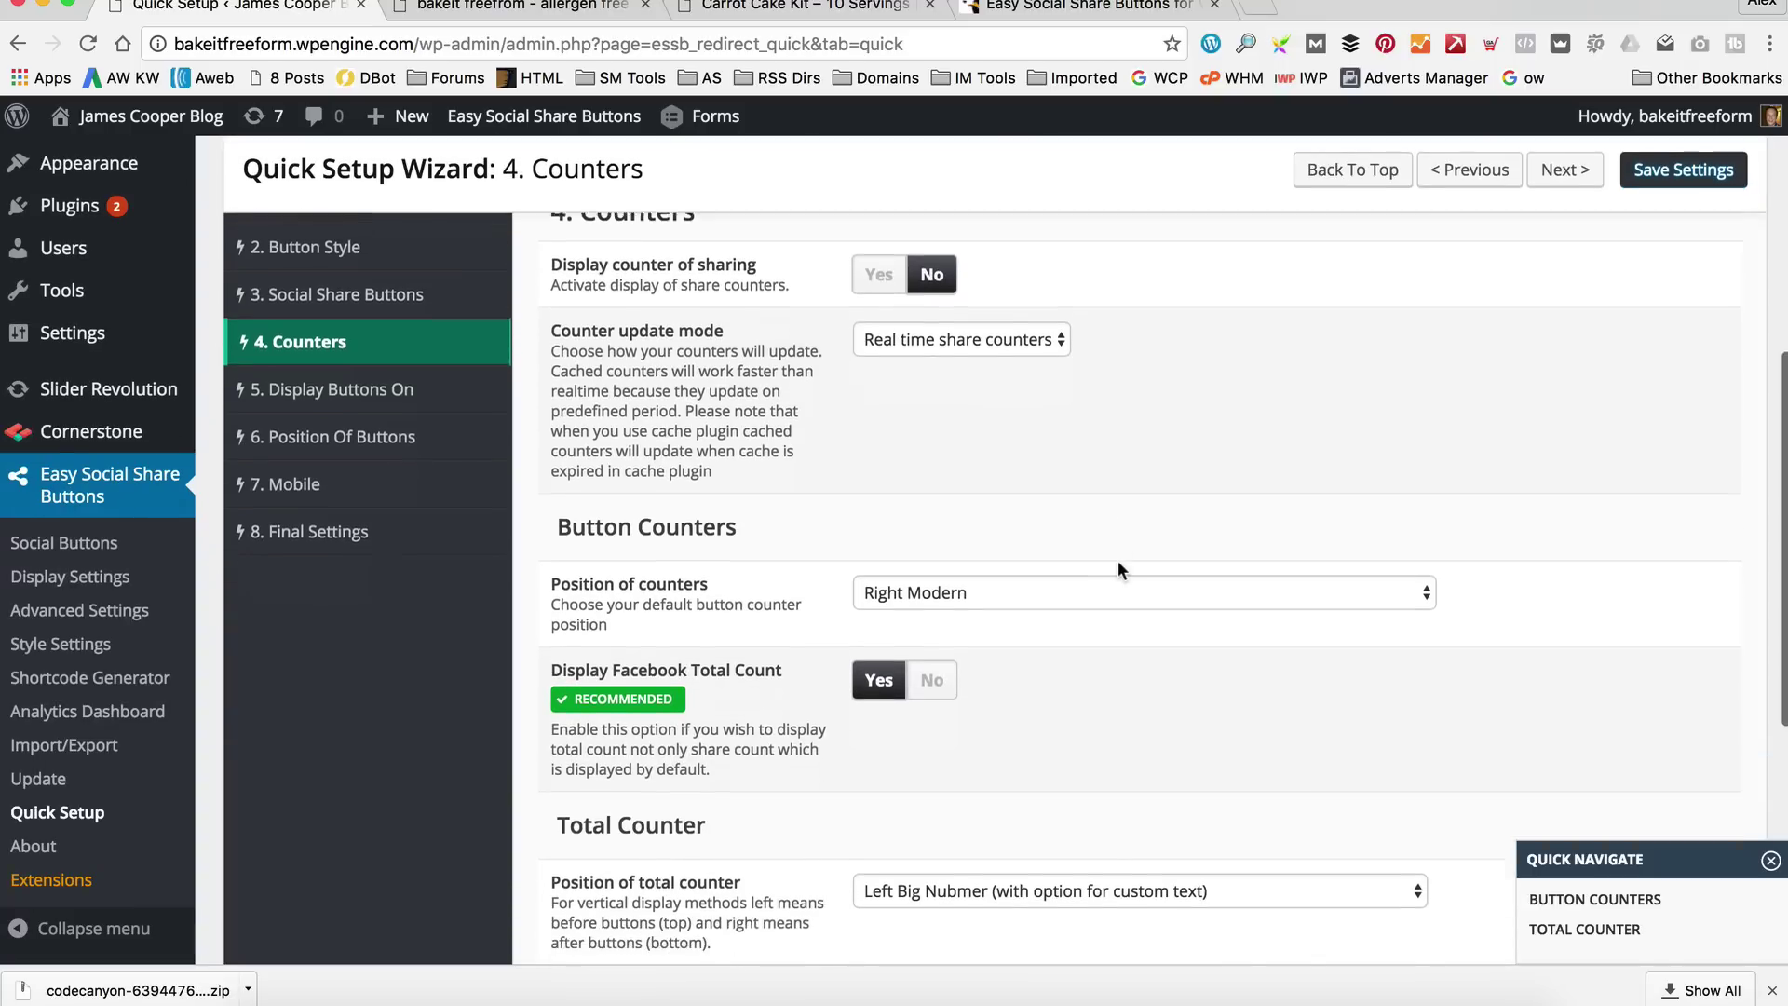
scroll(1118, 562, down, 4)
scroll(1116, 563, up, 6)
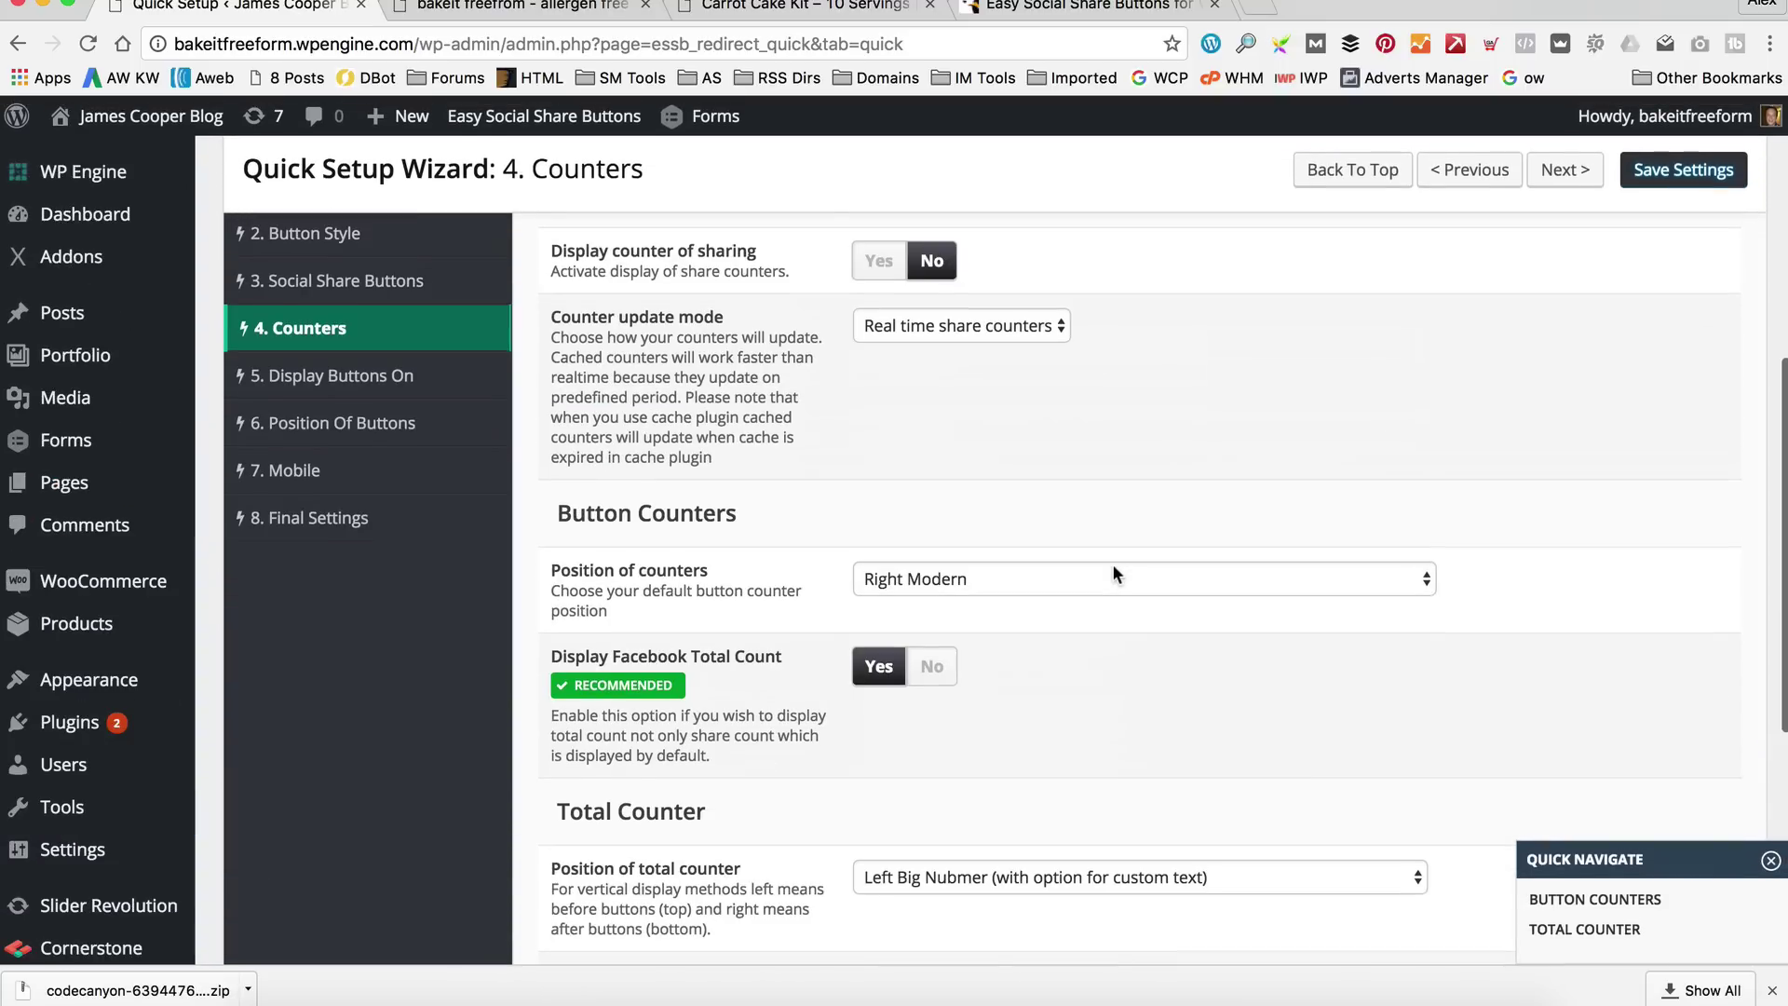
scroll(624, 427, down, 5)
scroll(1190, 510, up, 10)
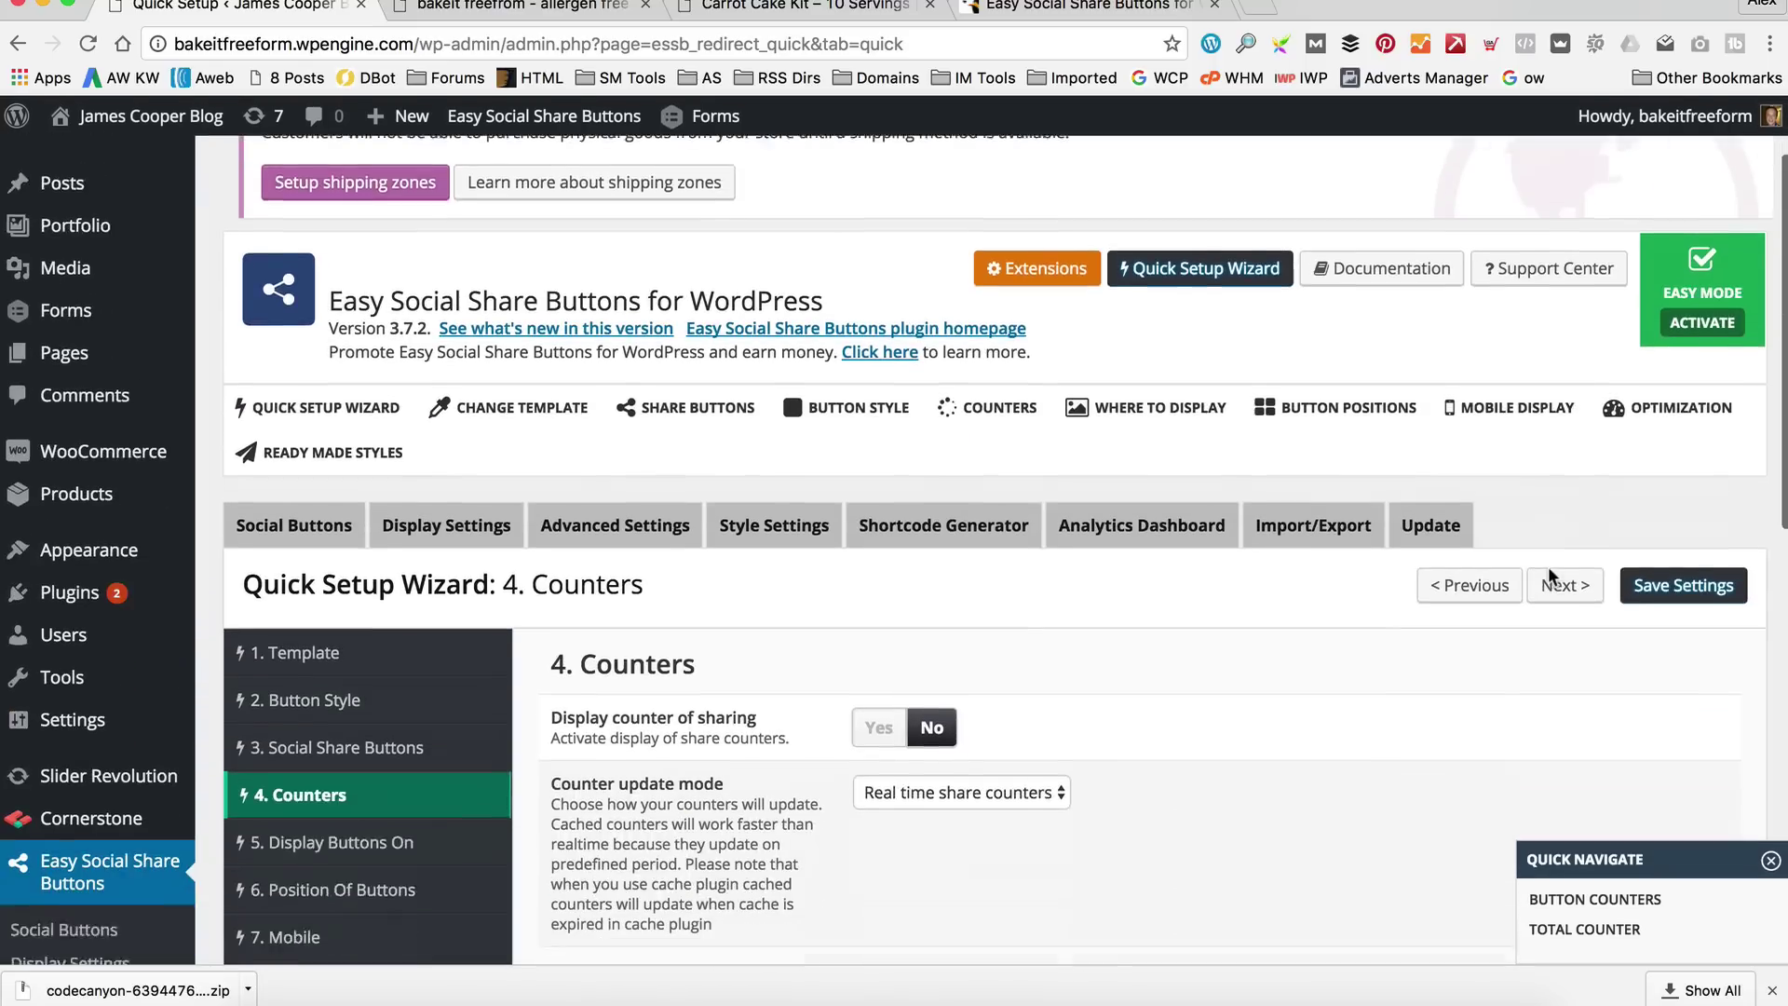
- In the display locations step, enable the share buttons on Products too
scroll(1548, 567, down, 3)
click(1565, 460)
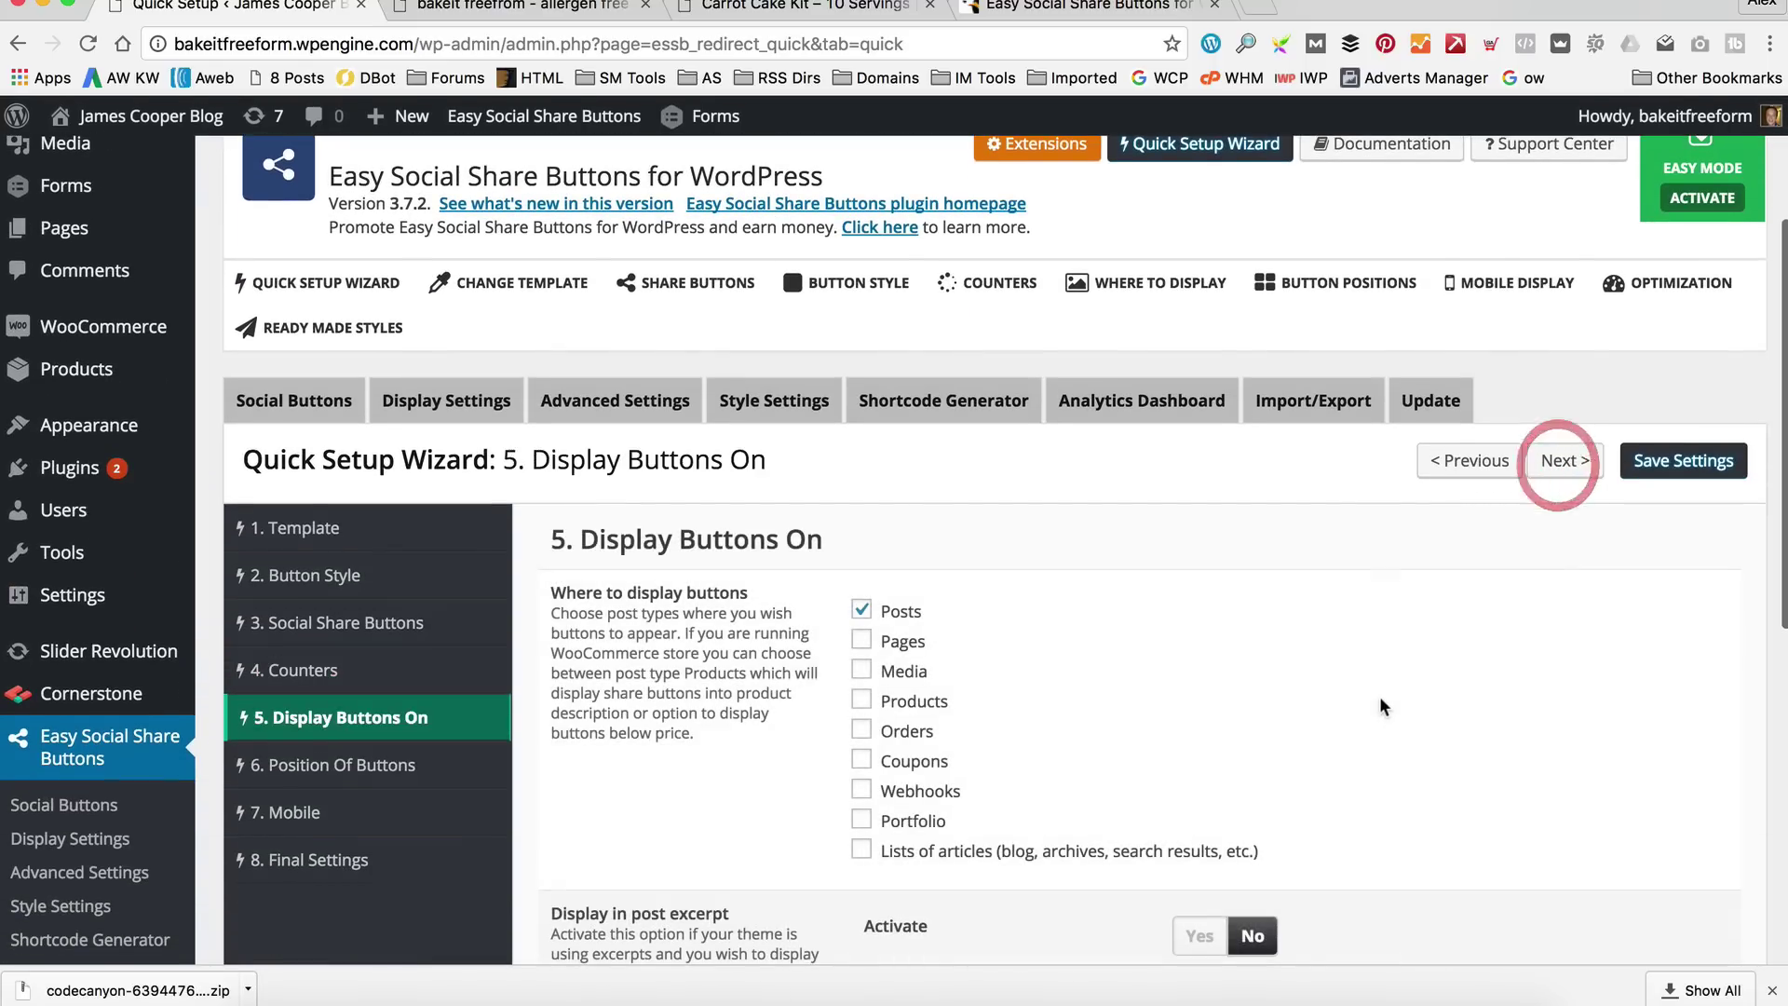
scroll(1344, 655, down, 1)
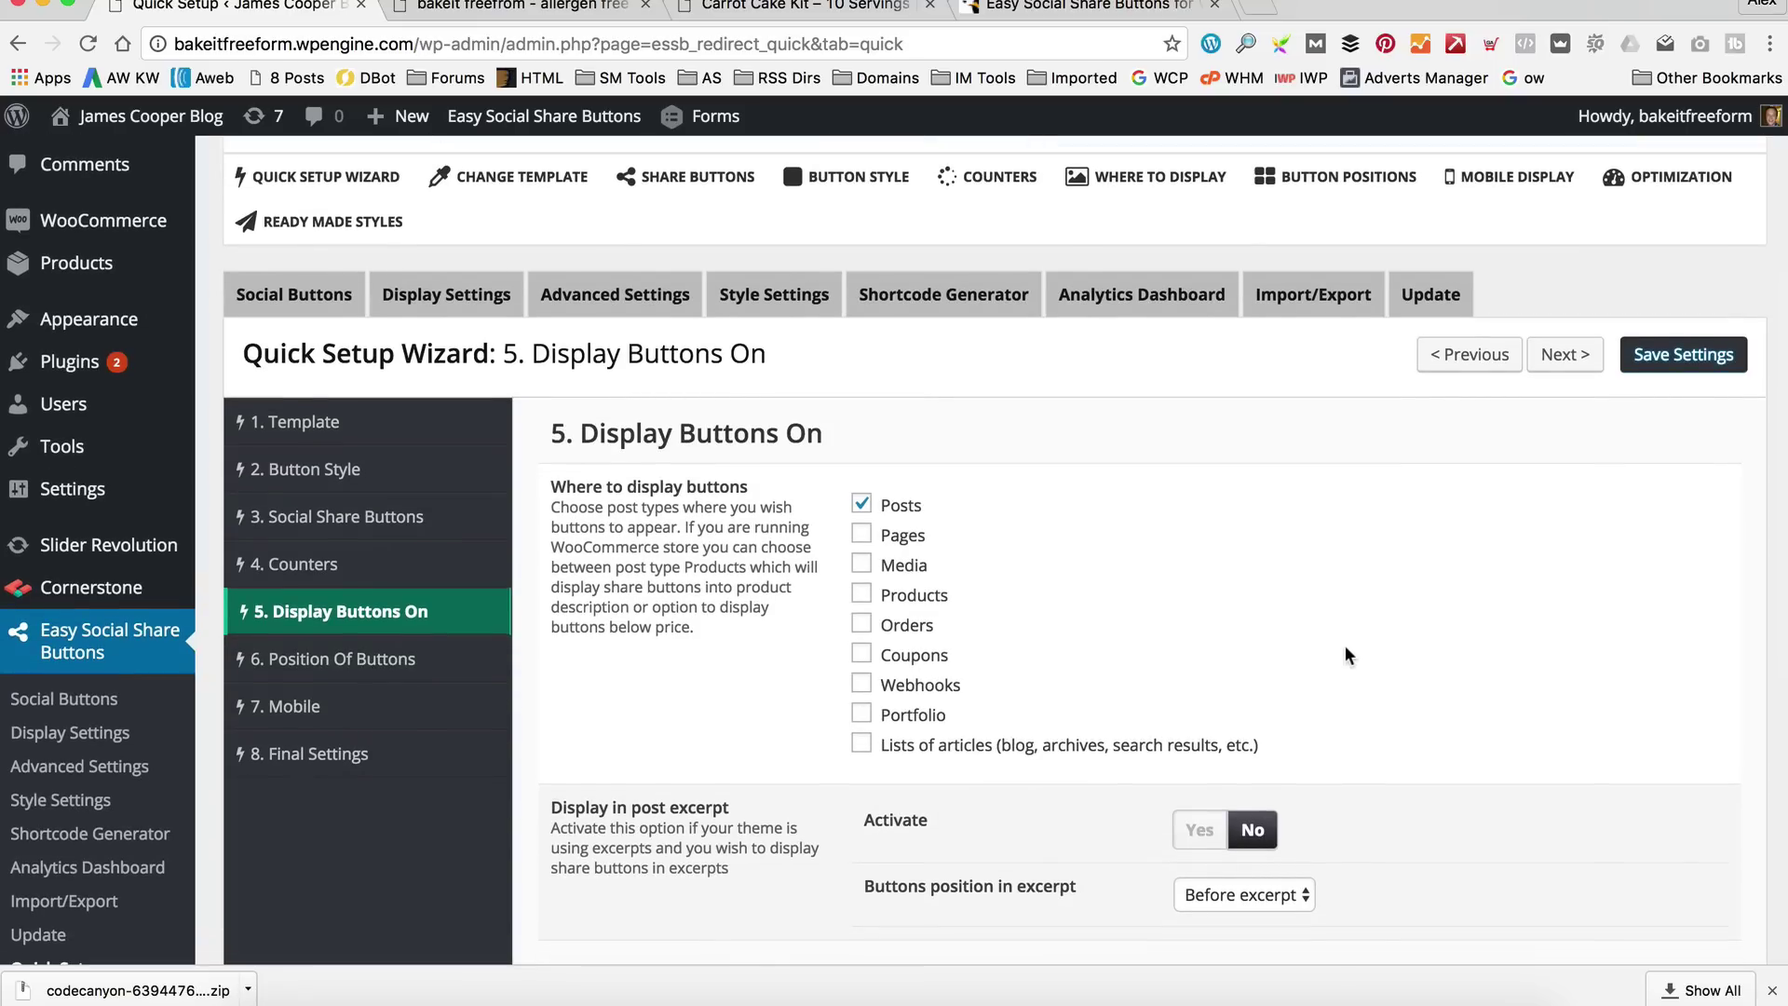
scroll(1301, 591, down, 2)
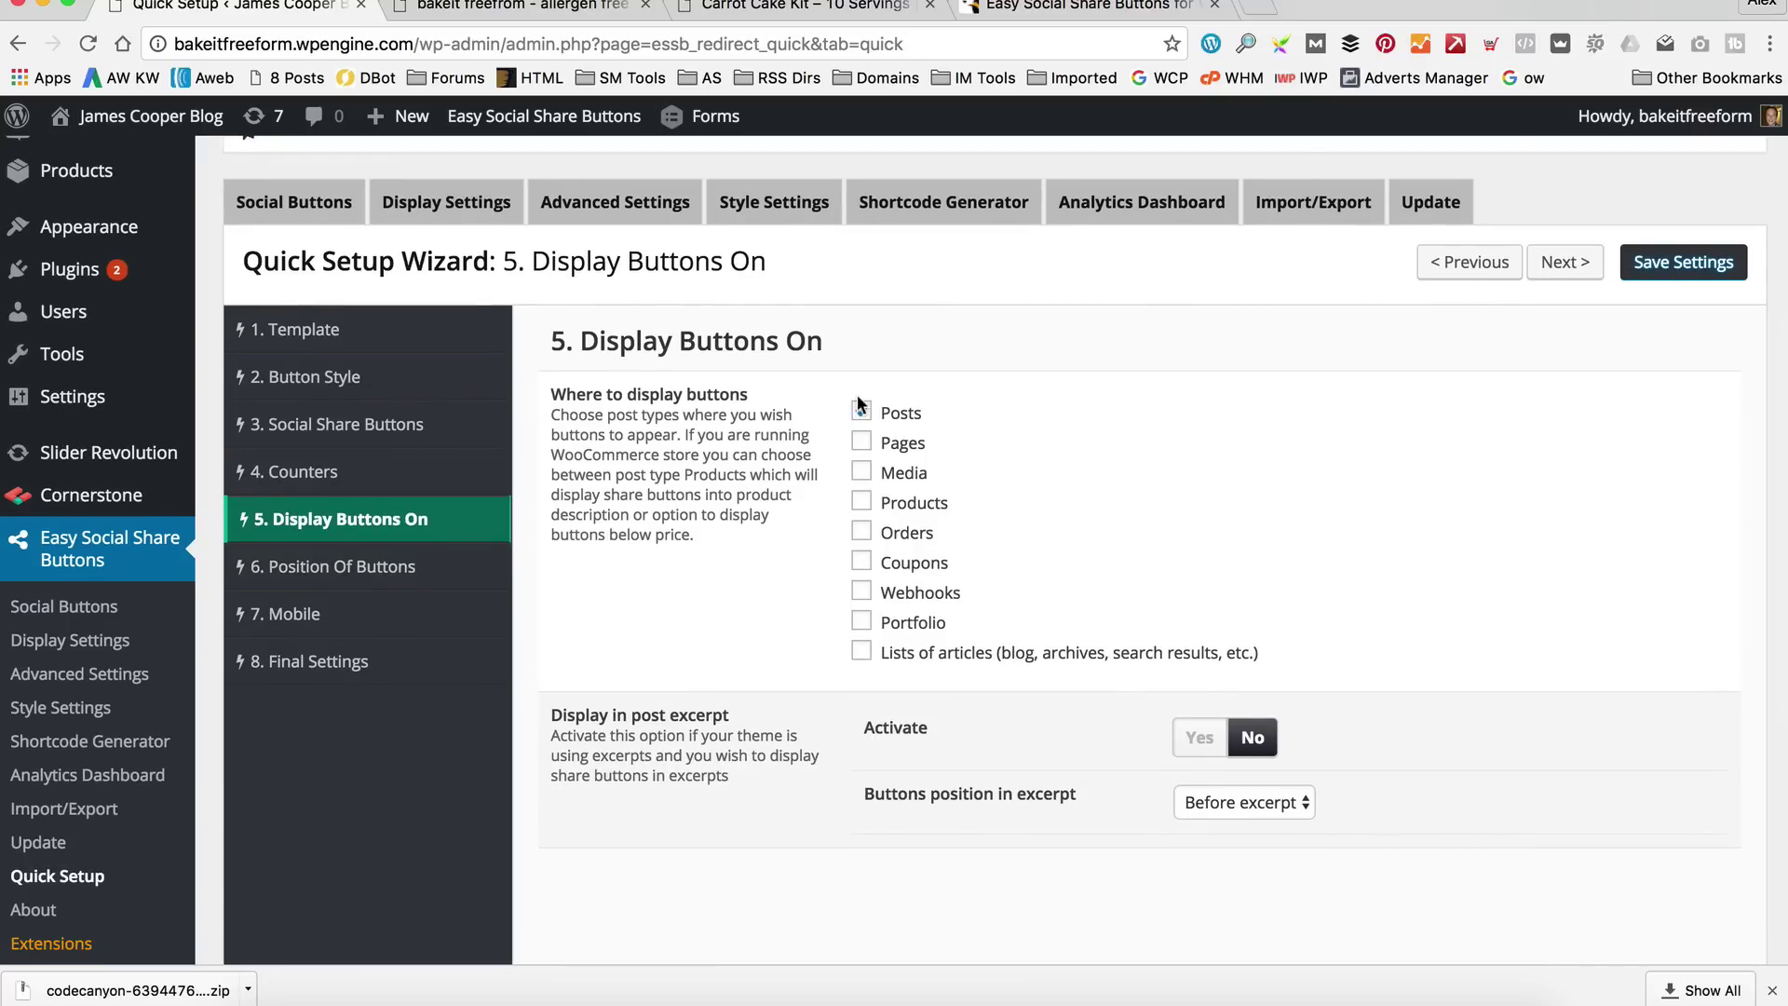
click(871, 503)
scroll(1405, 503, down, 1)
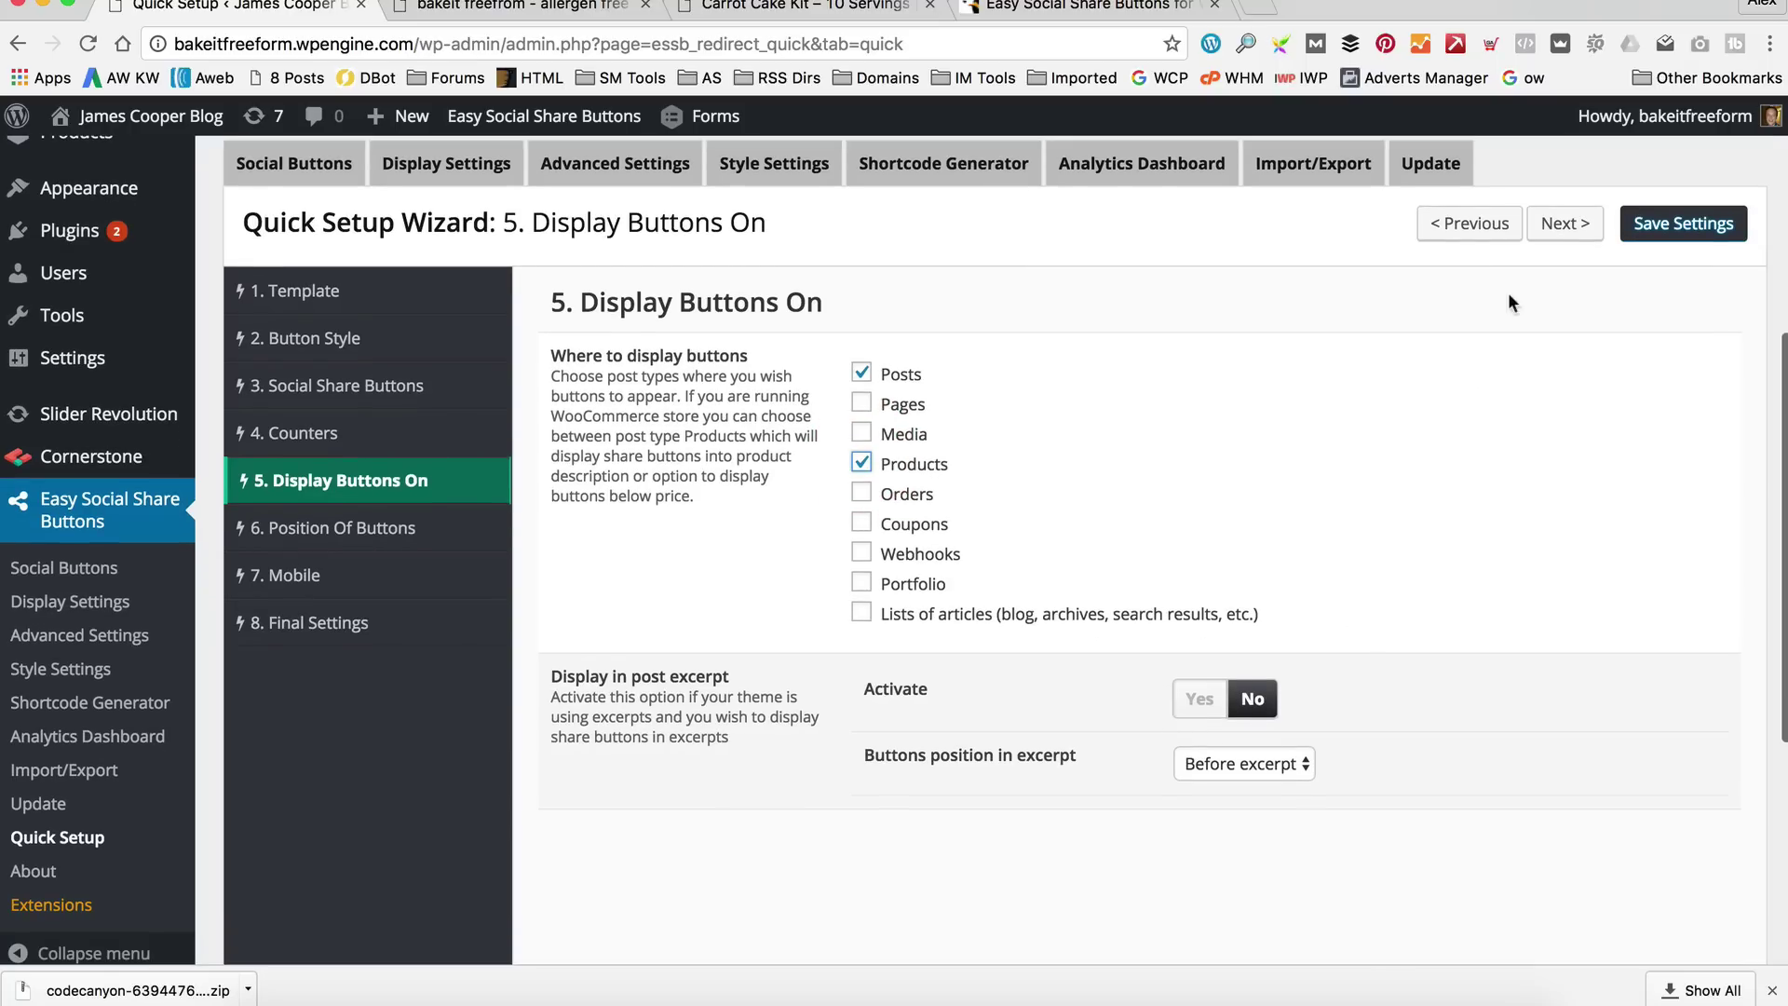
- Save Content bottom as the button position and switch to the Carrot Cake Kit page
click(1554, 241)
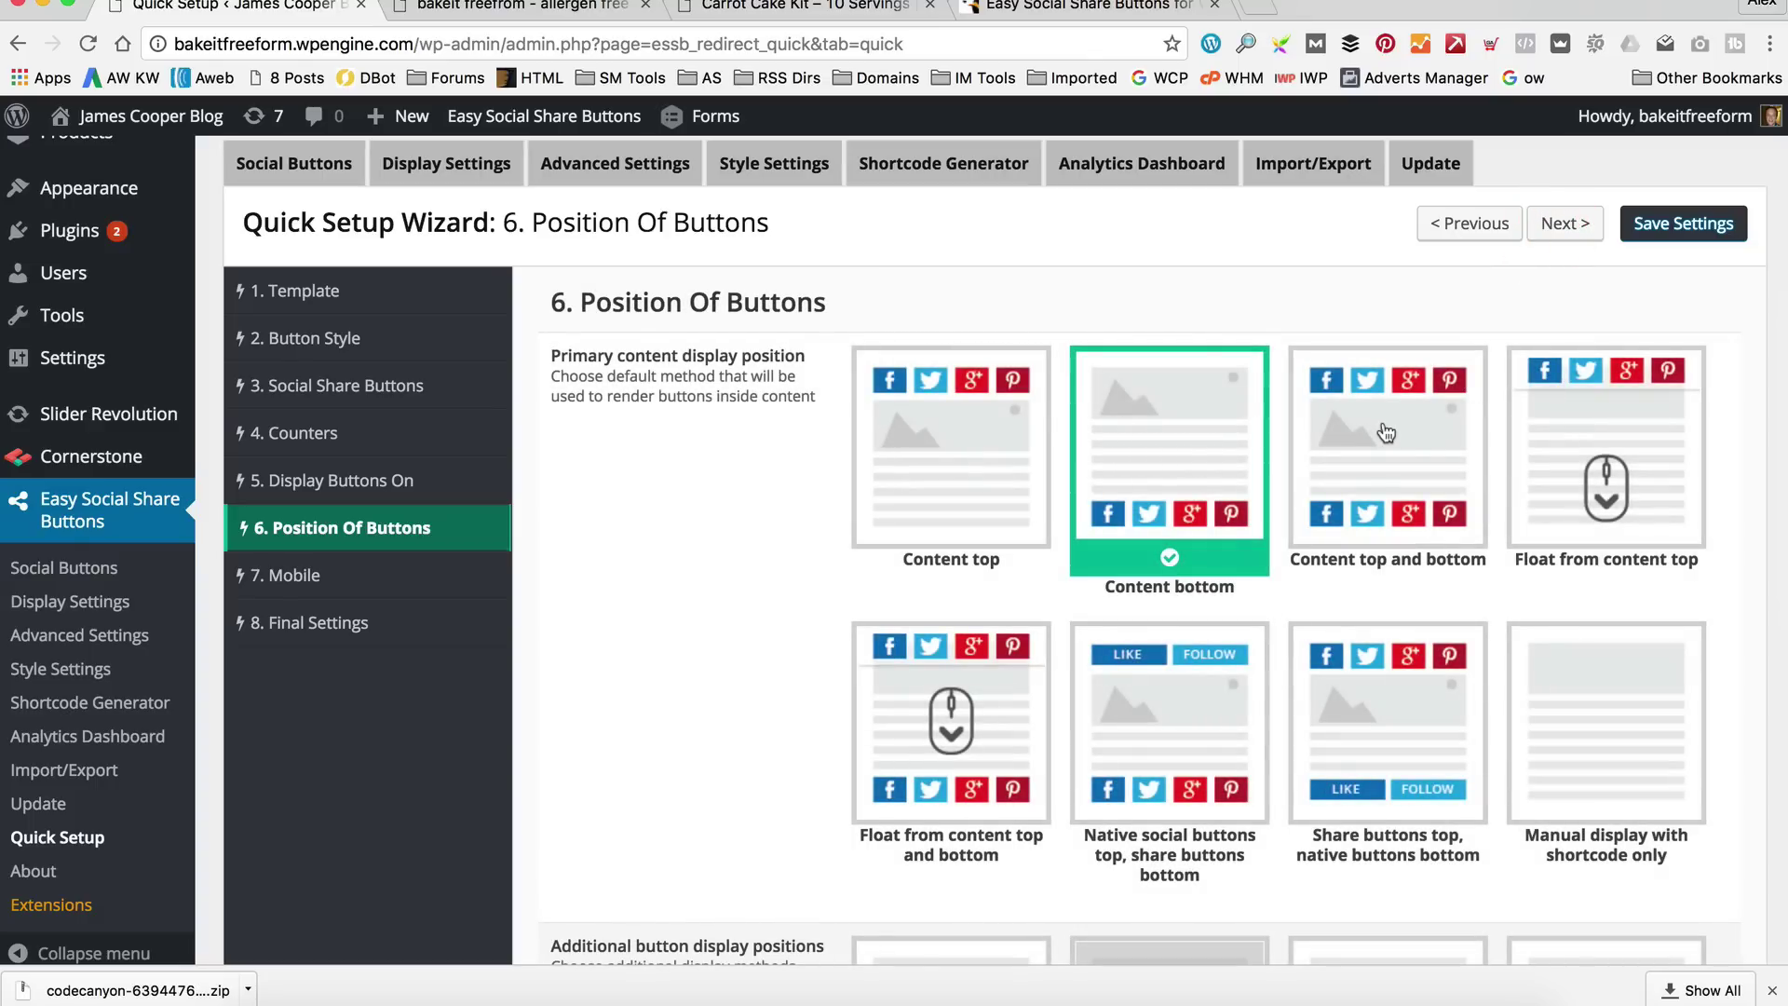
scroll(1379, 641, down, 5)
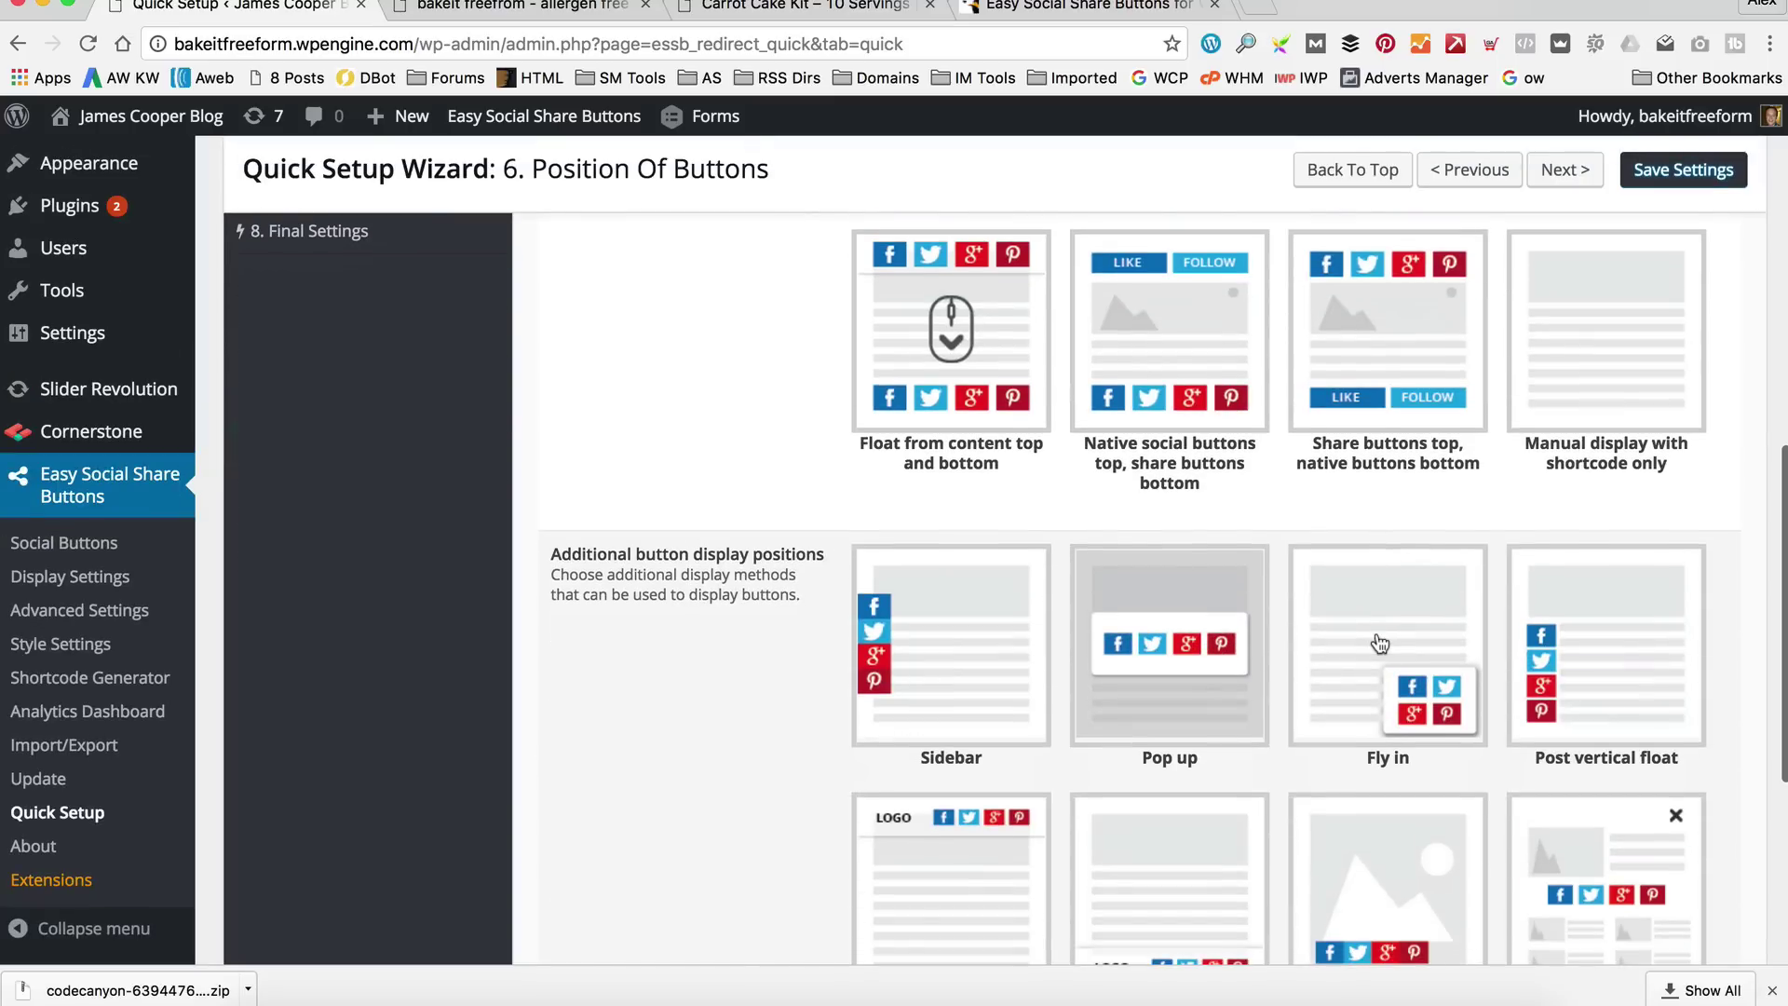
scroll(606, 931, up, 3)
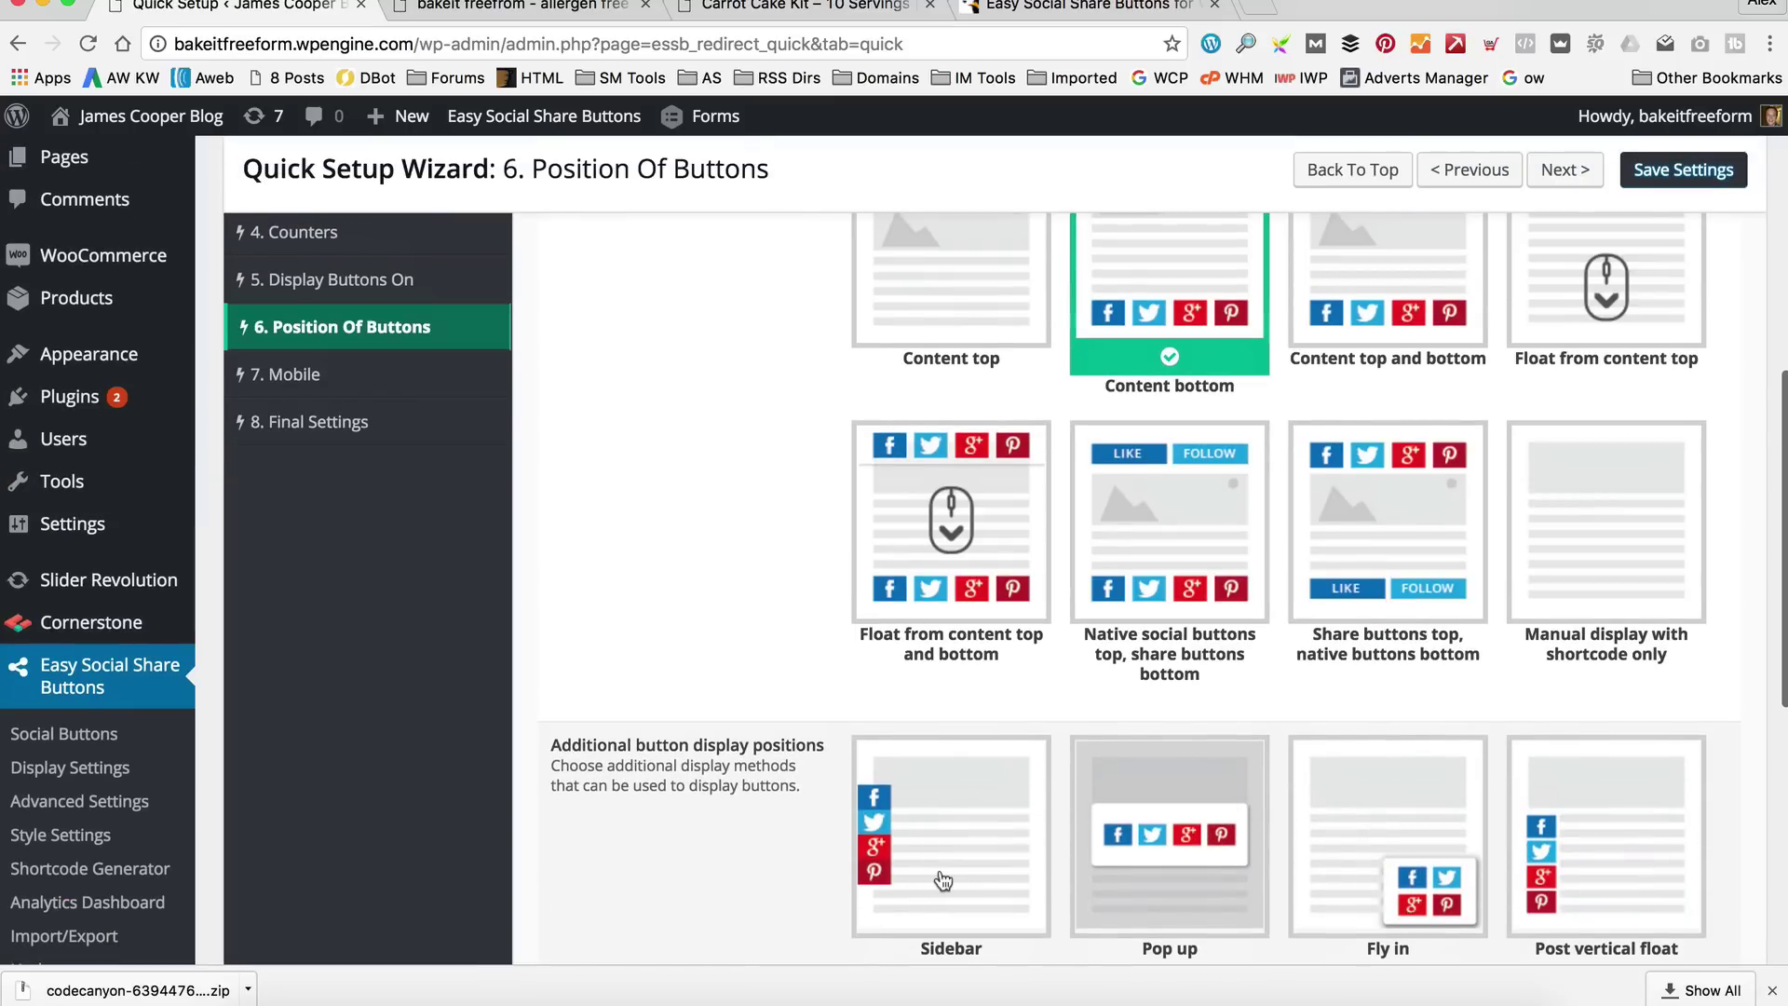
scroll(943, 880, up, 3)
scroll(943, 880, down, 2)
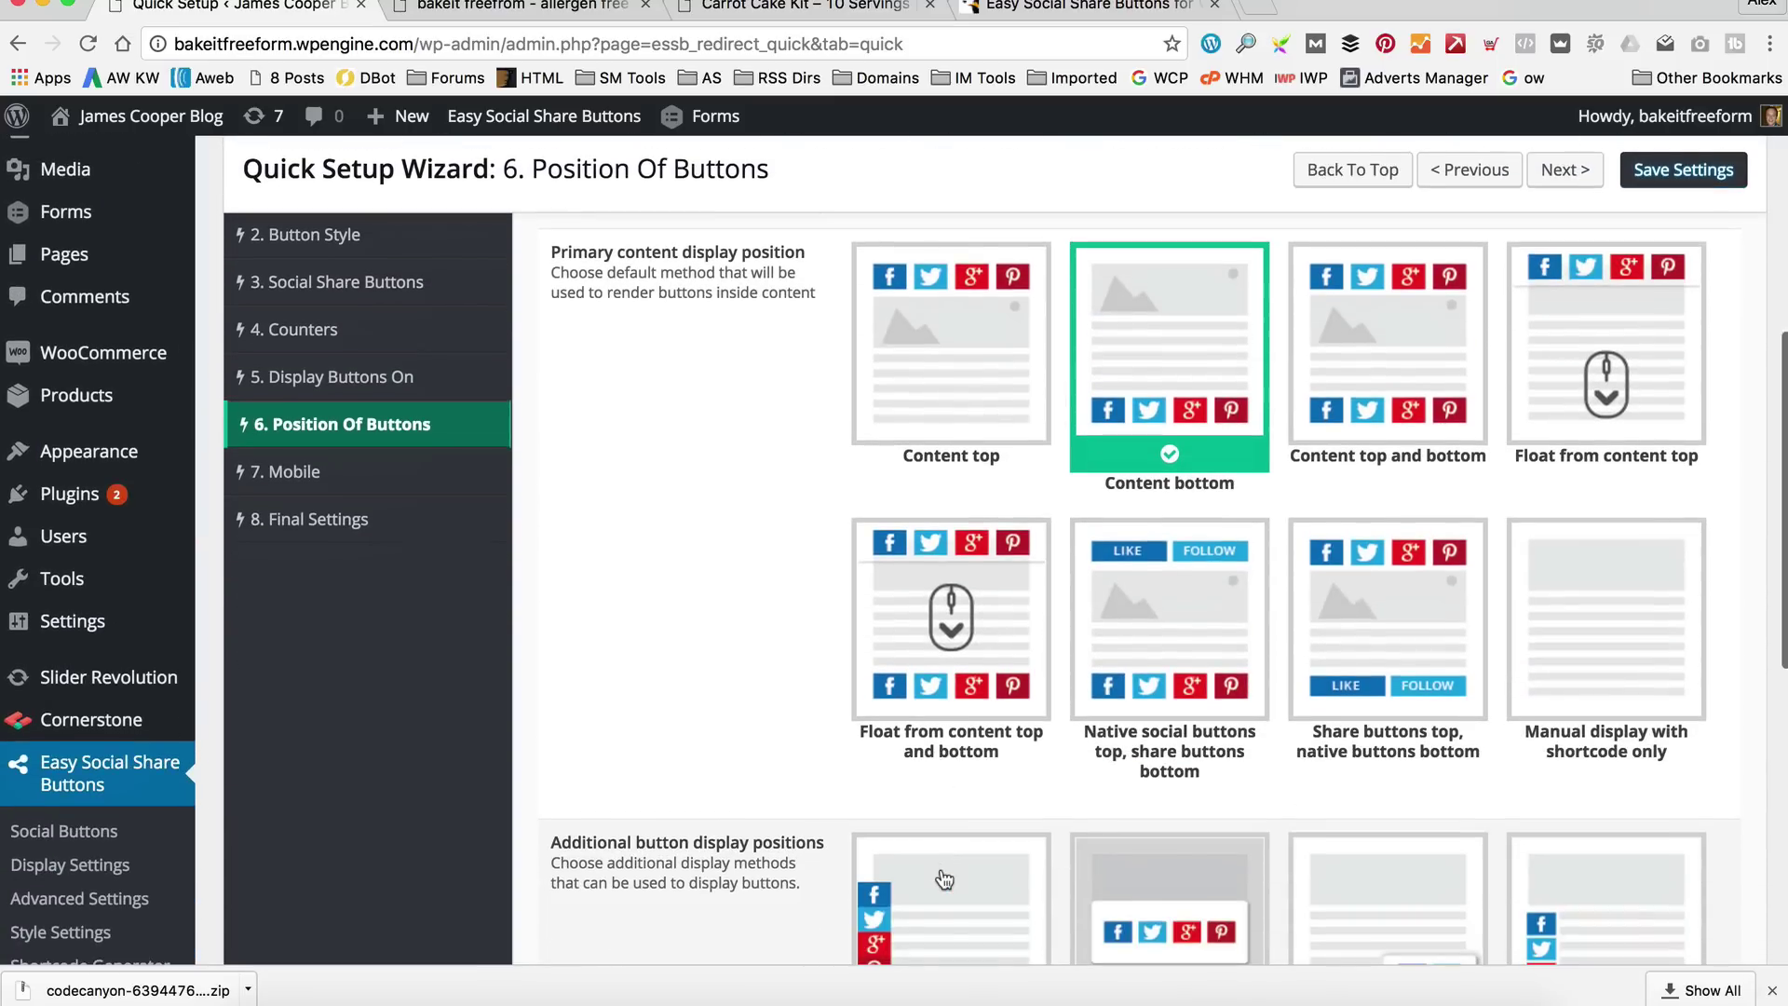
scroll(943, 880, up, 4)
scroll(1518, 389, down, 7)
scroll(1522, 401, up, 6)
click(1718, 173)
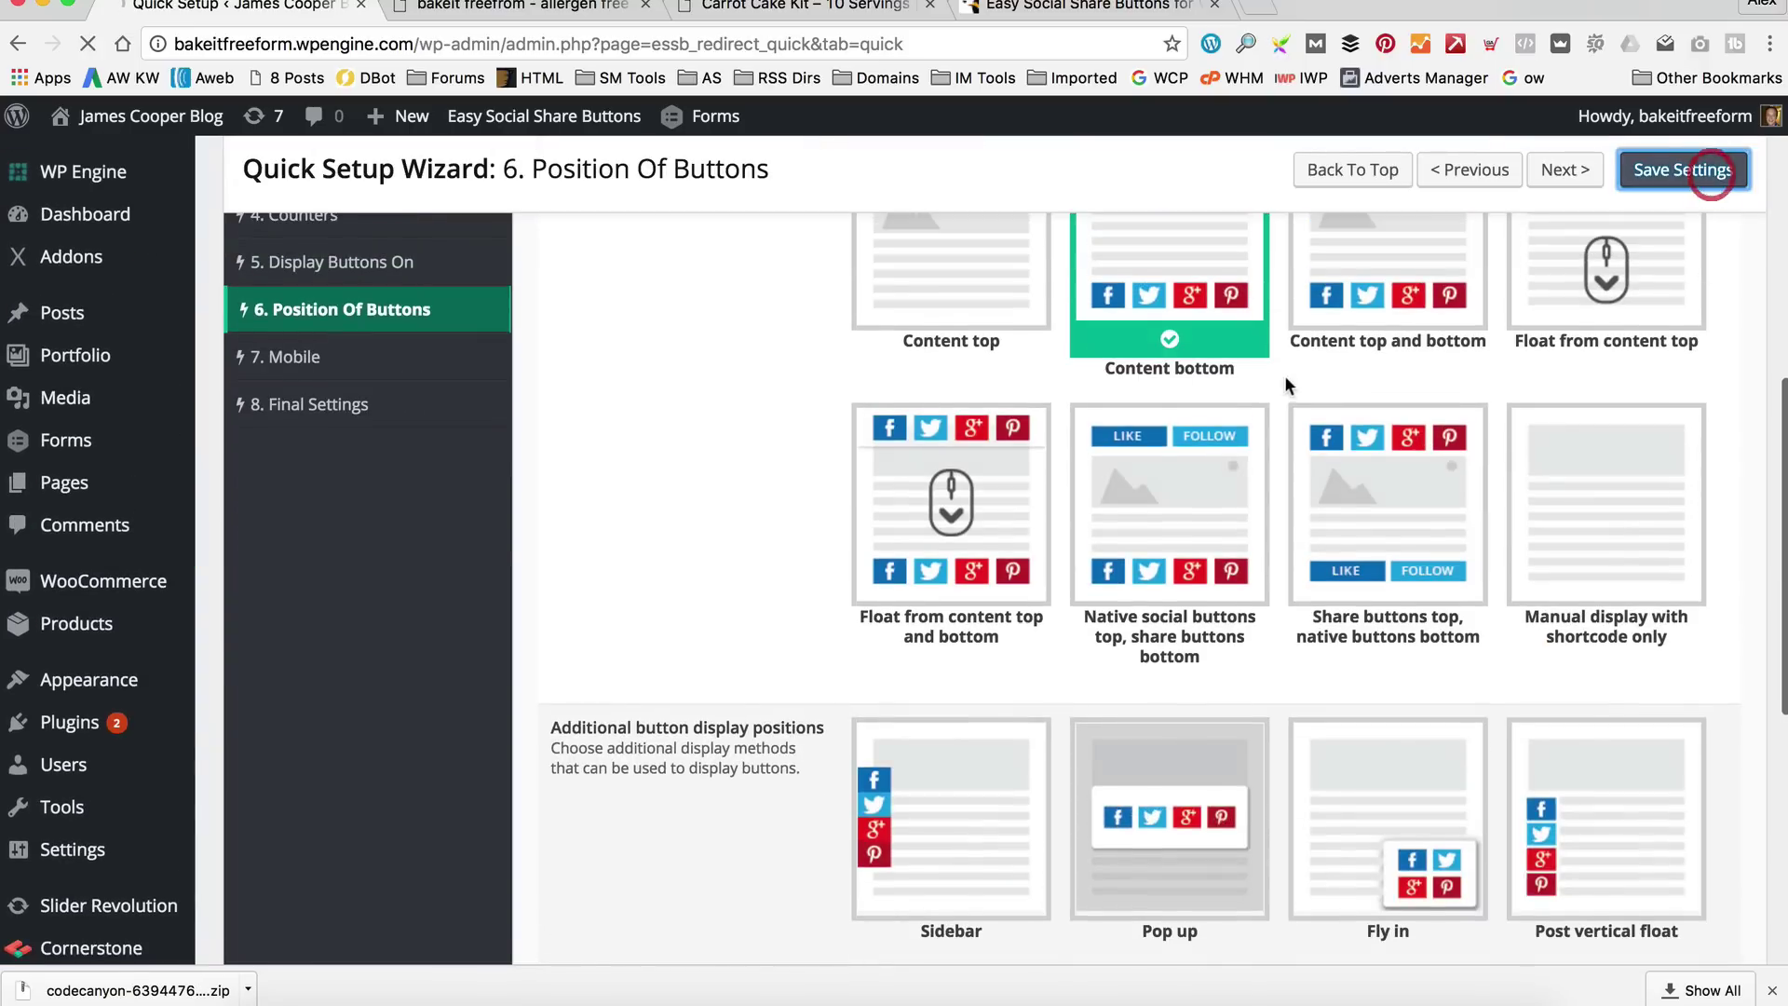
scroll(1290, 384, up, 3)
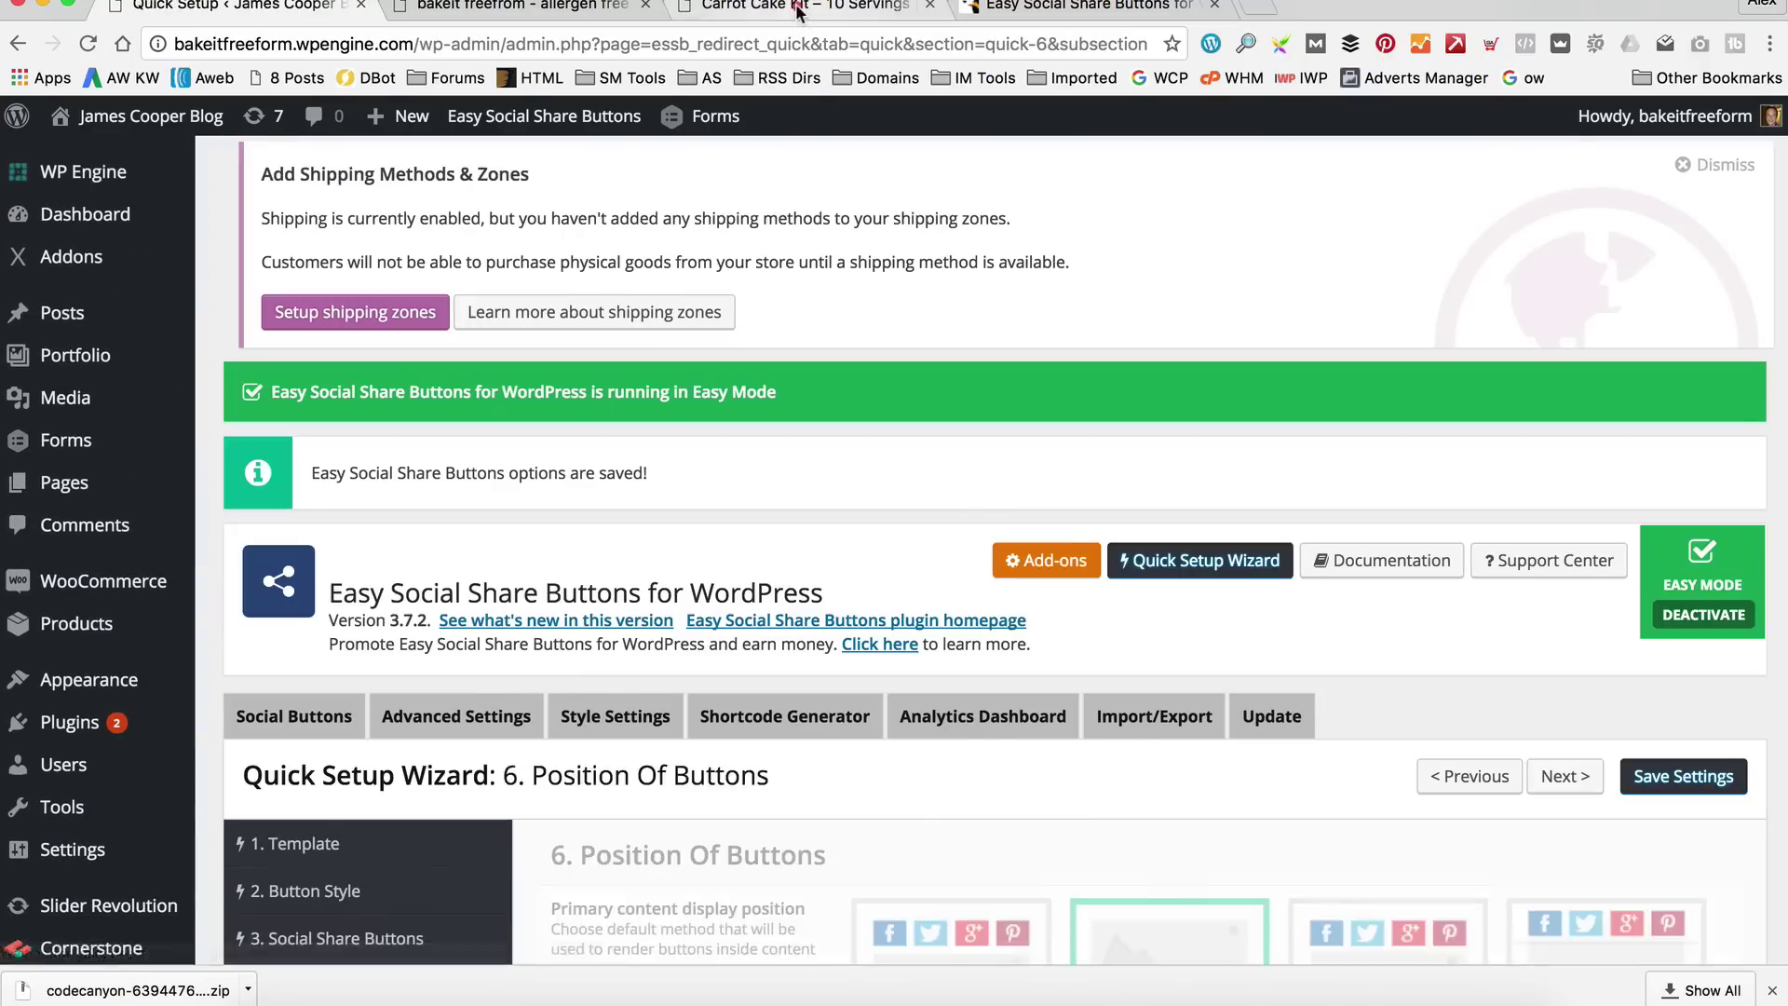
click(788, 10)
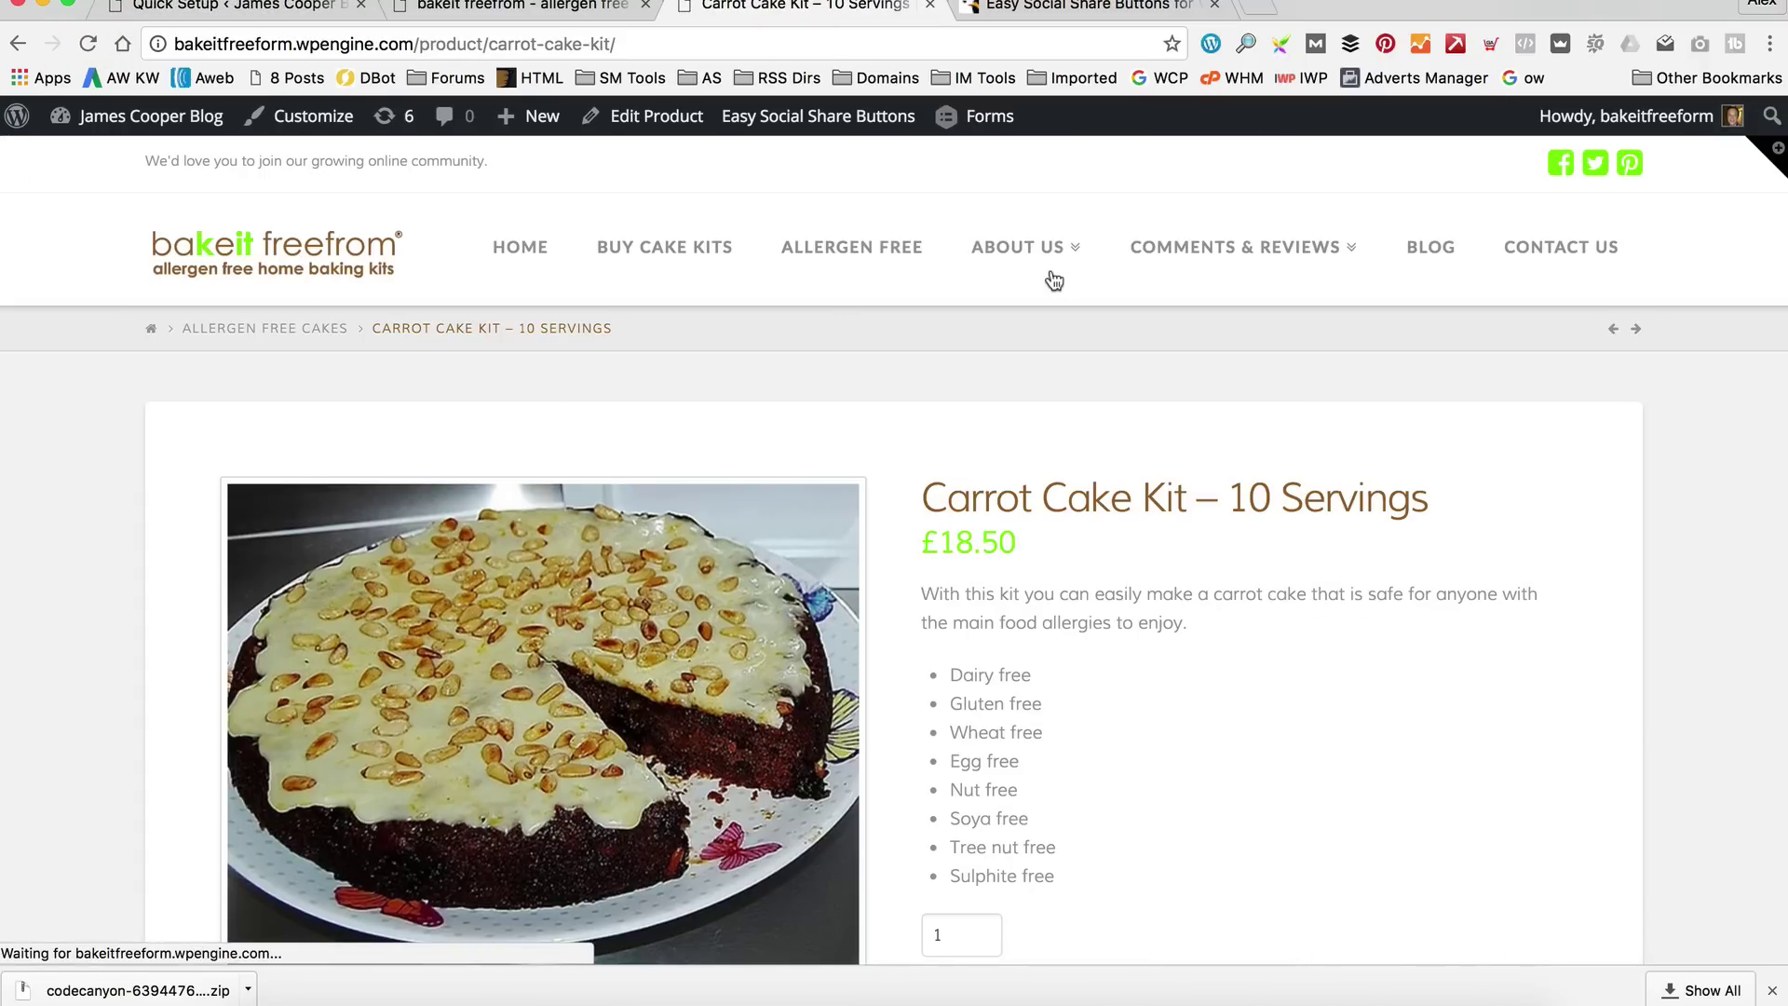
- Check the Facebook, Twitter, Google+ and Pinterest buttons under the Carrot Cake Kit description, then return to Quick Setup
scroll(1088, 309, down, 5)
scroll(1088, 311, down, 8)
scroll(1088, 310, up, 1)
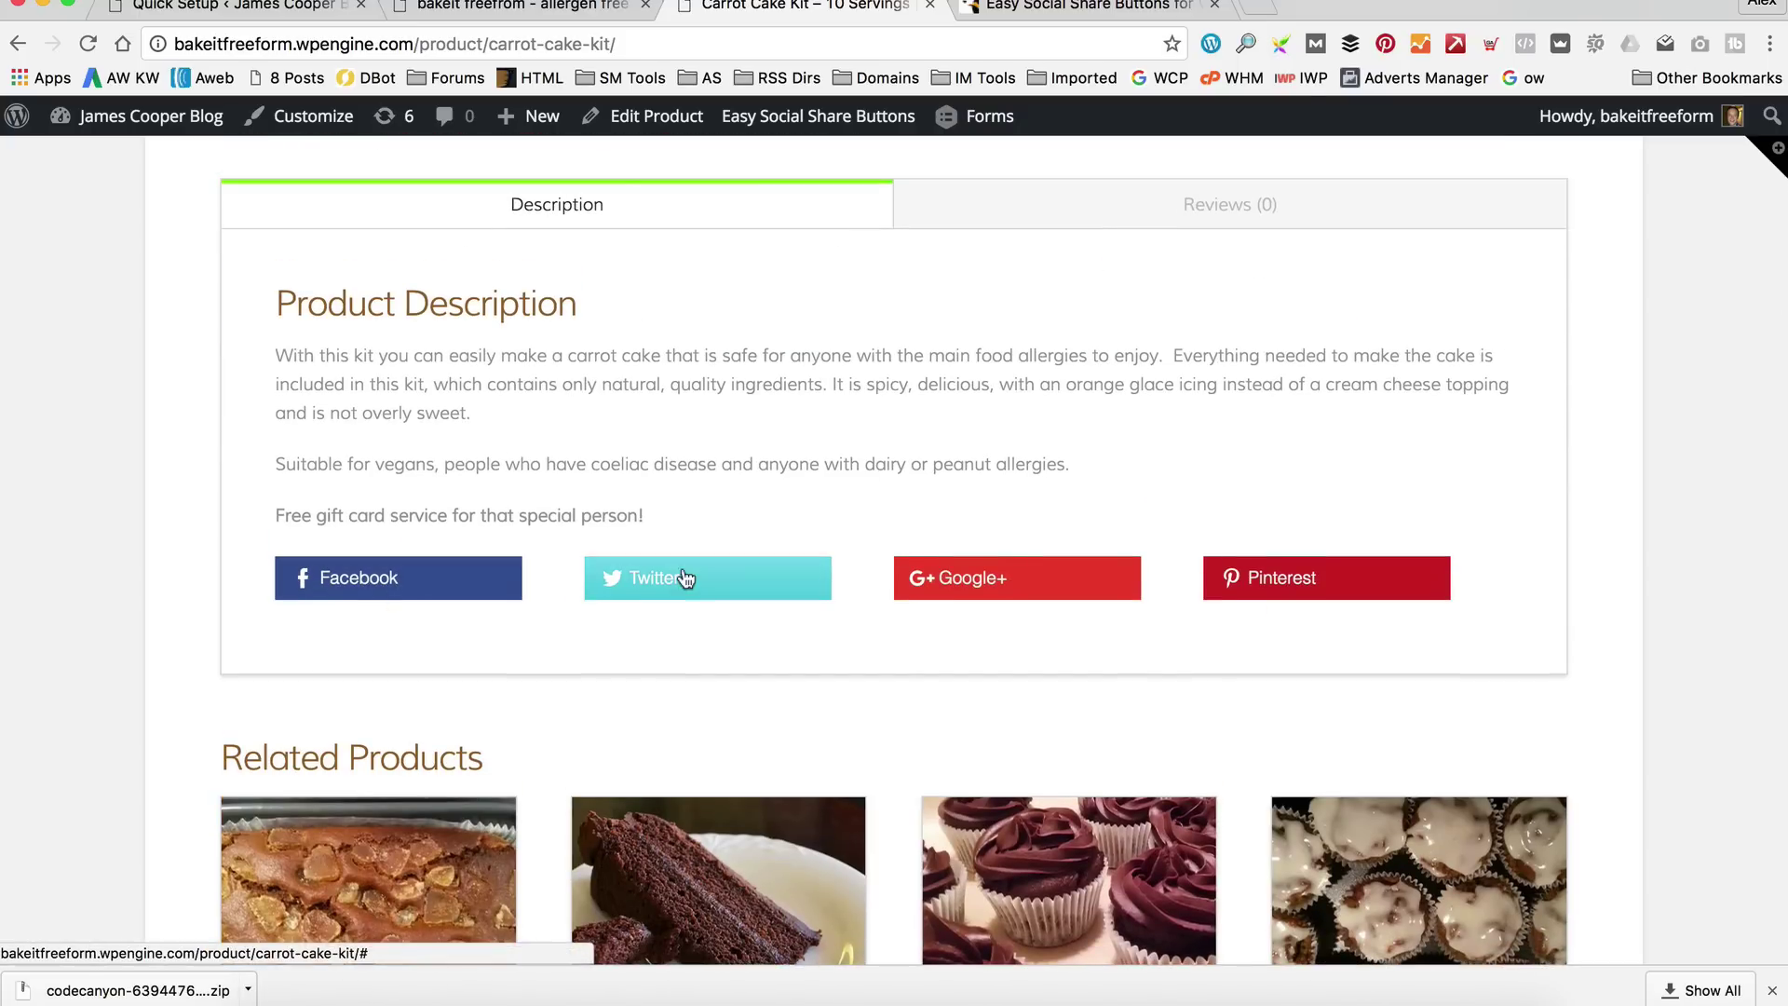
scroll(1271, 576, up, 2)
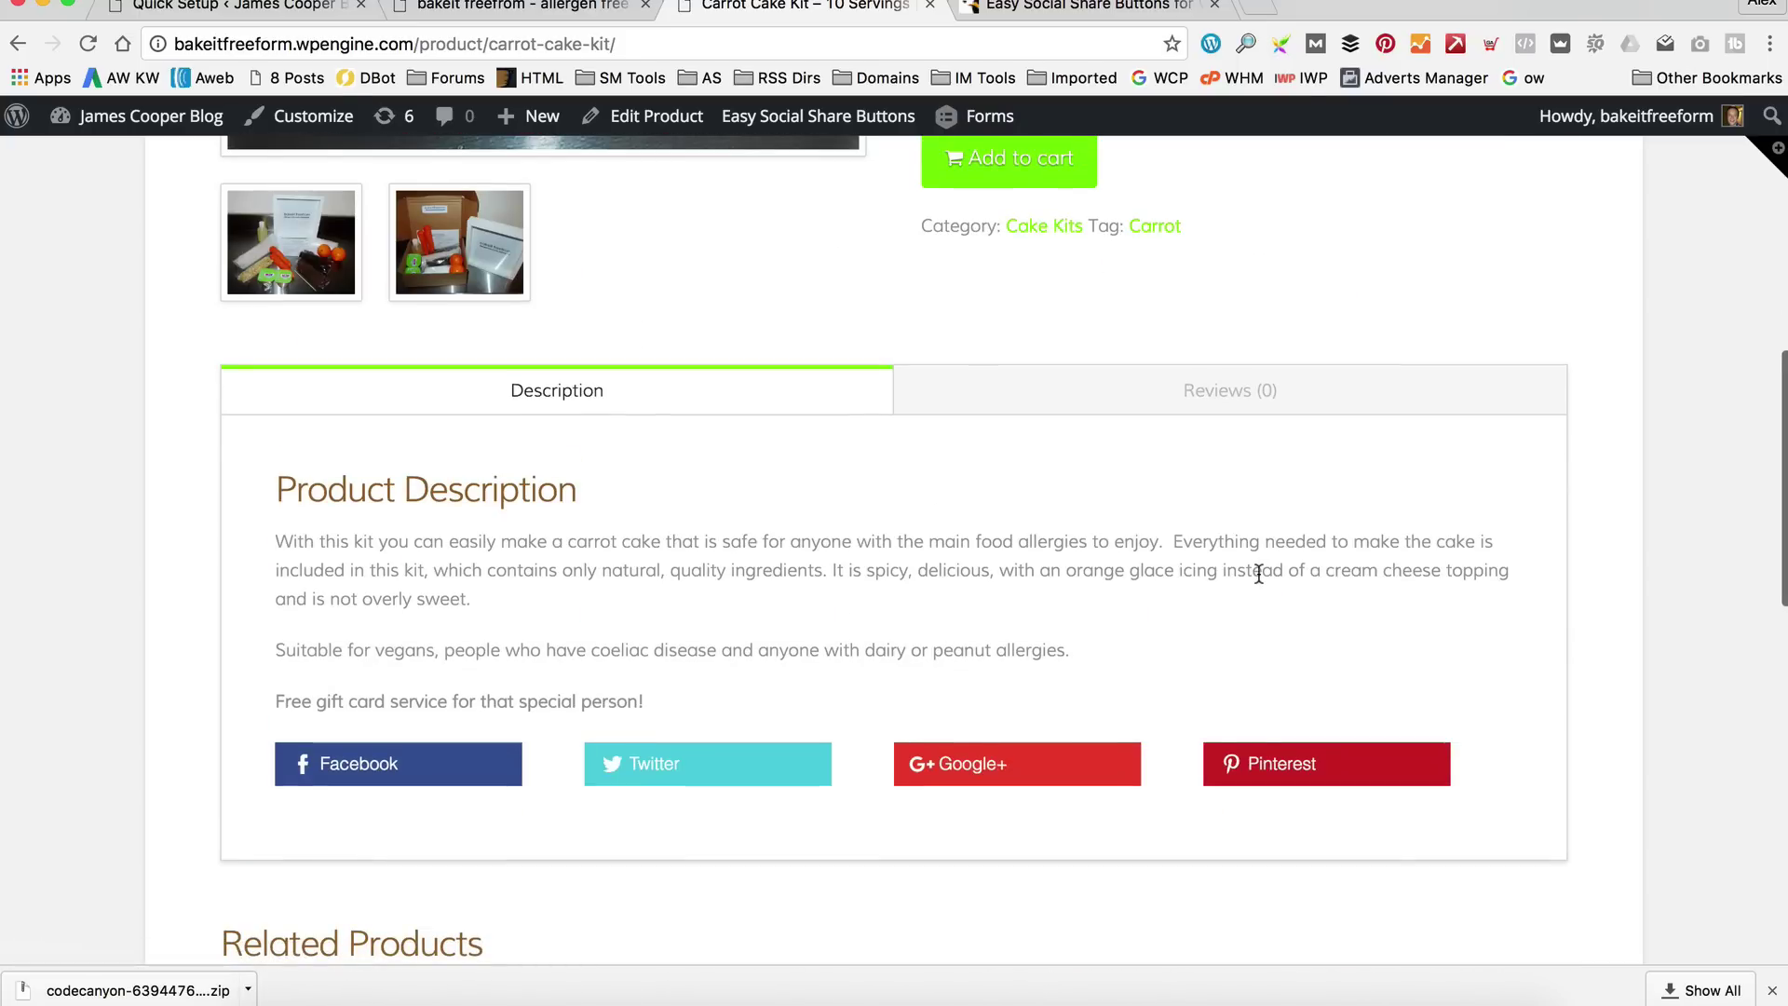
scroll(1259, 573, up, 8)
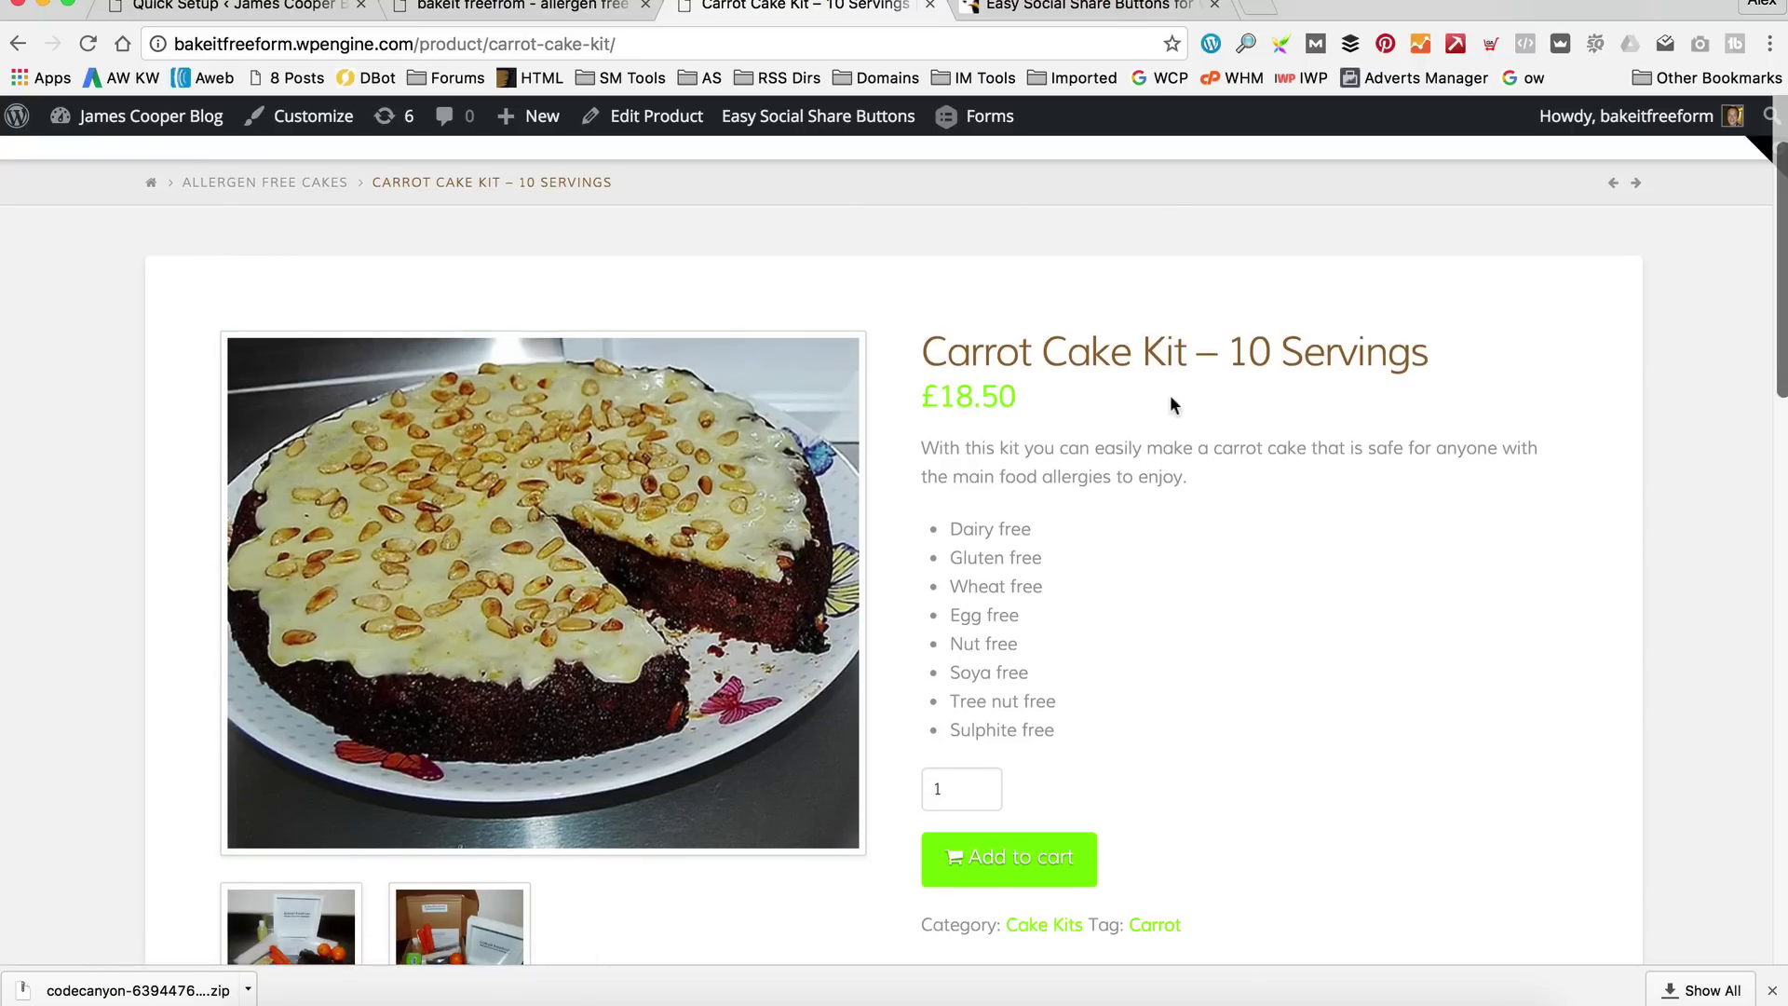
click(214, 7)
scroll(963, 395, down, 6)
- Set primary placement to manual shortcode only, add the Sidebar position, and check the Carrot Cake Kit page
click(1580, 775)
scroll(1024, 518, down, 5)
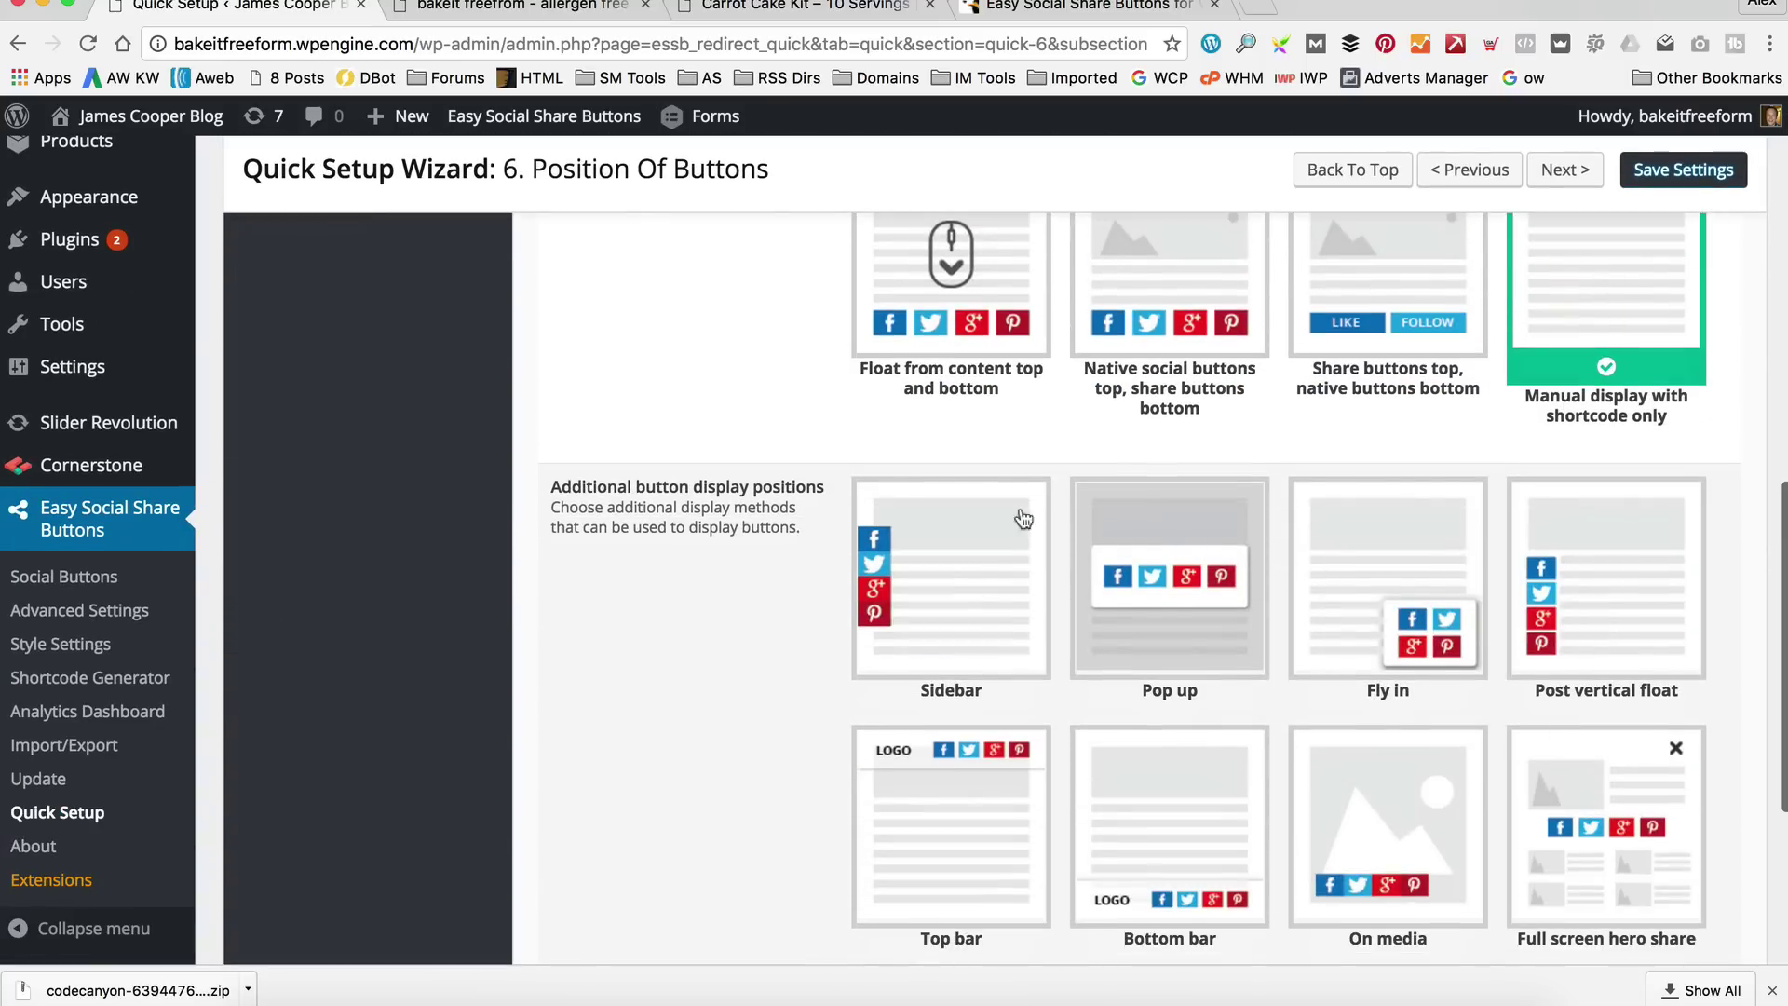
click(984, 595)
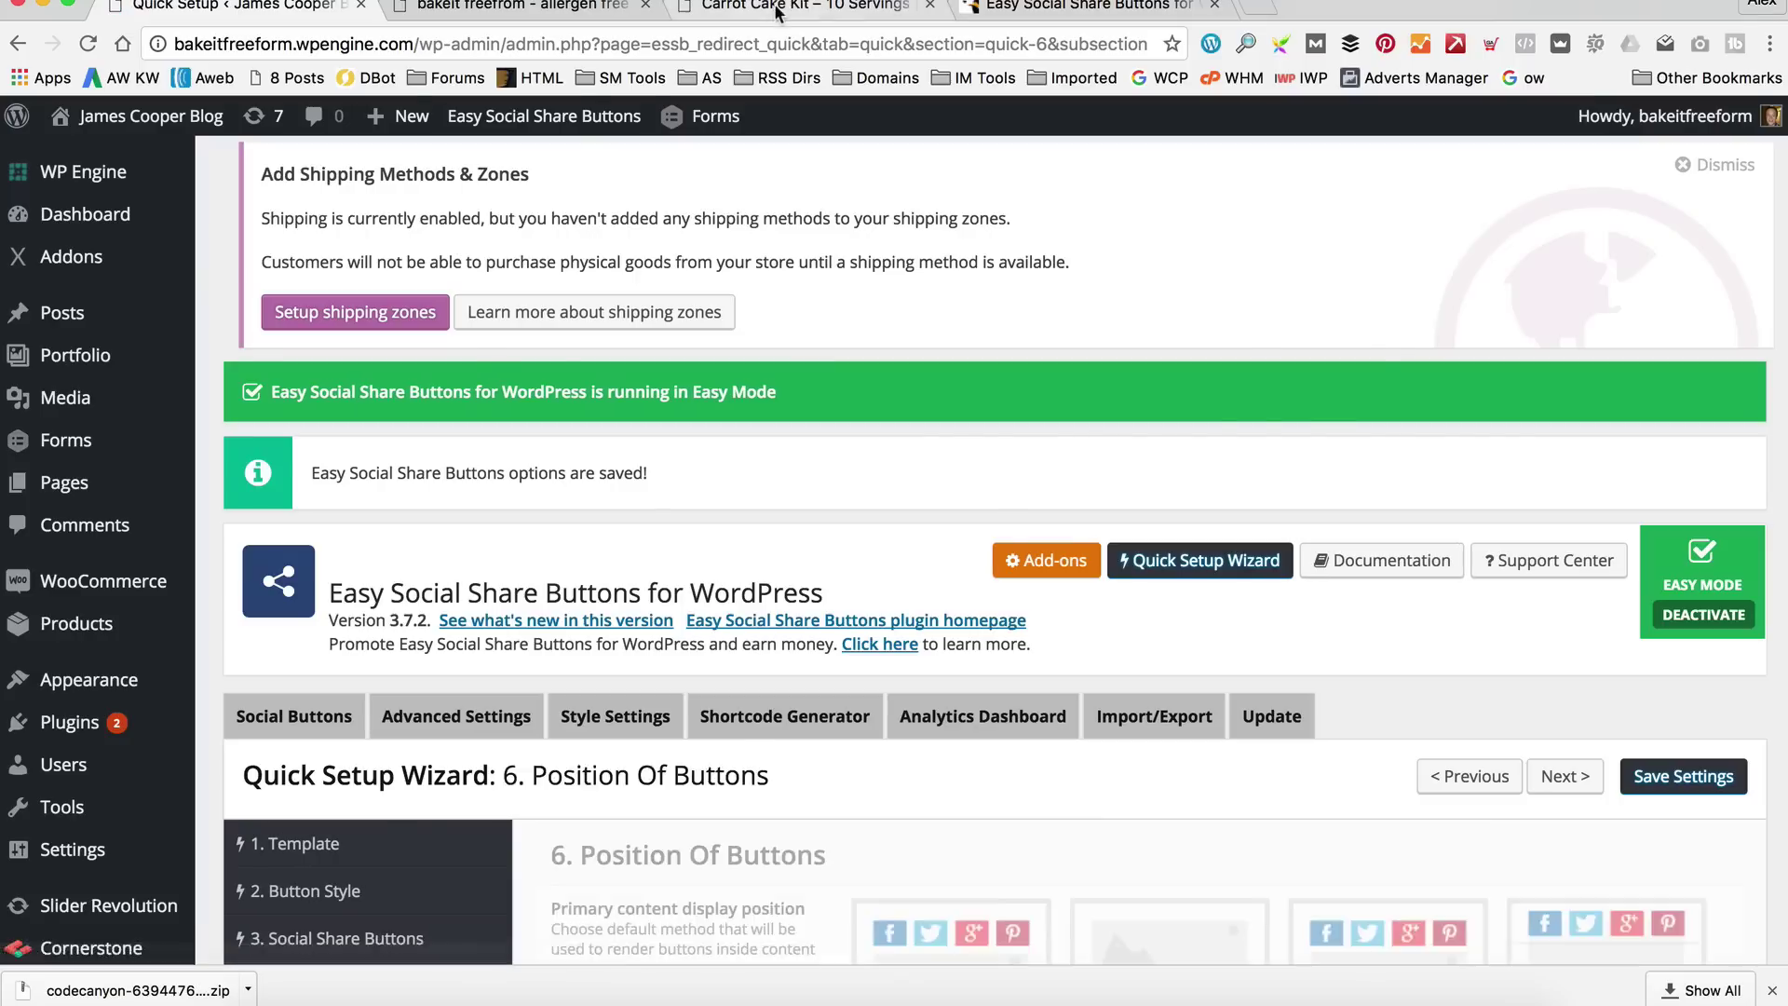
click(776, 12)
click(88, 44)
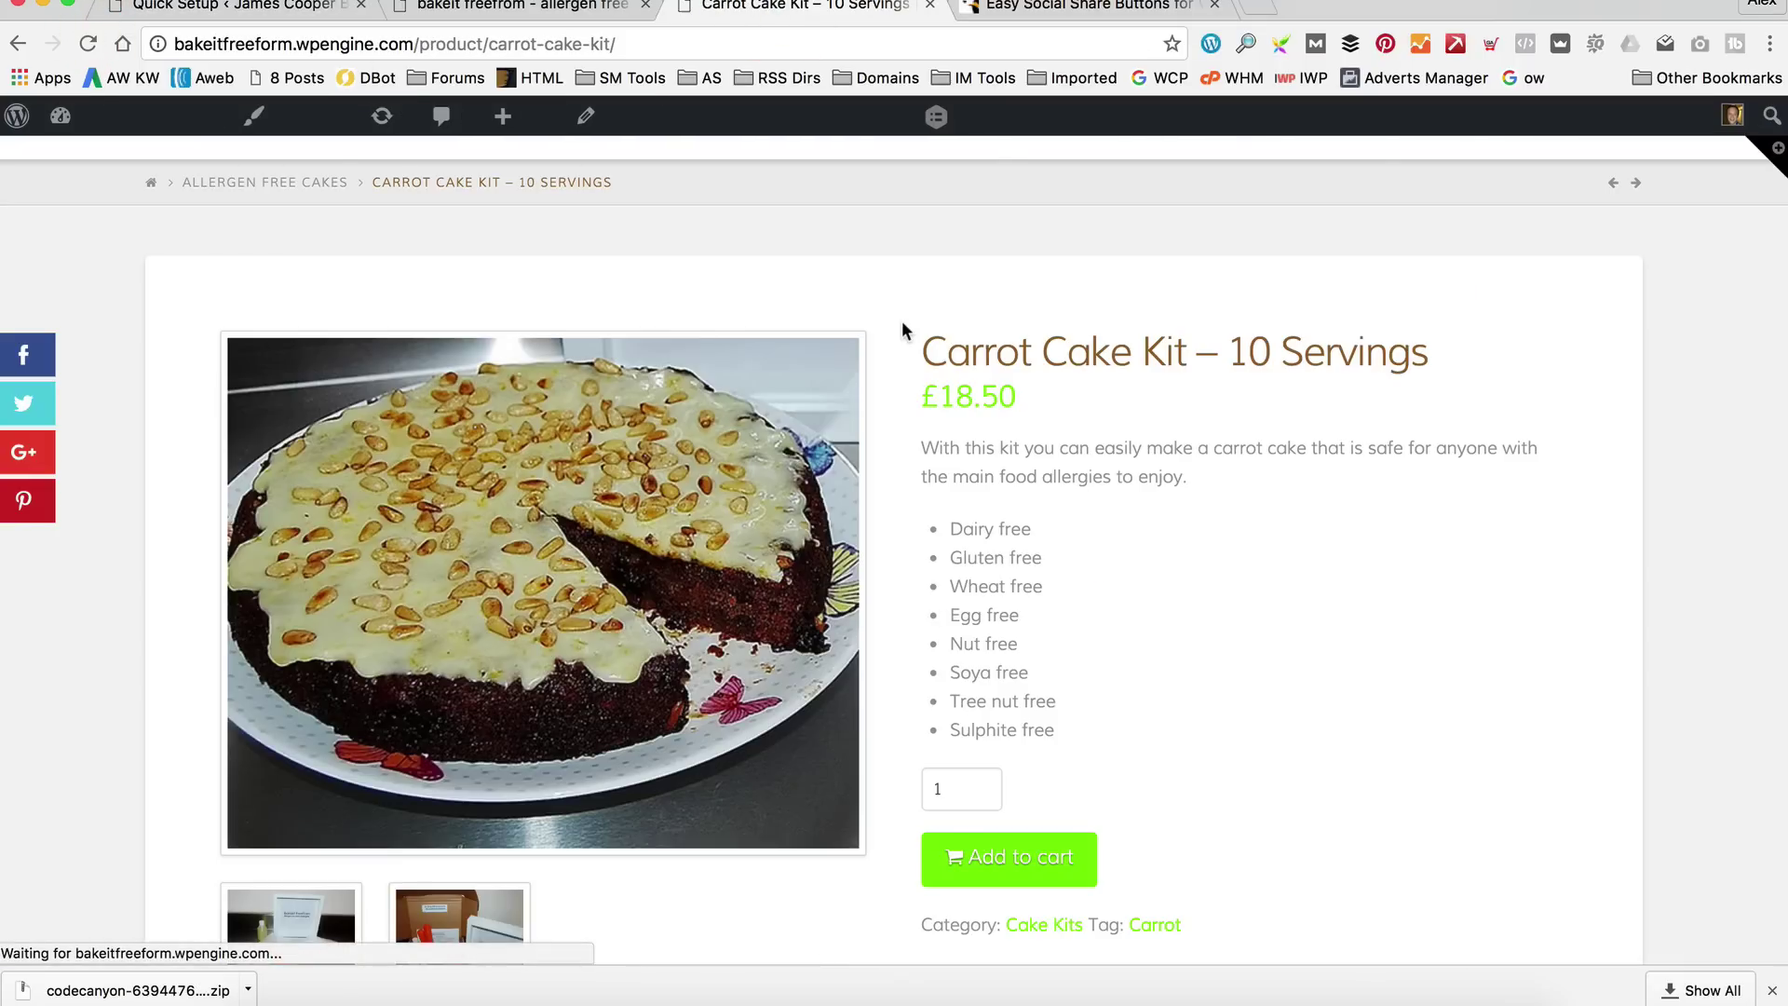
scroll(84, 326, down, 6)
scroll(102, 339, up, 7)
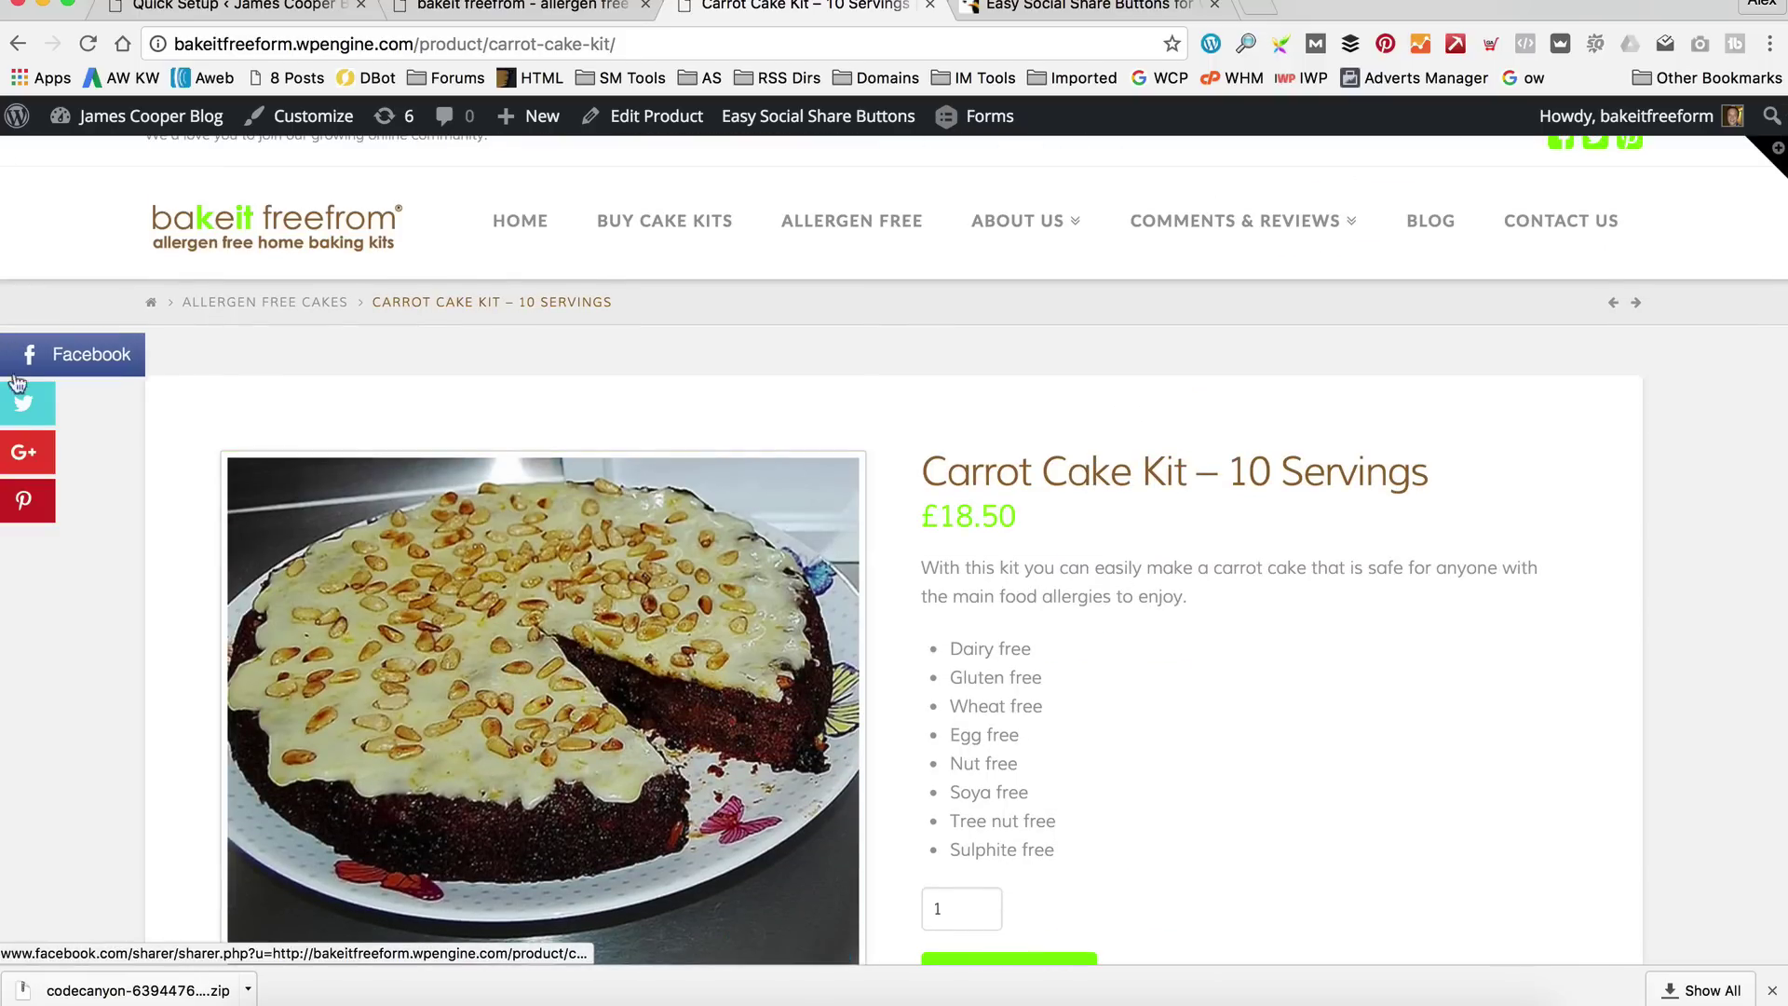
scroll(1166, 550, up, 1)
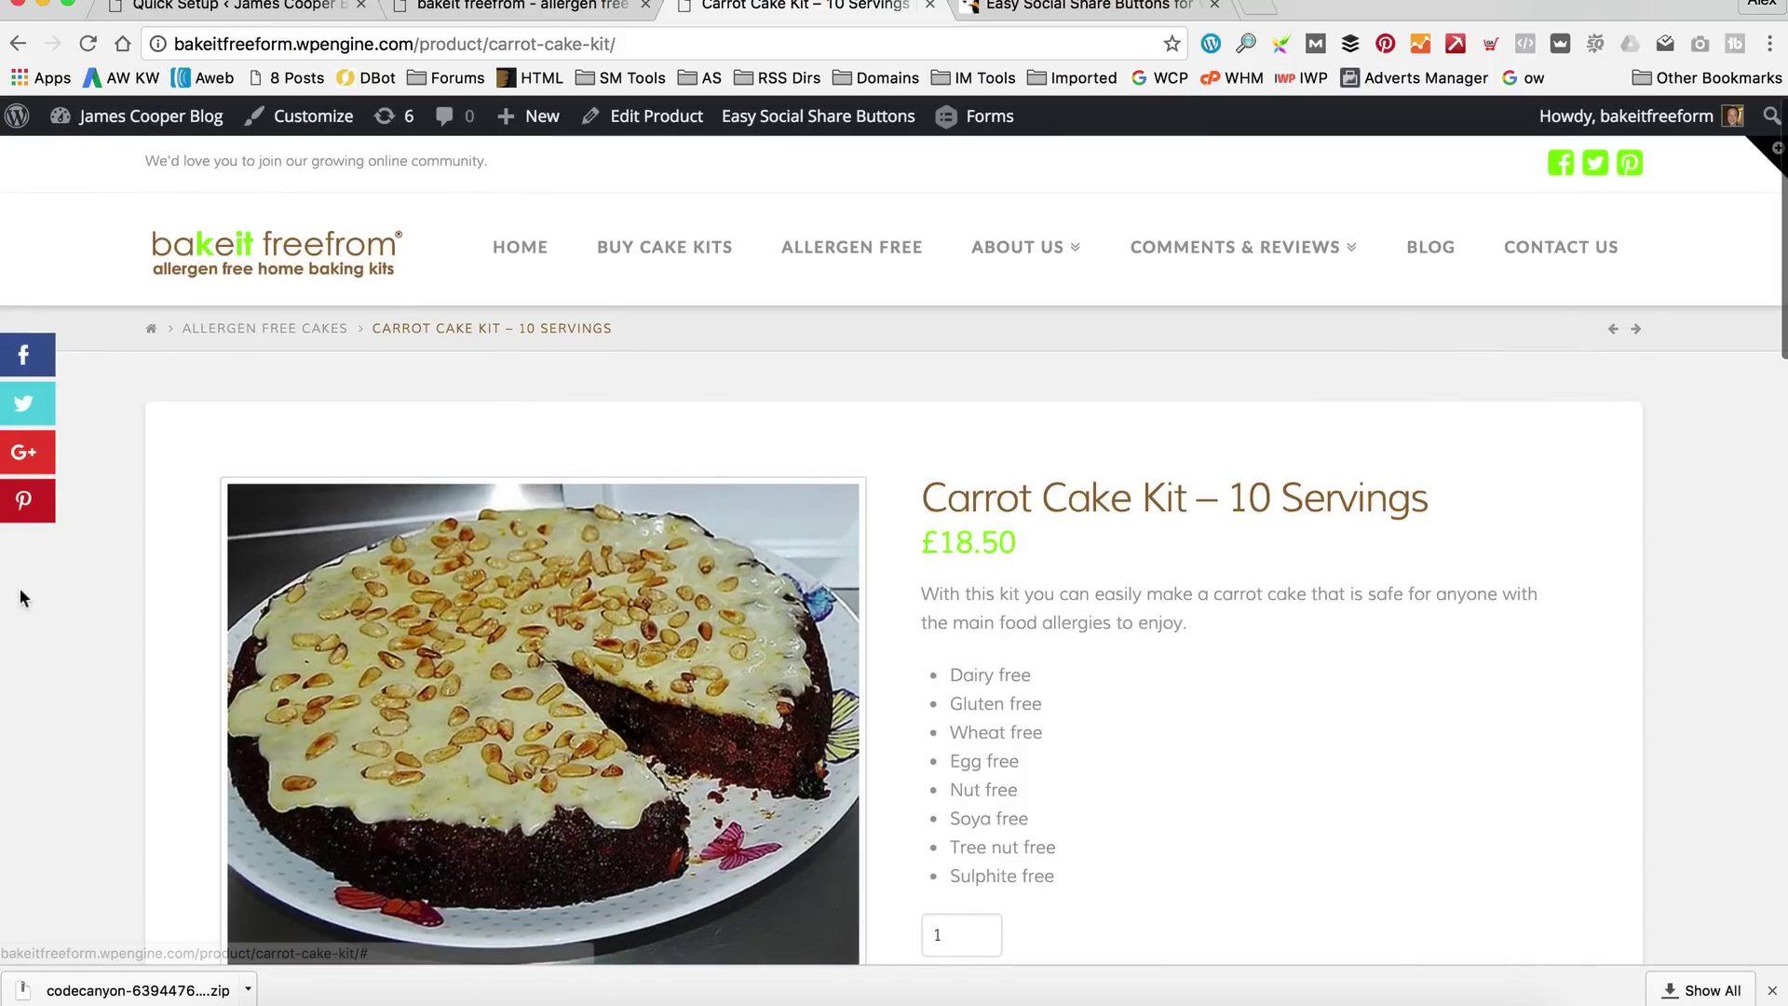
- Also enable the Post vertical float position and reload the Carrot Cake Kit page to see it
click(258, 10)
scroll(1448, 630, down, 15)
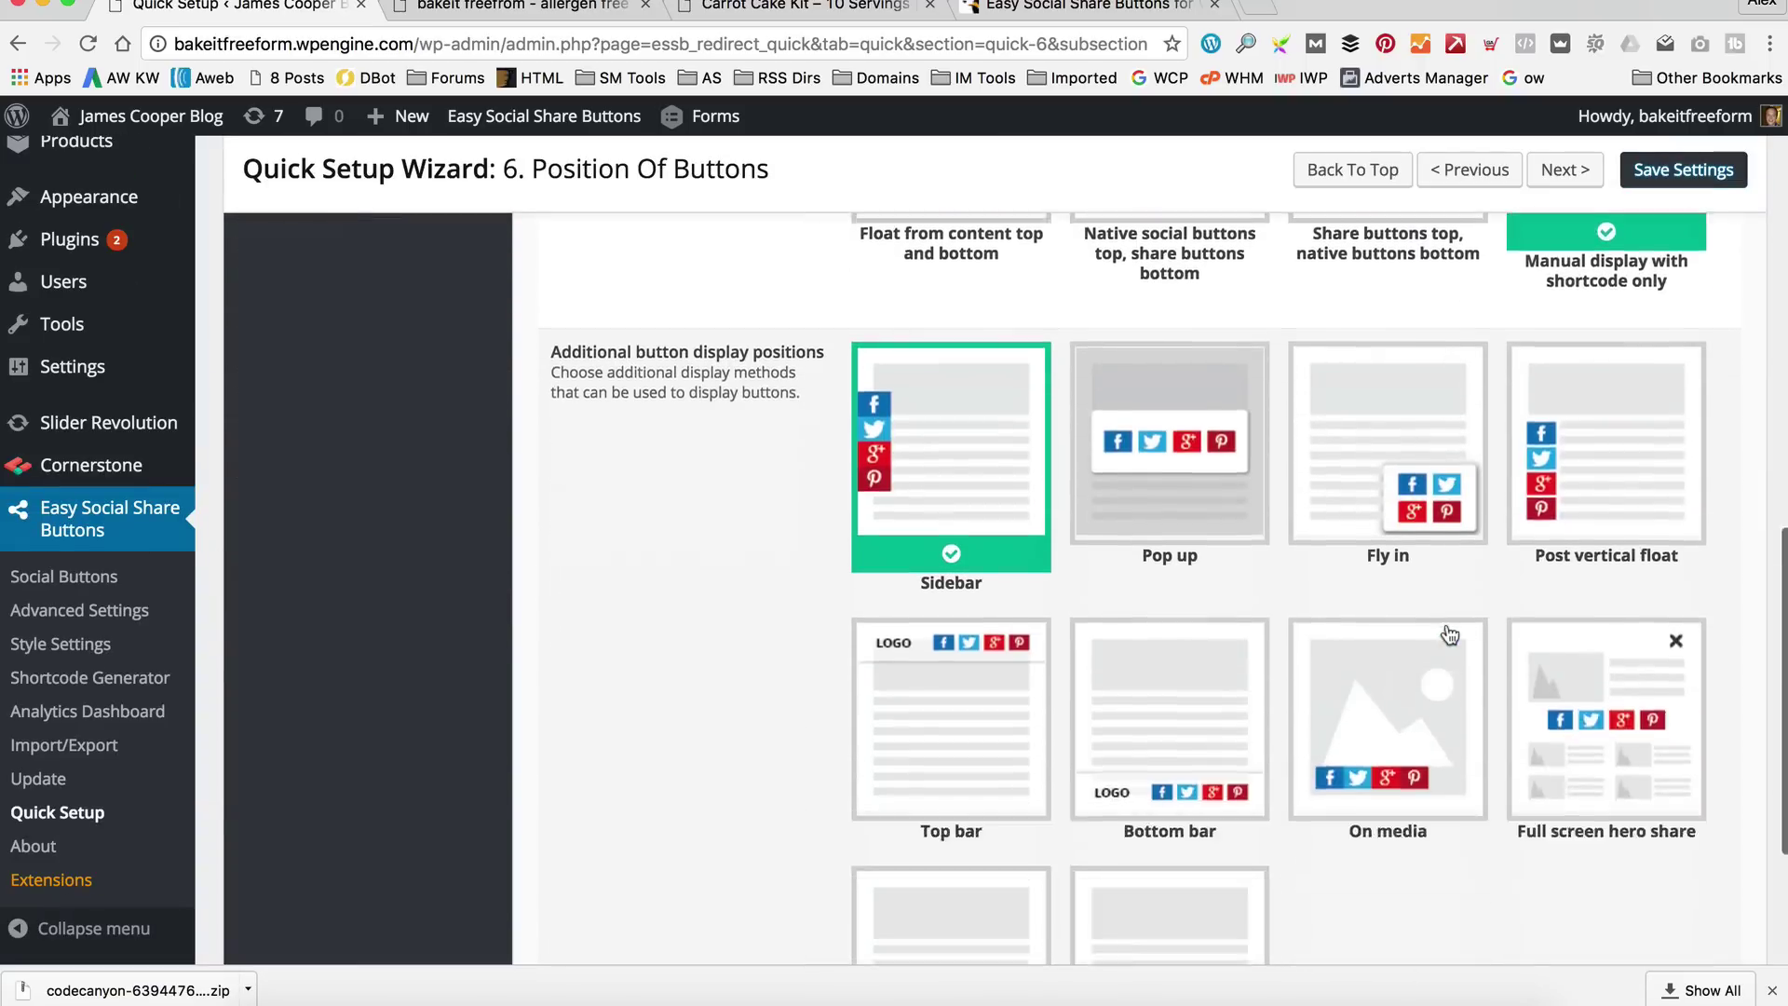
scroll(1449, 635, up, 4)
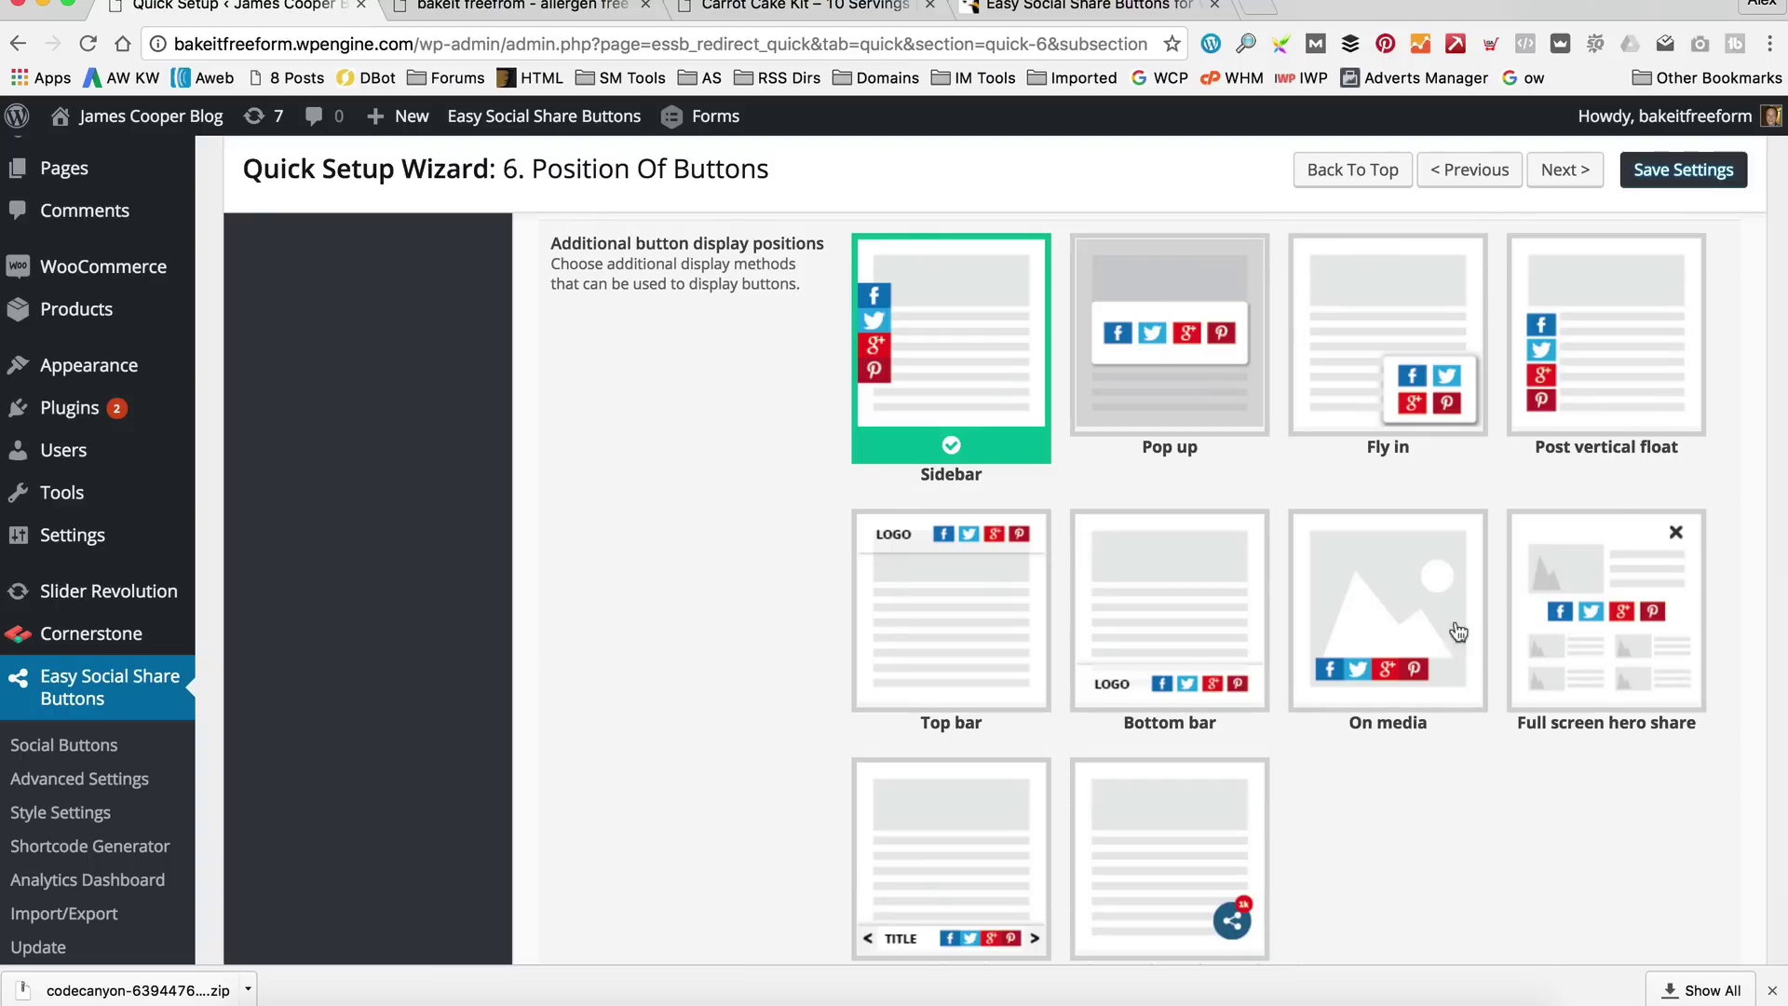
click(1636, 392)
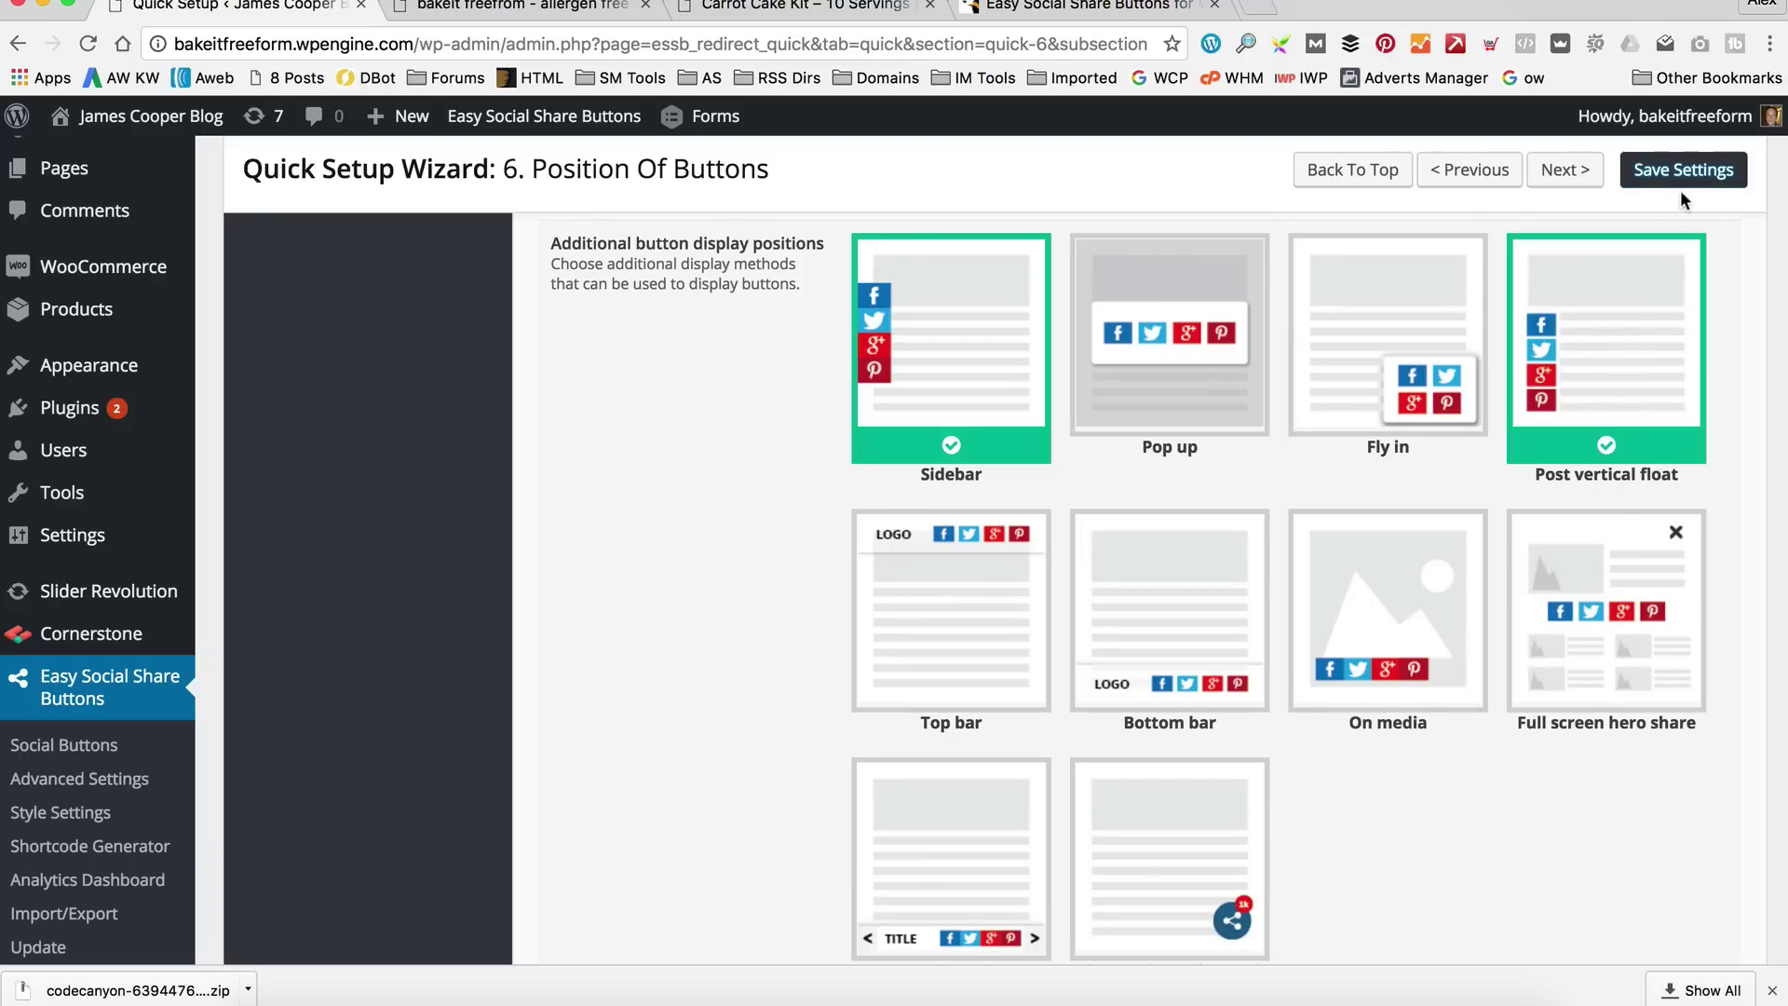
click(769, 9)
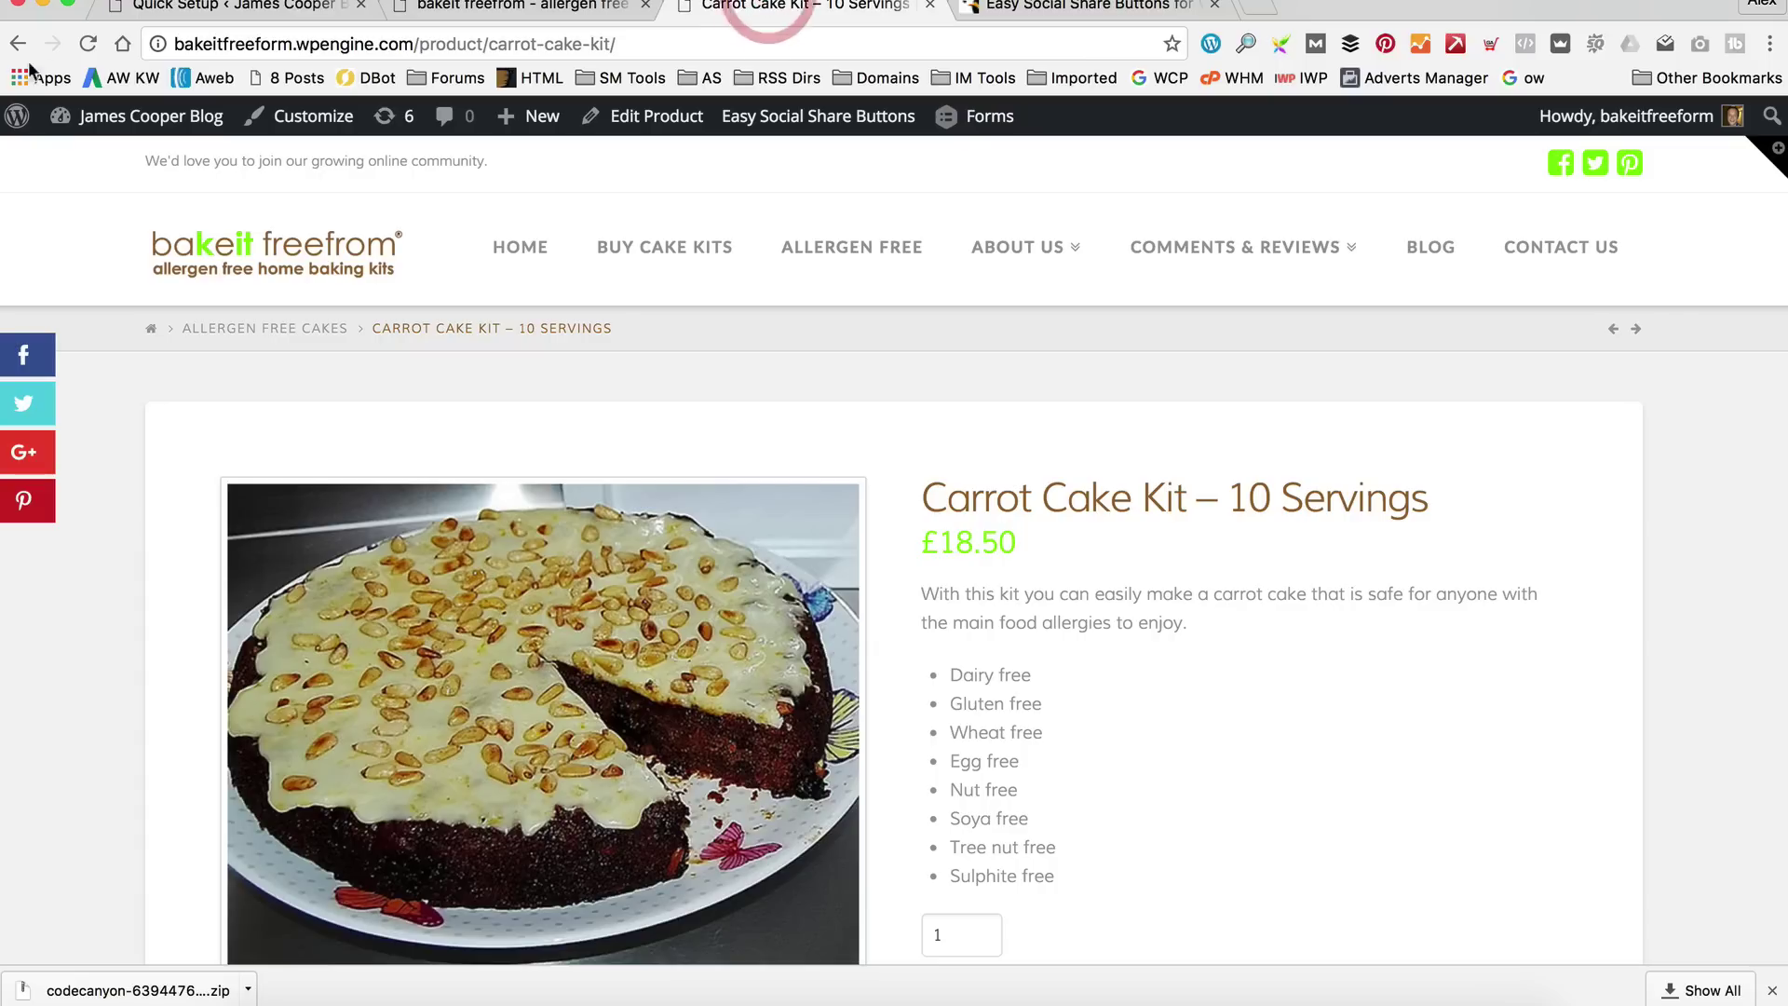
click(86, 44)
scroll(680, 372, down, 5)
scroll(677, 367, up, 5)
click(67, 48)
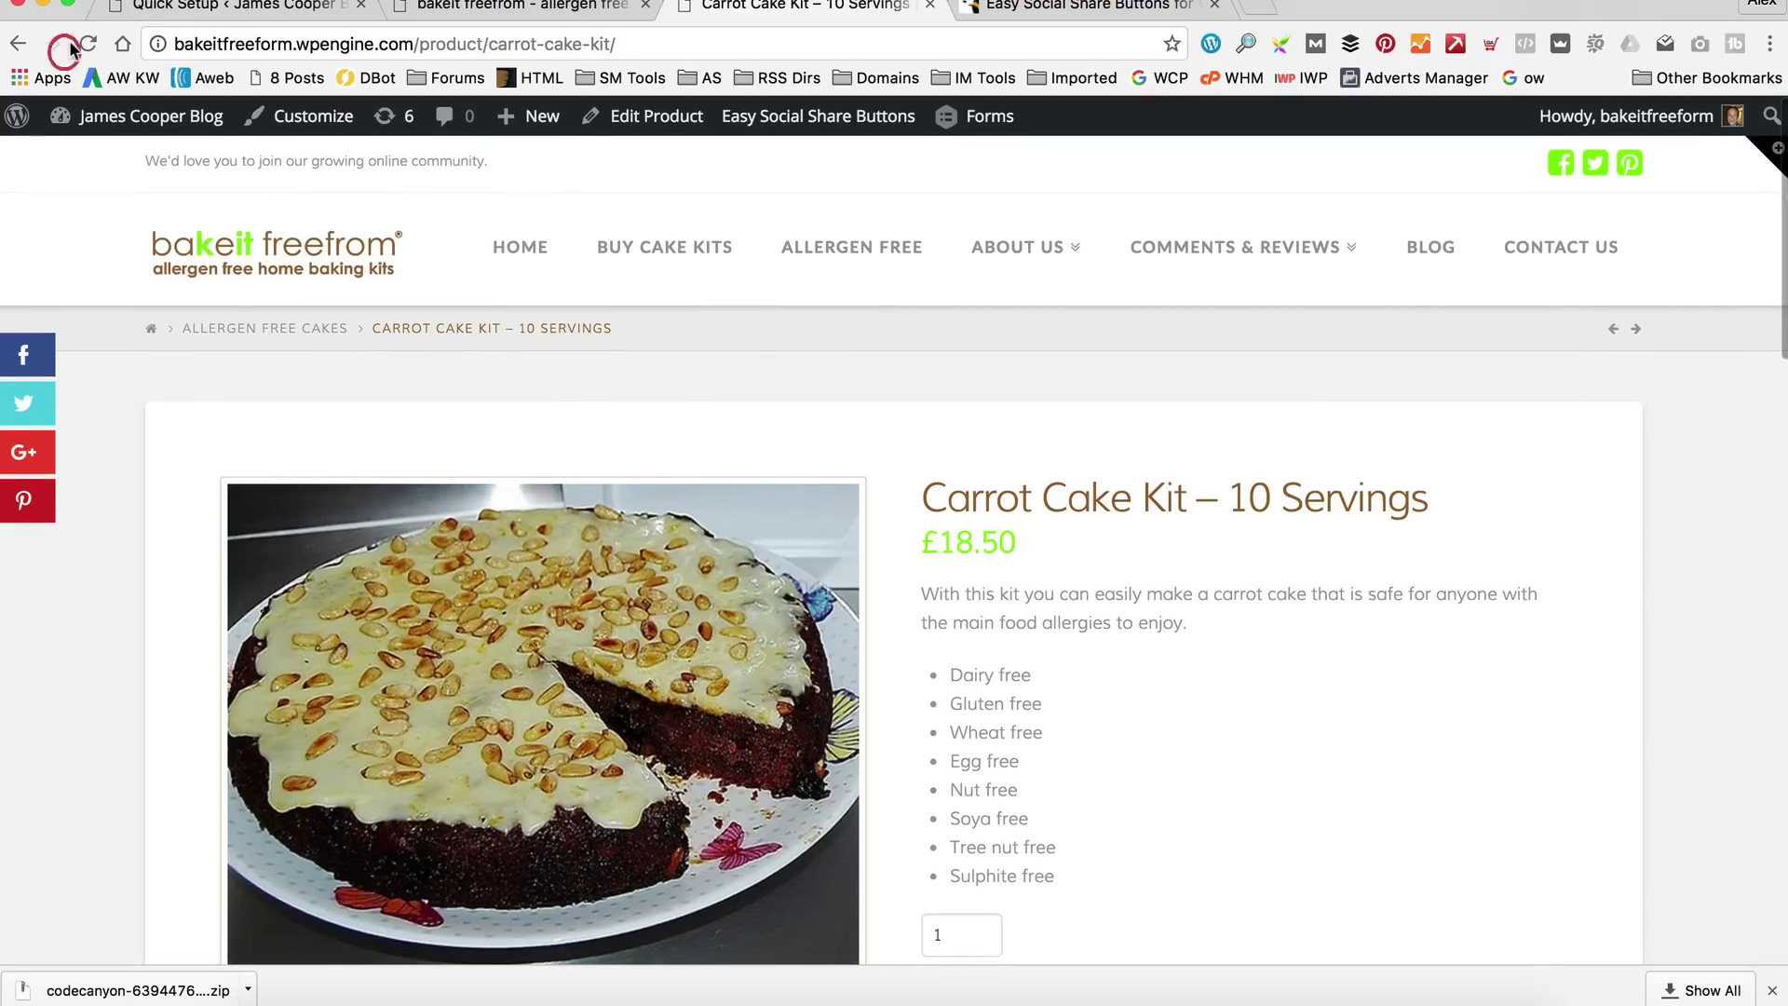
click(280, 8)
- Turn off the Sidebar position and review the reloaded Carrot Cake Kit page
scroll(1233, 646, down, 6)
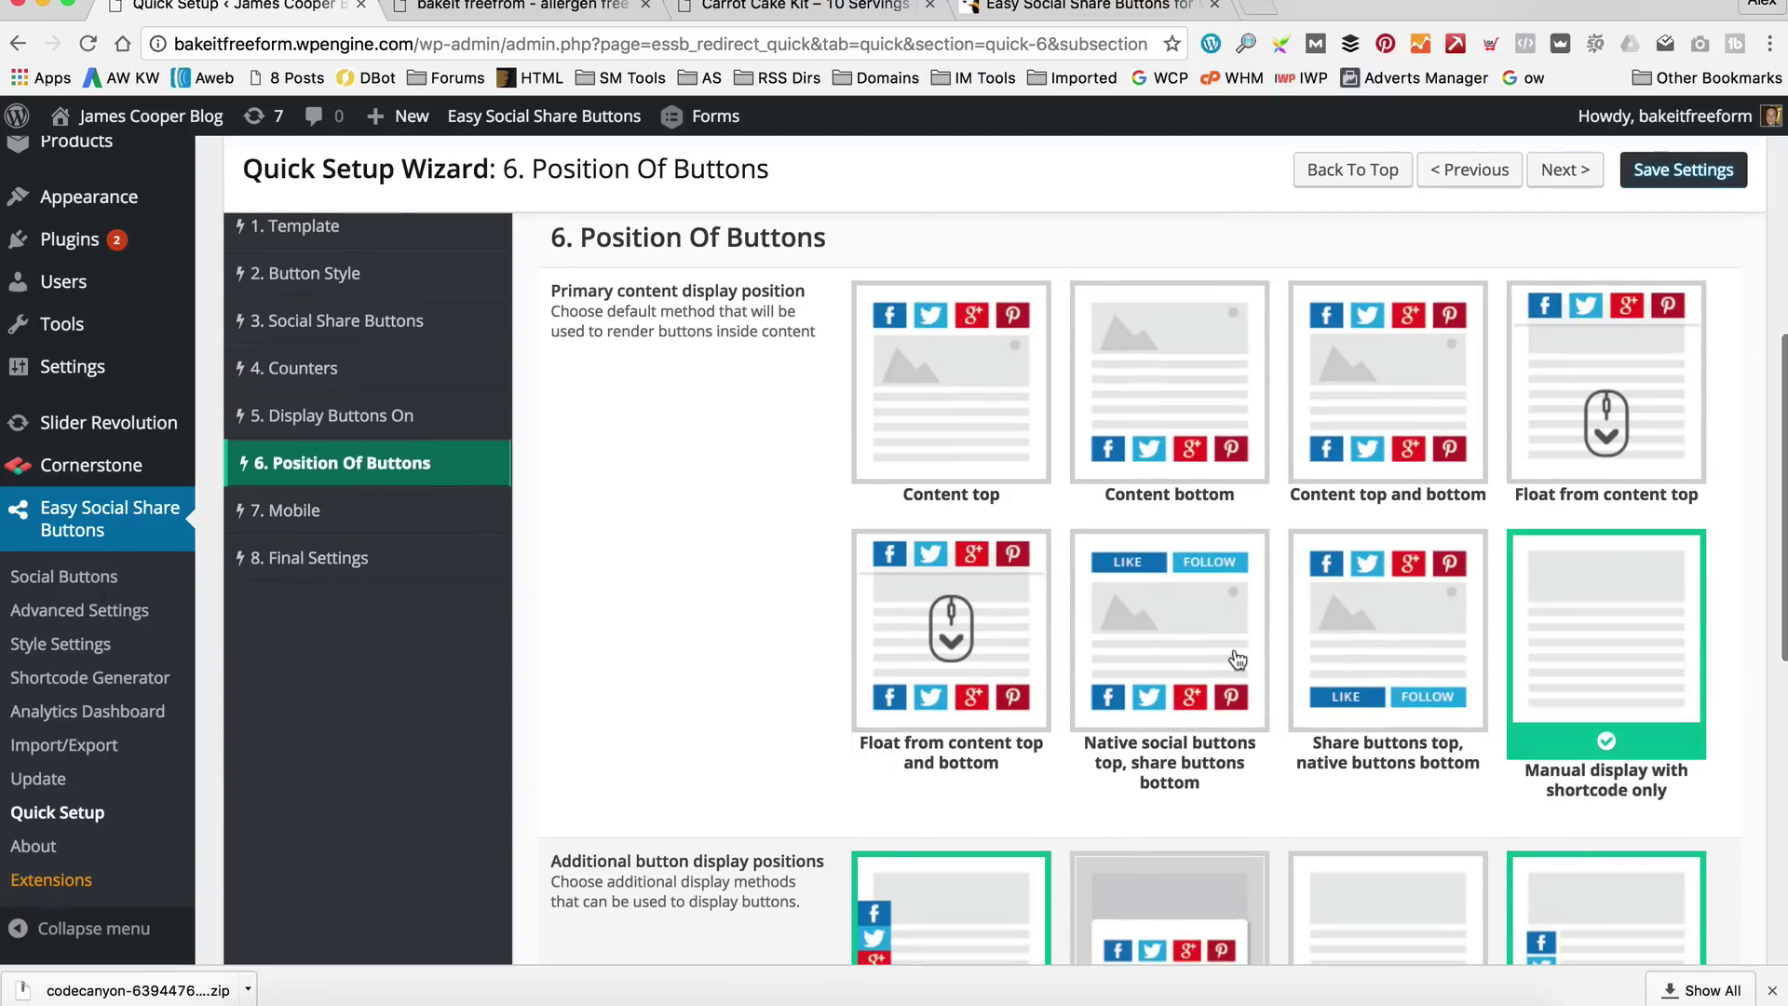
scroll(1238, 660, down, 5)
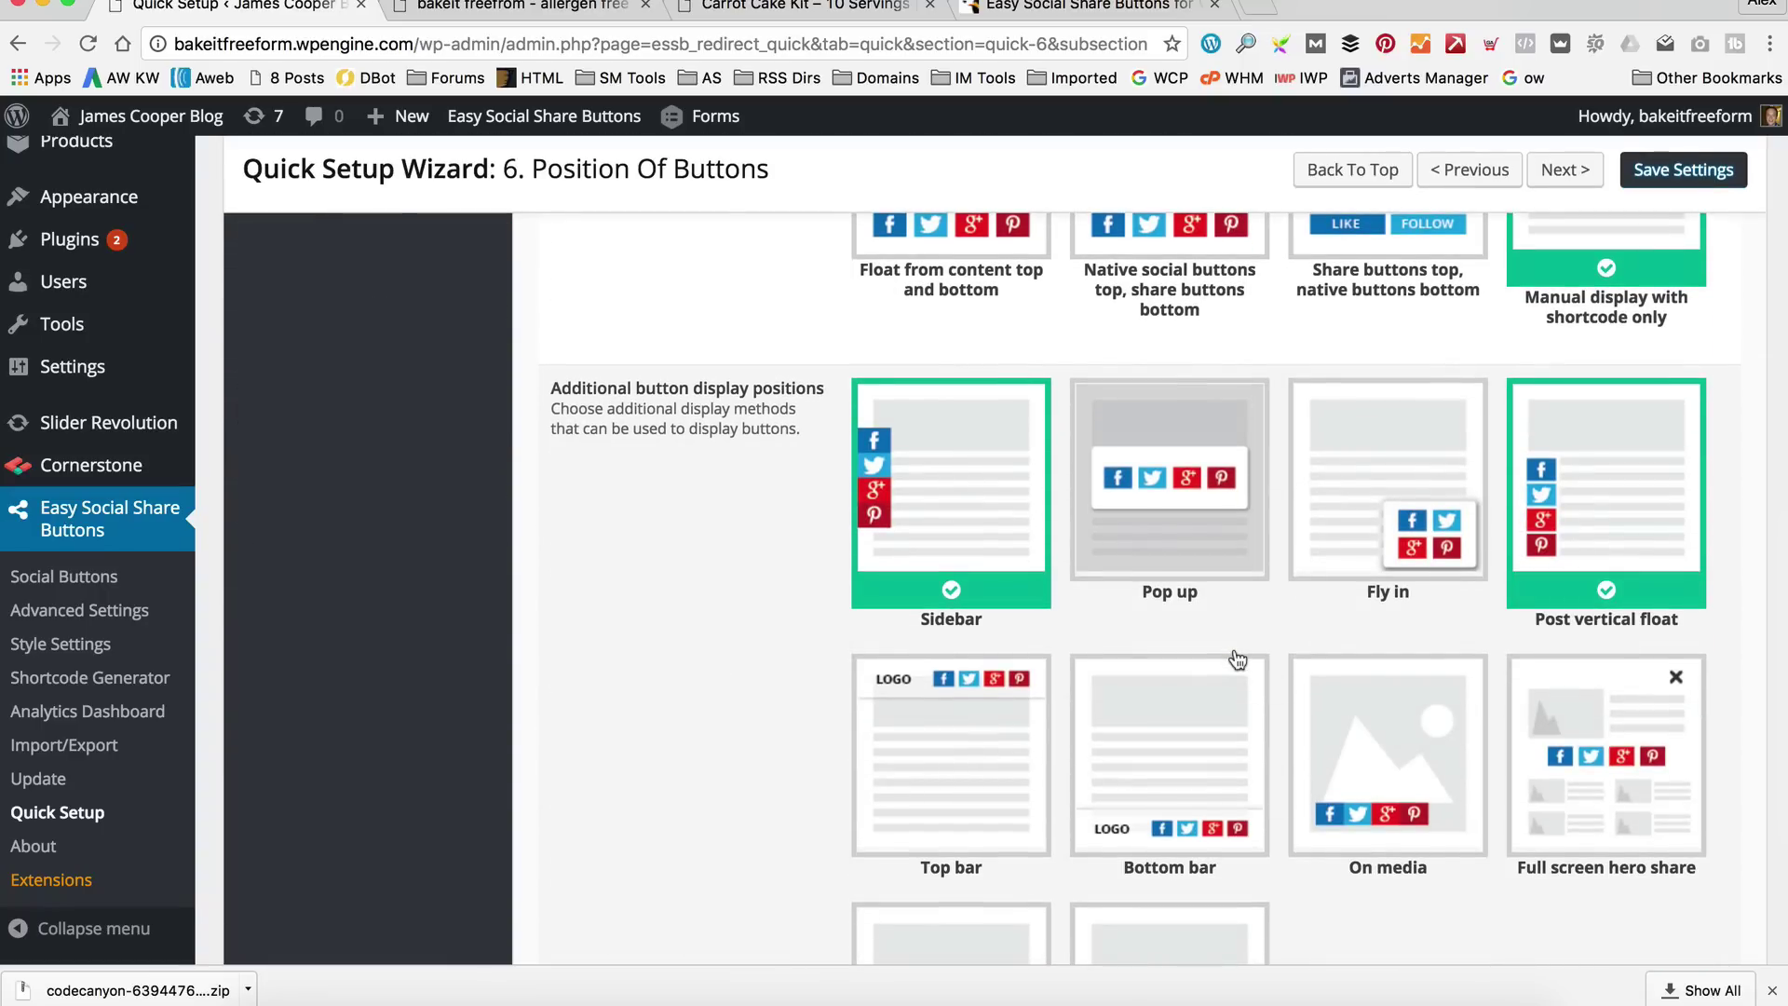
scroll(1238, 660, down, 4)
scroll(1238, 660, up, 4)
click(861, 583)
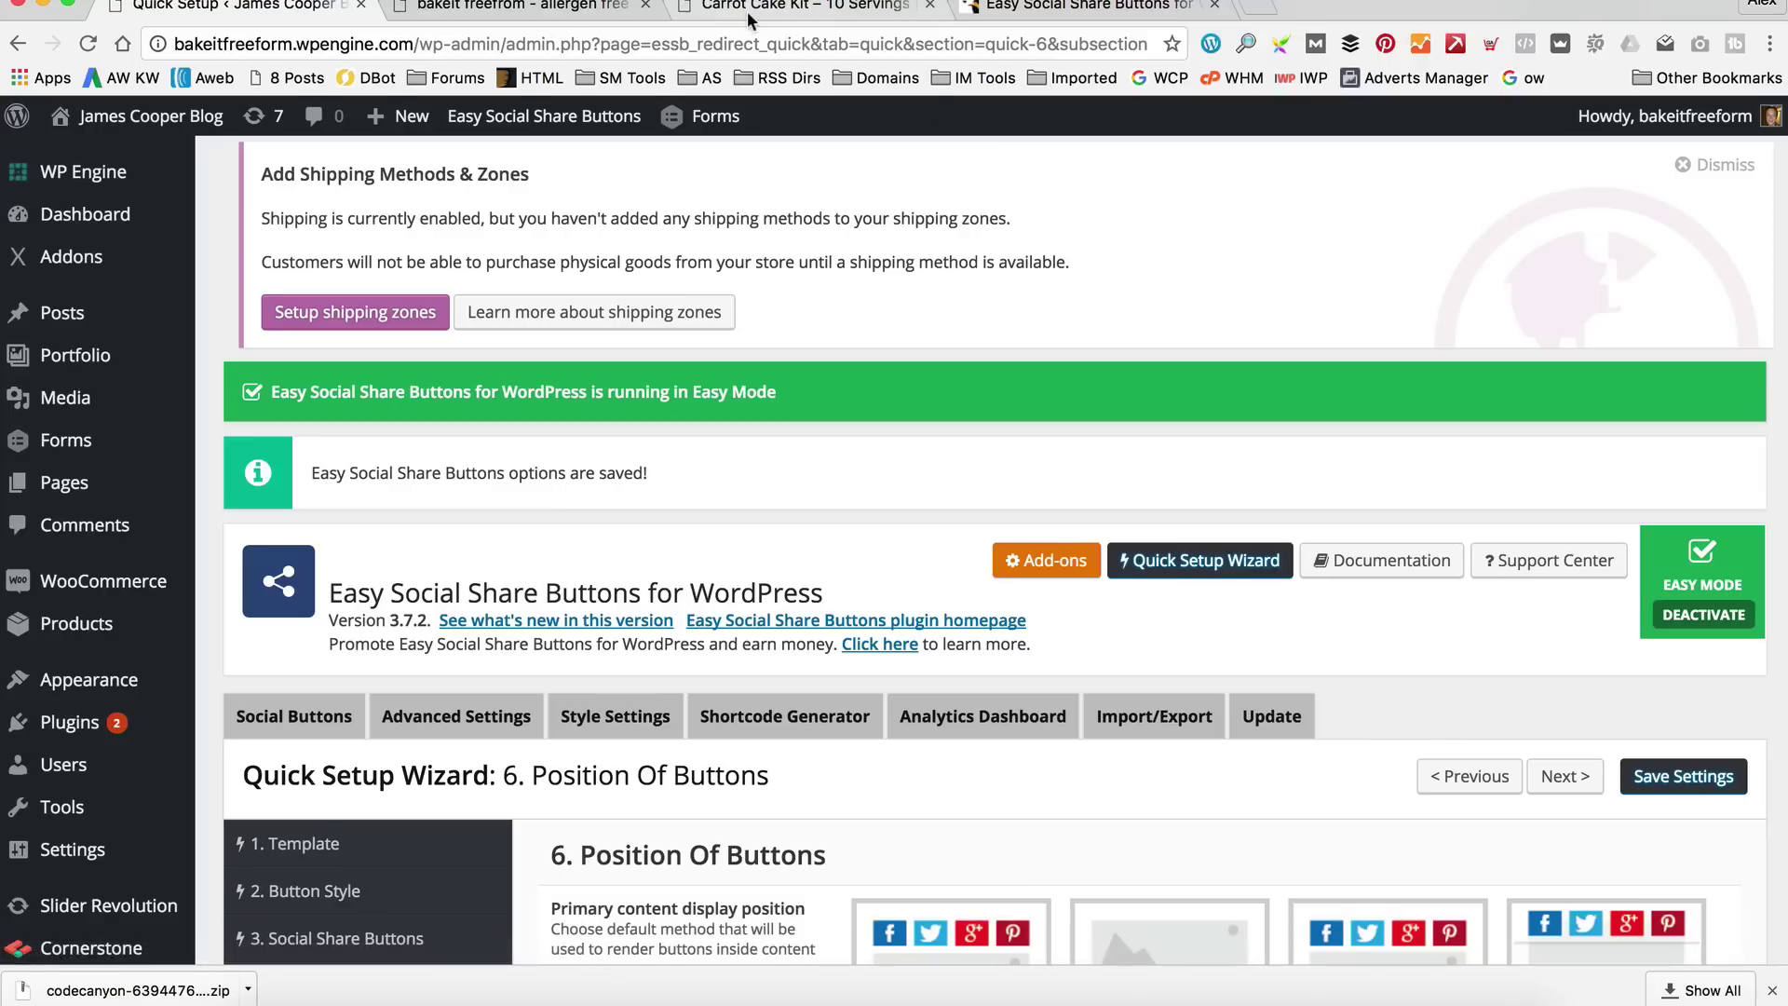
click(748, 19)
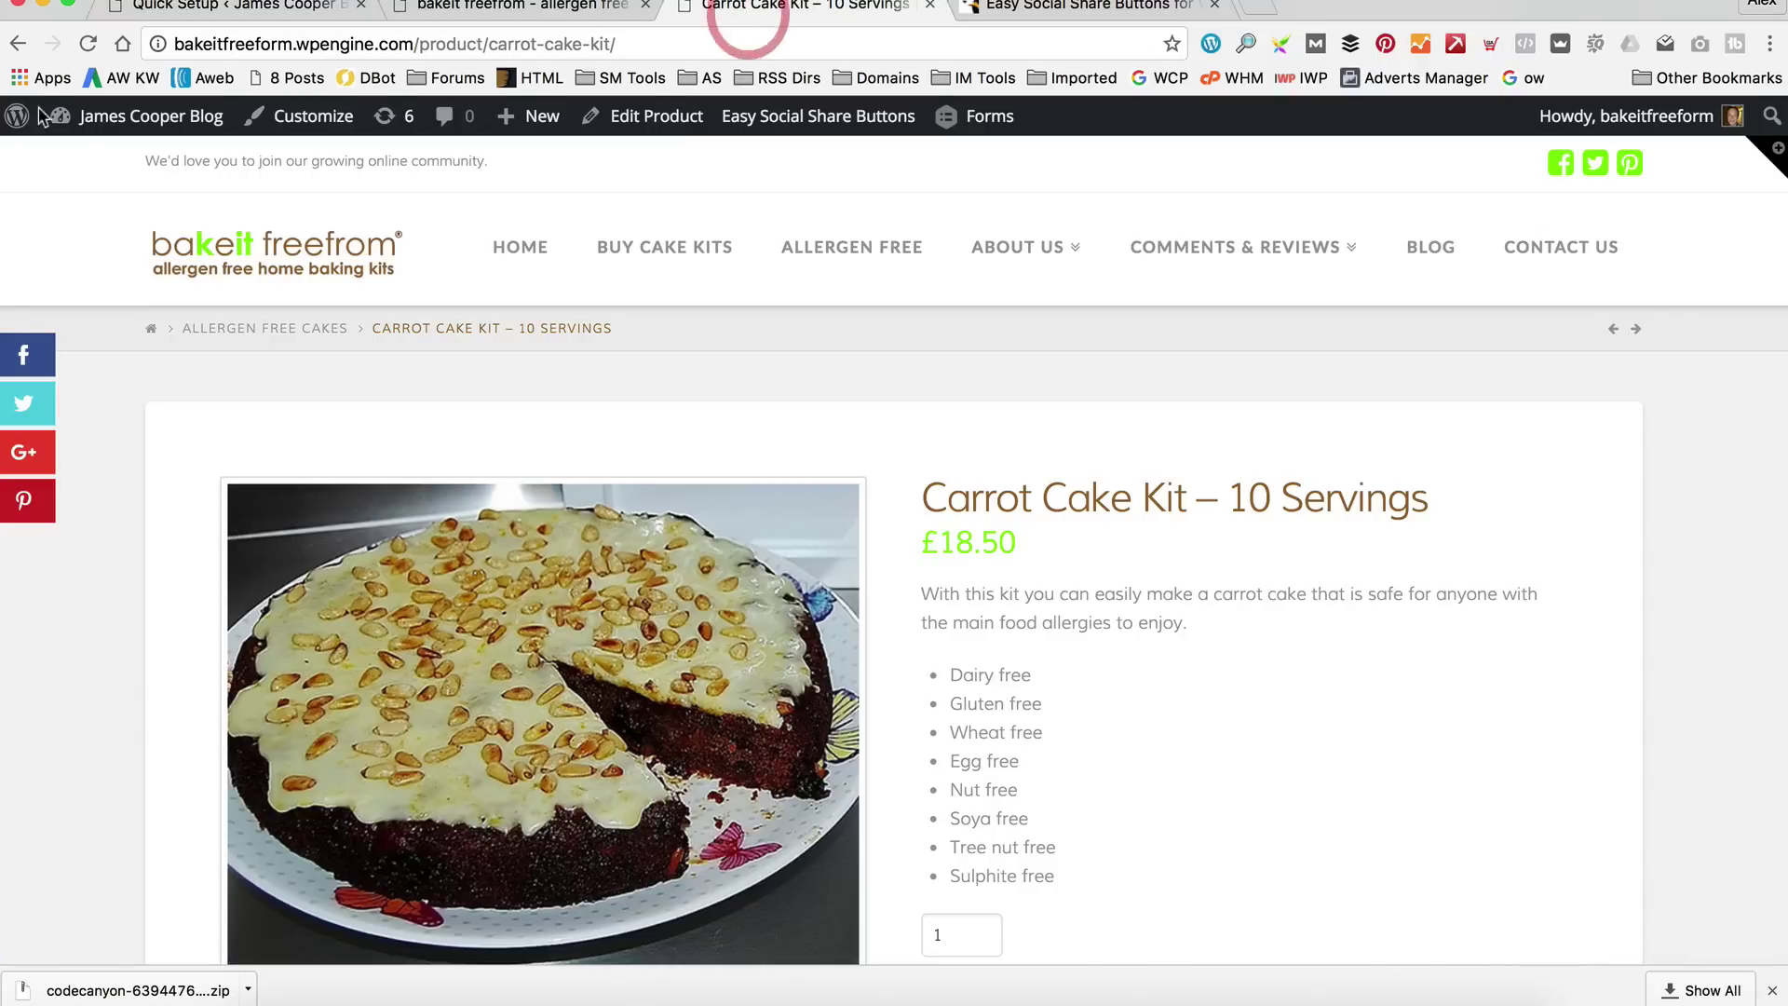
click(89, 43)
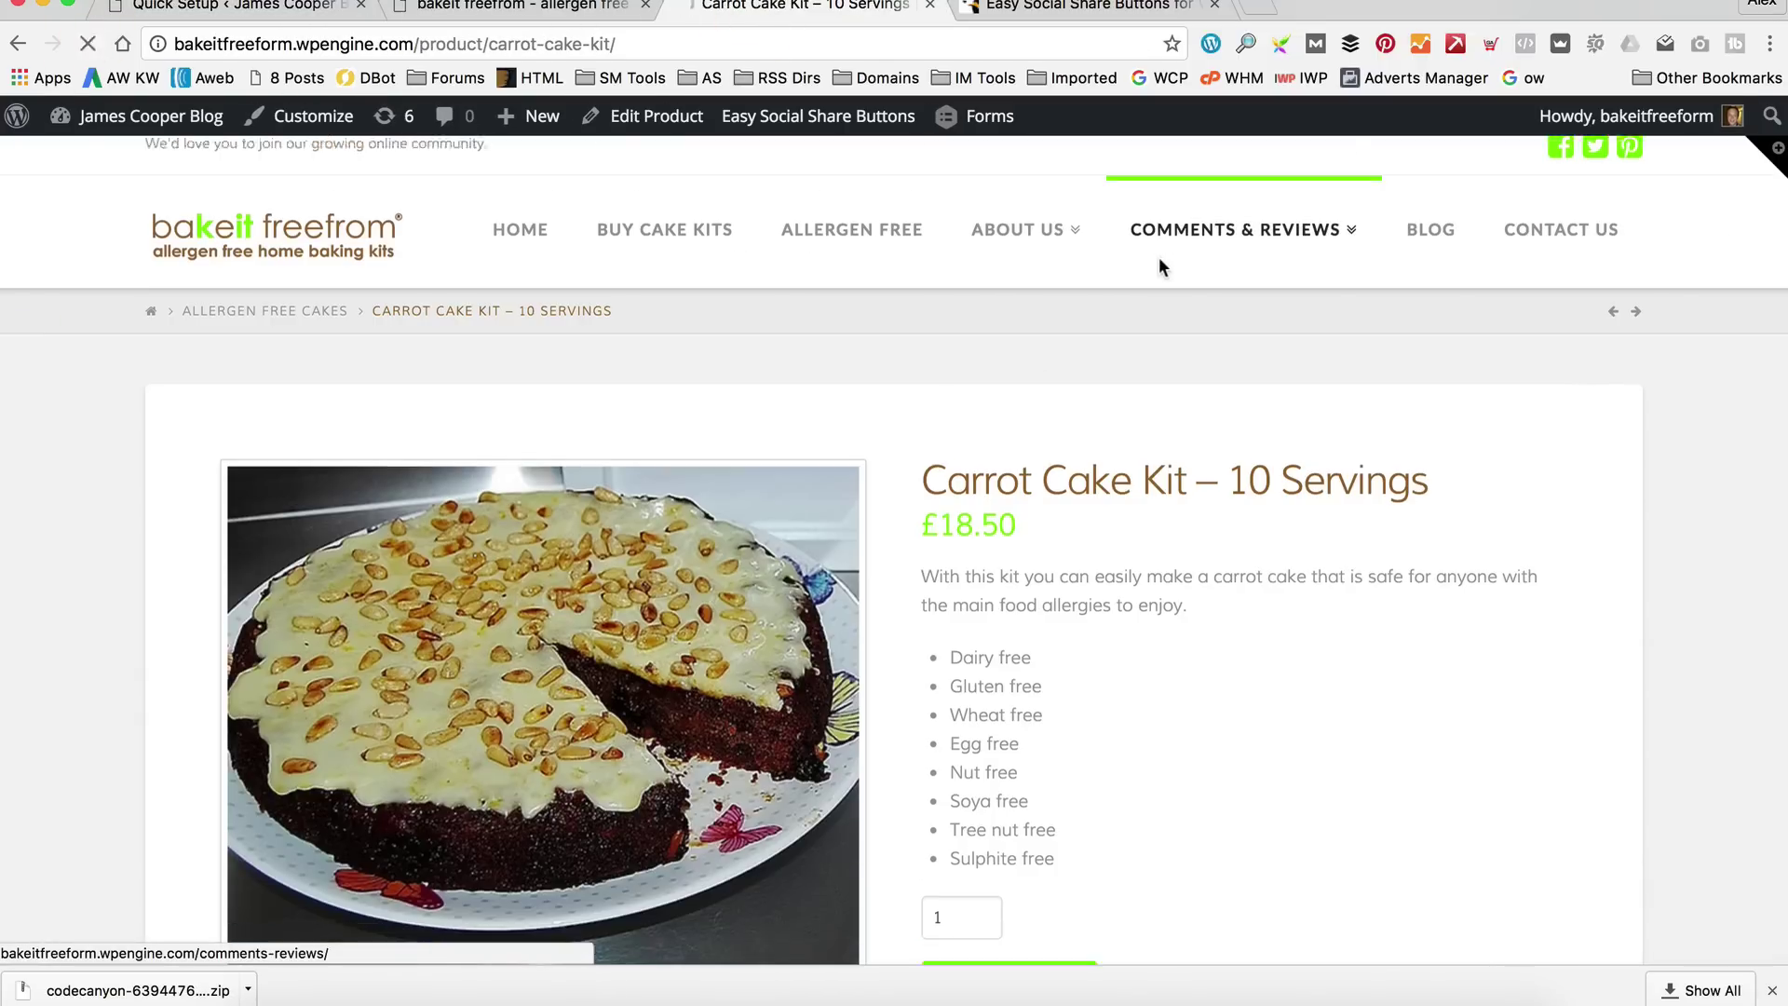
scroll(1158, 260, down, 7)
scroll(1159, 267, down, 12)
scroll(1155, 265, up, 9)
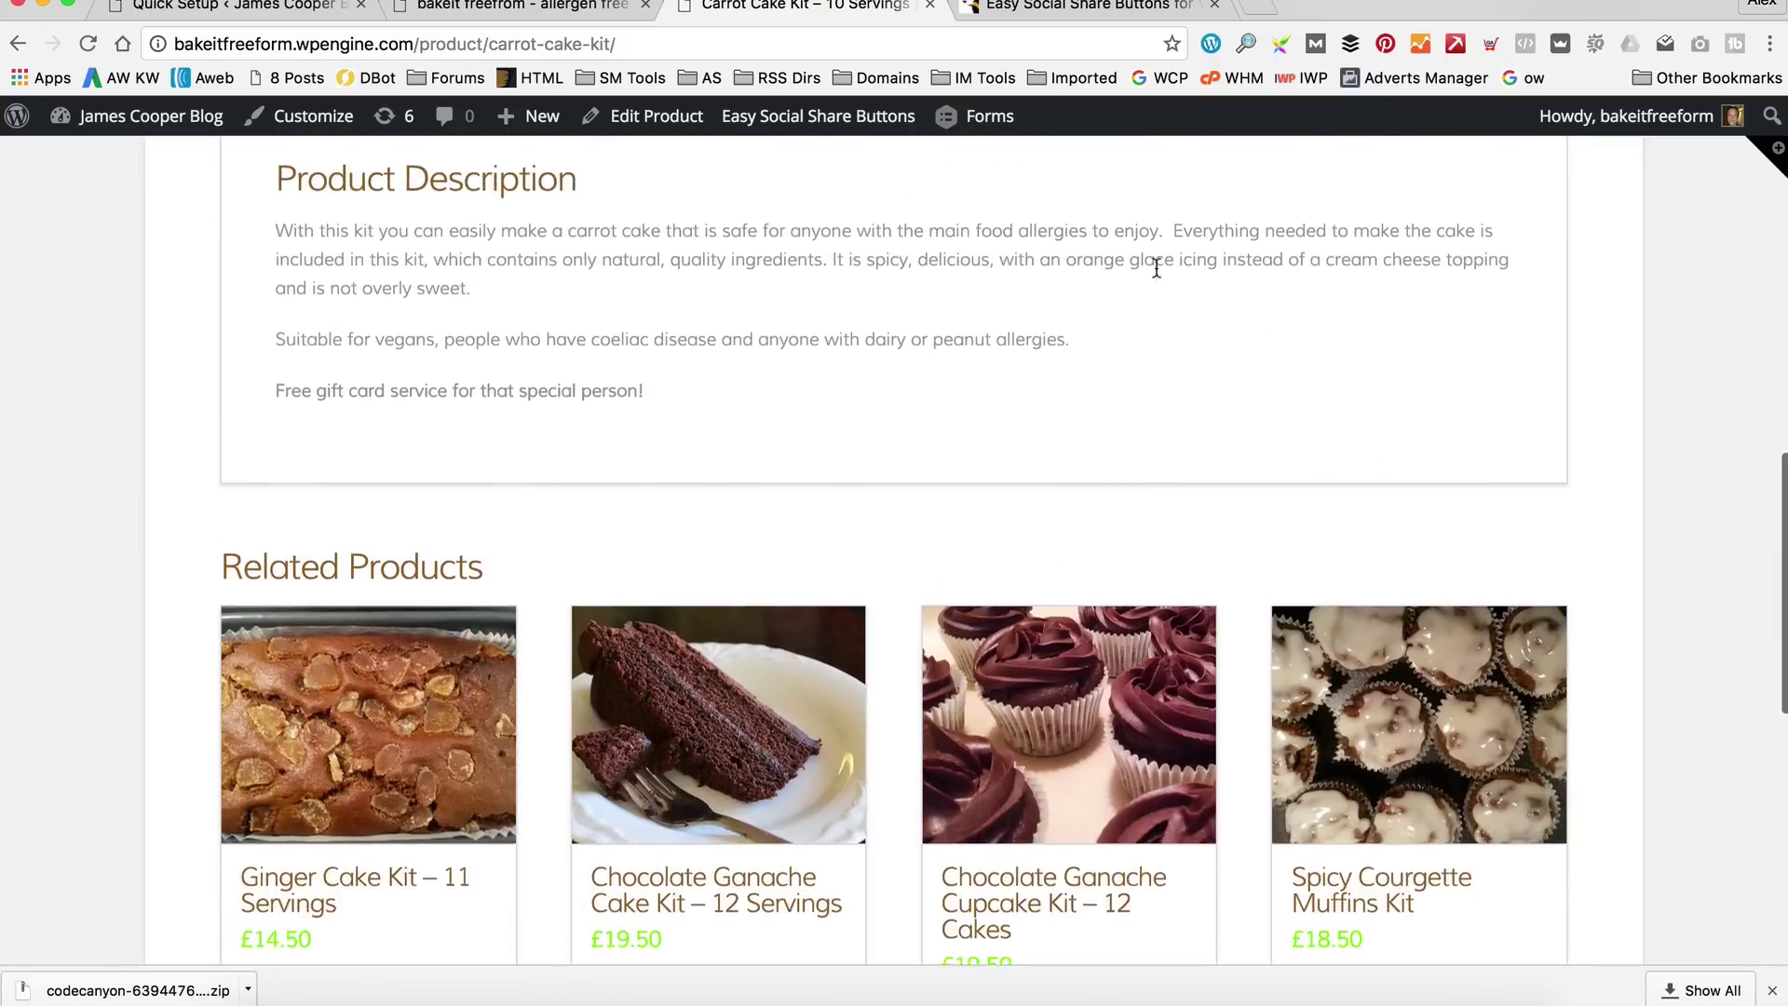
scroll(1155, 270, up, 6)
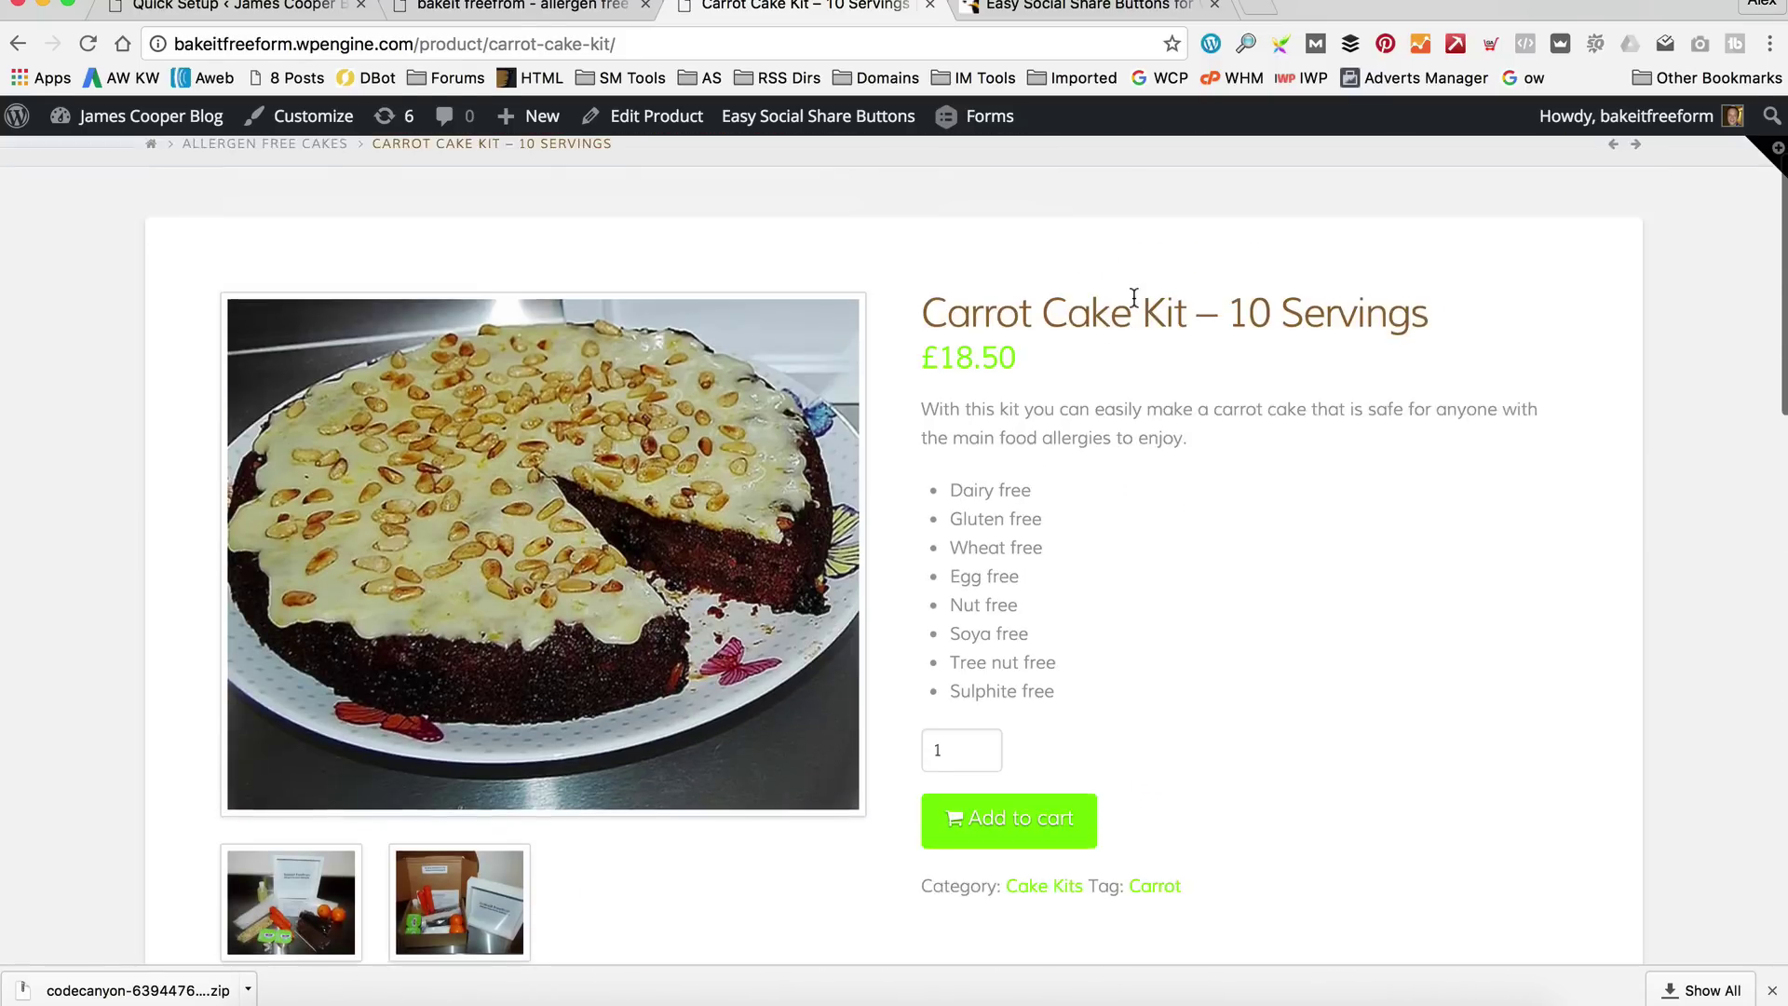
scroll(1129, 320, down, 13)
scroll(1131, 308, up, 10)
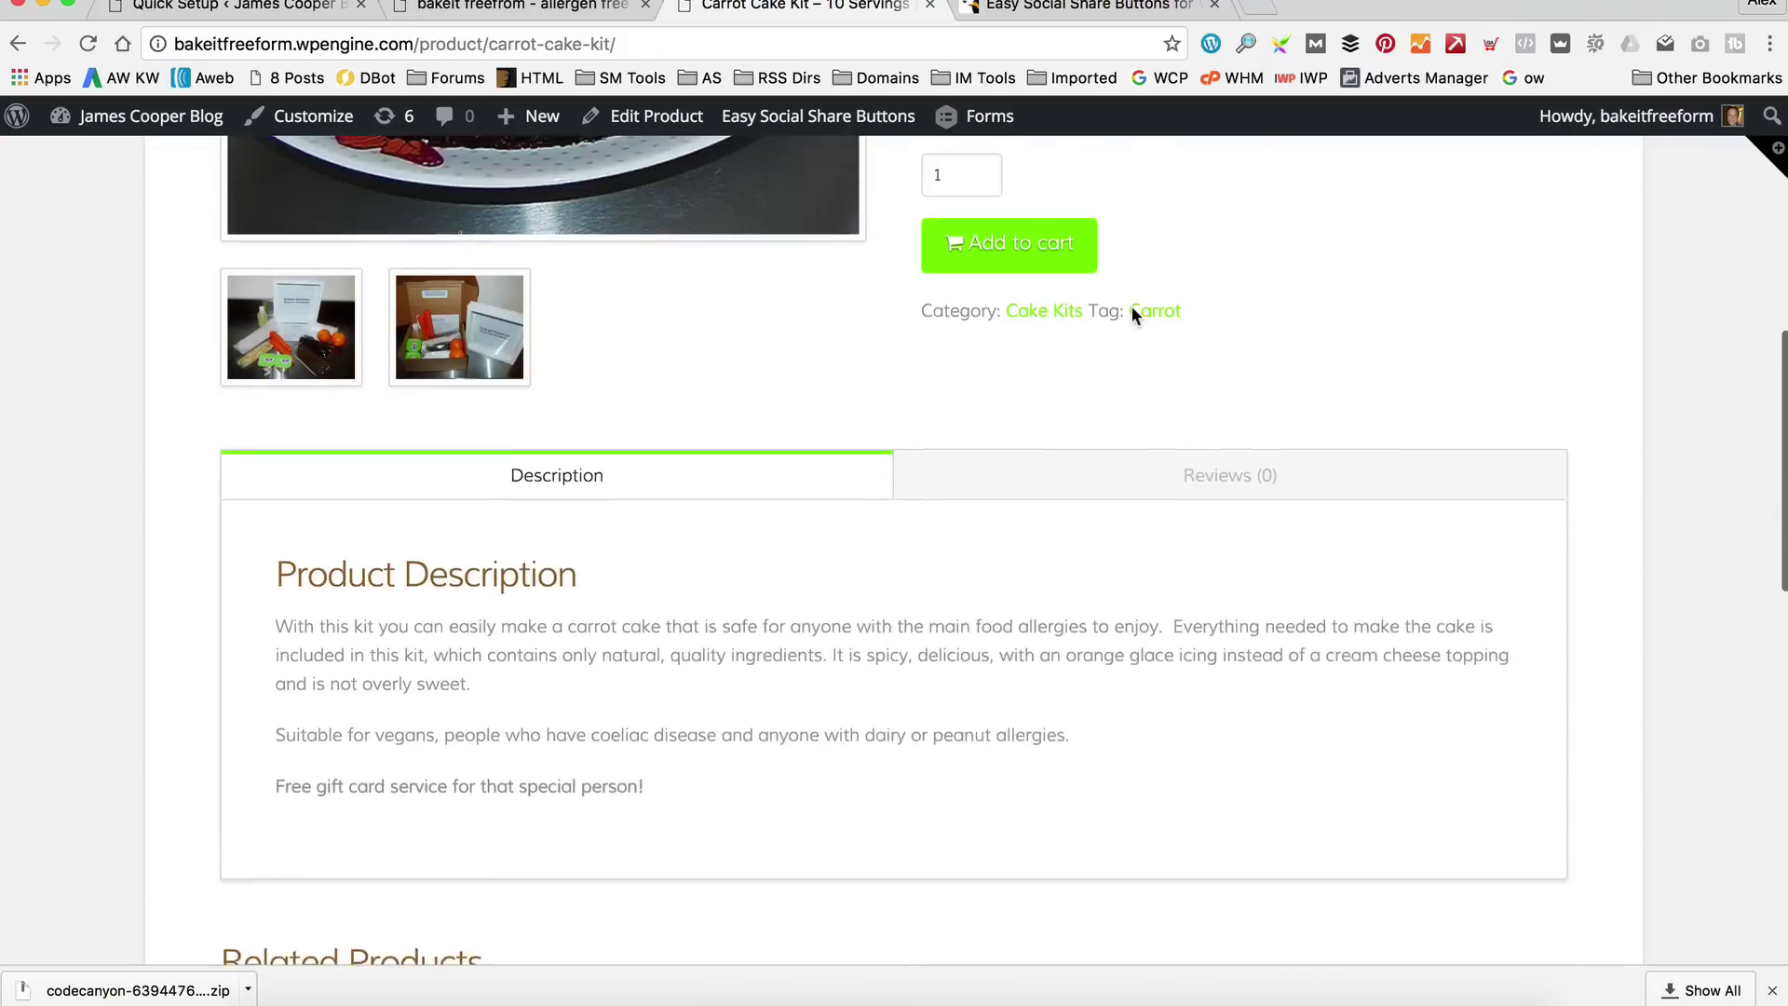
scroll(1132, 315, up, 8)
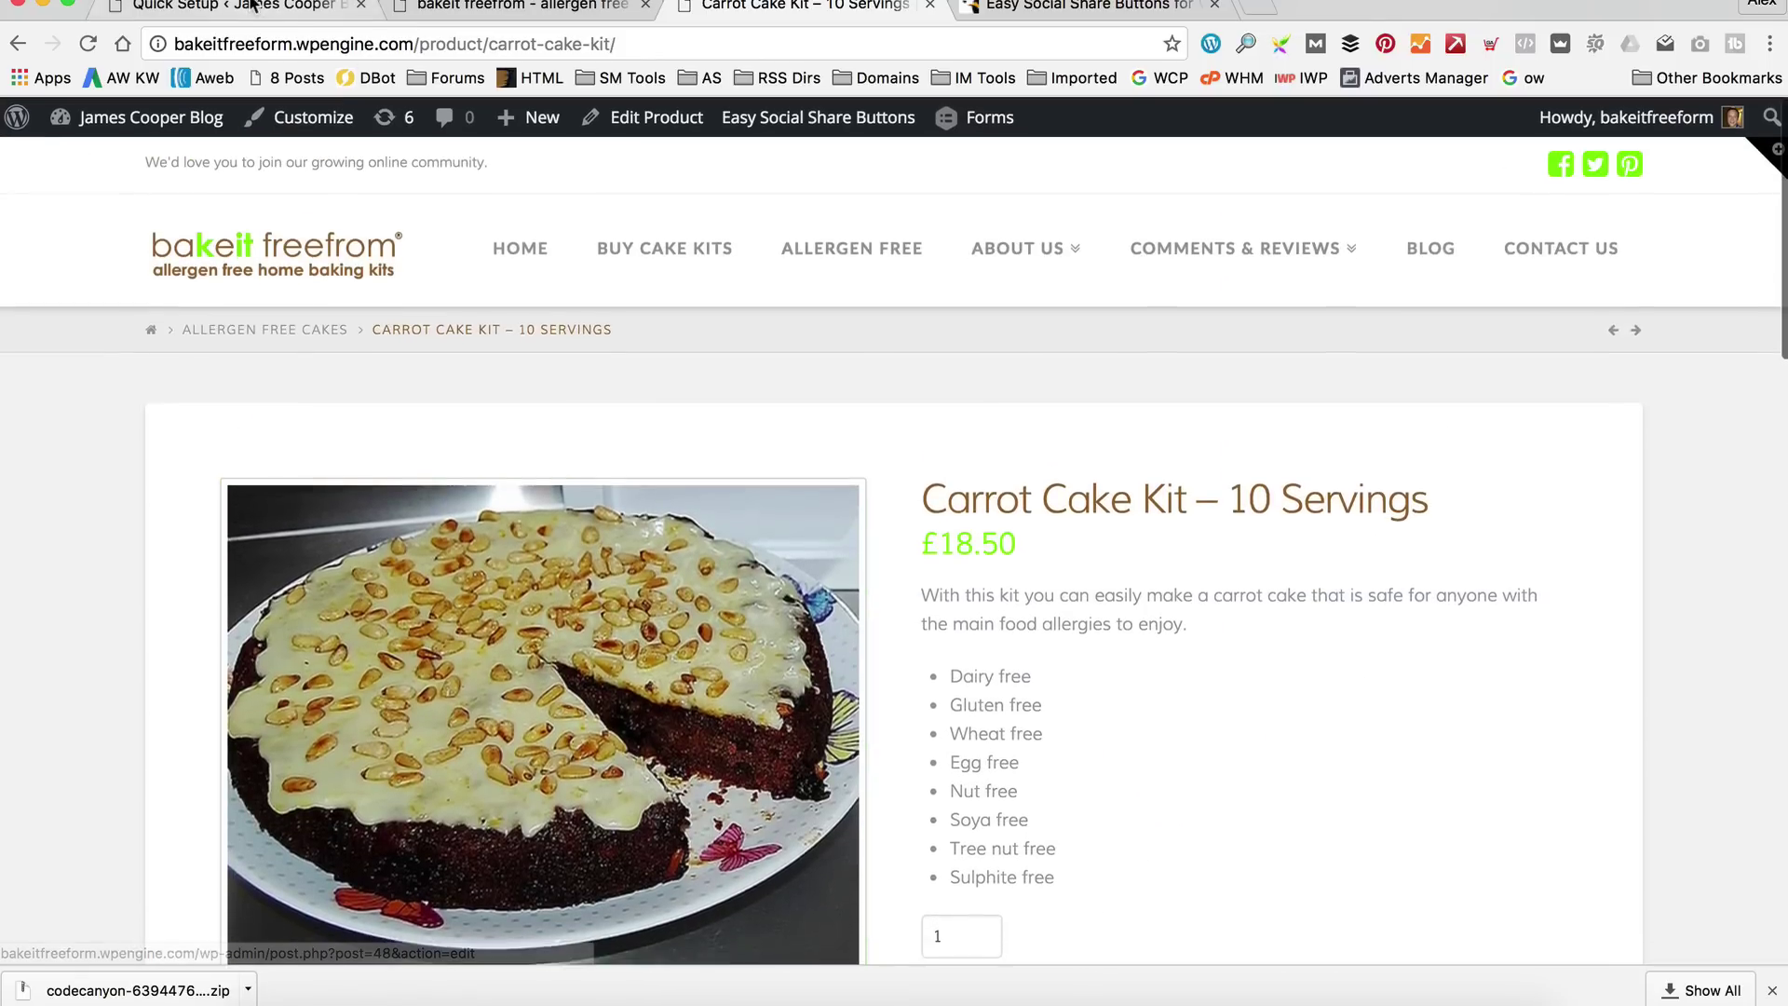
- Make Content top the primary button position, save, and check the buttons on the product page
click(252, 8)
scroll(1317, 646, down, 10)
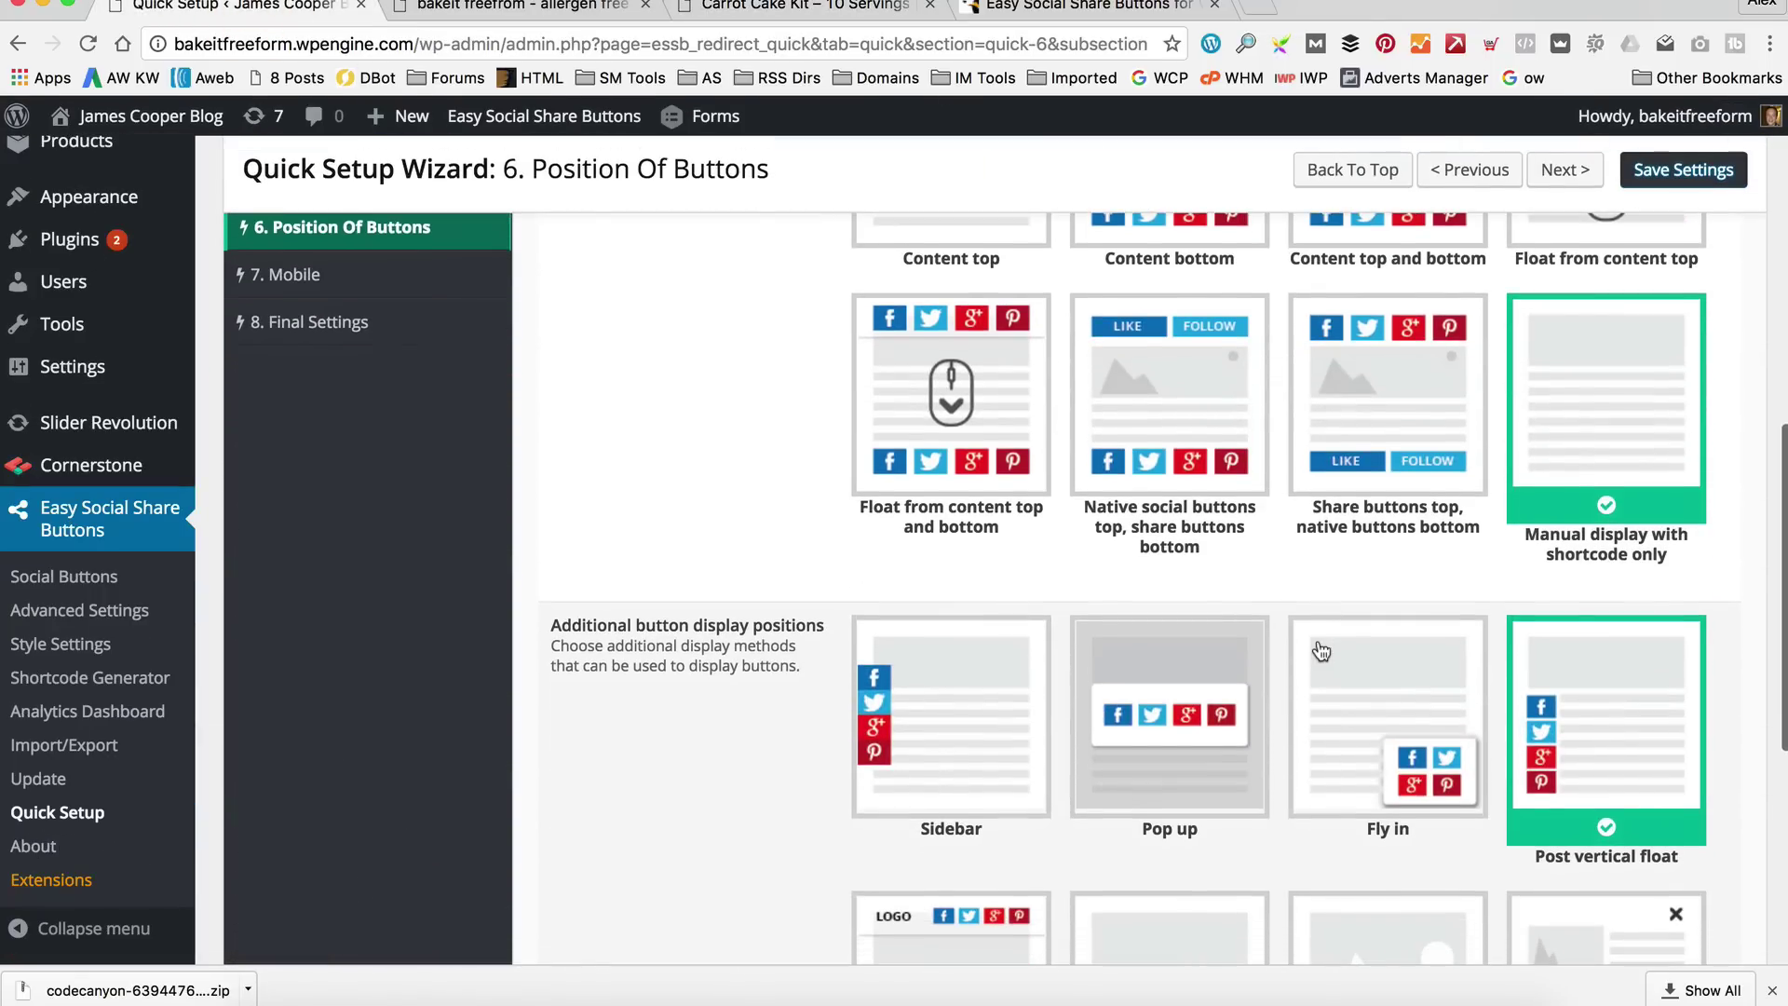
scroll(1321, 651, down, 1)
scroll(1328, 680, up, 5)
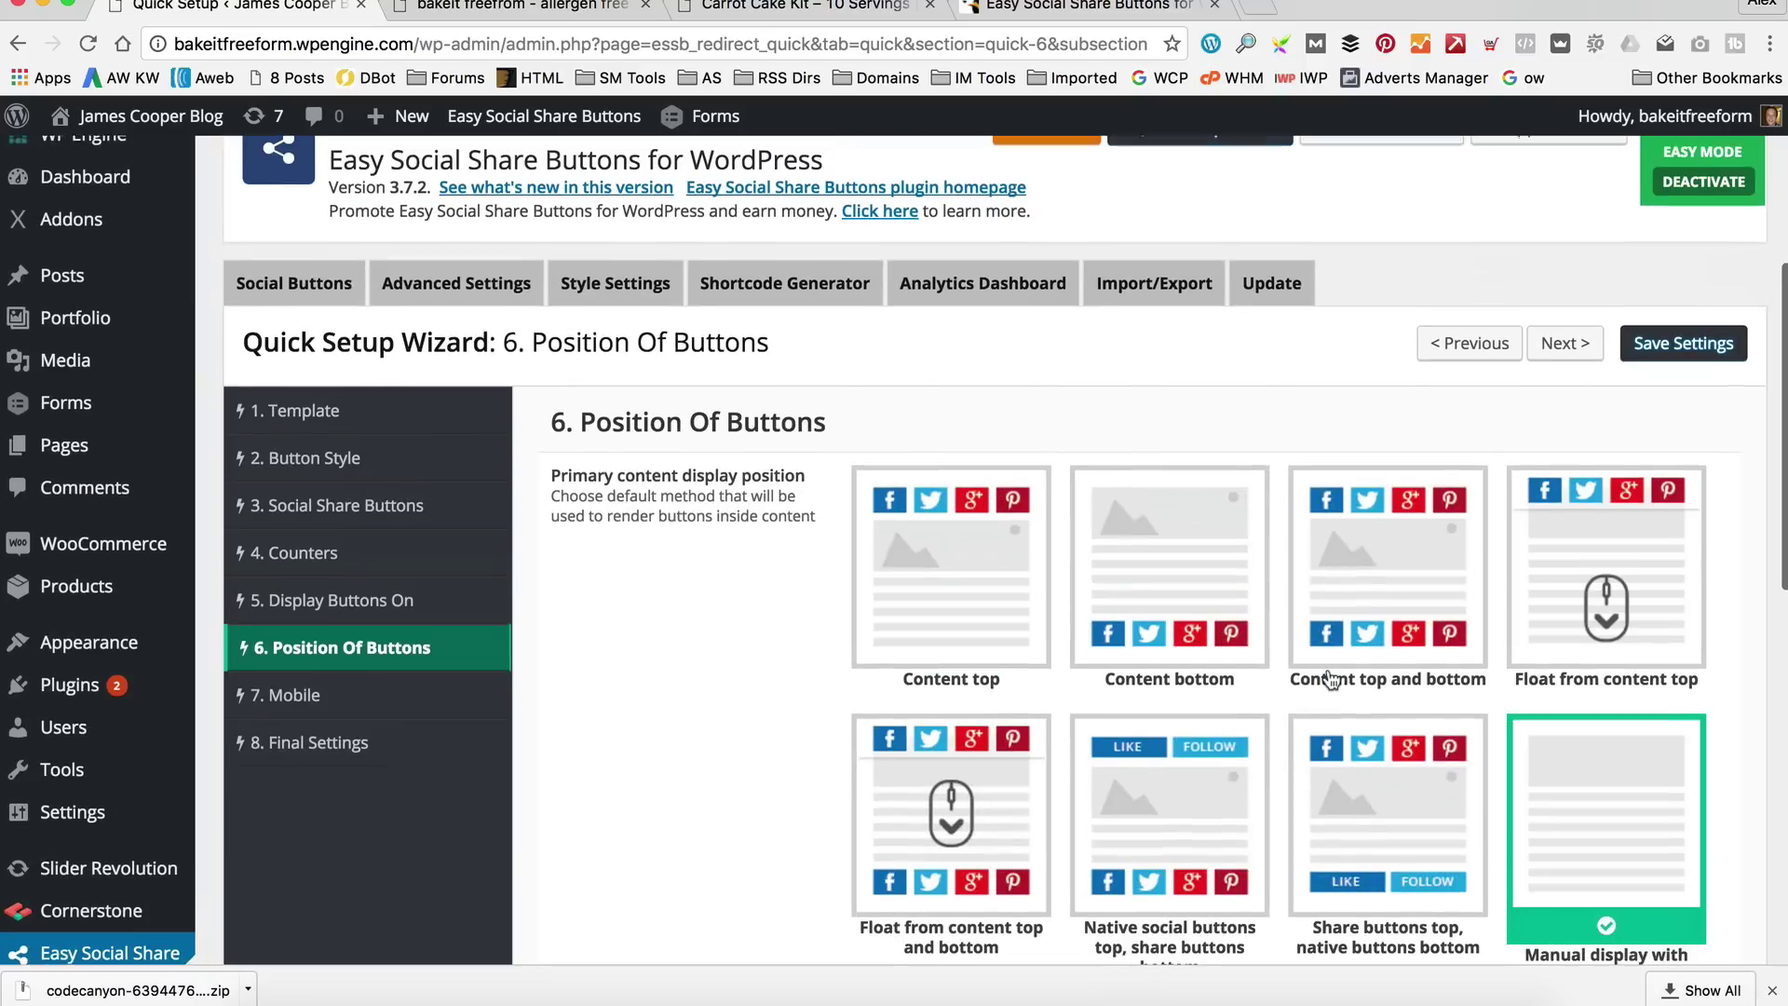
click(909, 557)
click(1694, 339)
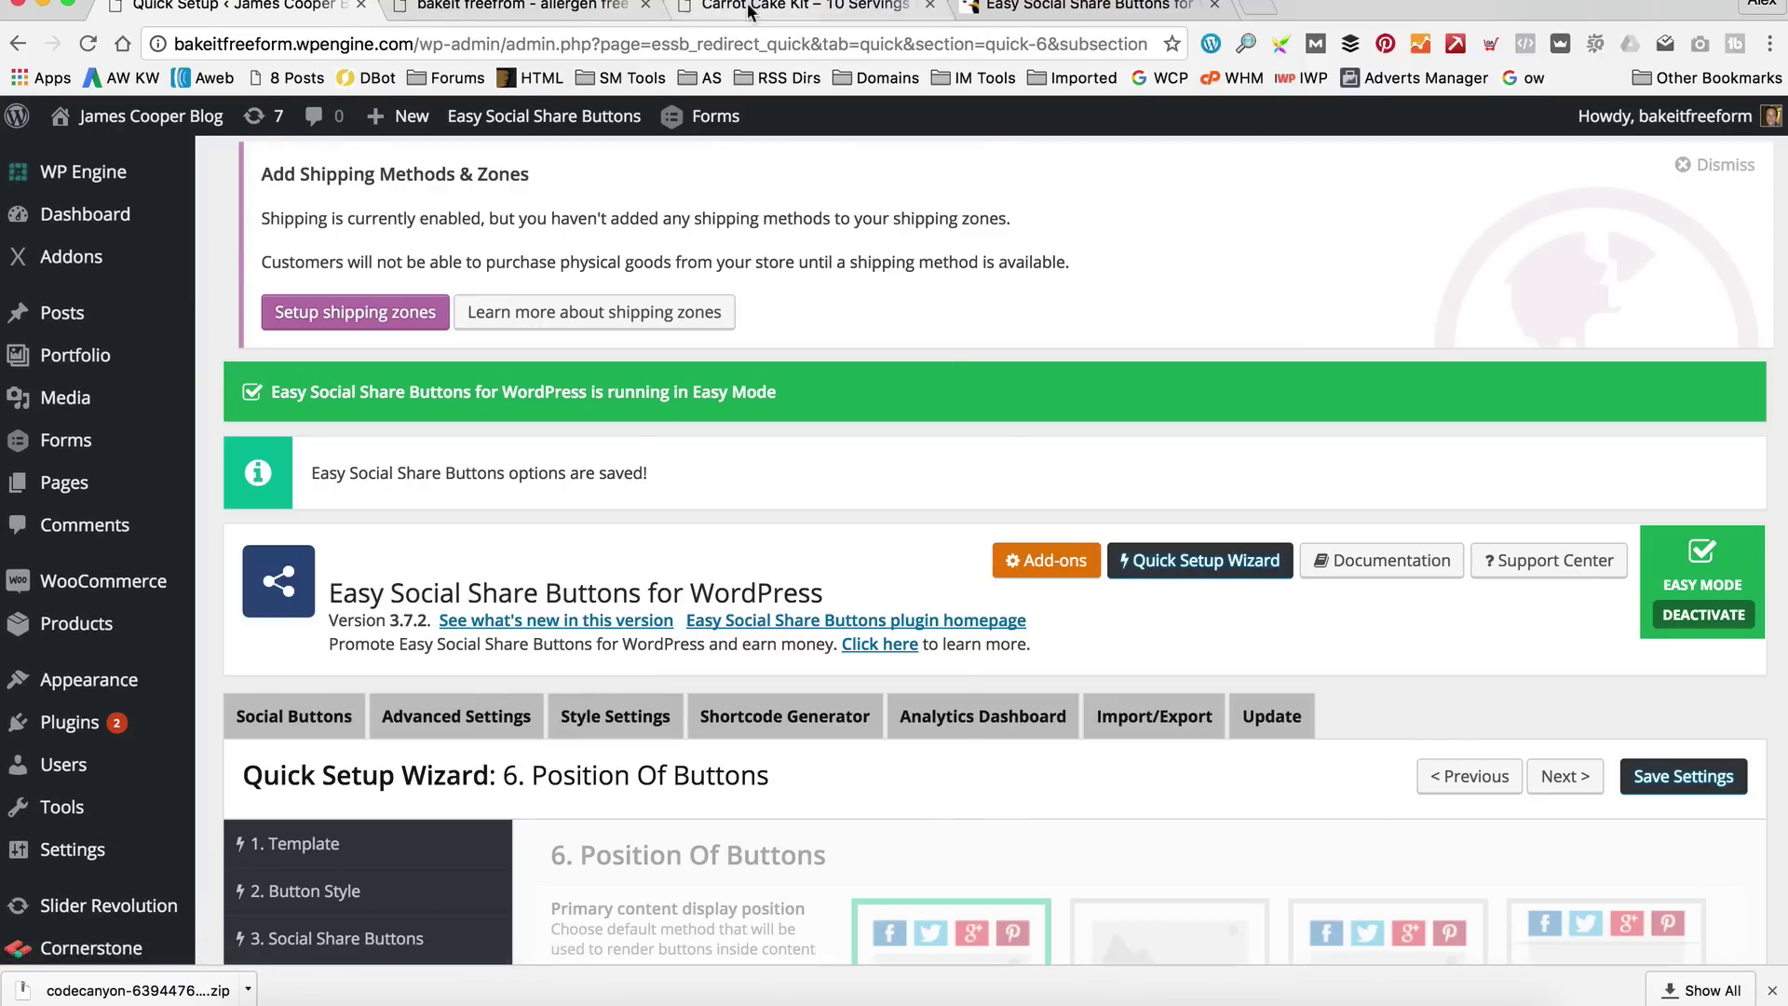
click(725, 13)
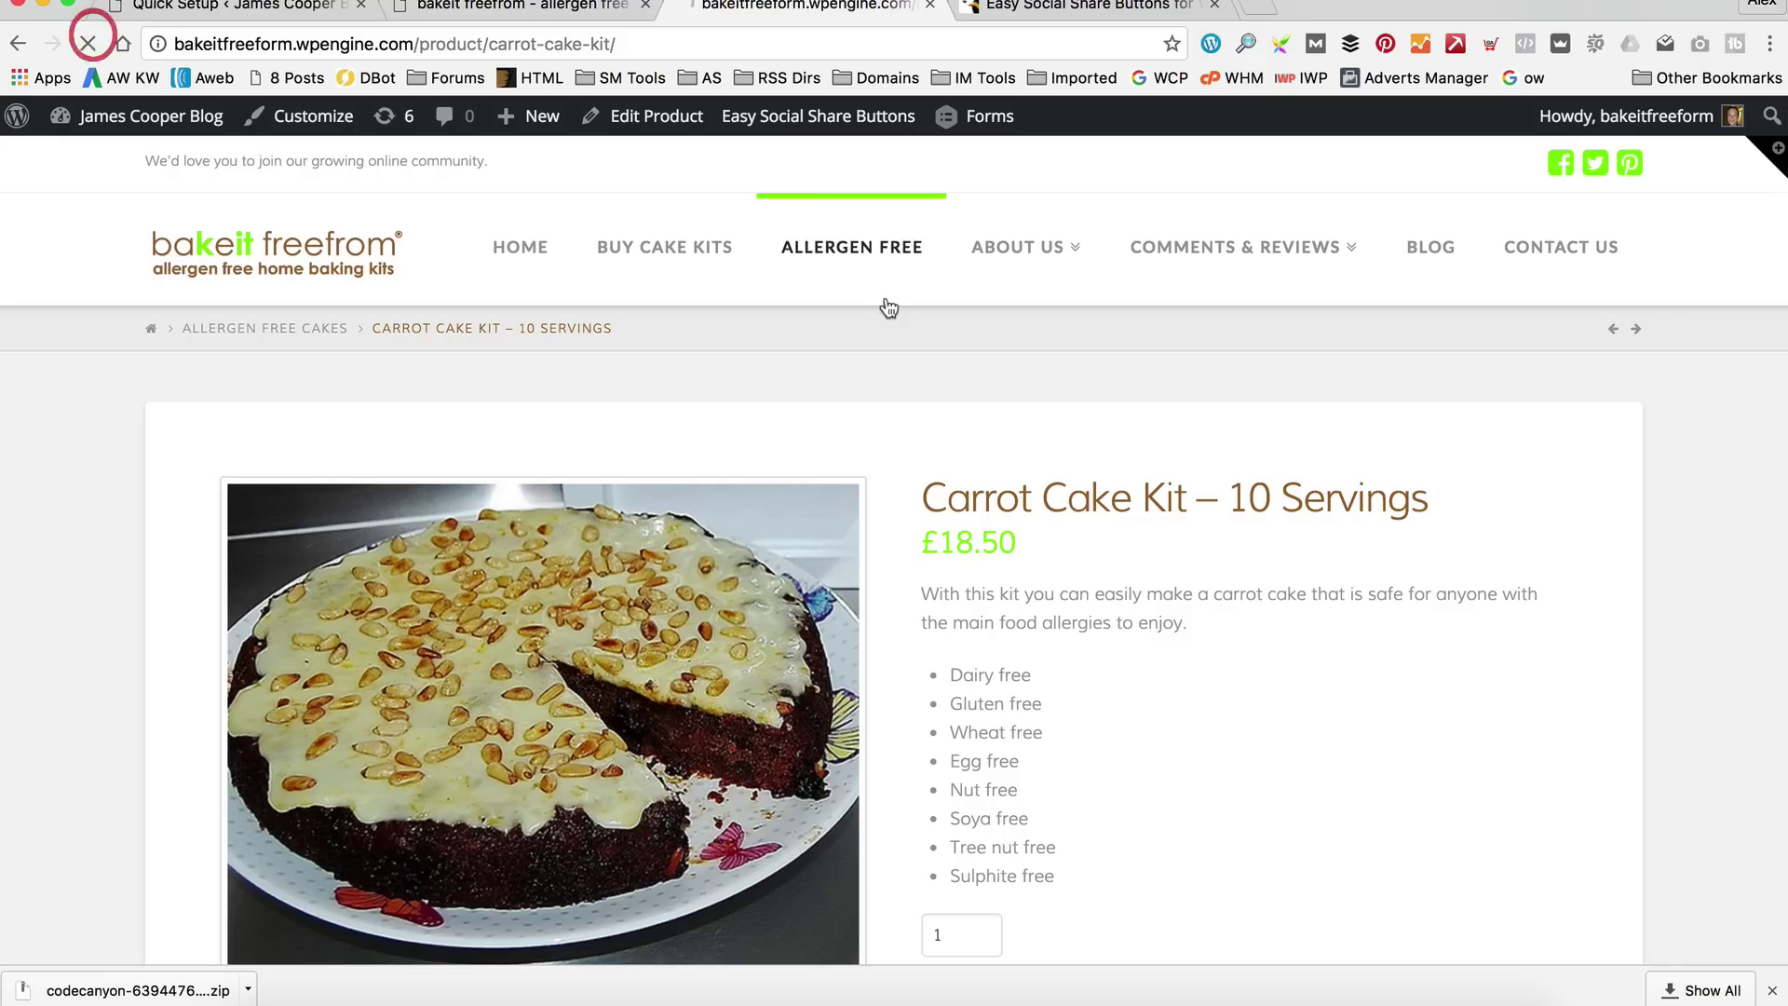
scroll(880, 303, down, 5)
scroll(880, 300, down, 2)
scroll(731, 646, up, 5)
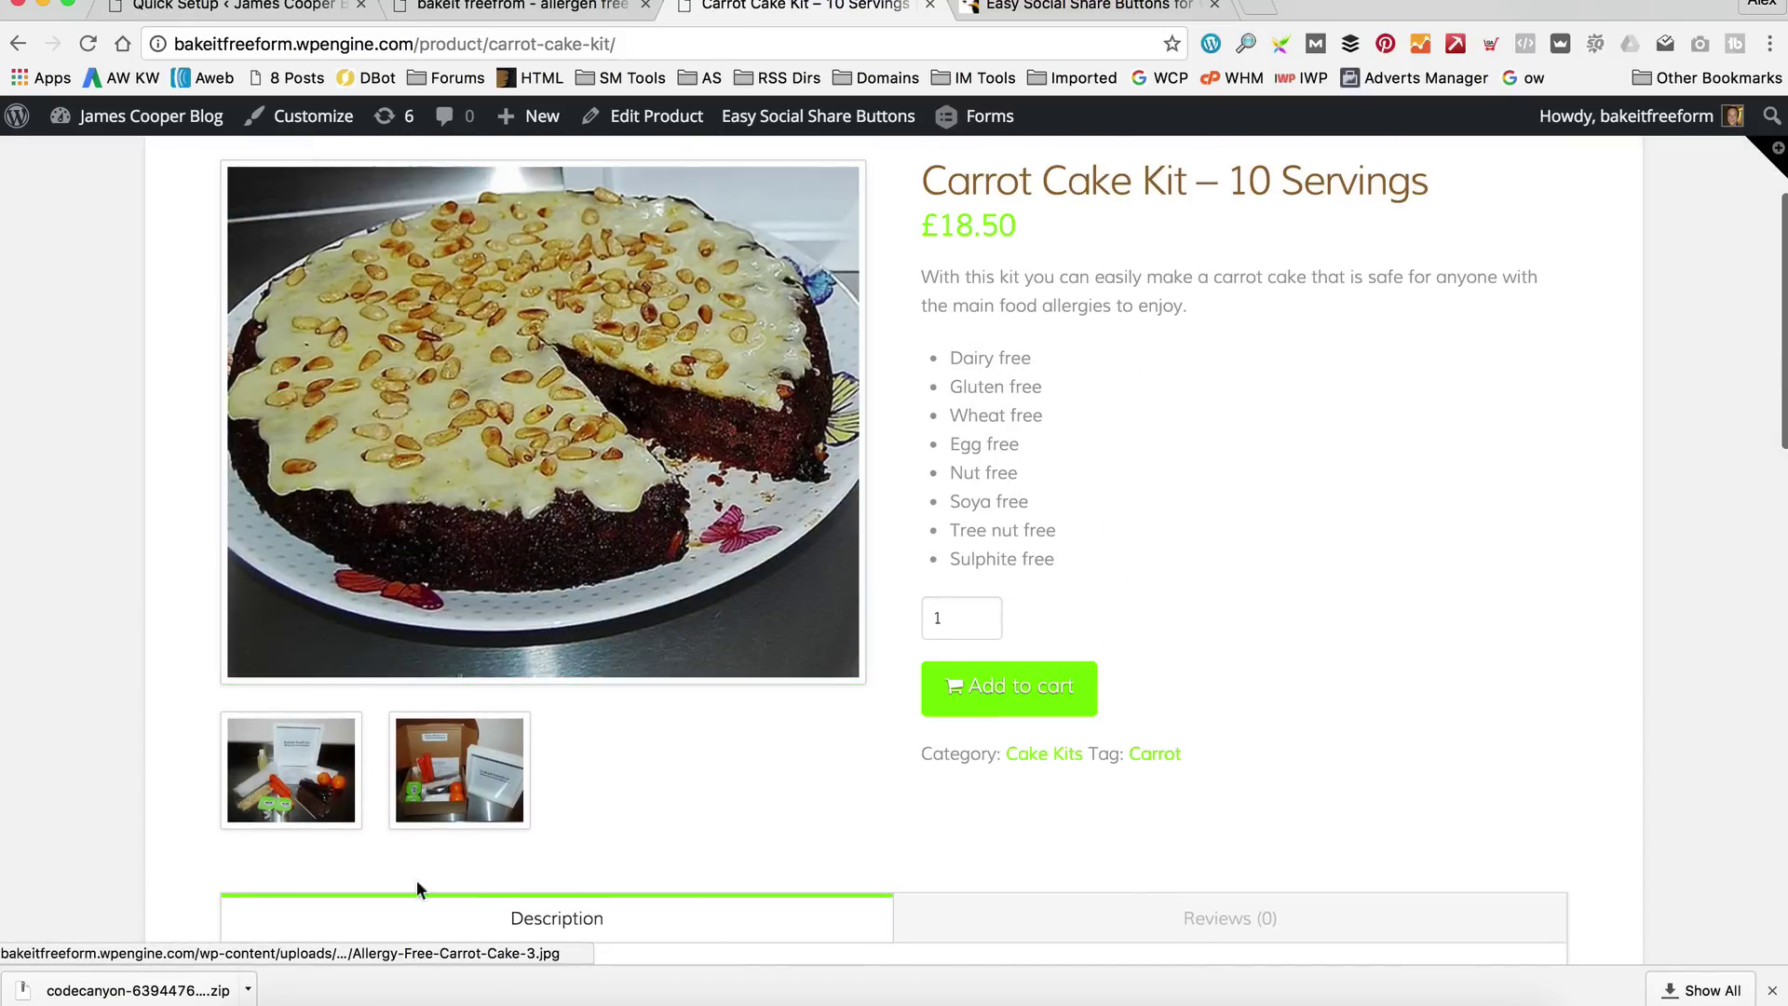
scroll(466, 883, up, 4)
click(359, 17)
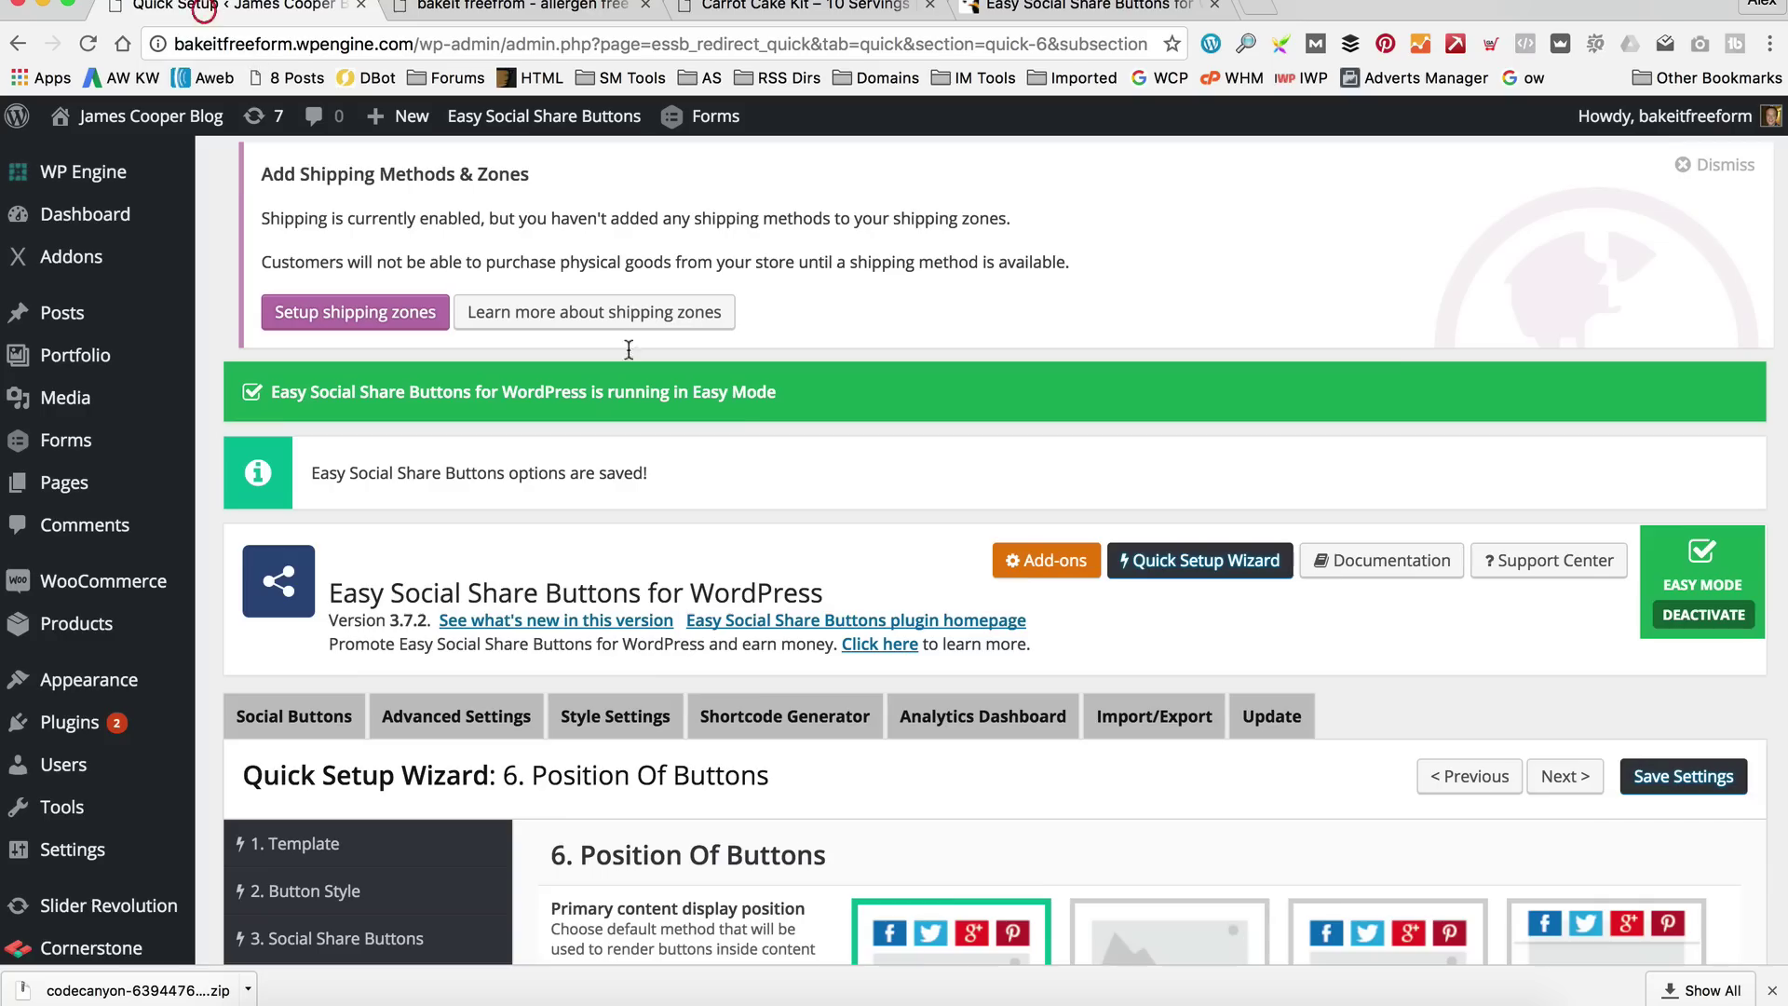
- Replace Content top with manual shortcode-only display plus Sidebar, then go to the Mobile step
scroll(996, 479, down, 5)
click(896, 553)
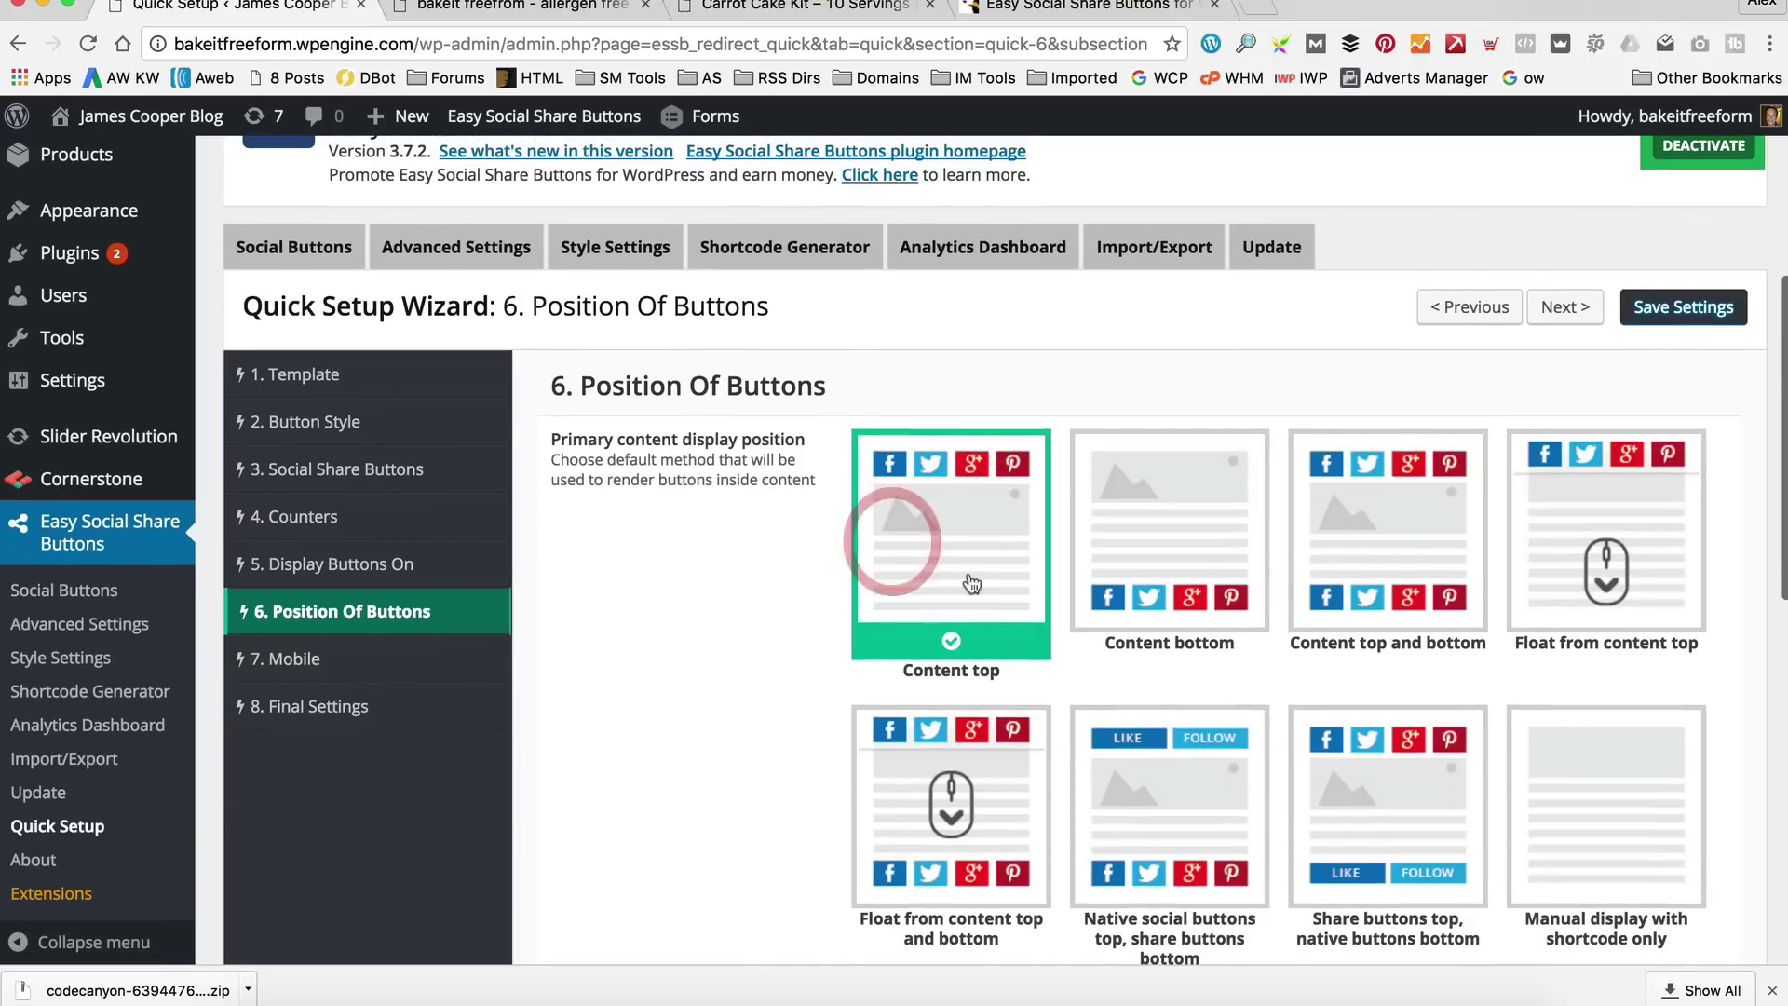
scroll(1364, 619, down, 3)
click(1595, 559)
scroll(1304, 634, down, 2)
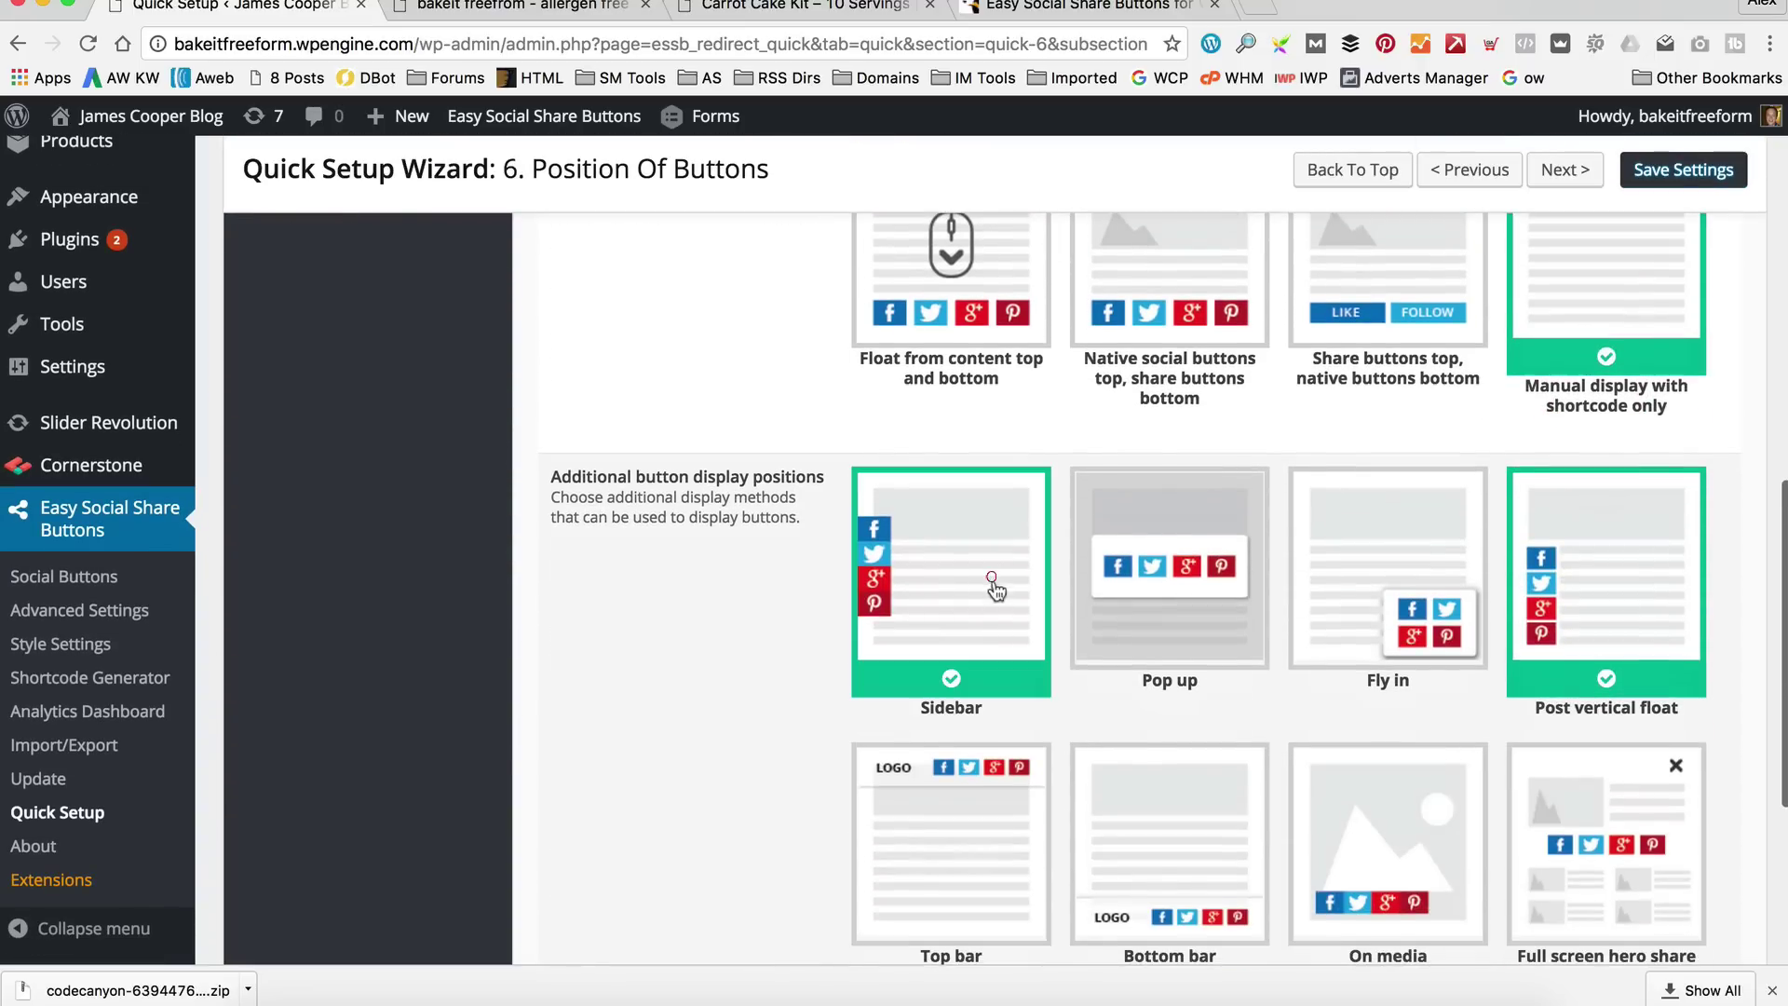
click(988, 587)
scroll(982, 615, down, 4)
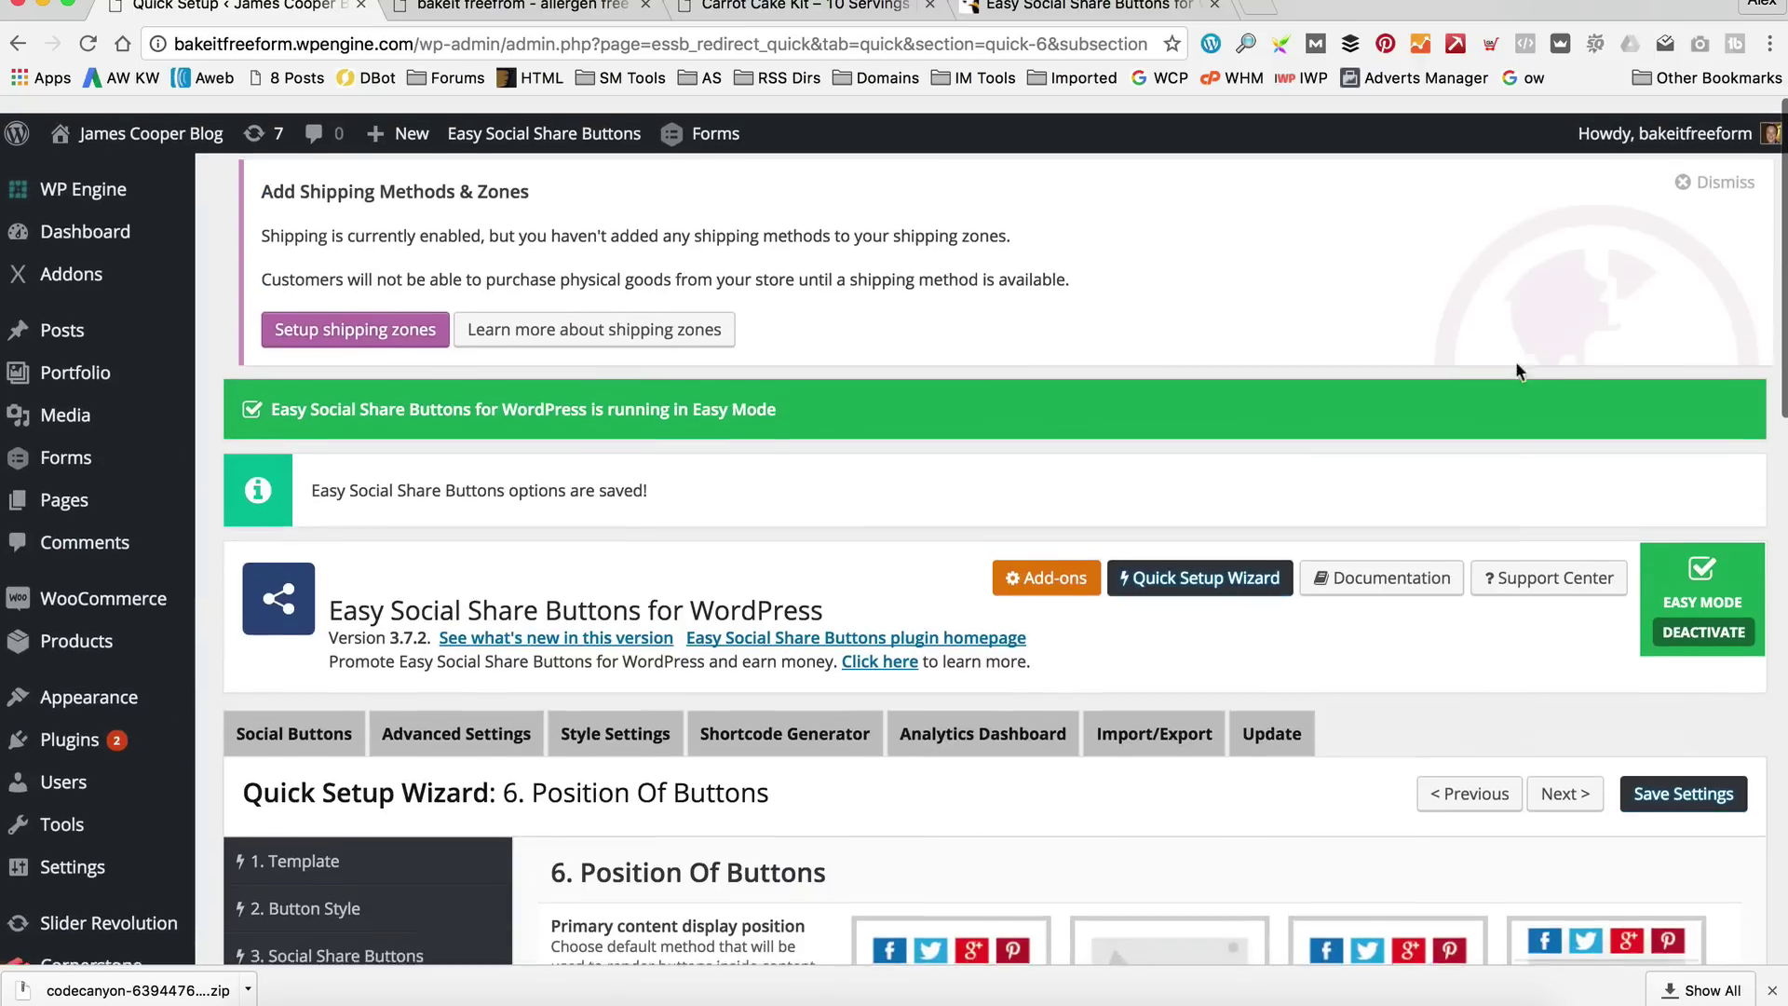
scroll(1528, 484, down, 4)
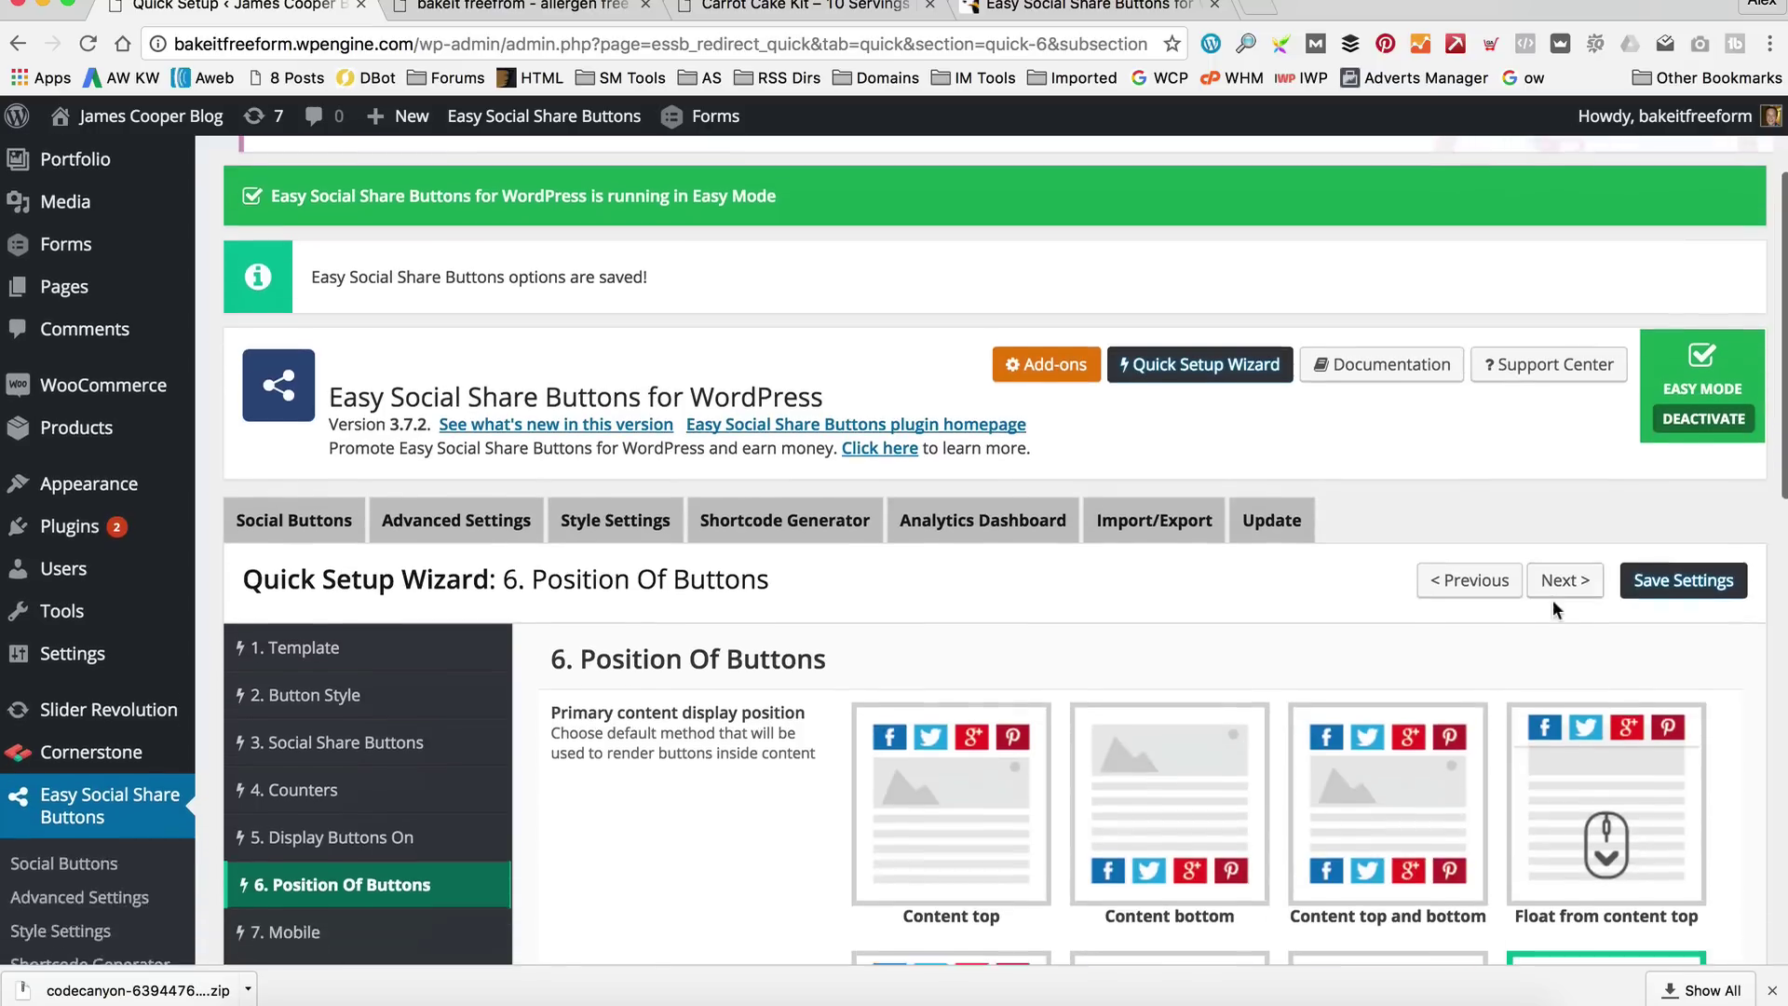
click(1562, 555)
- Select the mobile-only Share buttons bar position
scroll(1342, 652, down, 4)
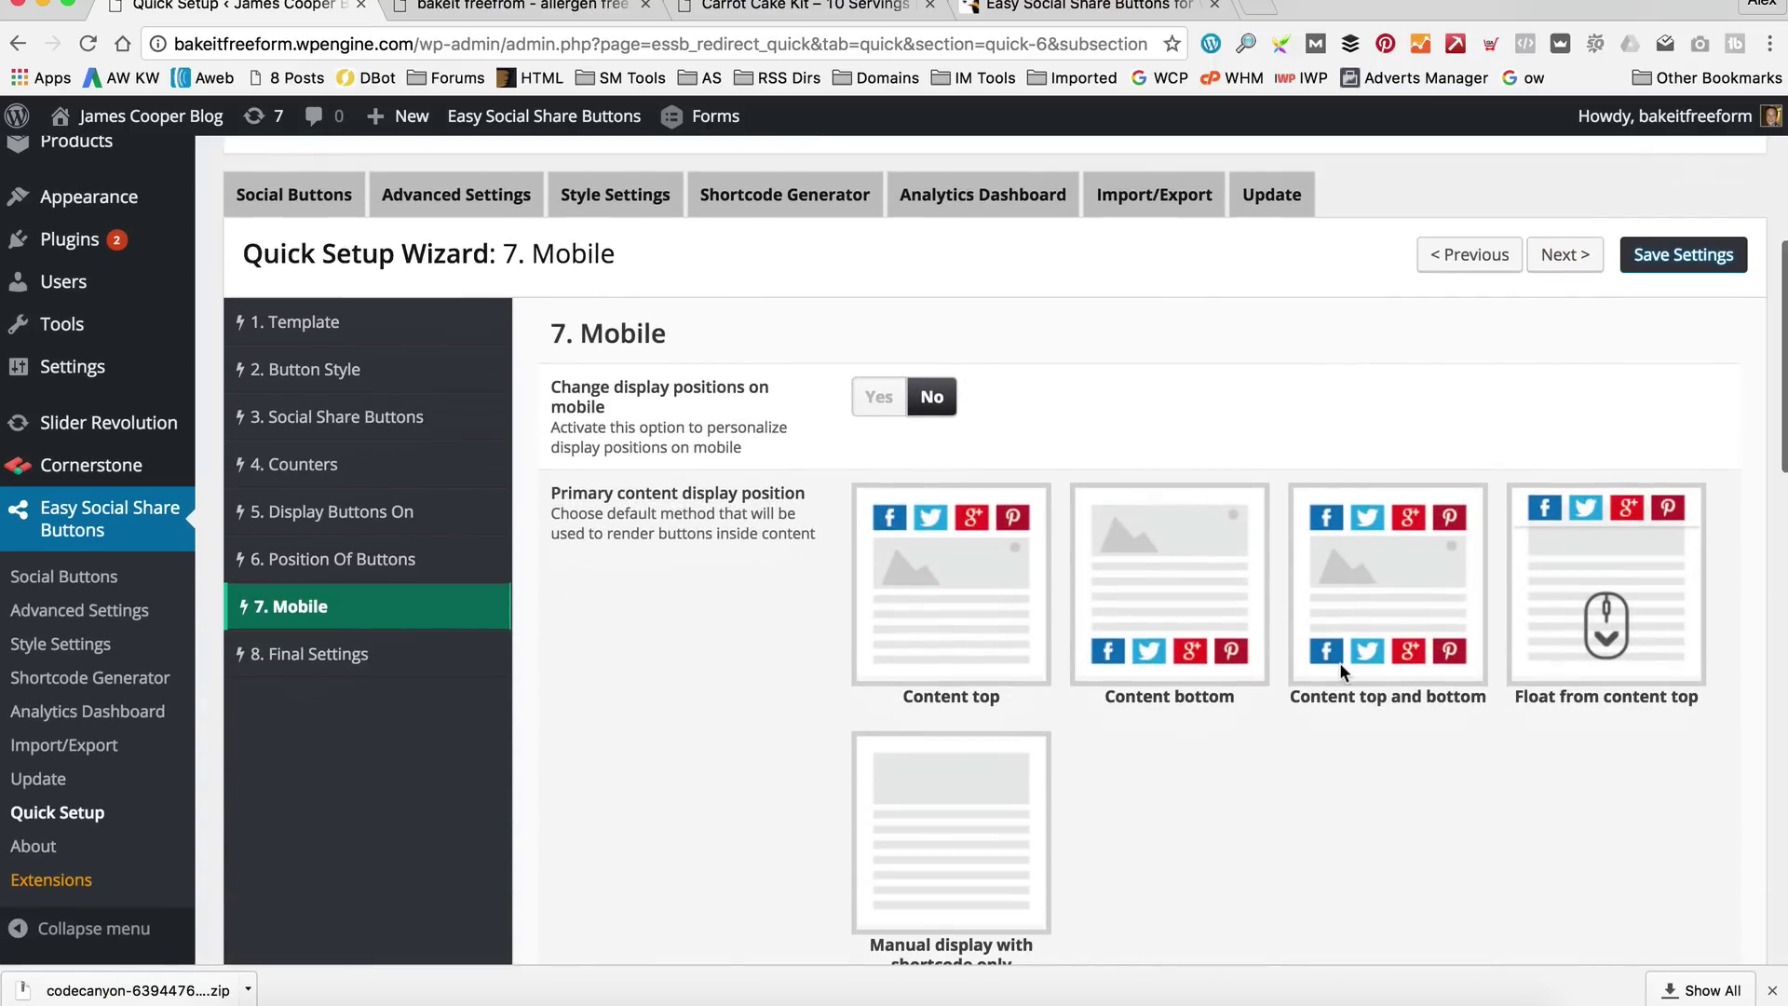
scroll(1341, 661, down, 3)
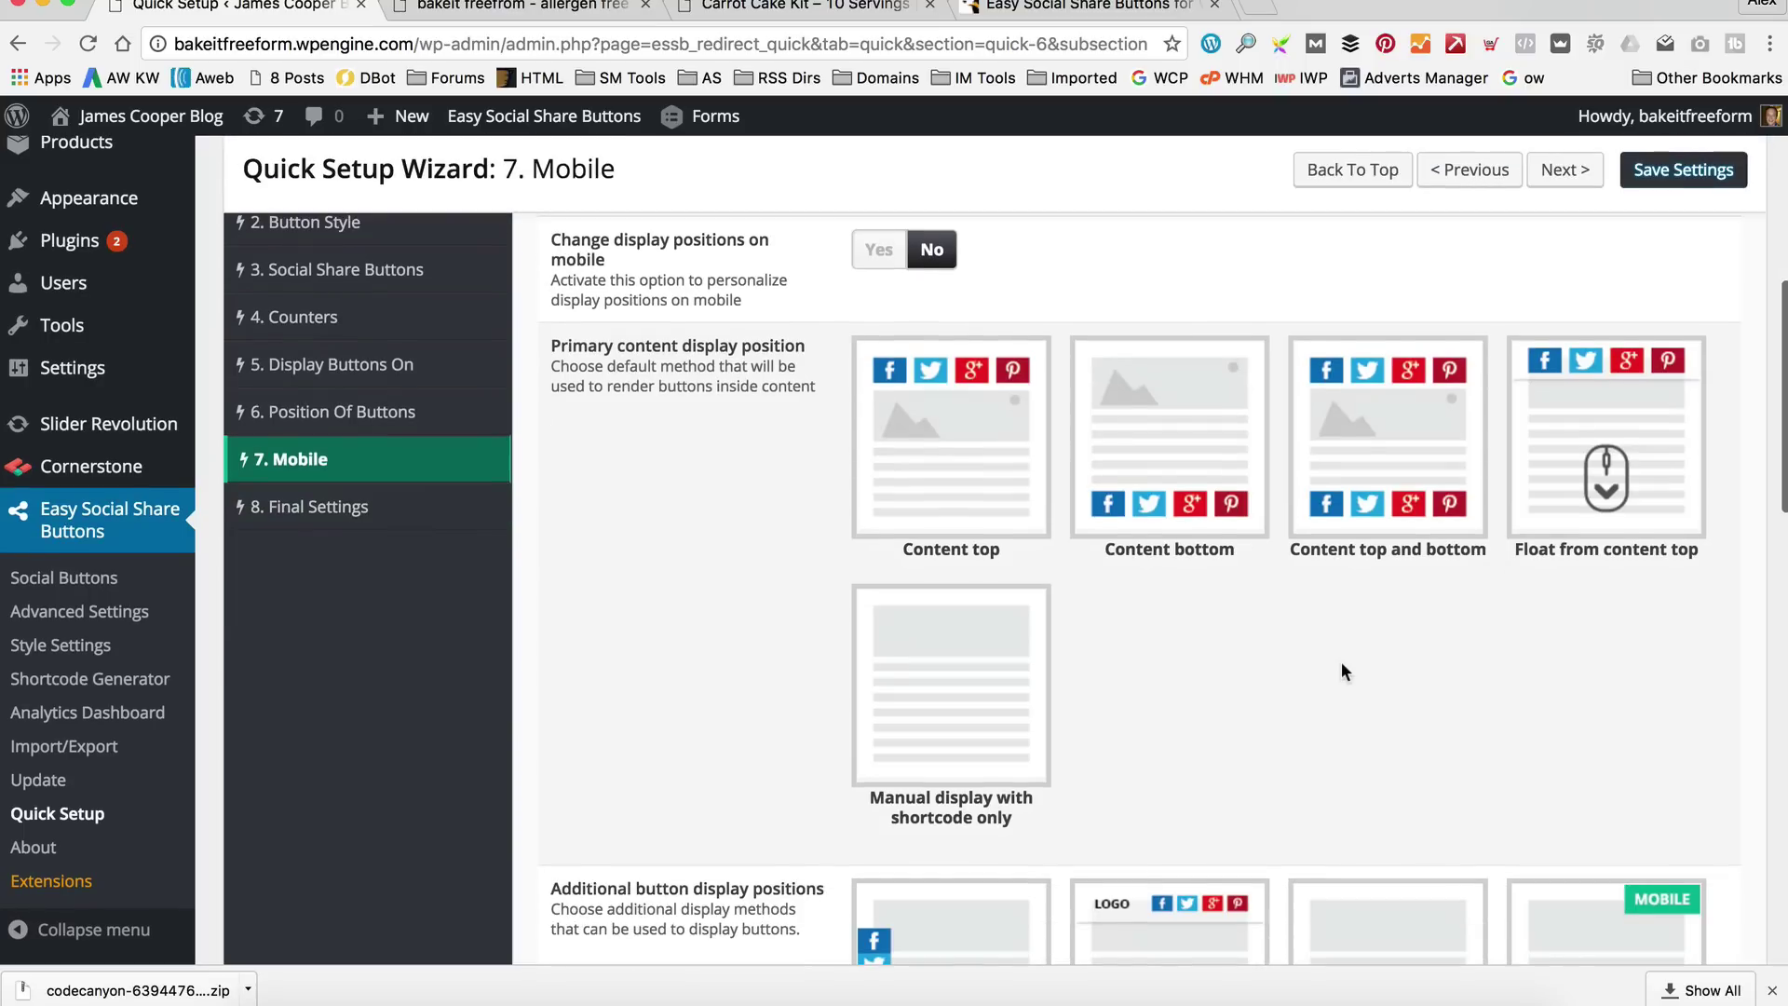
scroll(1342, 669, down, 5)
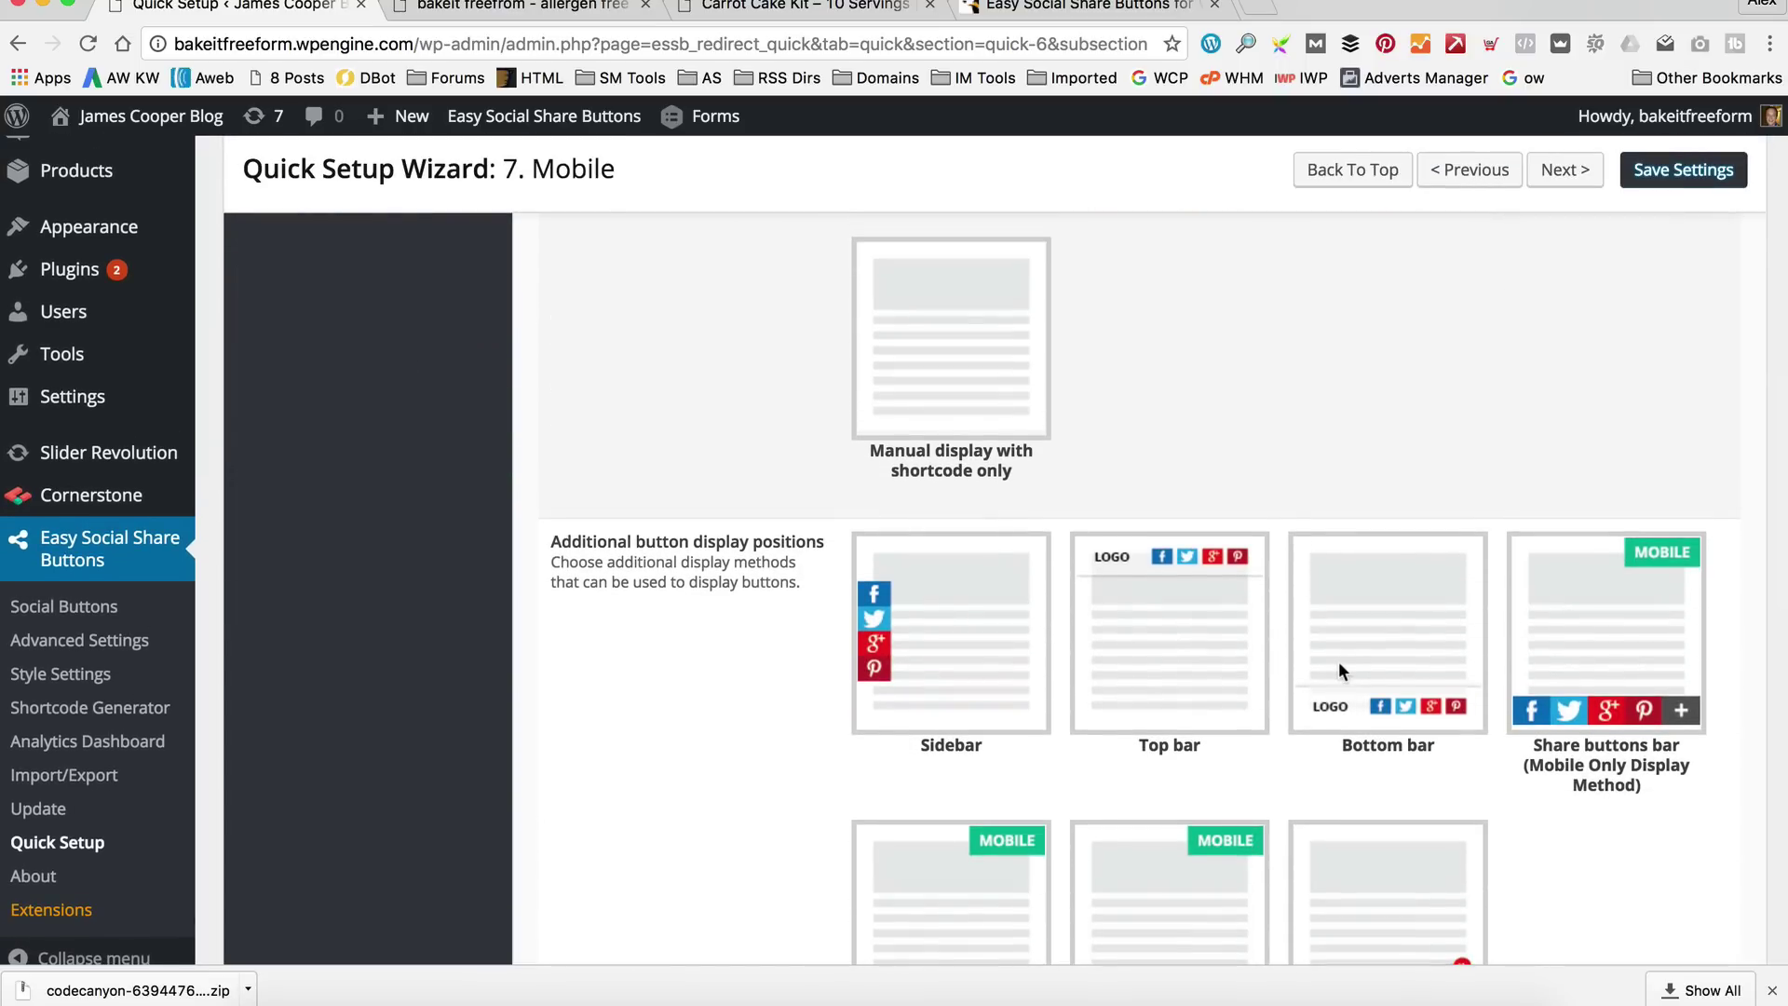
scroll(1318, 659, up, 4)
scroll(1319, 653, down, 7)
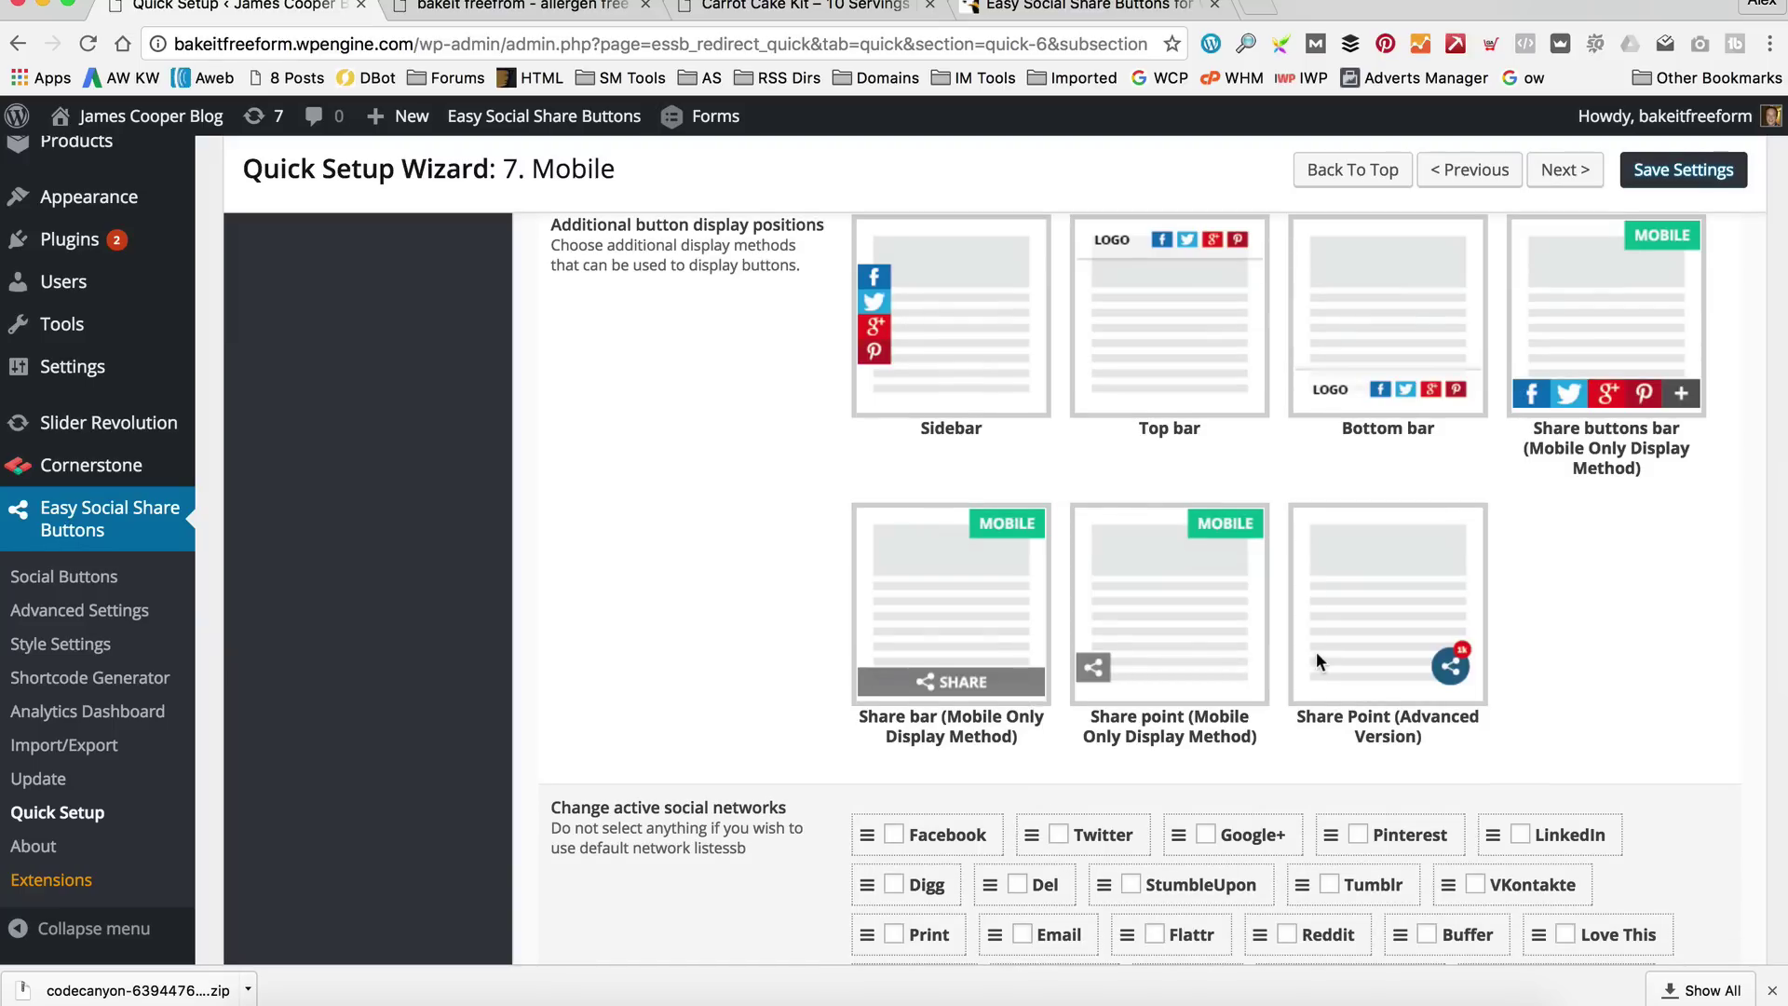
click(1629, 326)
scroll(1520, 447, down, 1)
scroll(1520, 447, down, 3)
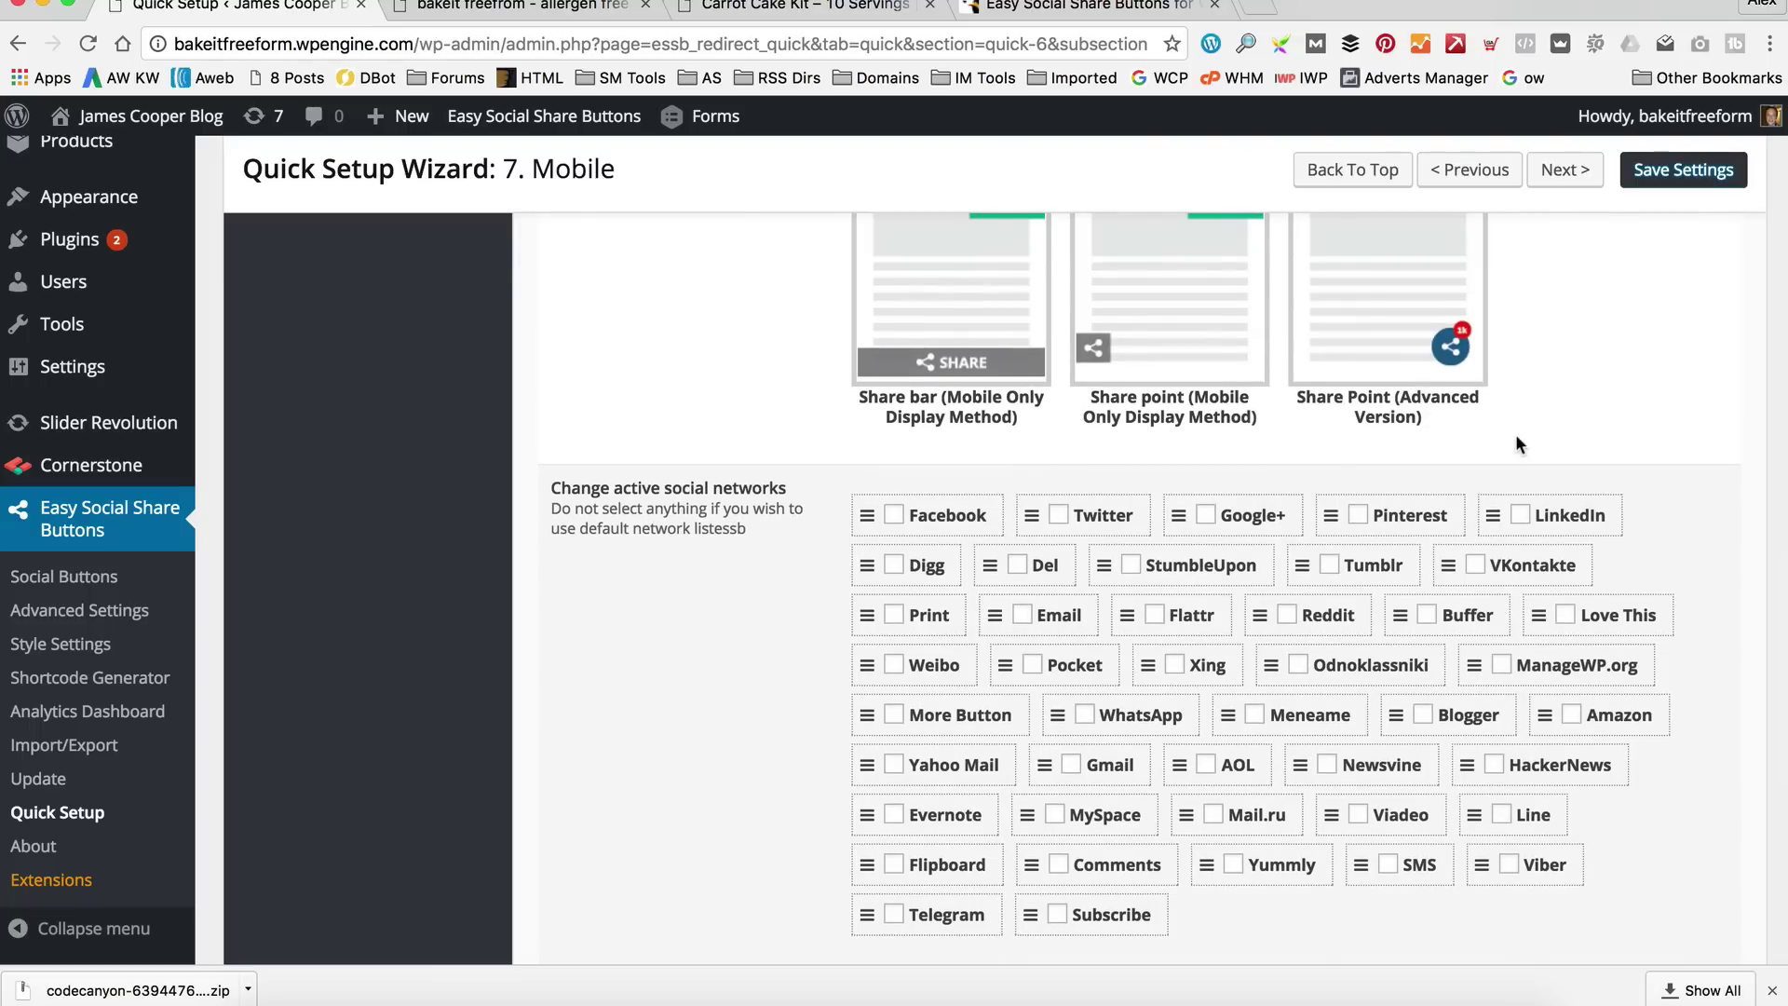
scroll(1517, 435, down, 3)
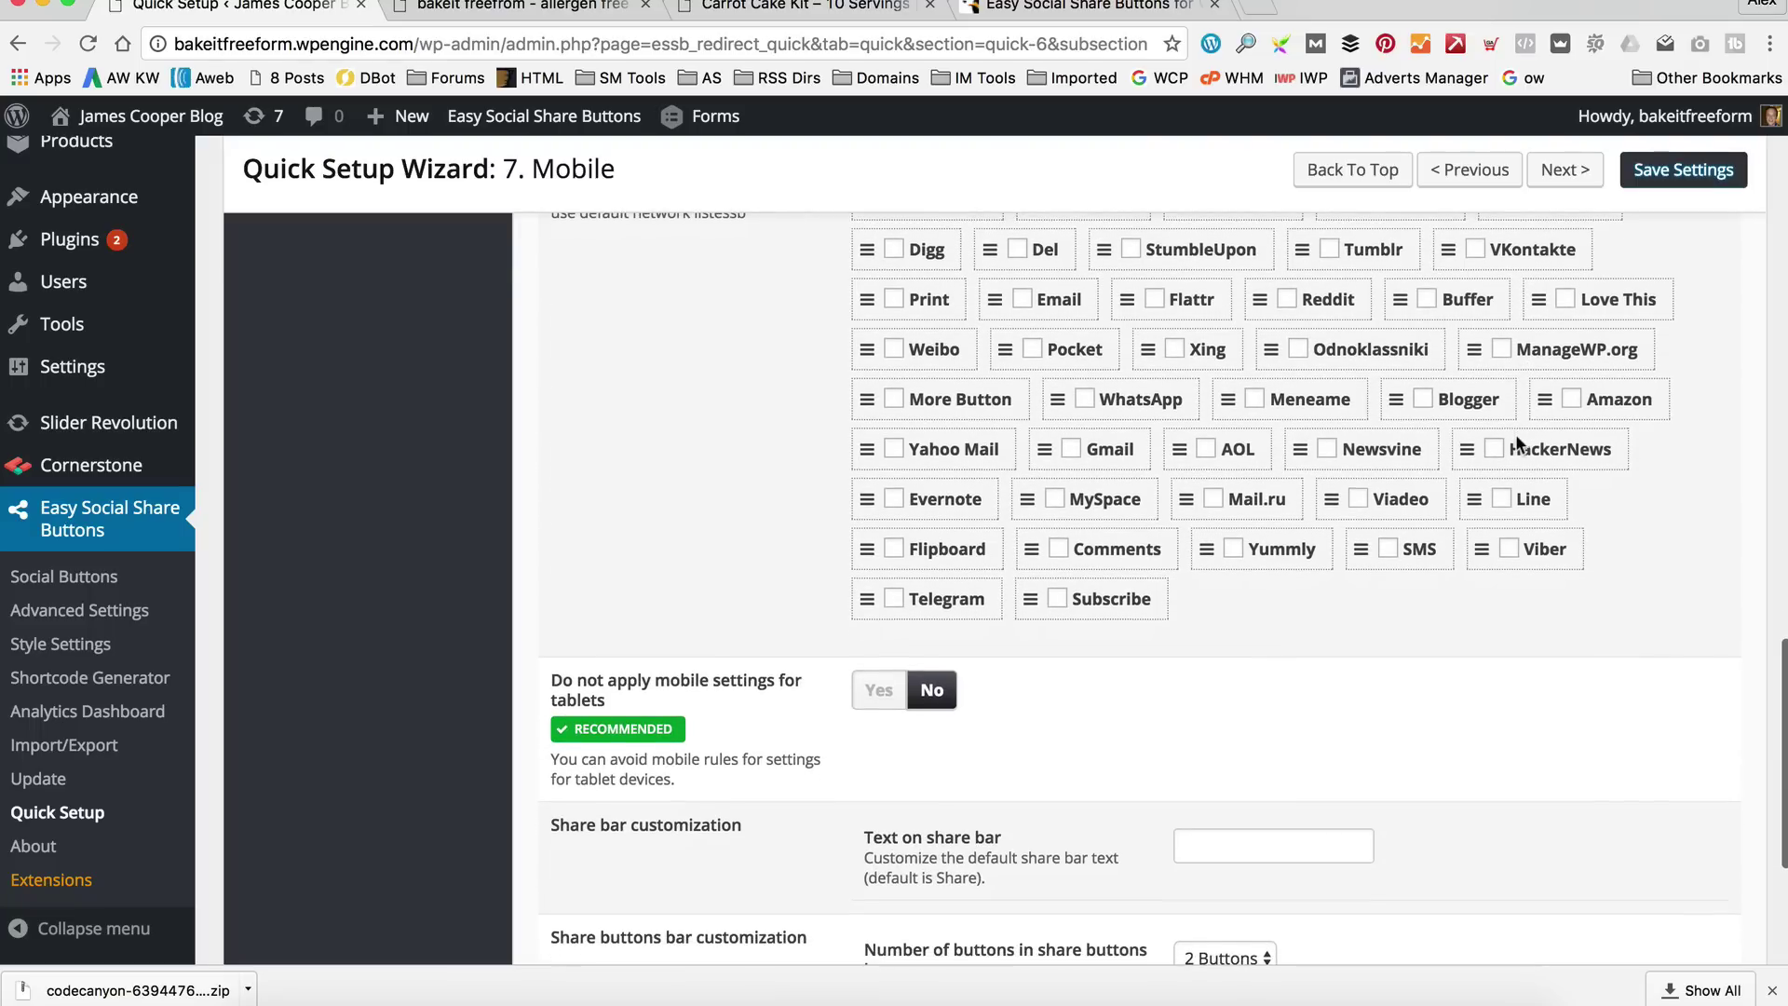
scroll(1516, 436, down, 3)
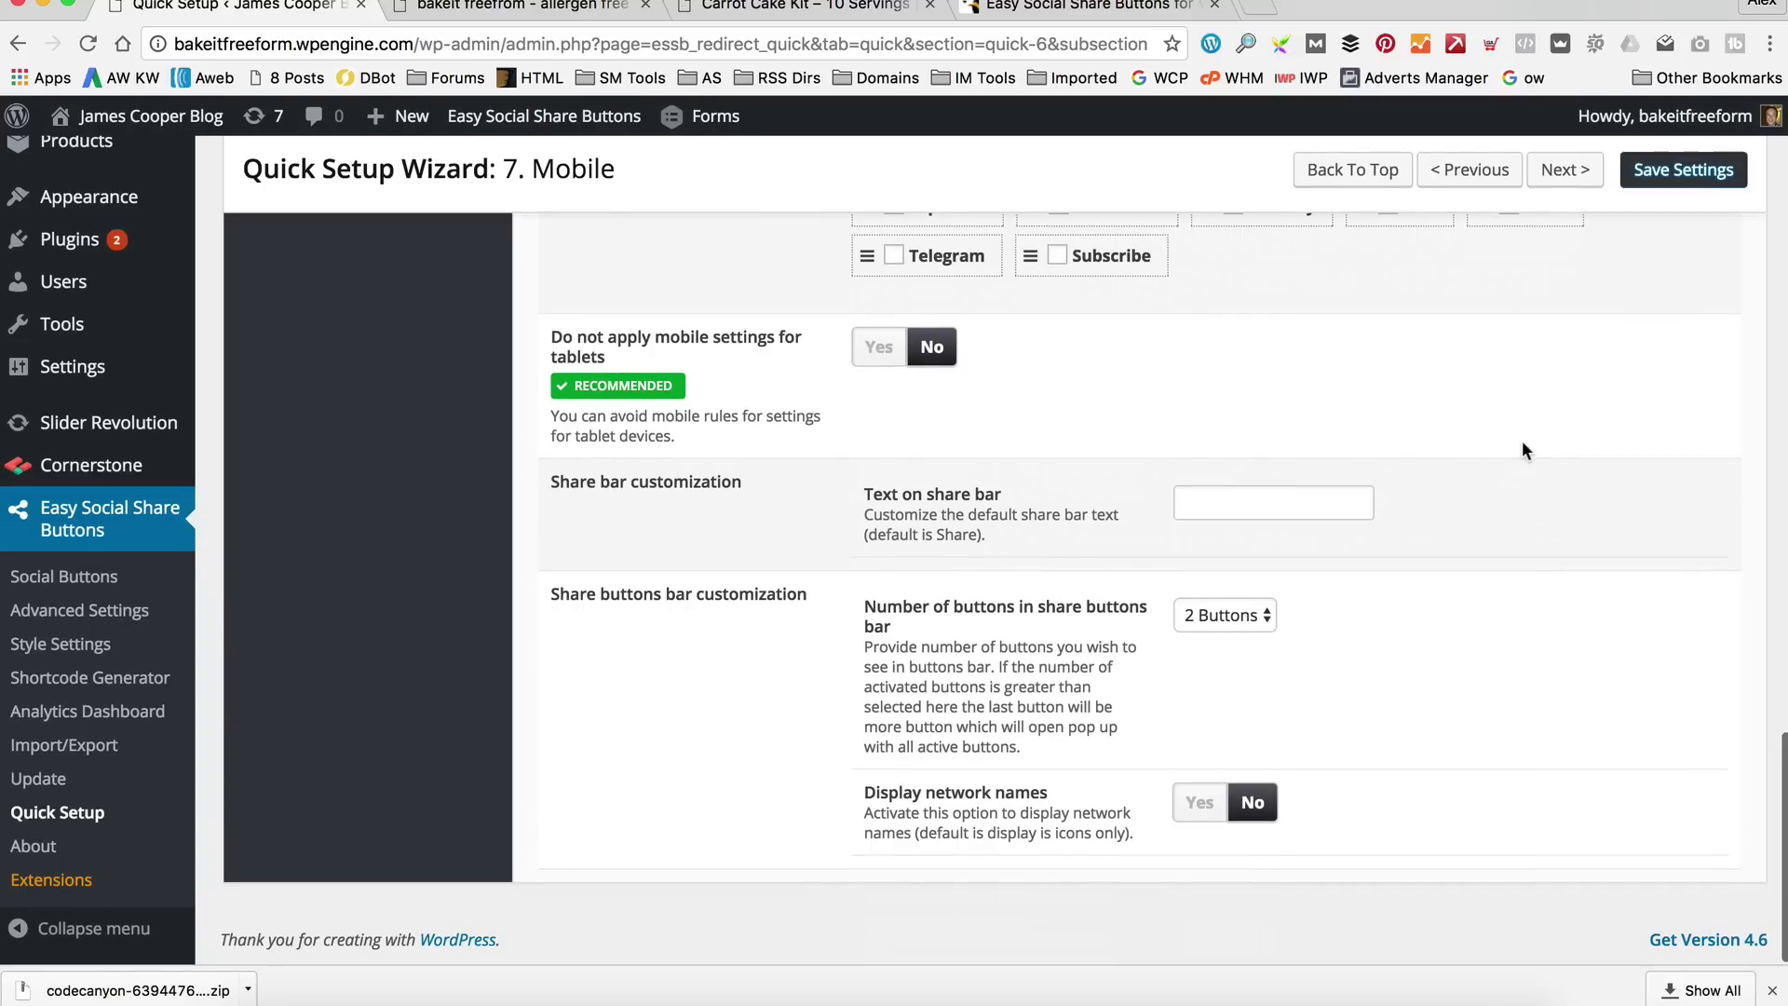
scroll(1512, 460, up, 20)
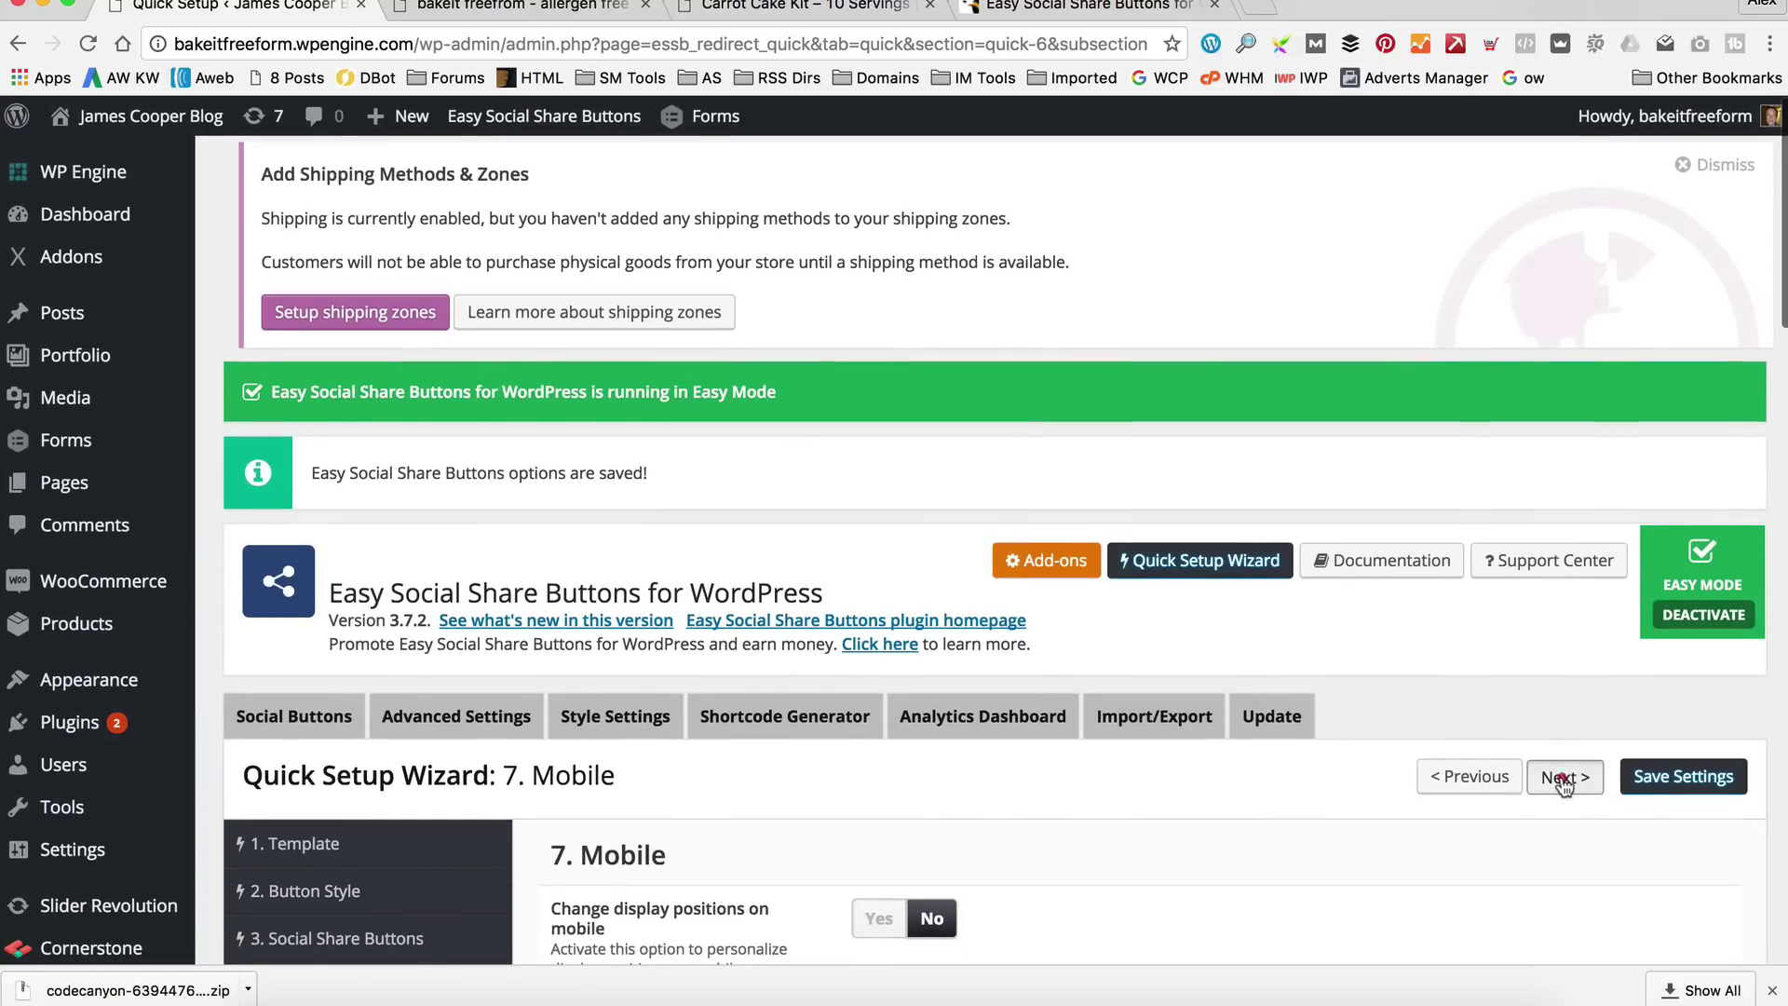
- Advance to Final Settings and save all the wizard settings
click(1558, 778)
scroll(1453, 771, down, 4)
scroll(1446, 769, down, 6)
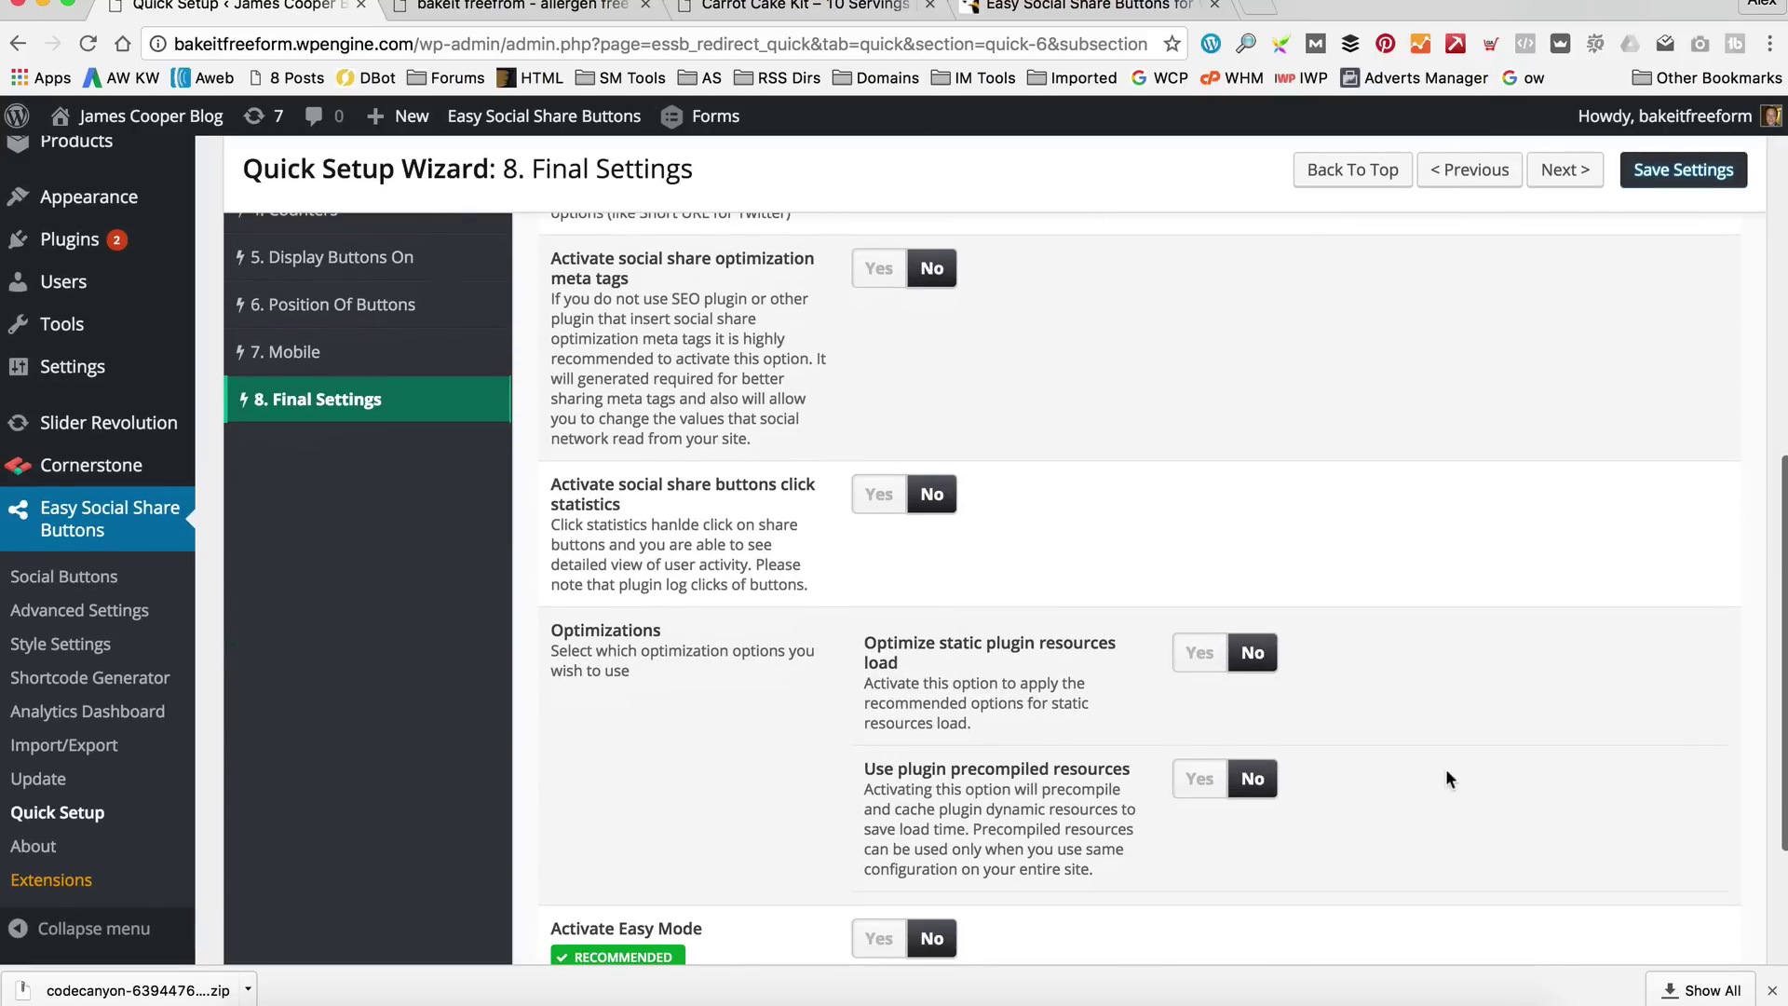
scroll(1462, 759, up, 5)
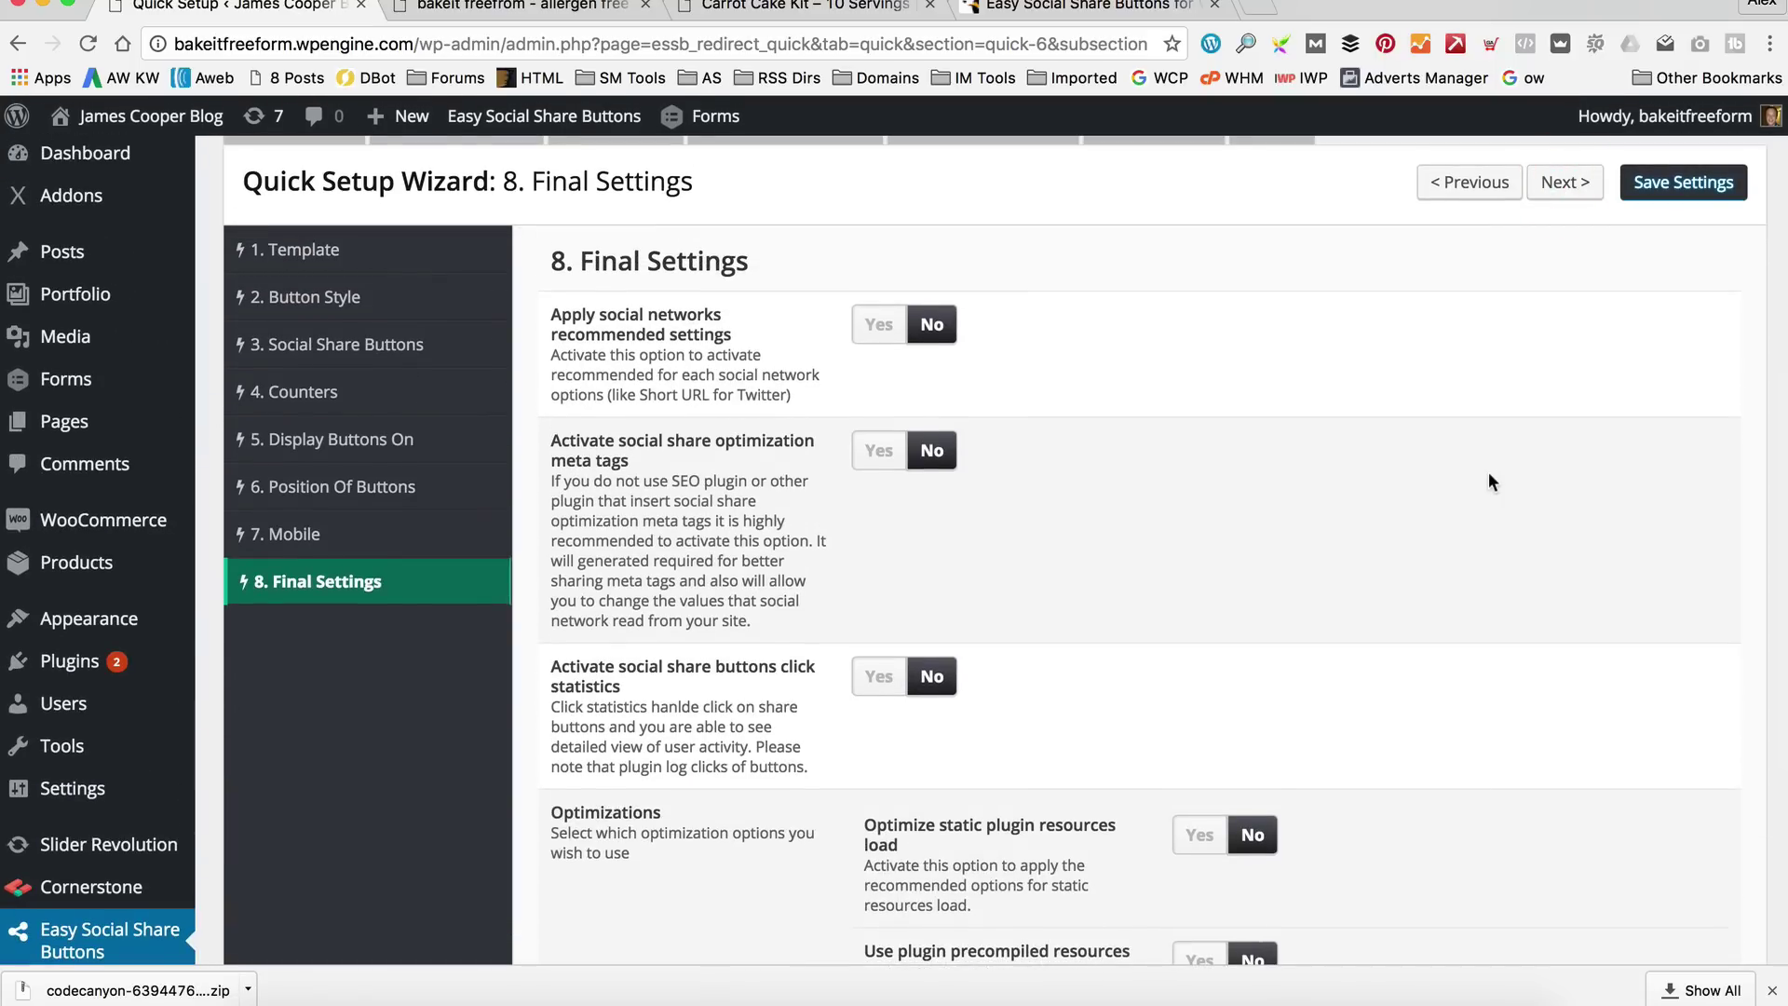
scroll(1488, 481, up, 4)
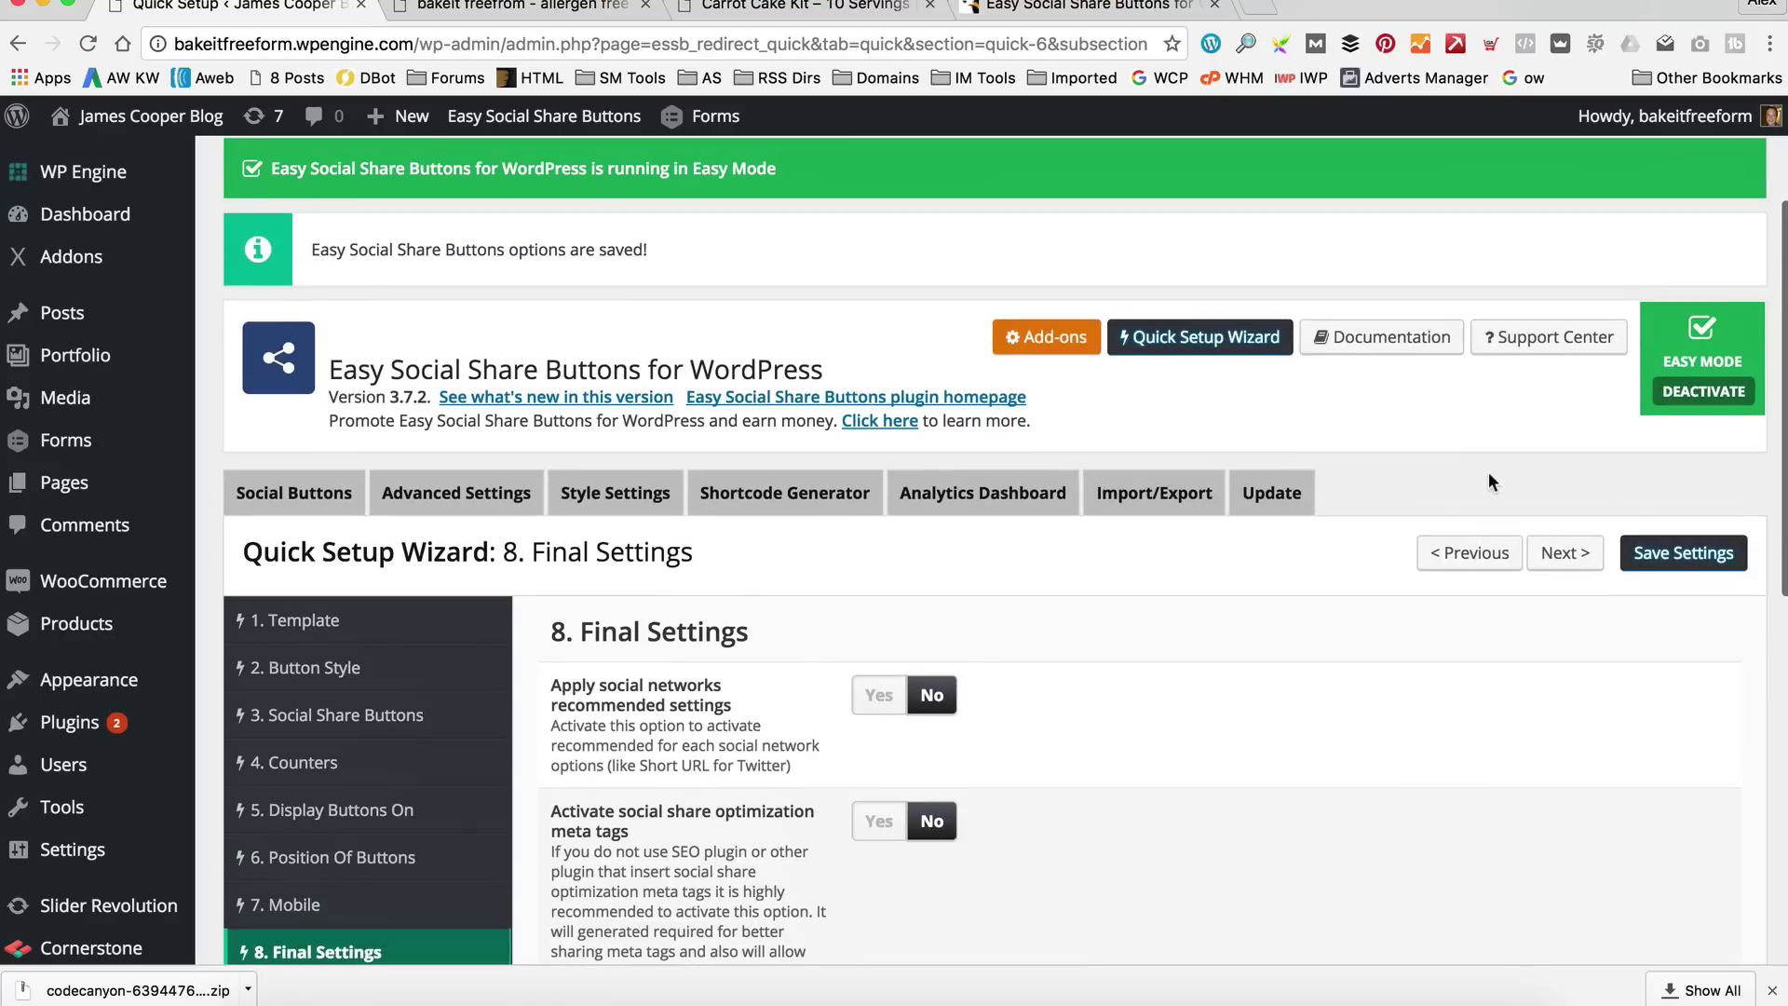
click(1646, 559)
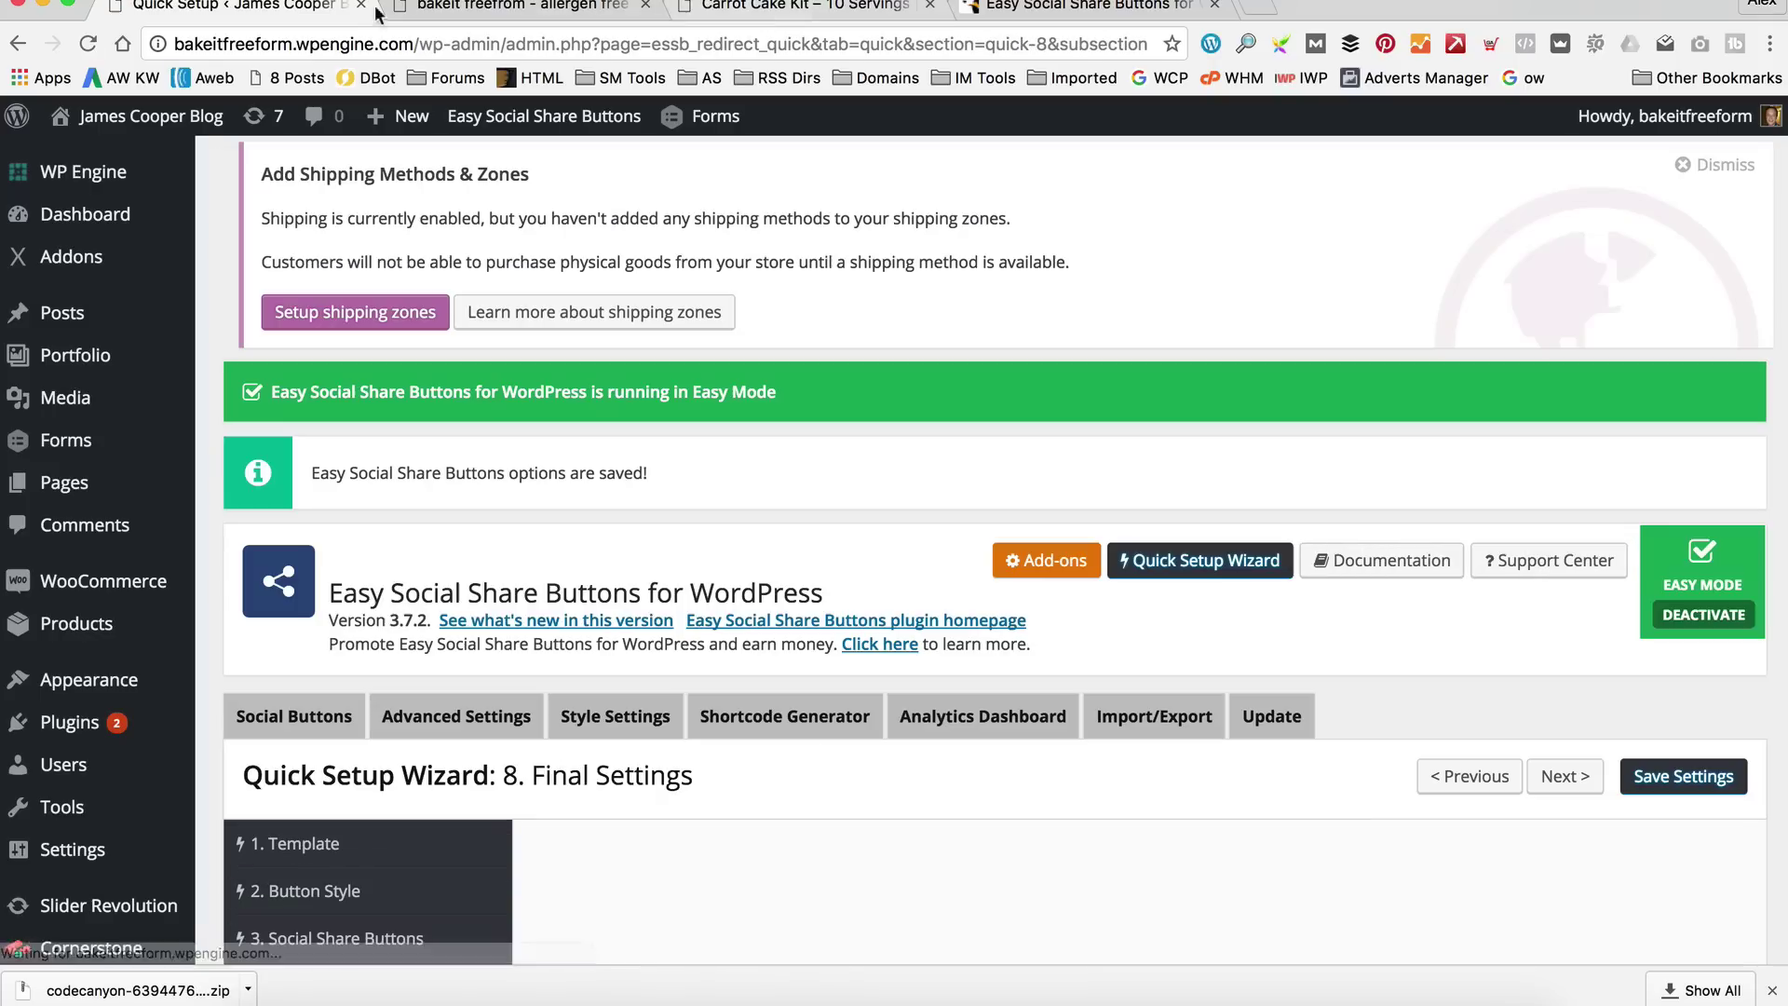
- Reload the Carrot Cake Kit page to confirm the share sidebar appears
click(735, 5)
click(88, 44)
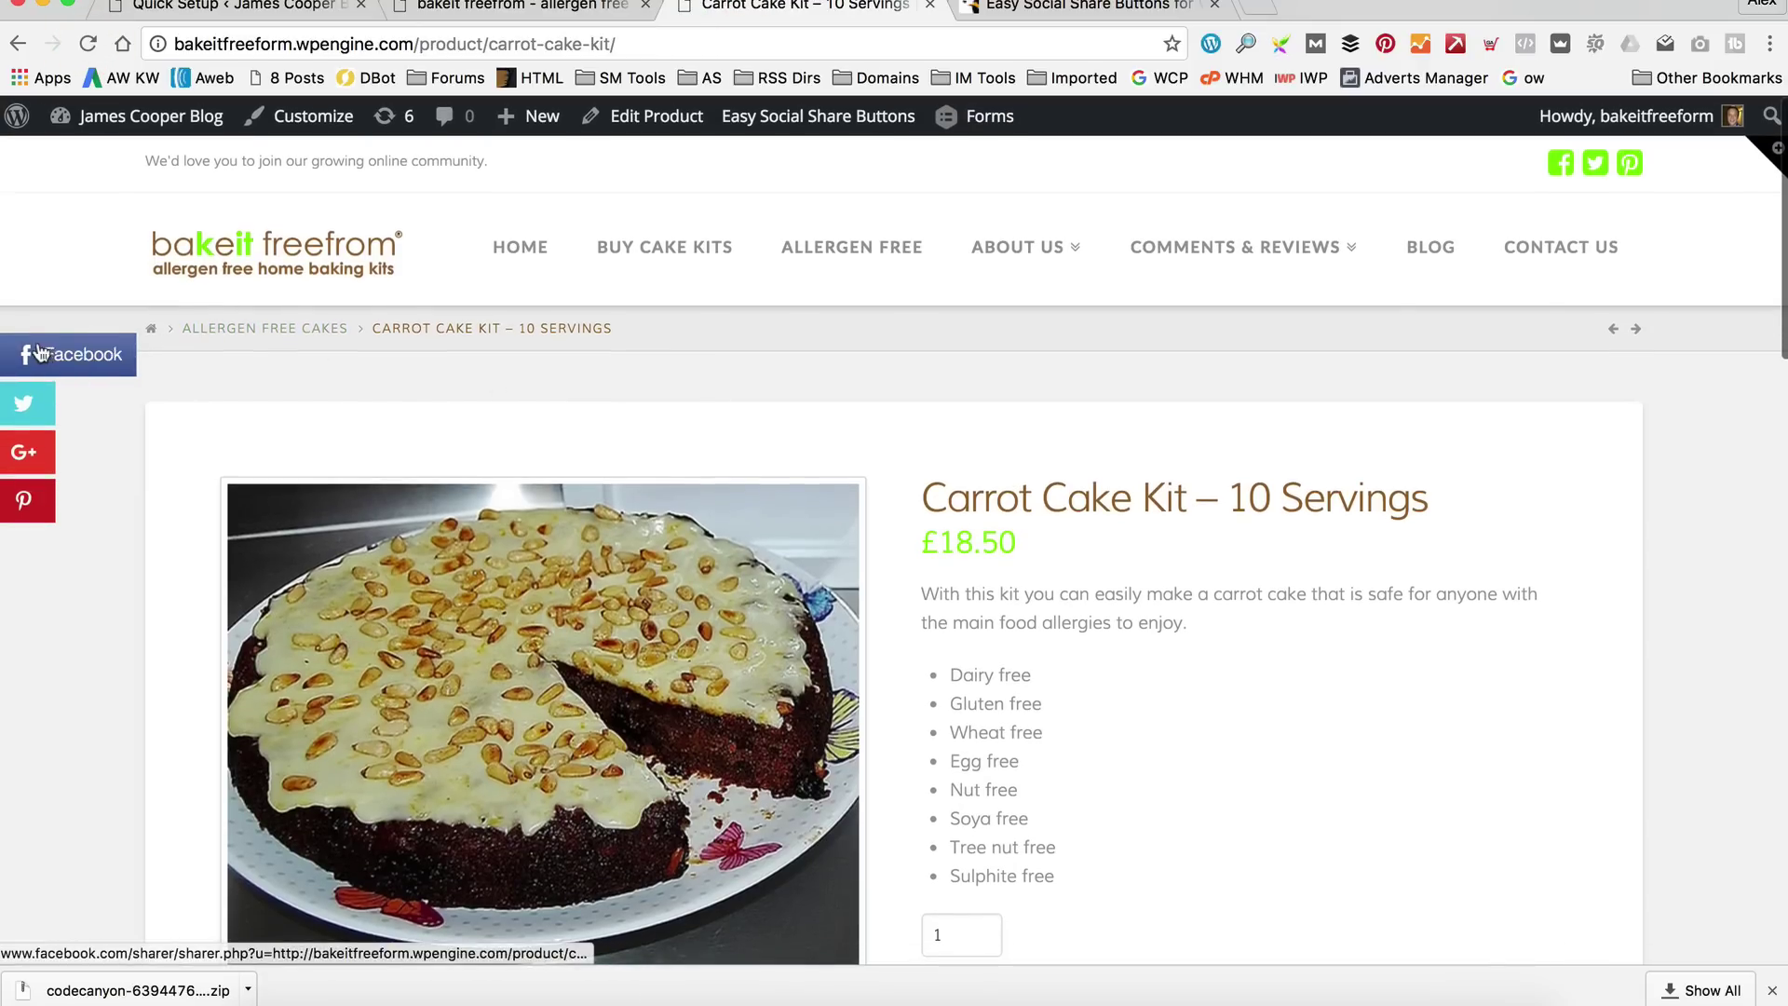
click(235, 8)
- Go back to the Position Of Buttons step and open the plugin's advanced settings
scroll(892, 518, down, 6)
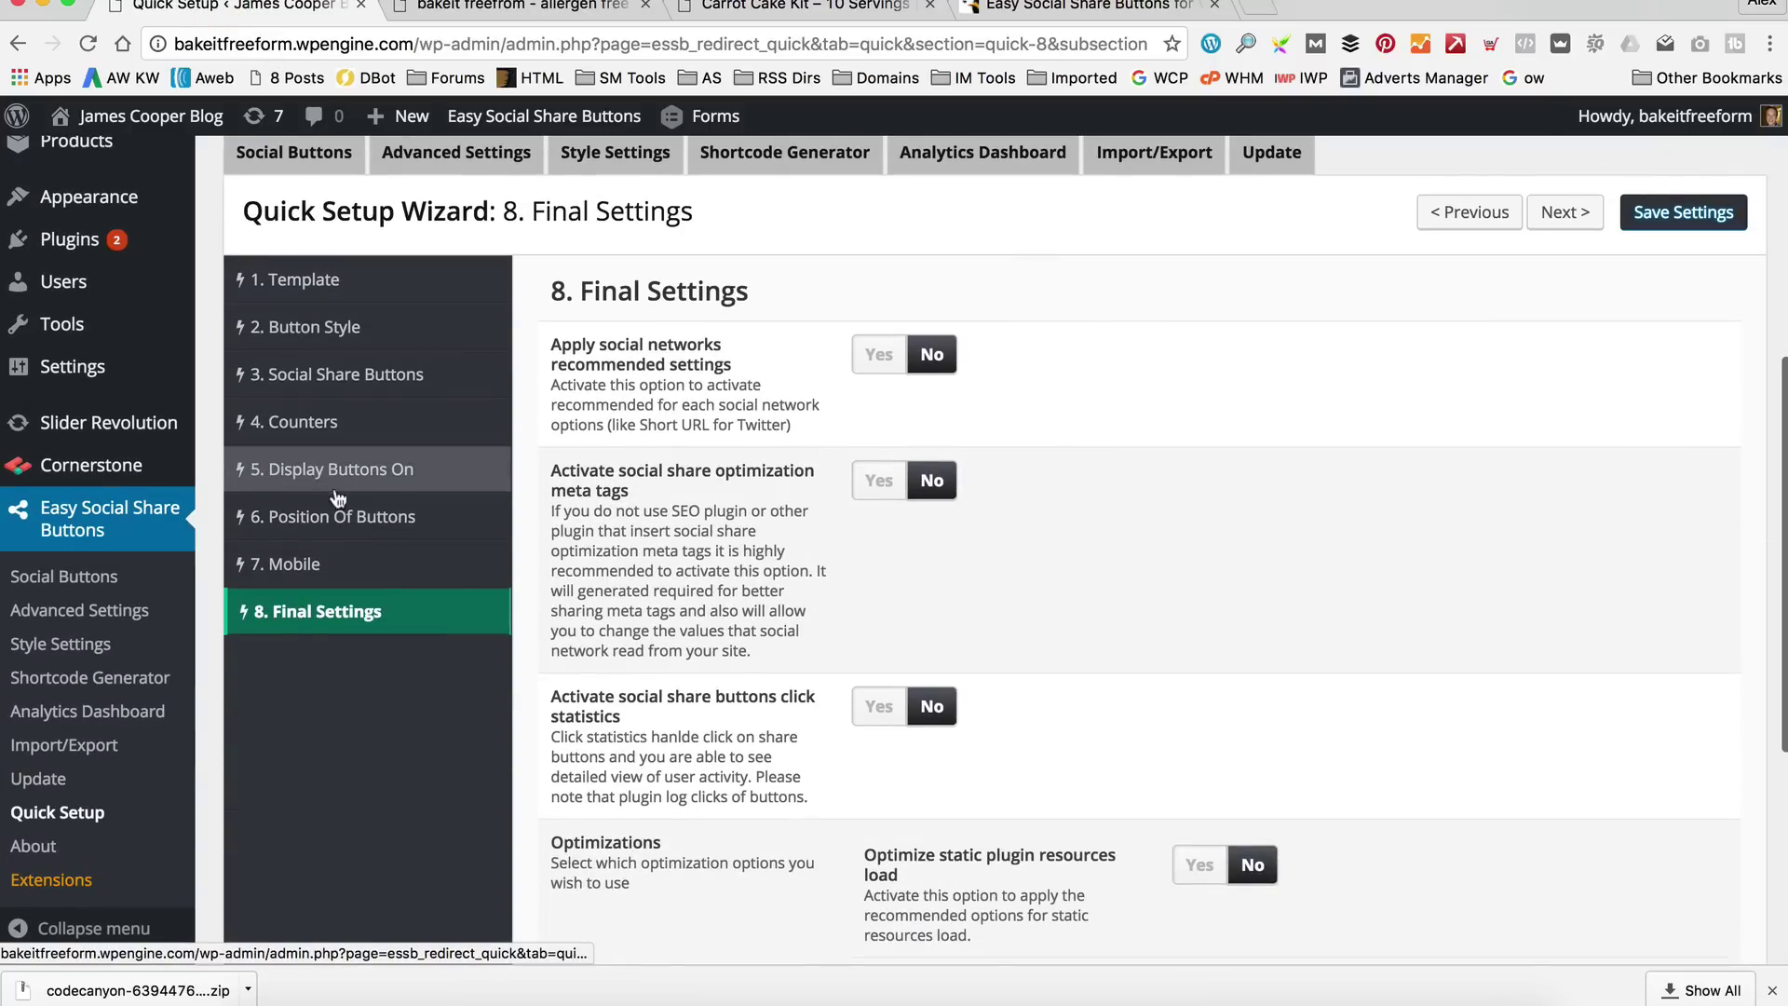
click(335, 517)
scroll(710, 428, down, 10)
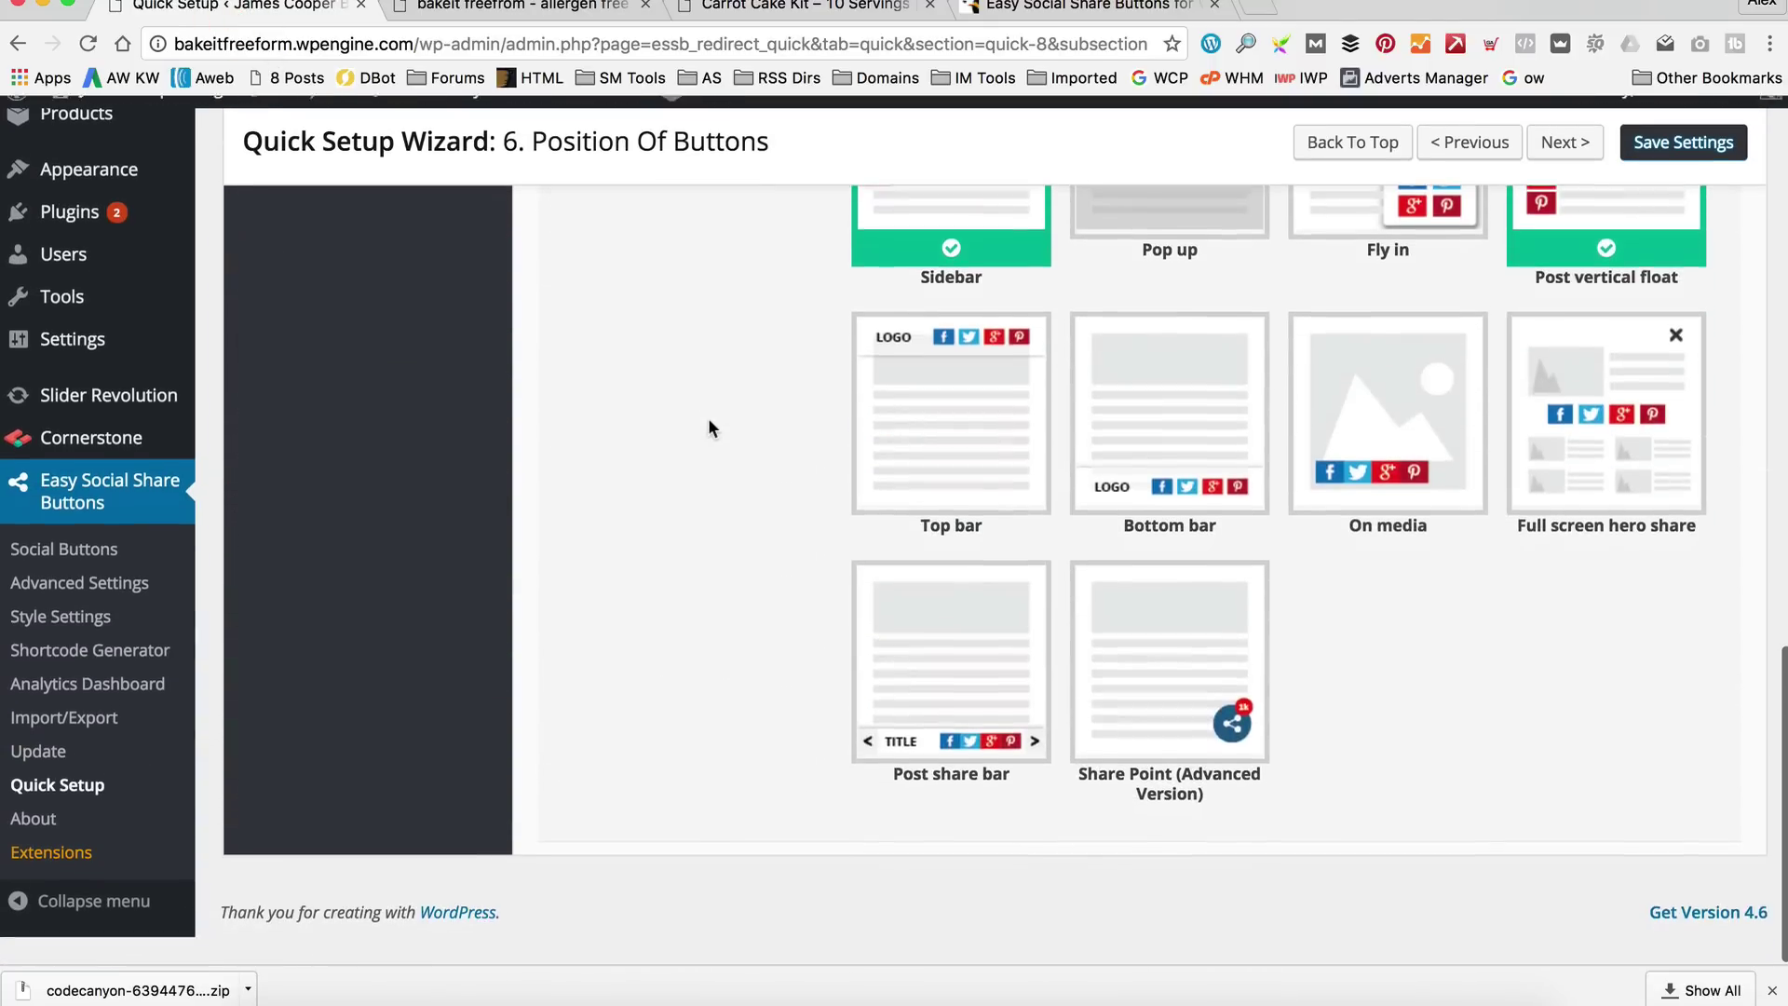
scroll(710, 427, up, 10)
scroll(708, 424, up, 5)
scroll(708, 424, down, 1)
click(460, 531)
scroll(607, 541, down, 4)
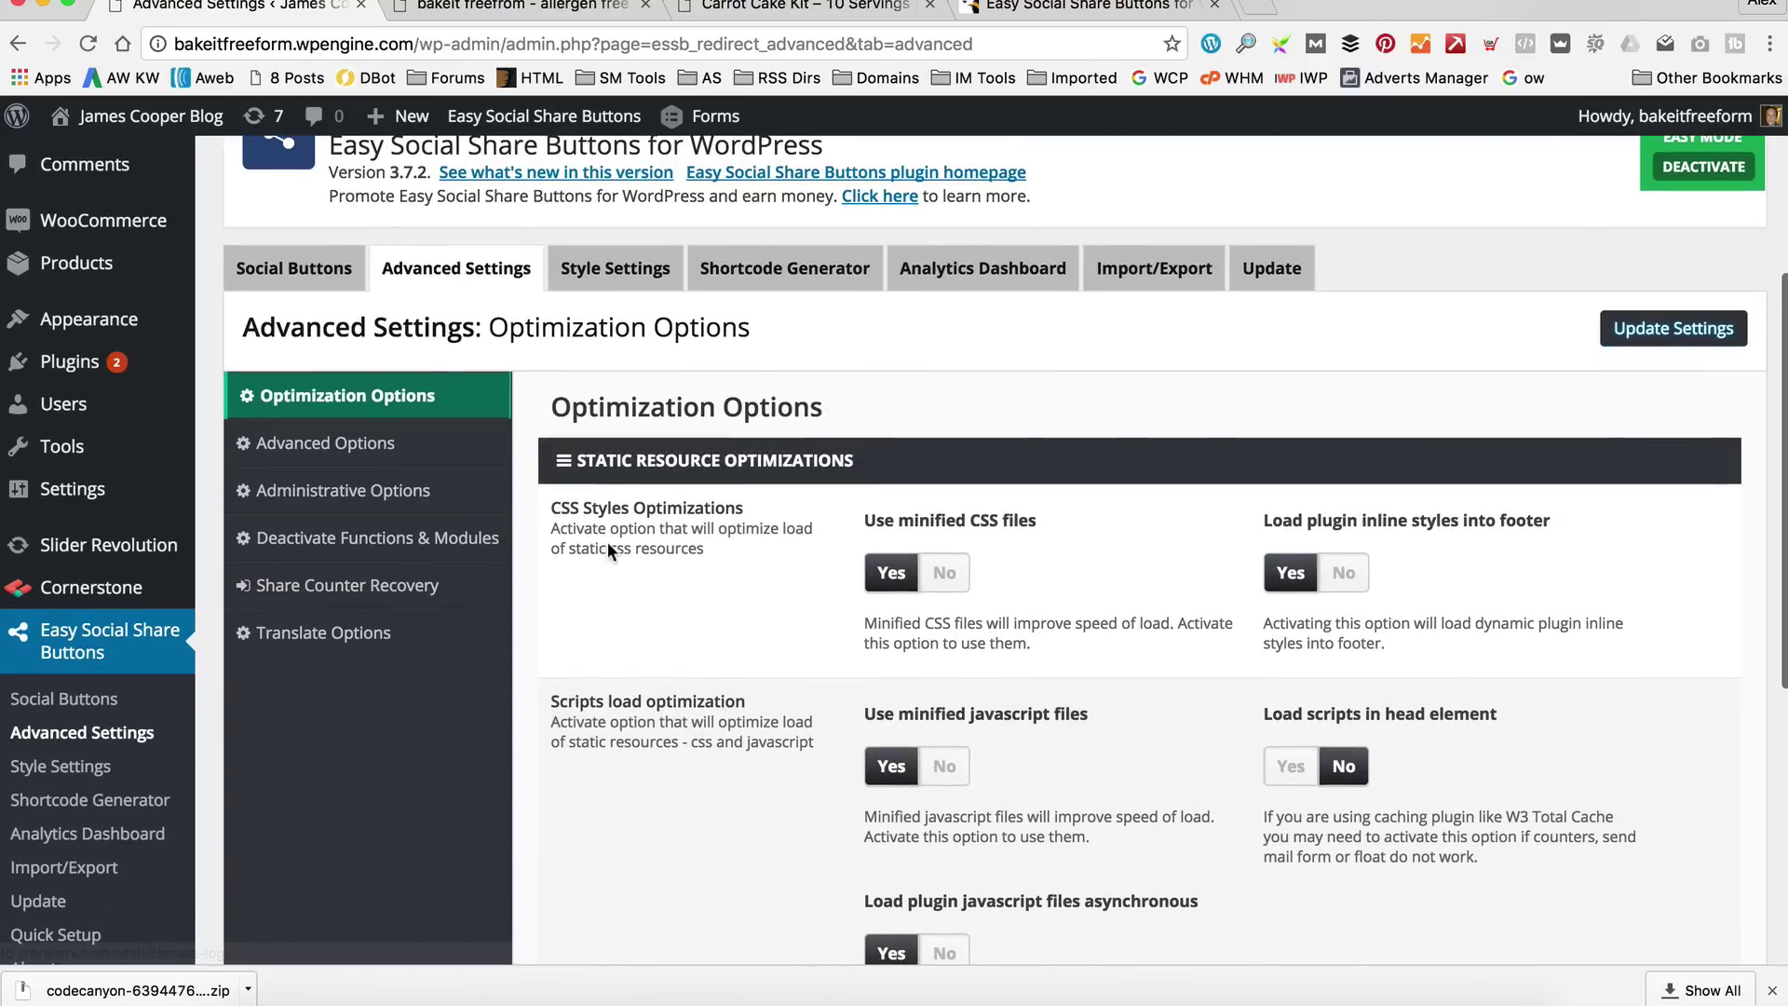
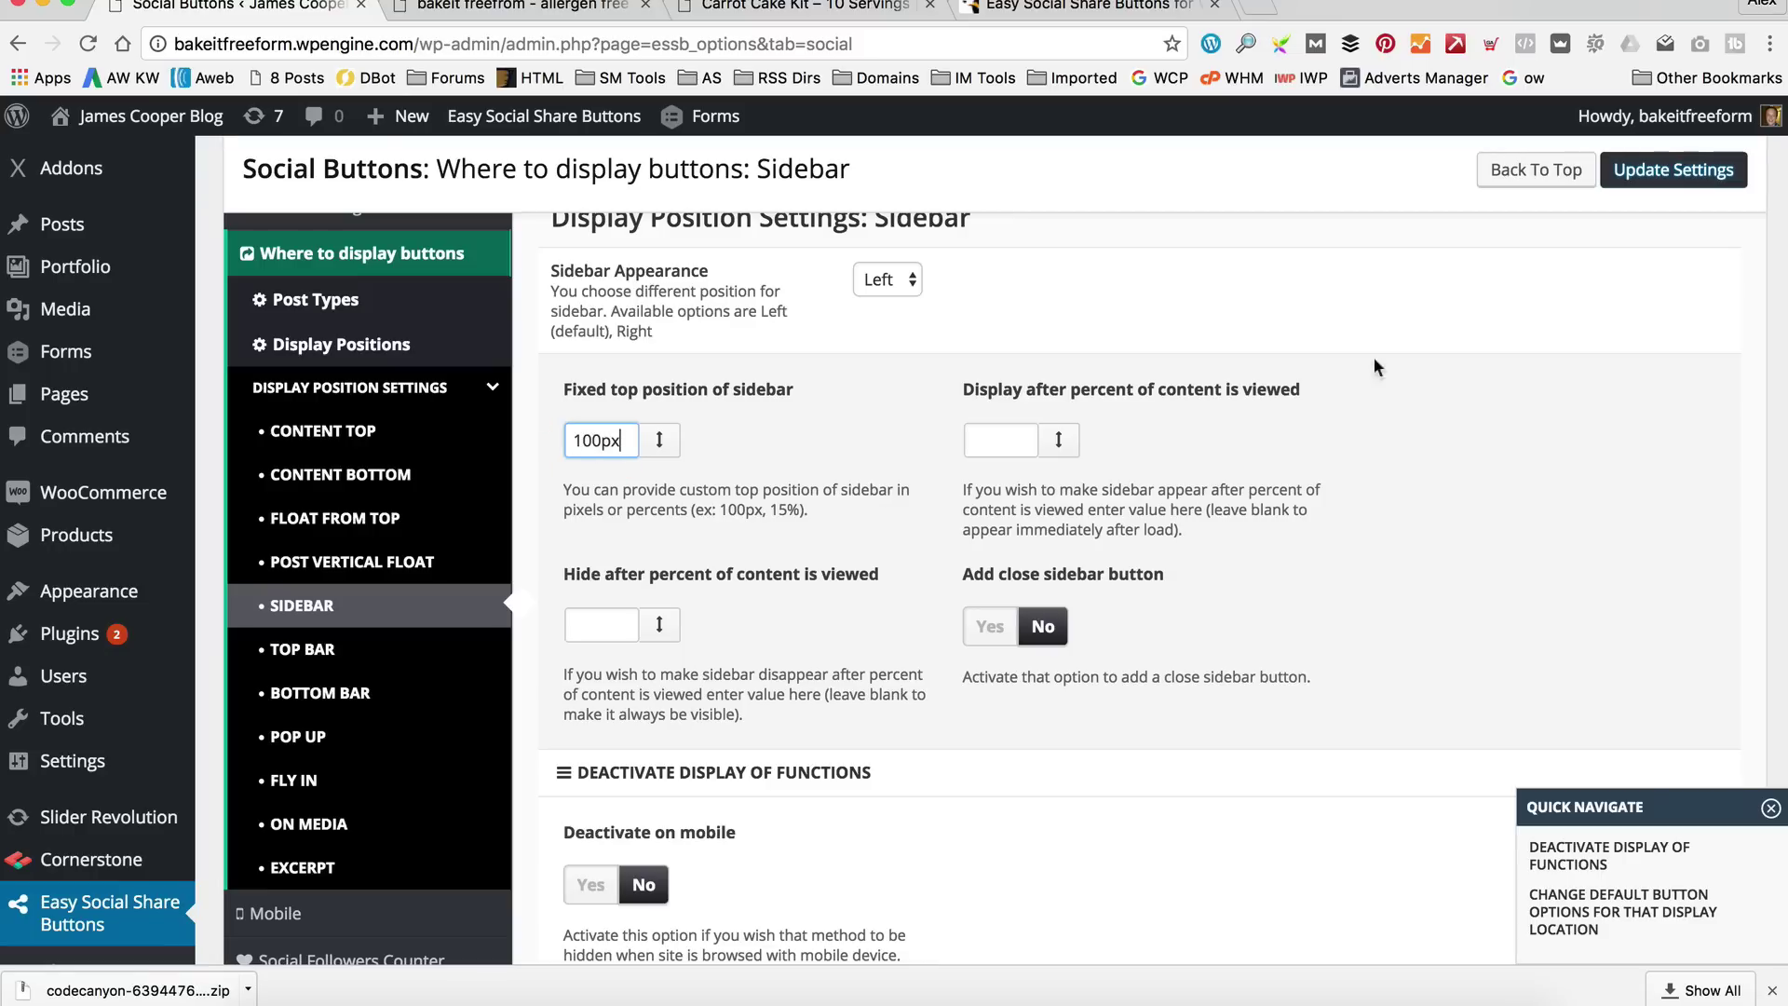
- Save the share sidebar settings and reload the Carrot Cake Kit page to check the bar
click(1666, 187)
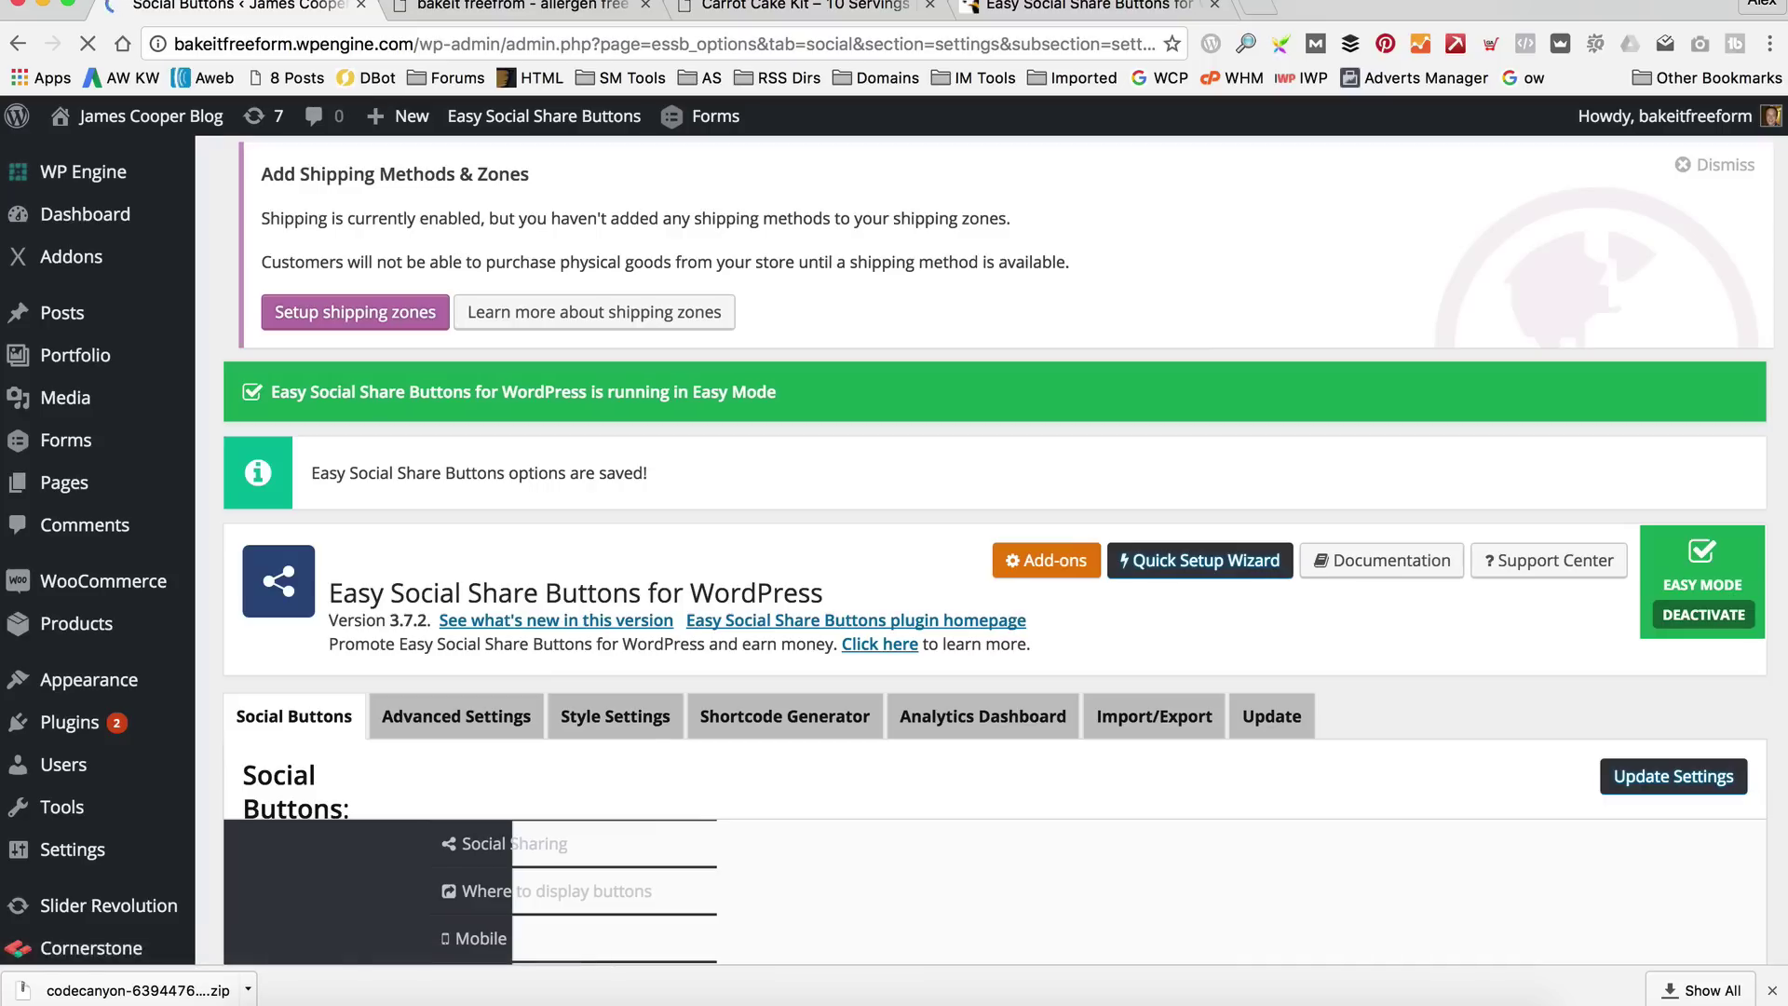
click(827, 9)
click(88, 43)
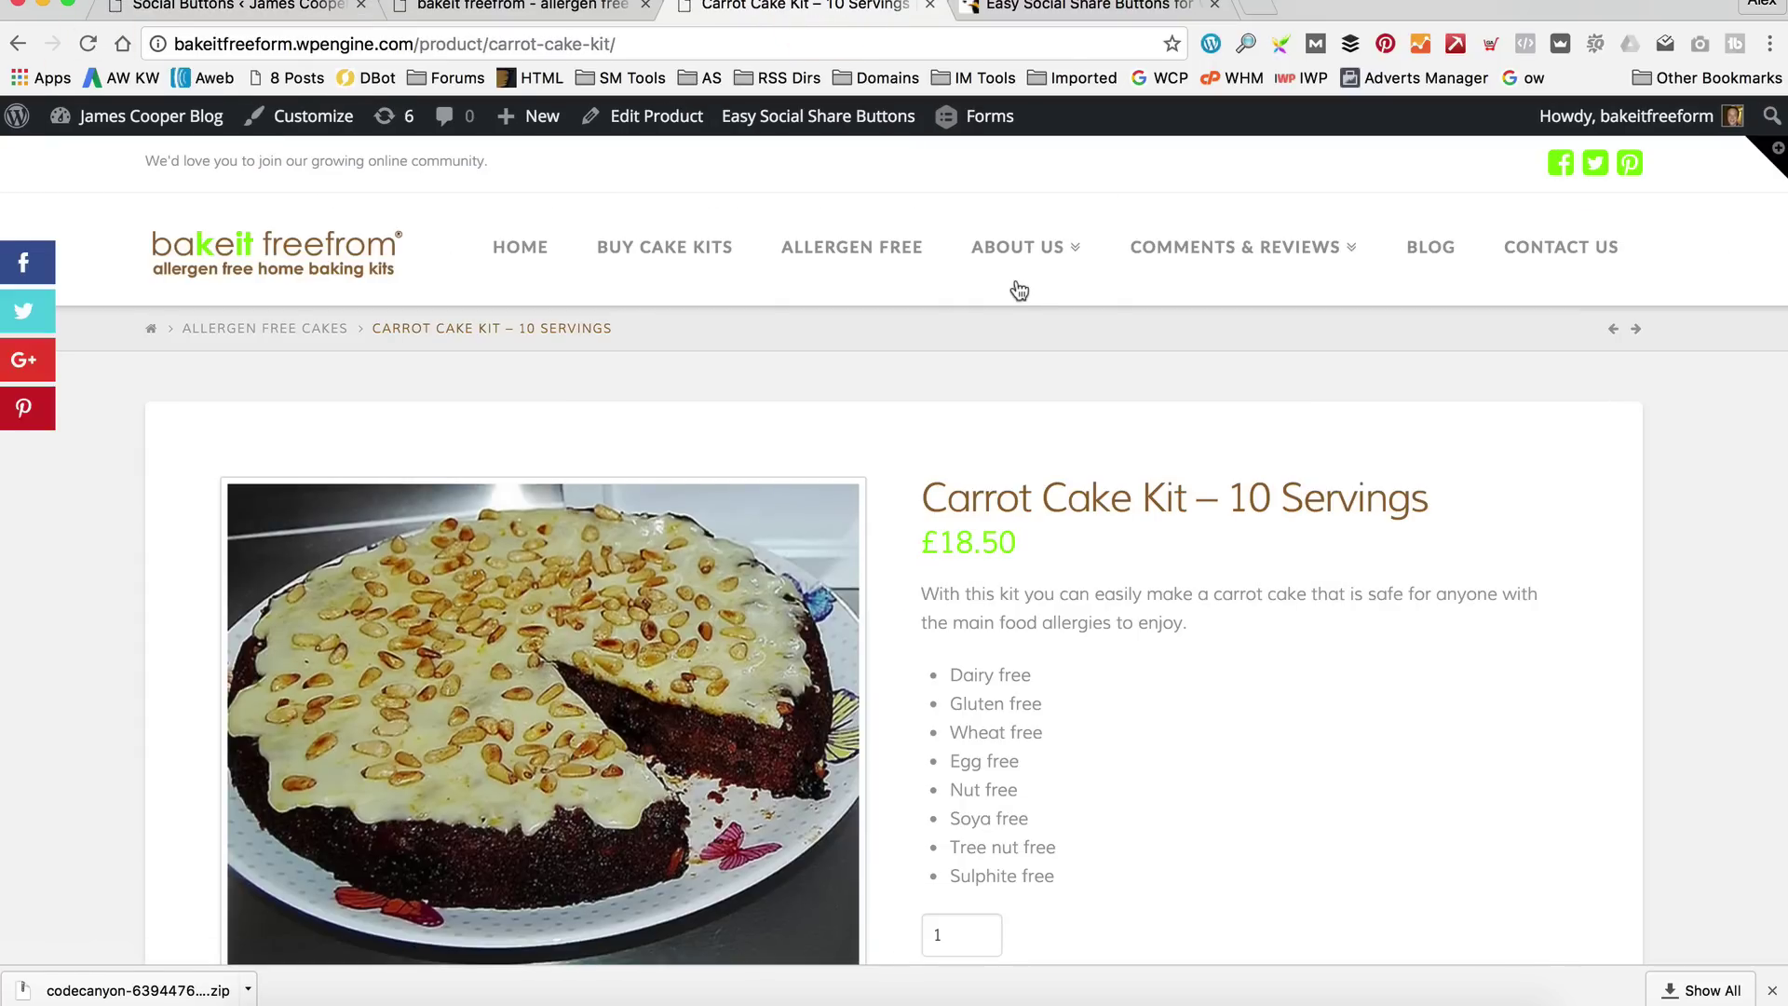
- Change the sidebar's fixed top position to 300px, save it, and view the product page
click(261, 12)
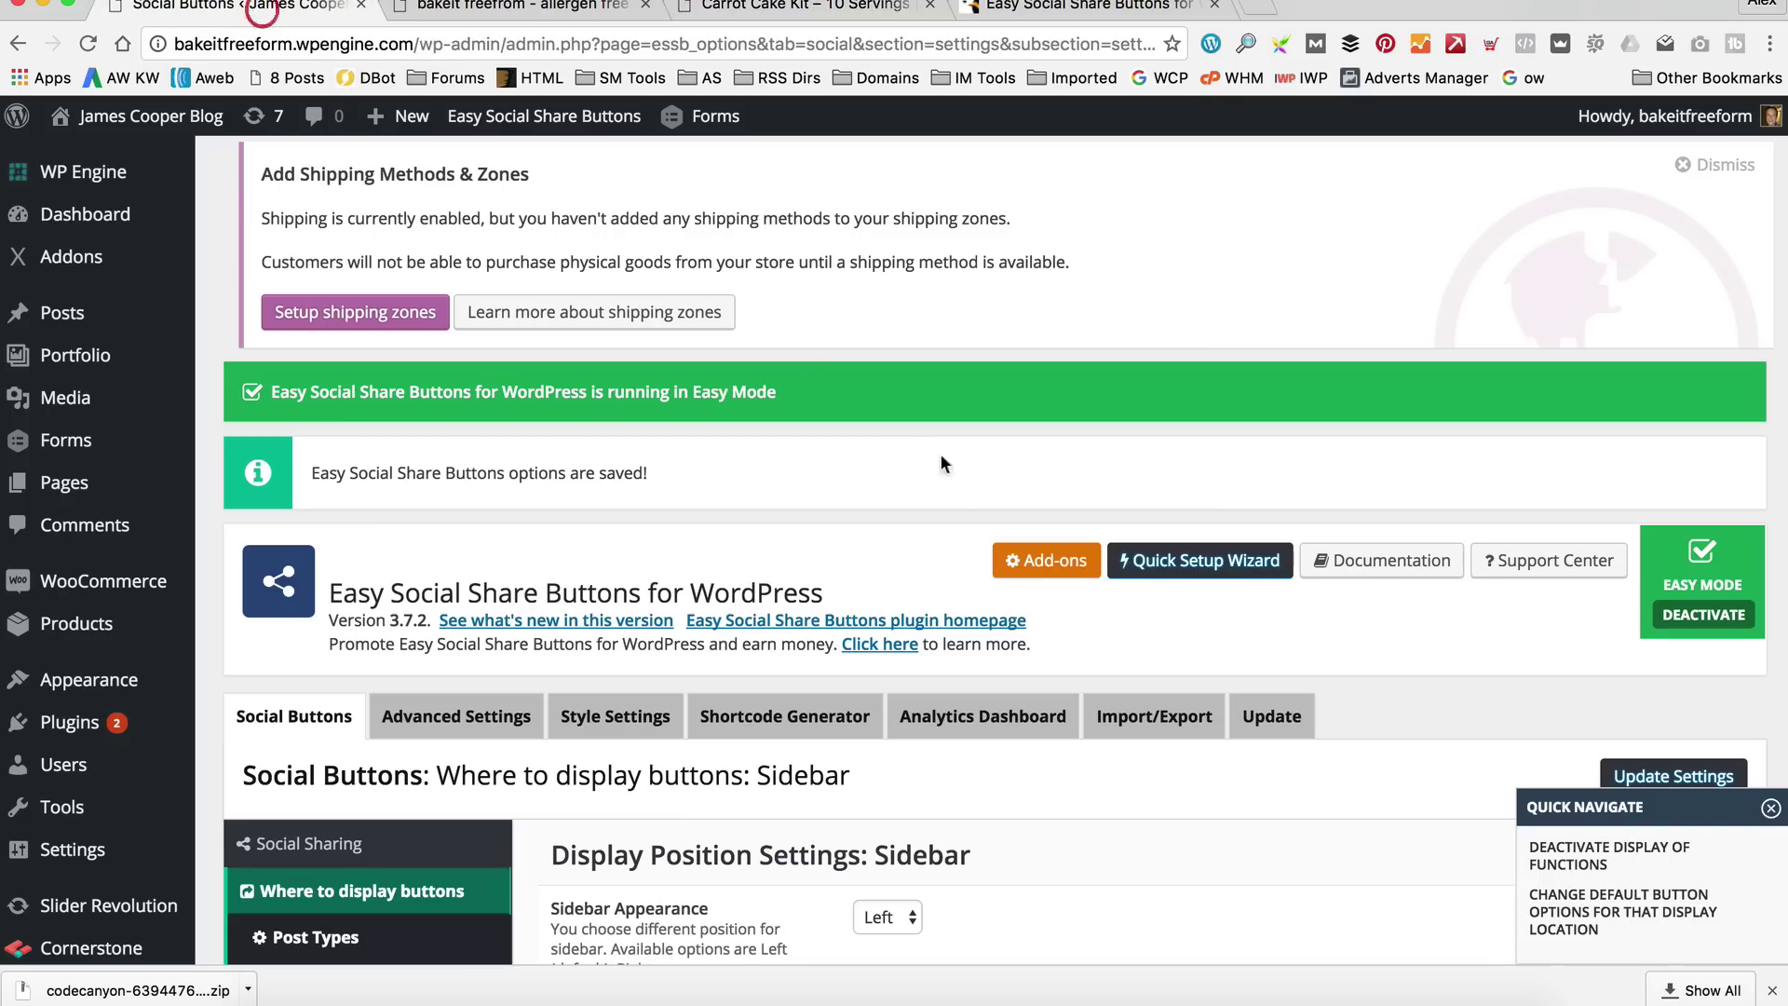
scroll(976, 566, down, 10)
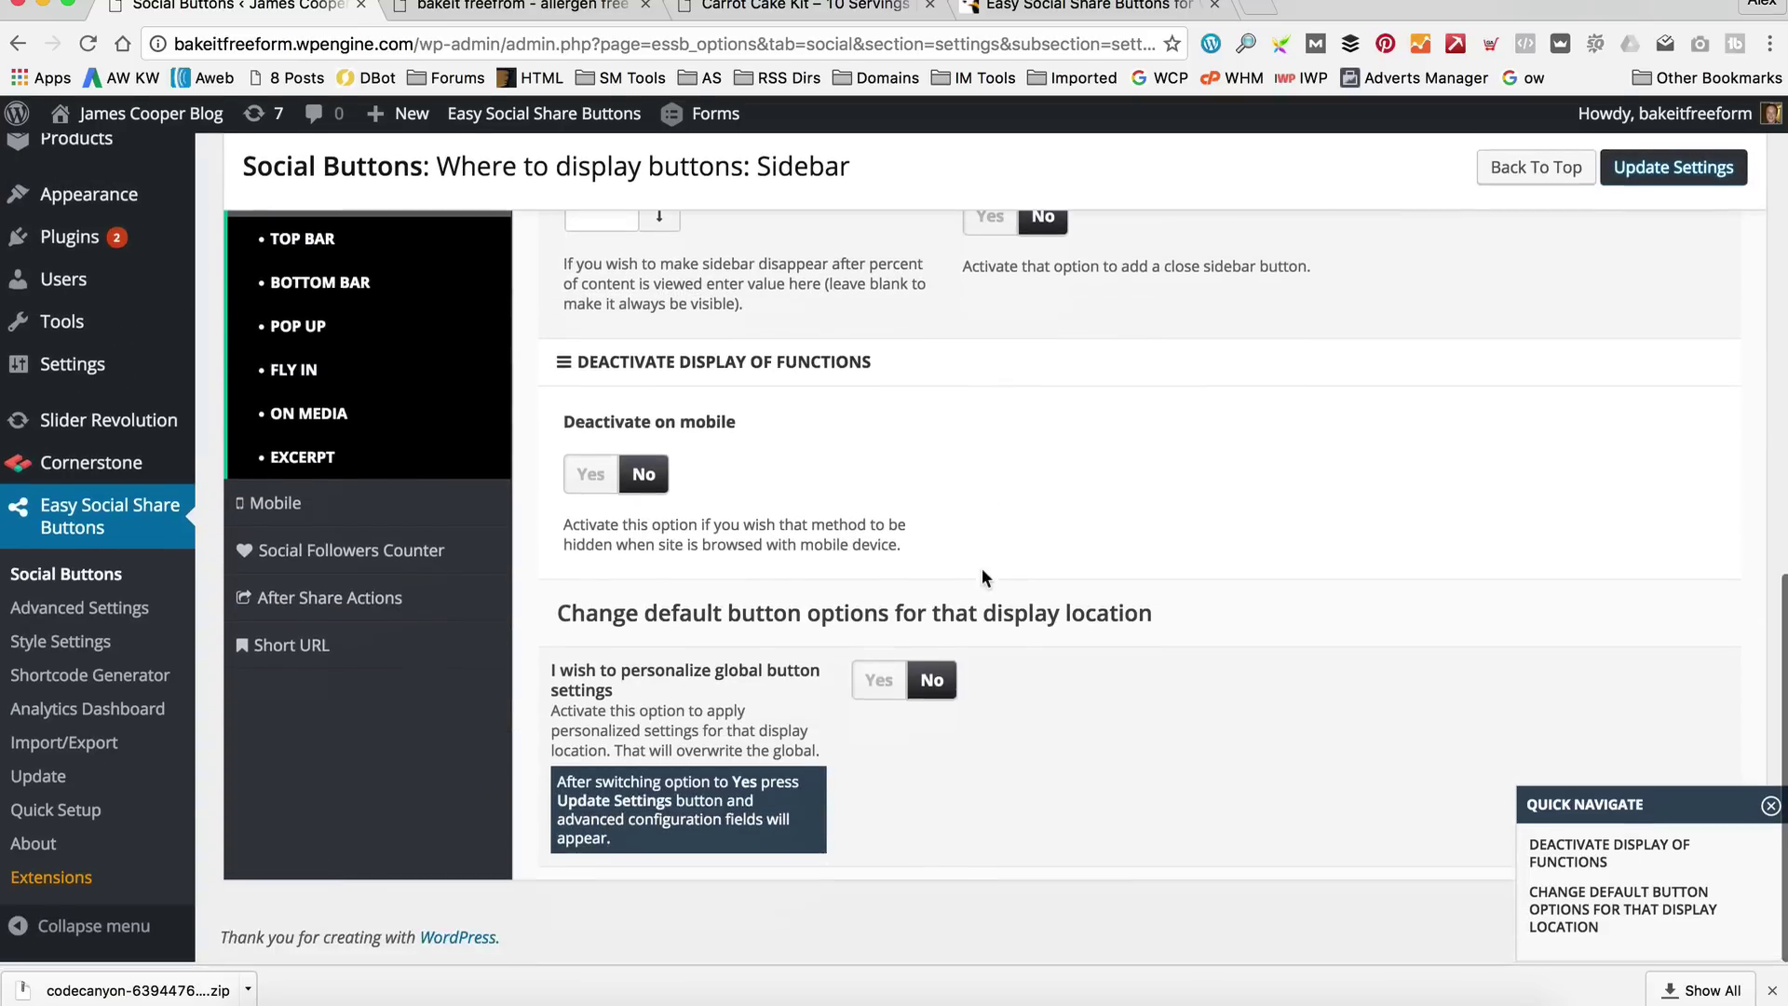
scroll(981, 567, up, 3)
scroll(987, 565, up, 3)
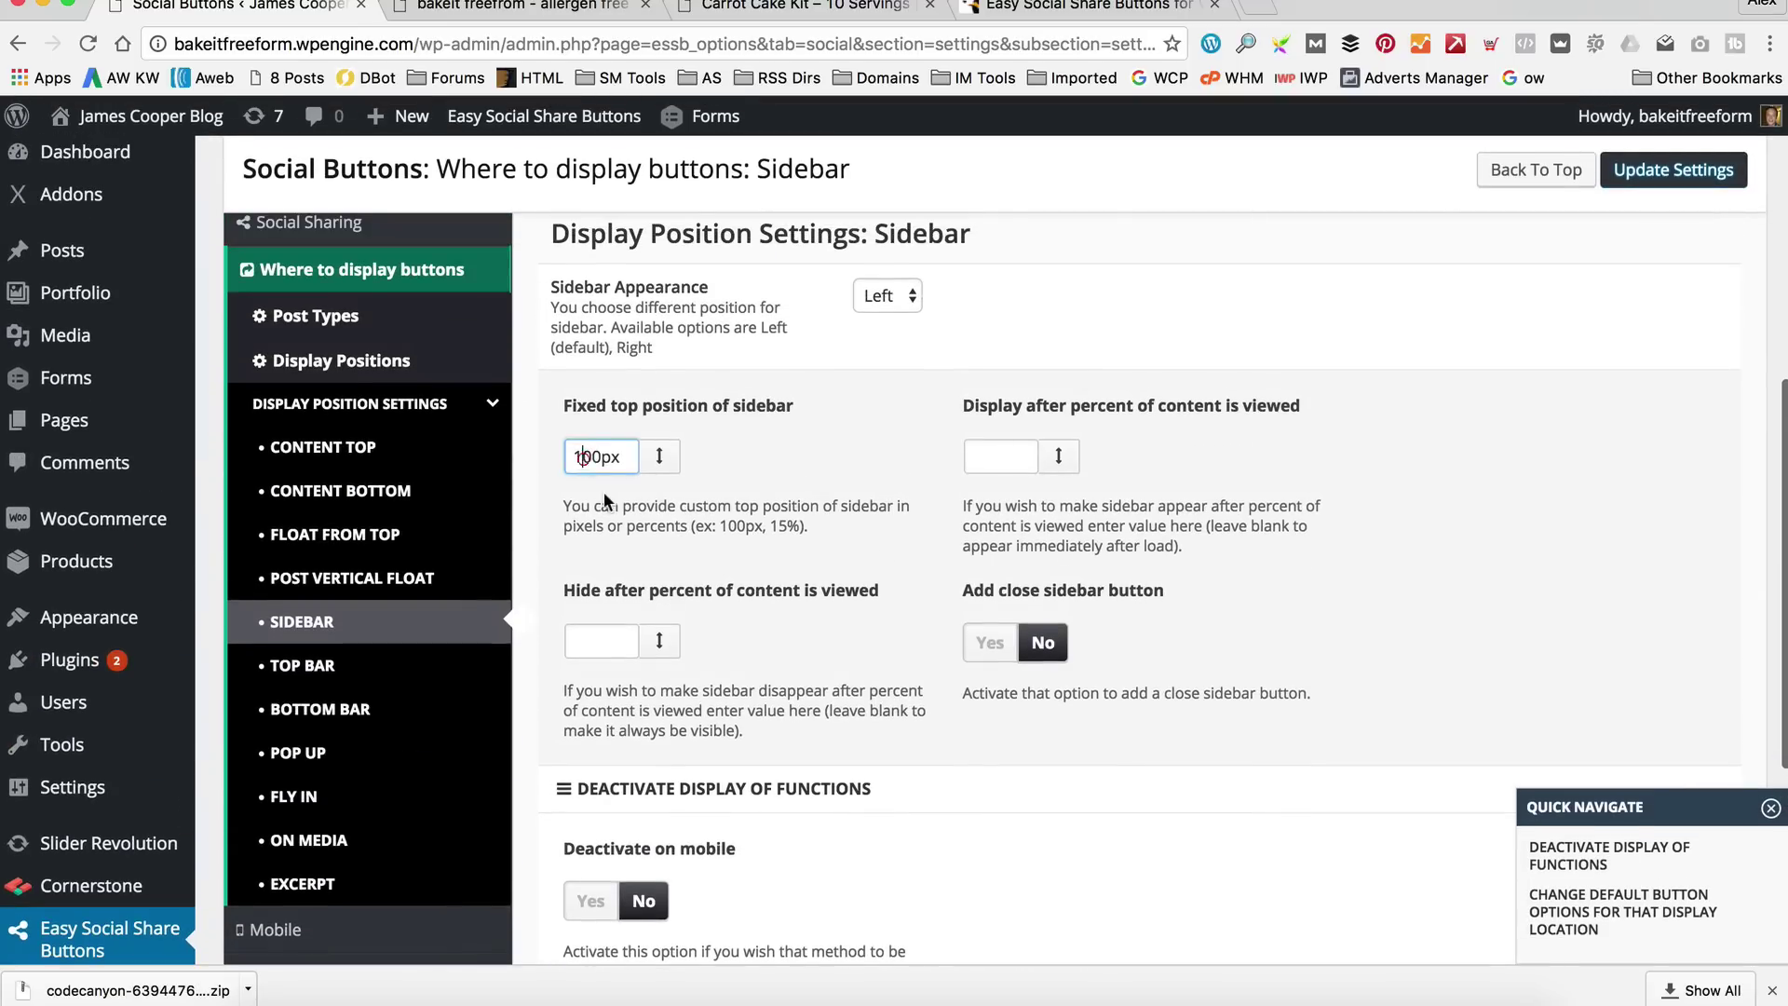
key(BackSpace)
text(3)
scroll(1188, 270, down, 1)
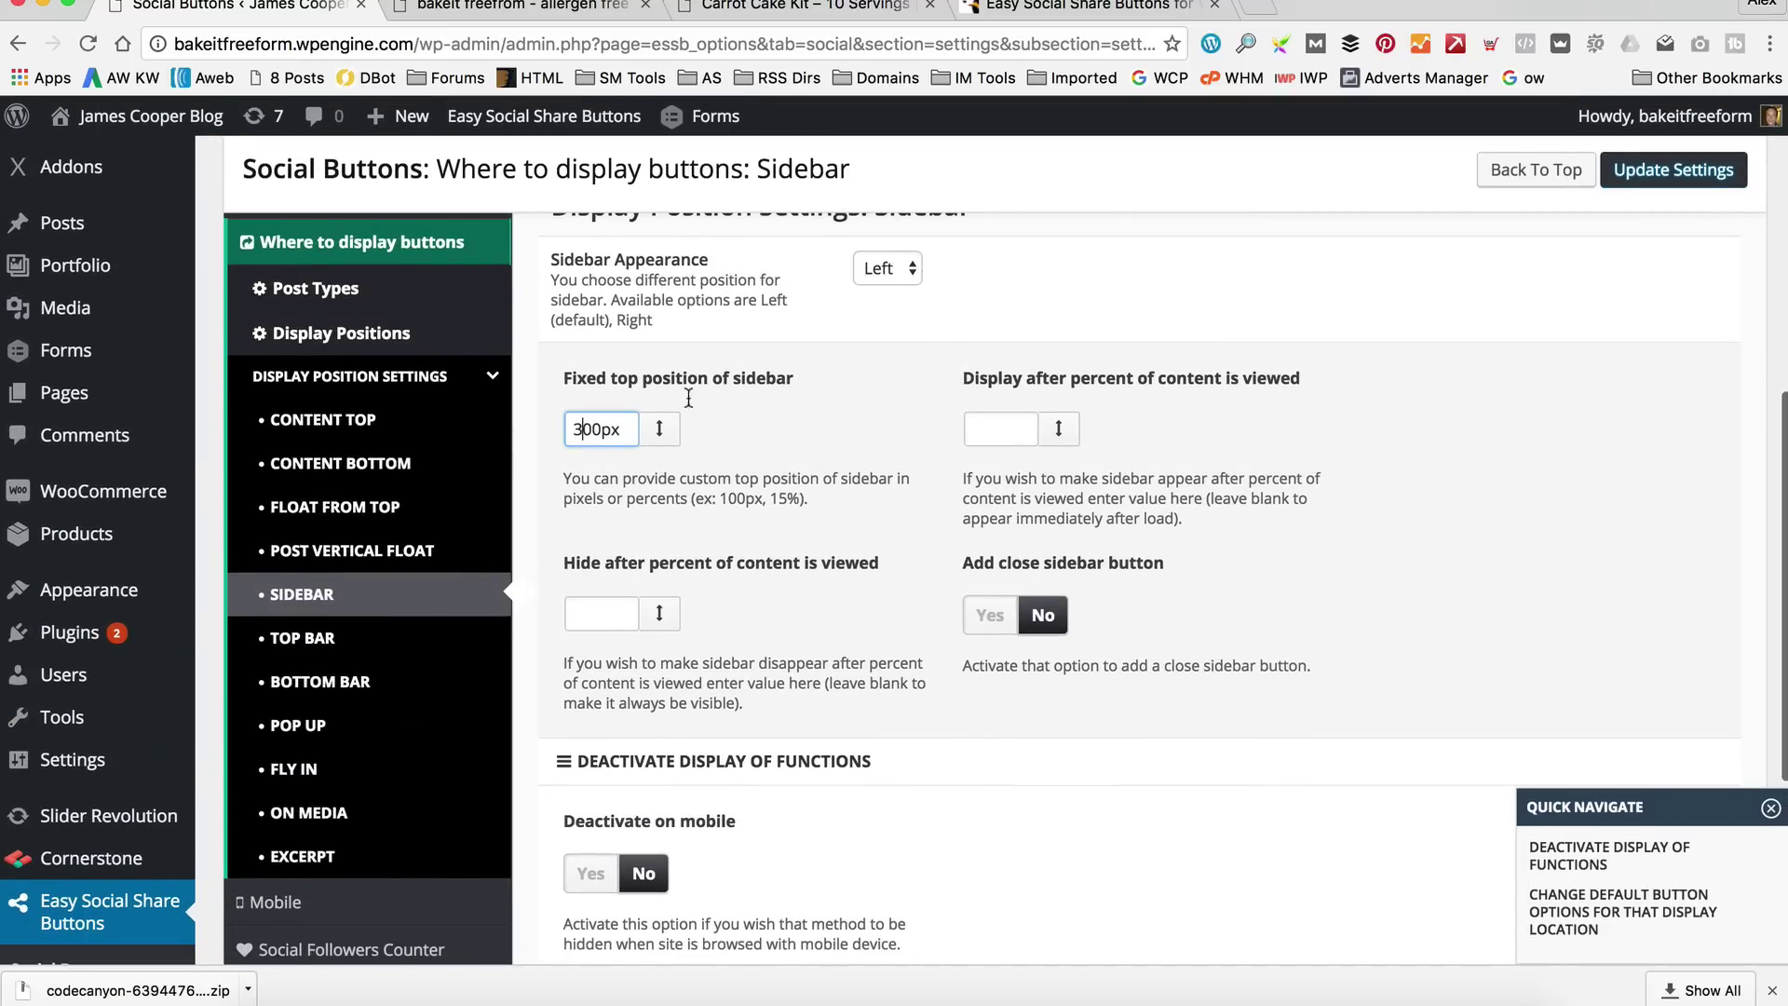
click(661, 428)
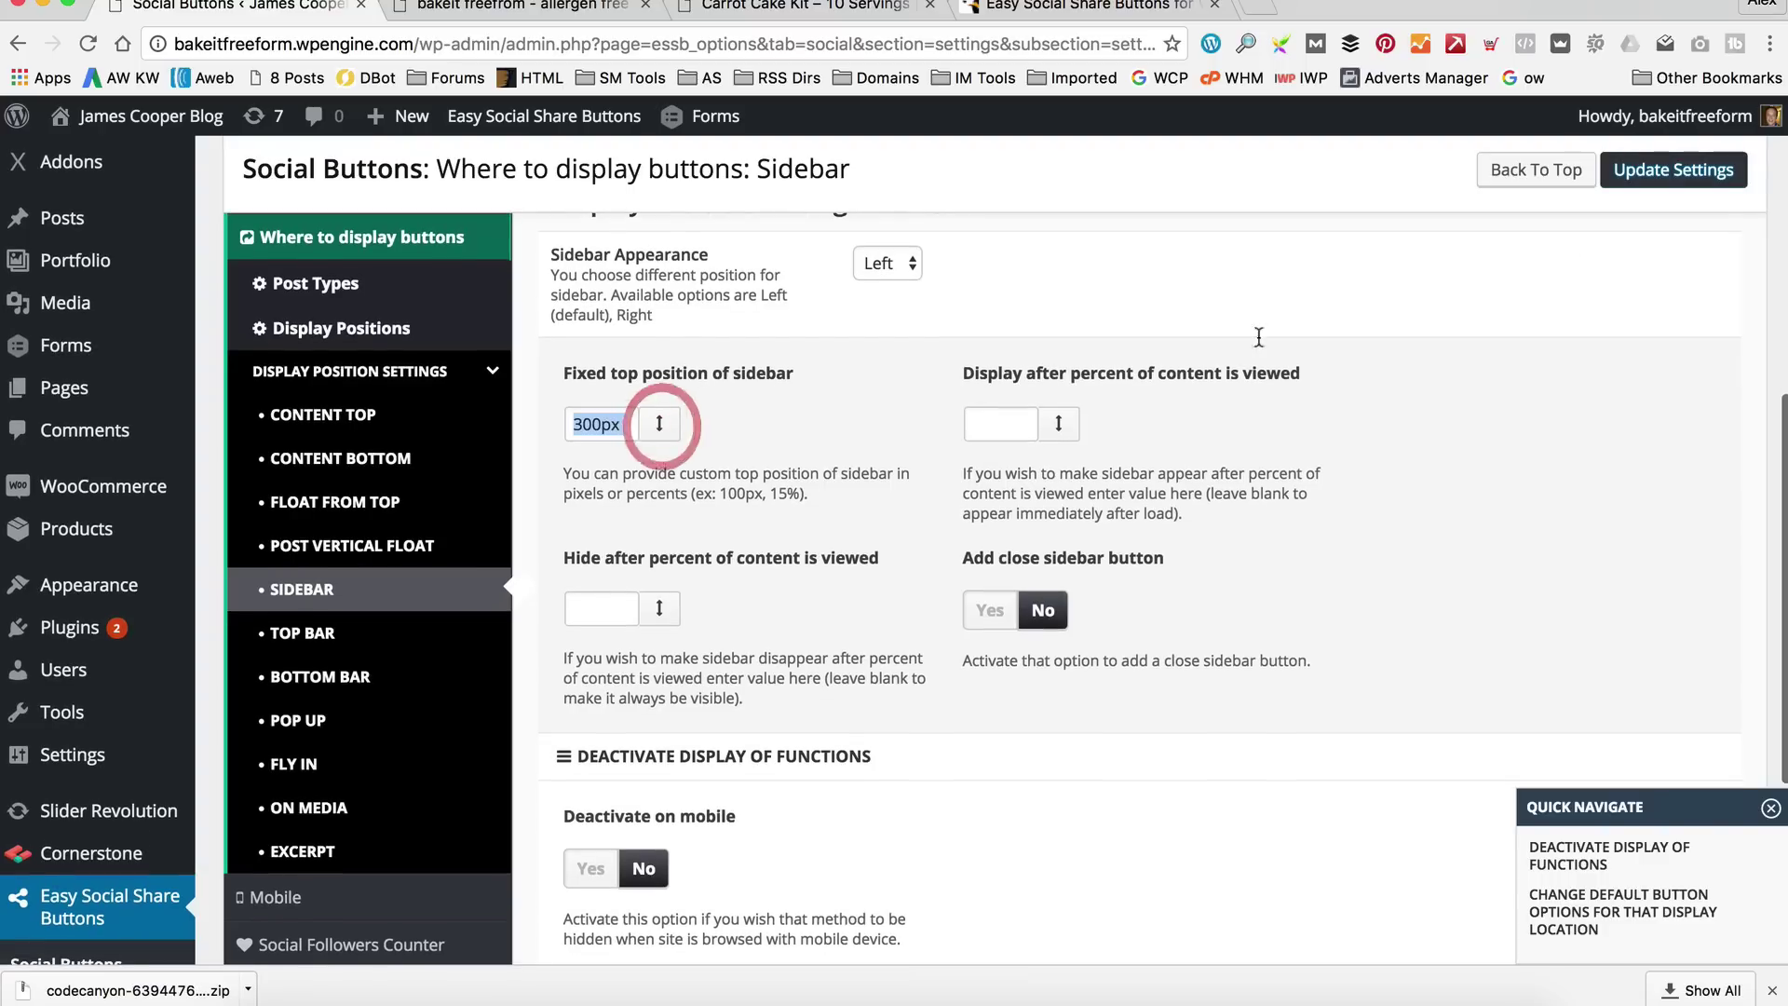
click(1718, 172)
click(789, 8)
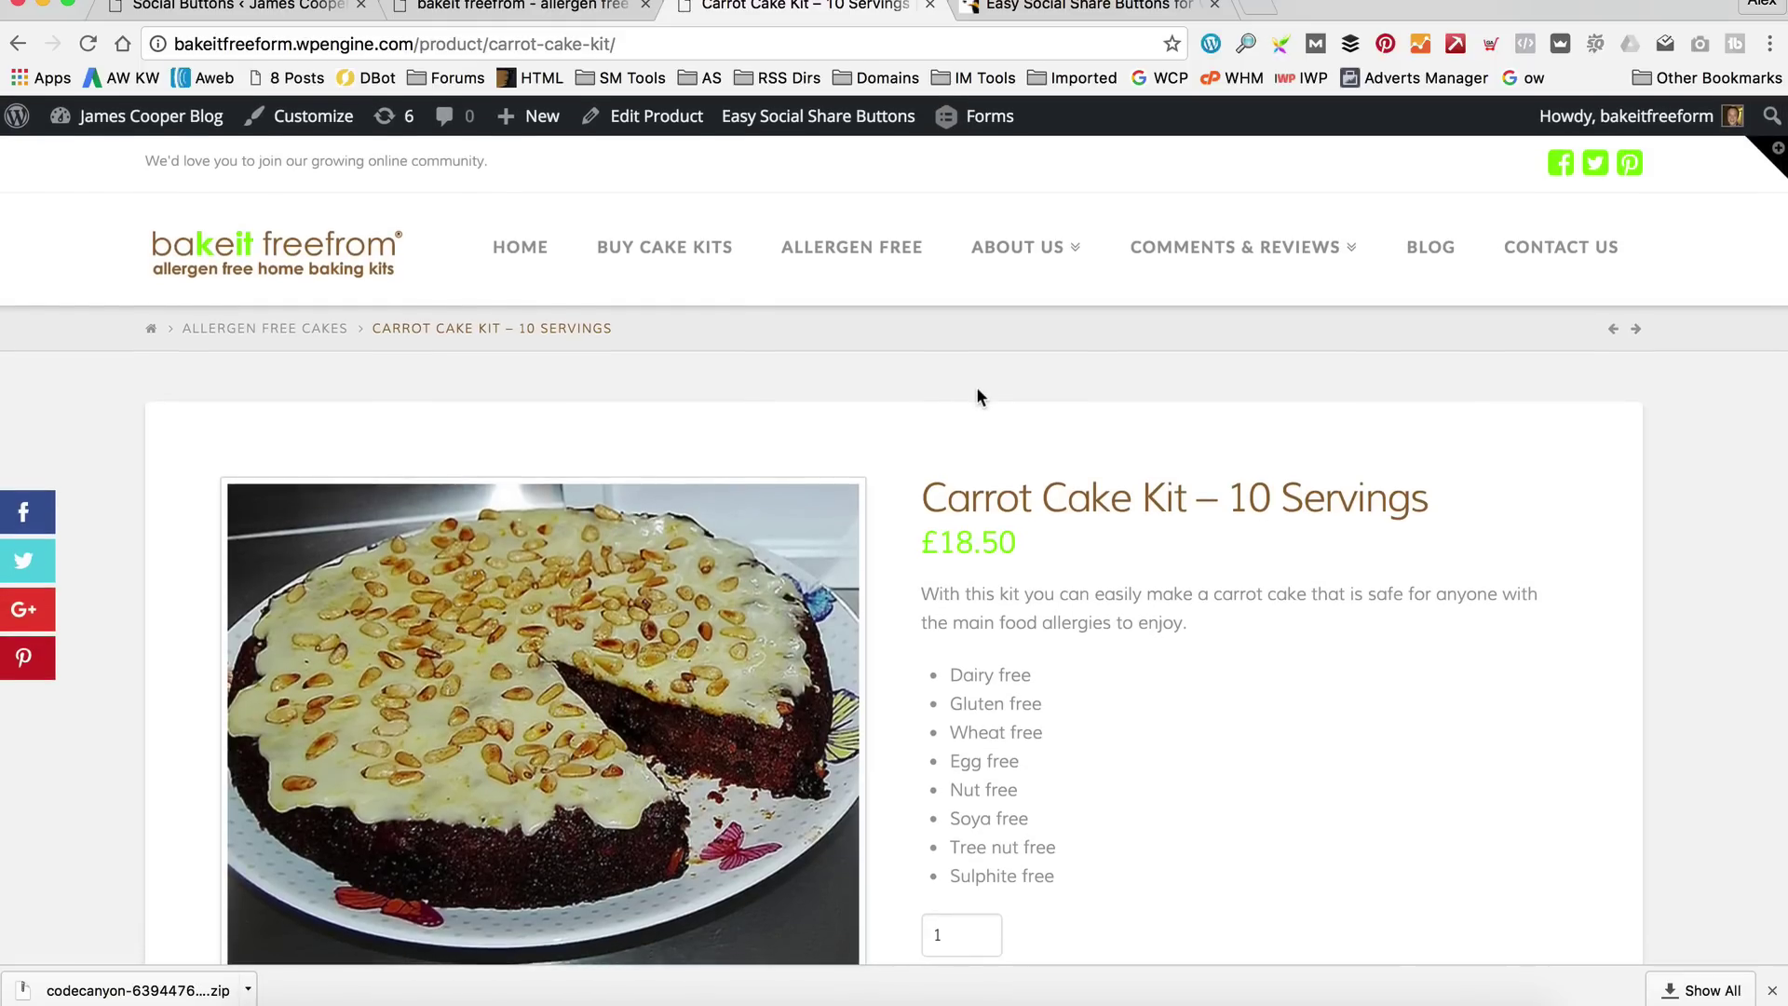
- Toggle the top widget panel open and closed, then open the Customizer for the Carrot Cake Kit page
scroll(976, 387, down, 10)
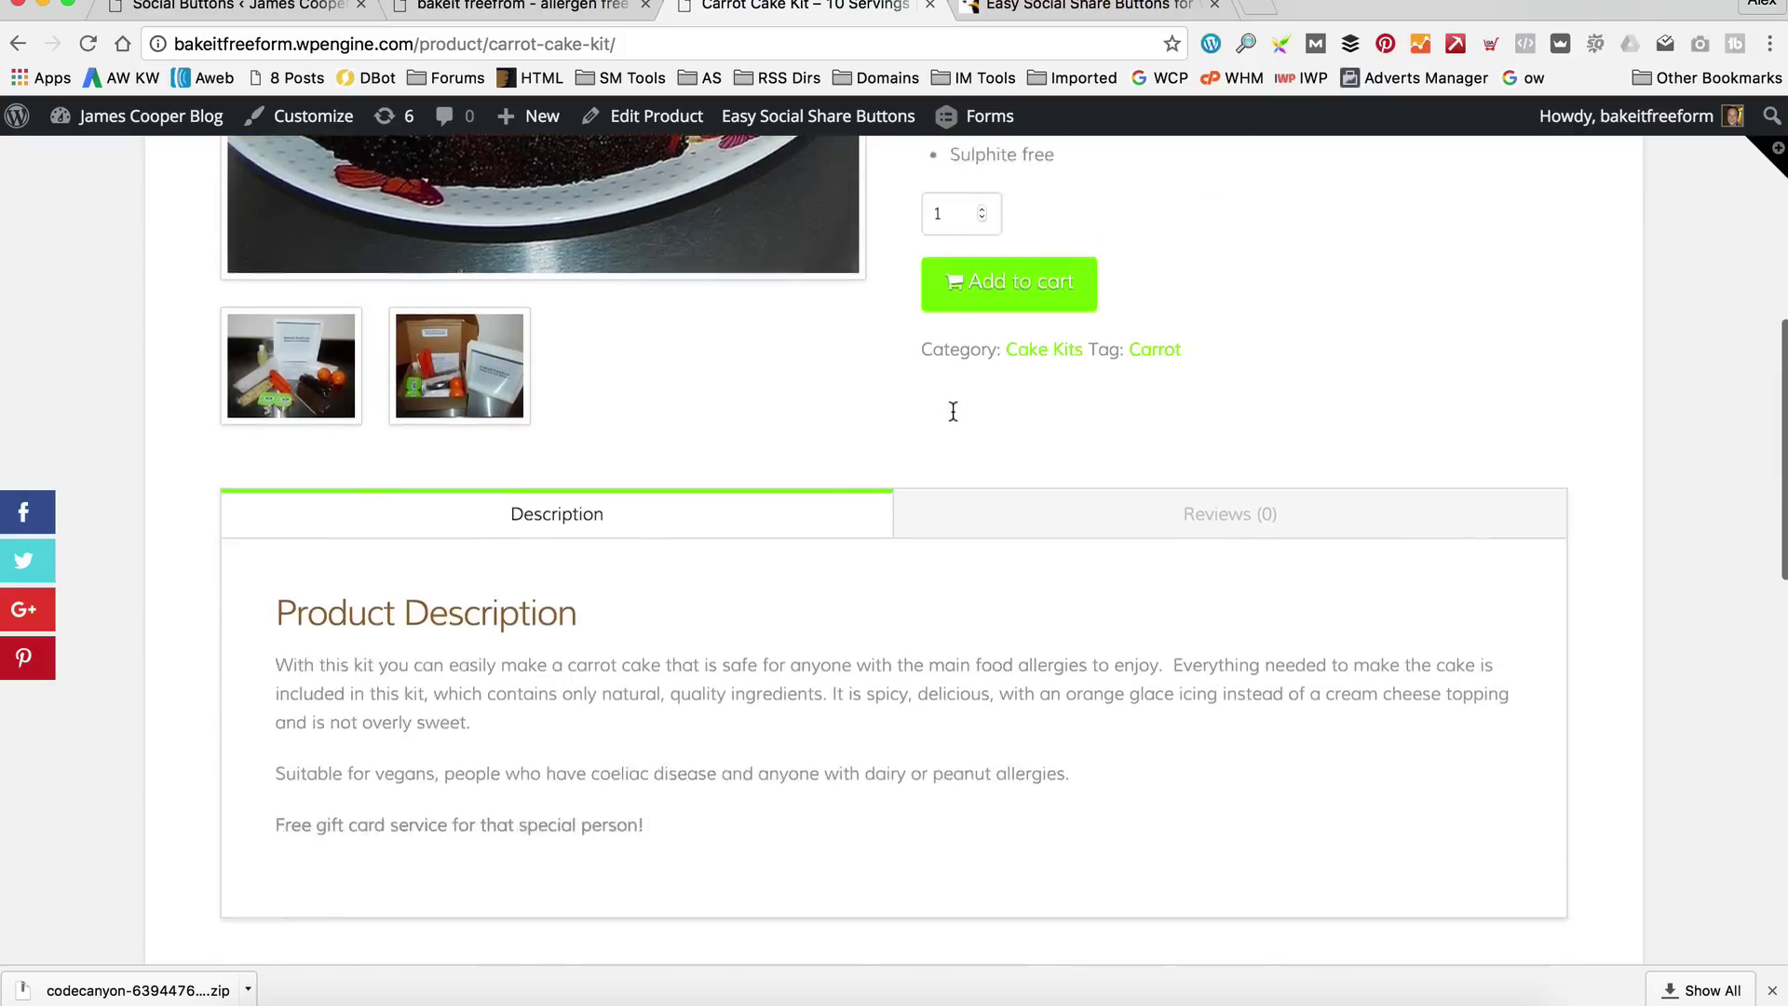
scroll(952, 410, up, 15)
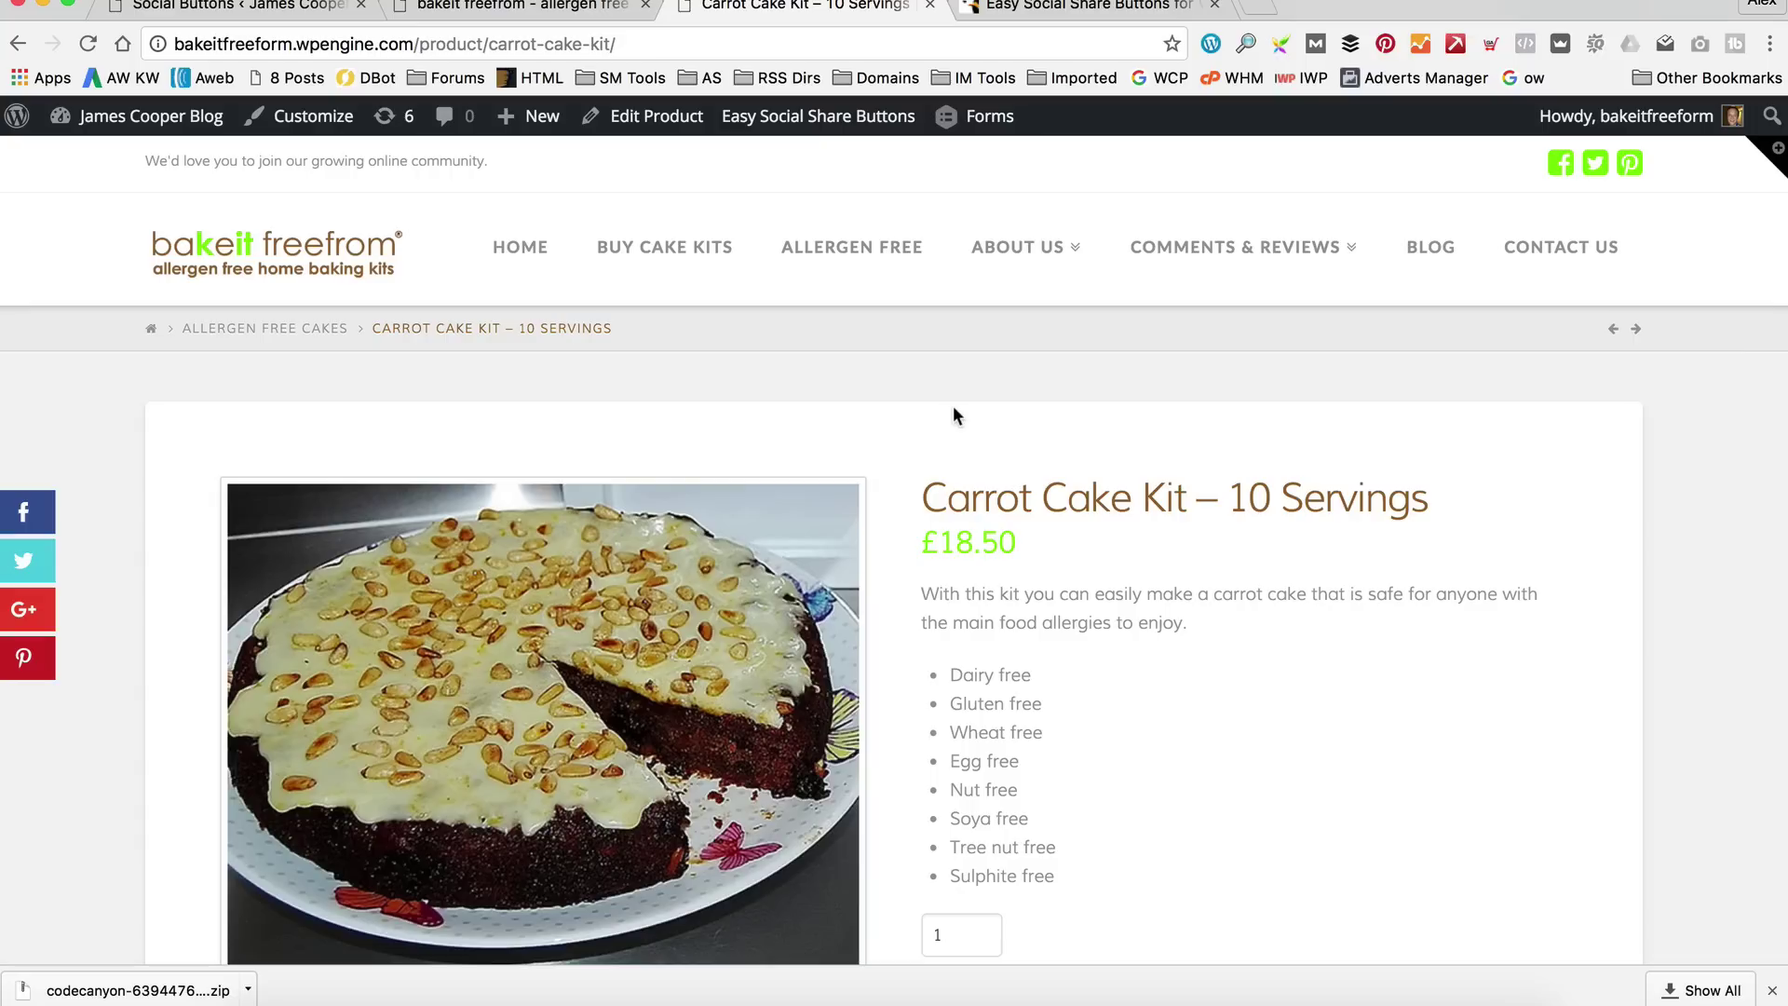
click(1777, 149)
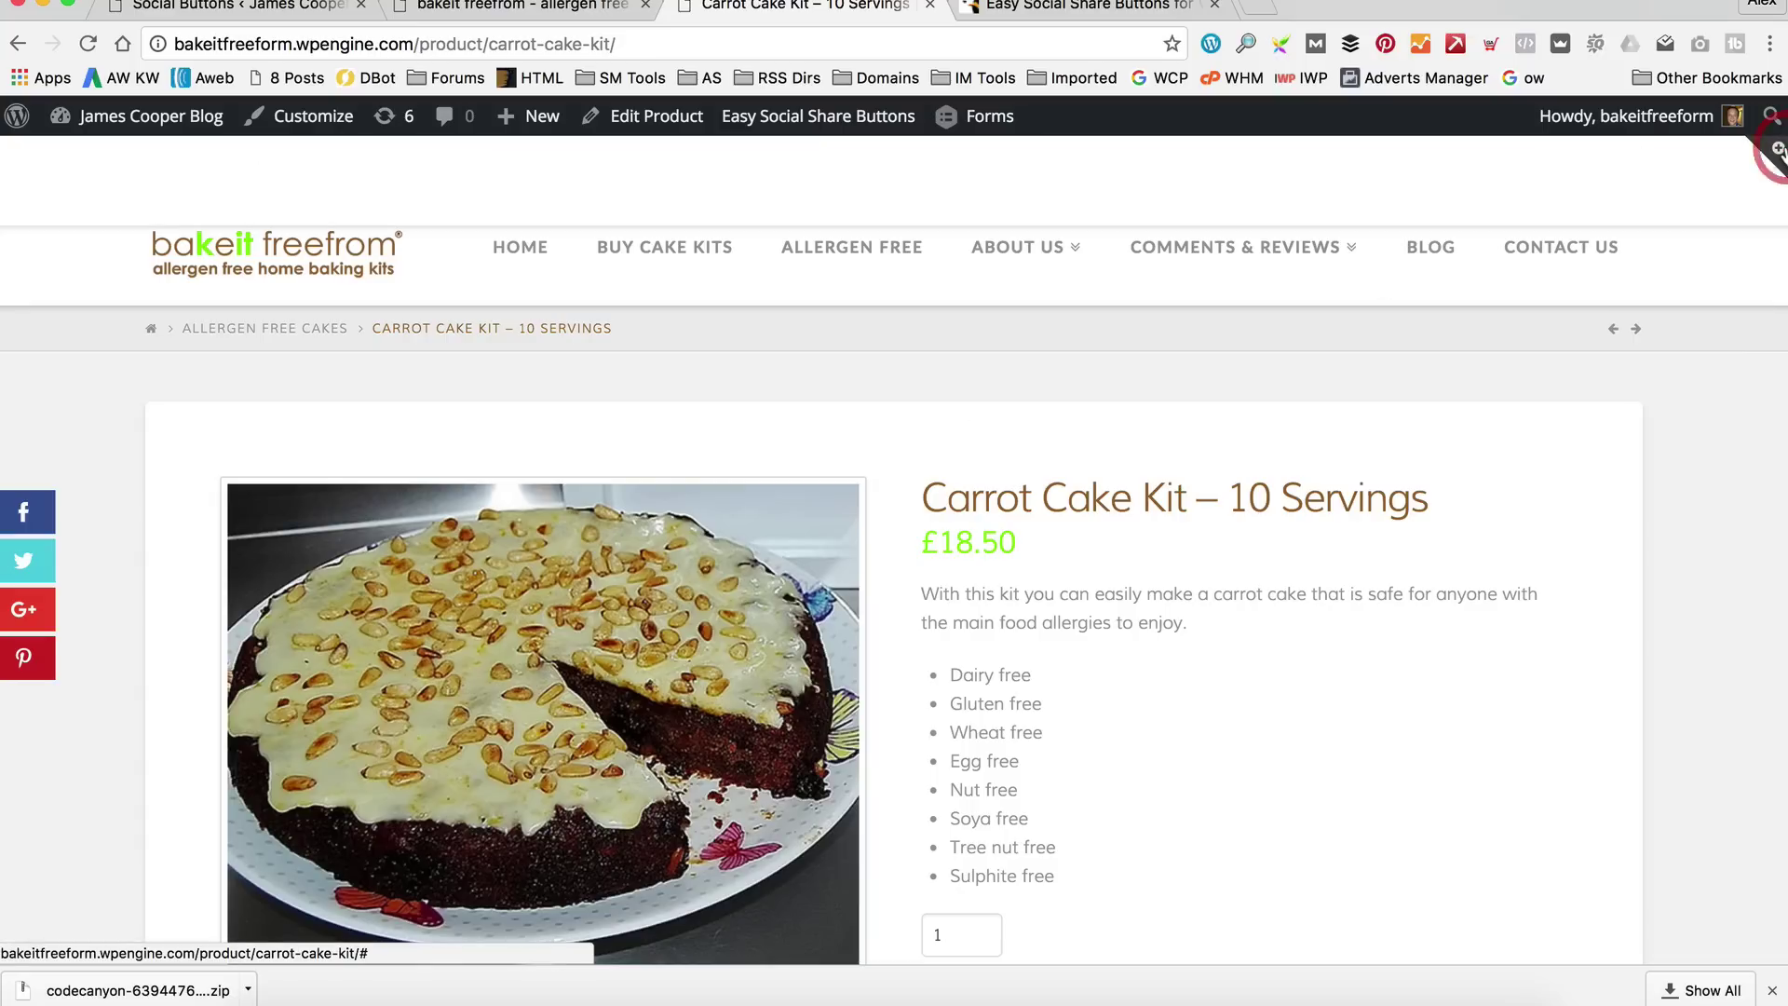
click(1782, 151)
click(1781, 151)
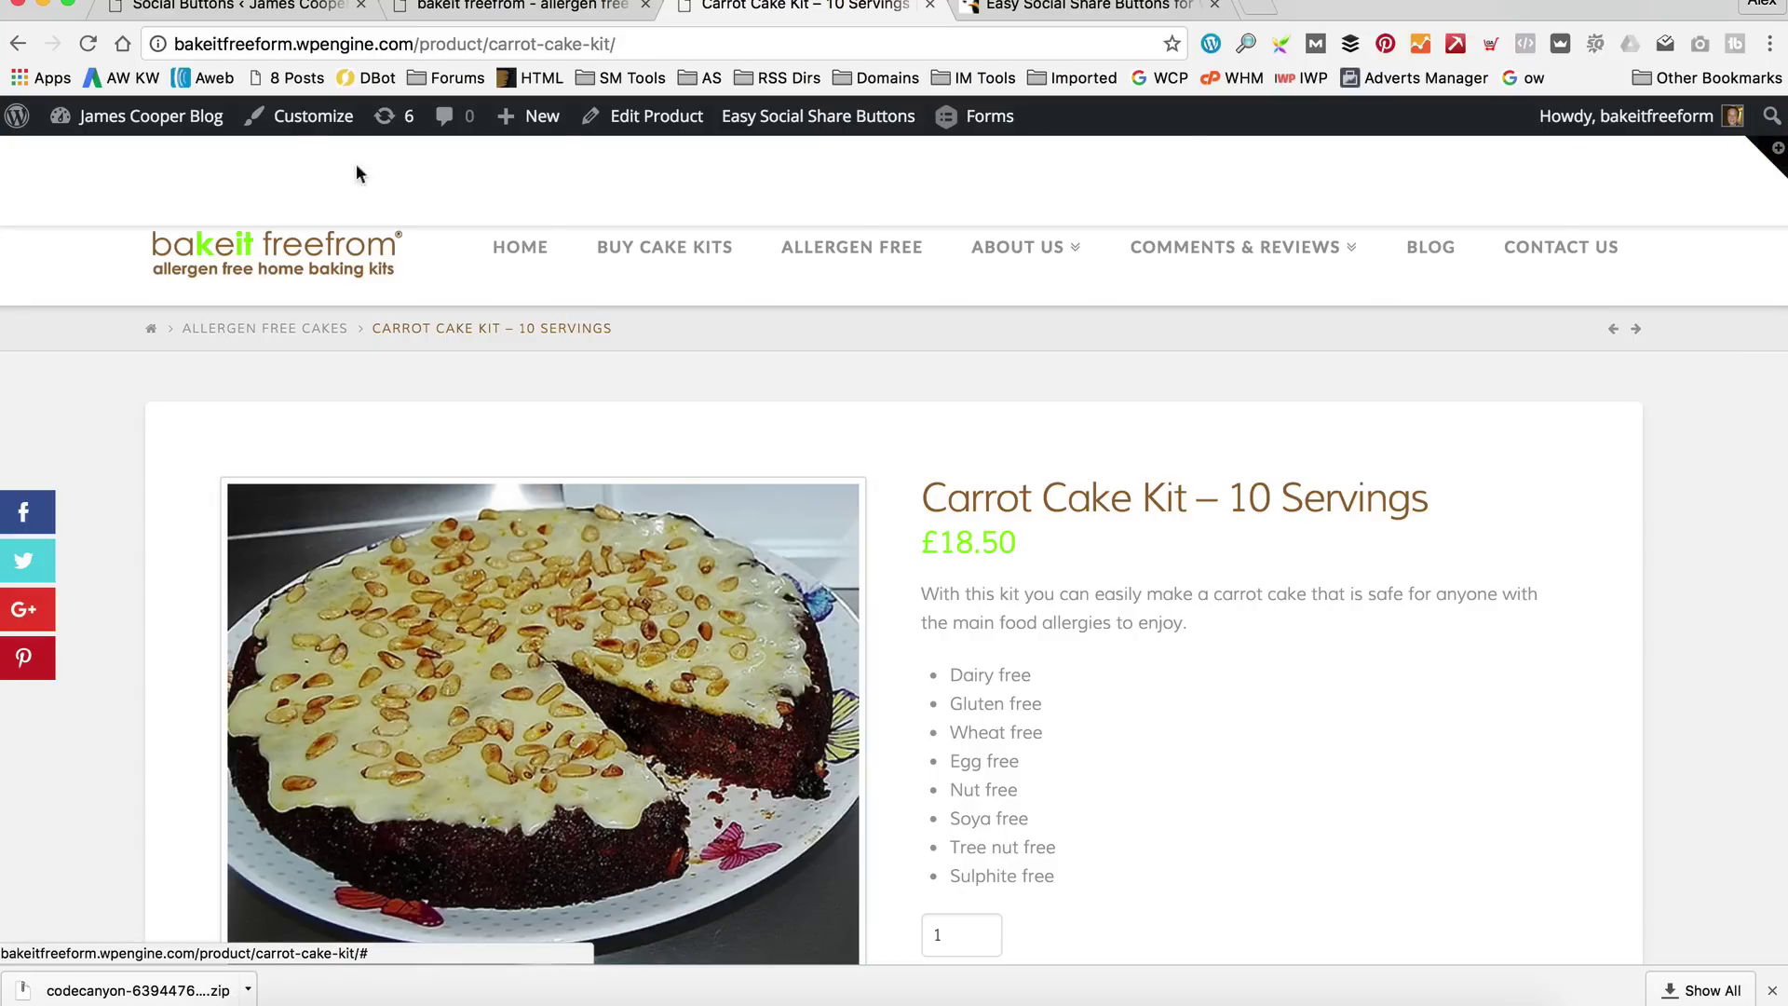
click(1779, 150)
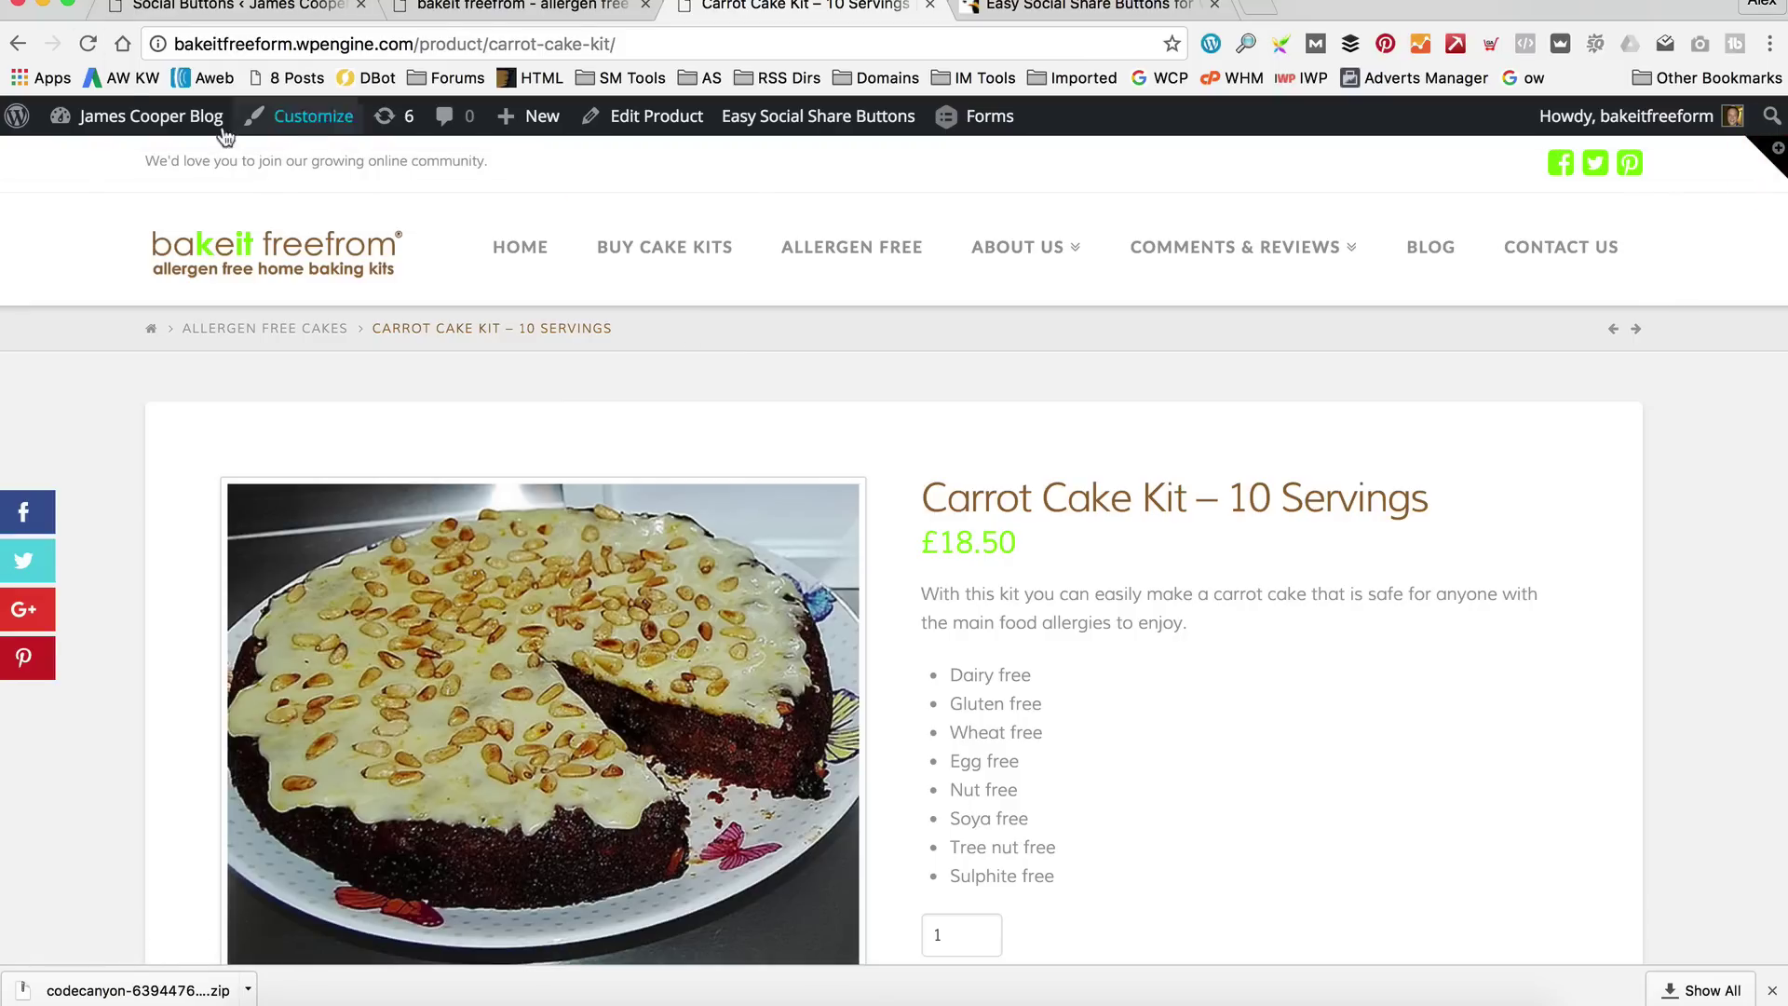
click(304, 119)
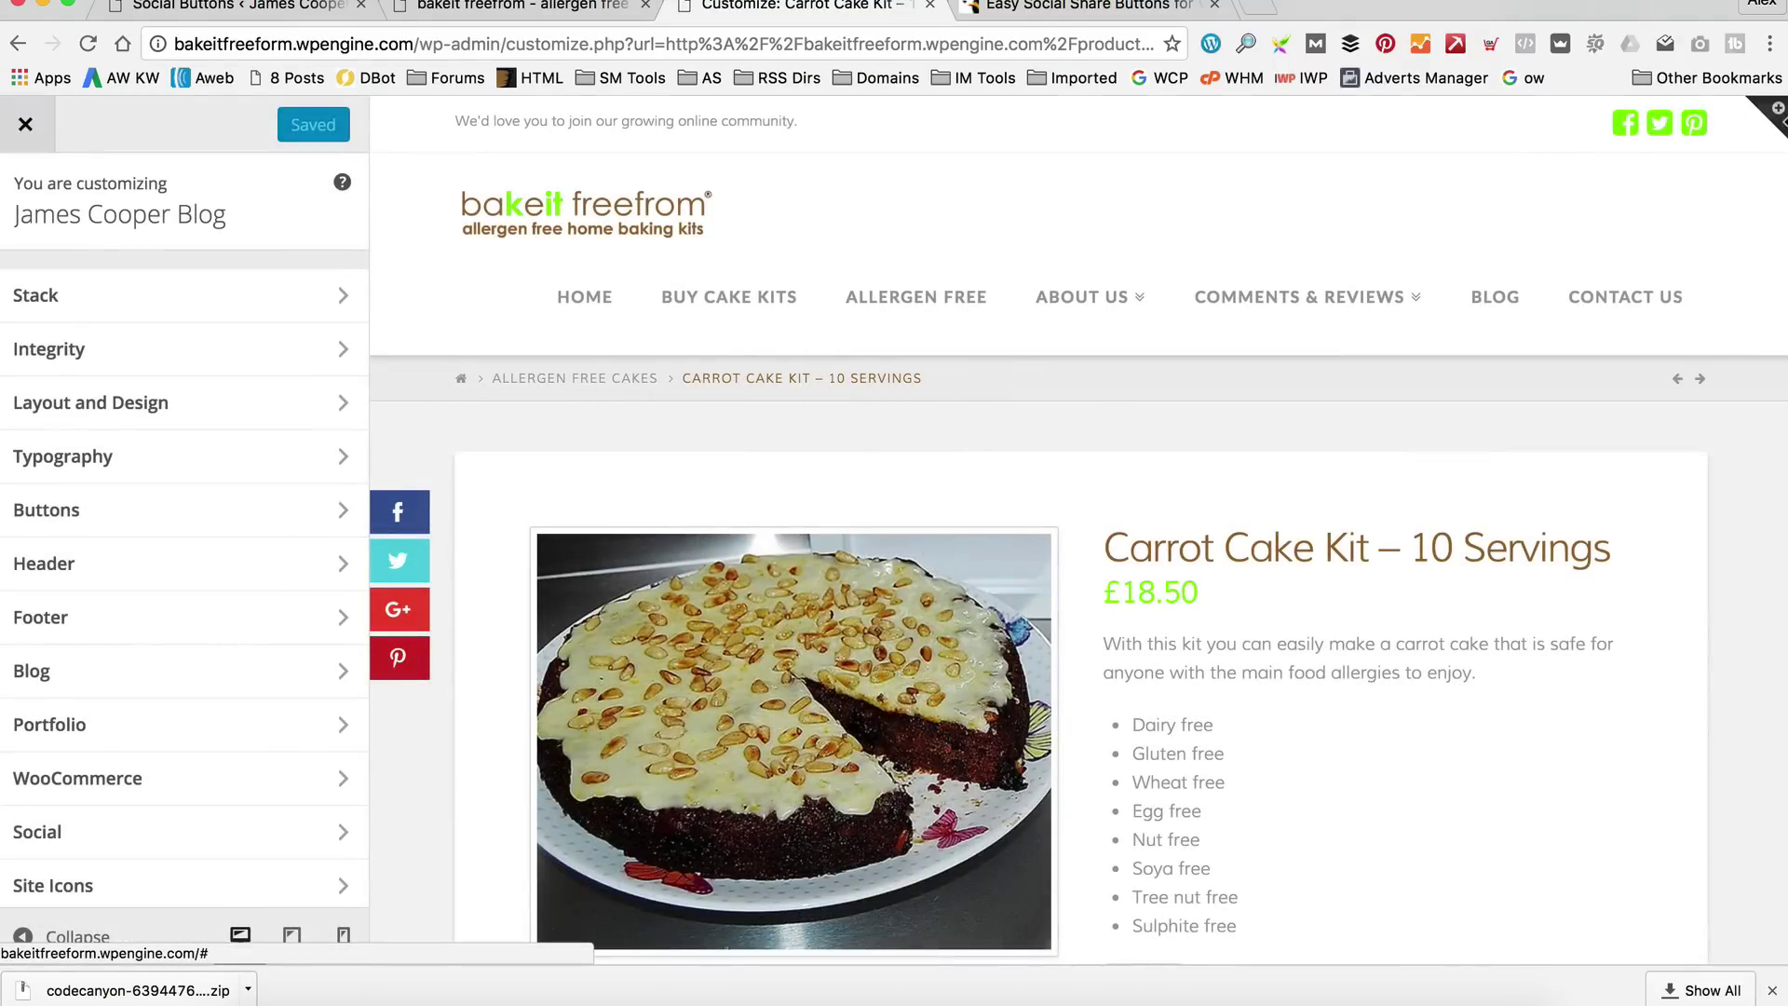
- Set Header Widget Areas to None (Disabled), Save & Publish, and close the Customizer
click(247, 569)
scroll(257, 464, down, 6)
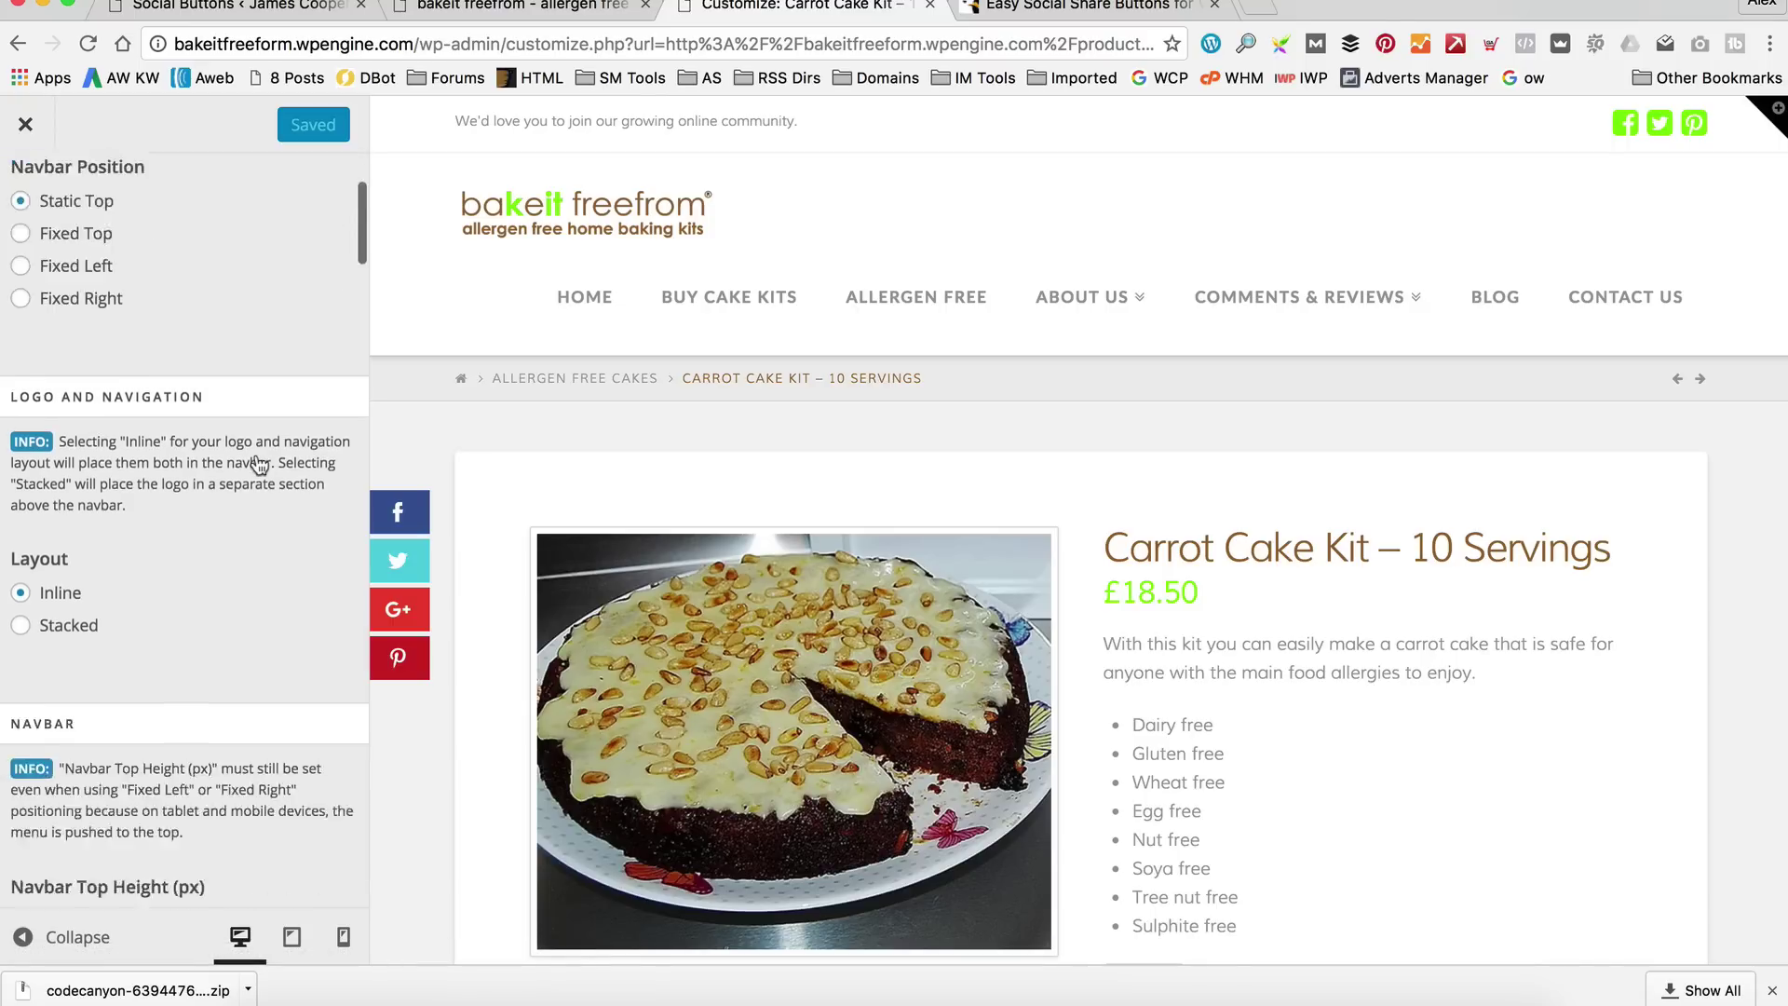
scroll(263, 463, down, 12)
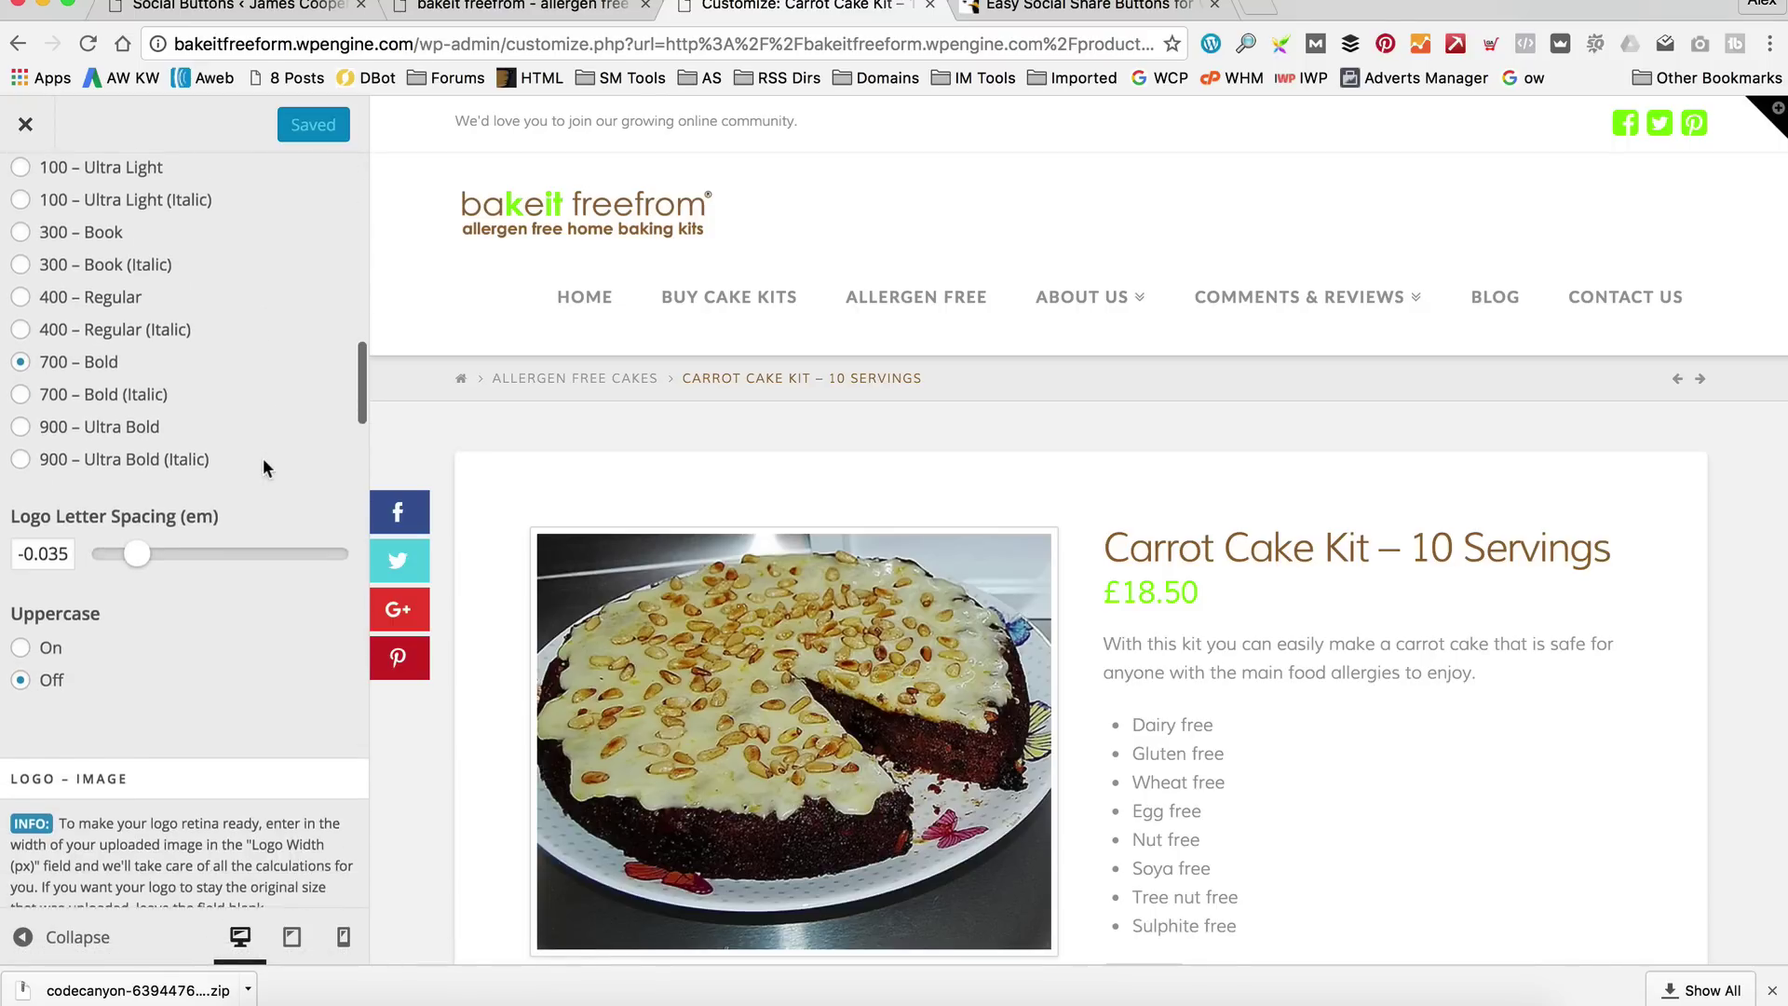
scroll(264, 467, down, 15)
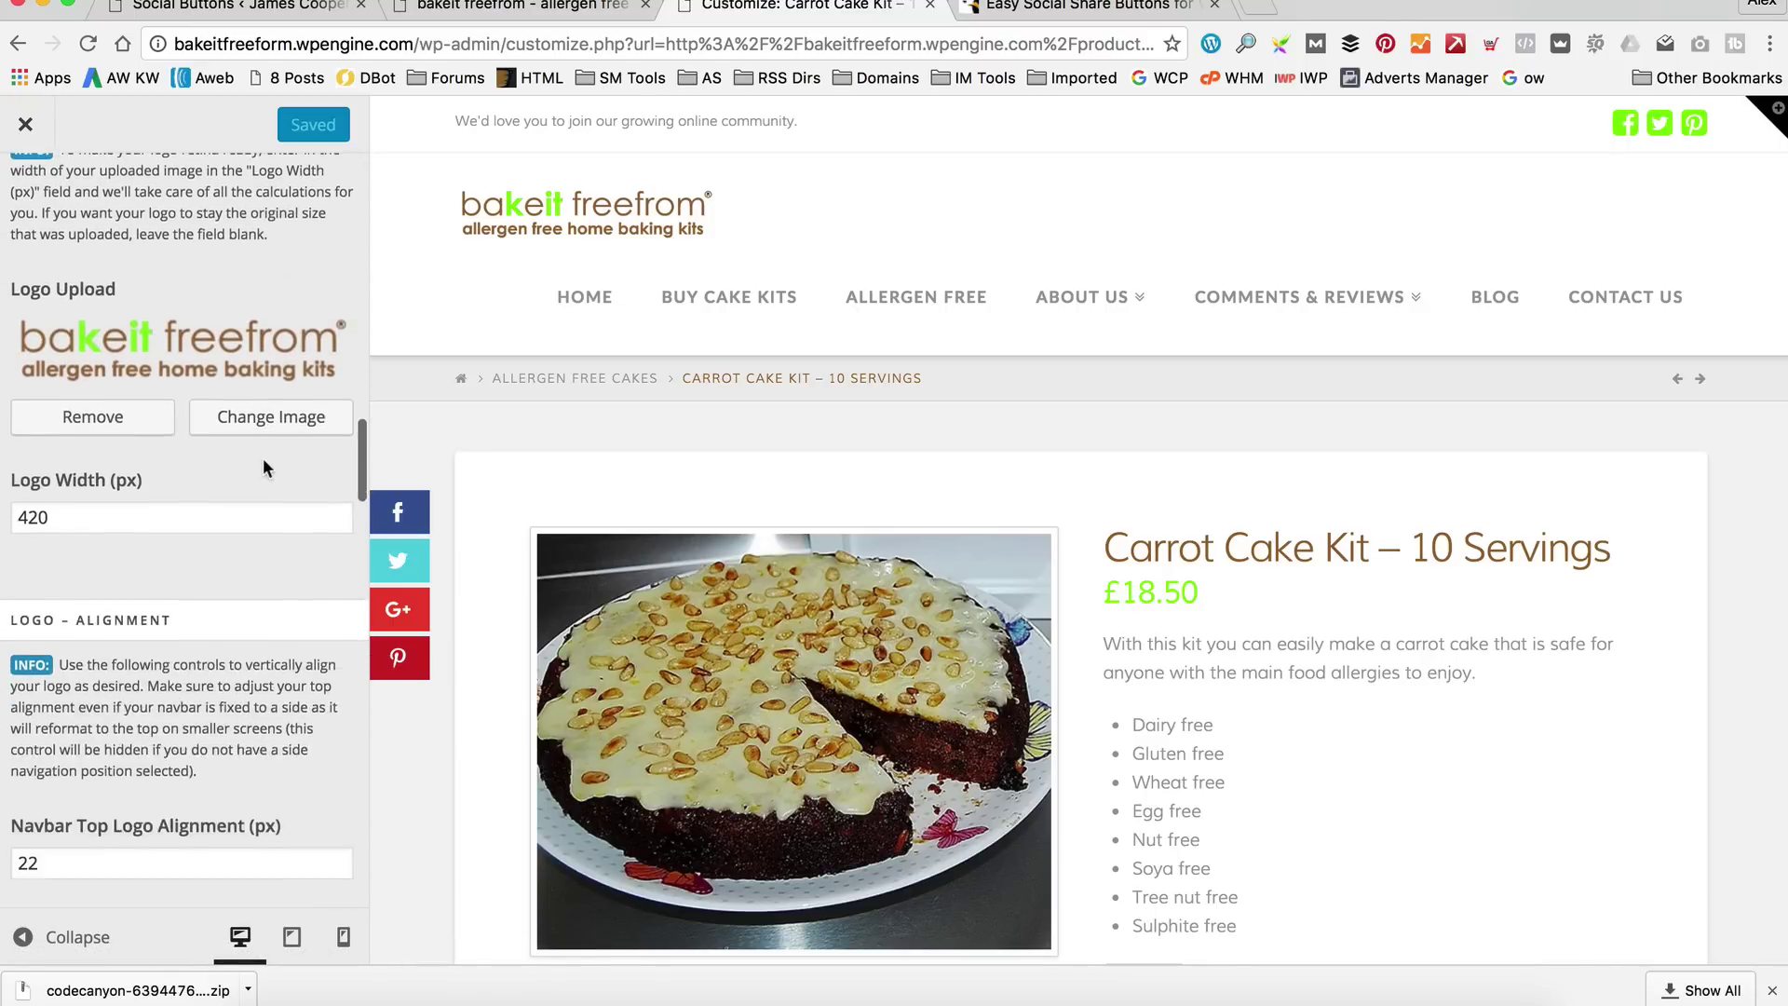
scroll(263, 466, down, 15)
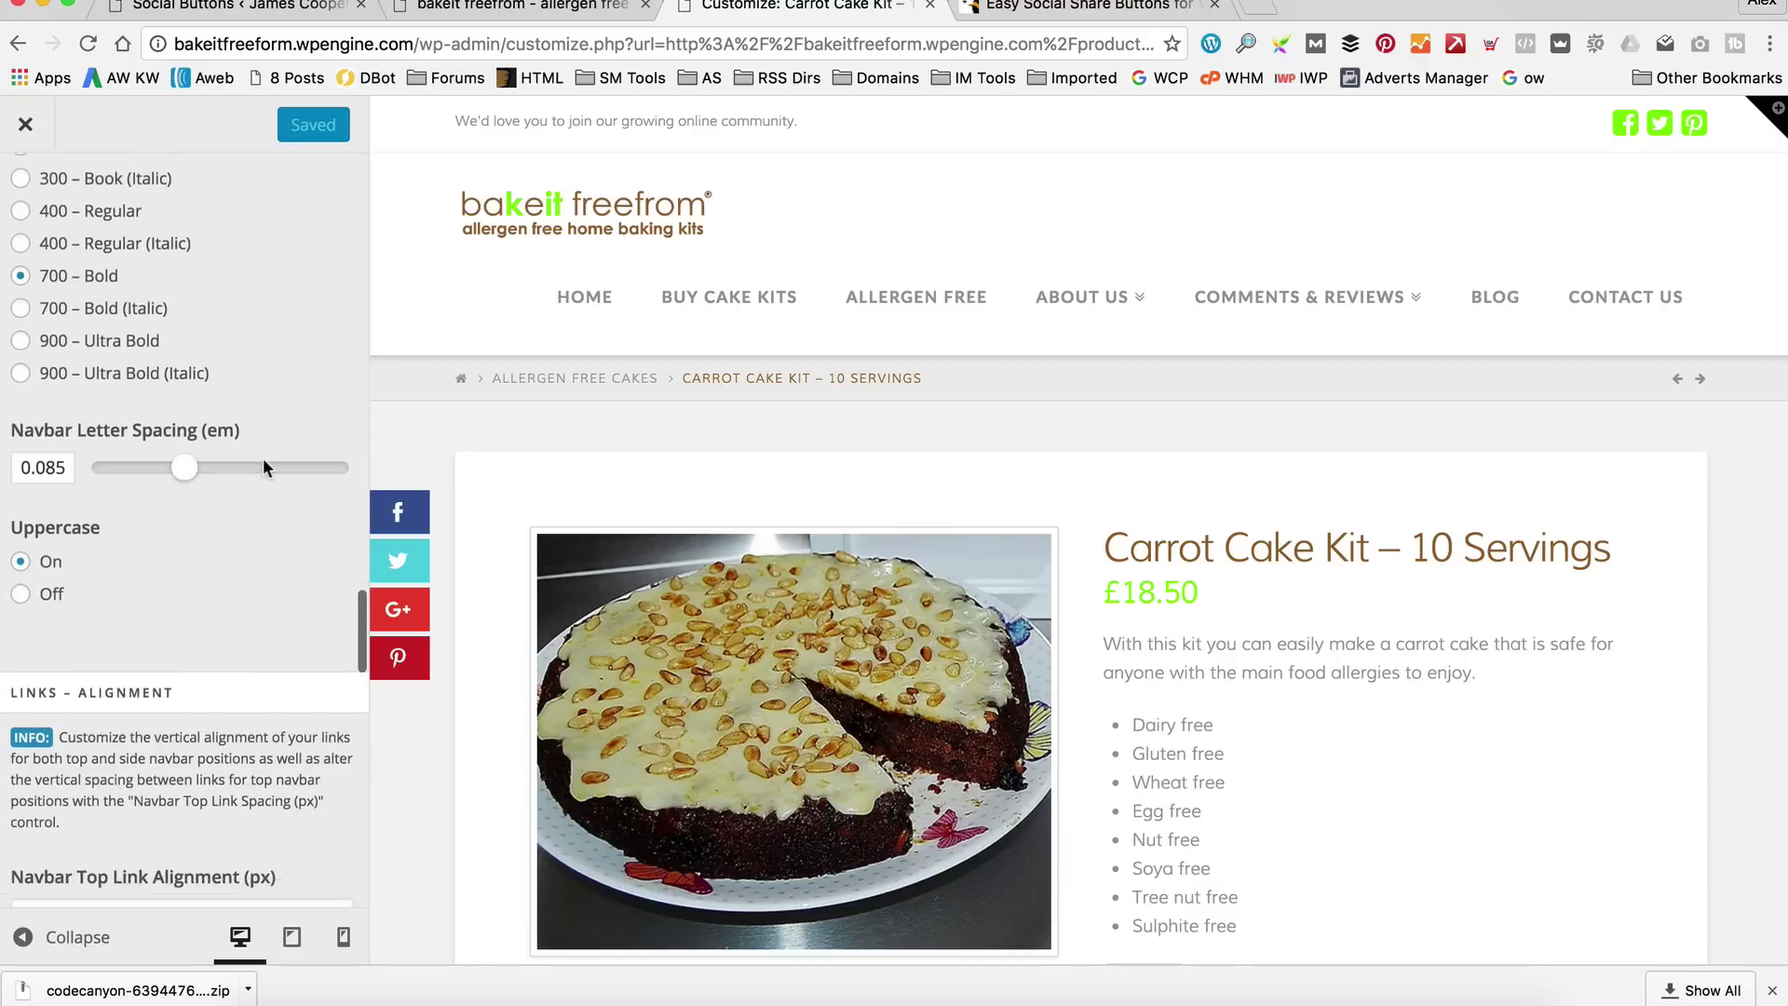
scroll(263, 468, down, 15)
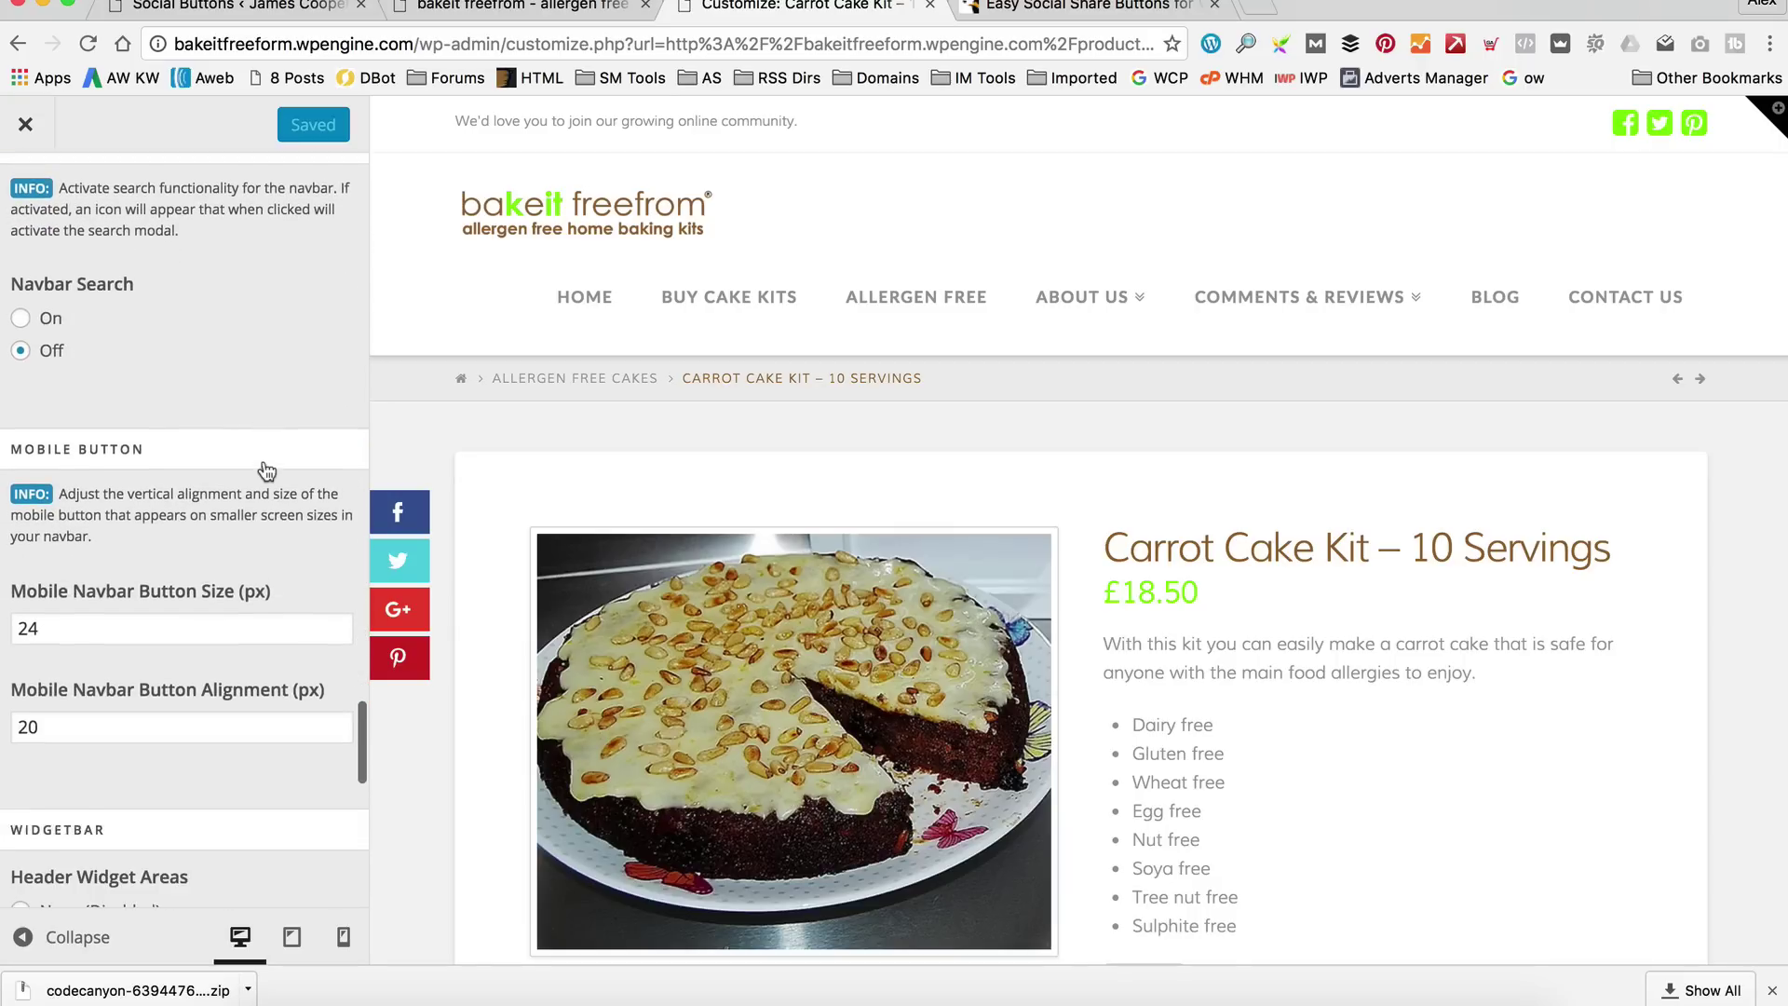
scroll(264, 471, down, 5)
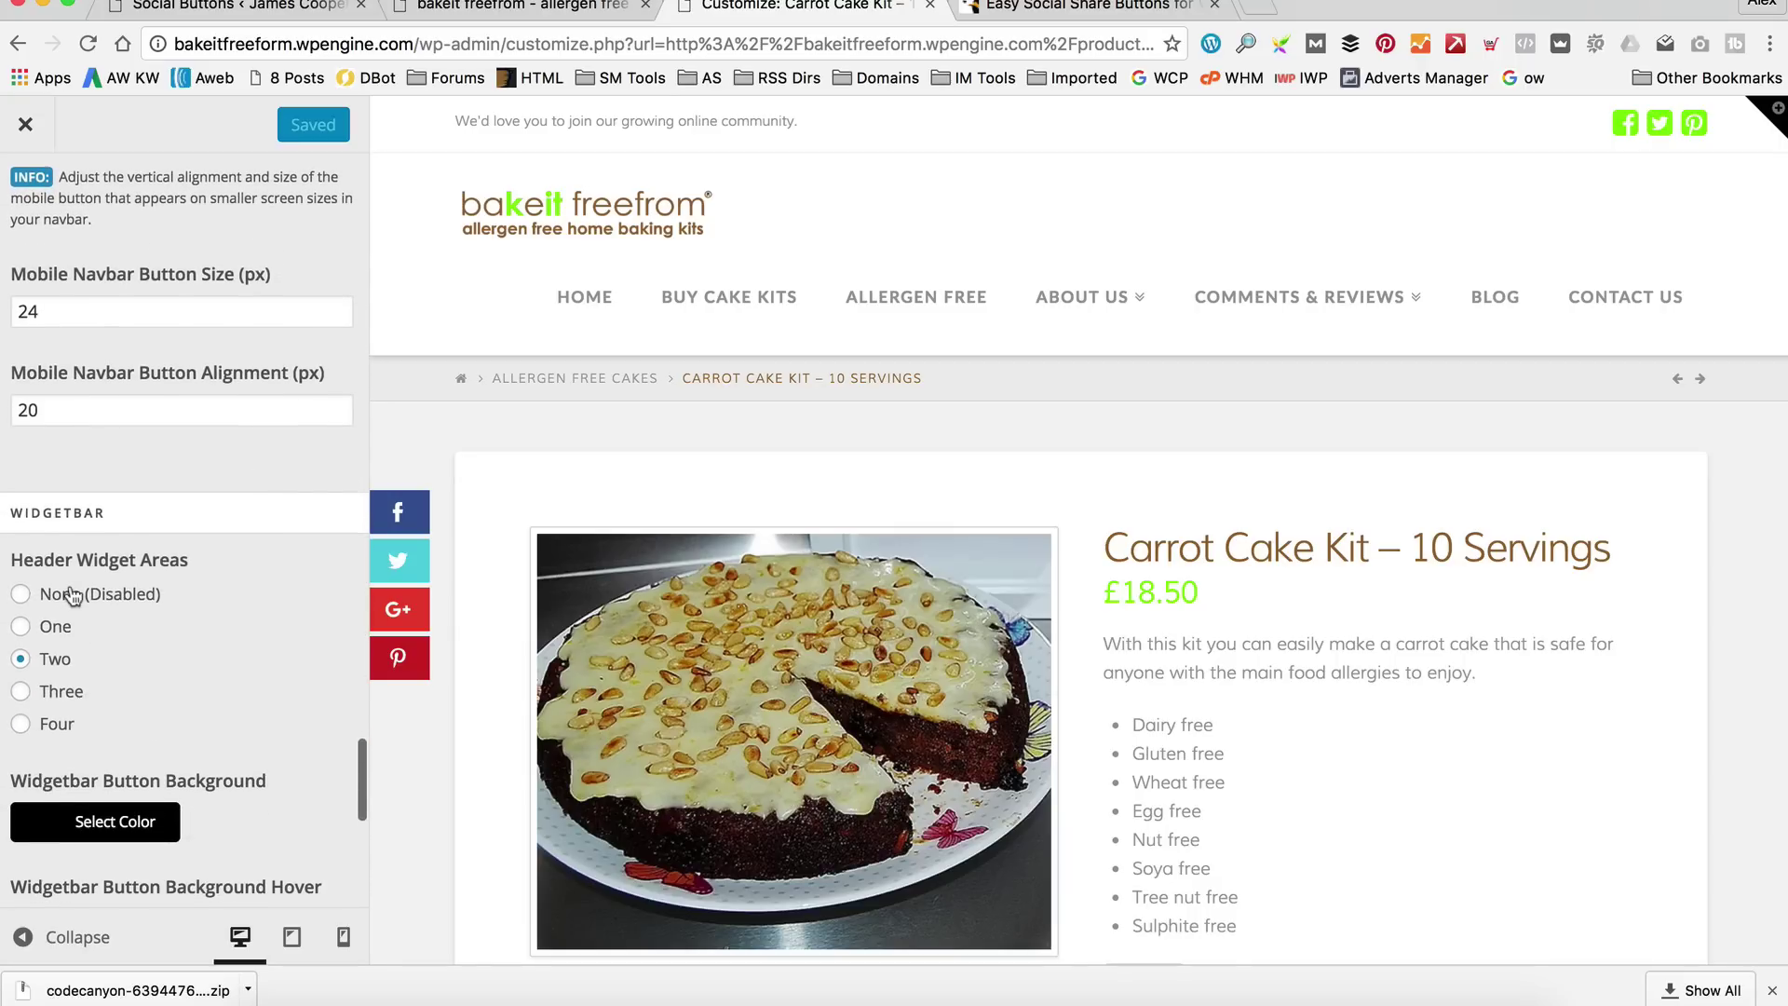
click(59, 601)
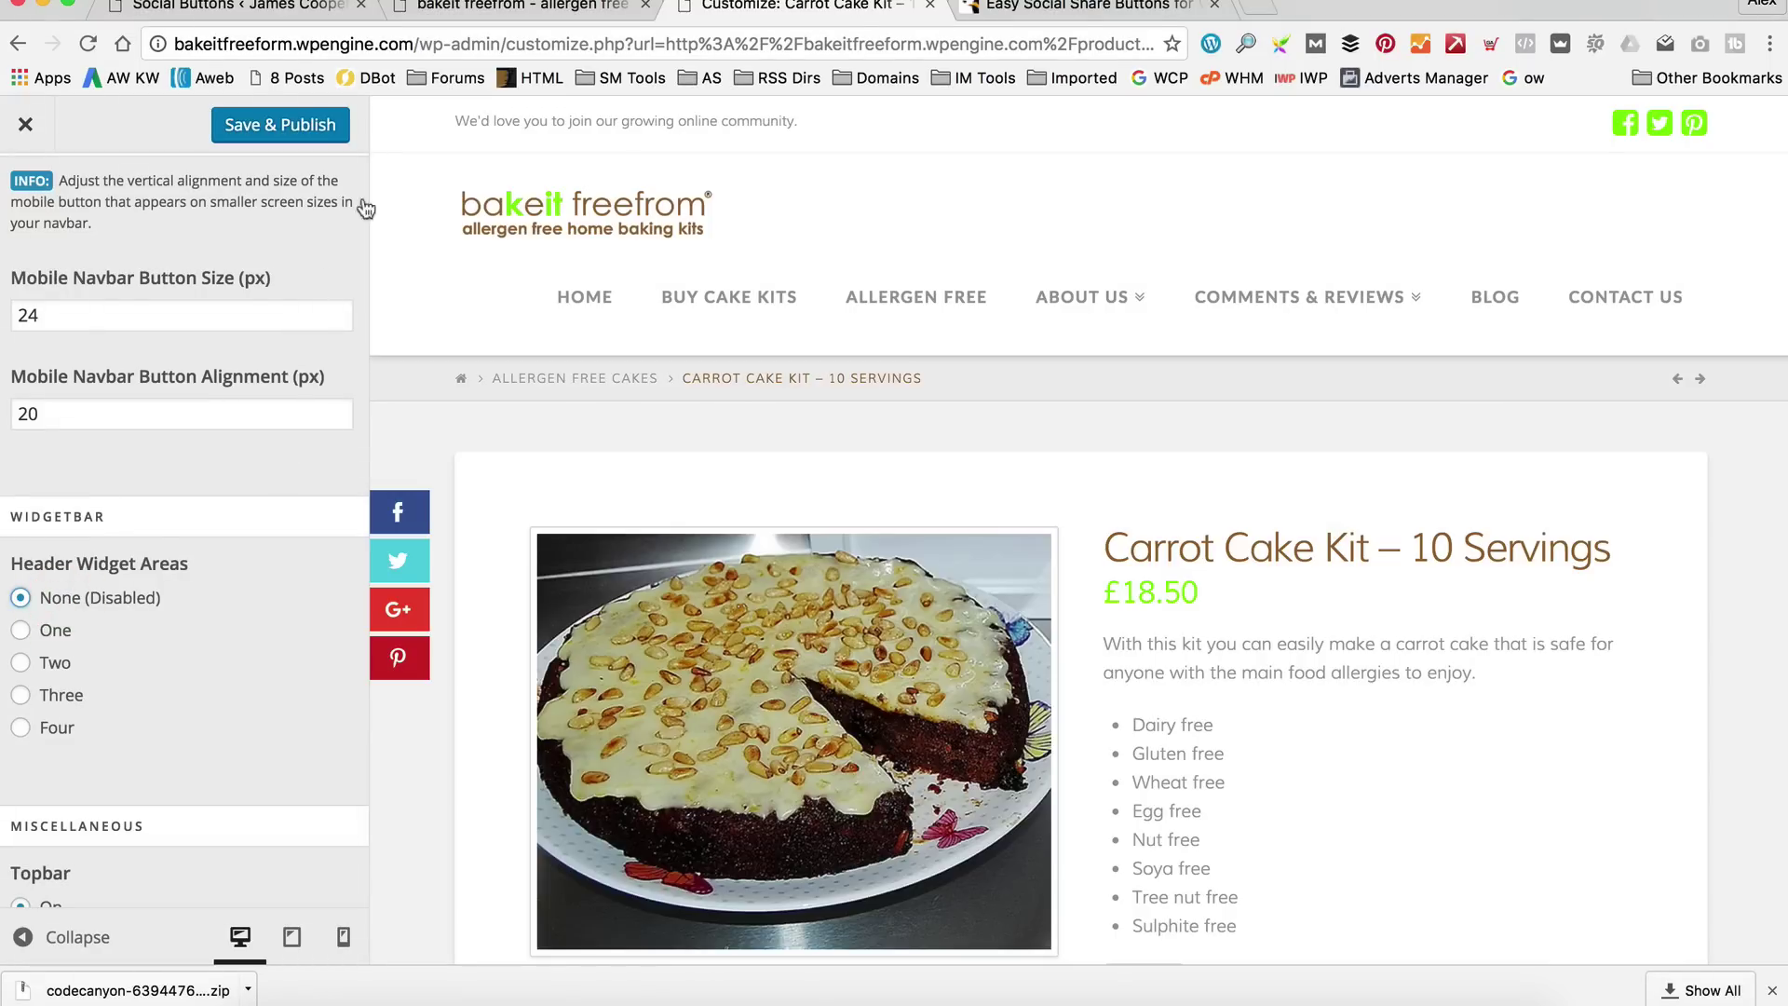
click(315, 128)
scroll(282, 438, down, 10)
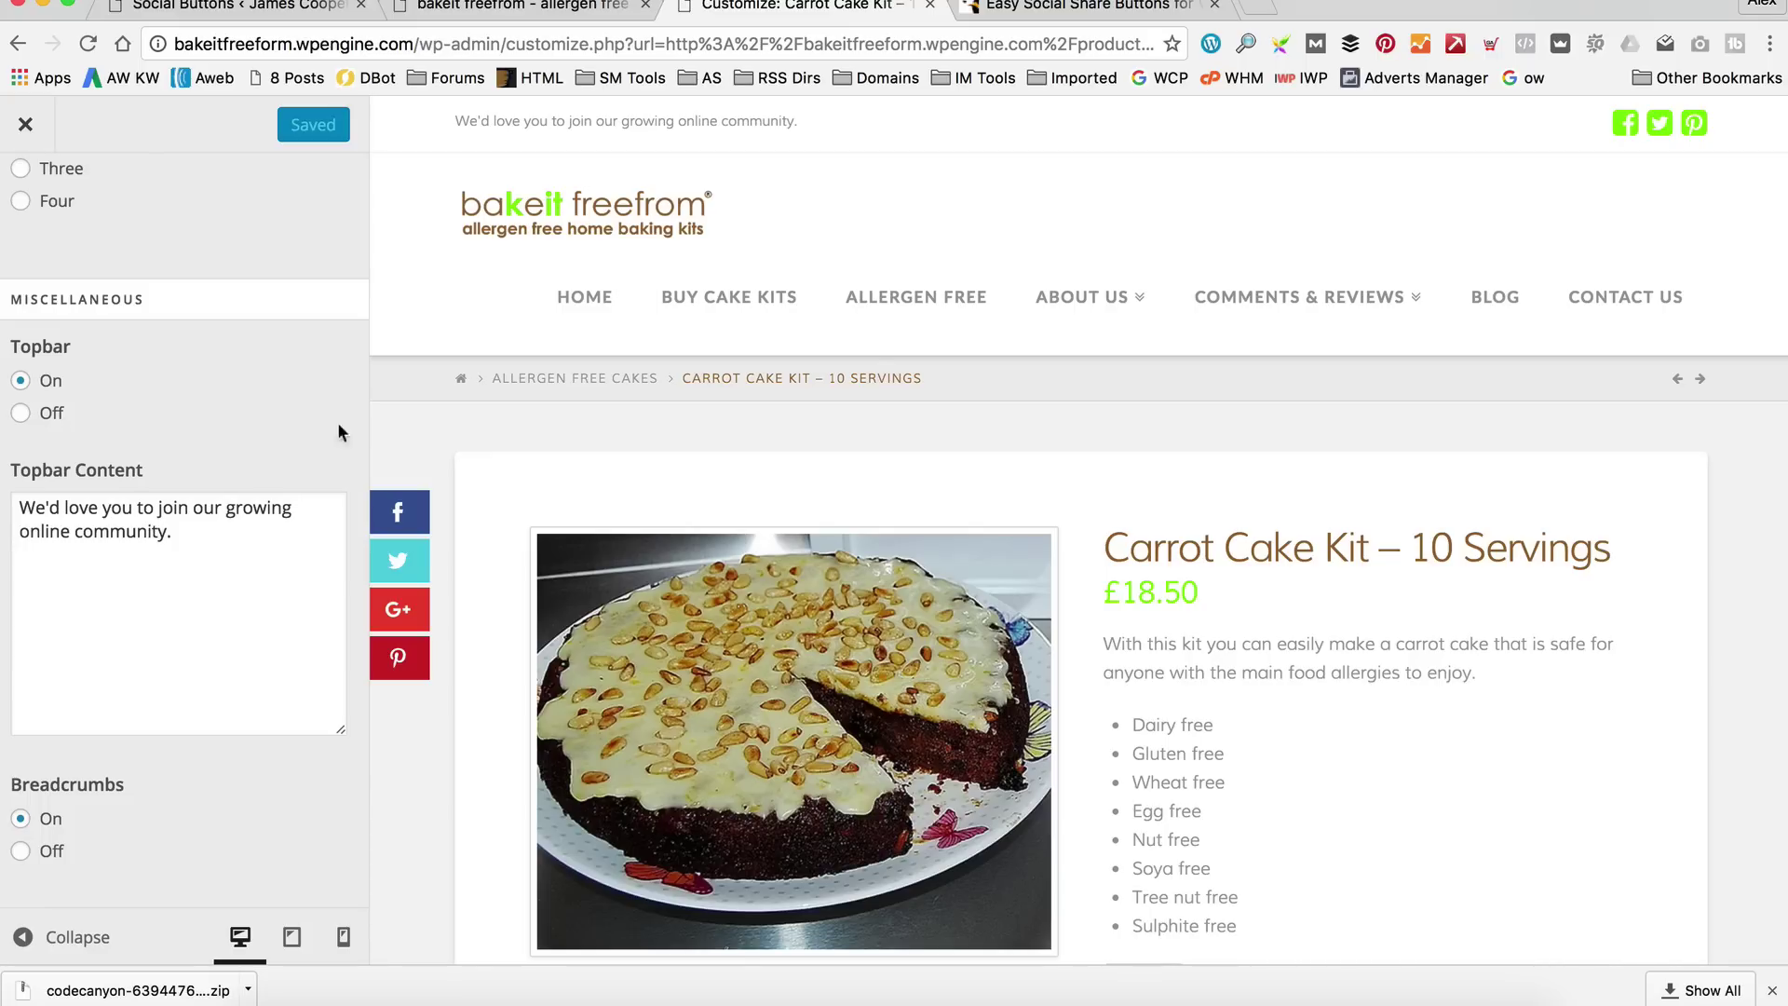
click(25, 124)
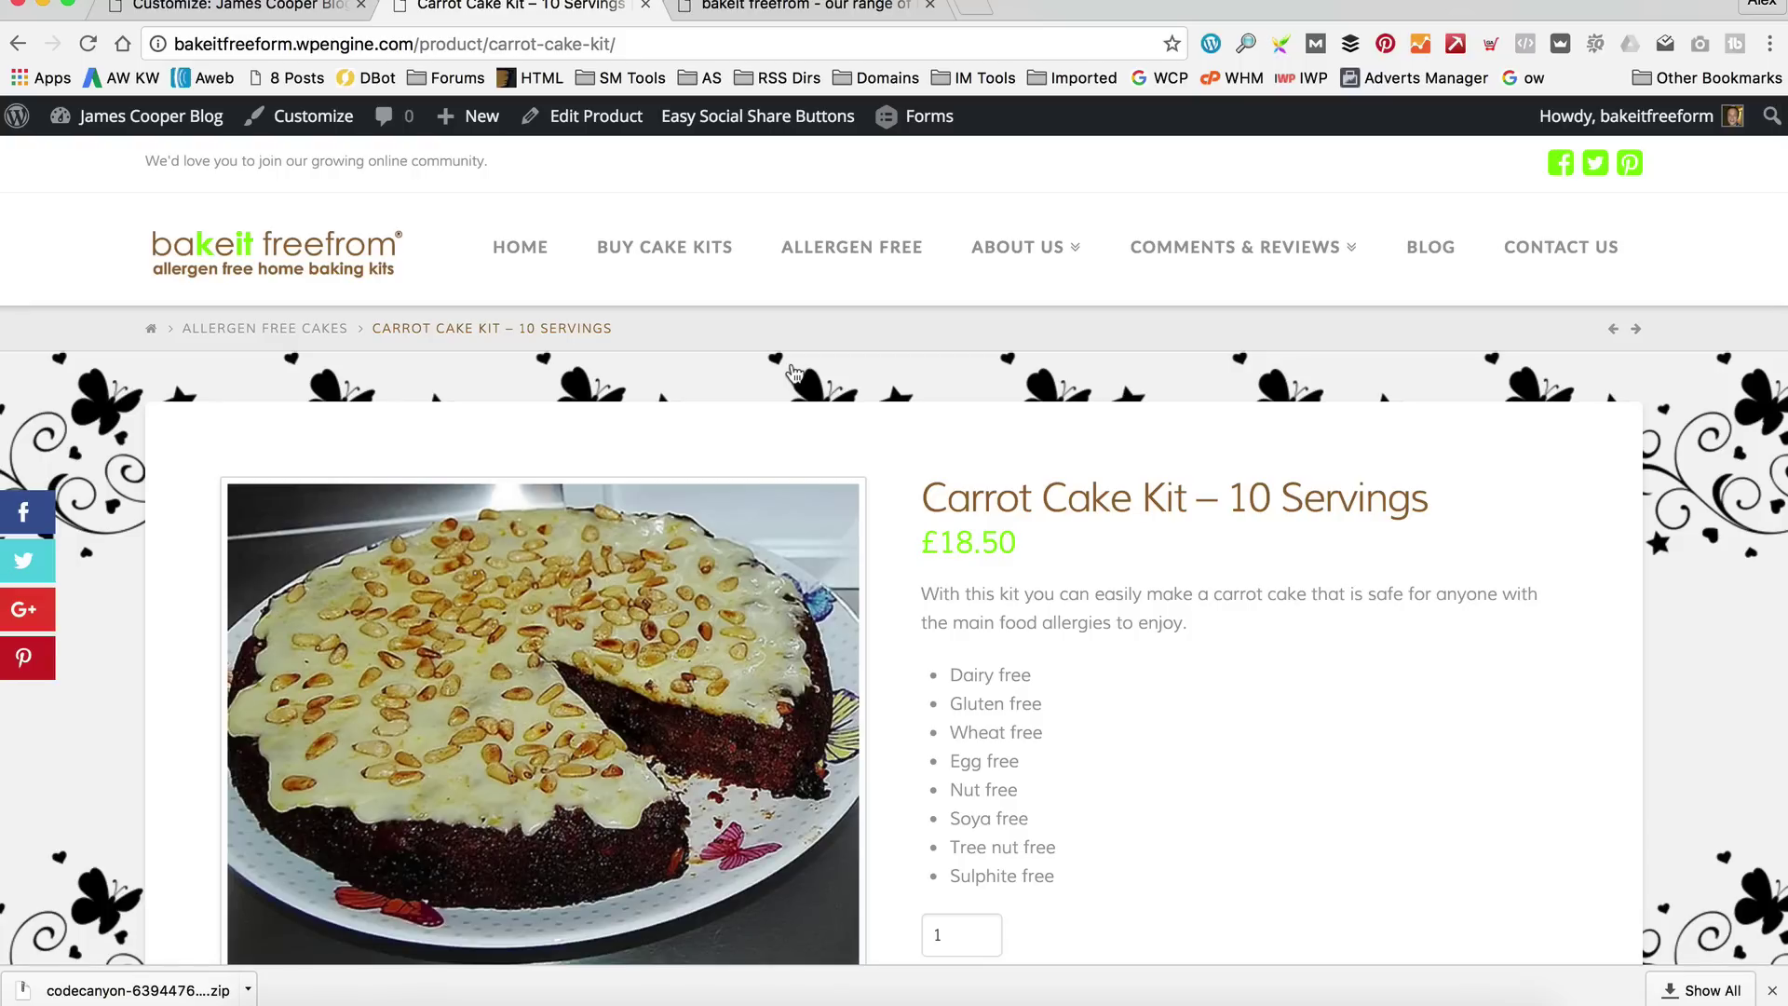
- Add the Carrot Cake Kit – 10 Servings to the cart and open the page's context menu
scroll(1215, 313, down, 3)
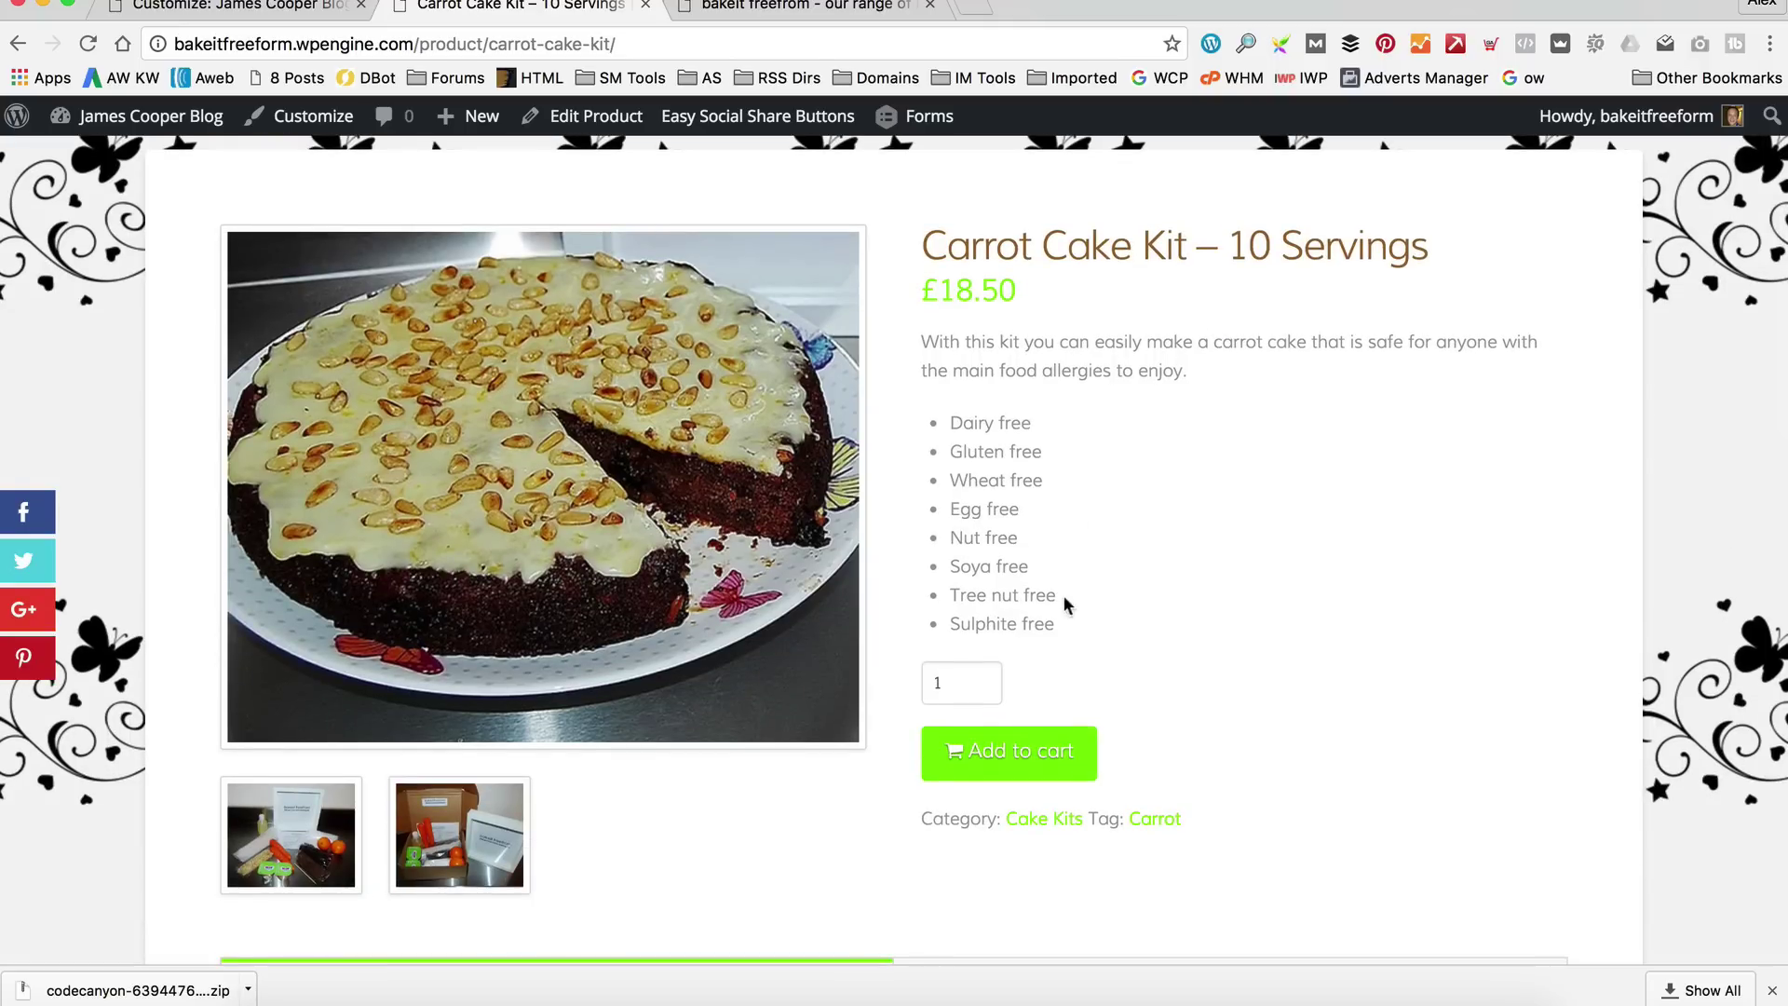
click(1022, 749)
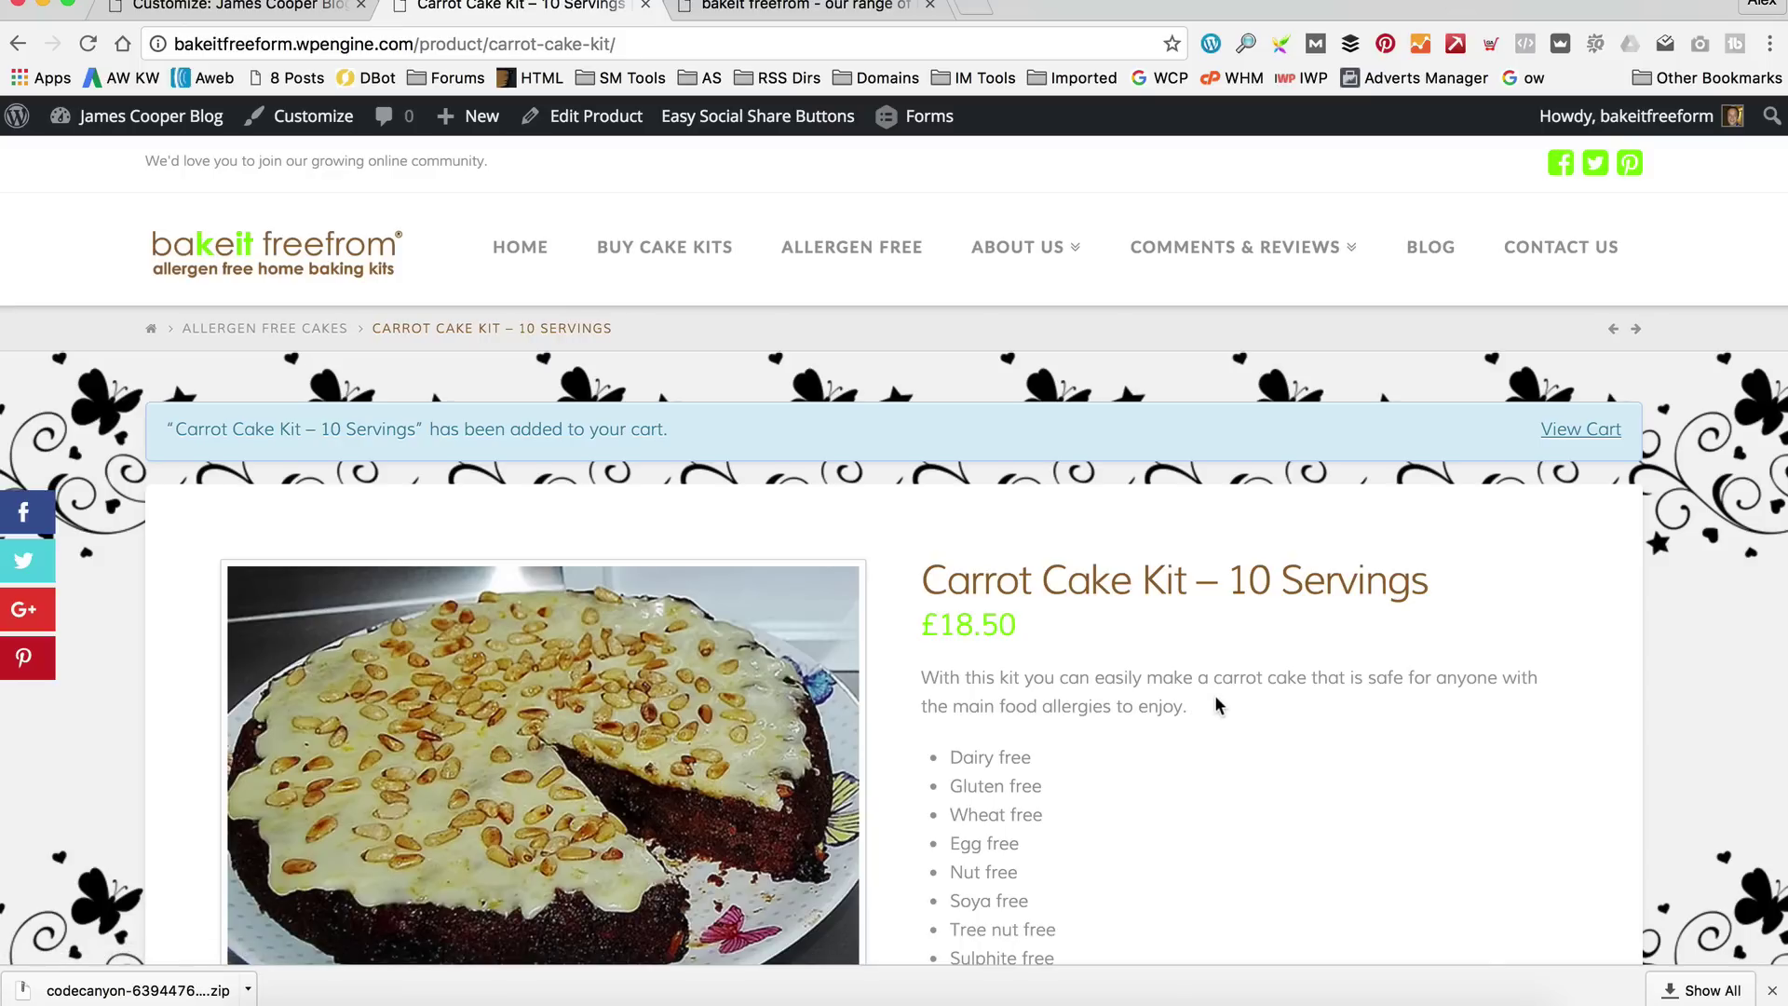
scroll(1214, 695, down, 1)
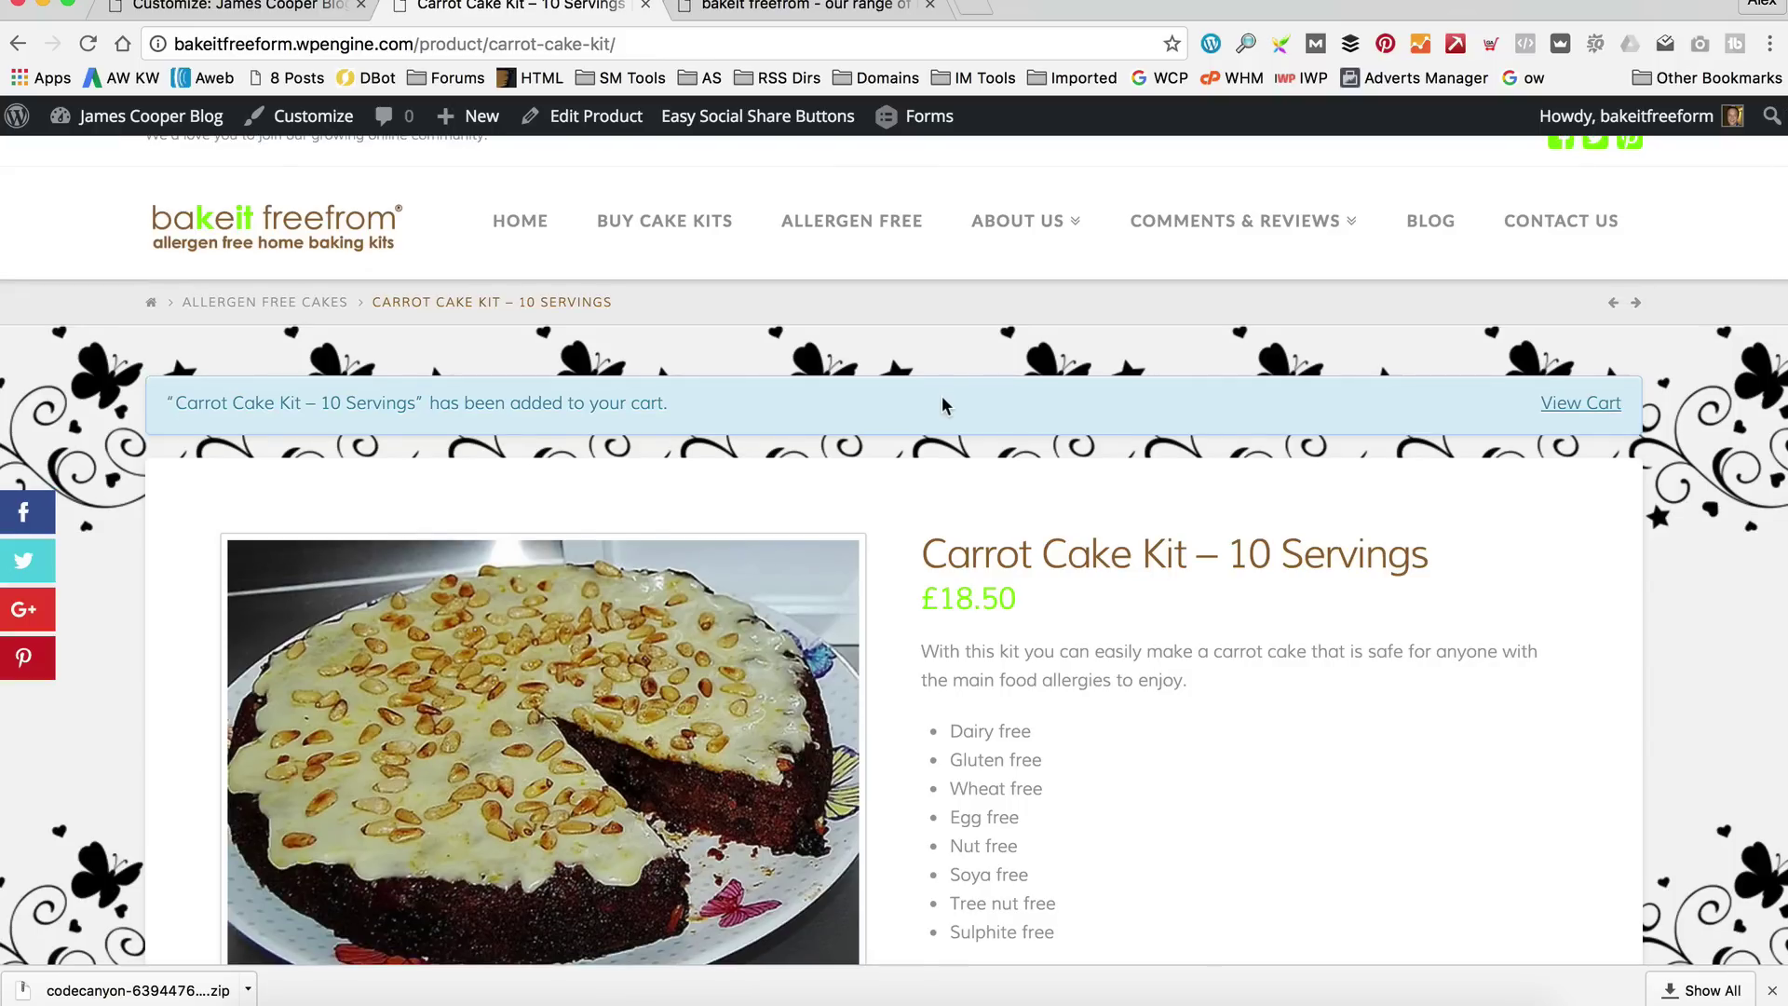
right_click(1146, 525)
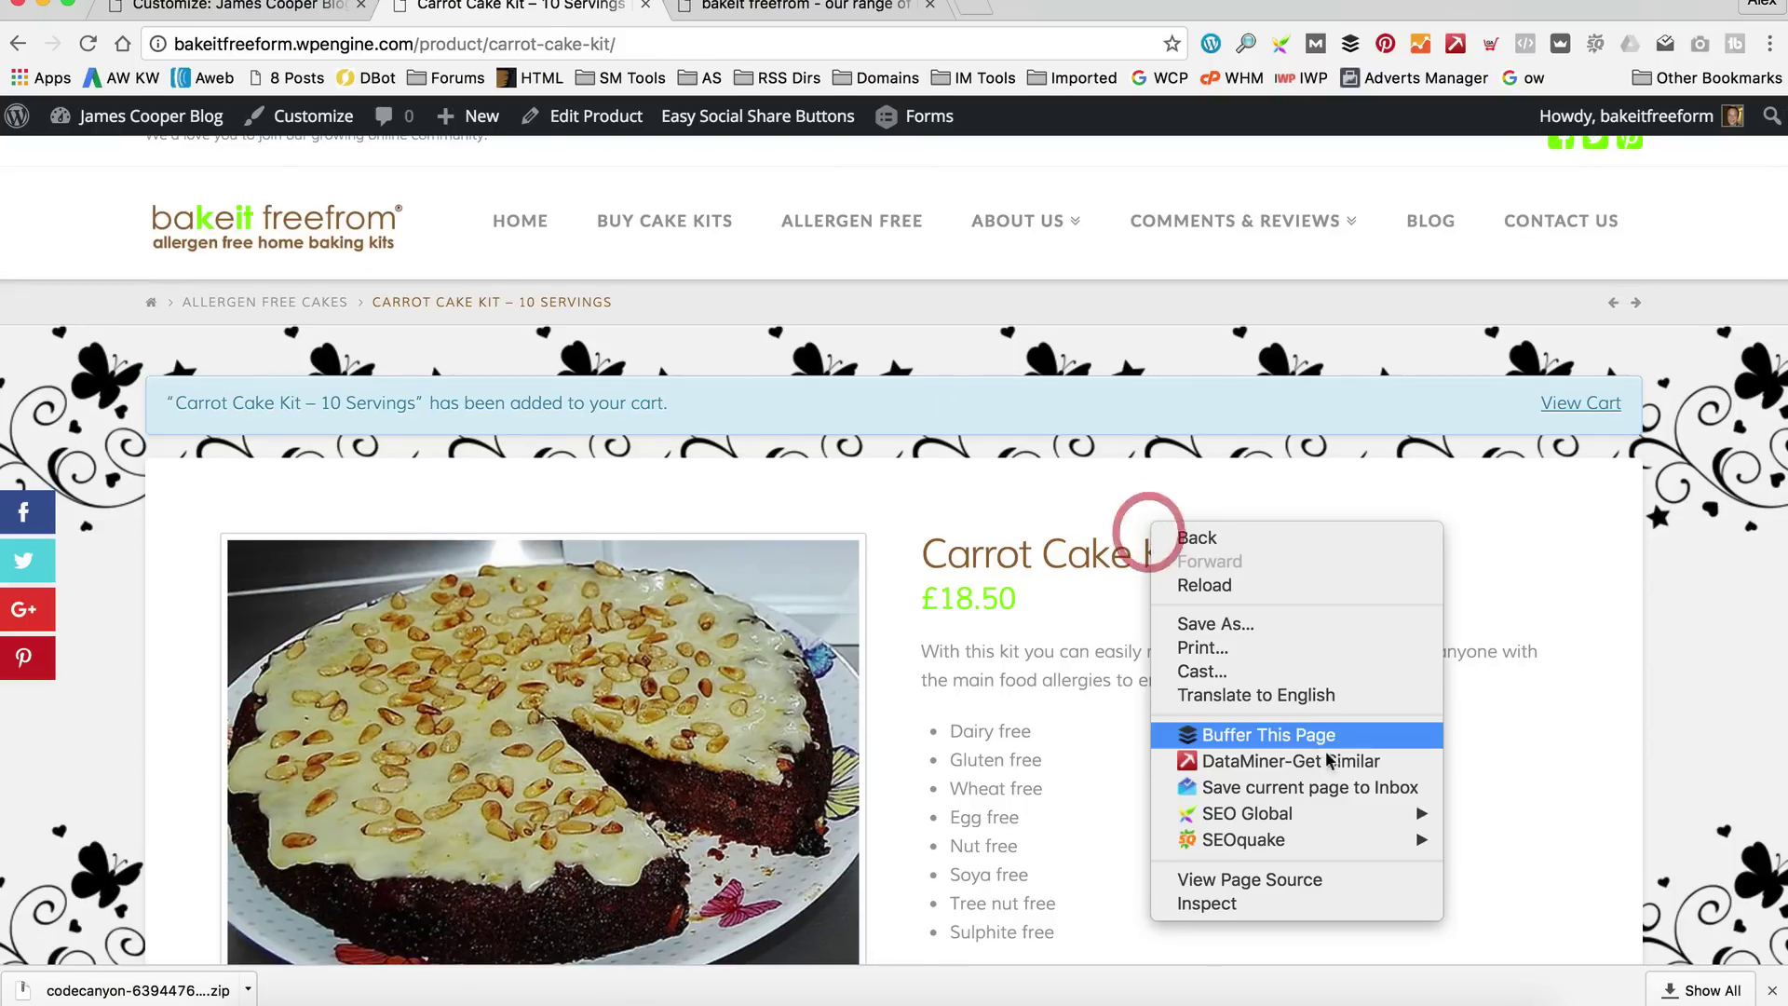
- Inspect the added-to-cart notice element in DevTools
click(1331, 896)
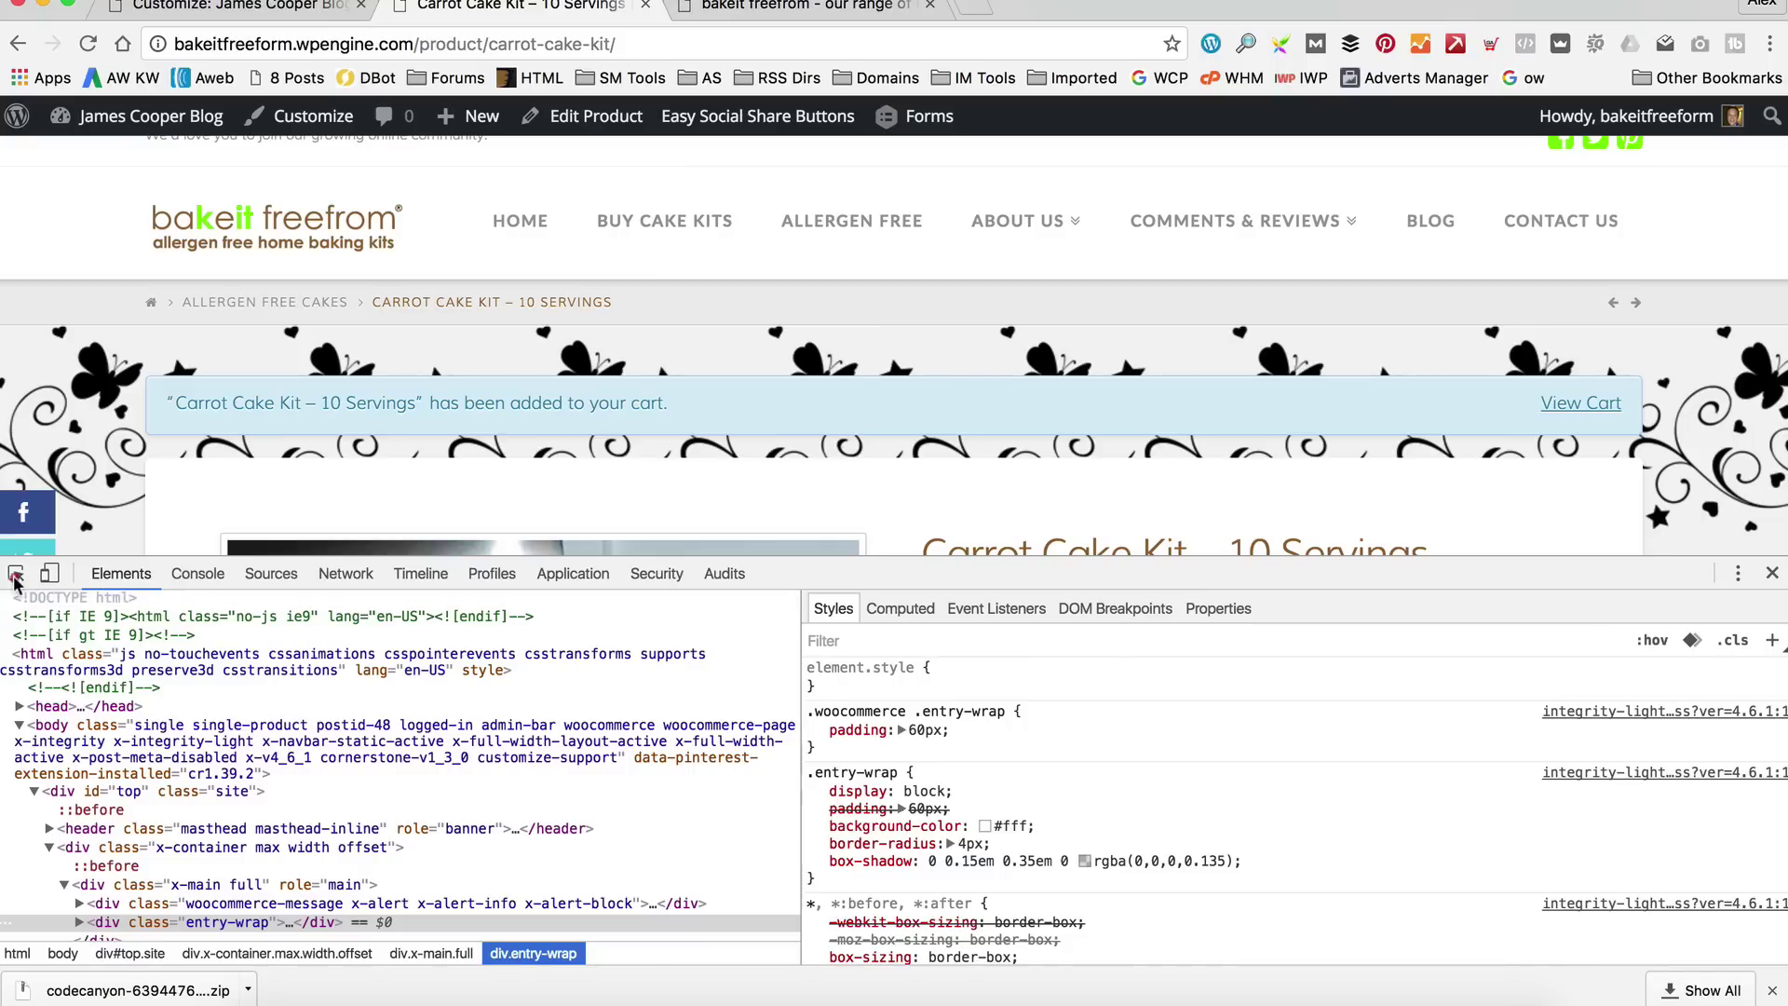
click(16, 573)
click(825, 428)
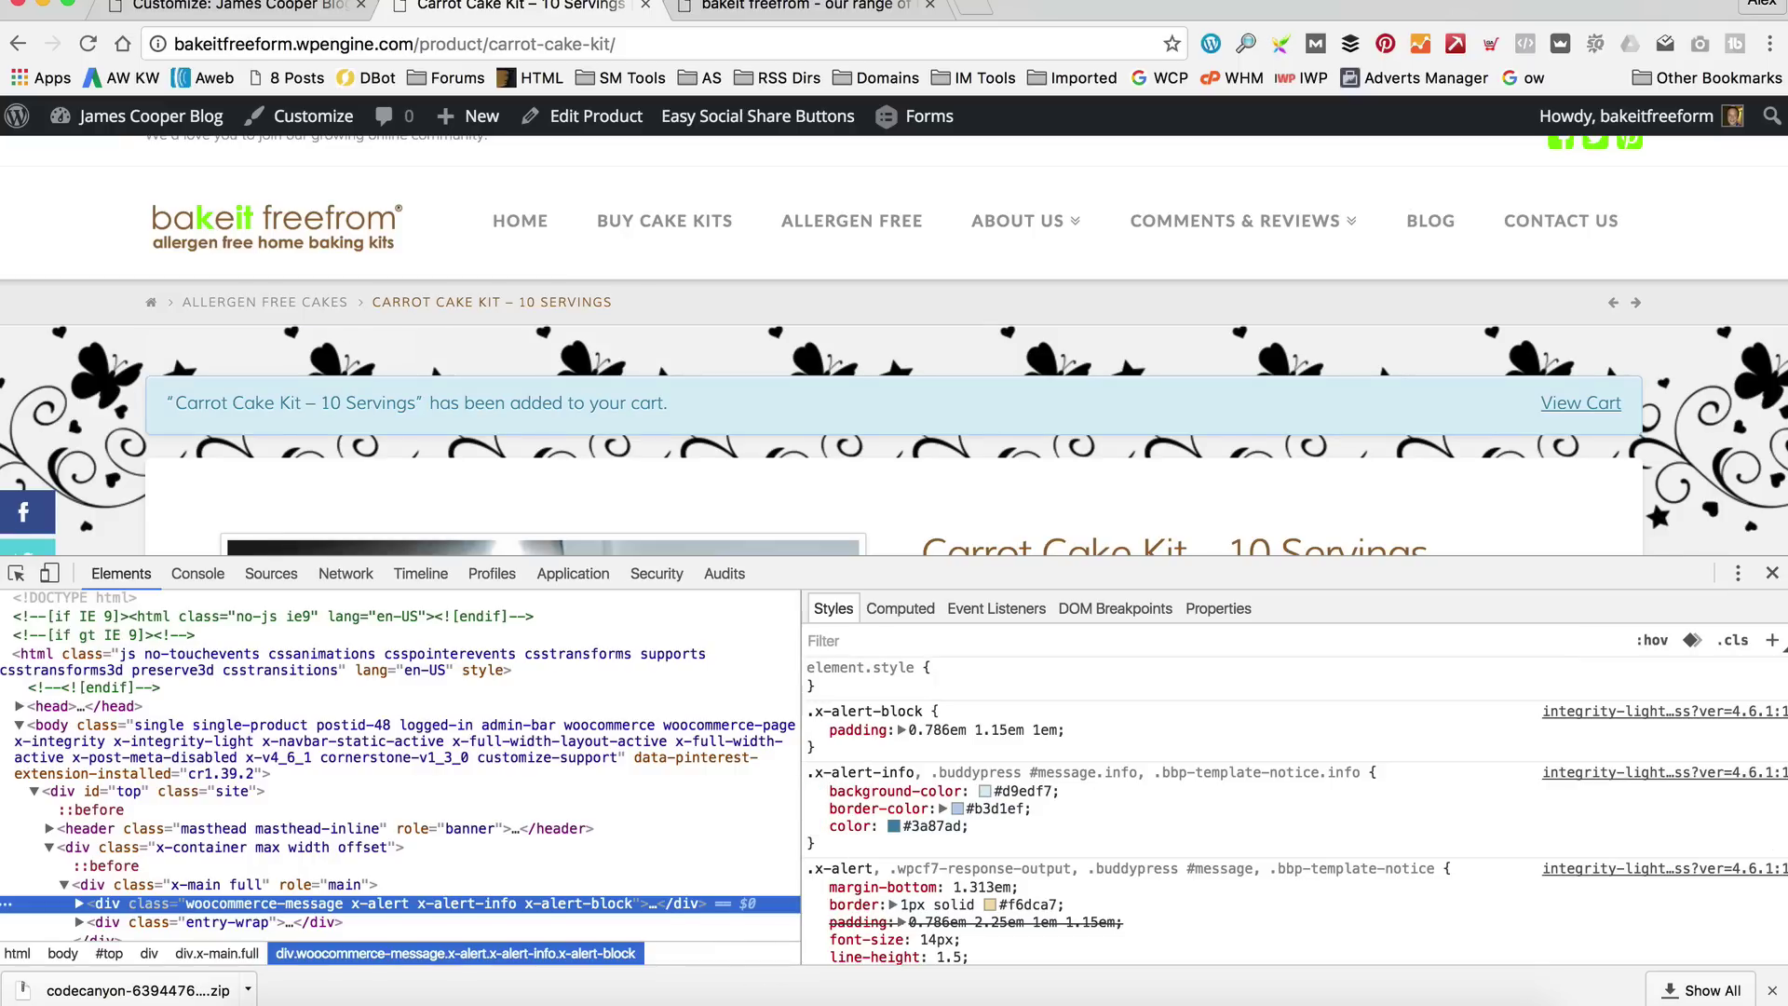
- Set the notice's background and border colours to #7BF000, copied from the brand colour note
click(659, 974)
drag(1156, 215, 1096, 217)
key(super+c)
click(1011, 790)
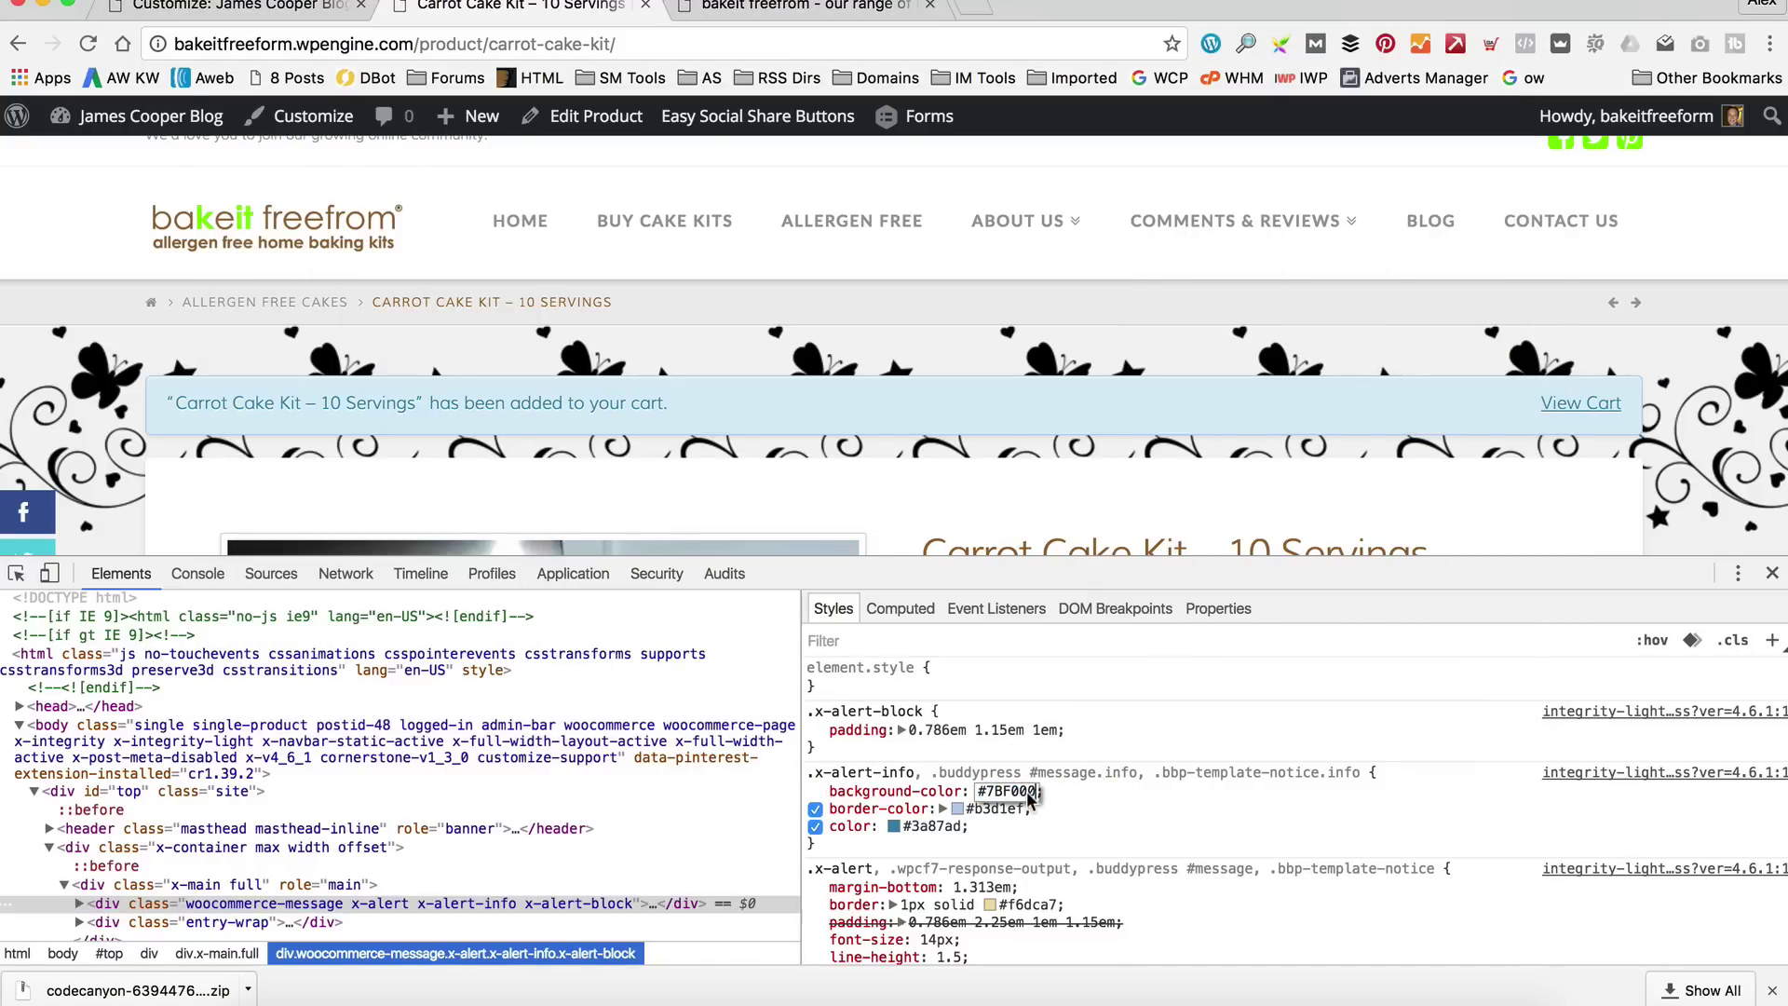
key(super+v)
key(Return)
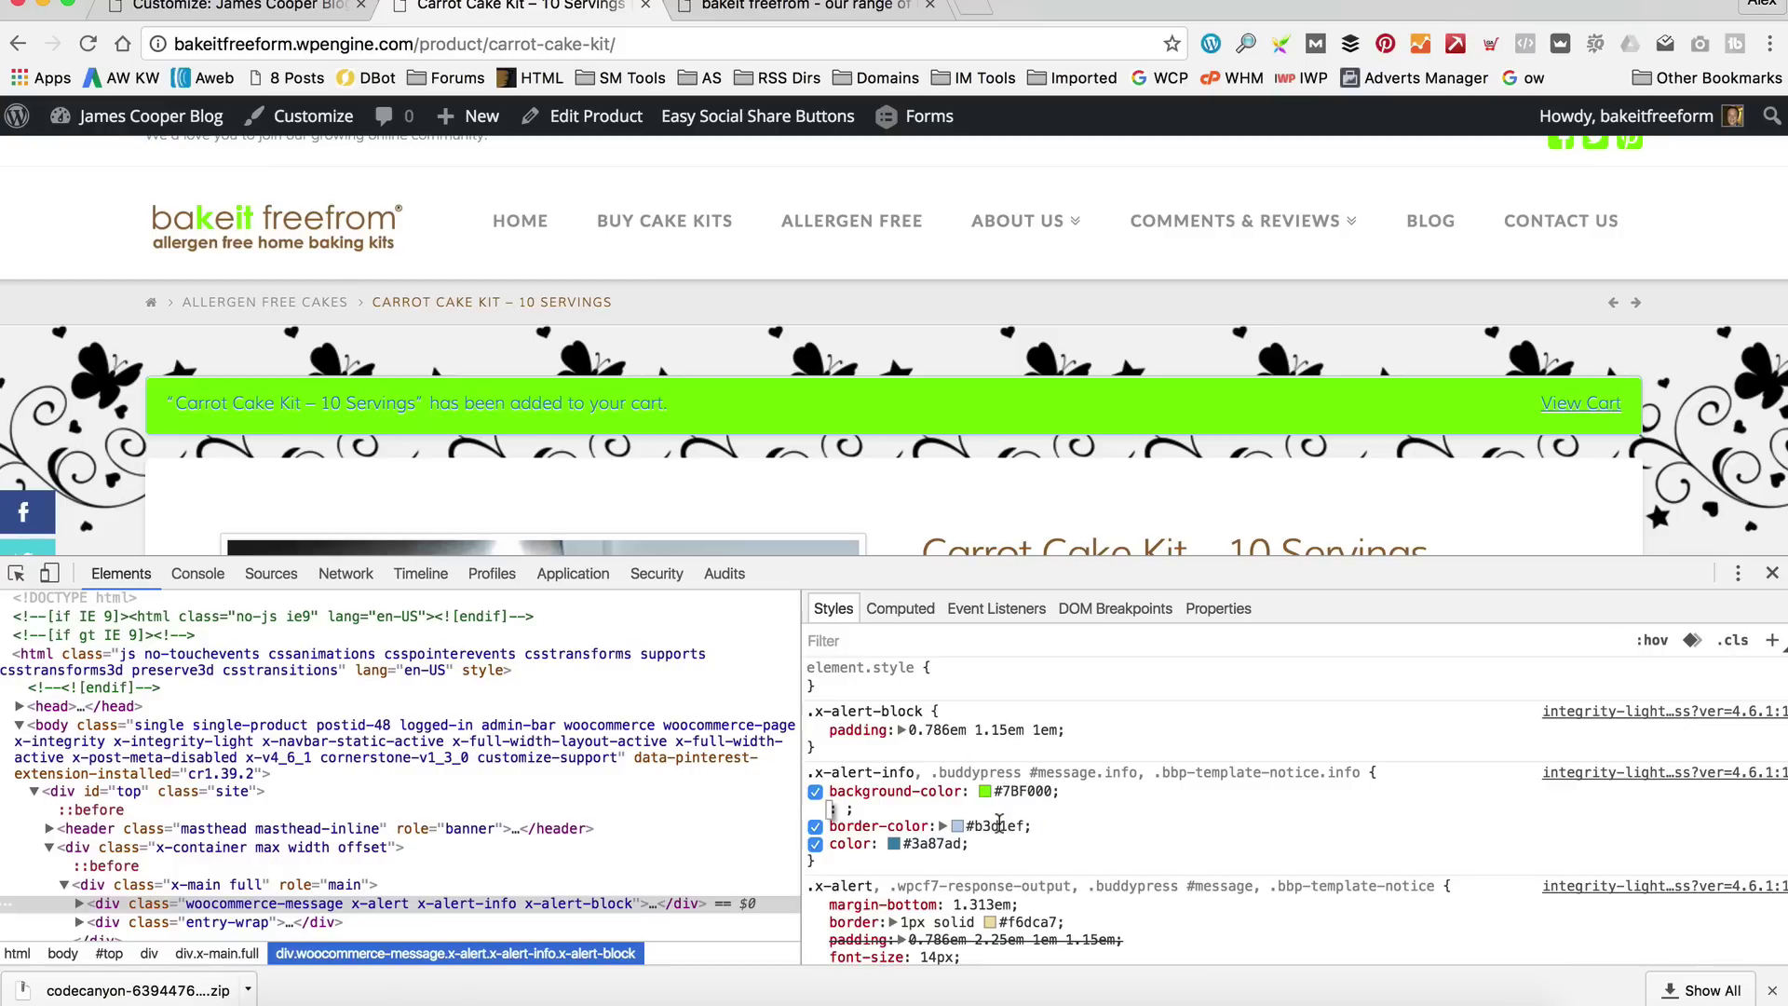
click(1002, 806)
key(super+v)
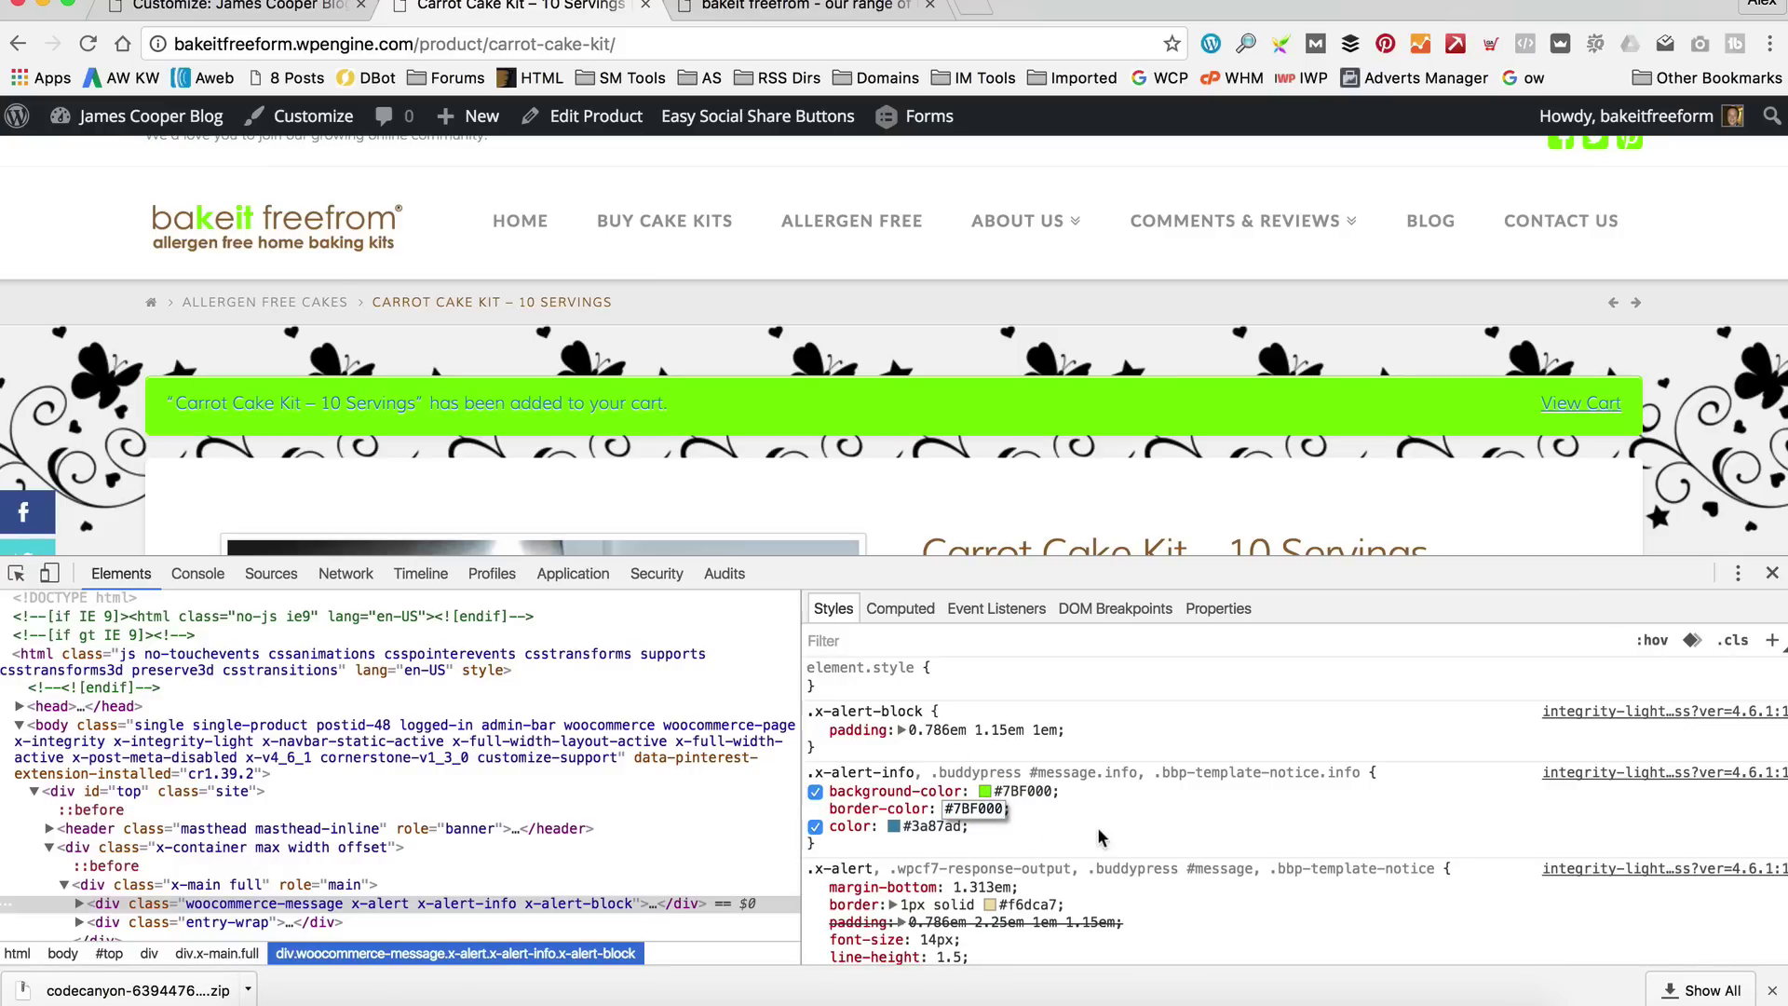
key(Tab)
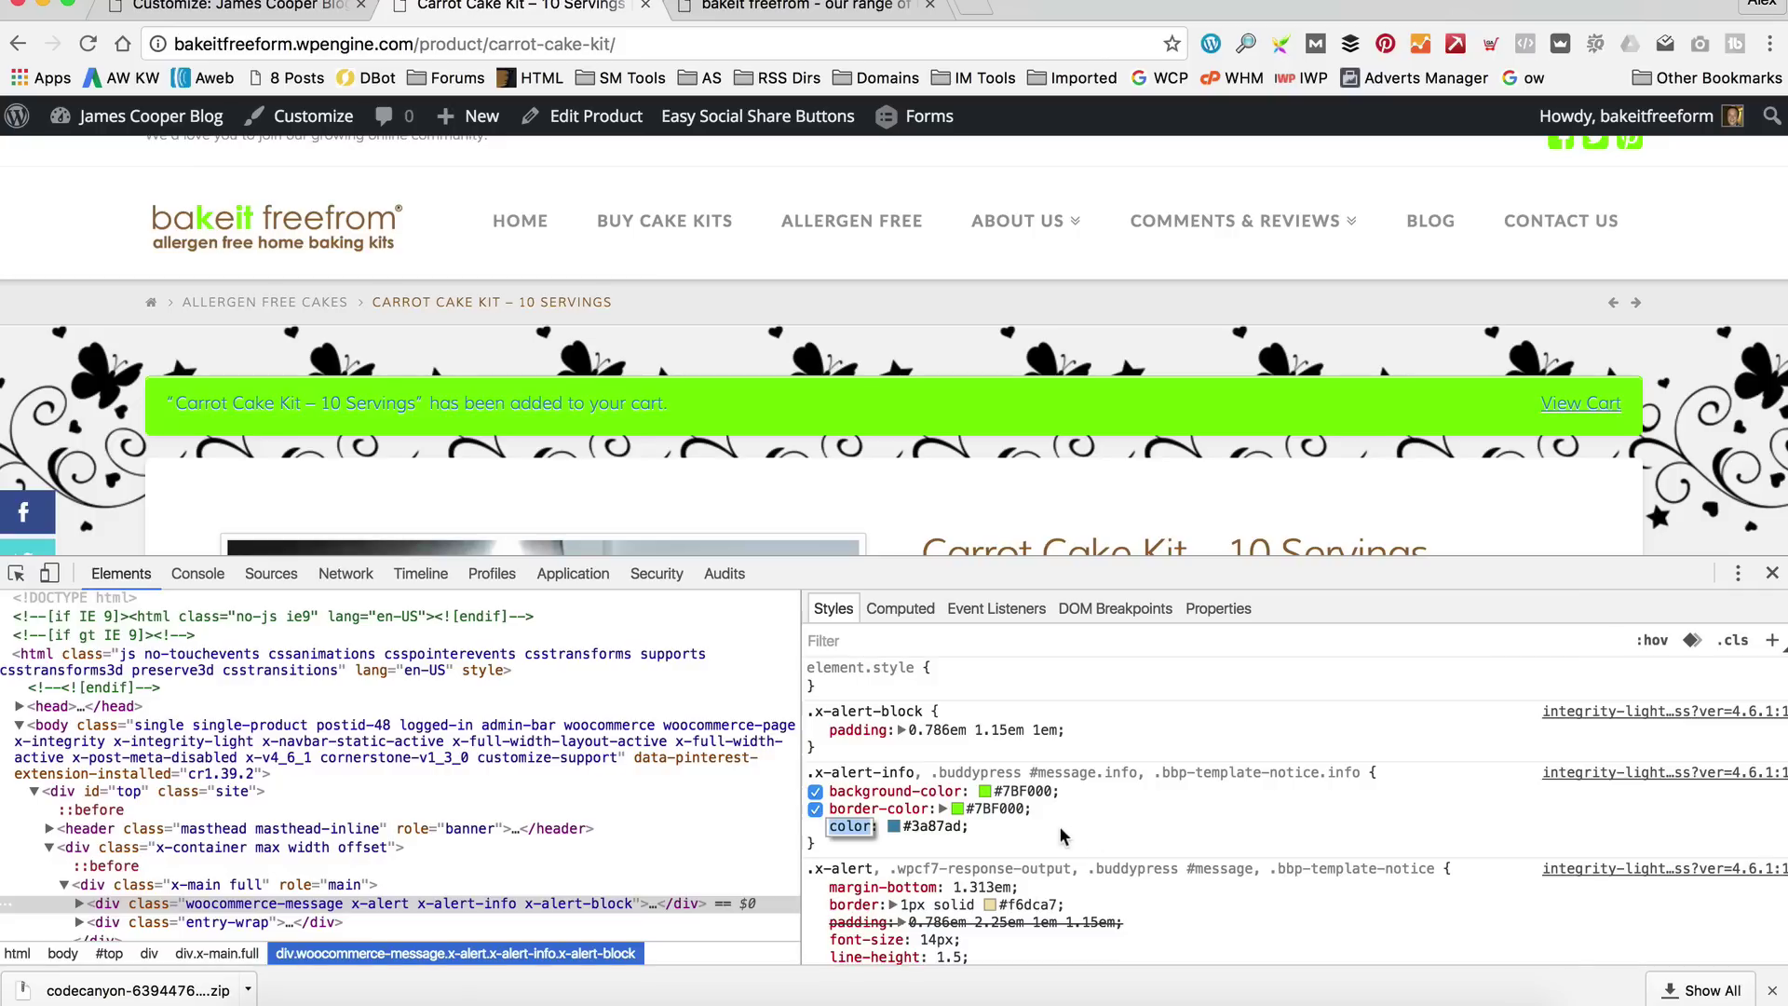
key(Tab)
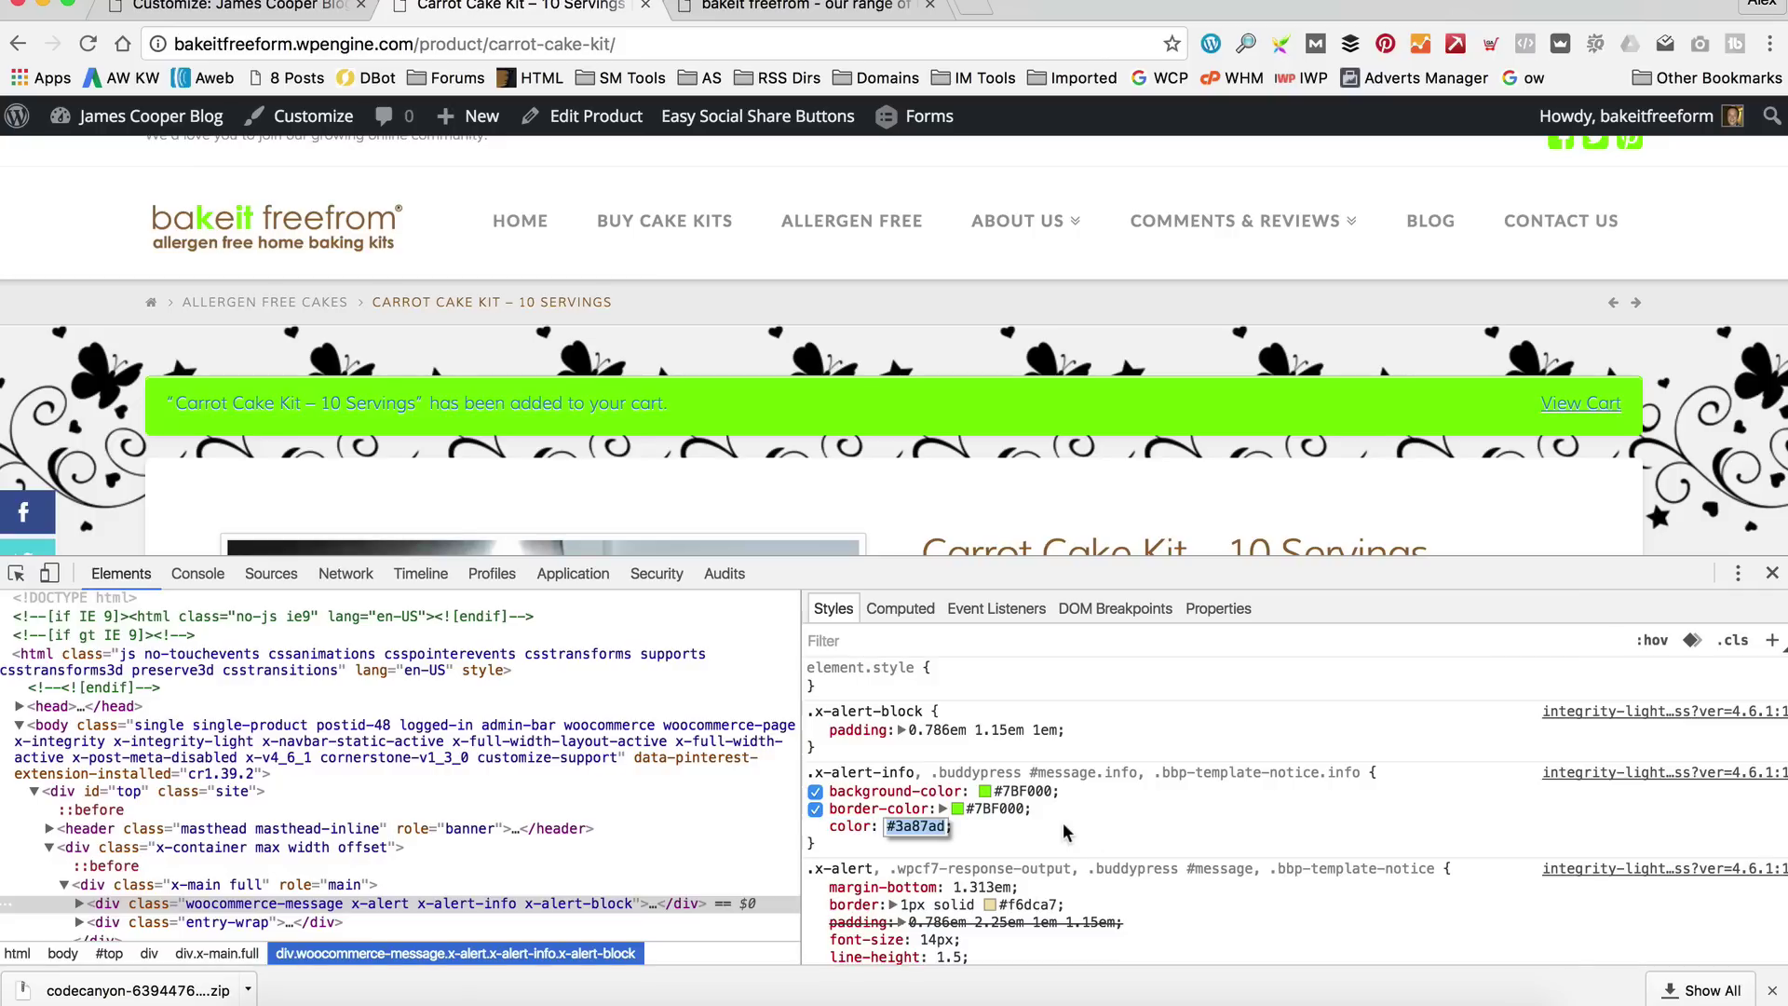
- Change the notice's text colour to #ffffff and select the whole .x-alert-info rule
key(ctrl+Tab)
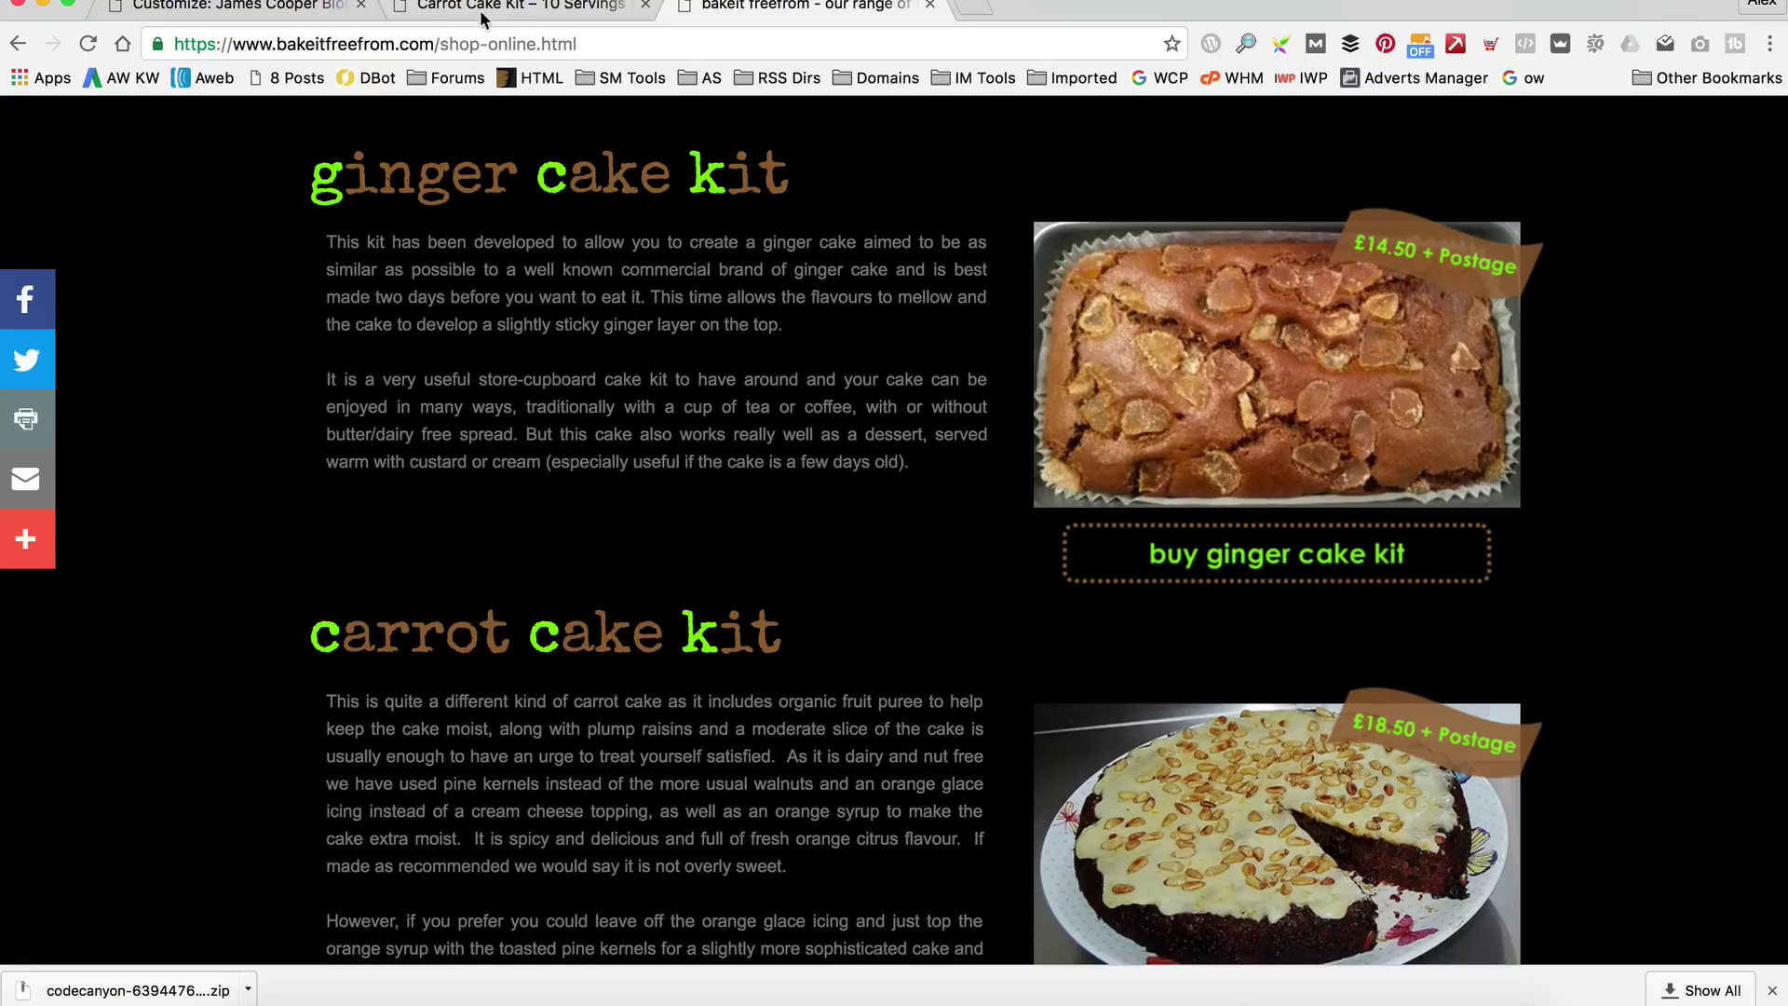
click(479, 13)
click(945, 824)
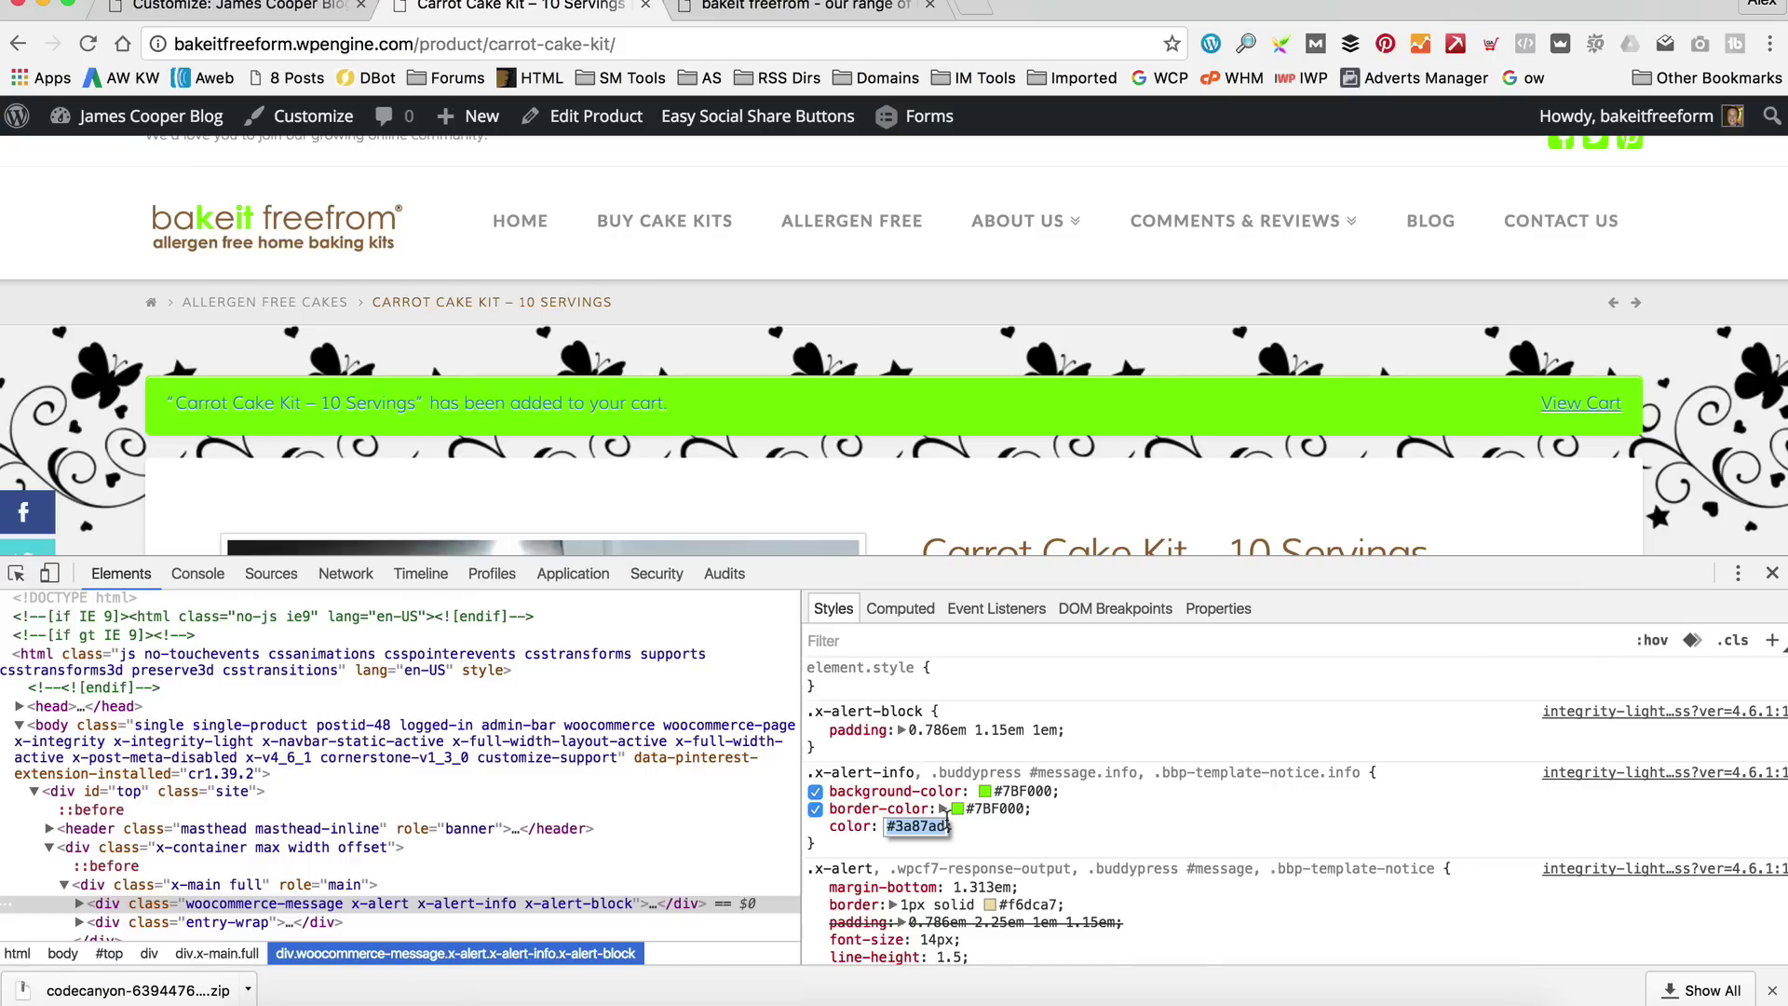
text(#fff)
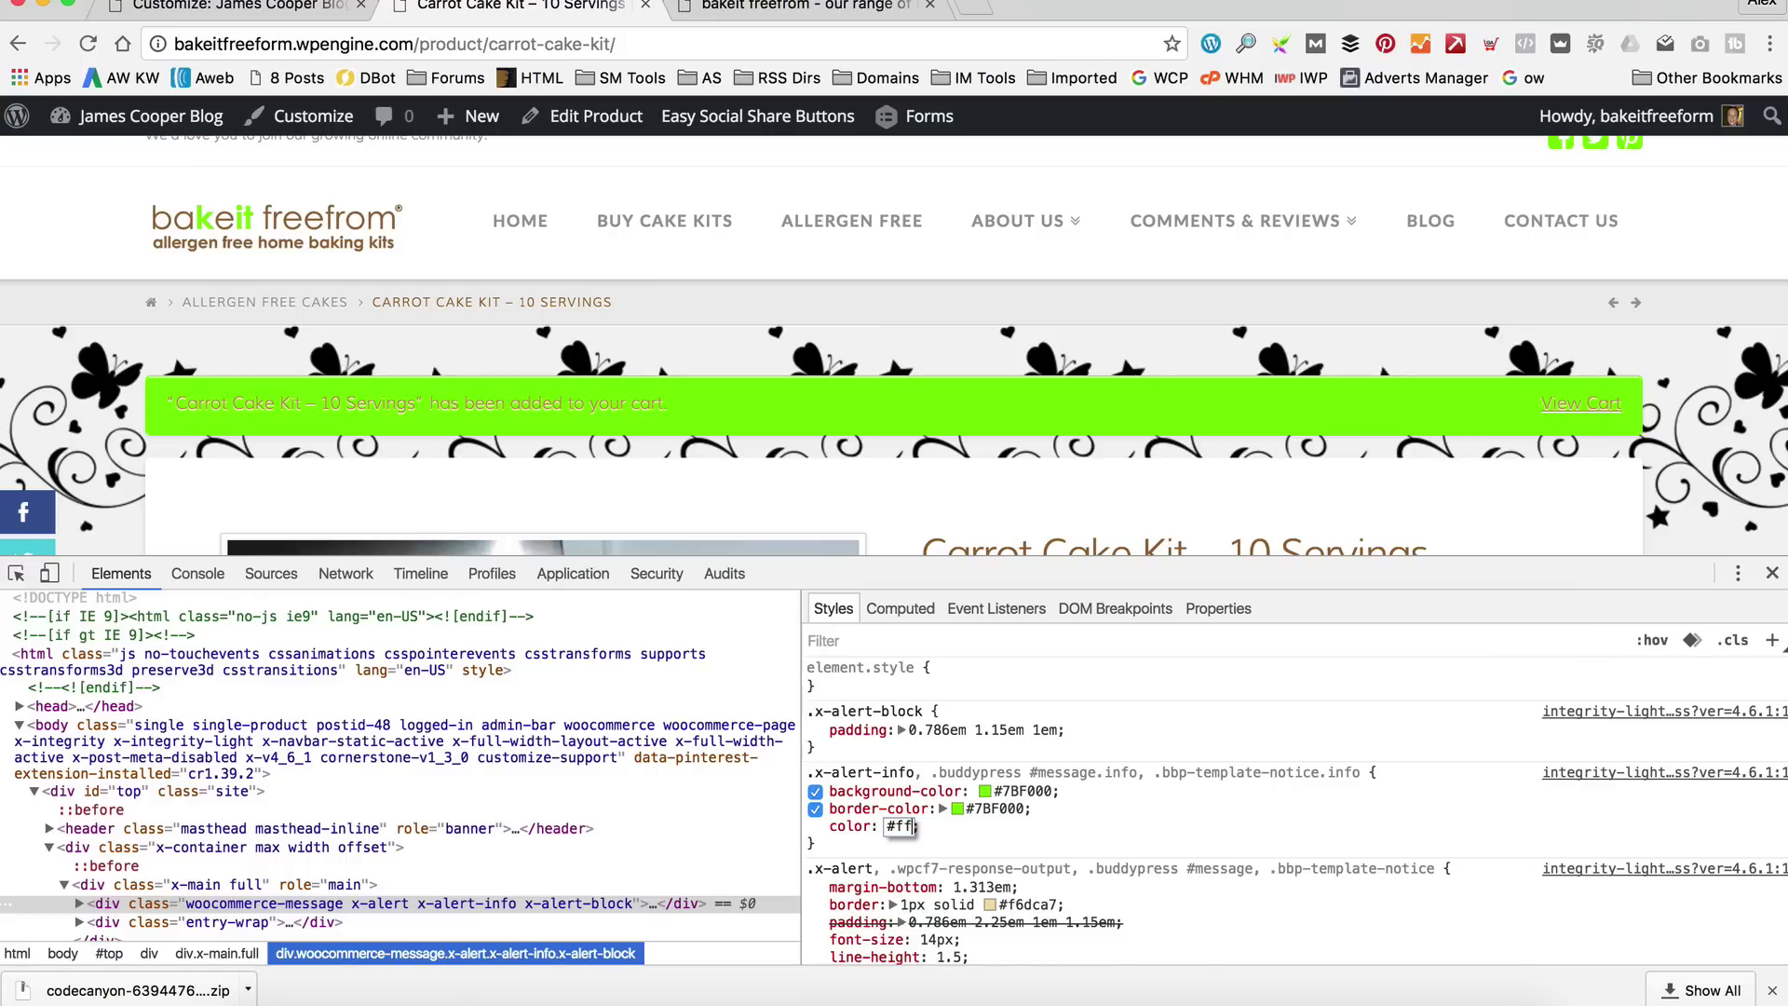
text(fff)
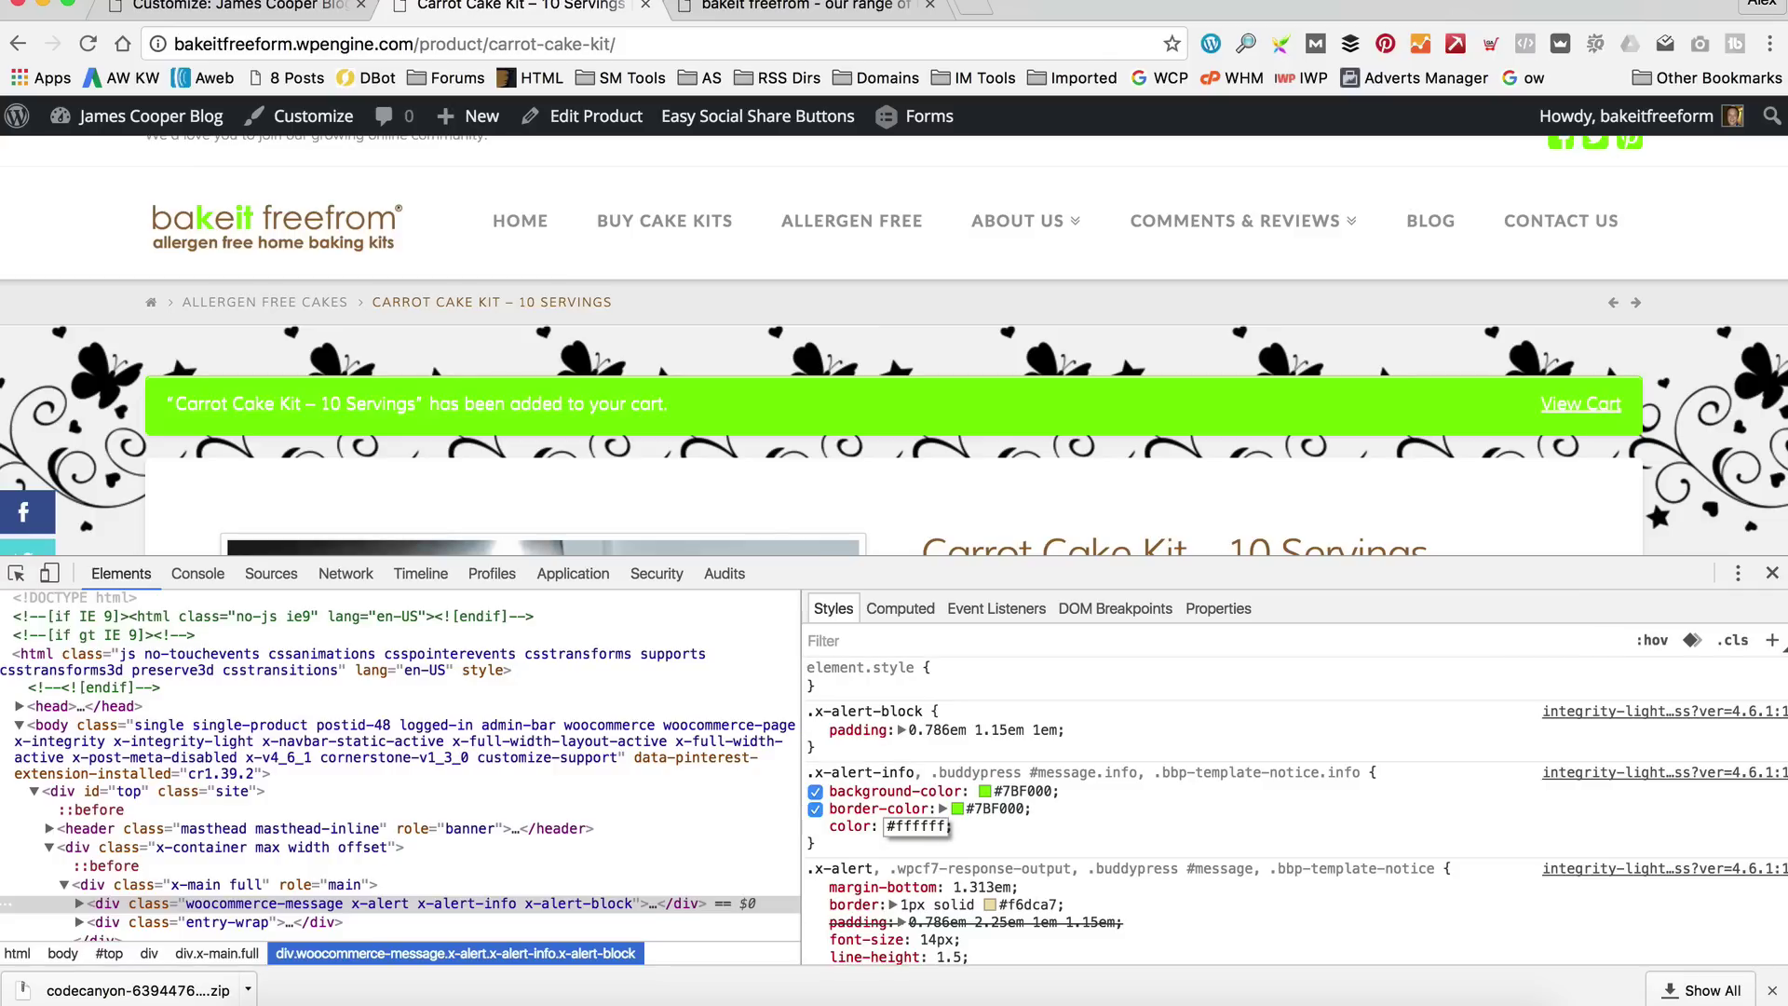
scroll(994, 831, down, 2)
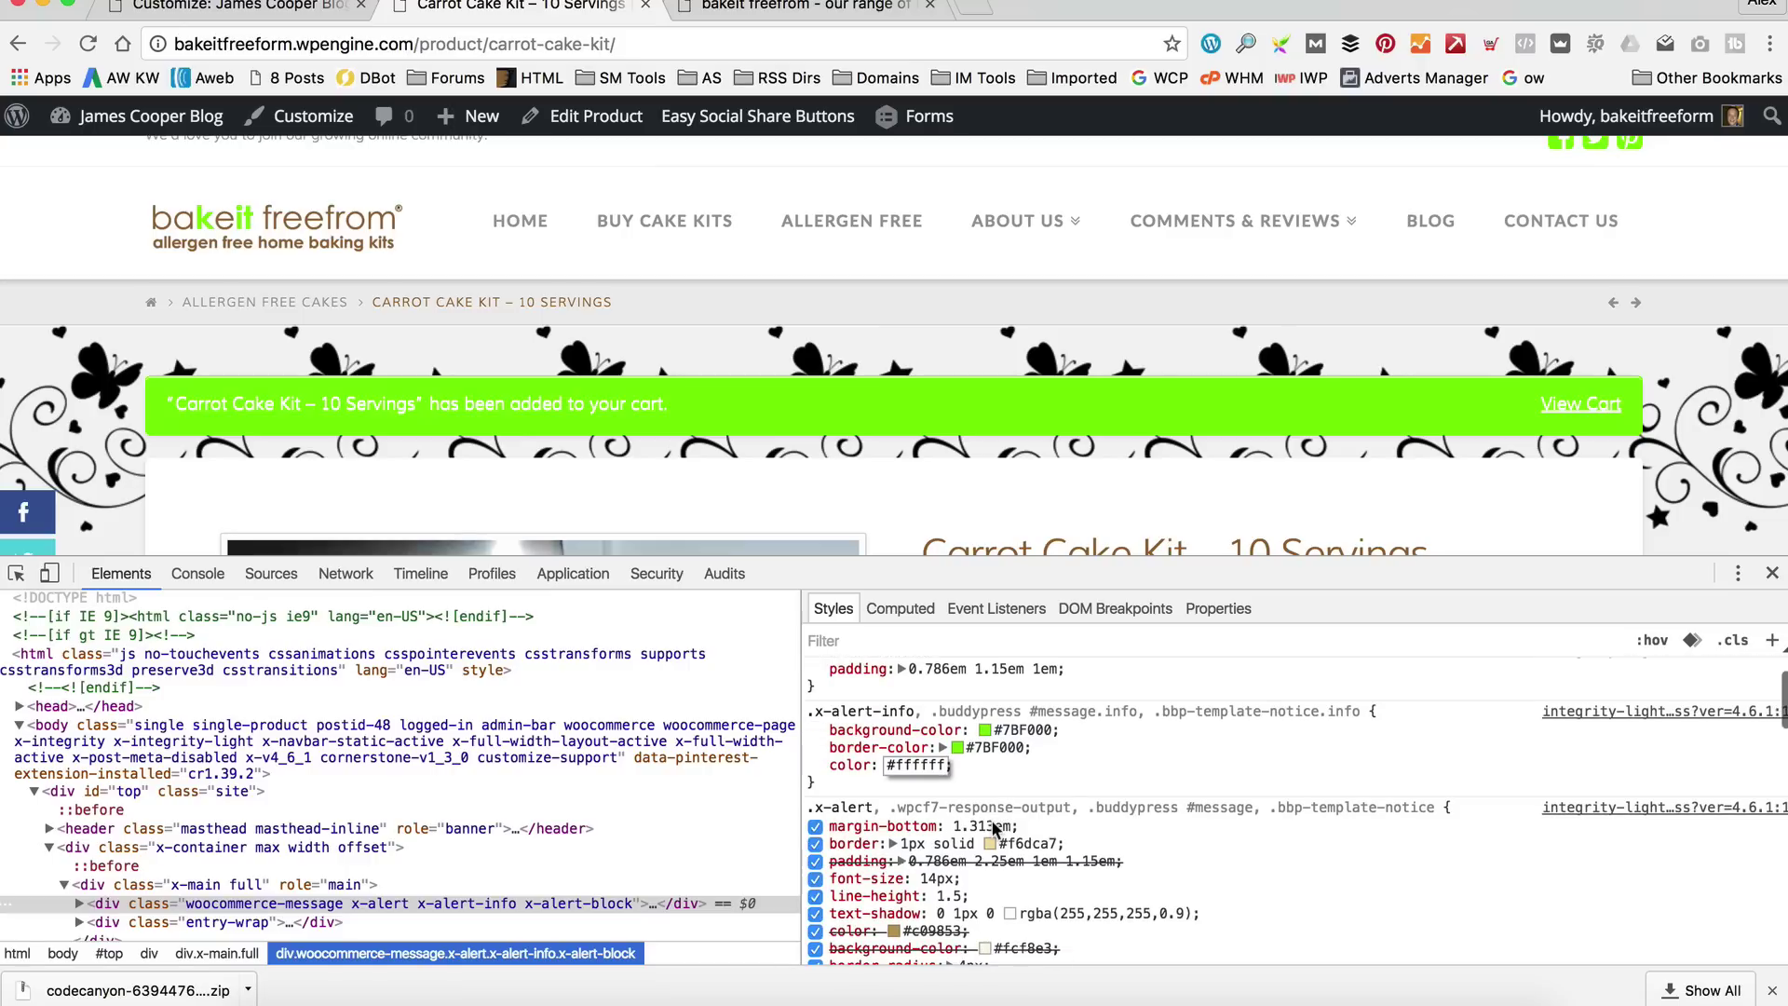
scroll(994, 827, up, 2)
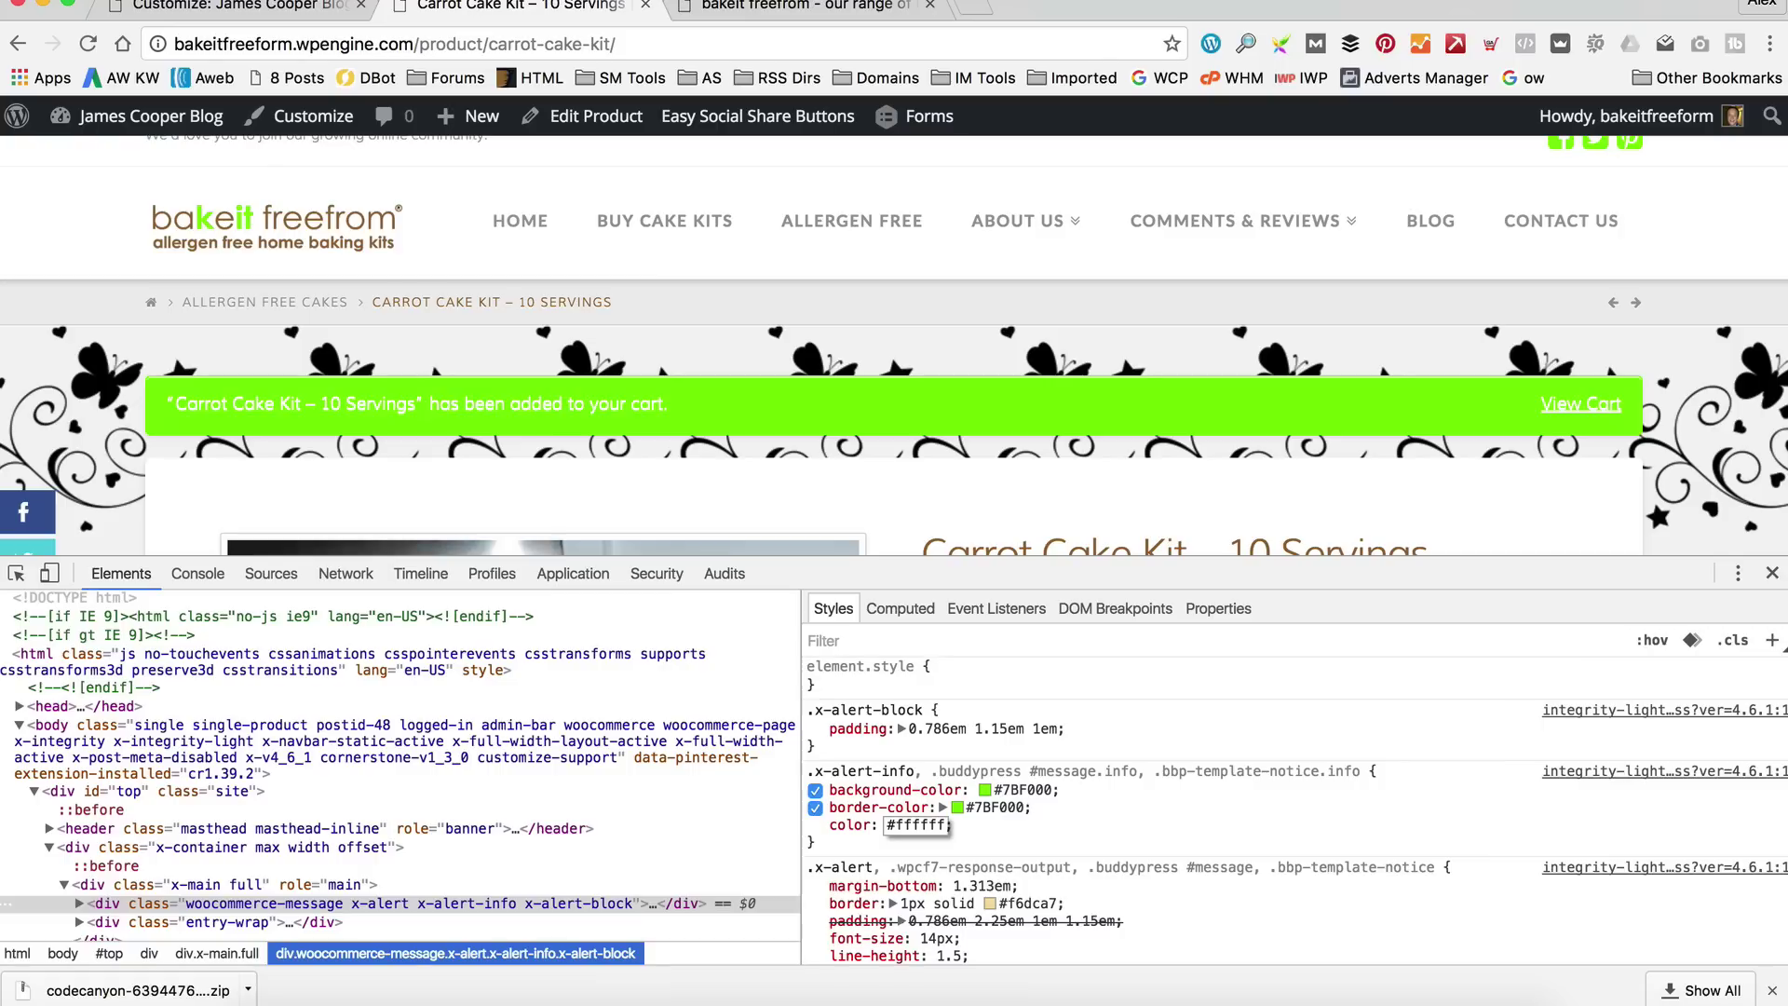
click(1016, 820)
drag(881, 835, 801, 778)
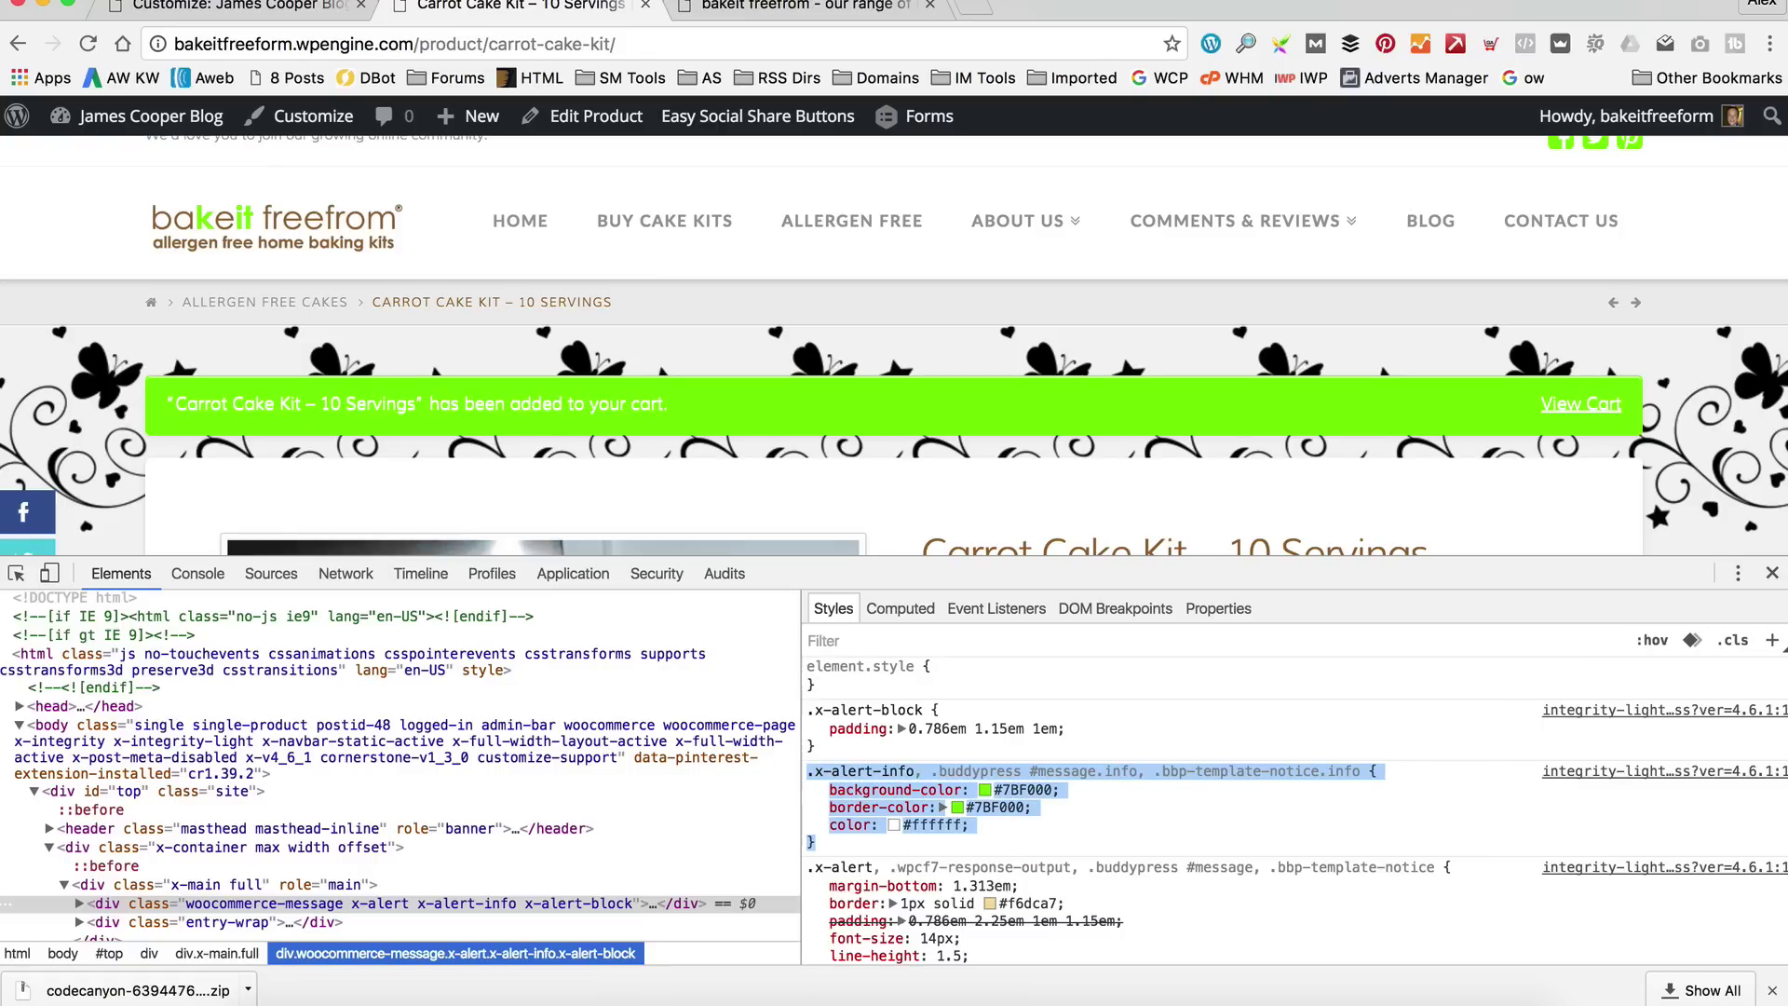
click(229, 7)
- Paste the .x-alert-info rule at the end of the global CSS, close the editor and Save & Publish
click(210, 485)
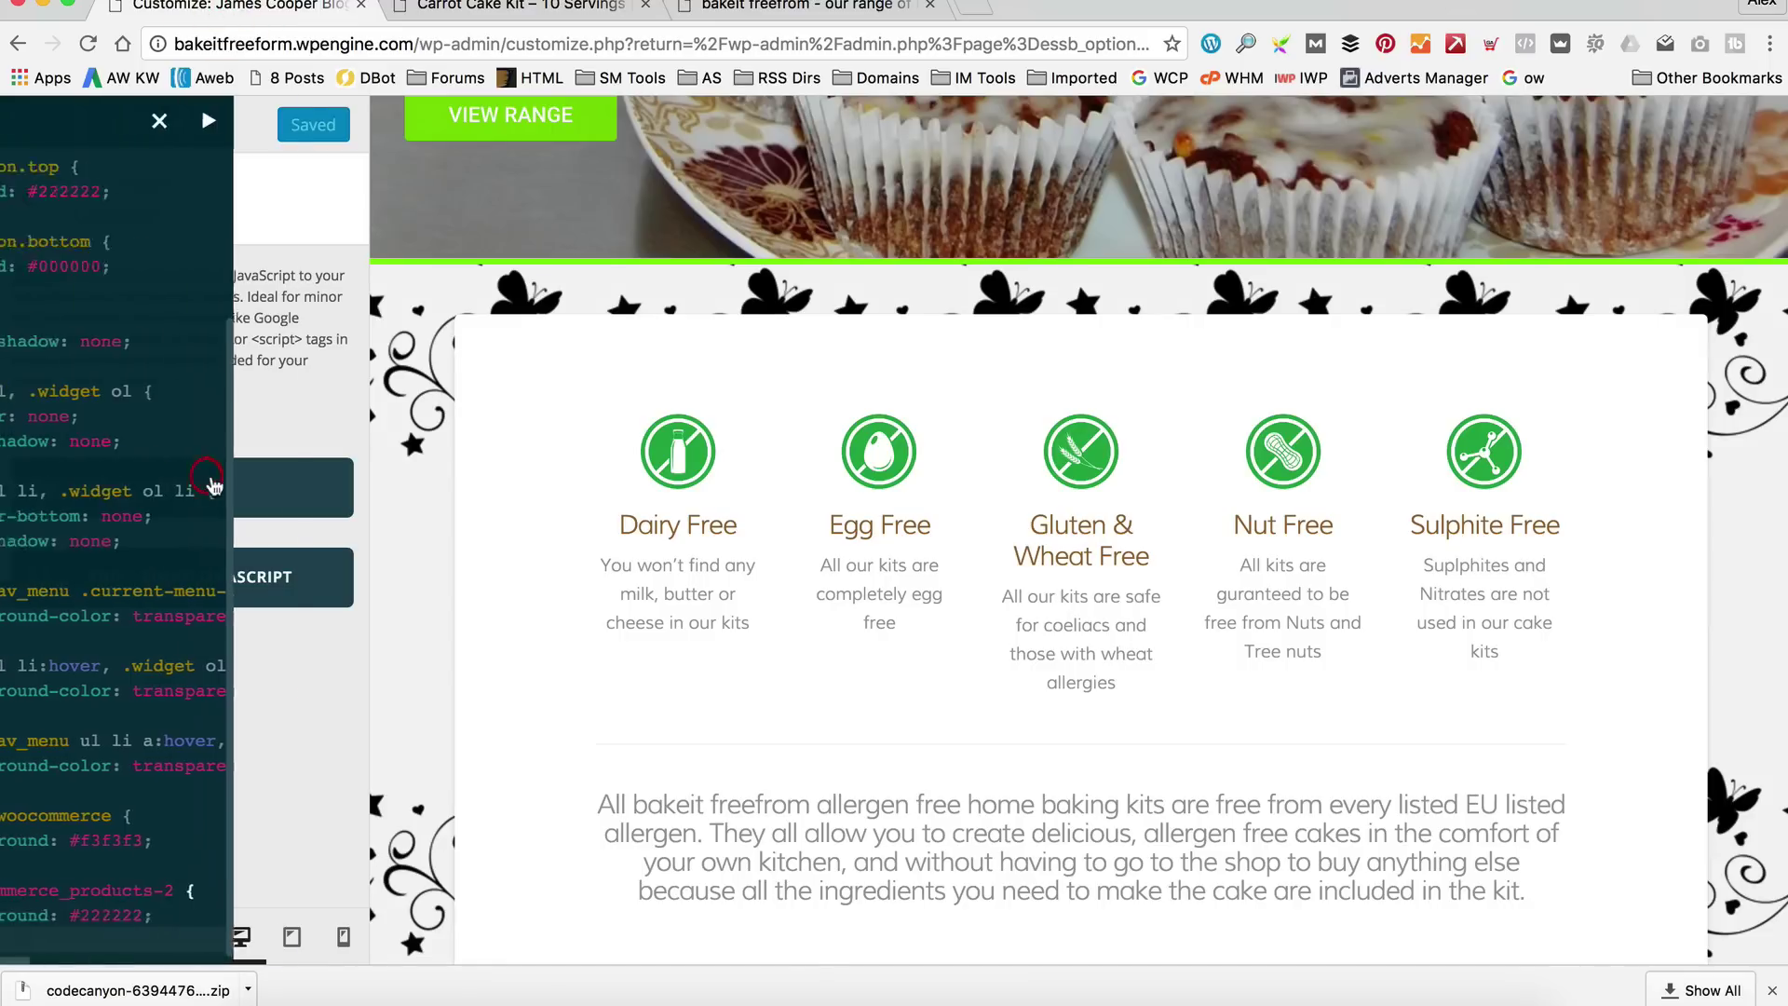
key(Return)
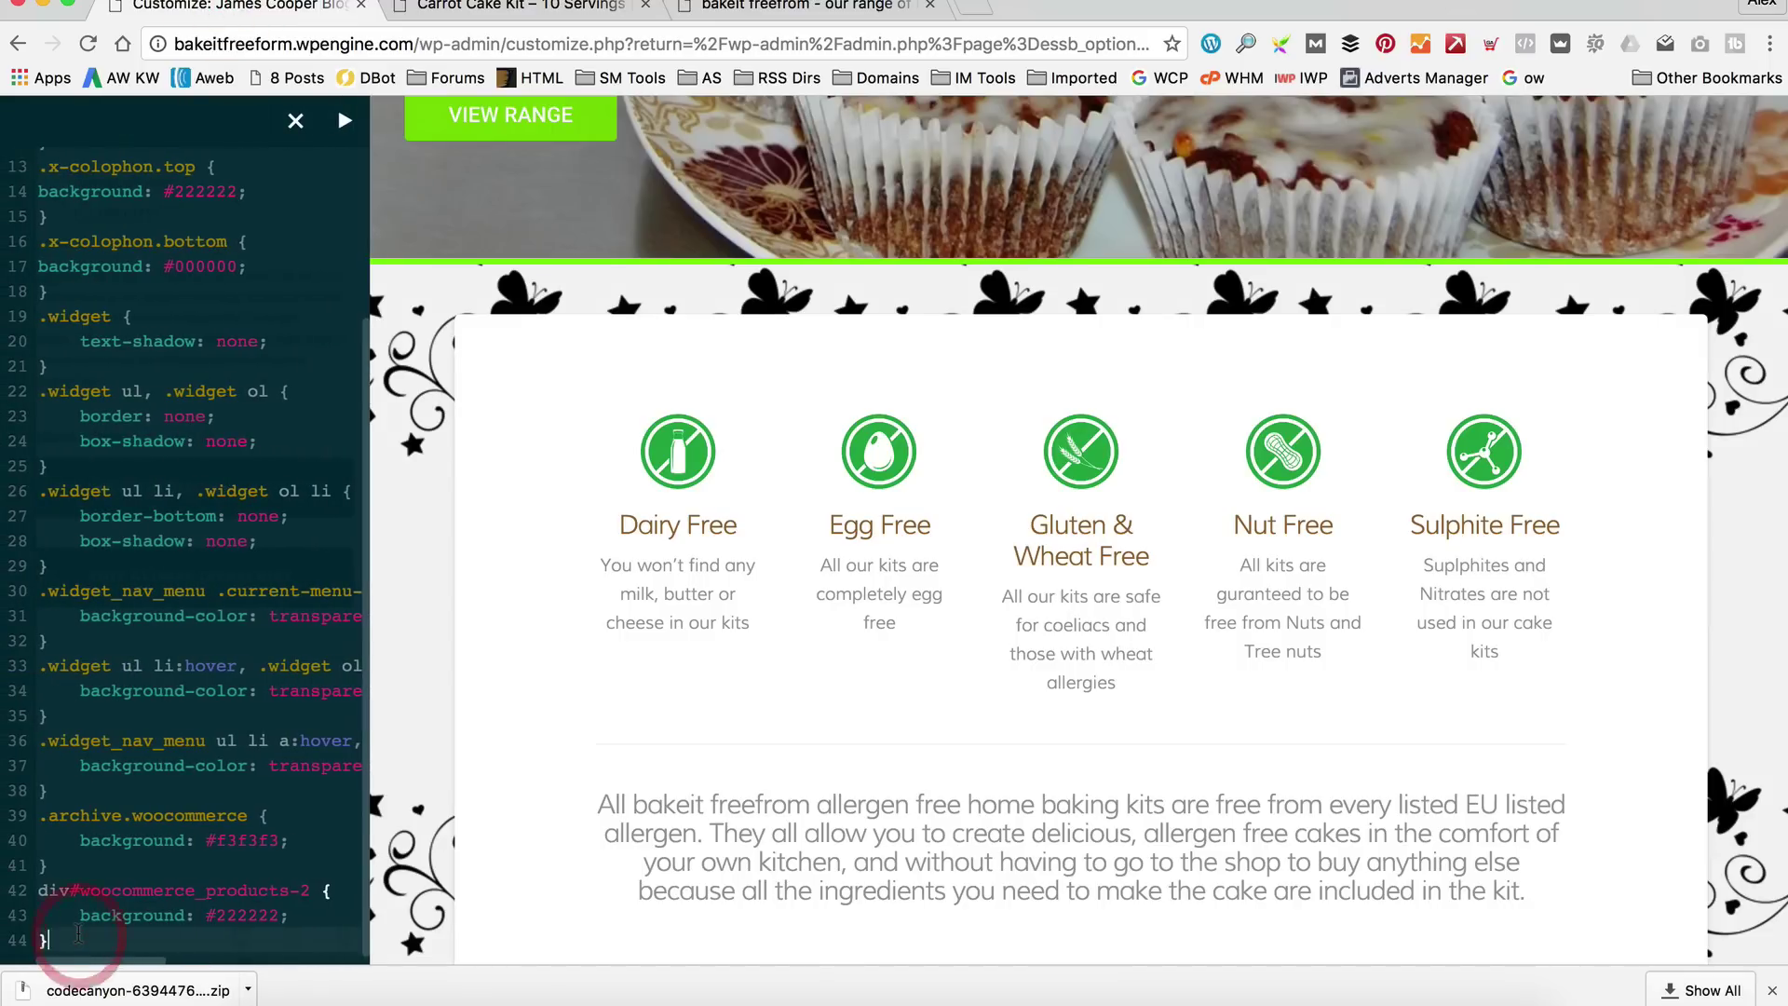
key(ctrl+v)
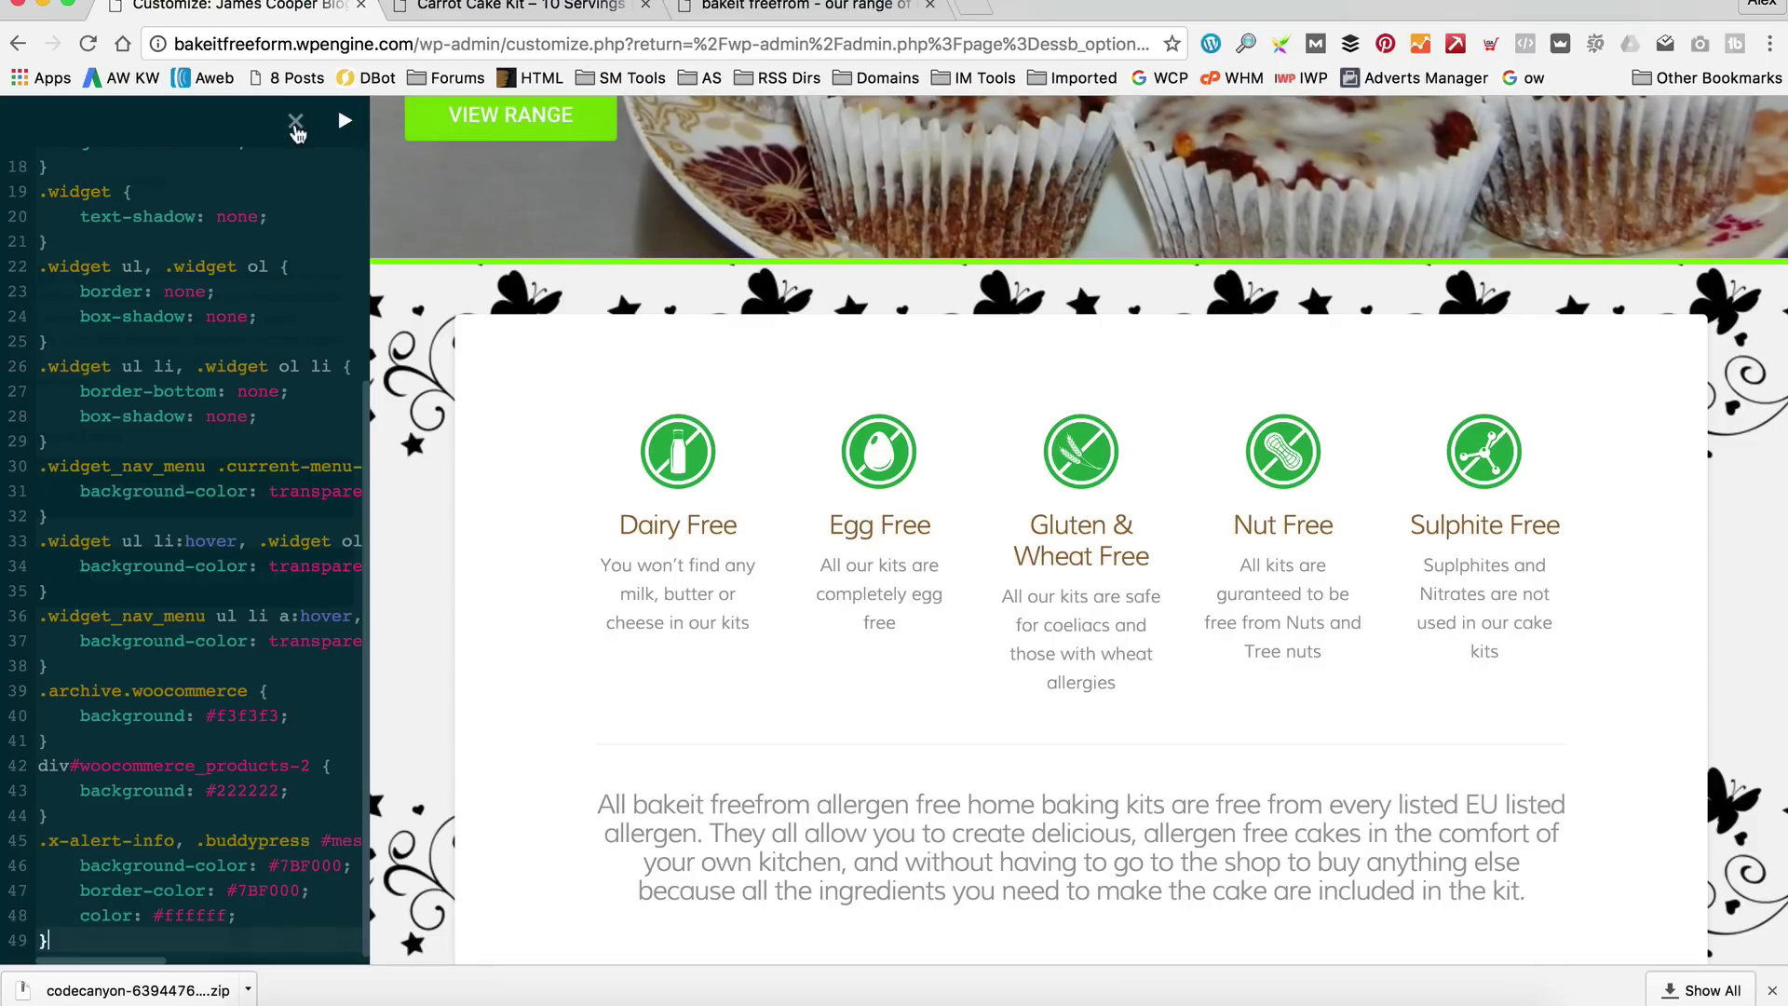
click(297, 124)
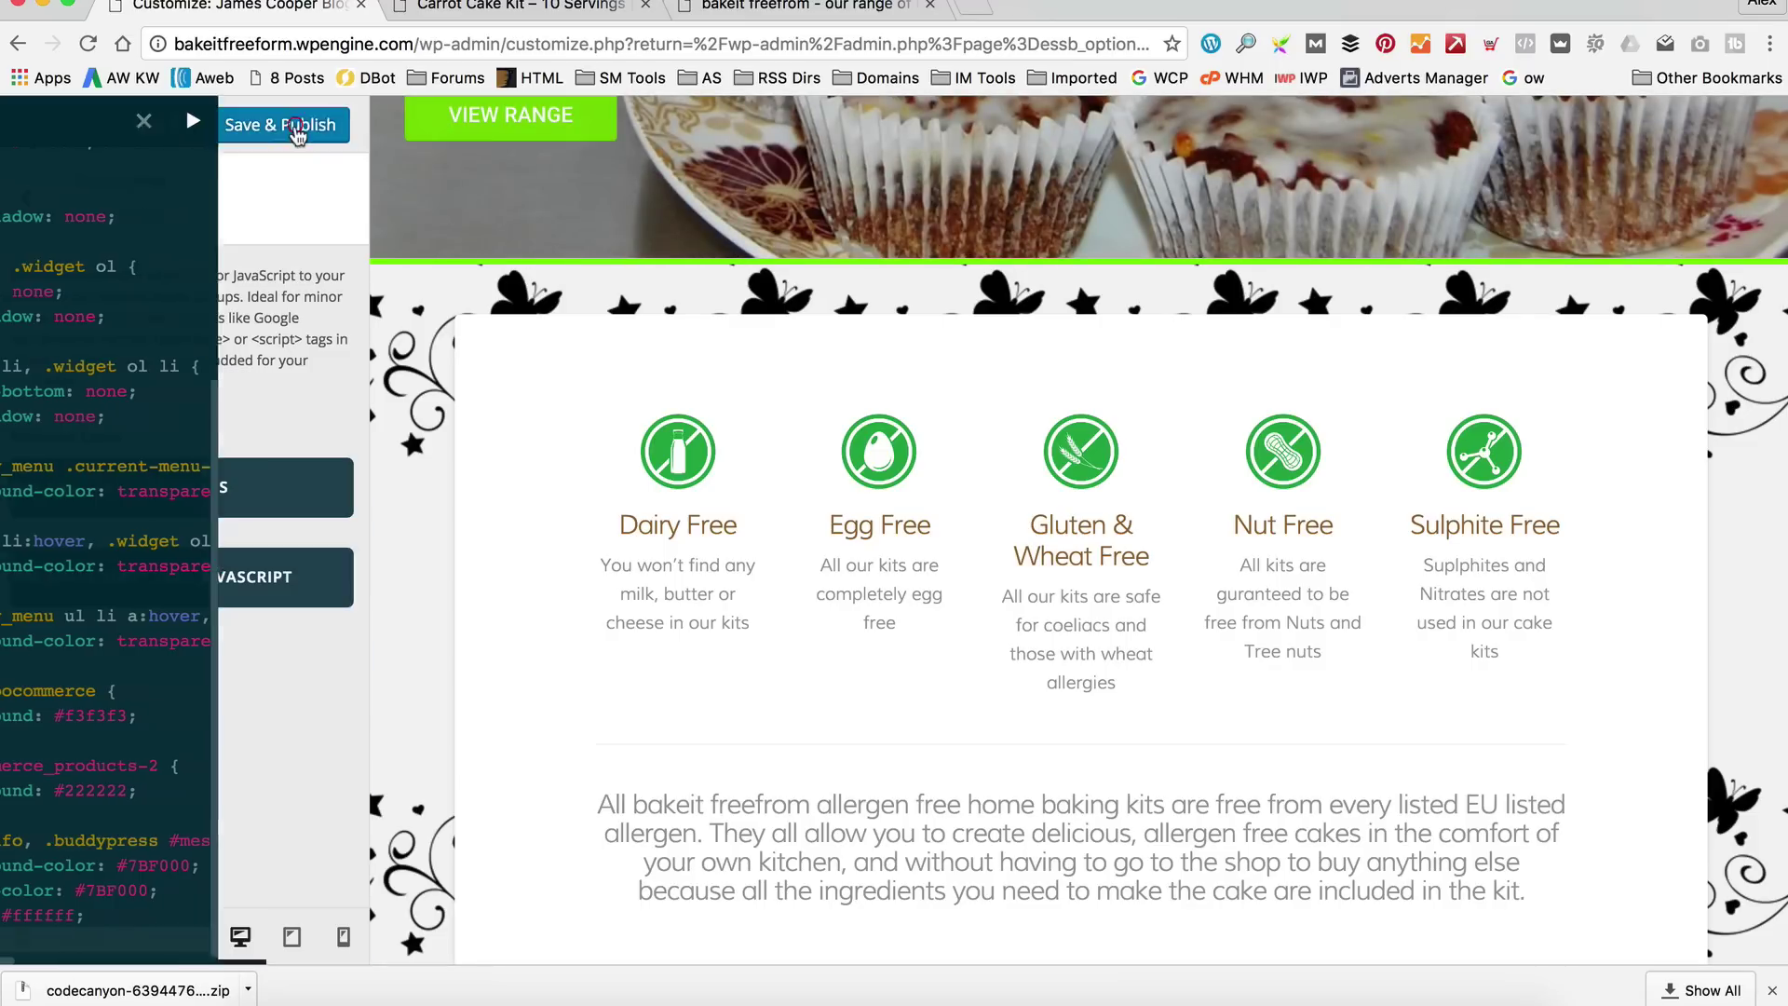
click(313, 123)
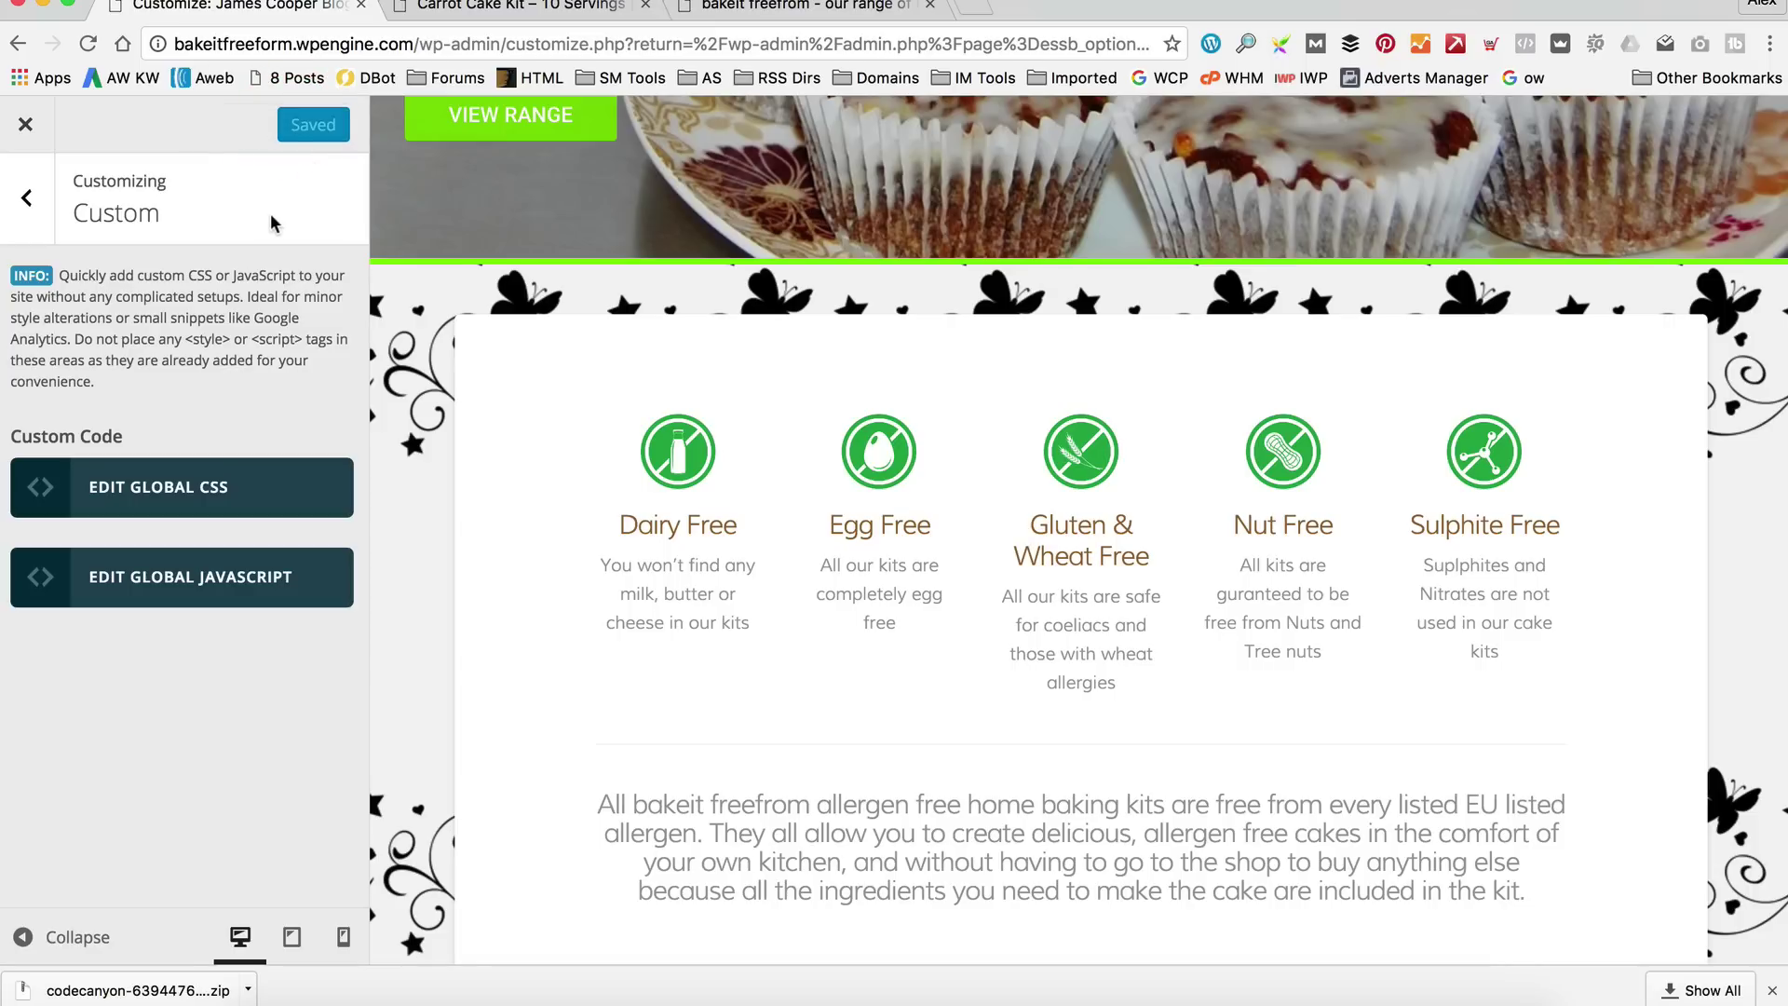
- Set the .x-alert text-shadow to none in the Styles pane and select the whole rule
click(501, 10)
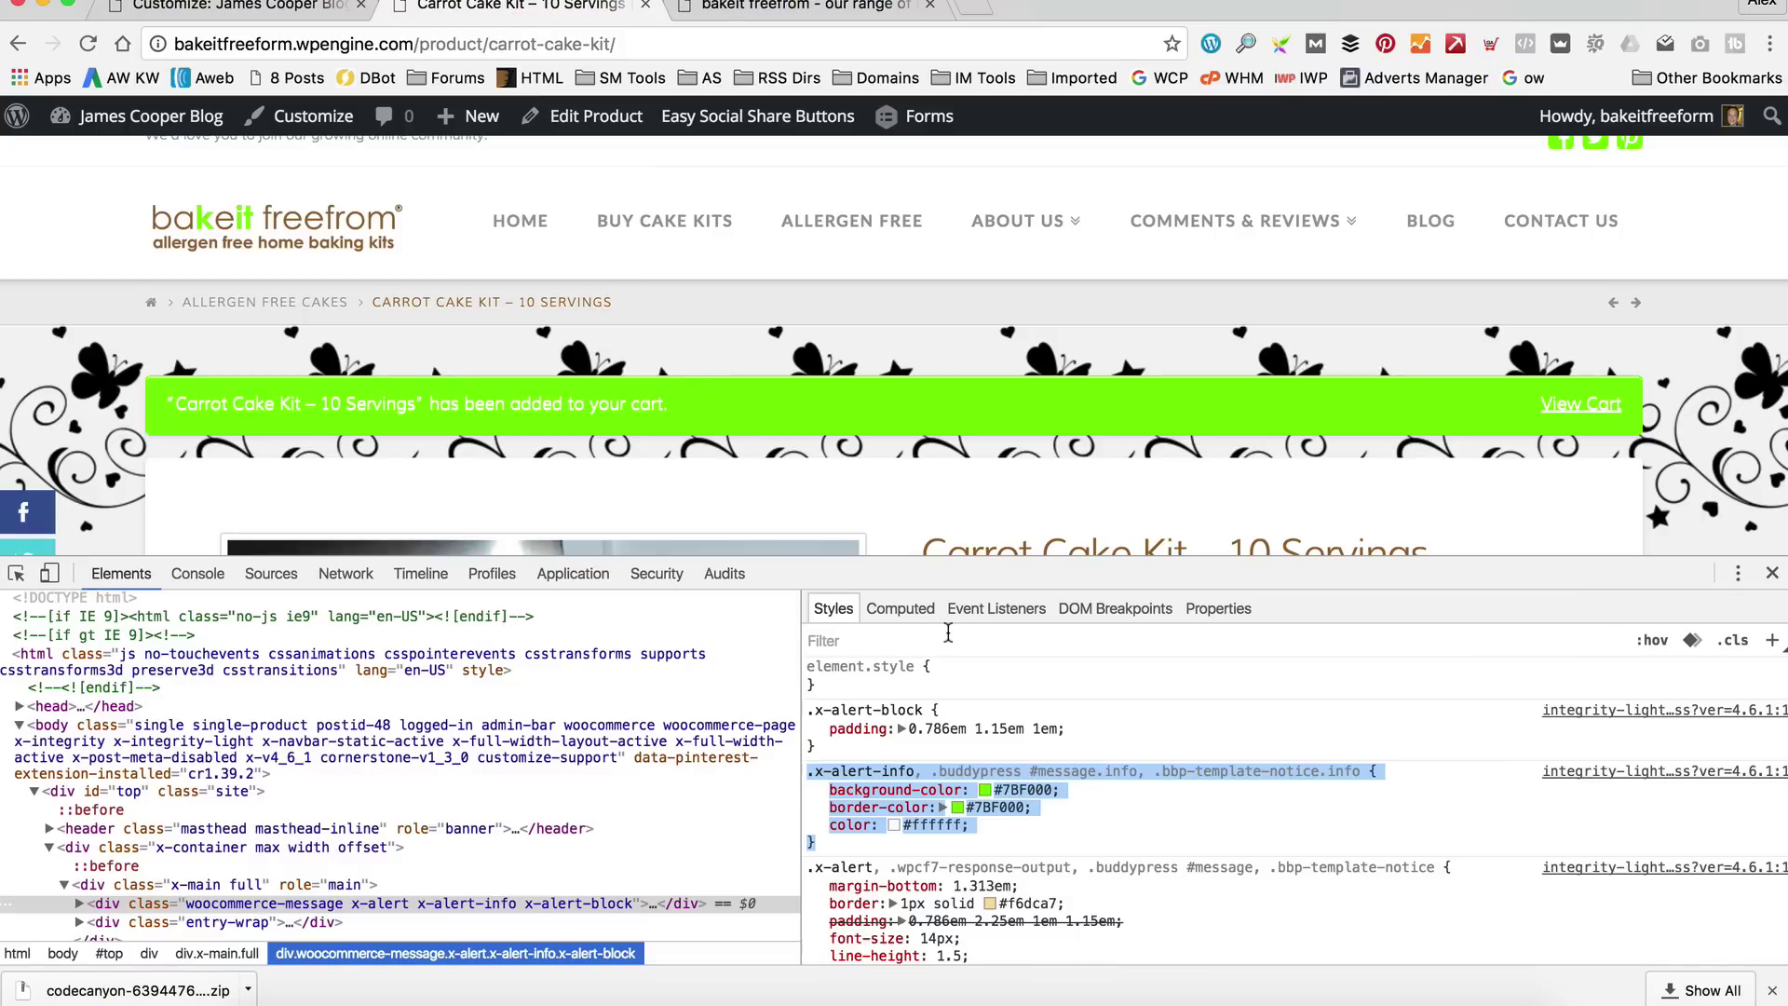
scroll(936, 792, down, 2)
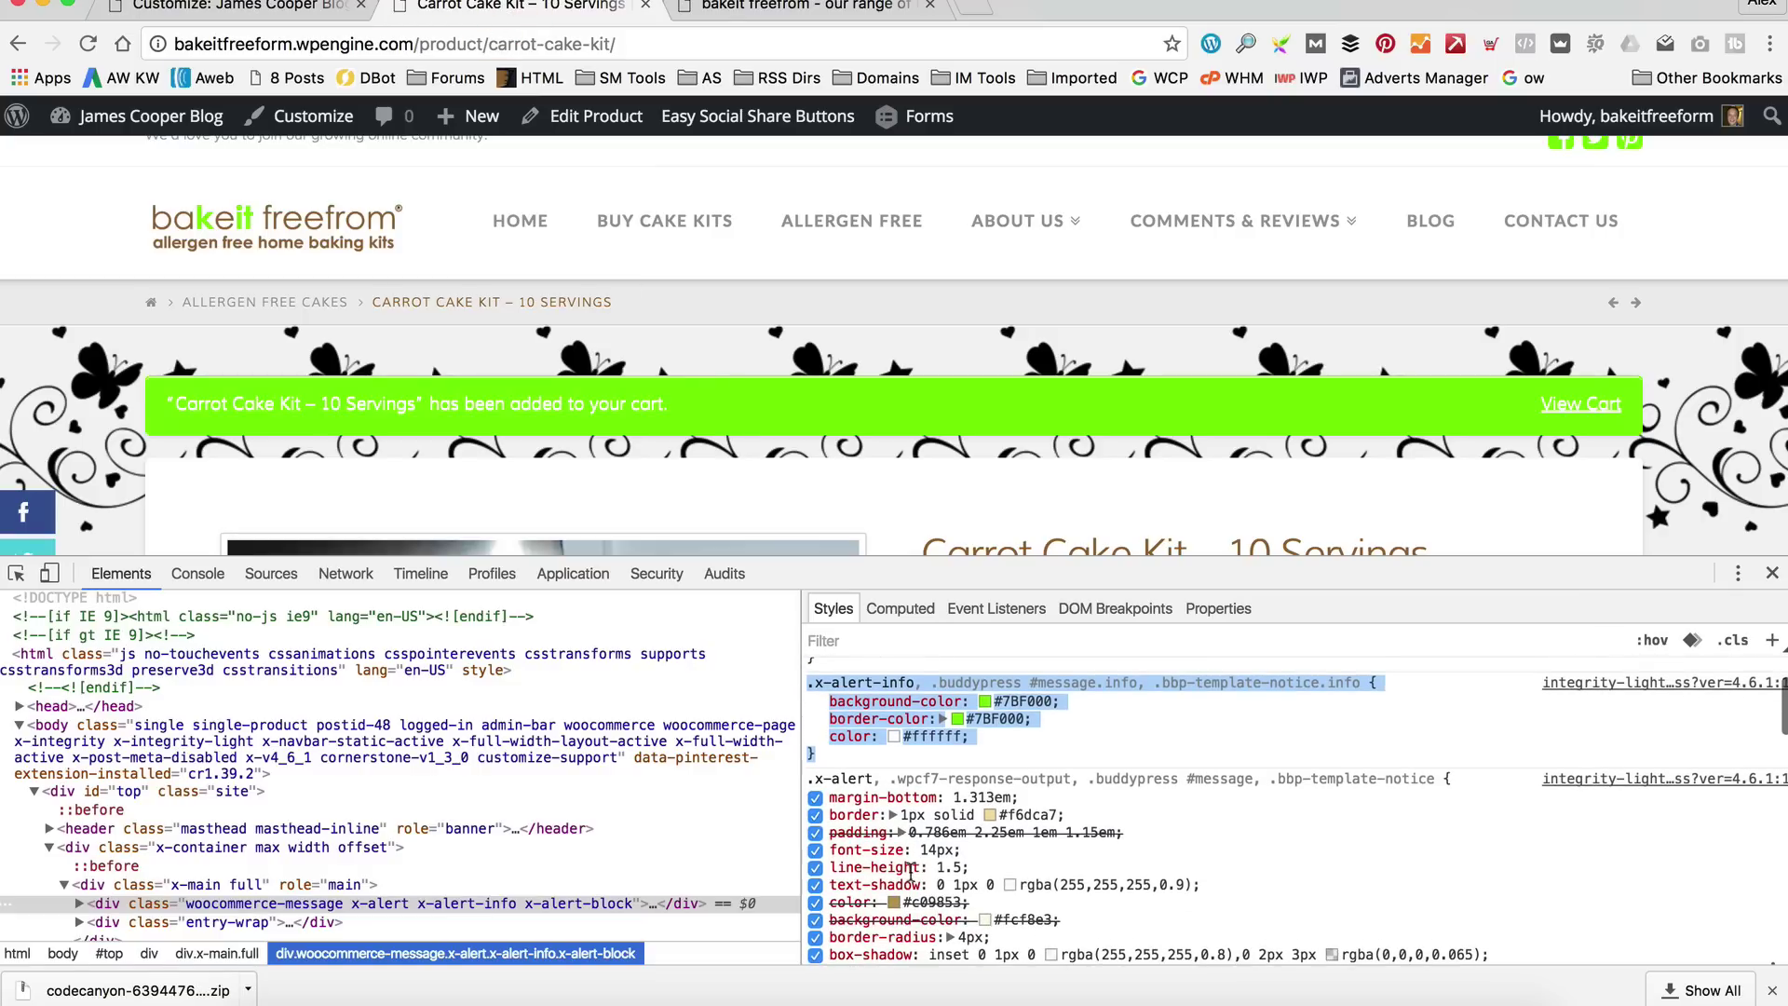
click(946, 886)
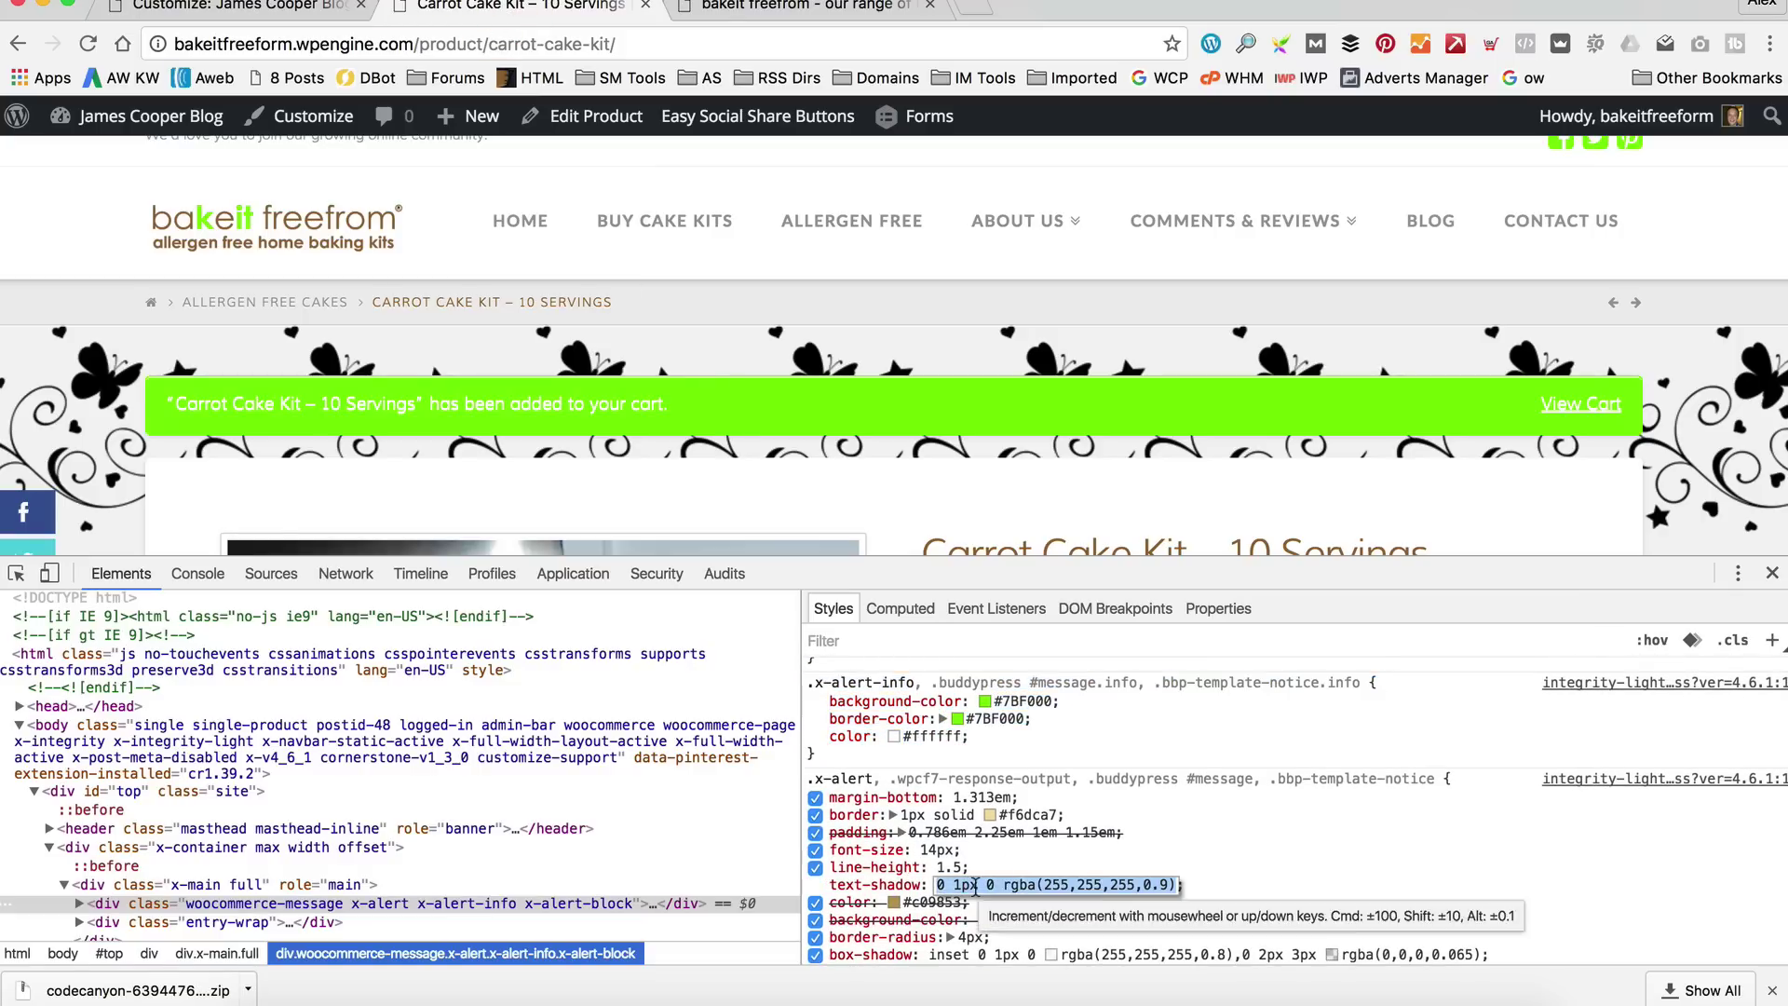
text(none)
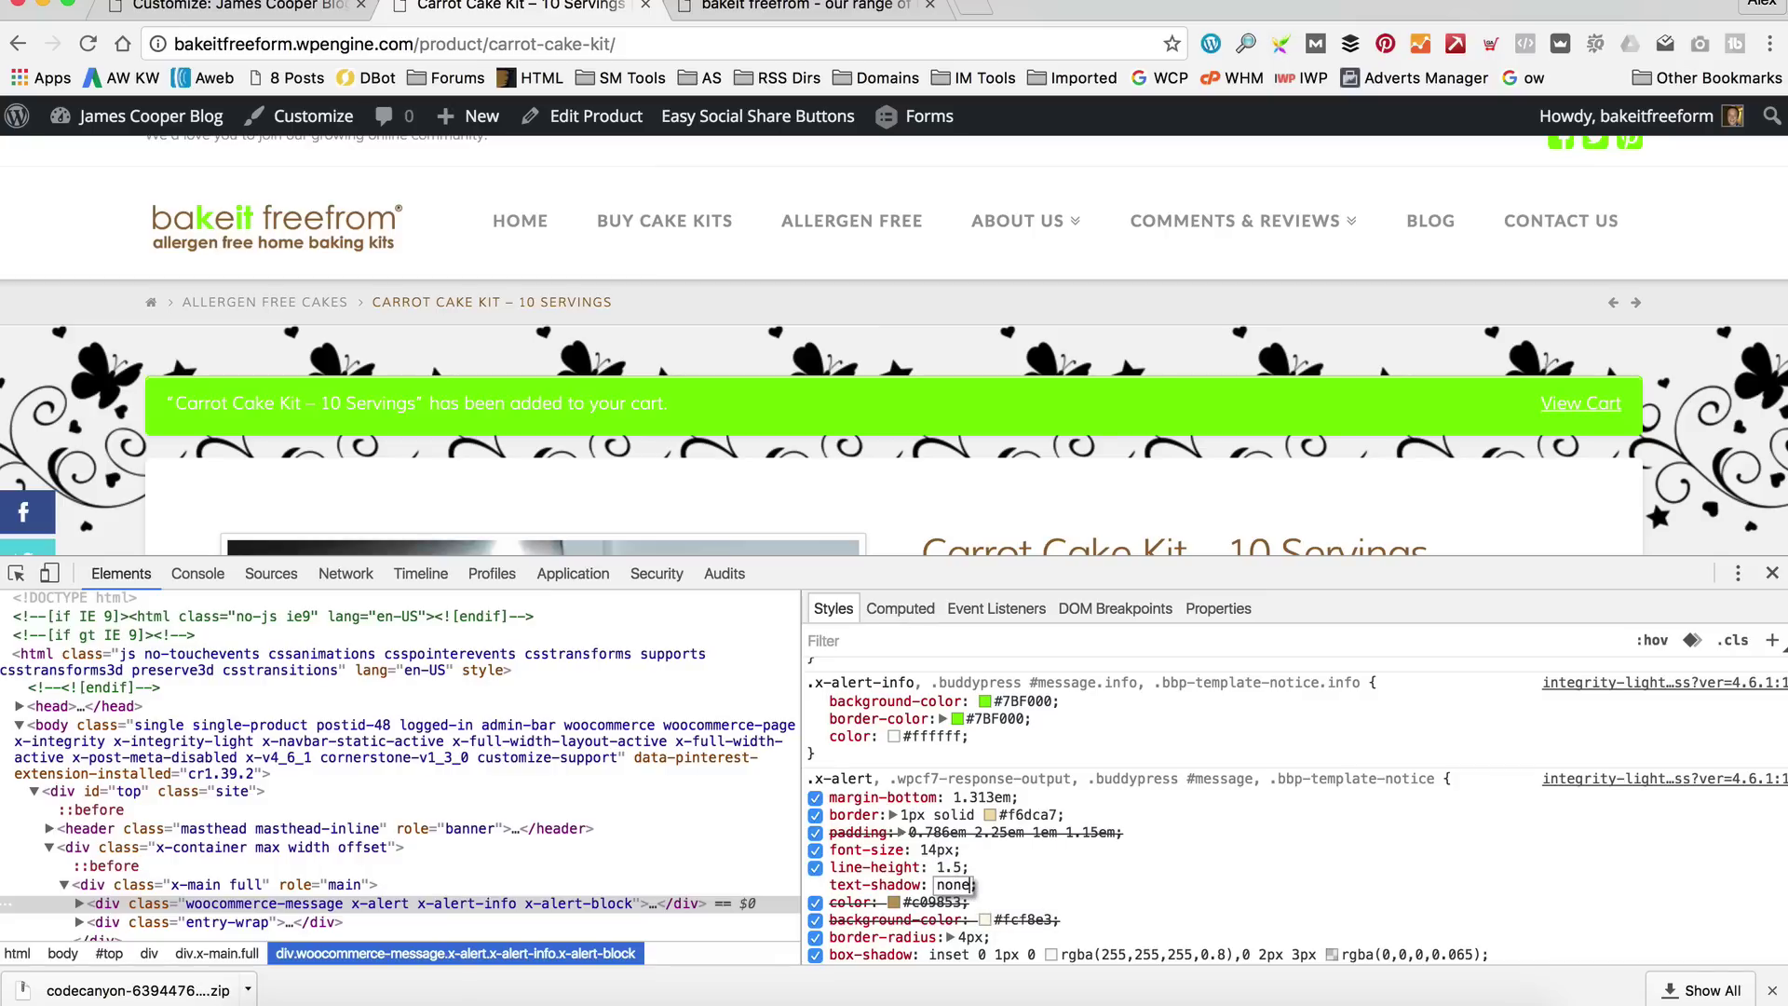
click(1101, 870)
scroll(1104, 868, down, 2)
scroll(1105, 871, down, 1)
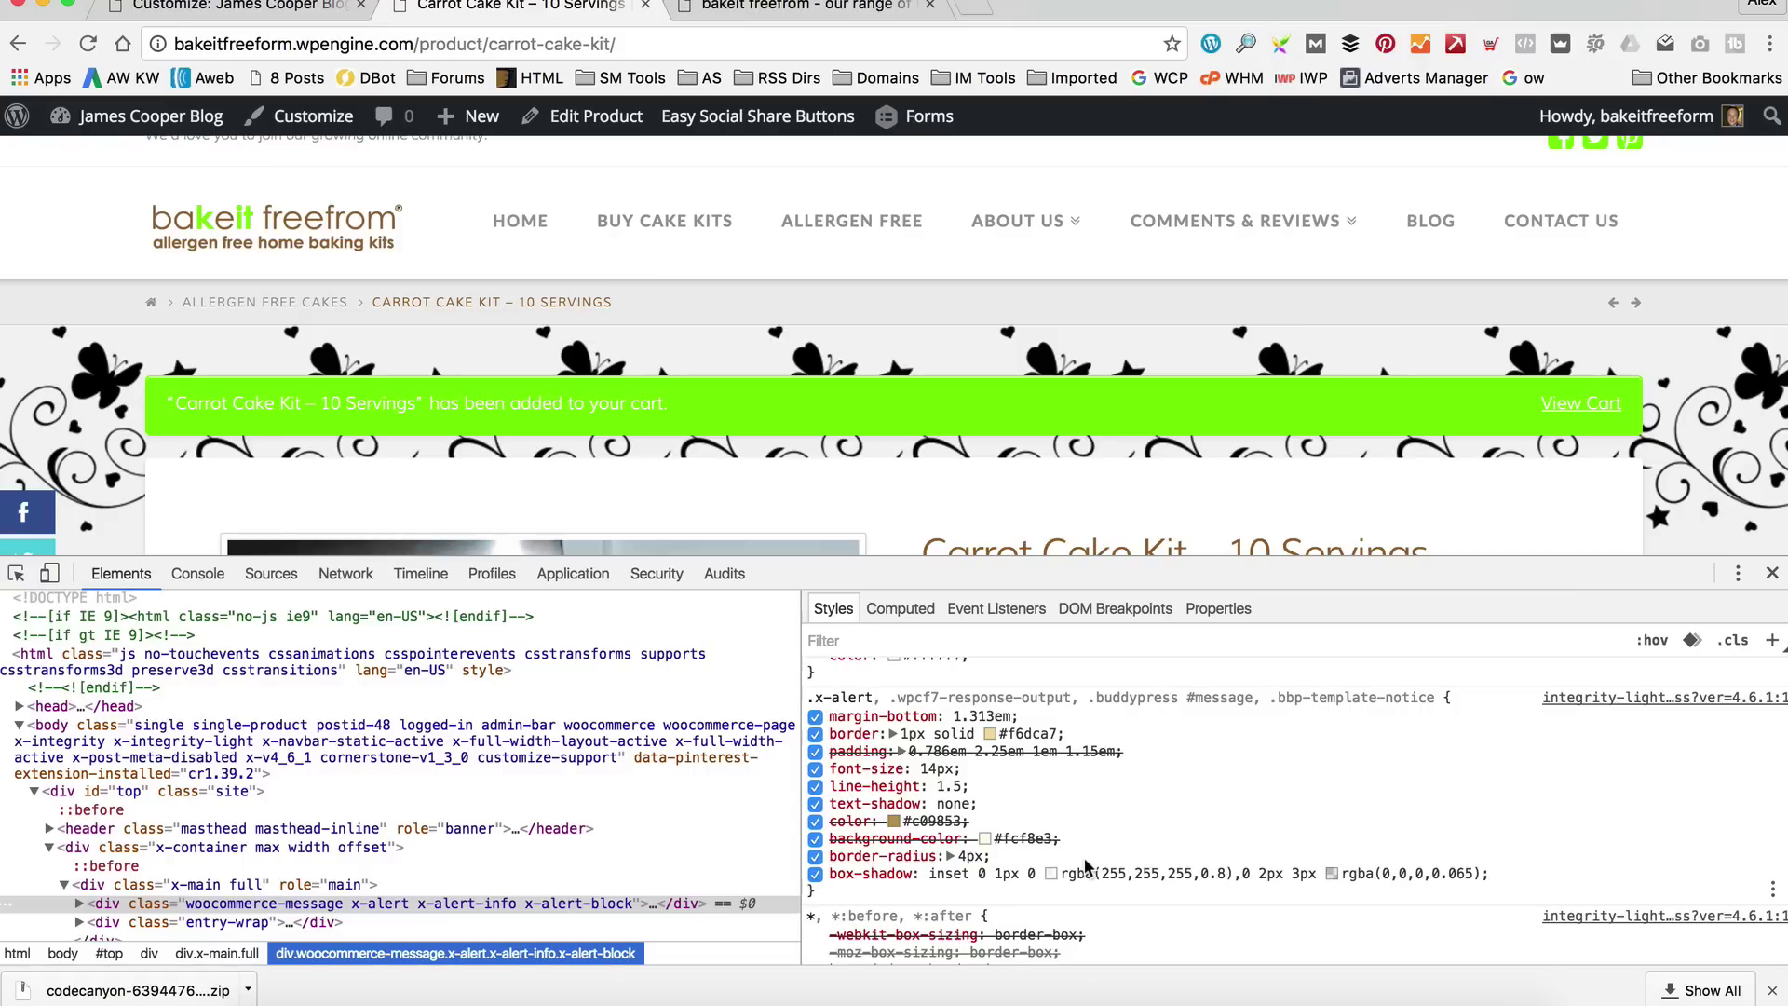
scroll(943, 667, up, 1)
drag(884, 891, 808, 697)
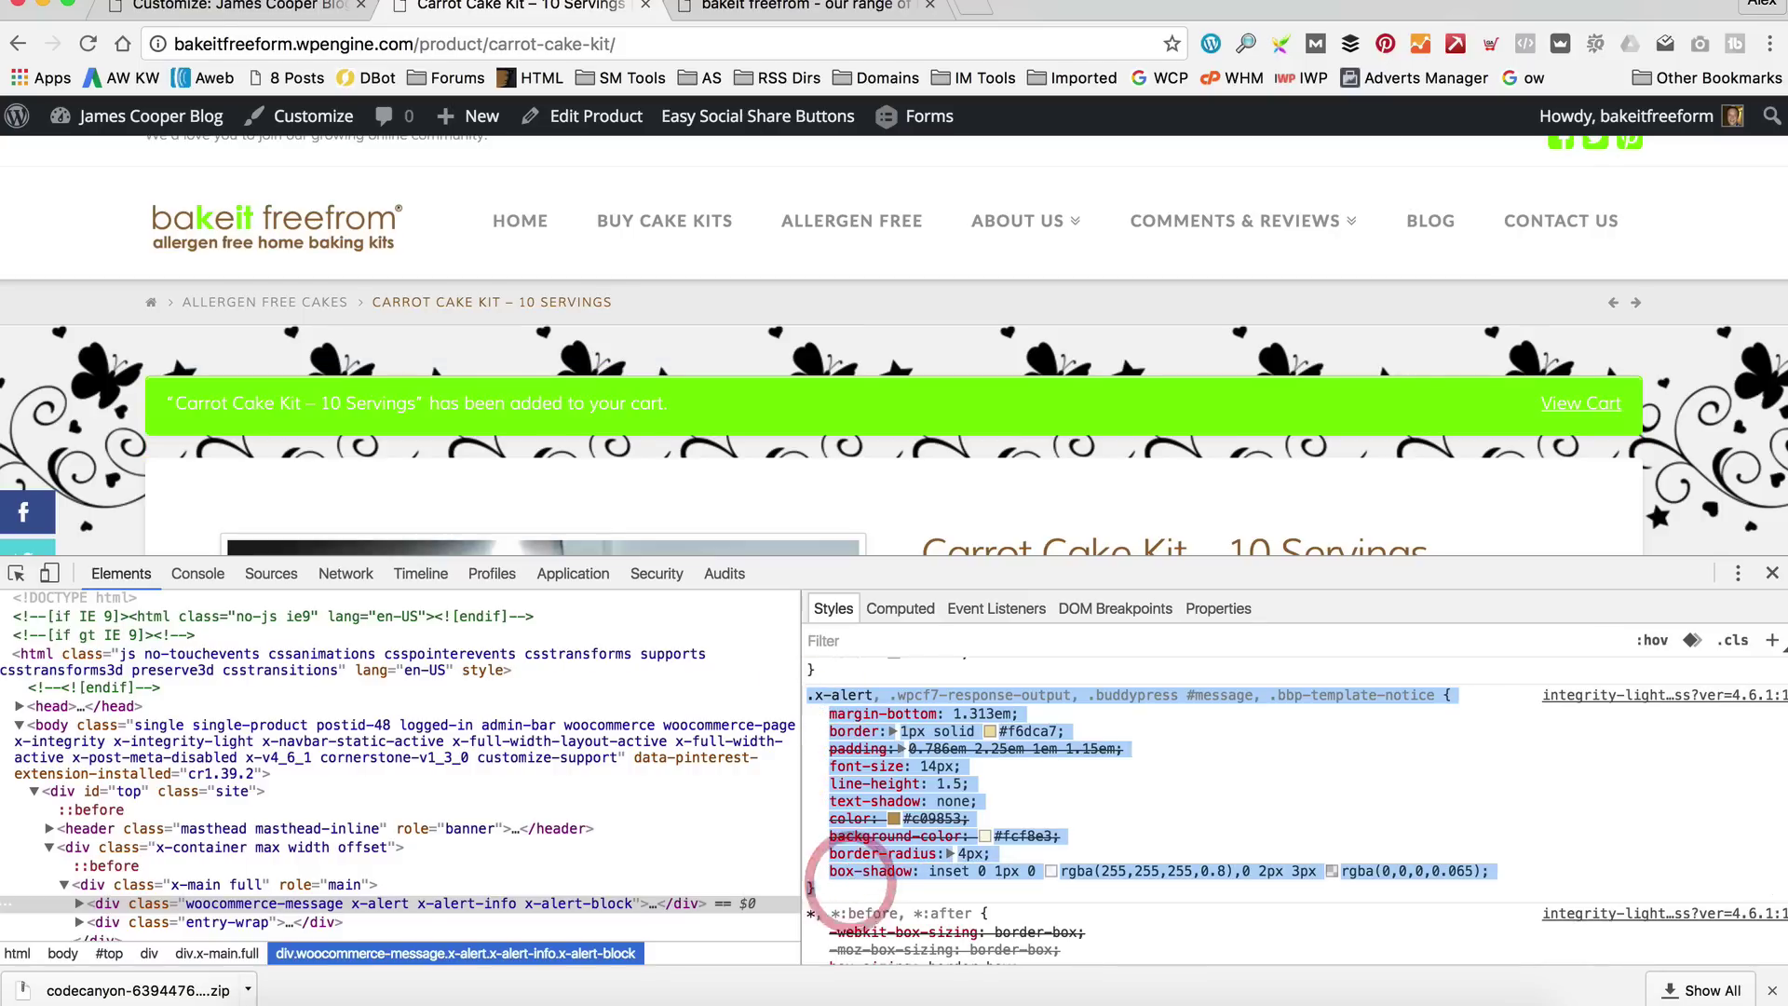
click(240, 9)
- Paste the .x-alert rule into the global CSS and delete its margin through line-height lines
click(158, 483)
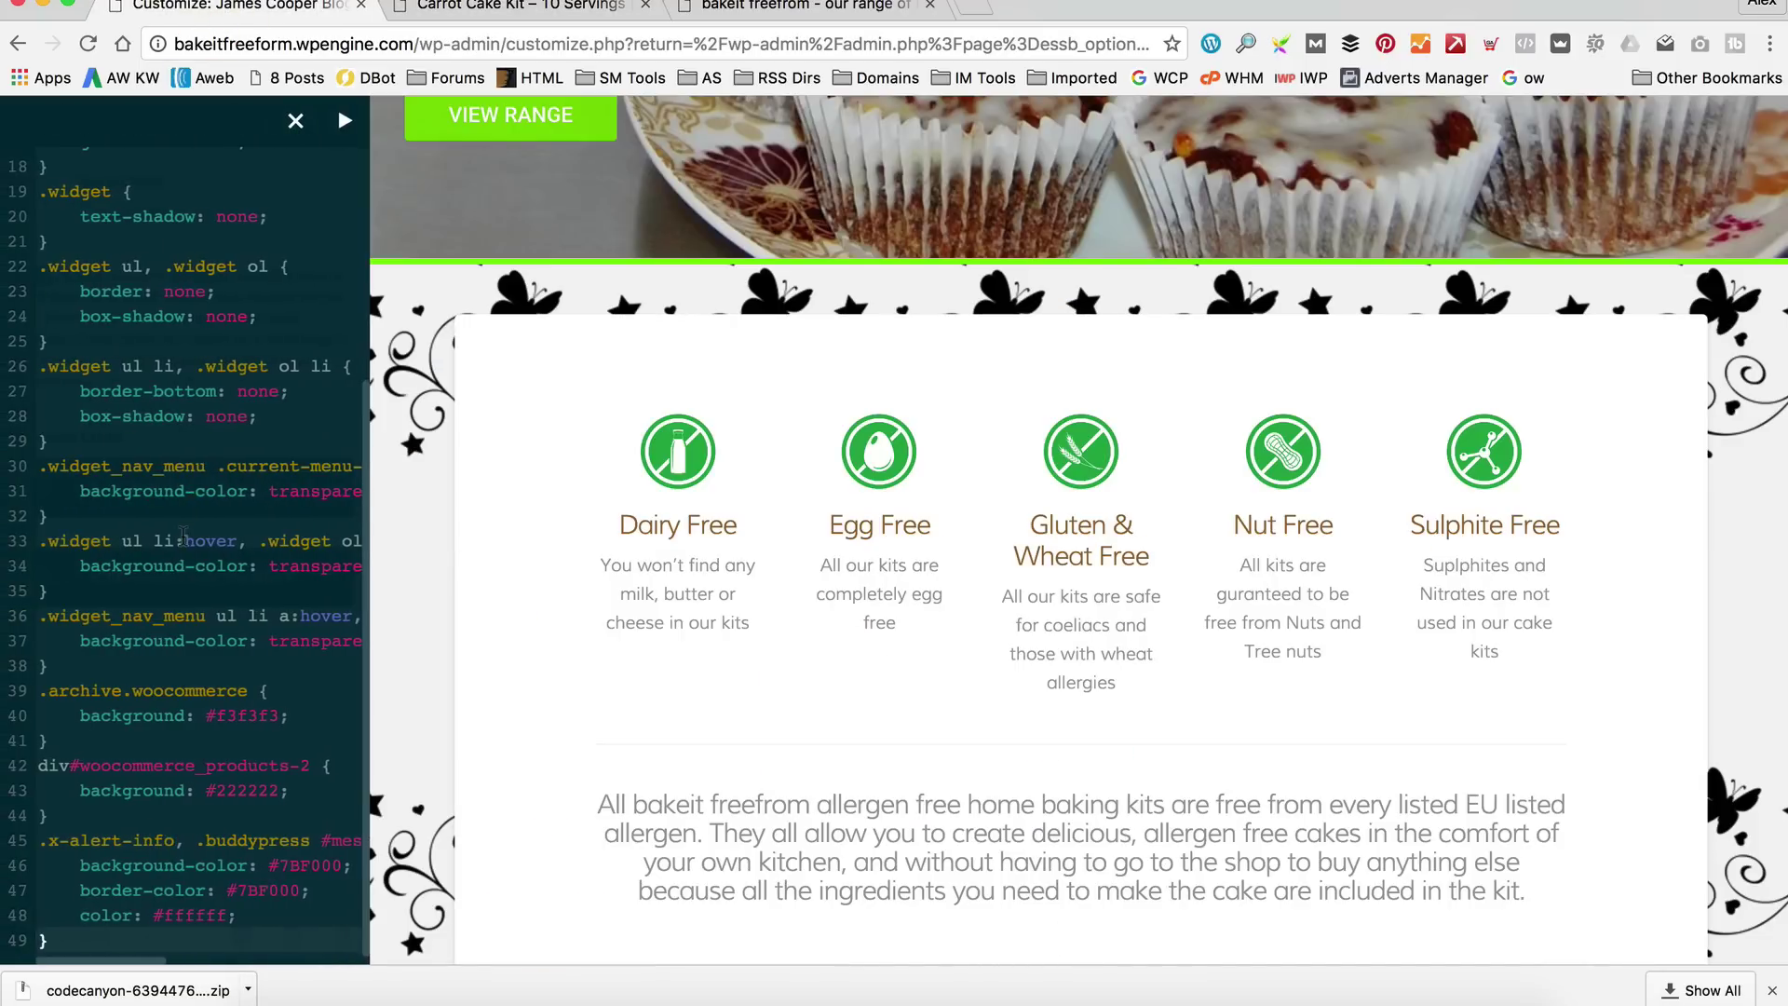
key(super+v)
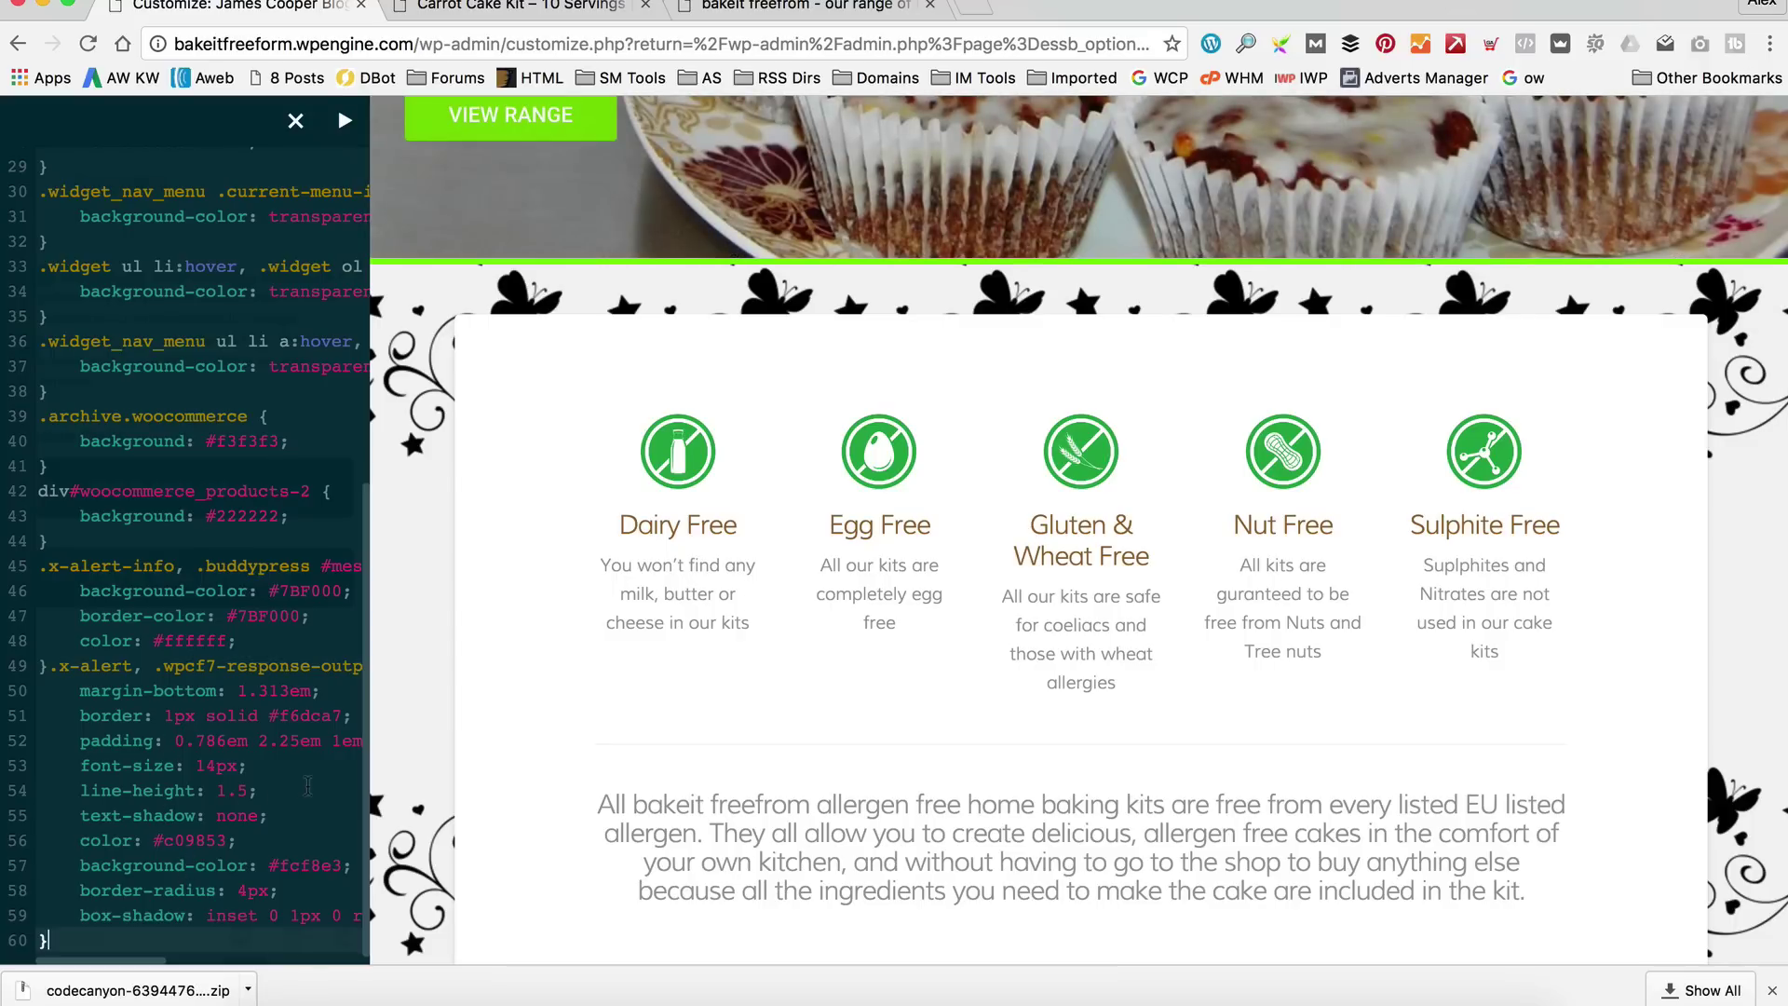
drag(308, 787, 42, 694)
key(BackSpace)
key(BackSpace)
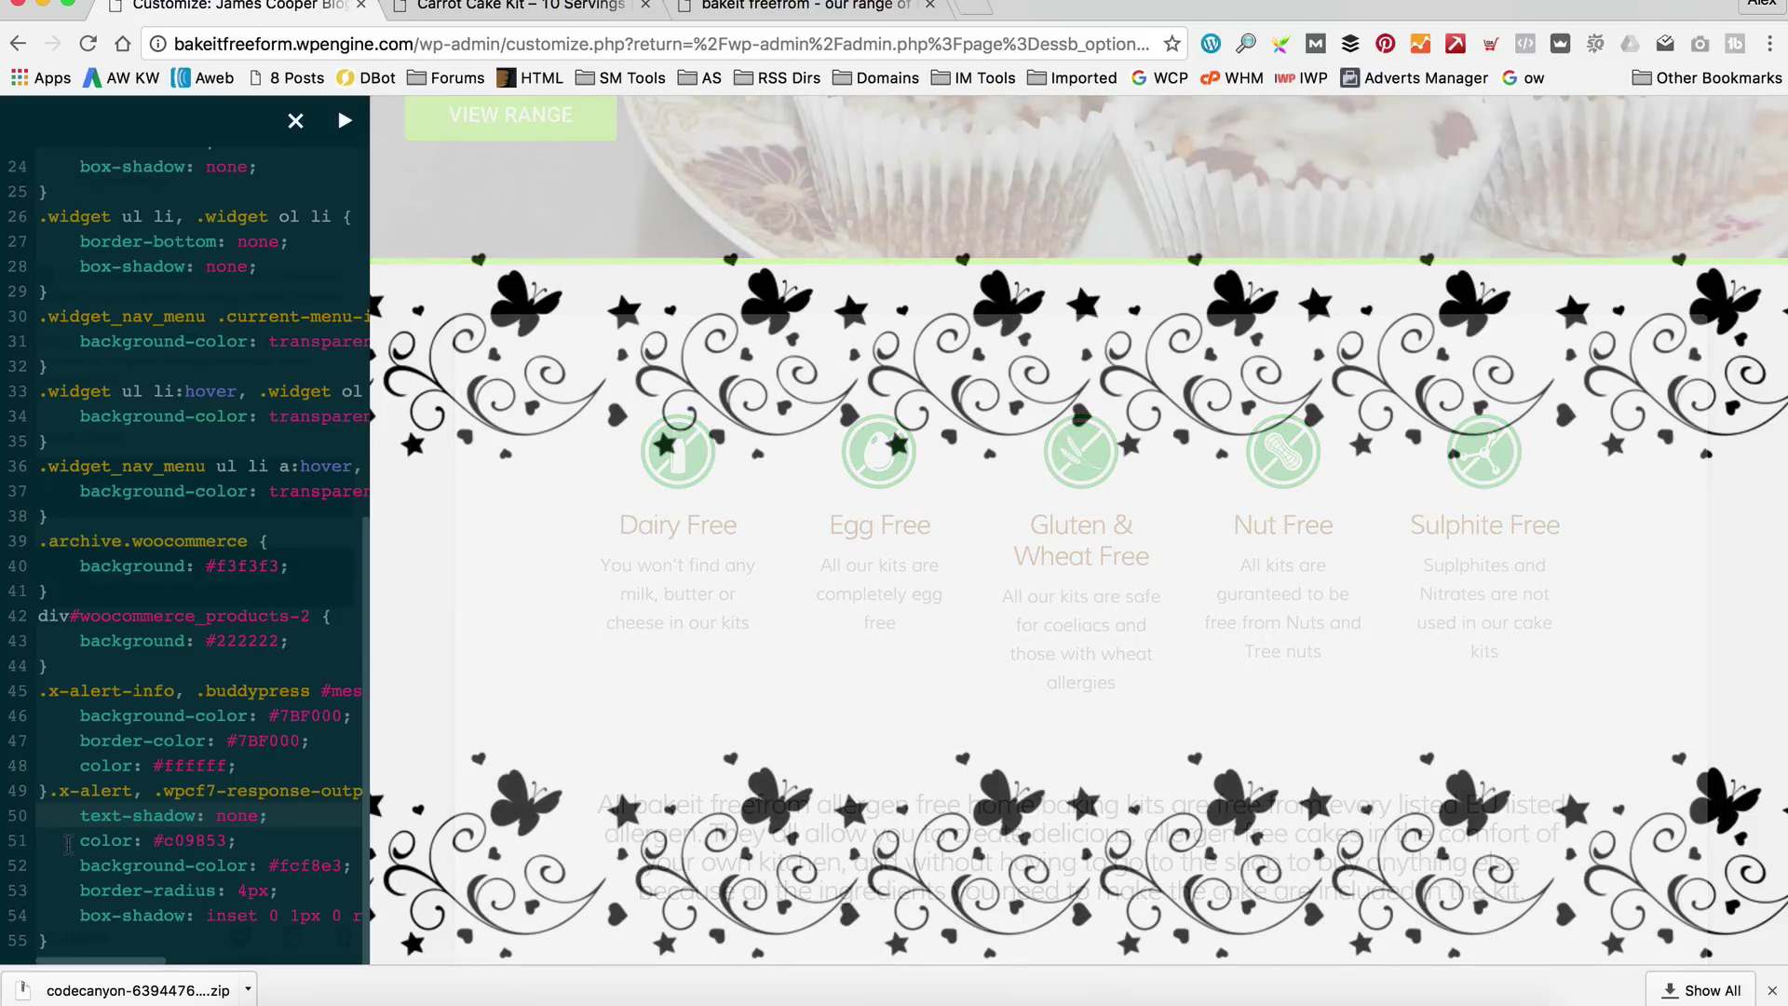
drag(68, 843, 327, 908)
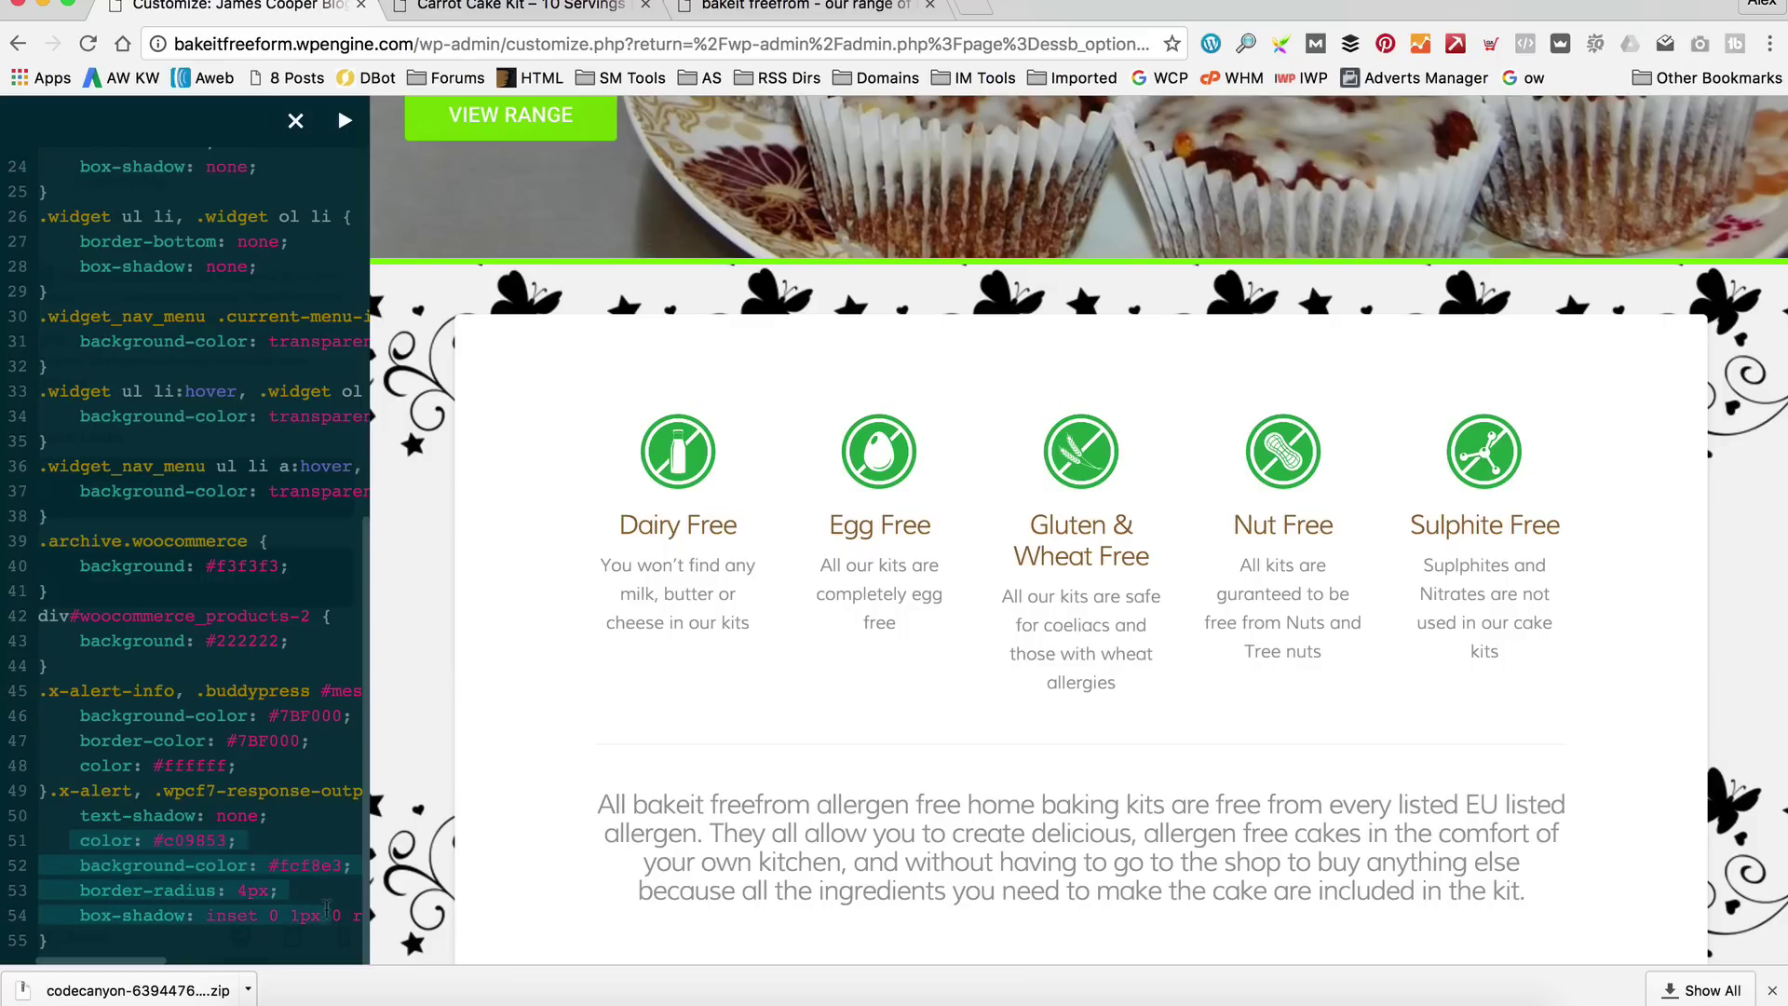
click(278, 916)
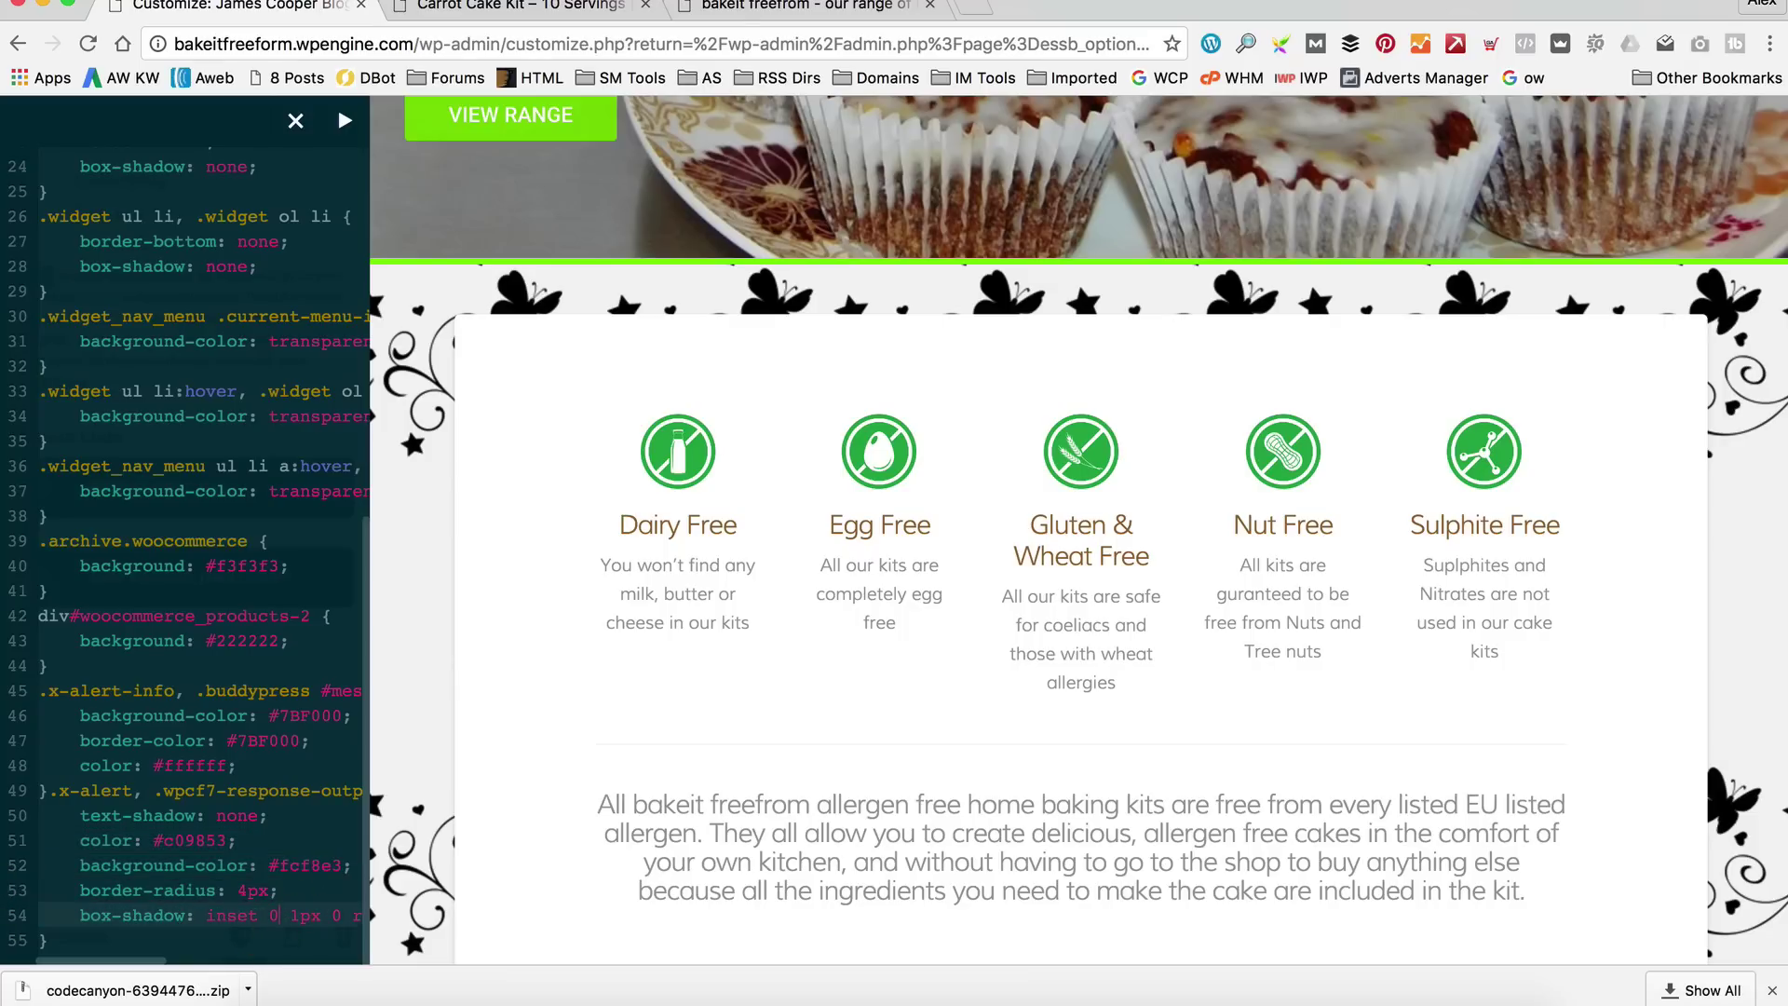
- In DevTools, set the notice's box-shadow to none
click(549, 7)
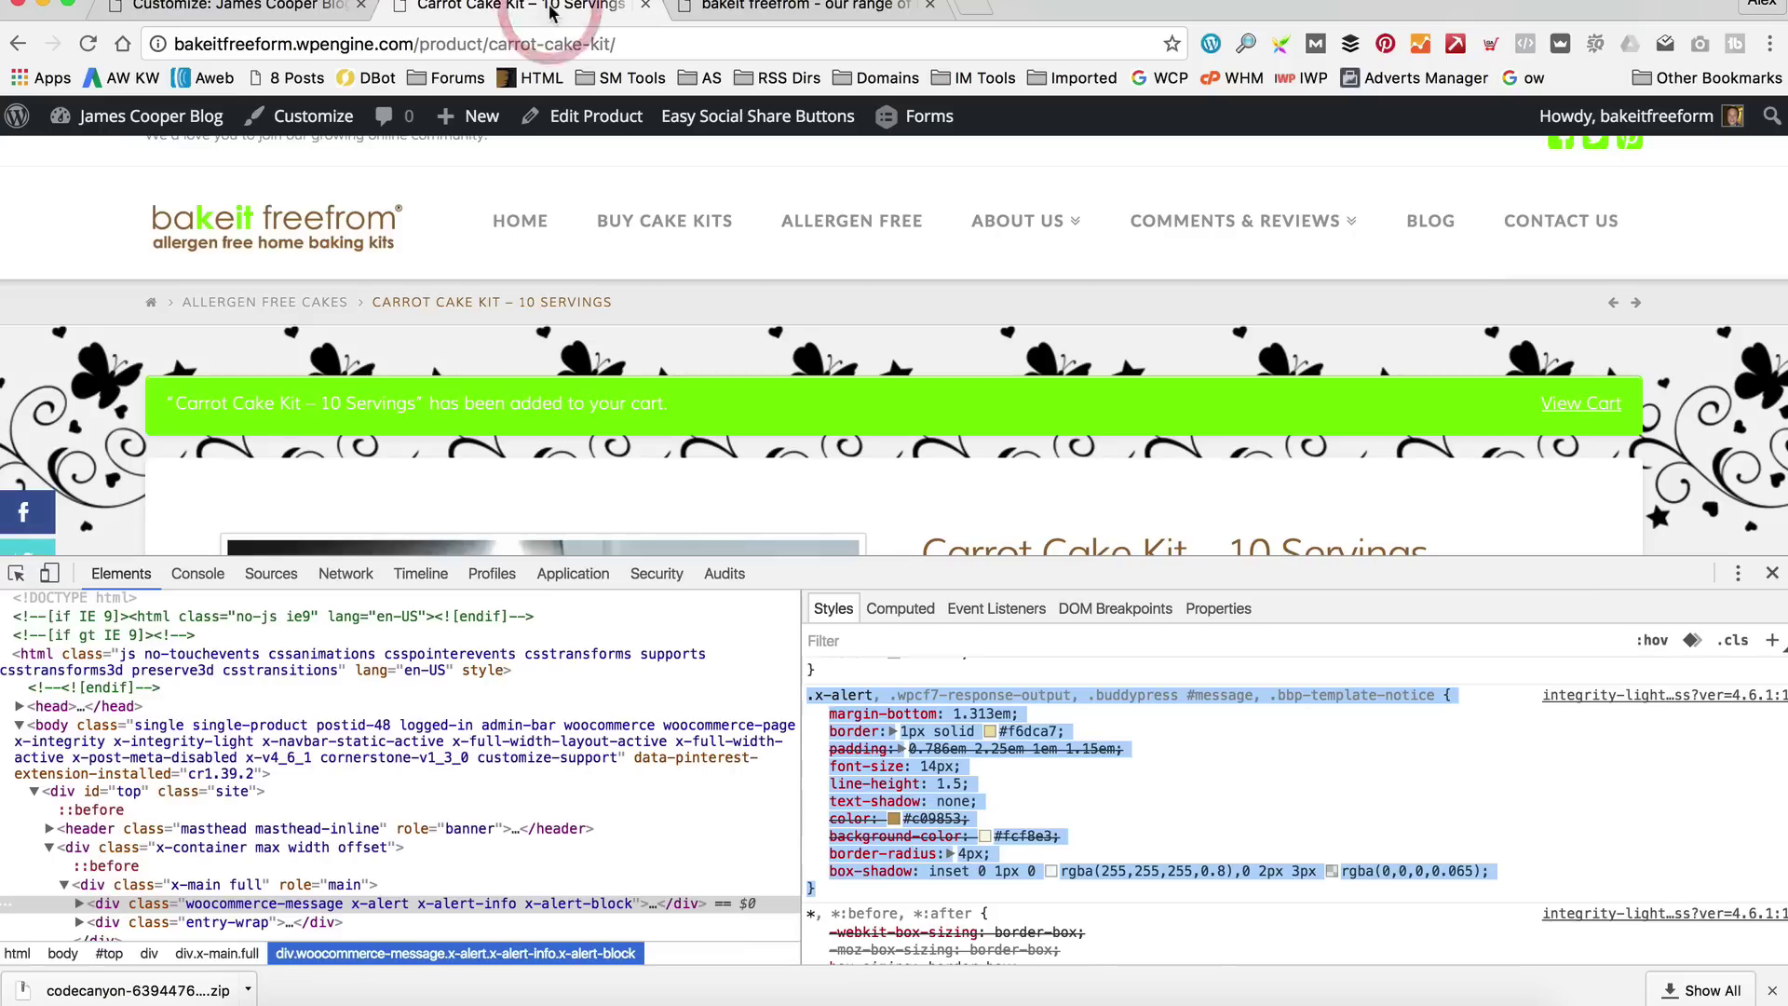
click(996, 881)
drag(930, 864, 1618, 867)
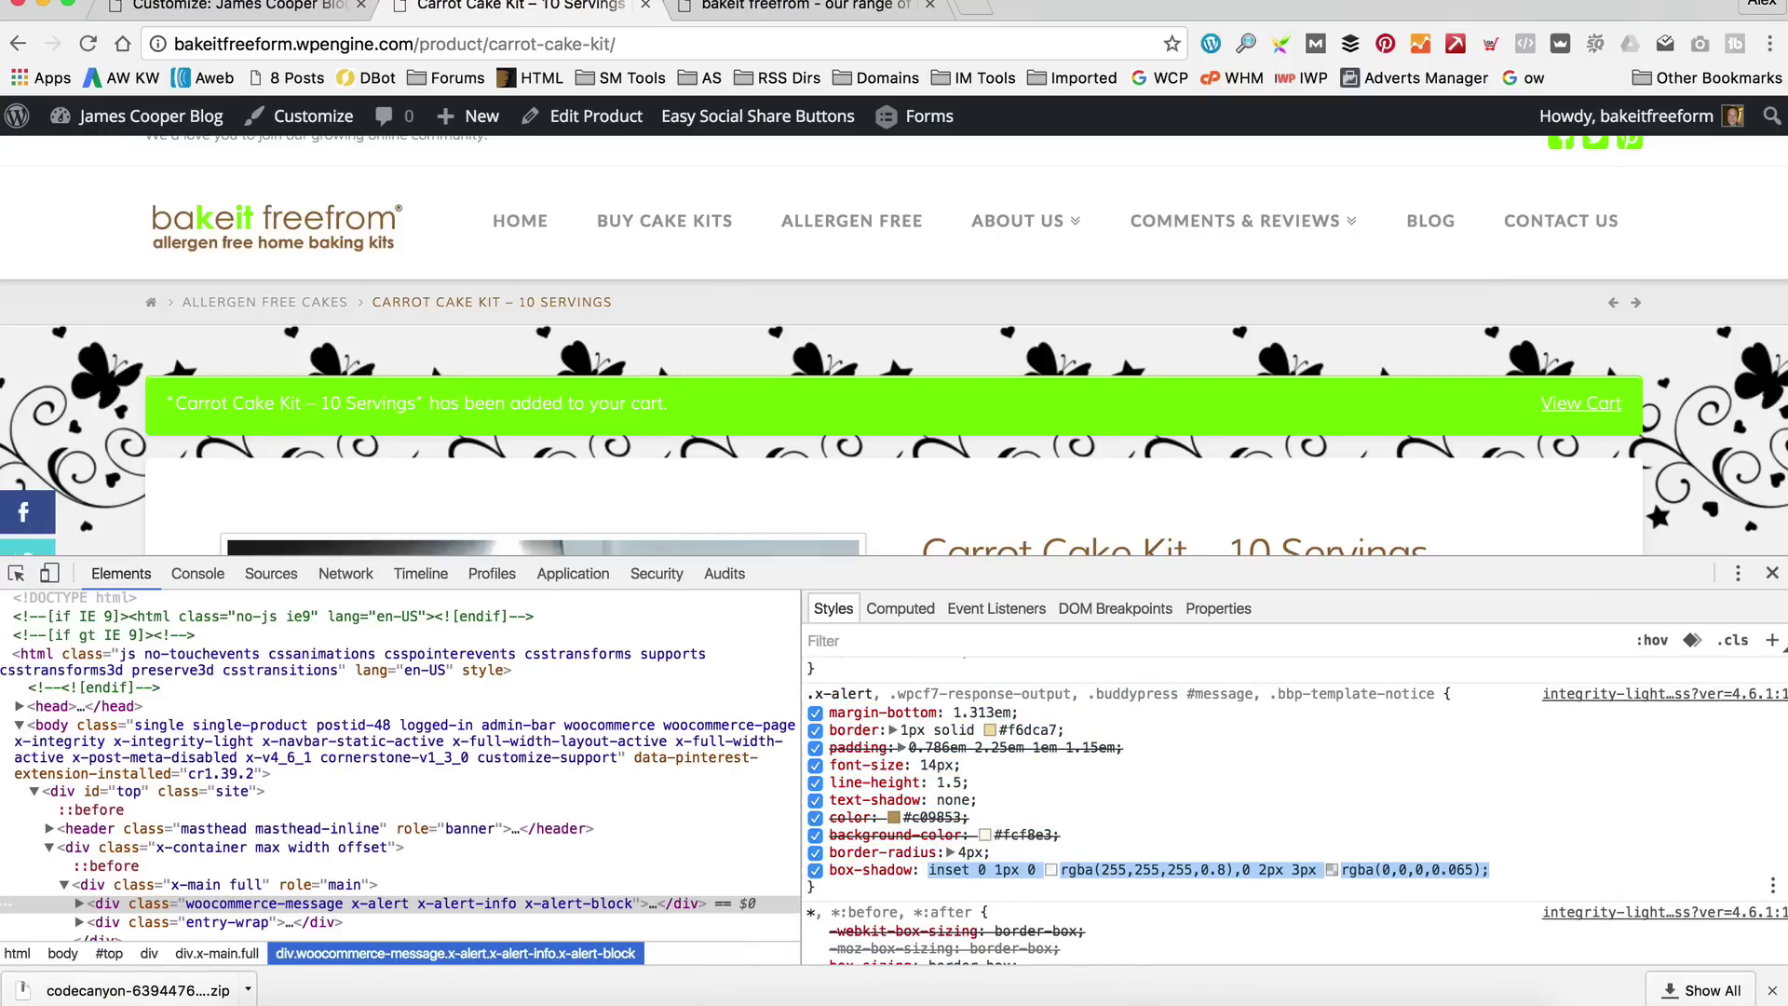
double_click(948, 869)
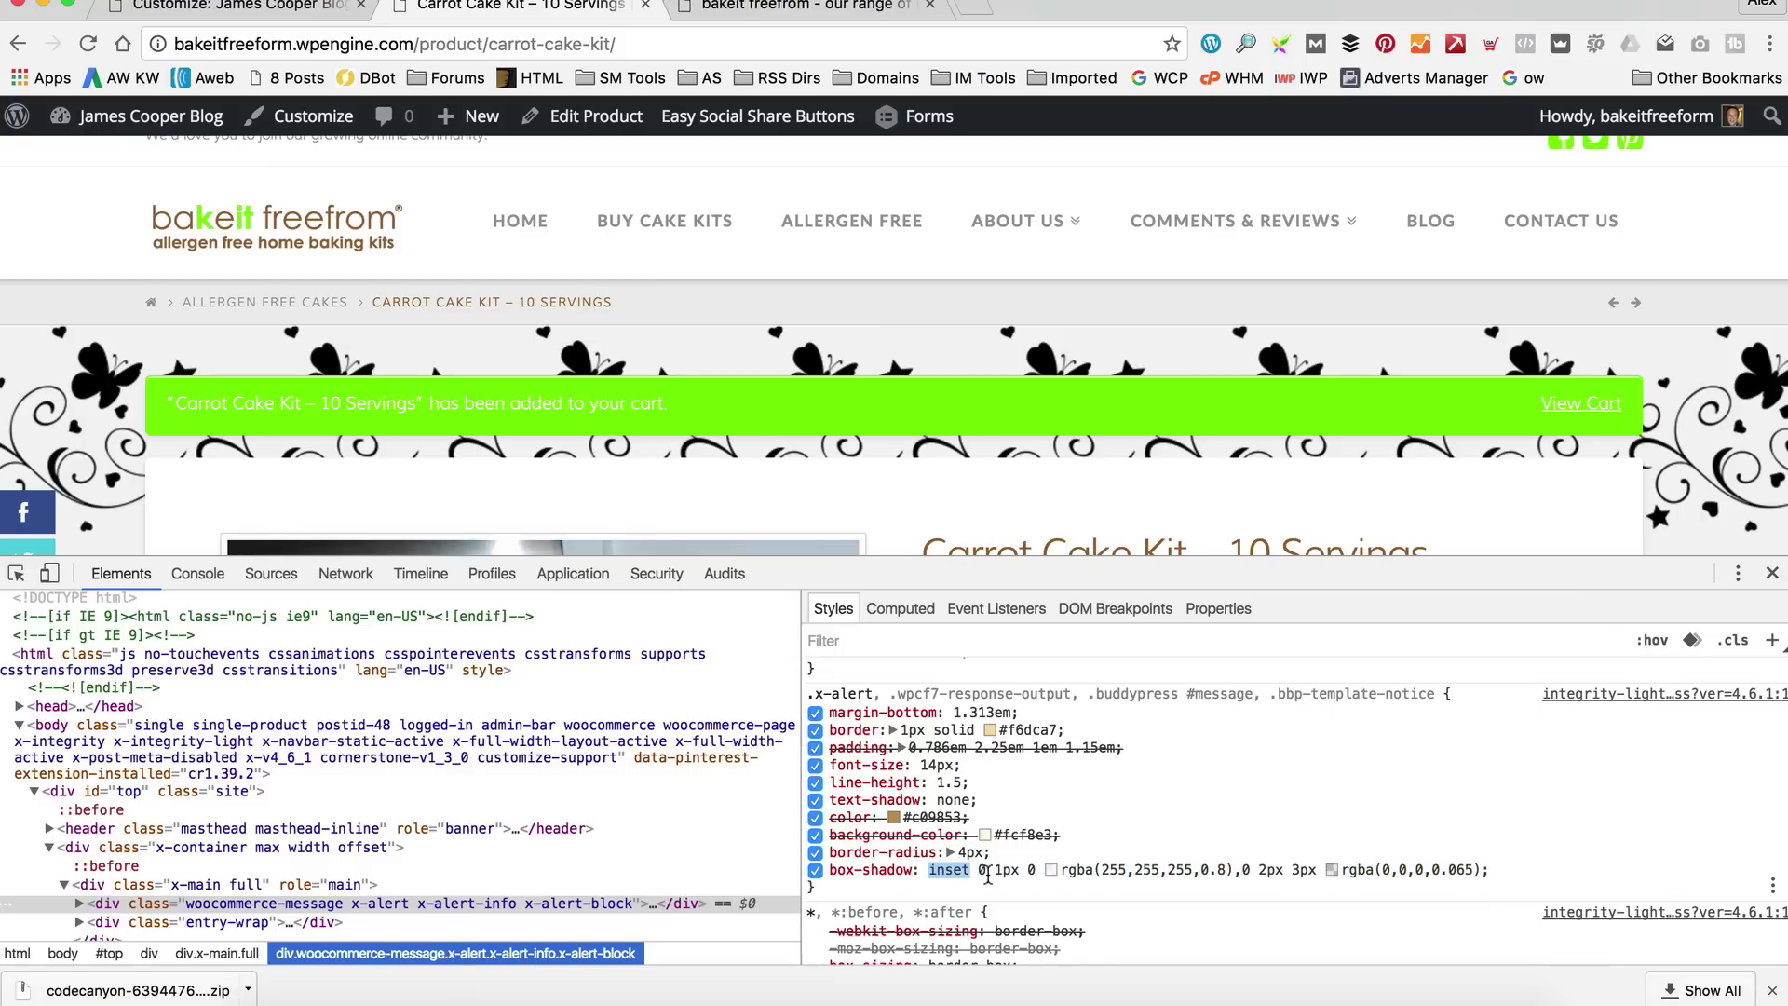
click(988, 877)
text(none)
key(Return)
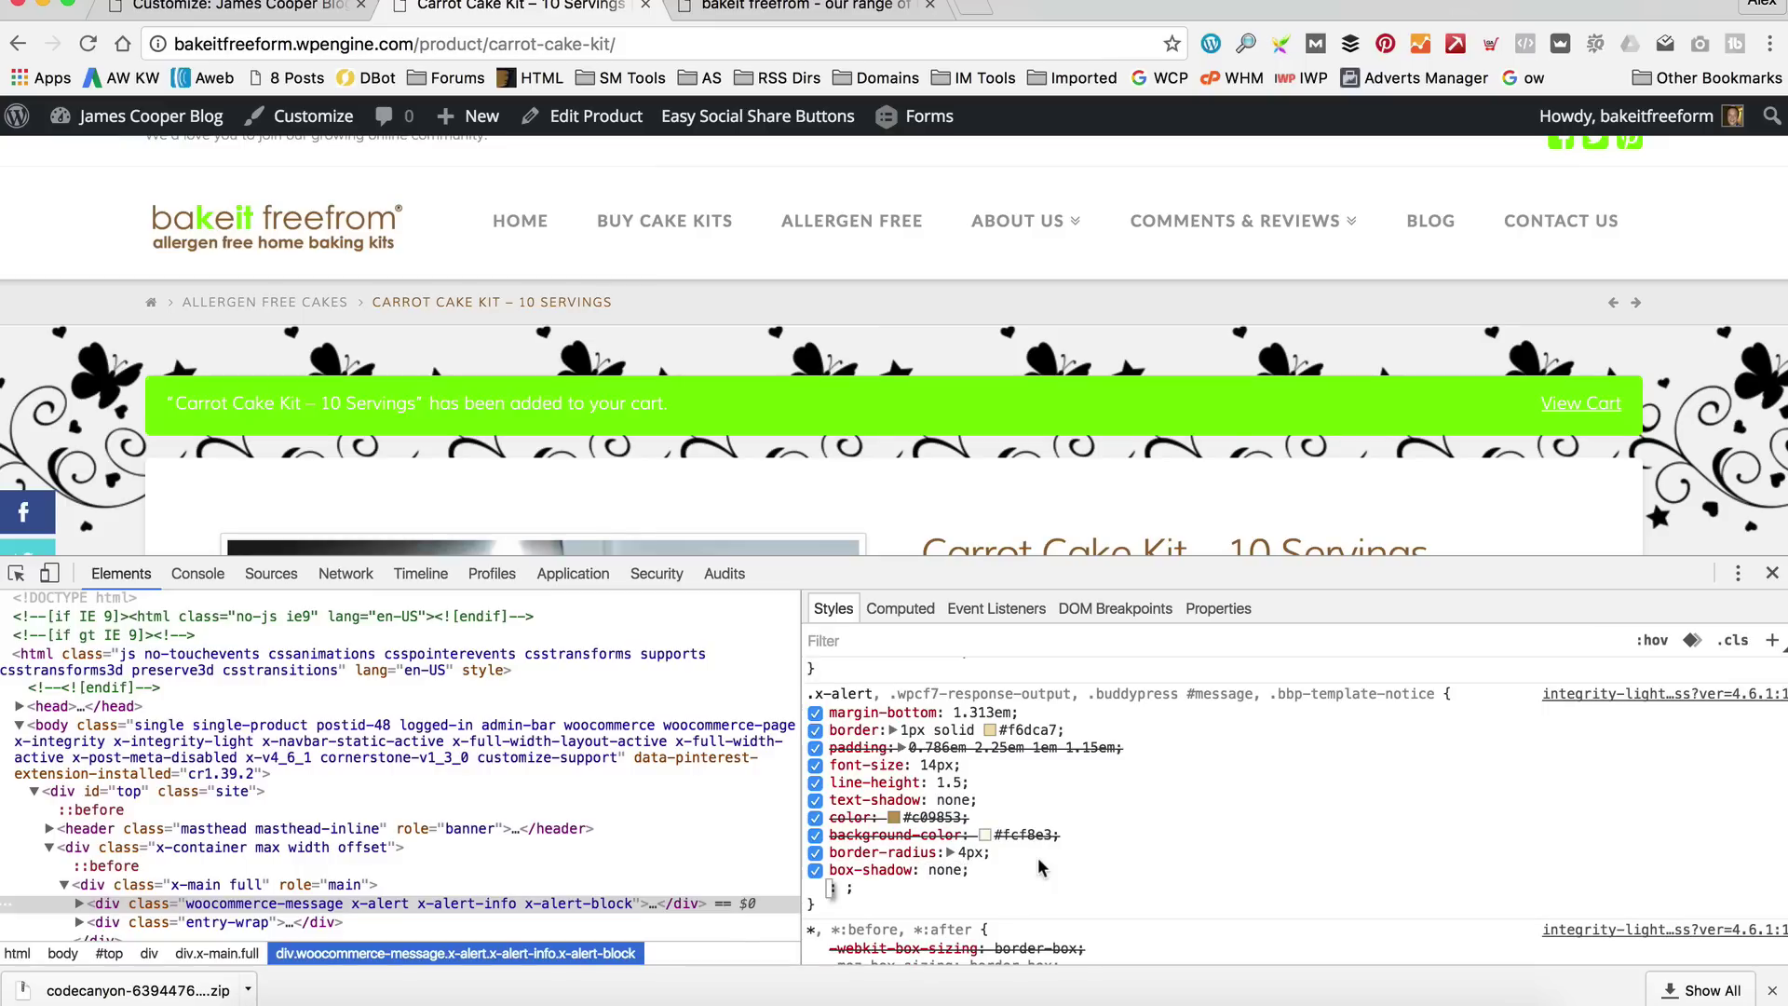
- Replace the box-shadow value on line 54 of the global CSS with none
click(223, 8)
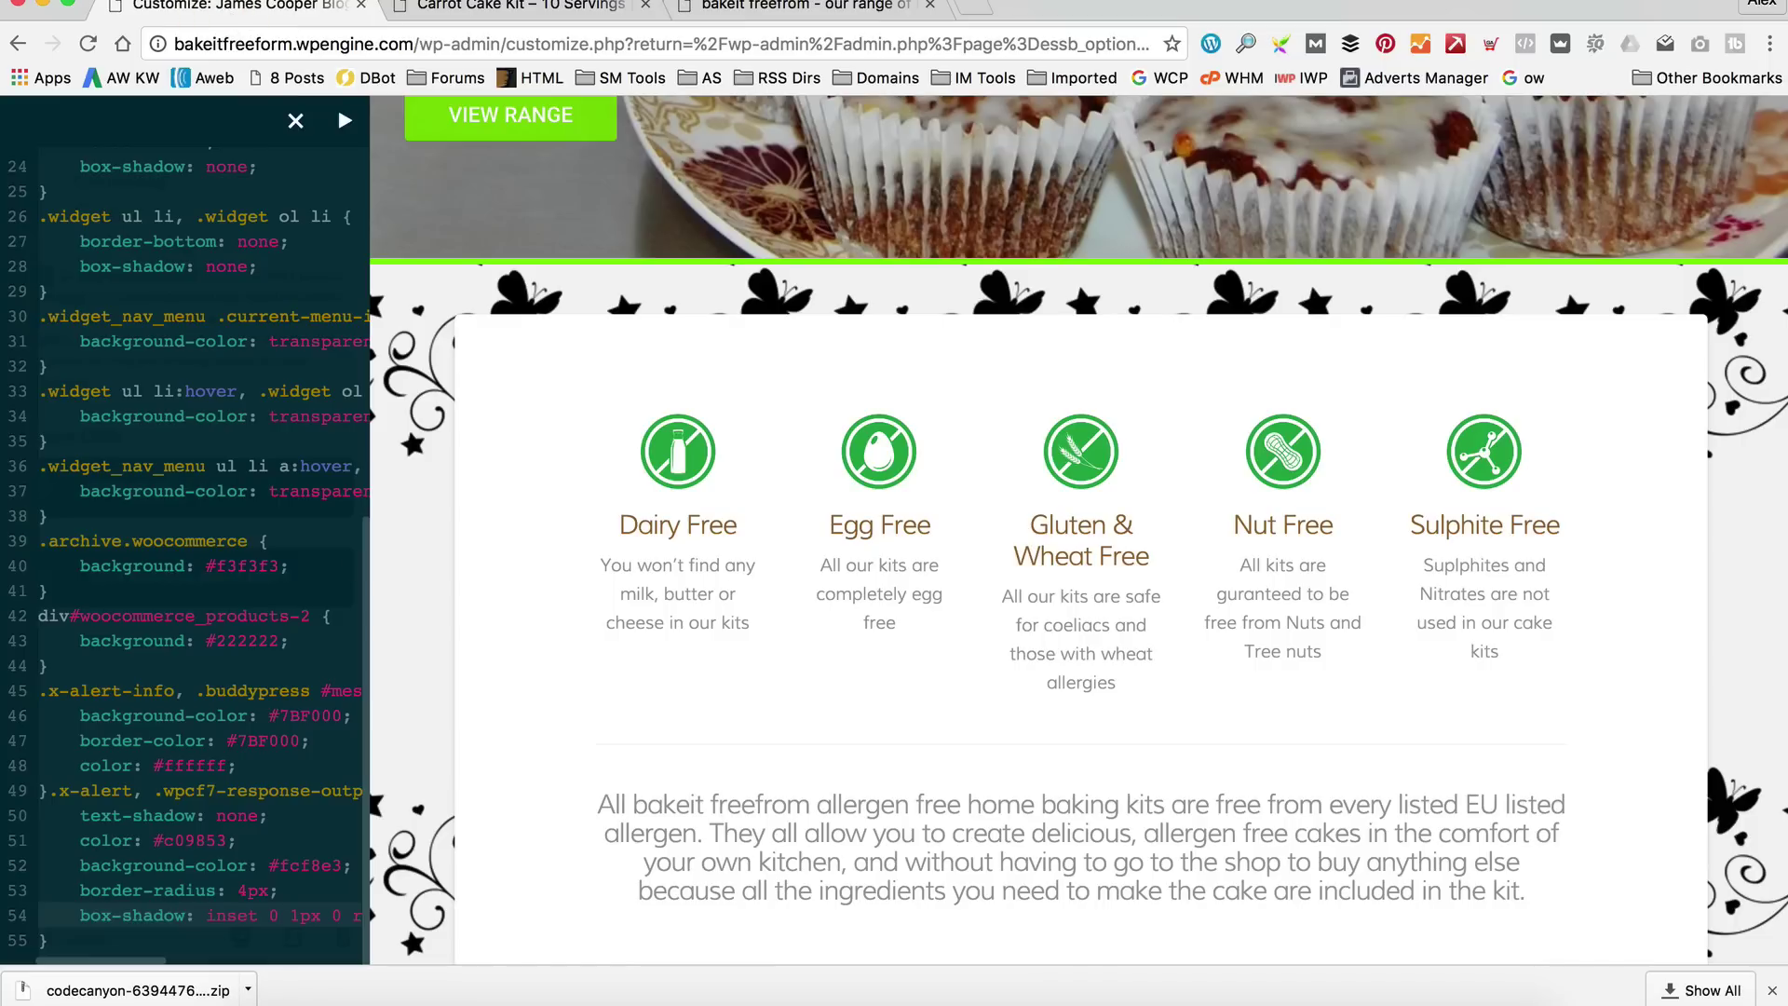
drag(211, 912, 925, 932)
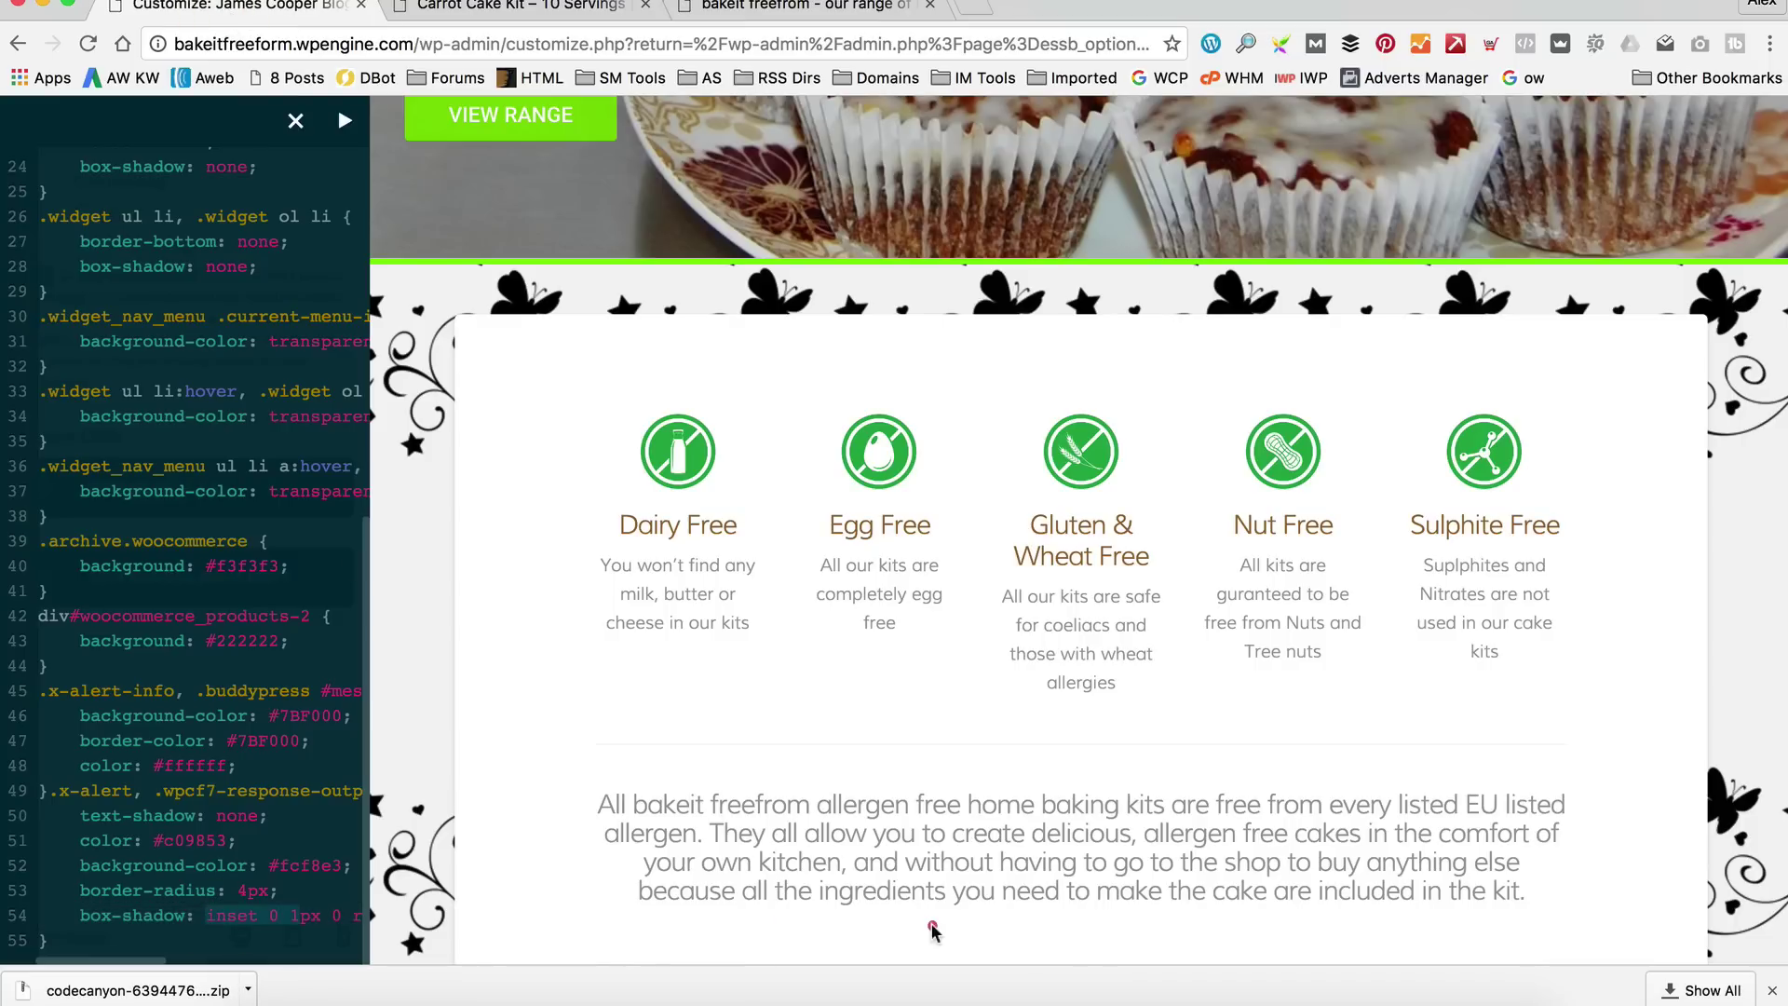
drag(381, 883, 393, 918)
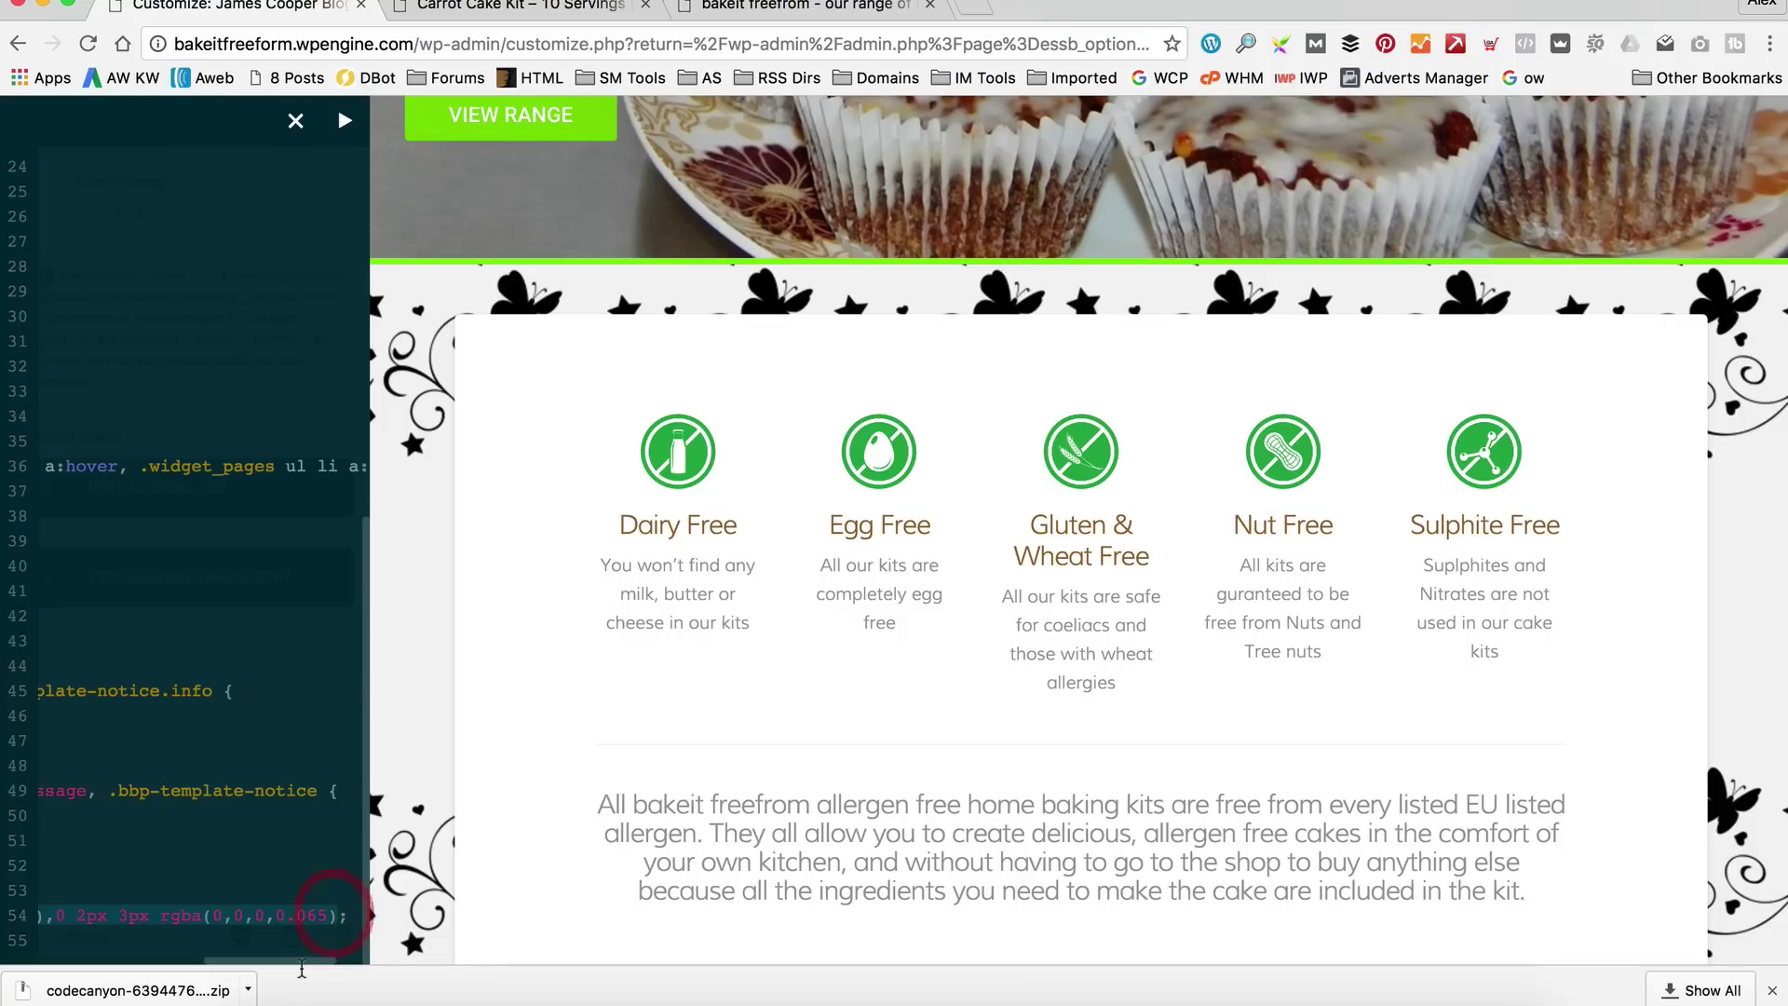
key(BackSpace)
text(none;)
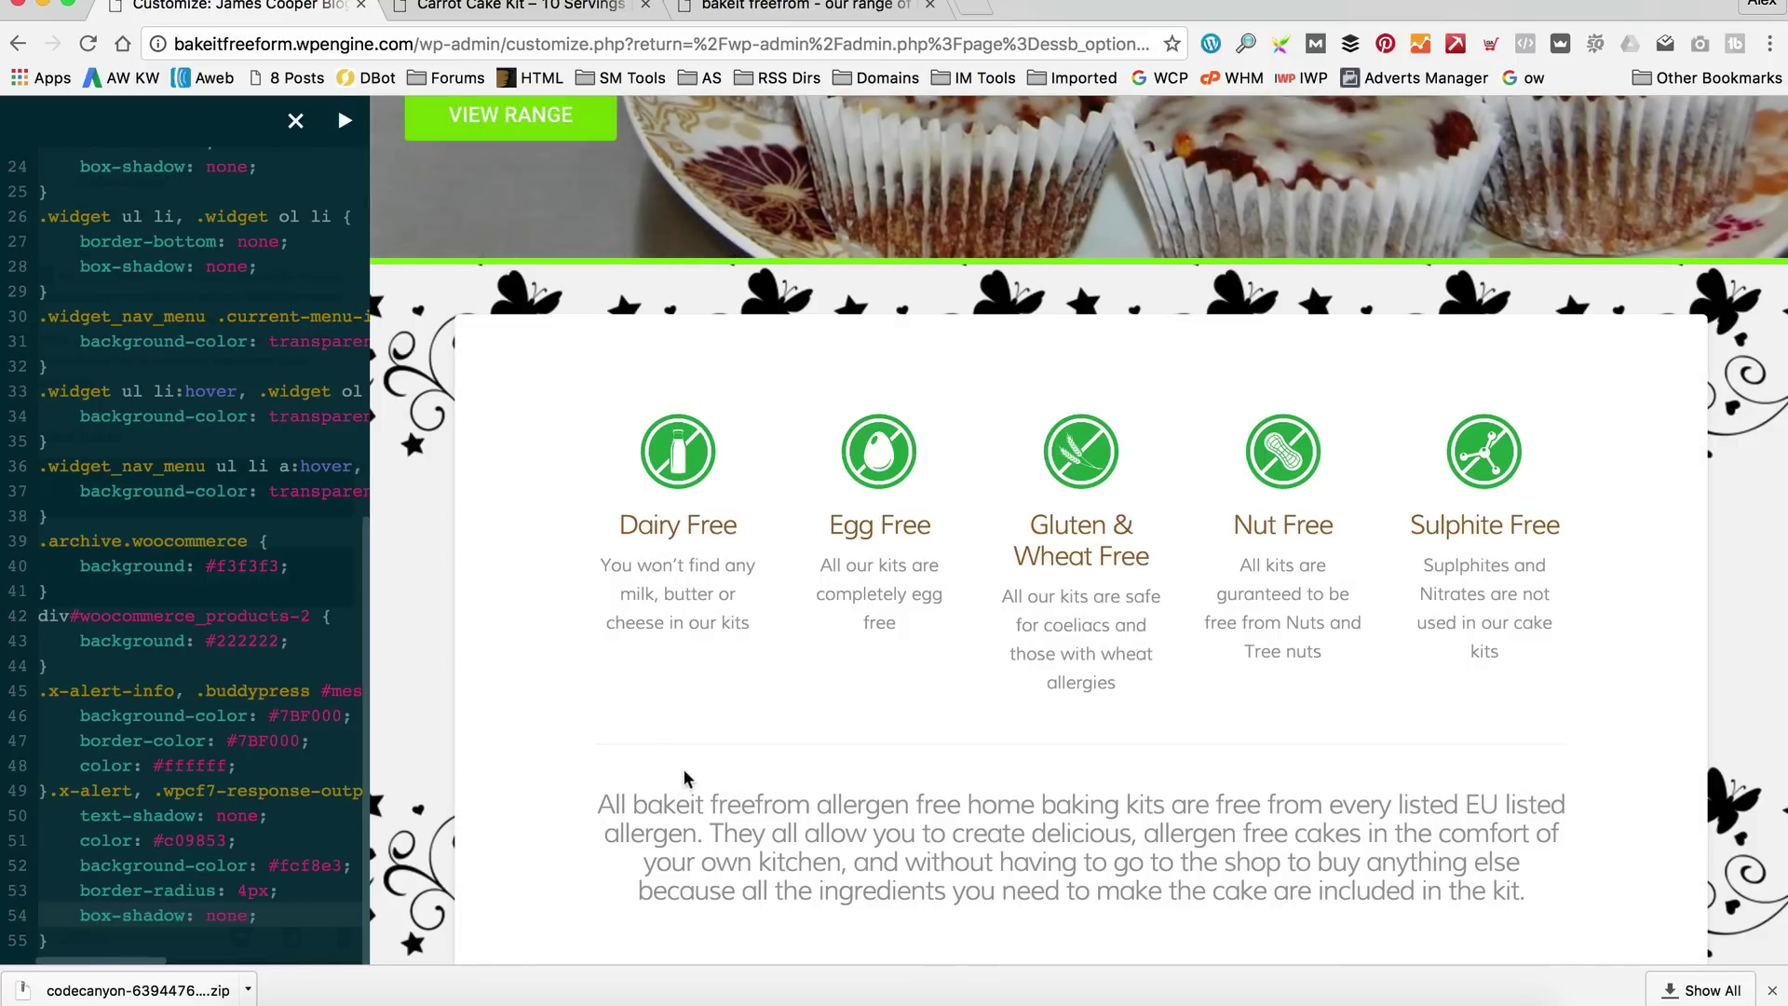
- Delete the color, background and border-radius lines 51–53, then close the CSS editor
scroll(679, 781, up, 2)
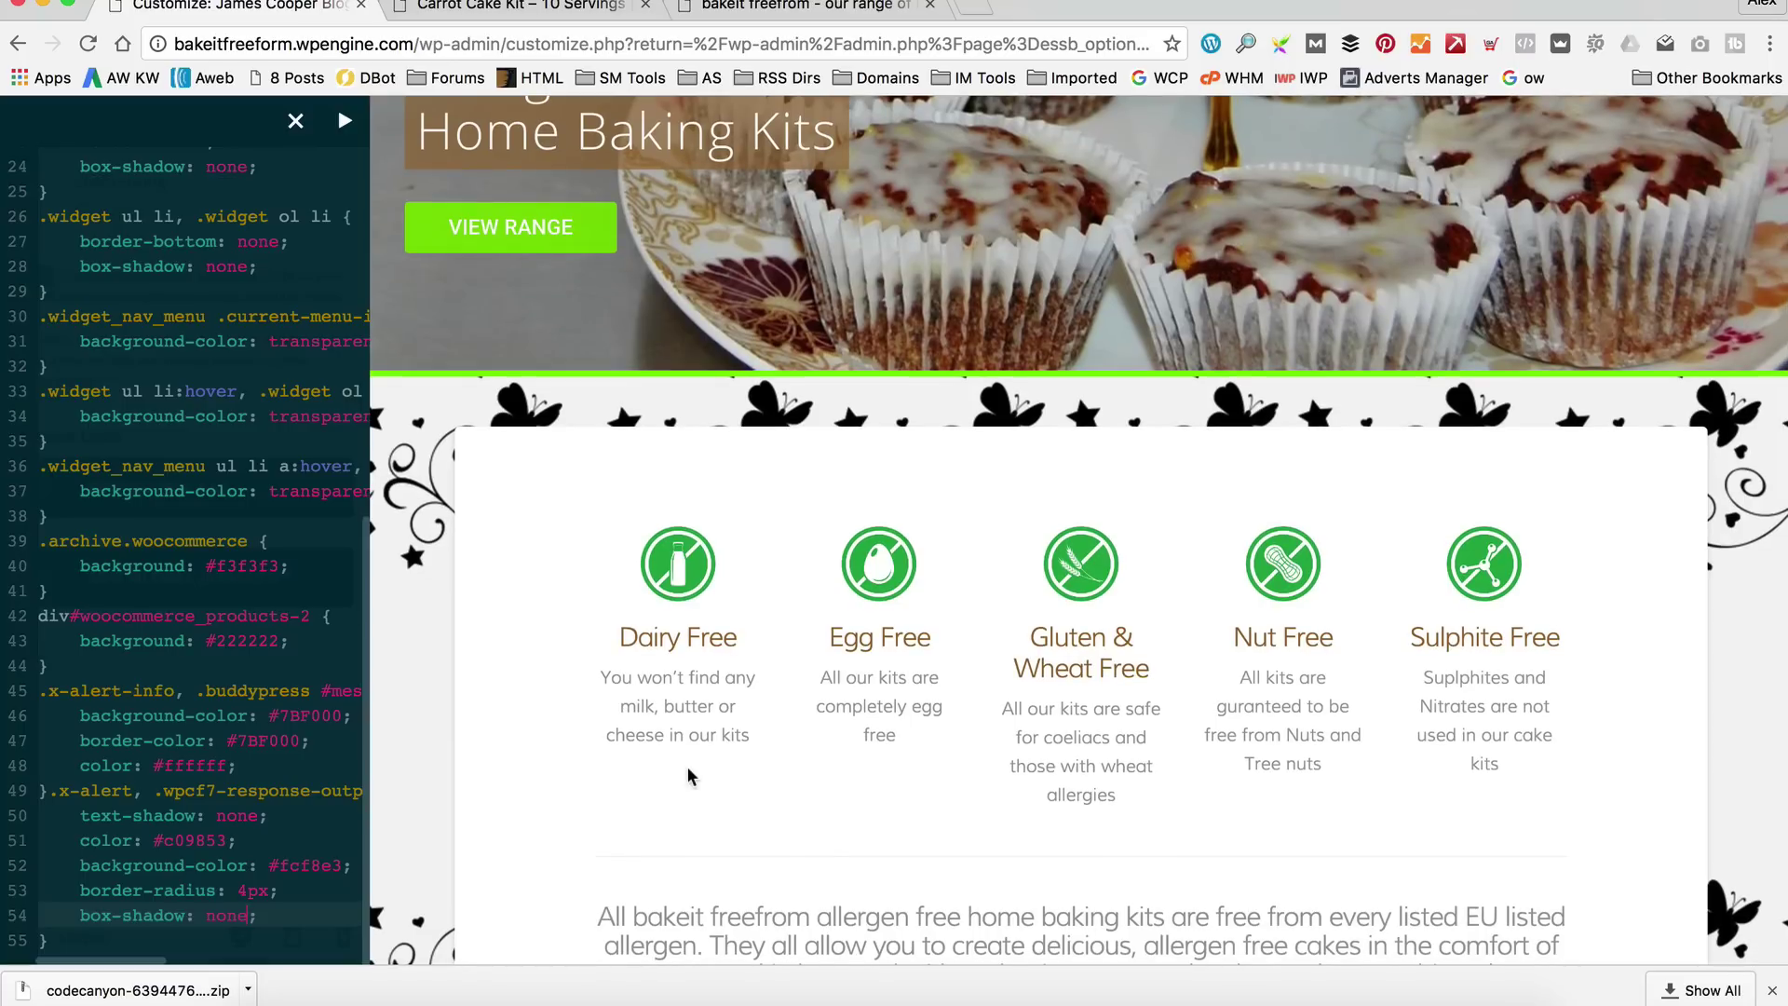
scroll(115, 742, up, 1)
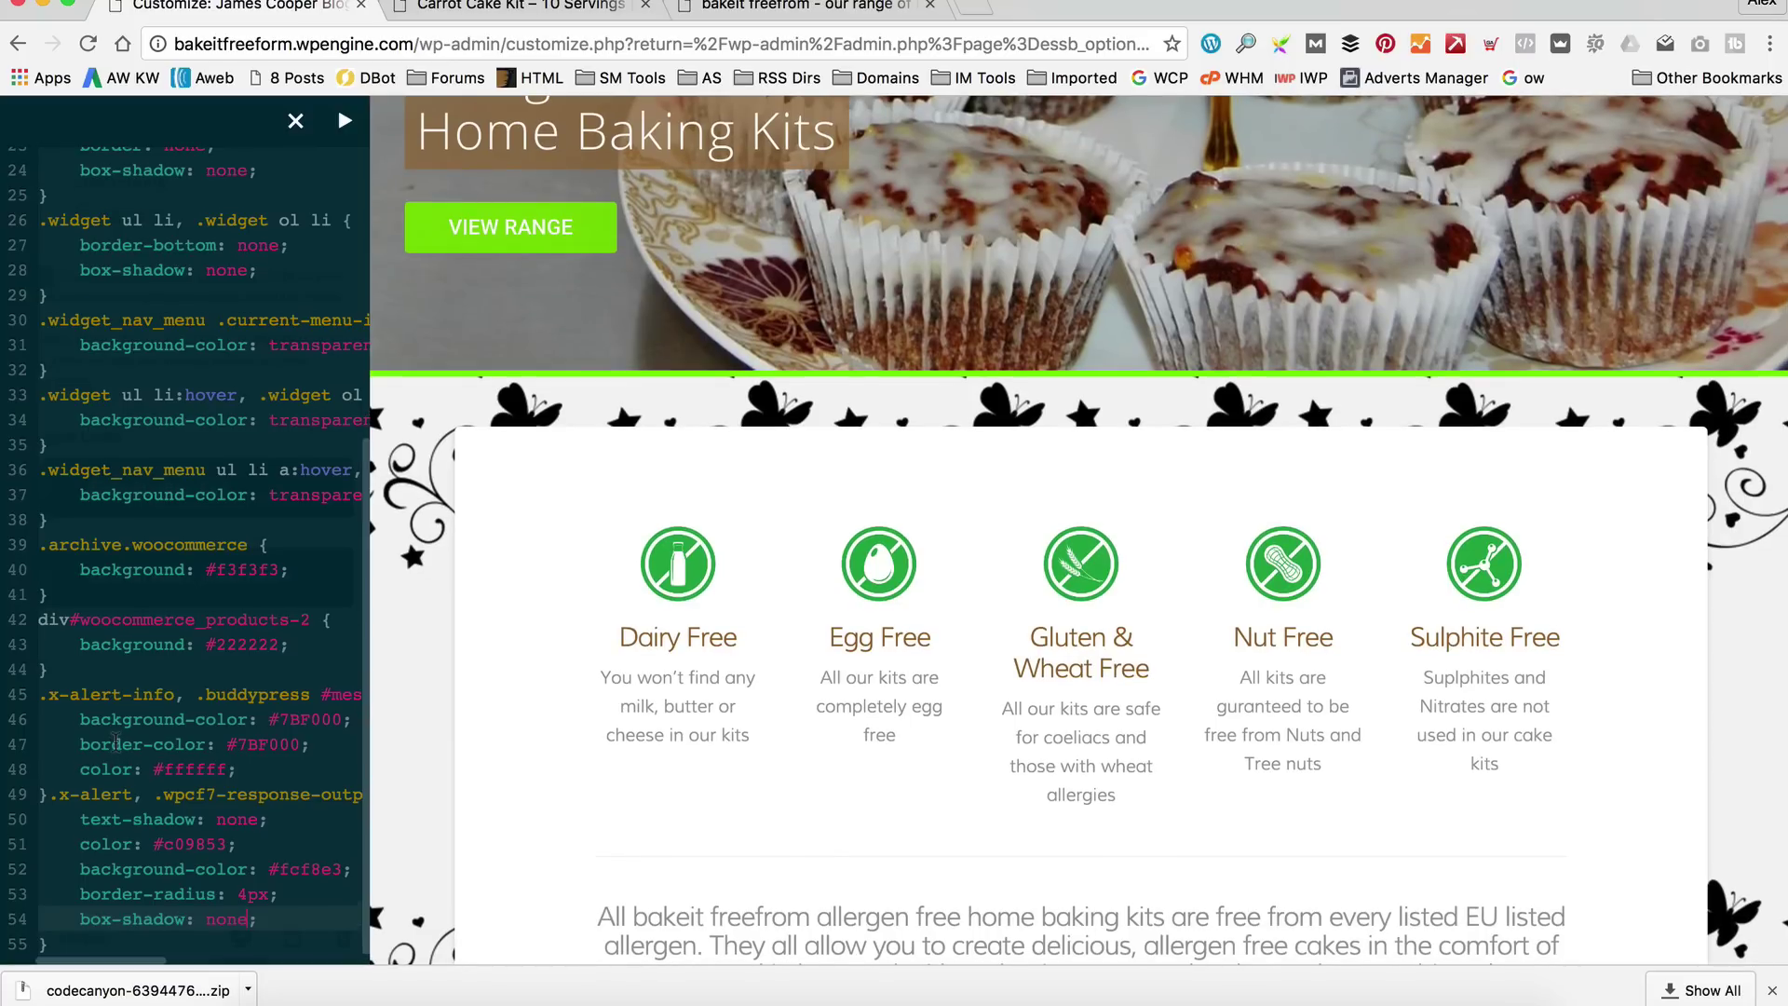
scroll(115, 742, down, 1)
click(295, 889)
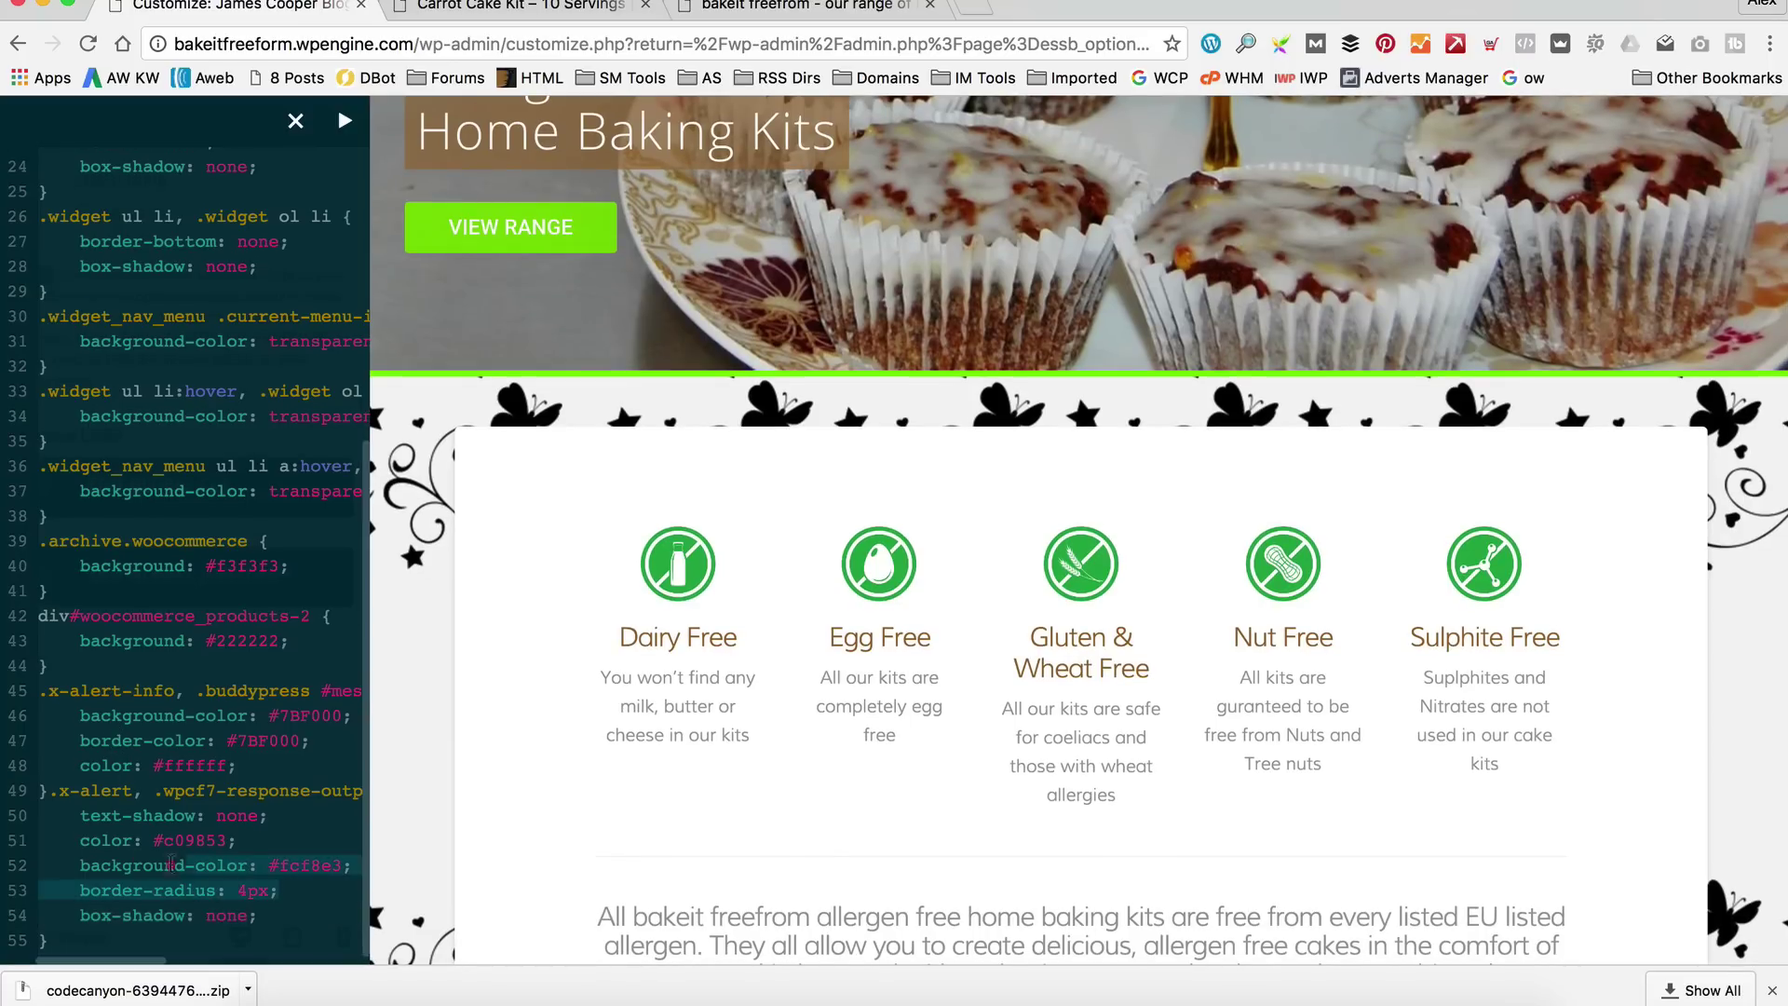
drag(43, 851, 45, 838)
key(BackSpace)
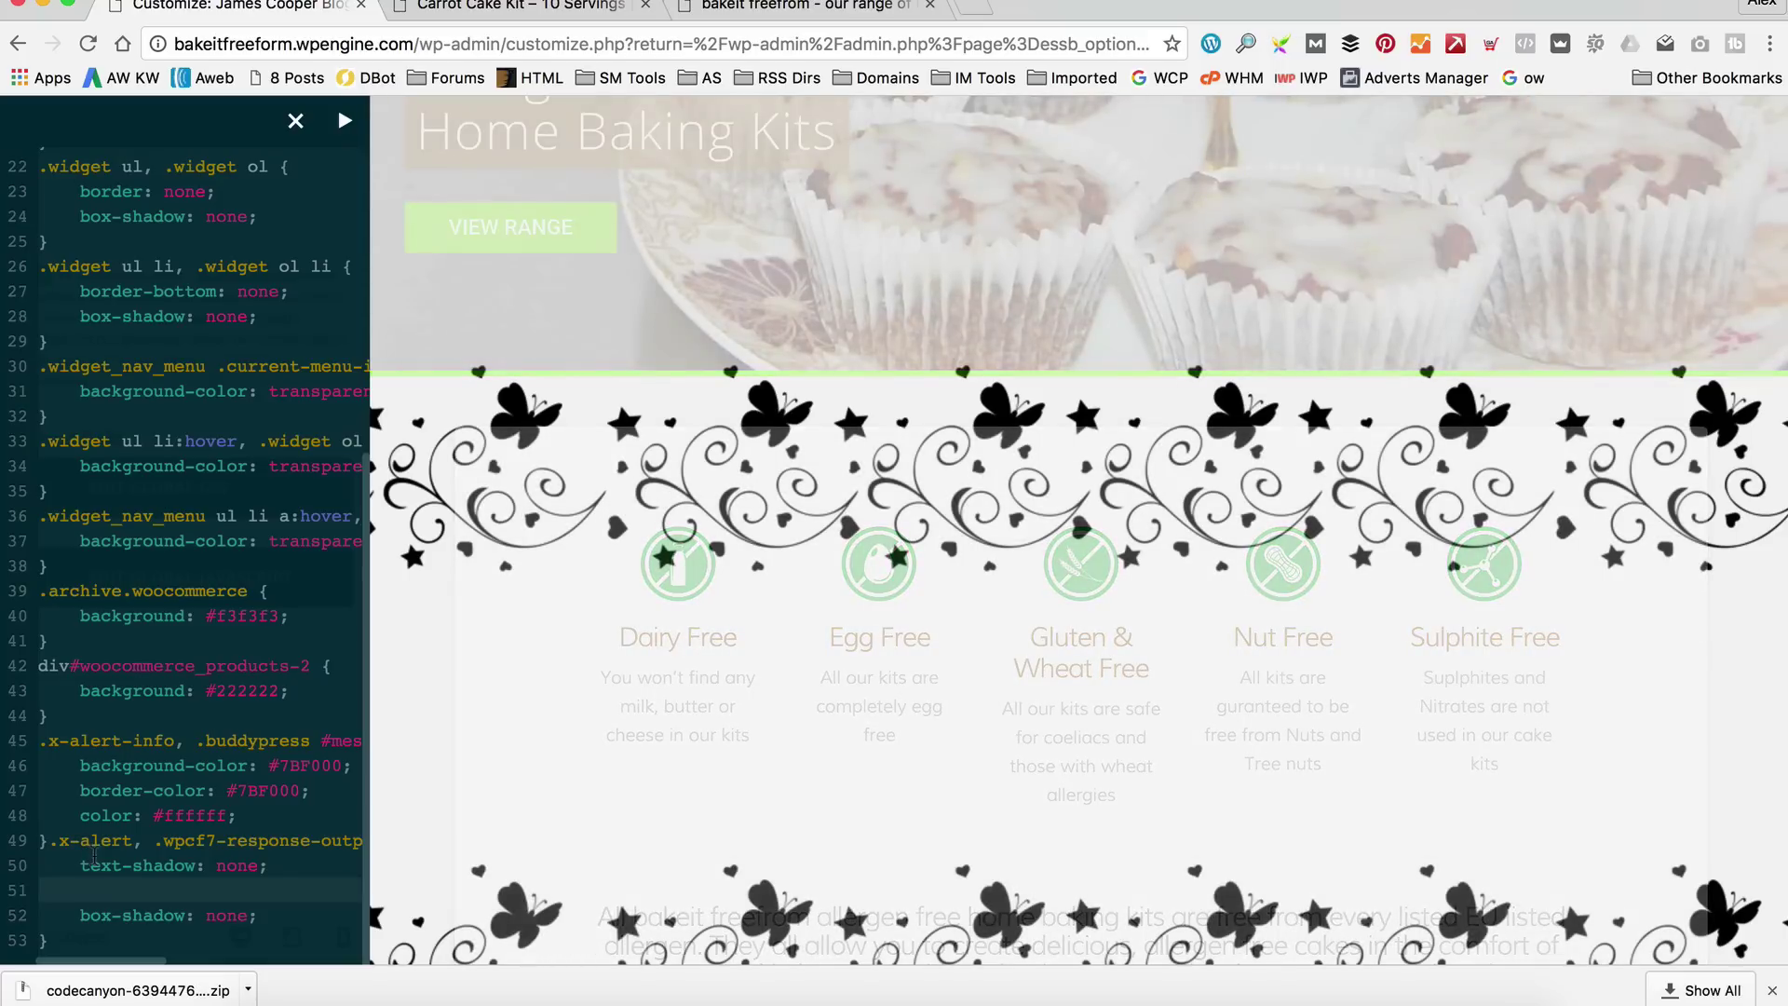
key(BackSpace)
click(295, 121)
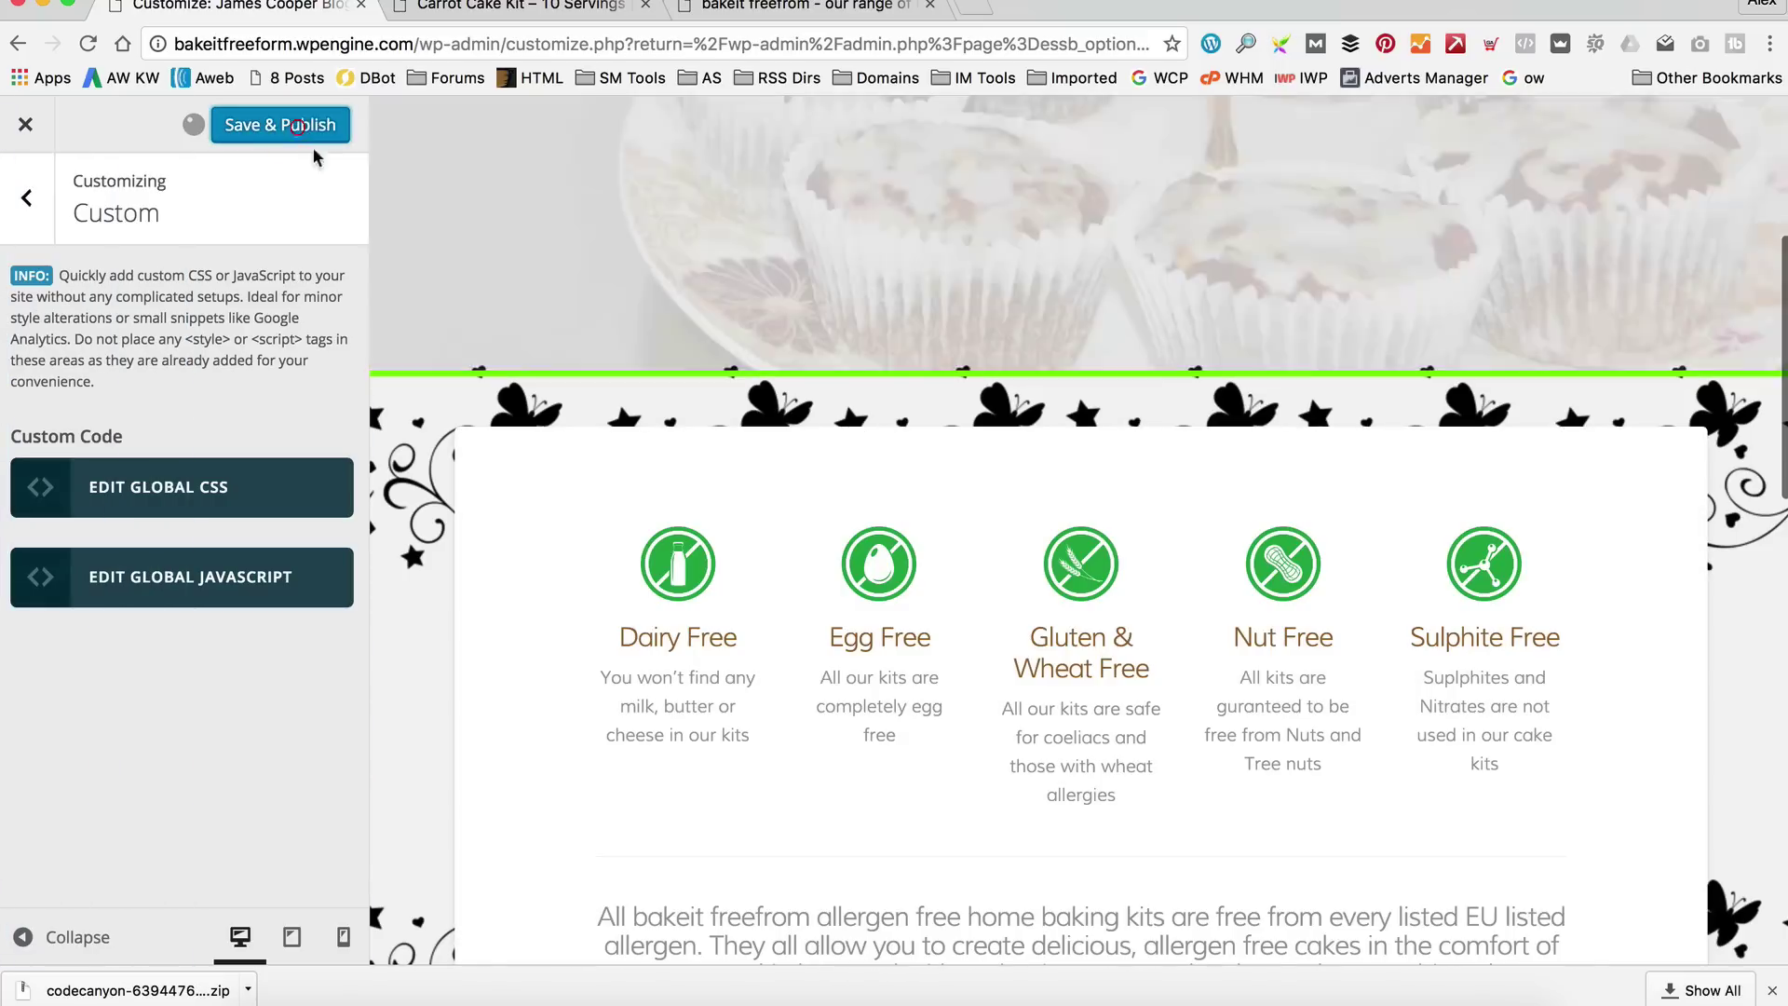
click(556, 13)
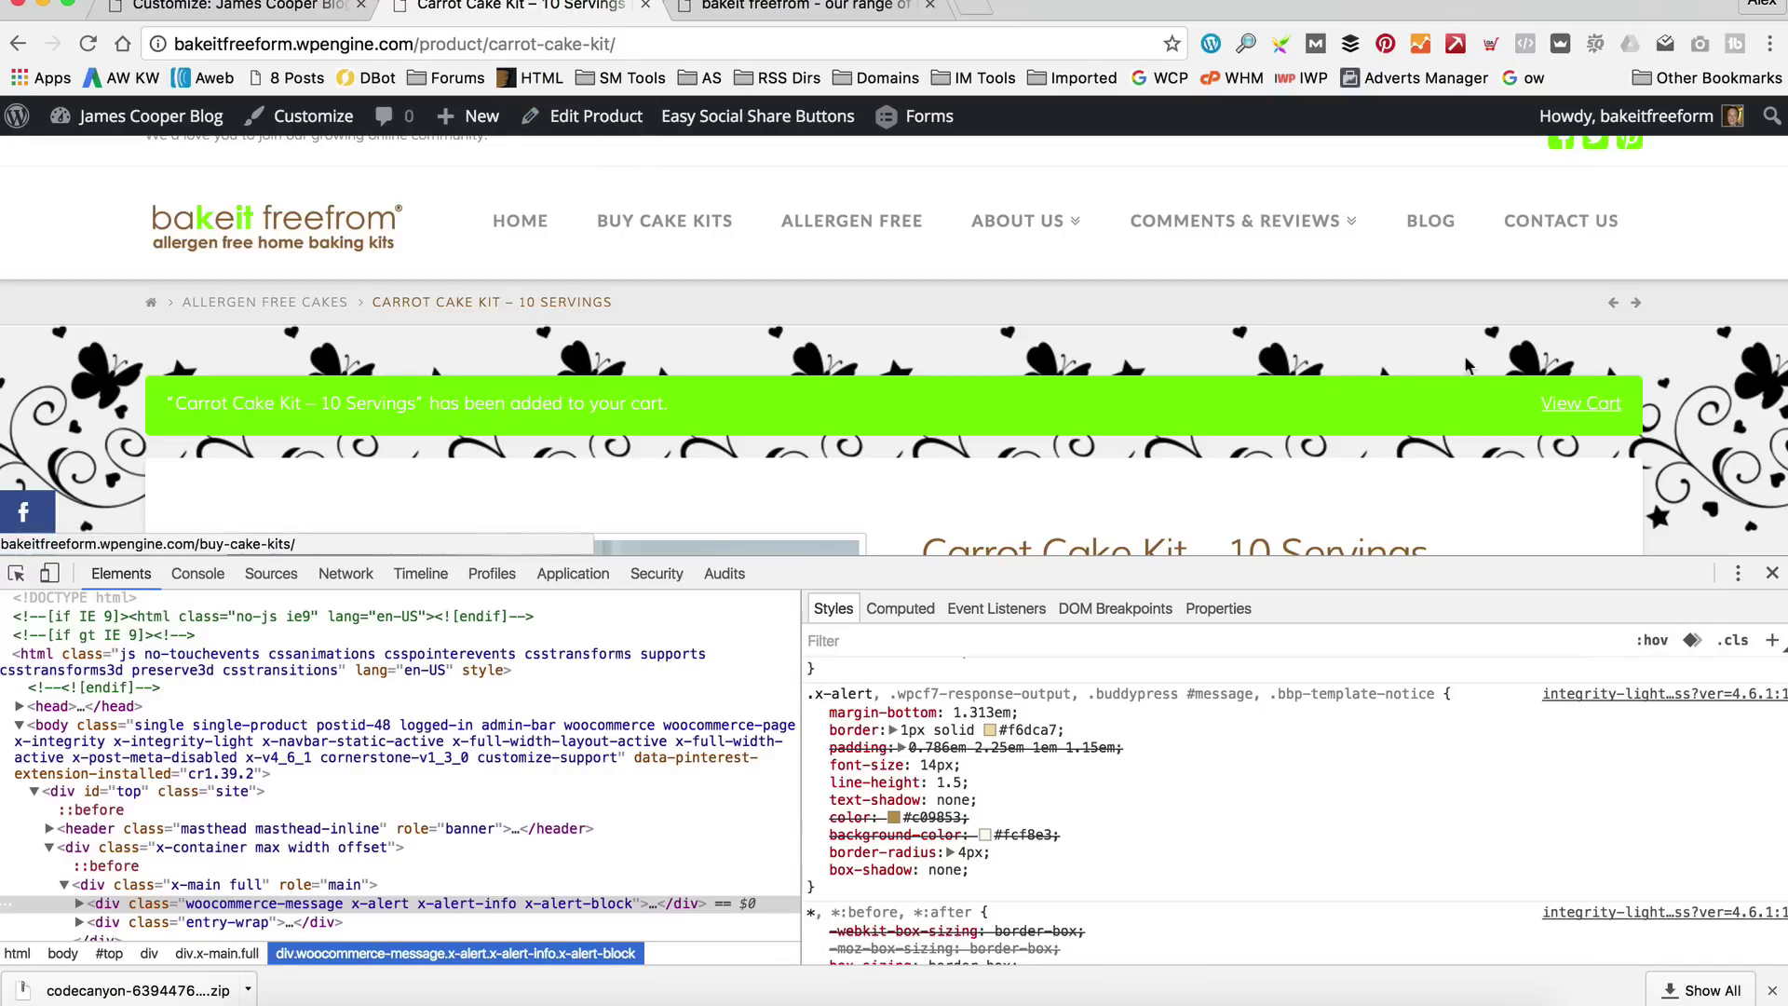
- Close DevTools and add the Chocolate Ganache Cake Kit – 12 Servings to the cart from the cake kits listing
click(1773, 572)
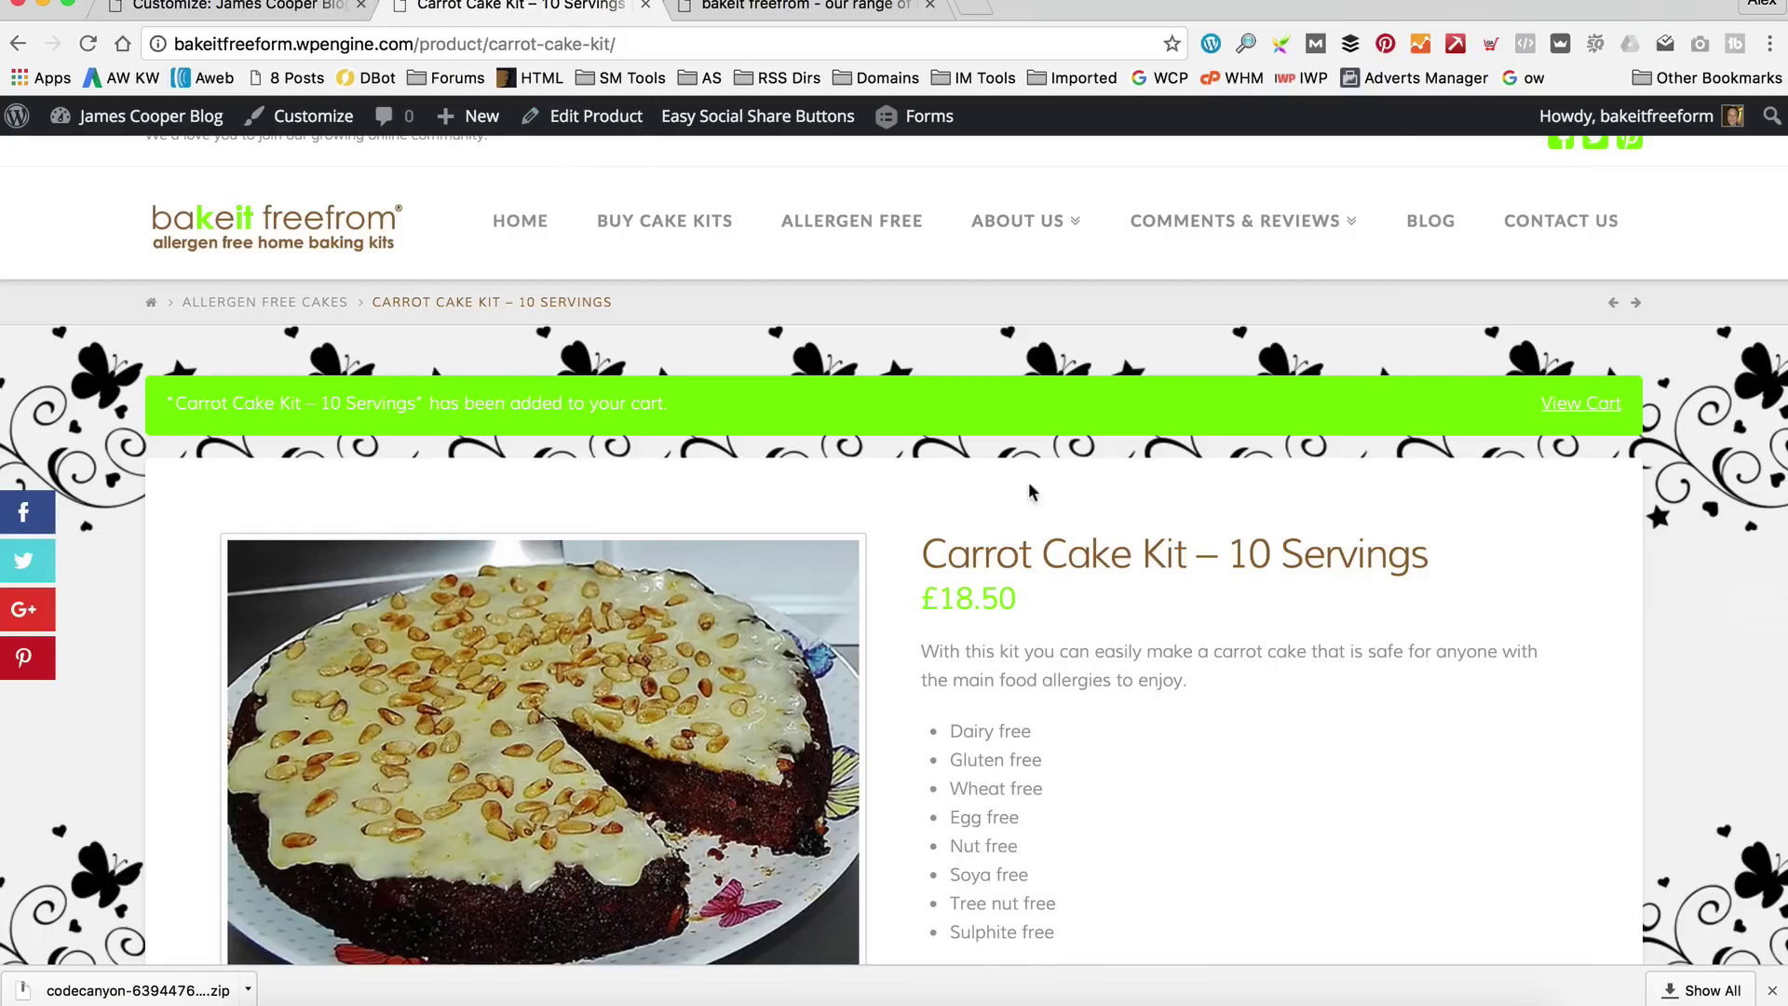
click(659, 224)
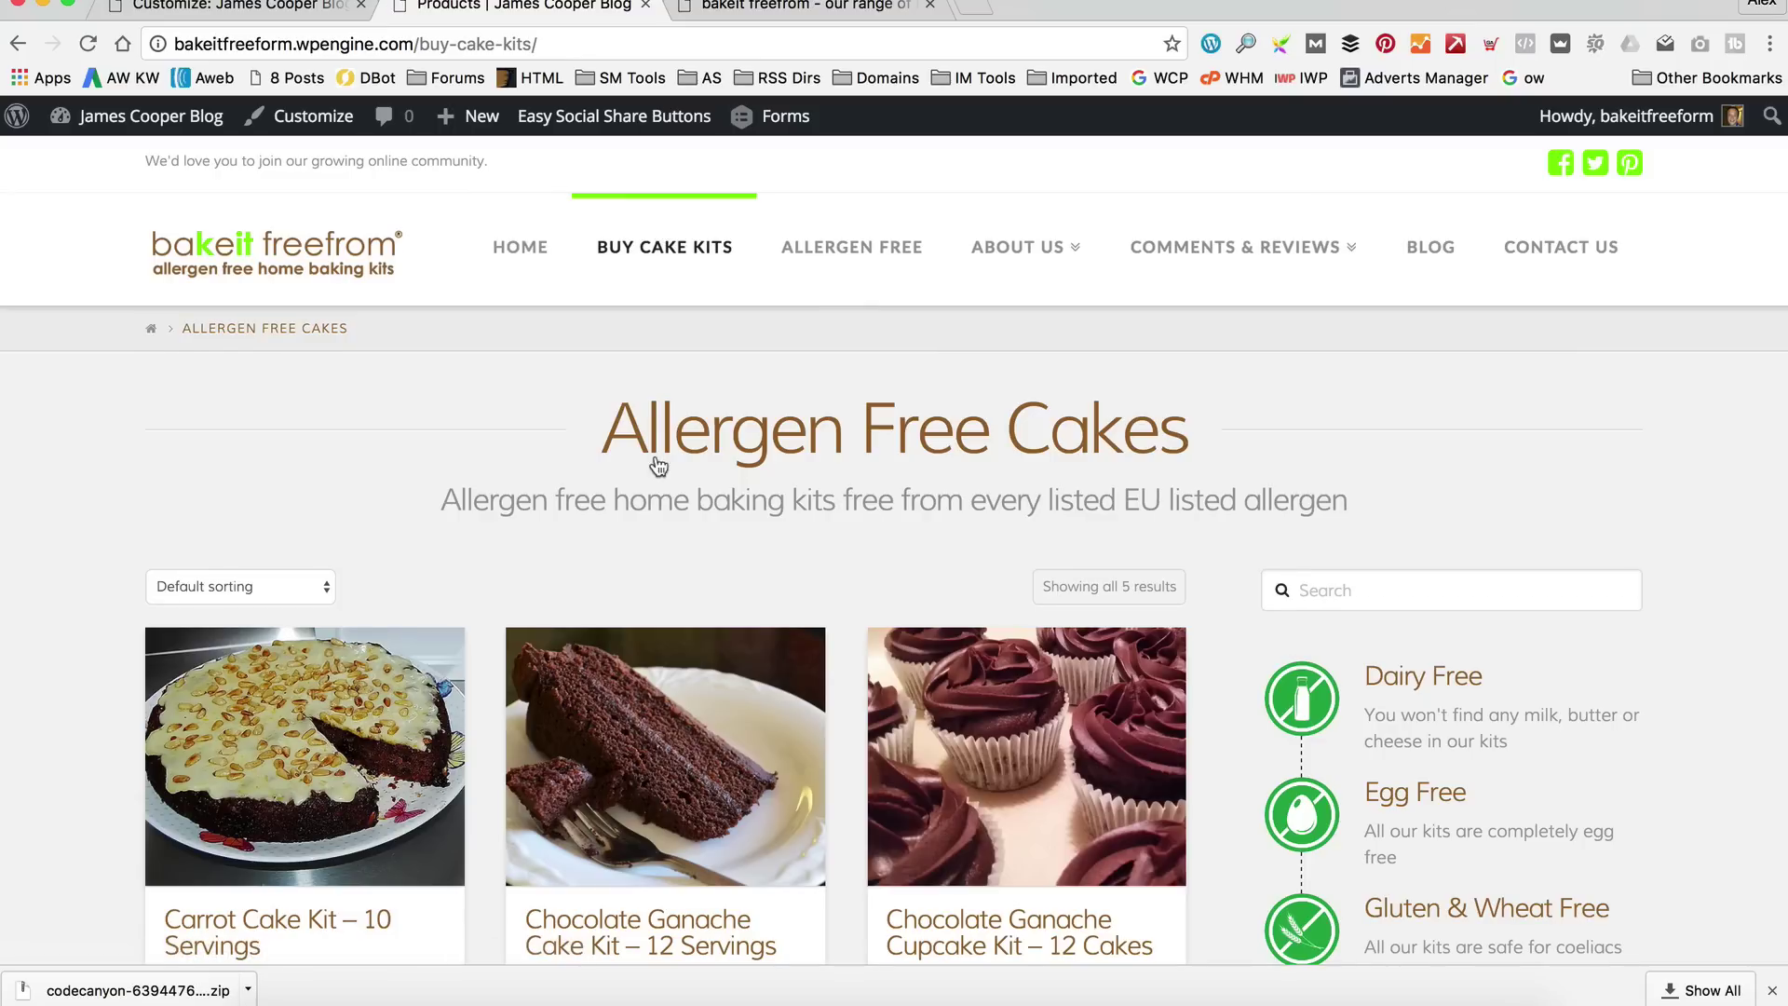
scroll(659, 465, down, 2)
click(669, 675)
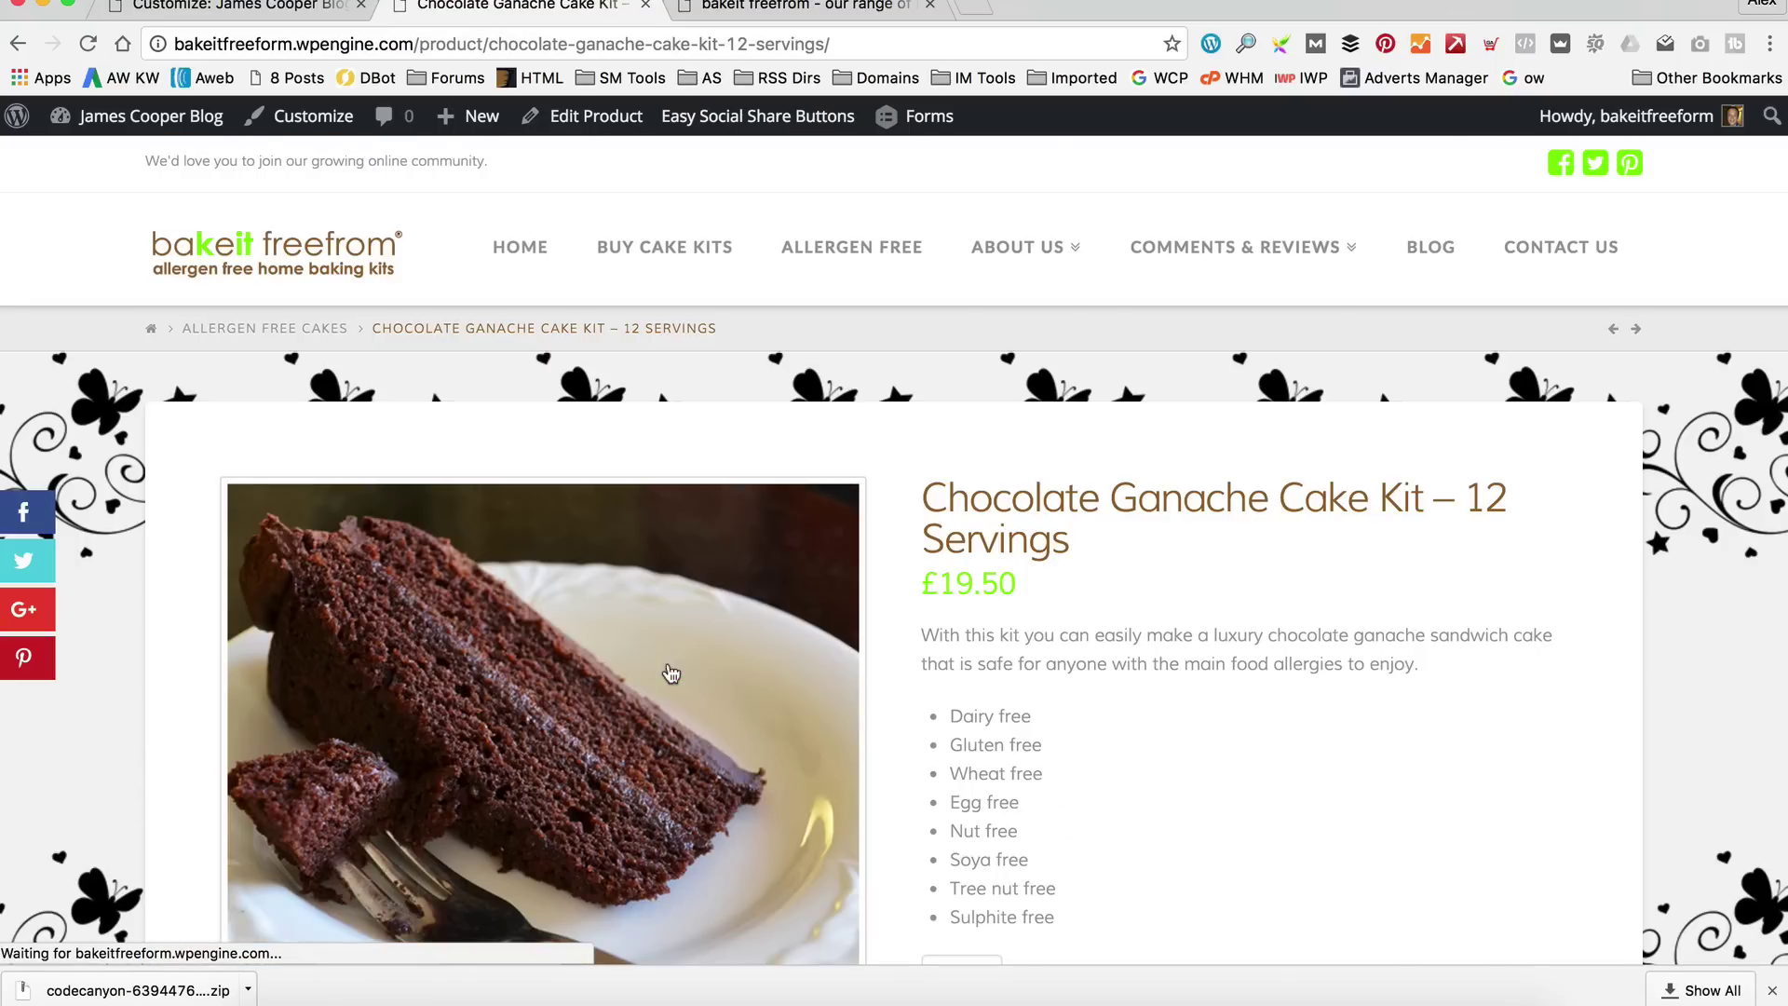
scroll(1185, 572, down, 2)
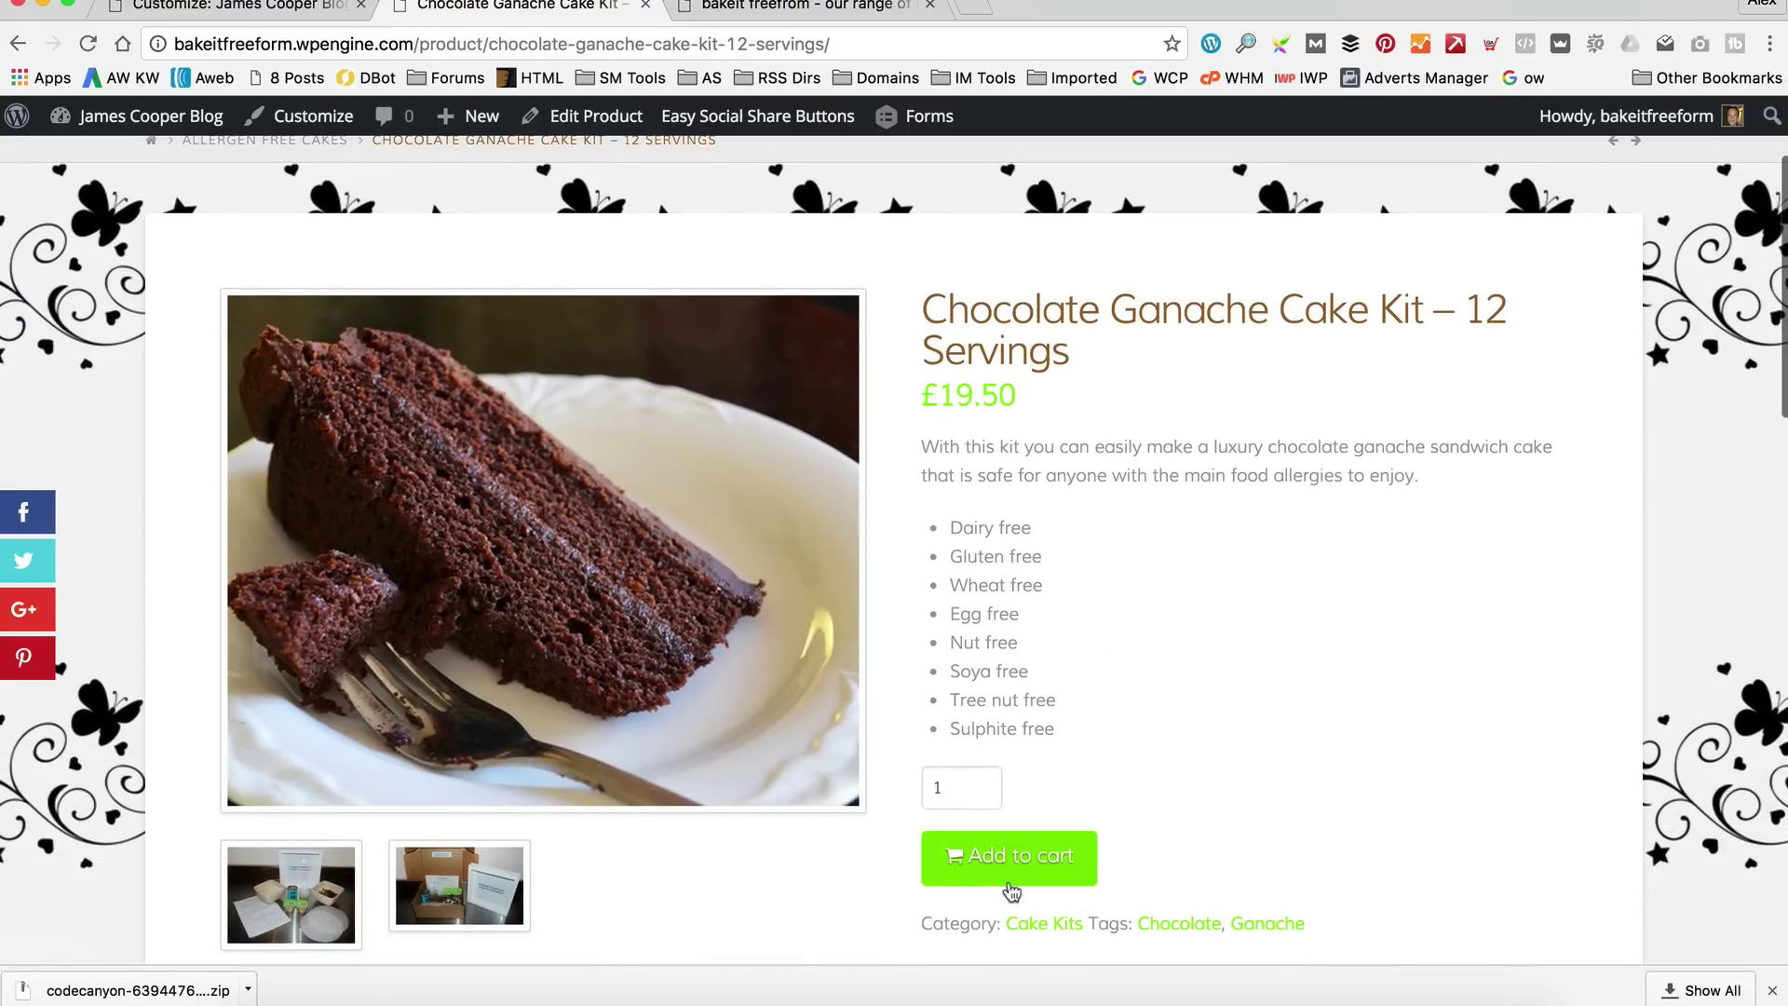
click(1012, 859)
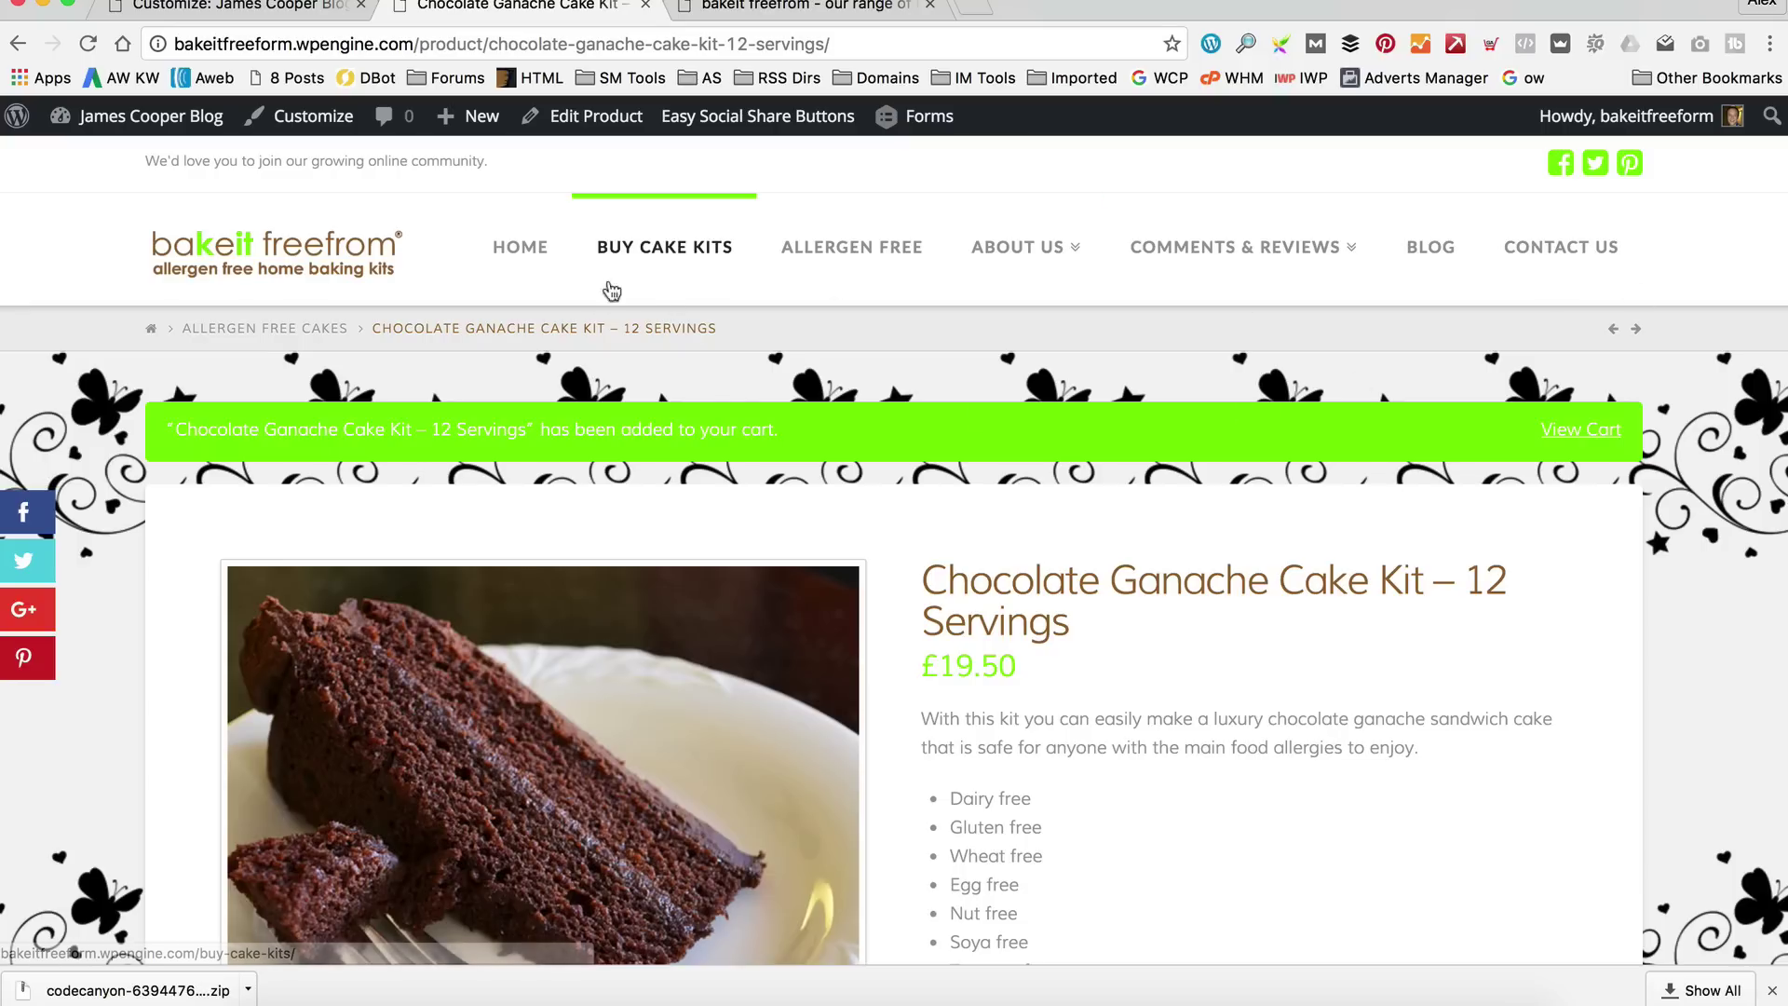
- Open the Allergen Free page, then return to the Customizer's main sections list
click(652, 270)
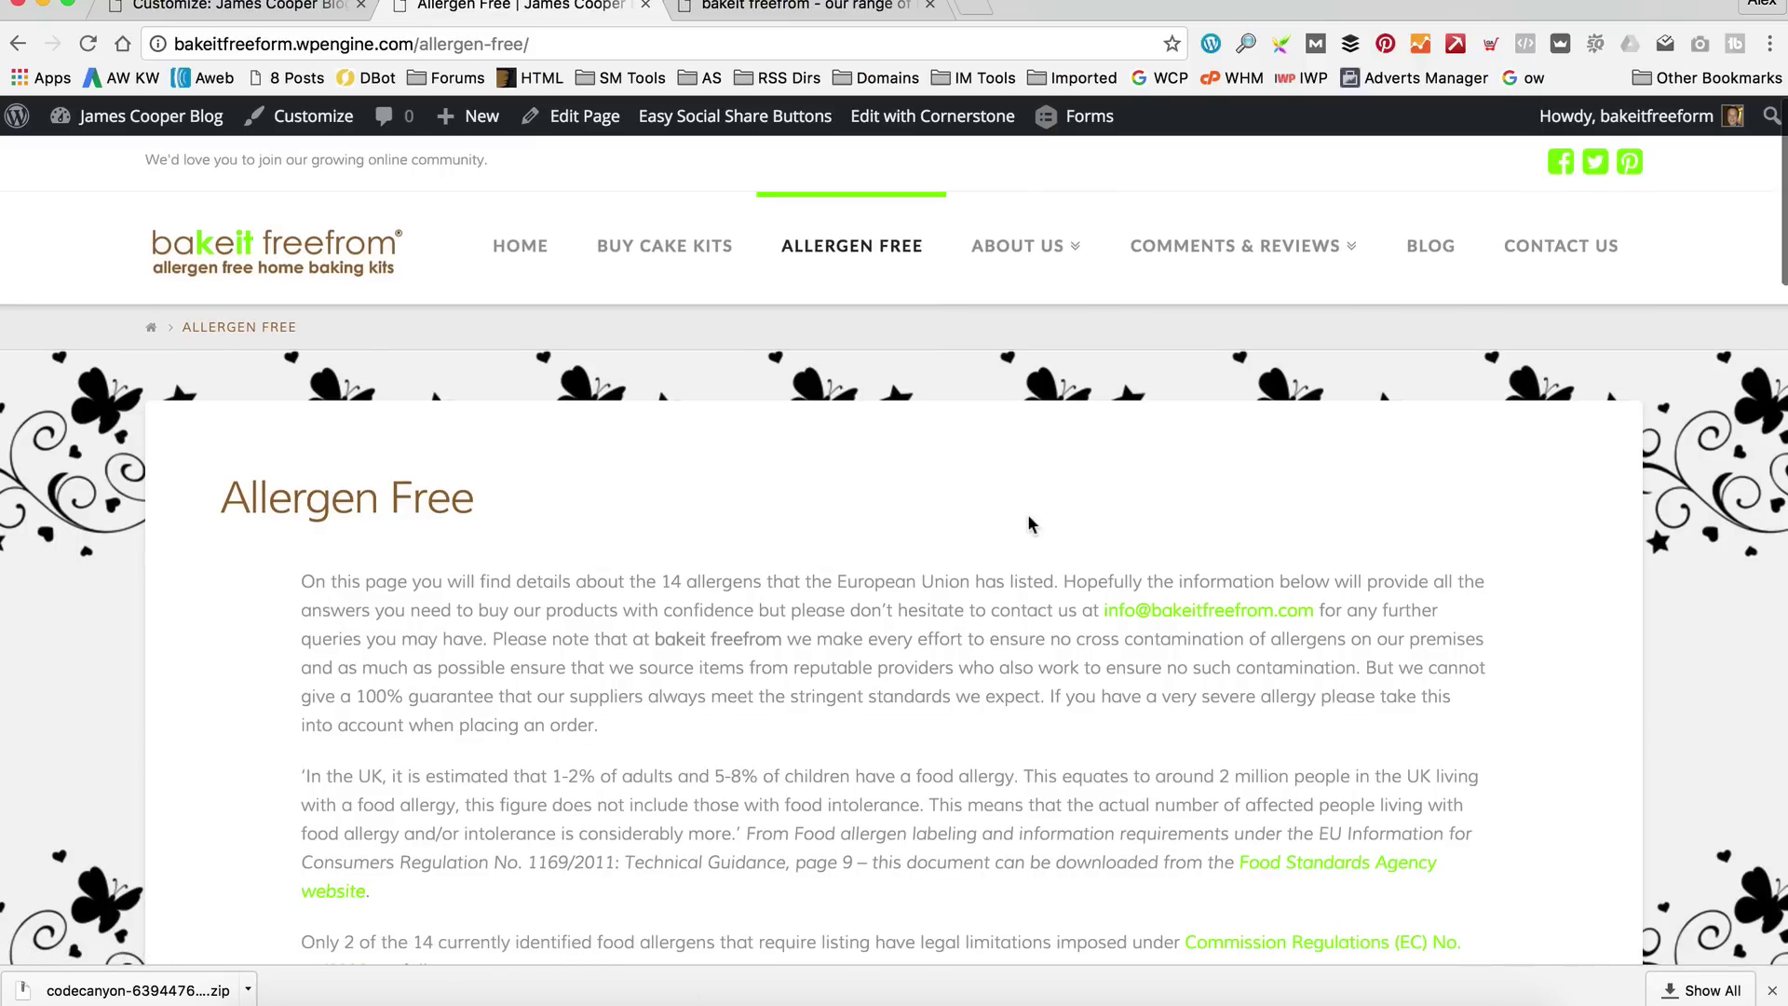
scroll(1030, 518, down, 7)
scroll(1086, 535, up, 7)
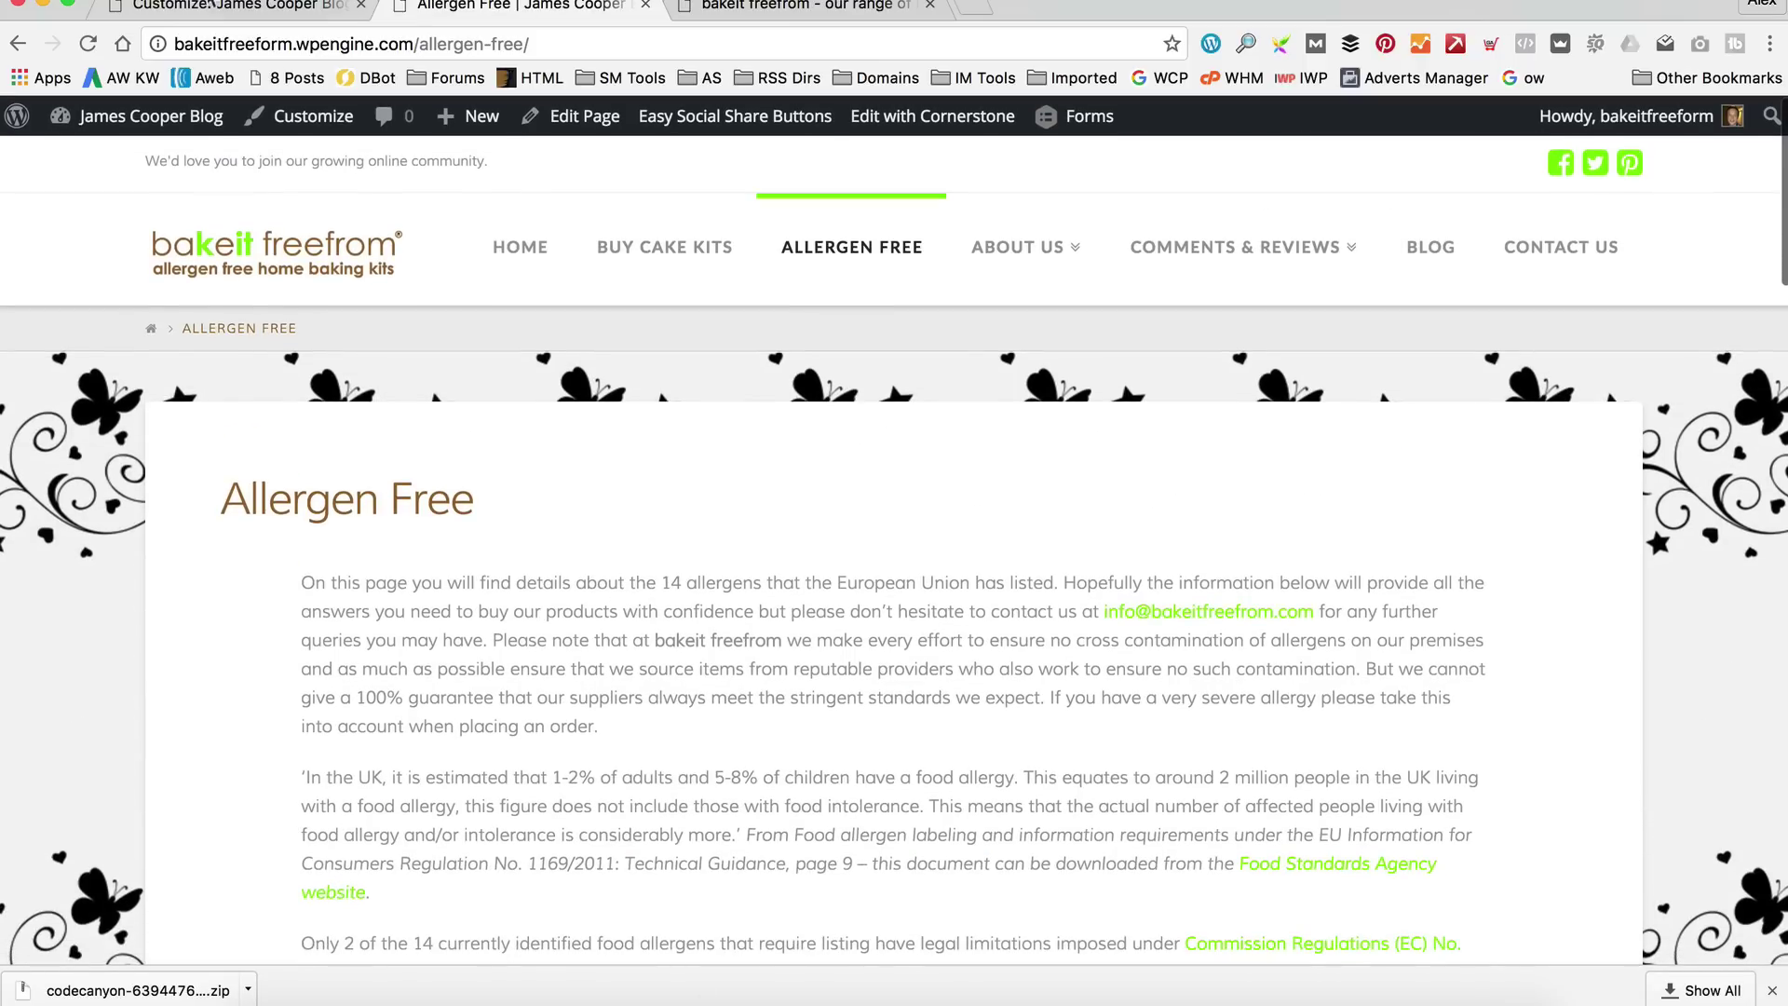
click(242, 9)
click(32, 198)
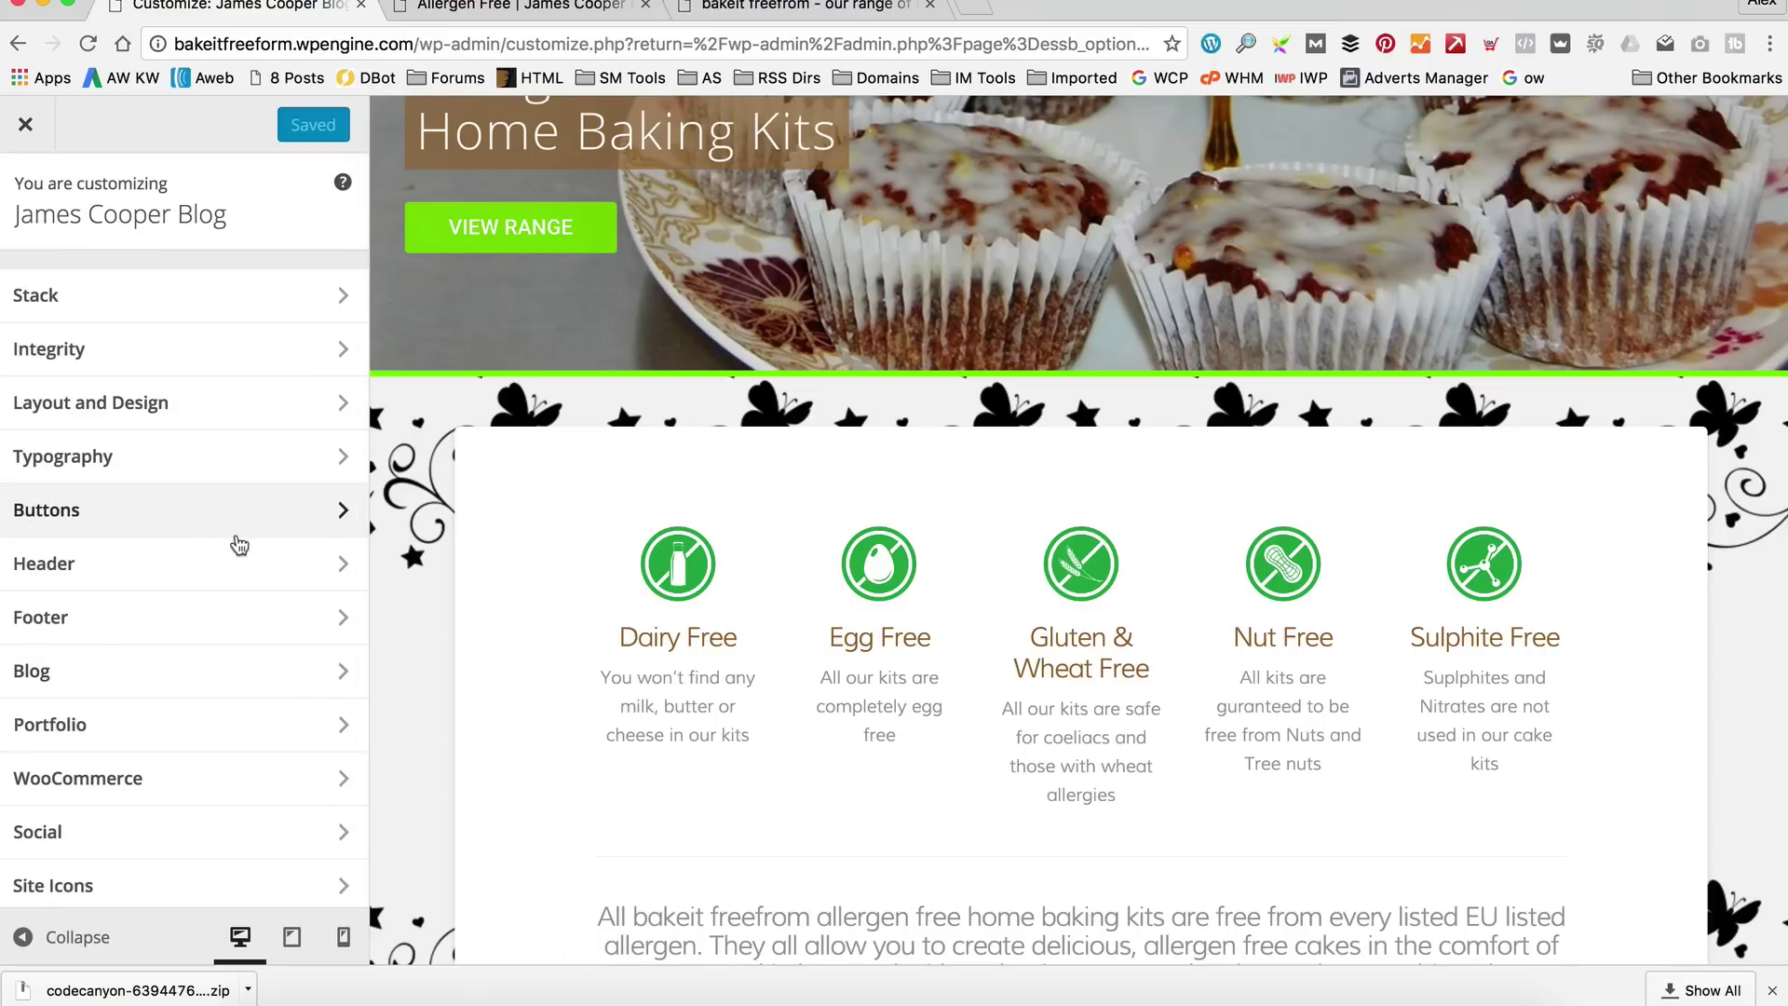
- Enable a cart in the navigation menu under the Customizer's WooCommerce settings
scroll(224, 566, down, 1)
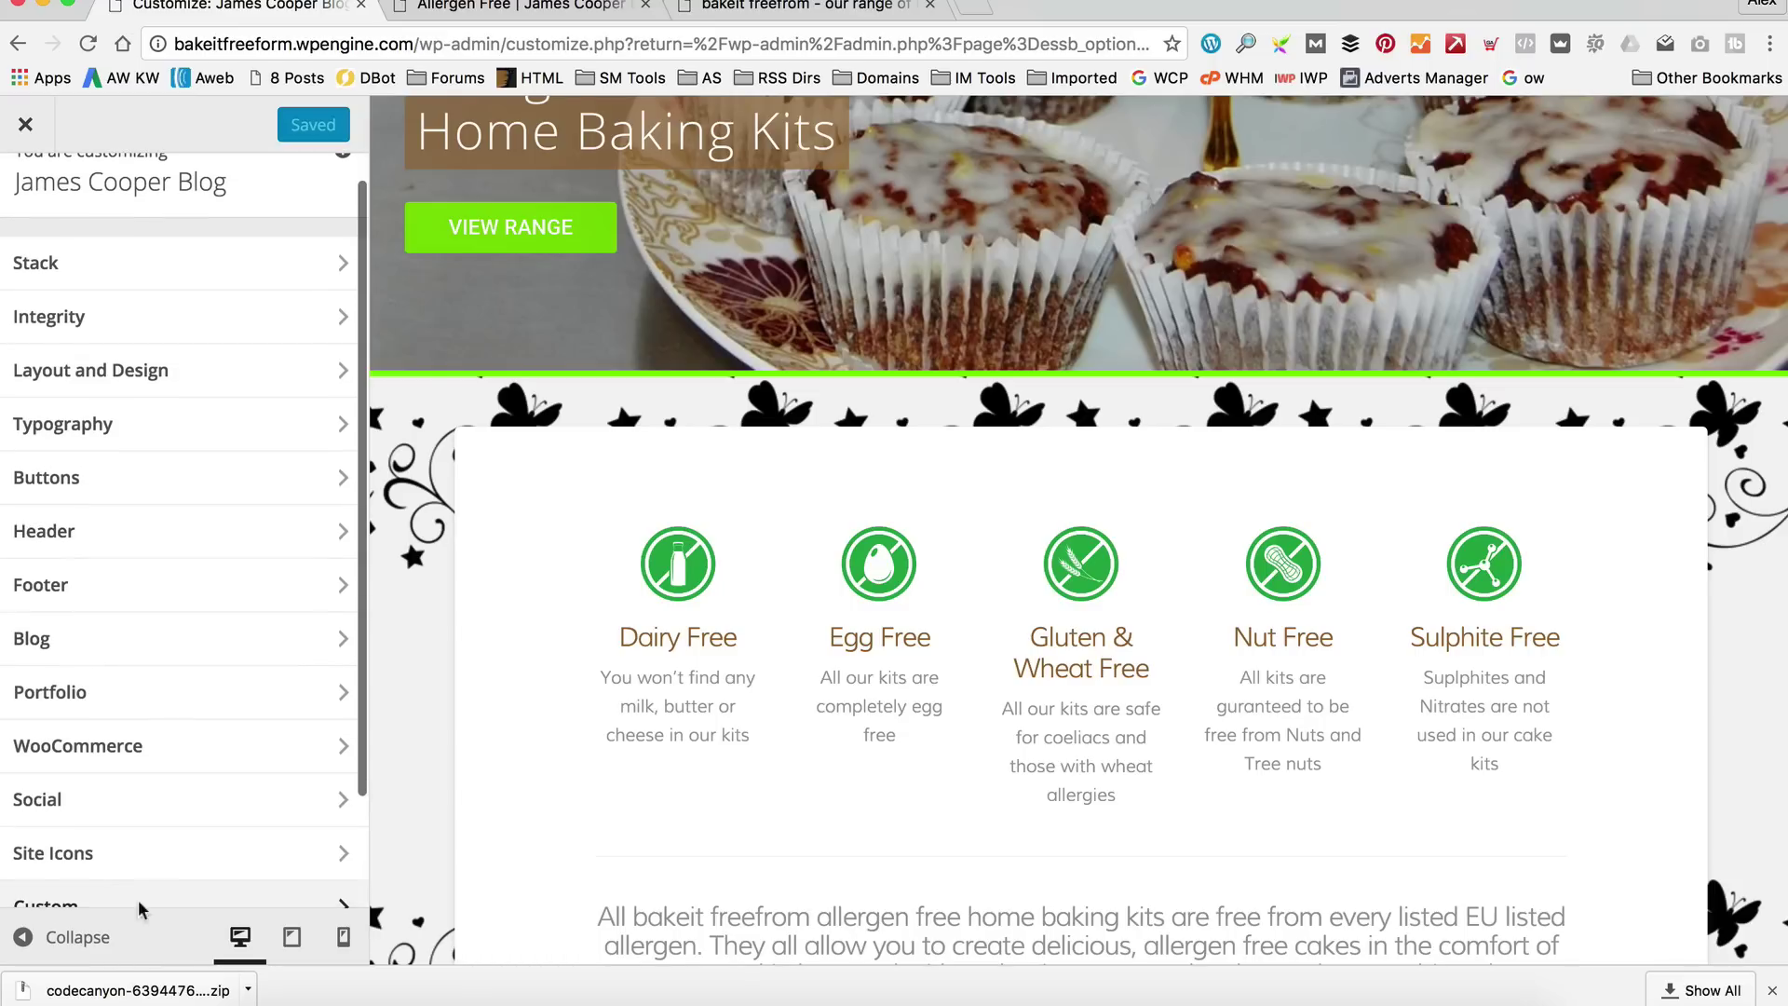
click(159, 741)
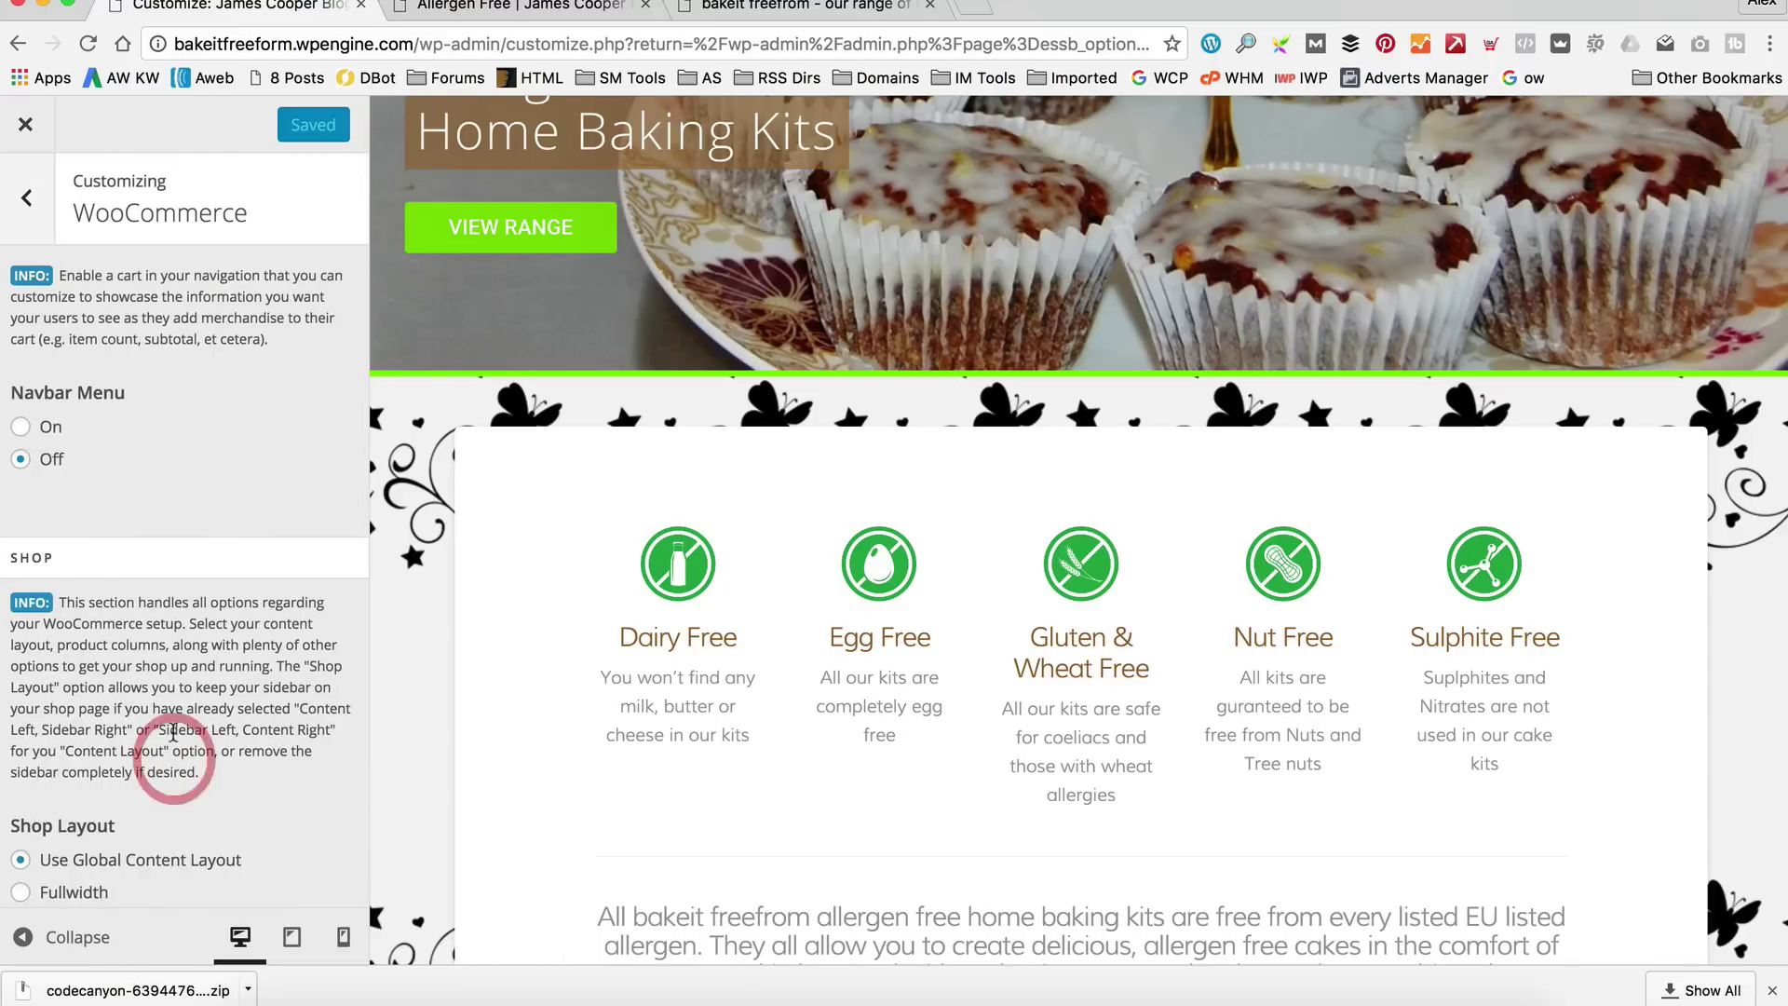
click(20, 427)
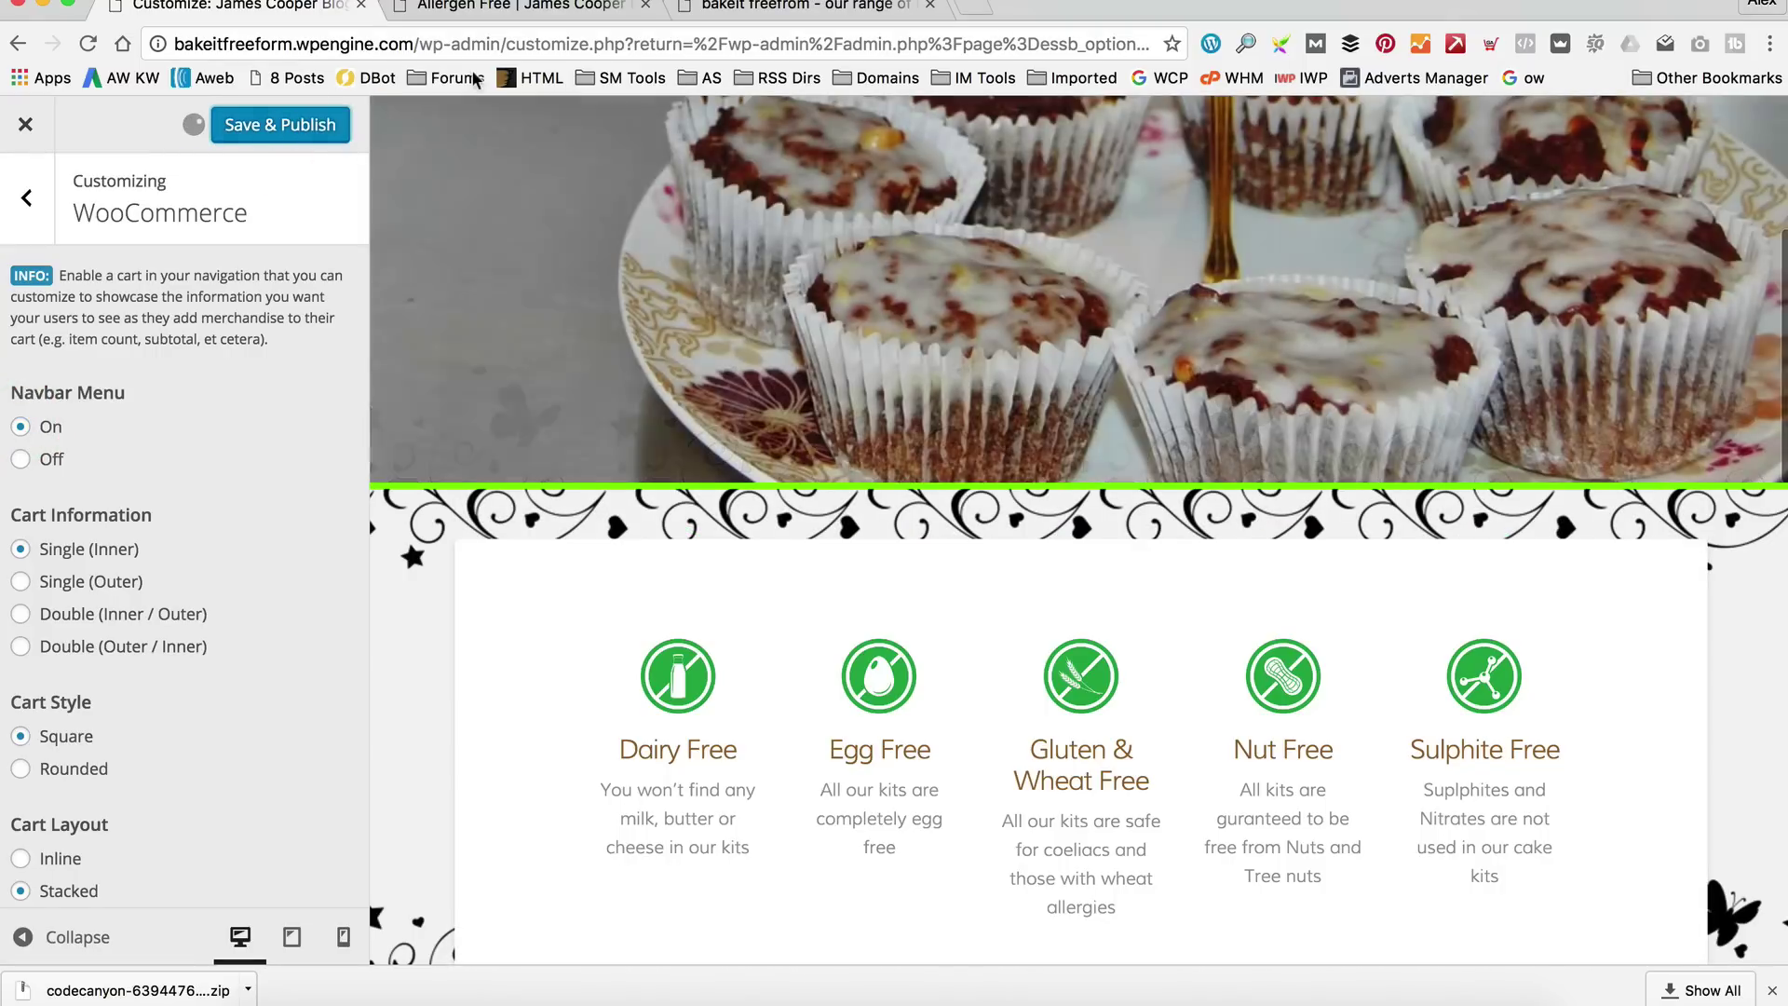
click(519, 8)
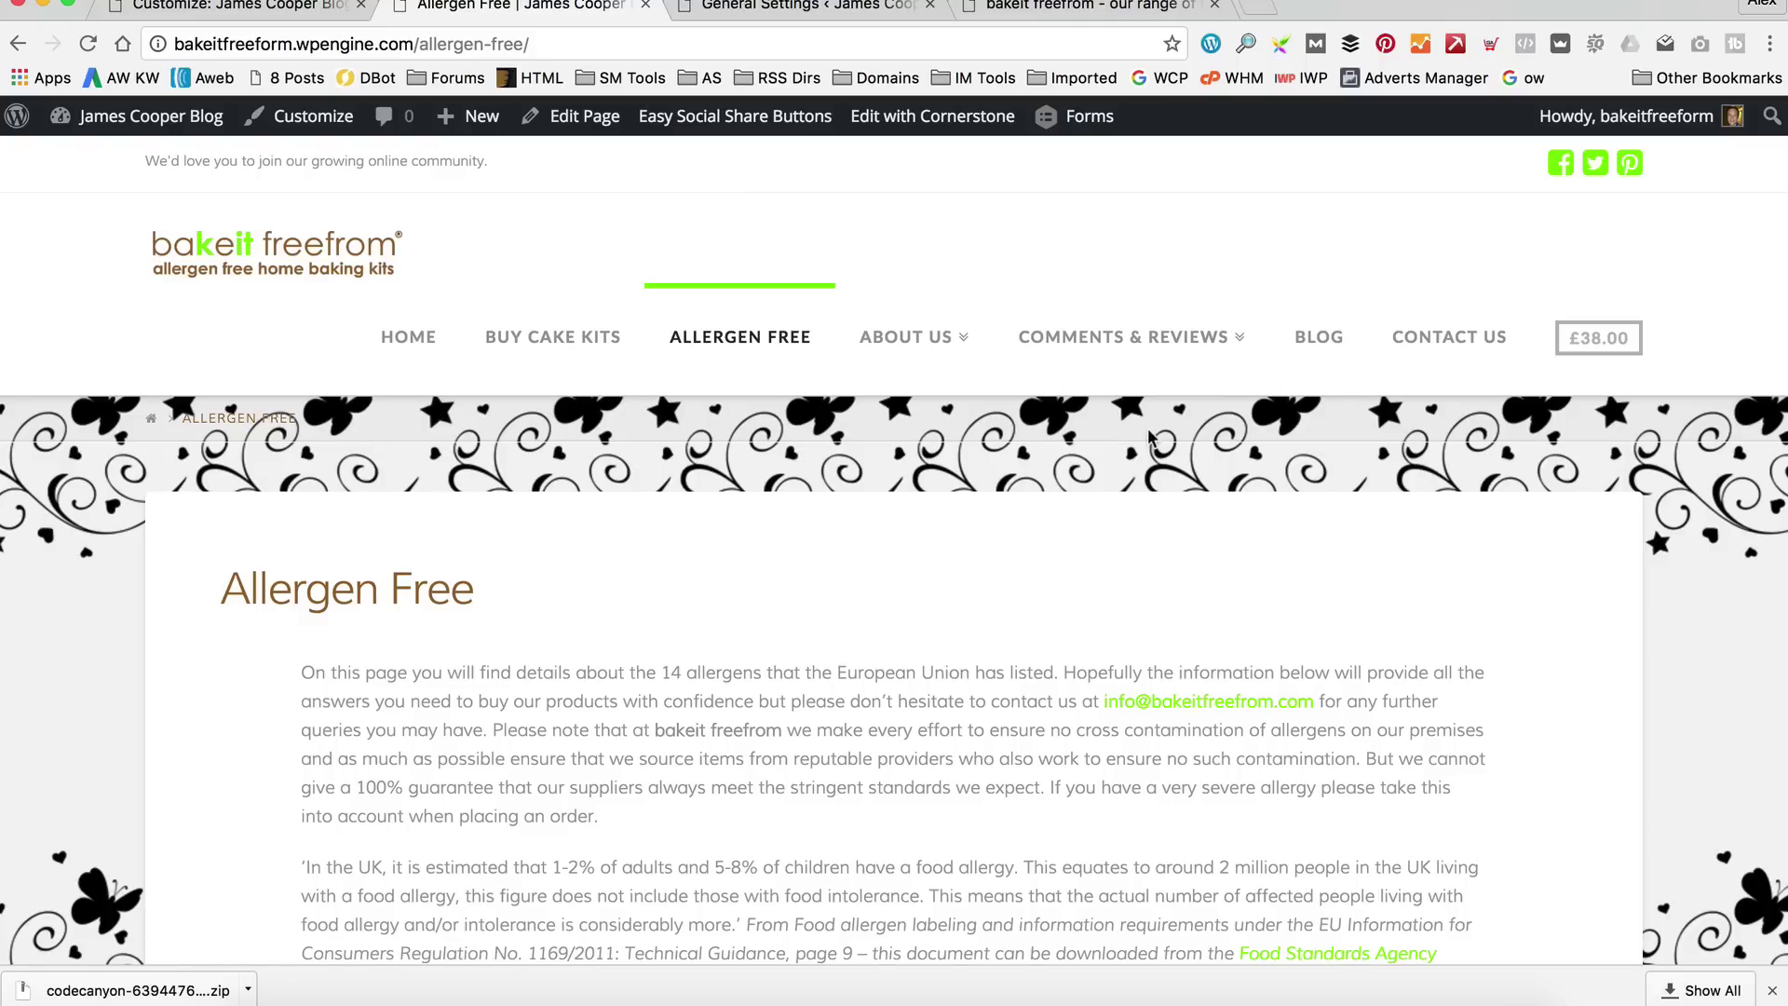
- Review the cart settings, then reload the live Allergen Free page to see the £38.00 header cart
click(266, 9)
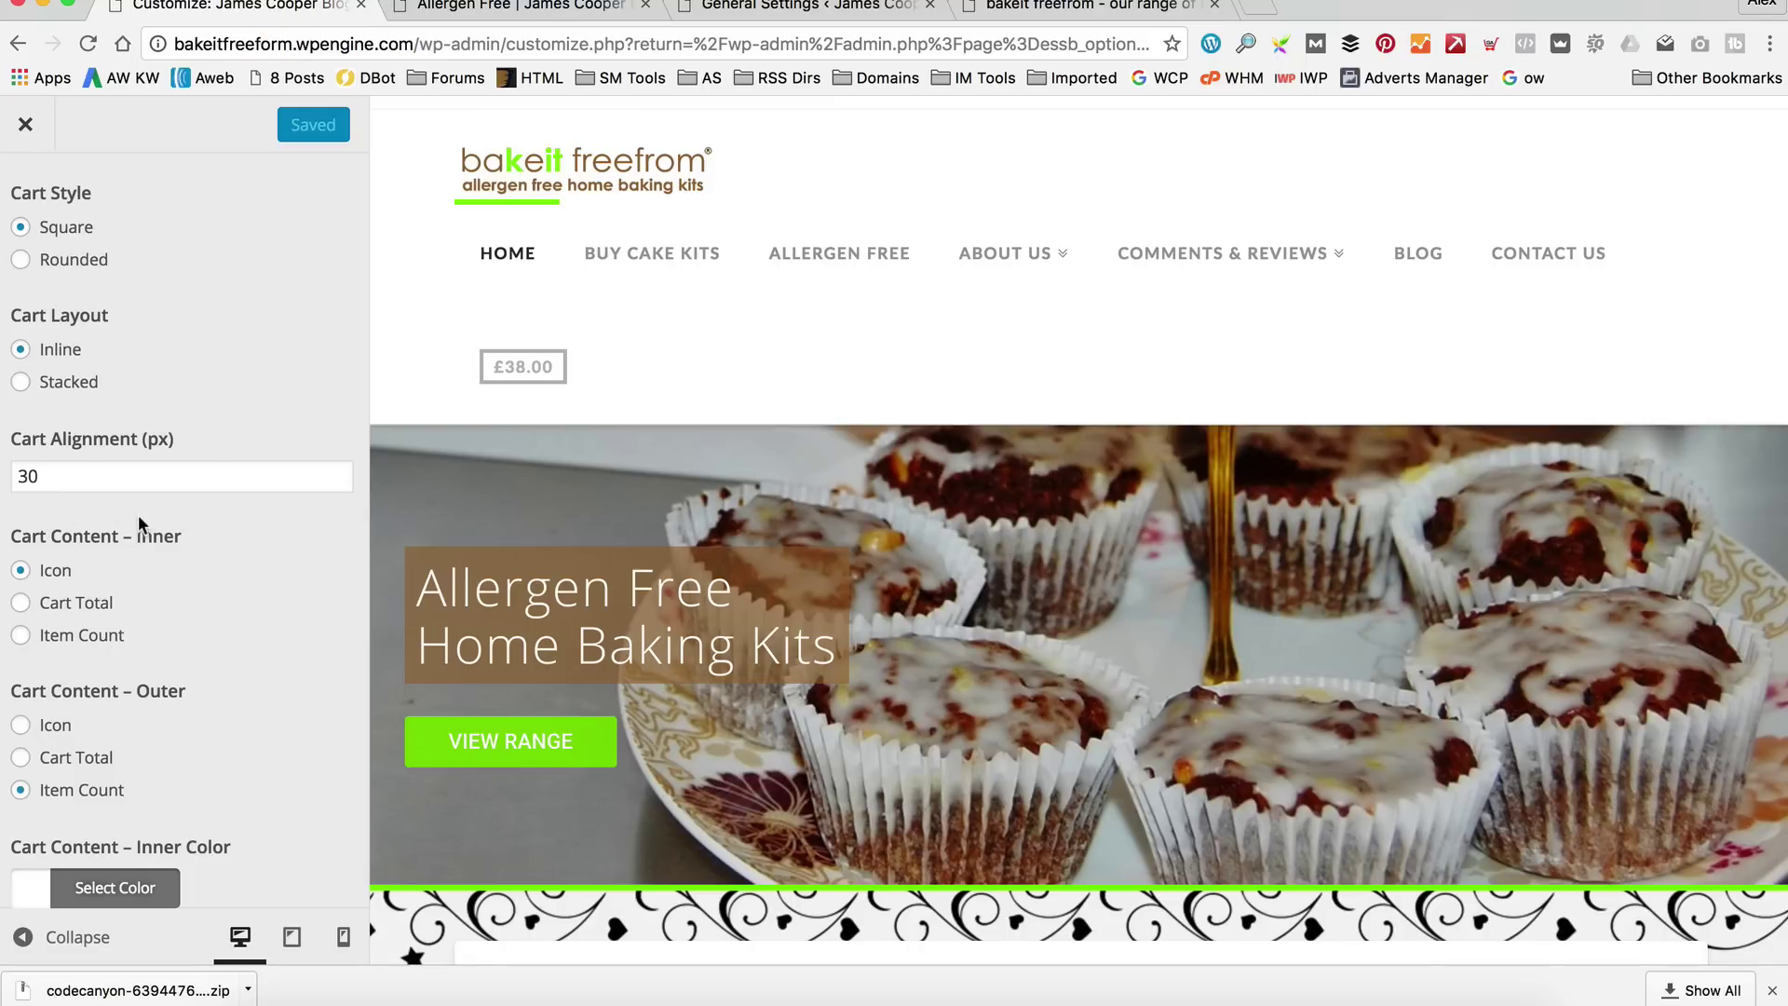
scroll(91, 484, down, 3)
scroll(207, 499, up, 3)
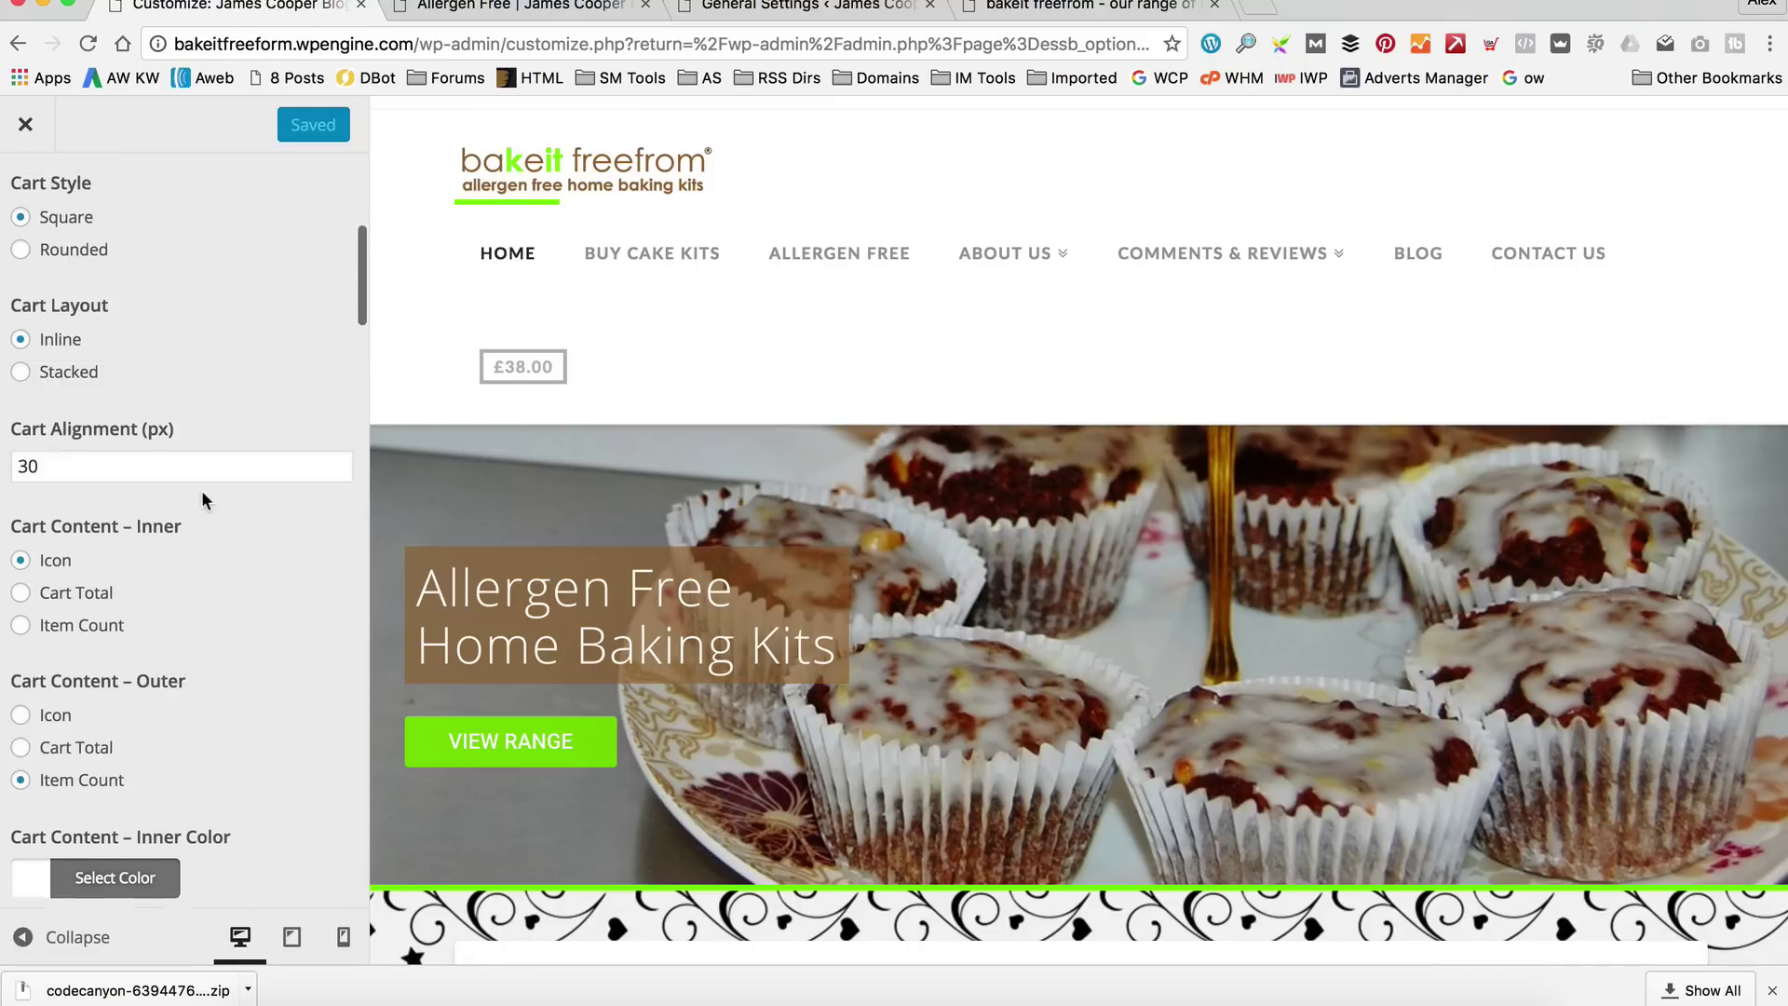
scroll(139, 493, down, 2)
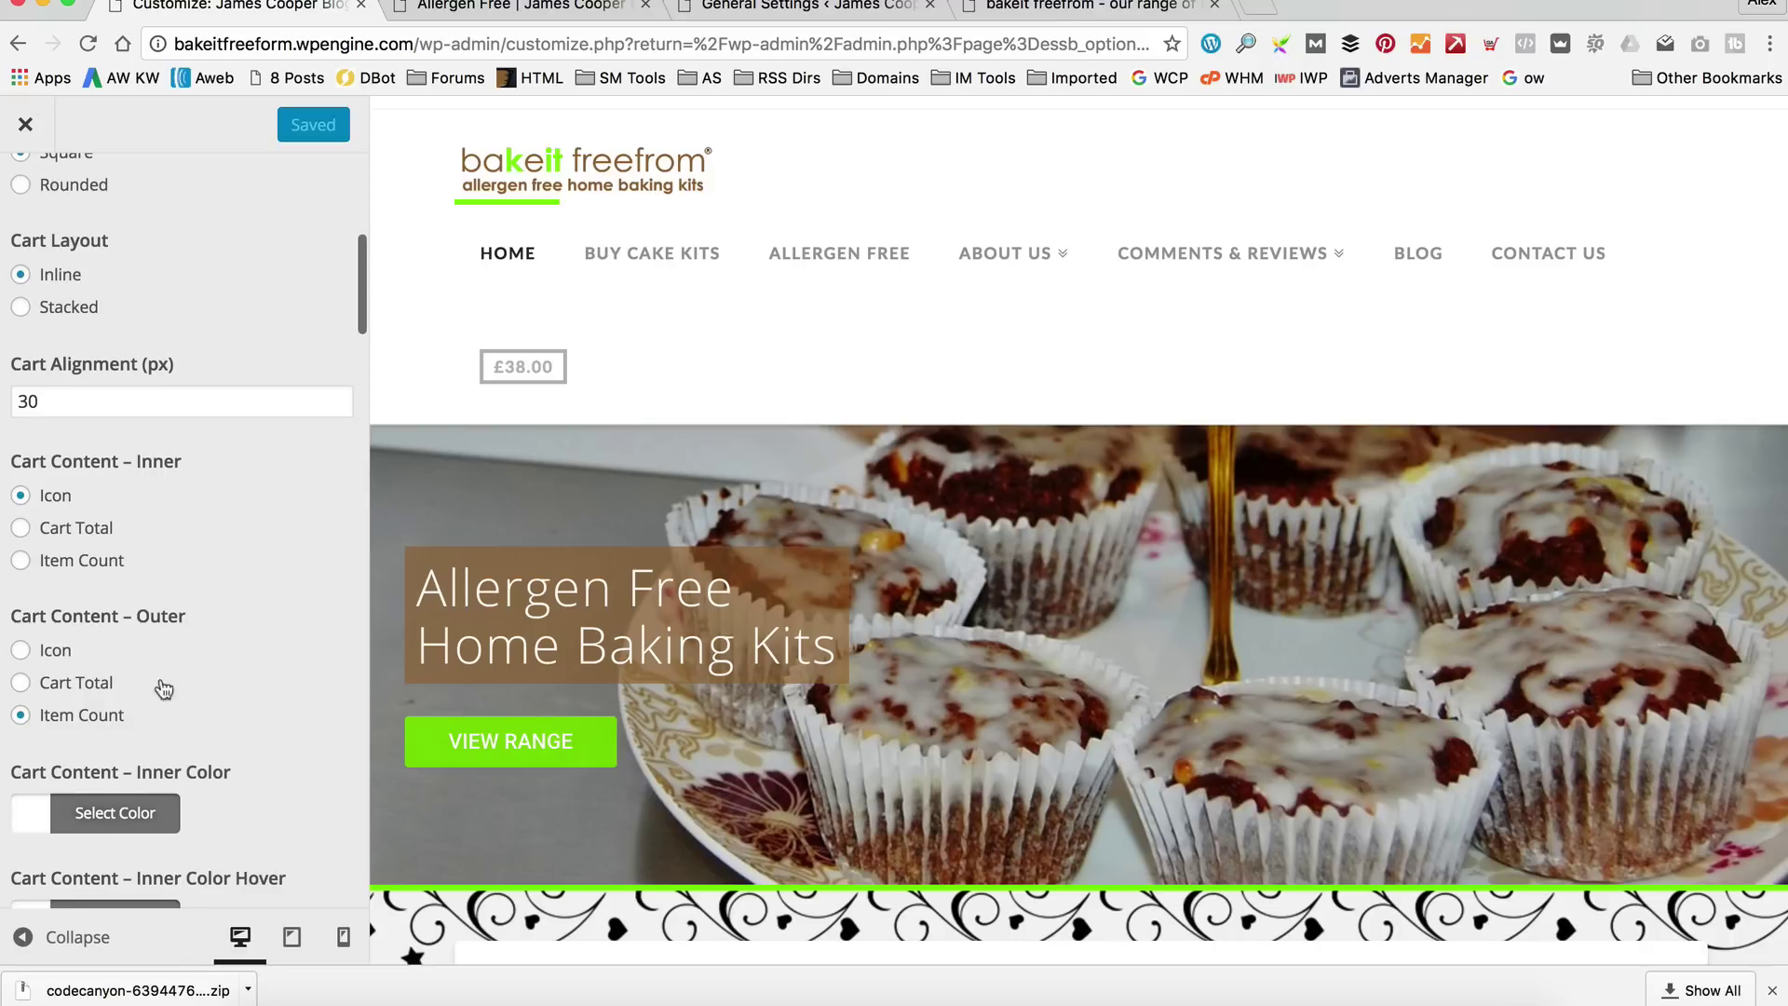
scroll(149, 689, down, 3)
scroll(207, 658, up, 3)
scroll(207, 658, down, 6)
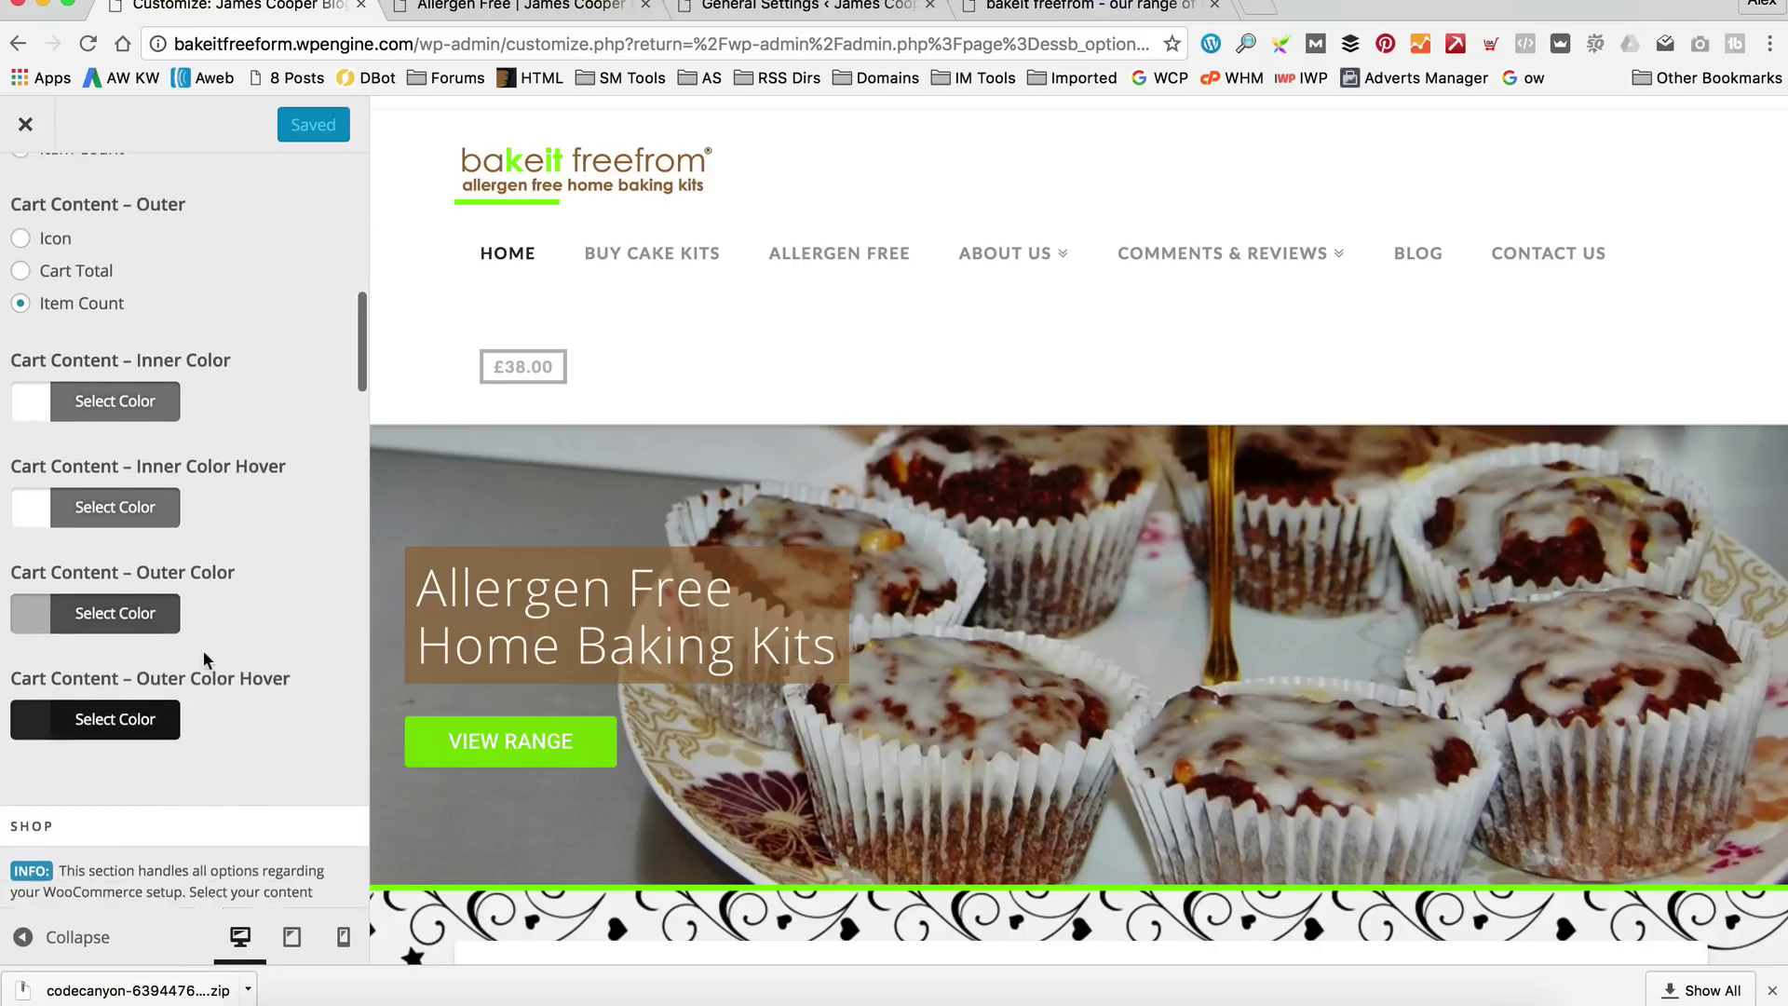
scroll(515, 375, down, 1)
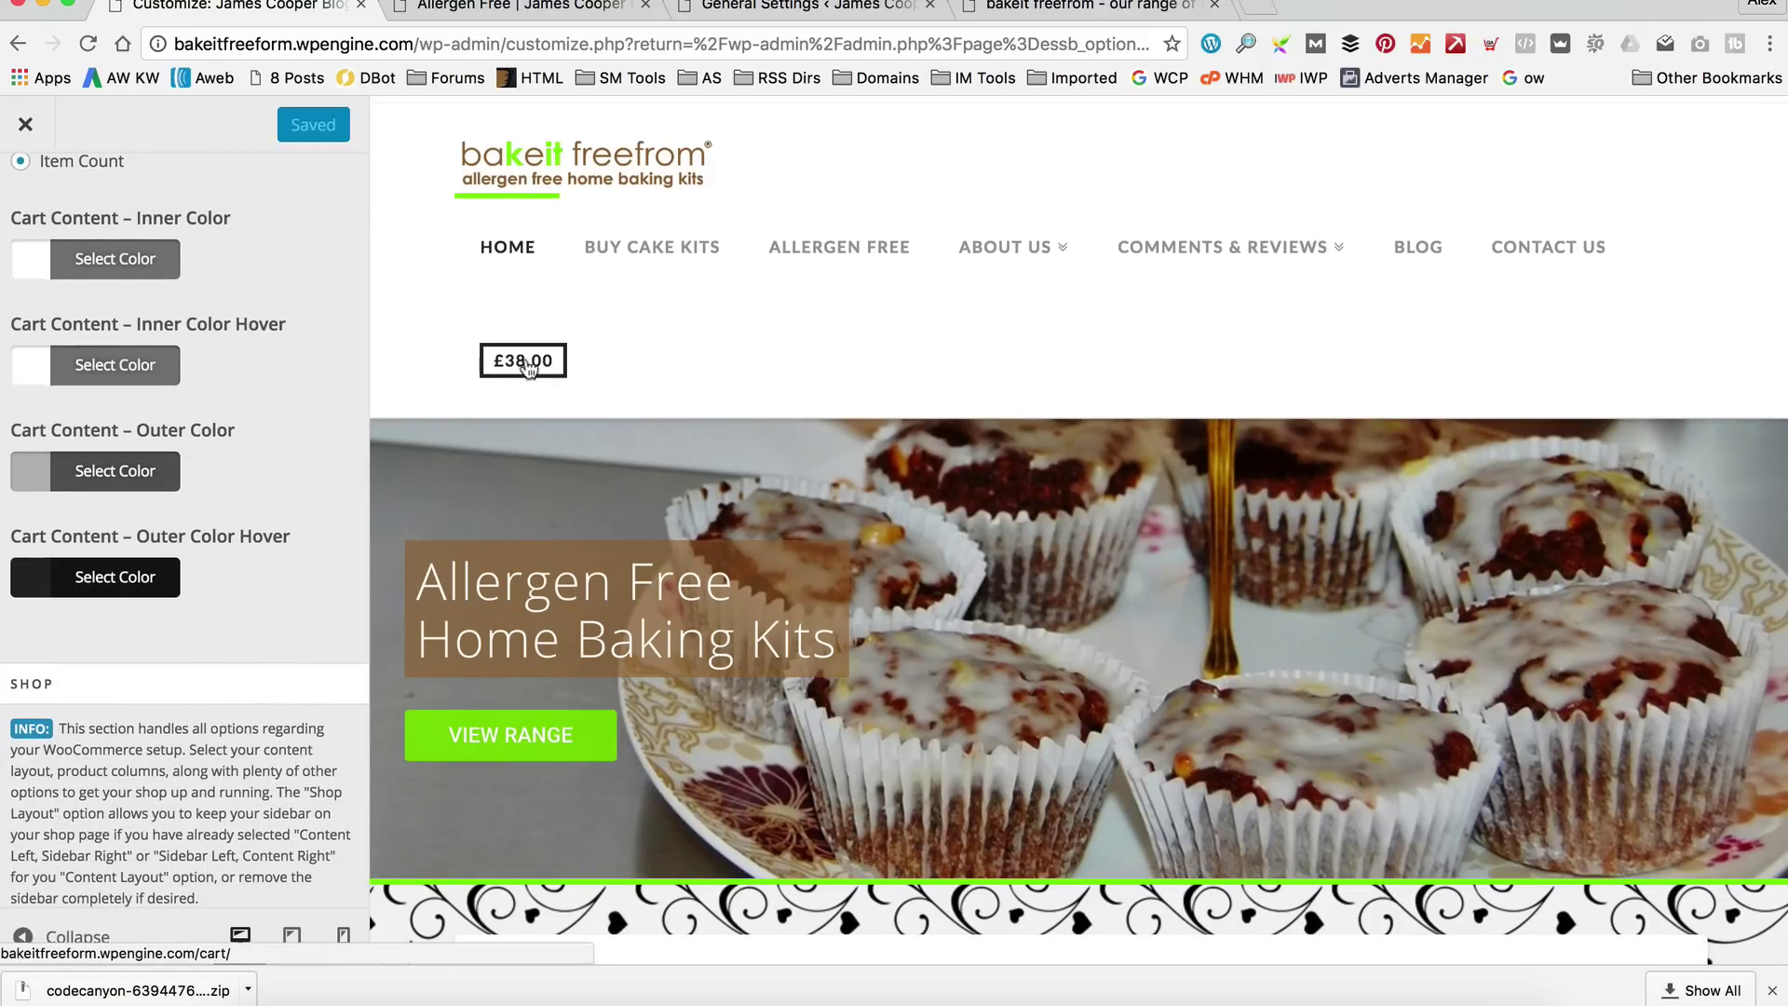
click(531, 11)
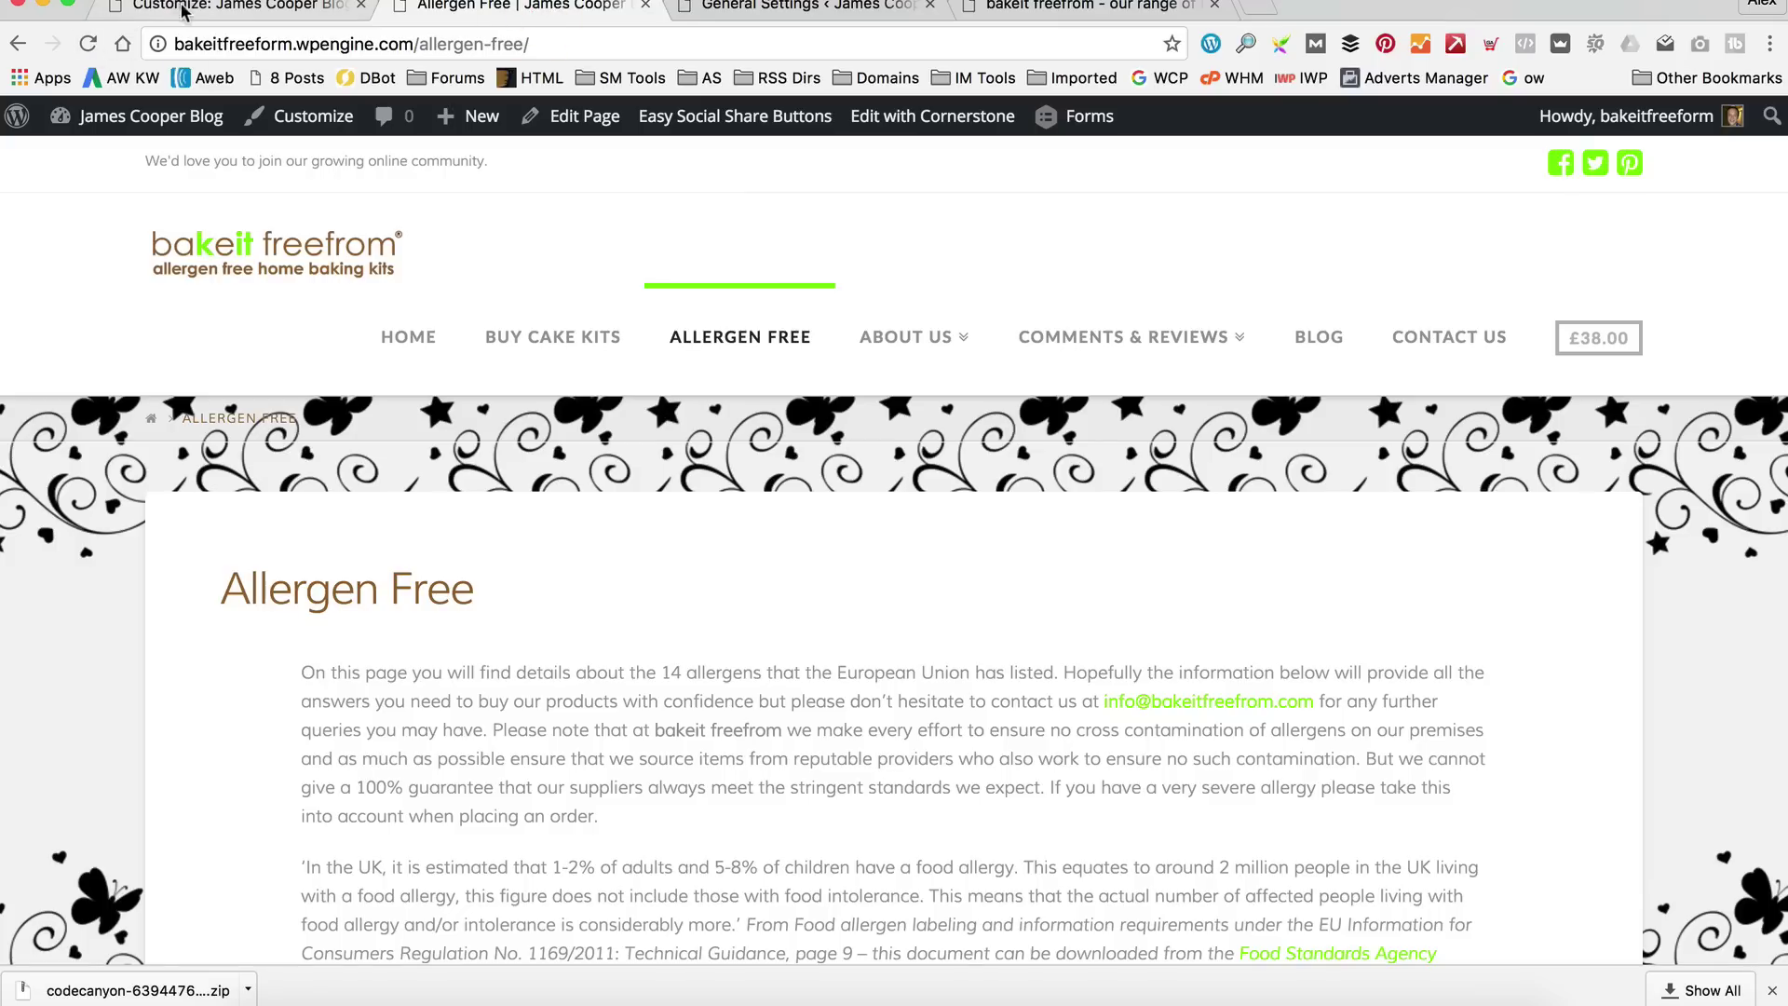
click(183, 11)
click(552, 11)
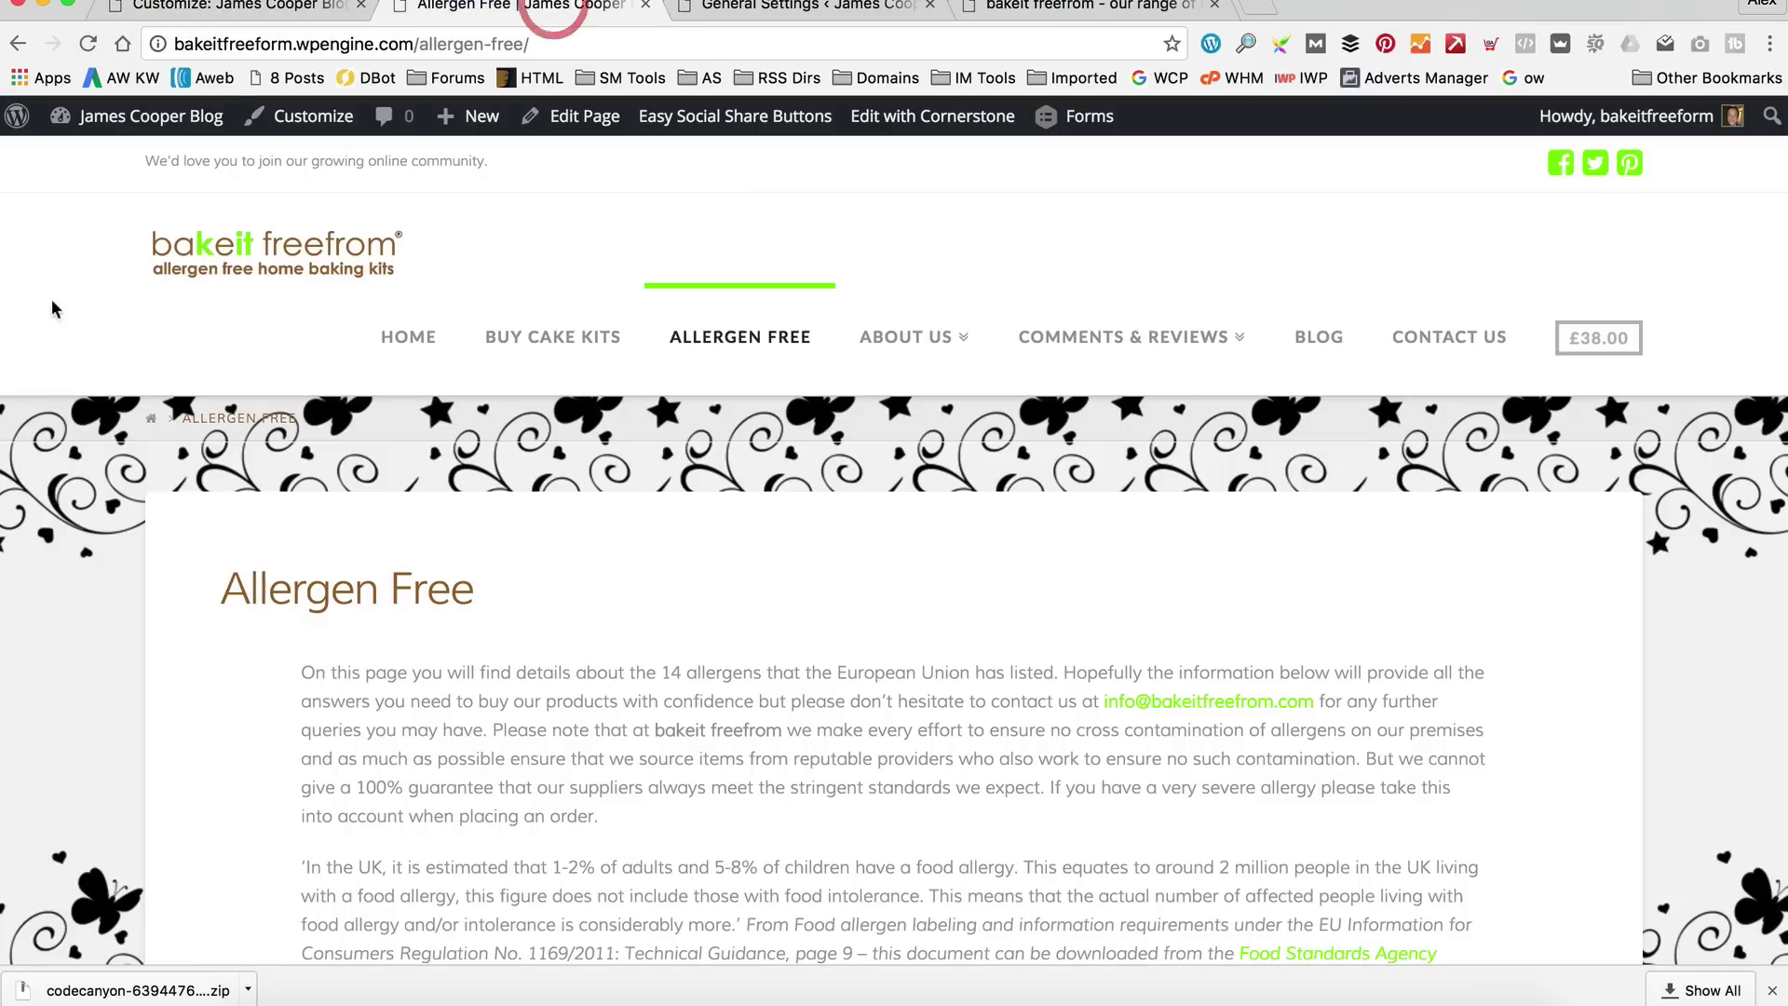
click(88, 45)
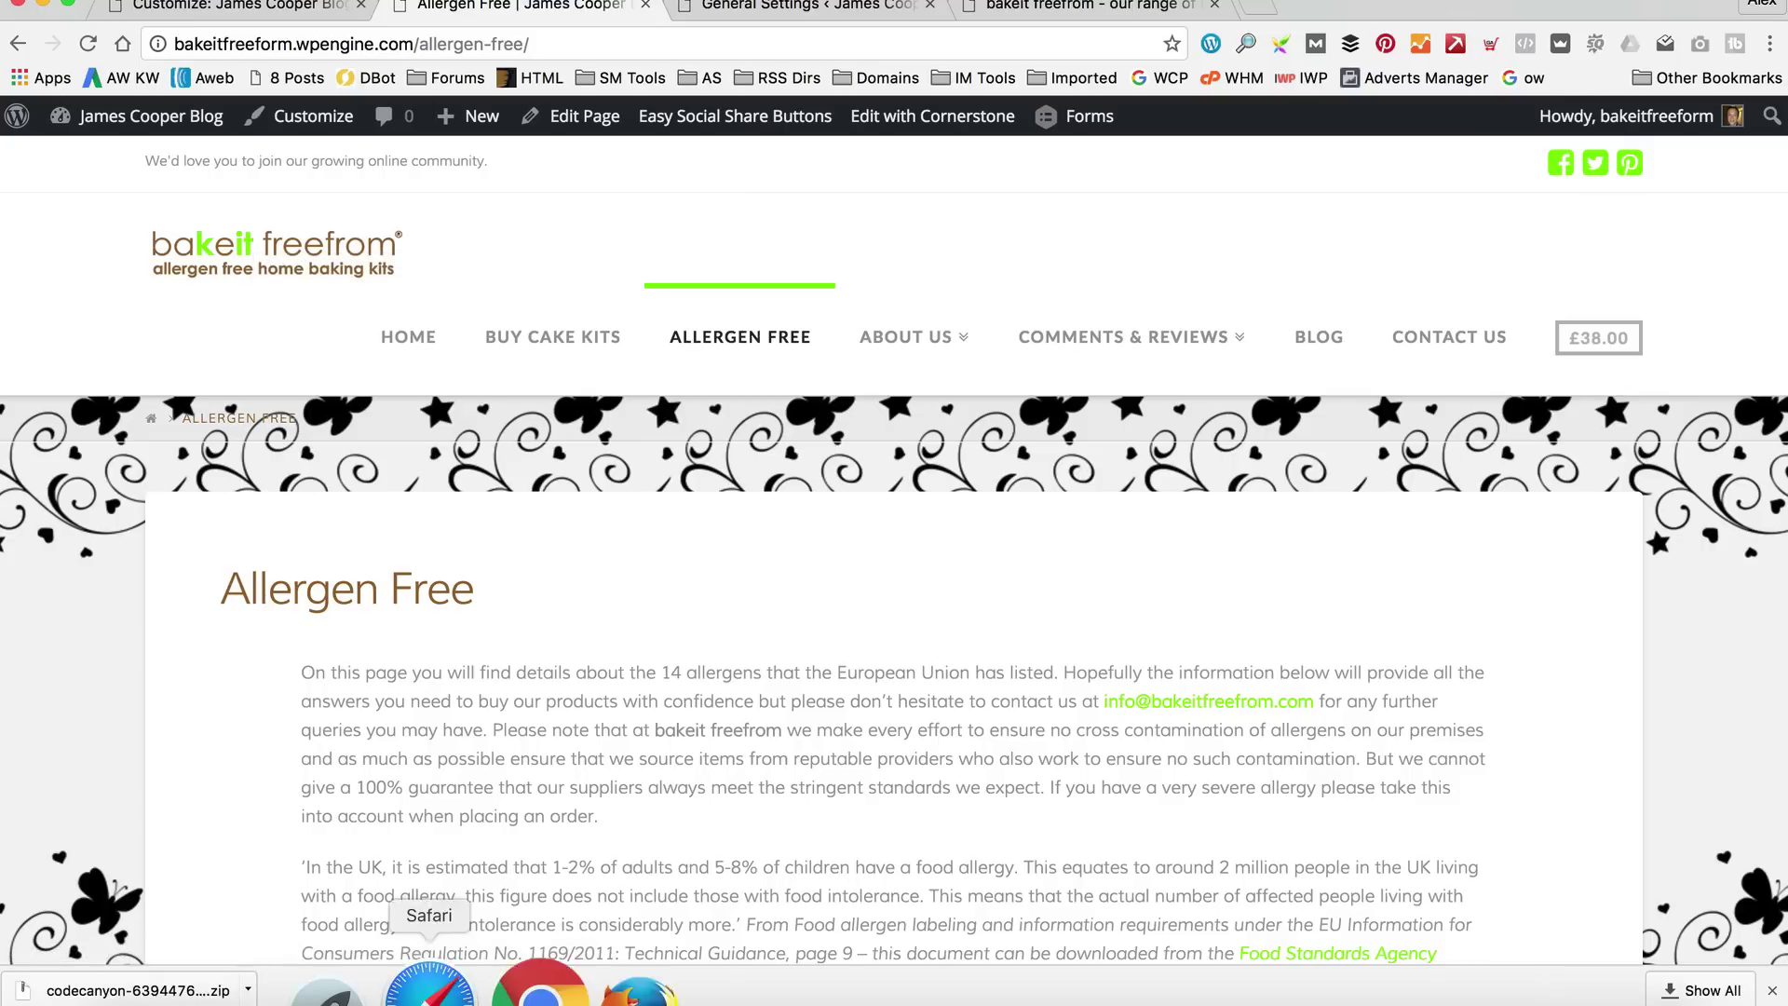
- View the cart page in Safari, then clear all of Safari's browsing history
click(447, 983)
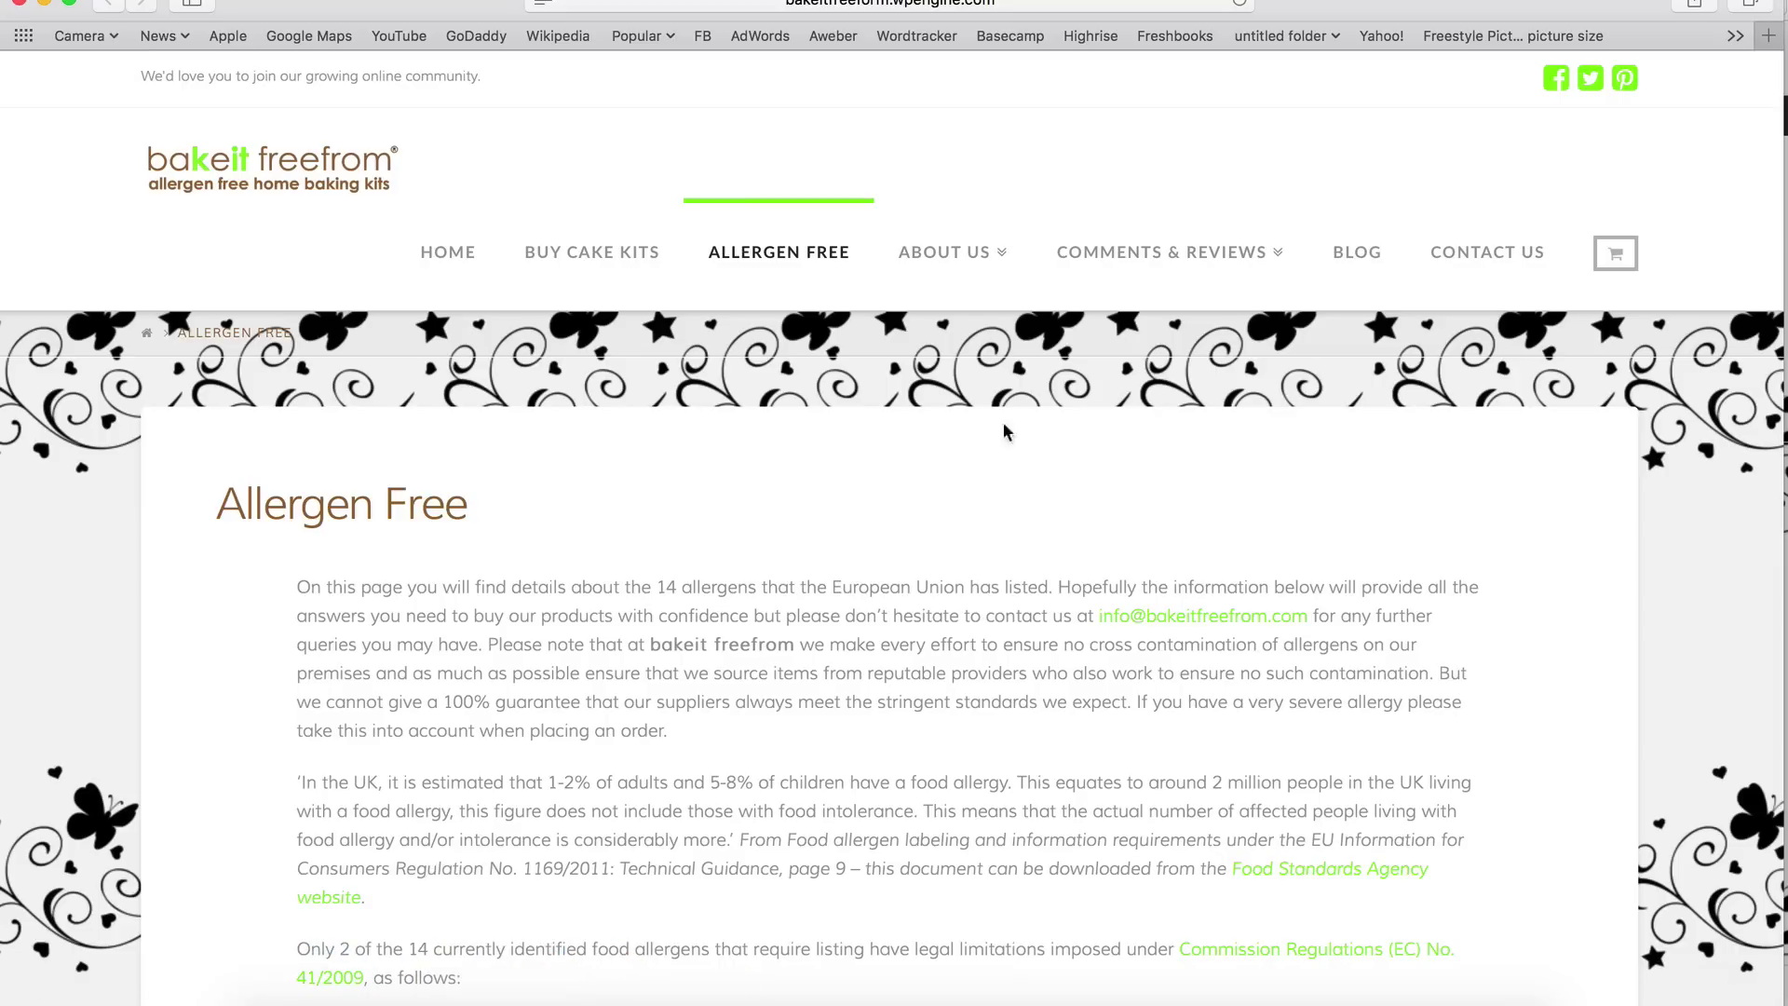
click(1630, 263)
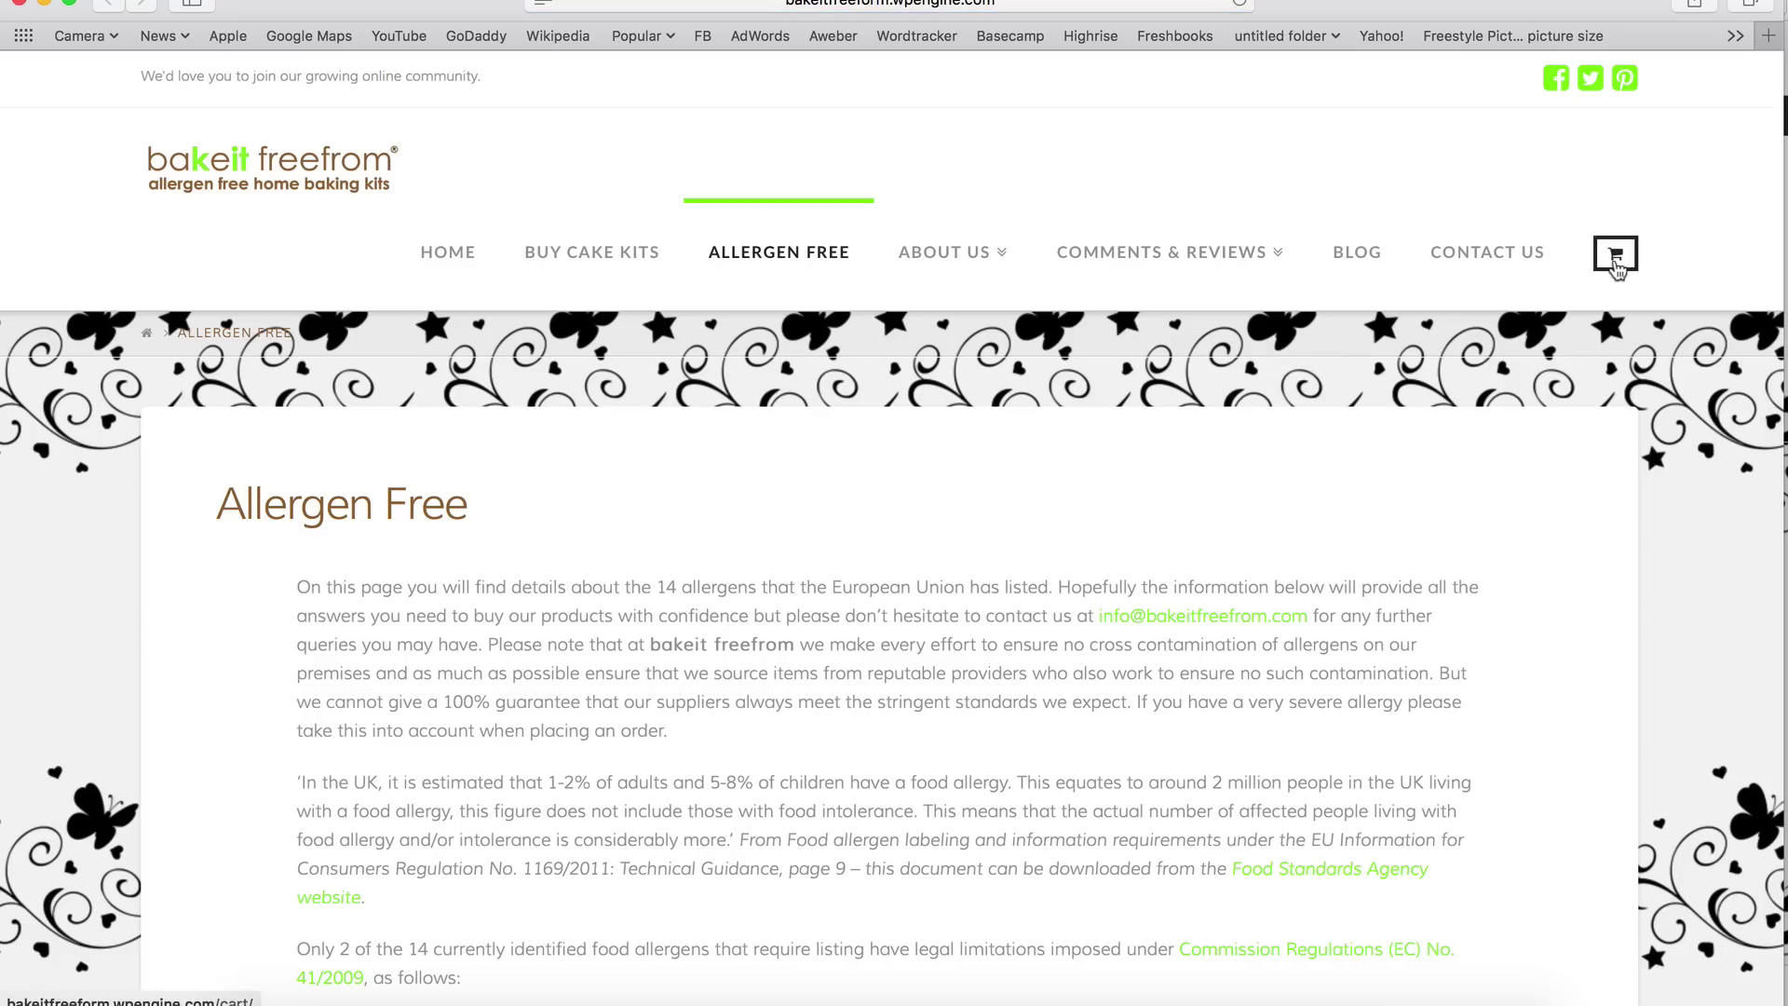
click(79, 0)
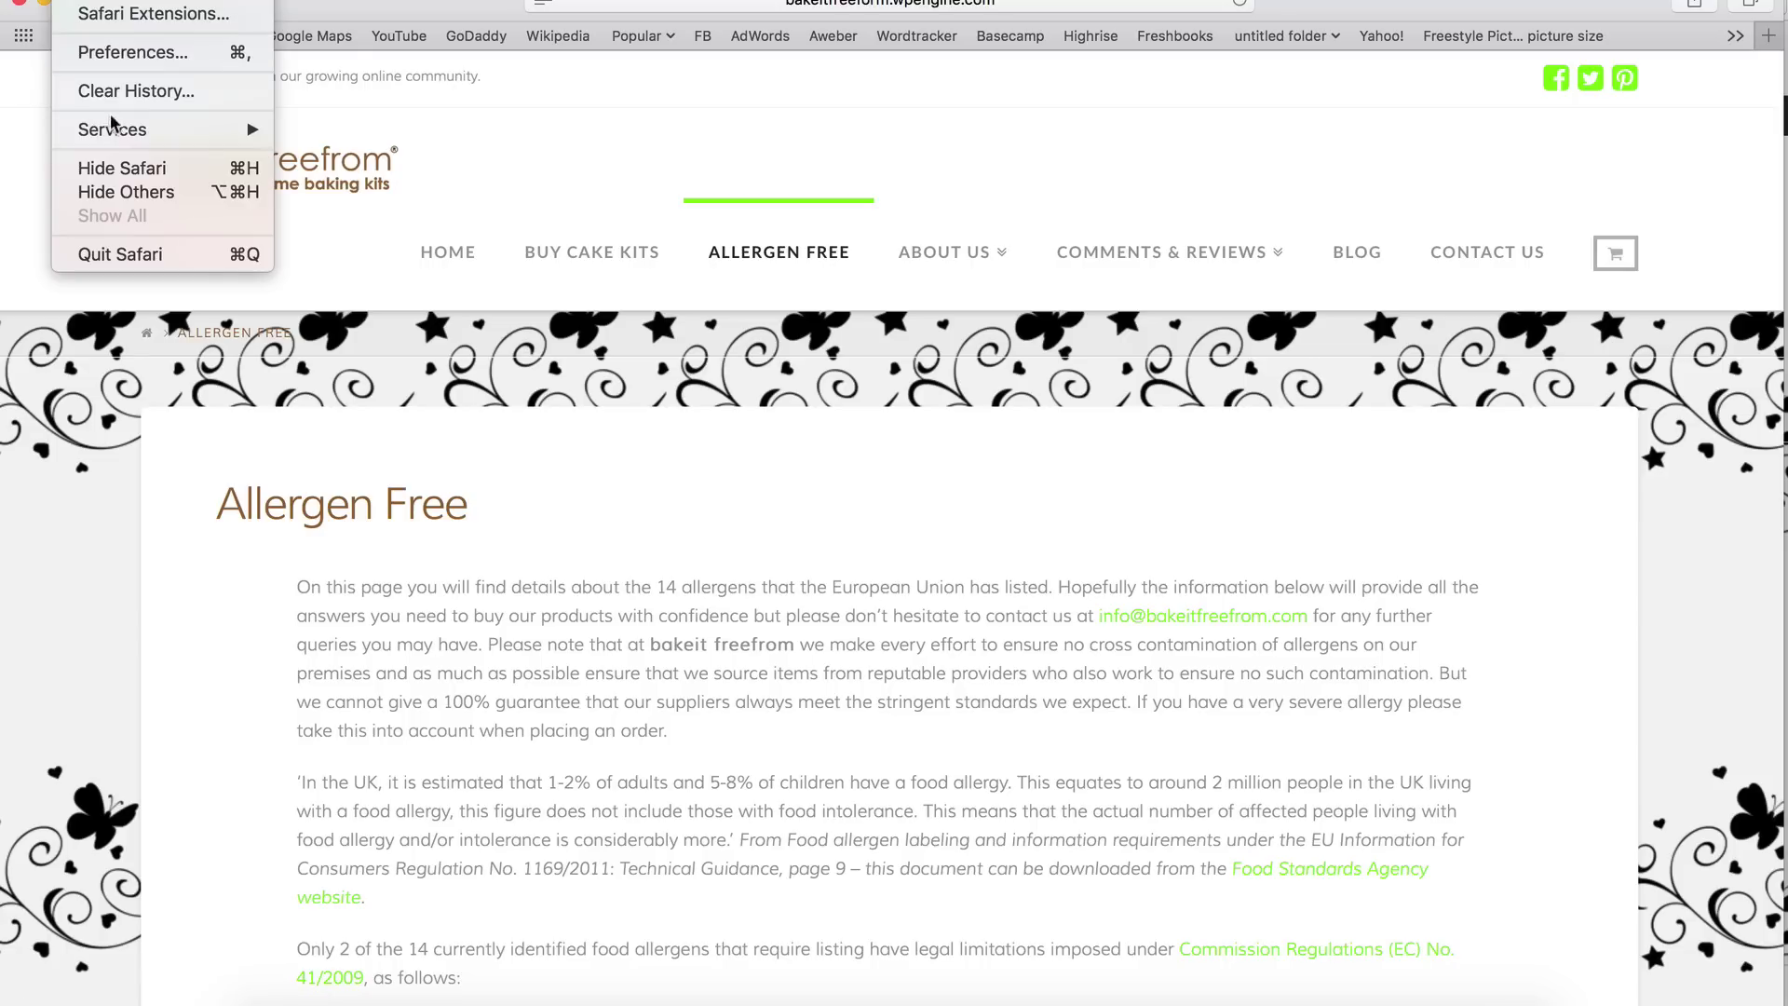
click(135, 93)
click(1064, 246)
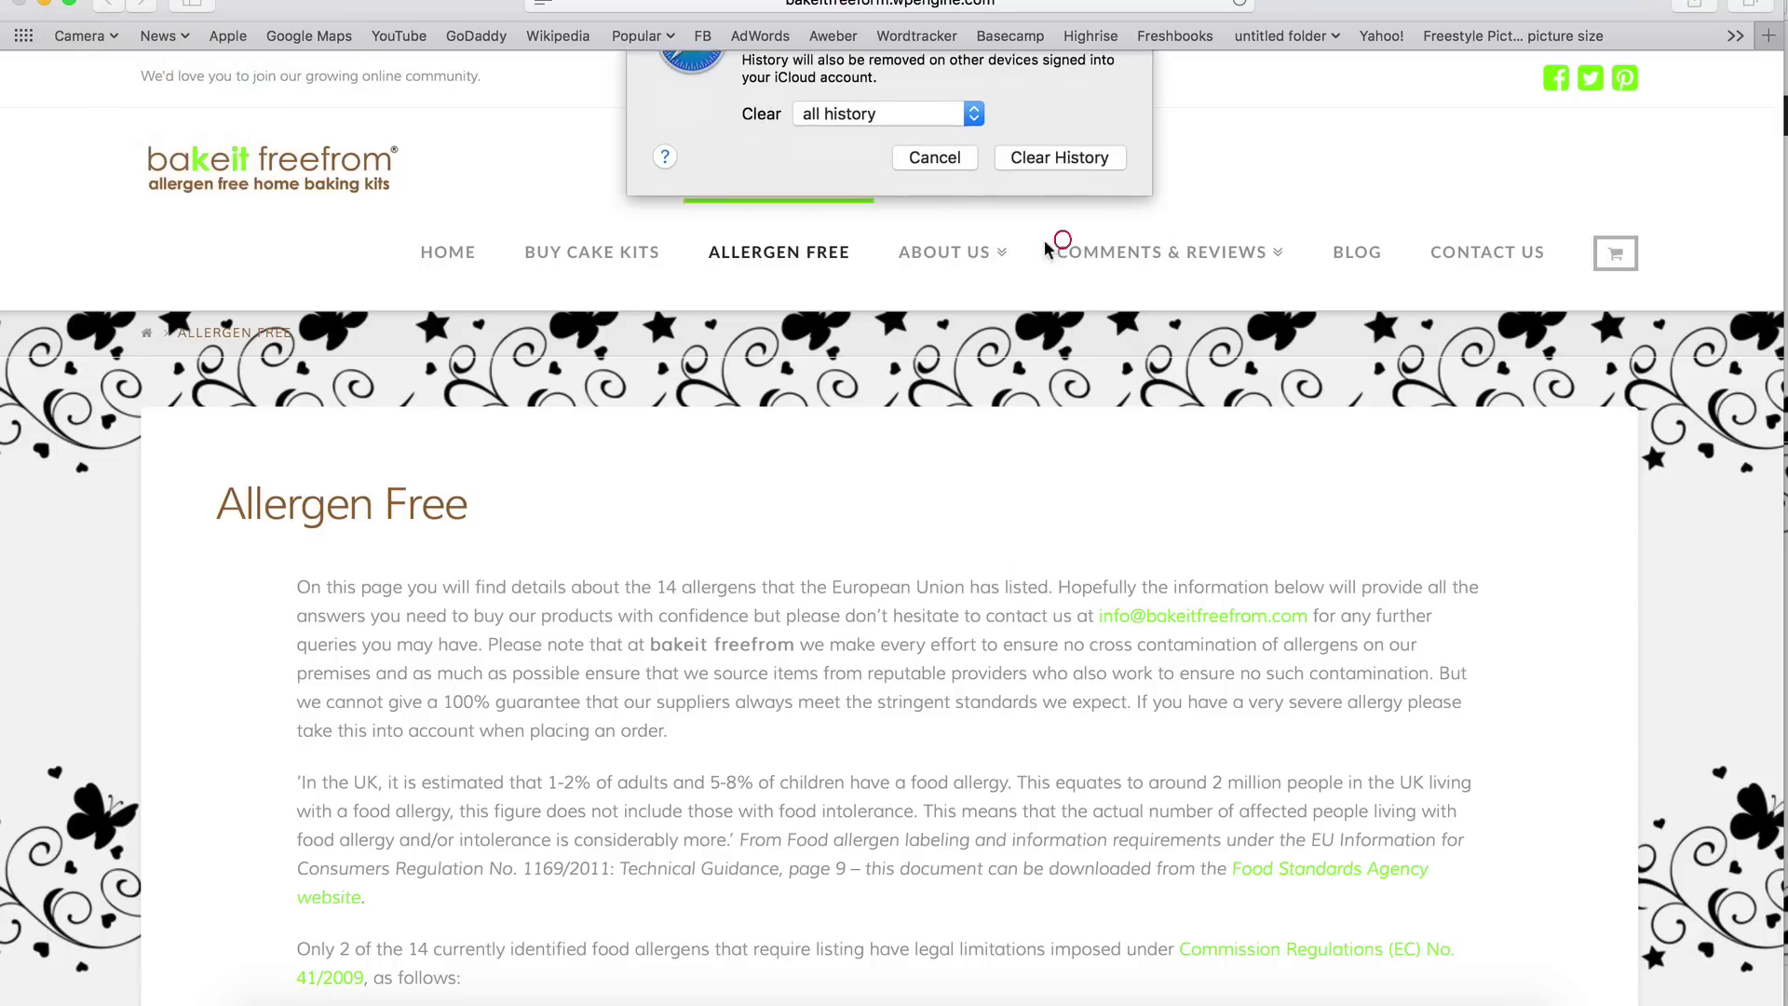
- Reload, open the Buy Cake Kits shop page and add the Chocolate Ganache Cake Kit
click(1237, 4)
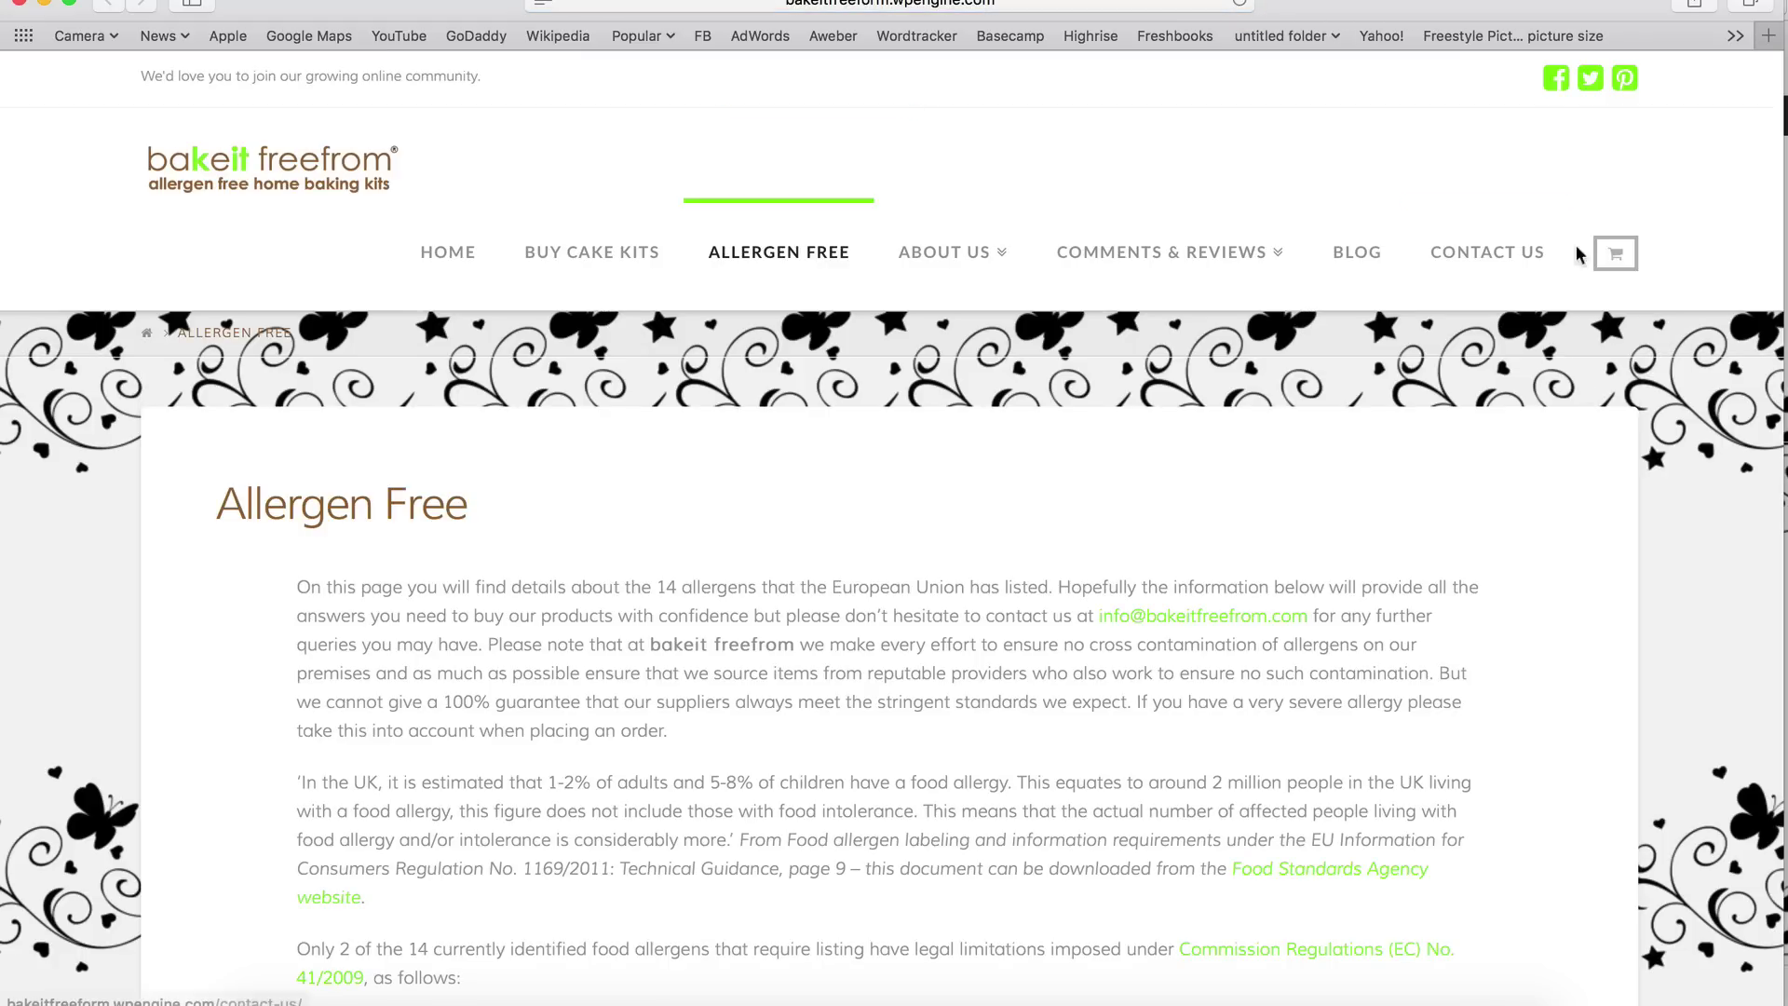
click(601, 259)
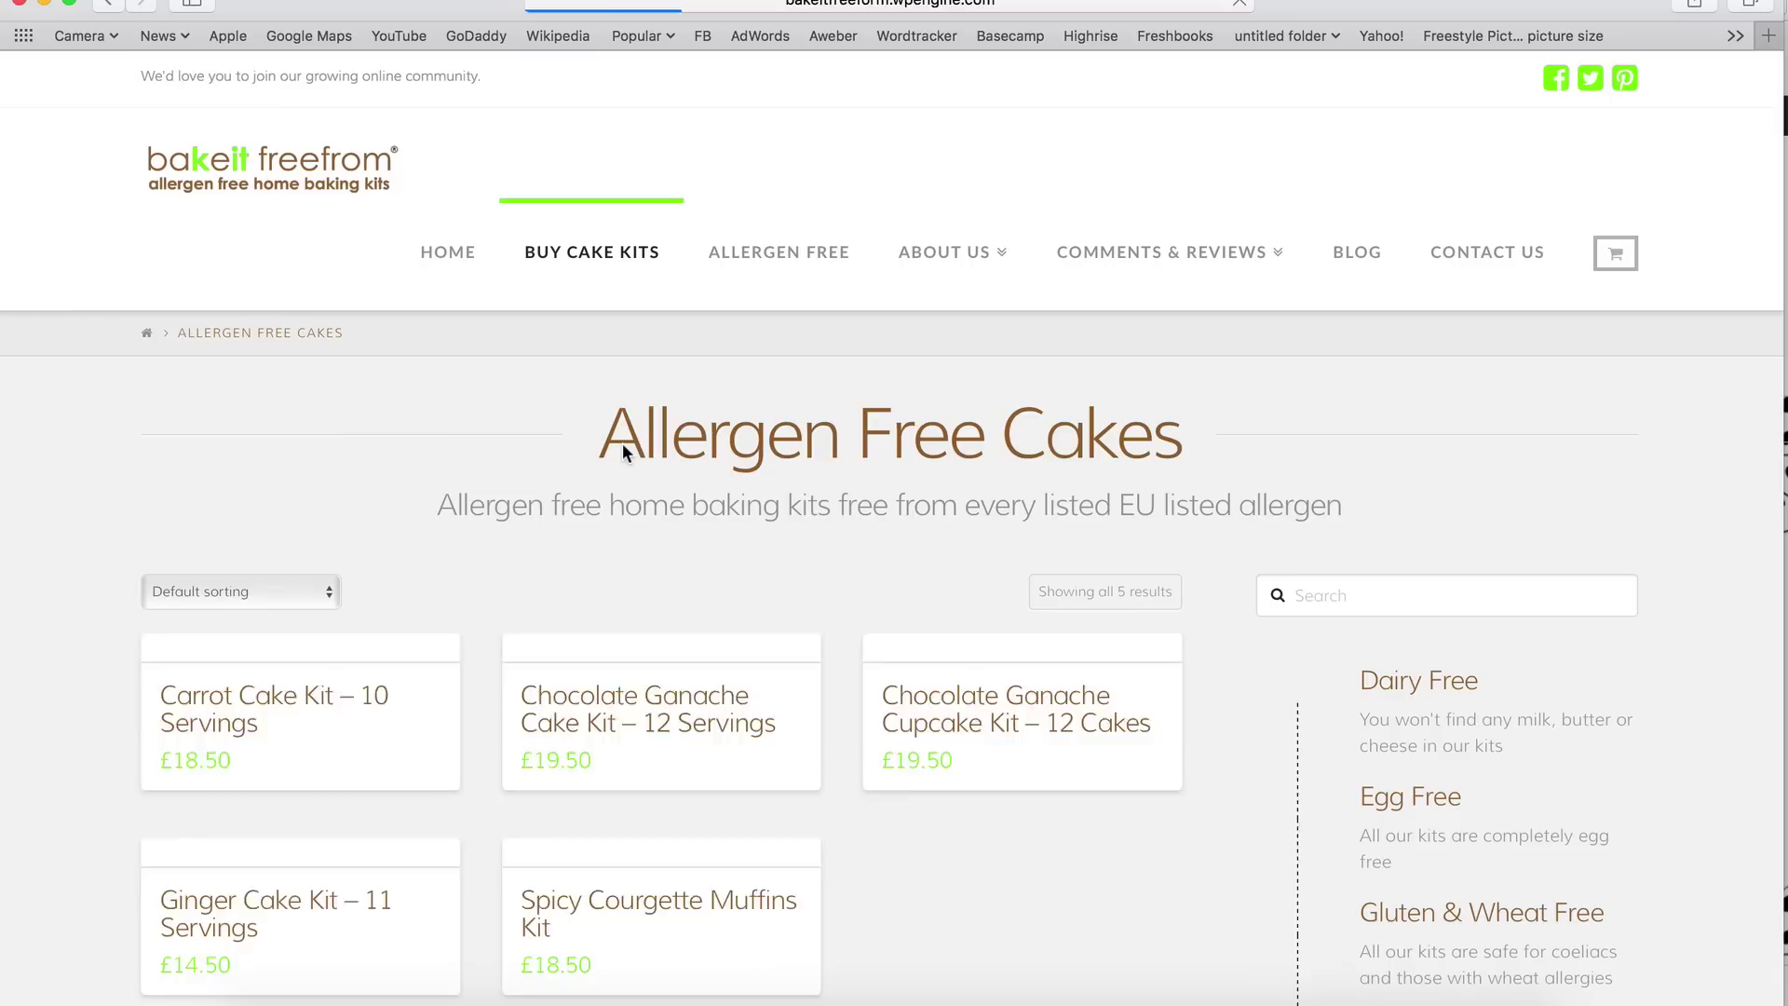
click(664, 861)
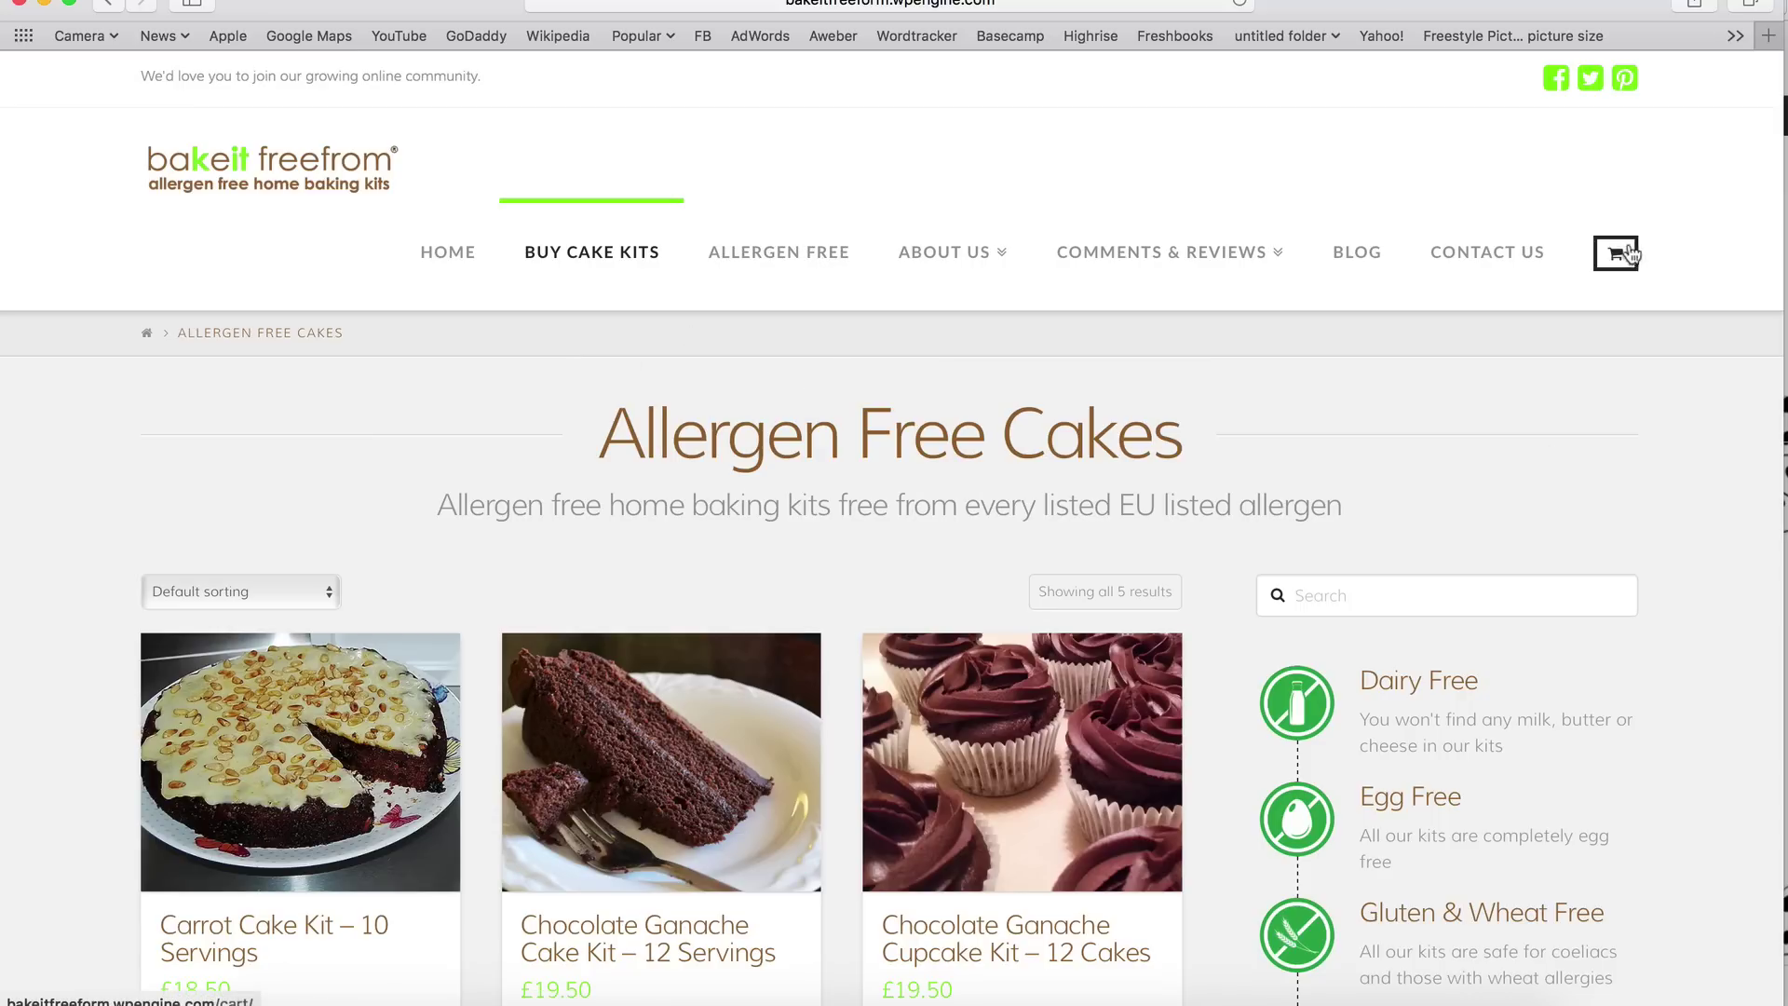
click(491, 972)
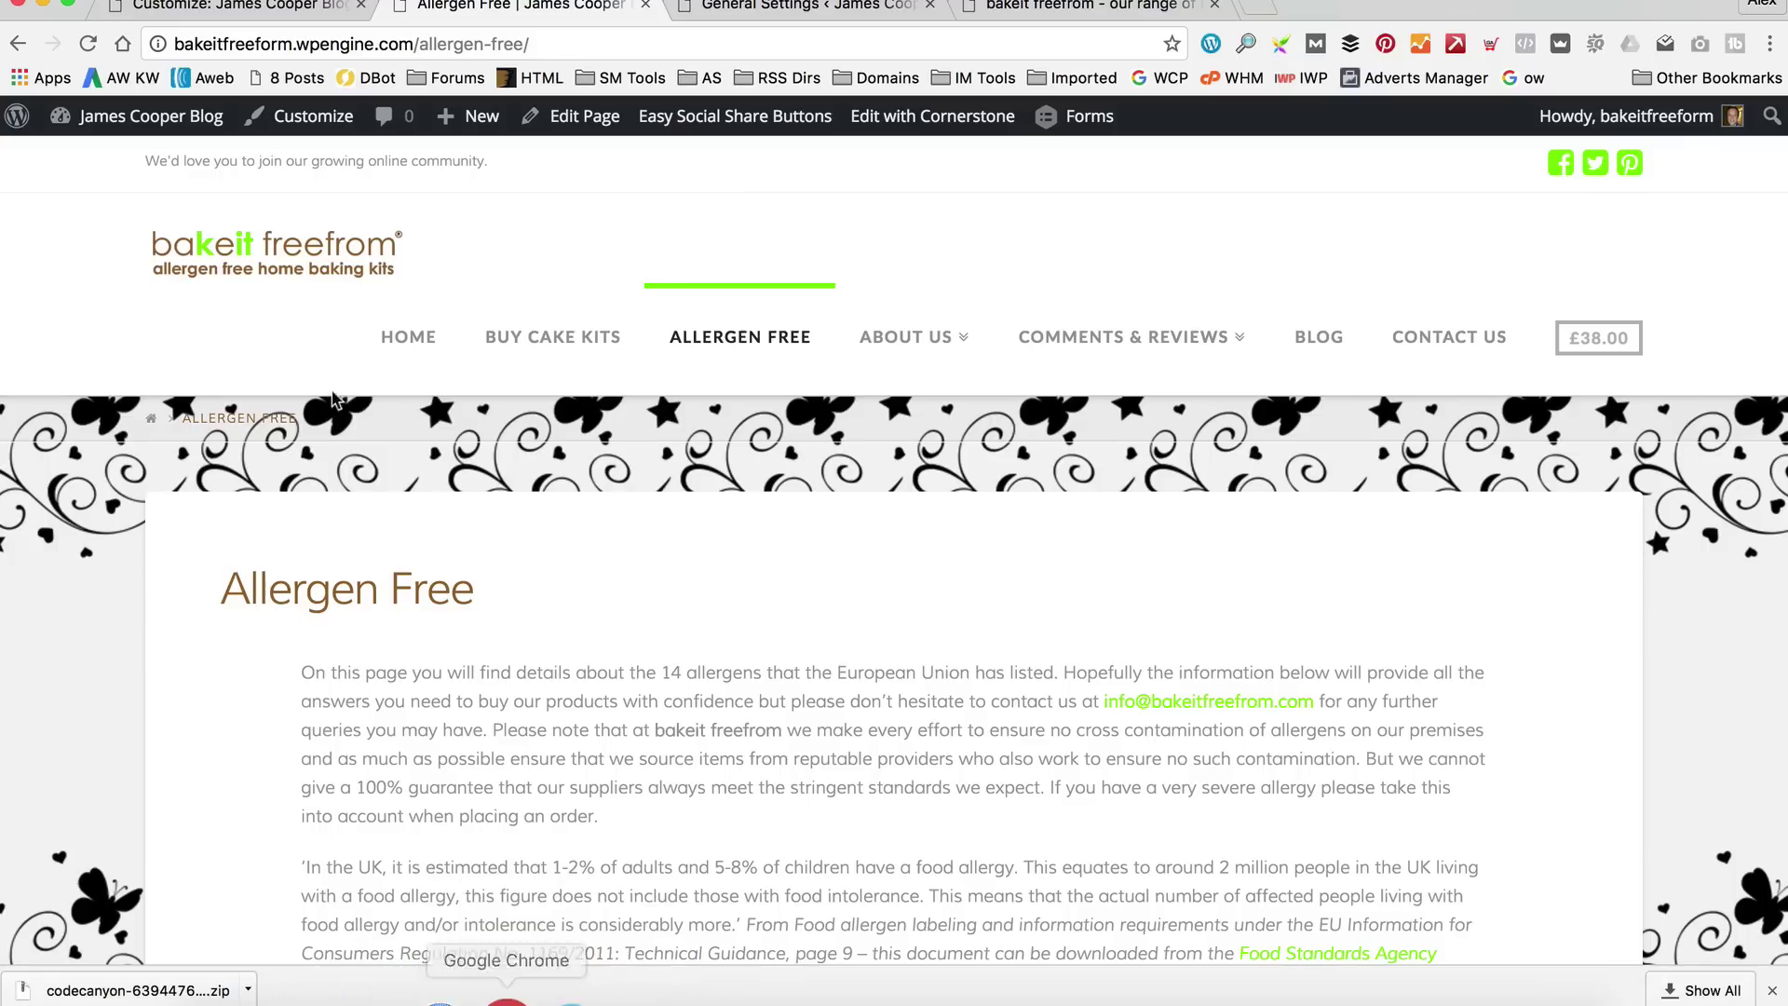
- Set the WooCommerce Cart Information option to Double (Inner / Outer) and Save & Publish
click(260, 8)
scroll(183, 633, up, 10)
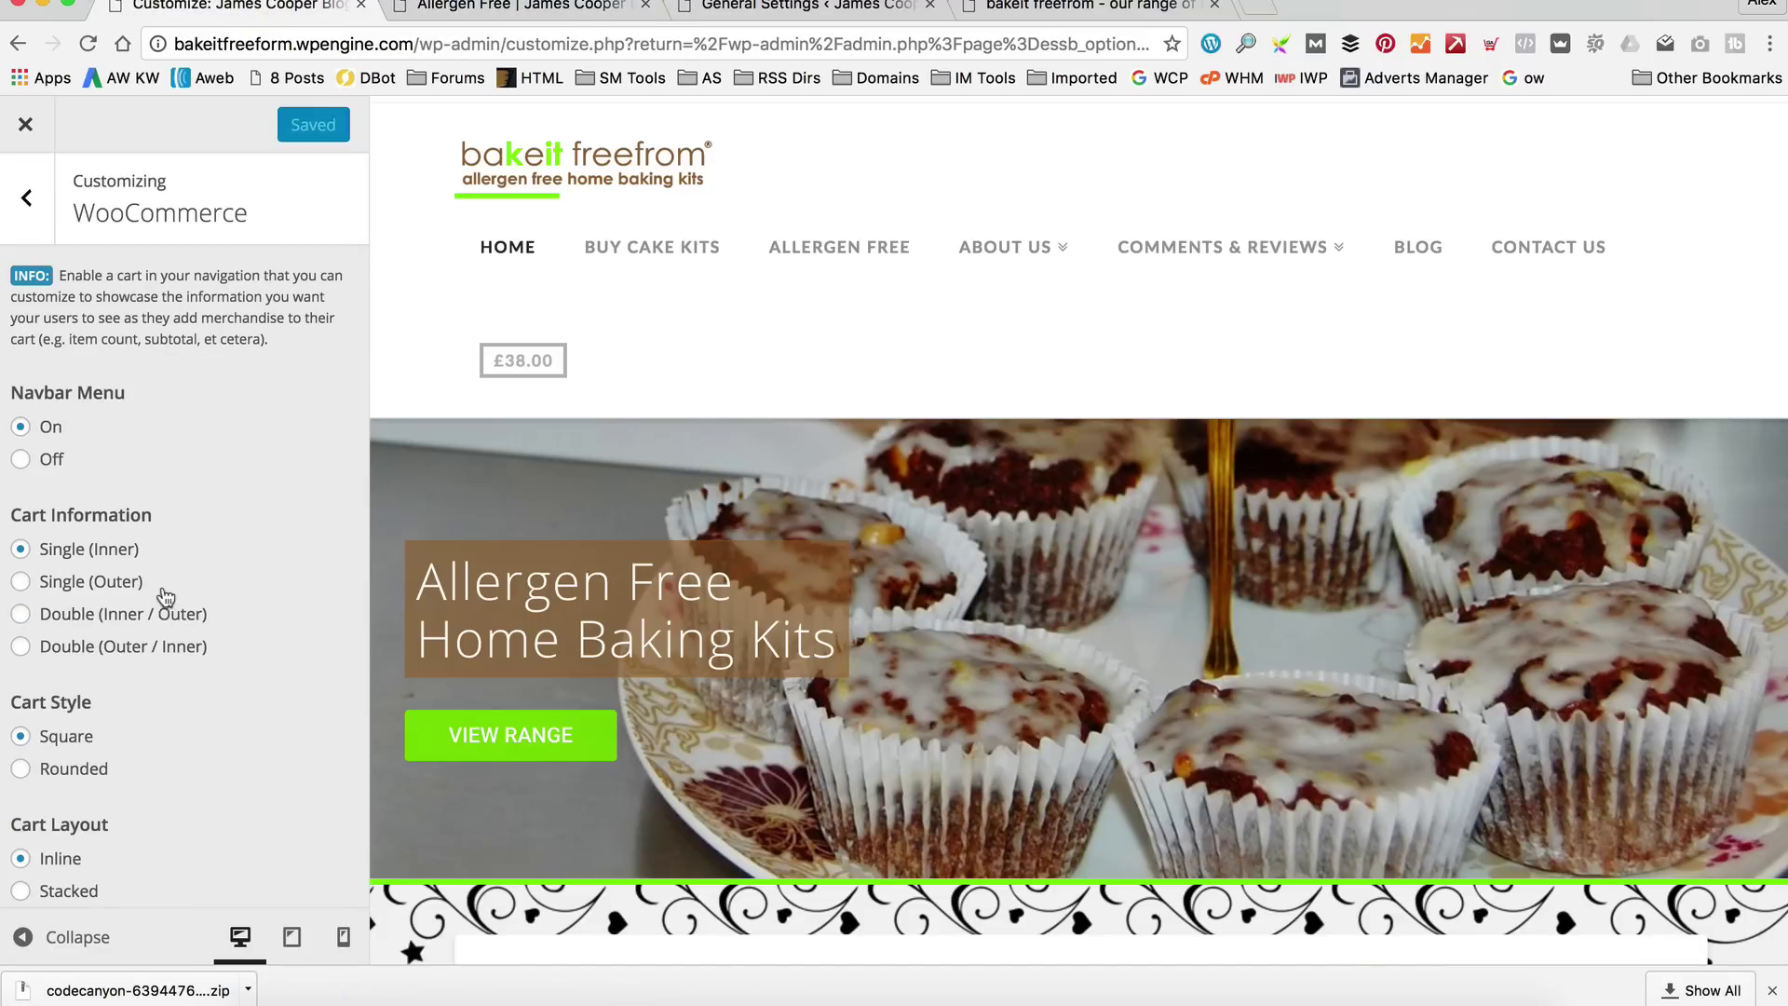
click(63, 610)
click(304, 124)
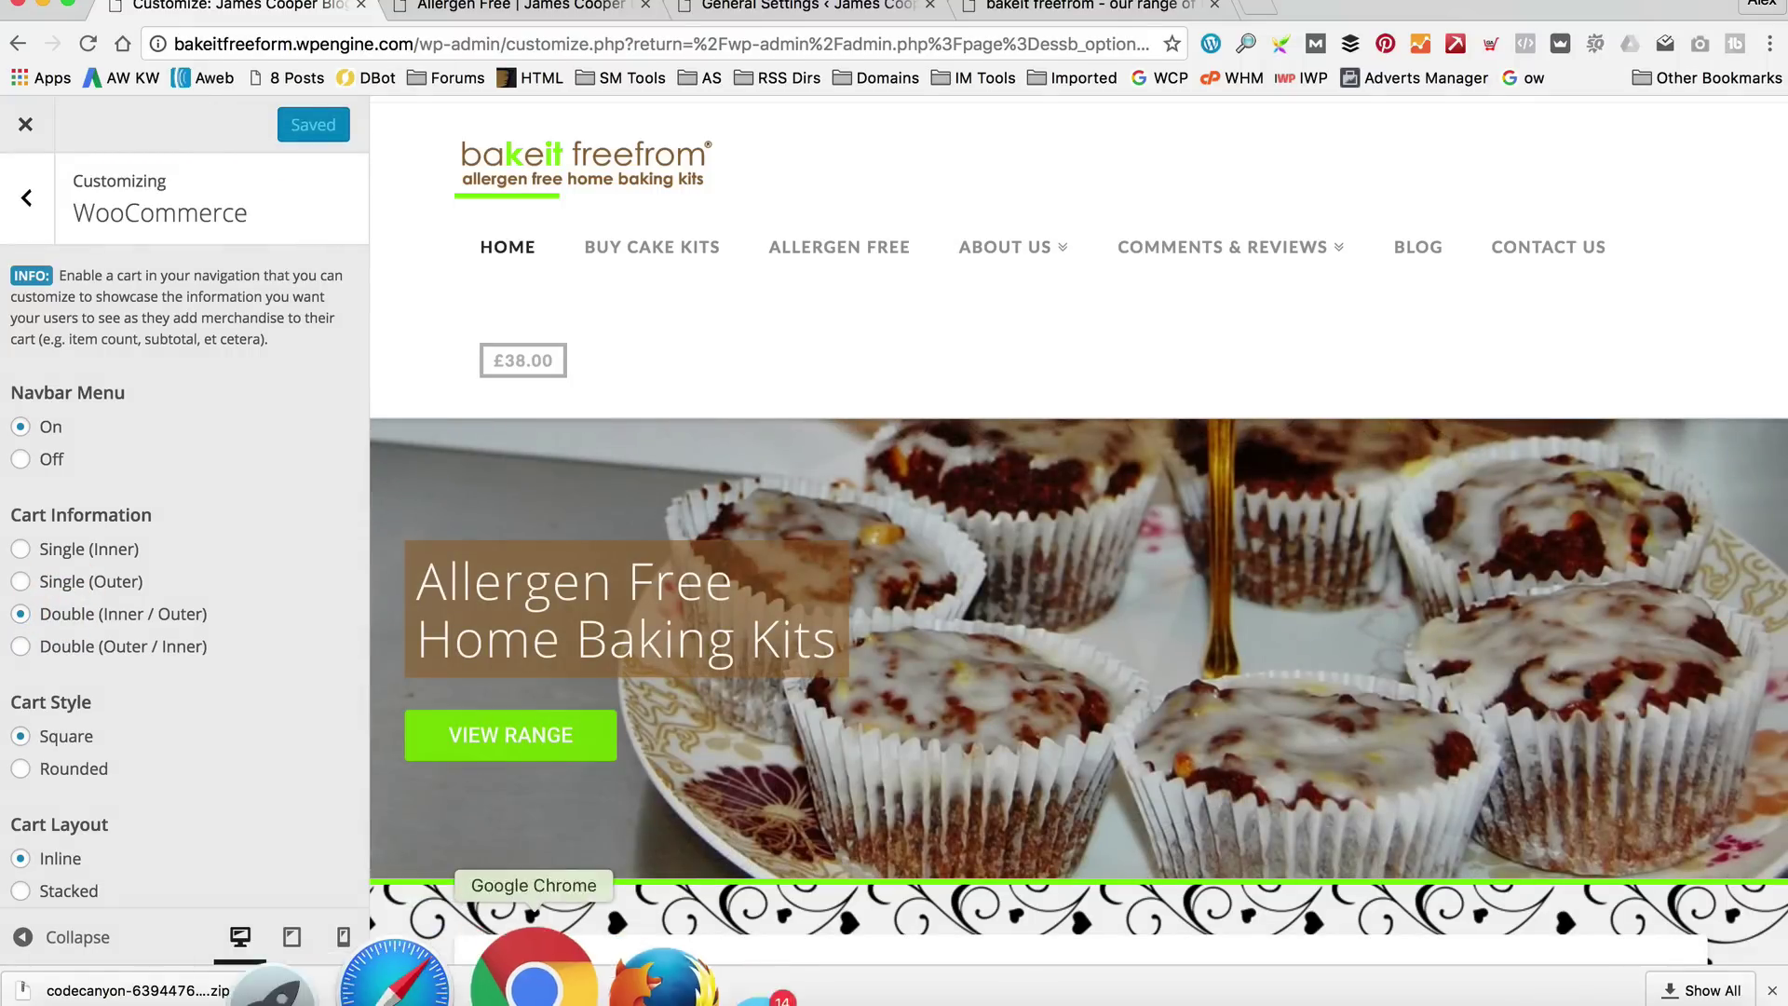
click(387, 973)
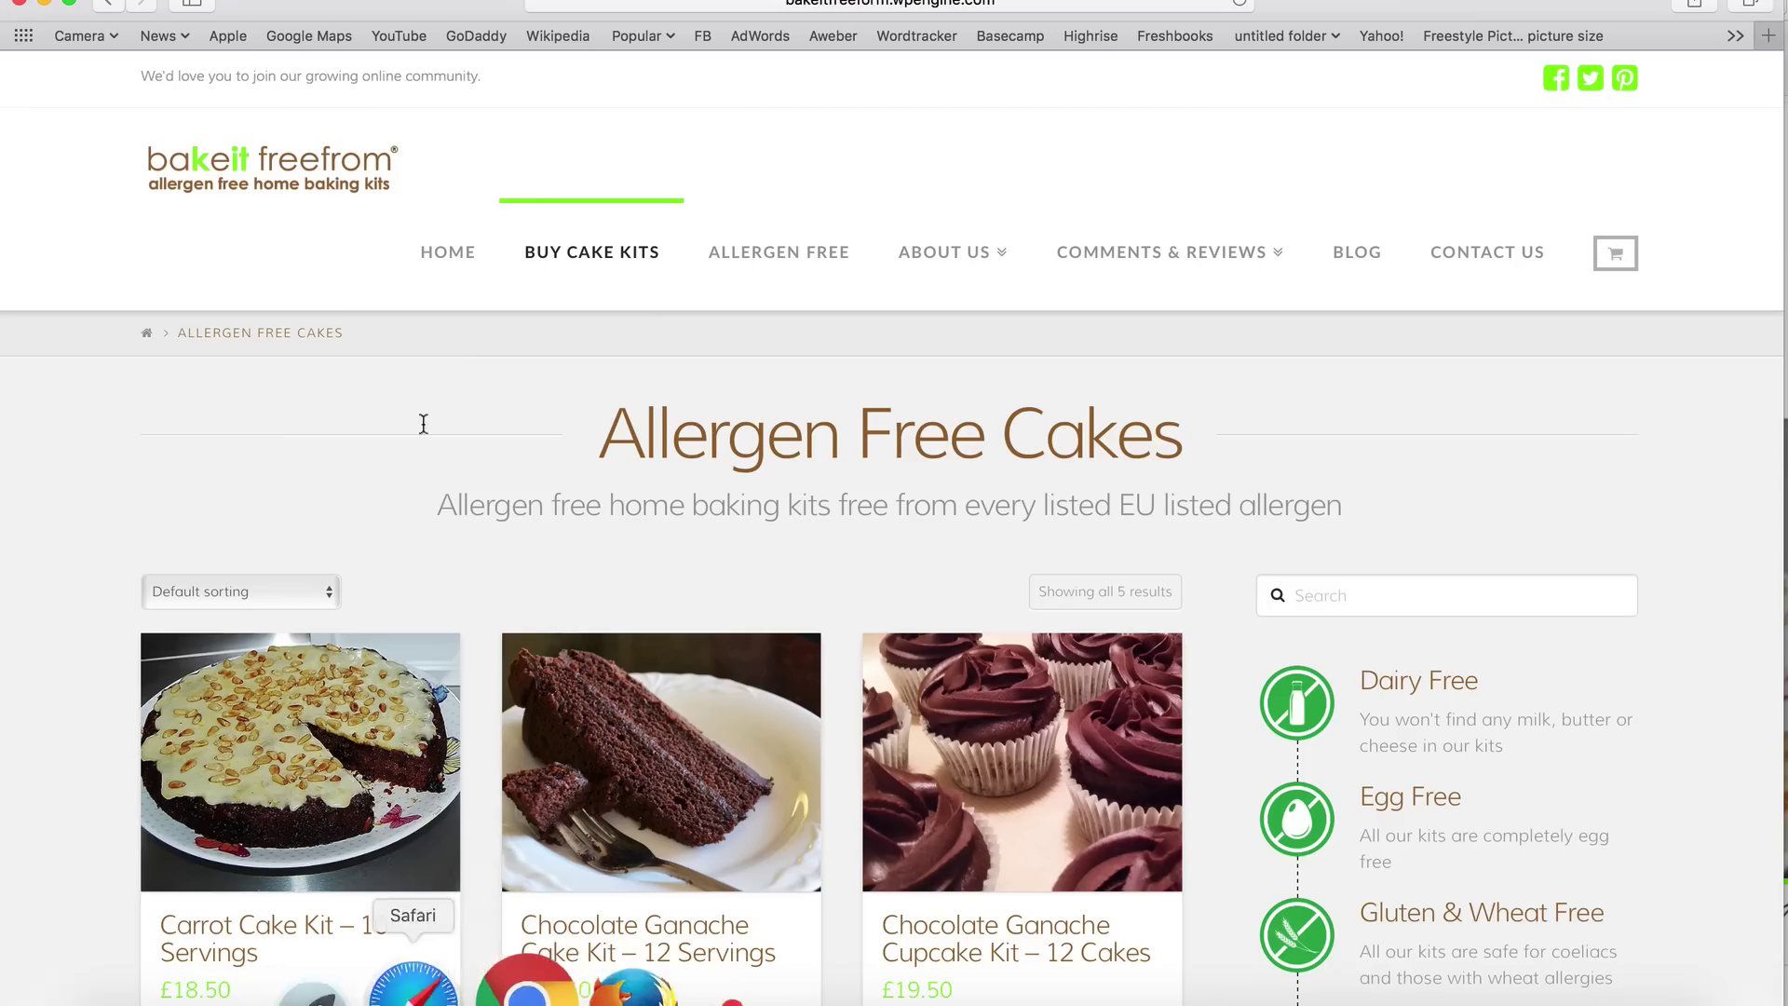
- Reload the shop, clear all Safari history and reload to see the cart read '0 ITEMS'
click(1239, 4)
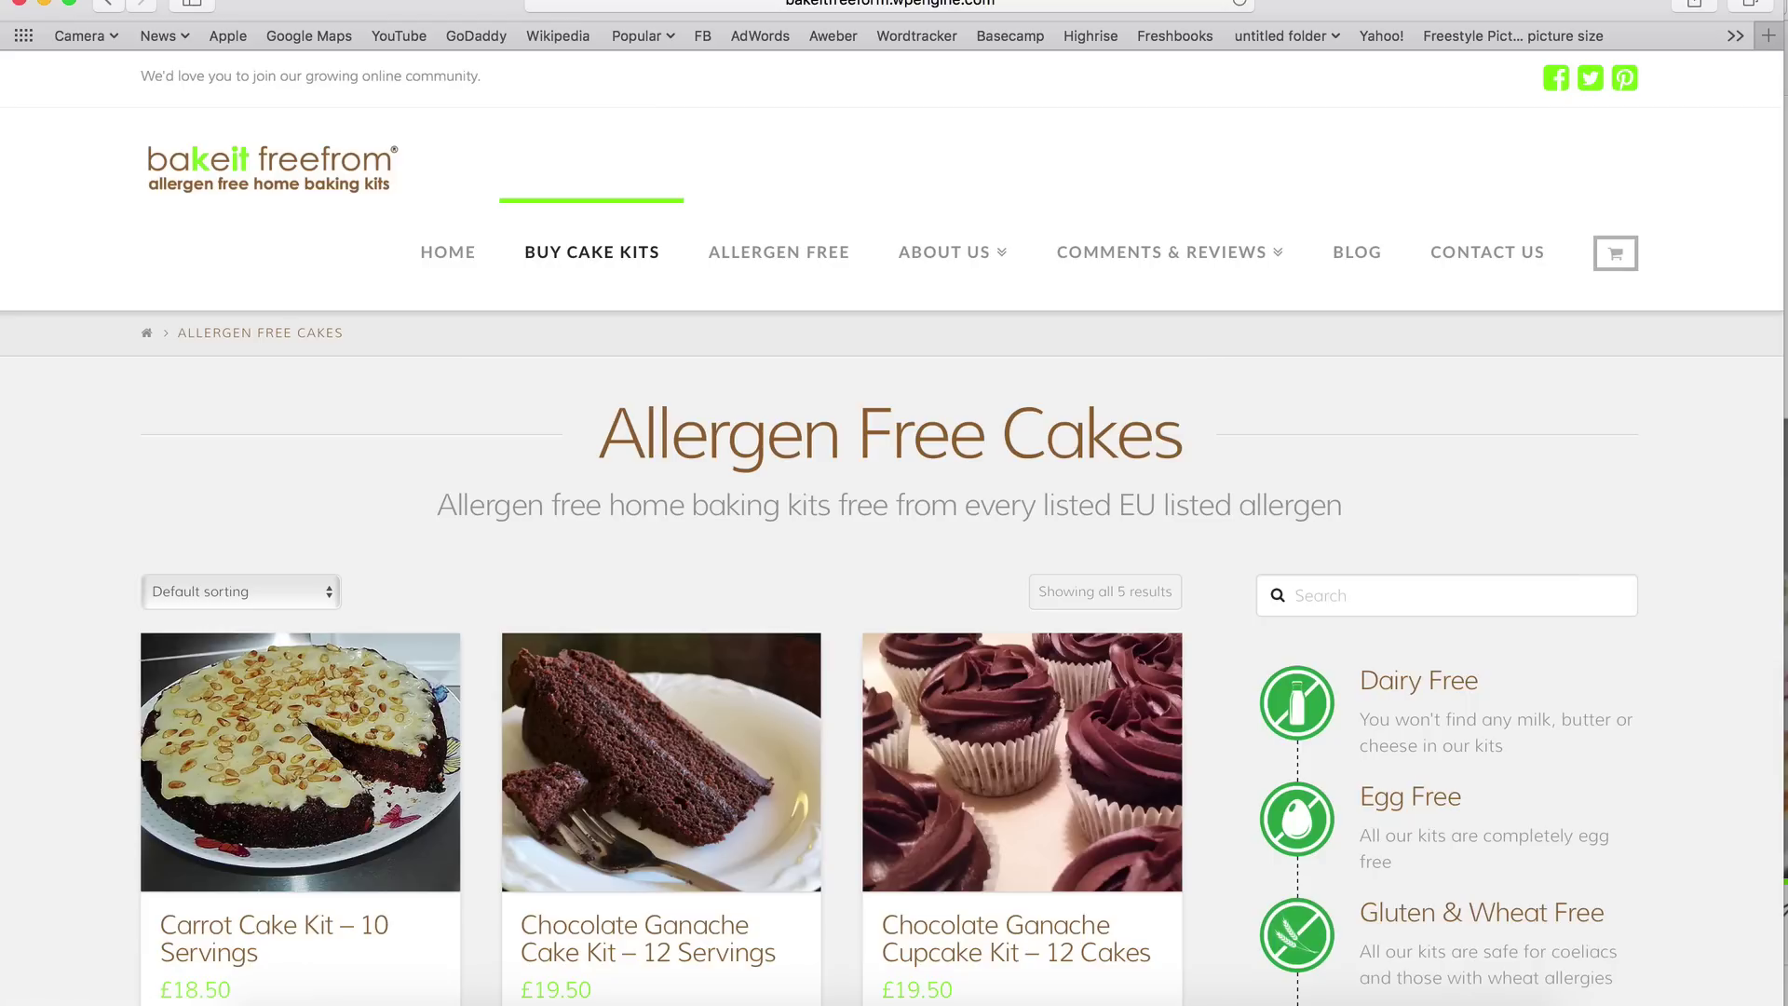
click(143, 0)
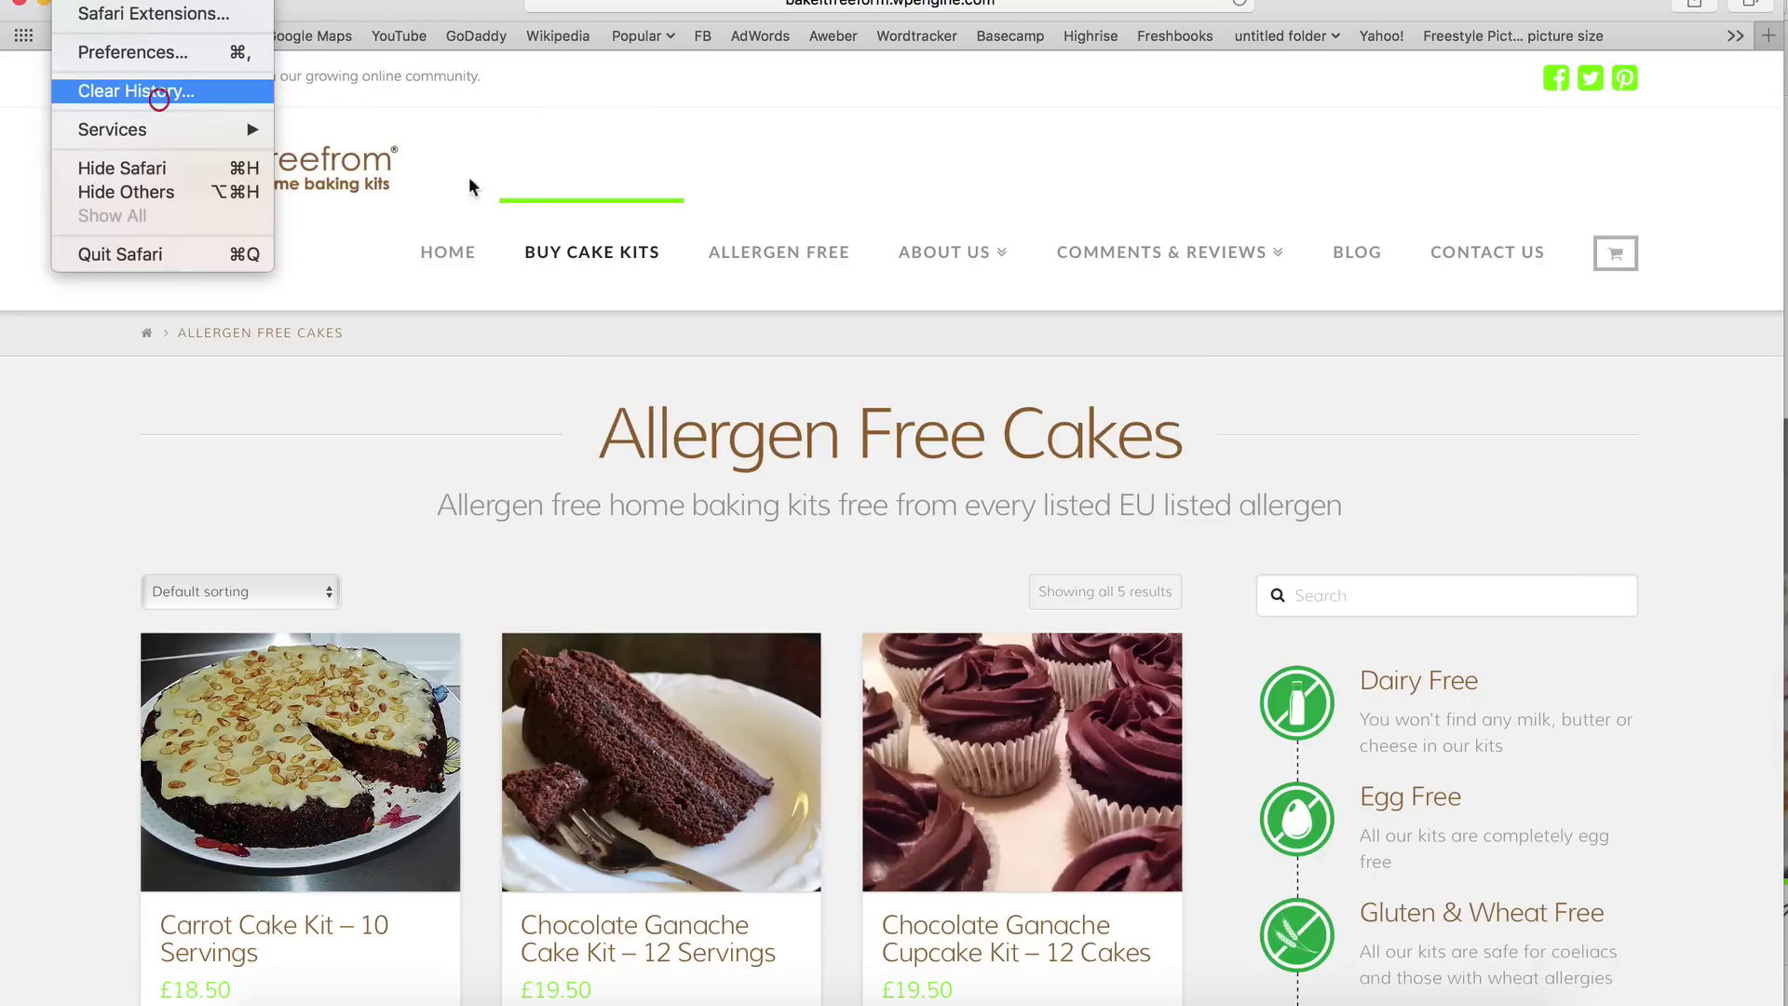
click(238, 91)
click(1057, 220)
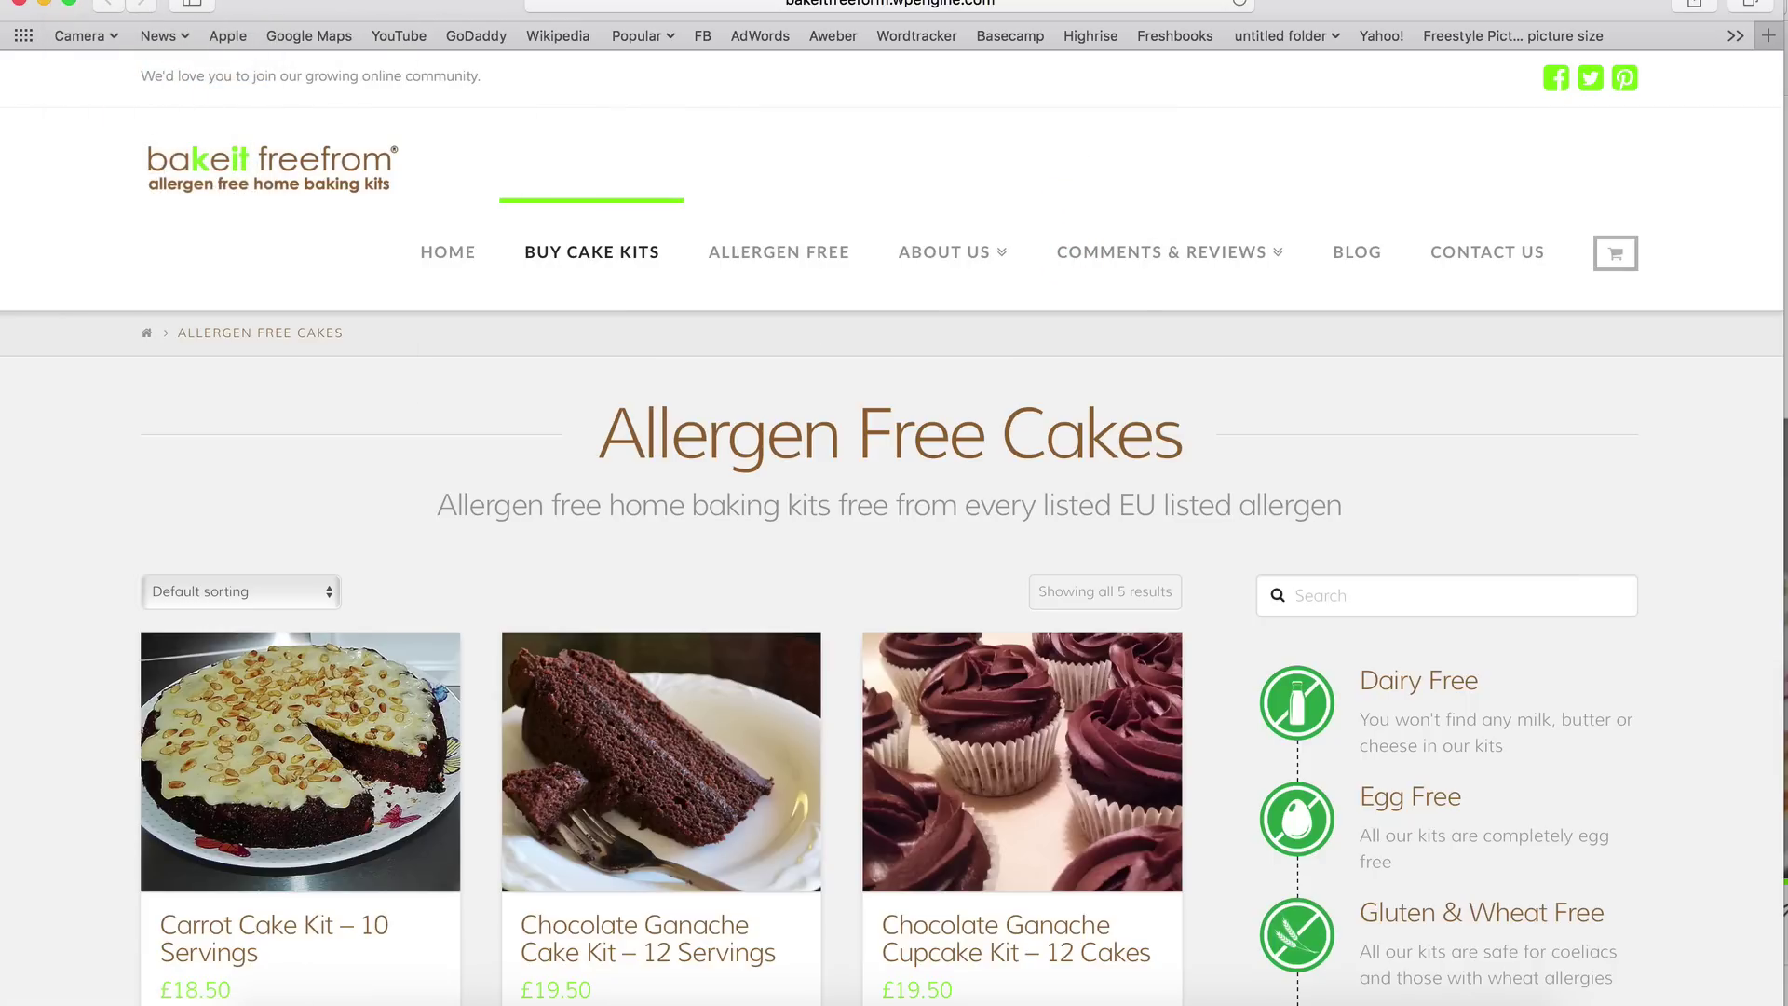
click(1238, 4)
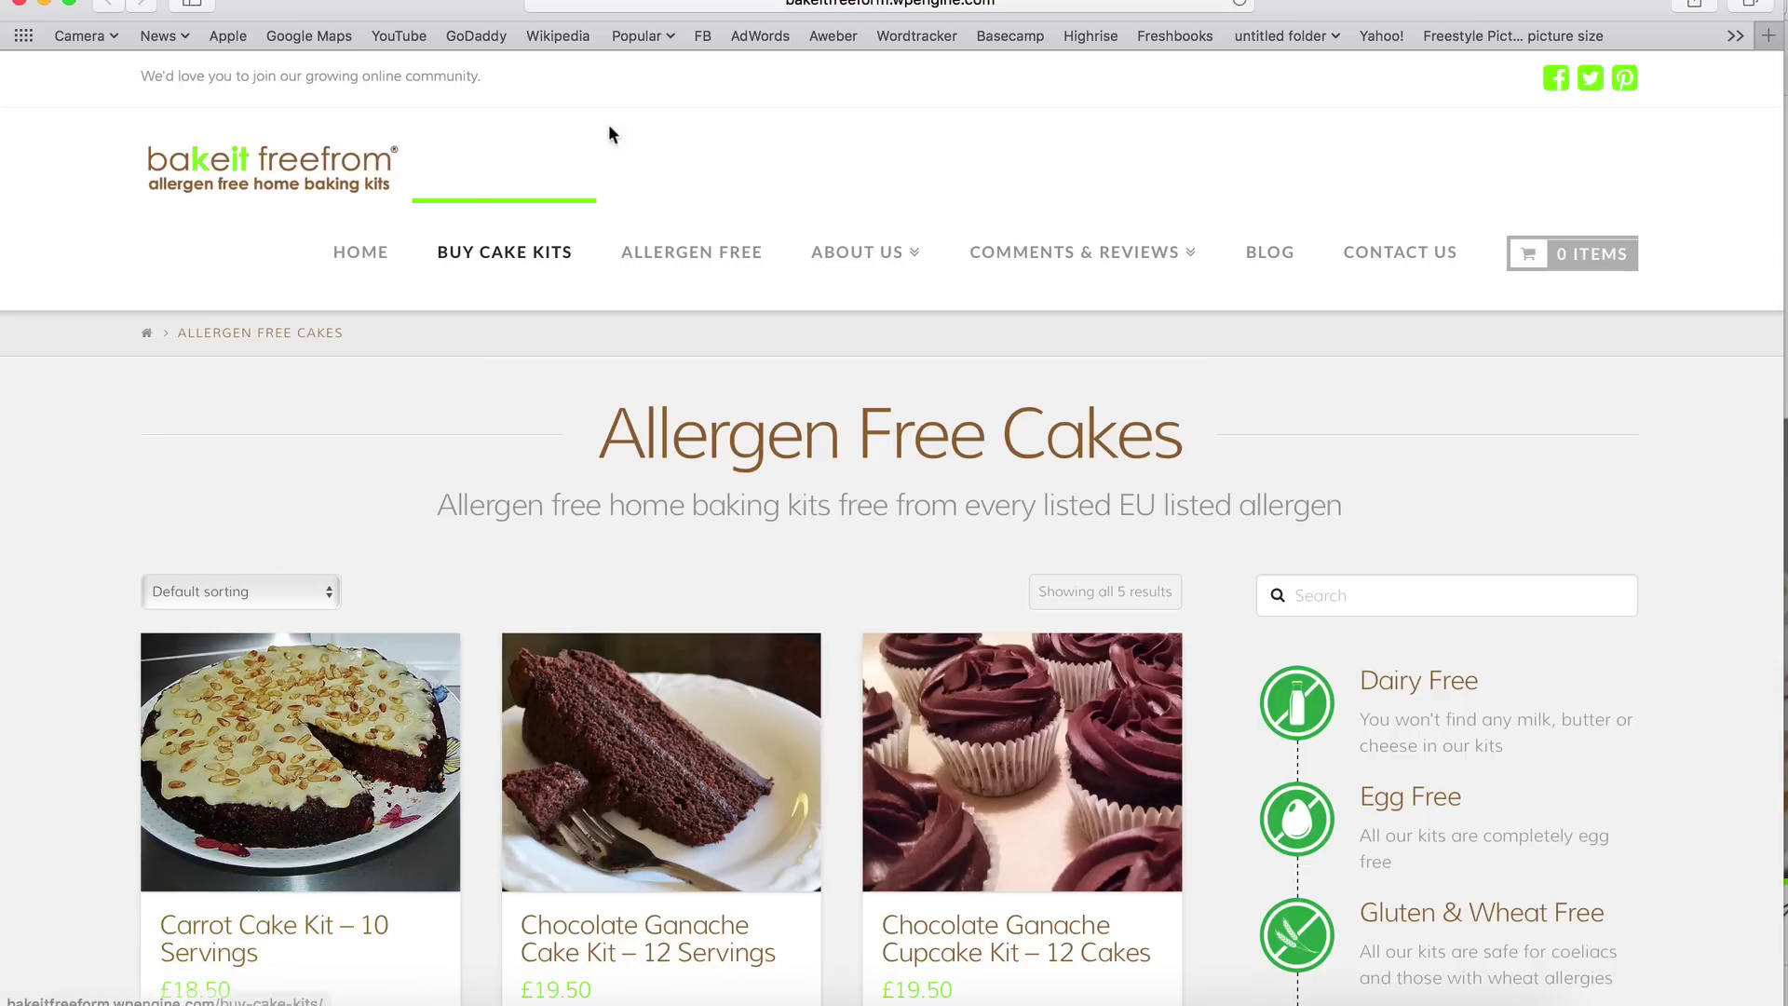
click(471, 969)
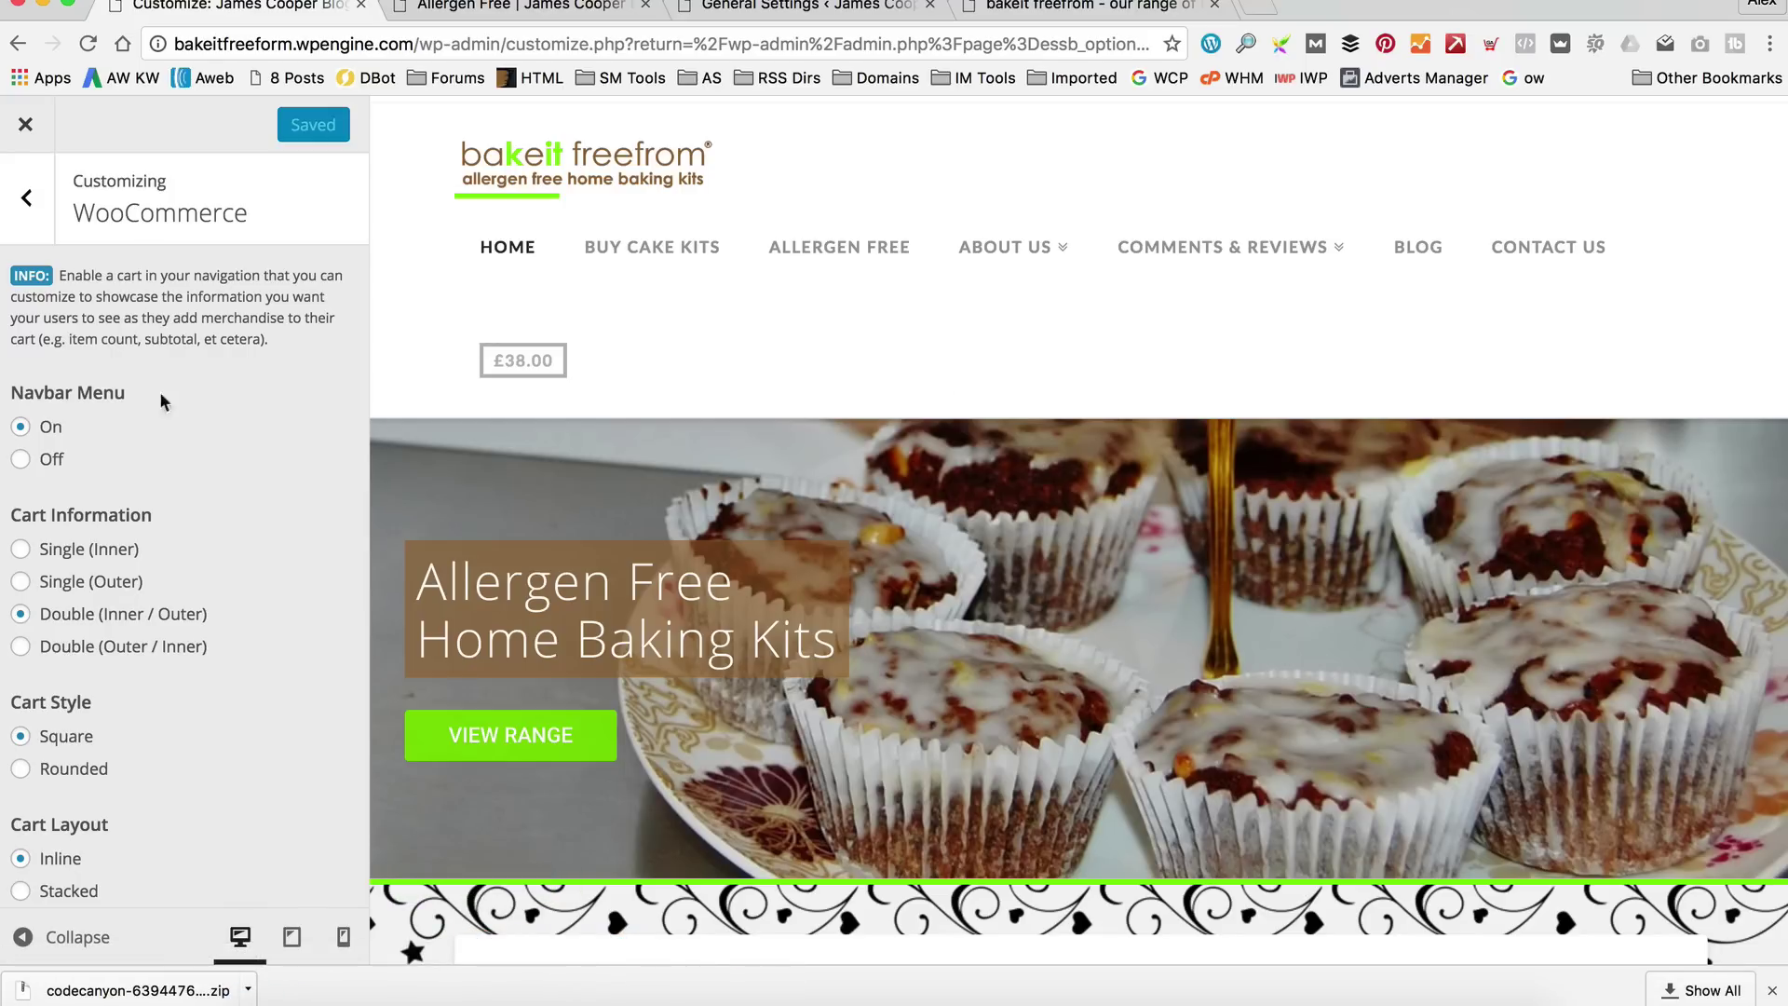
- Set the Cart Information option to Single (Inner) and Save & Publish
scroll(139, 552, down, 6)
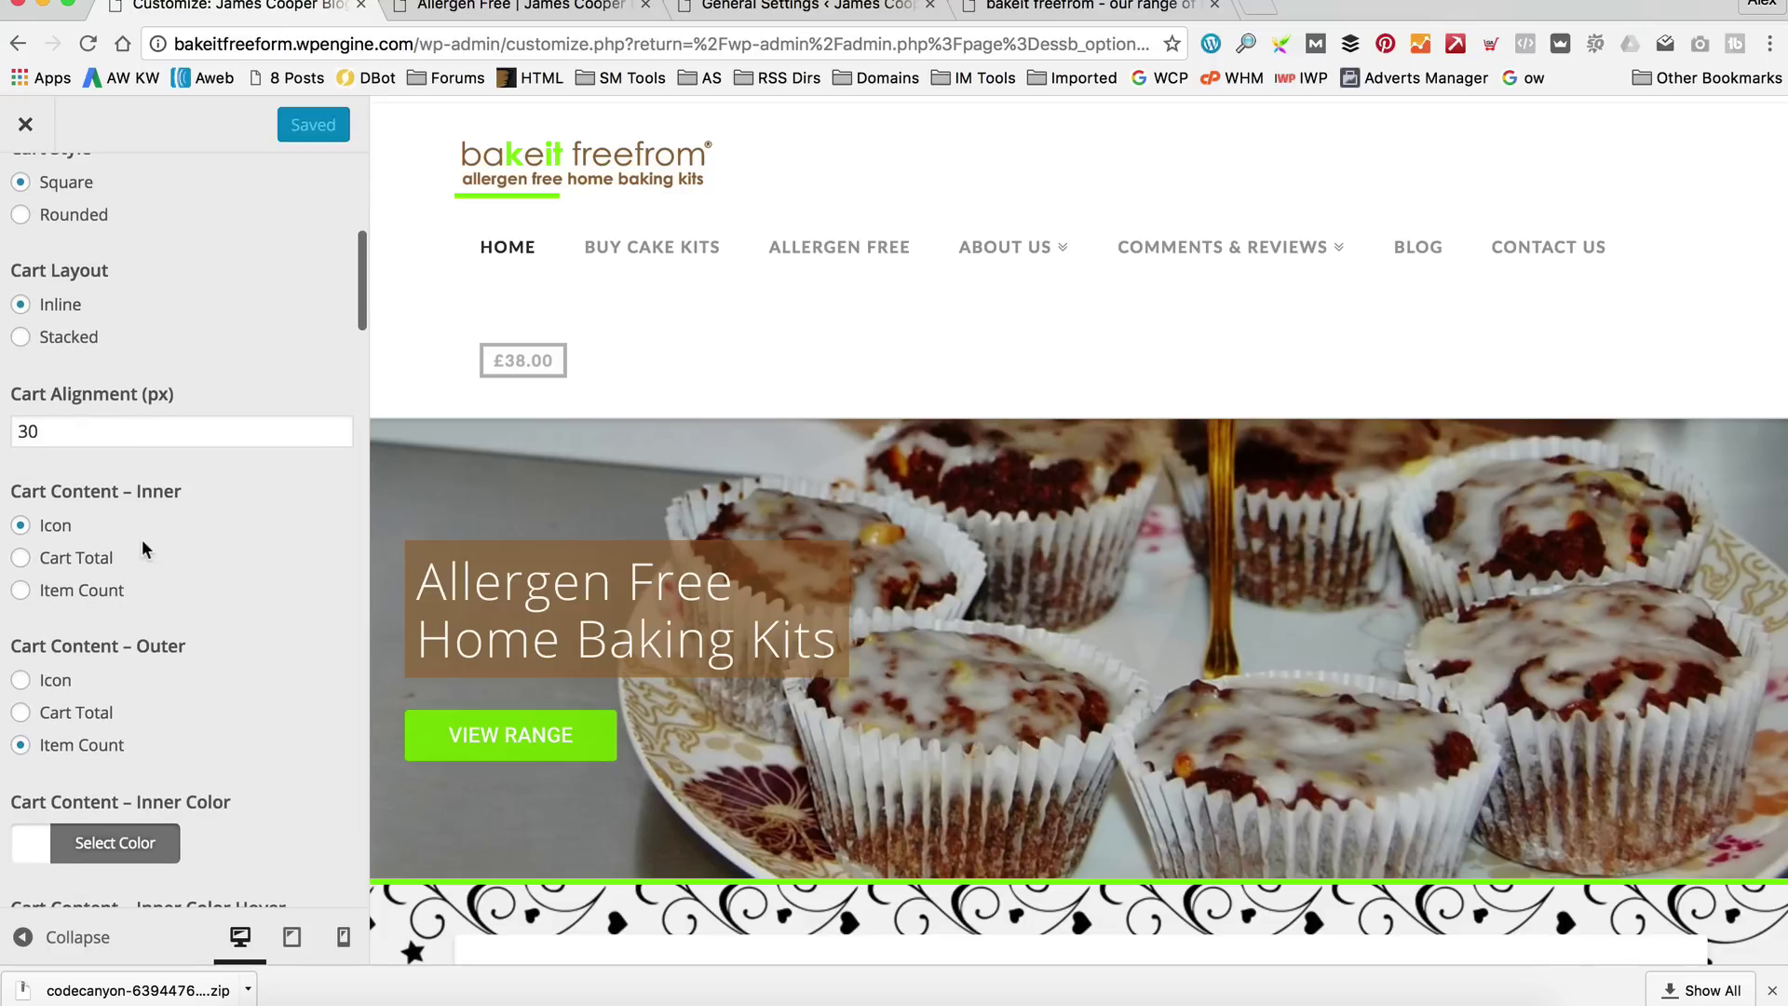
scroll(143, 550, up, 4)
click(19, 341)
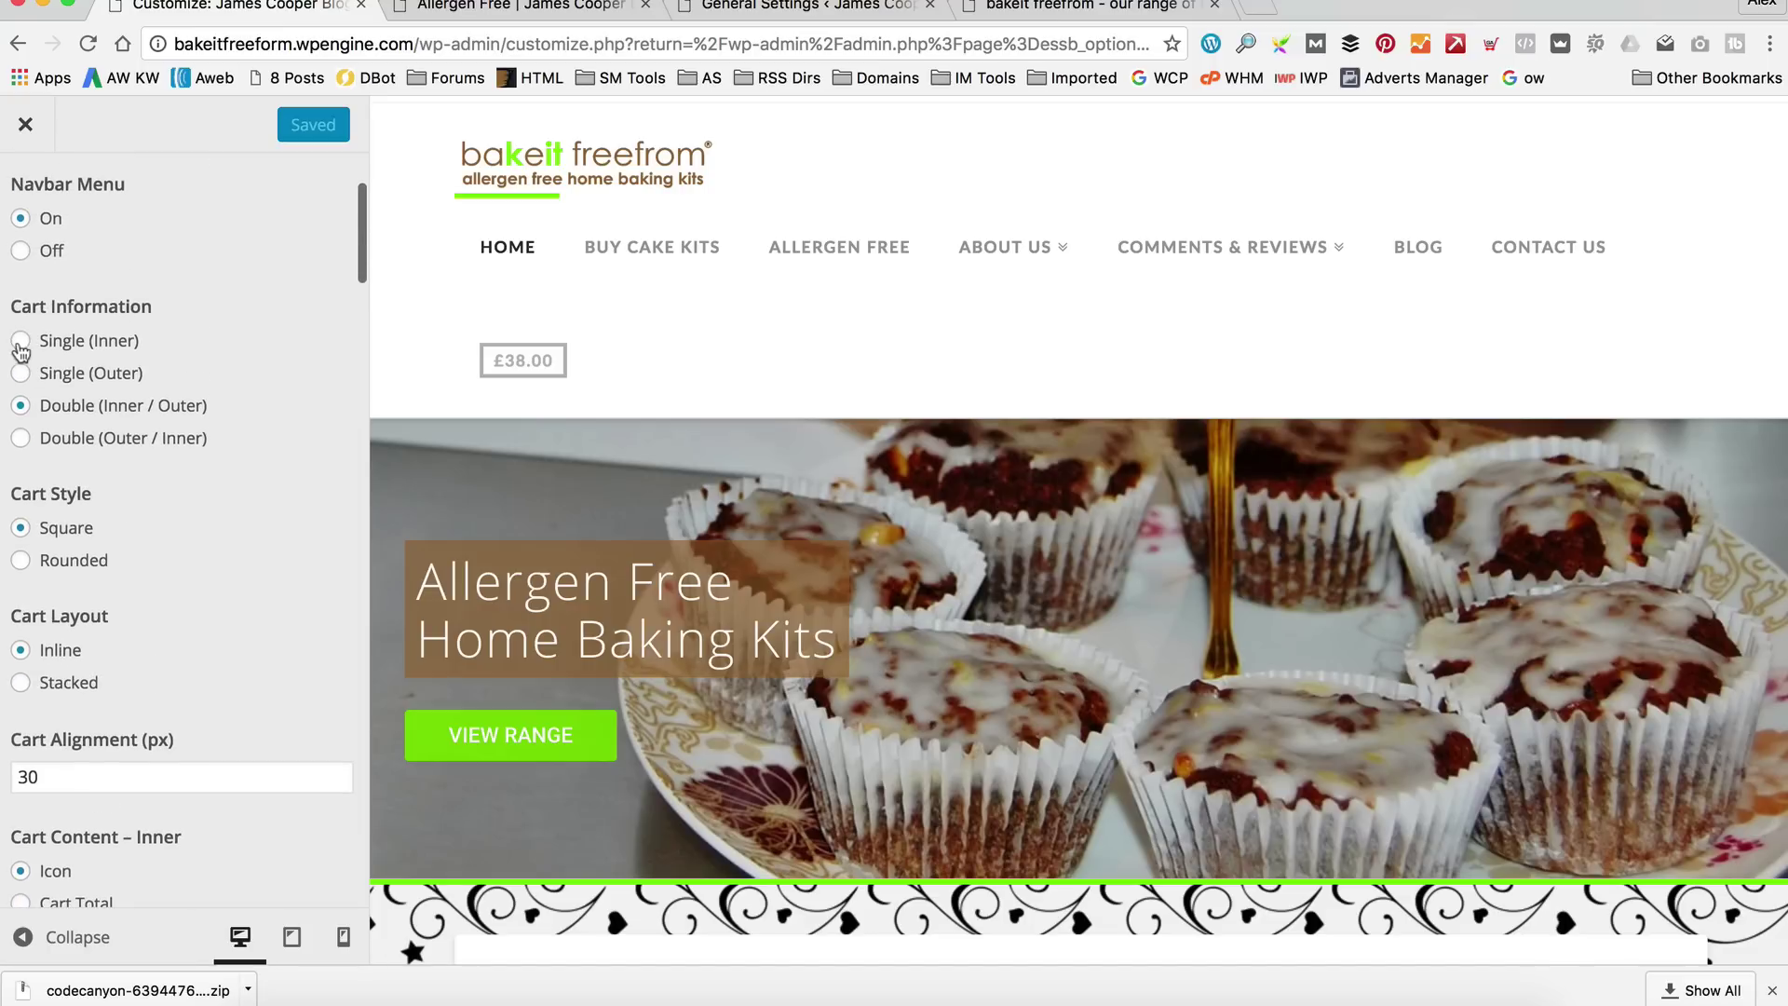
click(278, 121)
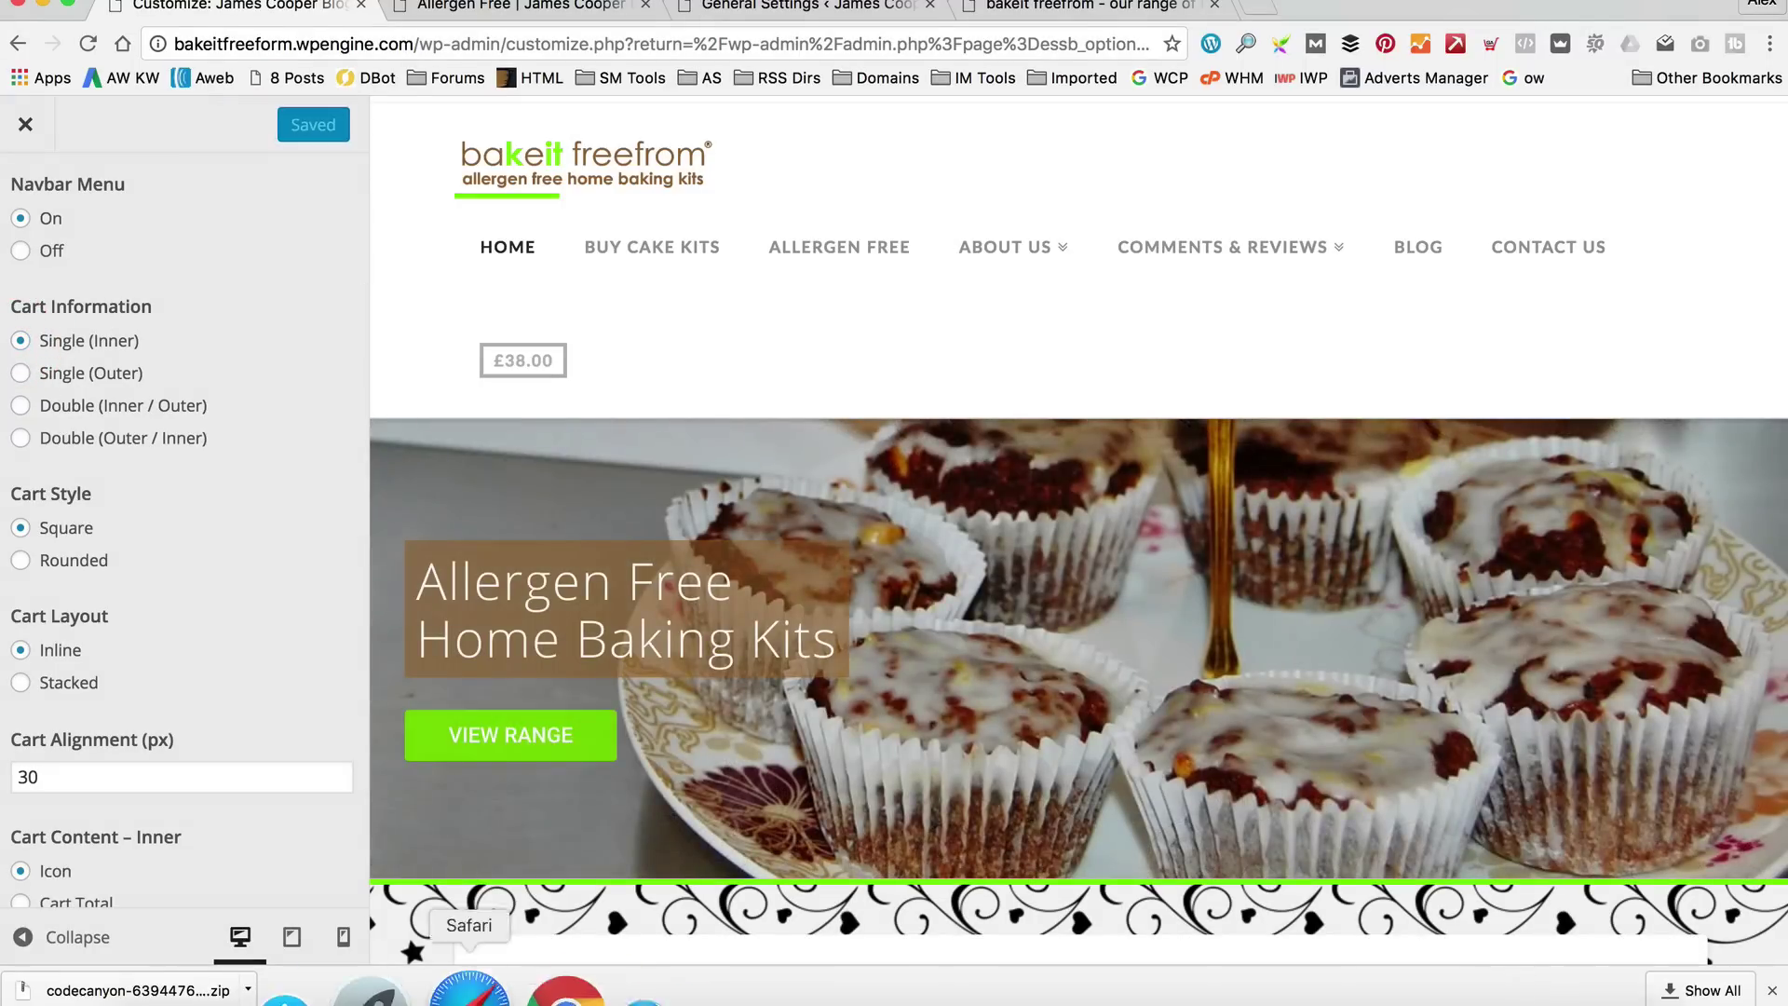
- In Safari, clear all history and reload the shop to see the icon-only header cart
click(469, 993)
key(super+r)
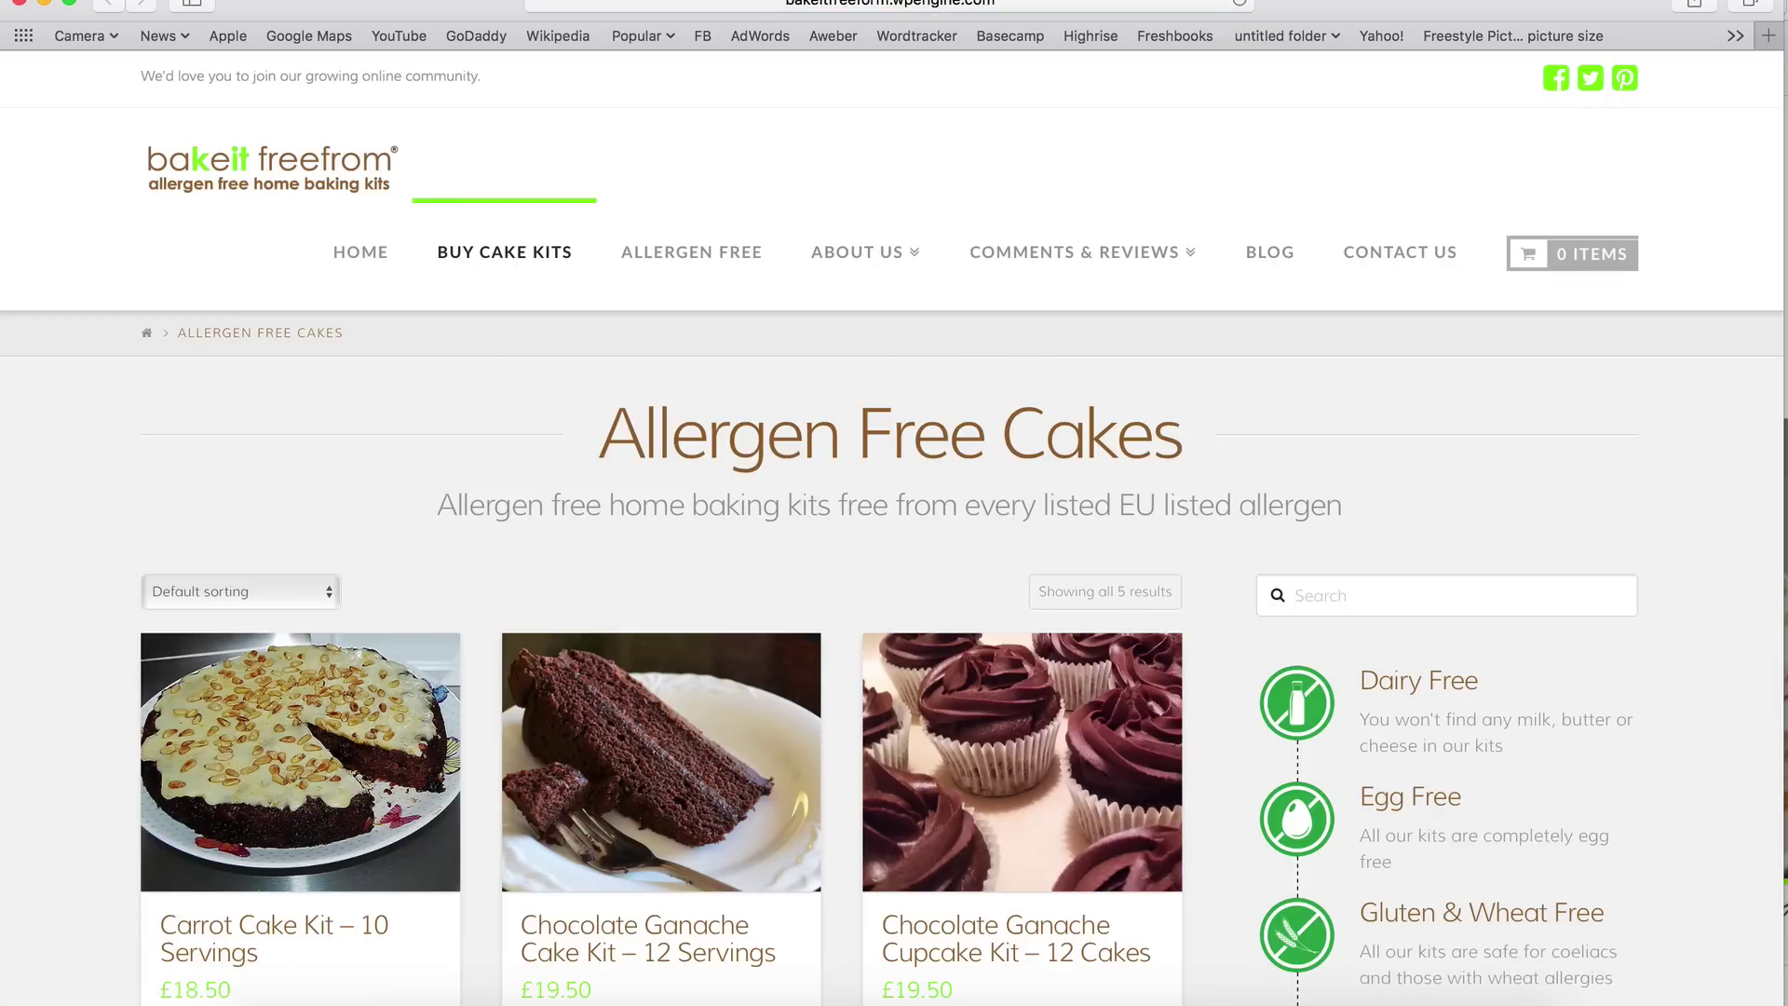
click(70, 3)
click(214, 91)
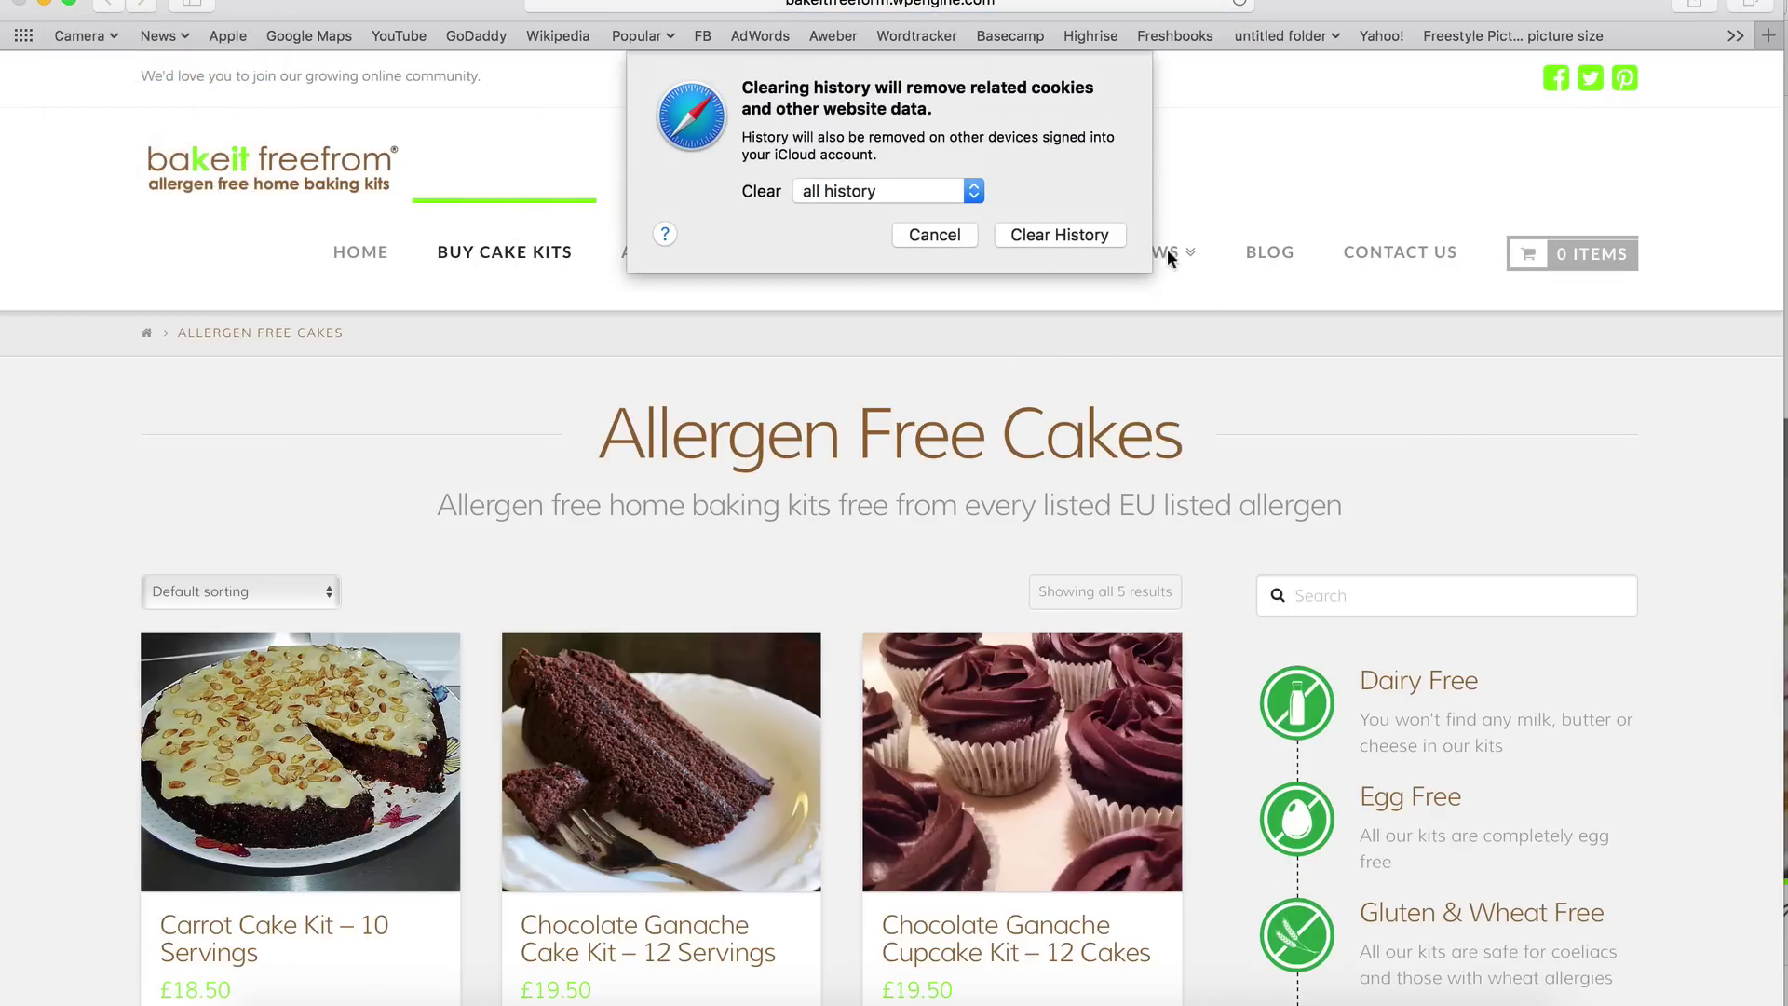
click(1054, 234)
click(1239, 3)
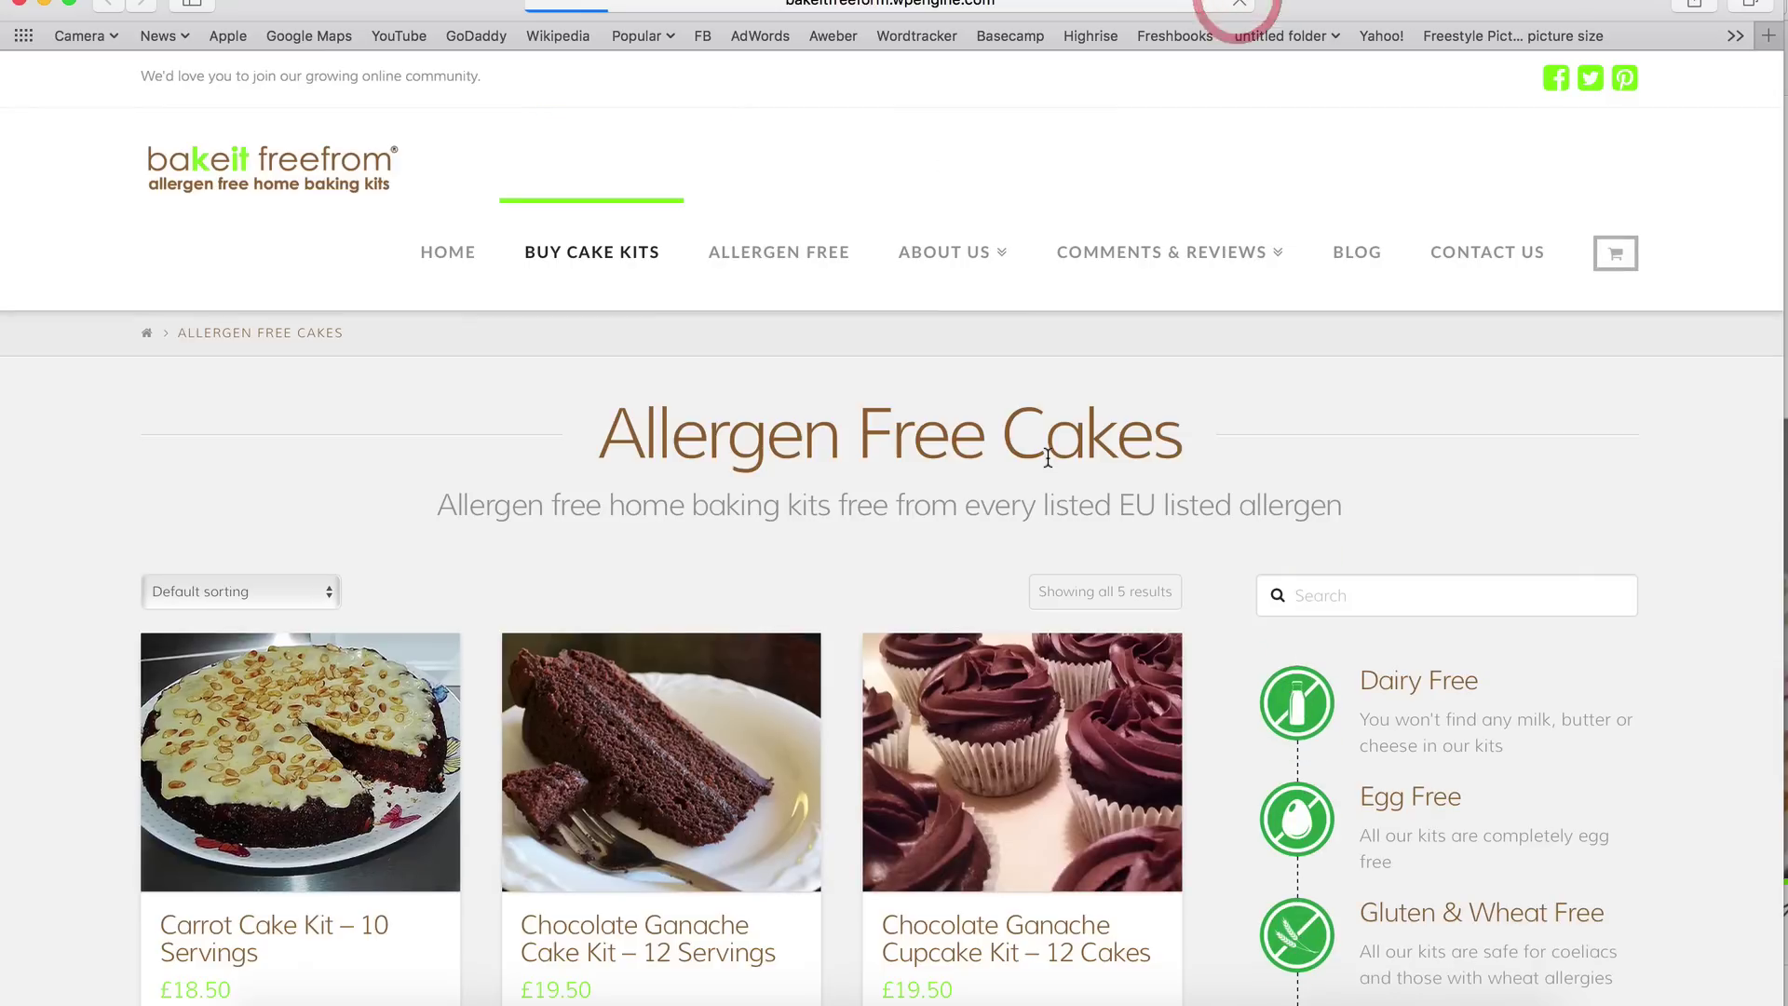
click(451, 909)
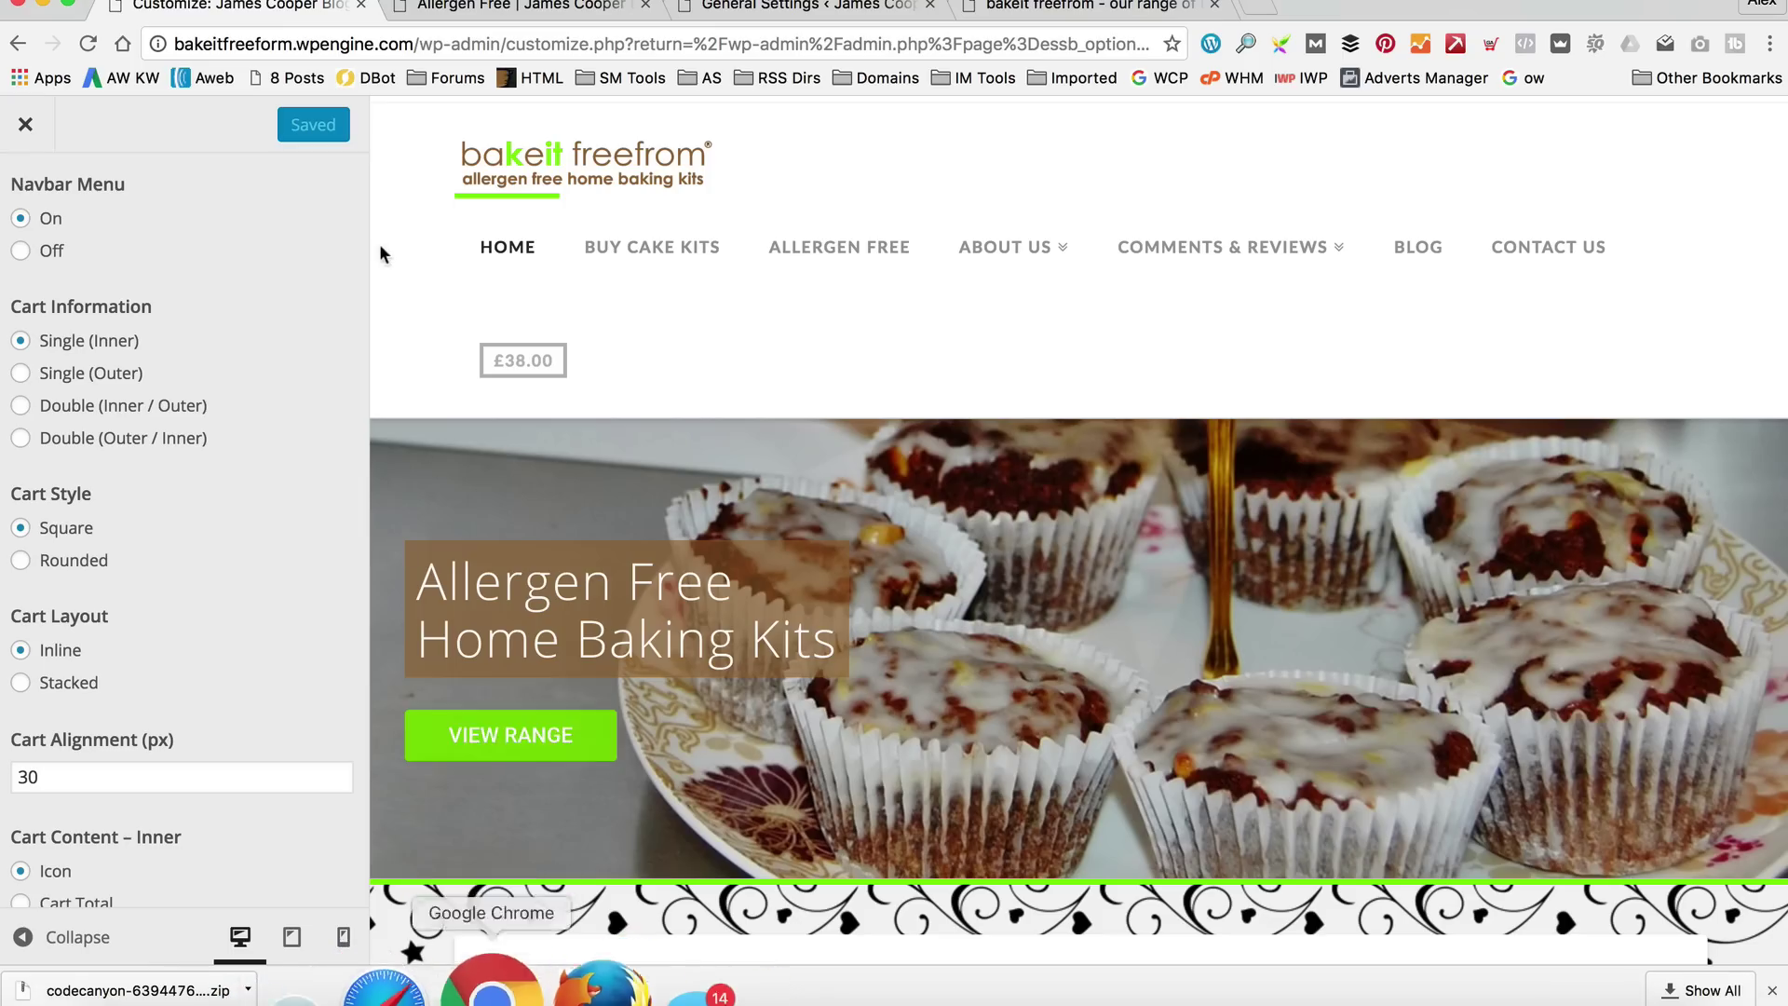
- Close the Customizer and review Chrome's Clear Browsing Data options, cancelling without clearing anything
click(25, 124)
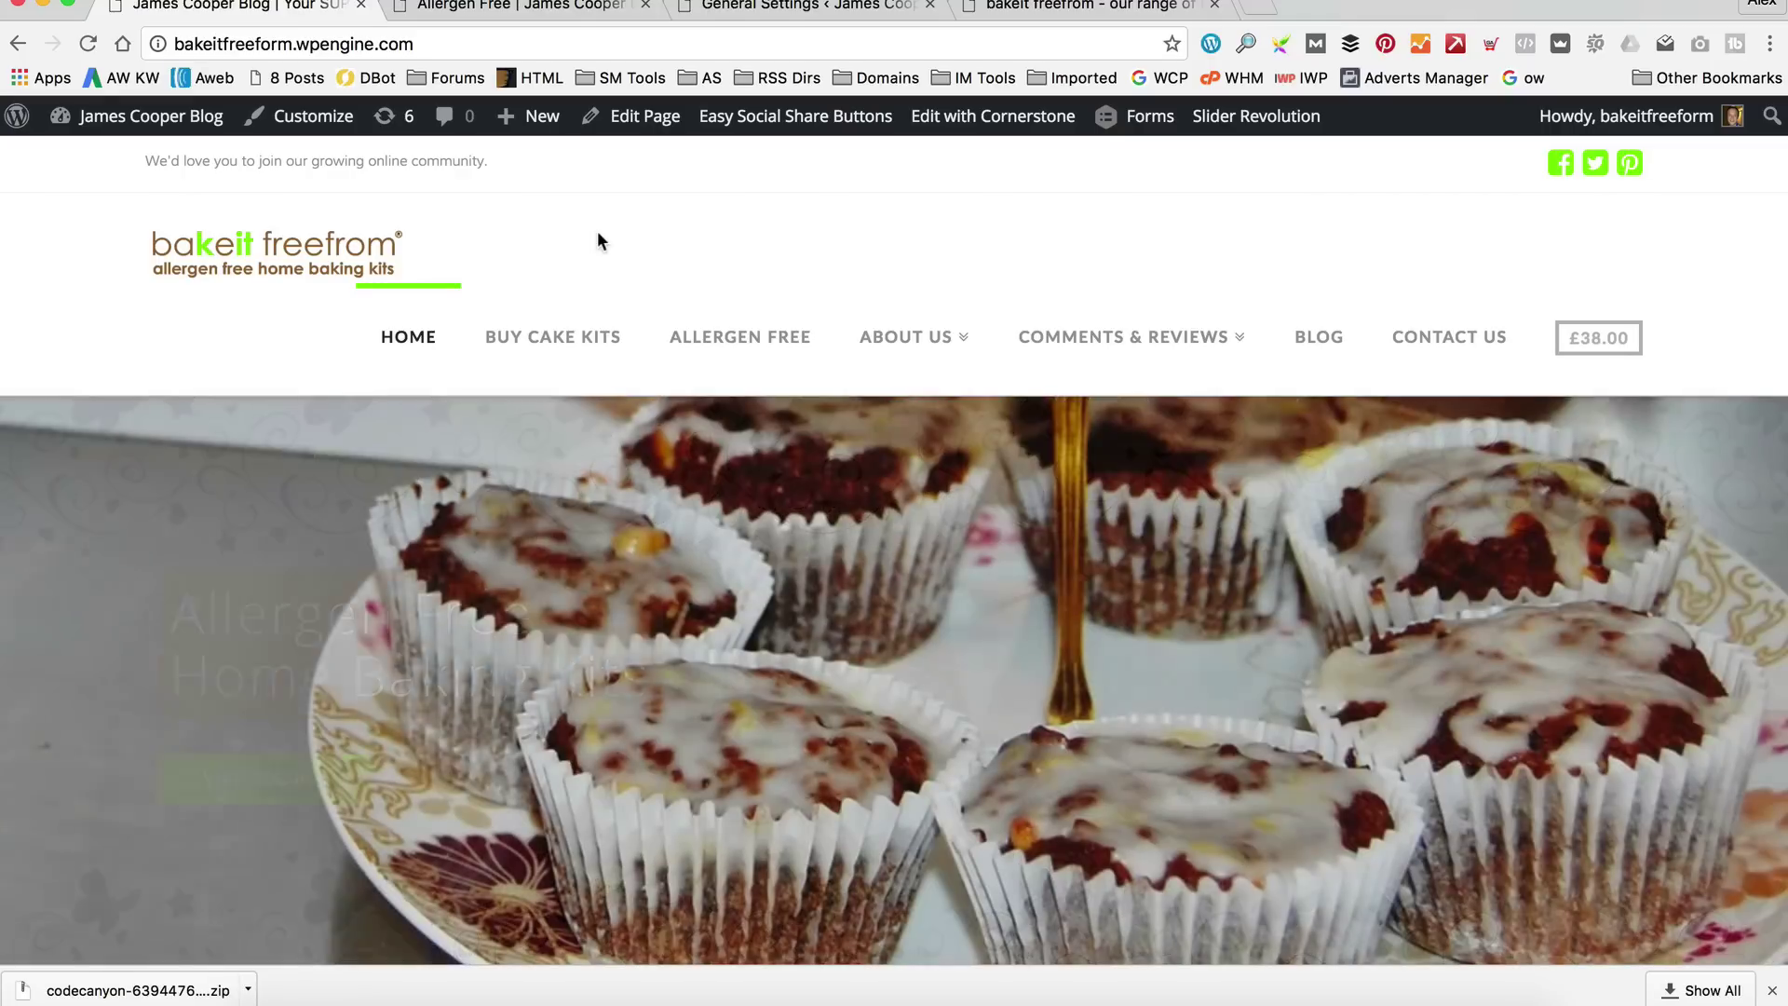
click(82, 0)
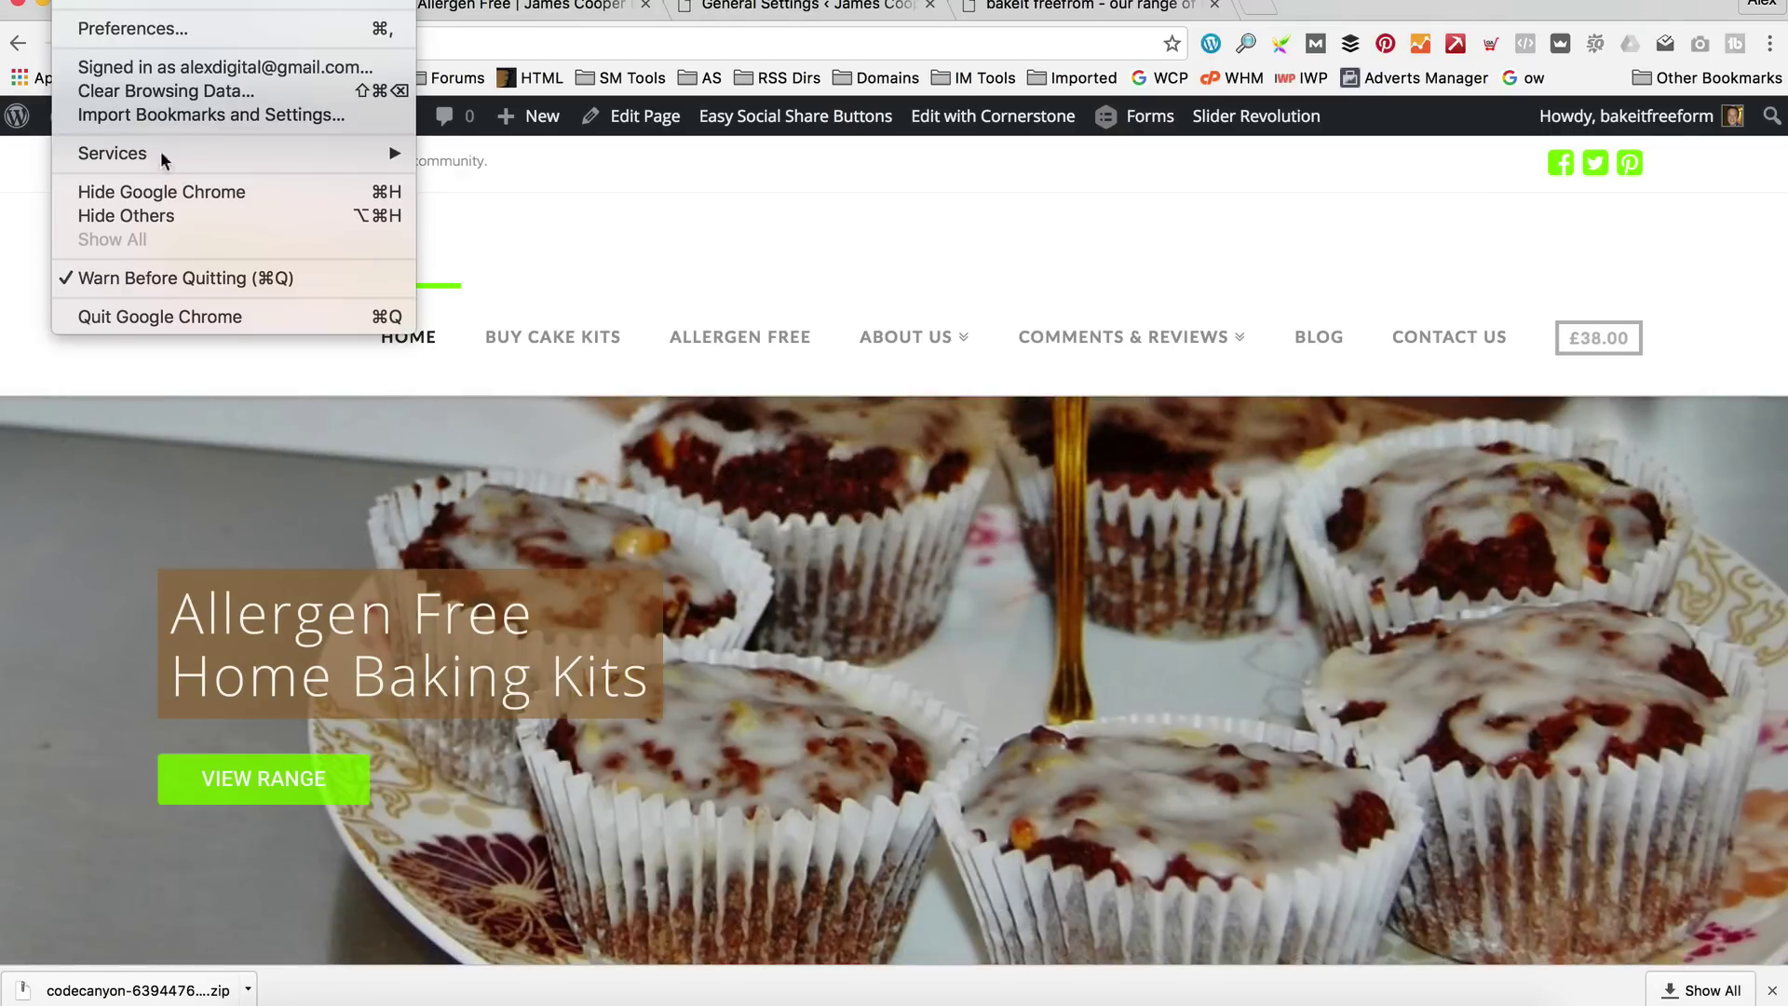
click(210, 93)
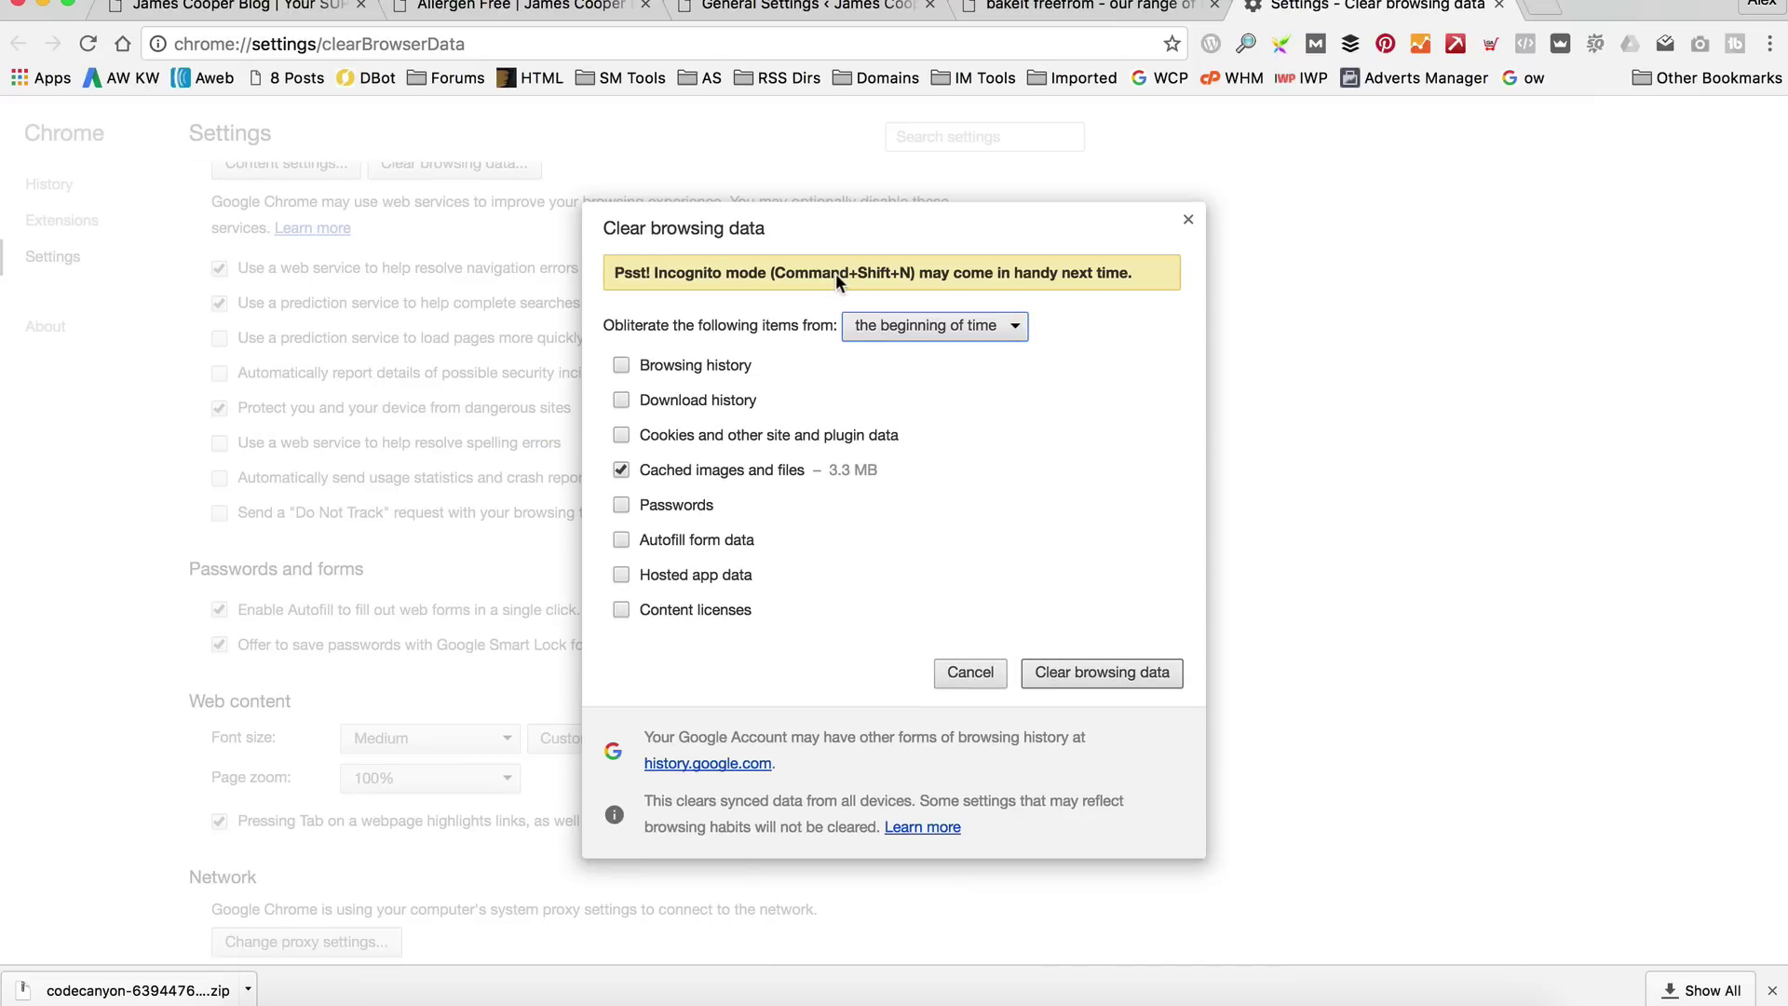
click(658, 463)
click(661, 438)
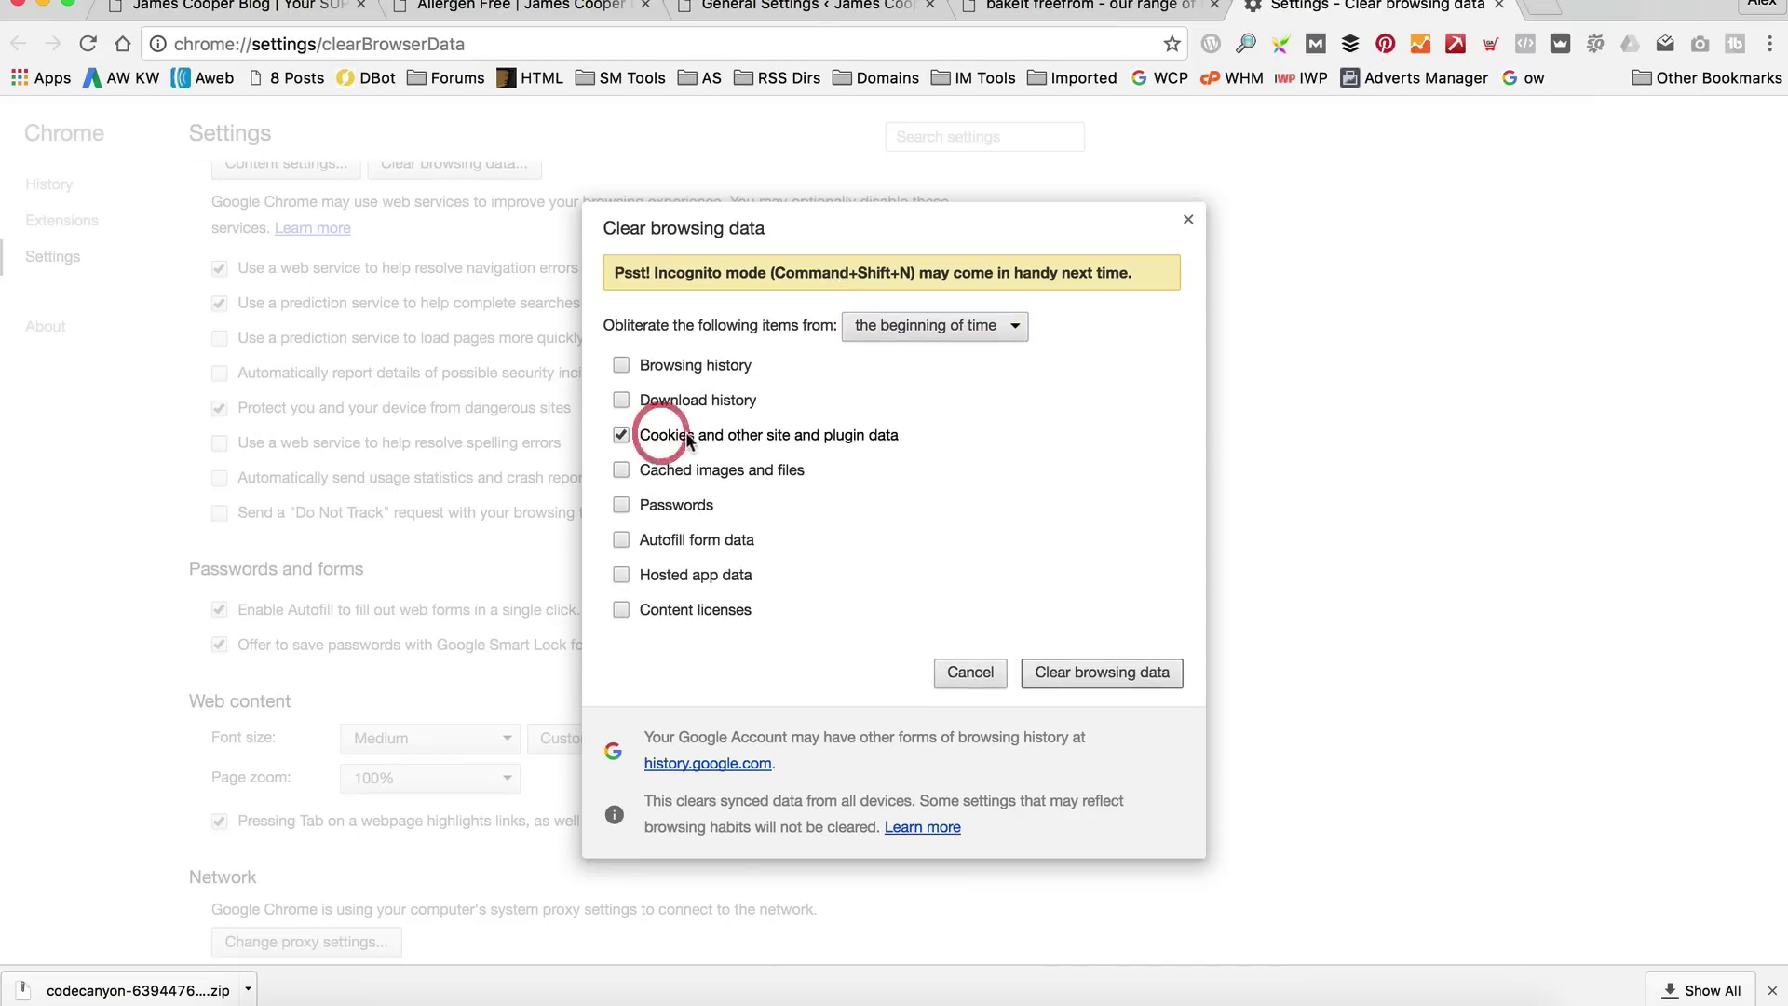
click(956, 672)
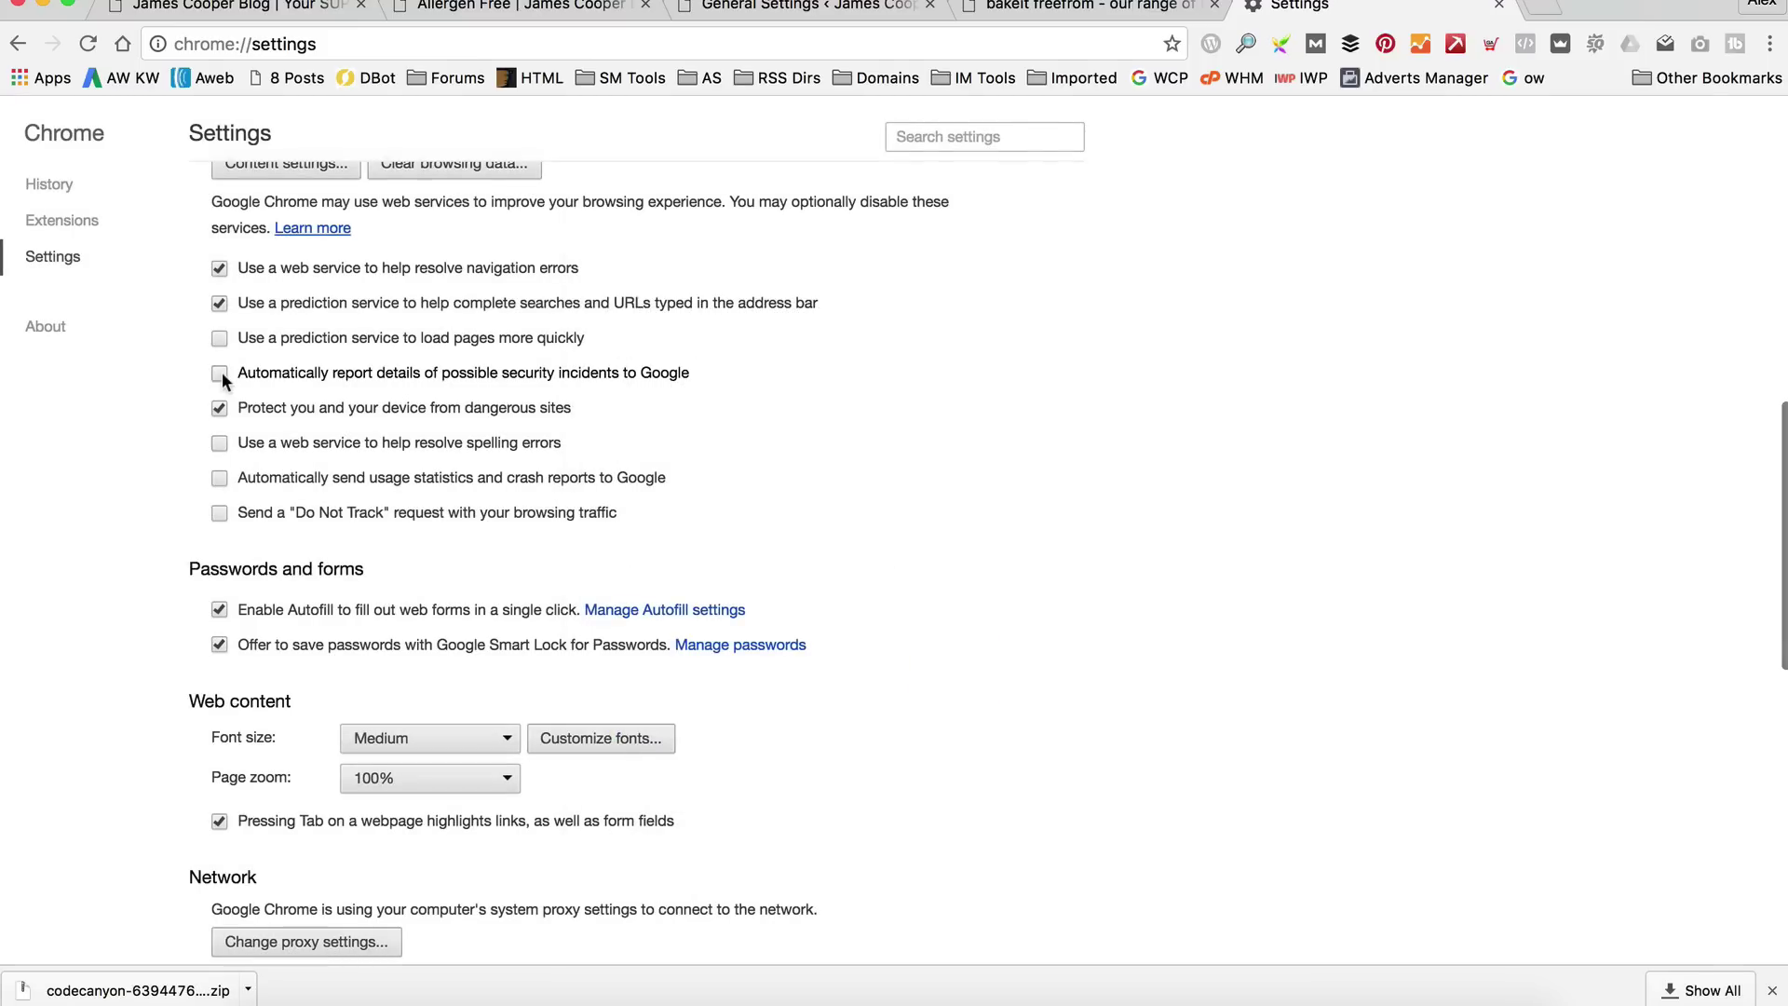
scroll(447, 424, up, 3)
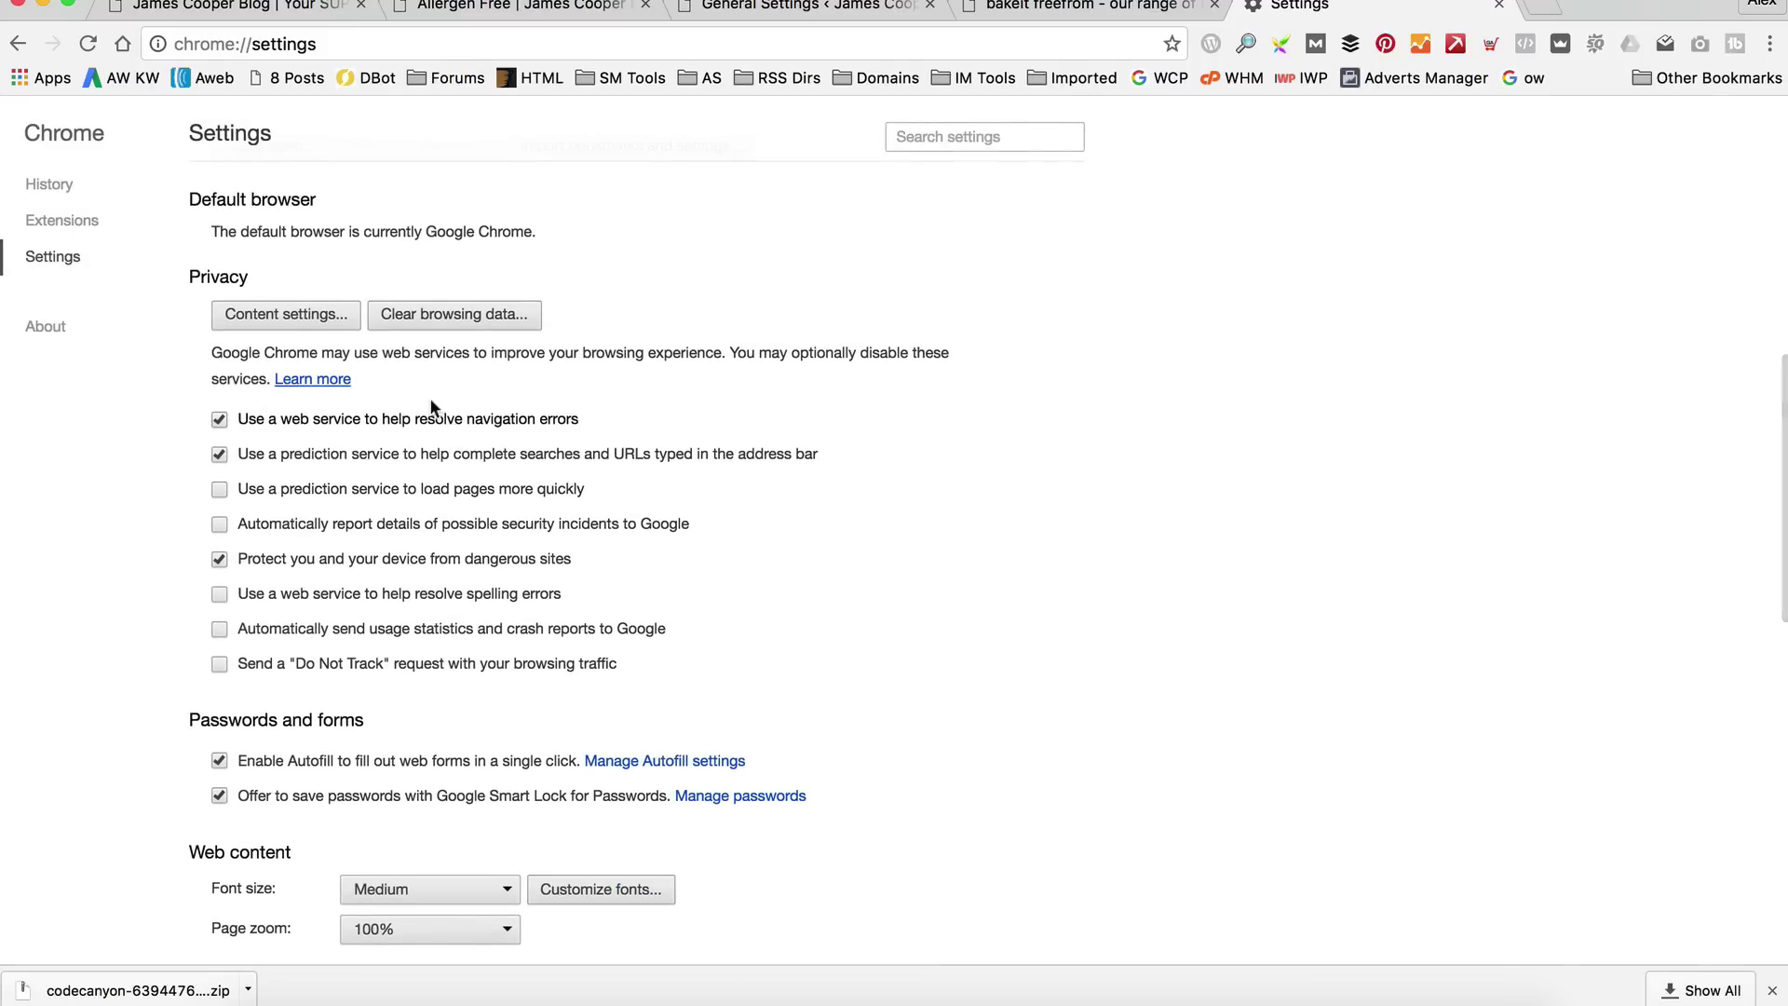
click(514, 314)
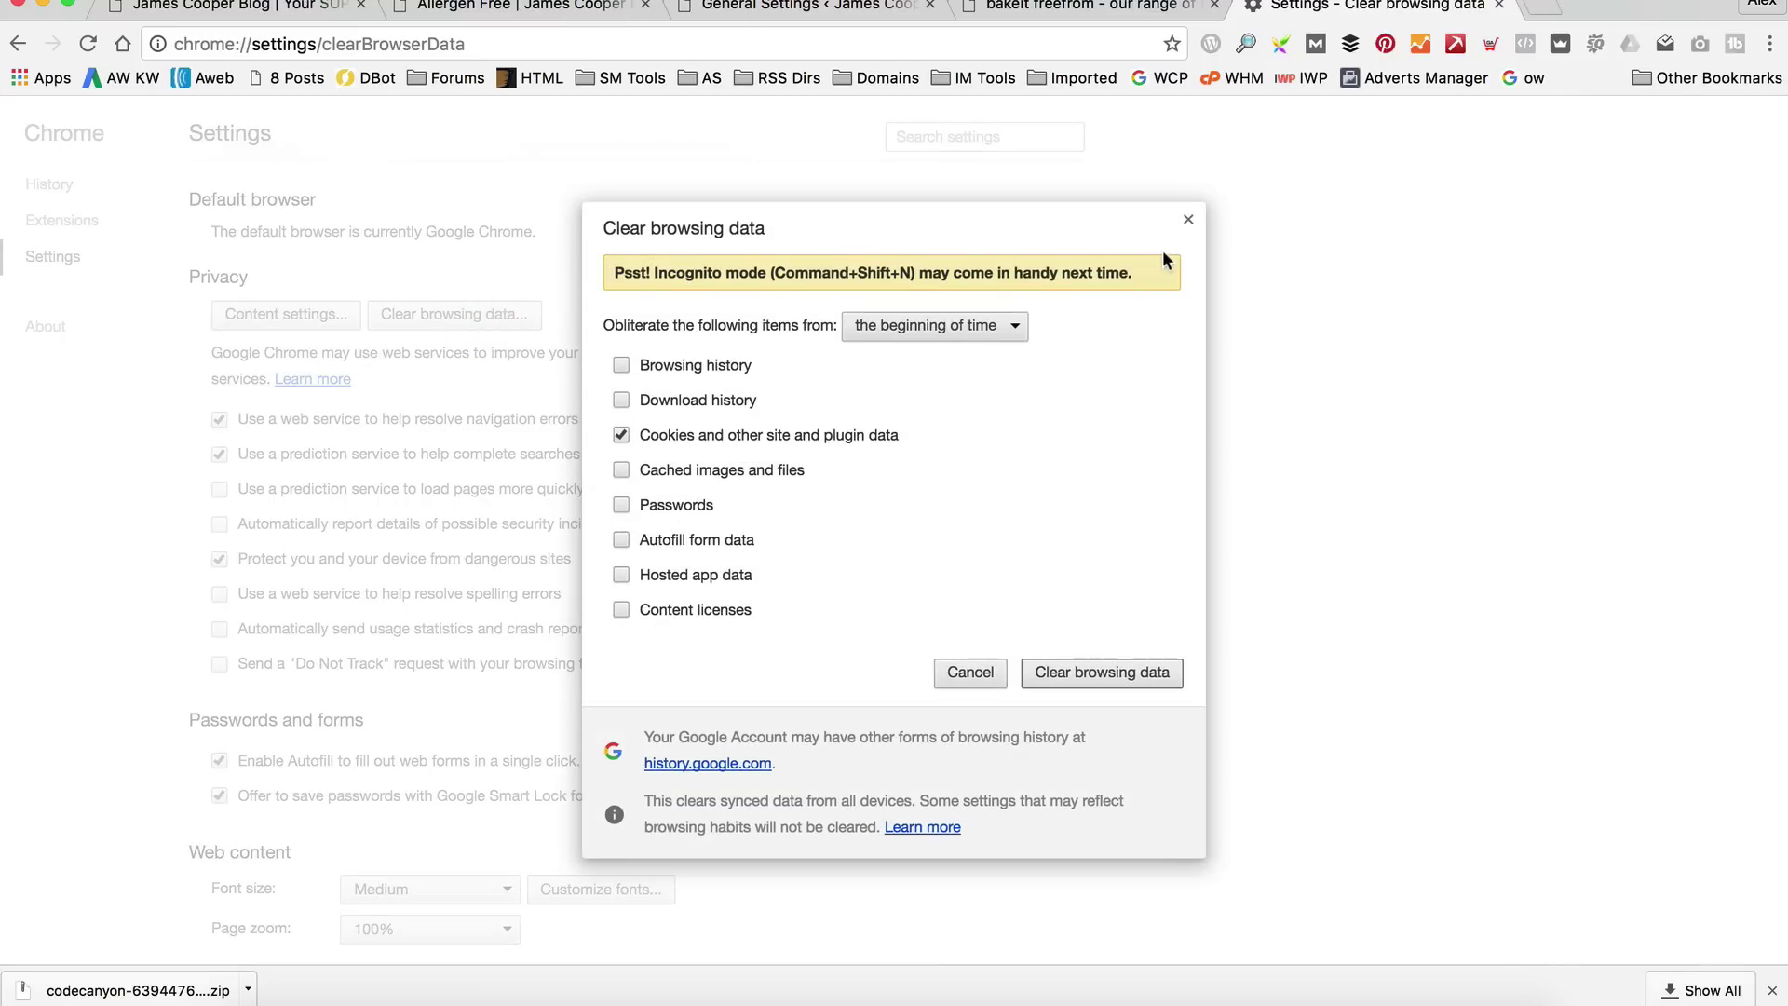
click(1188, 220)
- Search cookies for 'bake', delete the bakeitfreeform.wpengine.com entry, and reload the shop homepage
click(300, 316)
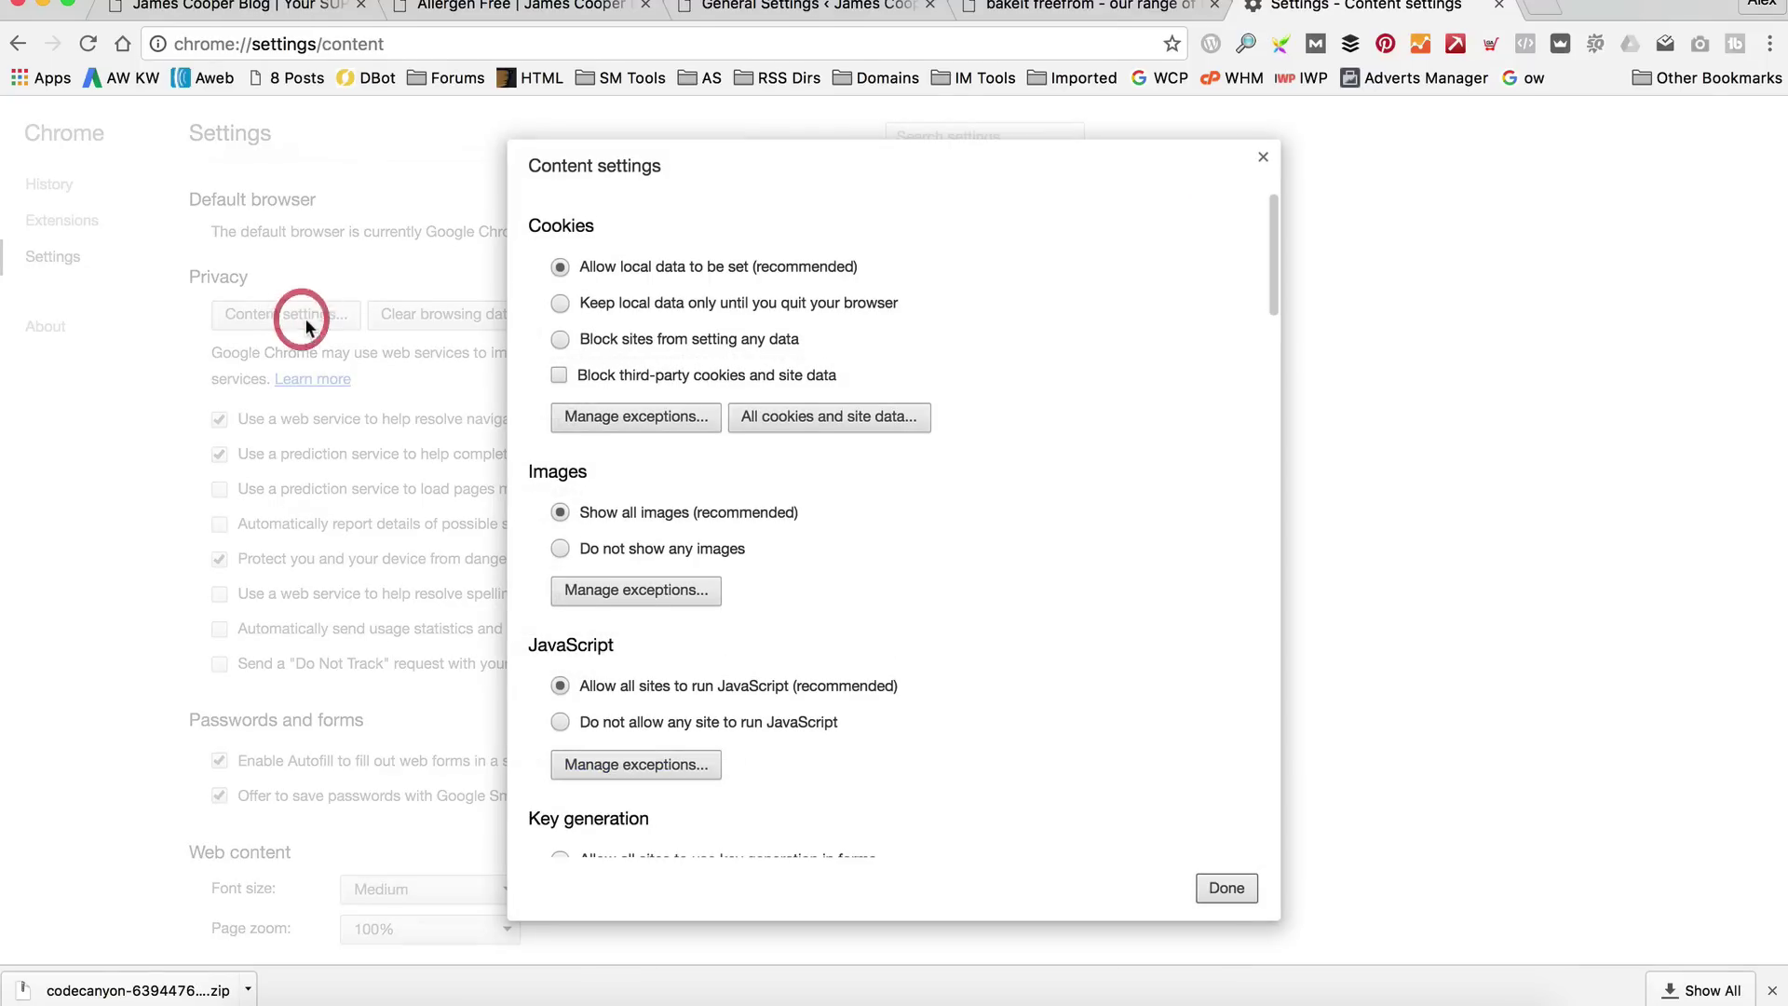
click(828, 418)
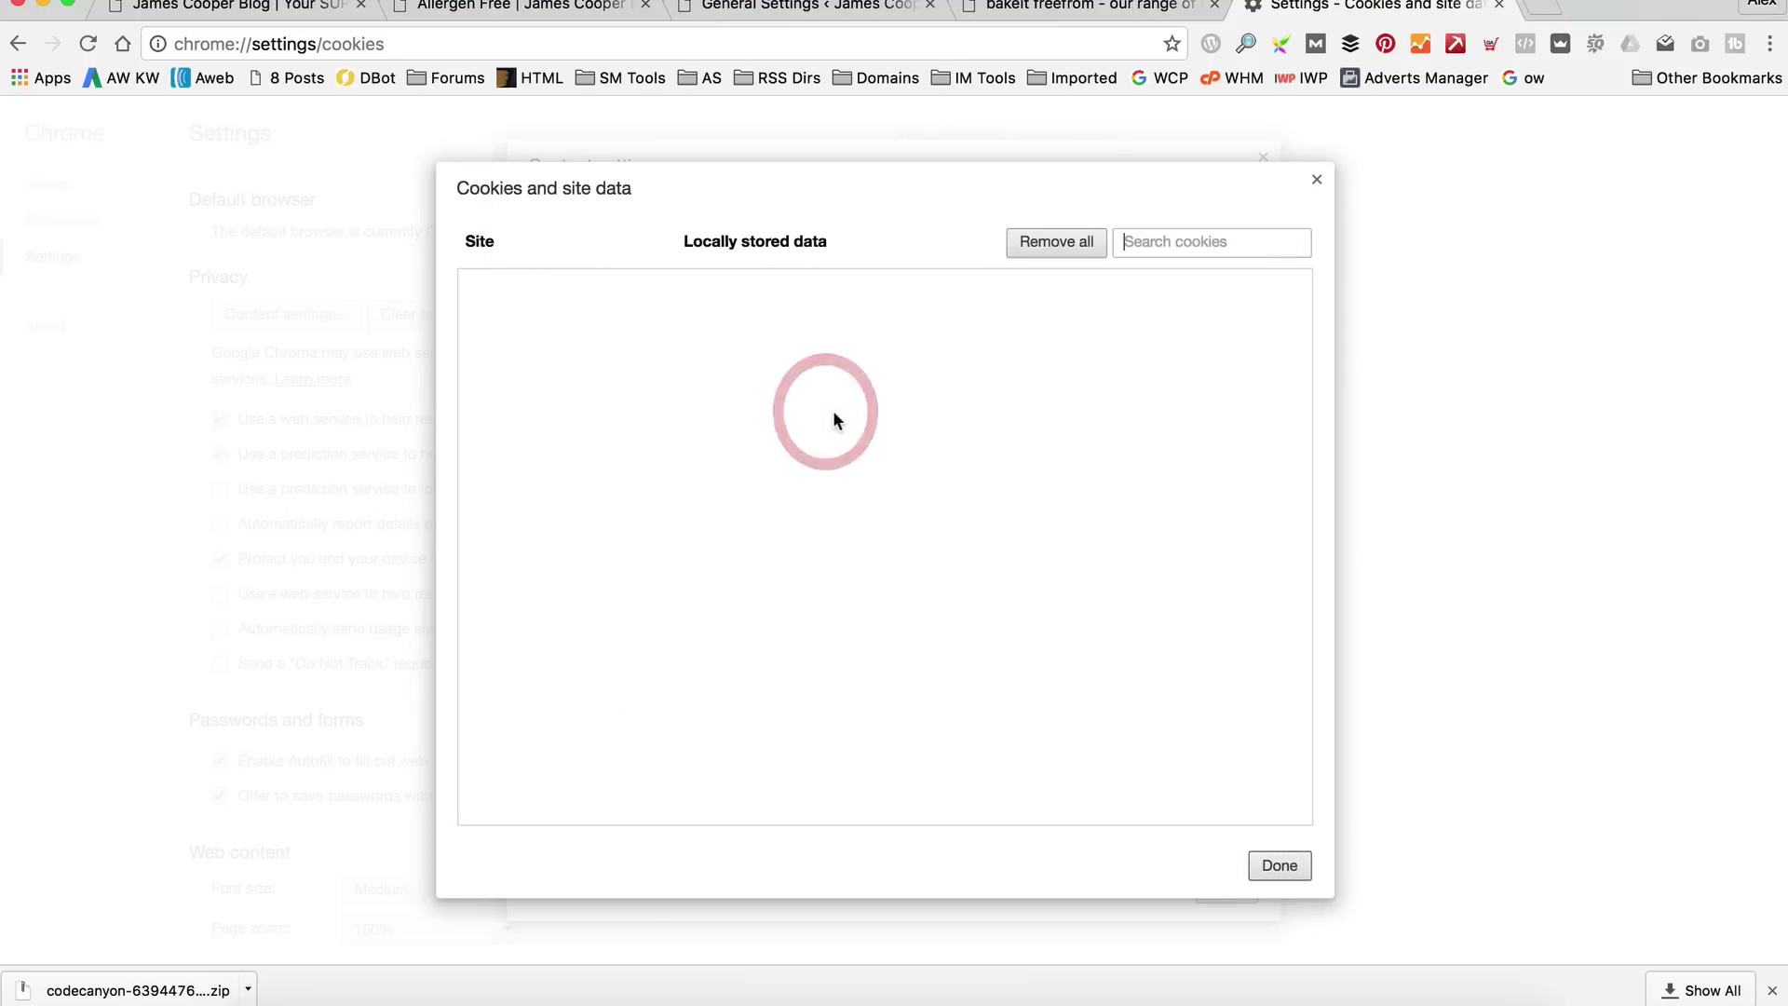
text(bakeit)
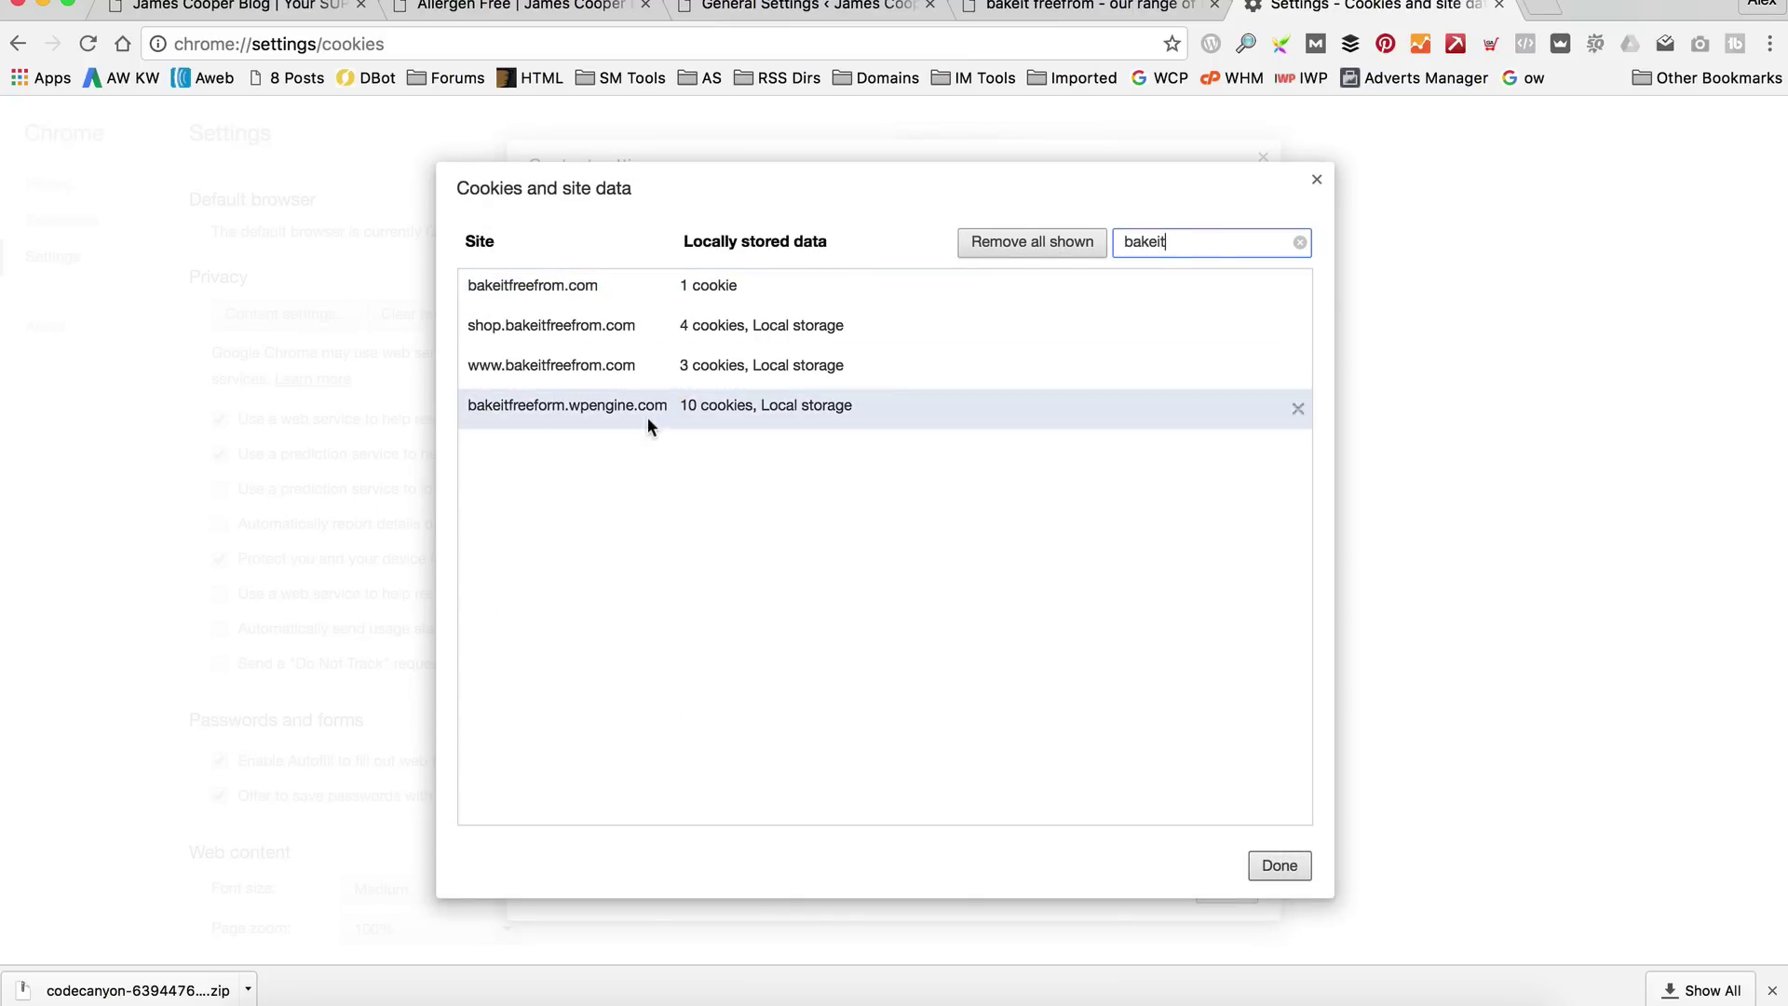
click(652, 421)
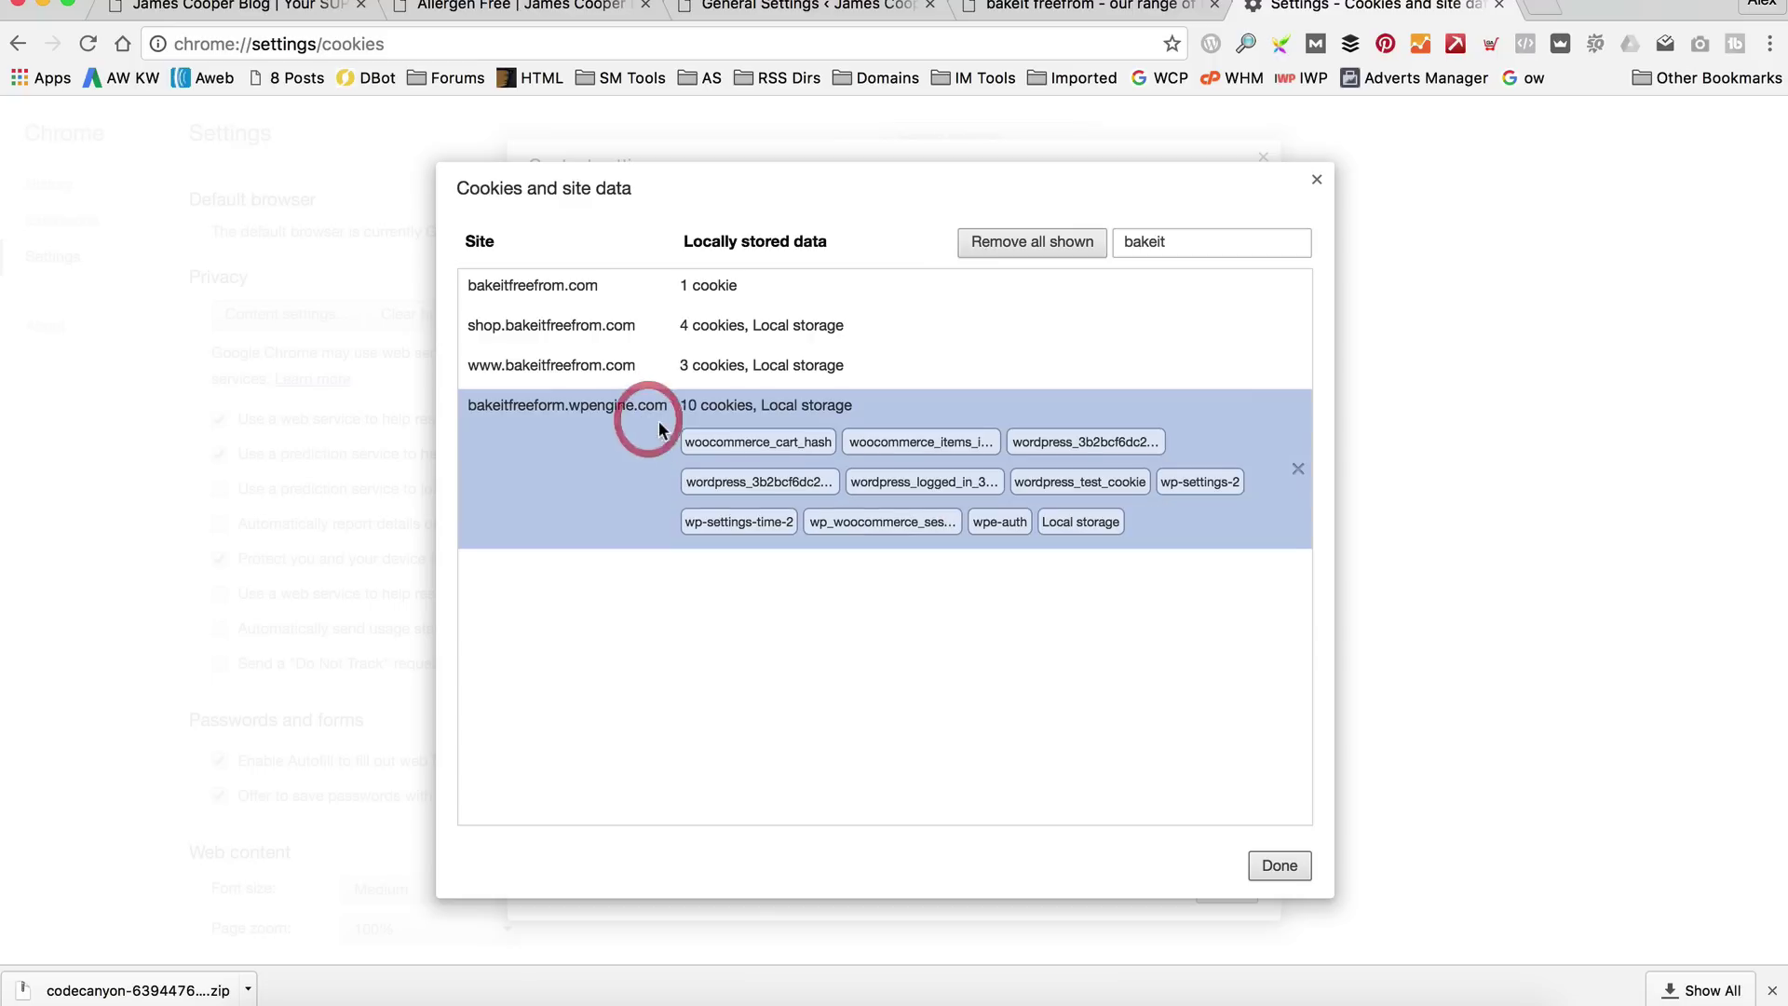
click(1299, 470)
click(1286, 869)
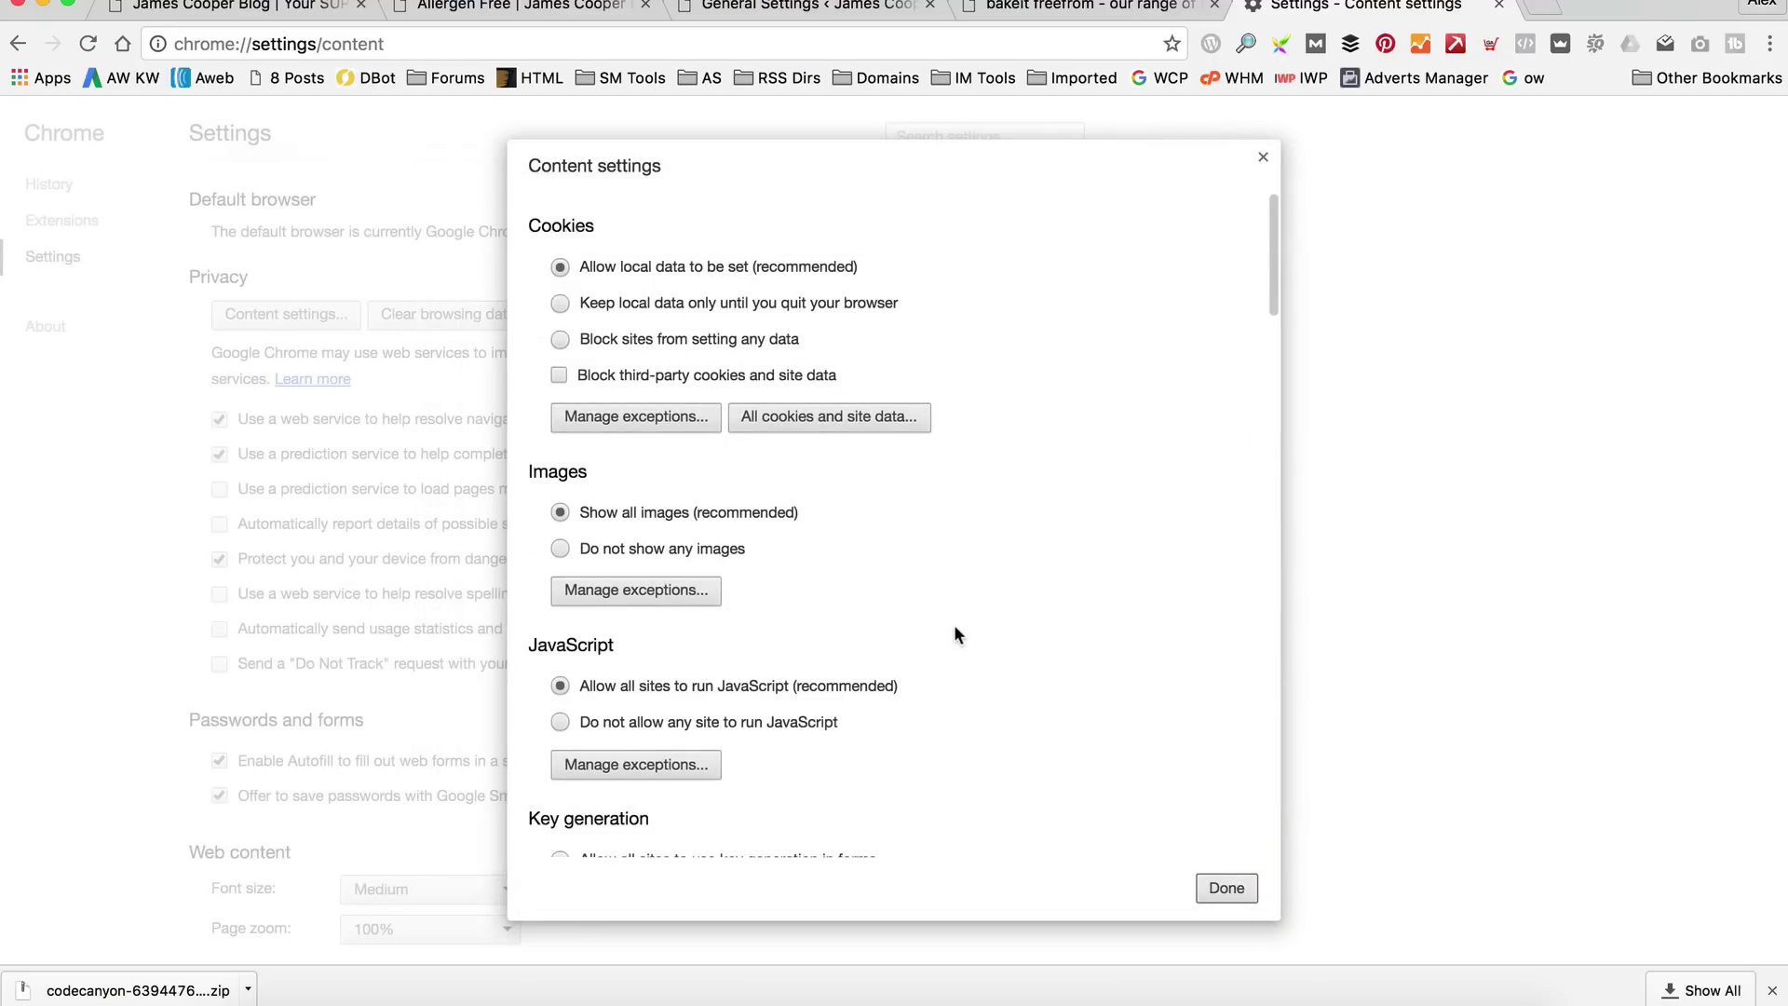
click(1215, 884)
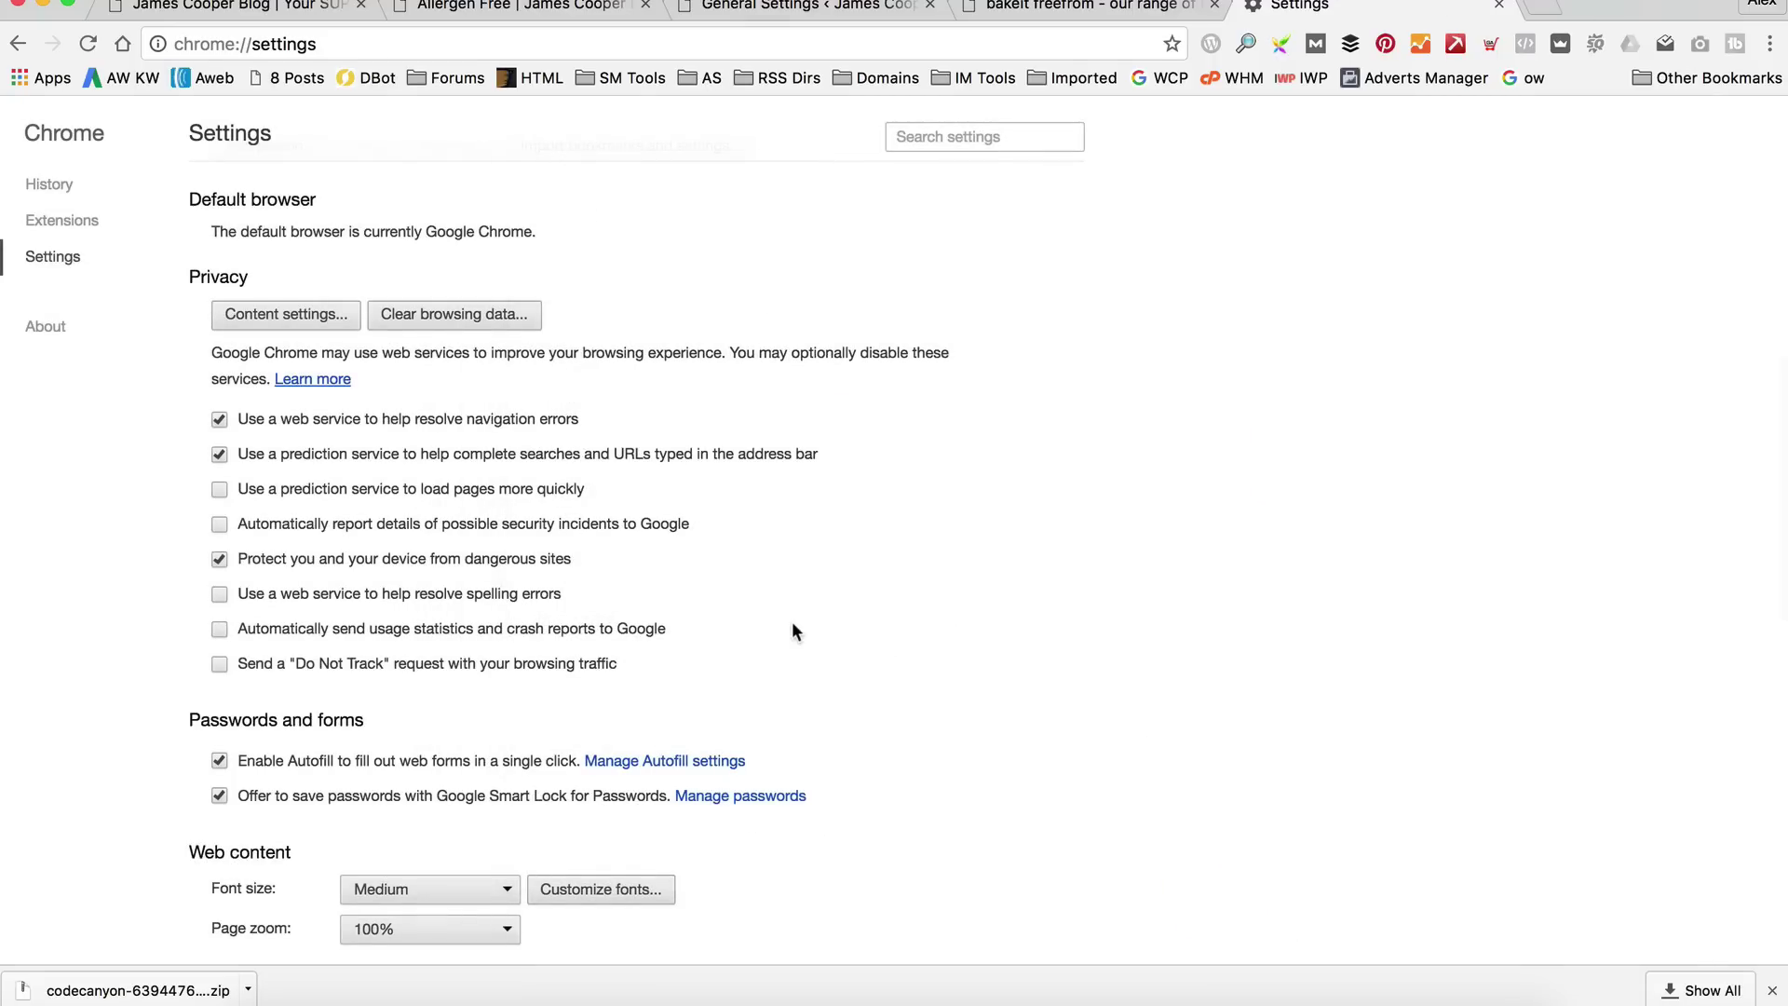
click(284, 9)
click(87, 44)
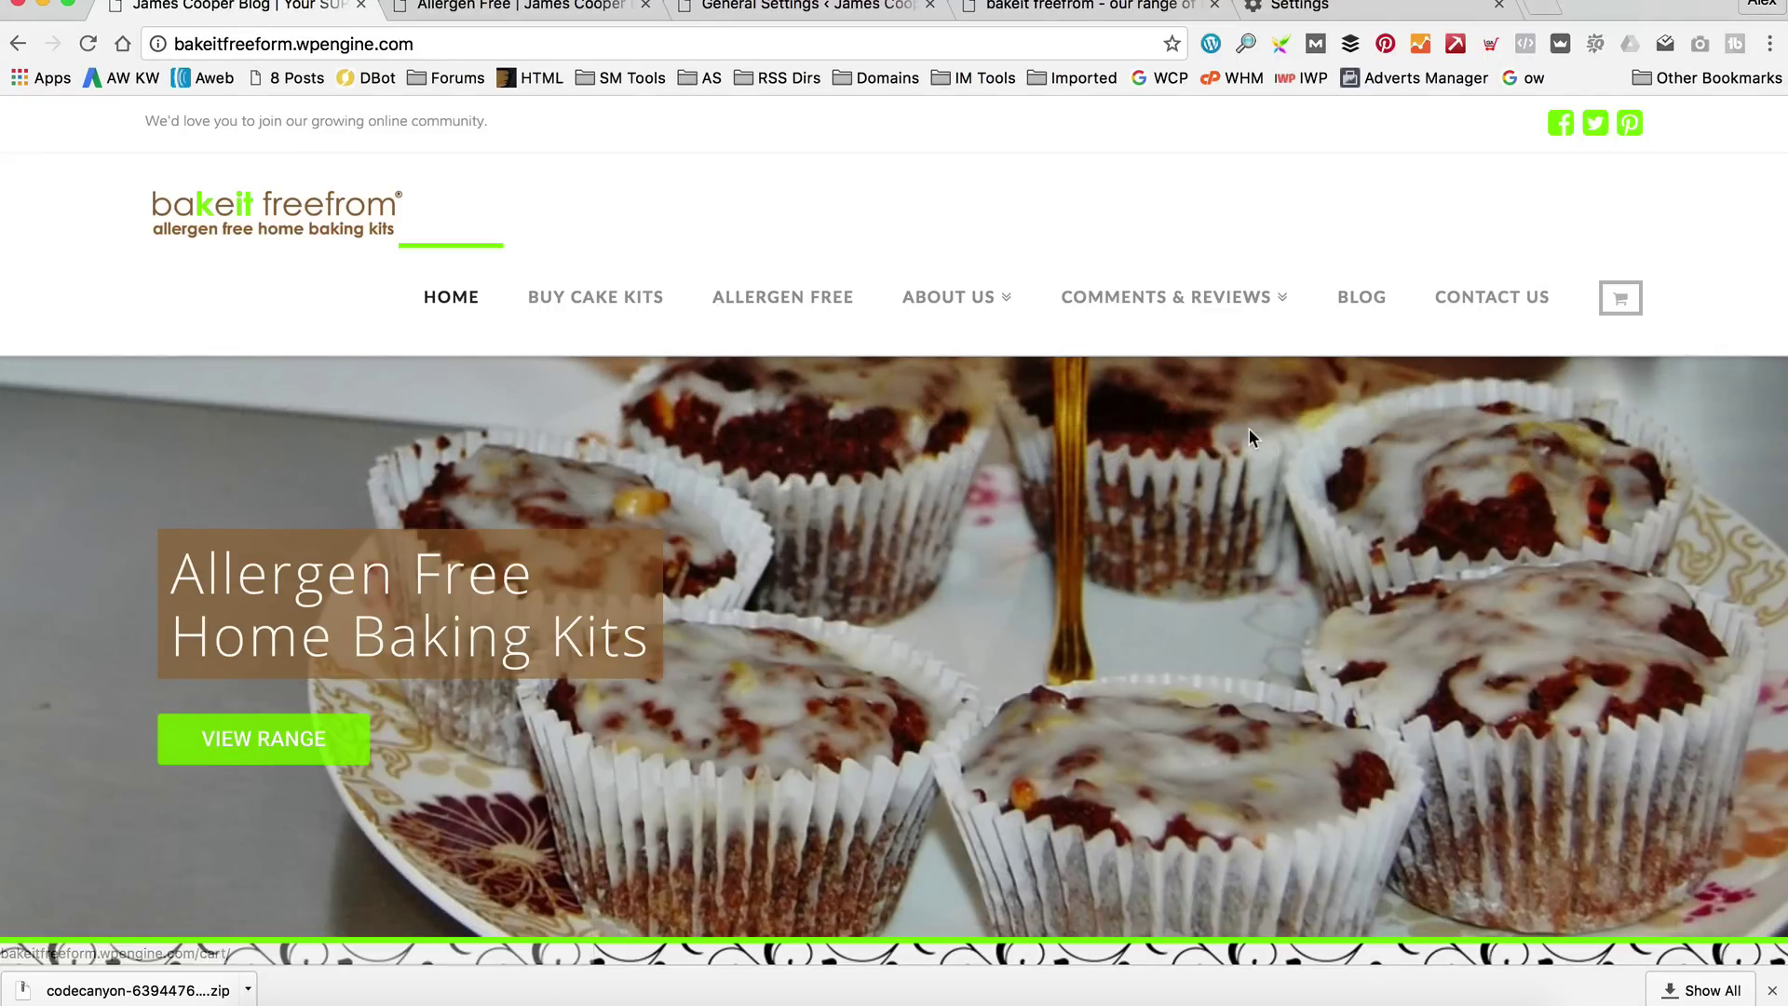
- Append /wp-admin to the site URL and log in to WordPress
click(514, 37)
click(550, 37)
text(/wp-admin)
key(Return)
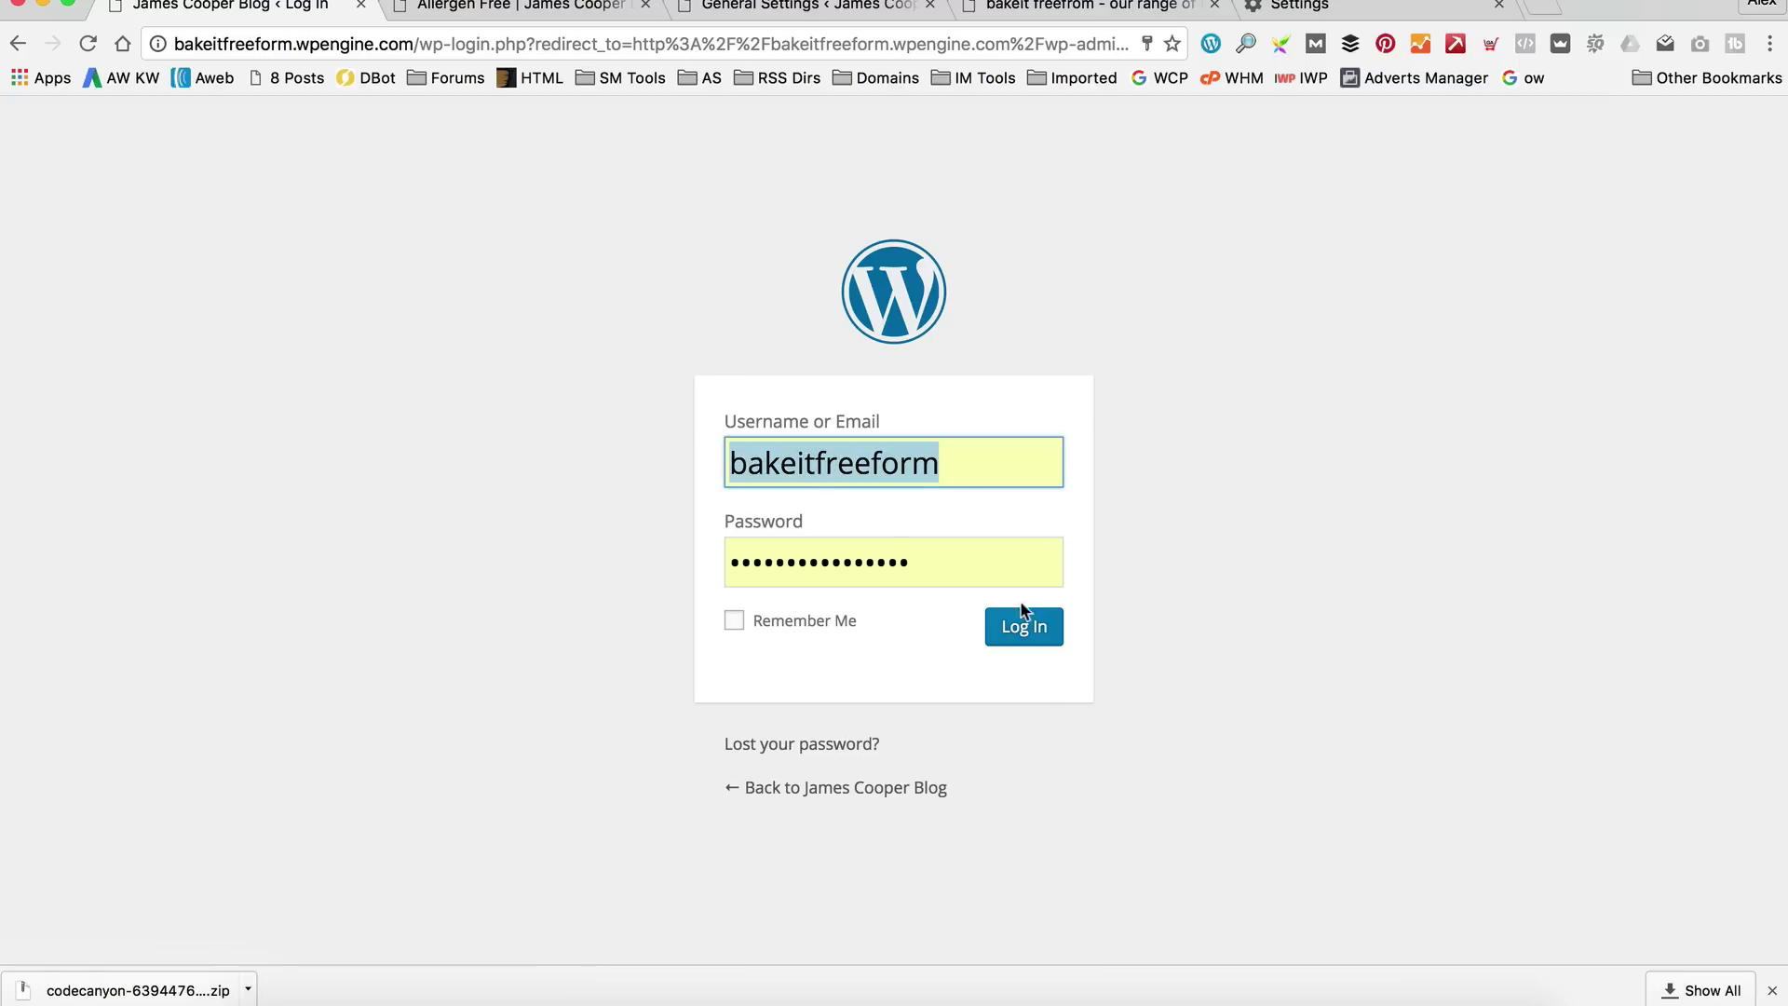
click(995, 619)
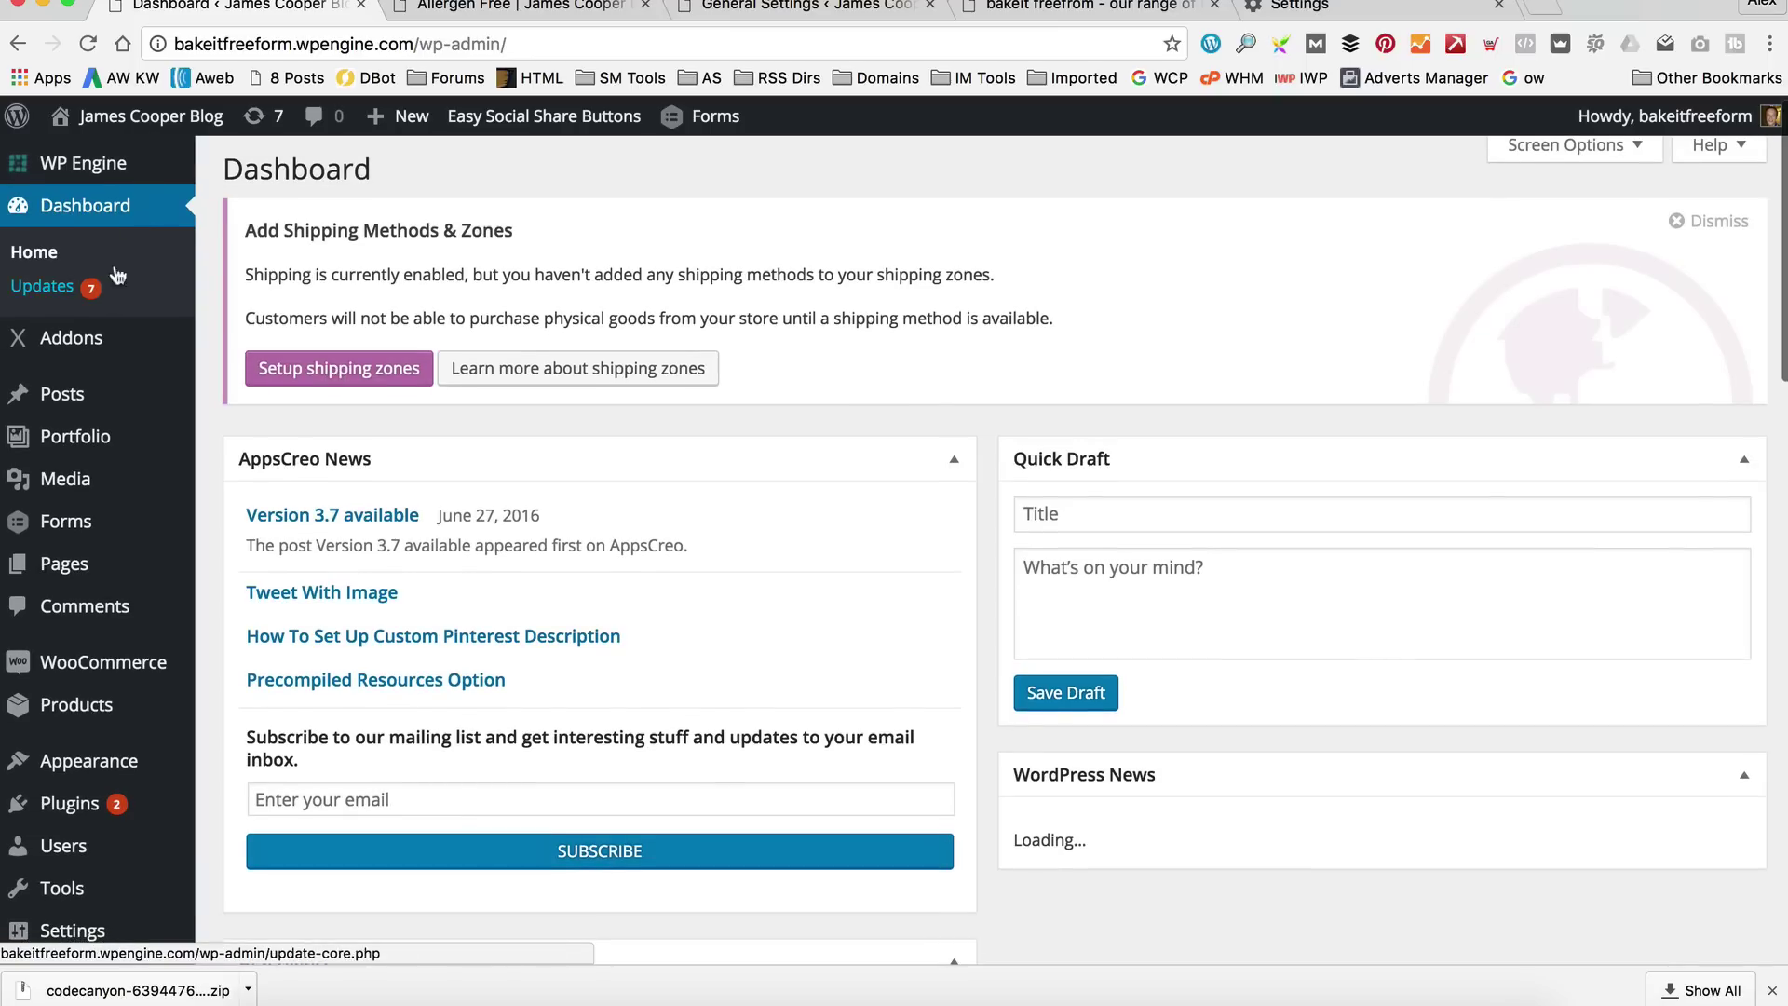
- Visit the live site from the admin bar and open the Customizer
mouse_move(140, 169)
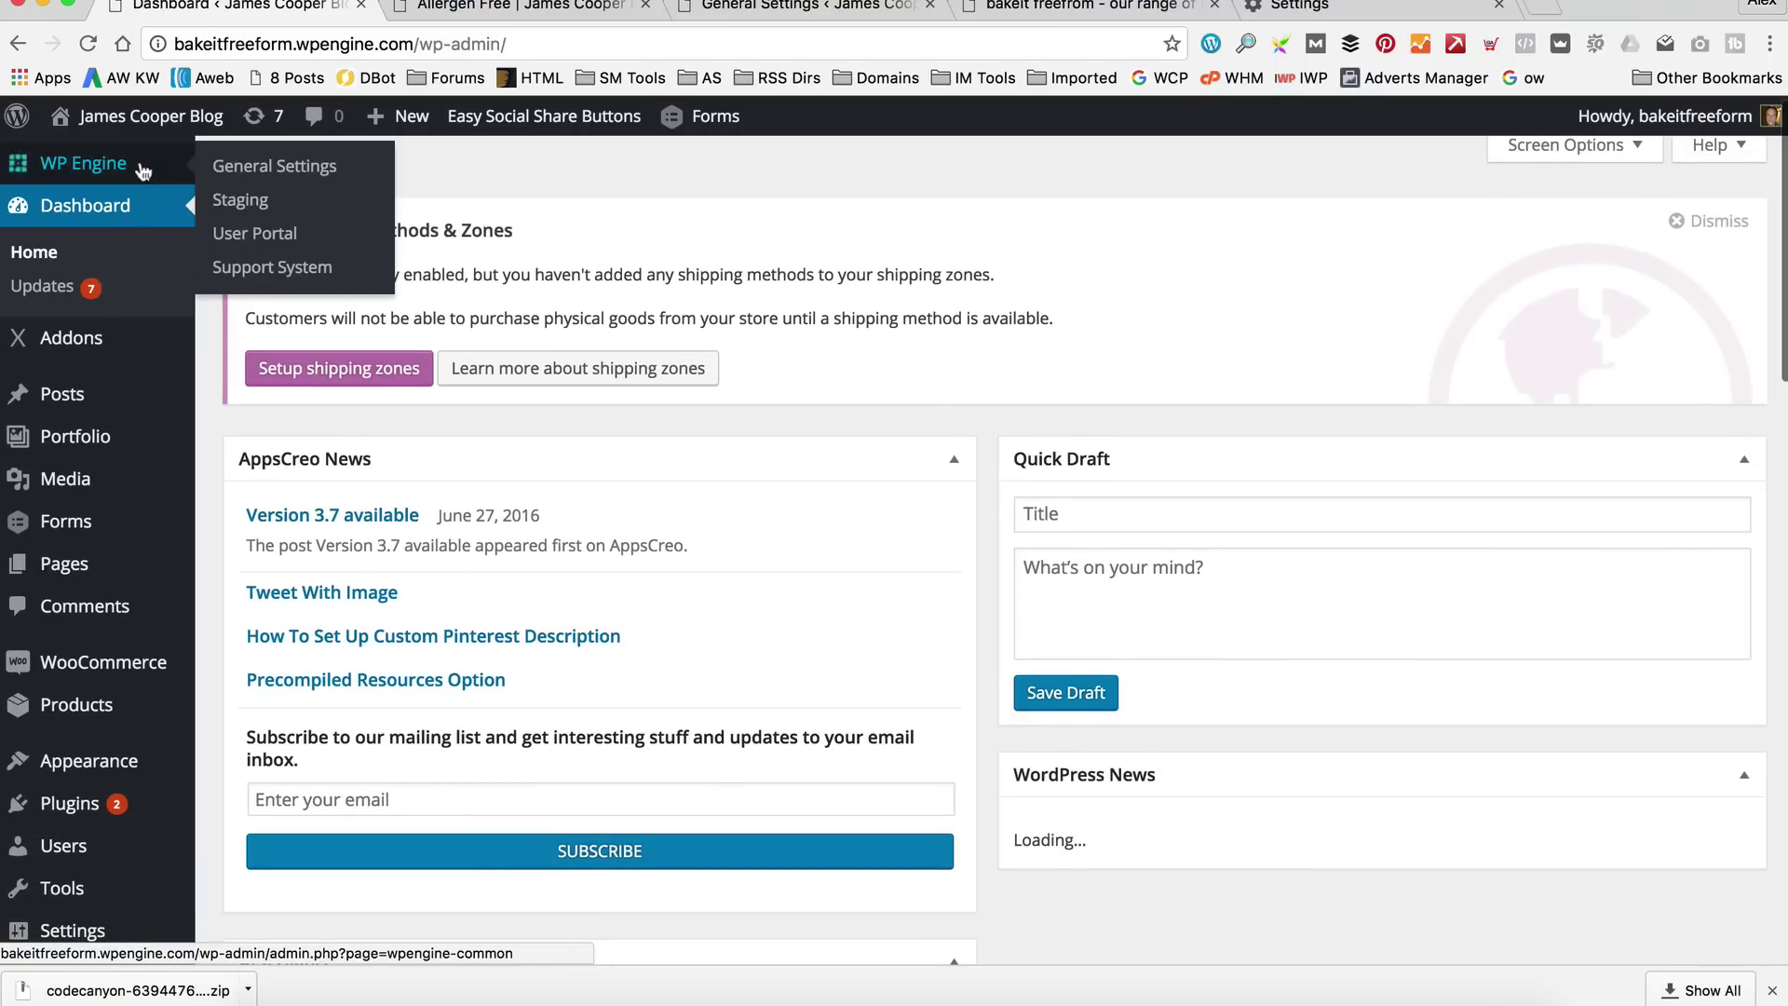
mouse_move(140, 115)
click(84, 160)
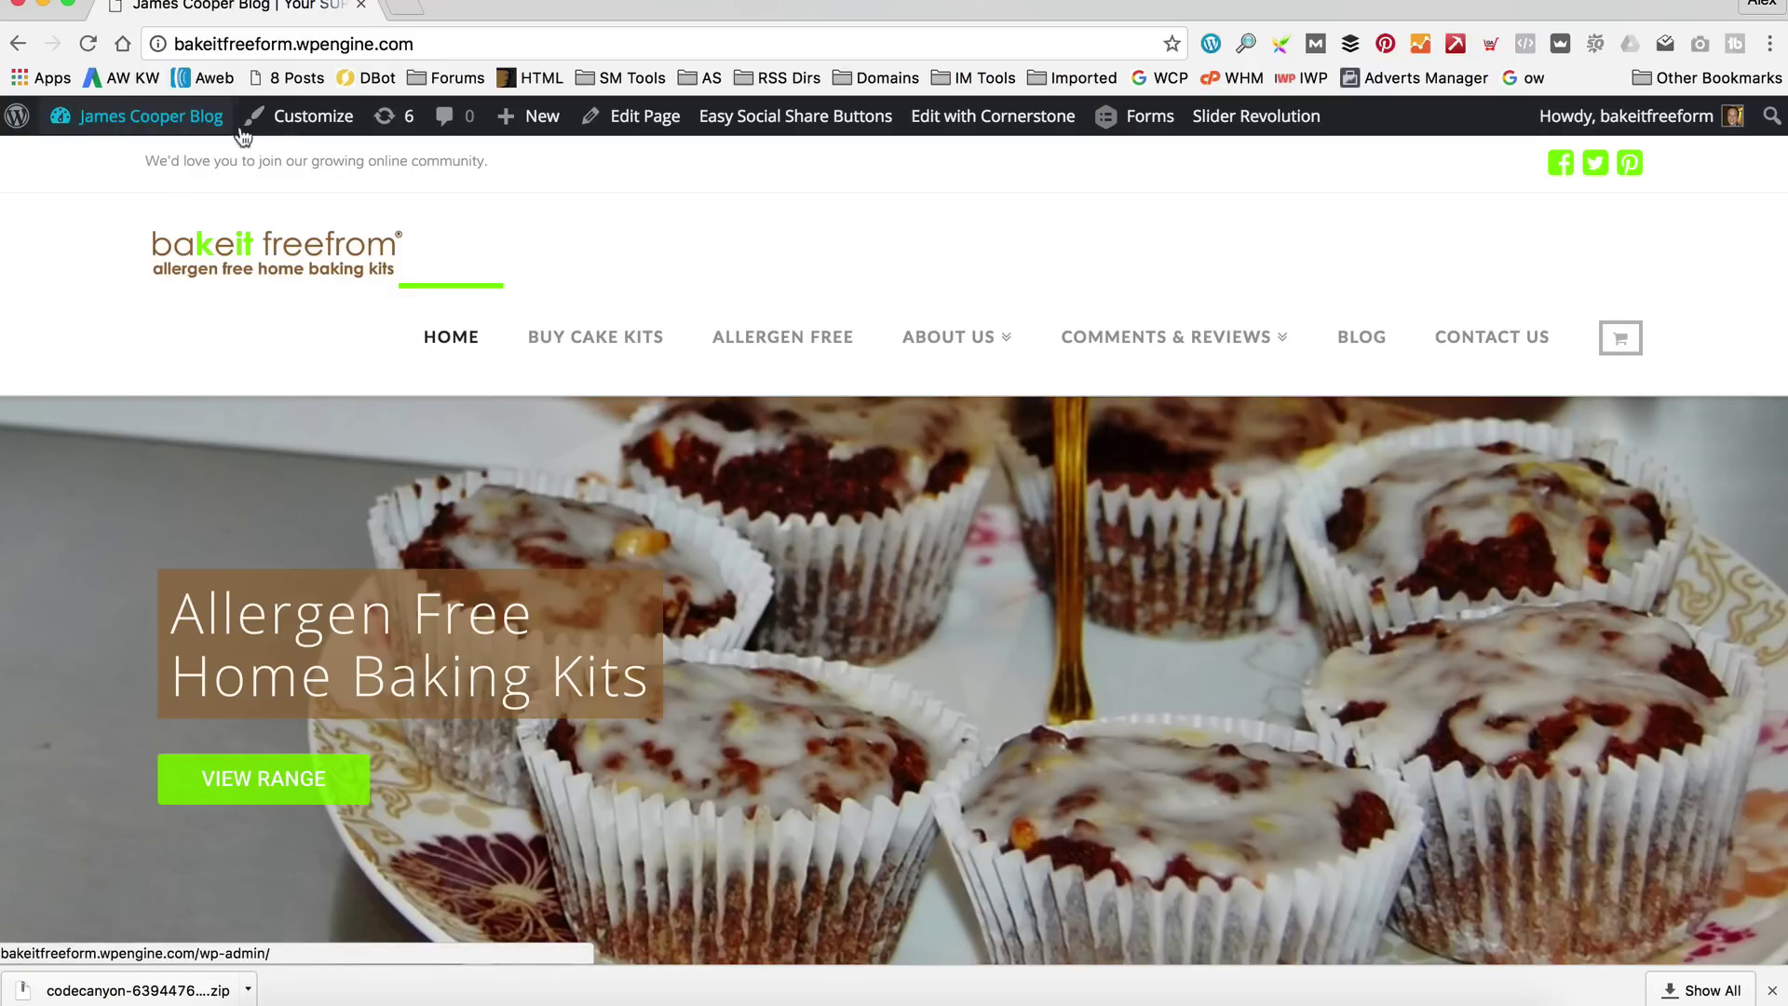
click(303, 116)
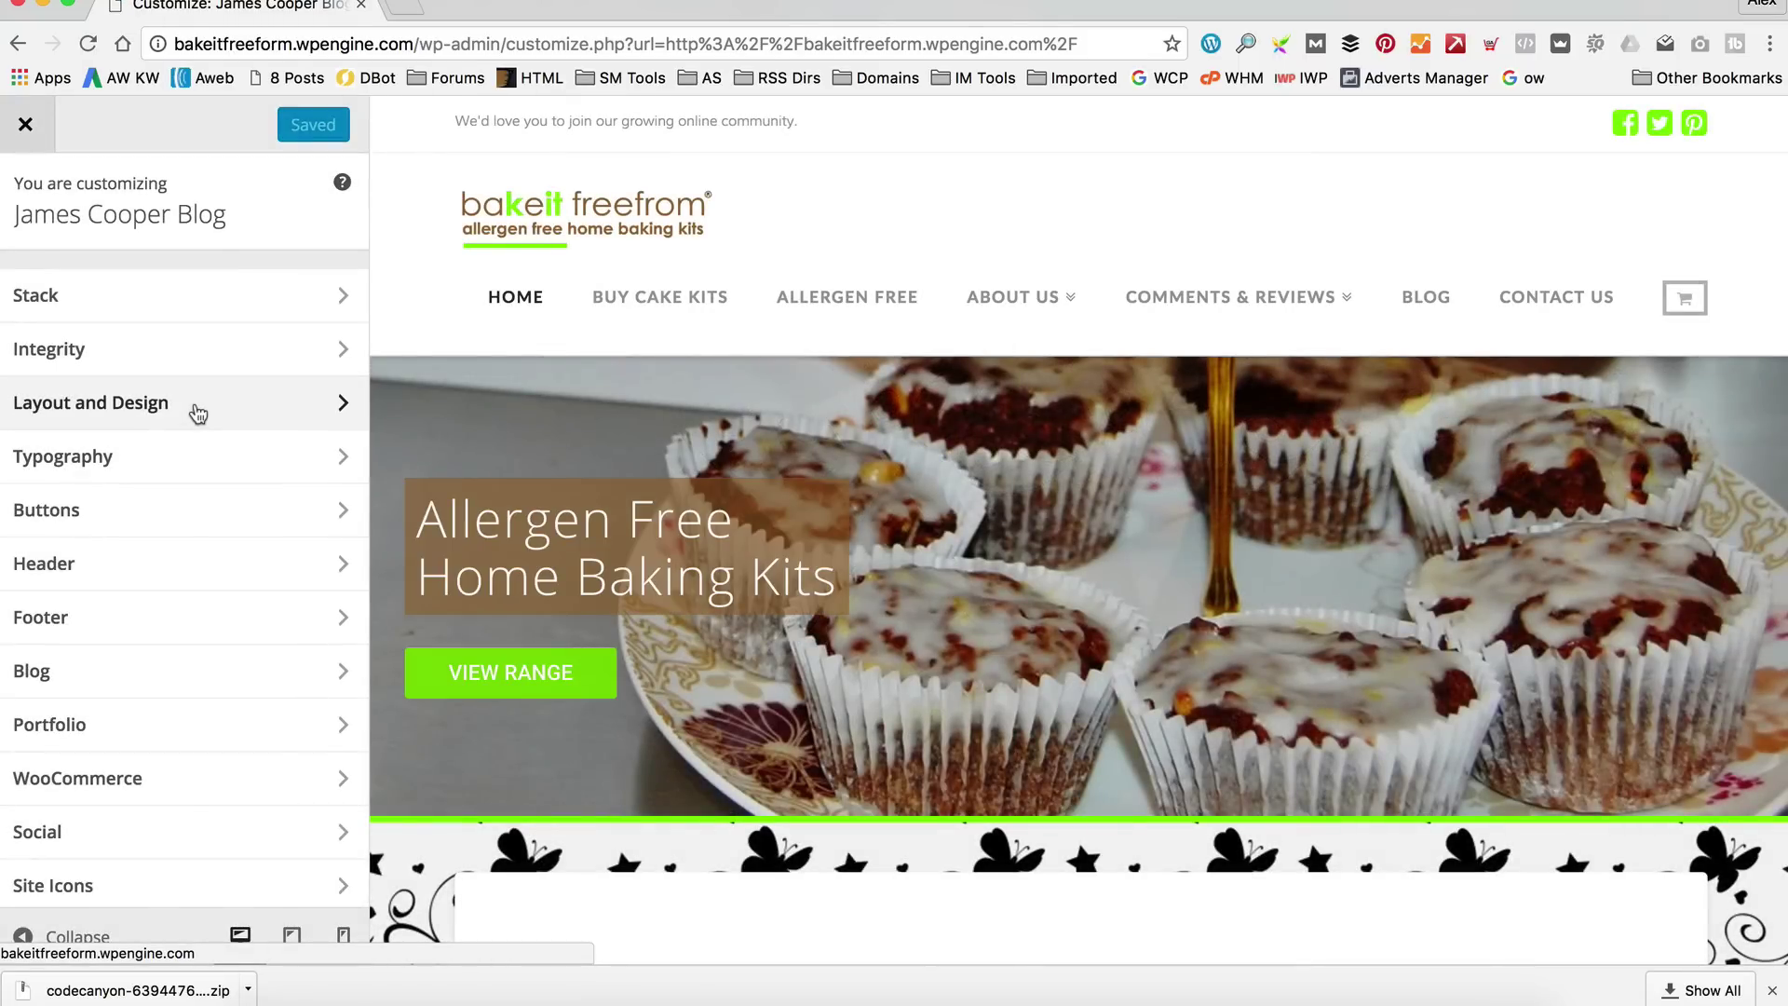
- In Header settings, change Navbar Letter Spacing to 0.075 em, publish, and exit to the homepage
click(180, 566)
scroll(195, 522, down, 6)
scroll(210, 479, down, 15)
scroll(213, 484, down, 15)
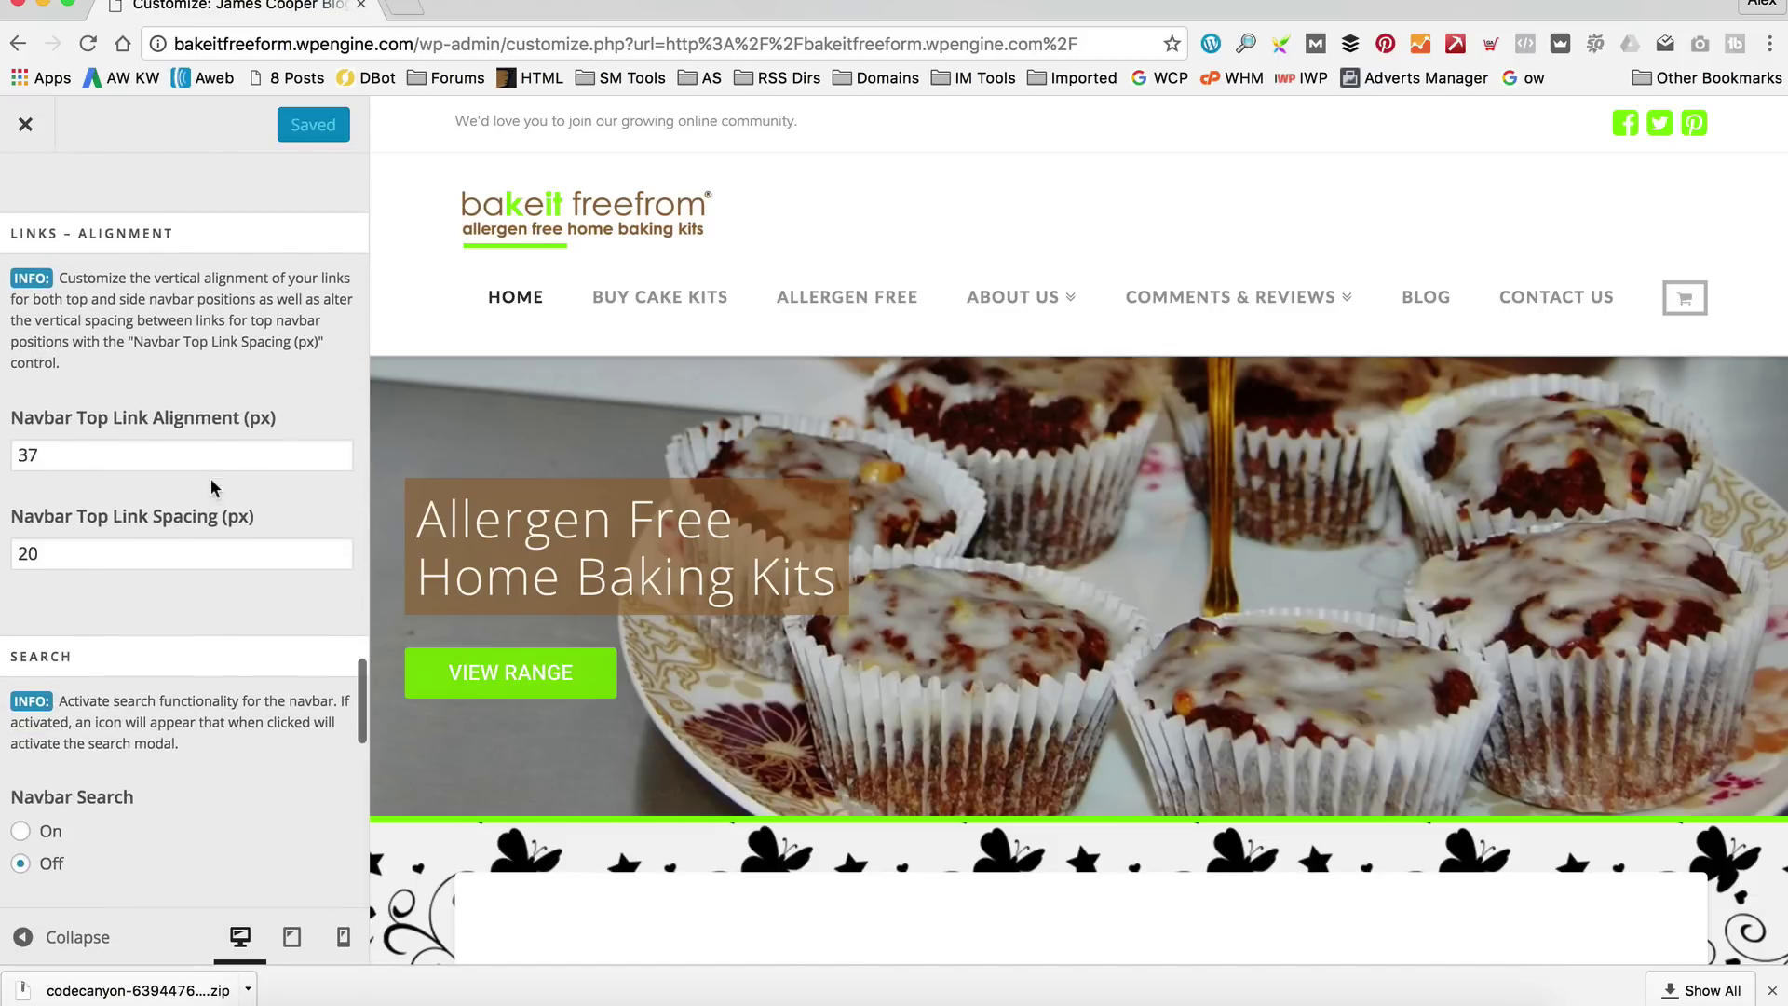
scroll(211, 478, down, 10)
scroll(211, 478, up, 5)
scroll(215, 483, up, 10)
scroll(196, 492, down, 1)
scroll(198, 494, down, 3)
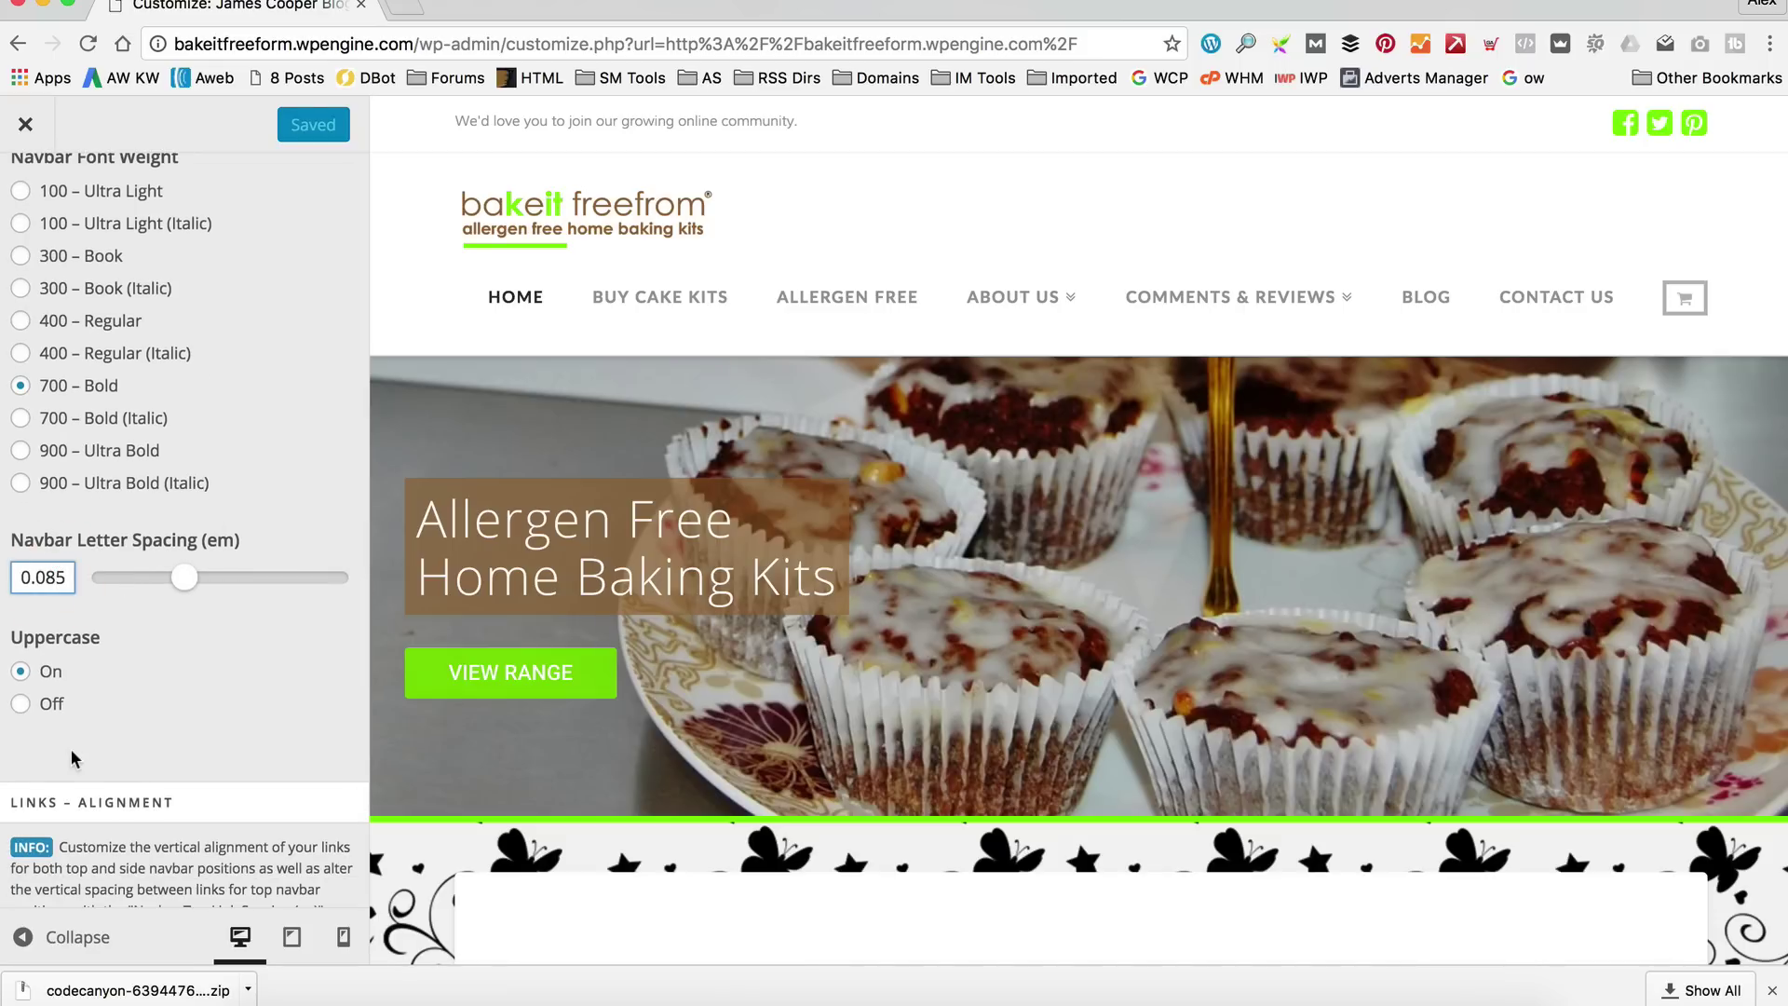
key(BackSpace)
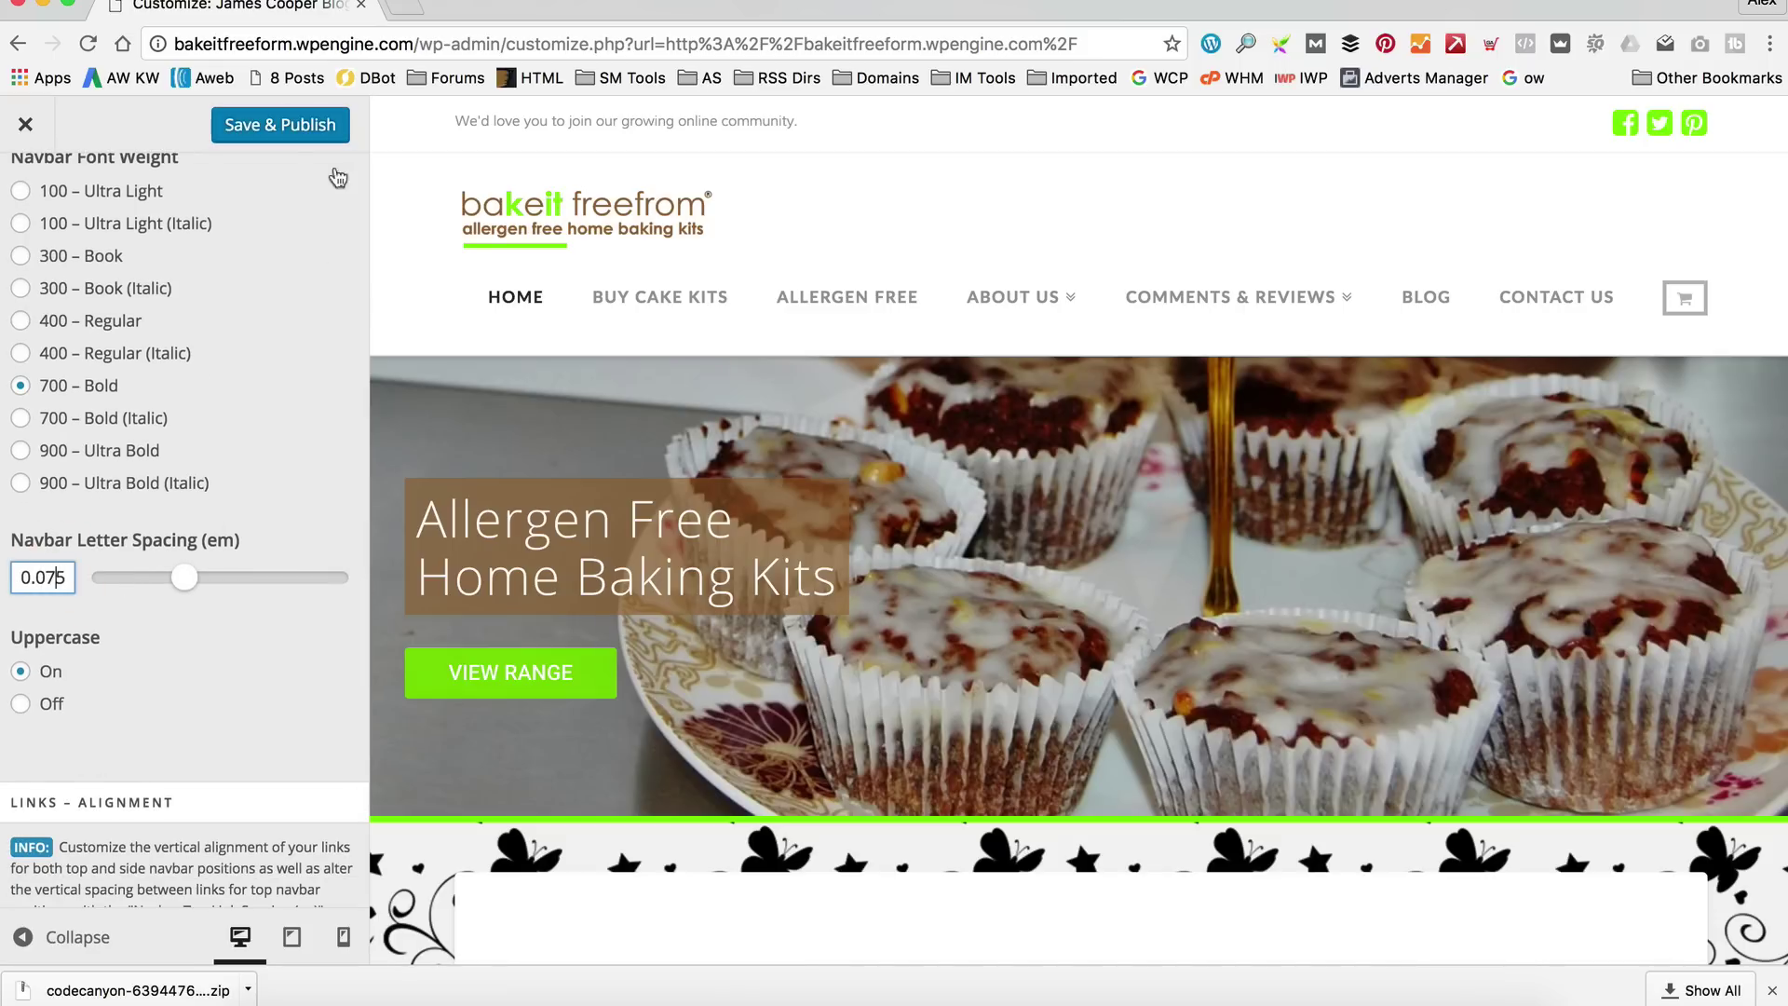
click(289, 126)
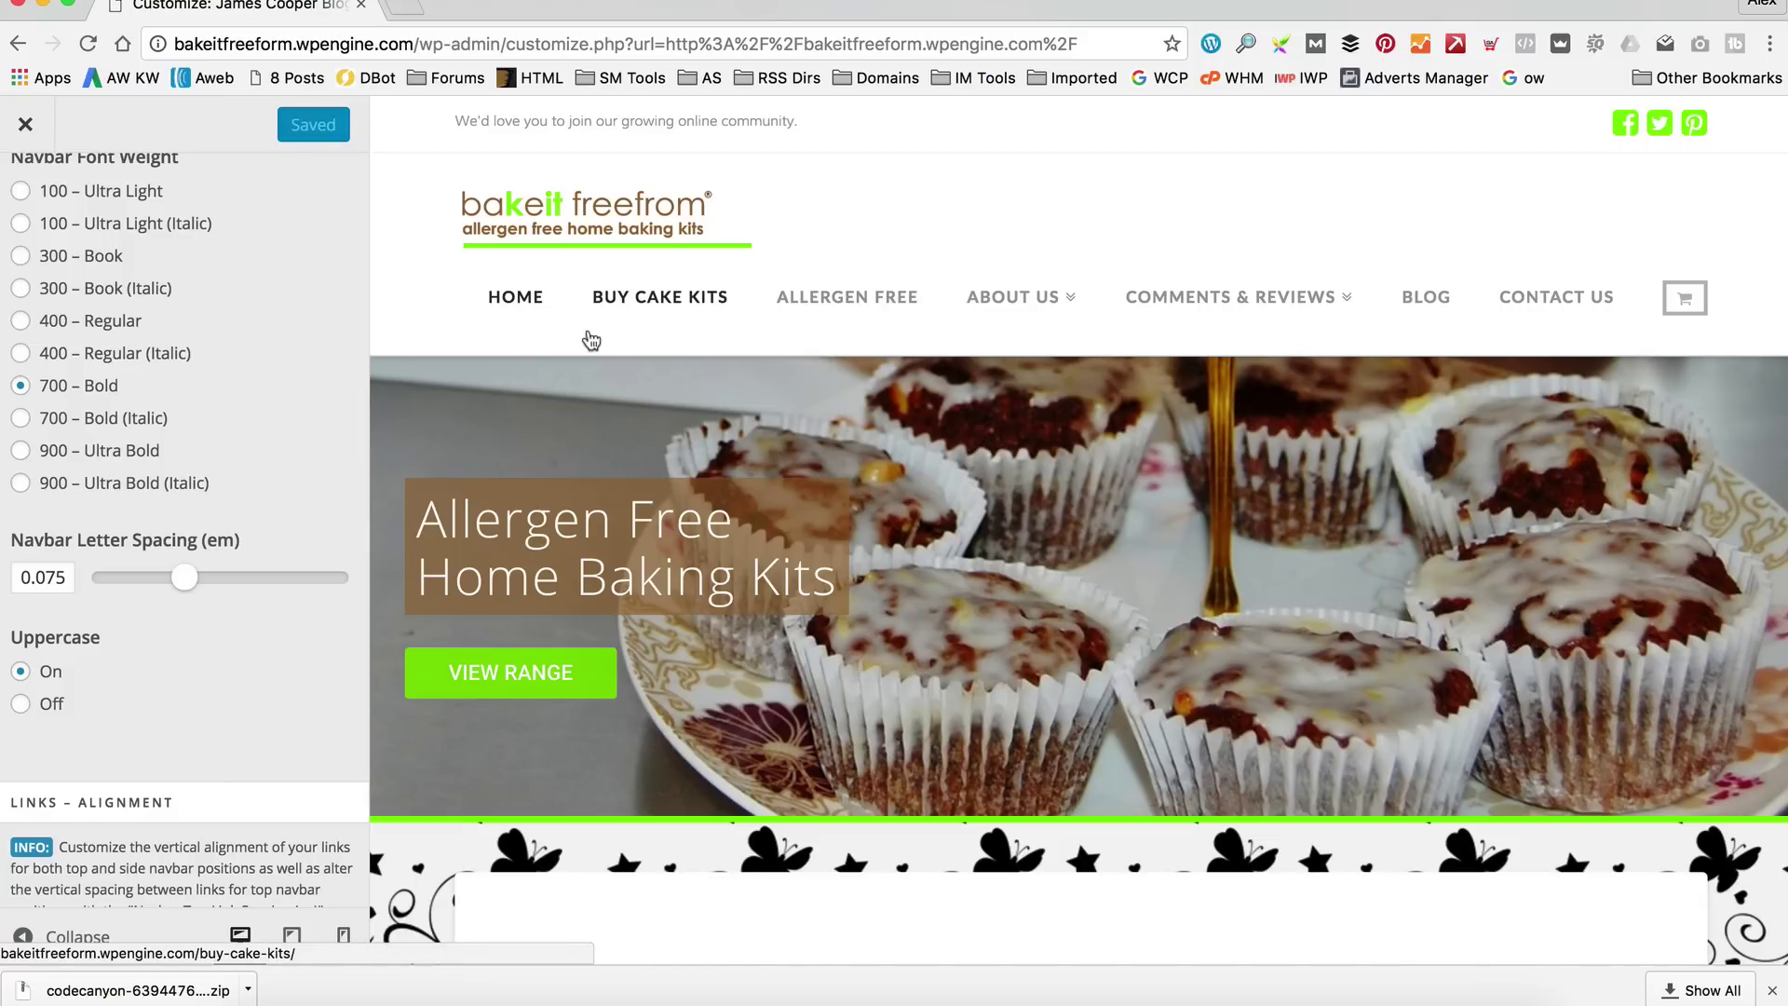
click(671, 324)
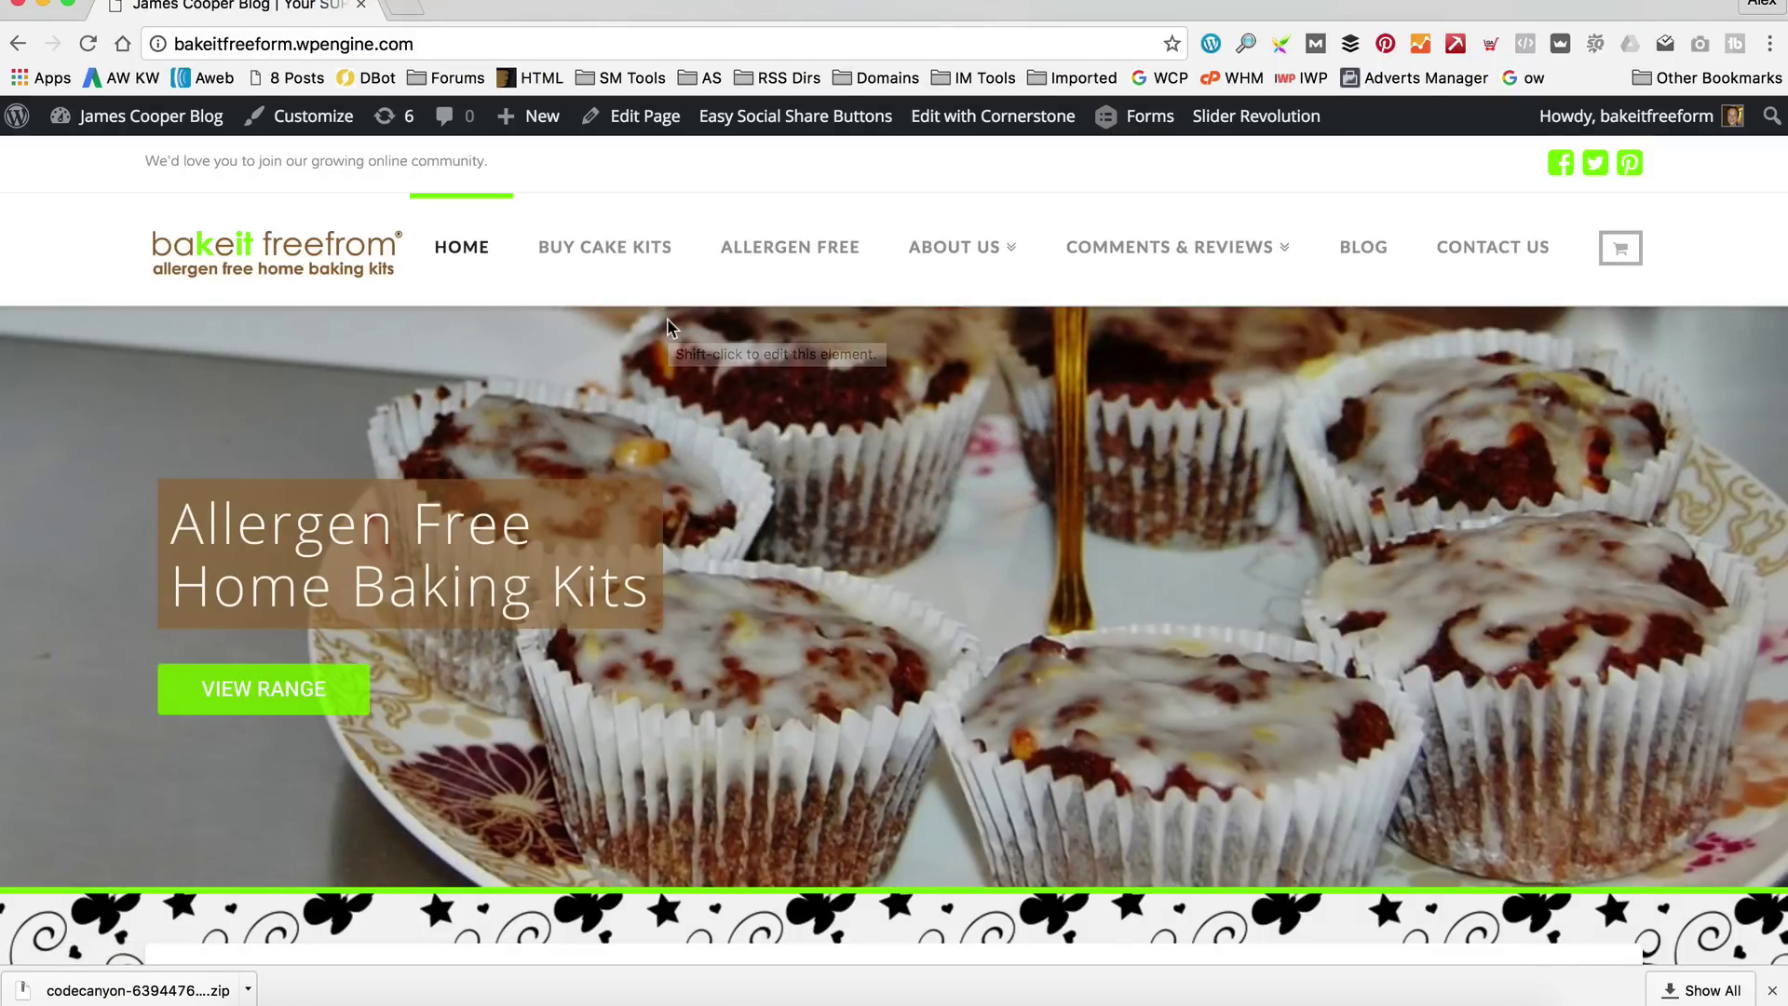
- Review the cart page from the header cart icon, then open it via Edit Page
click(1618, 261)
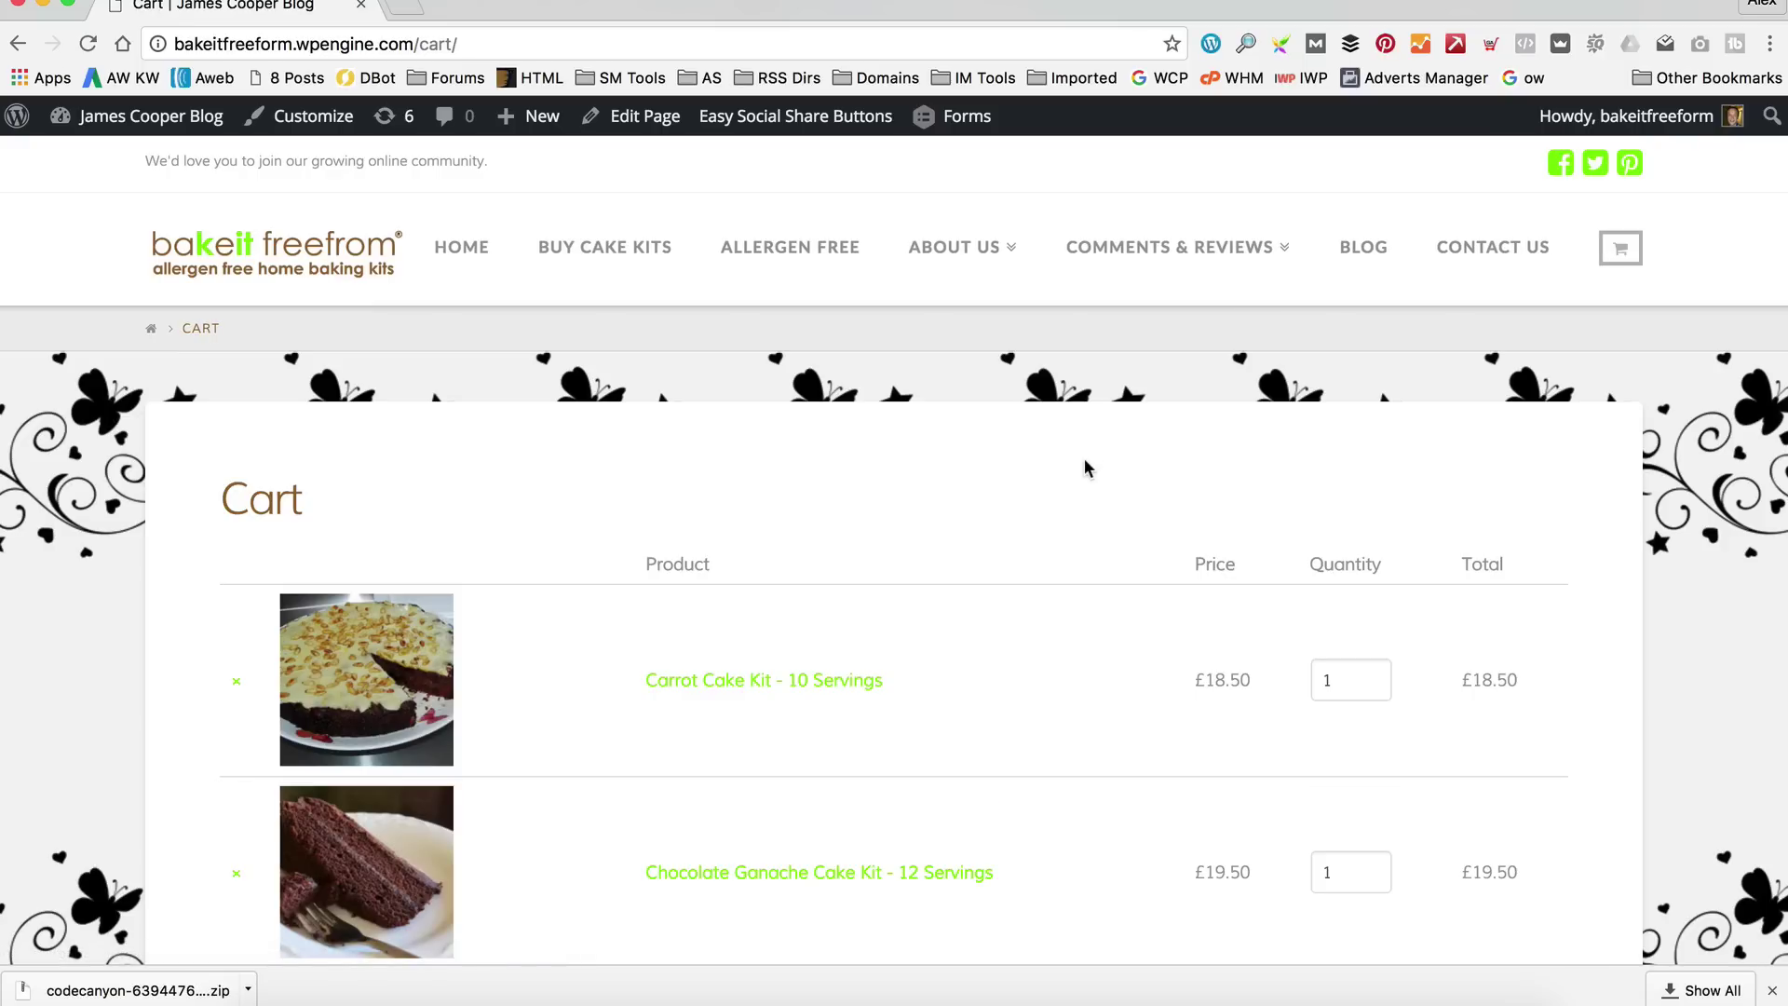
scroll(1088, 465, down, 6)
scroll(1086, 470, up, 6)
click(634, 116)
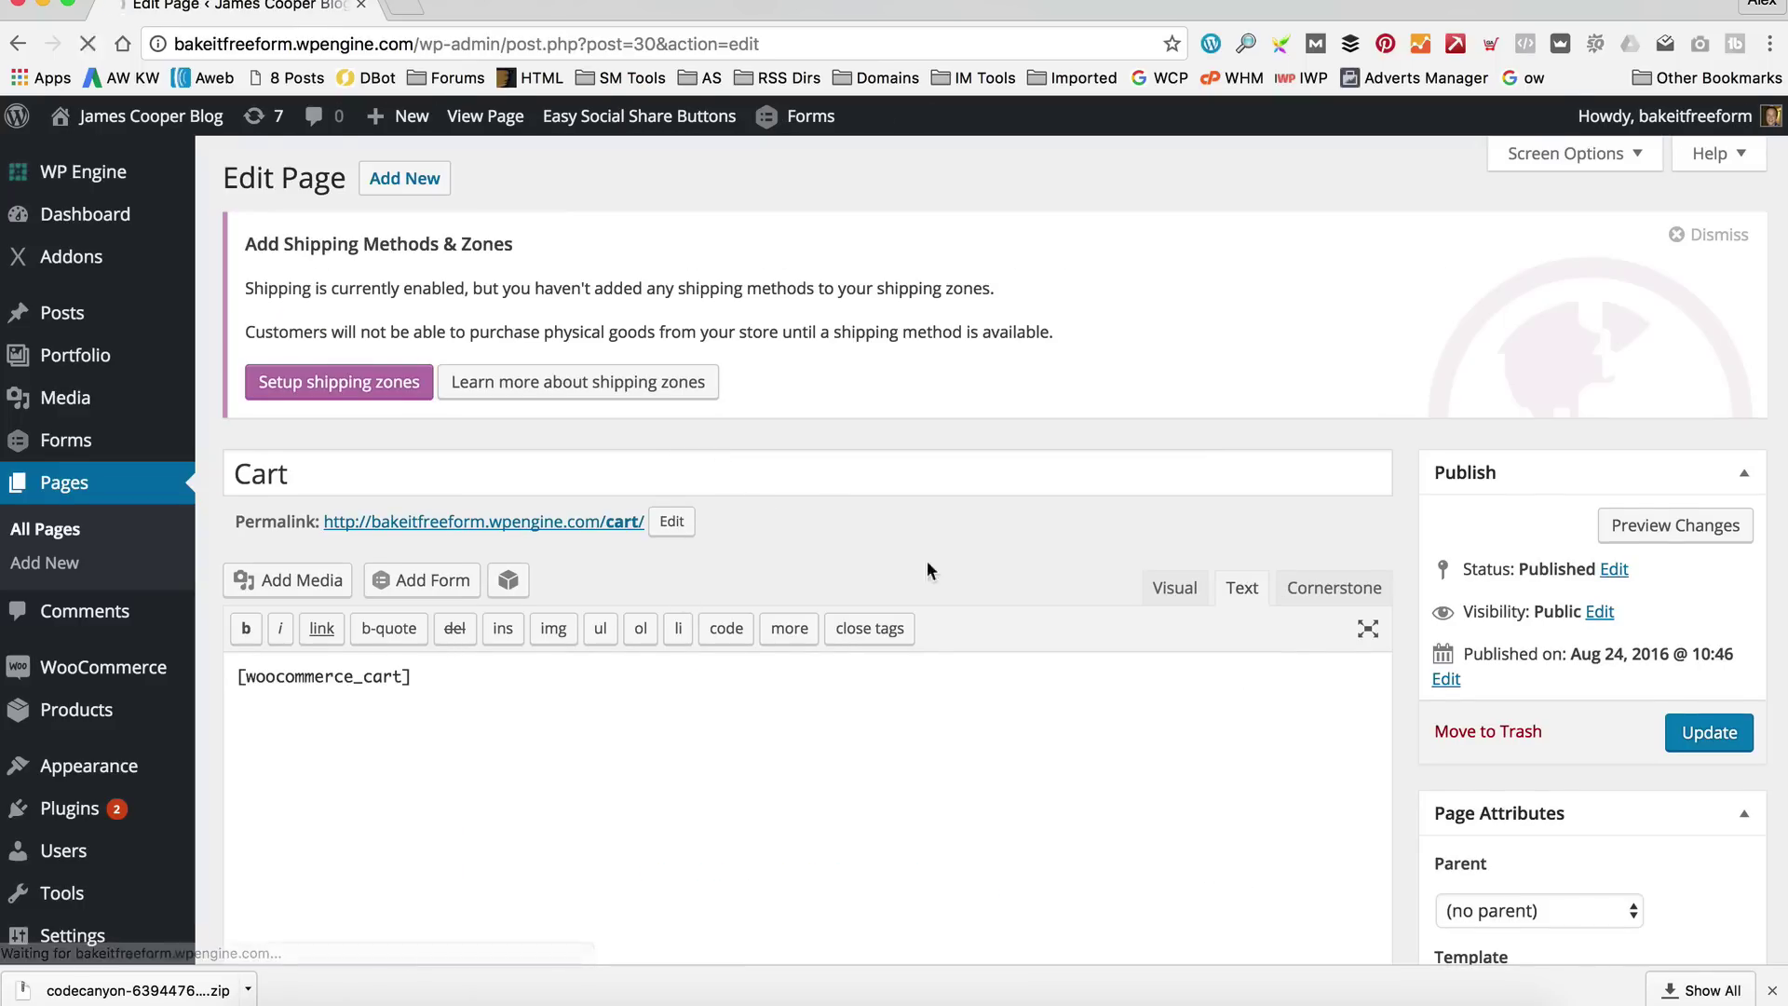
- Confirm the Cart page template remains Layout - Fullwidth
scroll(559, 466, down, 4)
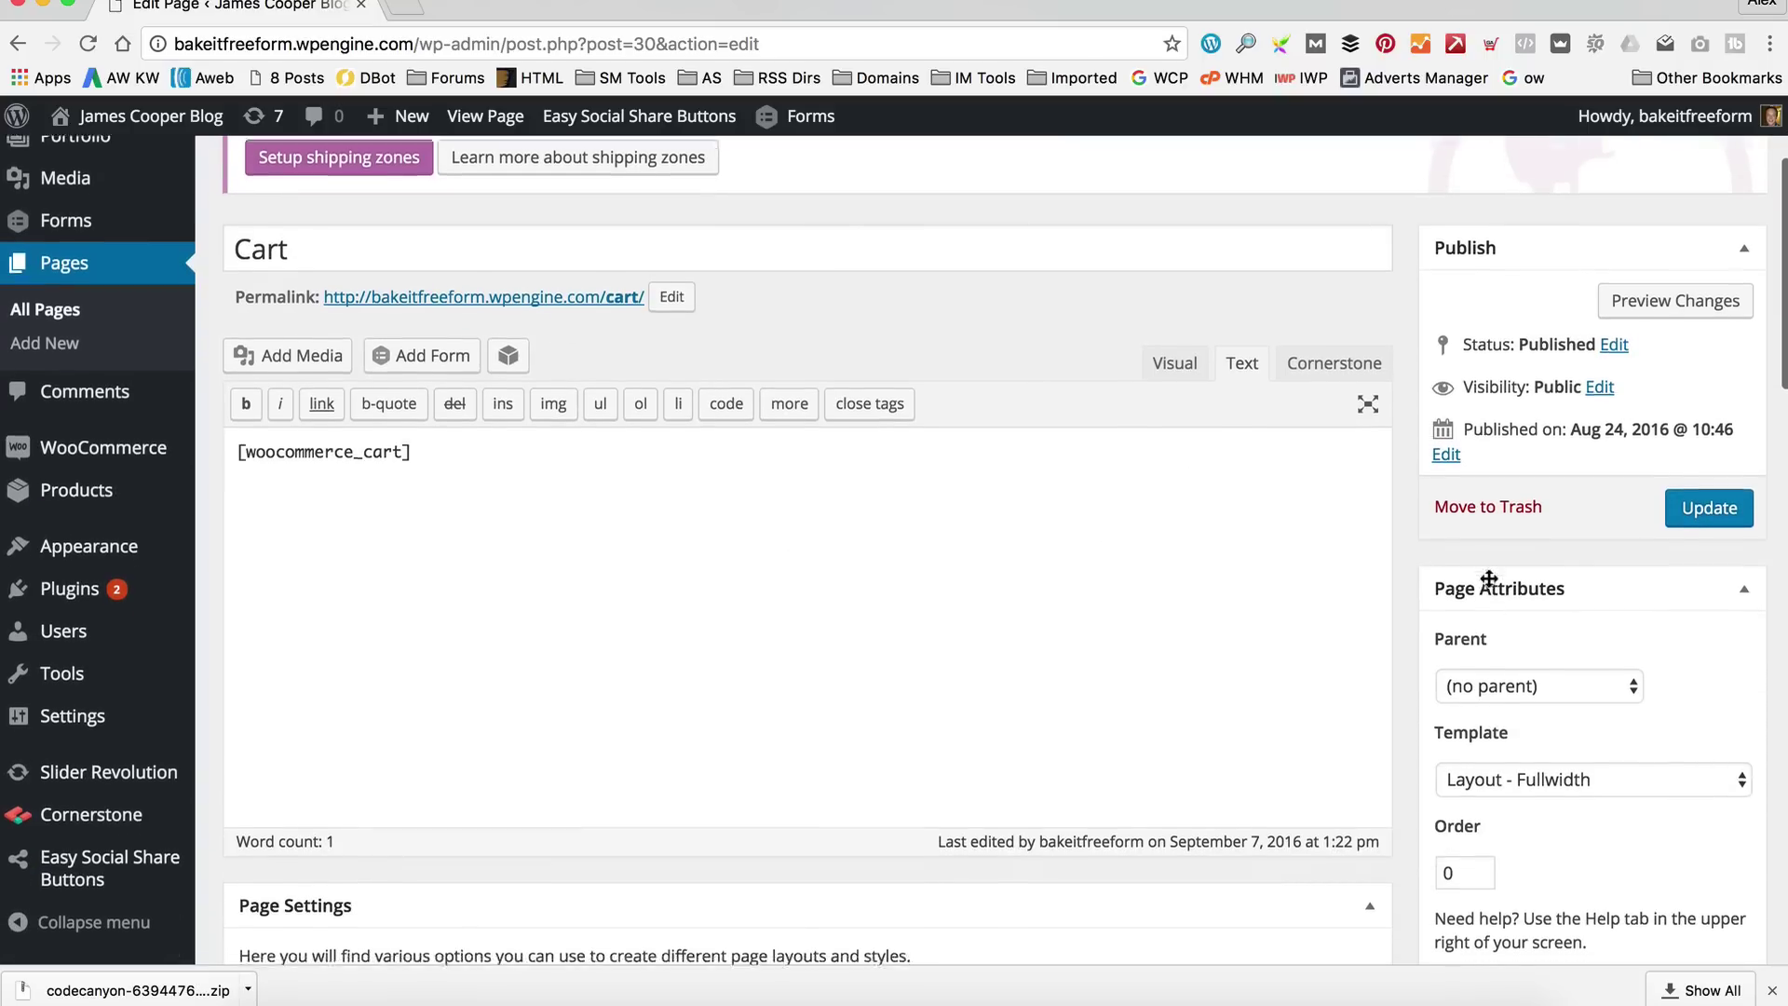
scroll(1633, 601, down, 3)
click(1632, 597)
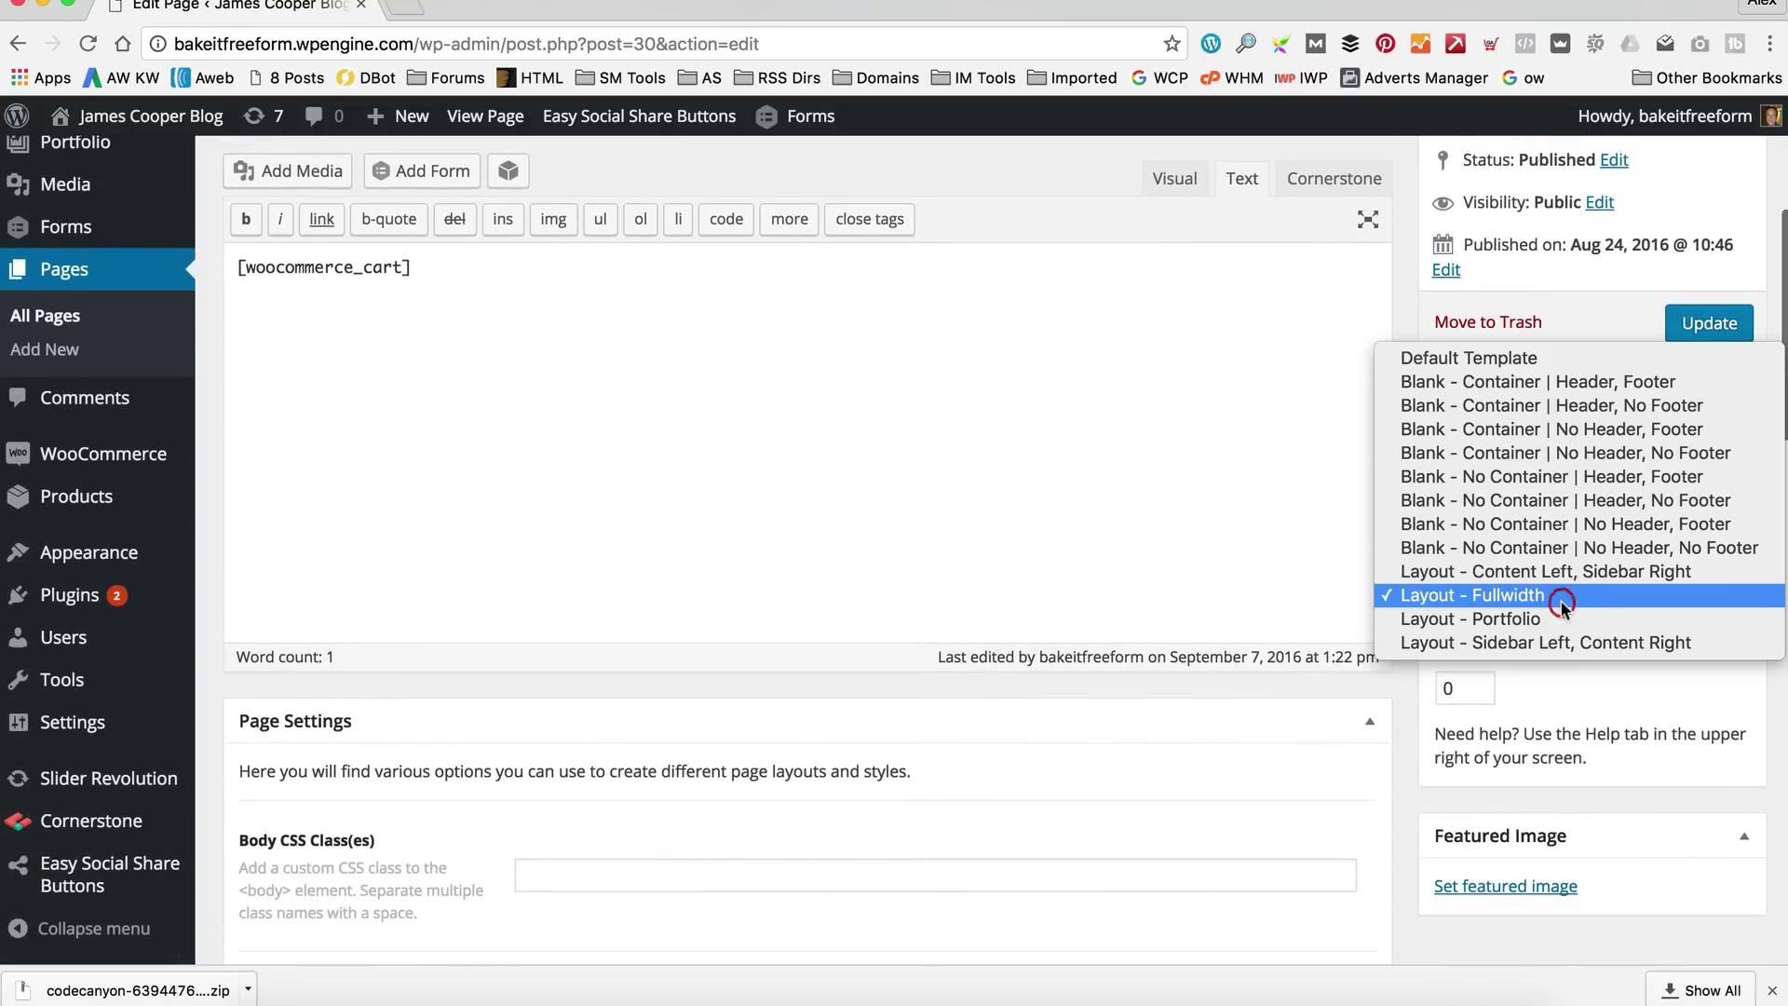
click(1175, 536)
- Go back to the cart and continue to the Checkout page with Proceed to Checkout
click(18, 43)
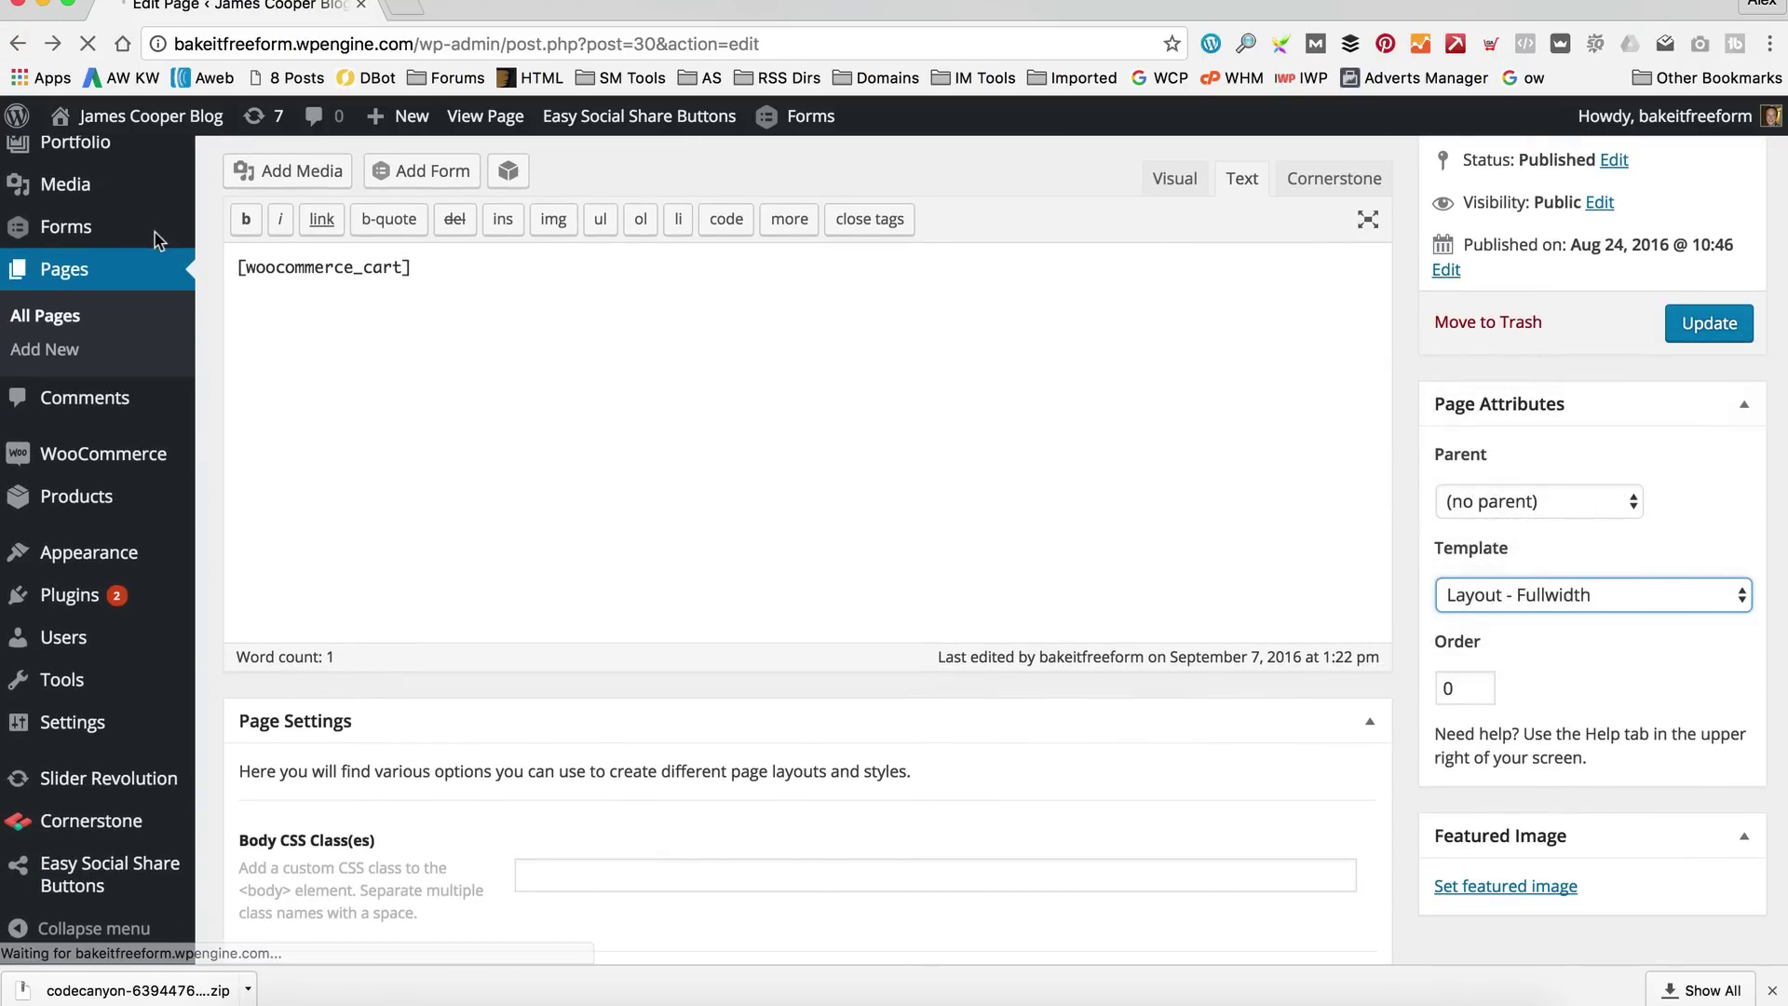
scroll(731, 408, down, 5)
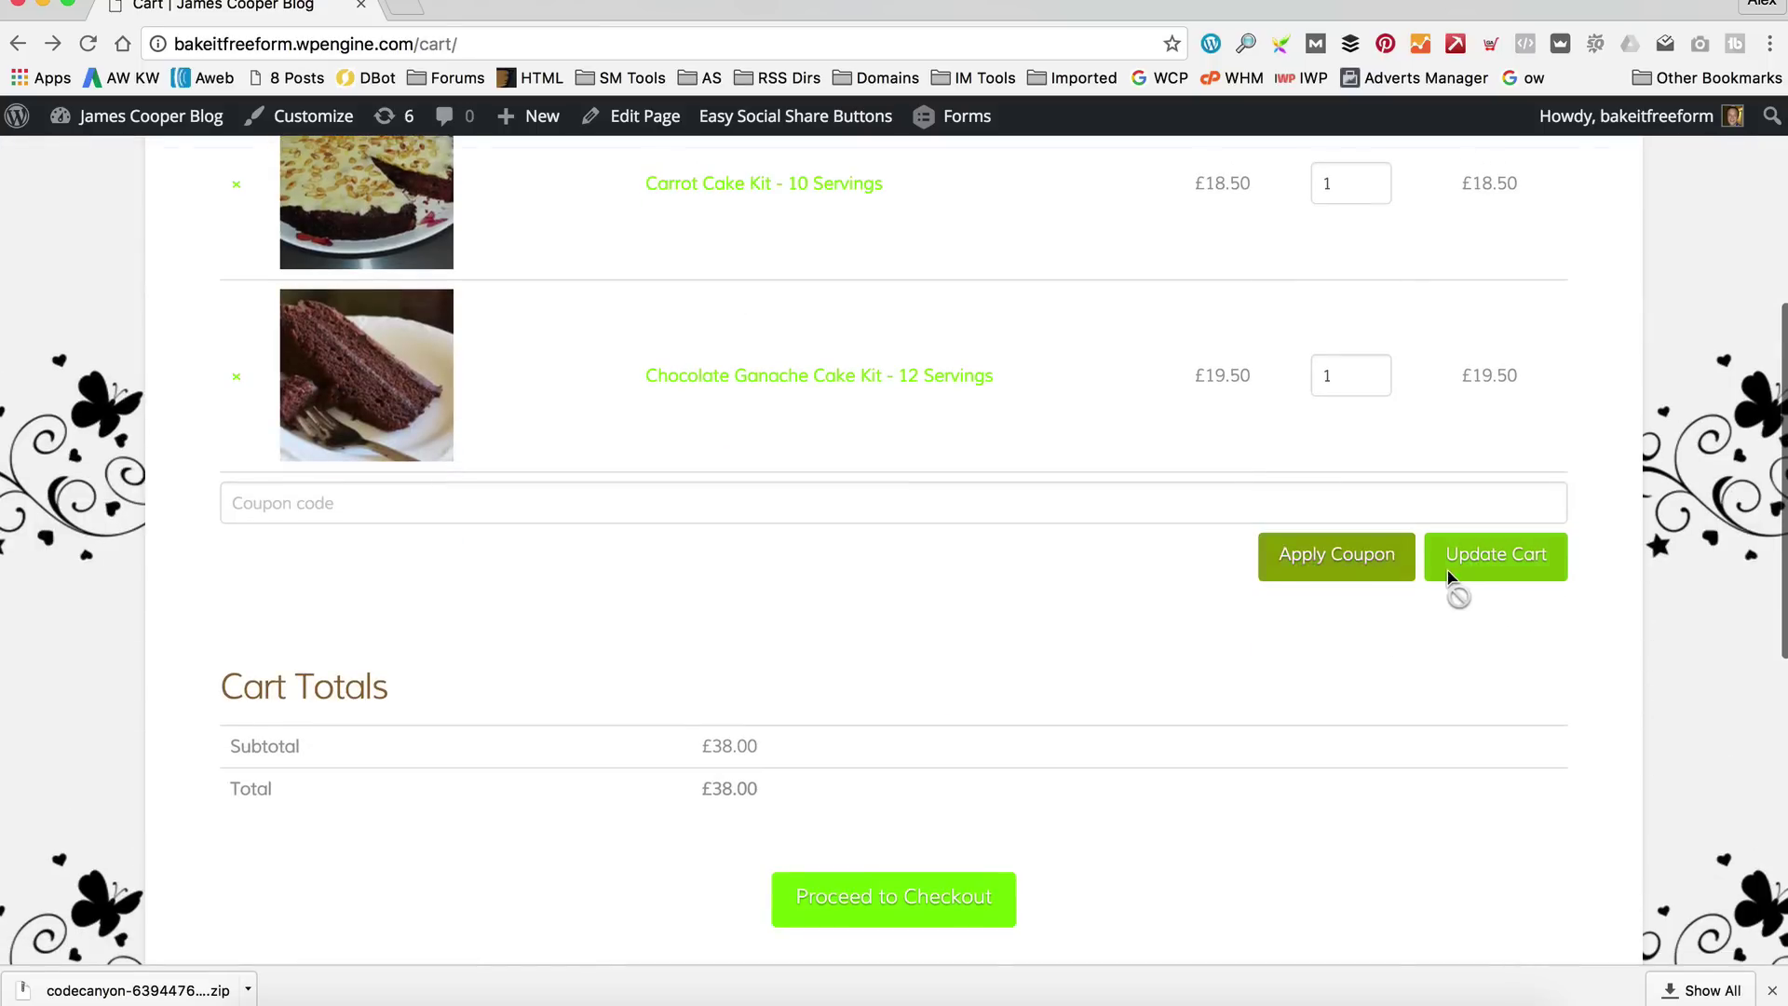
scroll(1406, 662, down, 1)
scroll(1228, 649, down, 1)
click(964, 678)
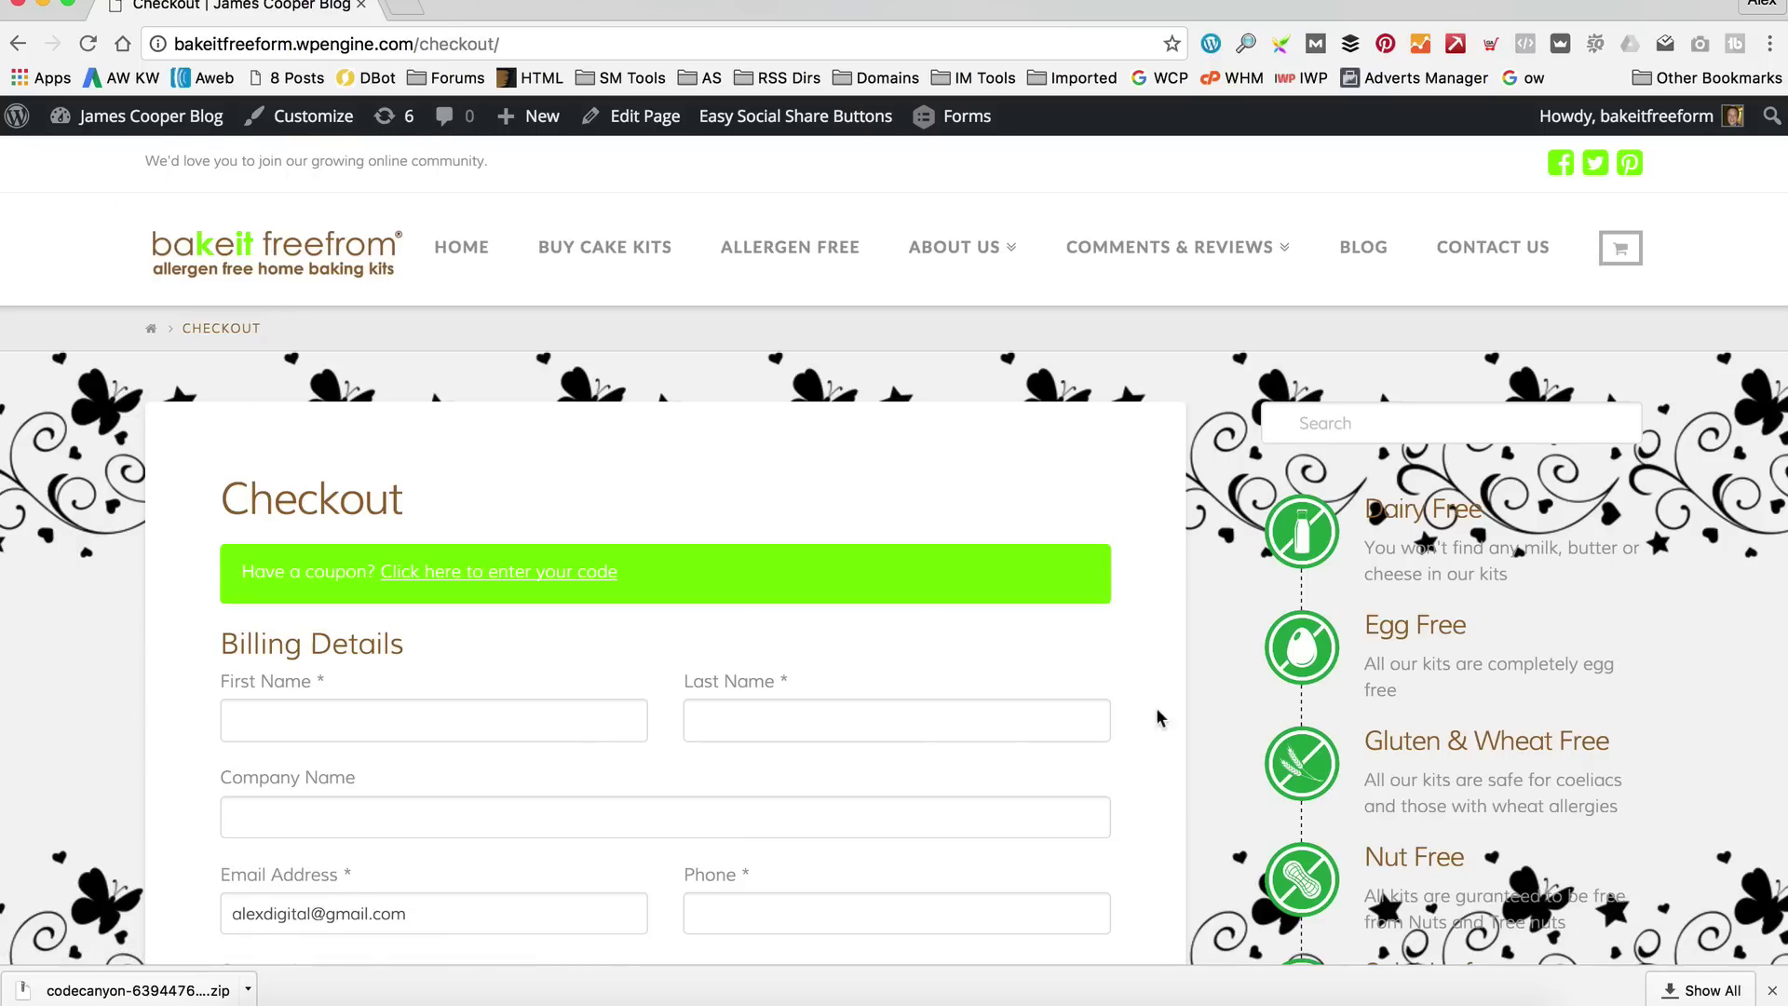
scroll(1157, 718, down, 7)
scroll(1243, 559, up, 7)
- Edit the Checkout page, set its template to Layout - Fullwidth, update, and view it live
click(642, 121)
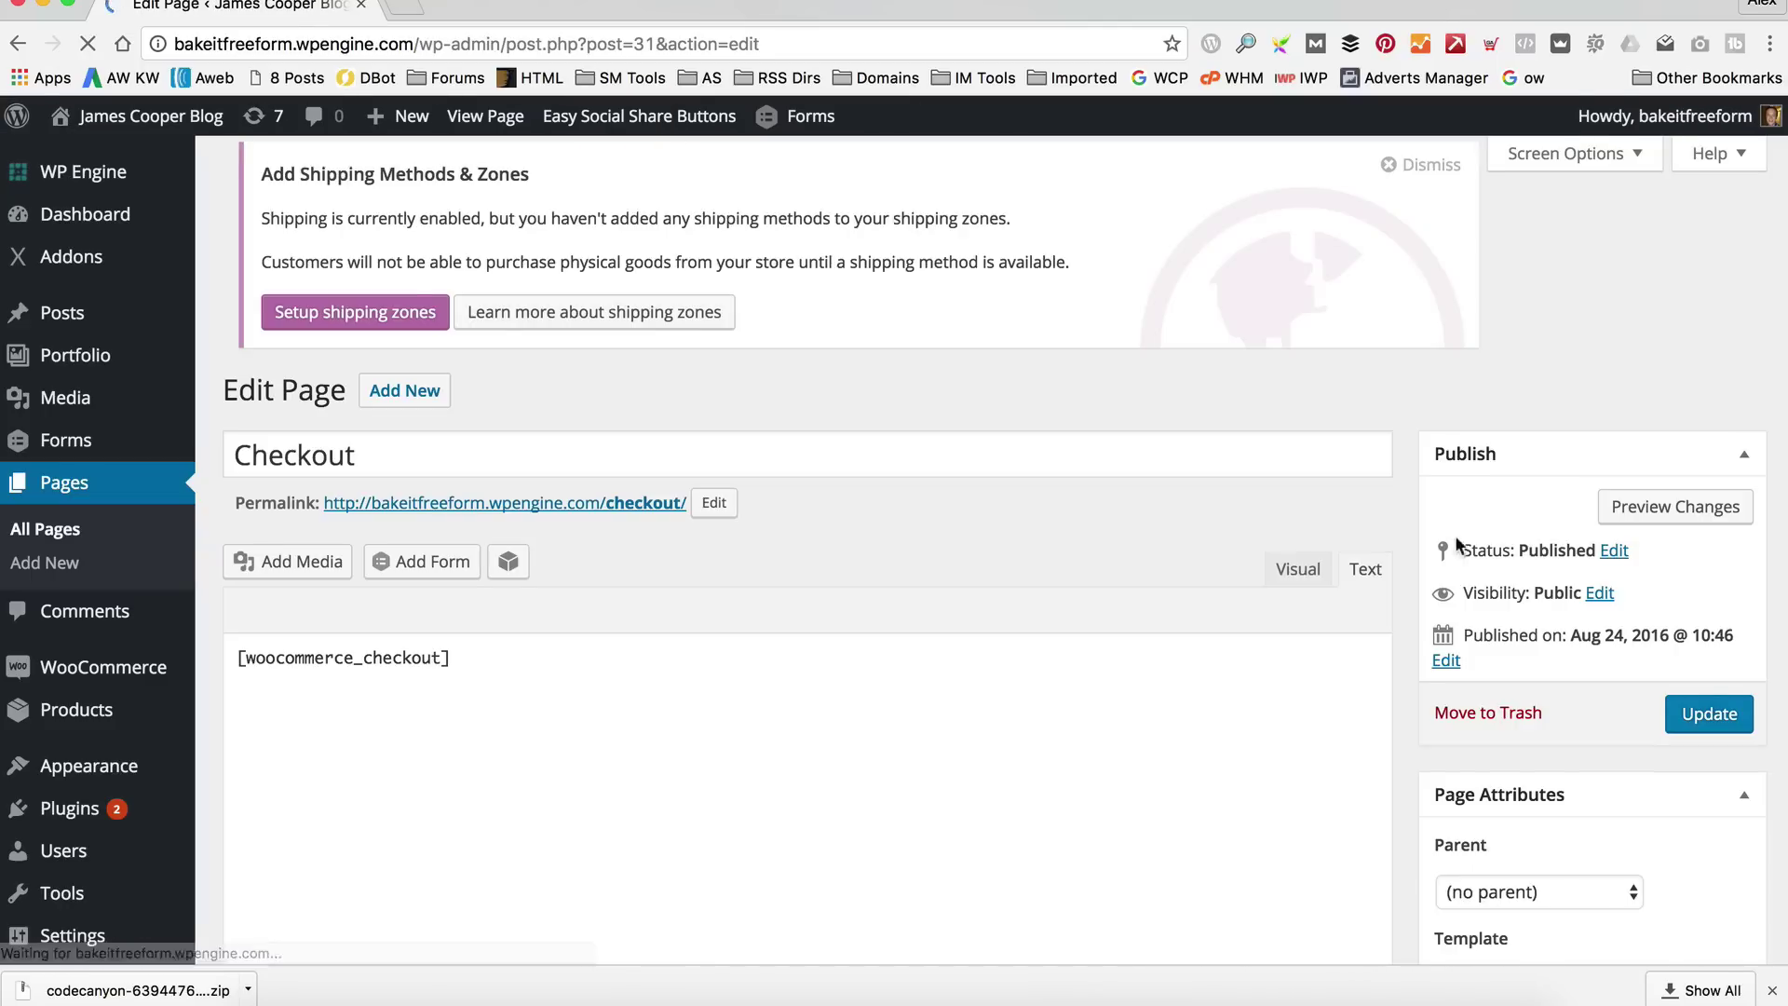
scroll(1332, 529, down, 6)
click(1579, 421)
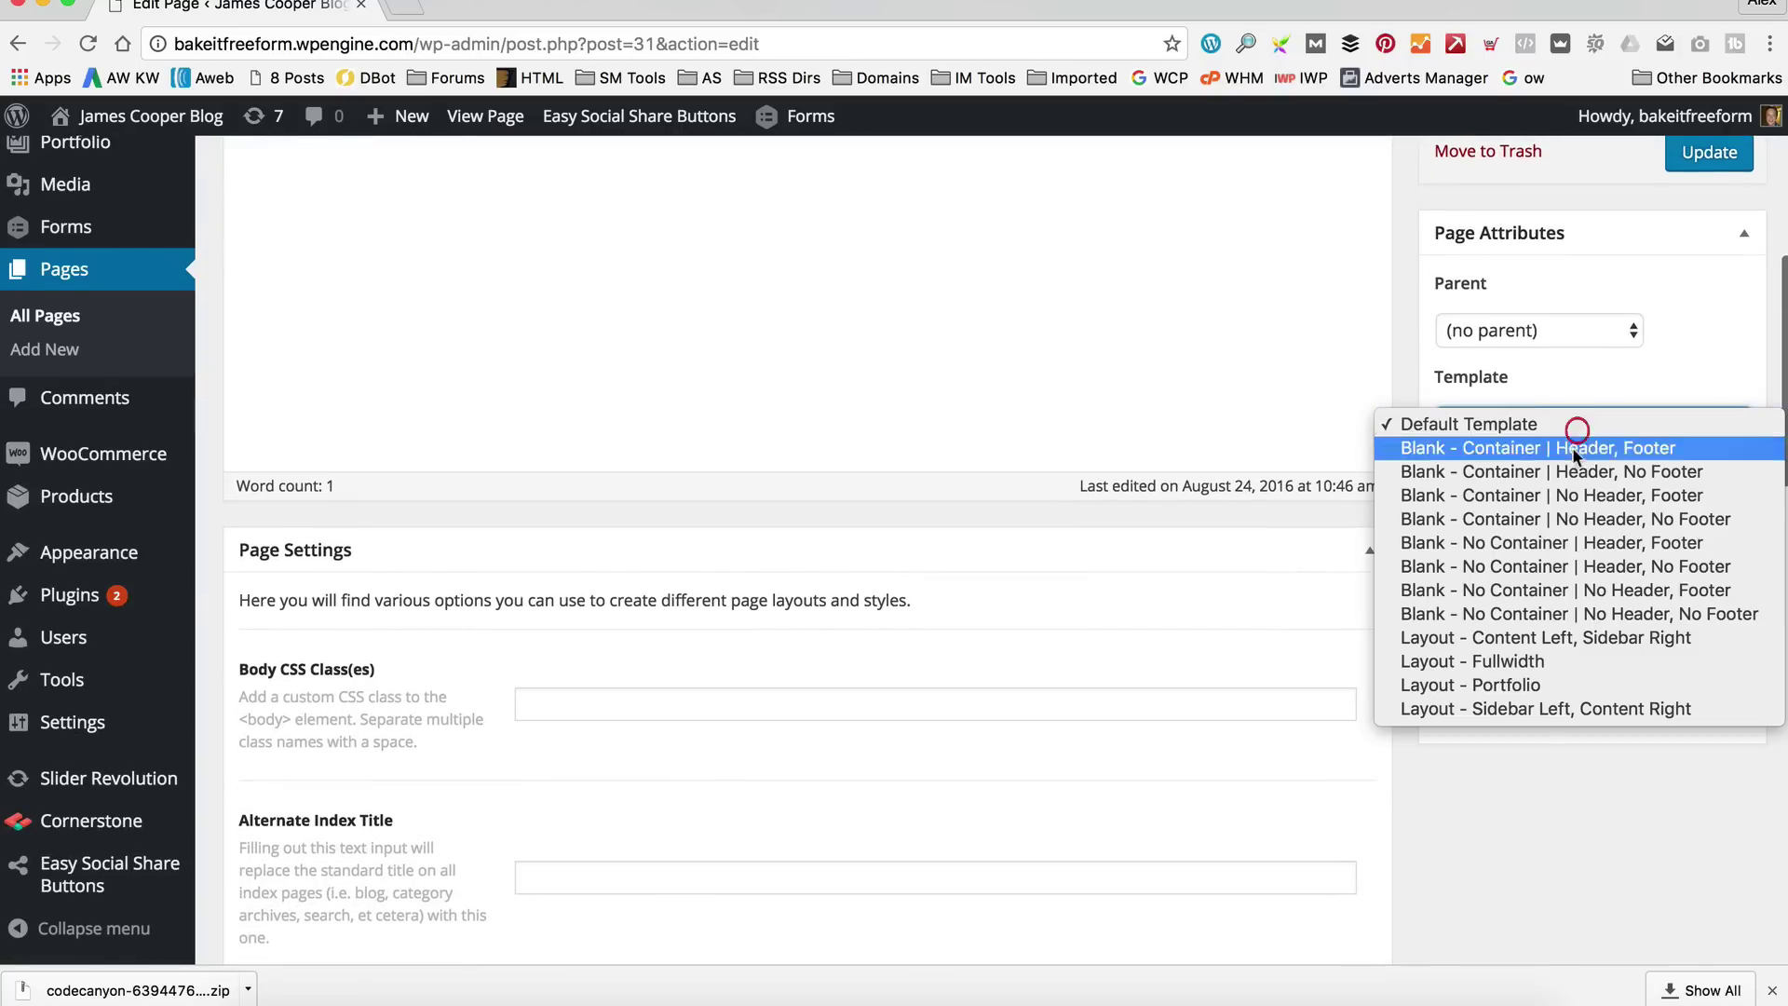
click(1542, 660)
scroll(1578, 593, up, 6)
click(1709, 687)
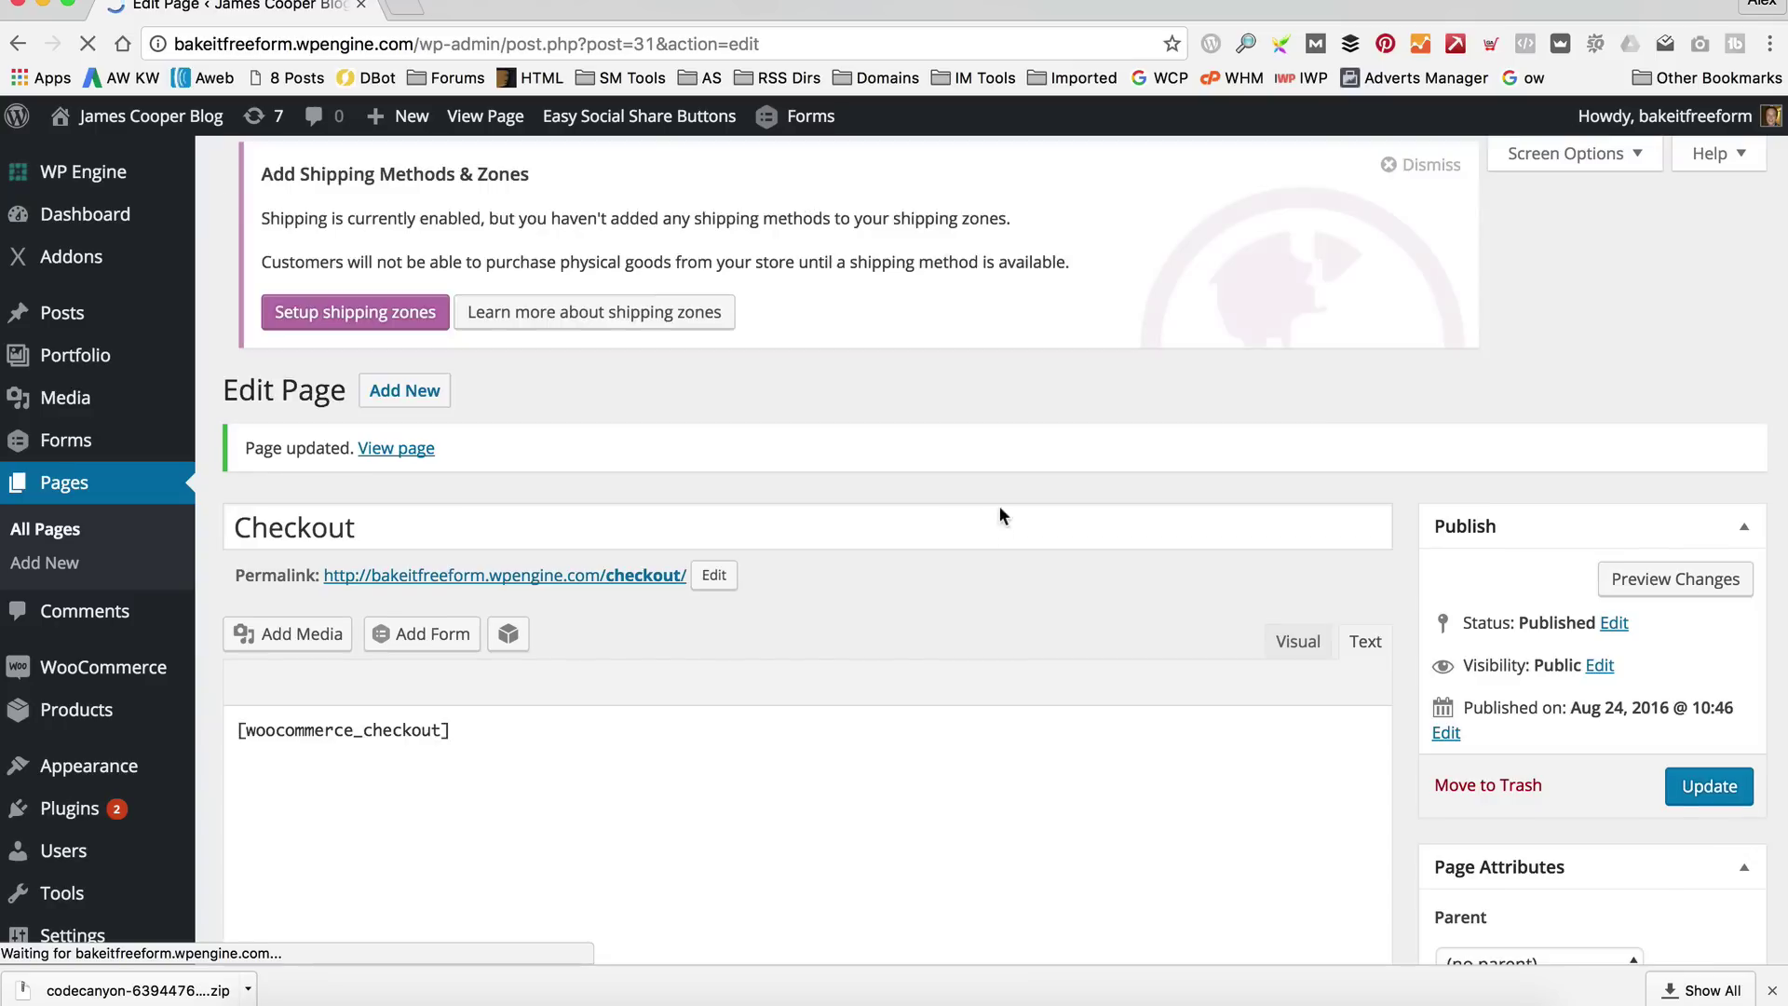
click(382, 460)
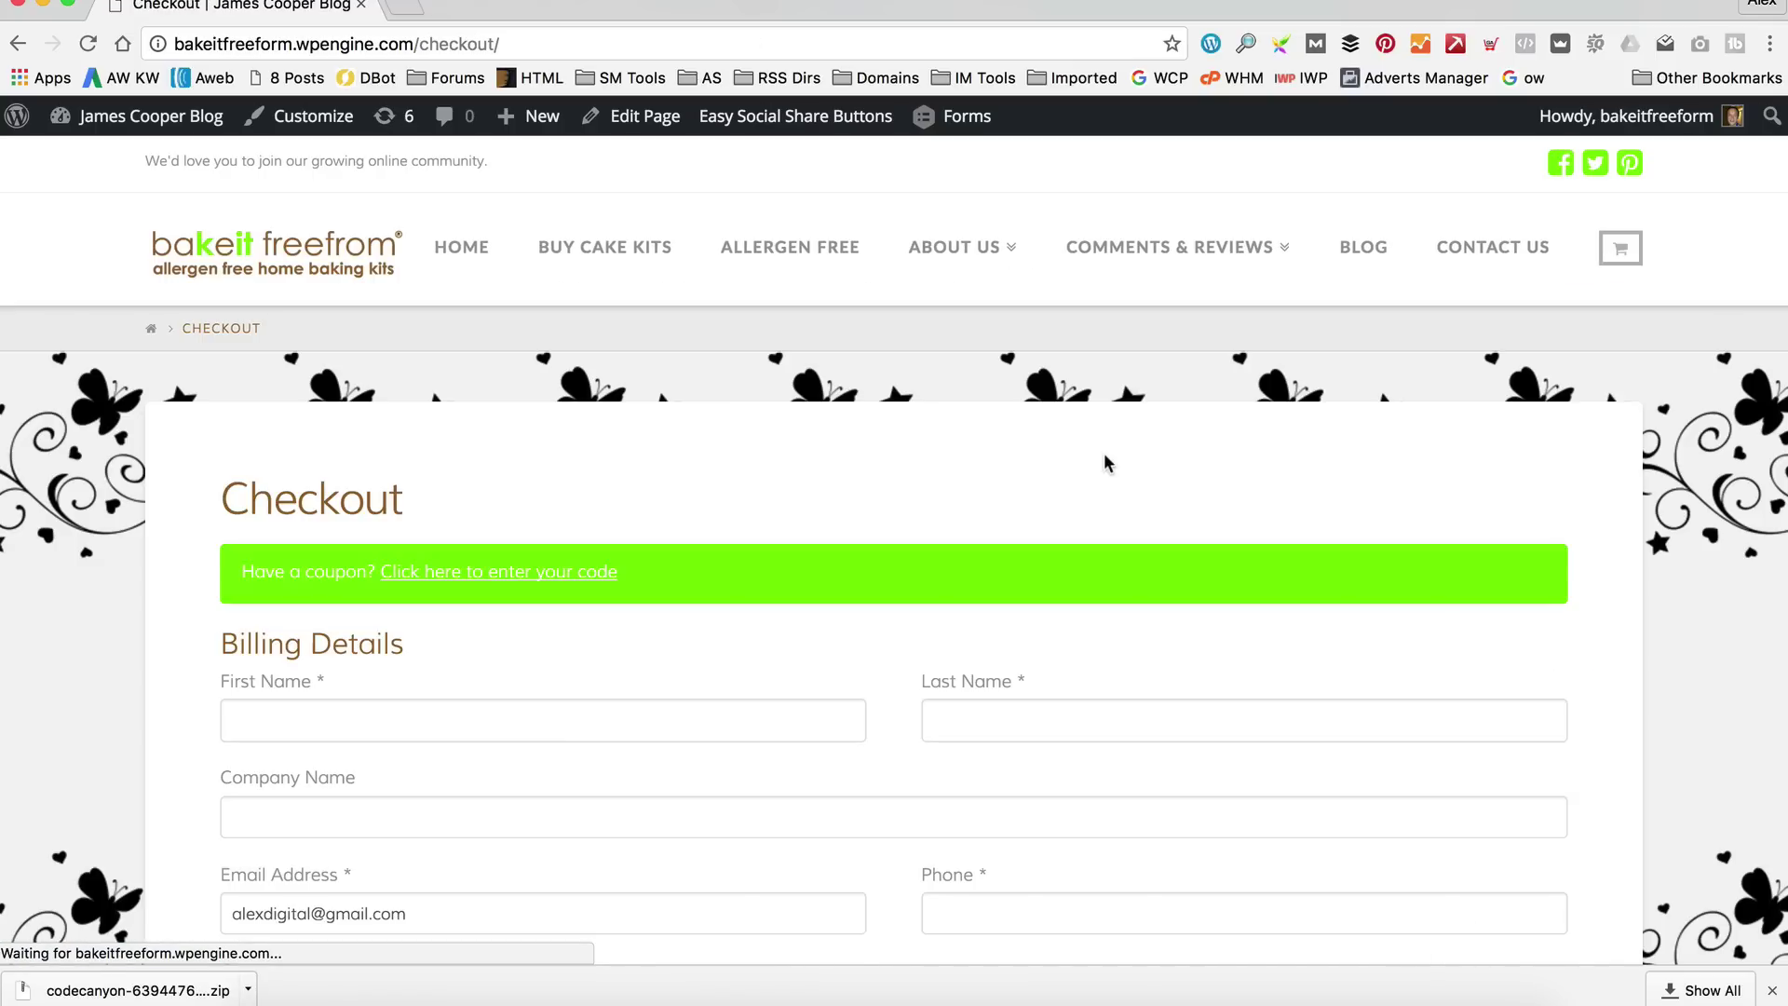
- Autofill billing details from a saved address and place the £38.00 test order, which fails with Invalid payment method
scroll(1105, 456, down, 3)
scroll(1105, 455, down, 15)
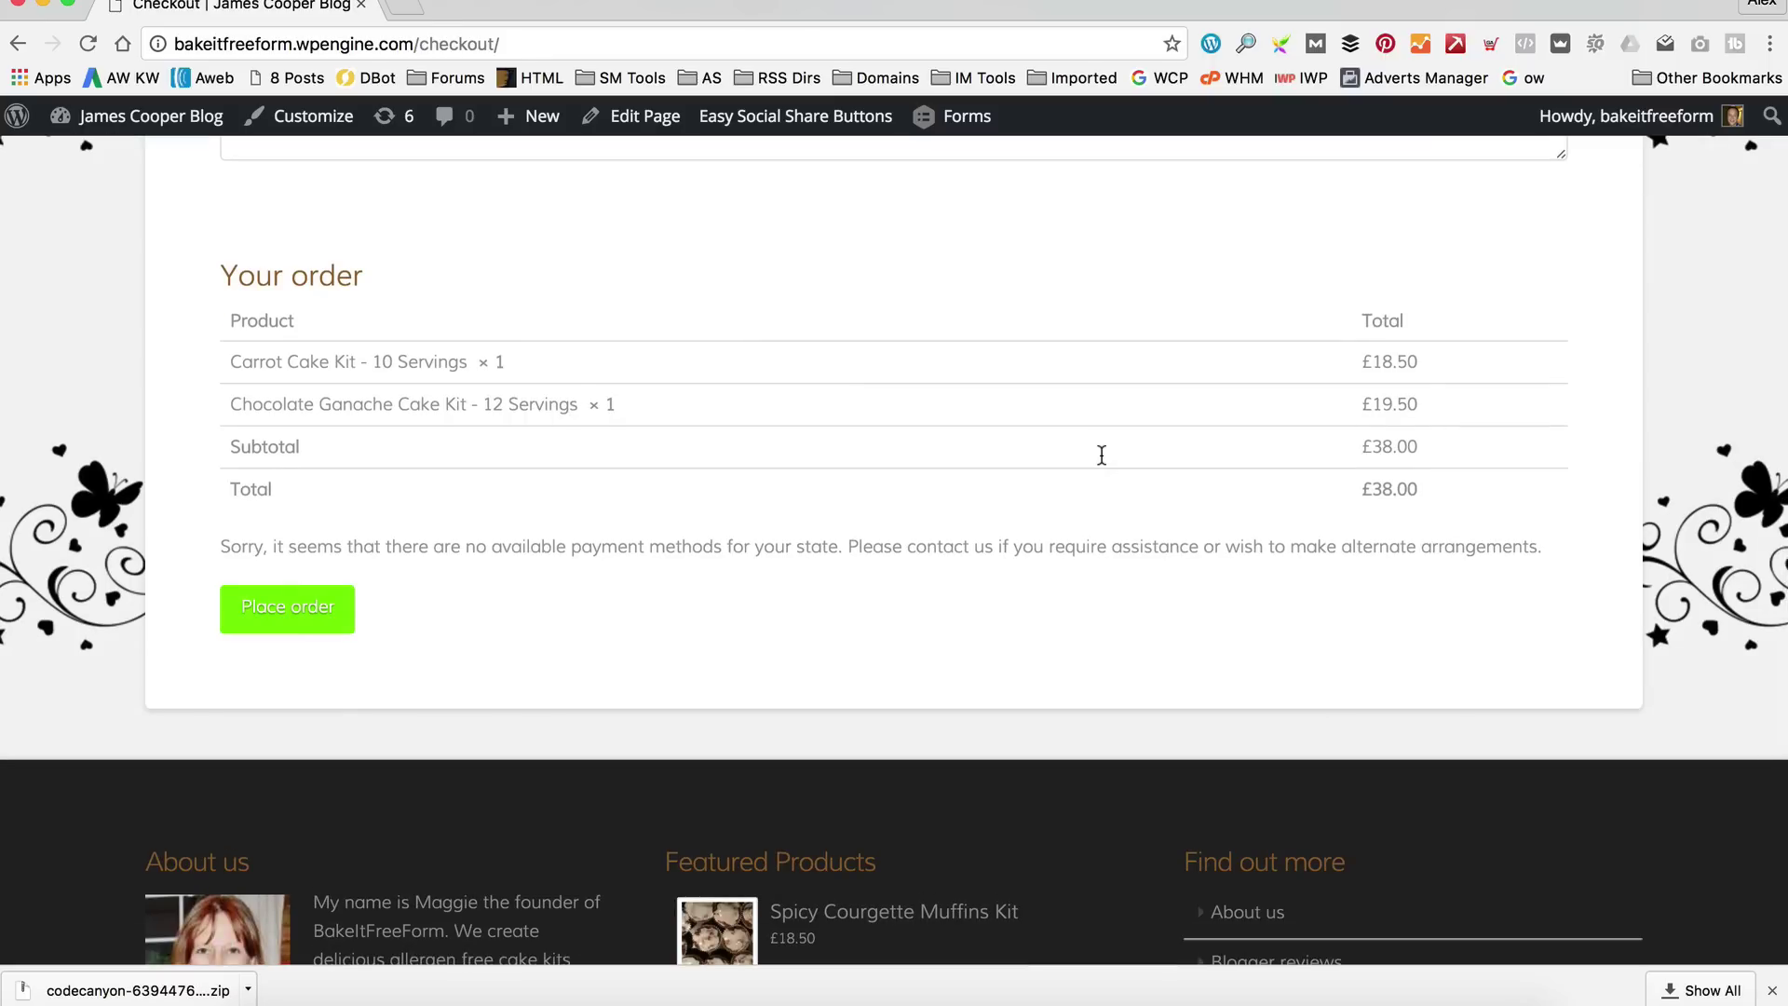
scroll(1101, 455, up, 15)
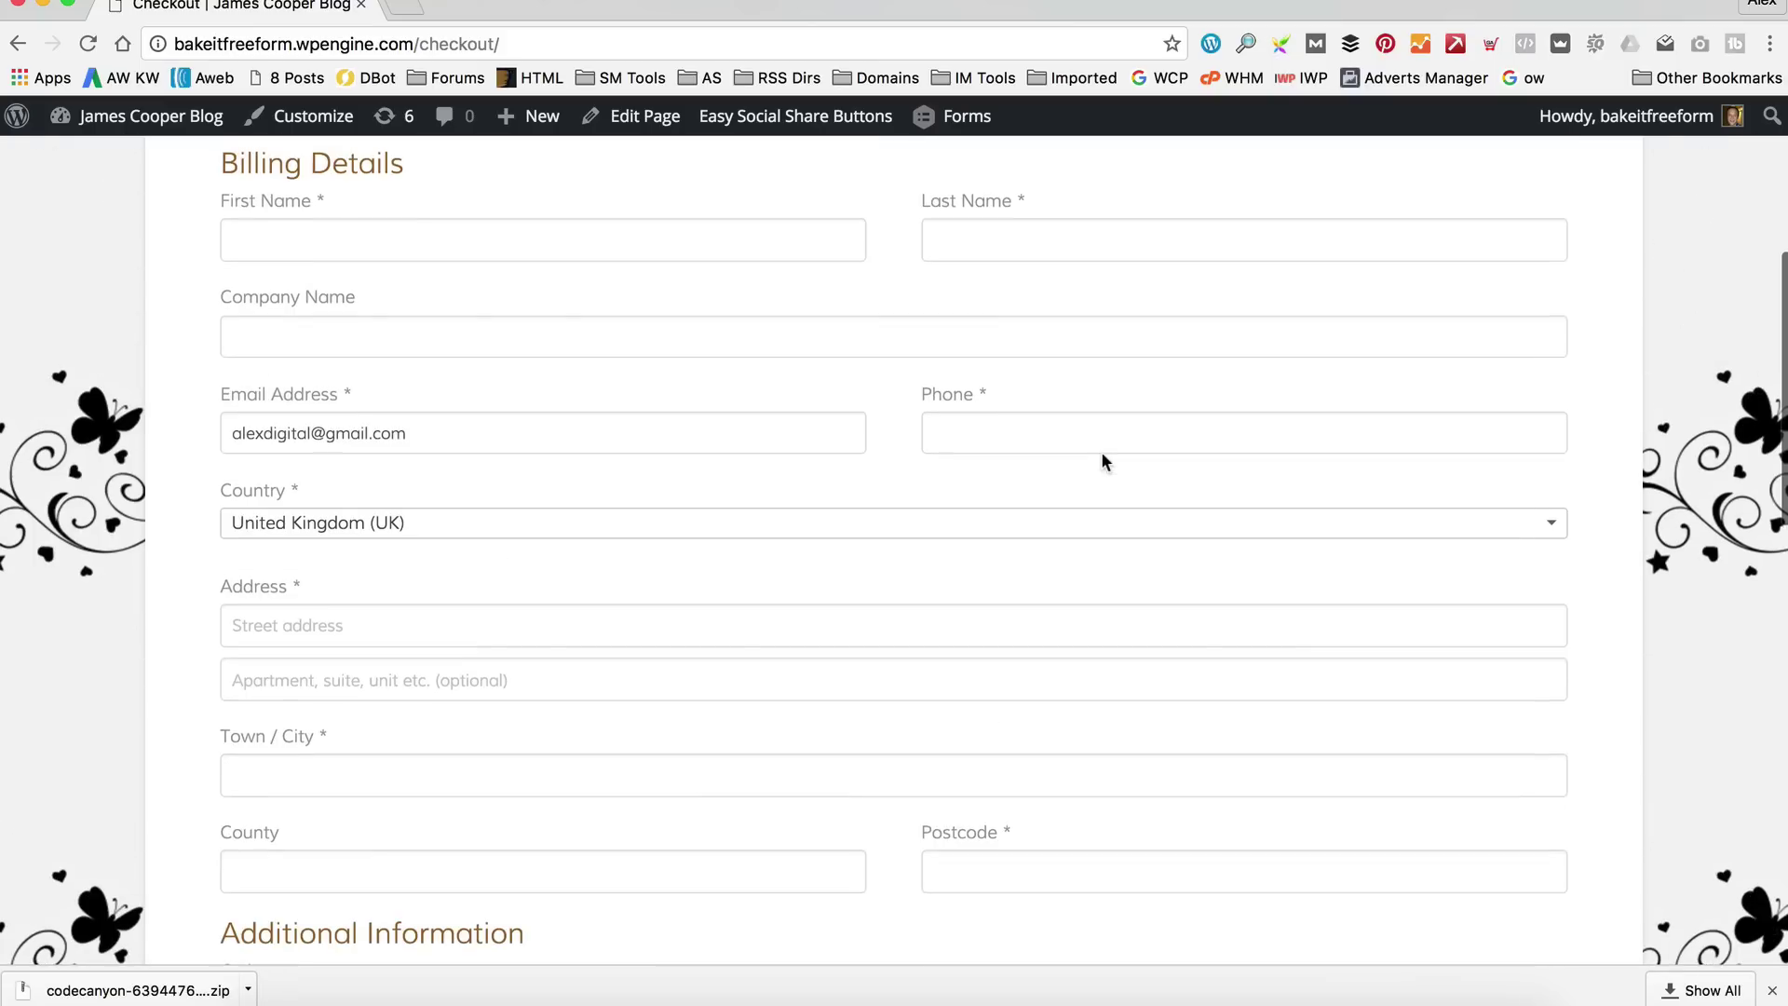
click(372, 449)
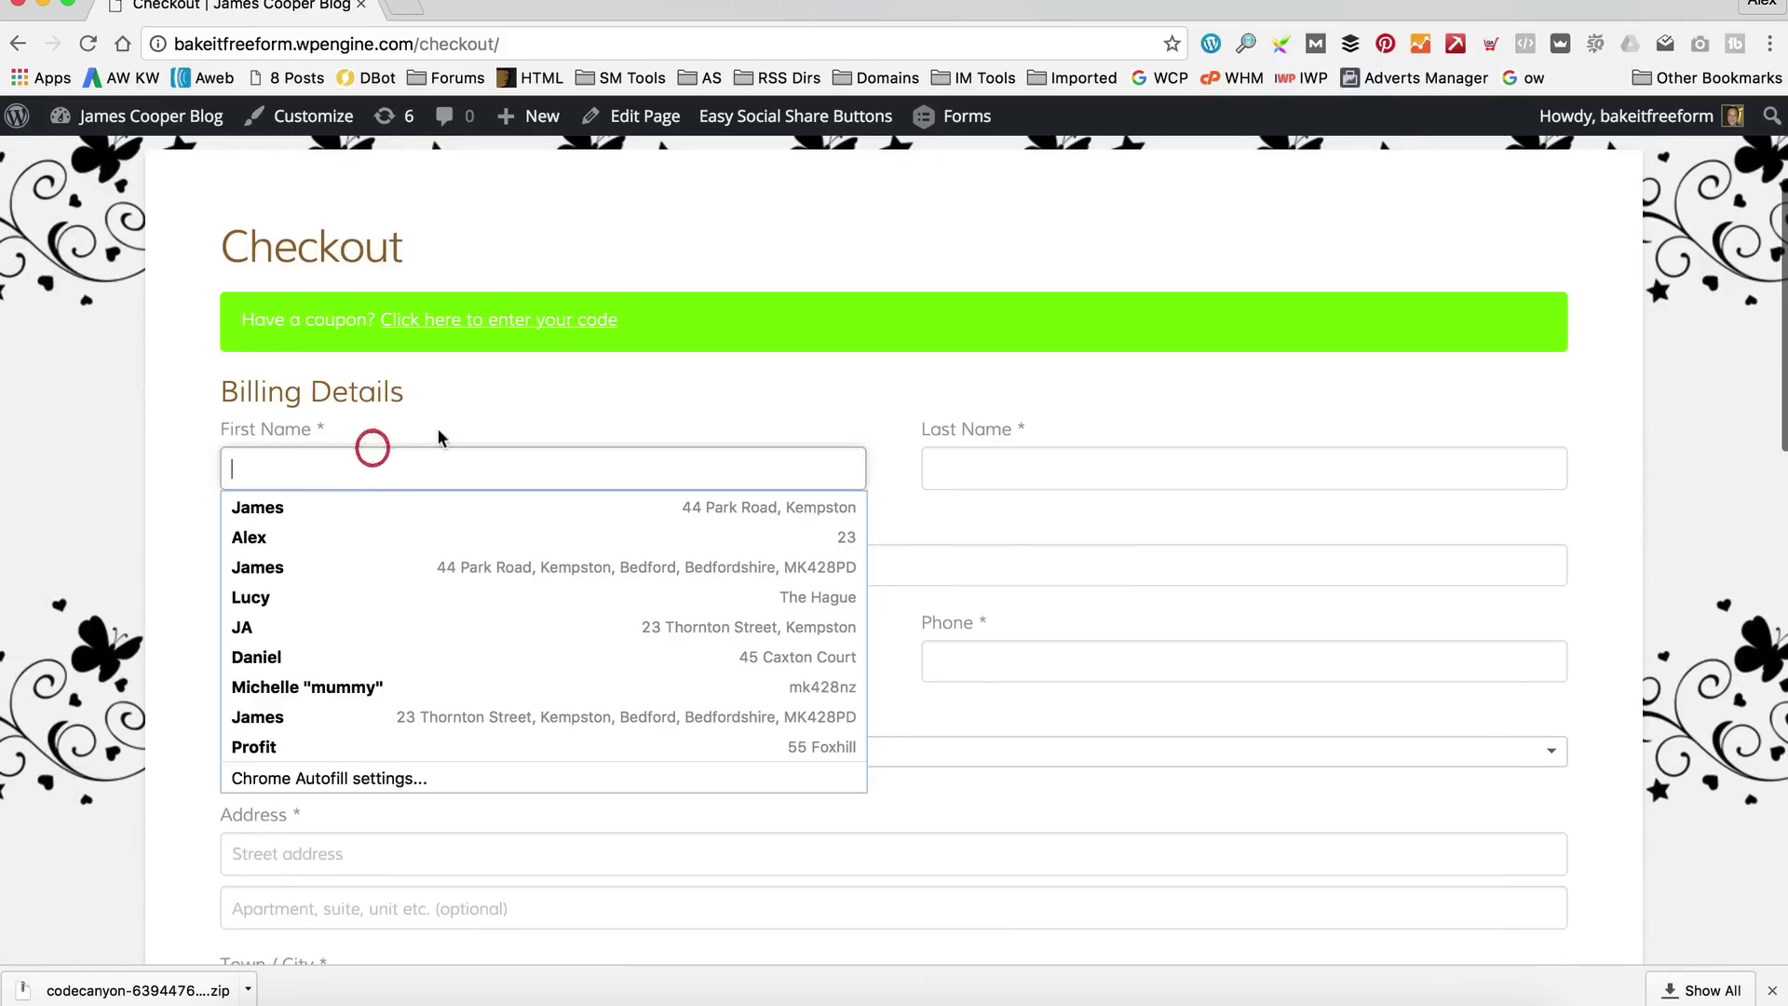
click(402, 504)
scroll(543, 407, down, 10)
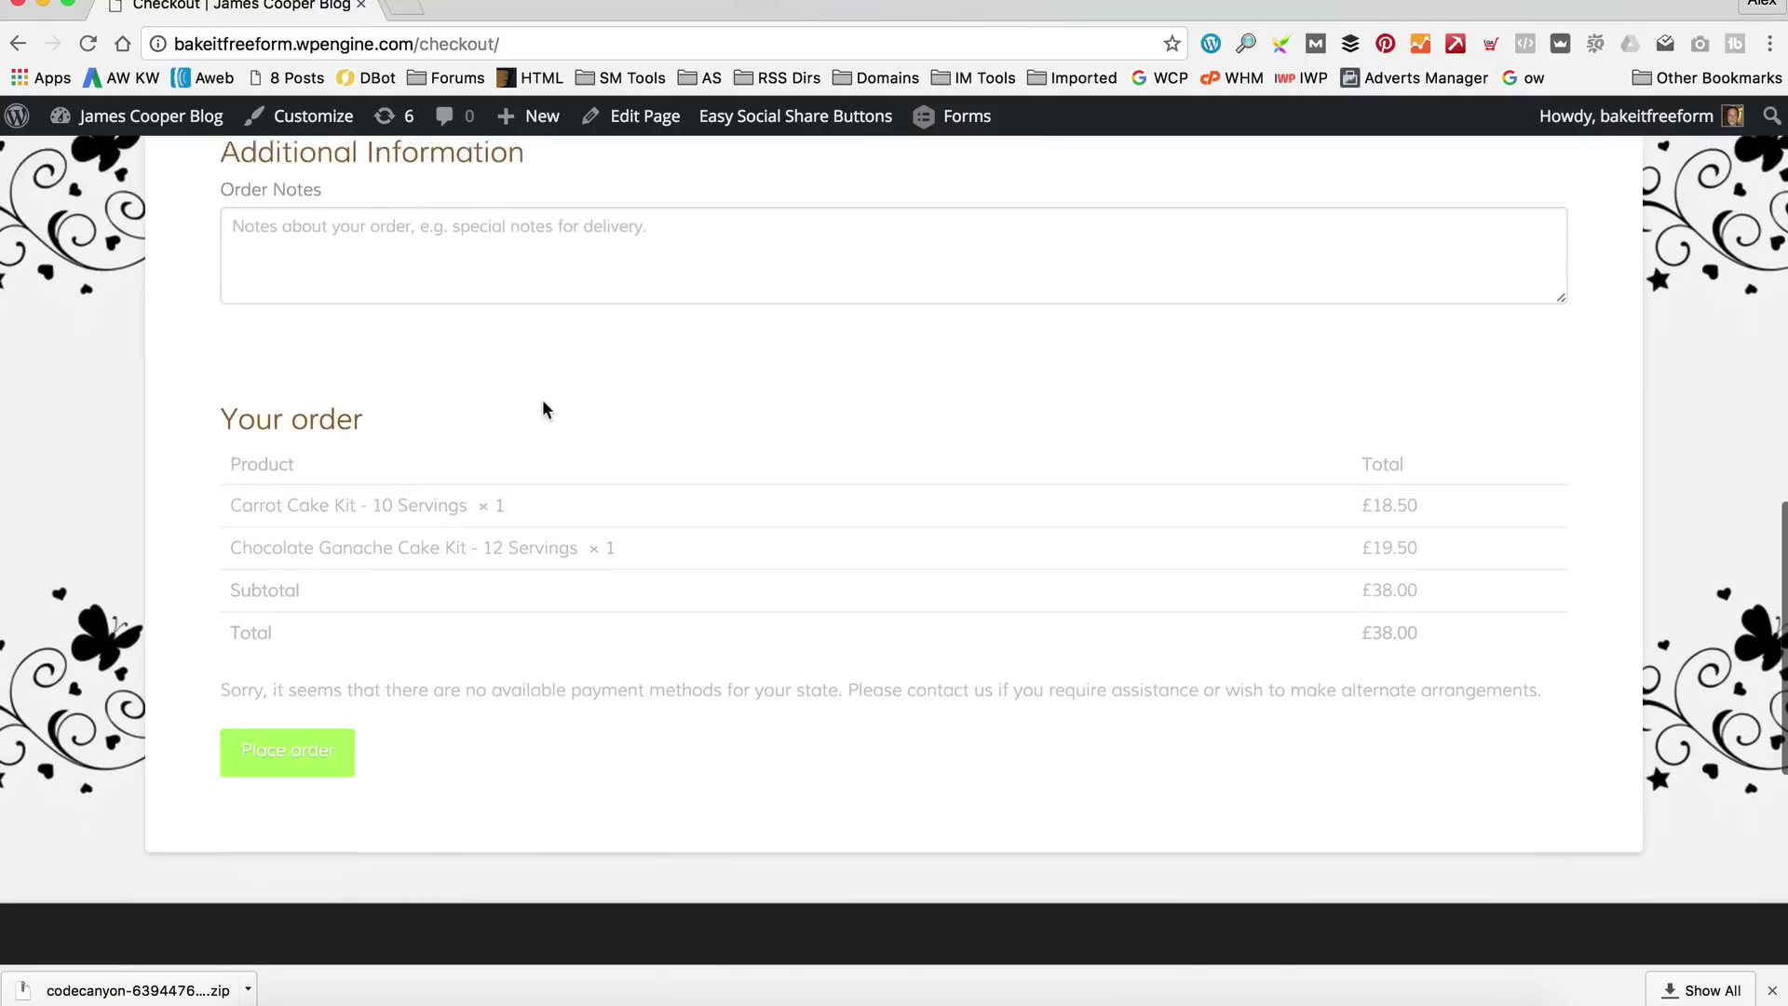
click(310, 700)
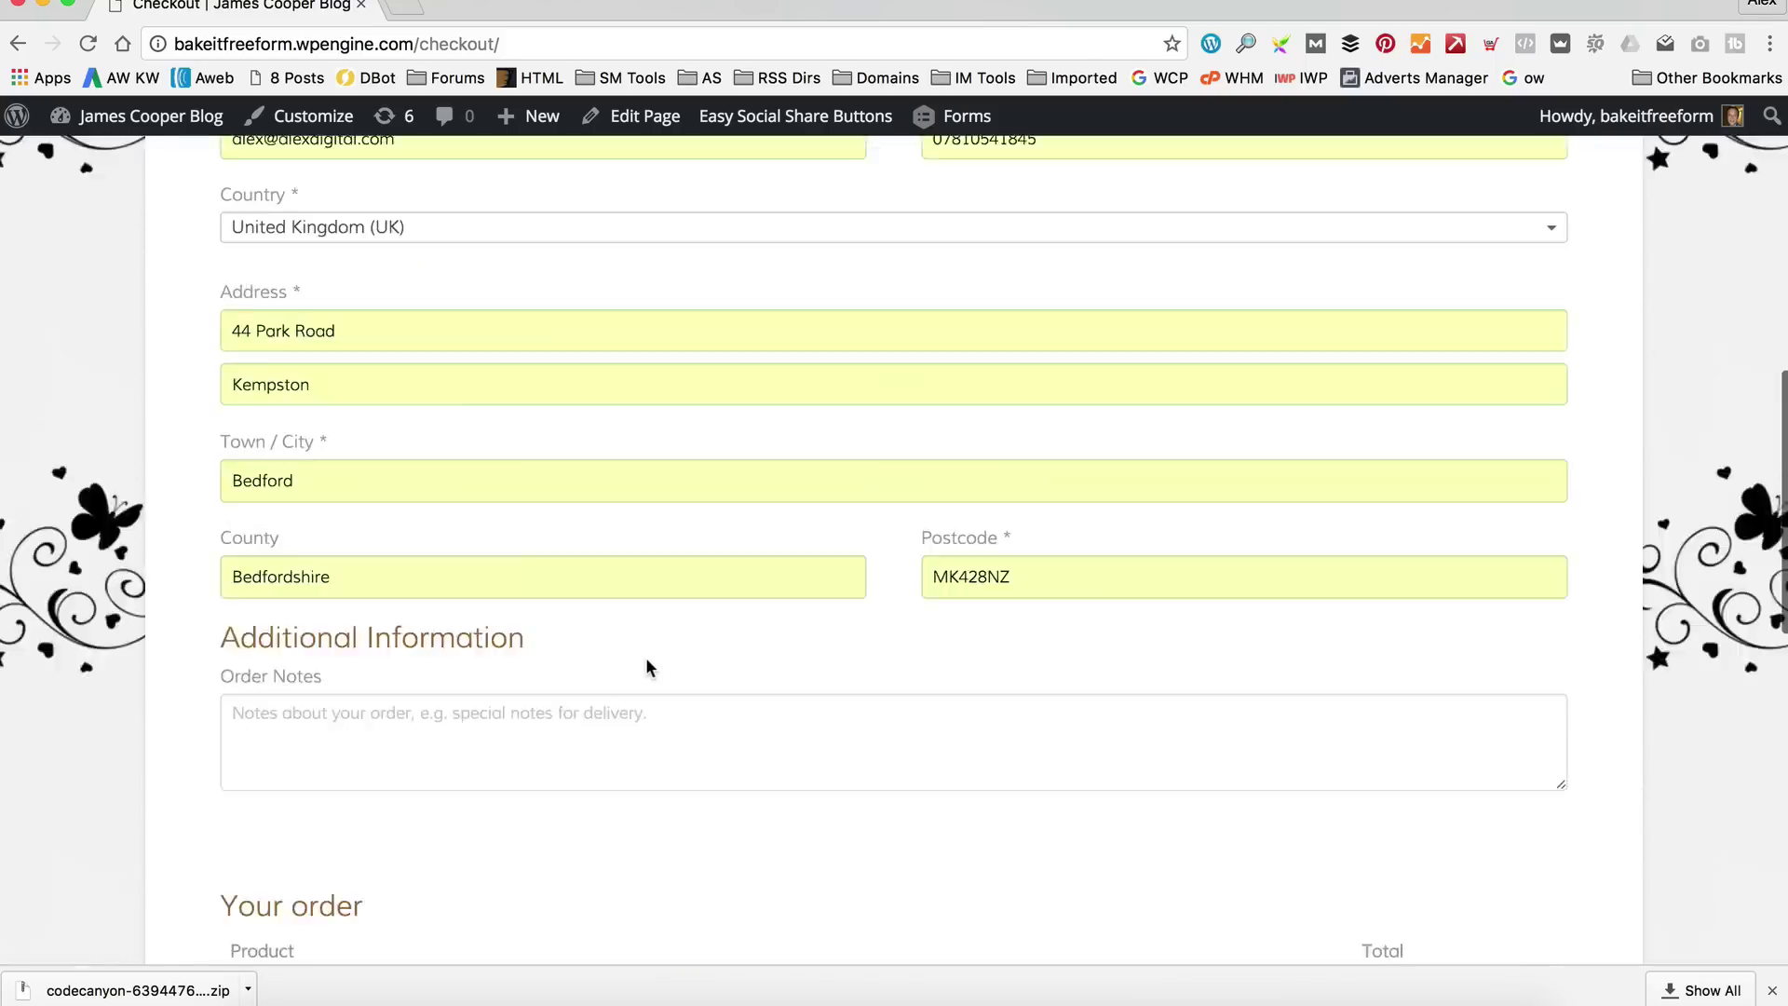
scroll(649, 664, down, 10)
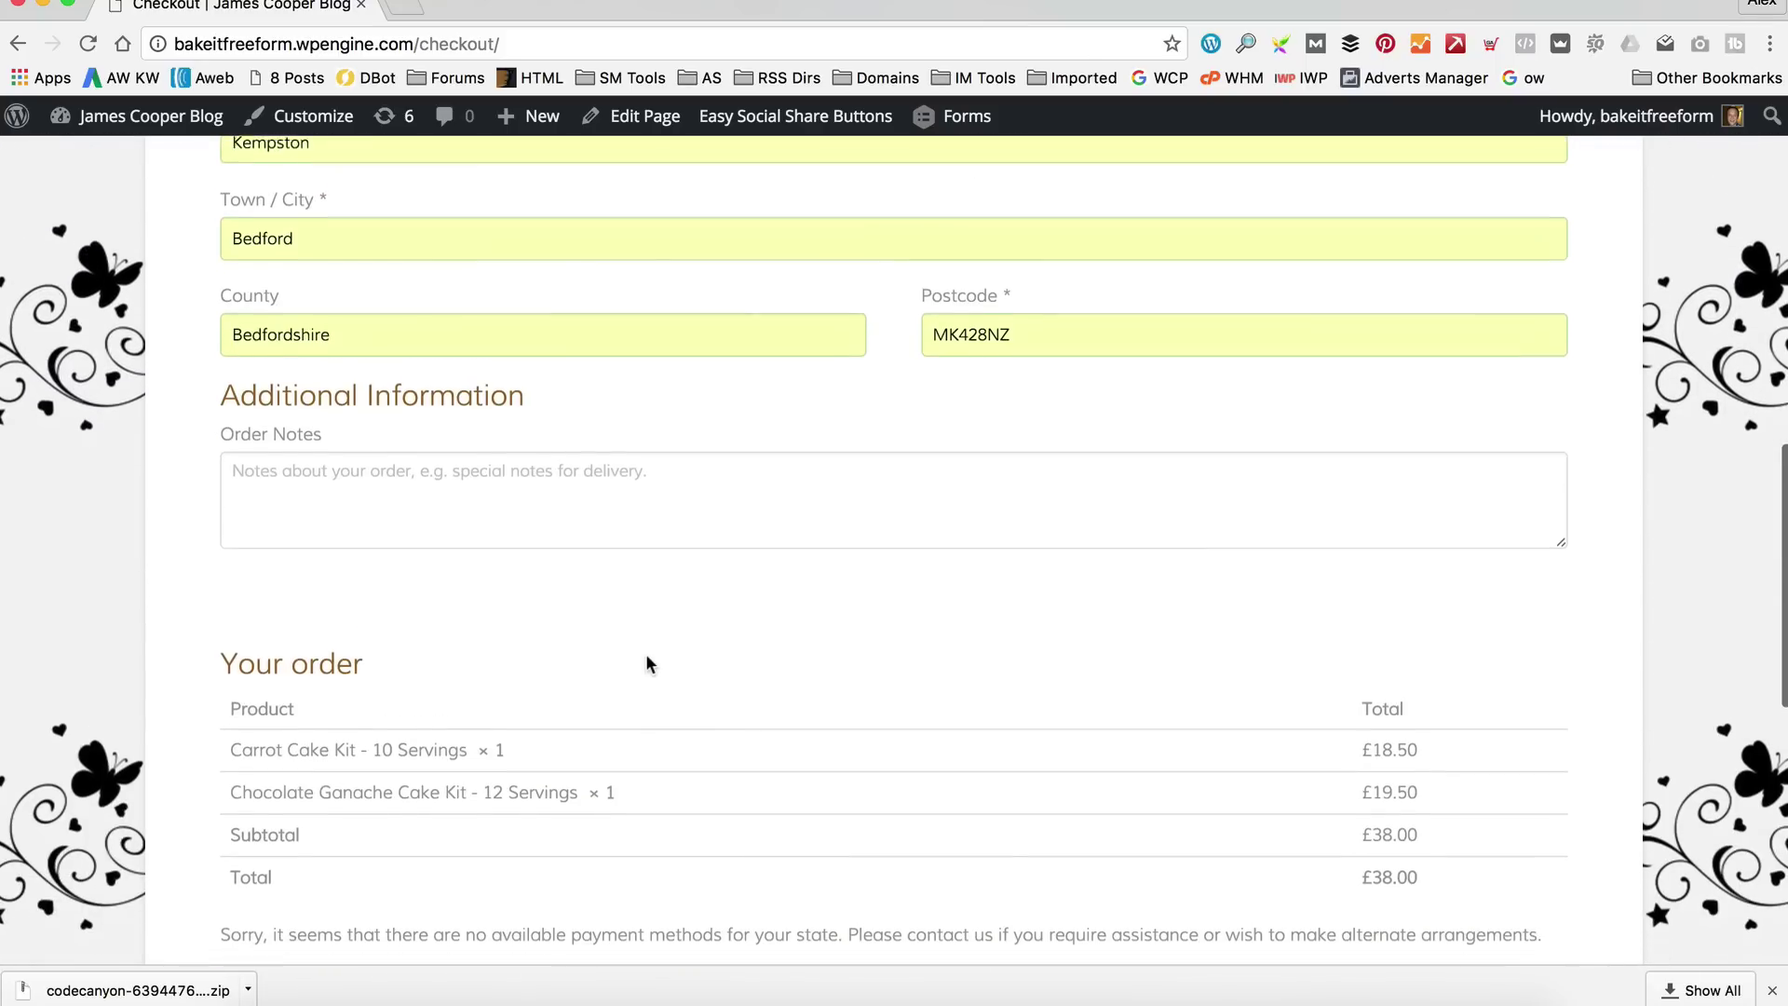
scroll(648, 661, up, 10)
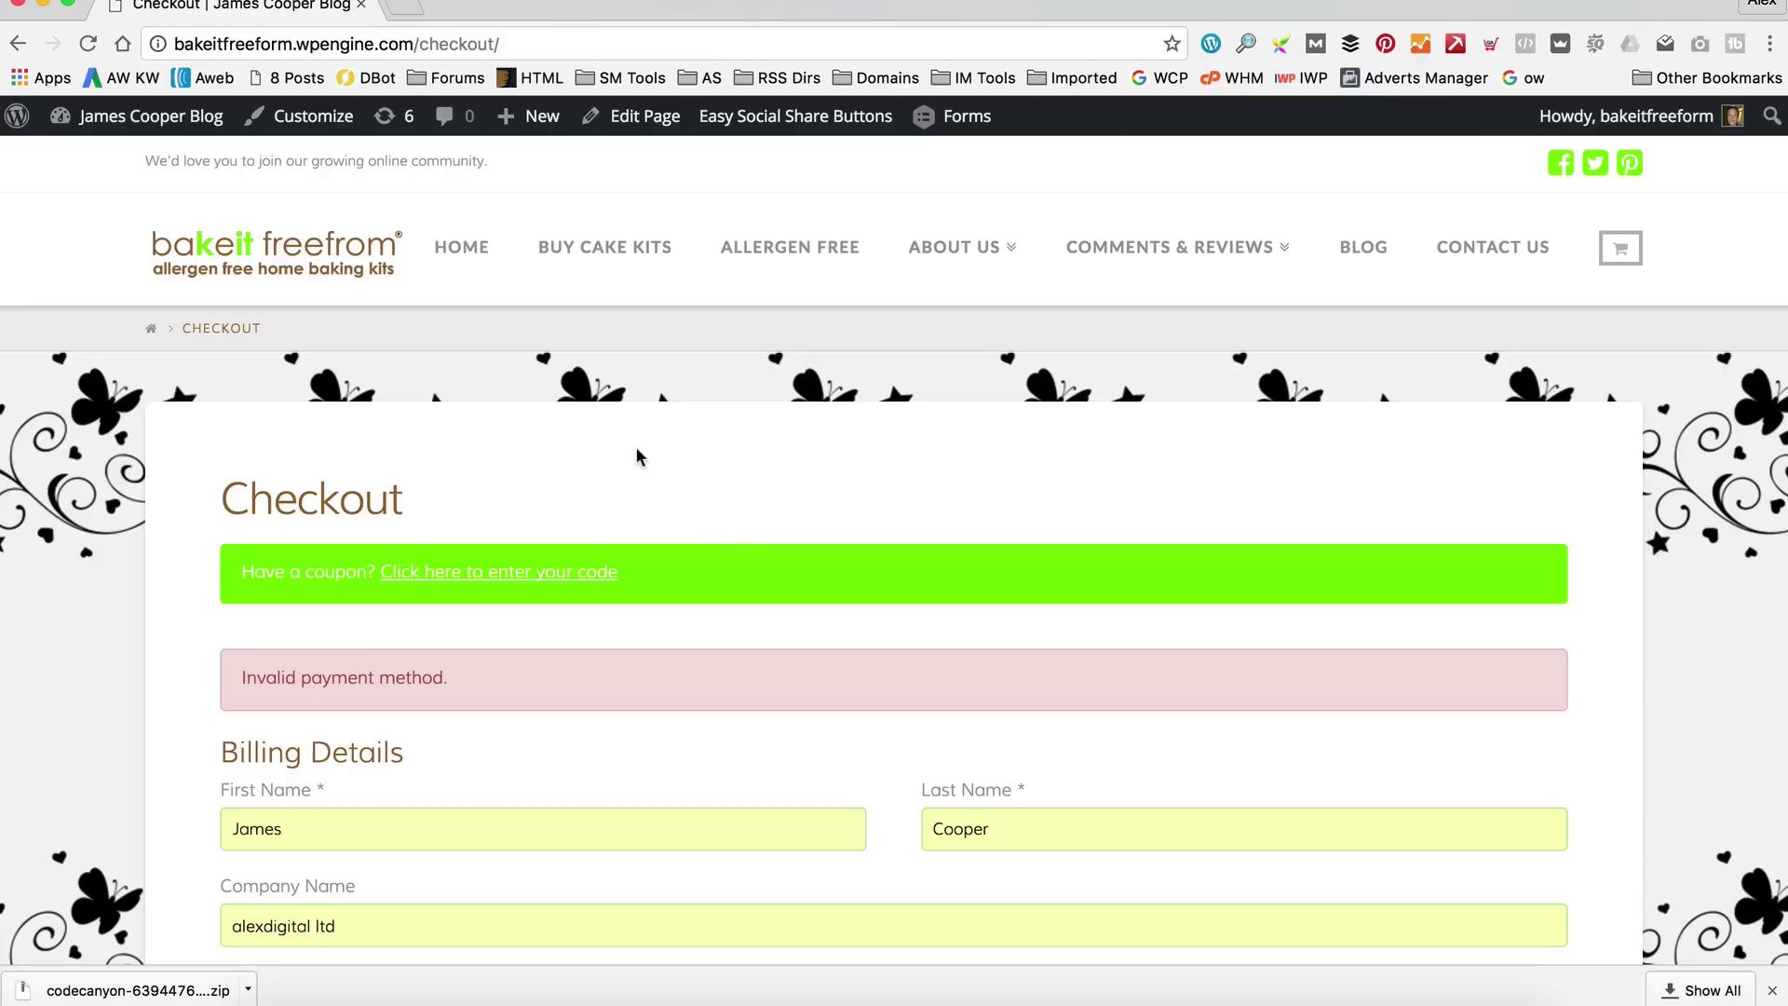
- Go from the admin dashboard to the Shipping tab of WooCommerce Settings
mouse_move(139, 115)
click(162, 168)
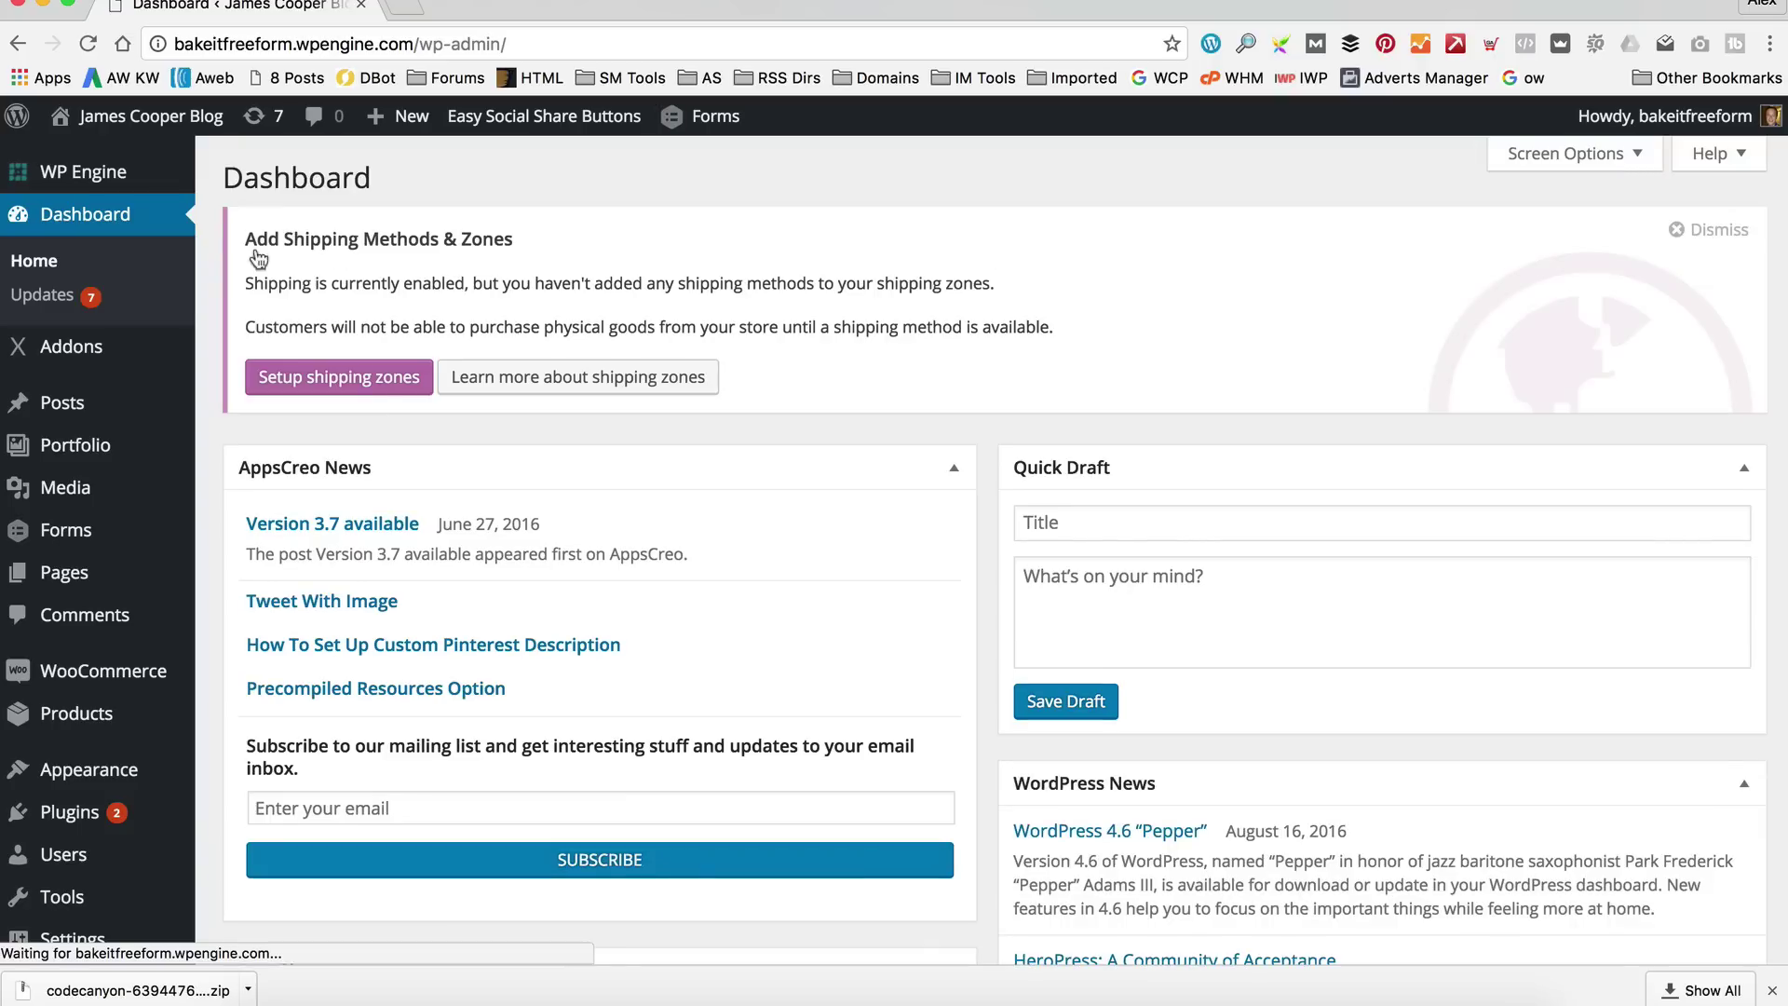
scroll(360, 447, down, 2)
mouse_move(107, 578)
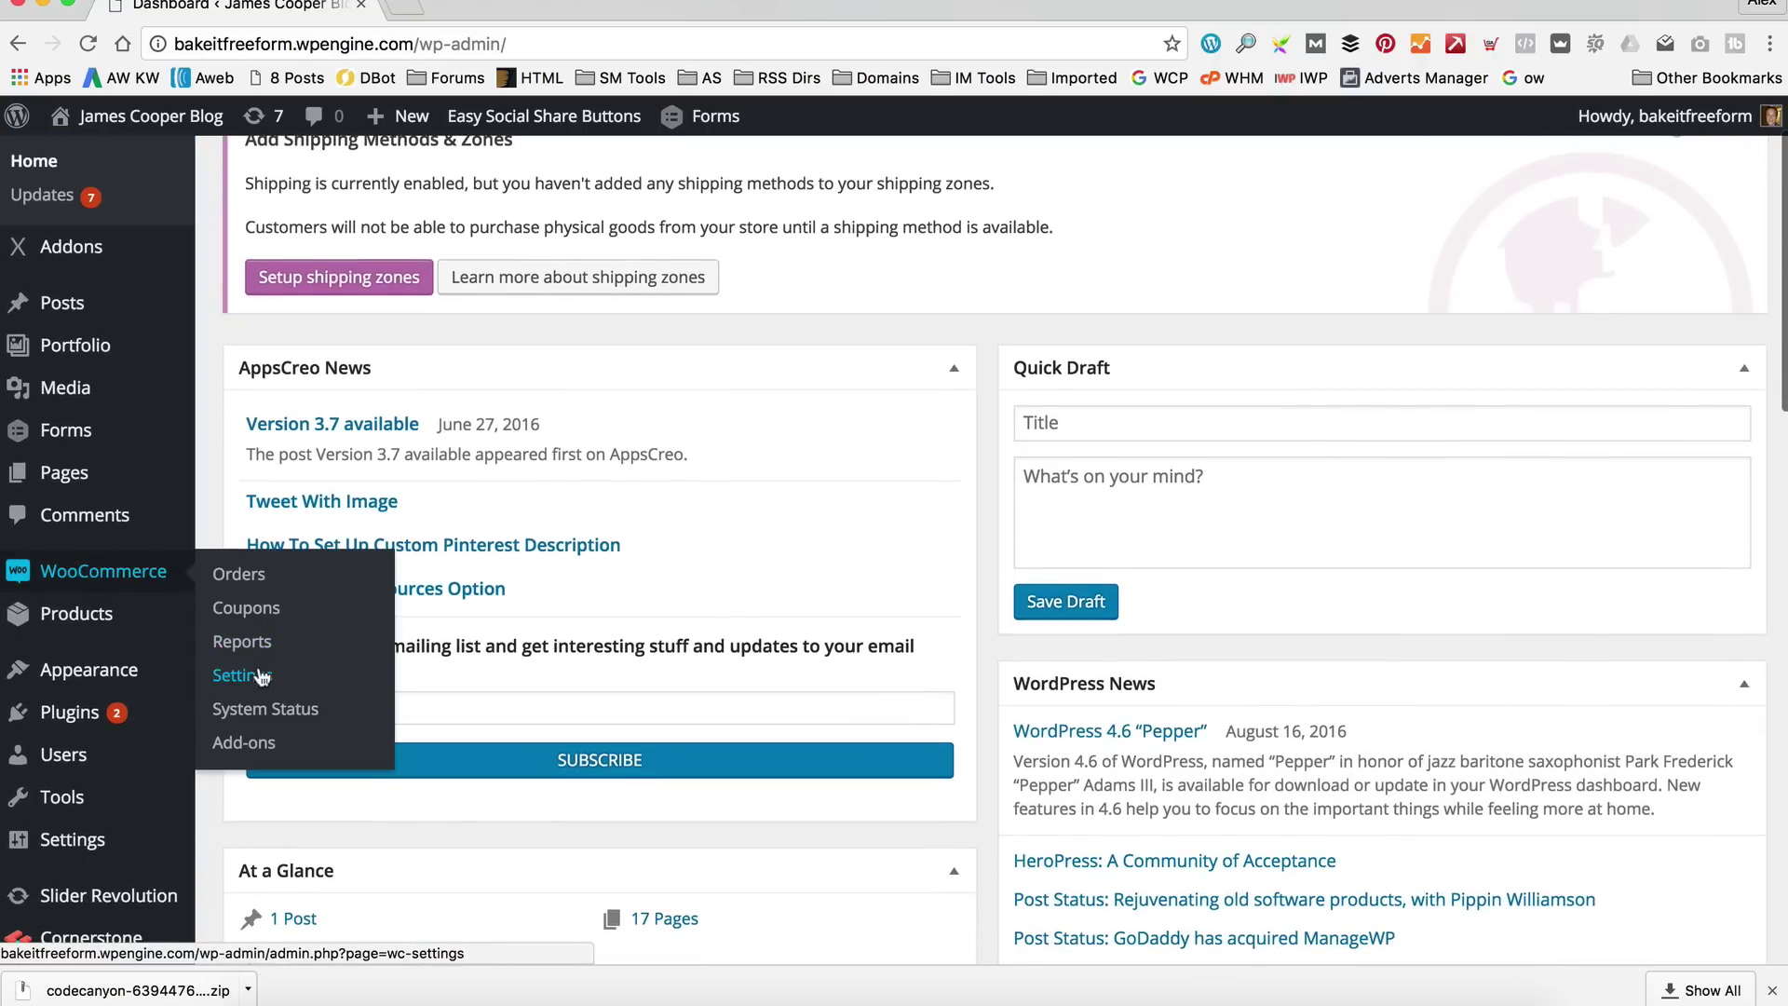
click(259, 676)
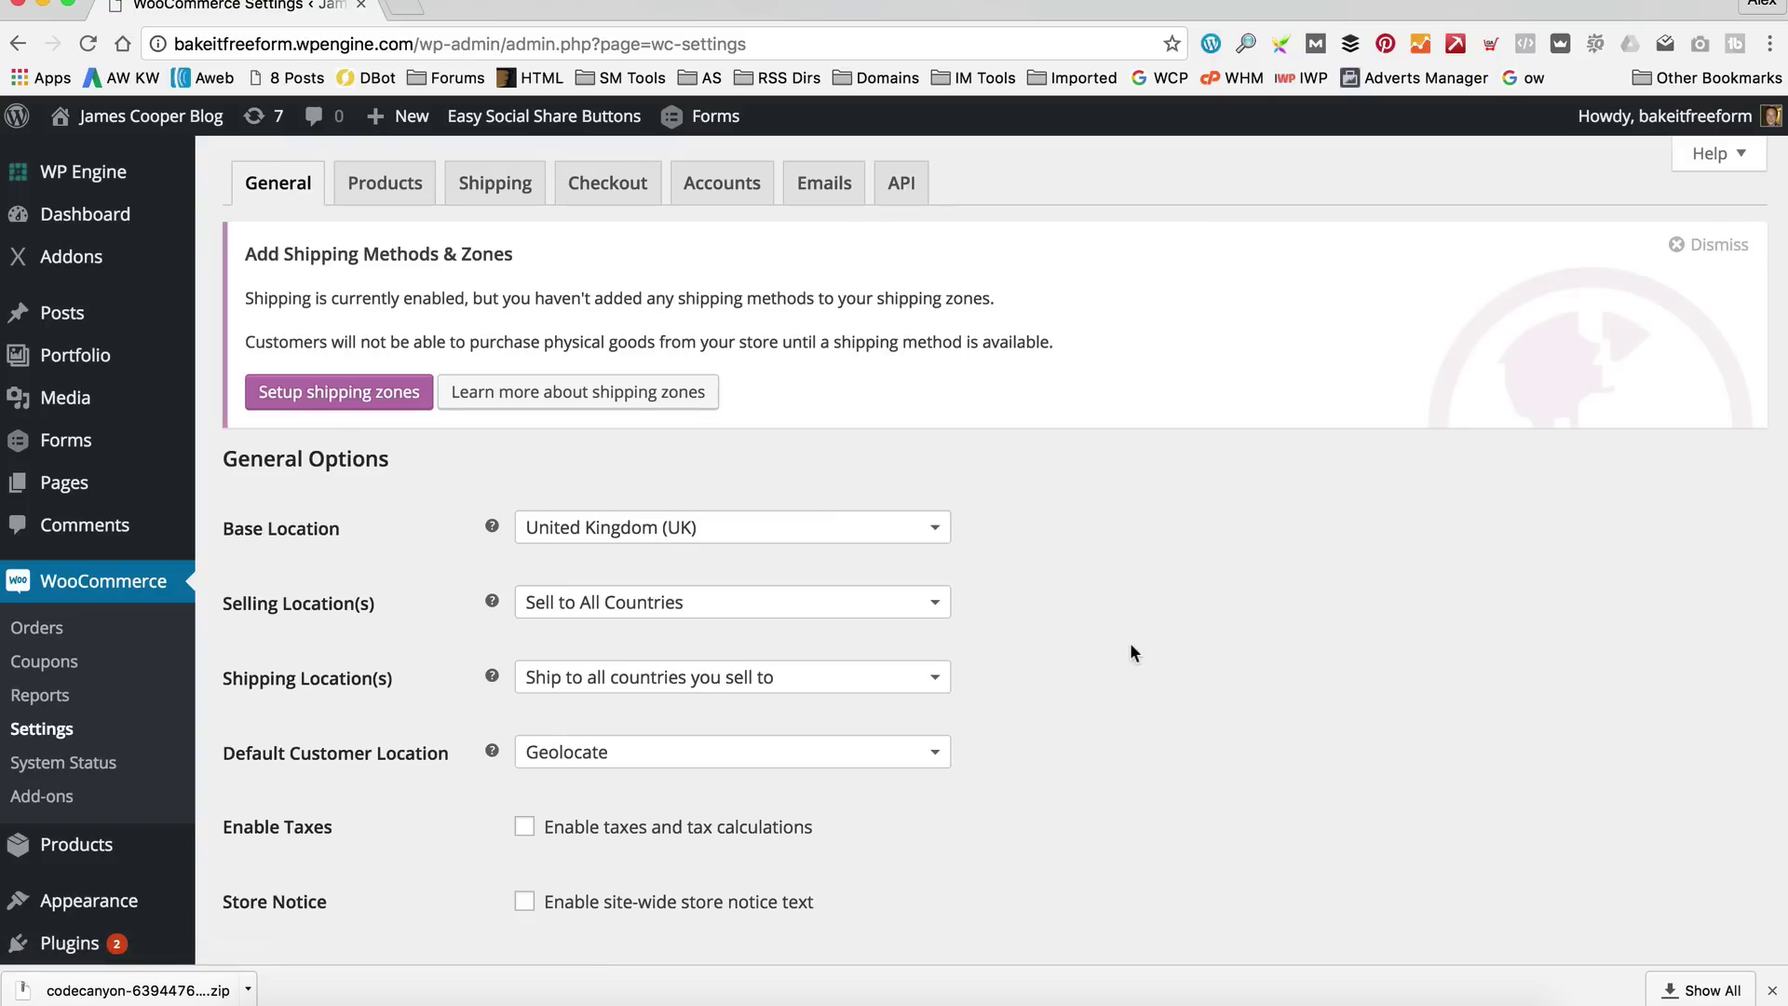
click(495, 183)
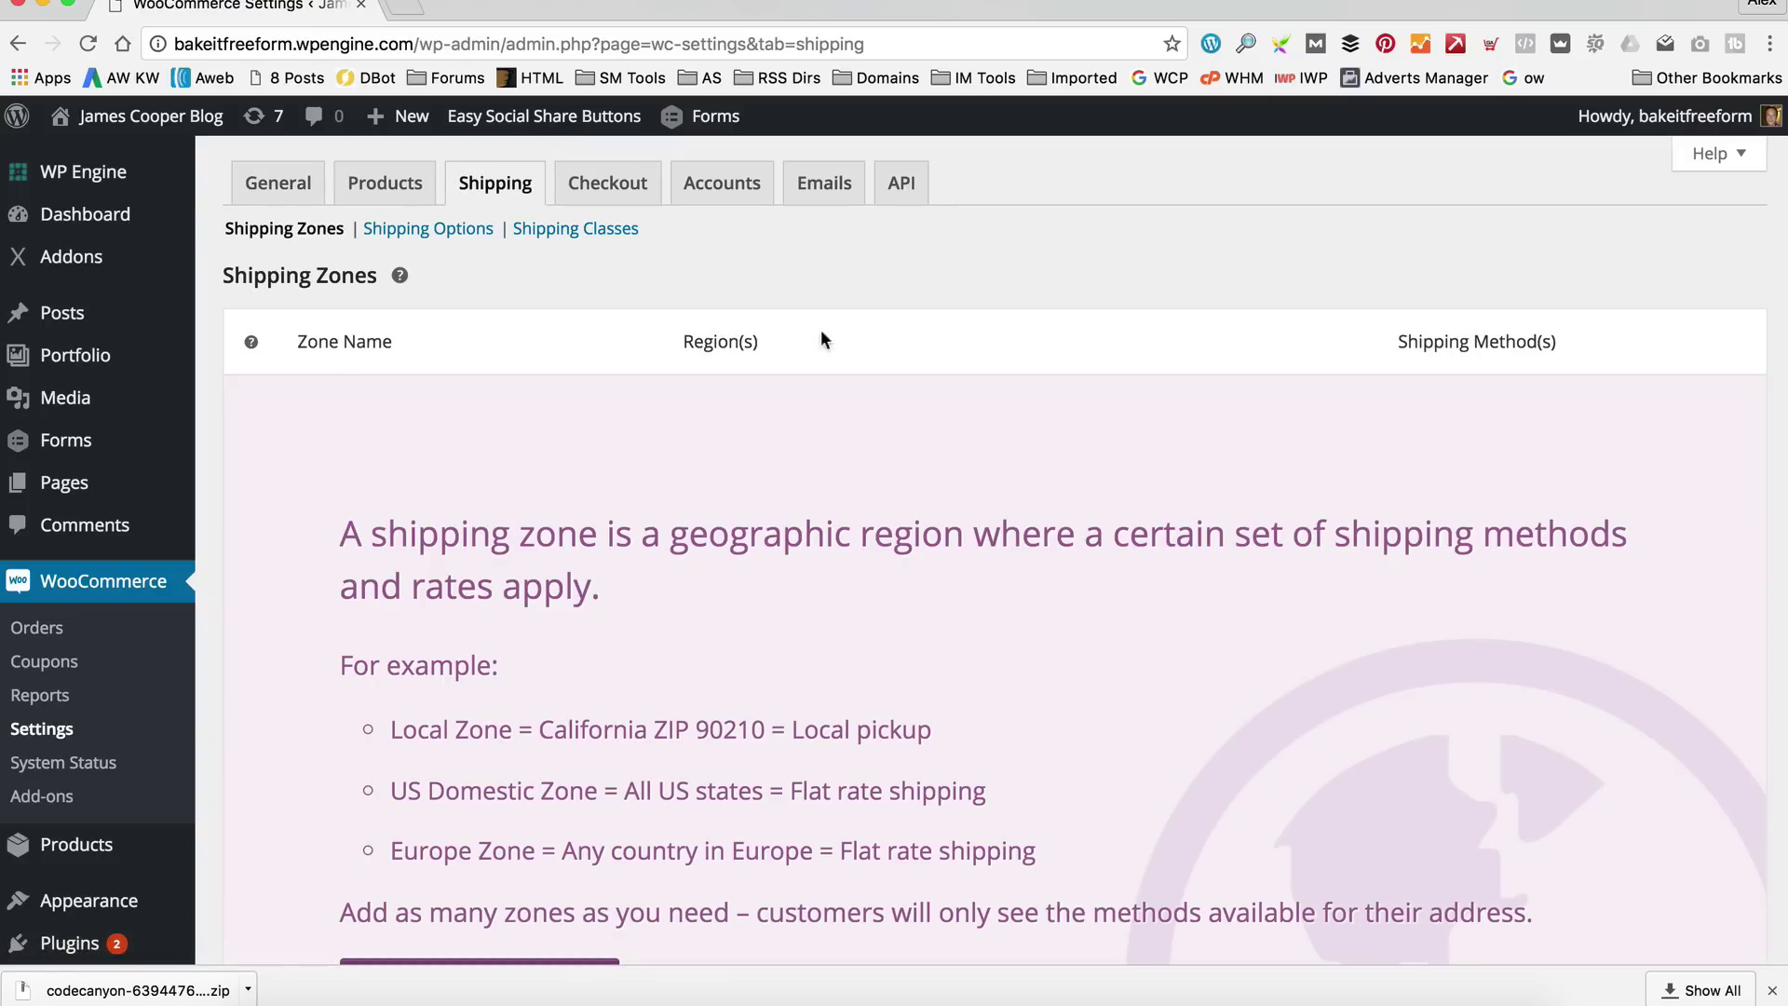
- Add a shipping zone named United Kingdom with region United Kingdom (UK) and save it
scroll(858, 333, down, 5)
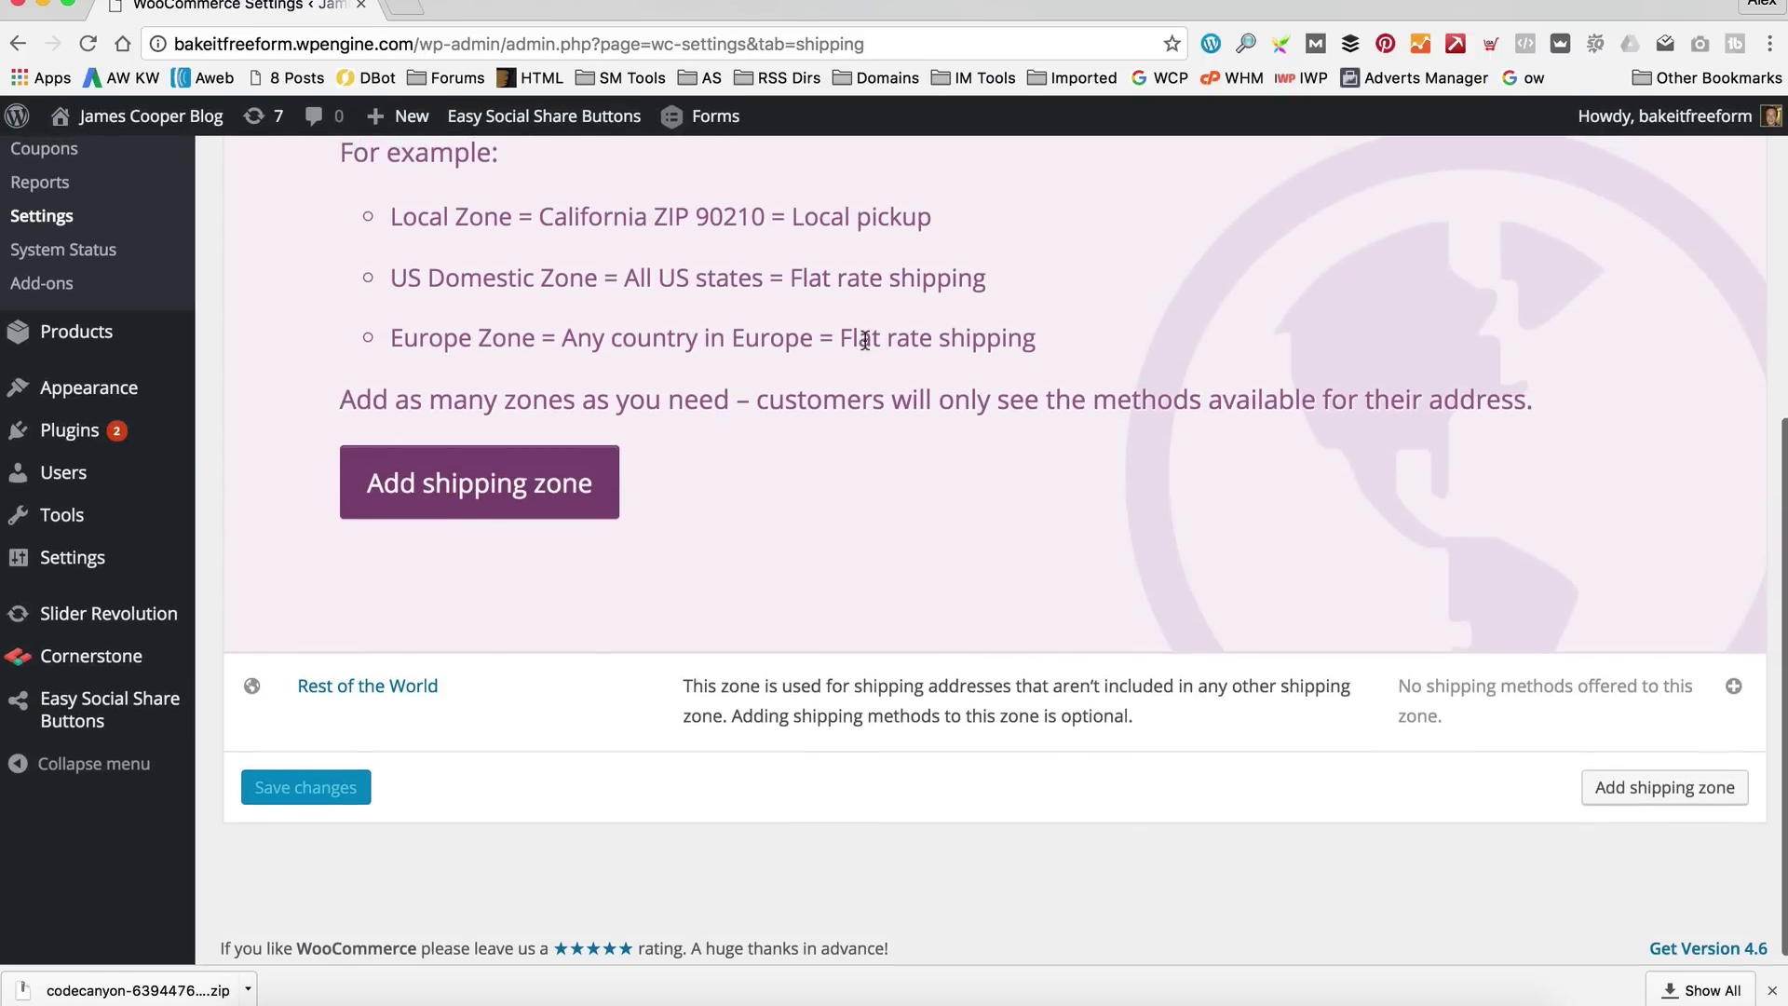
scroll(863, 340, up, 2)
click(513, 662)
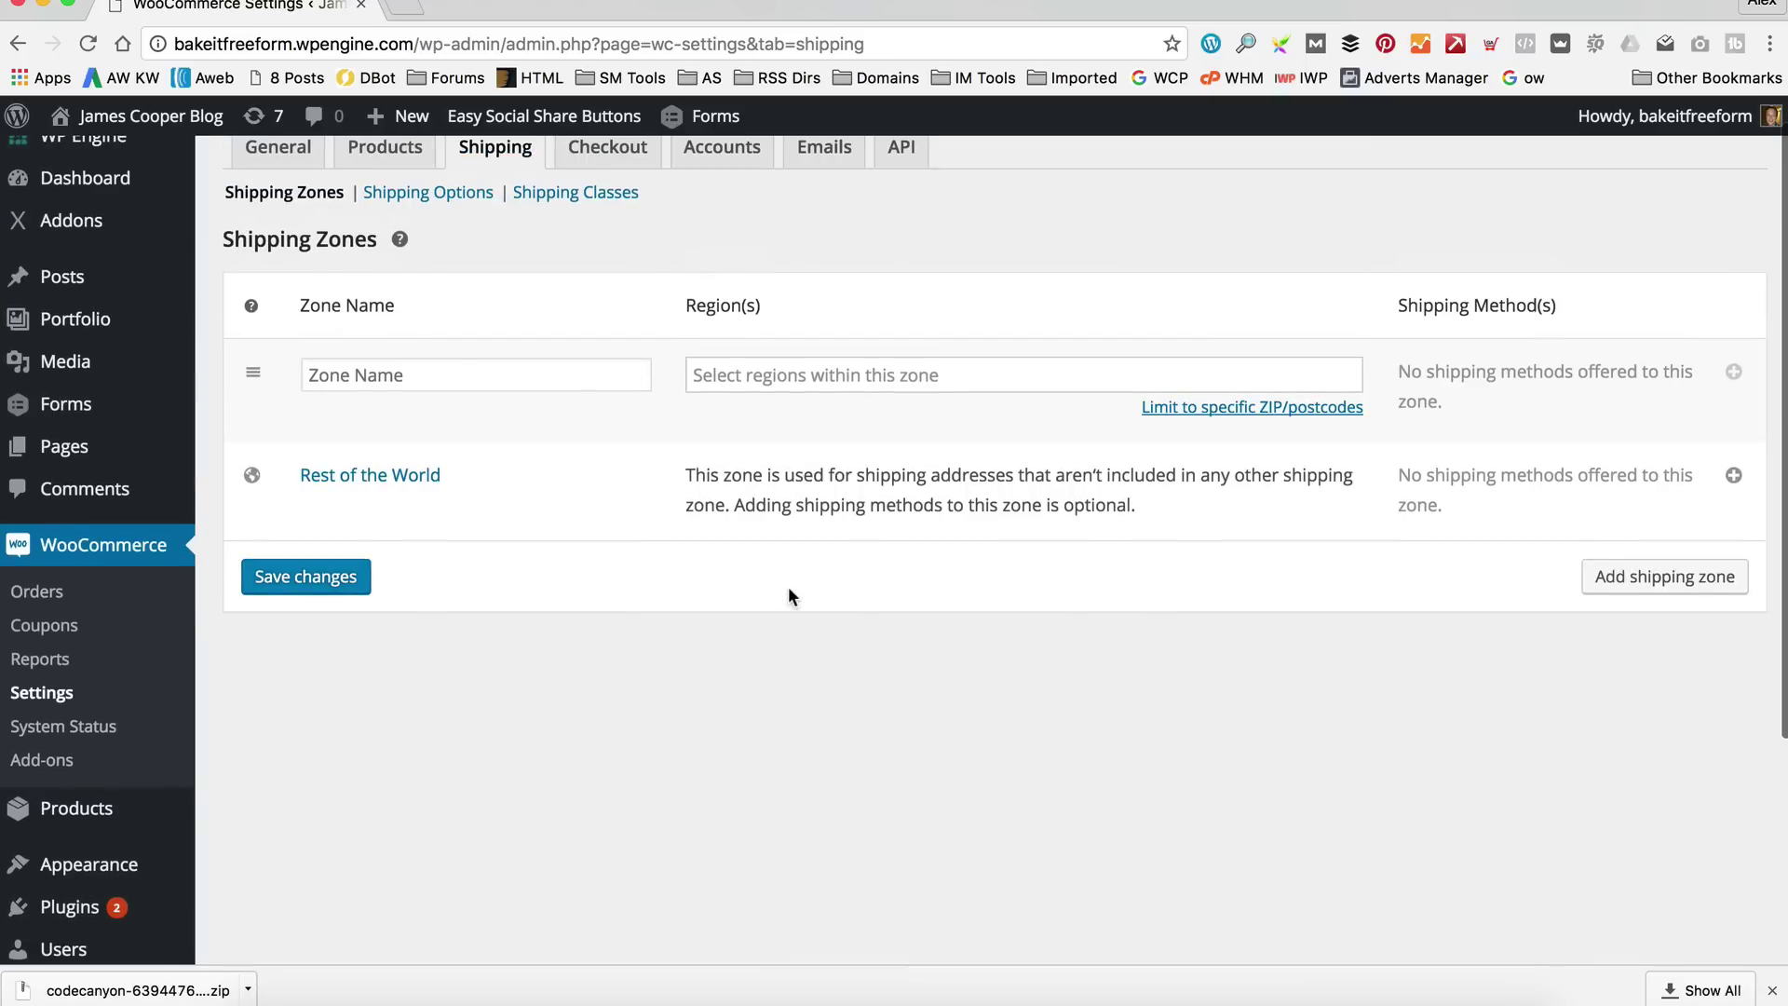
click(479, 374)
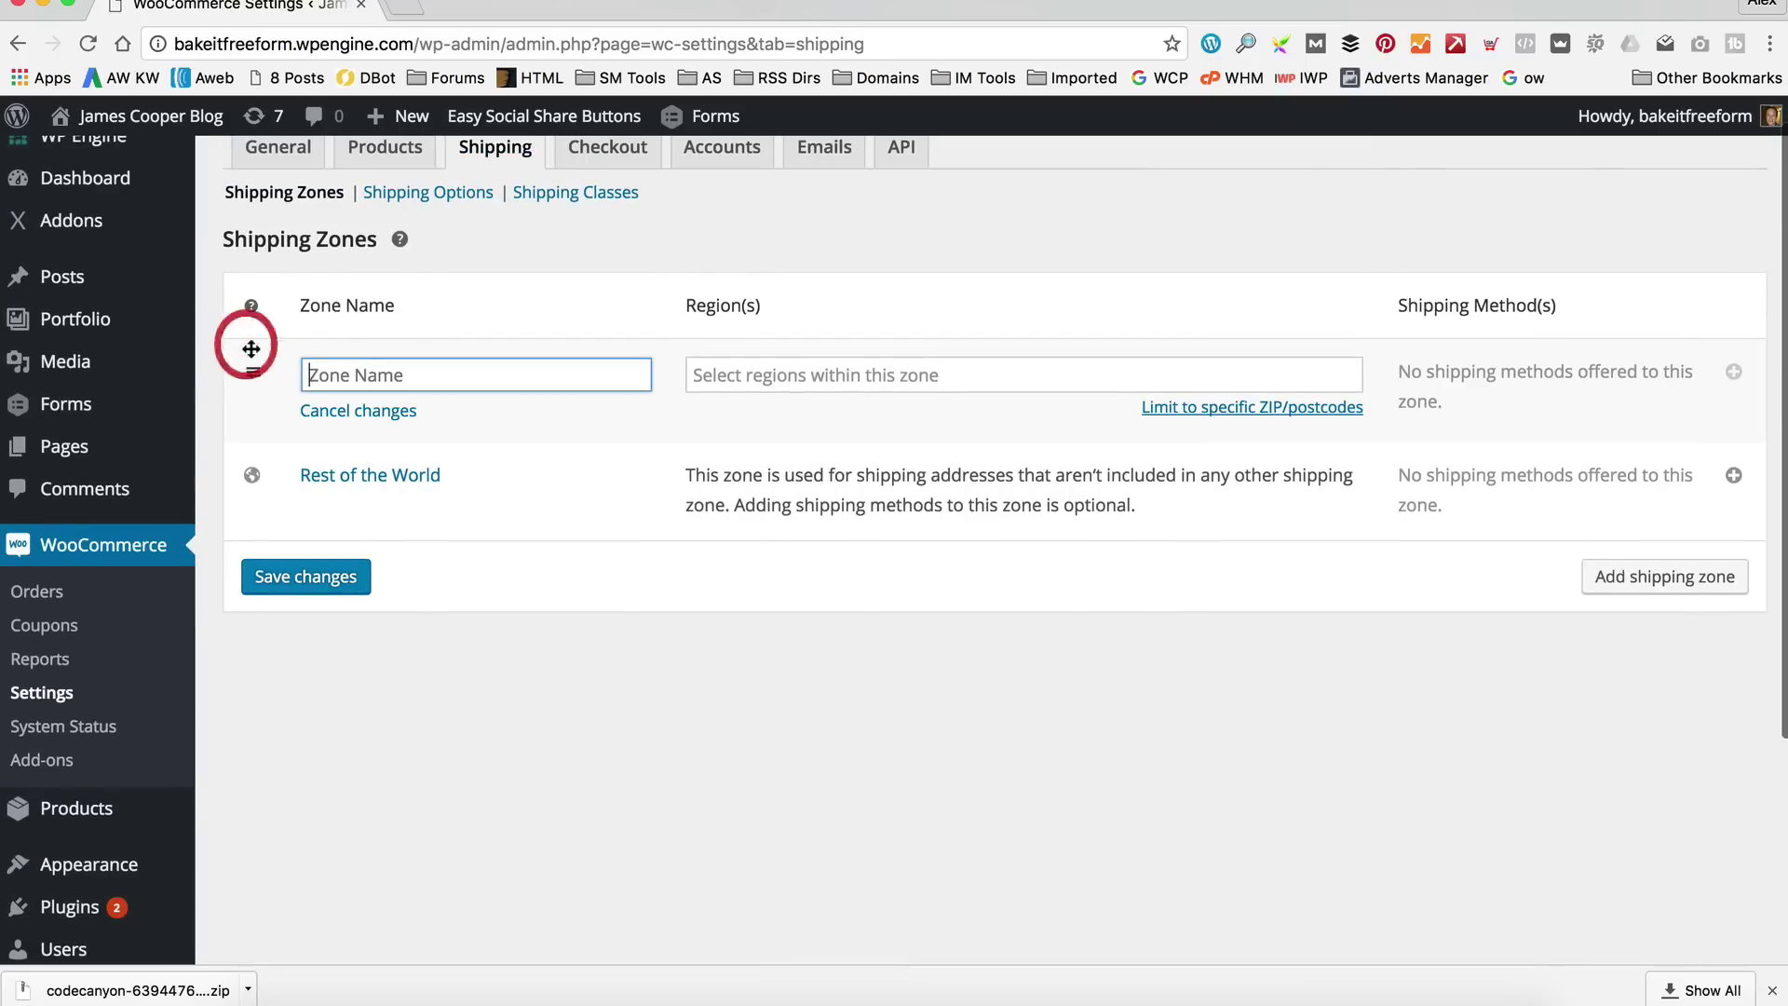
text(Uni)
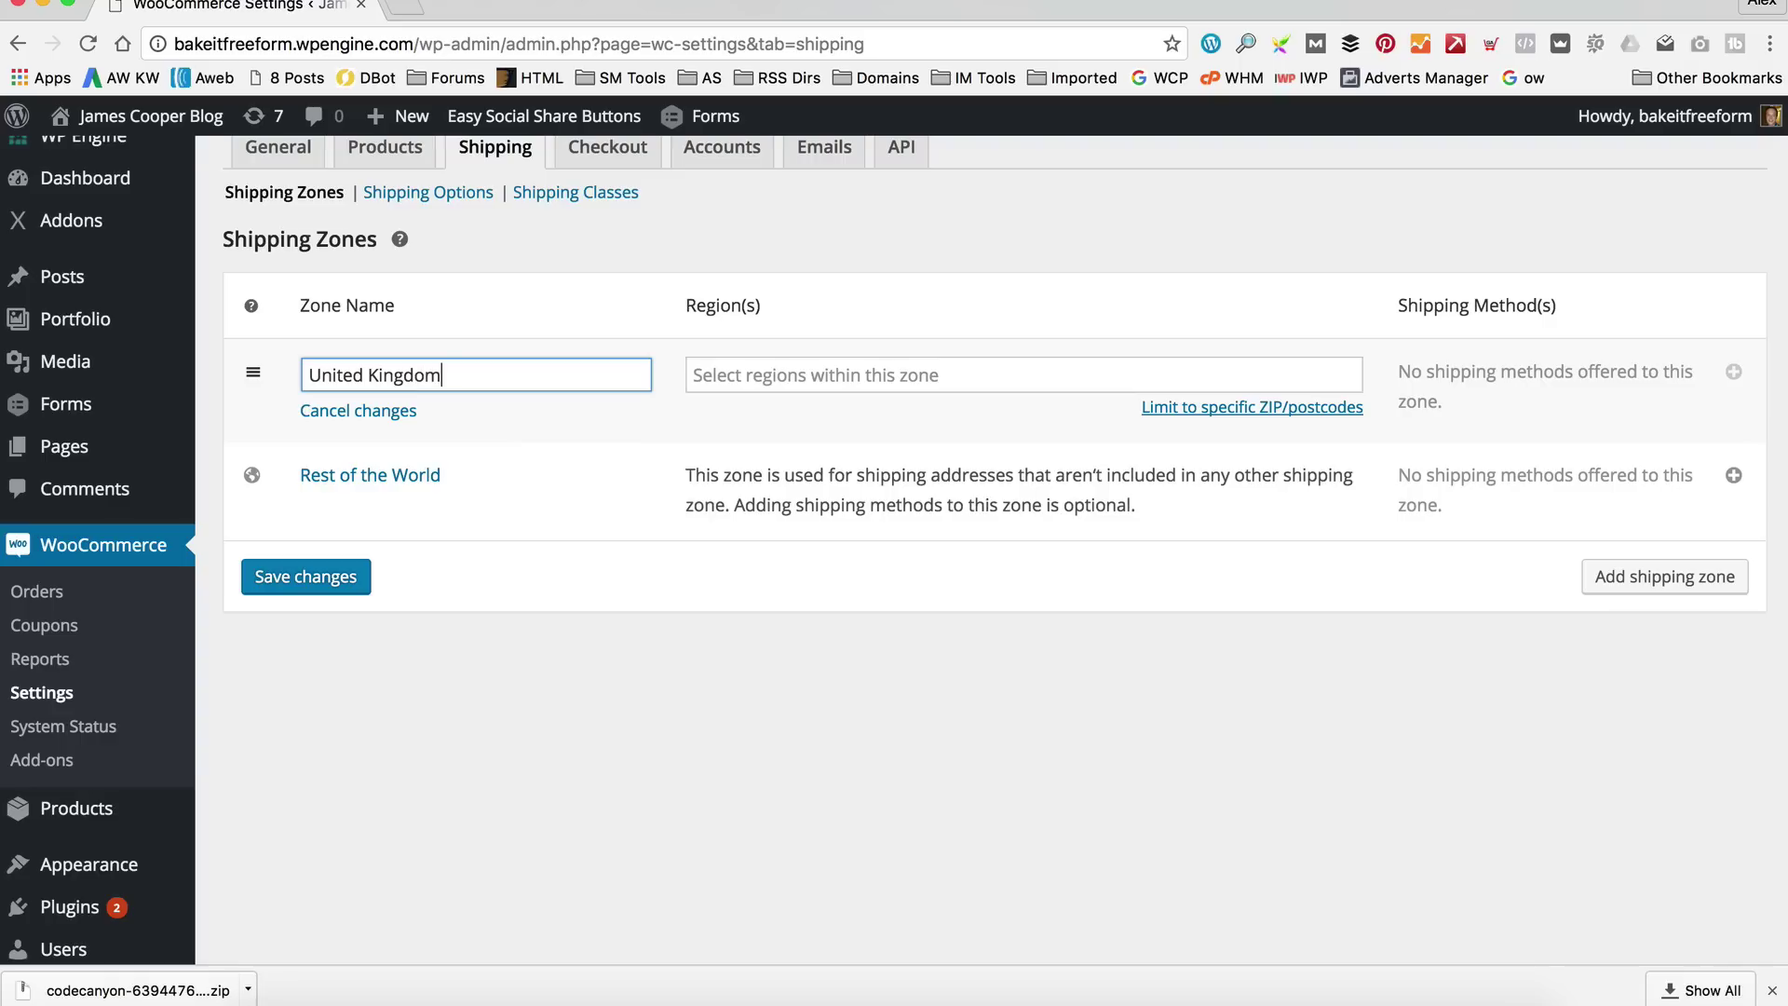
text(ted Kingdom)
click(787, 376)
text(United)
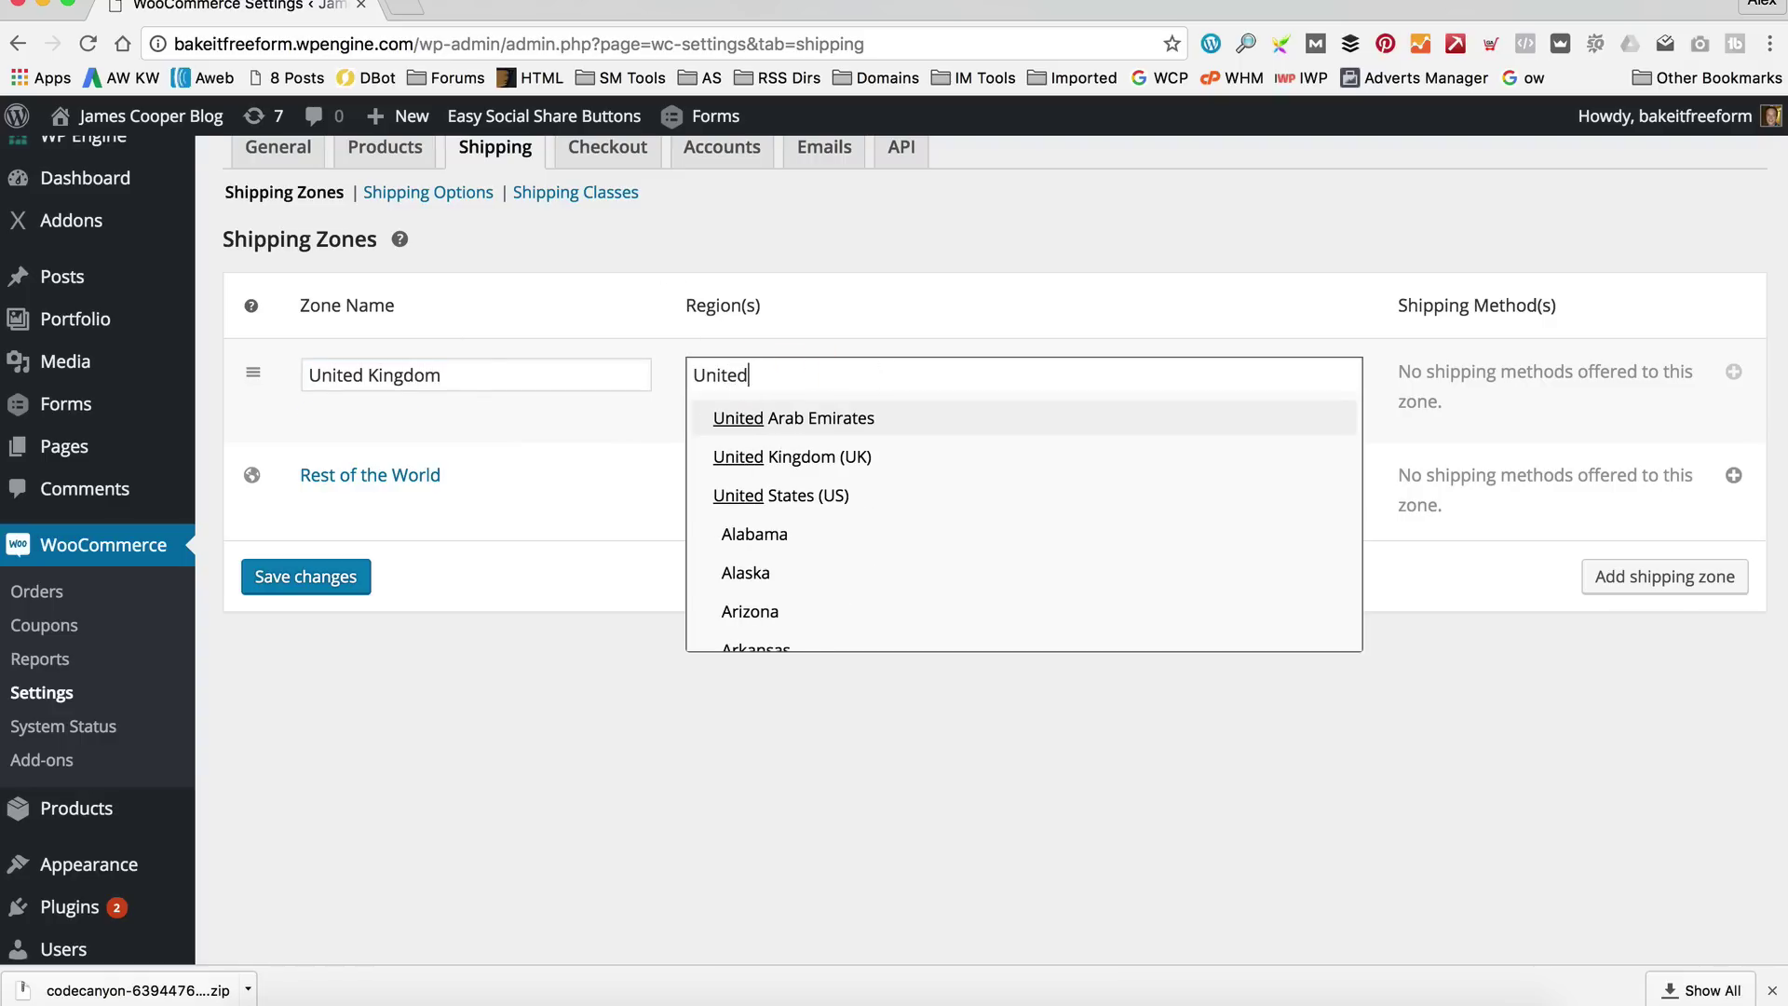
click(866, 455)
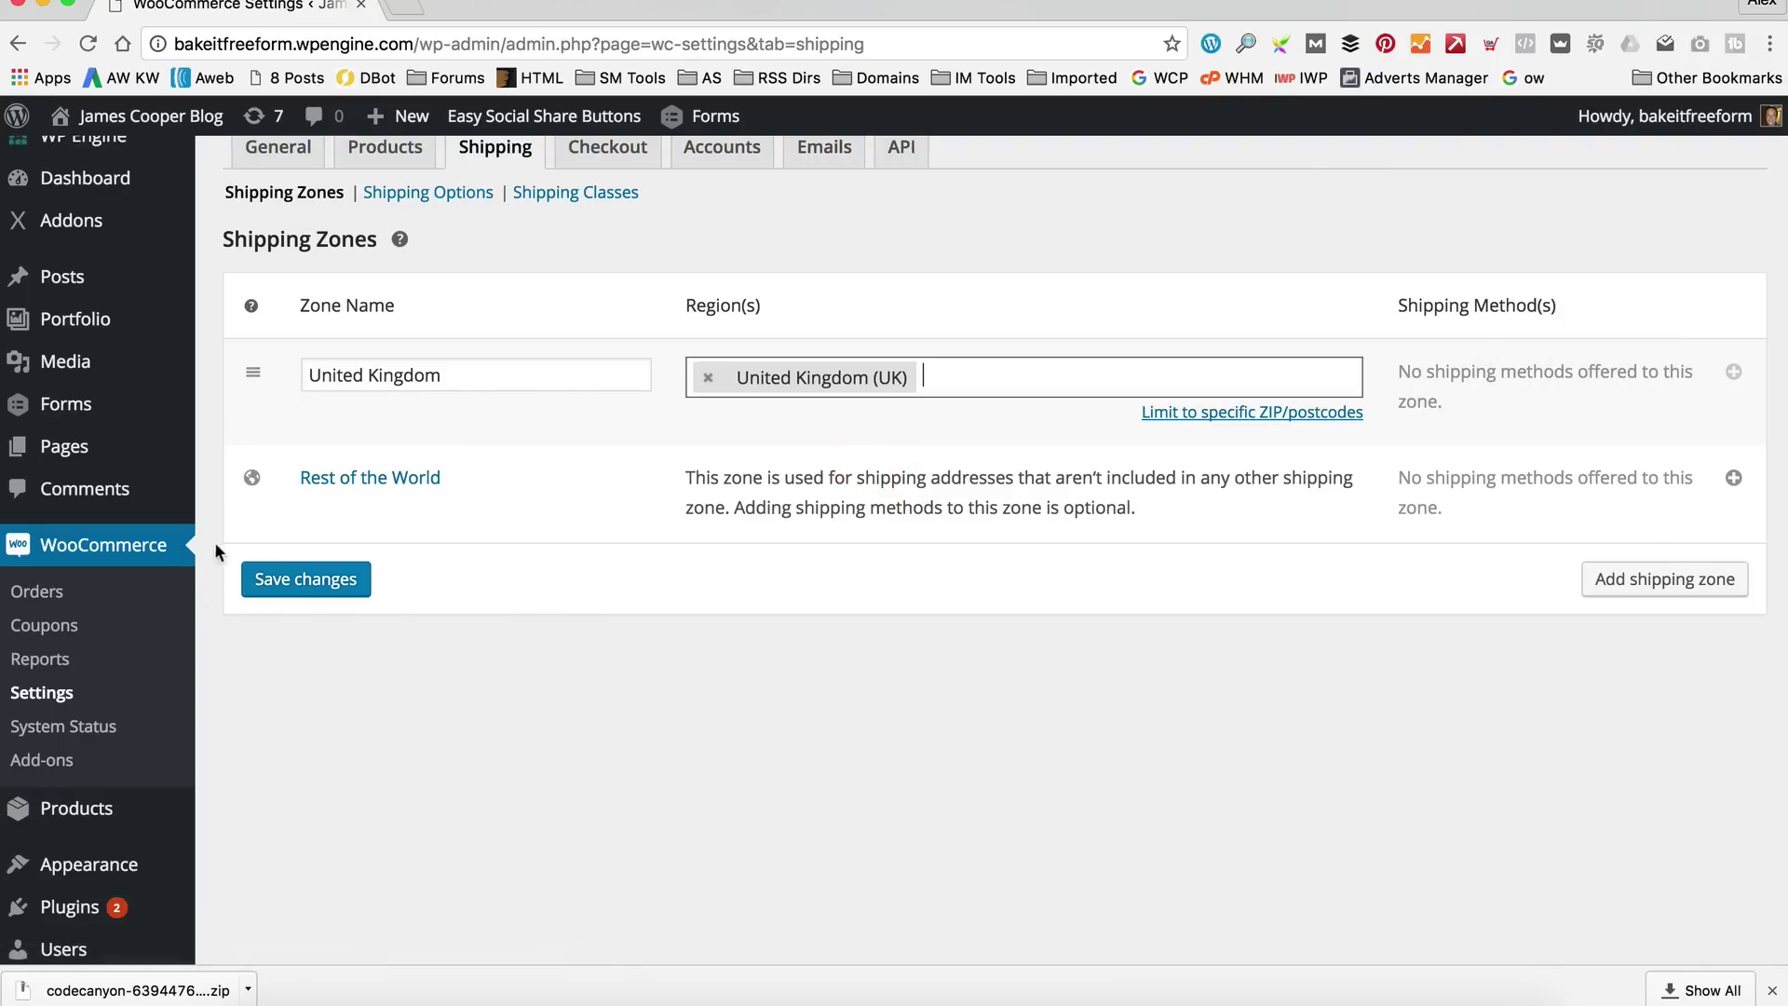
click(293, 585)
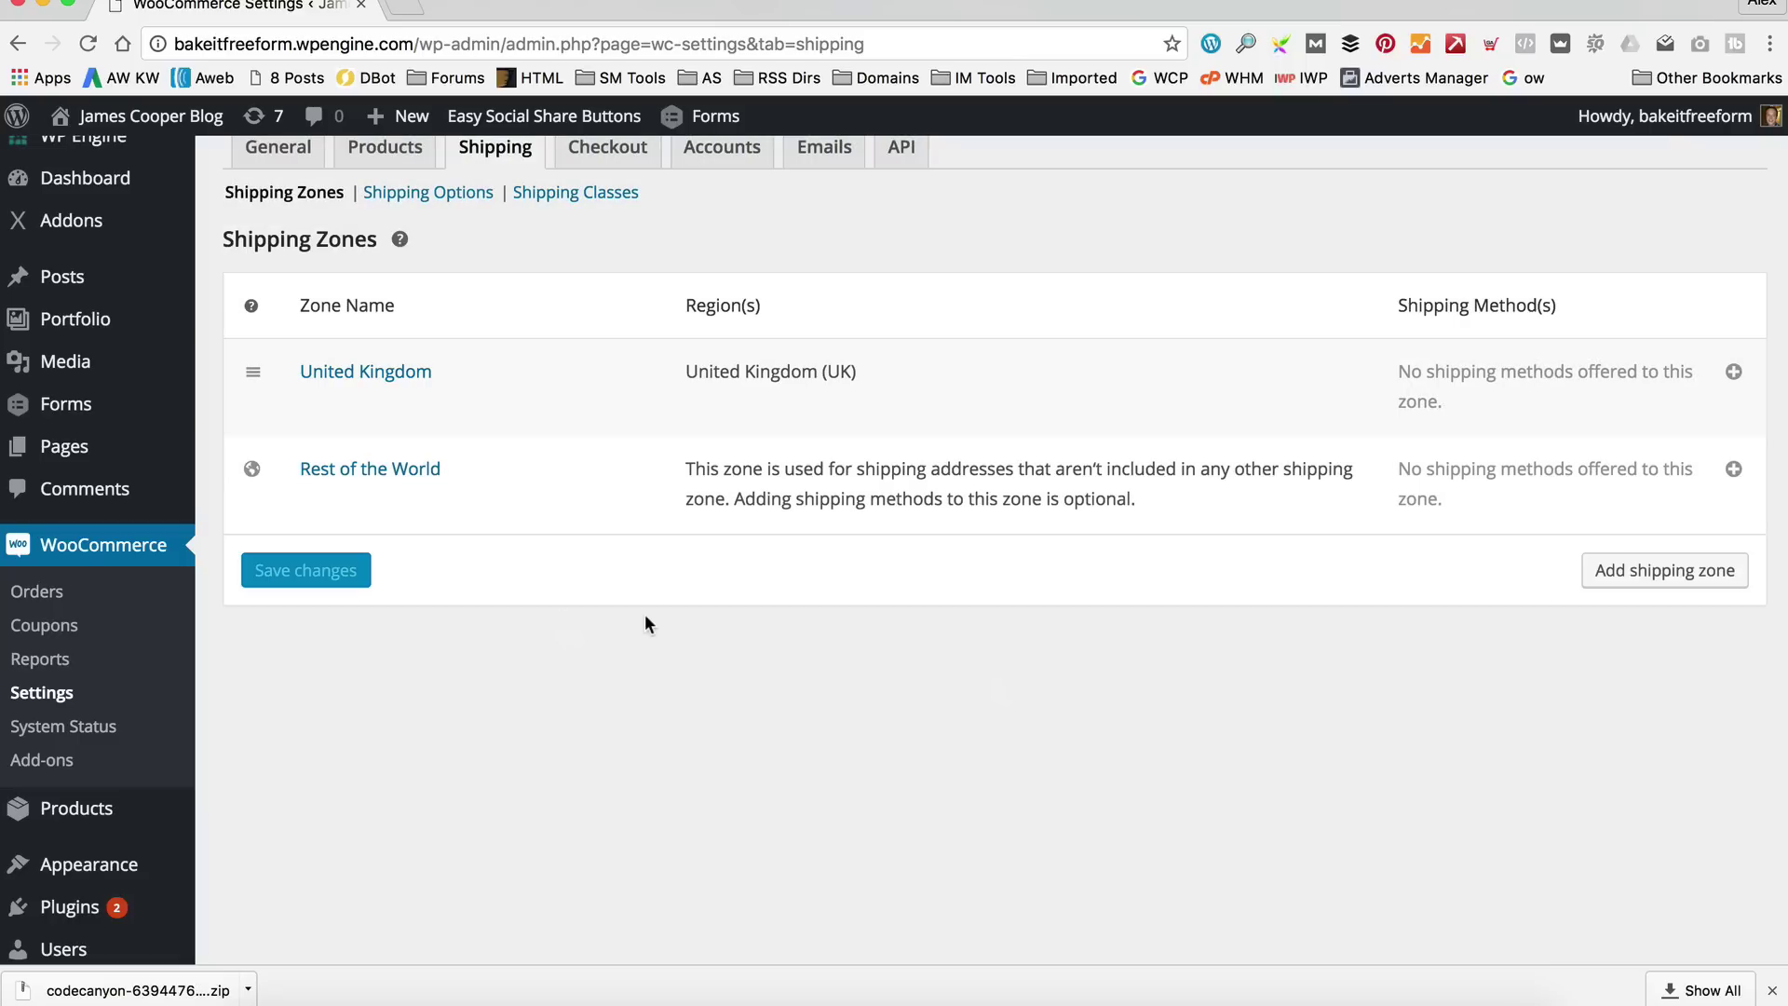
- Add a Flat Rate method titled Royal Mail 2nd Class costing 2.85 to the United Kingdom zone
click(1733, 373)
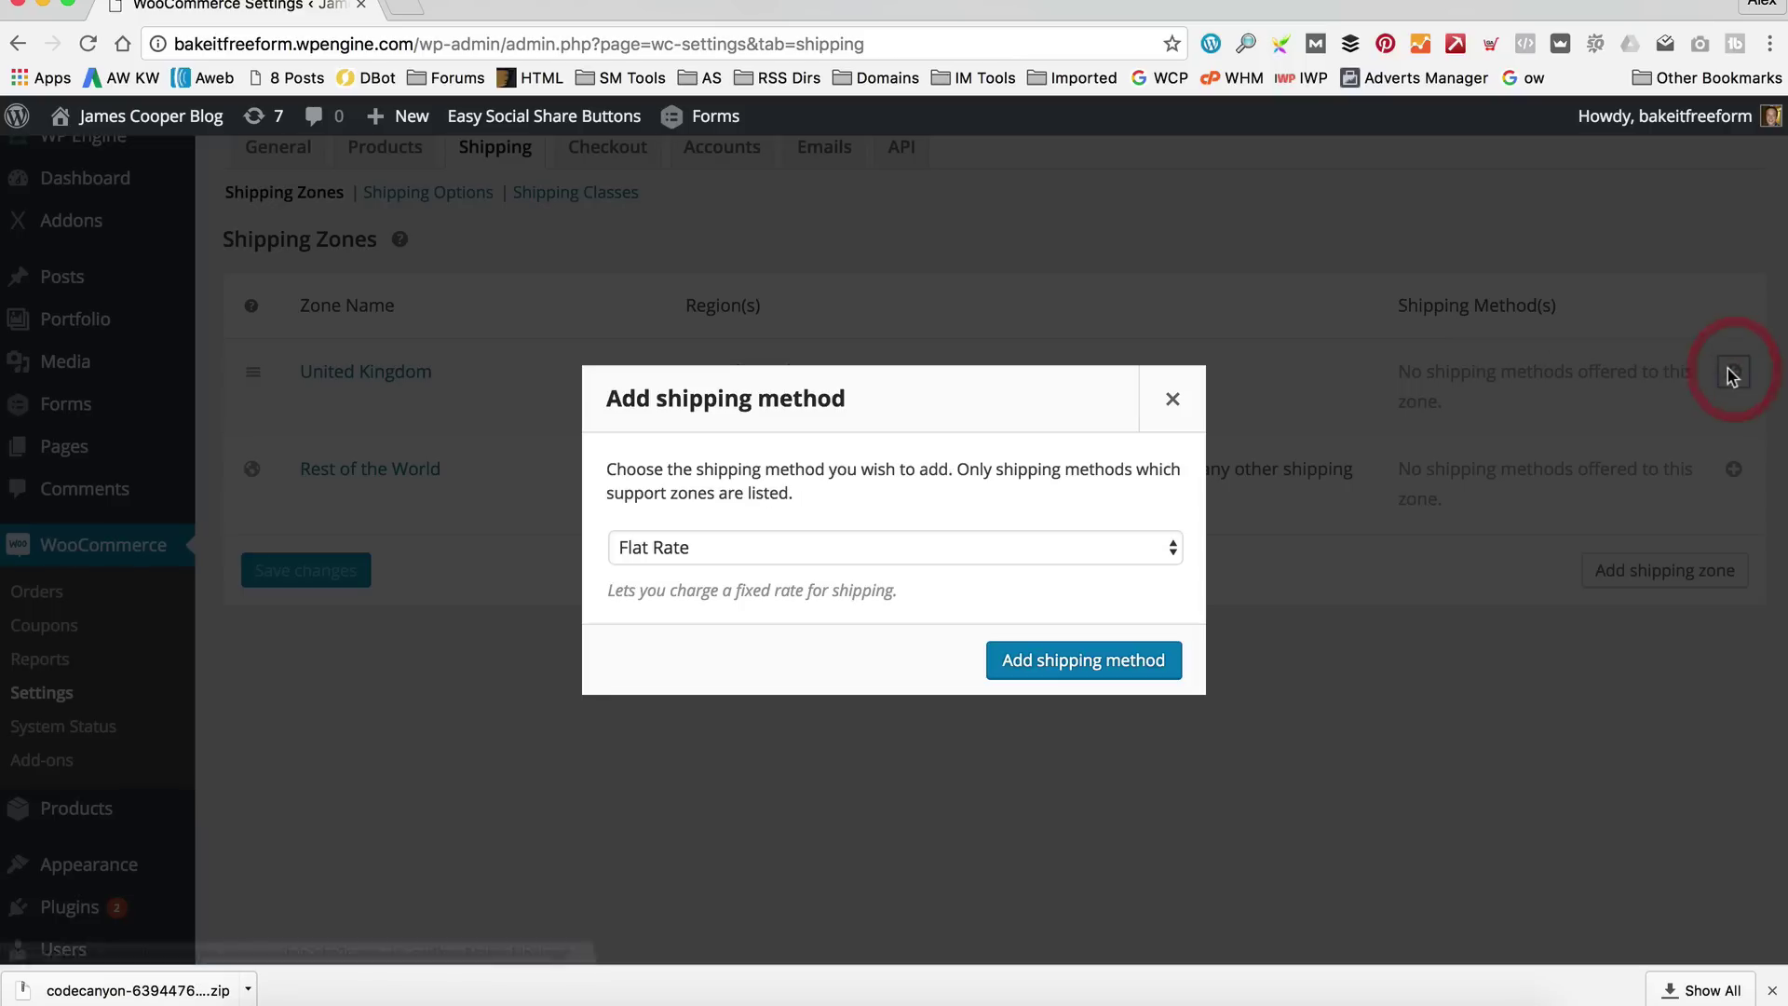
click(868, 557)
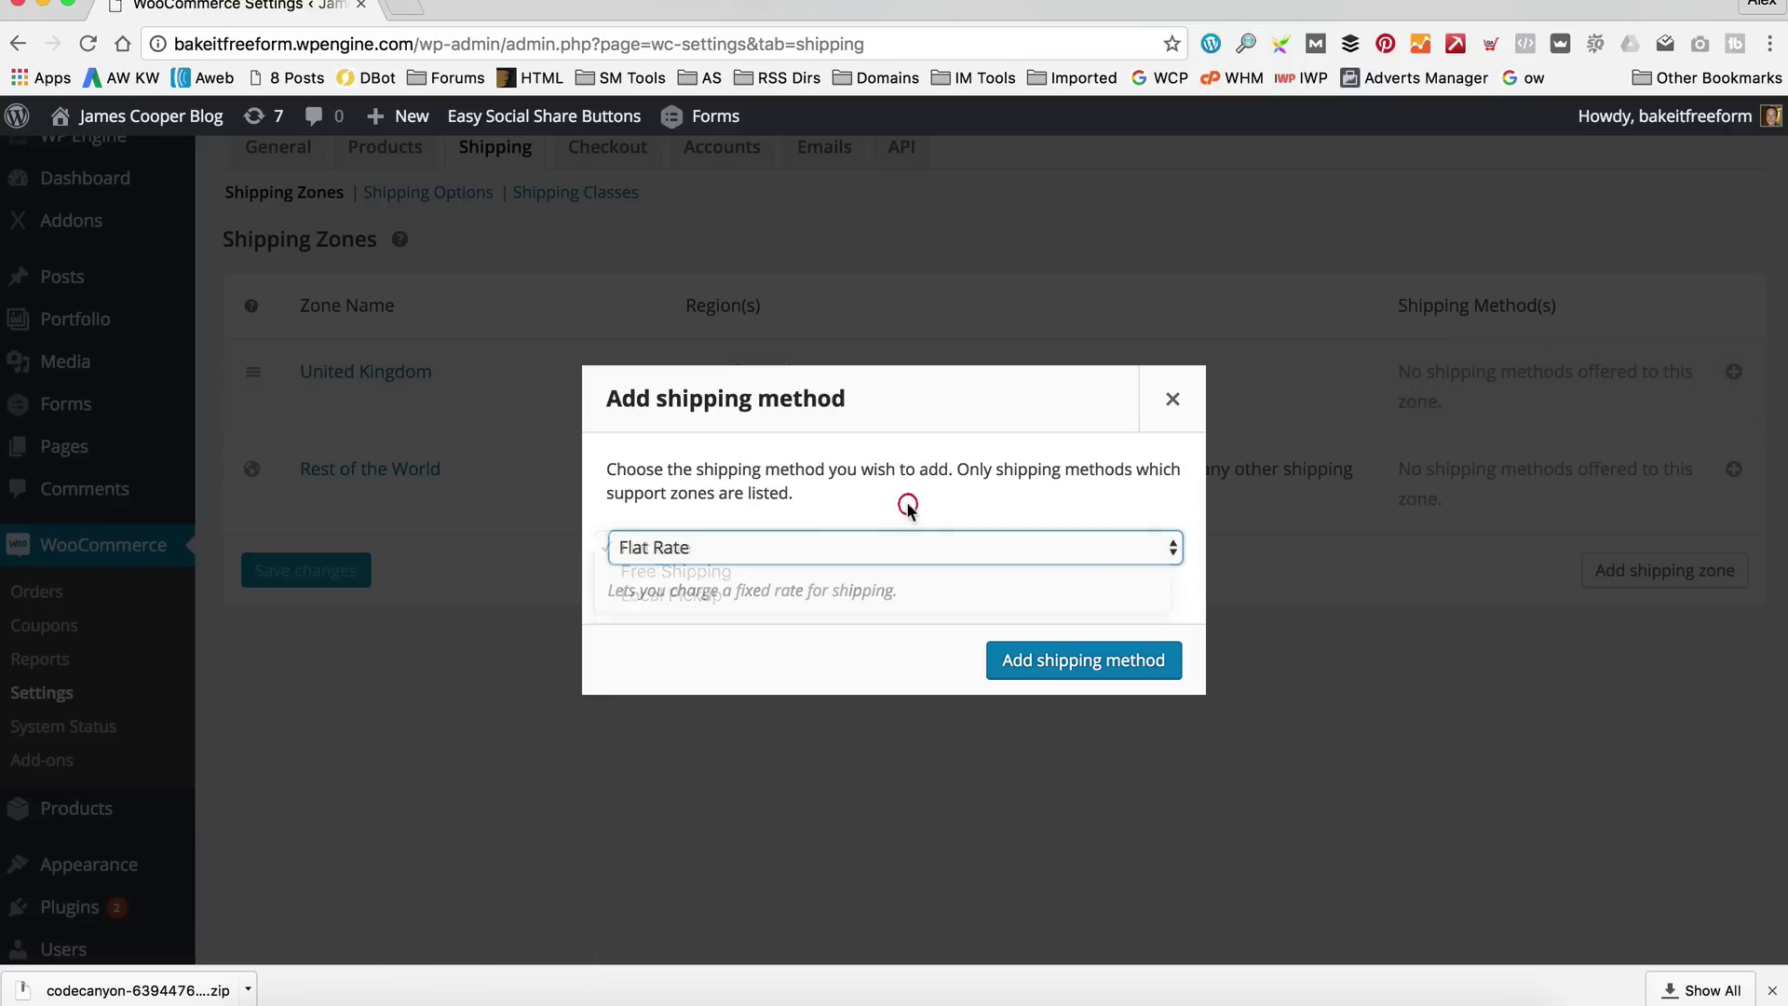
click(1084, 659)
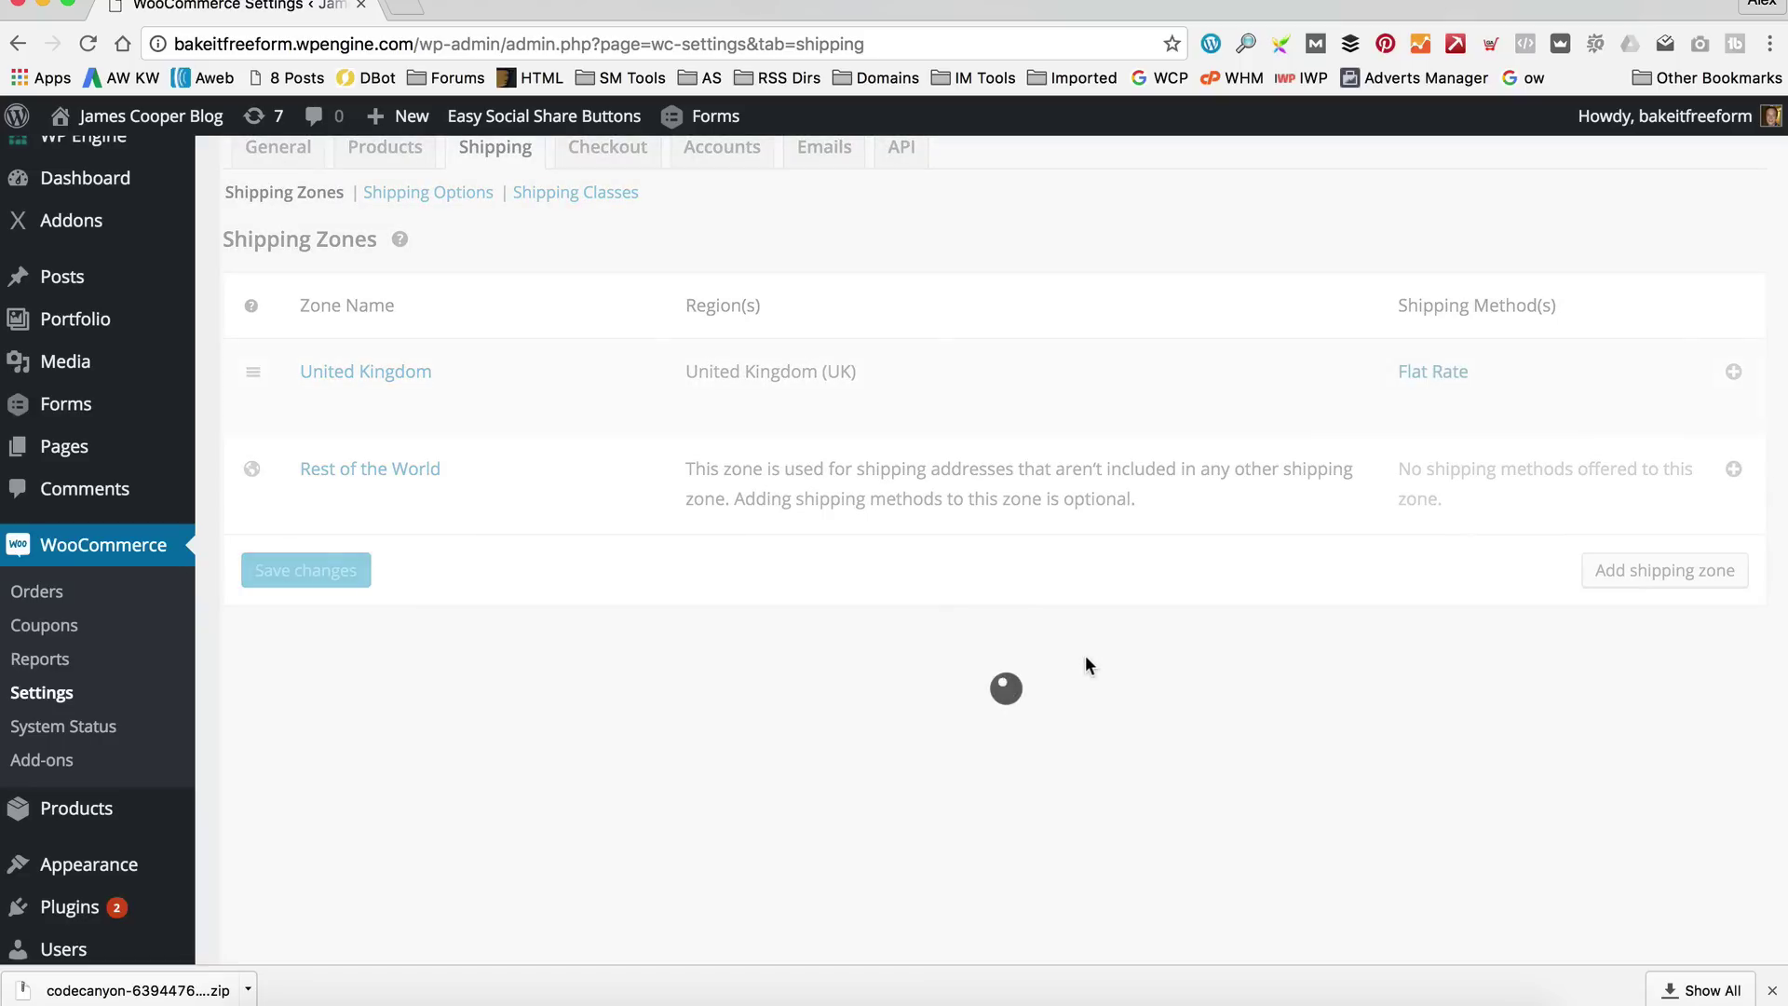
click(1441, 373)
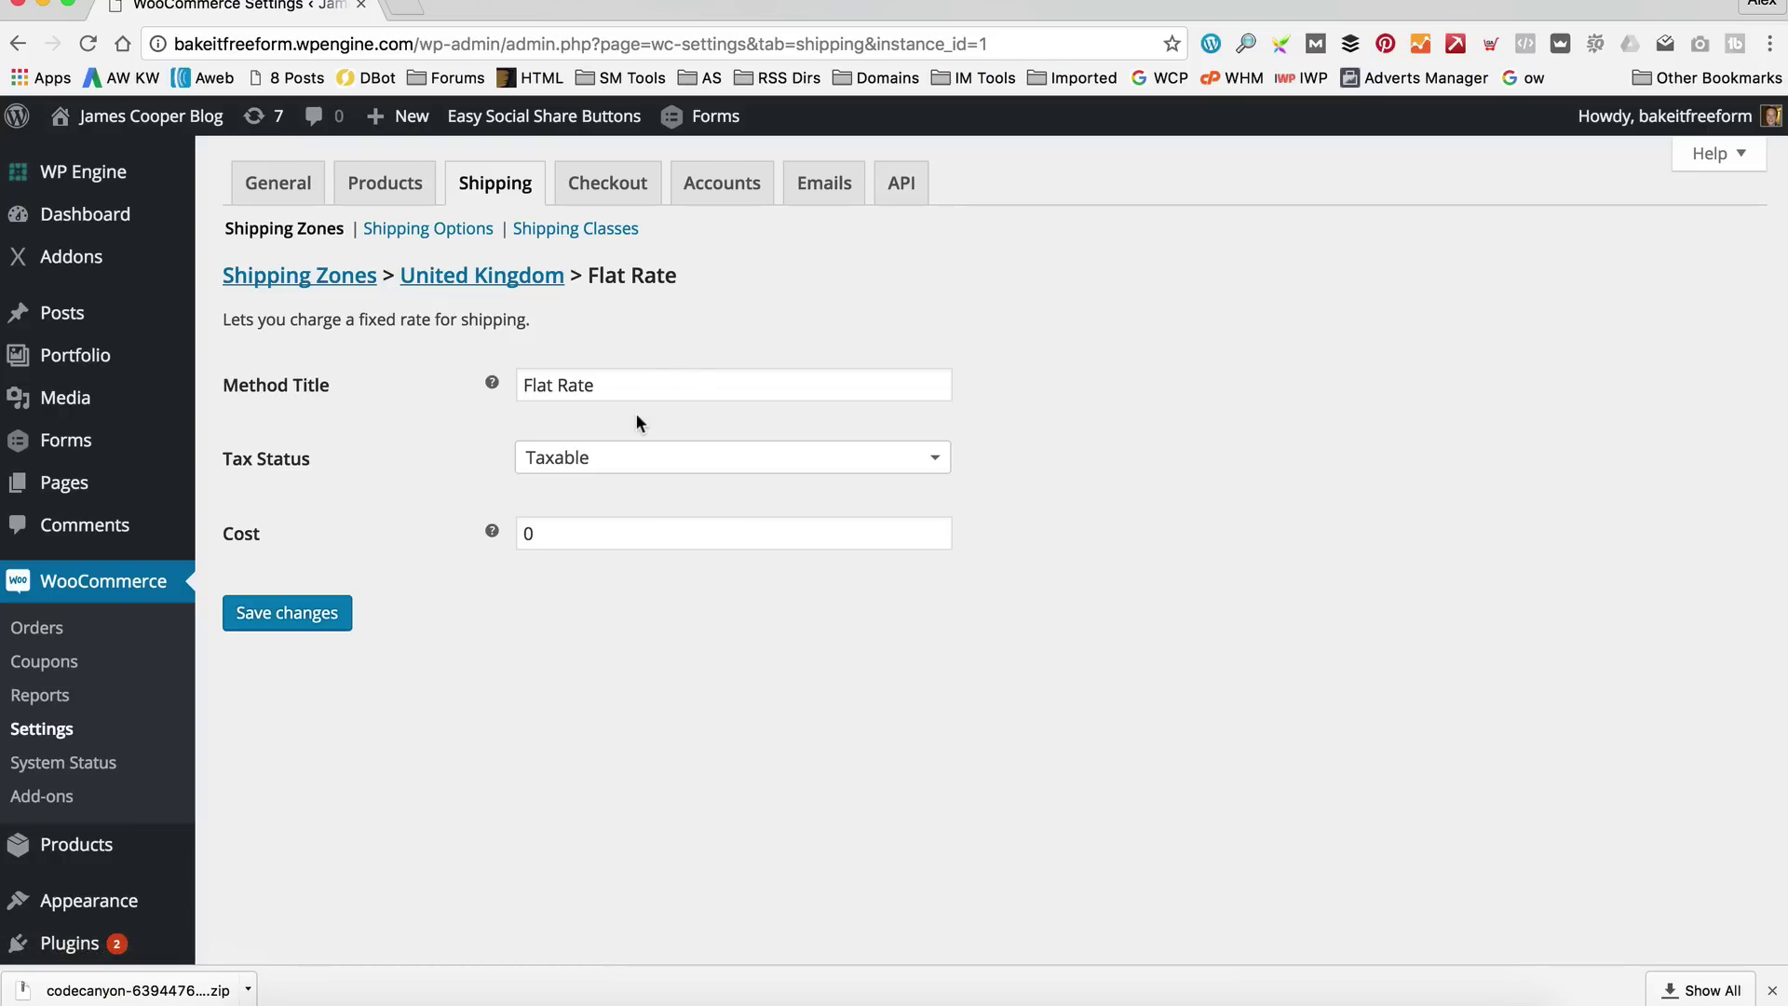
triple_click(596, 385)
text(Royal Mail 2n)
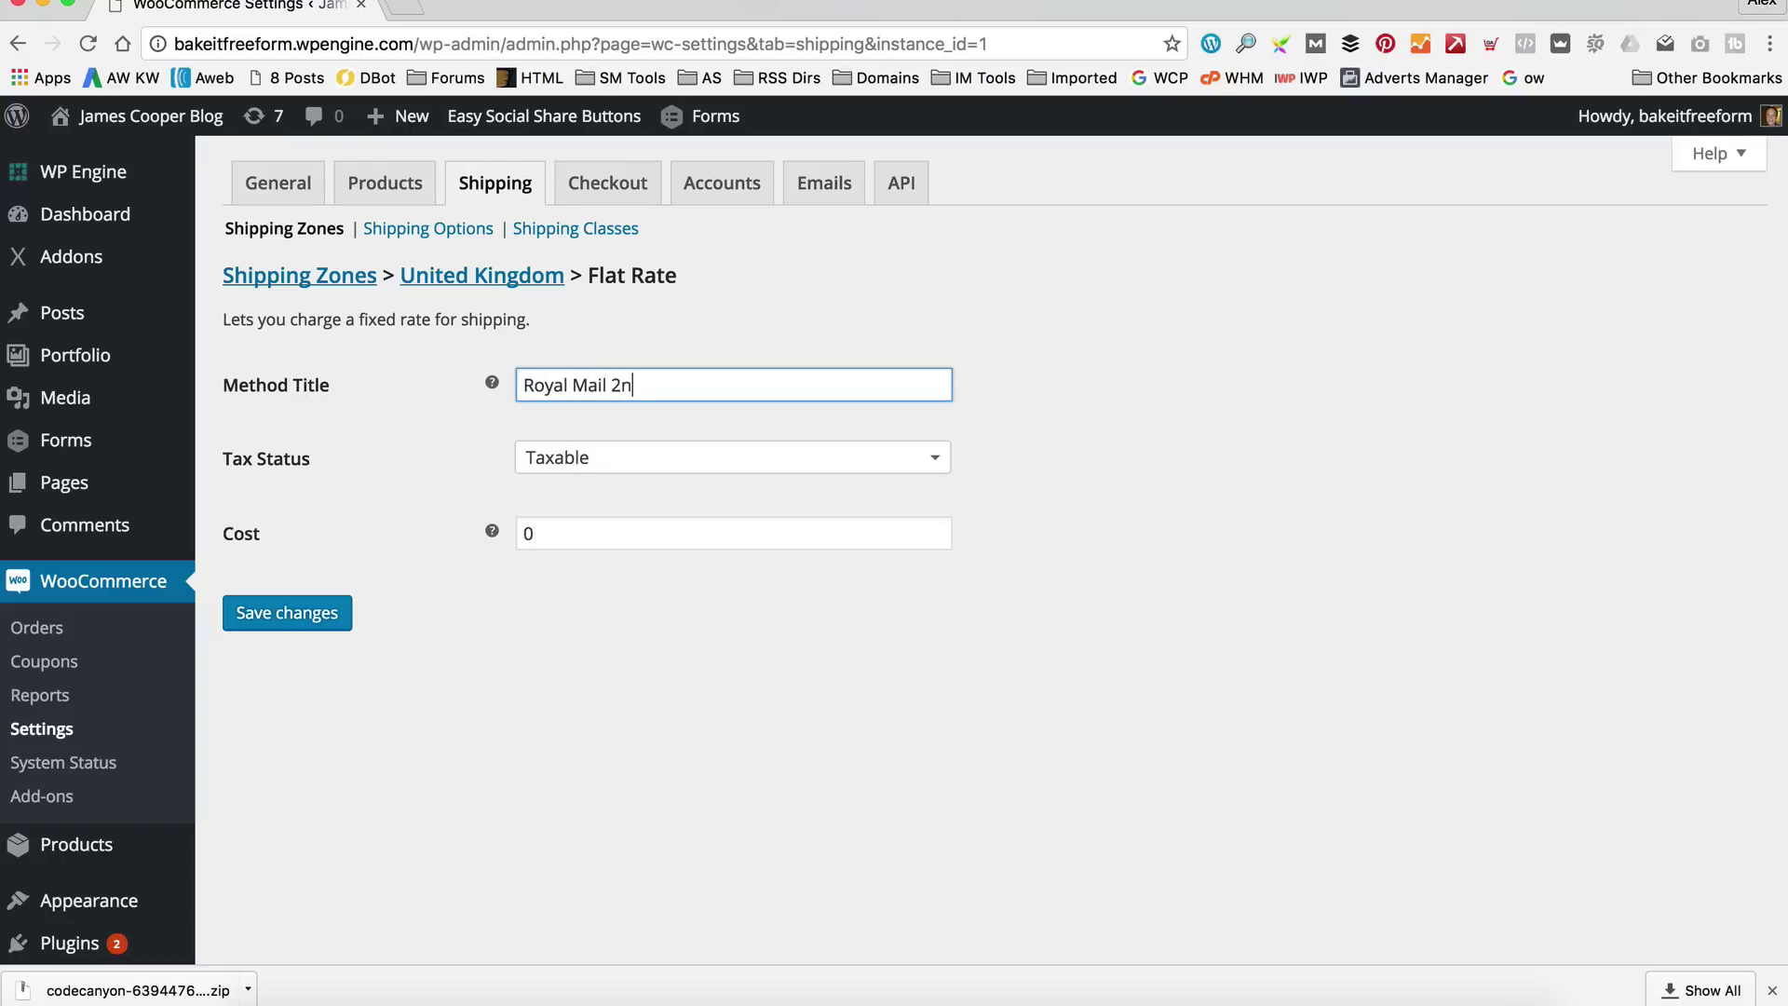
text(d Clas)
key(Tab)
key(Tab)
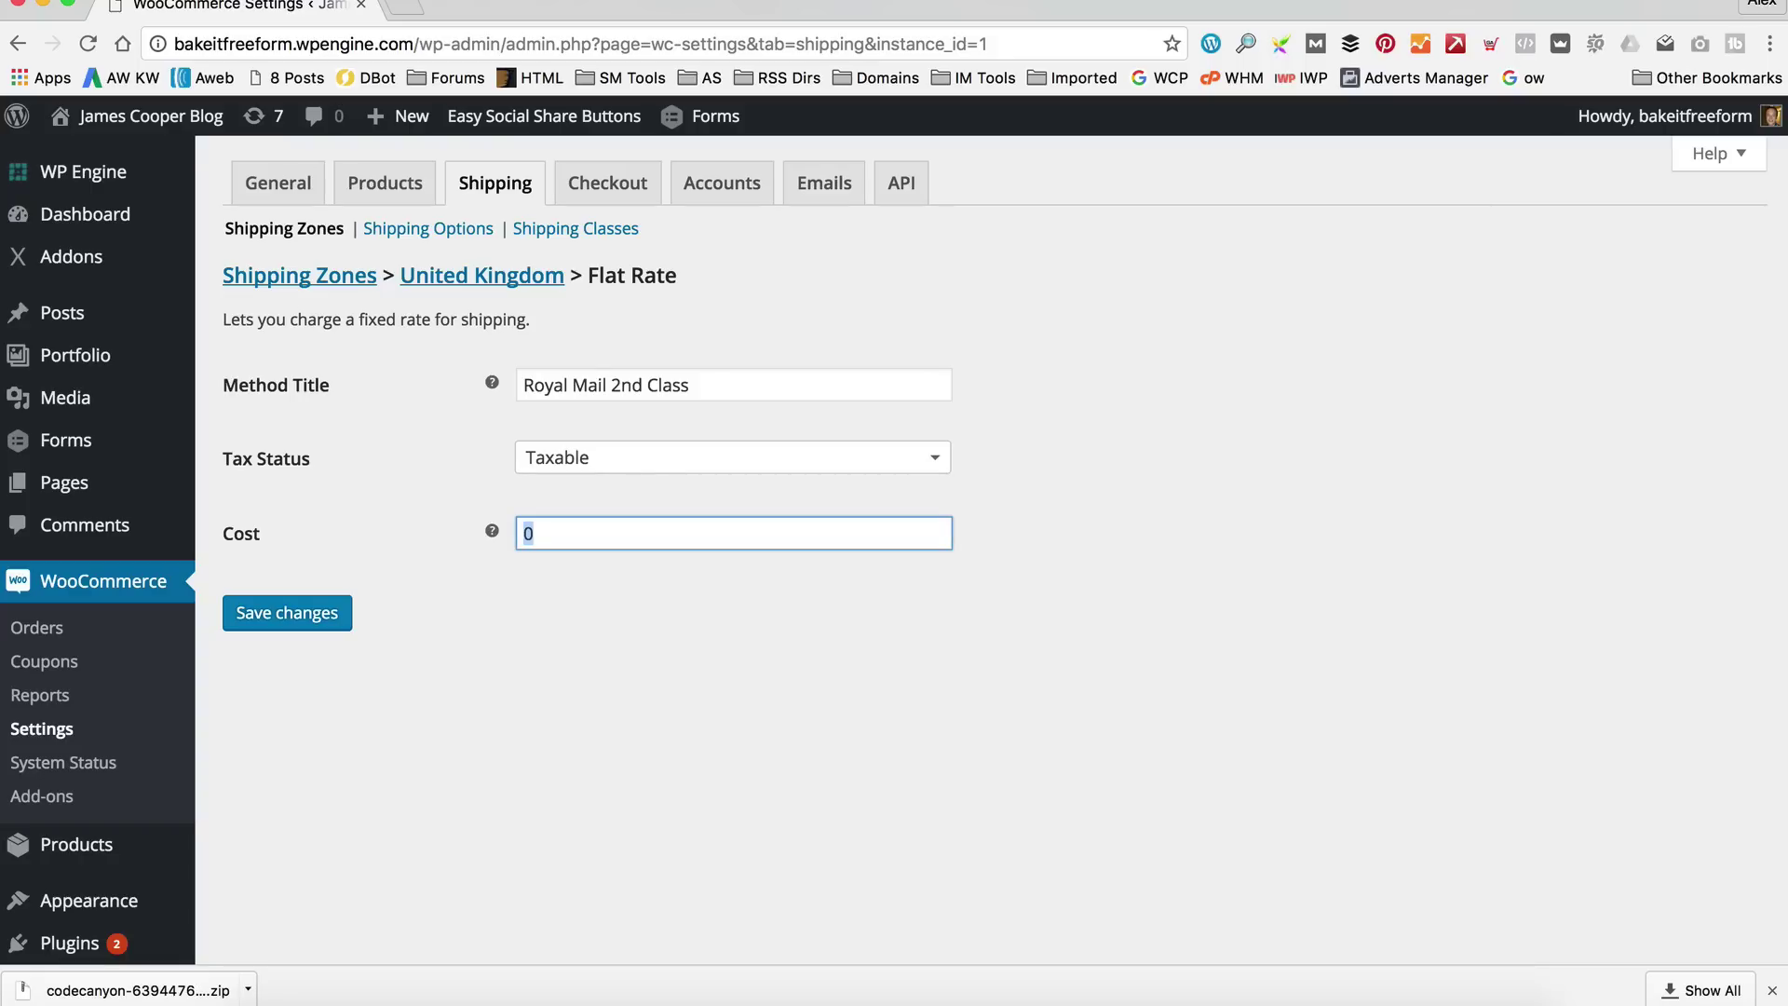
text(2.85)
click(347, 612)
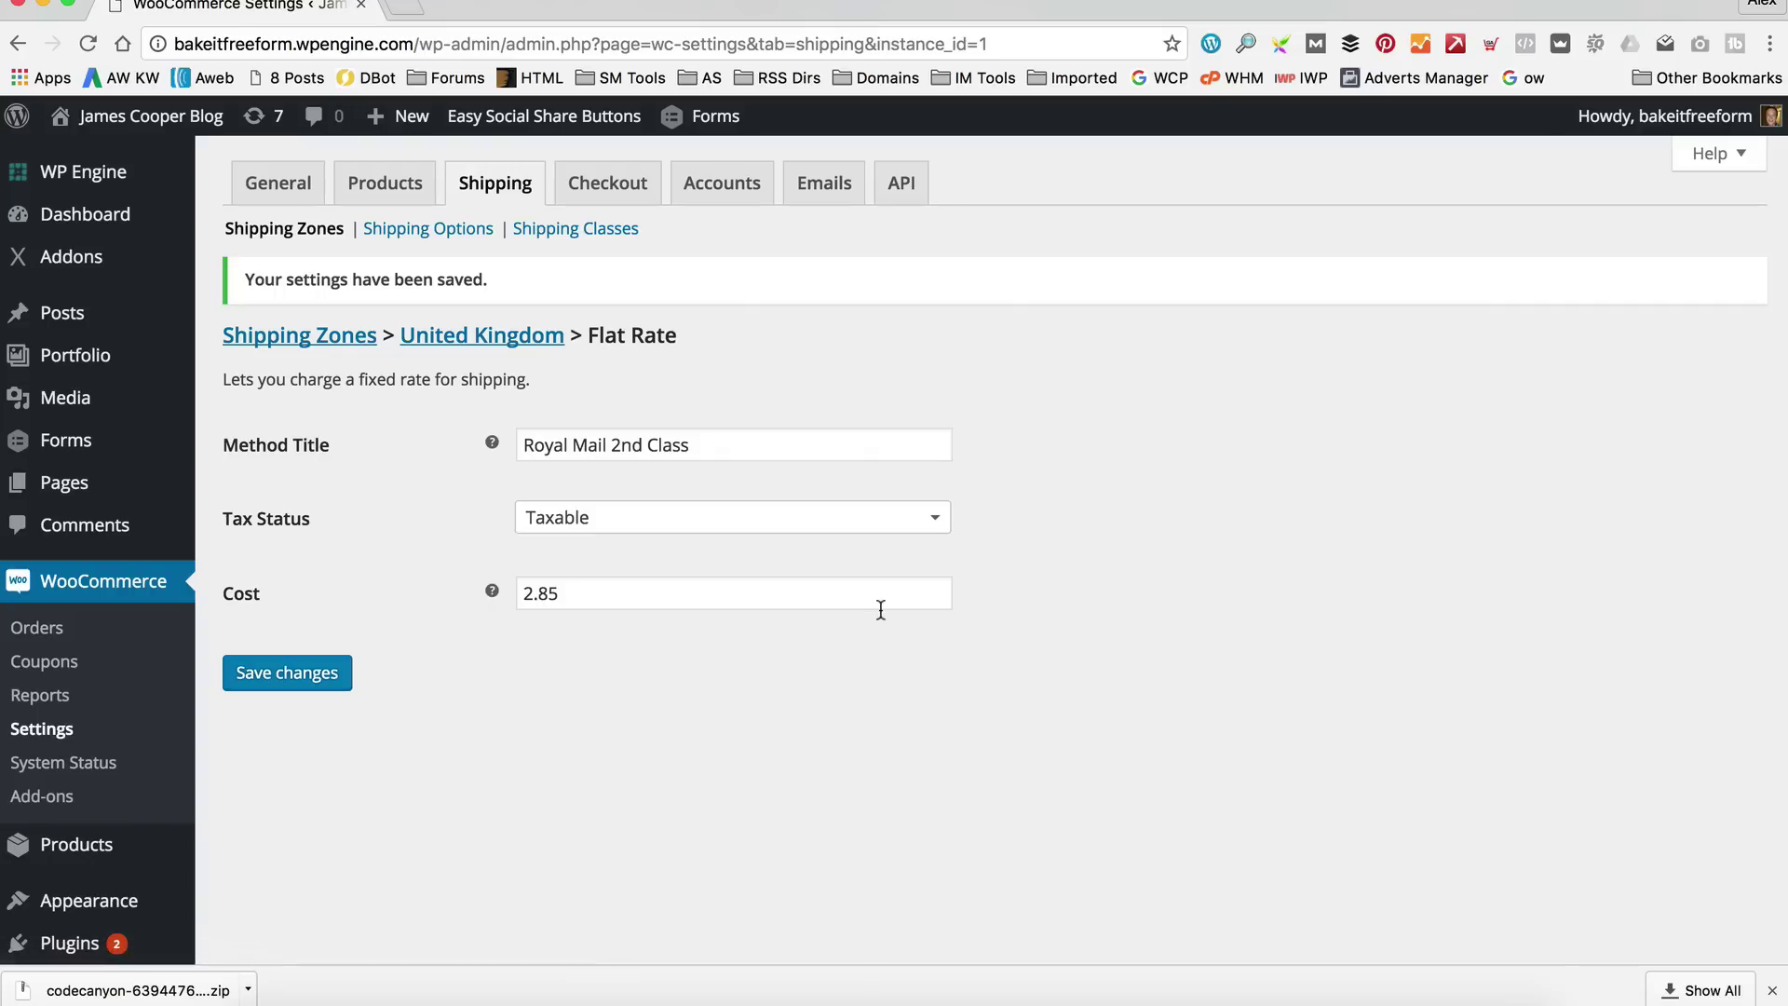
click(429, 338)
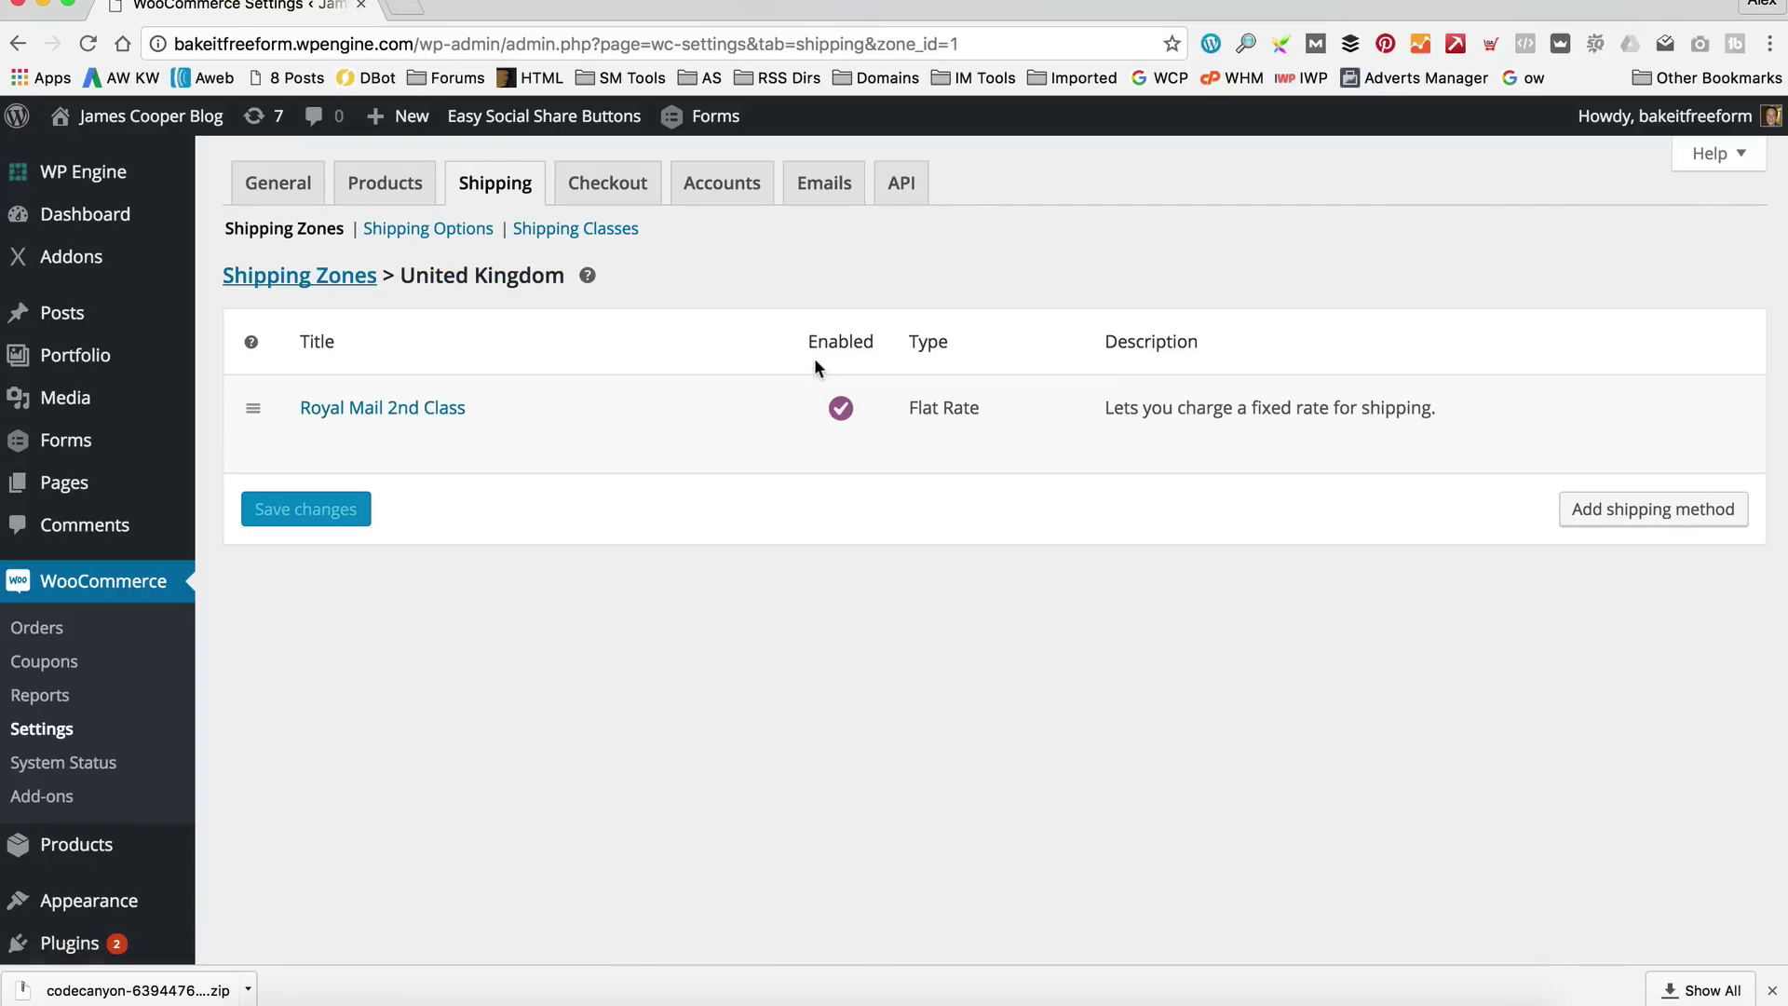
- Add a Flat Rate method titled Royal Mail 1st Class with cost 5.50
click(1664, 512)
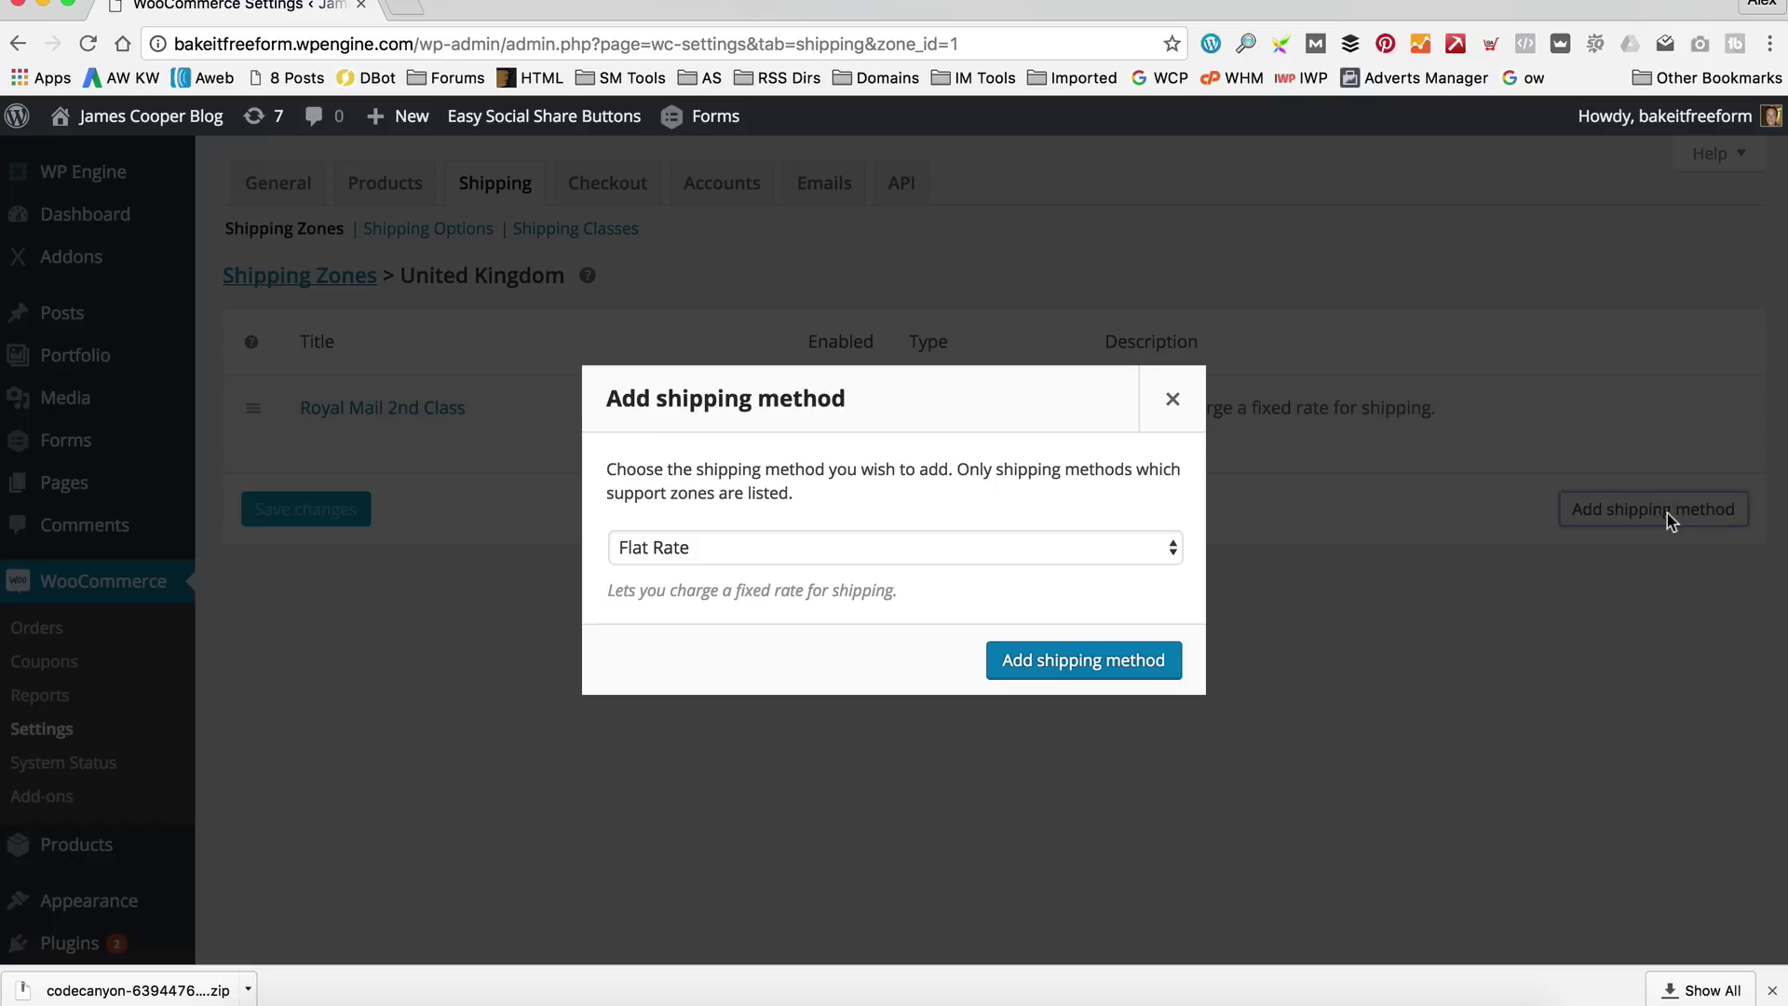
click(1073, 660)
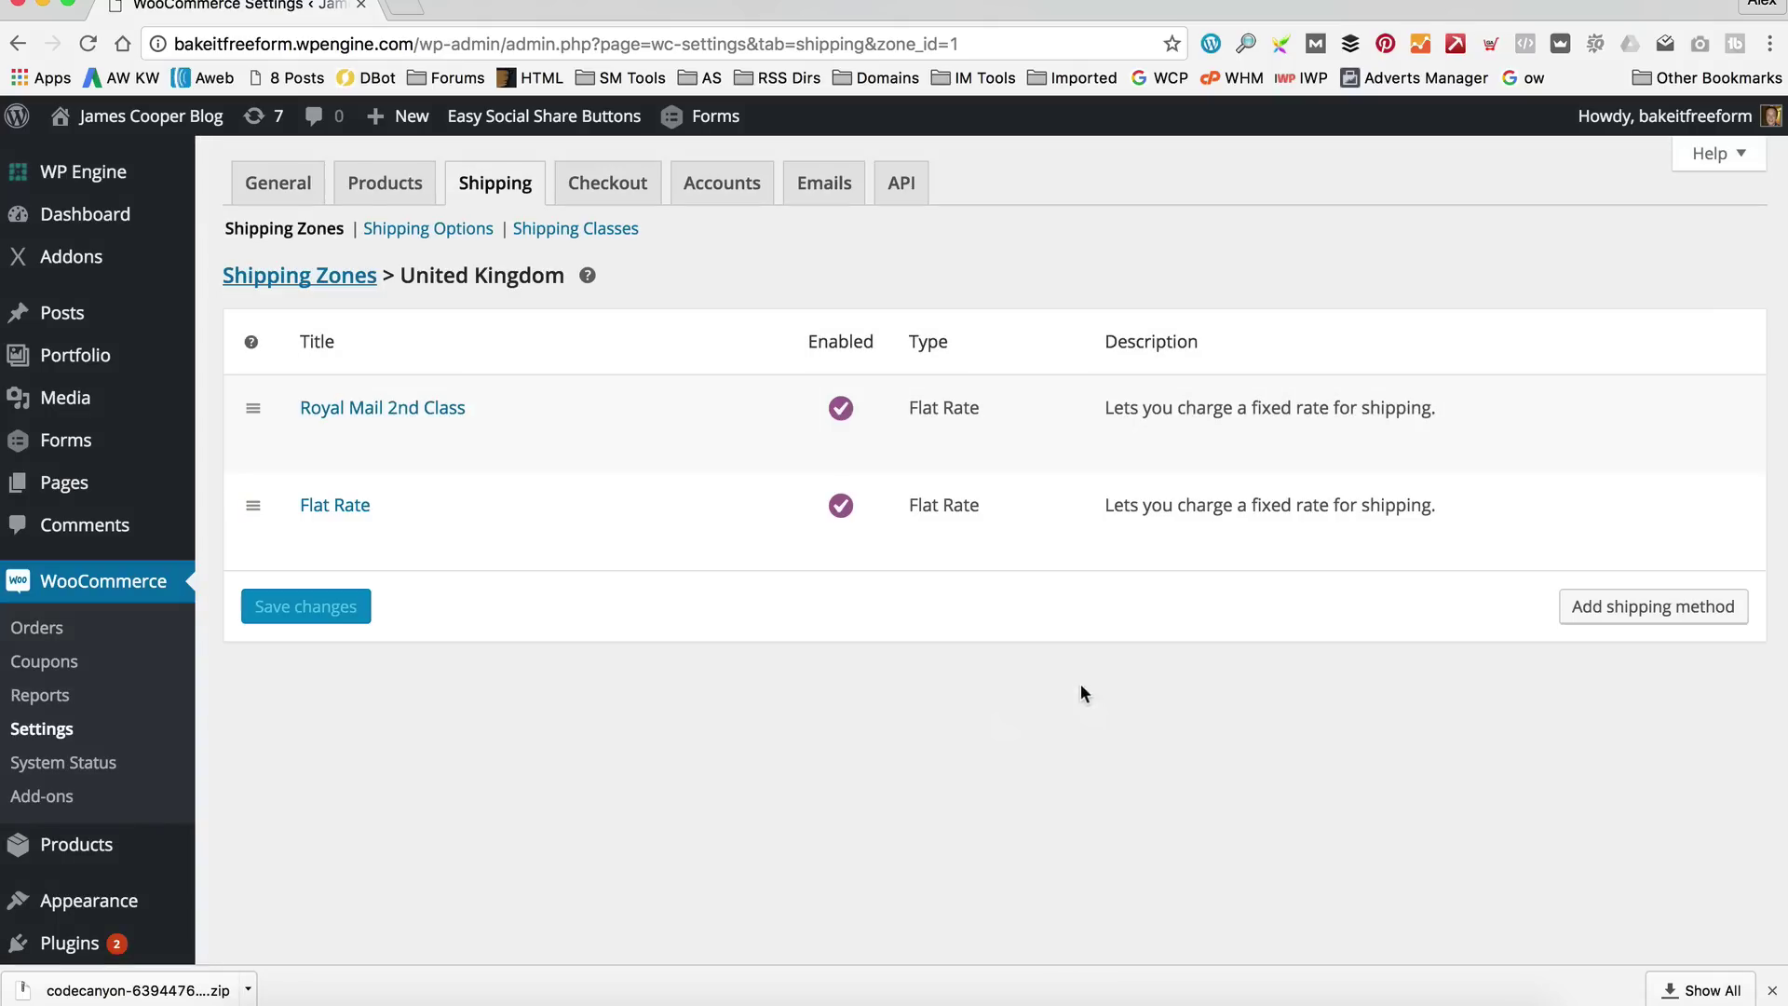
click(330, 541)
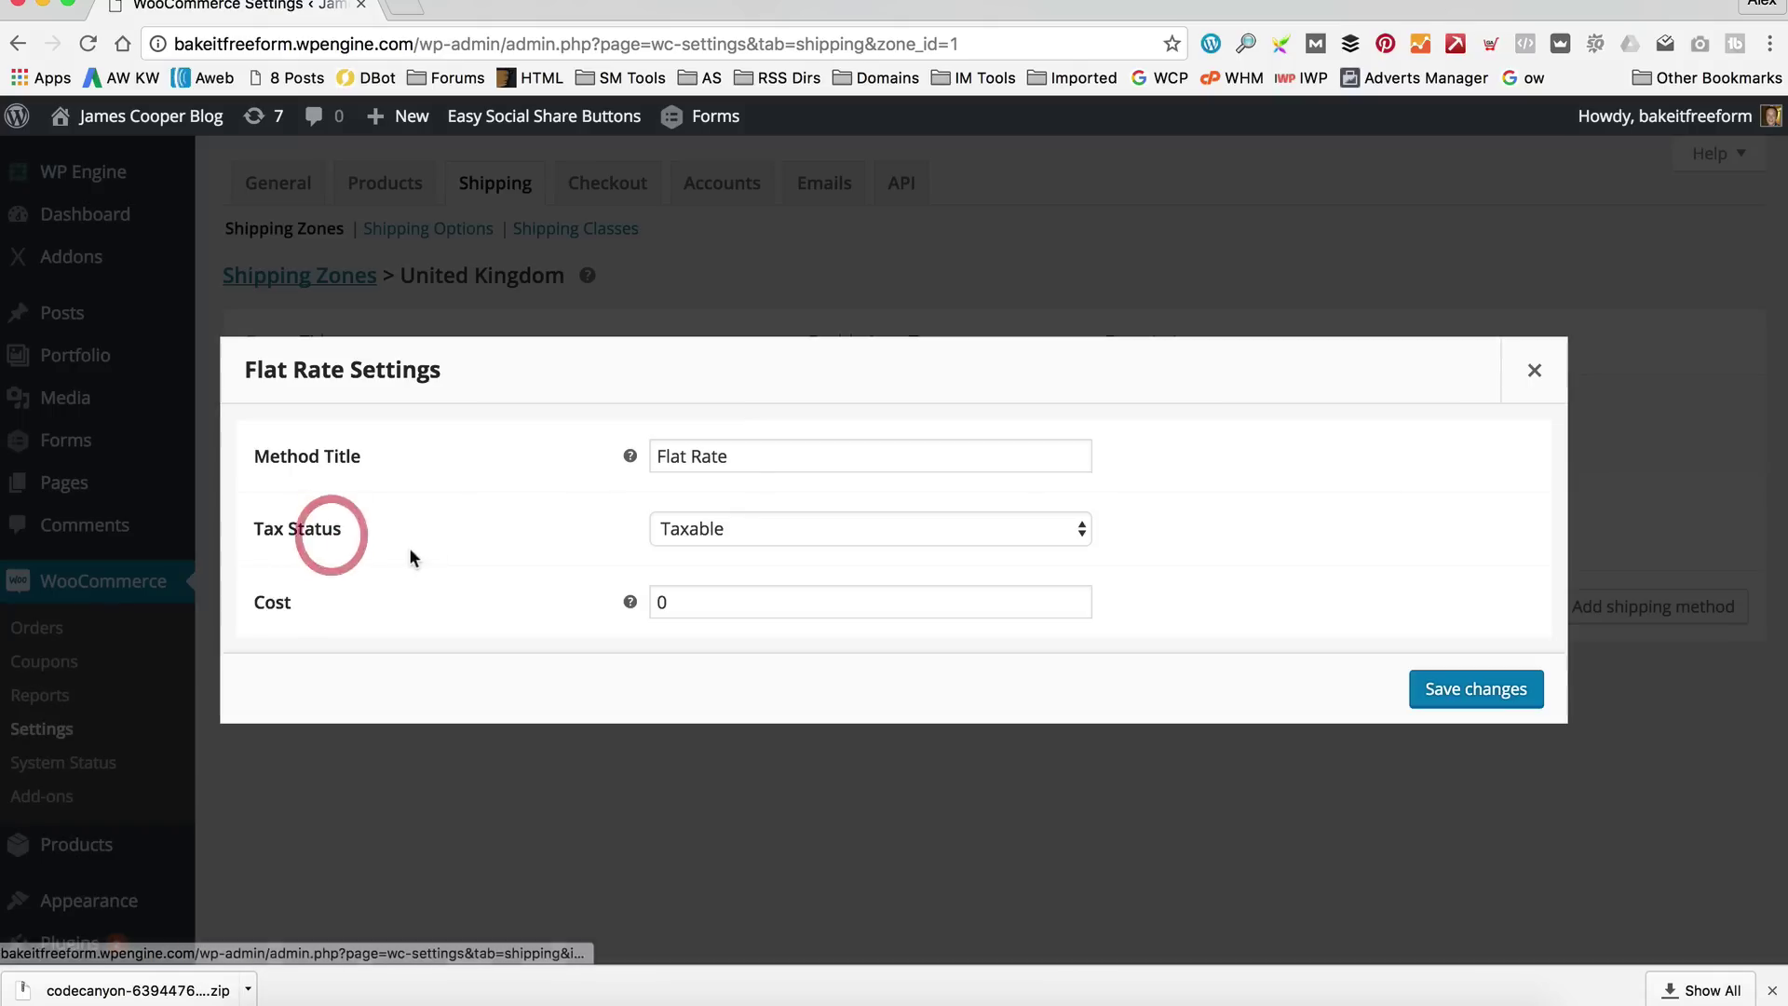
triple_click(763, 466)
text(Royal M)
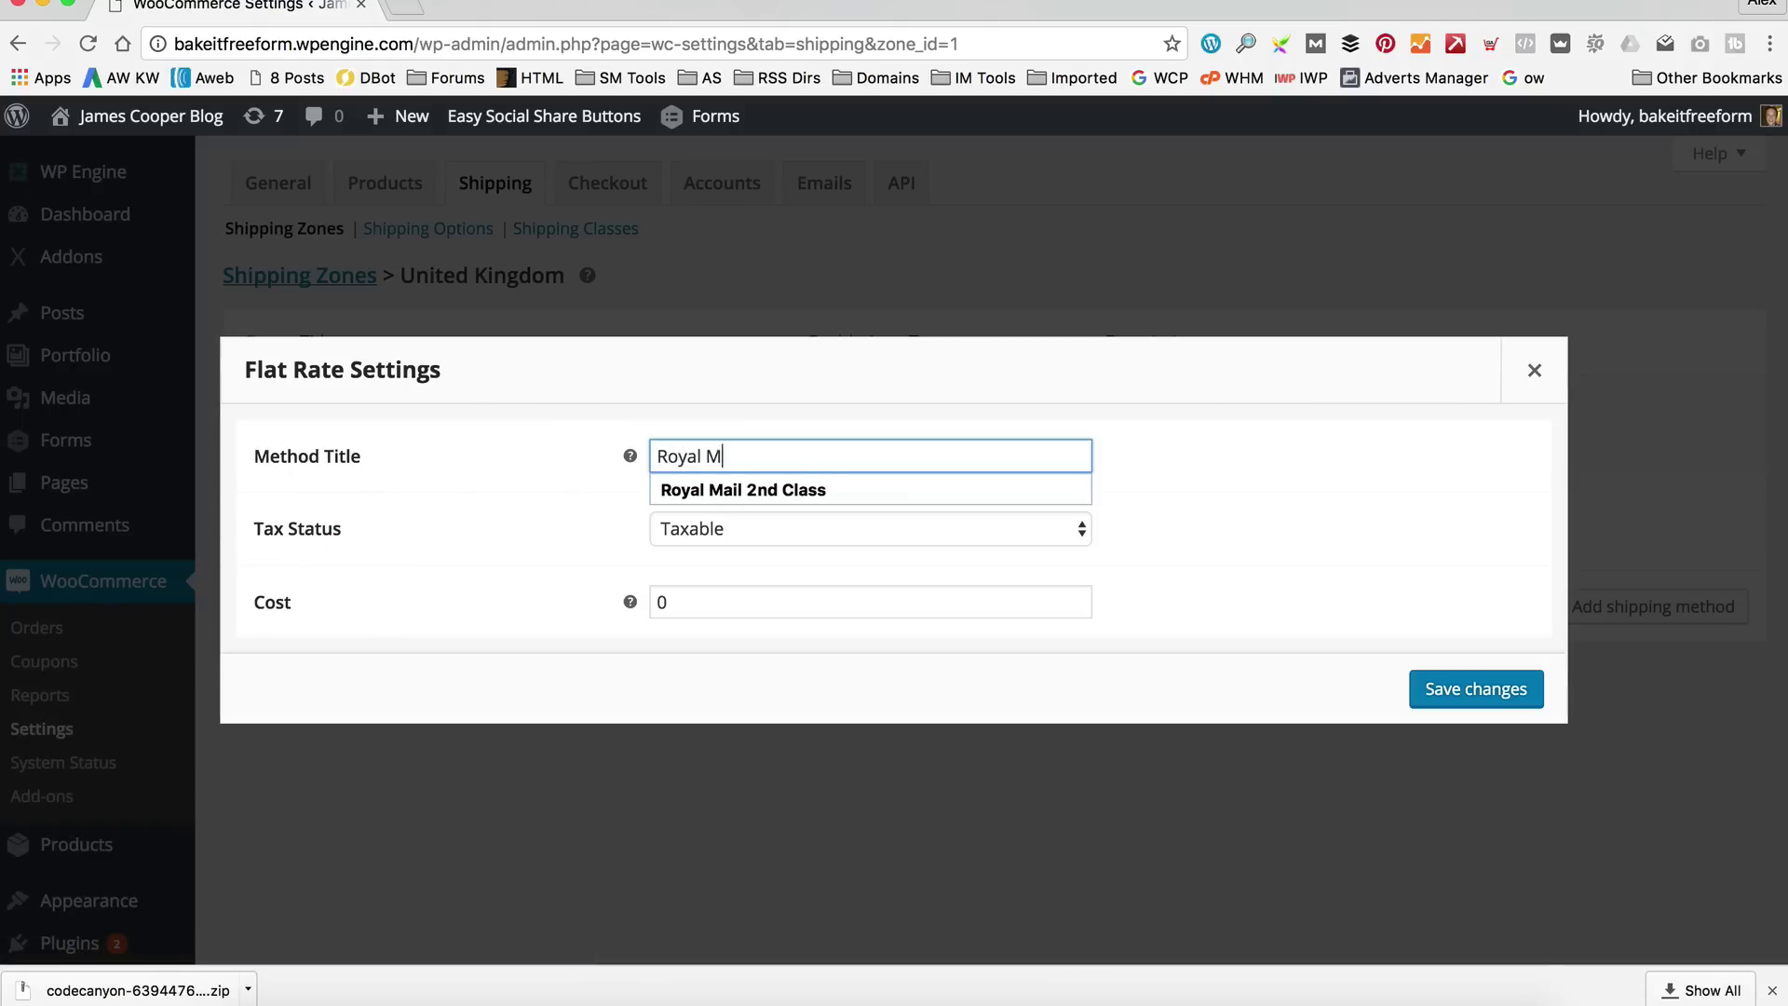
text(ail 1st Class)
key(Tab)
key(Tab)
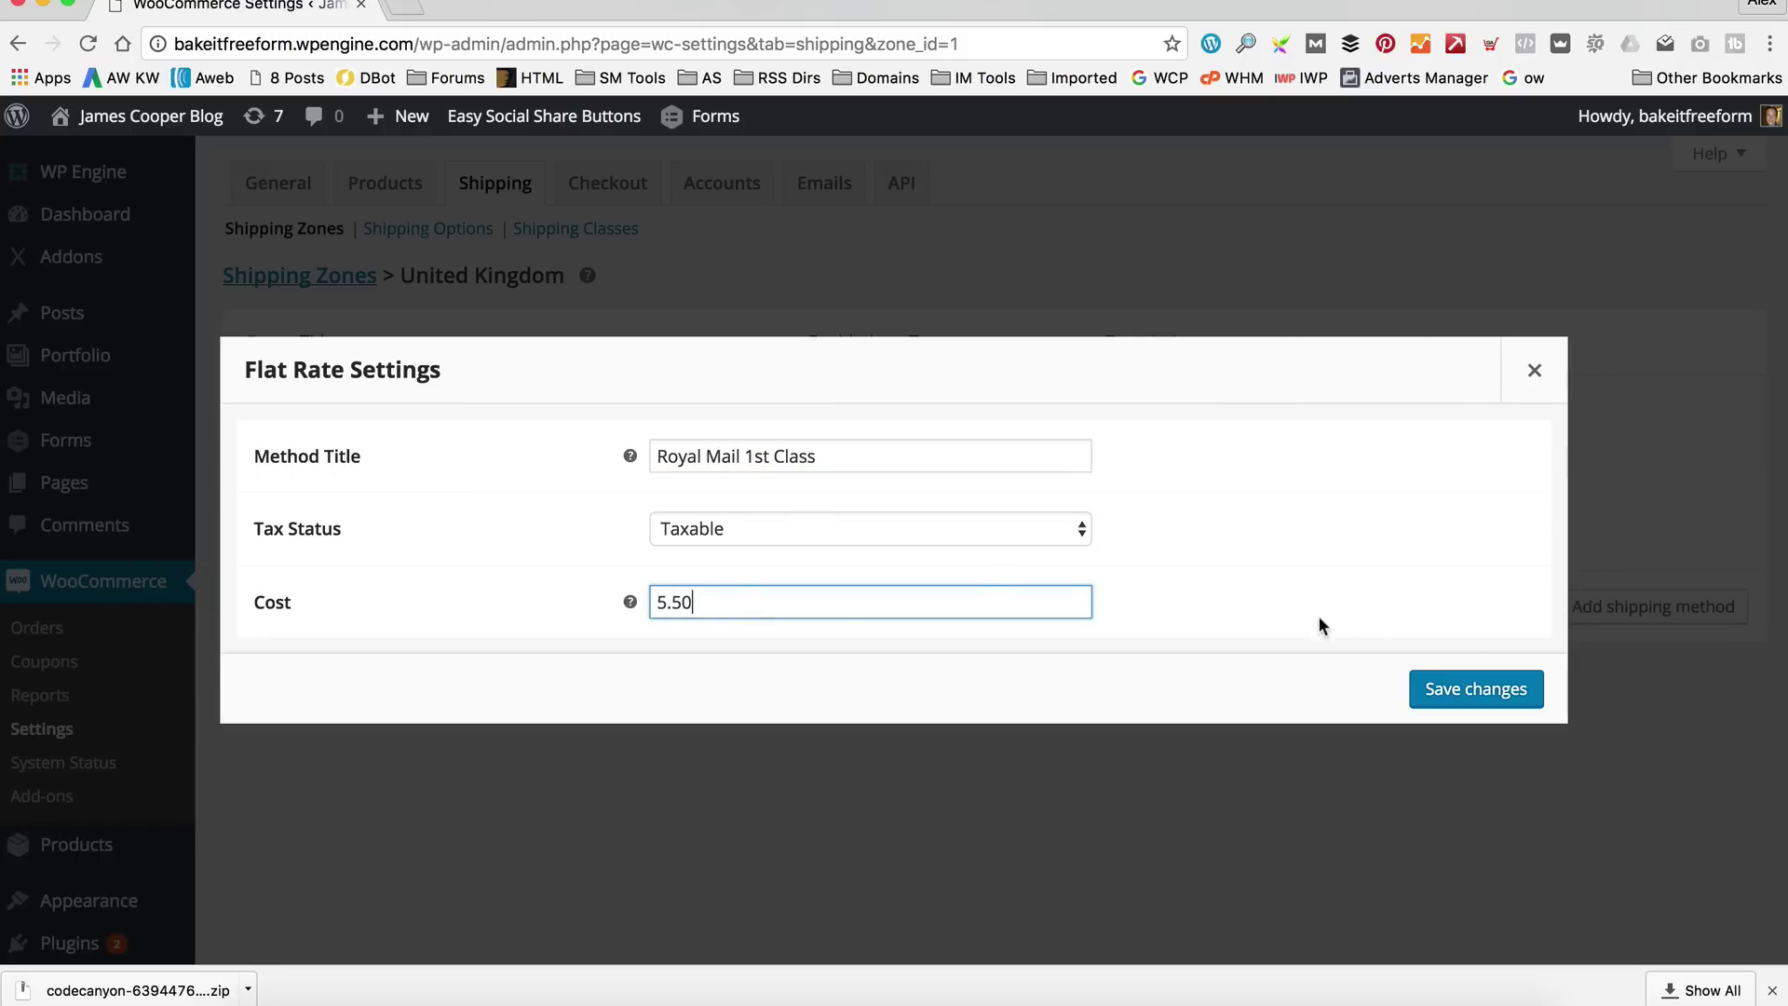
click(1476, 689)
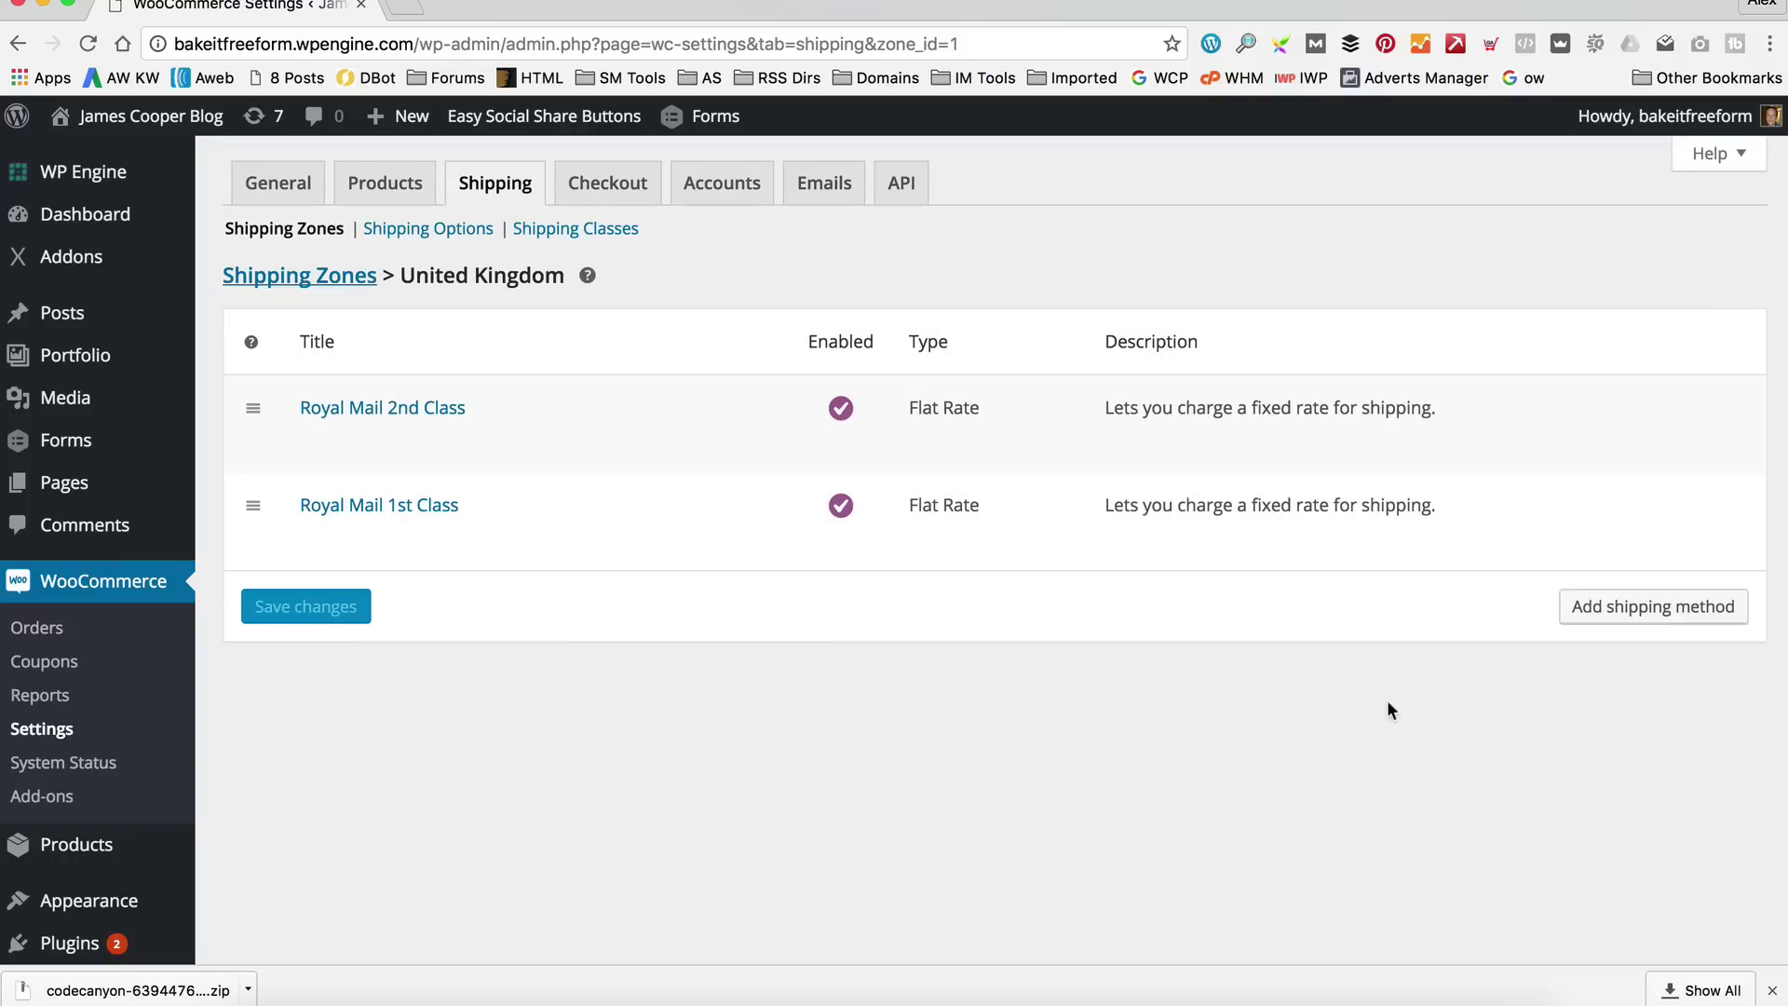
- Move Royal Mail 1st Class above 2nd Class, save the order, and open Checkout settings
drag(250, 505, 244, 371)
drag(264, 473, 264, 371)
click(305, 597)
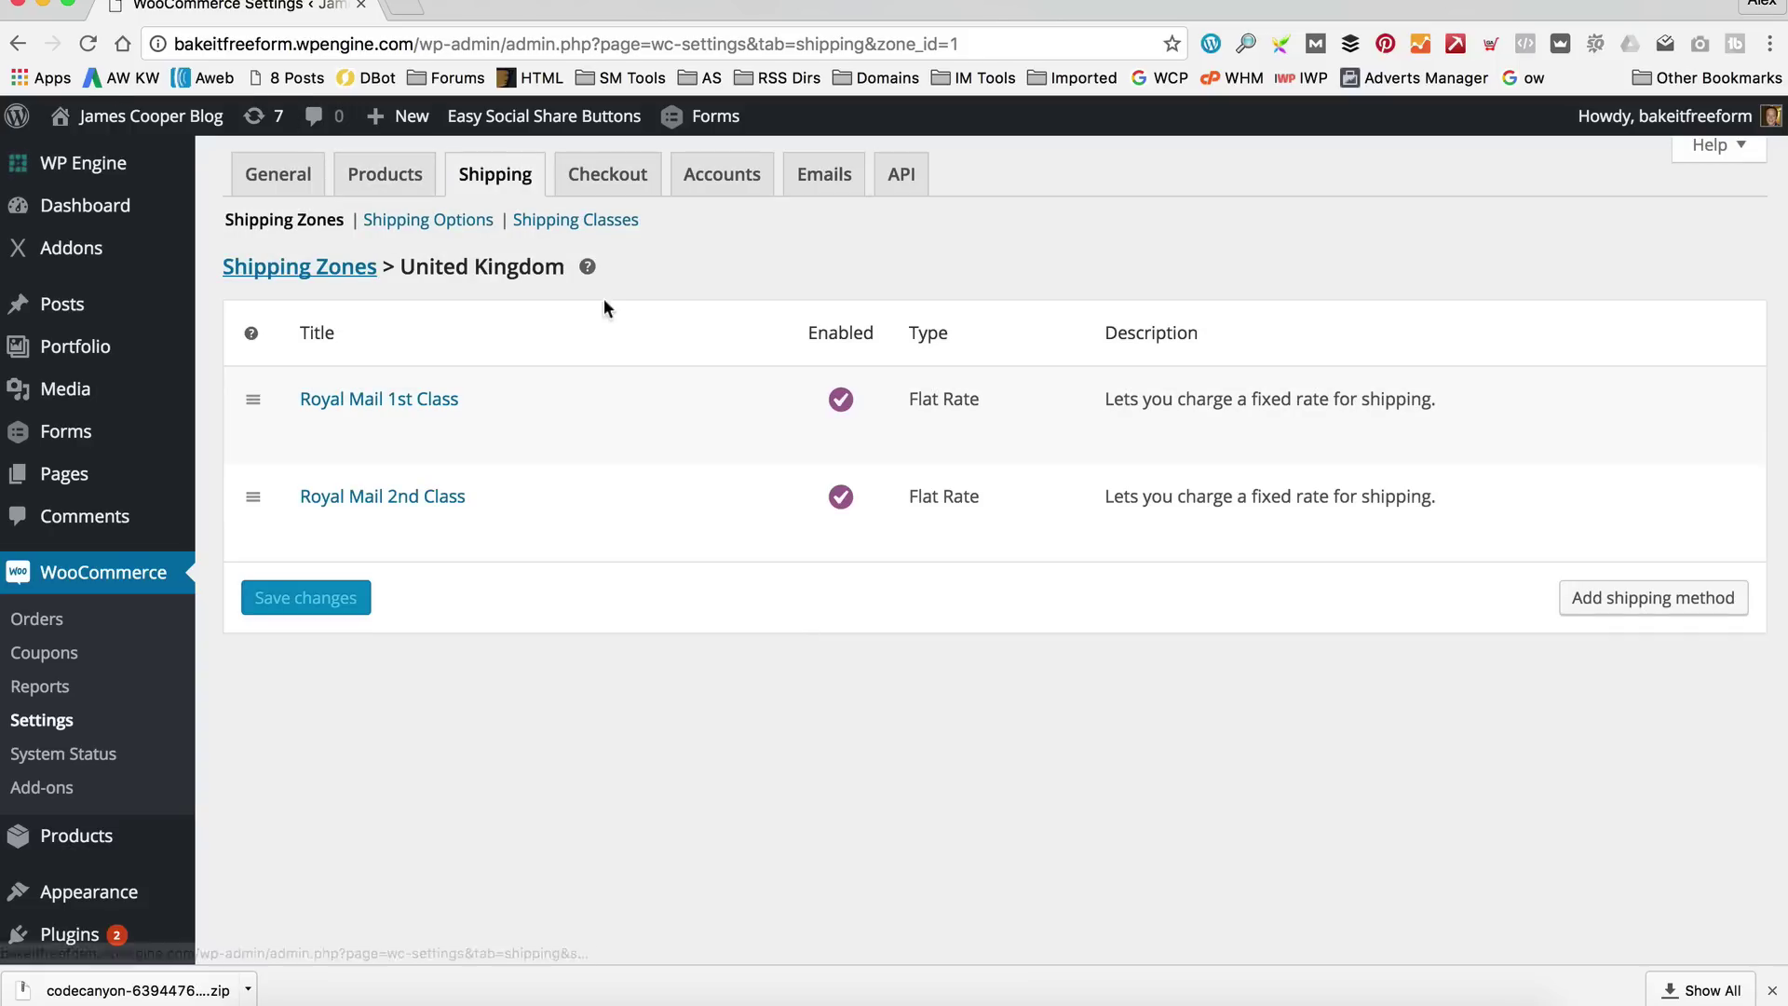
click(619, 194)
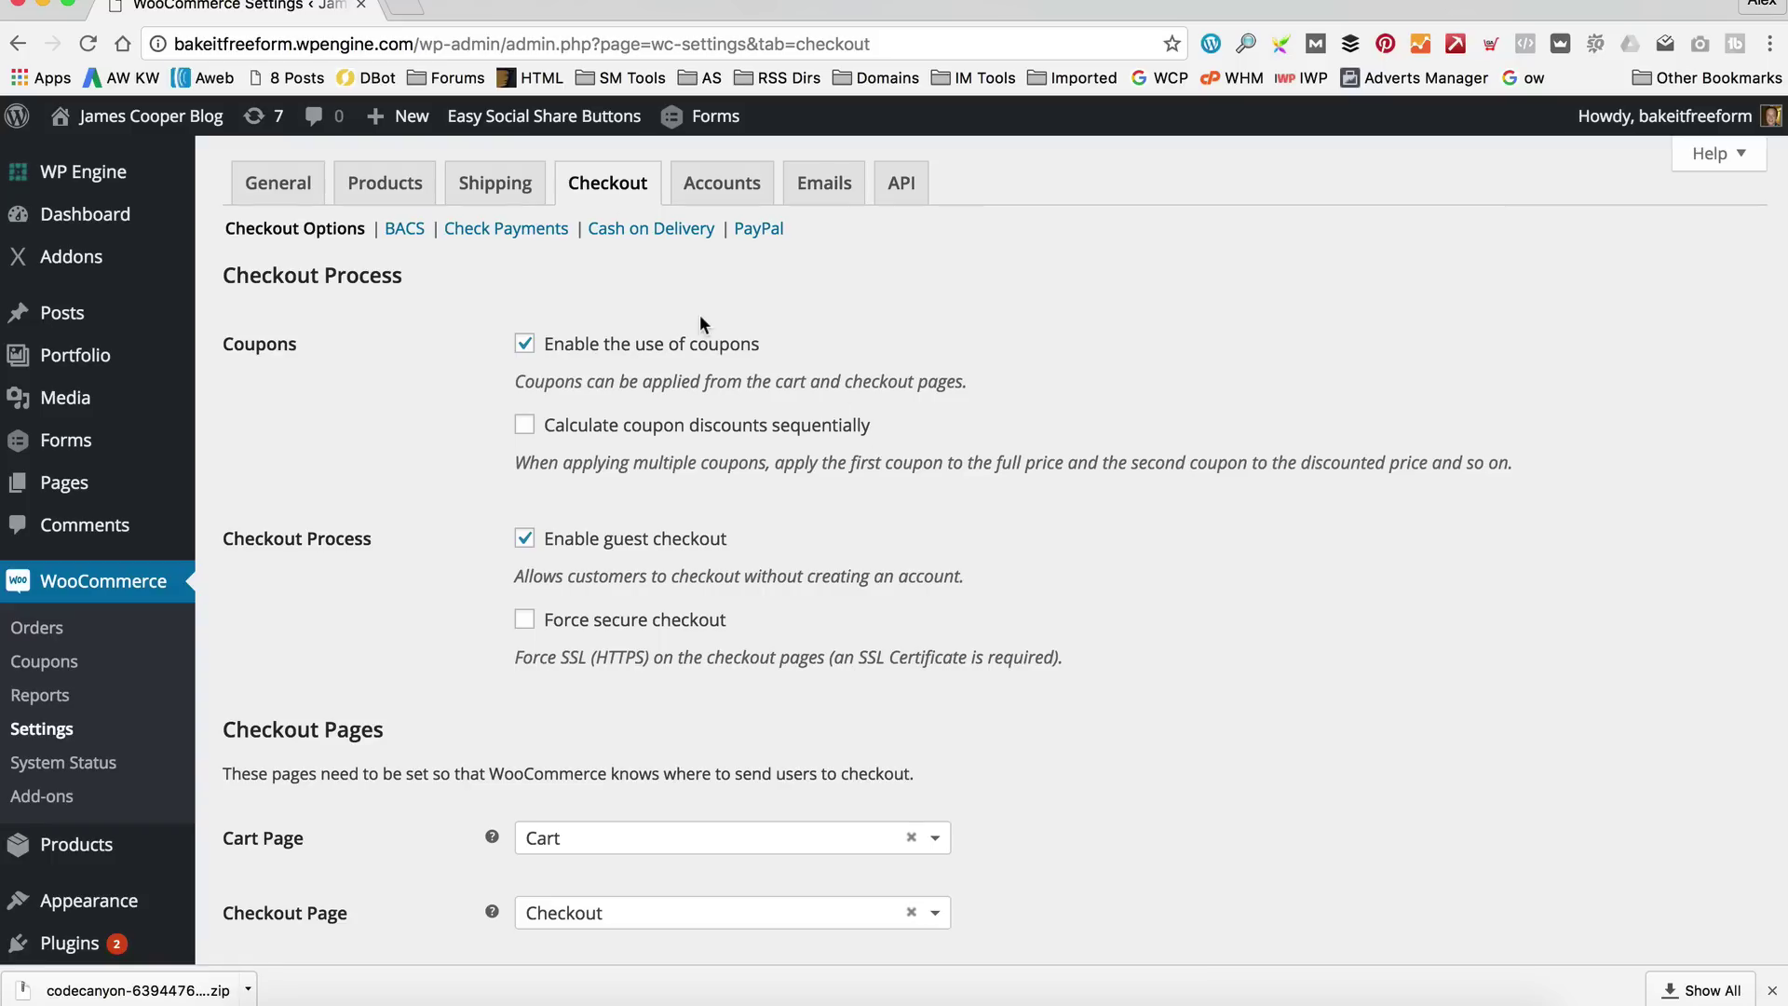
- Enable PayPal Standard with the shop's sales e-mail address as the PayPal email, and save
click(762, 233)
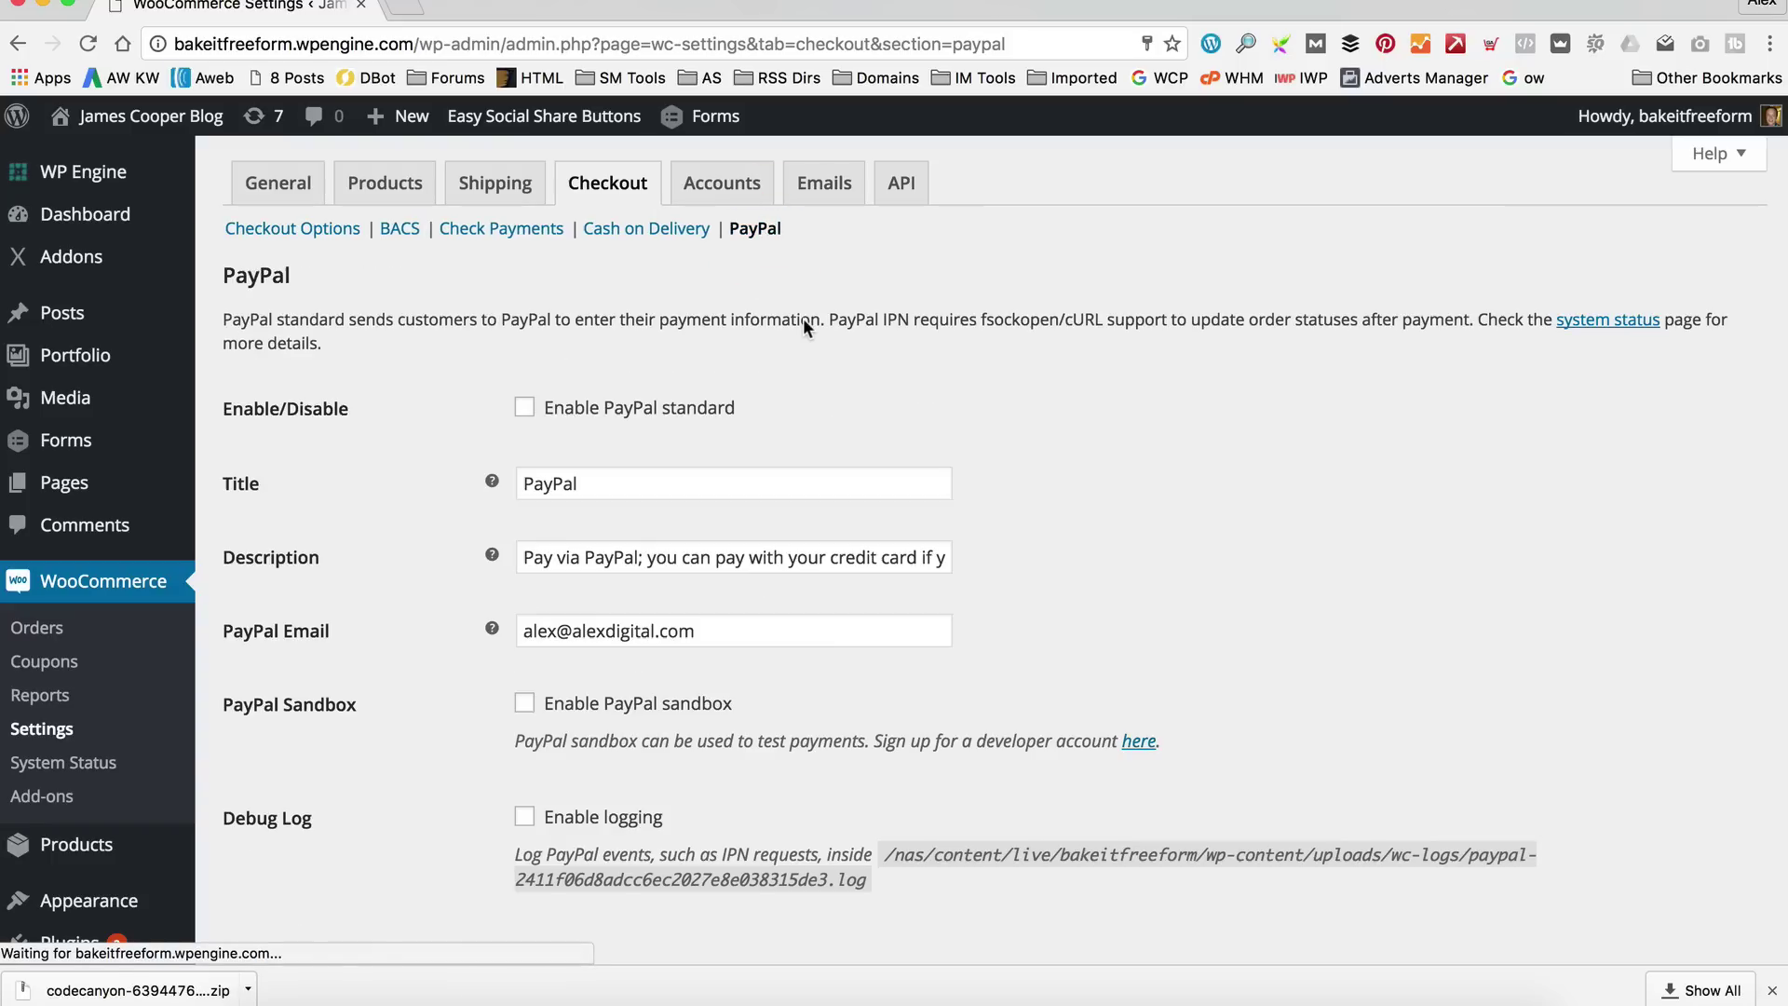
click(525, 410)
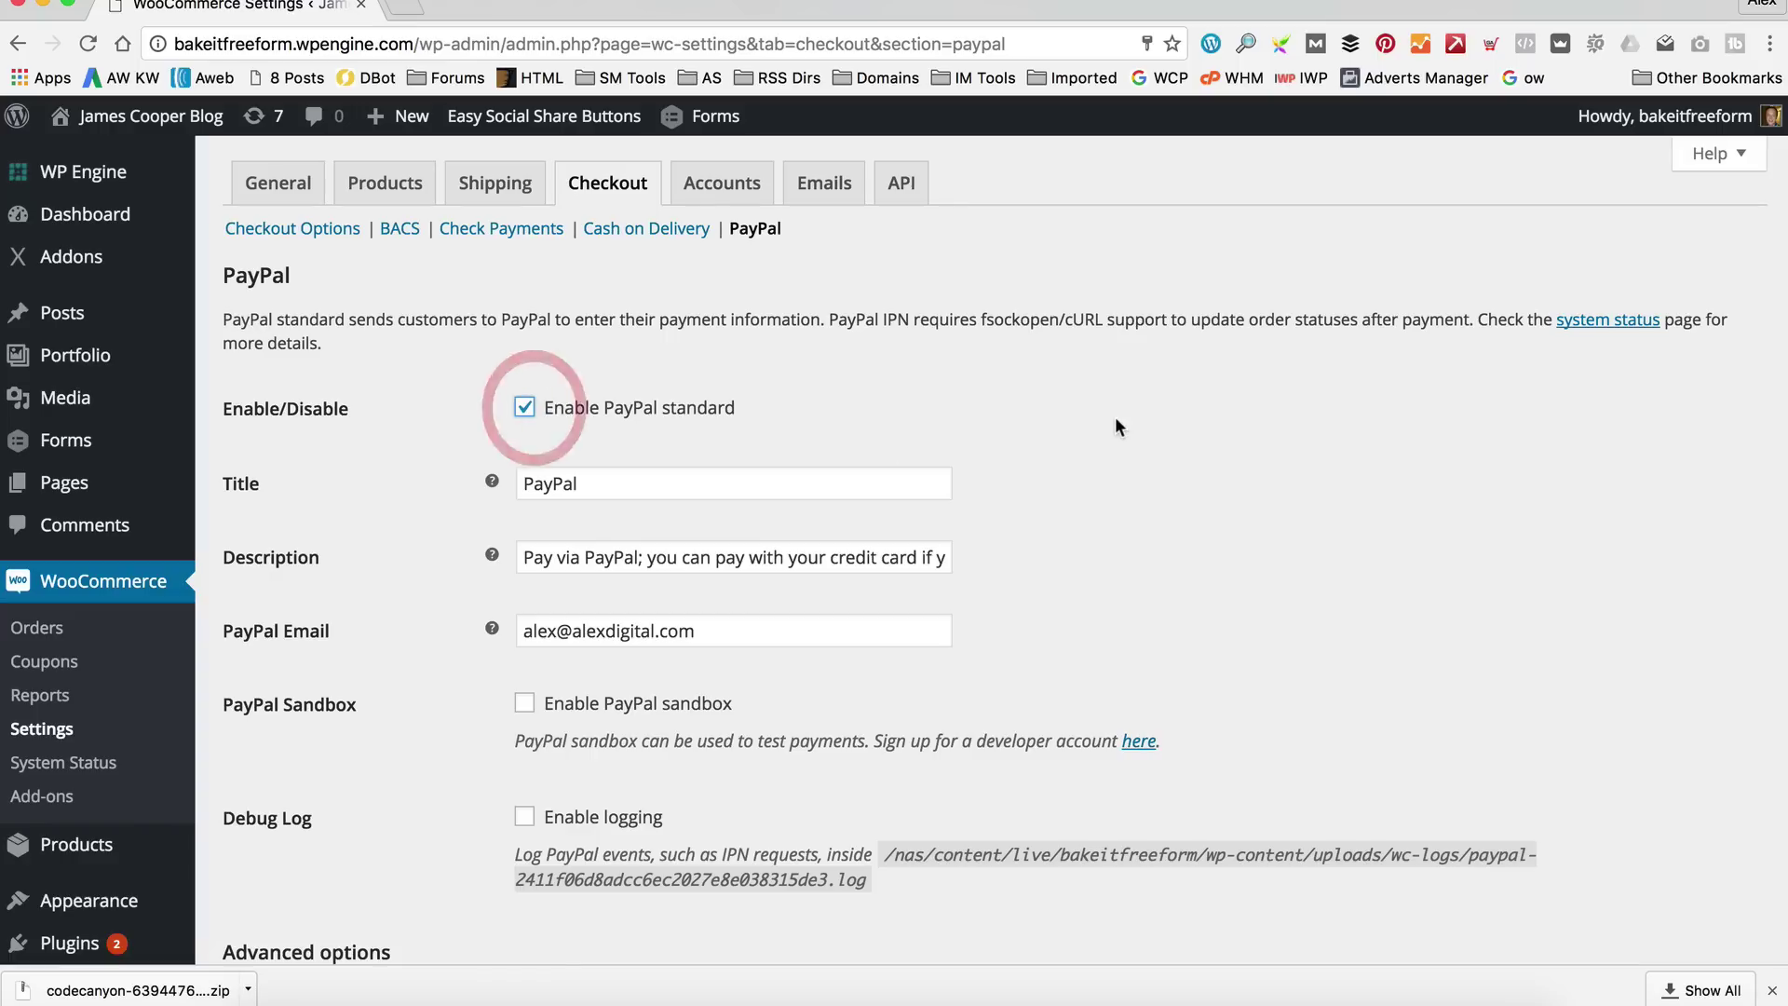
scroll(1112, 422, down, 1)
key(Tab)
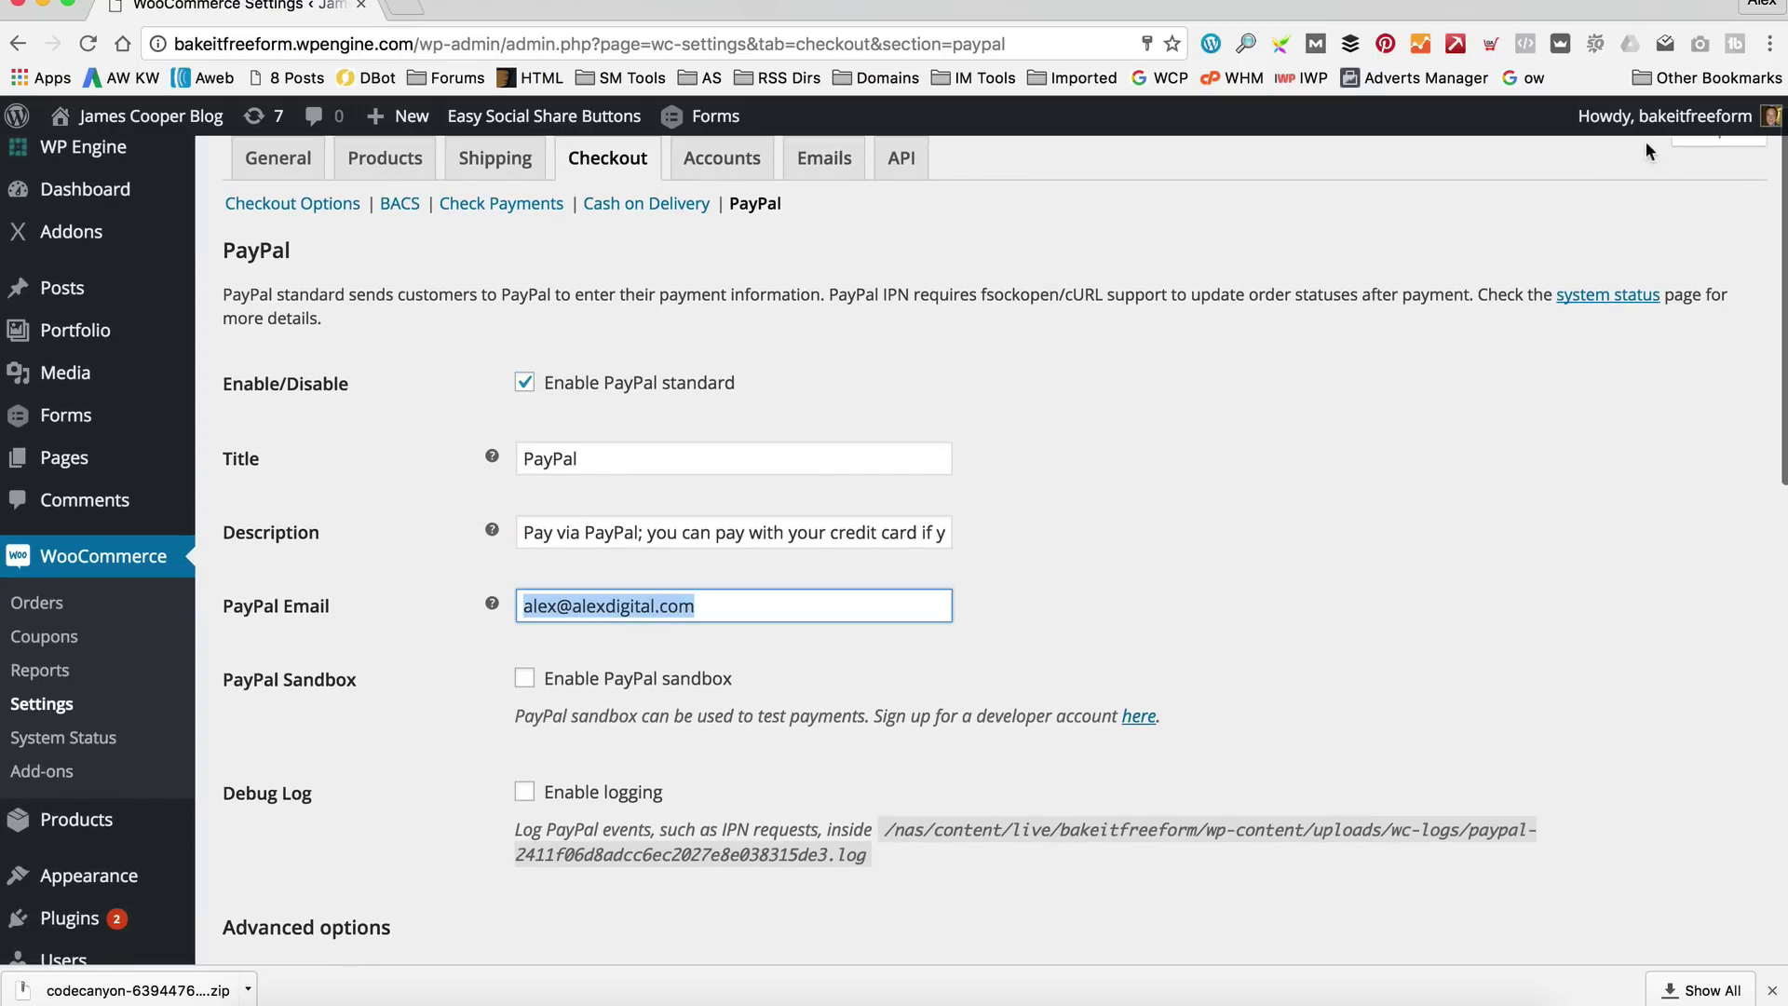
key(Tab)
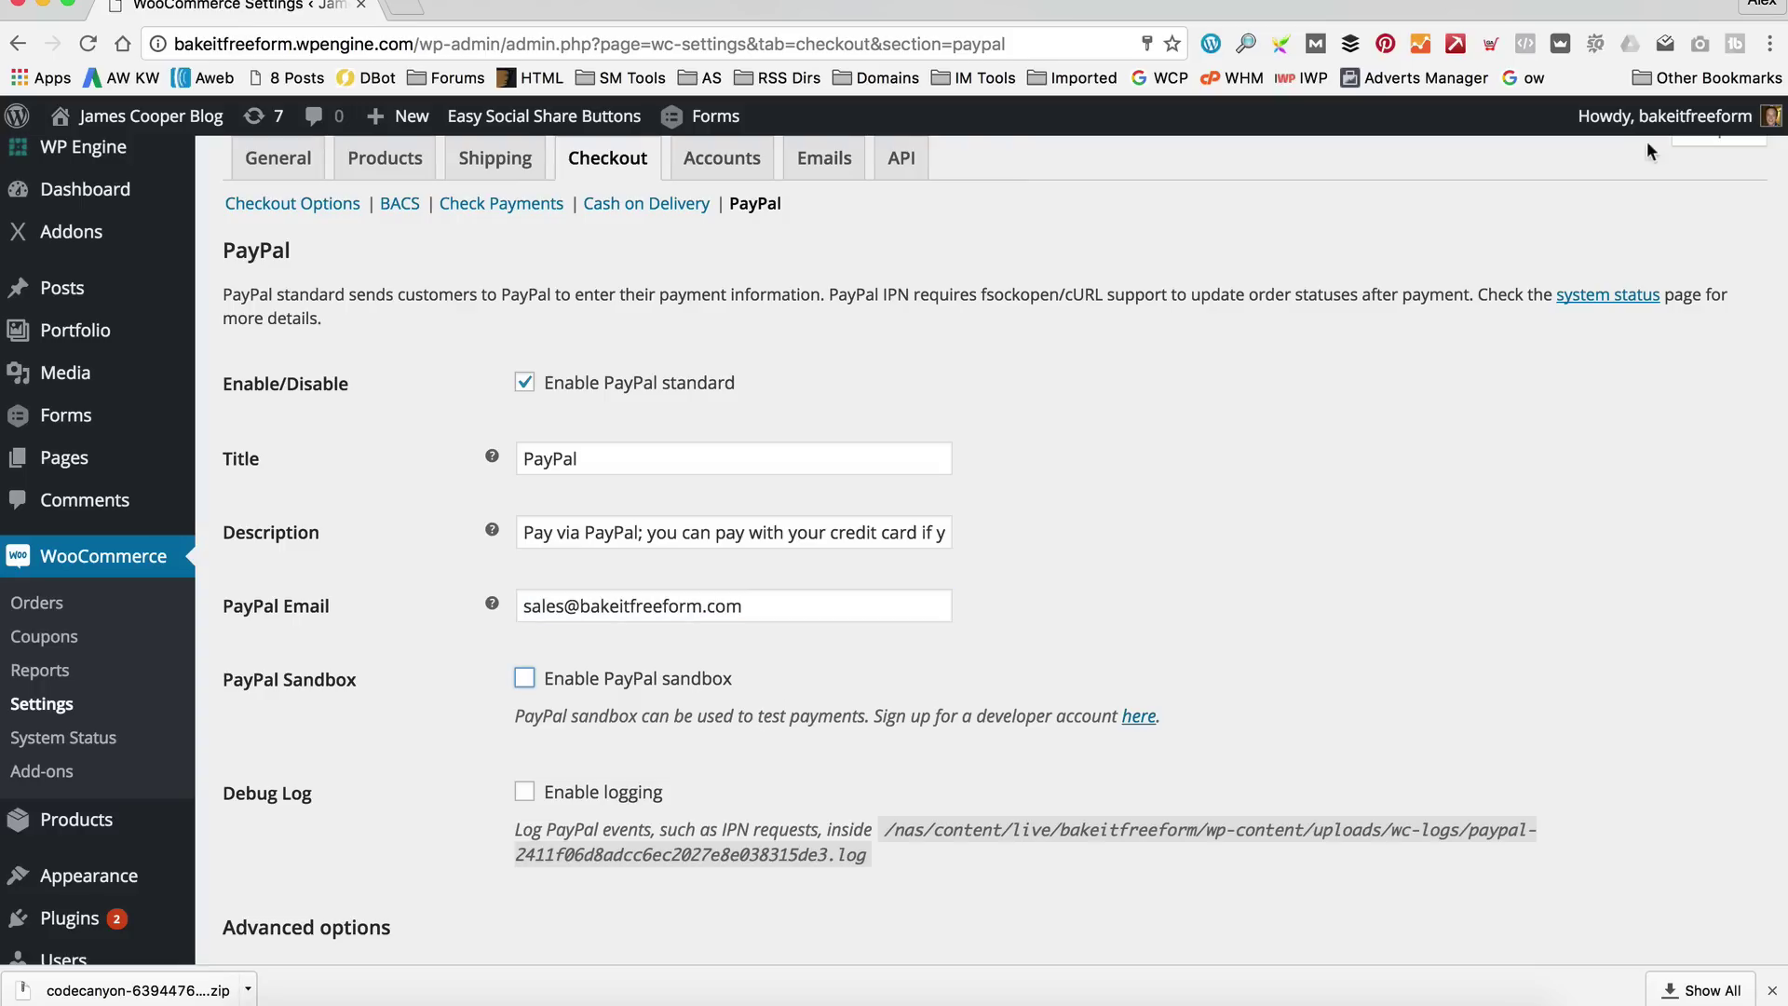
scroll(1341, 270, down, 1)
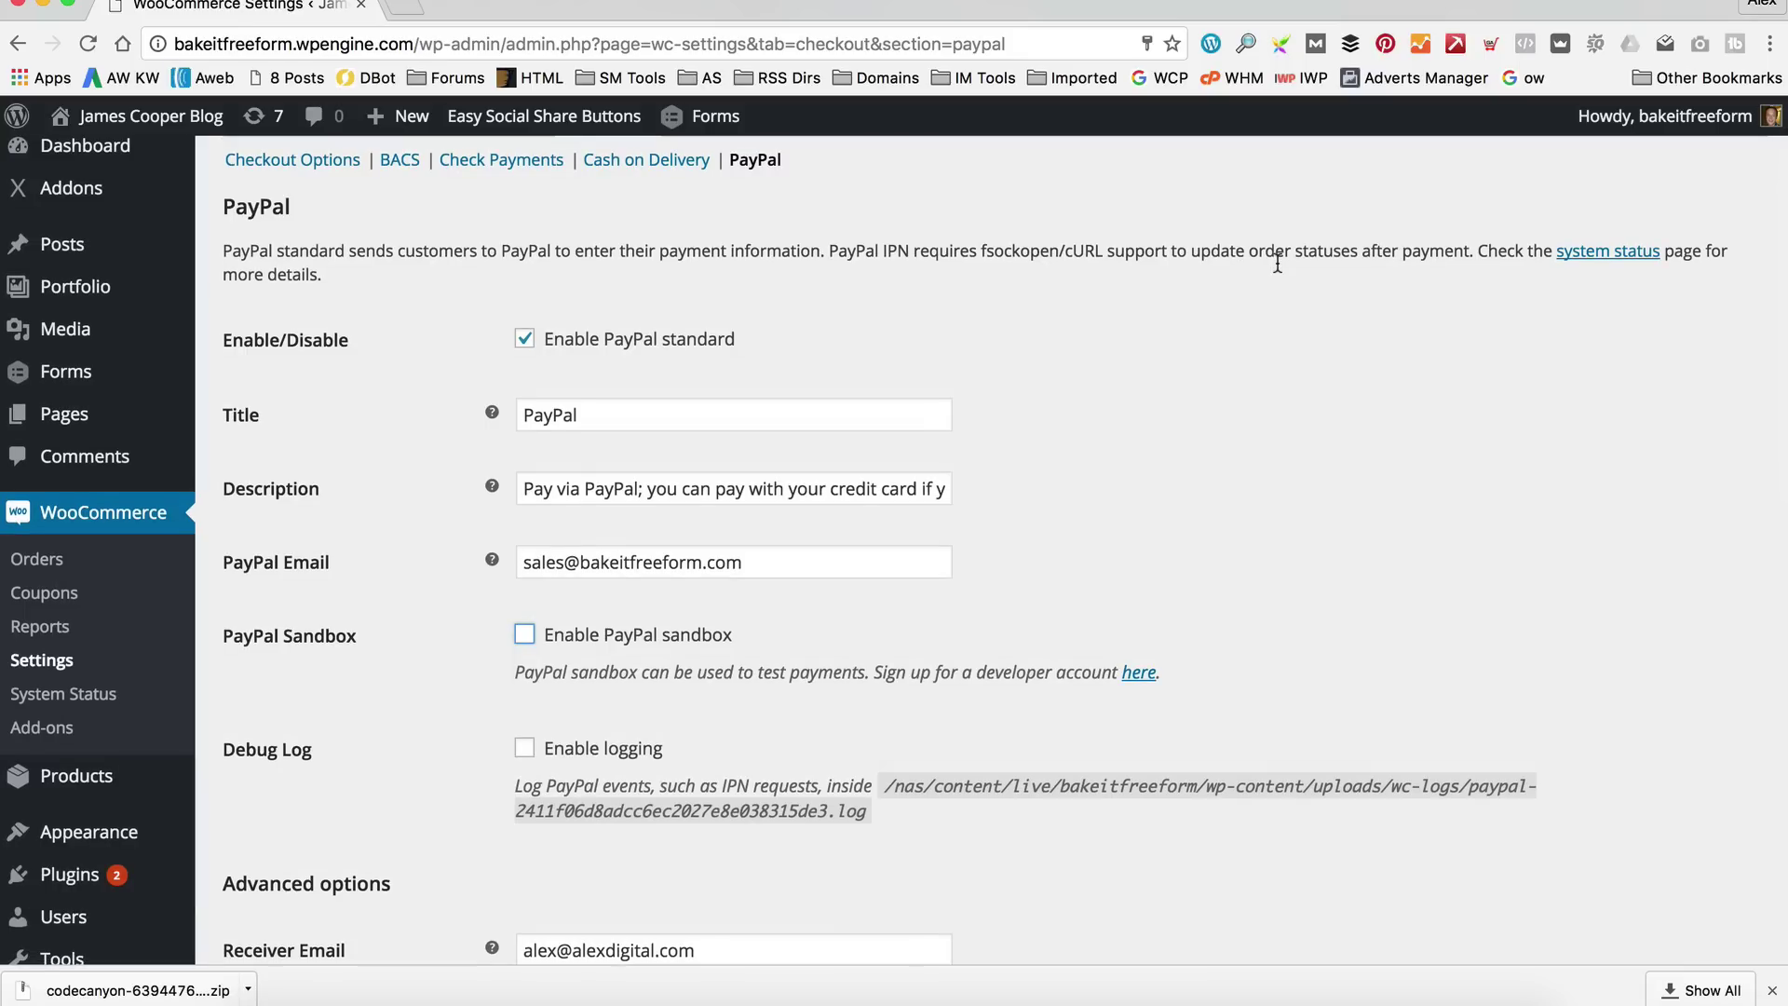
scroll(746, 459, down, 10)
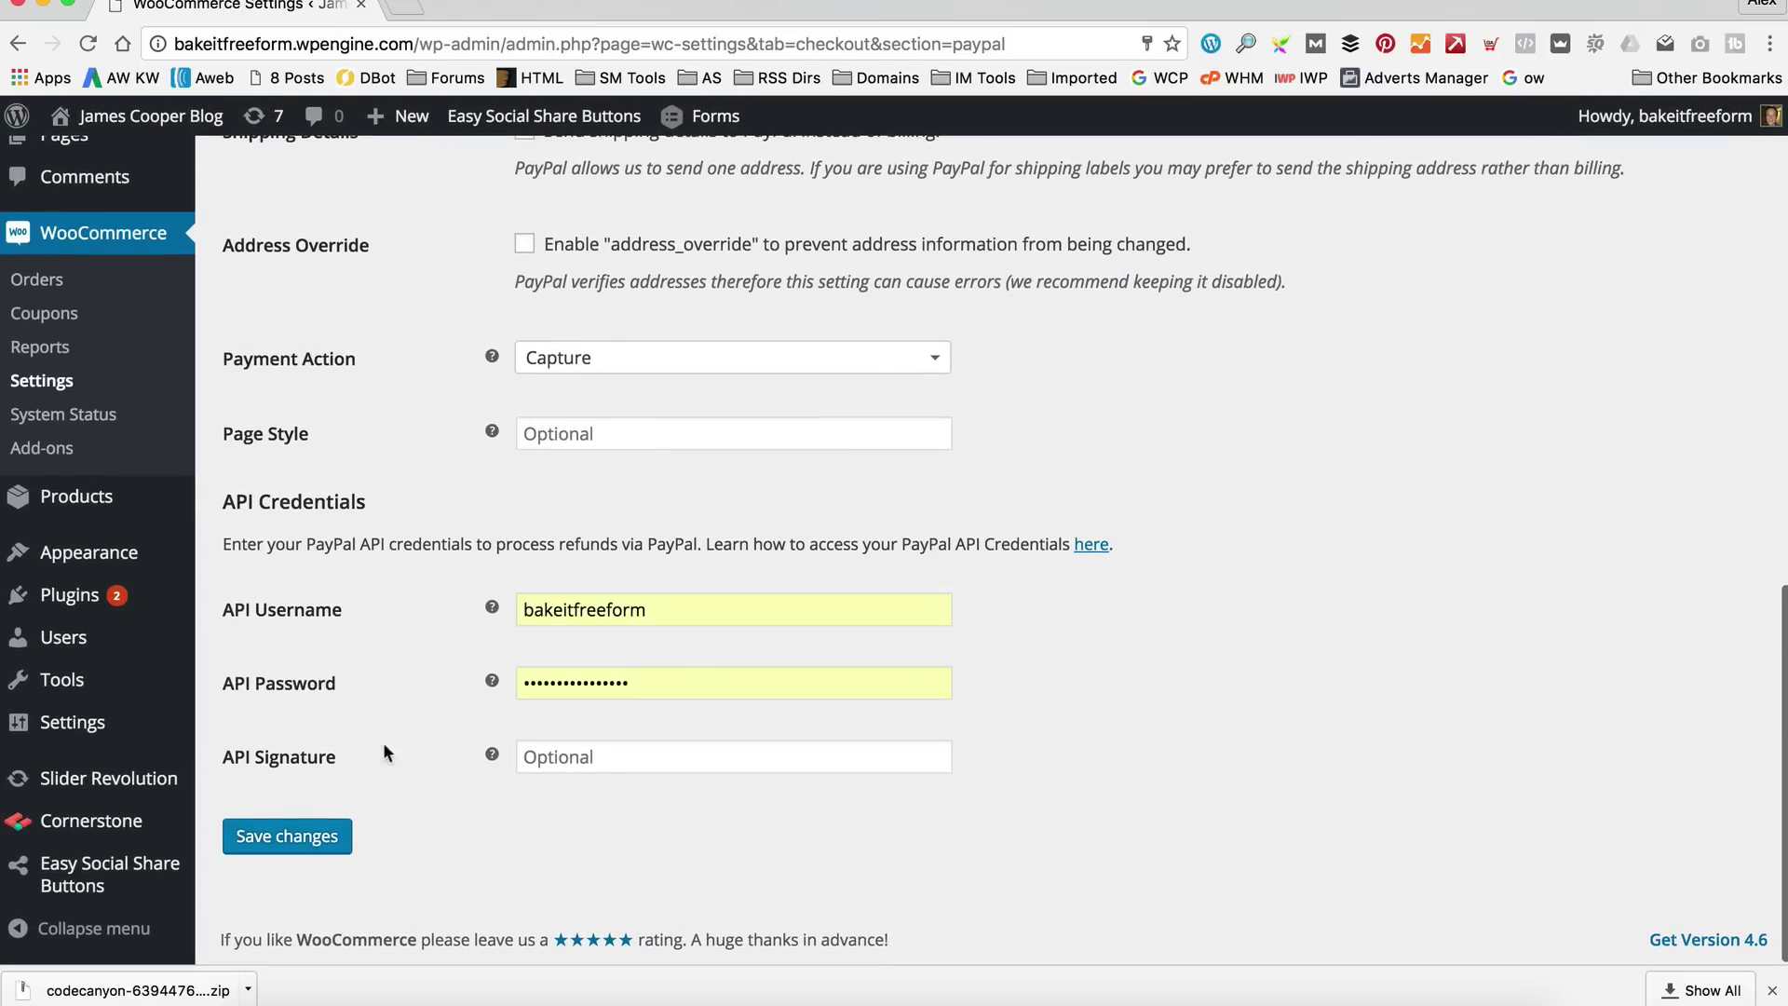
click(335, 839)
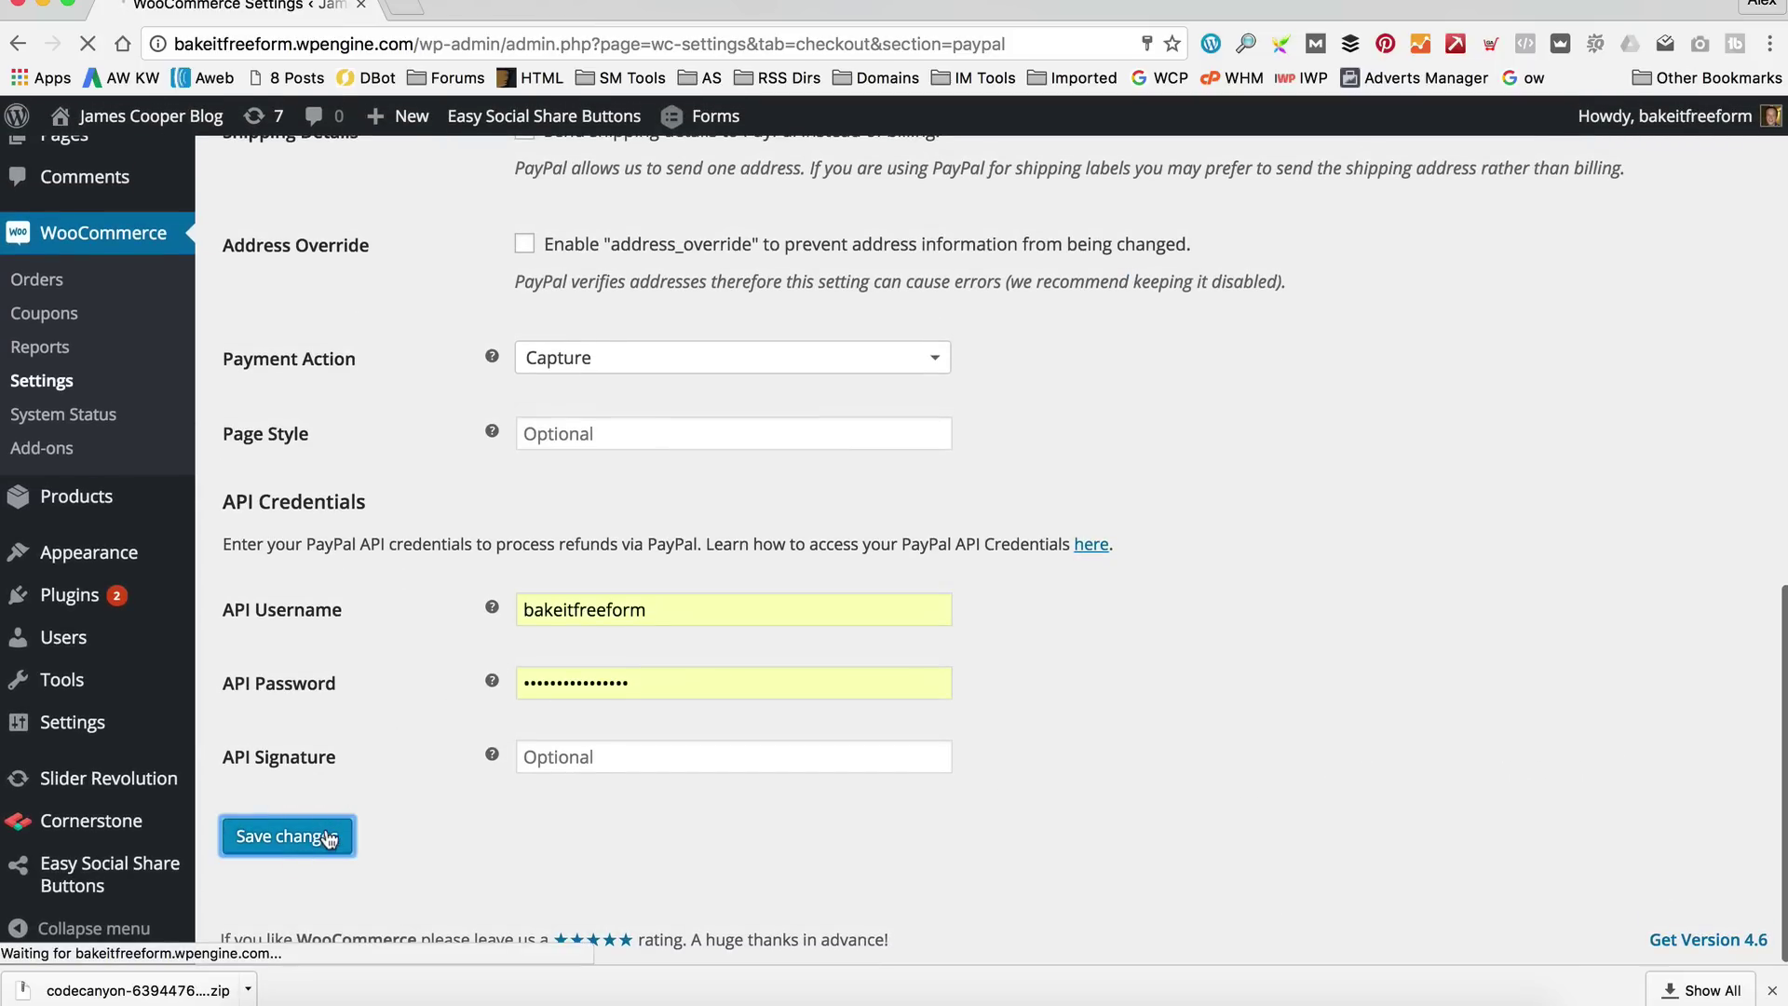
scroll(734, 693, down, 10)
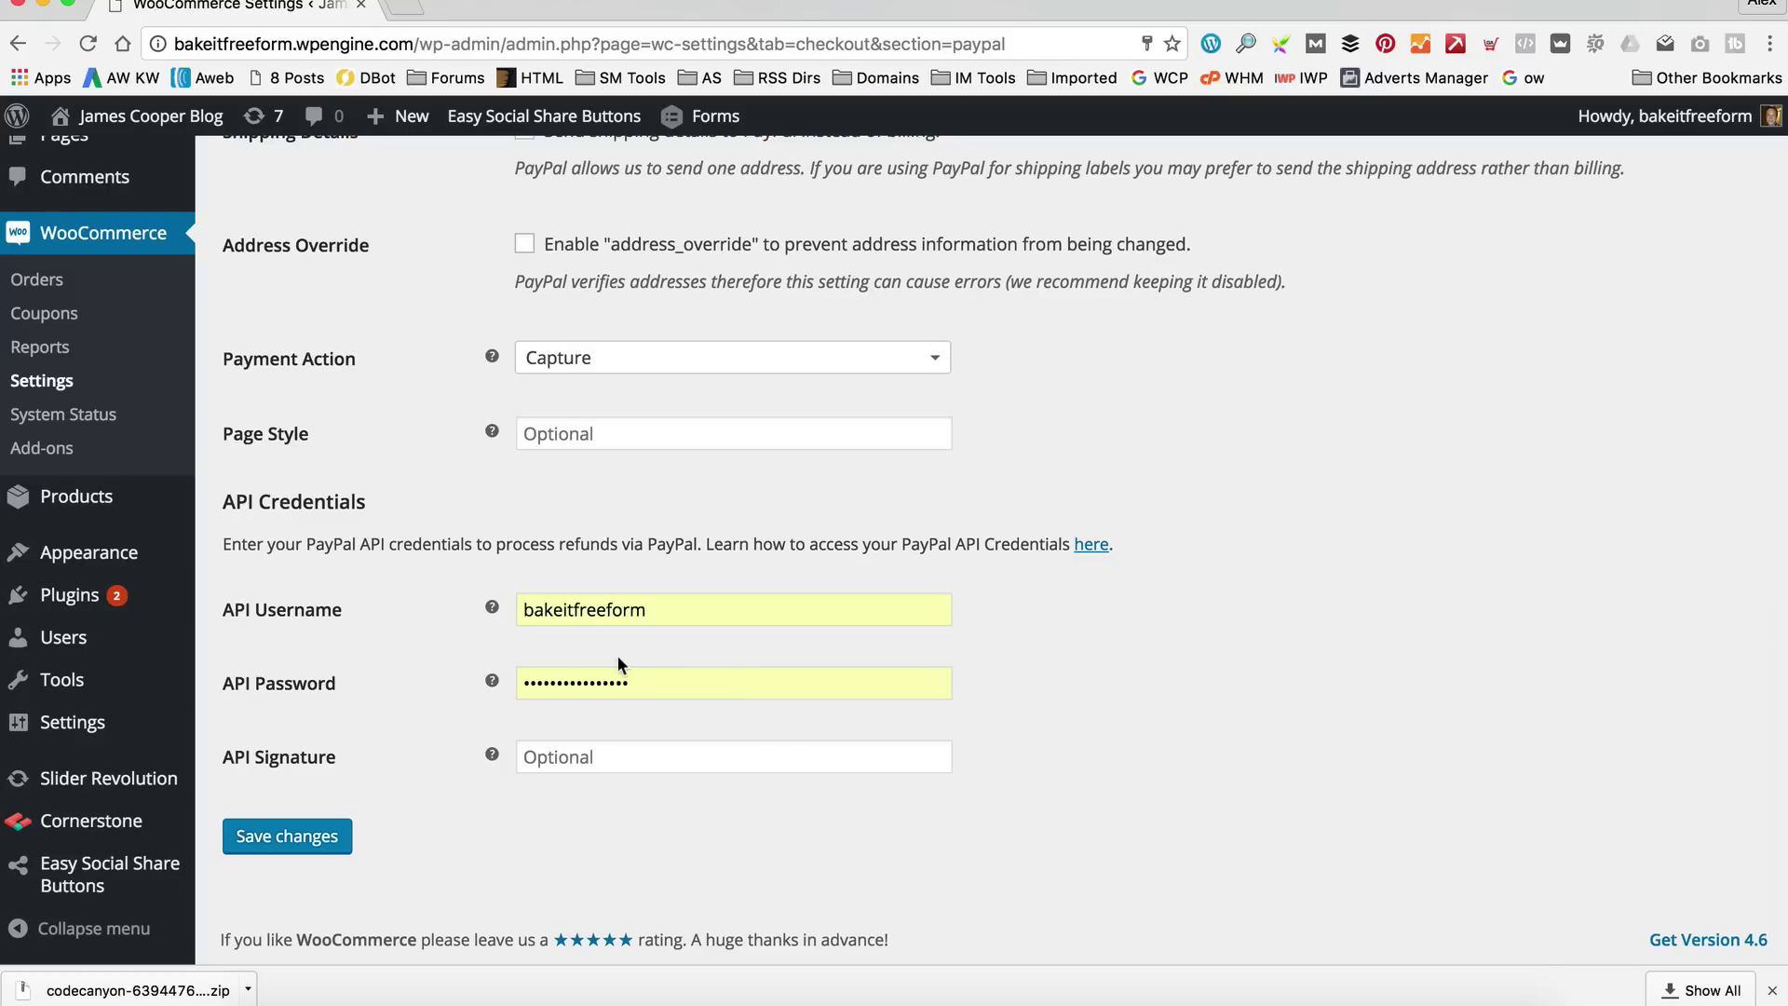
- On the live site's cart, choose Royal Mail 2nd Class shipping (total £40.85) and proceed to checkout
mouse_move(149, 116)
click(162, 159)
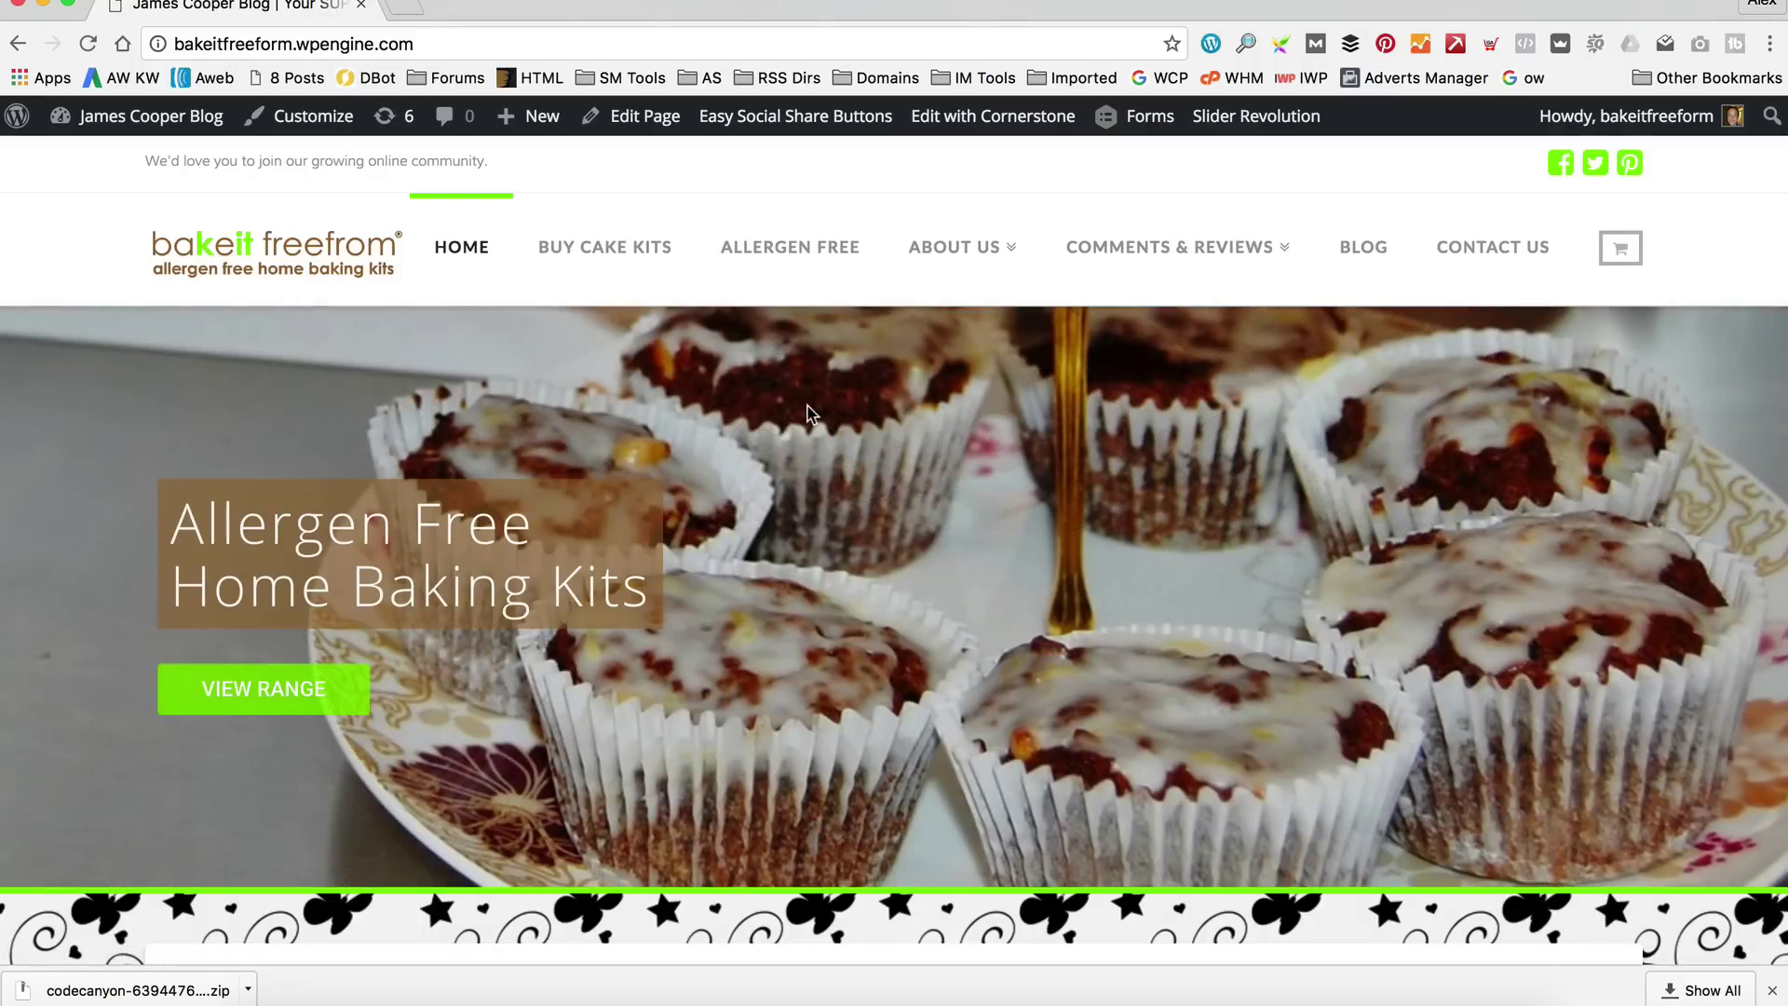
click(1625, 240)
scroll(1574, 373, down, 3)
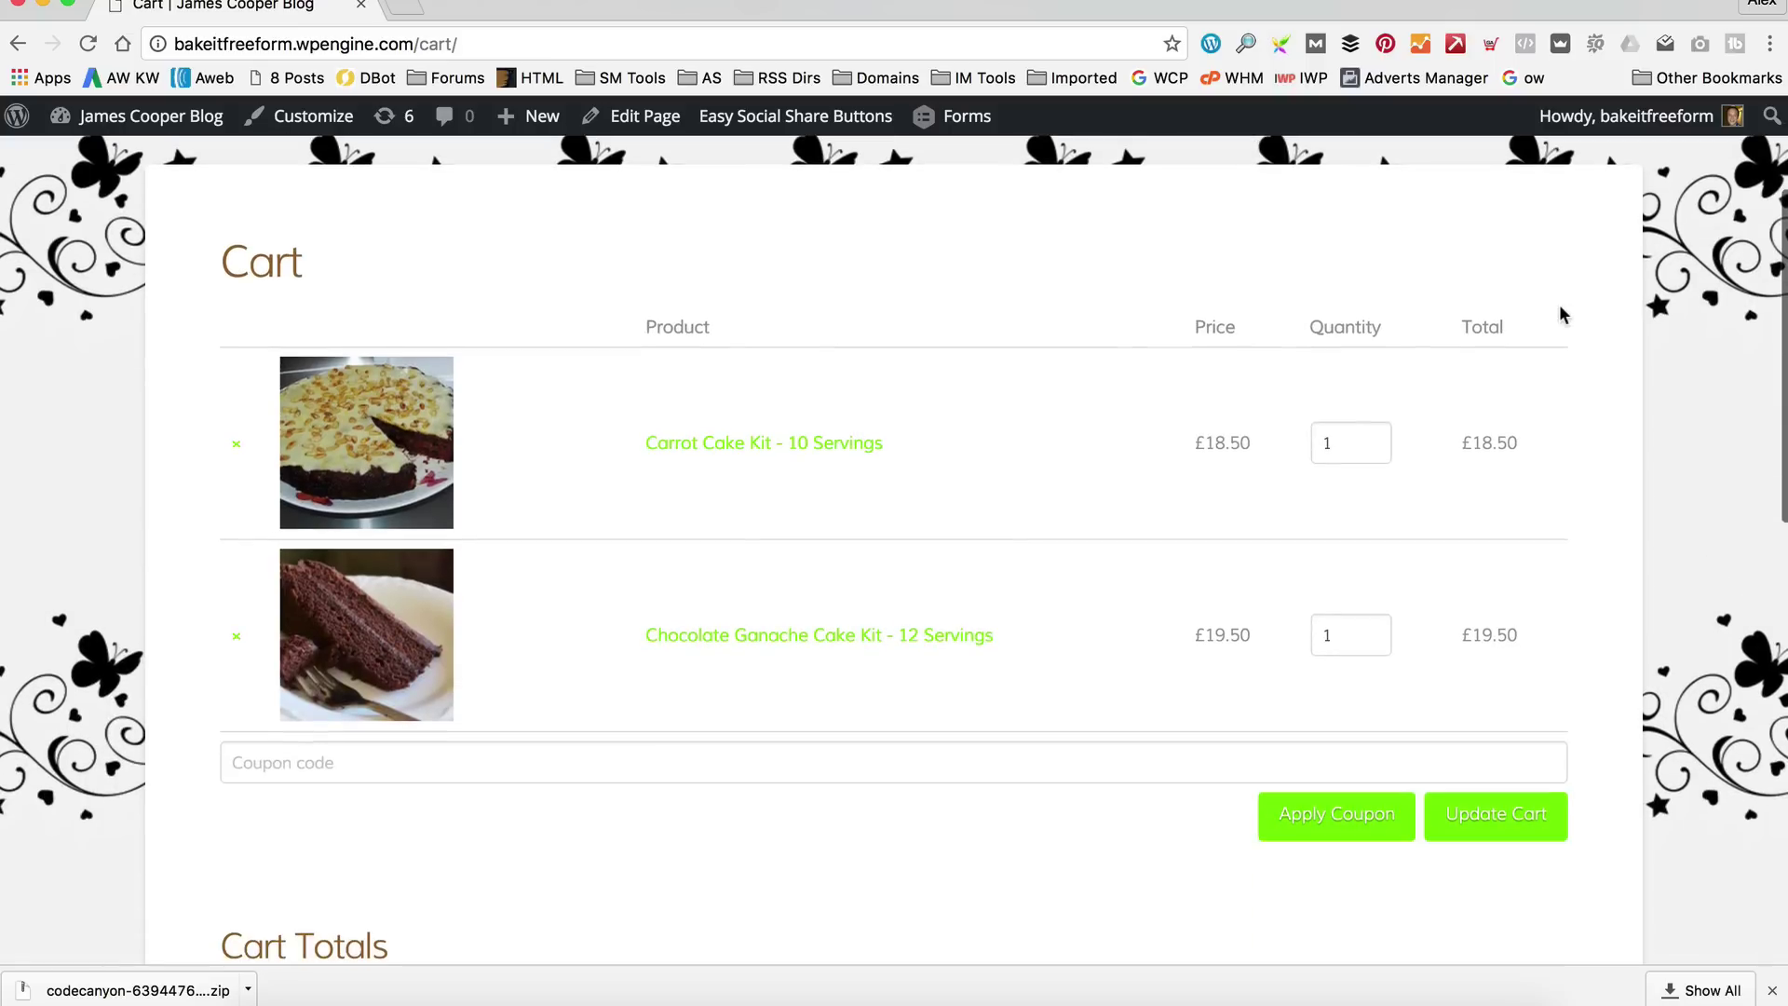
click(832, 756)
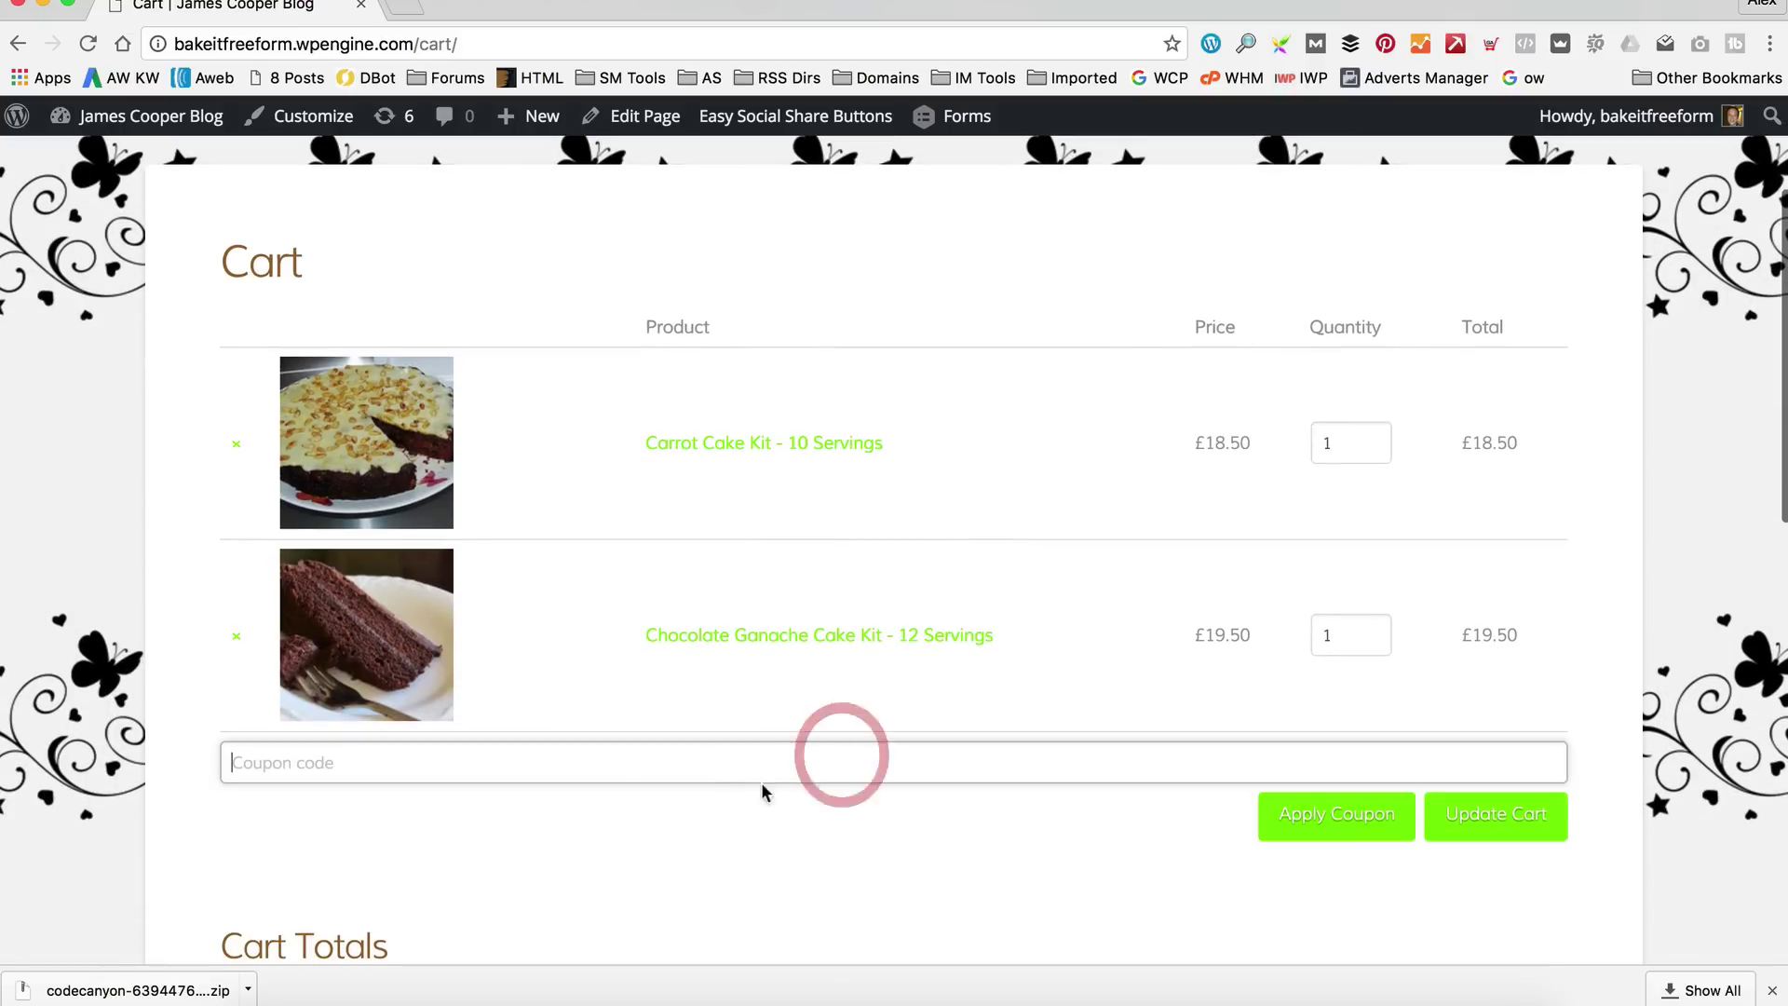
scroll(723, 765, down, 5)
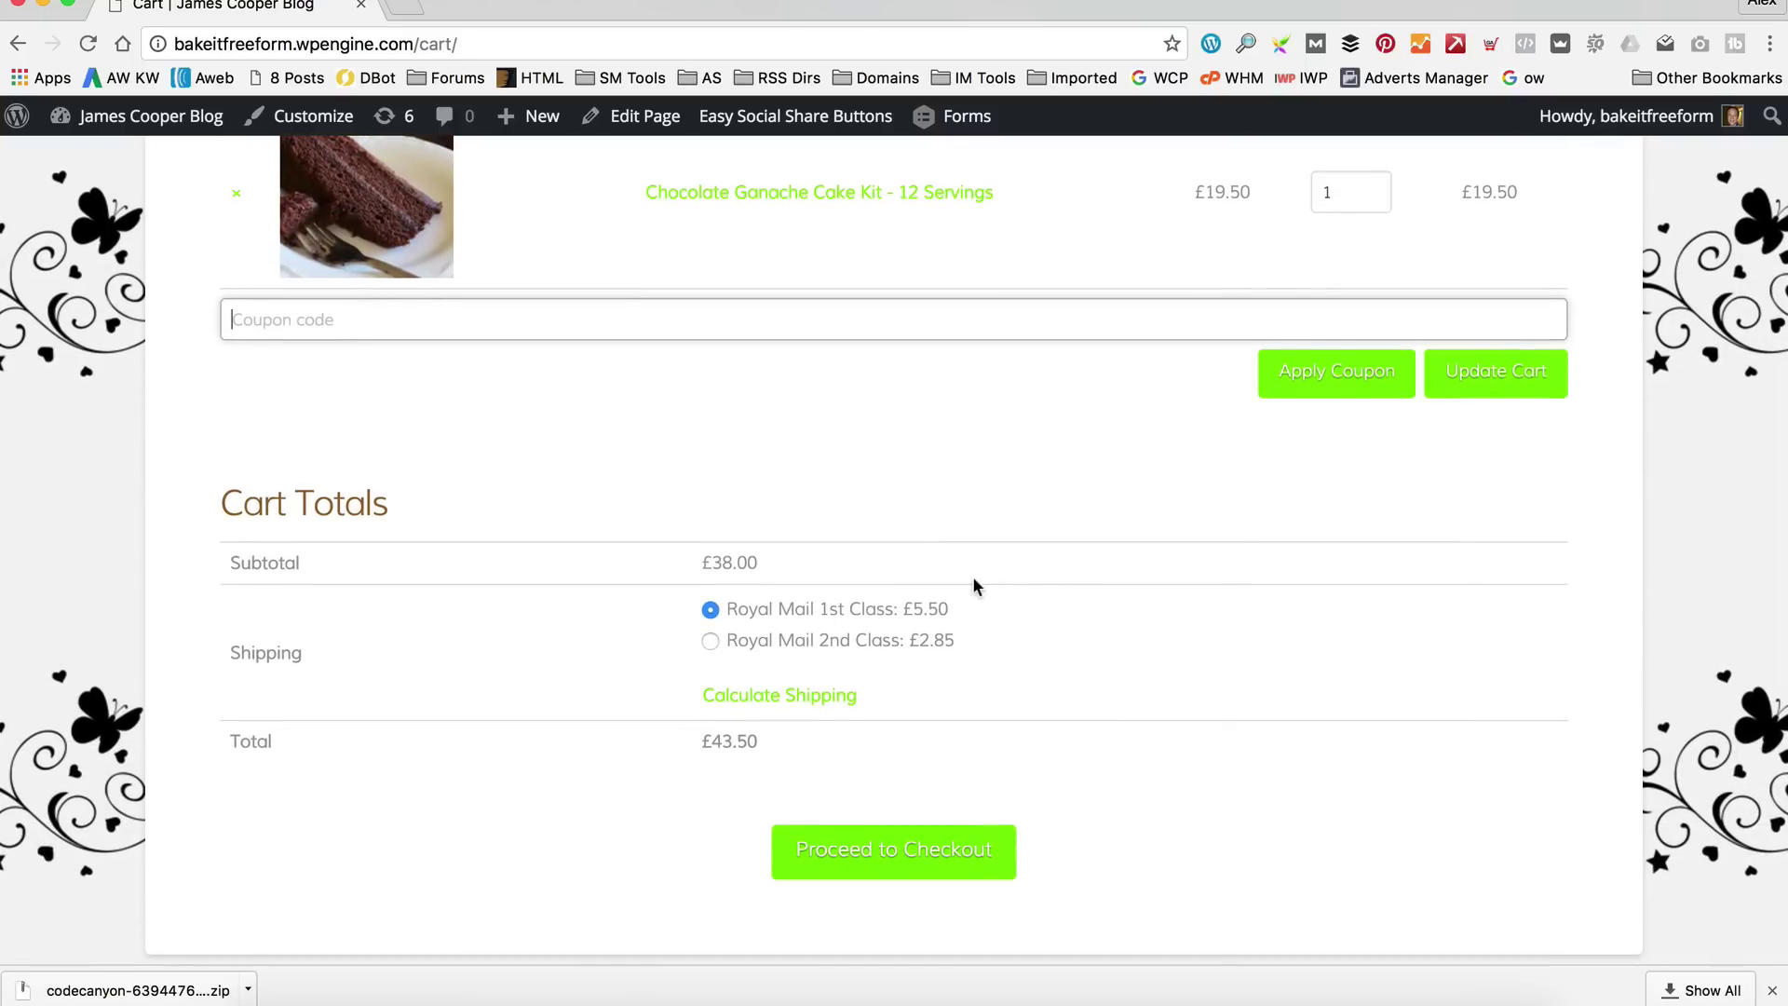
click(709, 638)
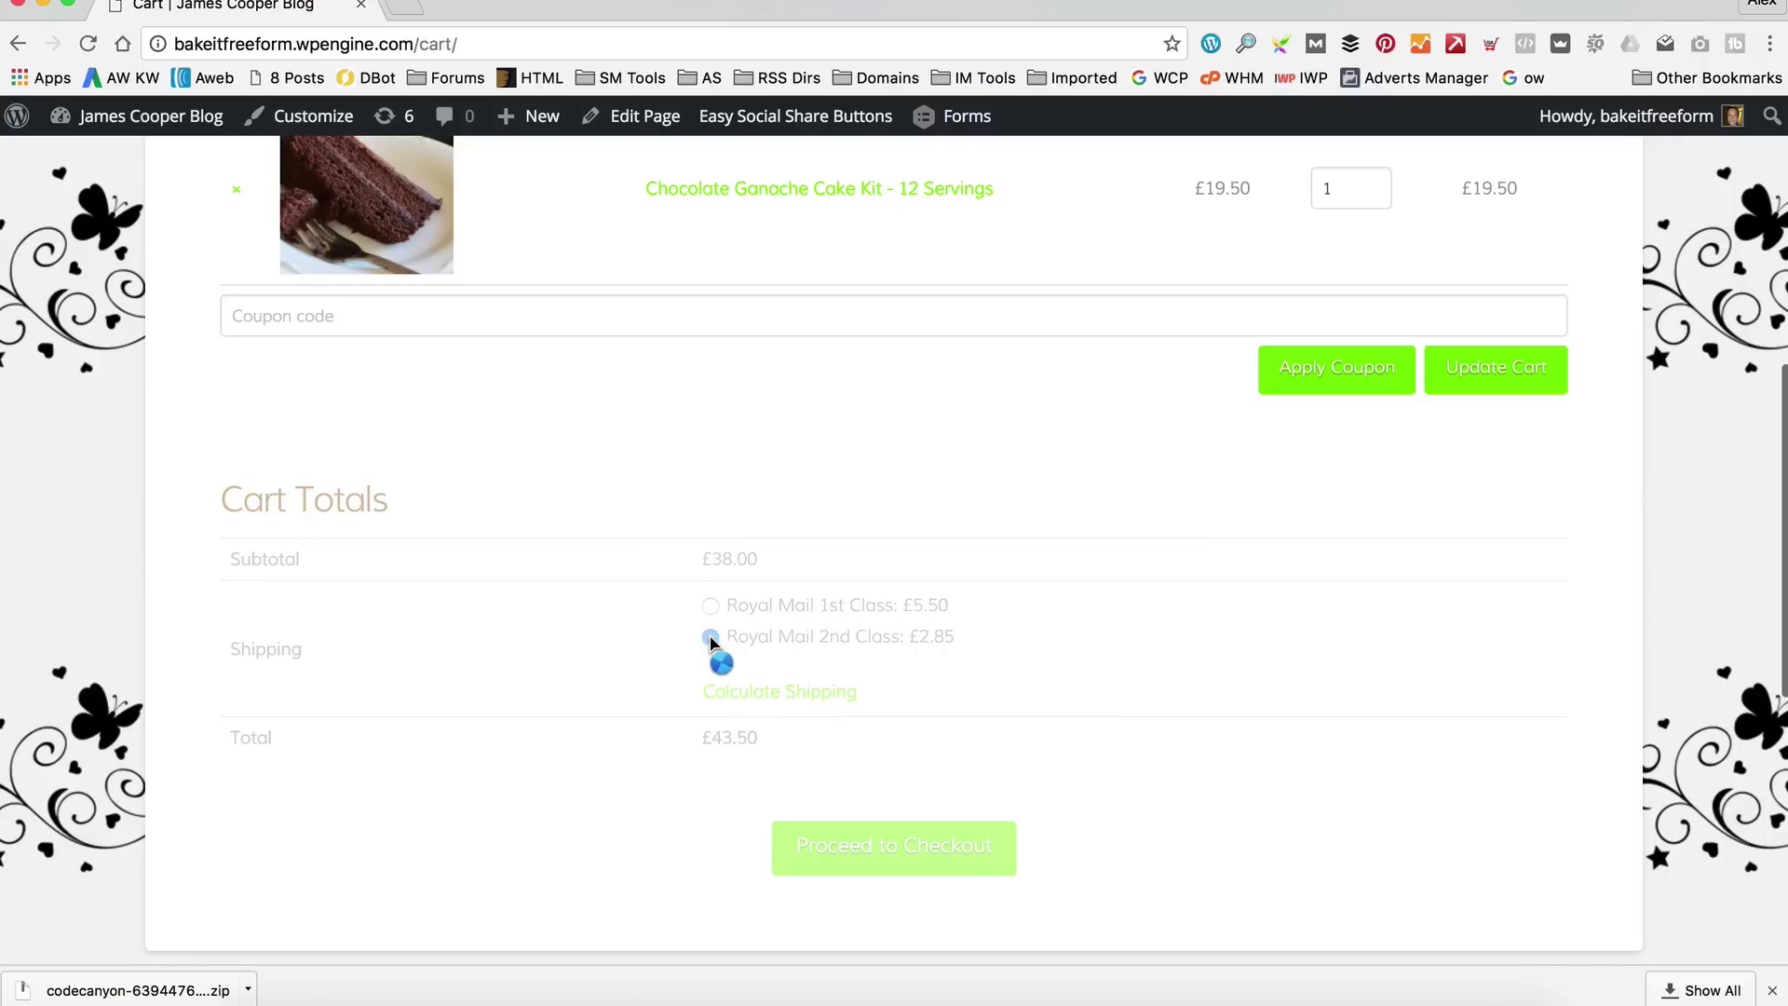
click(950, 847)
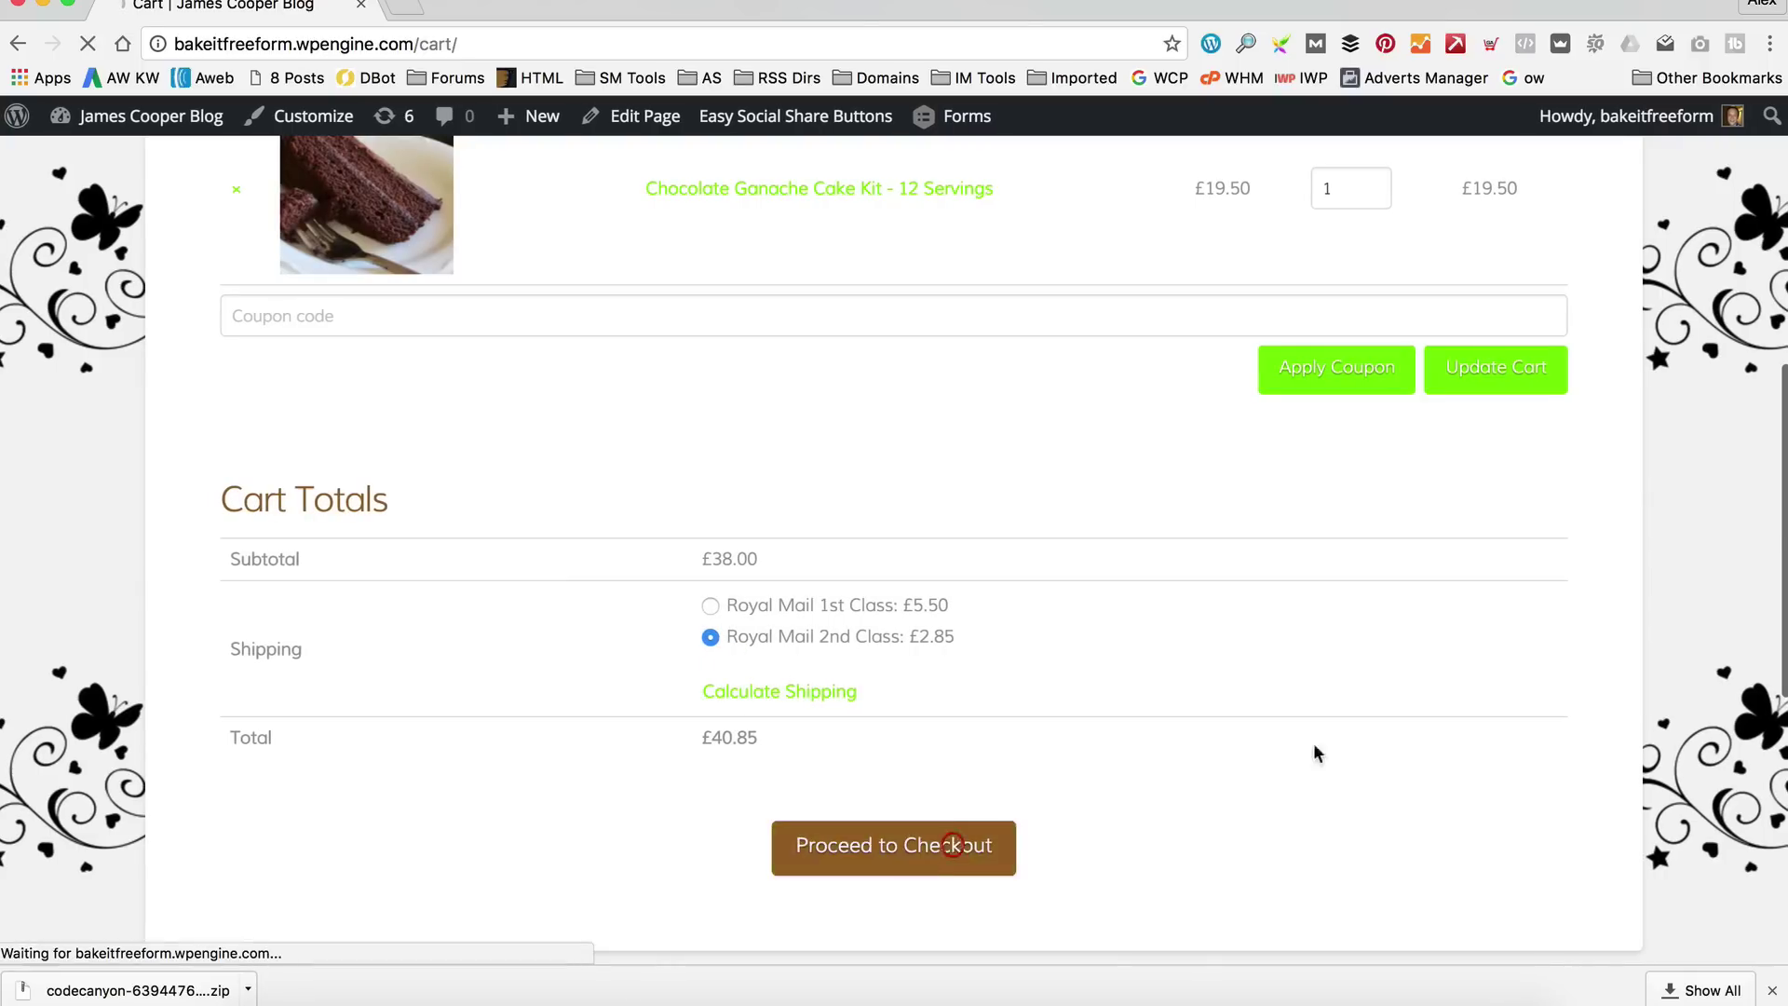
- Fill the checkout billing form from a saved address
scroll(1487, 523, down, 4)
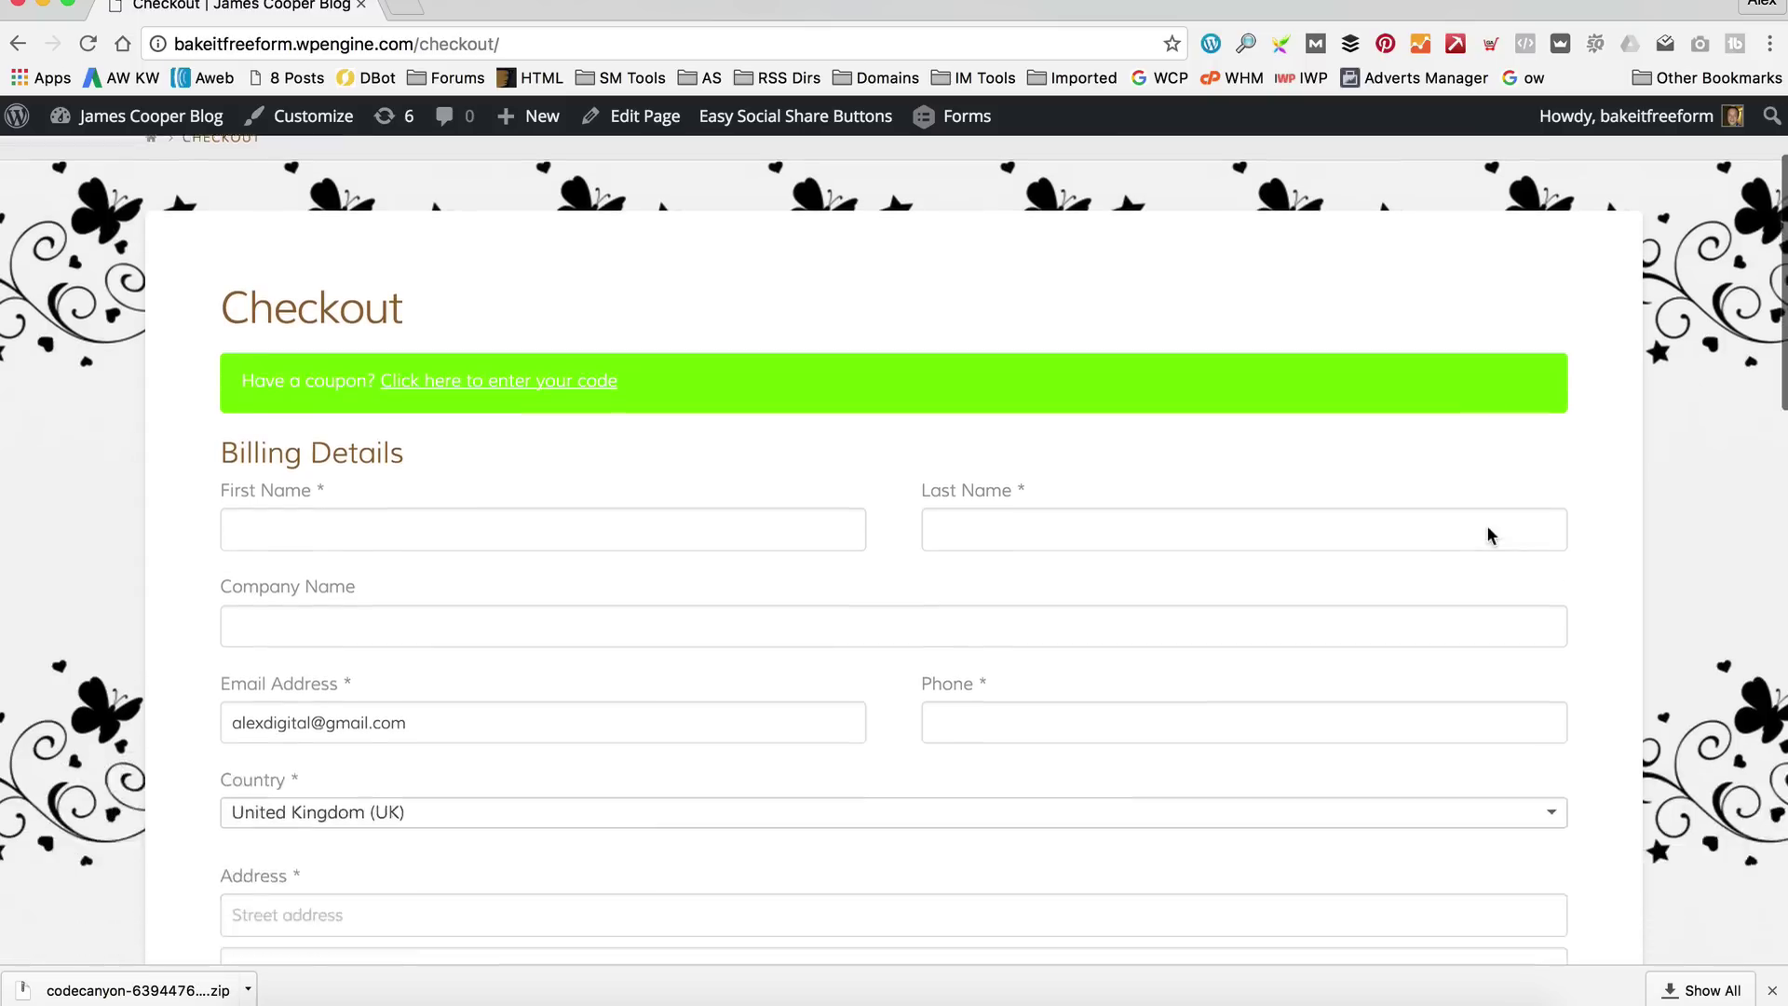
click(419, 384)
click(432, 387)
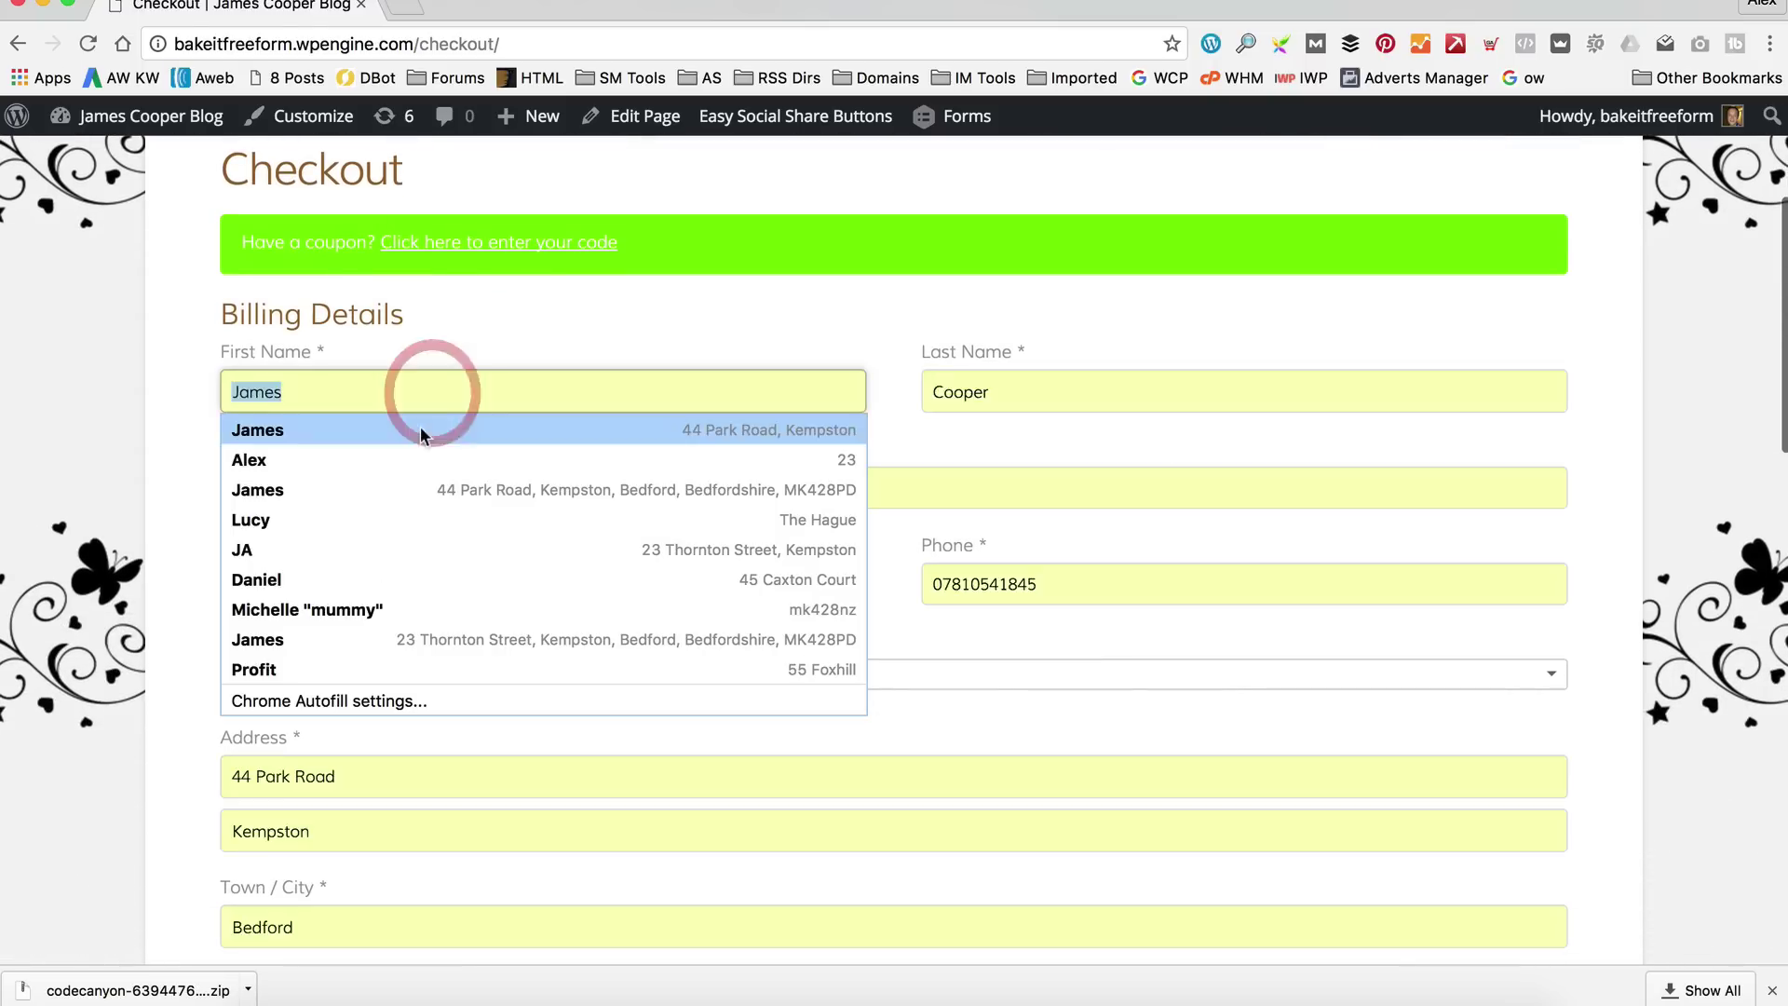
click(424, 434)
scroll(736, 389, down, 8)
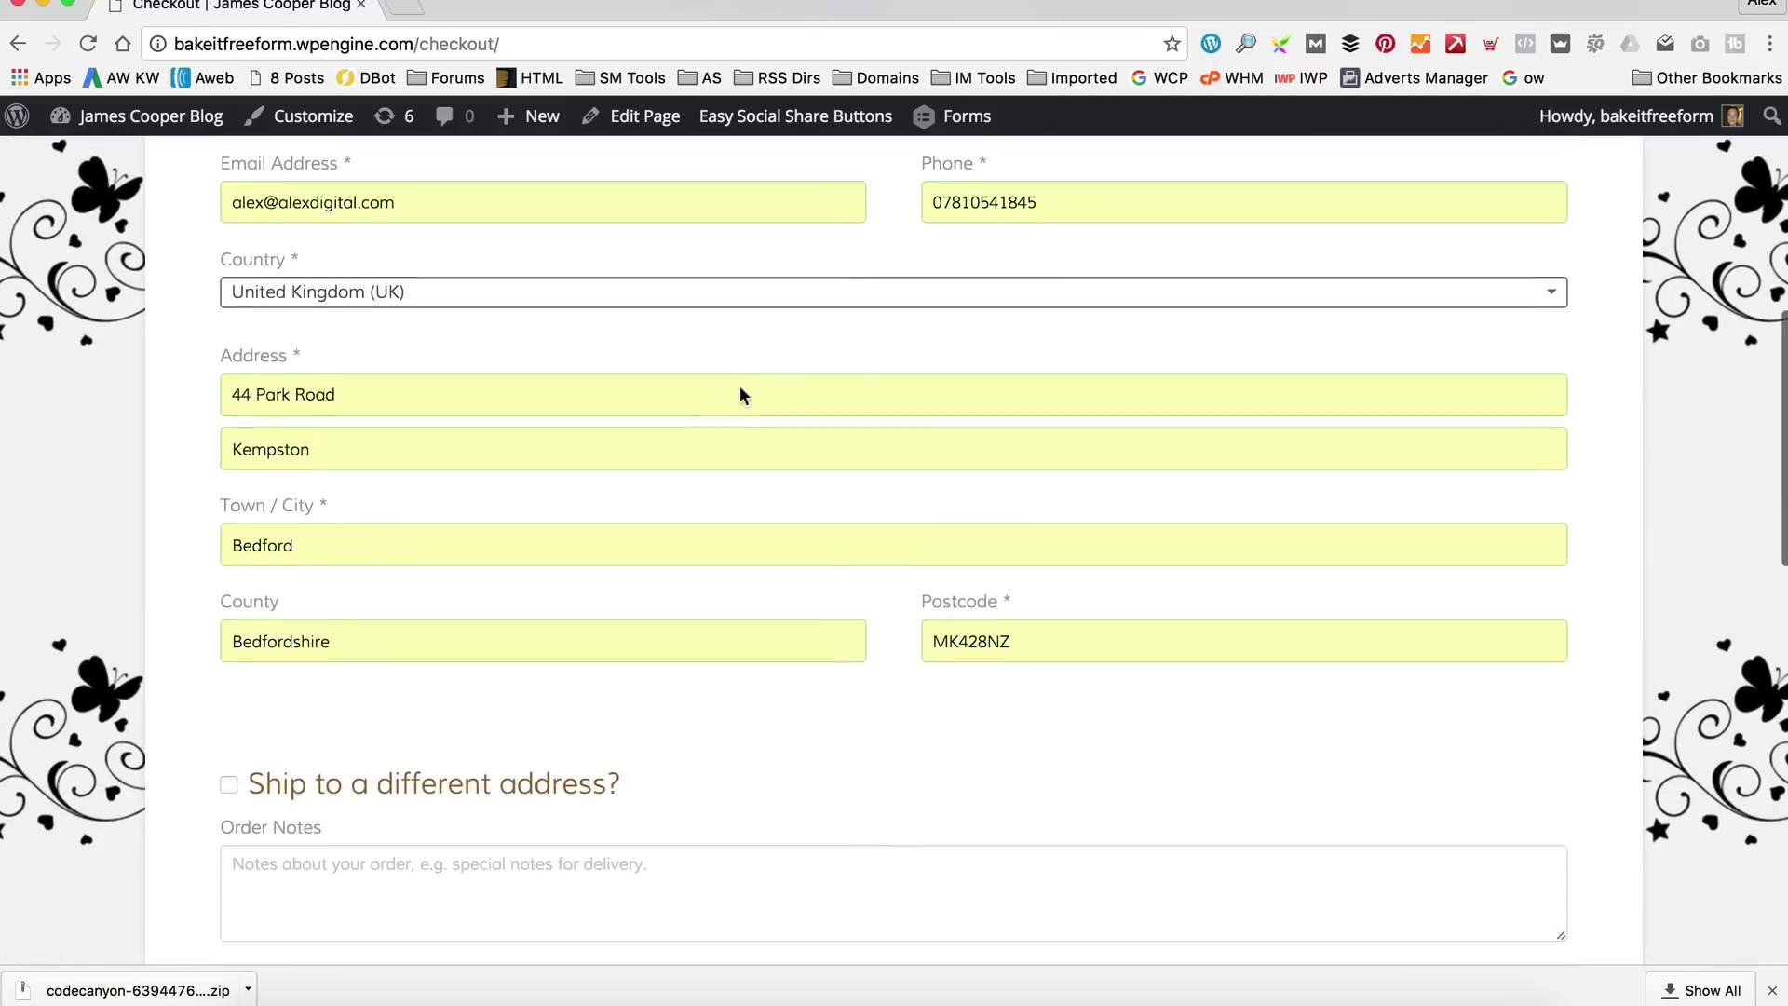
scroll(739, 395, down, 1)
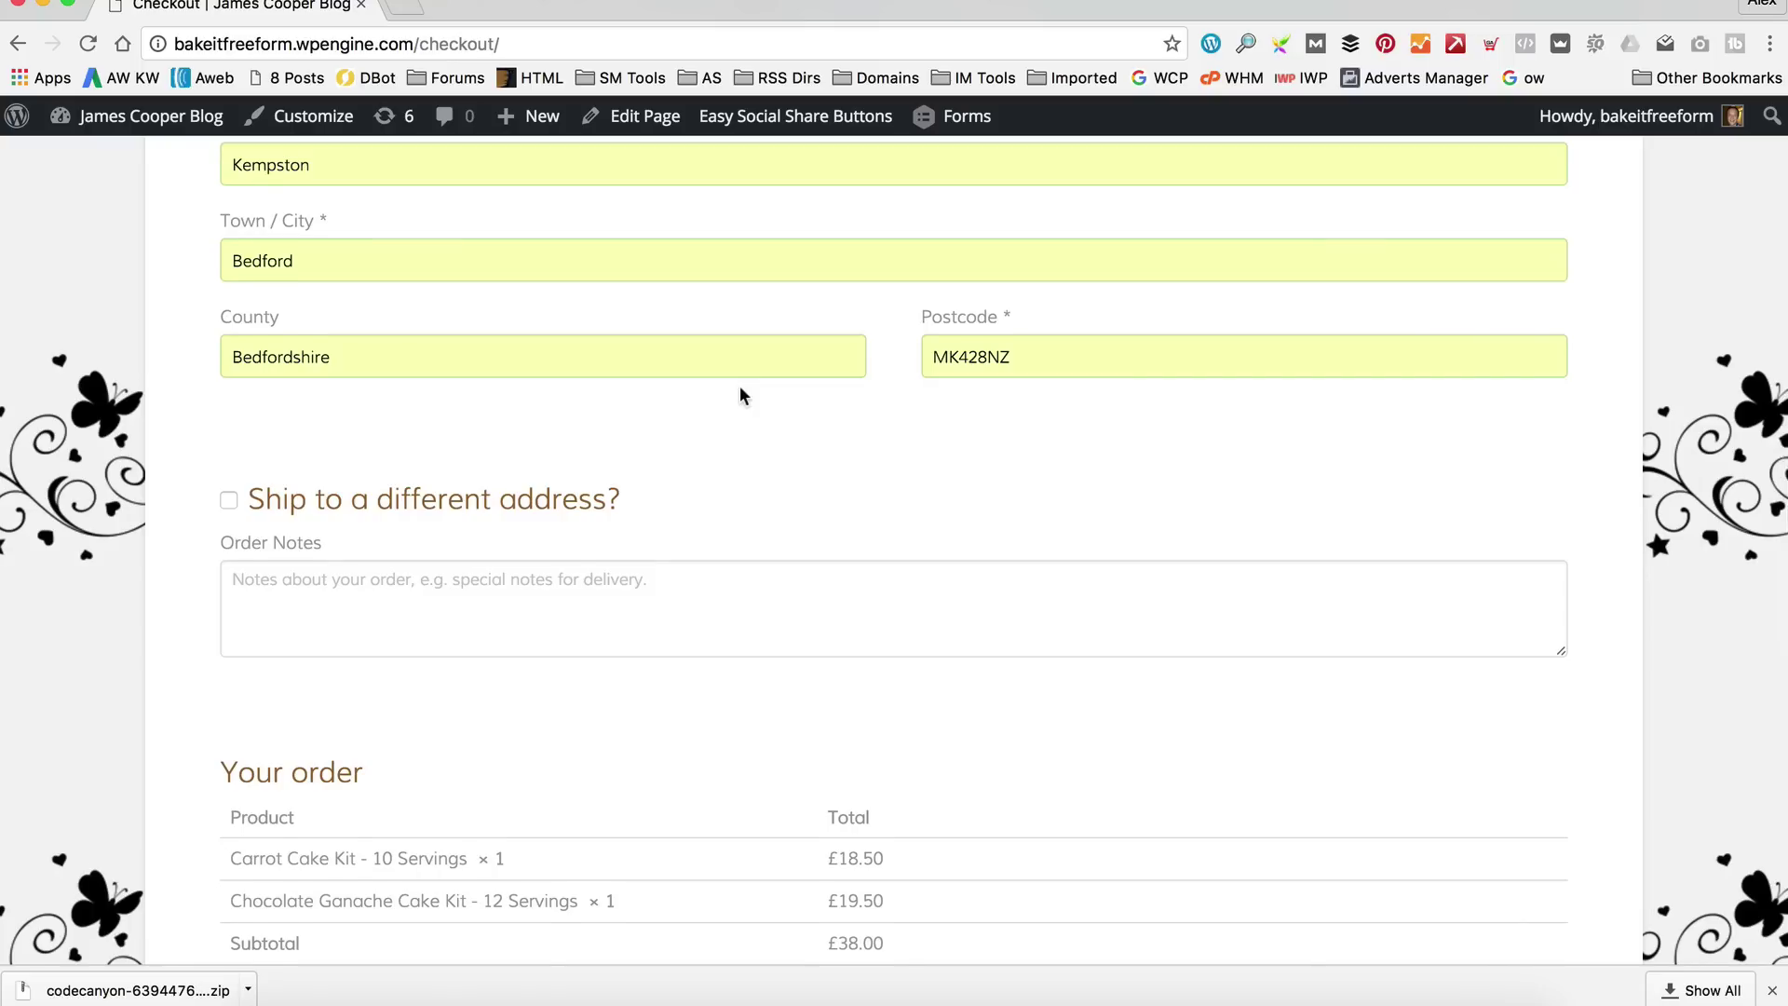
- Keep shipping to the billing address, choose PayPal and send the order on to PayPal
click(229, 497)
click(229, 496)
scroll(551, 475, down, 4)
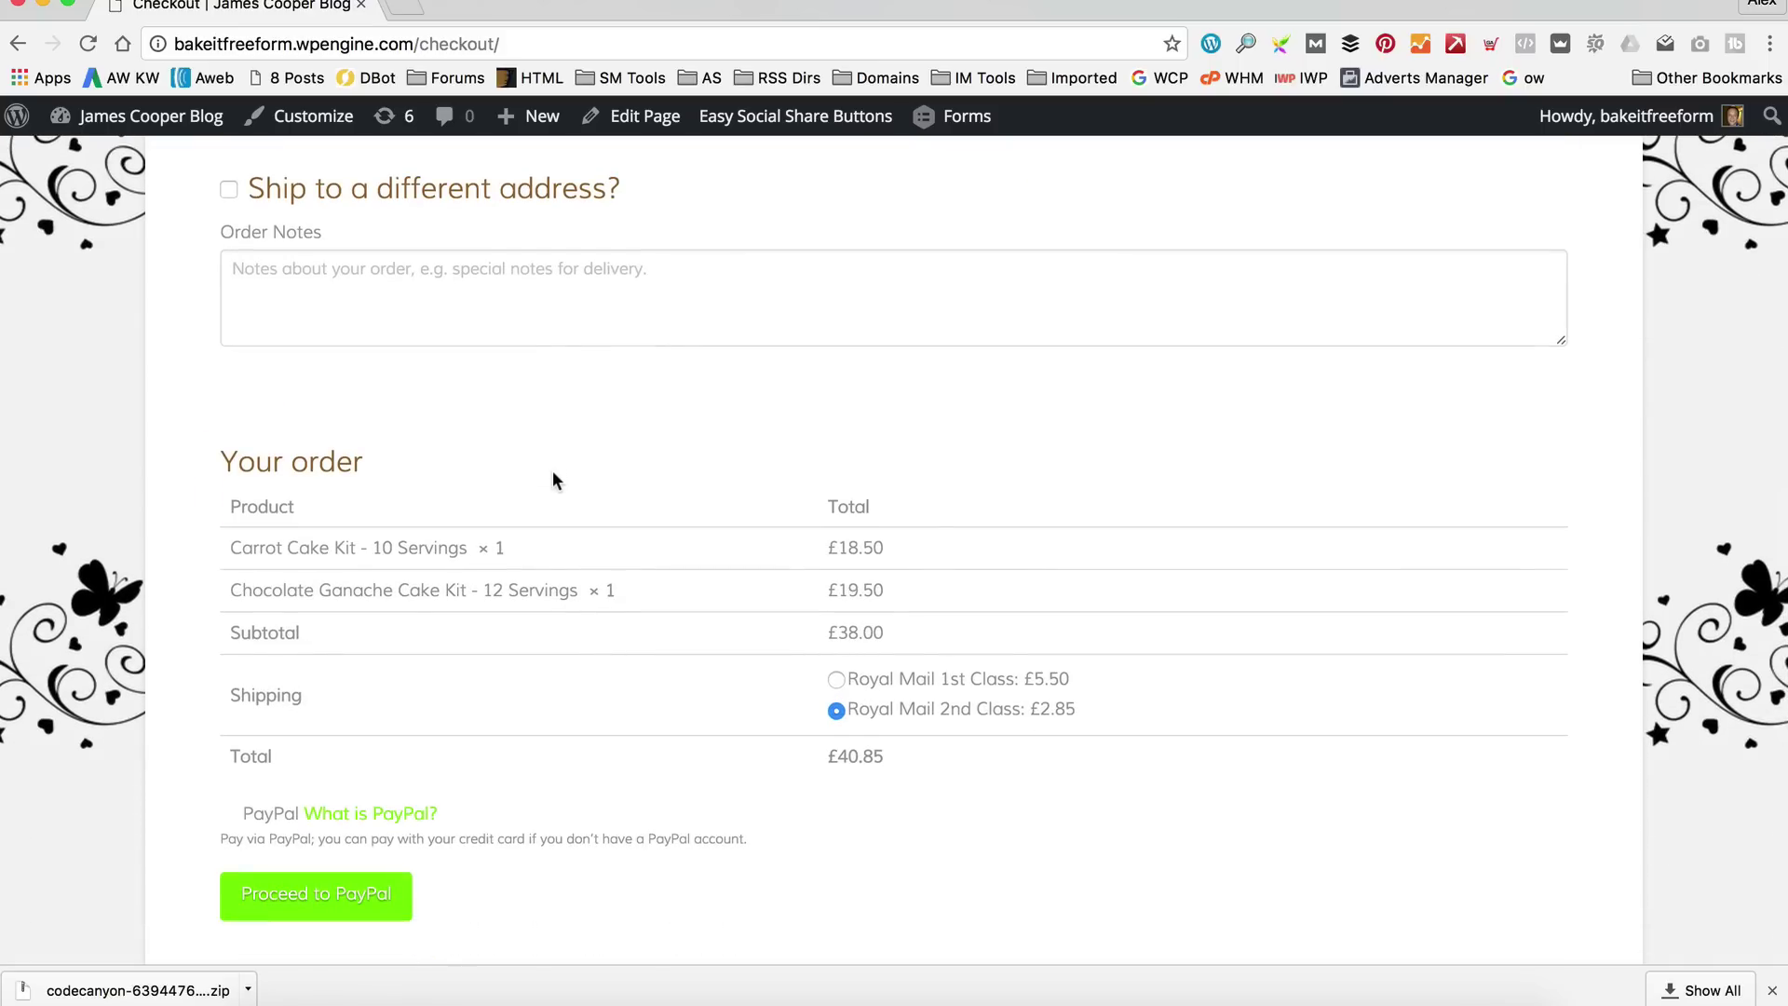
click(229, 812)
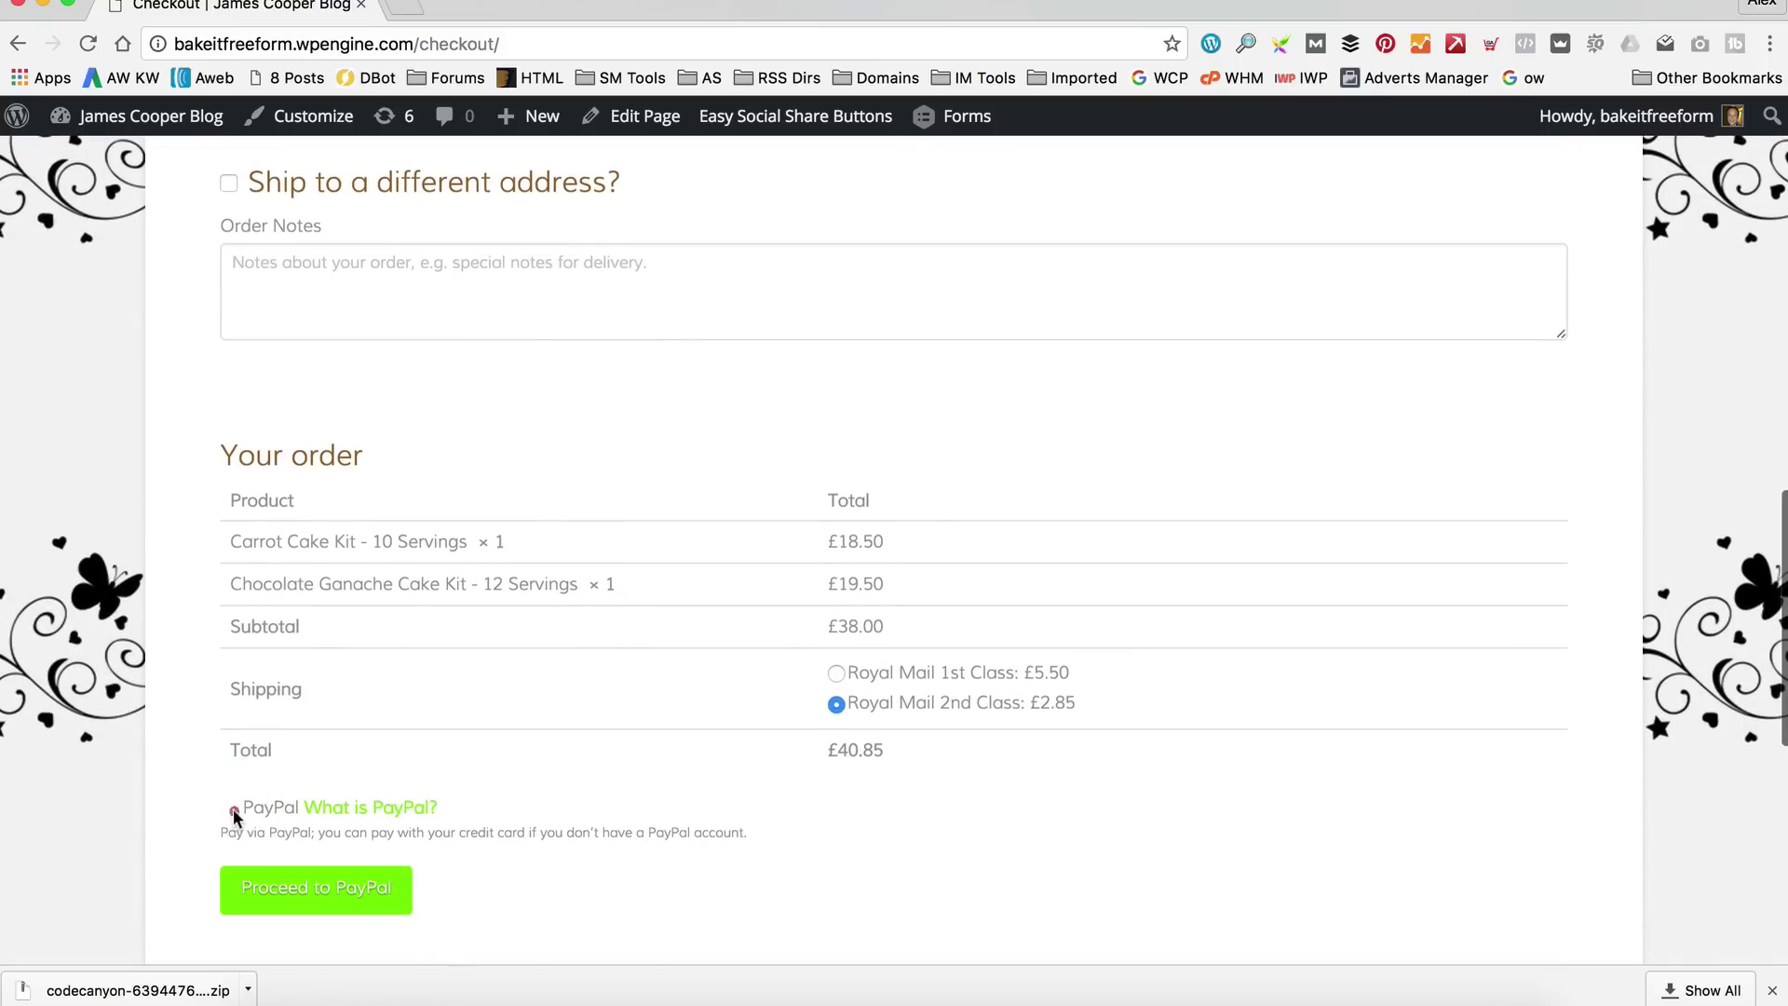
scroll(373, 695, down, 2)
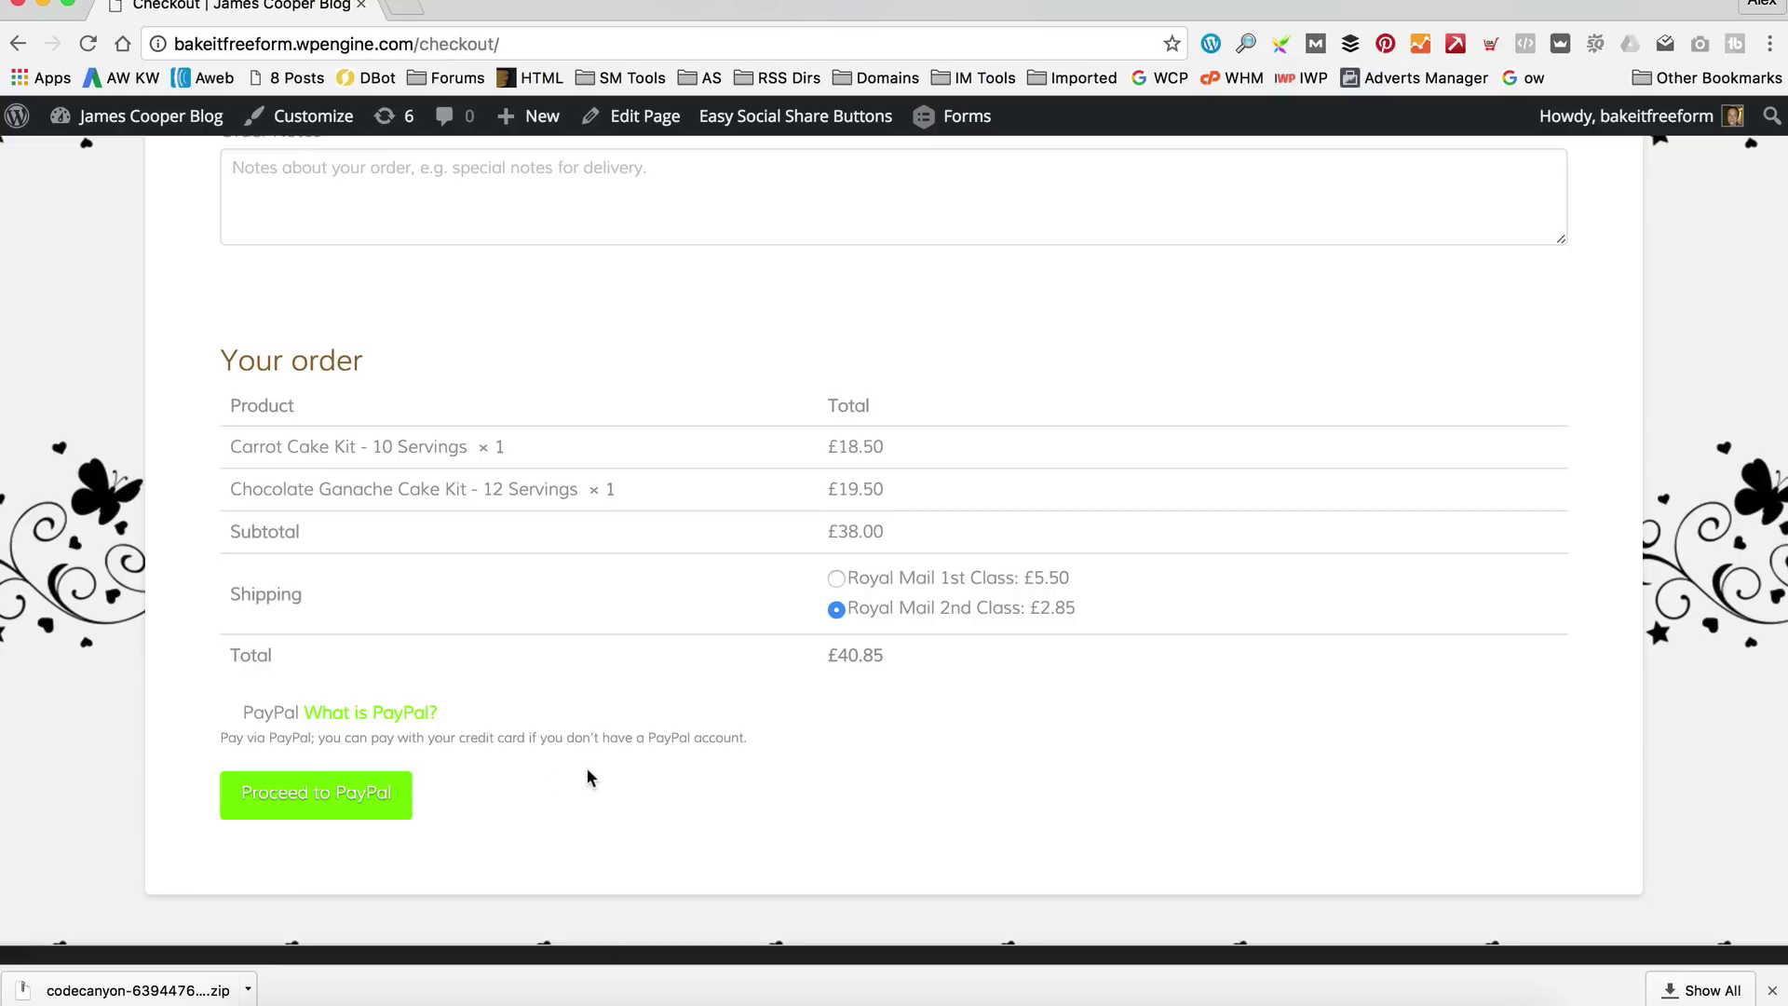
click(340, 799)
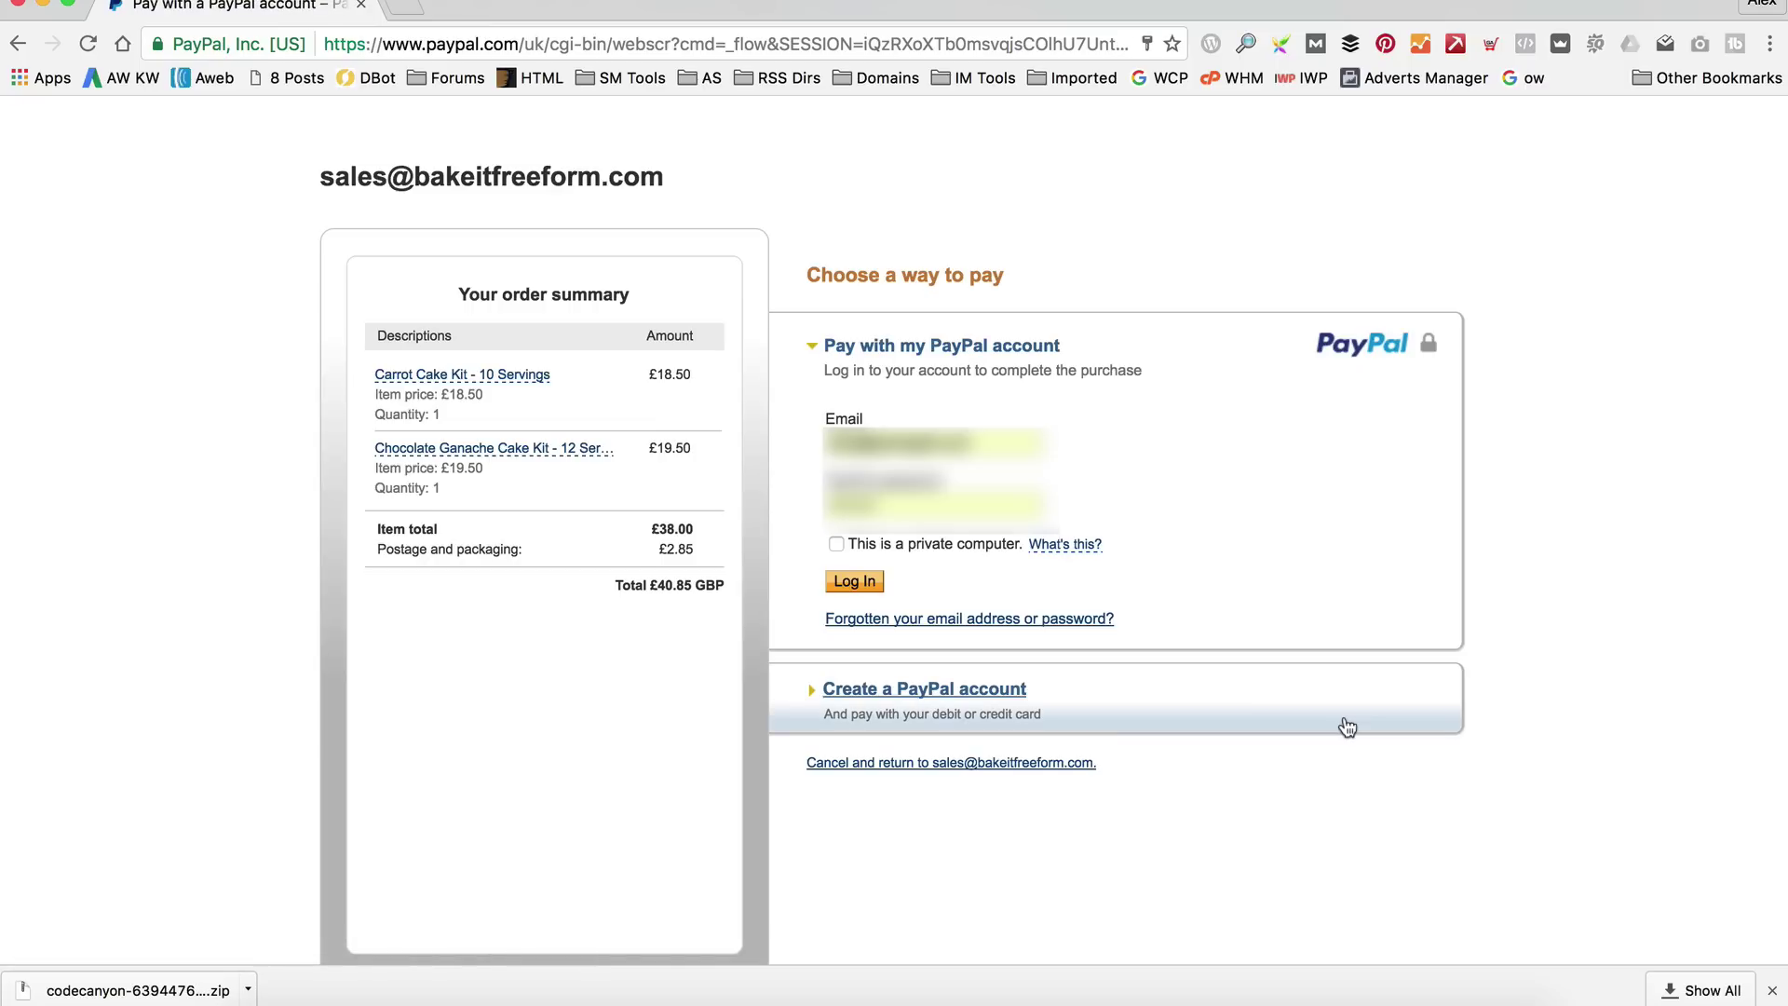
- Go back from the PayPal login page to the store's checkout page
click(18, 44)
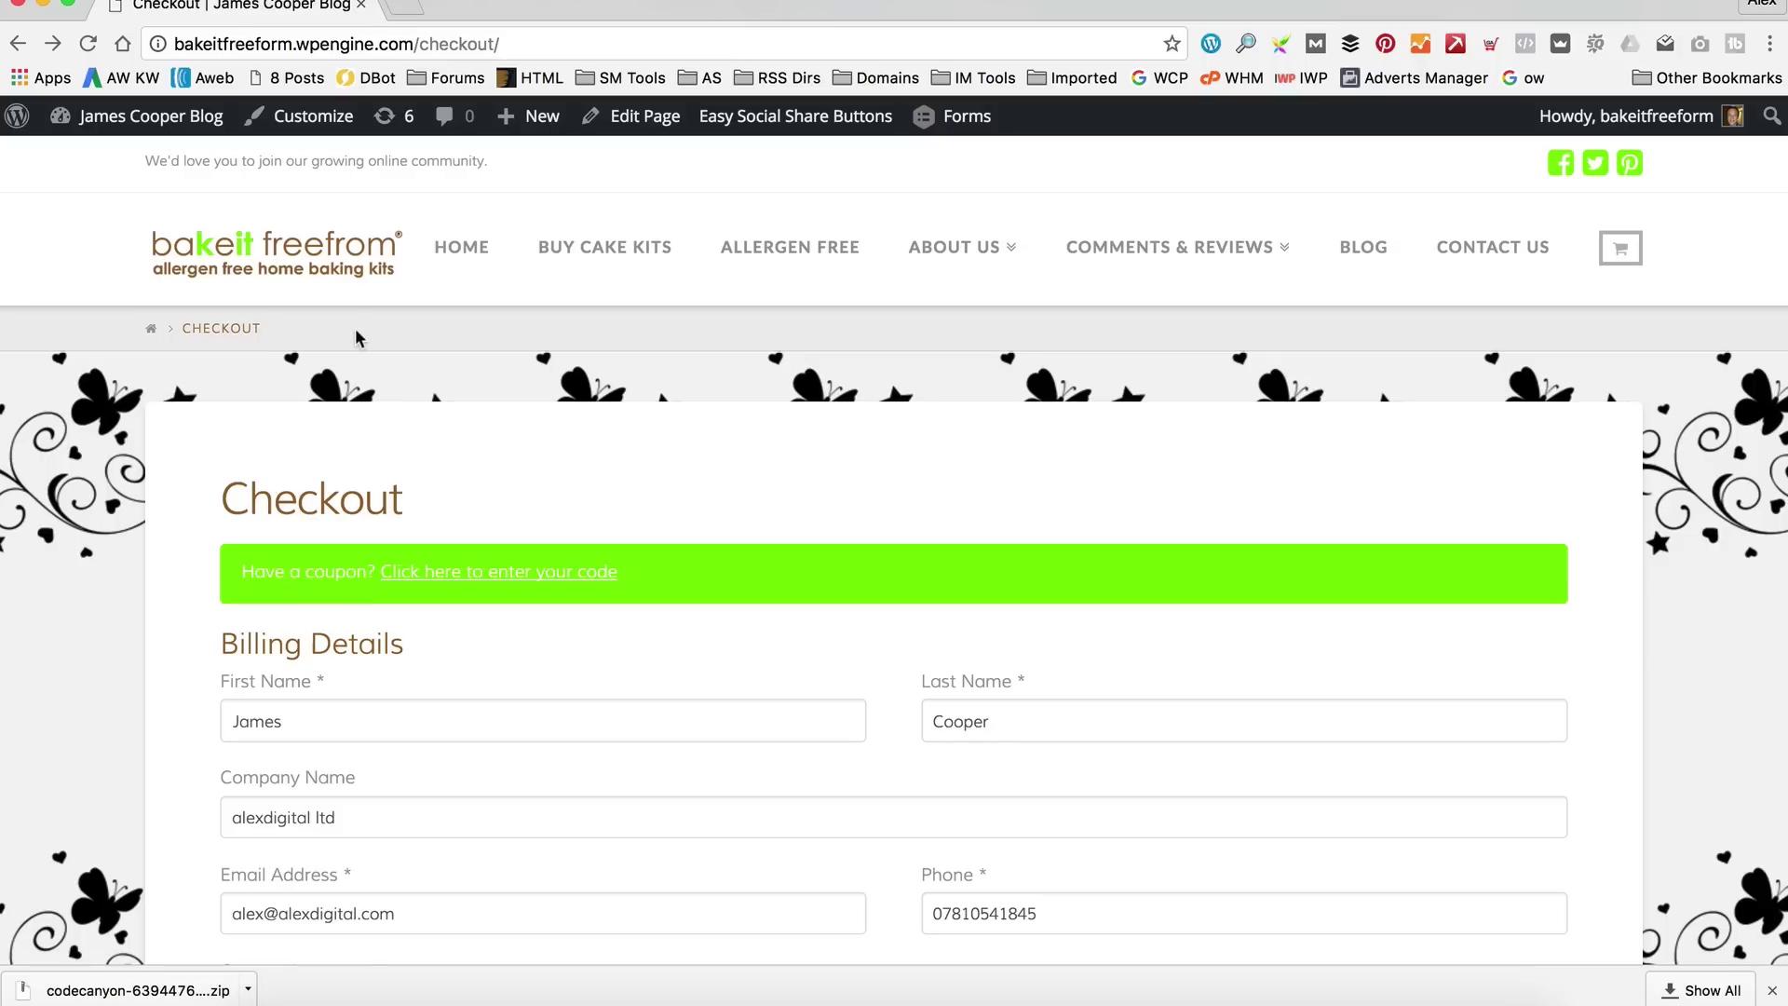
- In General Settings, set the Site Title to 'Bake It Free Form'
mouse_move(130, 117)
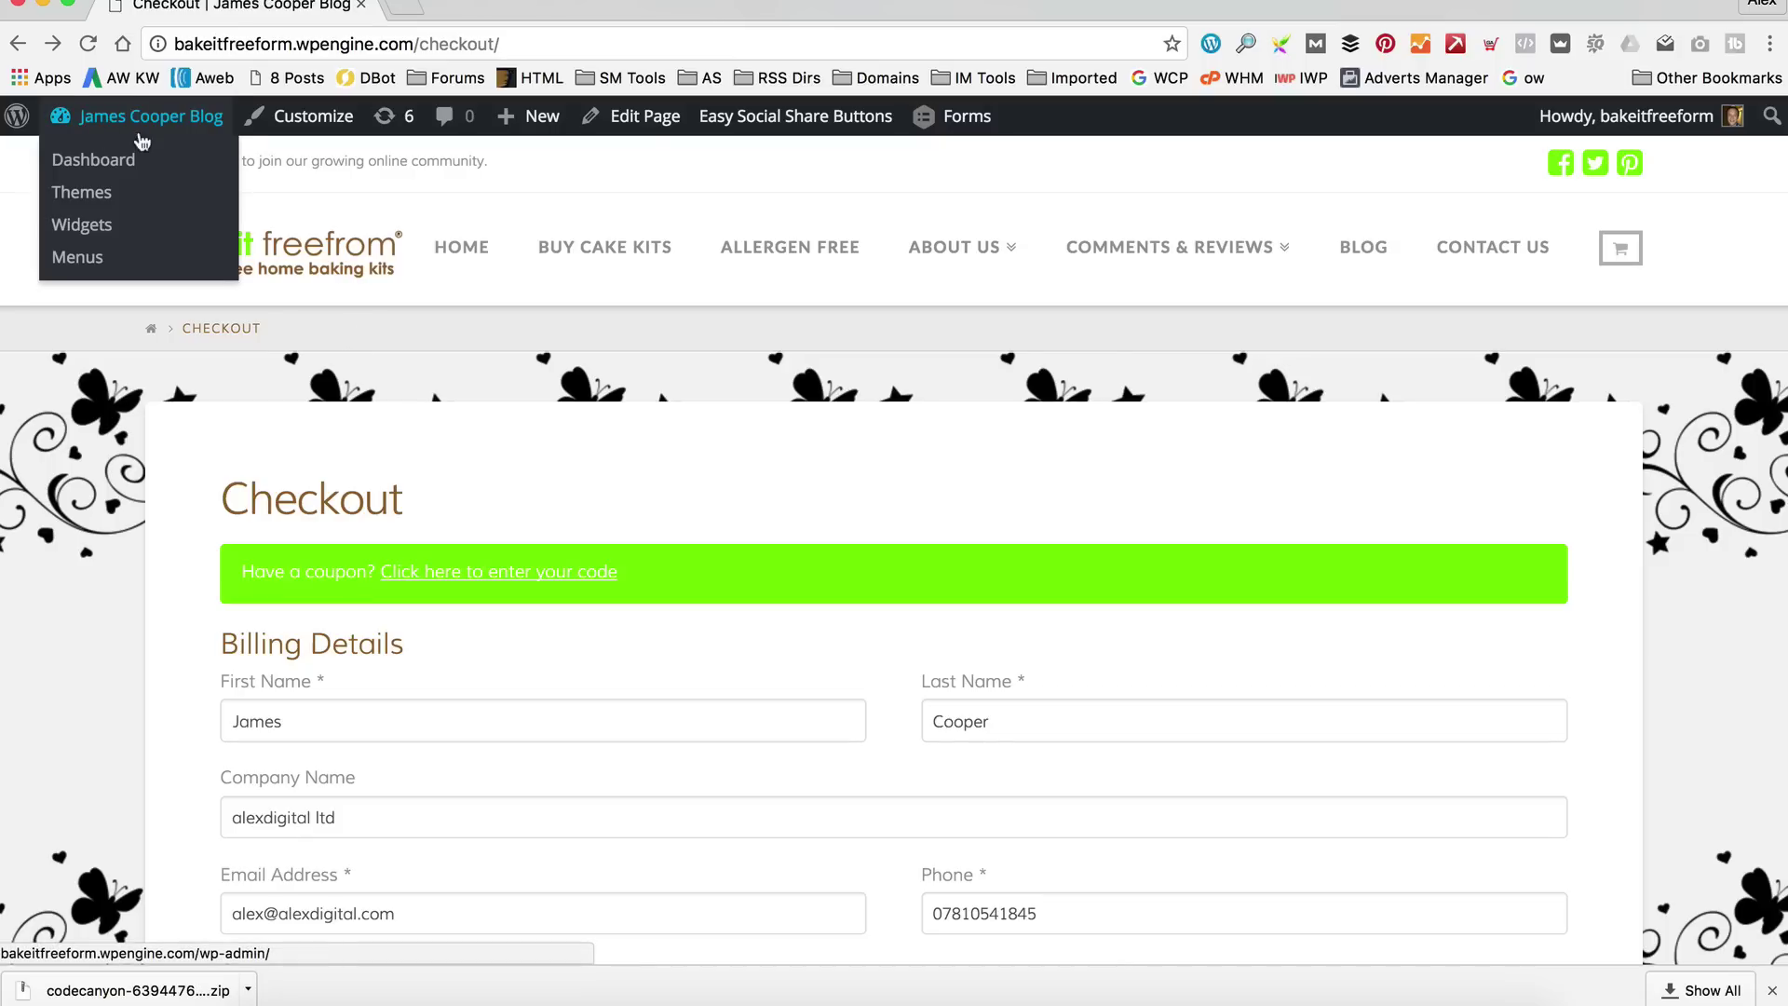
click(128, 157)
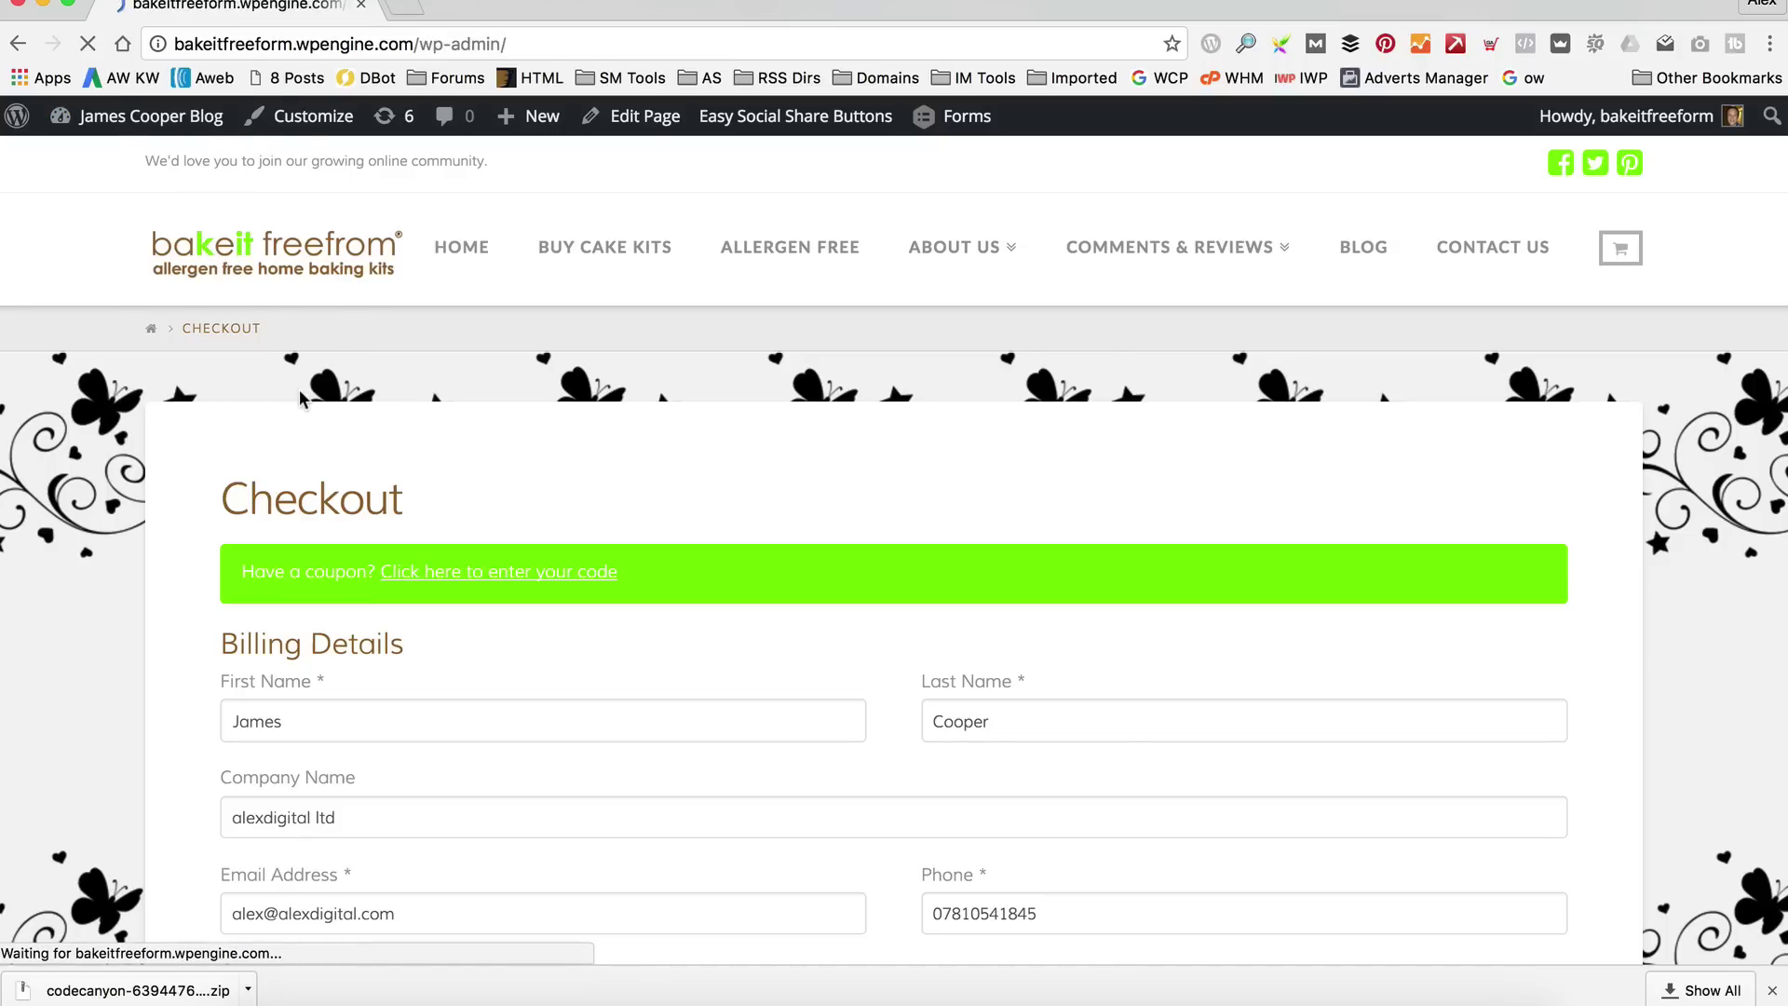
scroll(225, 304, down, 10)
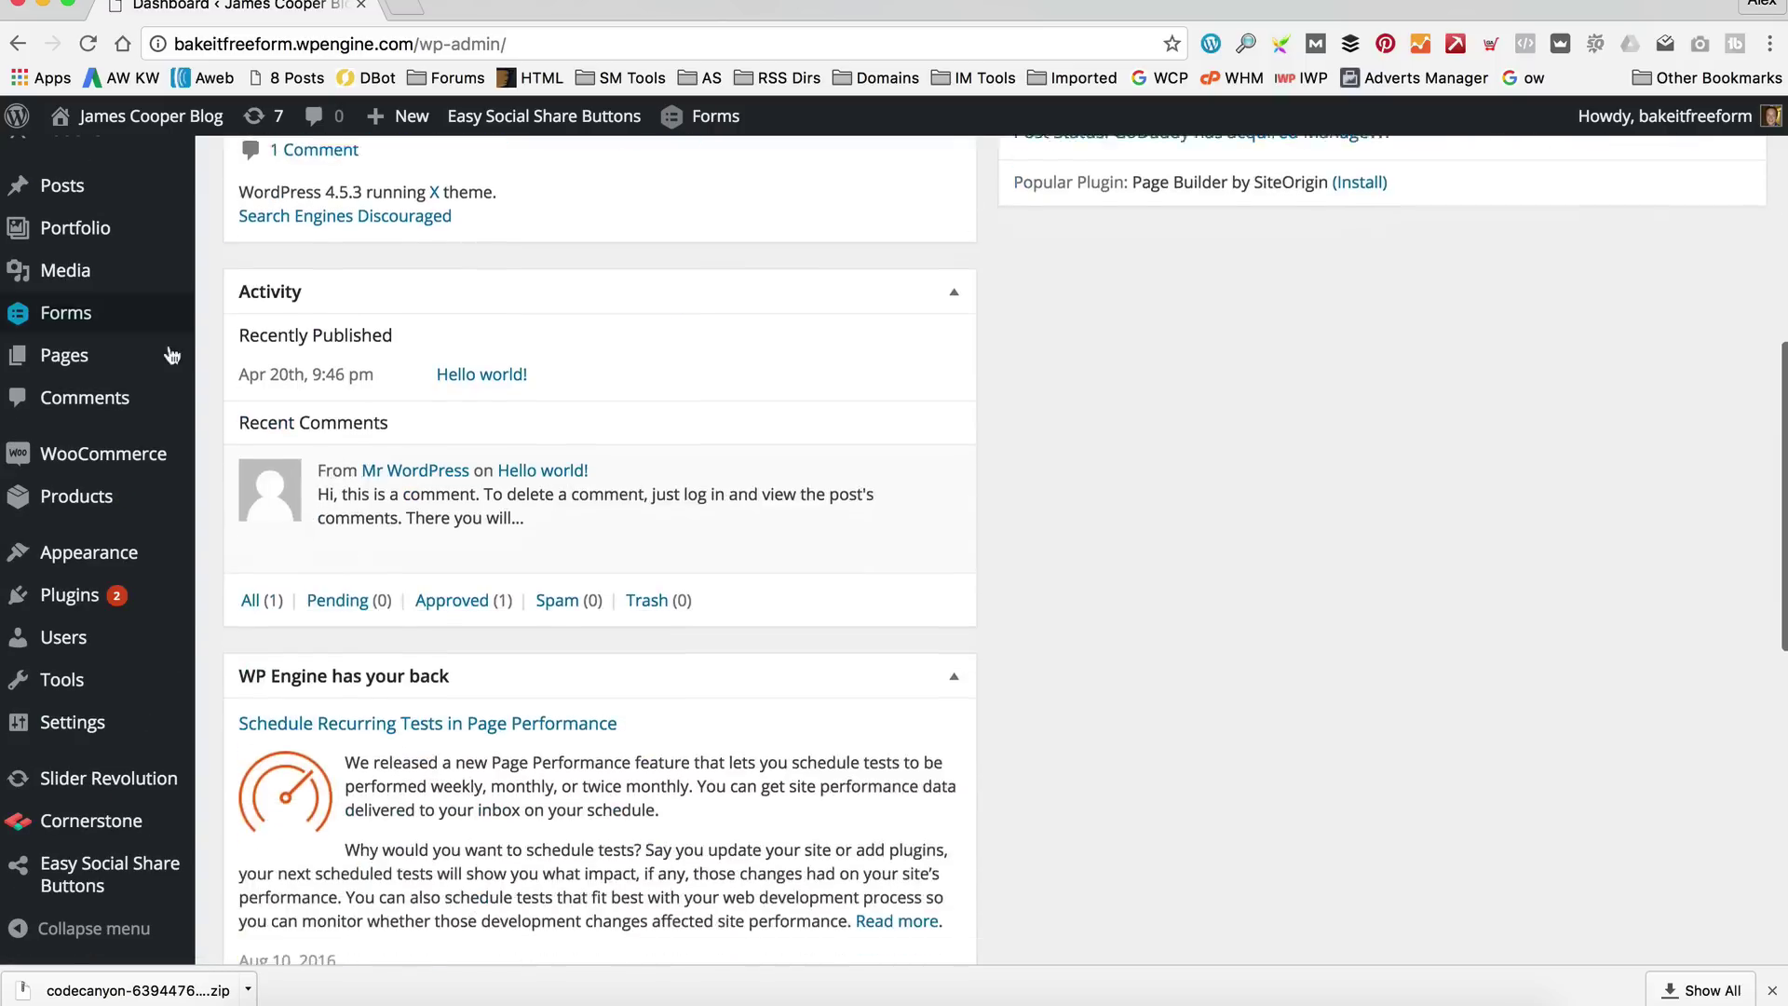
mouse_move(167, 724)
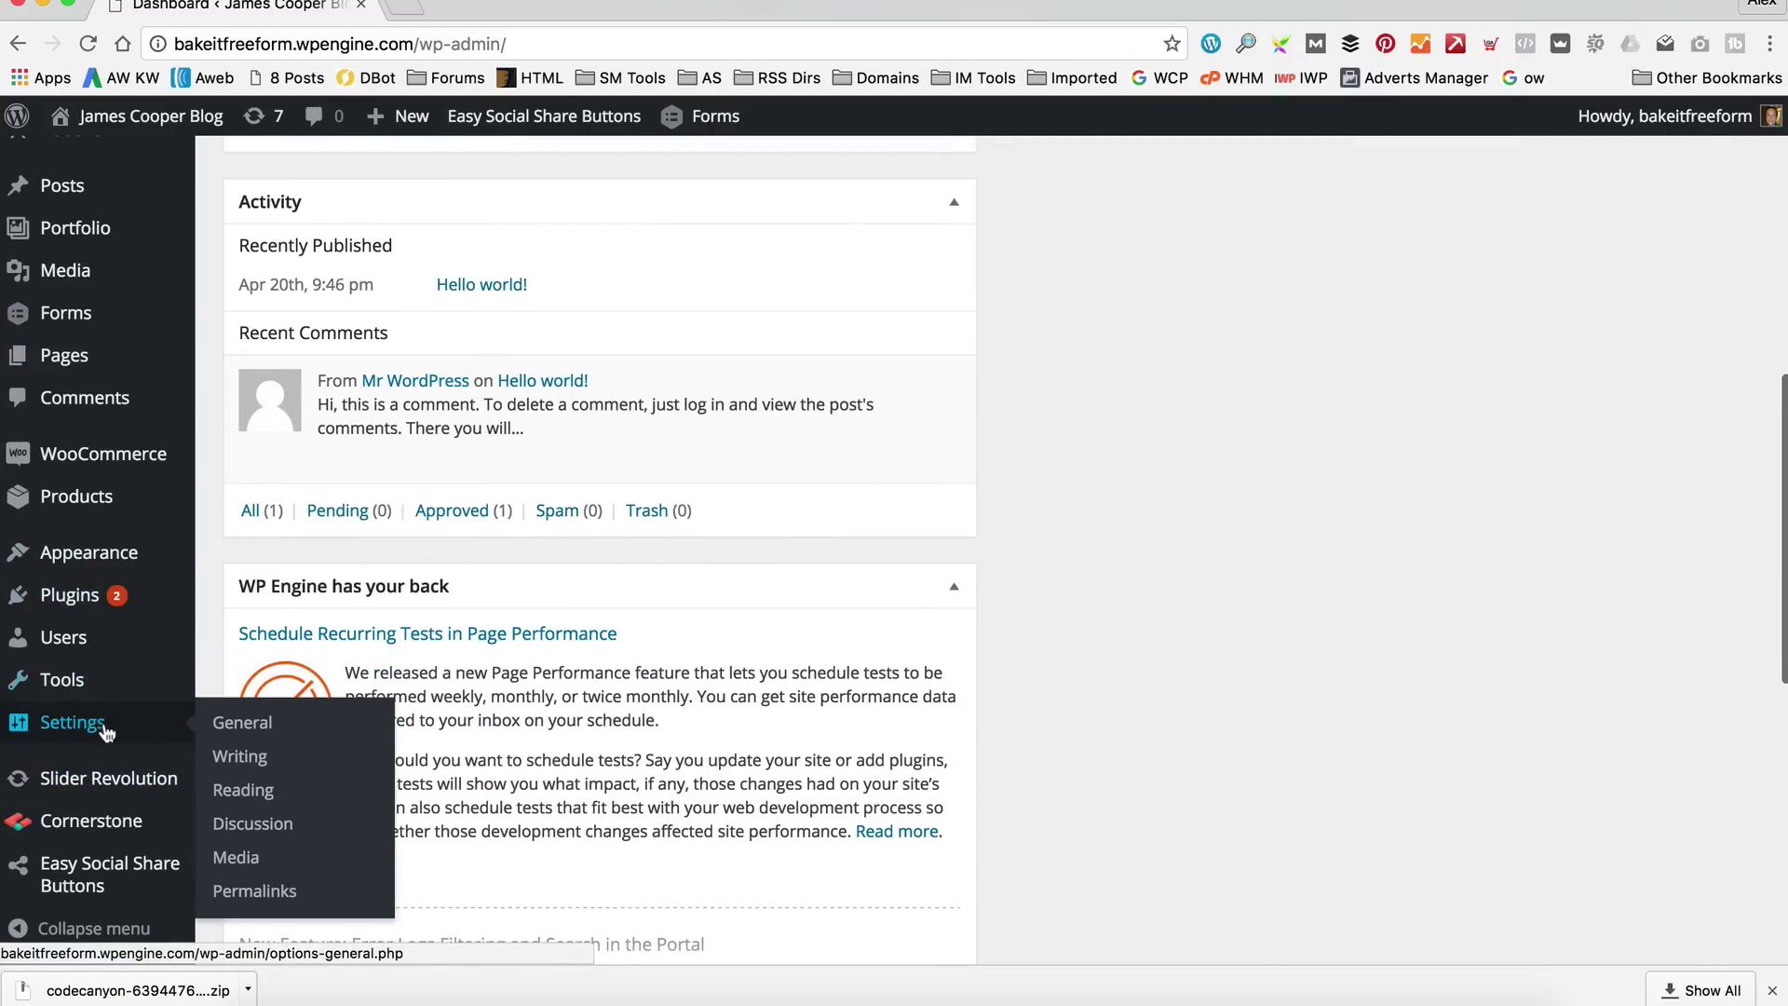
click(224, 724)
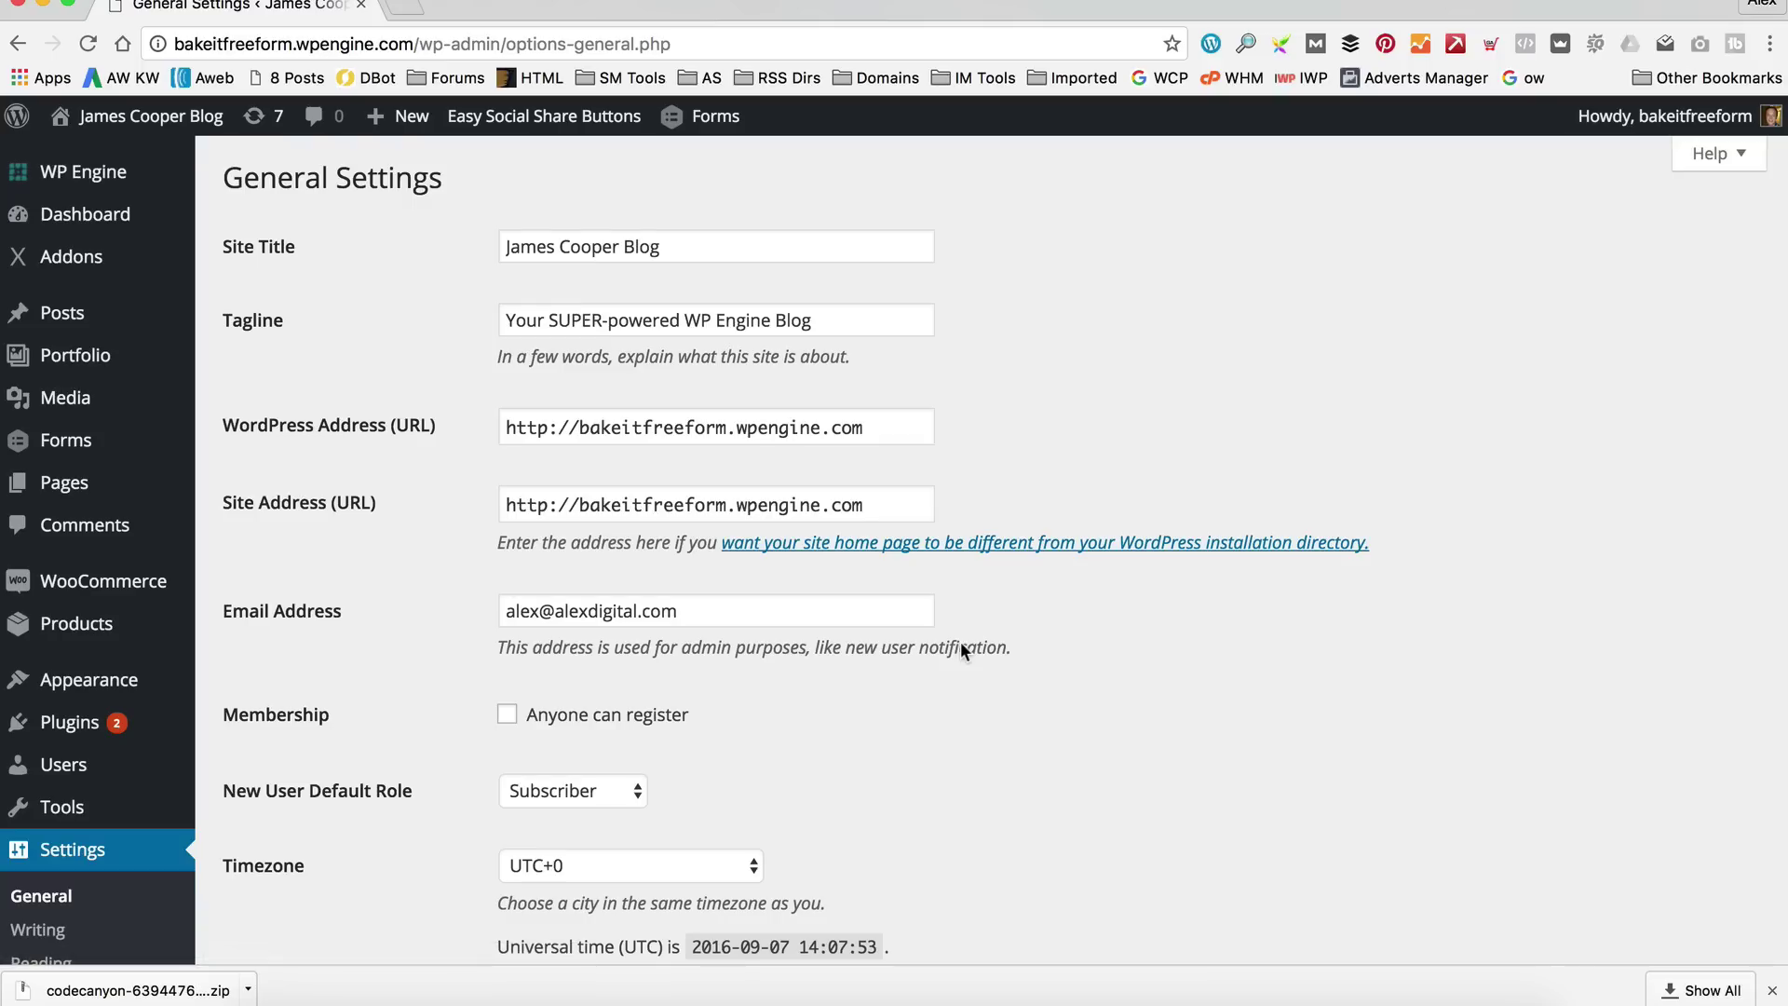
click(238, 233)
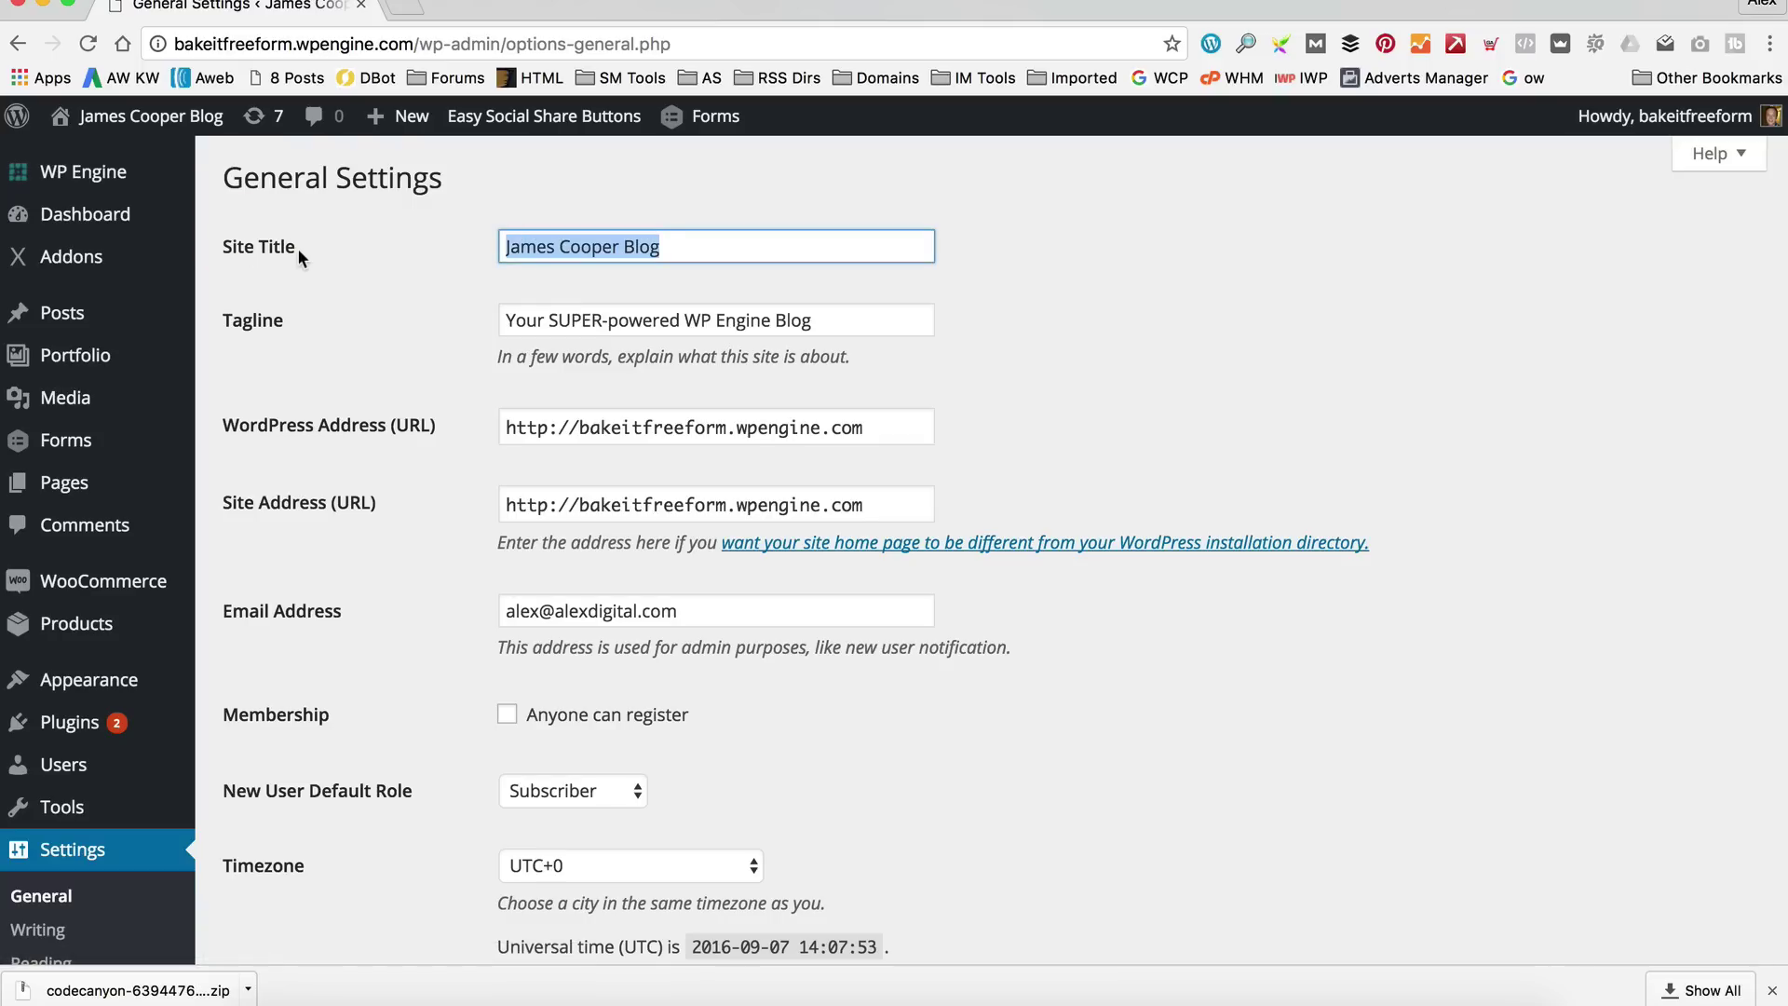
text(Bake It Free Form)
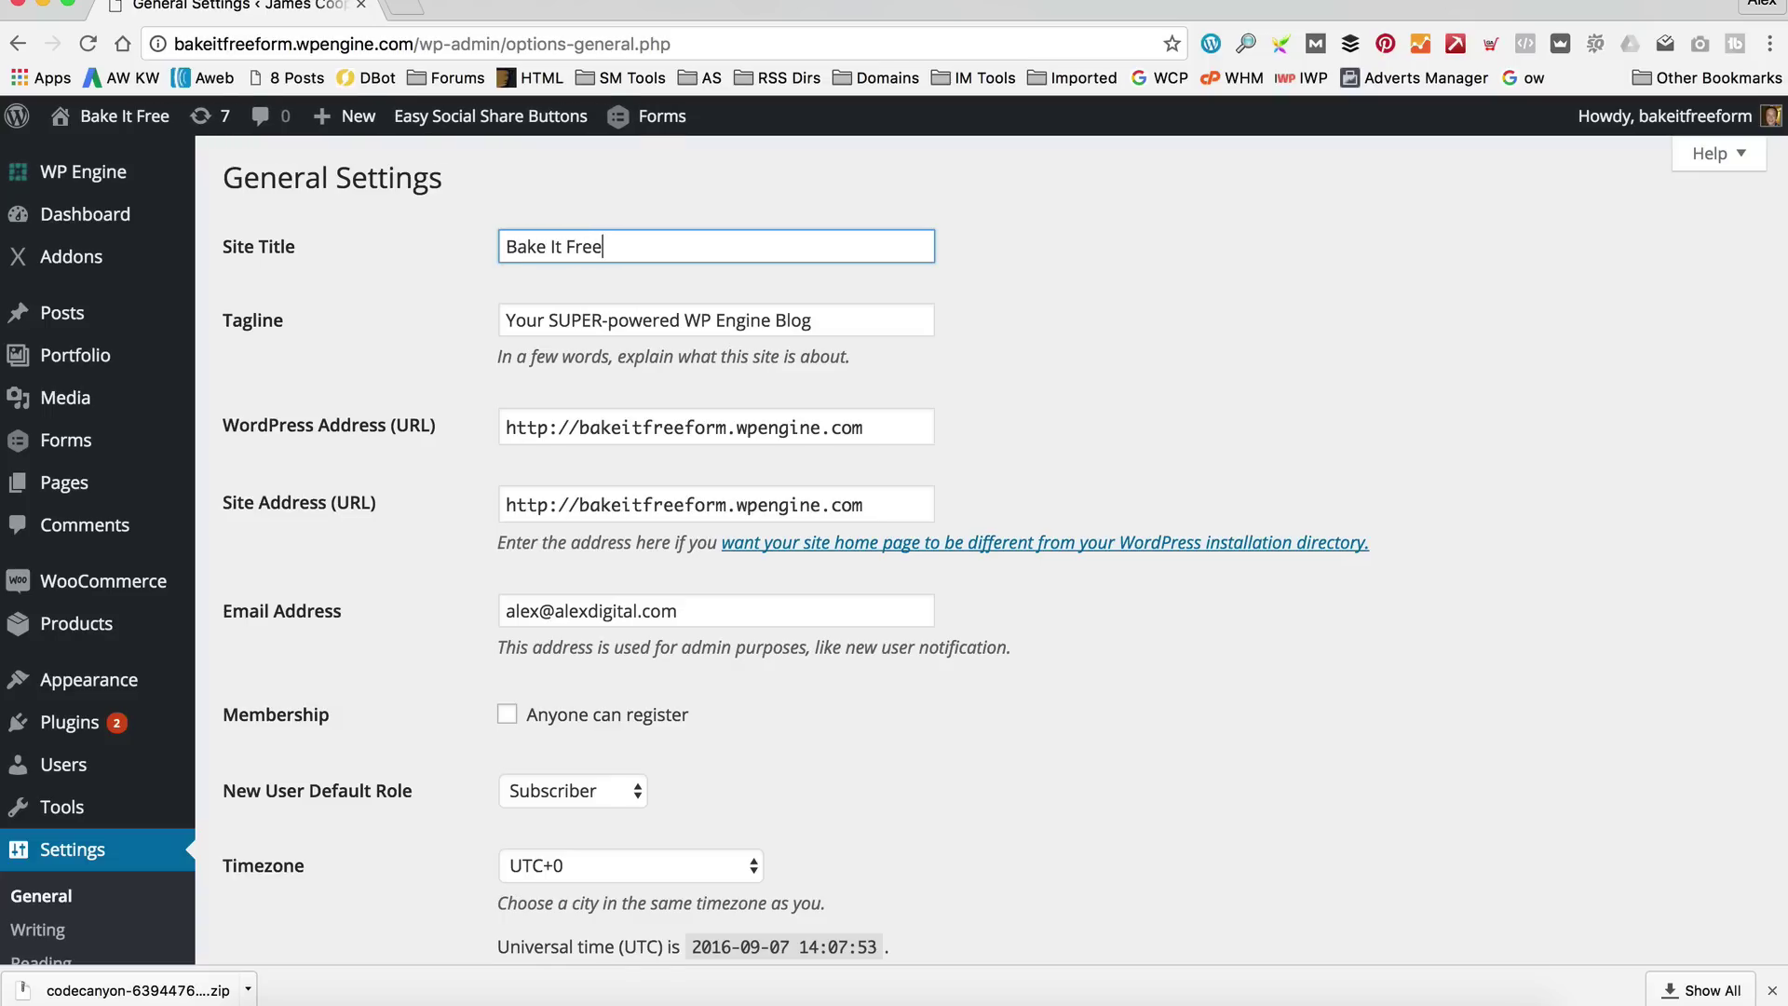
key(Tab)
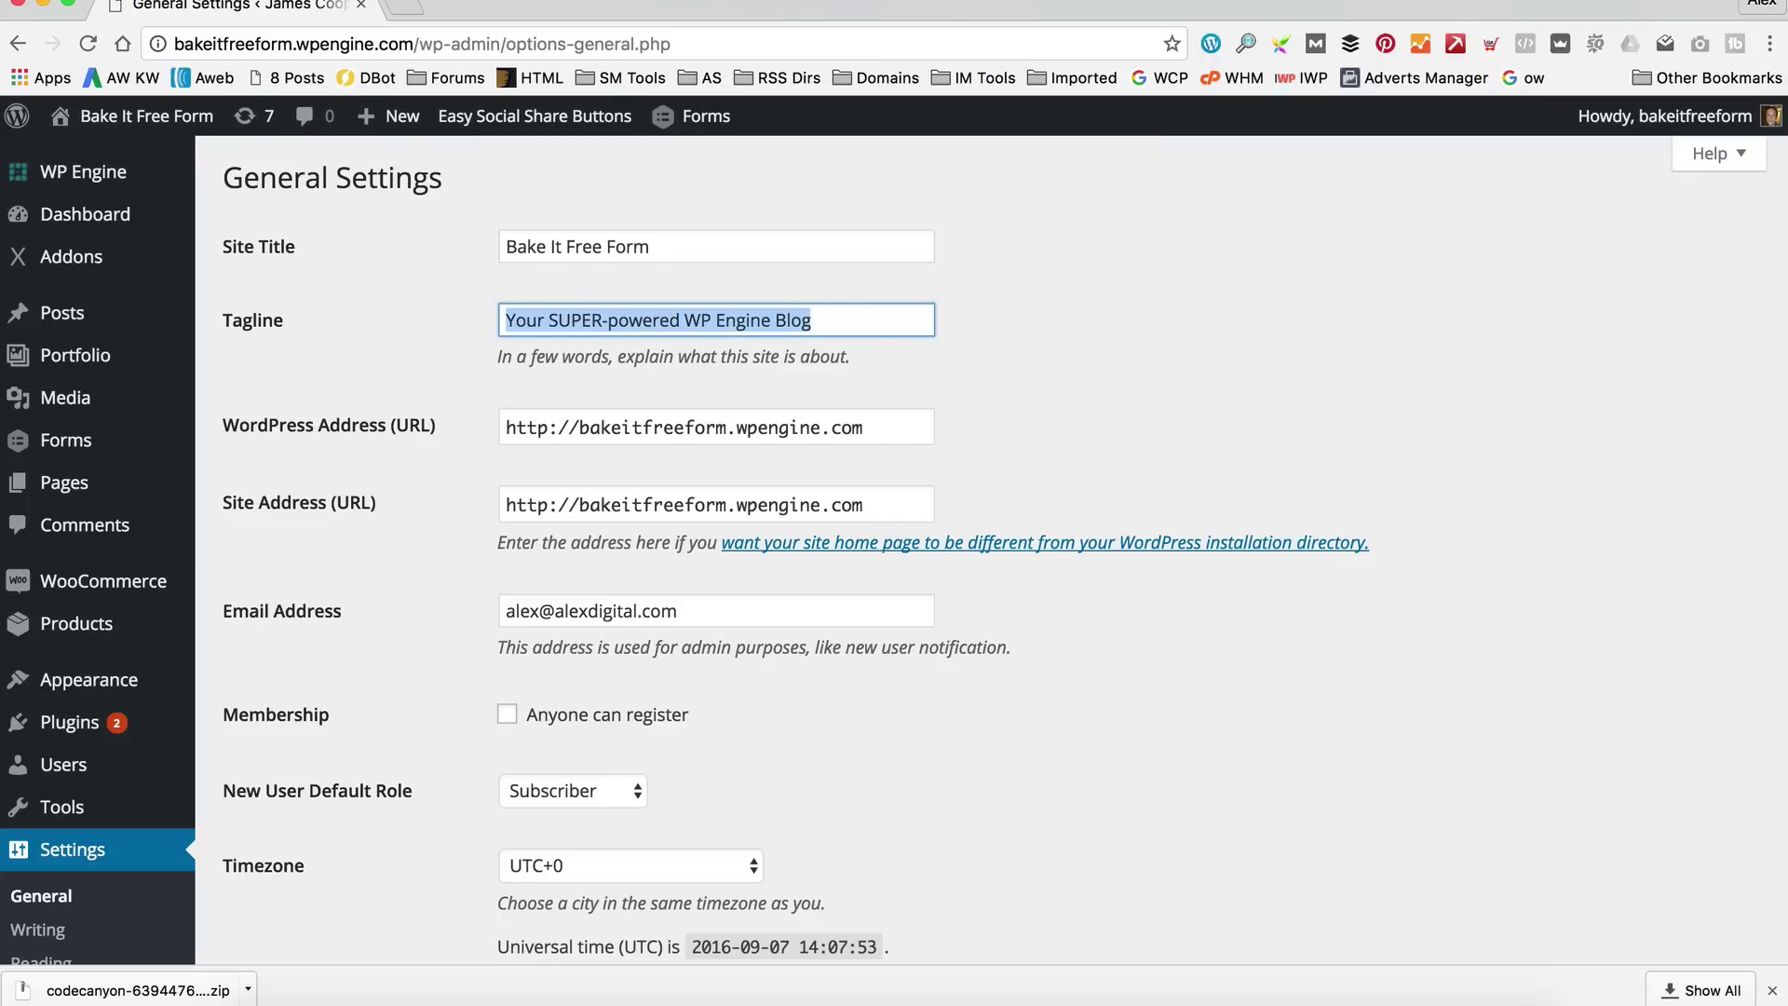
- Open the live site in a new browser tab, then return to General Settings
mouse_move(139, 115)
right_click(150, 149)
click(279, 157)
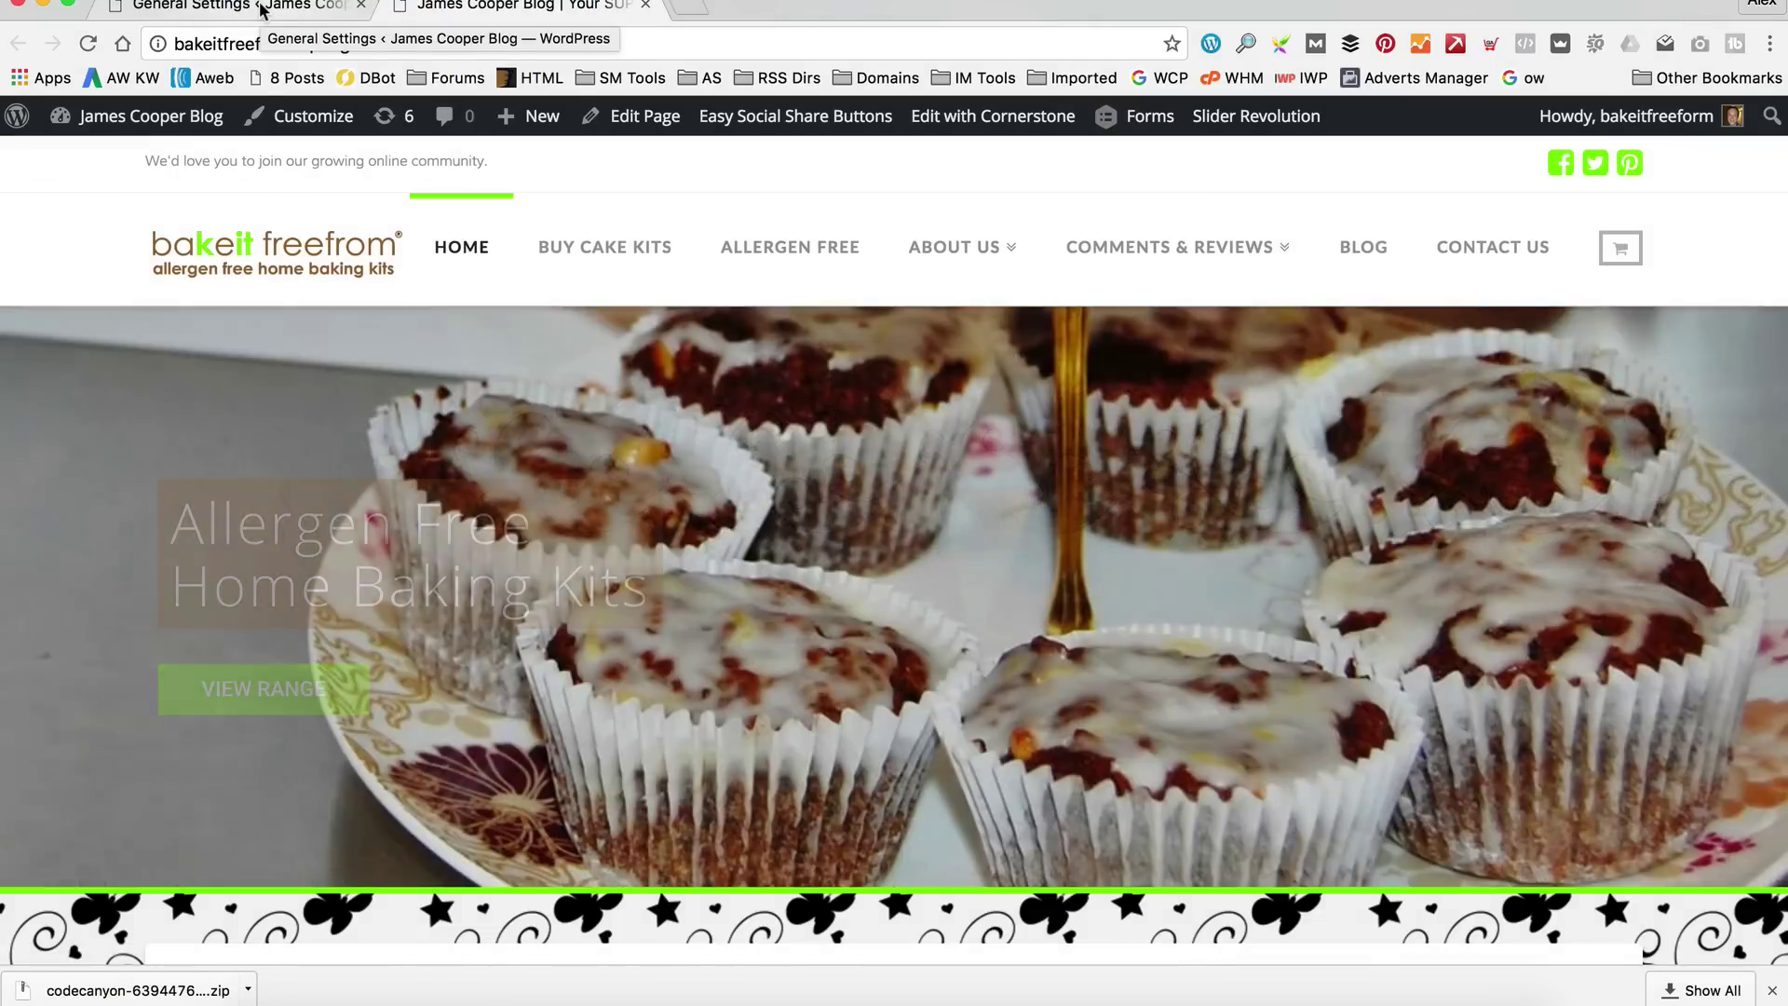
click(261, 10)
- Set the tagline to 'Allergen Free Home Baking Kits' and save the settings
click(699, 322)
key(super+a)
text(Allergen Rf)
key(BackSpace)
key(BackSpace)
text(Free Hom)
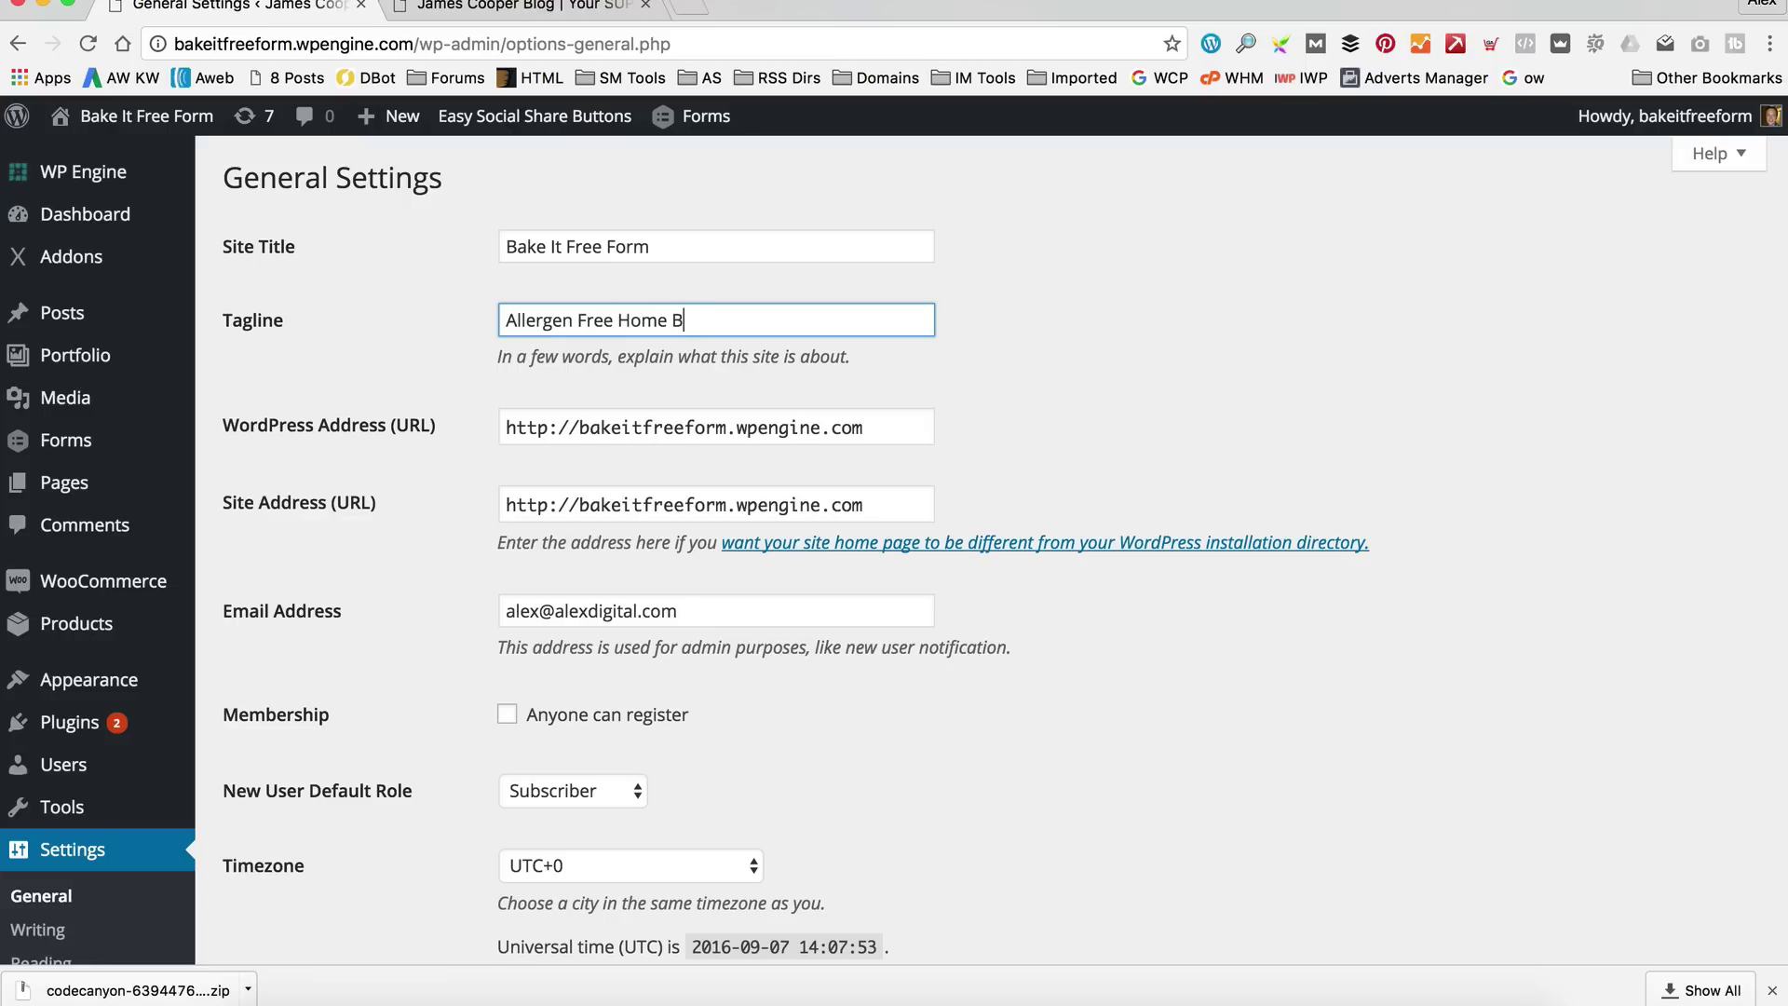
scroll(975, 605, down, 10)
click(260, 836)
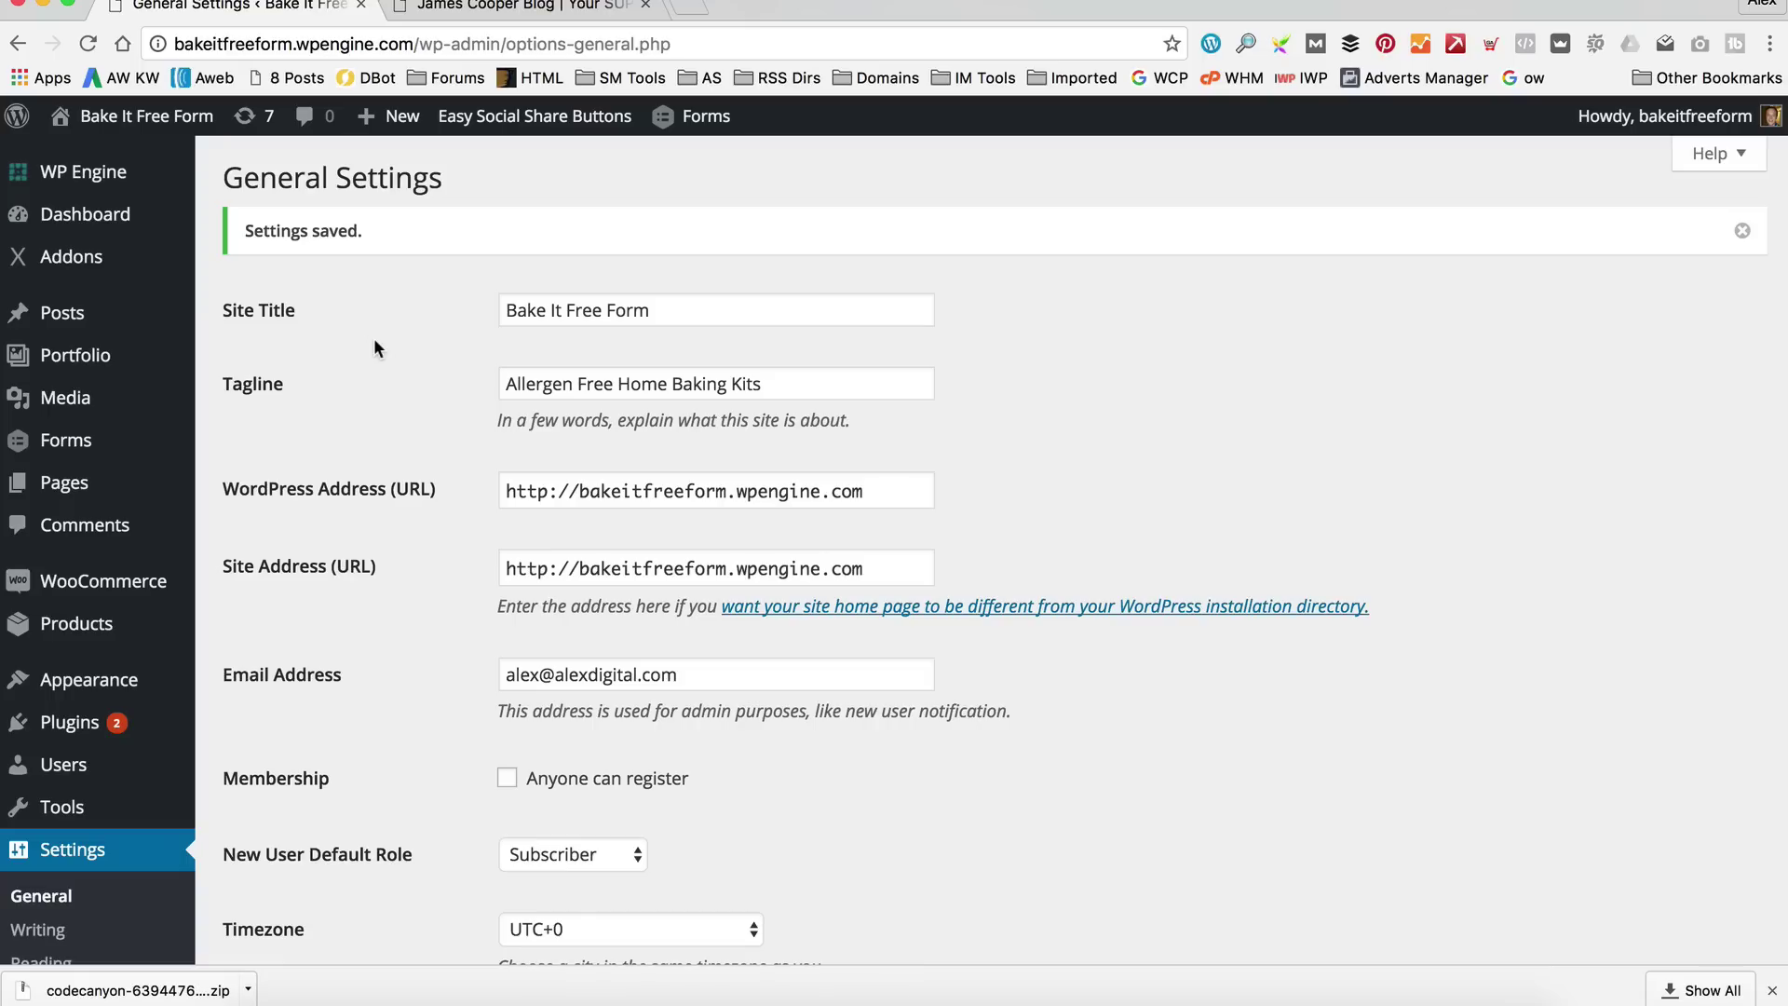
scroll(247, 472, down, 5)
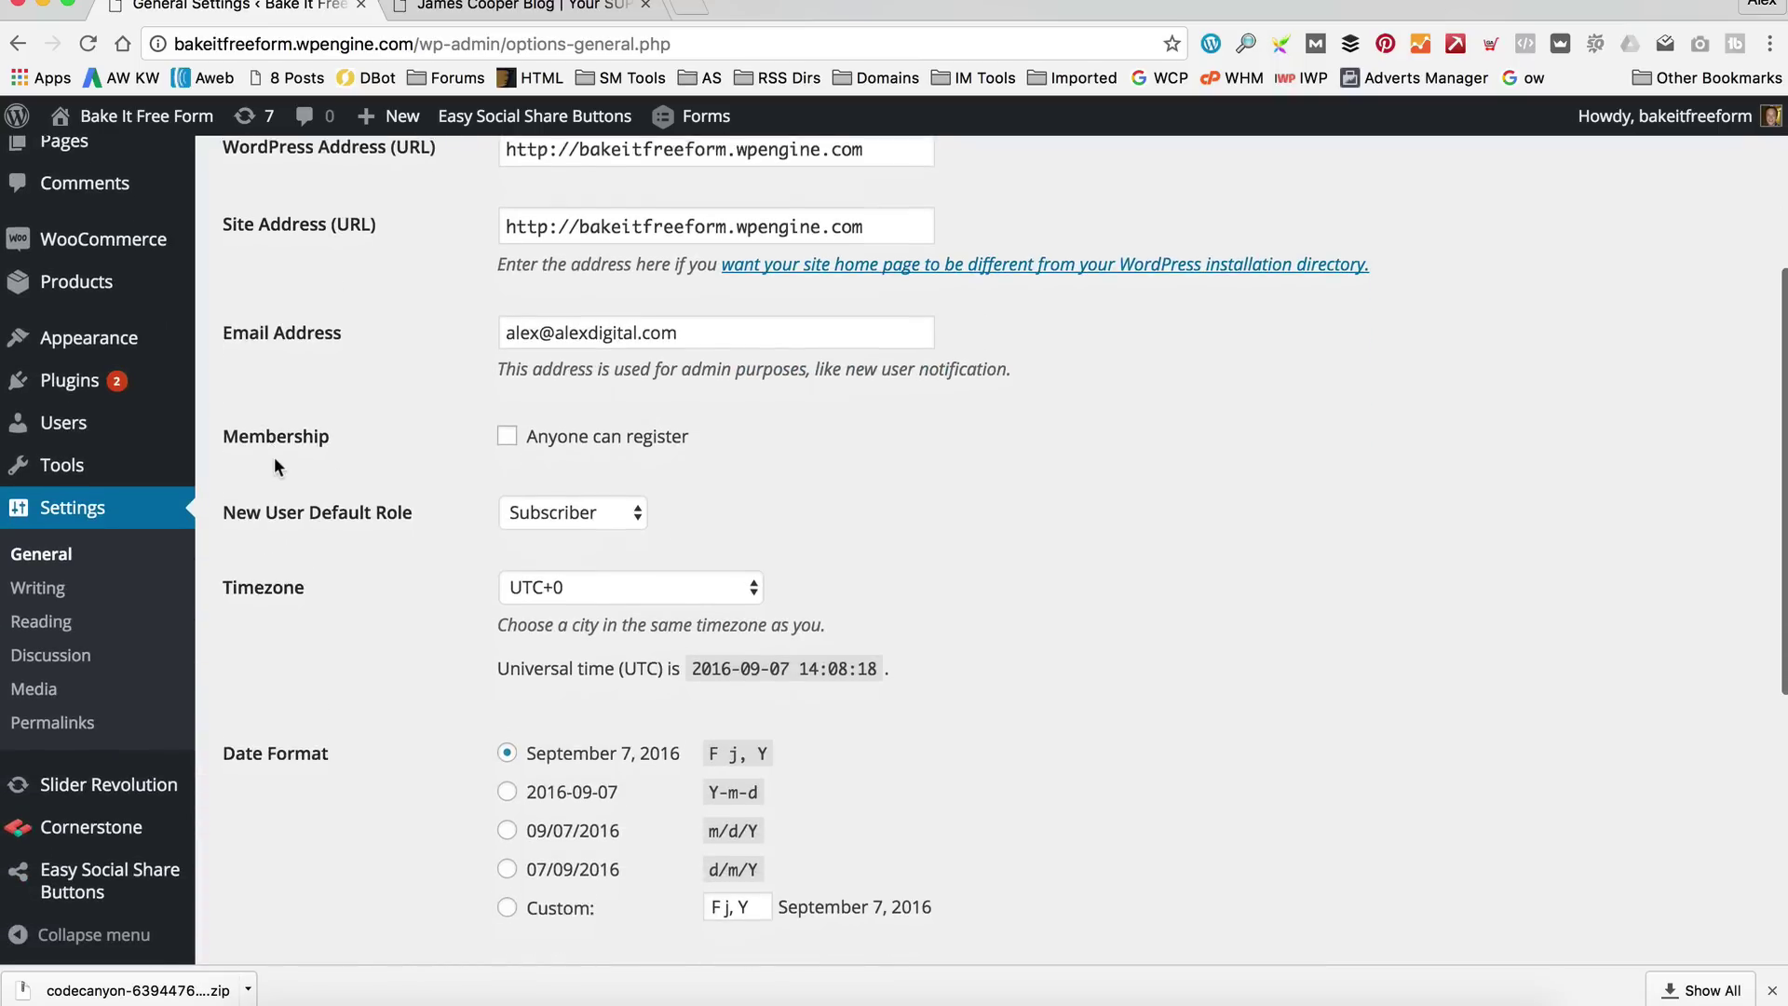
scroll(277, 456, up, 1)
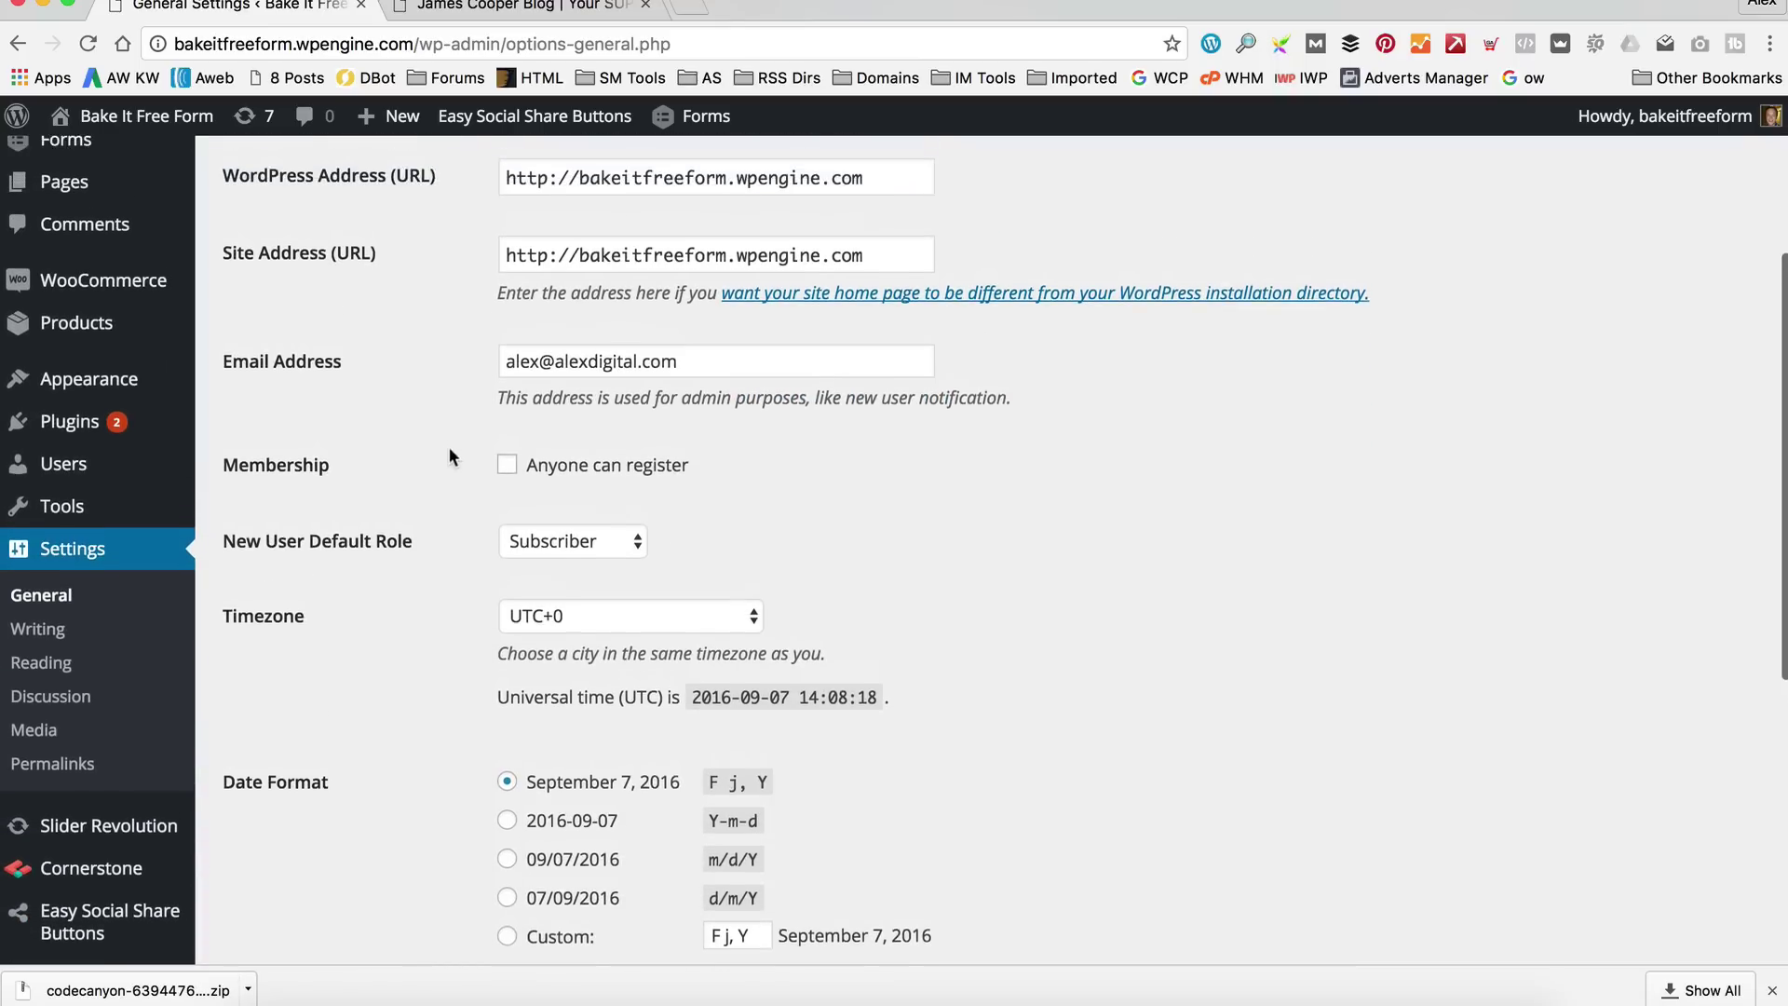
scroll(331, 348, up, 4)
scroll(345, 410, down, 3)
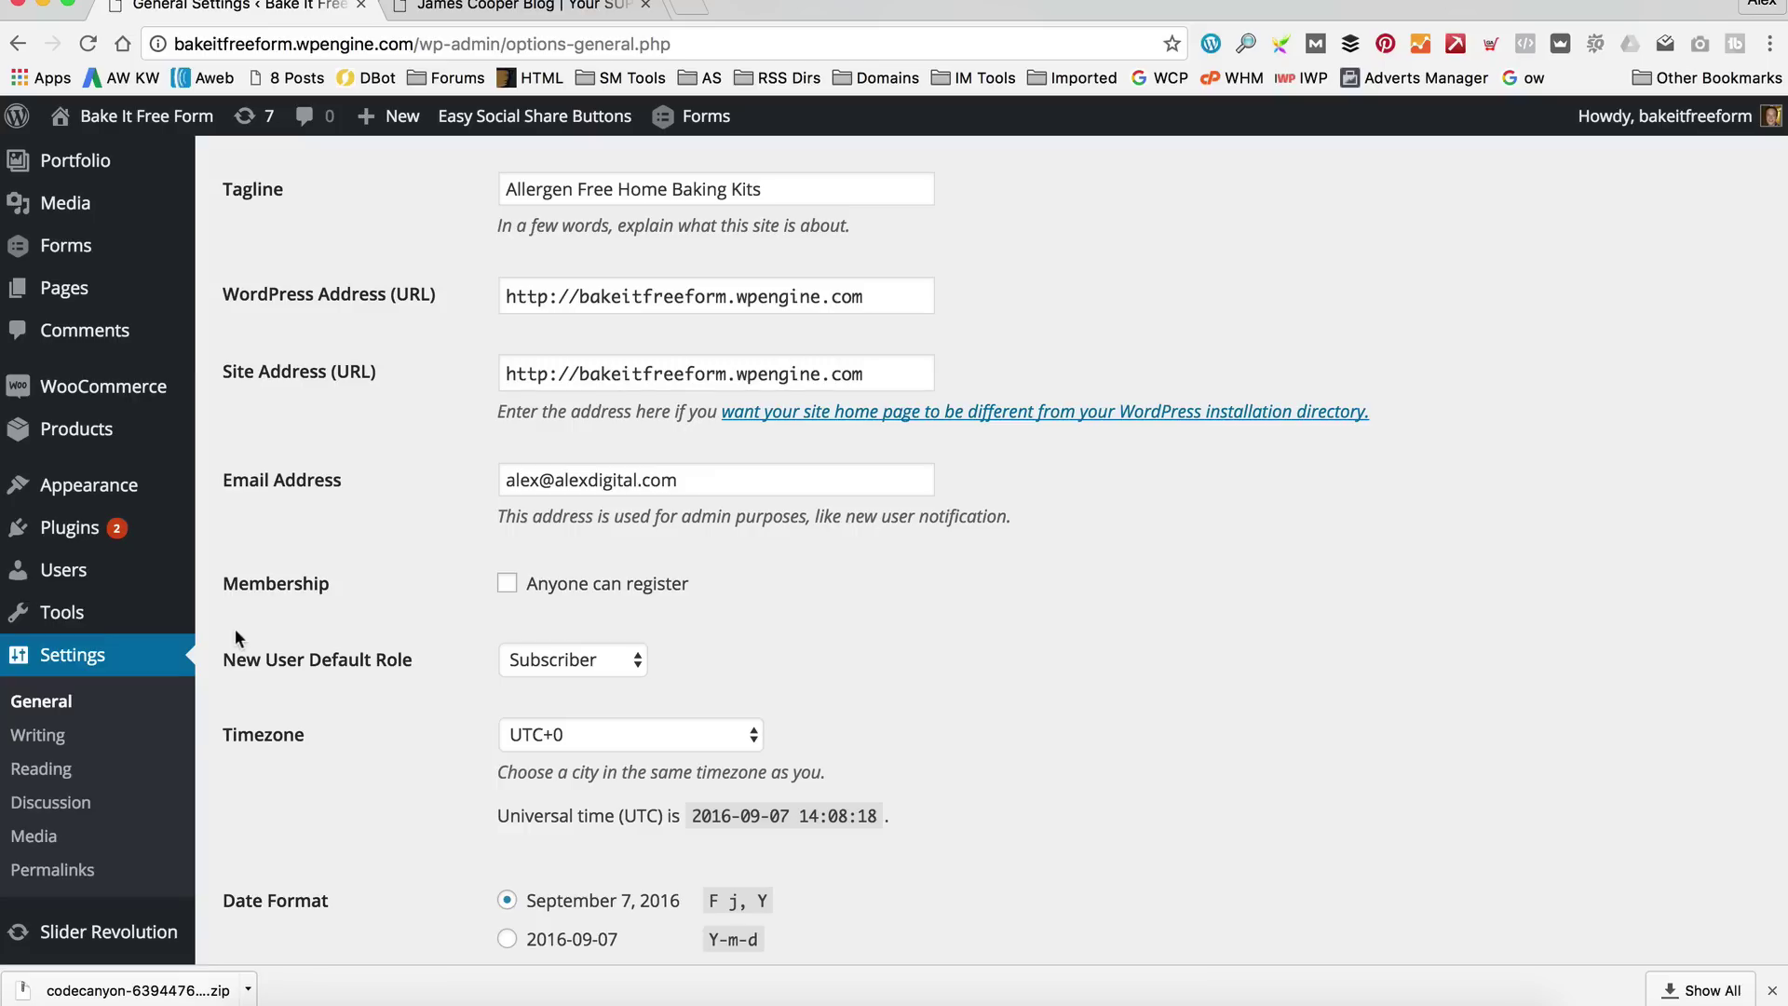
- Search plugins for 'yoast seo' and install Yoast SEO, skipping the restore-point prompt
mouse_move(70, 527)
click(228, 560)
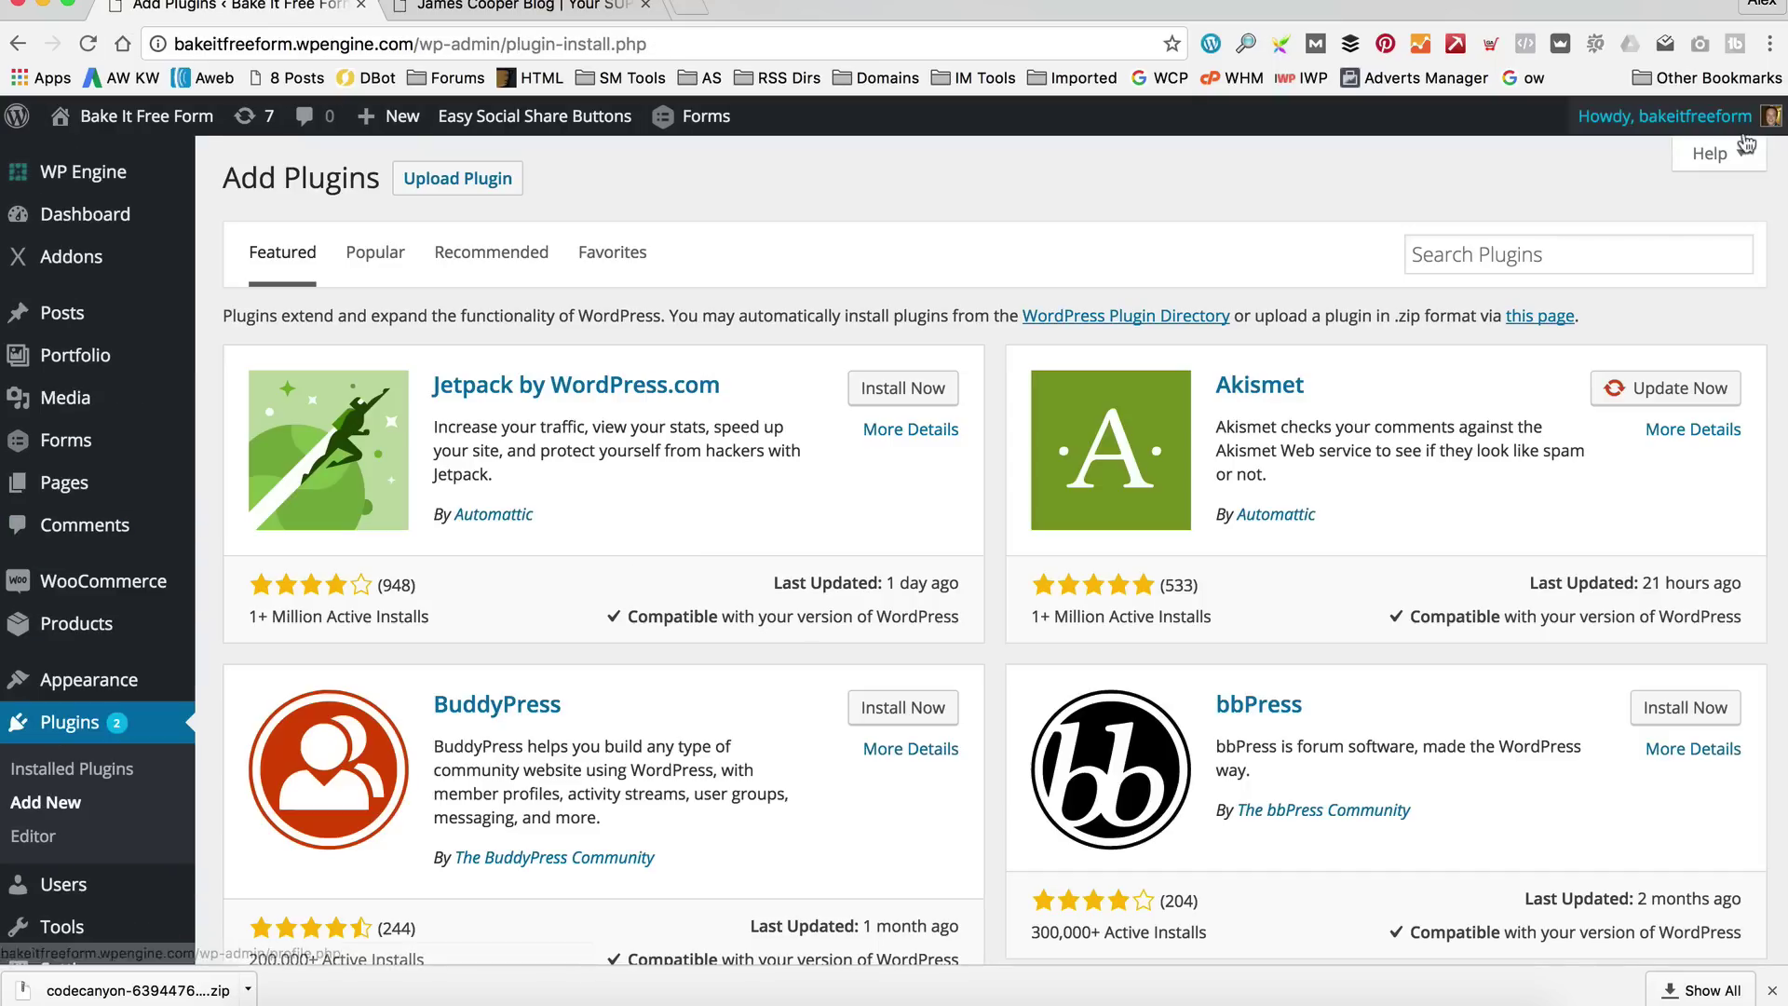
click(1598, 265)
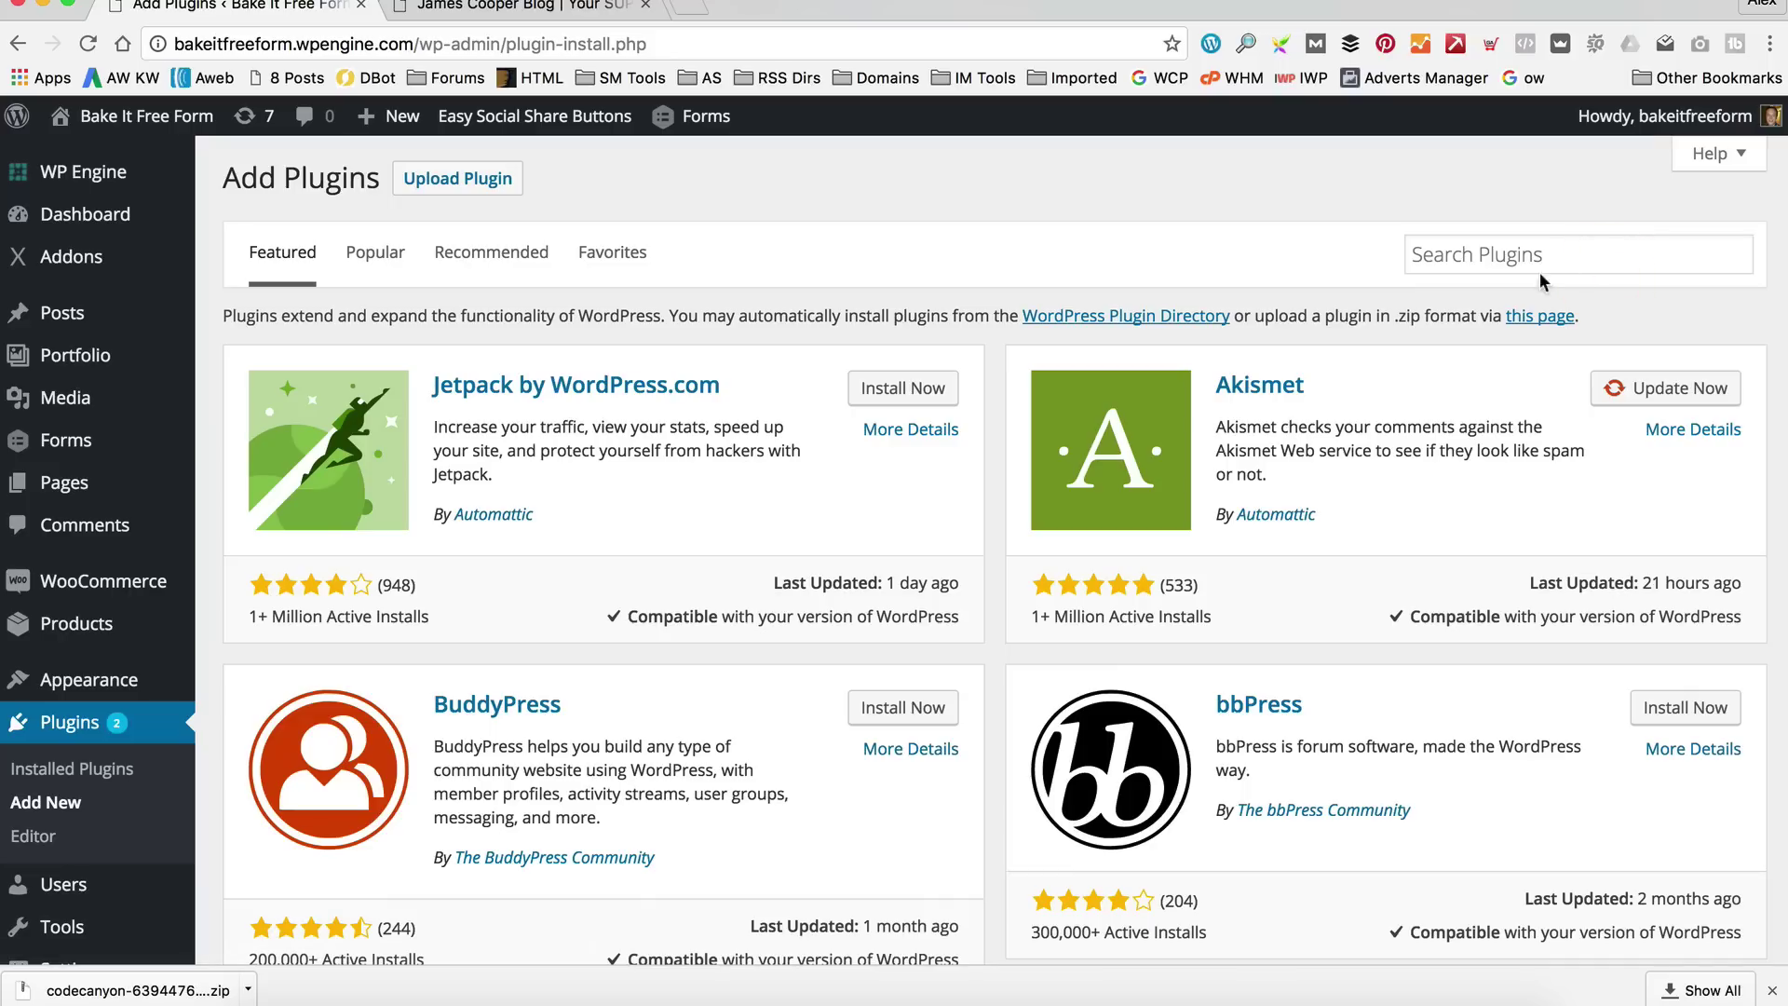
text(yoast seo)
key(Return)
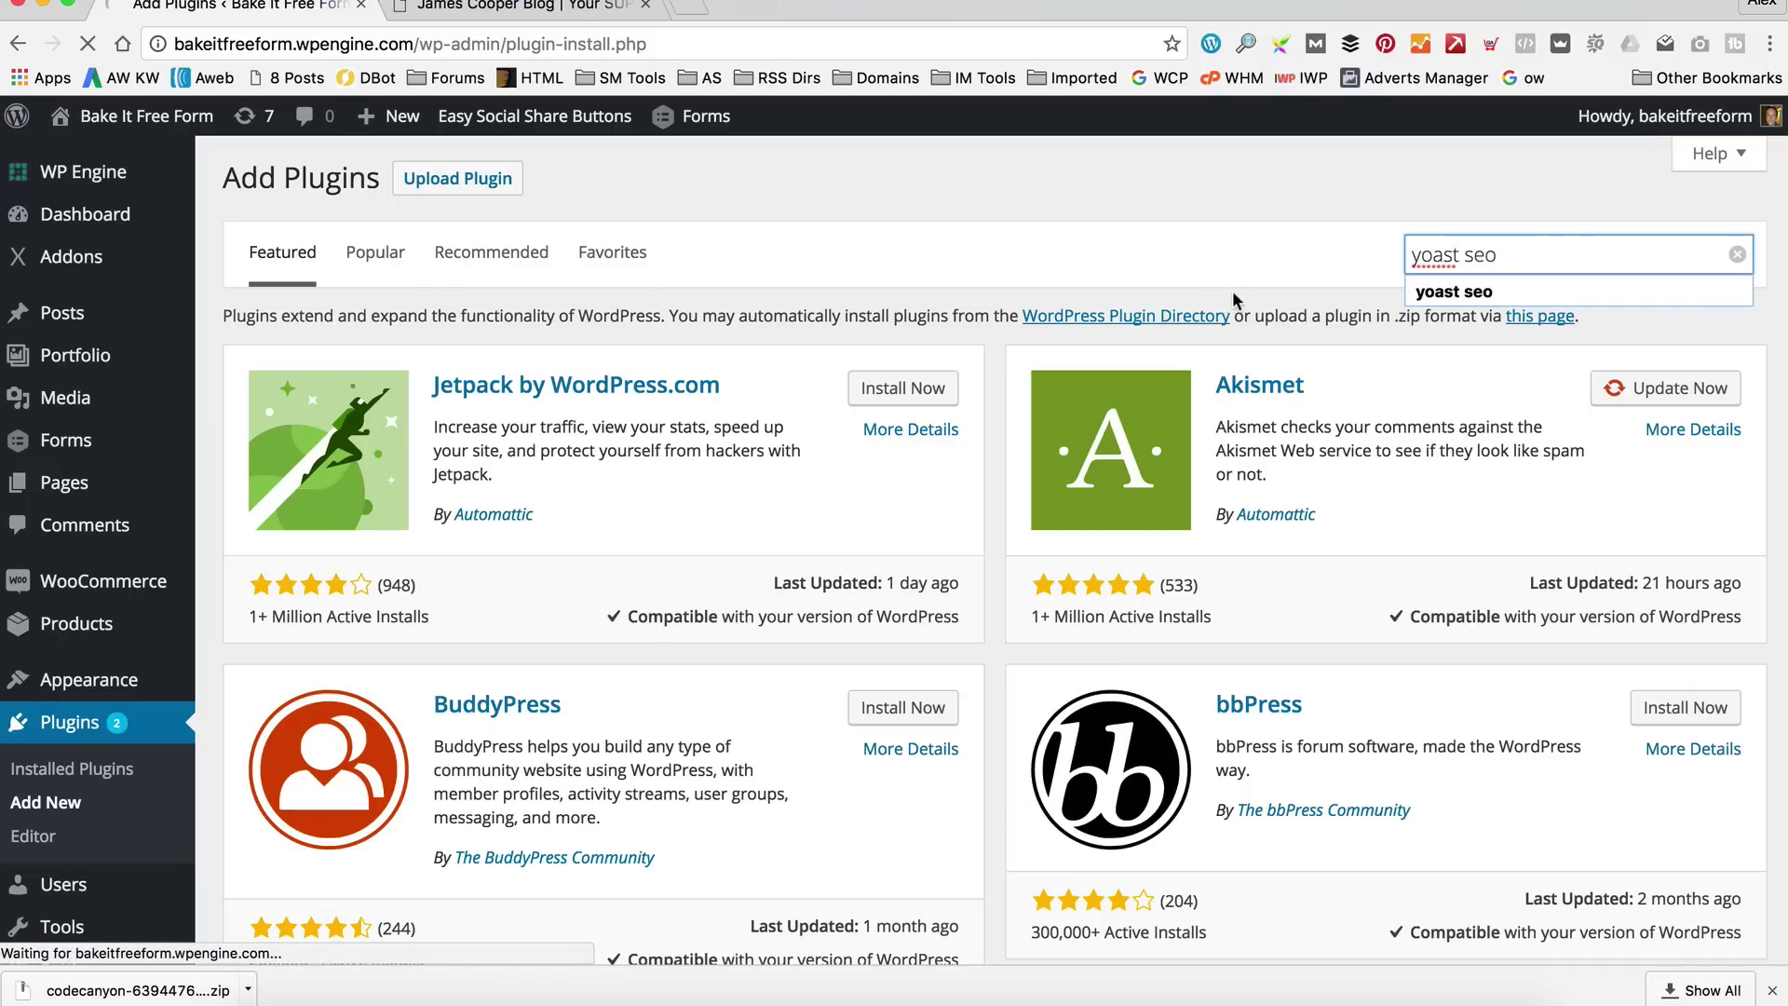
click(915, 382)
scroll(896, 443, down, 1)
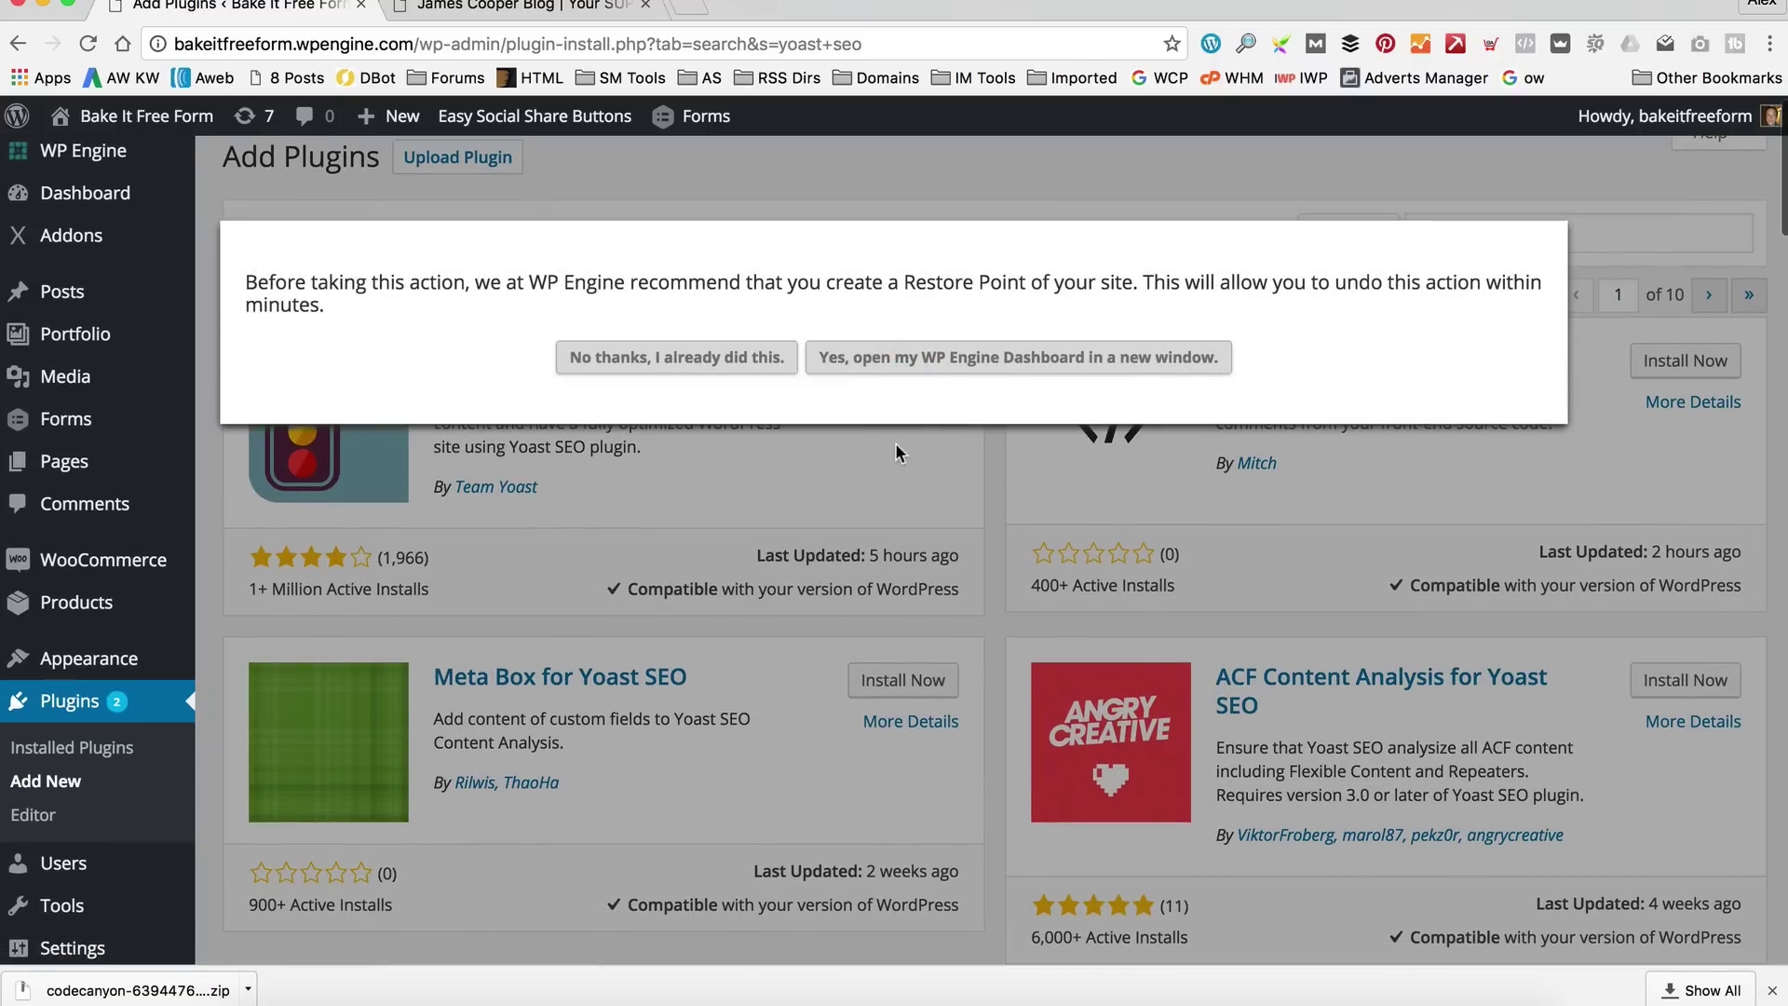
click(677, 358)
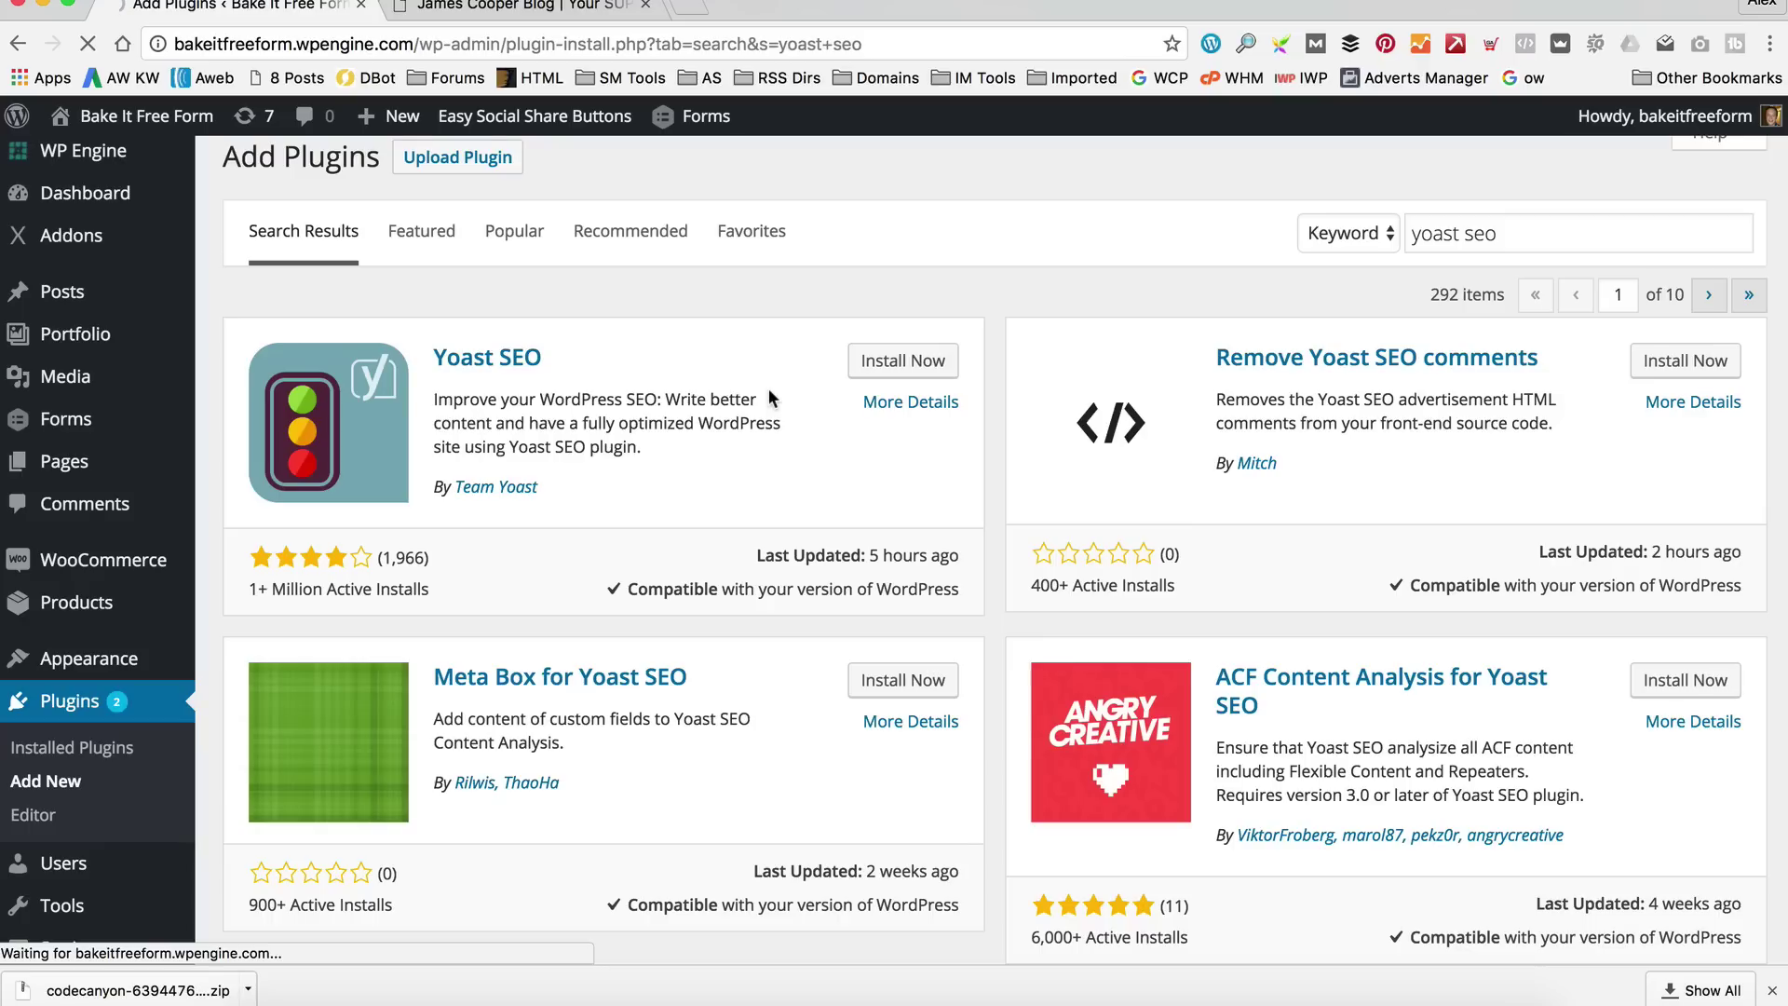
- Activate Yoast SEO and view the live site's homepage
scroll(768, 388, down, 1)
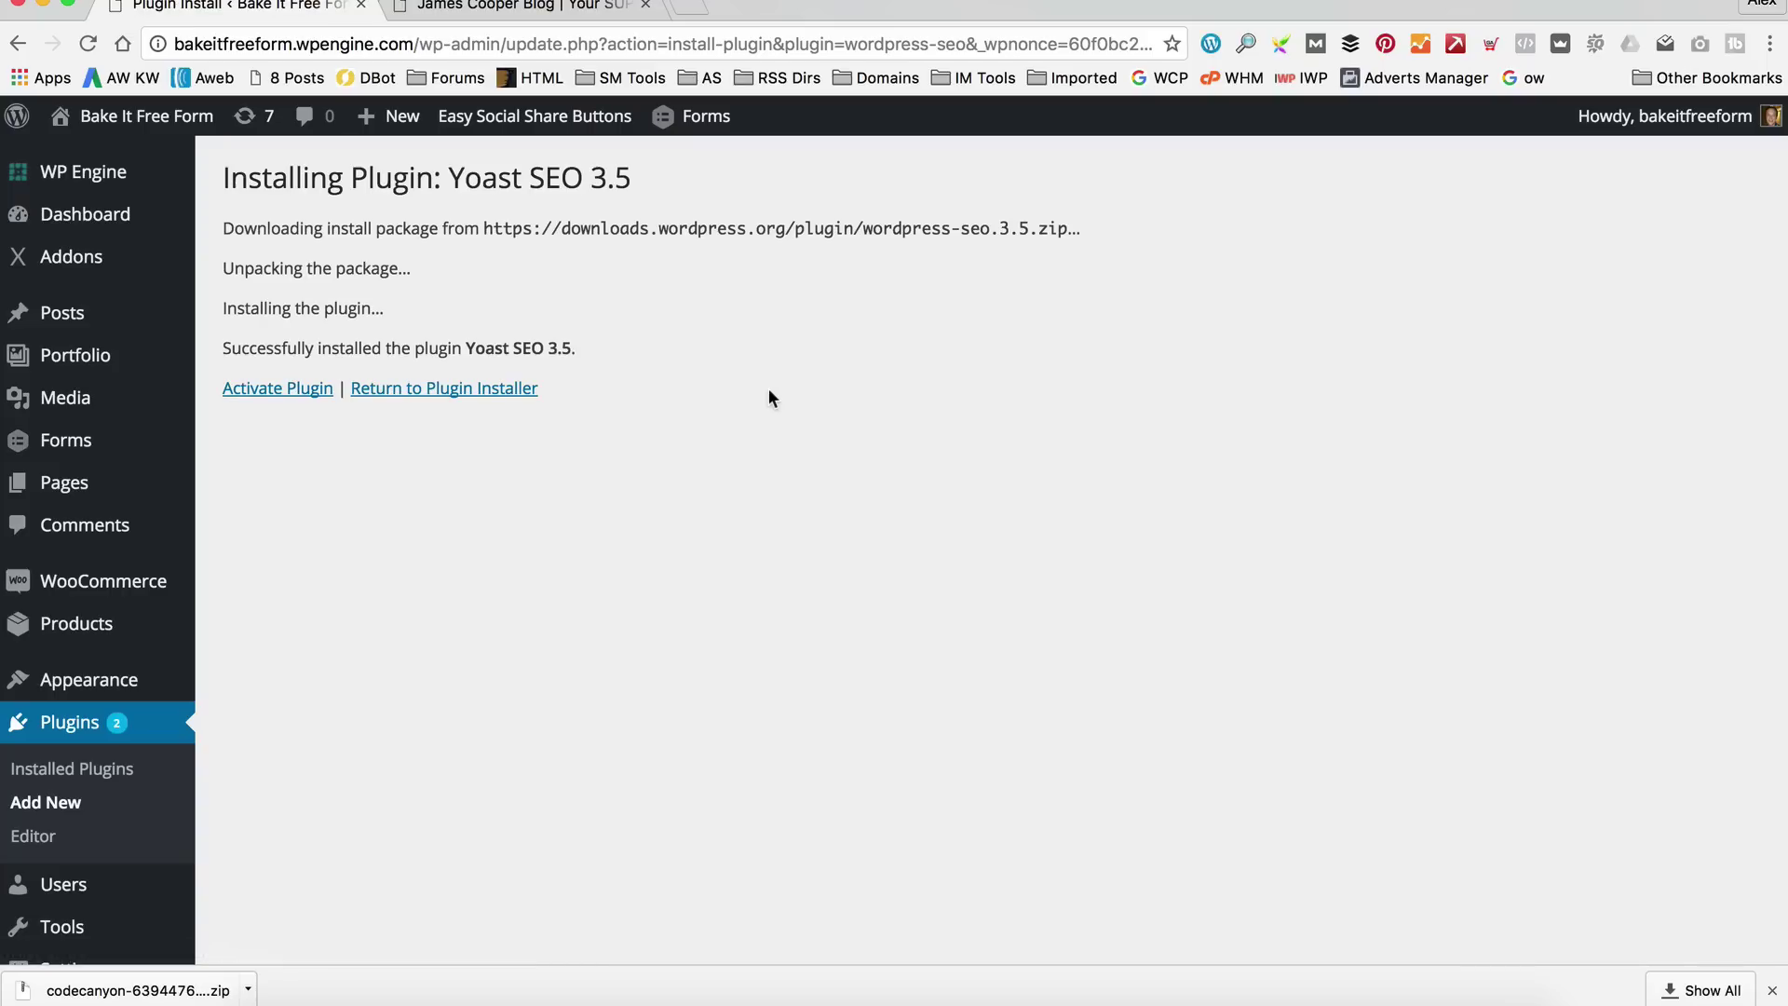
click(250, 388)
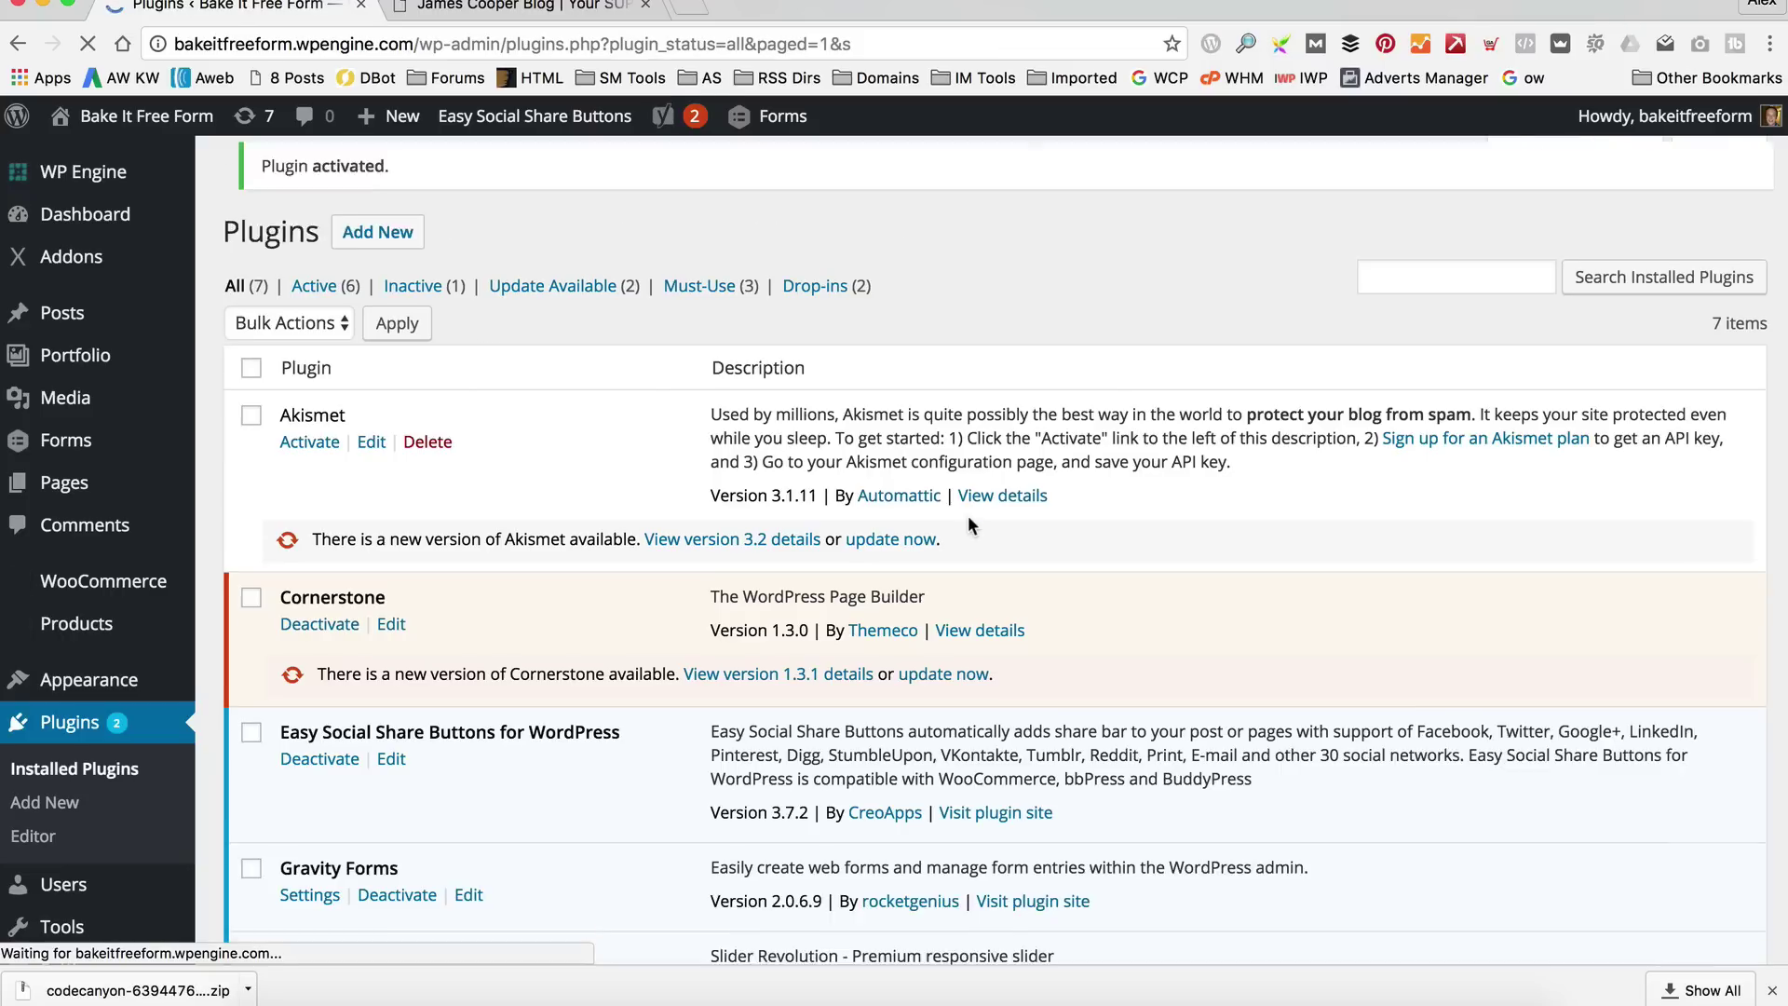
scroll(1033, 413, down, 3)
scroll(1040, 443, up, 3)
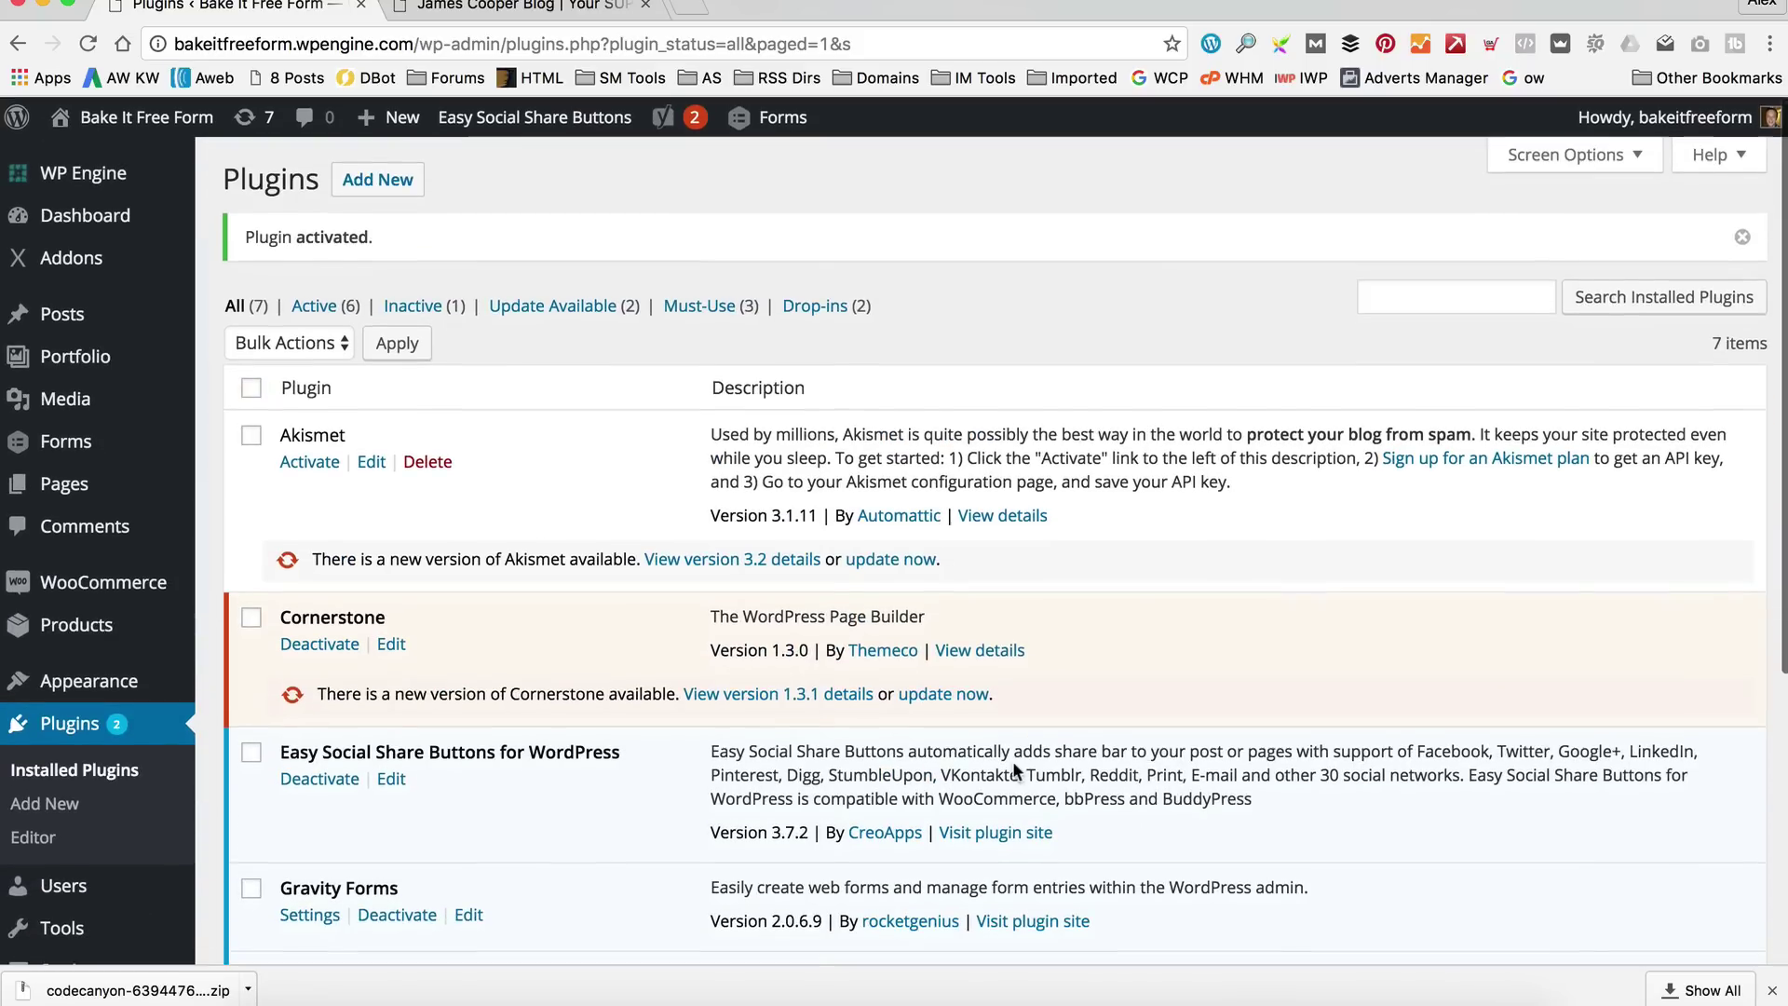
scroll(1137, 563, down, 5)
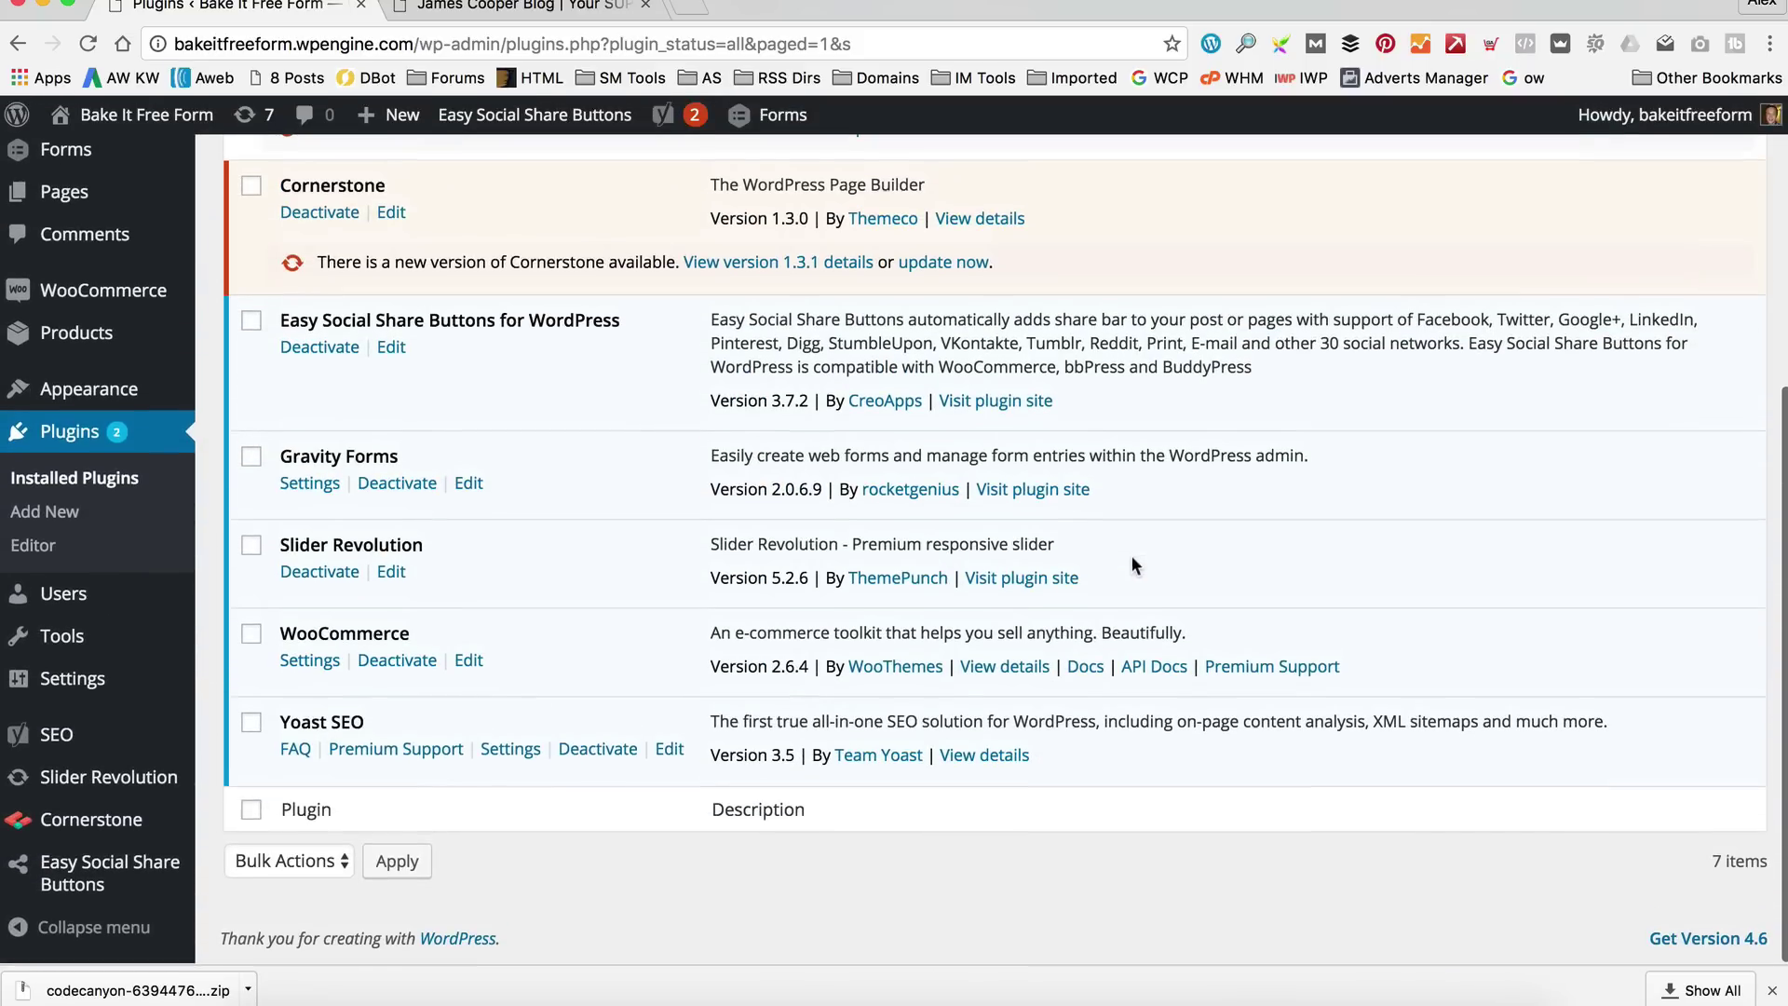
scroll(701, 555, up, 5)
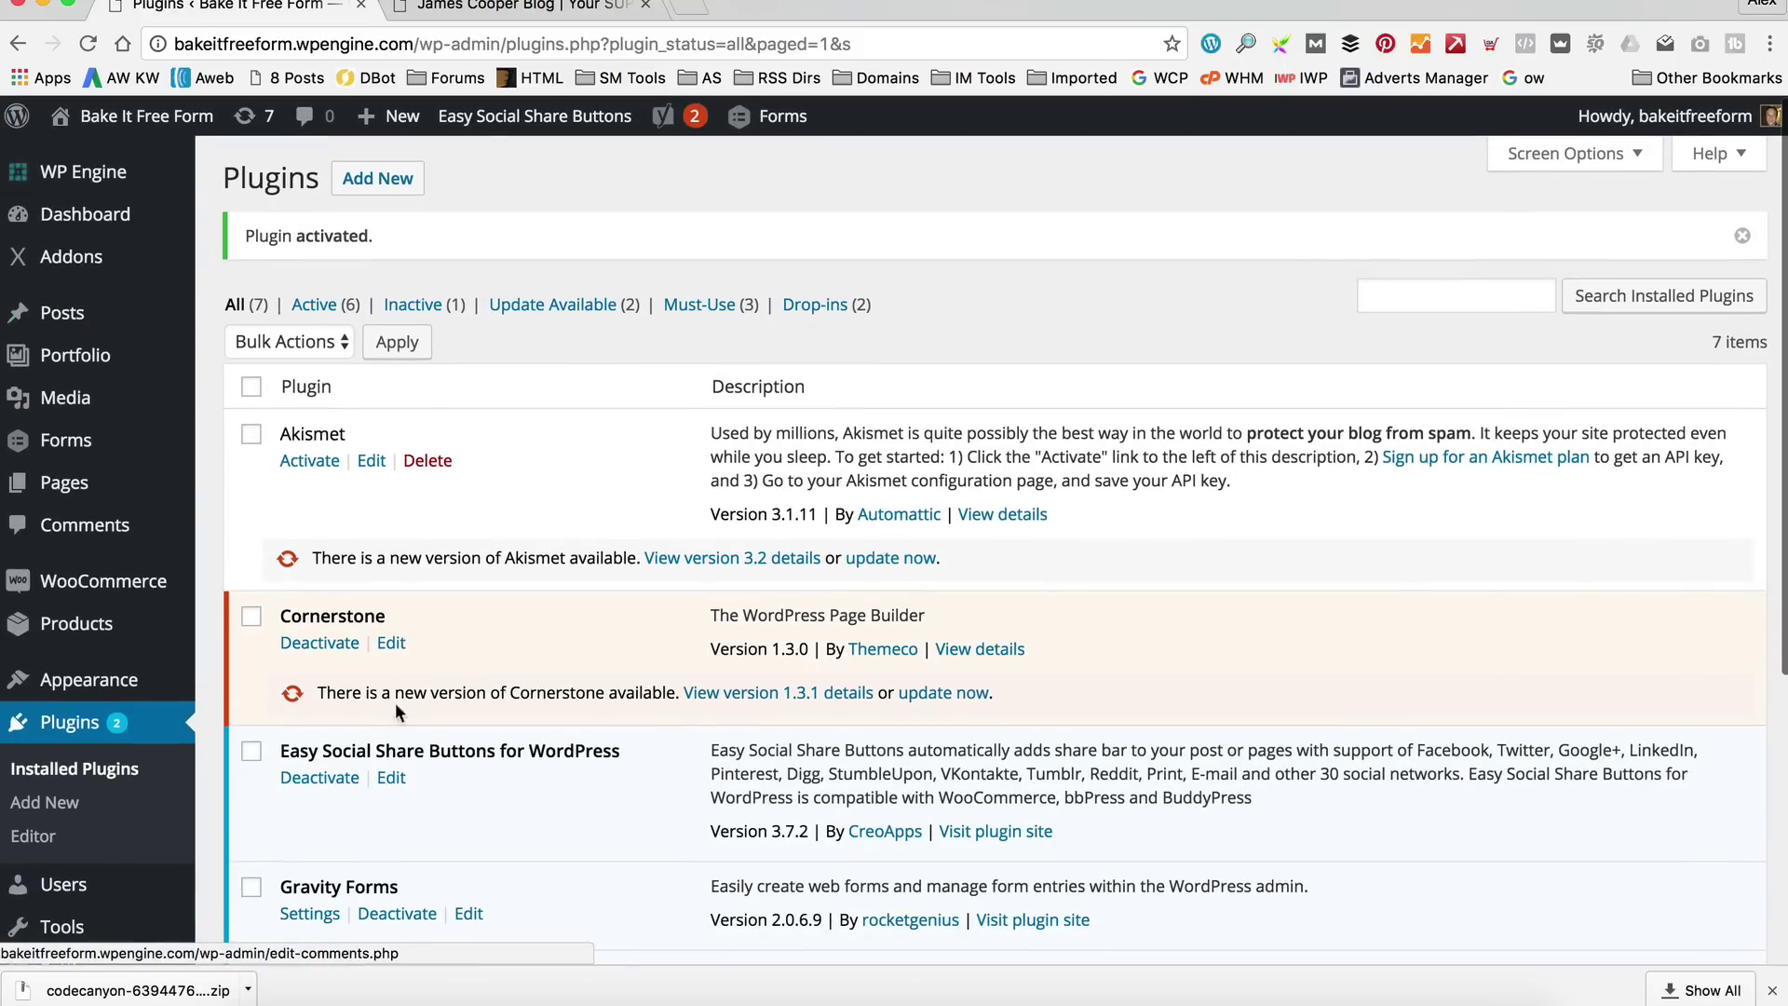
mouse_move(131, 116)
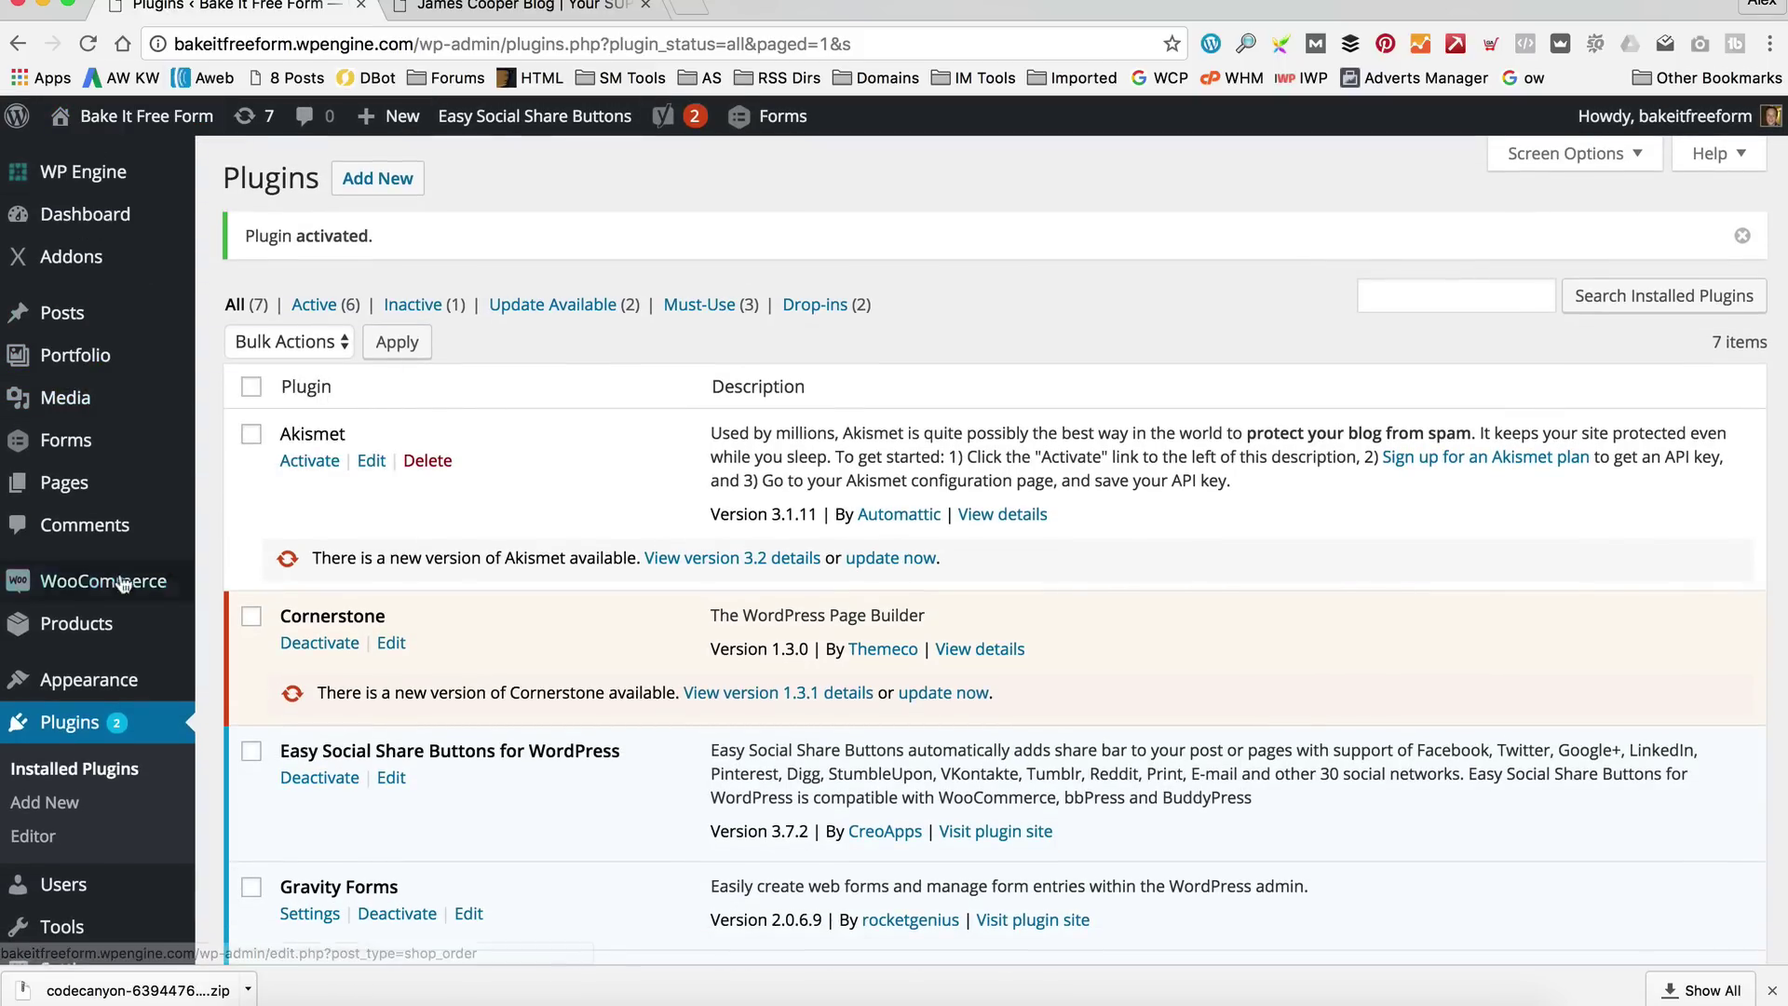
mouse_move(130, 624)
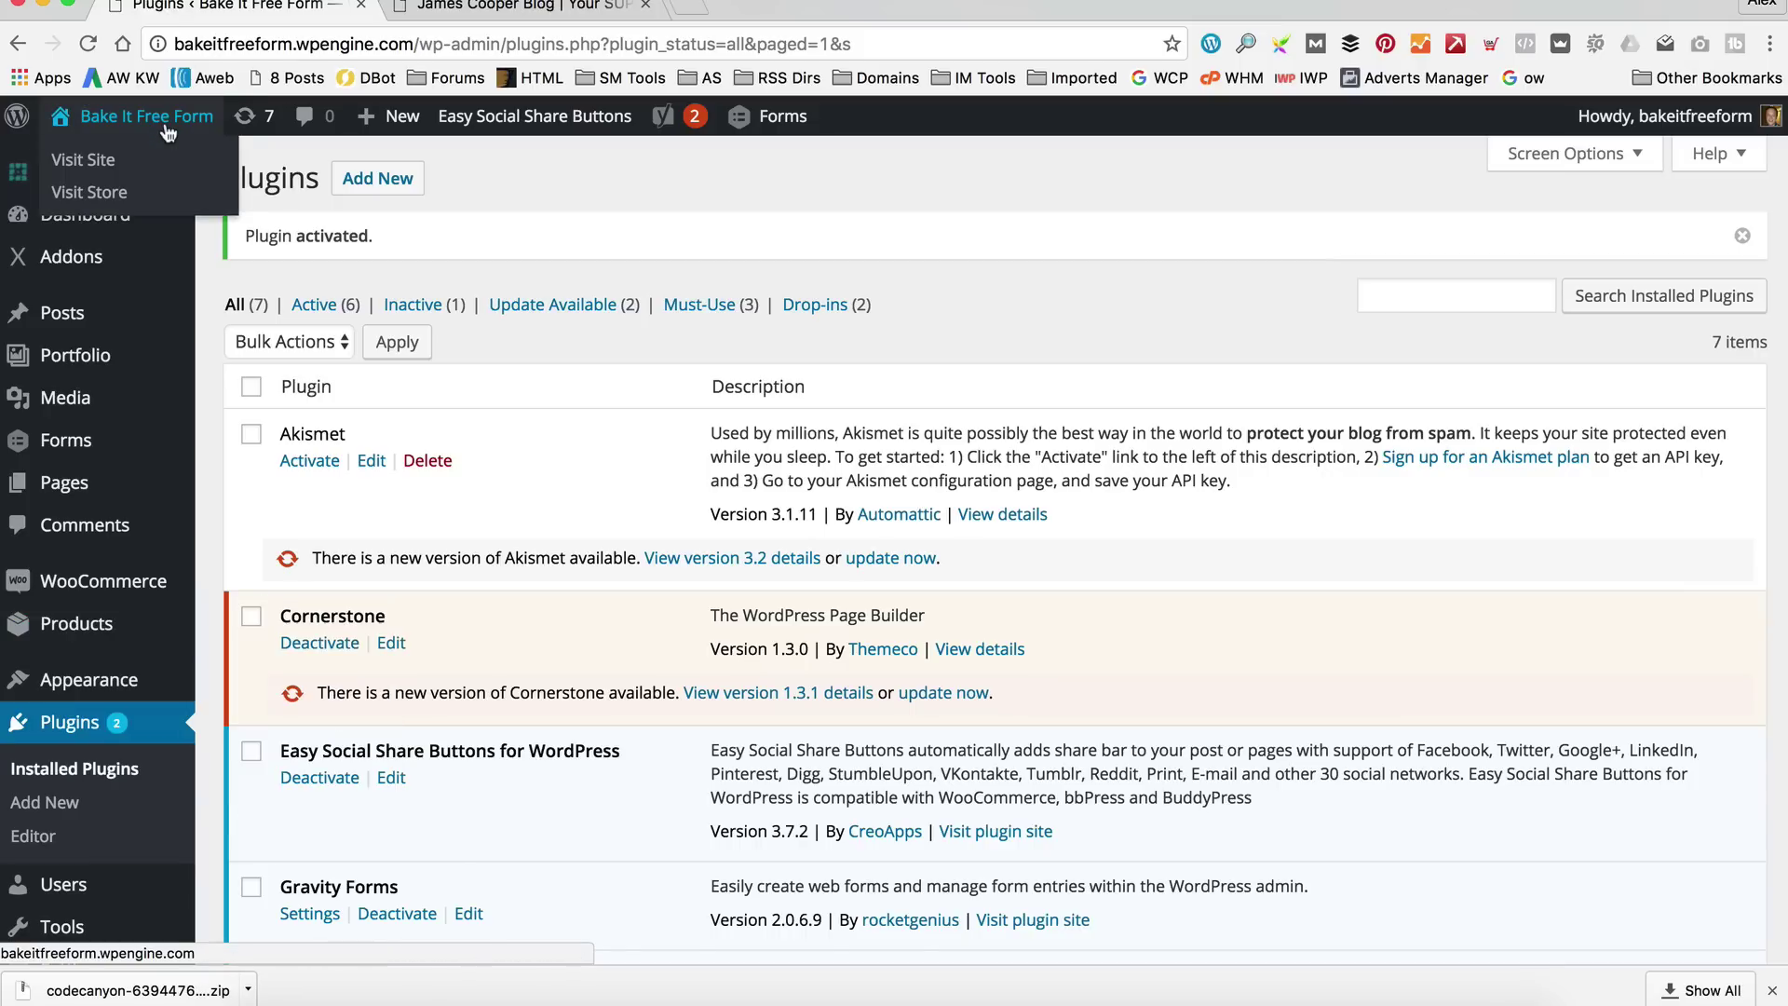
click(145, 163)
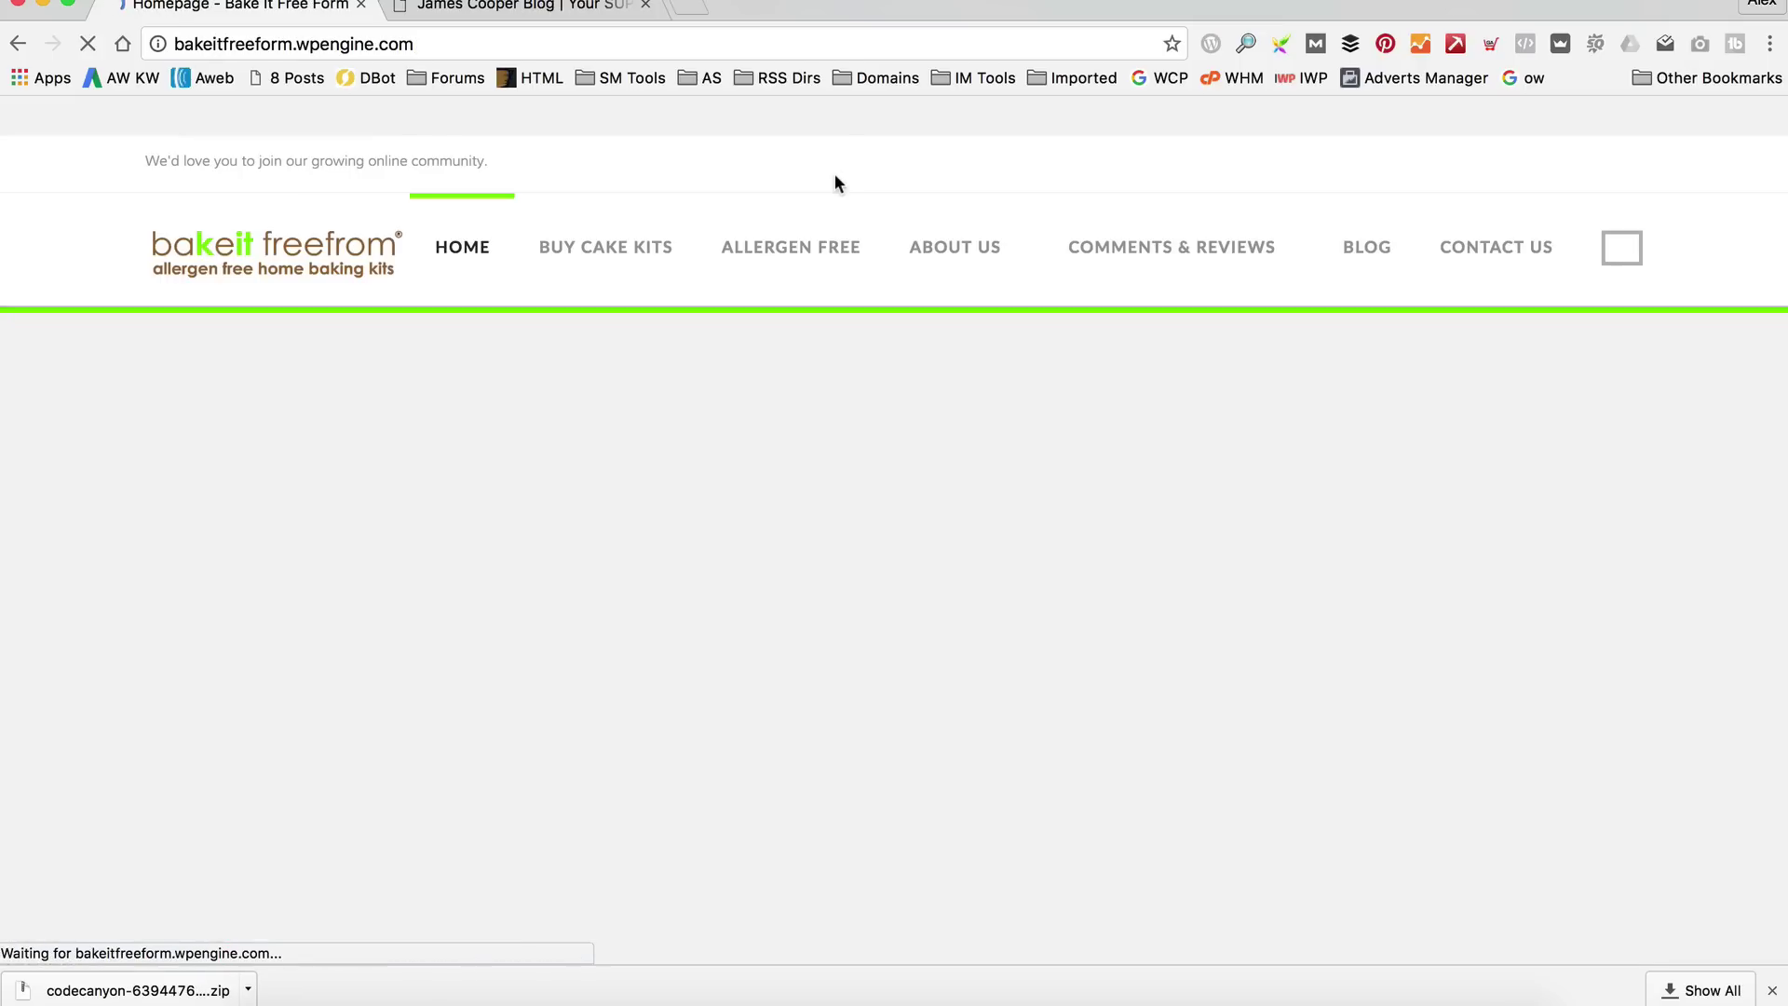
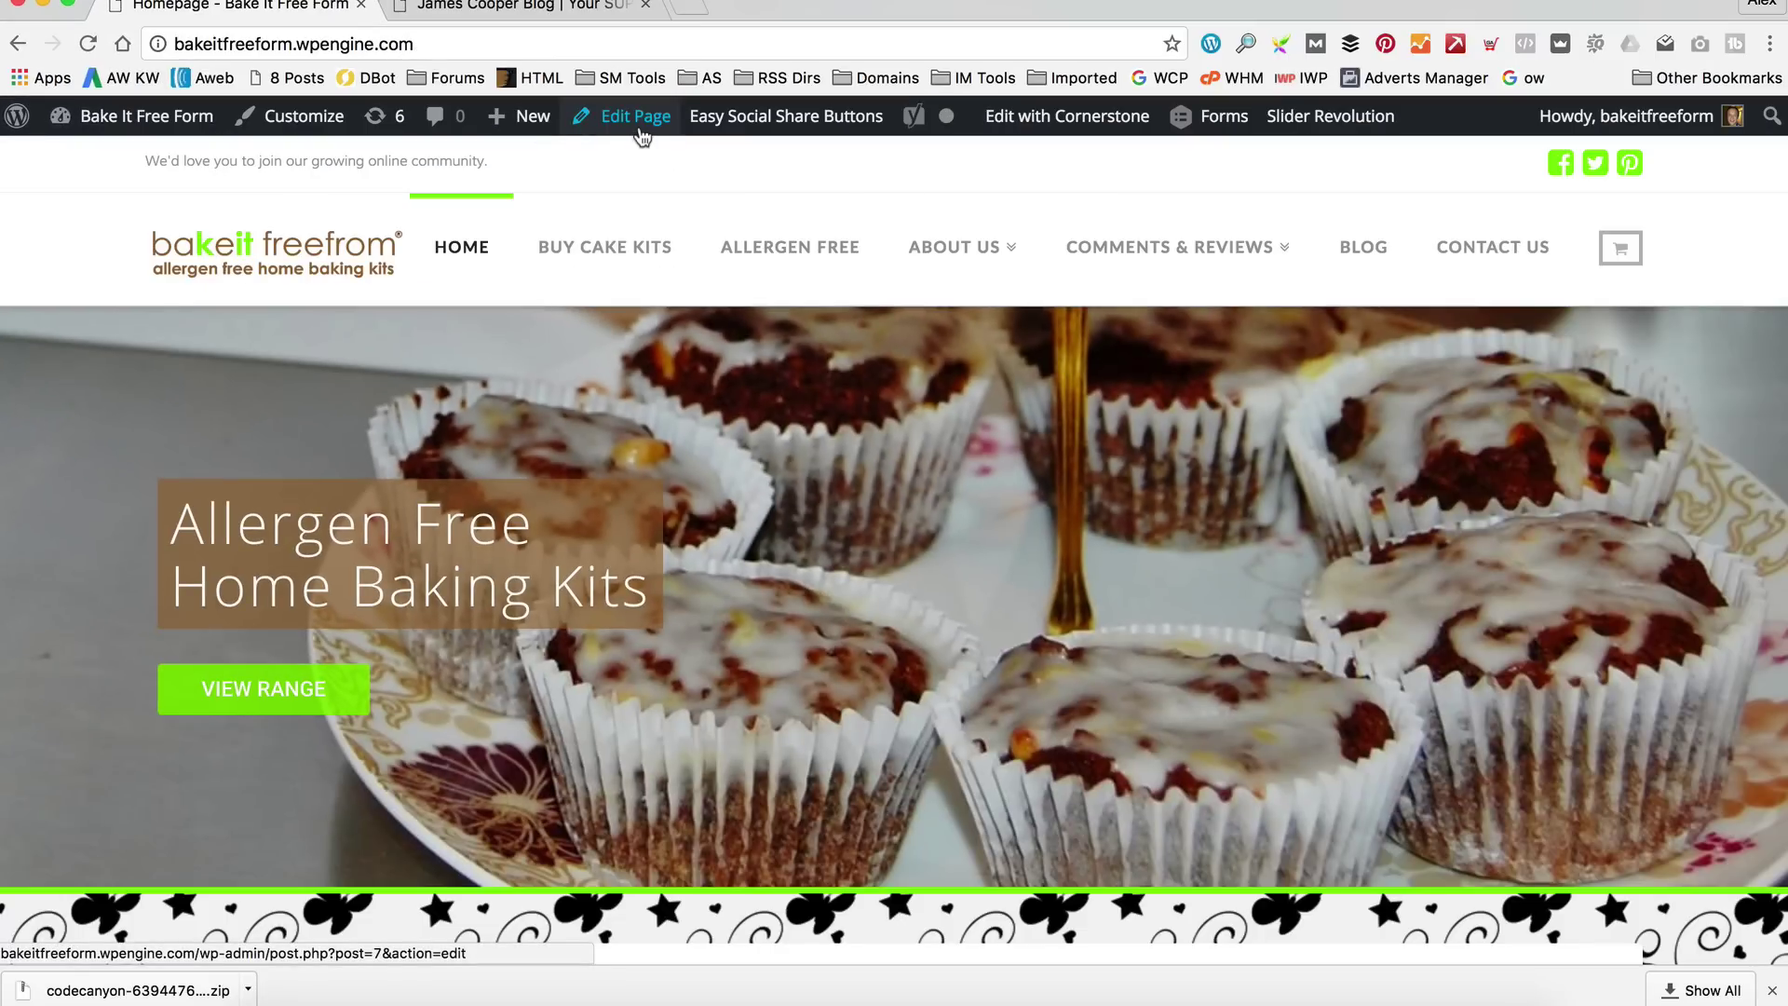
- Open the Homepage editor and bring up its Yoast snippet preview titled 'Homepage - Bake It Free Form'
click(641, 117)
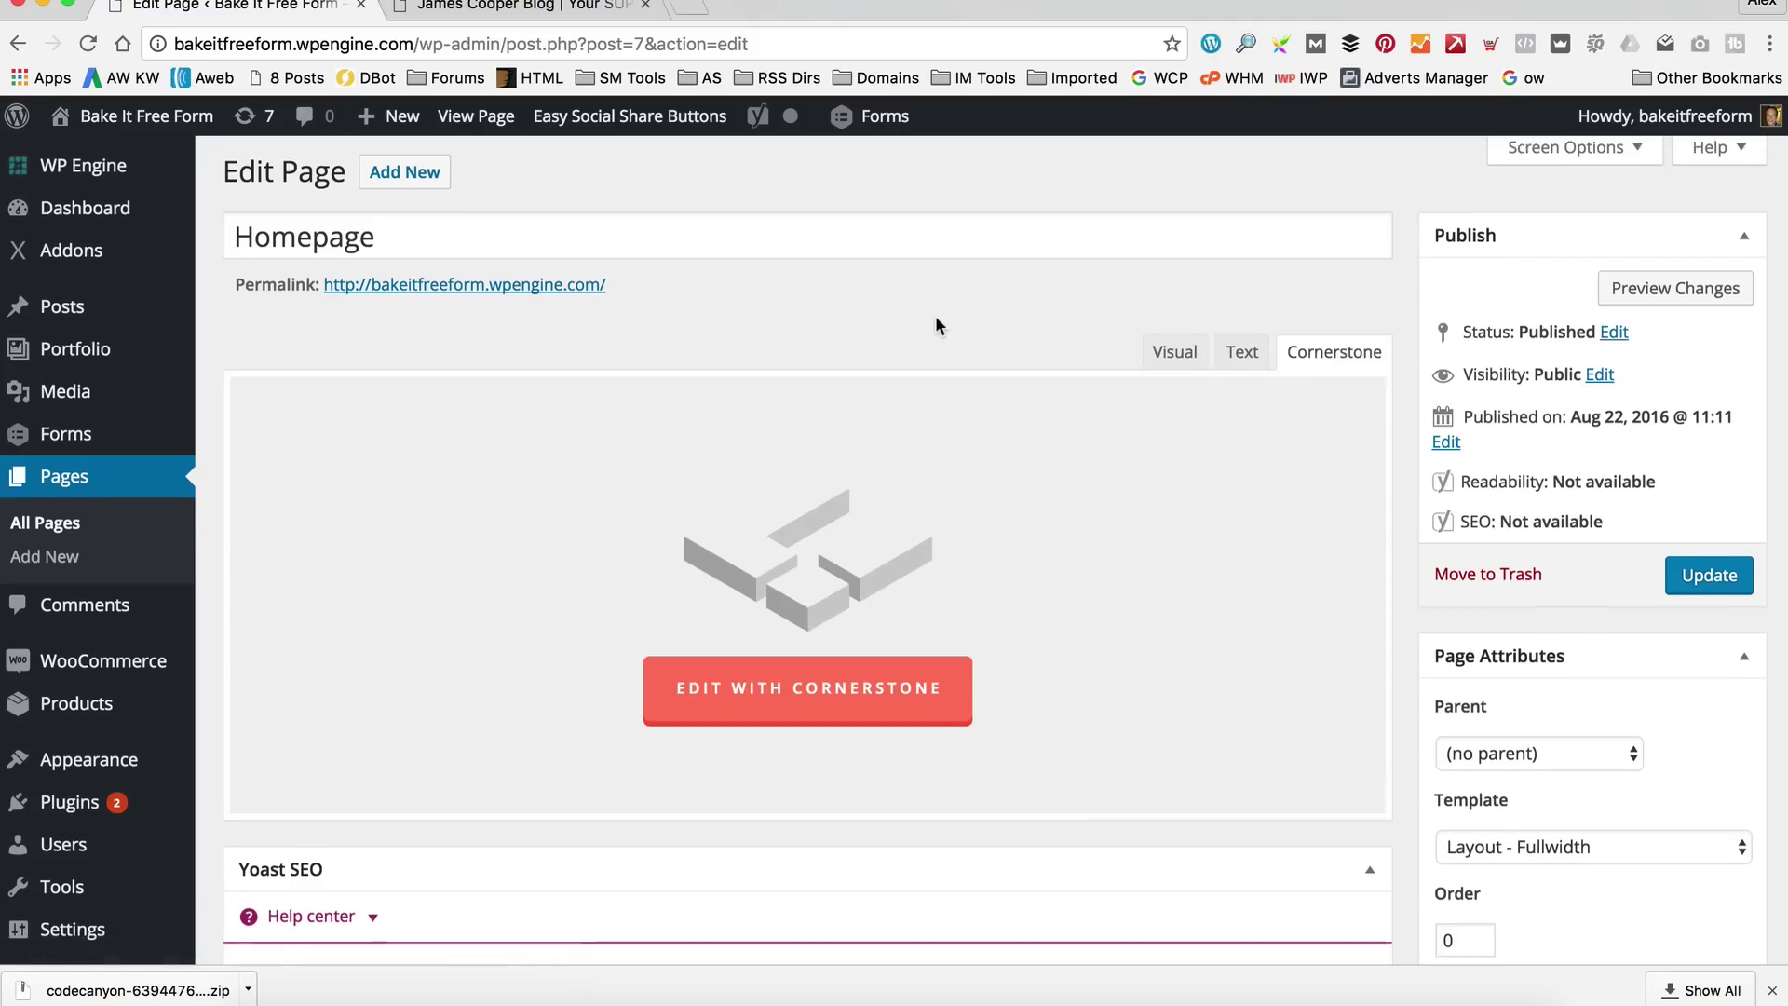
scroll(935, 317, down, 4)
scroll(938, 326, up, 4)
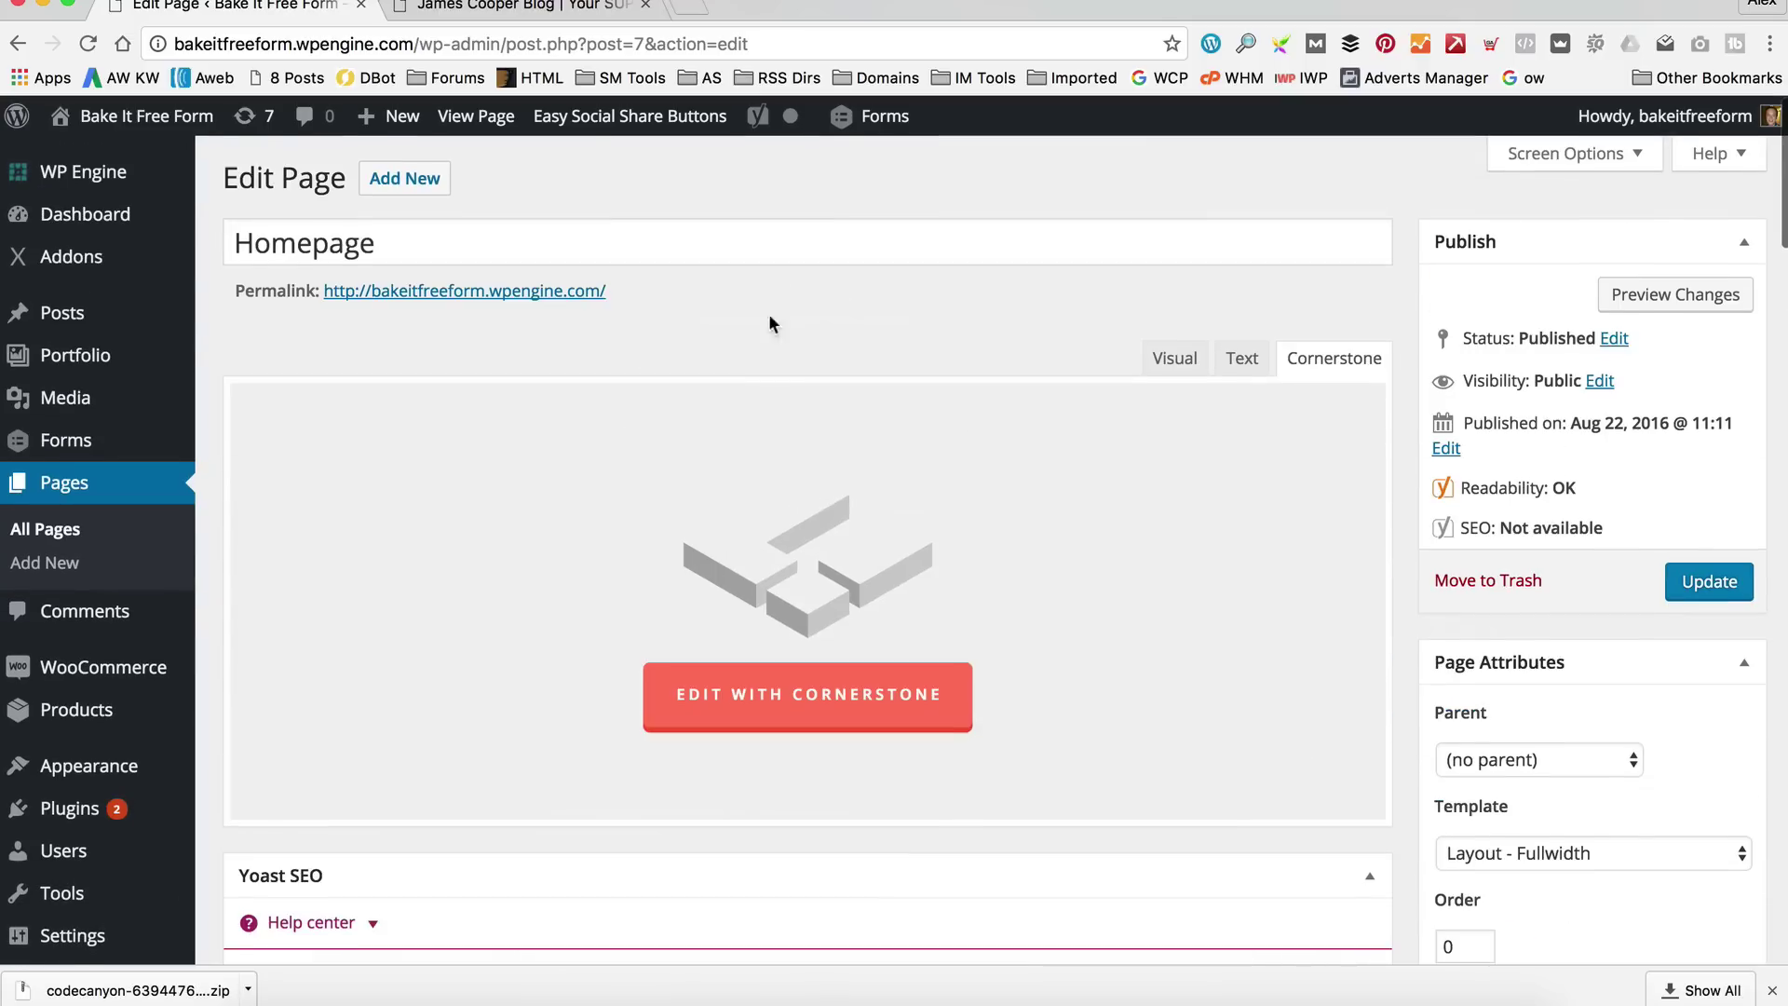
scroll(842, 606, down, 3)
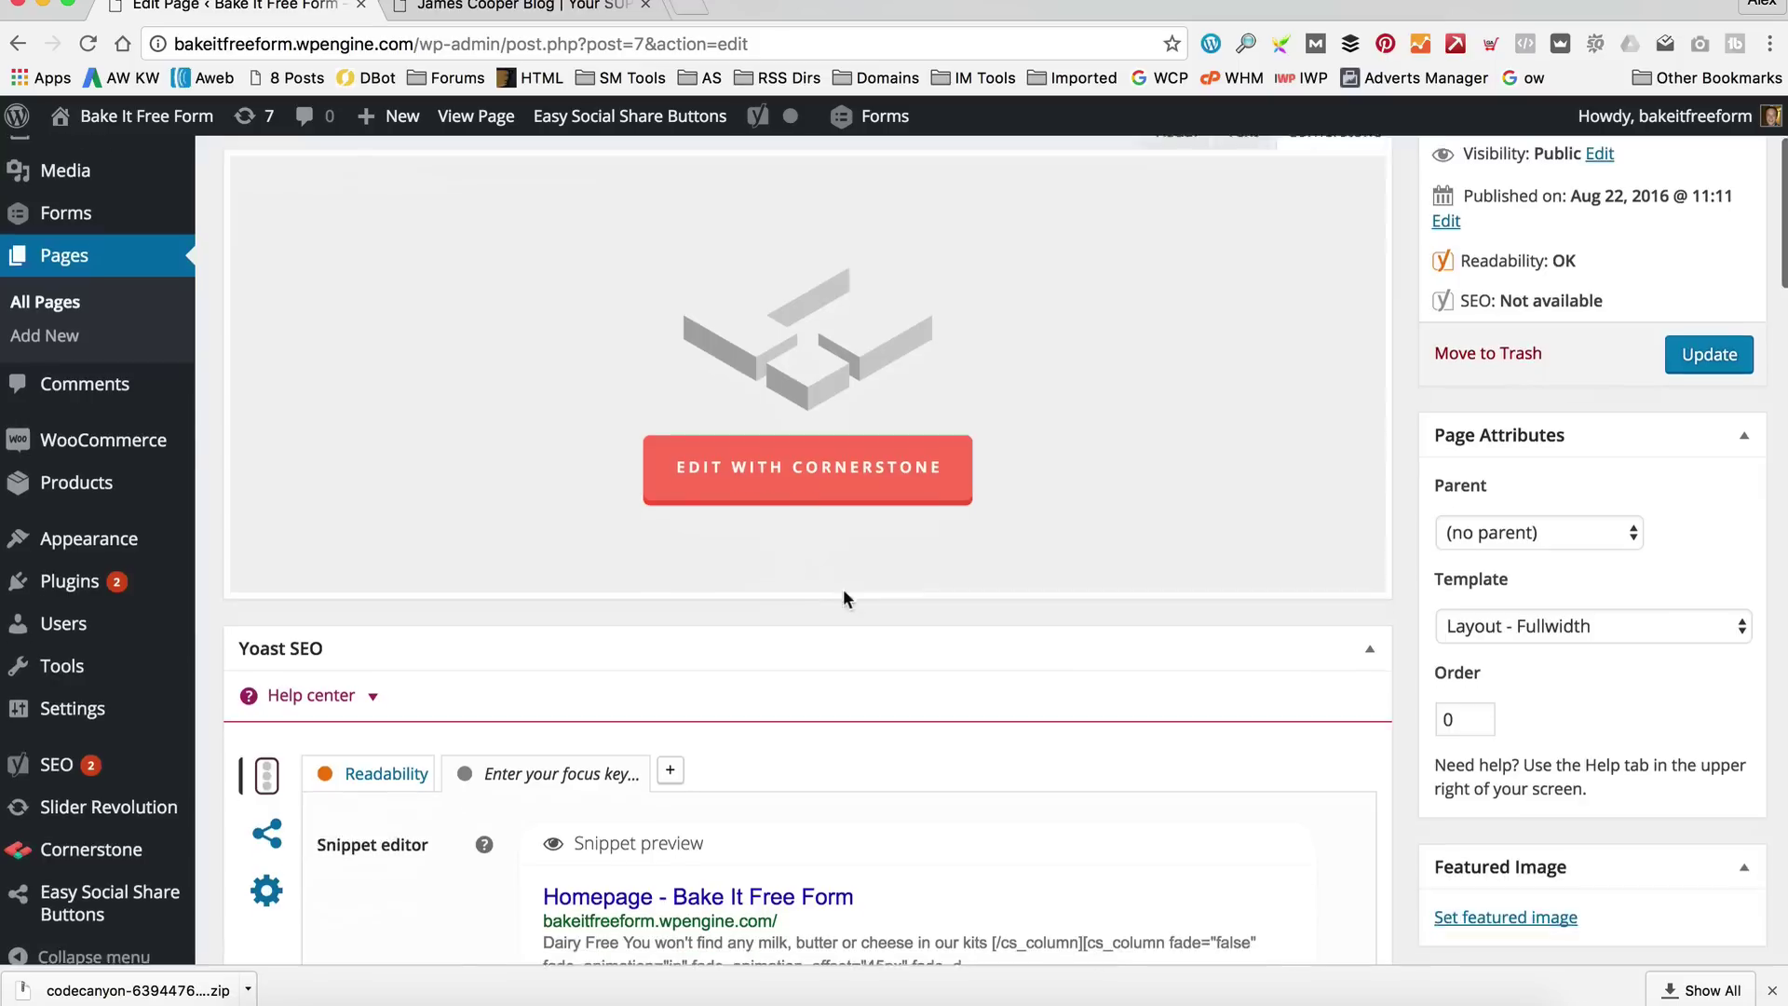
scroll(1134, 490, up, 2)
scroll(828, 668, down, 5)
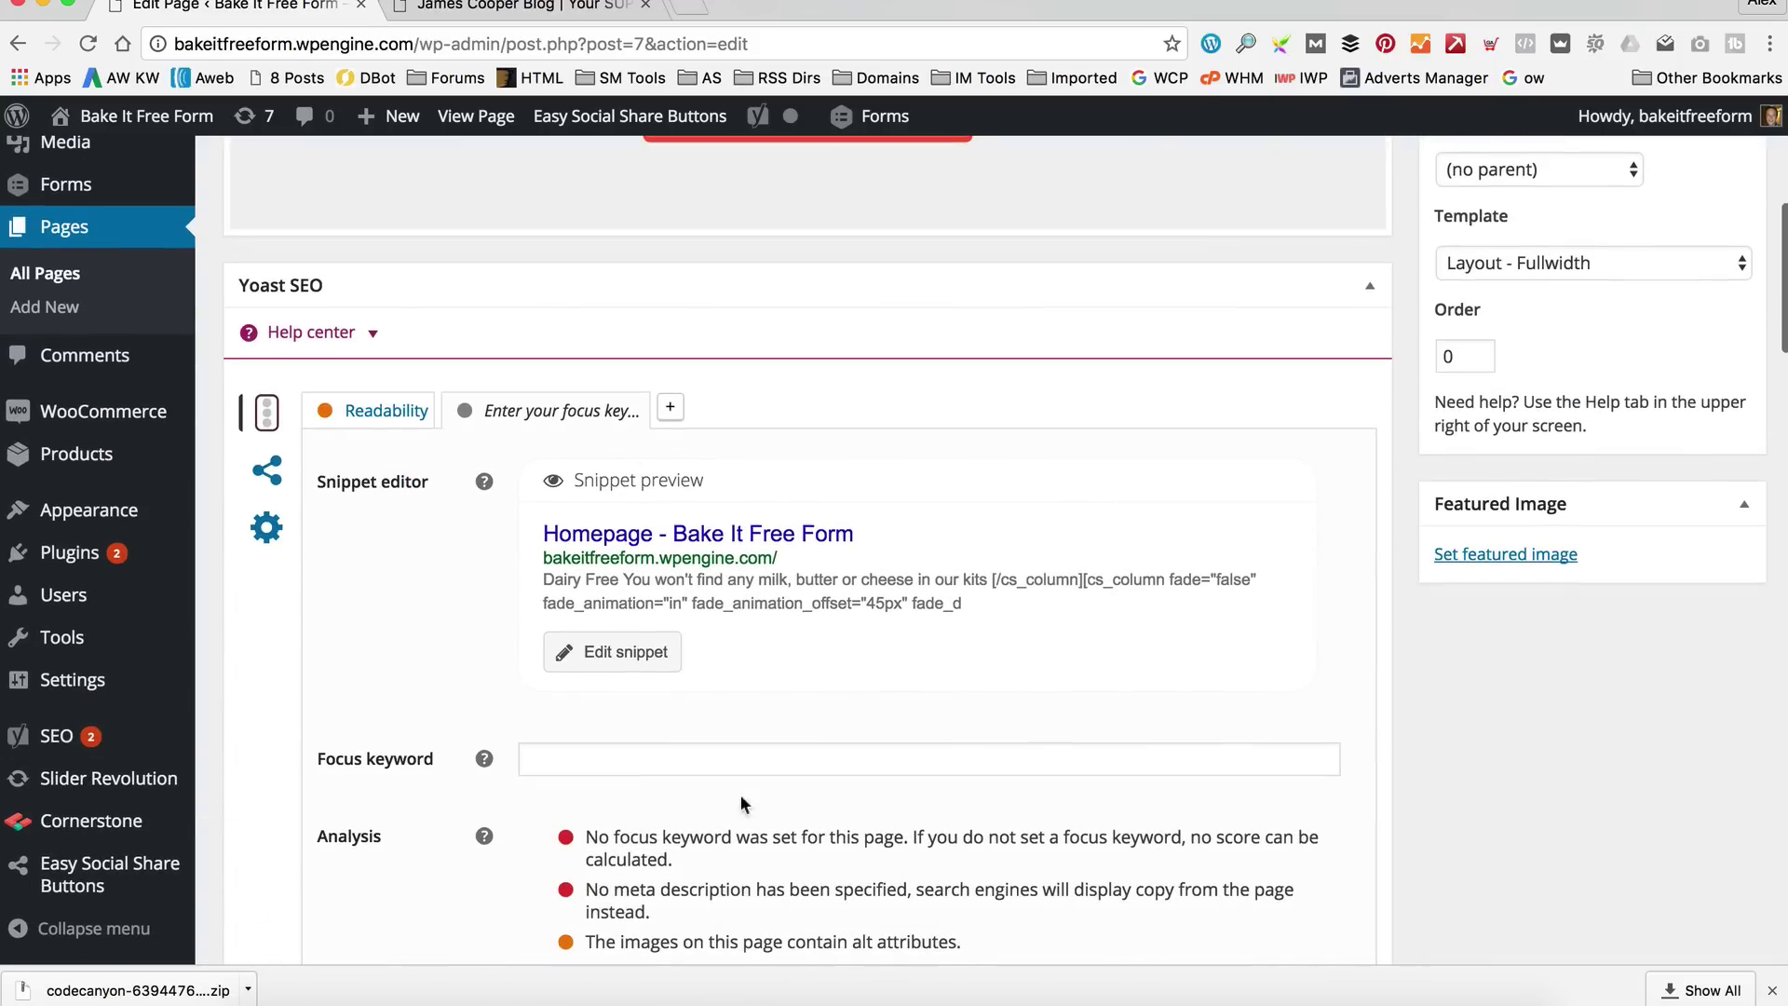
scroll(944, 522, down, 2)
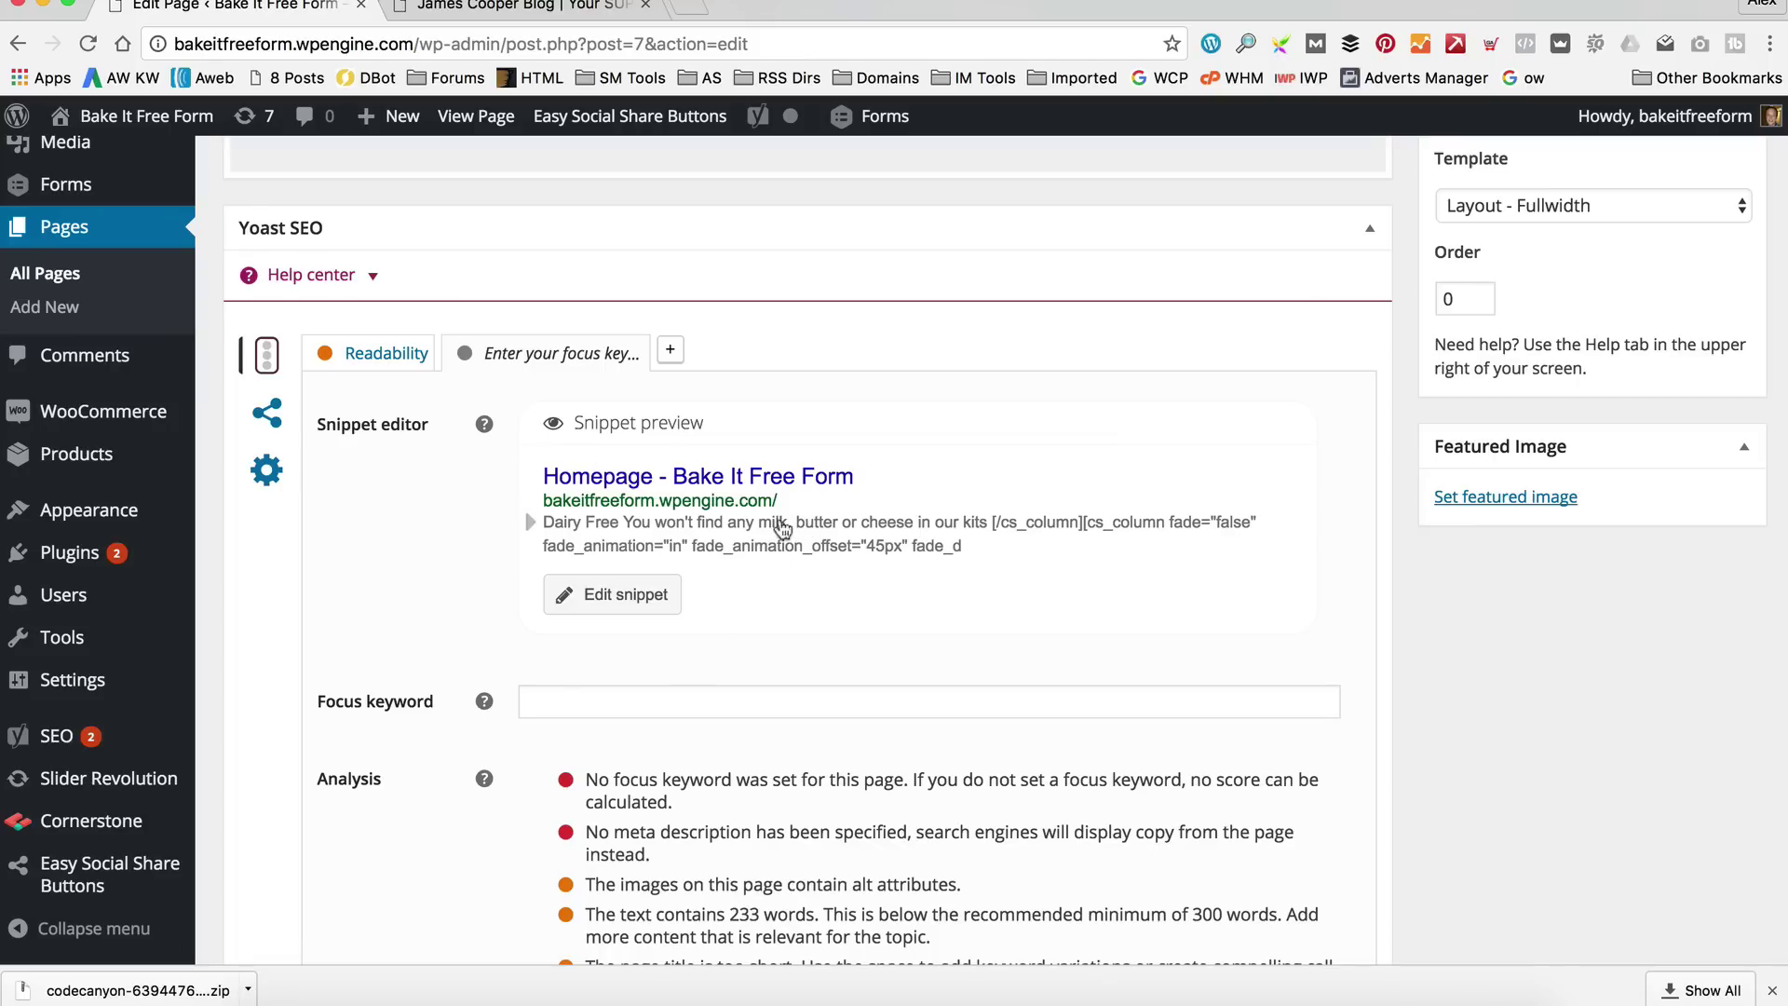
- Replace the Homepage's Yoast SEO title with 'Allergen Free Cake Baking Kits'
click(812, 478)
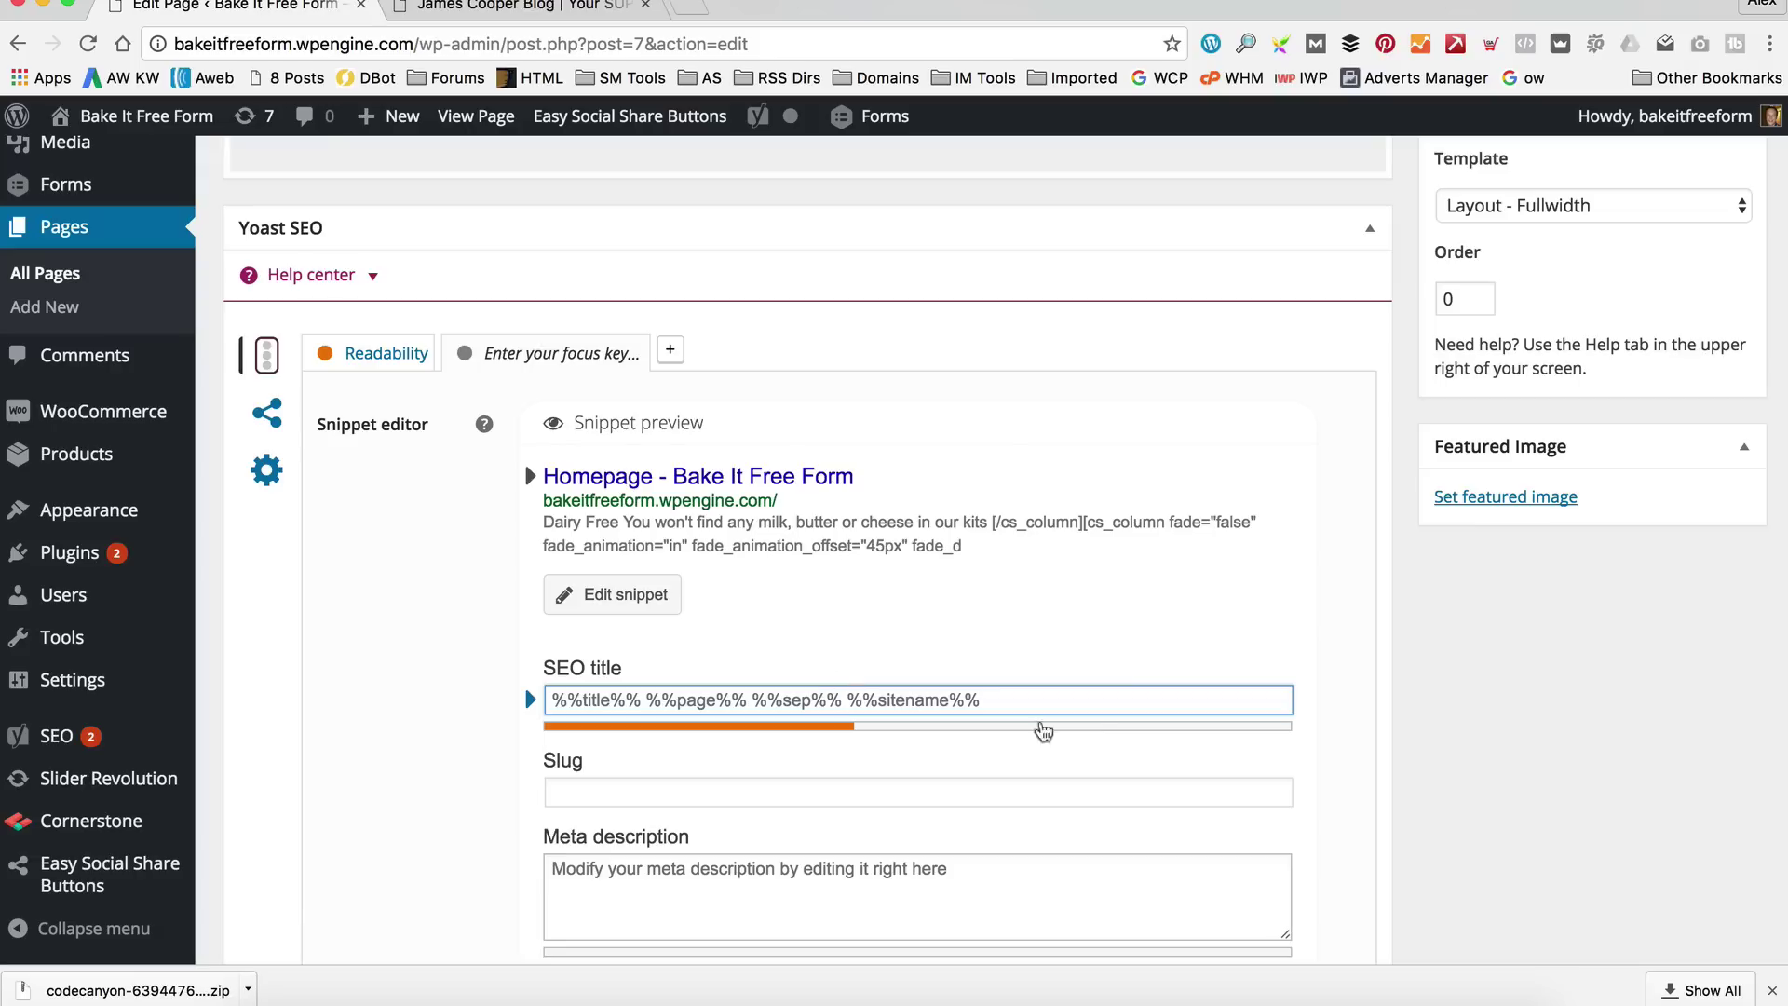
key(super+a)
text(Bak)
key(BackSpace)
key(BackSpace)
key(BackSpace)
text(Allergen Free H)
key(BackSpace)
text(Baking Ki)
key(BackSpace)
key(BackSpace)
key(BackSpace)
key(BackSpace)
key(BackSpace)
key(BackSpace)
key(BackSpace)
key(BackSpace)
key(BackSpace)
text(Cake Baking Kits)
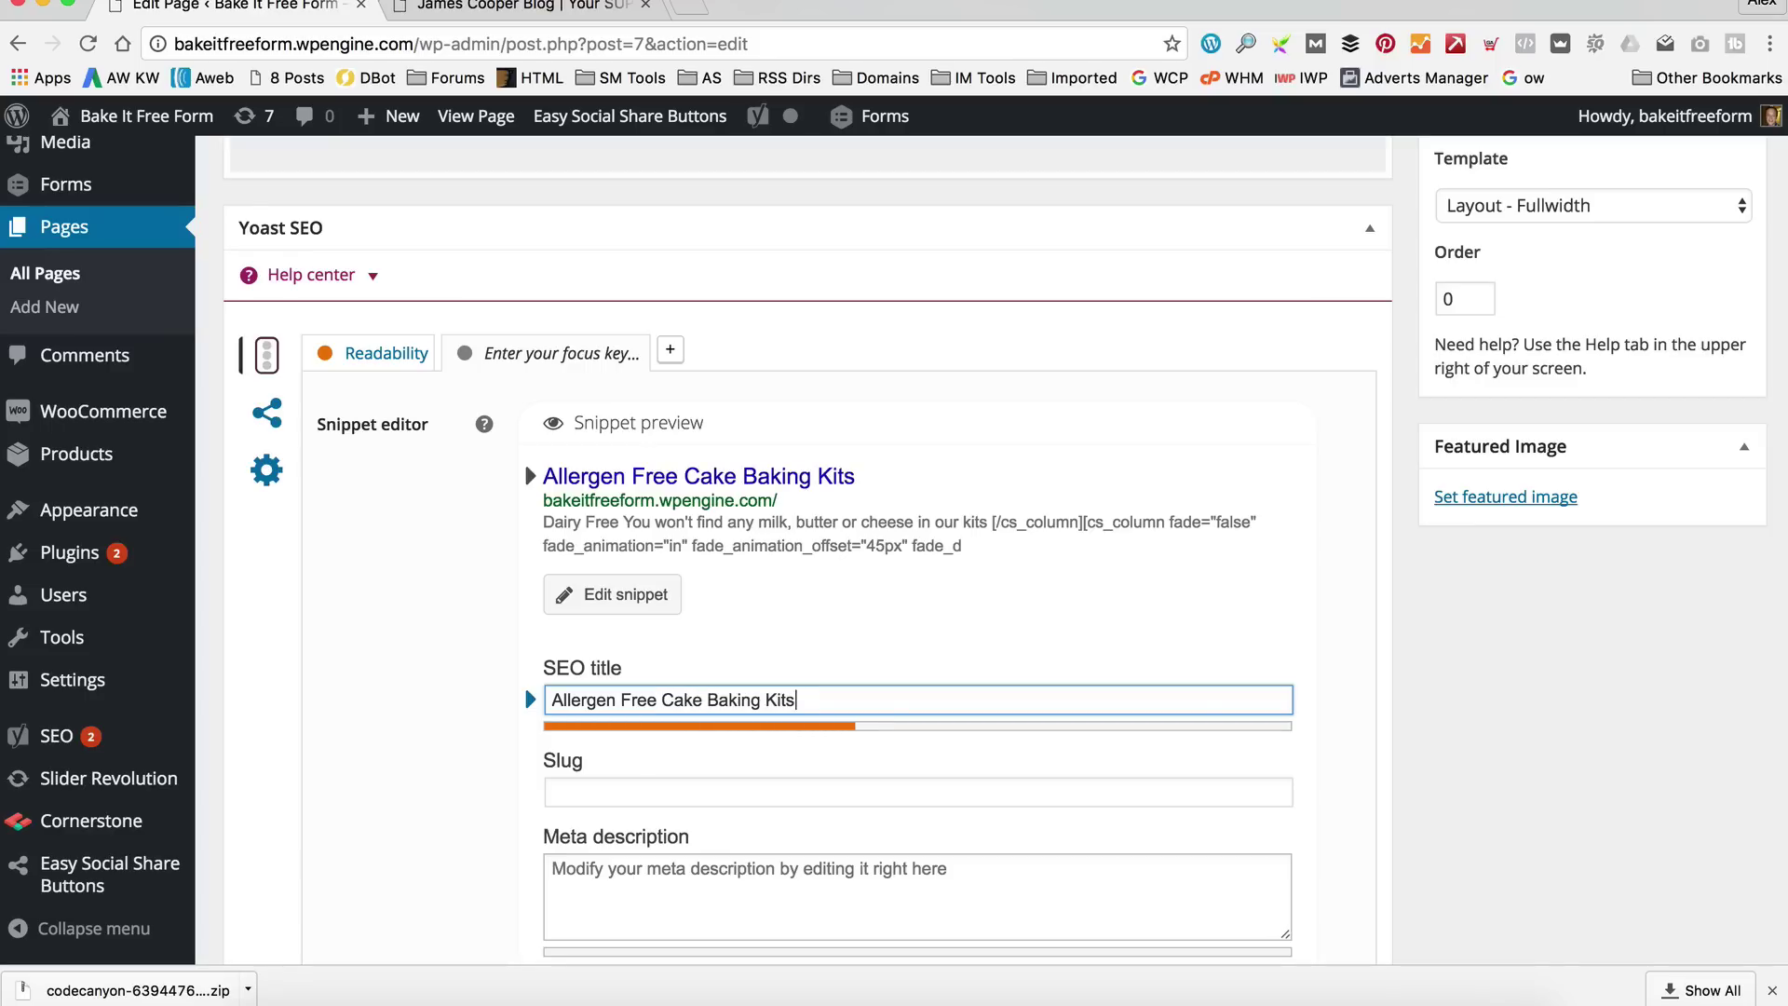
- Open a new browser tab and leave its address bar empty
click(690, 6)
text(go)
key(BackSpace)
key(BackSpace)
key(BackSpace)
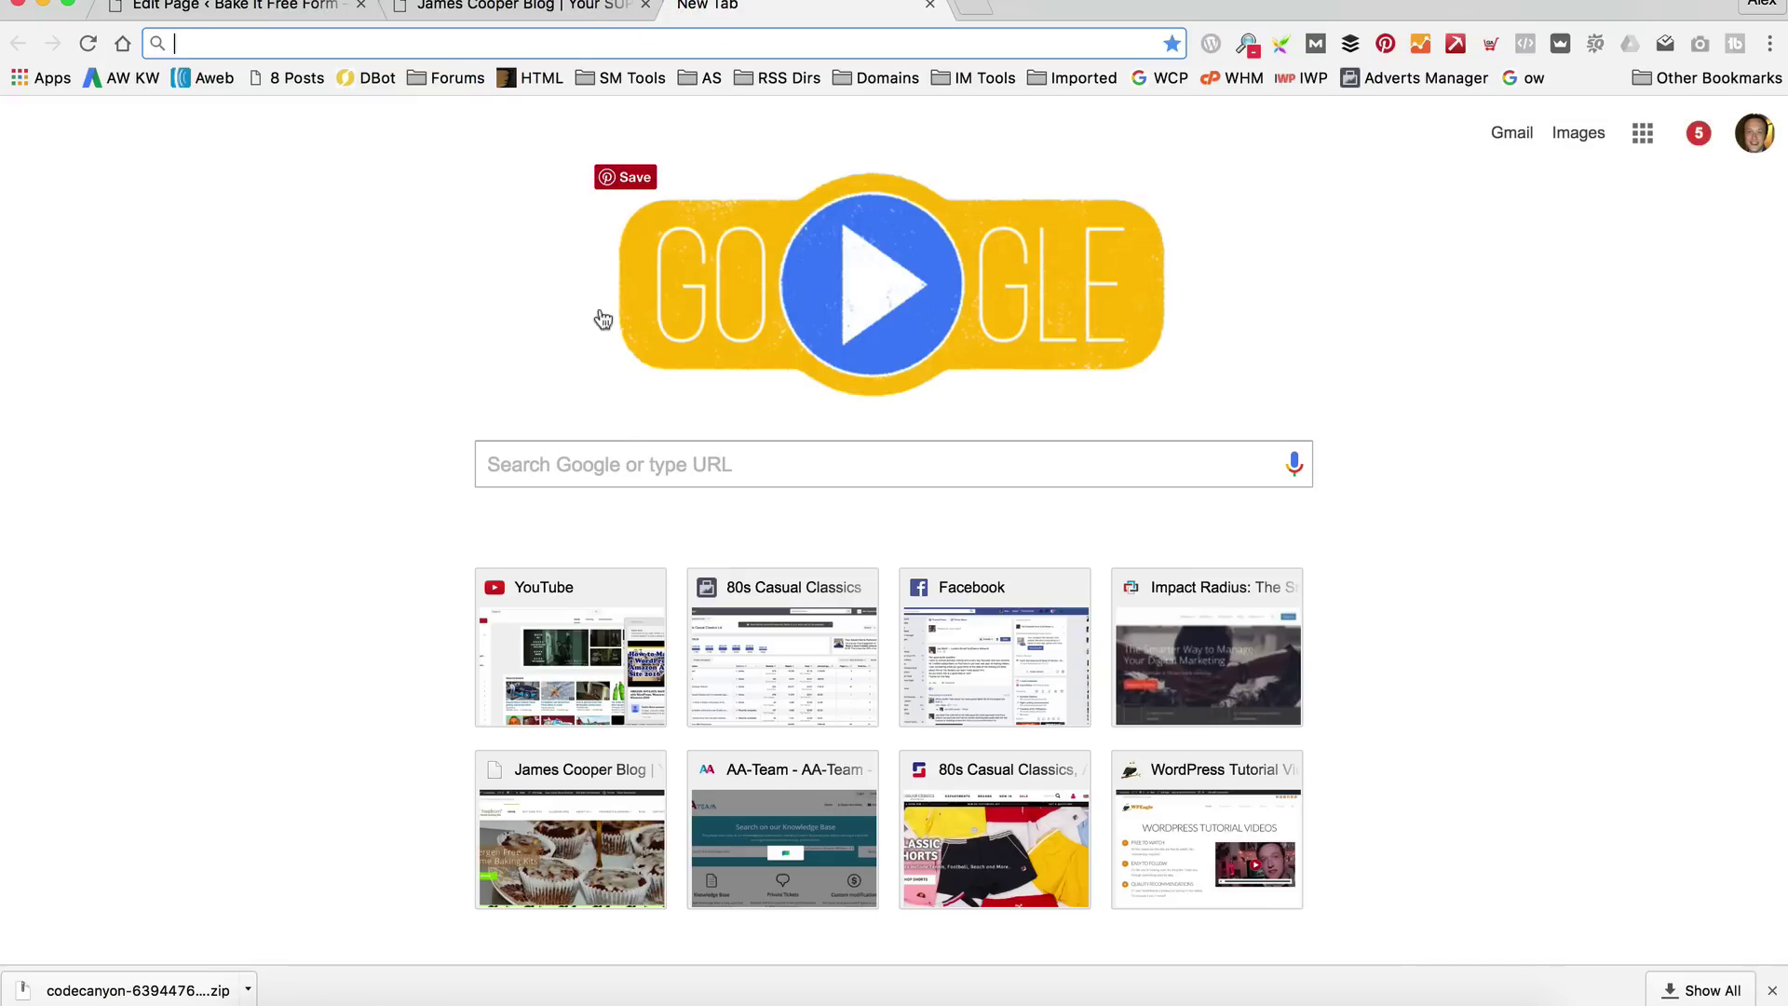
- Search Google for 'allergen free'
click(634, 466)
text(allergen free)
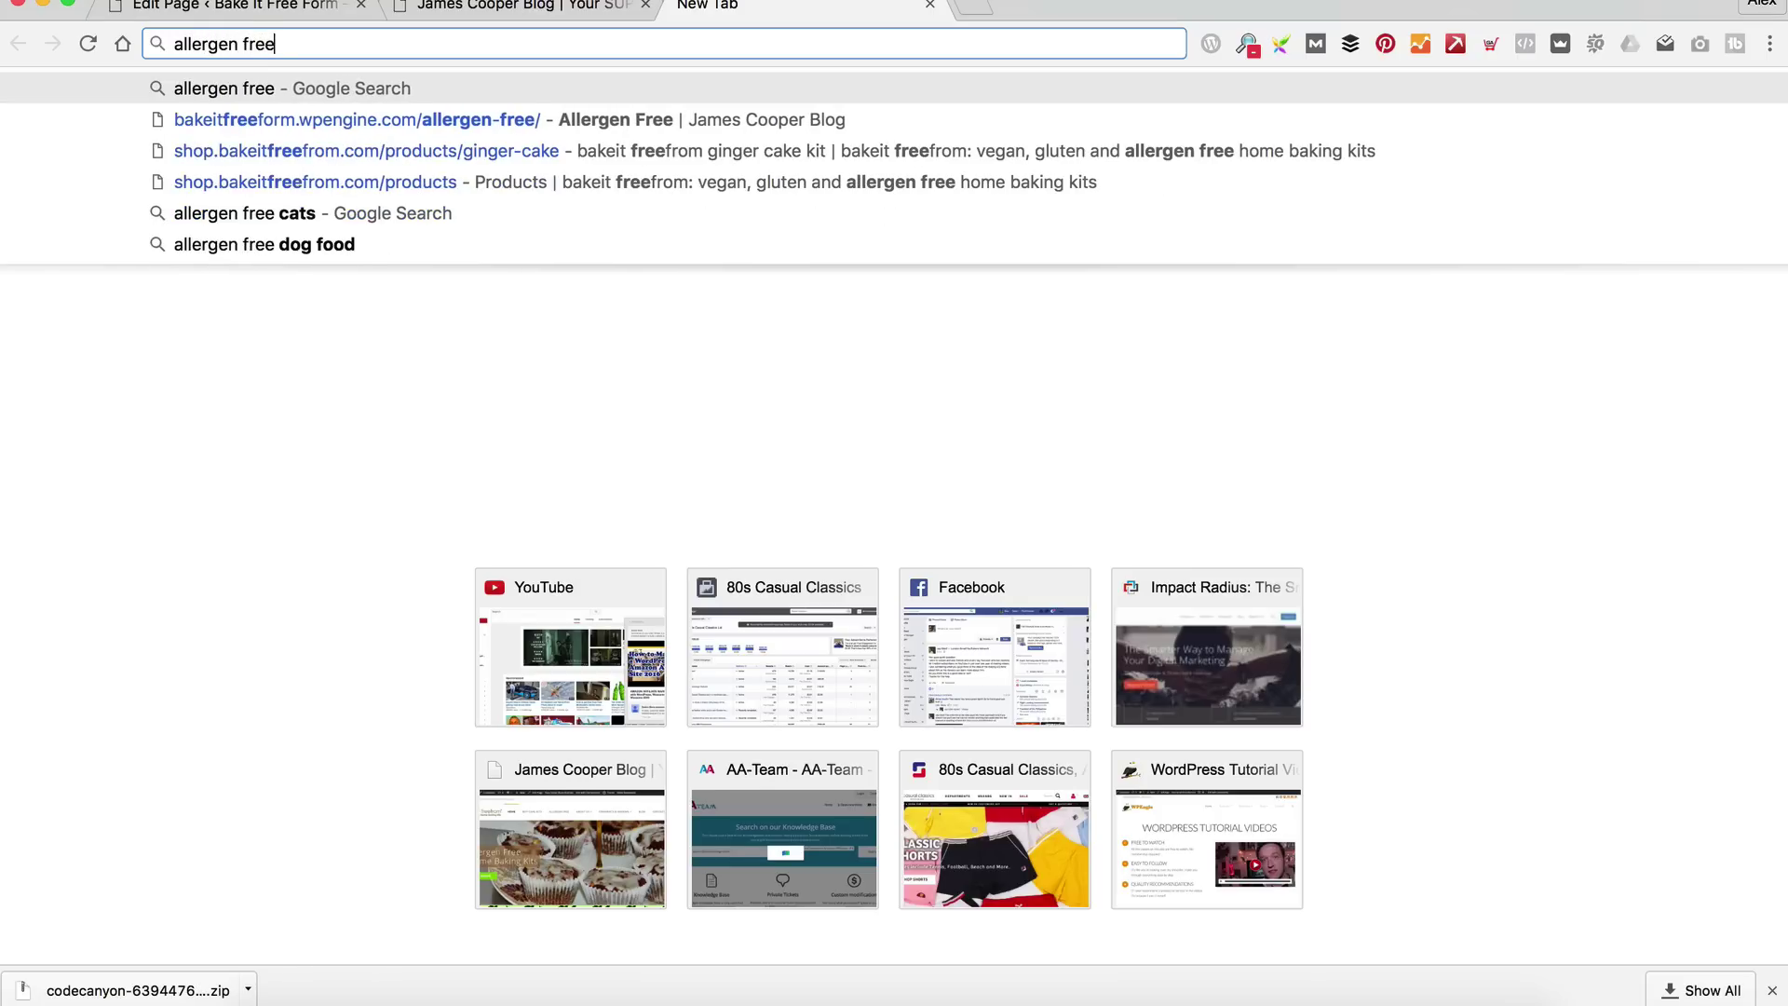
key(Return)
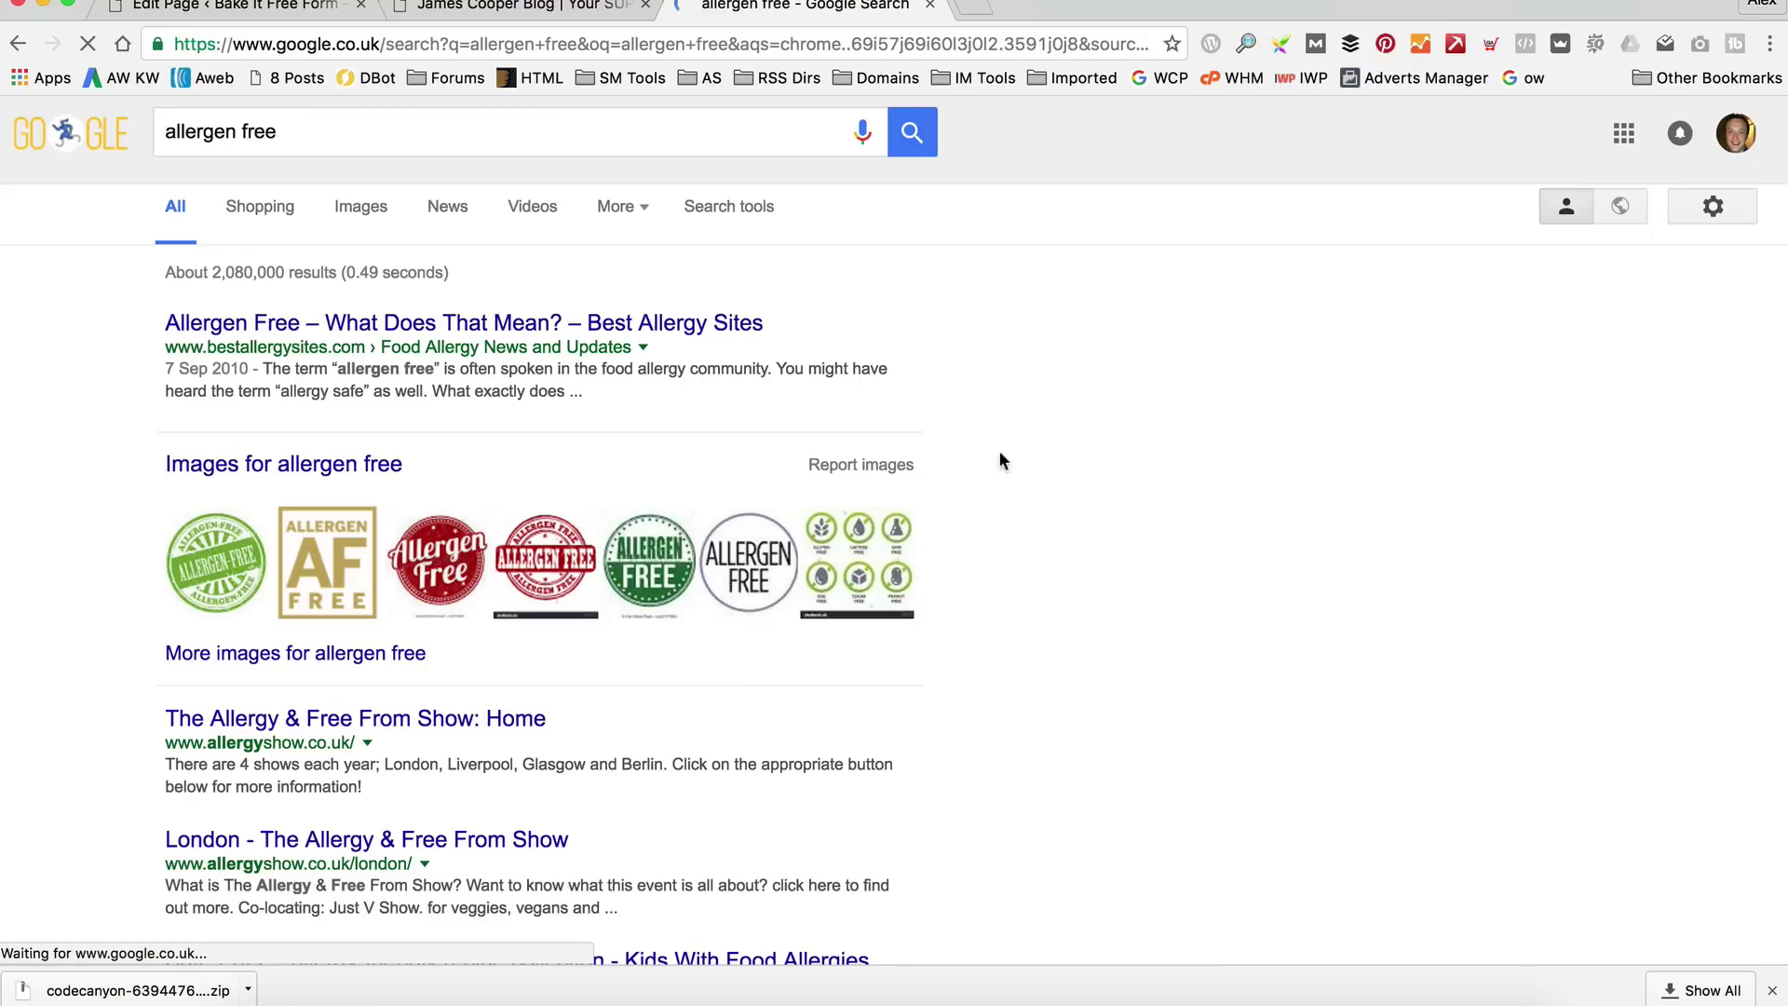
click(360, 127)
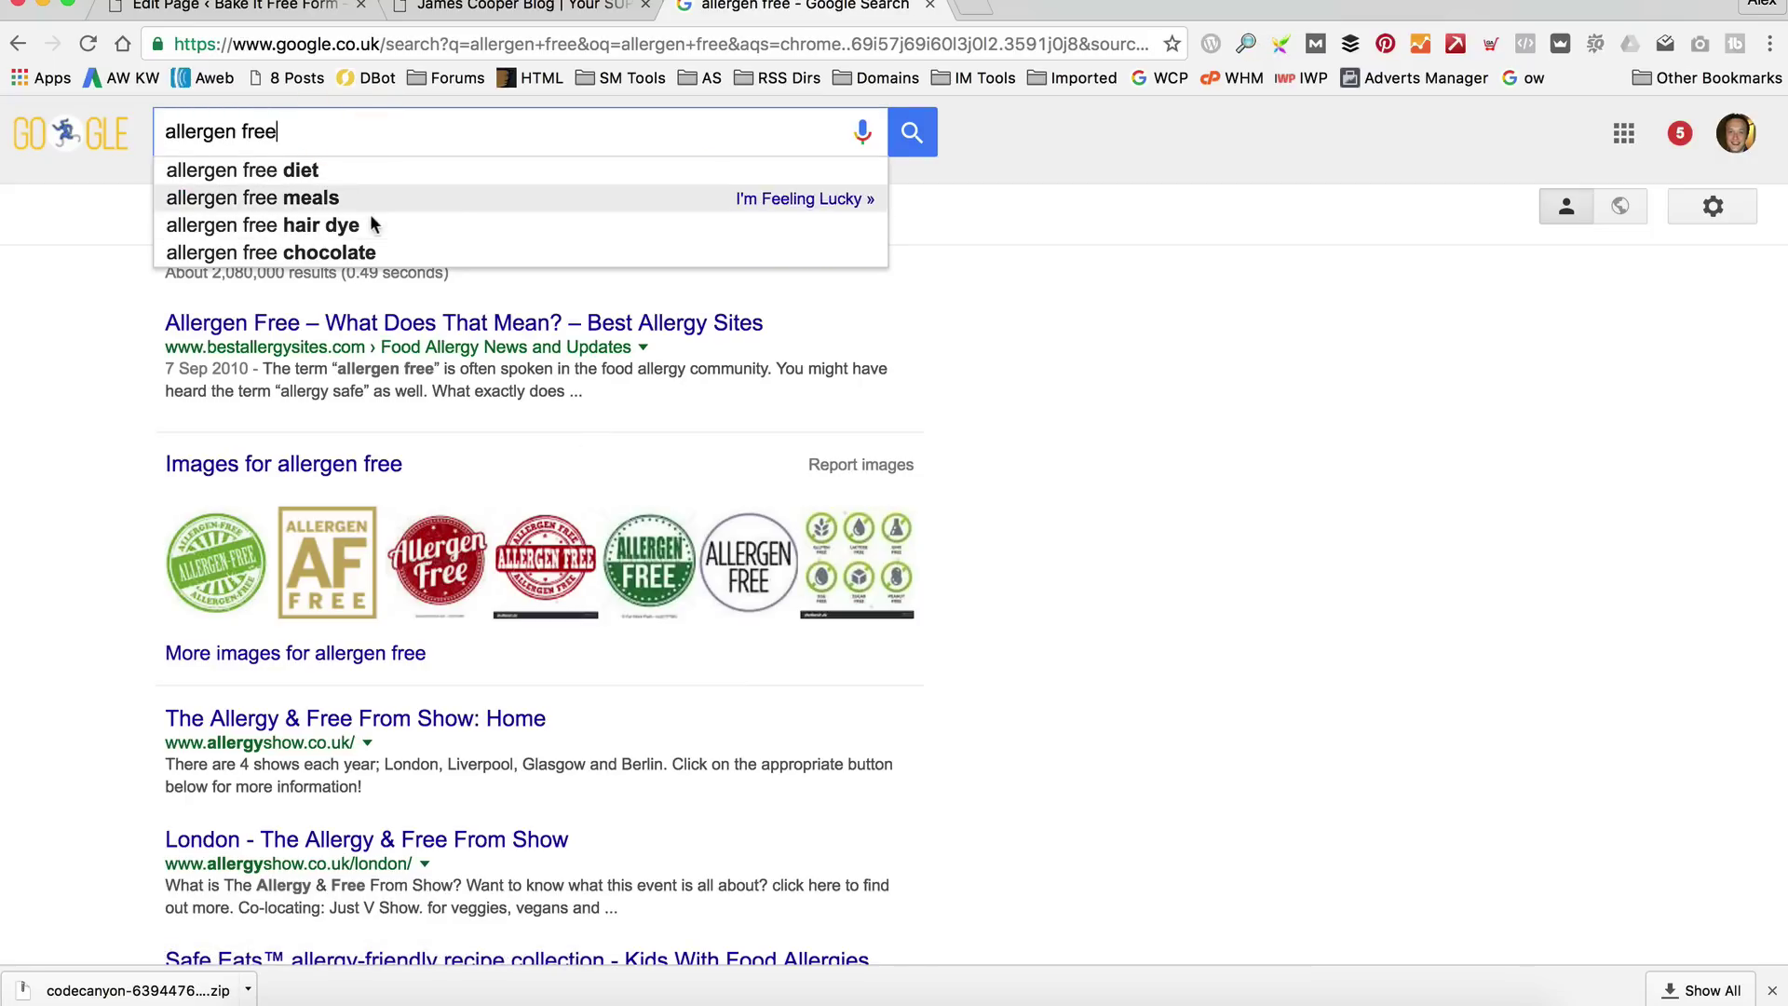
click(363, 140)
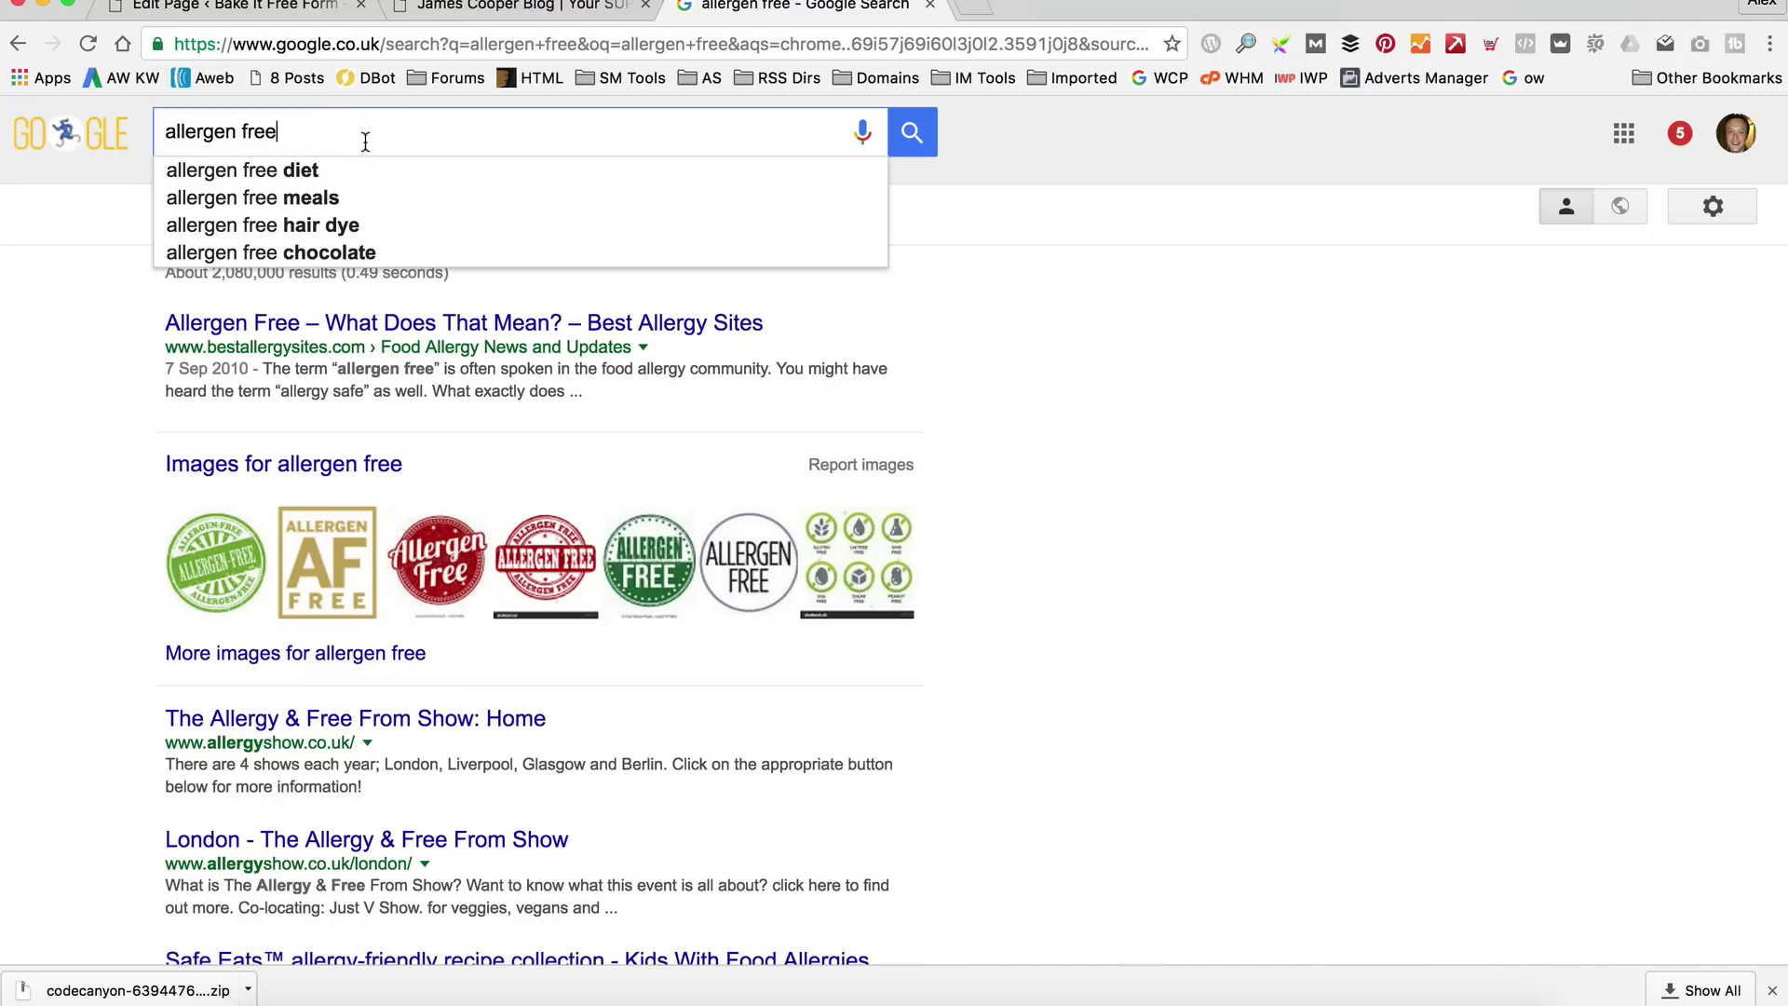
- Refine the Google search to 'allergen free cake kits', then return to the WordPress editor tab
text(cake)
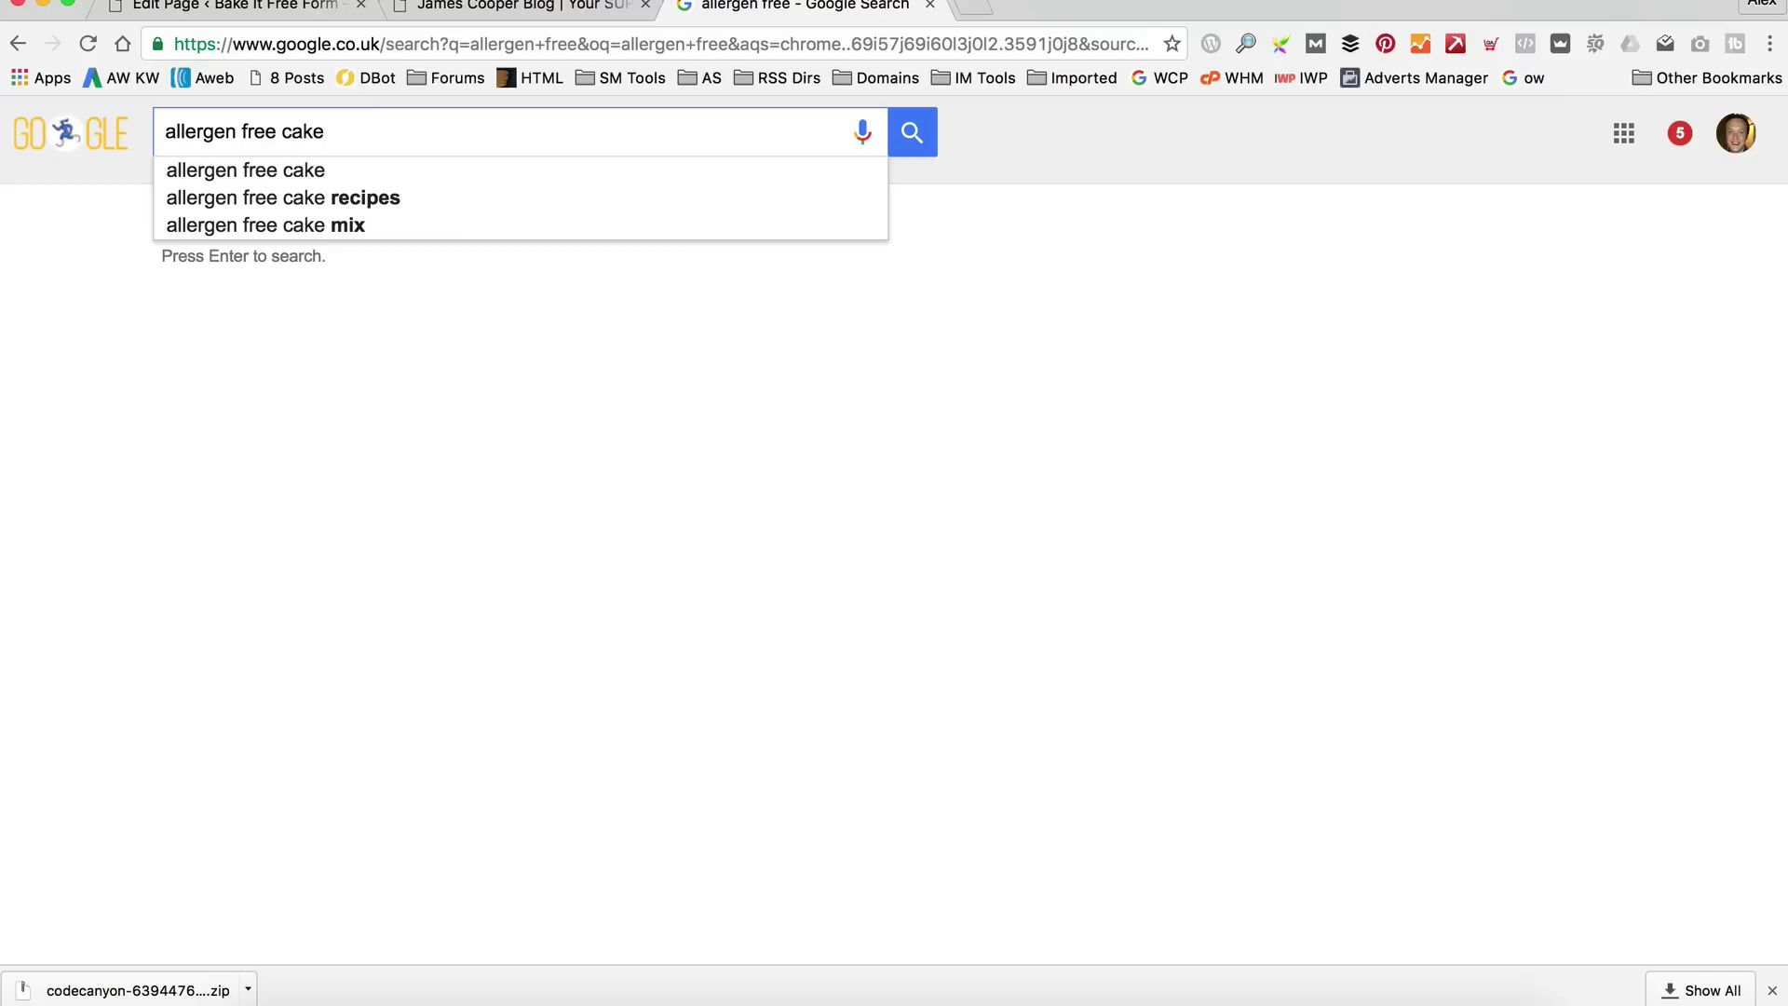
text(ki)
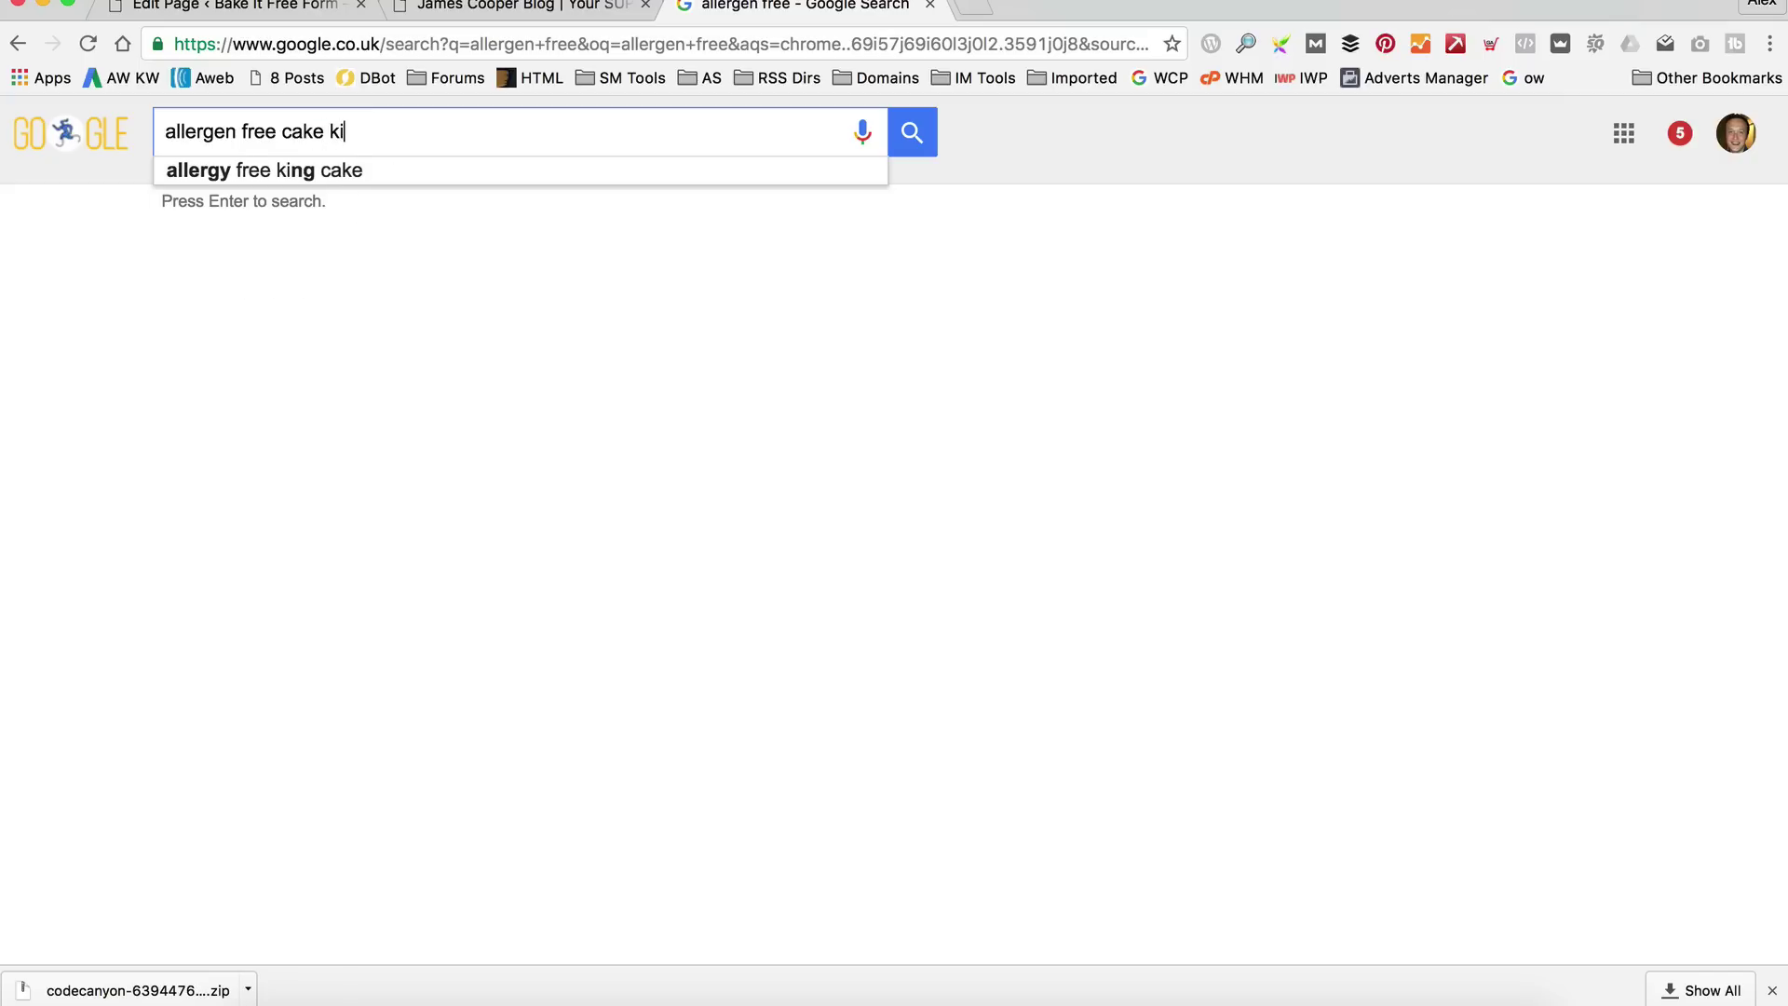
key(BackSpace)
key(BackSpace)
text(home)
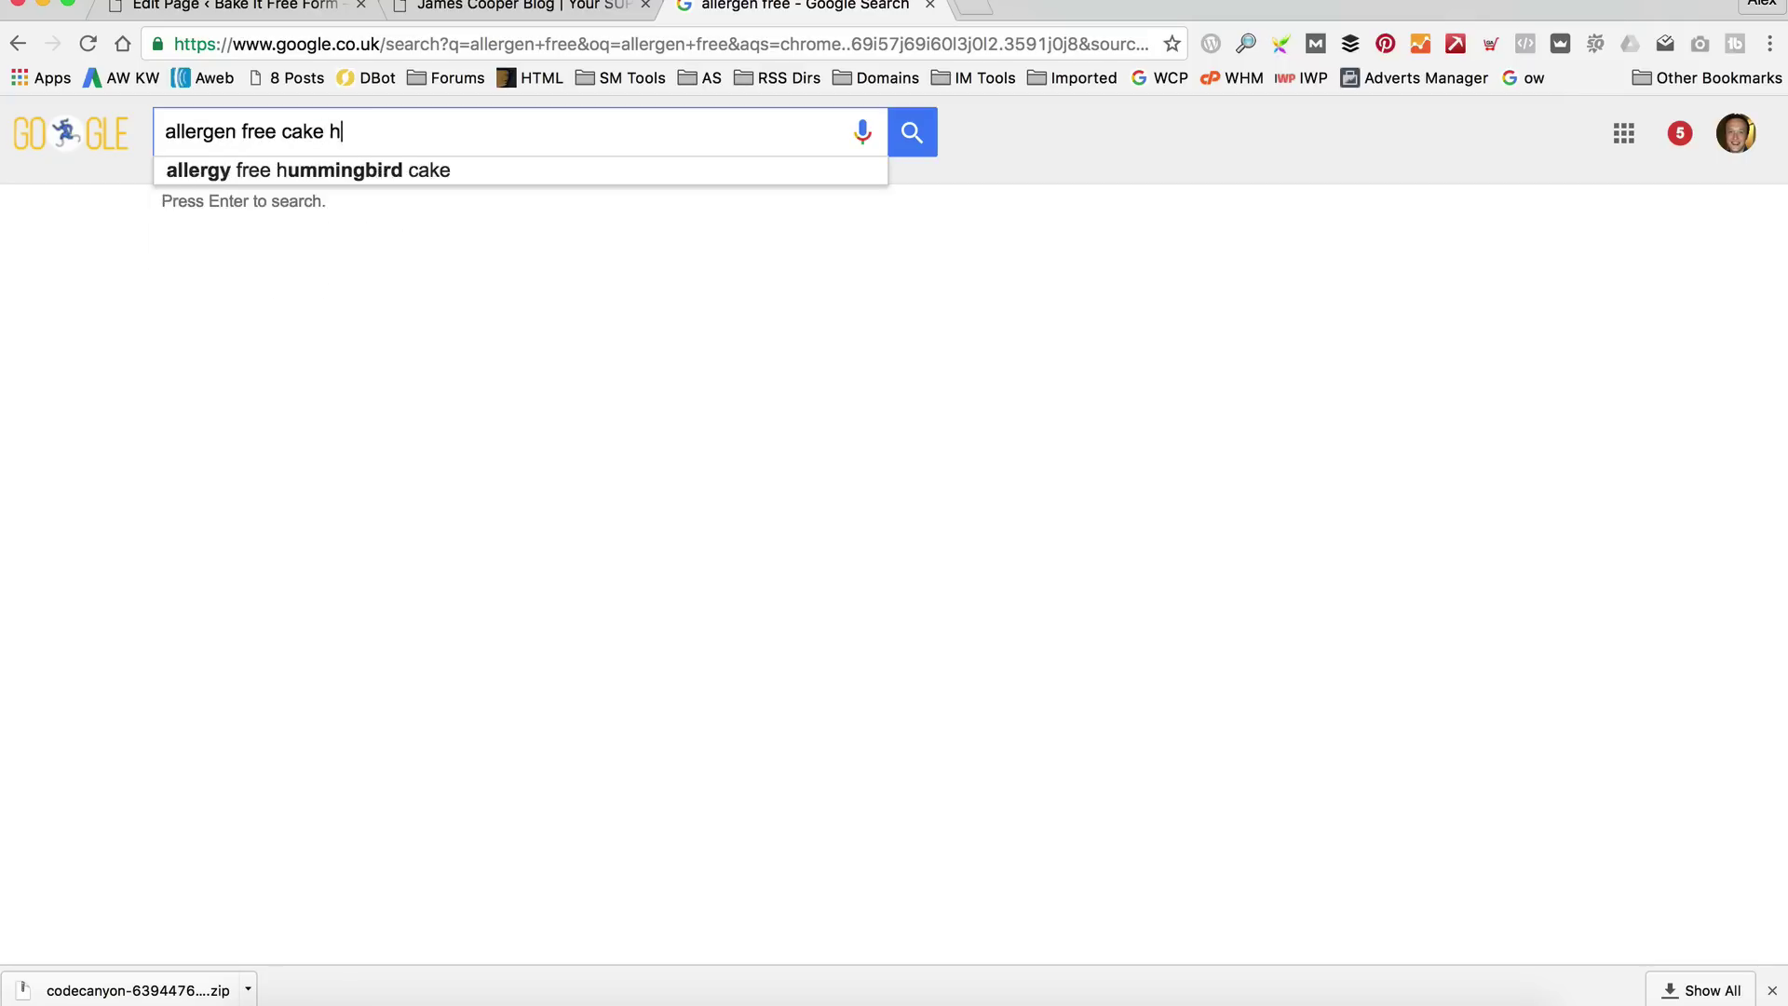
key(BackSpace)
key(BackSpace)
key(BackSpace)
key(BackSpace)
text(kit)
key(BackSpace)
key(BackSpace)
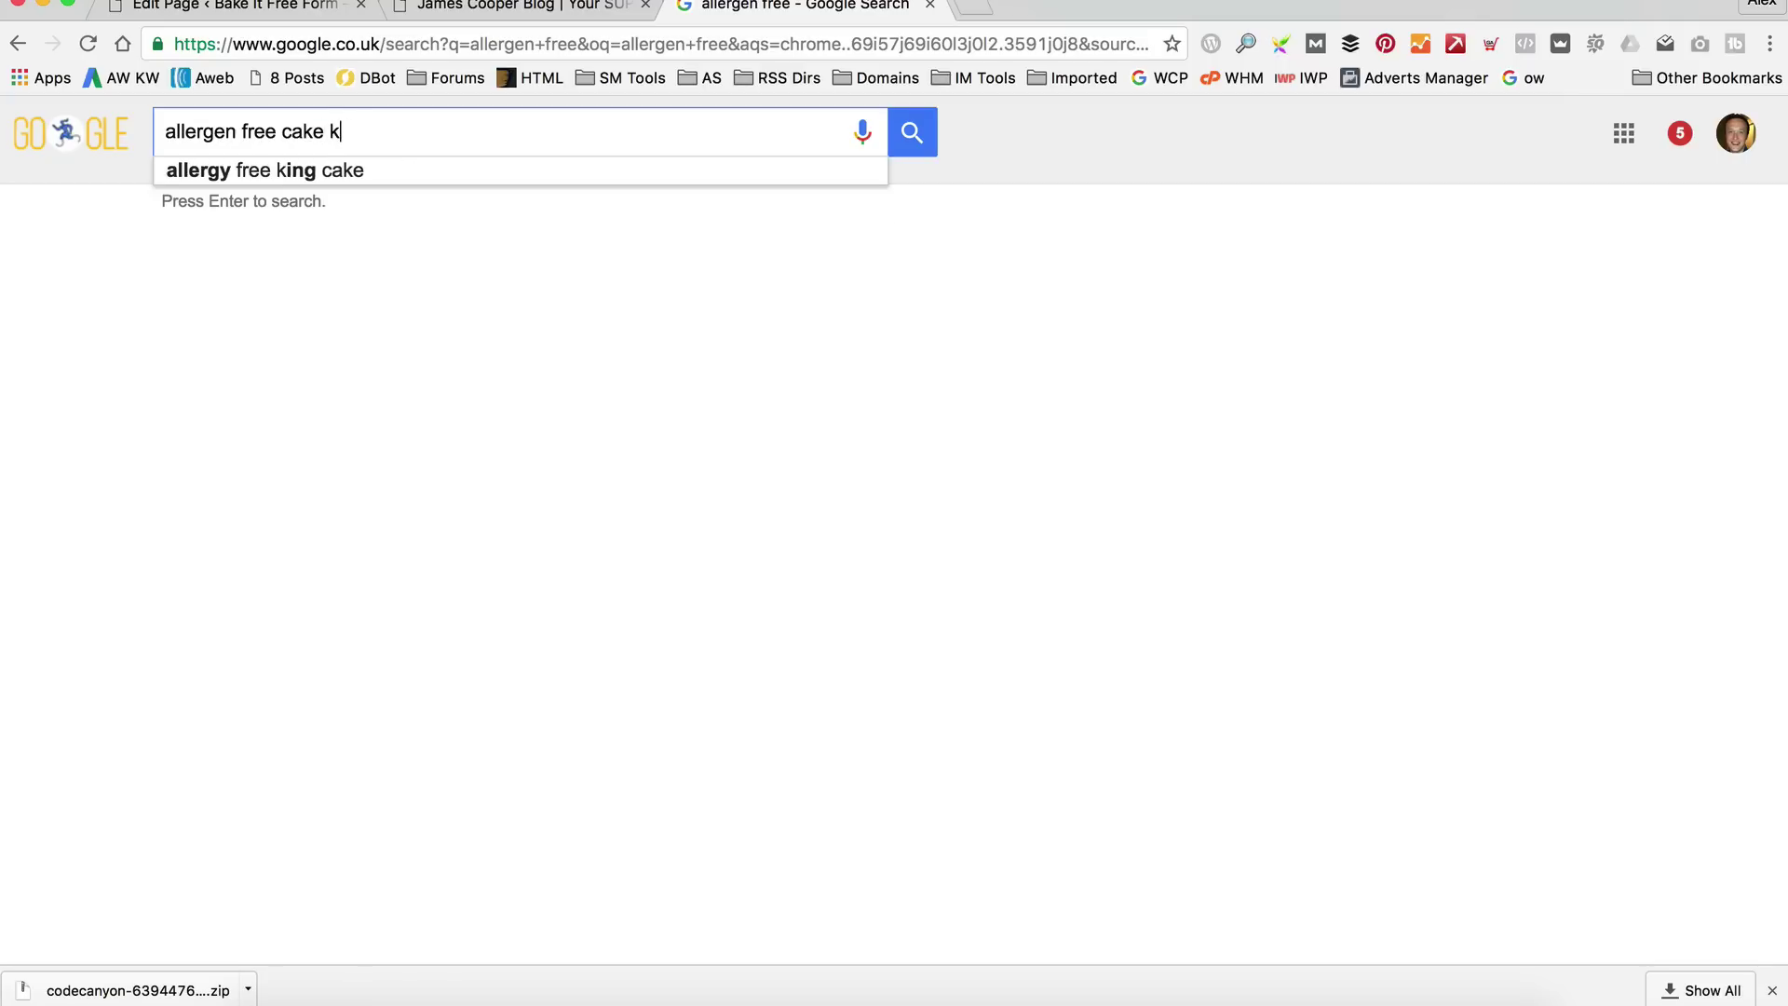
text(it)
key(Down)
key(Down)
key(Down)
key(Down)
key(Down)
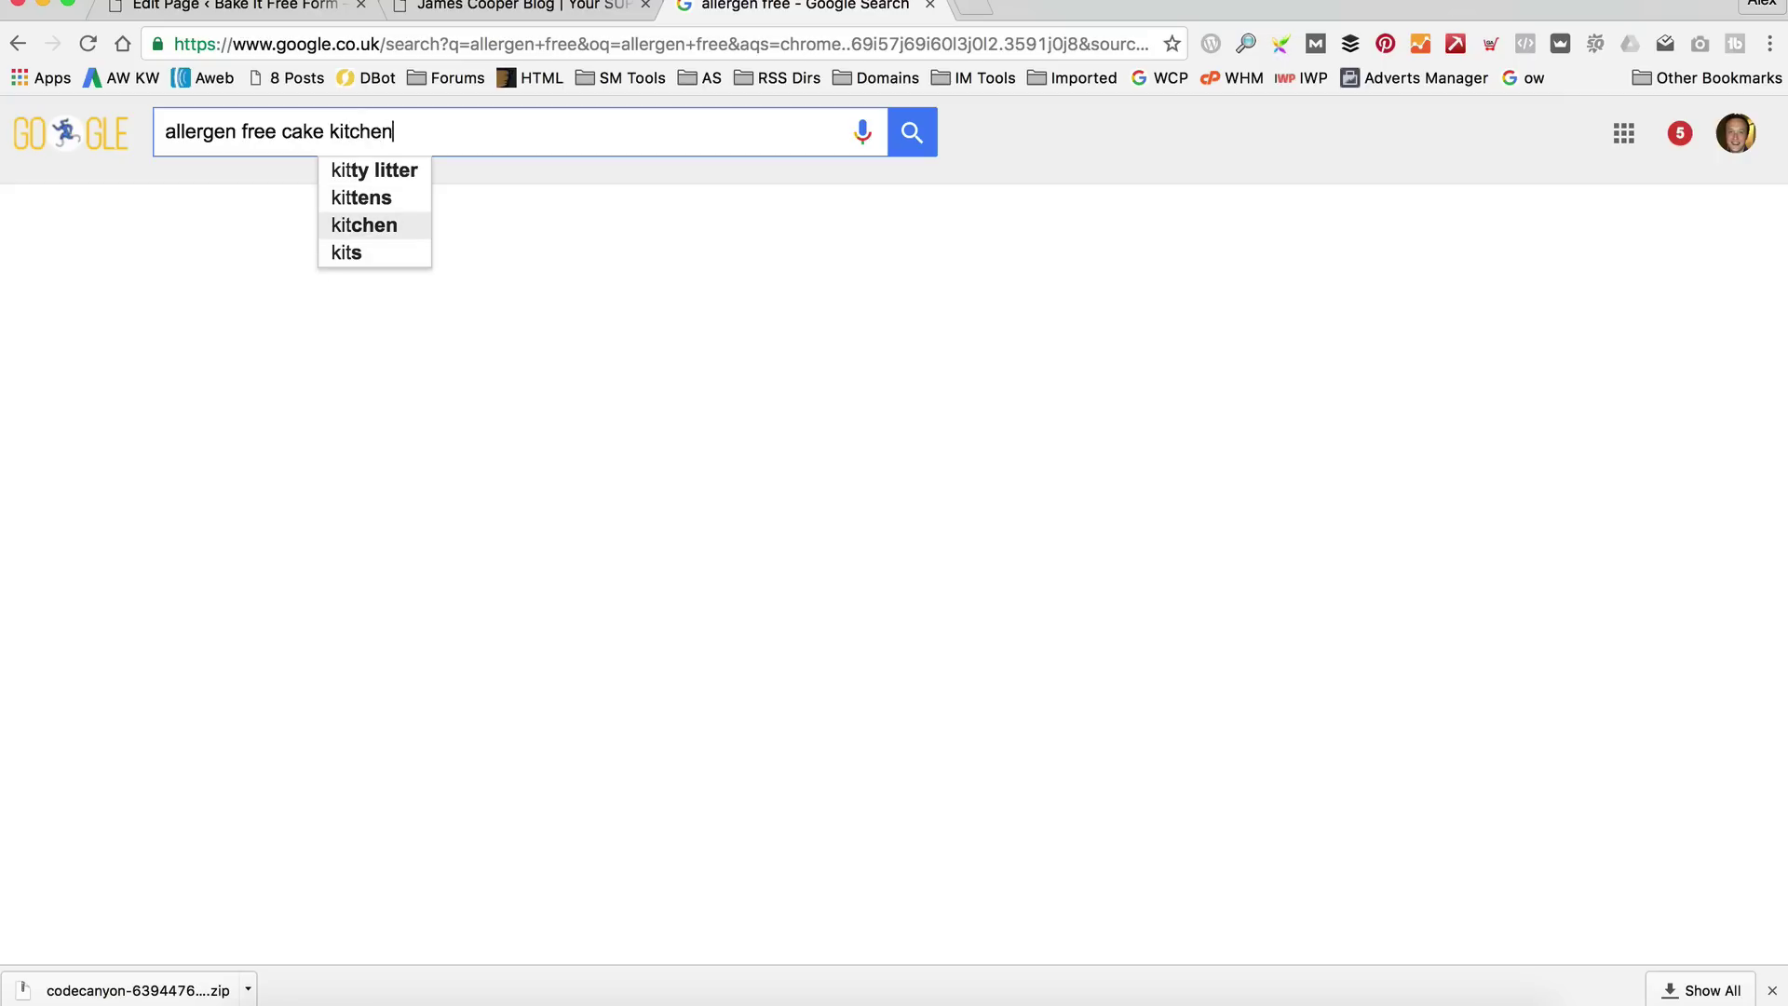
key(Up)
key(Return)
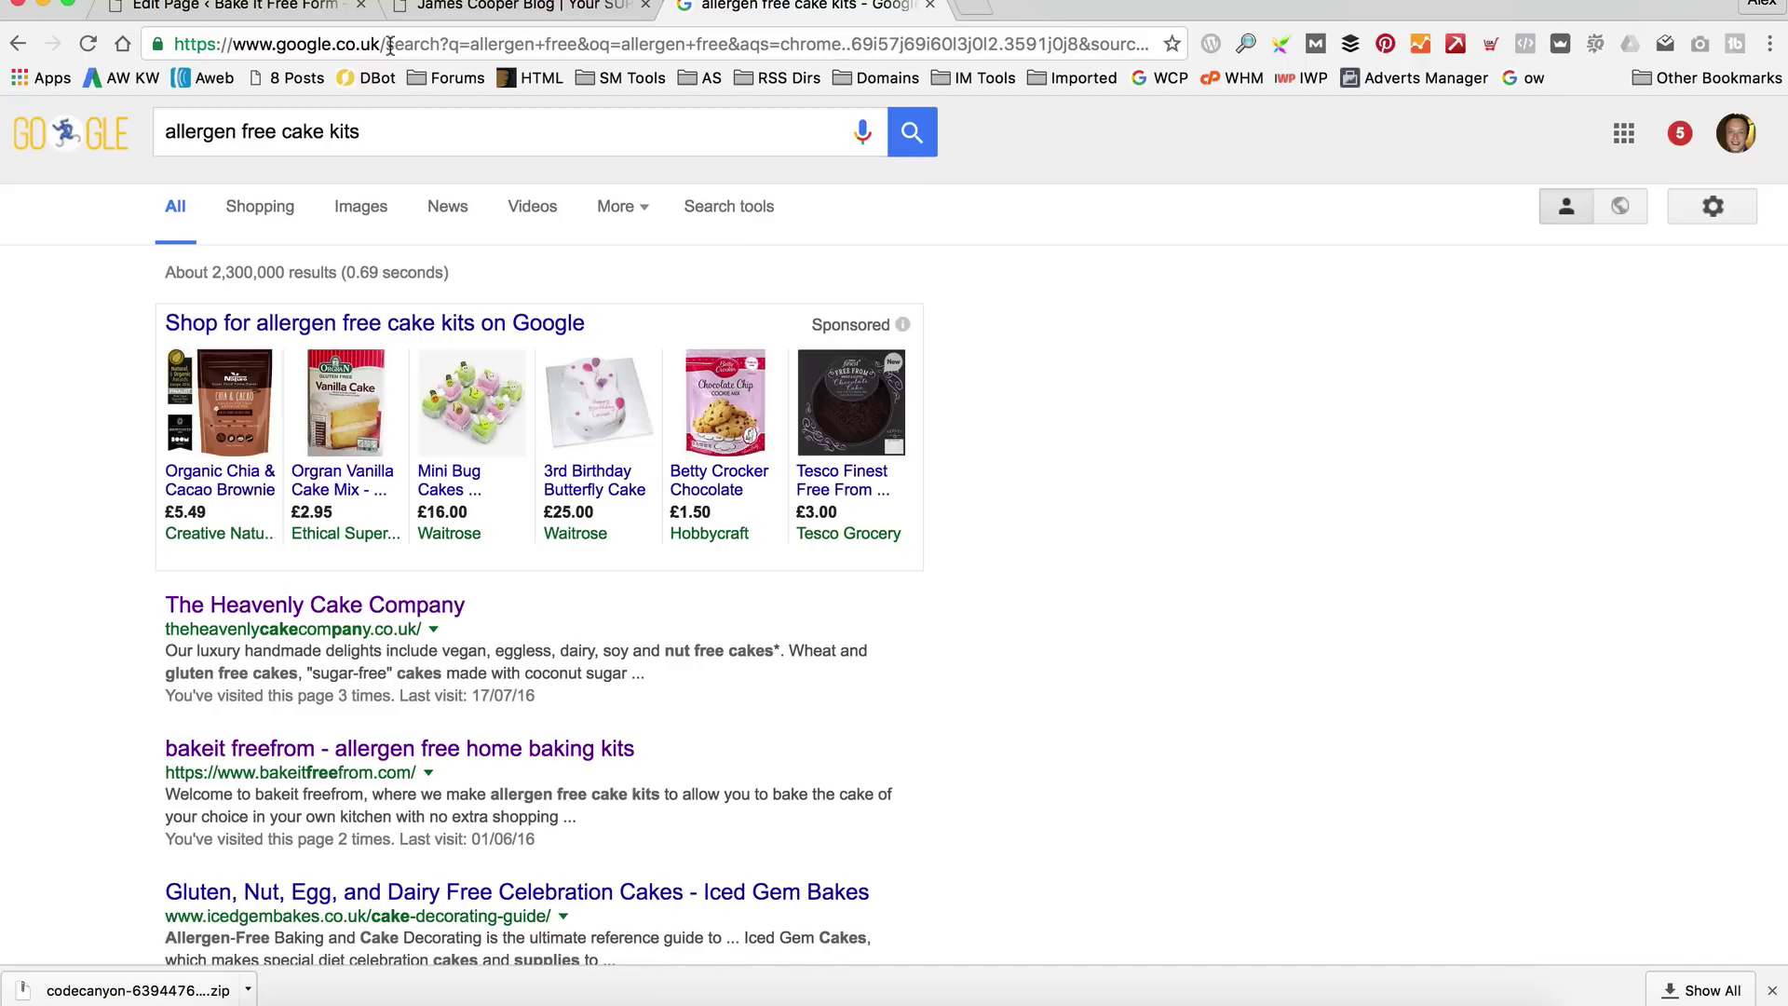
drag(398, 134, 126, 119)
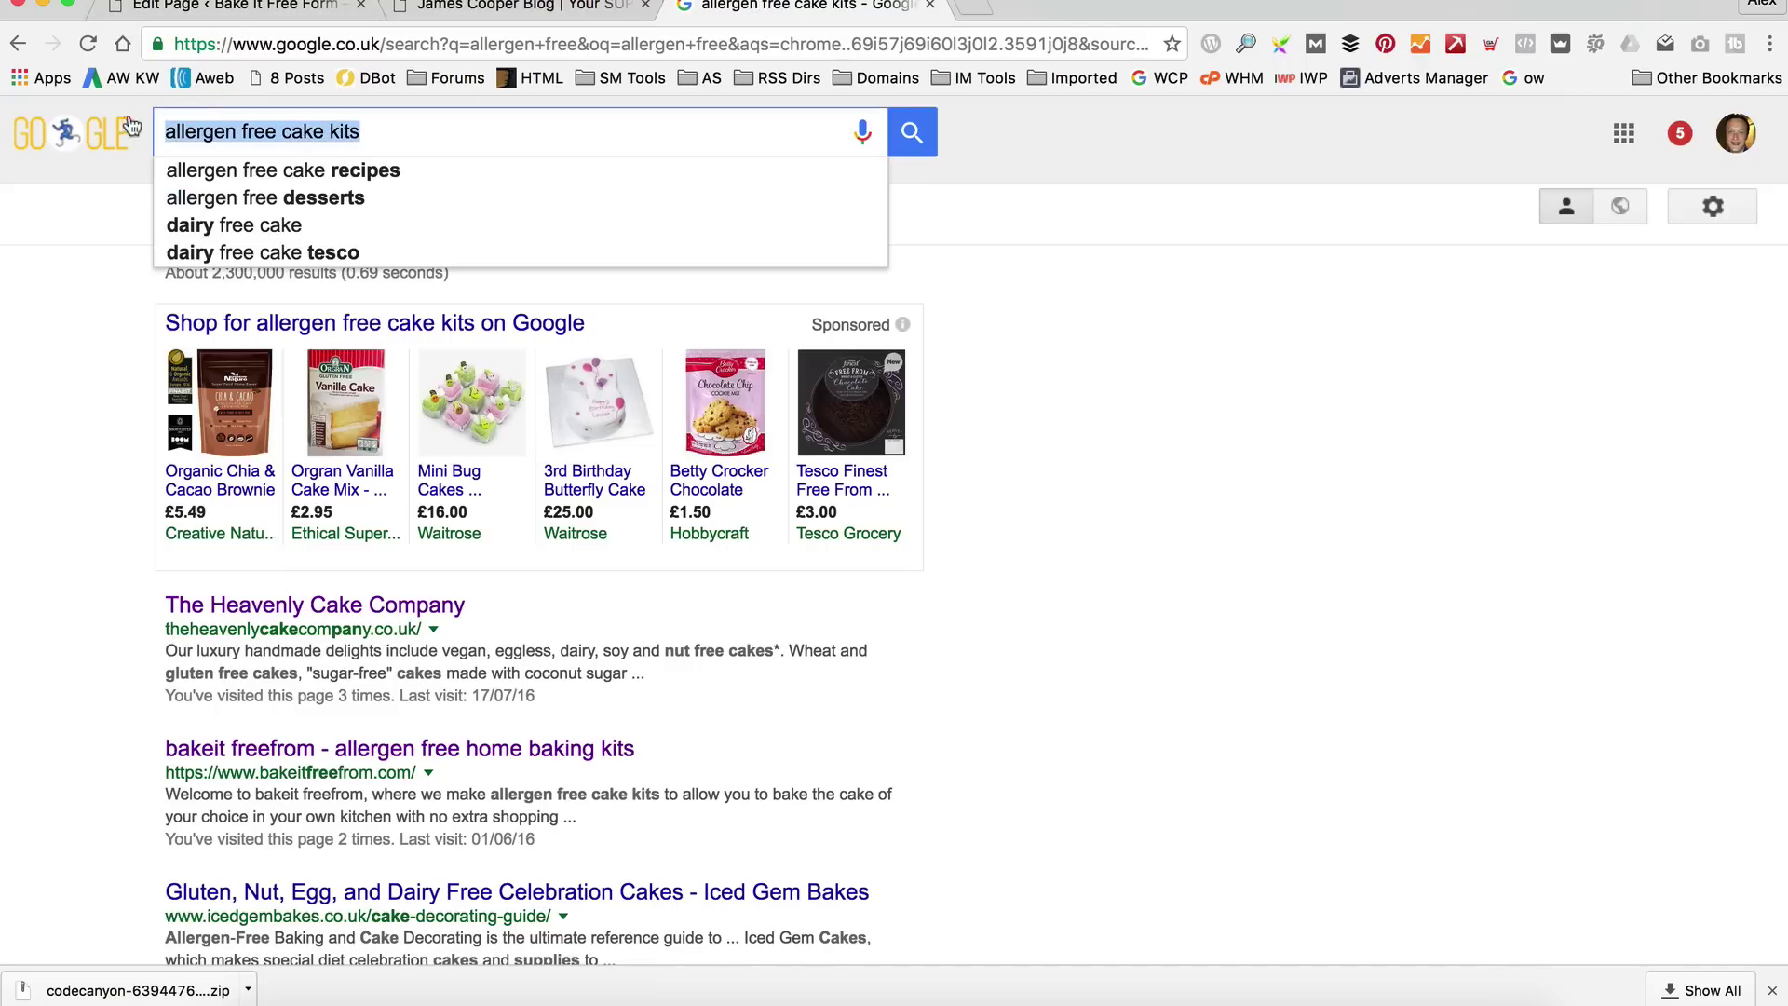
click(233, 5)
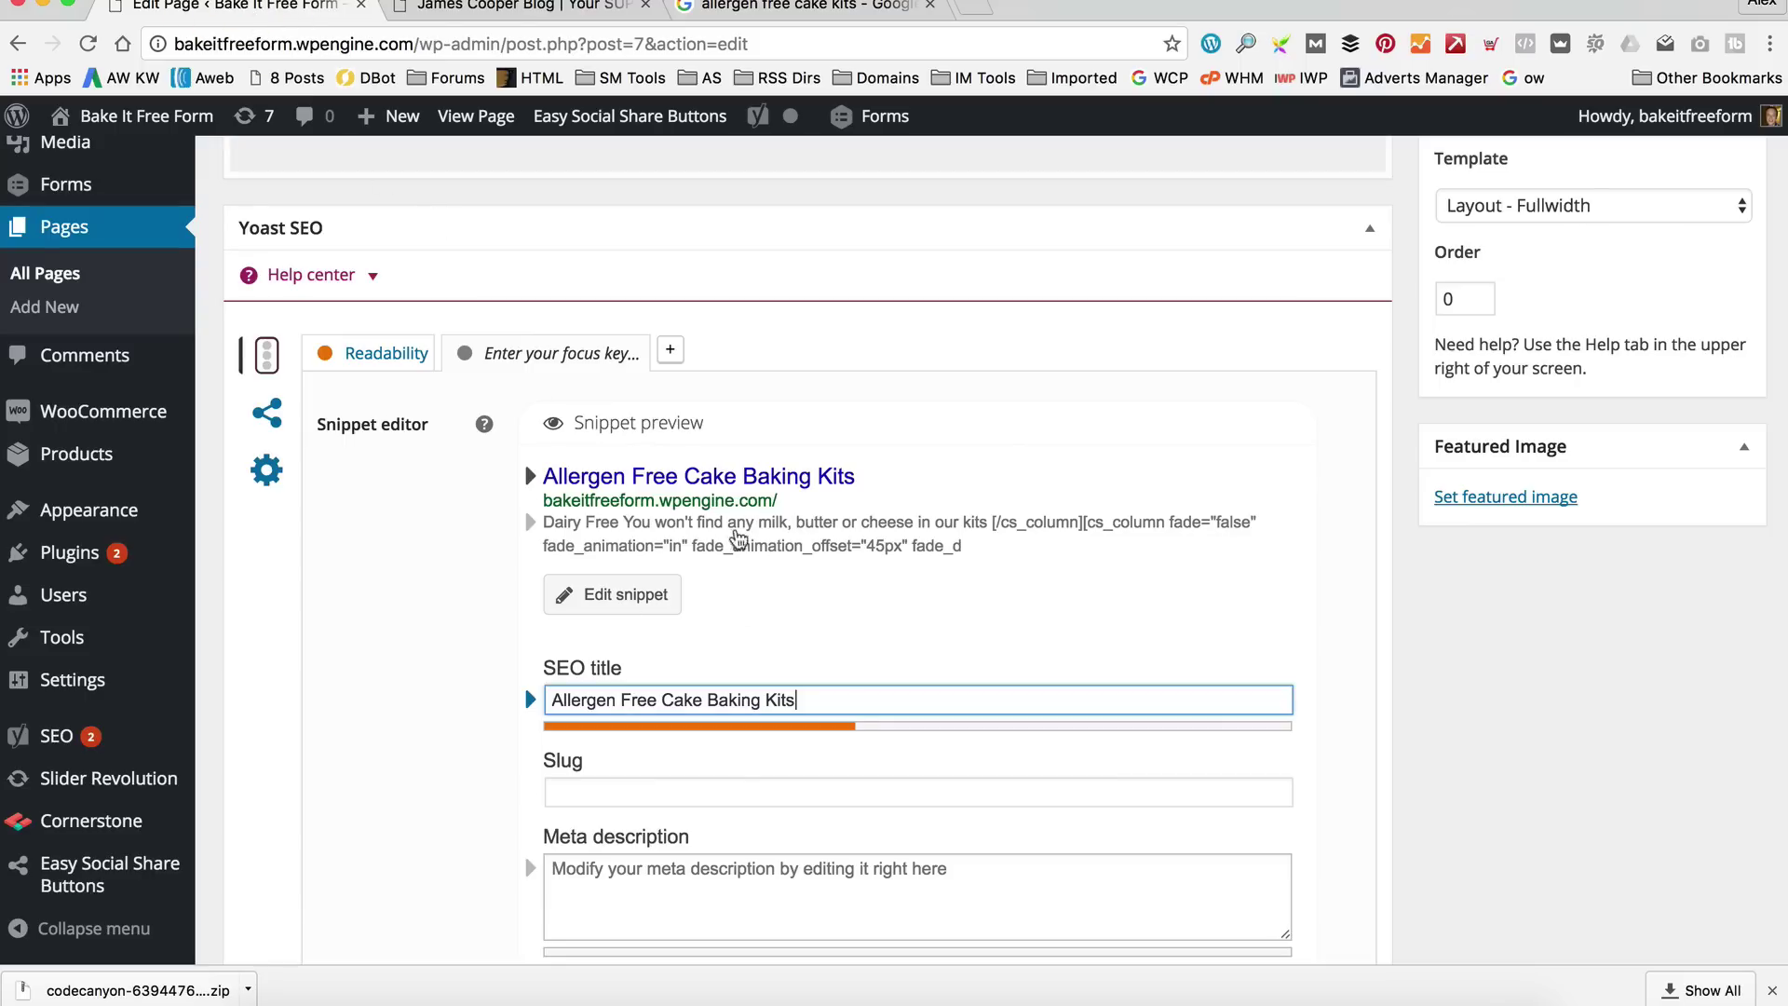
- Delete 'Baking' and append '- Bake It Free Form' to the Homepage's SEO title
click(704, 698)
drag(761, 698, 705, 698)
key(BackSpace)
key(BackSpace)
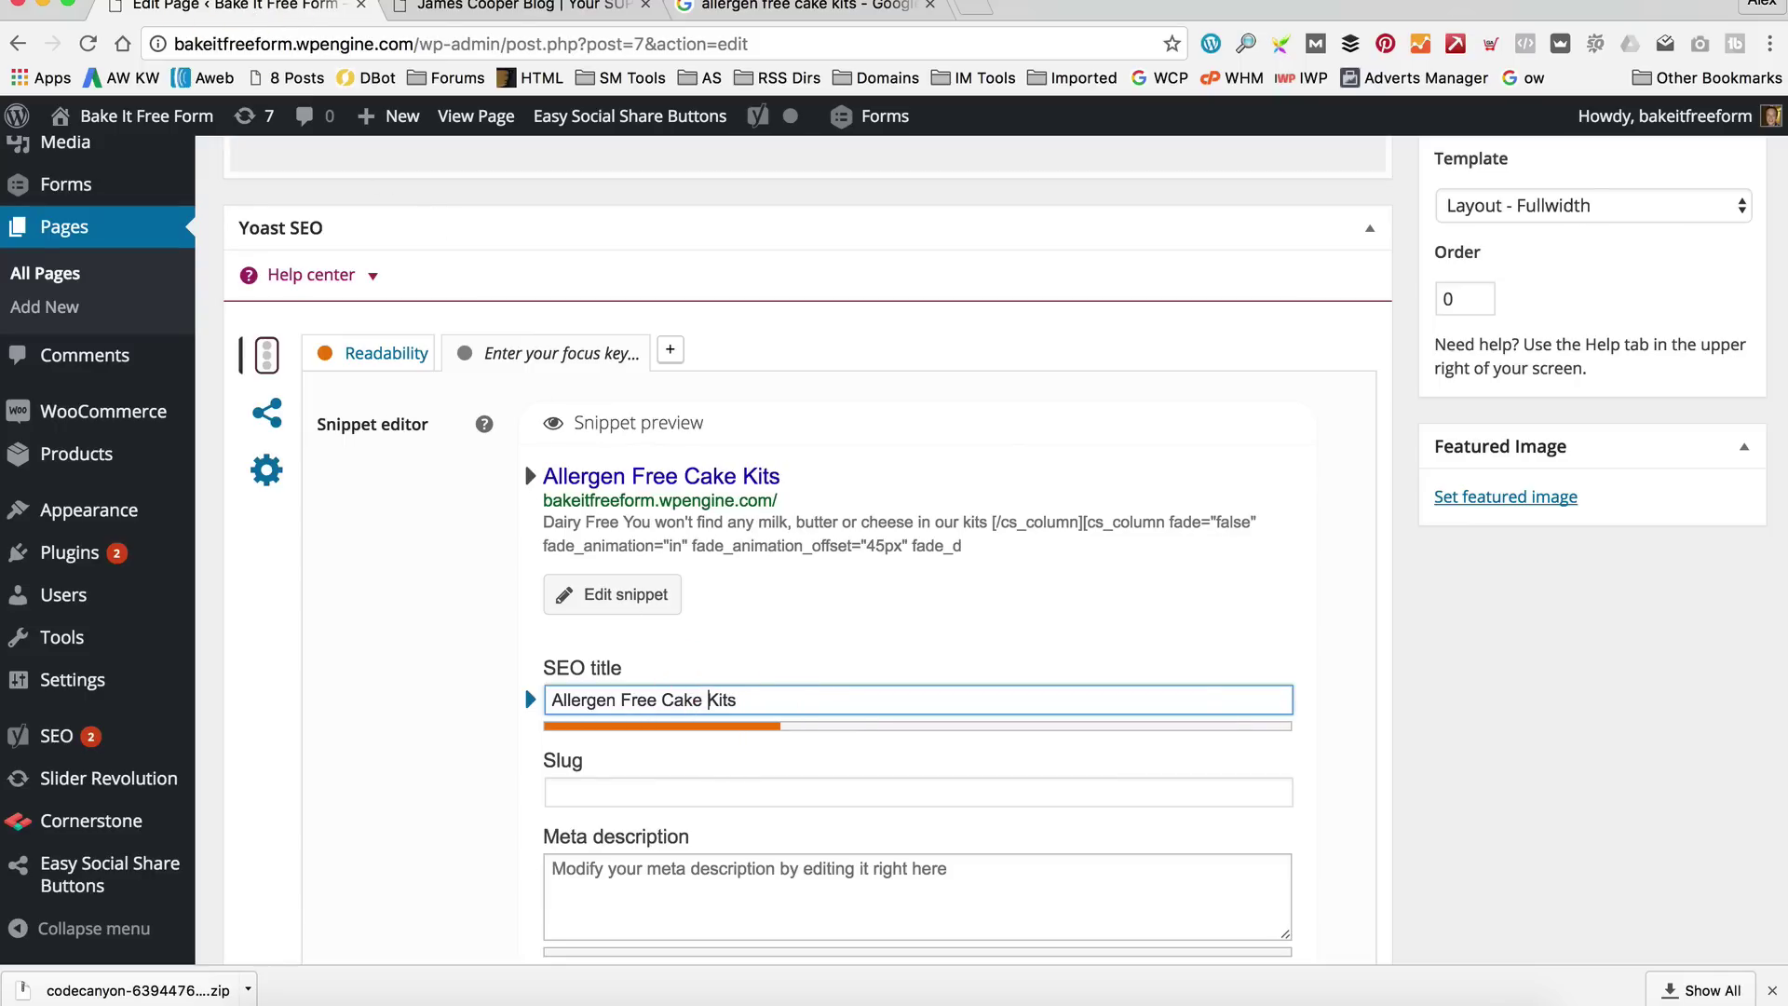
text(- Bake It Free Form)
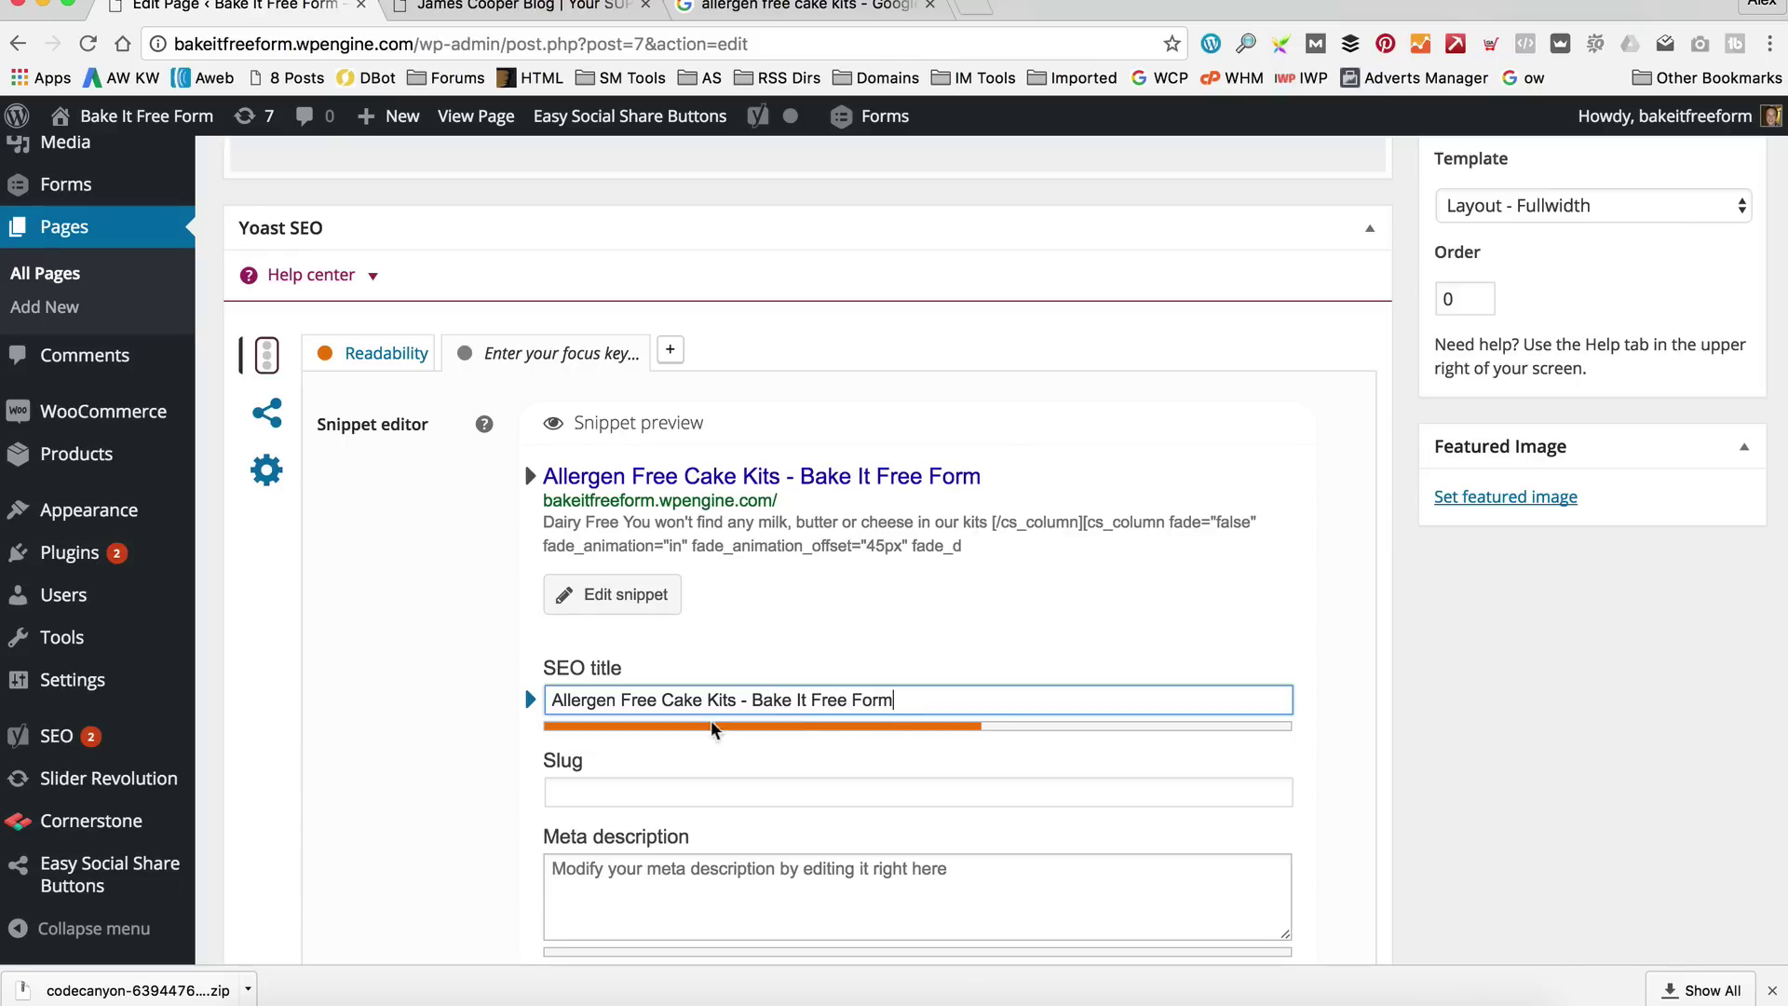
click(699, 794)
scroll(913, 764, down, 1)
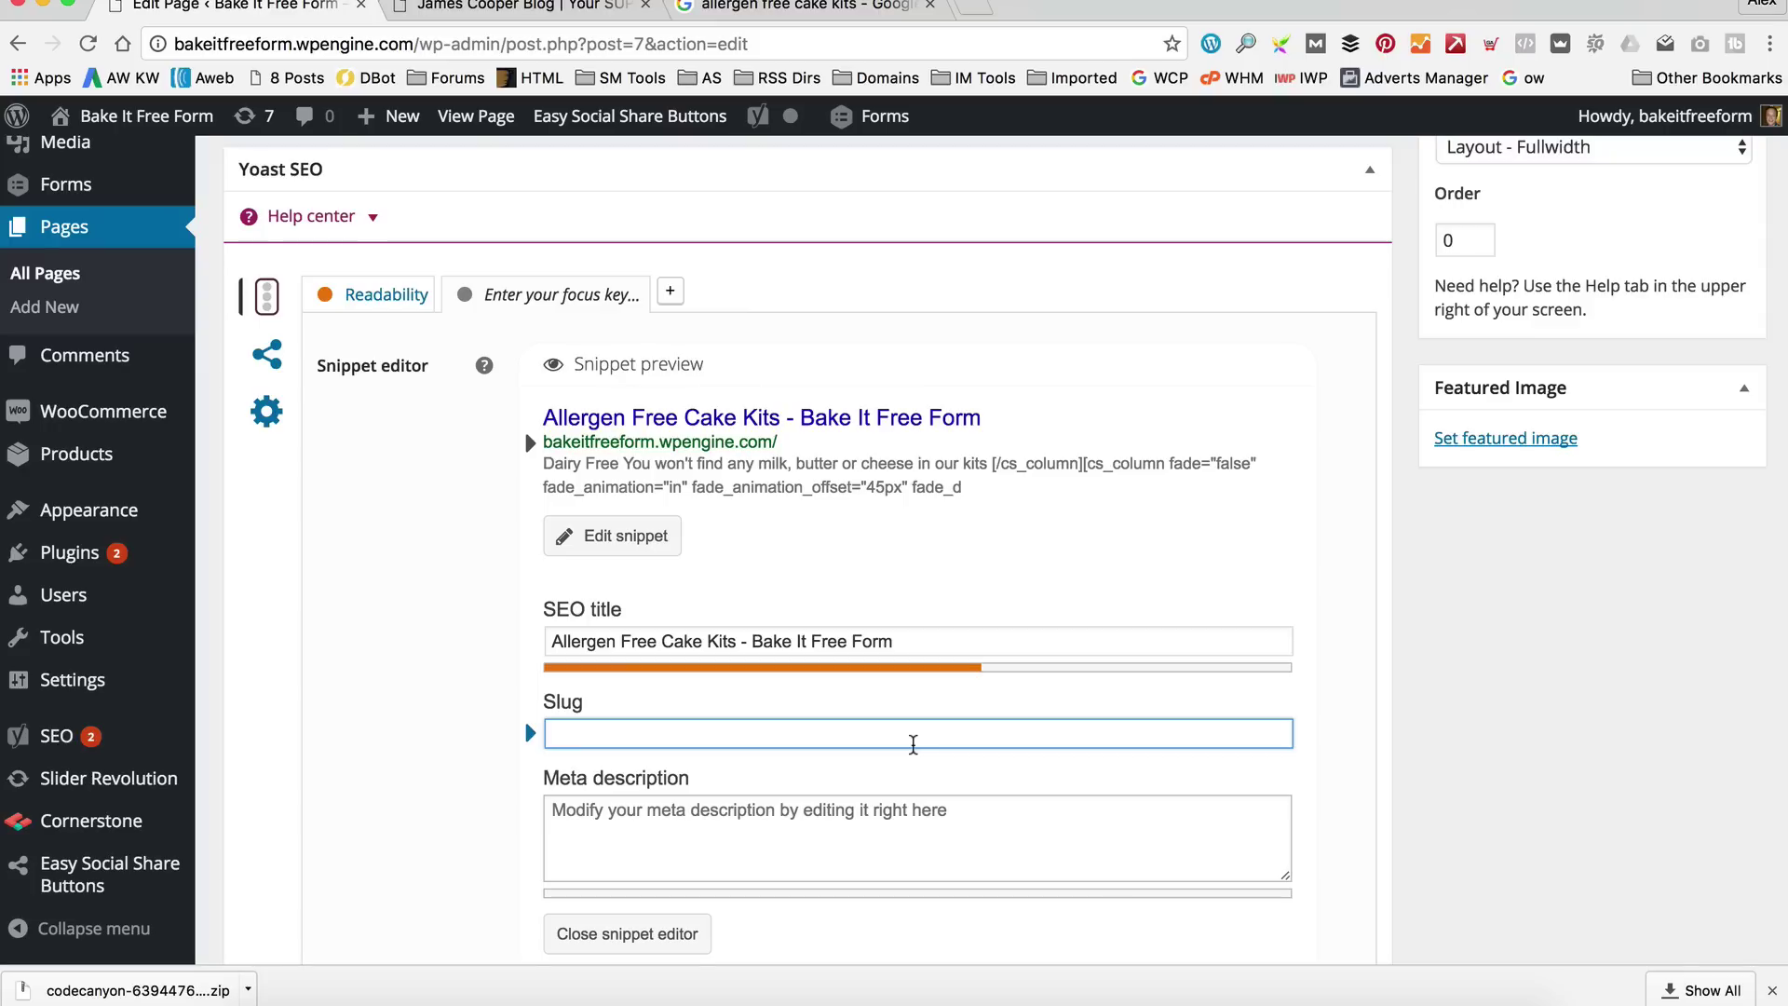
scroll(970, 722, down, 3)
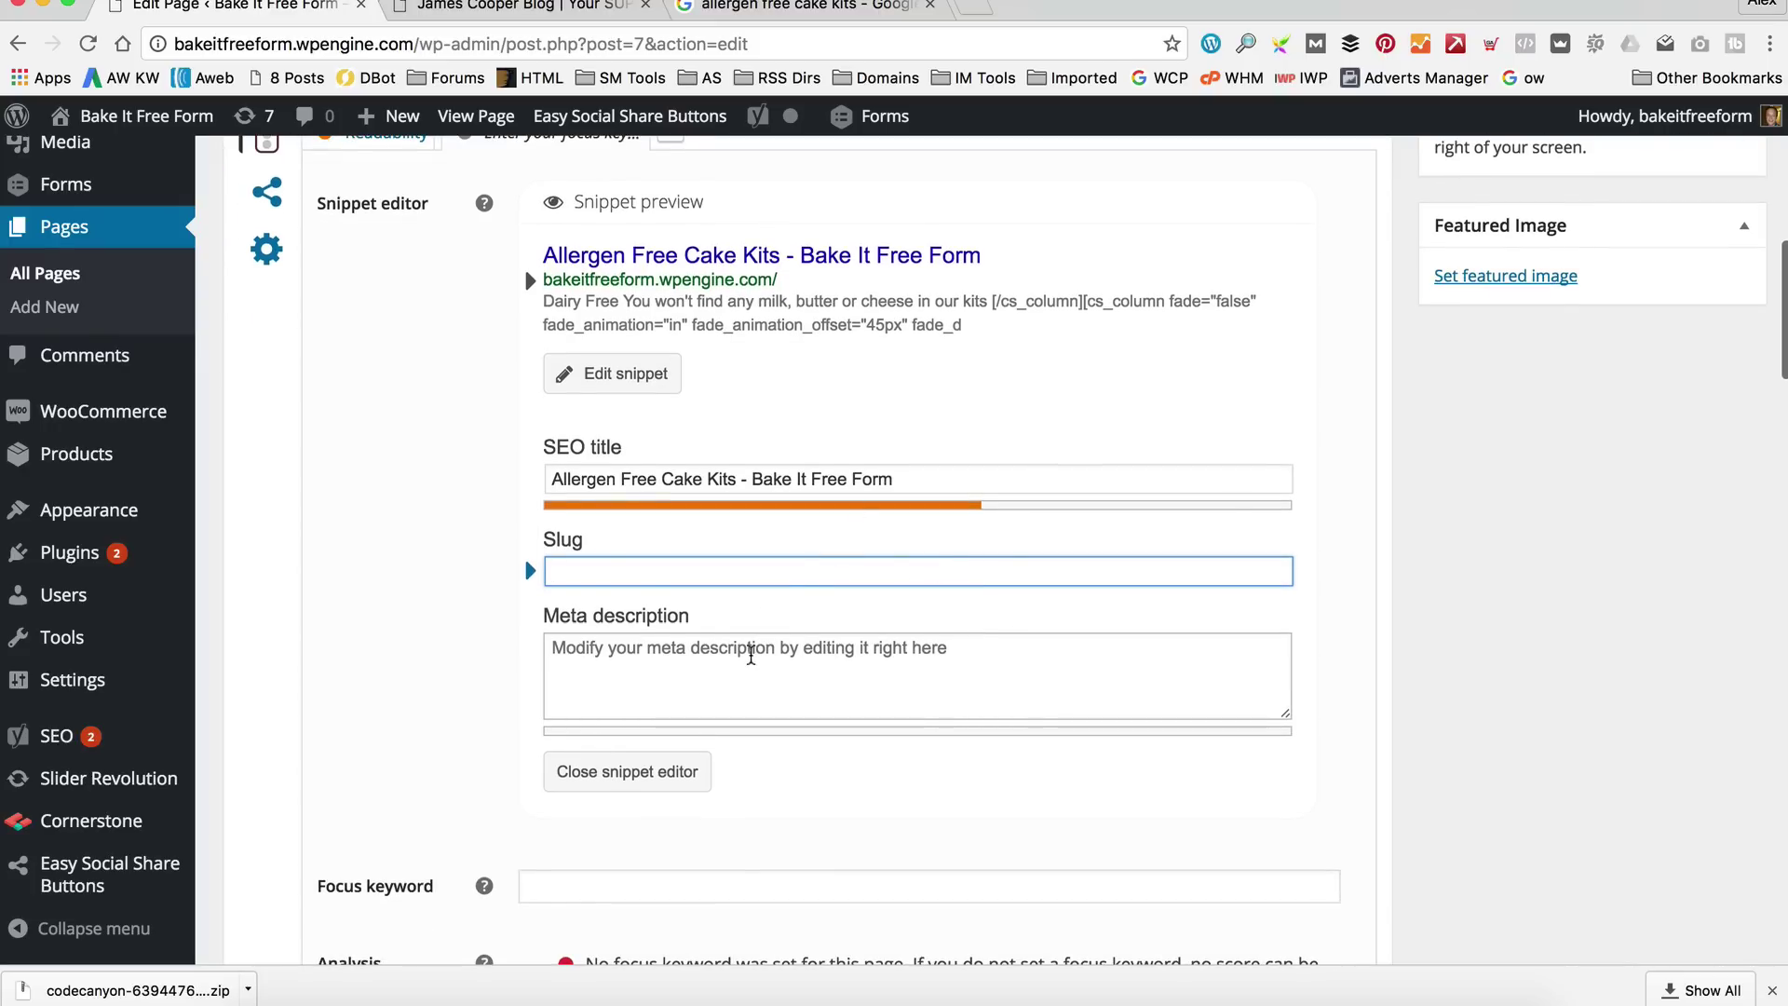
click(752, 654)
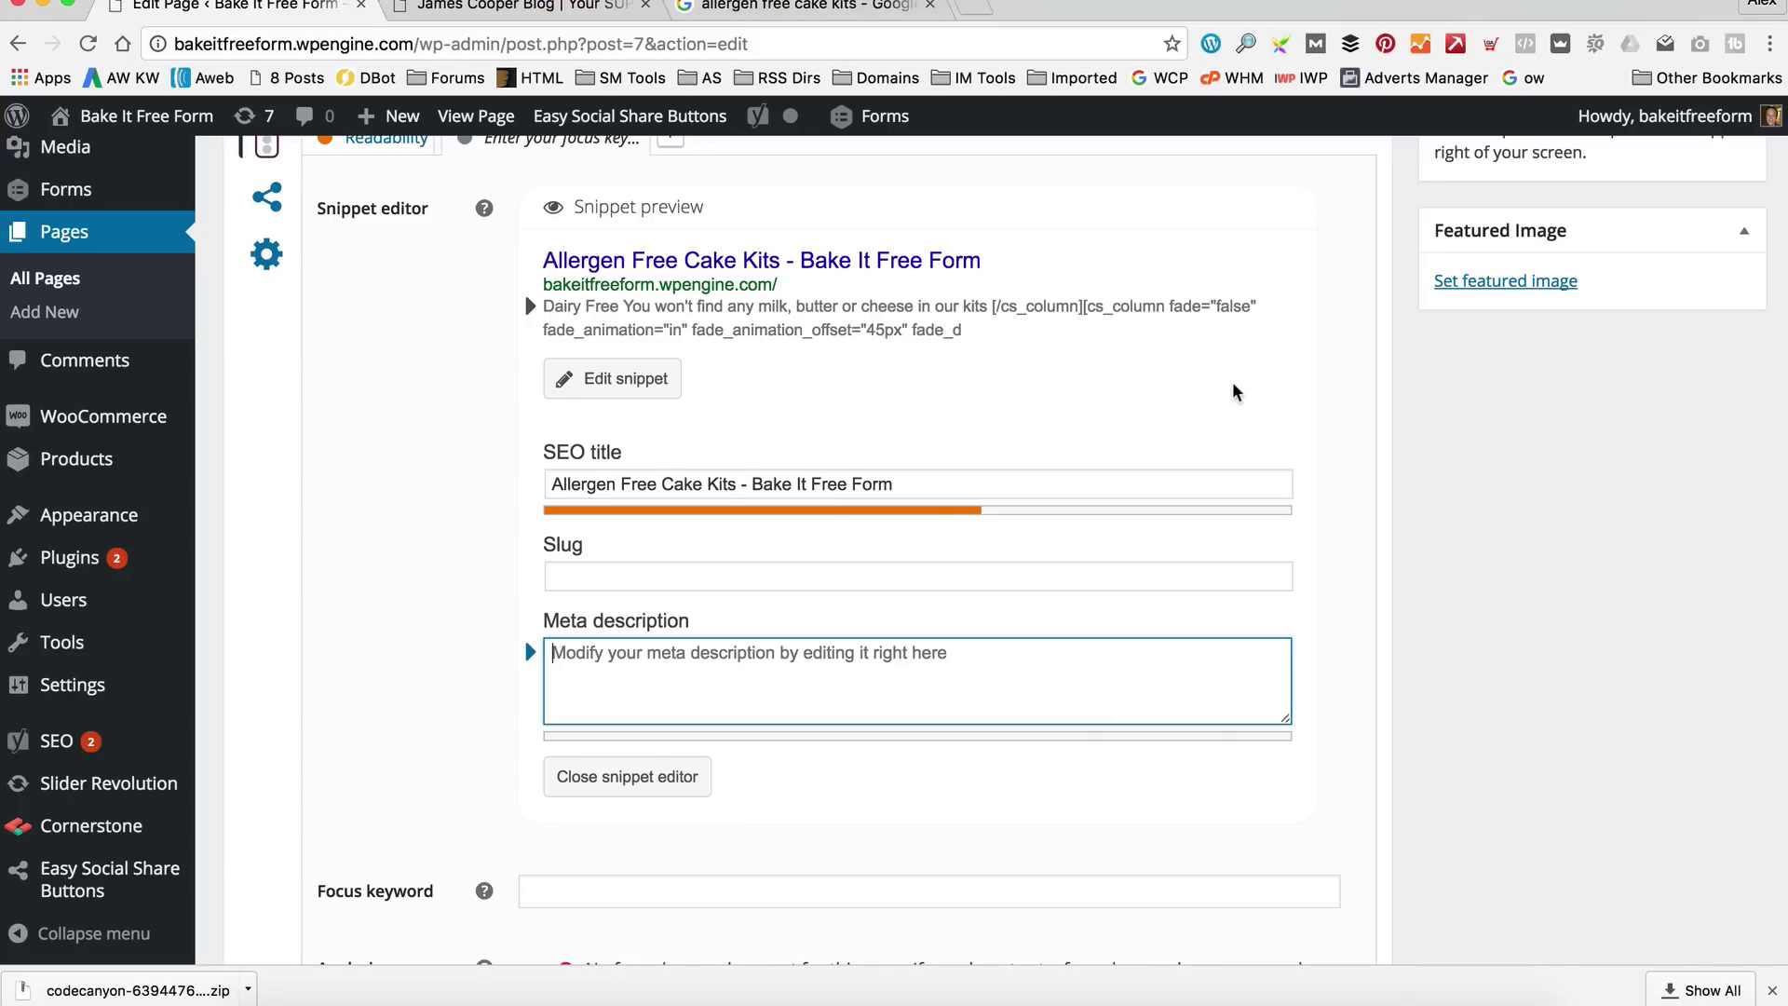
- Write a meta description about high quality allergen free cake kits, listing Carrot Cake, Cup Cakes, Muffins and More
text(Ran)
key(BackSpace)
text(Hiqgh )
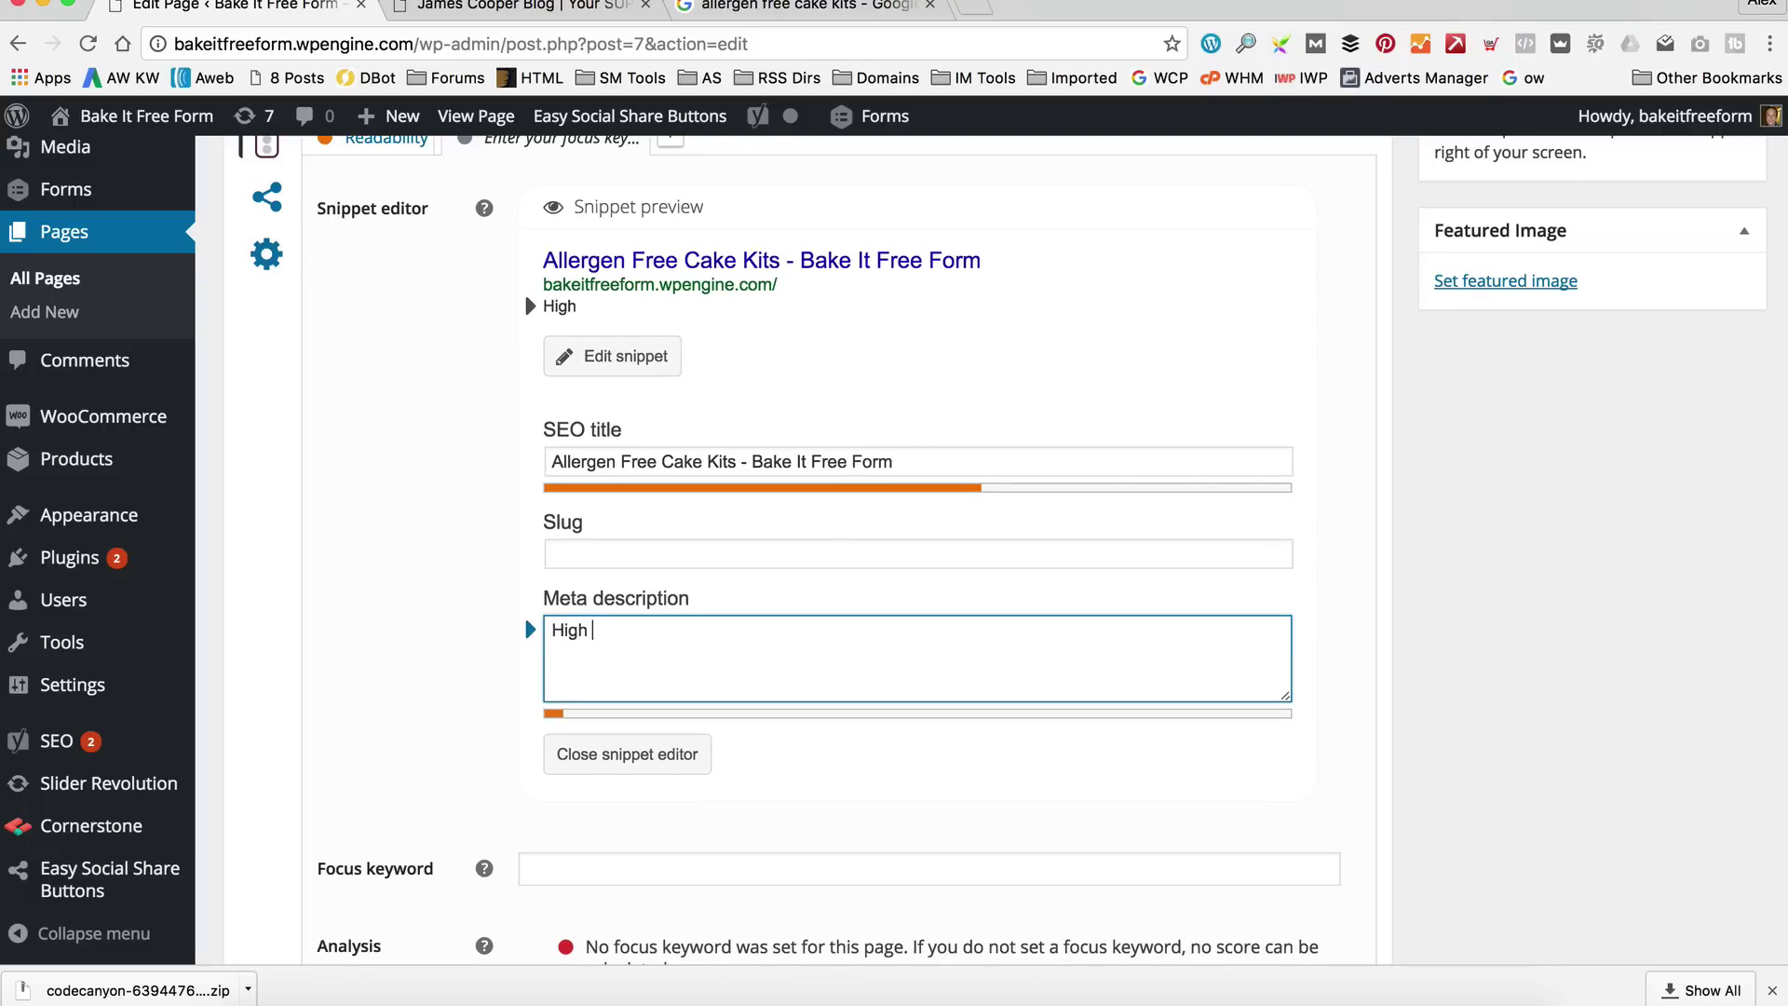
text(Quality Allergen Free Cake Kits)
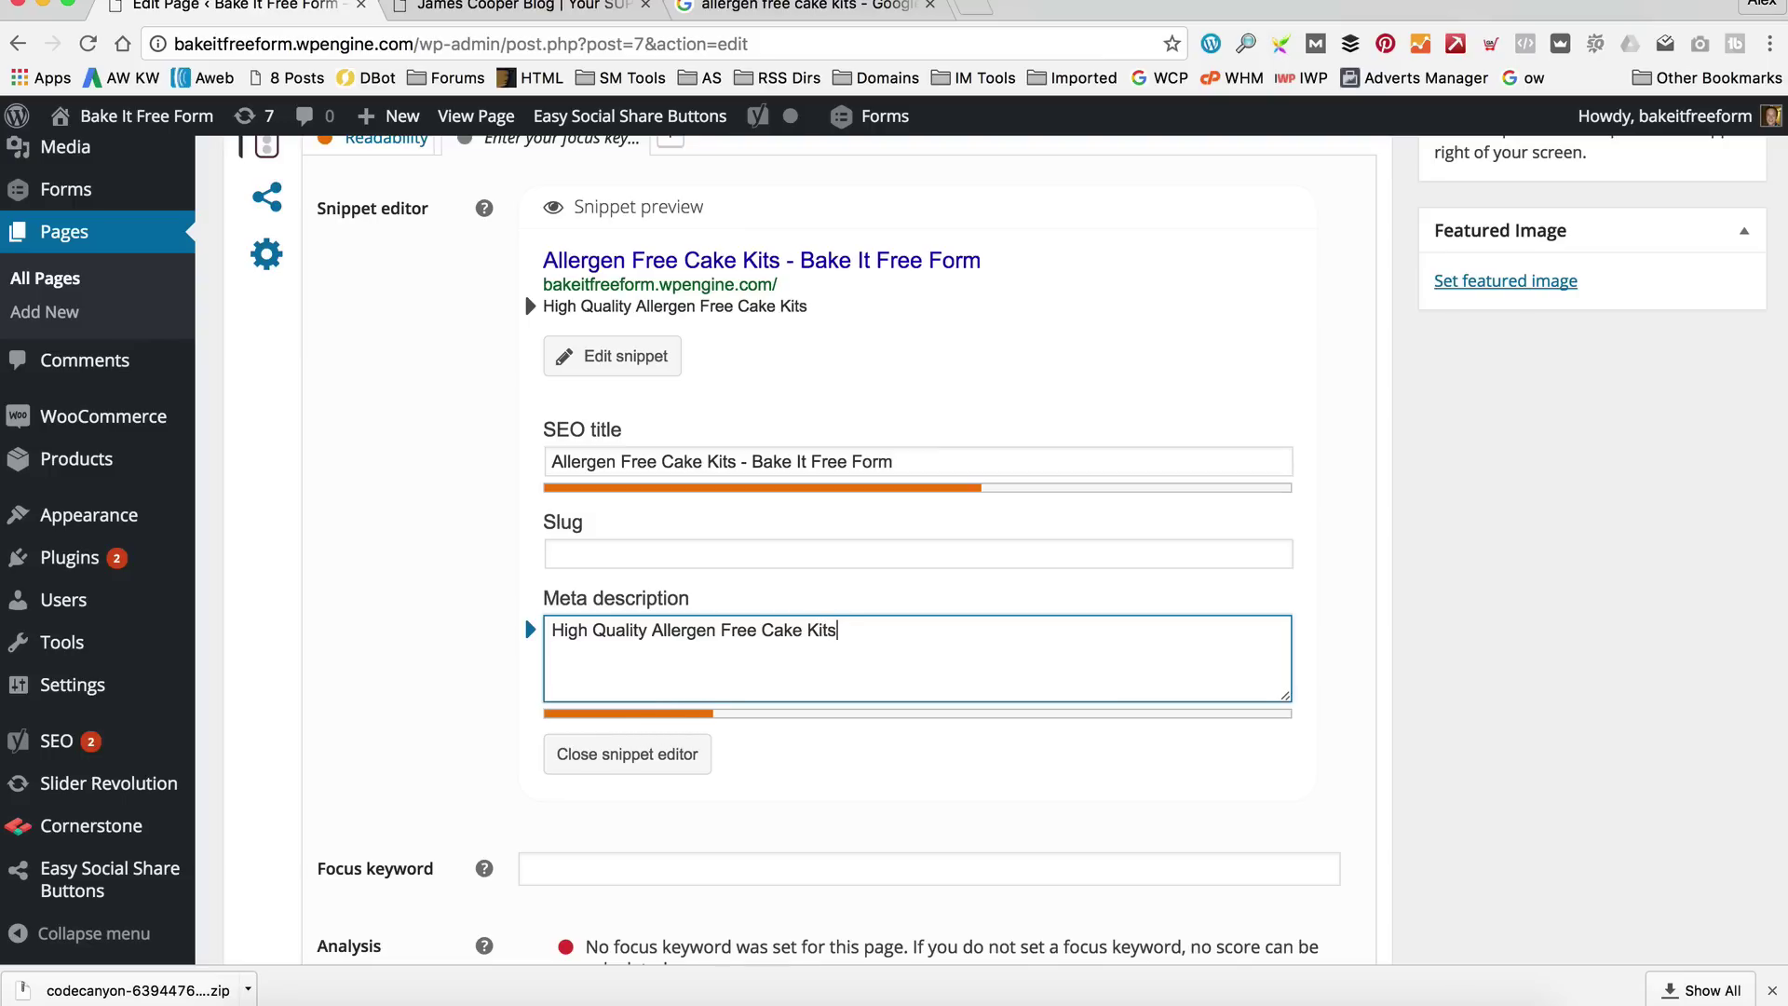
text( sent stri)
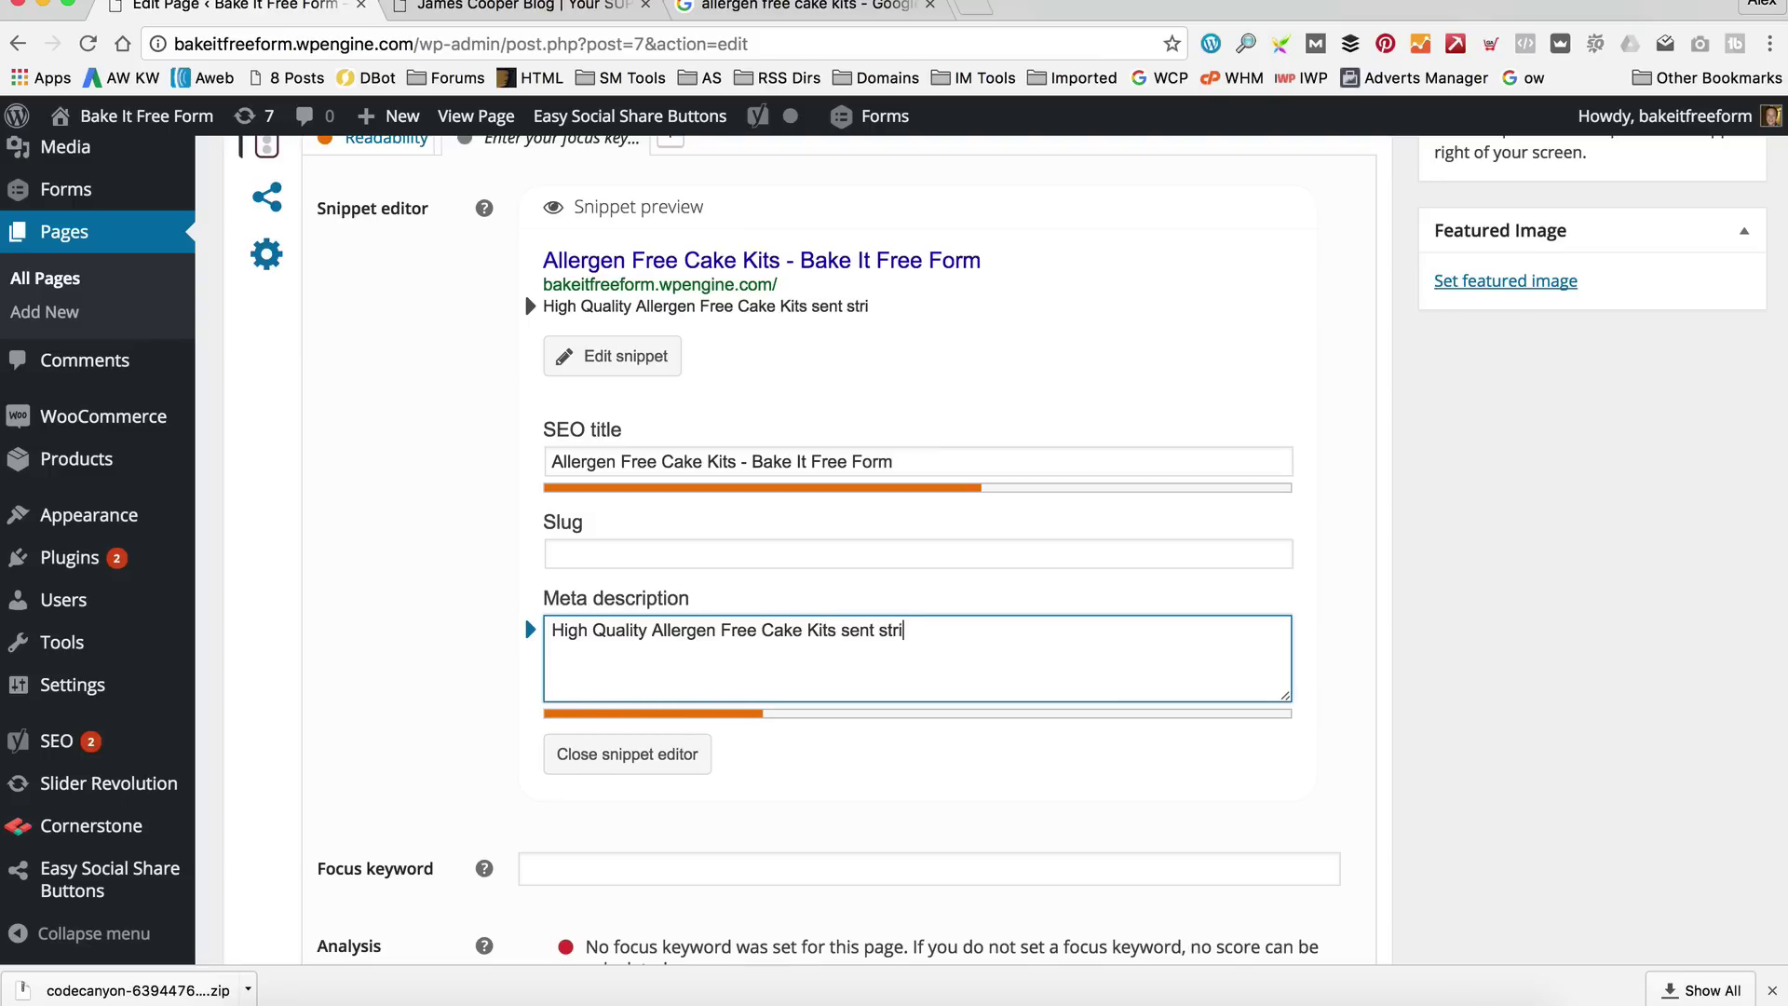
key(BackSpace)
text(aight to yo)
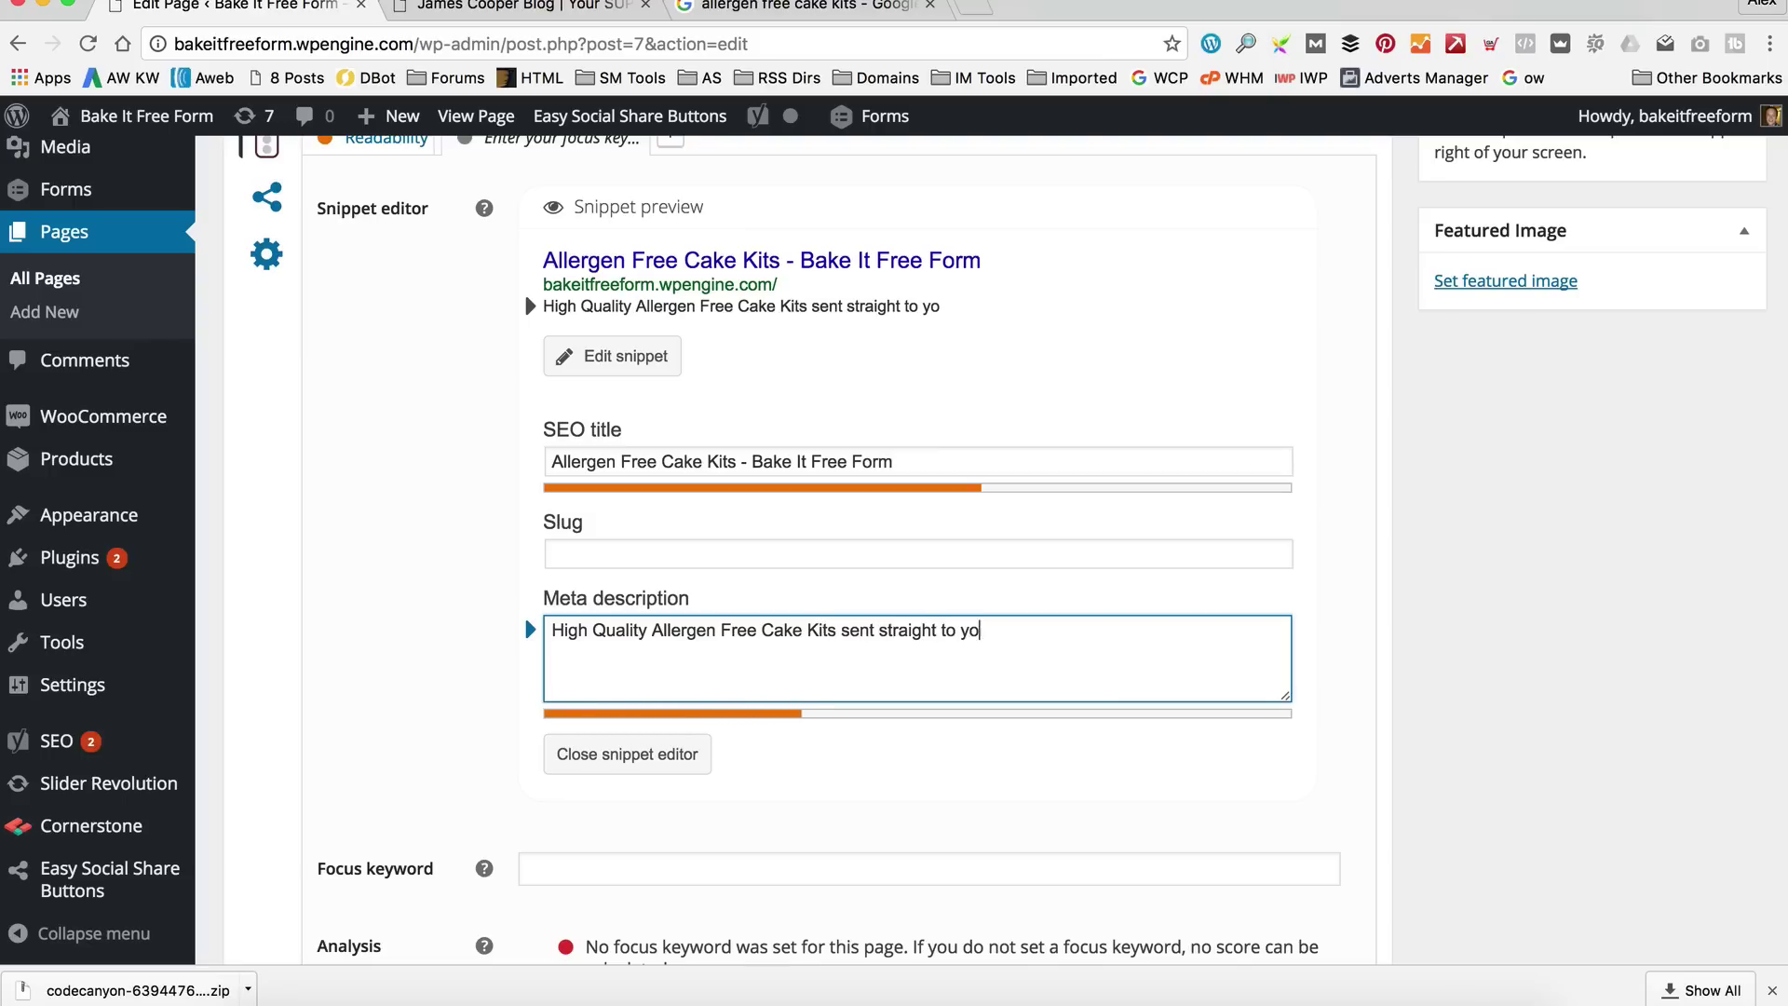
text(ur door. Range includes Carrot Cake,)
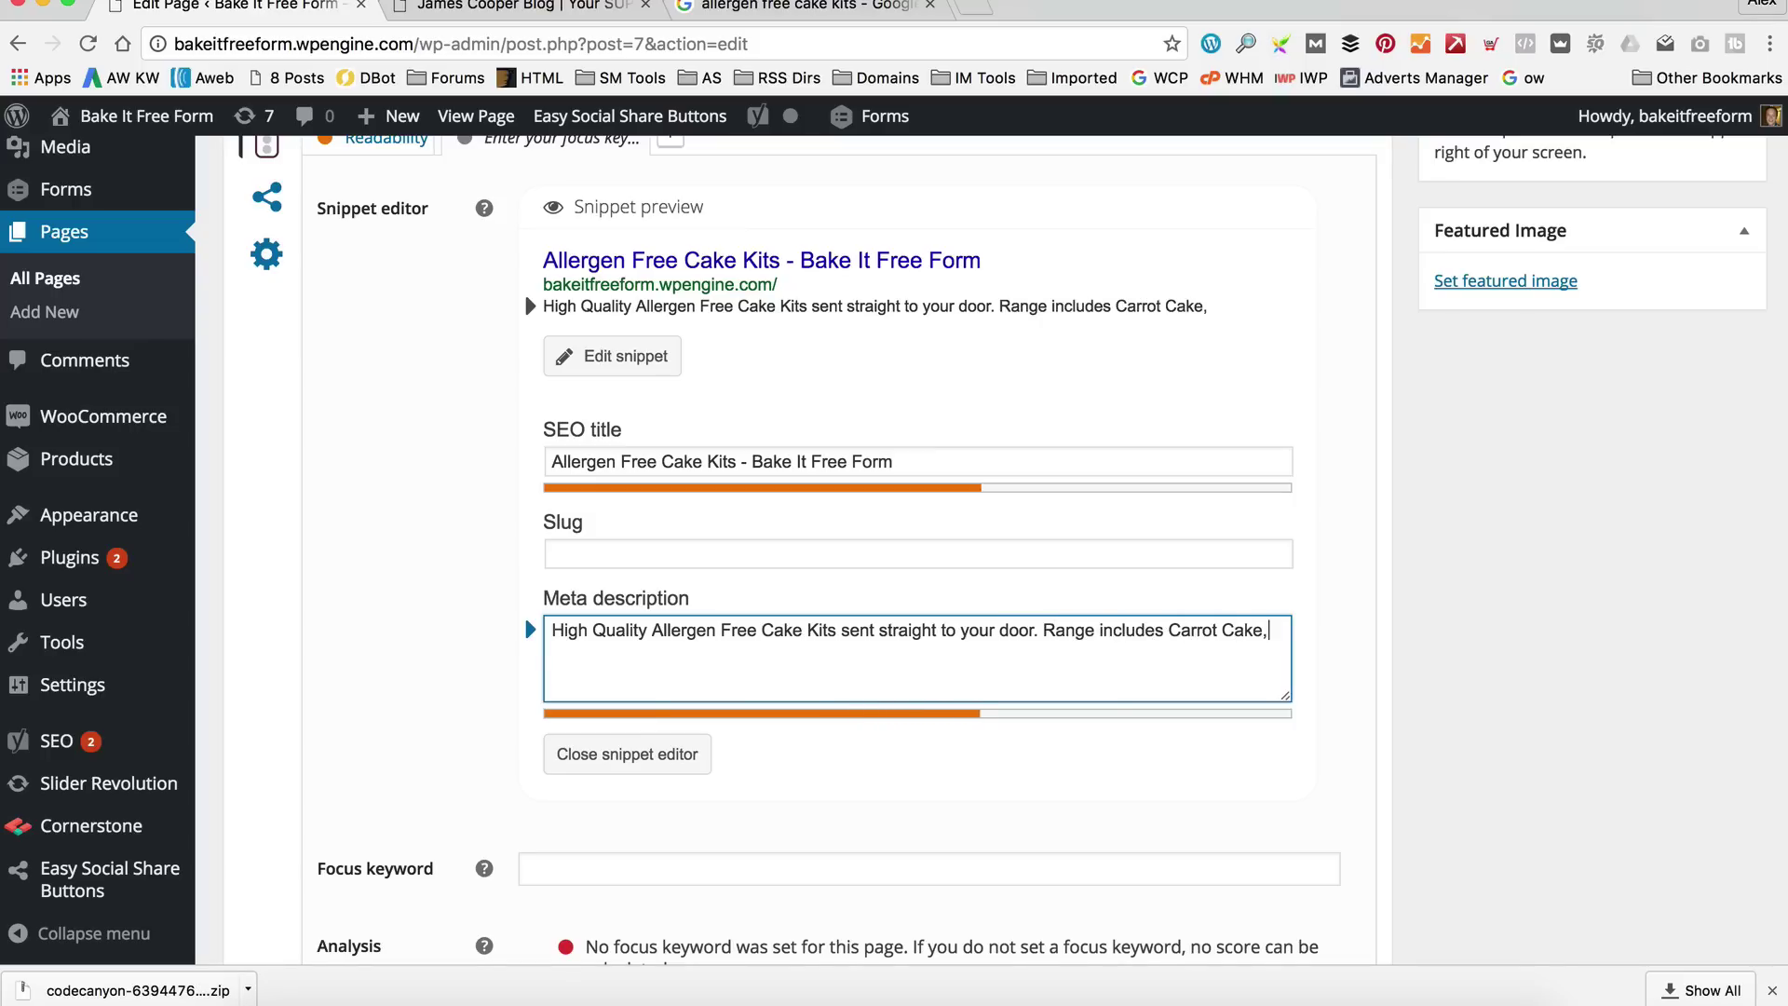
text( Brownies)
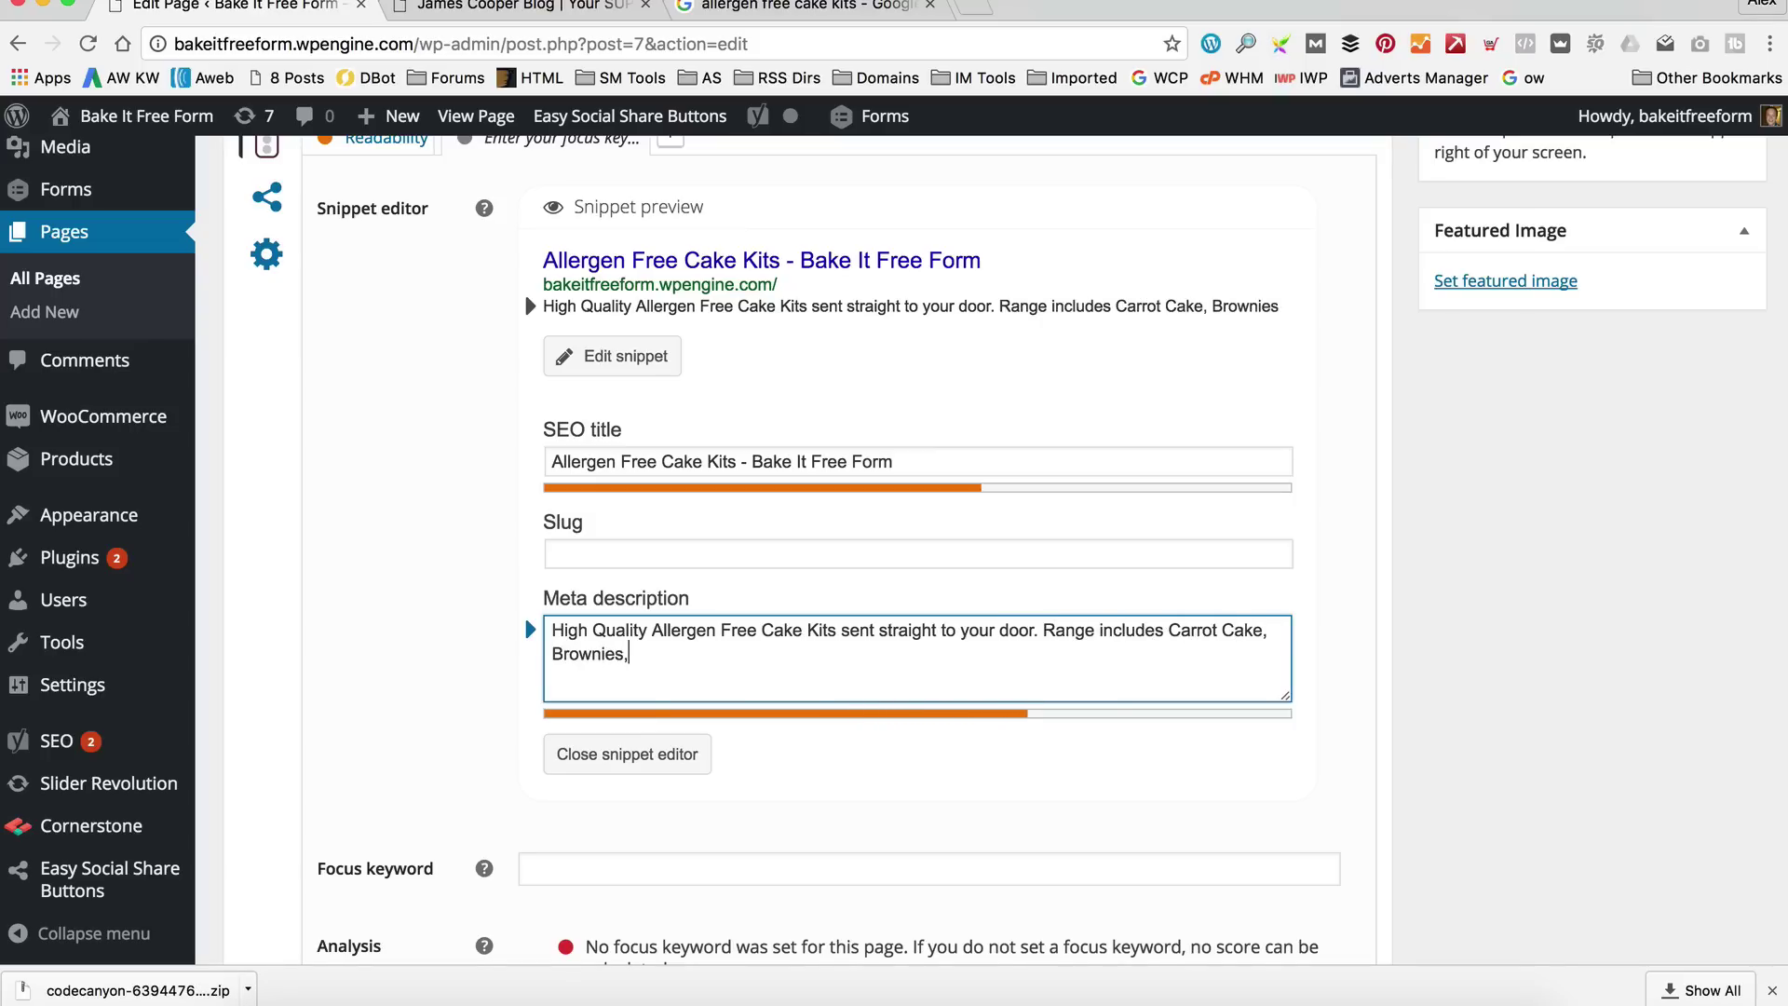
text(,)
key(BackSpace)
key(BackSpace)
key(BackSpace)
key(BackSpace)
key(BackSpace)
key(BackSpace)
key(BackSpace)
key(BackSpace)
key(BackSpace)
text(Cup)
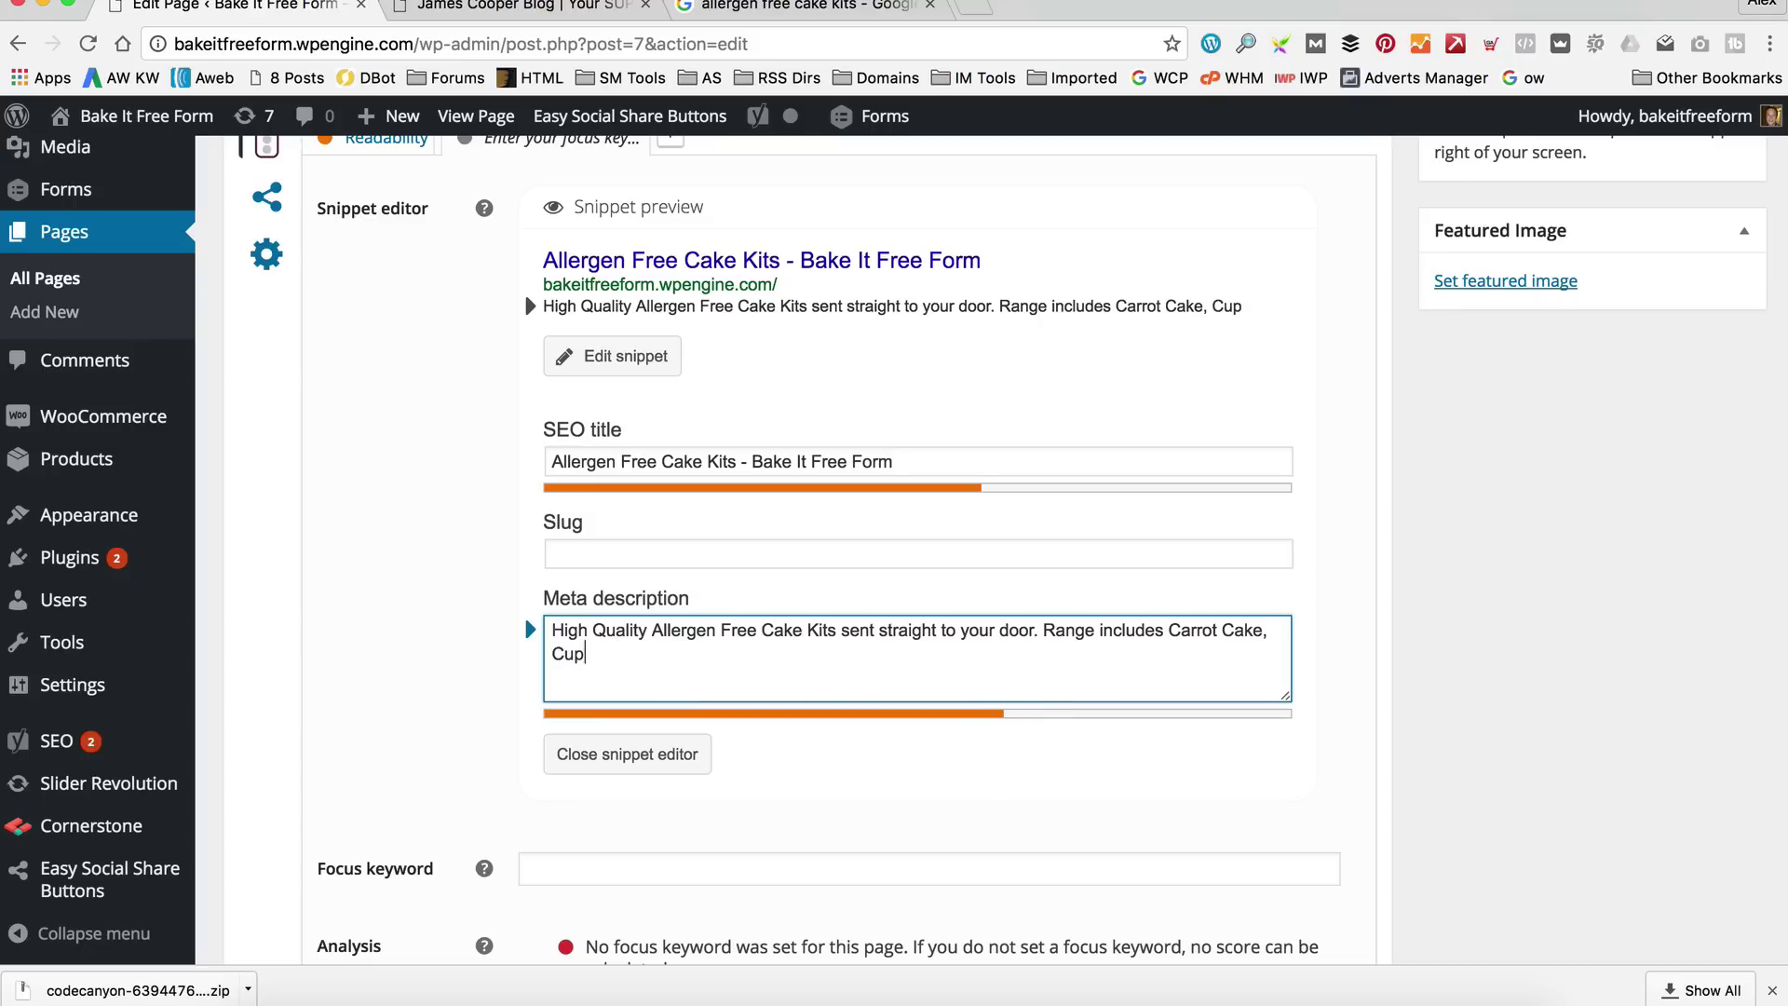
text( Cakes, Muffi)
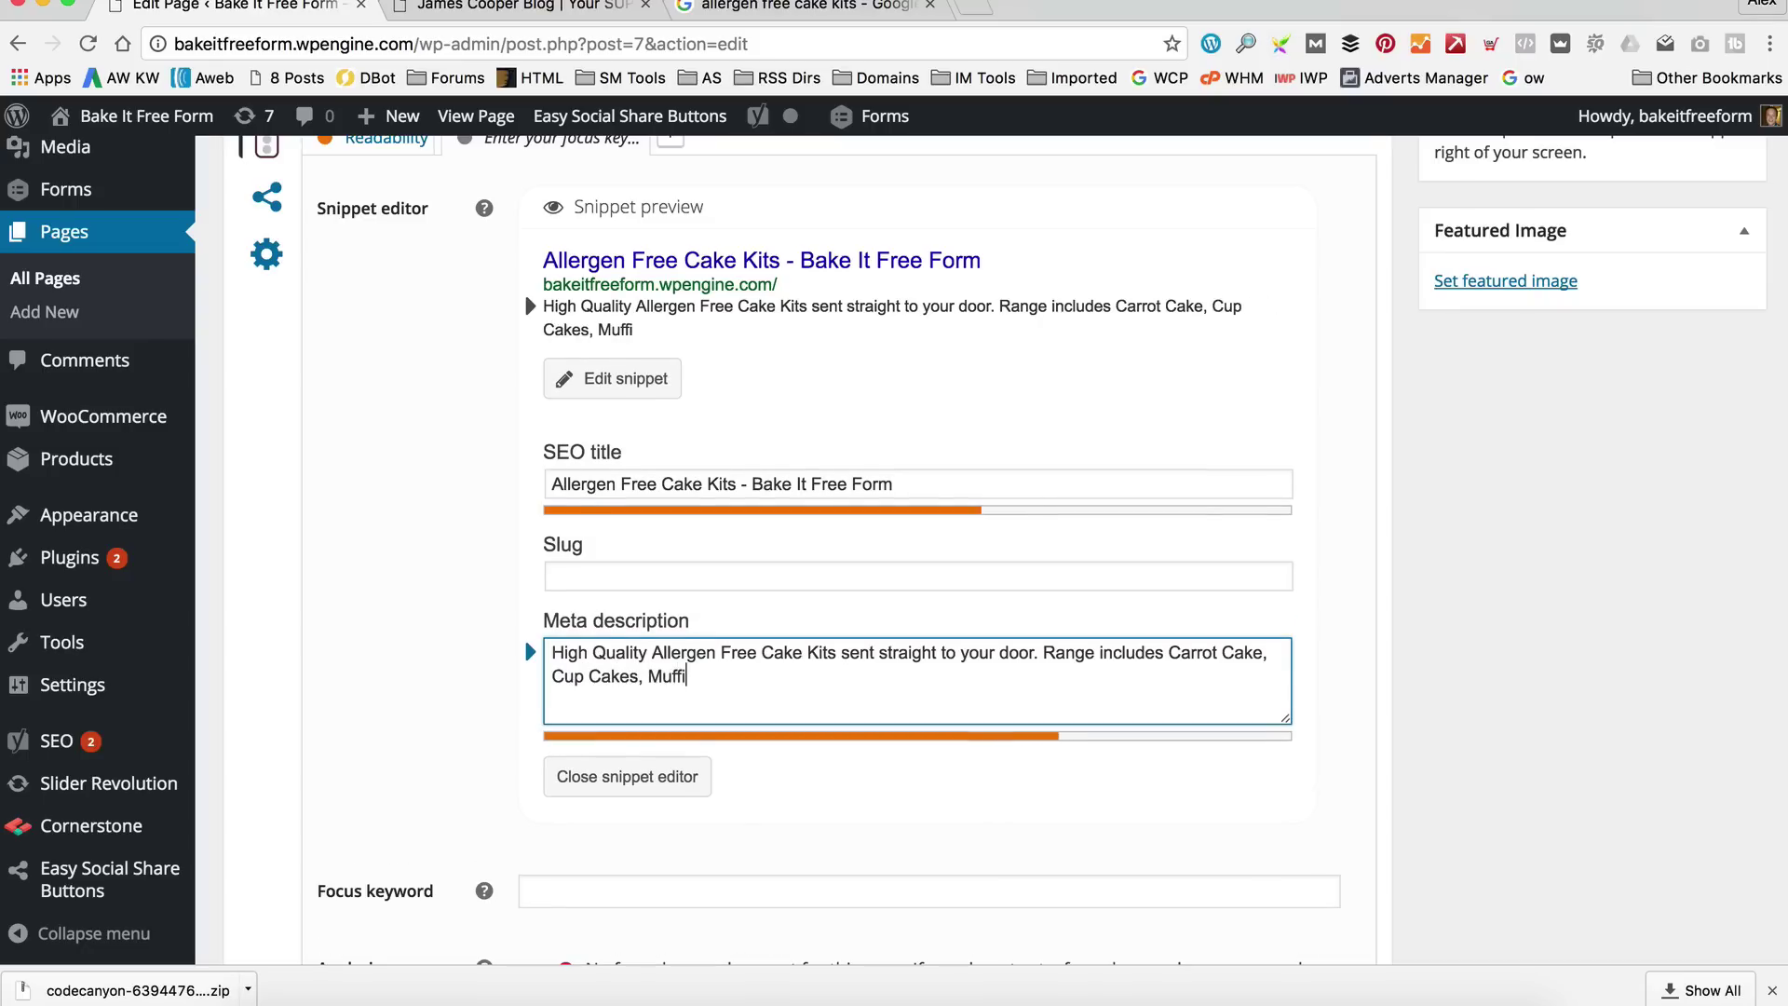
text(ns and More. )
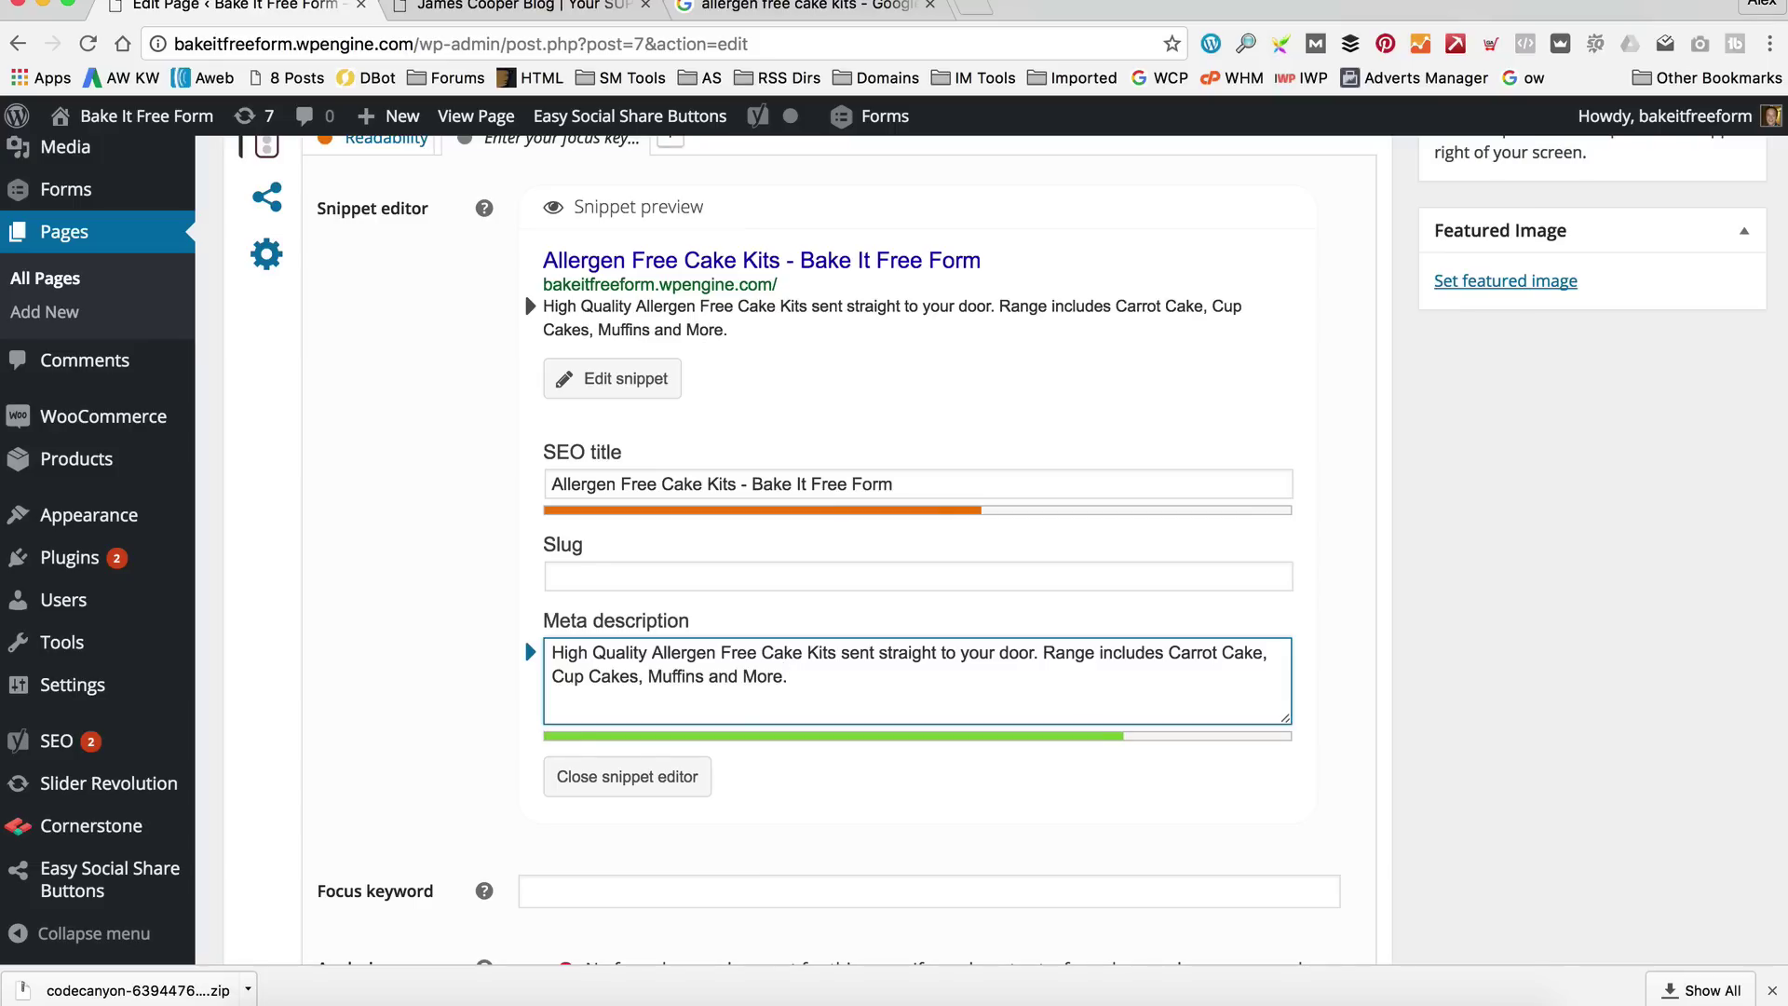
text(Order your kit today)
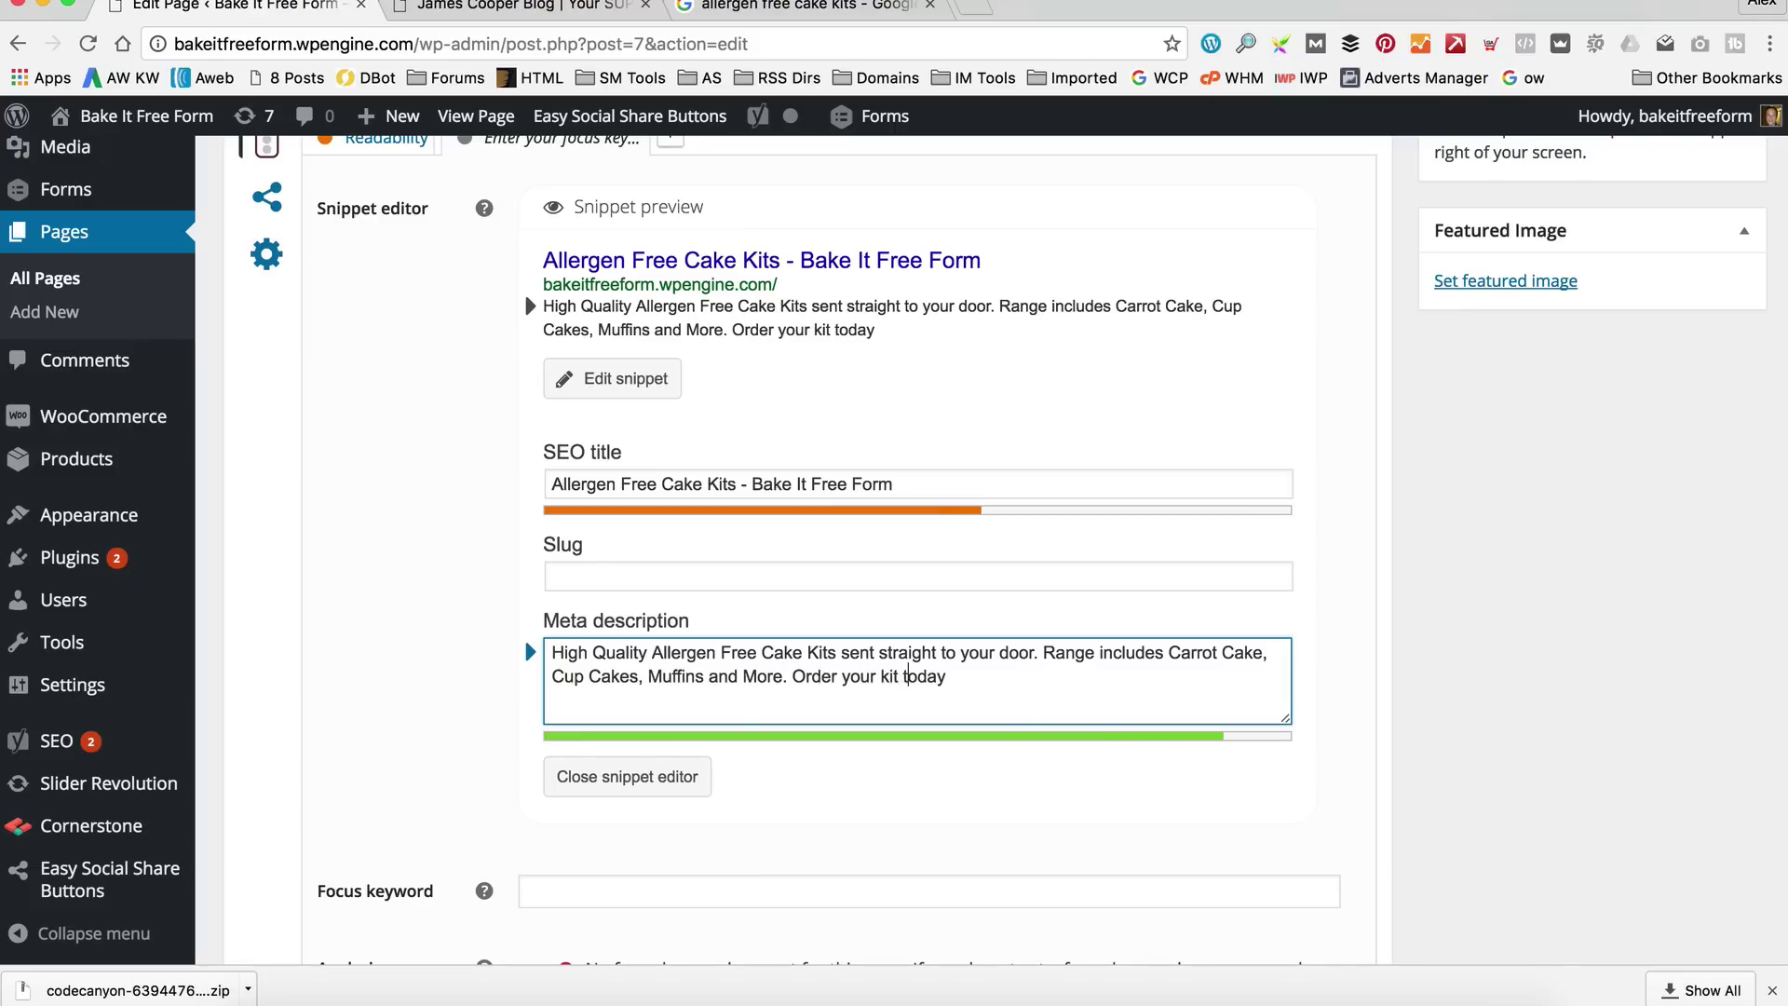
text(allergen )
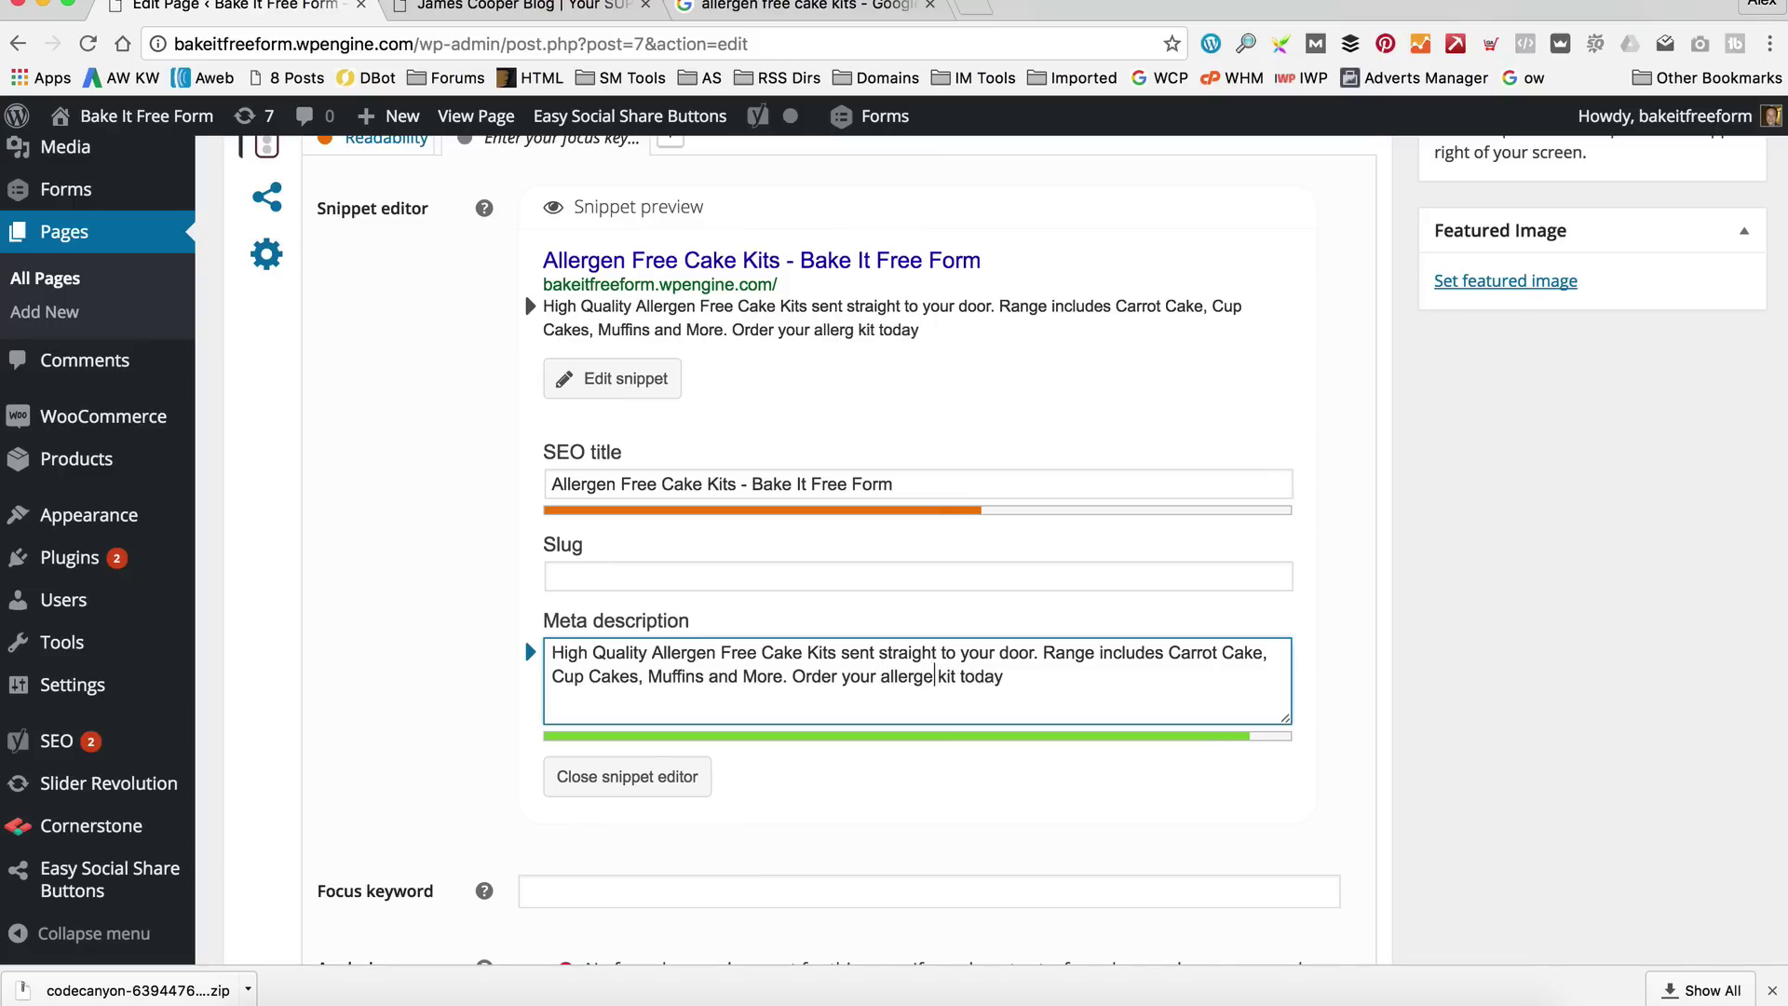
text(free cake)
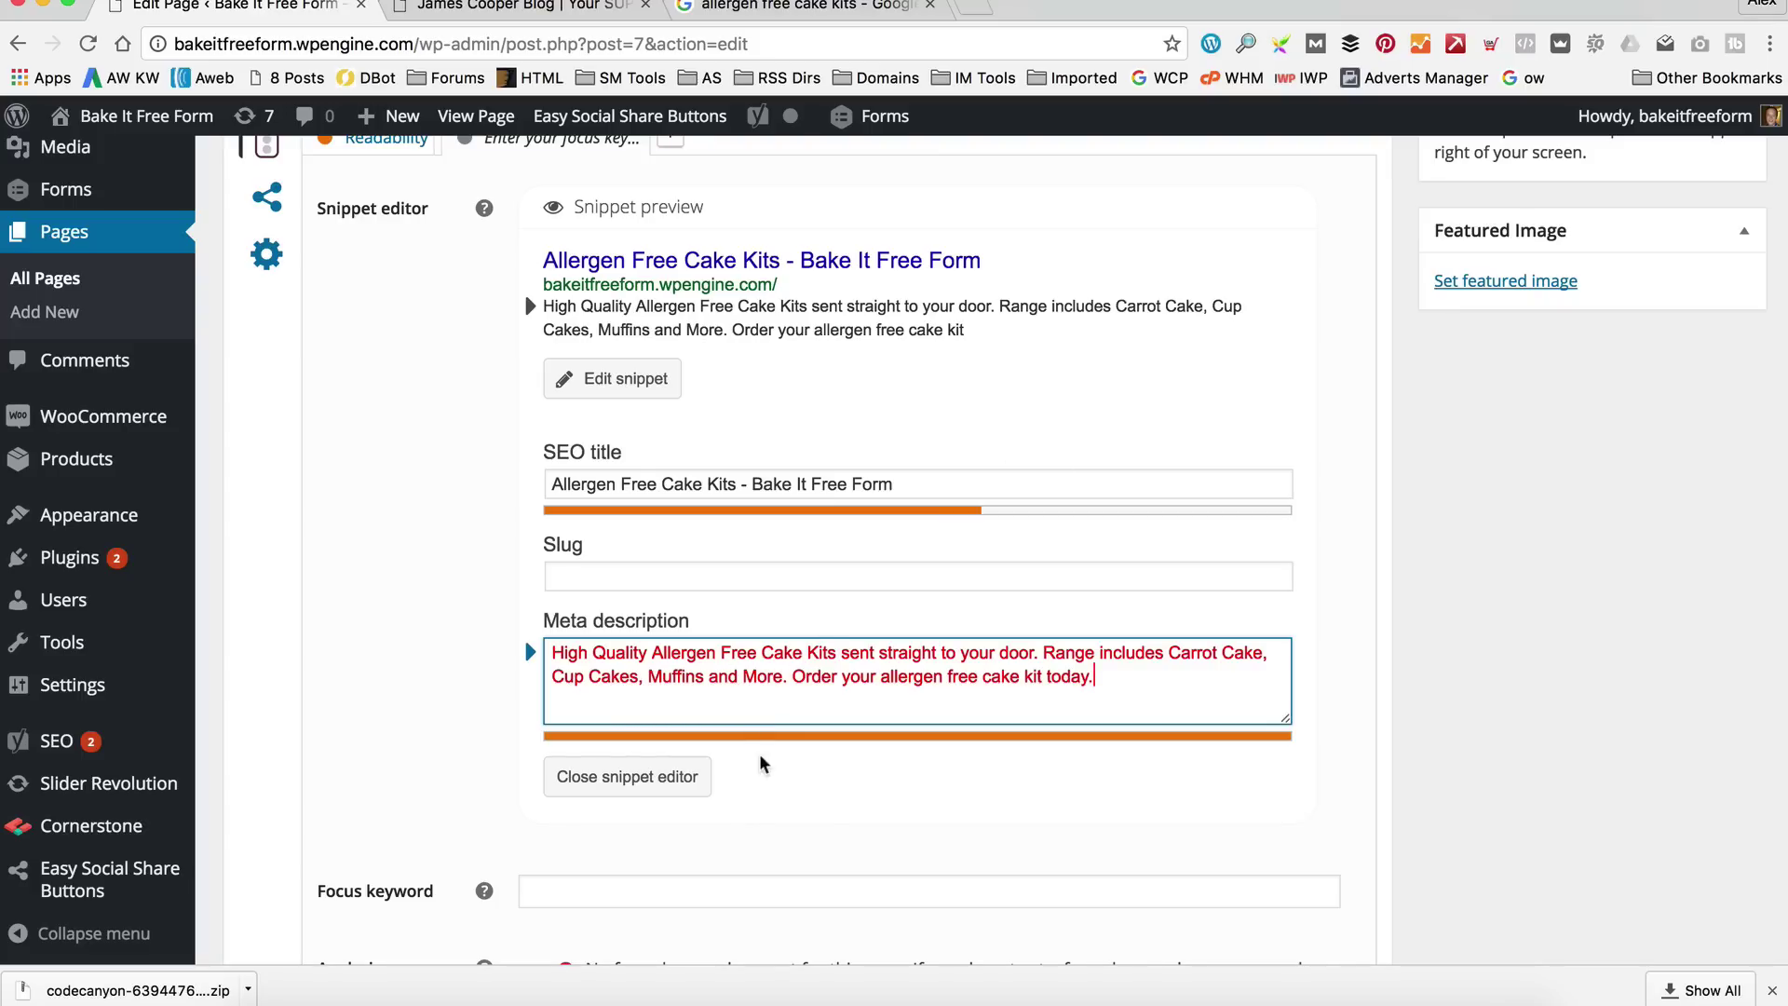
- In the meta description, change 'and' to '&' and replace 'Range includes' with 'We've got'
key(BackSpace)
key(BackSpace)
key(BackSpace)
key(BackSpace)
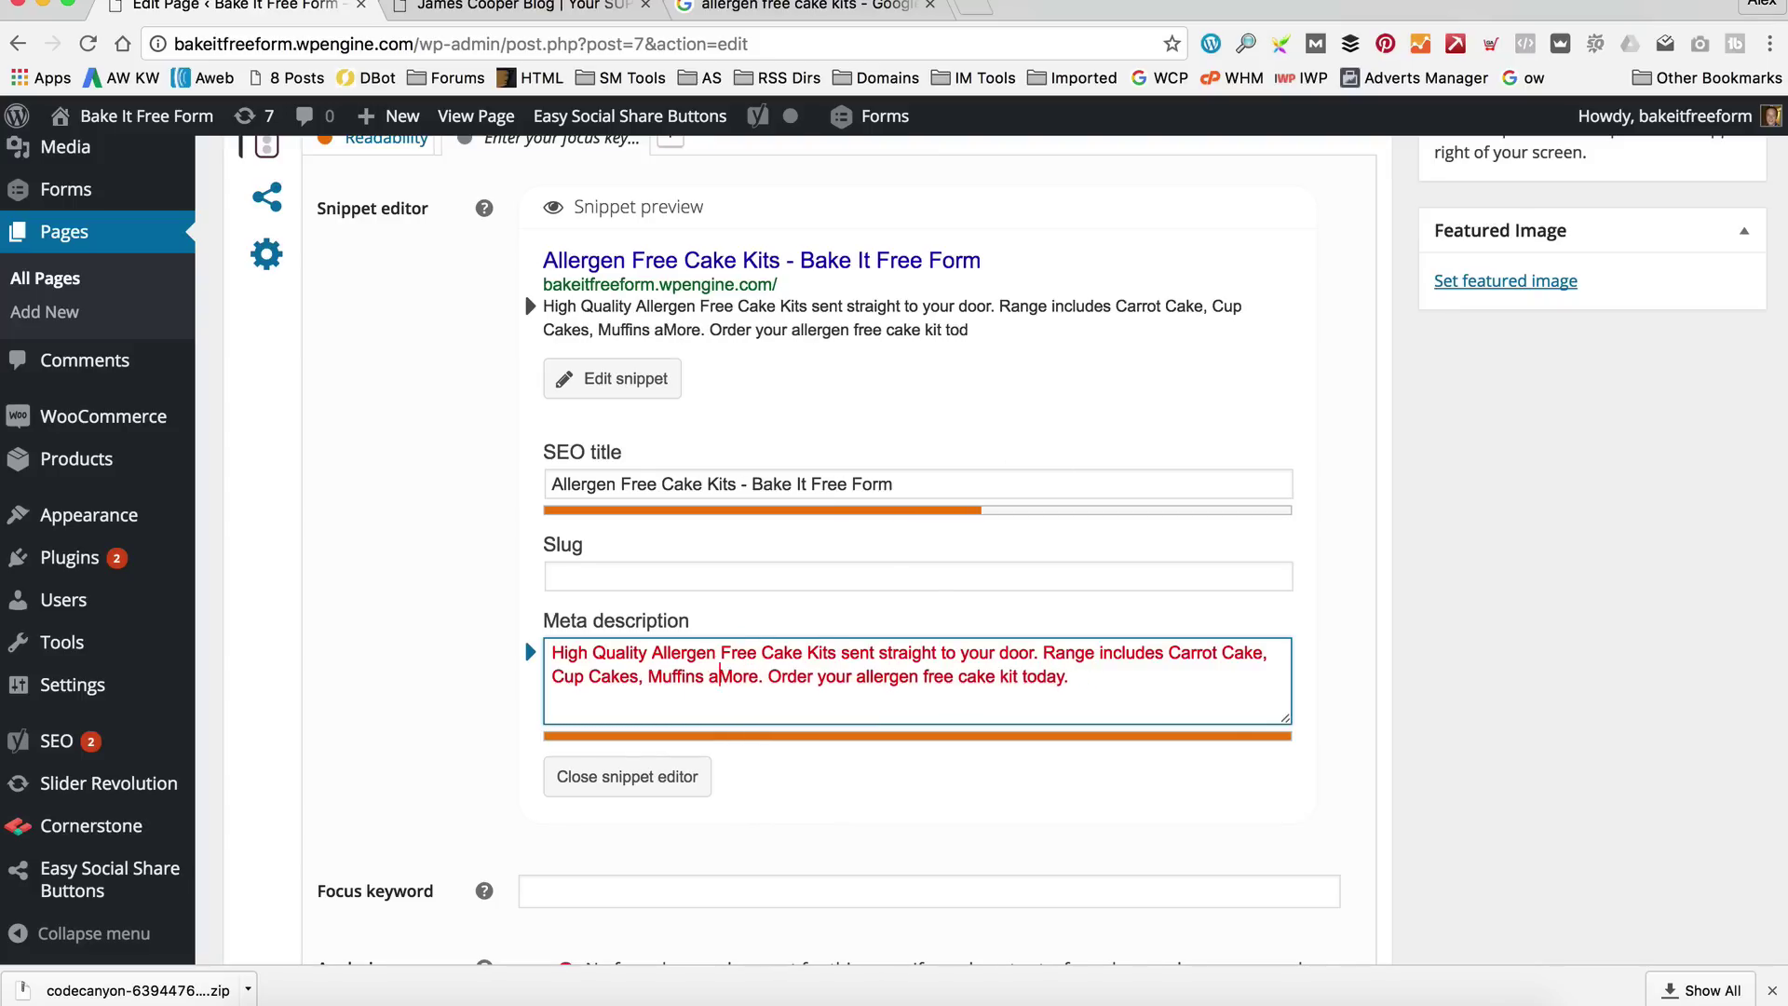
text(&)
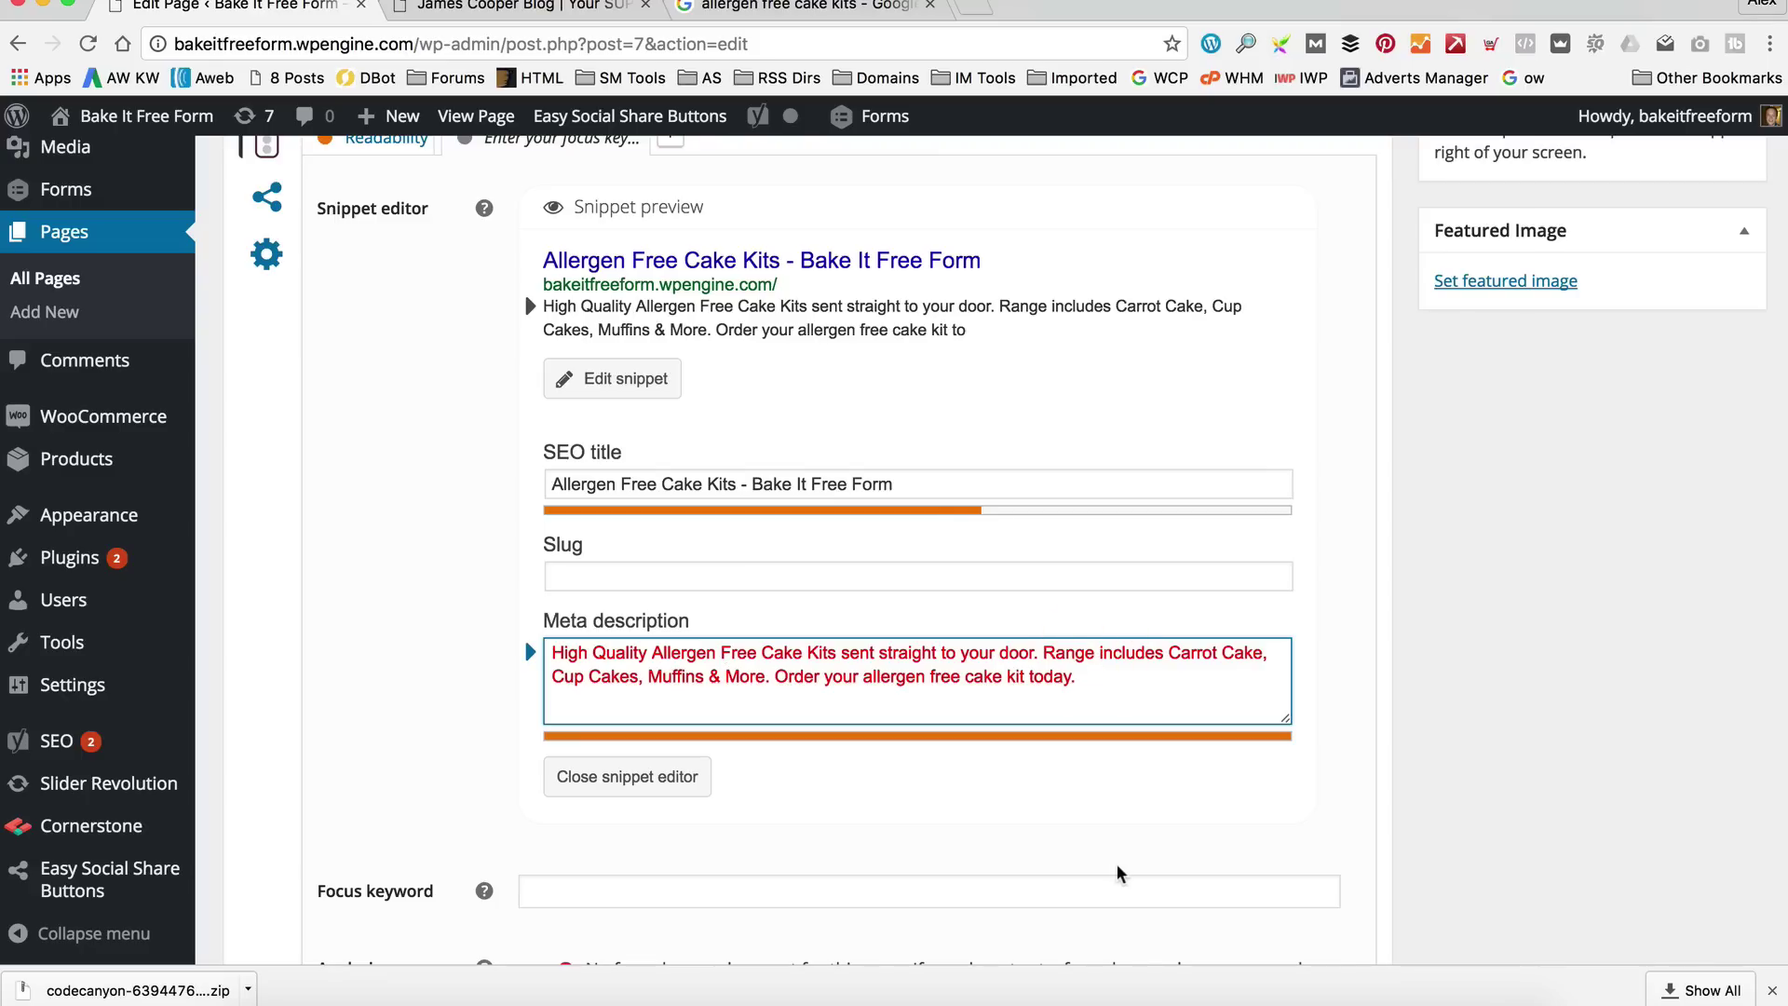
drag(1162, 649, 1055, 651)
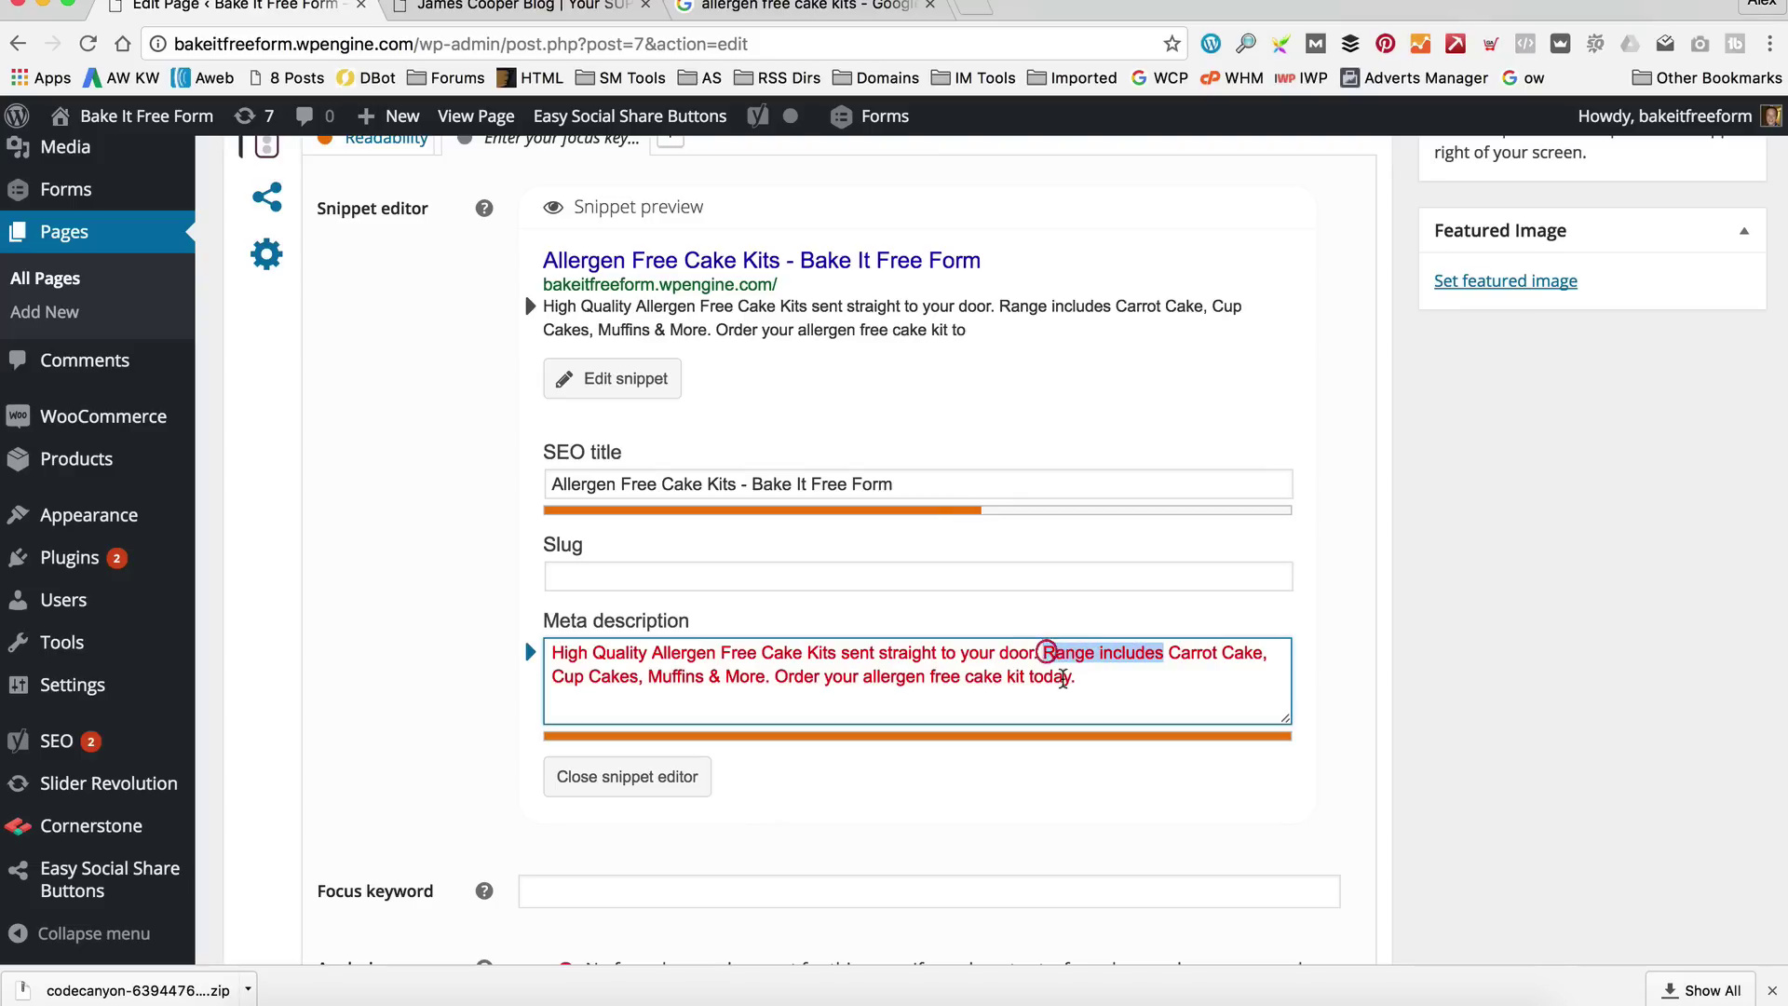
text(We've got)
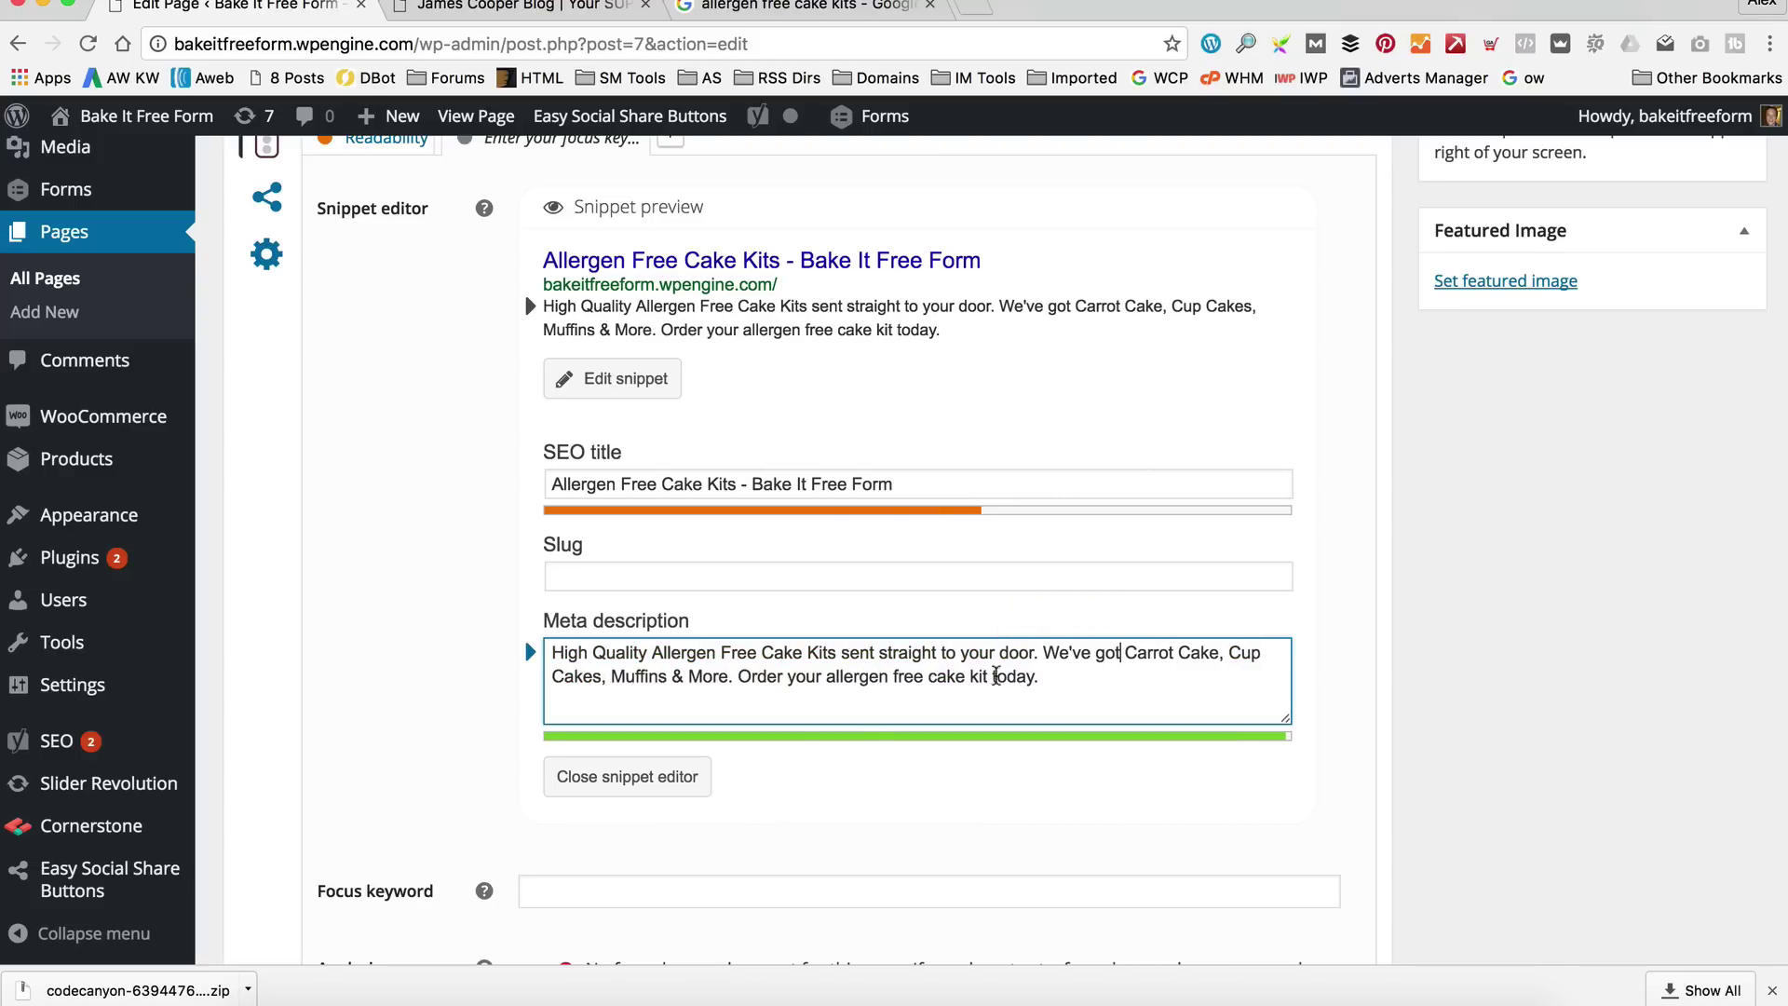
scroll(841, 716, down, 3)
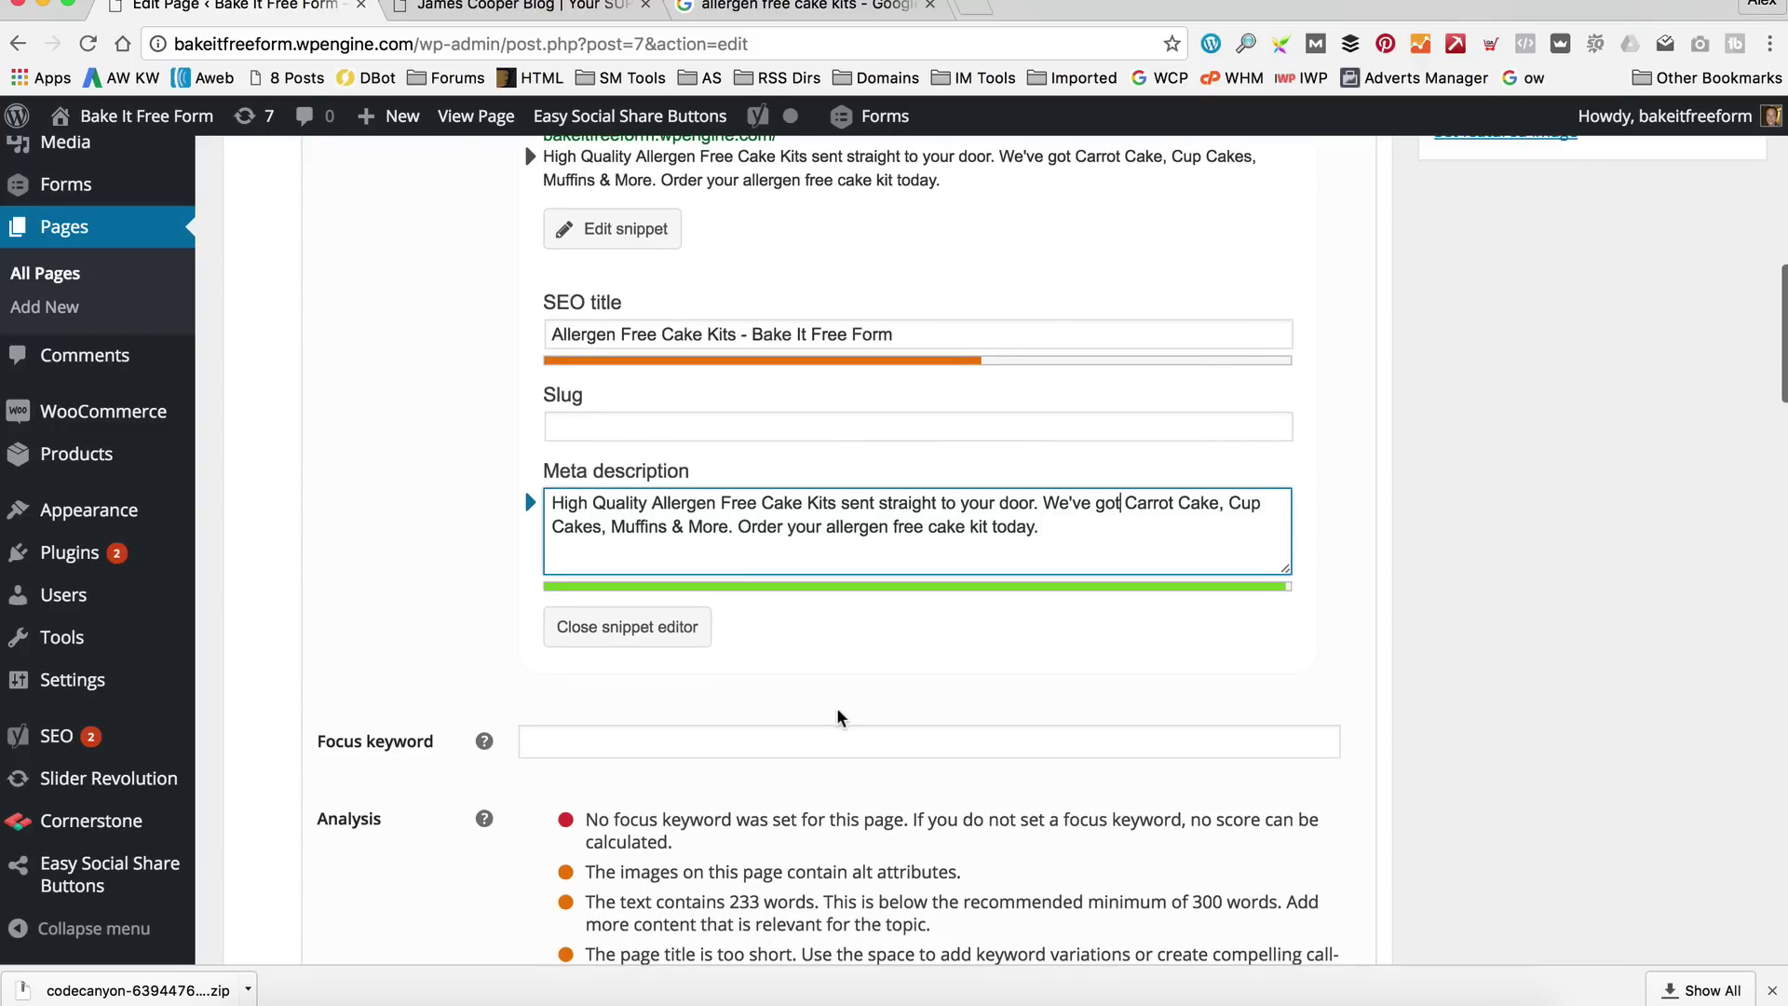
scroll(810, 719, up, 1)
click(650, 738)
scroll(798, 713, up, 10)
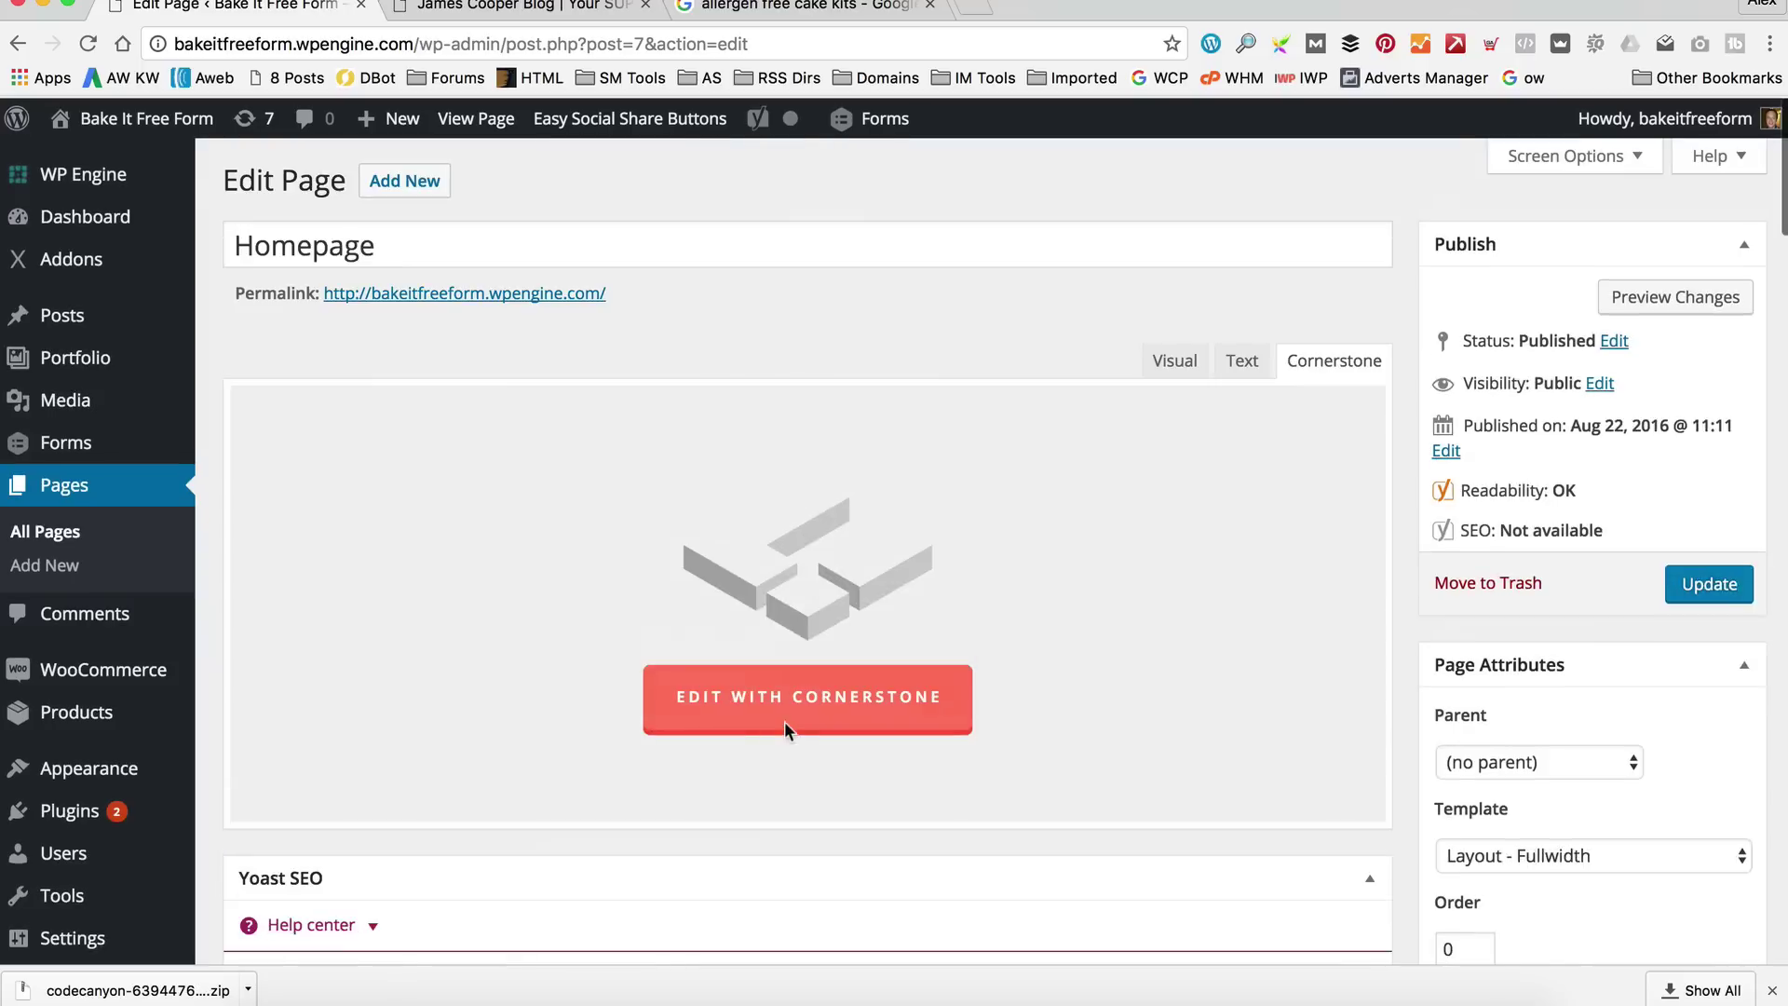
scroll(784, 721, down, 10)
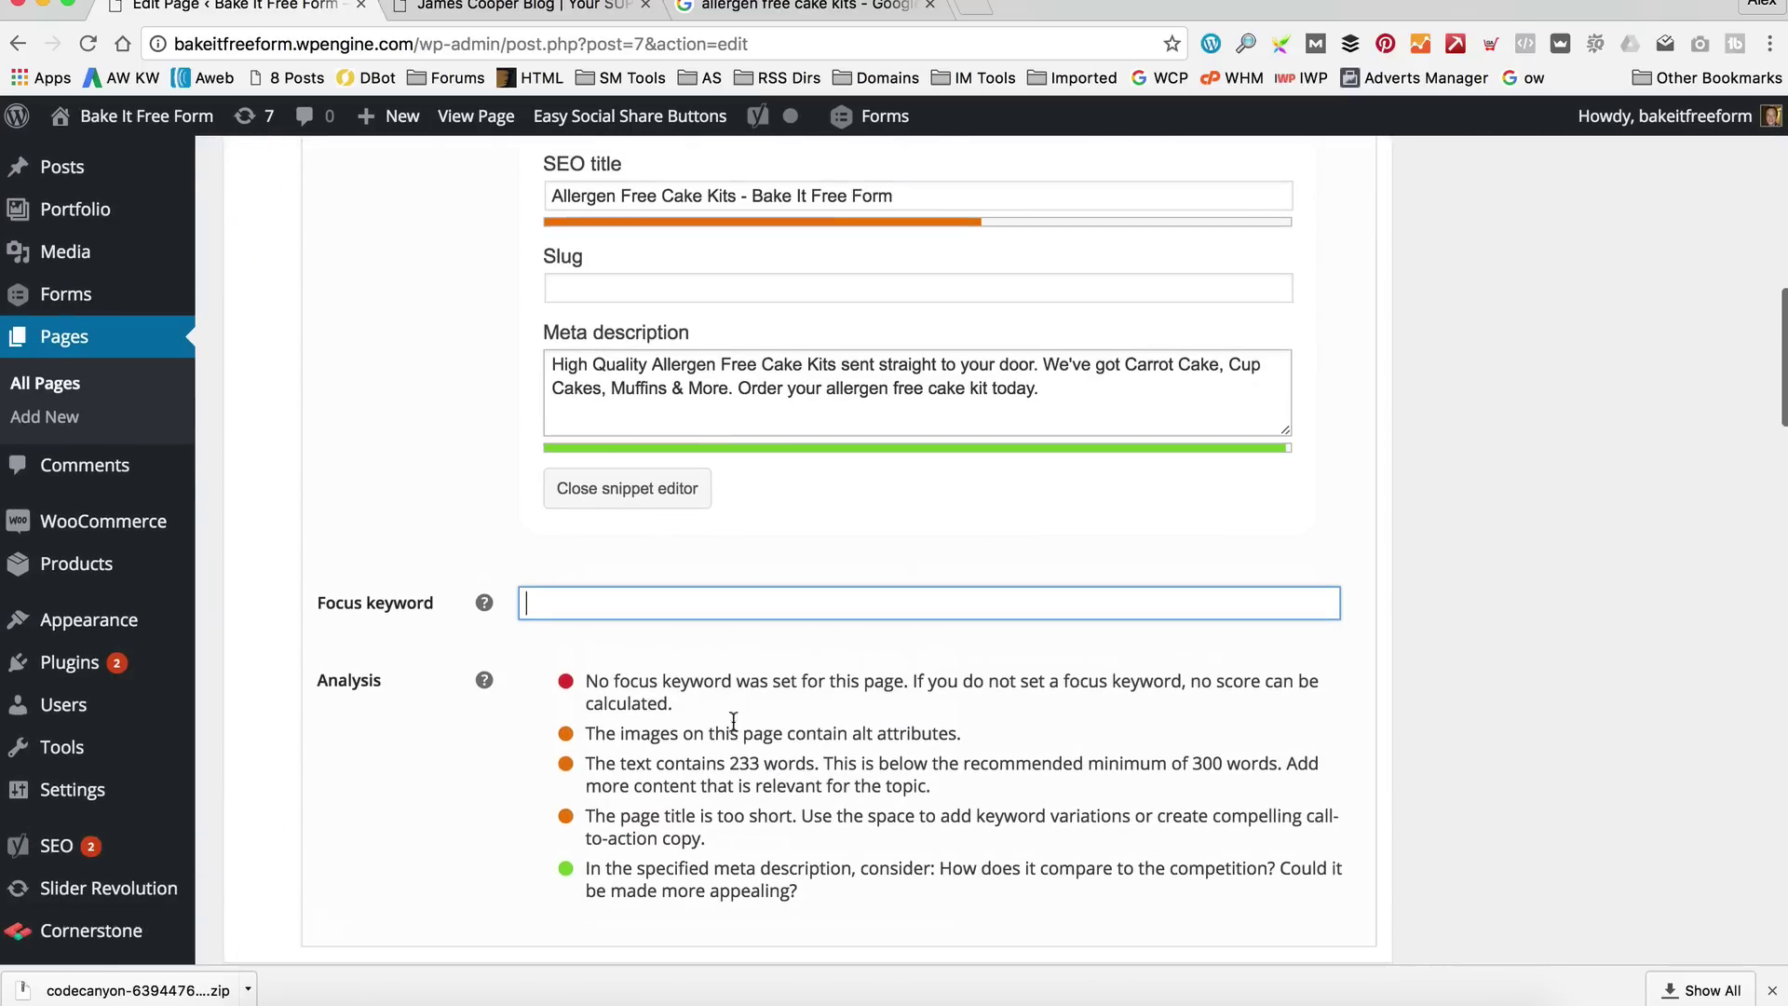
scroll(769, 729, up, 2)
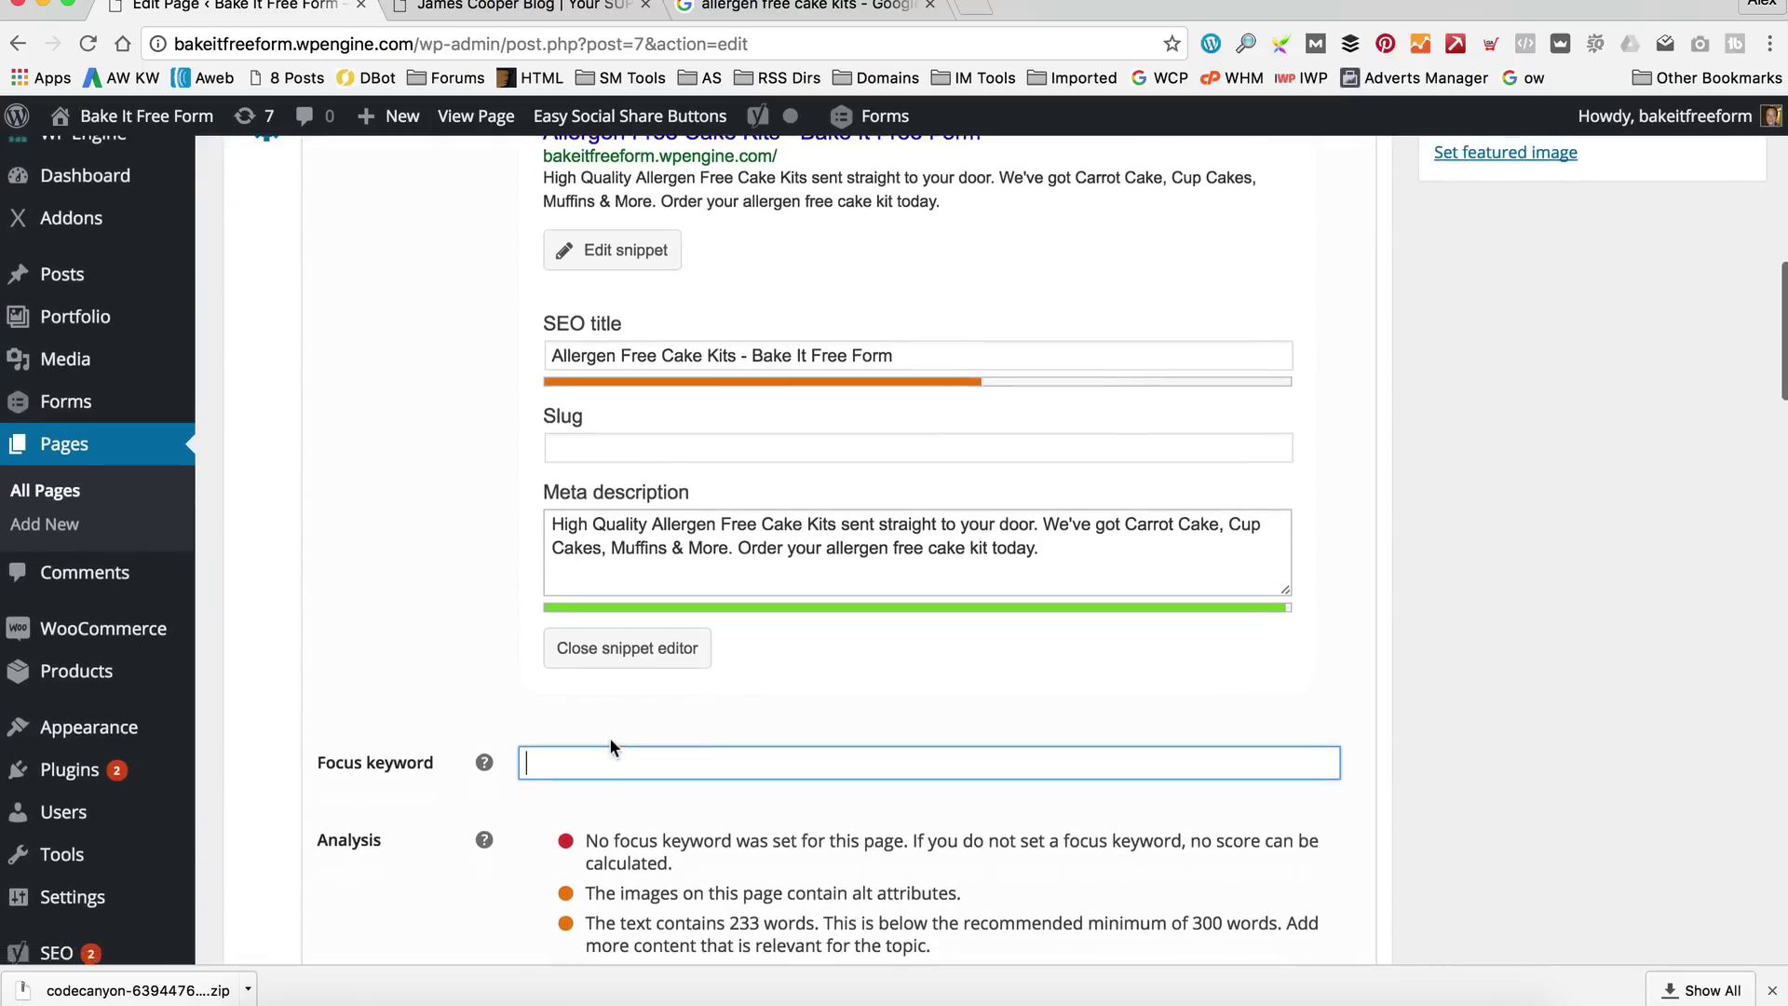
- Set the Homepage's focus keyword to 'Allergen Free Cake Kits', copied from the SEO title
scroll(610, 740, down, 1)
drag(729, 348, 547, 351)
key(super+c)
click(663, 755)
key(super+v)
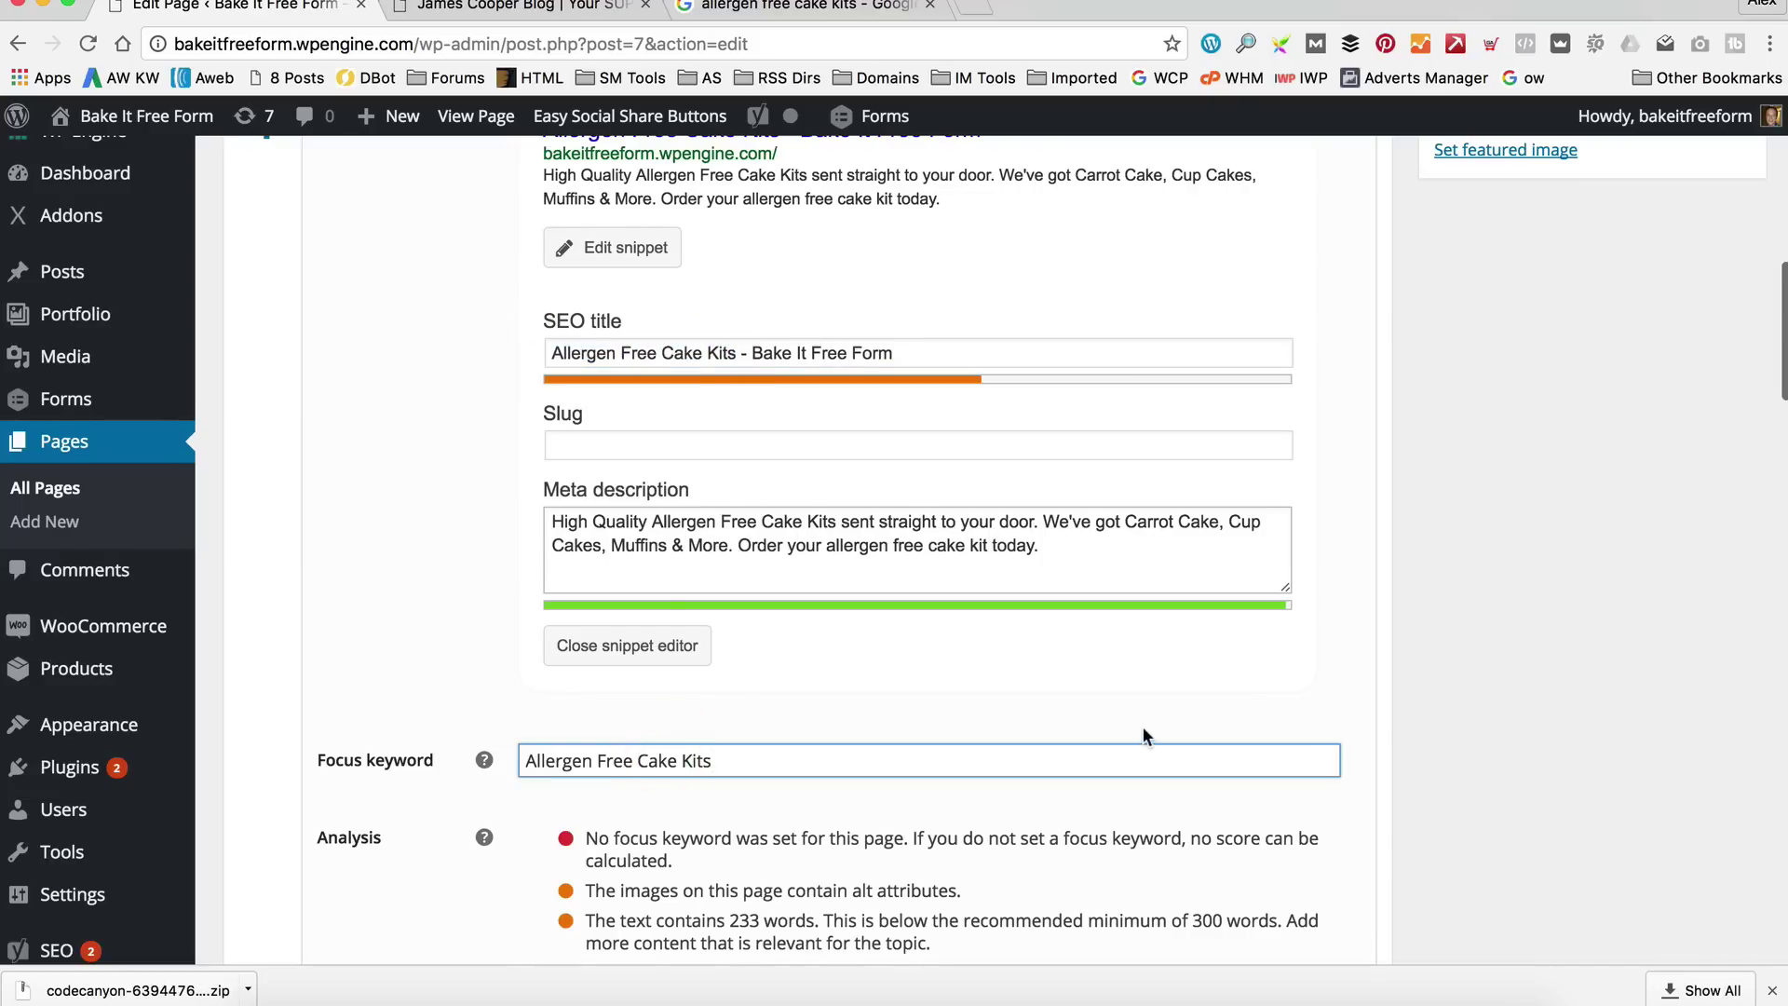
- Update the Homepage, review the SEO analysis, and view the live homepage
scroll(1600, 601, up, 10)
click(1709, 596)
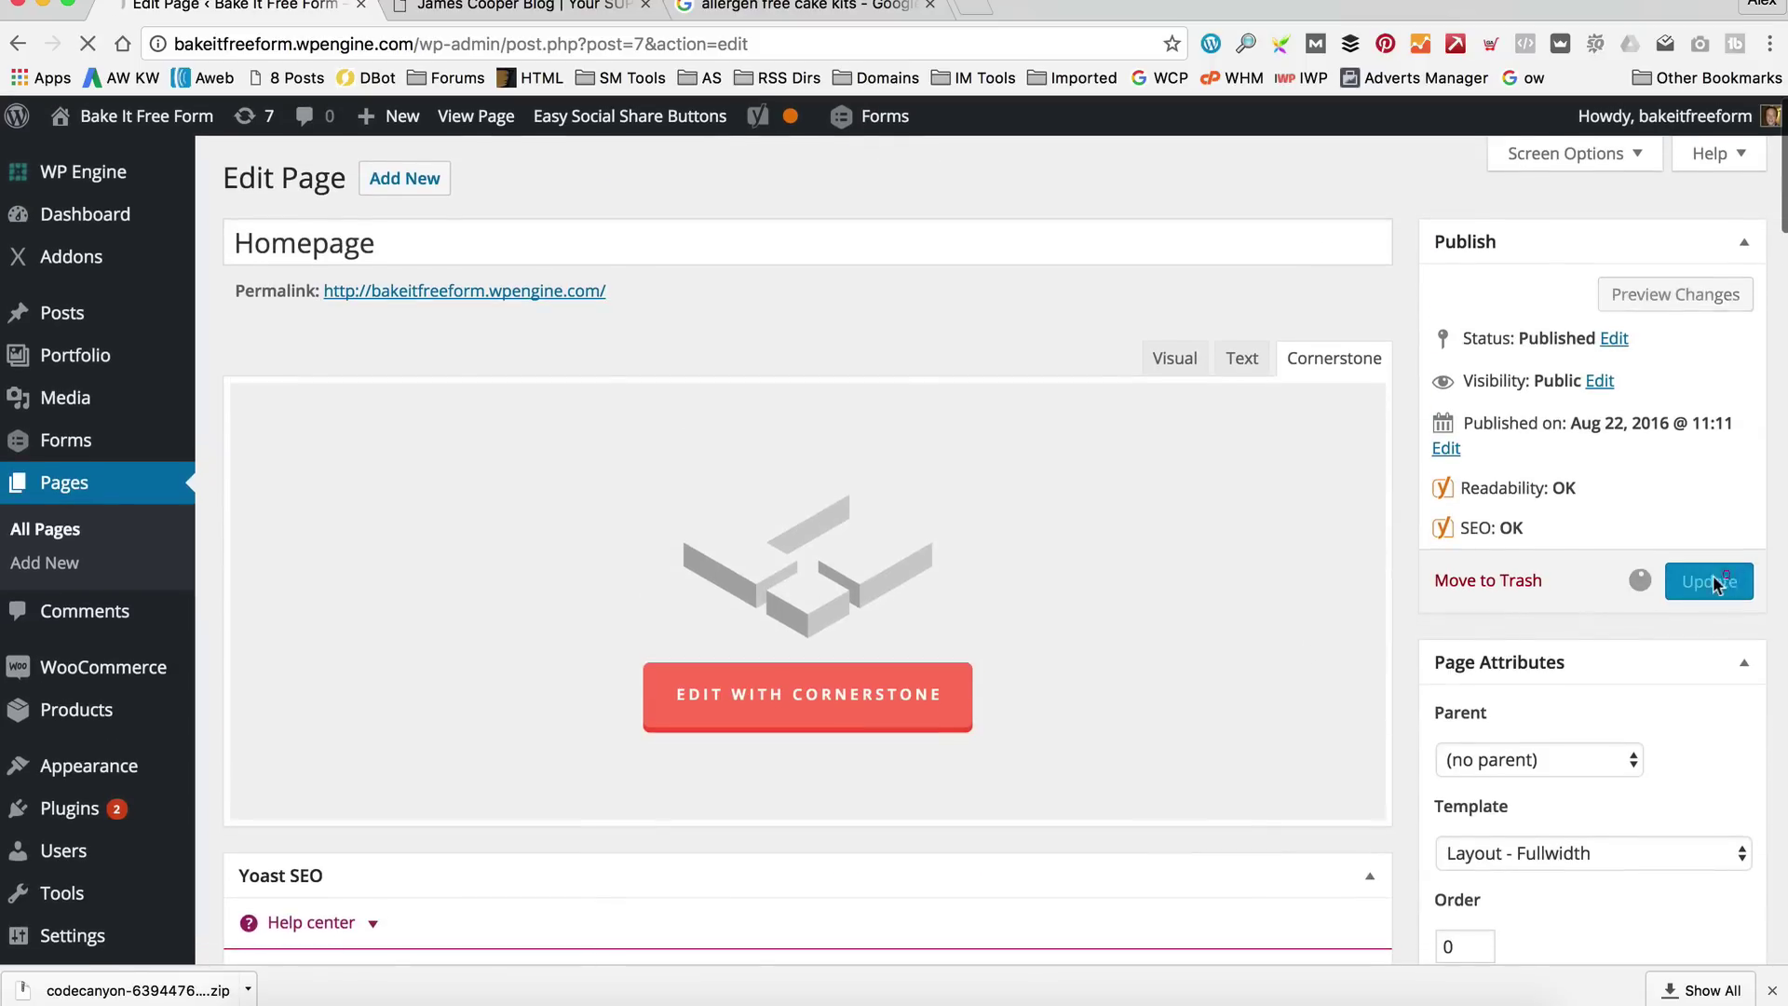
scroll(1185, 549, down, 10)
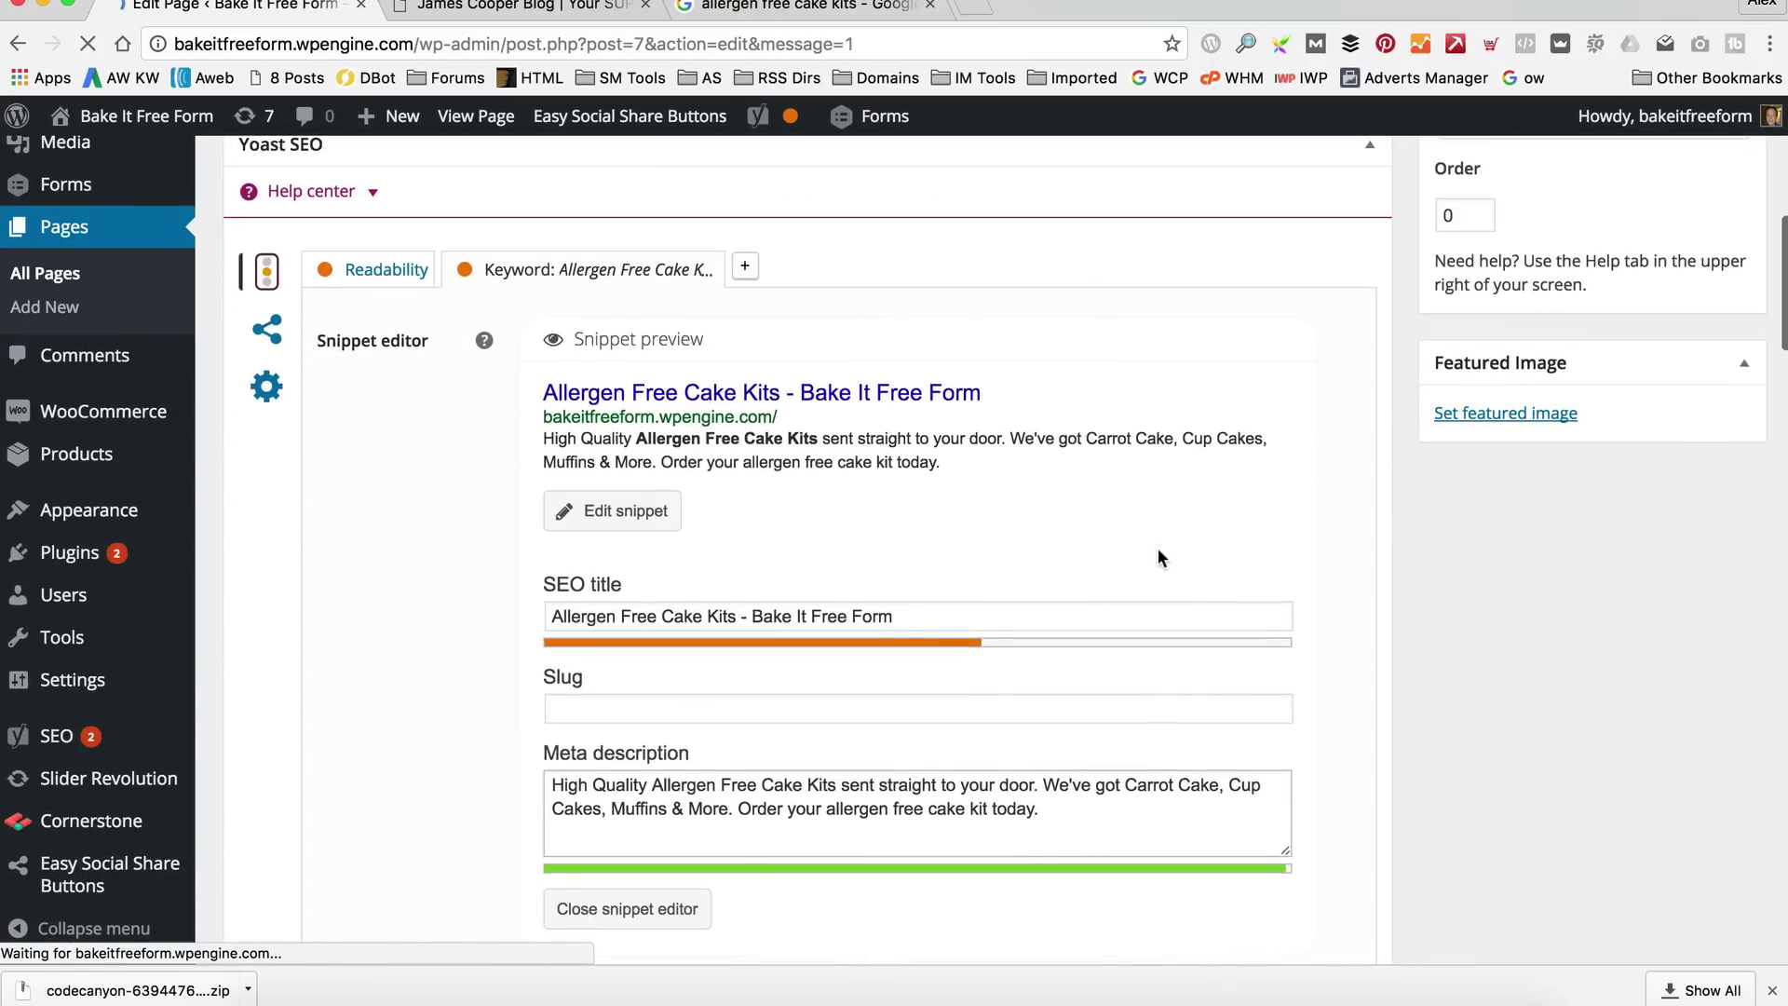
scroll(1477, 535, down, 2)
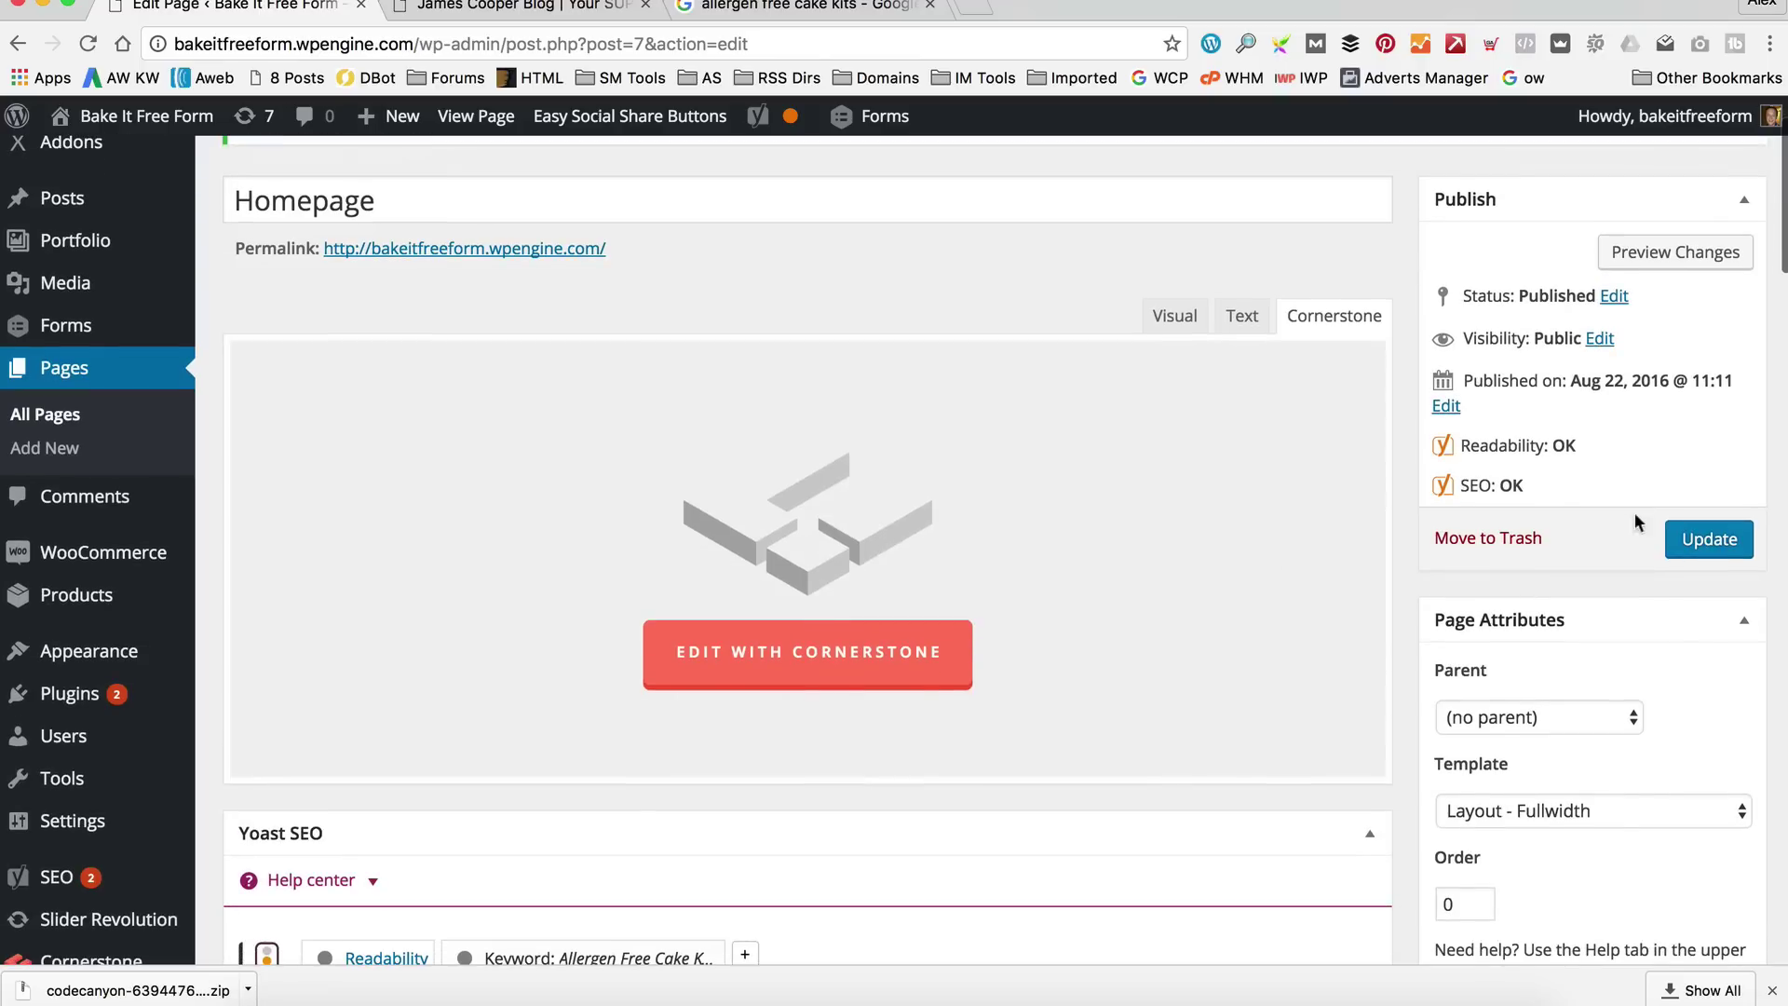
scroll(1455, 507, down, 8)
scroll(1456, 507, down, 3)
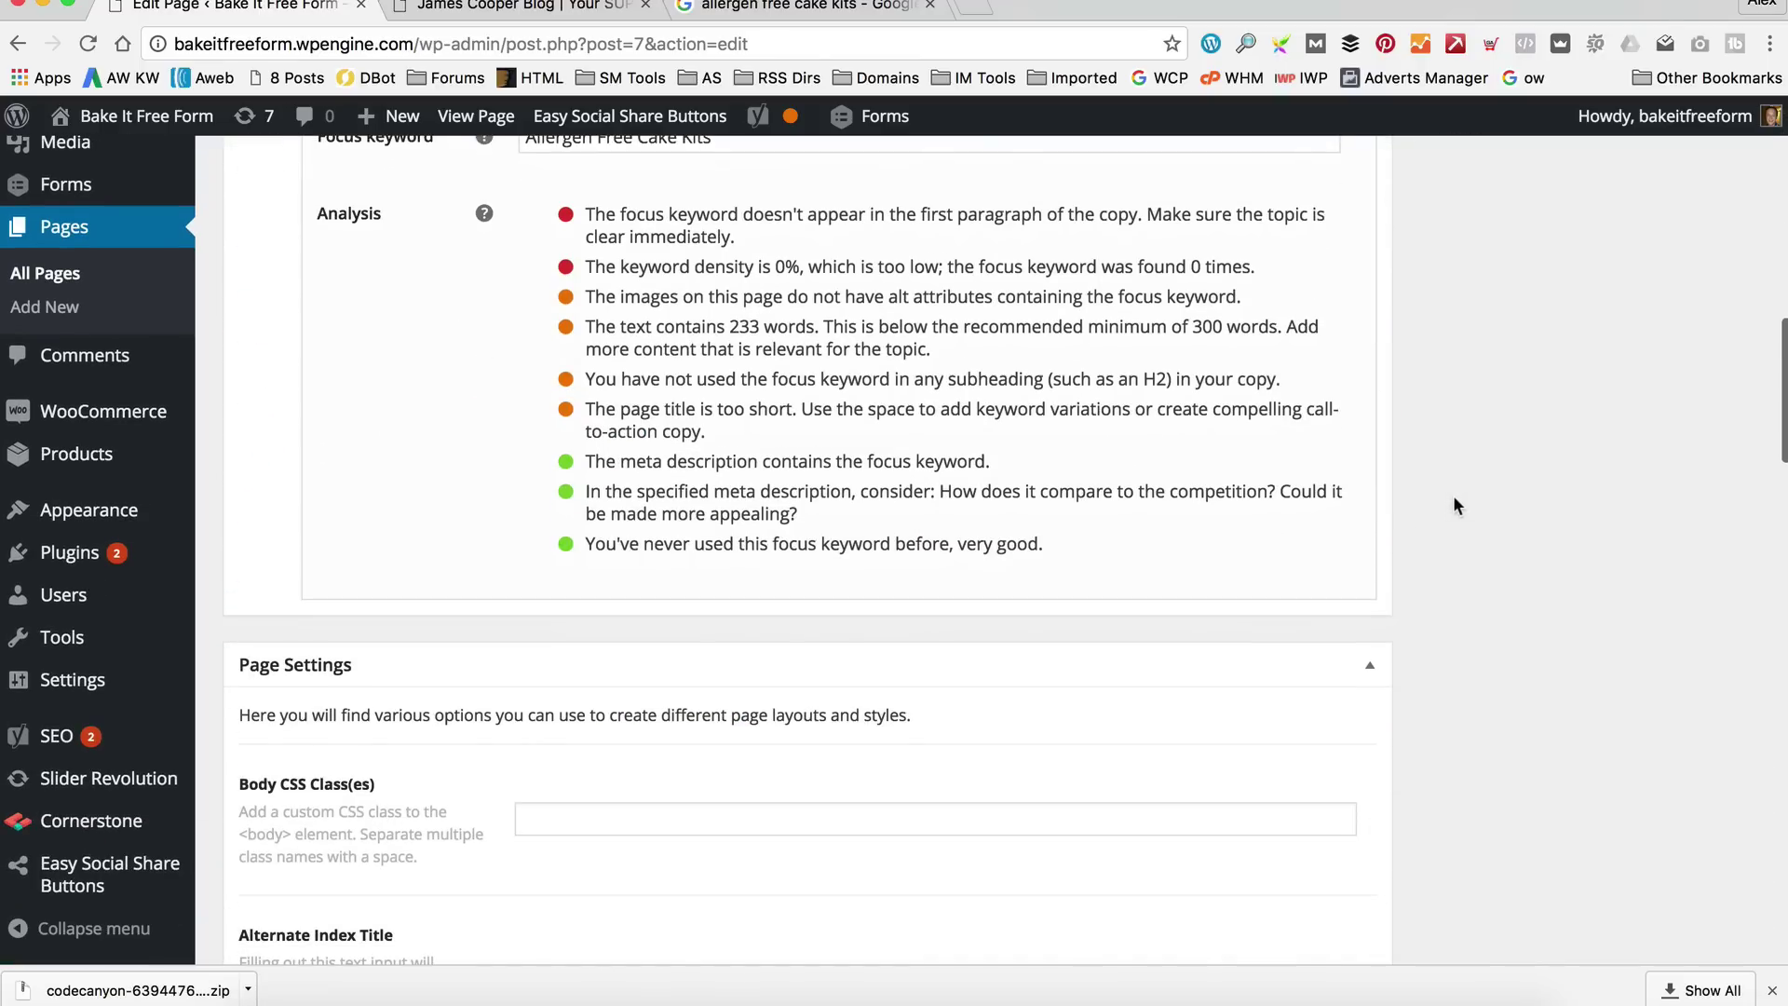
scroll(1378, 494, up, 15)
scroll(1145, 485, down, 10)
scroll(663, 786, down, 3)
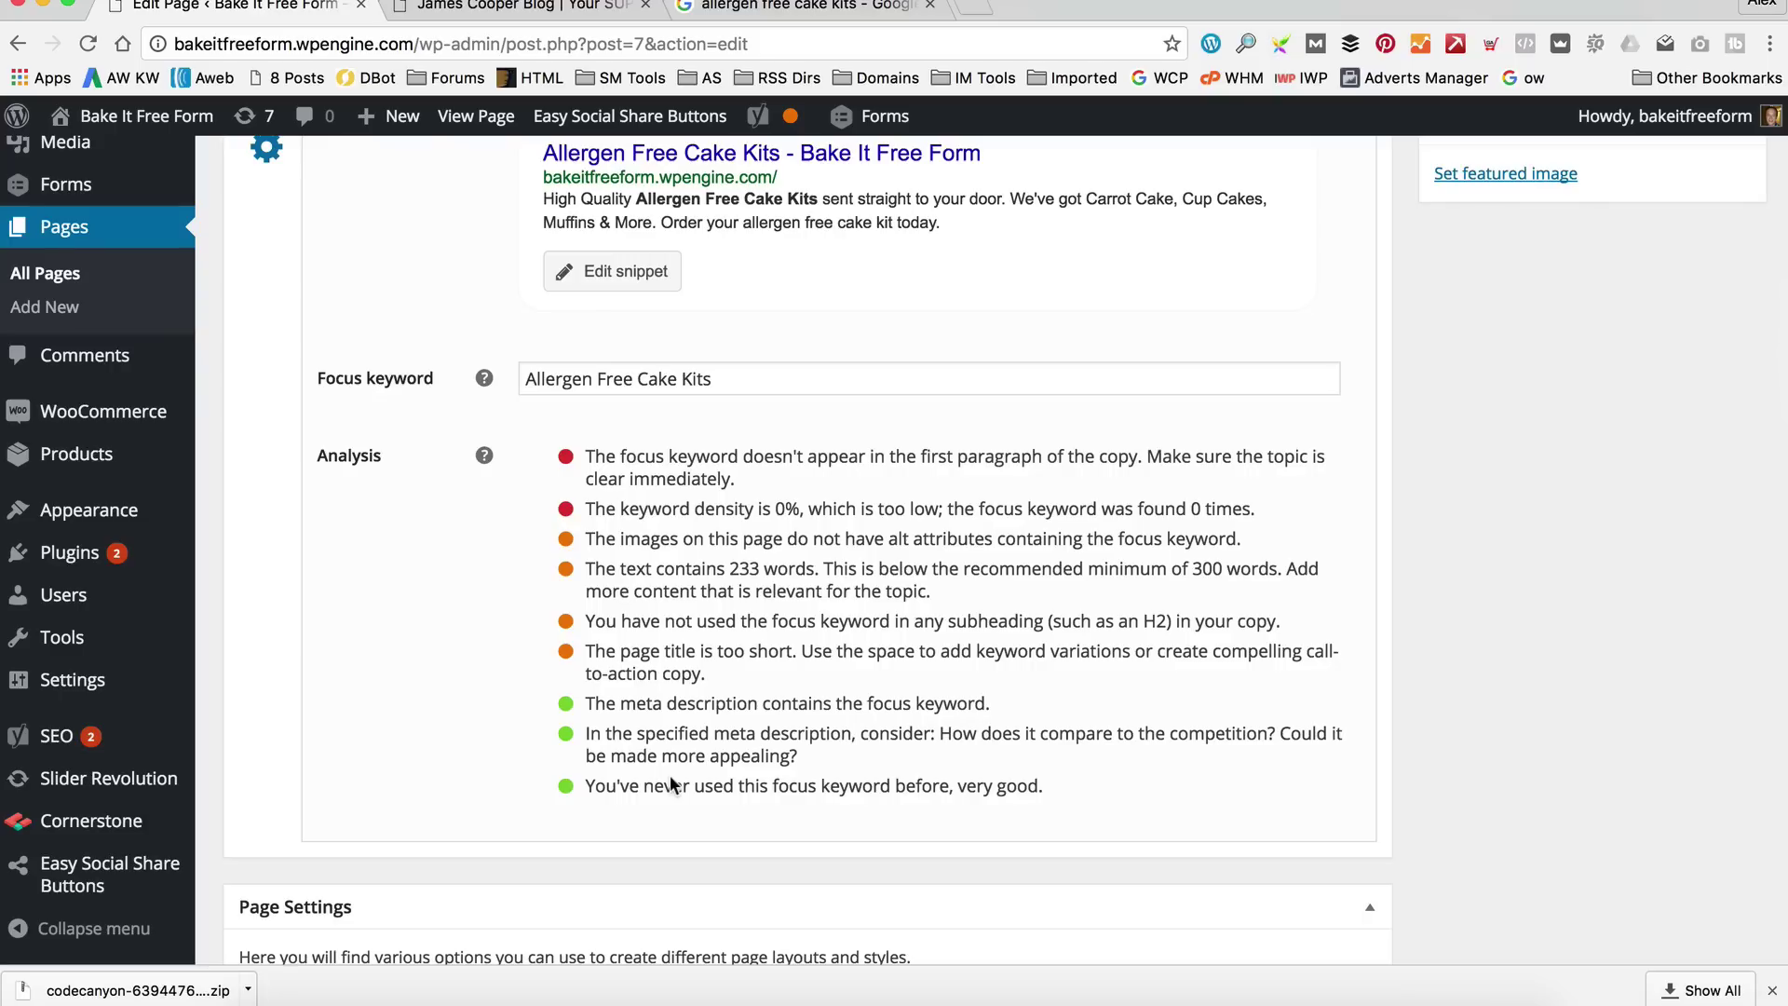
scroll(672, 559, up, 15)
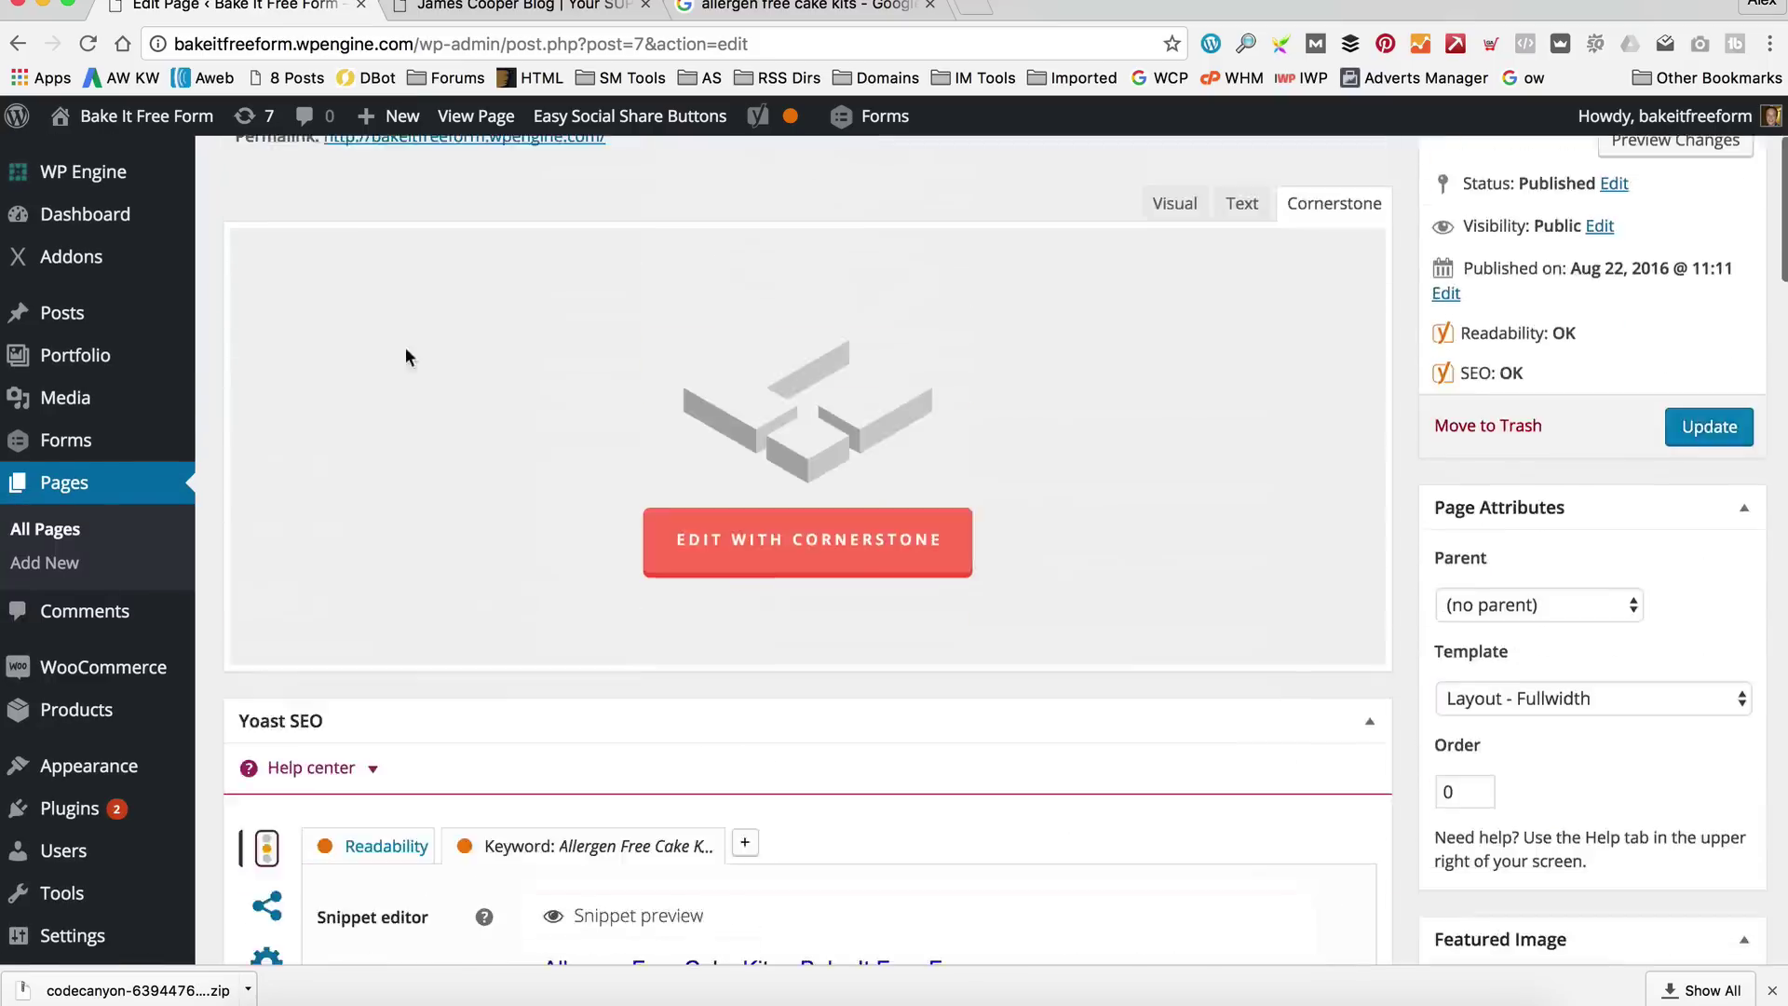
click(478, 118)
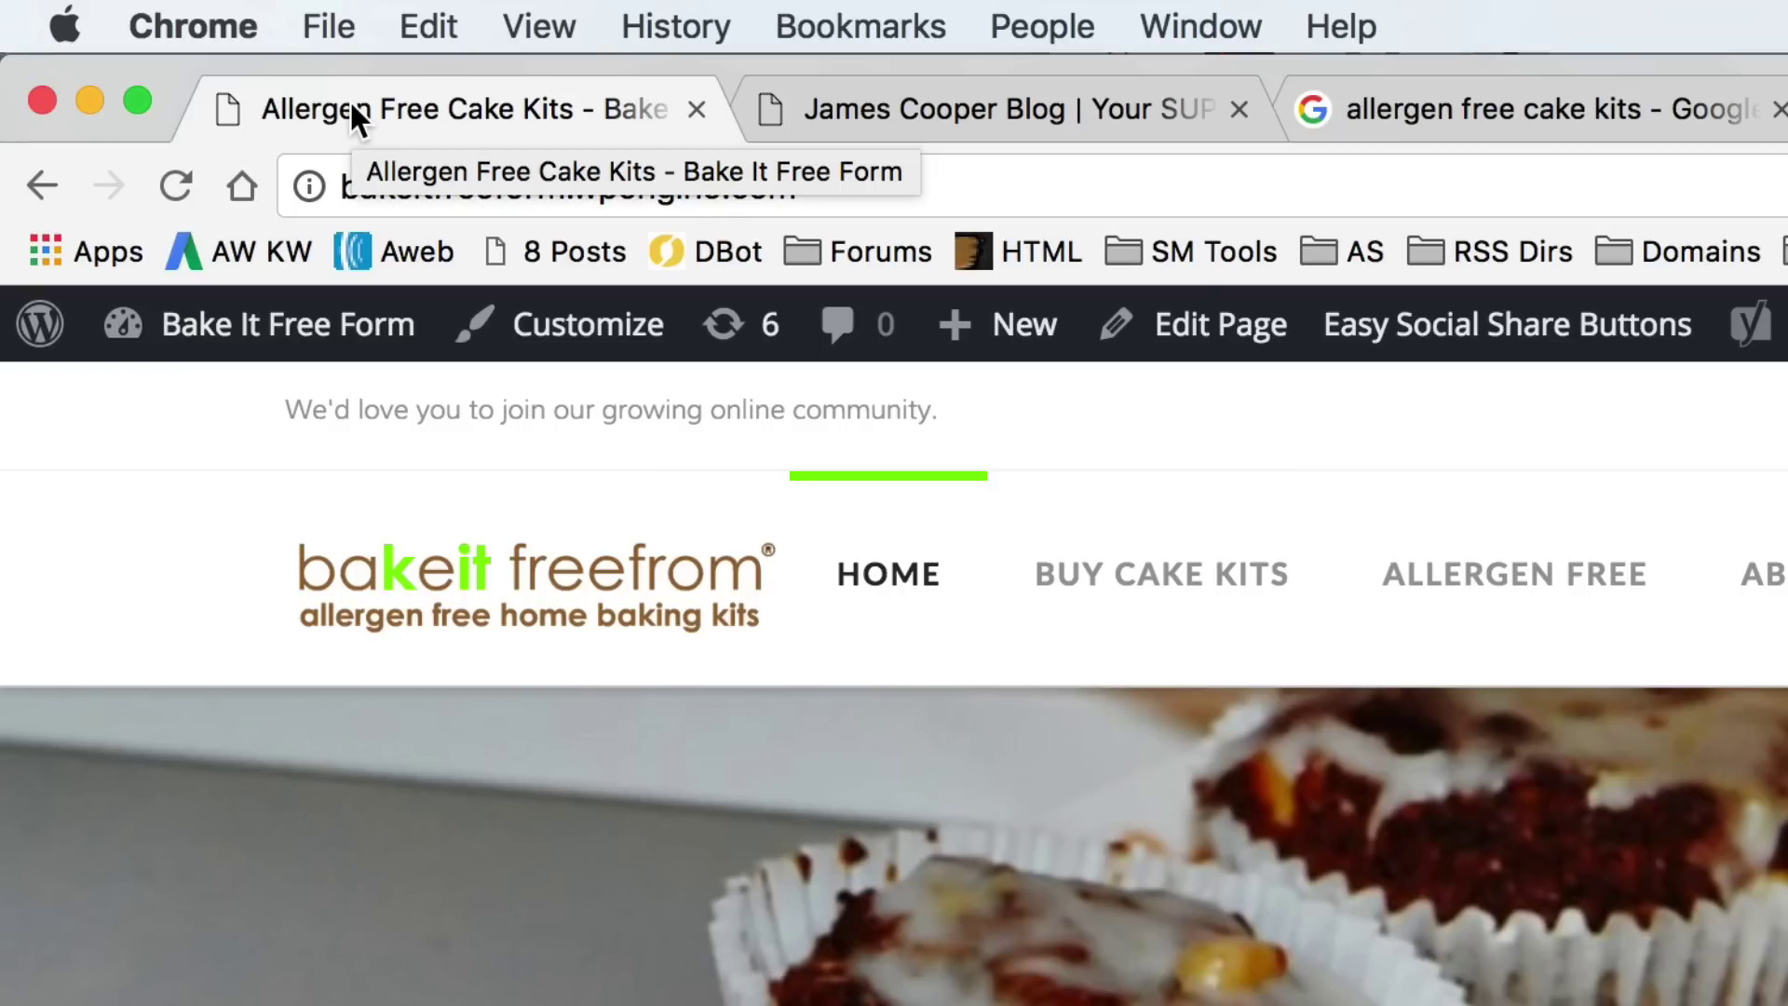
- From Buy Cake Kits, open the Carrot Cake Kit - 10 Servings product and go to its Edit Product screen
click(1151, 597)
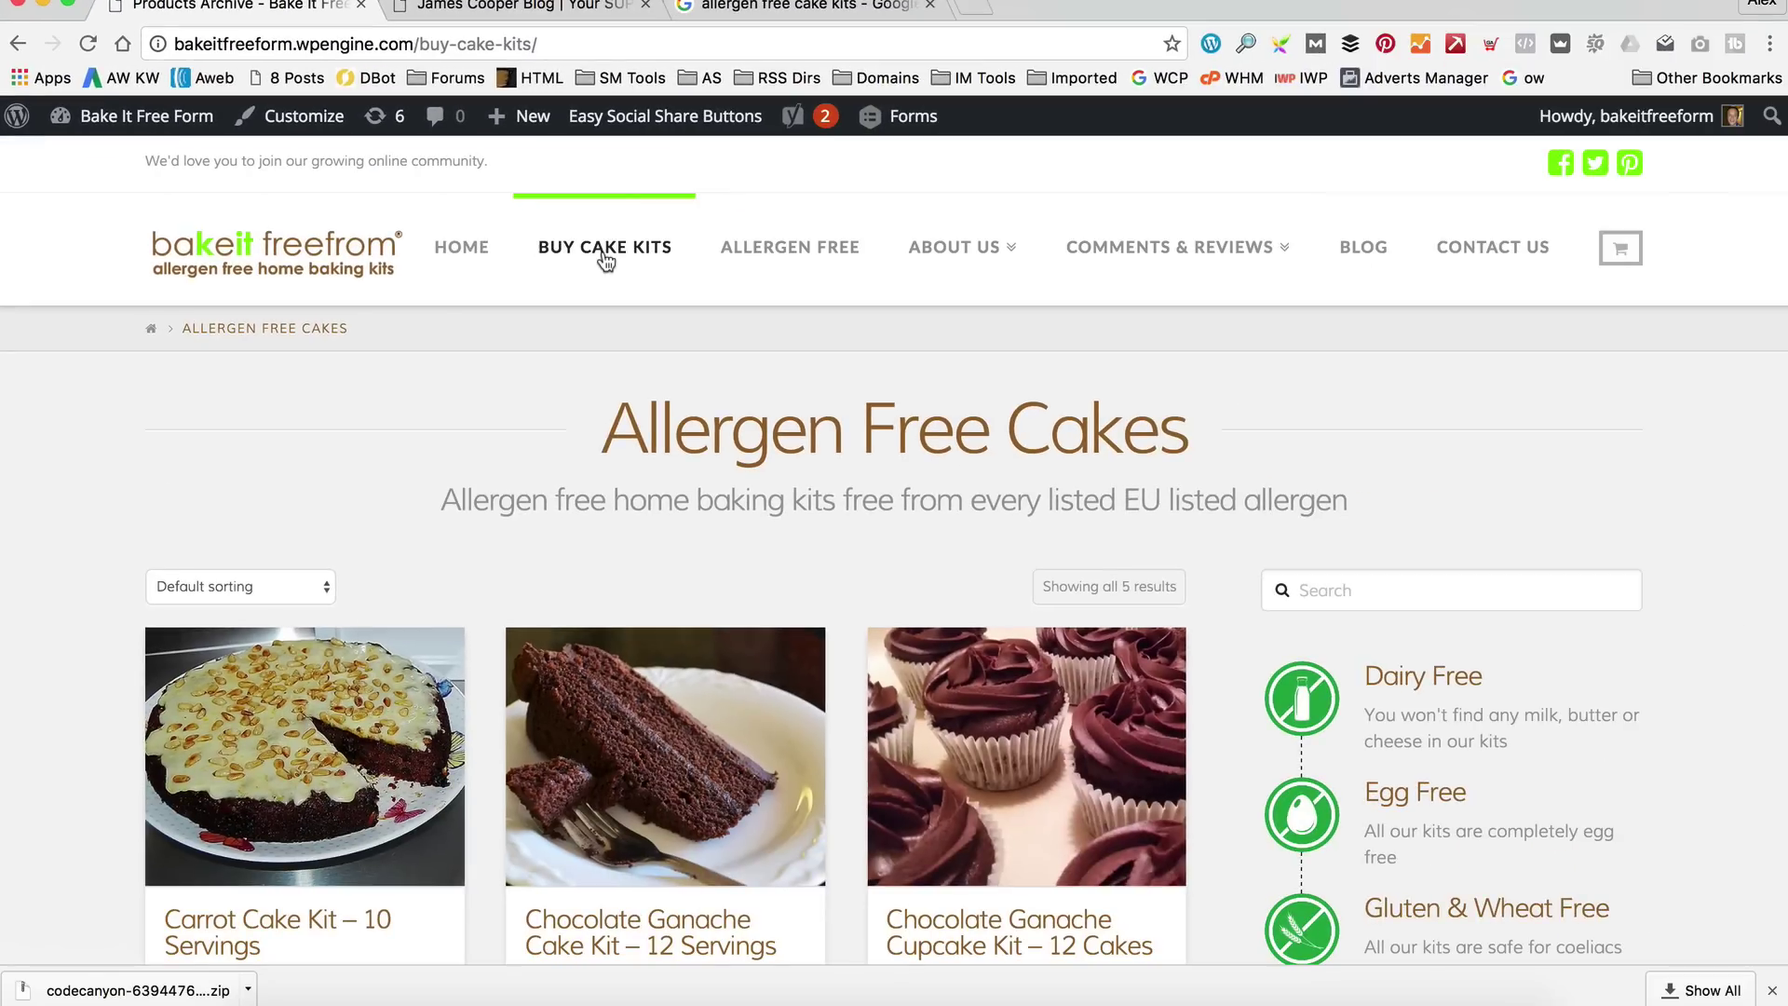
scroll(558, 484, down, 3)
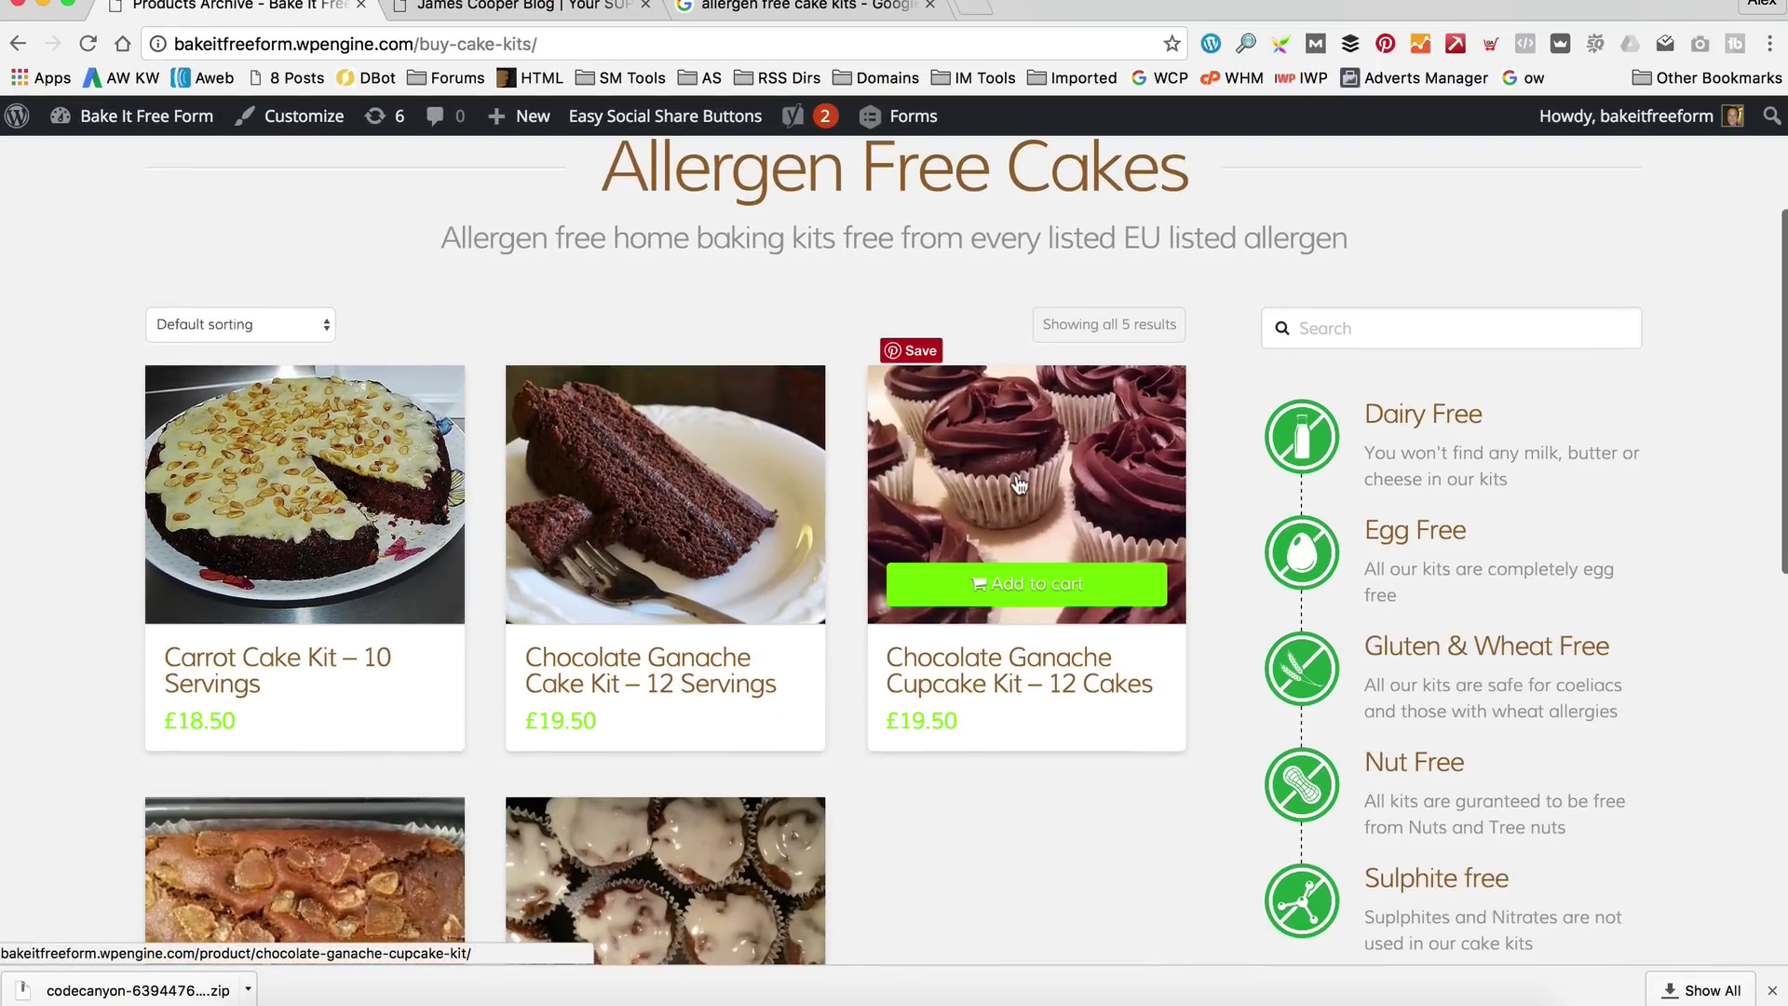
click(308, 470)
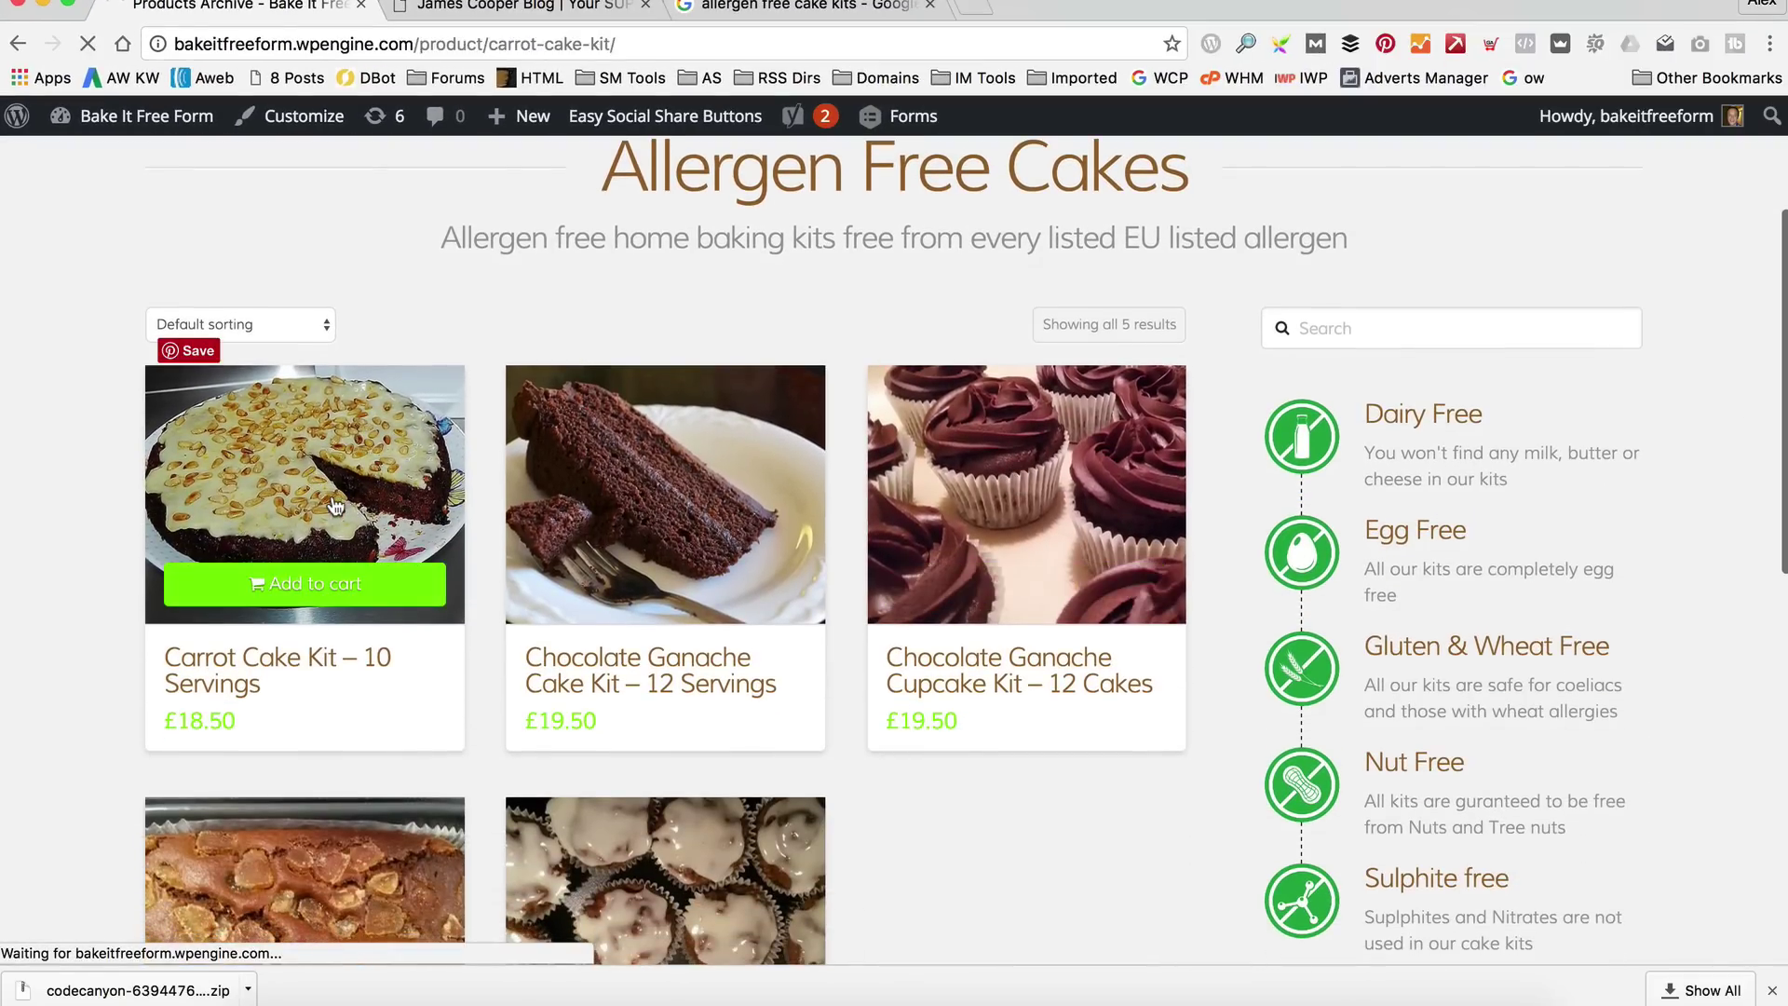
scroll(1280, 545, down, 1)
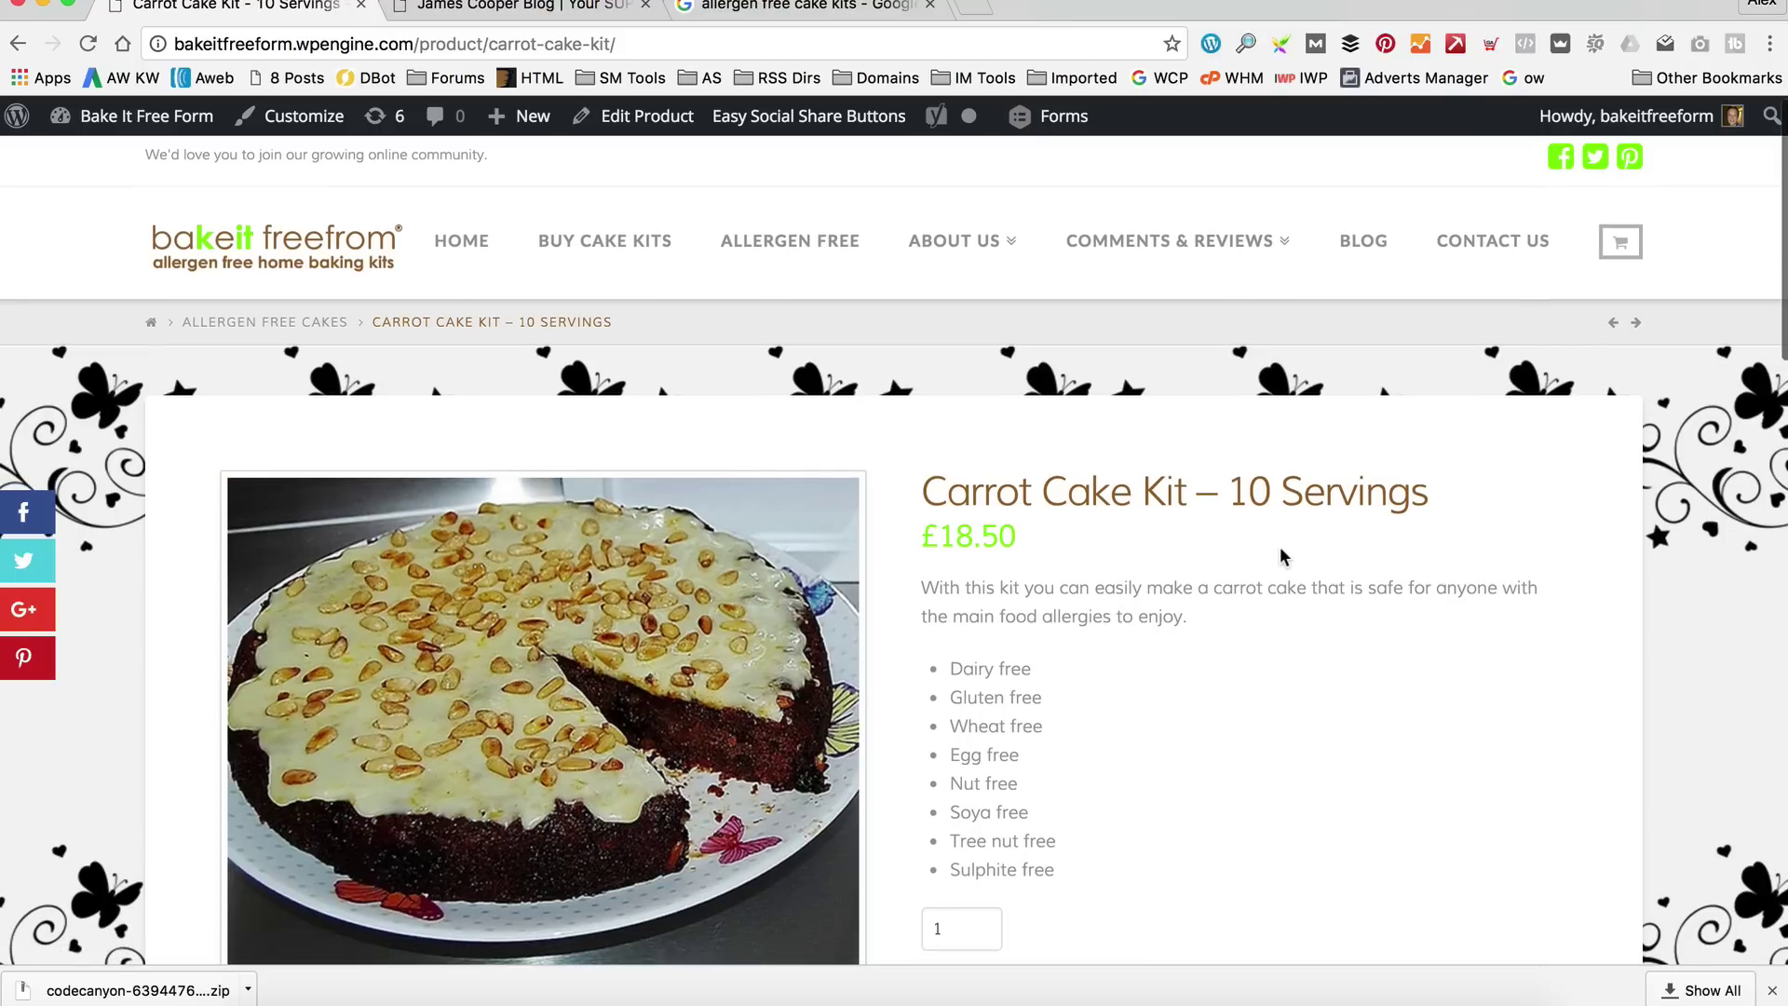
scroll(1282, 556, down, 2)
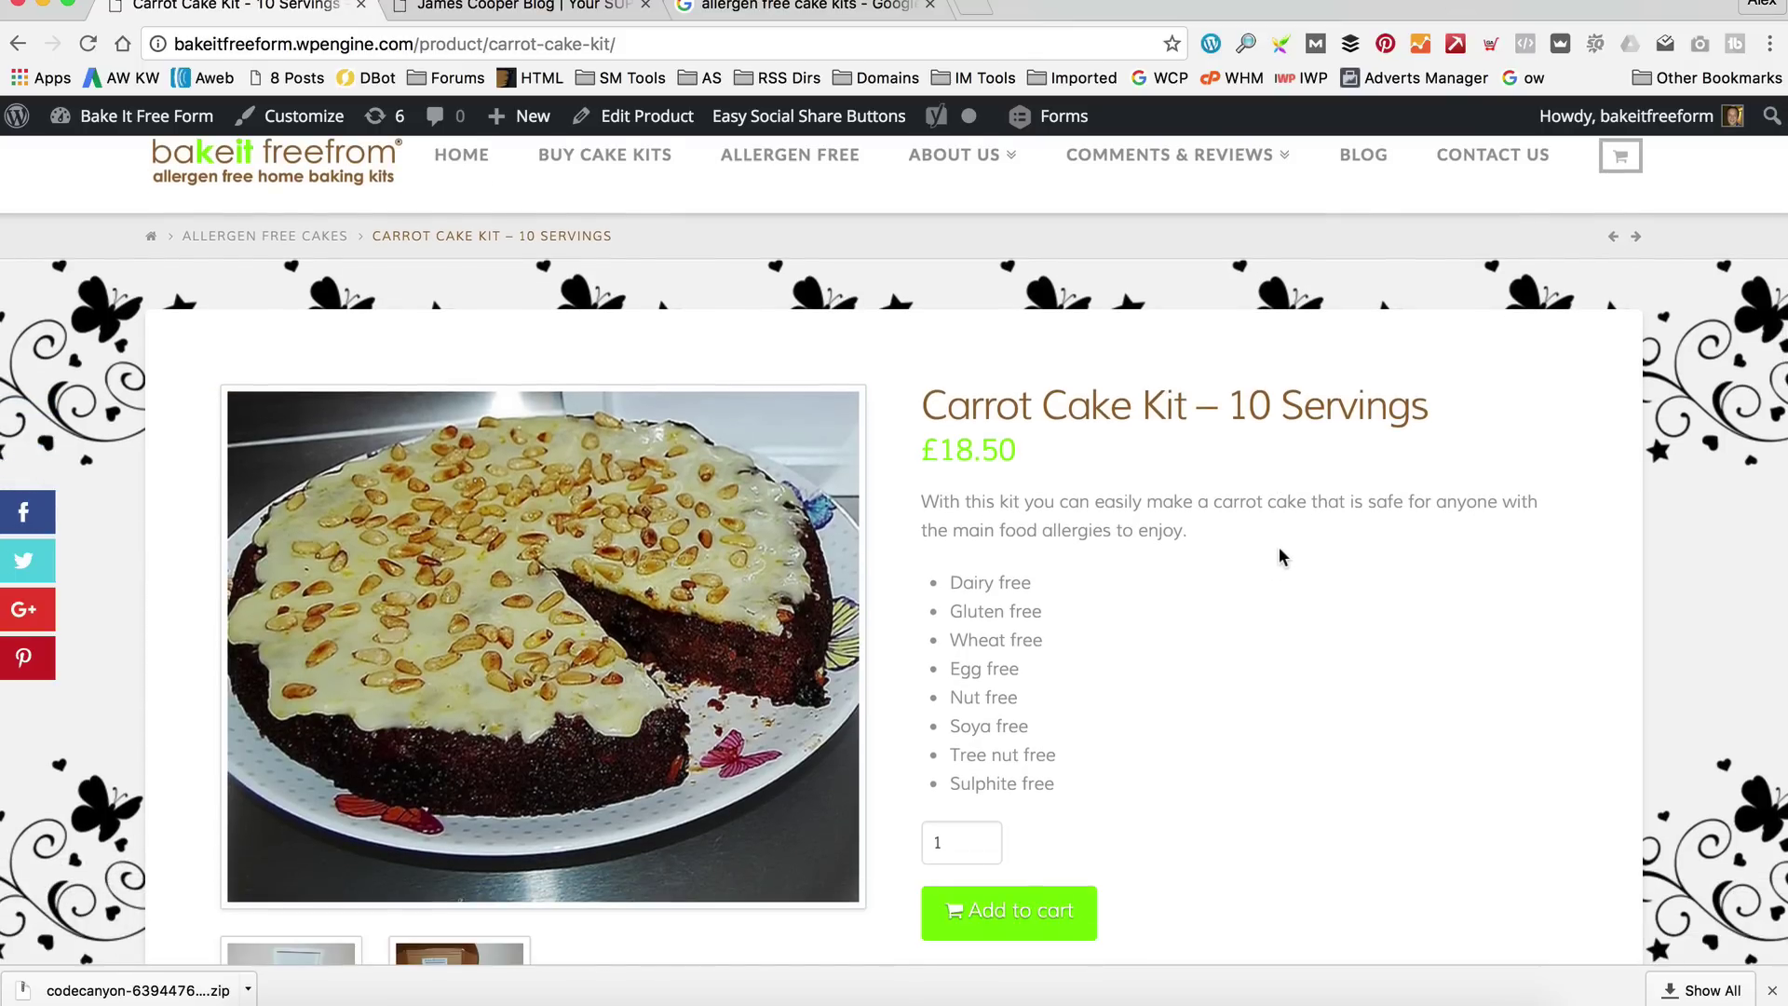
scroll(1277, 556, up, 1)
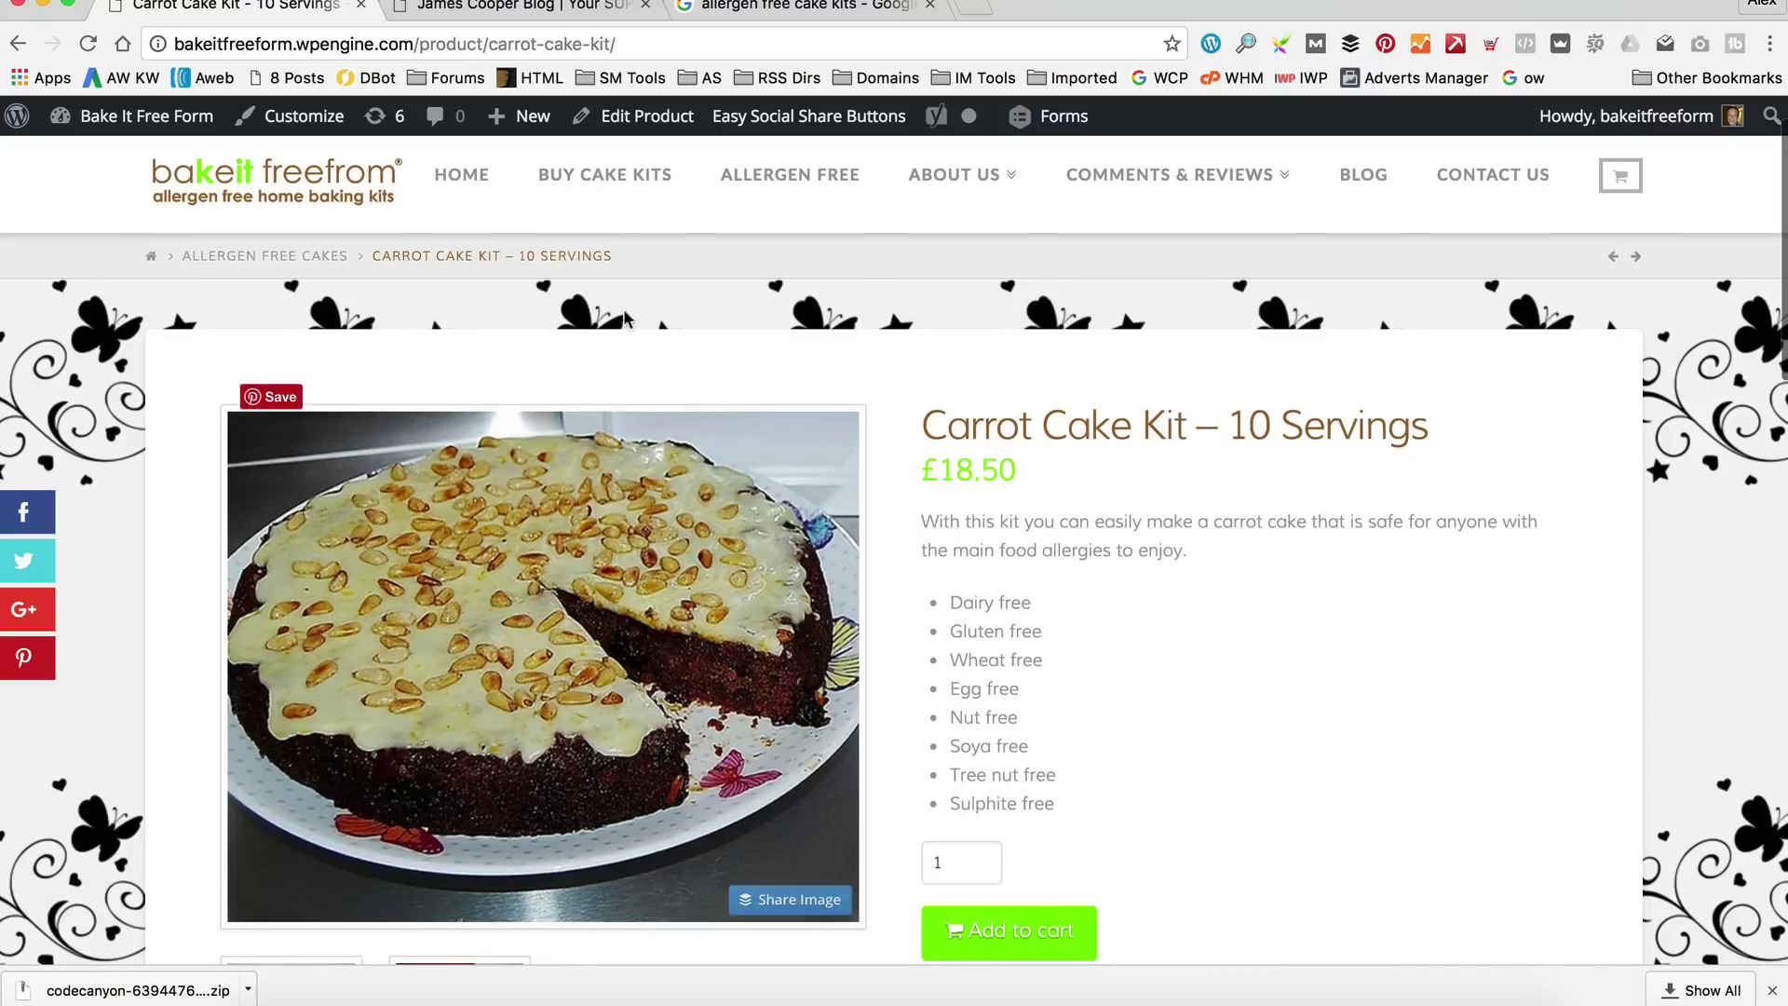
click(667, 119)
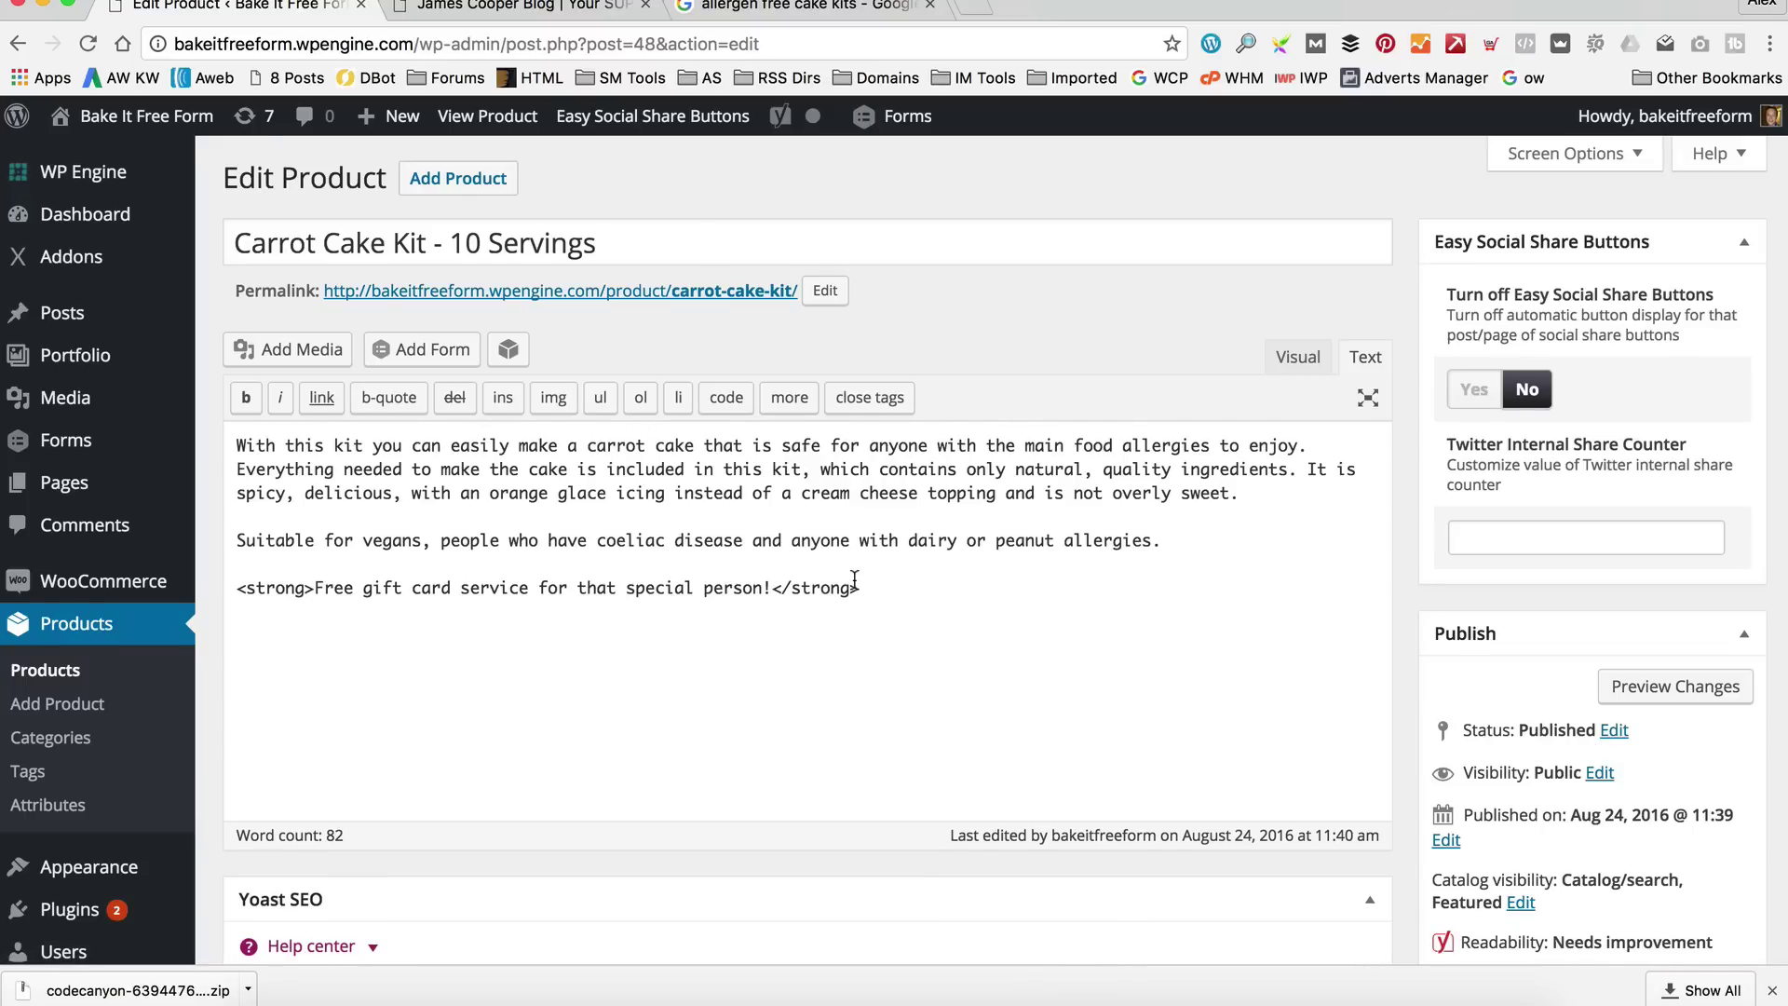
- Enter 'allergen free carrot cake' as the product's focus keyword
scroll(855, 579, down, 10)
click(702, 541)
text(allerge)
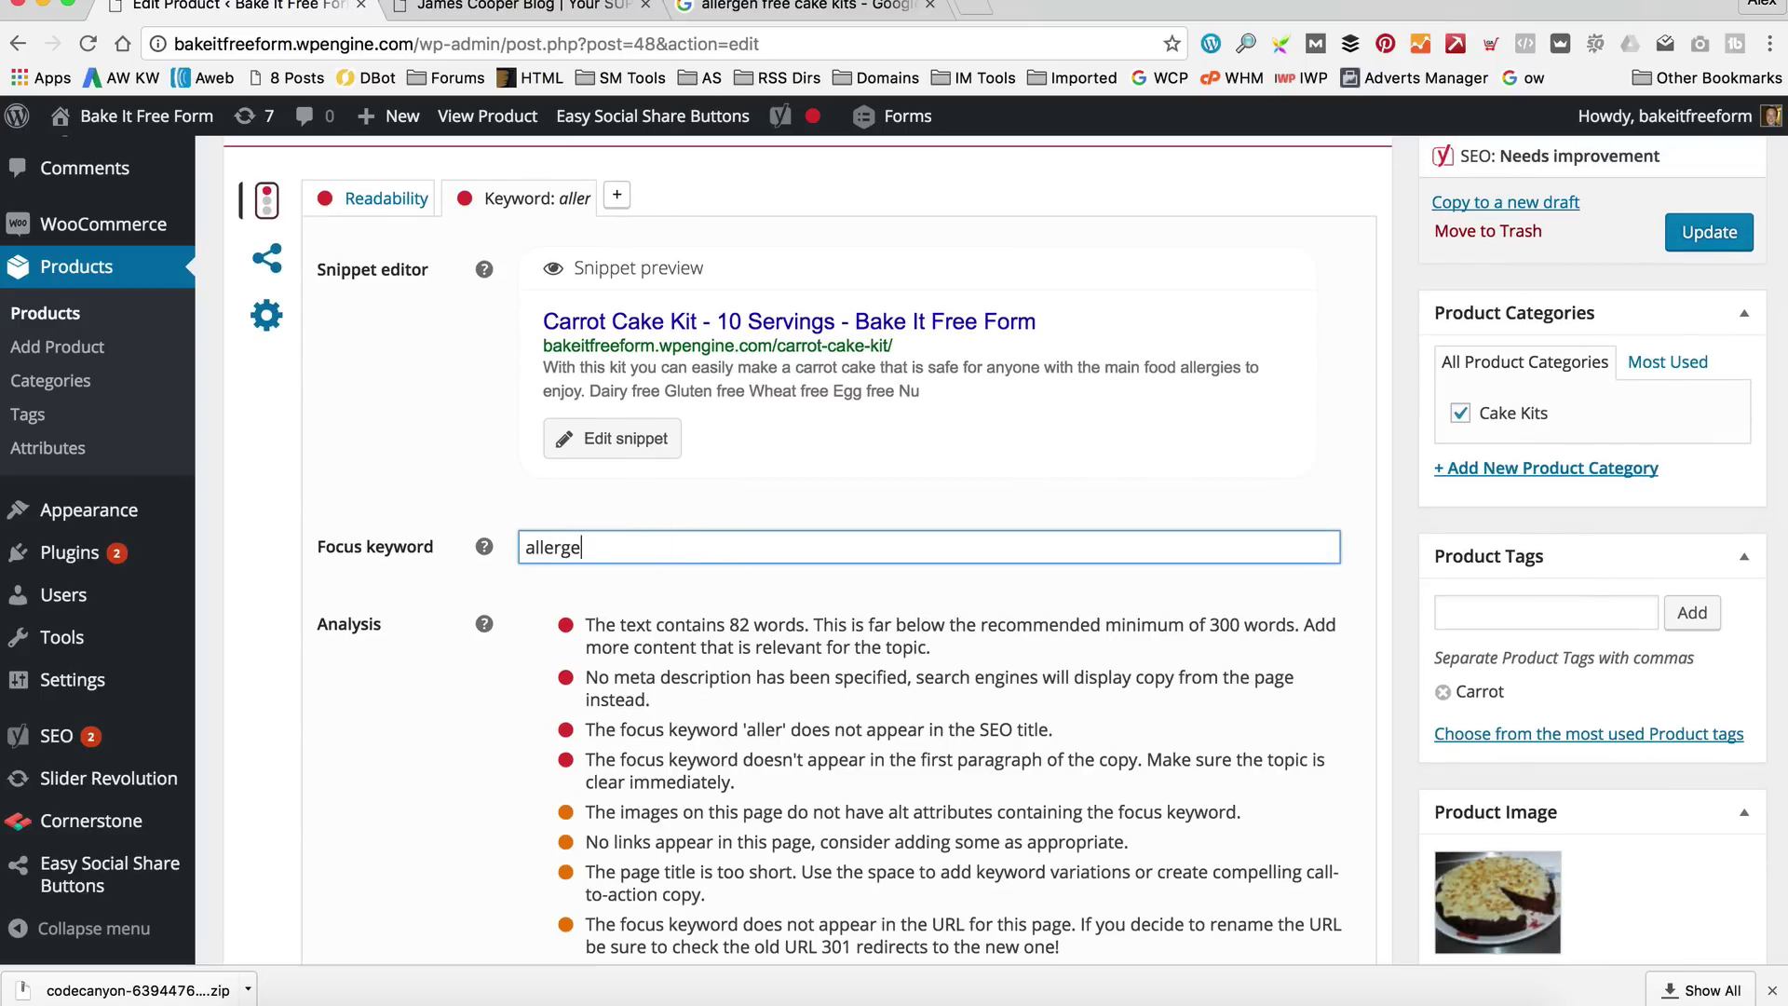
text(n free carrot cake)
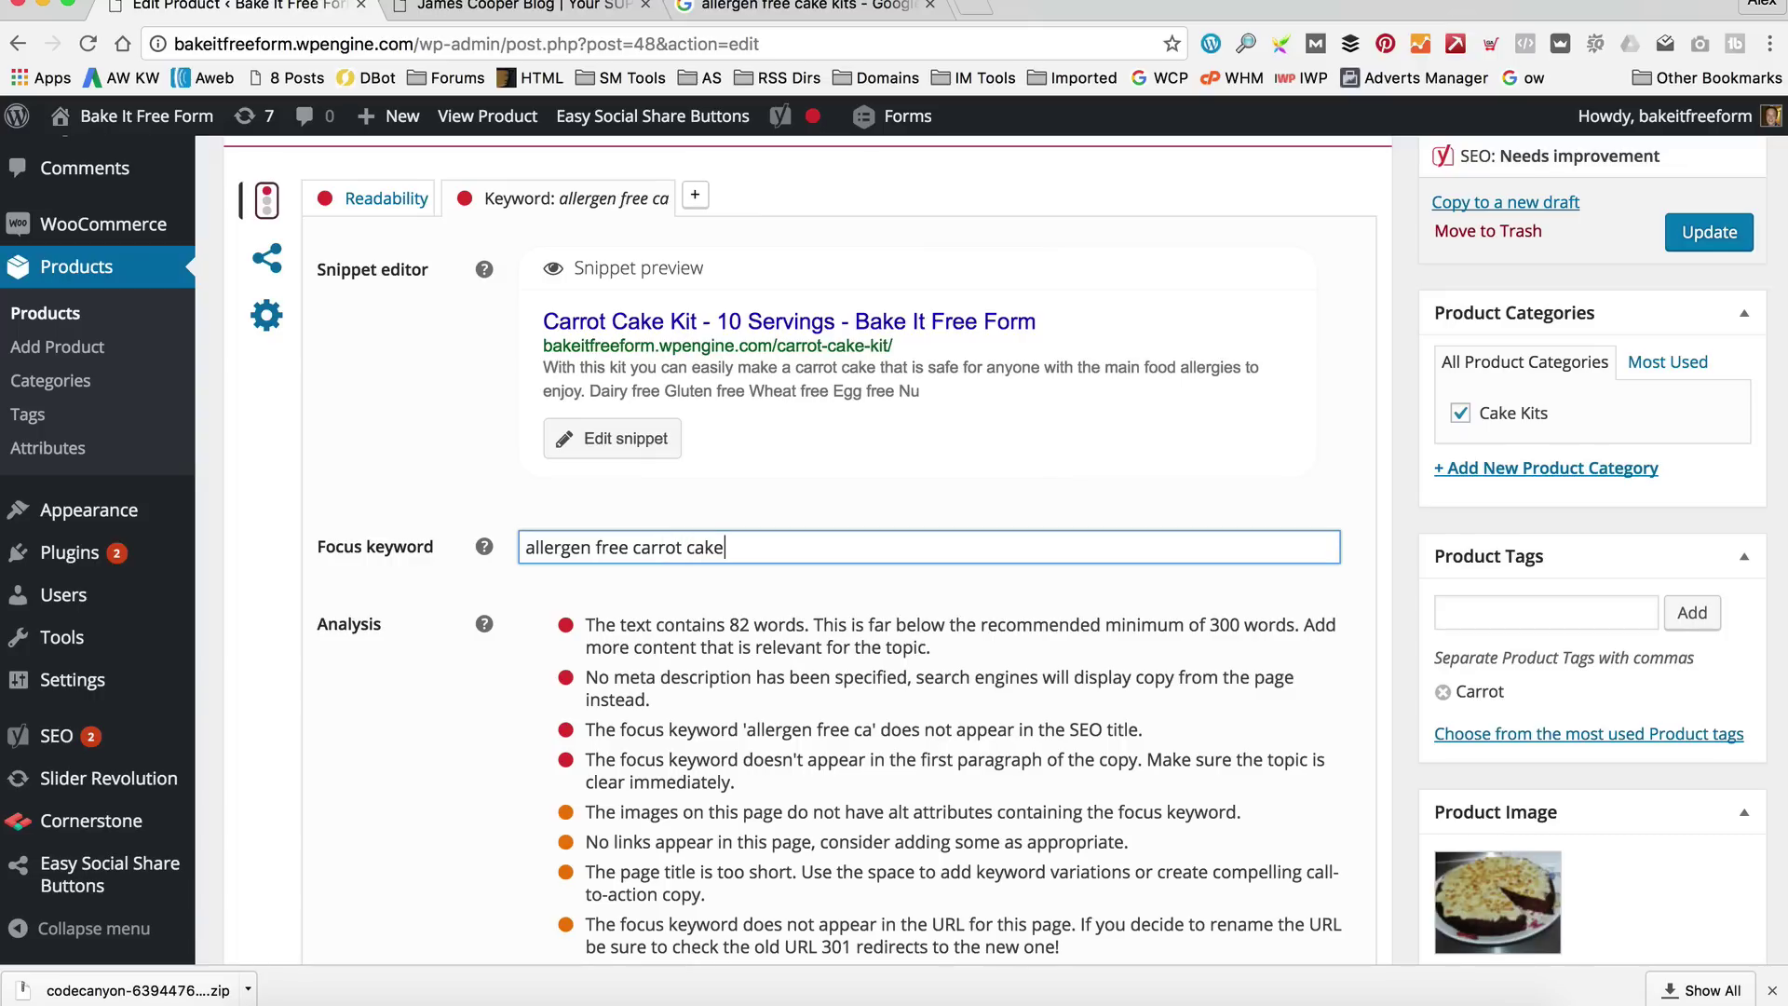
- Change the product's SEO title to 'Allergen Free Carrot Cake Kit - Bake It Free Form'
scroll(866, 479, up, 2)
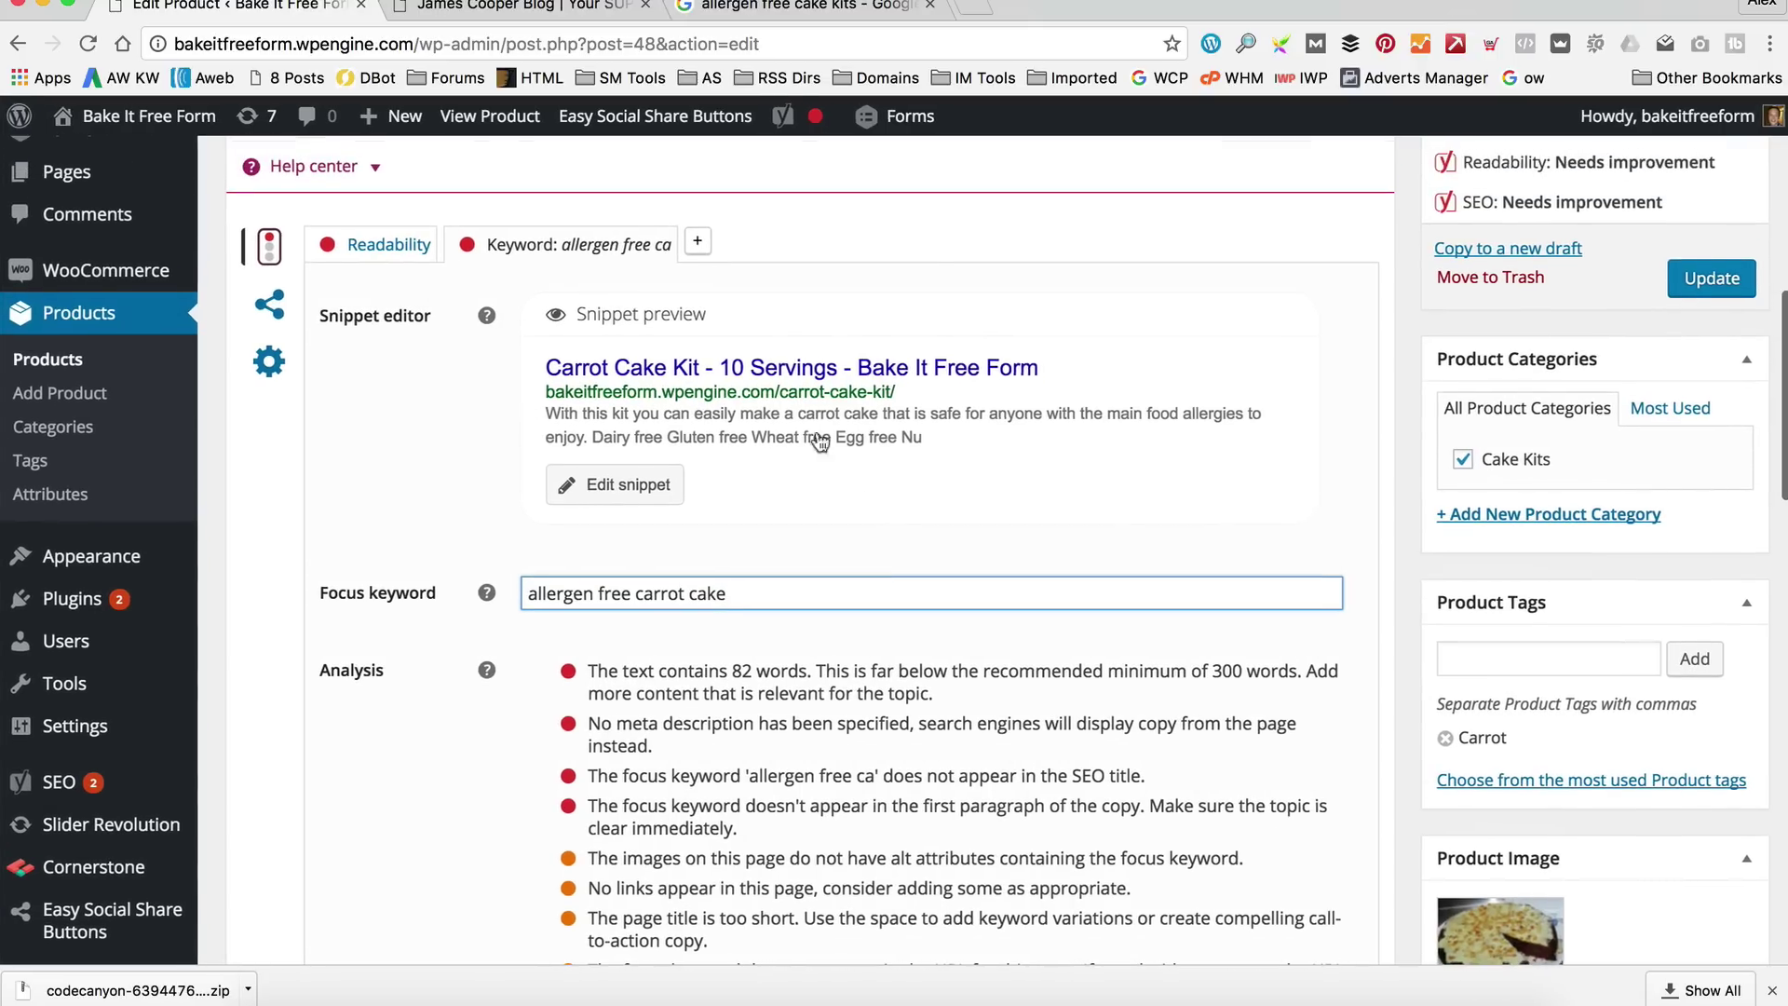
click(768, 368)
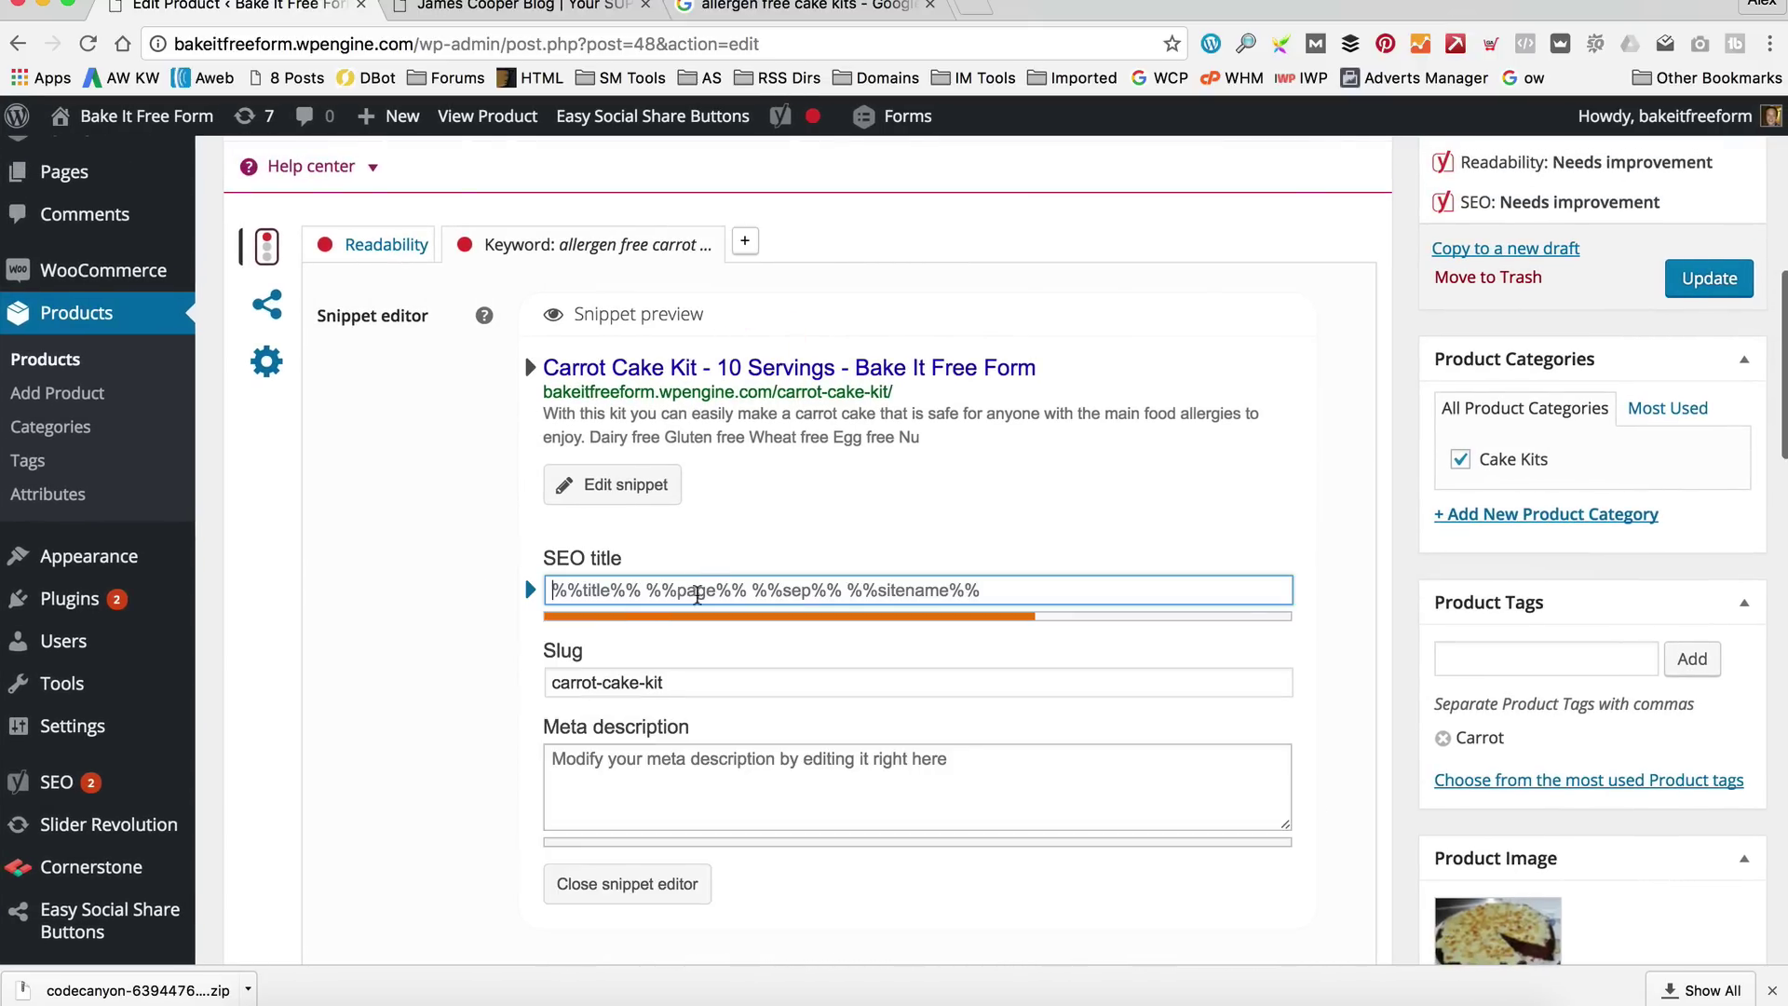
text(Allergen)
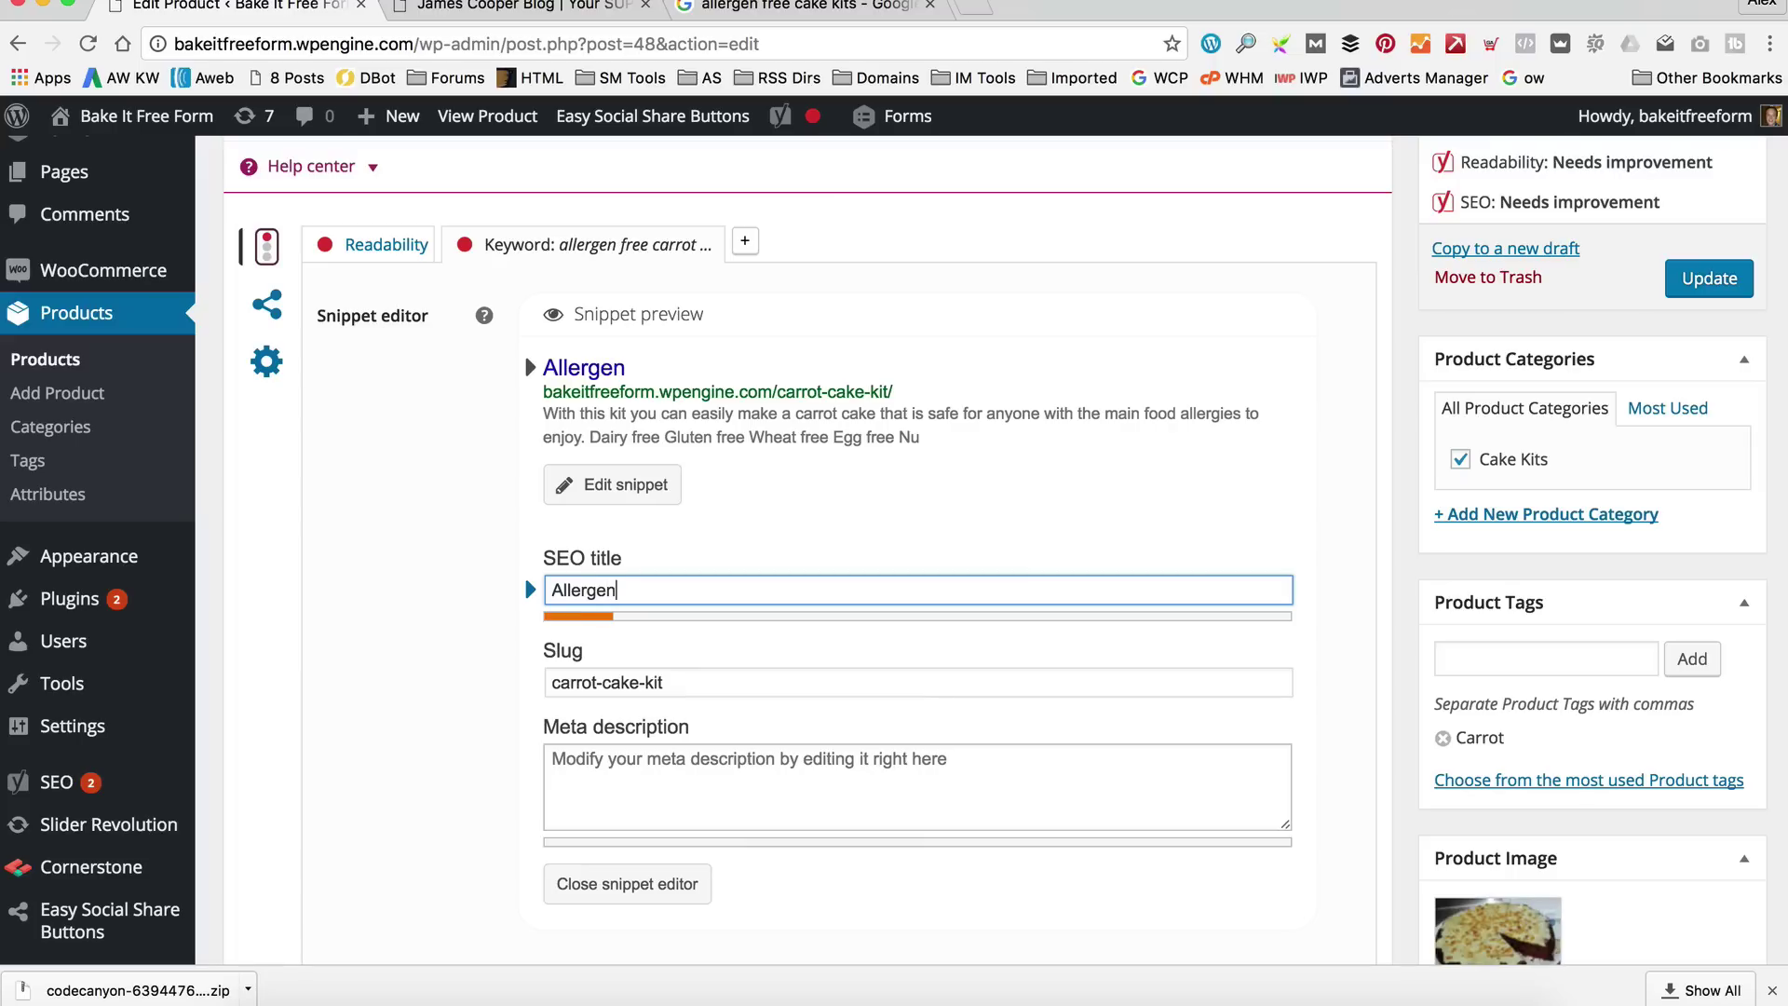
text( Free Carrot)
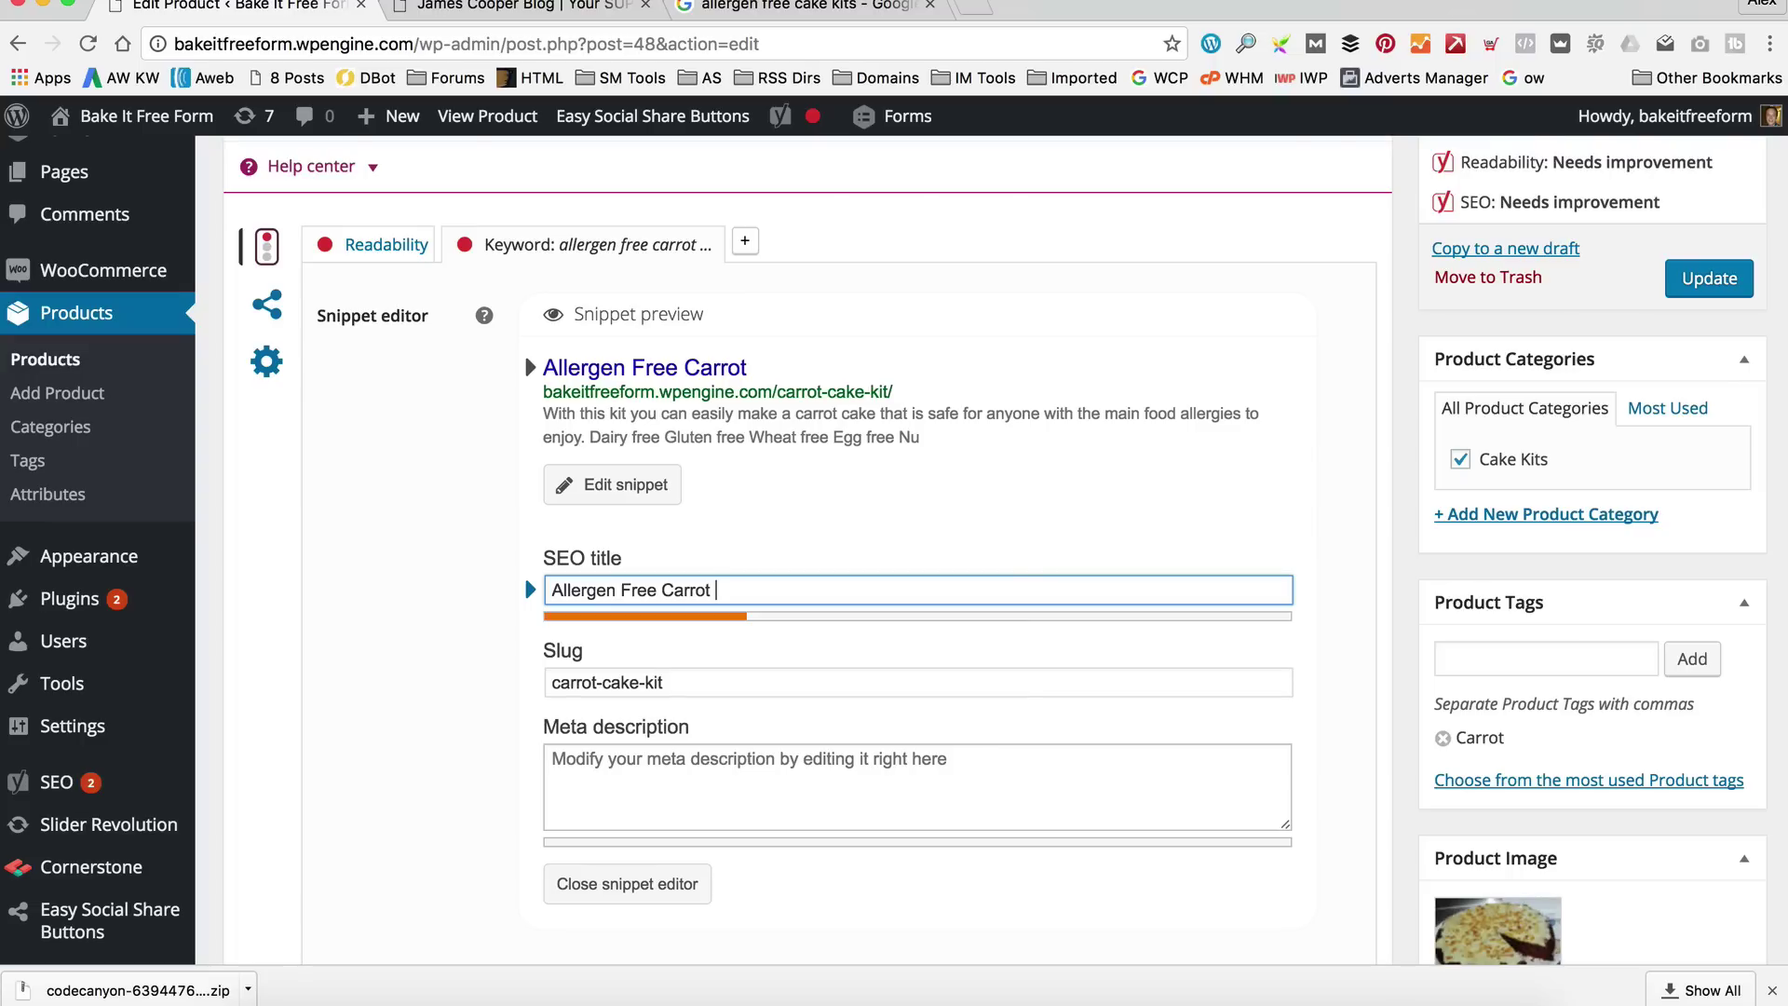
text(Cake Kit - )
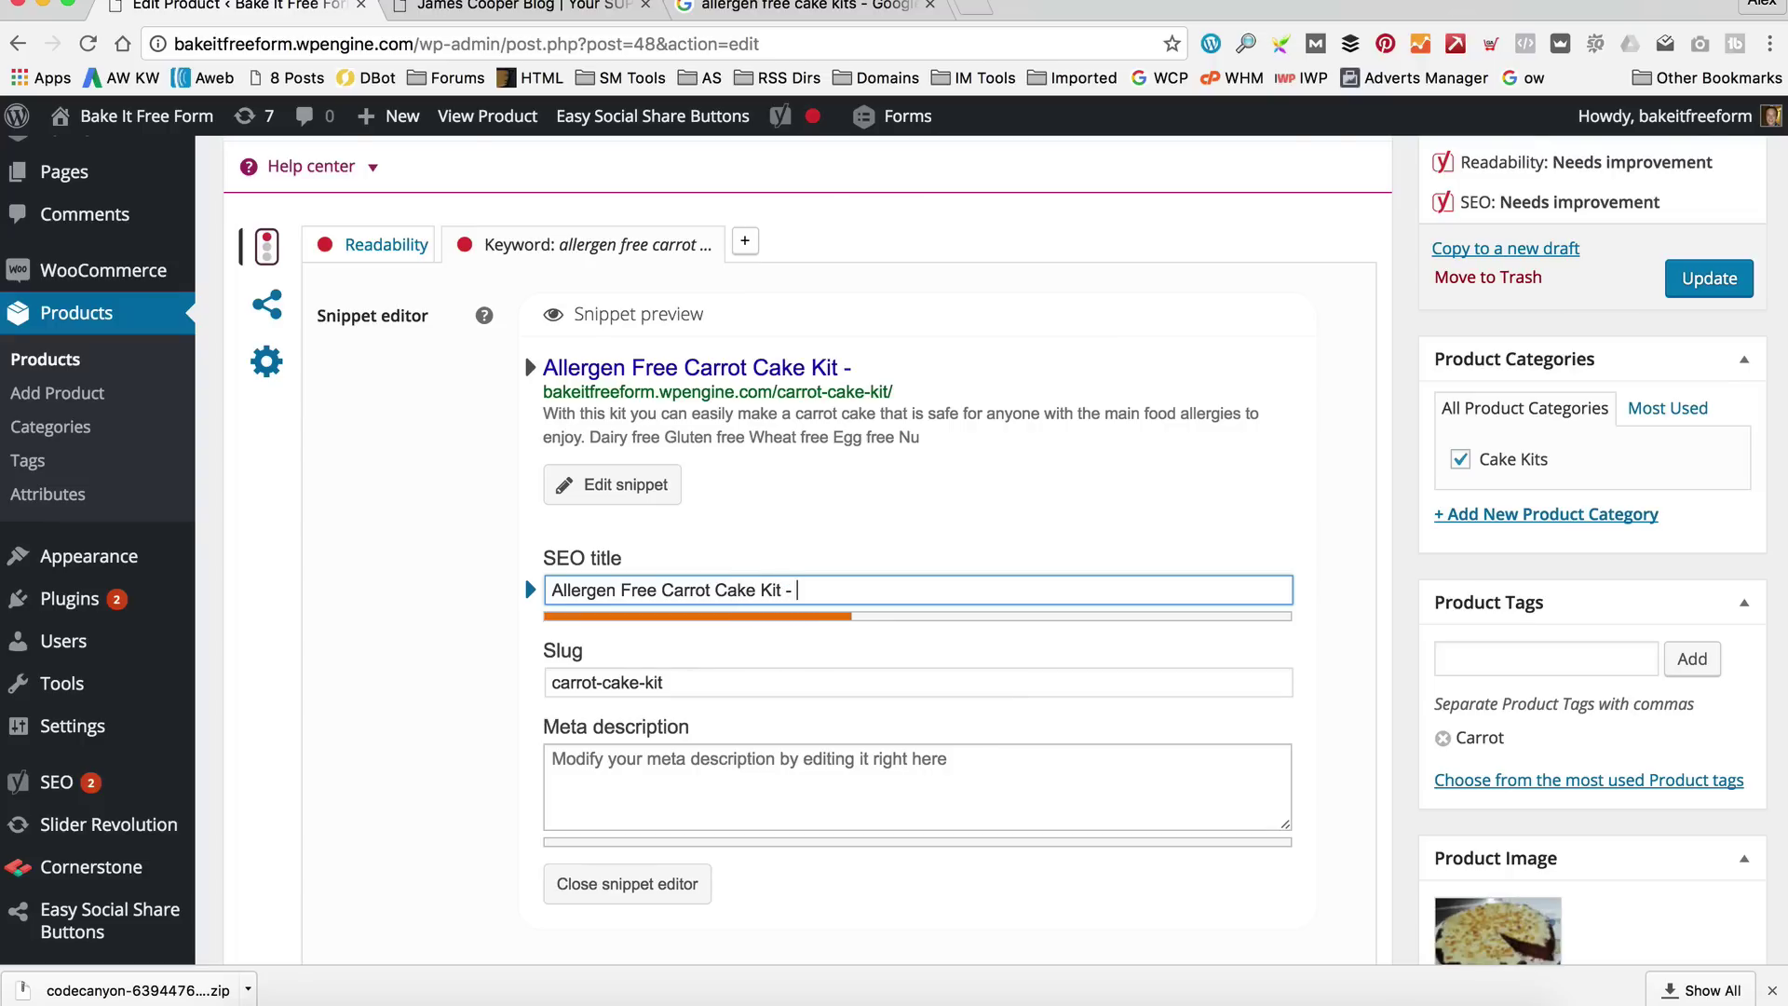
text(Bake It Free Form)
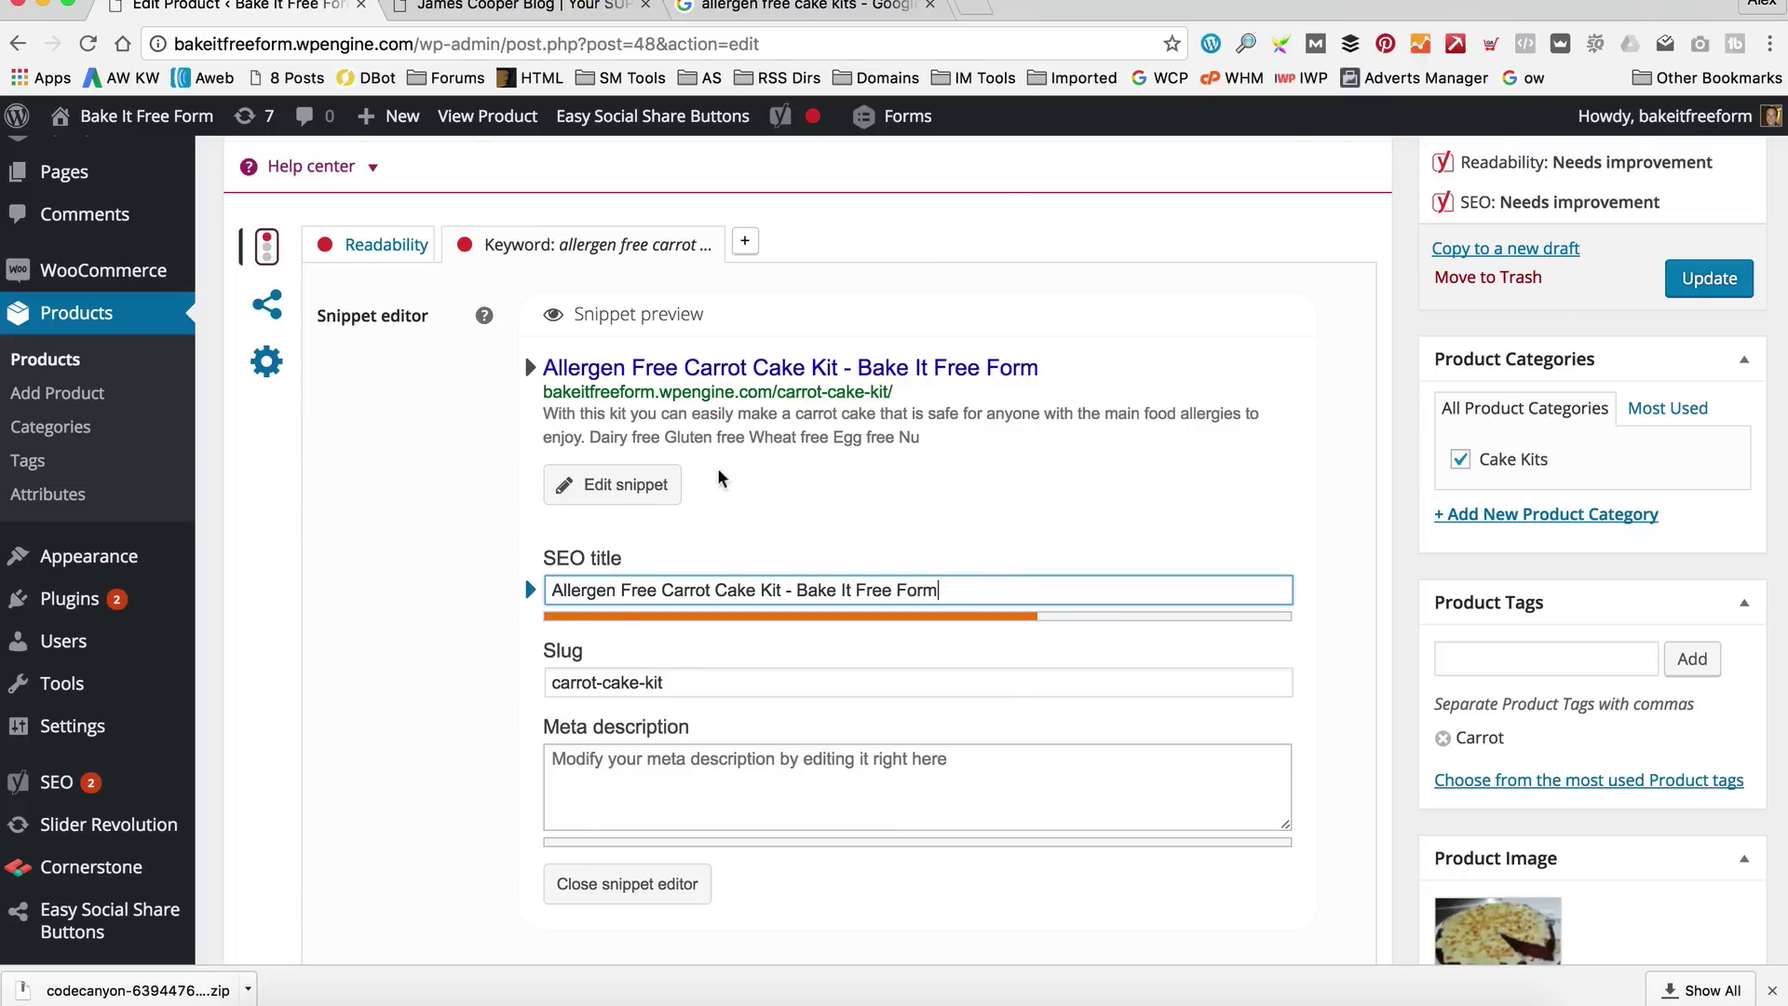
click(684, 769)
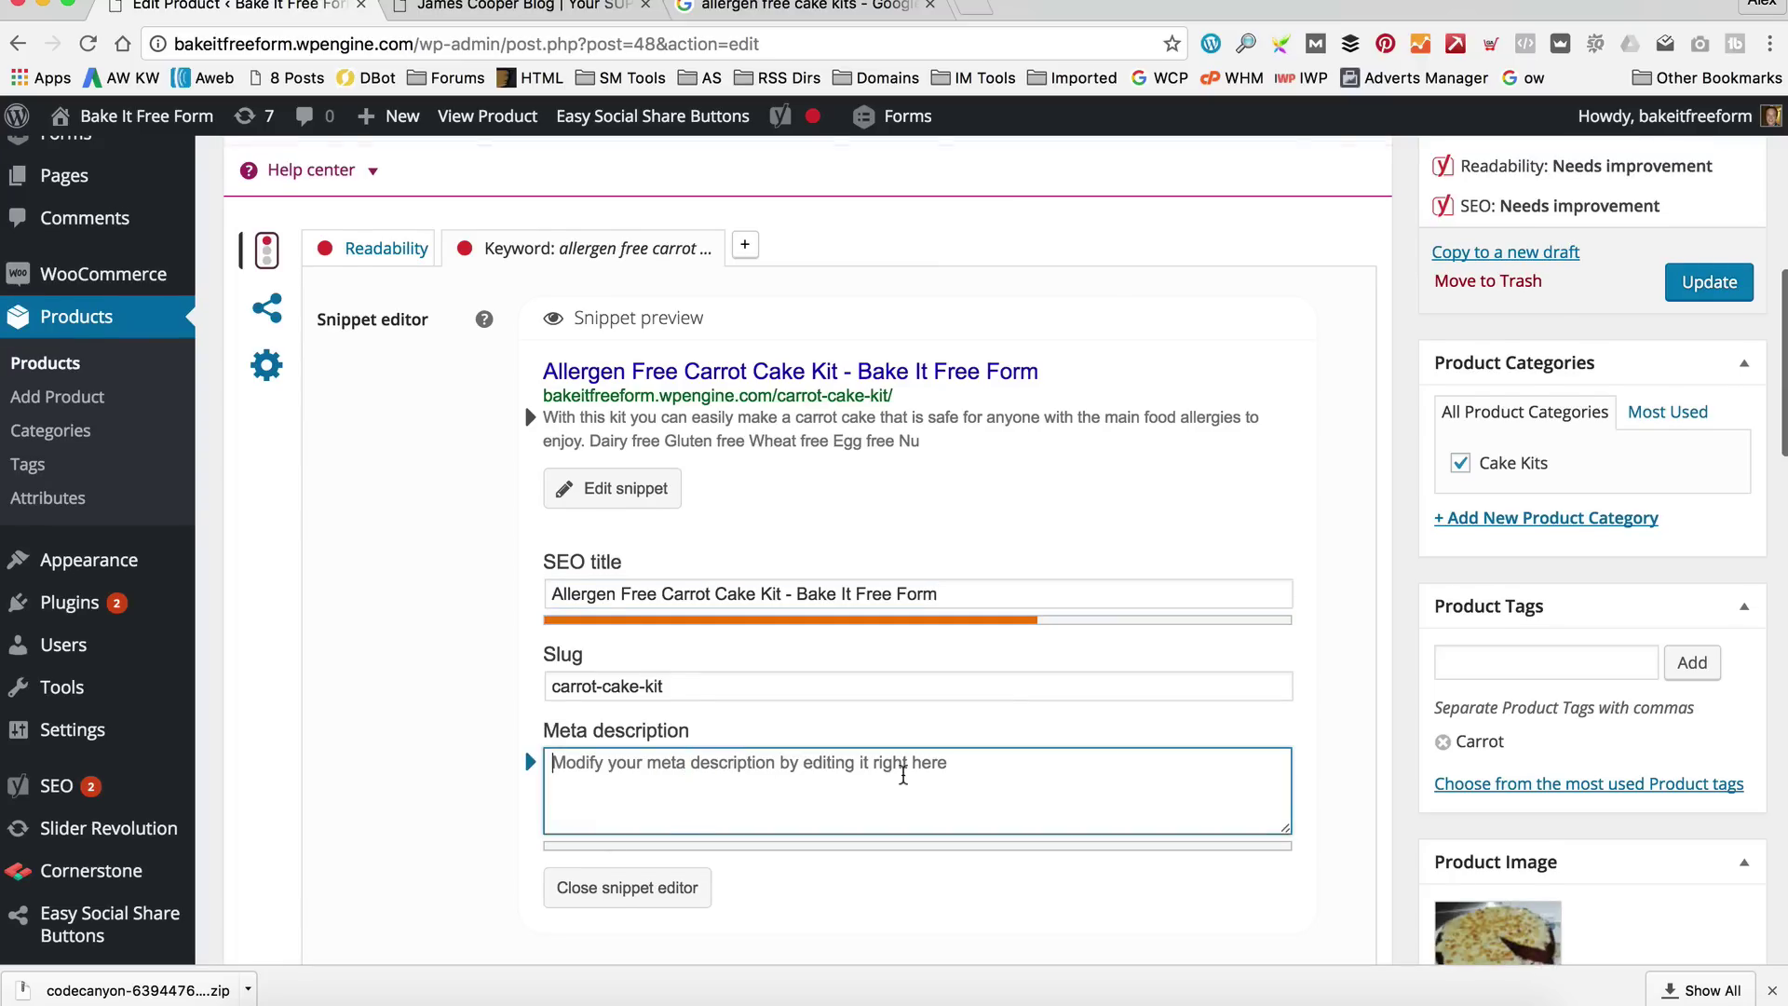
- Paste the description's opening sentence into the meta description, reworded to start 'Easily make an allergen free'
scroll(892, 773, up, 8)
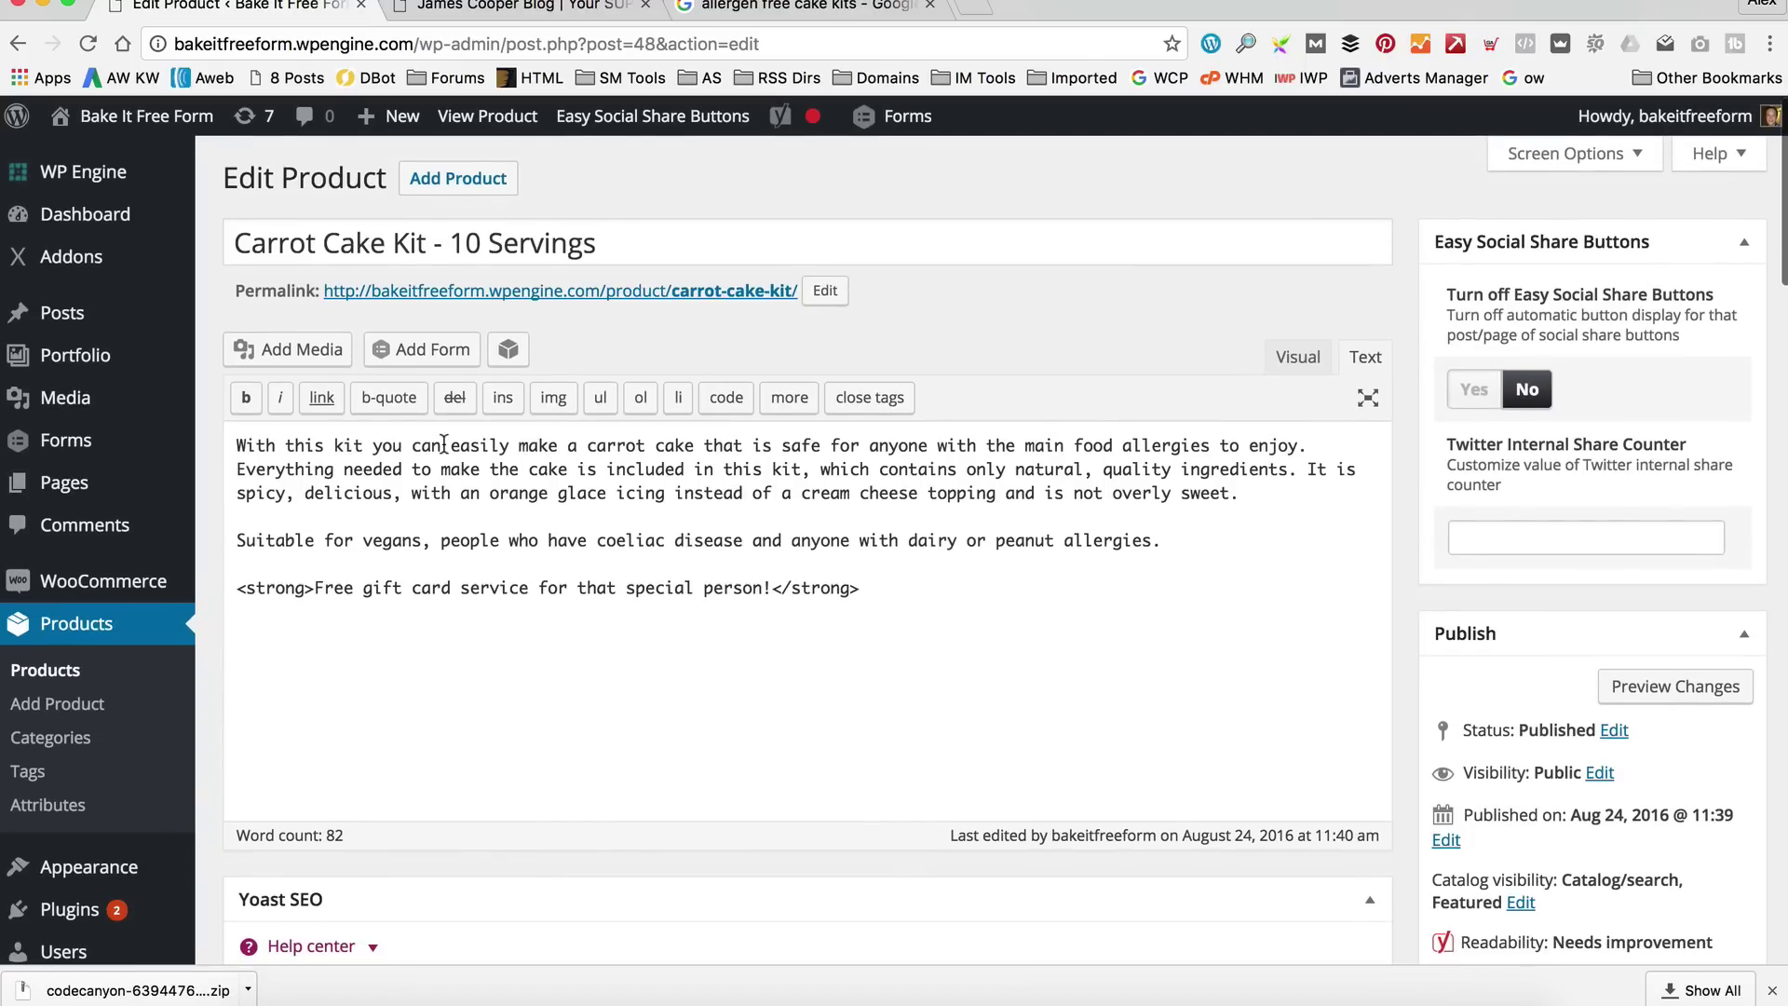
drag(445, 441, 1291, 438)
key(super+c)
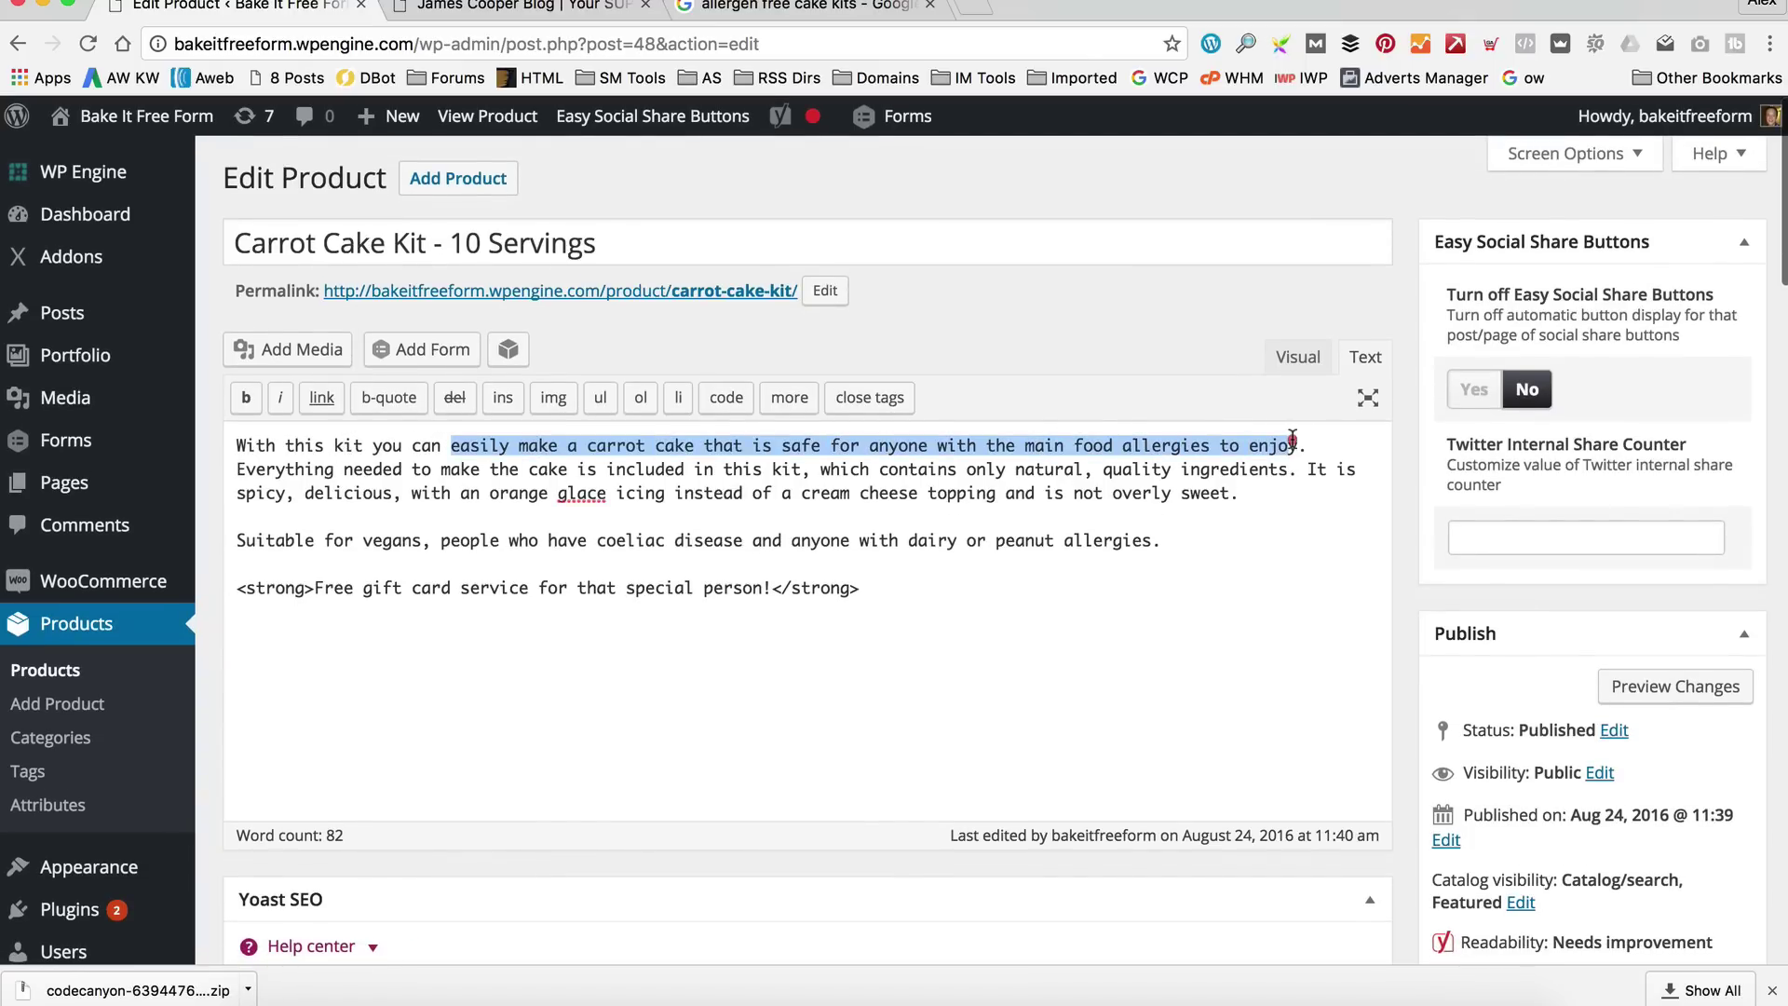
scroll(1290, 439, down, 10)
click(810, 548)
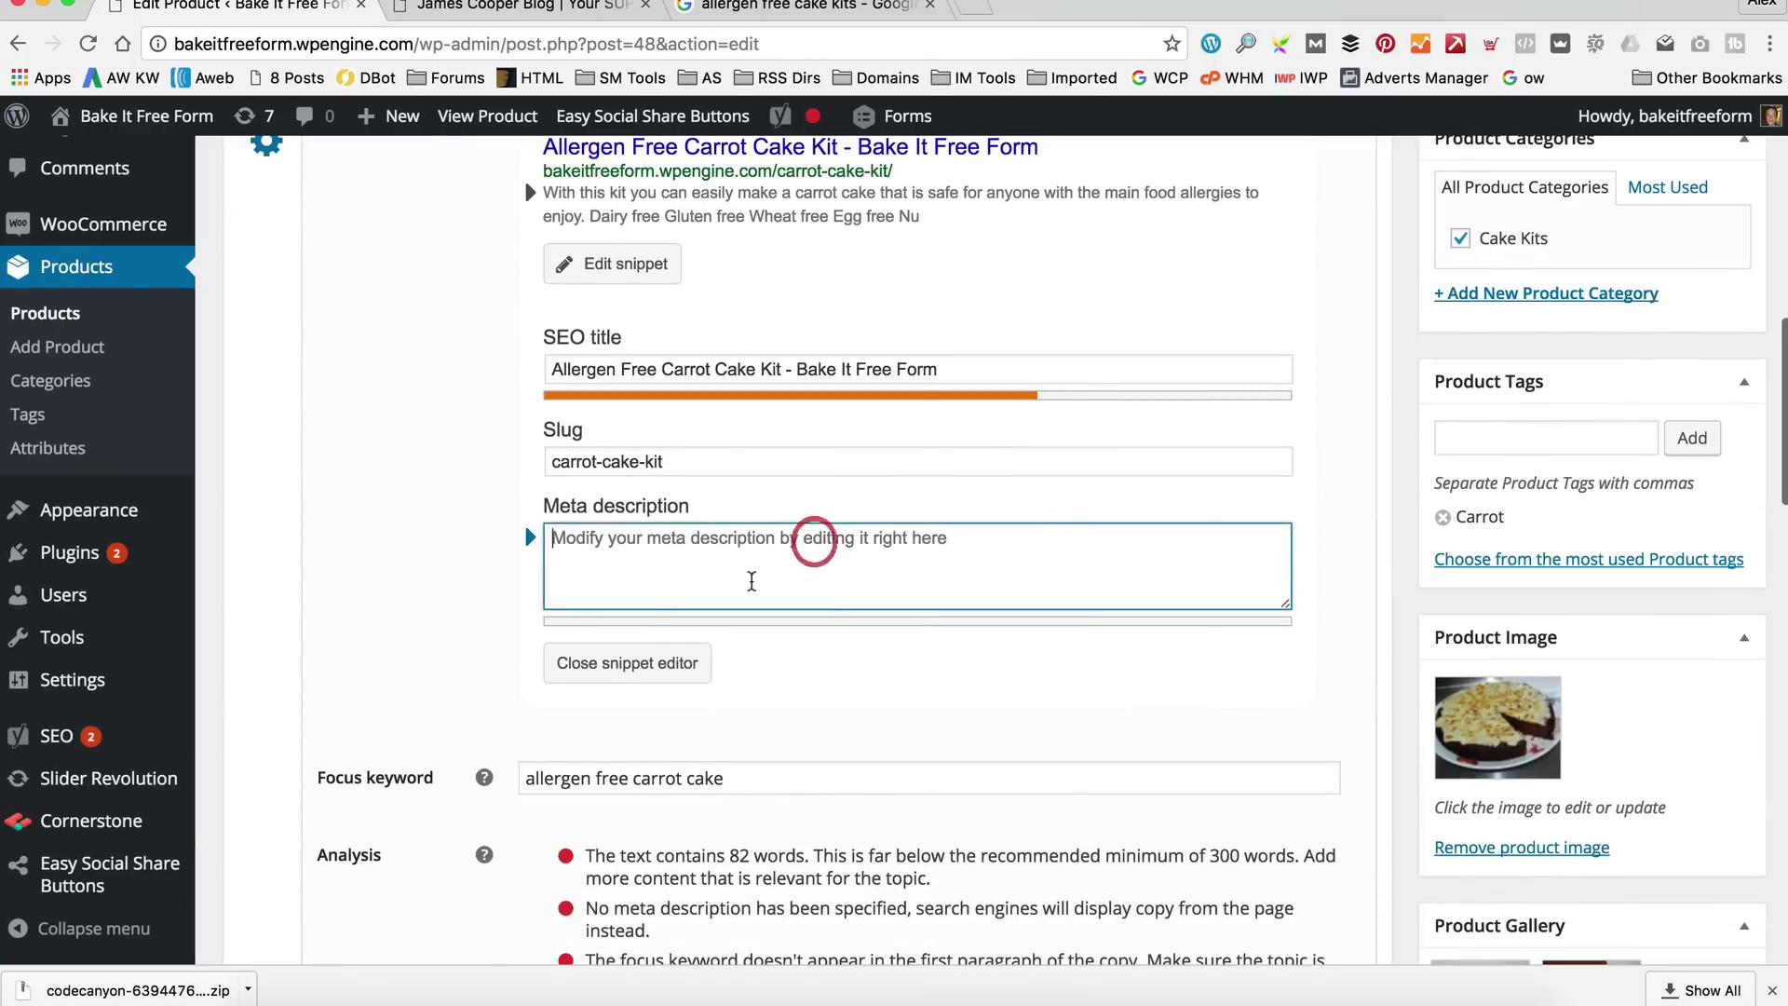
key(super+v)
click(560, 511)
key(BackSpace)
text(Easily make an allergen free)
- Append 'Everything you need is included. Order online today' to the meta description
click(766, 540)
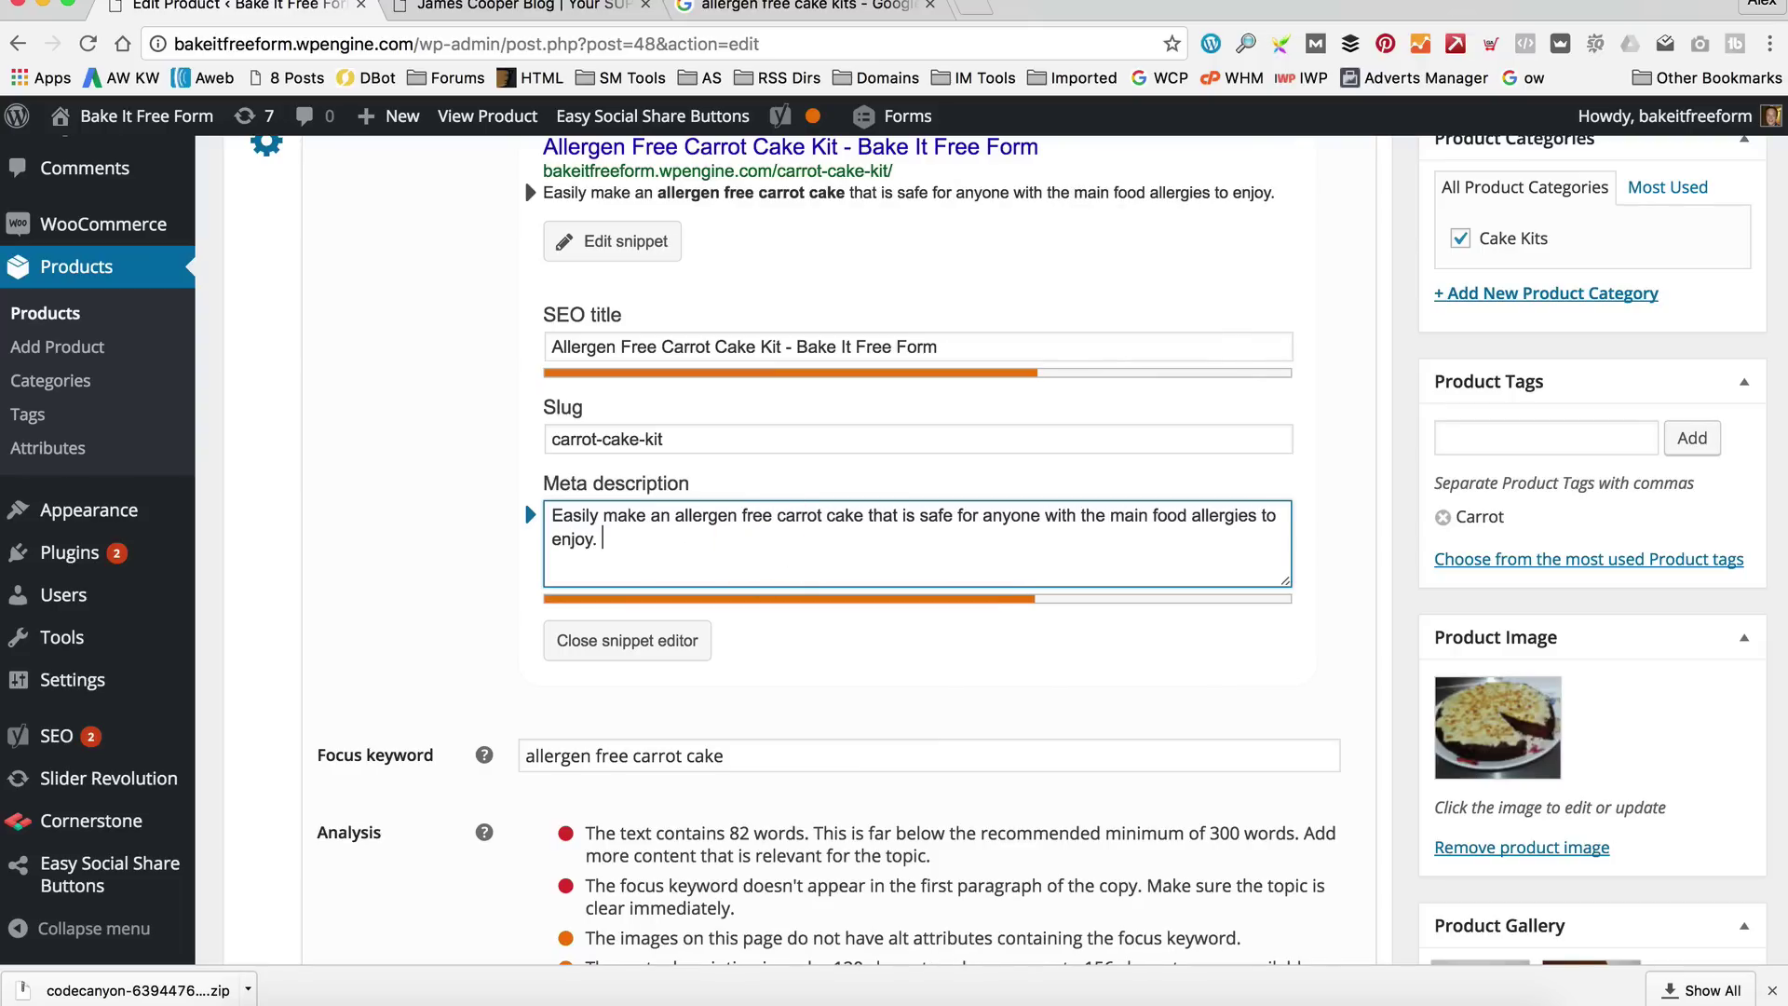
text(Everything you ne)
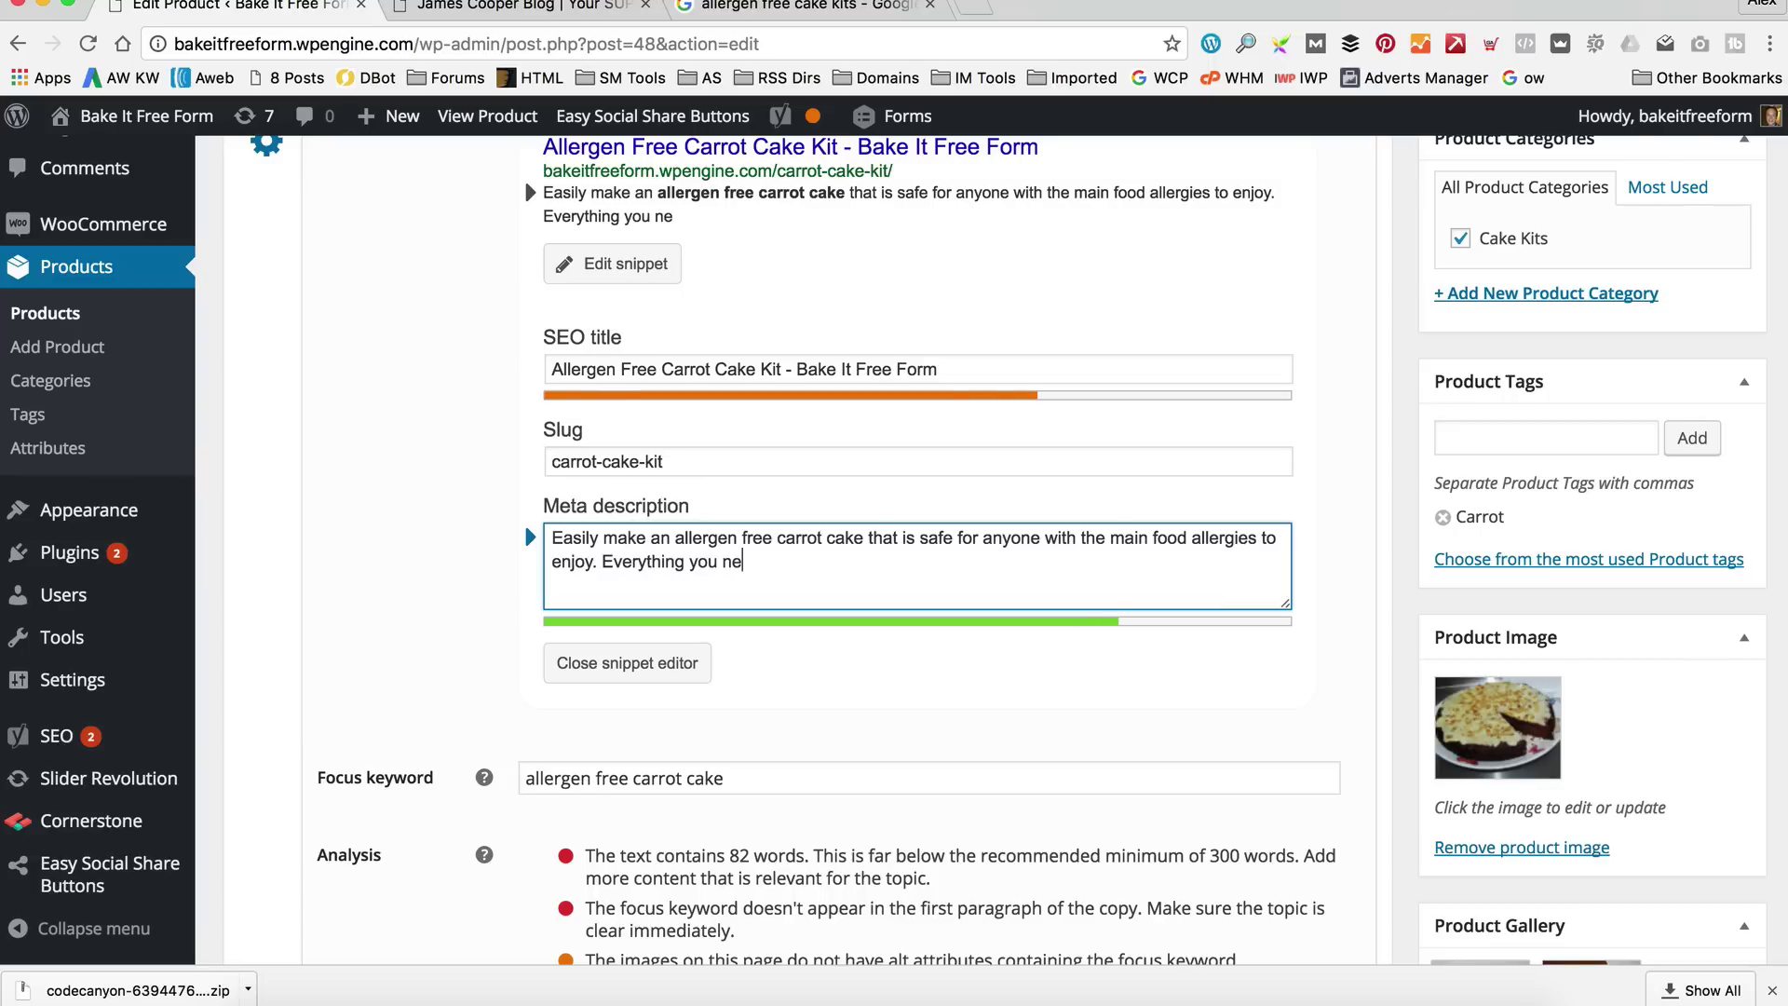
text(ed is included. Order online today.)
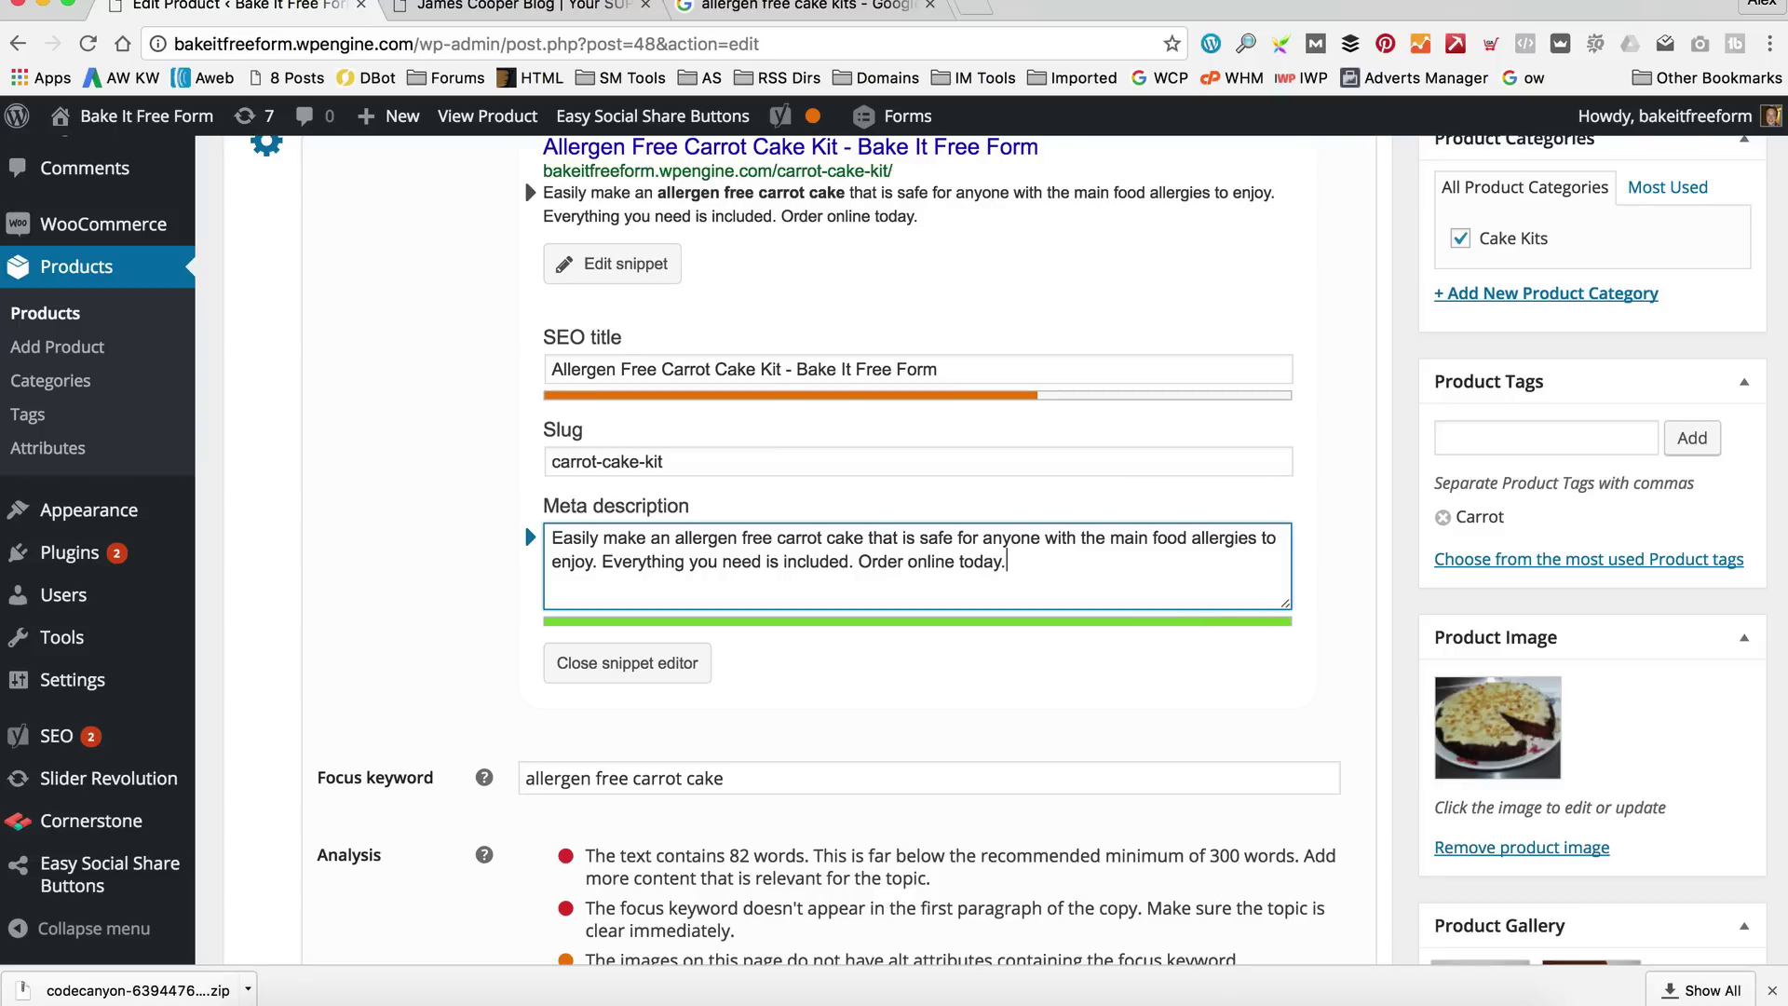
scroll(922, 247, up, 1)
scroll(1103, 528, up, 10)
scroll(1081, 559, down, 3)
scroll(1081, 558, up, 6)
scroll(1081, 559, down, 3)
- Update the Carrot Cake Kit product to save its SEO changes
click(1712, 808)
scroll(884, 507, up, 1)
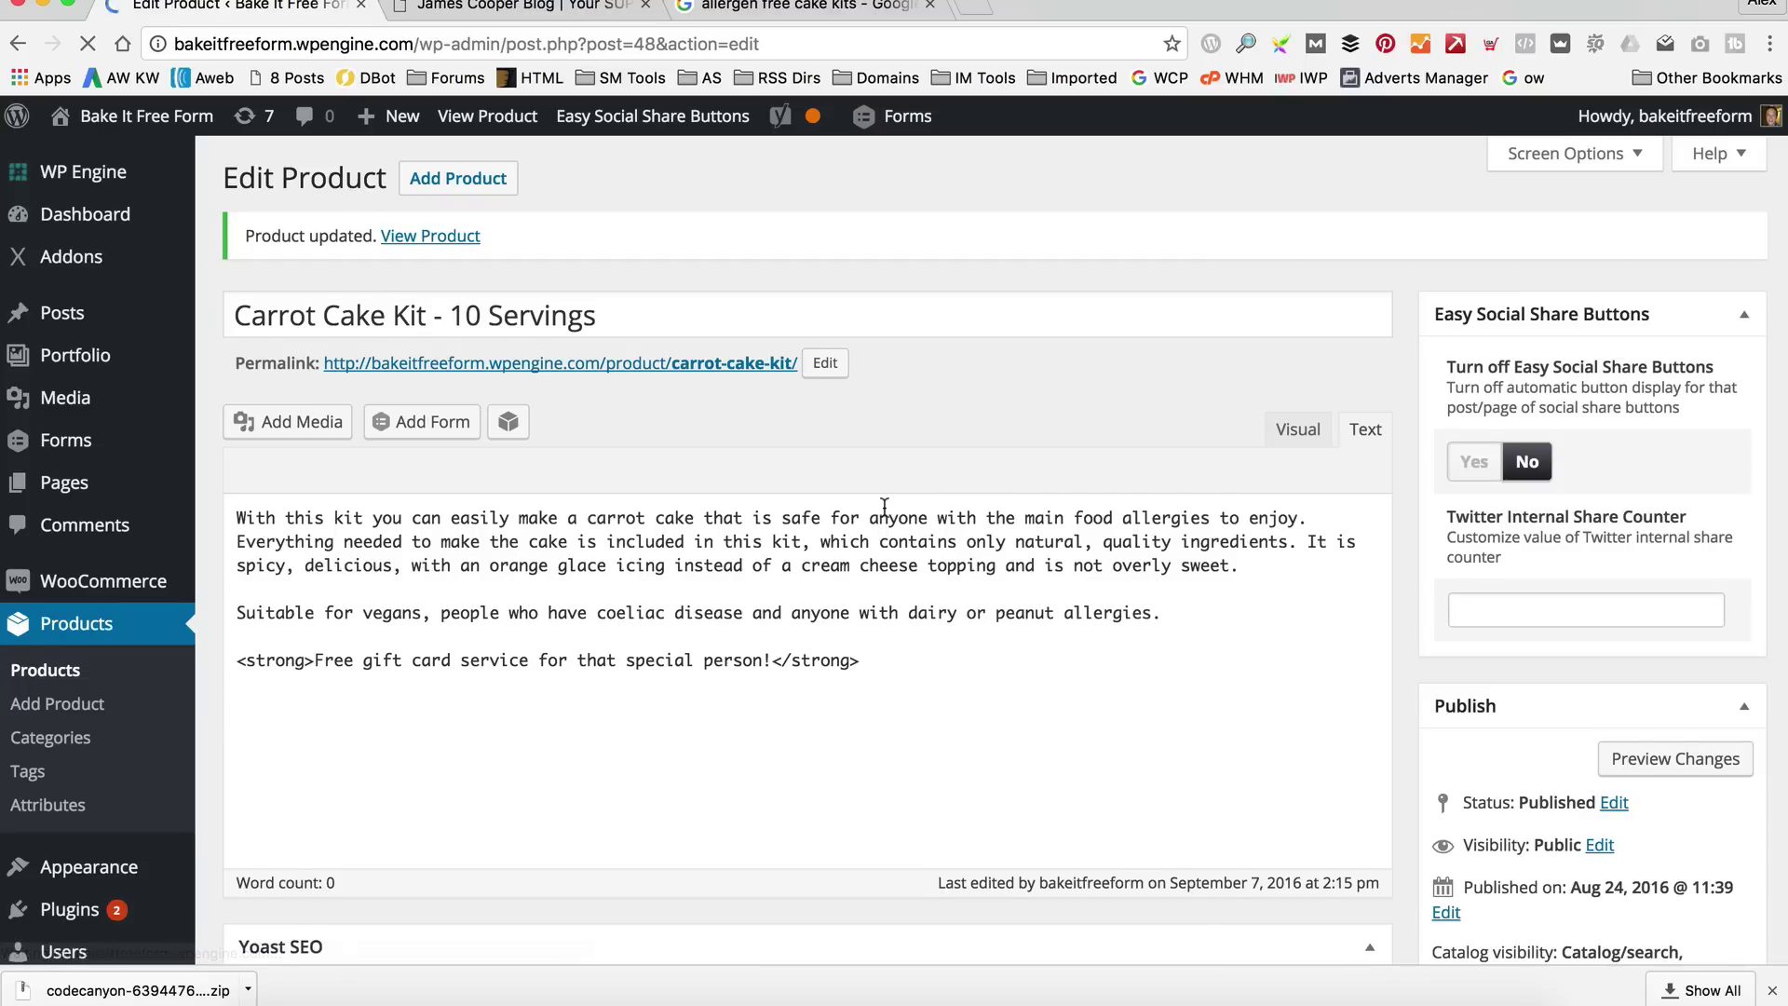
scroll(885, 508, down, 1)
scroll(884, 508, down, 15)
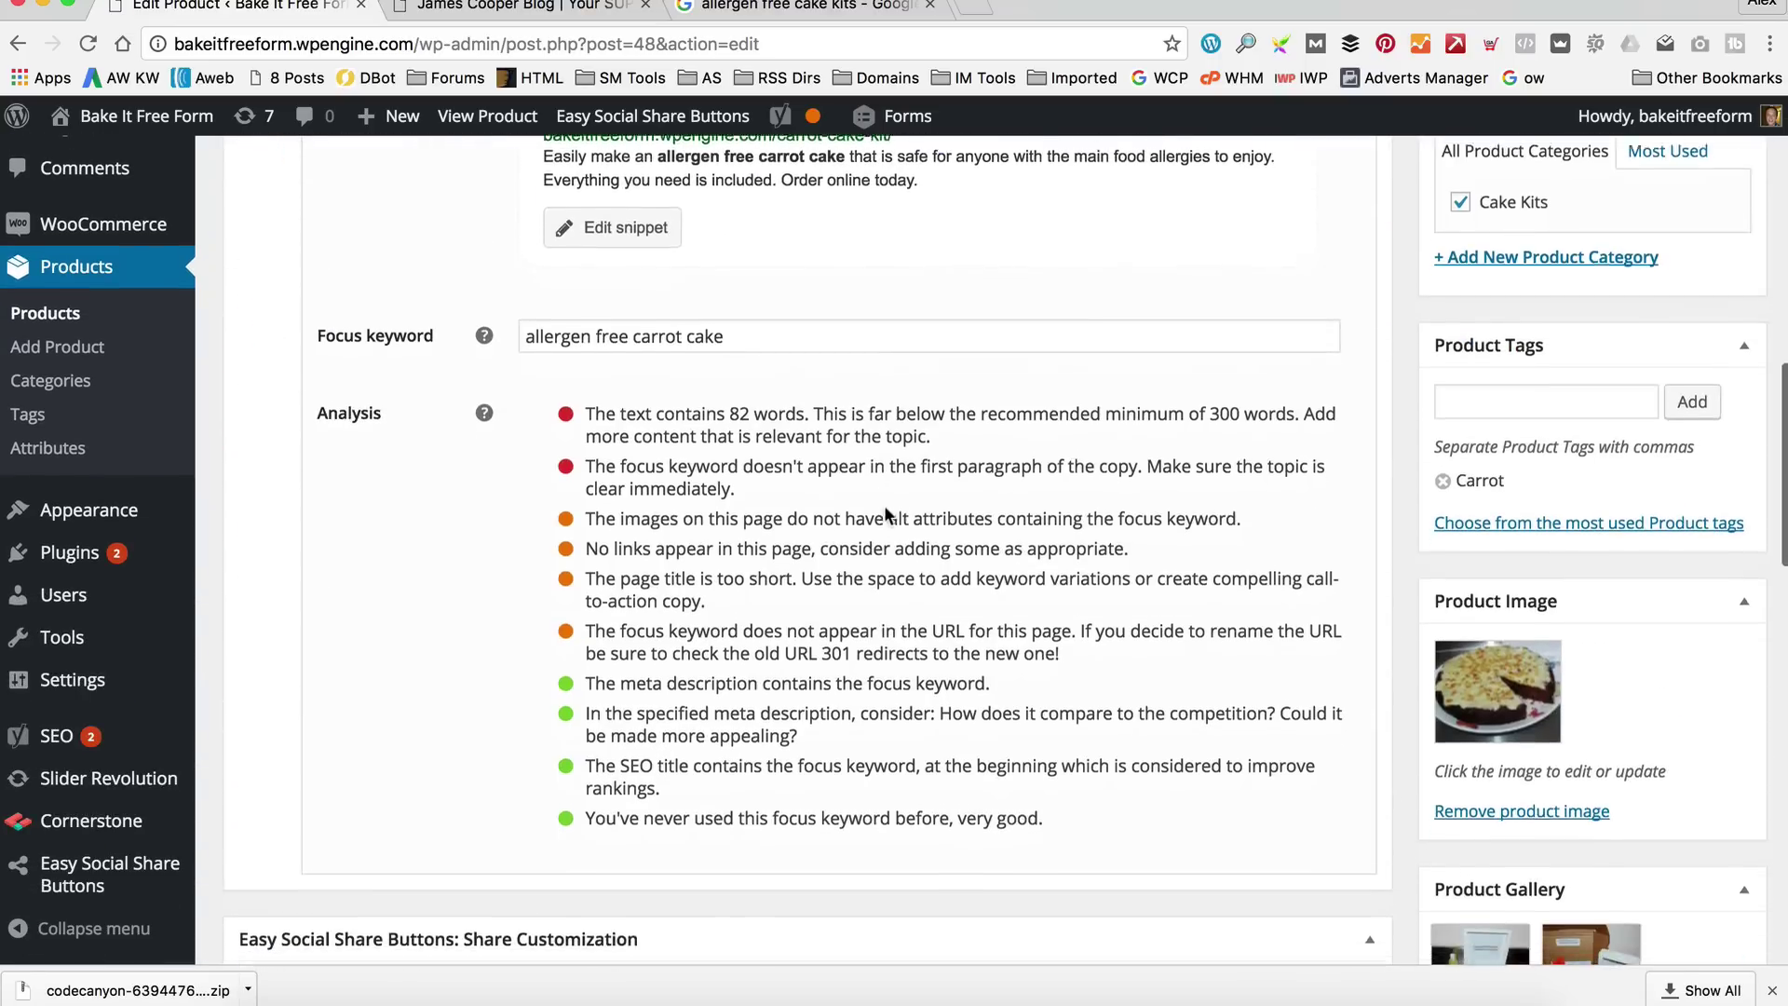
scroll(885, 506, down, 10)
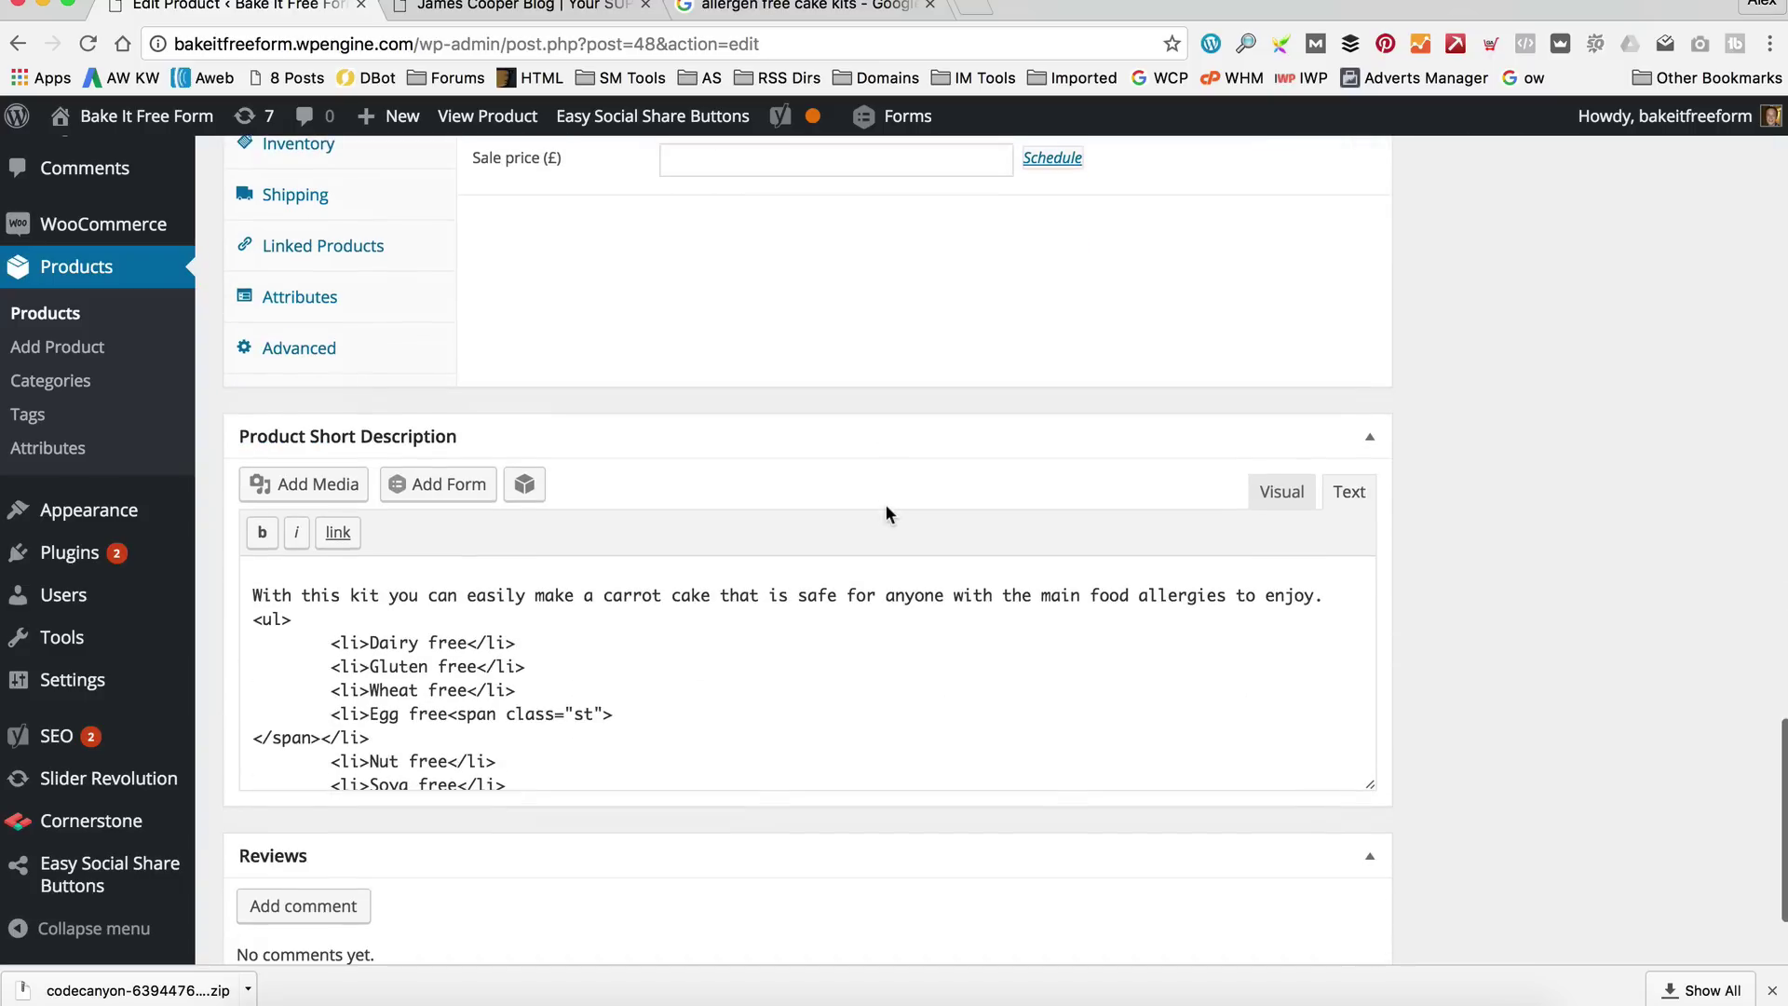
scroll(883, 515, up, 10)
scroll(796, 601, down, 2)
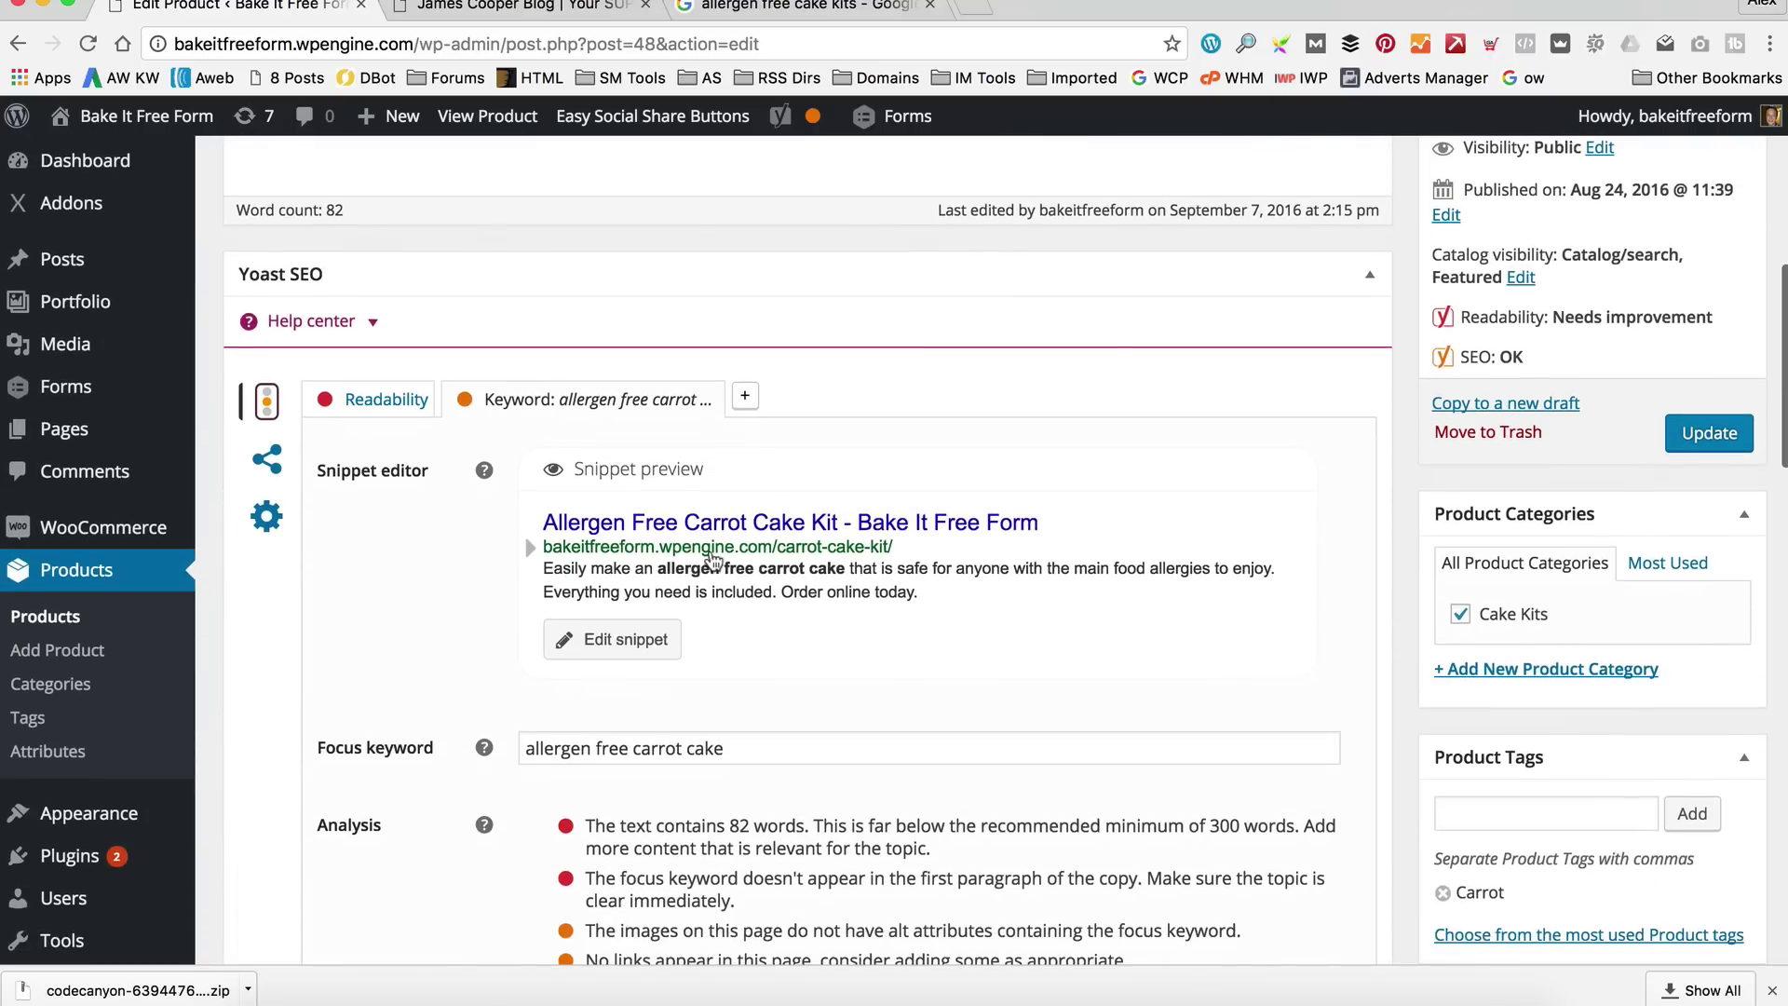
scroll(797, 600, down, 15)
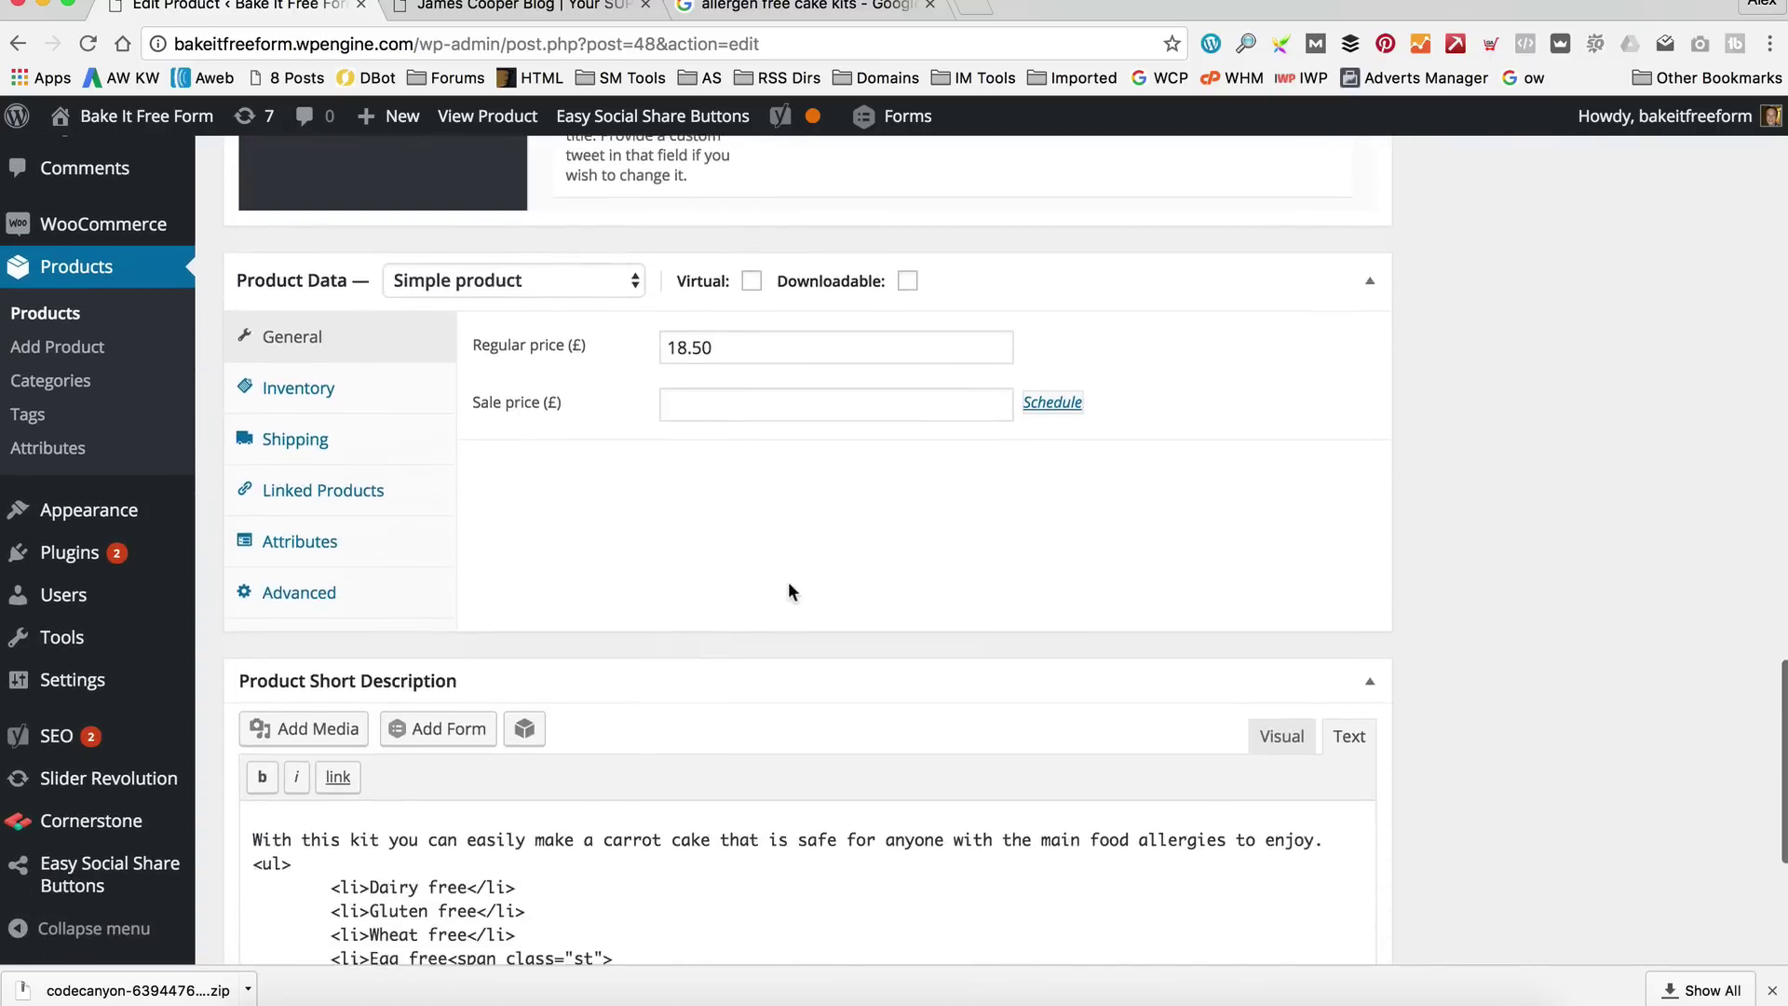
scroll(792, 587, up, 10)
scroll(789, 577, up, 15)
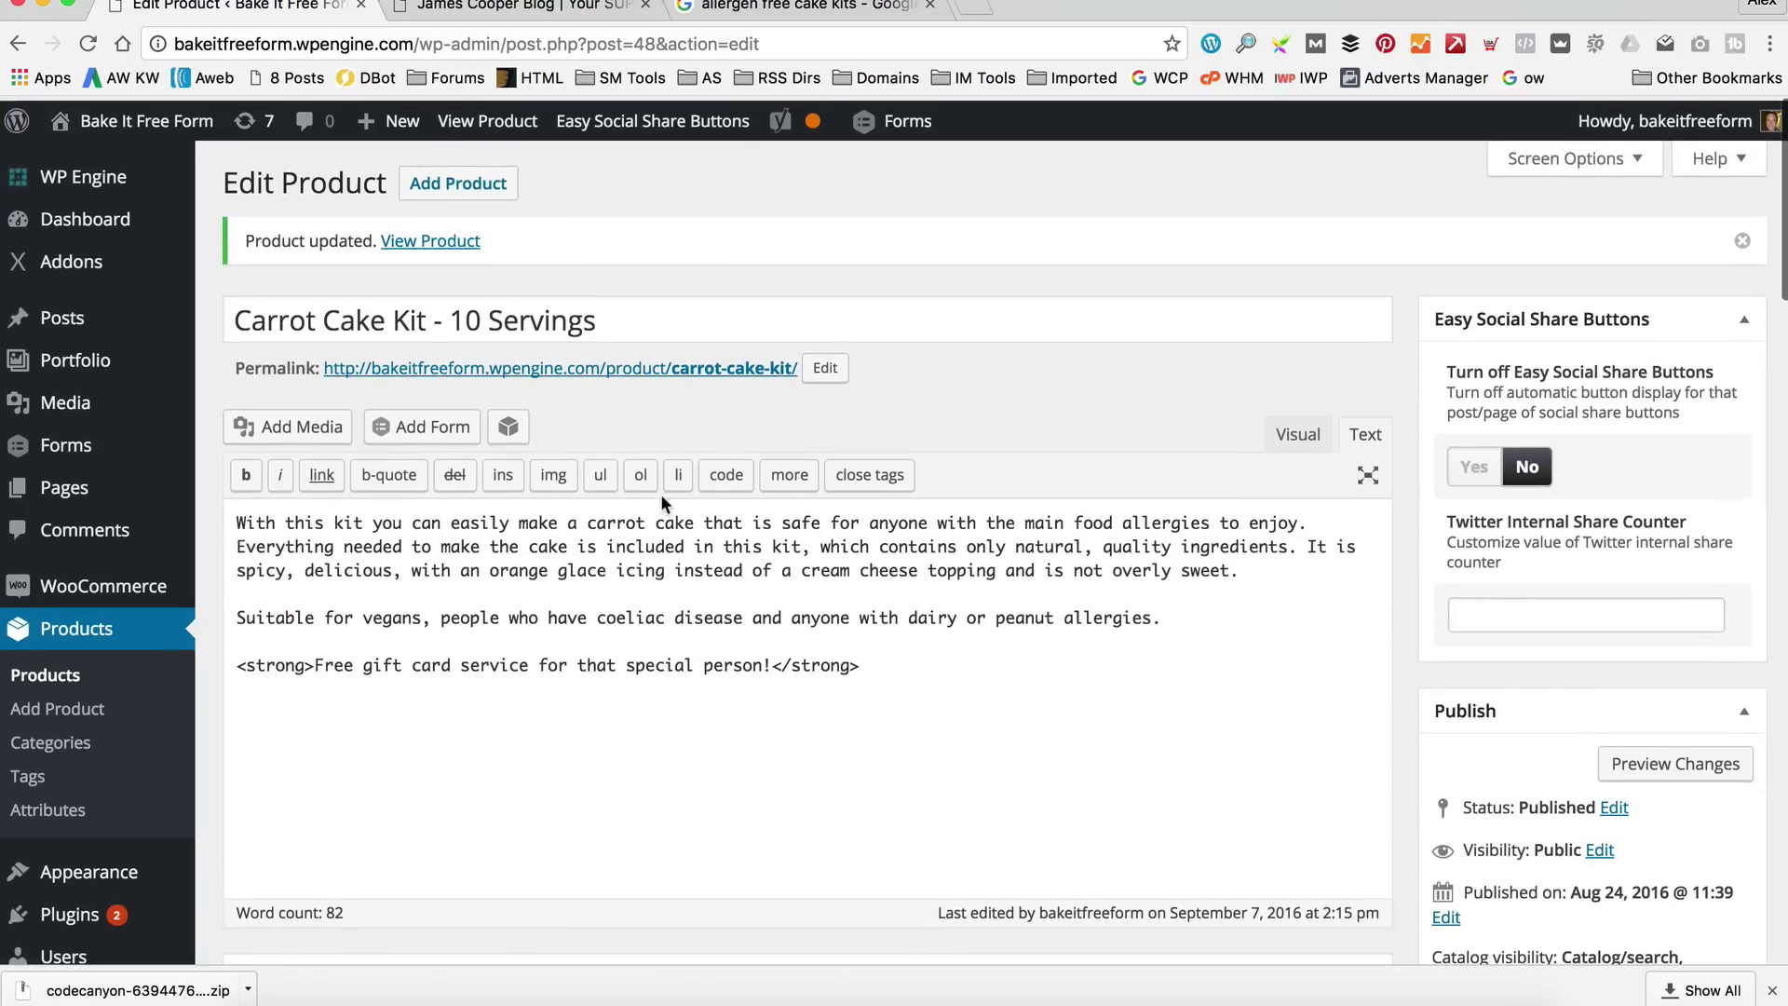
- In the product description, insert 'allergen free' before 'carrot cake' and change 'a' to 'an'
click(577, 520)
text(allergen)
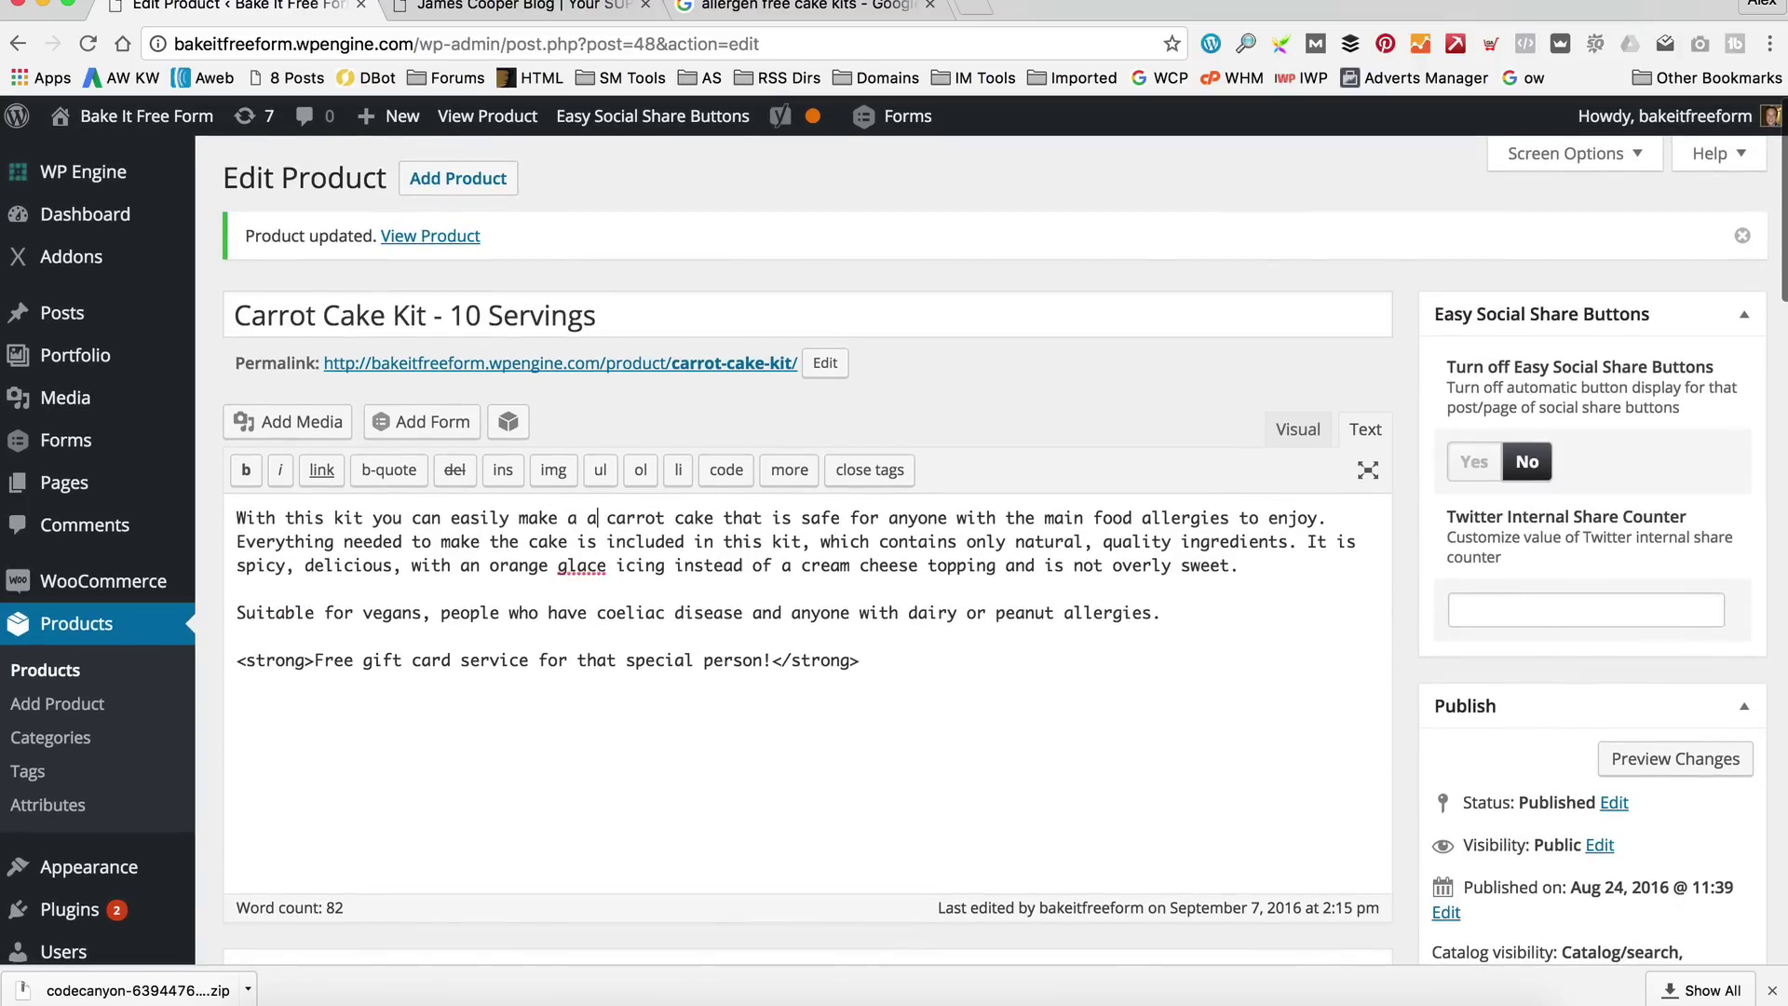
text( free)
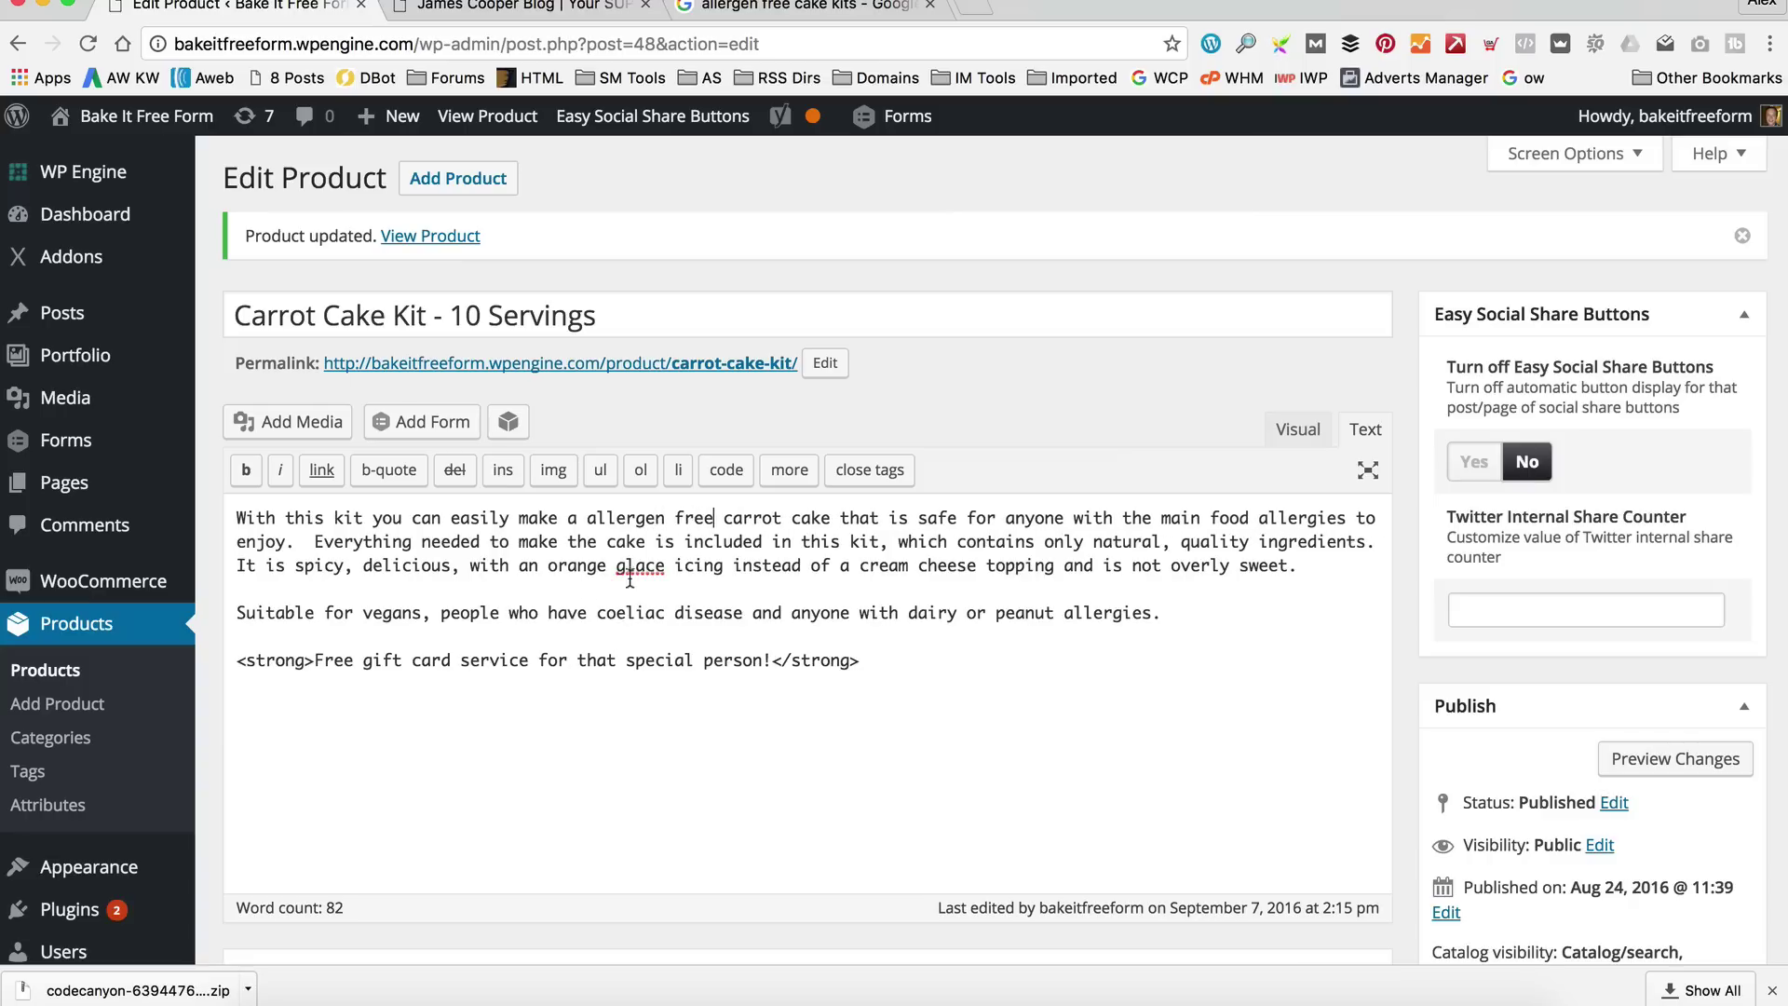
drag(838, 505, 593, 518)
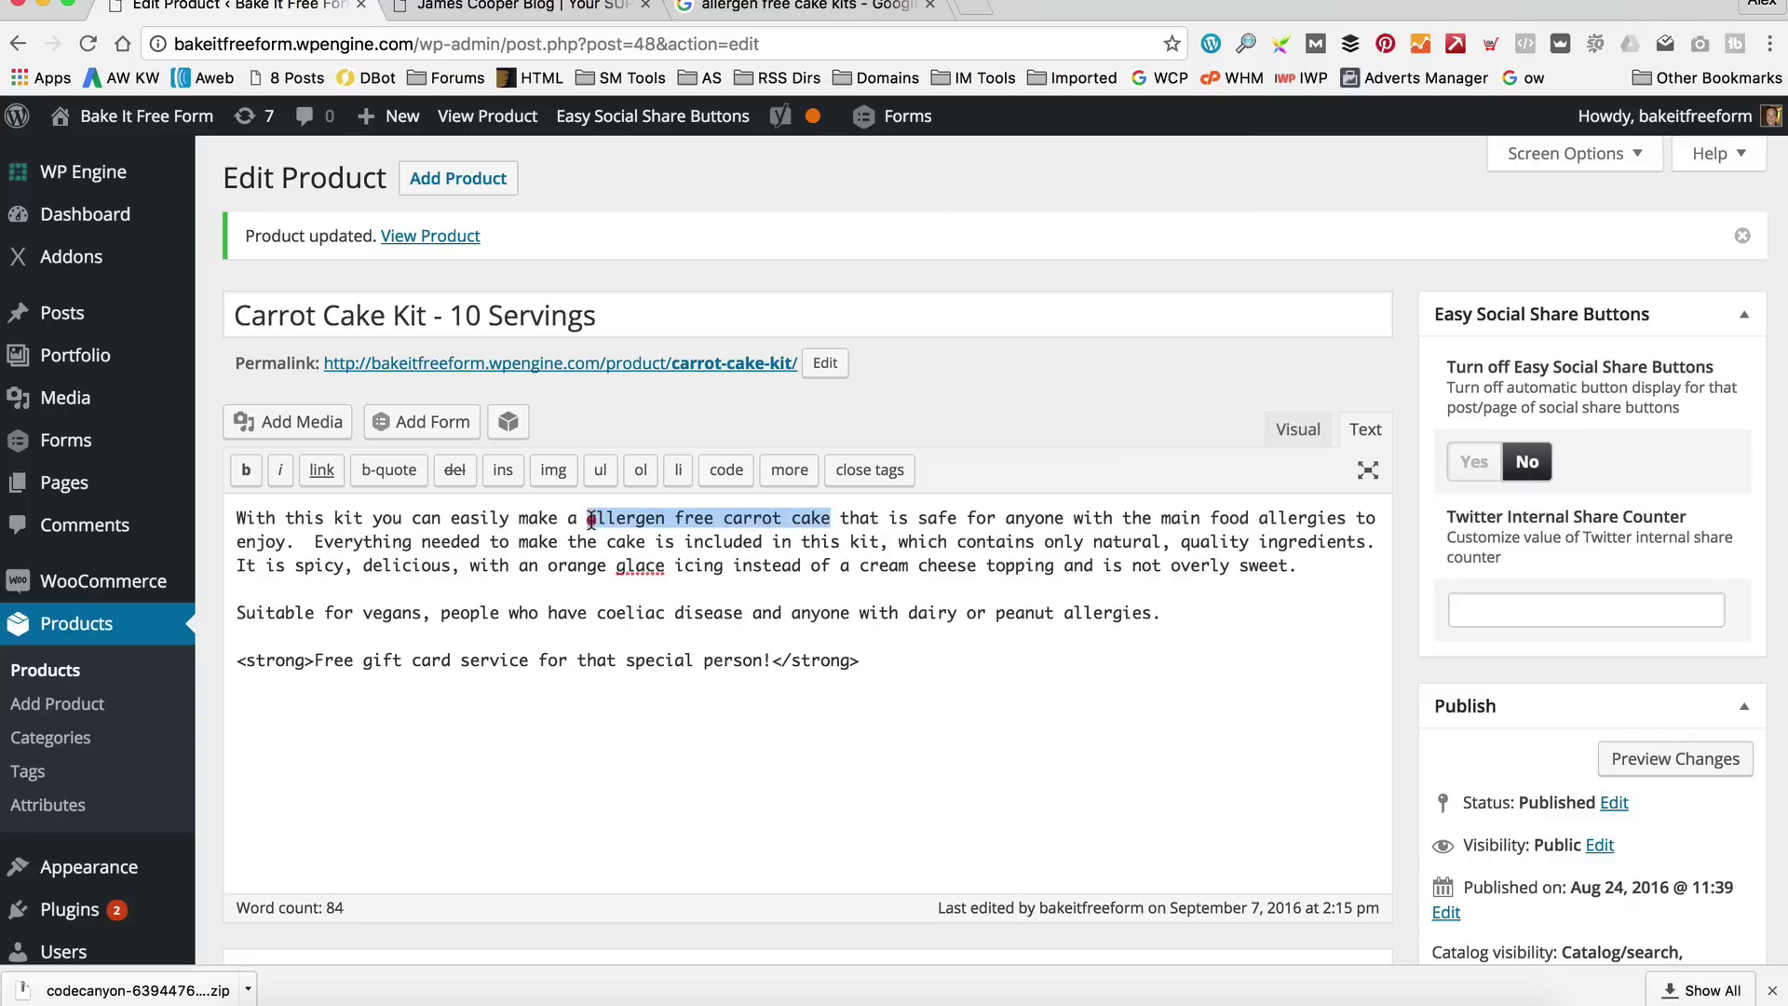
click(582, 519)
text(n)
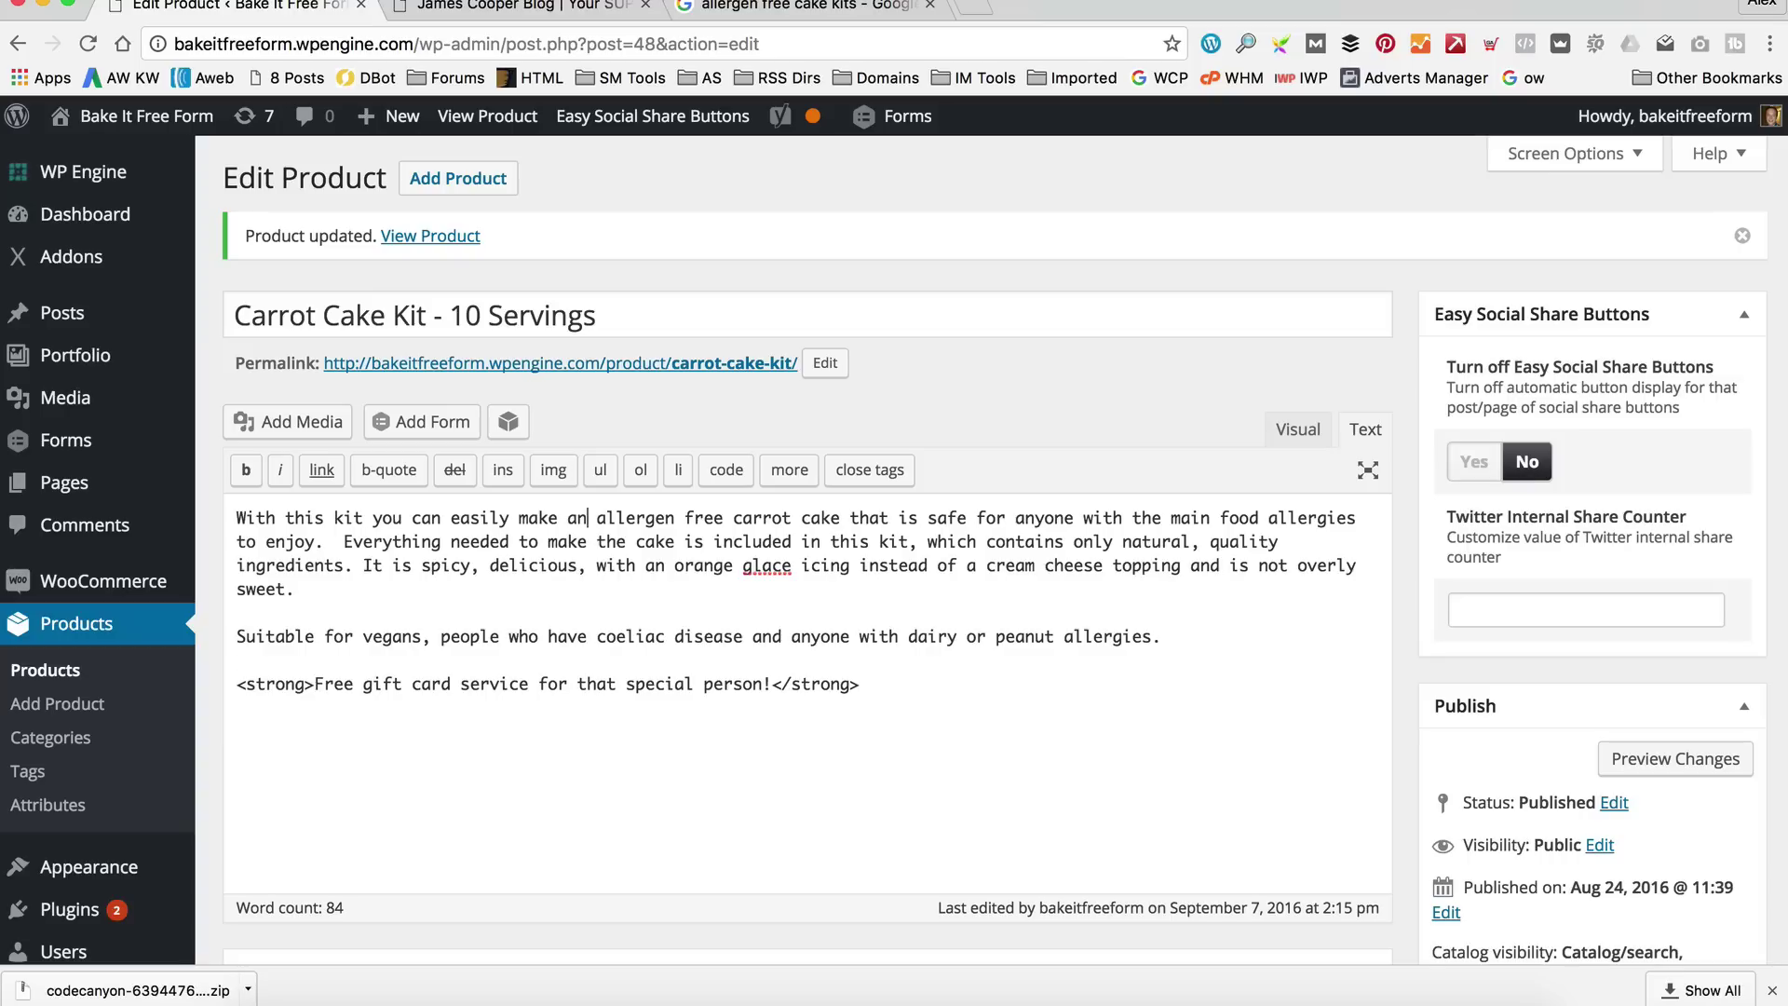
- Paste 'allergen free carrot cake' into the short description's opening sentence
drag(845, 517, 596, 518)
key(super+c)
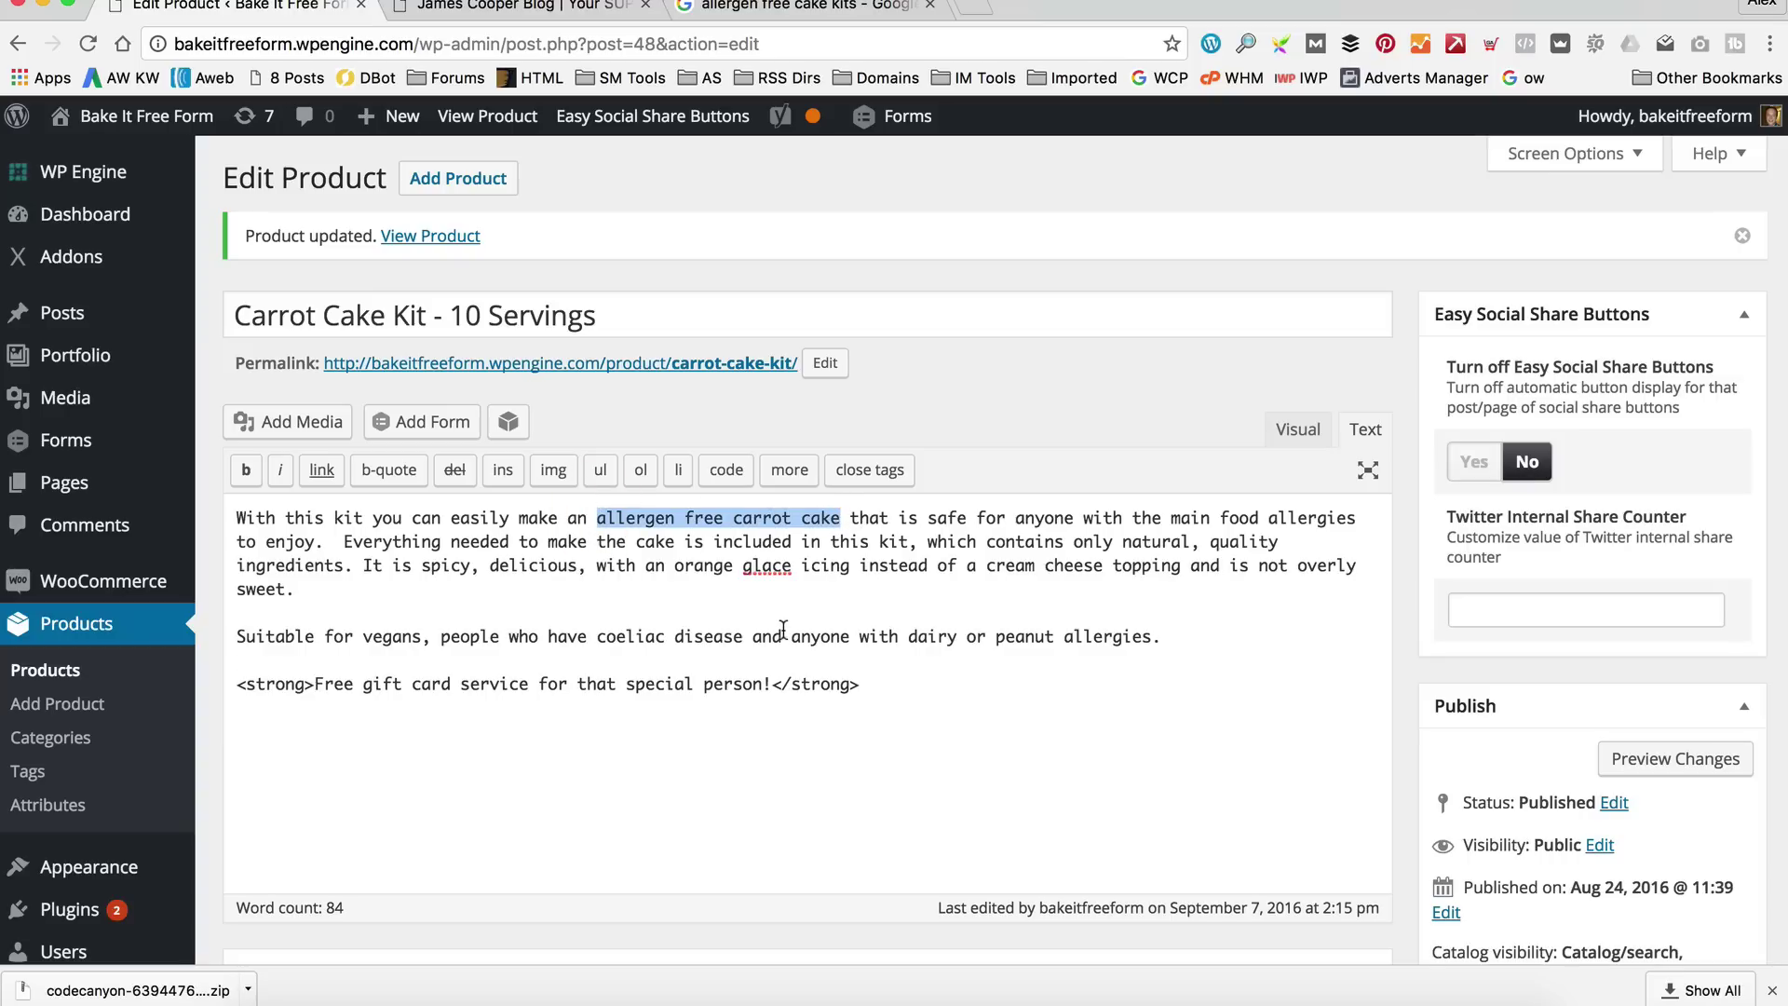
scroll(783, 630, down, 20)
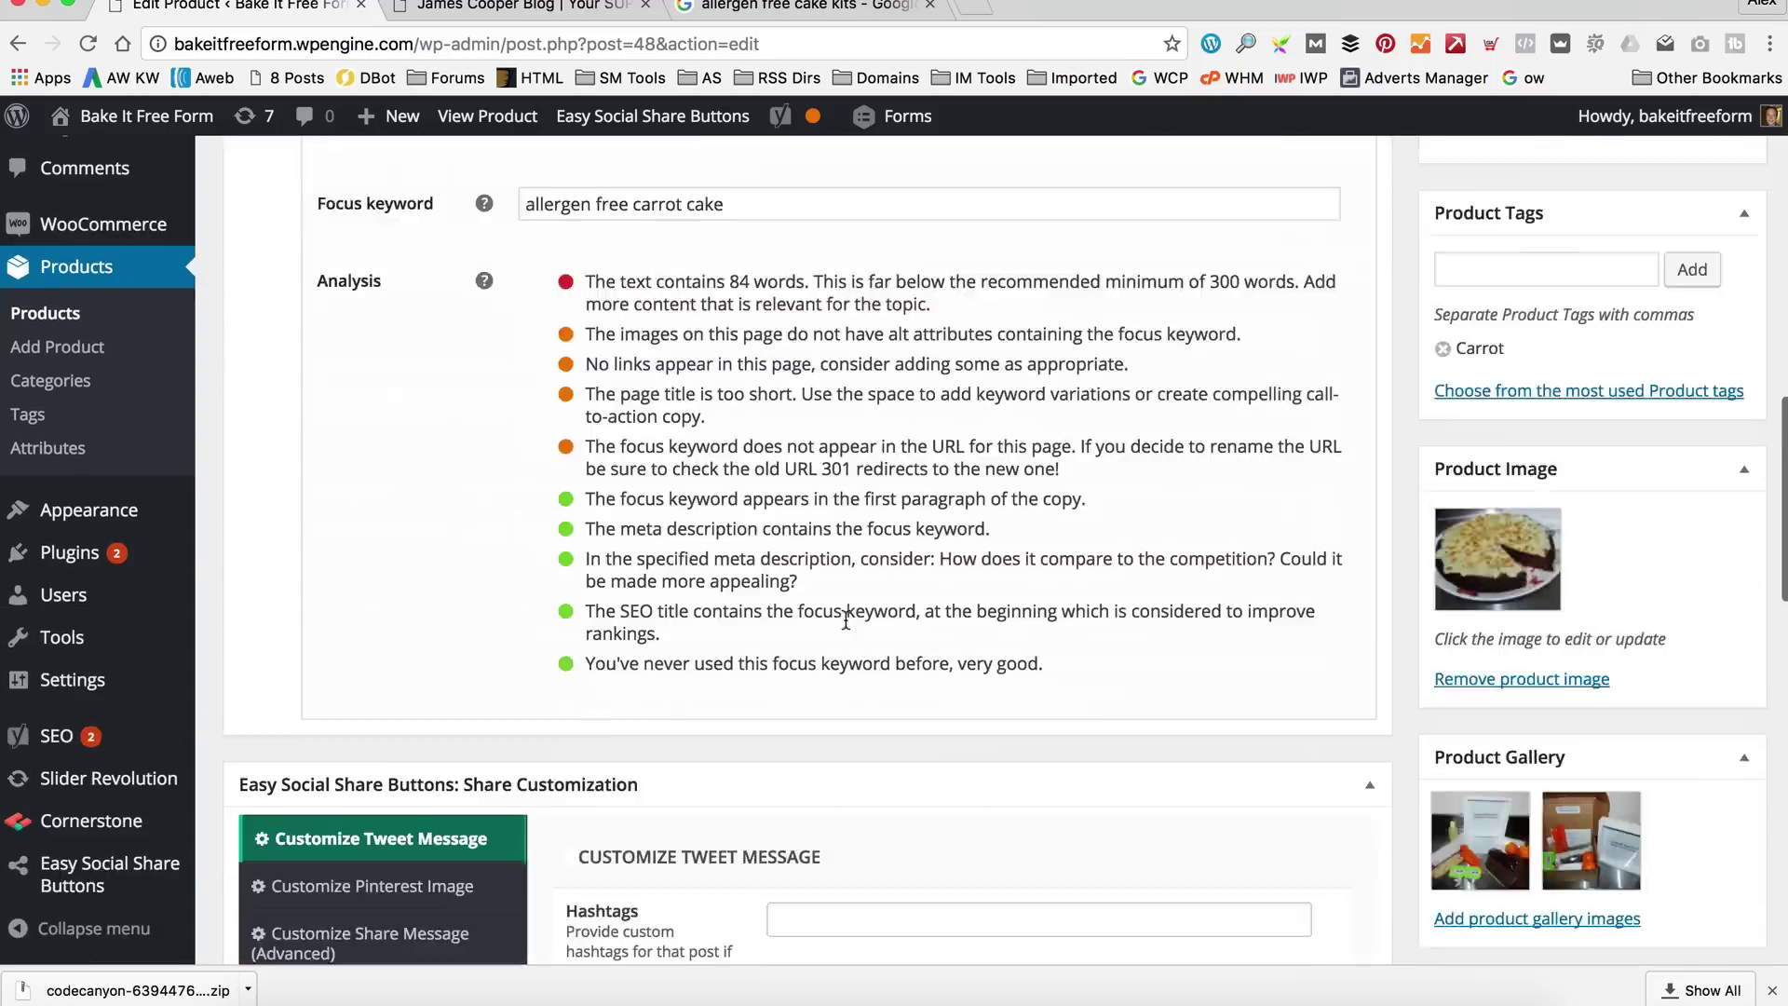
scroll(577, 649, up, 3)
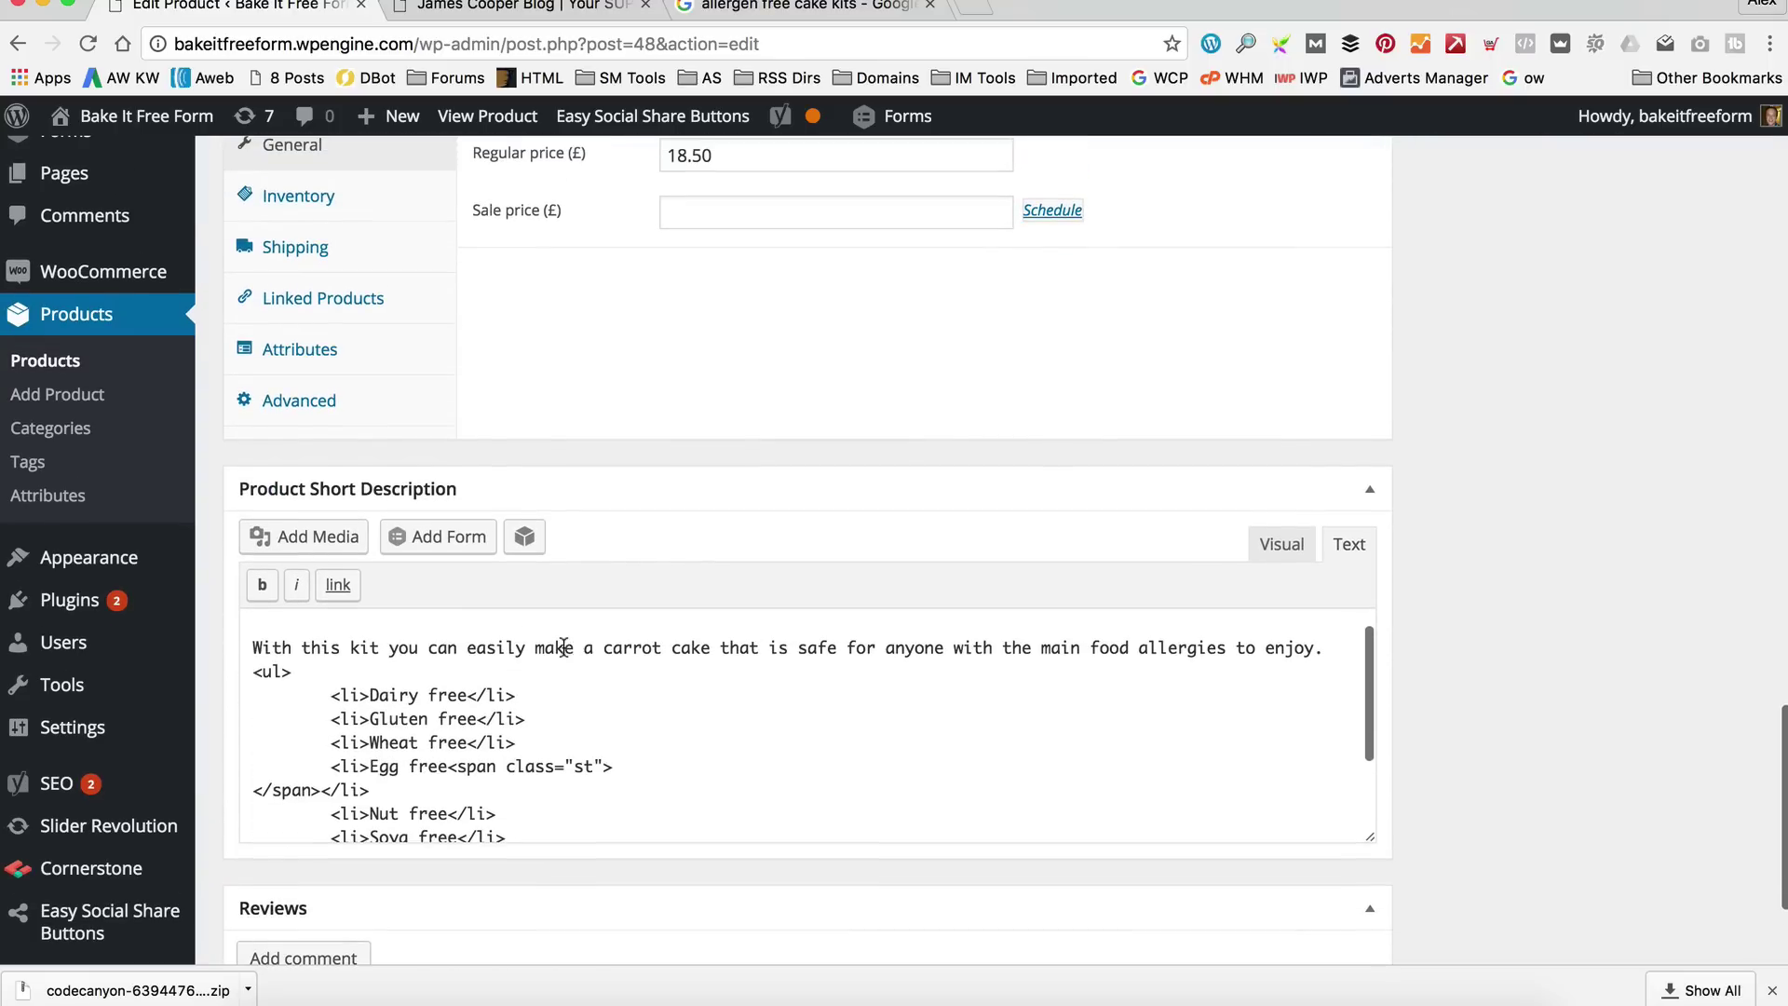
click(595, 643)
key(super+v)
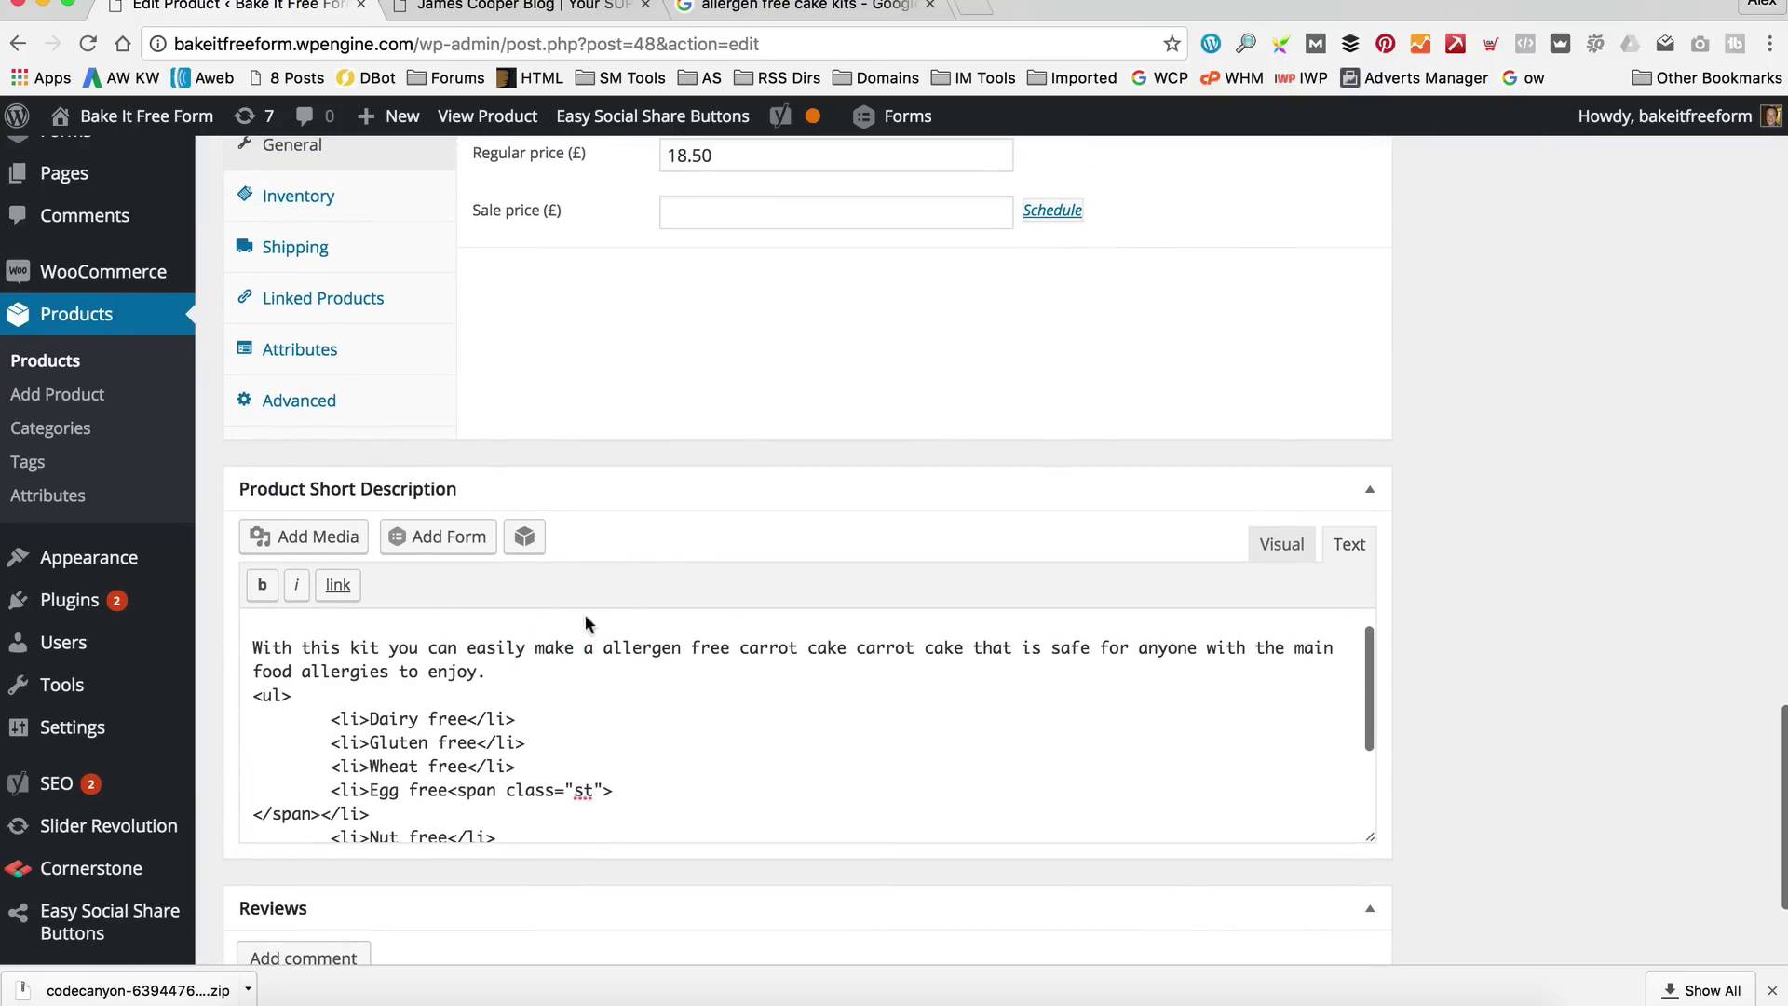
click(589, 645)
- Change the product's permalink slug to the pasted 'allergen free carrot cake' version
text(n)
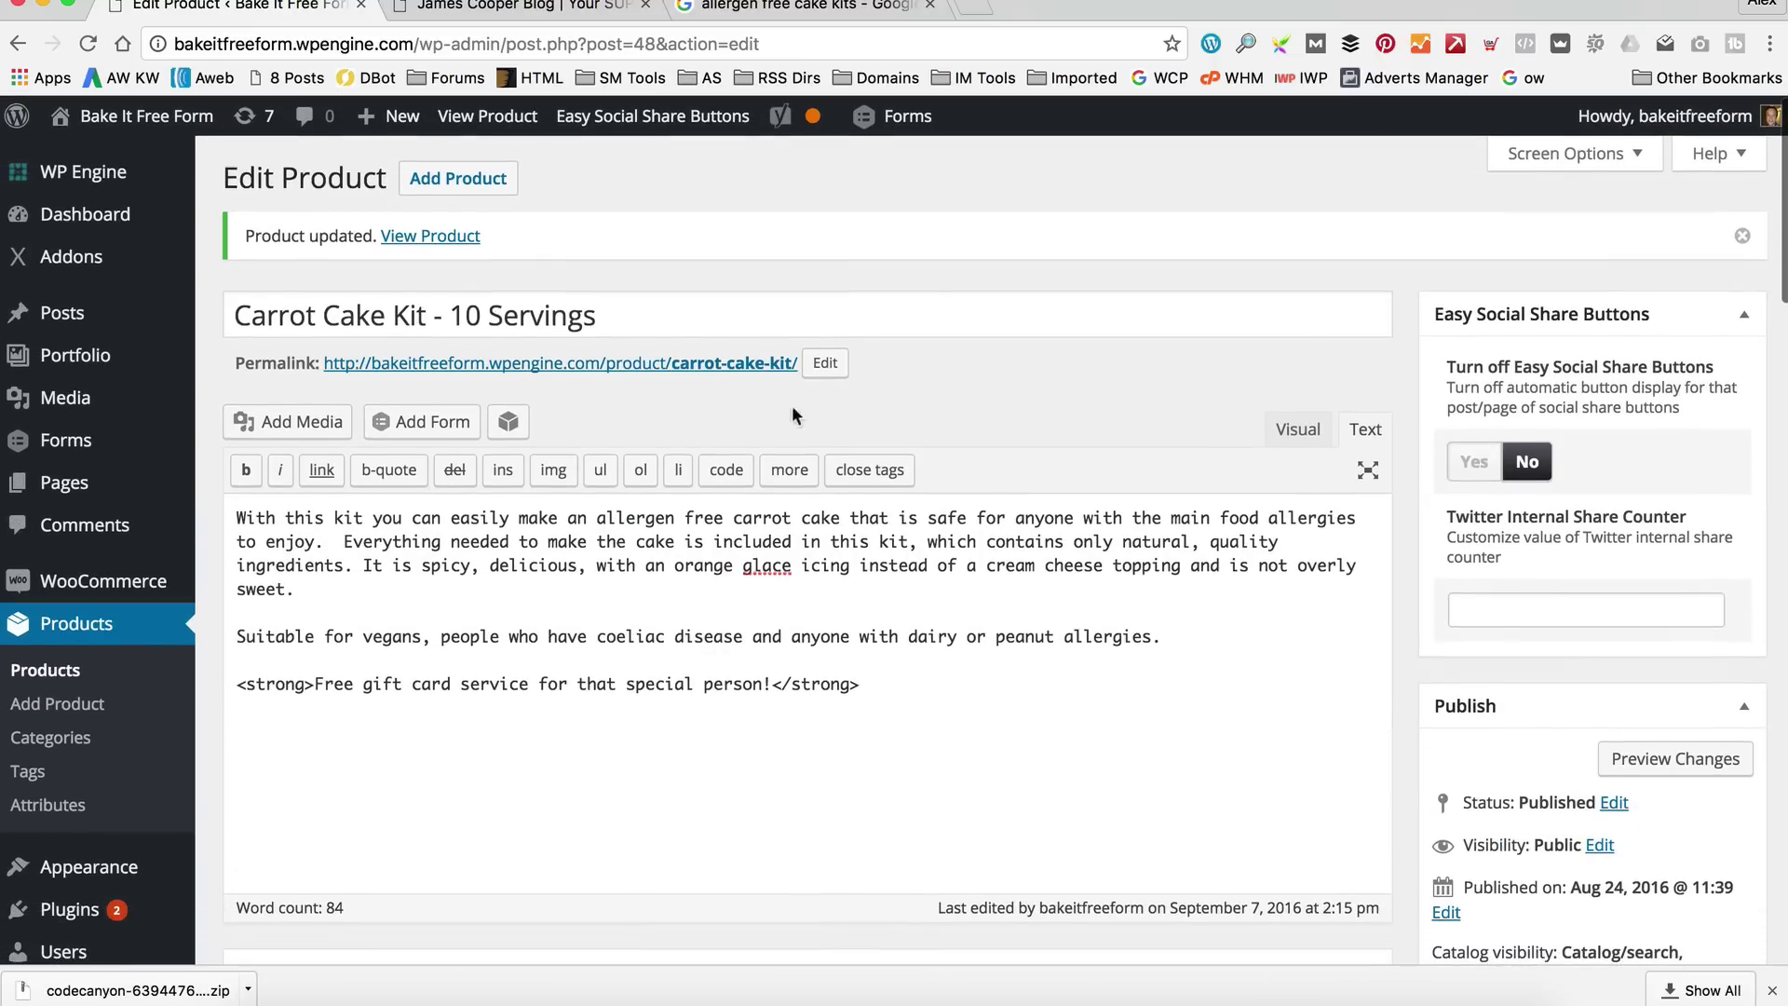
click(825, 362)
key(super+a)
key(super+v)
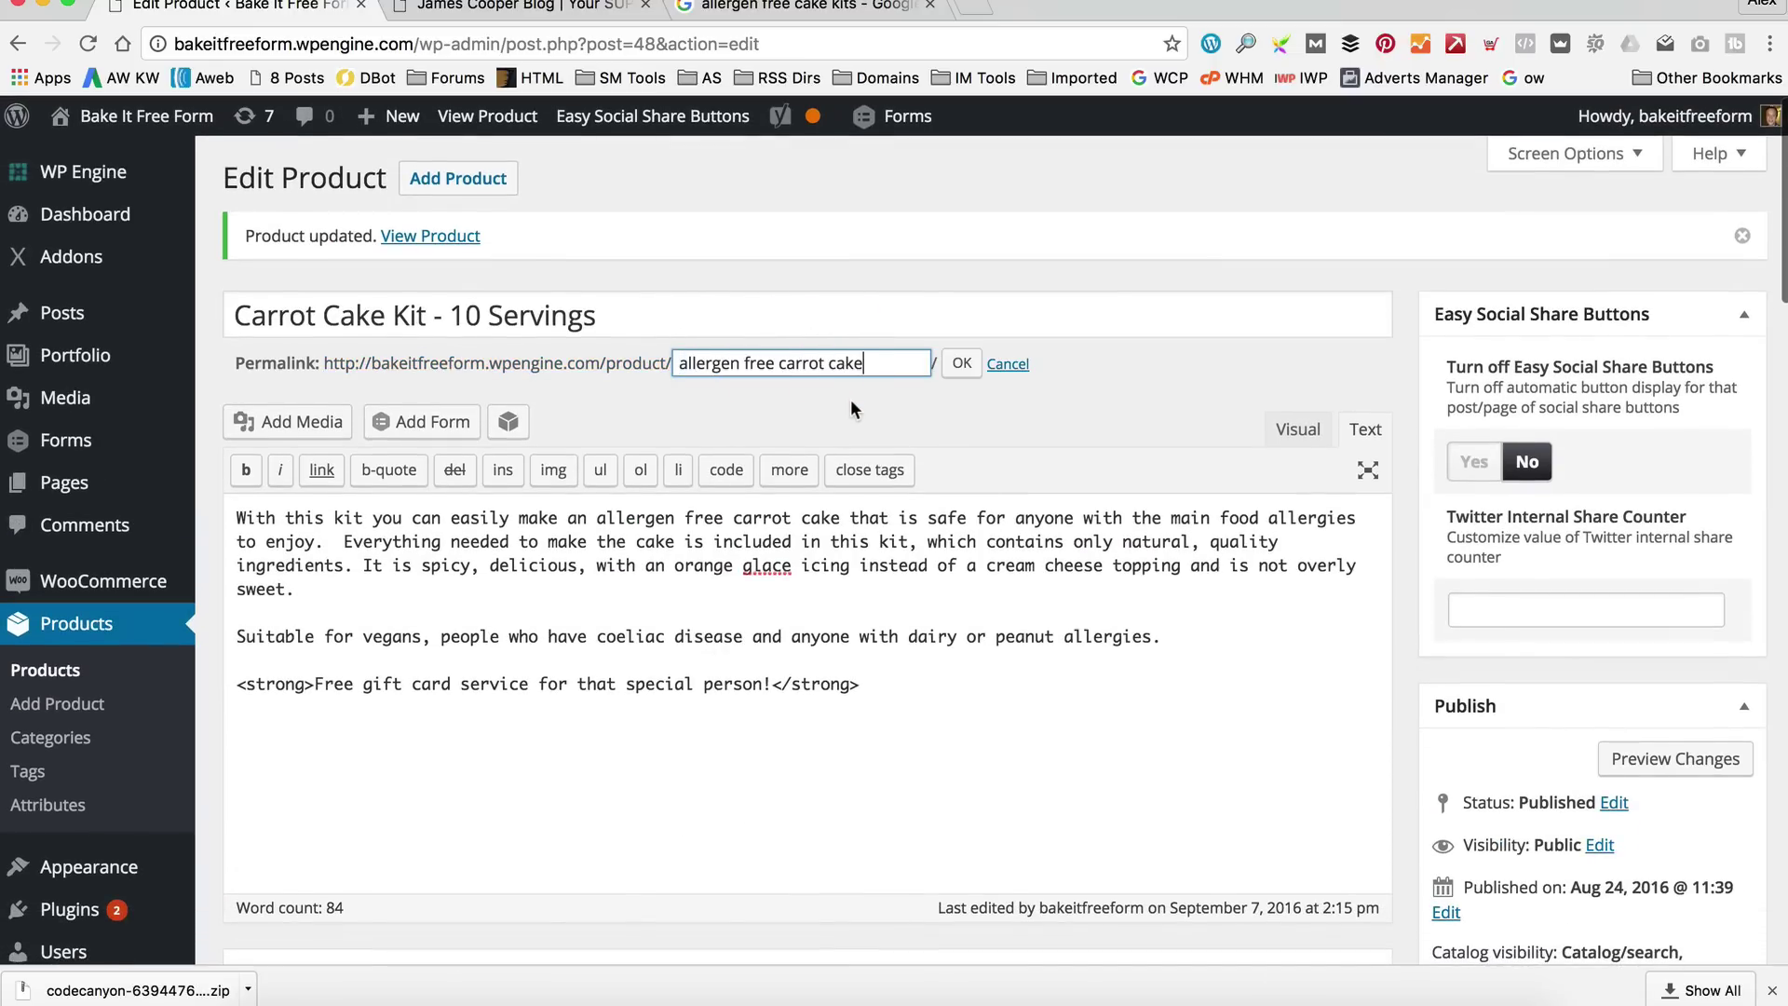
click(891, 363)
text(-kit)
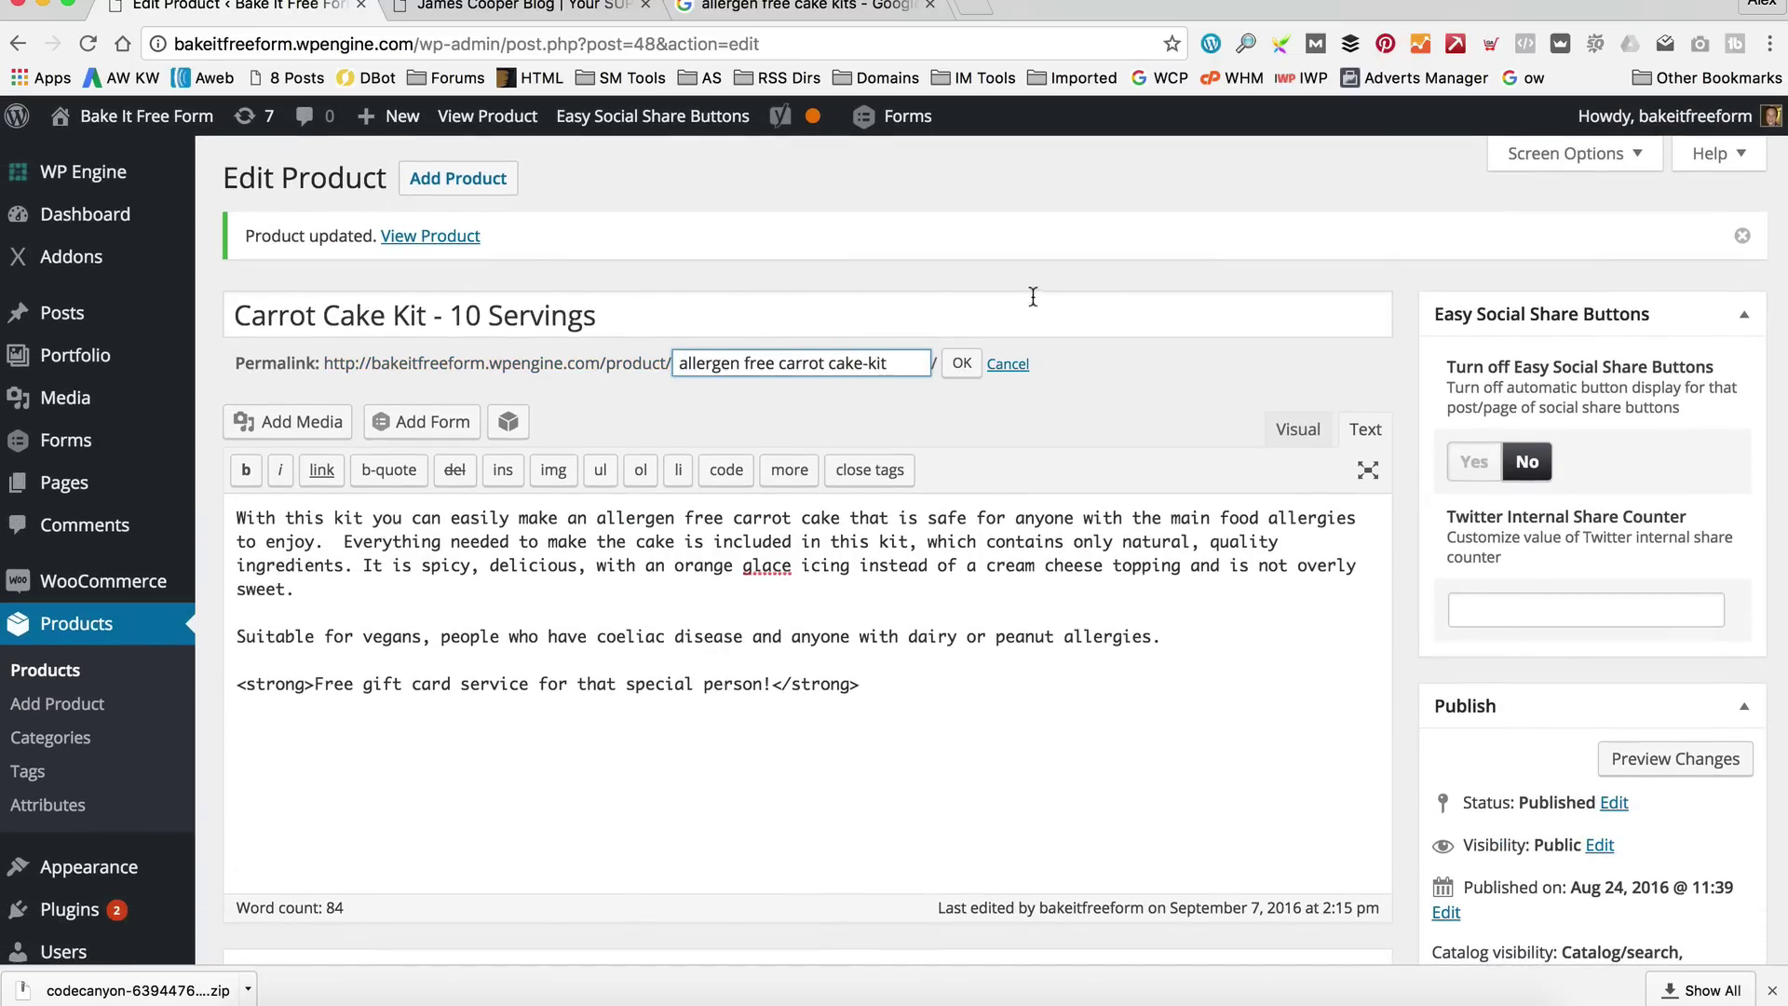
click(961, 362)
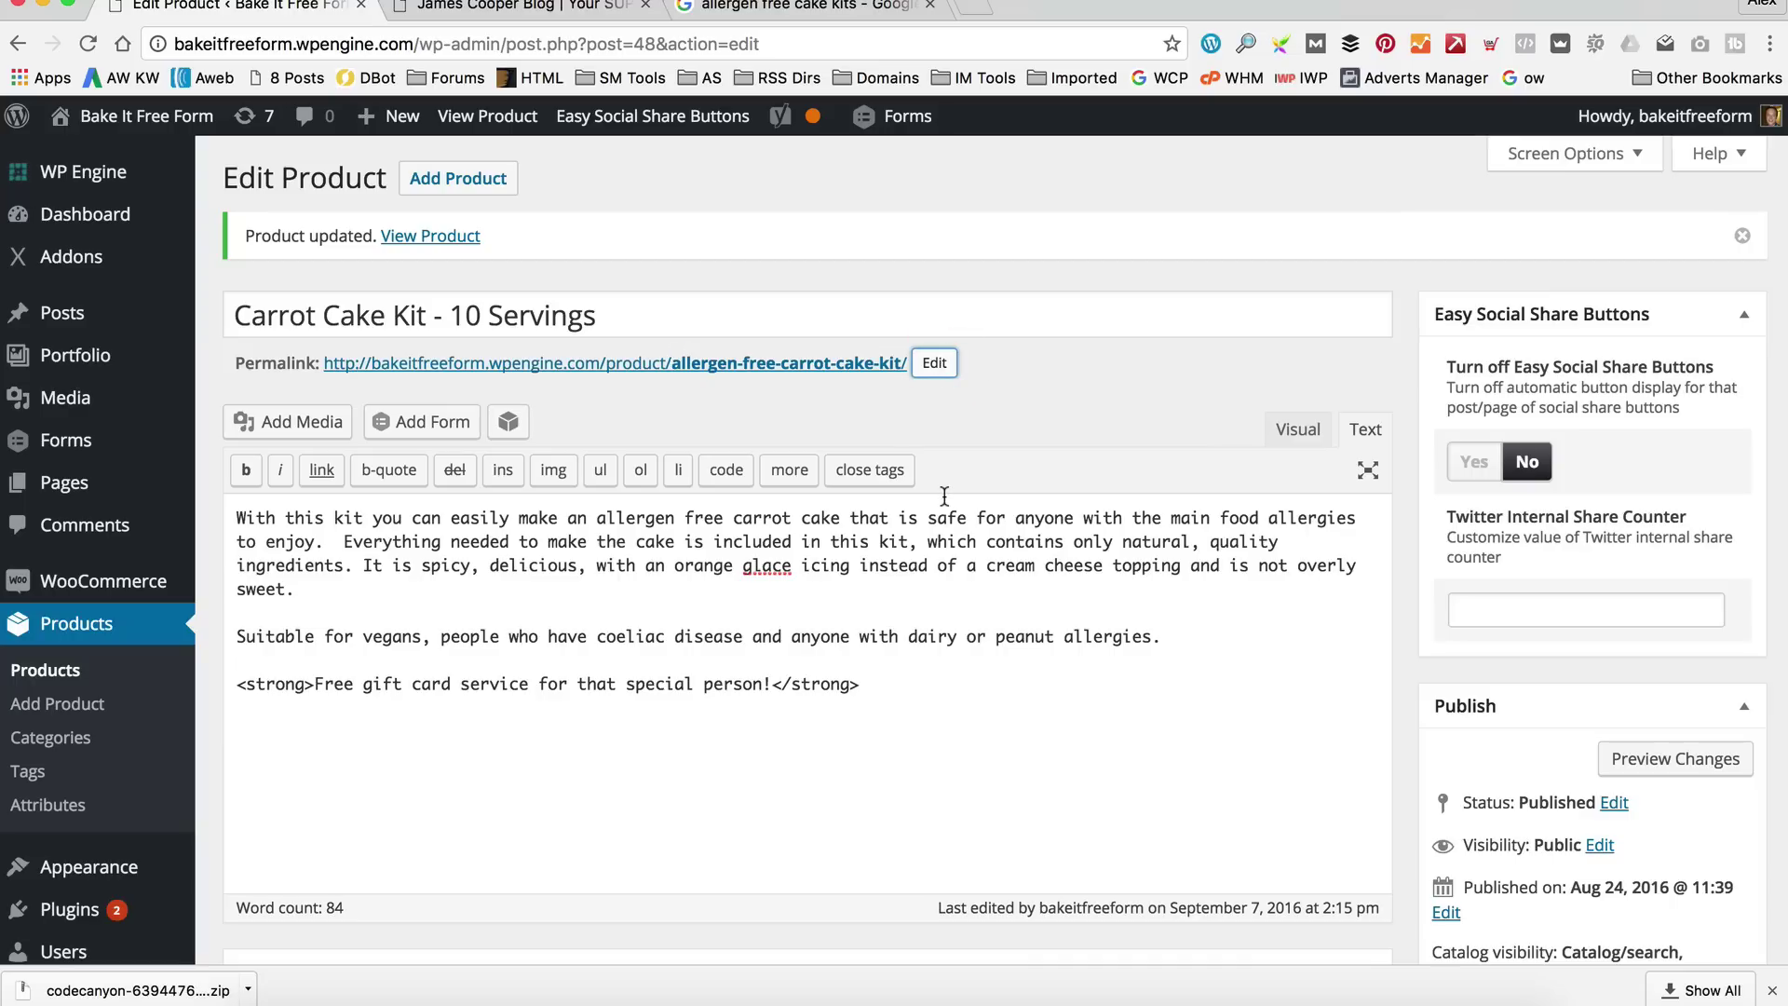
- Update the Carrot Cake Kit product and open its live product page
scroll(1183, 490, down, 3)
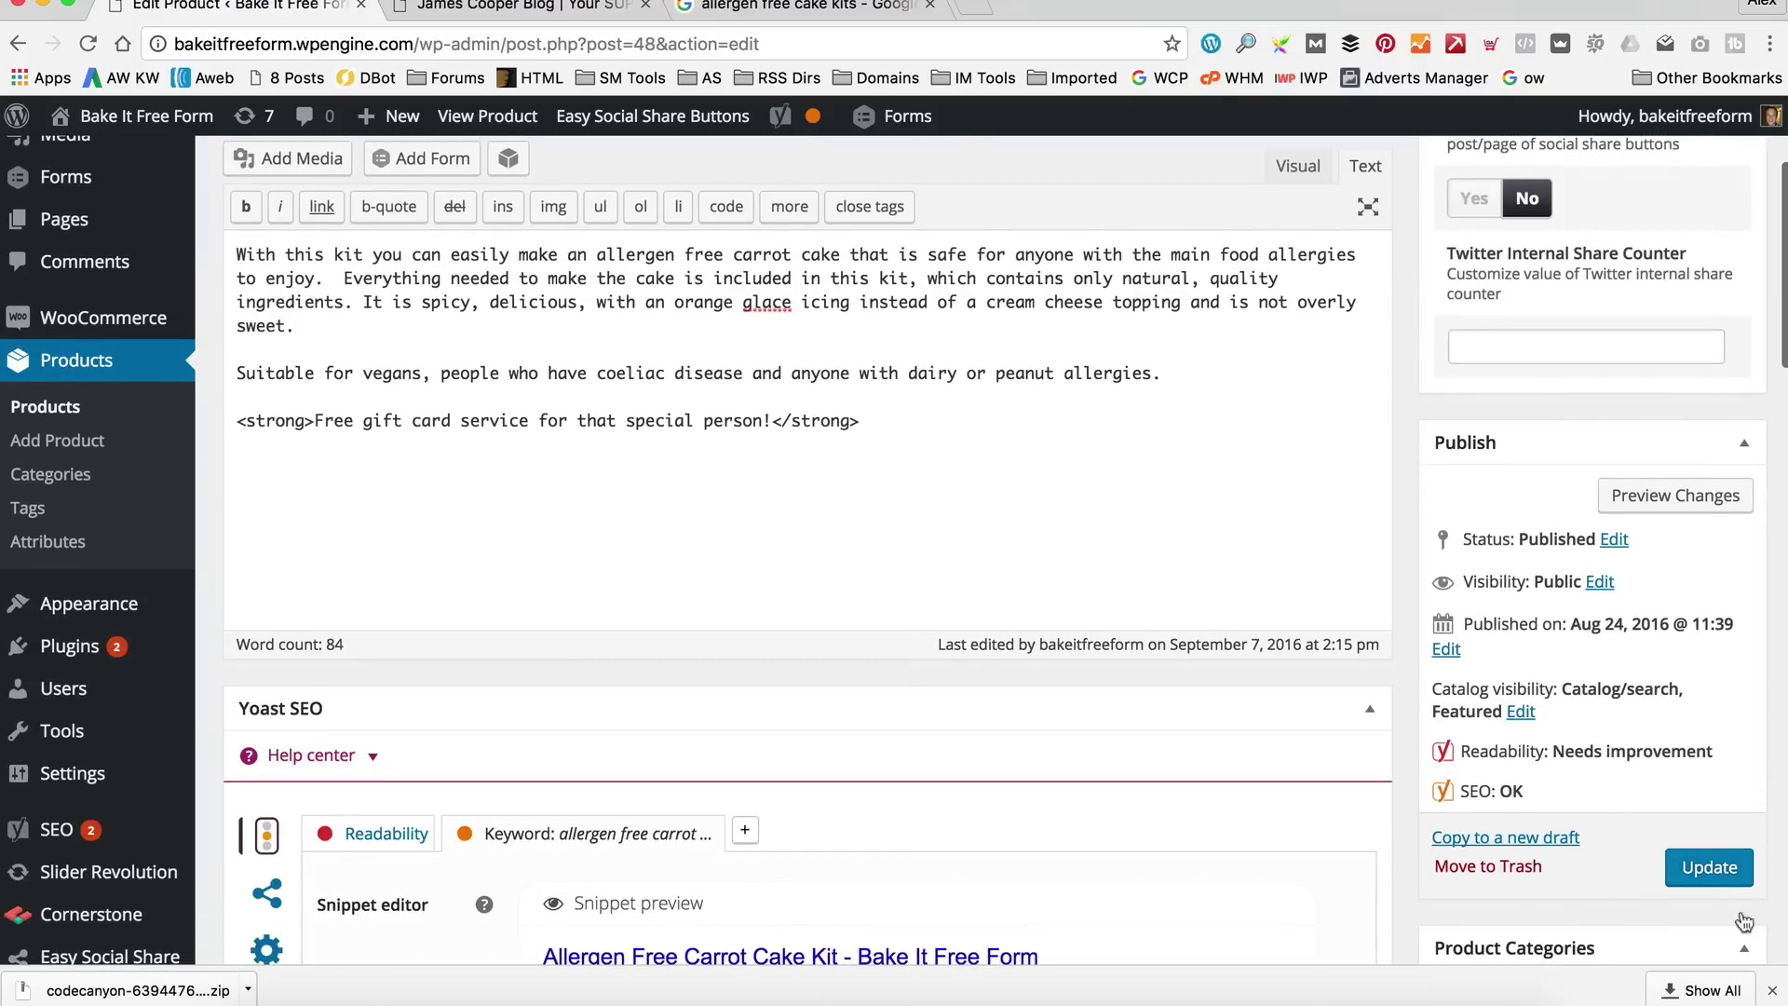
click(1709, 866)
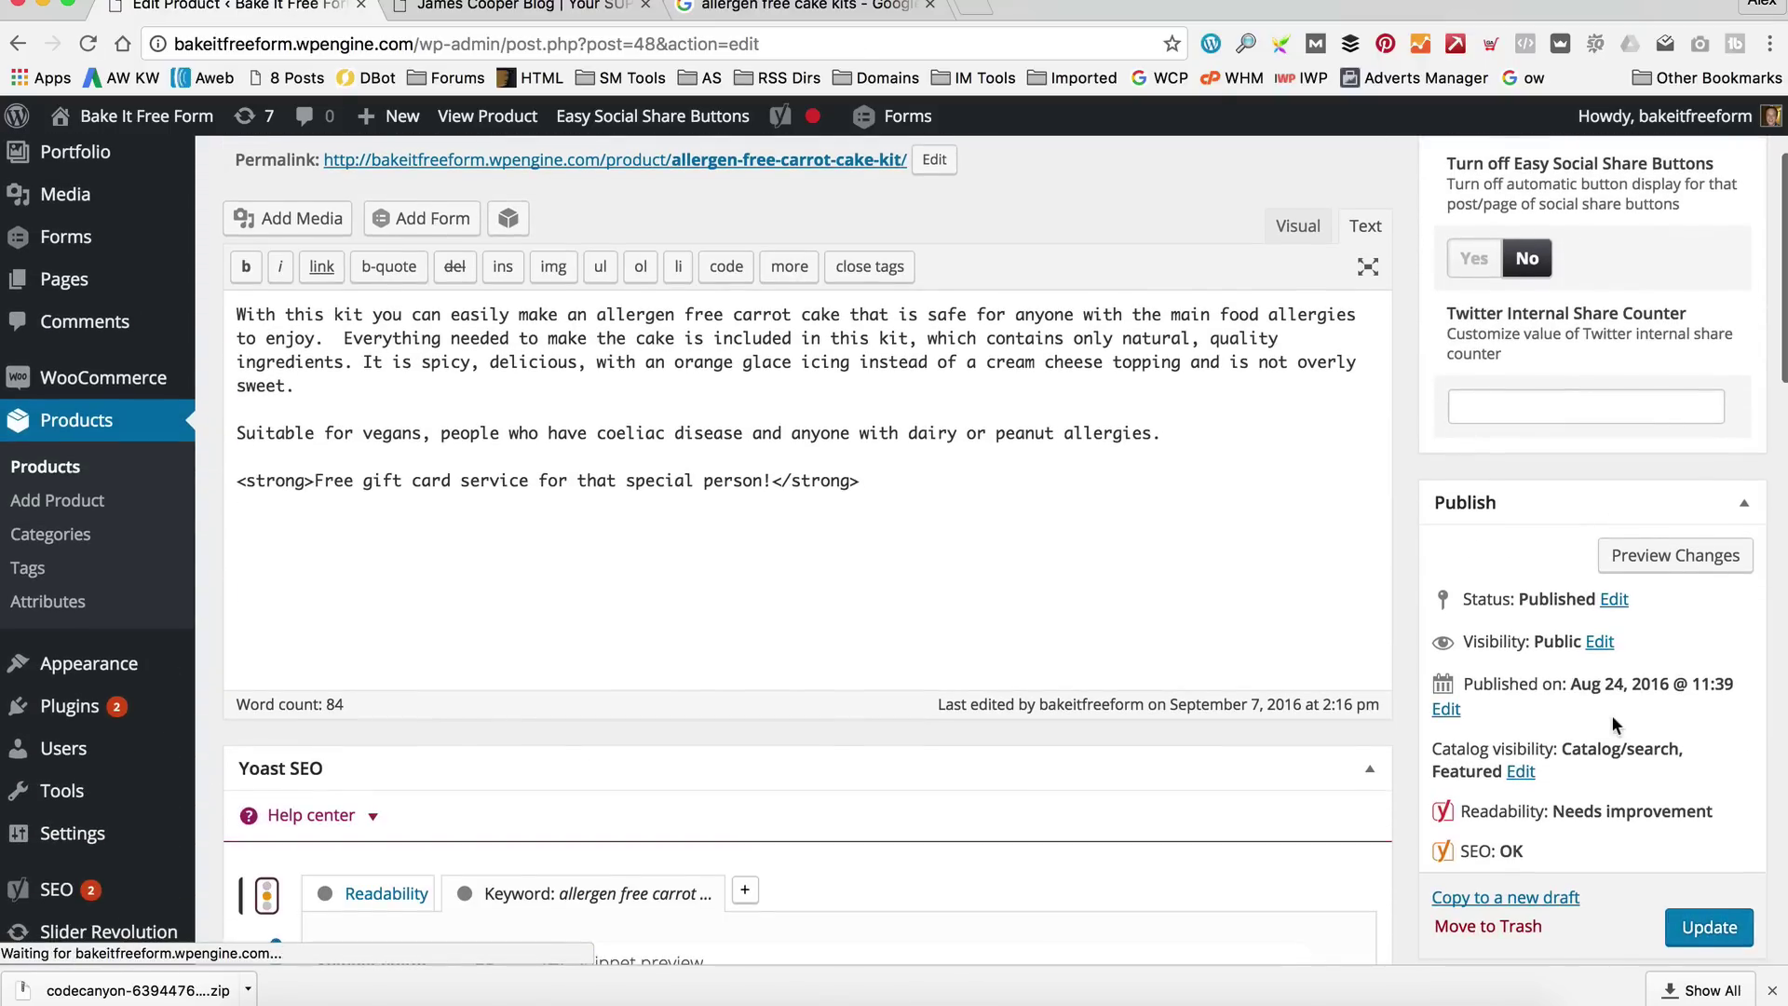
scroll(1069, 649, down, 15)
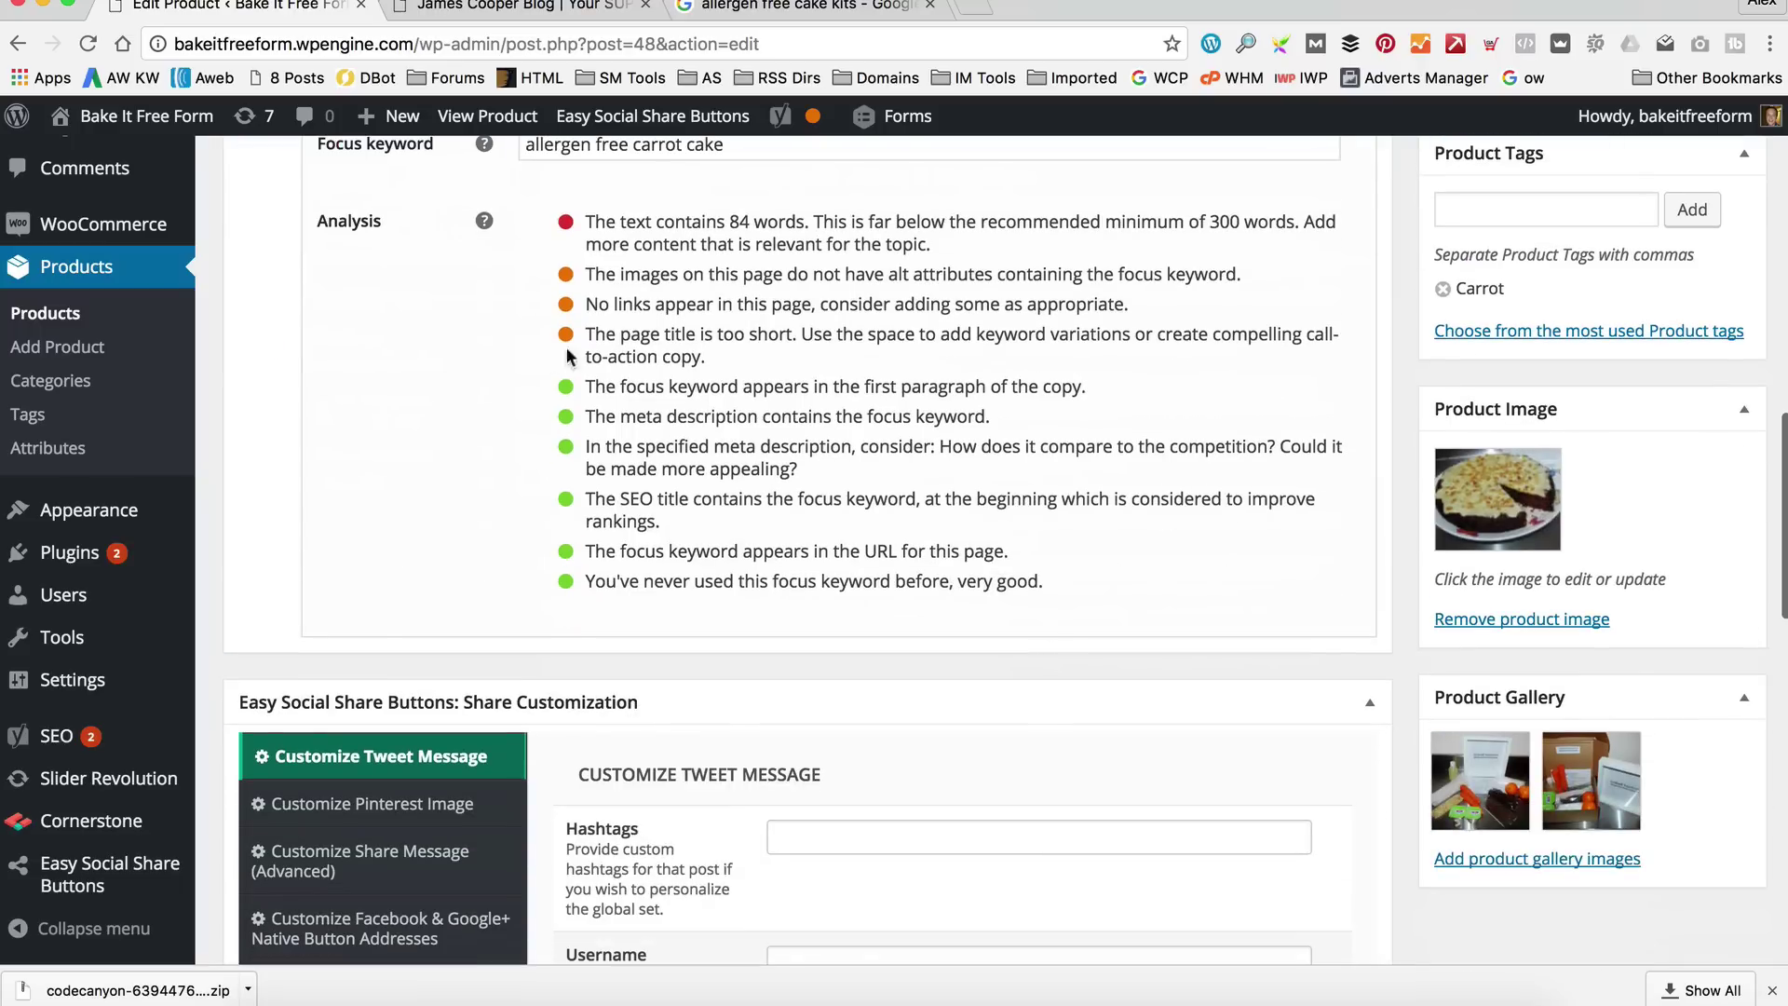
scroll(652, 477, up, 20)
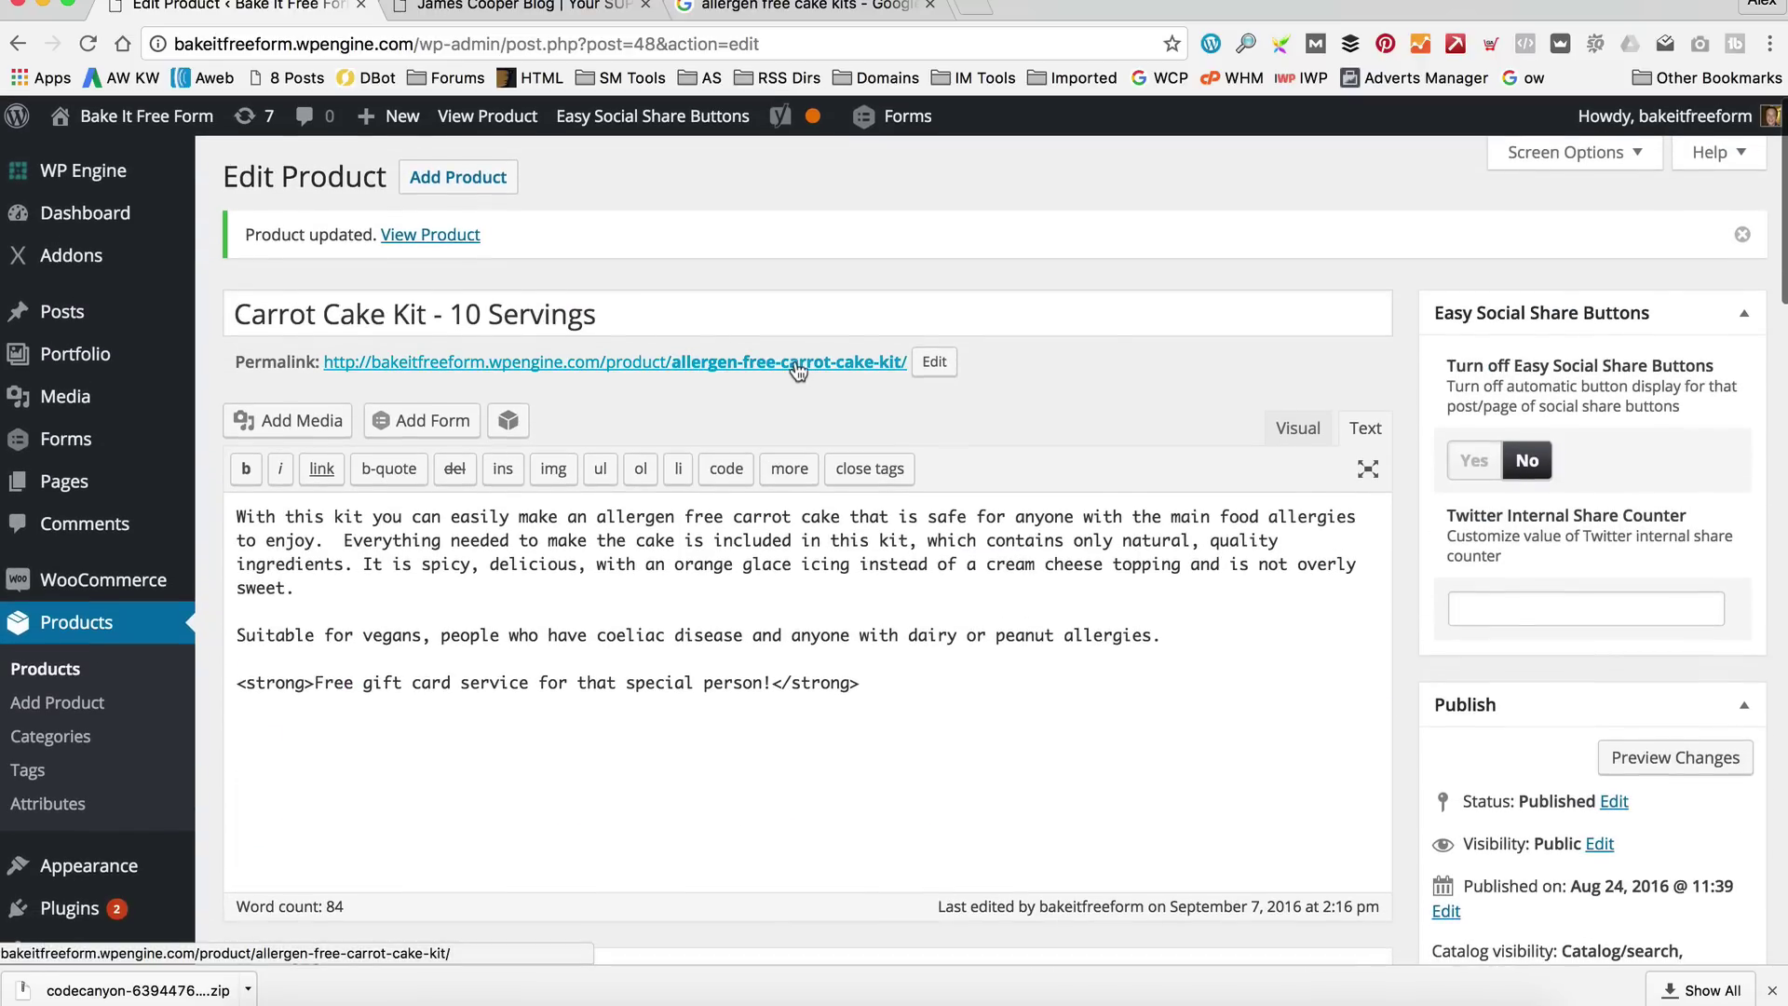
click(436, 235)
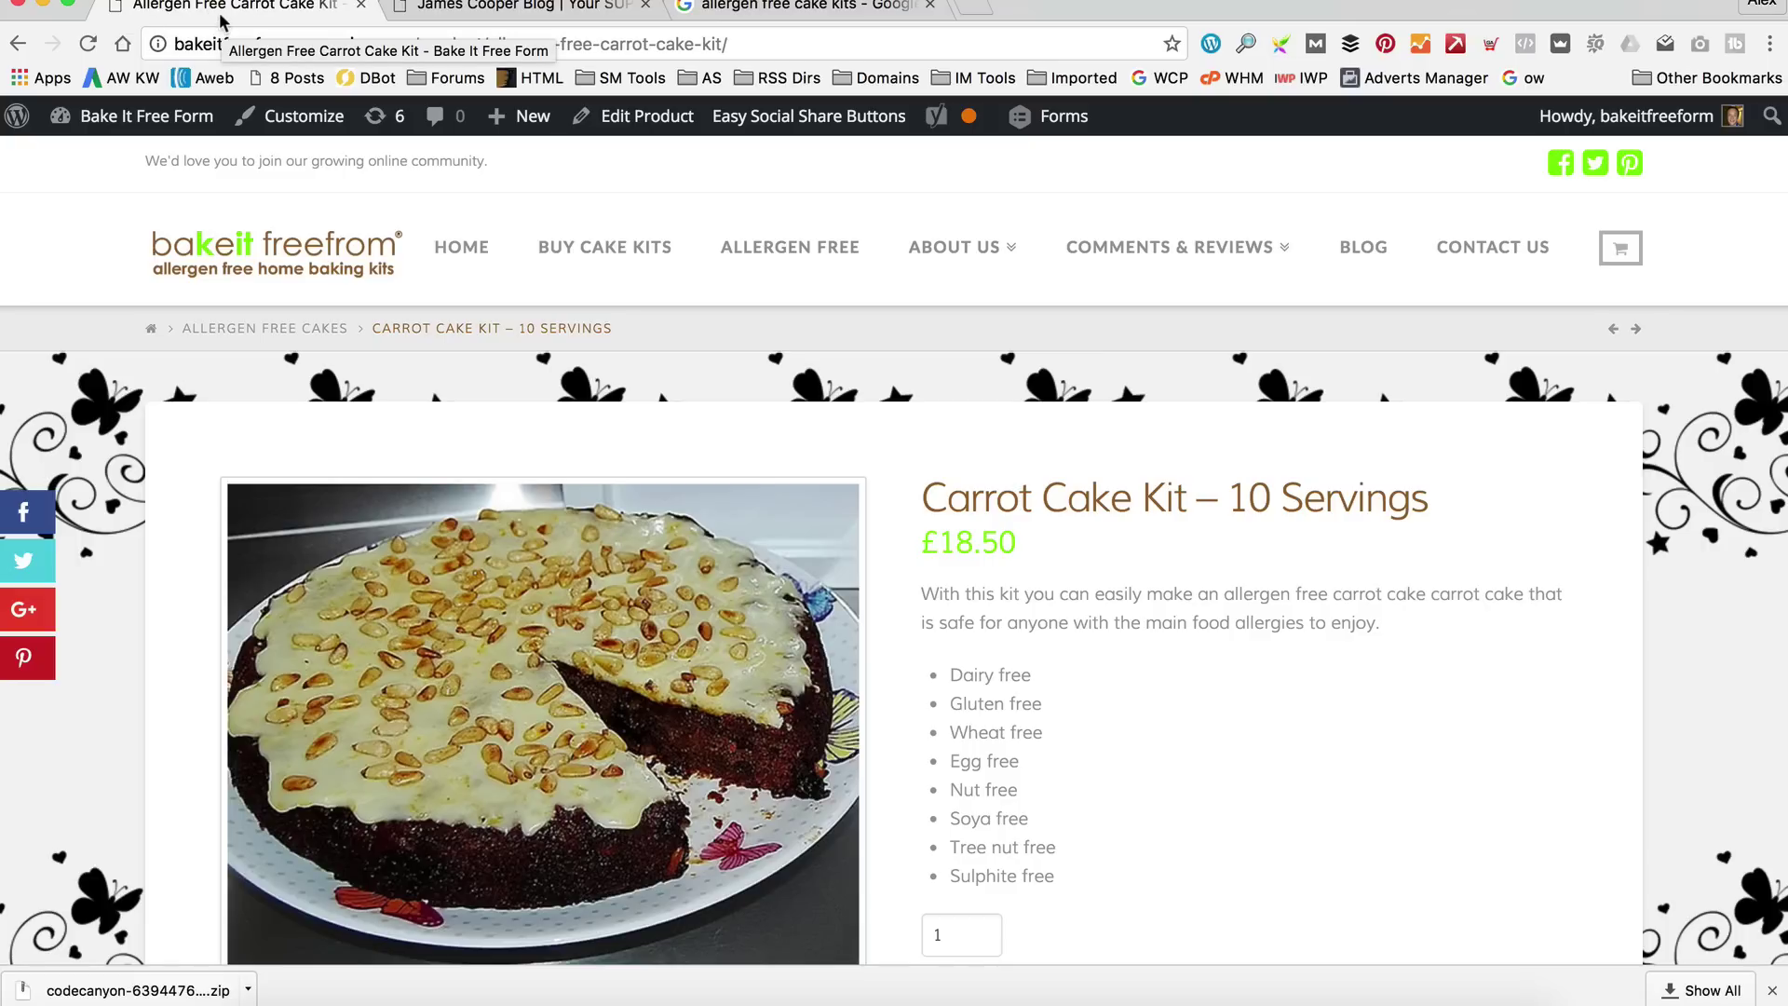
- Scroll through the live Carrot Cake Kit description and Add to cart area, then start a new tab
scroll(1272, 313, down, 6)
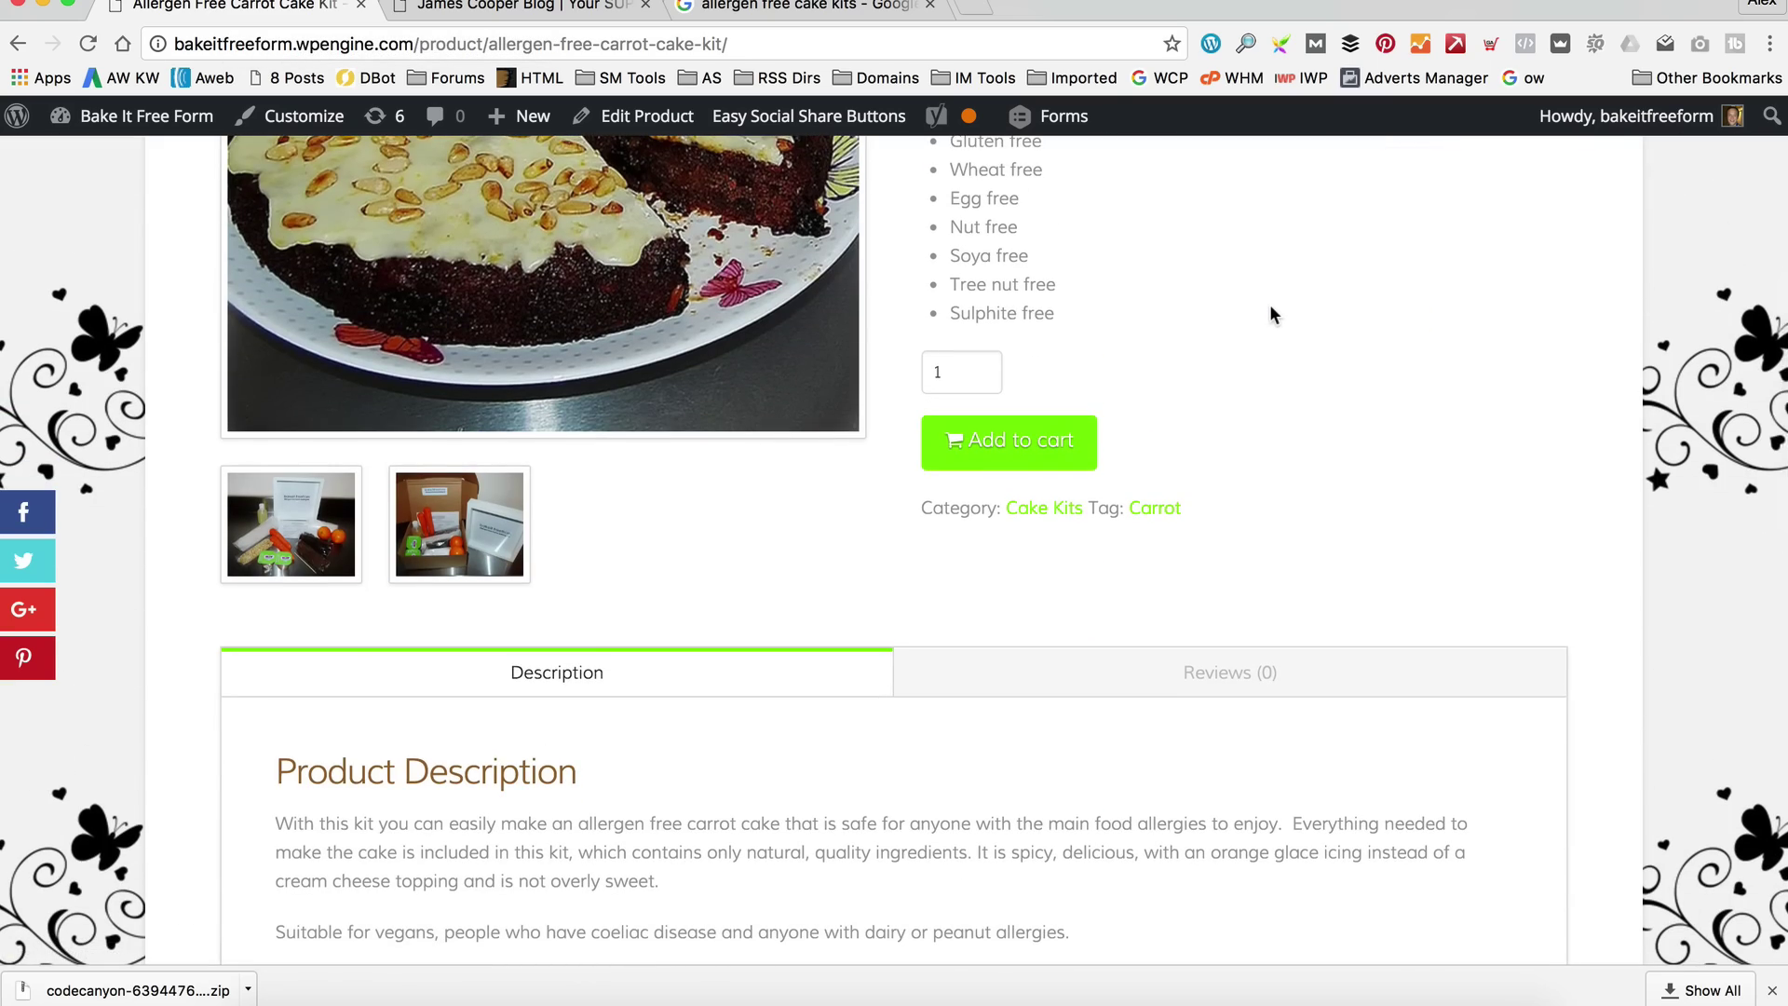
scroll(1272, 307, down, 6)
scroll(1271, 307, up, 8)
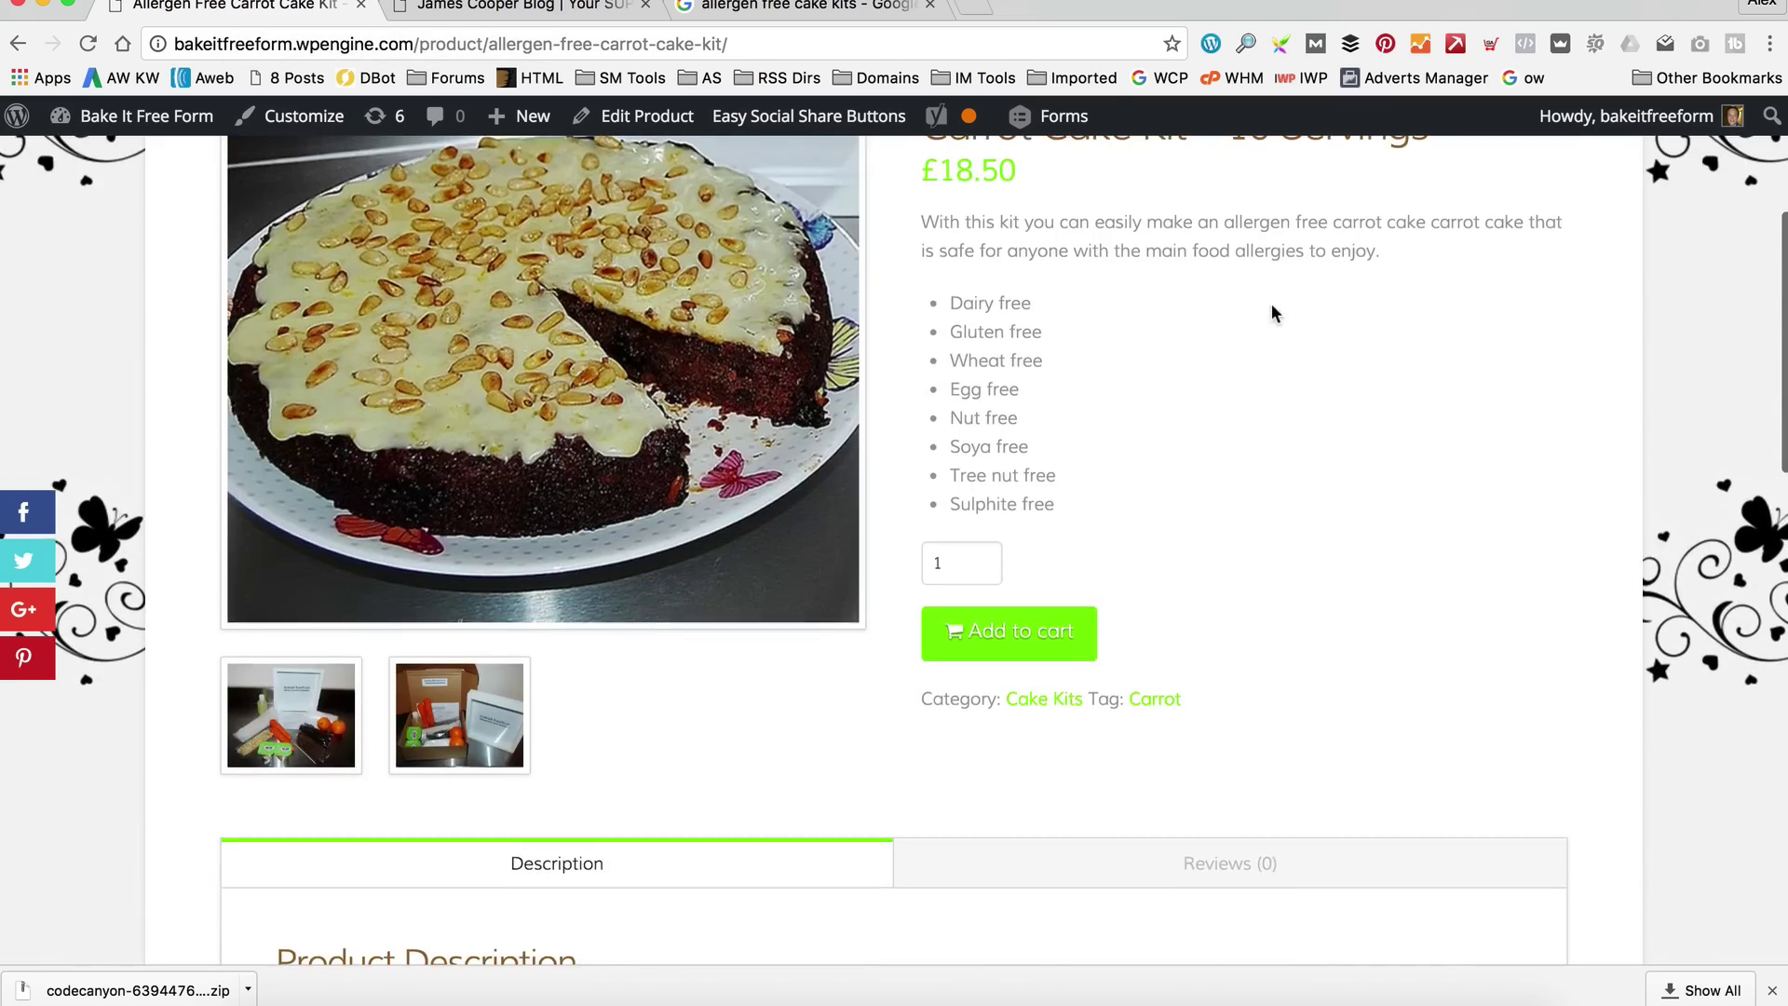
scroll(1274, 313, up, 4)
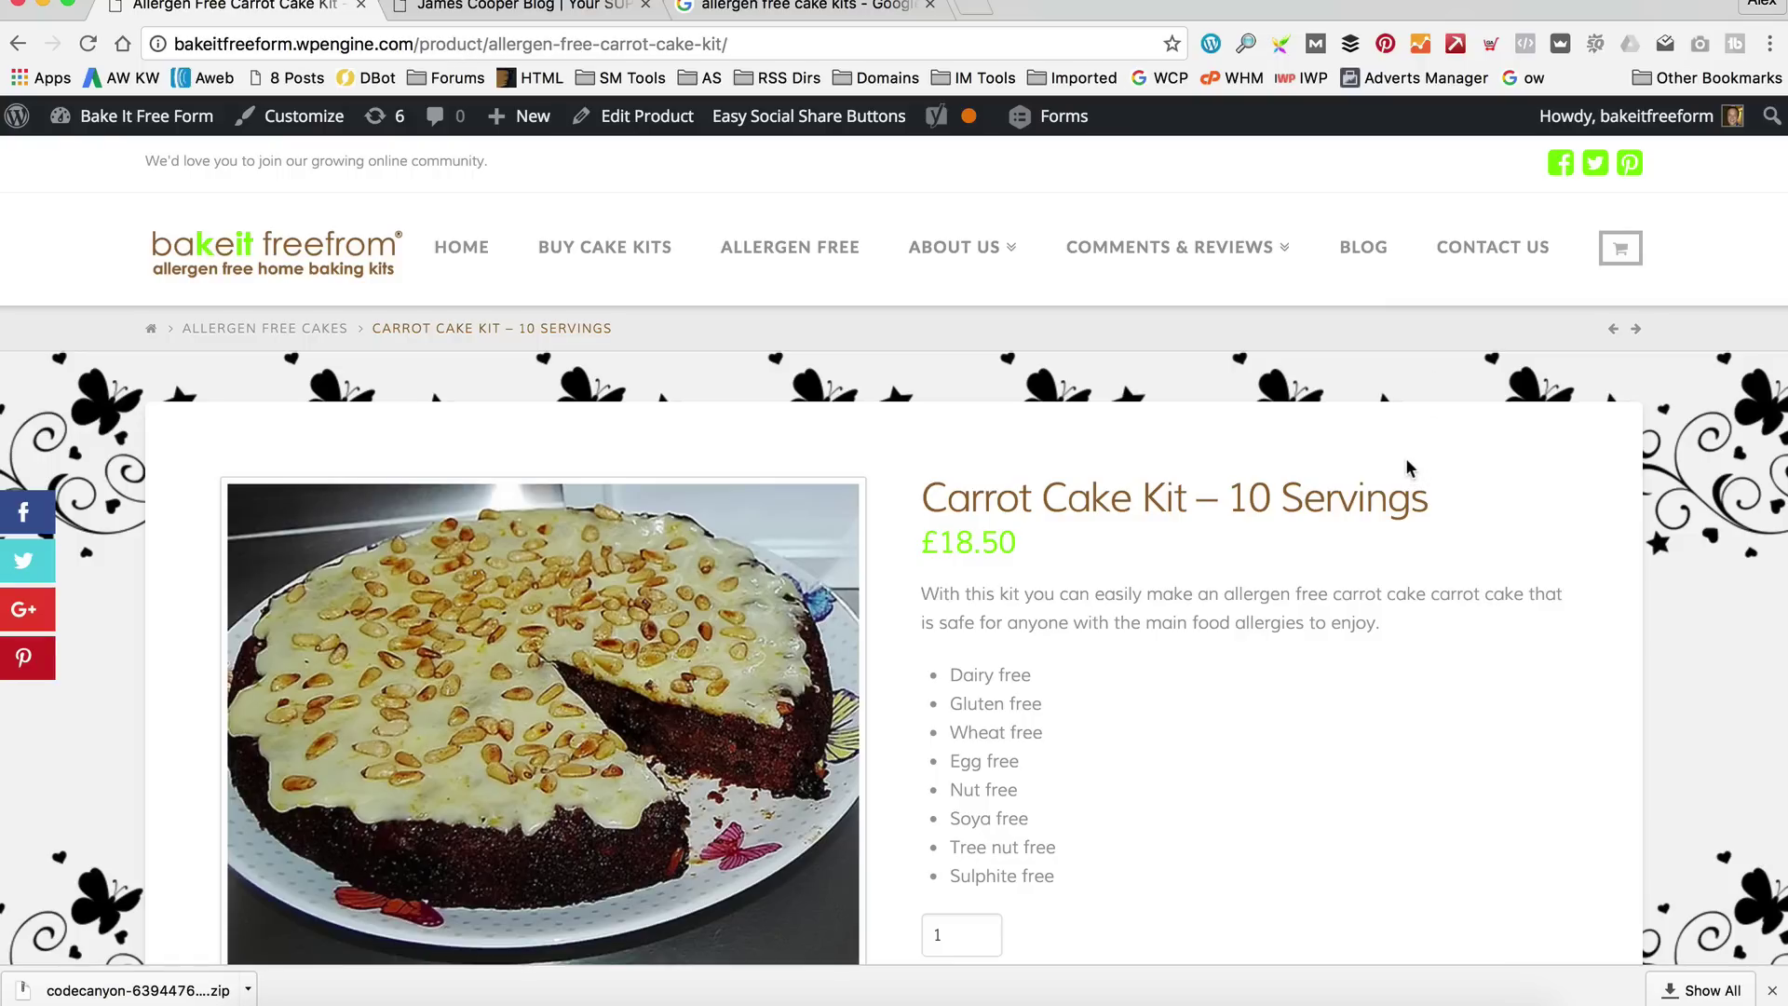
click(982, 4)
- Load bakeitfreefrom.com and open the Ginger Cake Kit from the cake kits listing
text(bak)
key(Down)
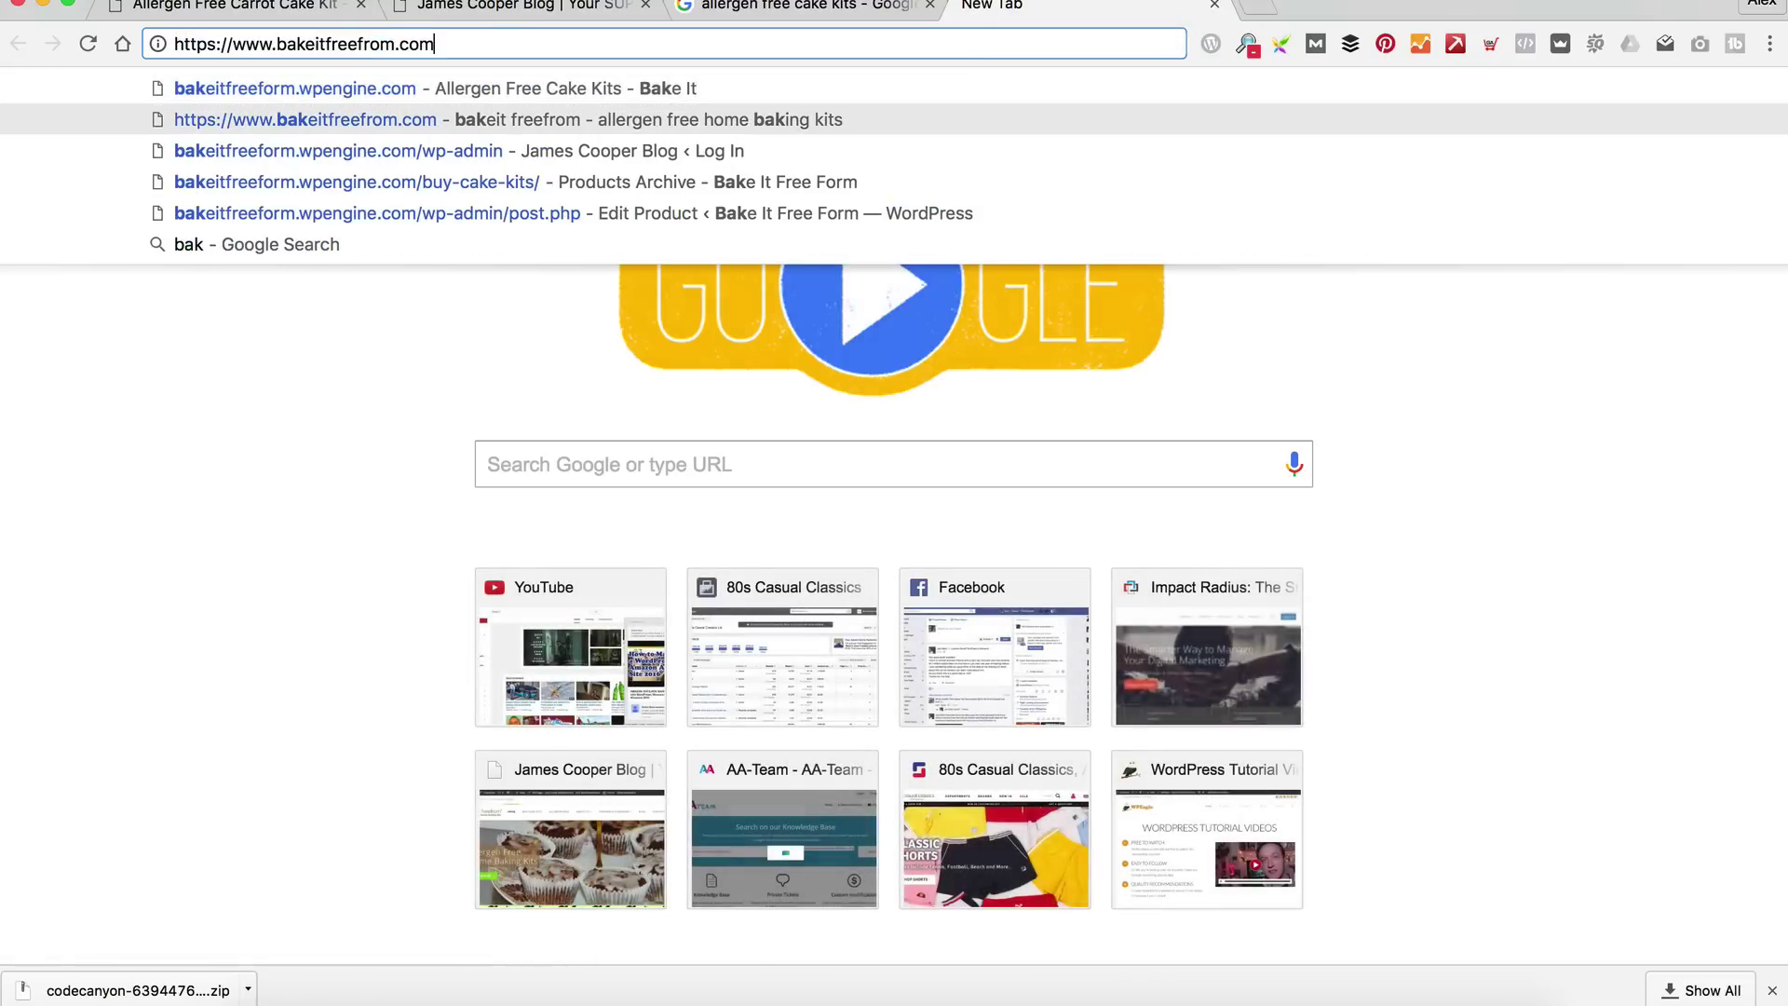
key(Return)
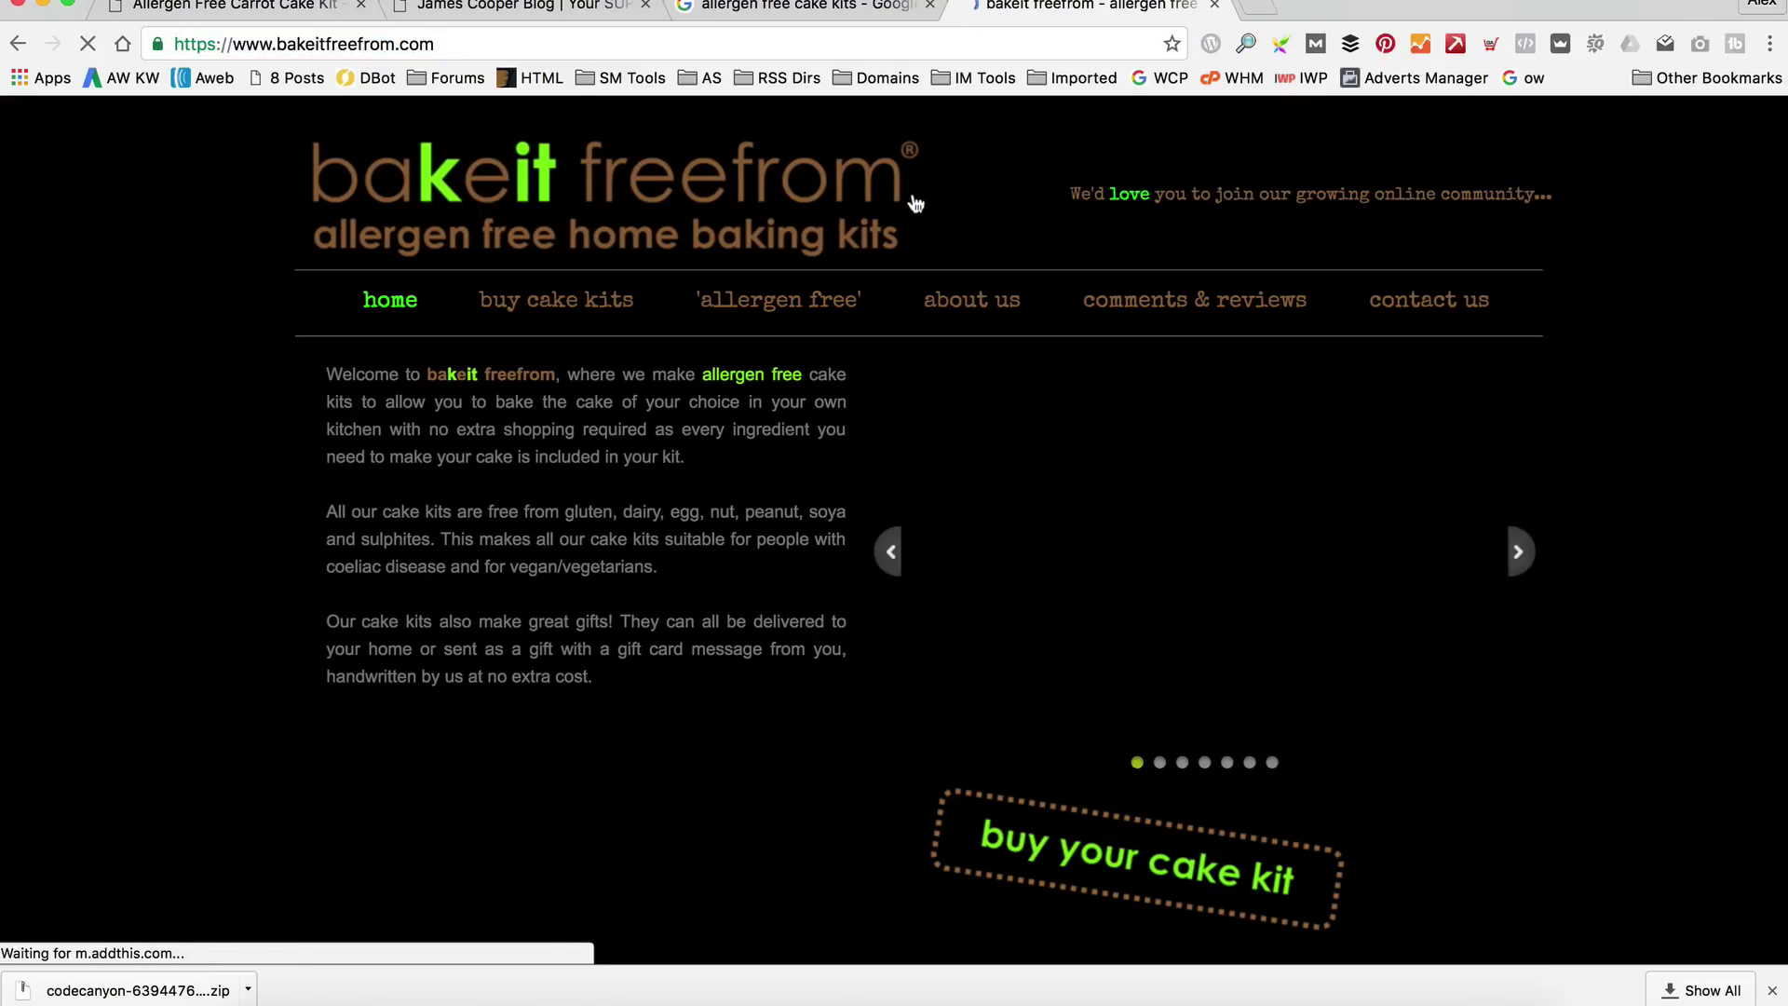
click(591, 307)
scroll(772, 473, down, 5)
click(1277, 699)
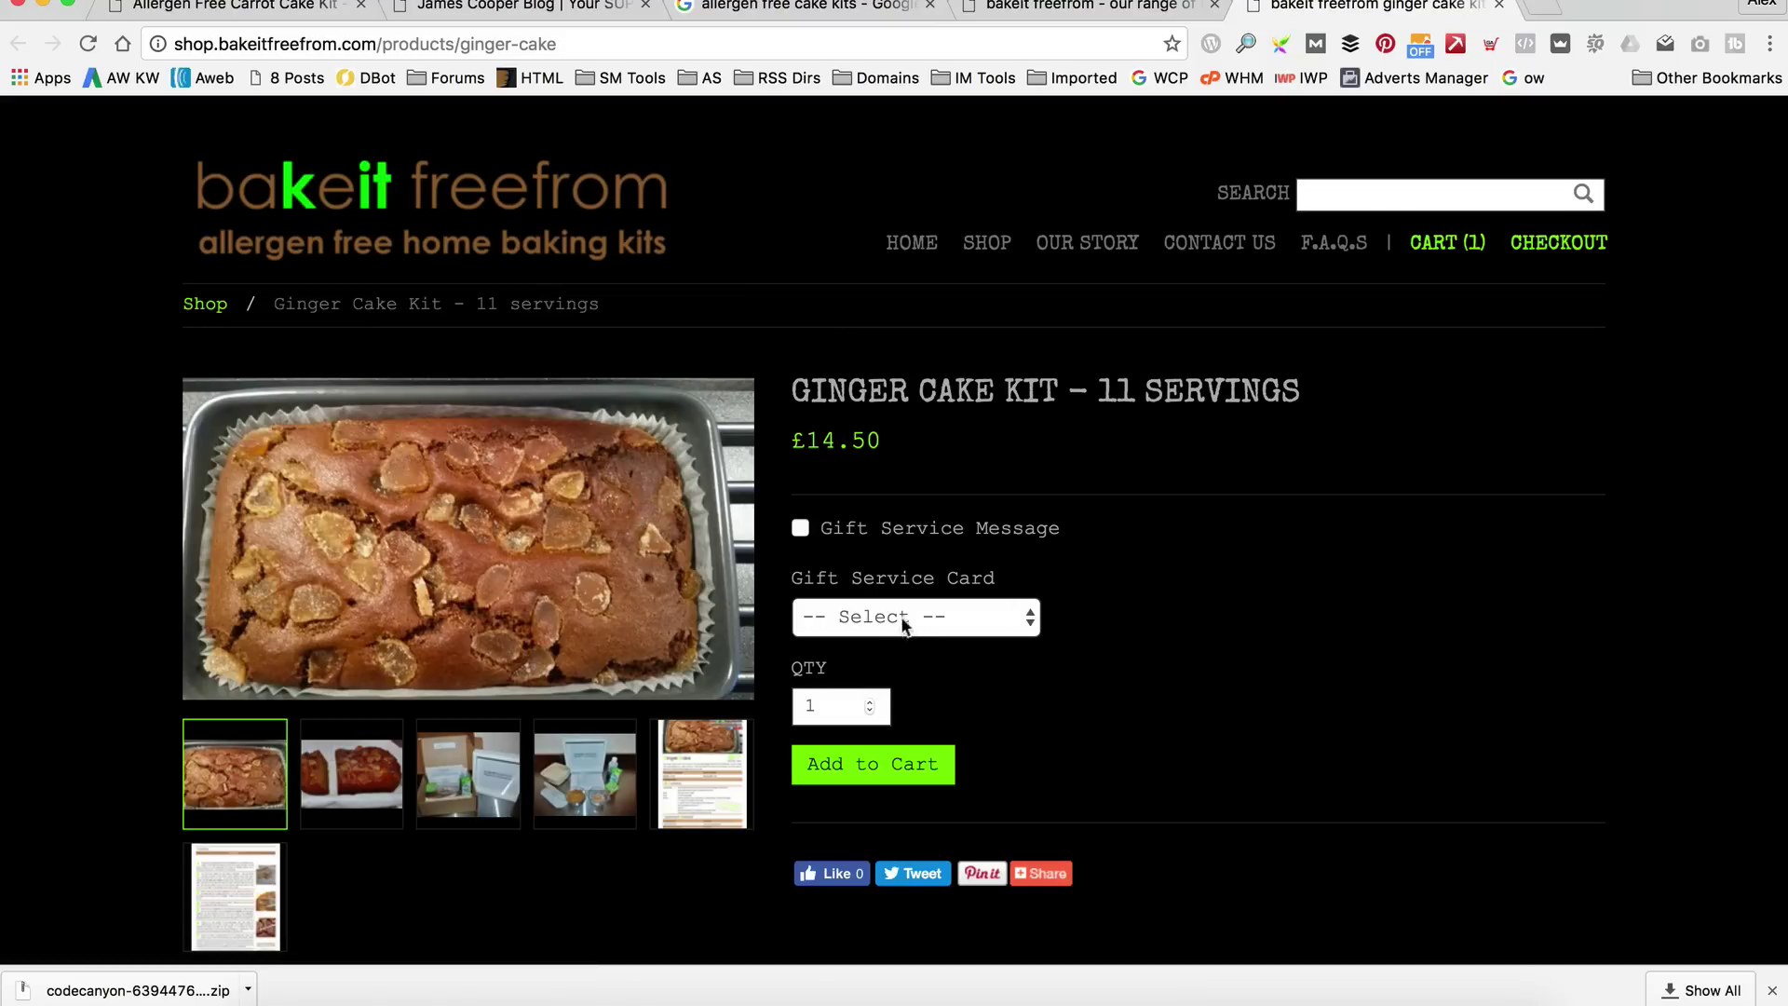
- Enable Gift Service Message and review the Gift Service Card choices, keeping Happy Birthday
click(904, 619)
click(930, 615)
click(977, 621)
click(962, 659)
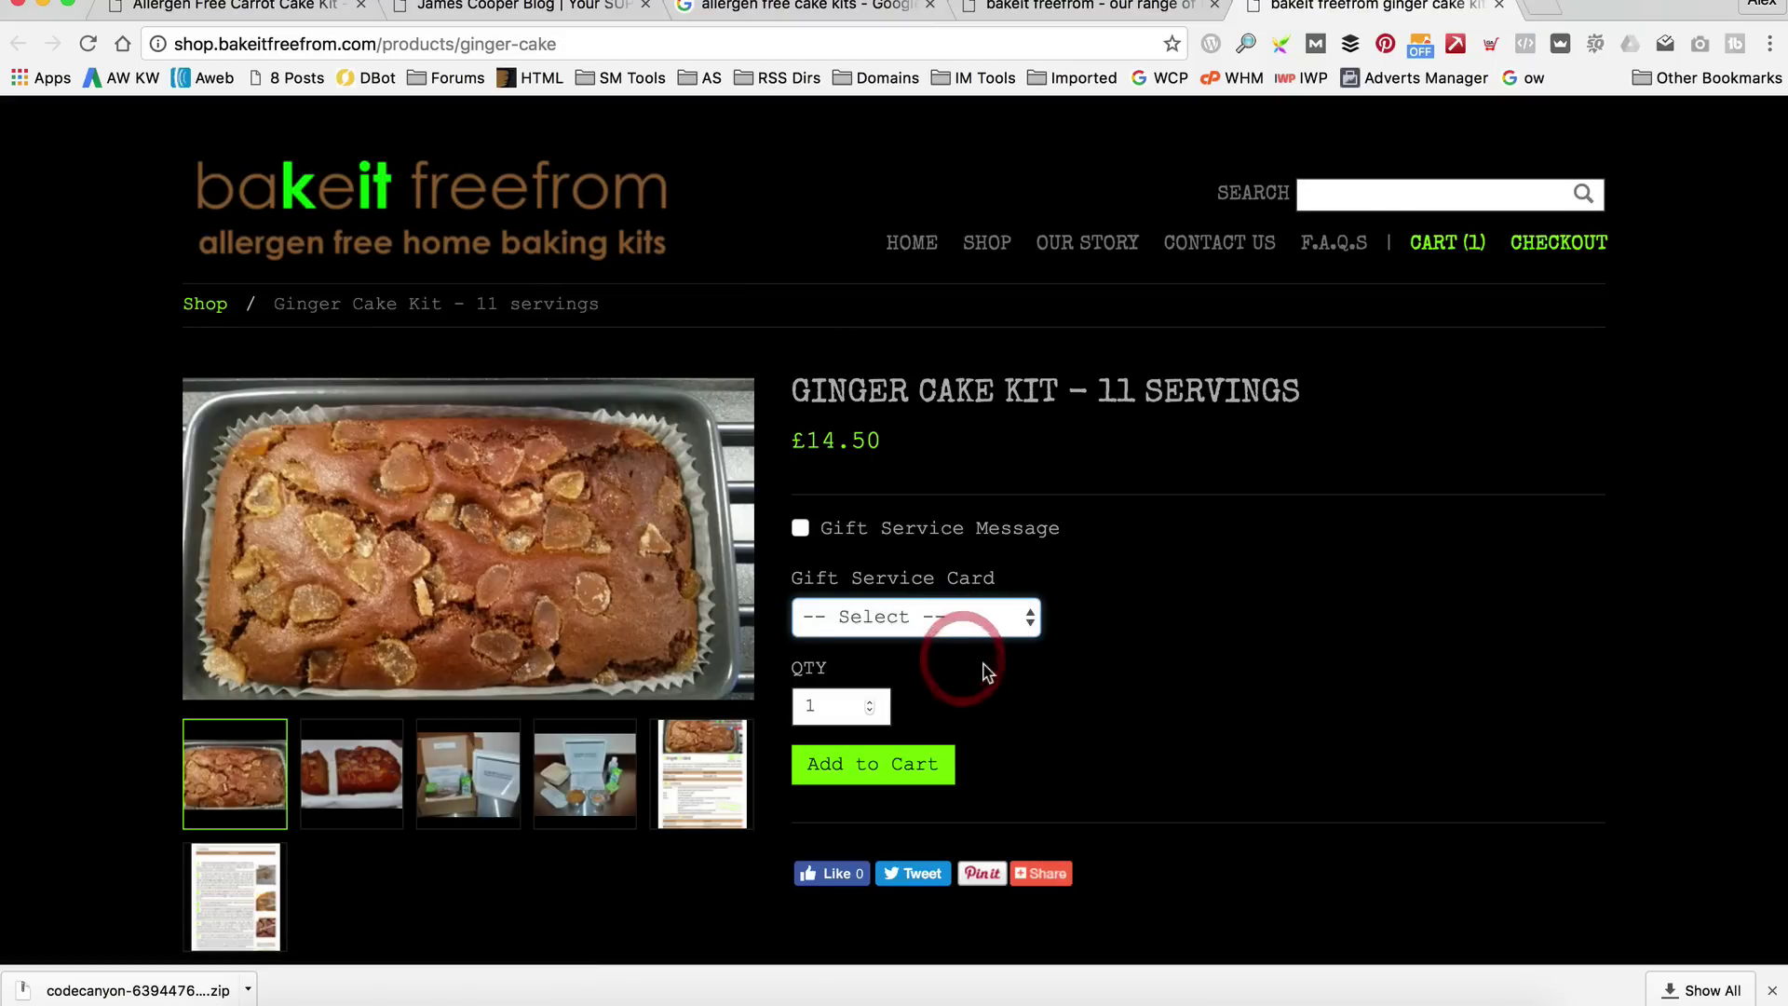
click(800, 529)
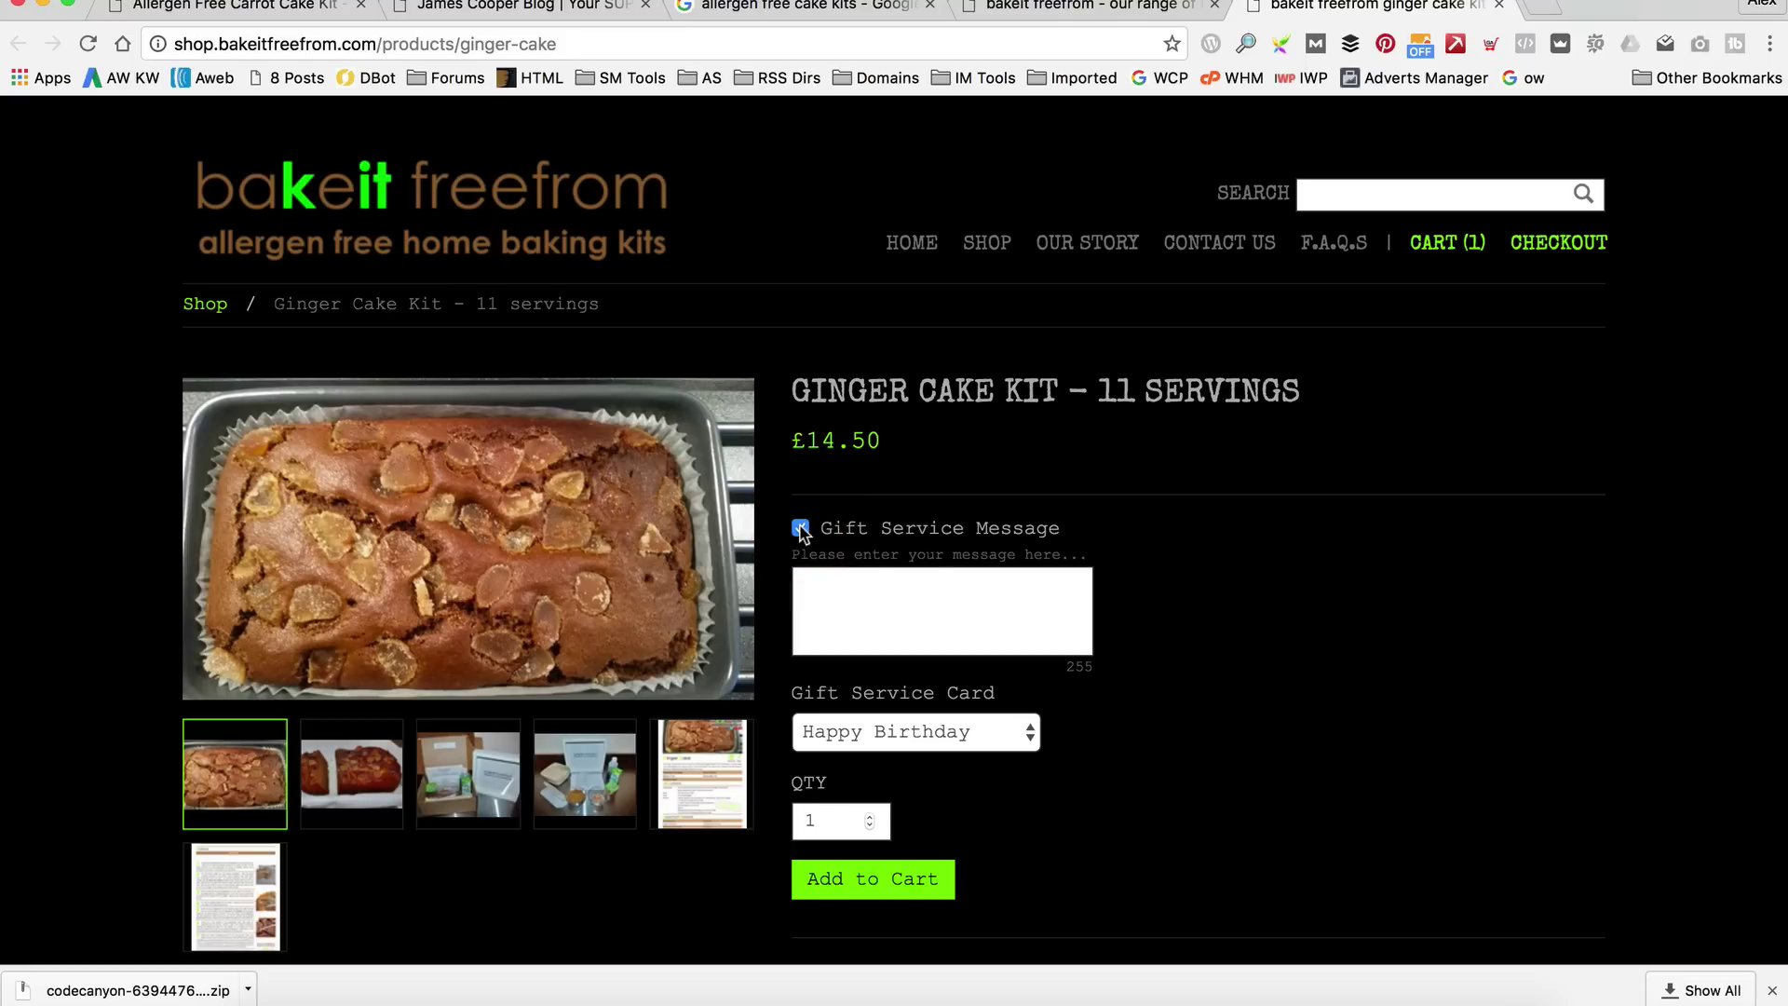
click(943, 732)
click(1271, 777)
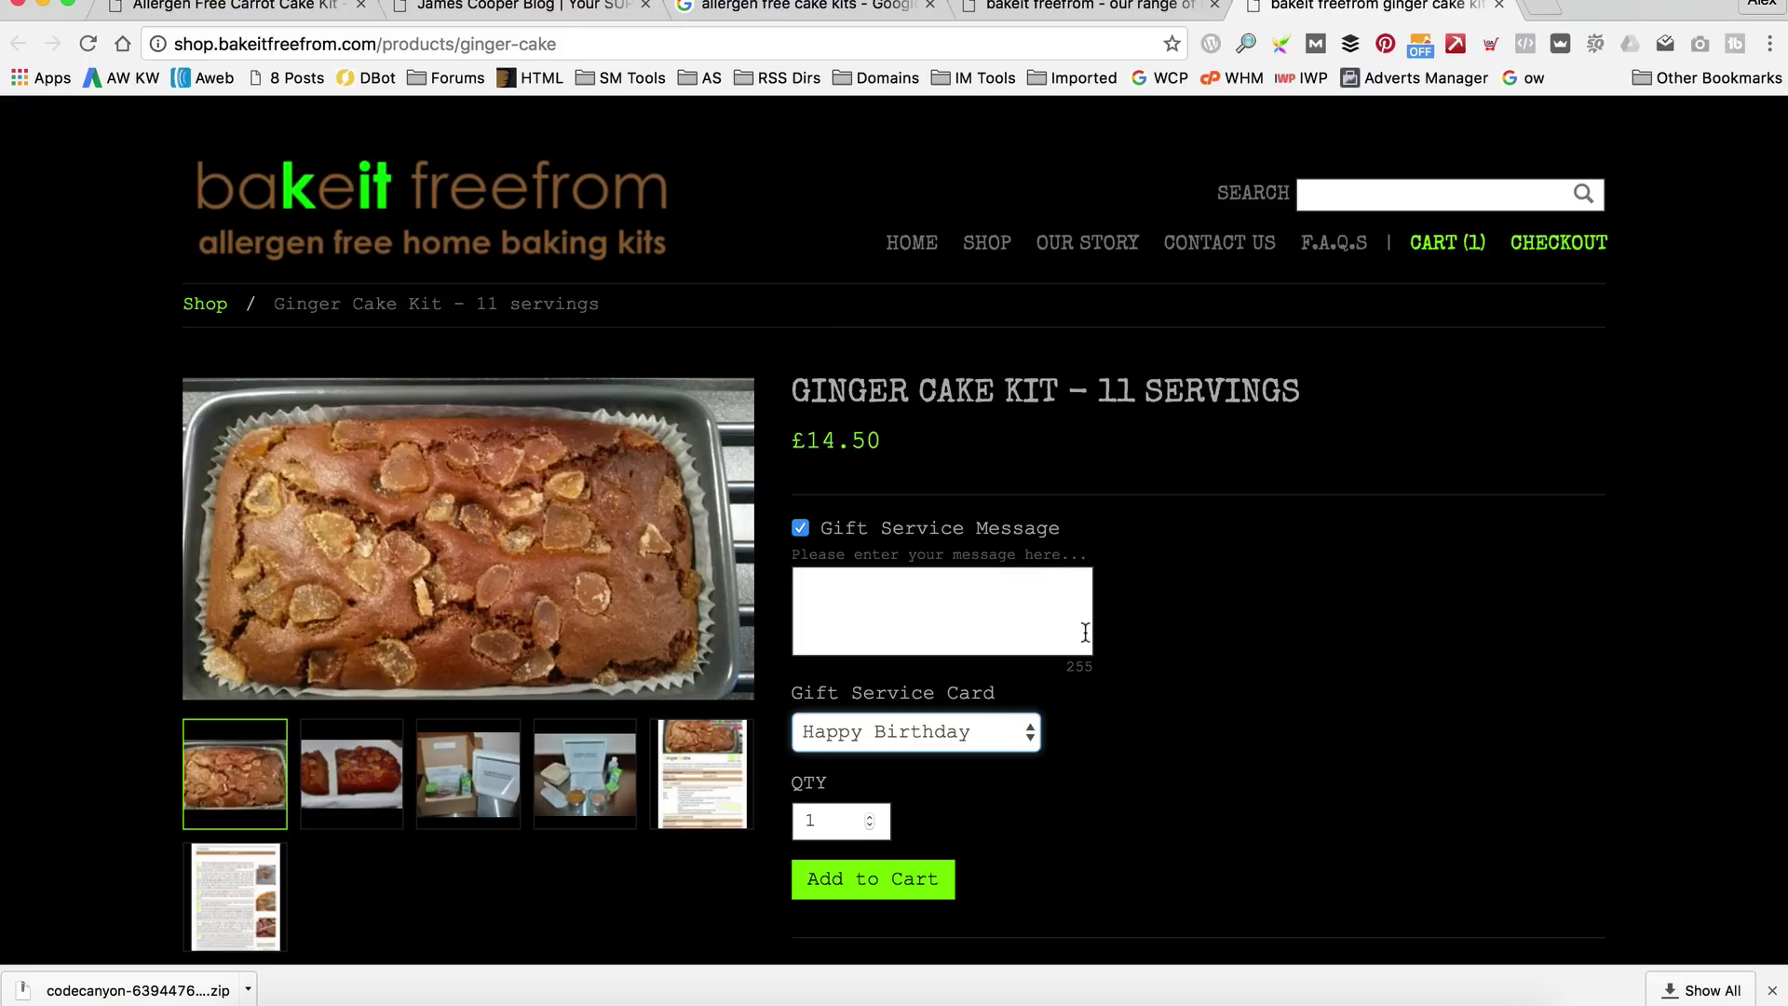
click(1541, 7)
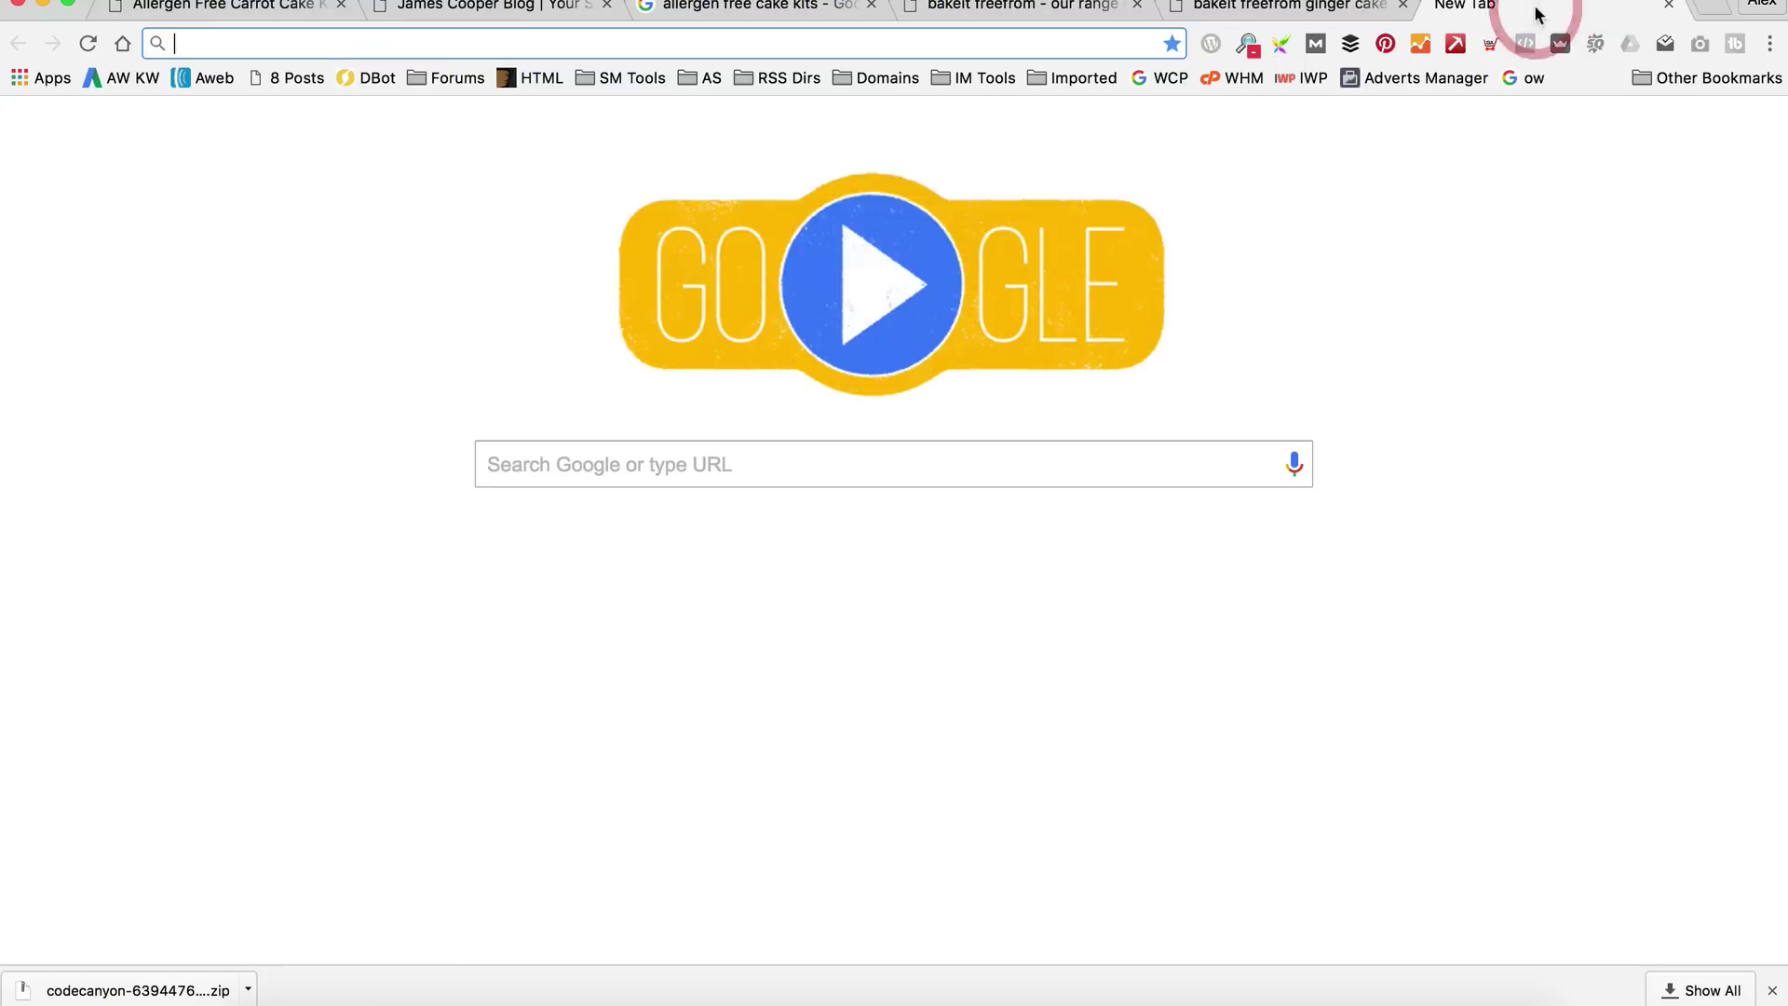
- Go to woocommerce.com and browse its Extensions catalogue
text(woo)
key(Return)
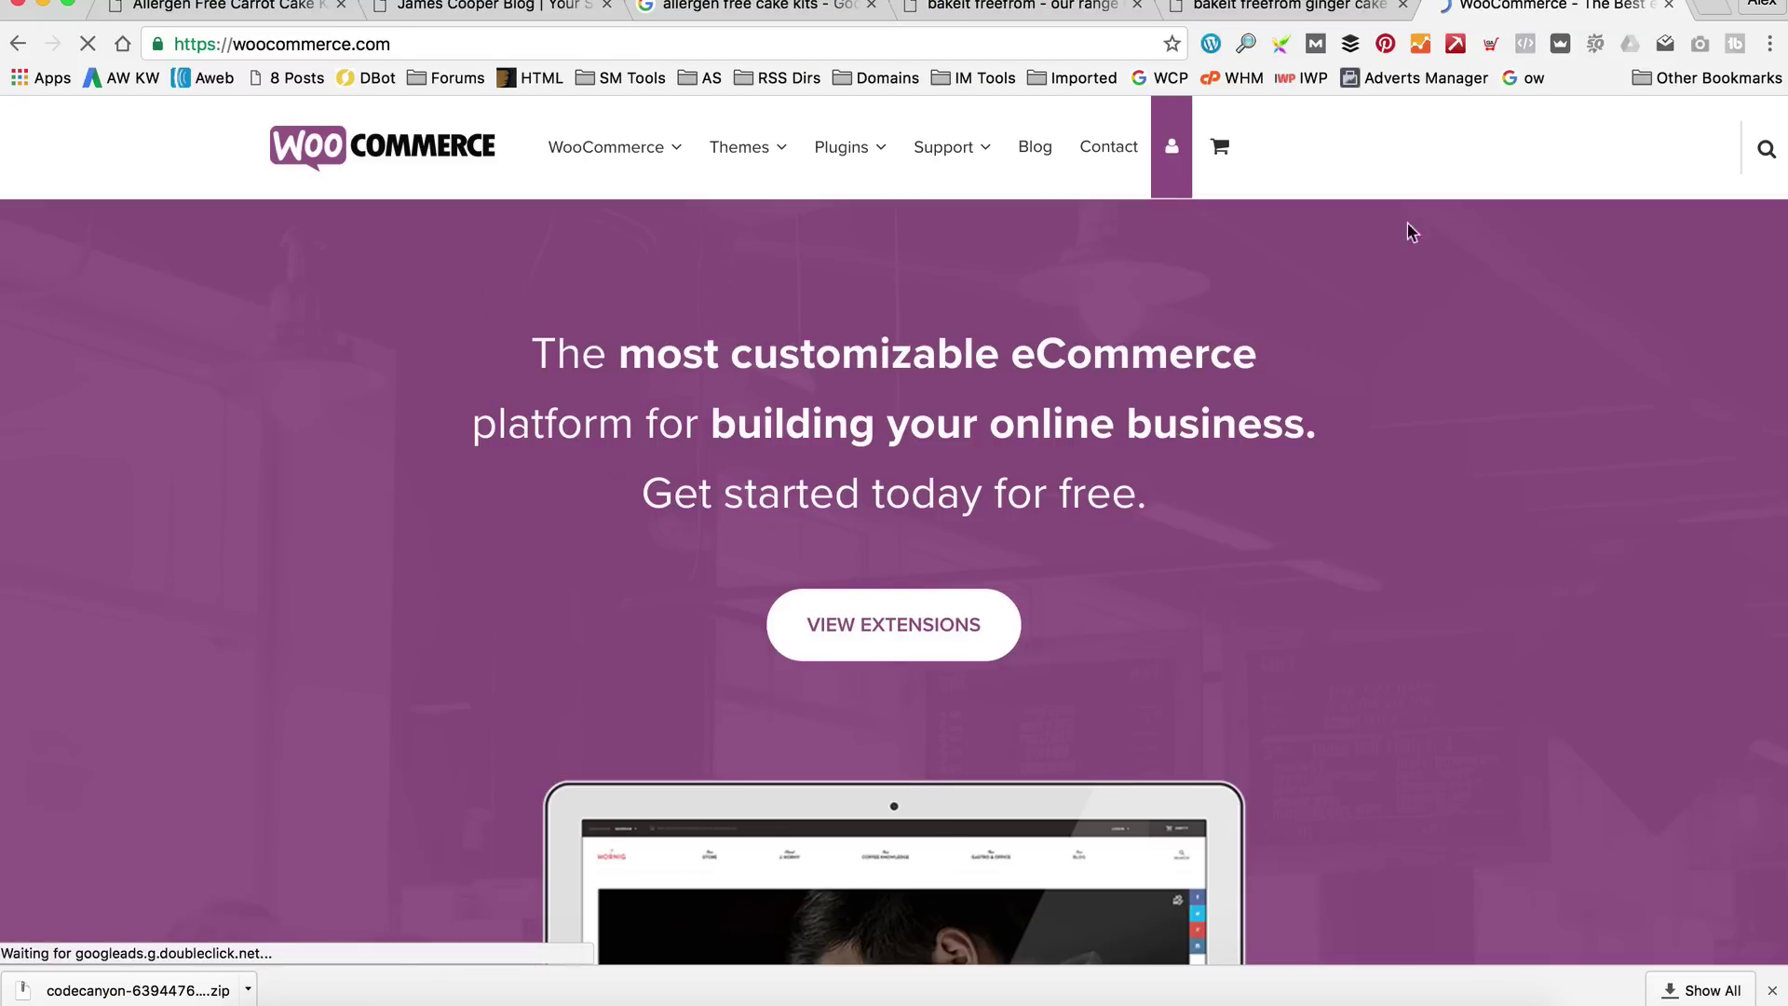
mouse_move(857, 193)
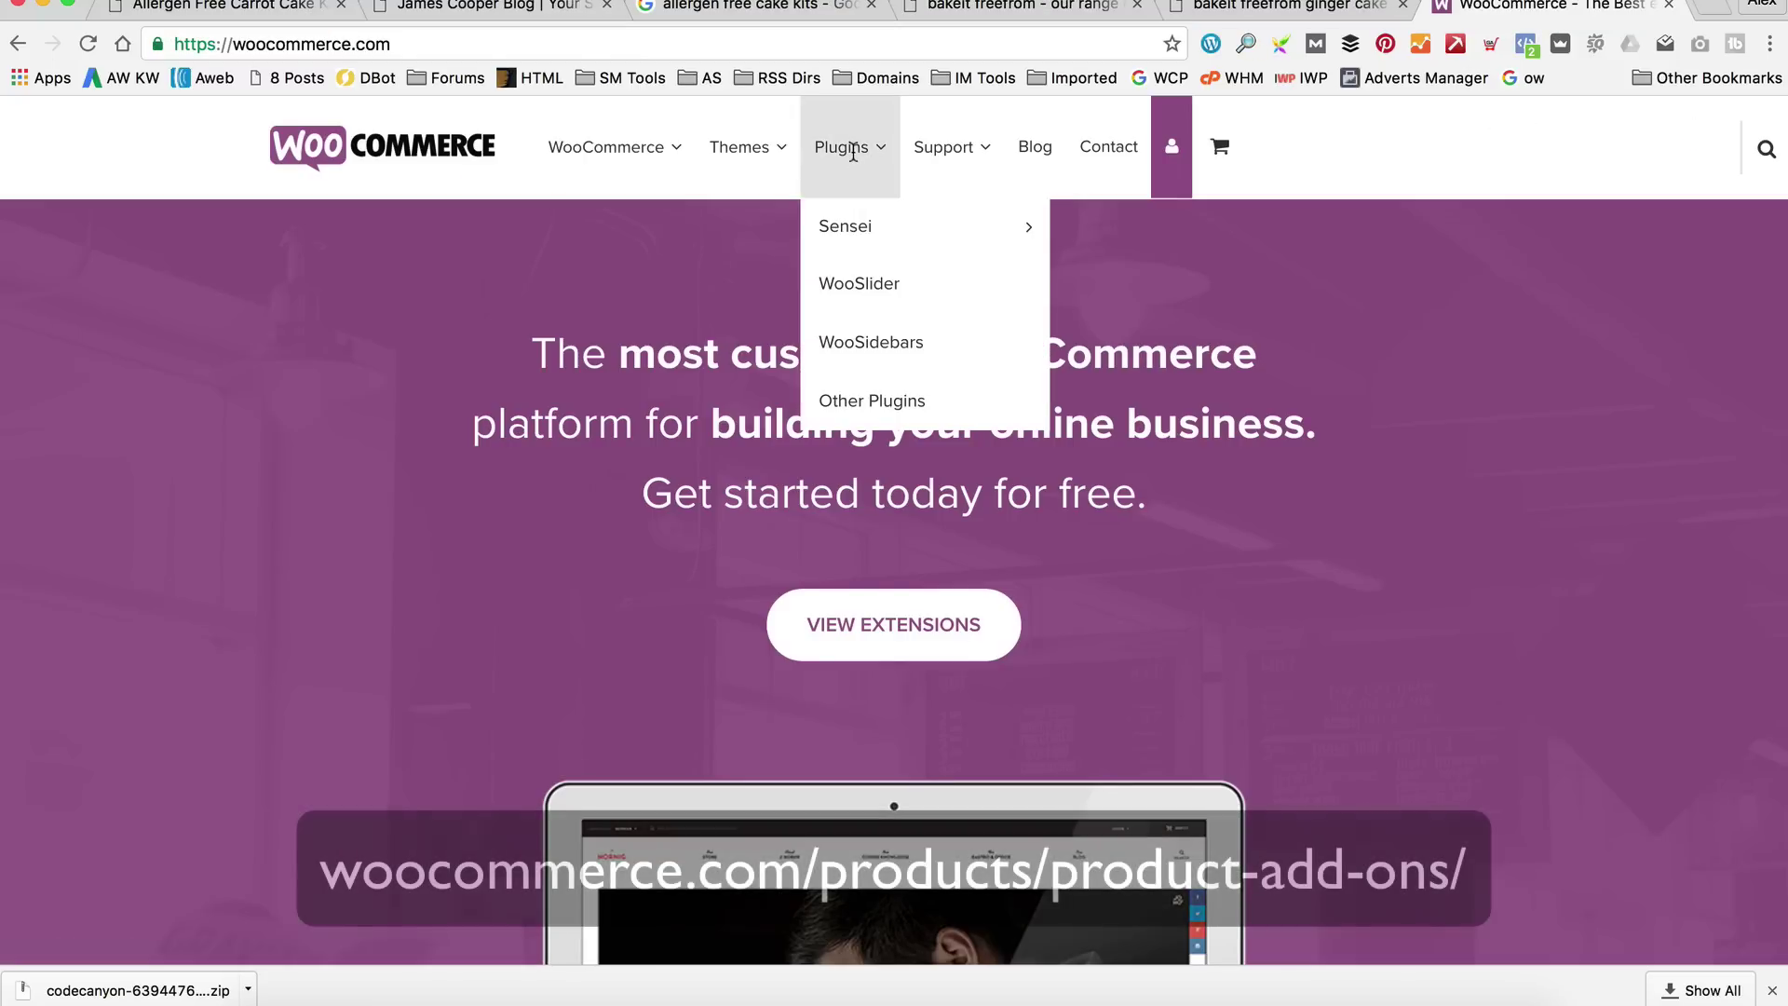
mouse_move(766, 153)
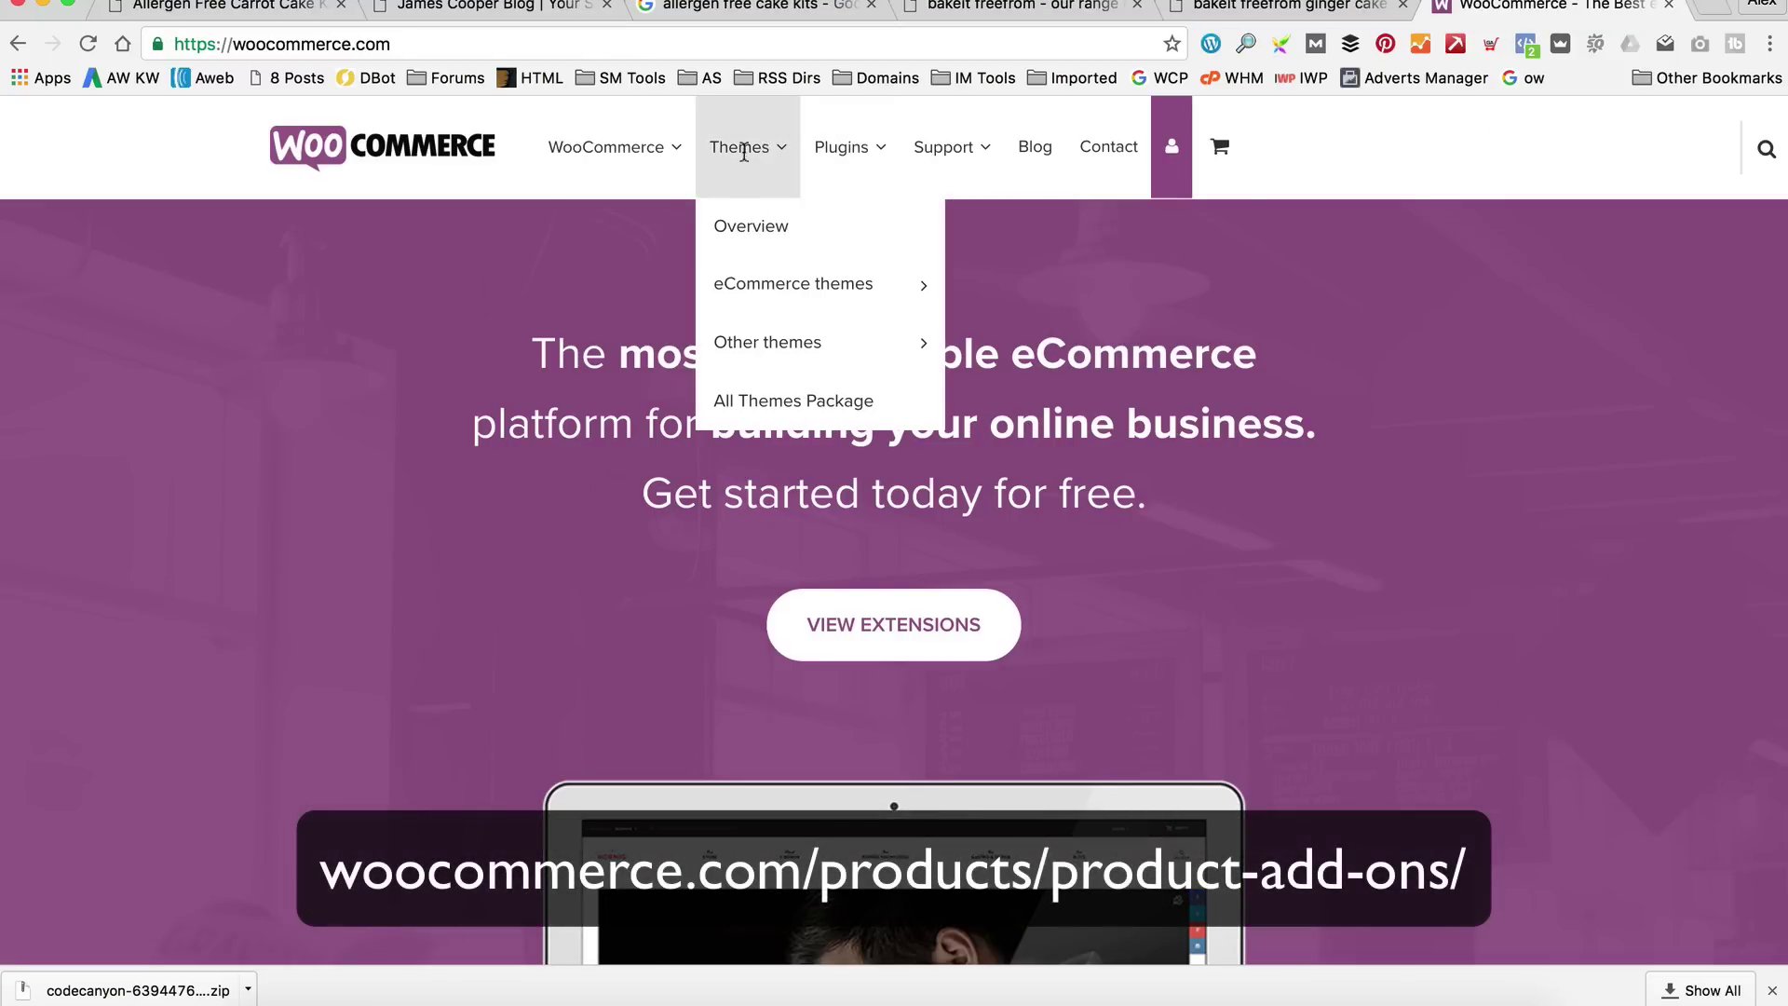
mouse_move(682, 146)
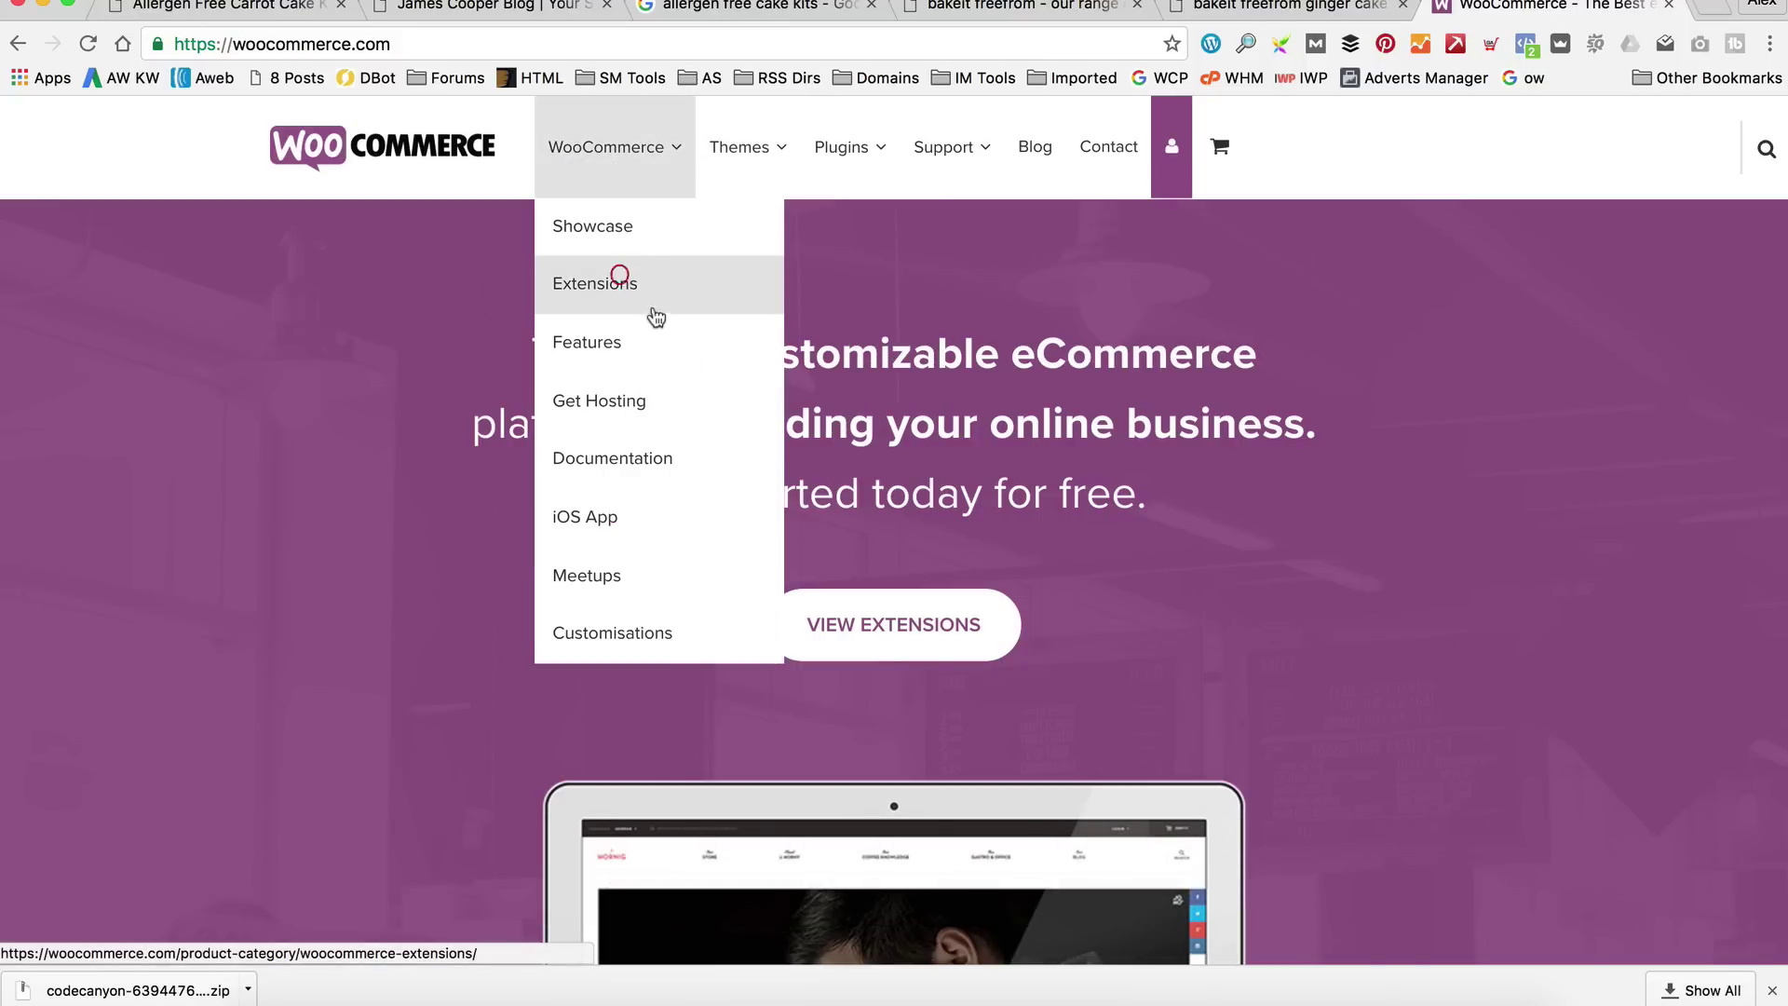
click(630, 285)
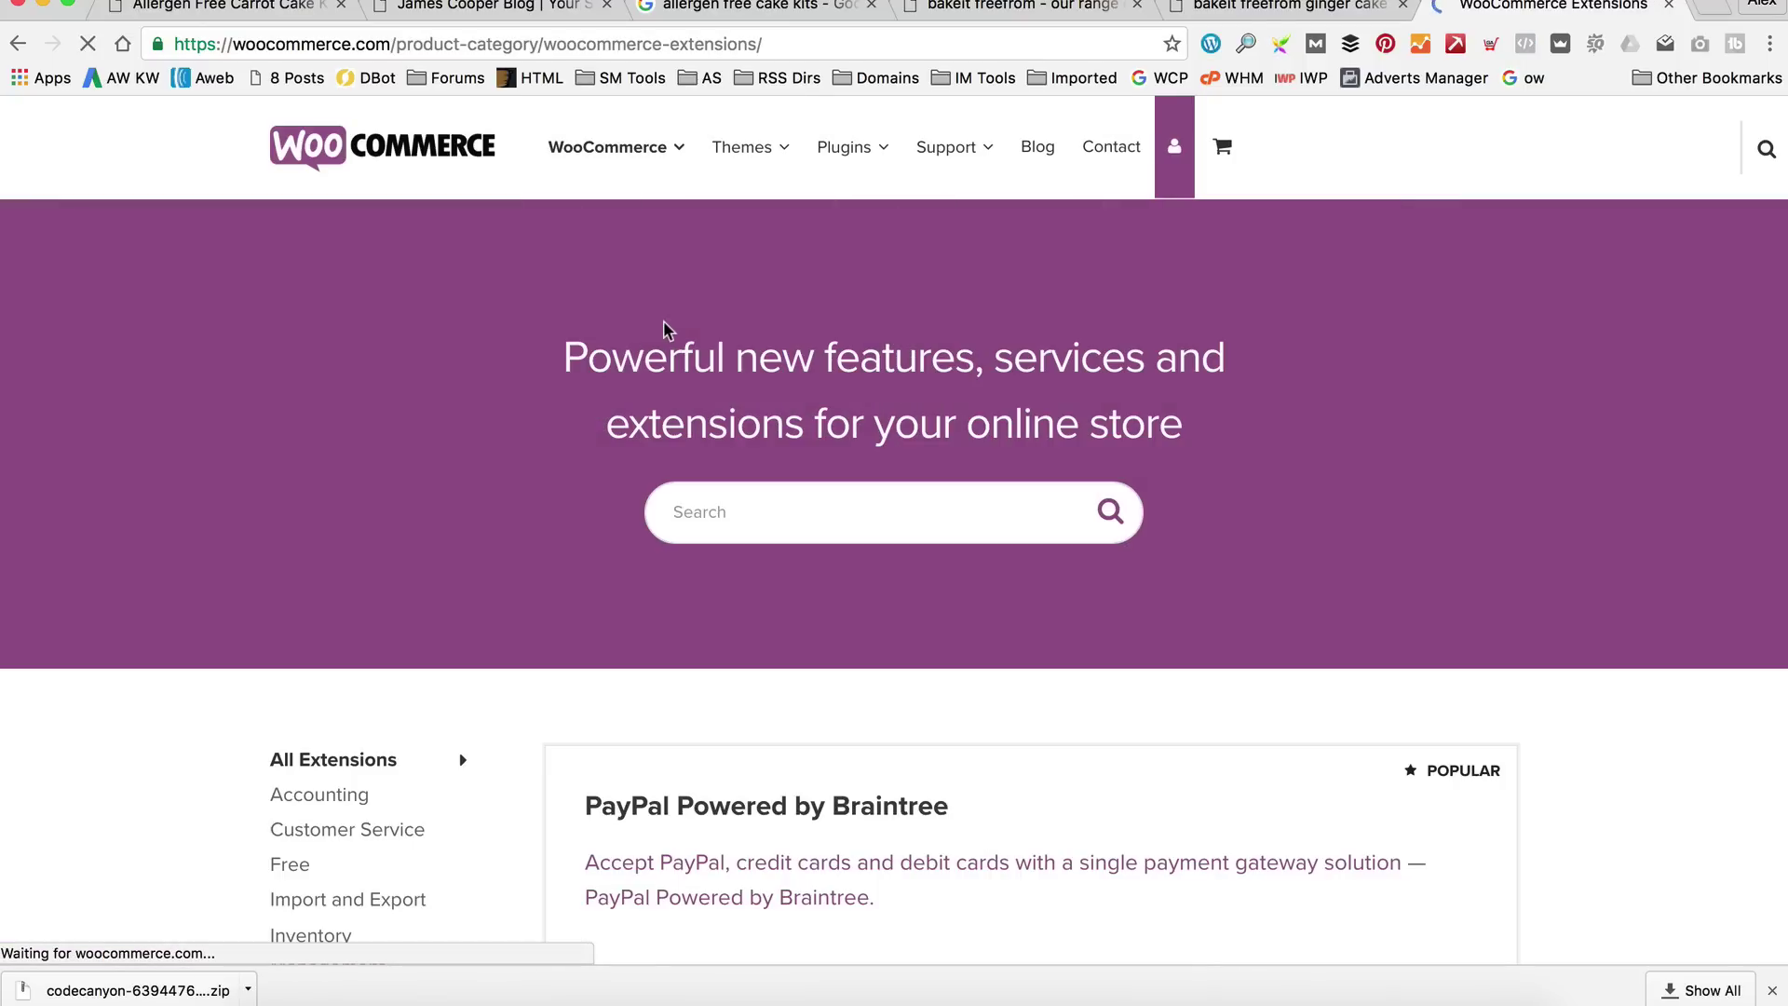
scroll(870, 397, down, 4)
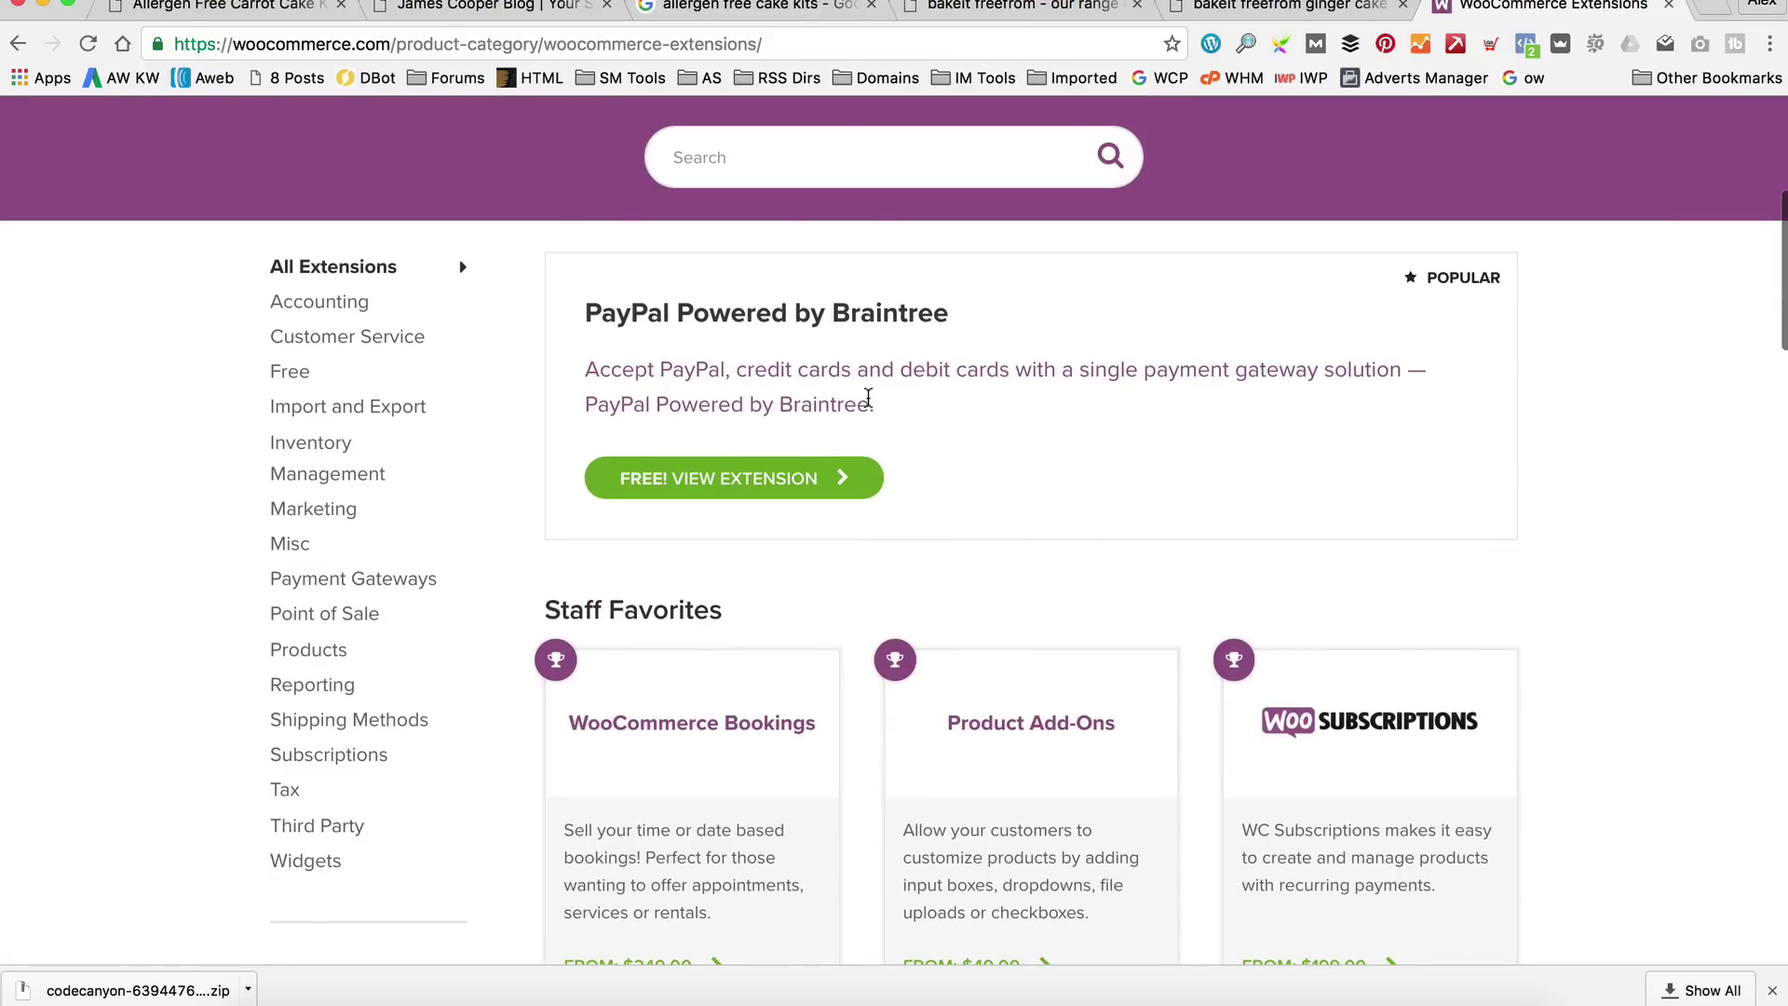
scroll(868, 398, down, 5)
scroll(868, 398, up, 2)
- Read through the Product Add-Ons extension page, then close it
click(1063, 491)
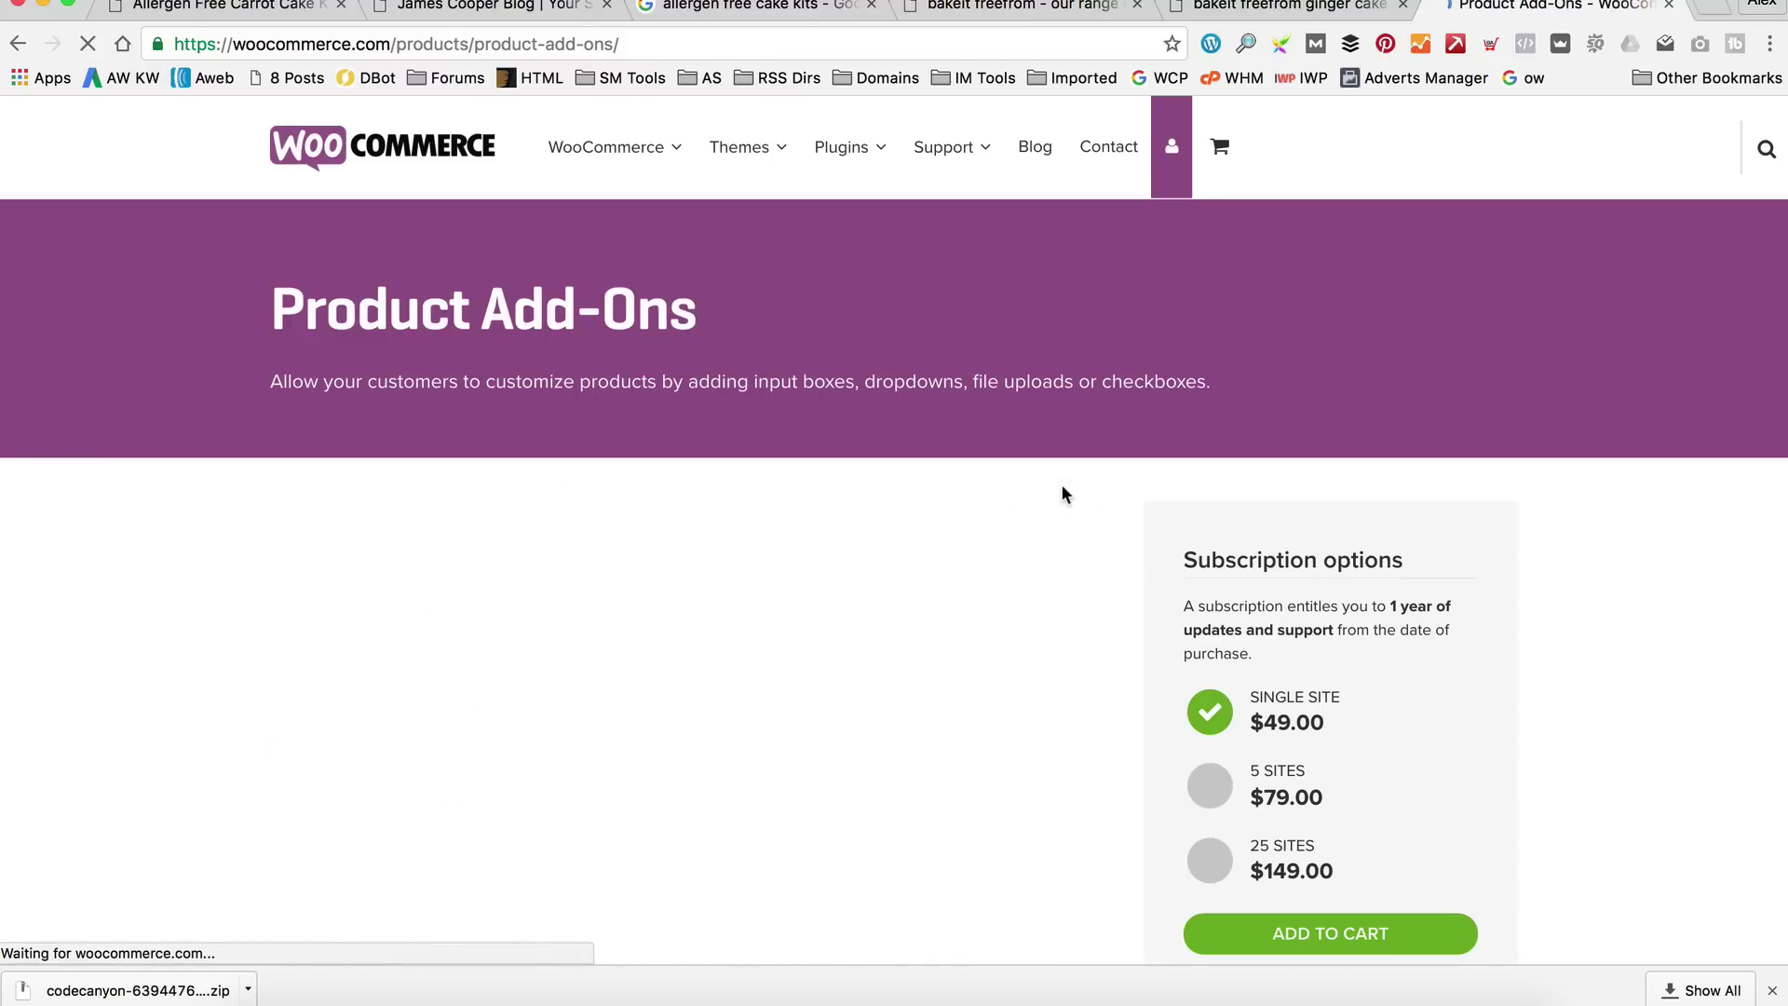
scroll(1092, 475, down, 6)
scroll(1090, 473, down, 2)
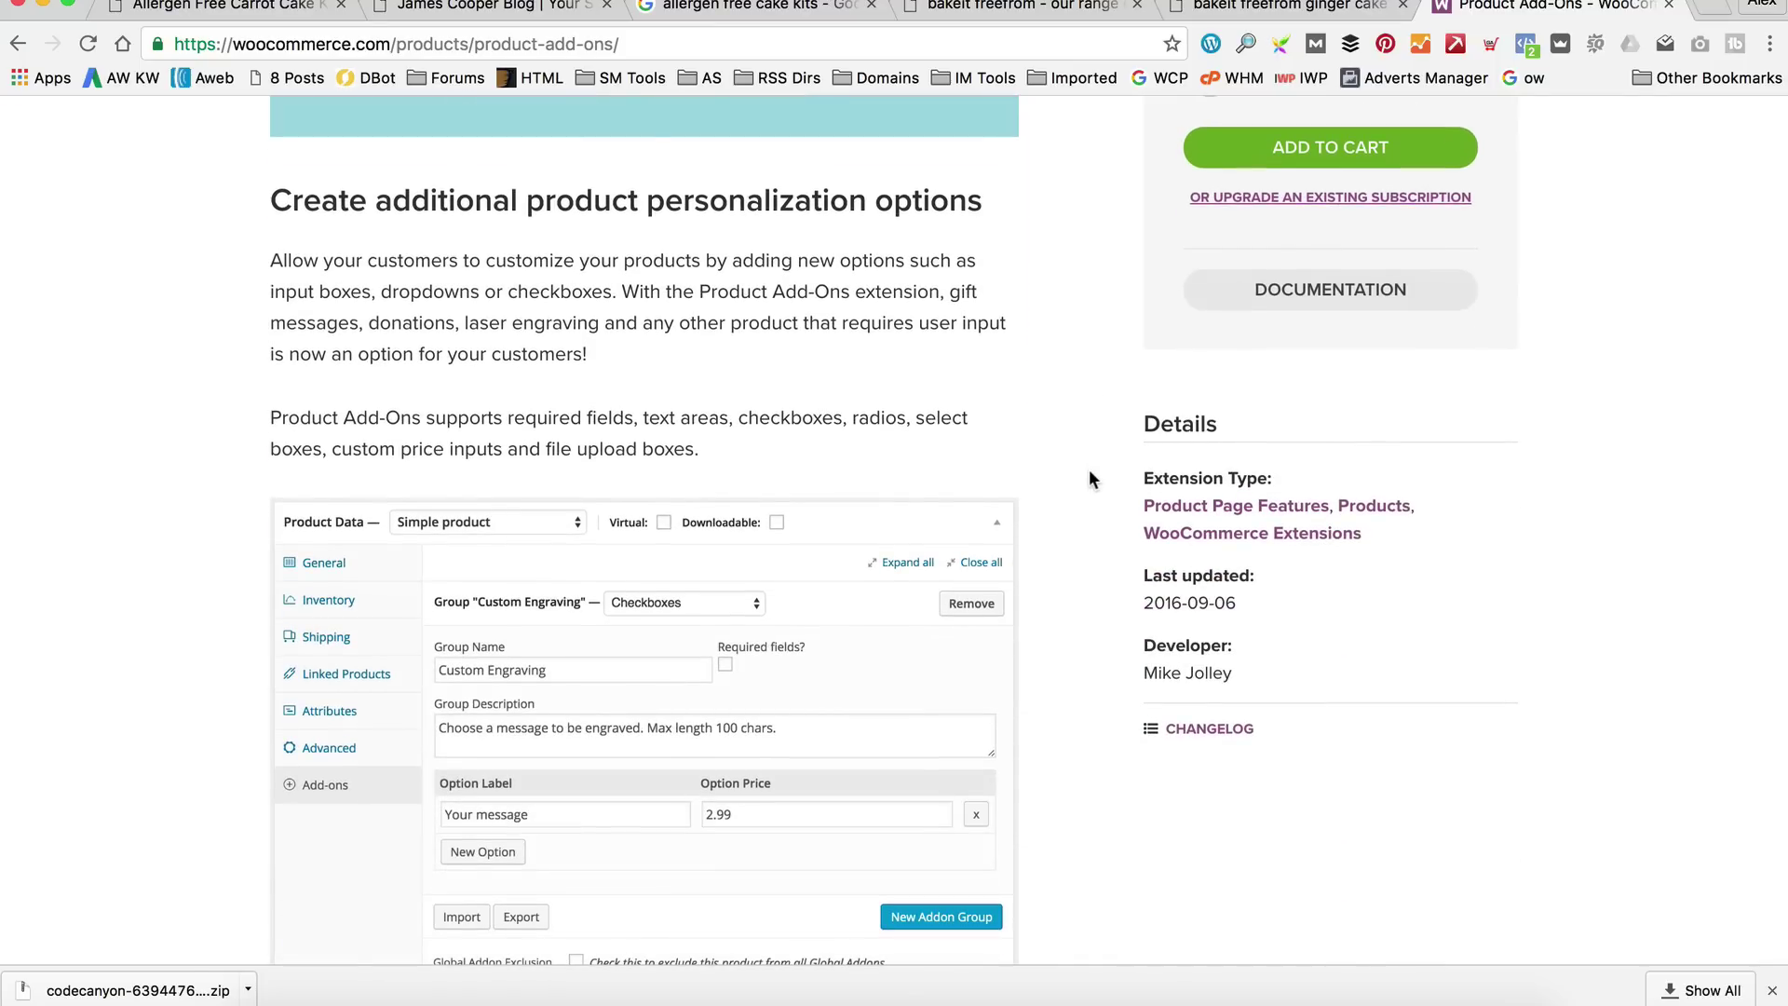
scroll(1089, 472, down, 2)
scroll(1093, 462, up, 6)
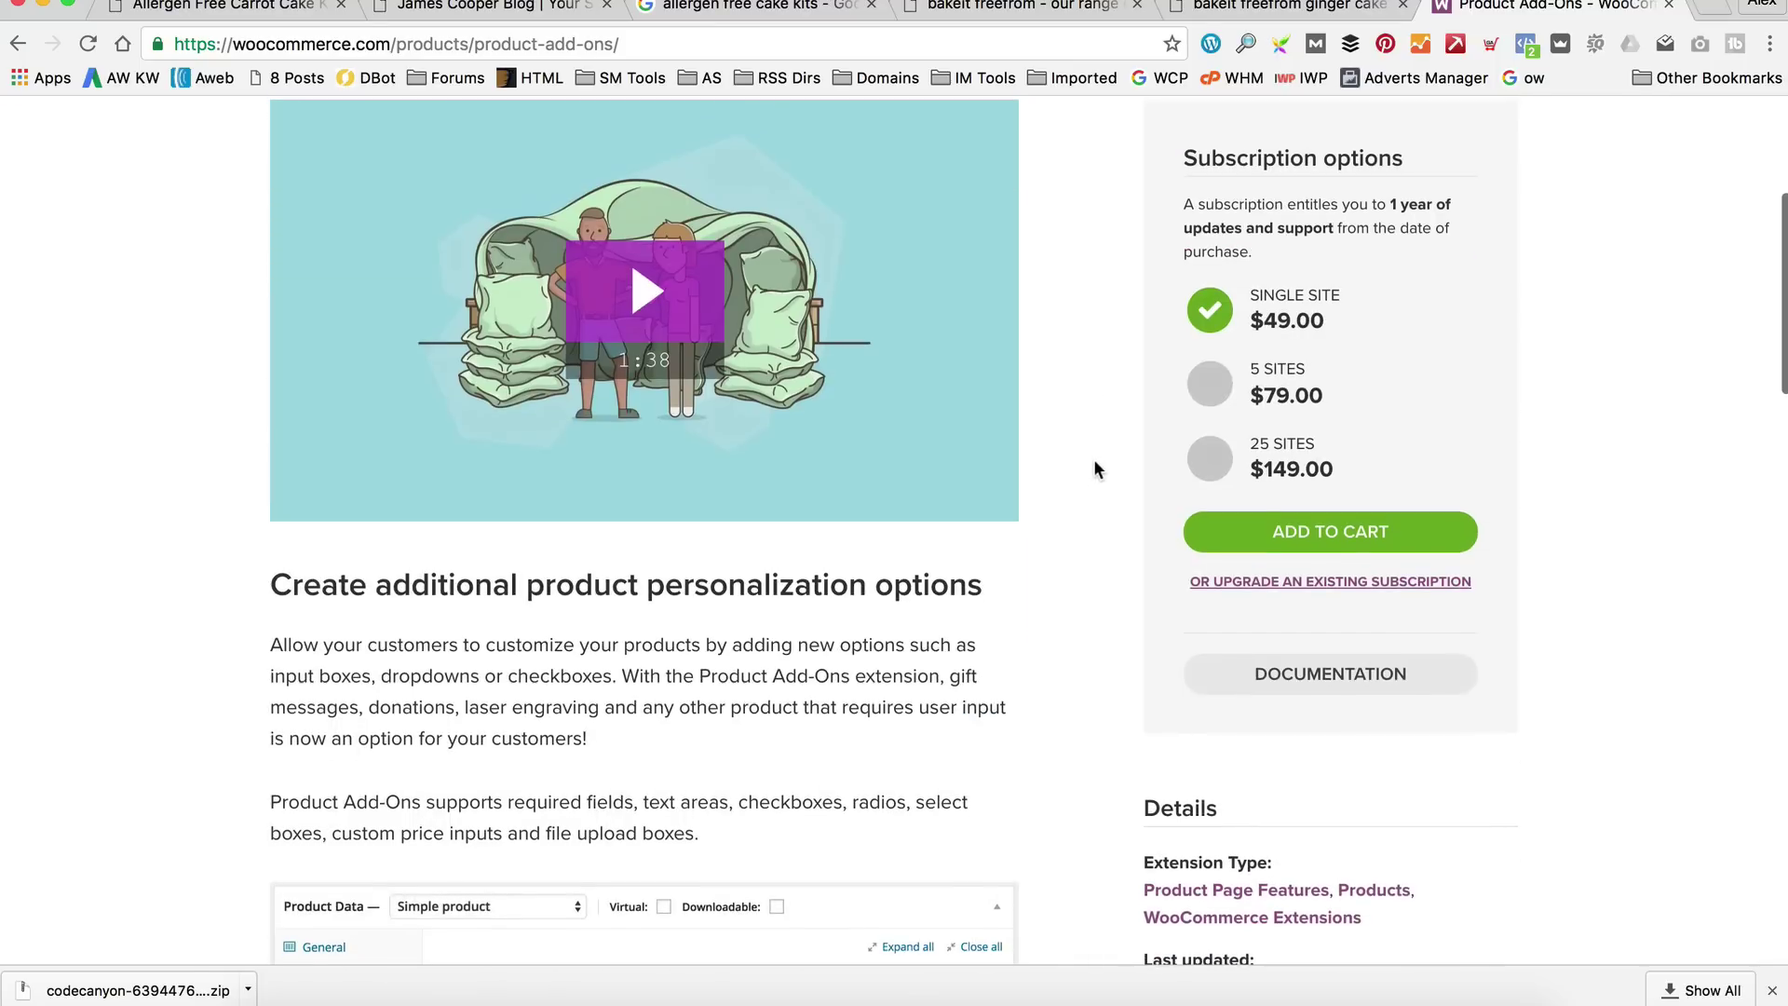
scroll(1112, 460, up, 4)
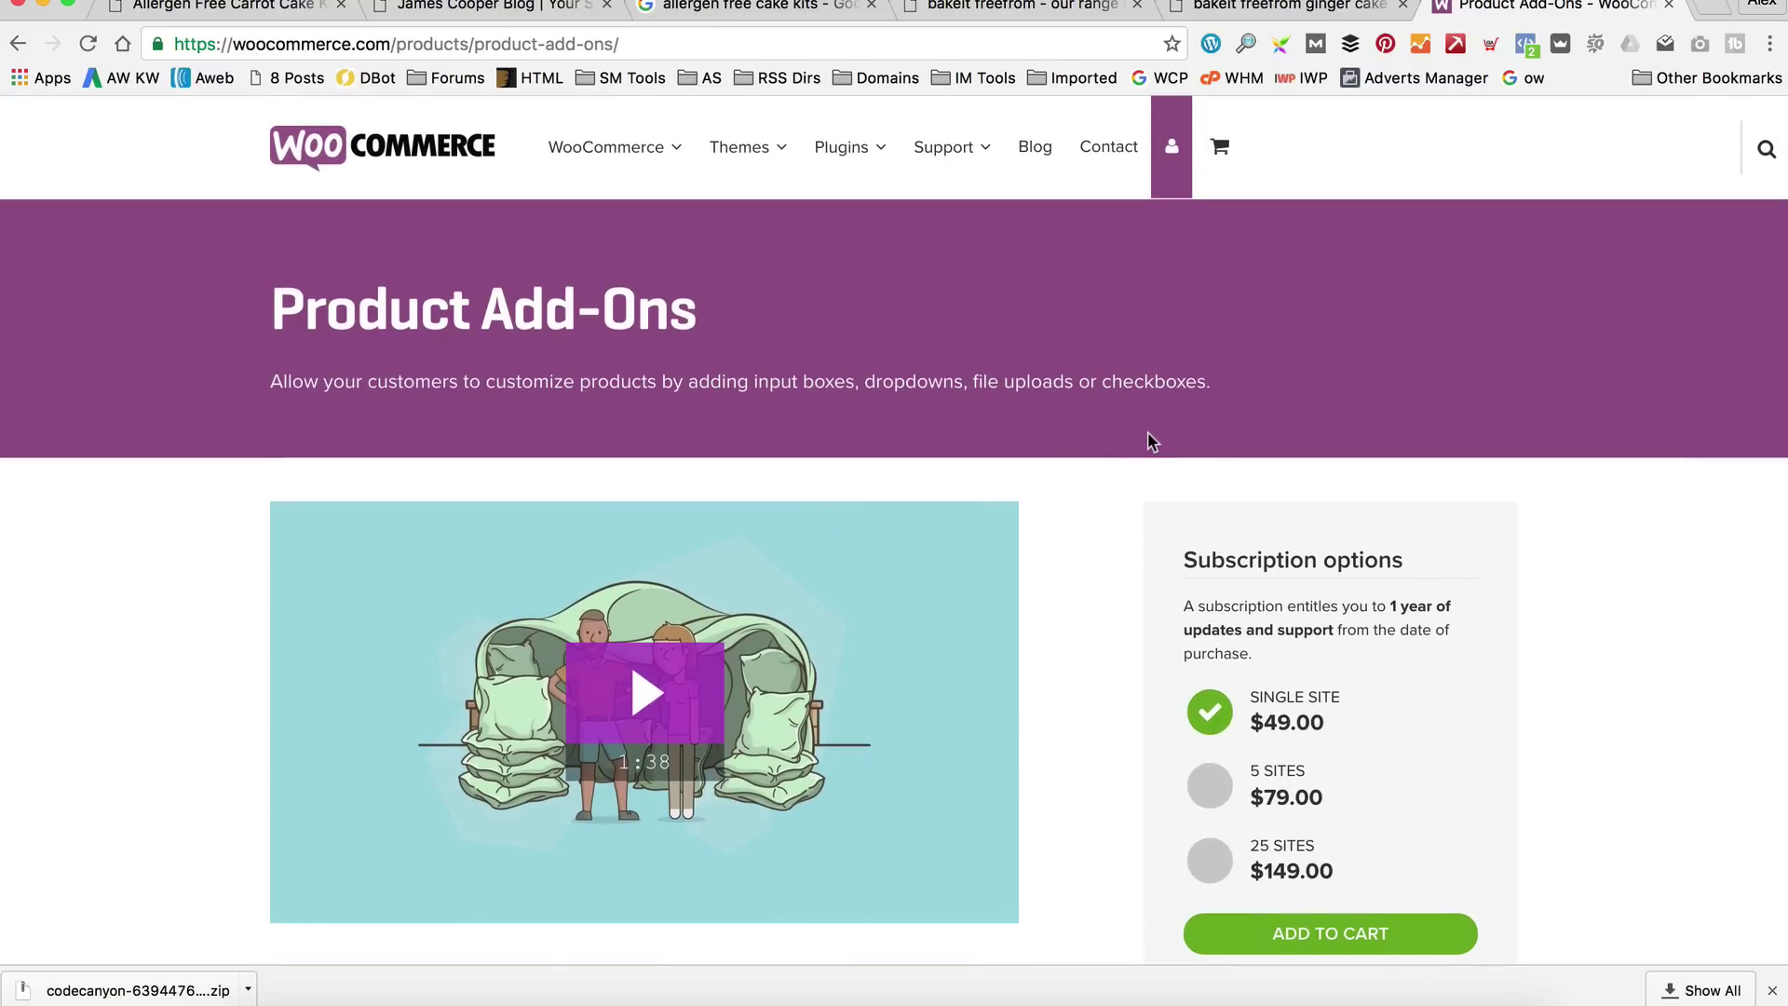
click(1668, 4)
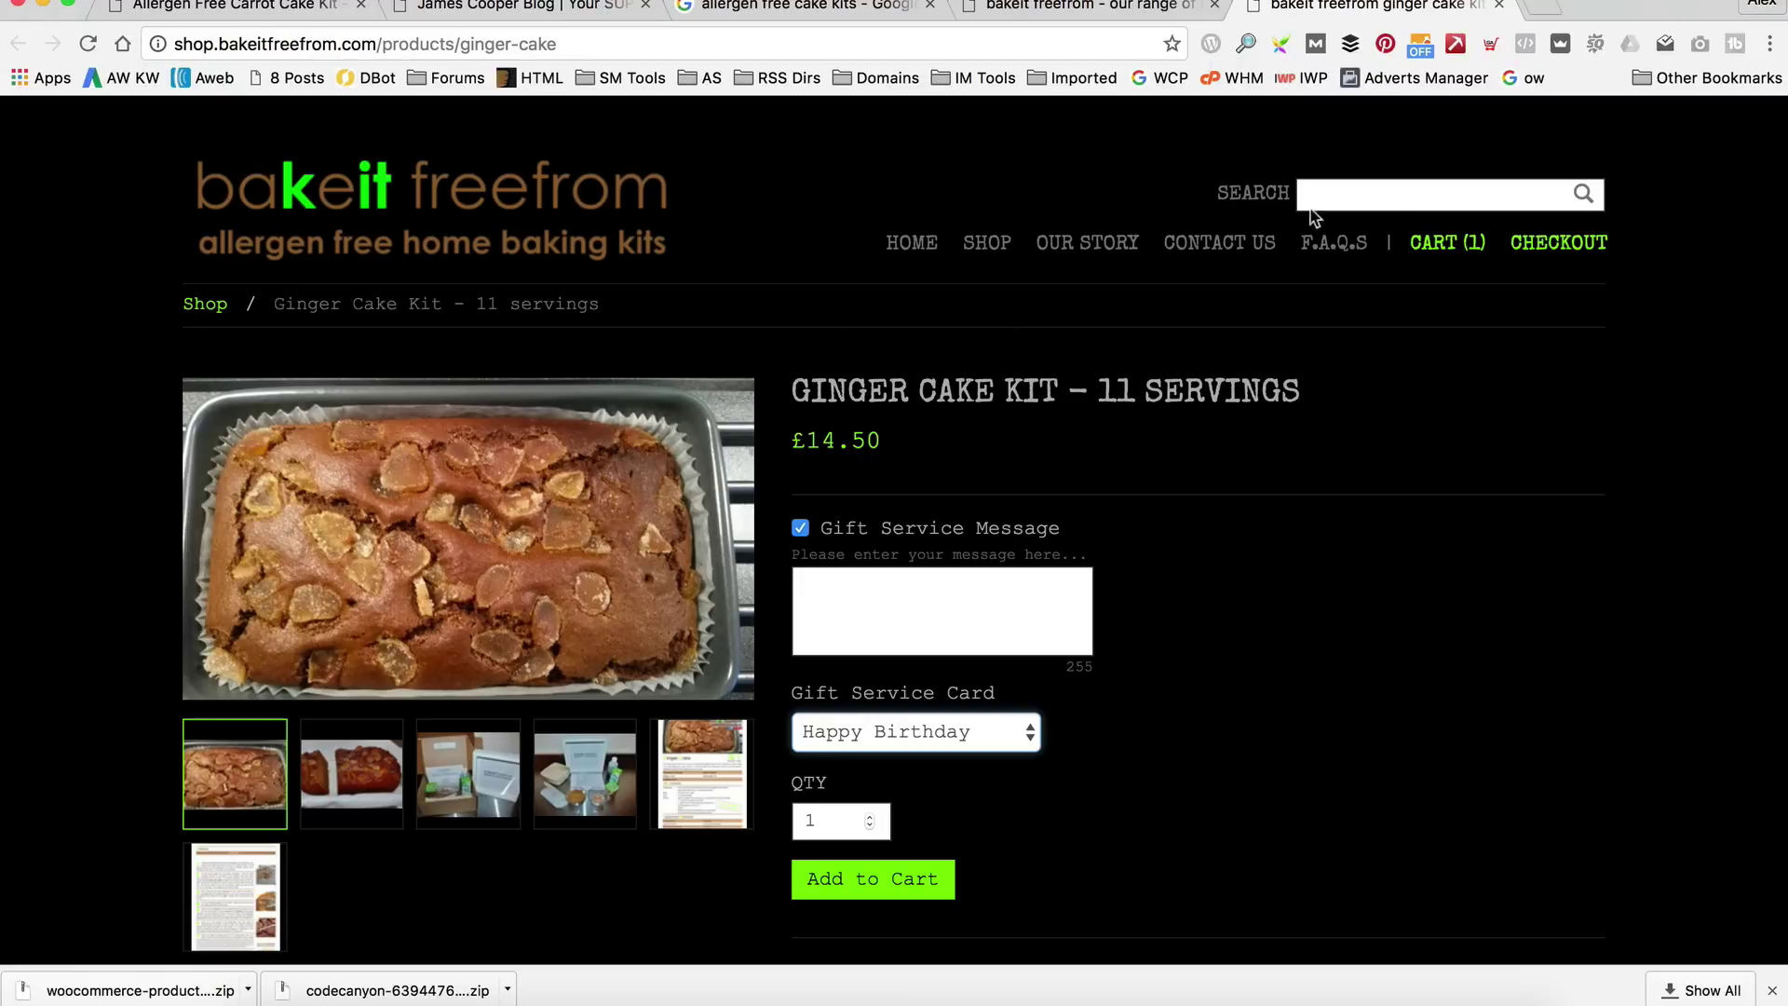
- Close the ginger cake, blog home and Google search tabs, returning to the Carrot Cake Kit page
click(1499, 4)
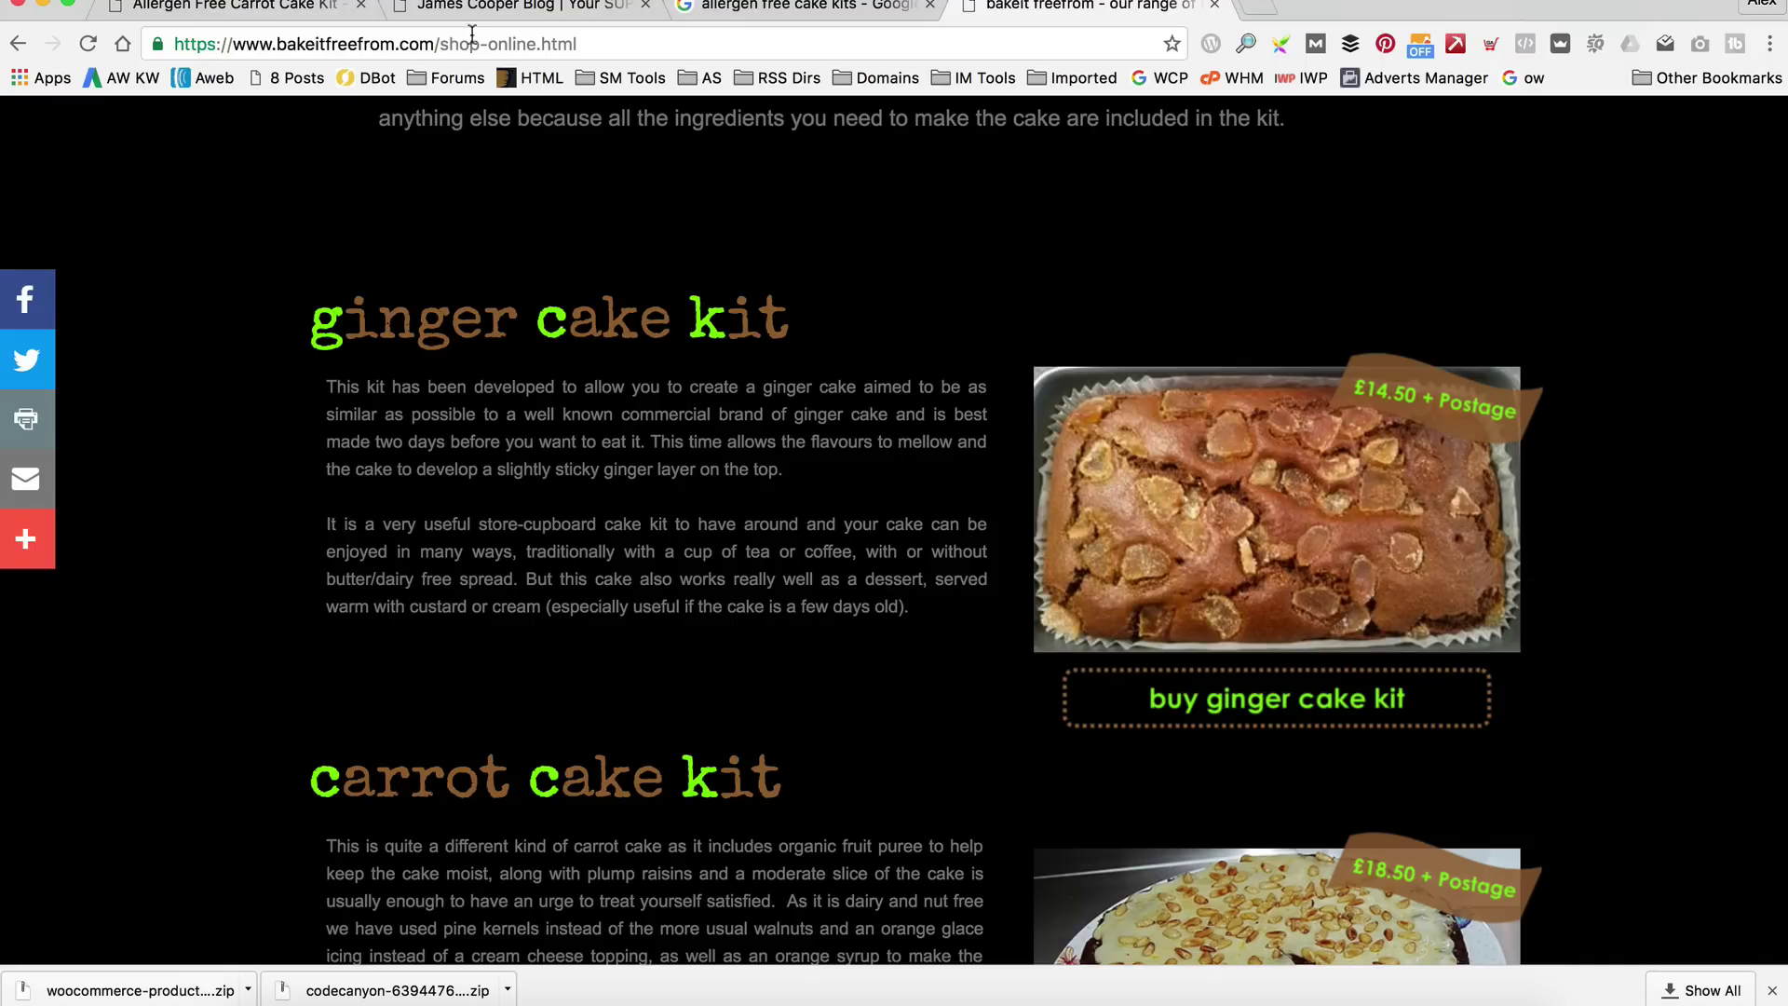
click(233, 6)
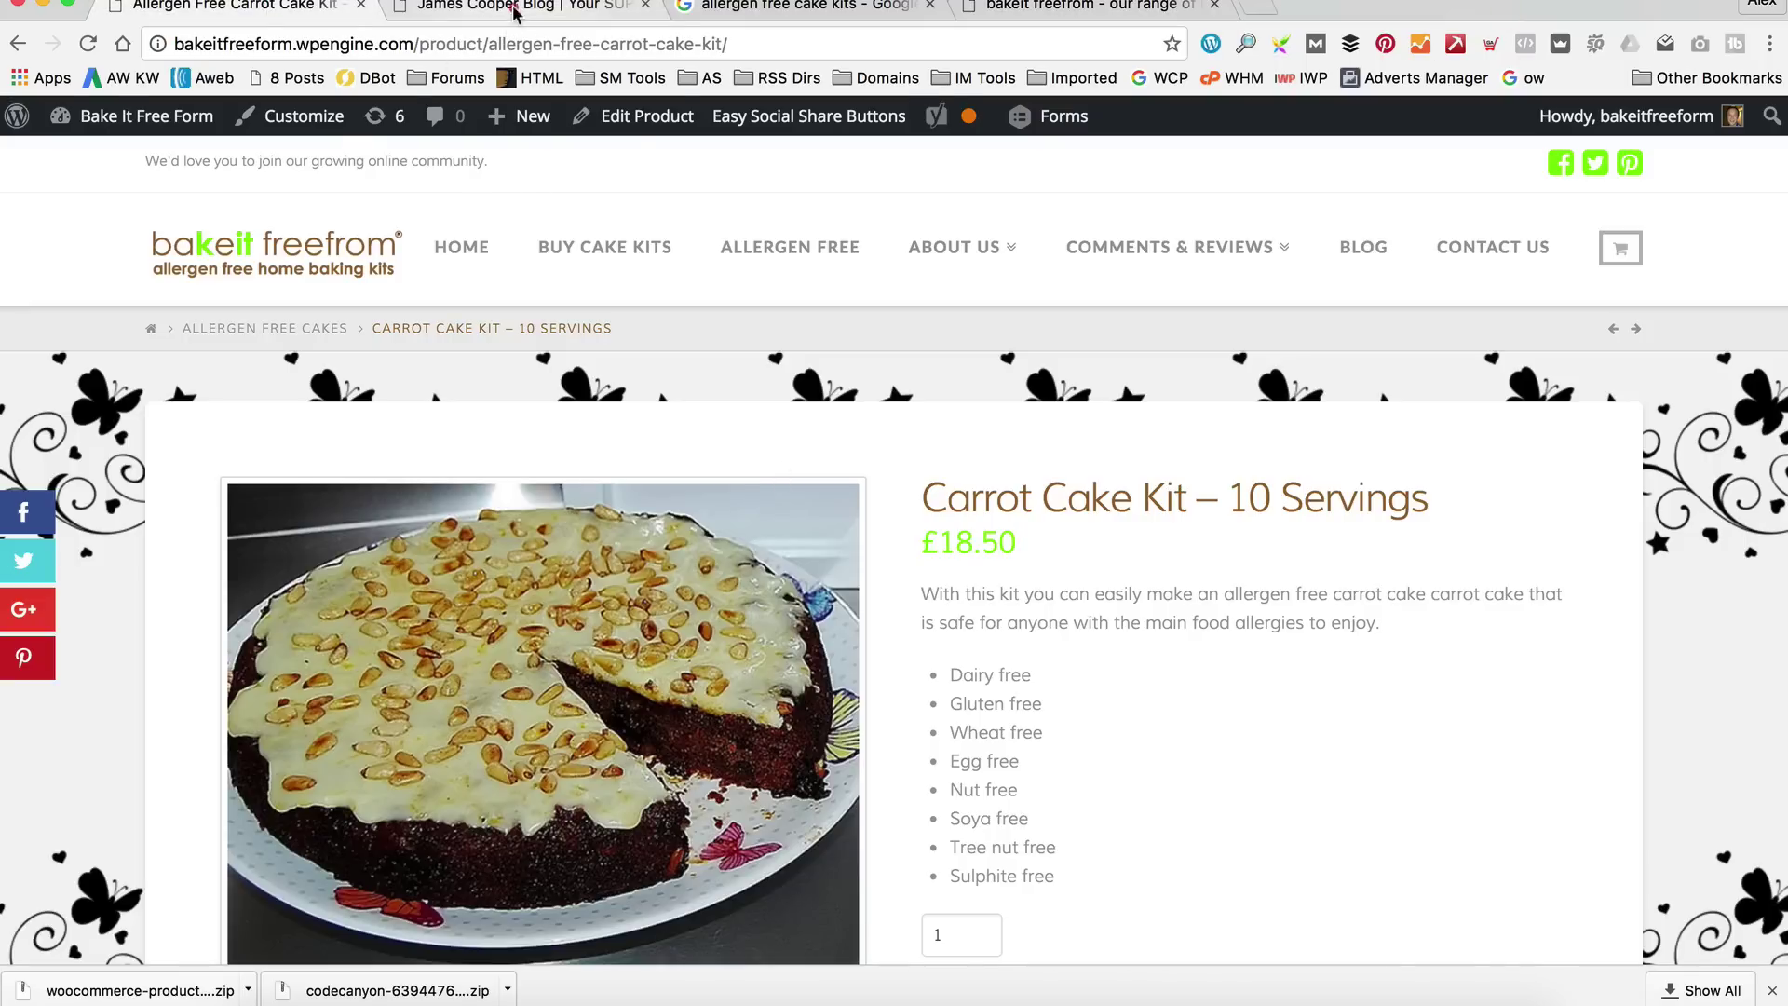
click(514, 11)
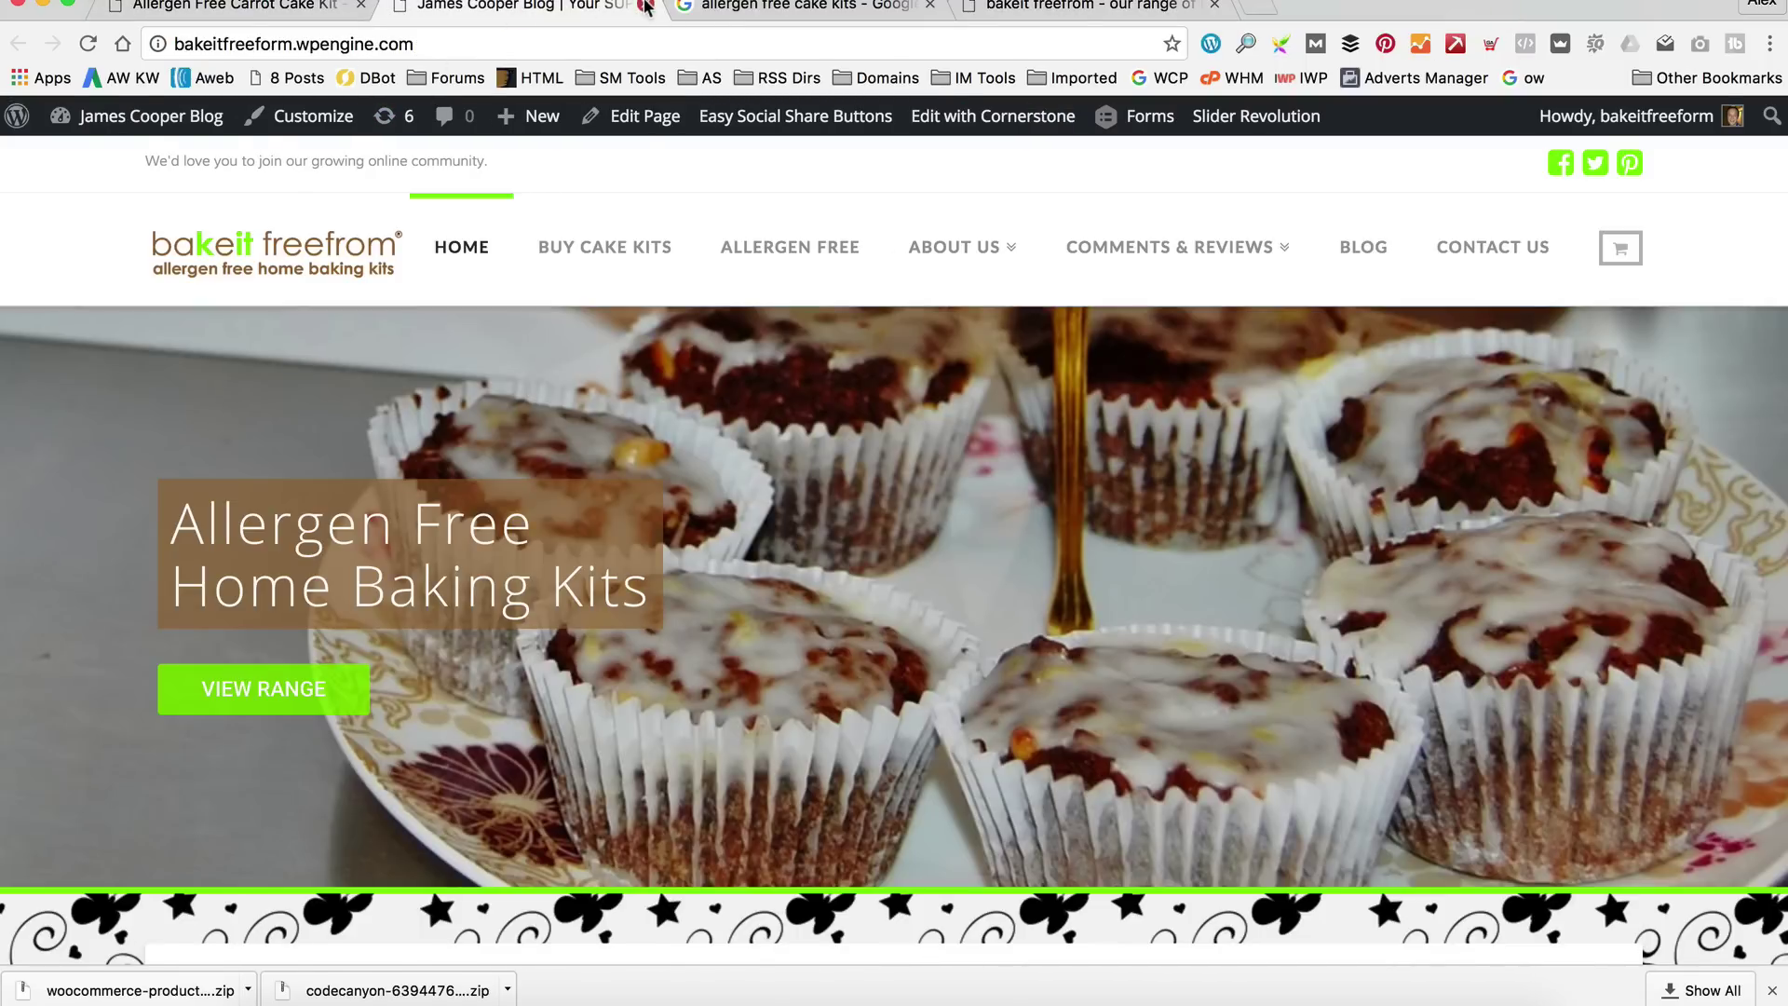
click(645, 7)
click(645, 7)
click(252, 7)
- Go to the WordPress admin dashboard and open Plugins > Add New
mouse_move(138, 121)
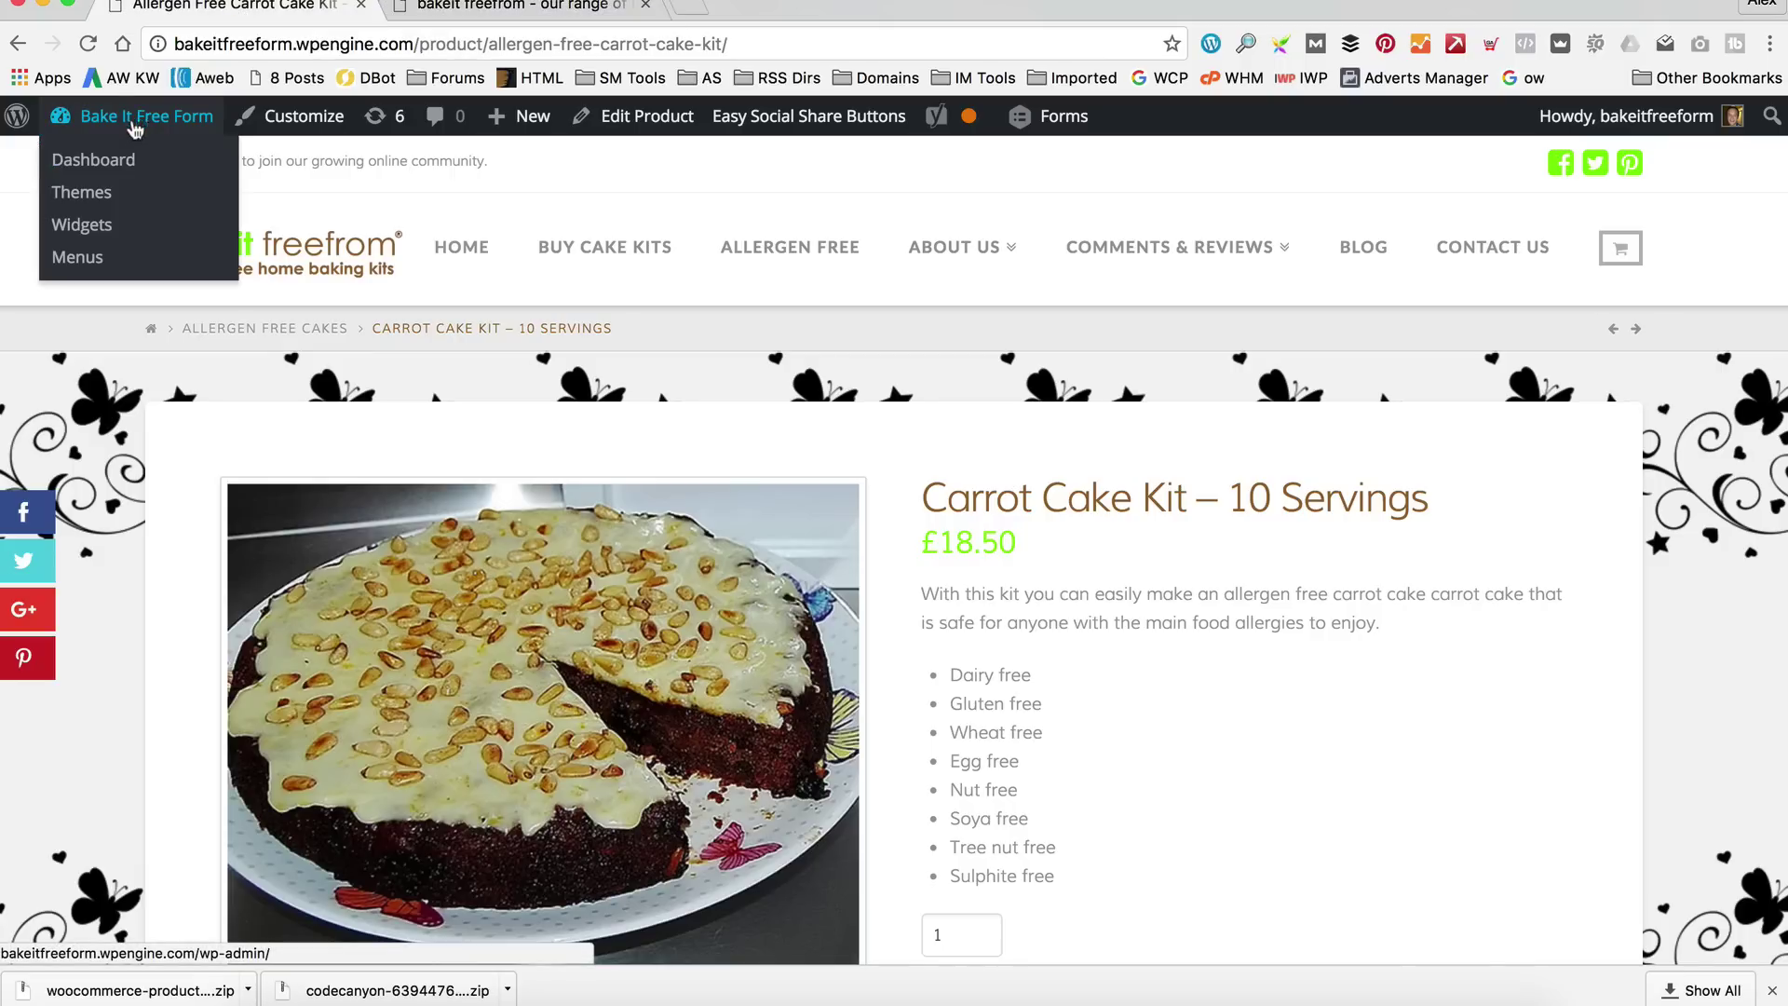
click(93, 159)
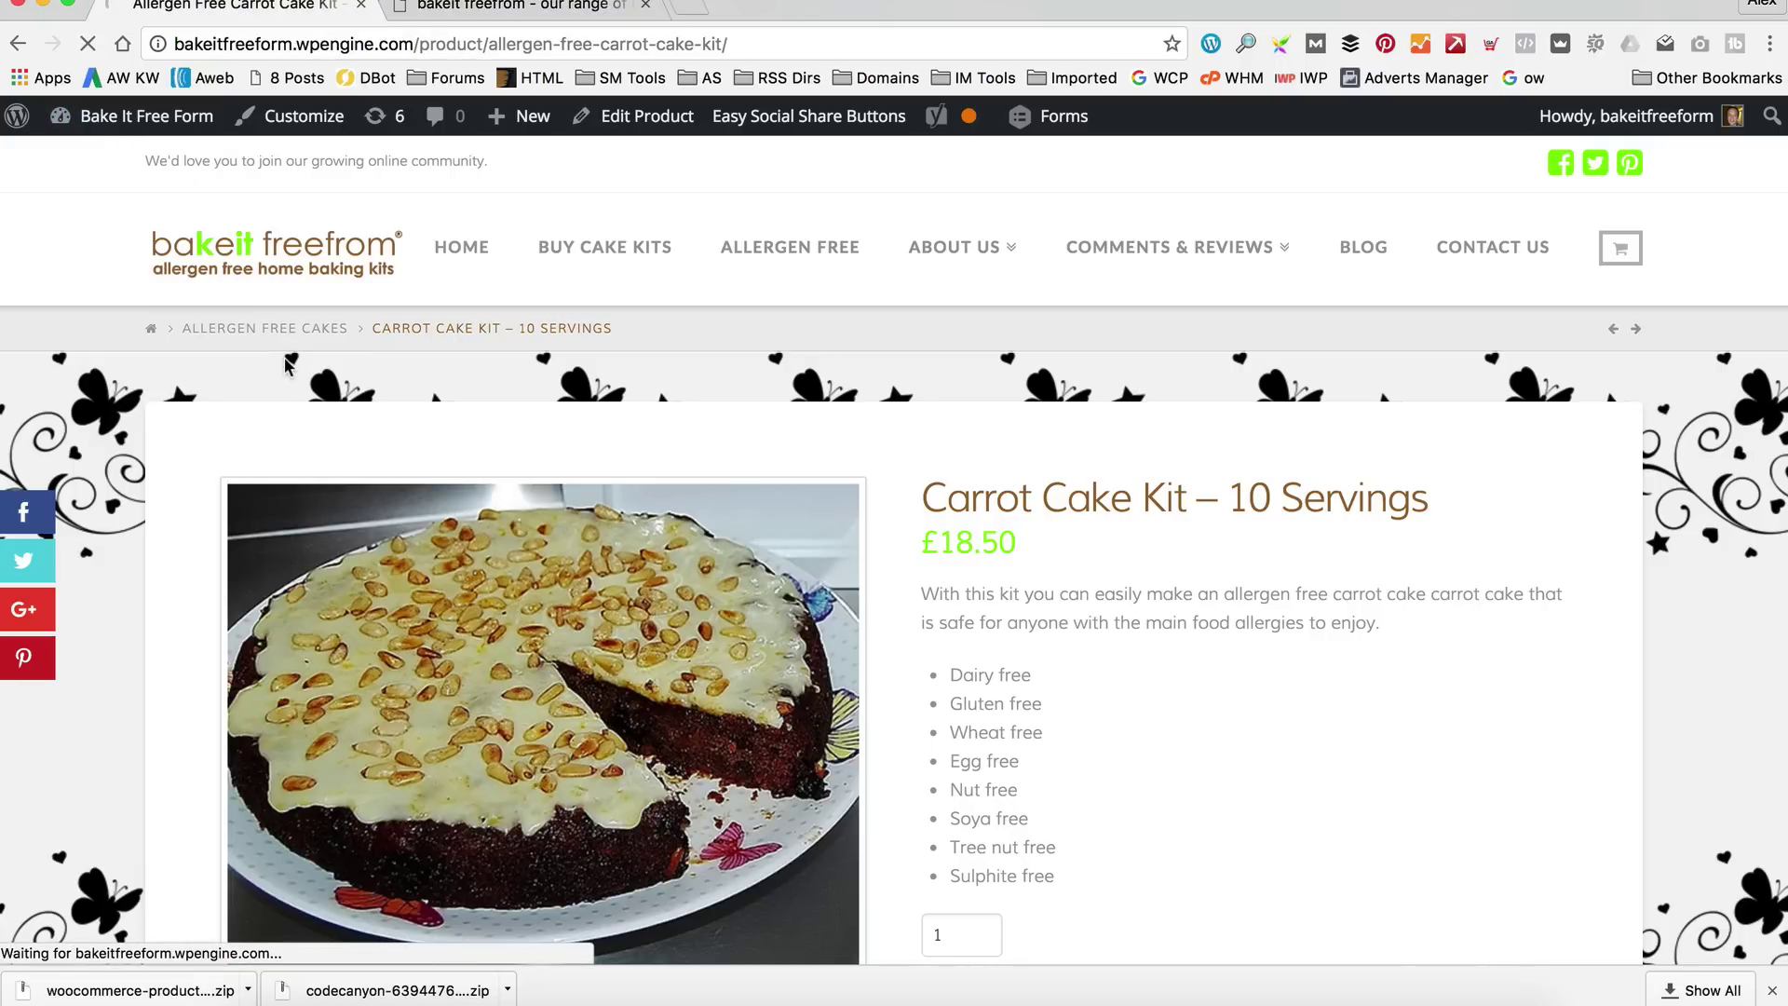
scroll(292, 370, down, 1)
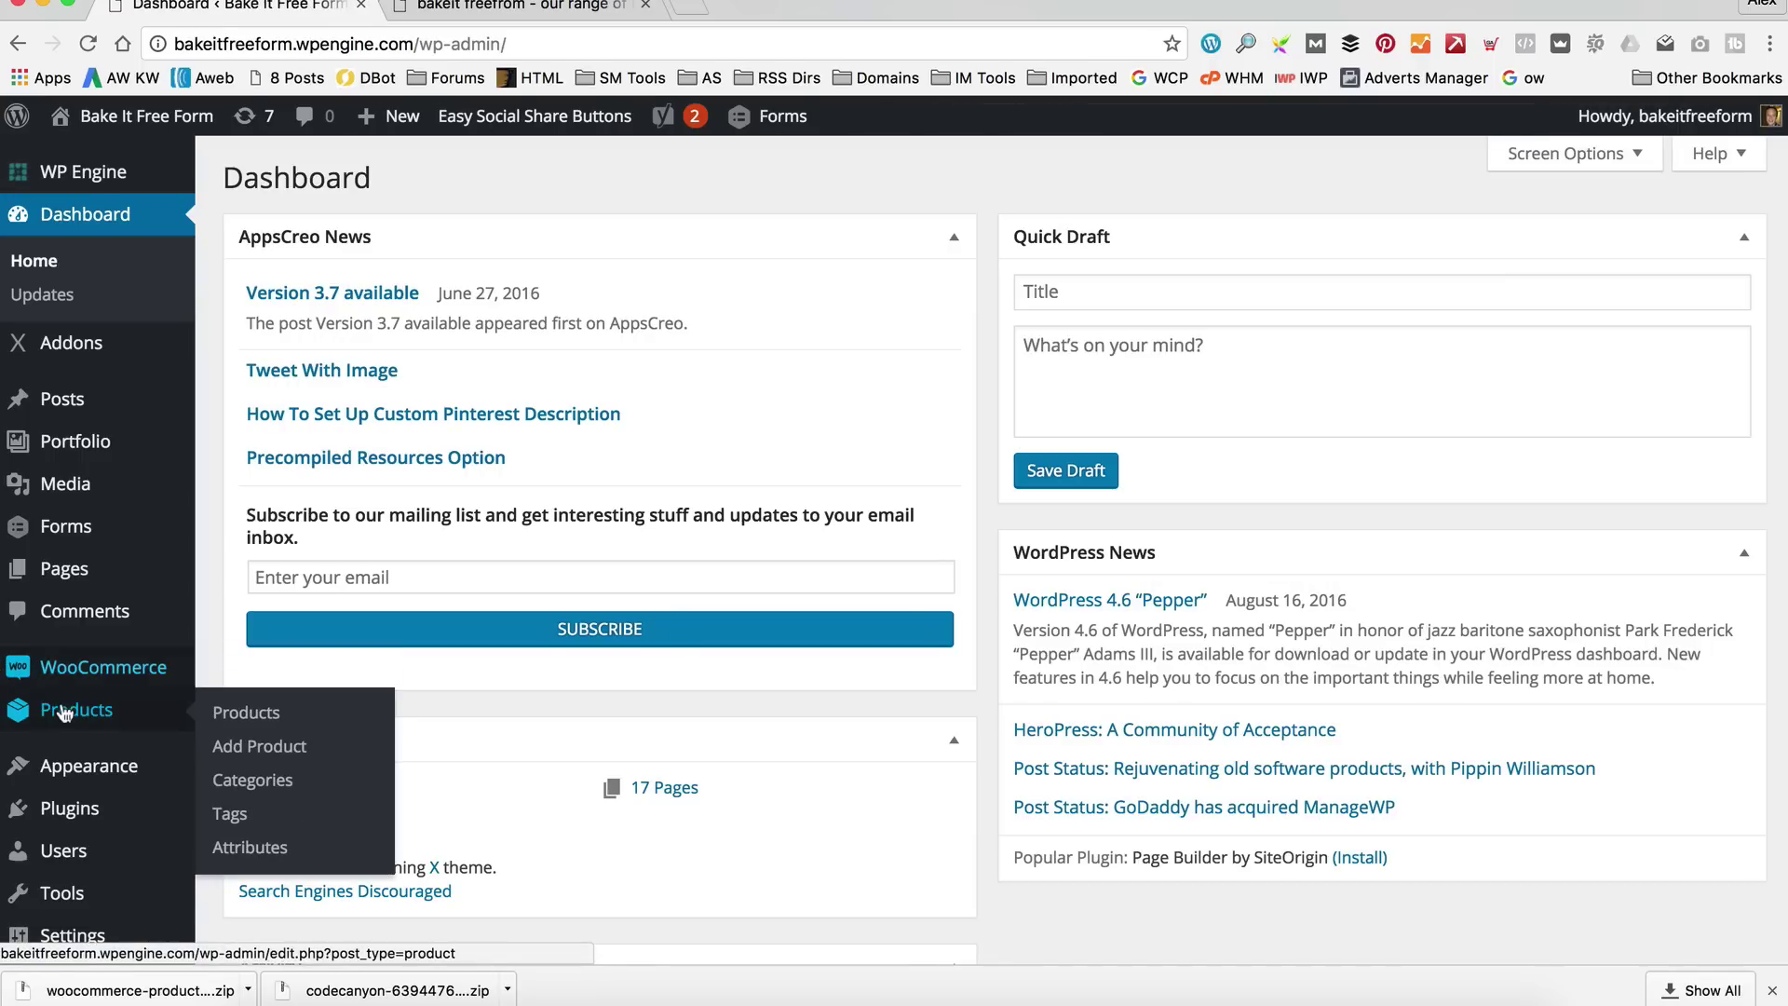
scroll(107, 731, down, 2)
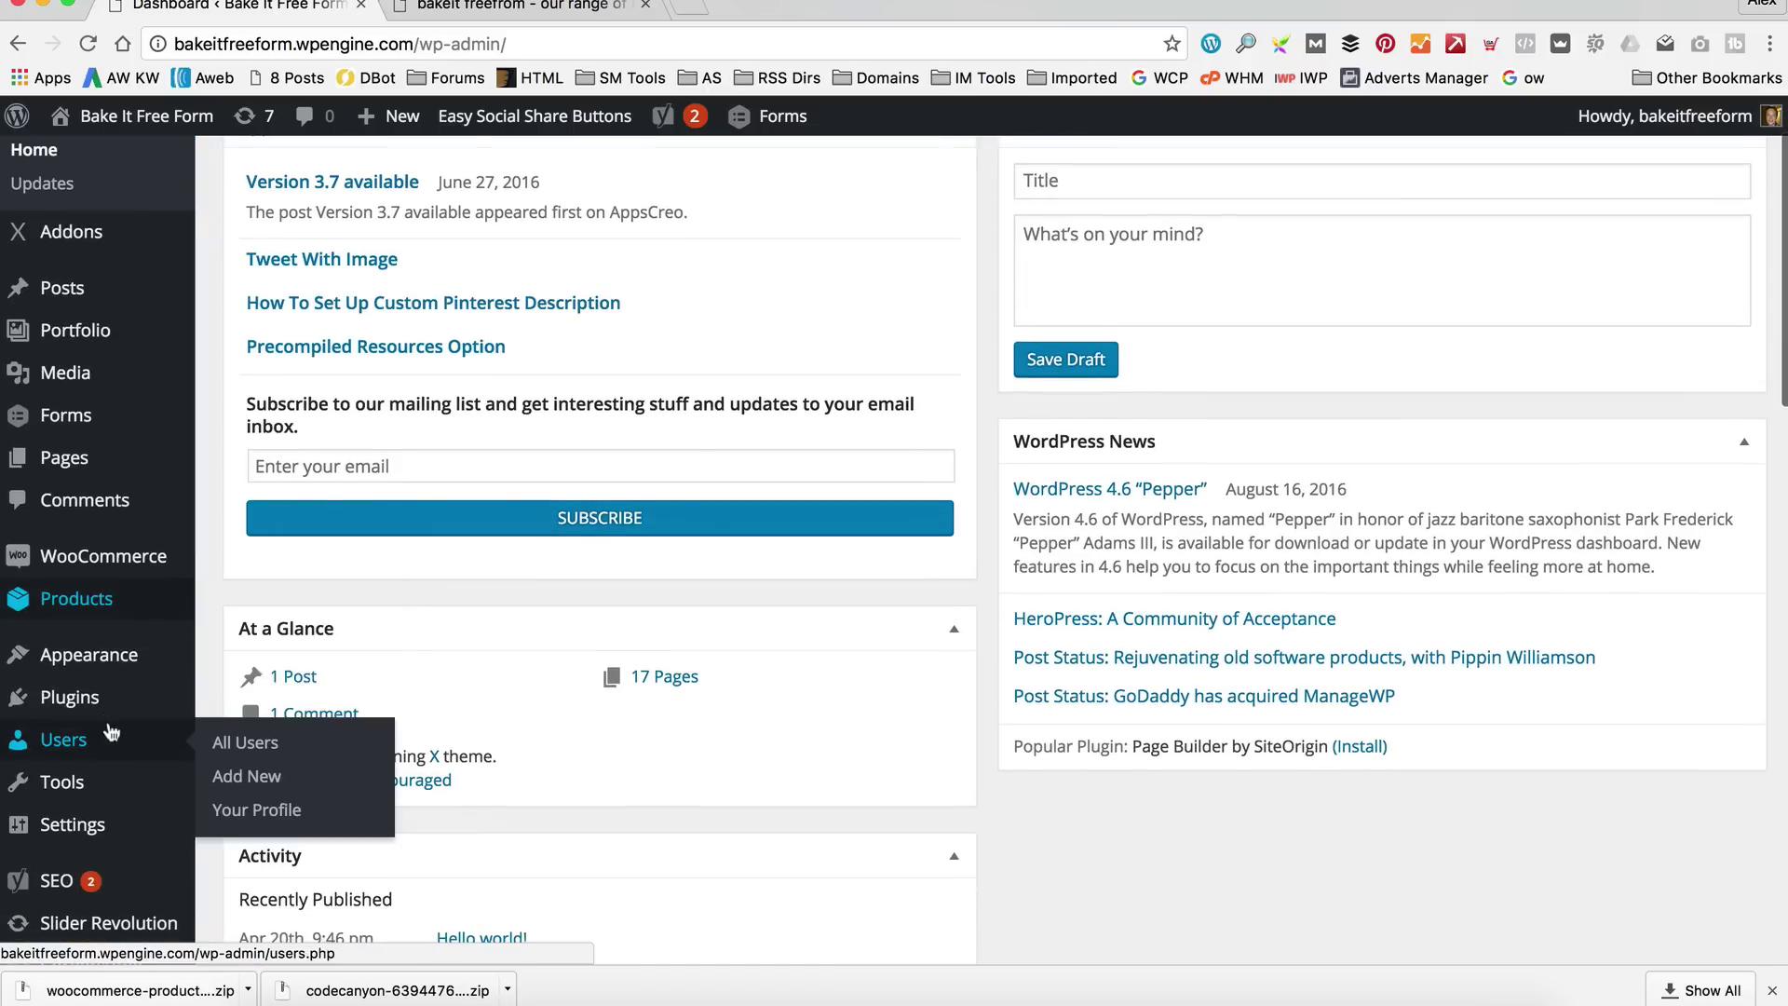
click(328, 742)
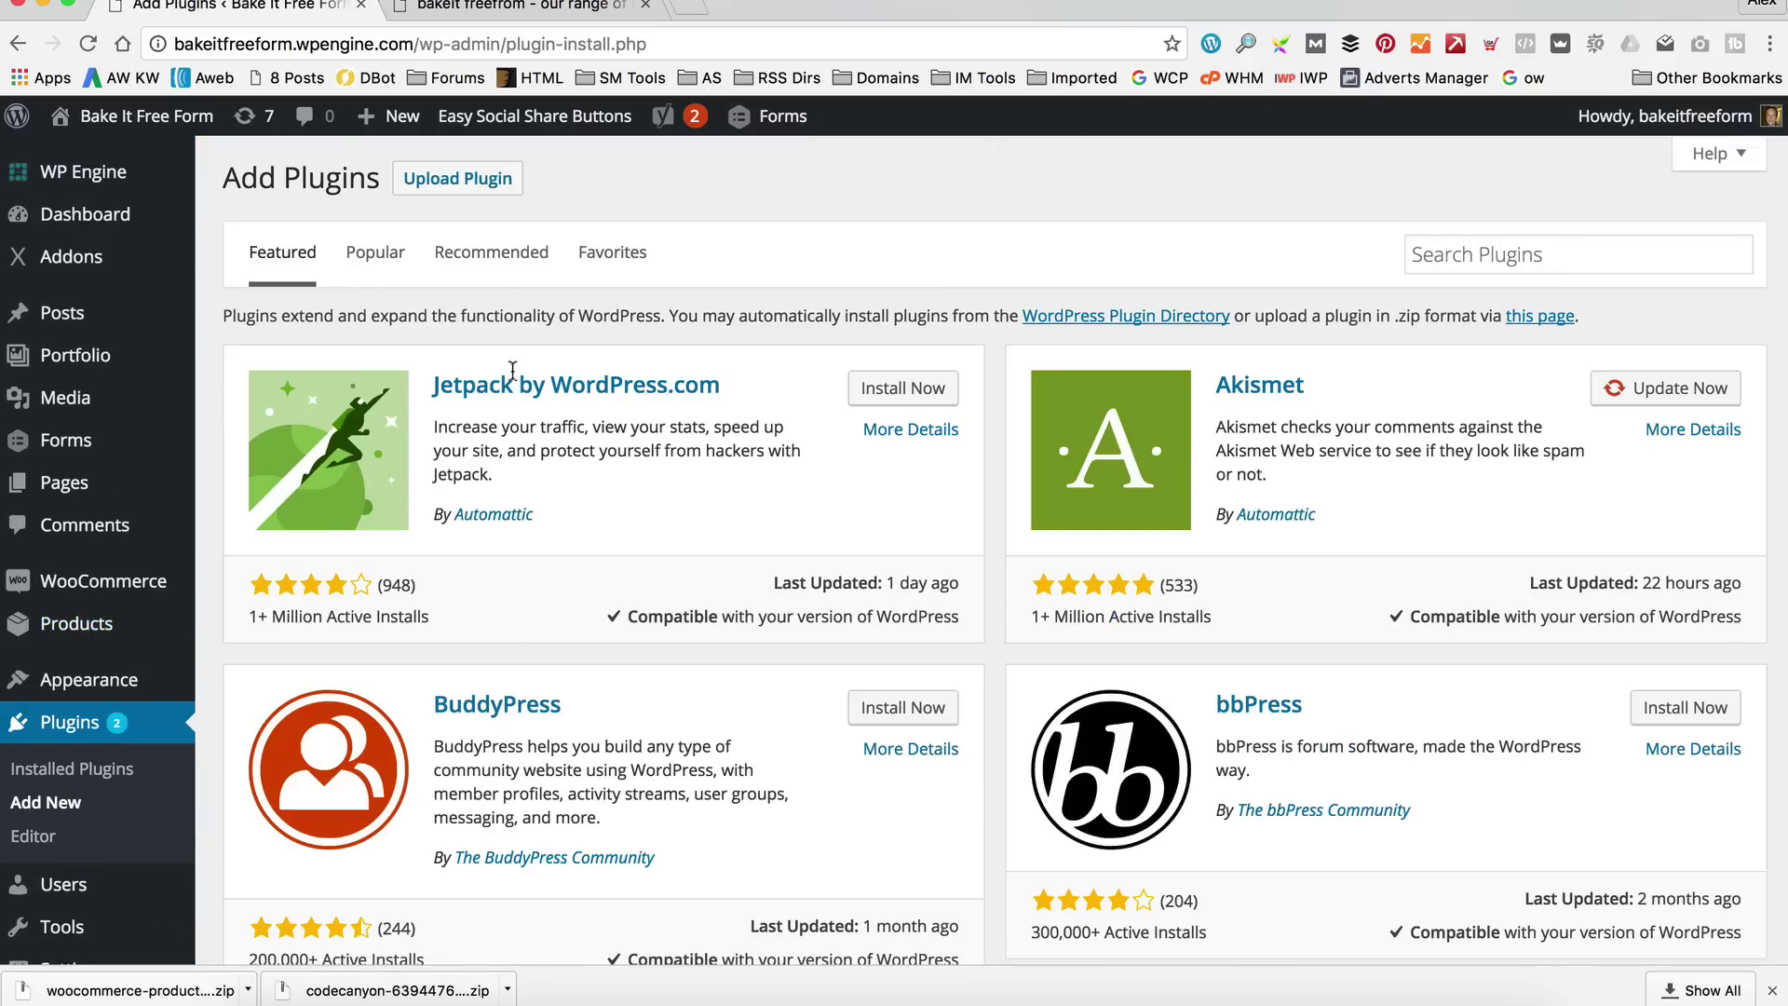
- Upload the product add-ons zip from the X Theme Tutorial folder and install it
click(475, 178)
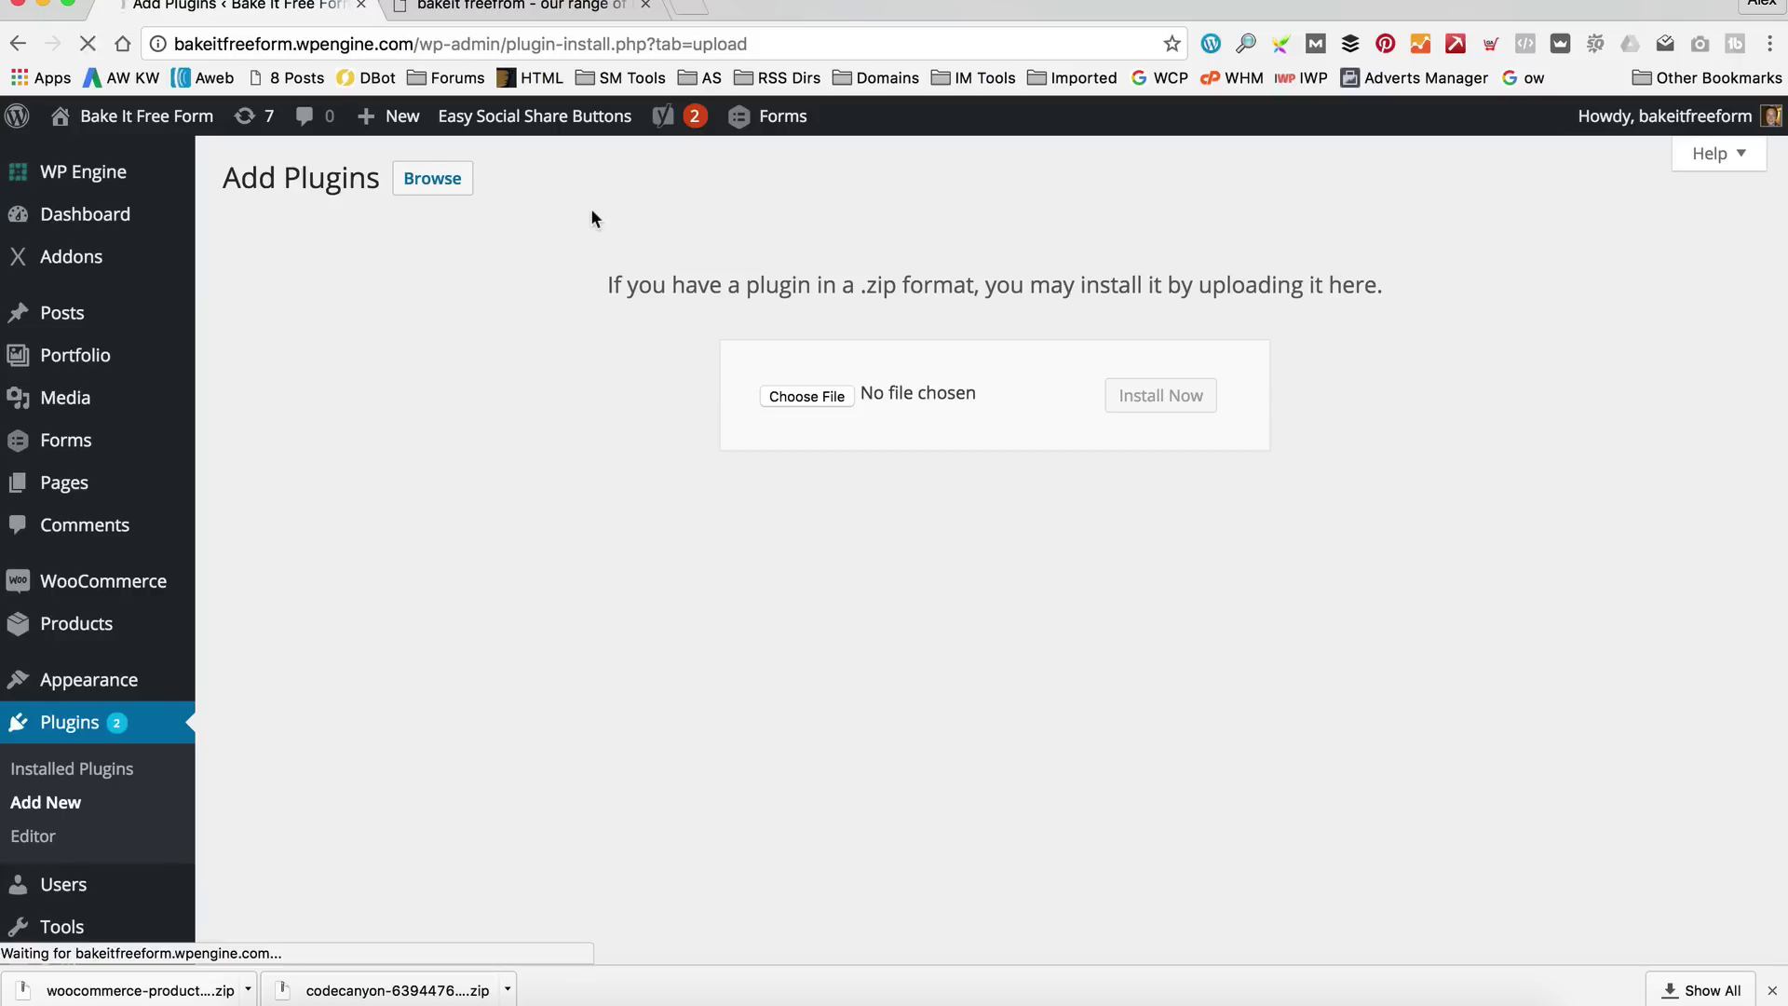
click(819, 397)
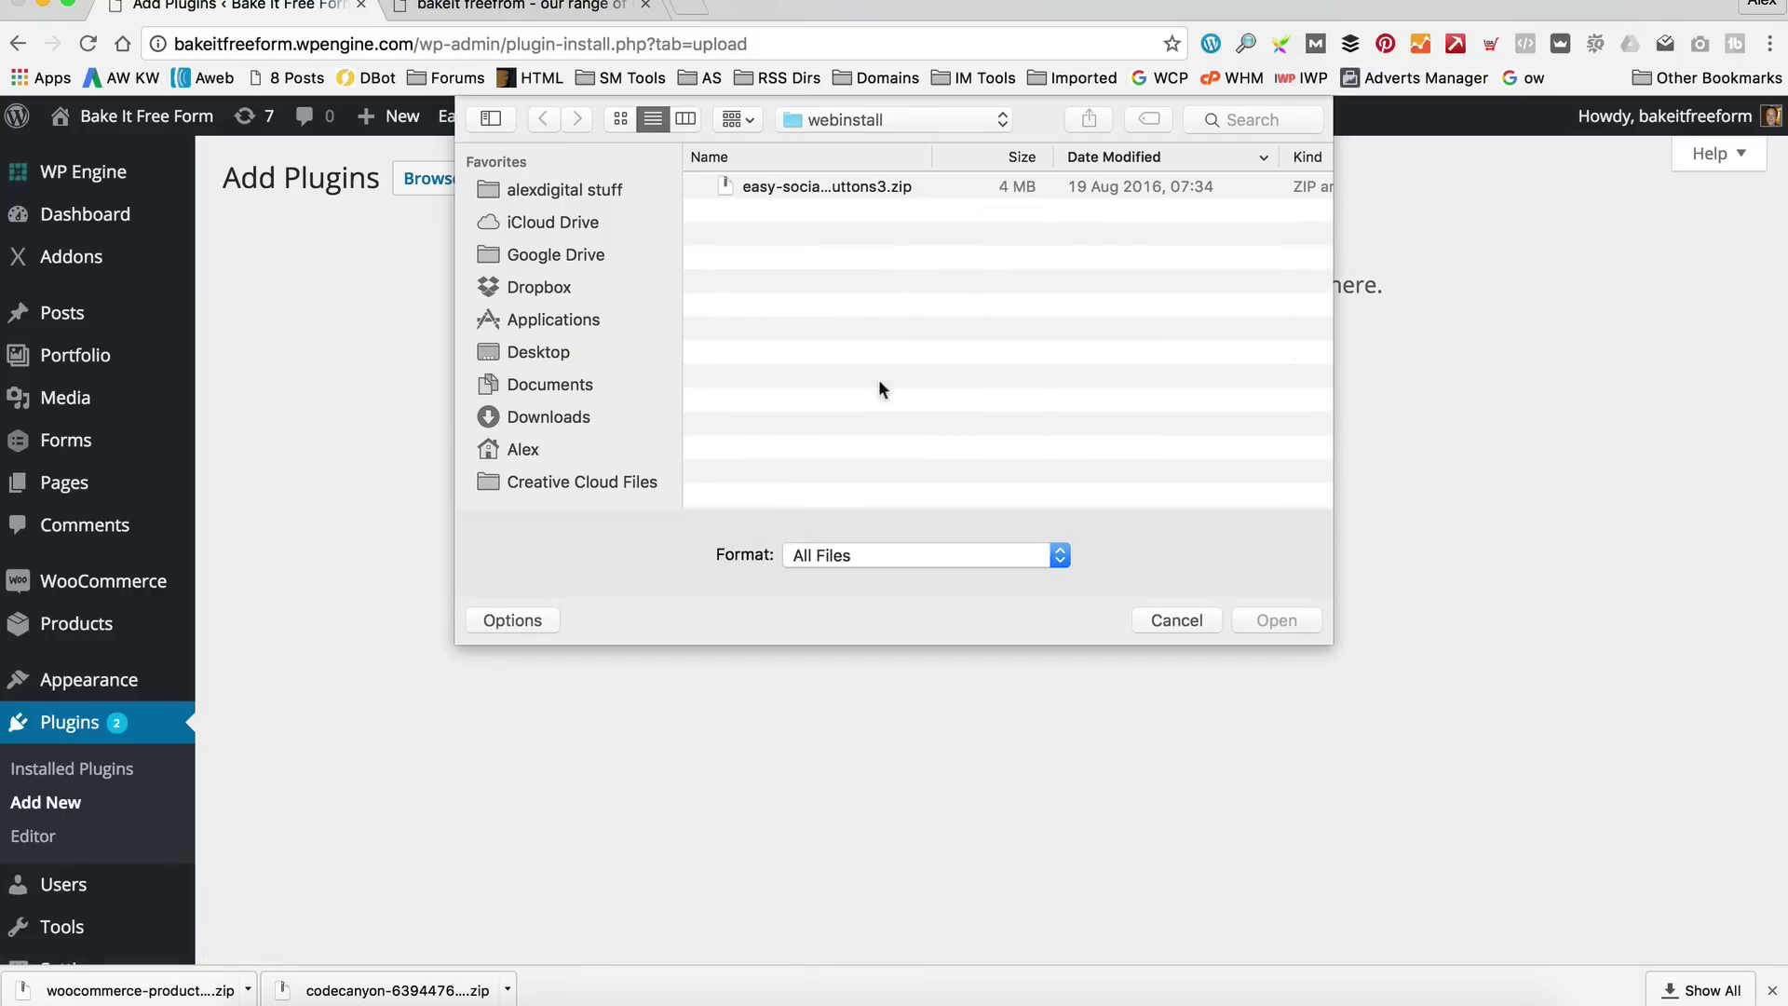
click(915, 116)
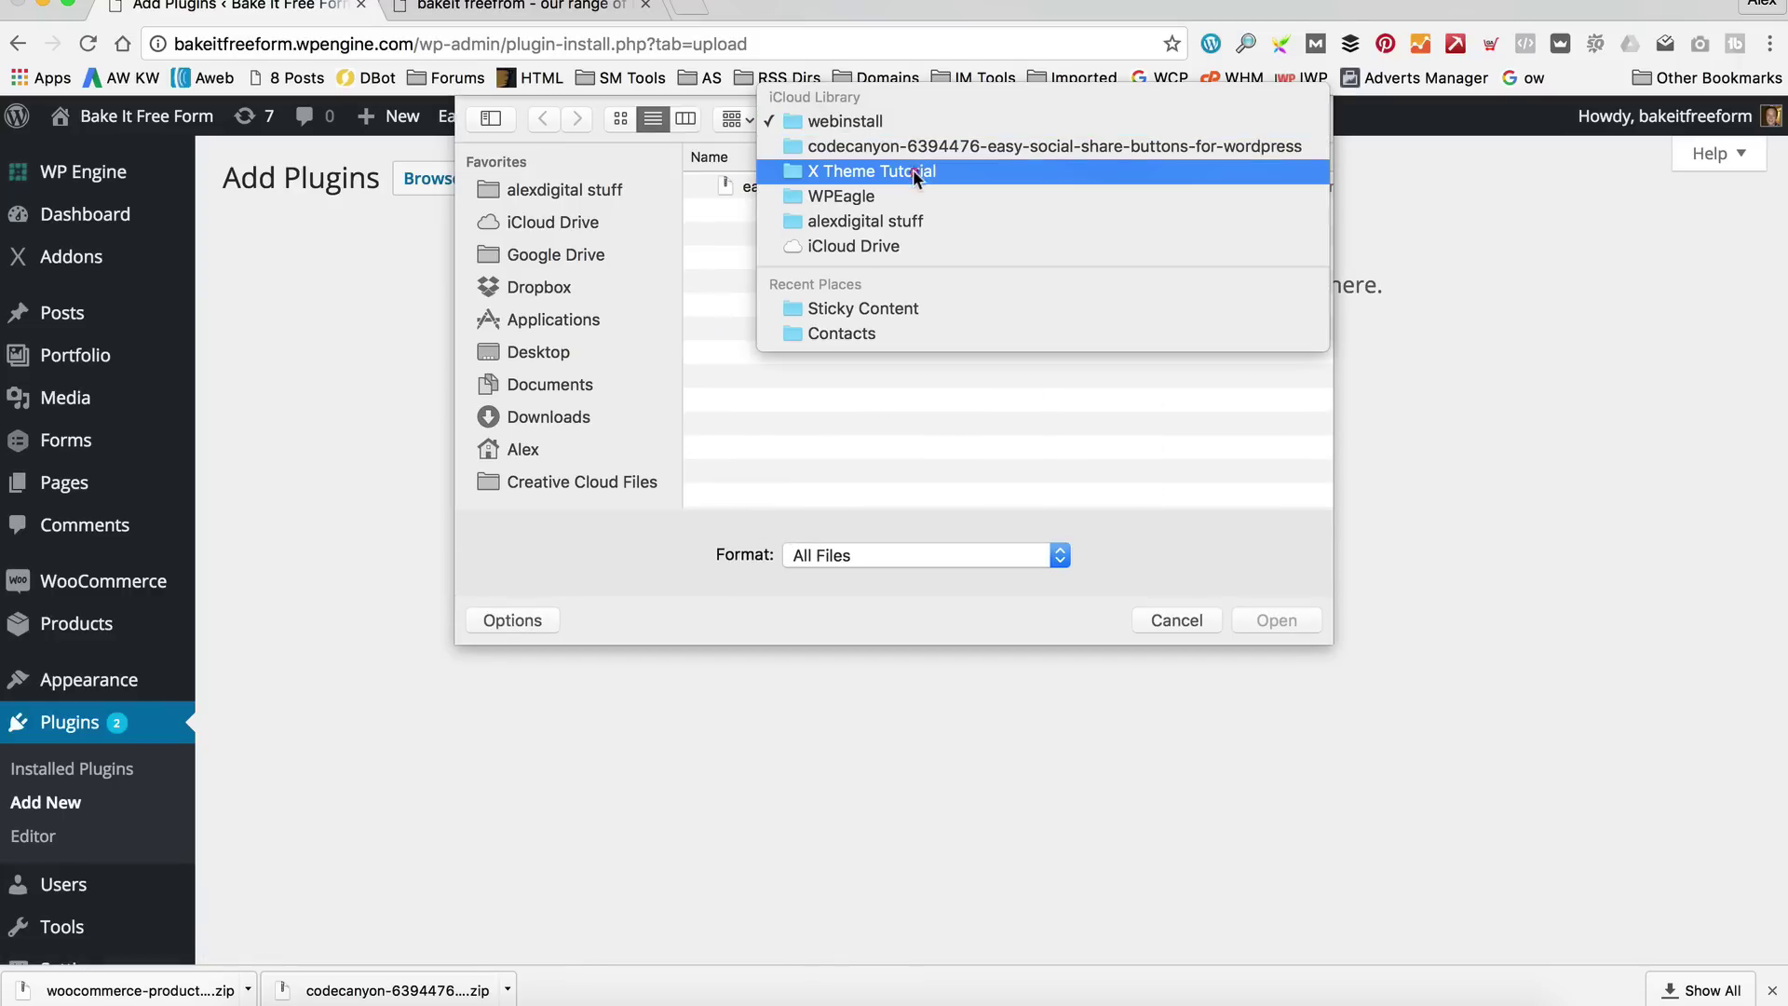
click(913, 169)
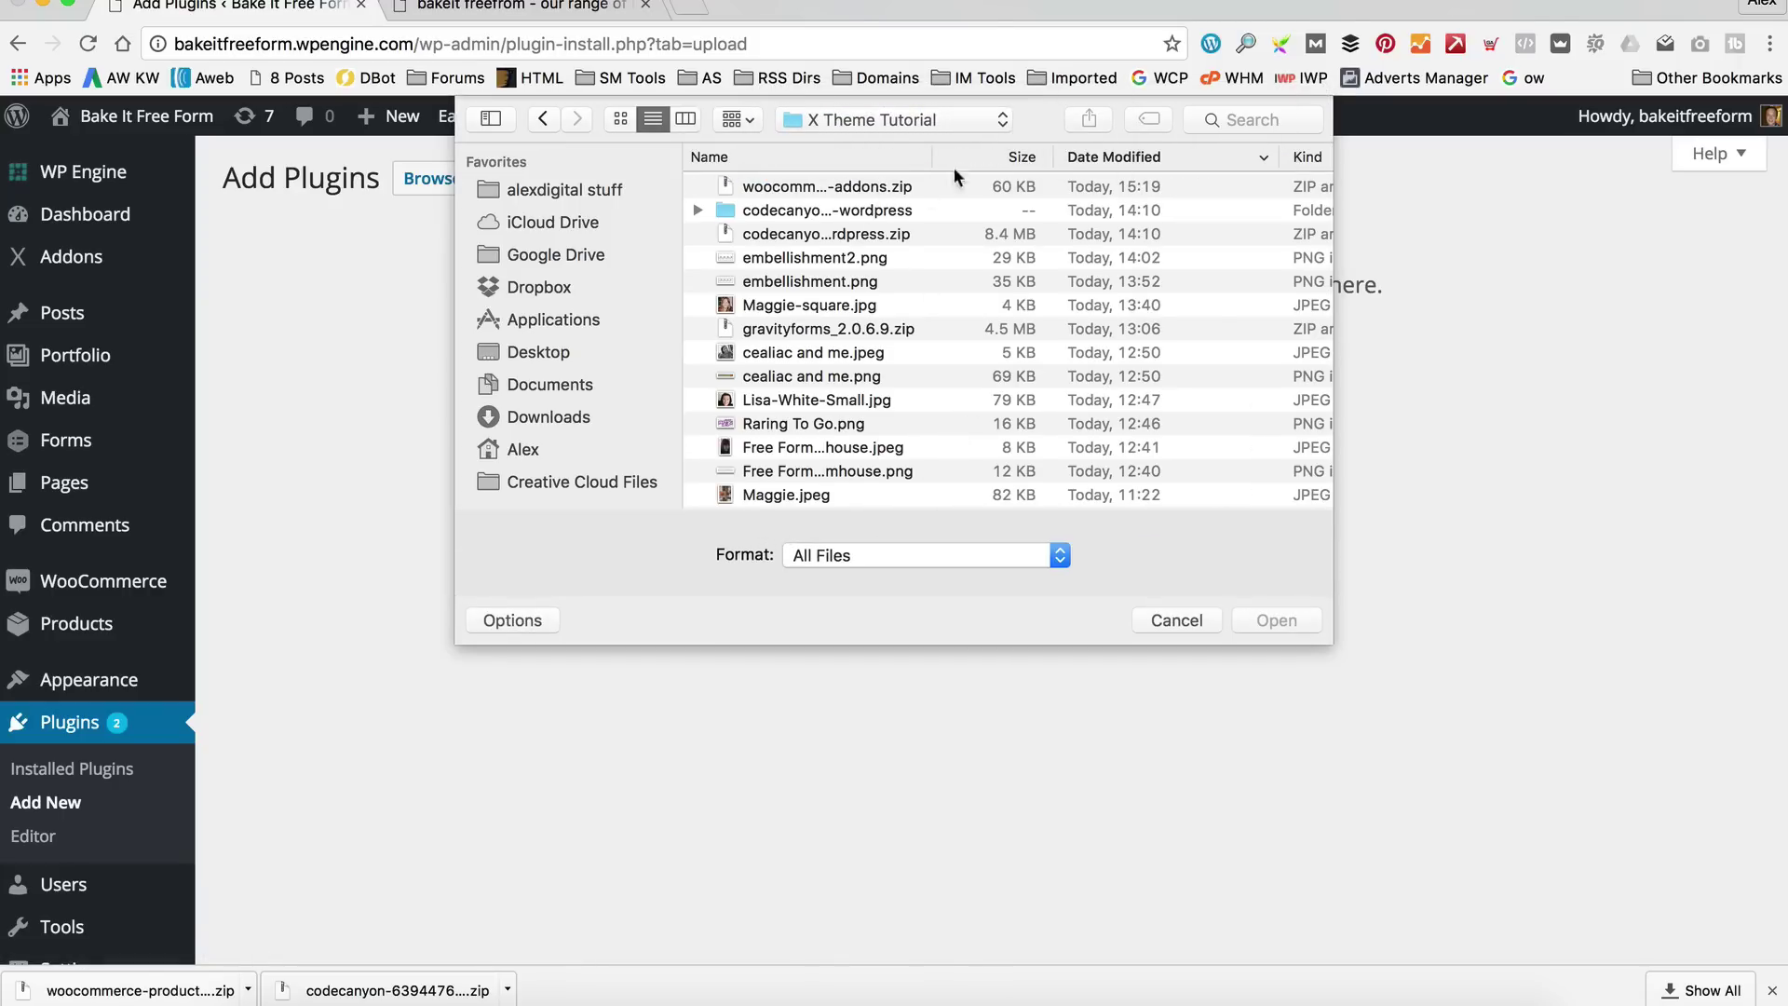
double_click(866, 184)
click(1200, 396)
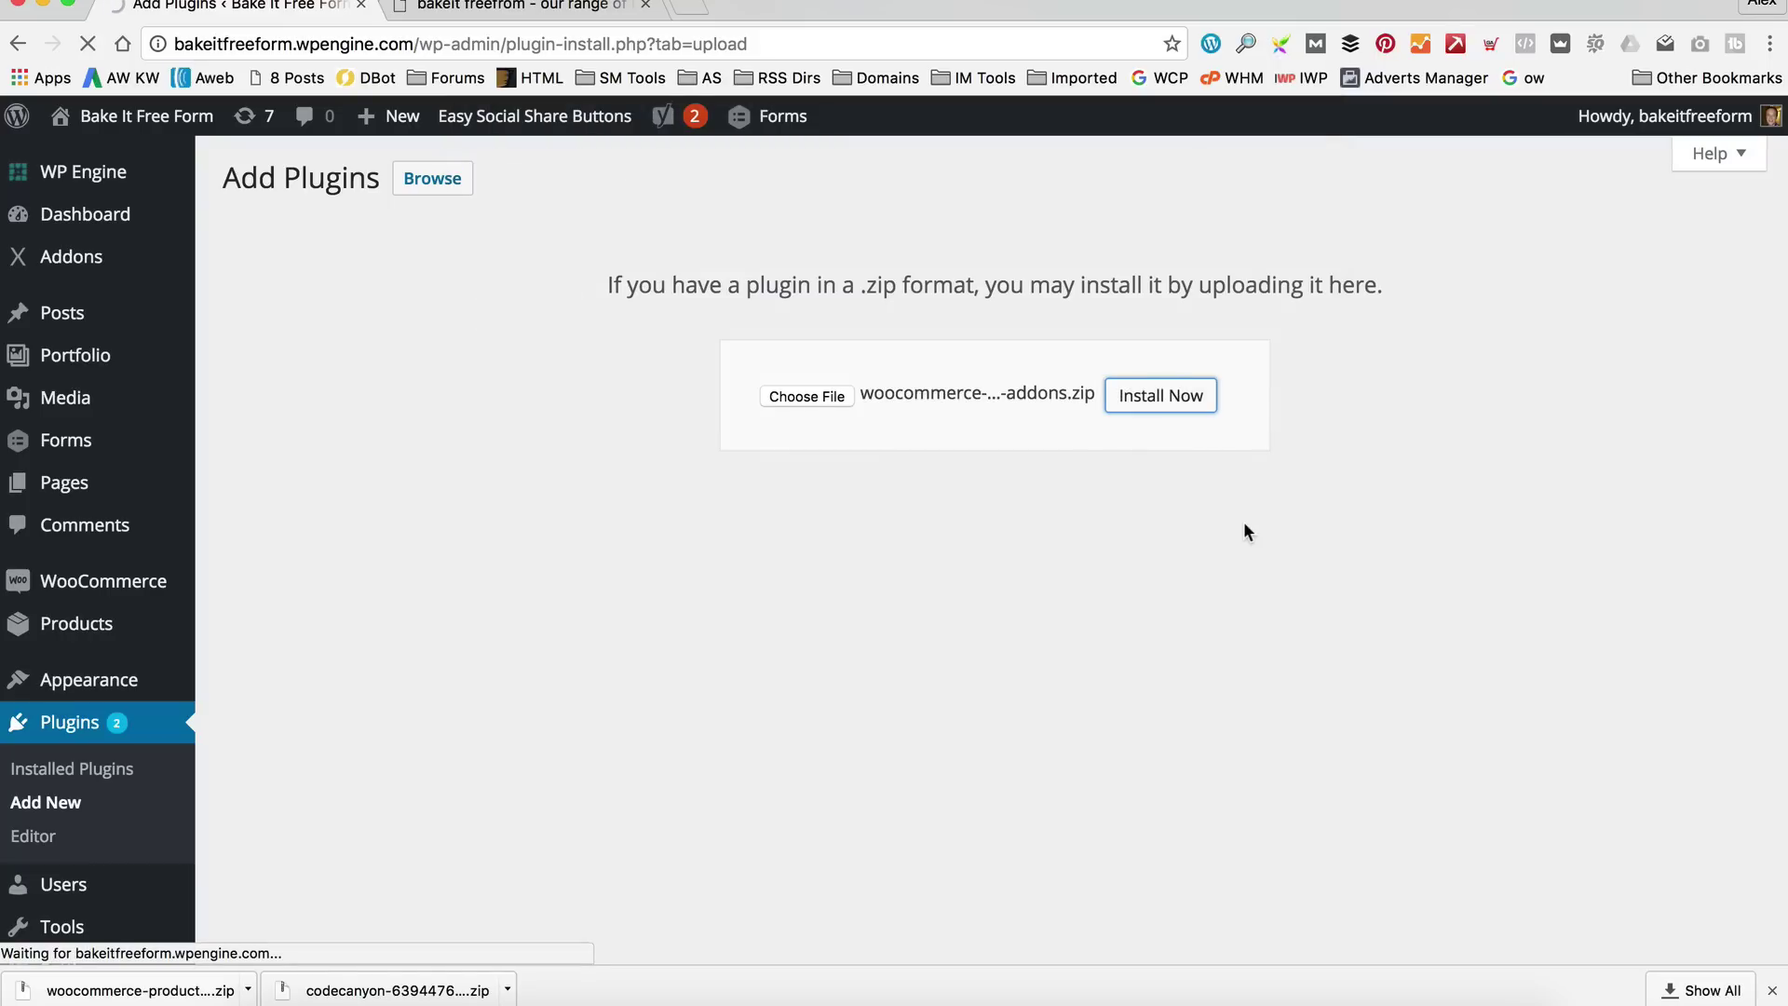
- Activate the plugin and go to its Global Add-ons page
click(265, 363)
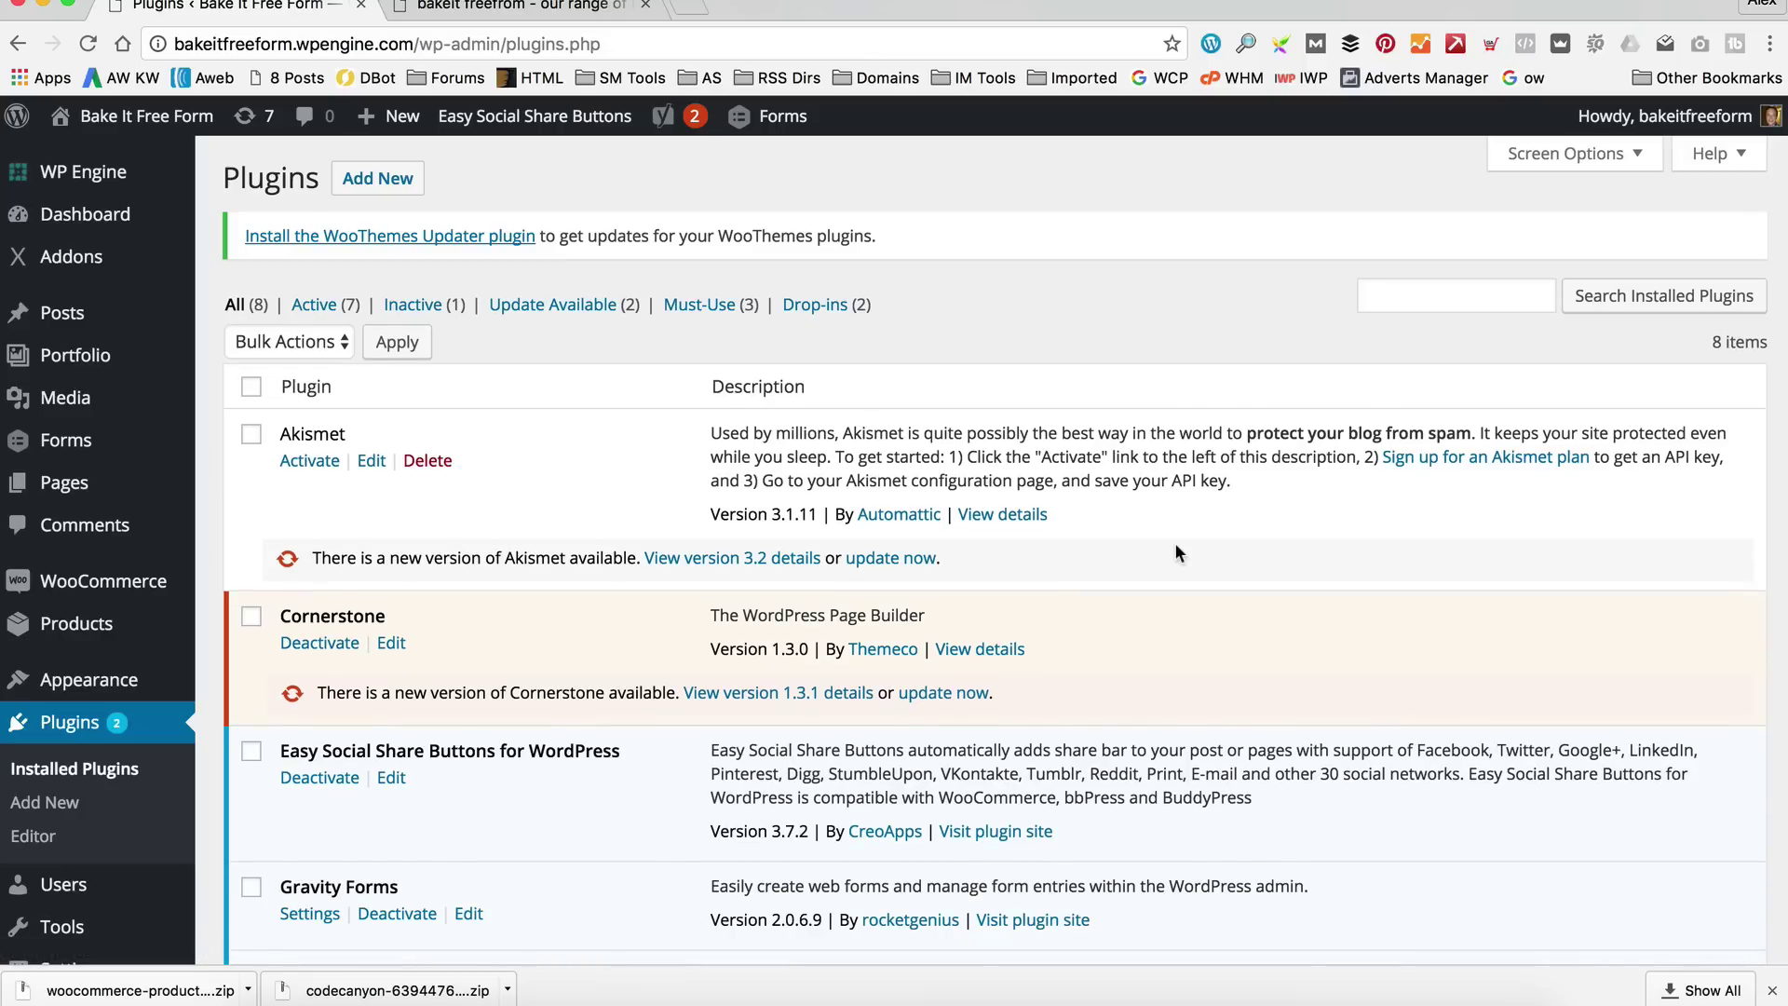
mouse_move(128, 635)
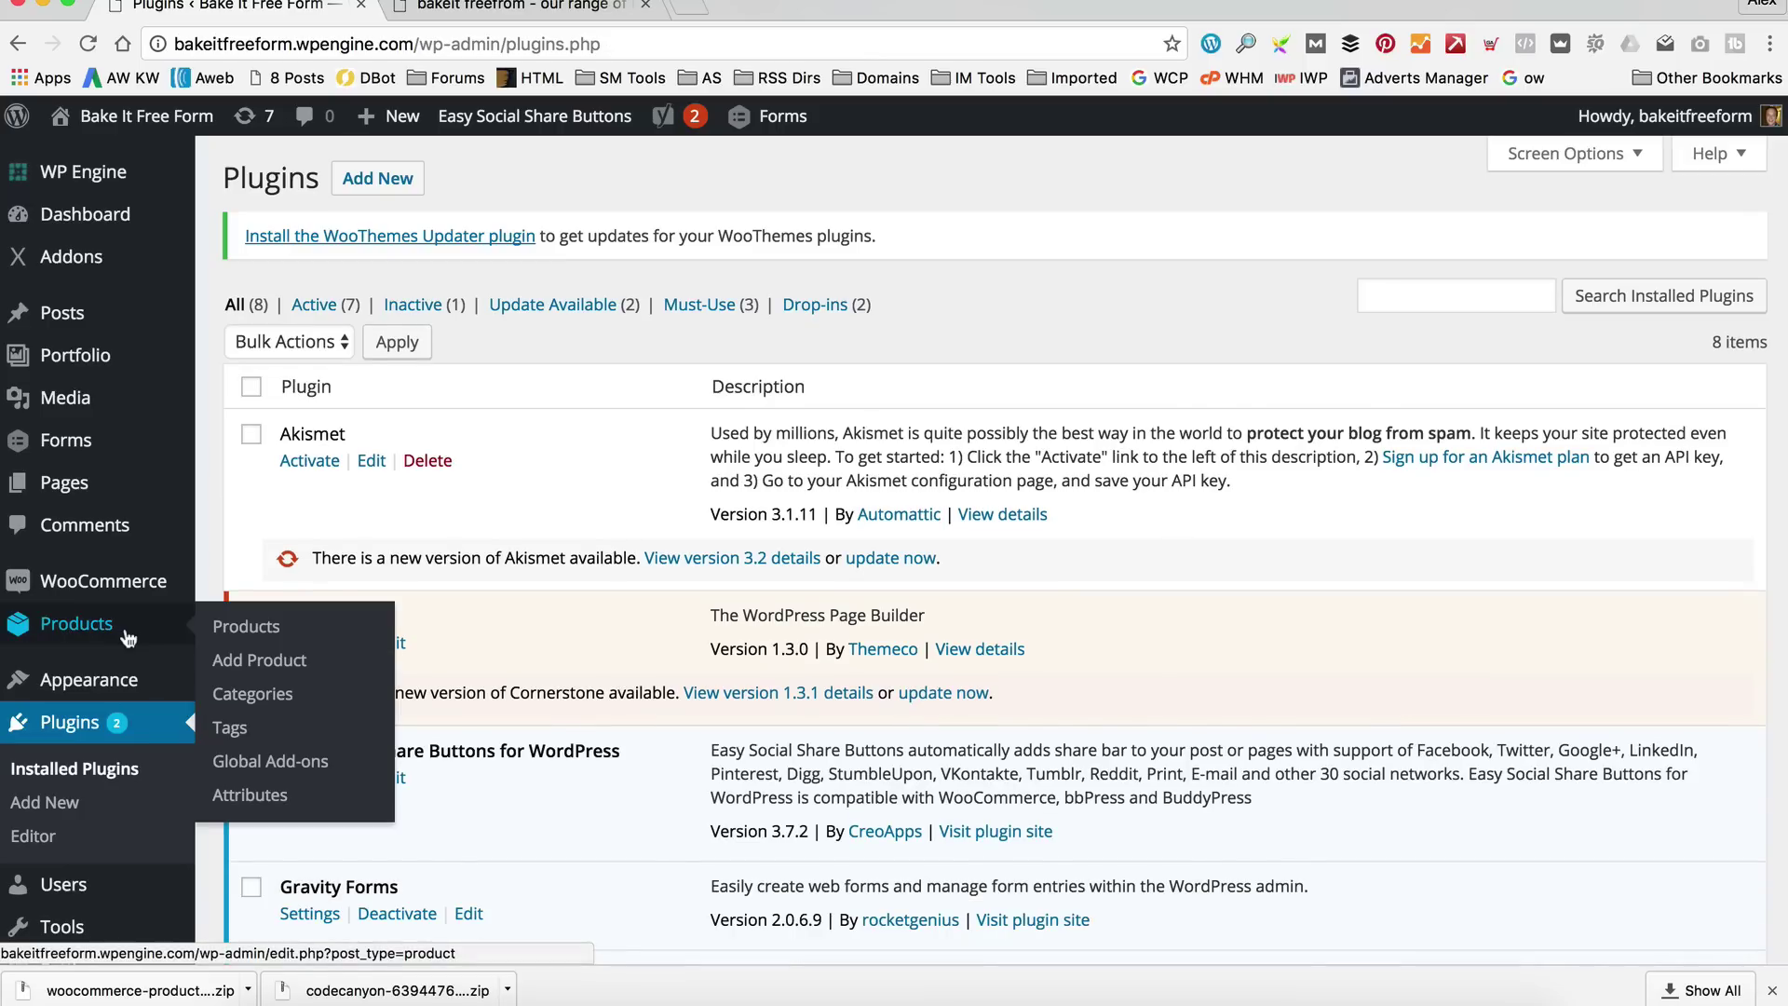
click(280, 761)
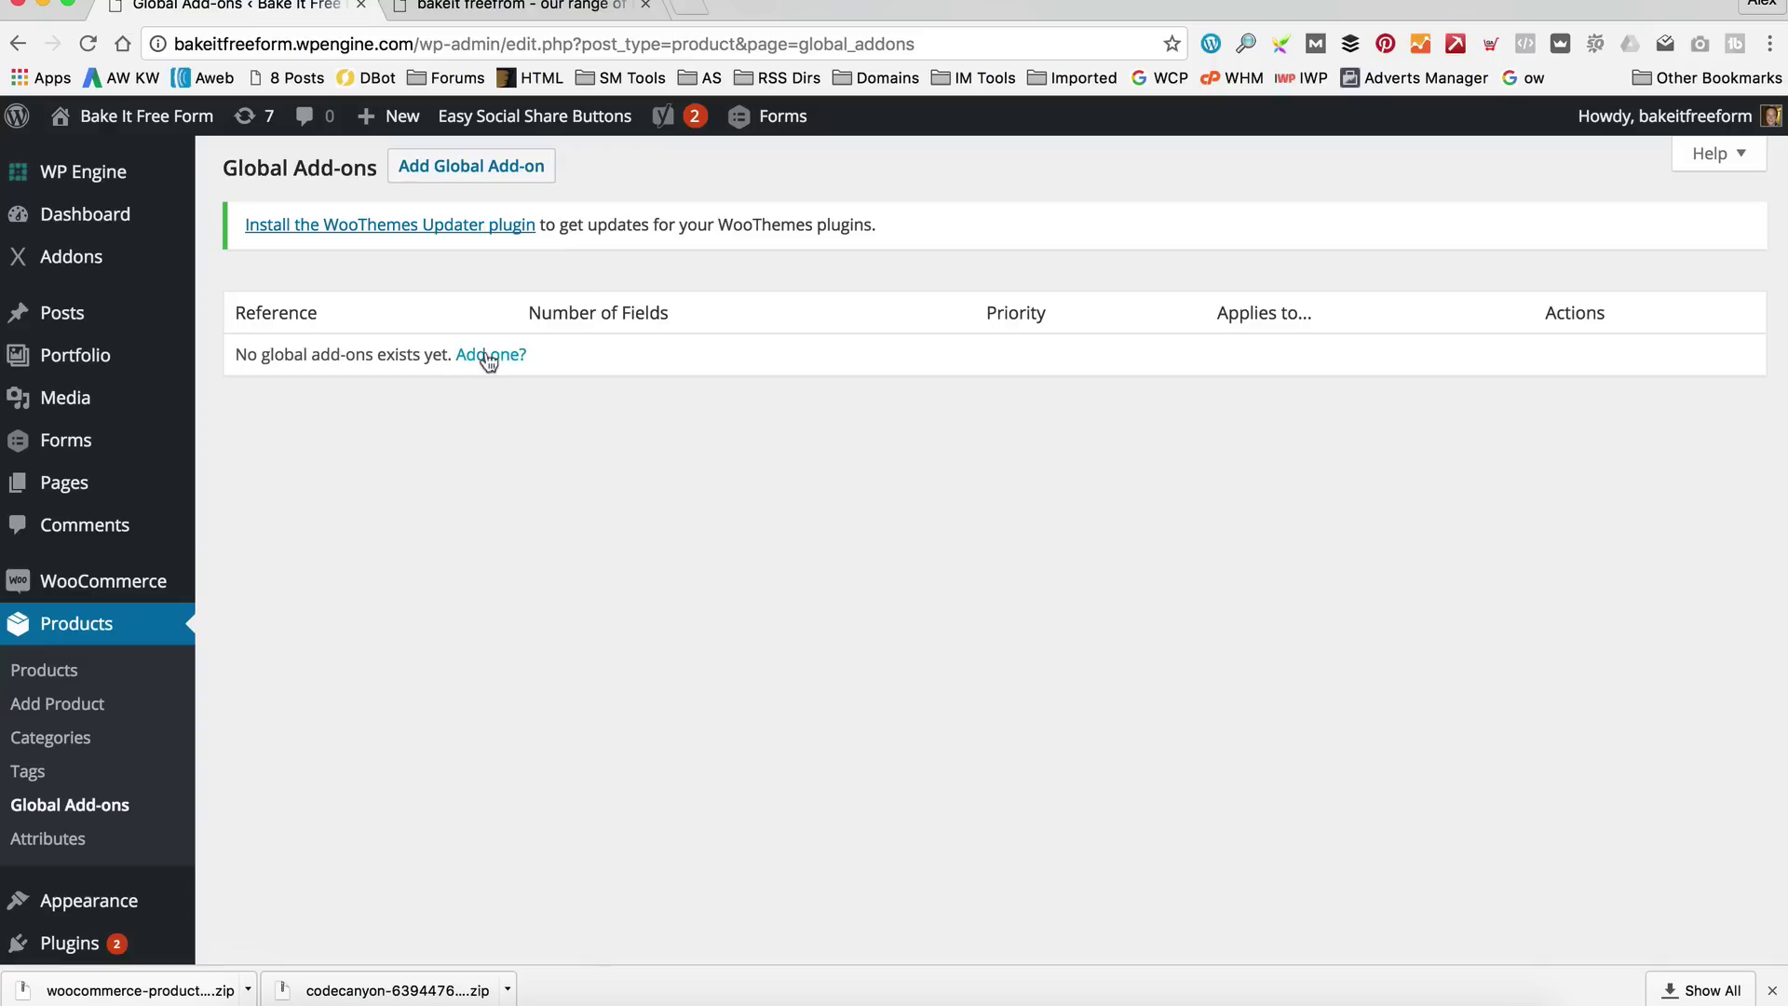
- Start a new global add-on, checking the Ginger Cake Kit shop page for reference
click(491, 354)
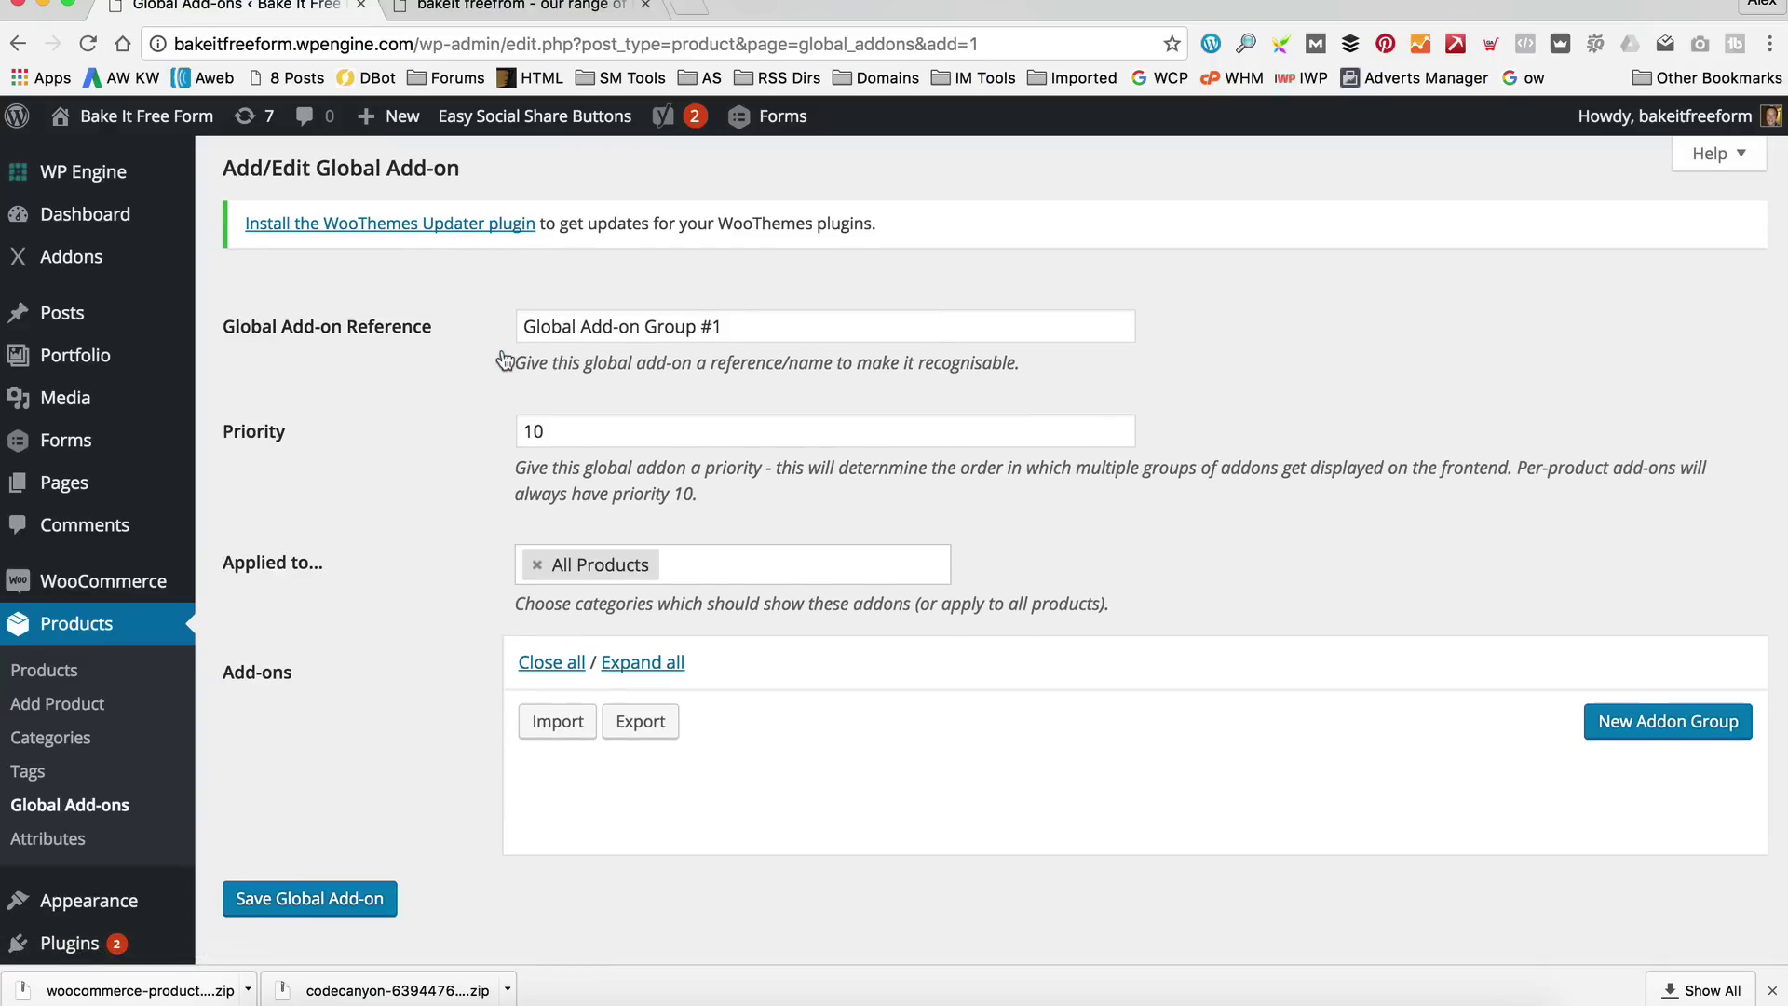
scroll(694, 350, down, 1)
triple_click(753, 328)
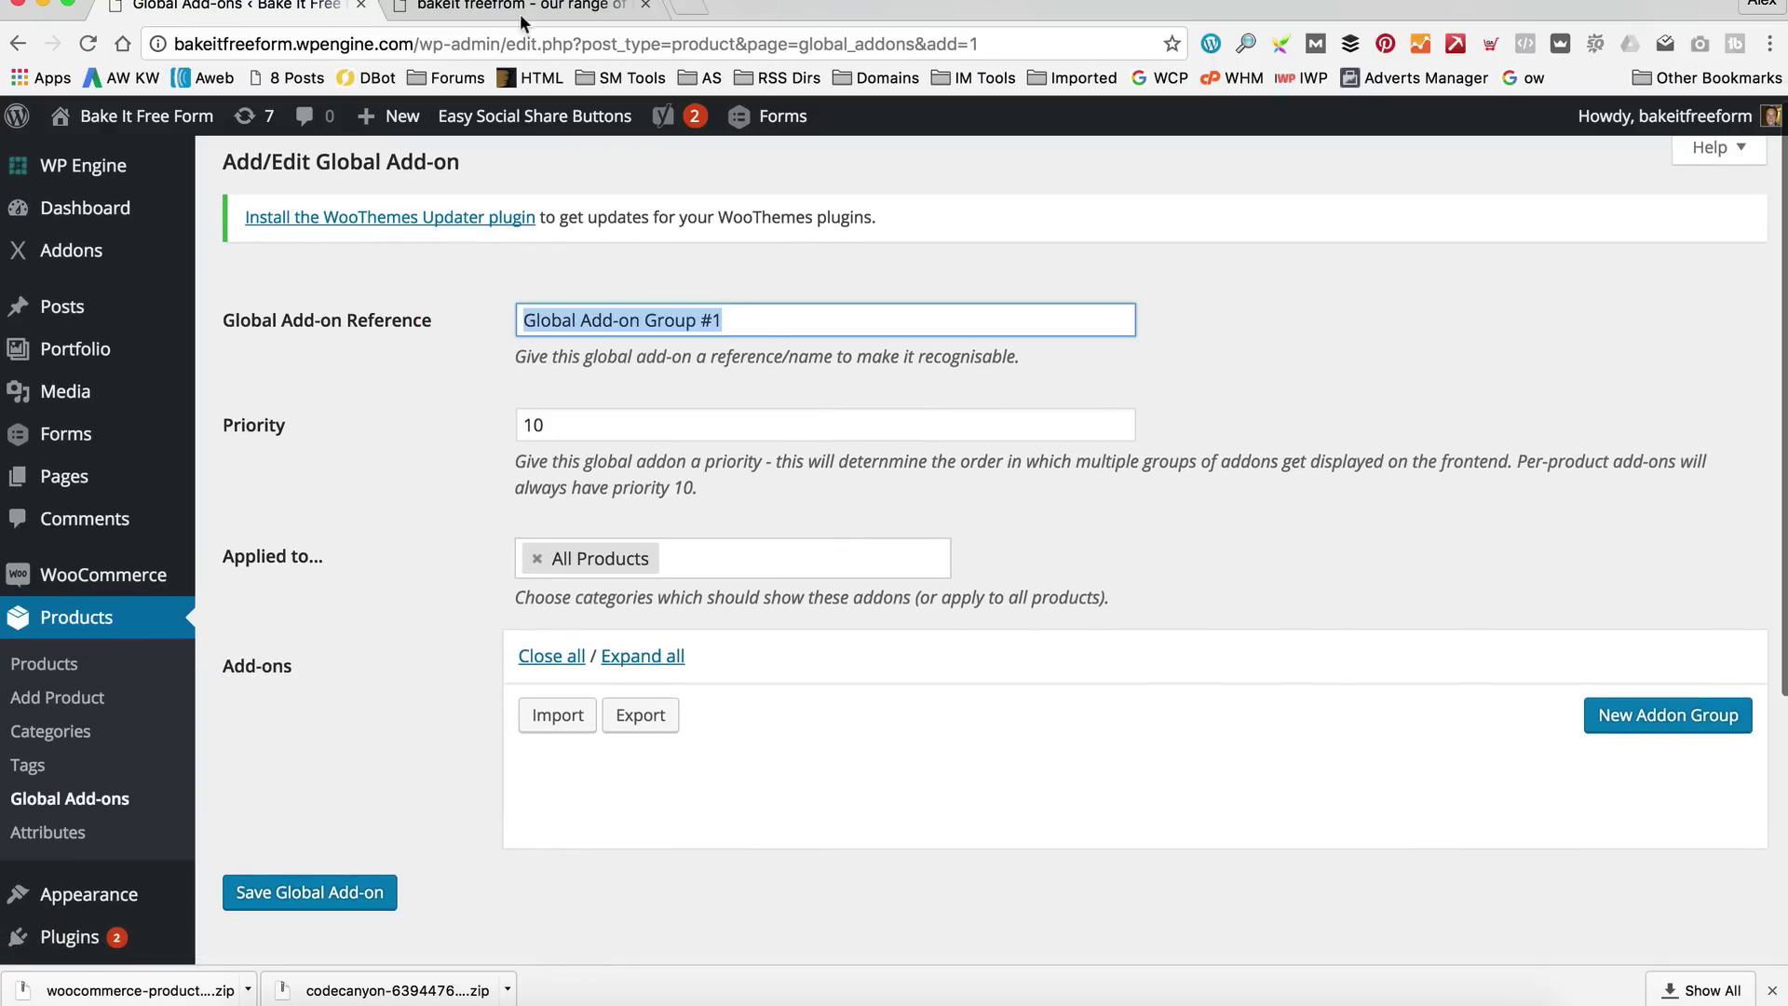
click(517, 7)
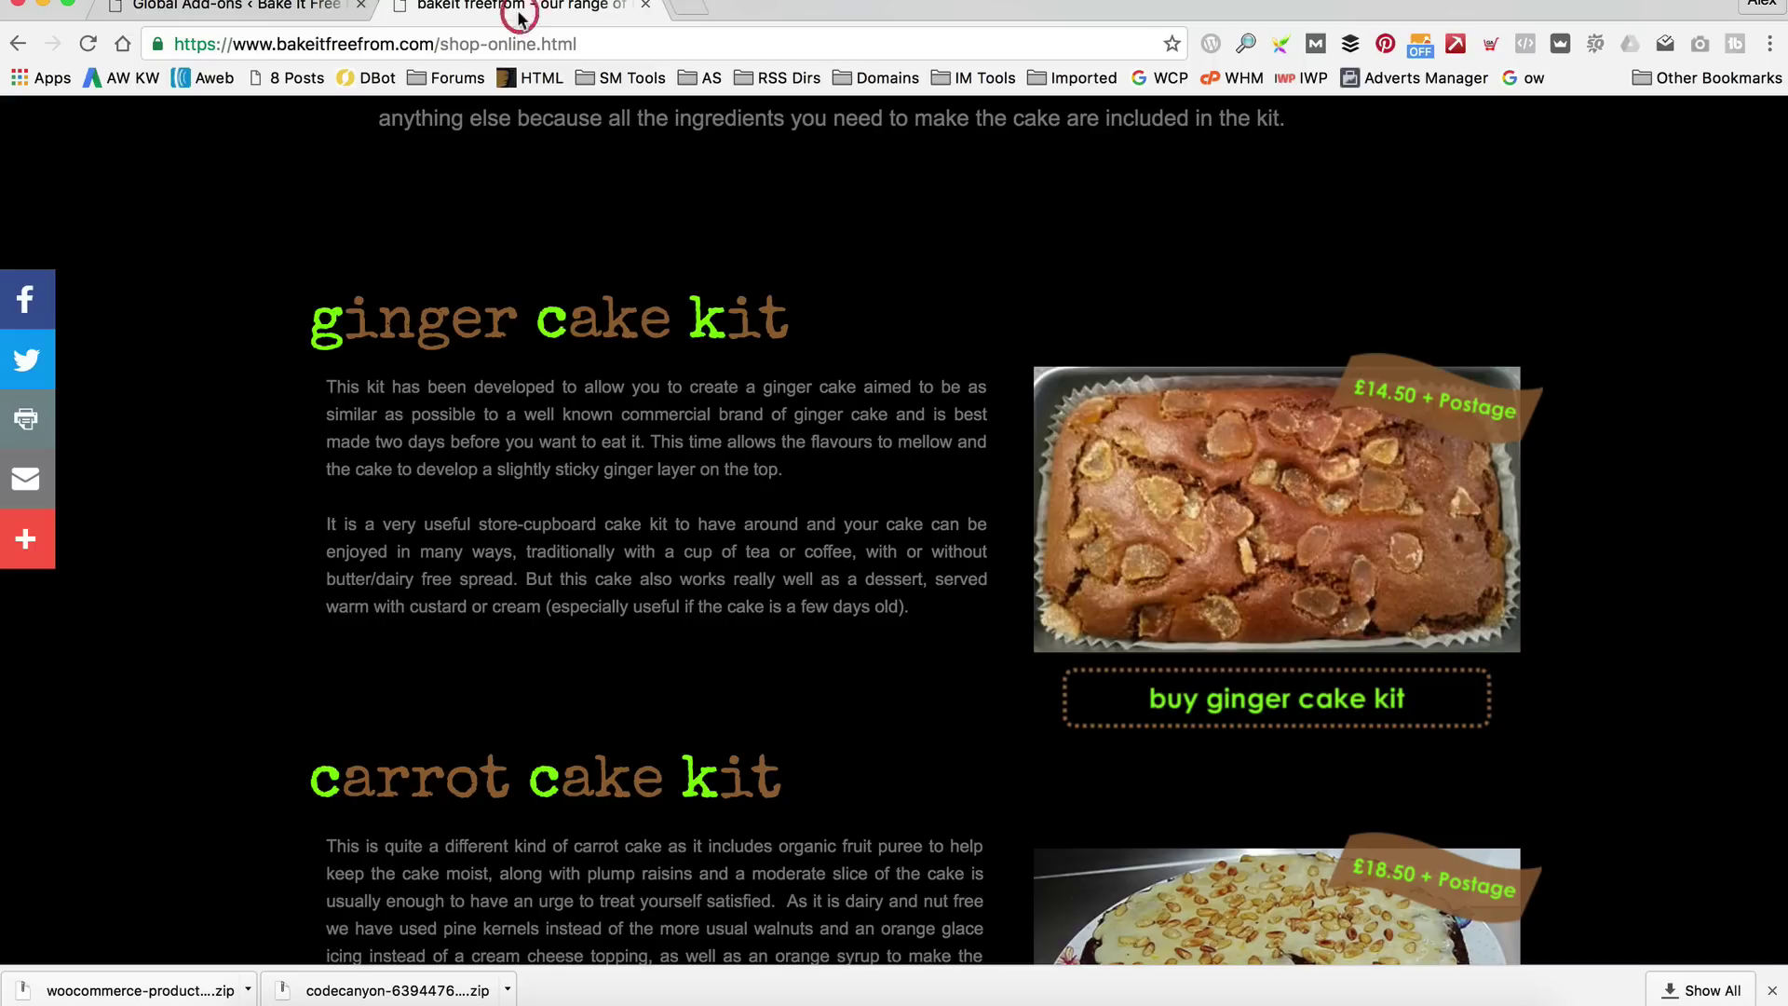
click(1235, 697)
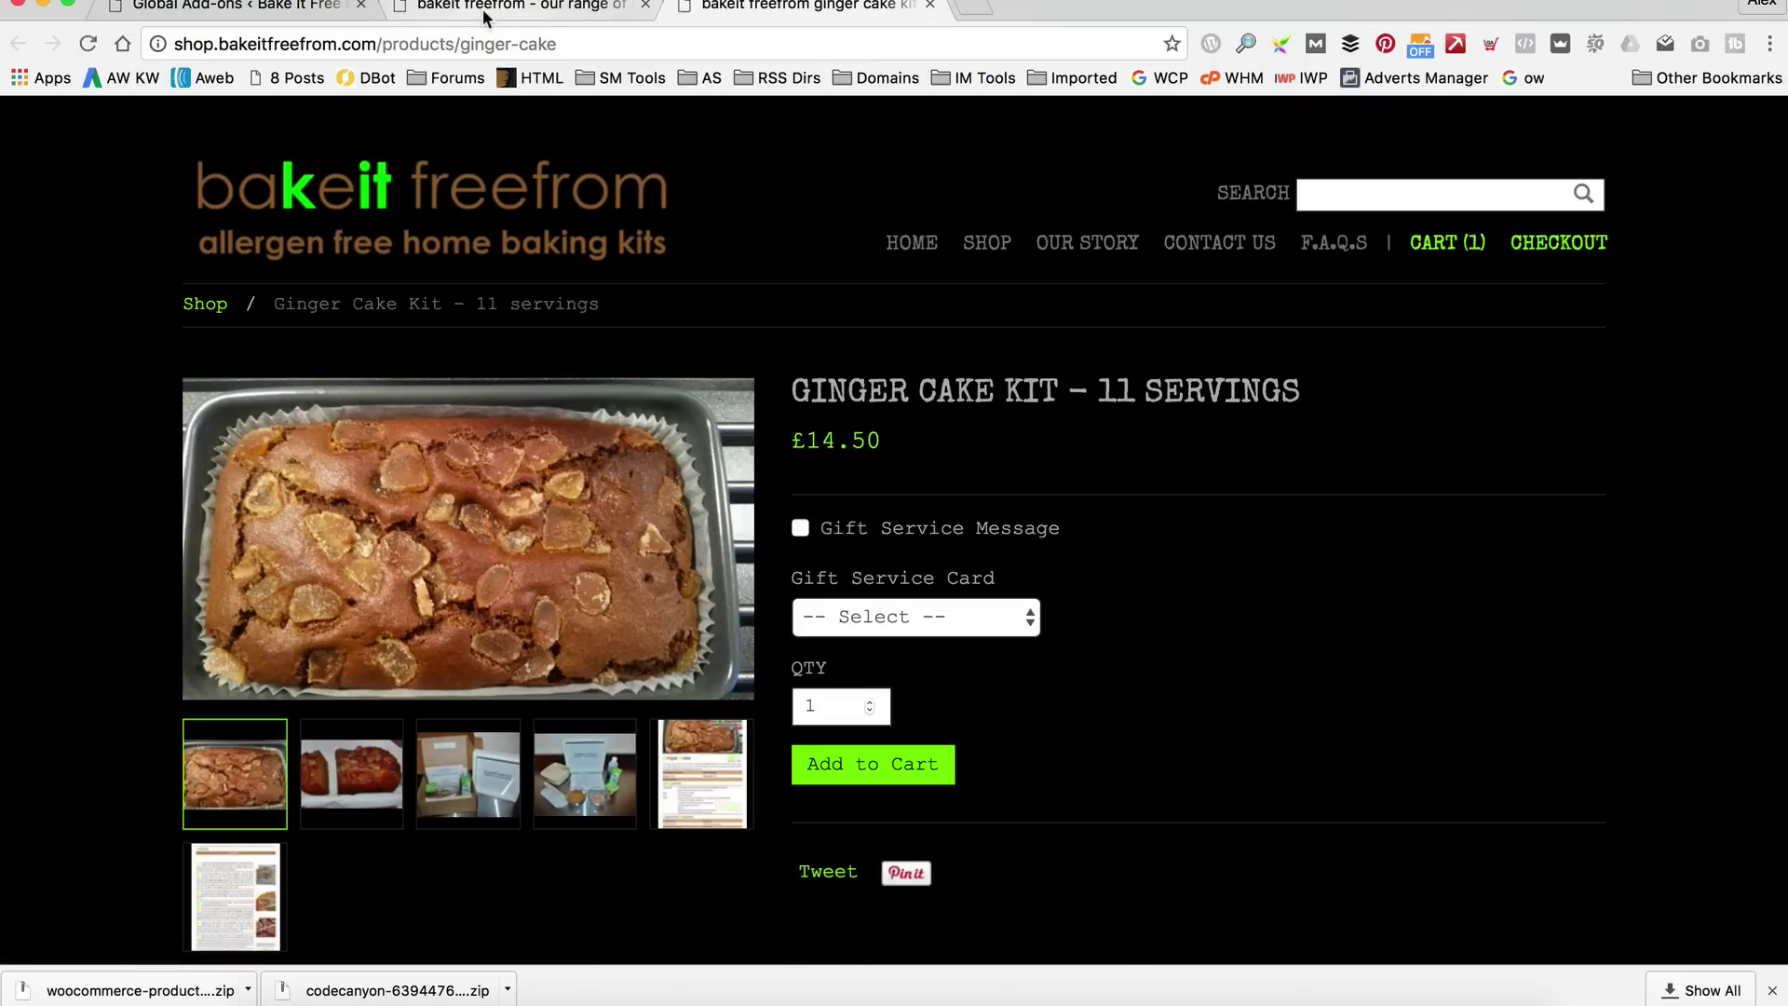
click(483, 12)
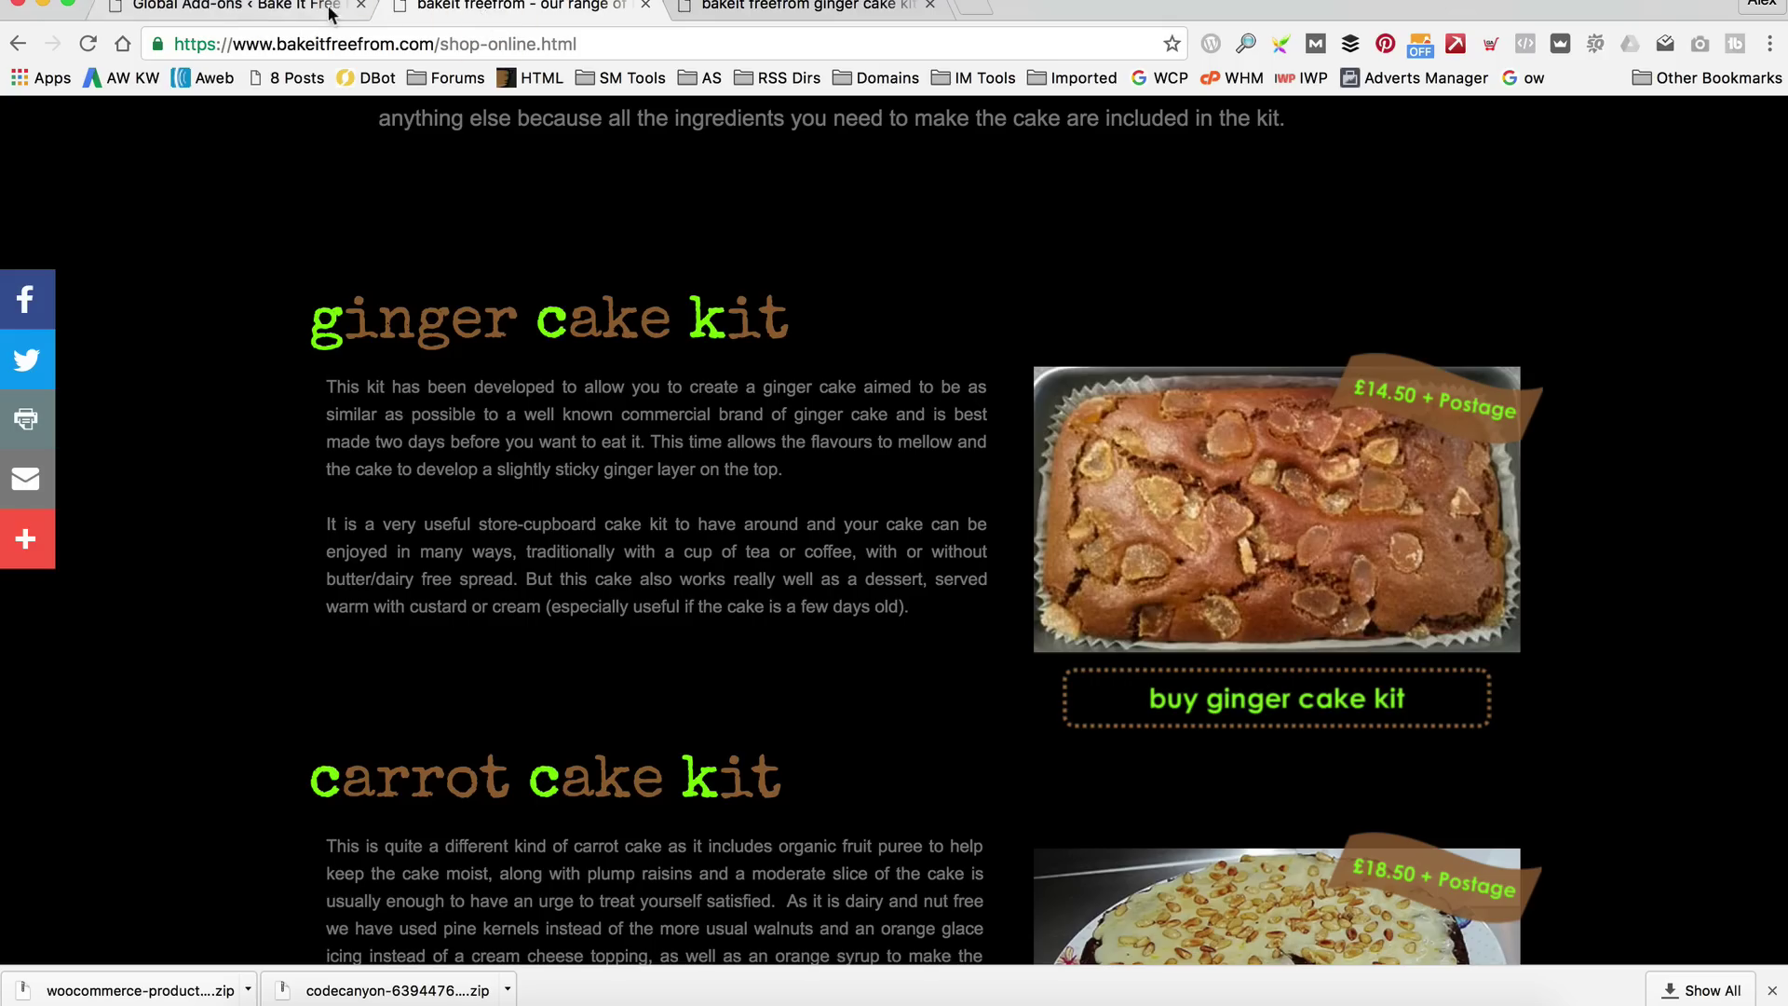
click(238, 8)
- Set the reference to 'Gift Service', keep priority 10, and apply it to All Products
text(Gift Service)
key(Tab)
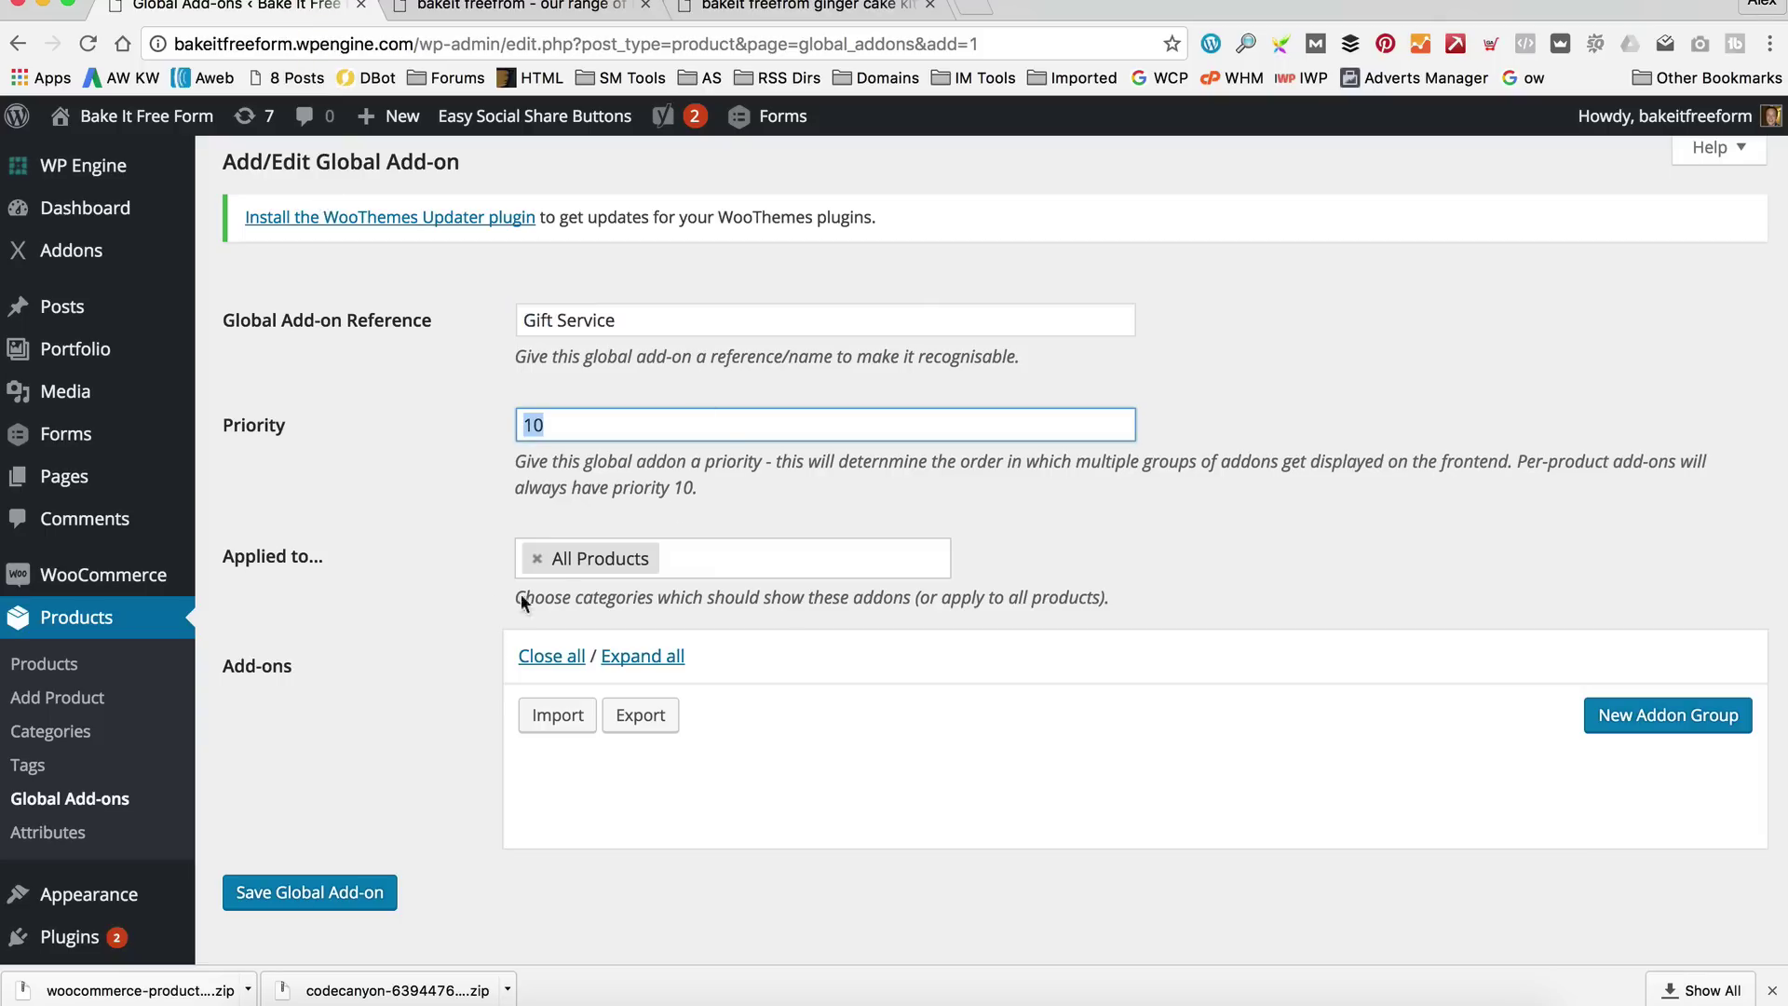
click(732, 561)
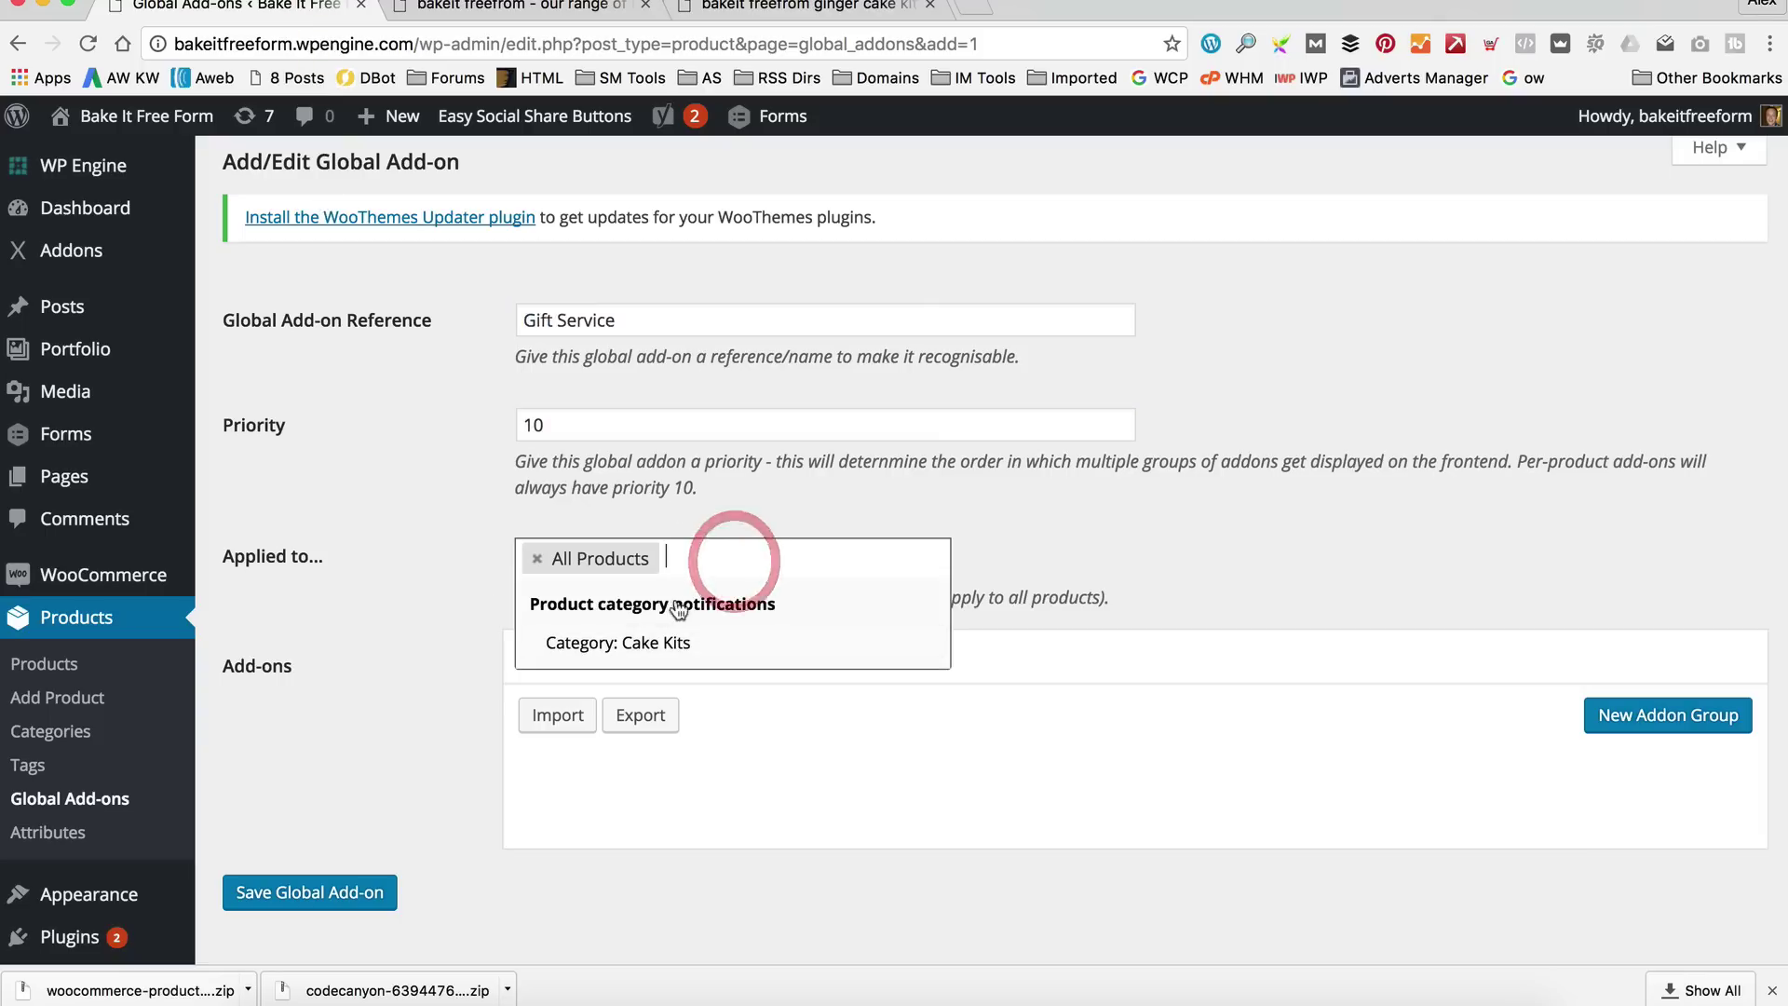
click(1205, 591)
scroll(931, 578, down, 3)
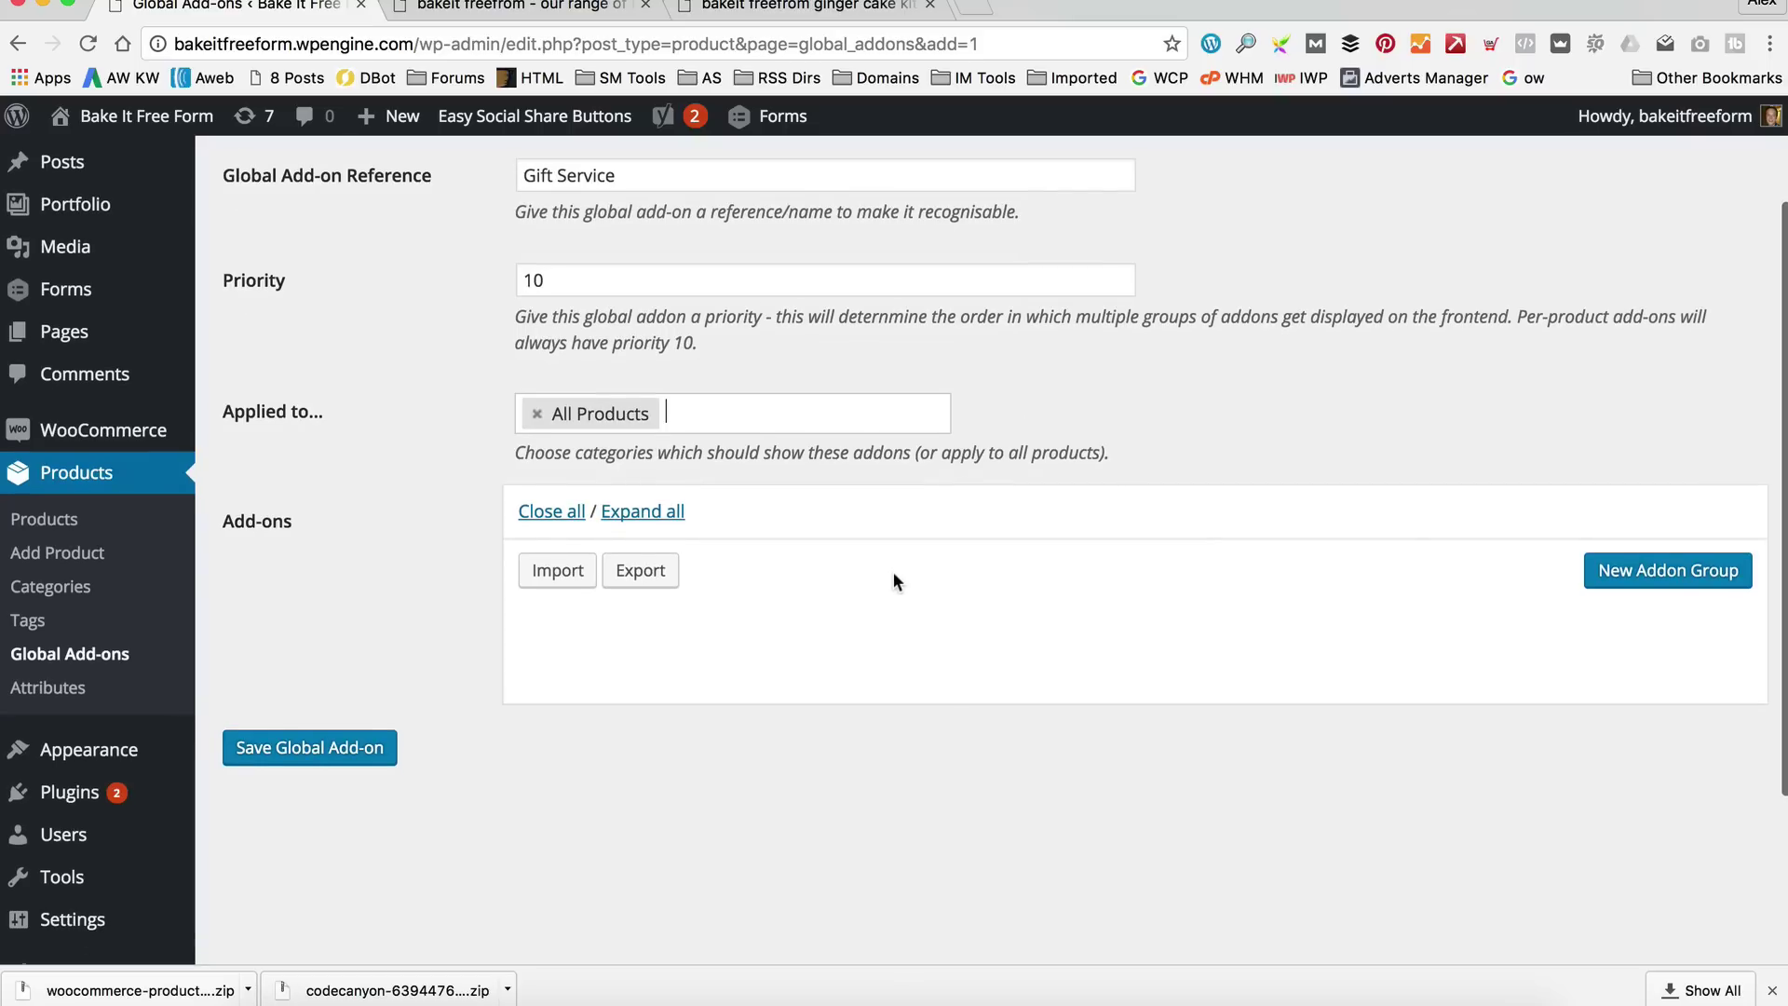
- Add a new add-on group, comparing against the ginger cake page's Gift Service Message checkbox
click(1714, 572)
scroll(931, 550, down, 2)
click(752, 489)
click(755, 490)
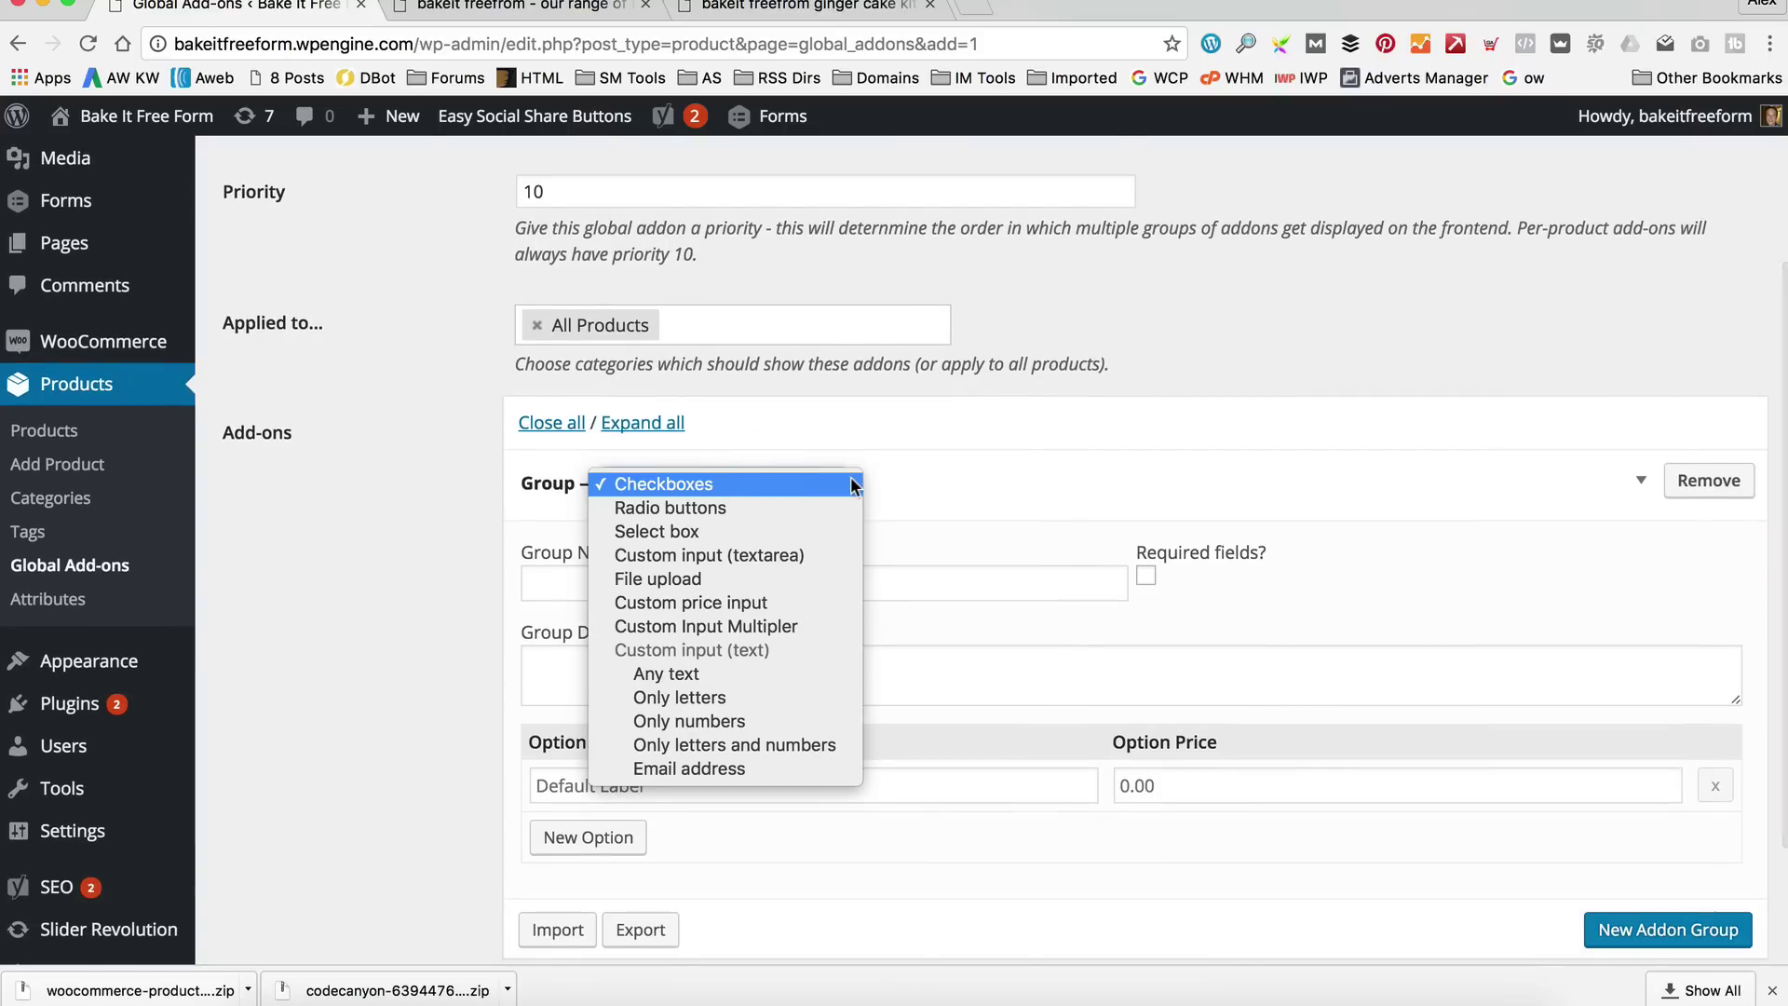
click(813, 7)
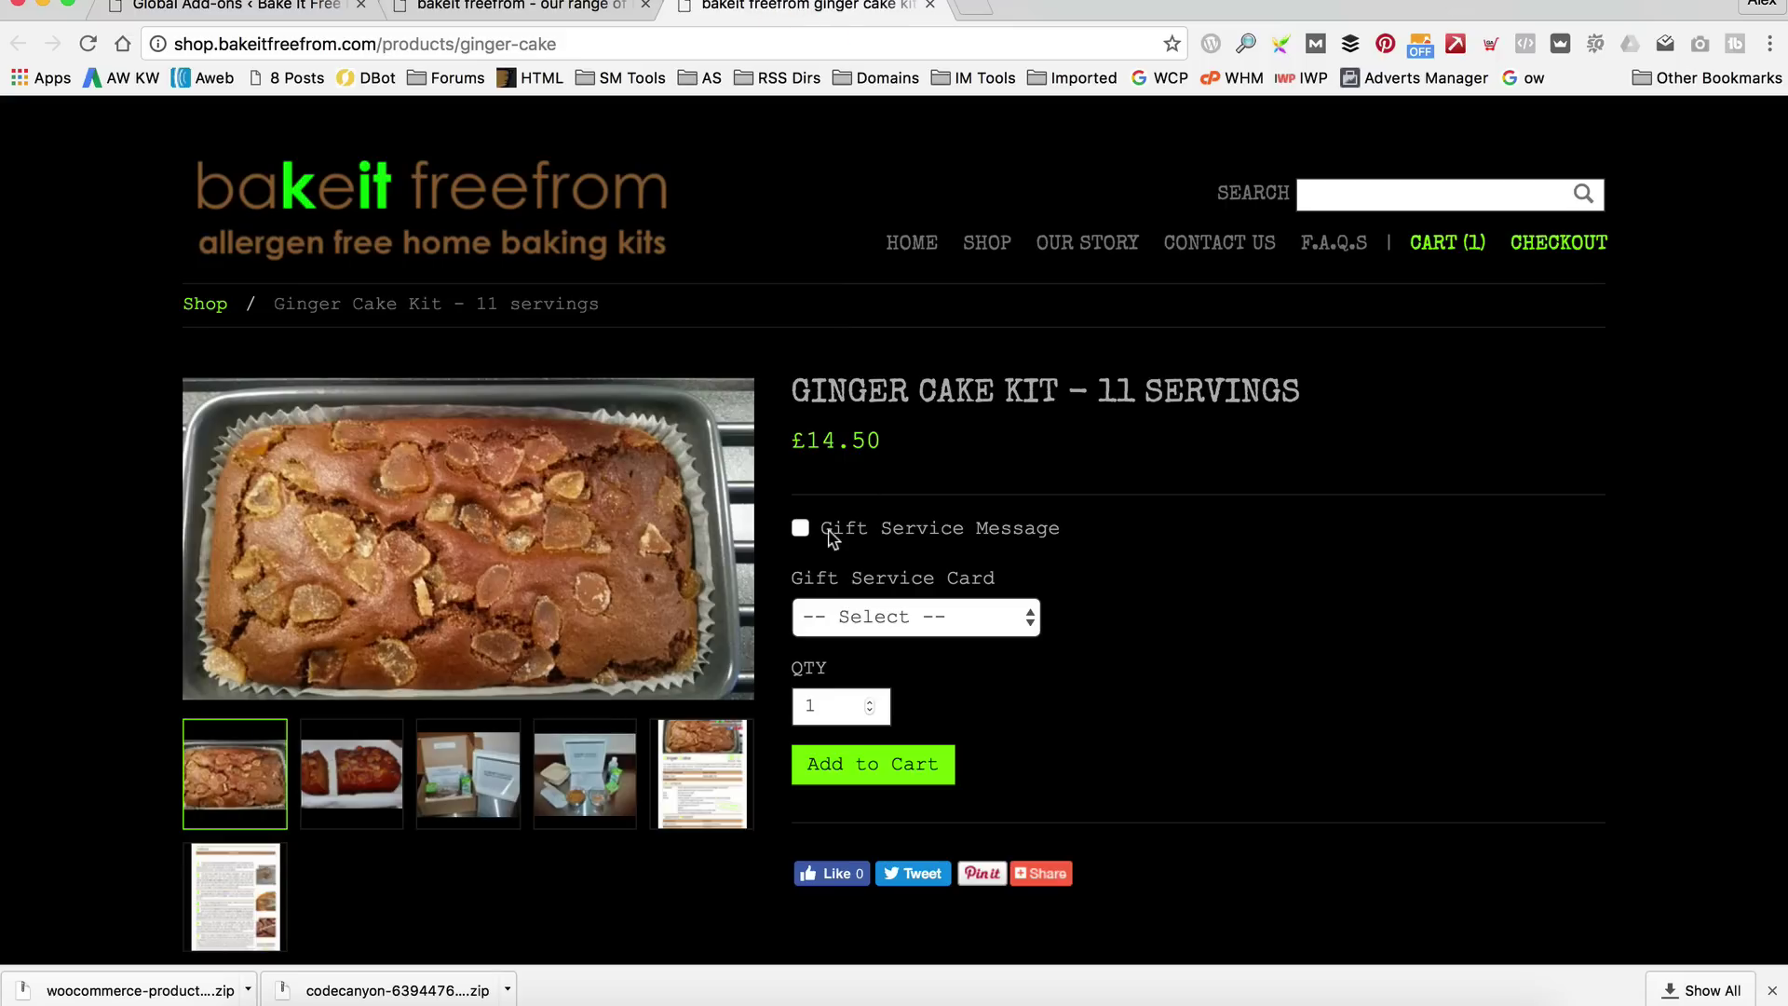
click(801, 528)
click(801, 528)
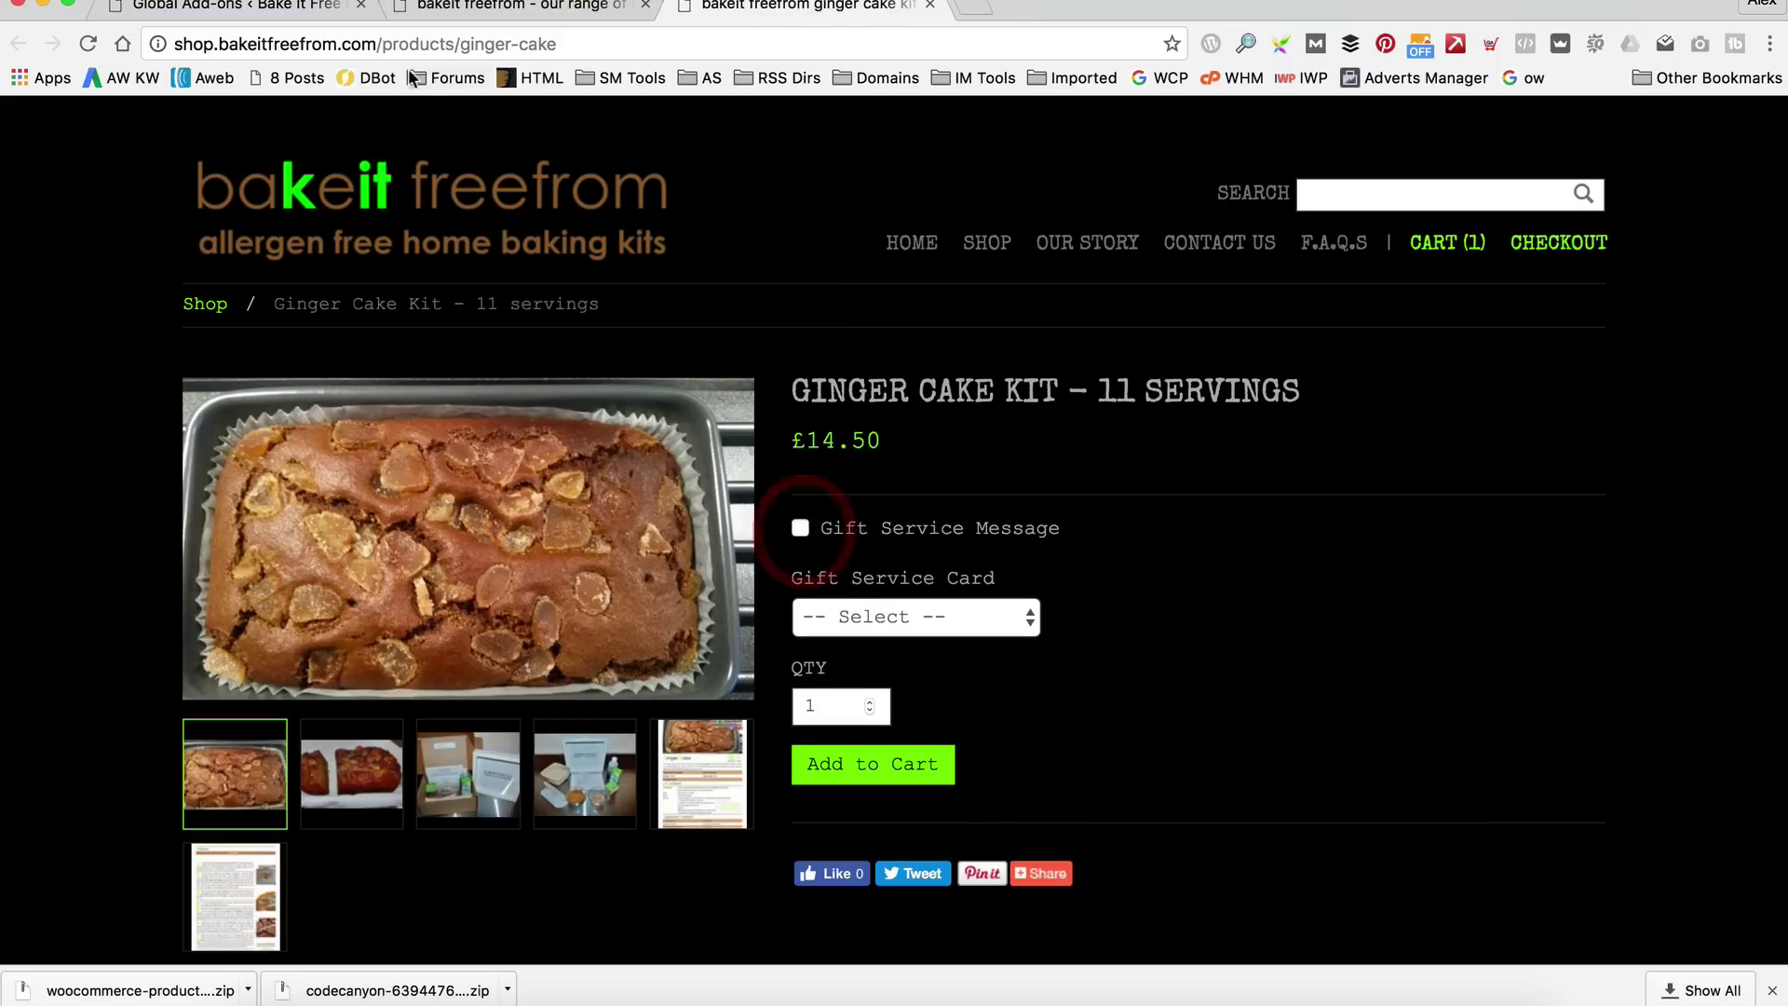
click(275, 10)
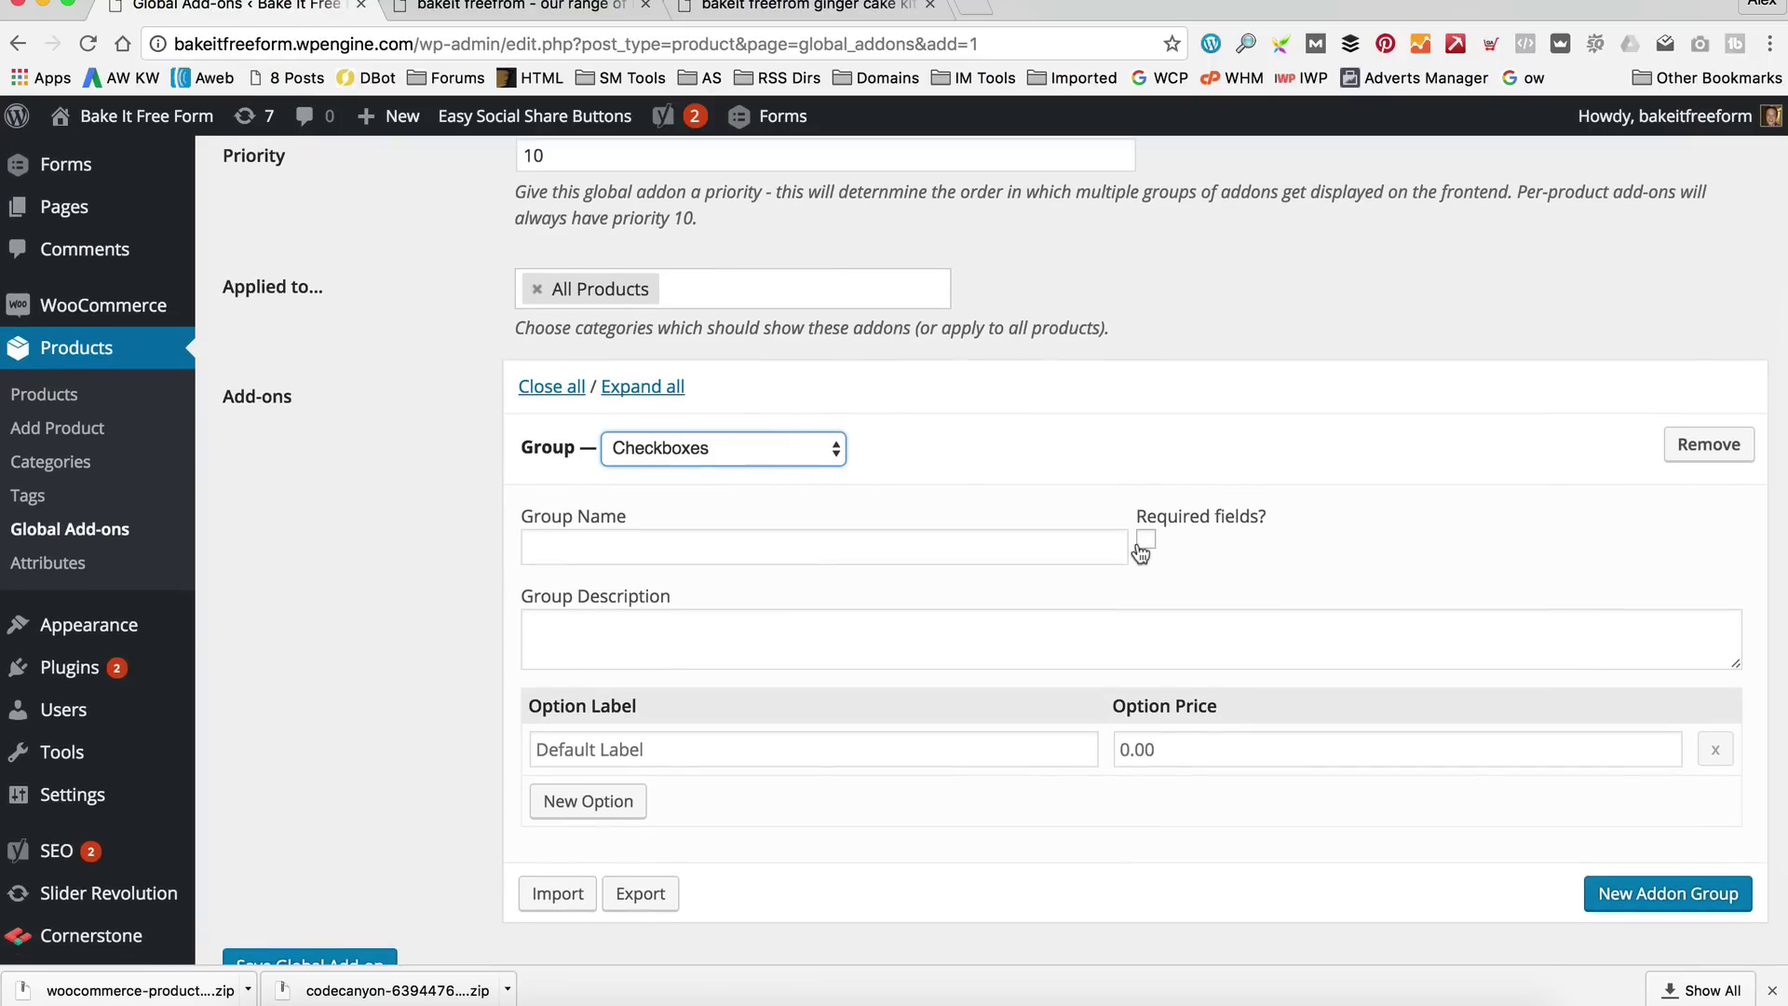
- Make the group a Custom input (textarea) named 'Gift Serivice Message'
click(716, 445)
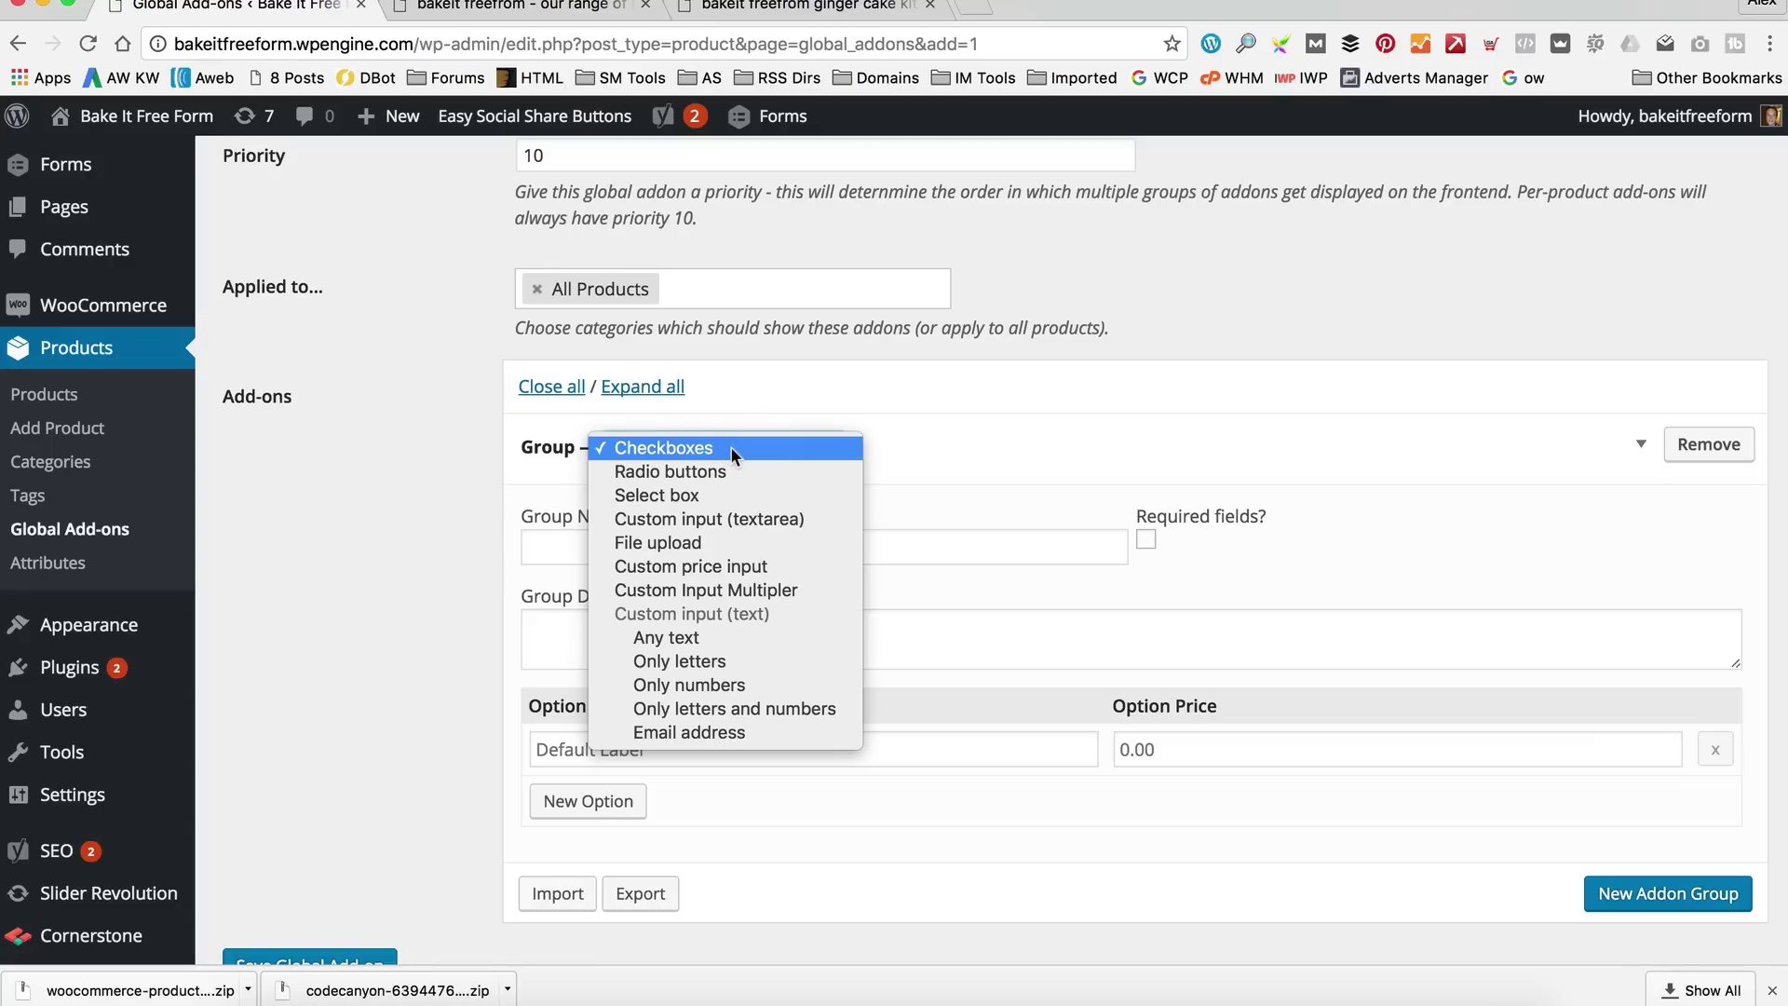
click(735, 519)
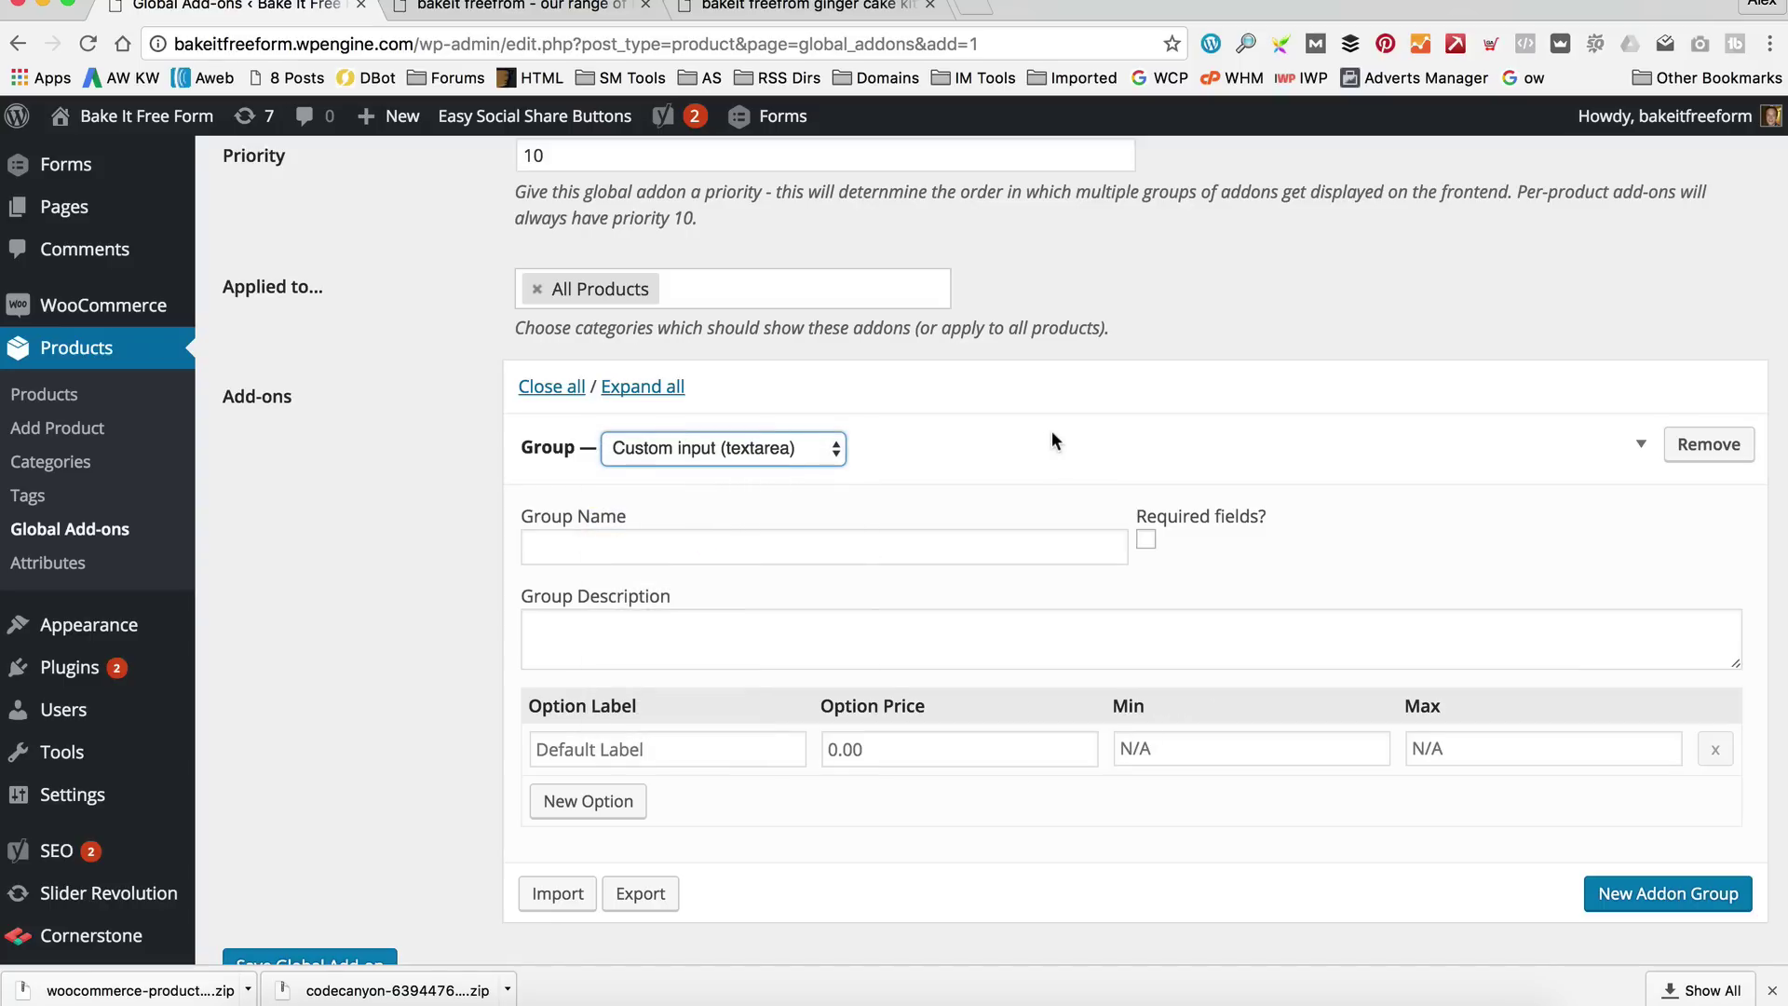
click(950, 537)
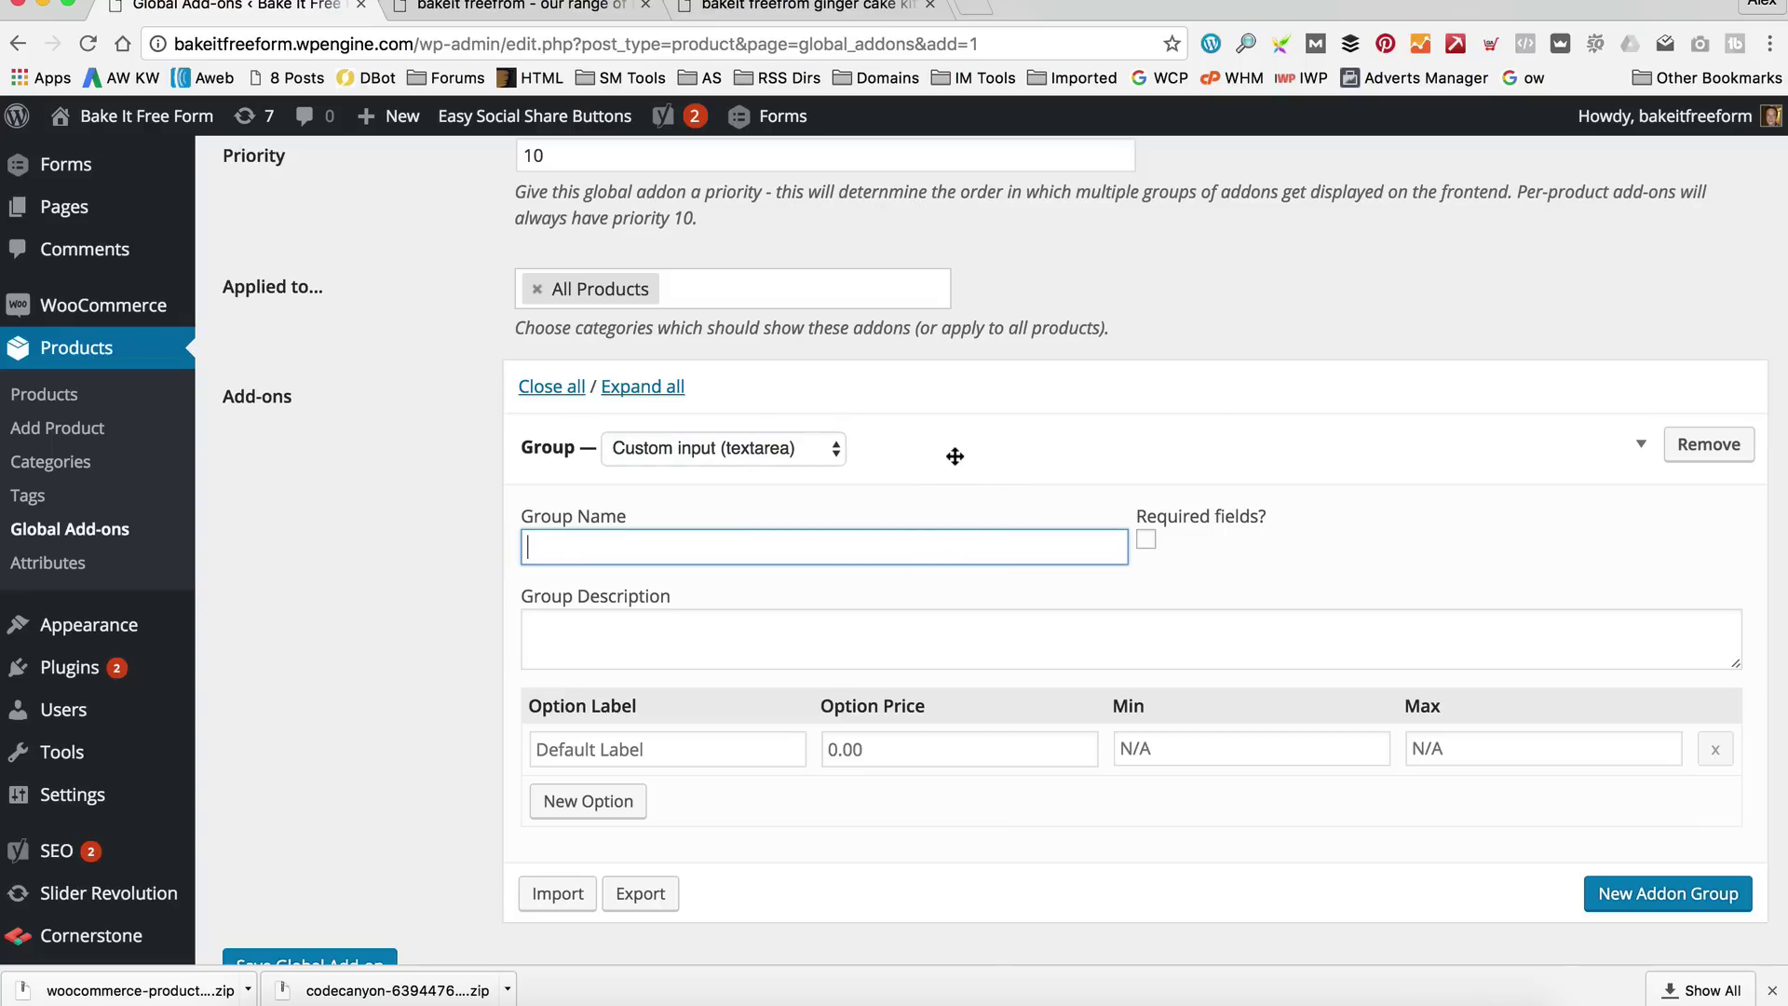
click(791, 14)
click(319, 14)
text(Gift Serivice Message)
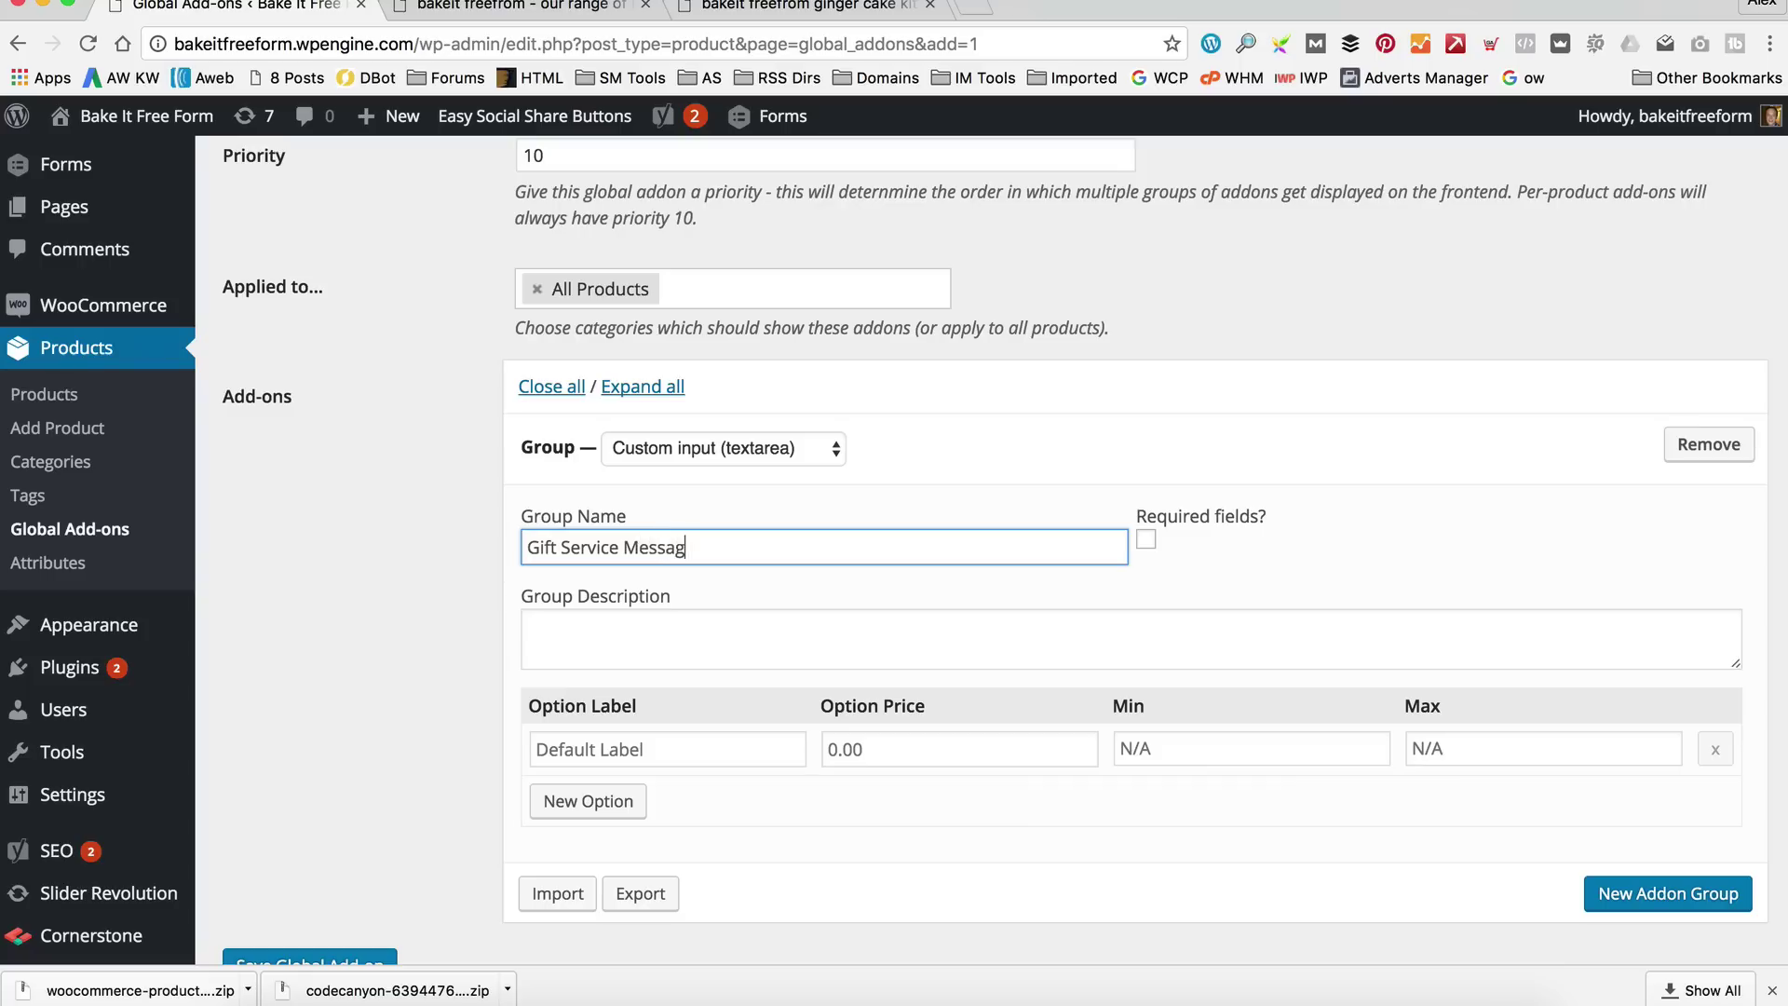
key(Tab)
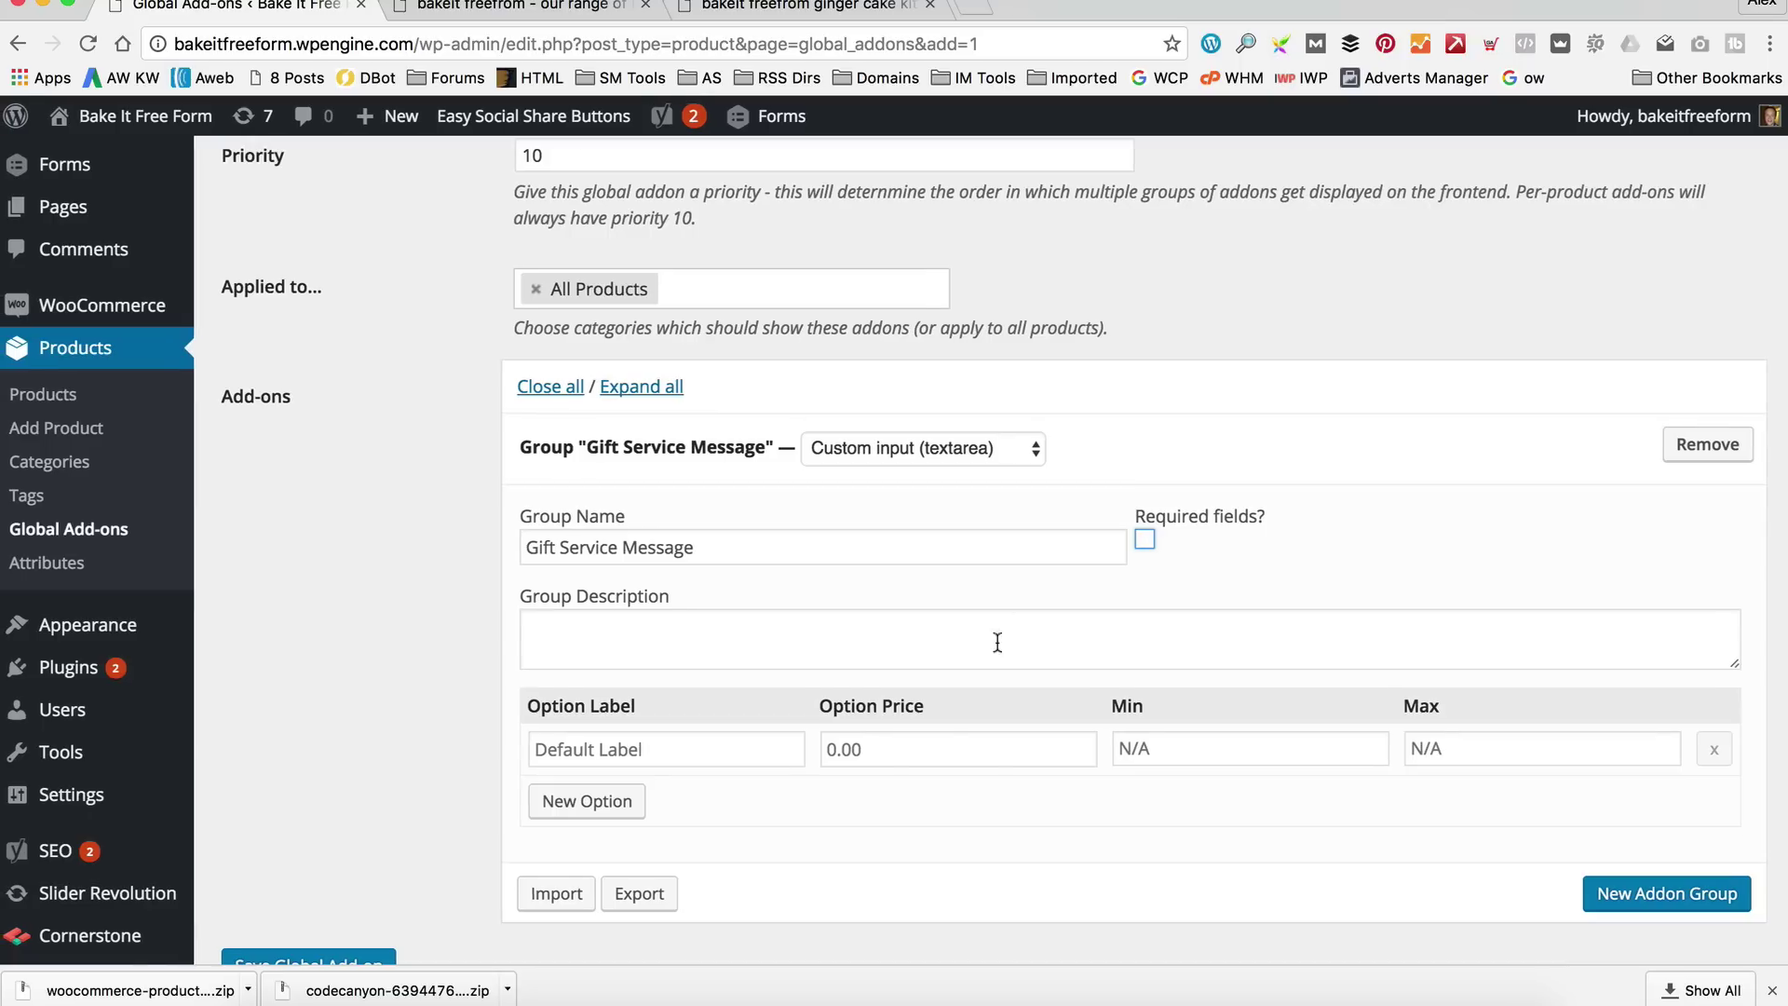
- Copy the group name into the option label and save the Gift Service global add-on
click(635, 736)
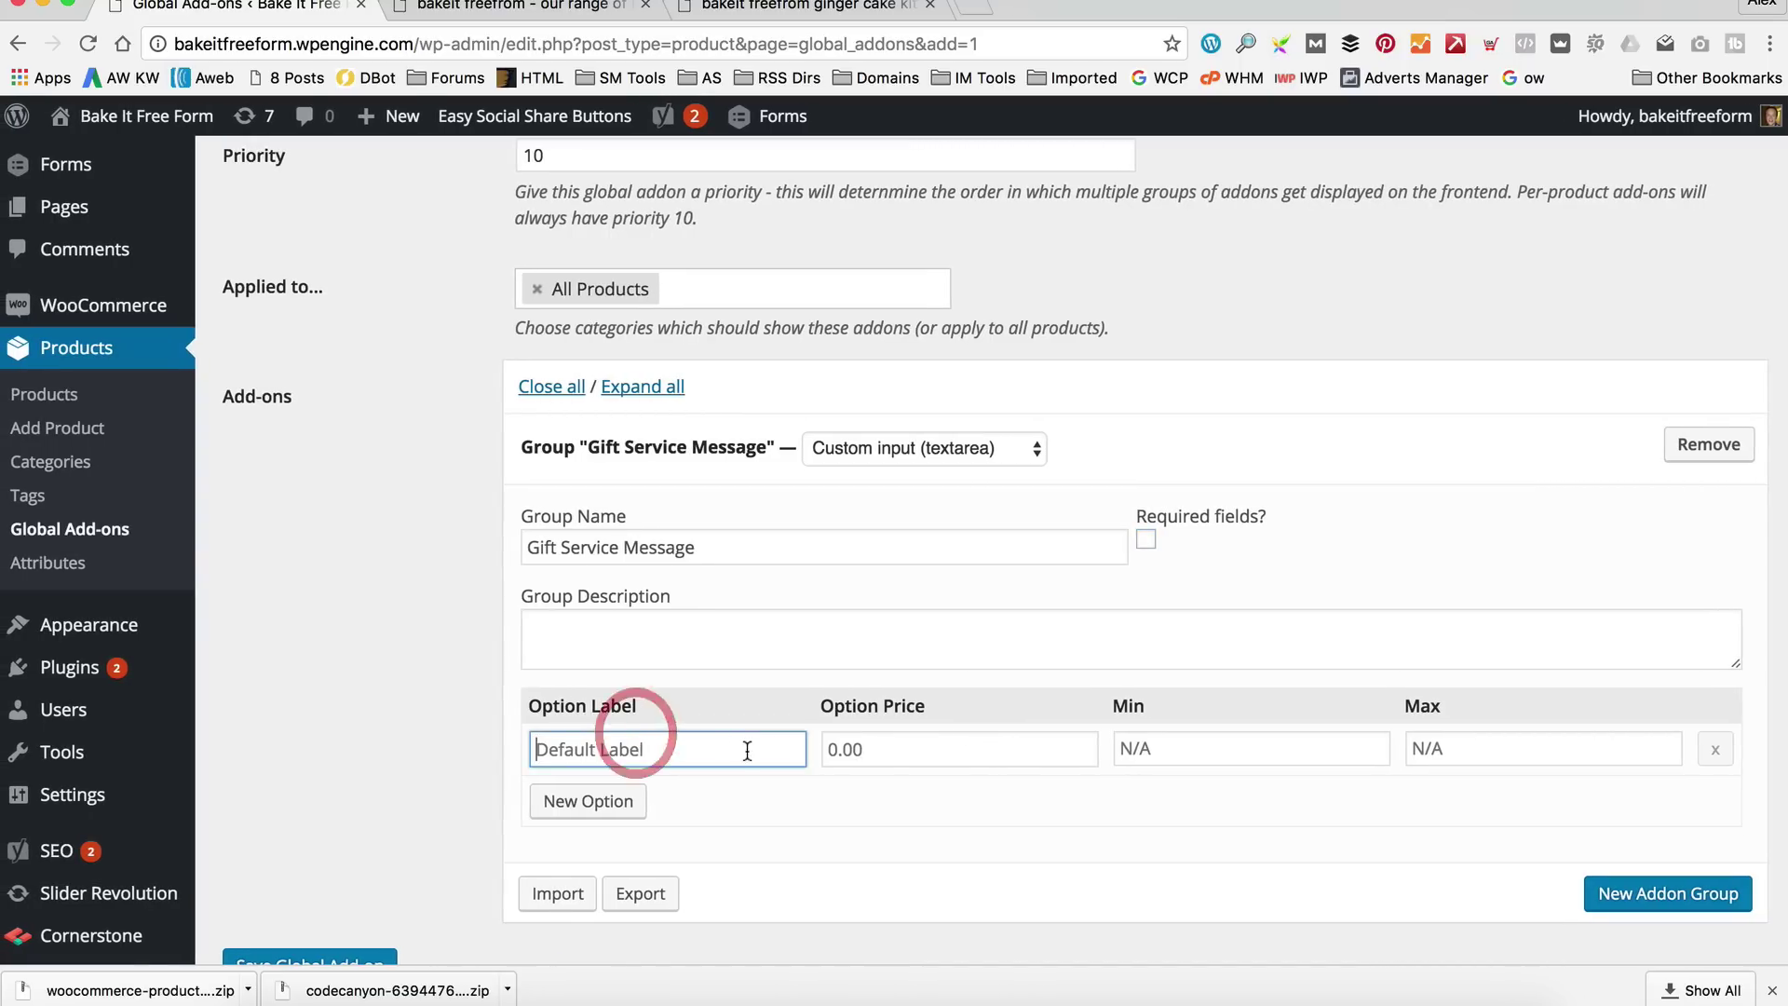
drag(738, 547, 476, 522)
key(super+c)
click(686, 745)
key(super+v)
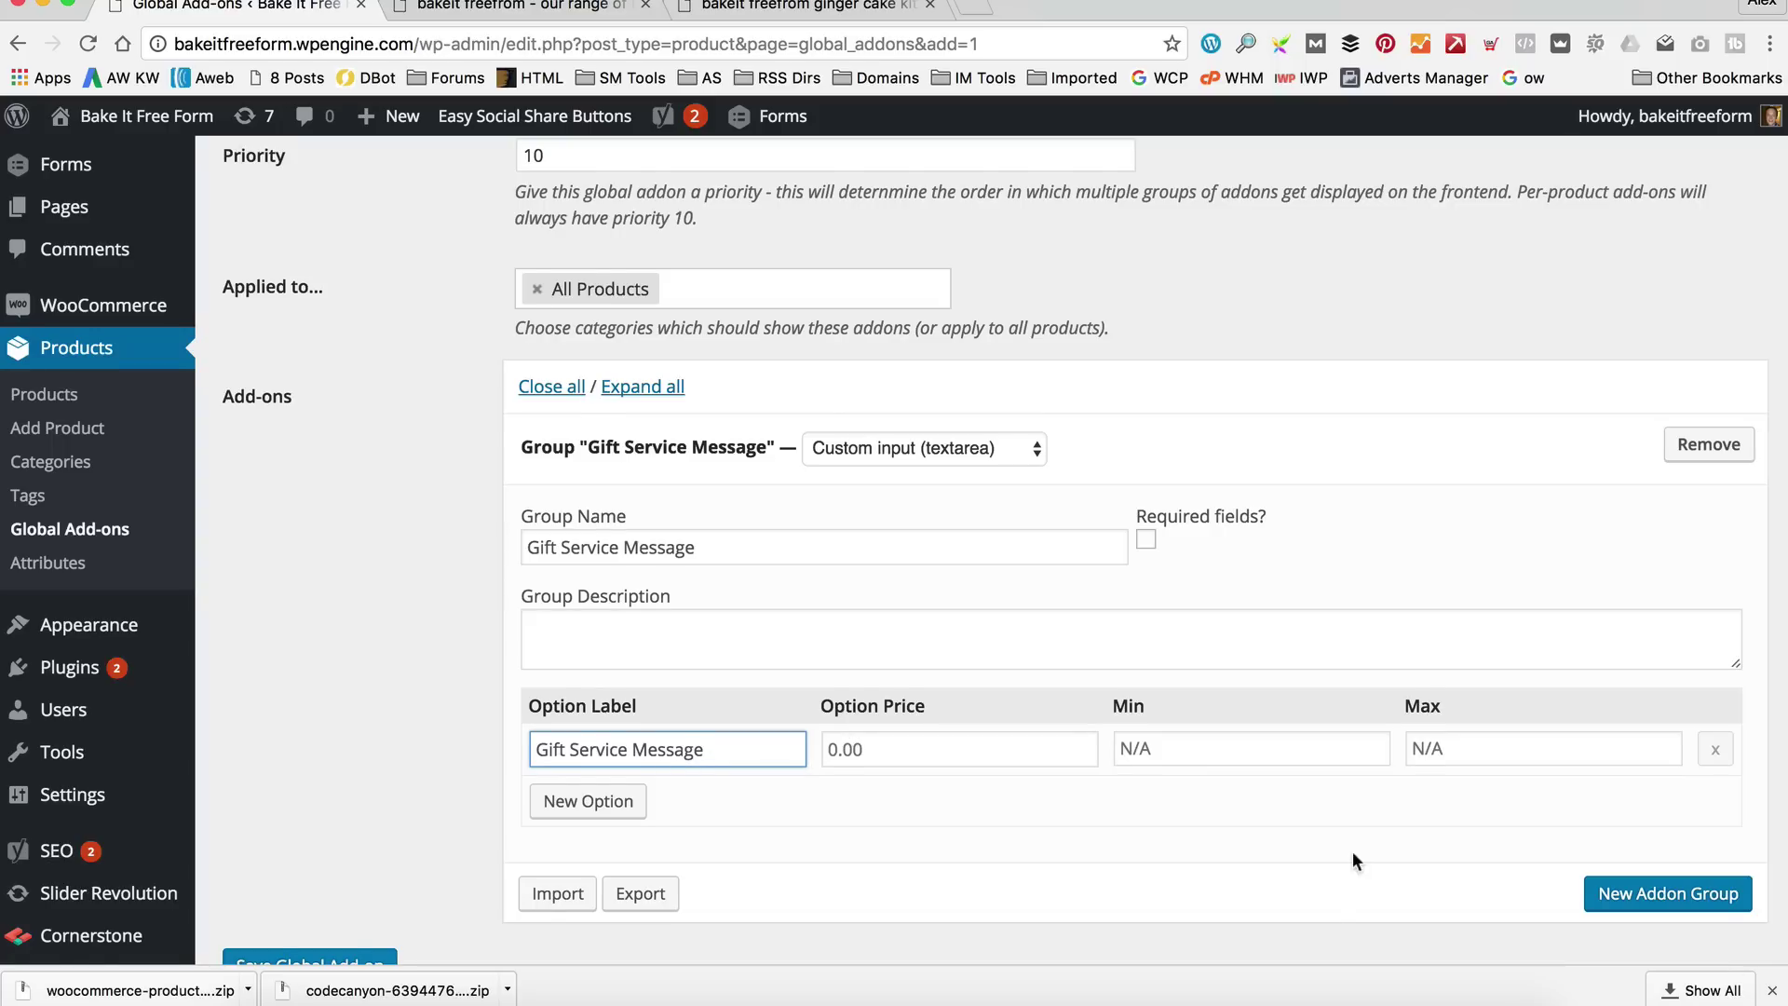
scroll(1353, 866, down, 1)
click(370, 937)
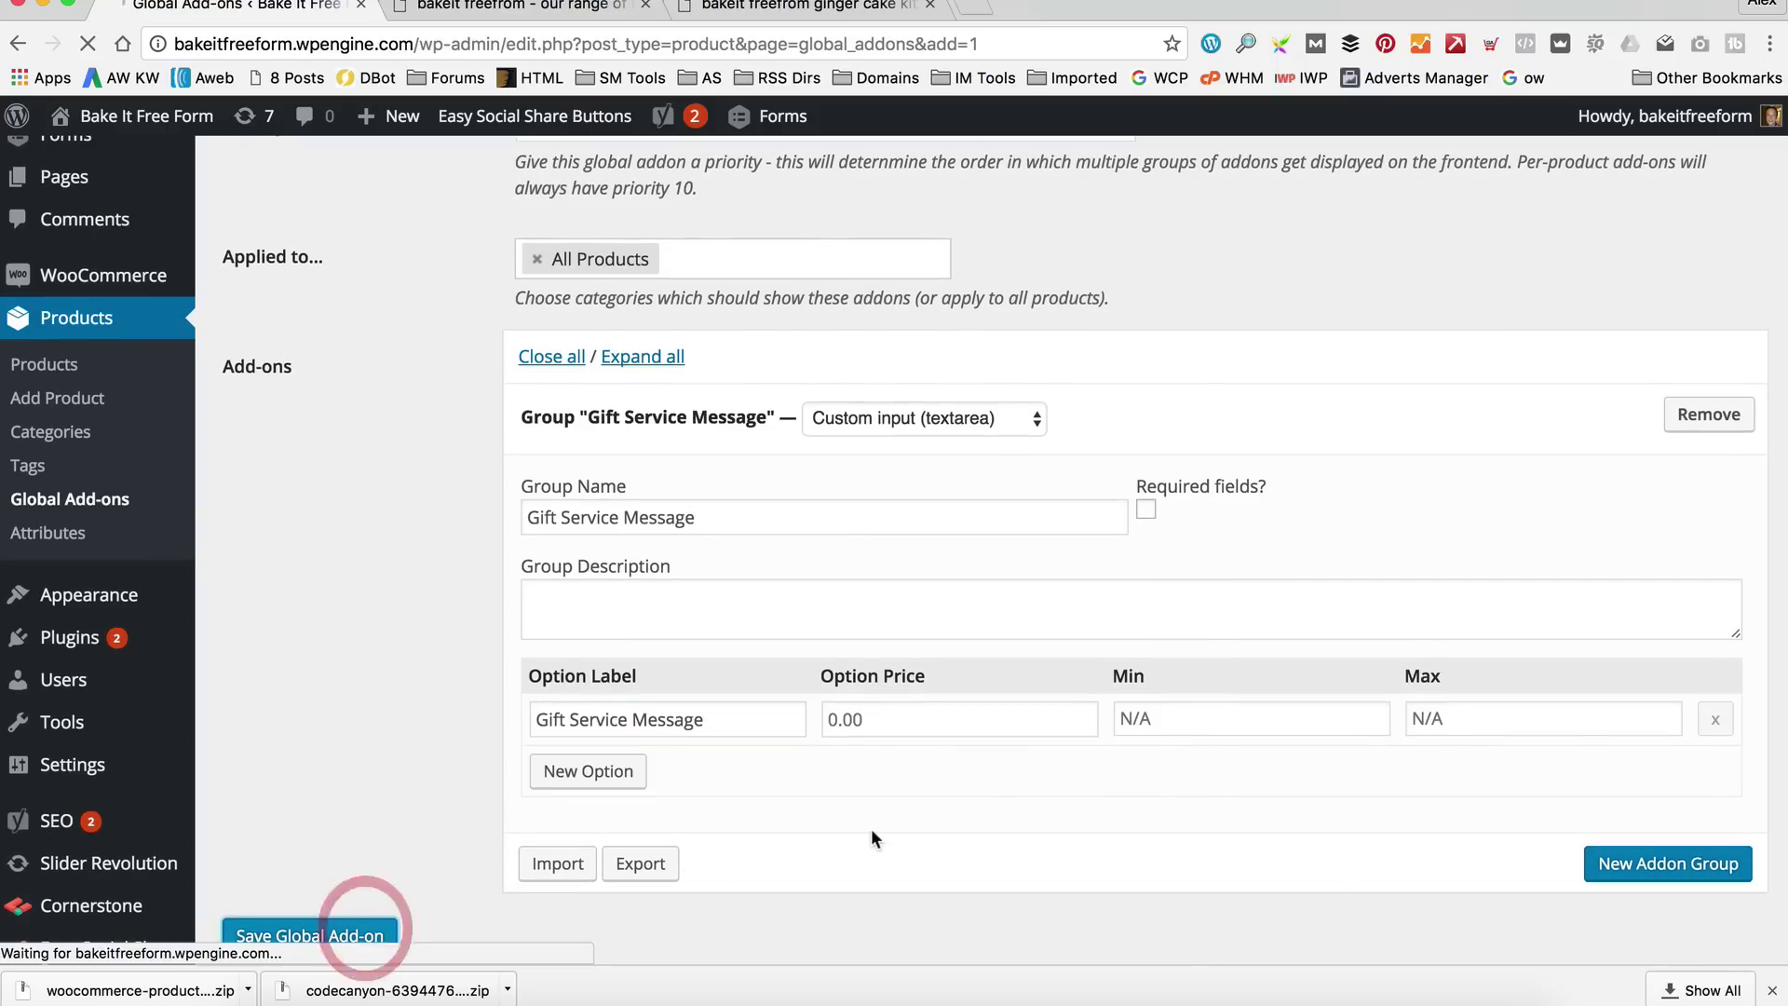
scroll(910, 791, down, 3)
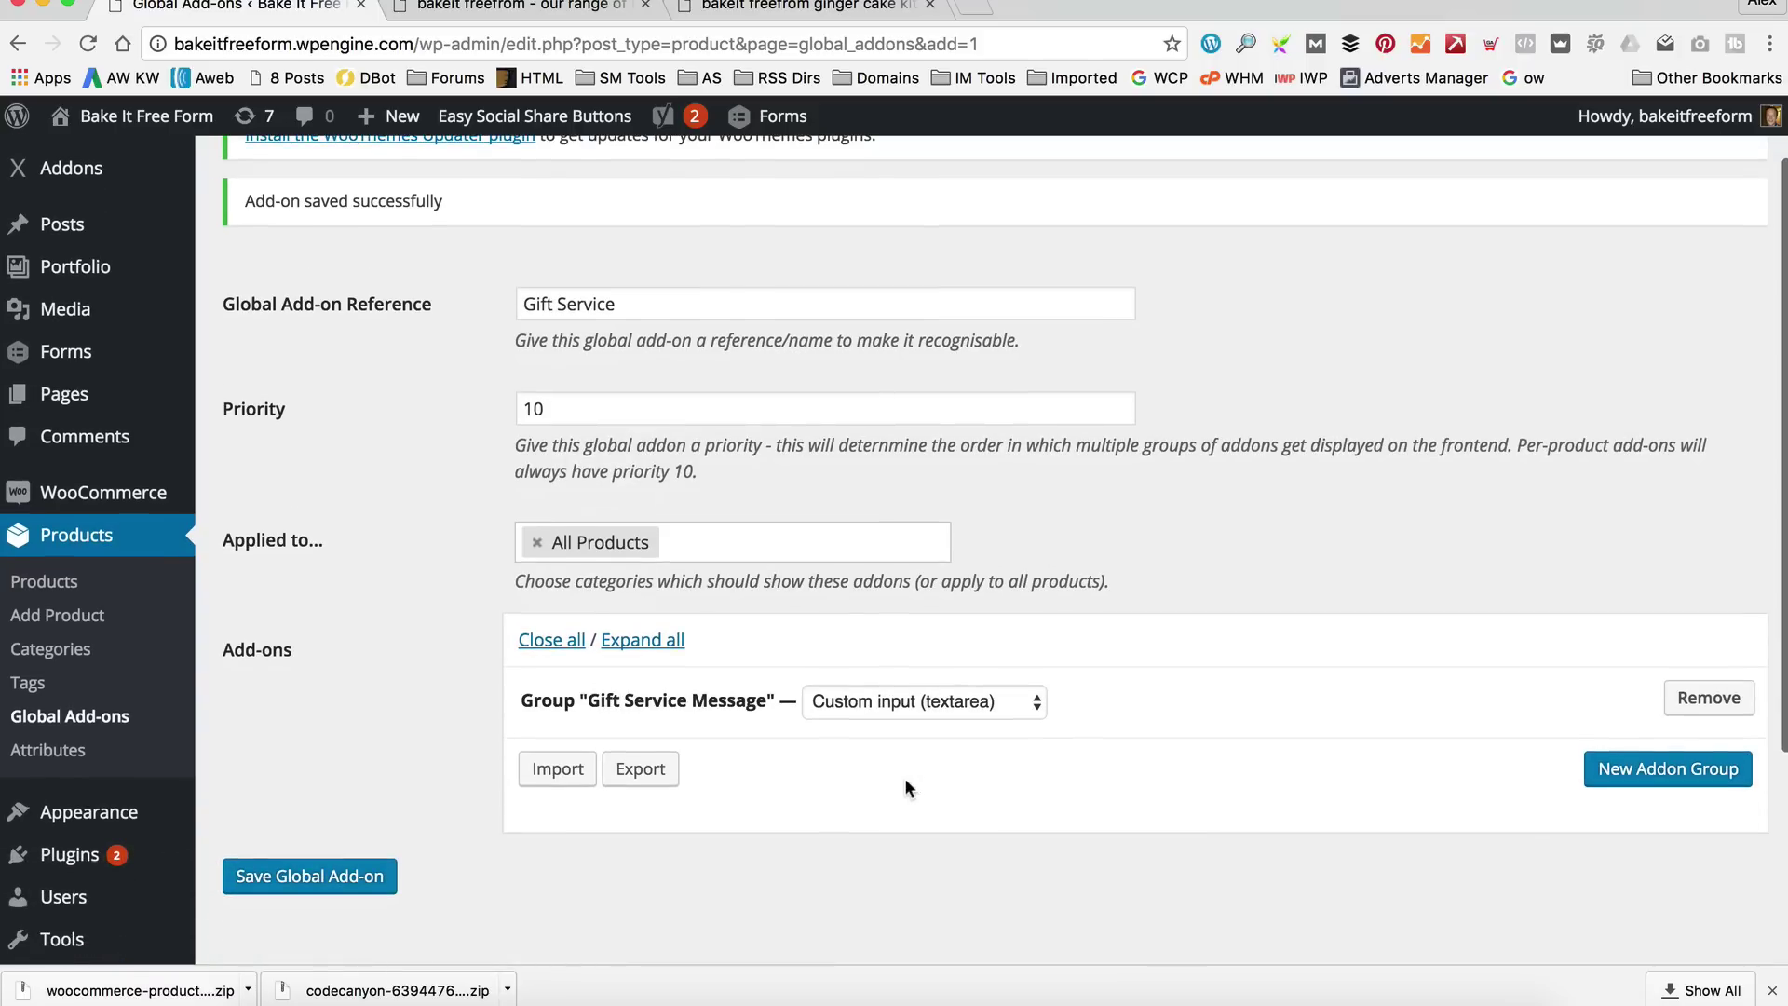
- Open the live site in a new tab and go to the Carrot Cake Kit via Buy Cake Kits
mouse_move(140, 116)
right_click(198, 158)
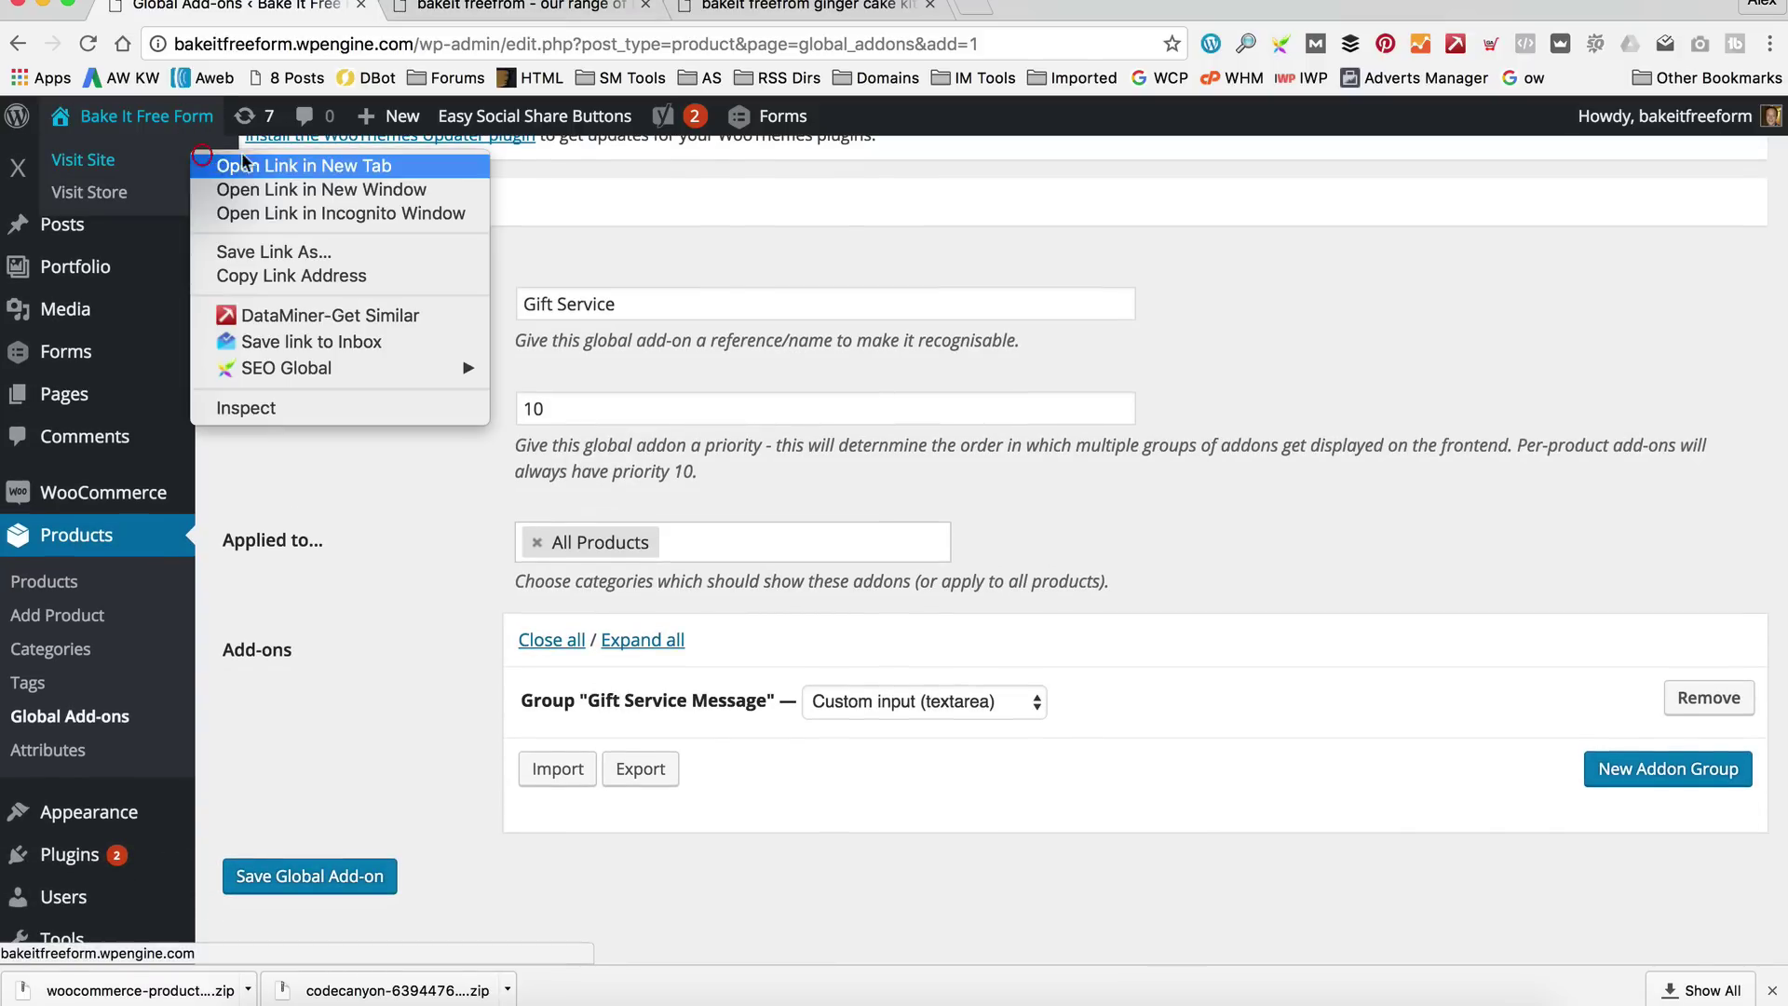
click(247, 163)
click(437, 7)
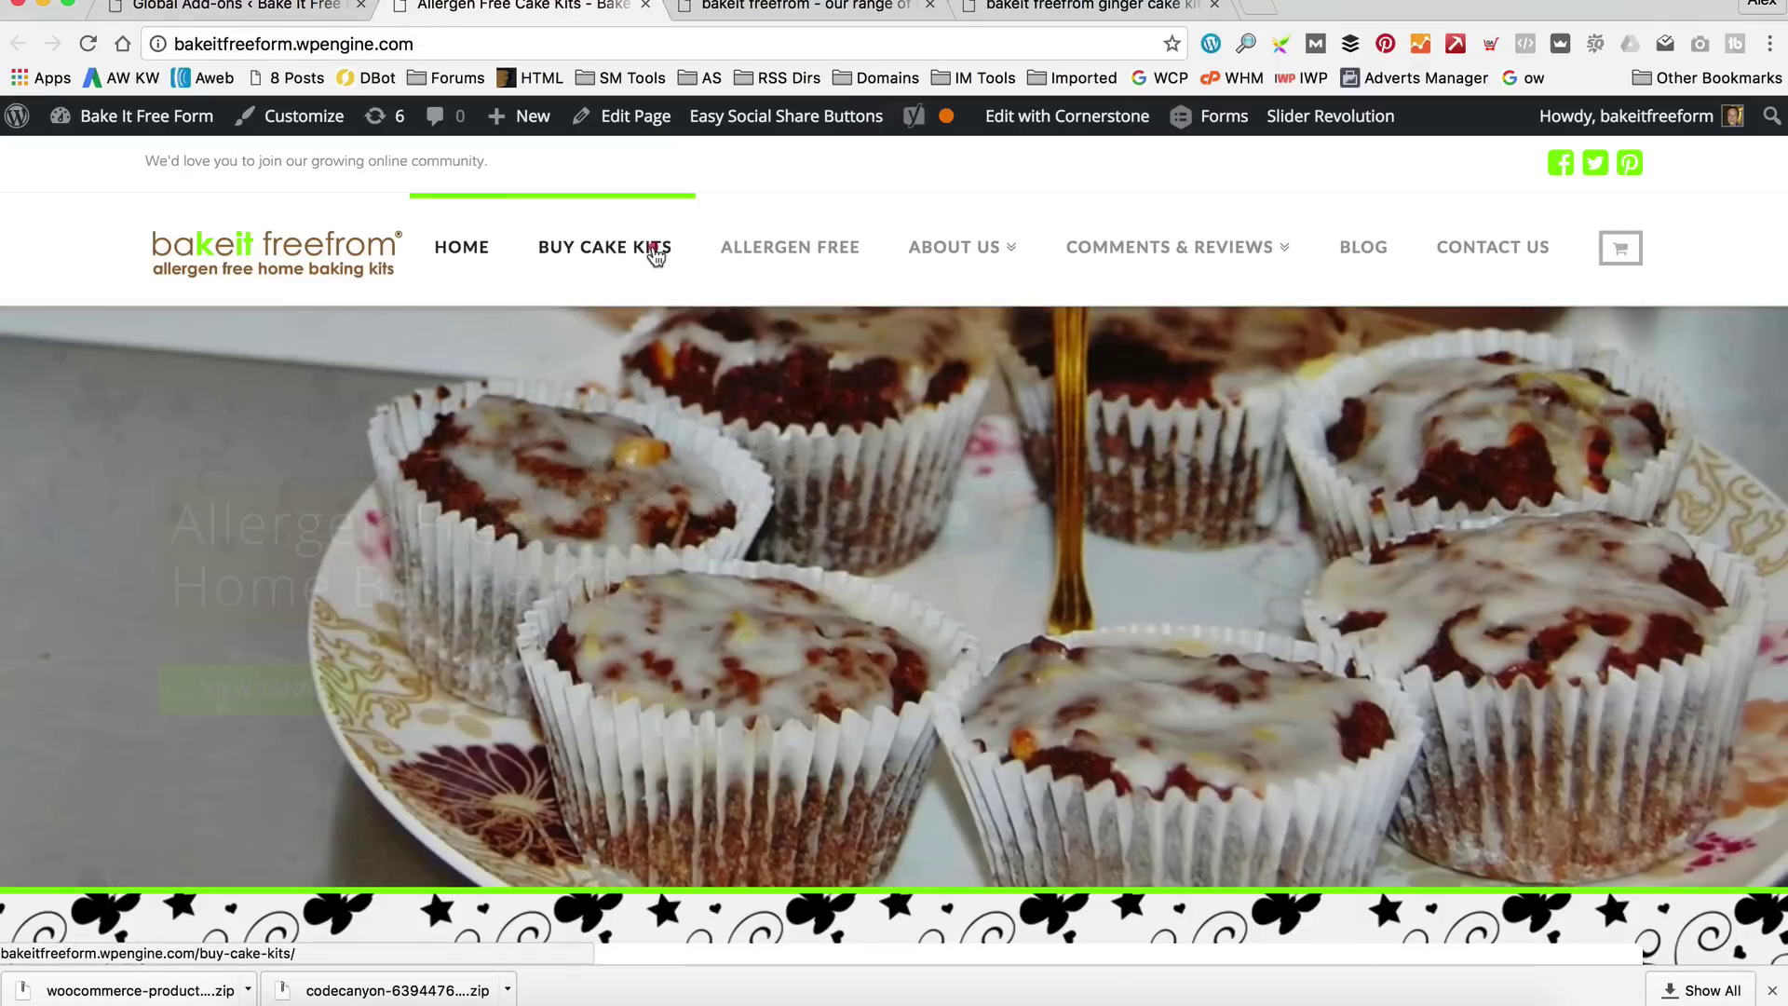
click(652, 249)
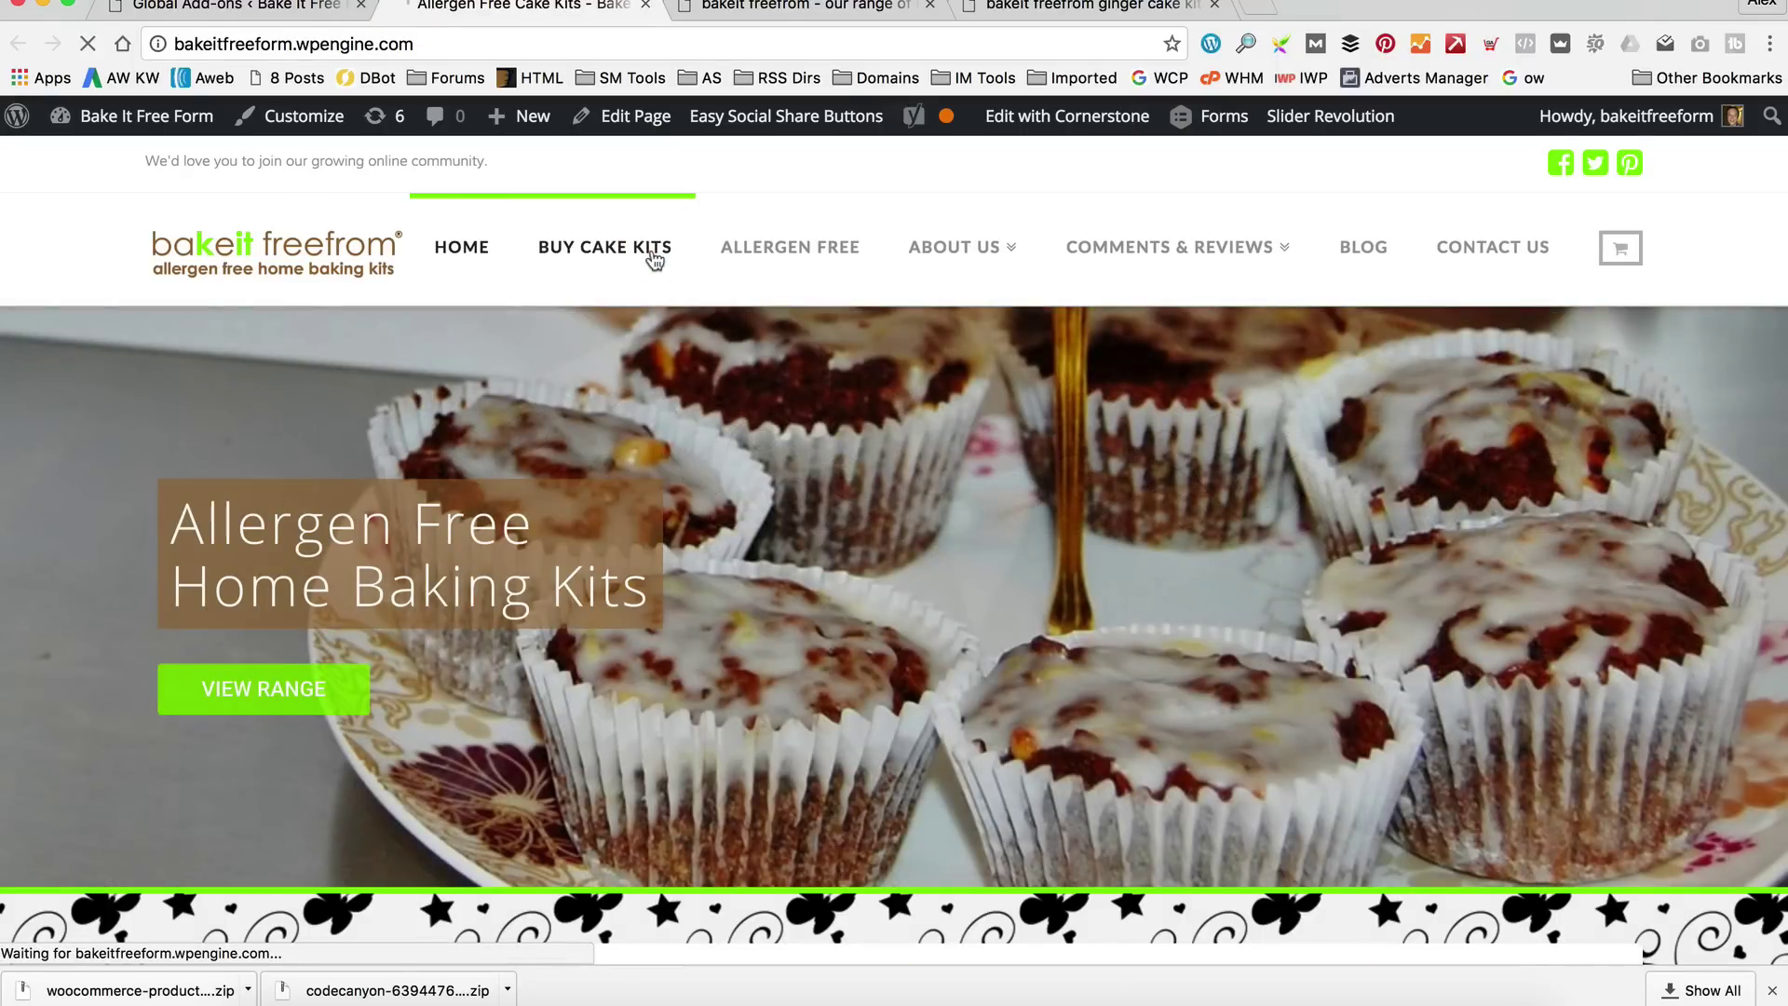
scroll(447, 454, down, 3)
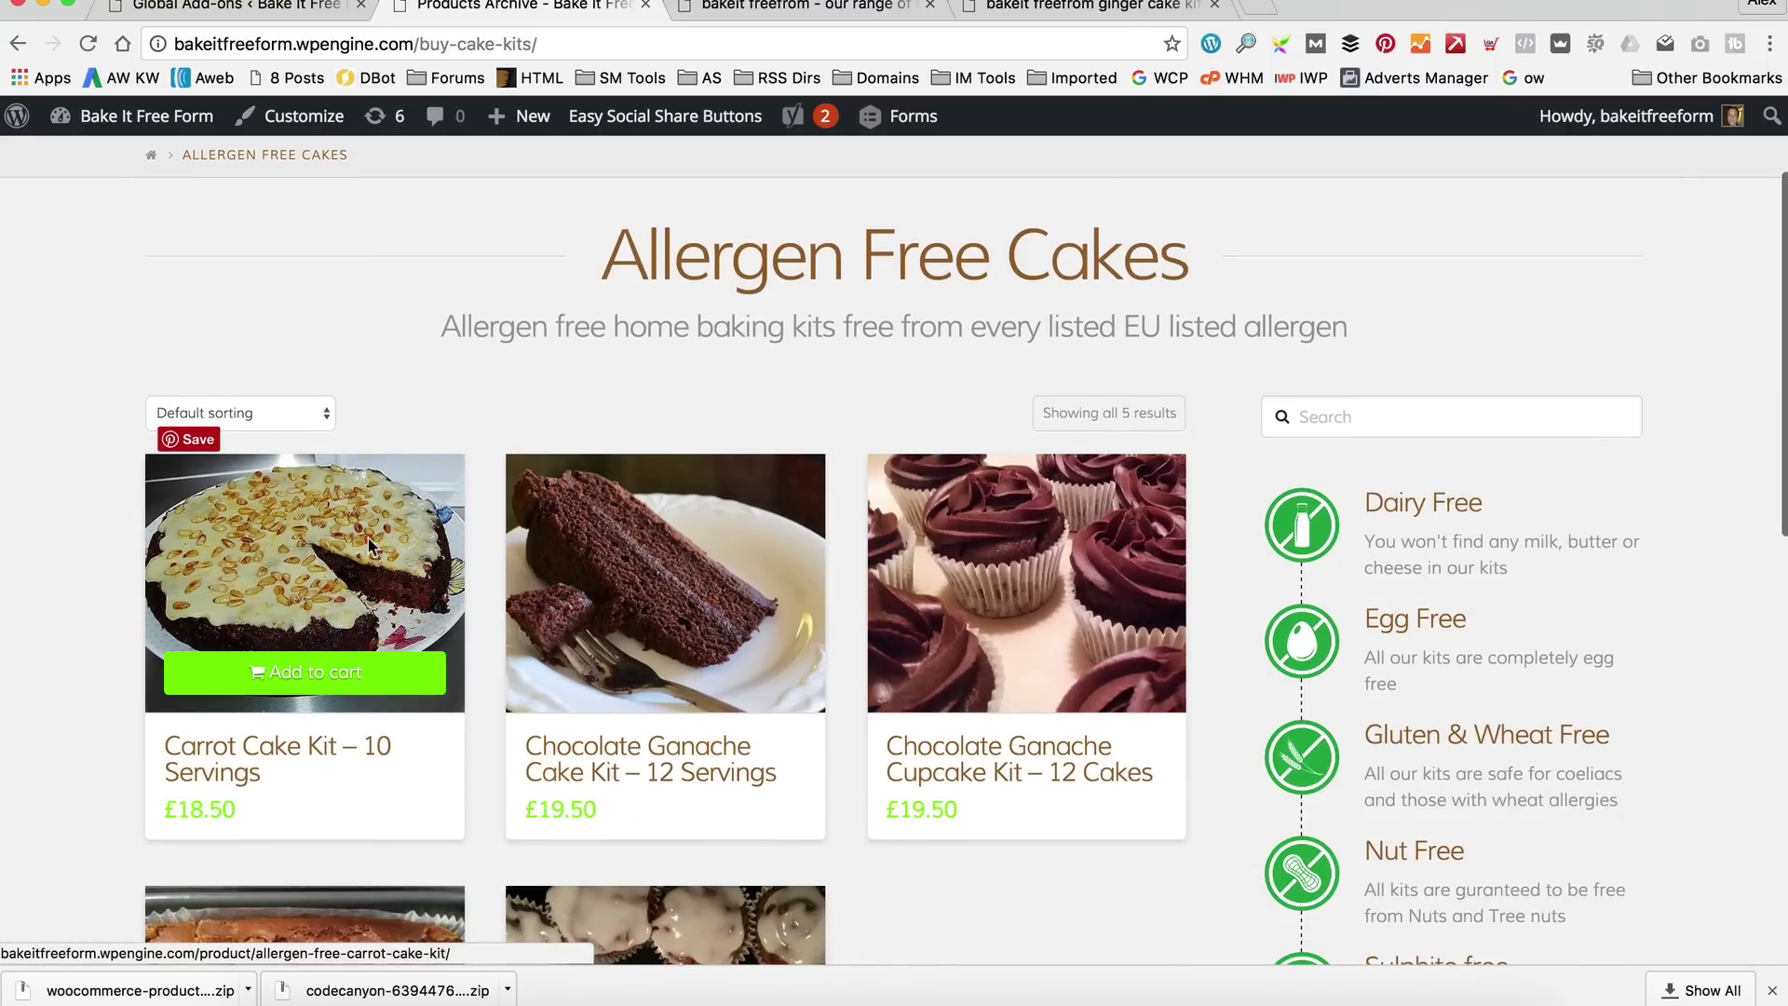
click(380, 550)
- Try the Gift Service Message box on the product page, then return to the add-on editor
scroll(1070, 543, down, 3)
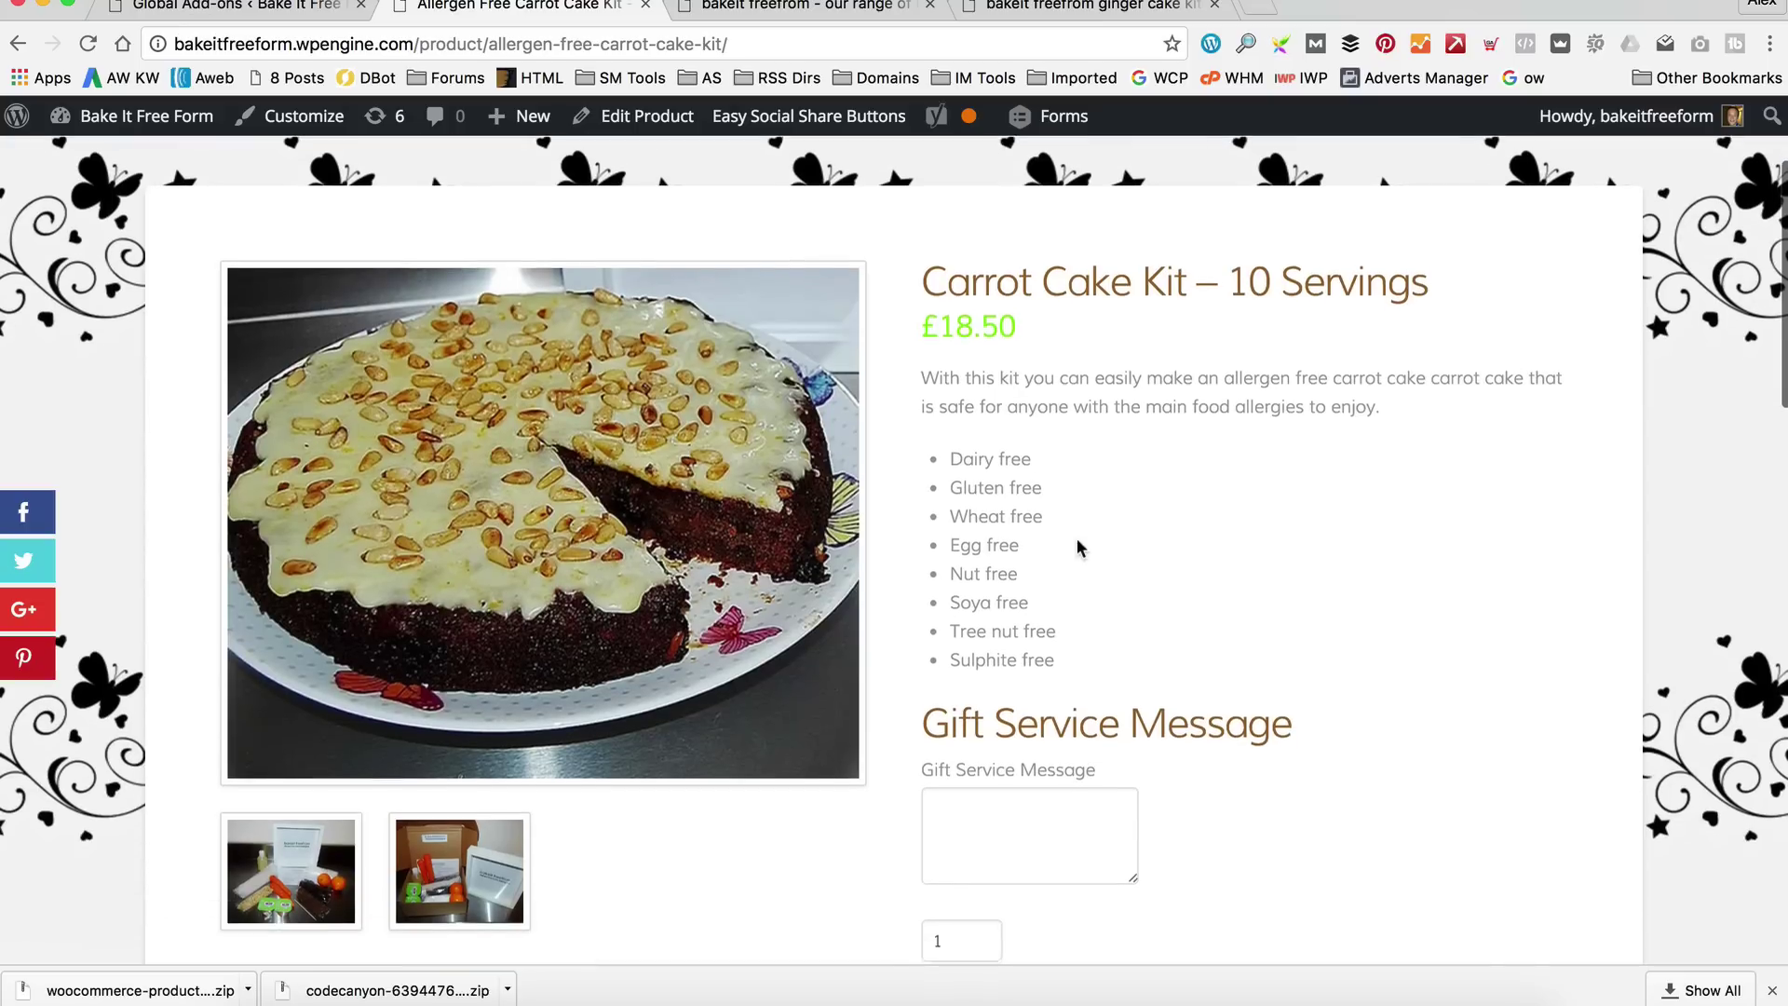
scroll(1072, 543, down, 1)
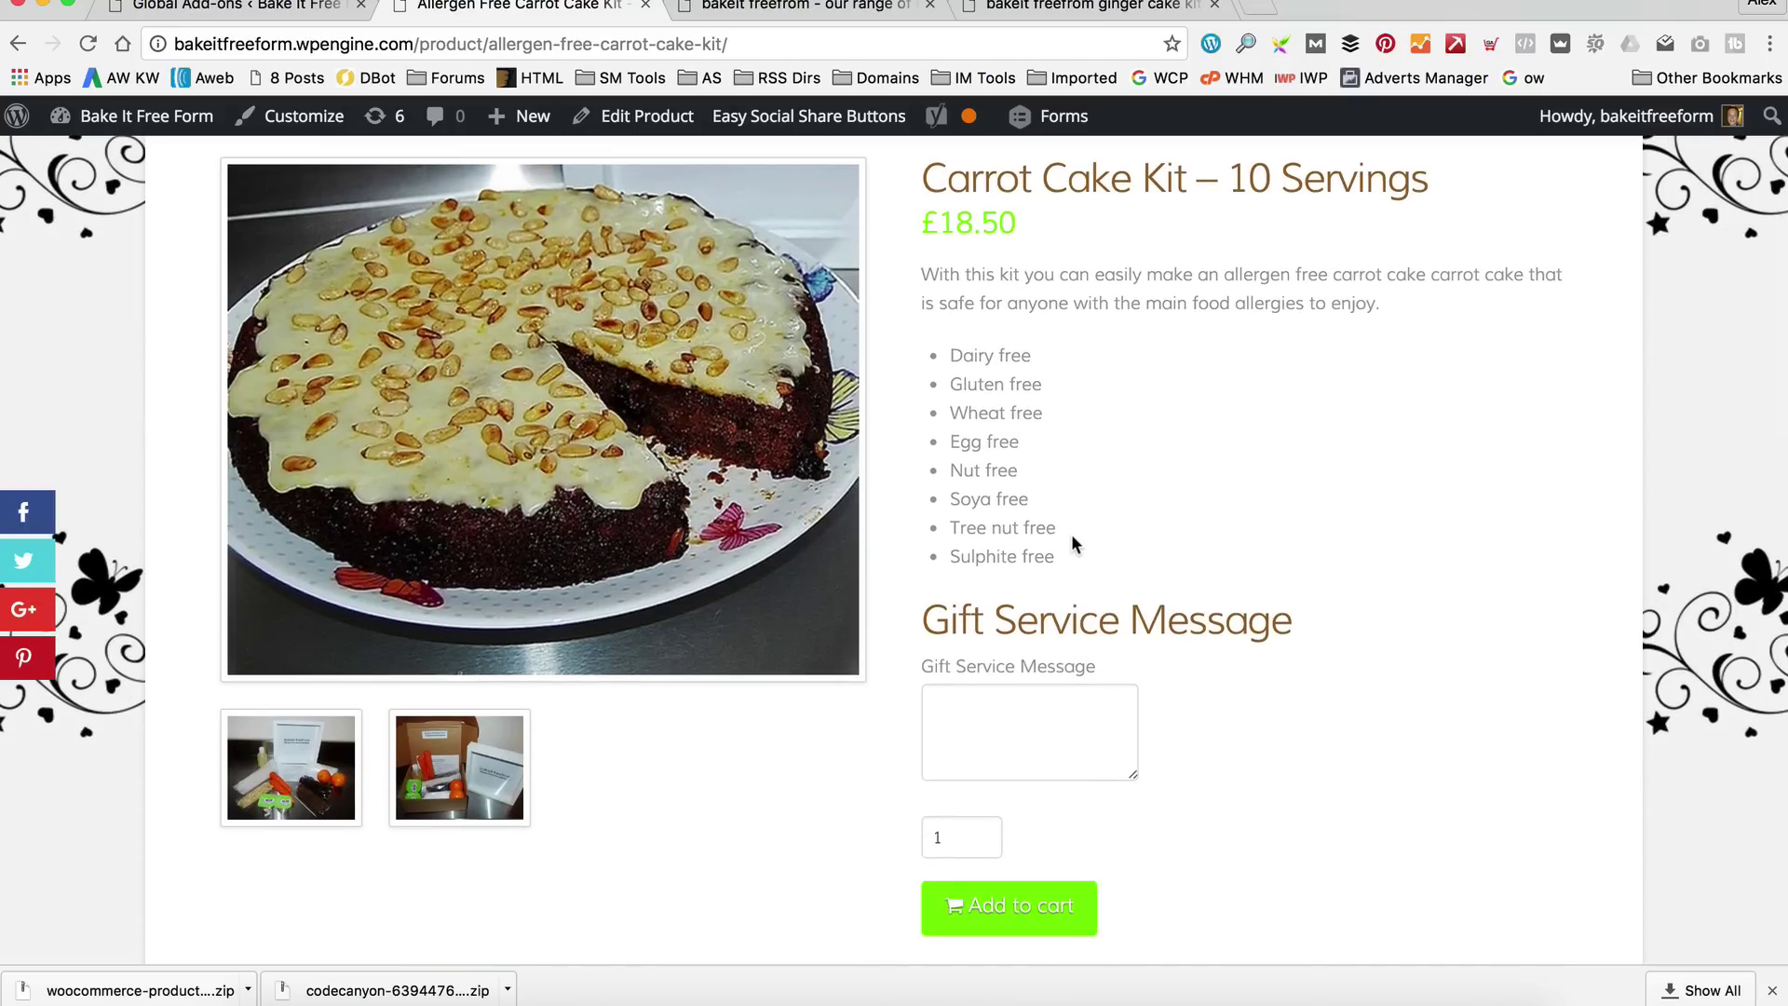
click(1072, 734)
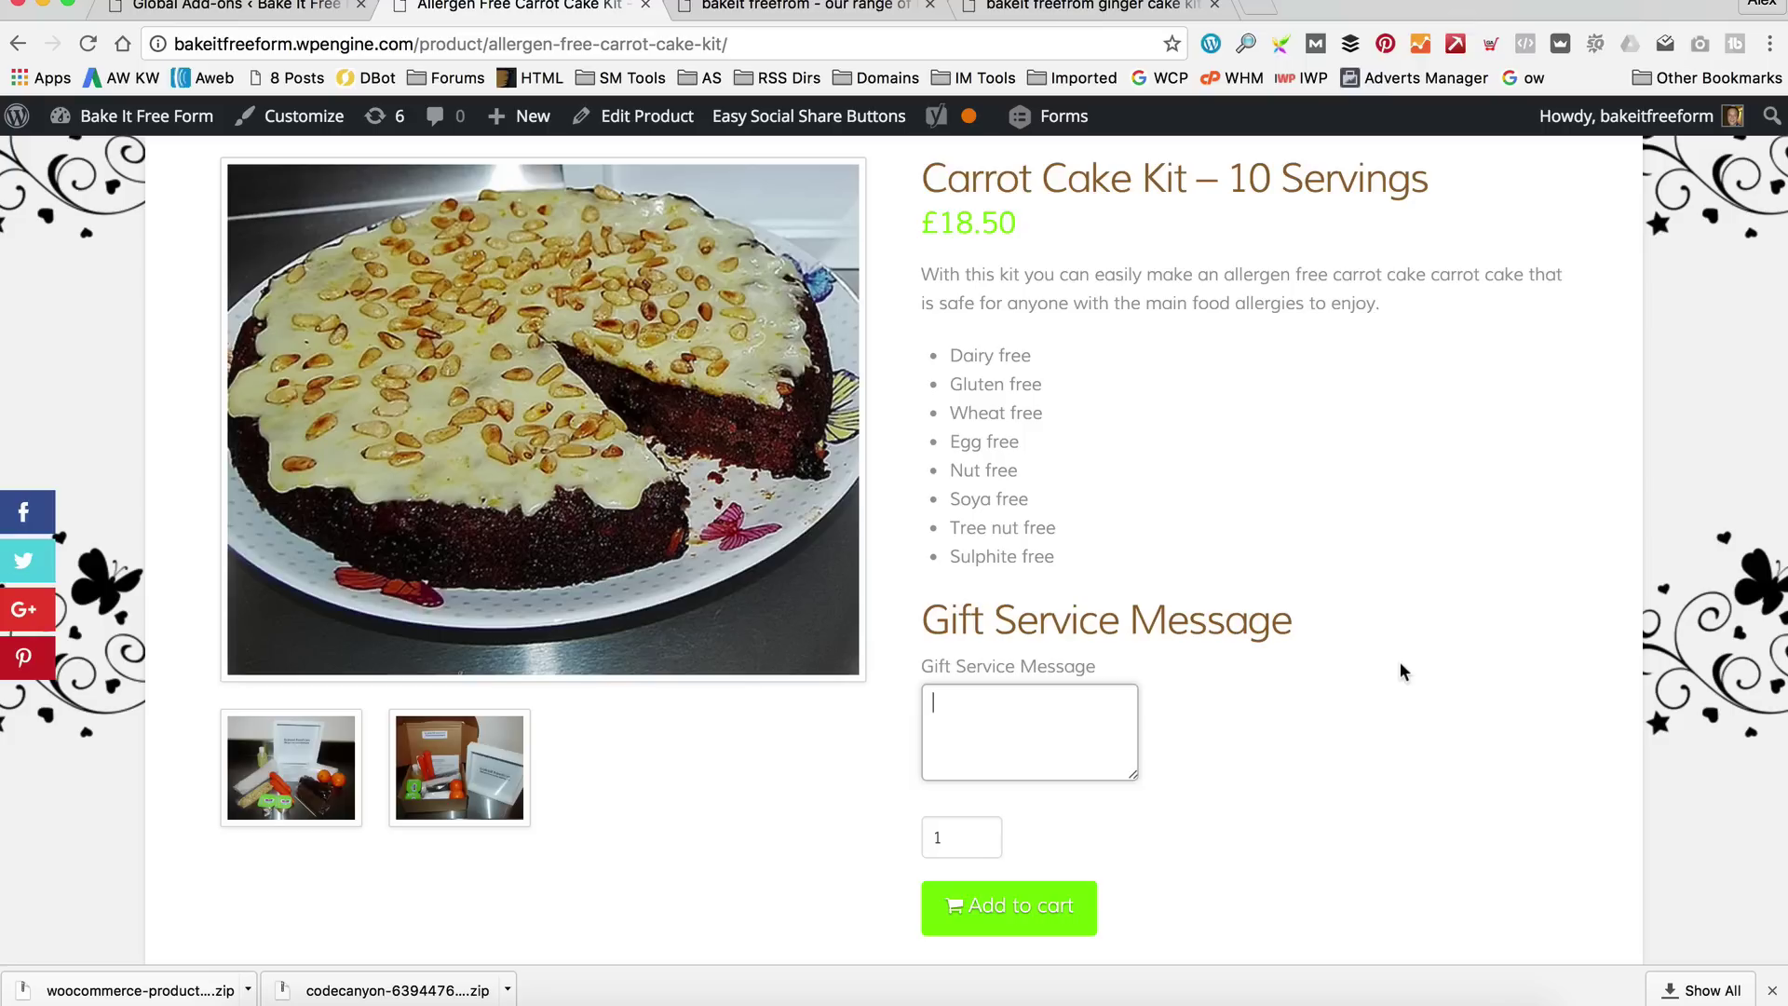
scroll(1397, 662, up, 1)
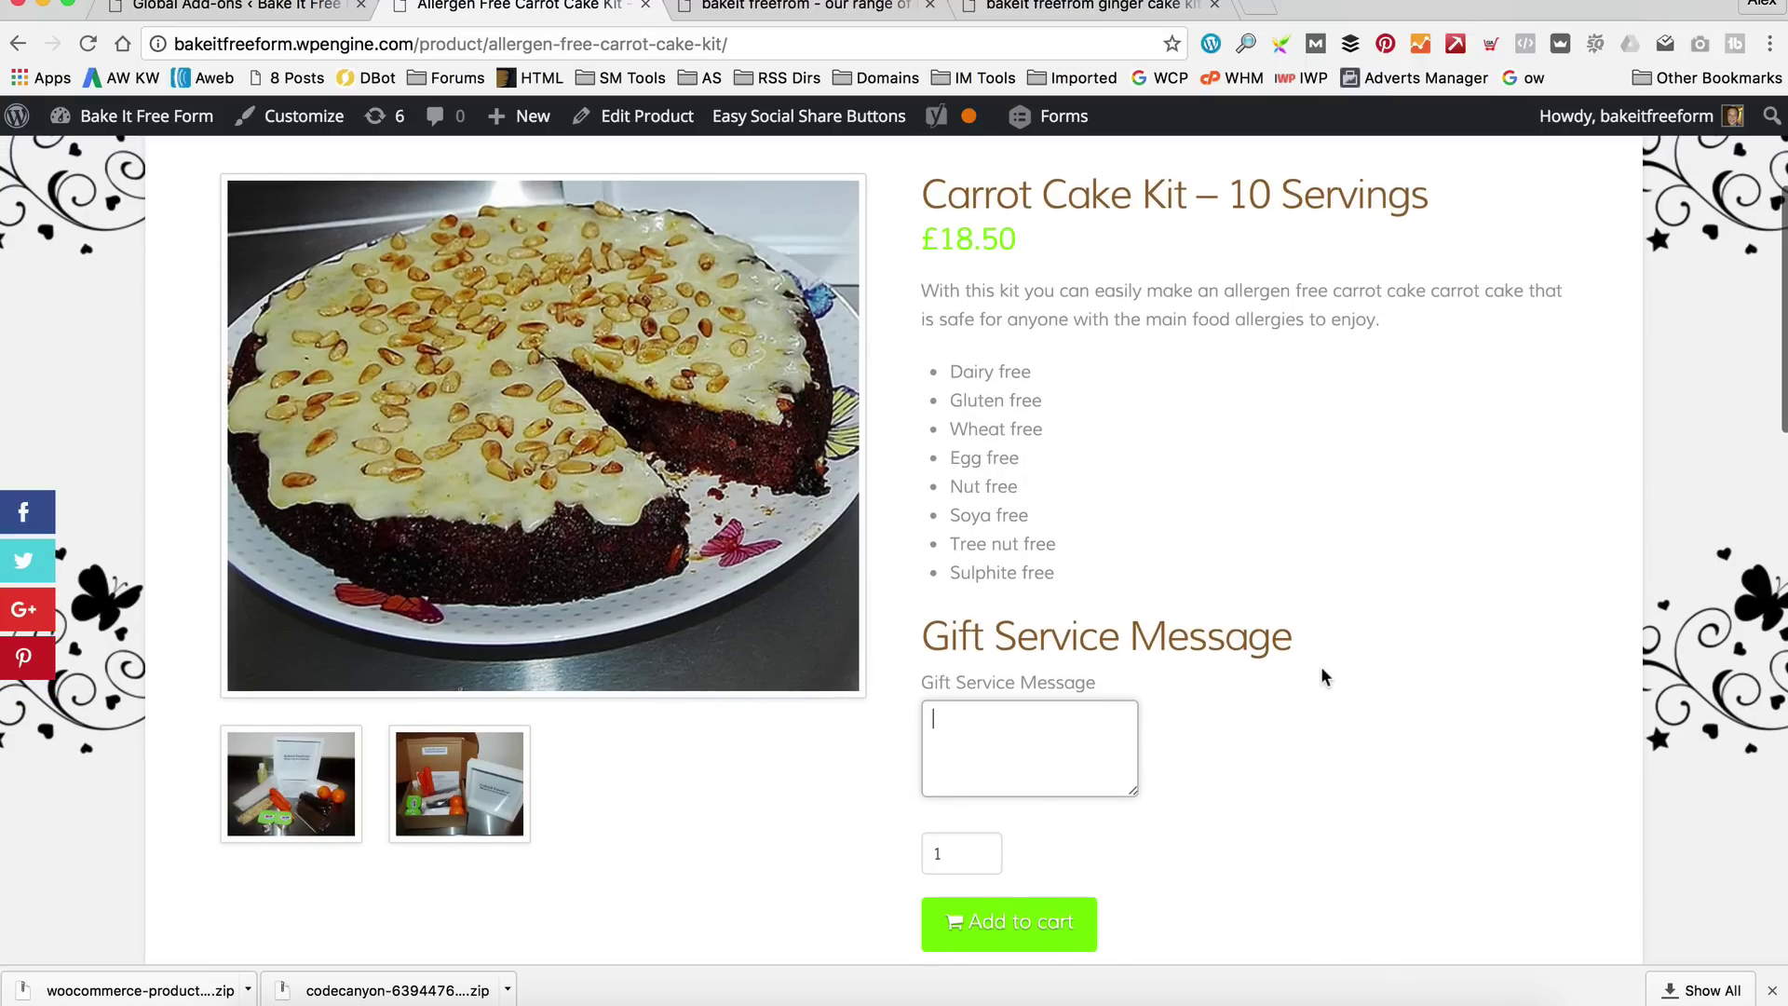
click(216, 8)
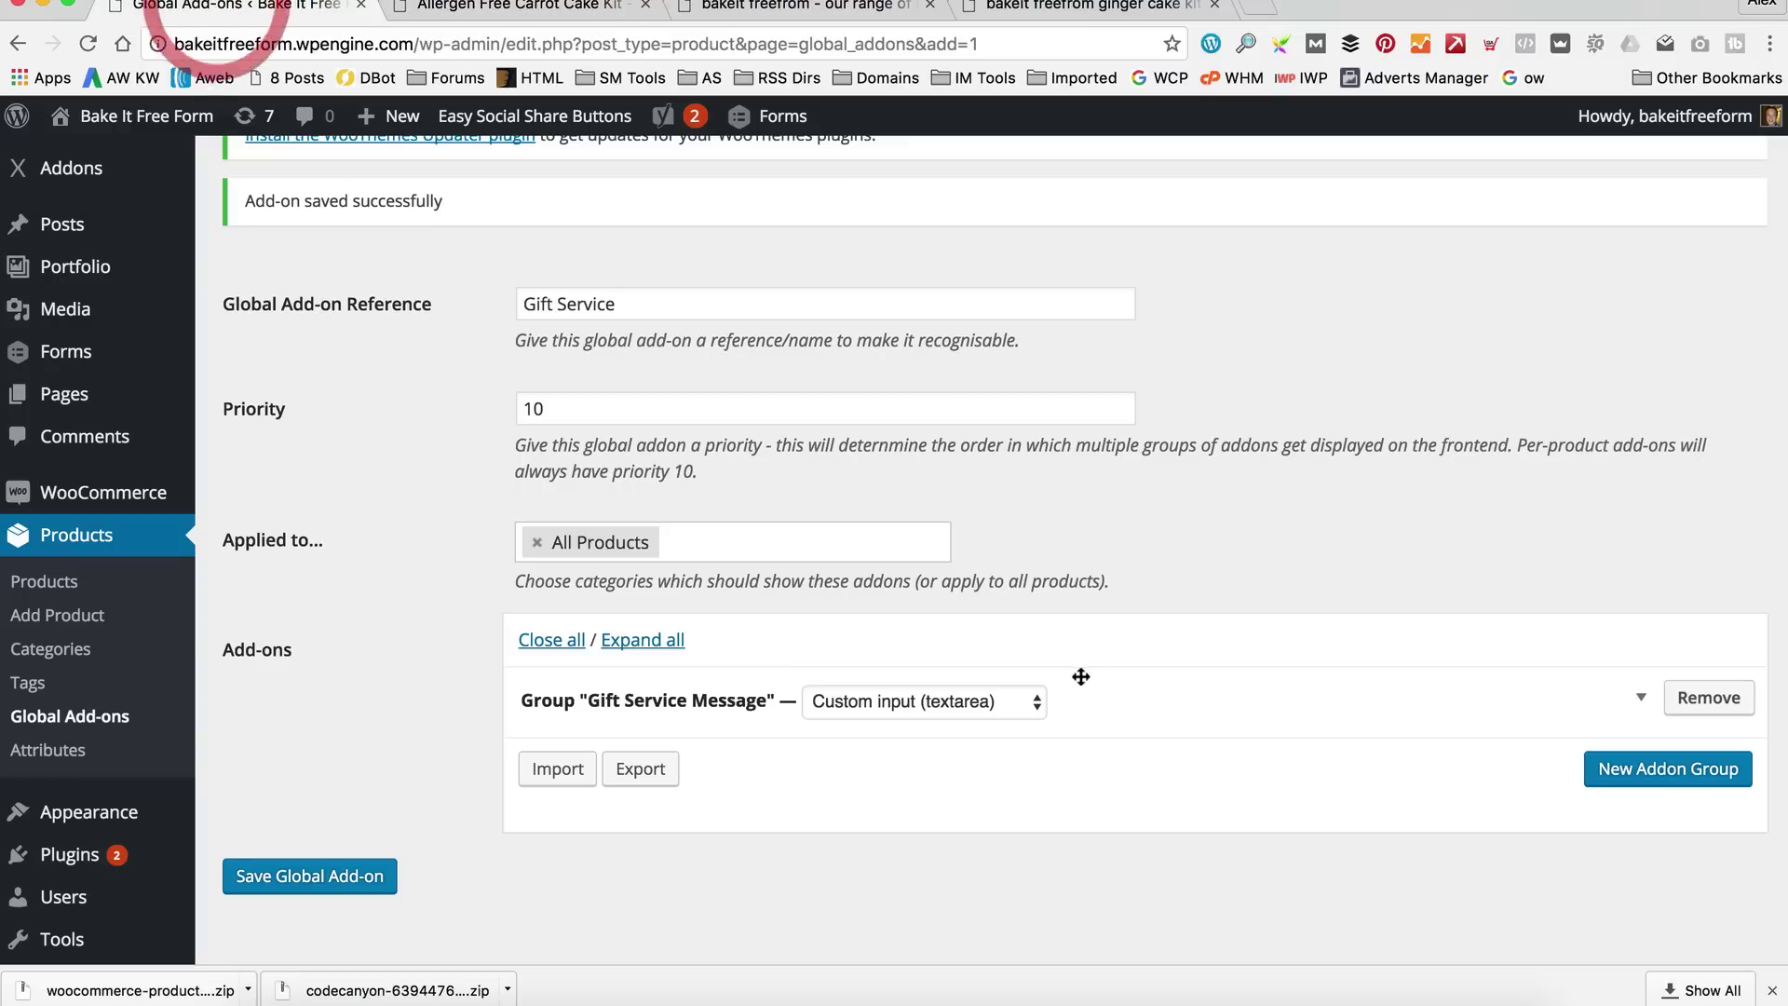
- Rename the Gift Service Message group to 'Gift Service (optional)'
click(1635, 695)
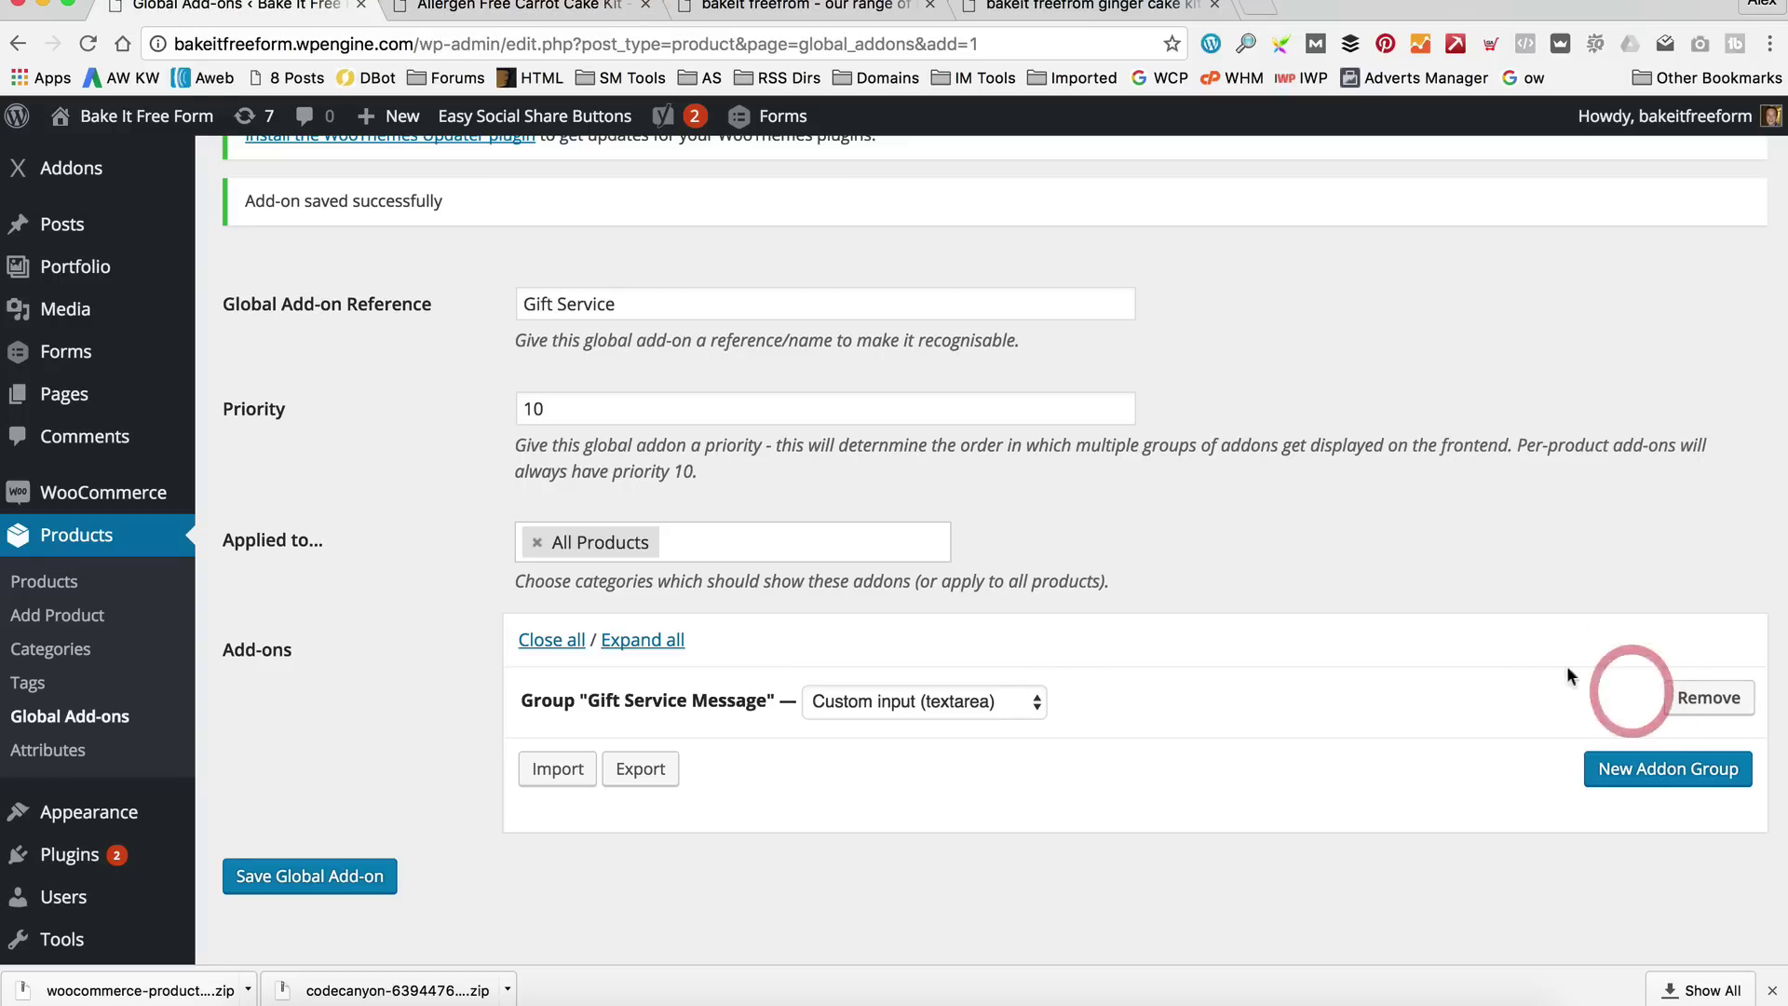
click(1637, 697)
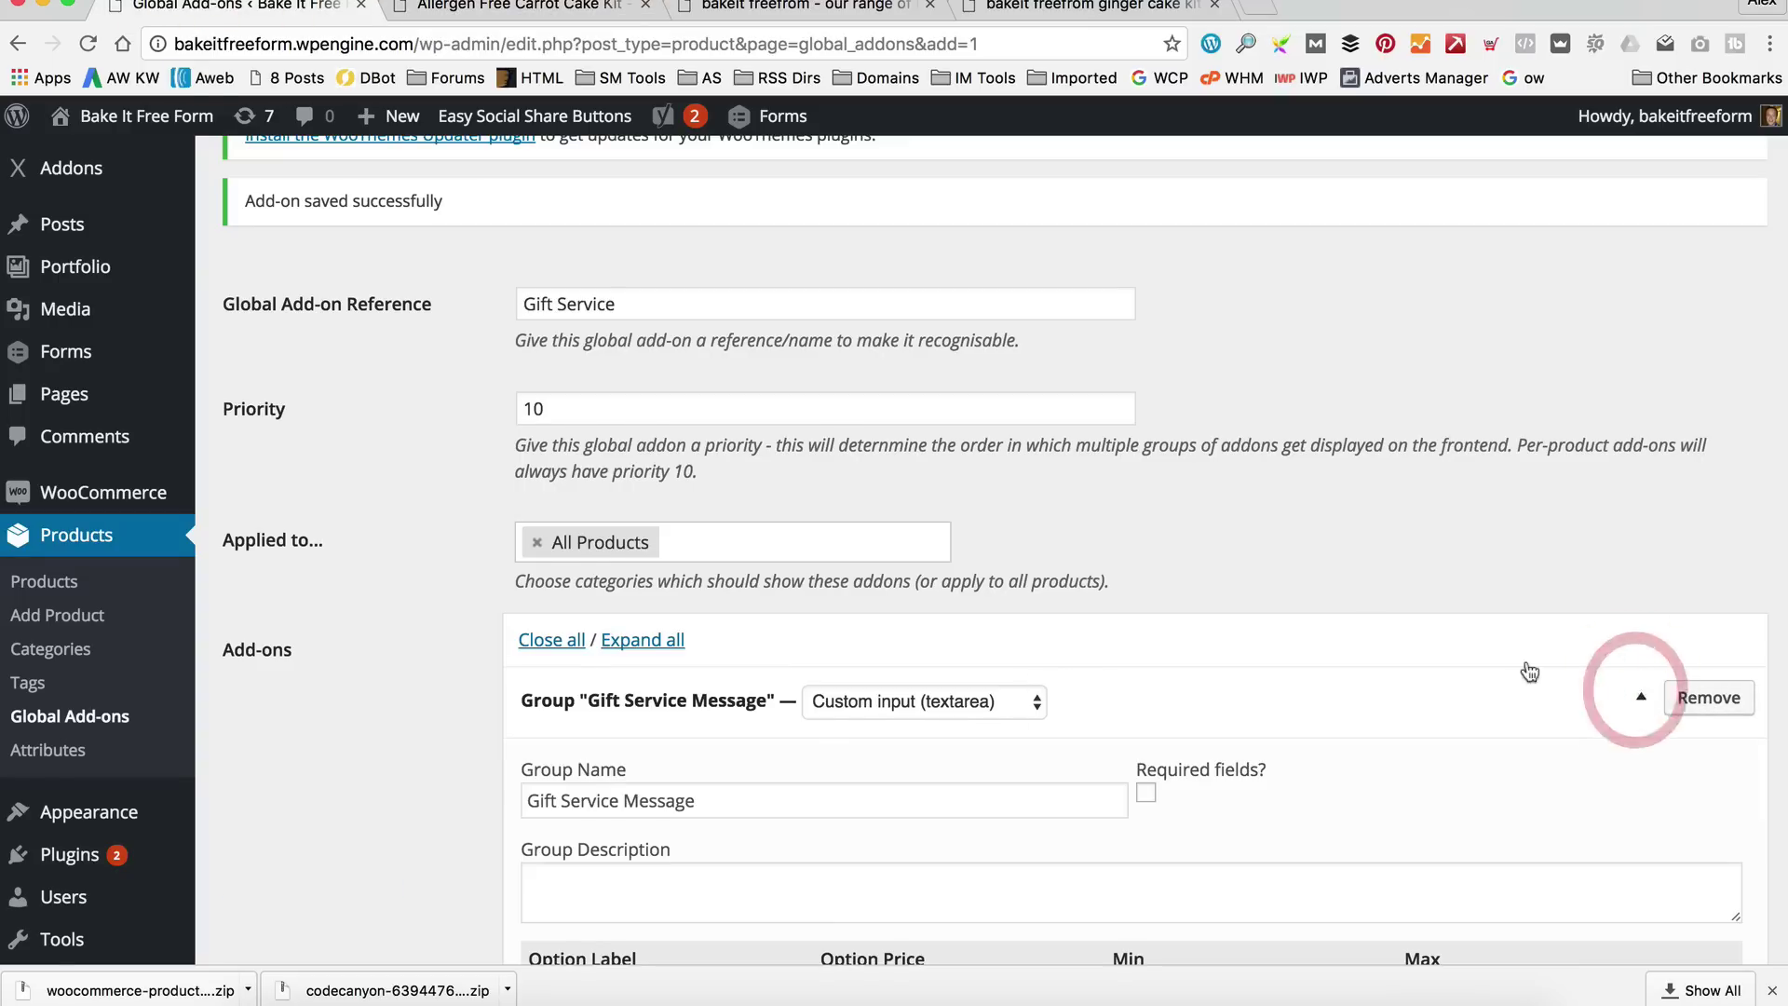
scroll(1365, 618, down, 2)
drag(697, 599, 615, 596)
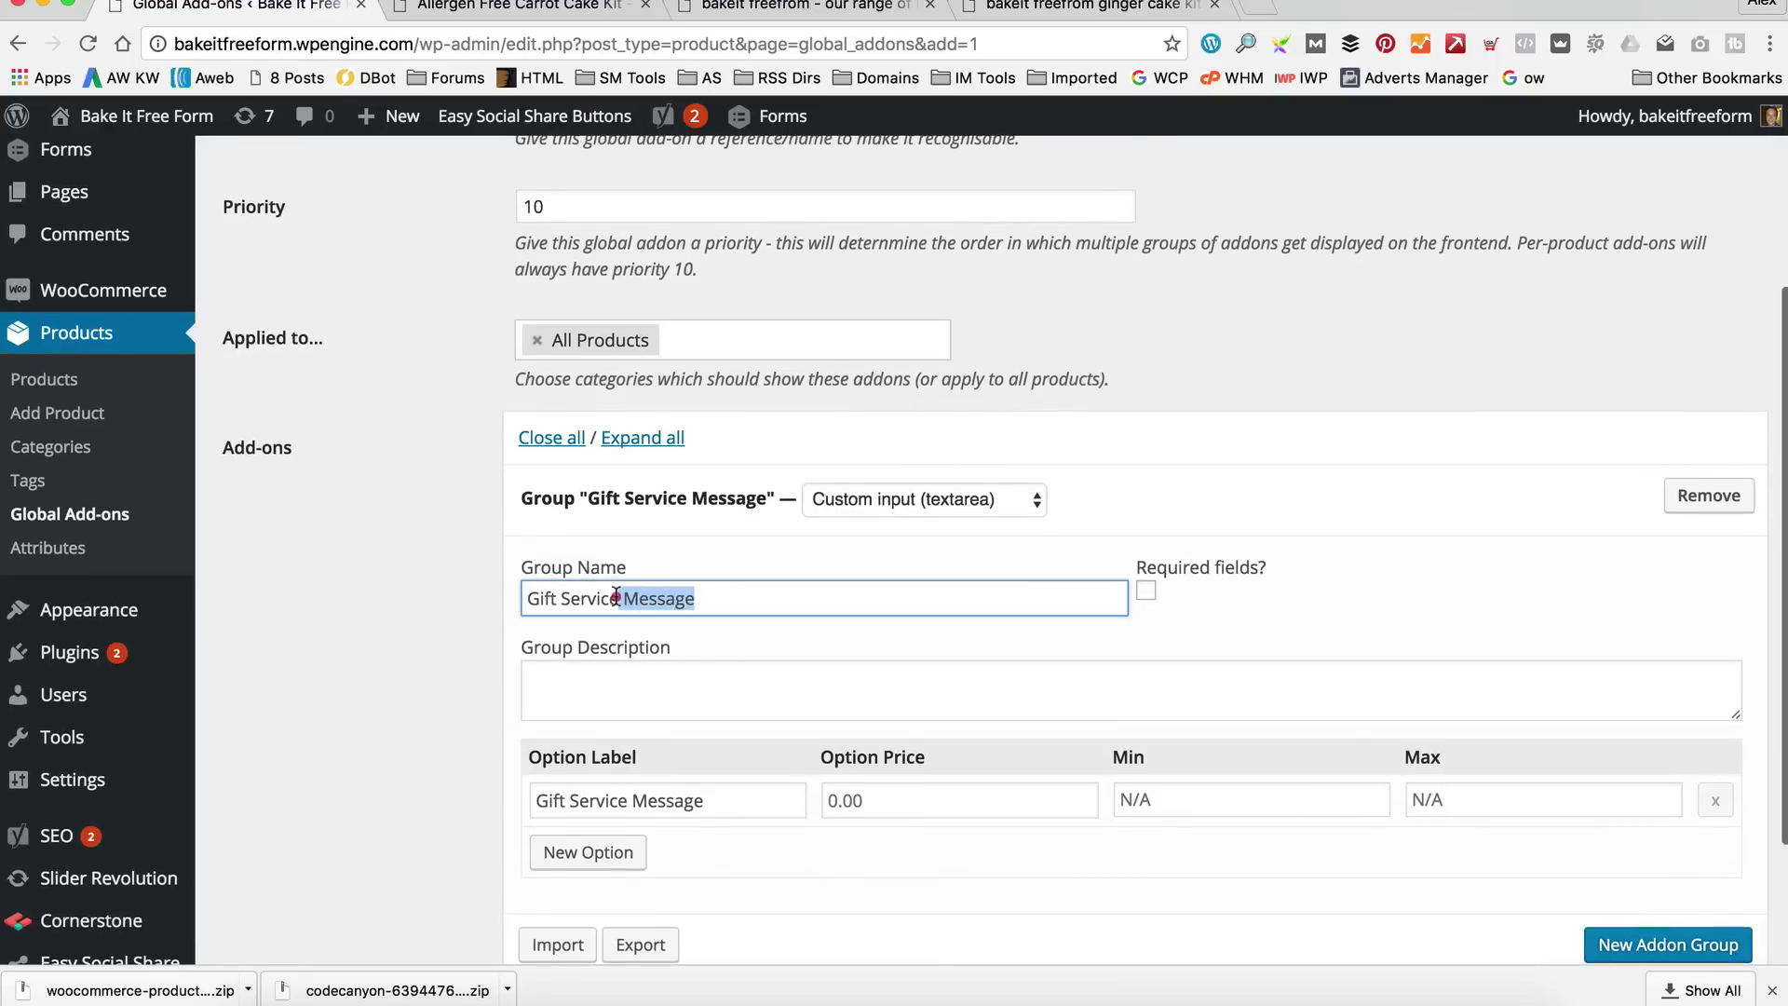
key(BackSpace)
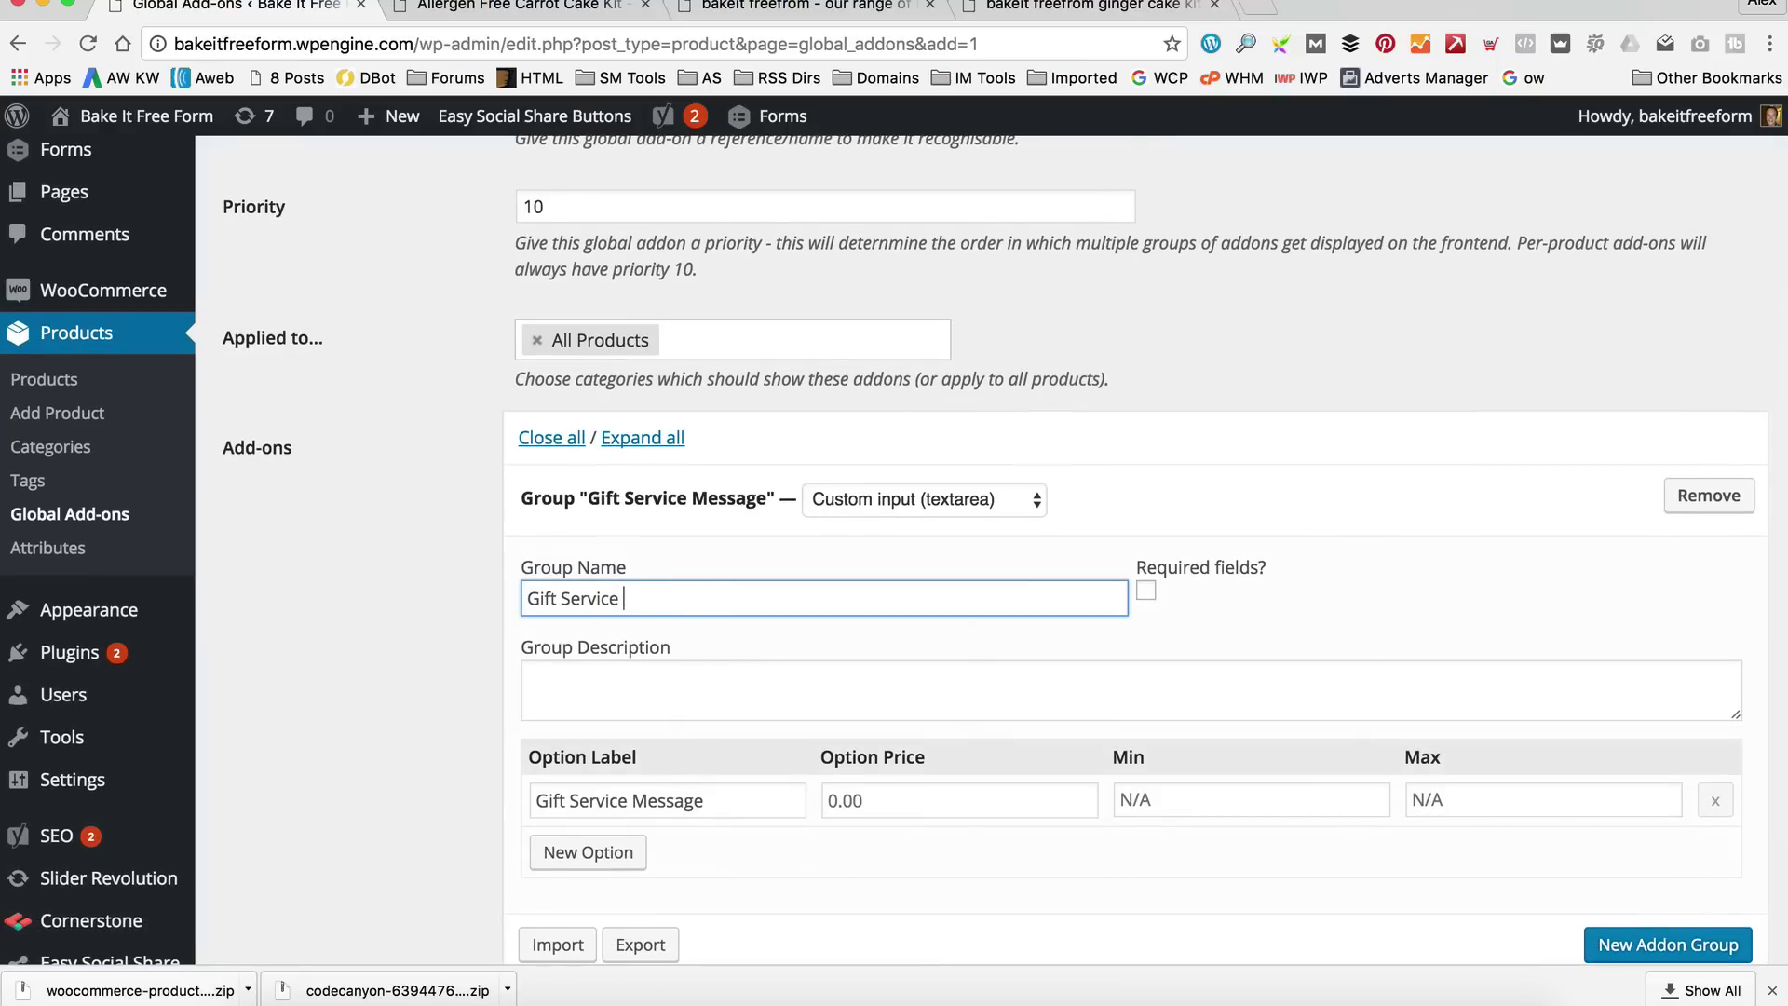
text((optional)
click(1070, 691)
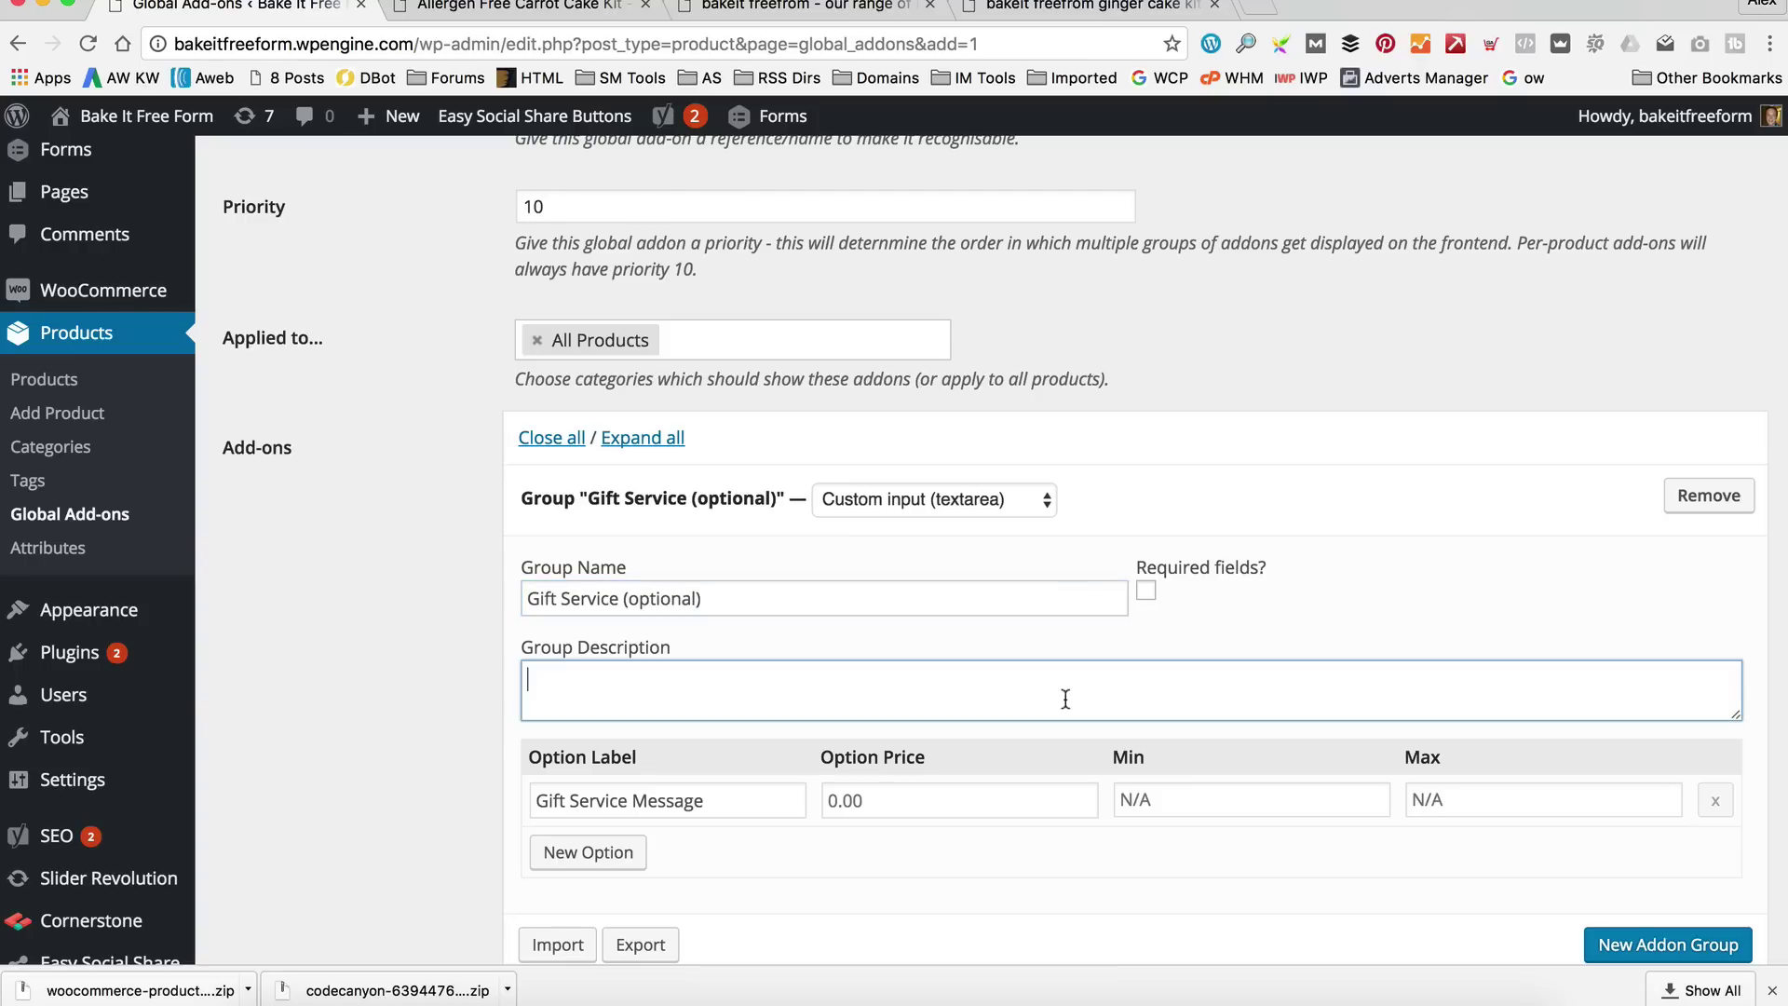
- Add an extra option row to that group, then delete the spare Default Label row
scroll(1545, 863, down, 1)
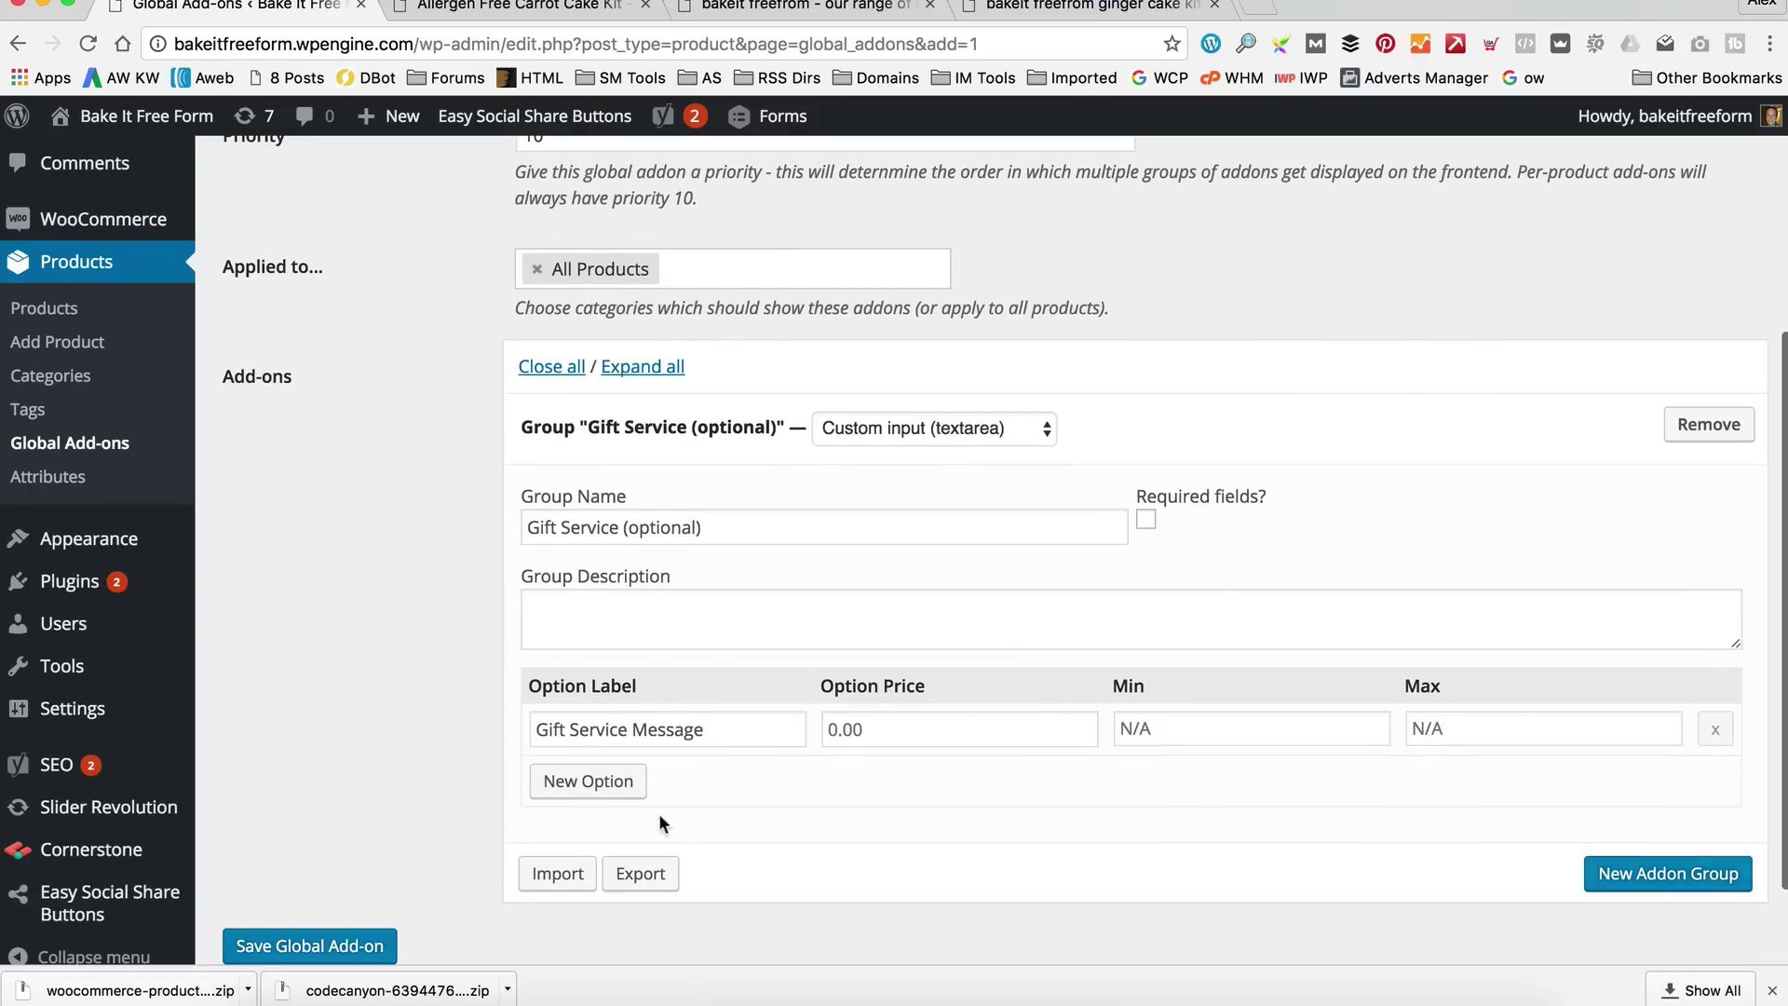
click(610, 785)
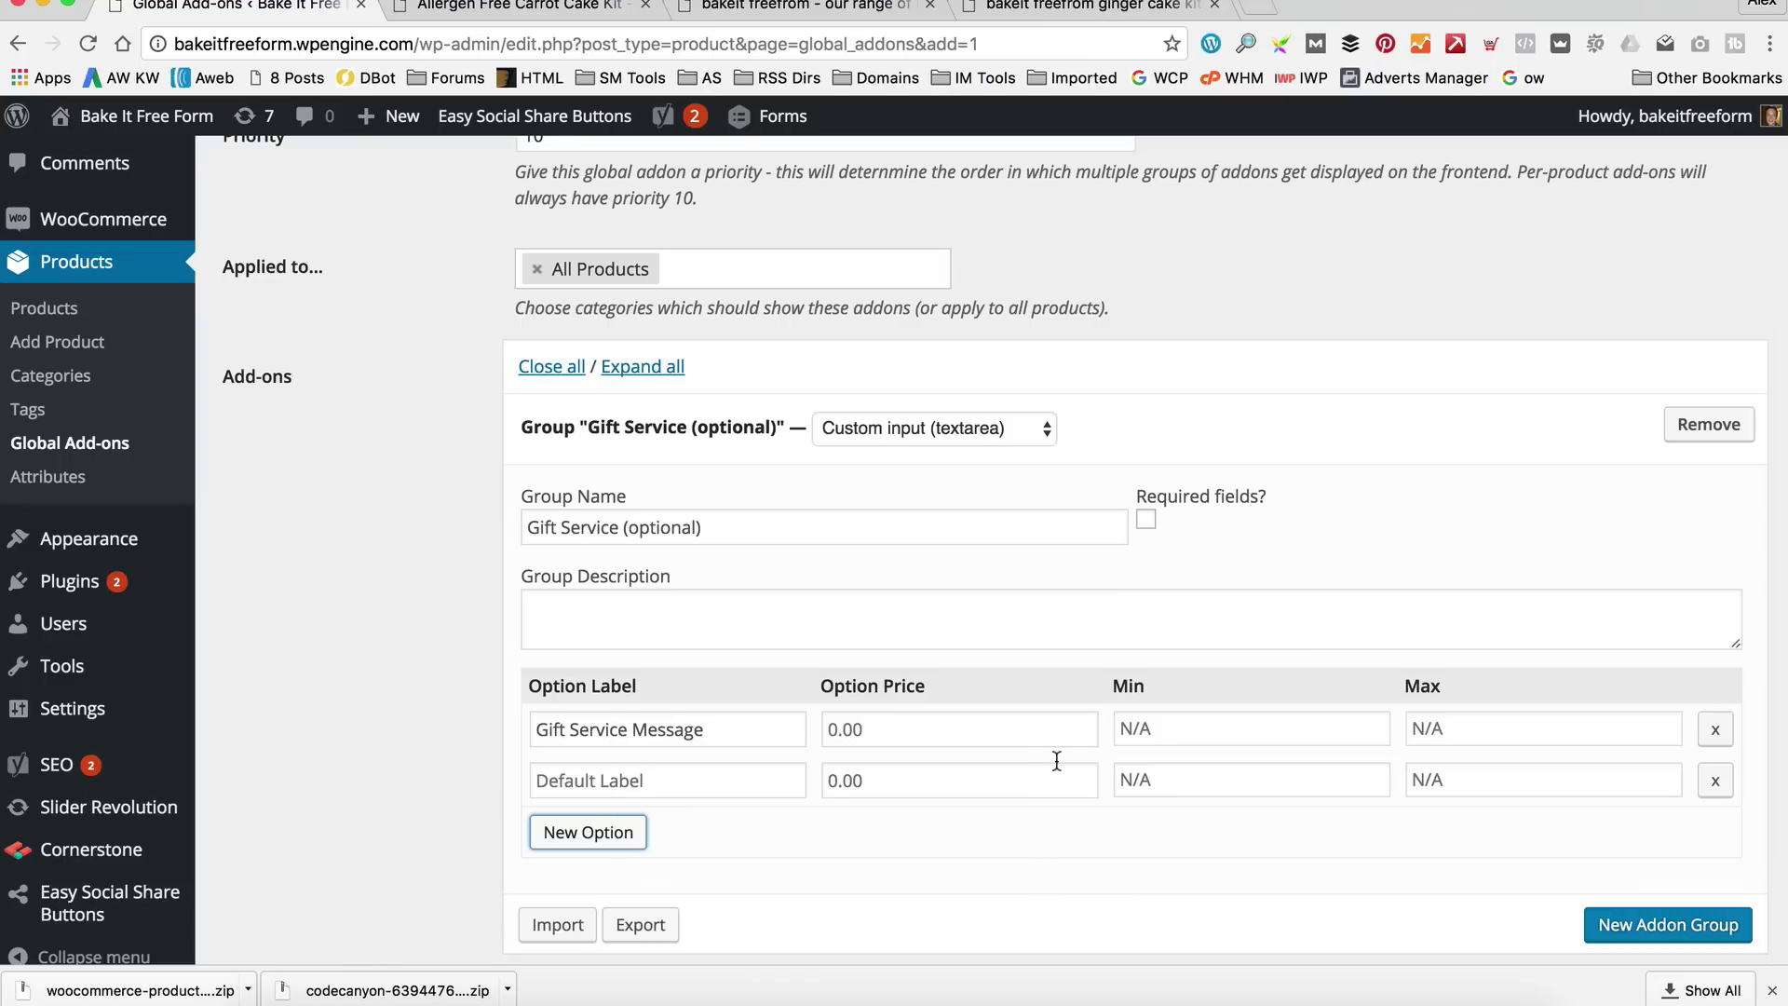
click(1715, 780)
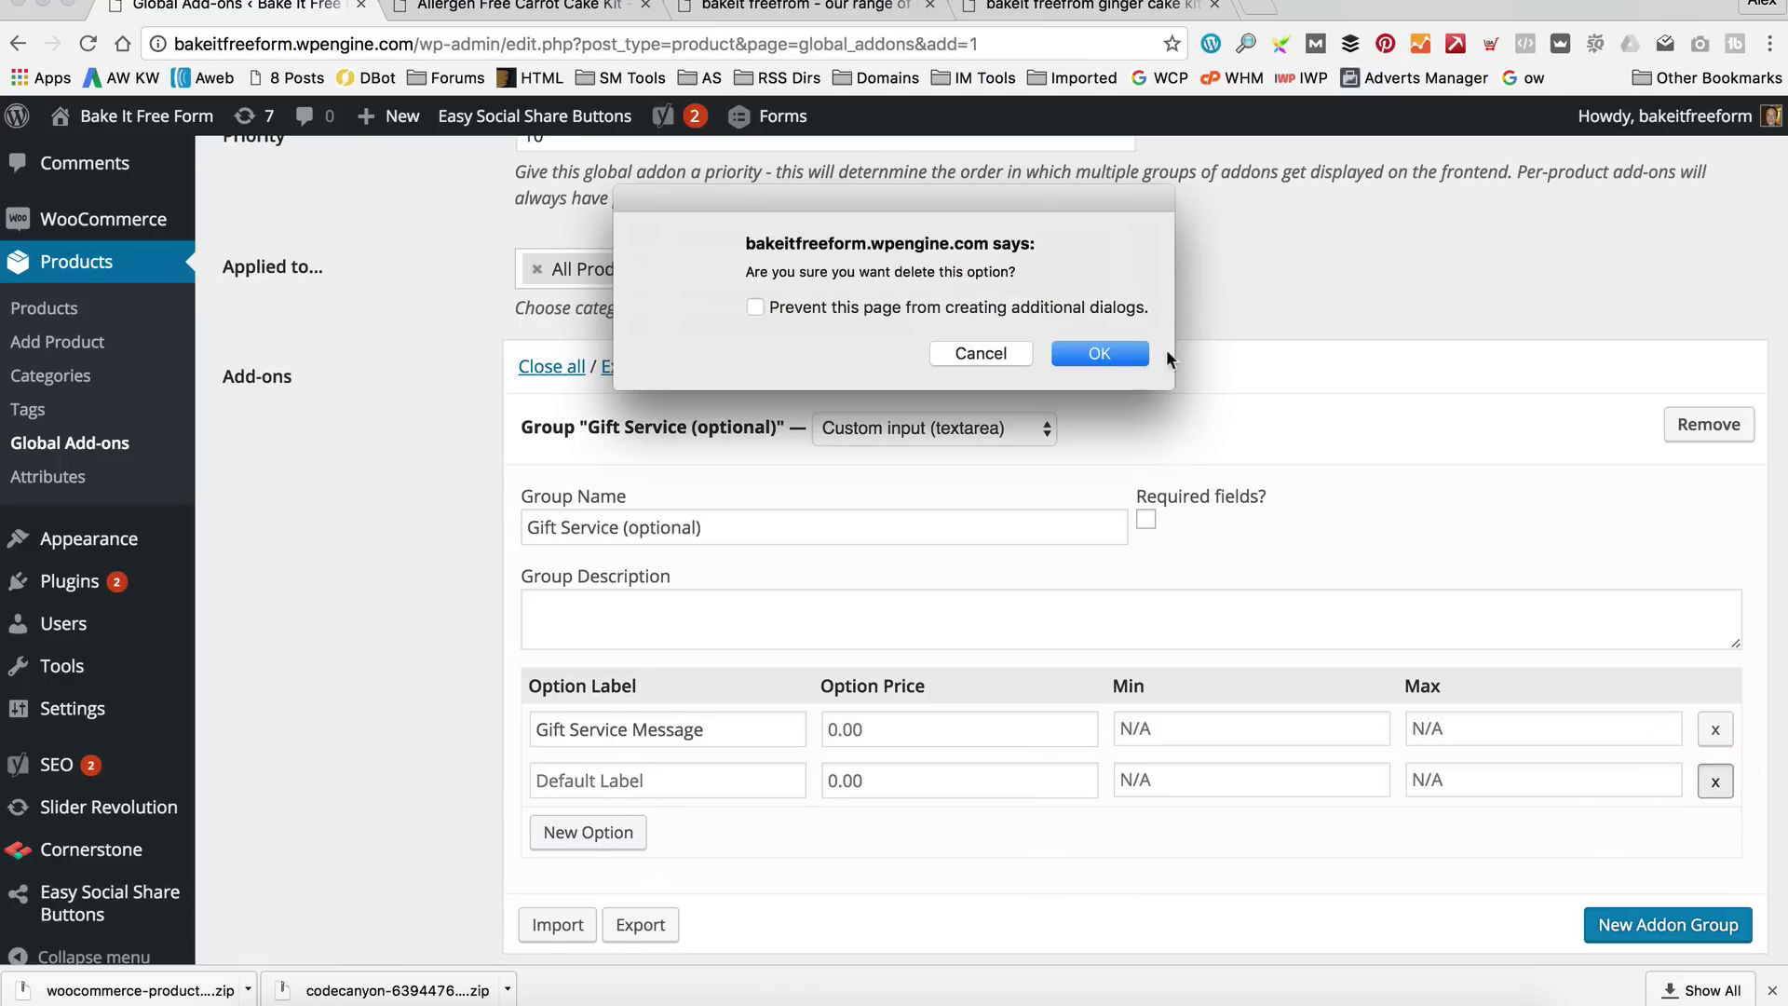
click(1125, 355)
- Add a new Select Box group named 'Gift Service Card', checking the ginger cake kit page's card choices
click(1626, 874)
scroll(1371, 751, down, 5)
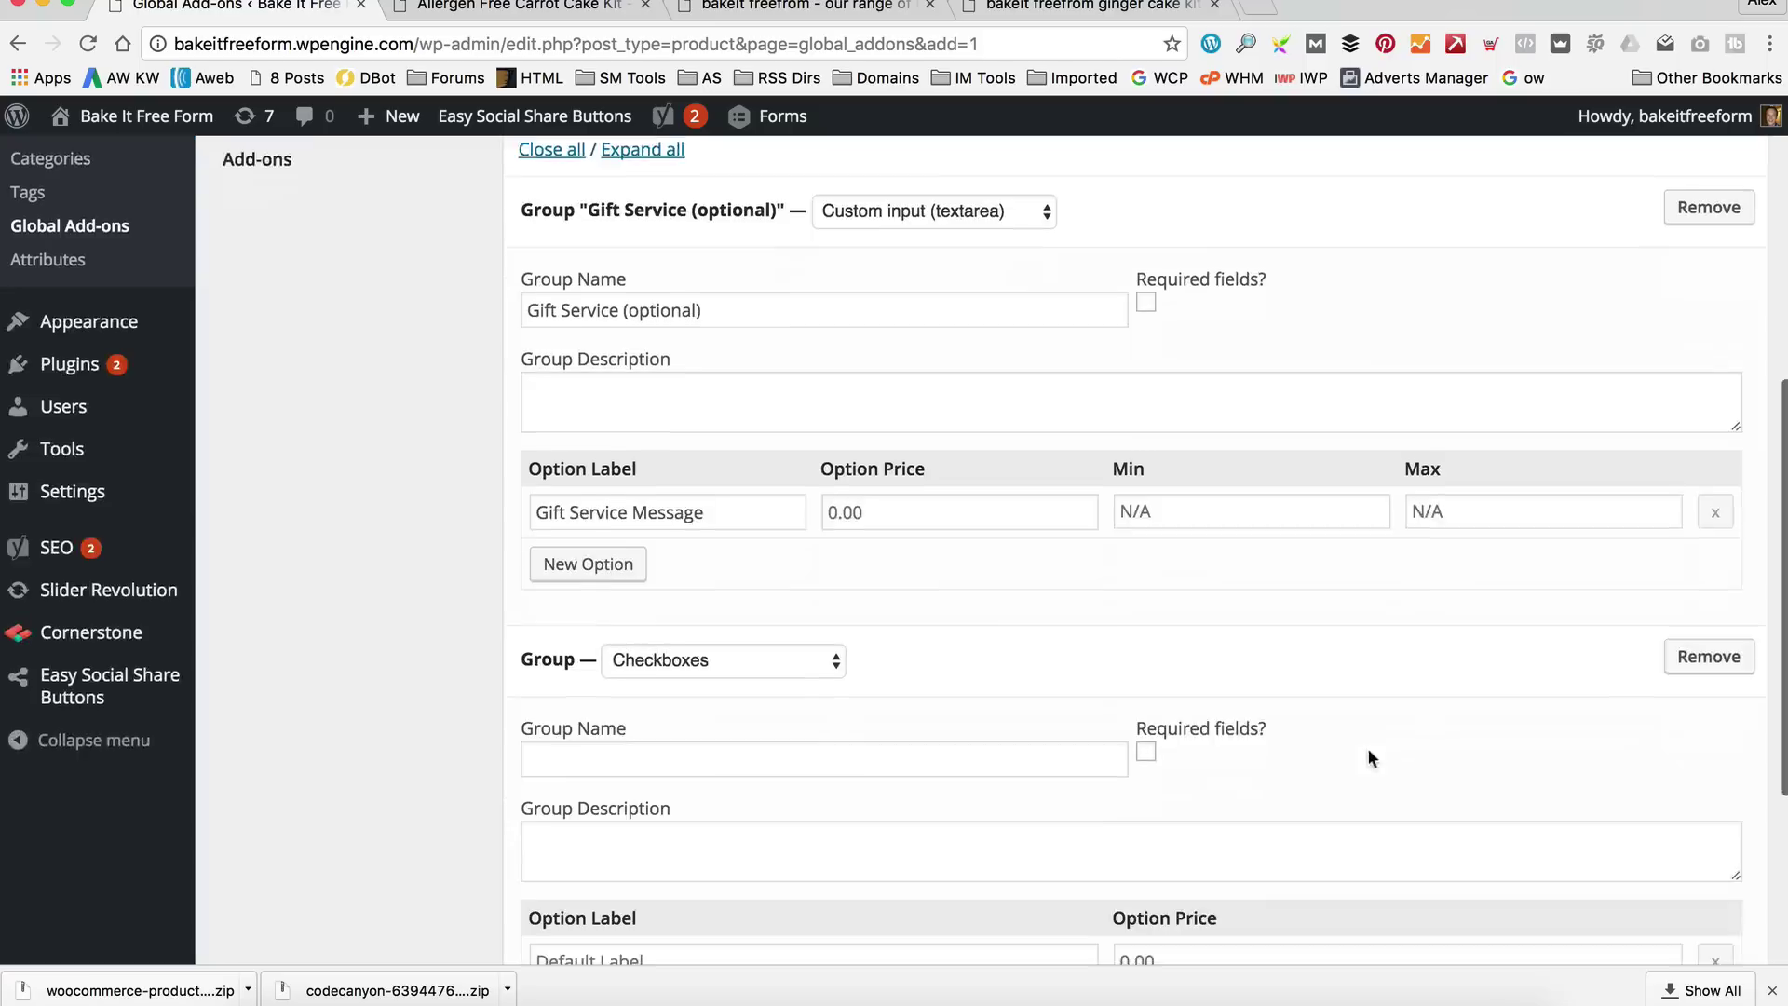
click(760, 516)
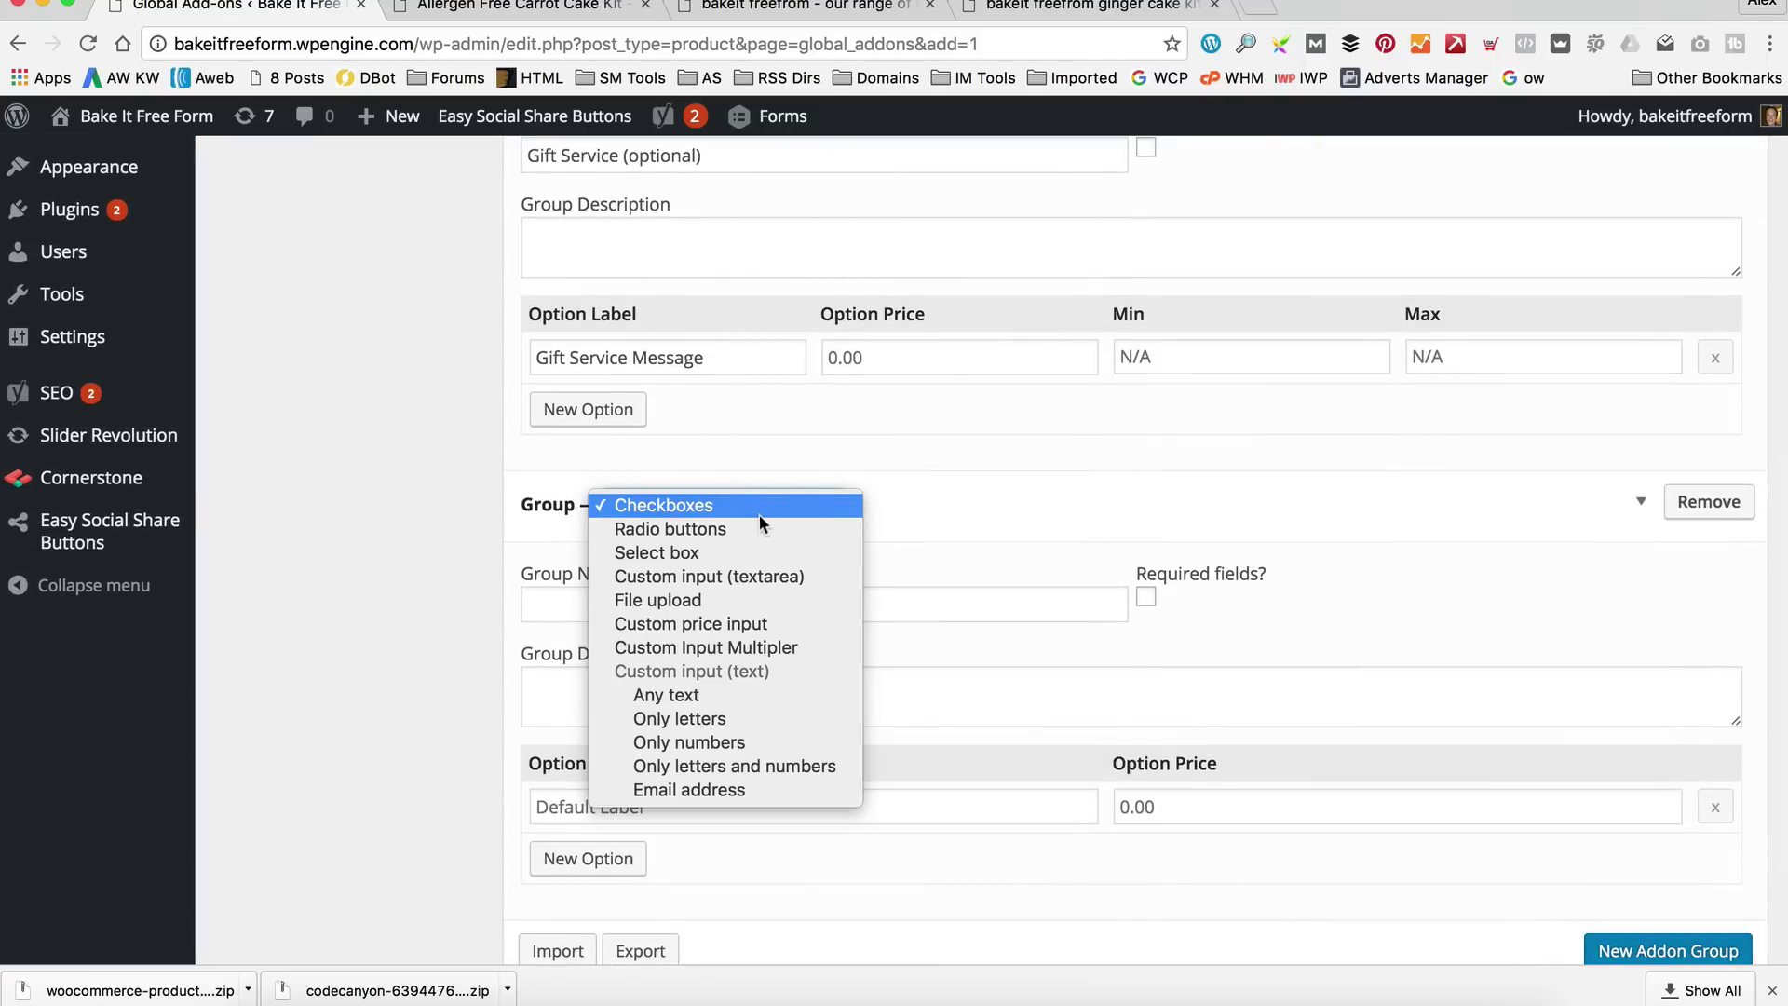
click(756, 553)
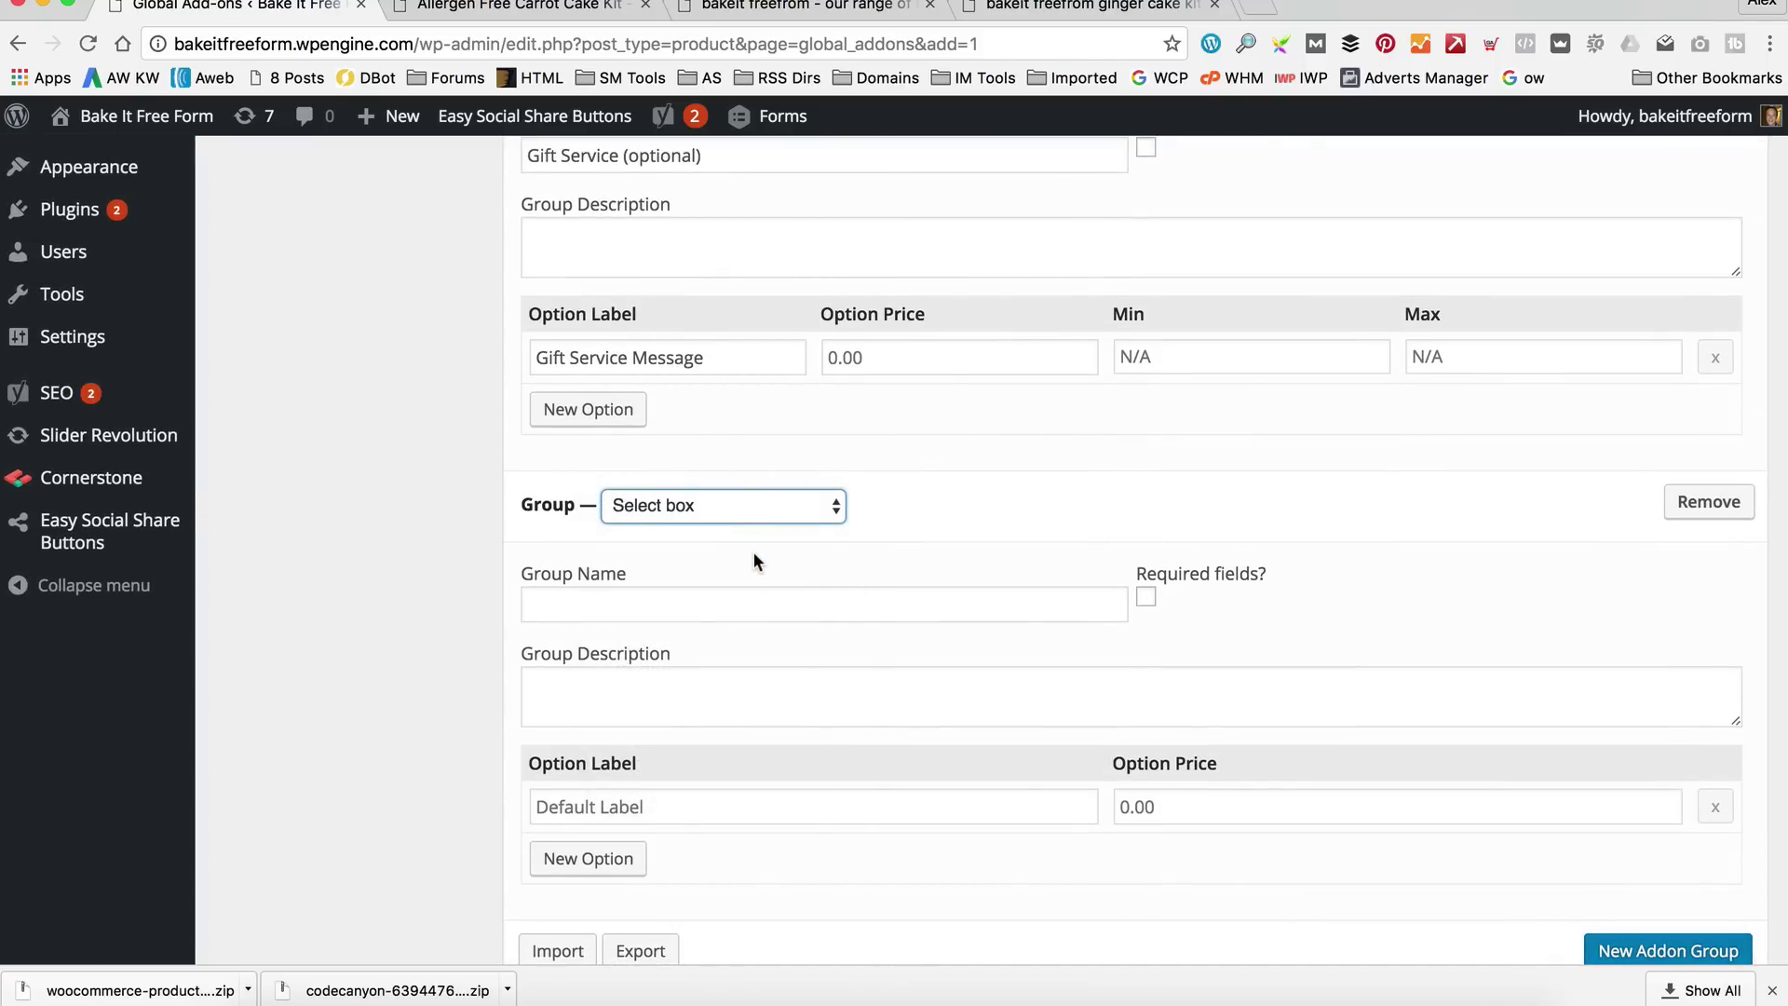
click(716, 603)
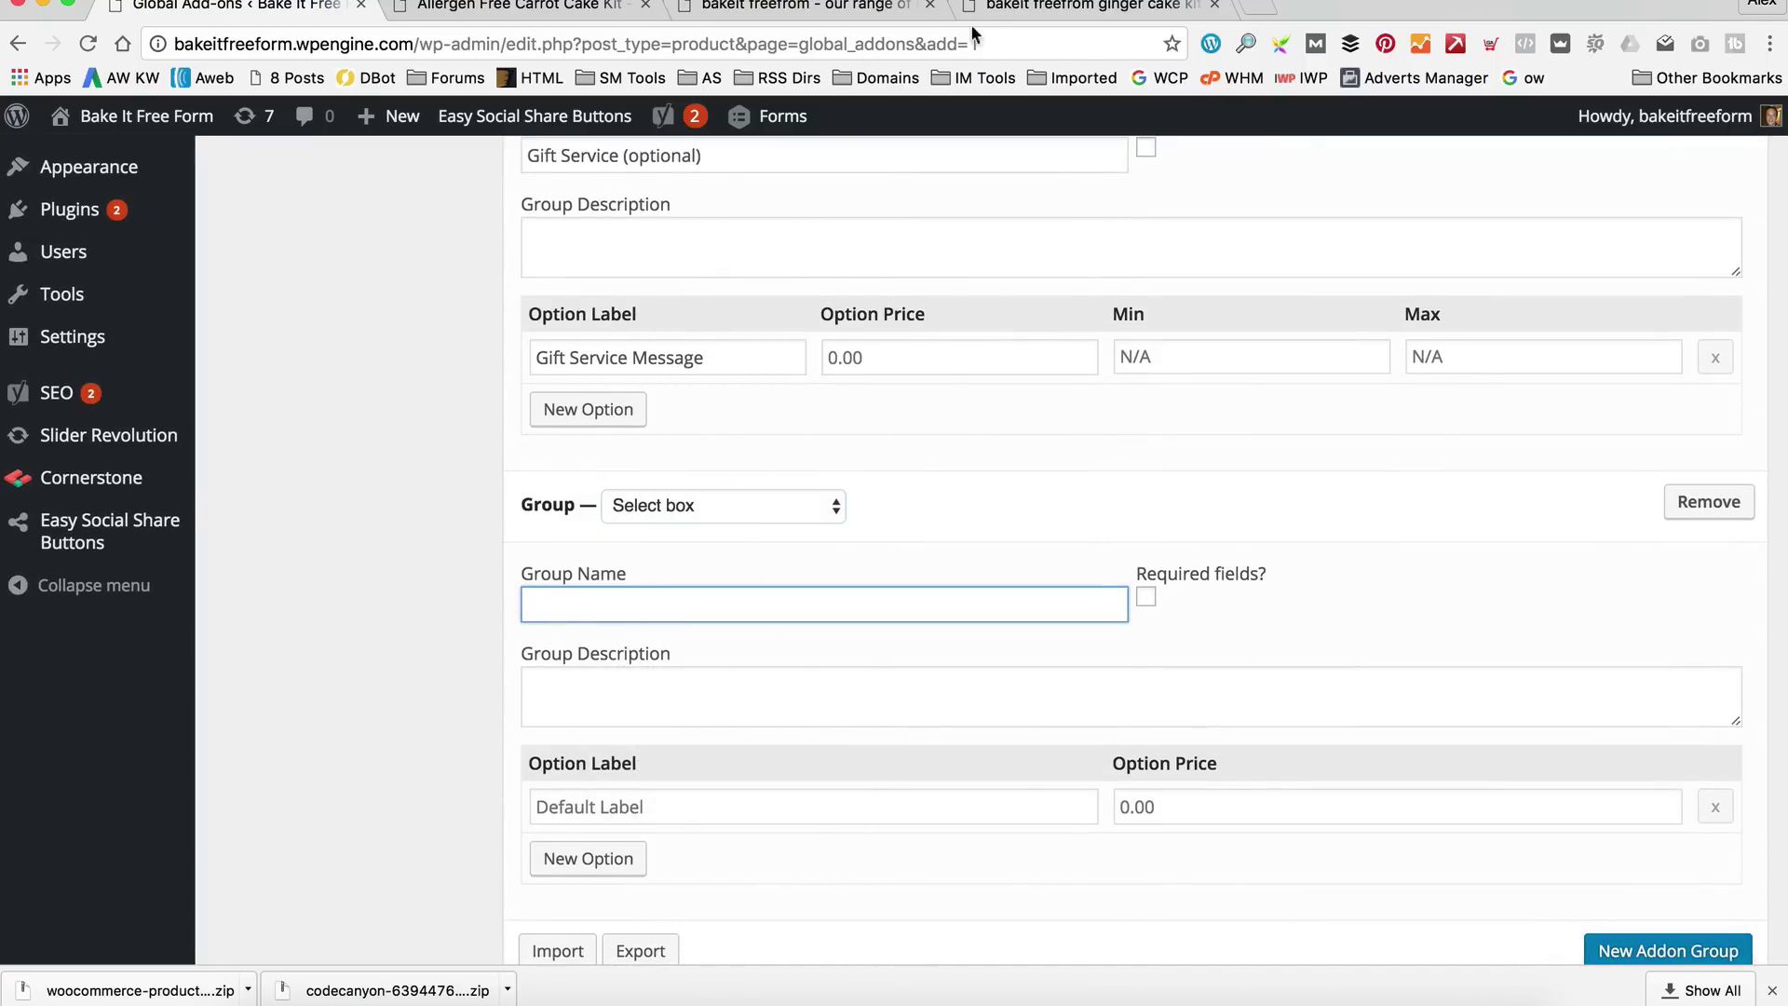
click(549, 7)
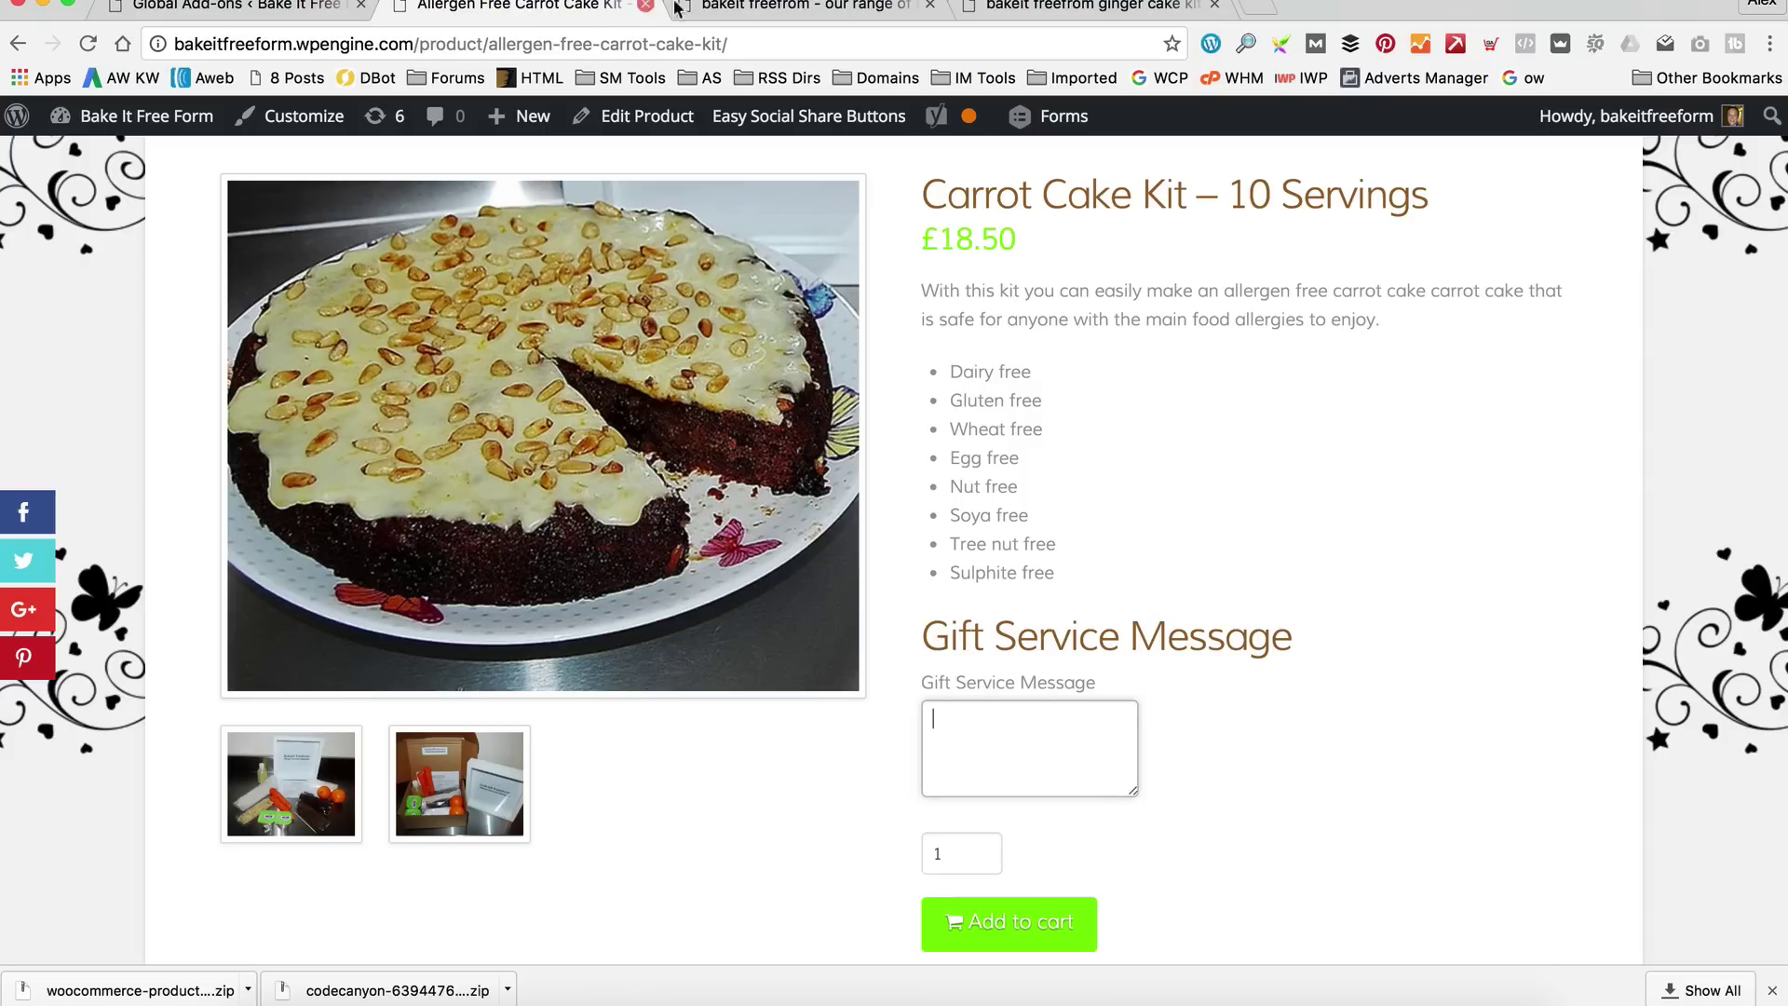
click(759, 7)
click(1048, 7)
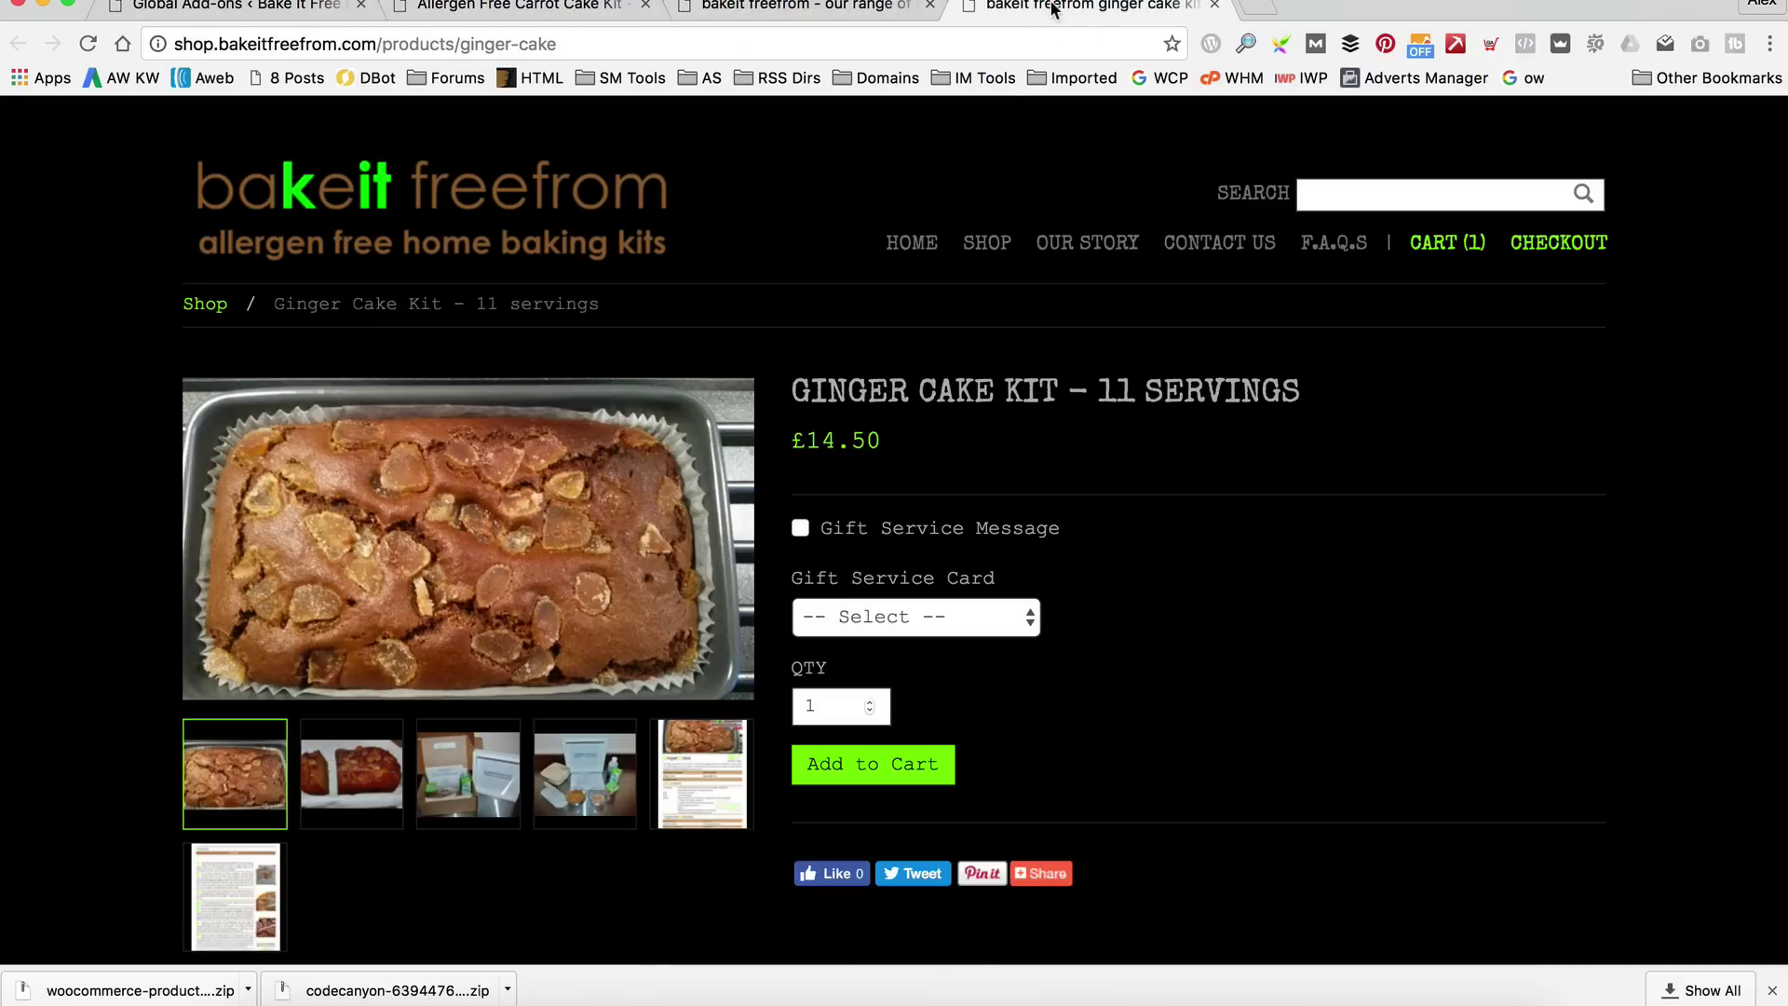
click(983, 620)
click(897, 302)
click(291, 9)
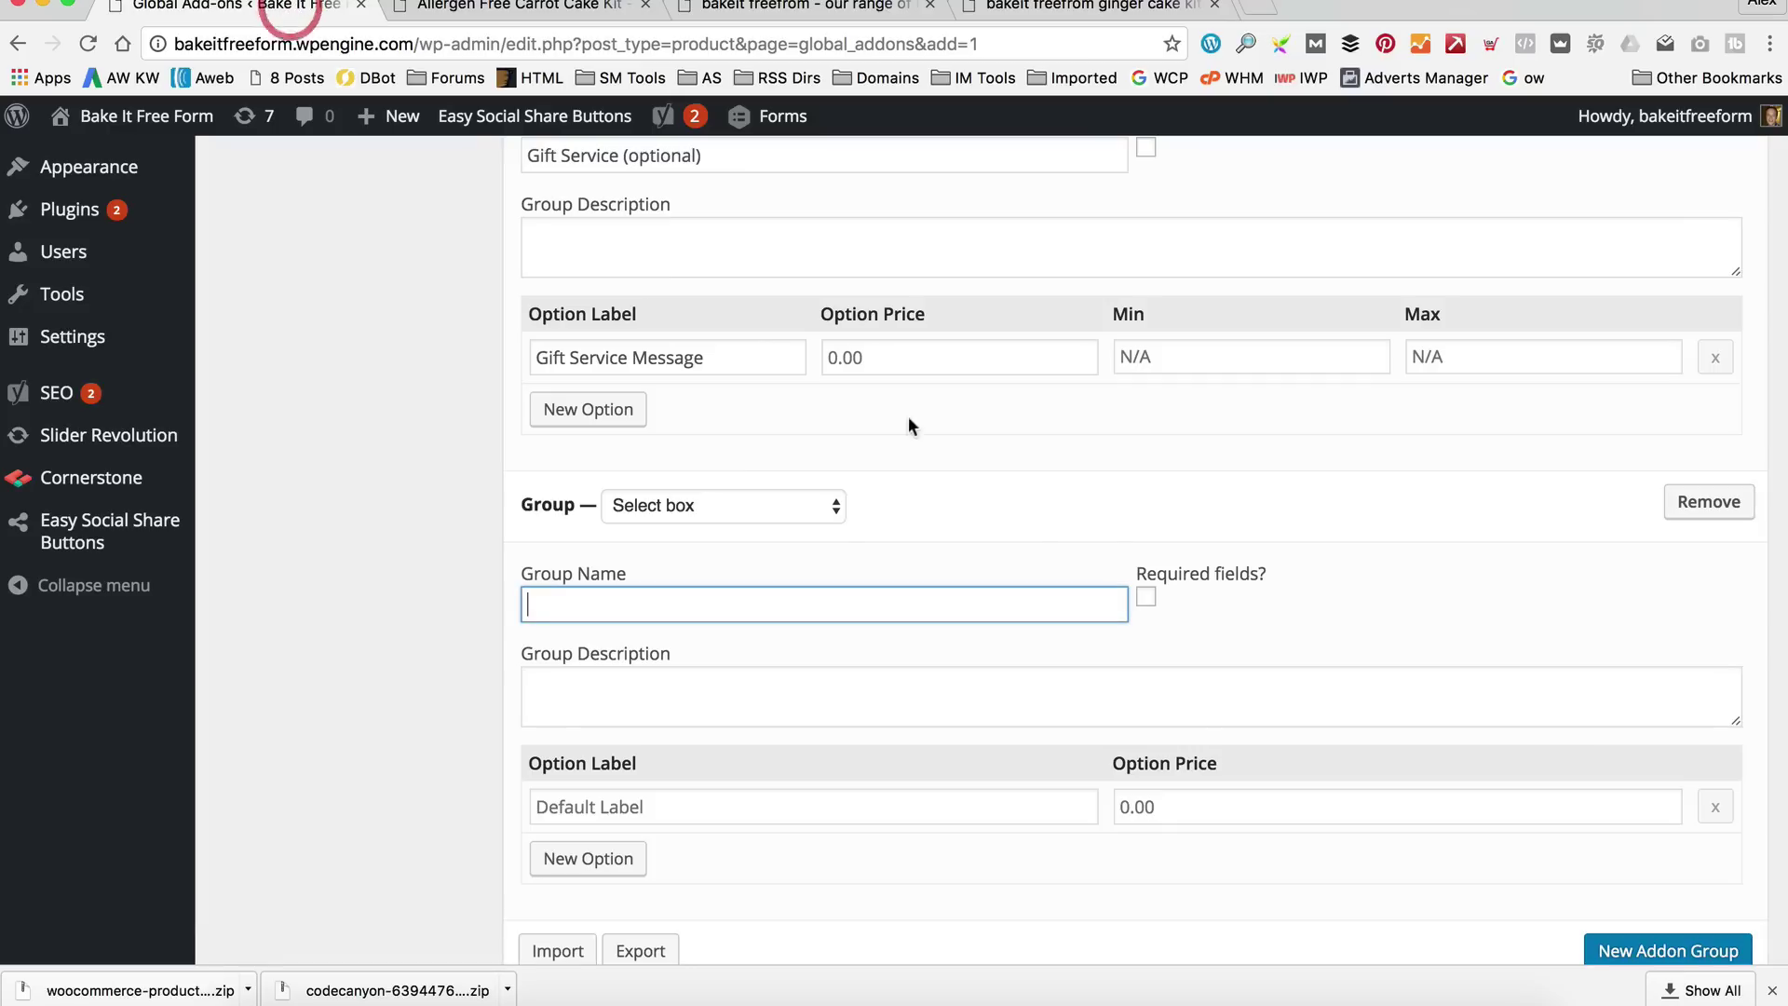
text(Gift Service Card)
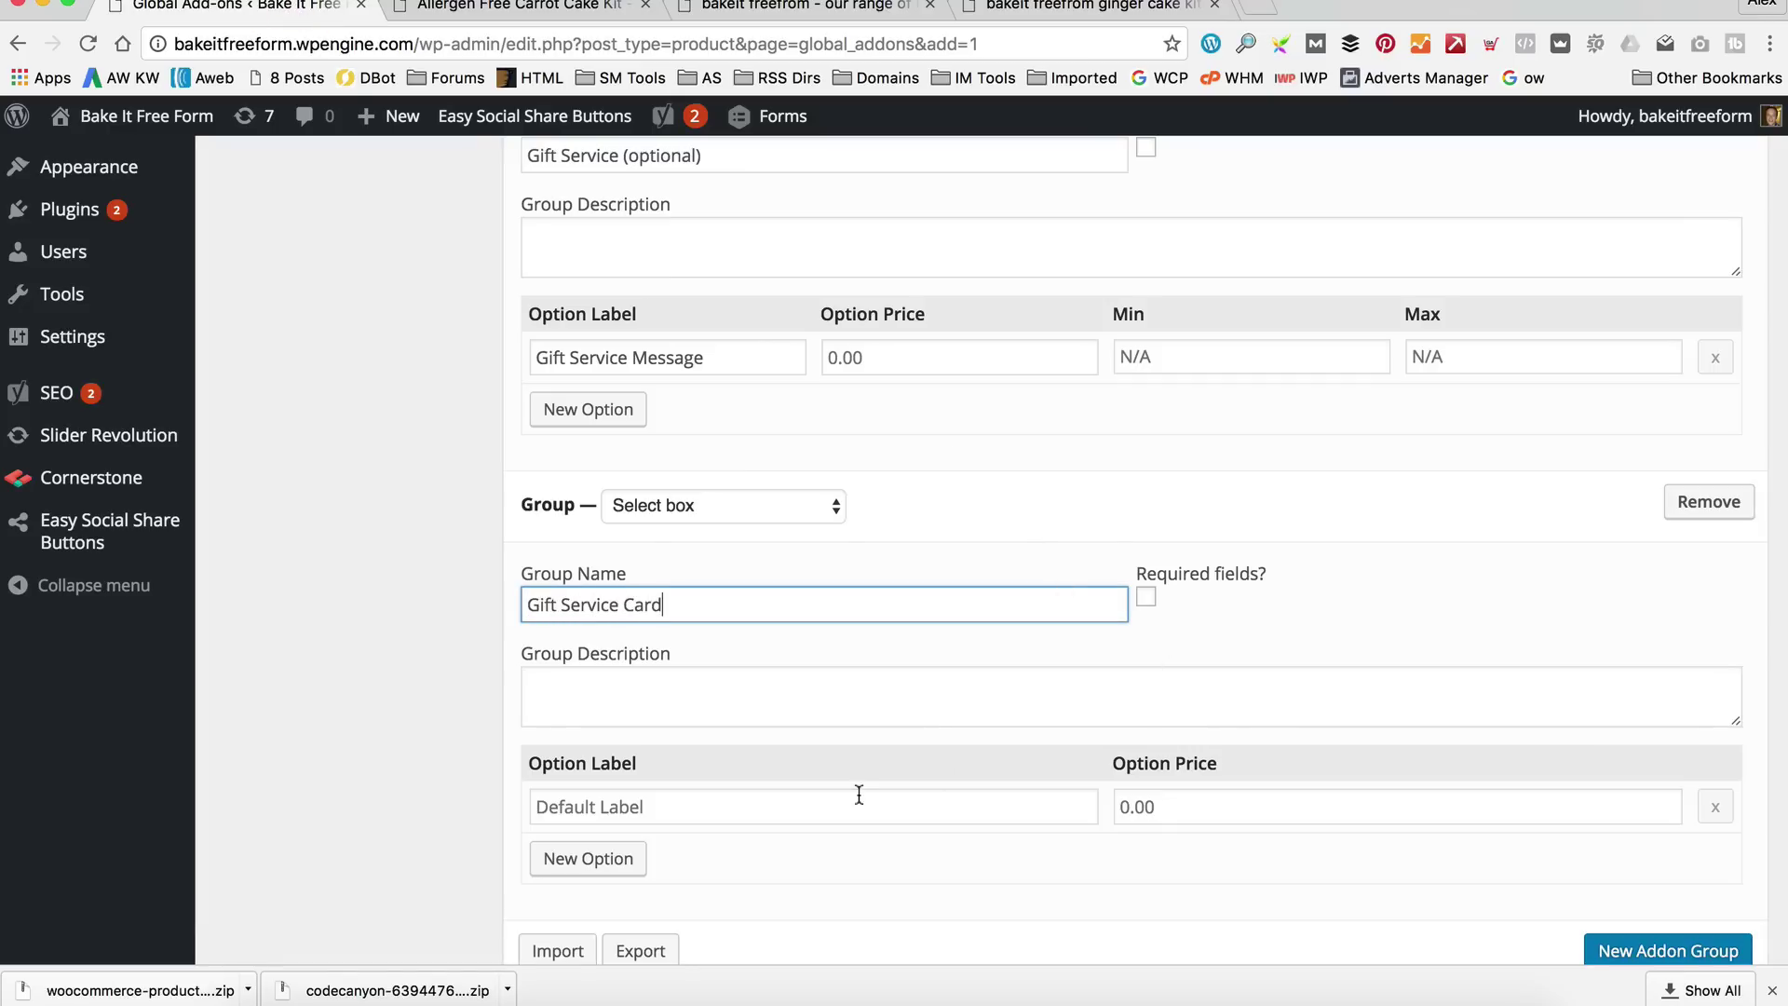
click(851, 811)
- Enter 'Happy Birthday' as the first card option, matching the ginger cake kit page
scroll(866, 834, down, 2)
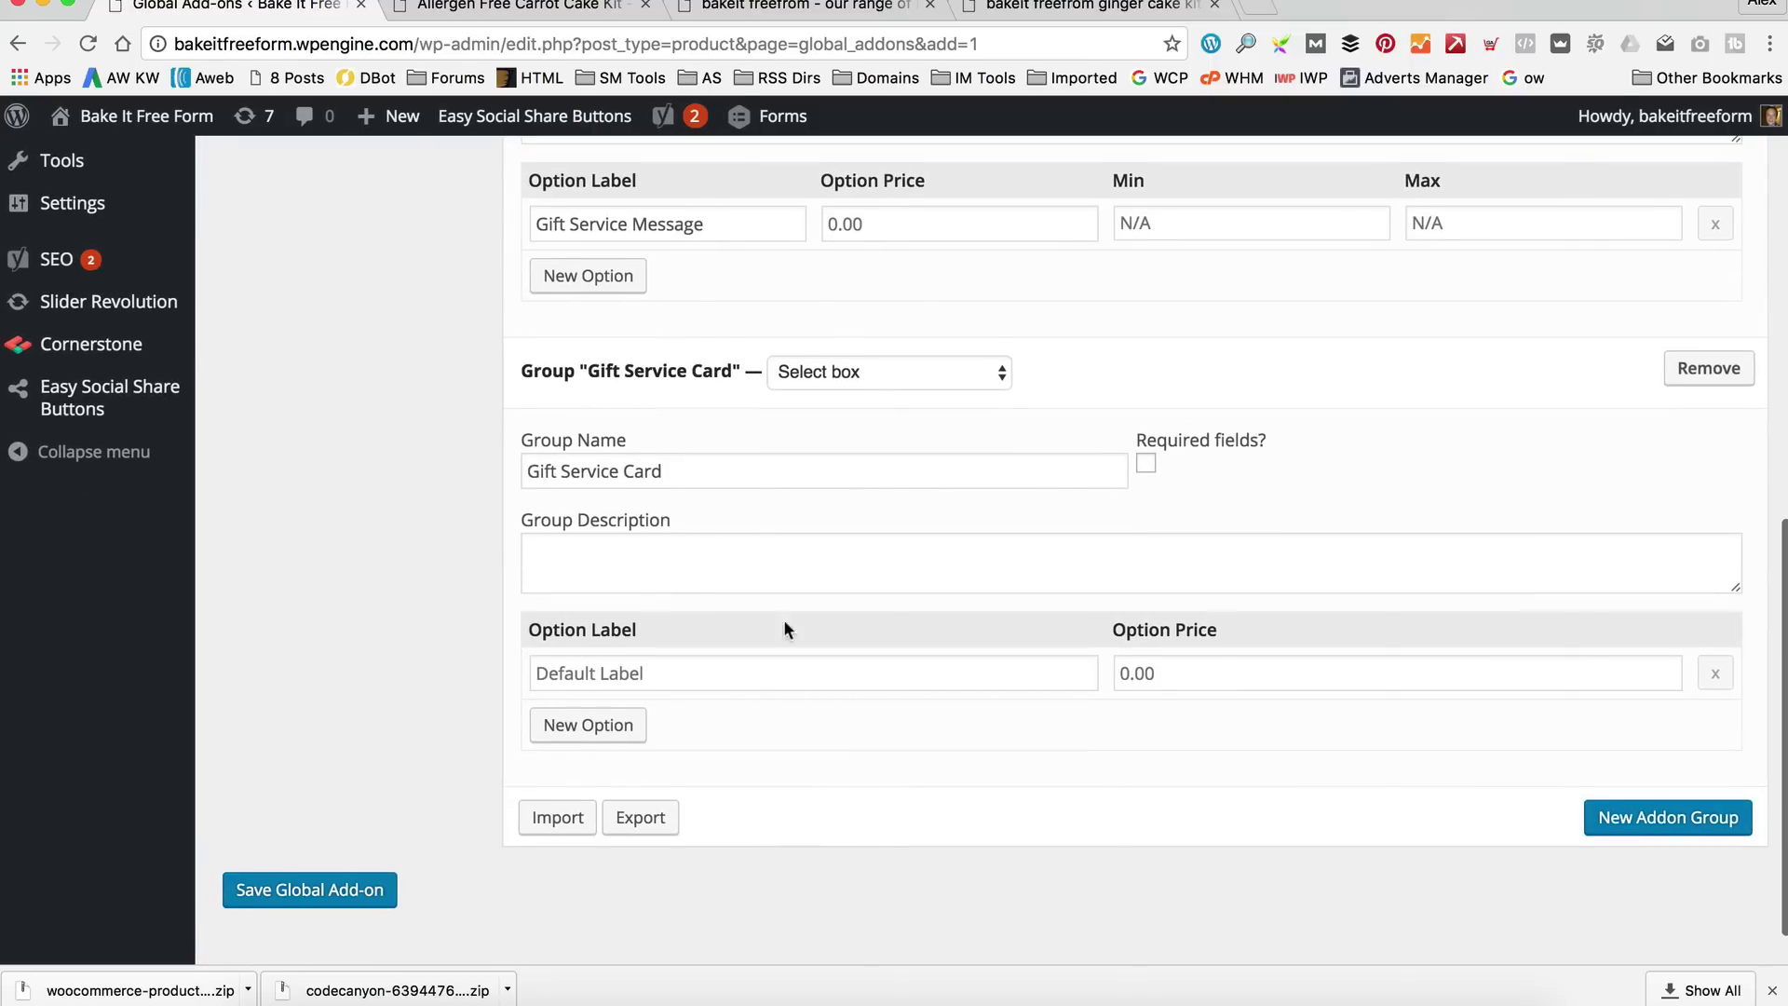
click(643, 675)
click(1010, 14)
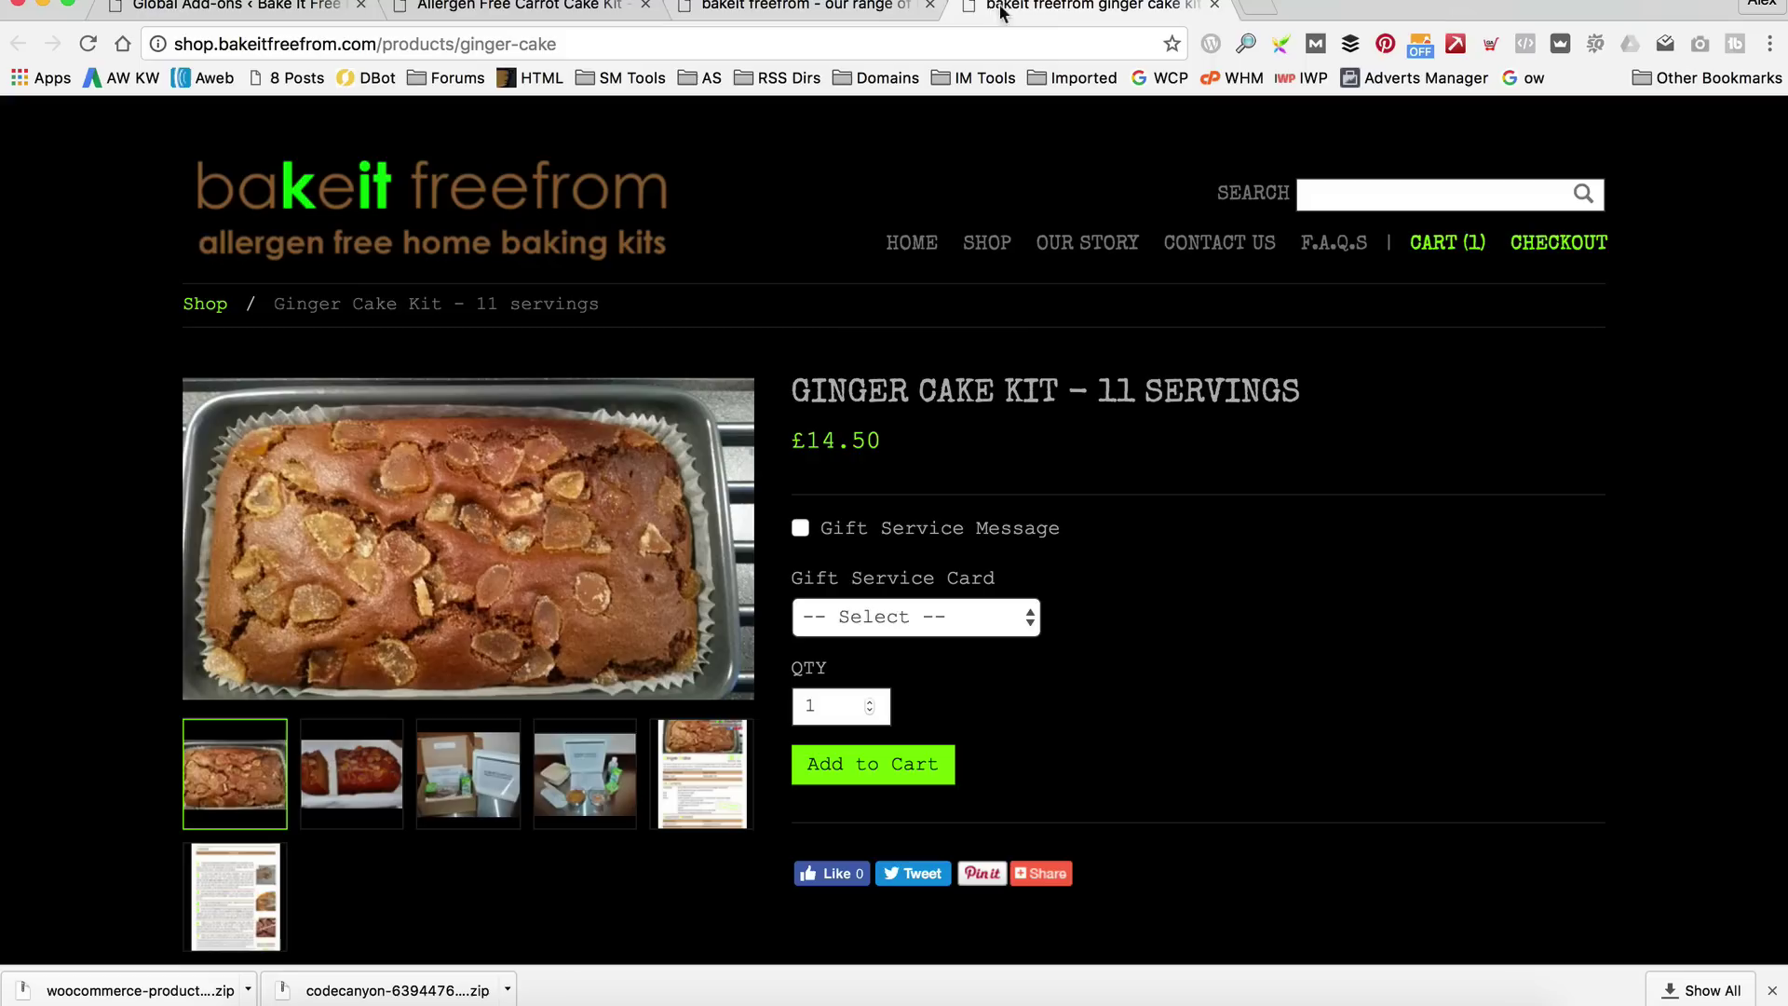
click(986, 630)
click(317, 8)
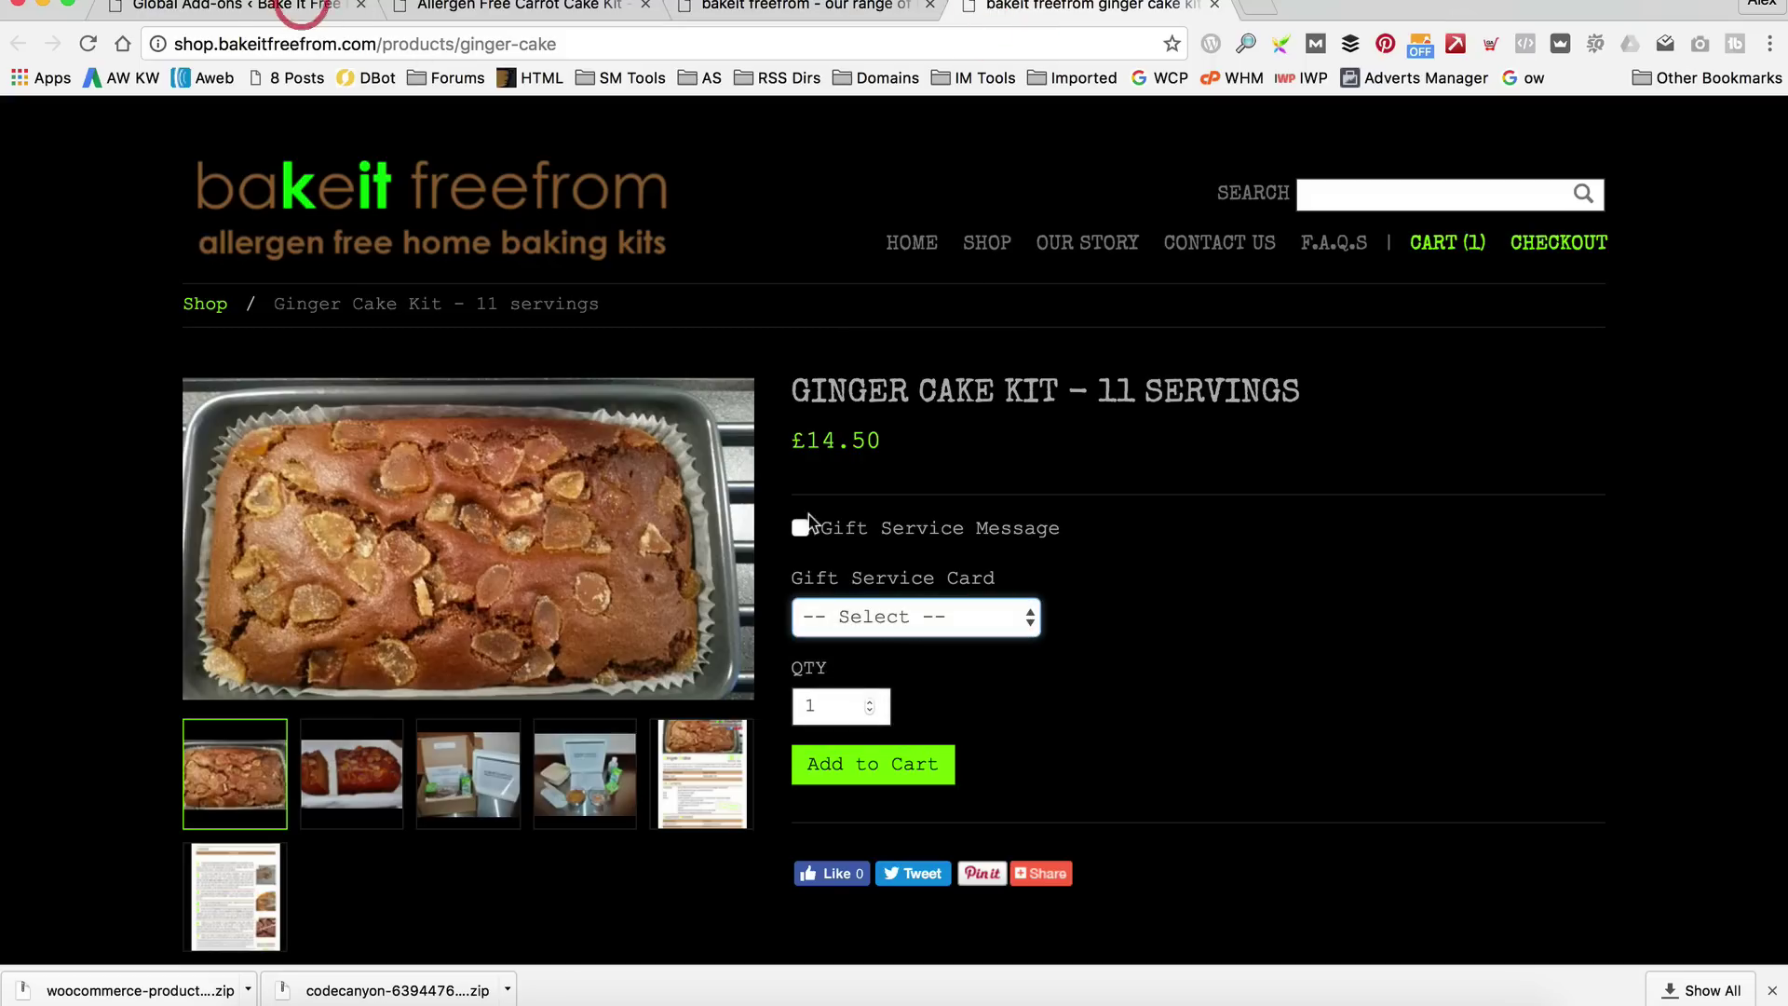
click(307, 9)
text(Ha)
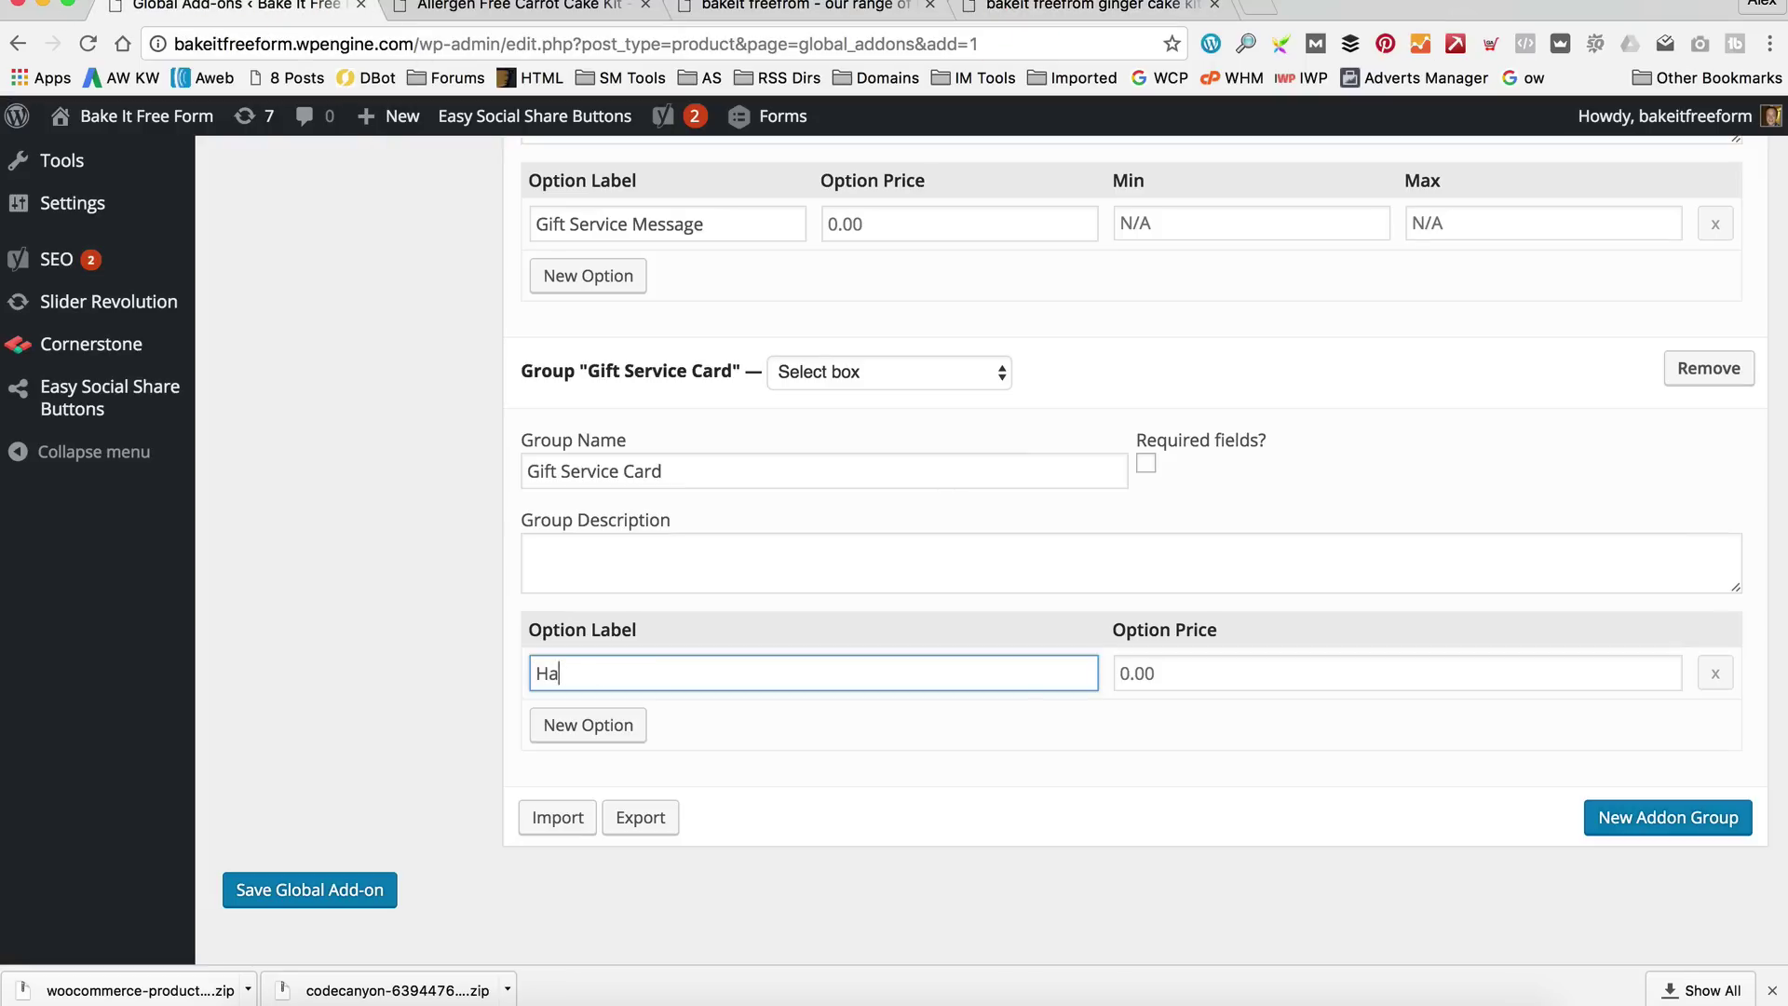
text(ppy Birthd)
click(1270, 674)
click(746, 668)
text(ay)
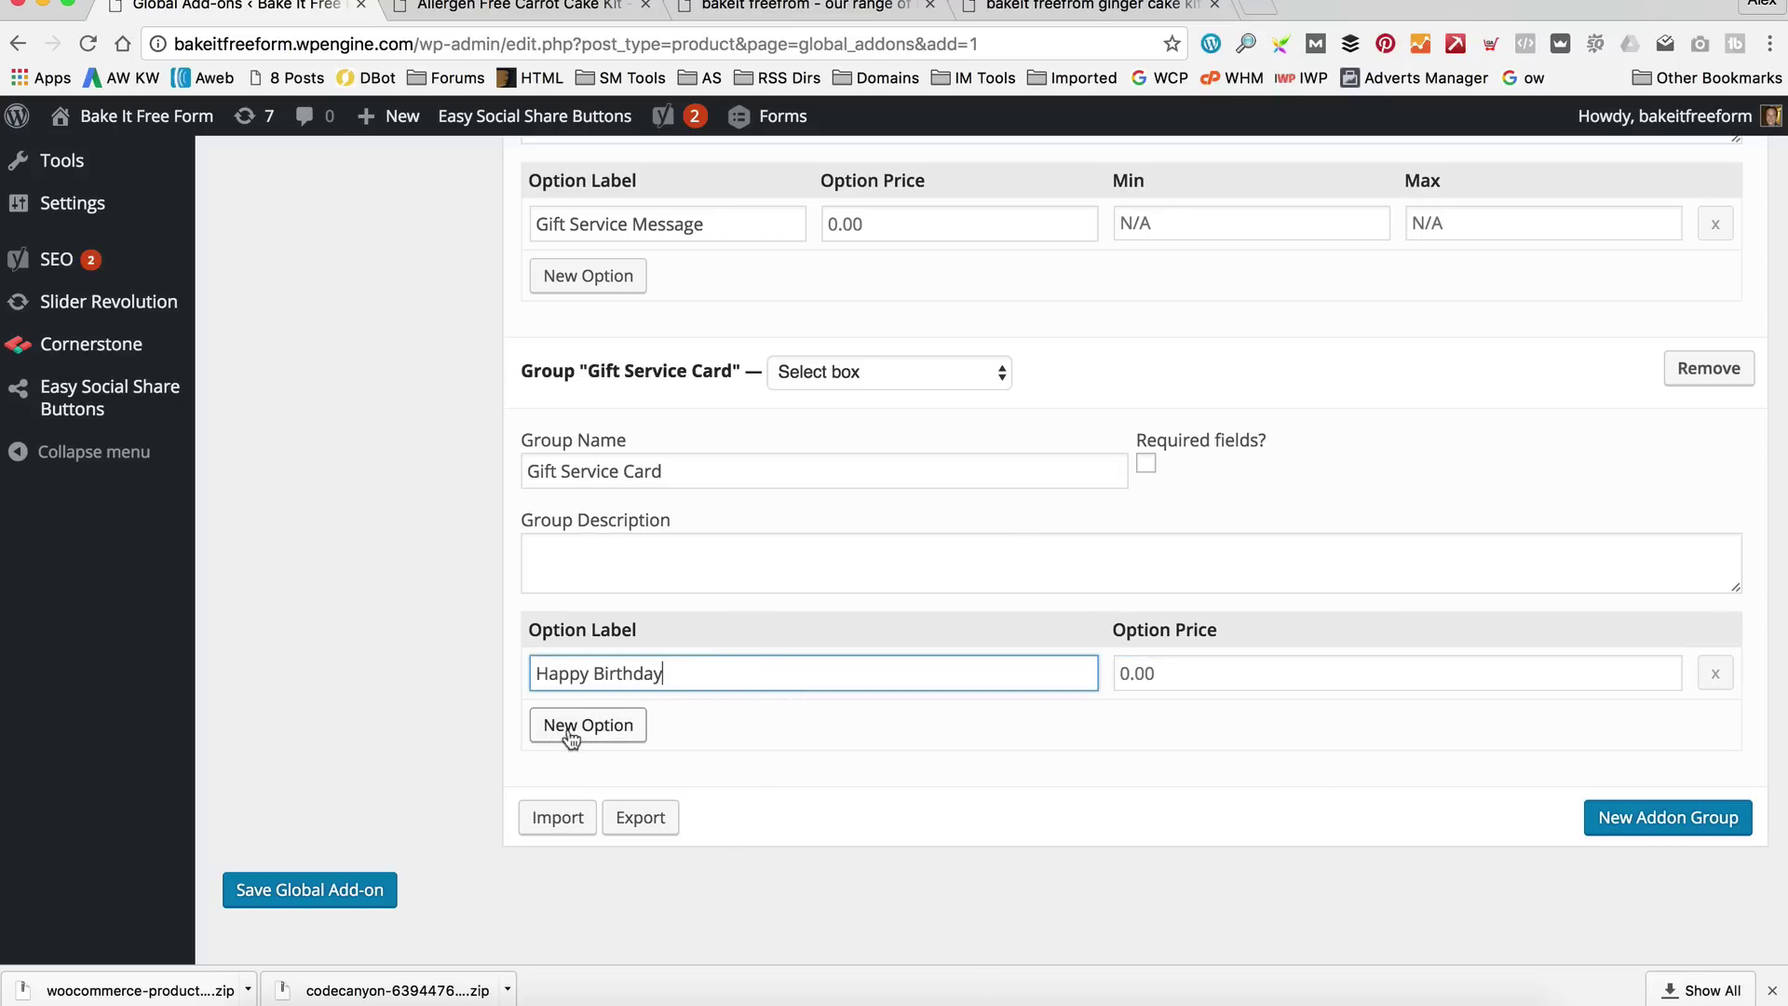
- Add a second card option labelled 'Treat Yourself'
click(564, 727)
click(1096, 4)
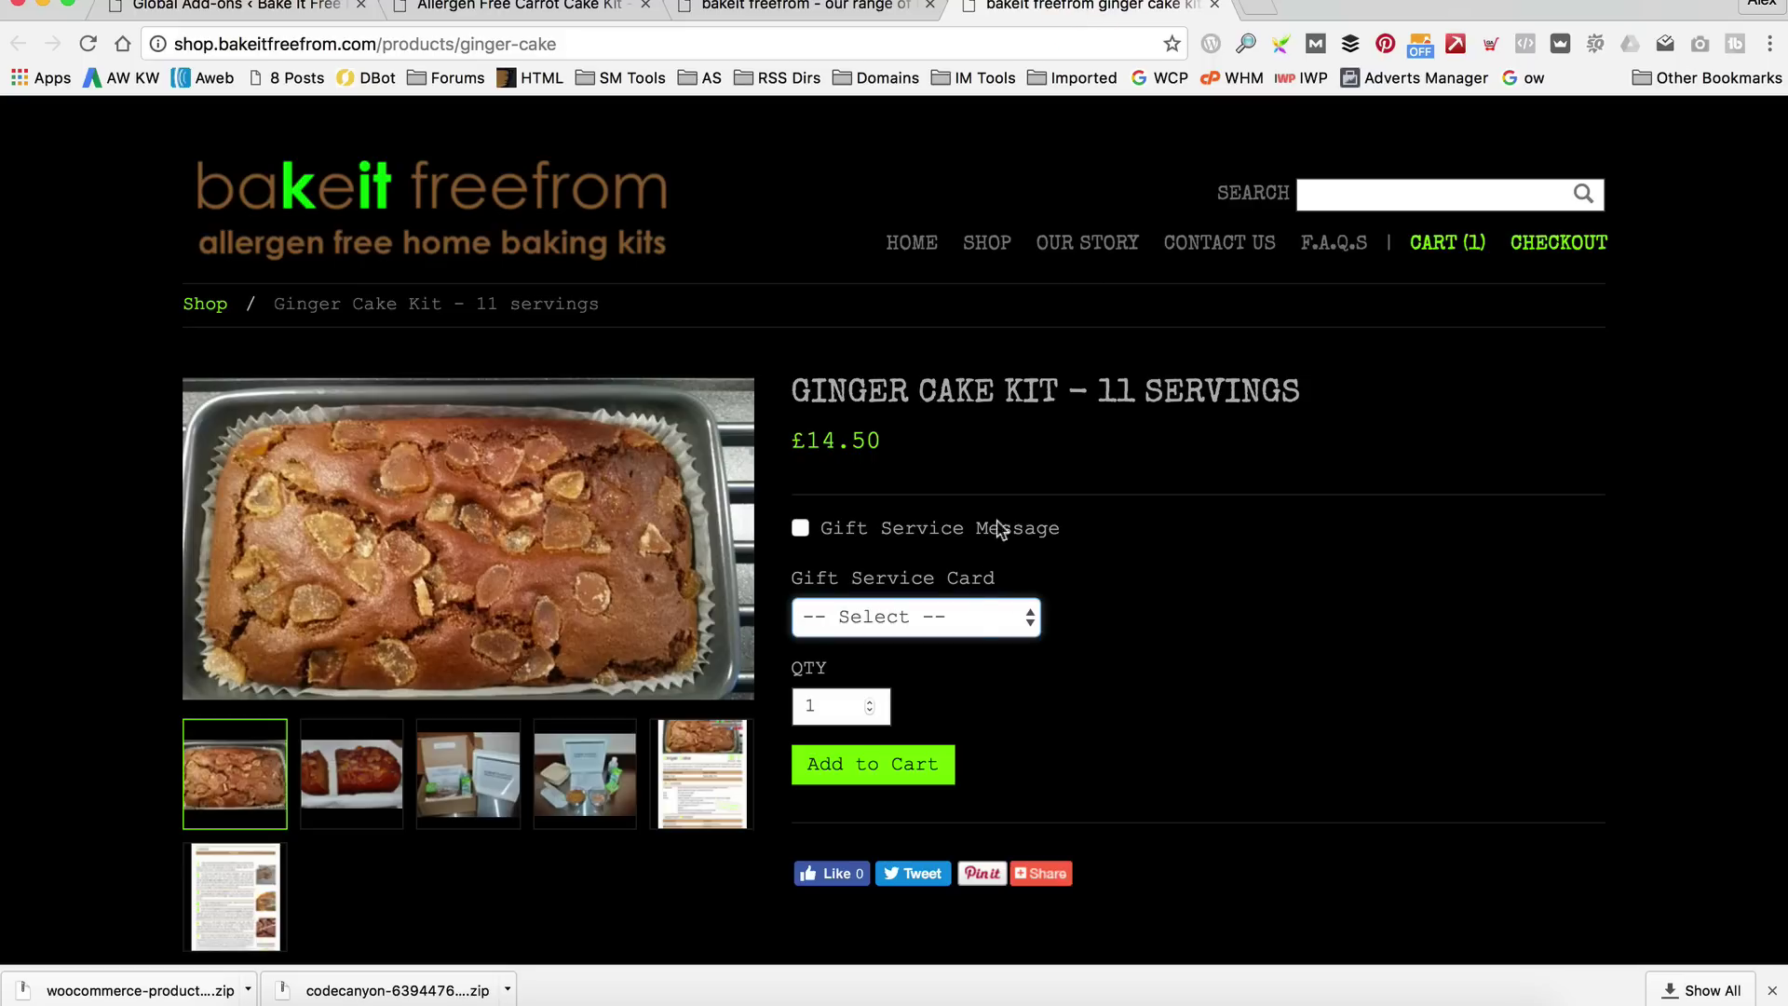
click(964, 619)
click(229, 14)
click(169, 10)
click(606, 723)
text(Treat Yourself)
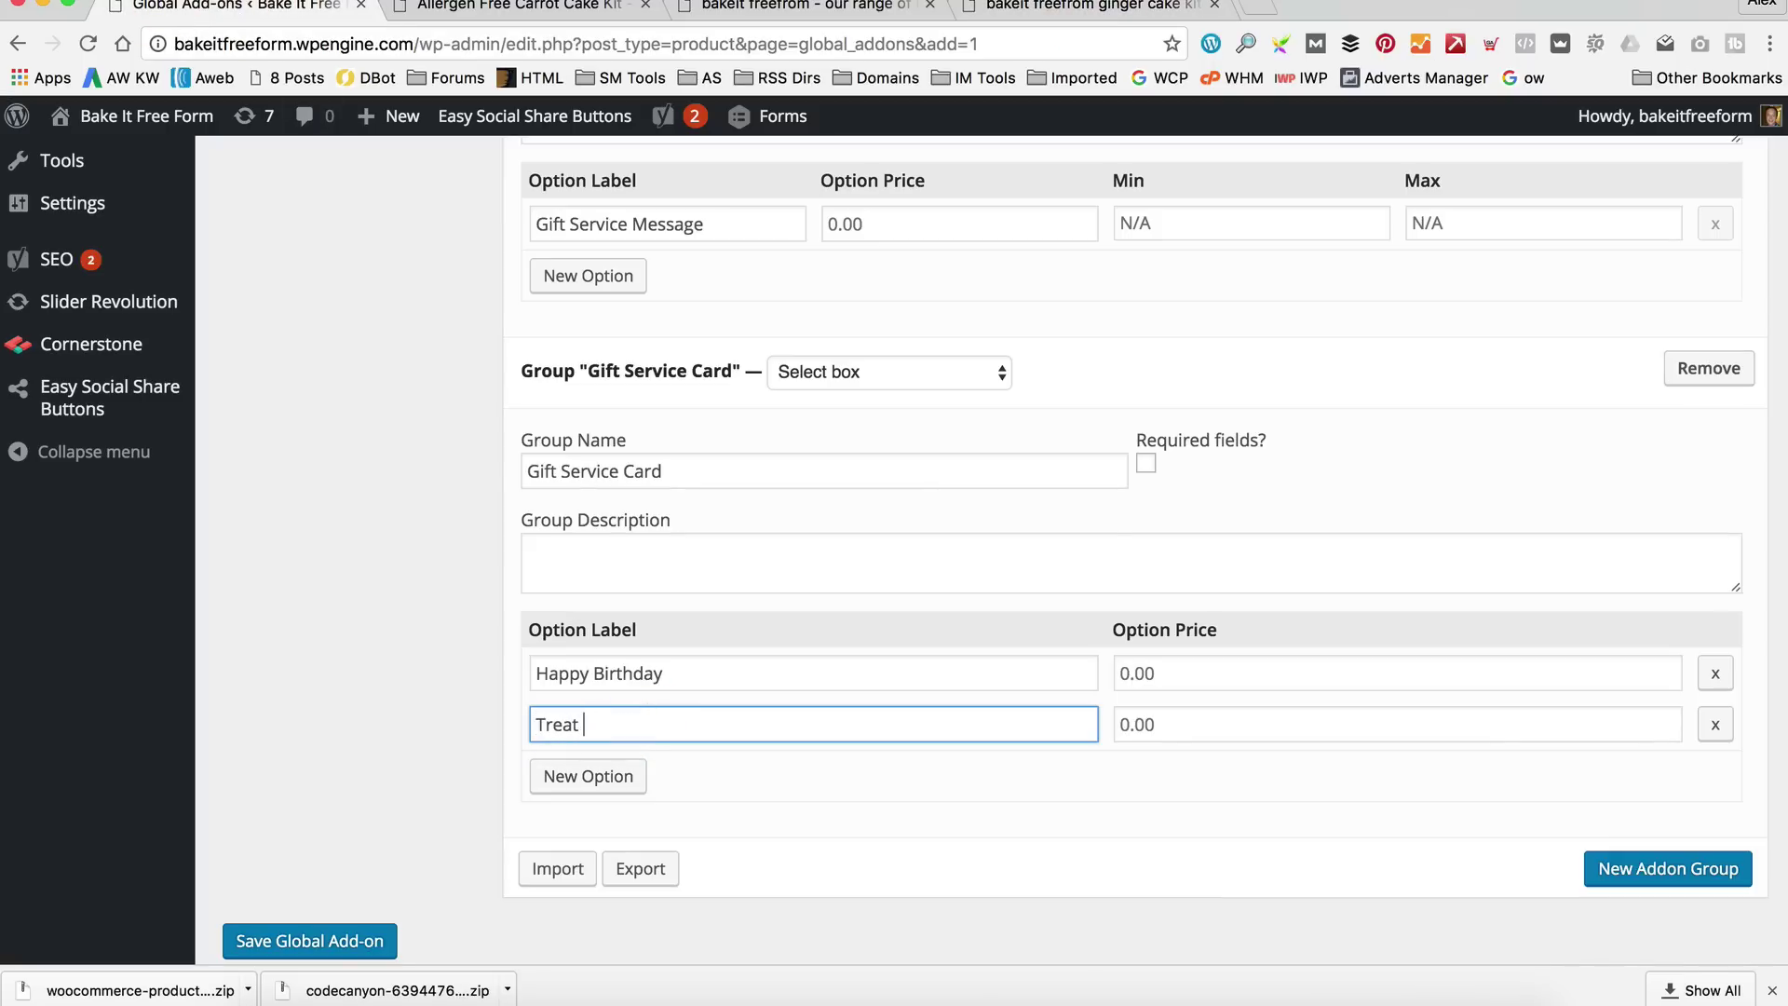
click(615, 726)
text(r)
- Add third and fourth card options 'Celebrate' and 'With Love'
click(588, 776)
click(642, 776)
text(C)
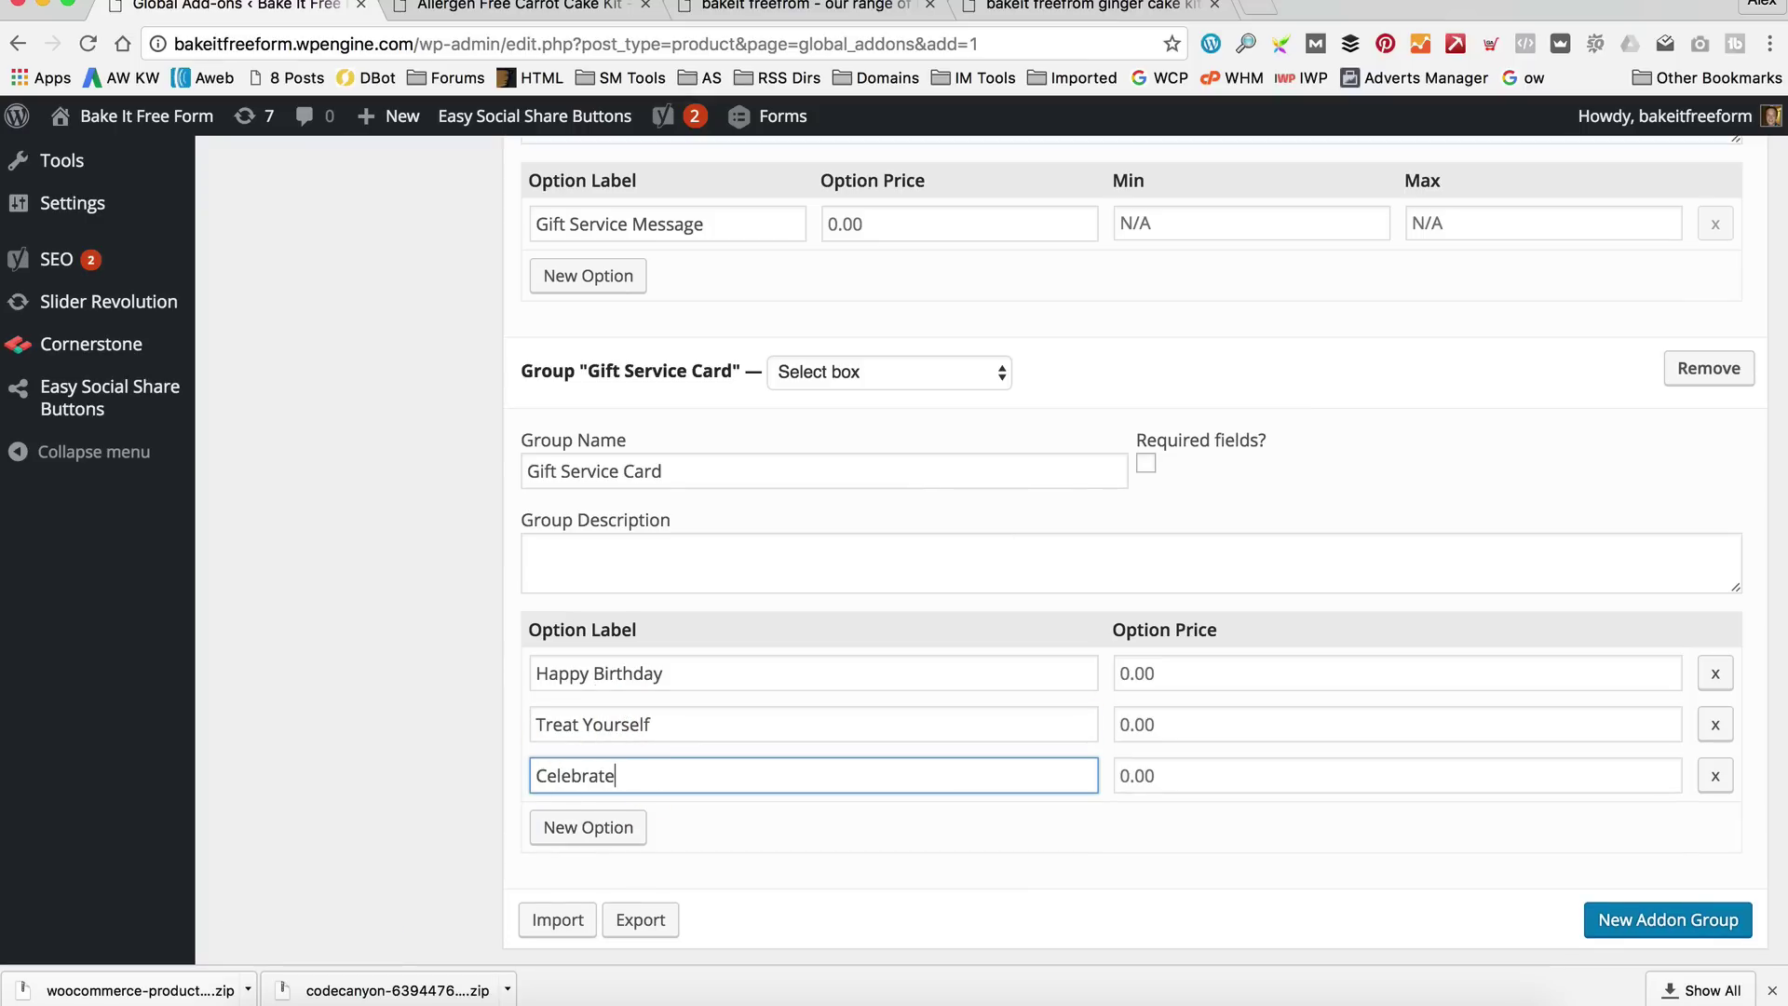
click(607, 843)
click(651, 826)
text(Wi)
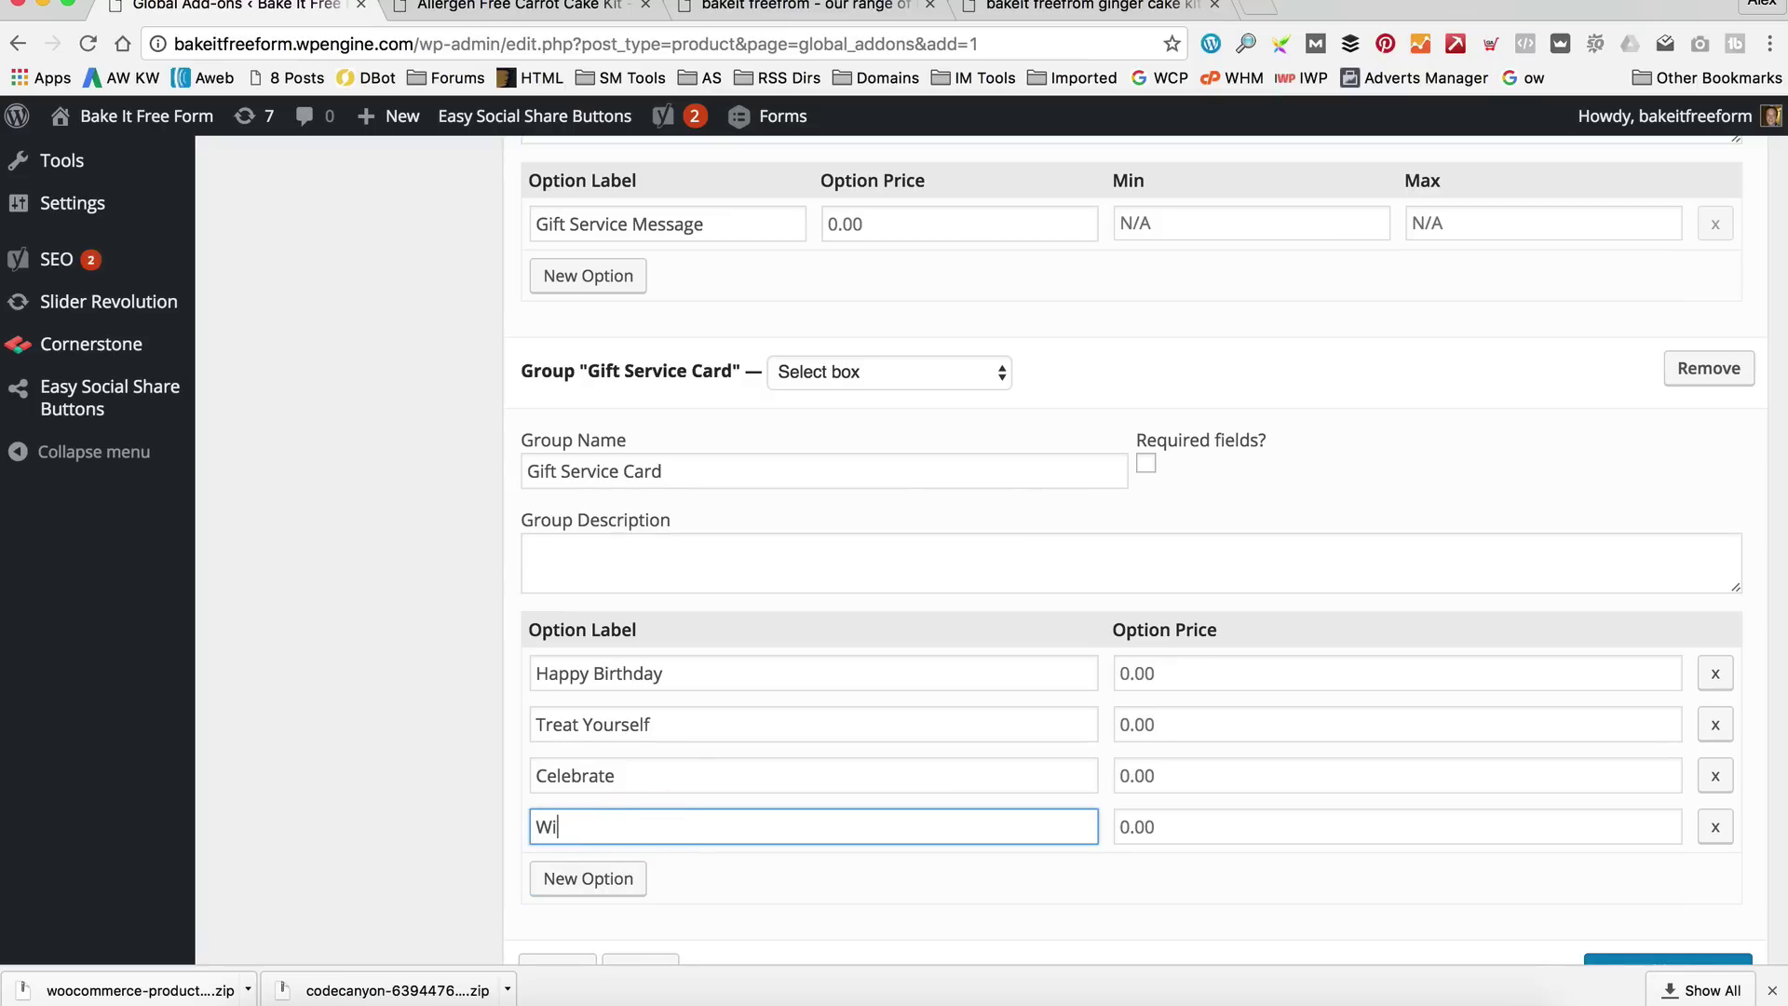
text(th Love)
- Save the global add-on with its four card options
scroll(886, 698, down, 2)
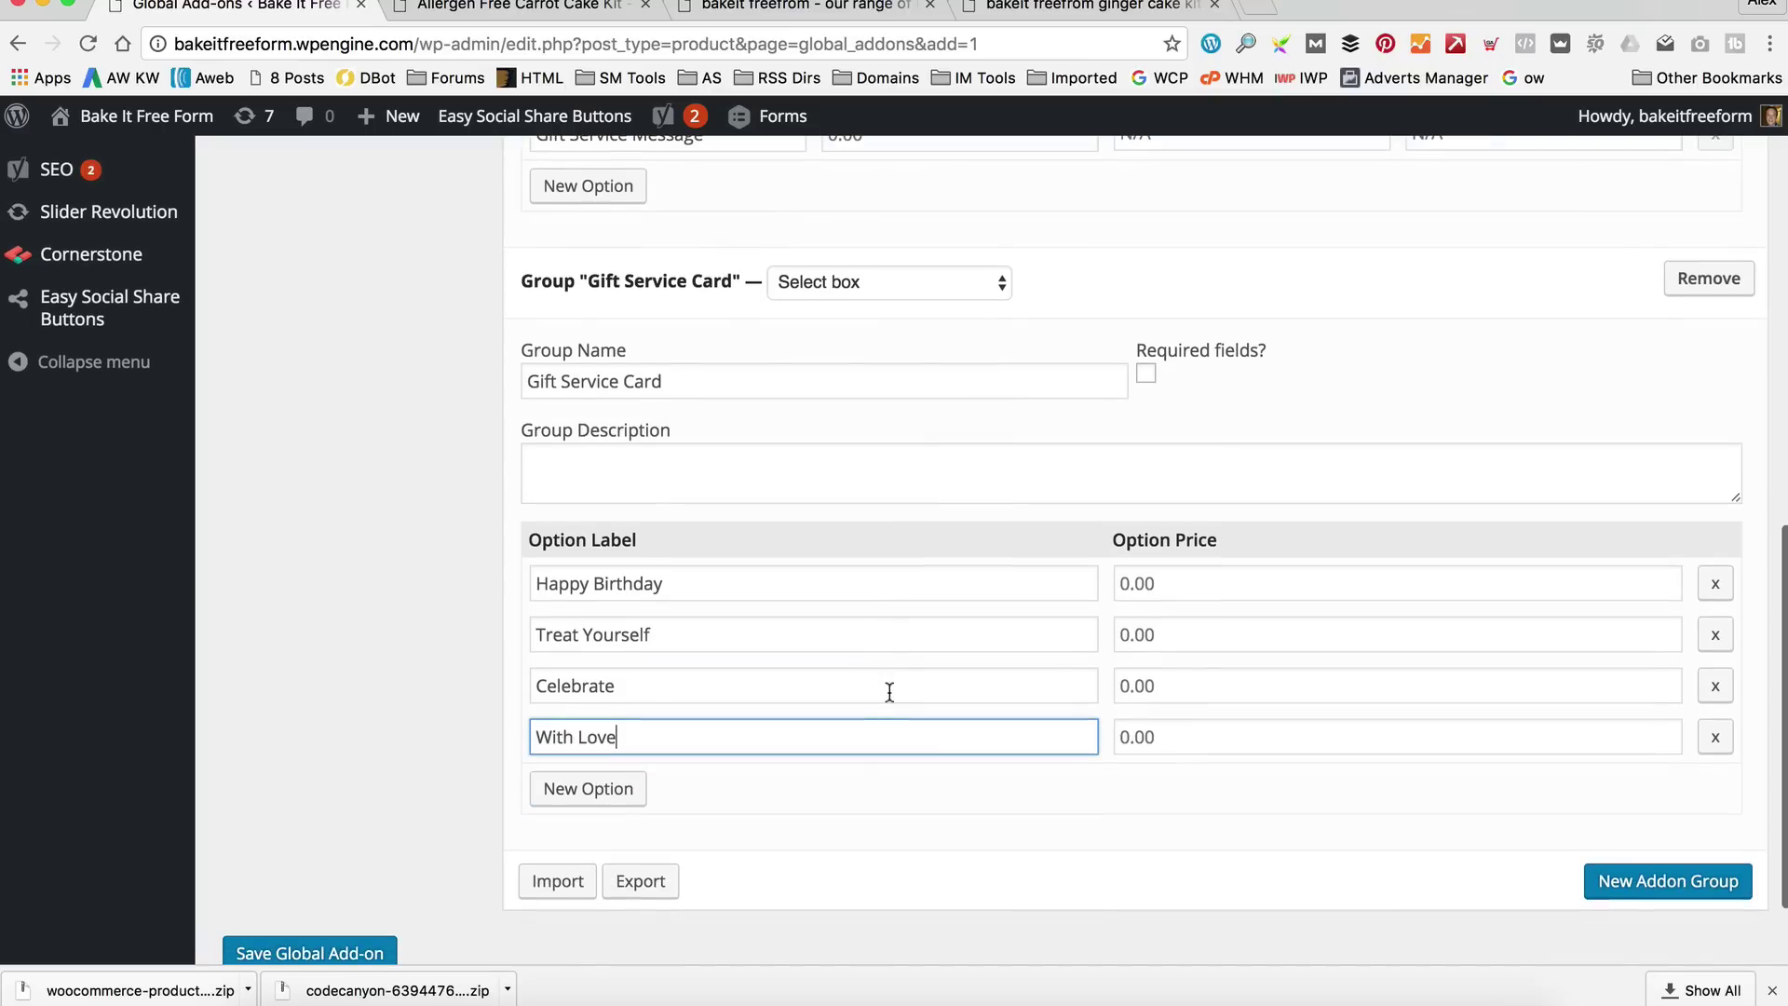
scroll(782, 830, down, 2)
click(284, 835)
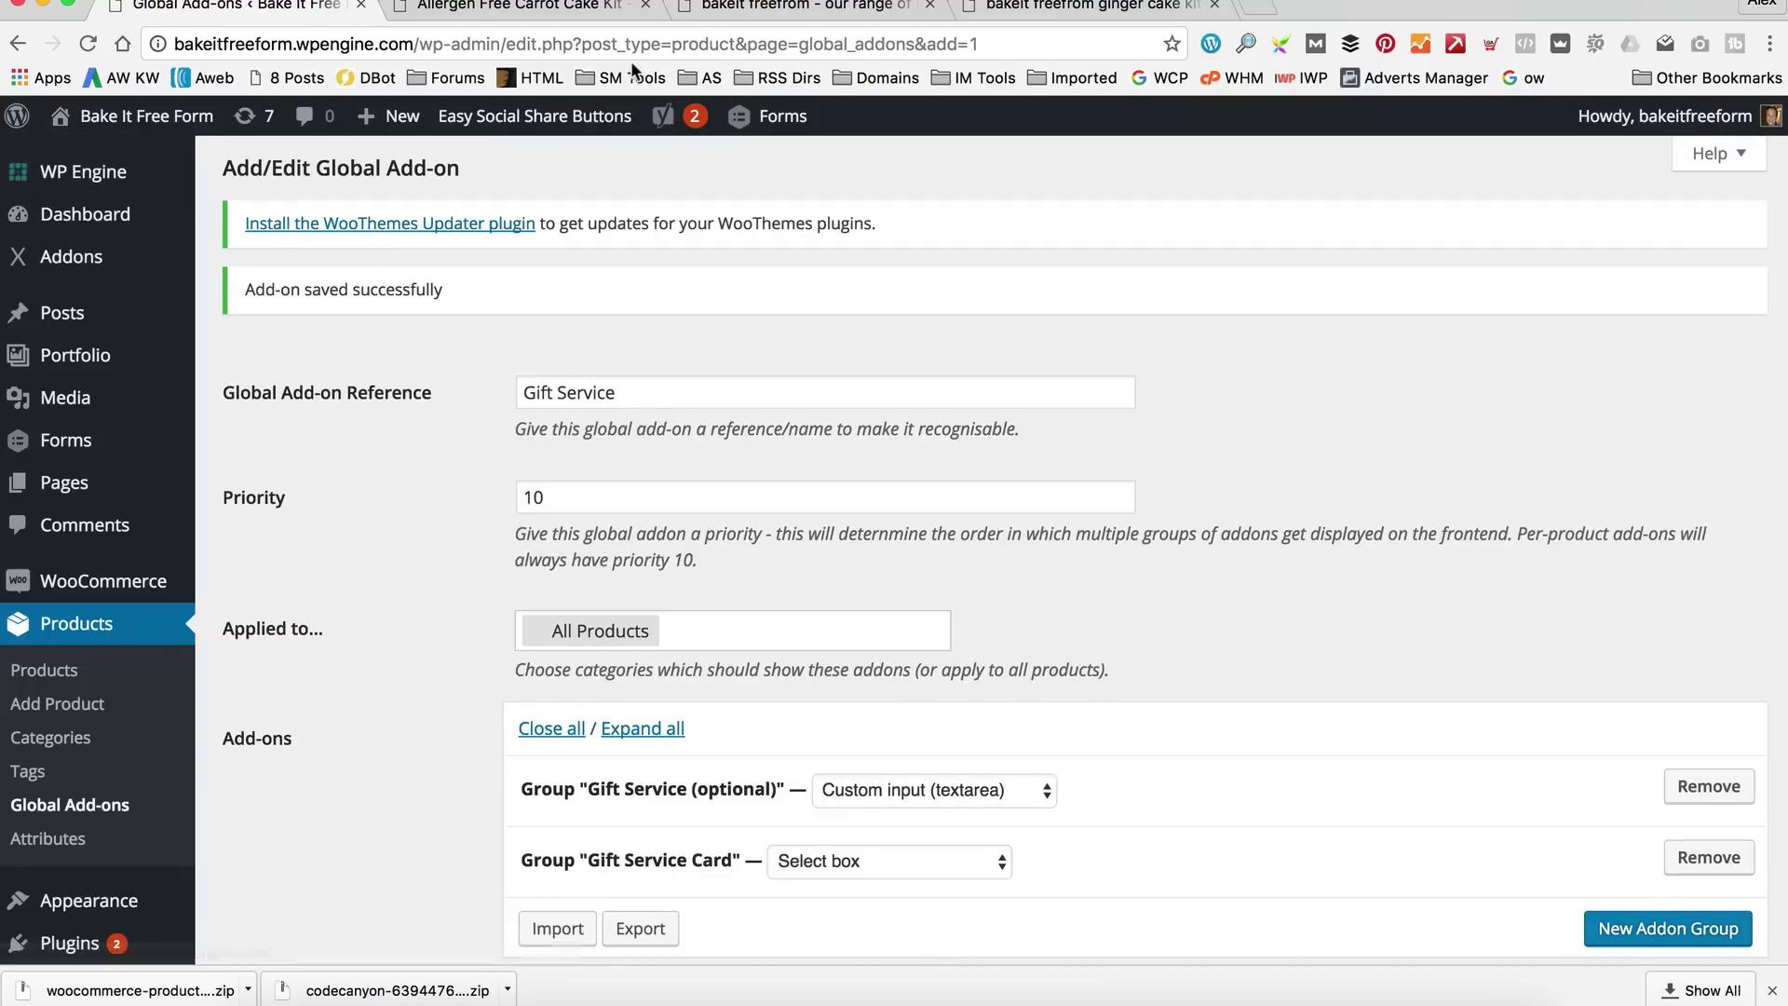
click(576, 12)
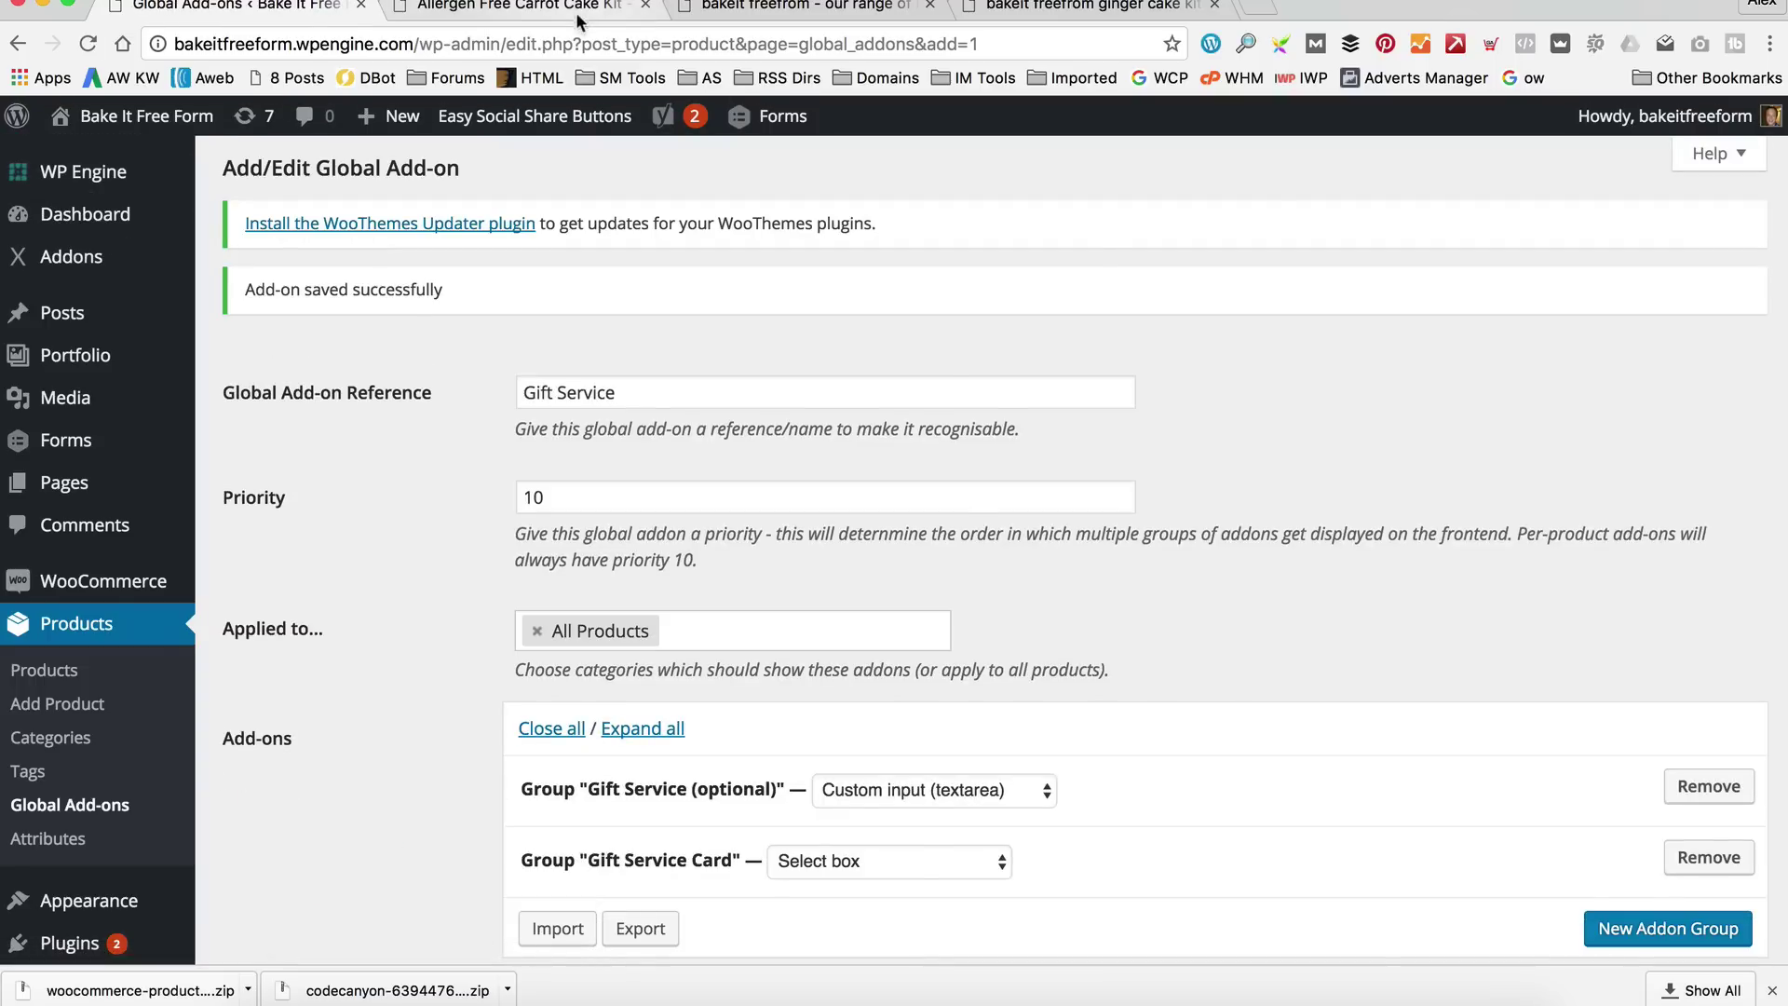
click(110, 45)
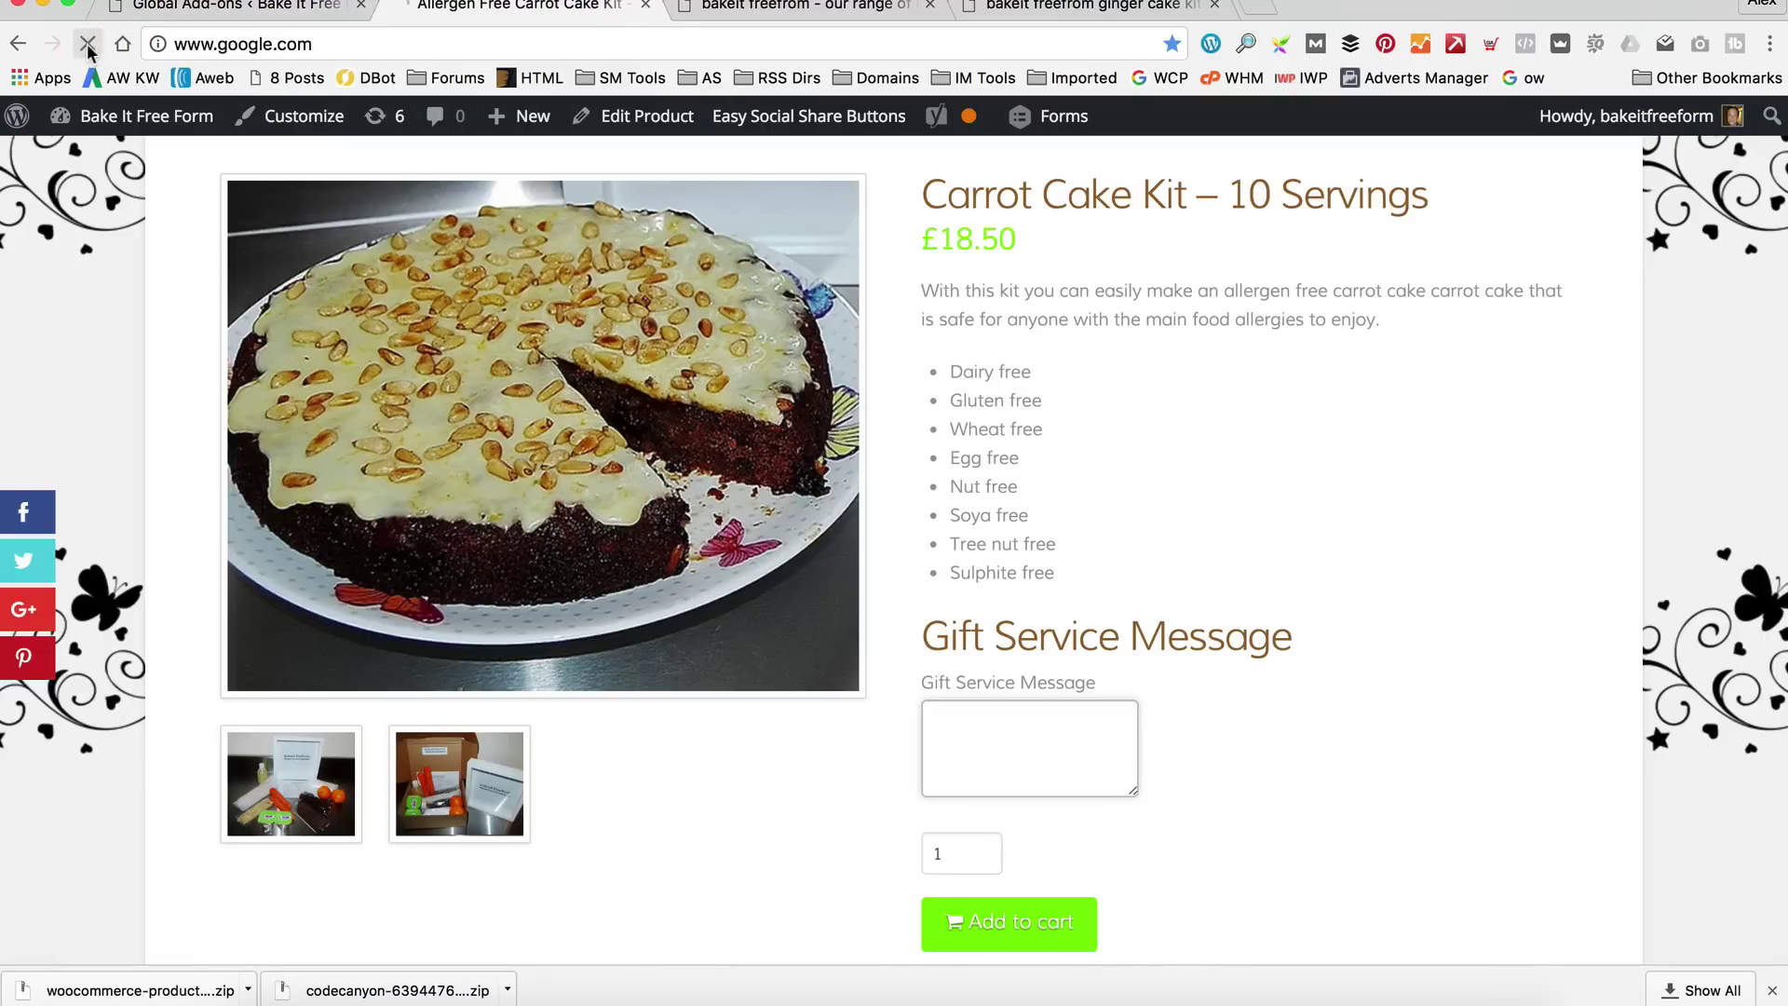
click(17, 43)
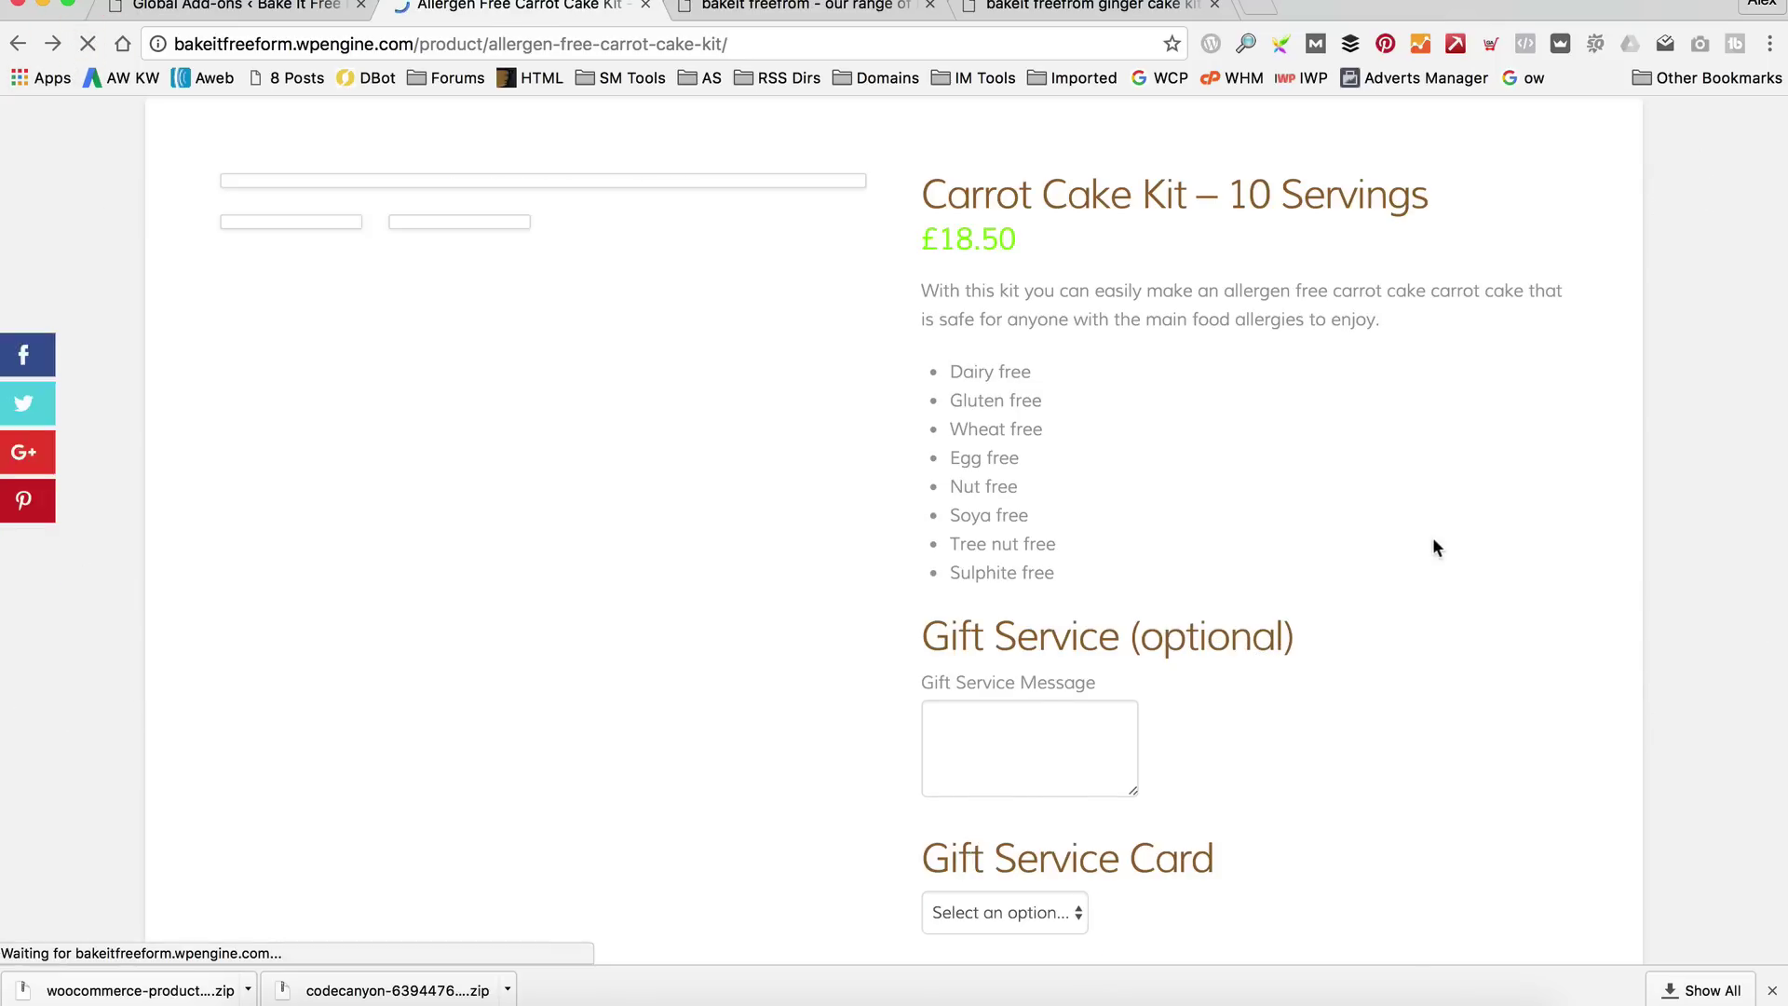
scroll(1395, 525, down, 2)
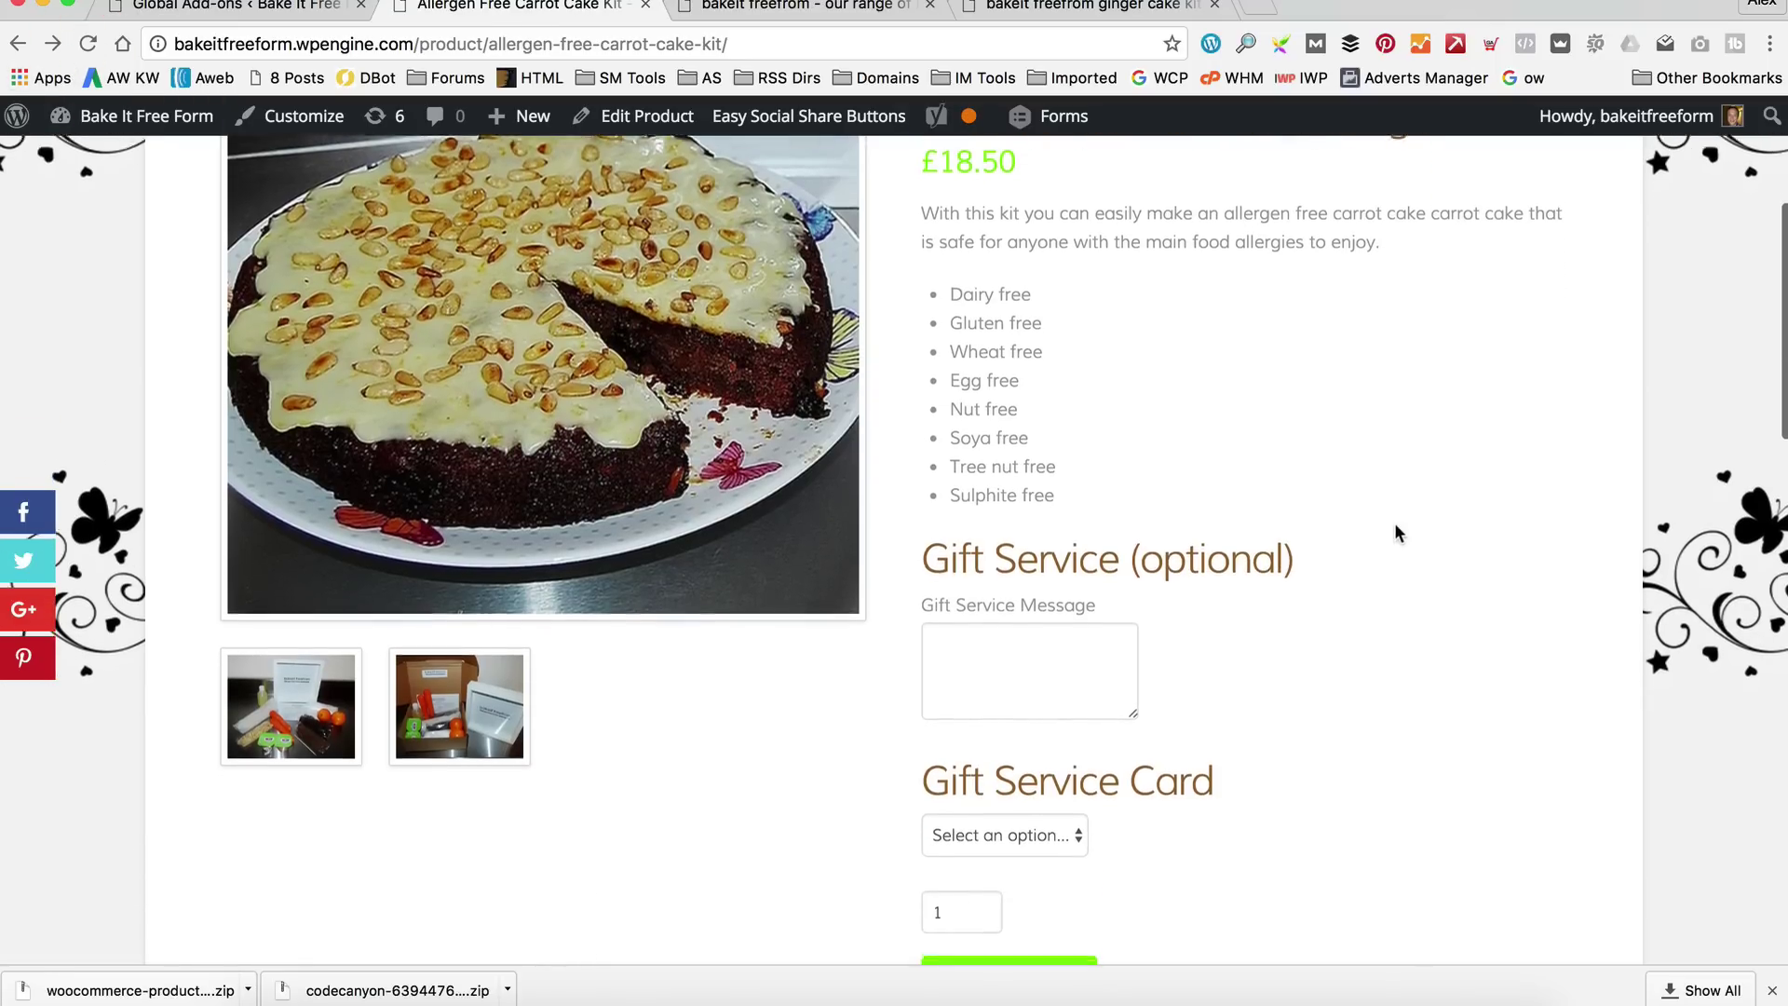
scroll(1395, 525, down, 2)
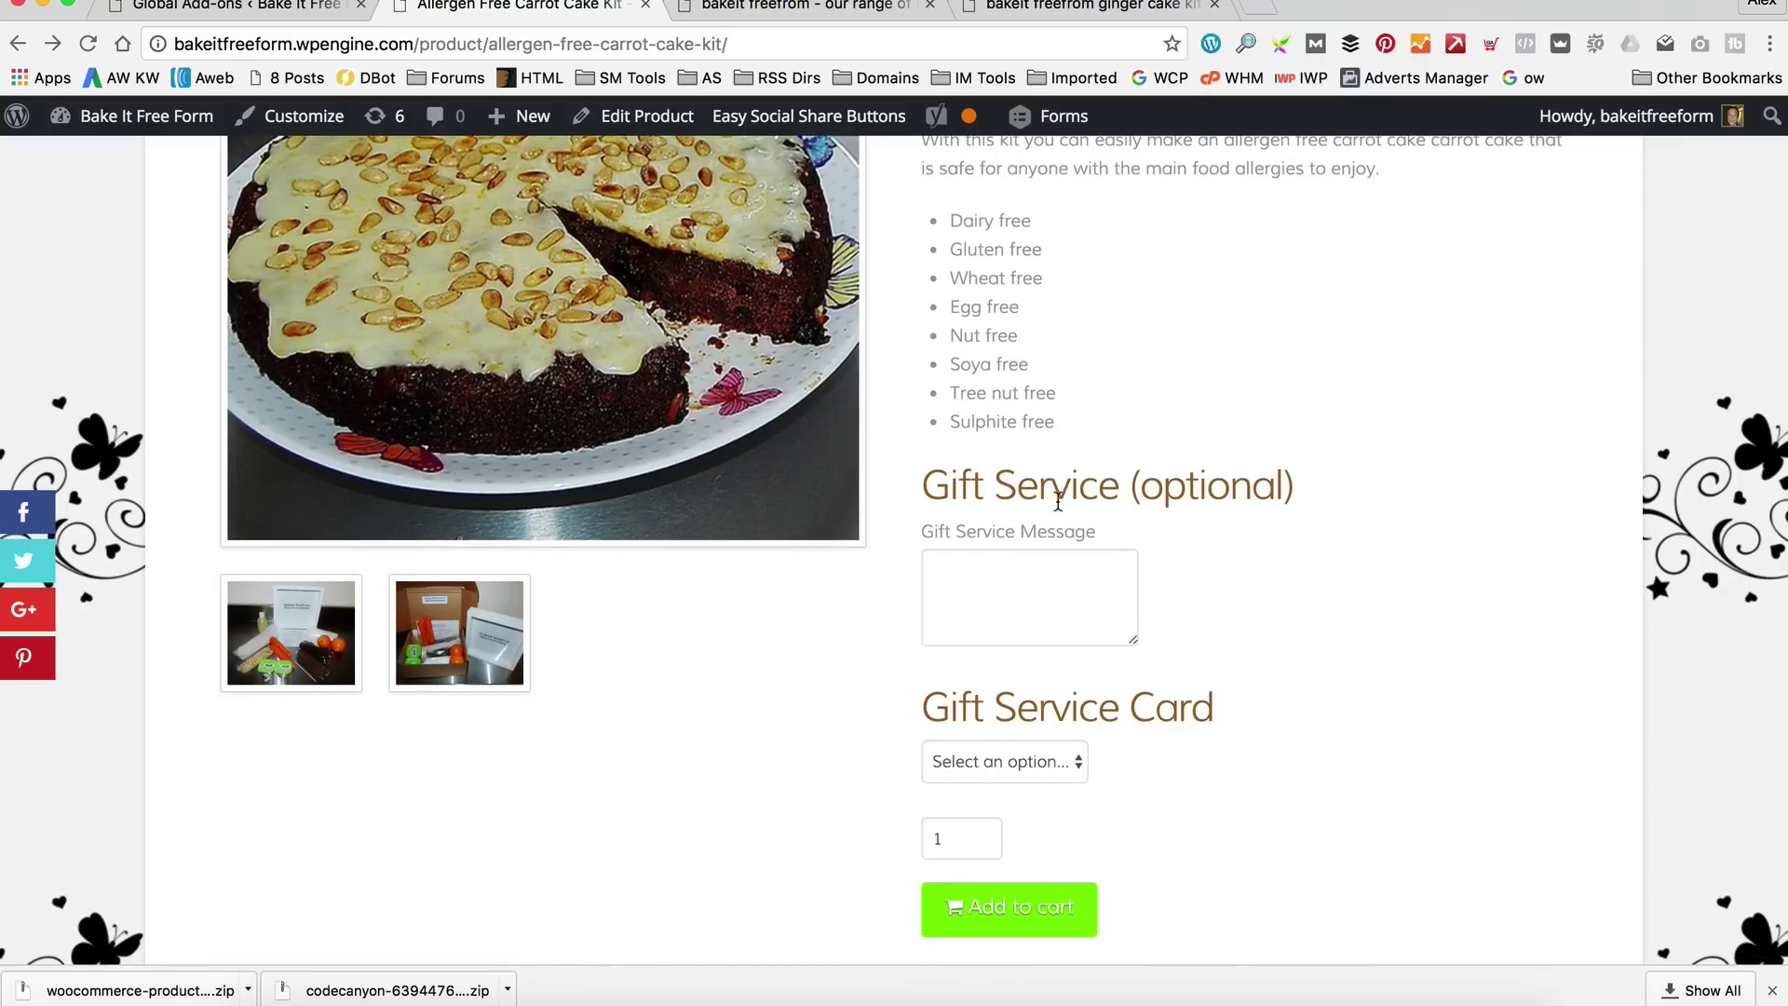
scroll(1178, 583, down, 1)
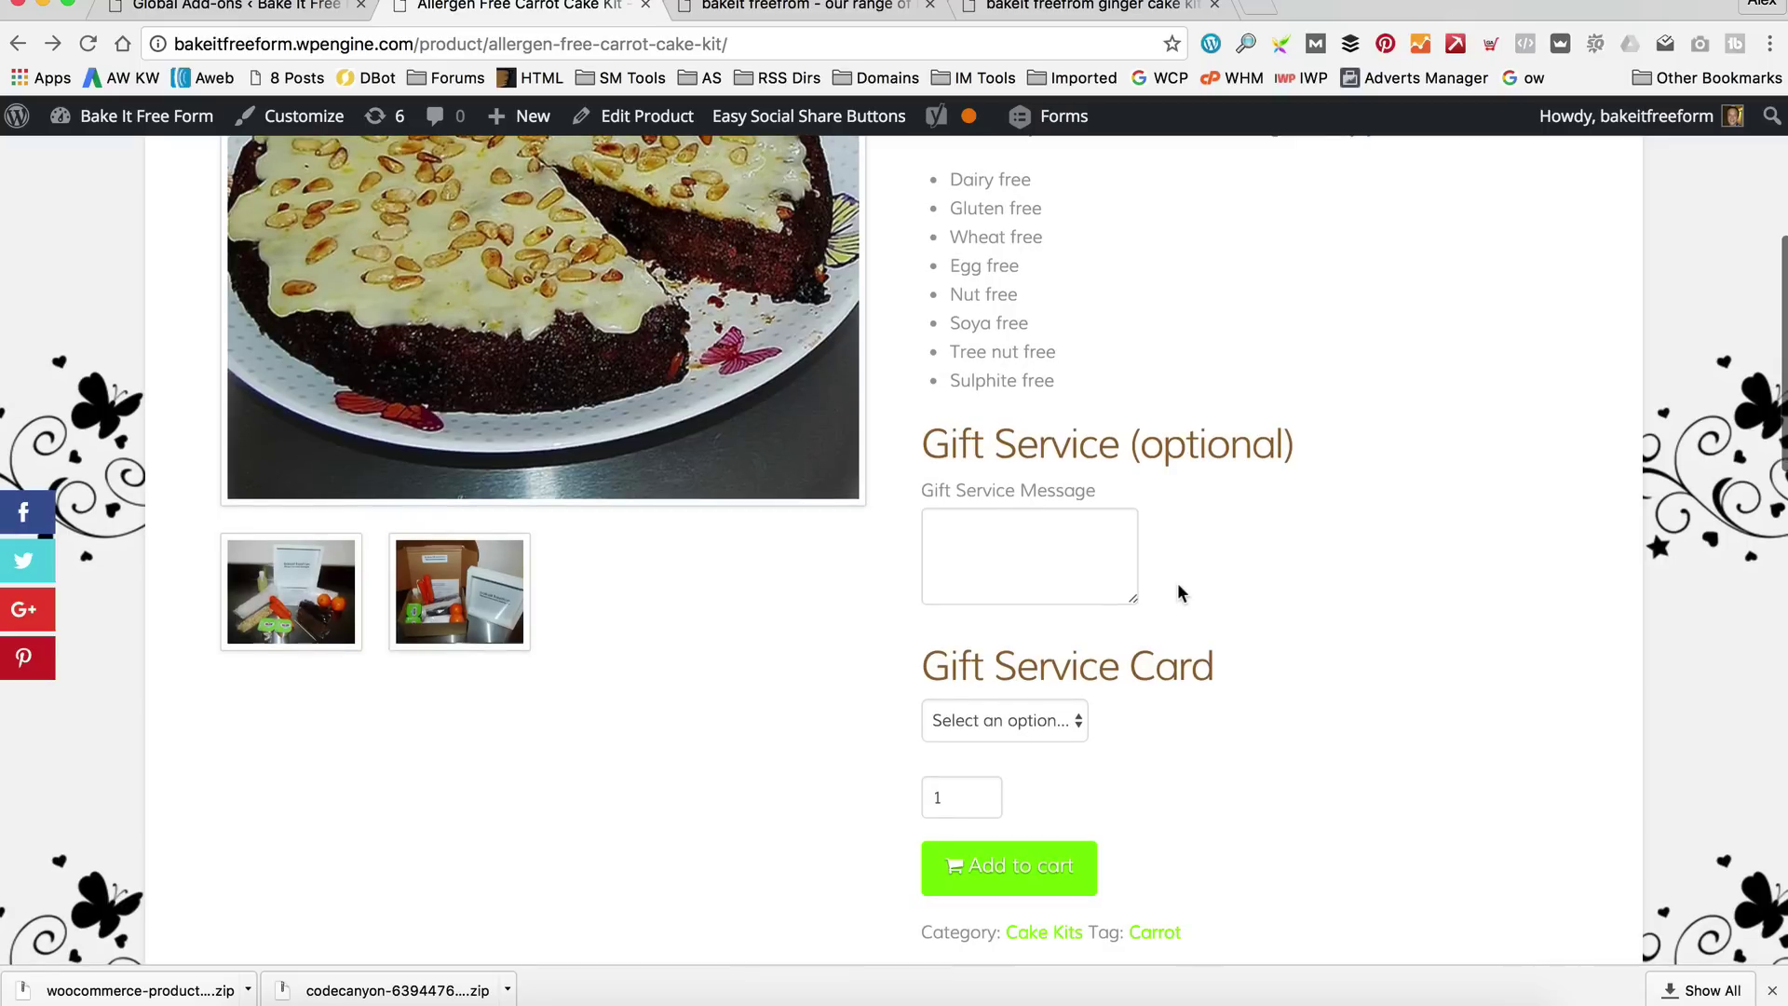
click(1078, 717)
click(1058, 741)
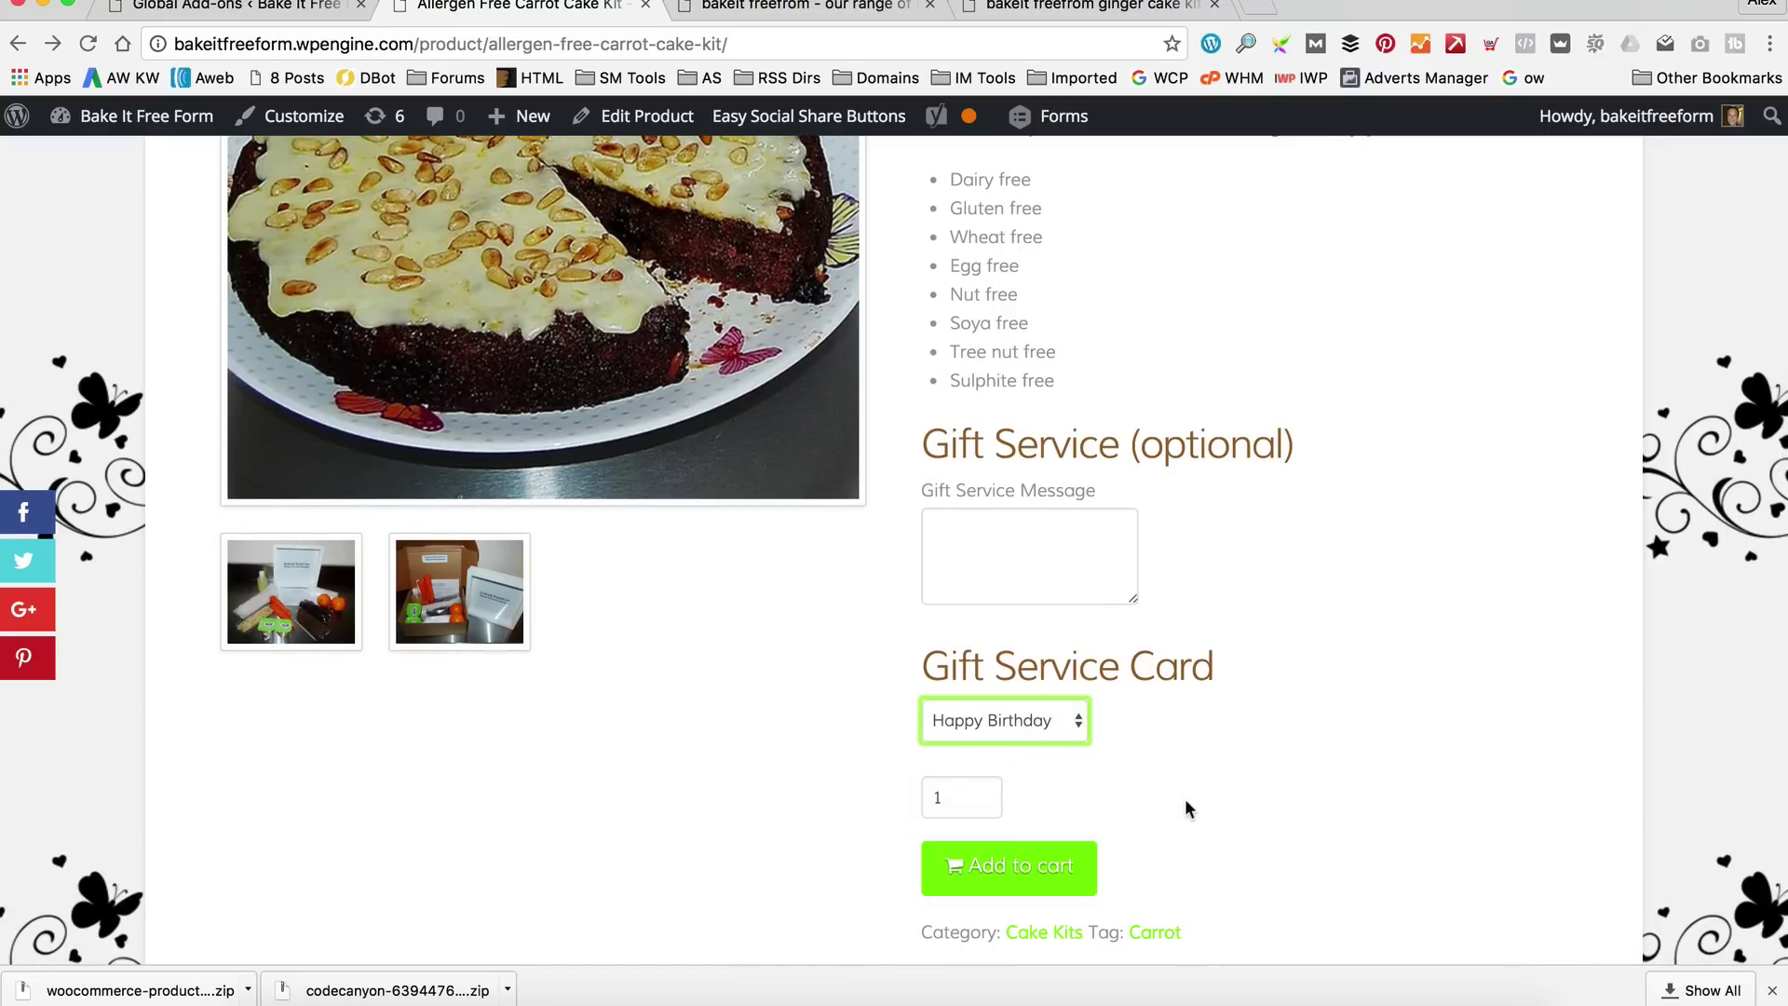
scroll(1185, 797, down, 3)
scroll(1184, 797, up, 2)
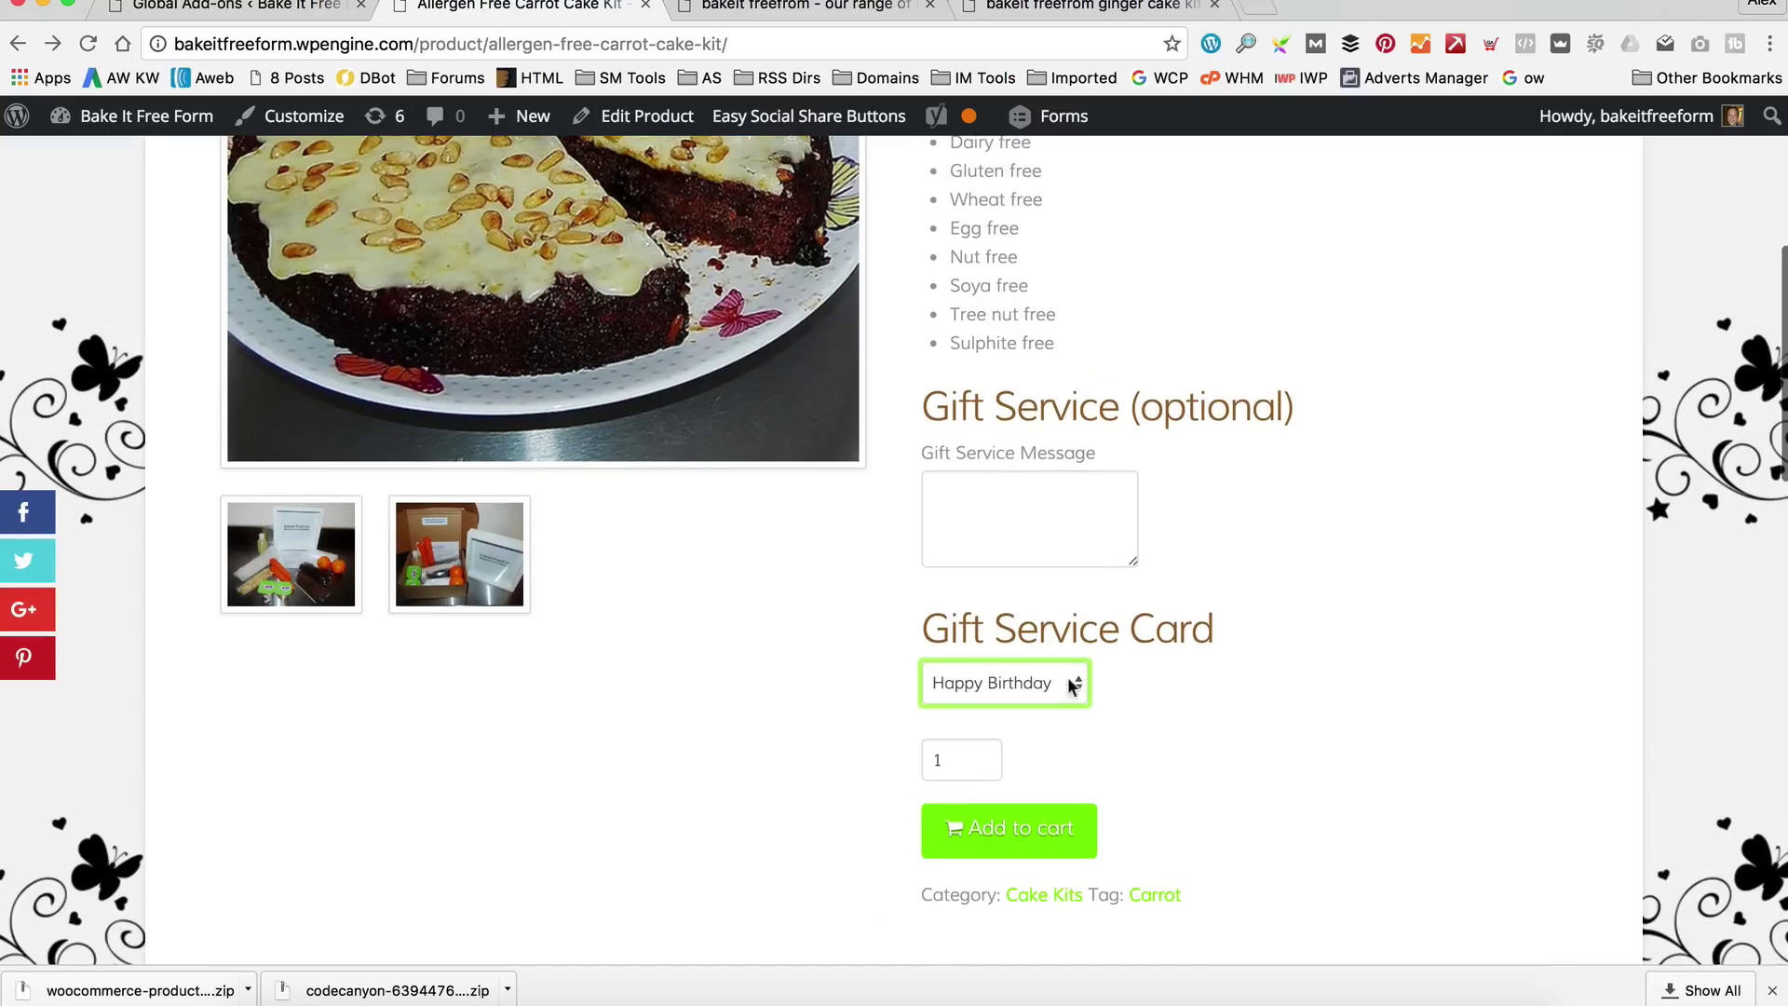
scroll(1188, 680, up, 1)
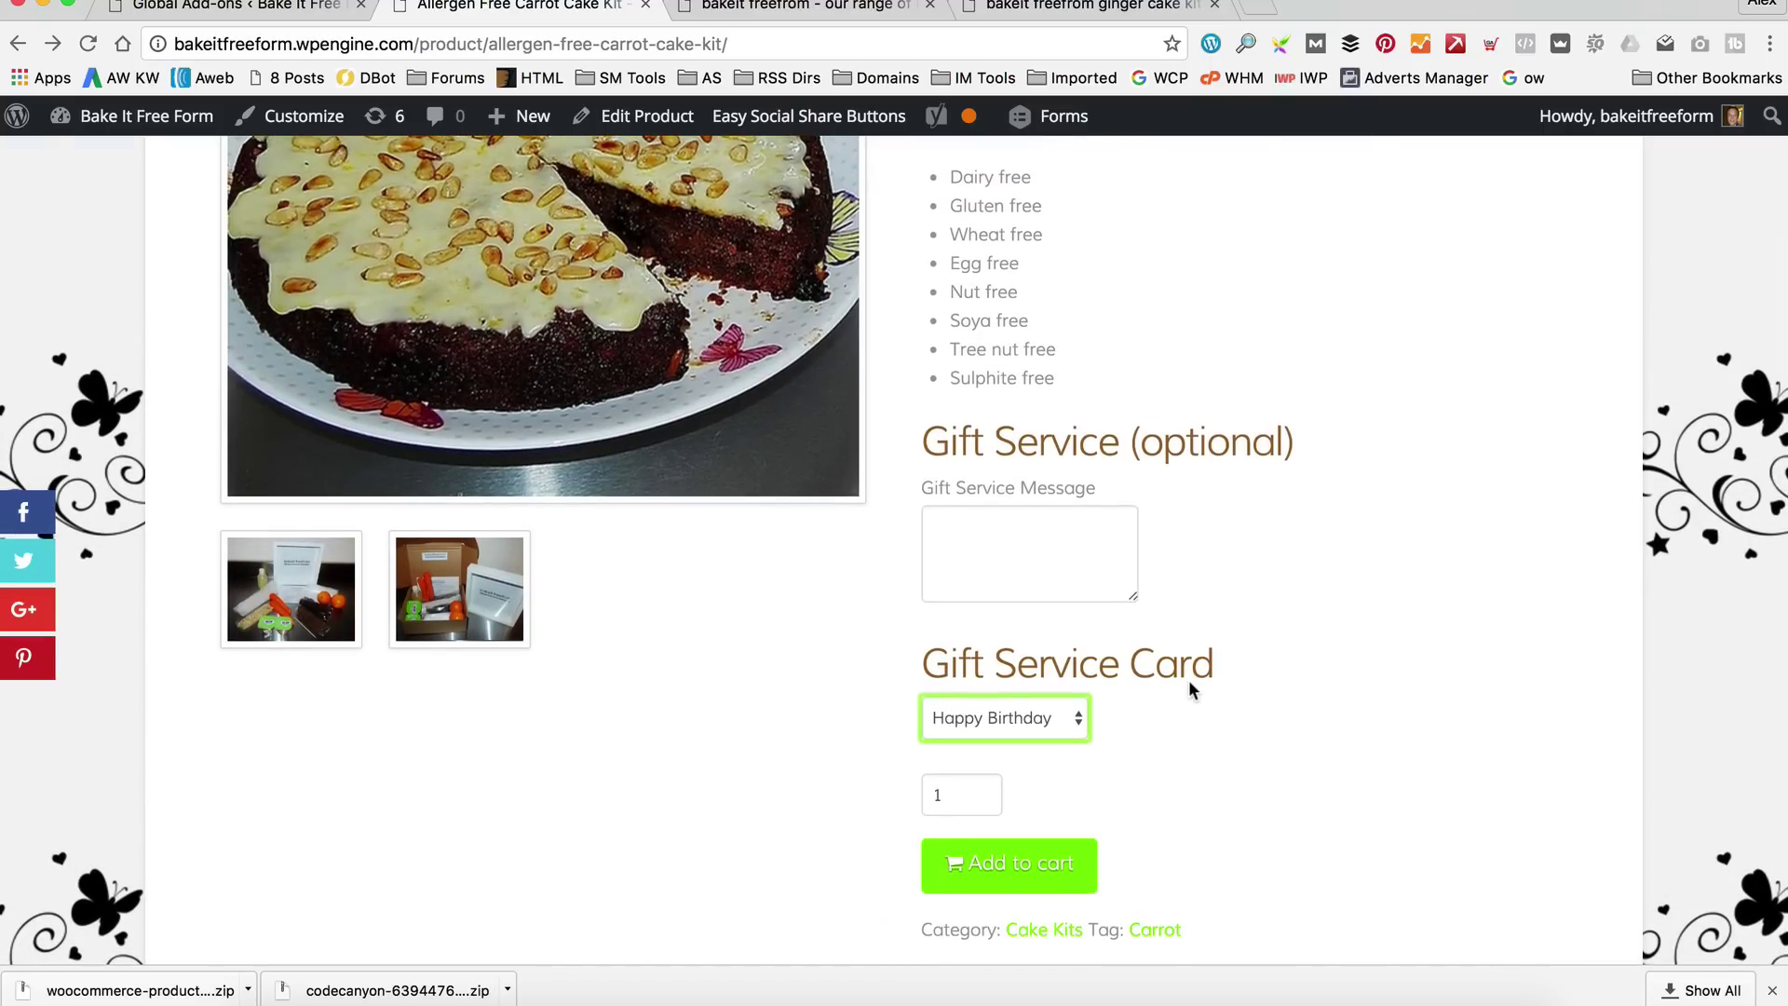
scroll(1189, 680, up, 1)
click(240, 7)
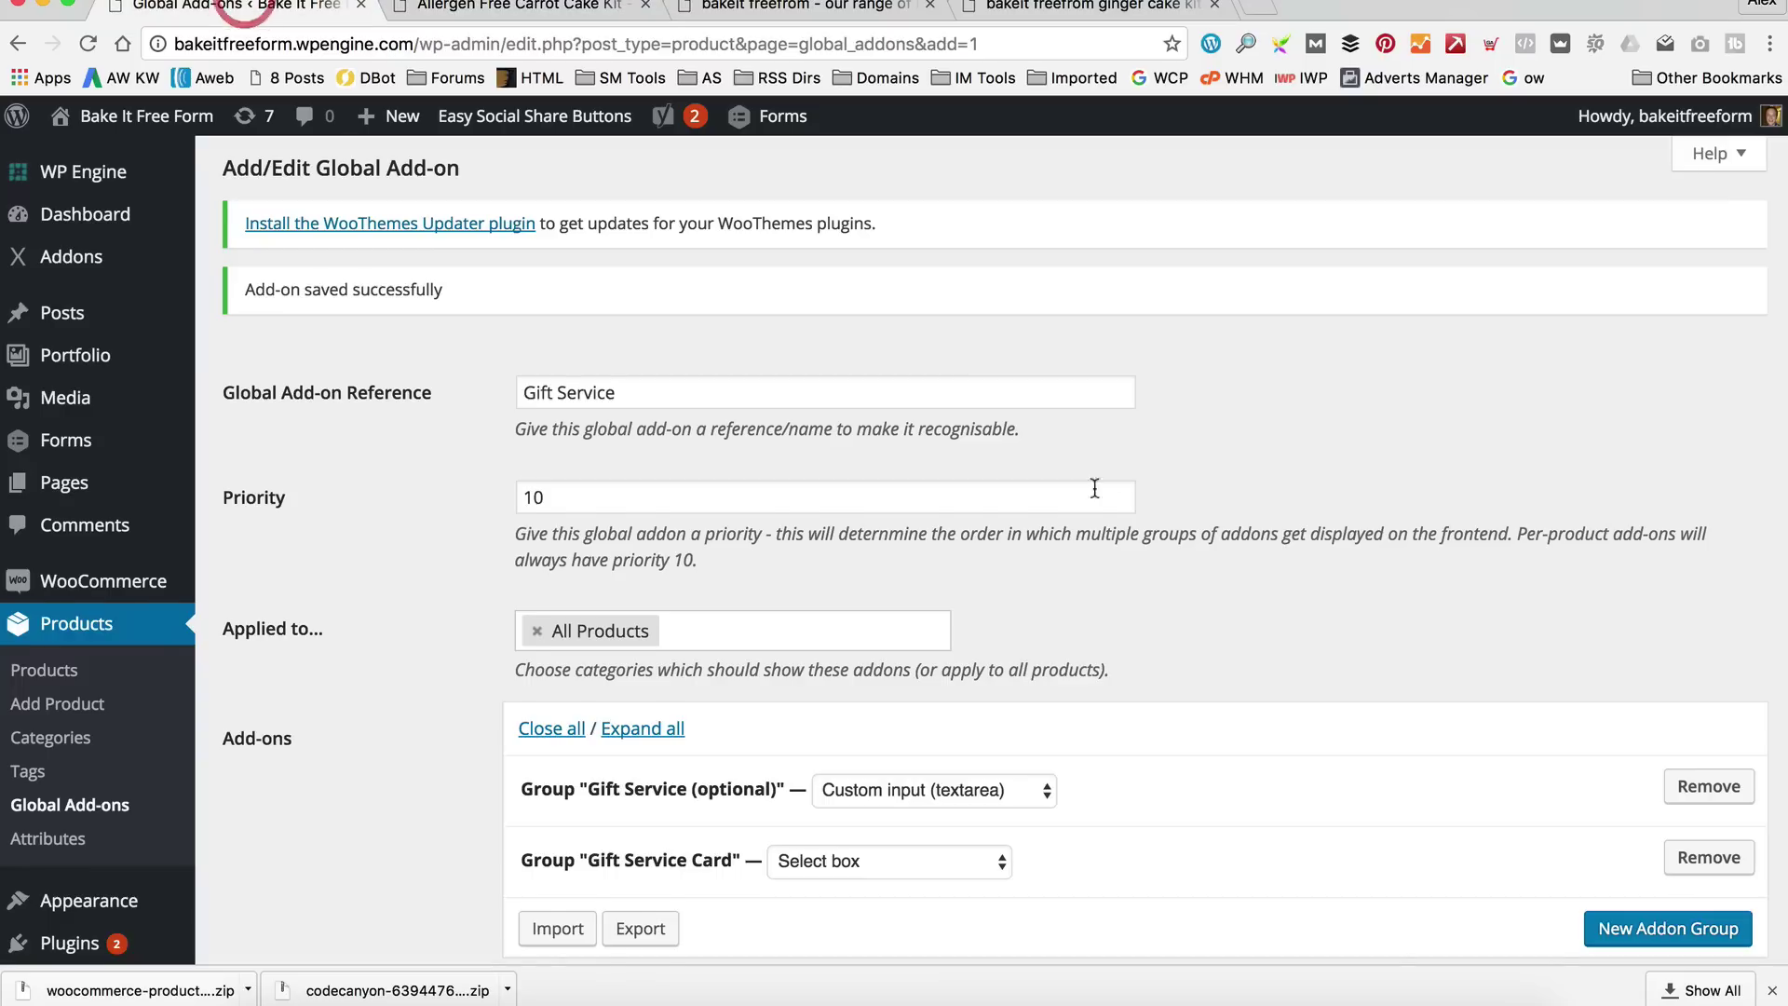
- Move the Gift Service Card group above Gift Service (optional) and expand the latter's settings
scroll(1120, 477, down, 4)
drag(616, 596, 615, 514)
click(1645, 585)
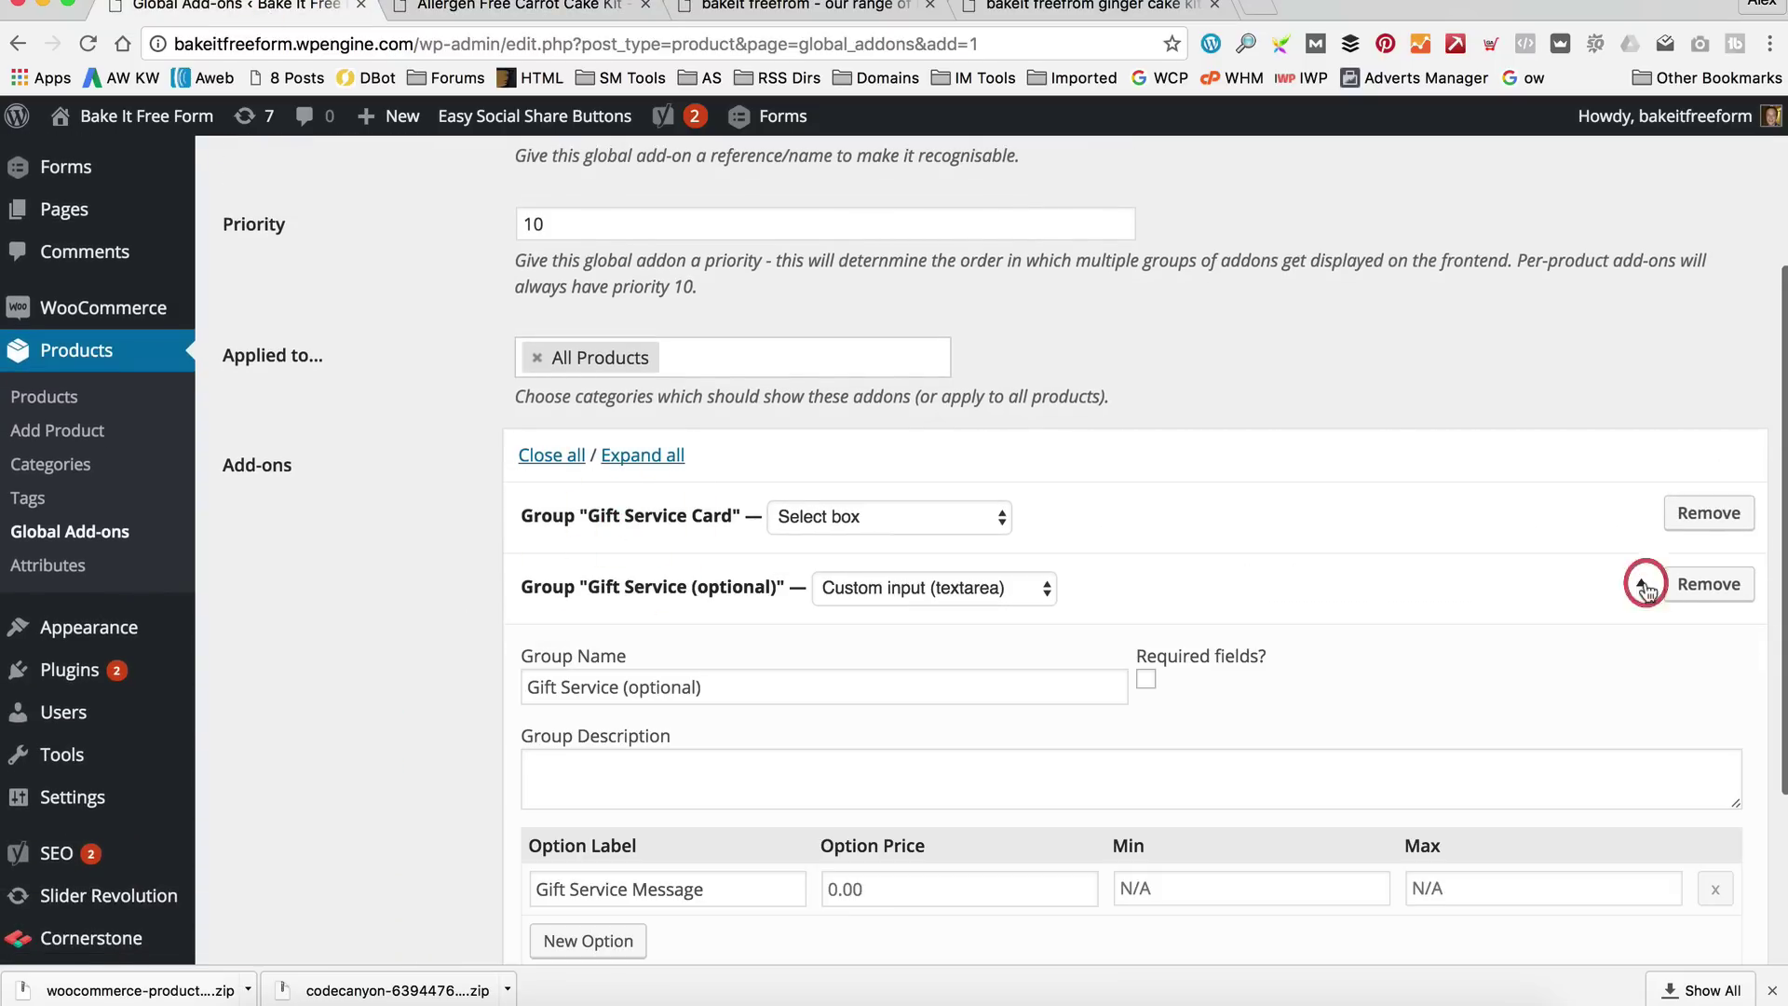
scroll(1198, 626, down, 2)
scroll(1199, 626, up, 5)
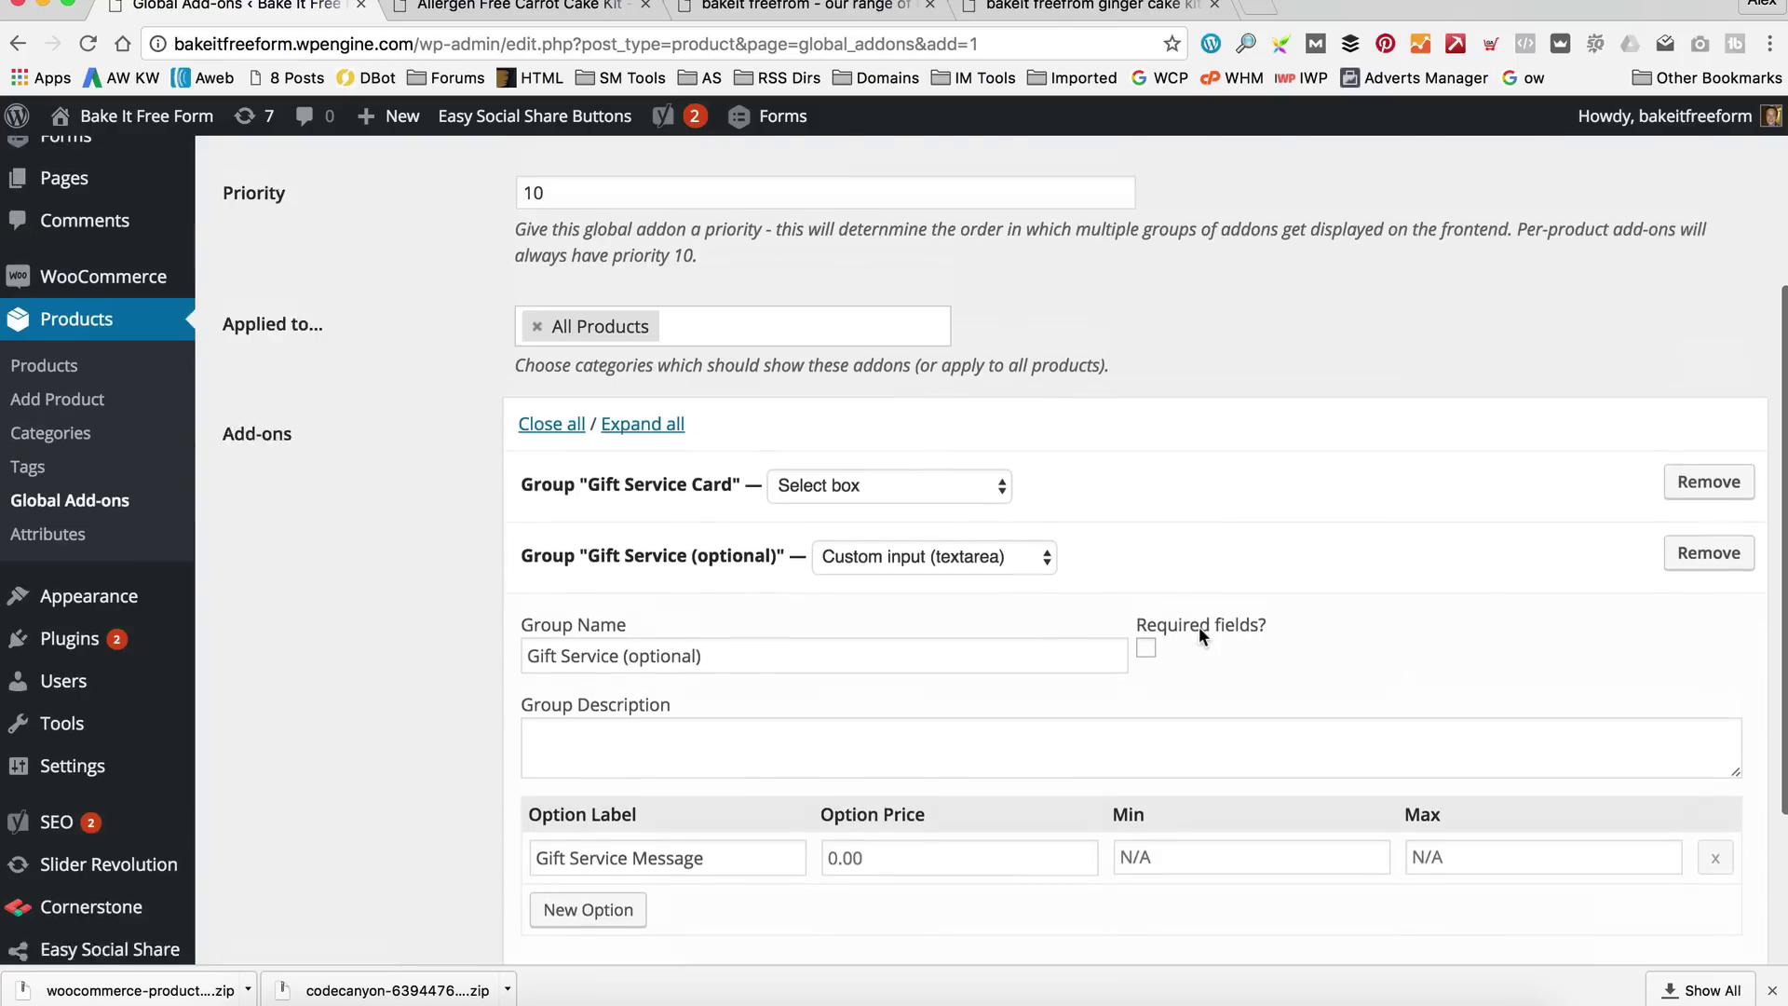
scroll(1199, 627, down, 6)
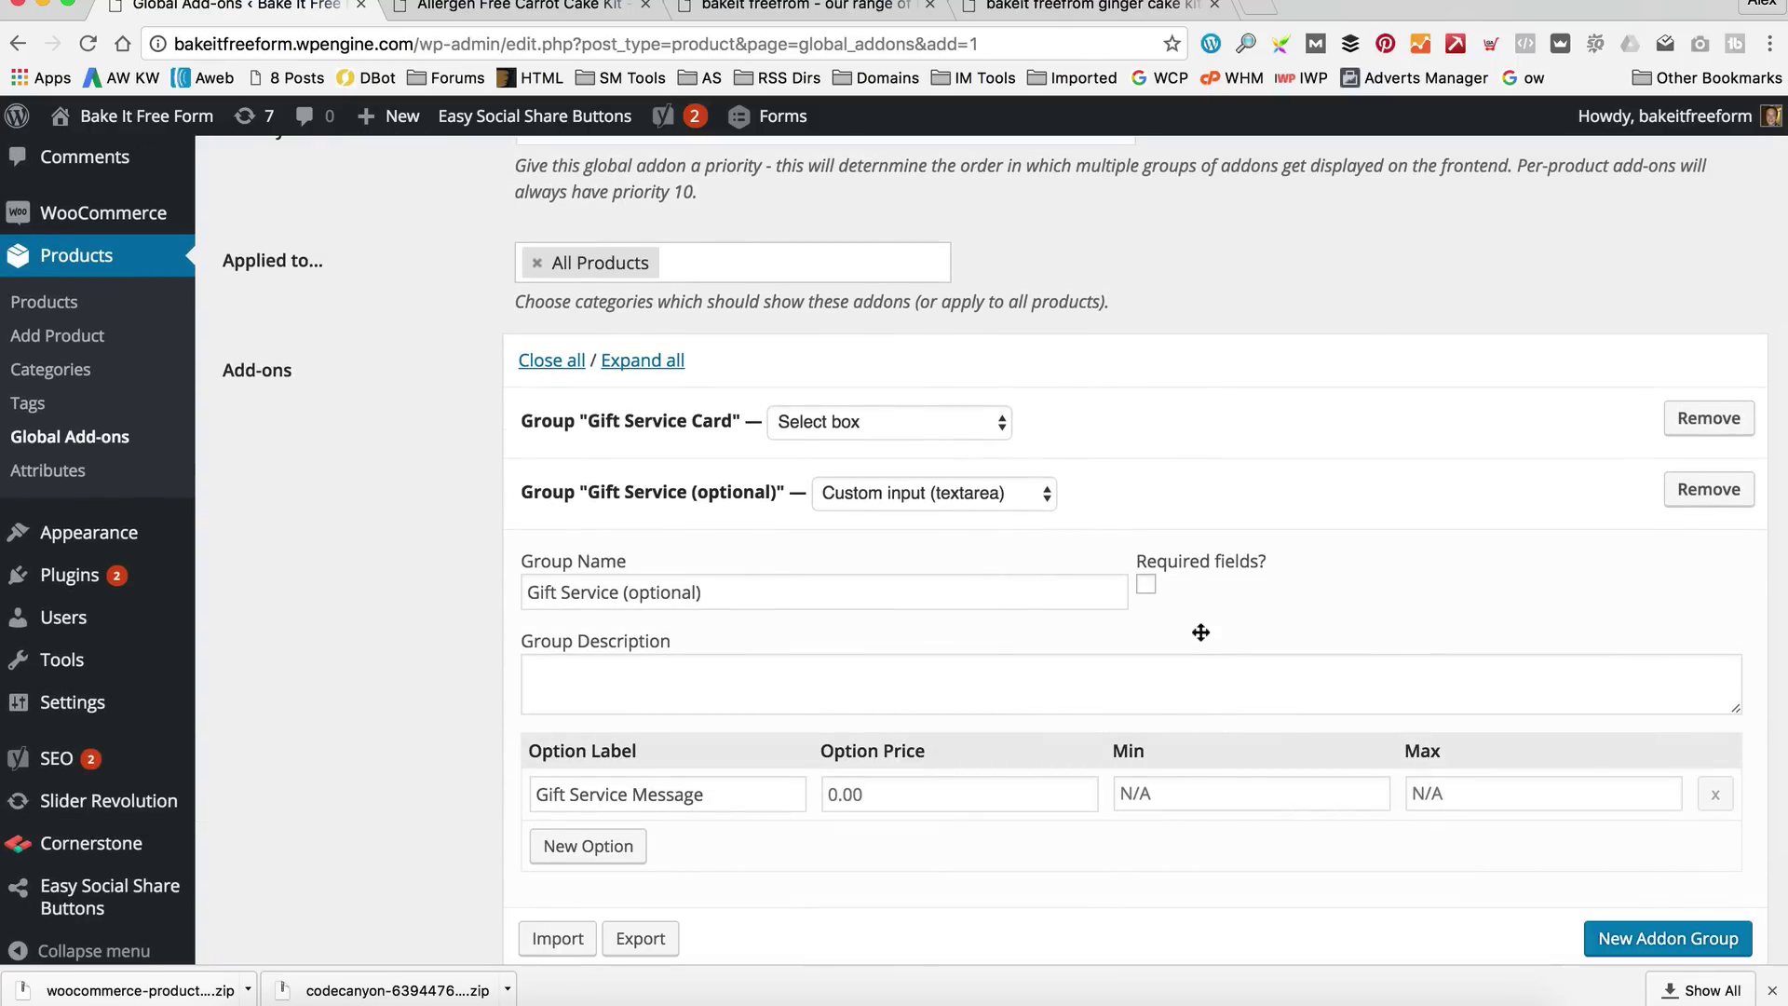
- Clear the Gift Service (optional) group name and save the add-on
drag(732, 593, 416, 585)
key(BackSpace)
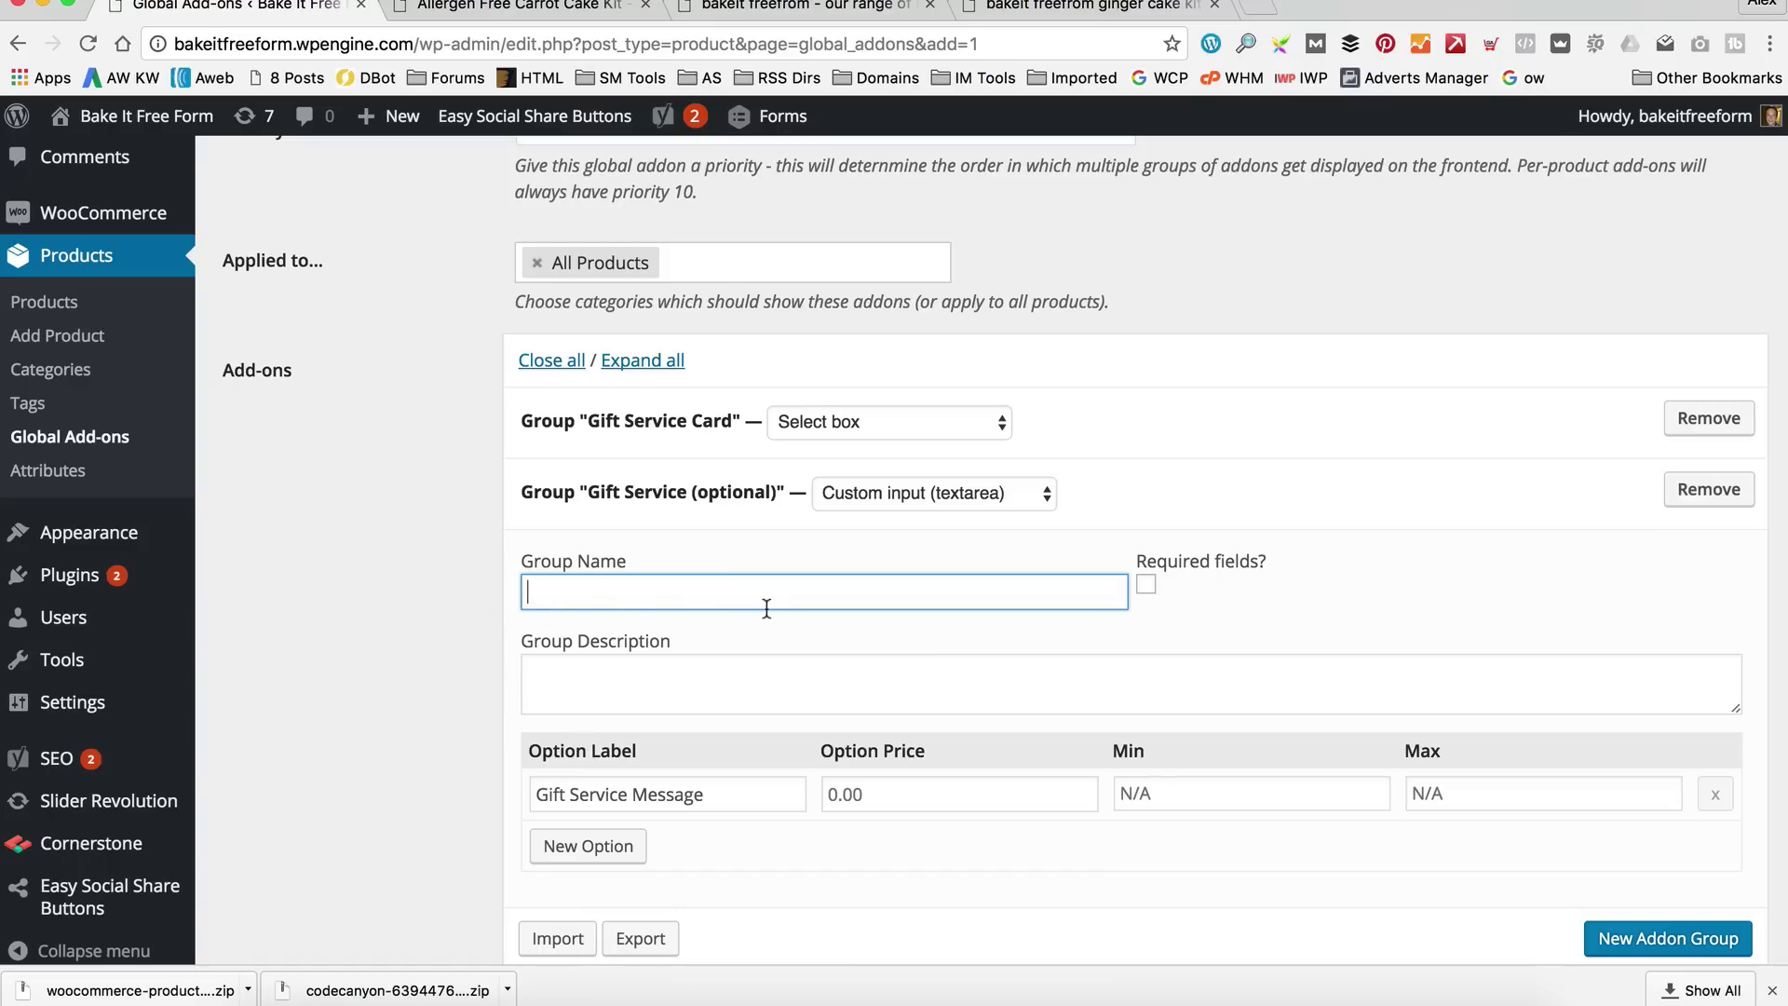
scroll(999, 736, down, 2)
click(296, 927)
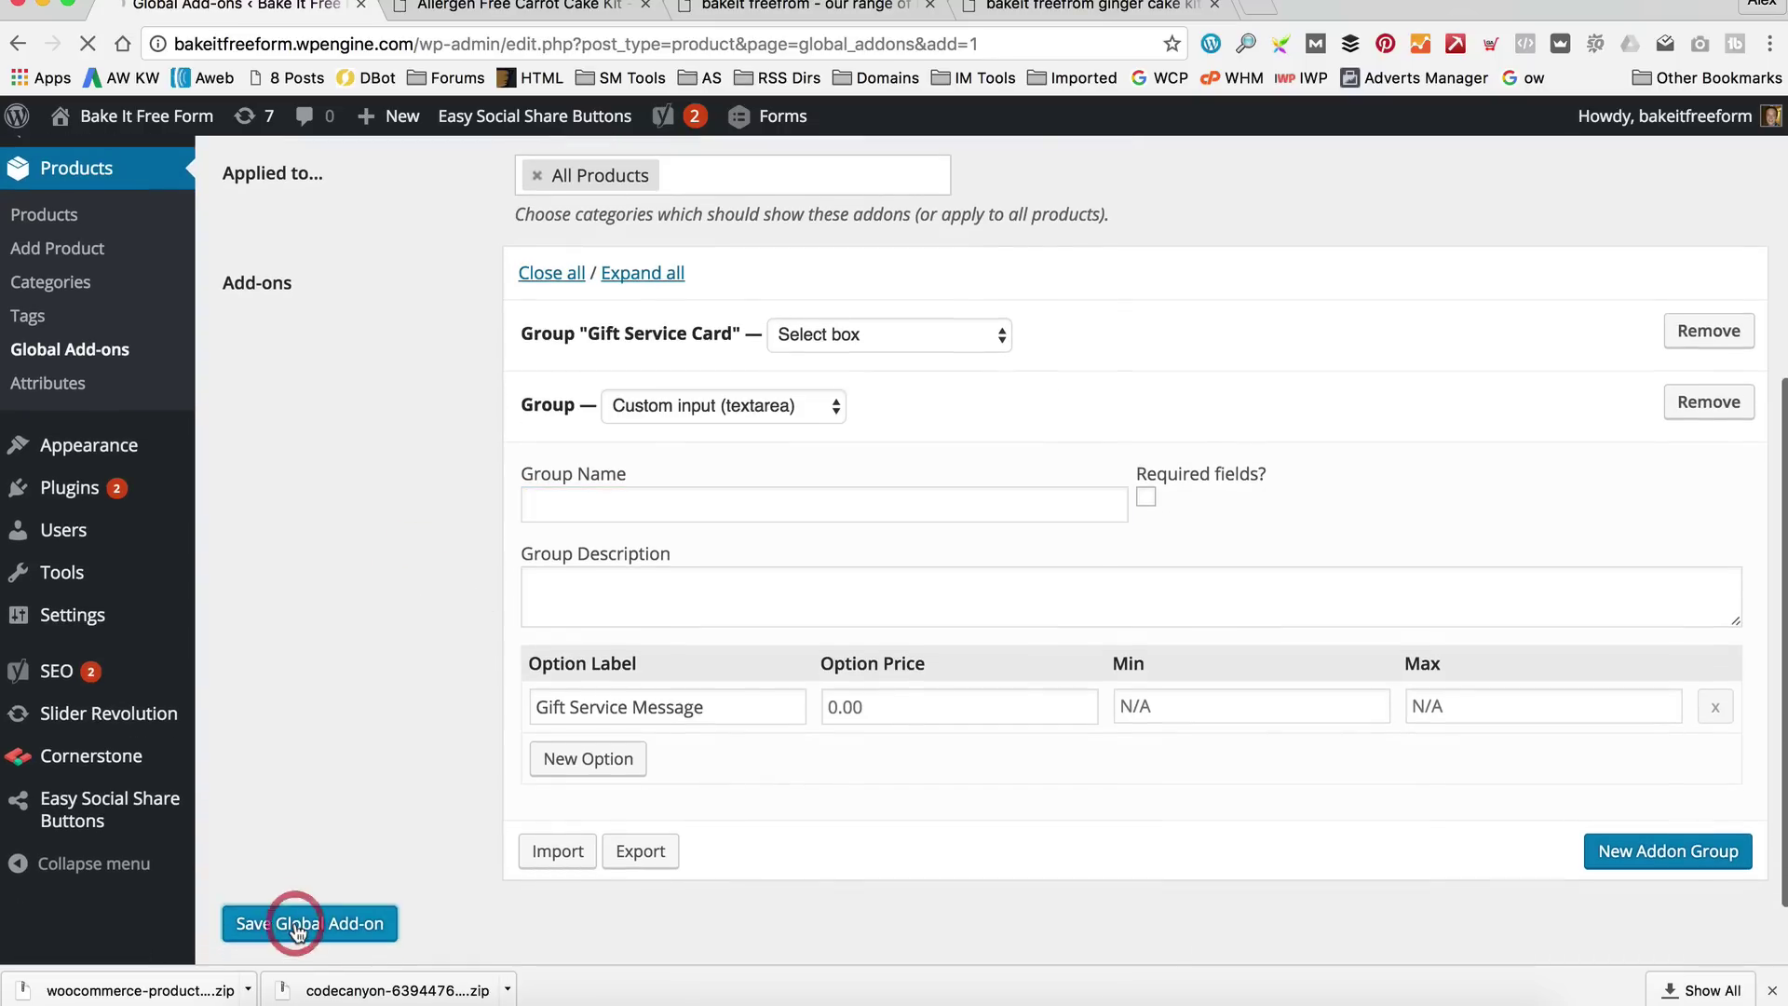
- Expand the Gift Service Card group settings, then return to the Carrot Cake Kit page
scroll(745, 694, down, 2)
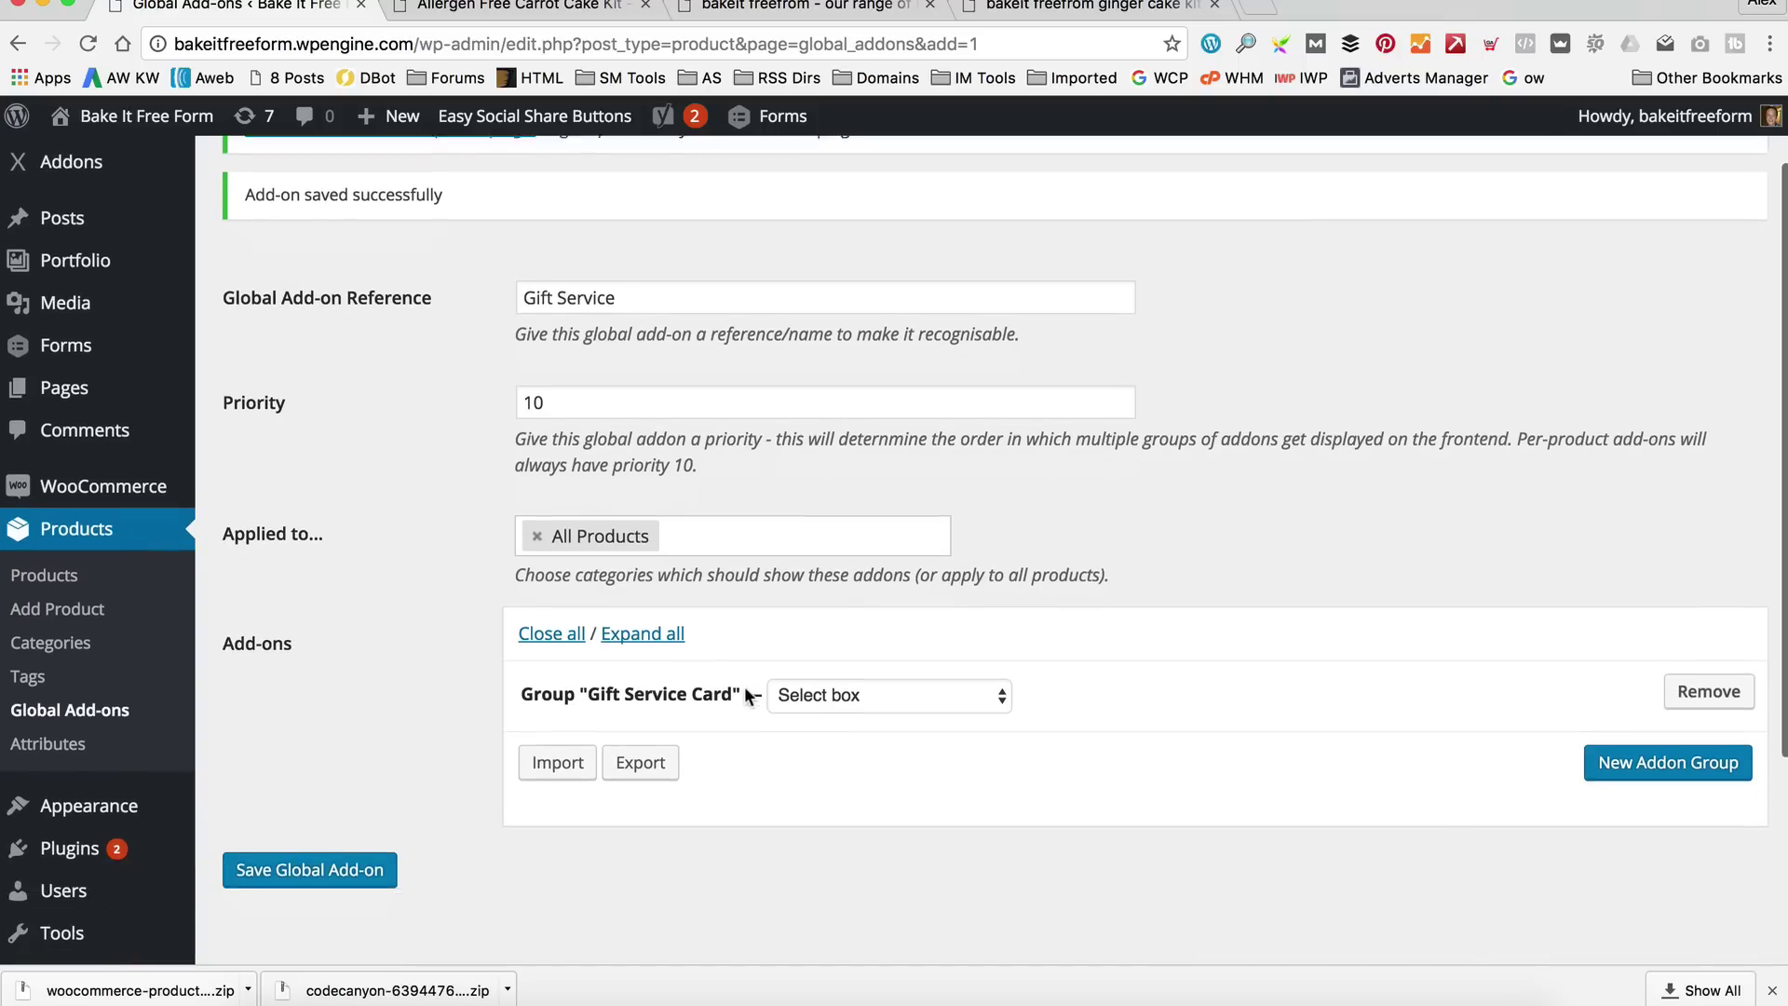
click(1626, 680)
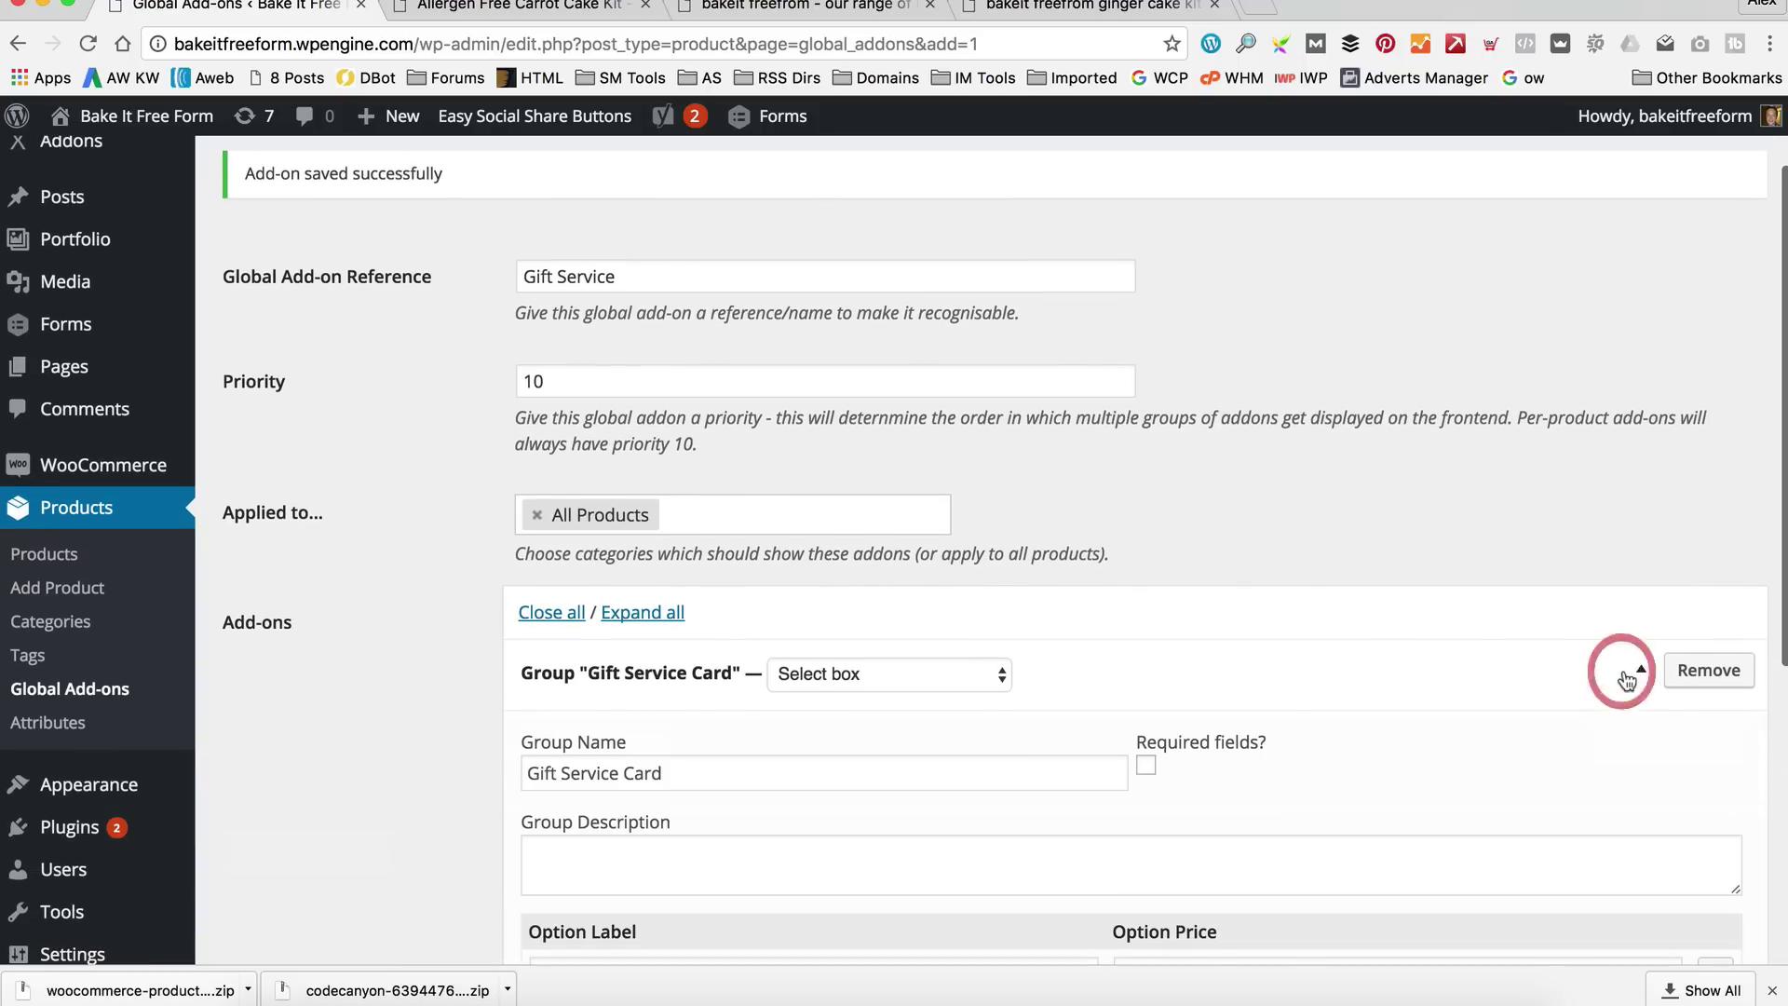
scroll(1620, 672, down, 3)
scroll(1600, 677, down, 5)
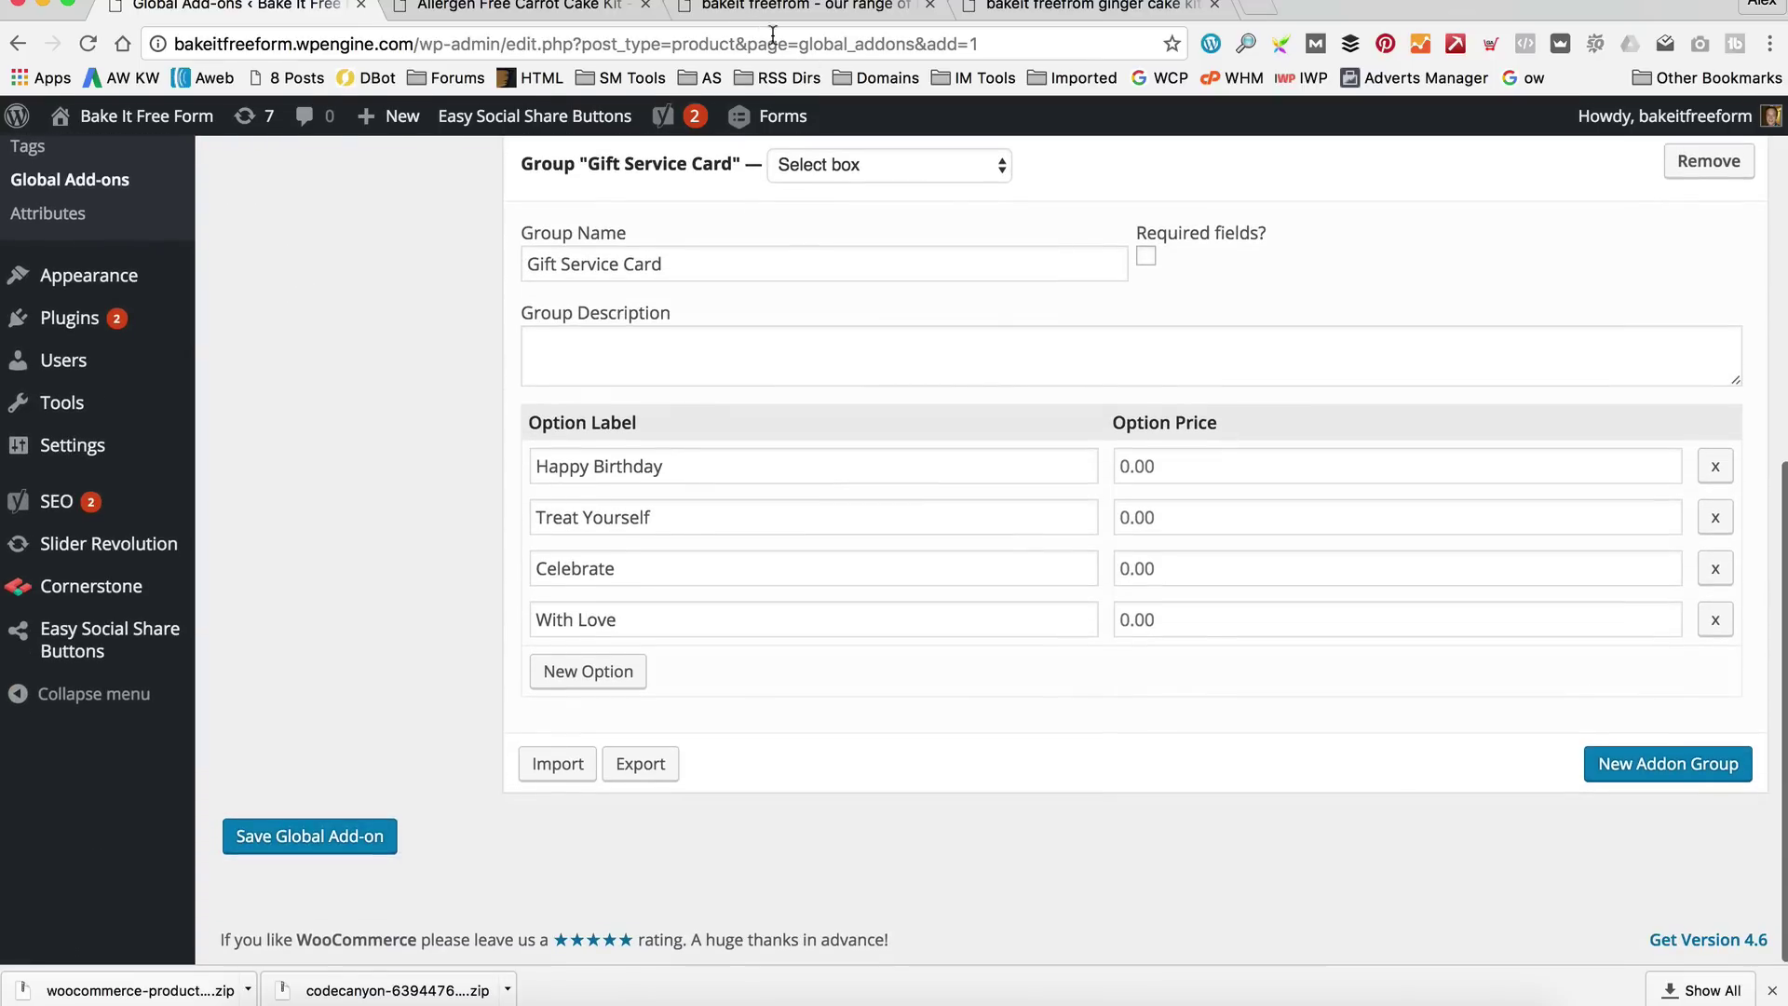
click(507, 8)
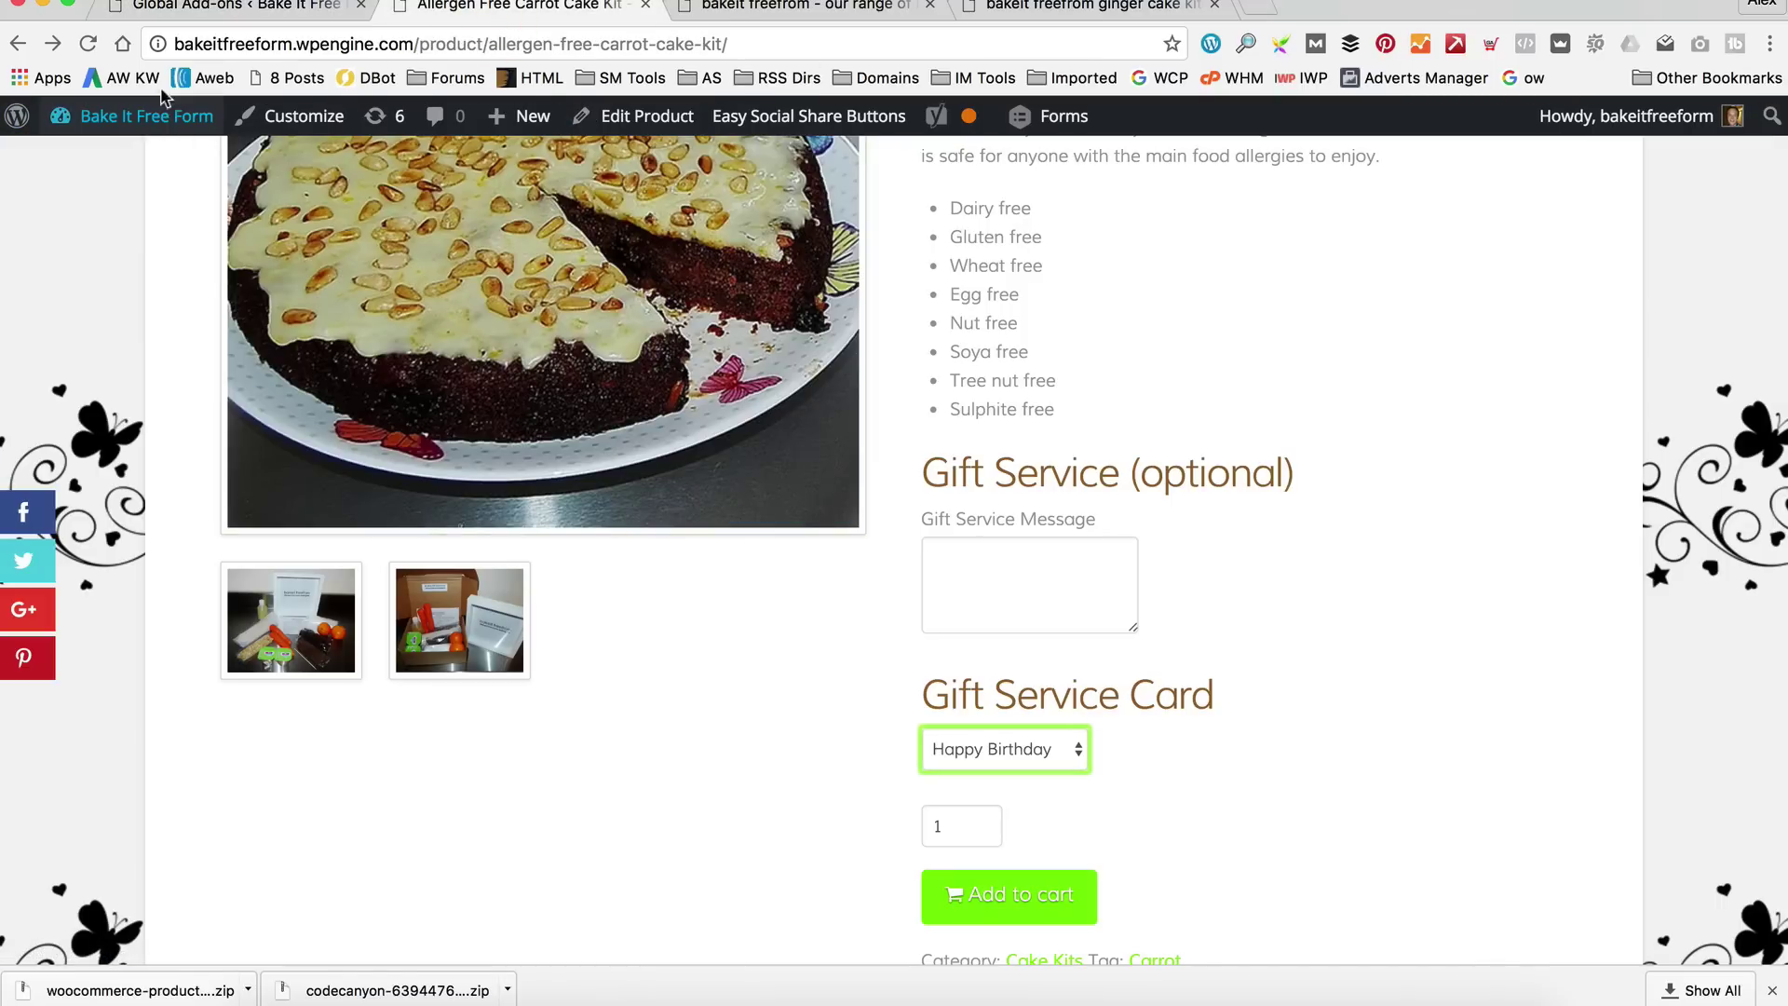
- Reload the Carrot Cake Kit page and pick Happy Birthday from the Gift Service Card dropdown
click(88, 44)
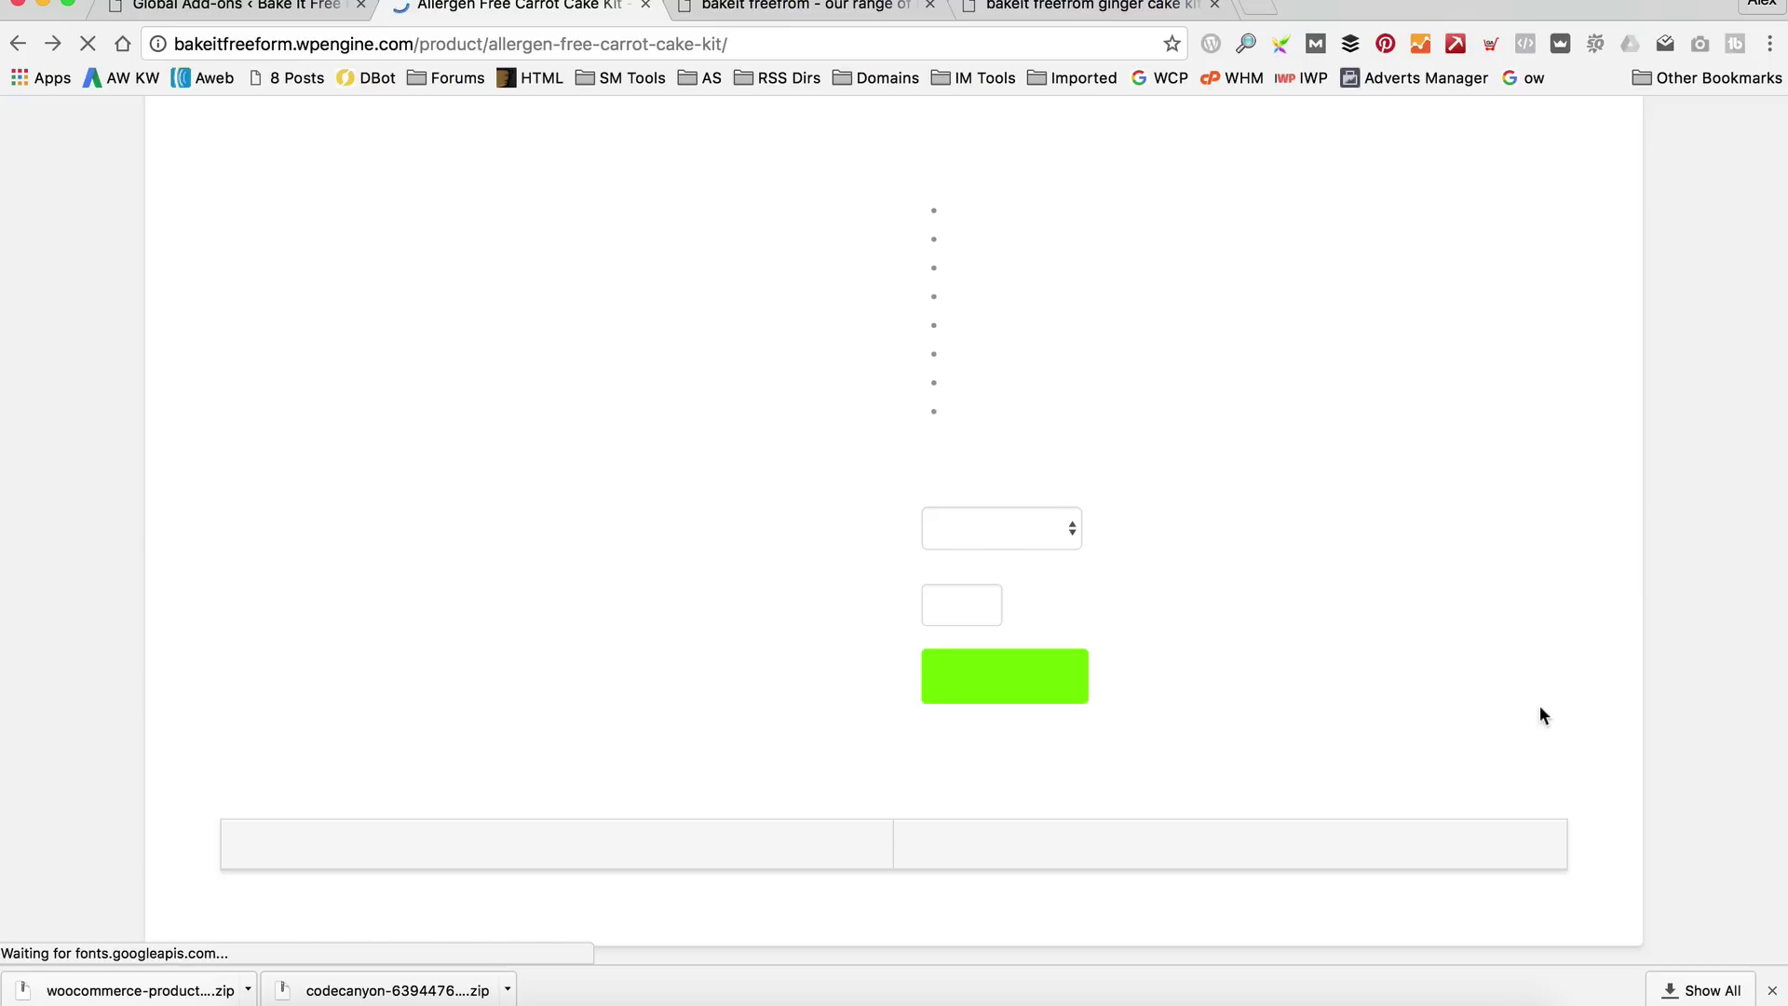
click(1044, 527)
click(1042, 547)
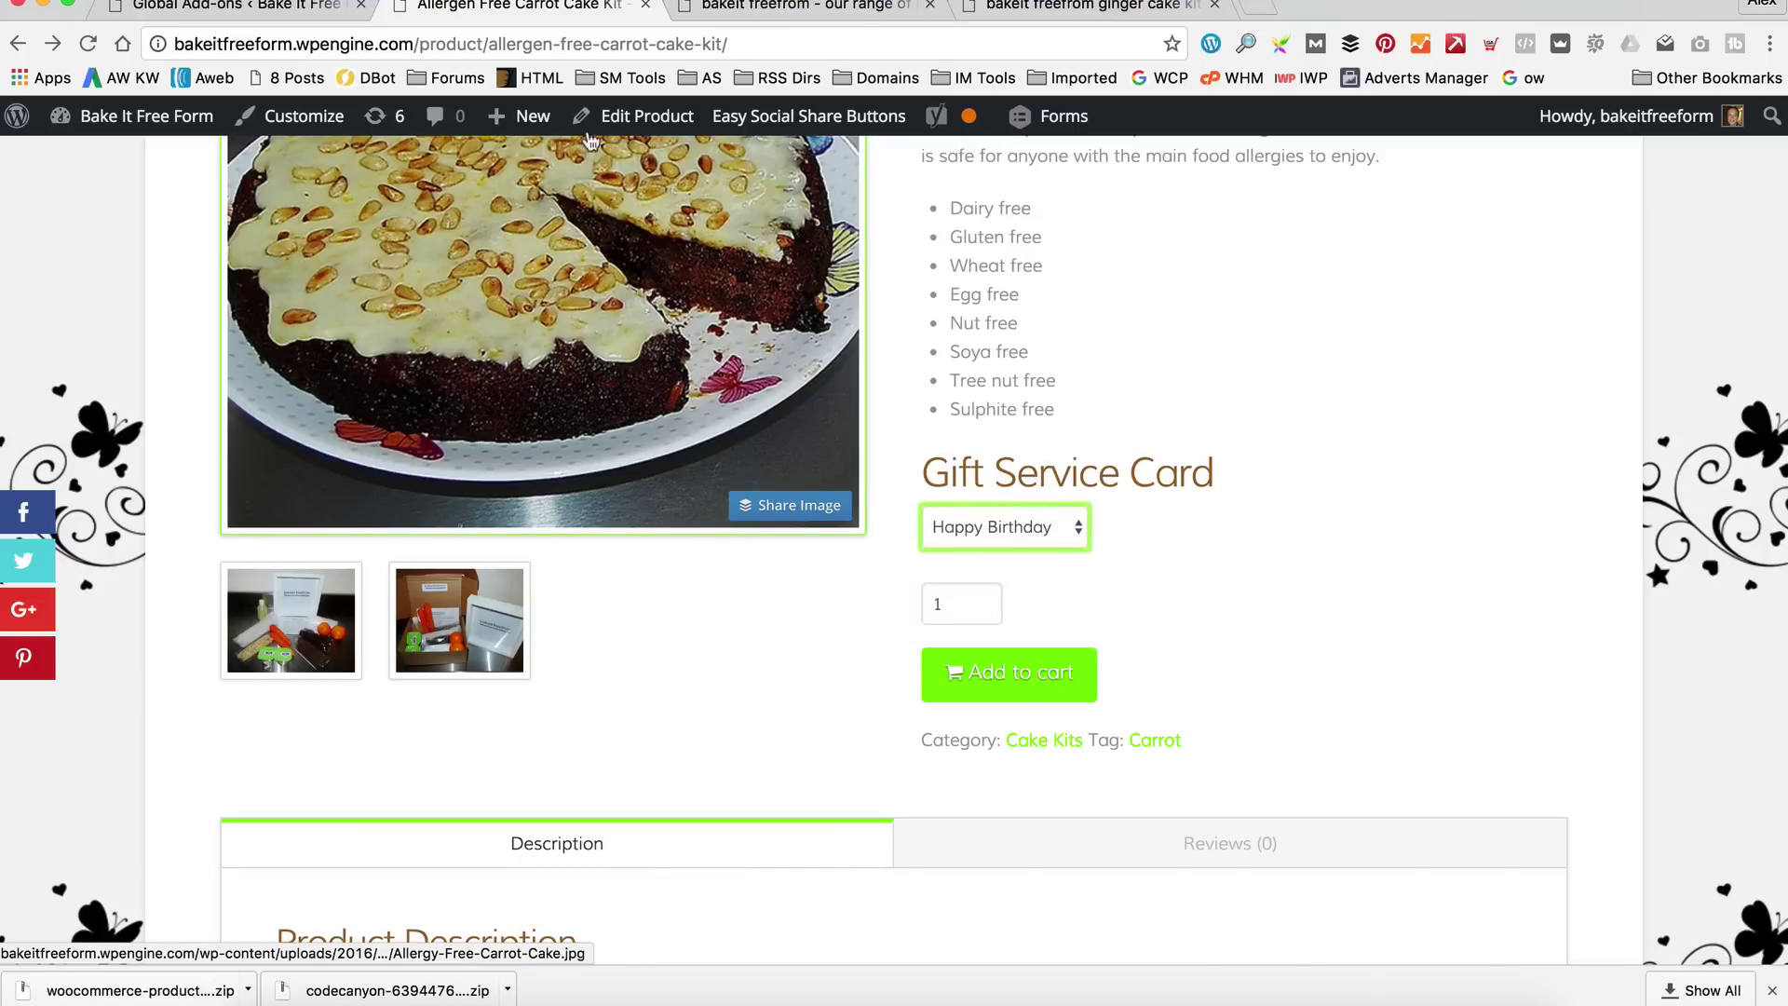
- Set the Gift Service Card group description to '(optional)' and save the add-on
click(289, 10)
click(763, 369)
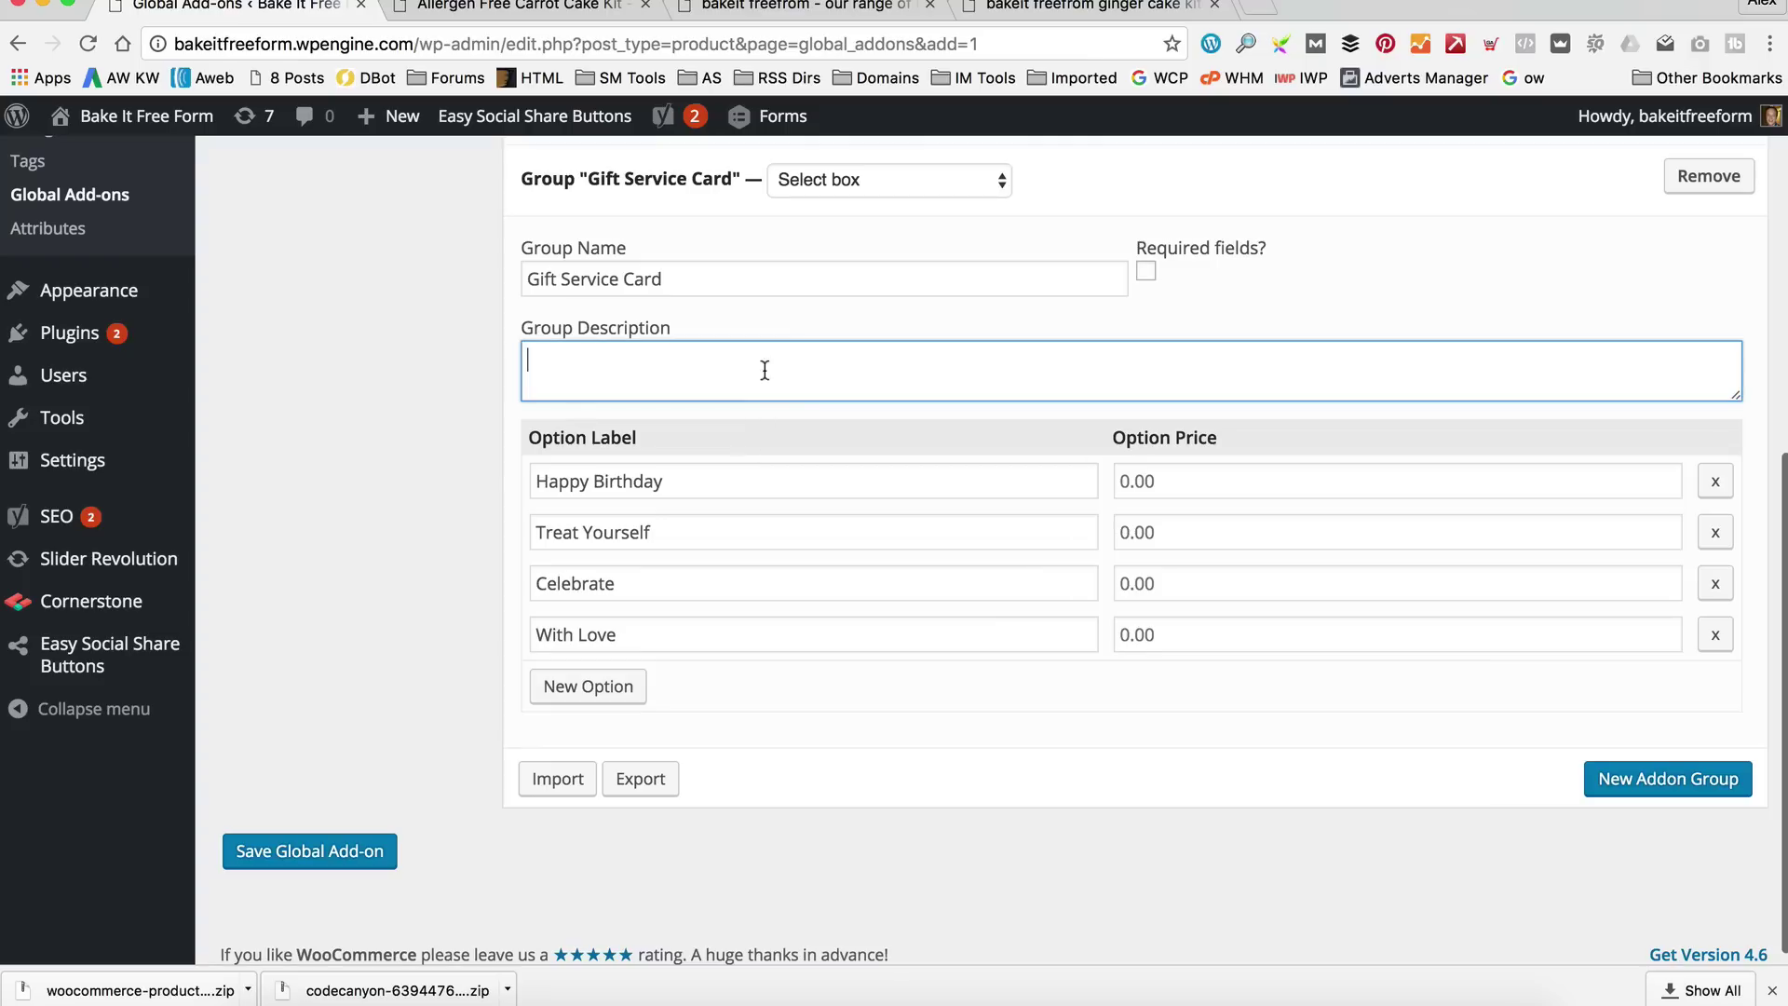
text((option)
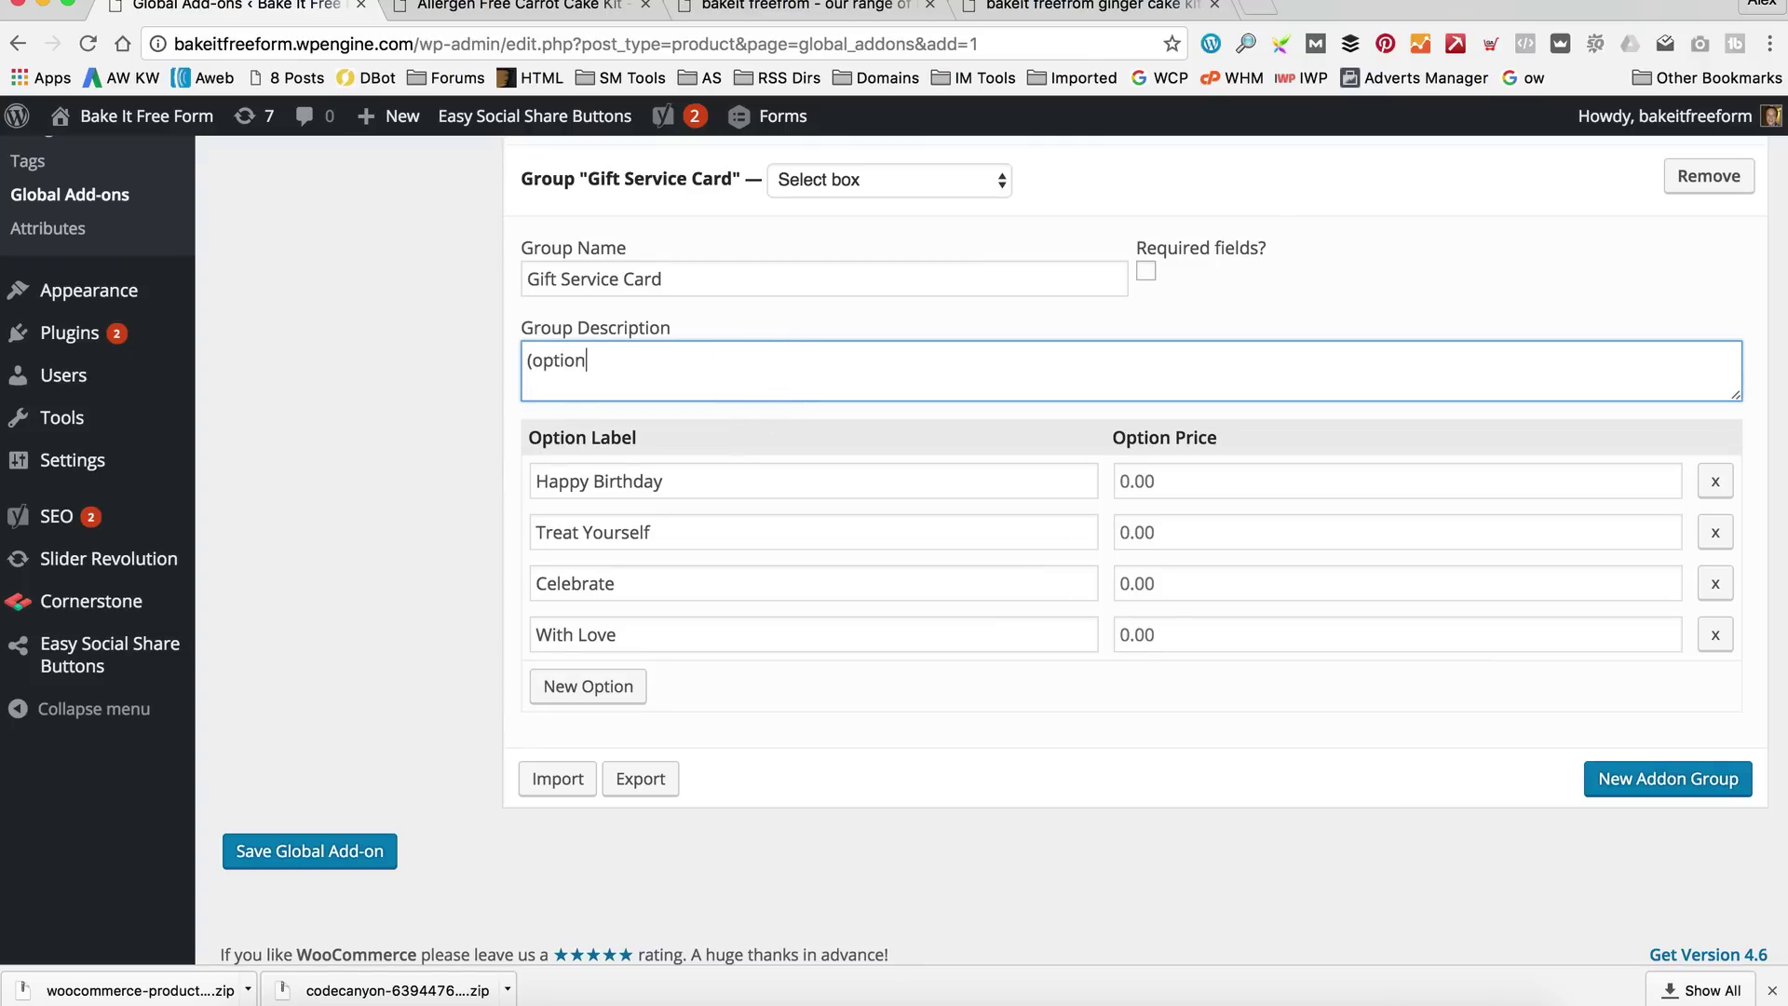
text(al))
click(345, 852)
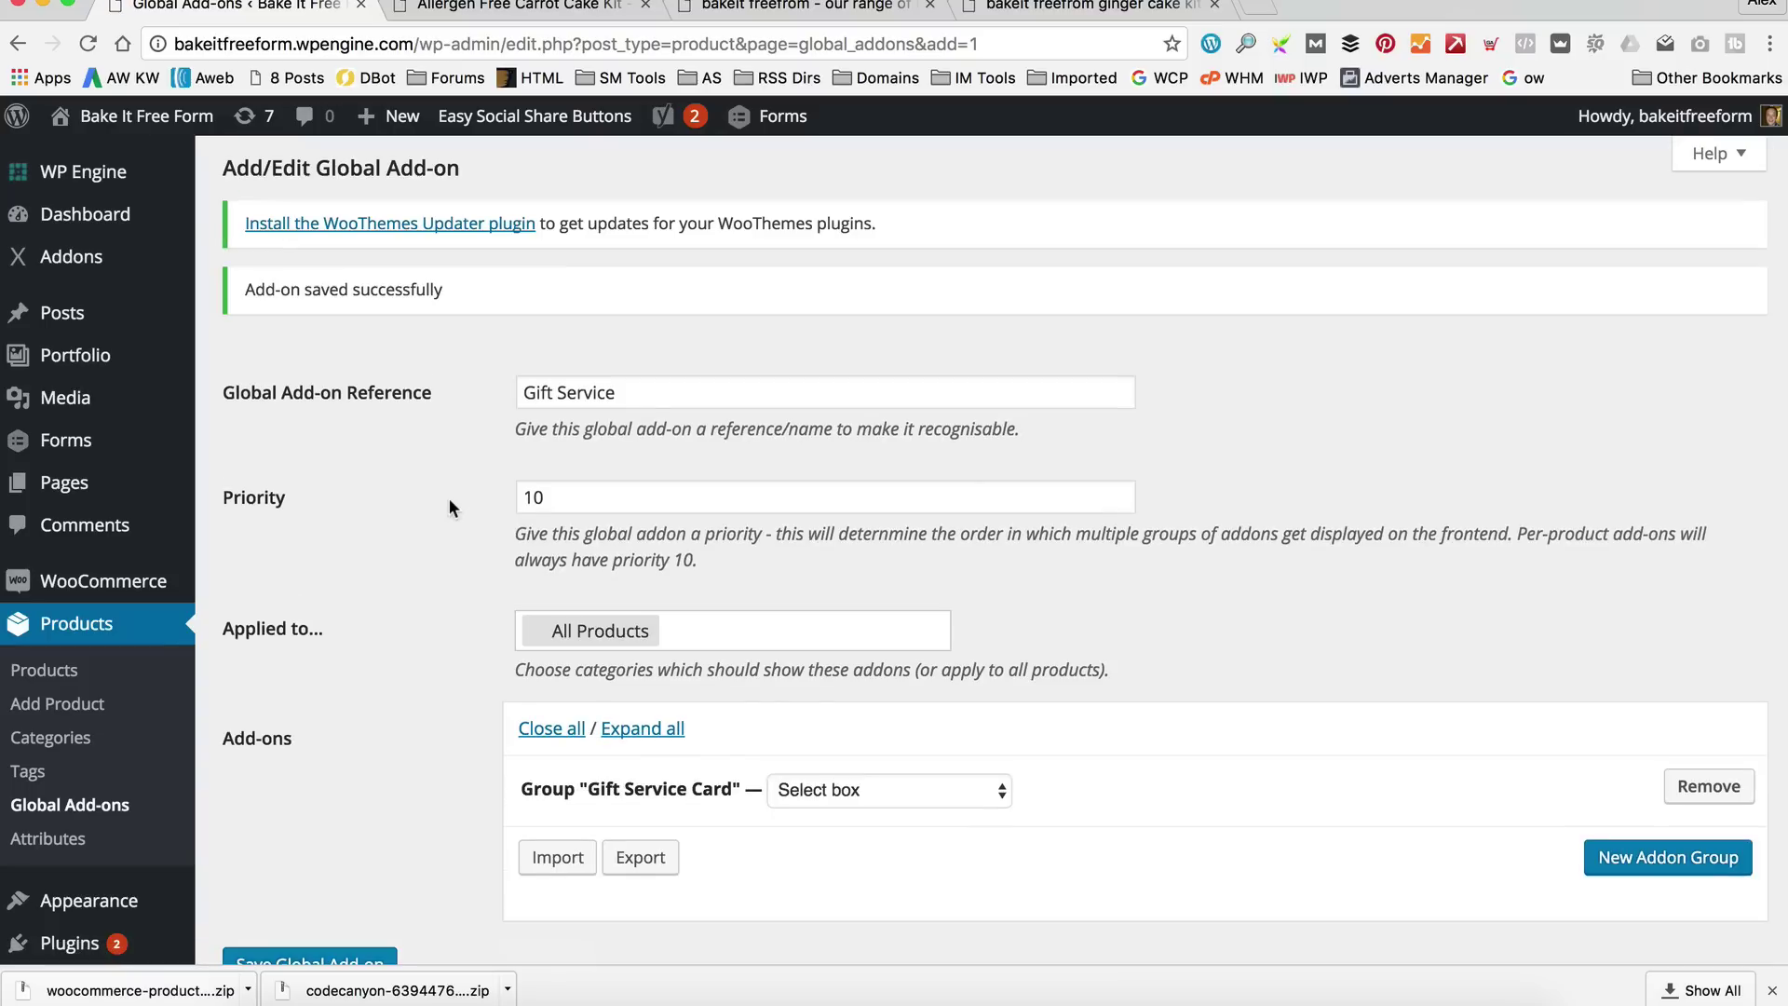
- Reload the product page, choose Treat Yourself as the card, and return to the add-on editor
click(511, 13)
click(85, 44)
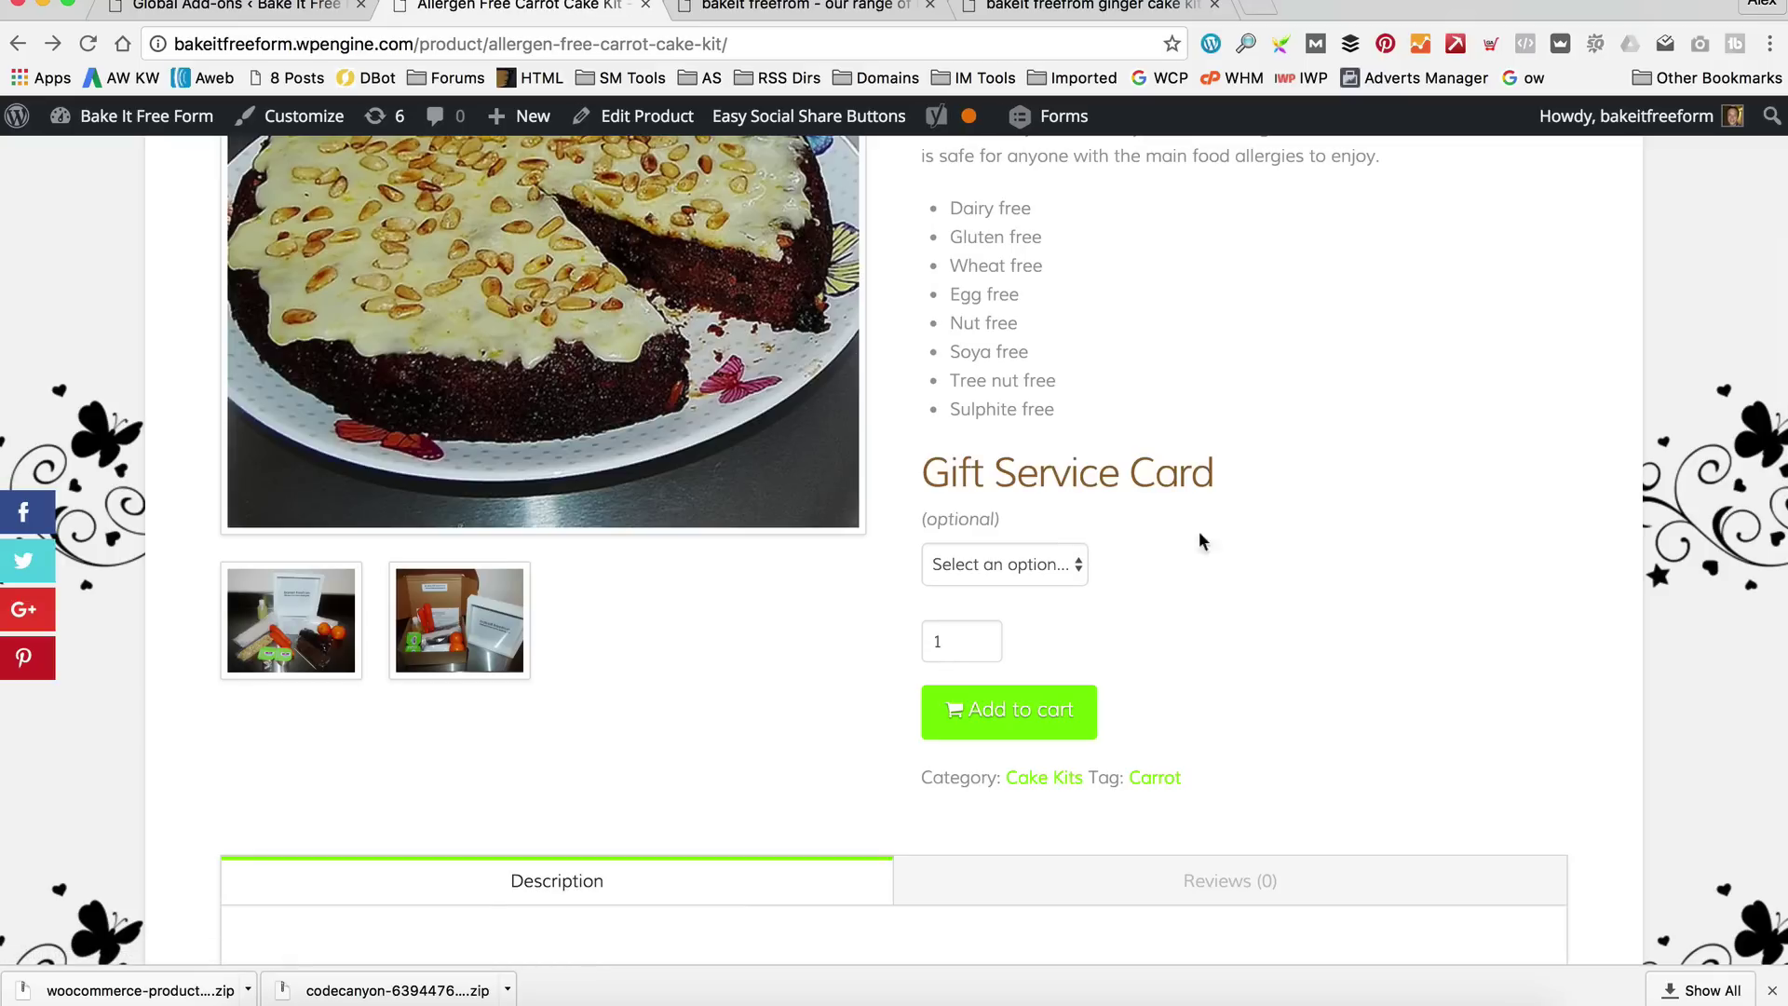
click(973, 568)
click(1002, 602)
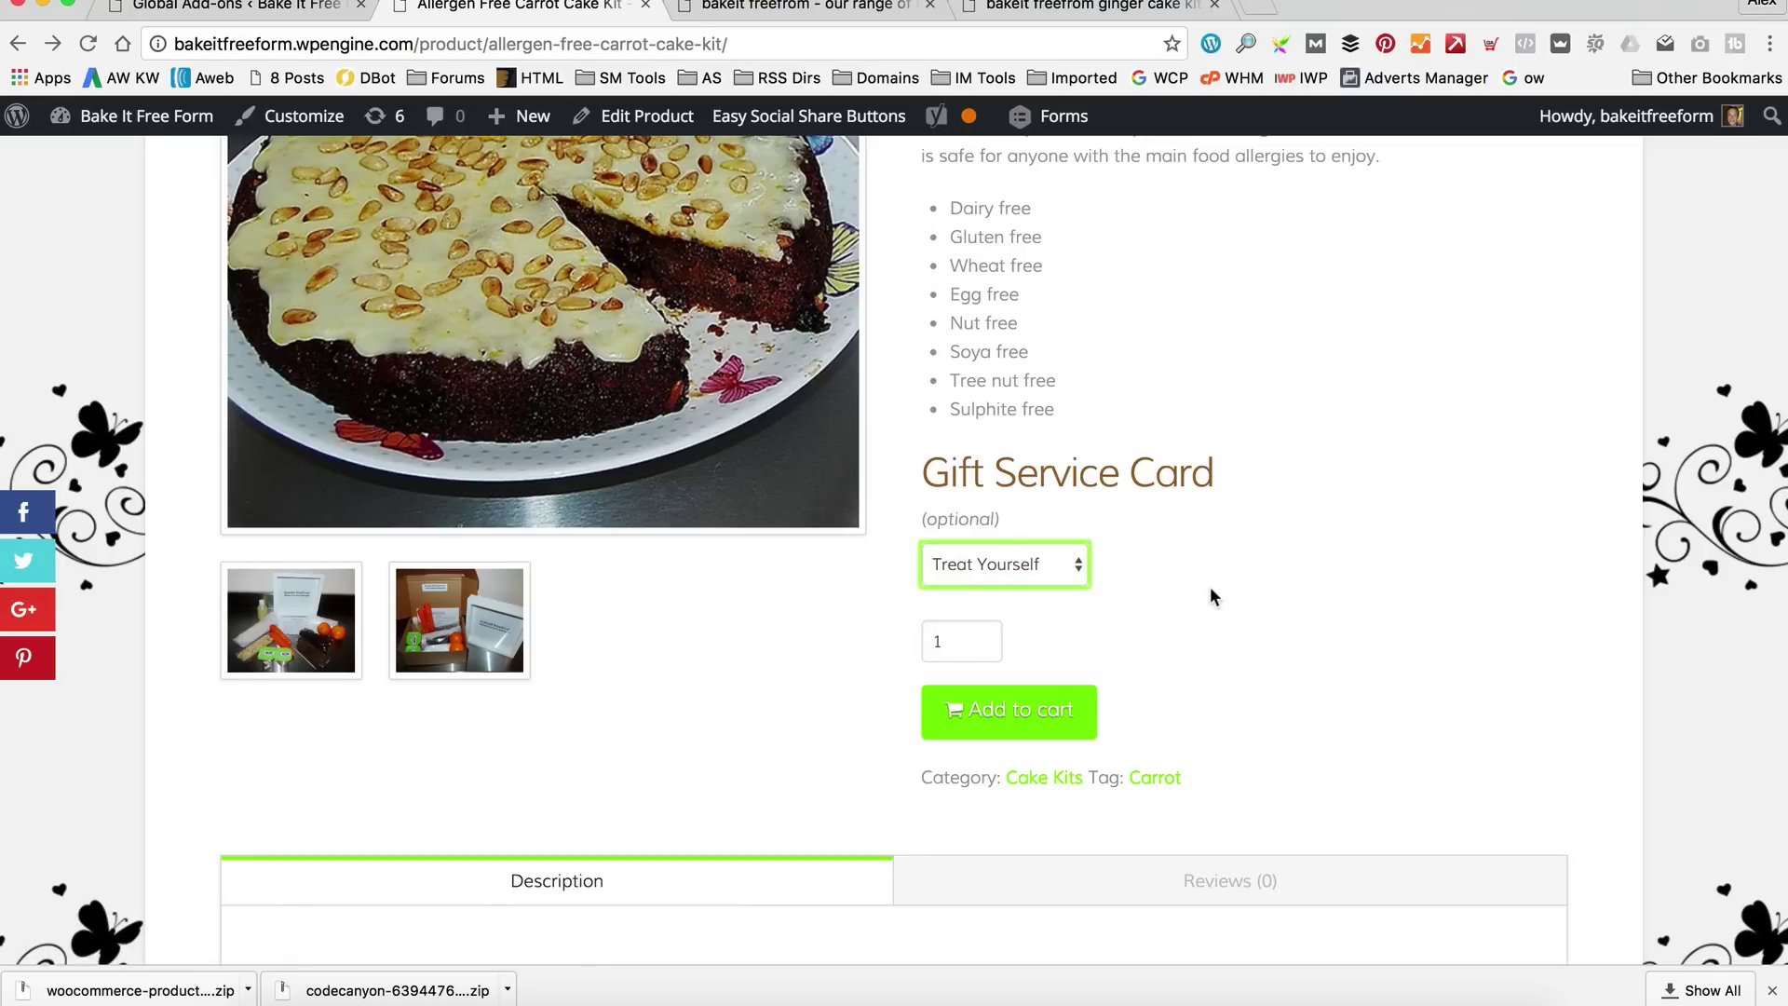
click(230, 11)
scroll(991, 572, down, 3)
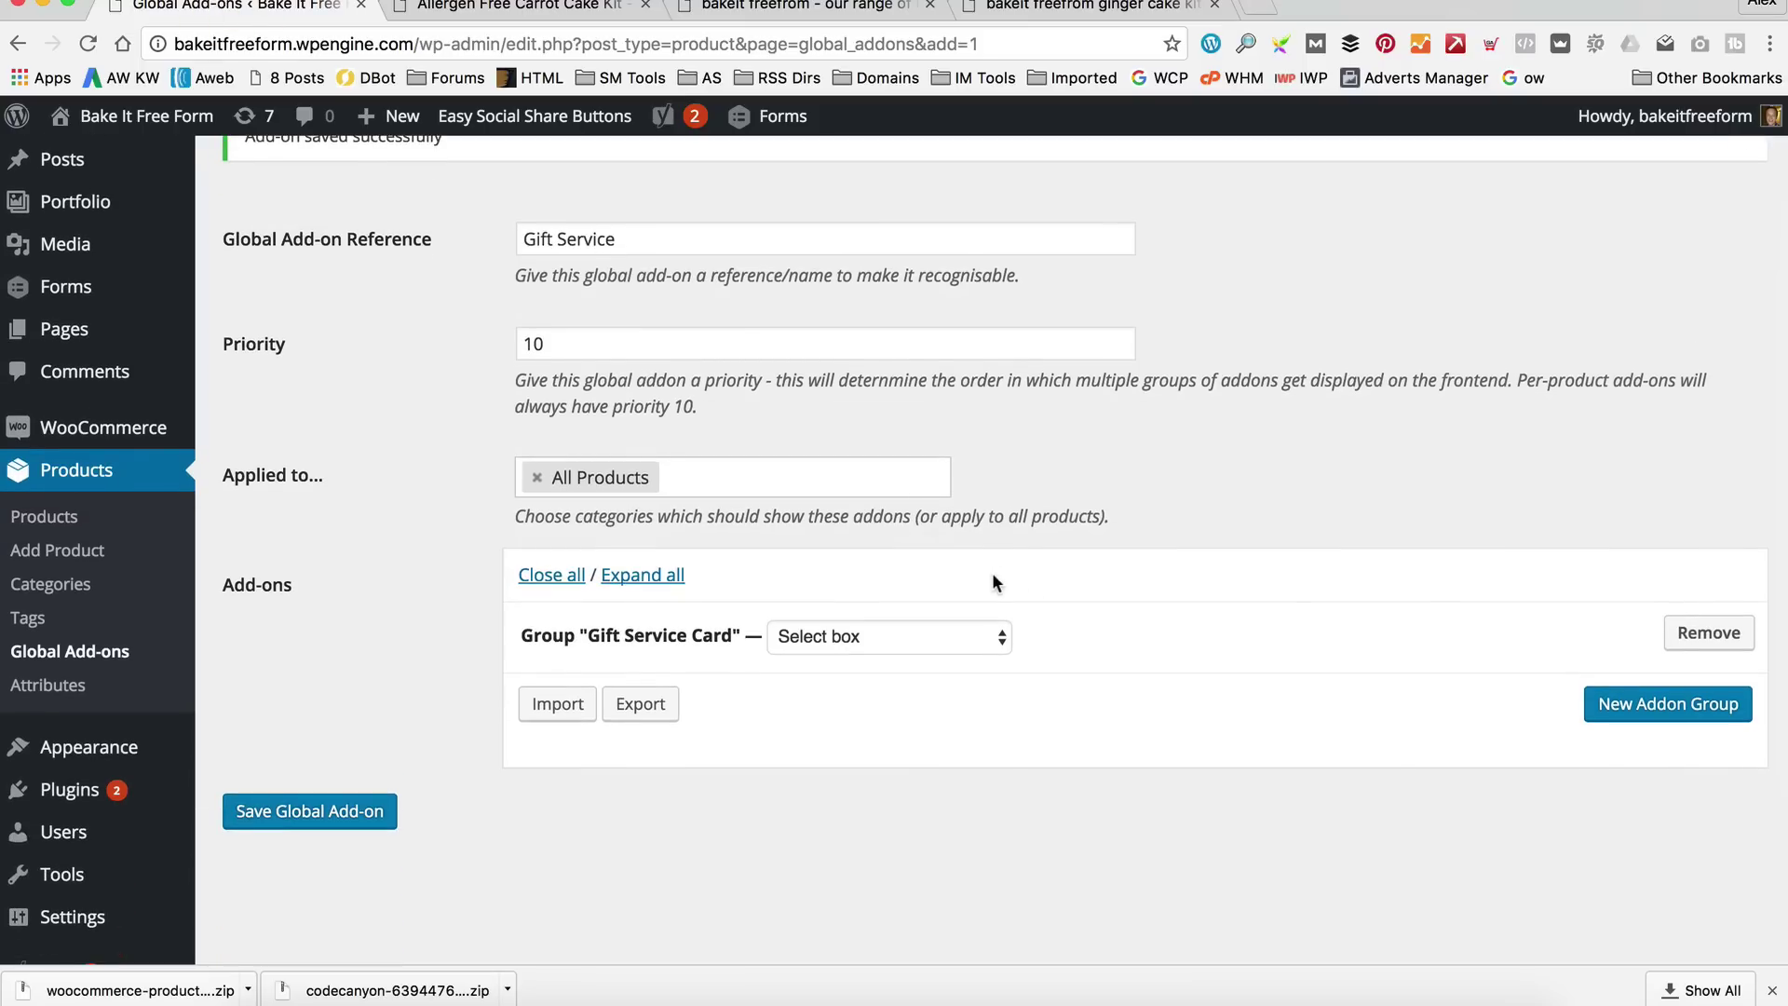
- Add a new Checkboxes group named 'Gift Service Message' and move on to its description field
click(1713, 696)
click(771, 799)
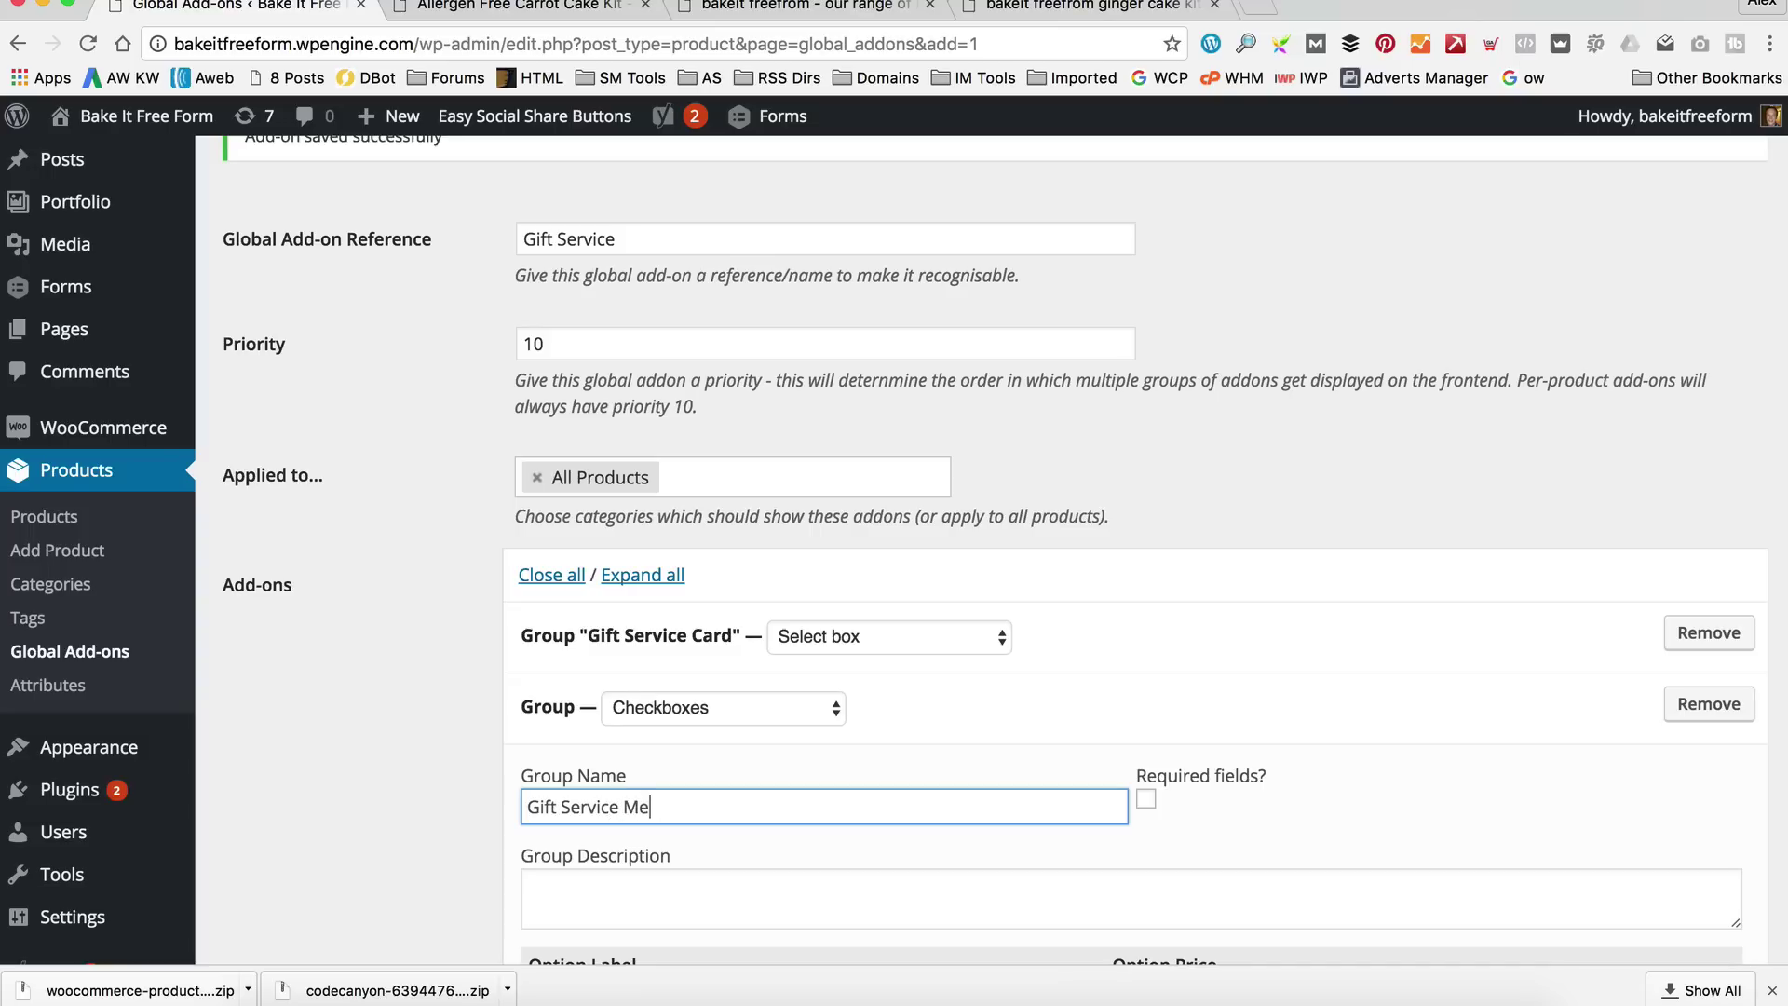
scroll(1723, 401, down, 5)
click(1425, 487)
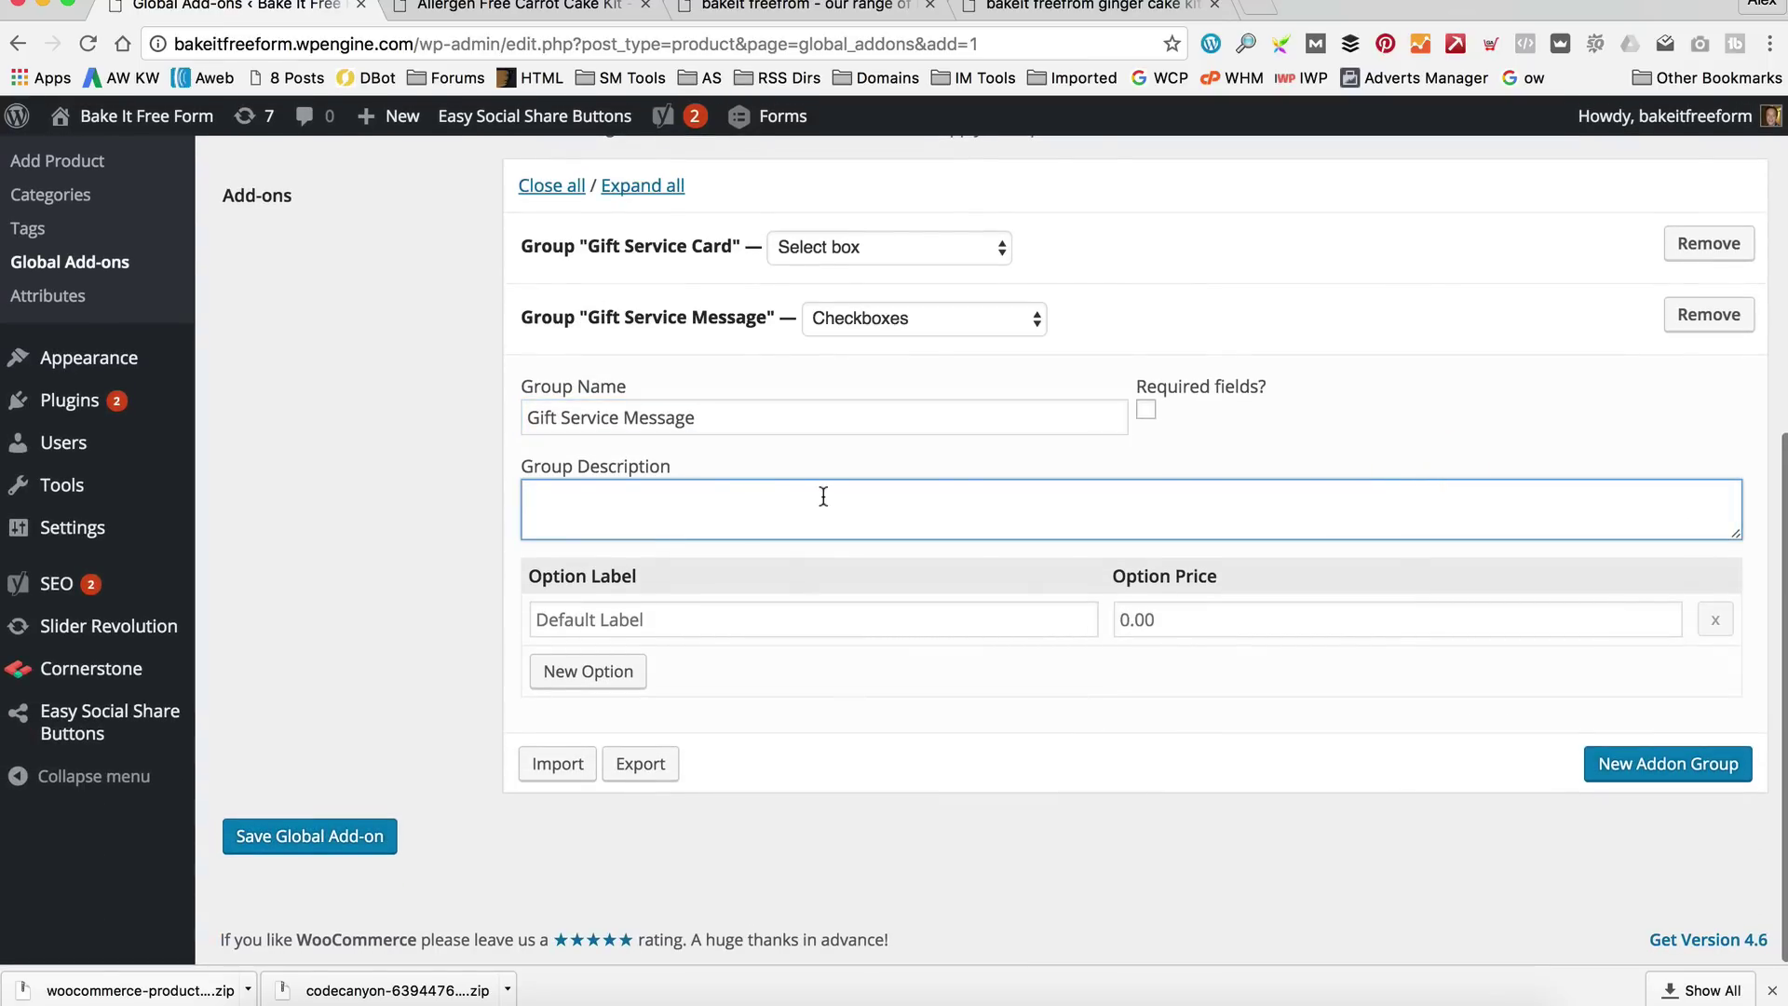
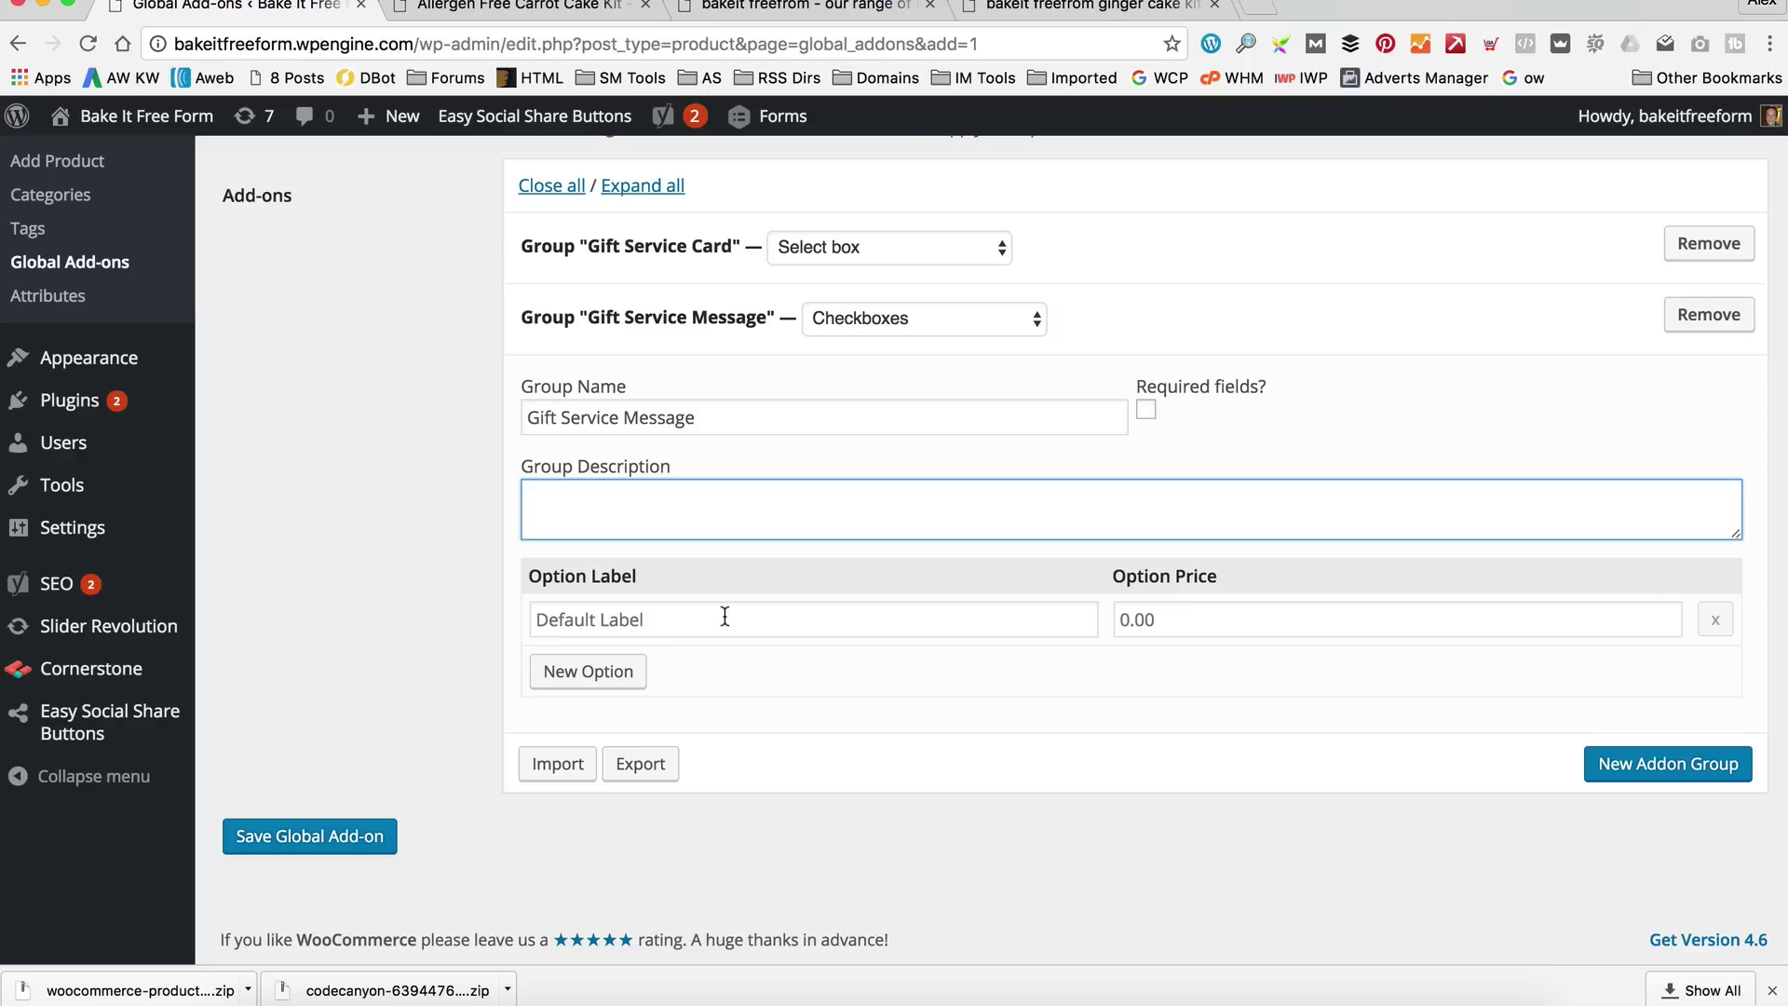
- Make Gift Service Message a textarea input labelled 'Your message' and save the global add-on
click(975, 322)
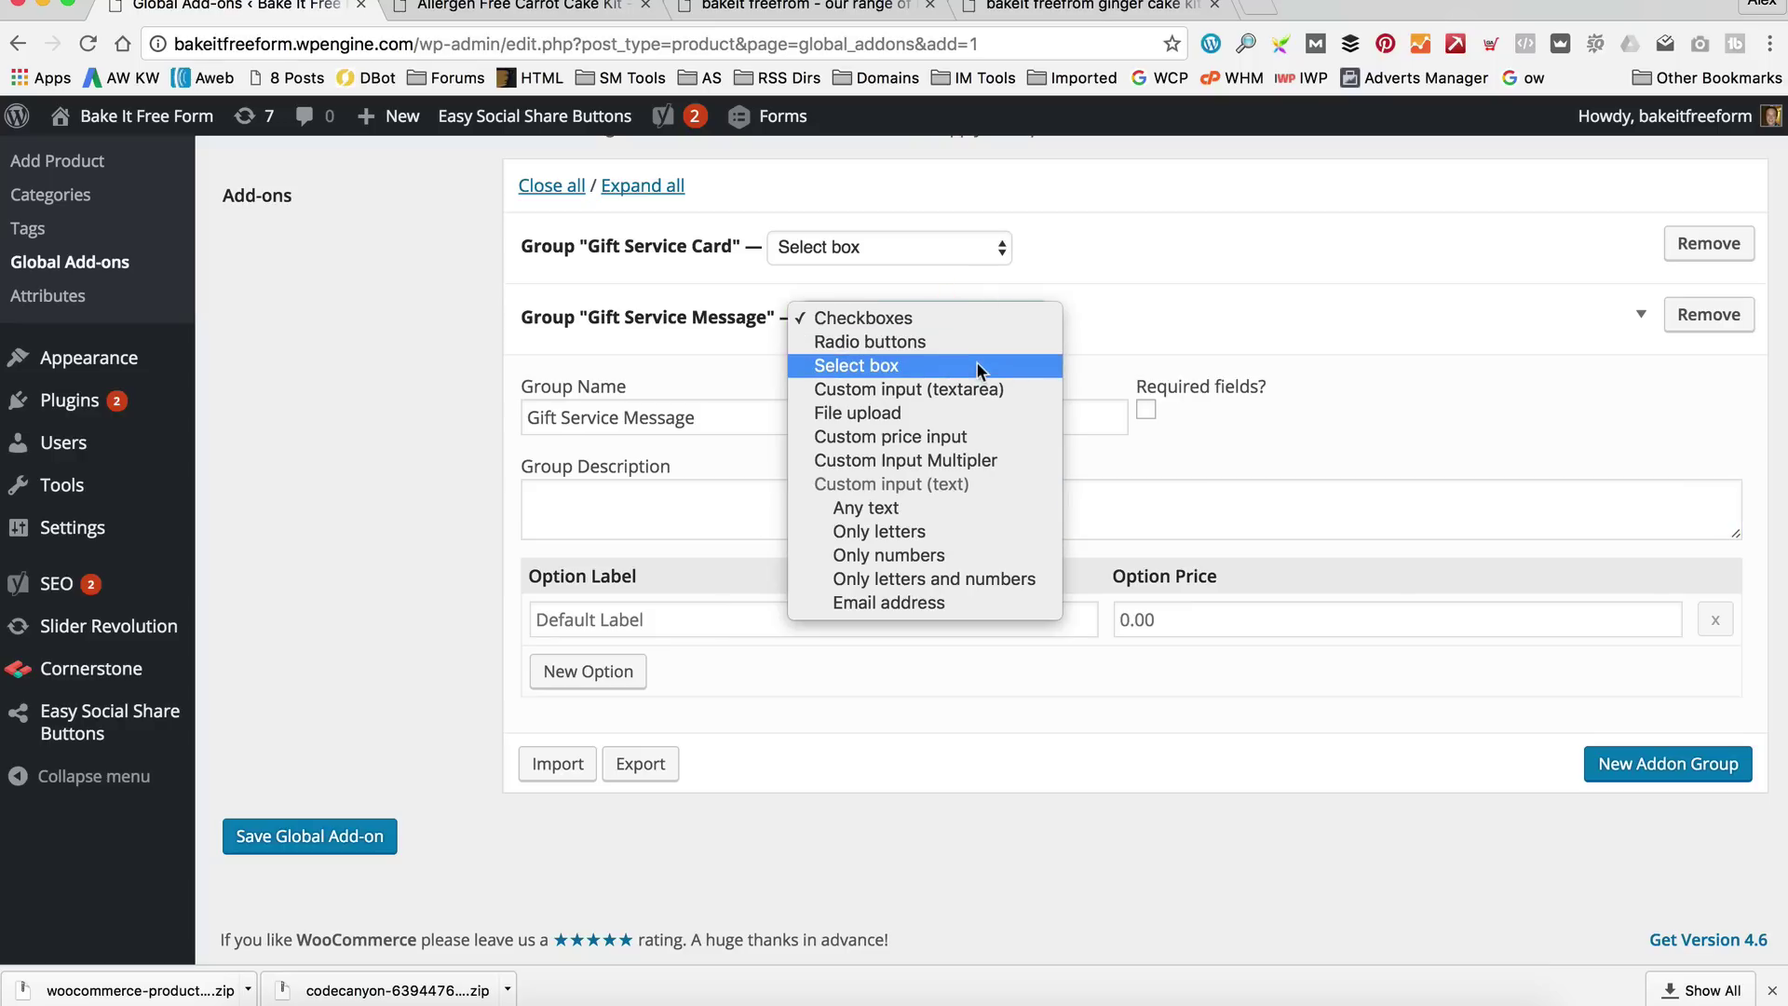
click(959, 522)
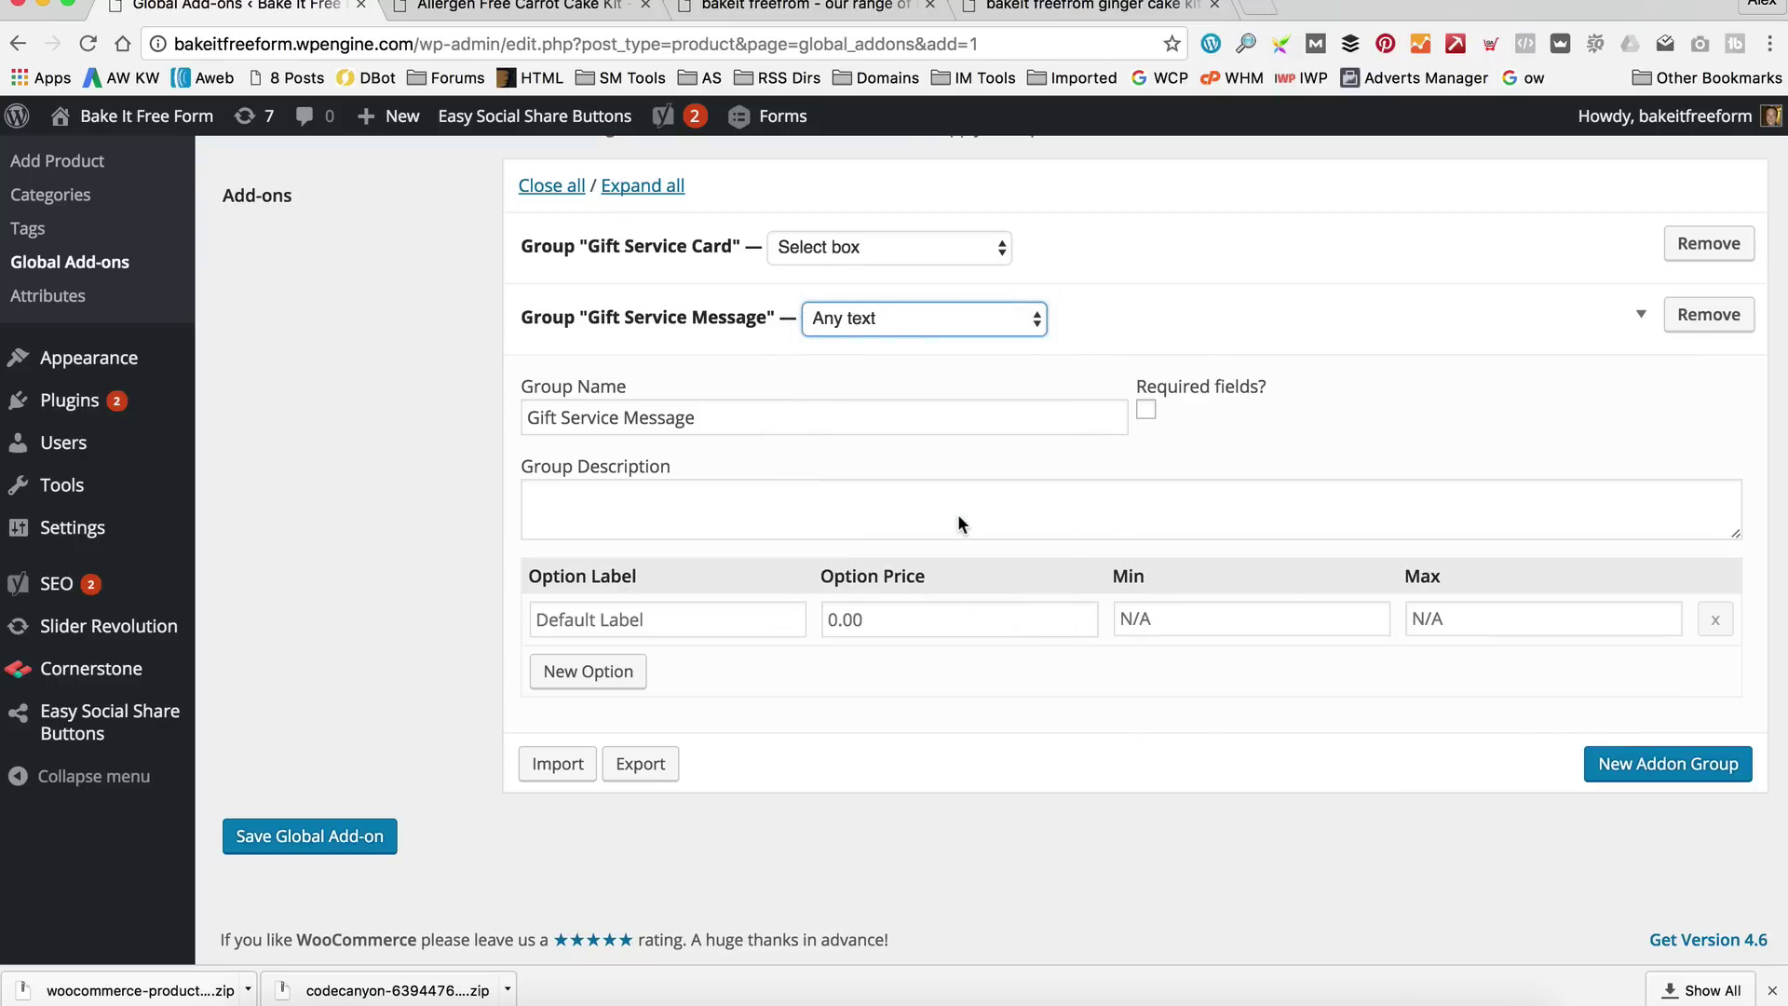
click(986, 326)
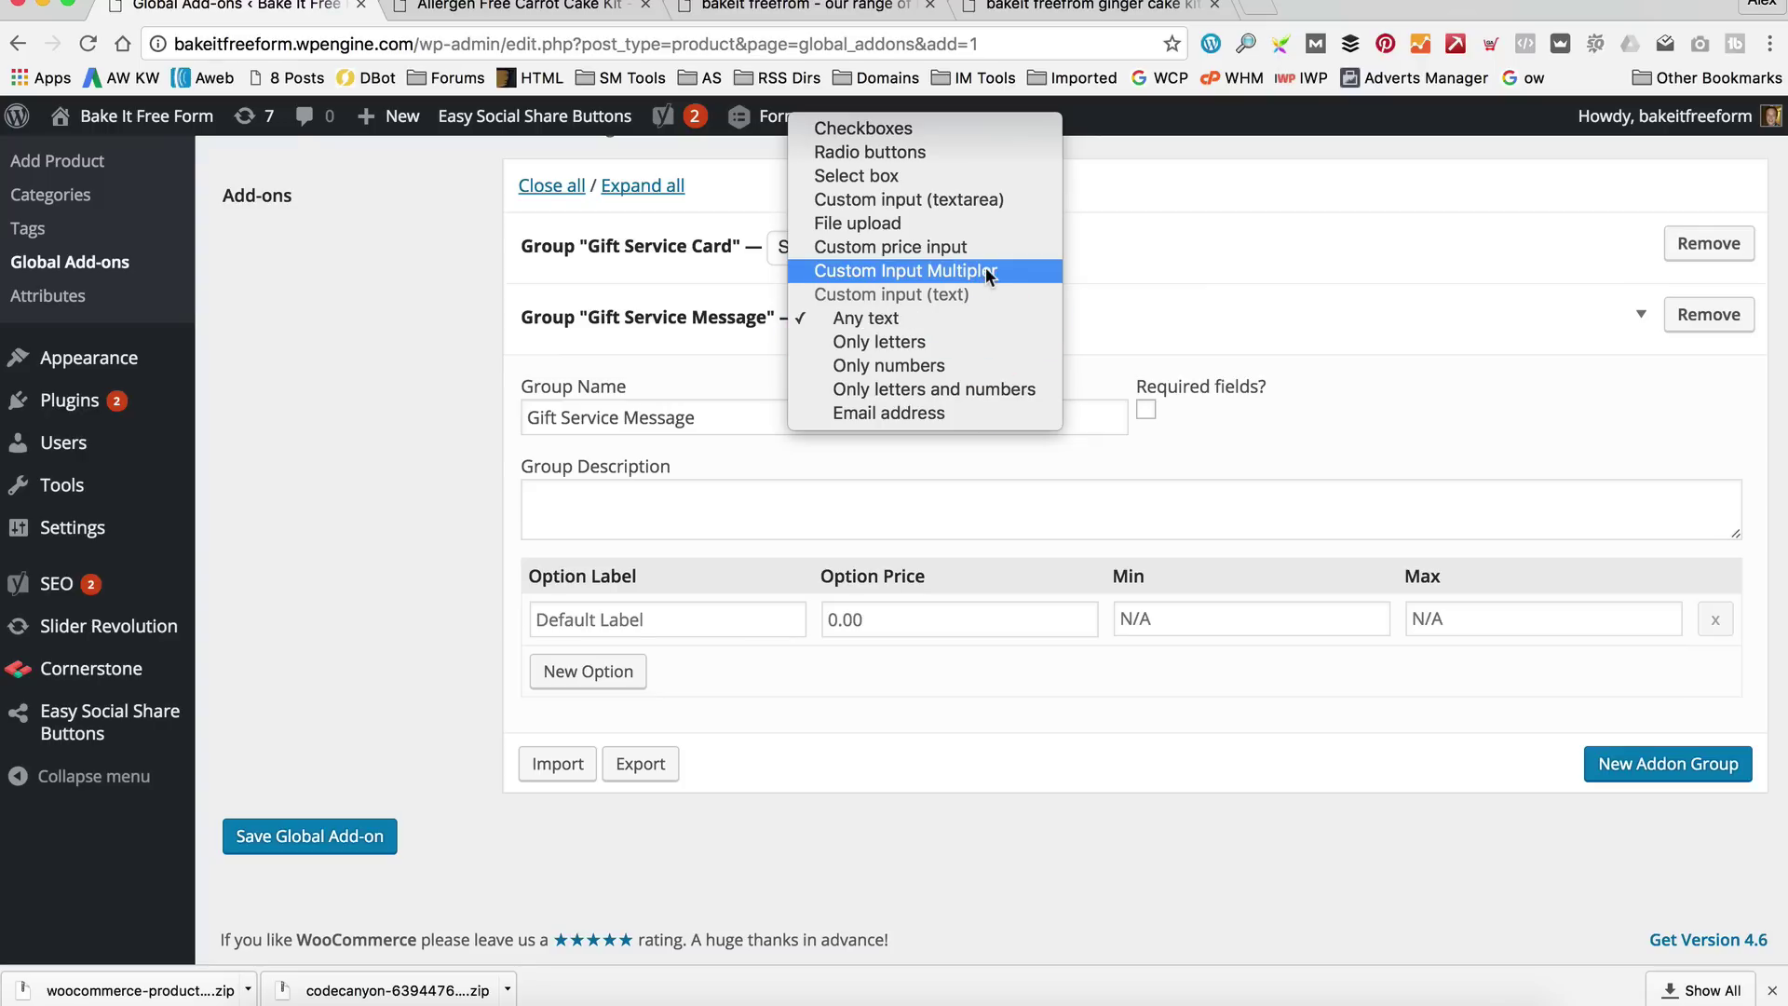
click(1008, 198)
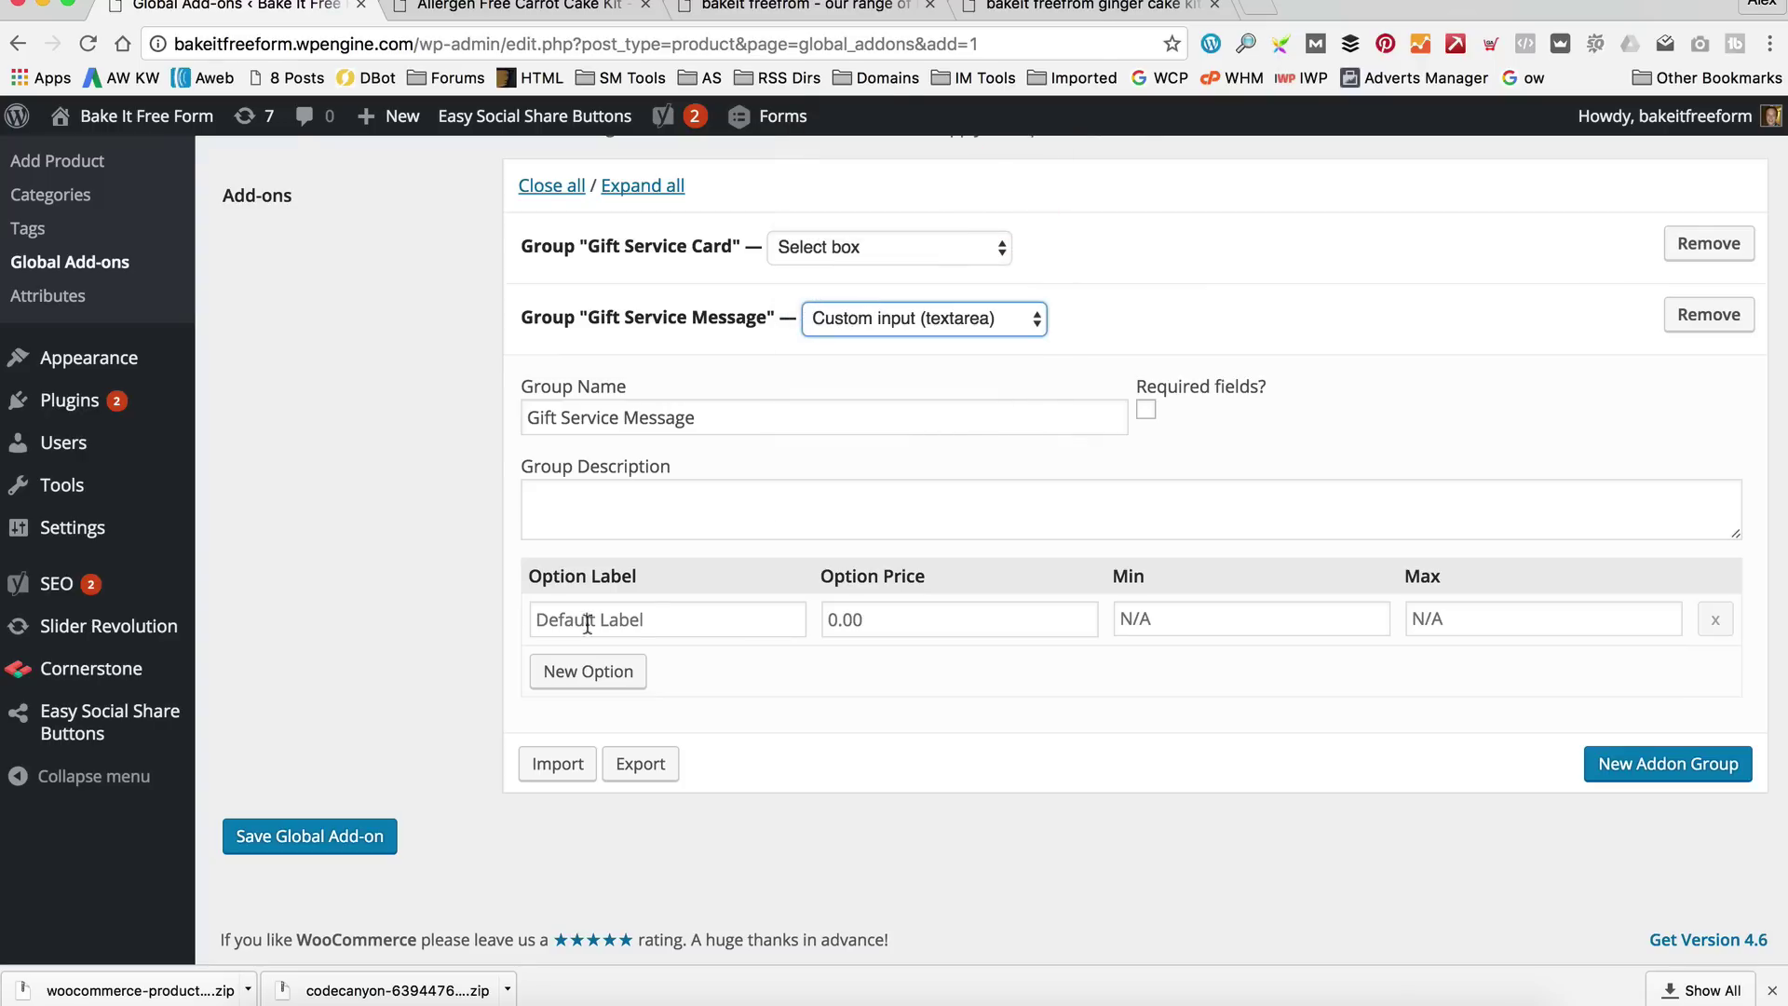
click(659, 618)
text(Your message)
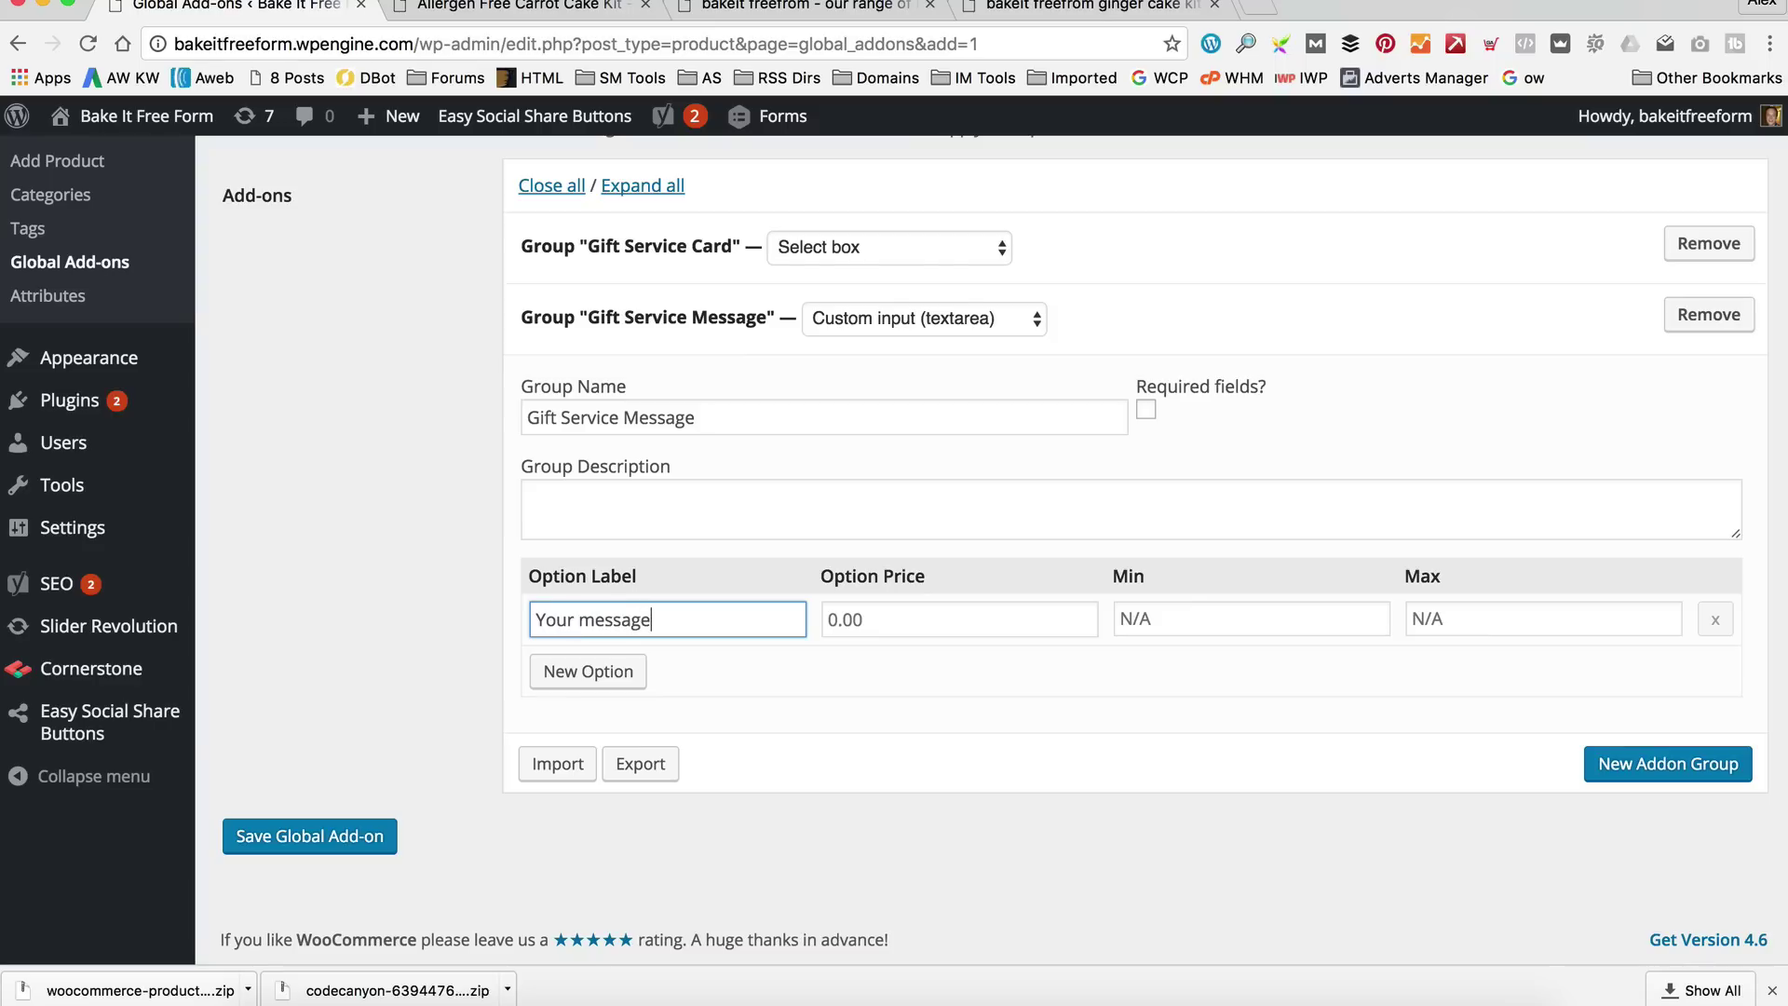
click(321, 838)
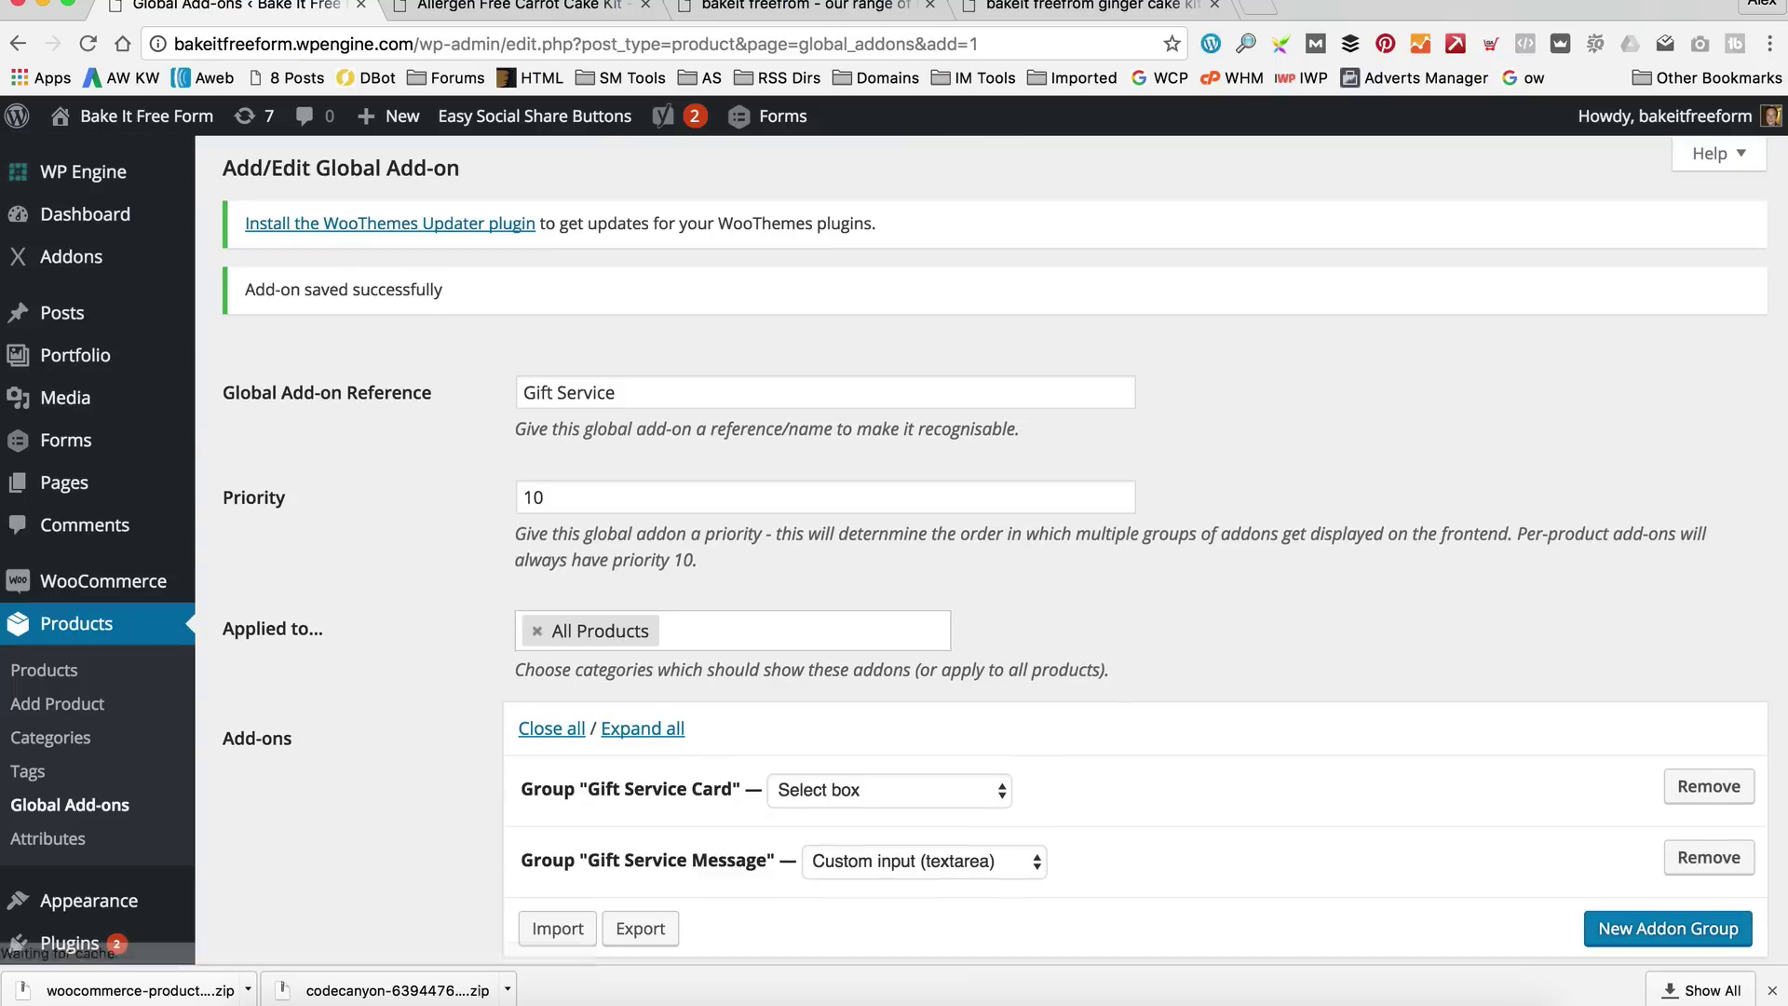
click(494, 8)
- Reload the carrot cake kit page and inspect the Gift Service Message heading in DevTools
click(89, 42)
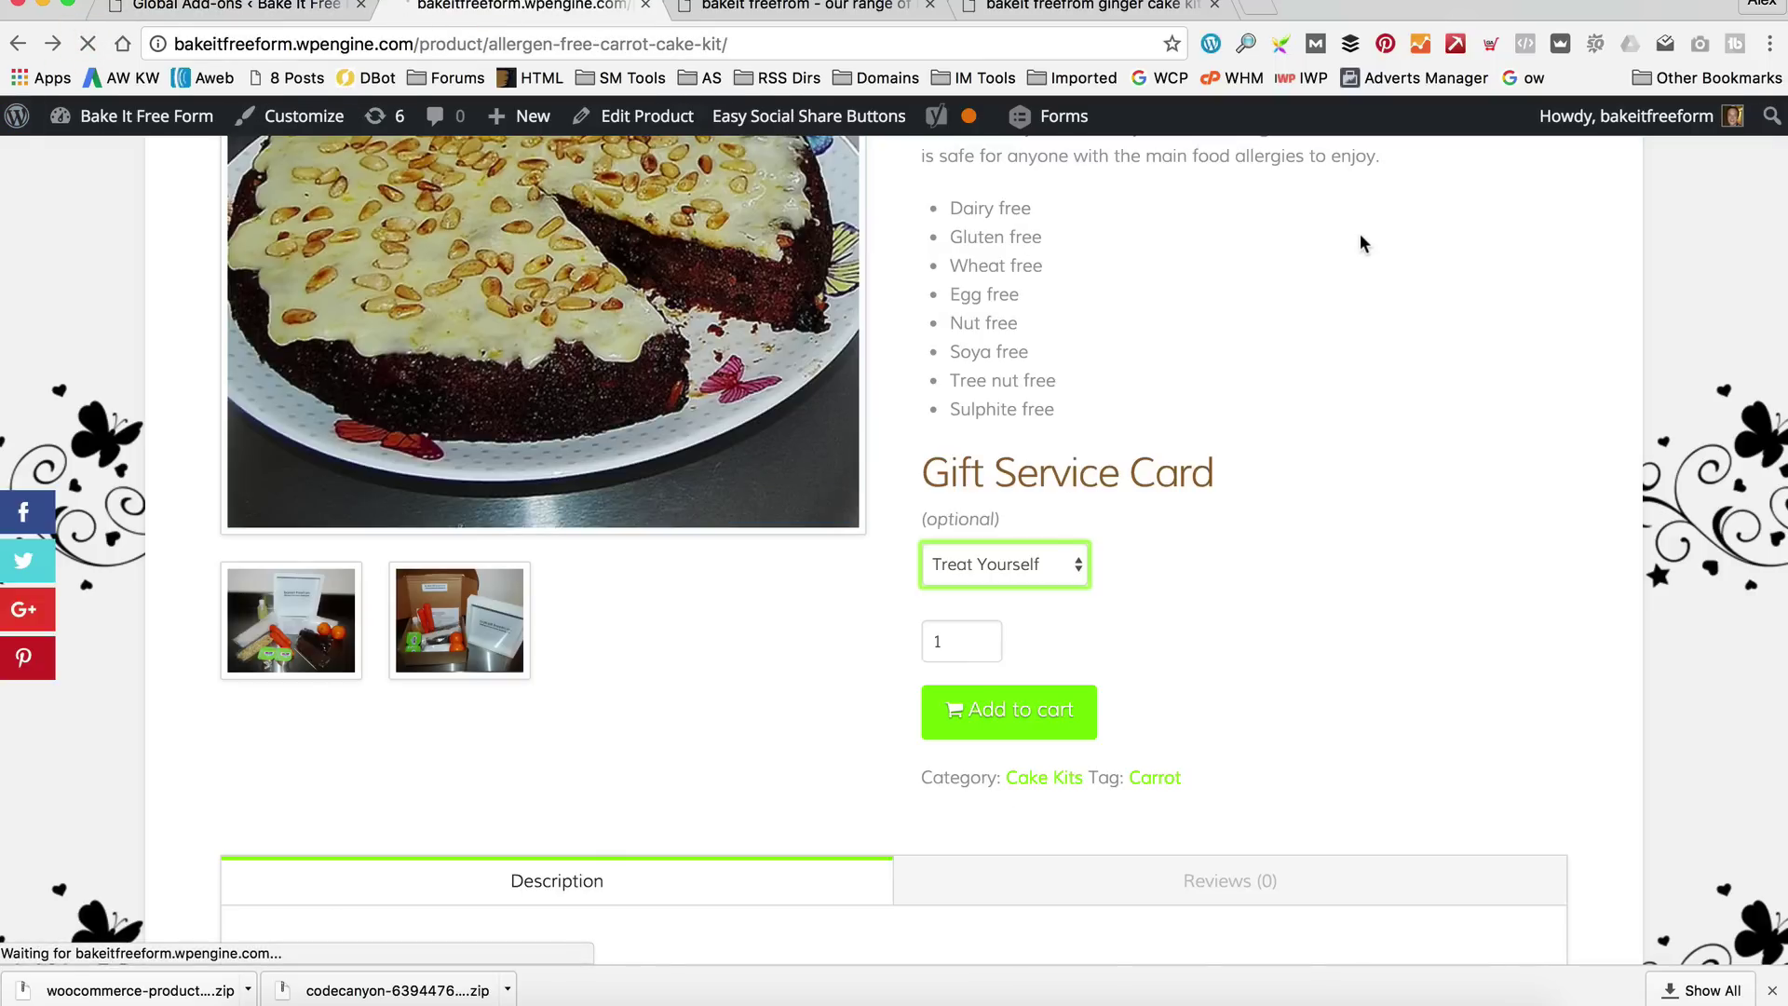
scroll(1363, 530, down, 3)
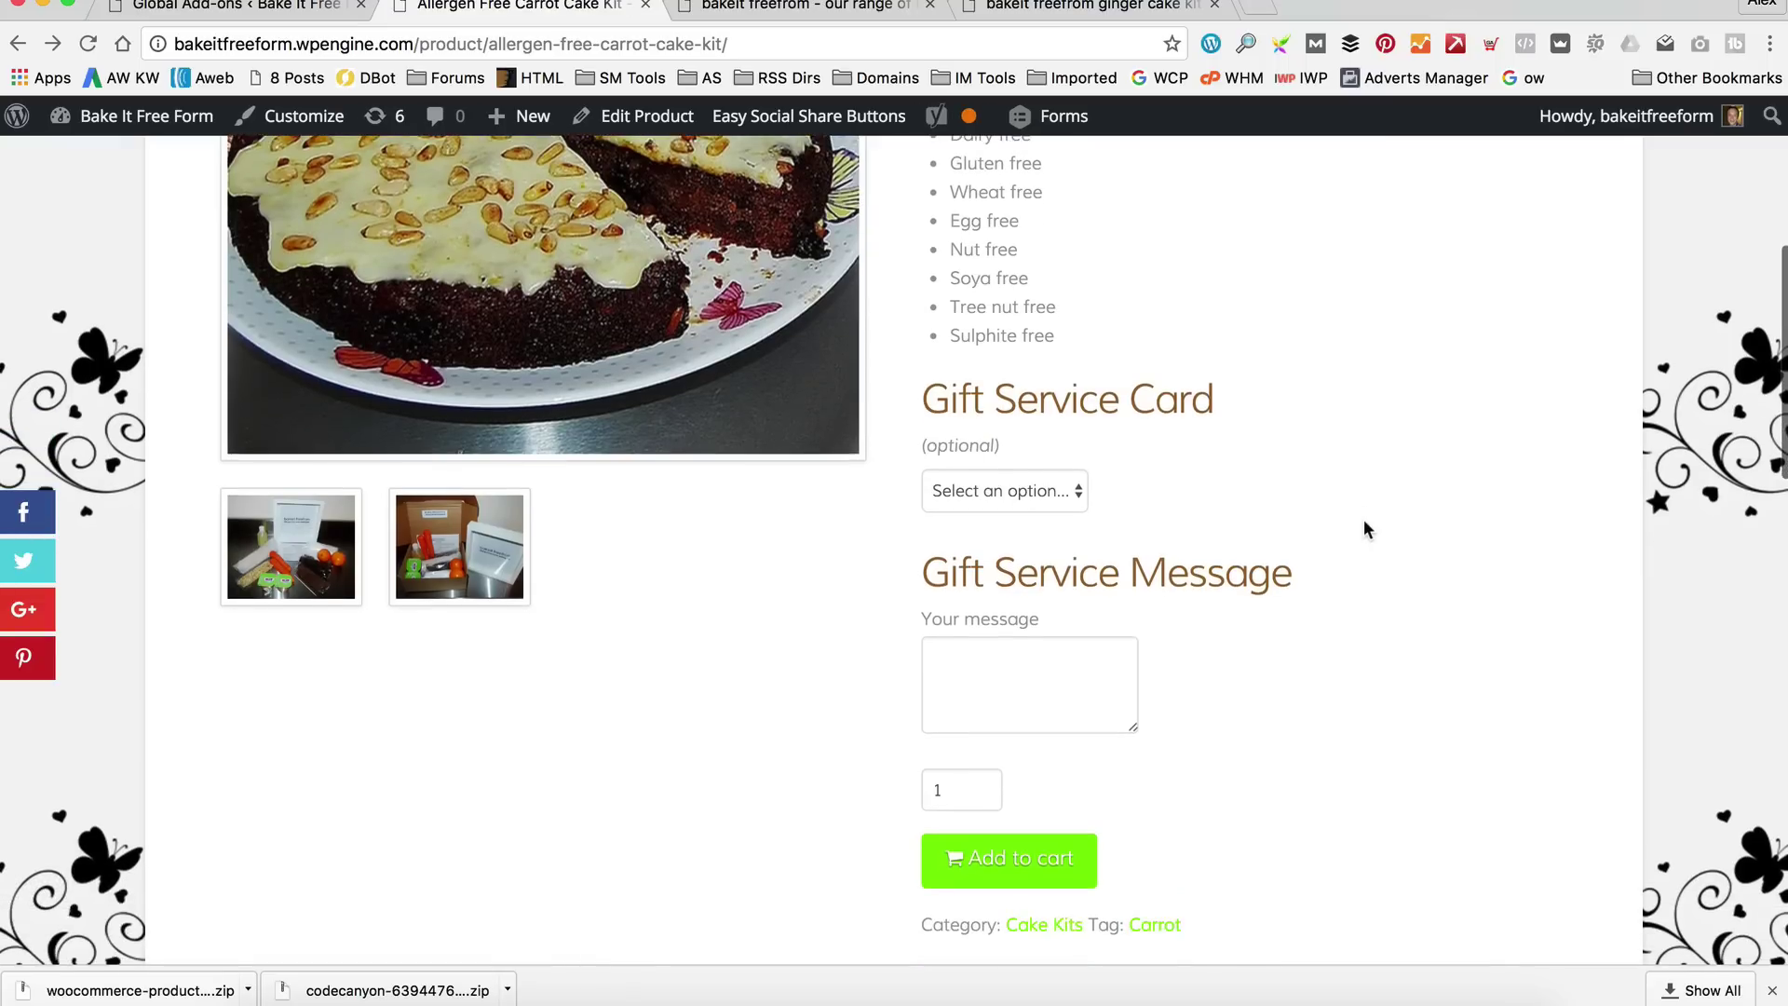
scroll(1366, 529, up, 1)
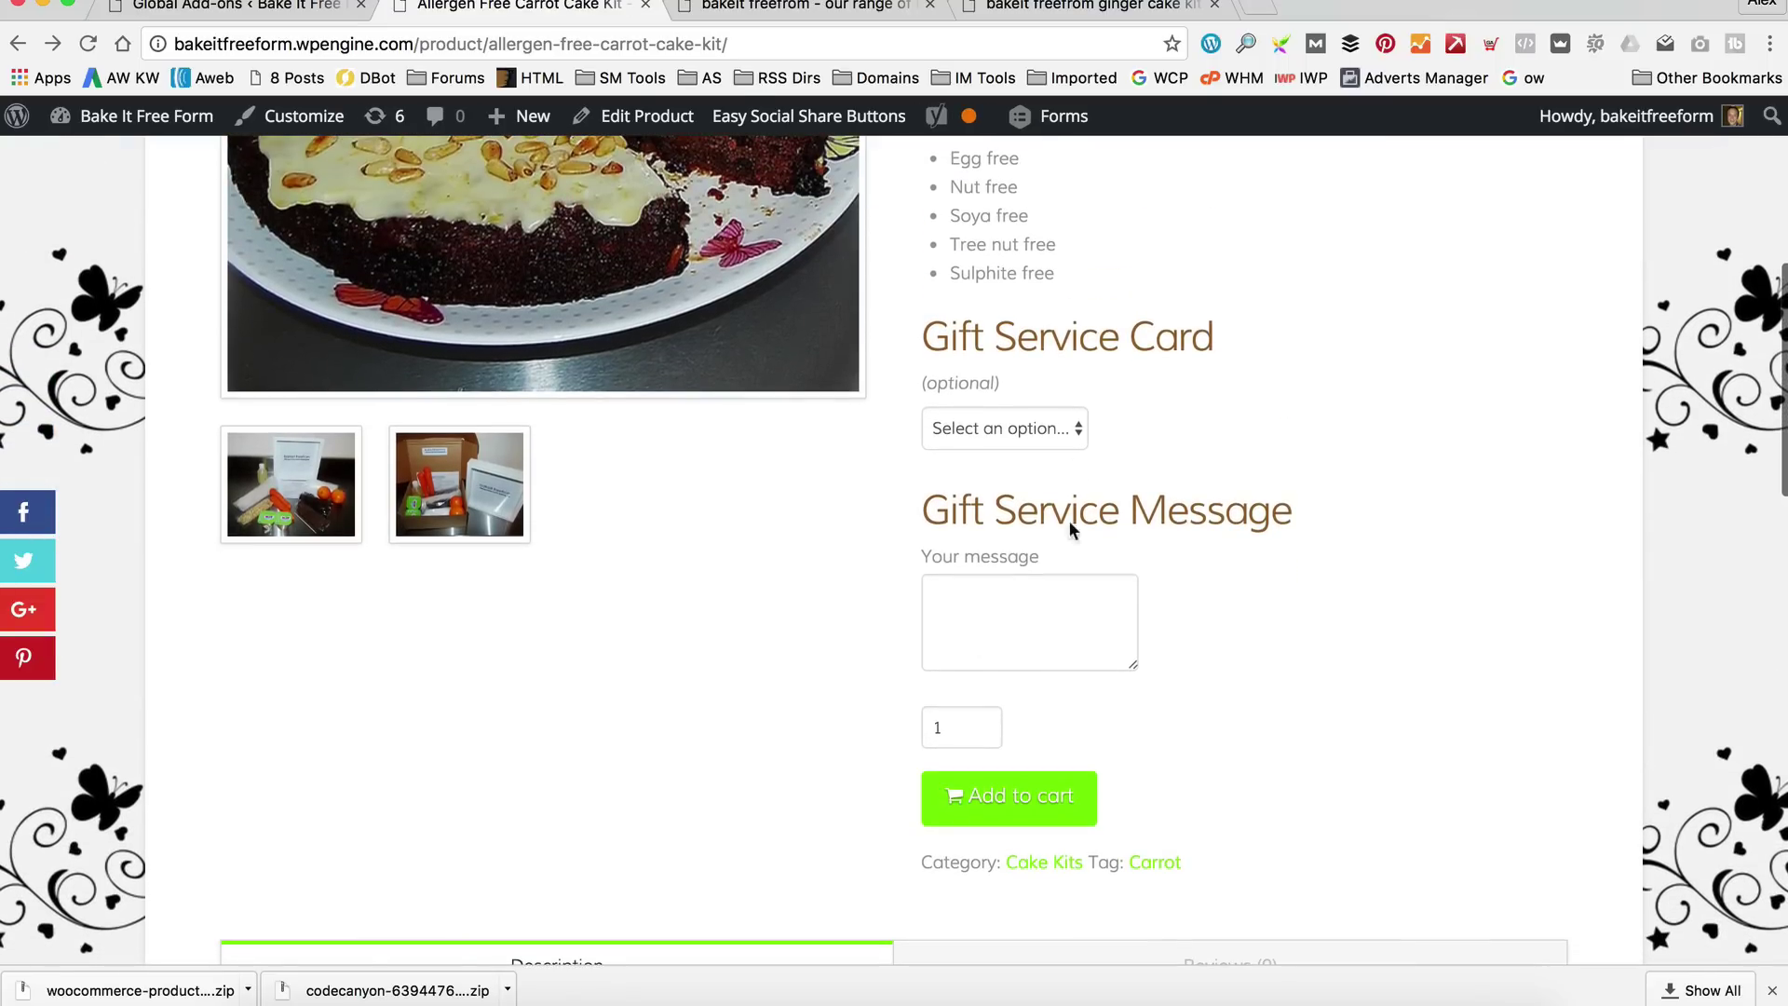
scroll(1286, 503, up, 1)
right_click(1324, 471)
click(1478, 849)
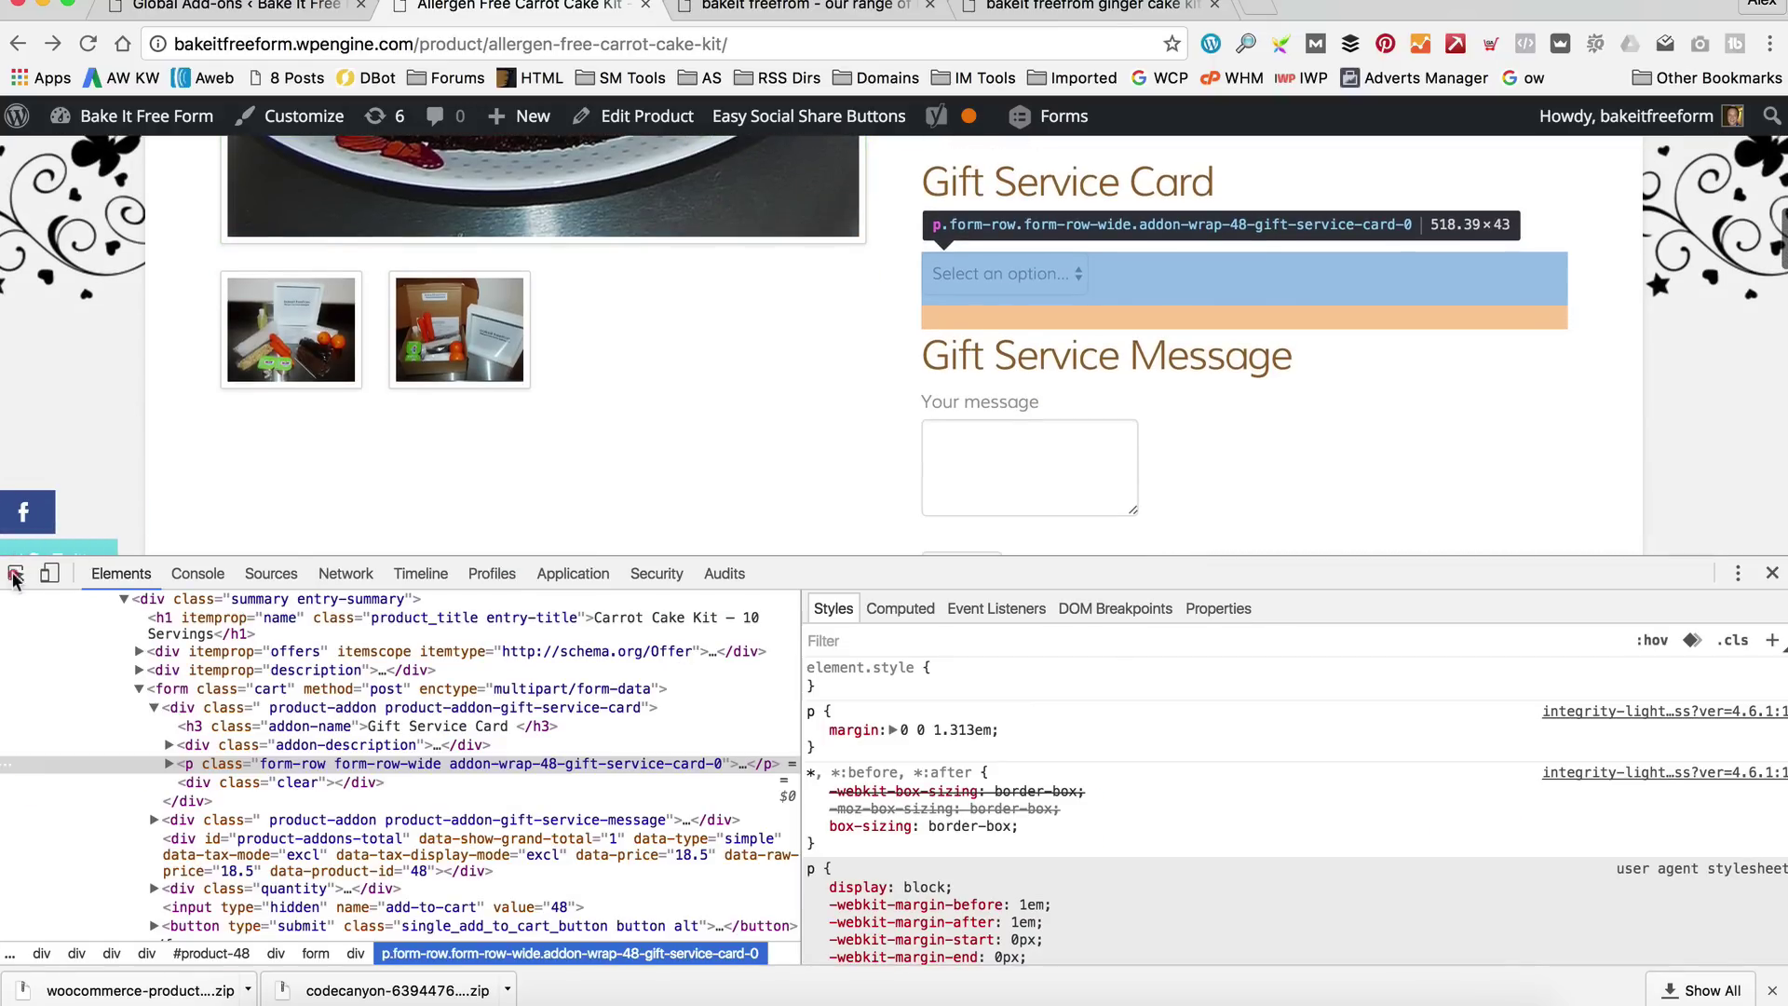
click(14, 577)
click(1220, 367)
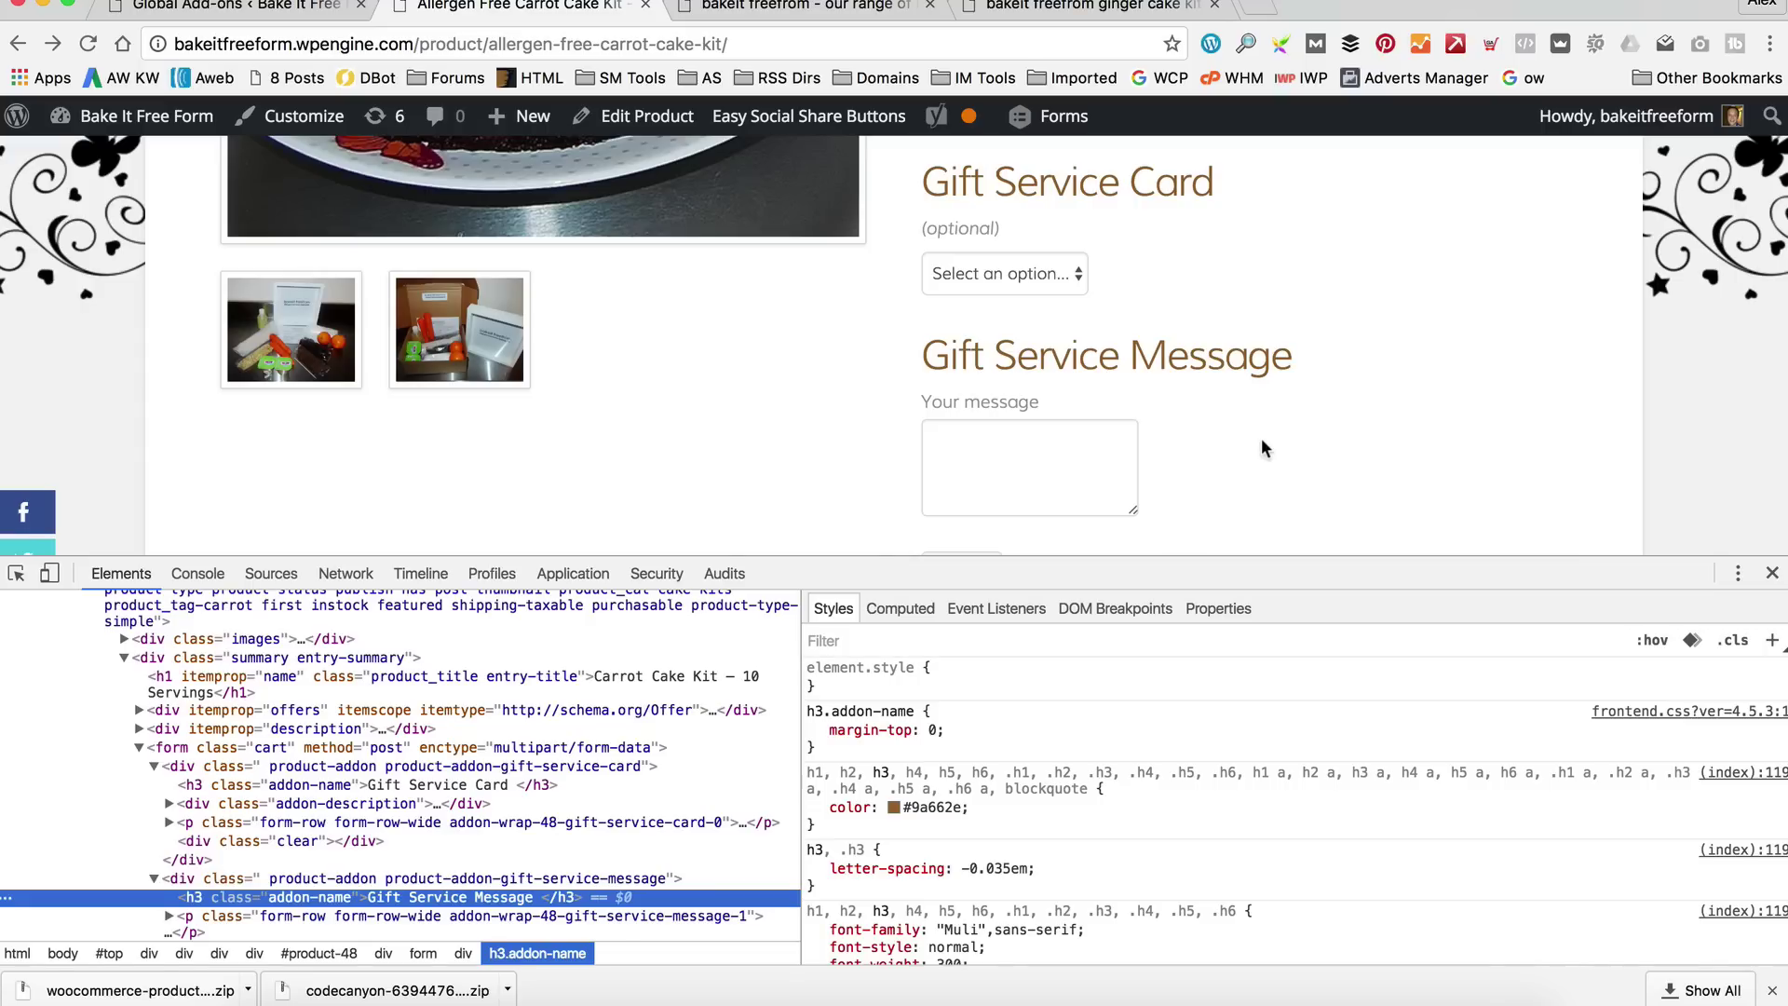
- Add a new h3.addon-name style rule with display: none
click(1772, 640)
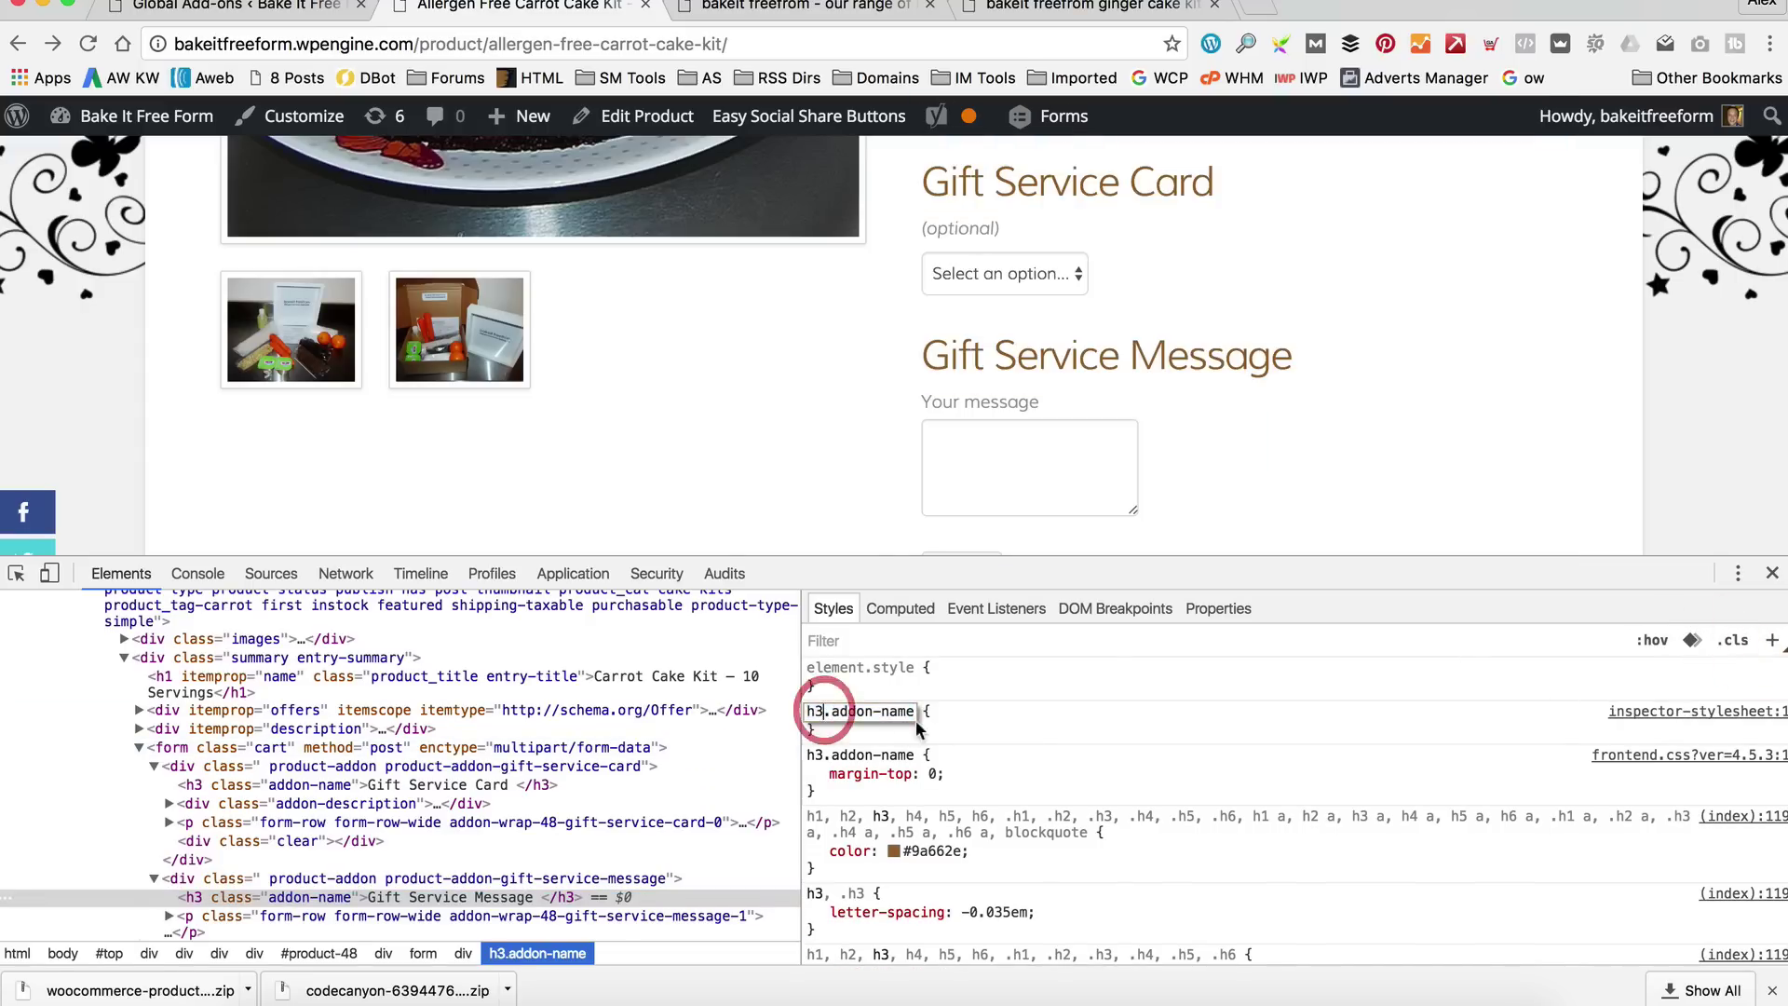
click(927, 714)
text(display: )
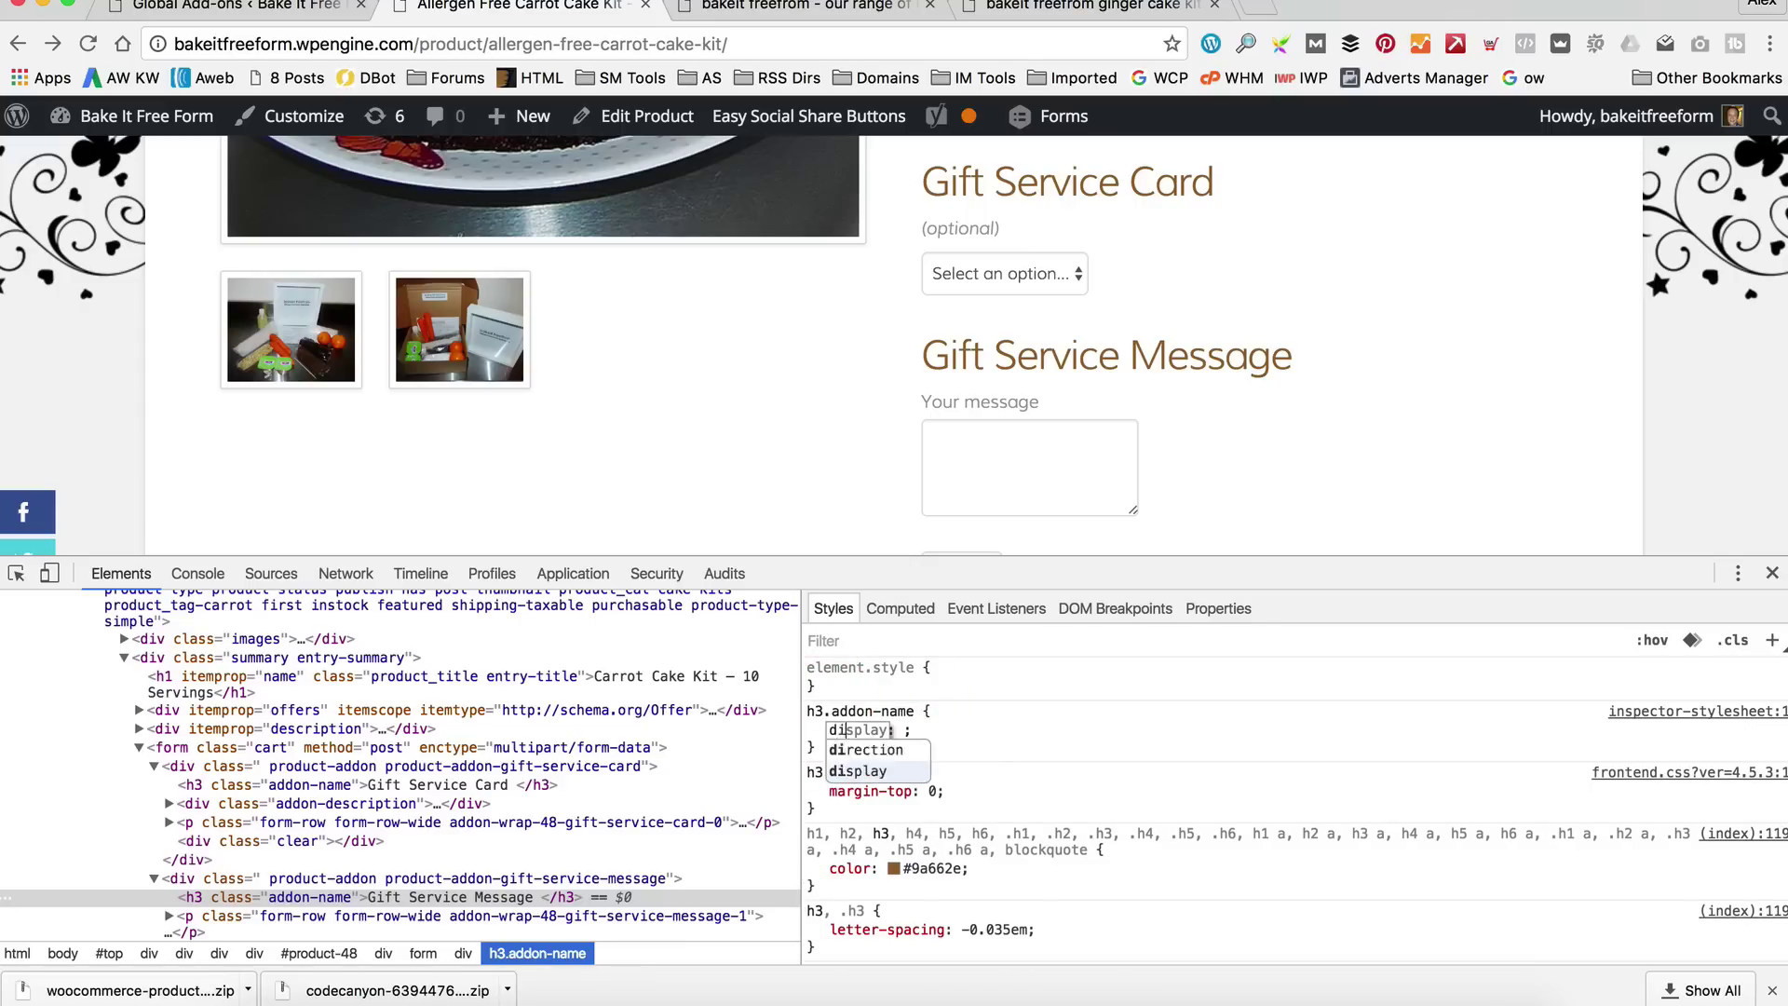
text(none)
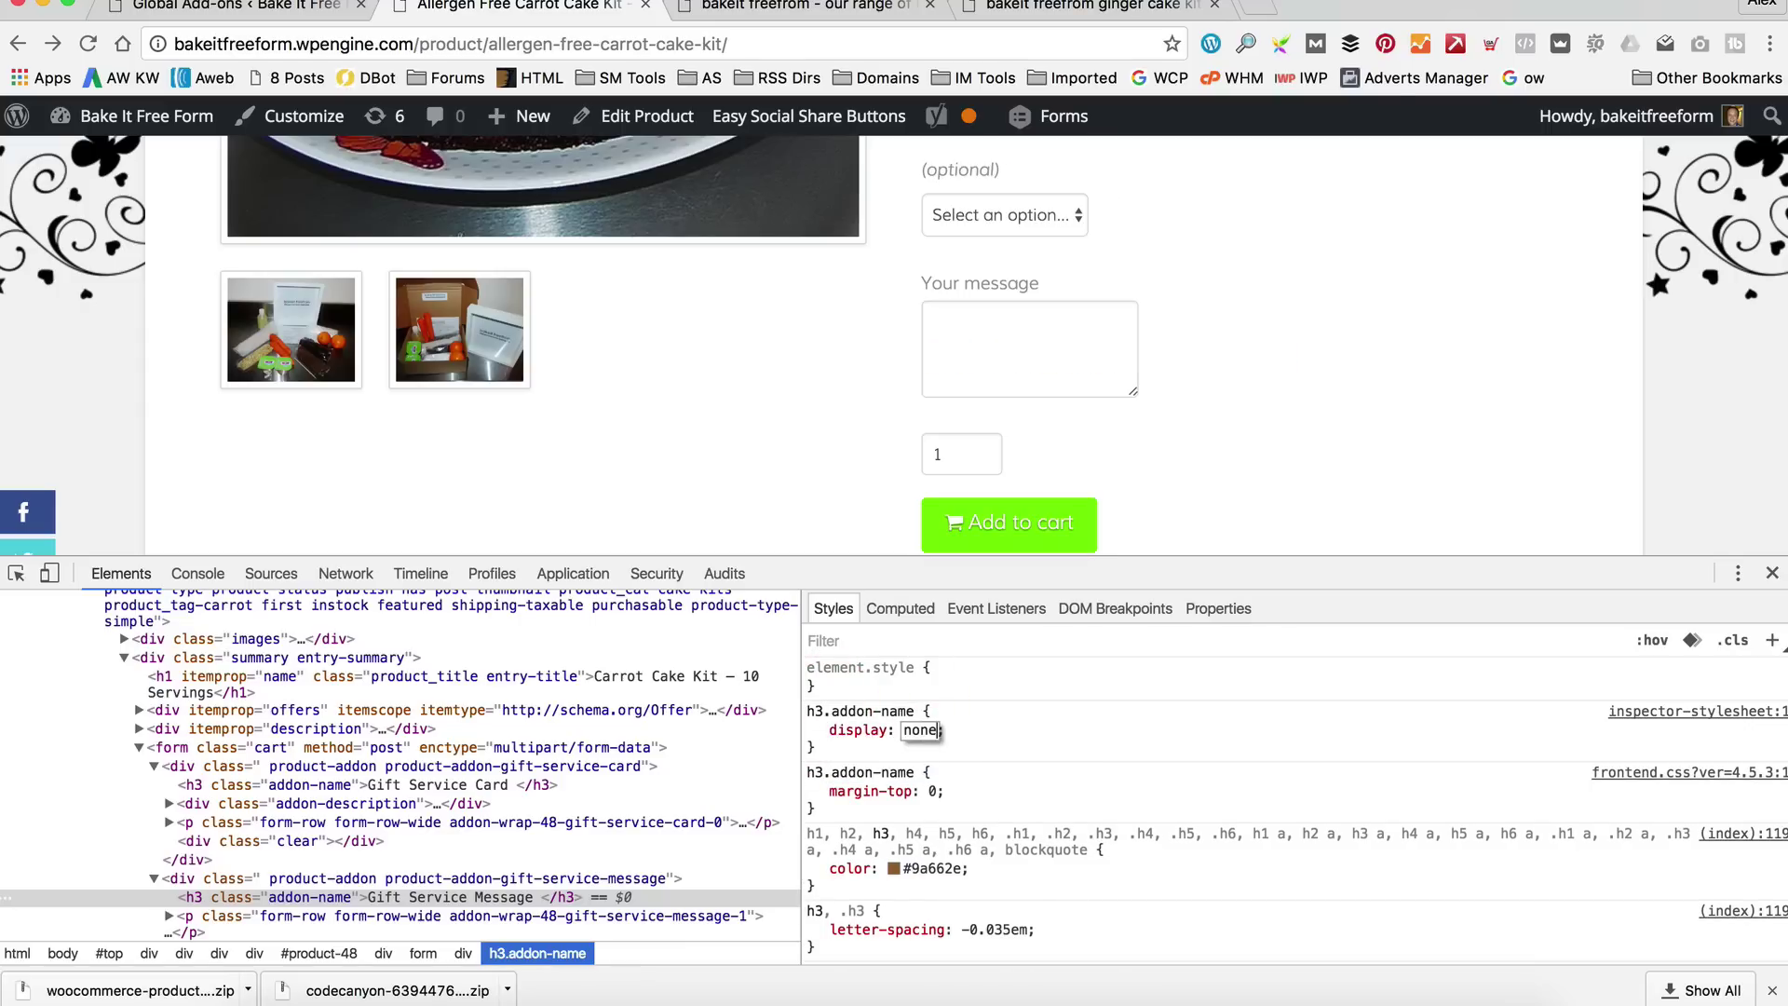
scroll(1389, 261, up, 2)
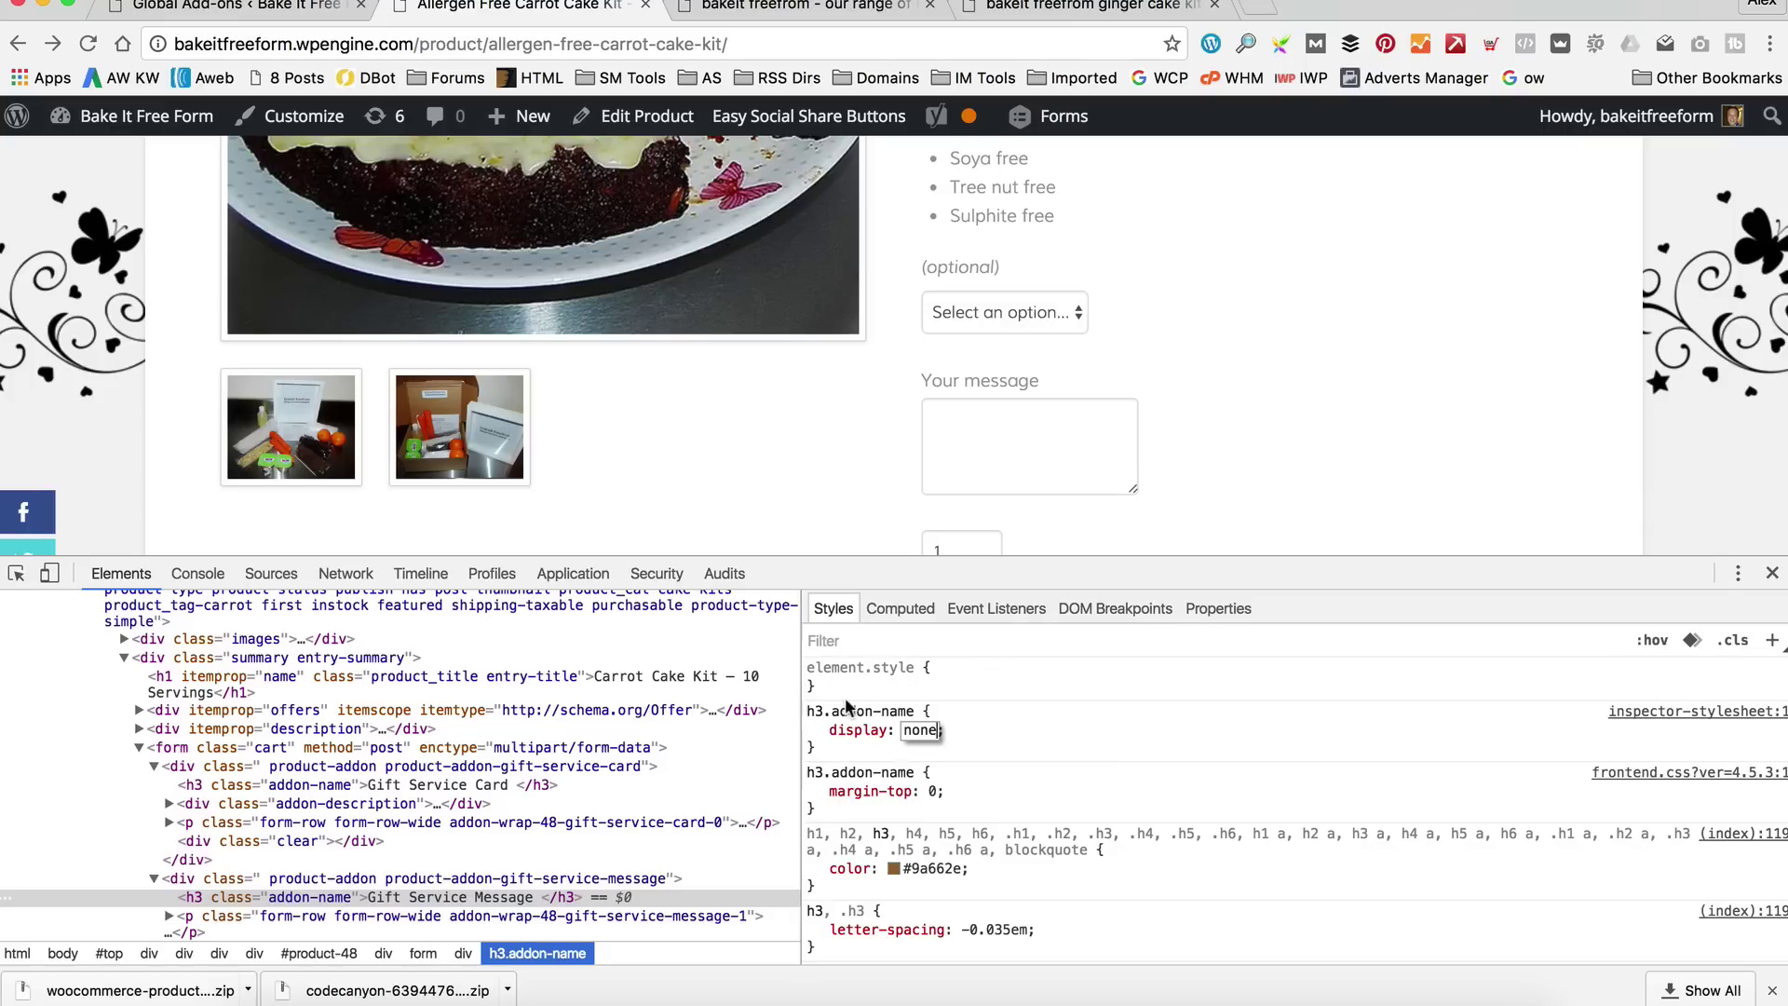
click(811, 710)
click(832, 711)
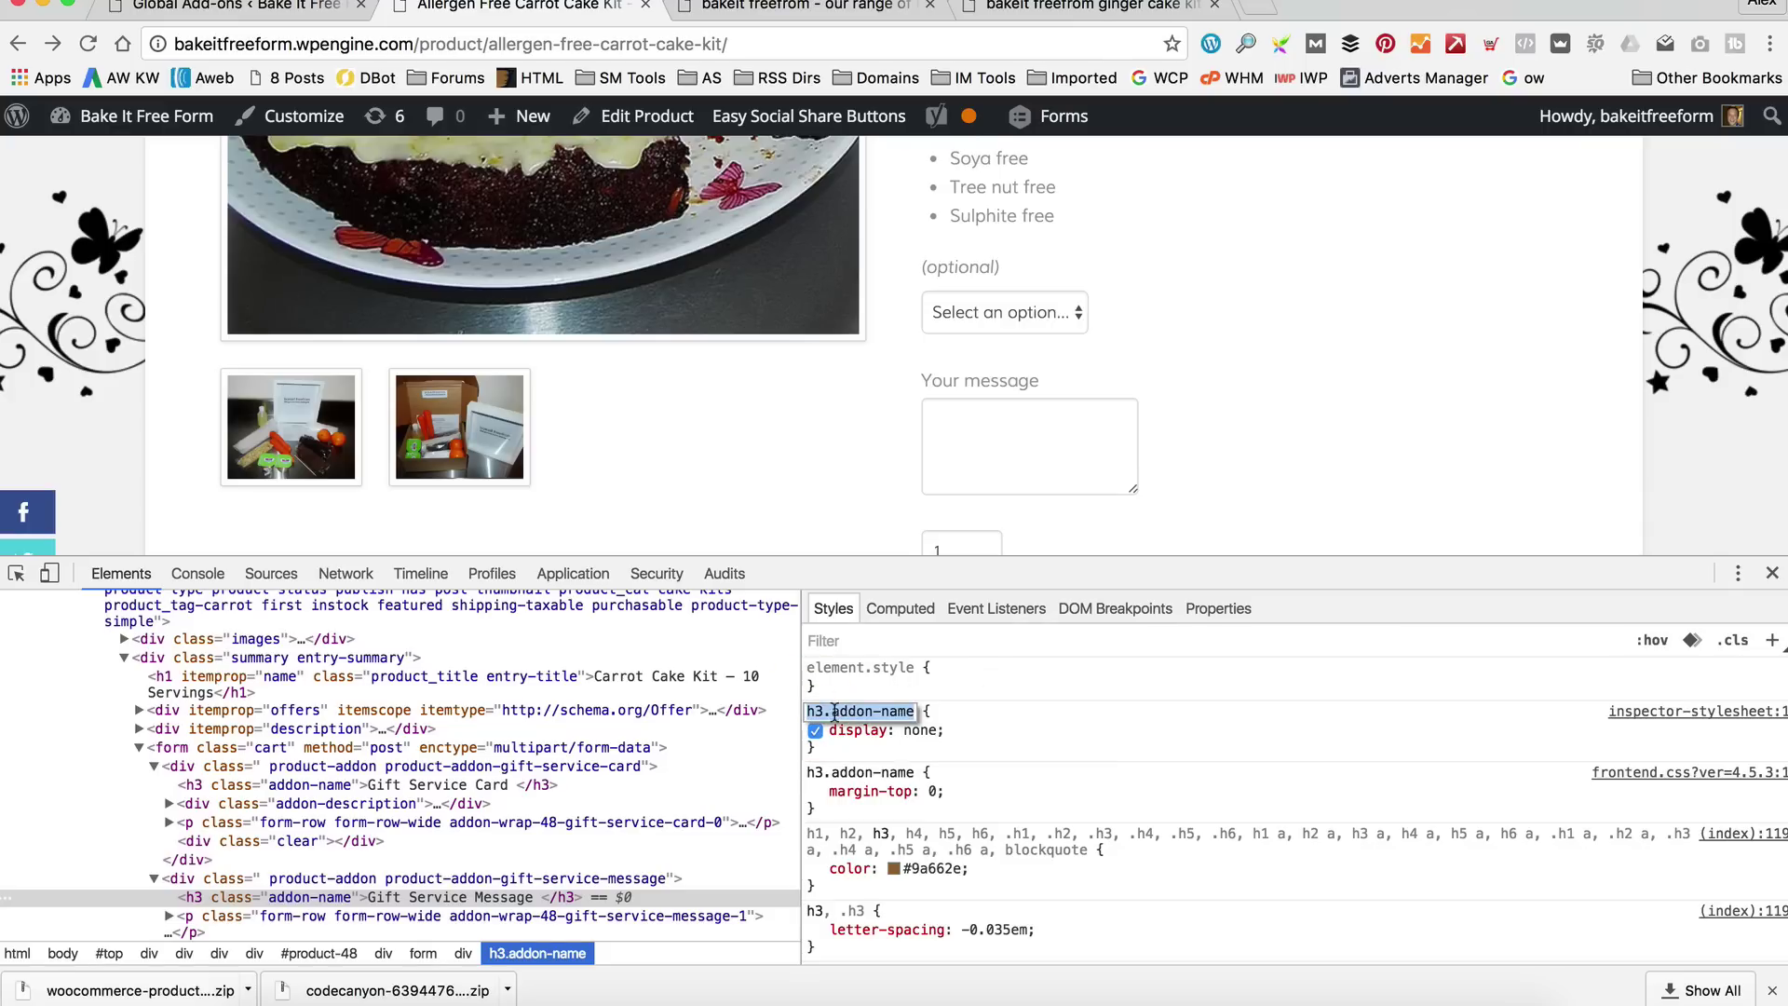
- Copy the gift service message container's class name and begin editing the hiding rule's selector
click(396, 880)
double_click(431, 881)
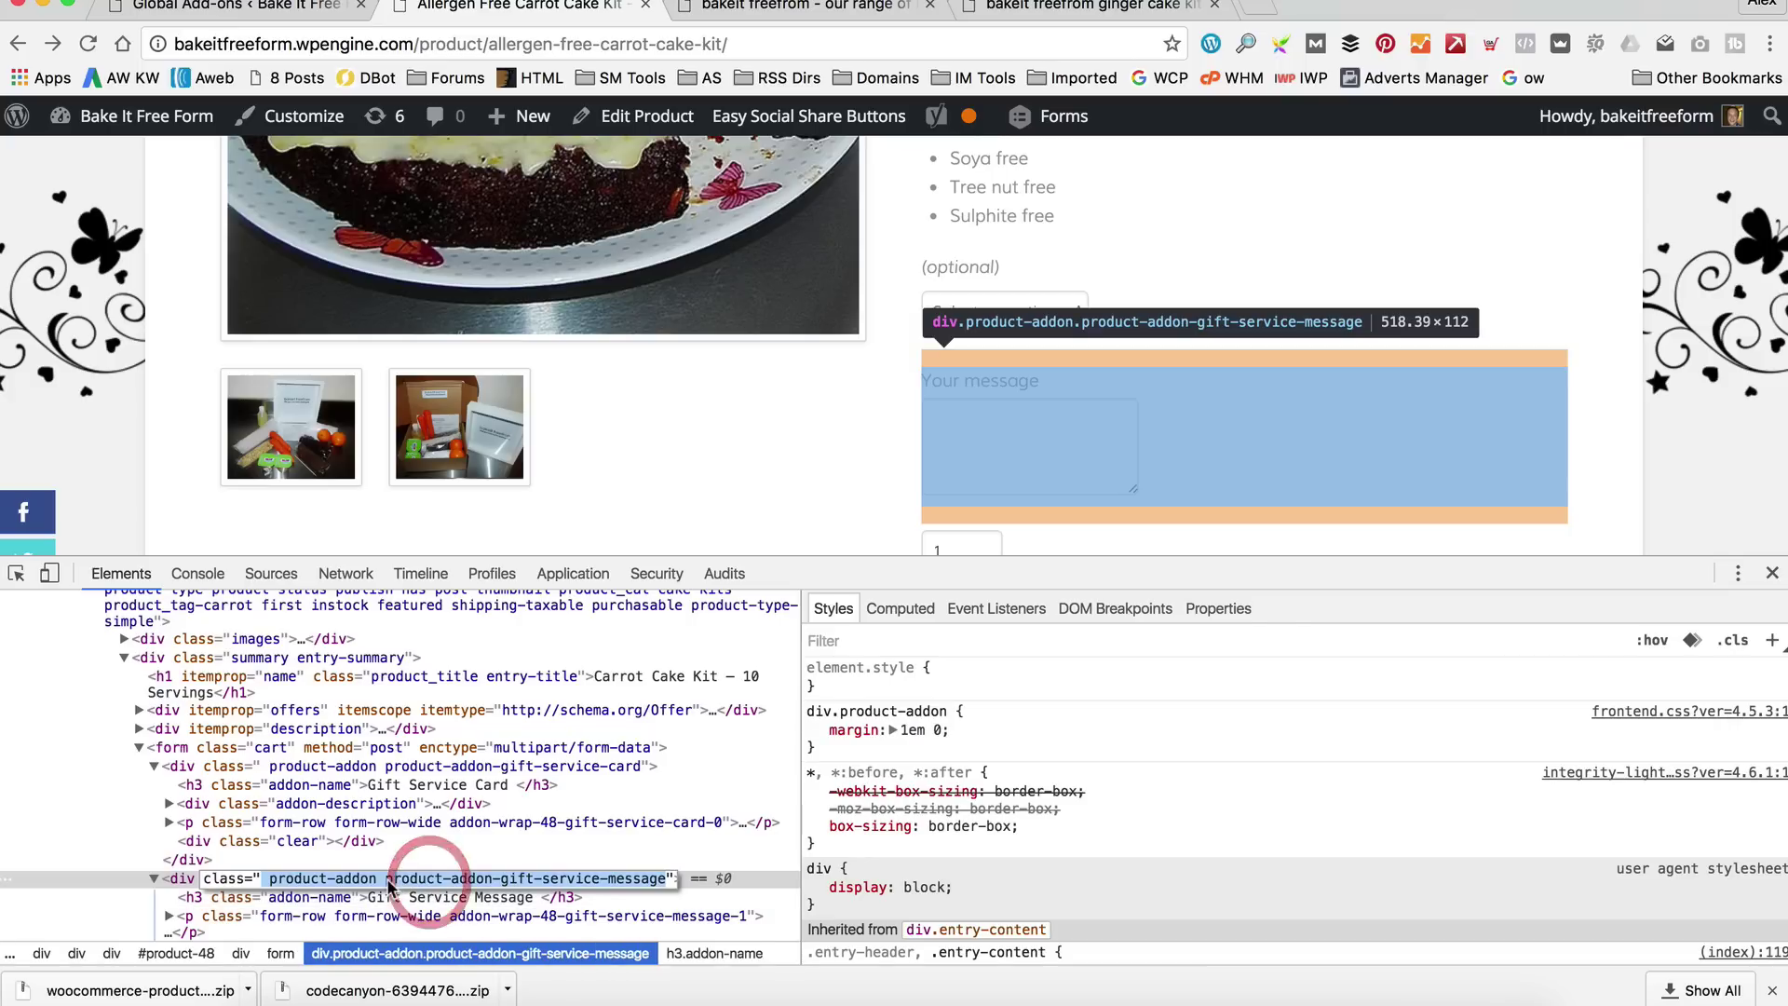
drag(393, 880, 659, 887)
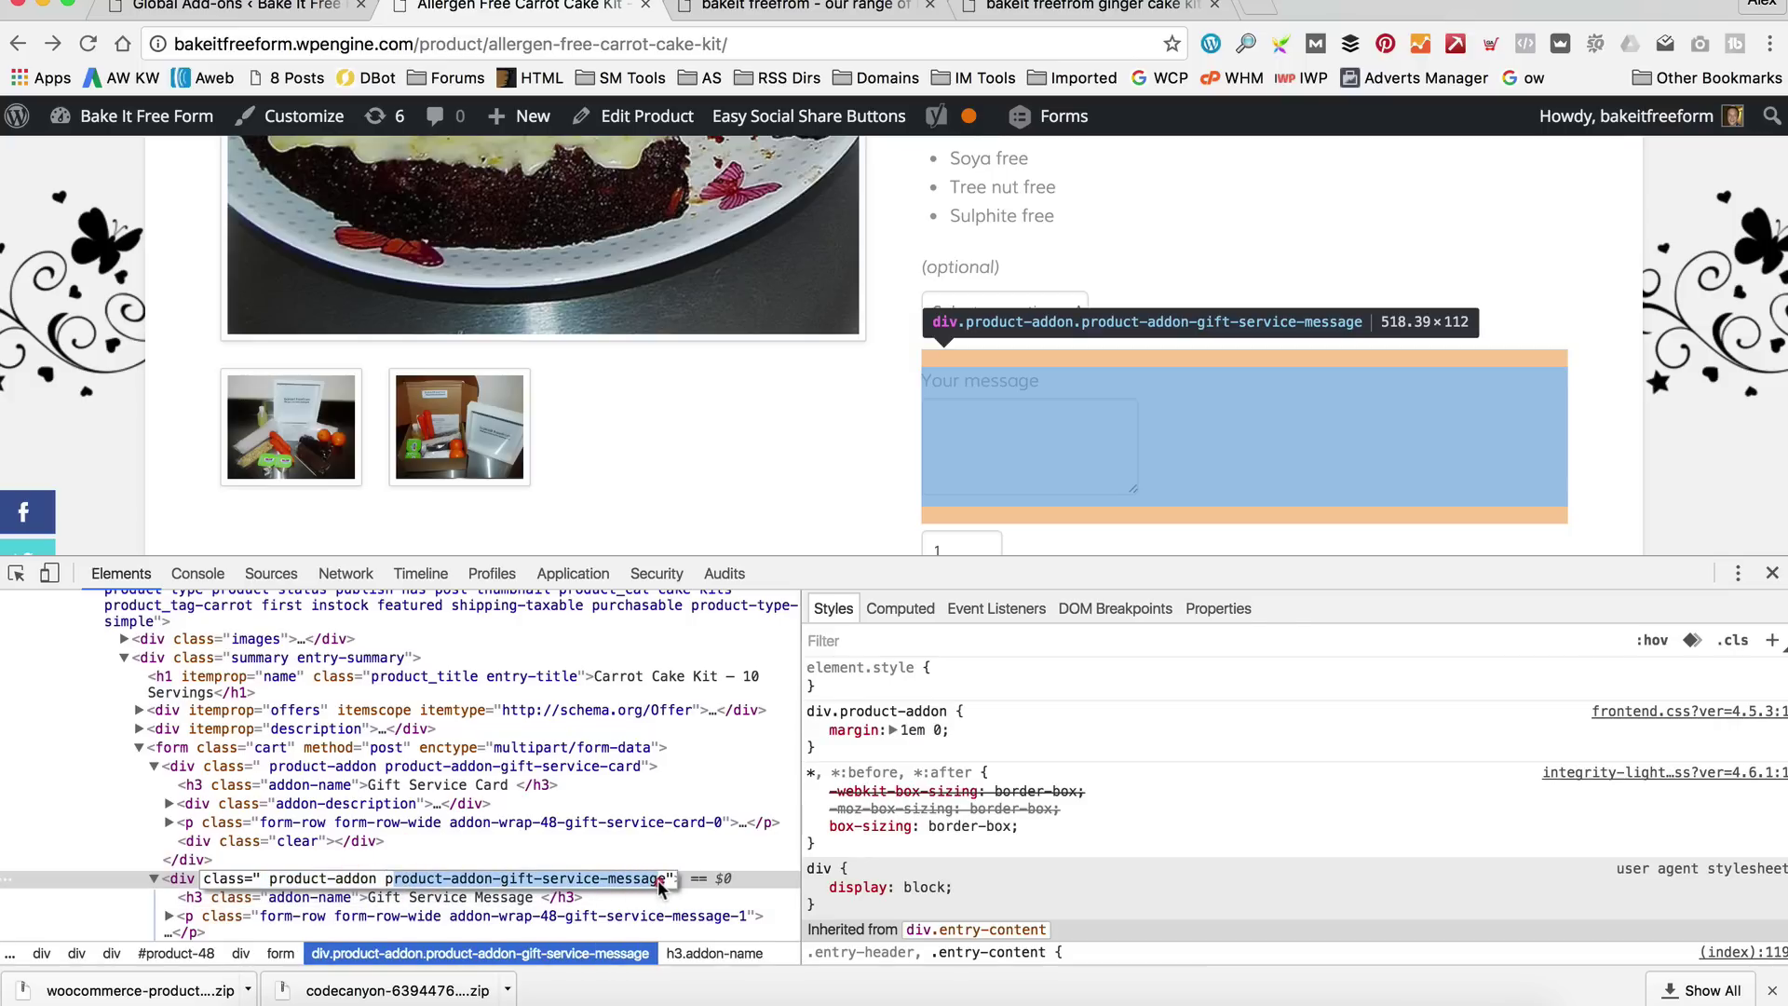
scroll(1209, 656, down, 5)
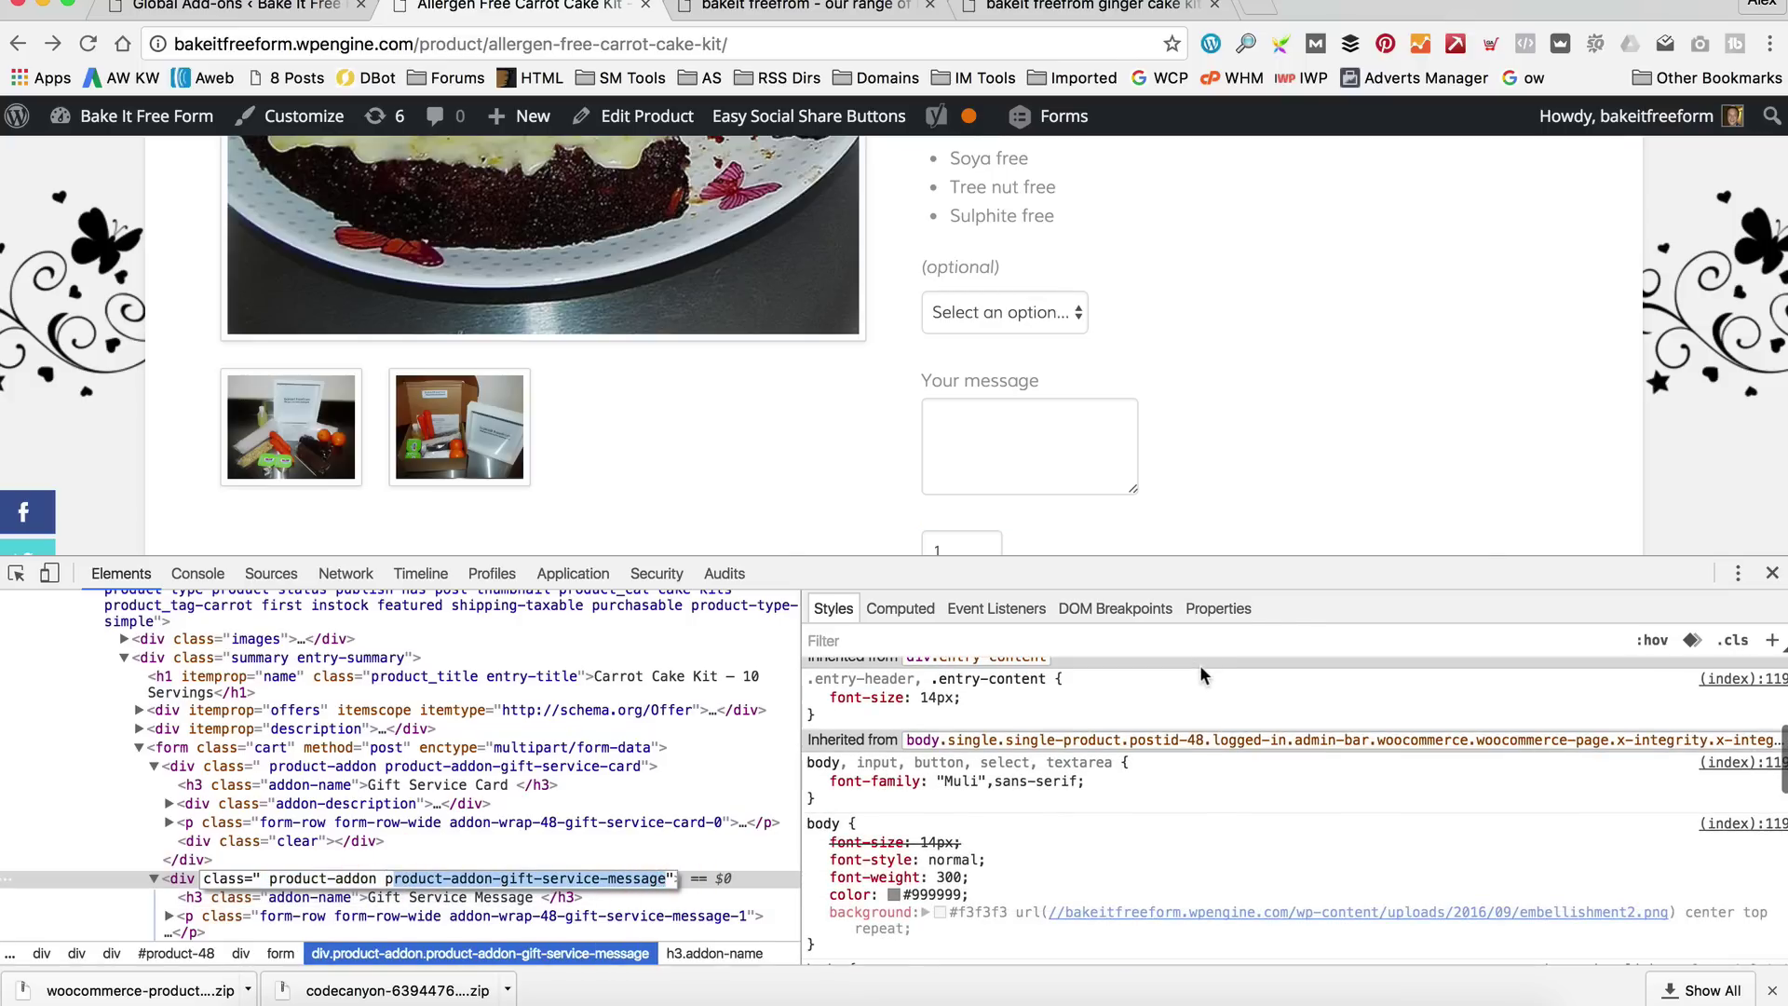
scroll(1191, 674, down, 5)
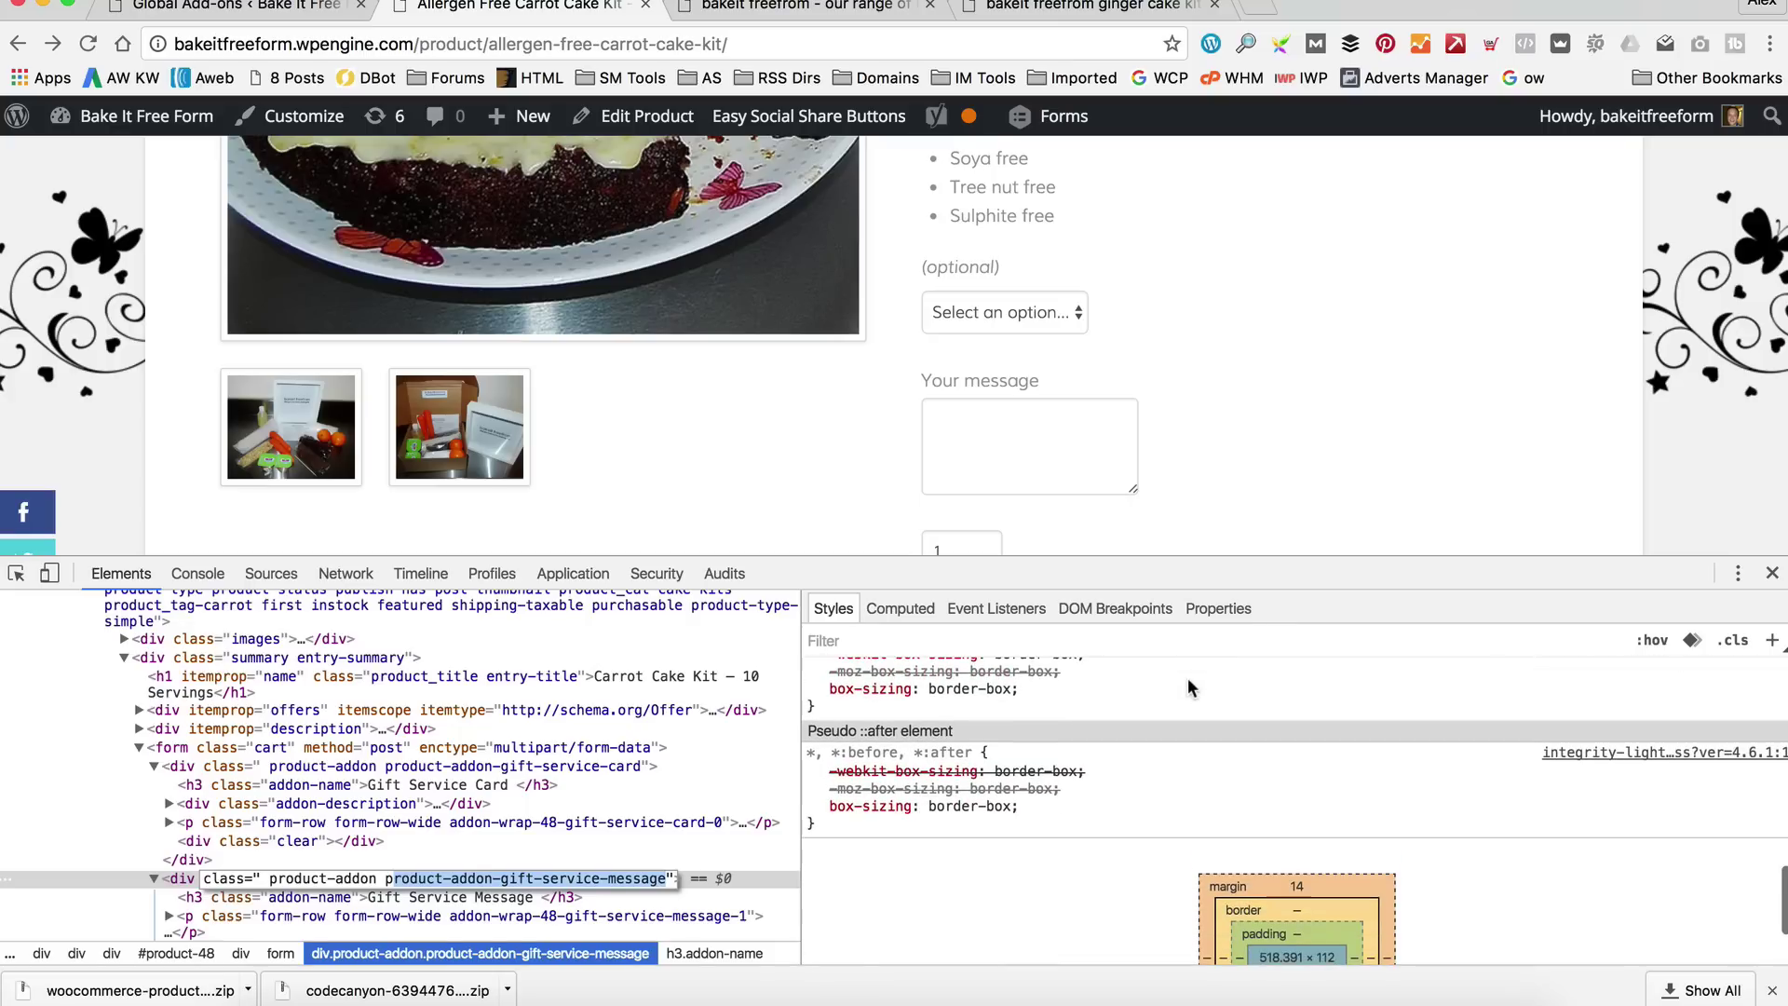
click(220, 898)
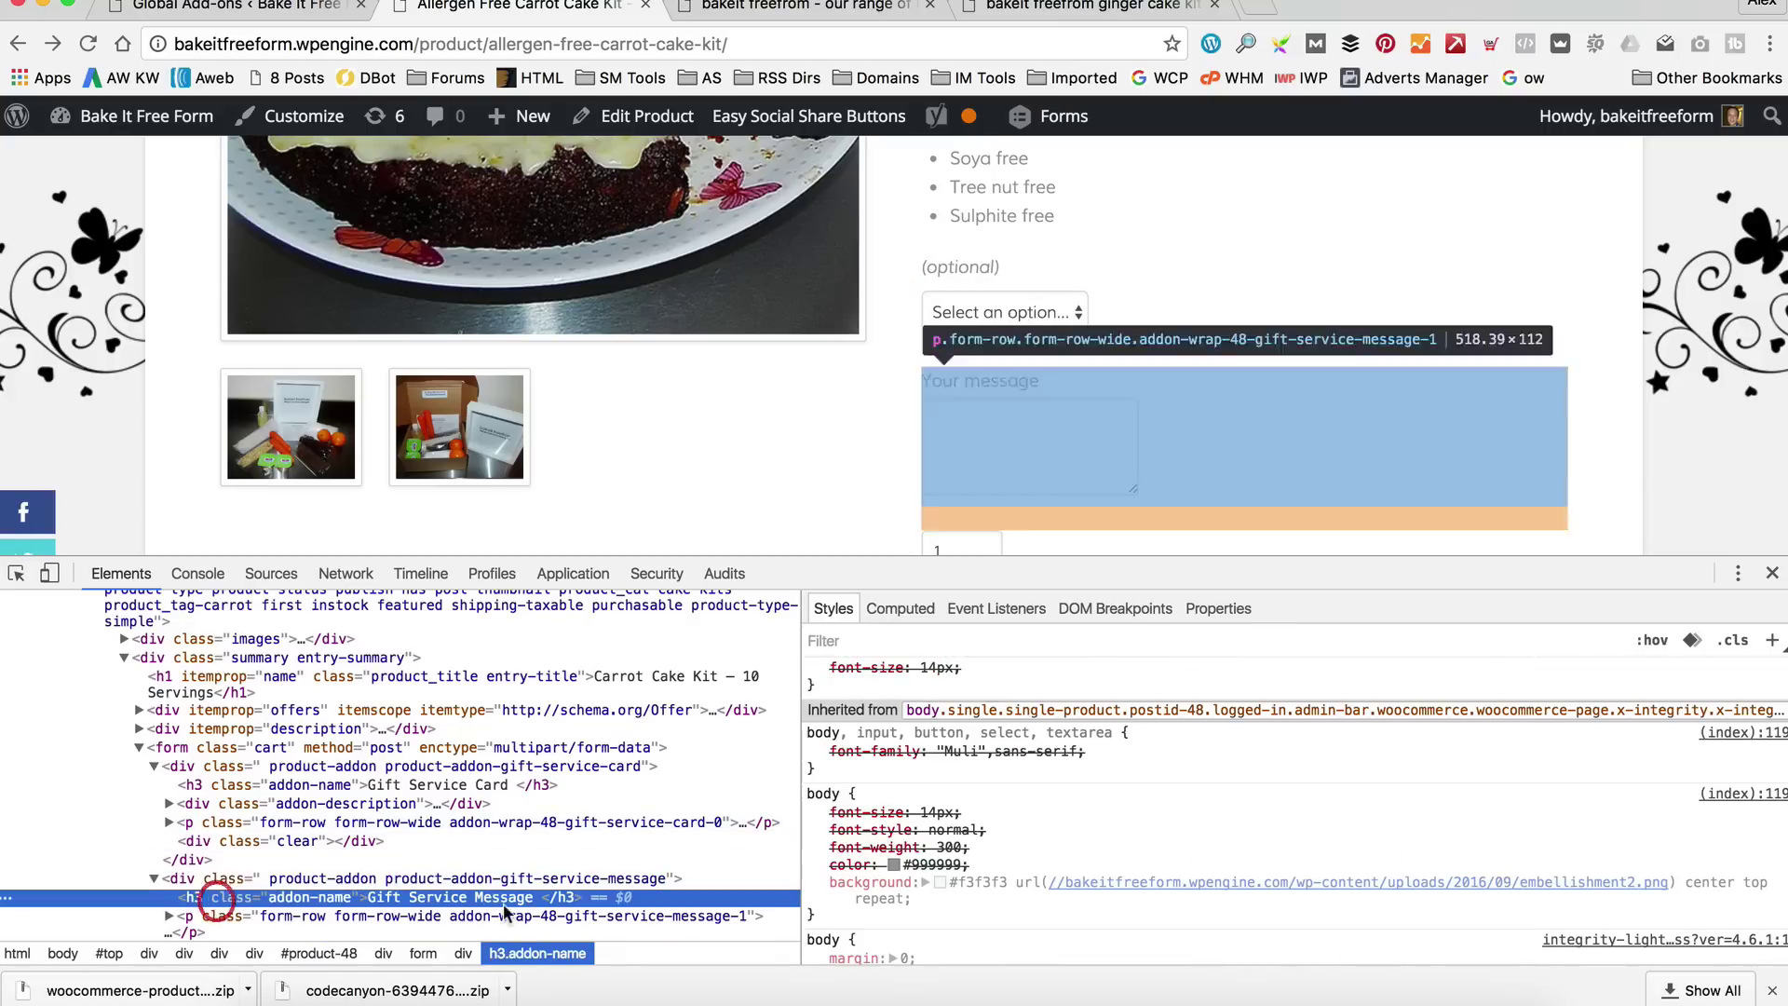
scroll(1155, 816, up, 10)
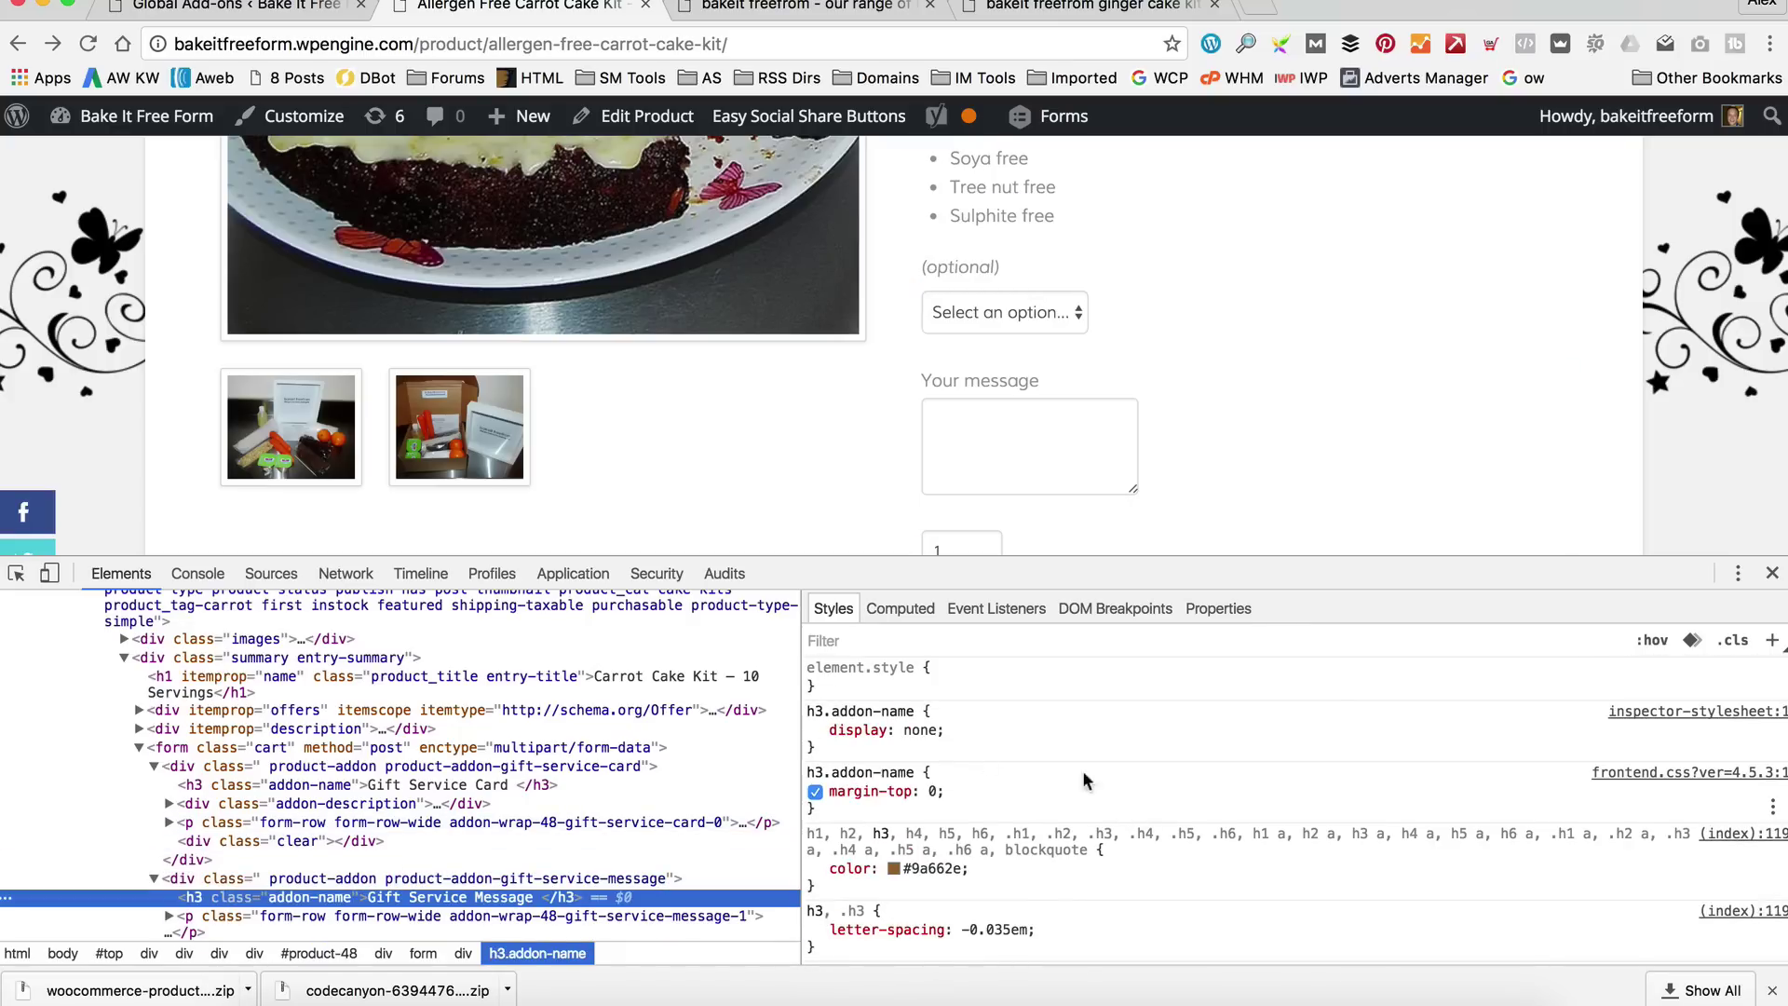
click(817, 710)
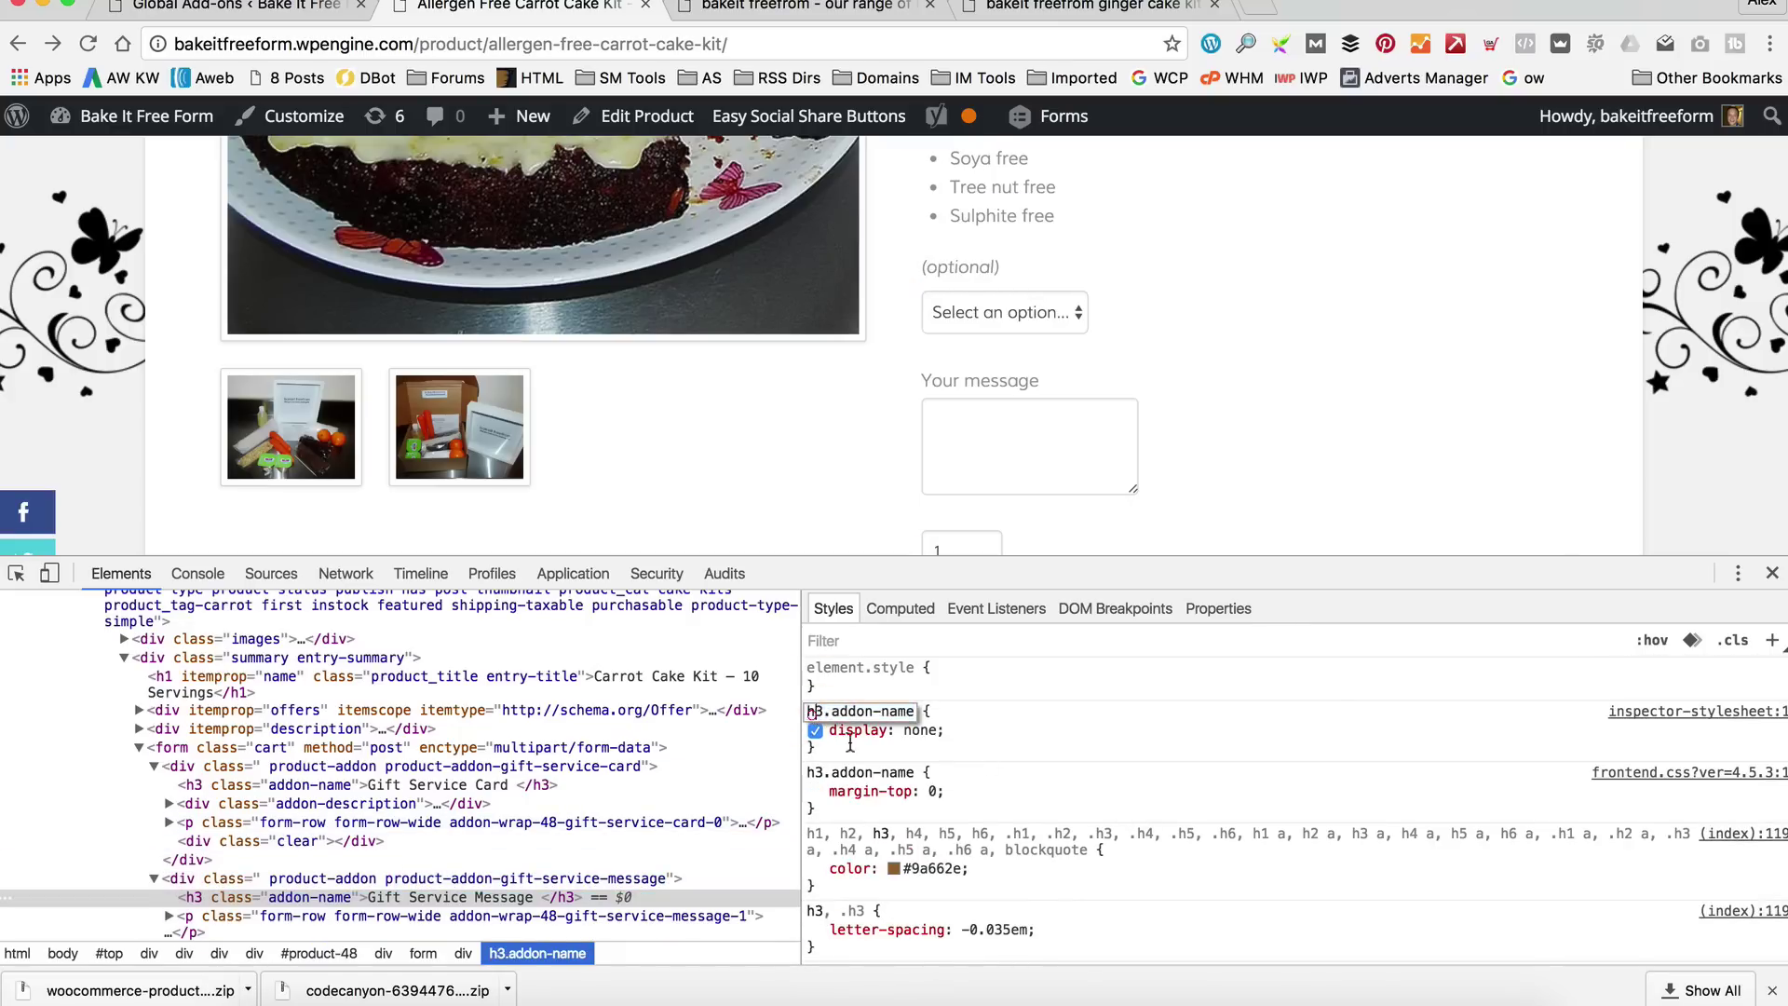
- Scope the display: none rule to the gift-service-message container so Gift Service Card reappears
text(product-addon-gift-service-message)
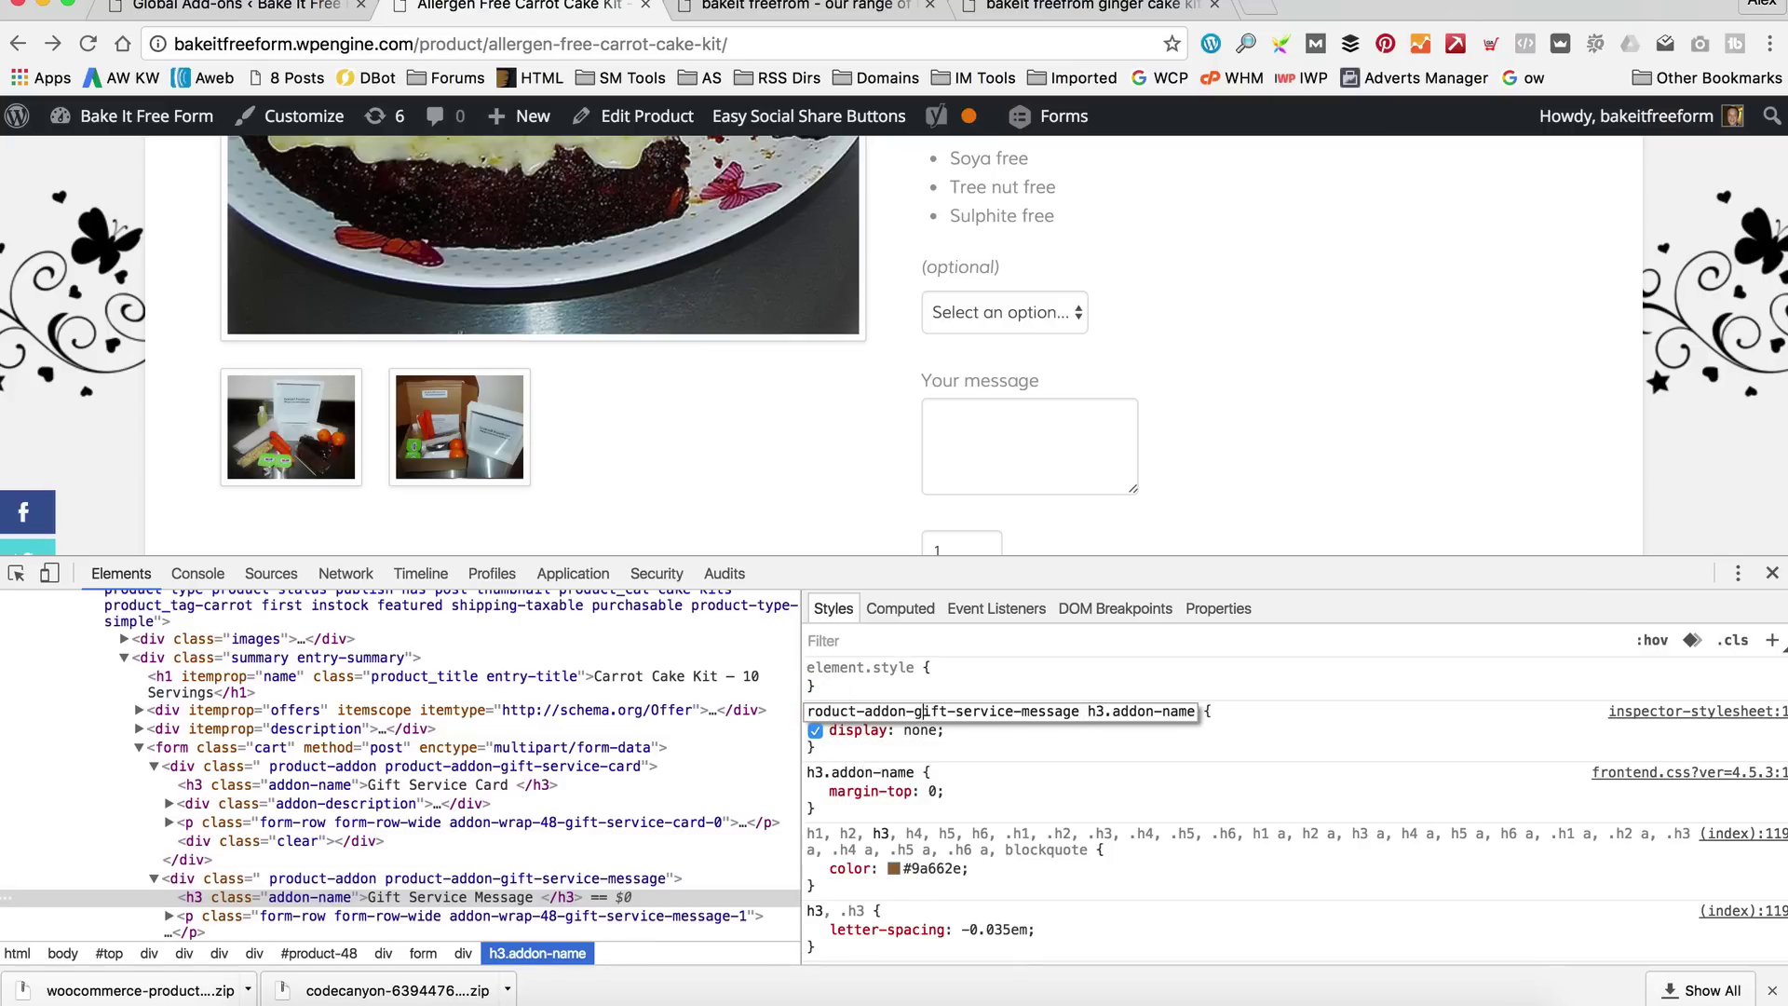
text(.p)
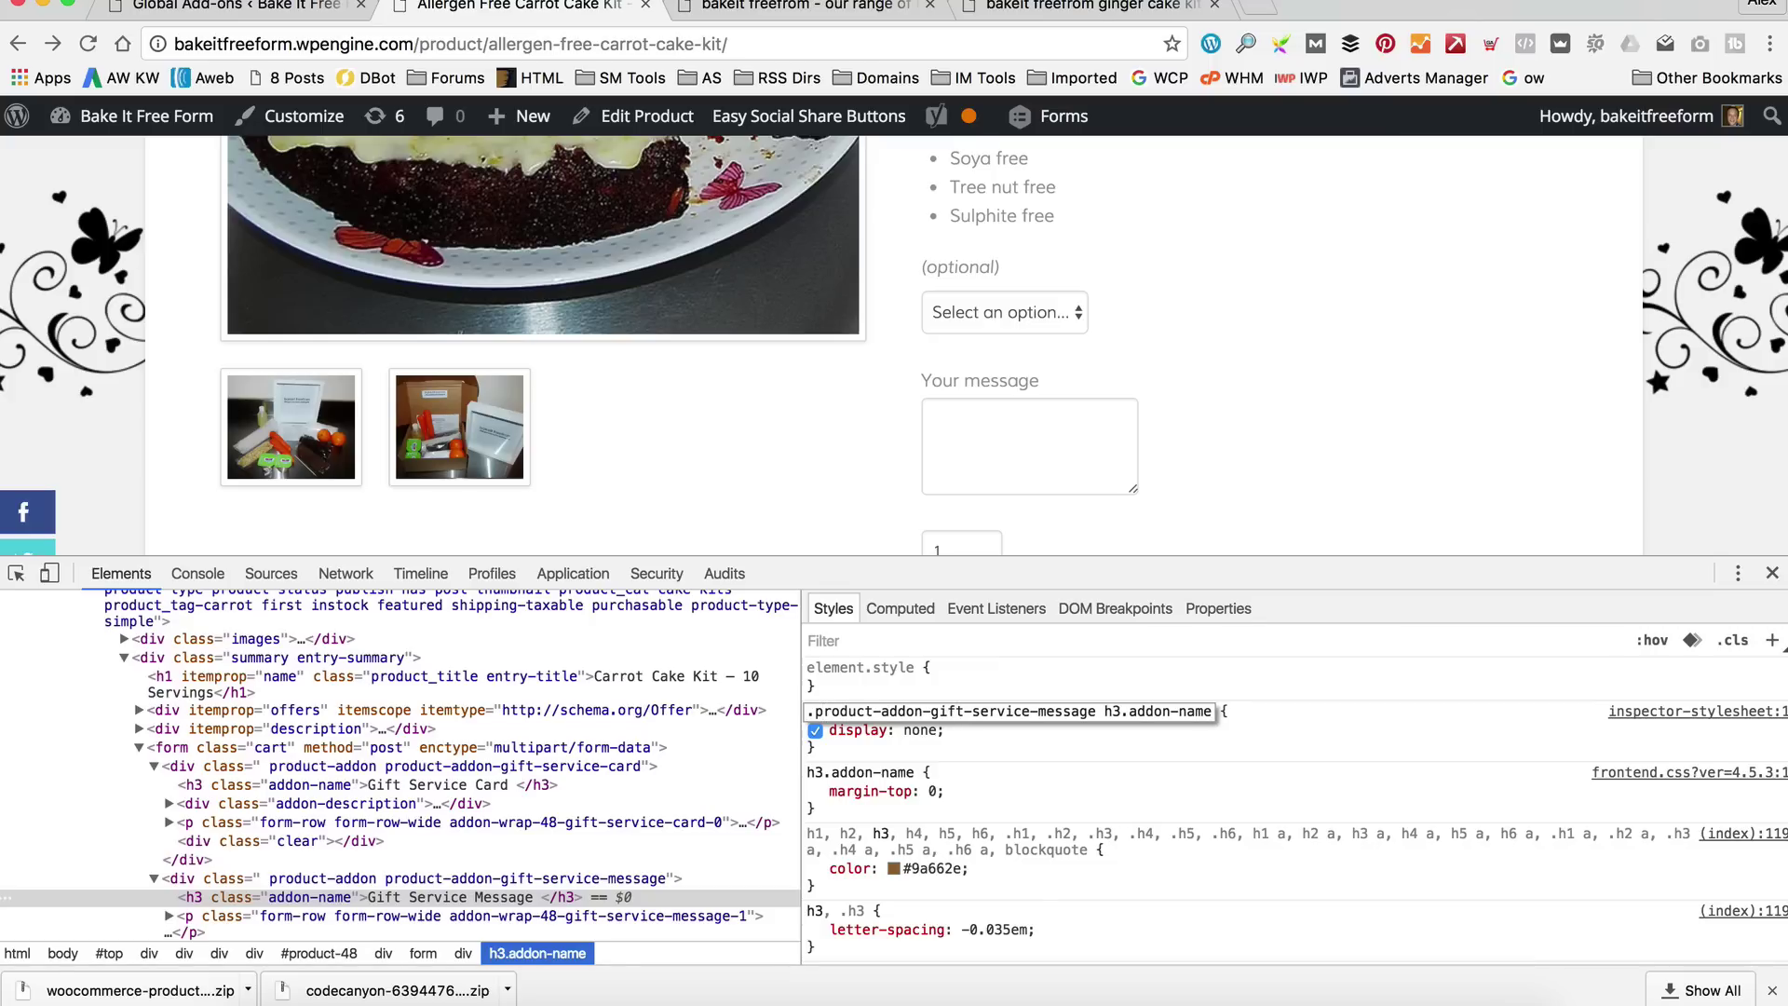
key(Return)
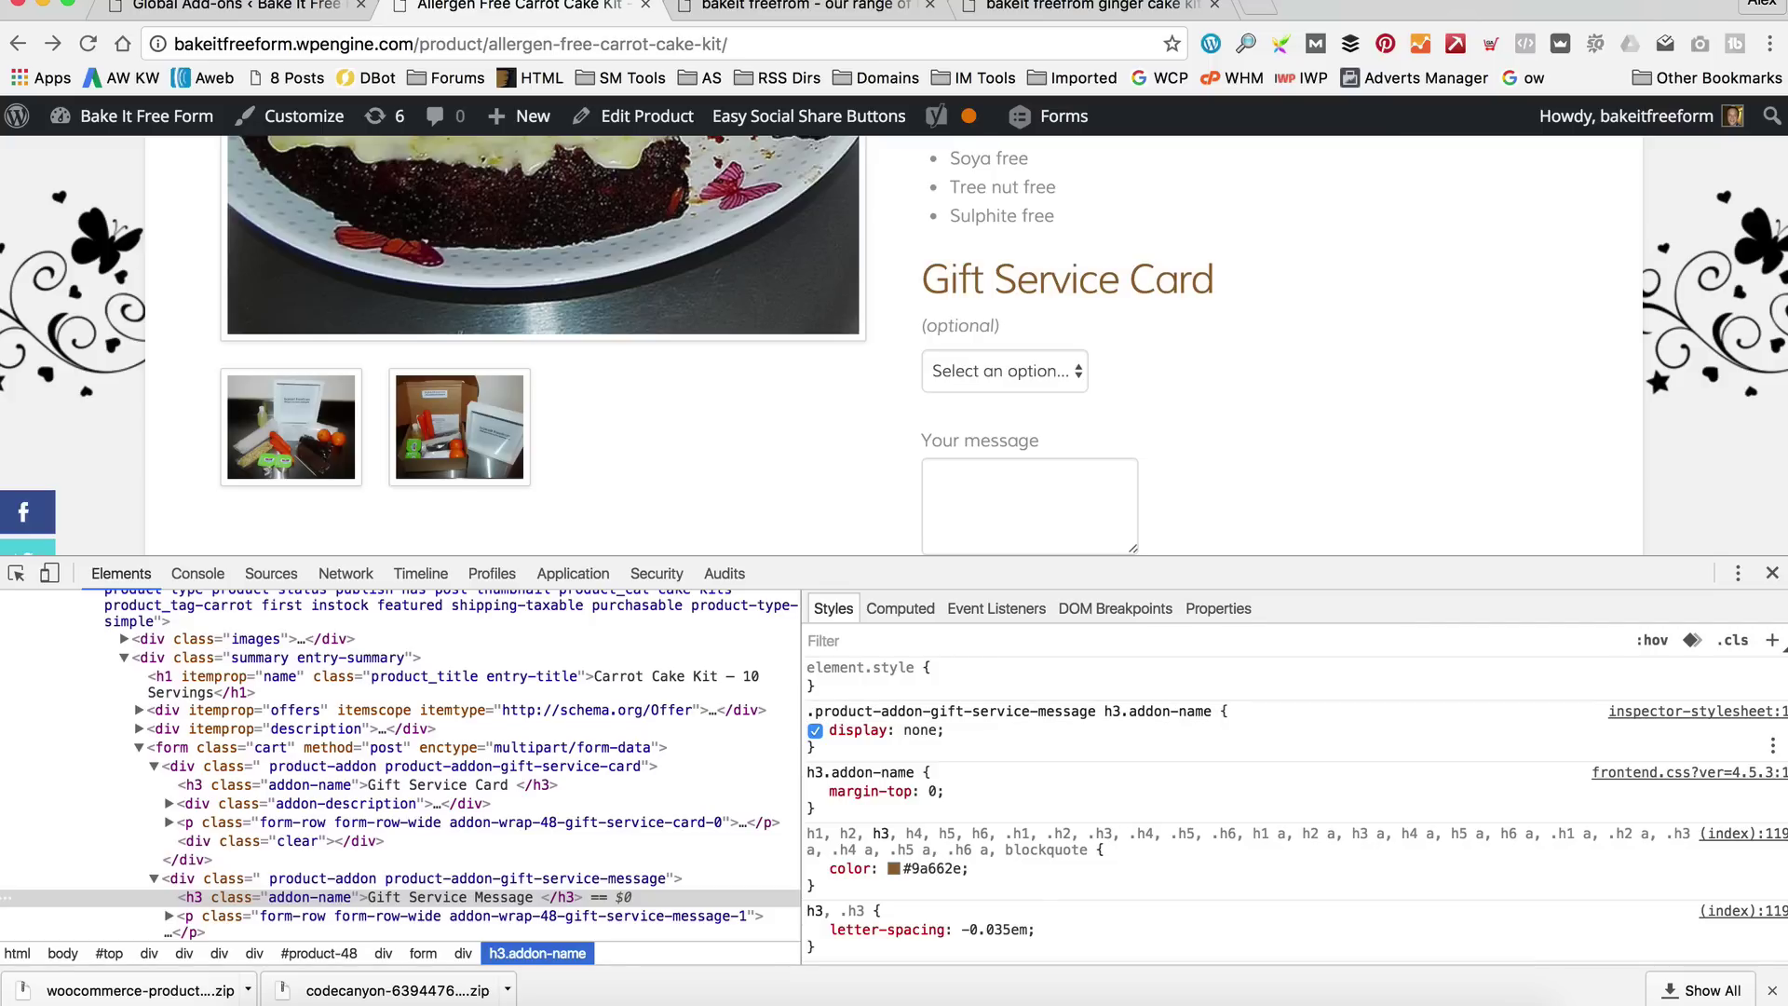
scroll(1297, 352, down, 2)
scroll(1295, 349, up, 3)
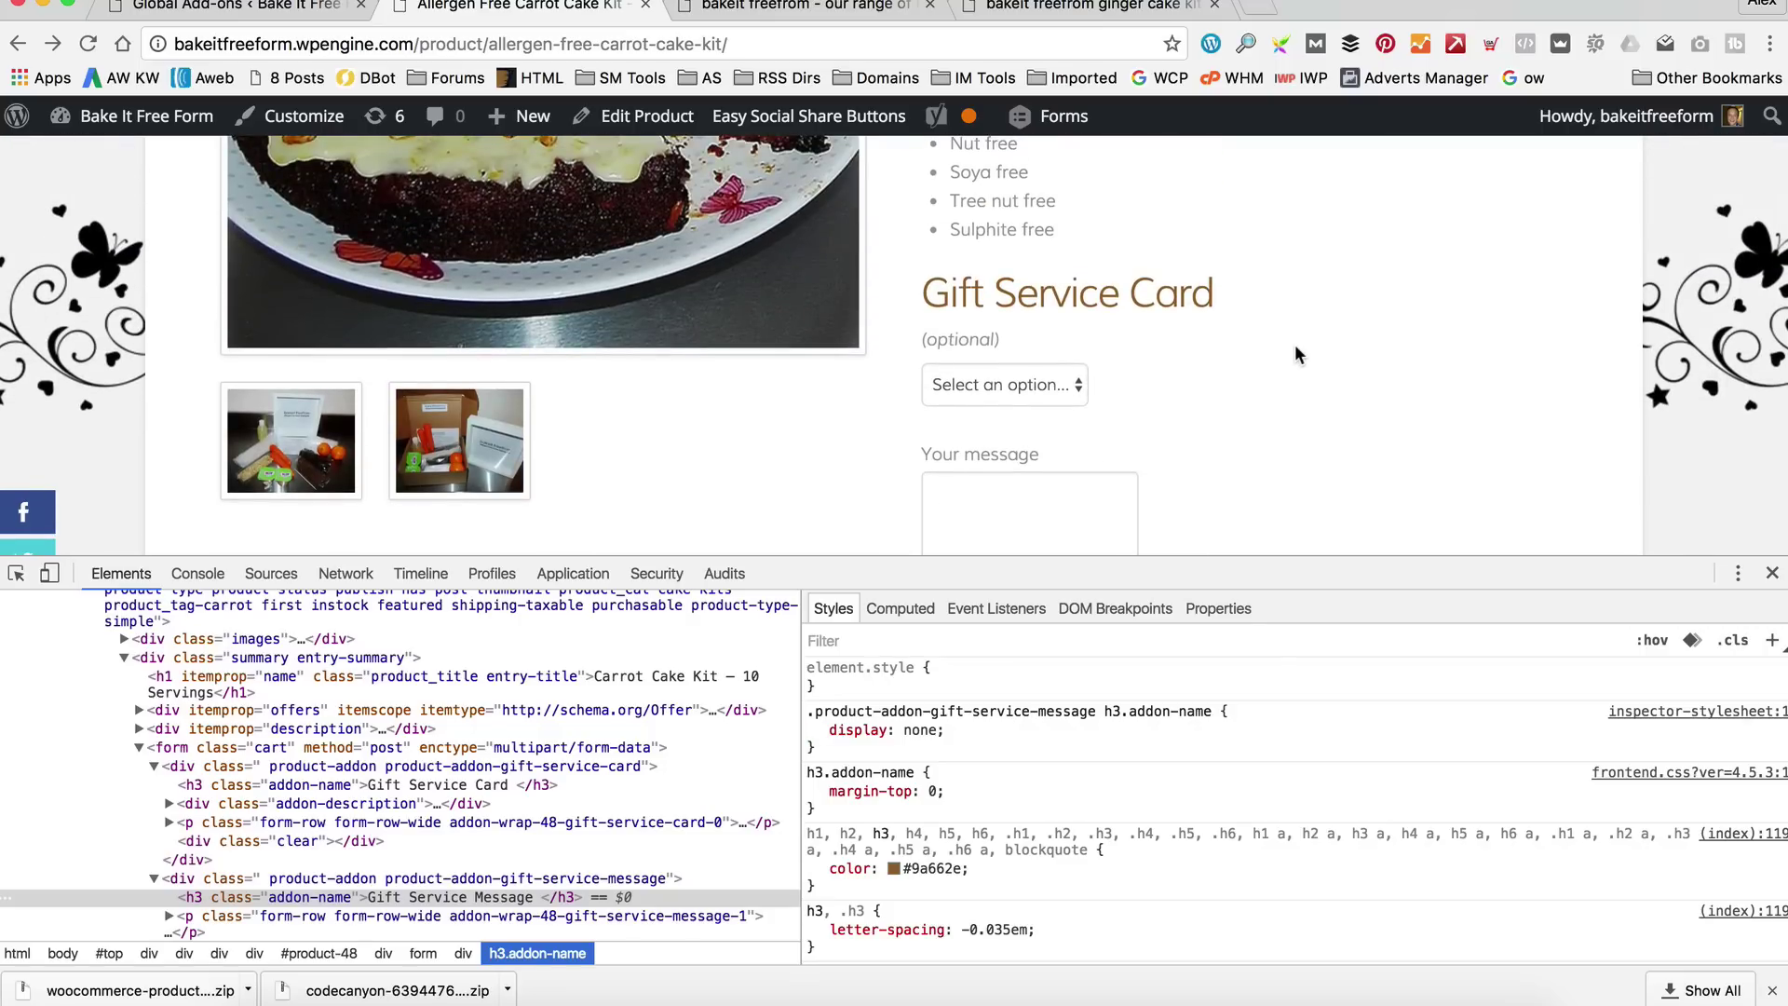
scroll(1151, 359, up, 4)
scroll(1148, 354, down, 3)
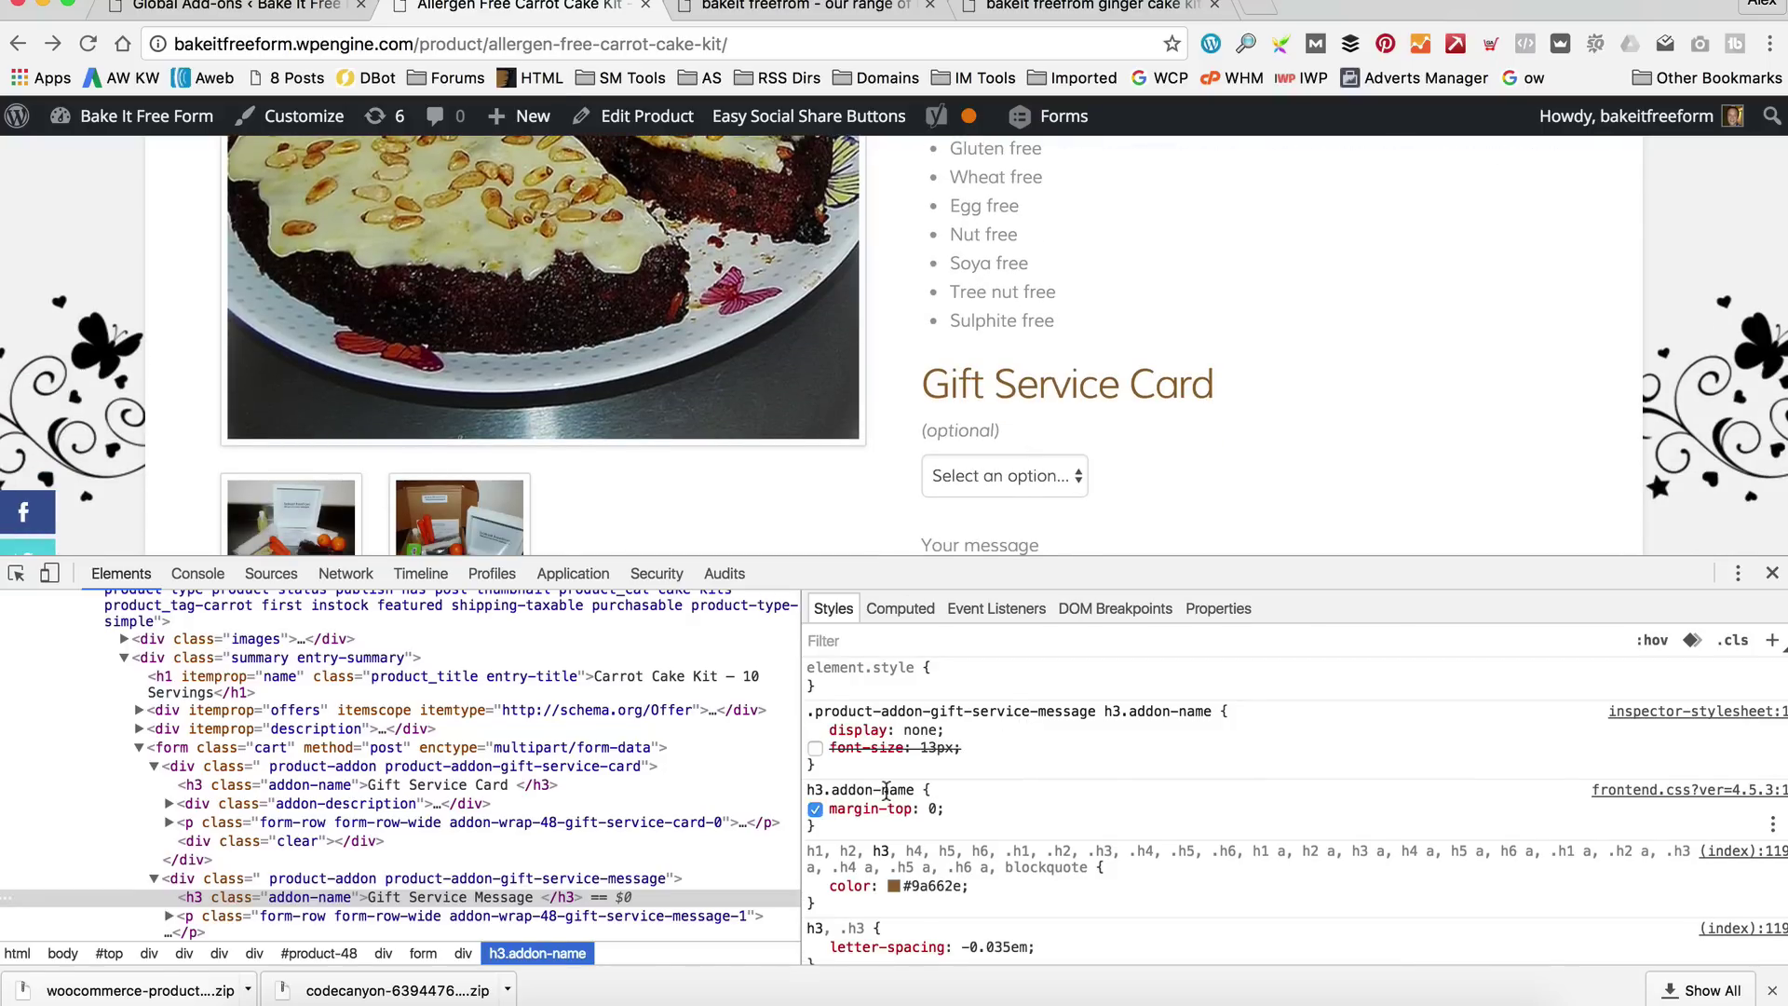
- Give h3.addon-name a font-size of 24px and select the message-hiding rule
click(863, 808)
text(font-size)
key(Tab)
text(18px)
key(Up)
key(Up)
key(Up)
key(Up)
key(Up)
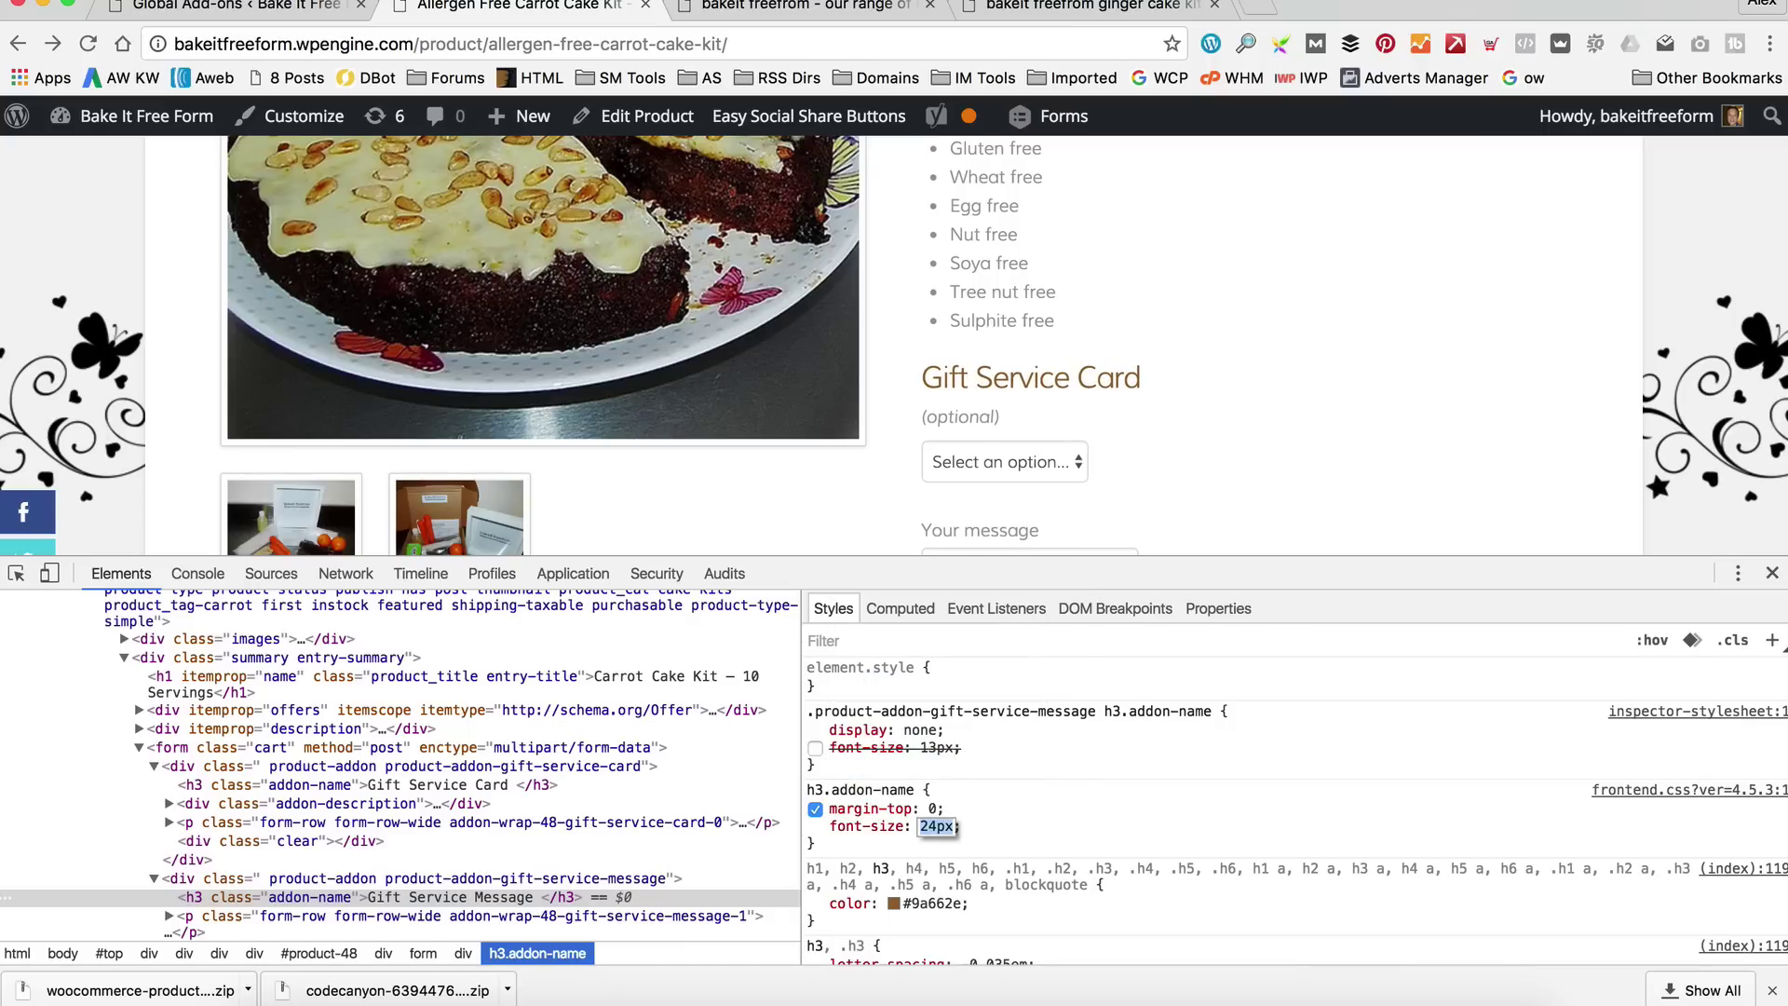
scroll(1166, 462, up, 3)
scroll(1162, 467, down, 5)
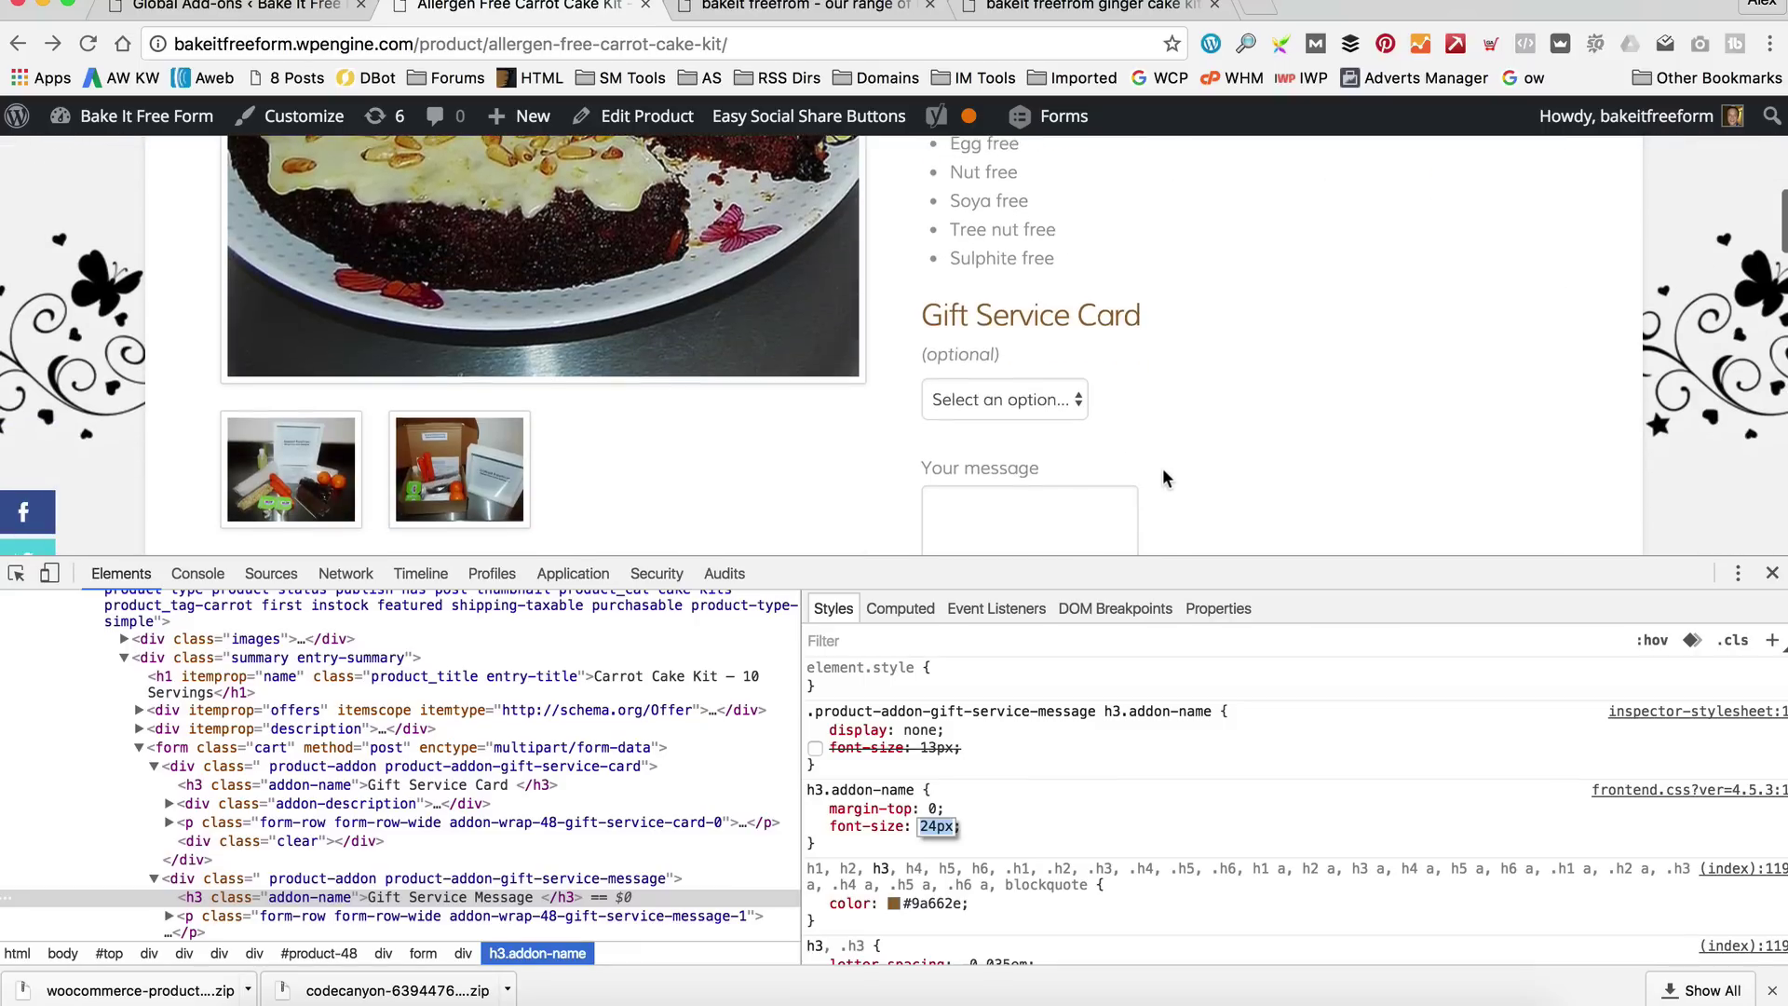
click(1160, 468)
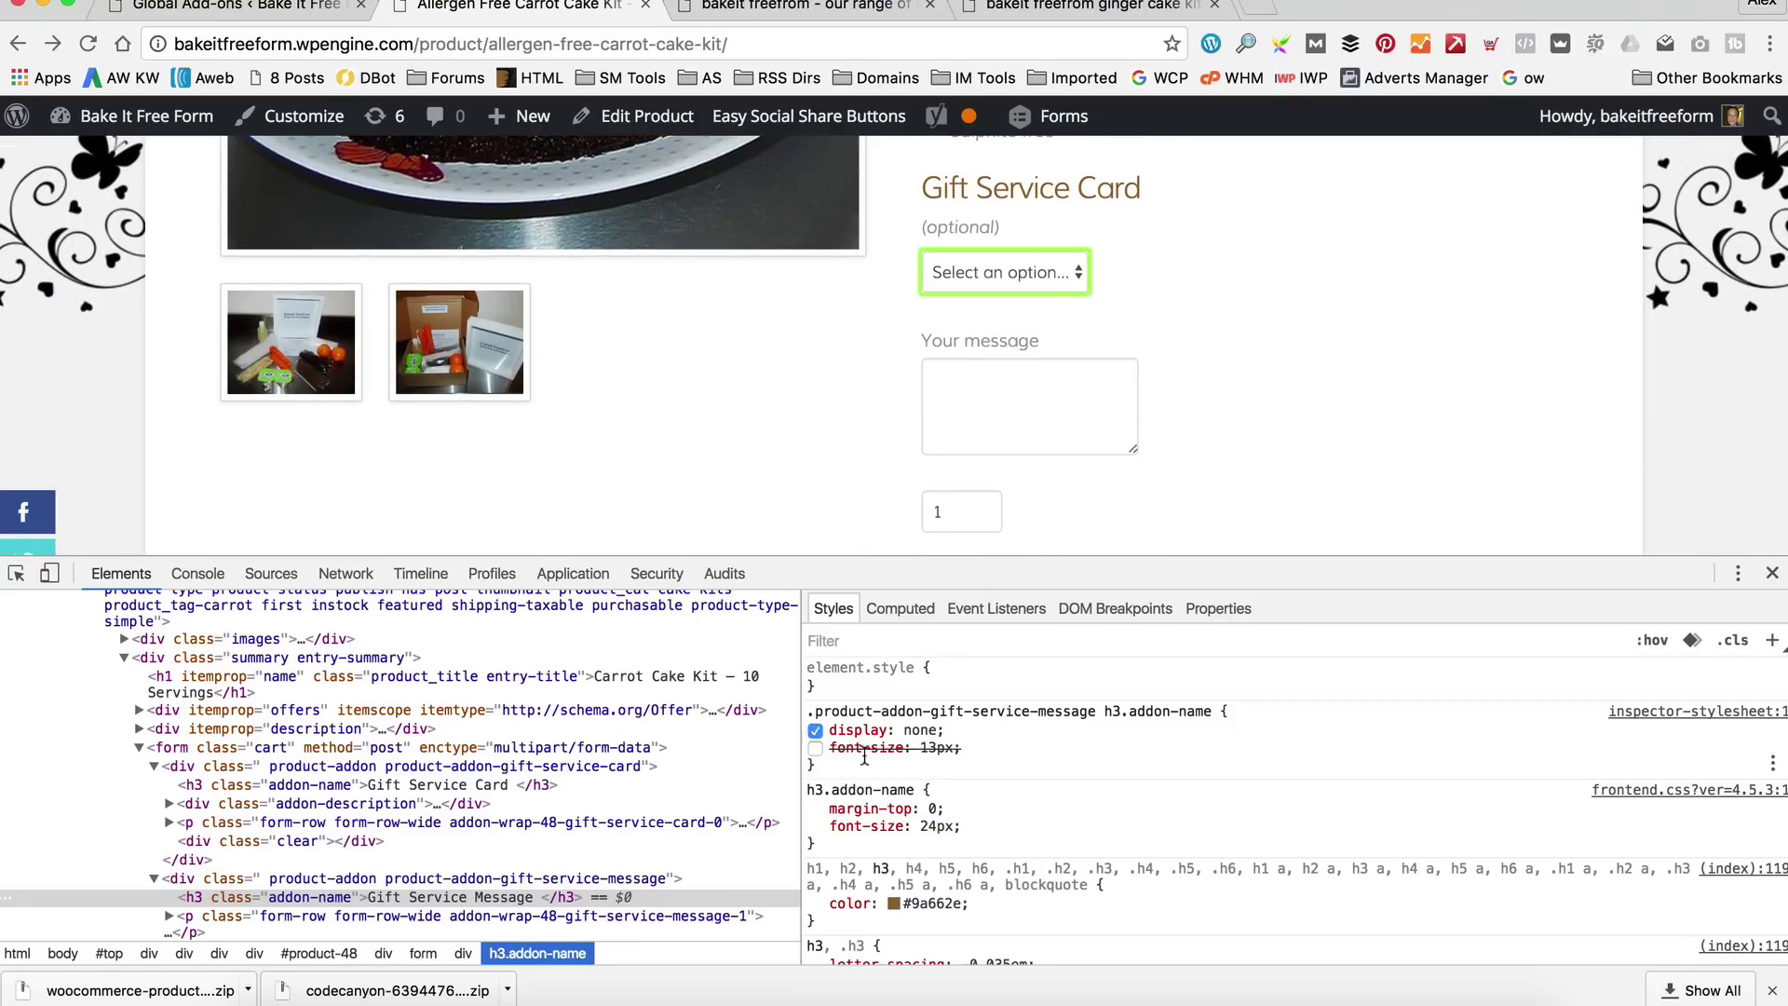
drag(941, 766, 806, 717)
- Open the site Customizer in a new tab and open its Global CSS editor
click(201, 8)
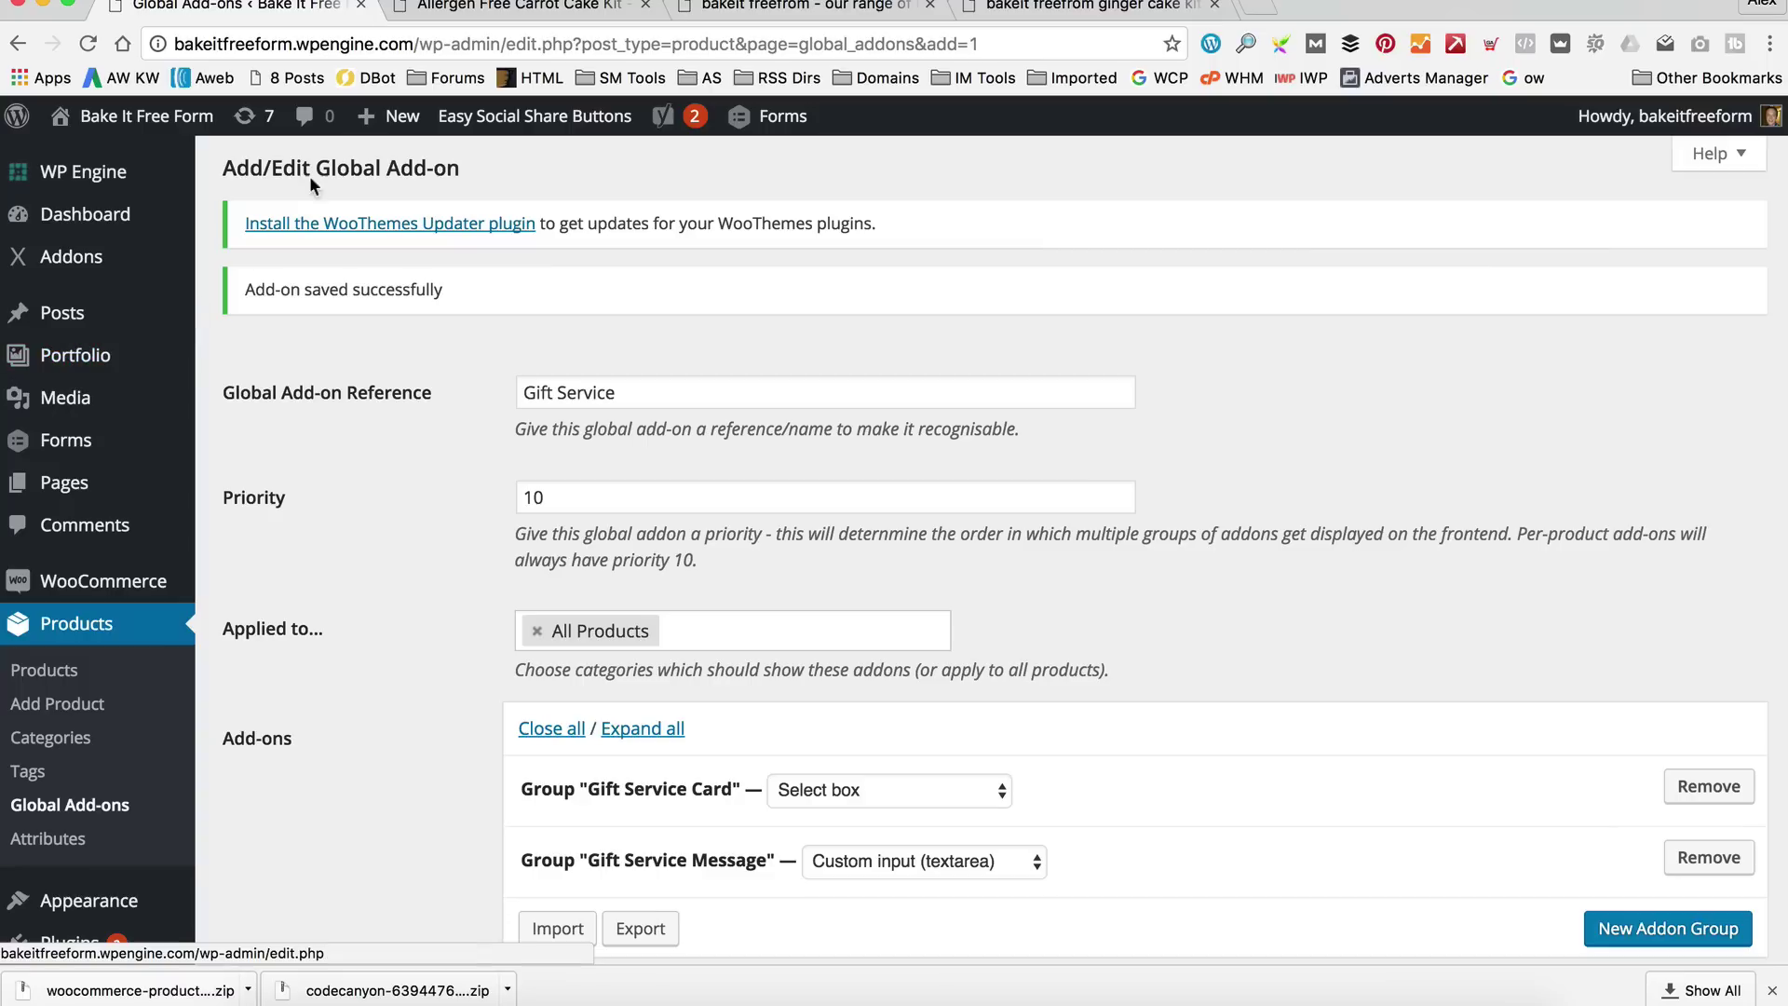
scroll(82, 536, down, 5)
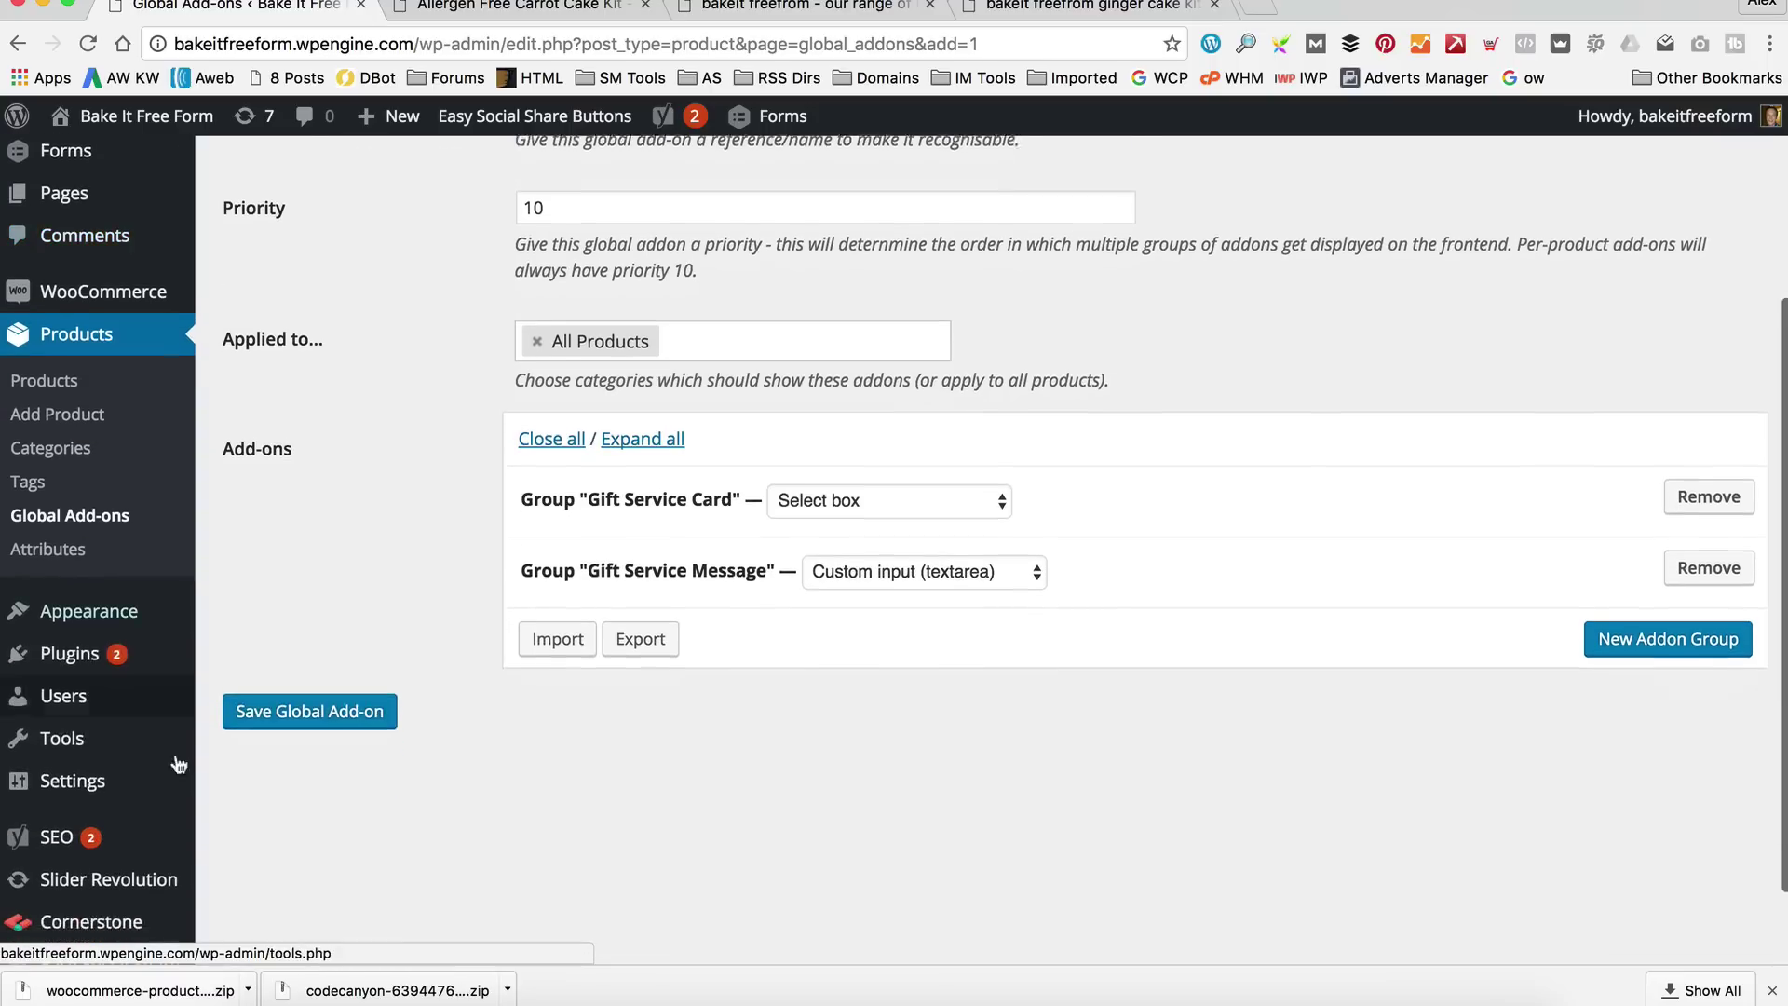
mouse_move(102, 590)
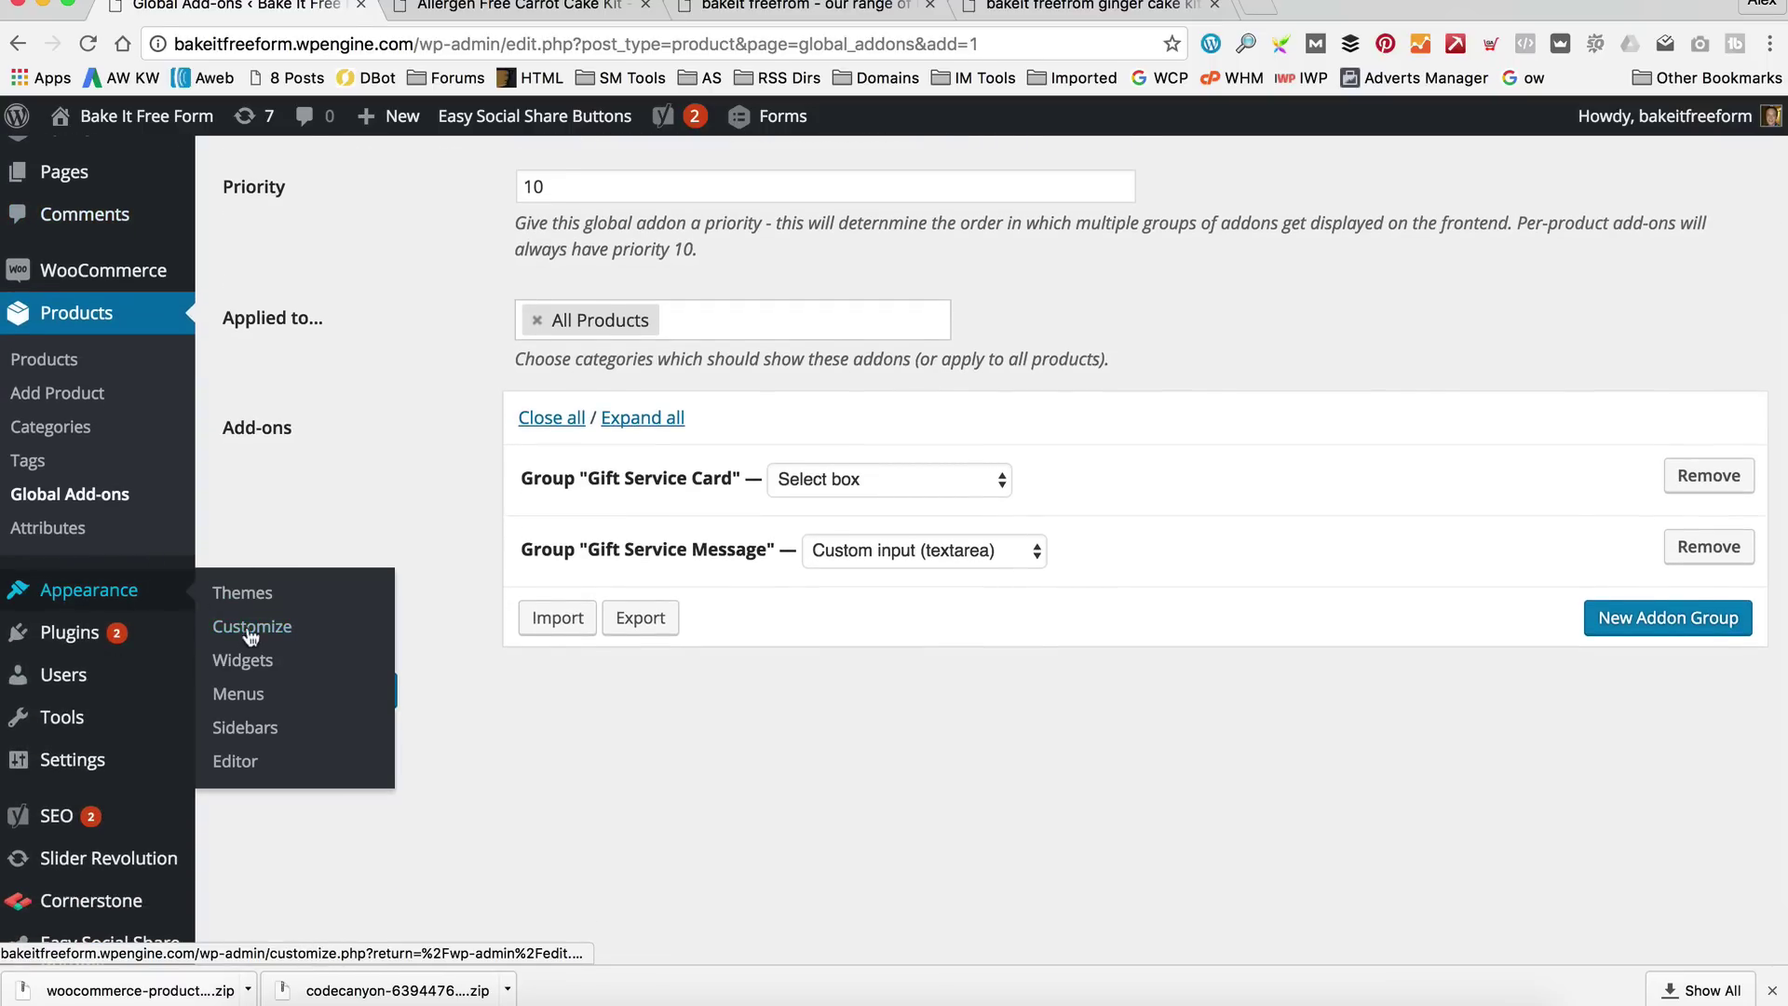
right_click(253, 639)
click(298, 641)
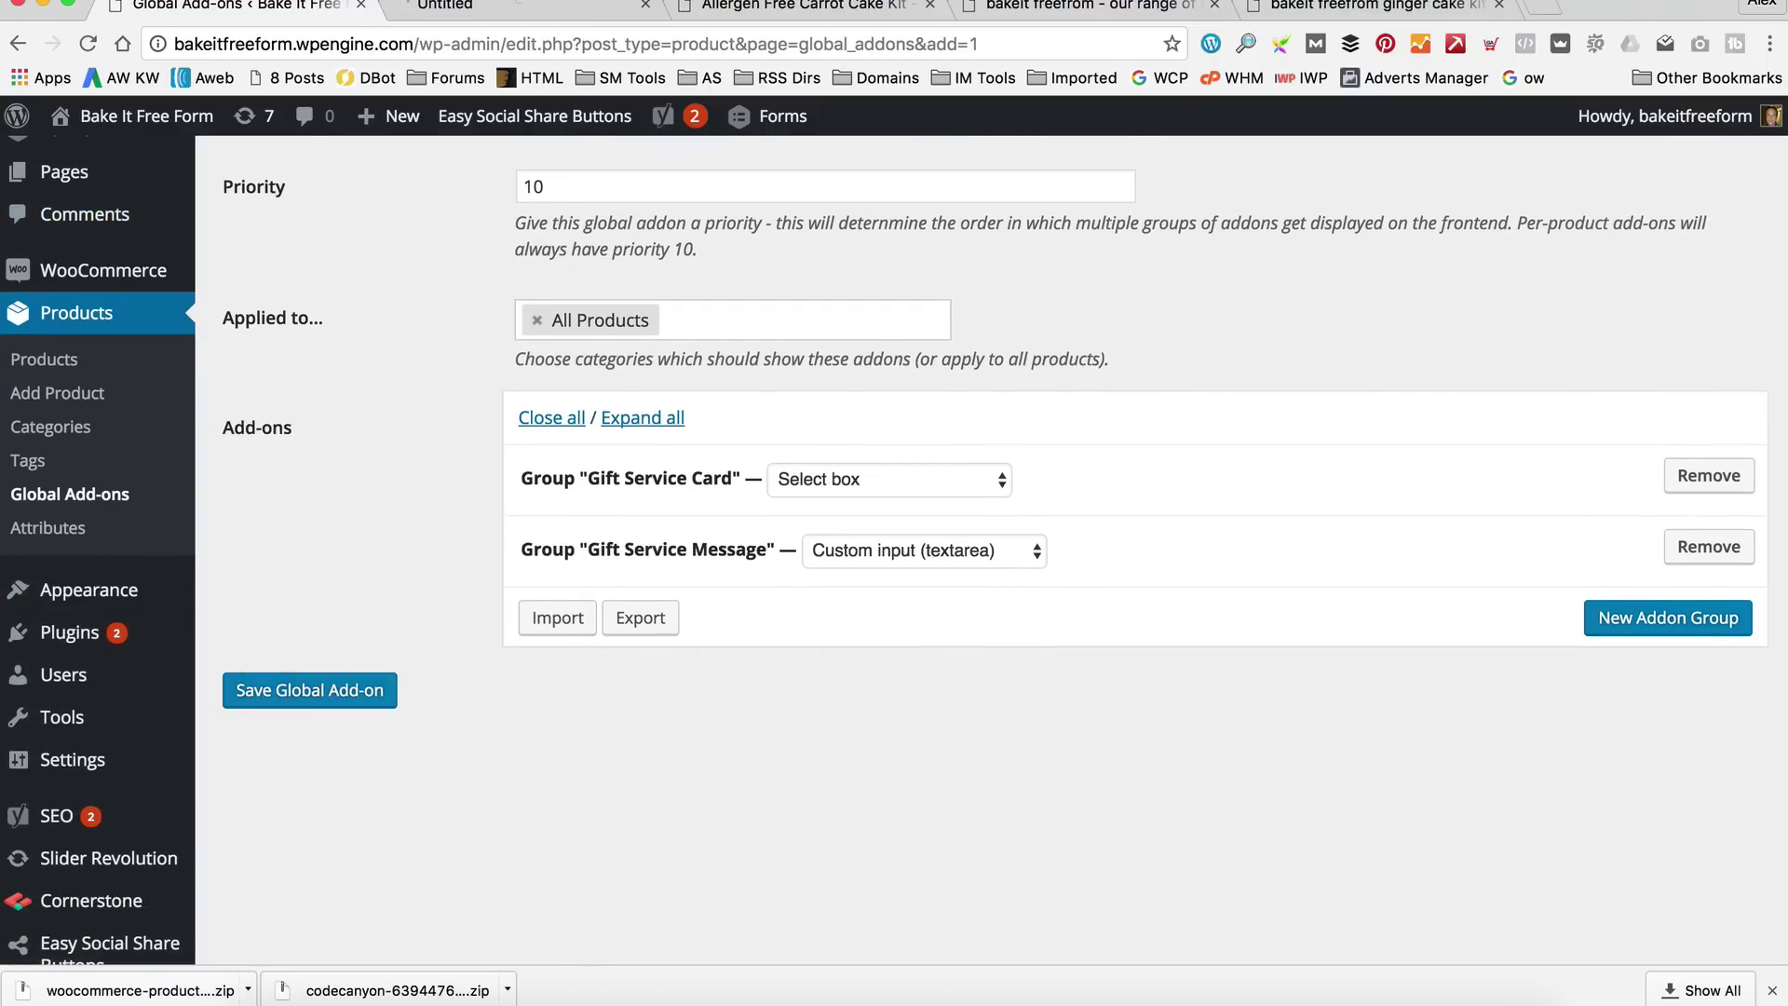
click(522, 4)
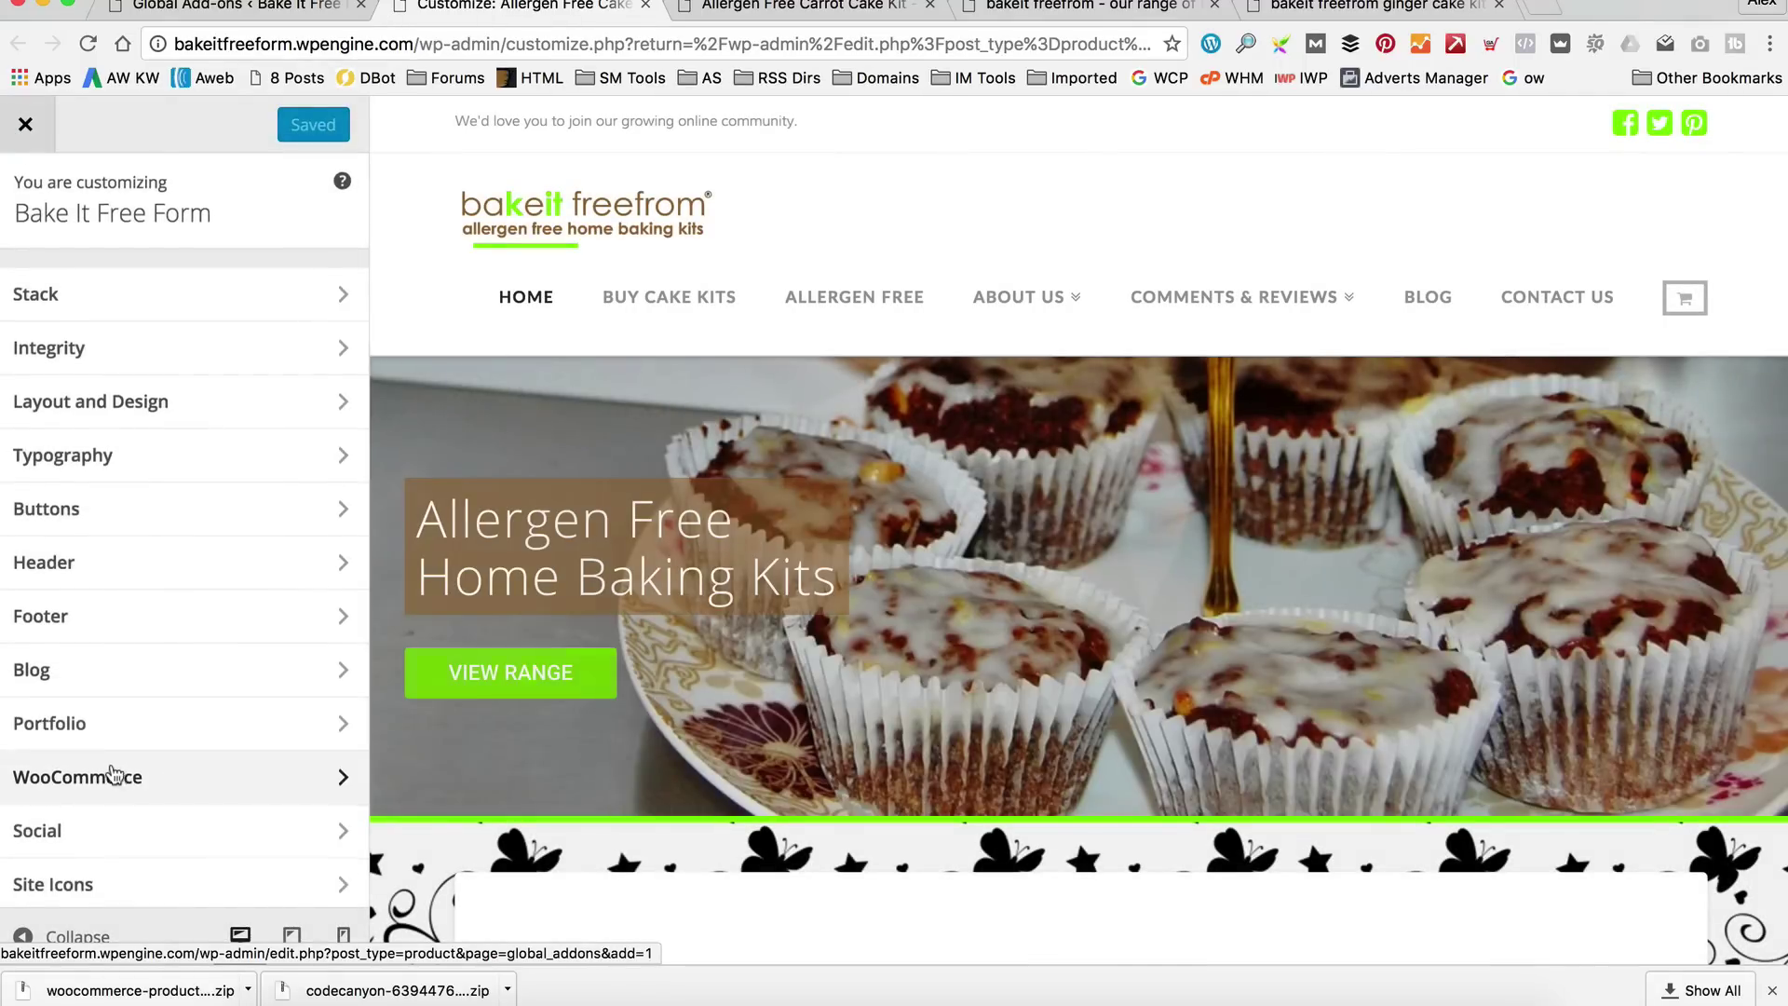
scroll(121, 773, down, 3)
click(158, 774)
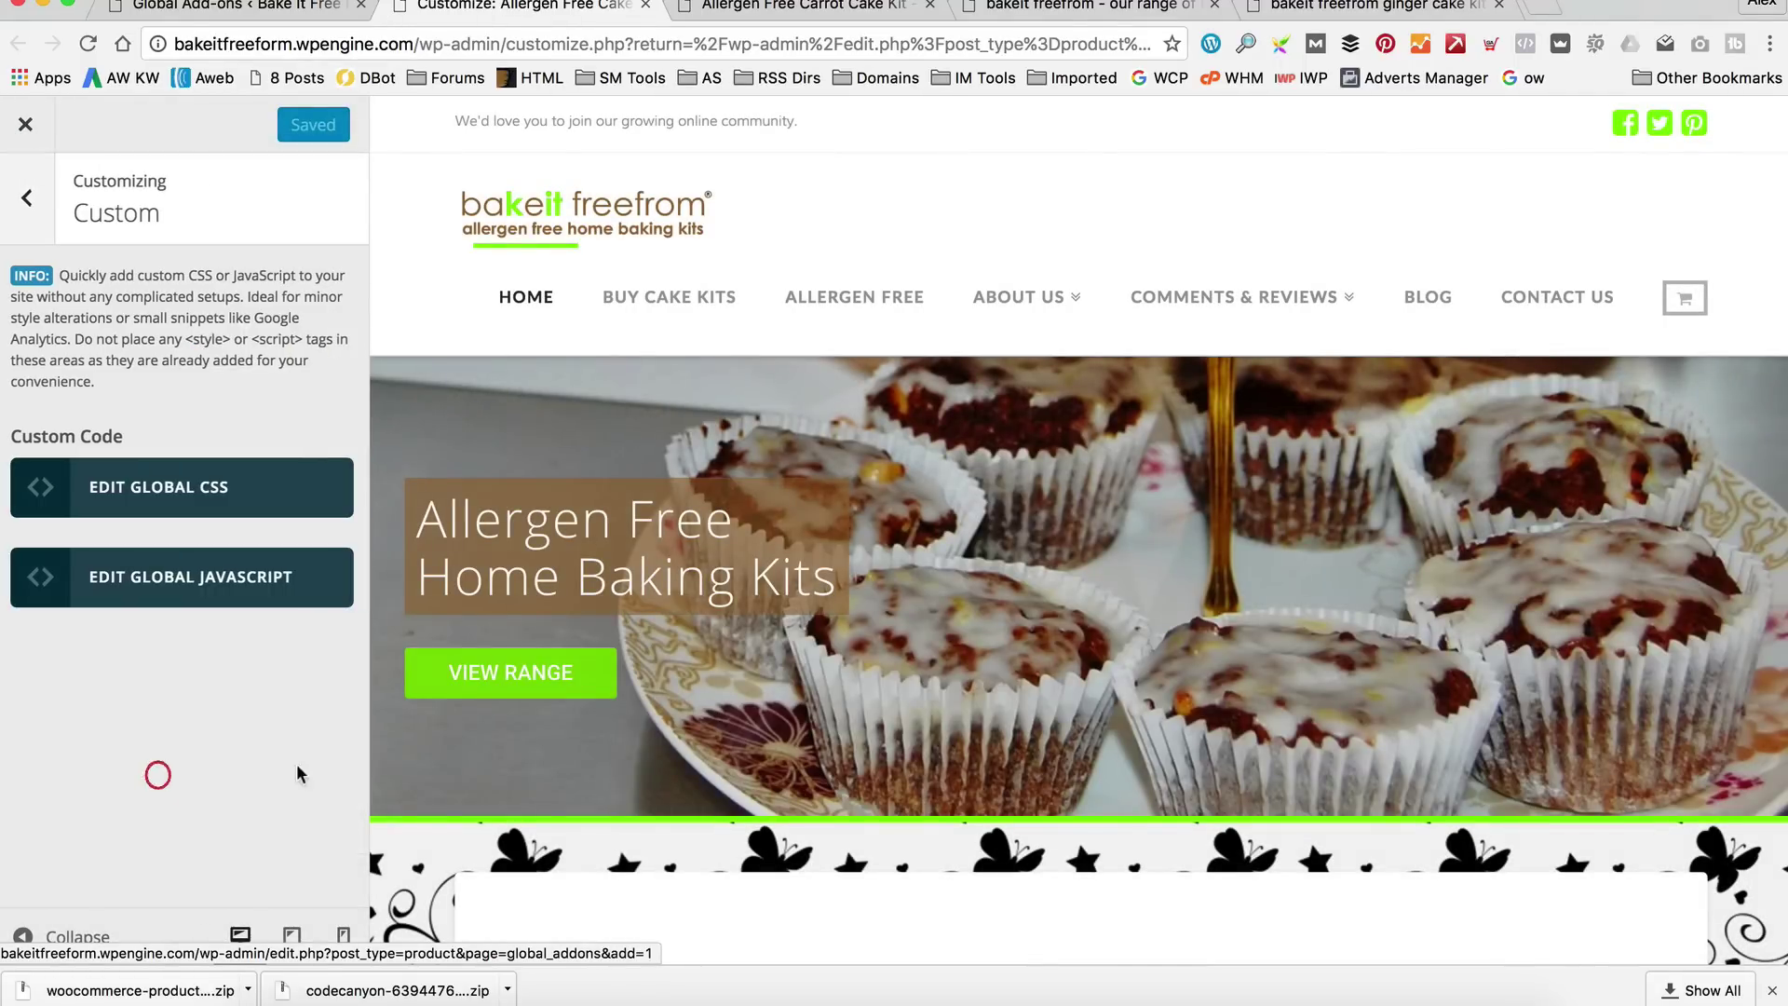
click(201, 507)
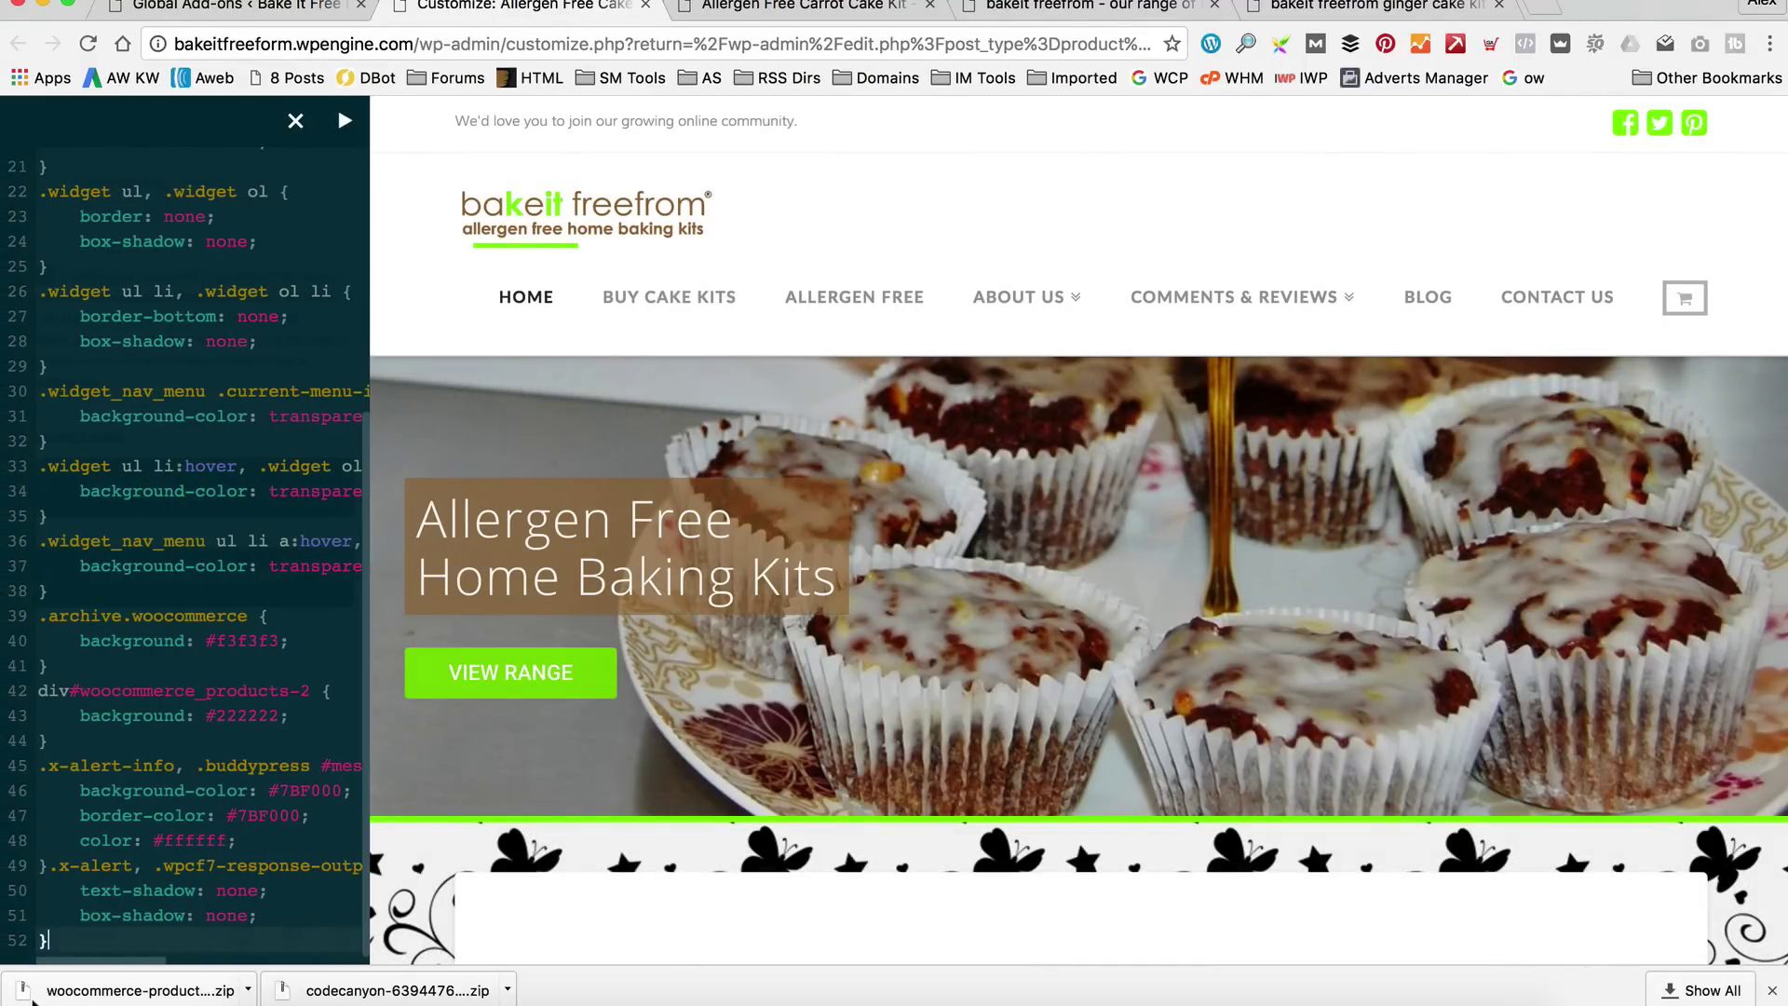
- Delete the commented-out font-size line in the Global CSS and add a blank line
scroll(130, 862, down, 2)
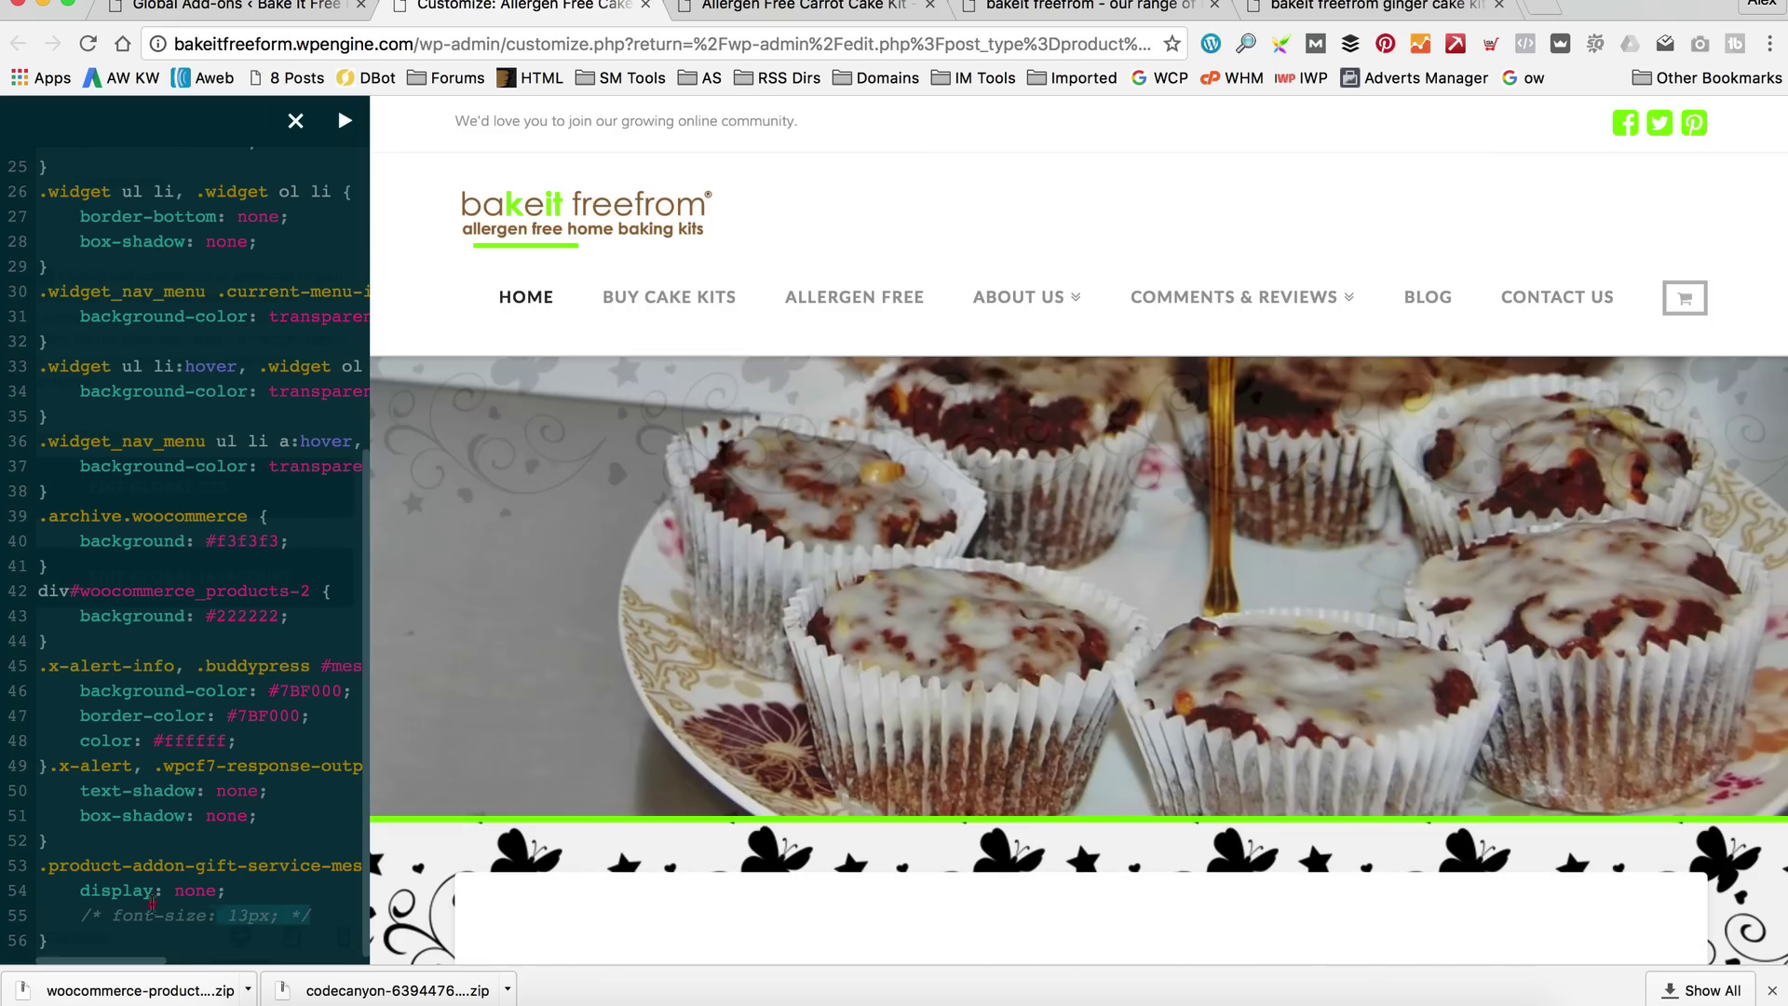
drag(310, 914, 255, 894)
key(BackSpace)
key(Down)
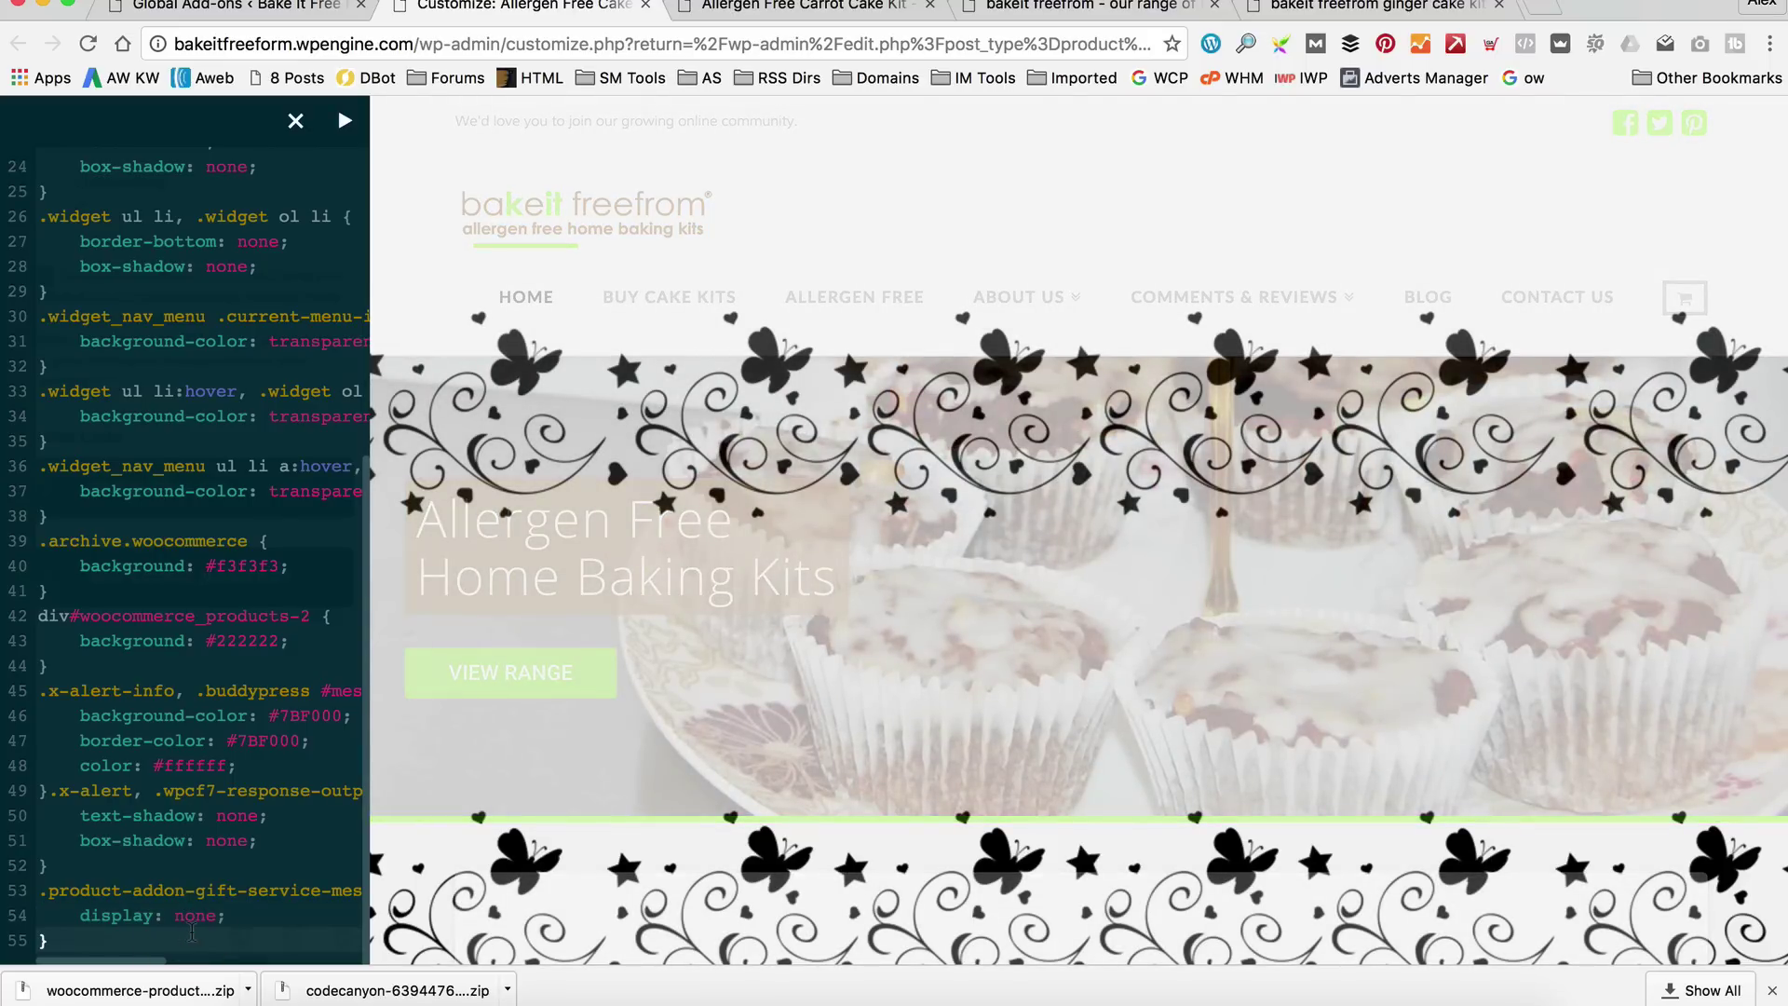
key(Return)
- Add the h3.addon-name 24px rule to the Global CSS, close the editor and Save & Publish
click(908, 21)
triple_click(822, 829)
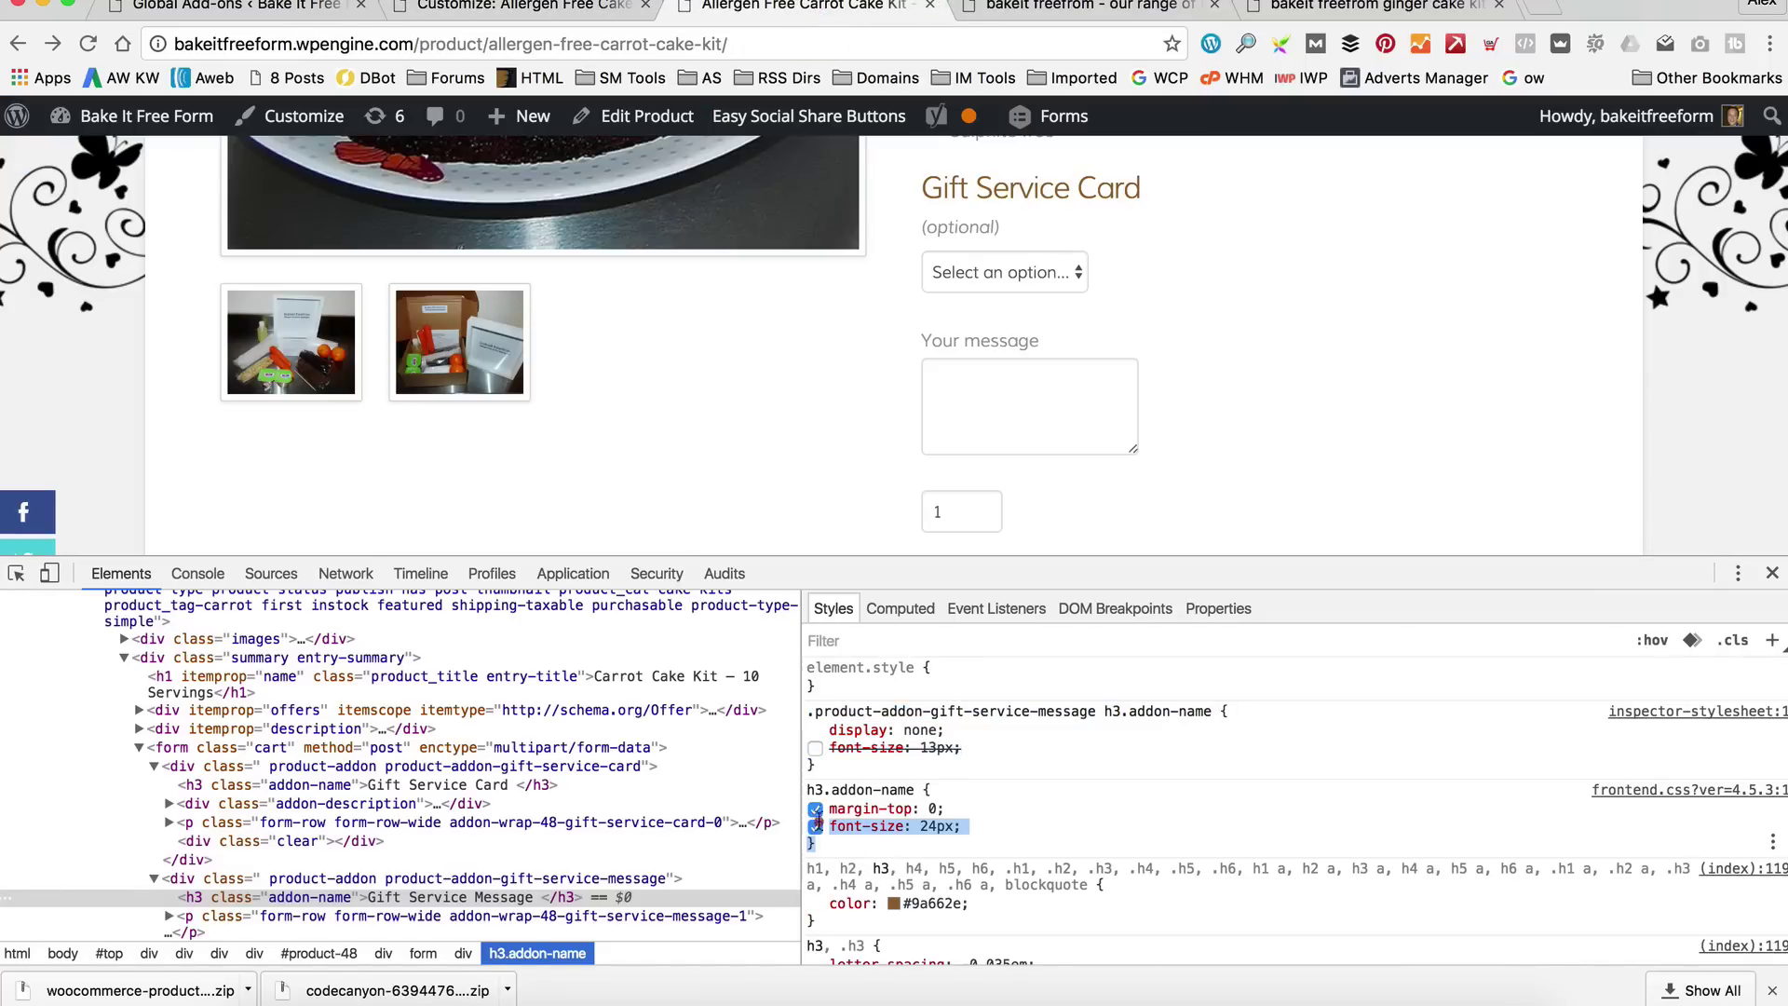
drag(822, 829, 811, 790)
click(238, 8)
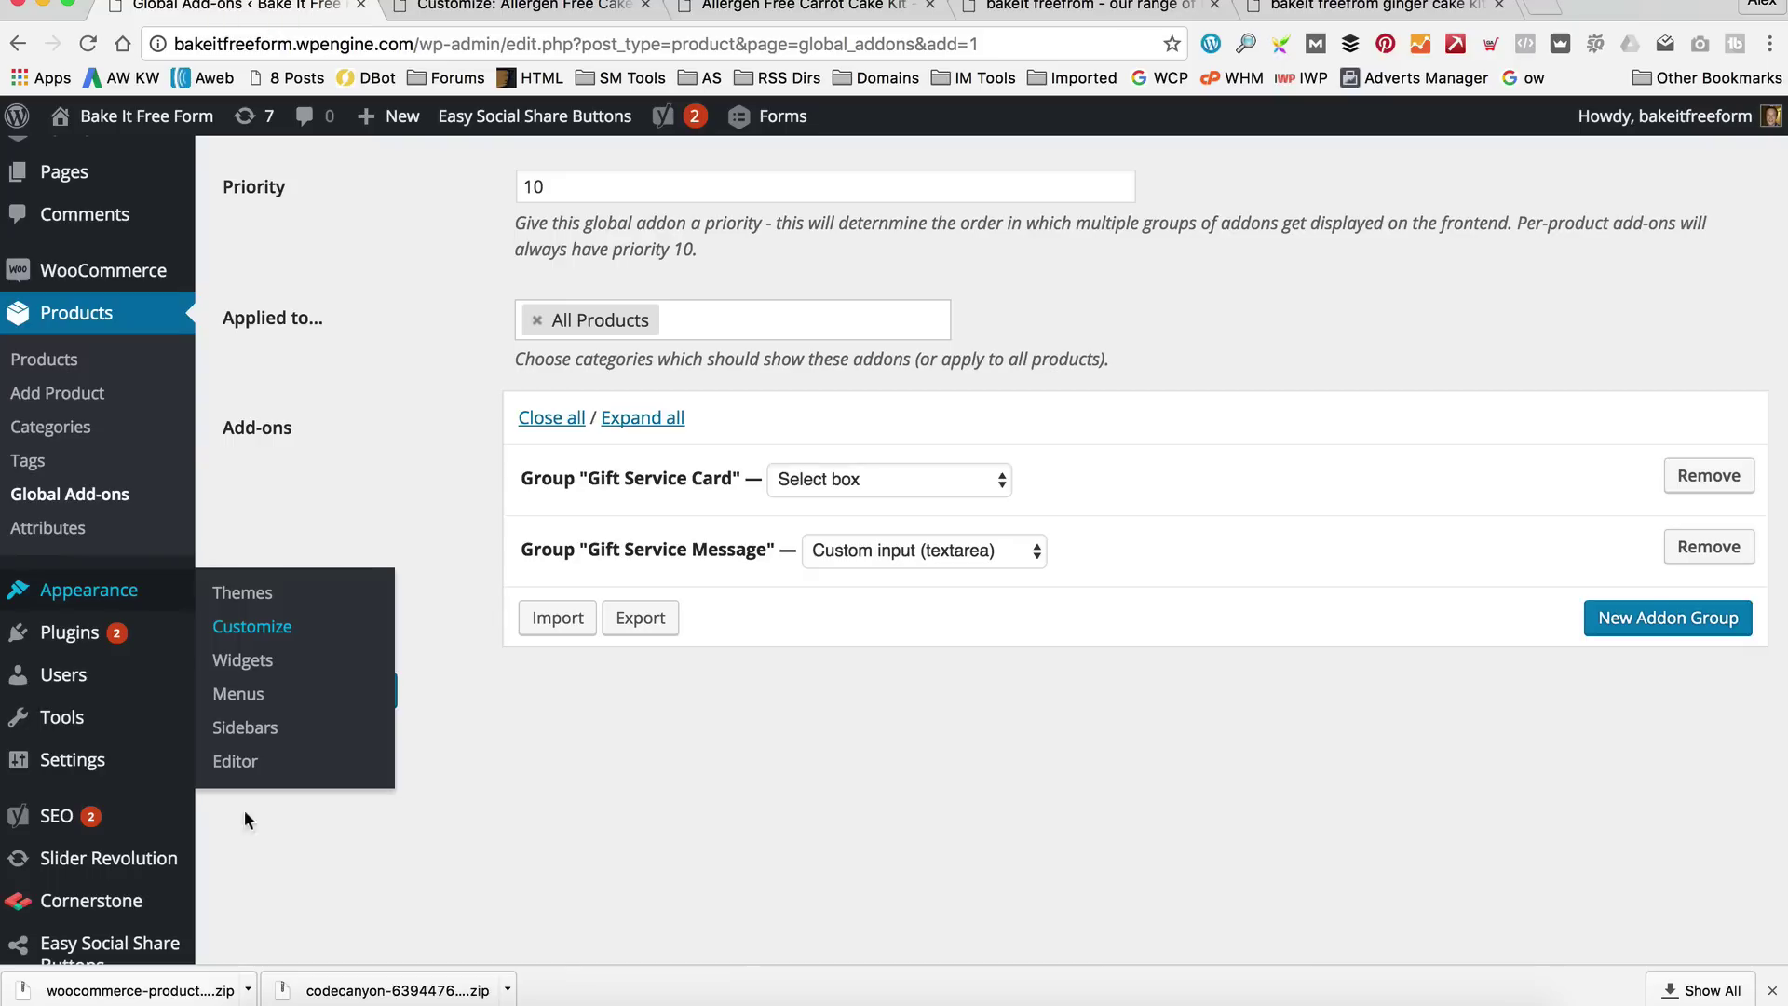
click(522, 8)
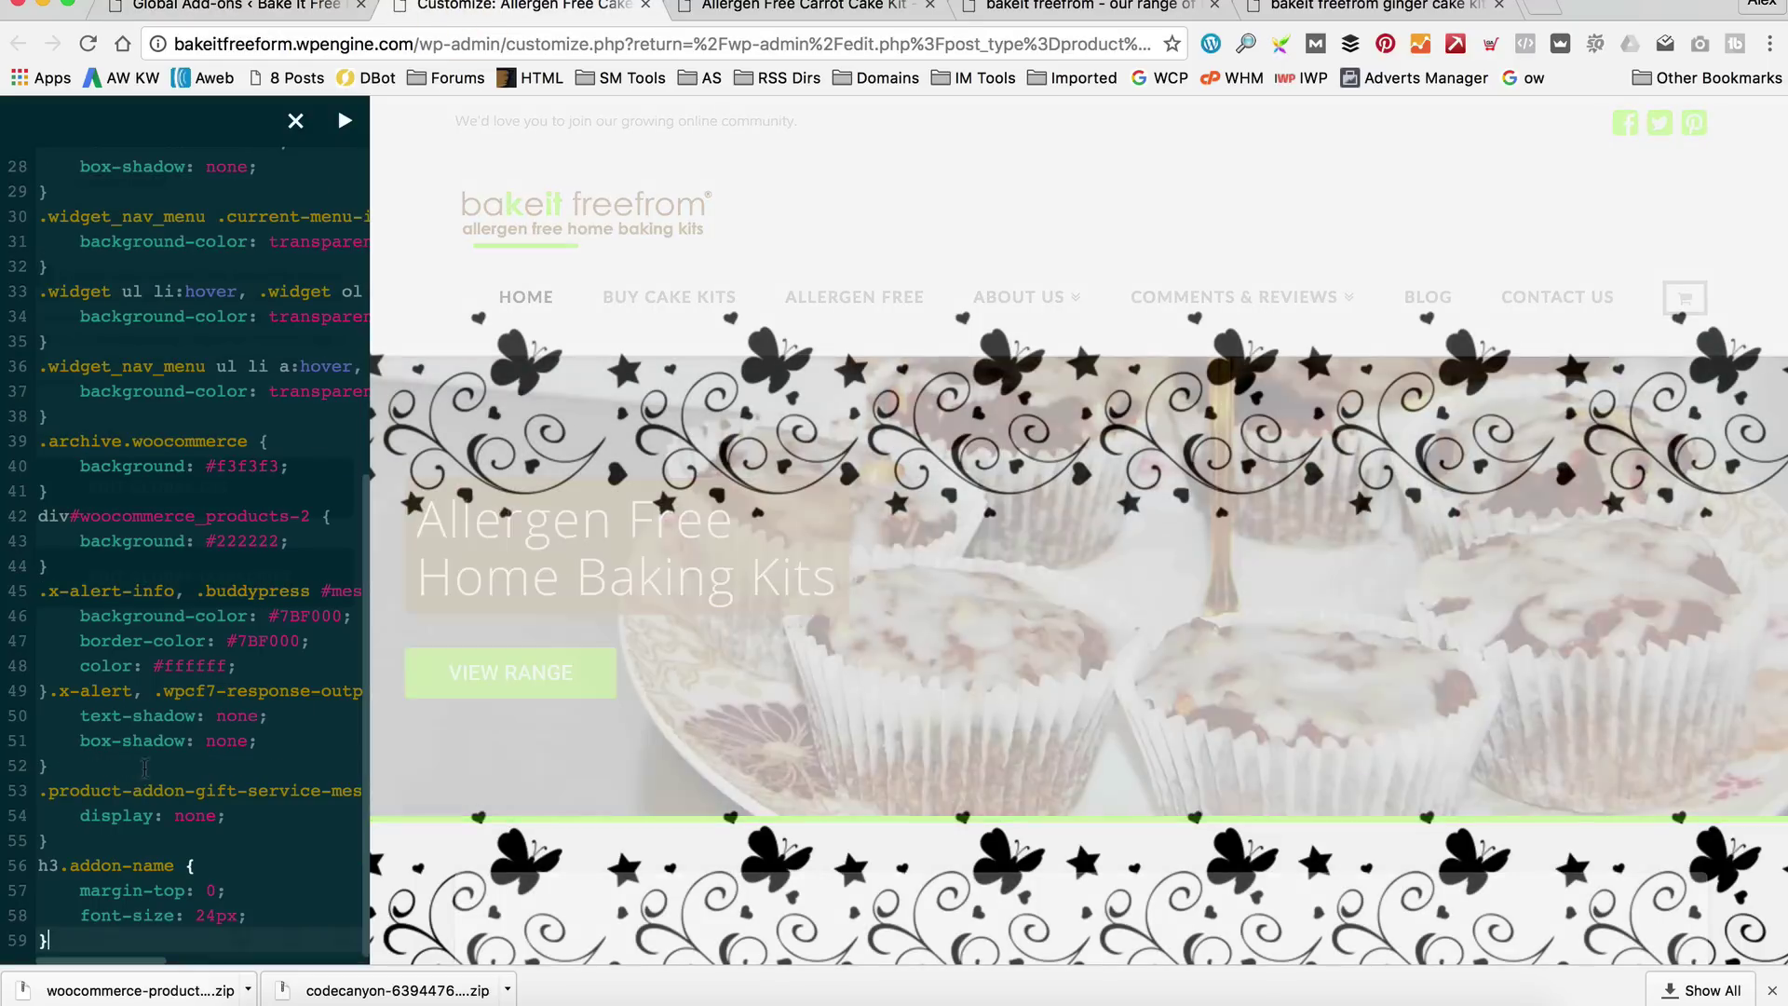
click(307, 129)
click(308, 128)
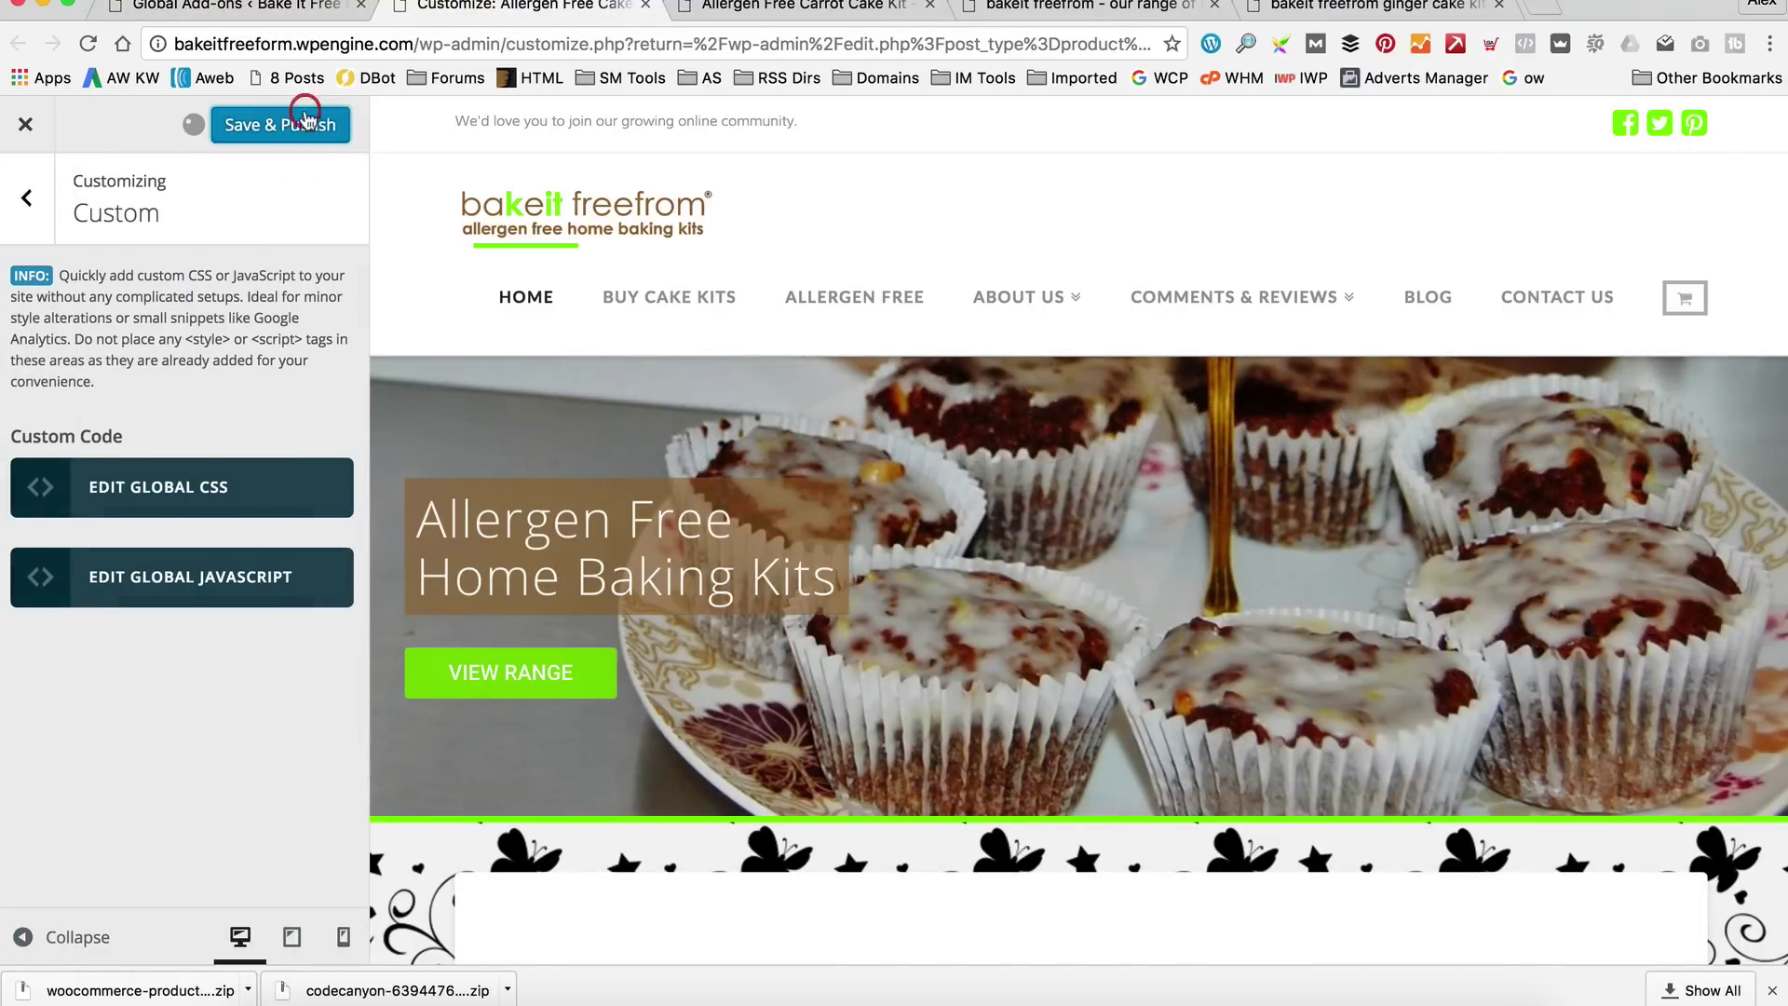
- Review the carrot cake kit product page after publishing the CSS
click(862, 7)
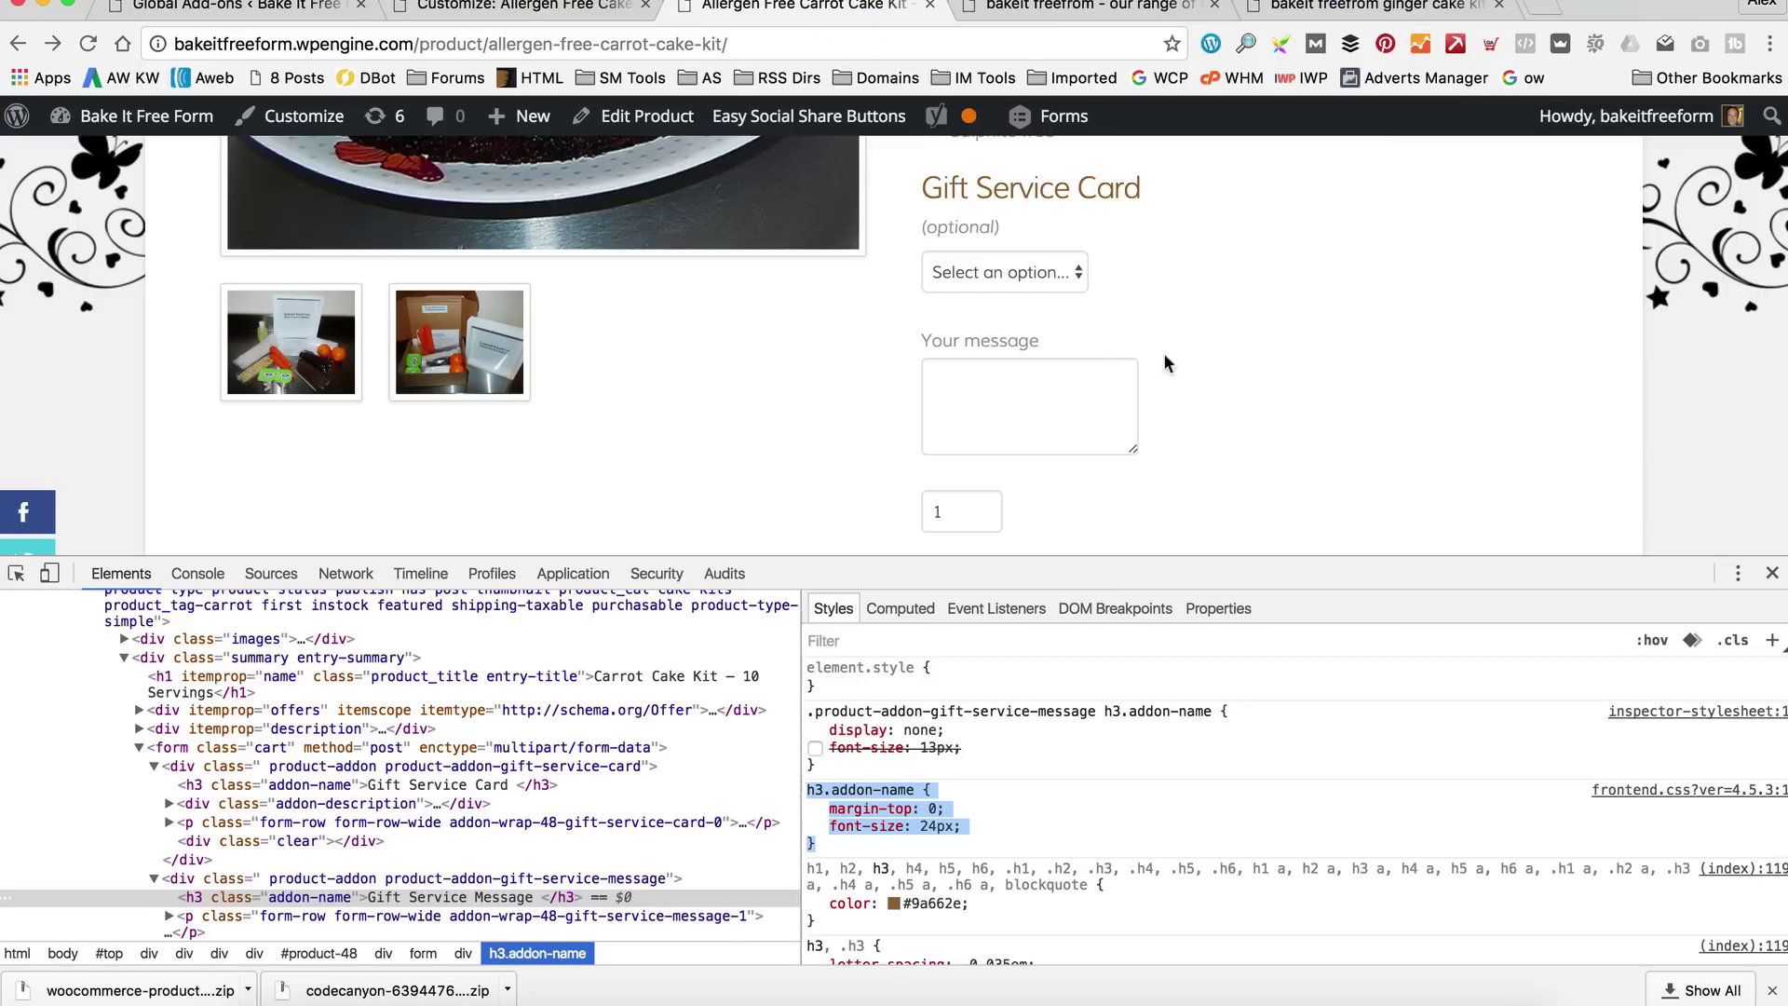
scroll(1011, 229, up, 1)
scroll(1041, 256, down, 1)
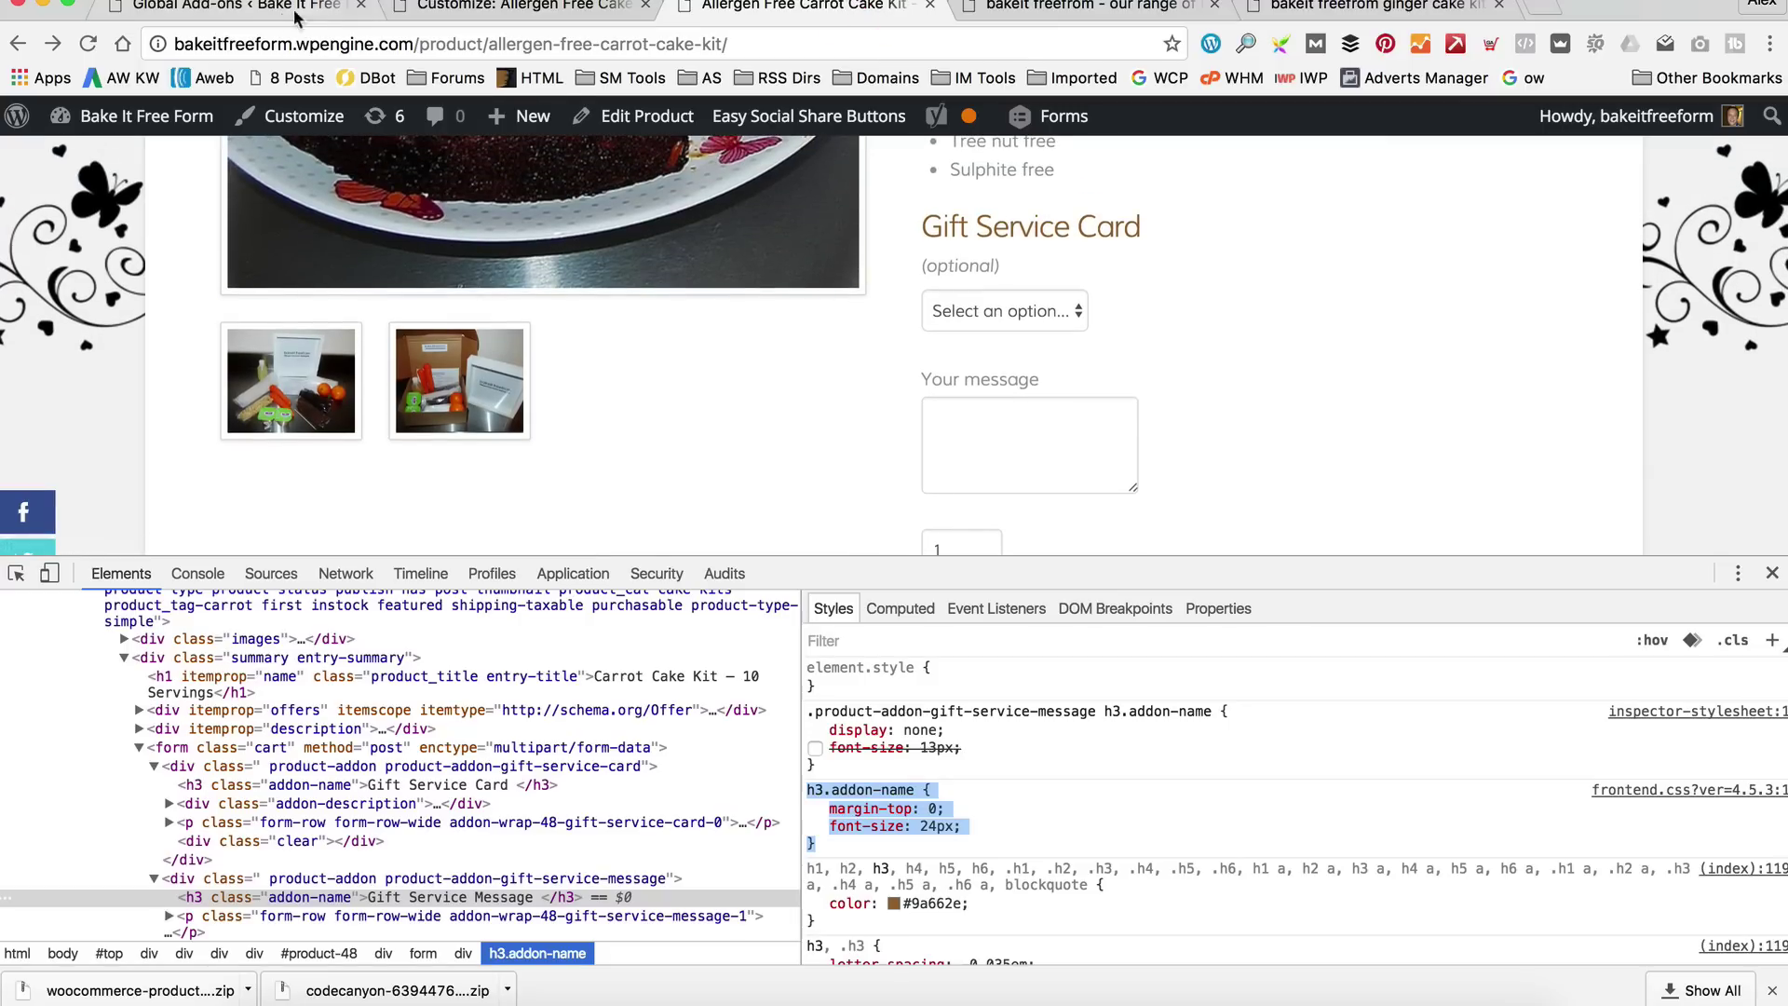
click(244, 8)
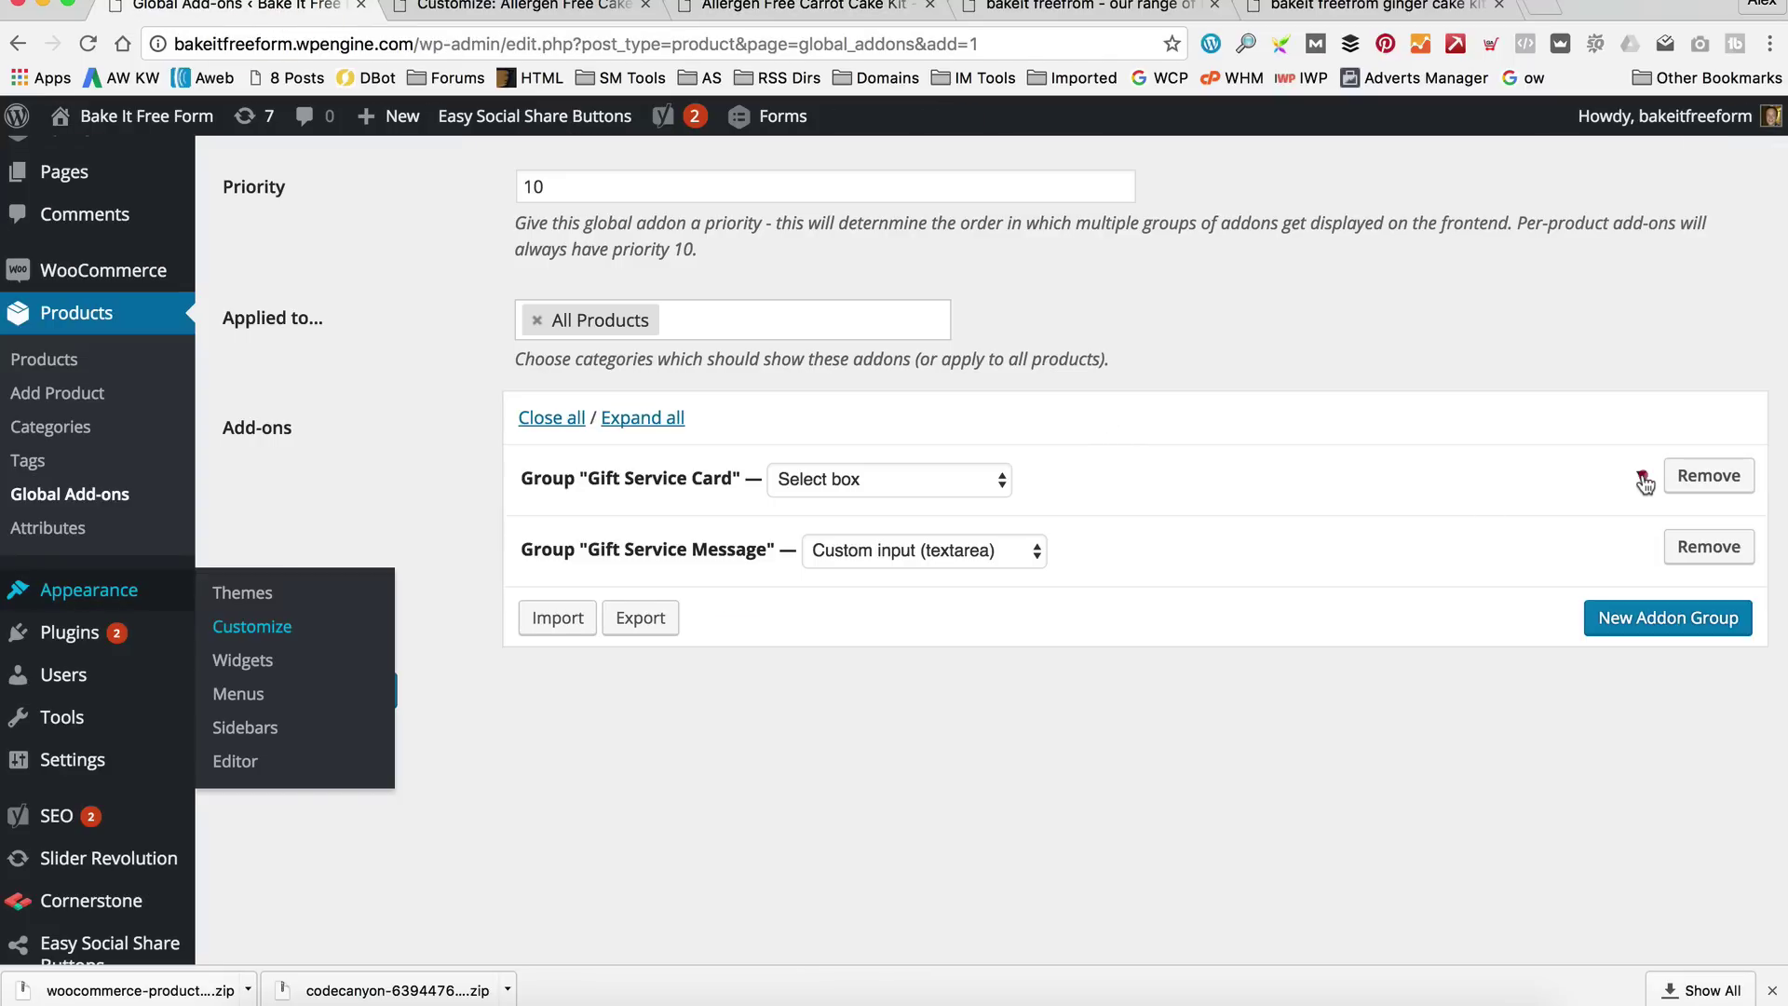
- Rename the 'Gift Service Card' group to 'Gift Service'
click(1643, 481)
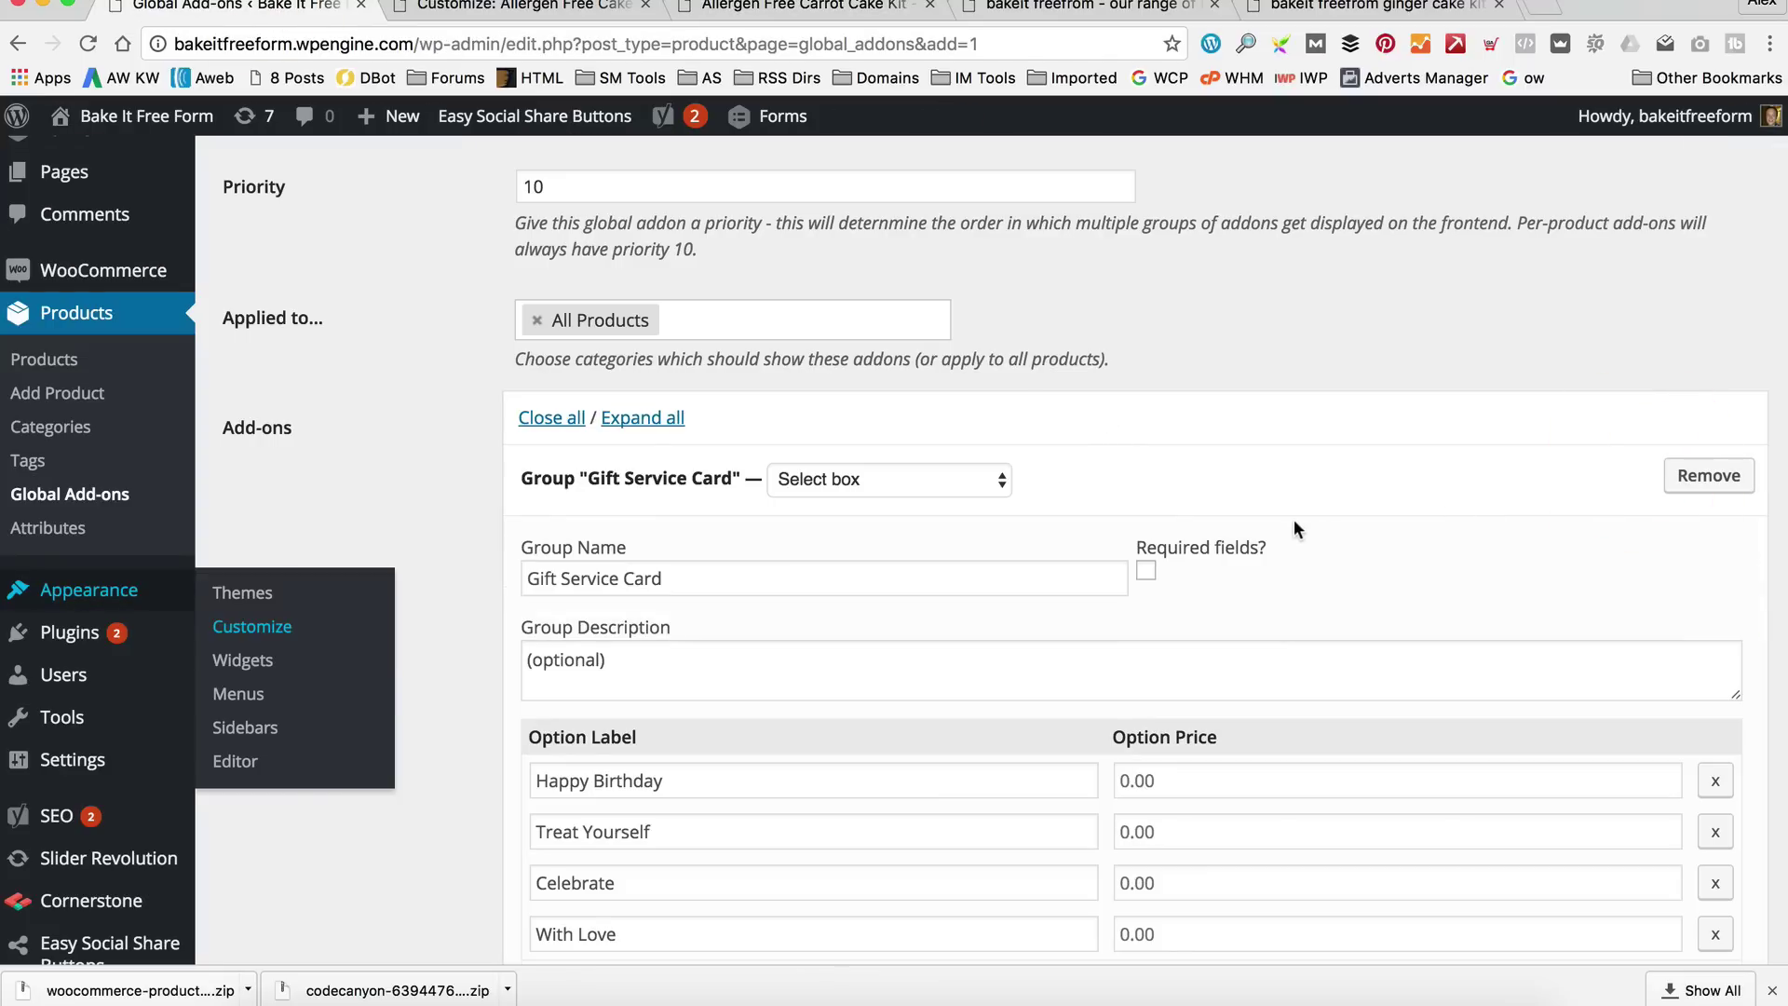
click(1453, 533)
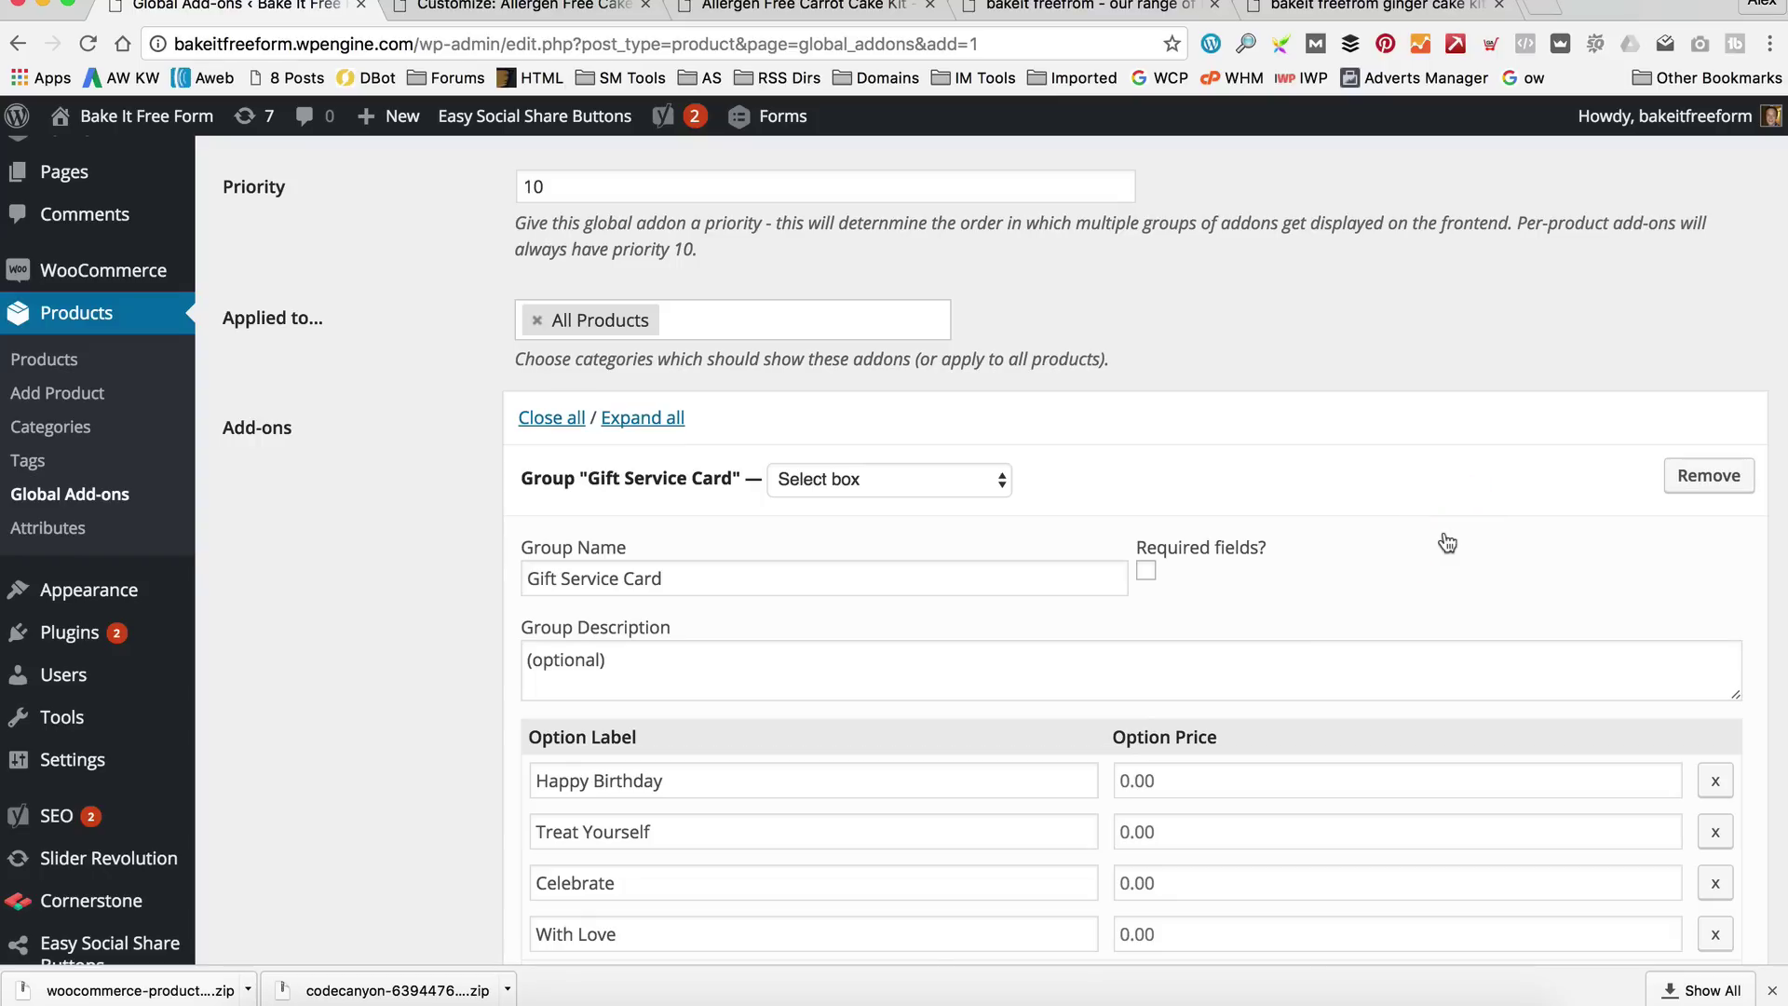
double_click(624, 580)
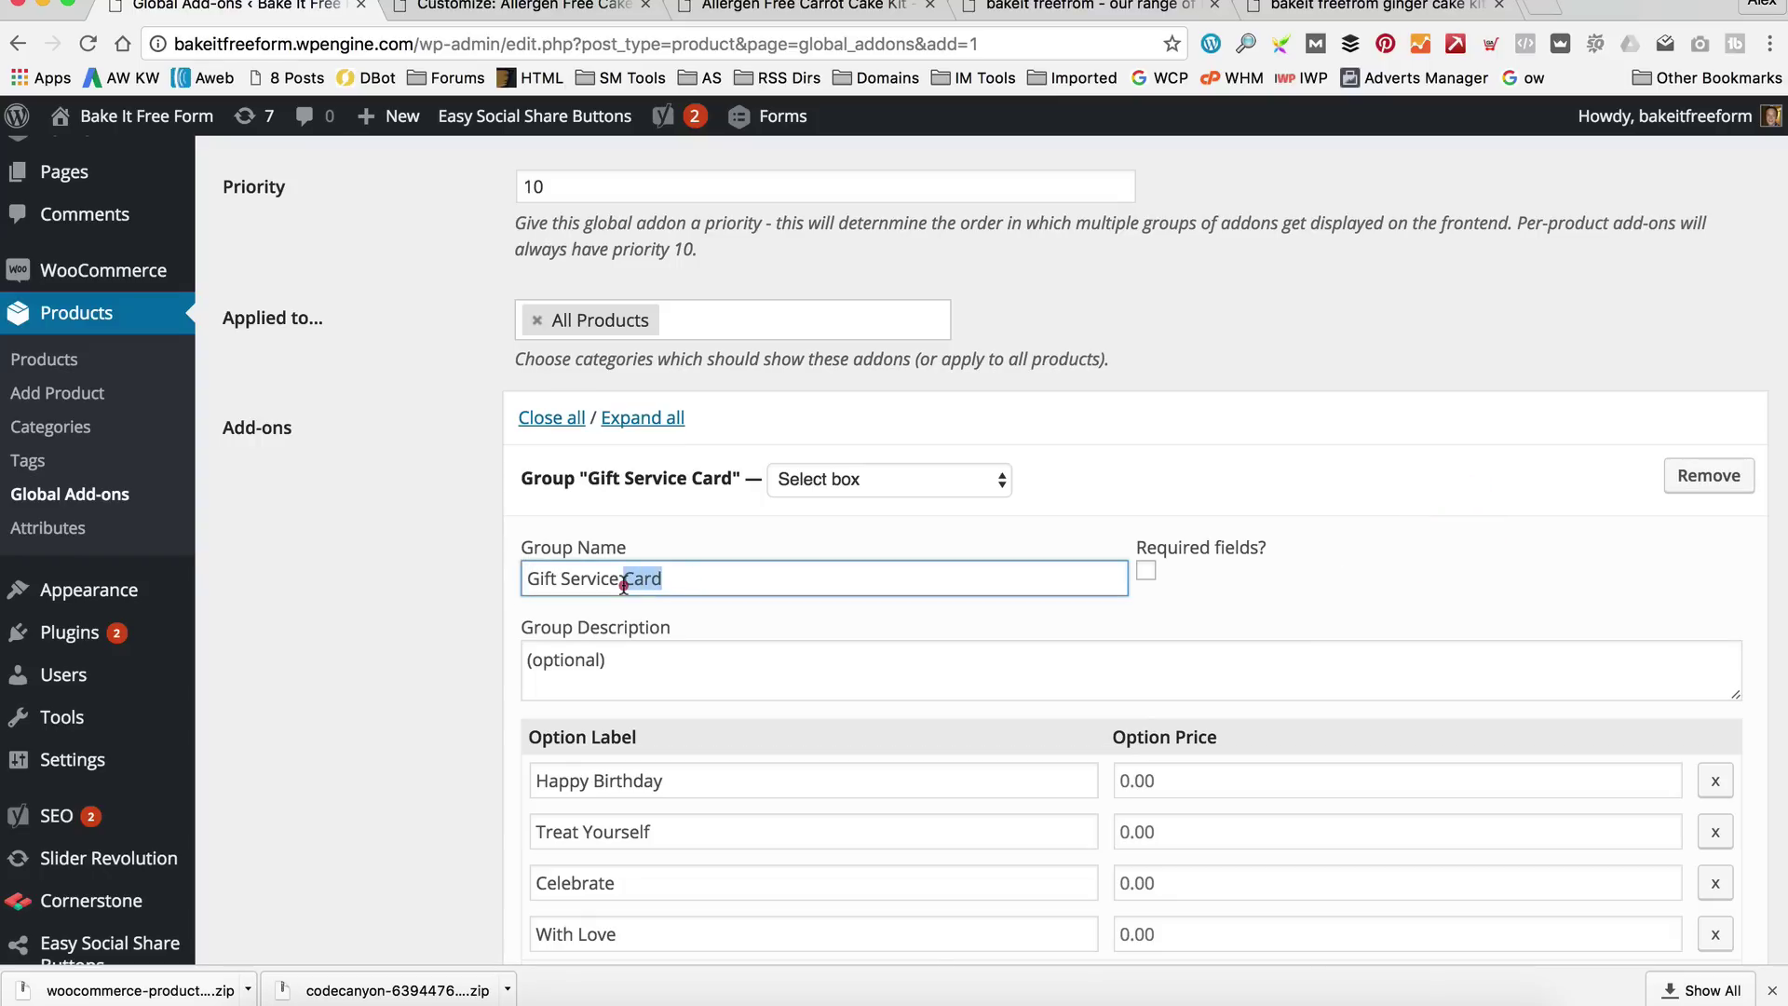
key(BackSpace)
click(1533, 587)
- Append 'Card' to the Happy Birthday, Treat Yourself, Celebrate and With Love labels, then save
scroll(551, 655, down, 2)
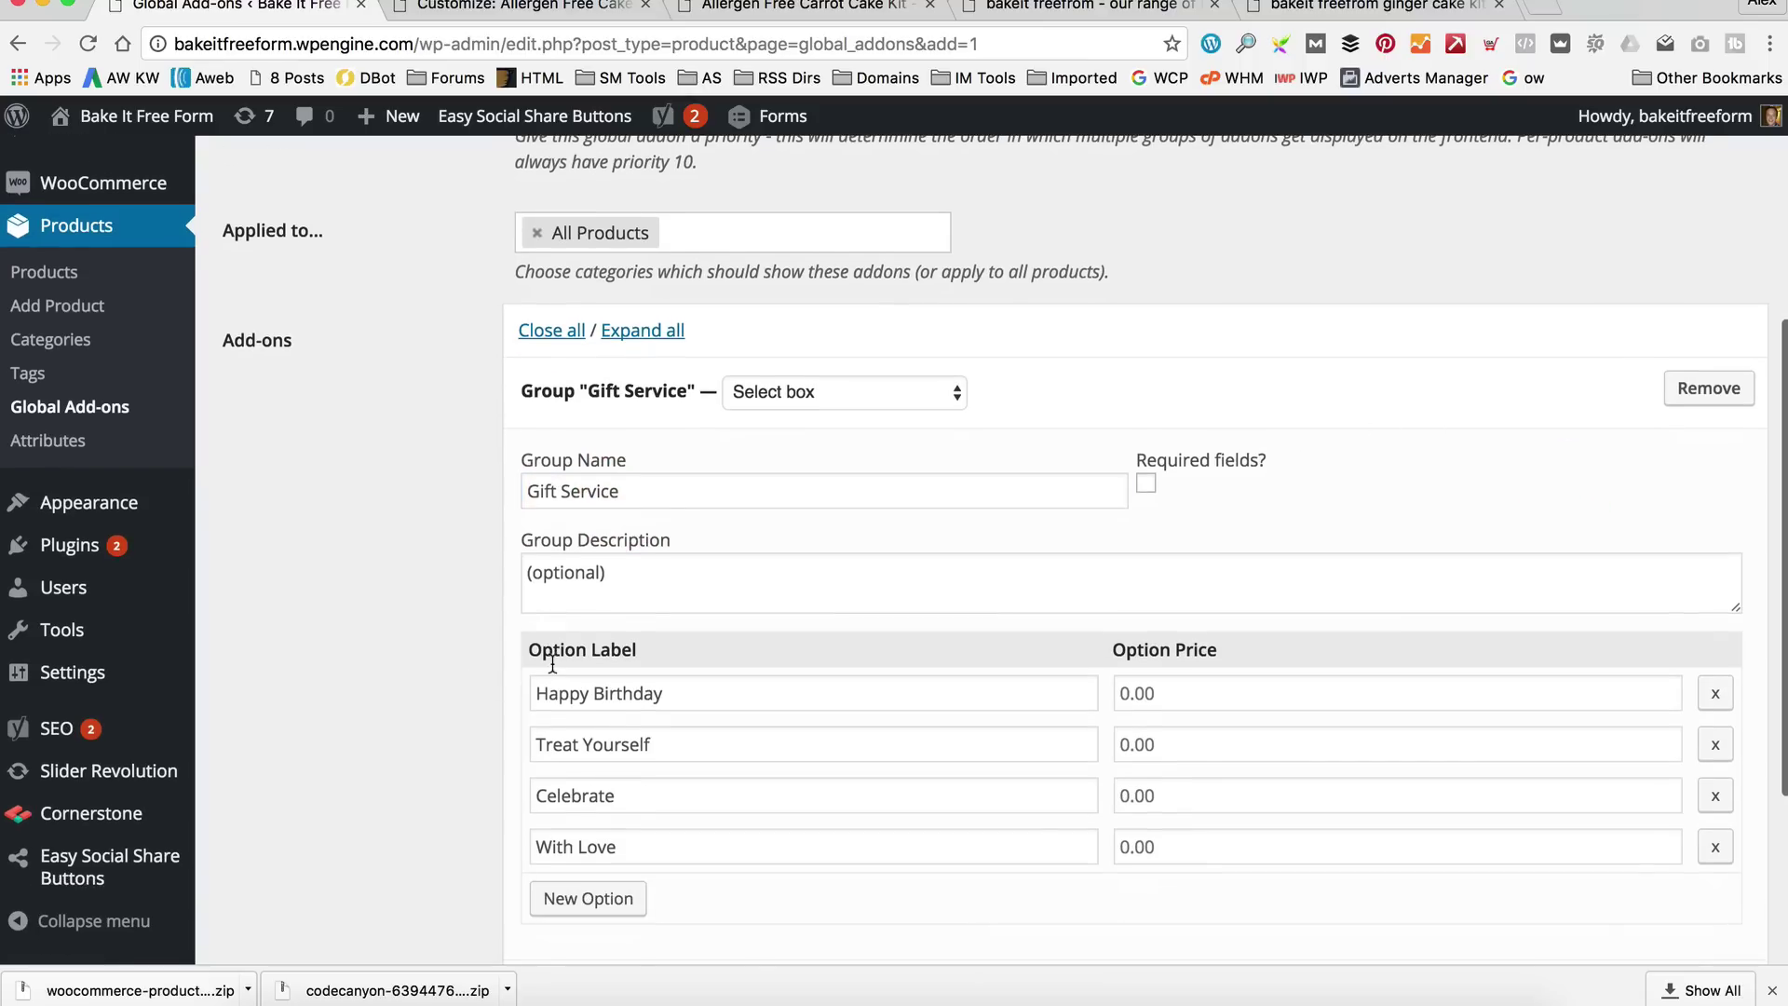
click(736, 706)
text(C)
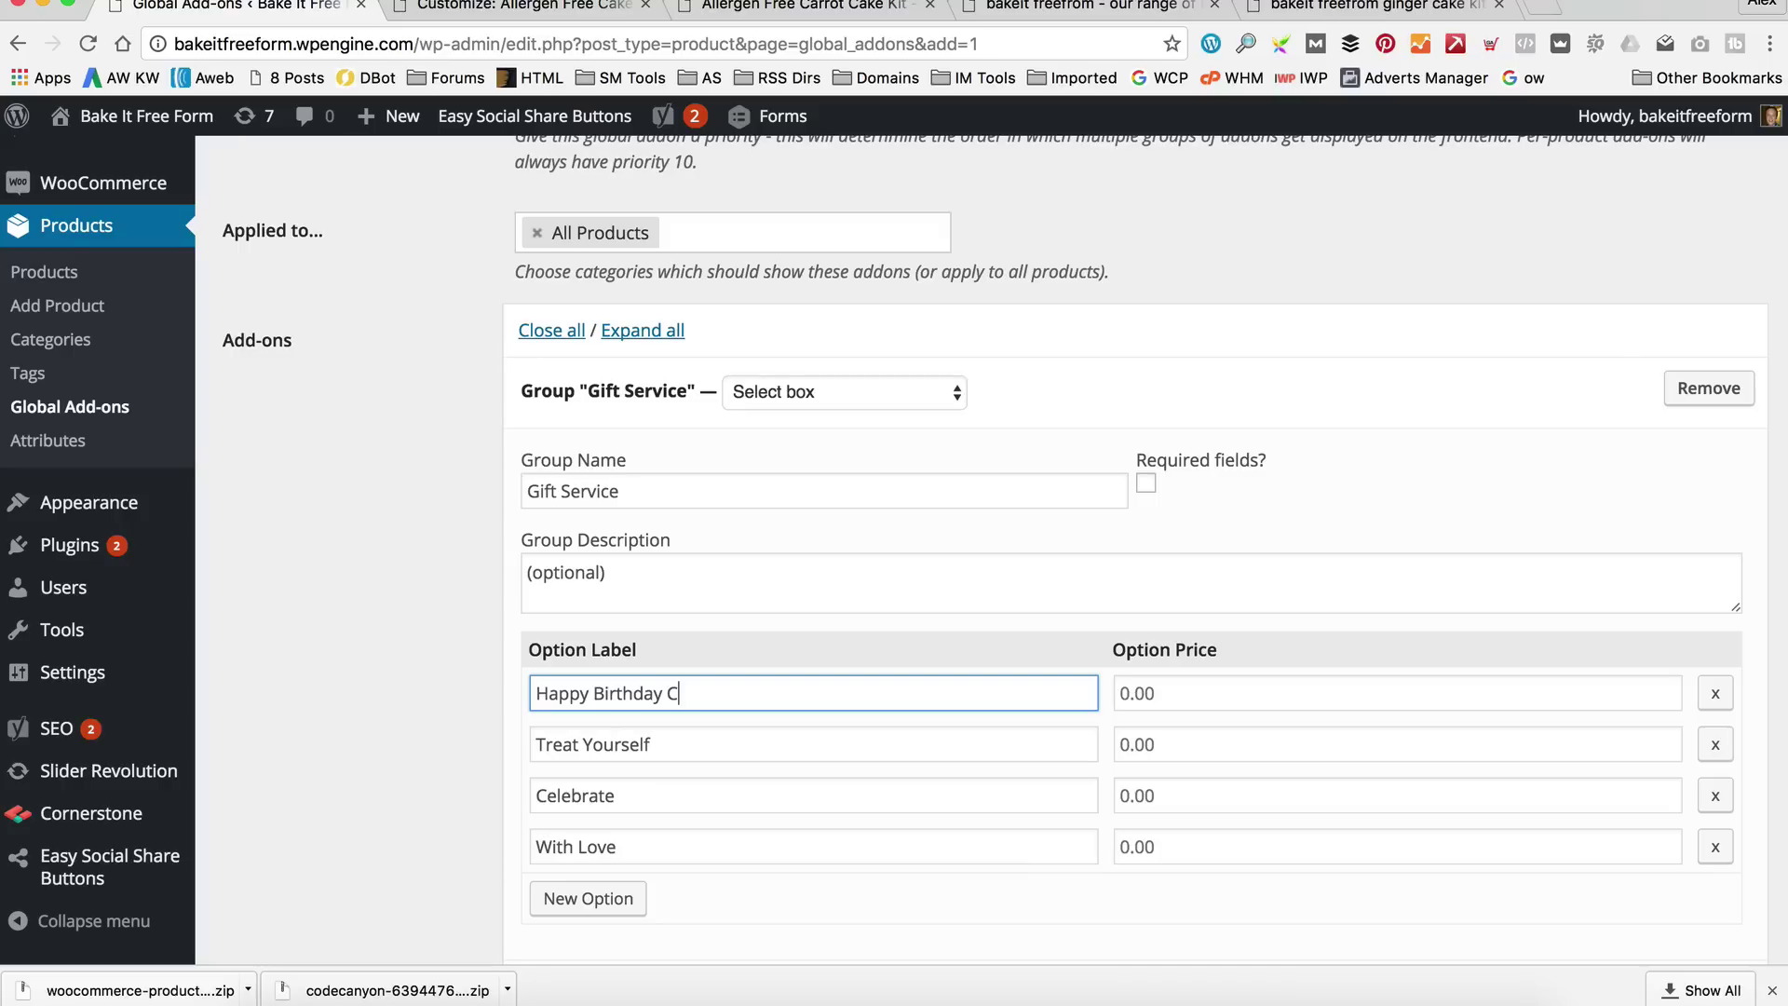
key(super+c)
click(669, 742)
key(super+v)
click(622, 796)
key(super+v)
click(632, 836)
click(630, 838)
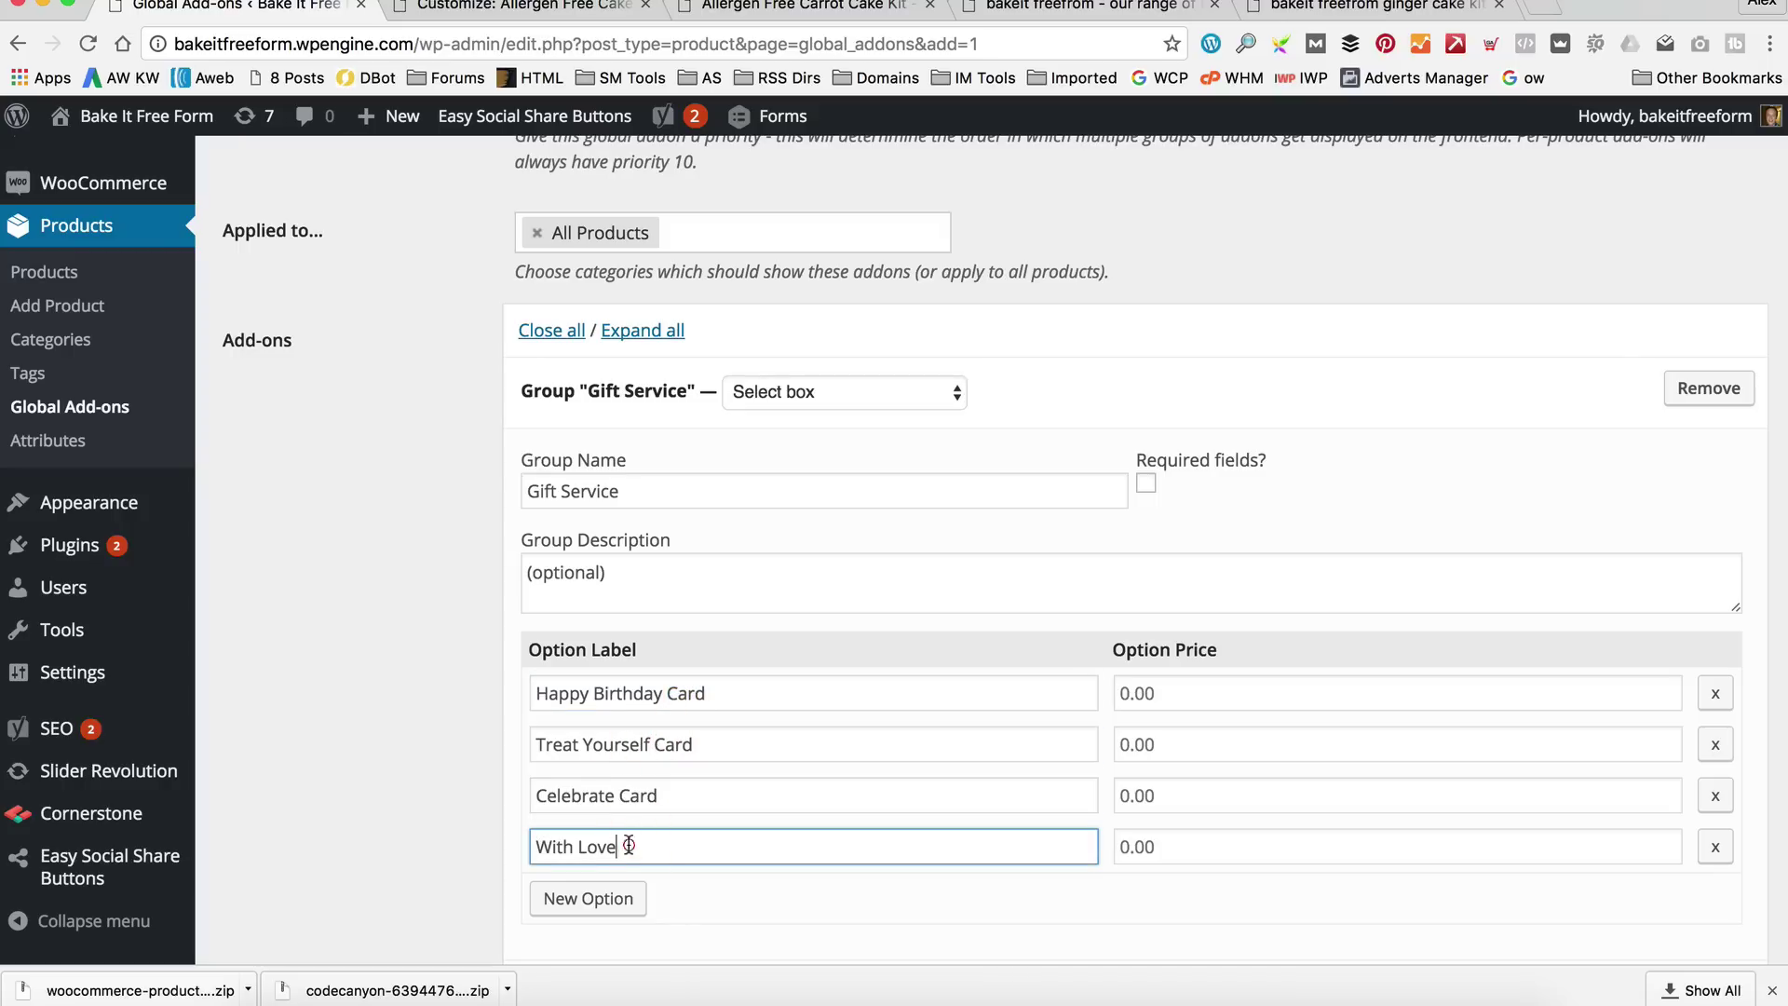
key(super+v)
scroll(801, 764, down, 3)
click(331, 892)
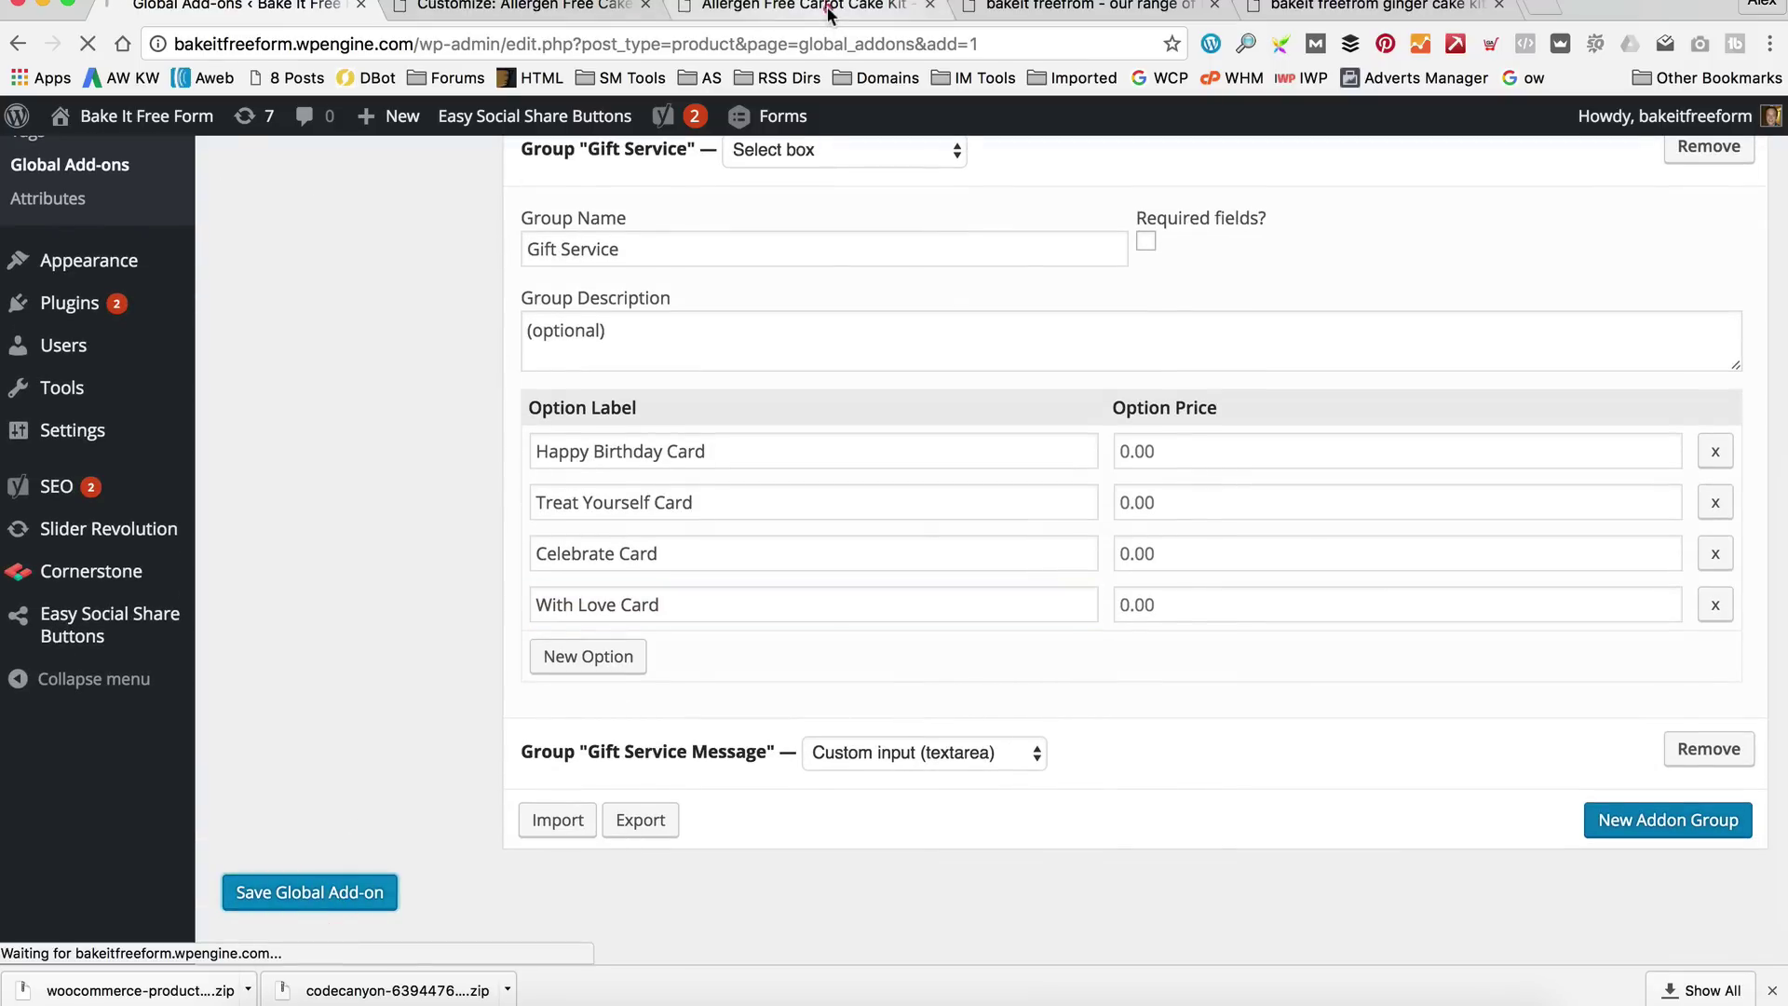
click(810, 9)
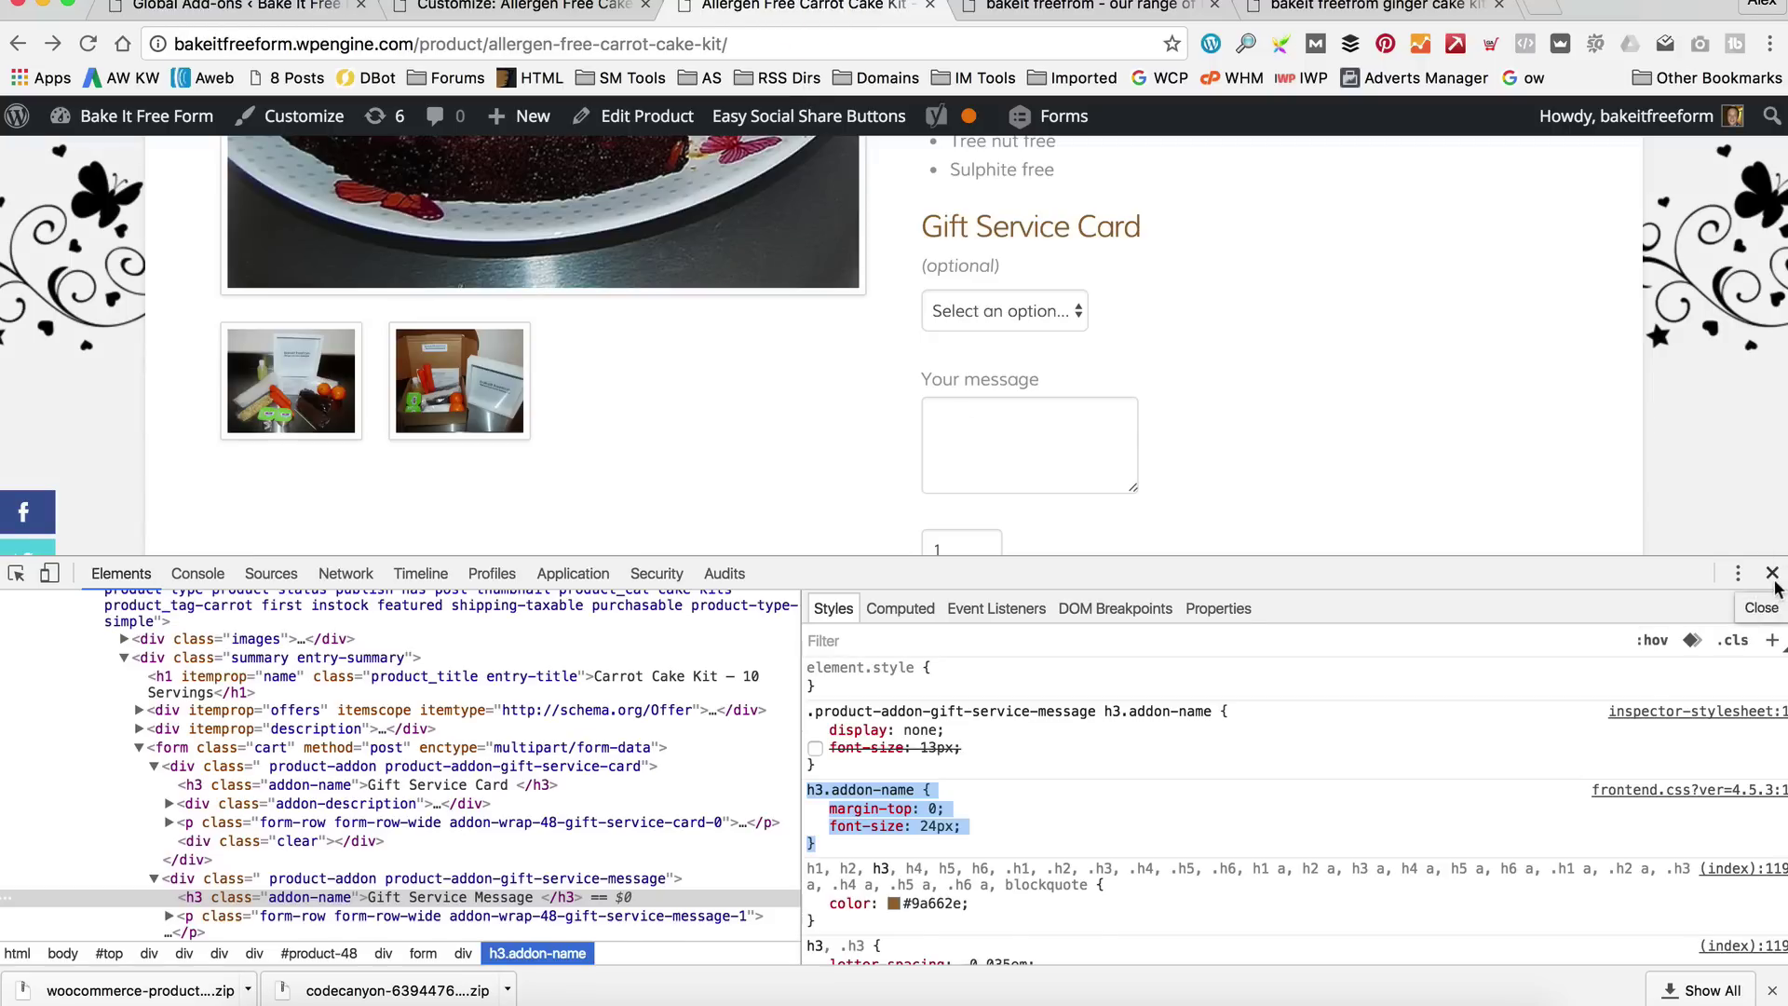
- Close DevTools, reload the product page to check the renamed Gift Service dropdown, and scroll to the top
click(1773, 573)
click(88, 44)
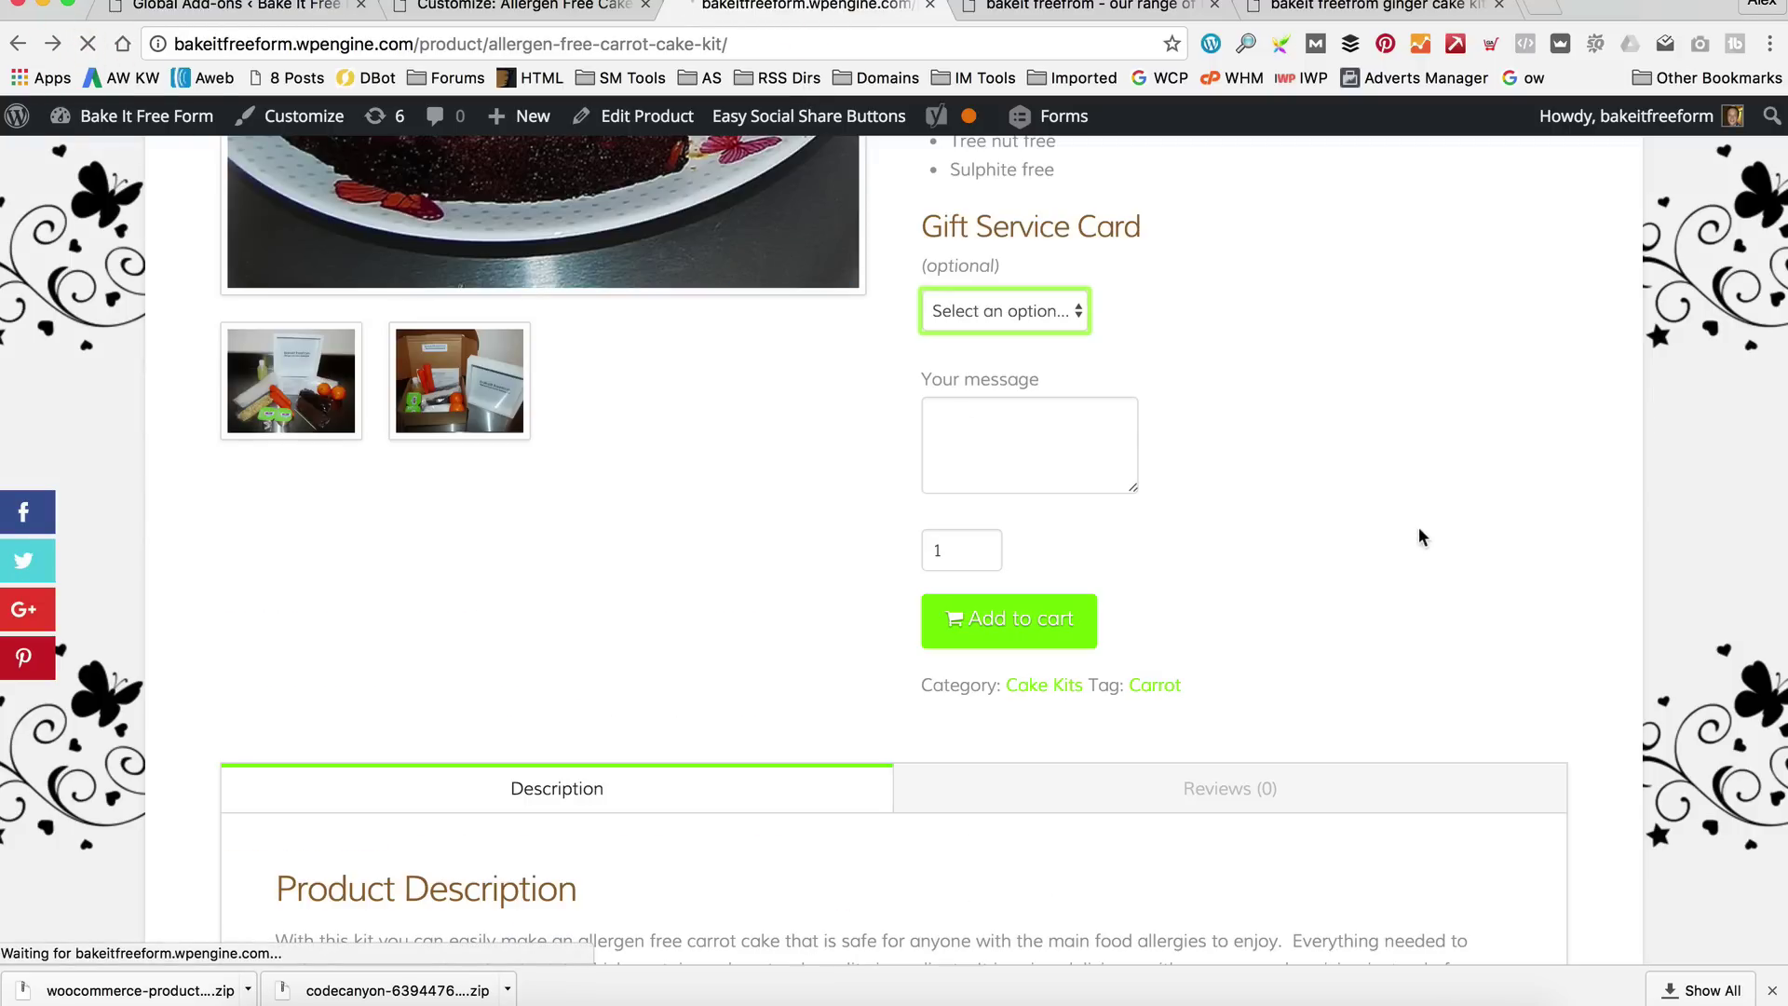
scroll(1382, 533, up, 2)
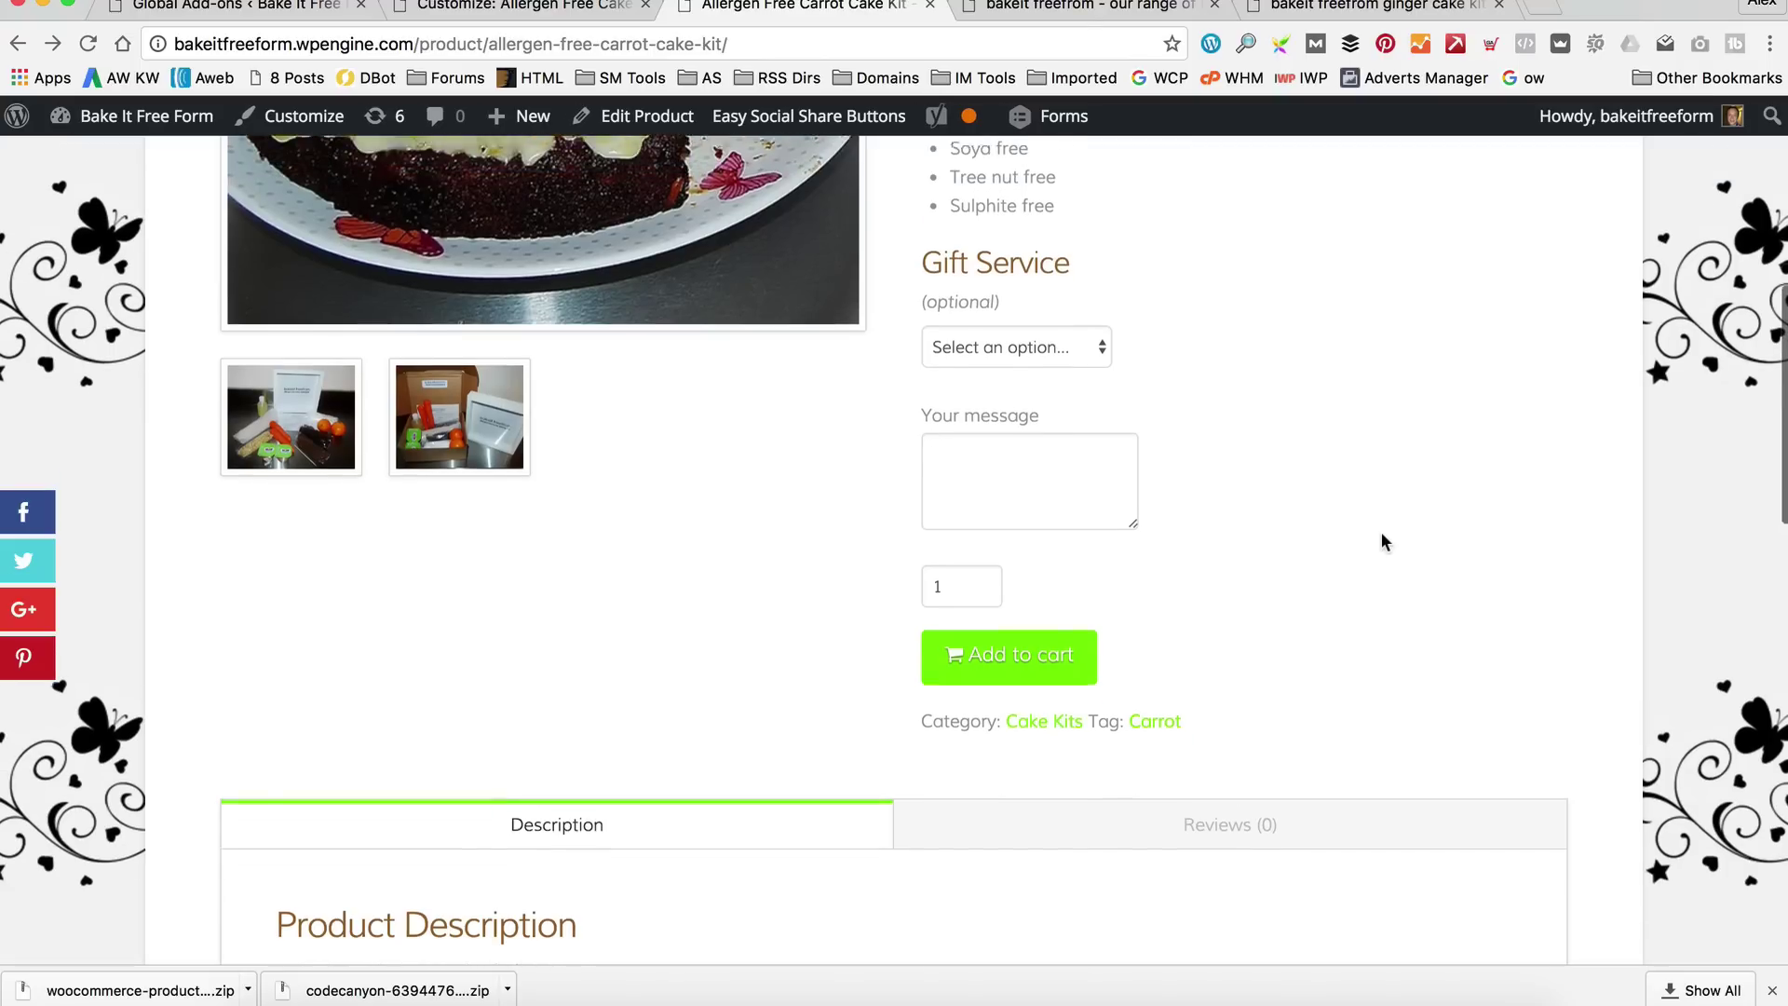
click(1022, 391)
click(1271, 393)
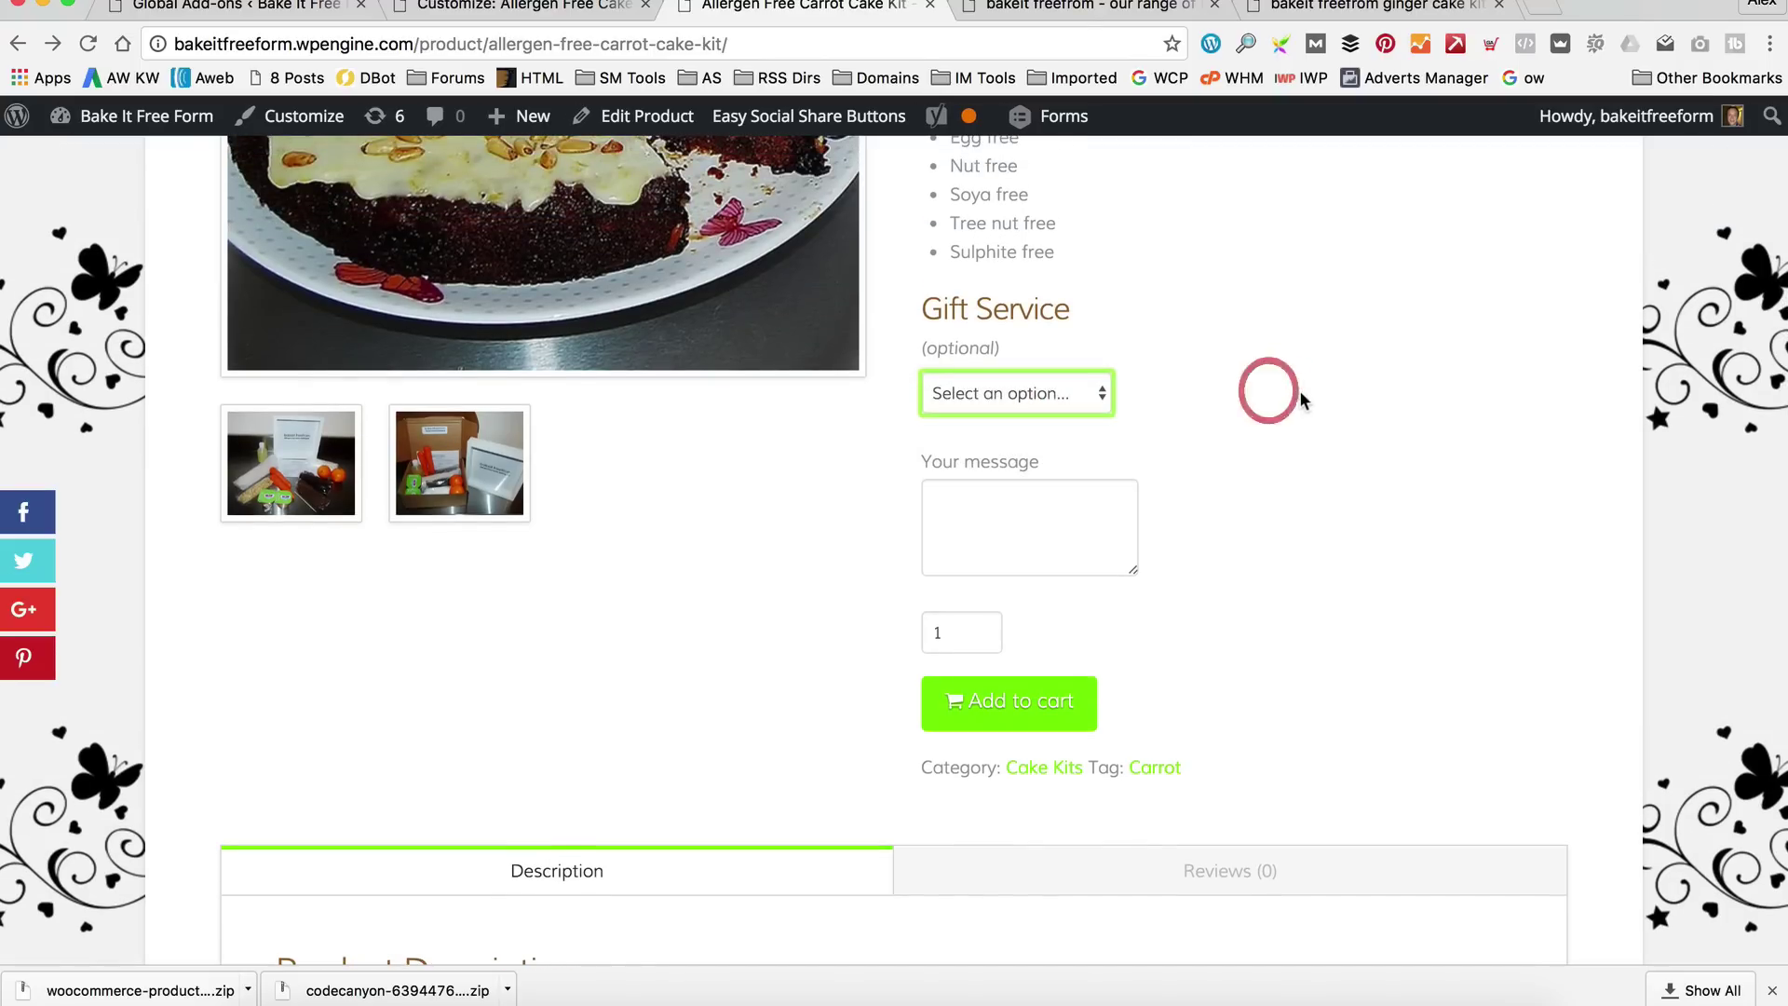
scroll(1302, 400, up, 5)
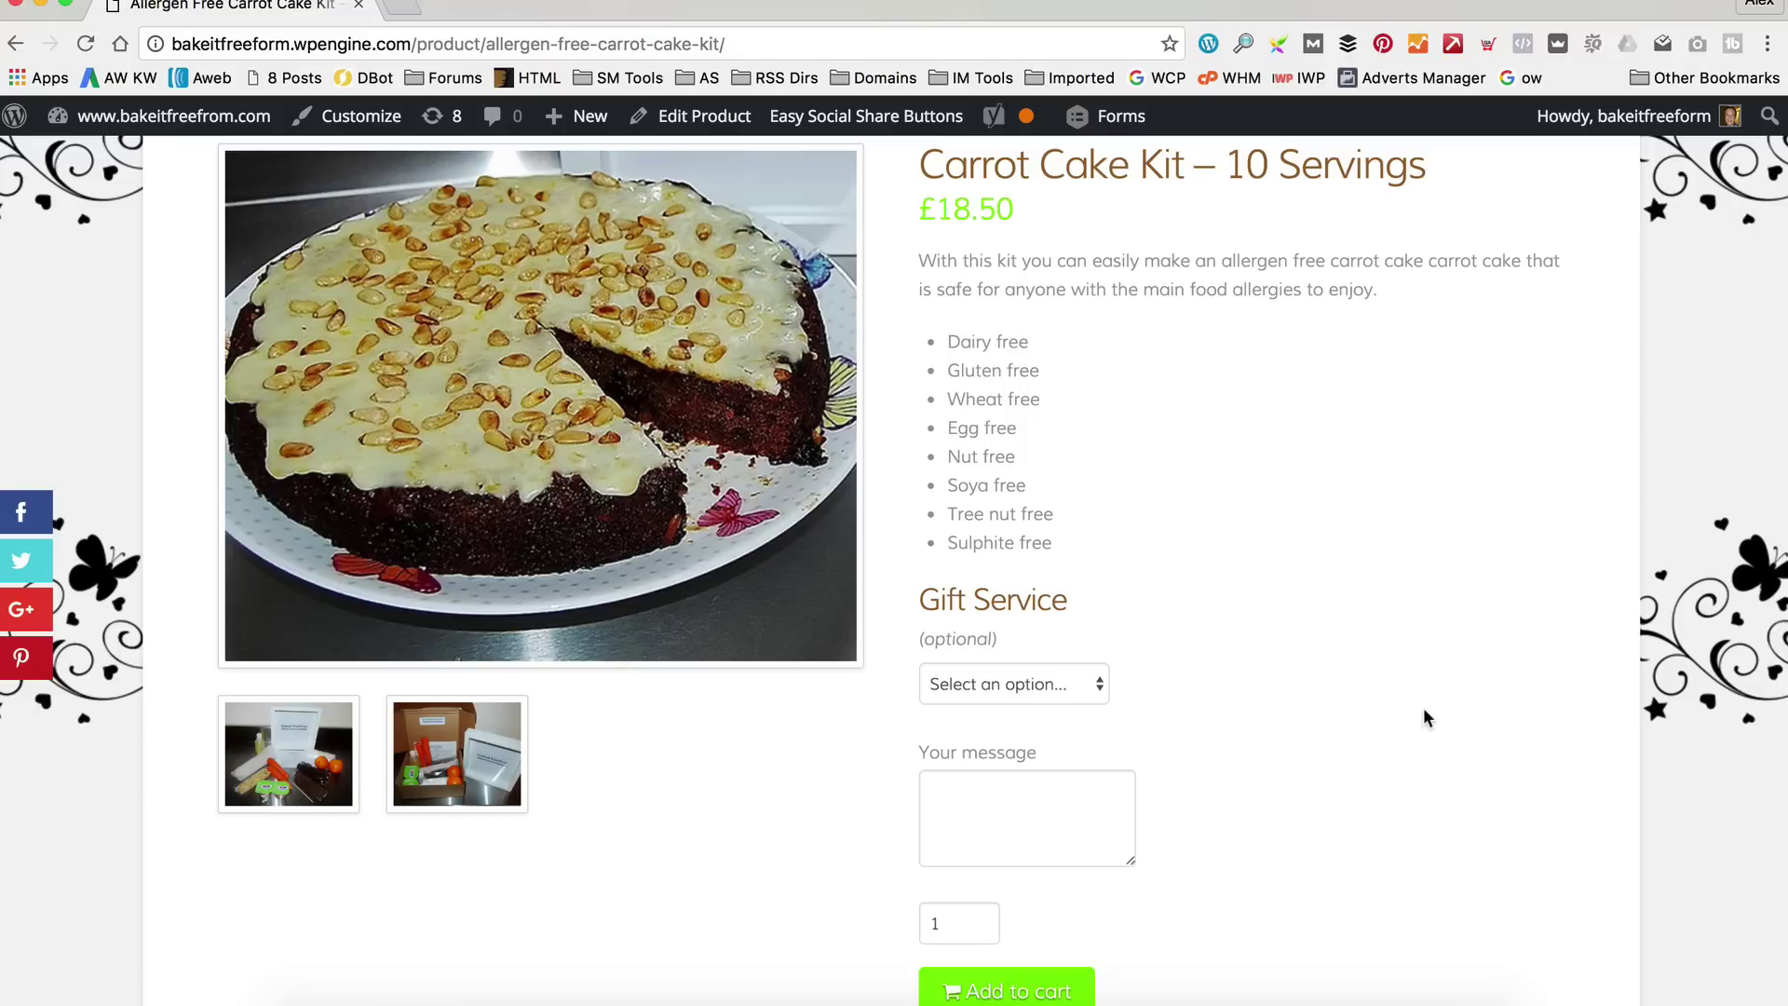
scroll(1424, 716, up, 4)
mouse_move(200, 112)
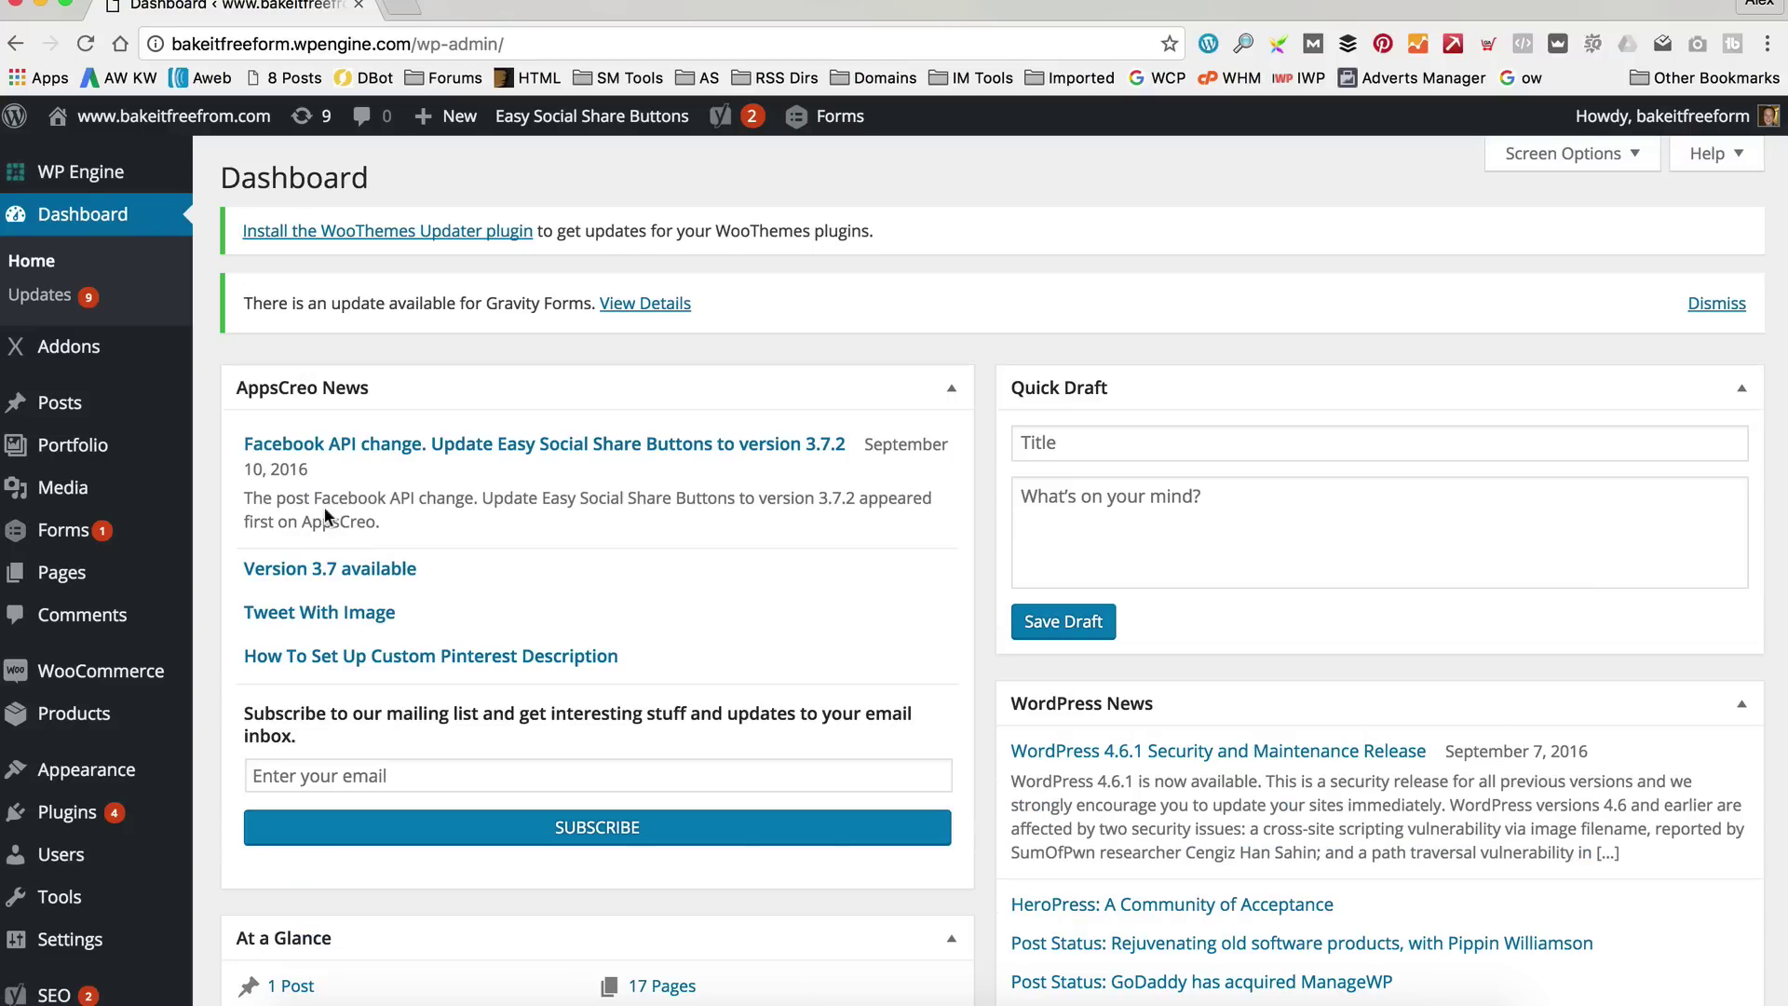
- Open the New order email in WooCommerce Settings > Emails
scroll(330, 503, down, 5)
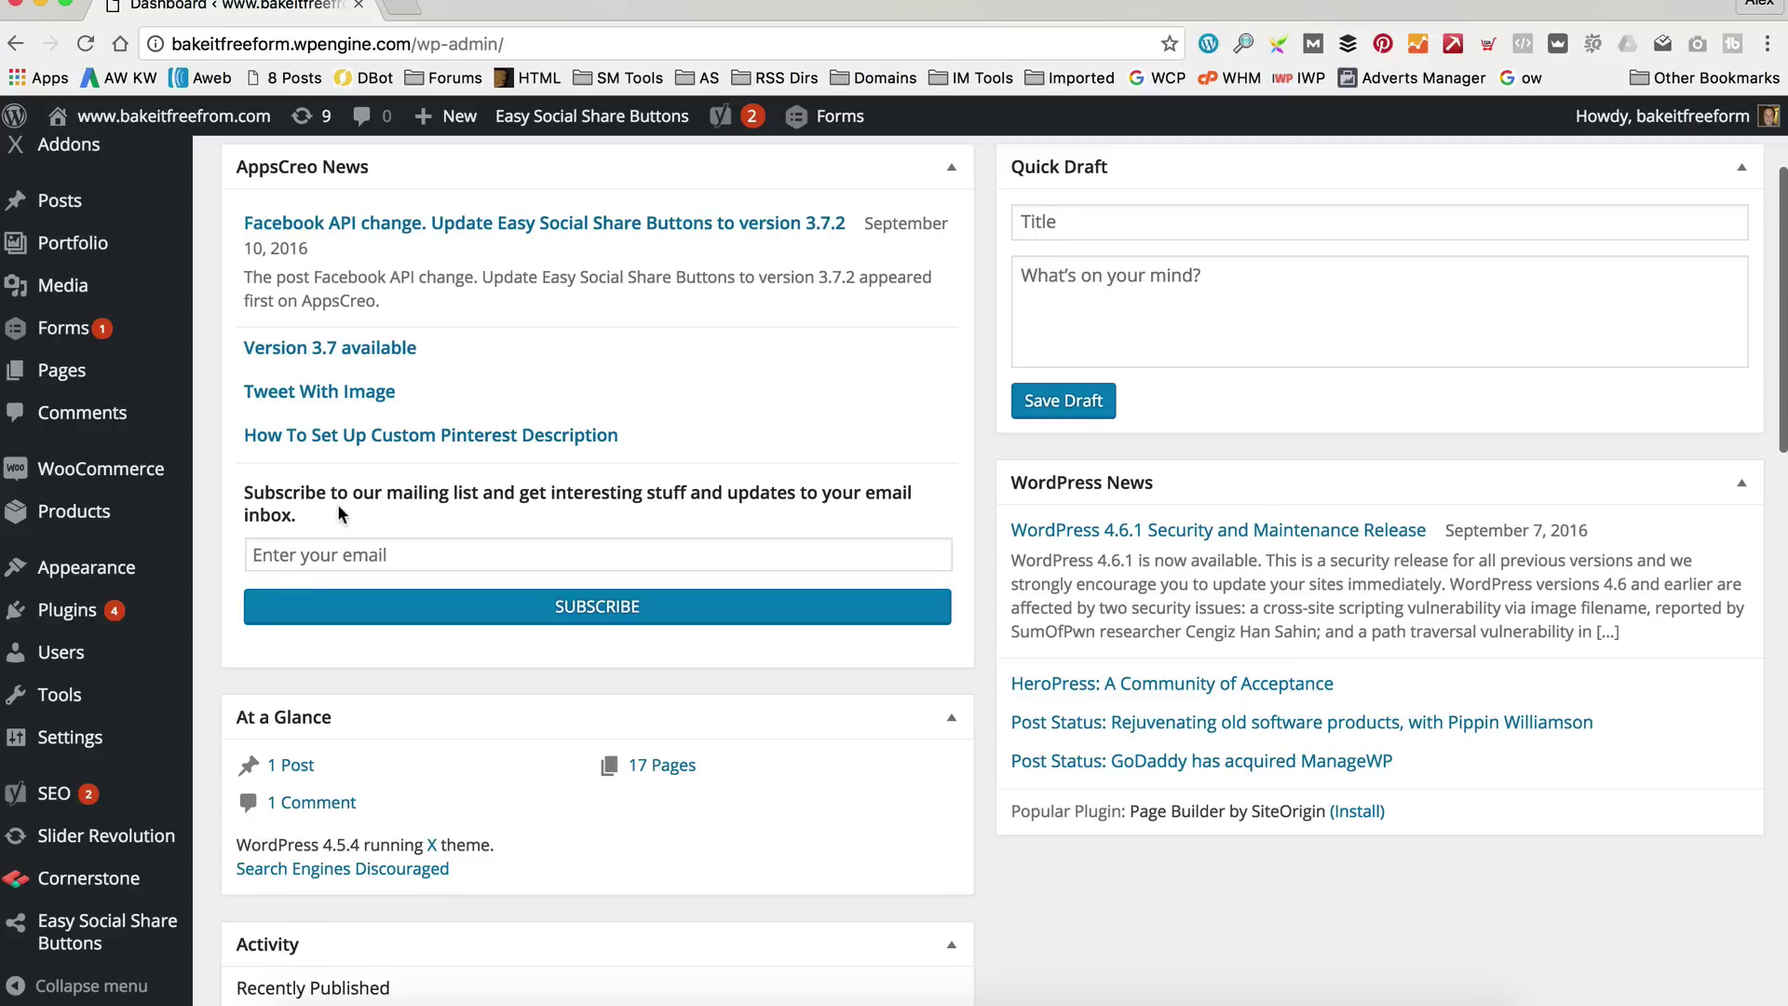
mouse_move(121, 475)
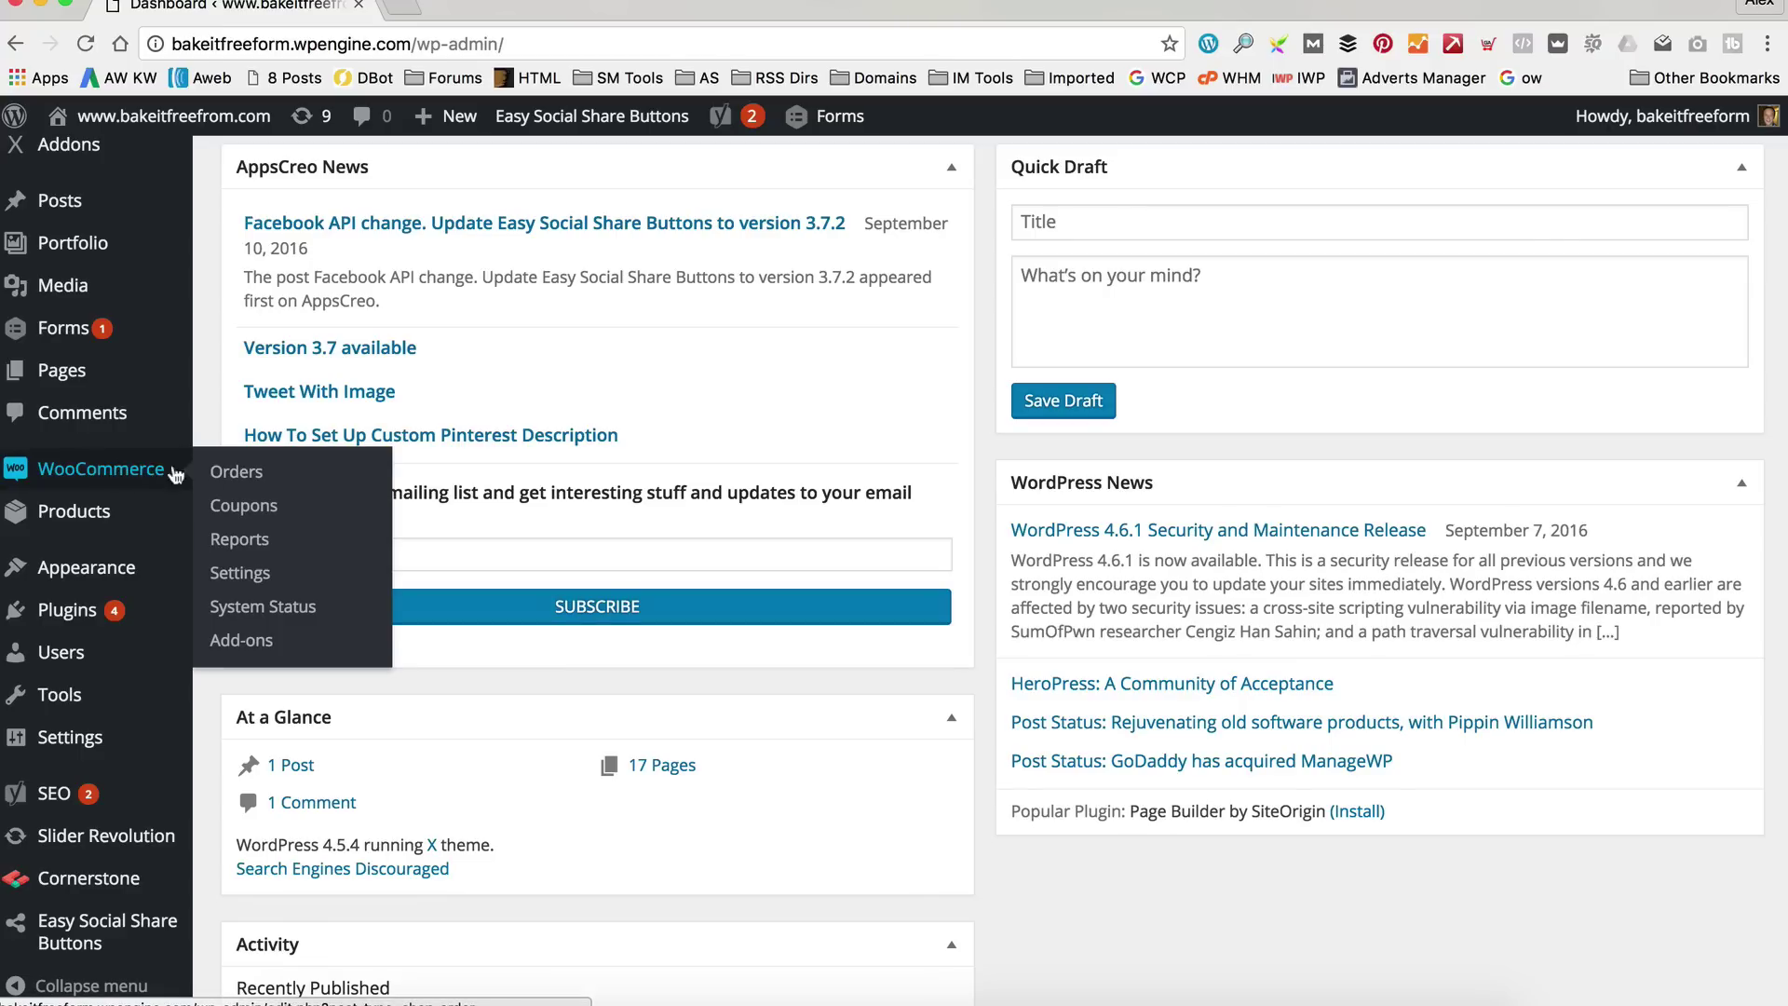
click(256, 581)
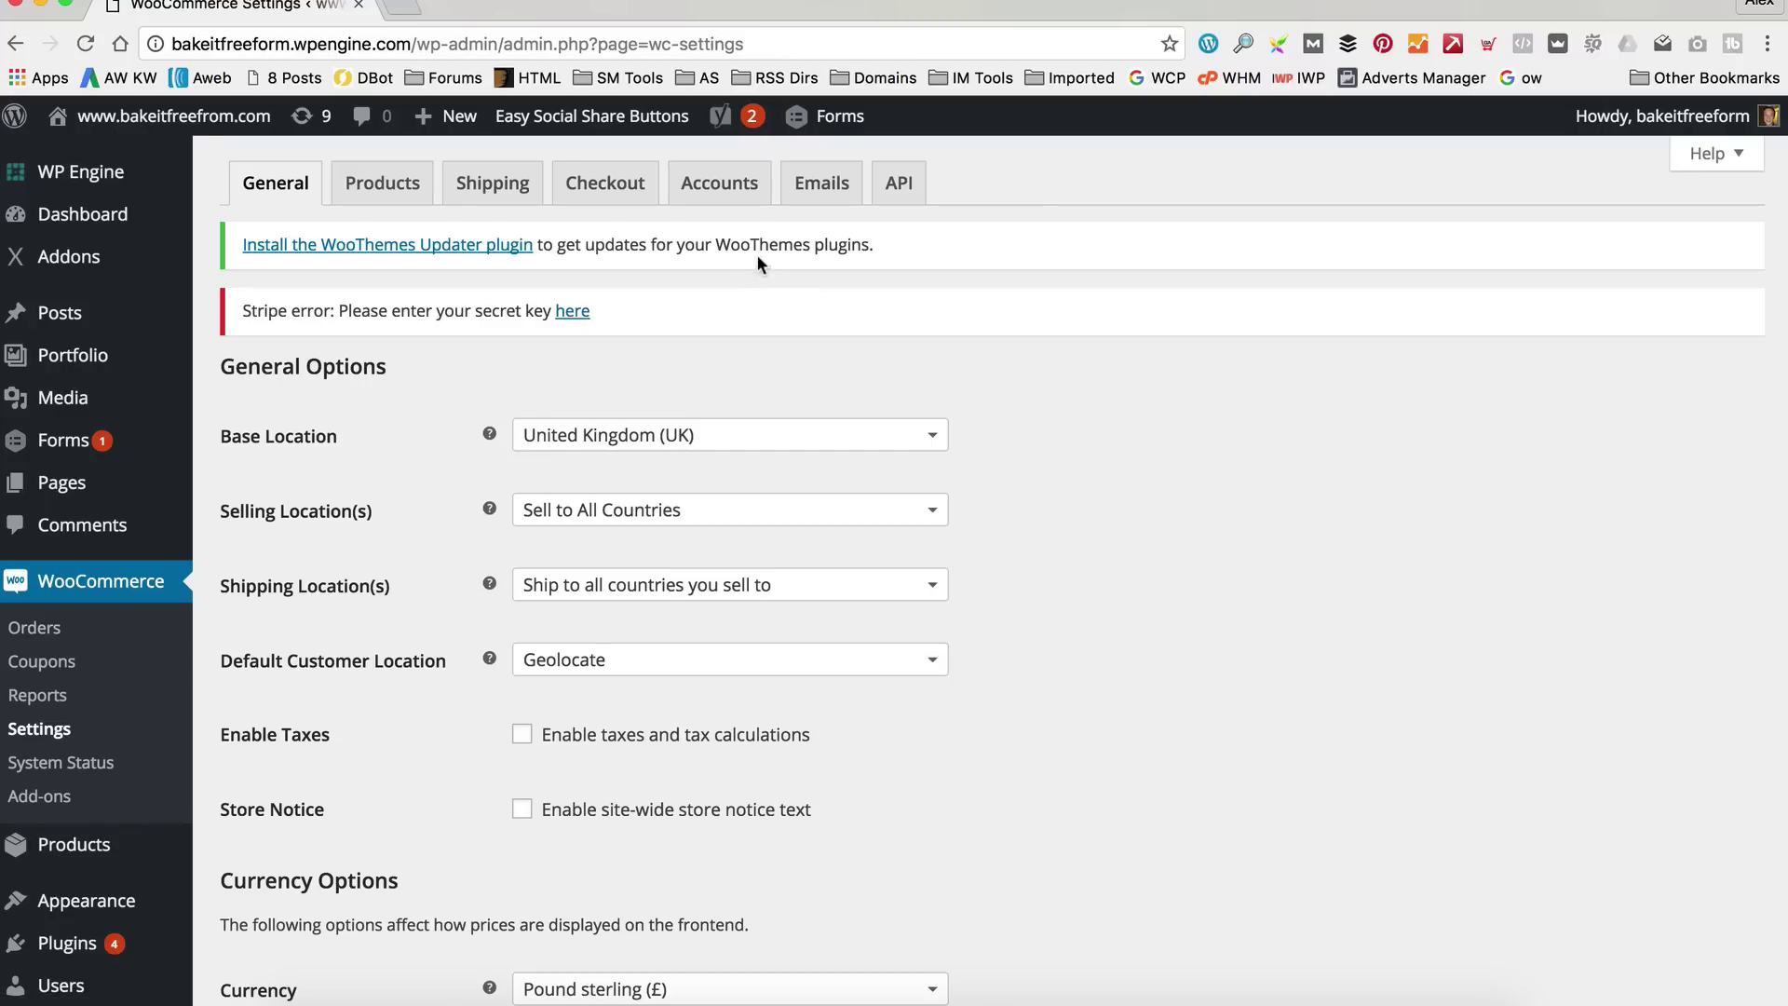
click(824, 179)
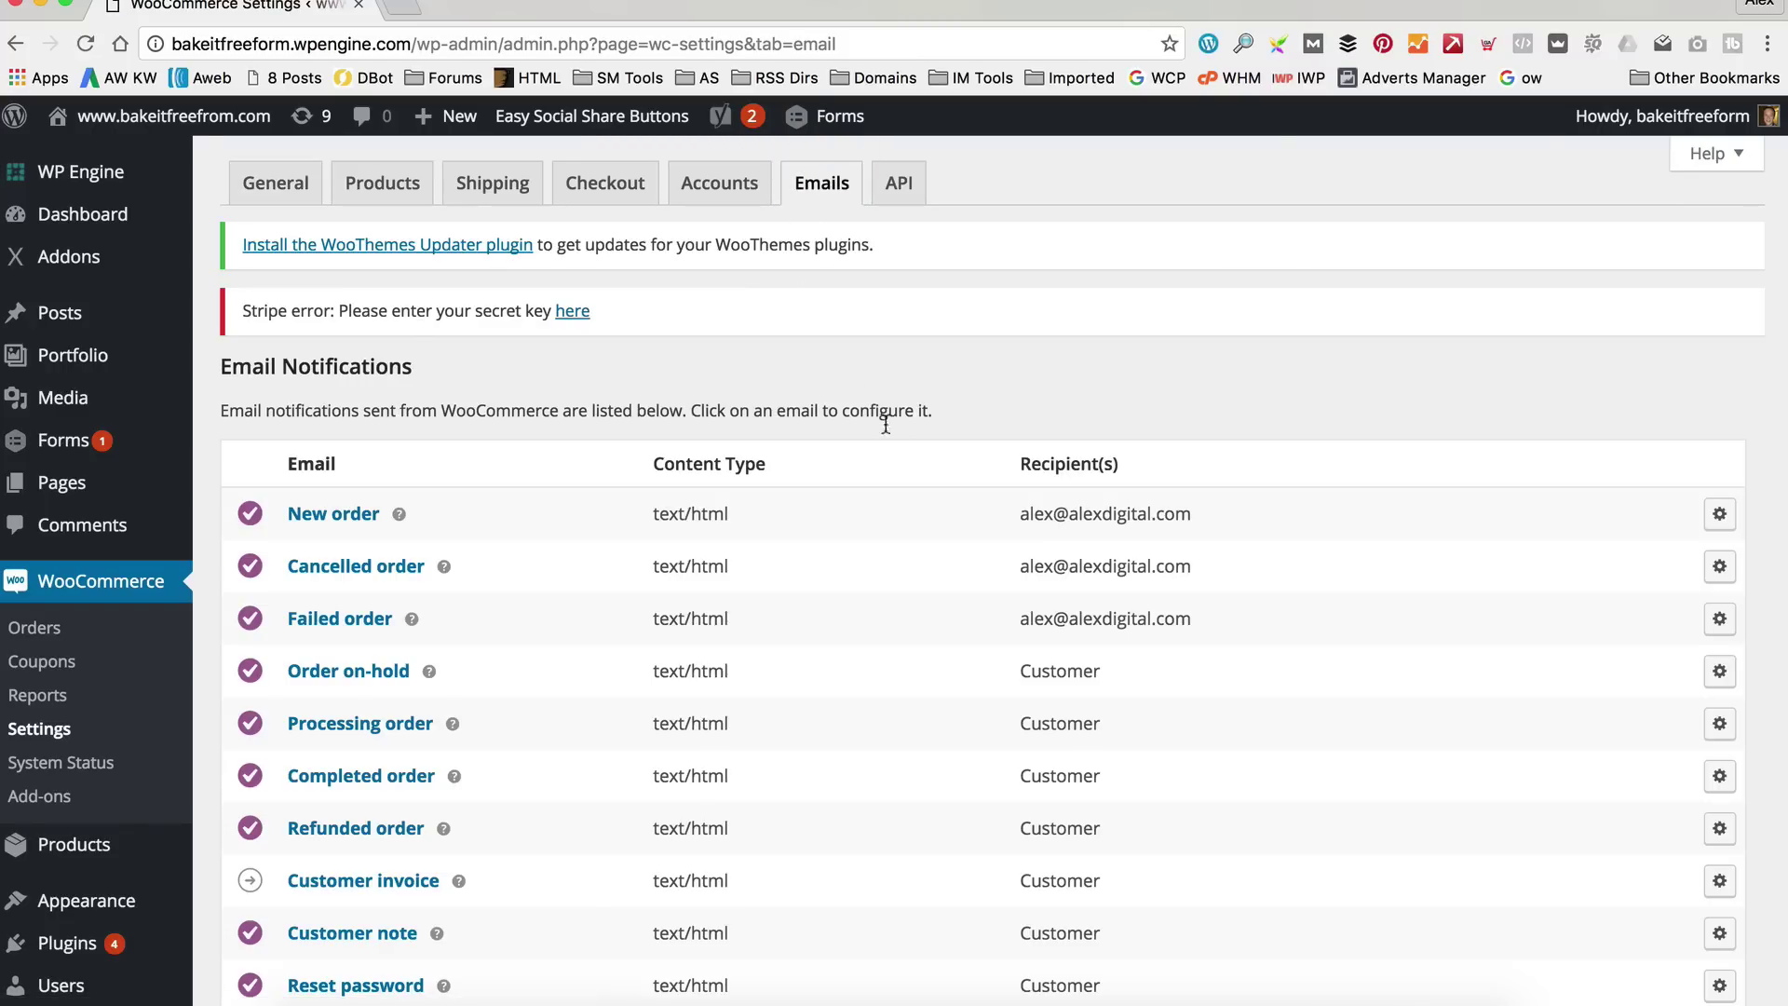
scroll(886, 423, down, 1)
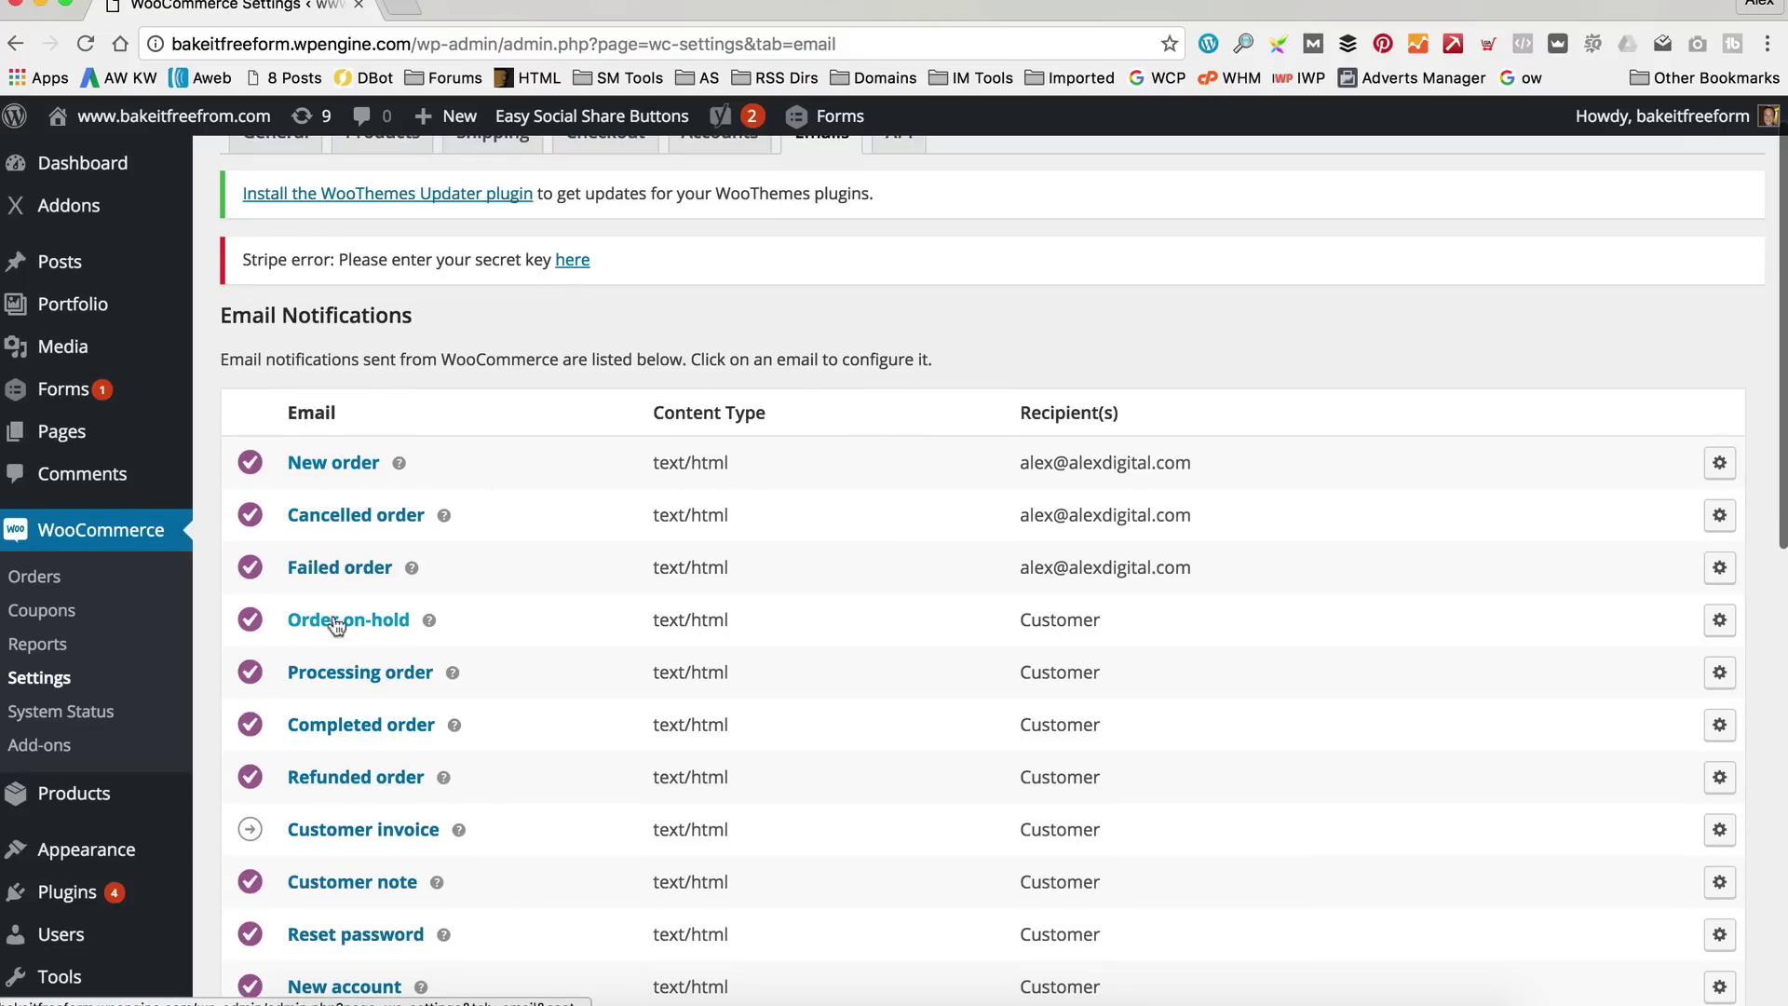
click(347, 463)
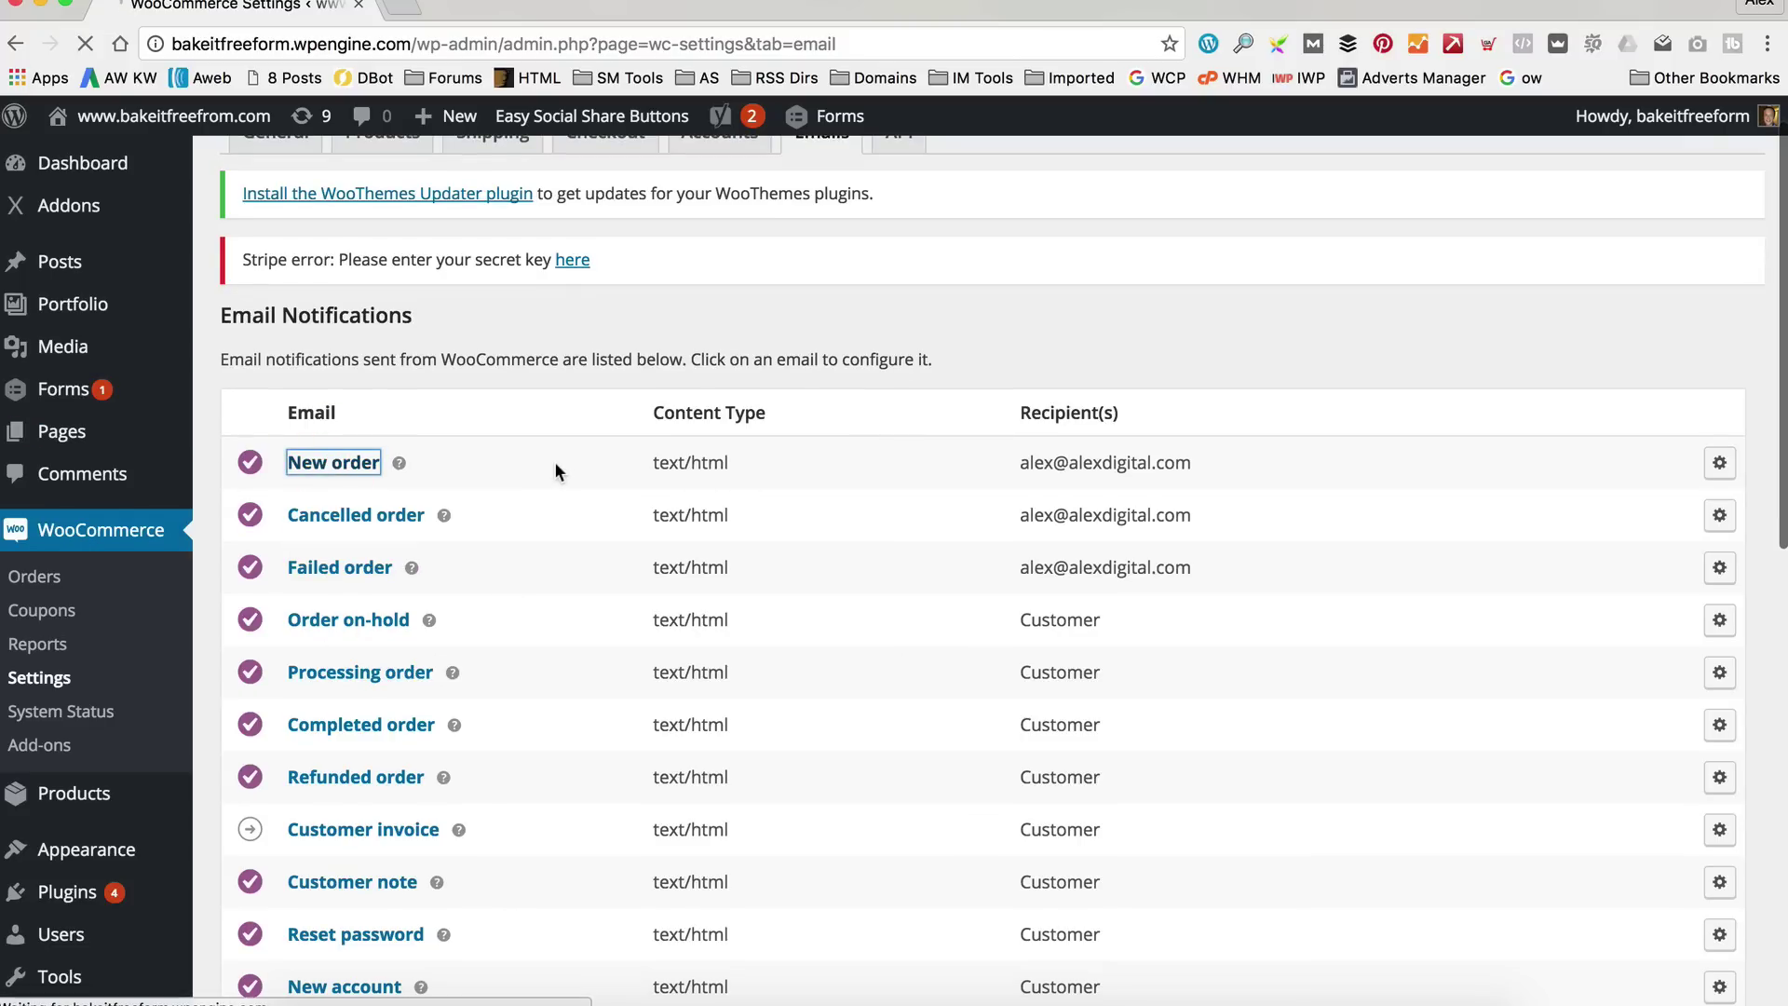
- View the admin-new-order.php template, then return to the Emails list
scroll(794, 410, down, 2)
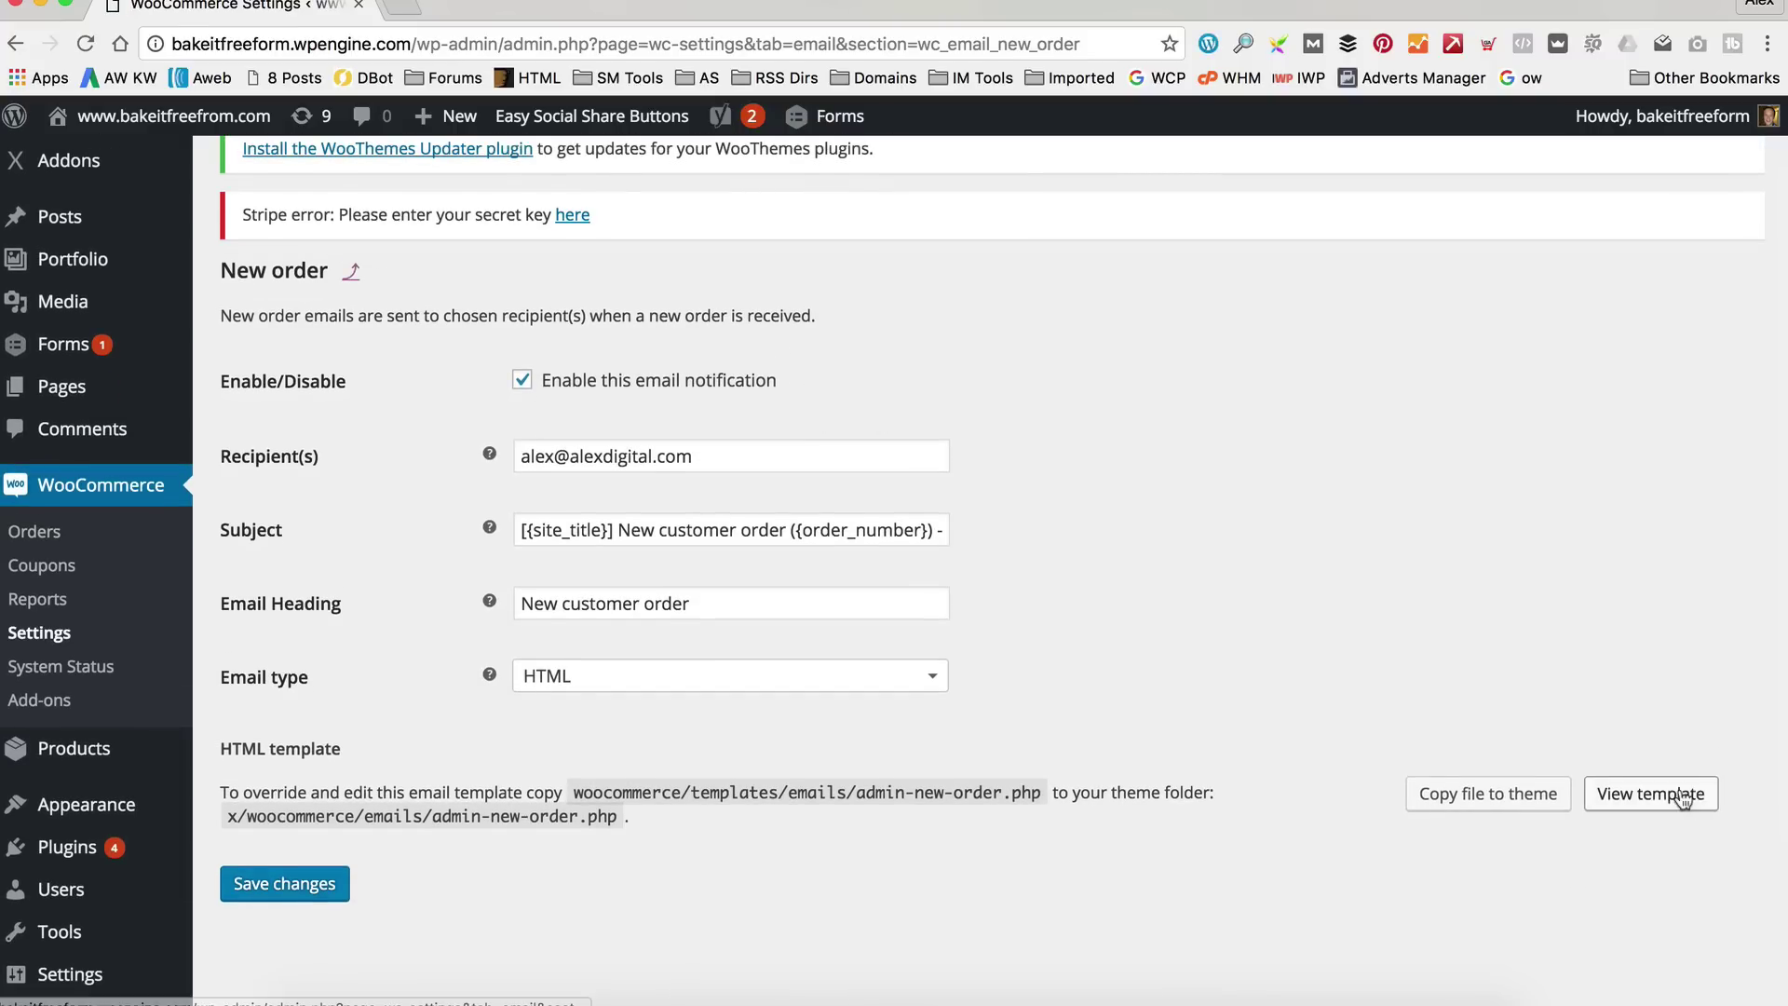
click(1677, 795)
scroll(1165, 627, down, 5)
scroll(1148, 638, down, 5)
scroll(866, 746, up, 10)
scroll(874, 665, up, 5)
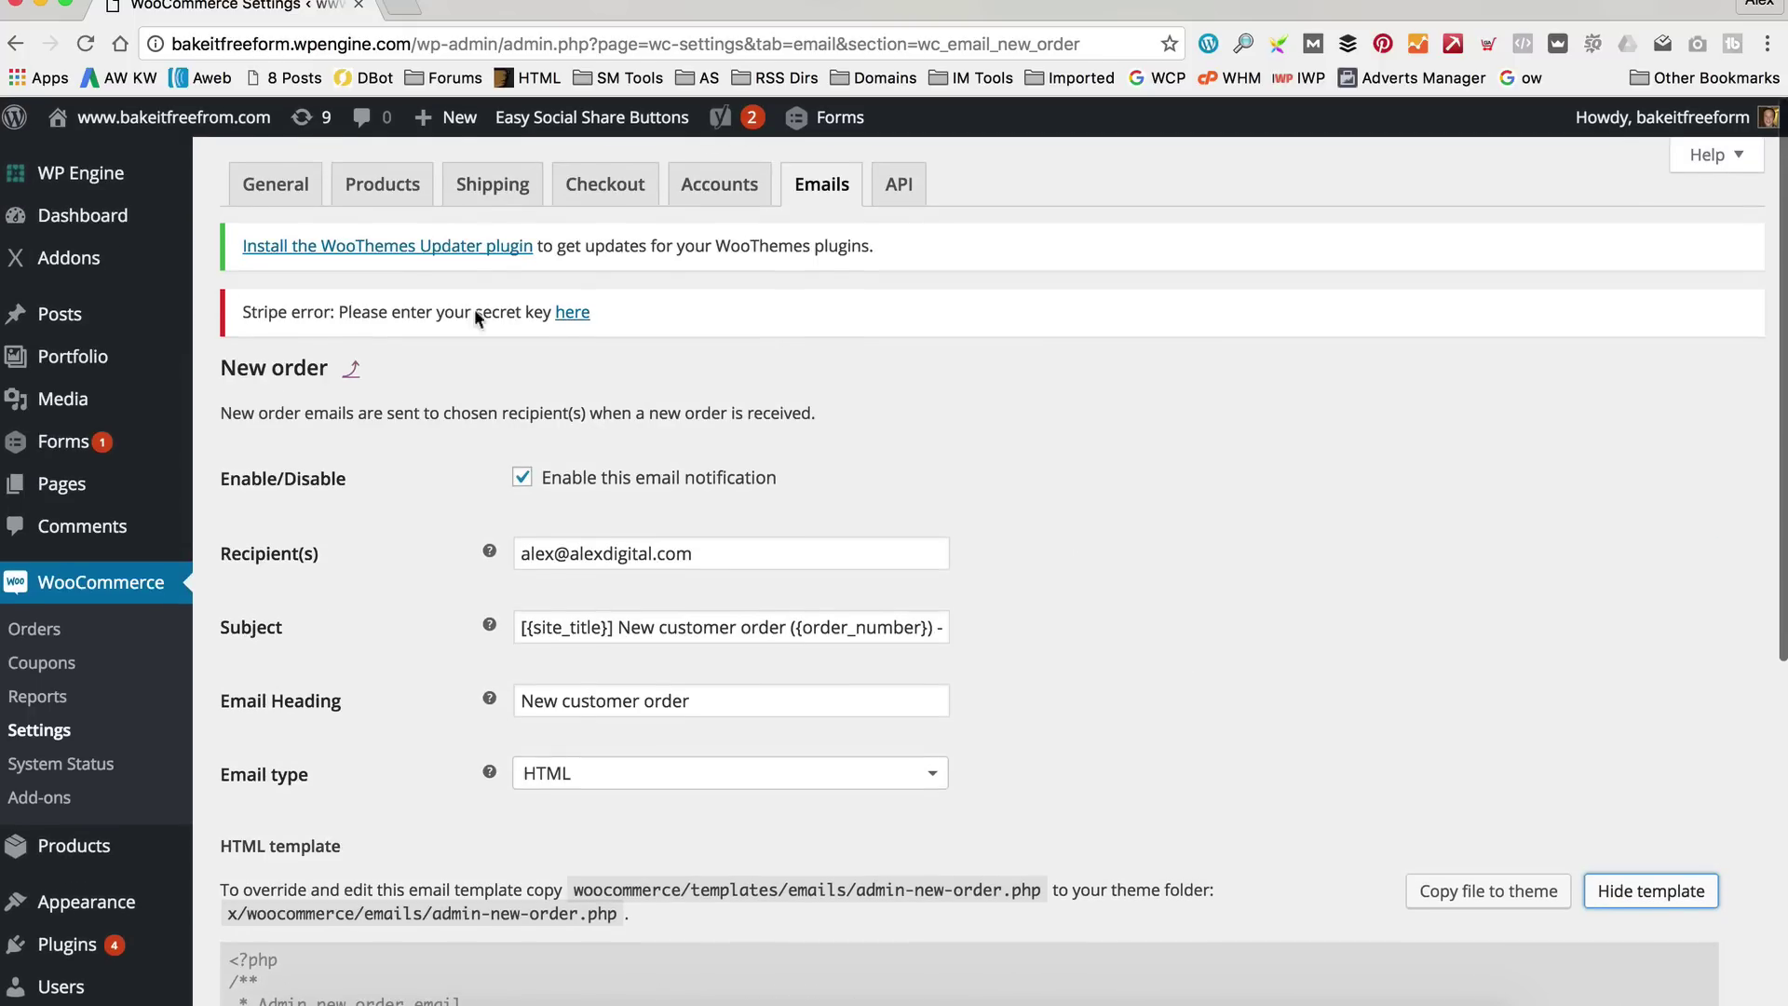
click(805, 187)
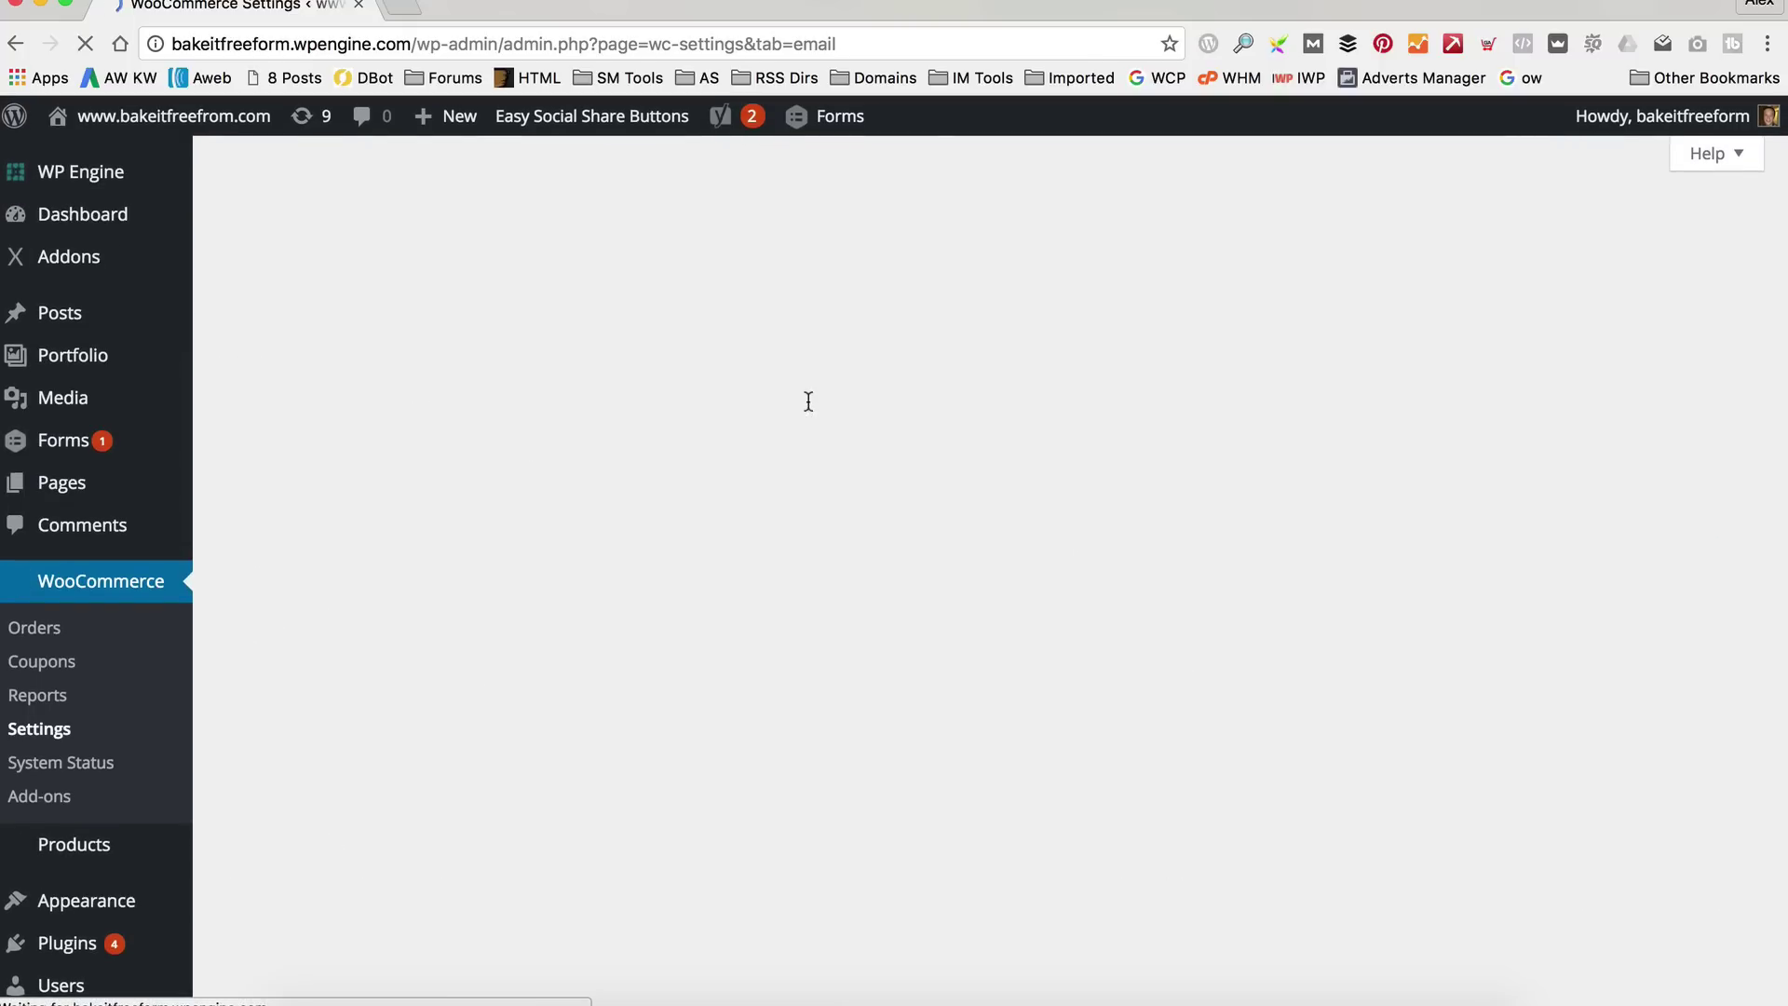
- Set the email Base Colour to brown #451100, copied from the colour note
scroll(807, 404, down, 15)
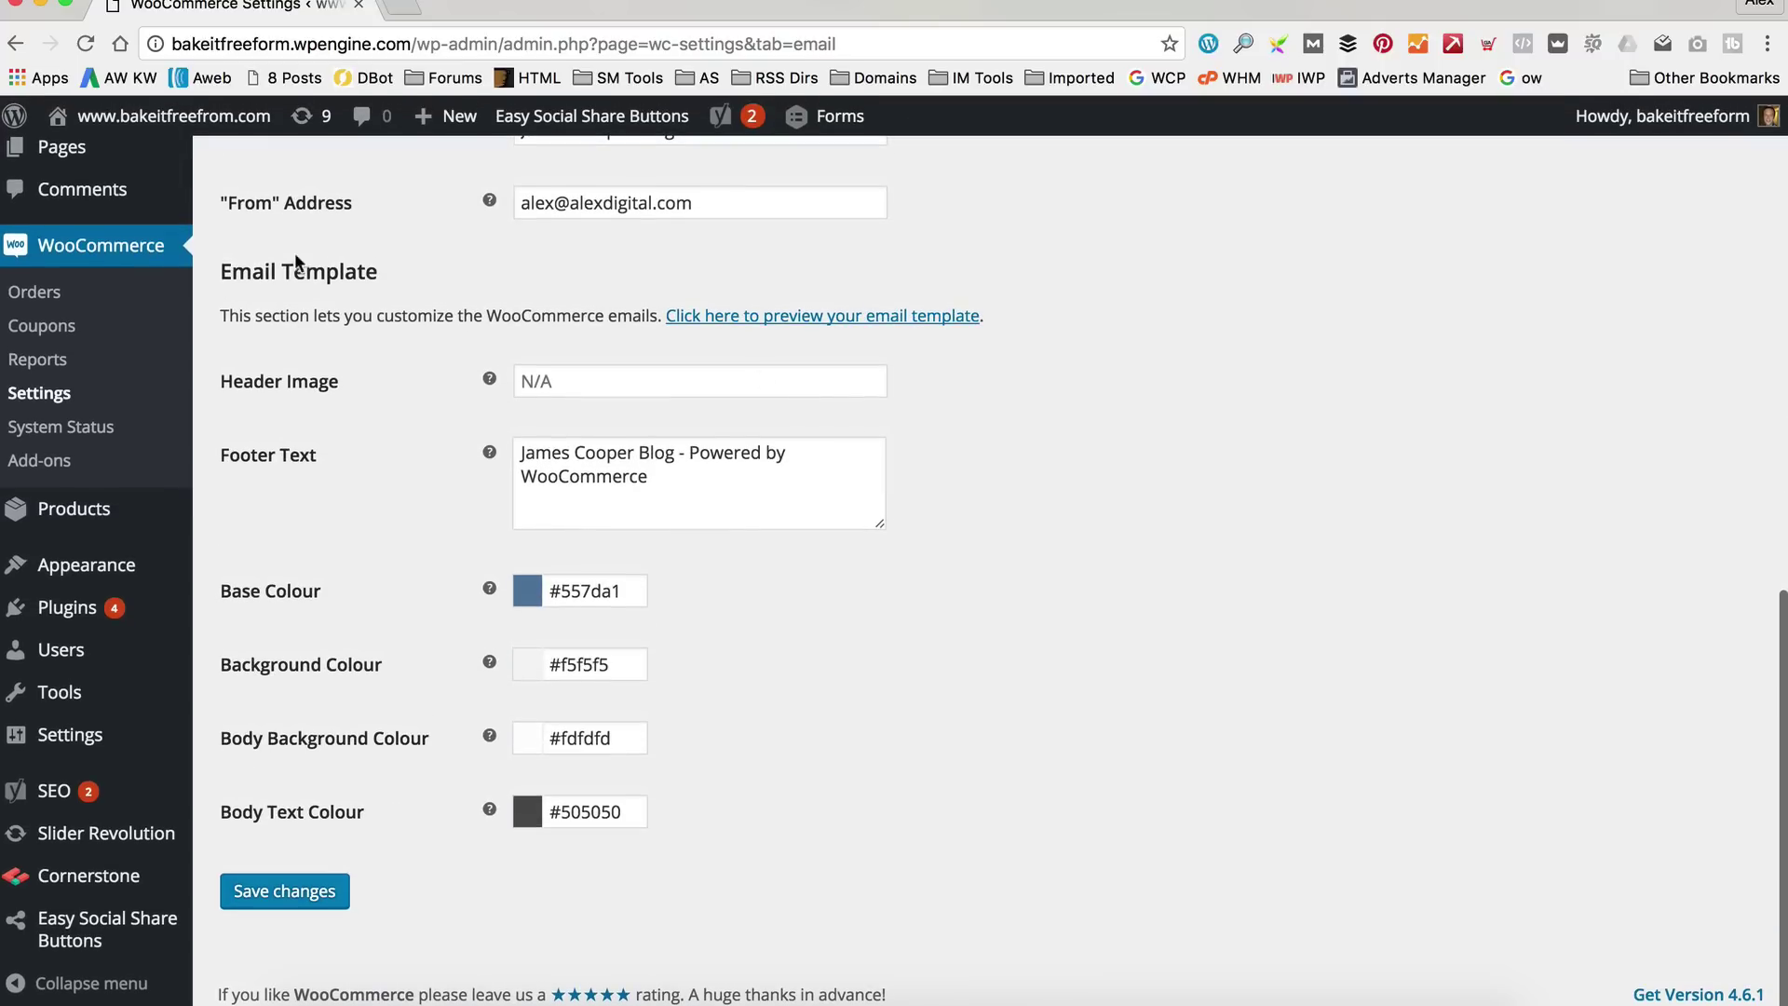
scroll(676, 376, up, 15)
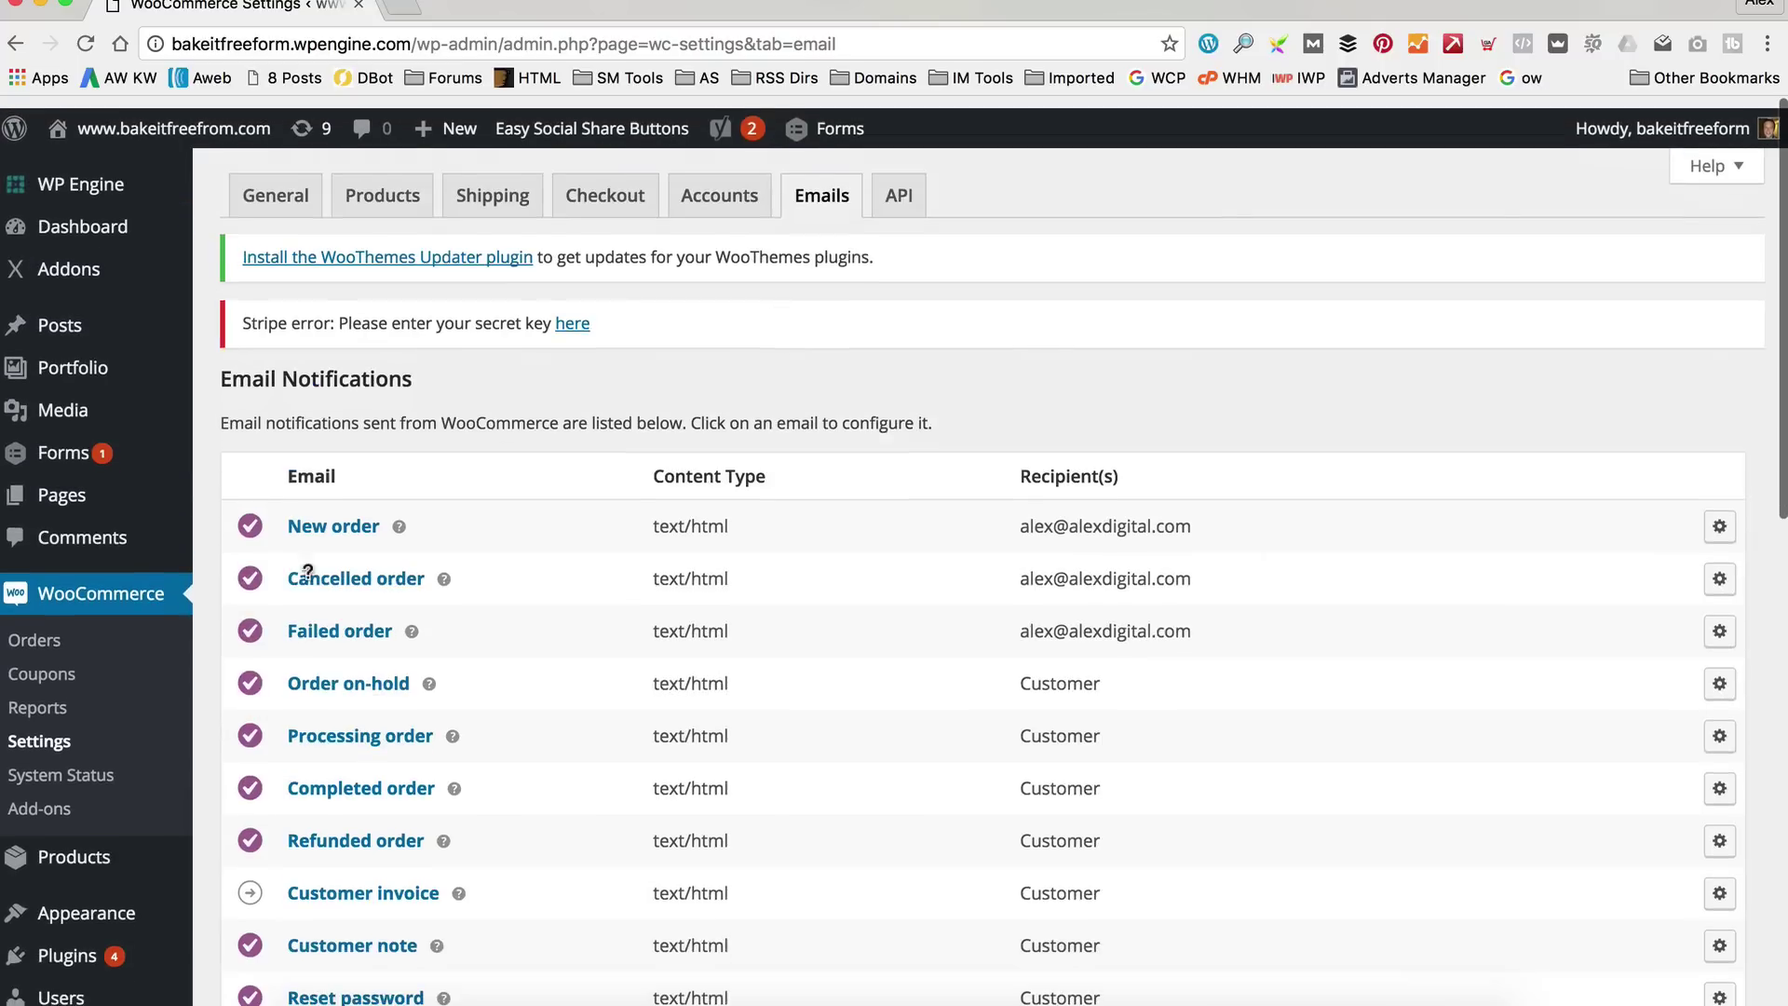
scroll(745, 504, down, 1)
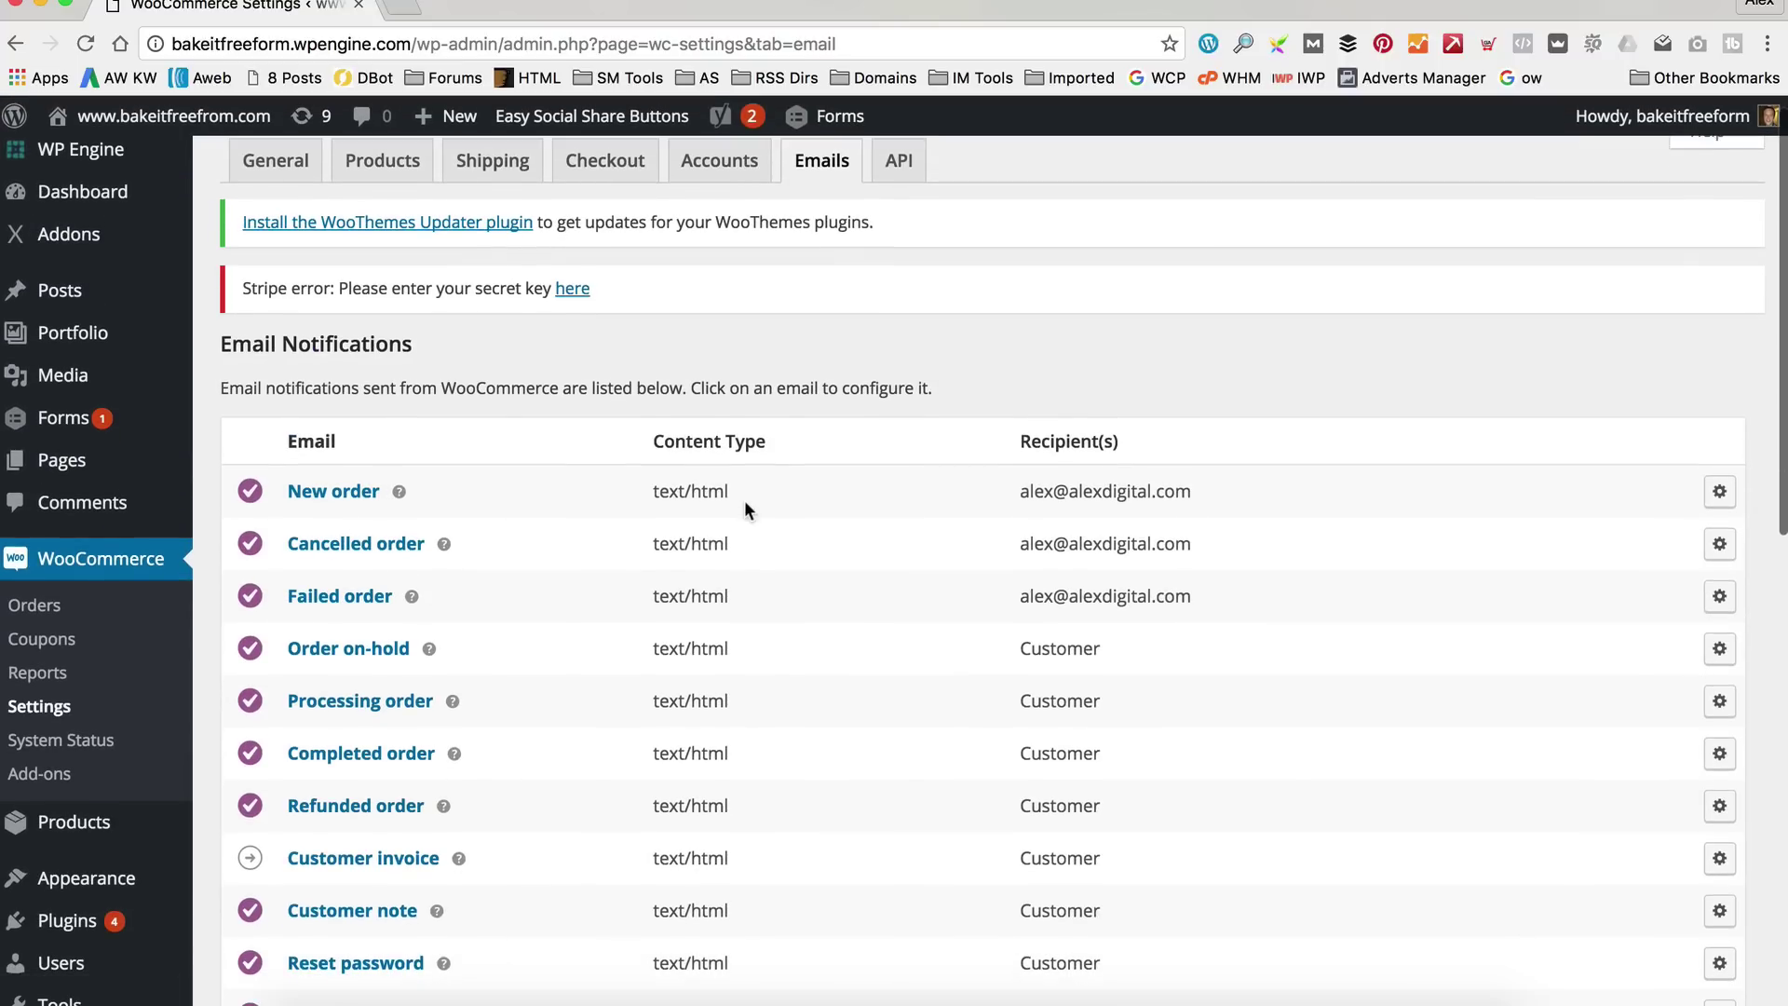
scroll(639, 526, down, 3)
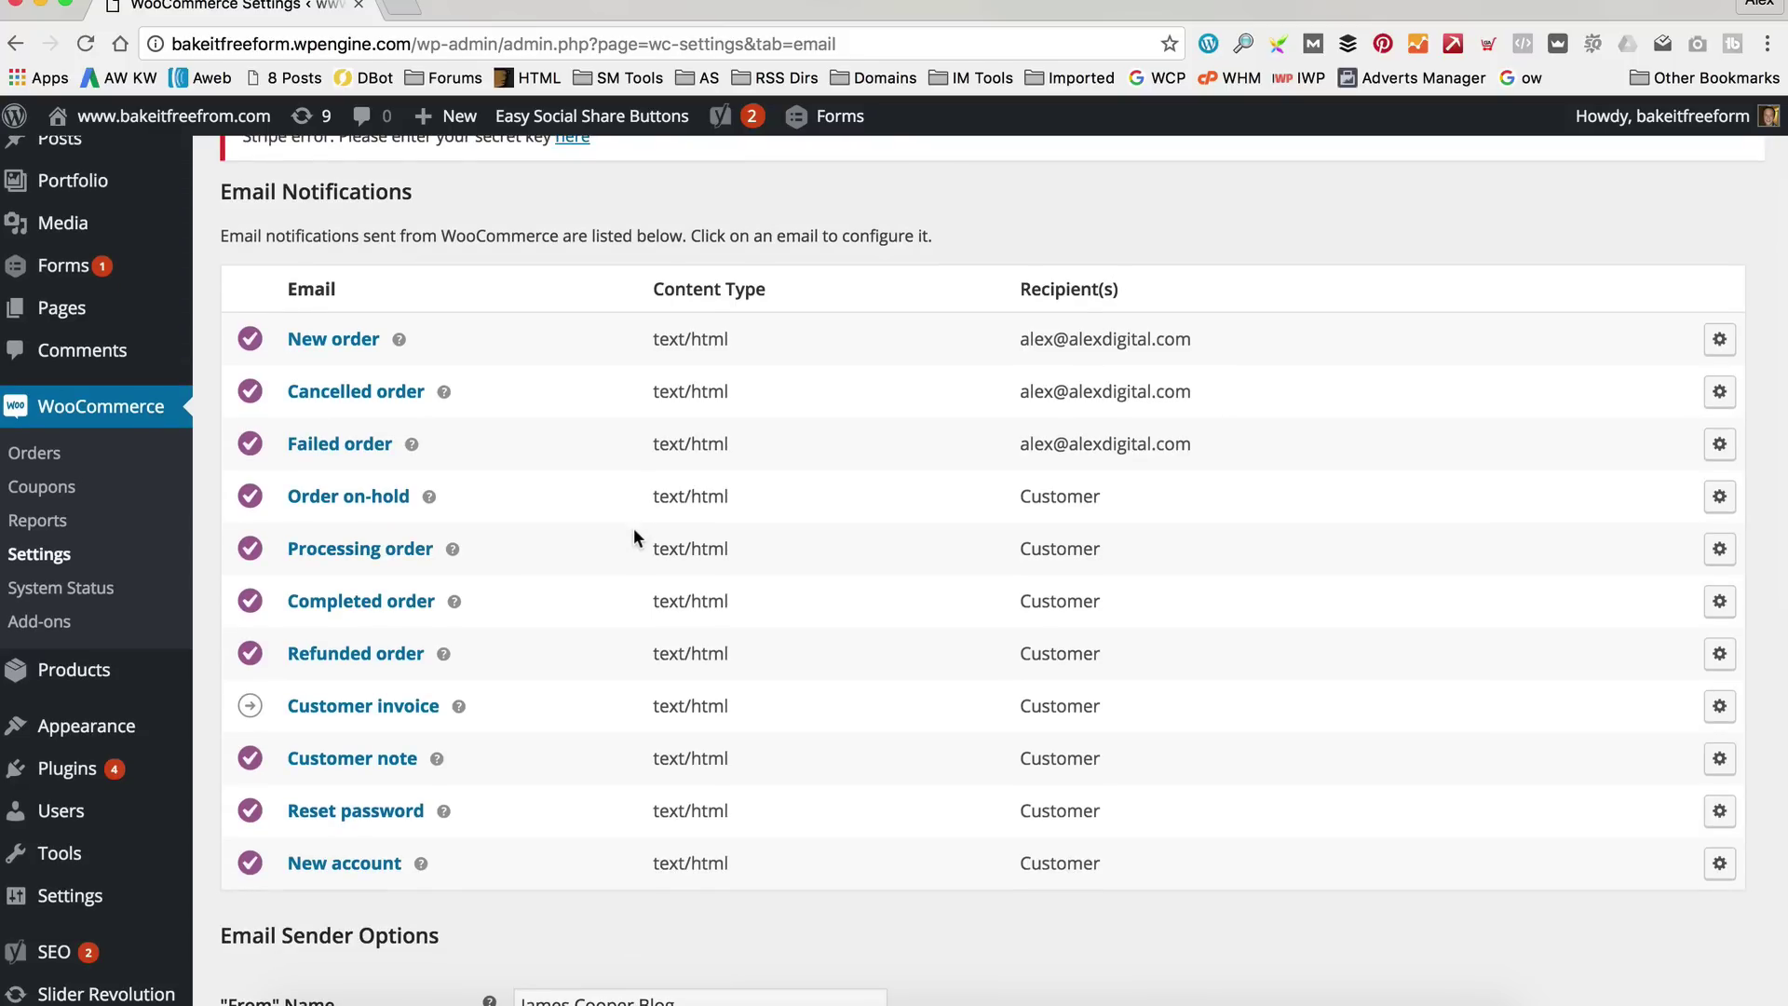
scroll(634, 527, down, 10)
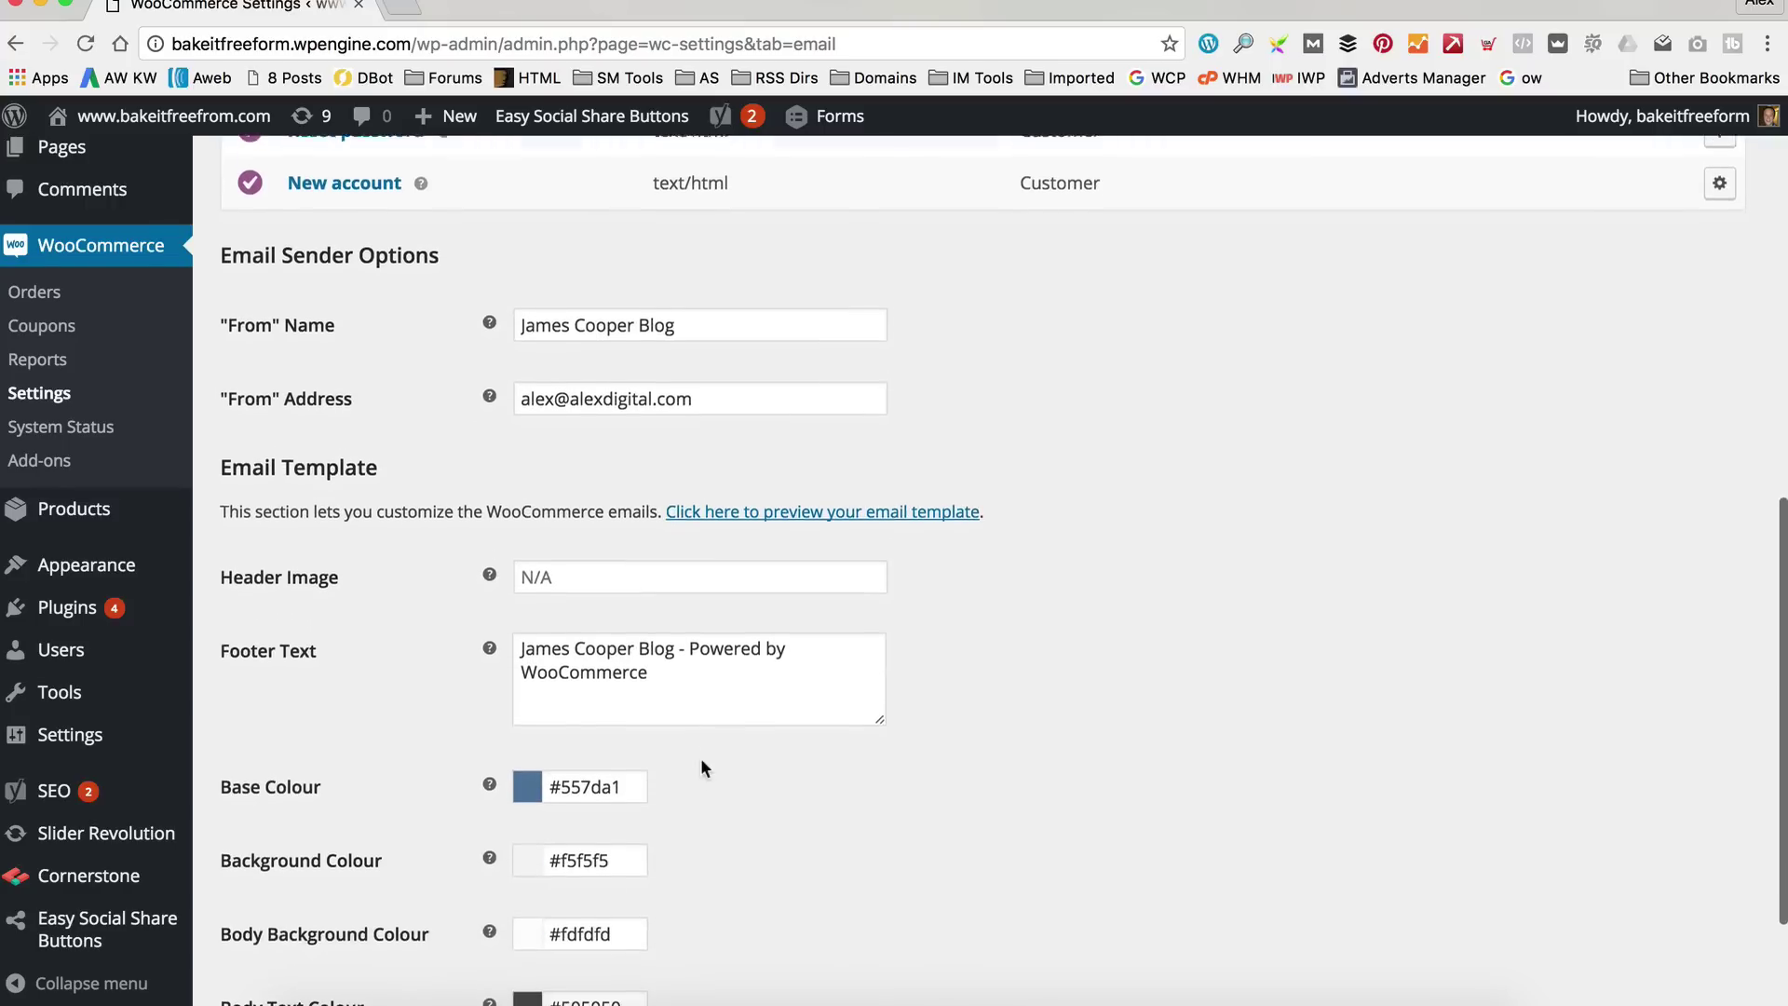
scroll(694, 737, down, 3)
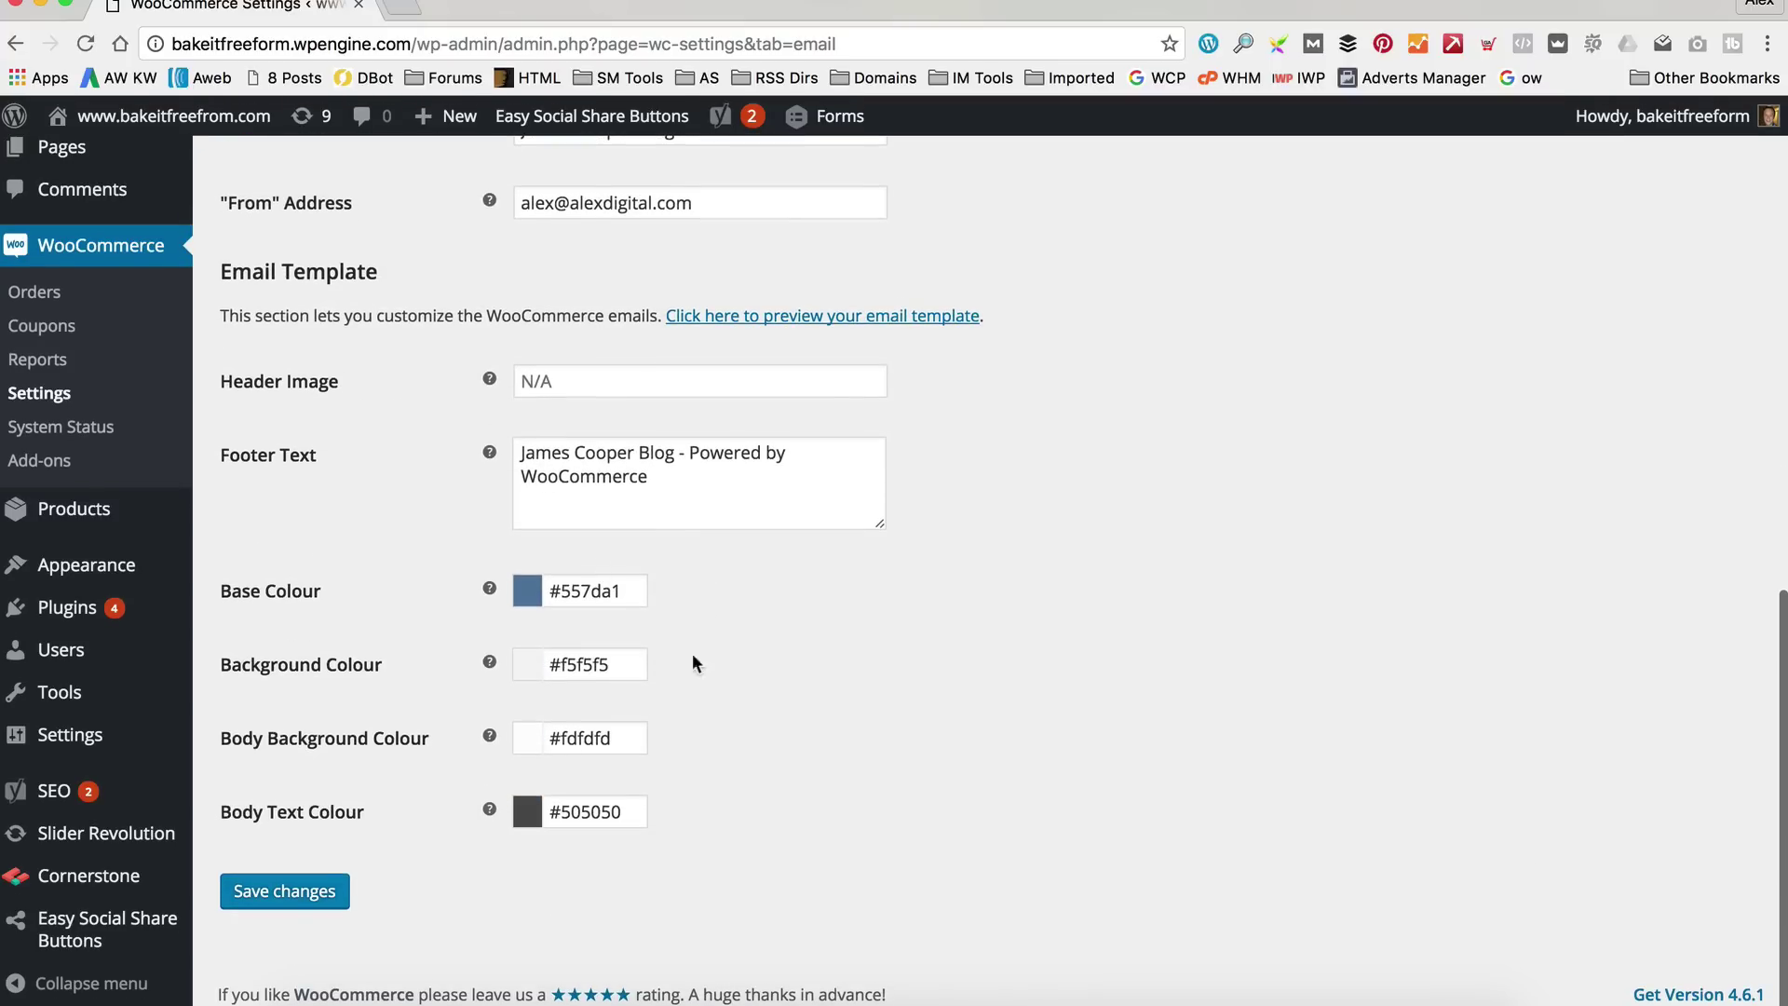
click(694, 989)
click(1204, 221)
drag(1175, 190, 1112, 191)
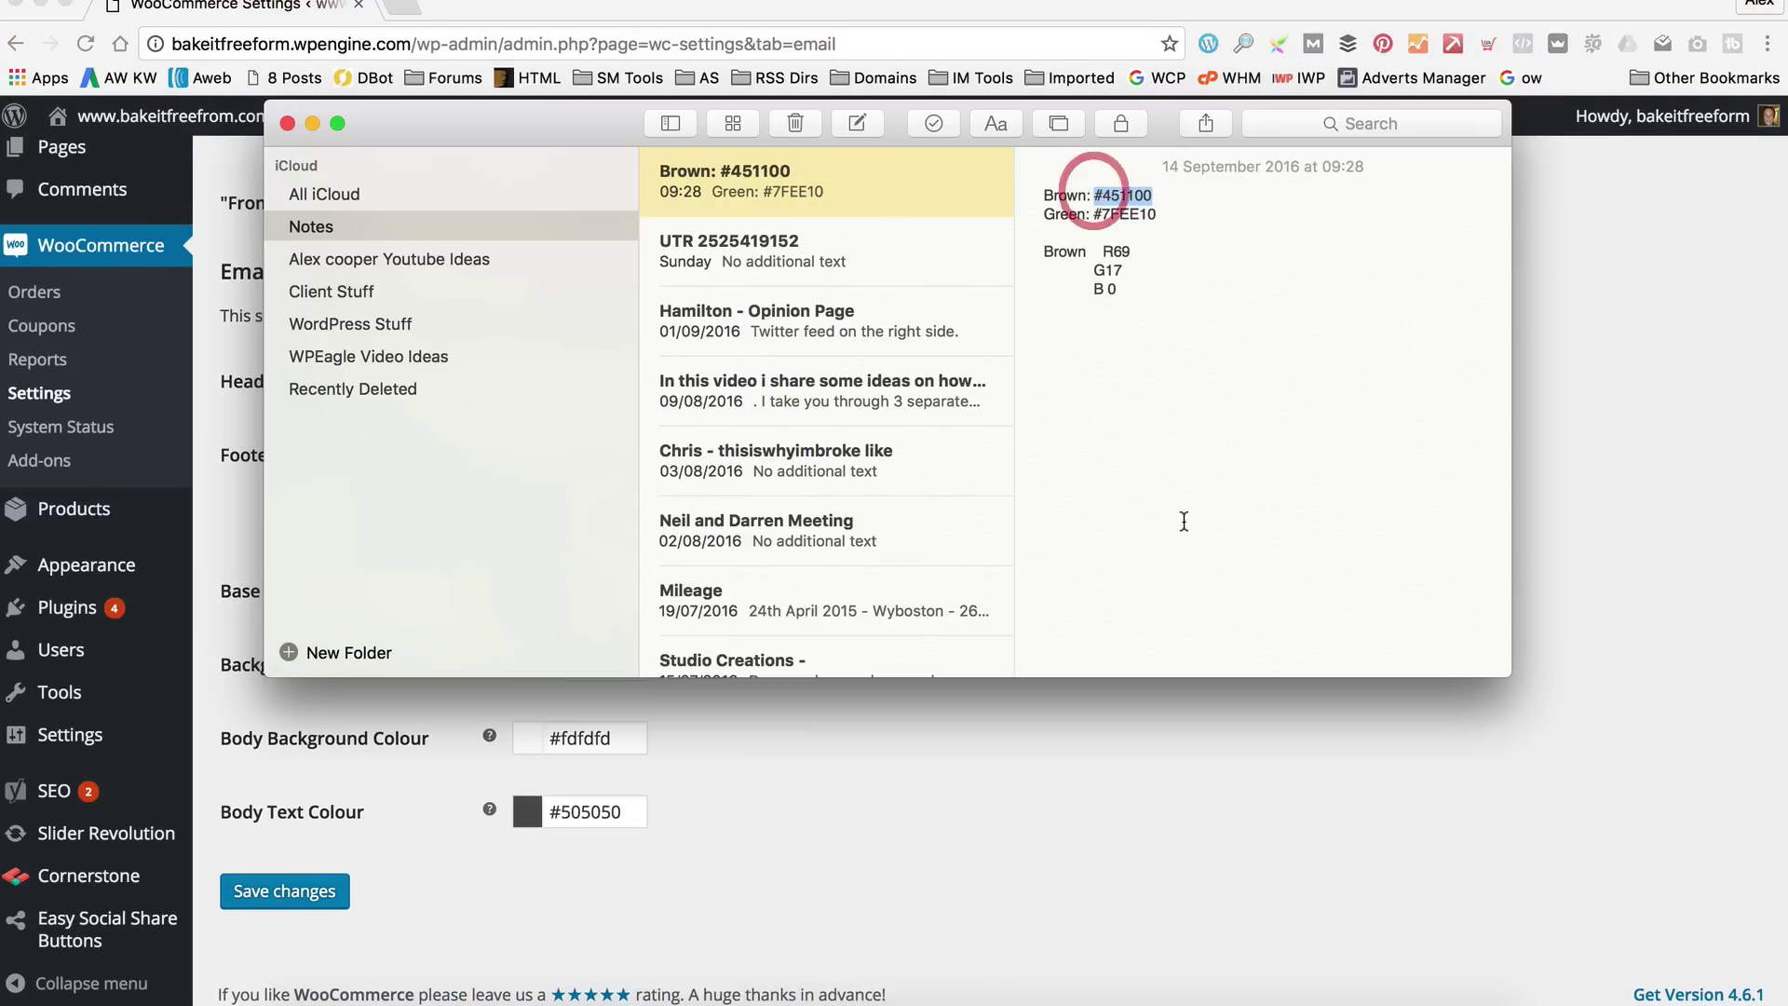
click(943, 759)
triple_click(636, 596)
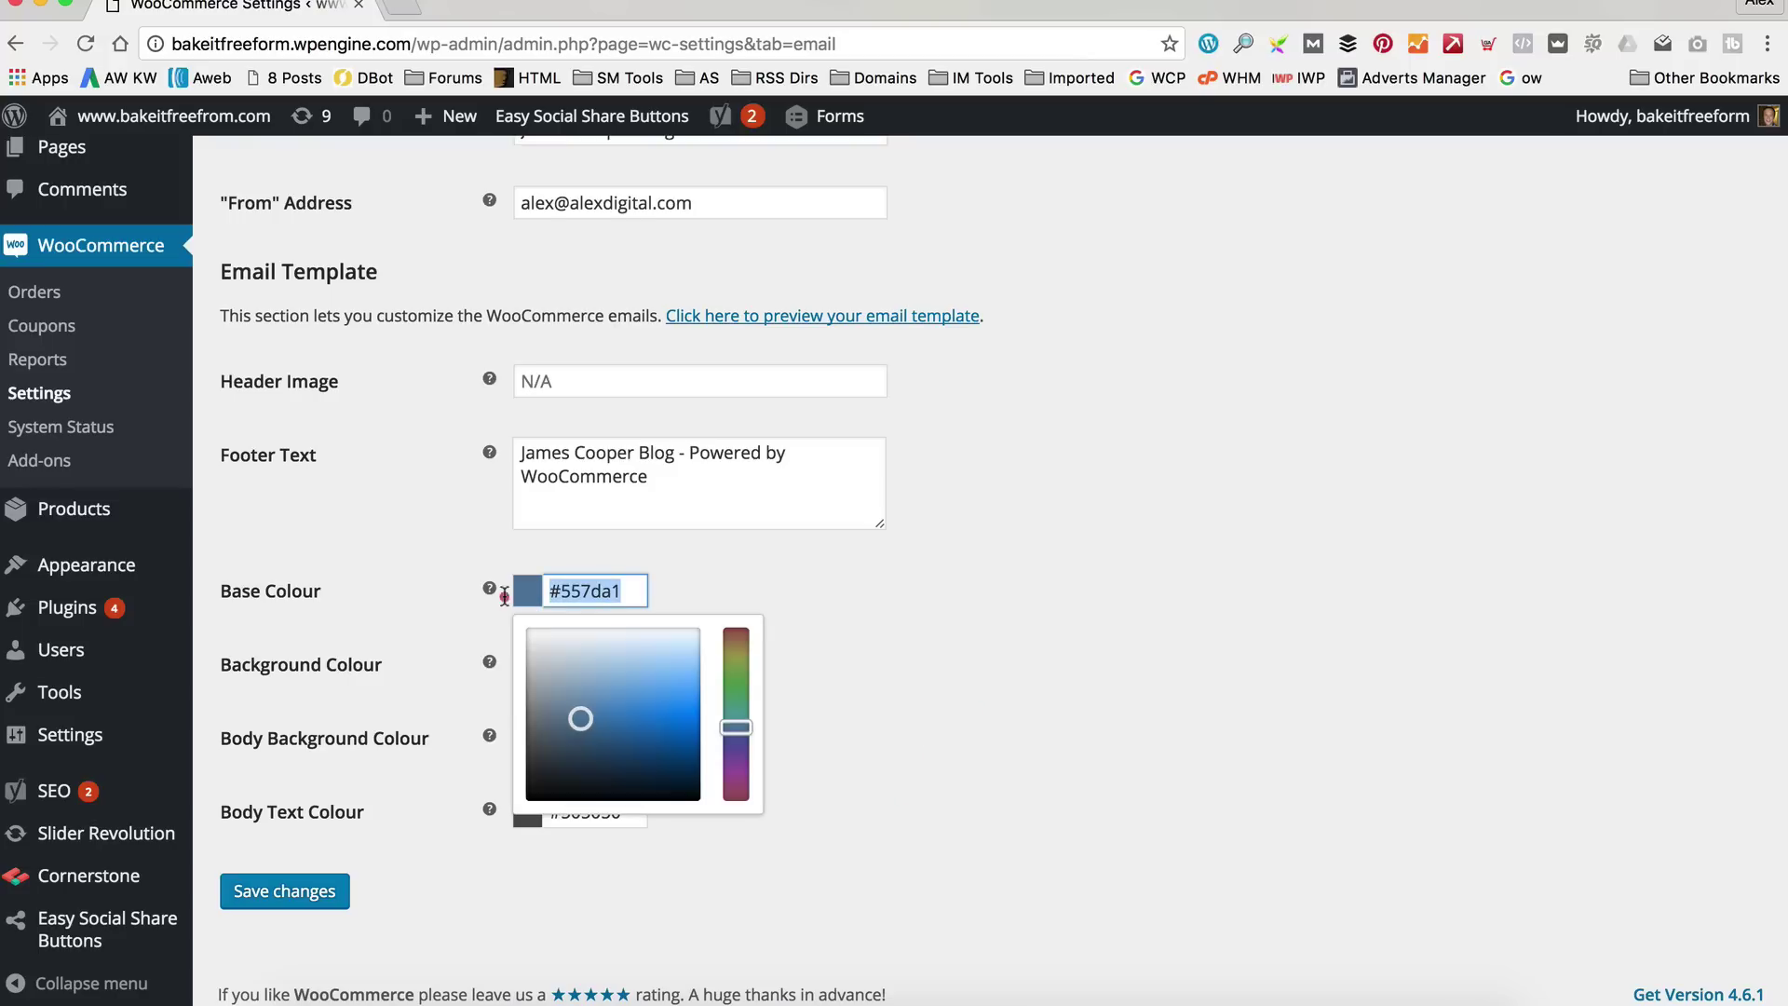
text(#451100)
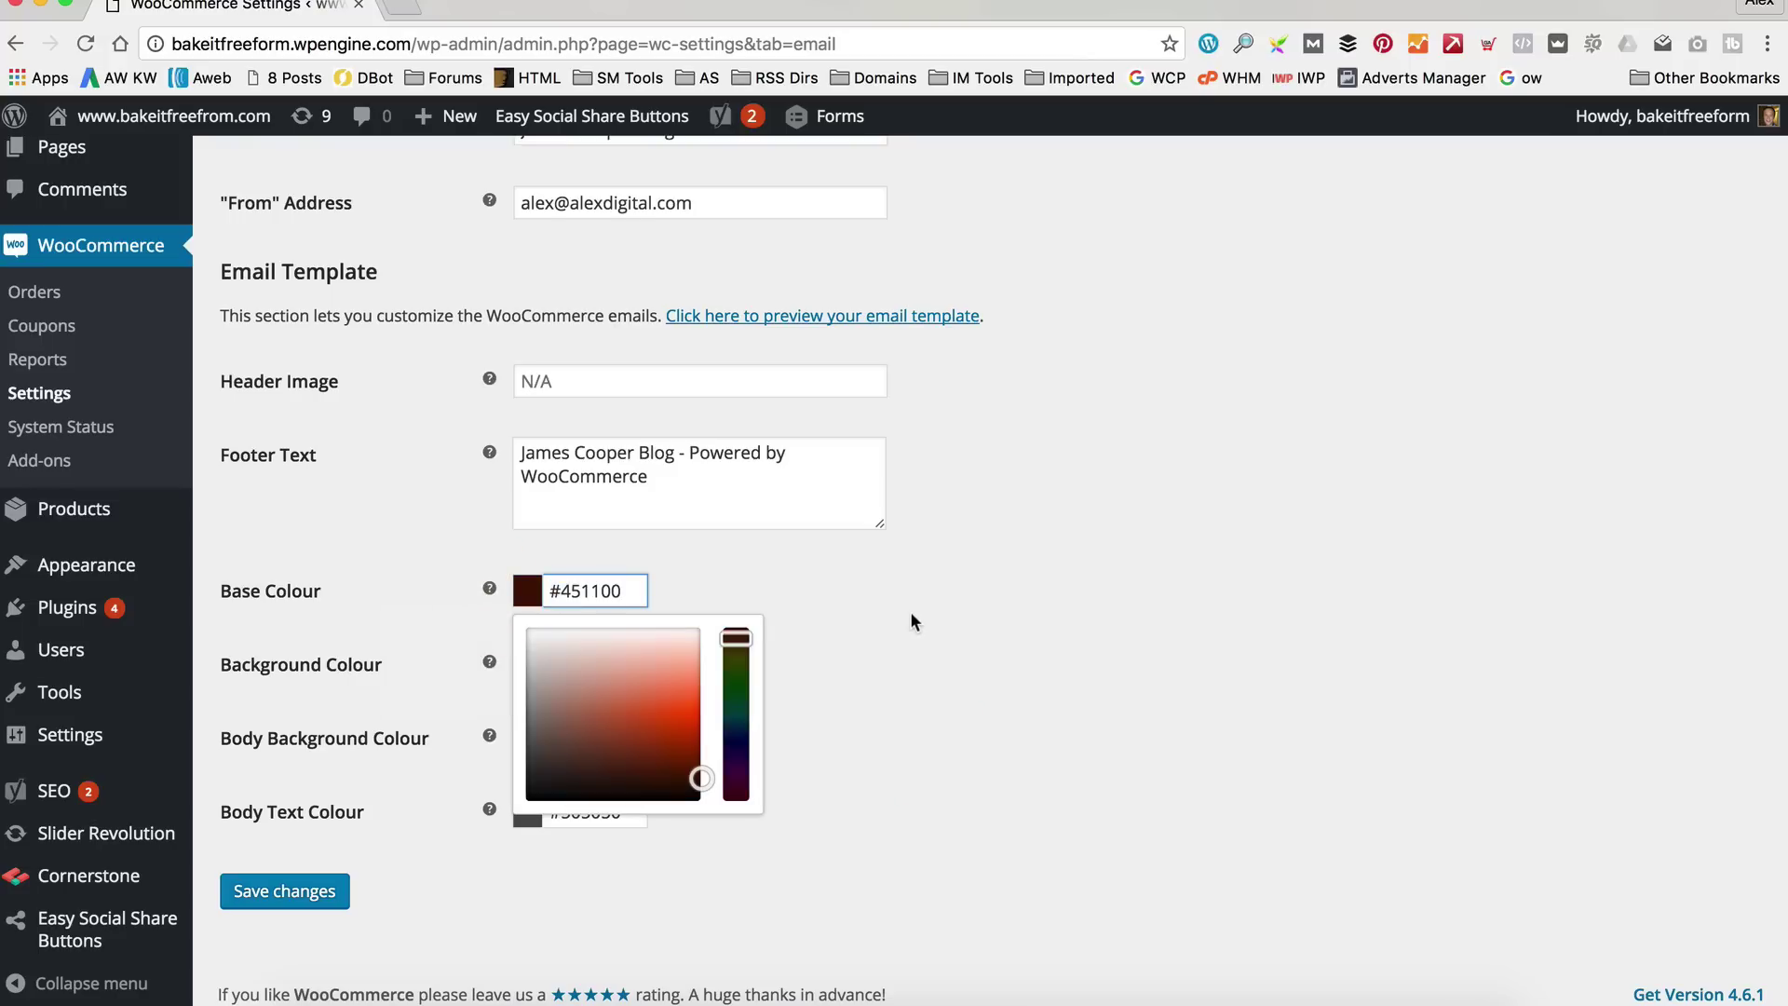
click(912, 616)
drag(693, 477, 503, 451)
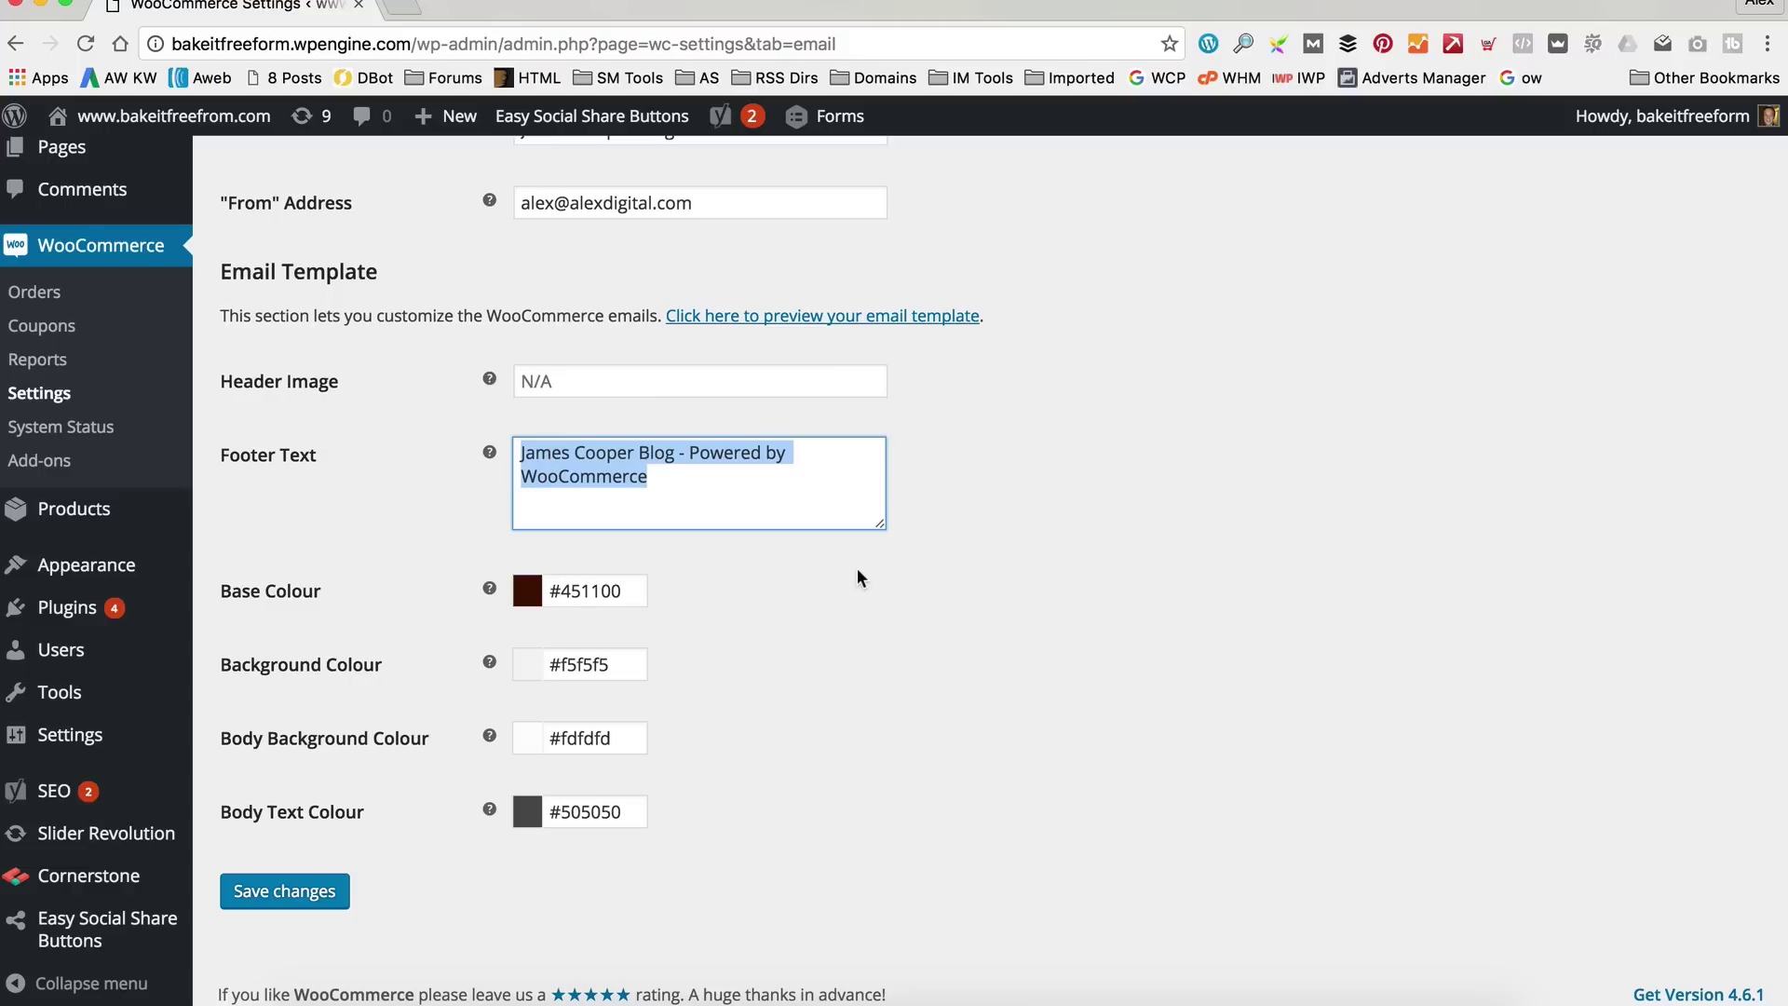
text(B)
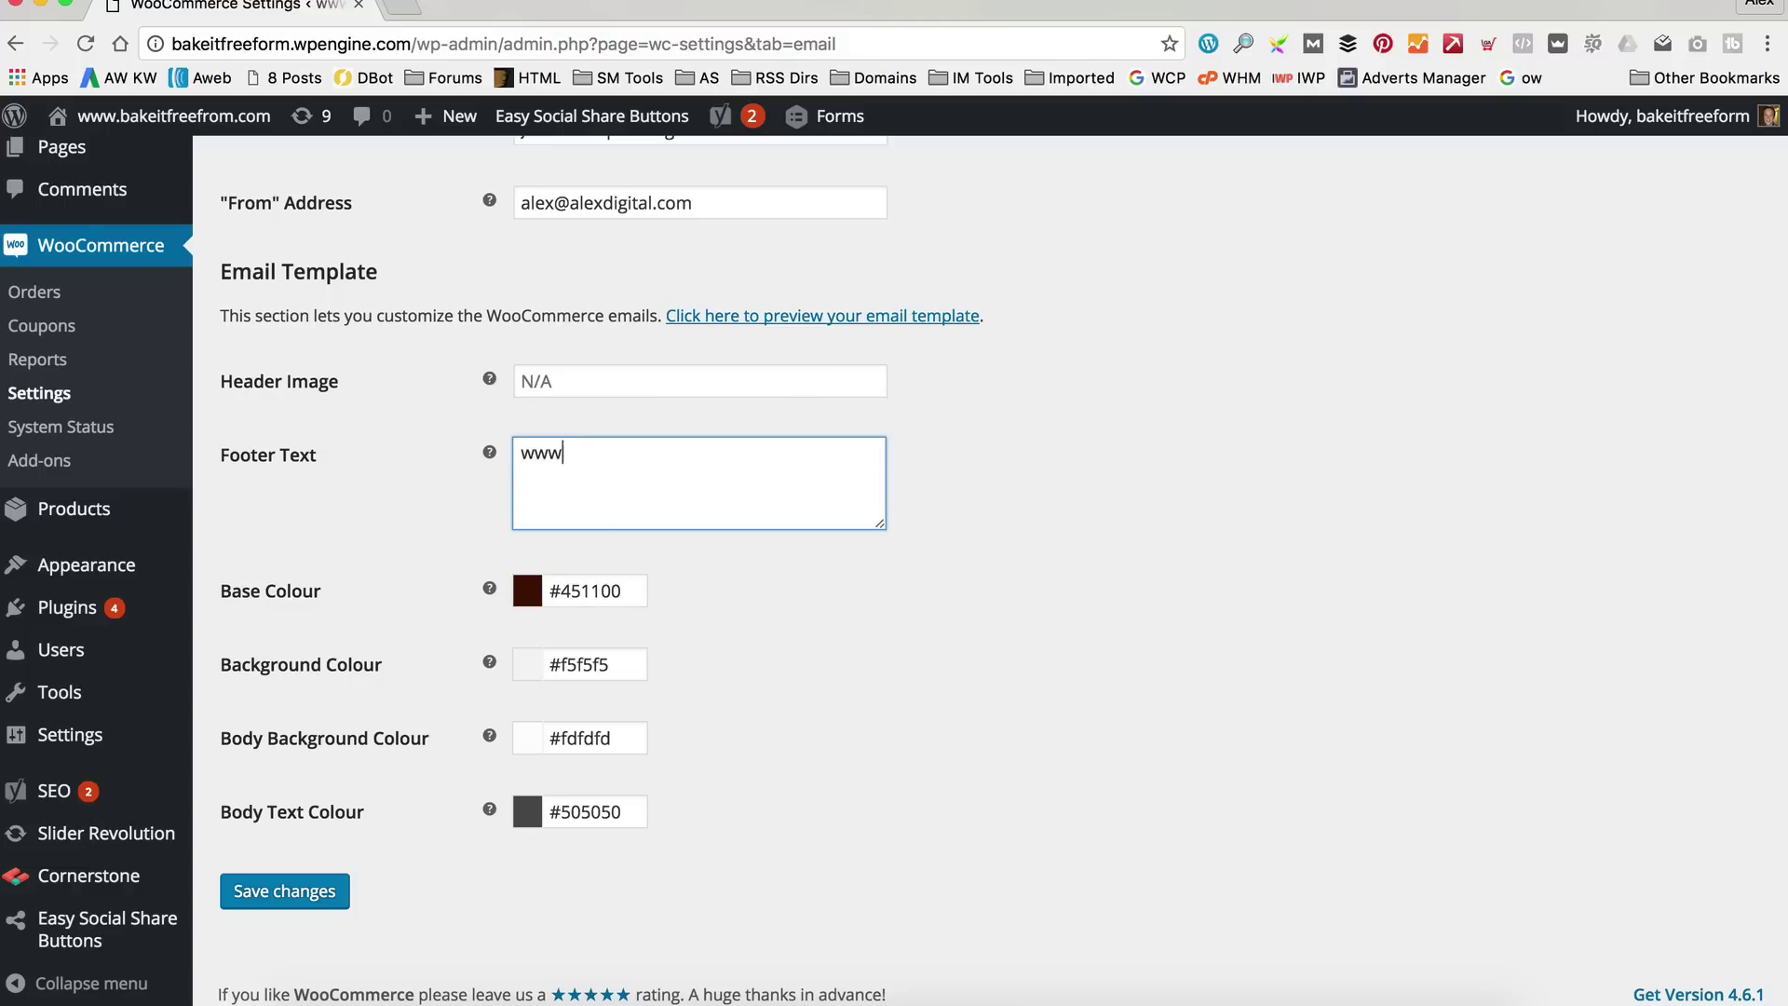
text(ww.bakeitfreeforom.com)
click(913, 691)
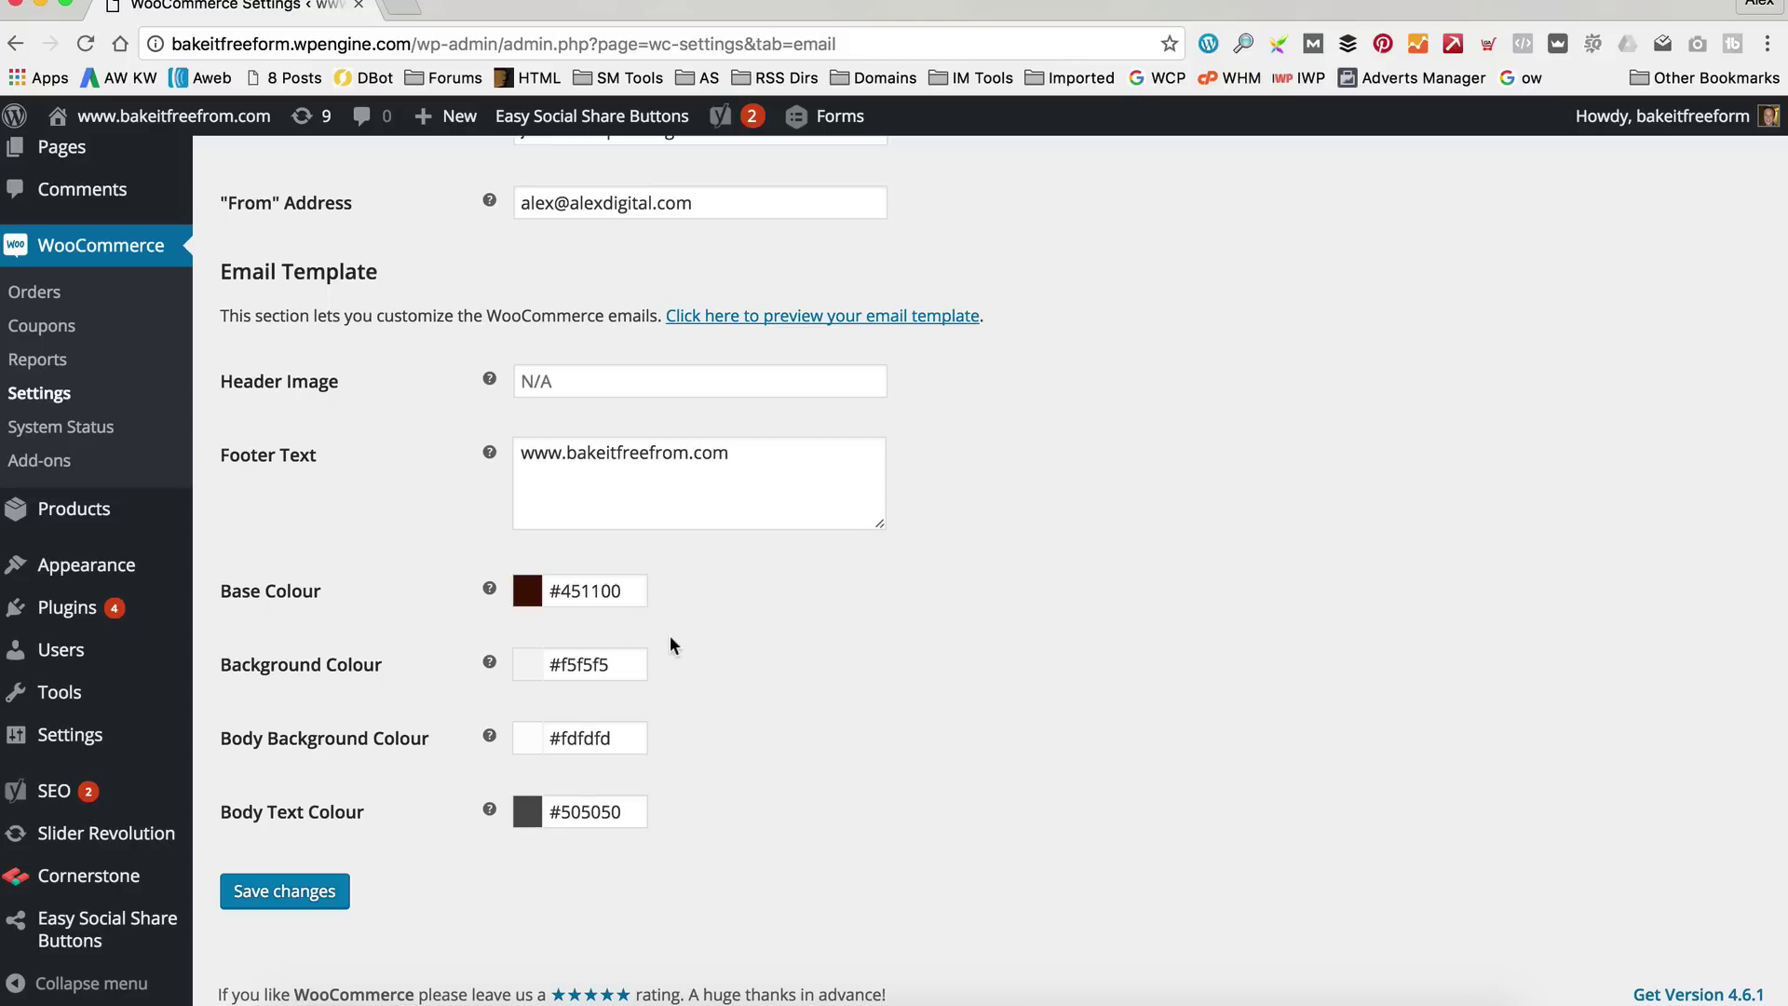
click(518, 380)
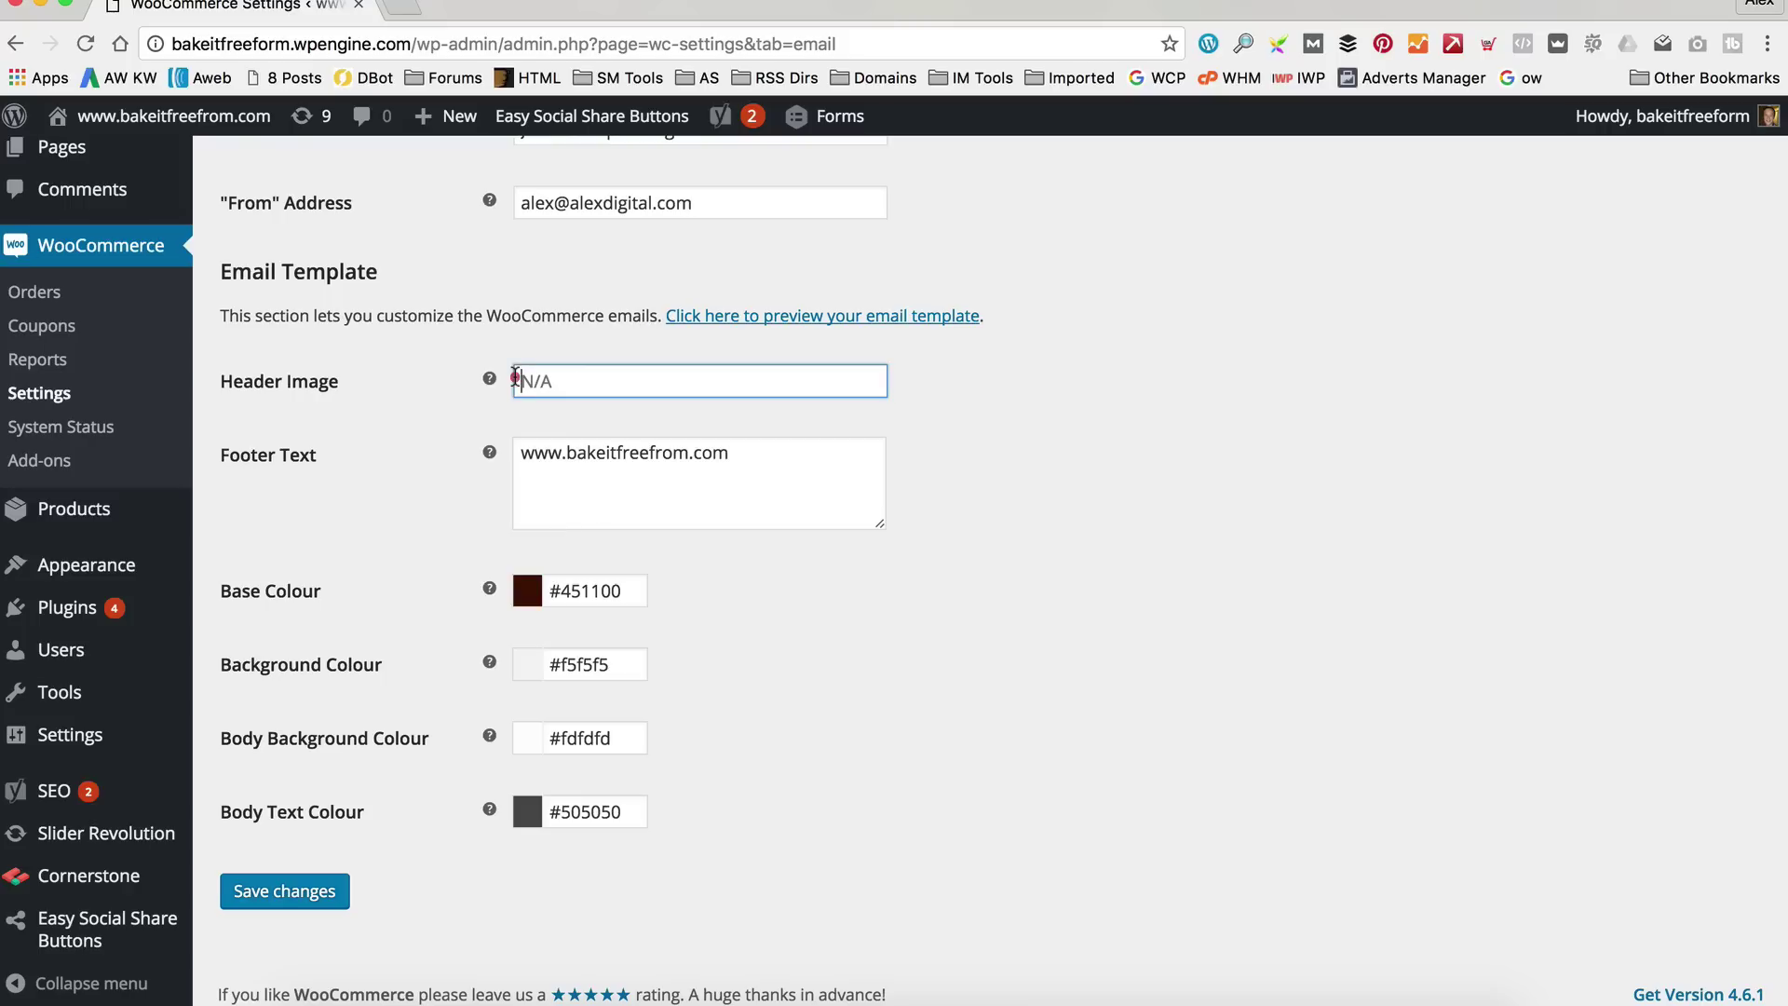
click(616, 382)
scroll(611, 383, up, 1)
click(610, 375)
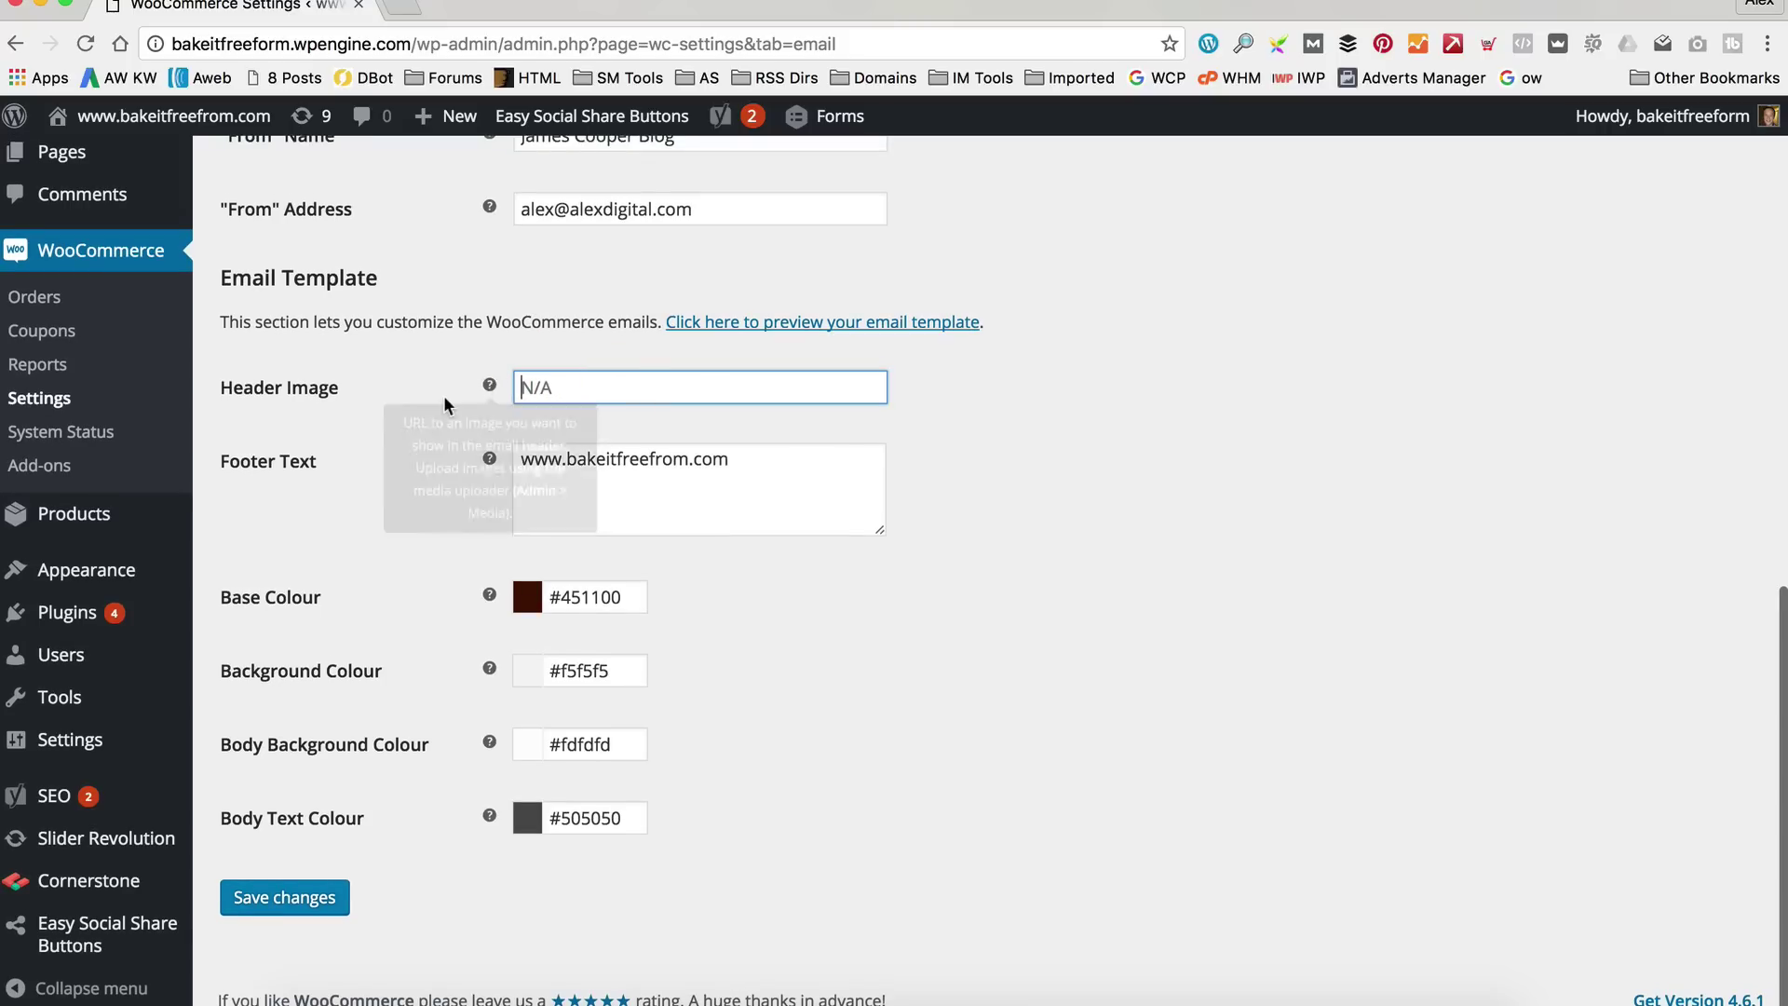
scroll(452, 406, up, 3)
mouse_move(116, 212)
right_click(240, 211)
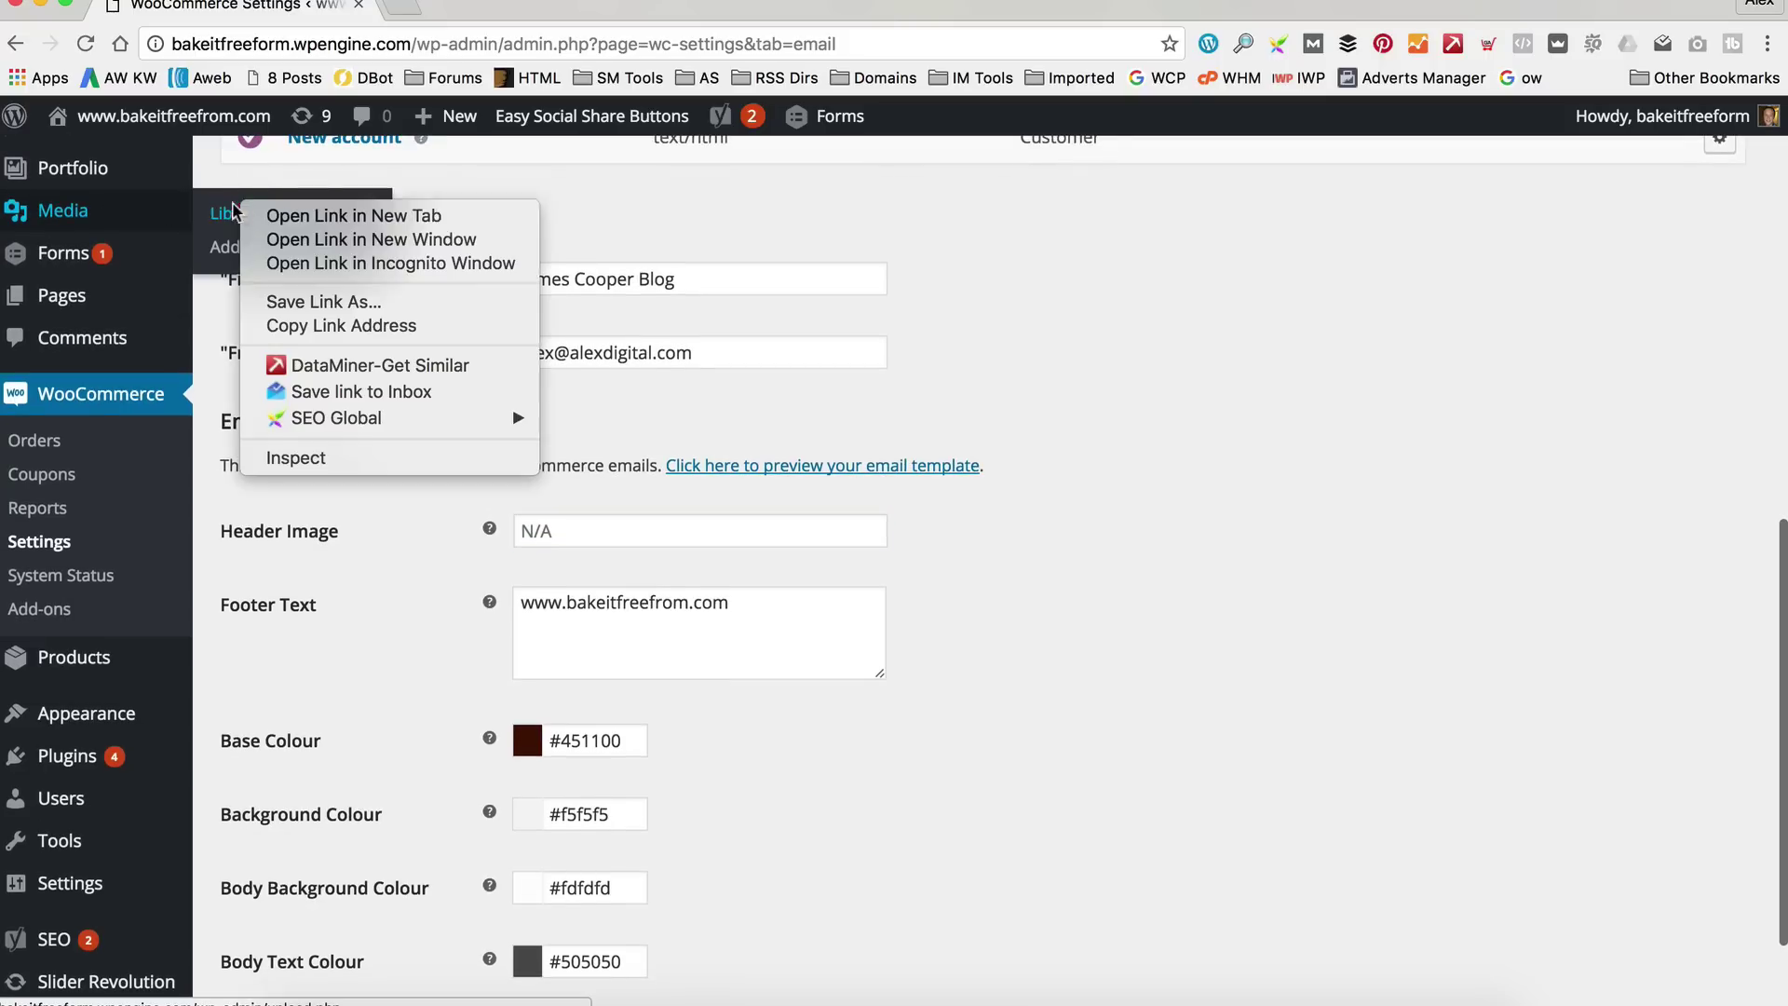
- Copy the full URL of the Logo-NO-BG.png logo from the Media Library
click(321, 214)
click(447, 7)
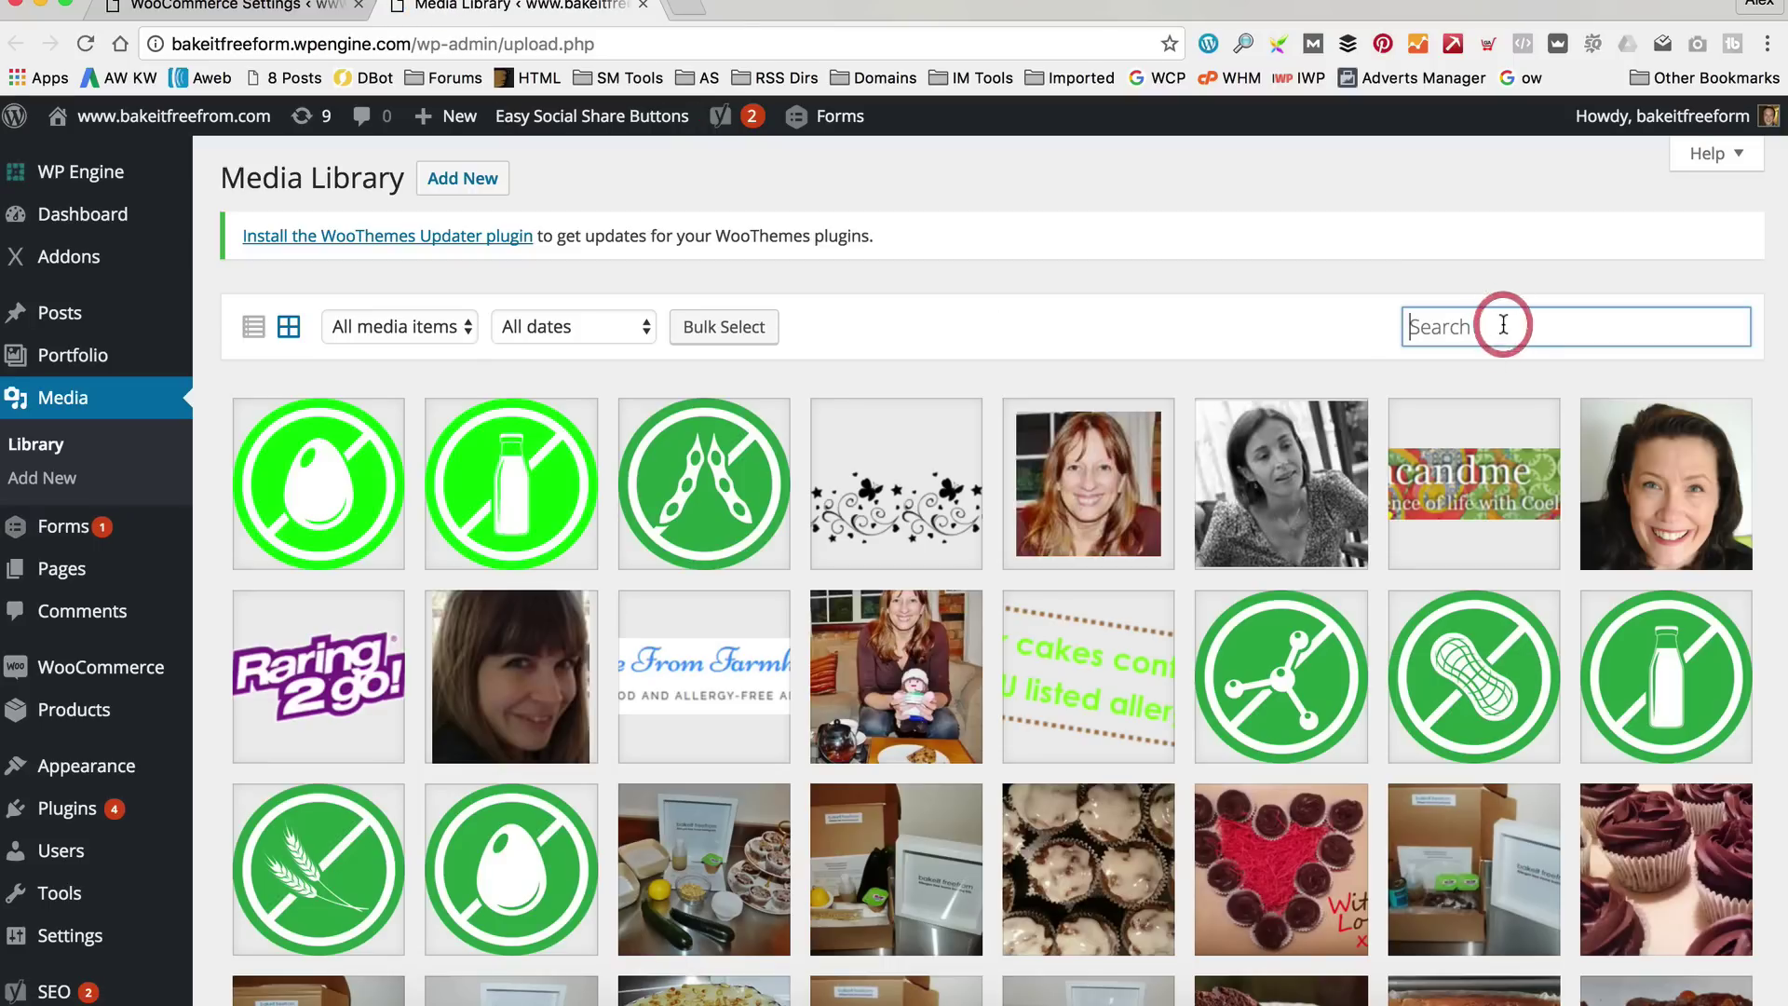
scroll(1123, 822, down, 5)
click(1122, 823)
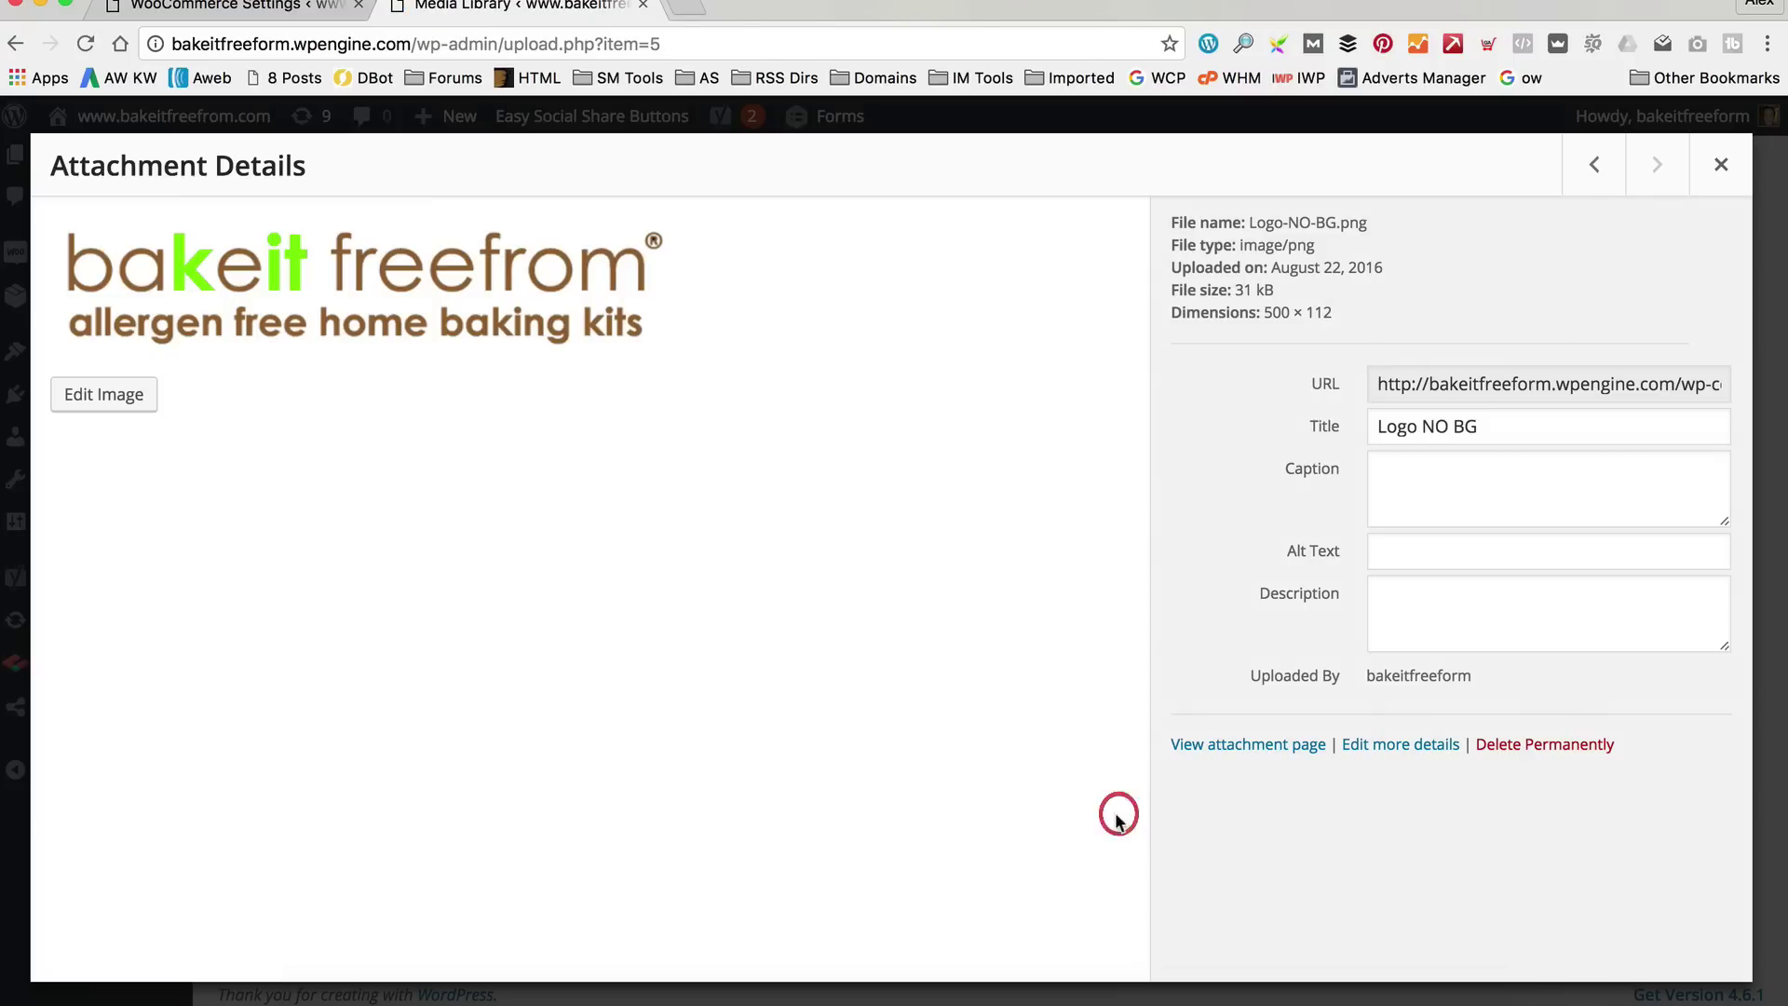
triple_click(1539, 384)
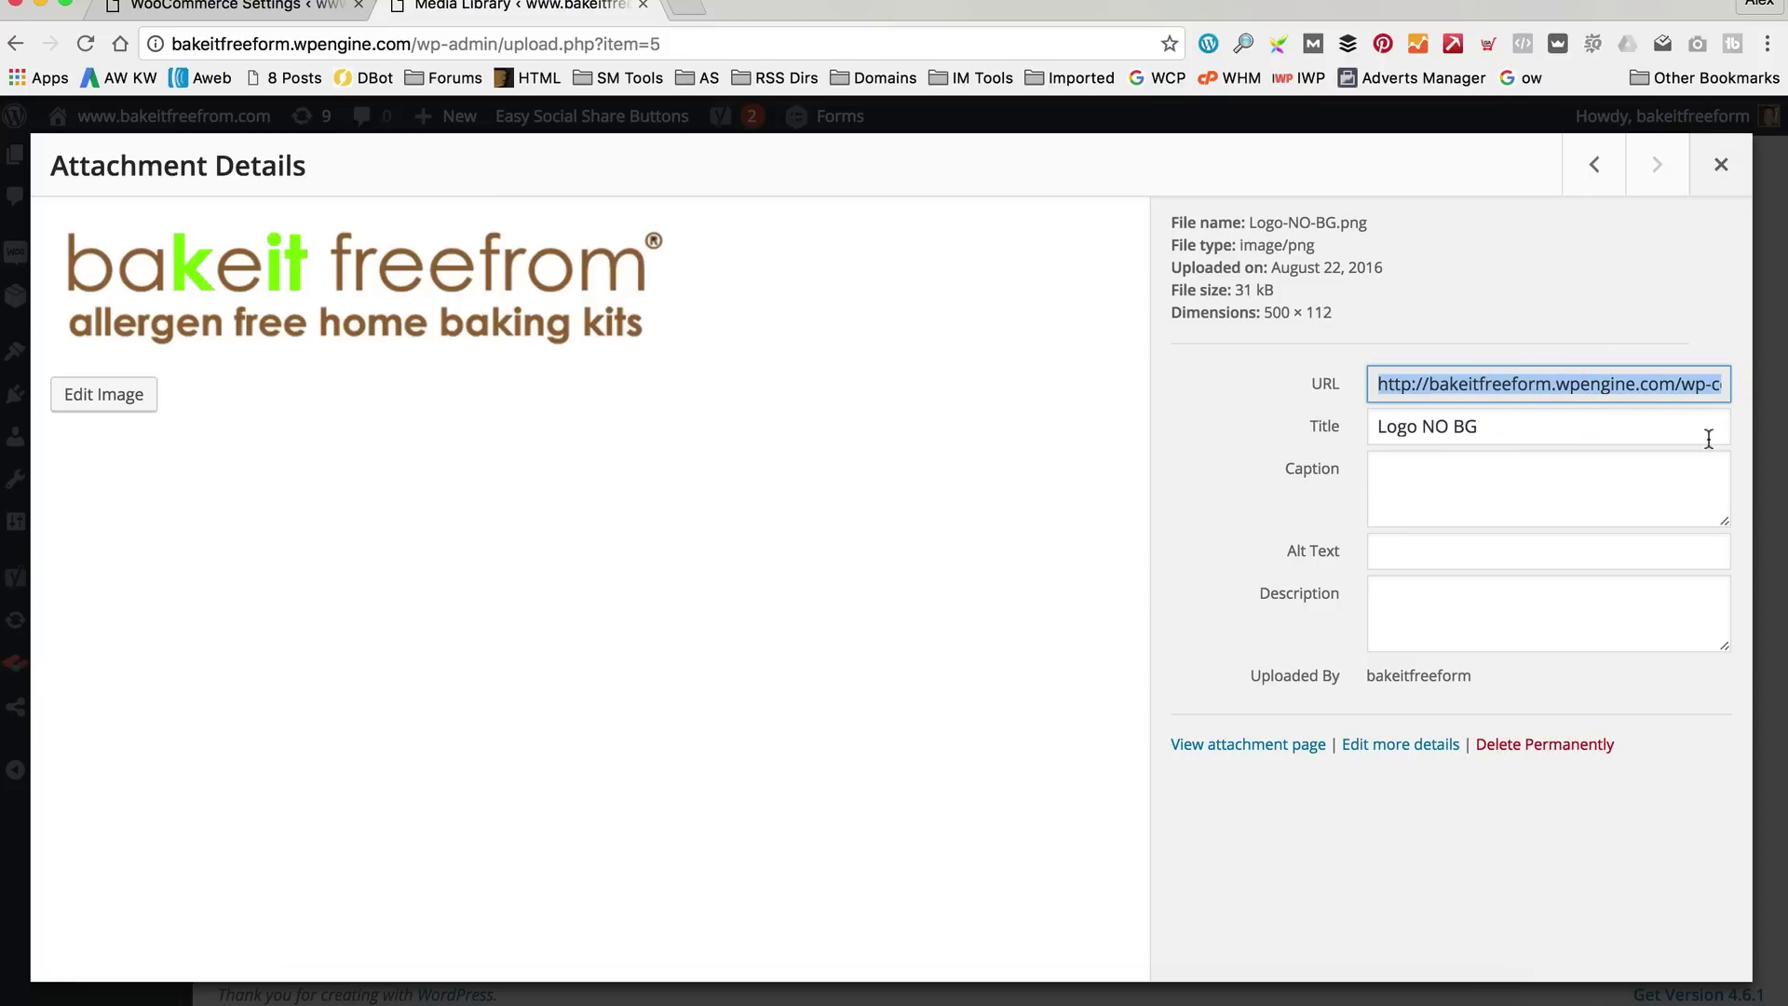
click(1721, 166)
- Paste the logo URL into the email Header Image field and save the changes
click(293, 16)
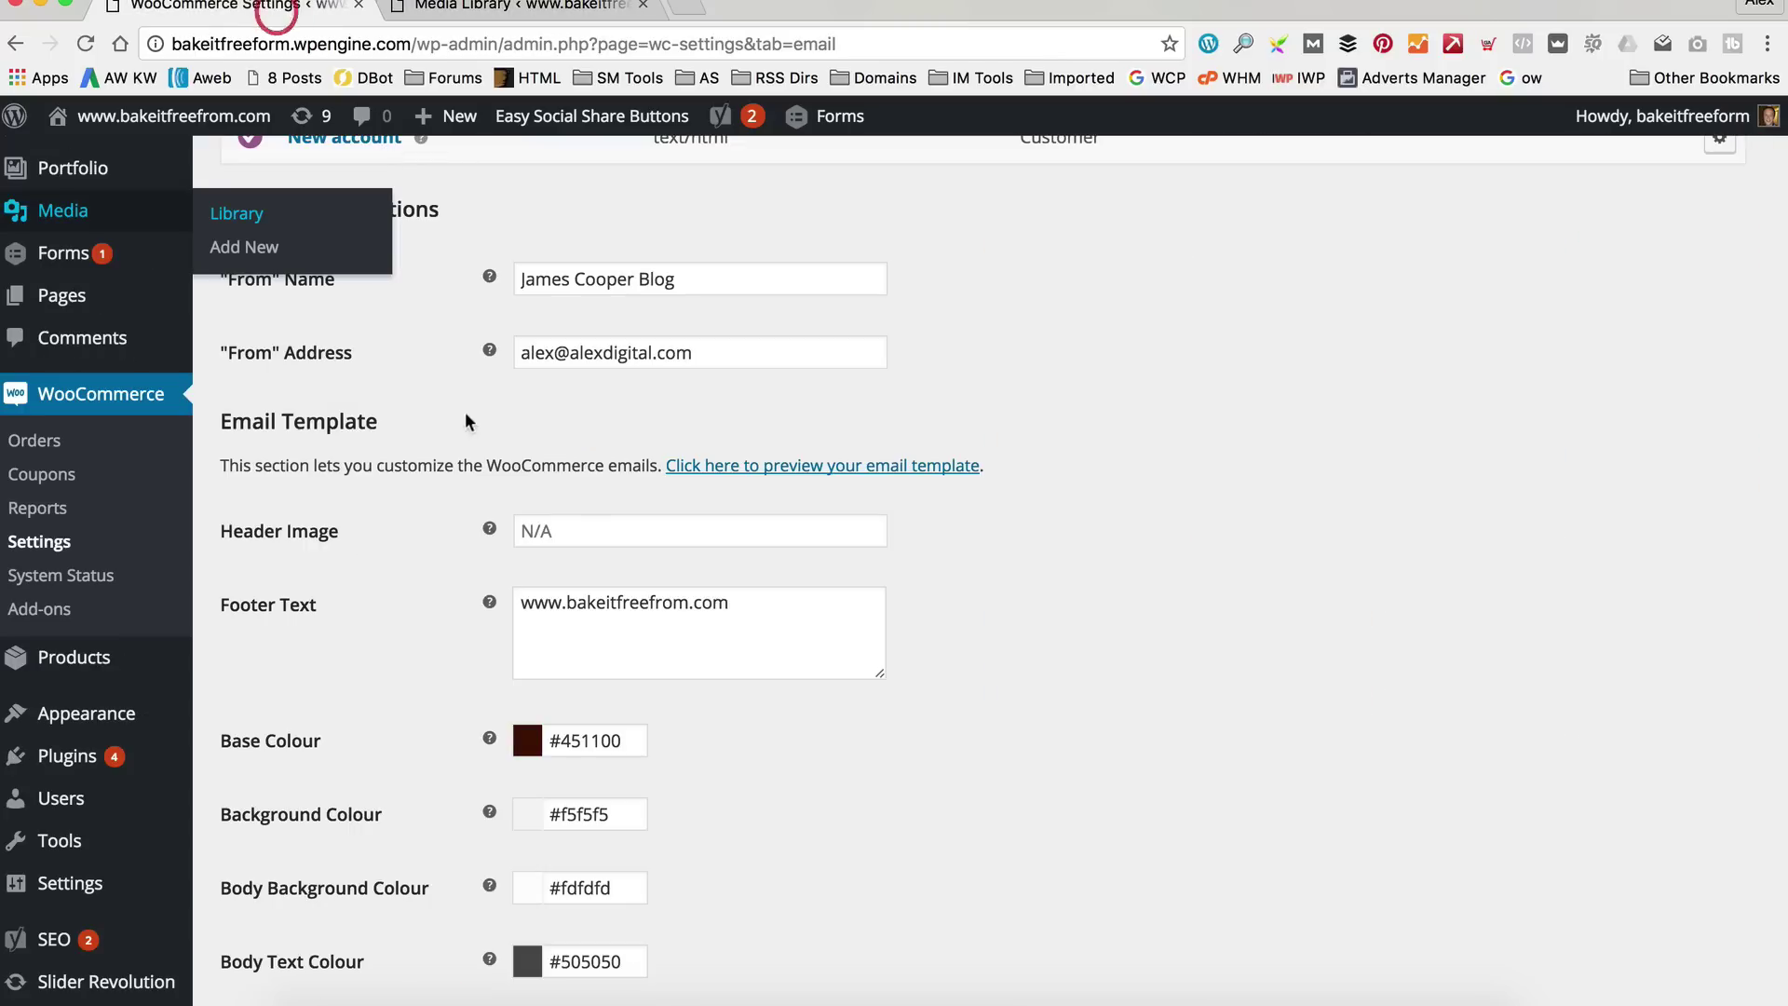
triple_click(718, 527)
text(-content/uploads/2016/08/Logo-NO-BG.png)
scroll(1038, 547, down, 3)
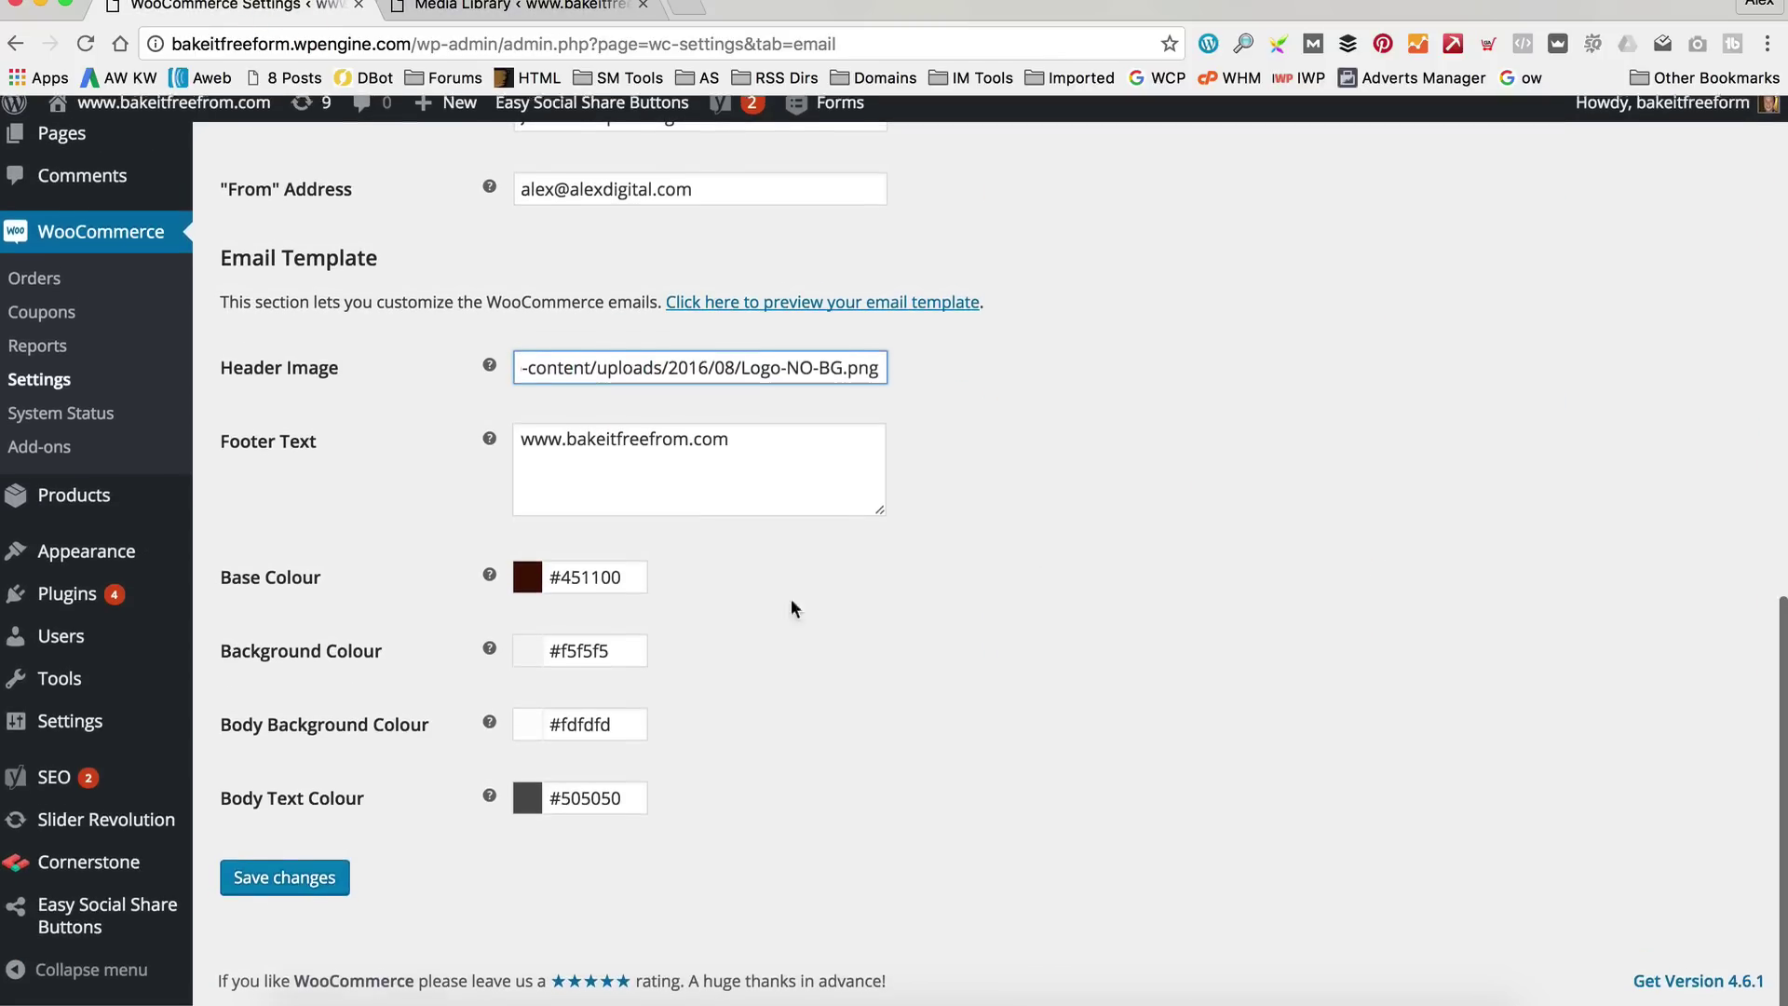
click(279, 889)
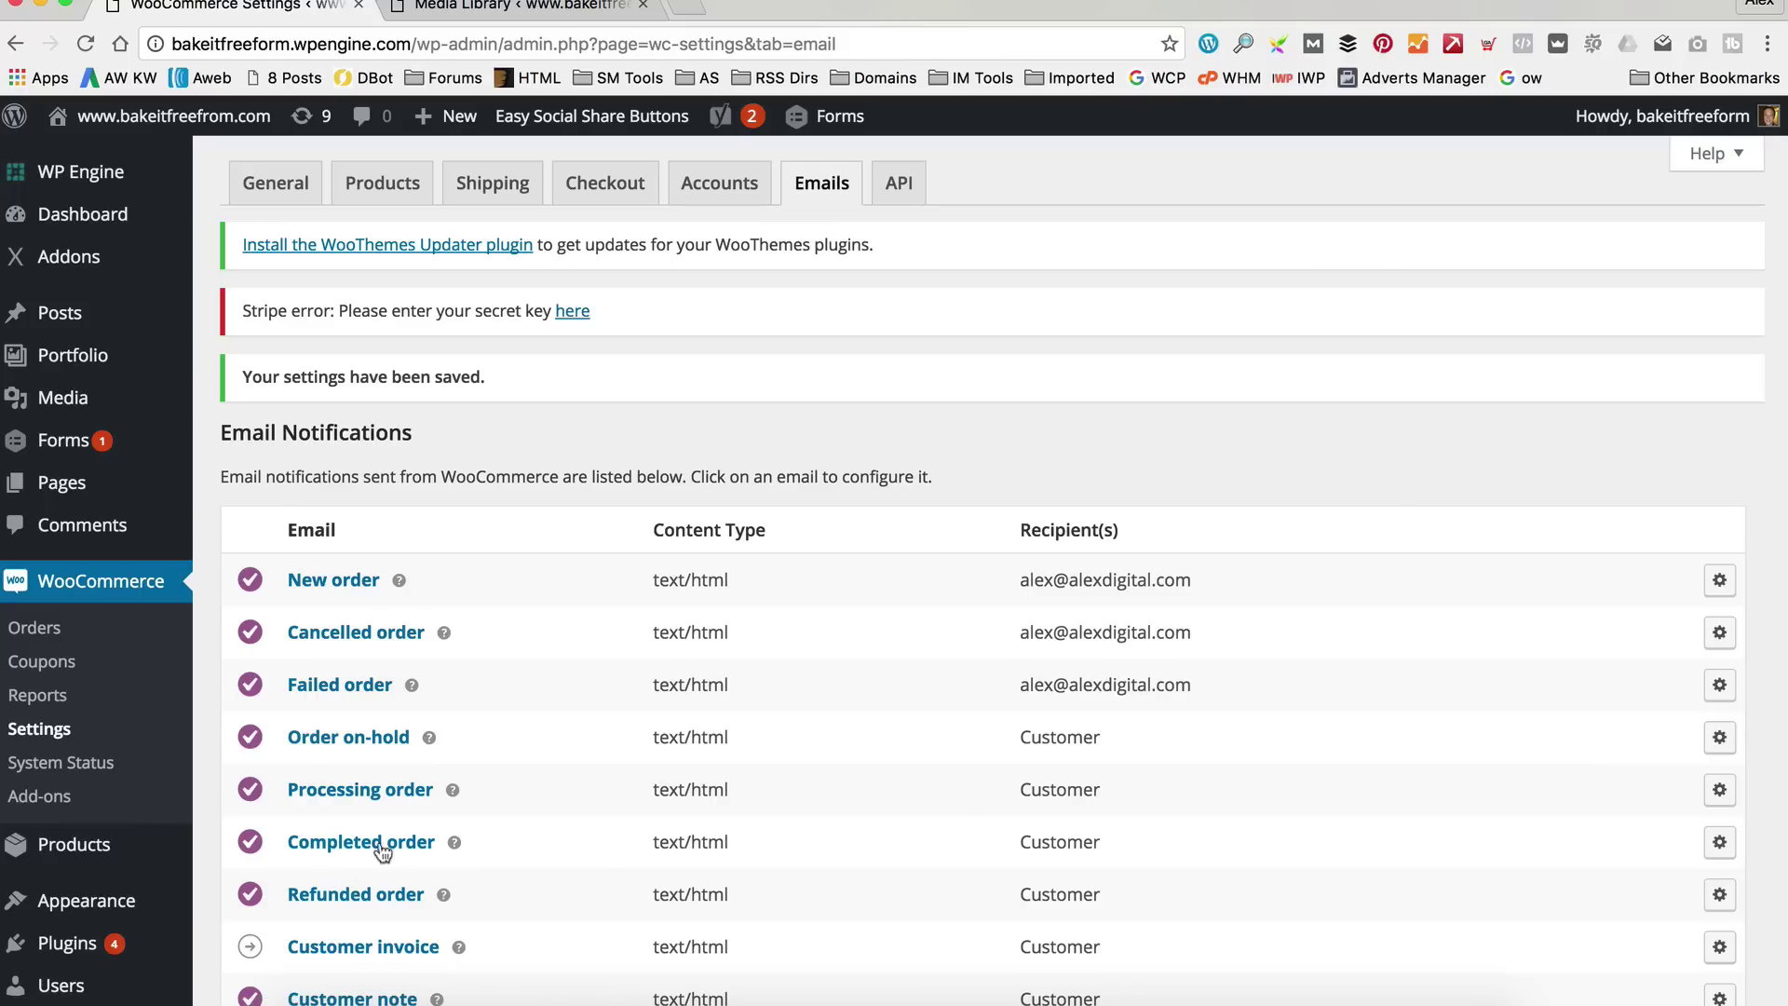
- Visit the live bakeit freefrom site from the admin bar's site menu
mouse_move(455, 791)
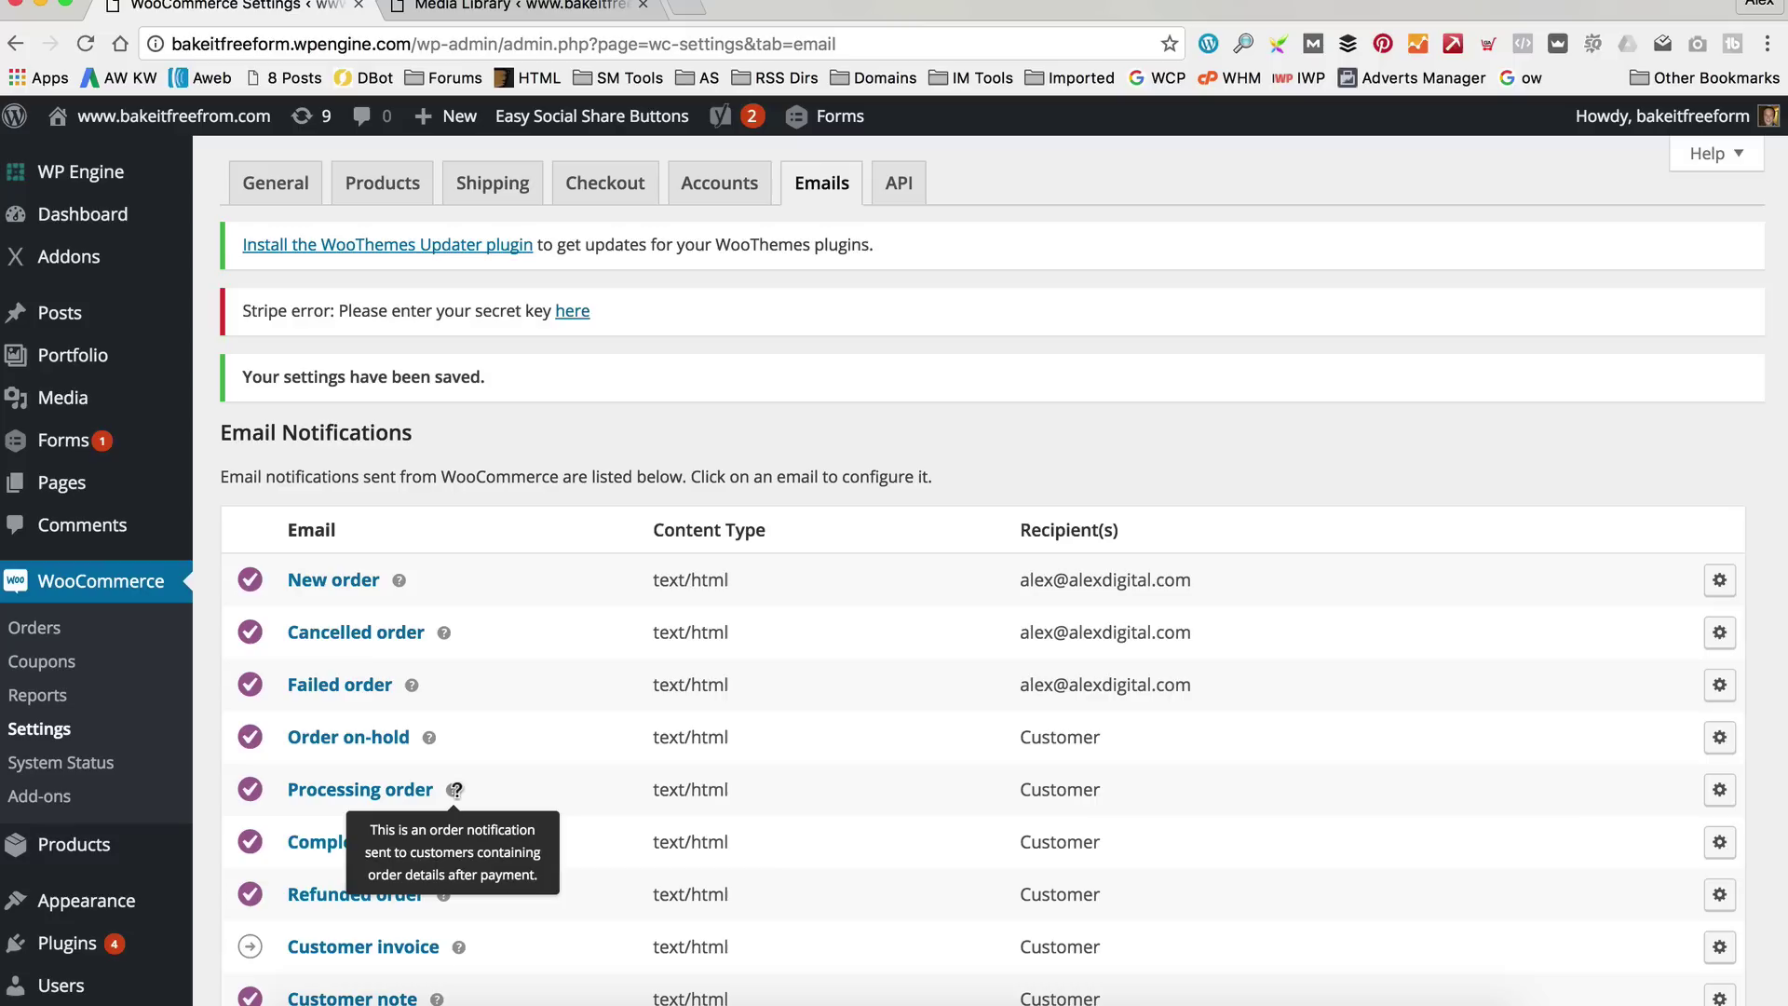
mouse_move(216, 126)
click(218, 156)
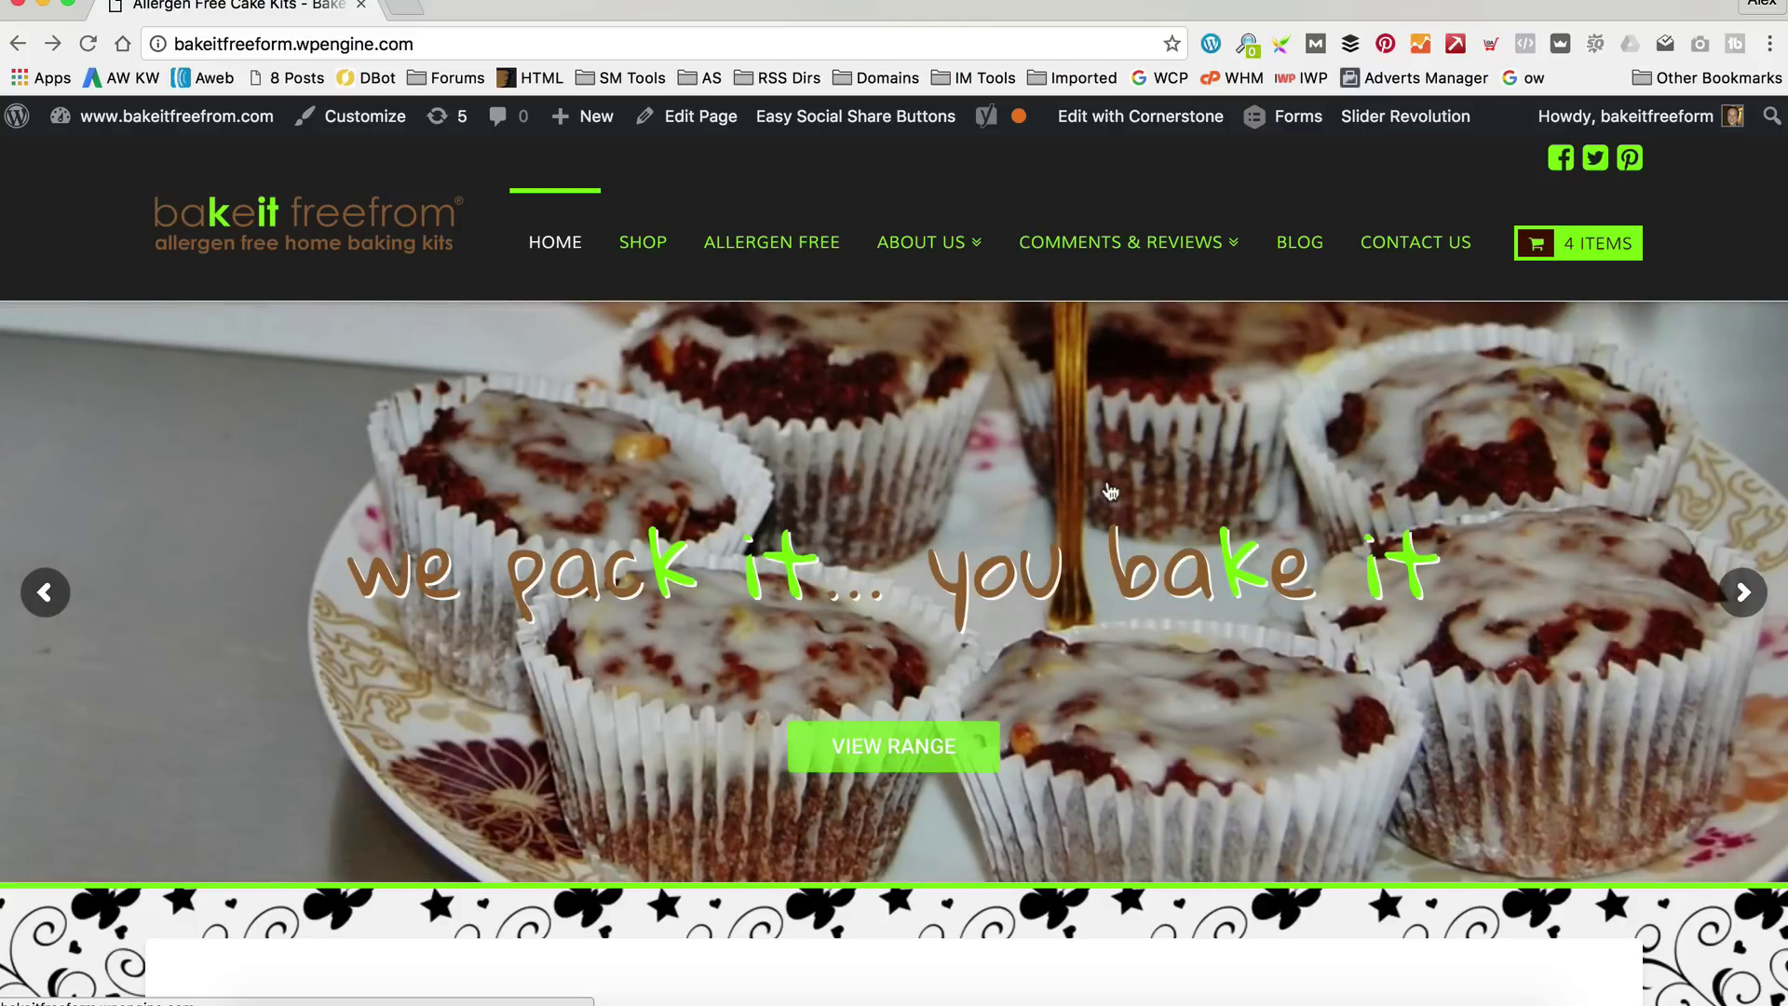
- Scroll to the Latest Tweets section and reload the homepage to refresh the tweets
scroll(957, 473, down, 10)
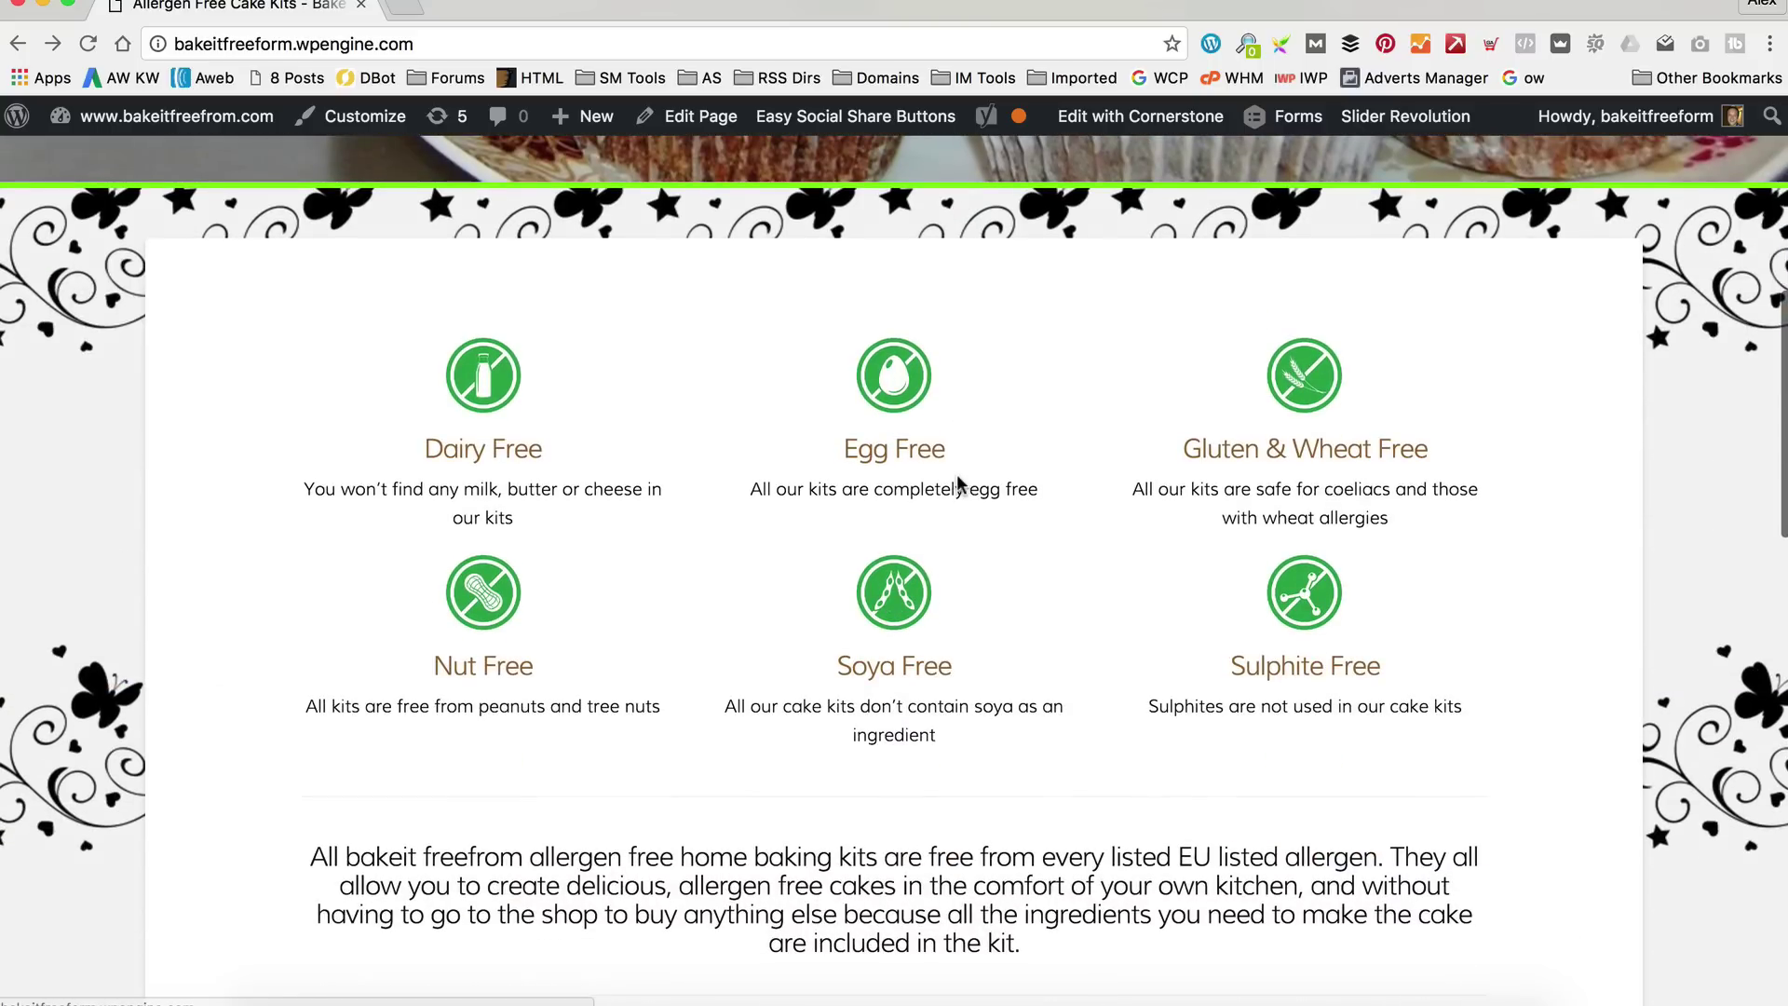
scroll(962, 484, down, 5)
scroll(963, 485, down, 8)
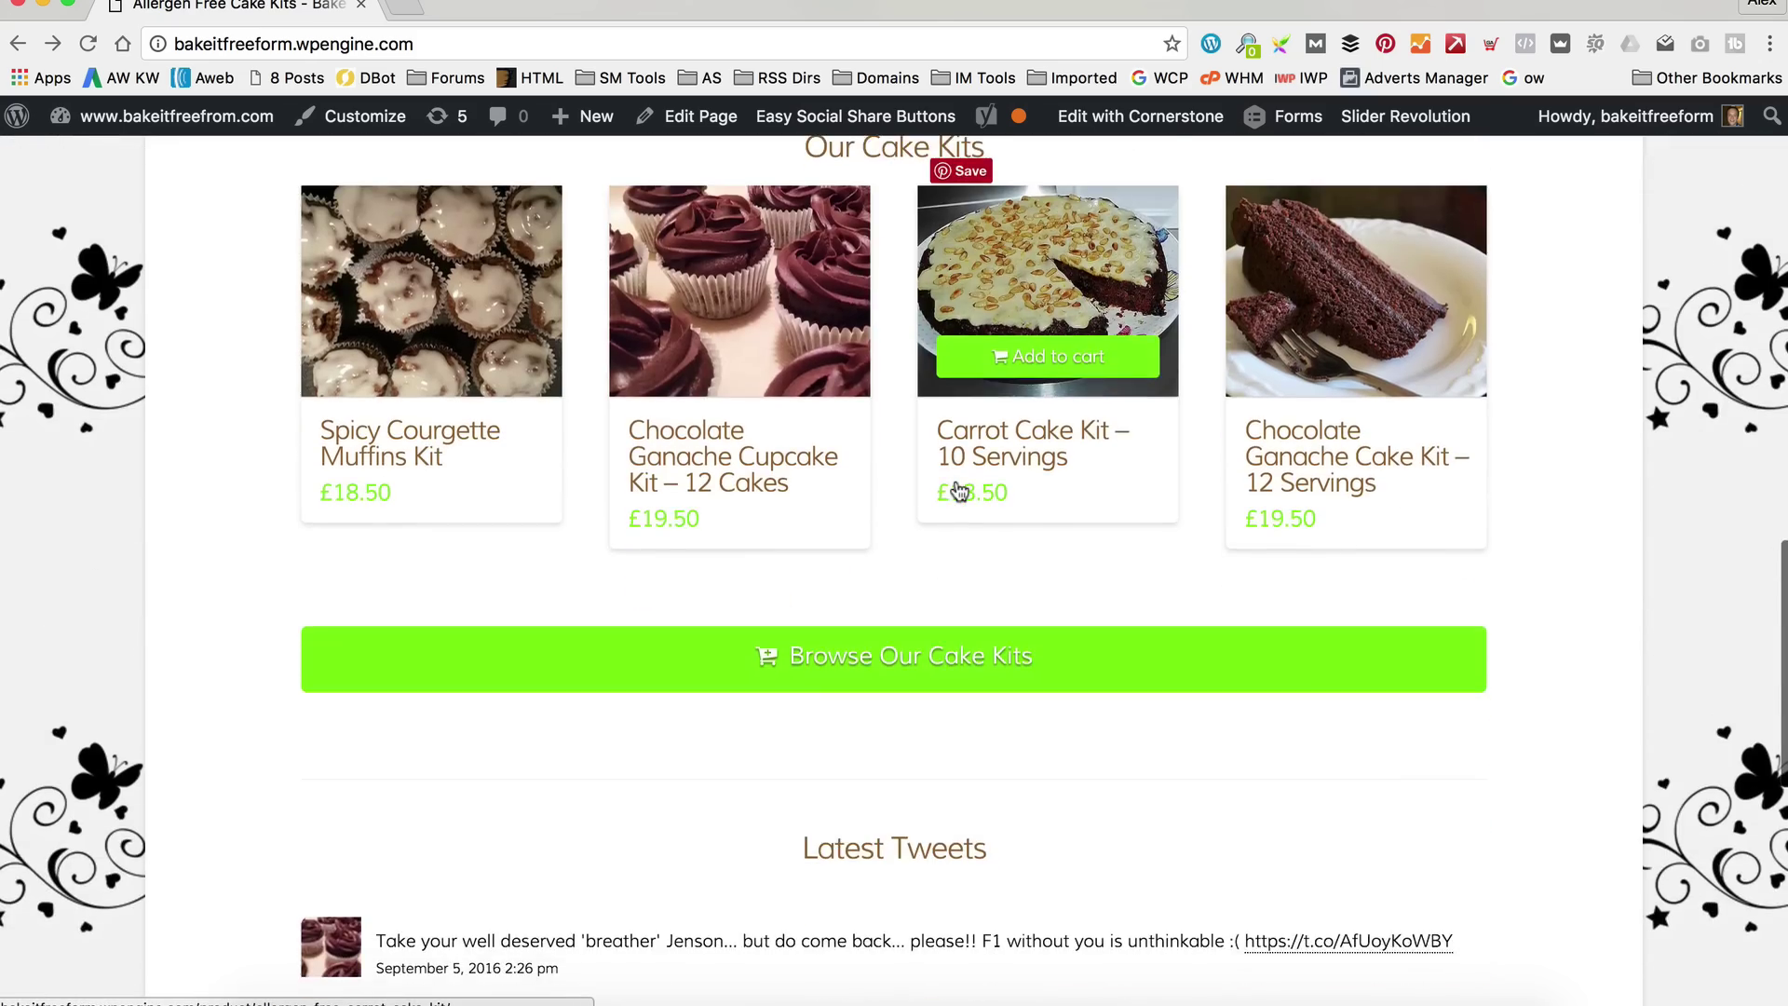
scroll(1200, 538, up, 12)
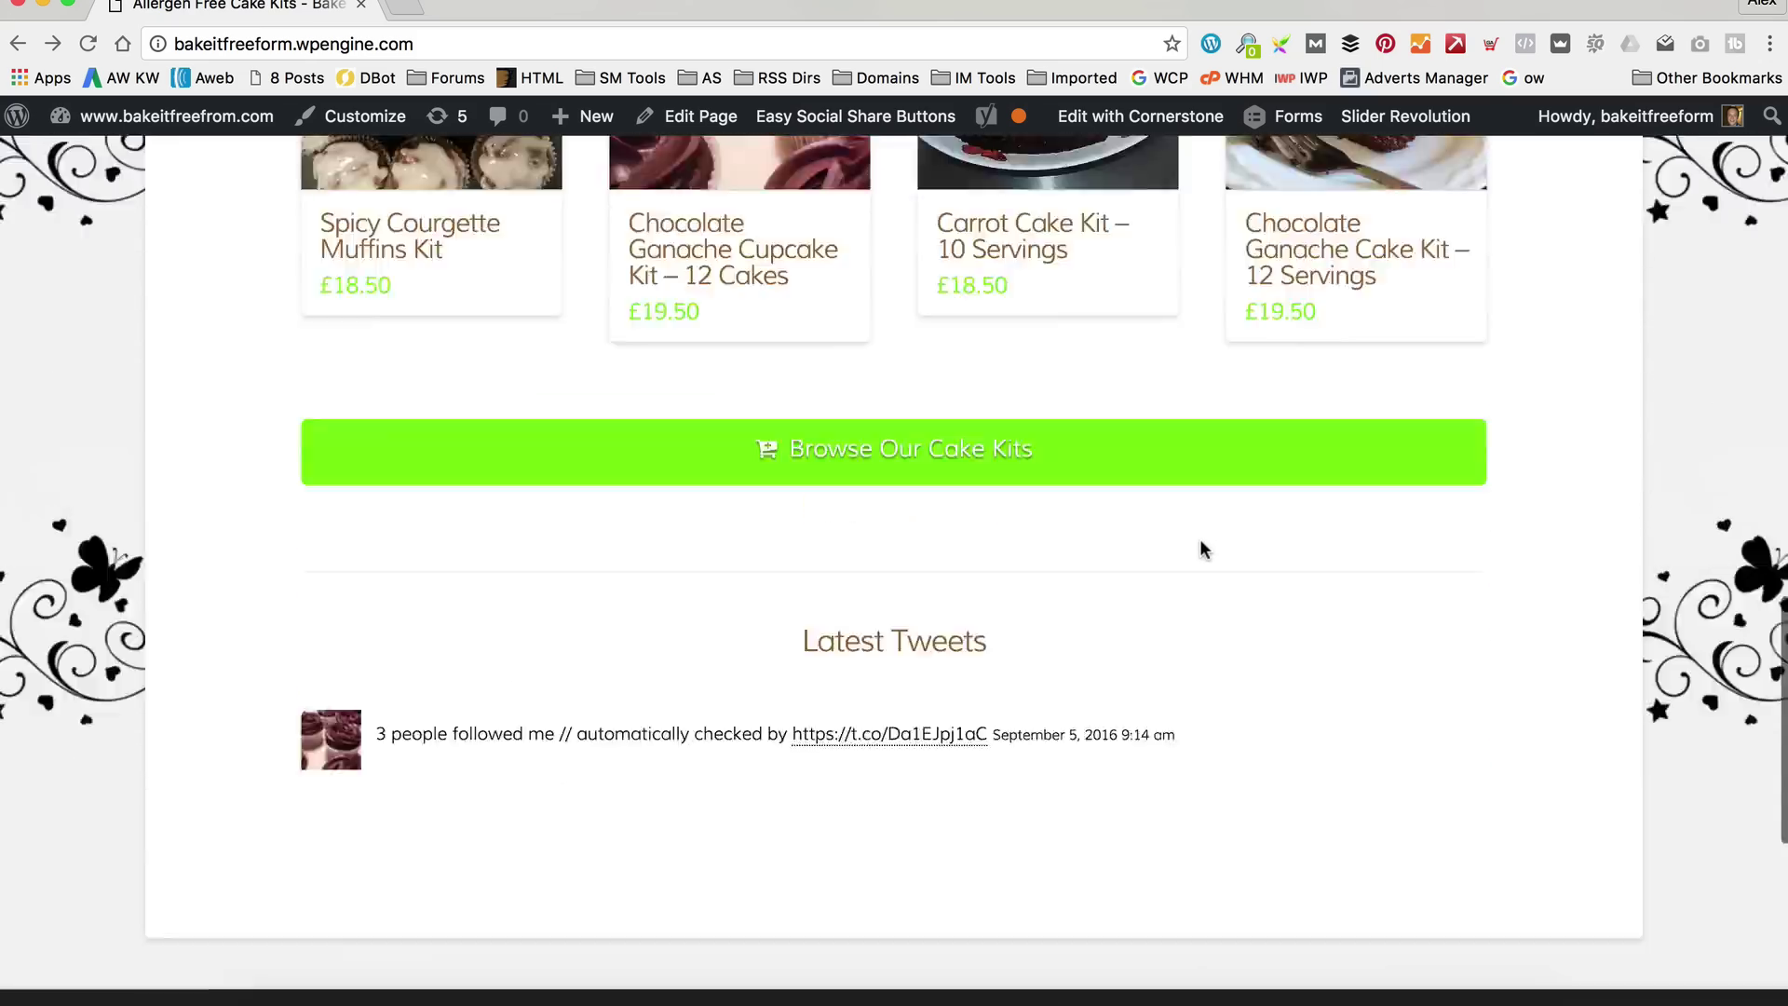
scroll(1194, 534, up, 10)
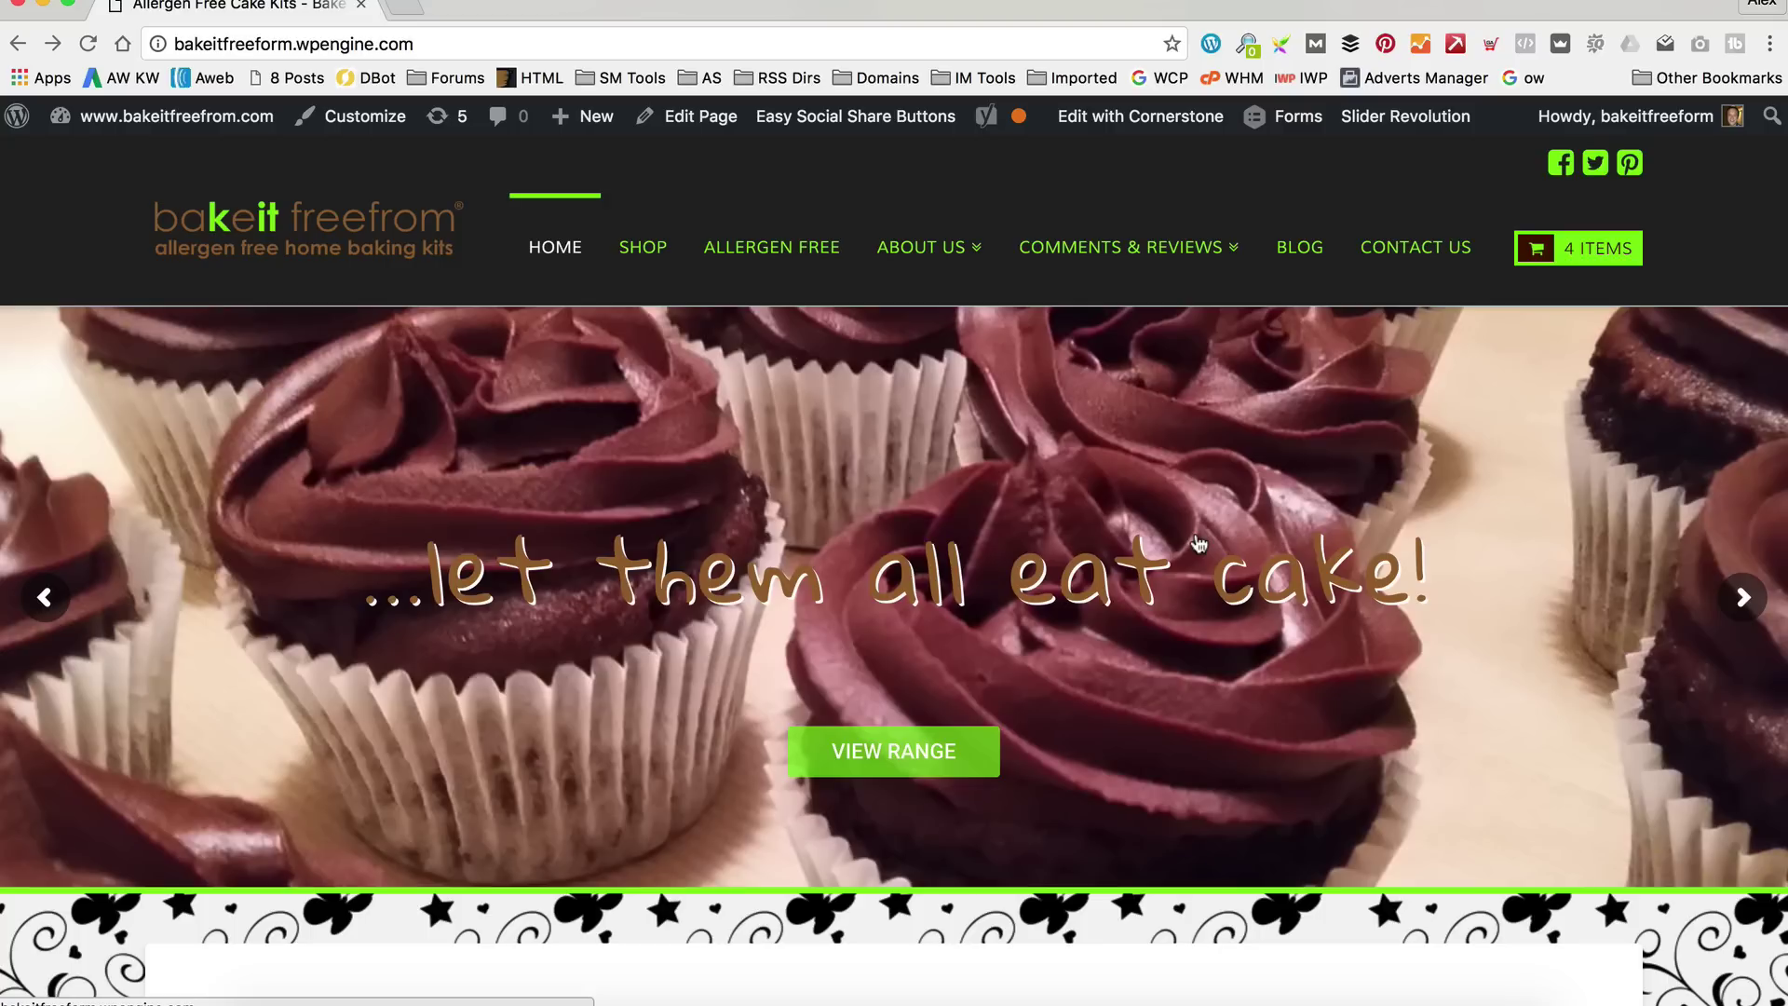
scroll(1199, 544, down, 15)
scroll(1182, 343, up, 5)
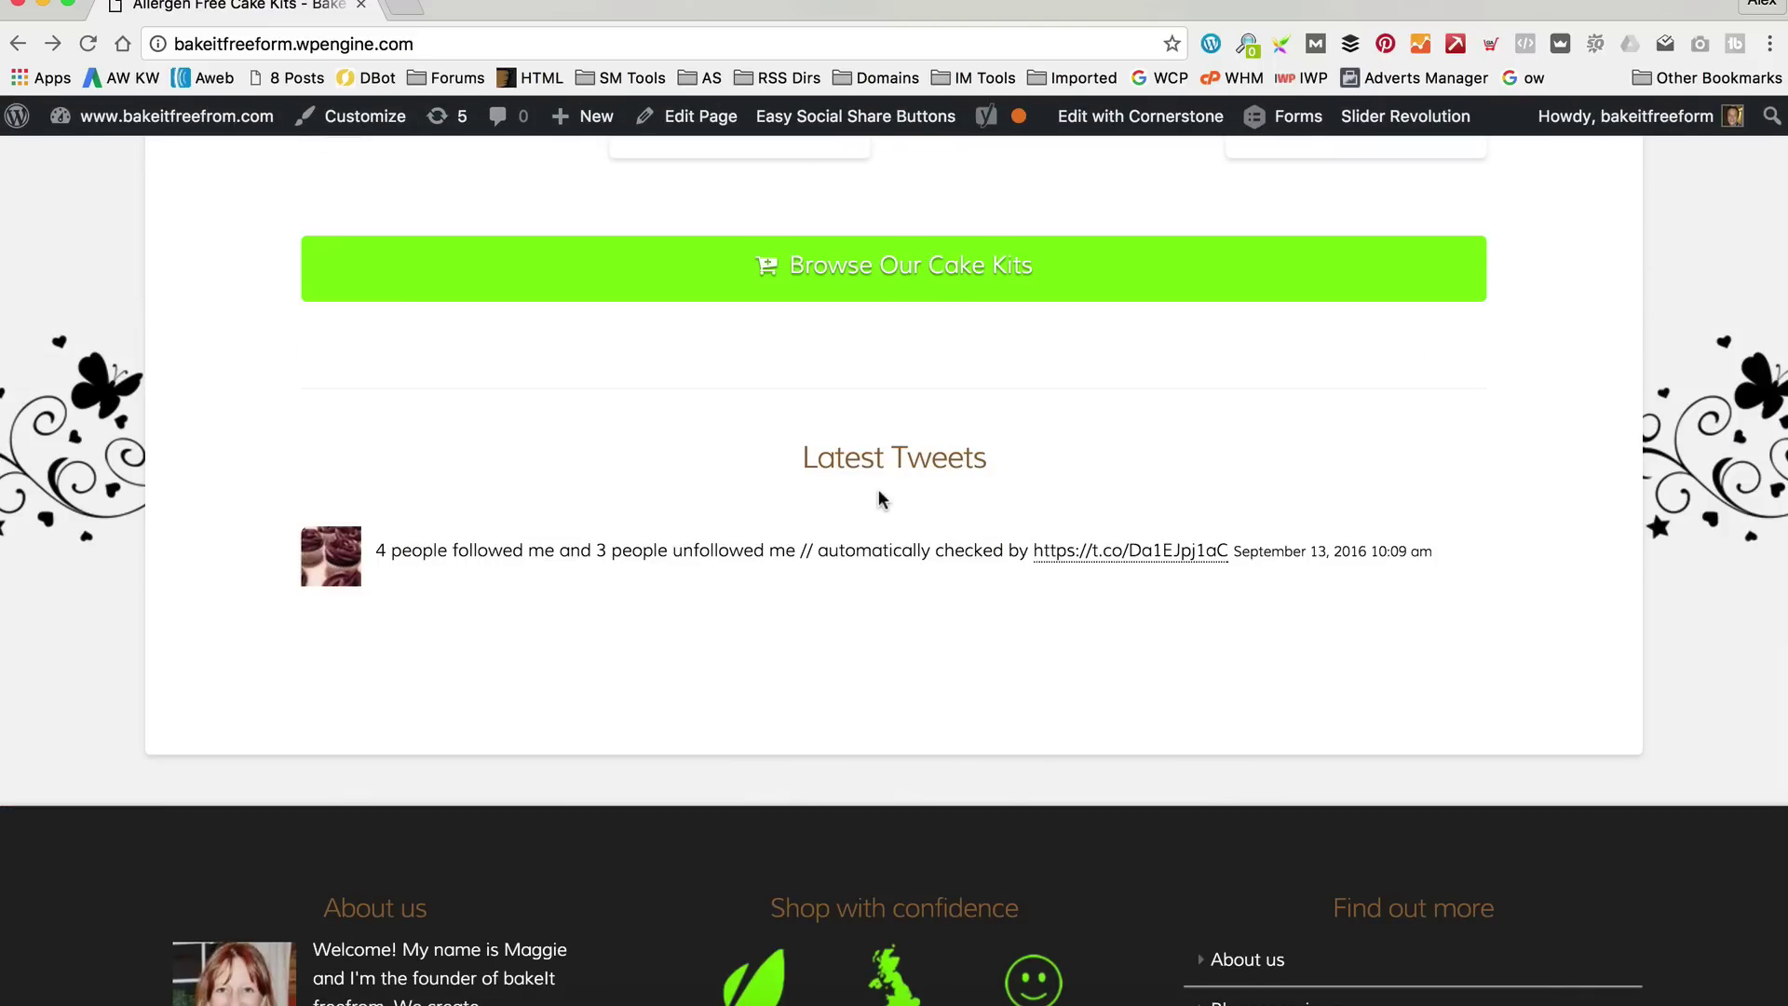
click(959, 270)
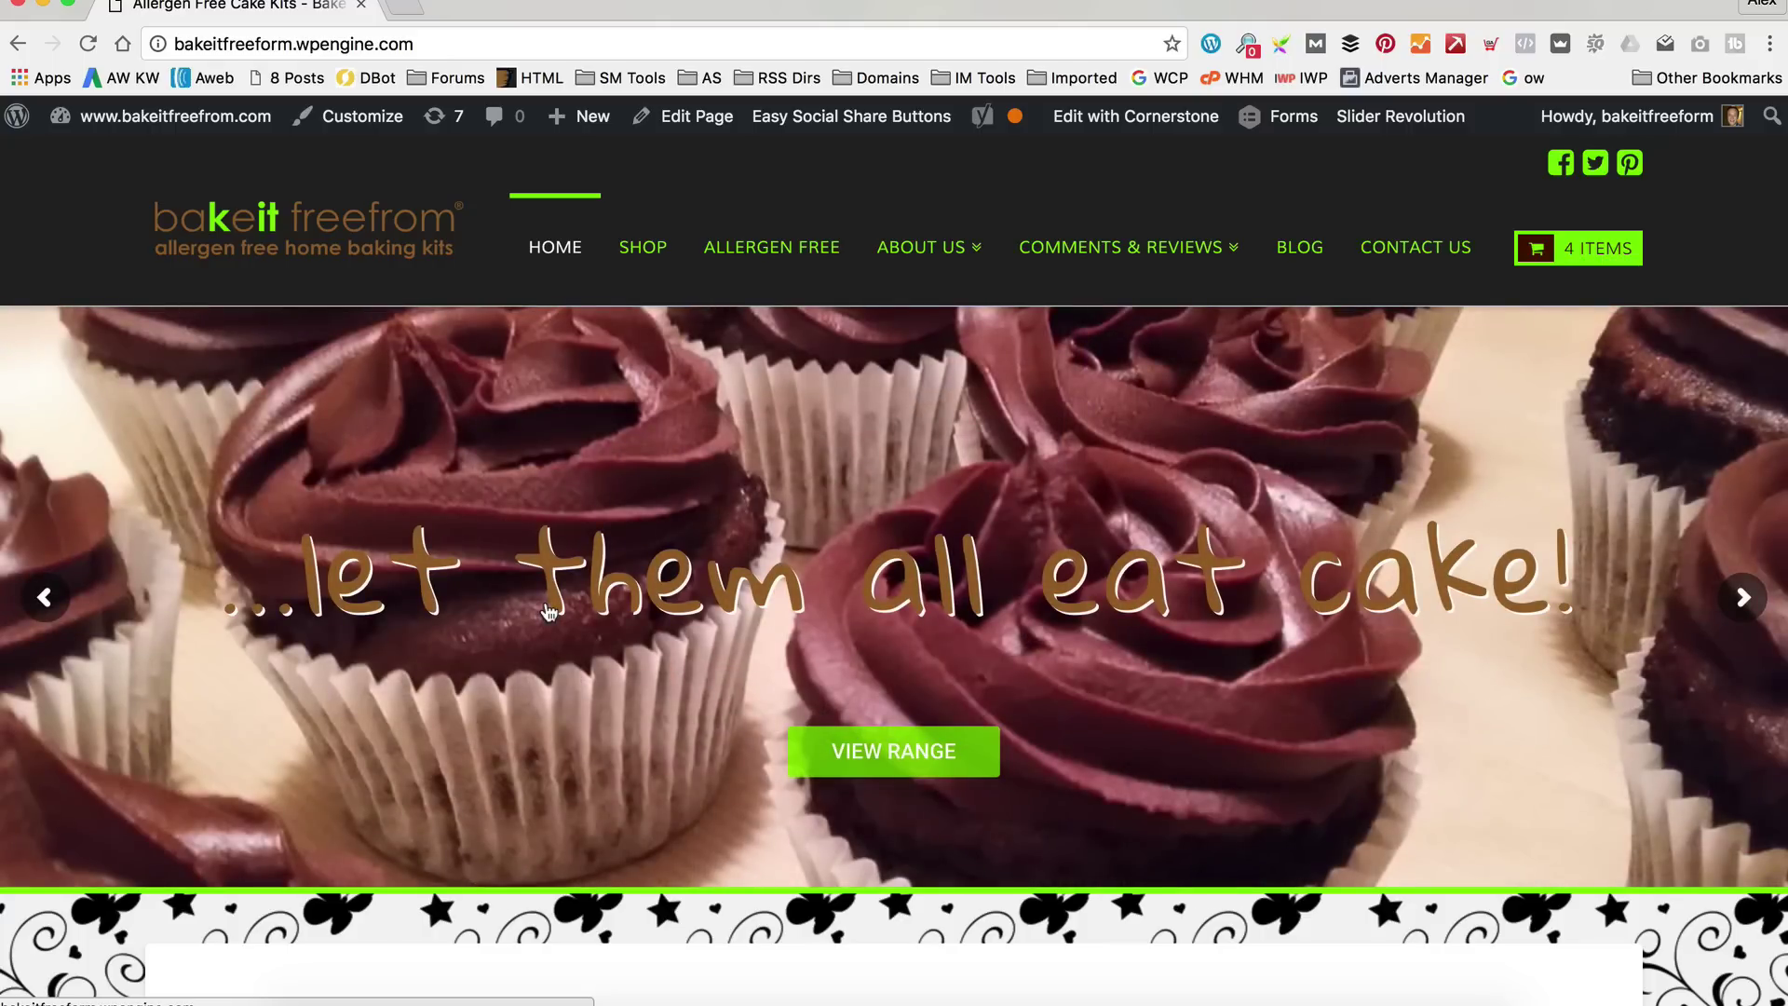
- Go to the admin dashboard and then to Plugins > Add New
mouse_move(201, 131)
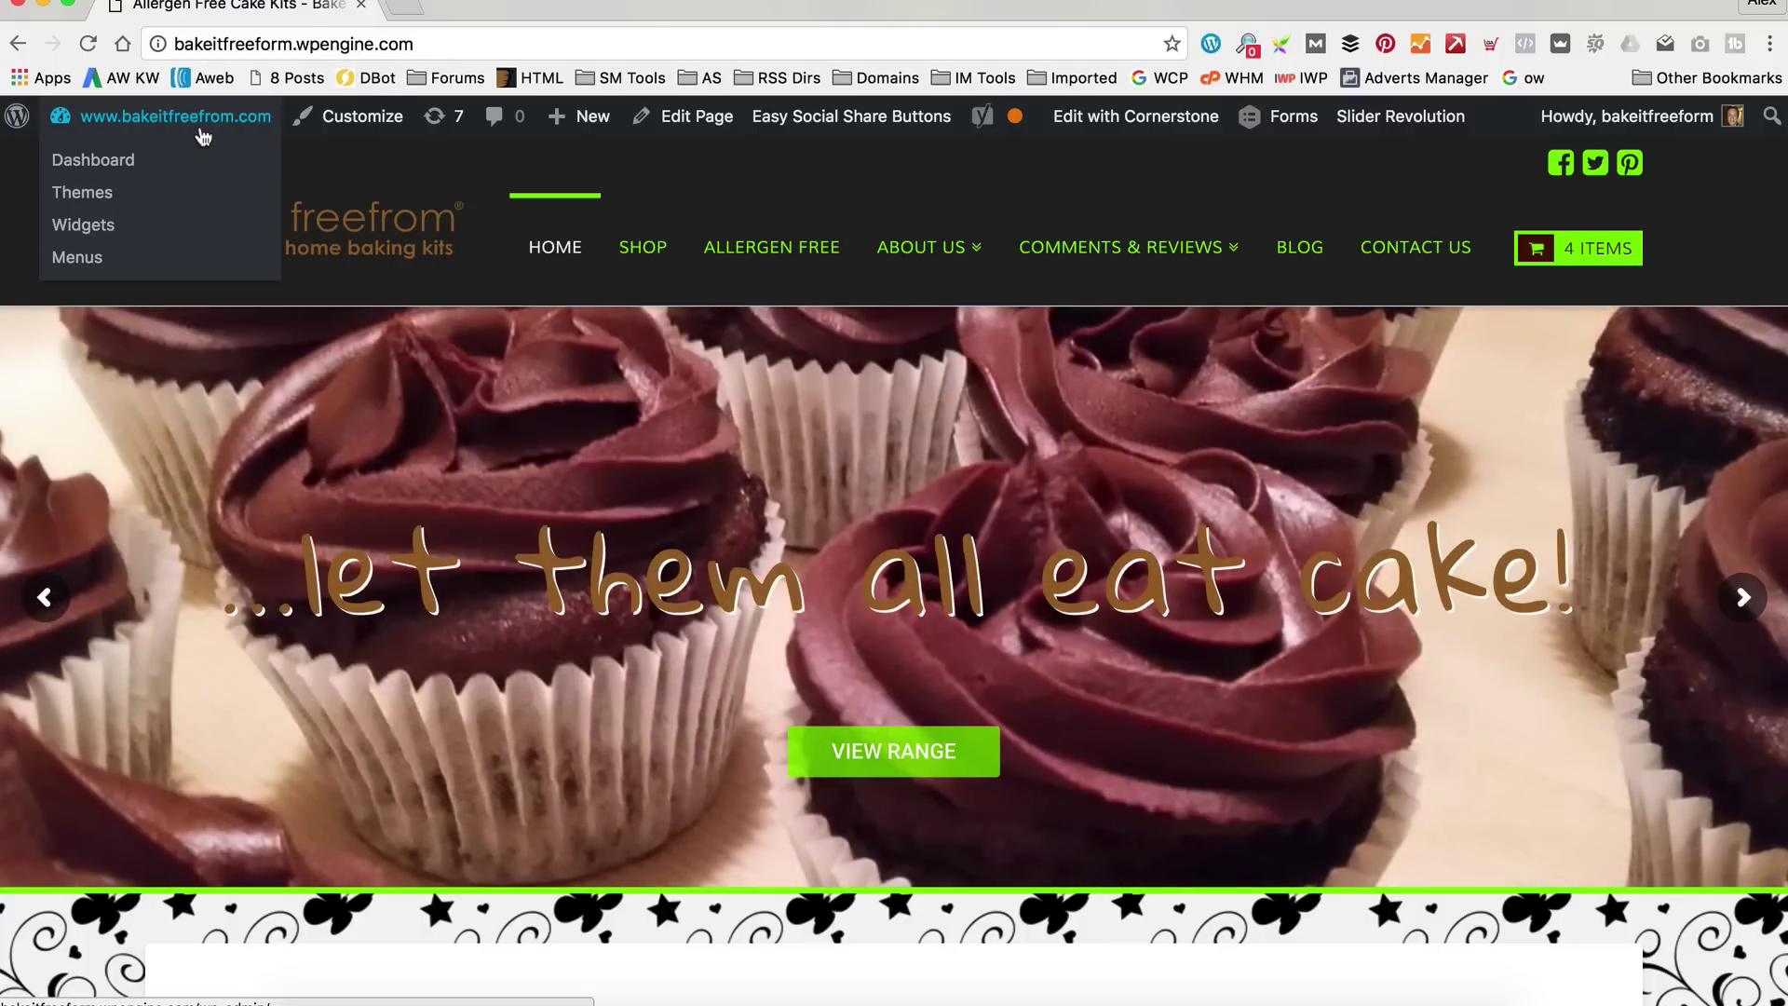
click(174, 171)
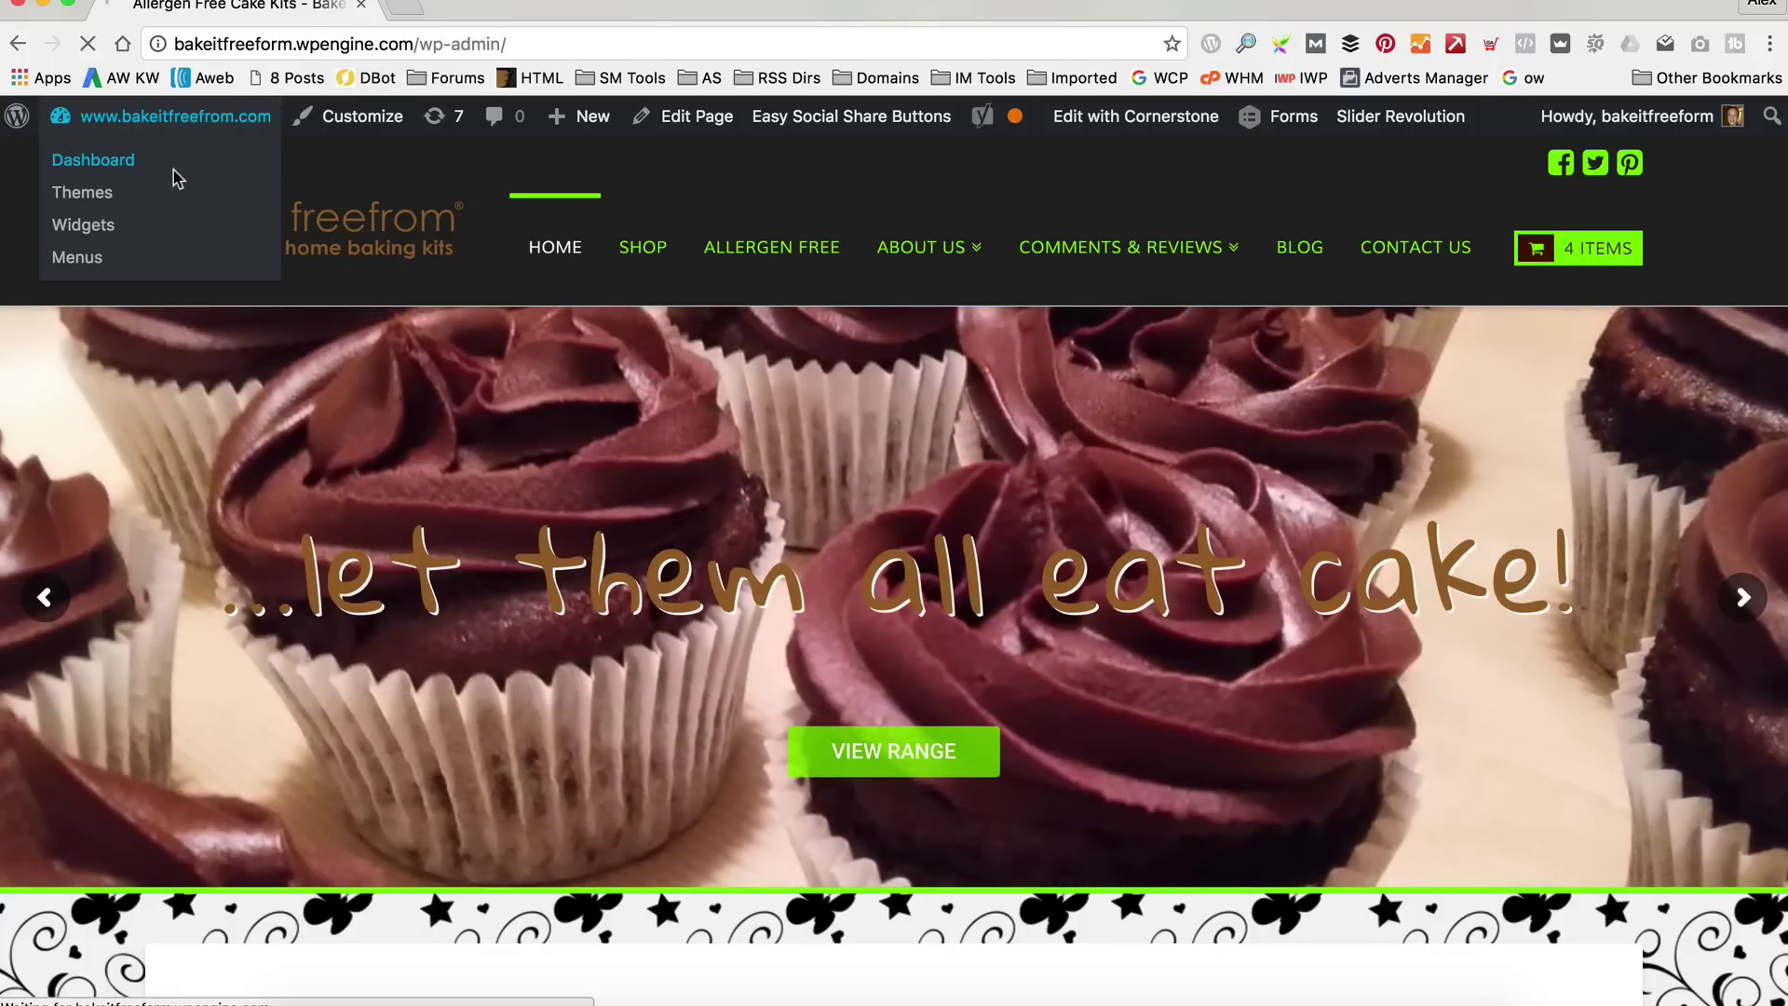
scroll(181, 364, down, 6)
scroll(181, 364, down, 10)
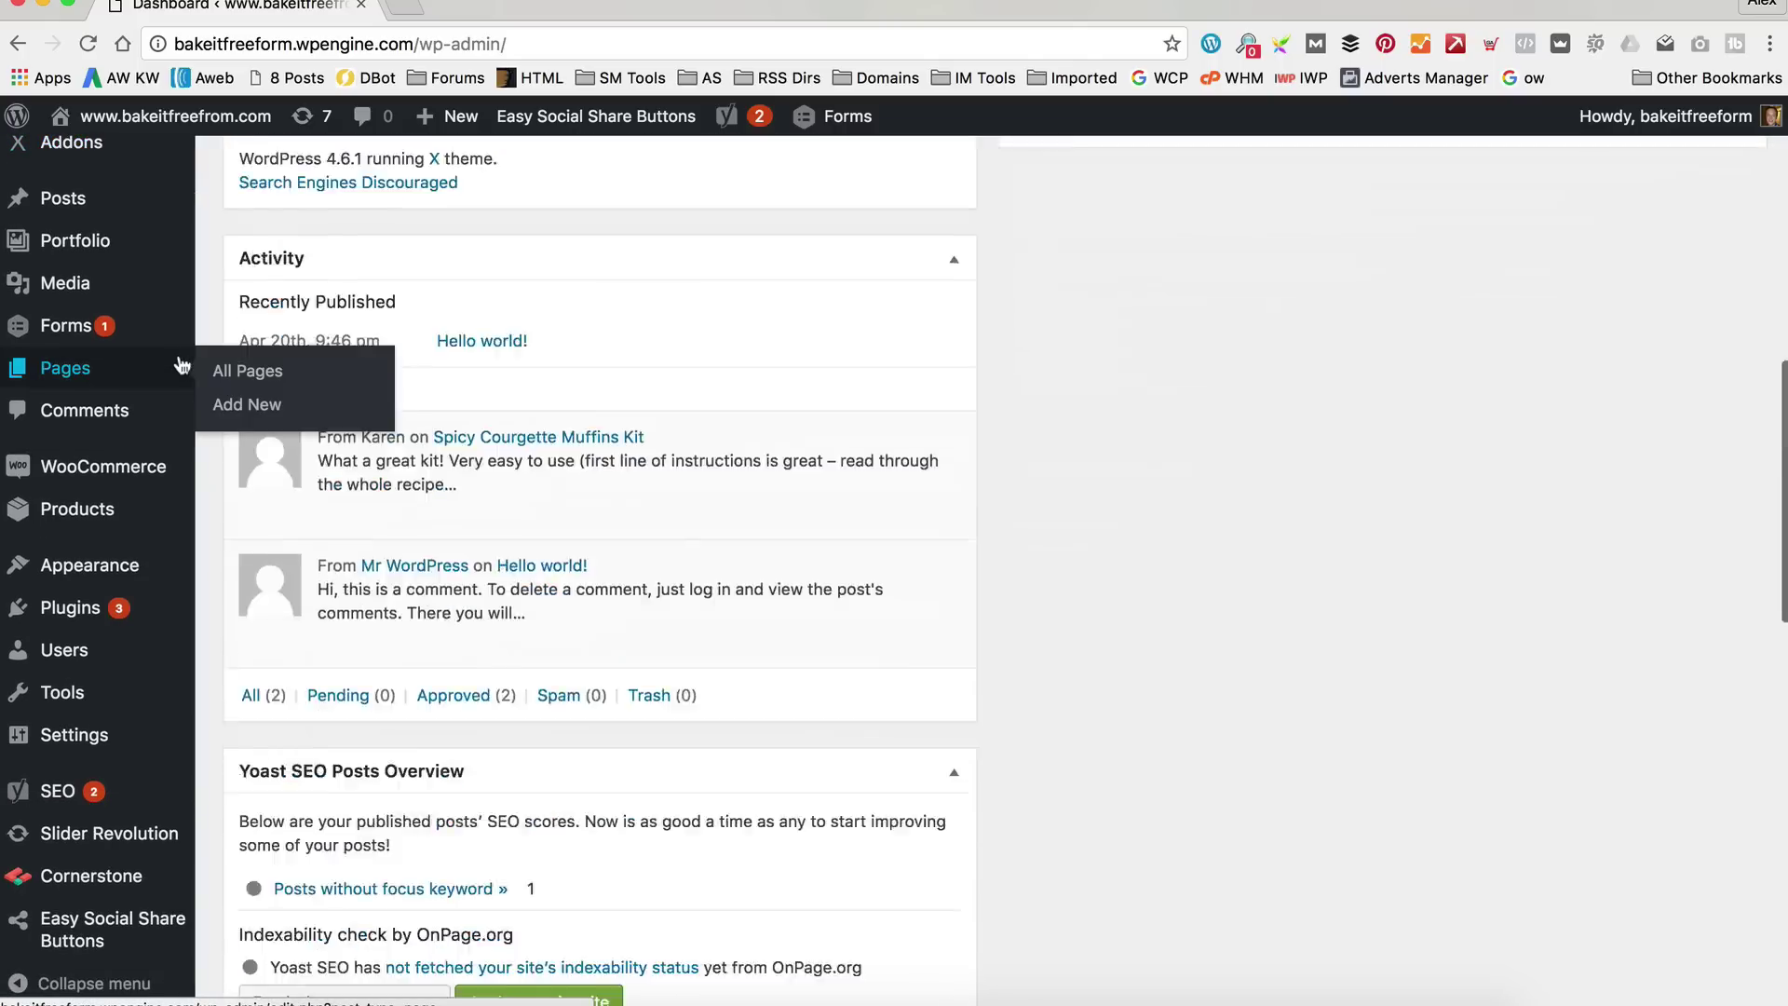
click(284, 647)
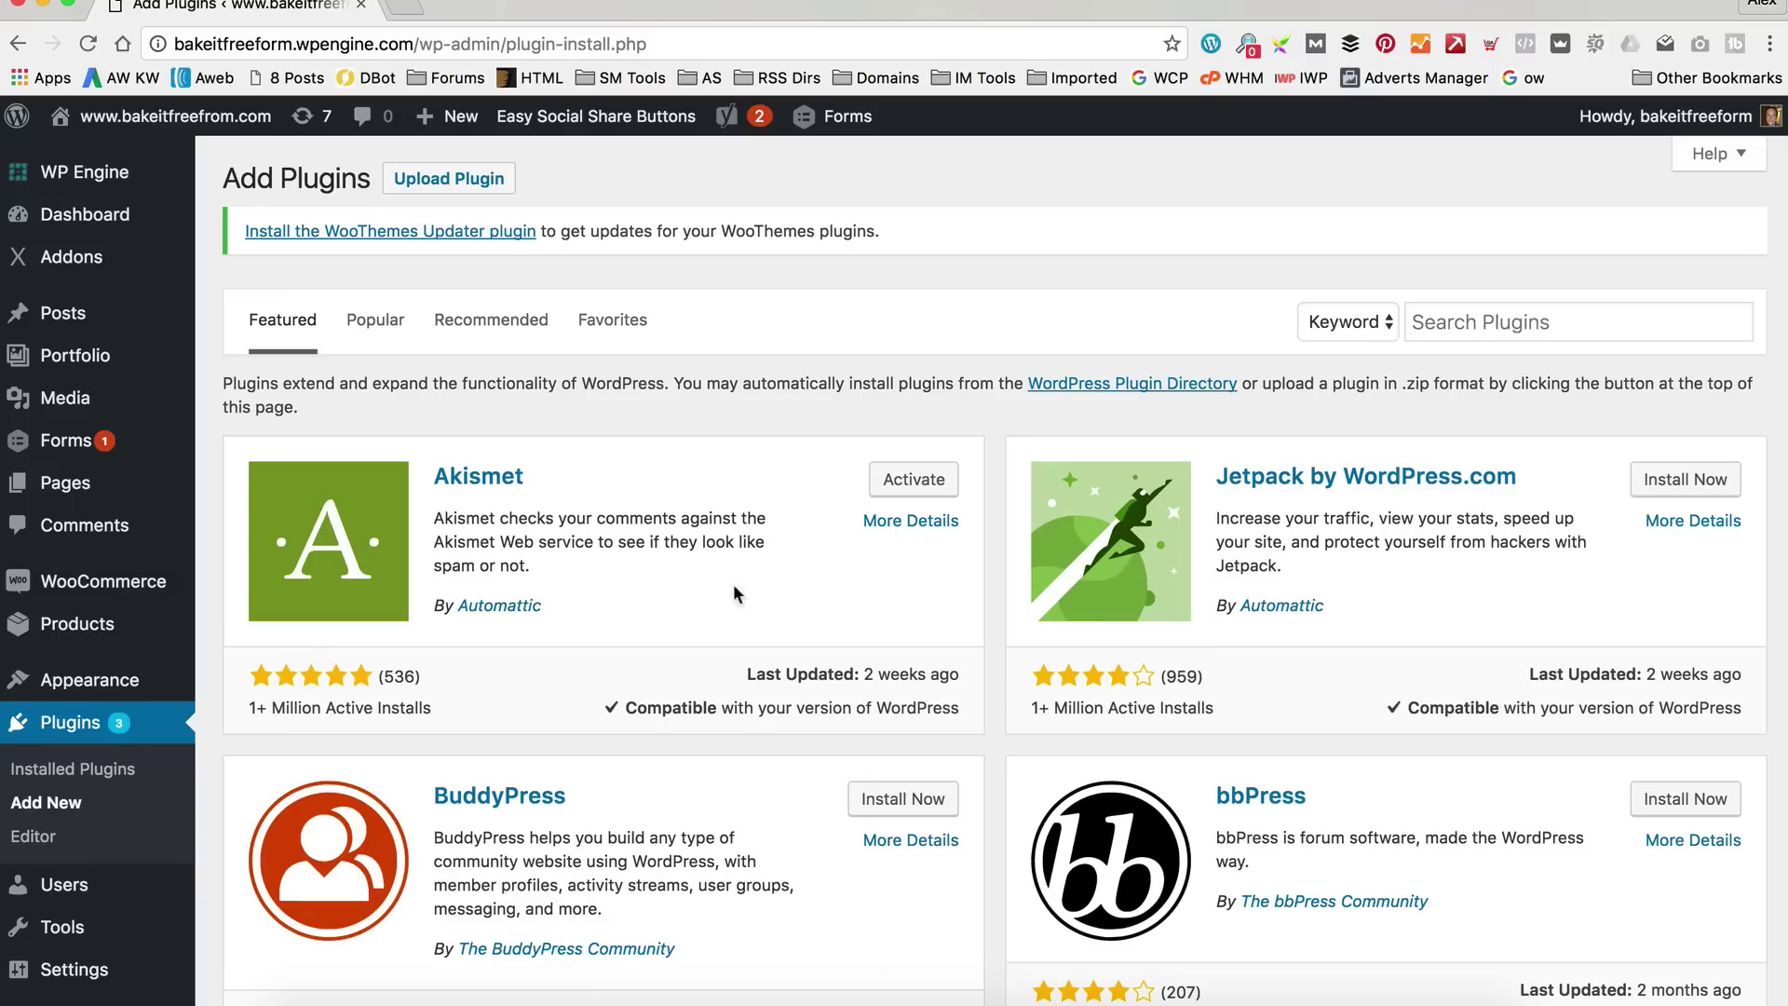
- Search for 'tweetscroll', then install and activate the TweetScroll Widget plugin
click(1517, 321)
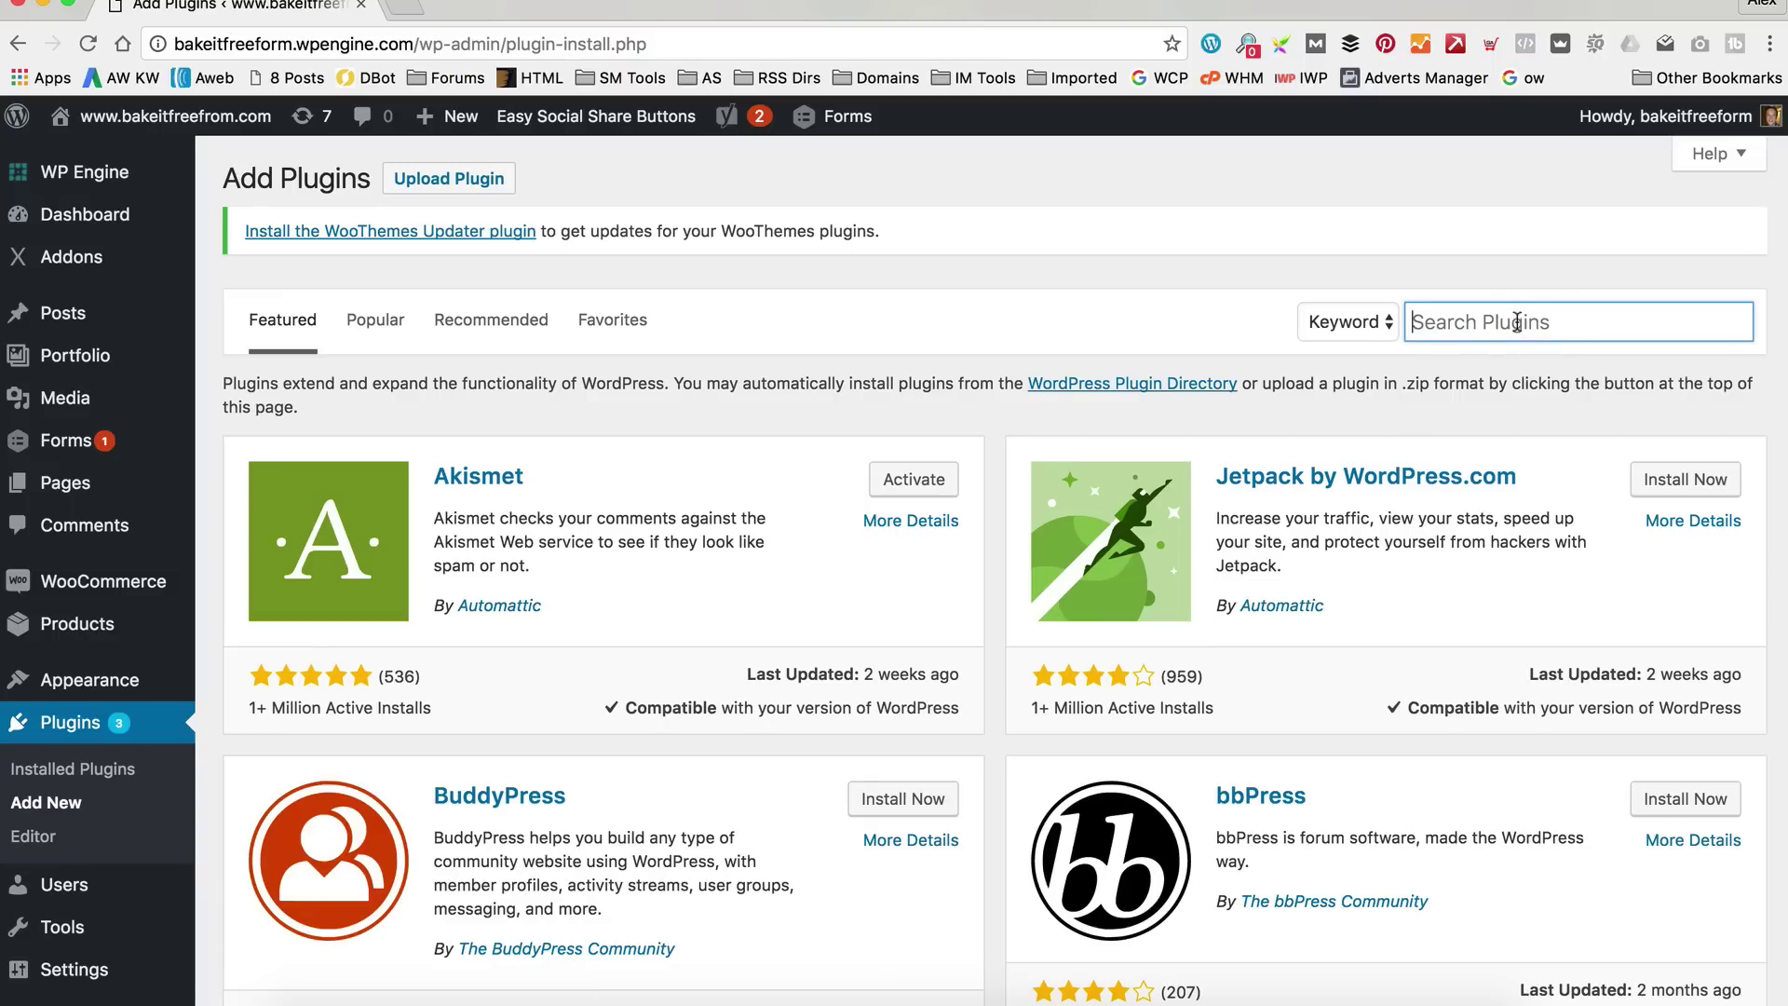
text(tweet scro)
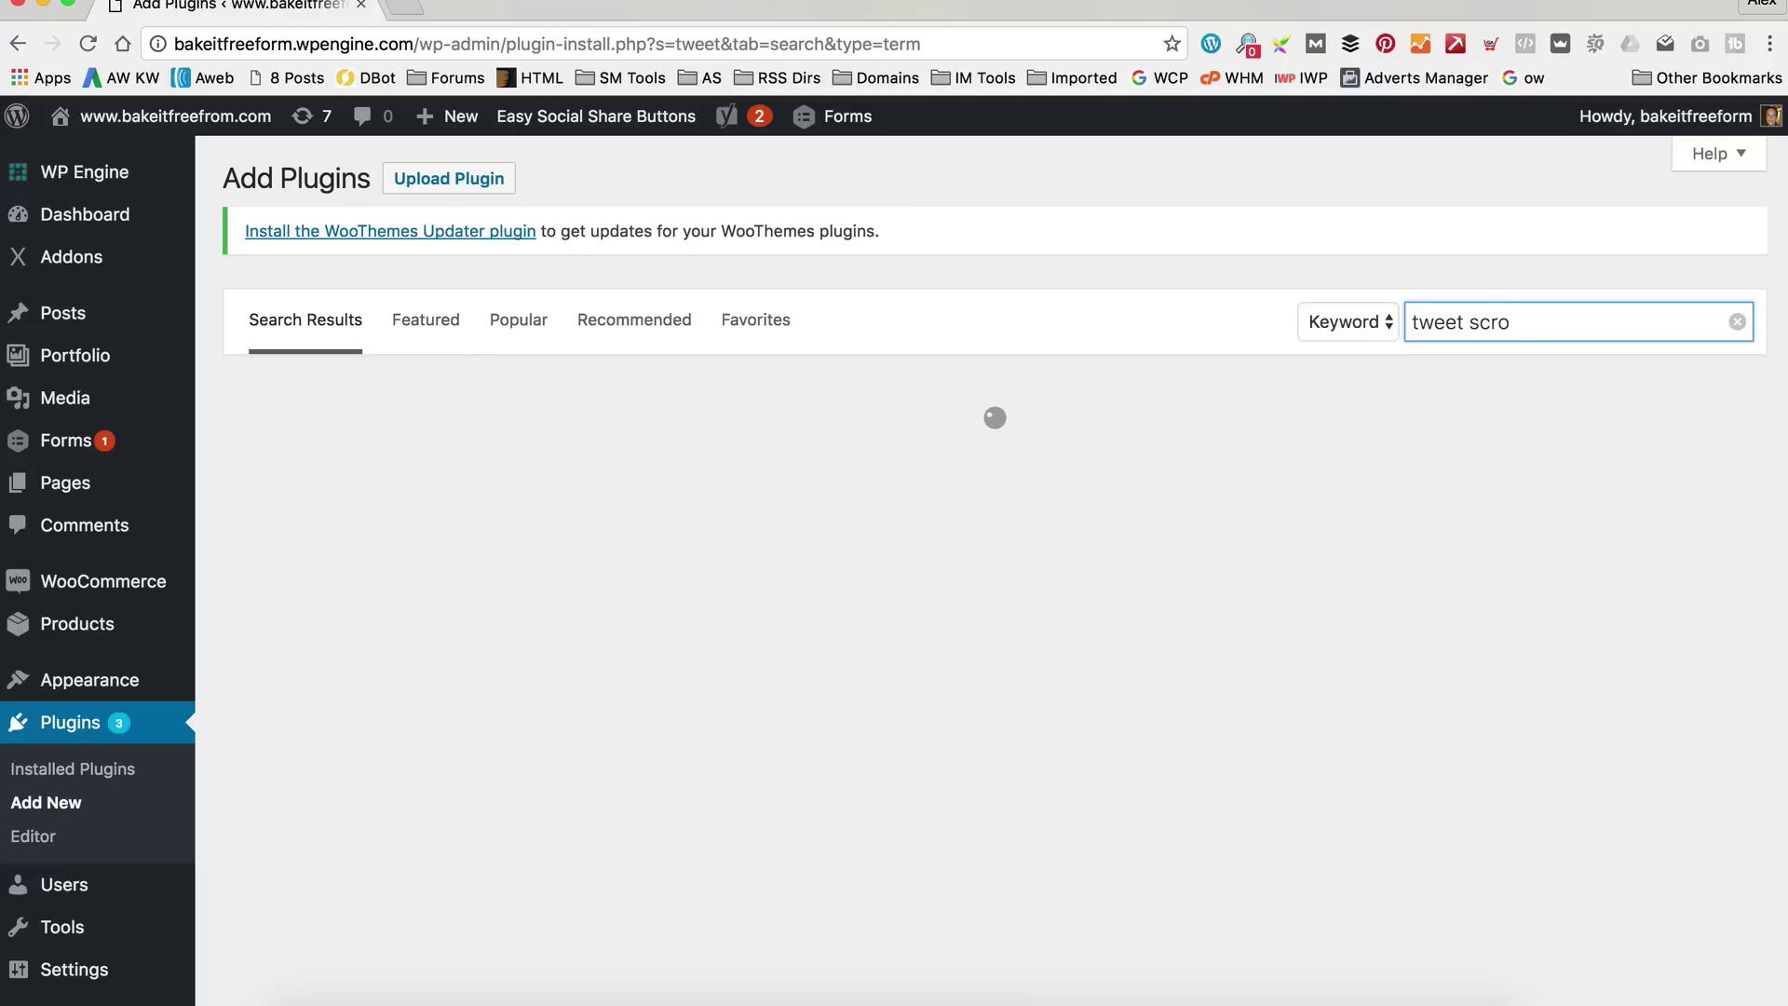
text(ll)
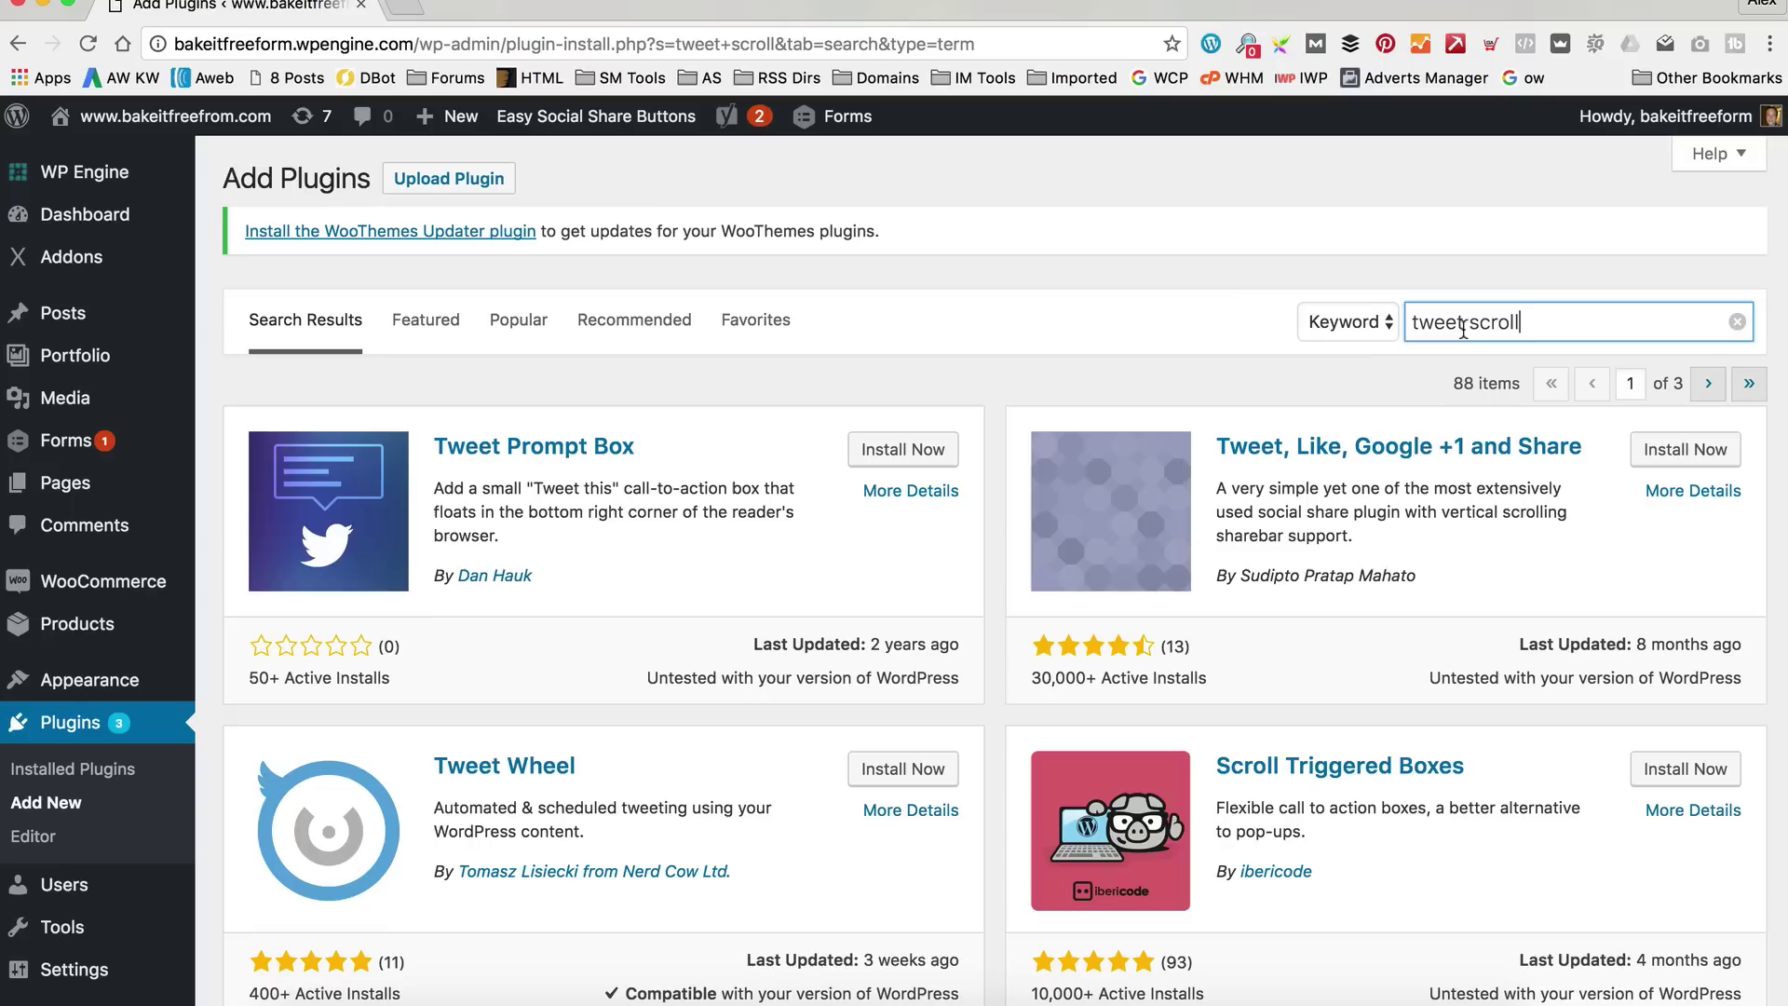
click(1468, 321)
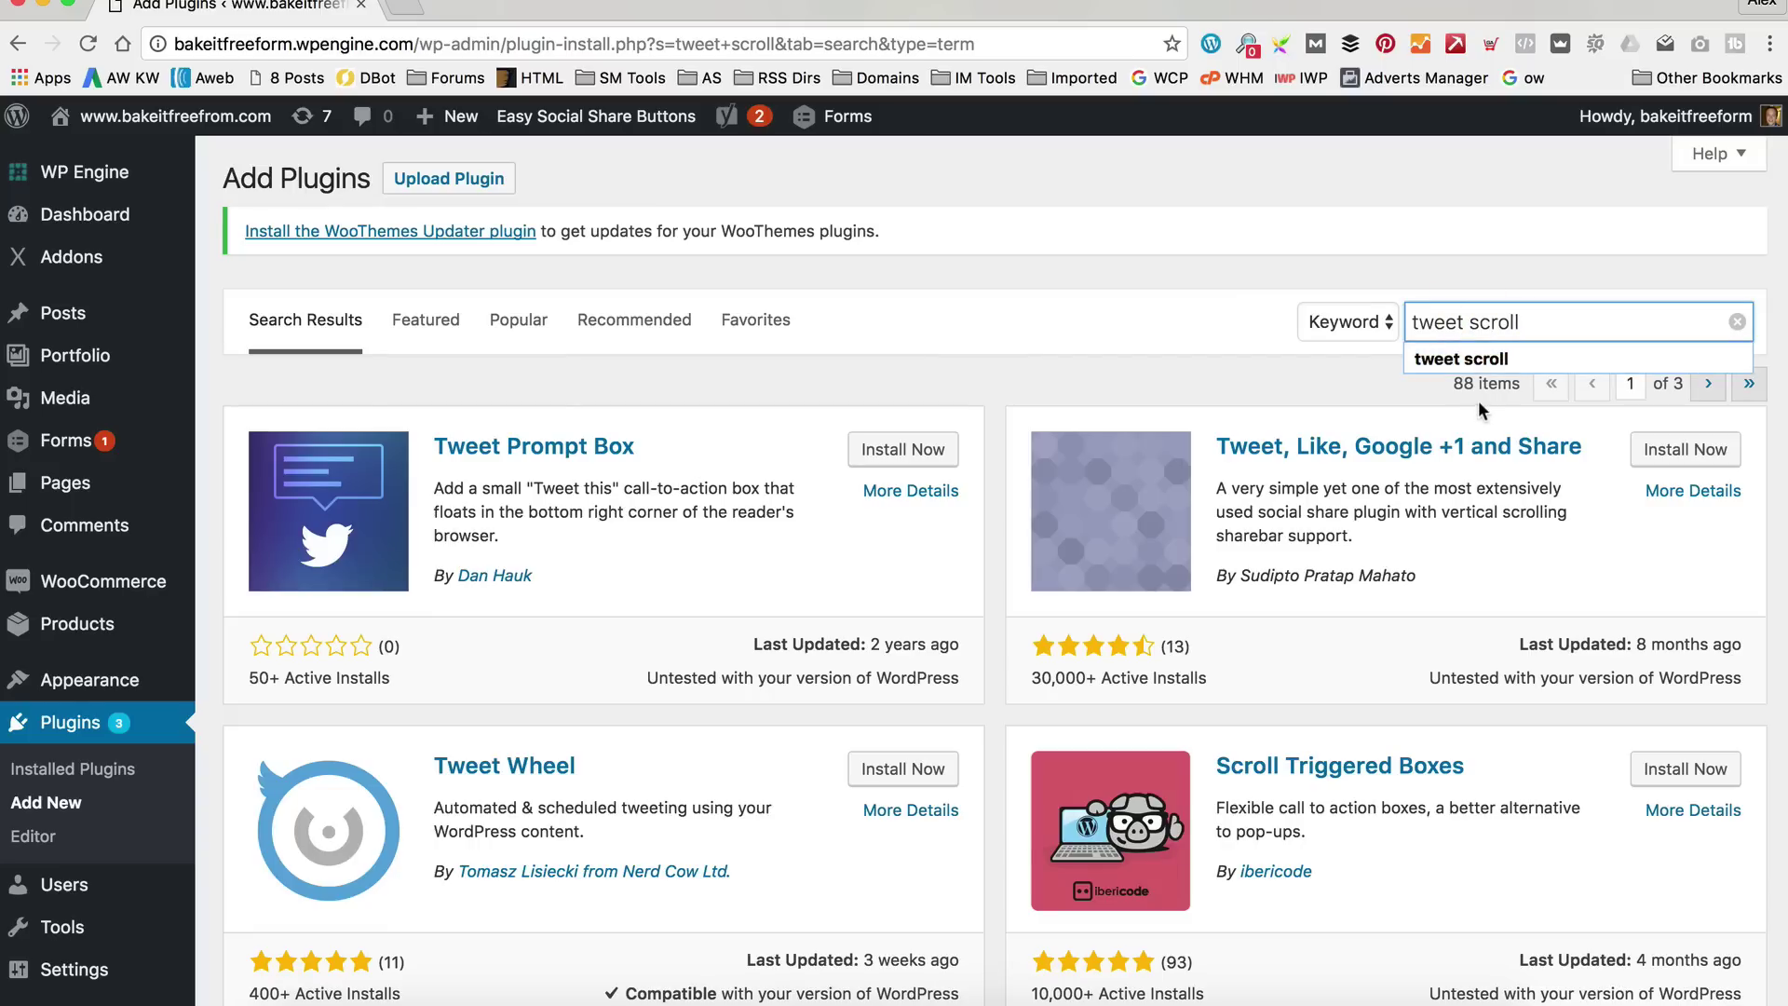
key(BackSpace)
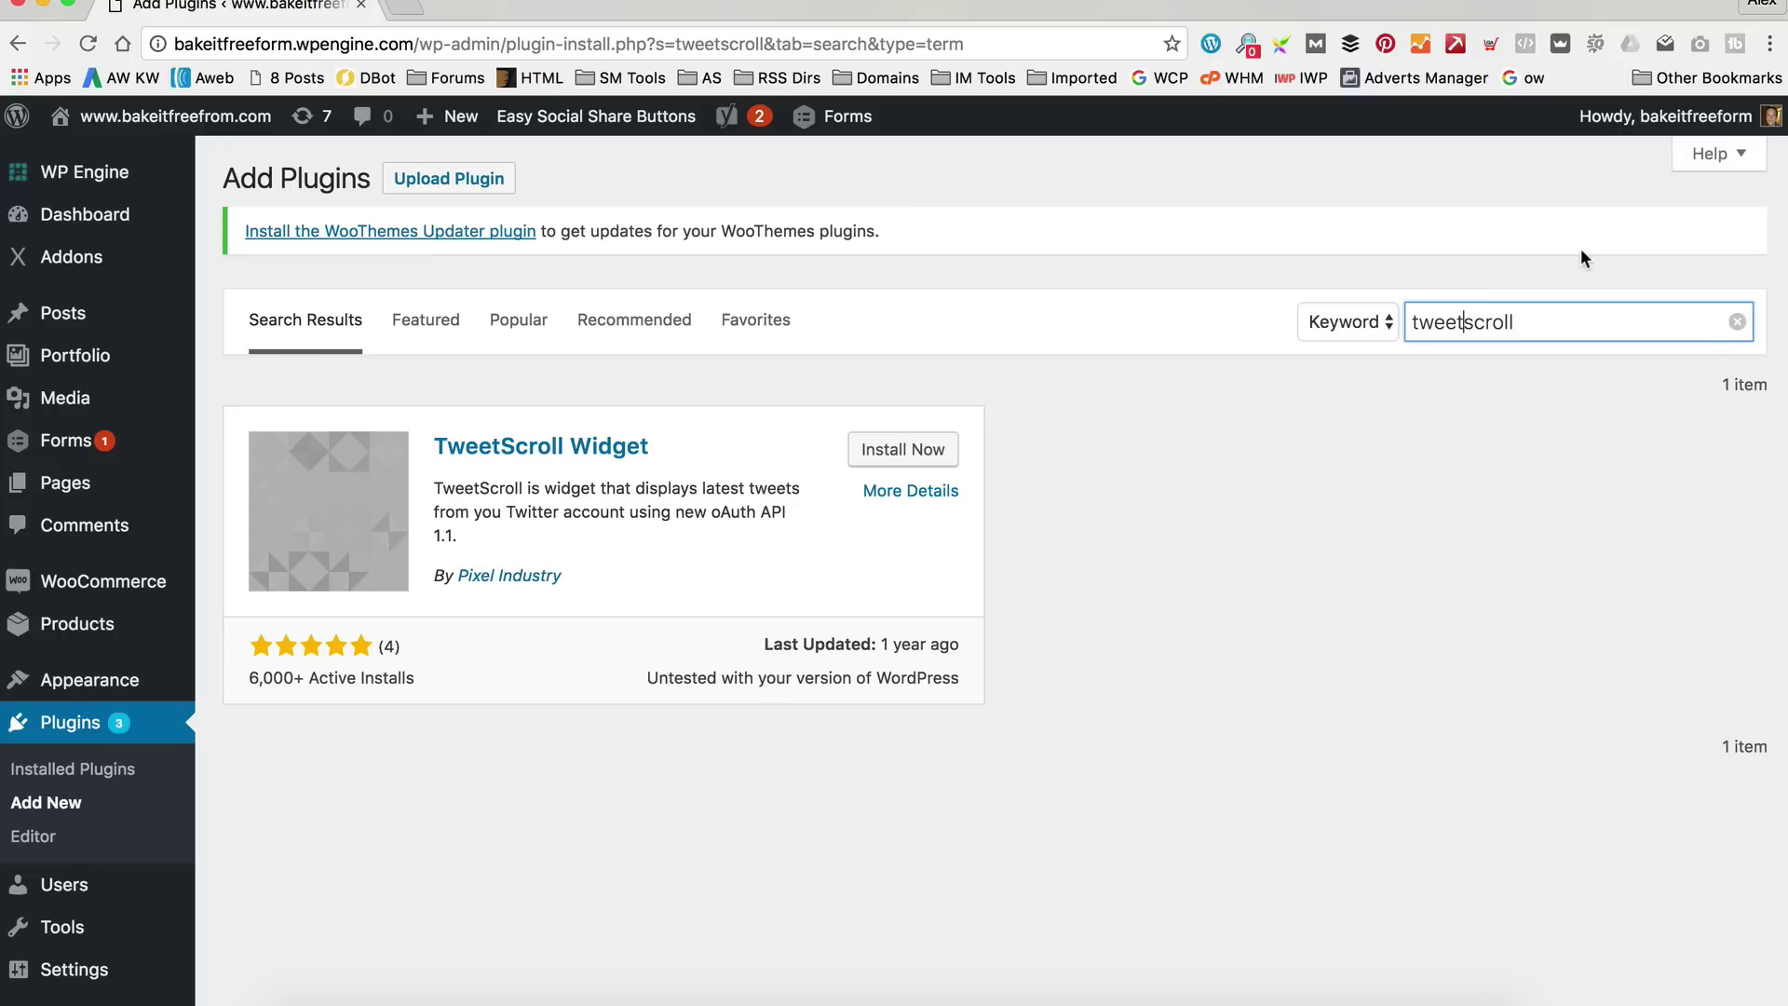
click(903, 456)
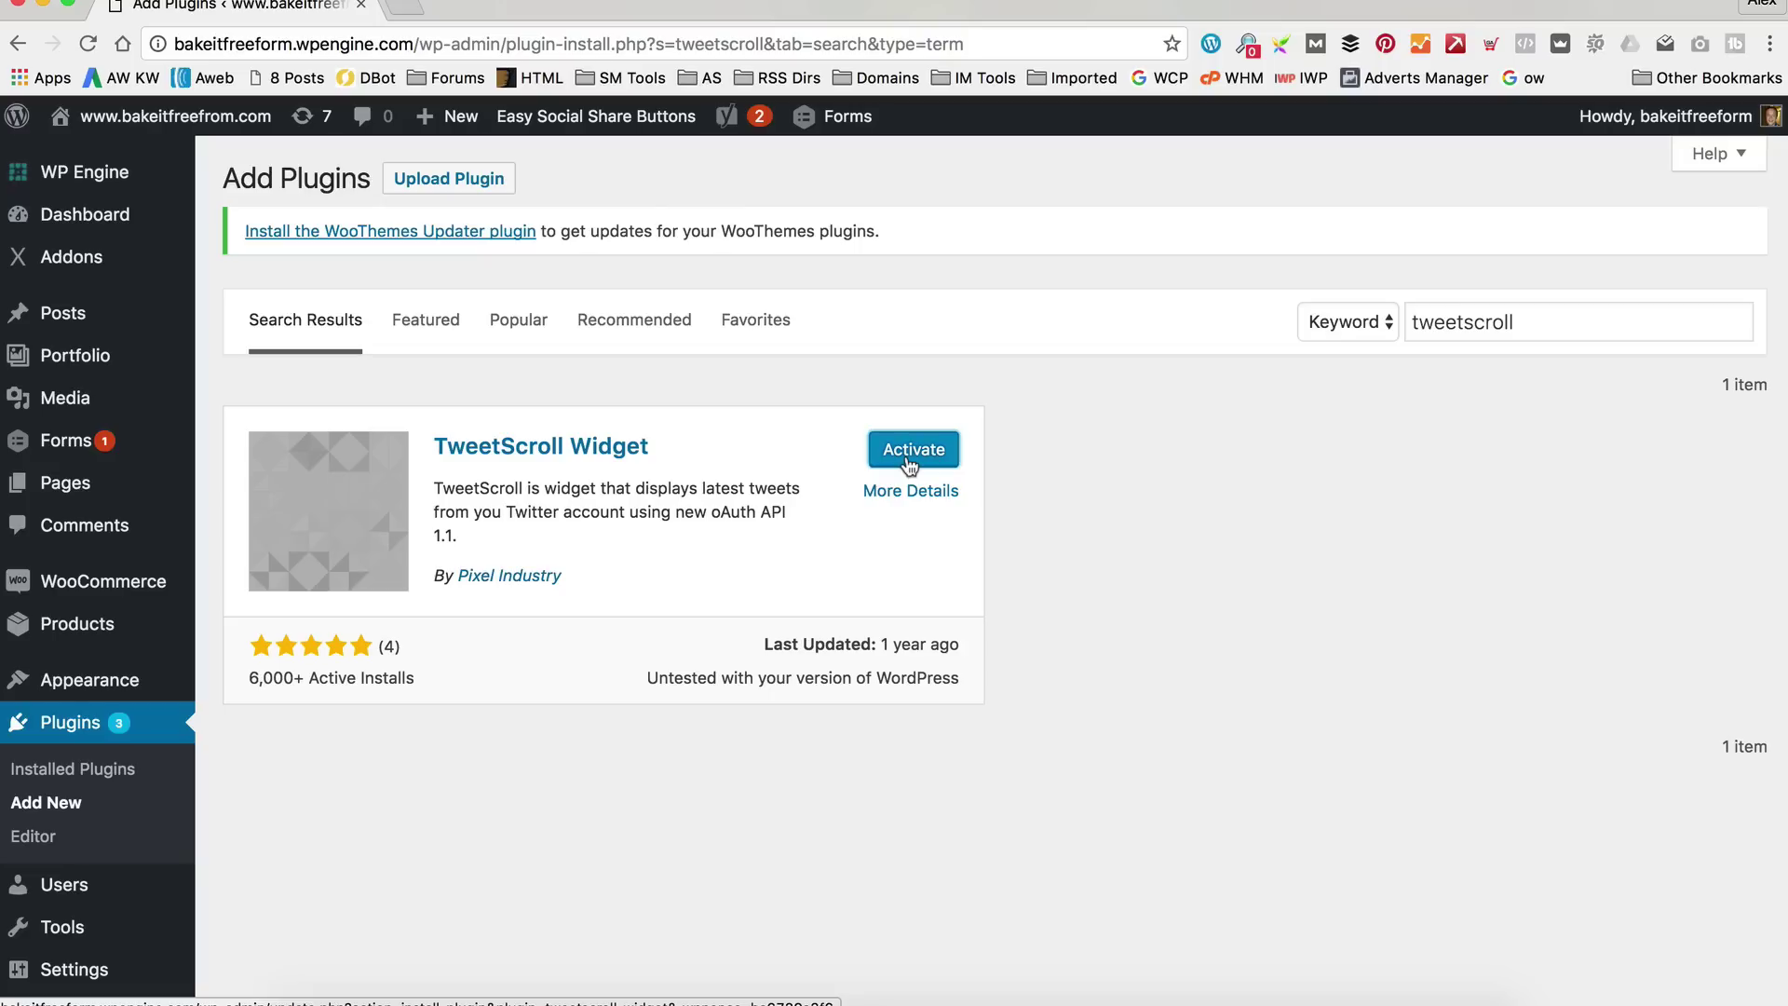
click(911, 457)
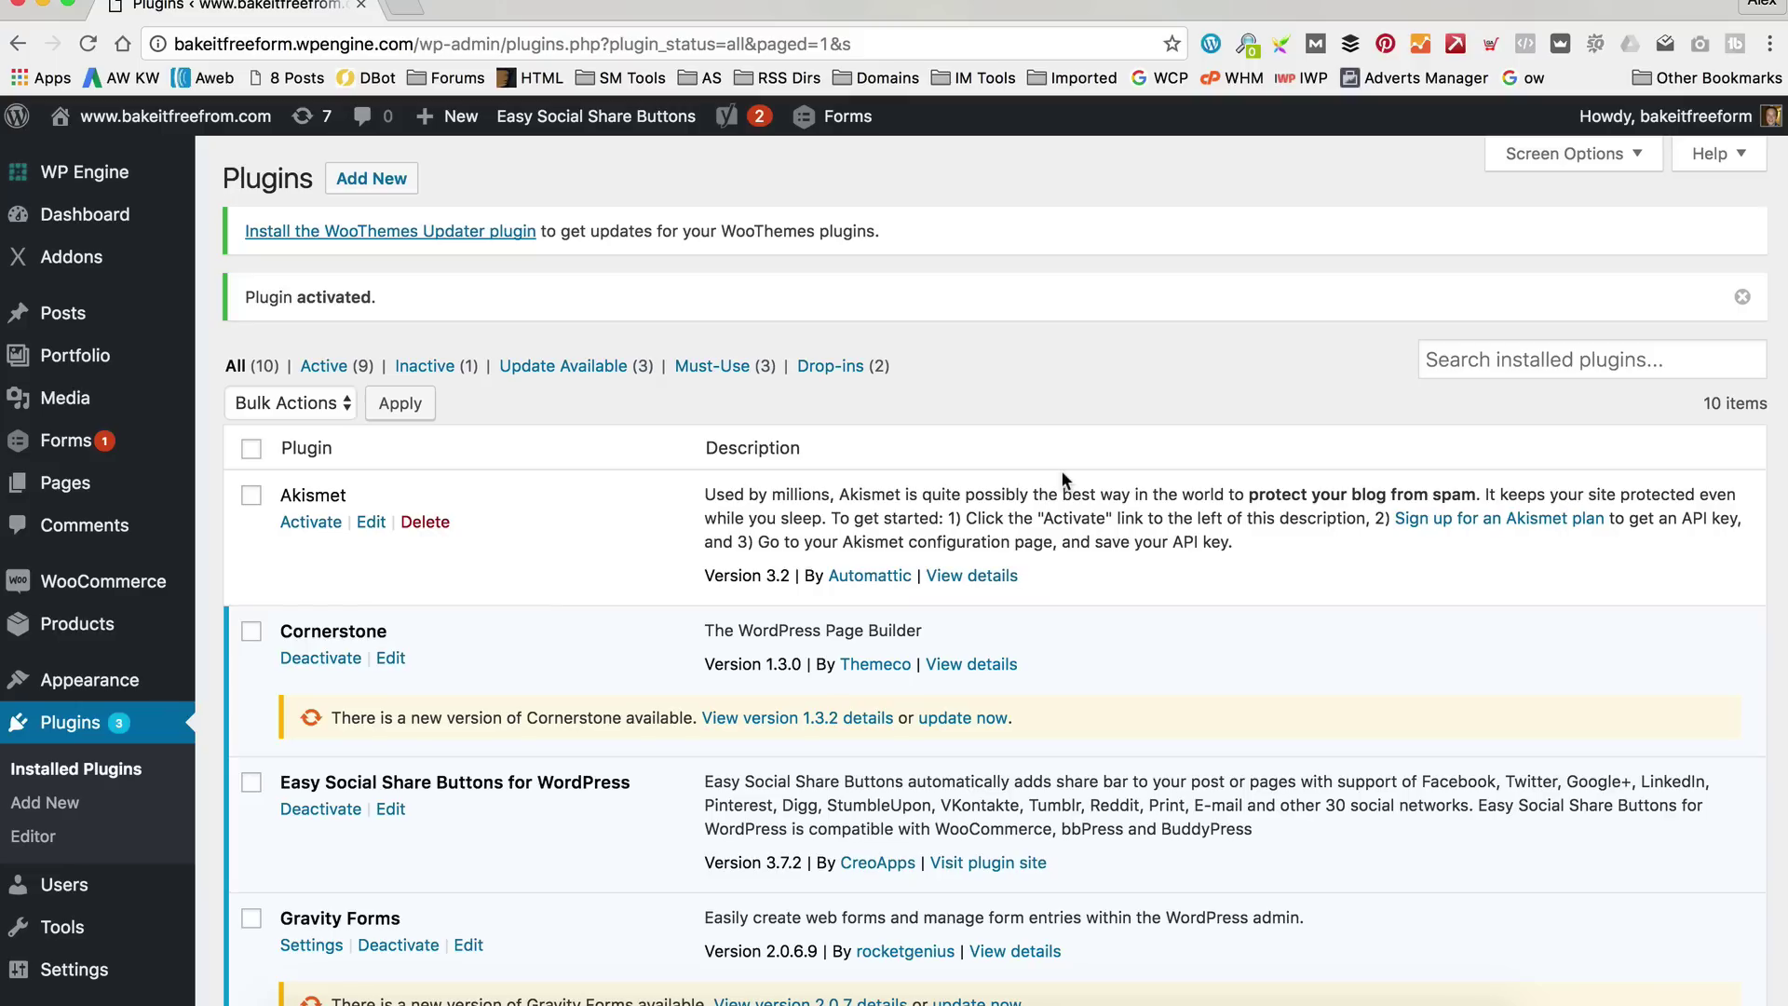
- Search the plugin directory for 'widget shortcode', then install and activate Widget Shortcode
click(1533, 338)
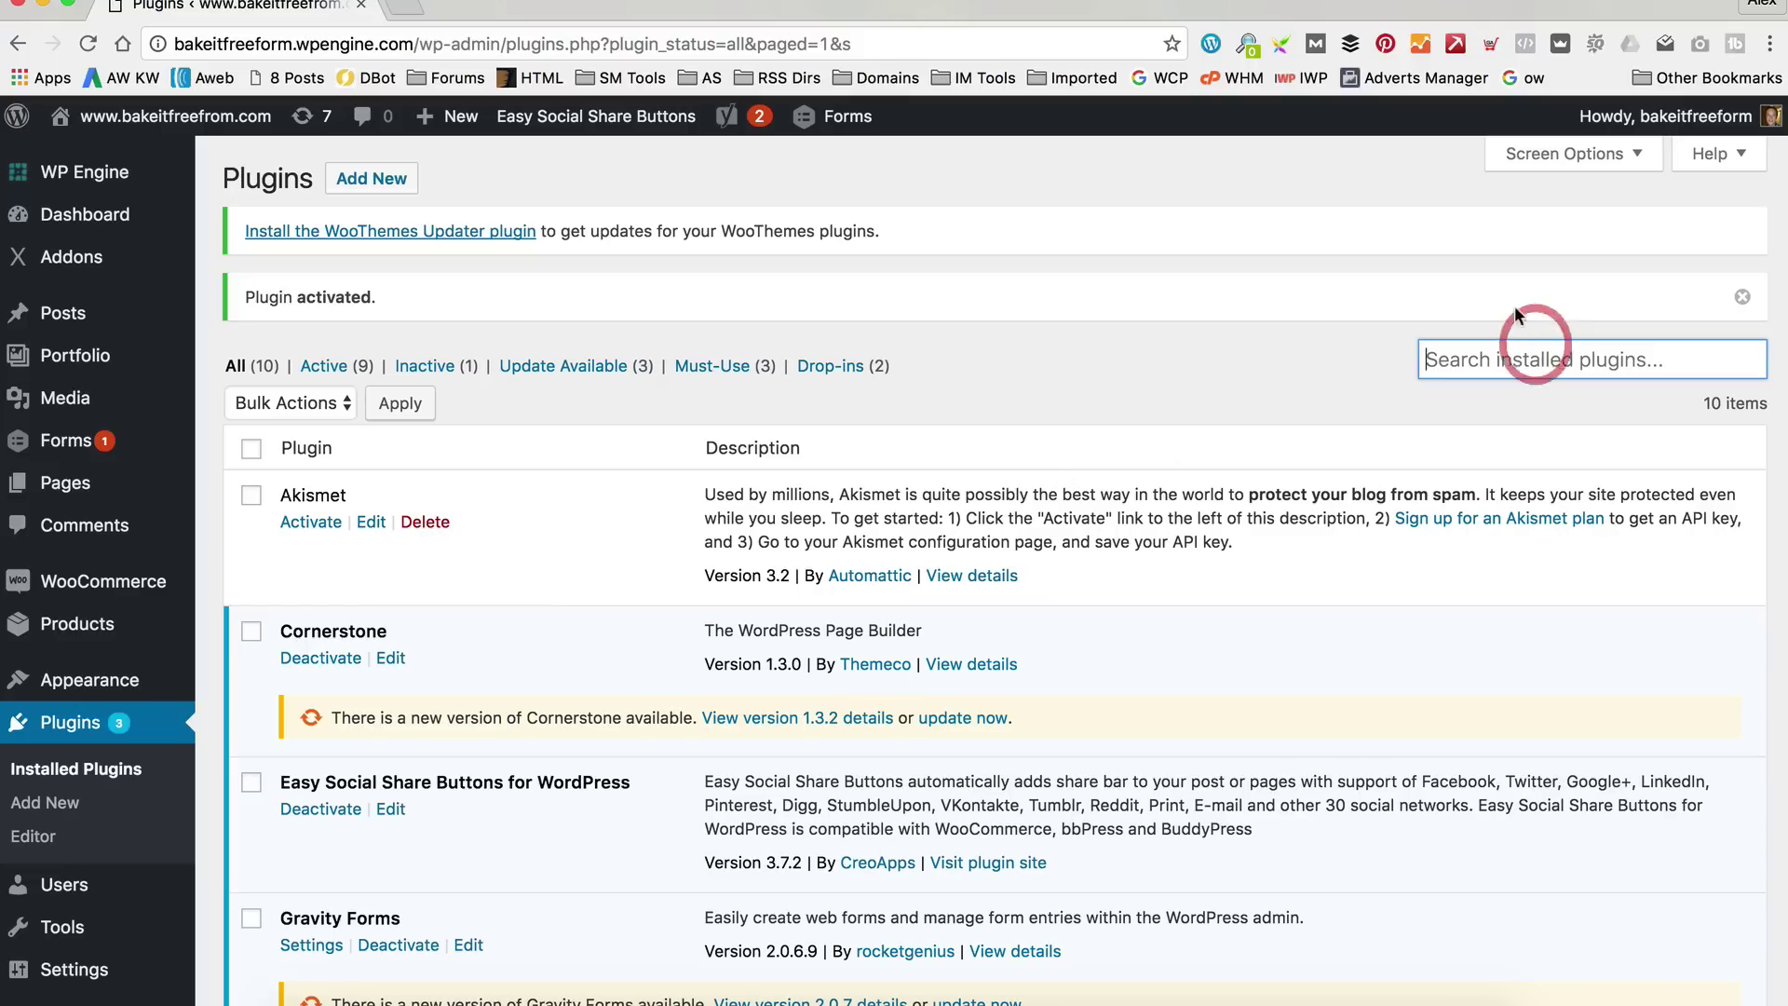
text(Widget sh)
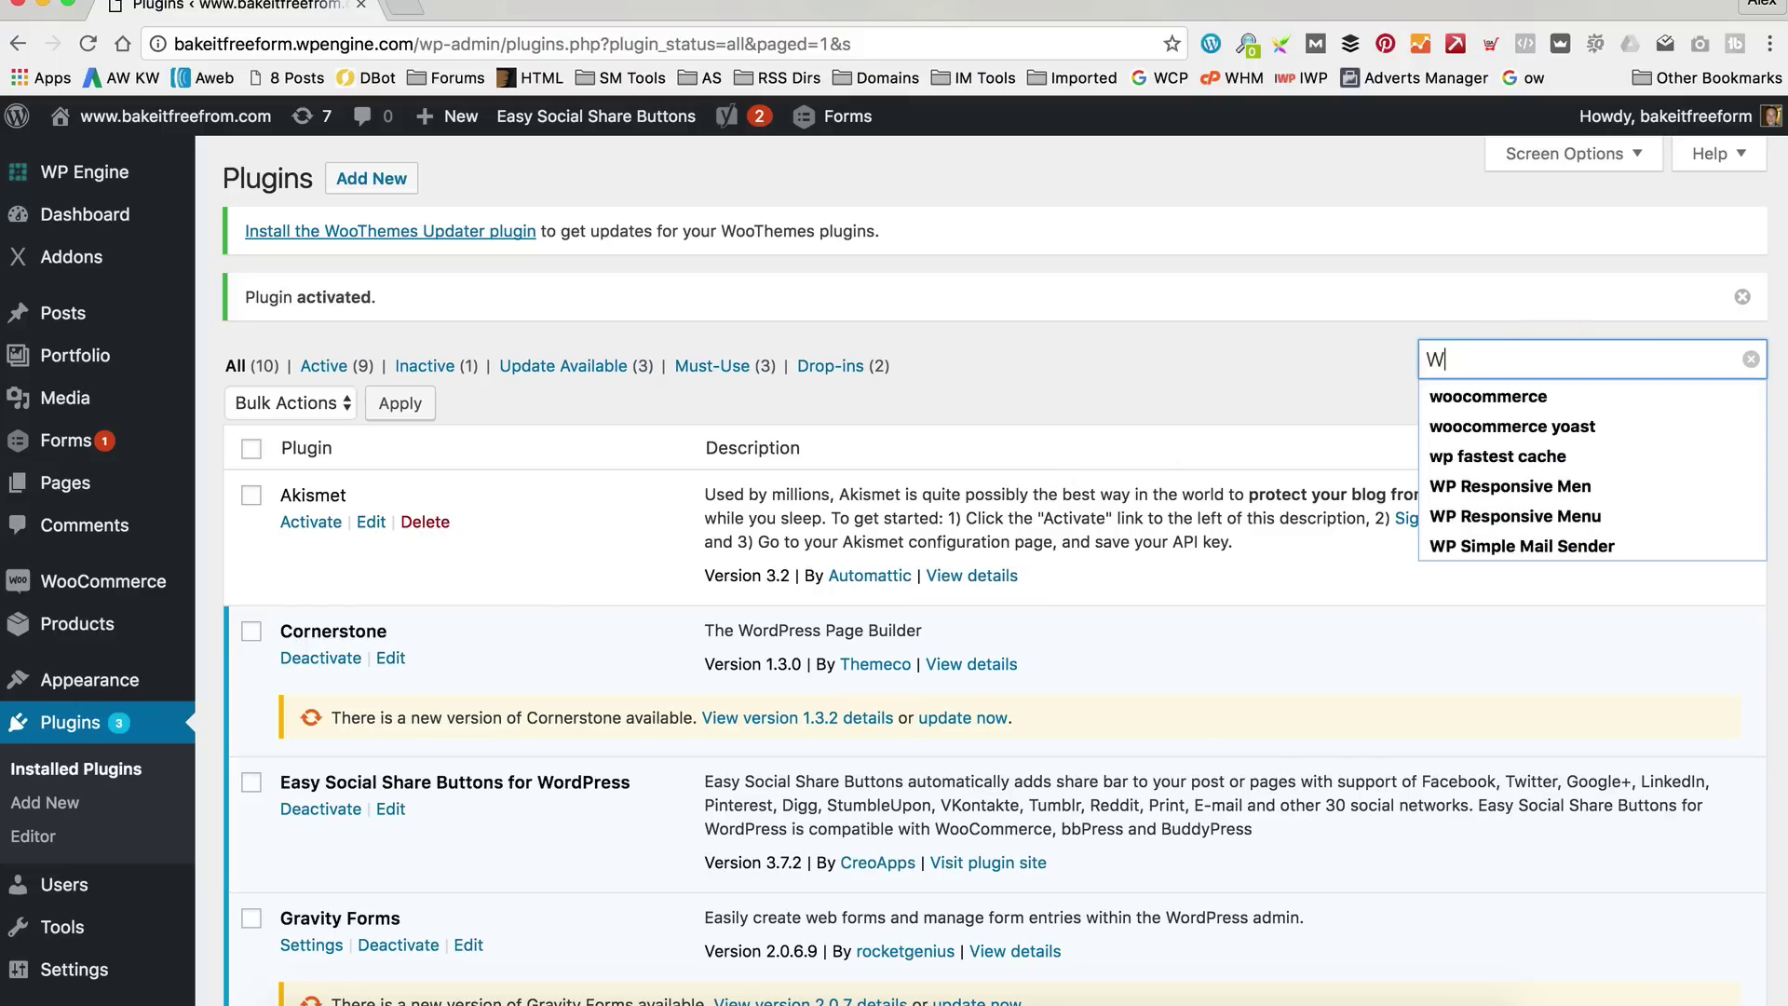
text(ortcode)
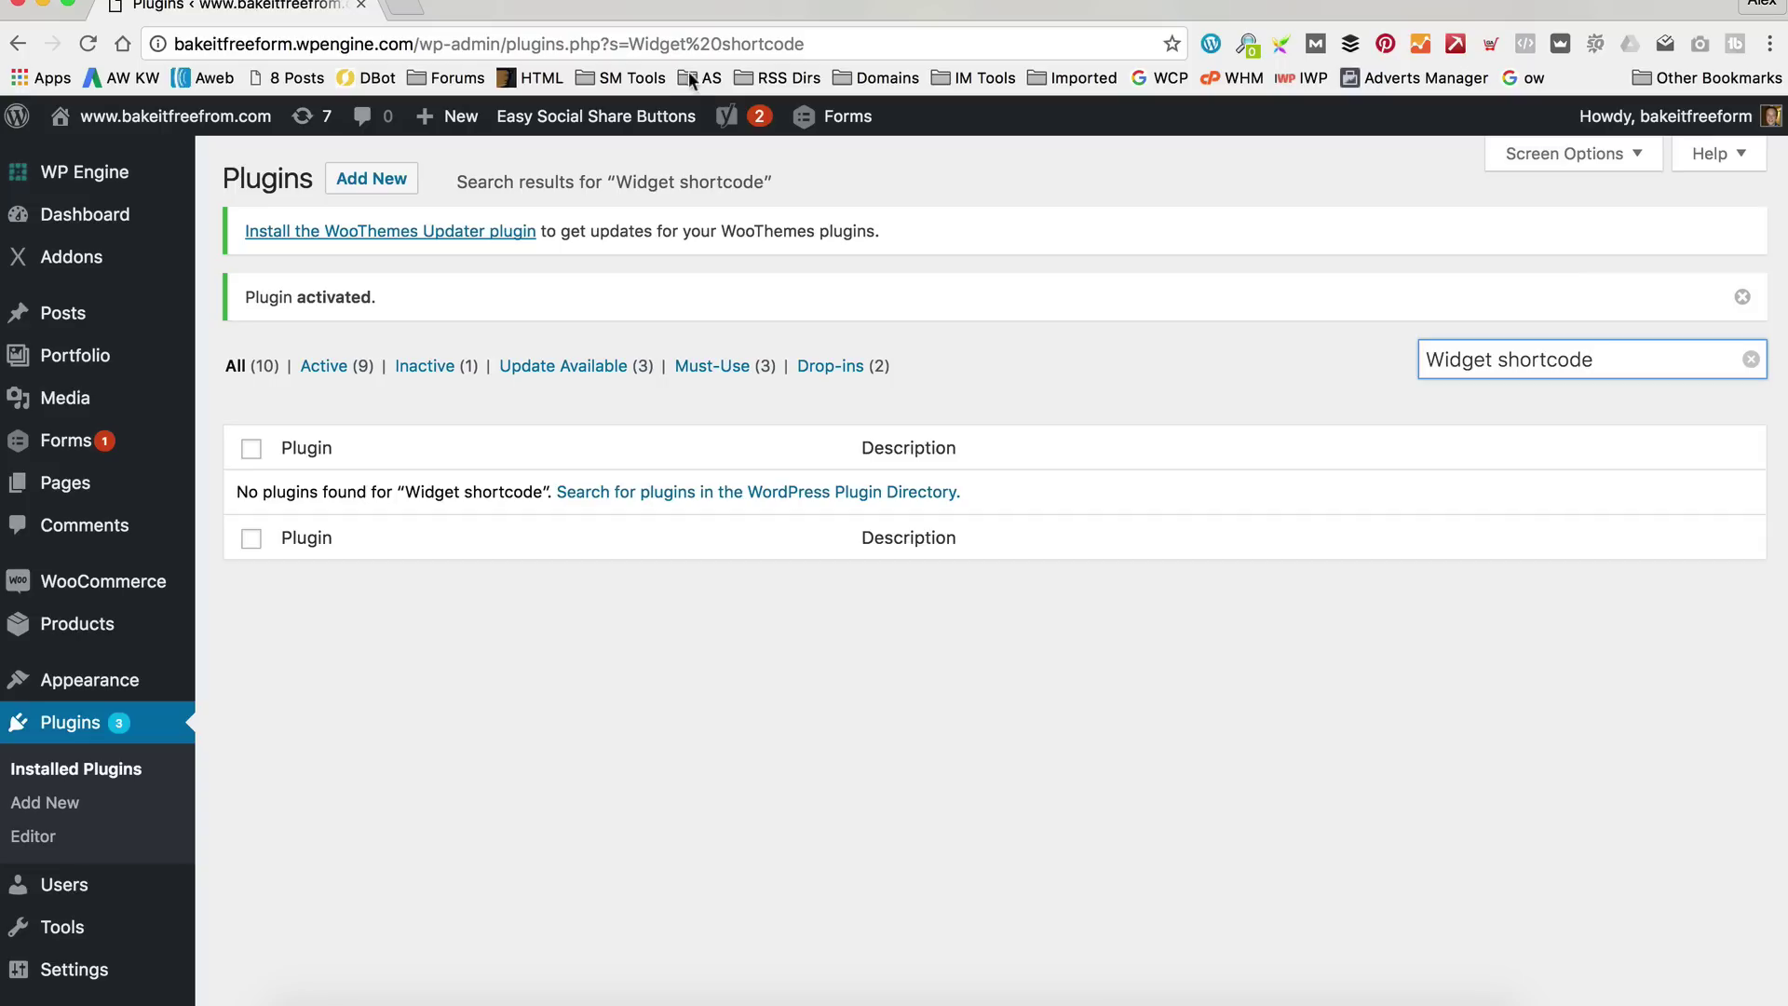
click(370, 178)
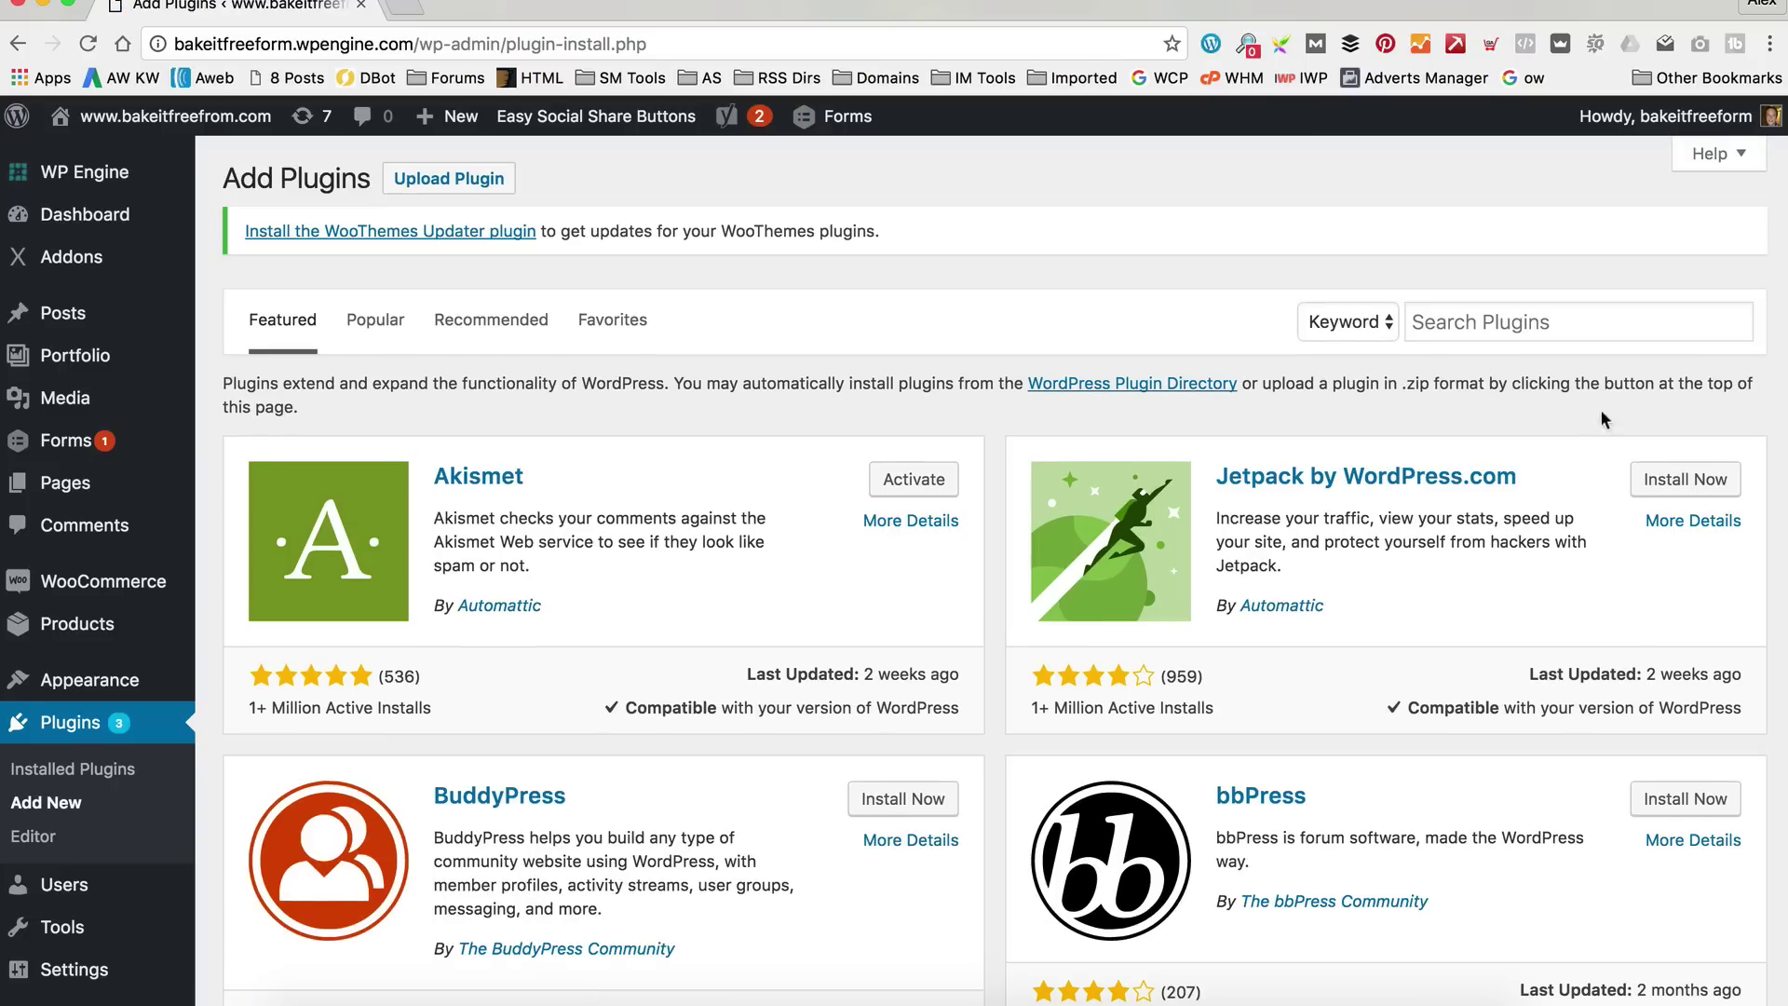
click(1571, 323)
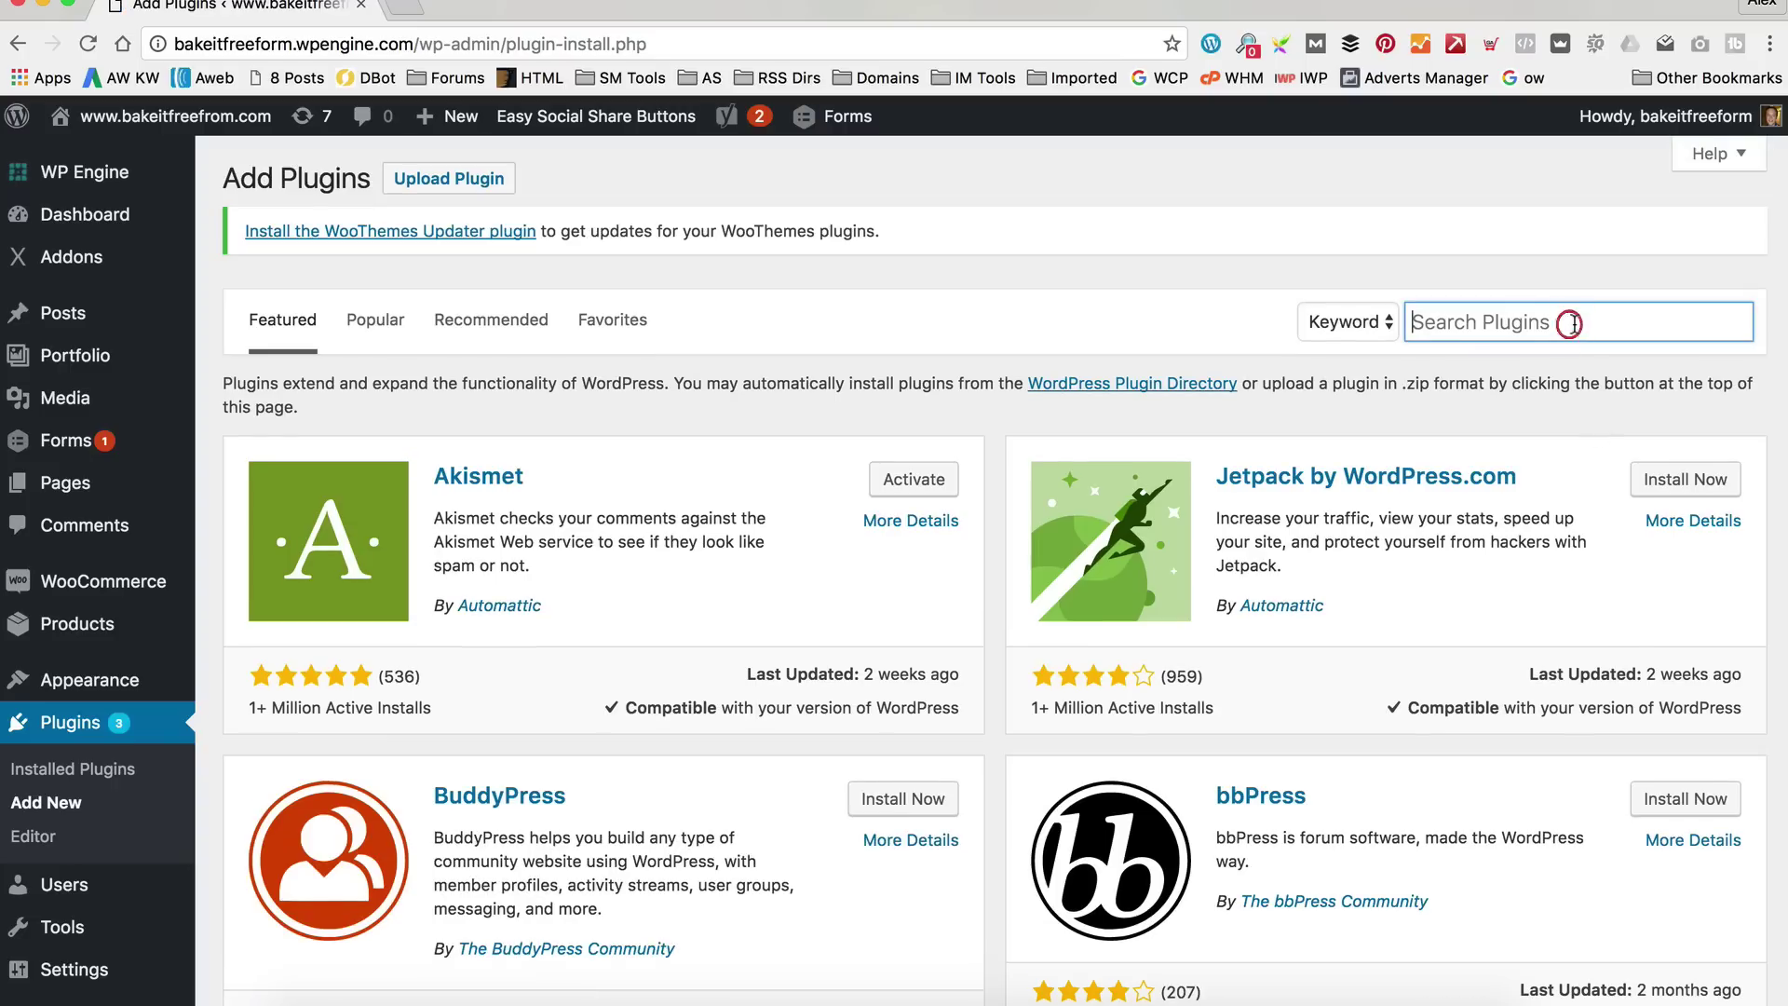
text(widget shortcode)
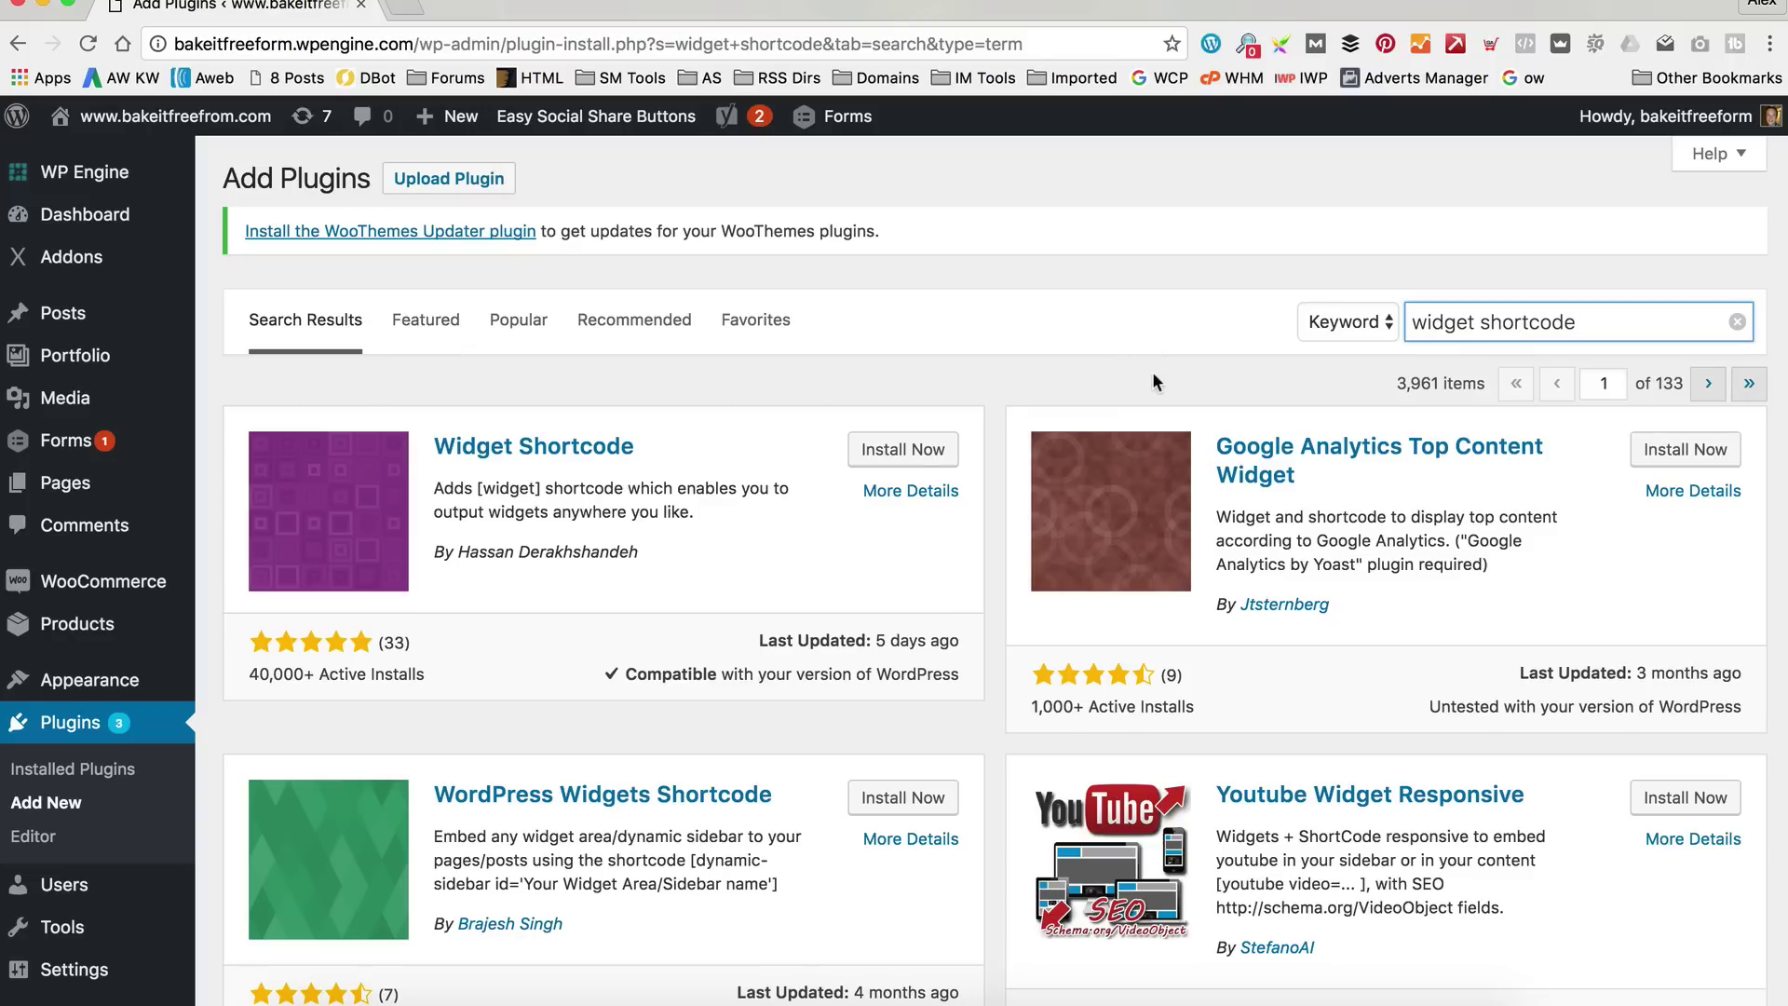
click(899, 451)
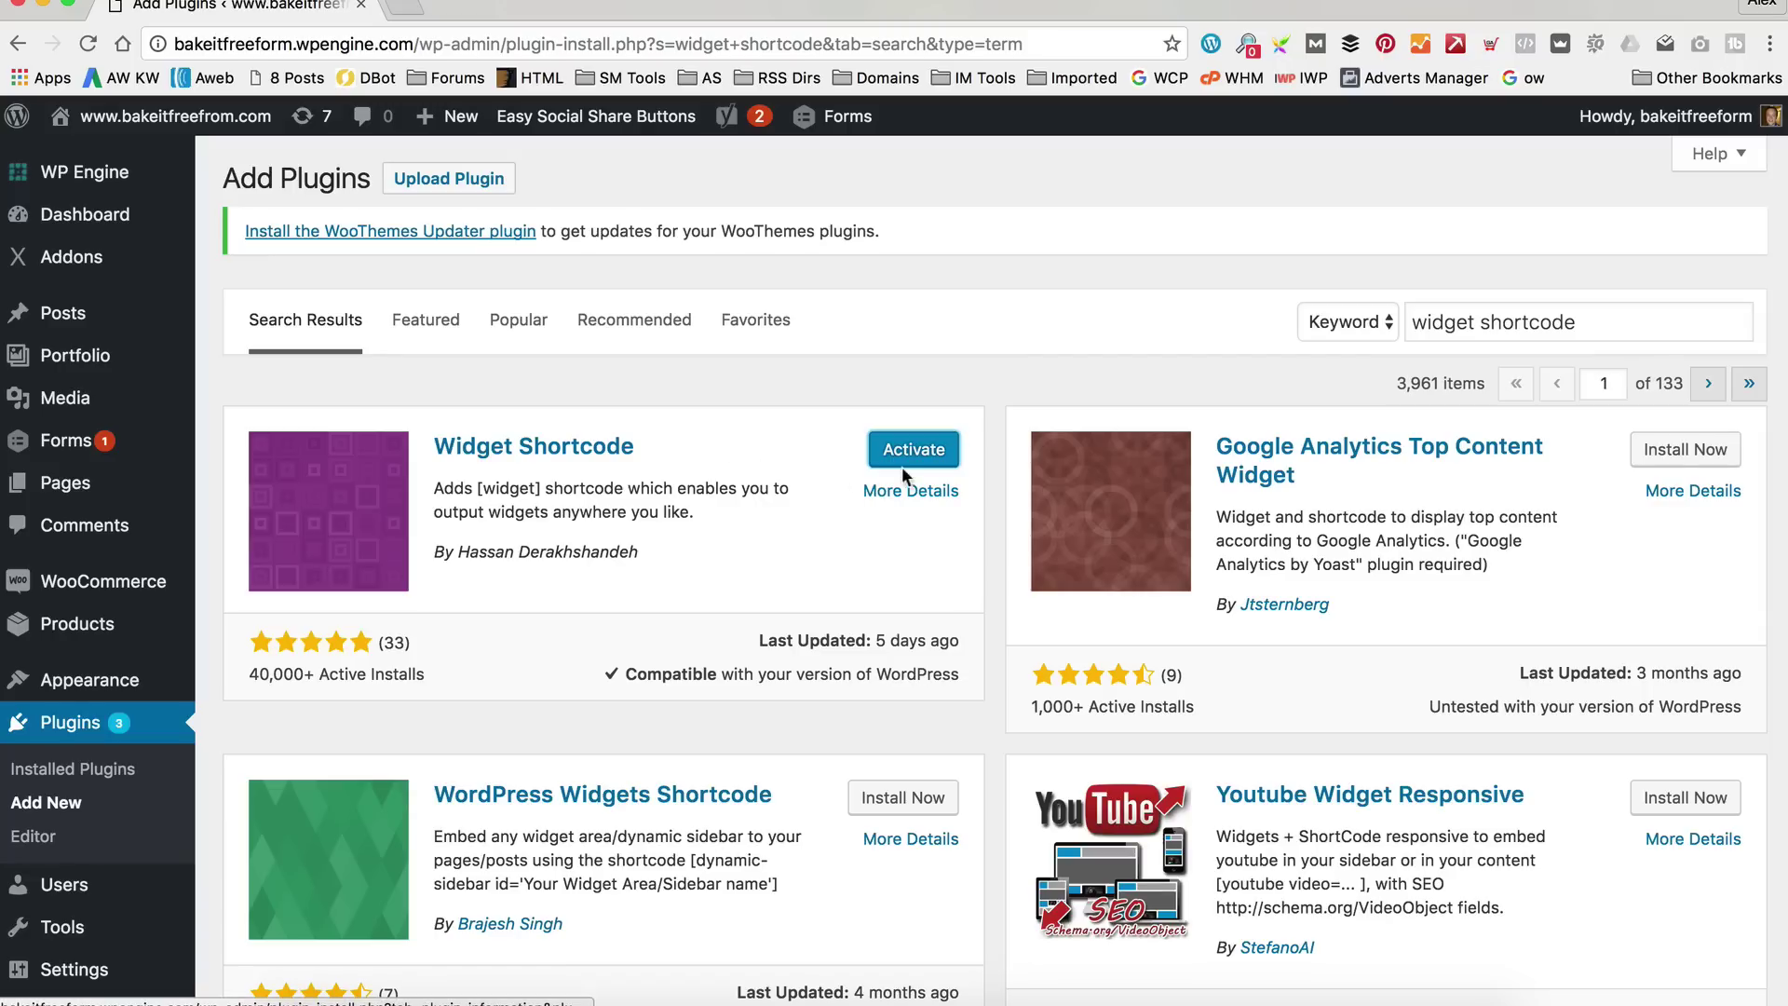
click(916, 448)
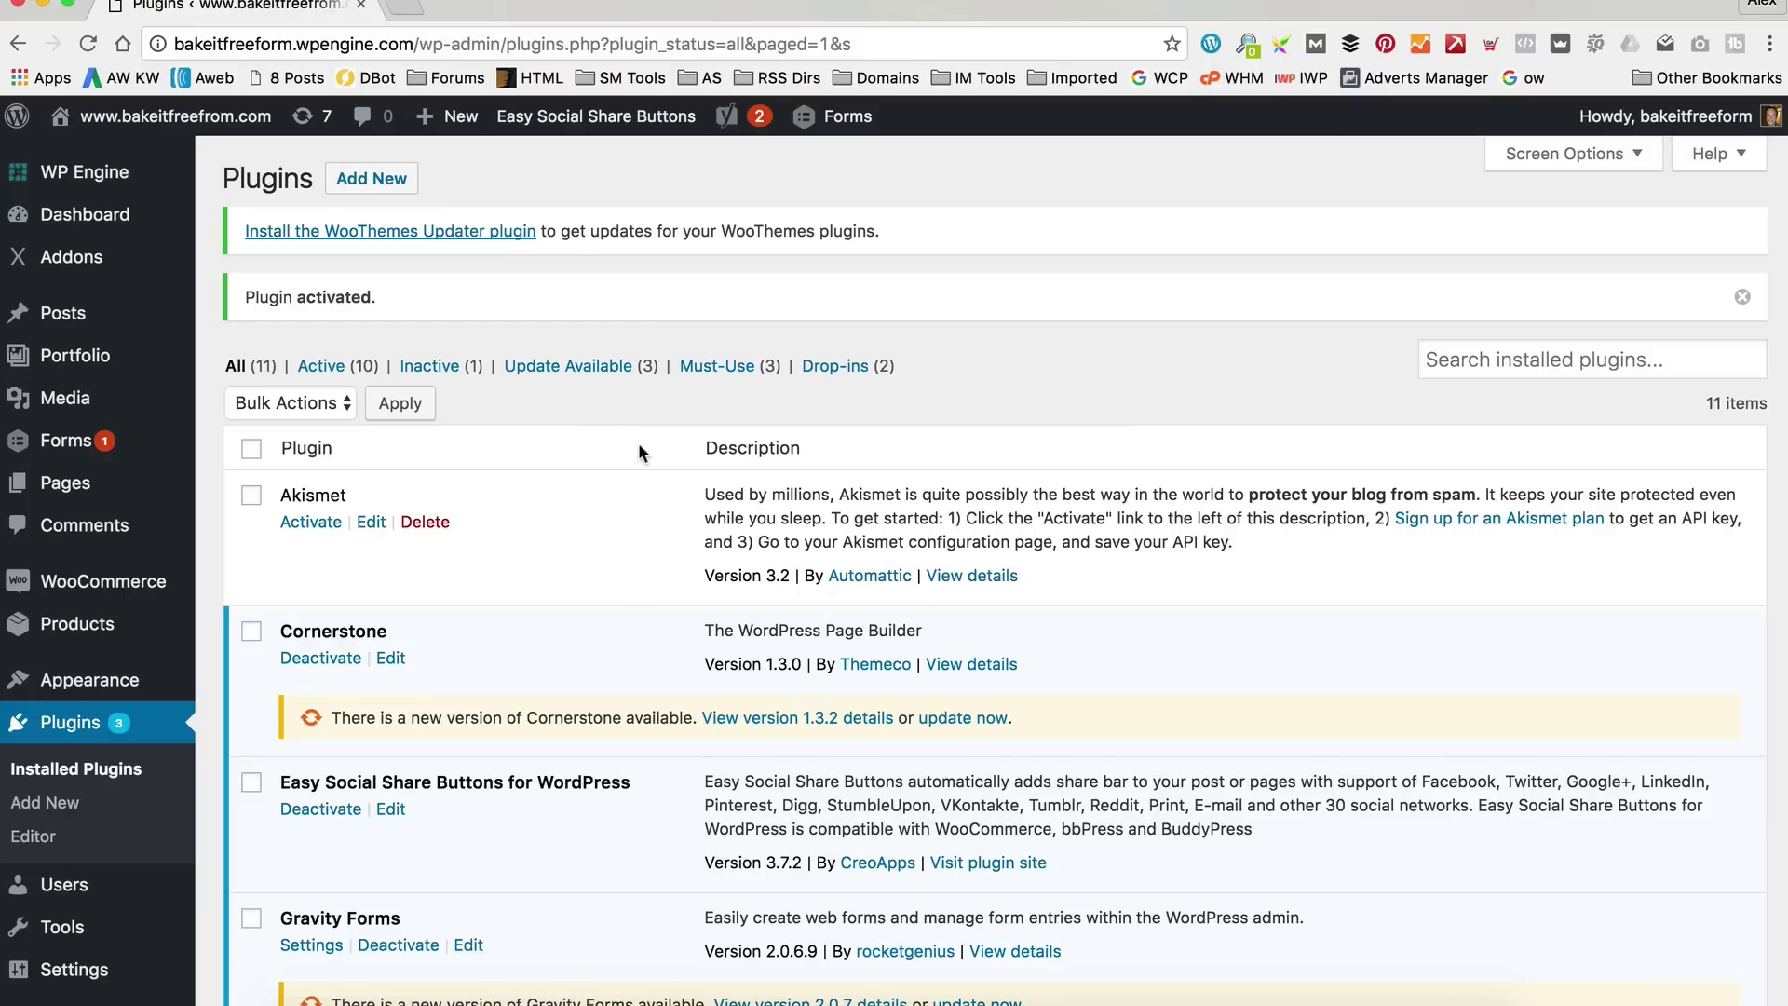
- Go through Appearance > Sidebars to the Appearance > Widgets page
scroll(638, 443, down, 10)
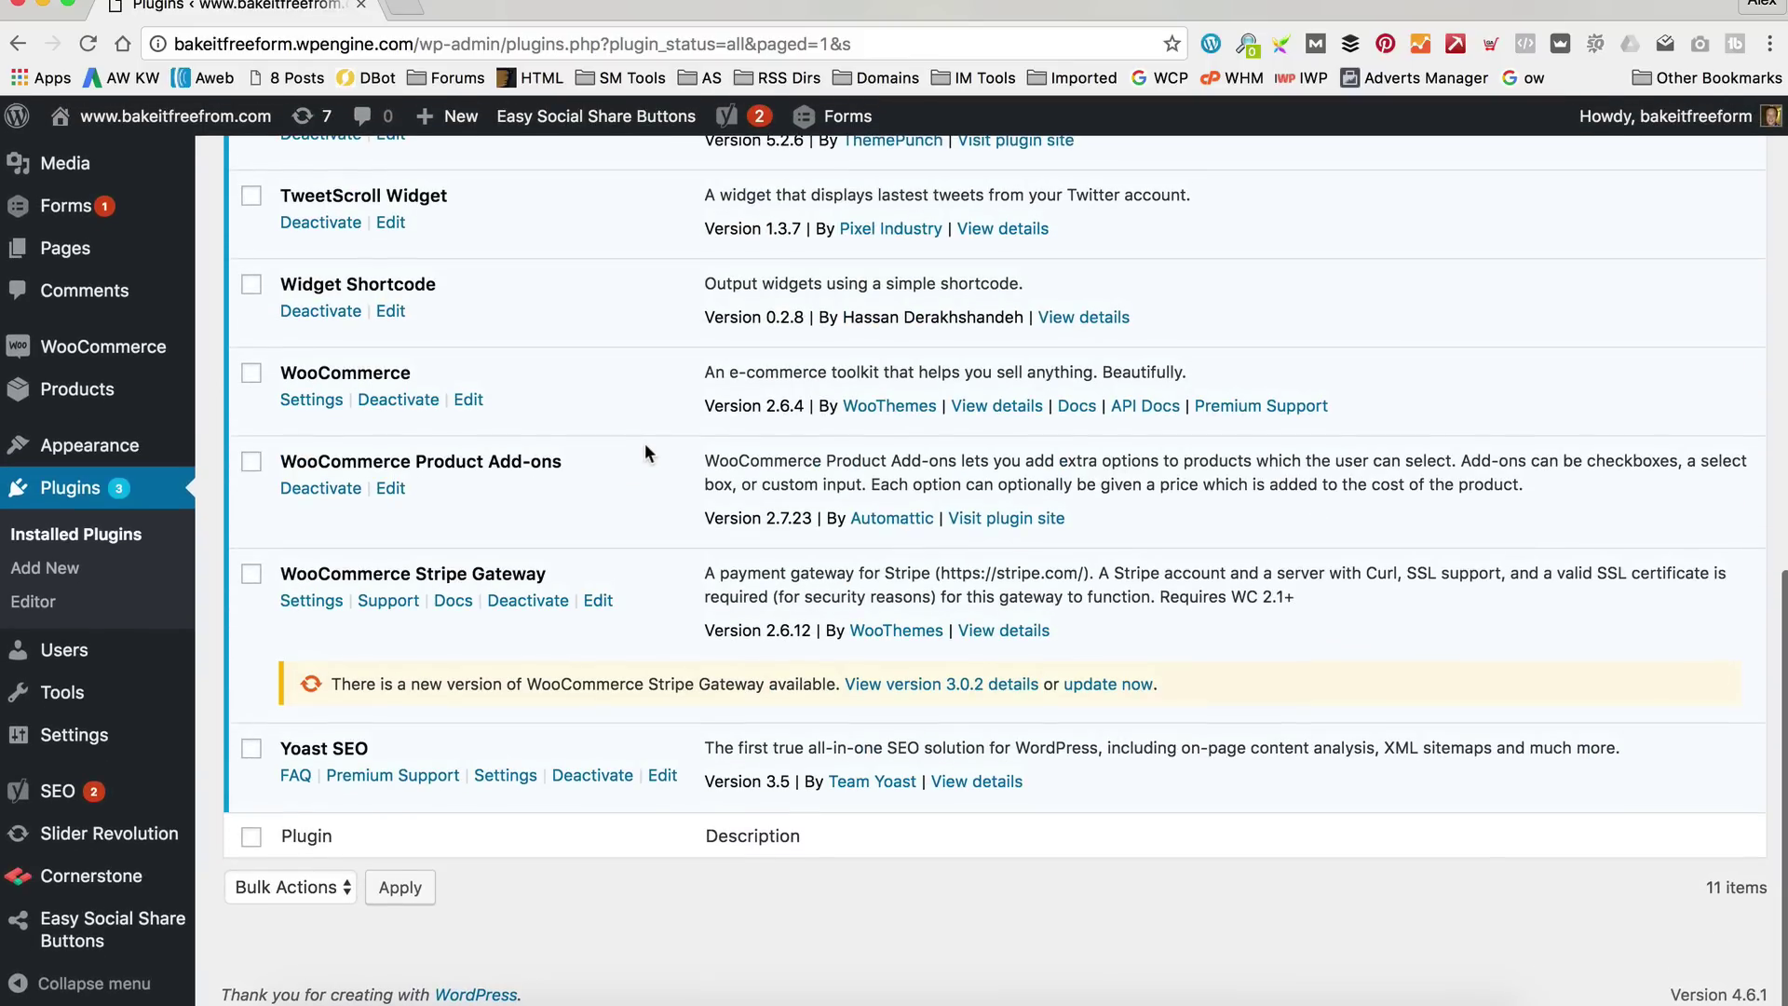
scroll(646, 445, up, 1)
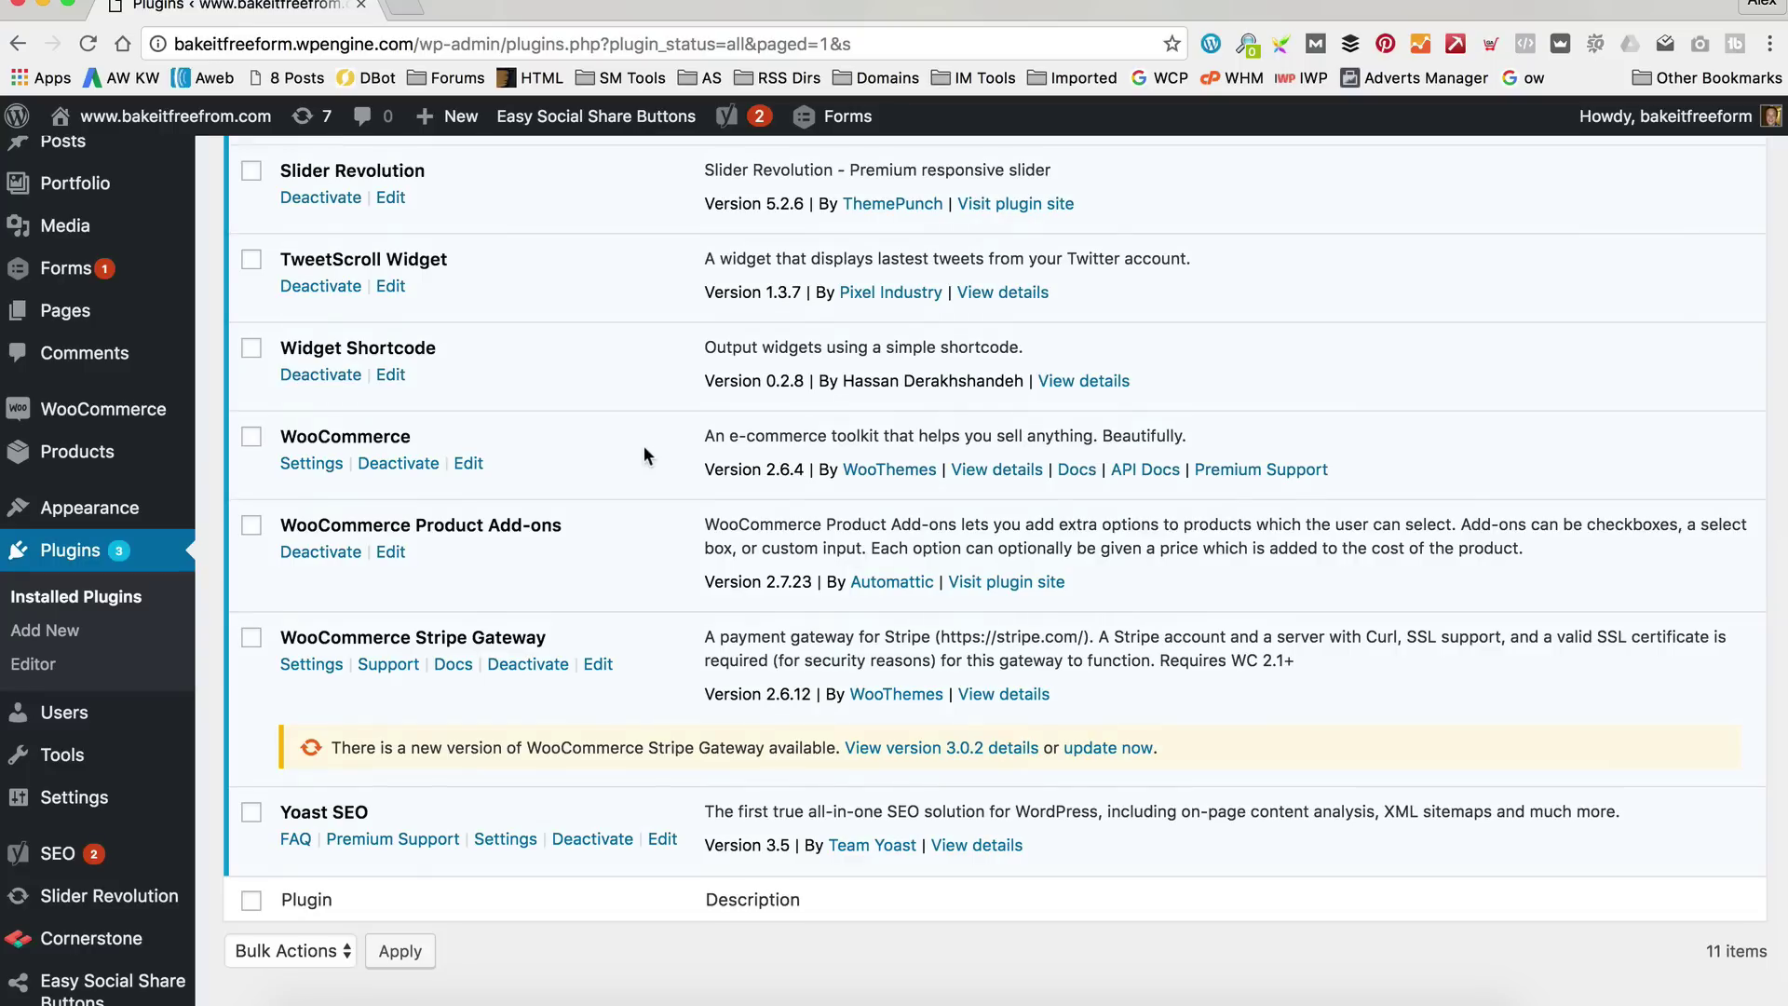
mouse_move(120, 506)
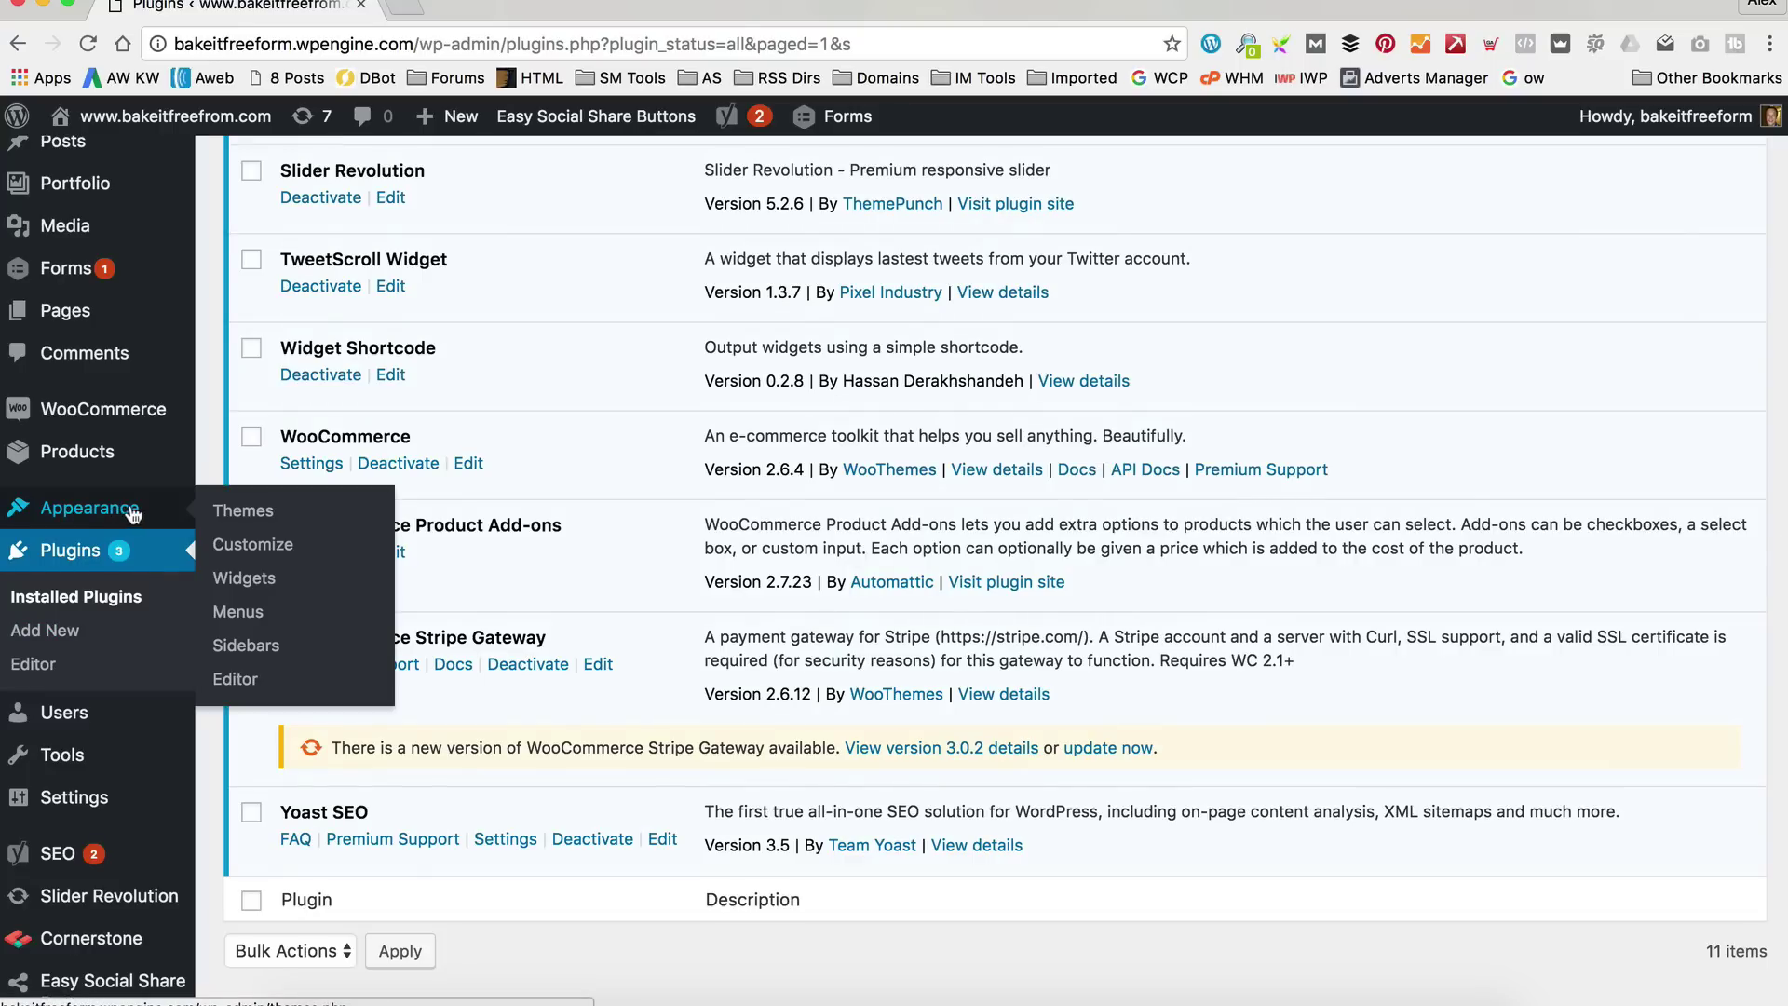
click(264, 652)
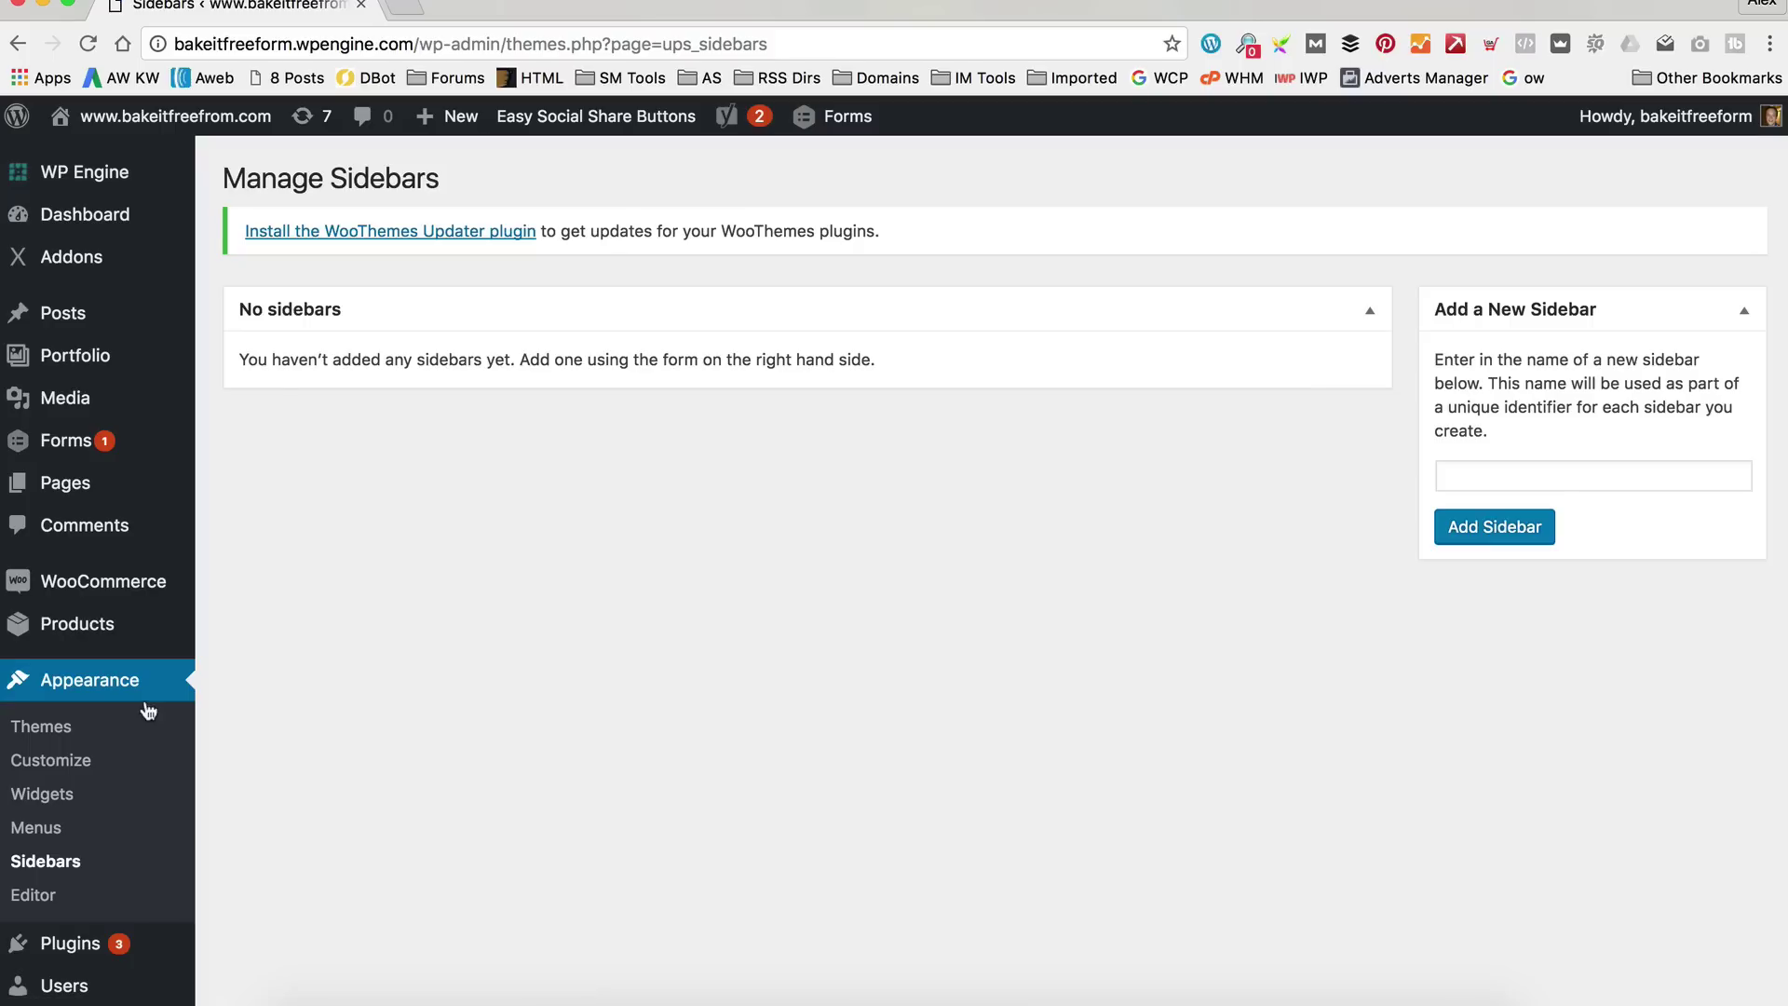
click(78, 802)
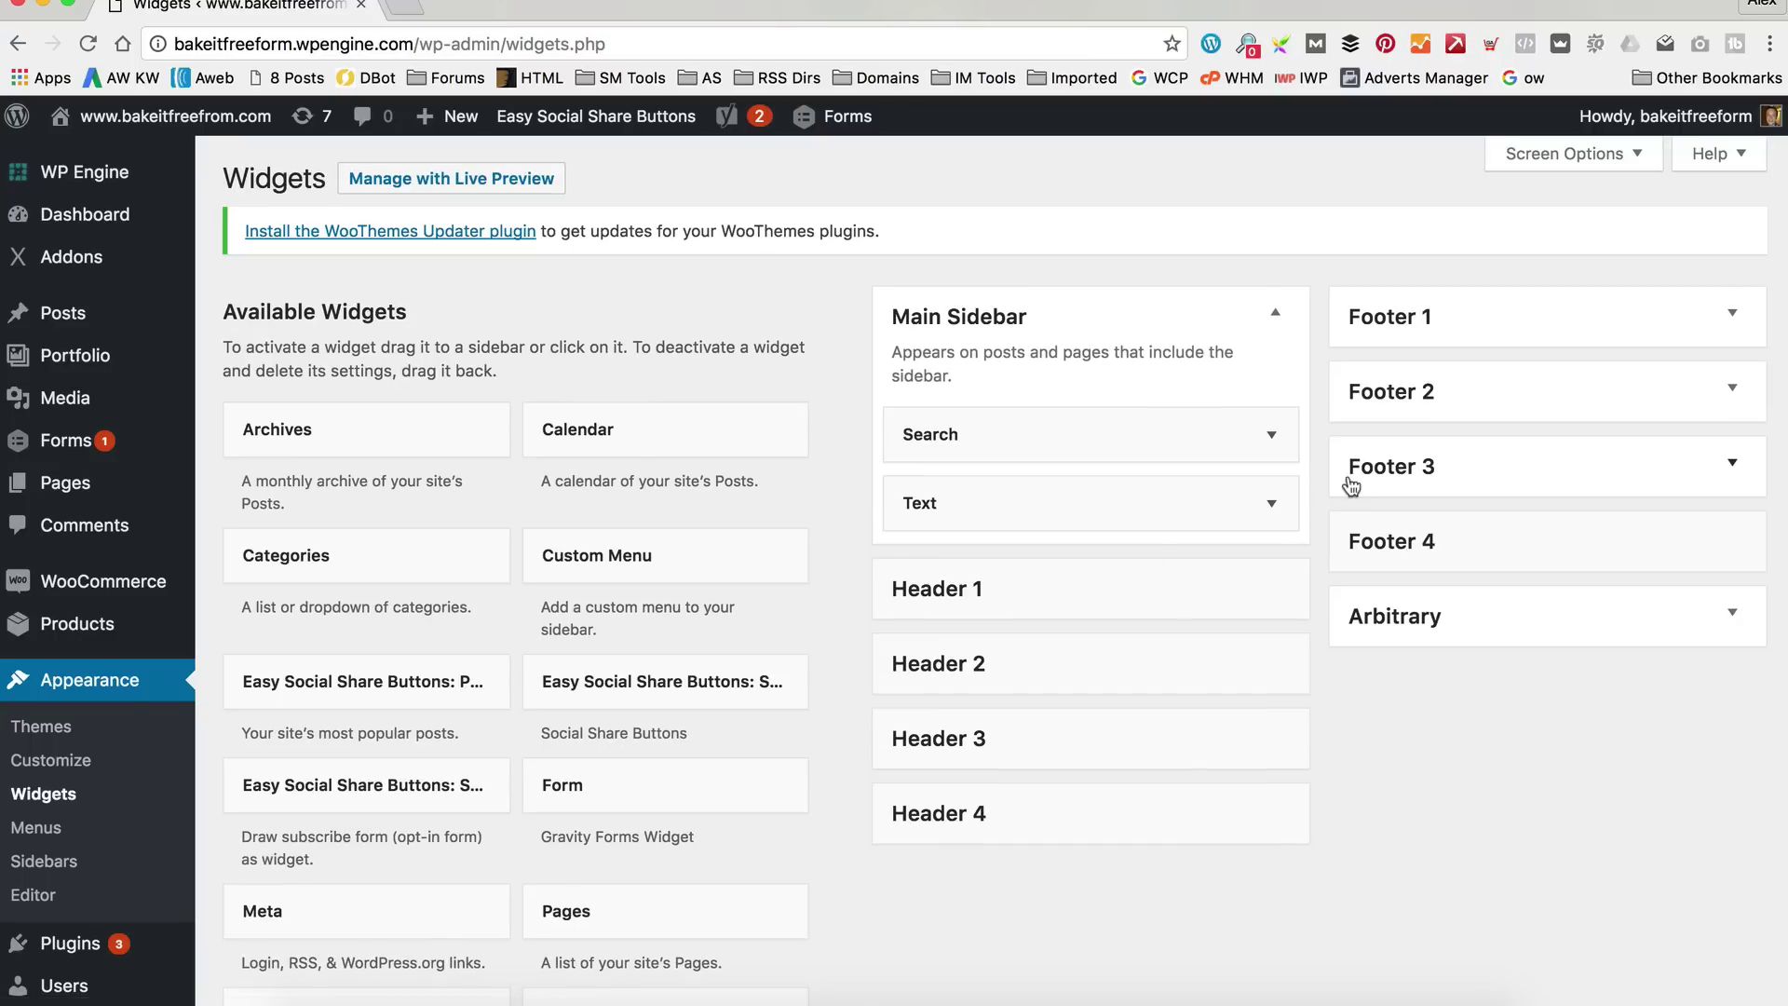
- Expand the Arbitrary area and drag the TweetScroll widget from Available Widgets into it
click(1736, 613)
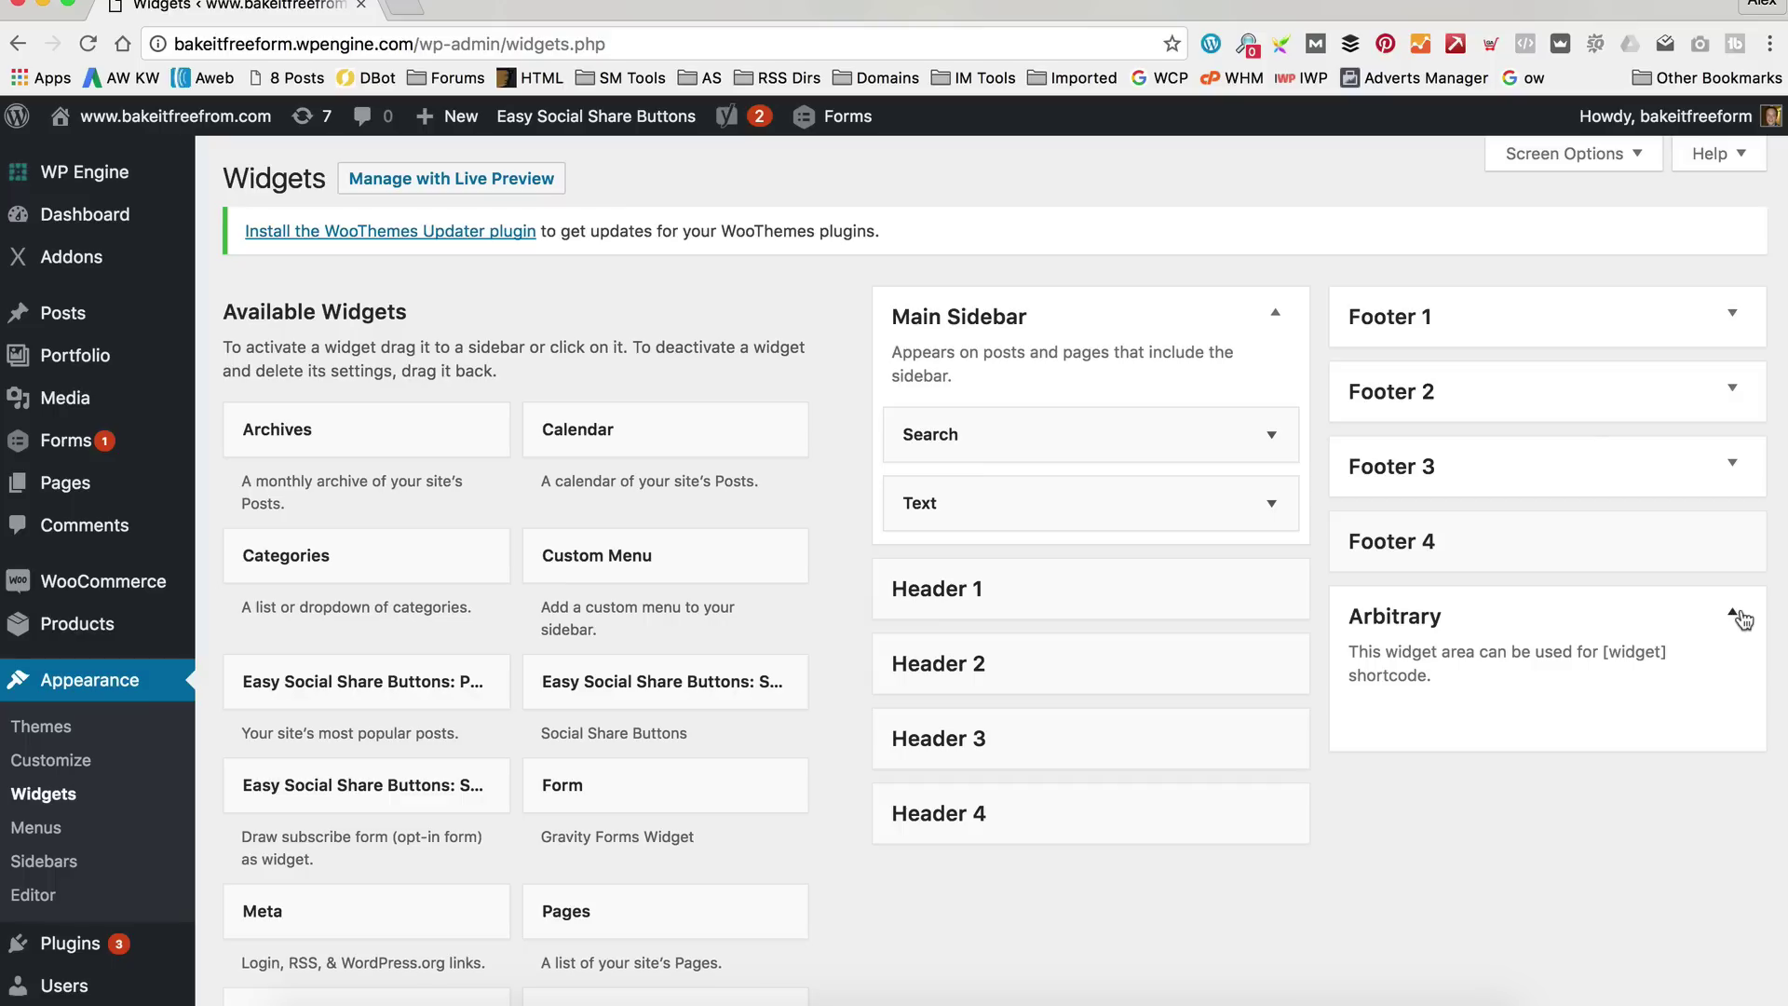
scroll(561, 460, down, 15)
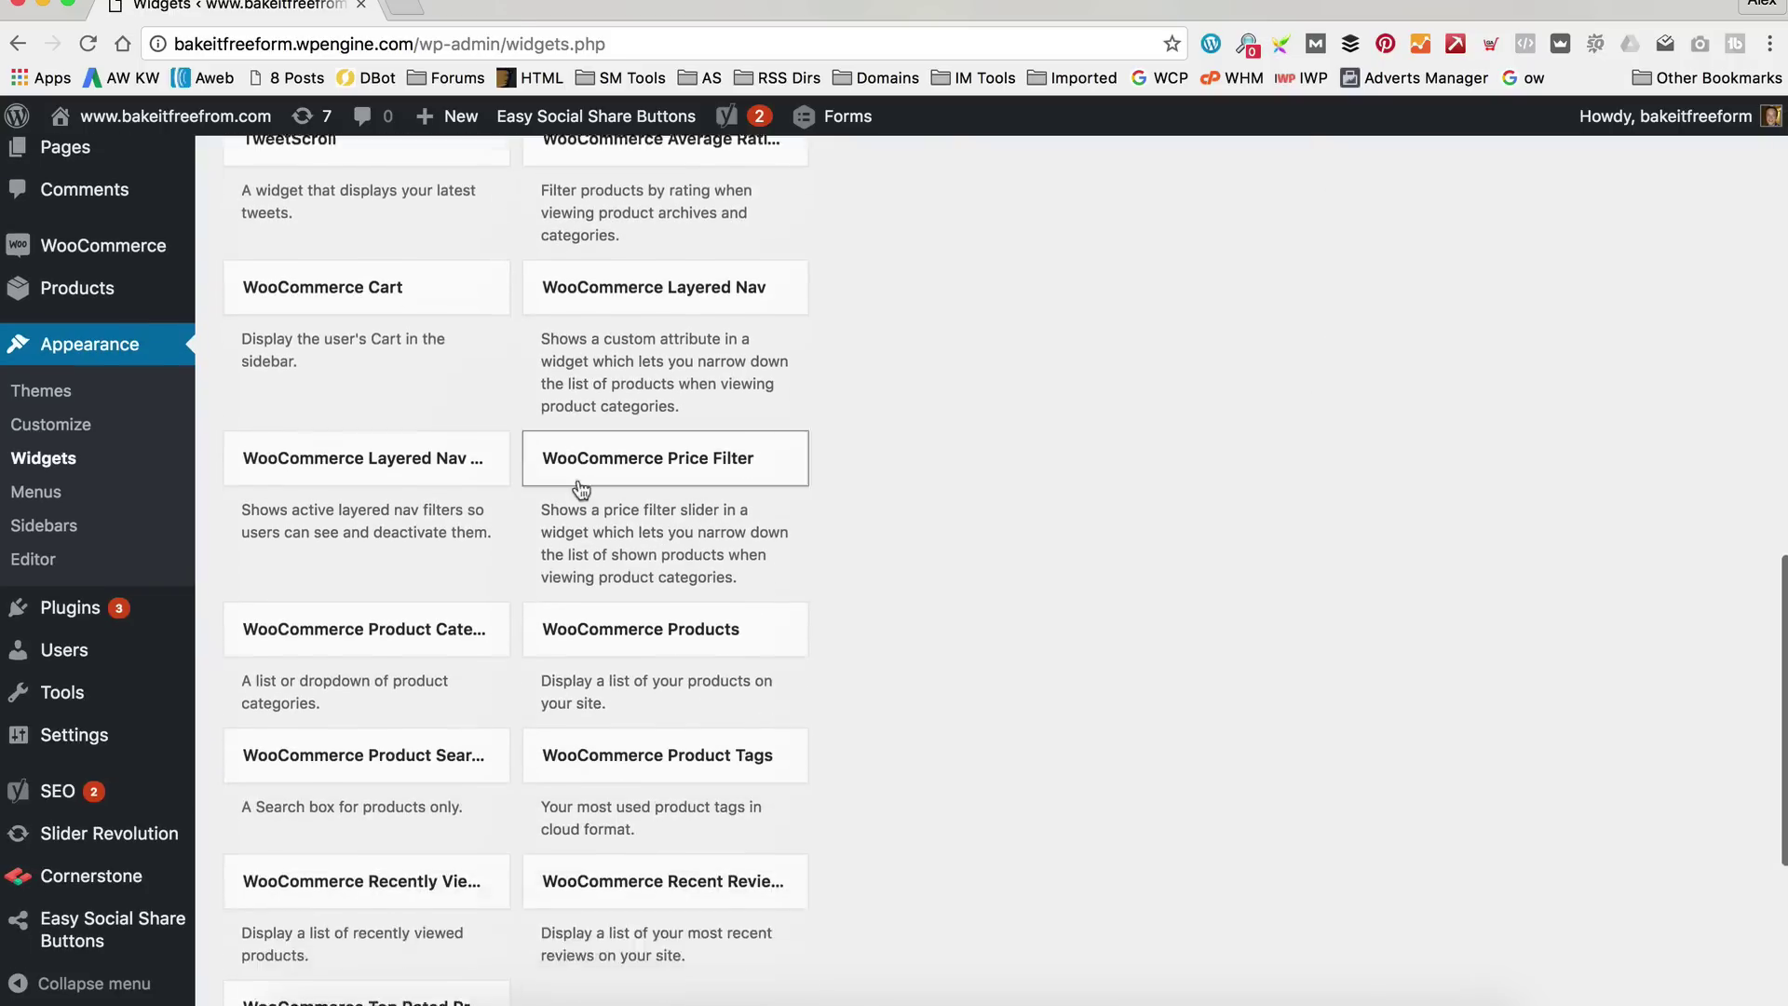
scroll(580, 478, up, 8)
scroll(579, 478, up, 5)
drag(364, 815, 1543, 708)
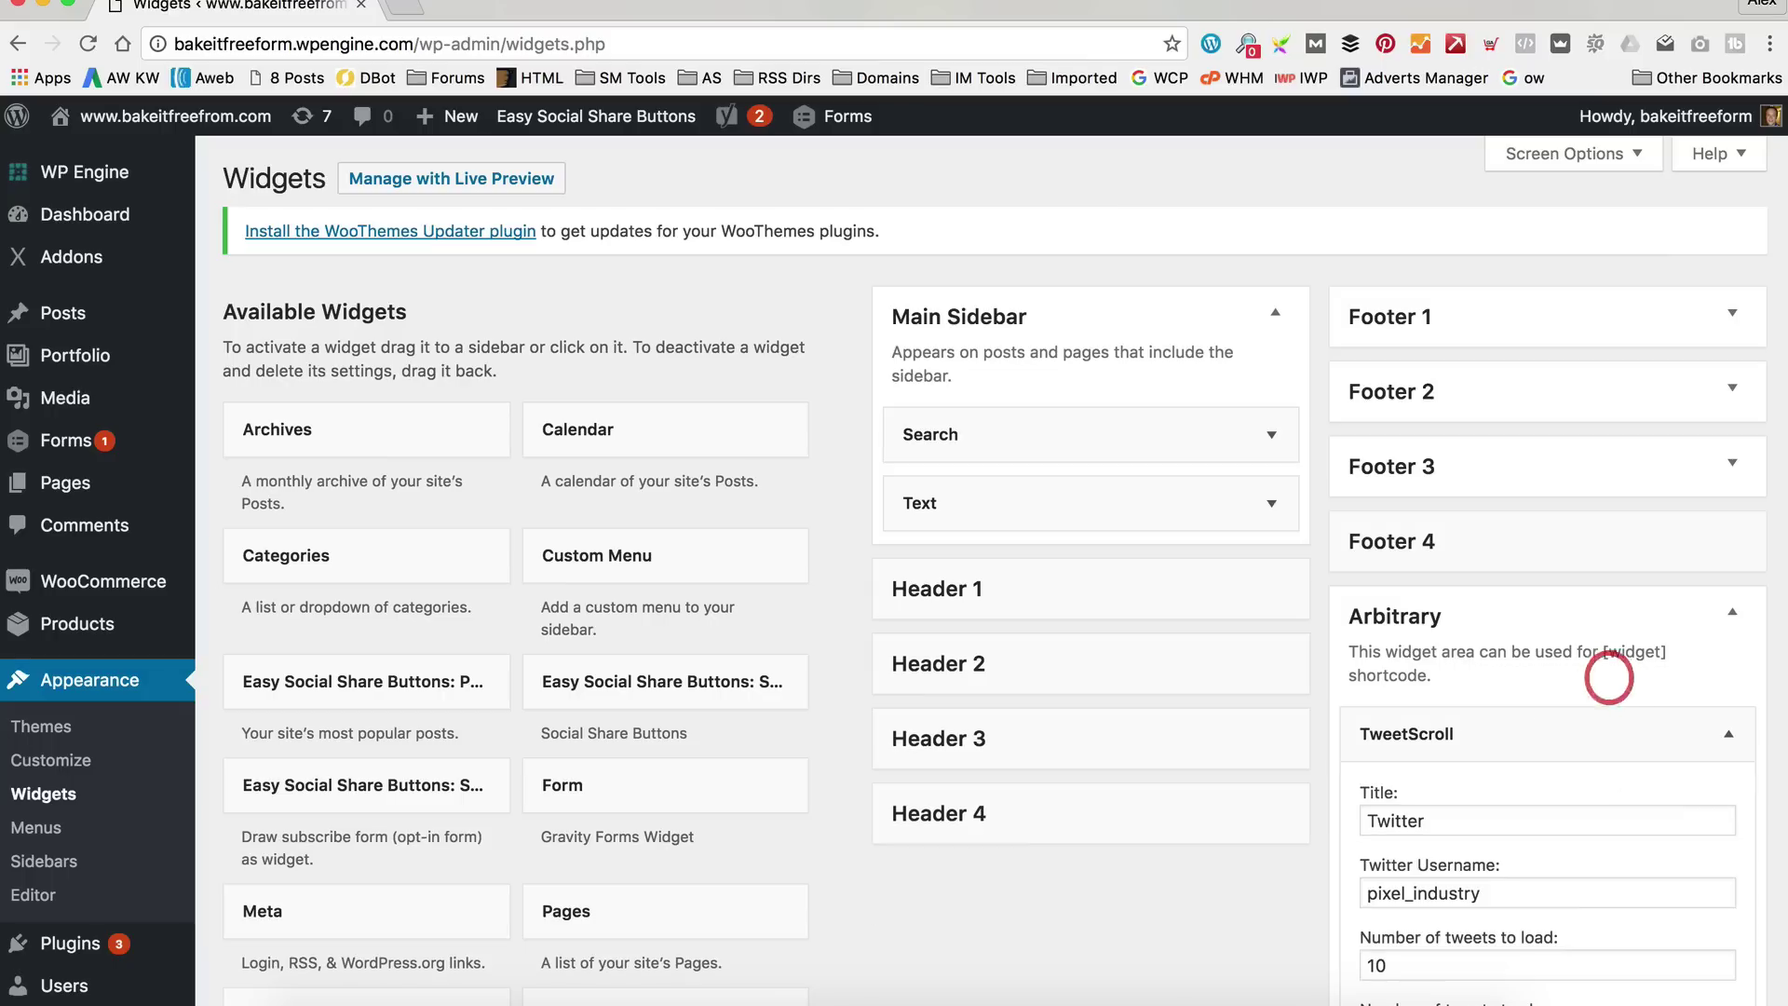
- Replace the widget's Twitter username with 'bakeitfreefrom'
scroll(1434, 605, down, 2)
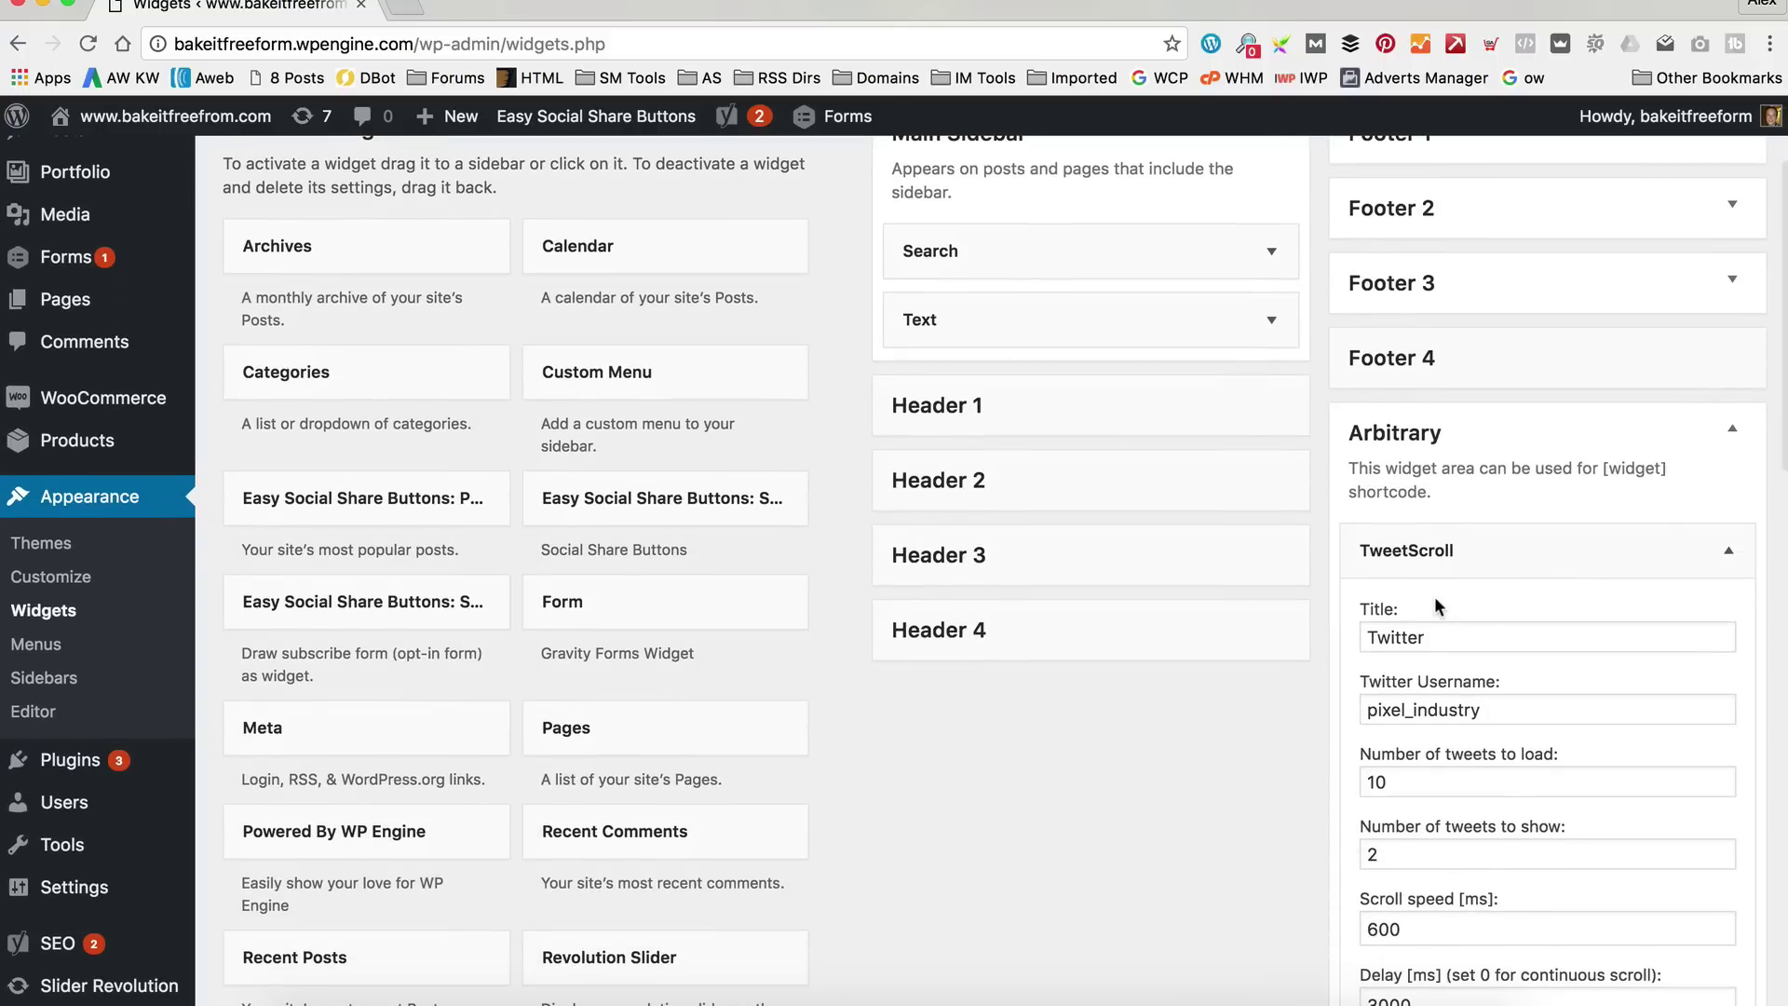
scroll(1453, 606, down, 3)
scroll(1462, 596, down, 2)
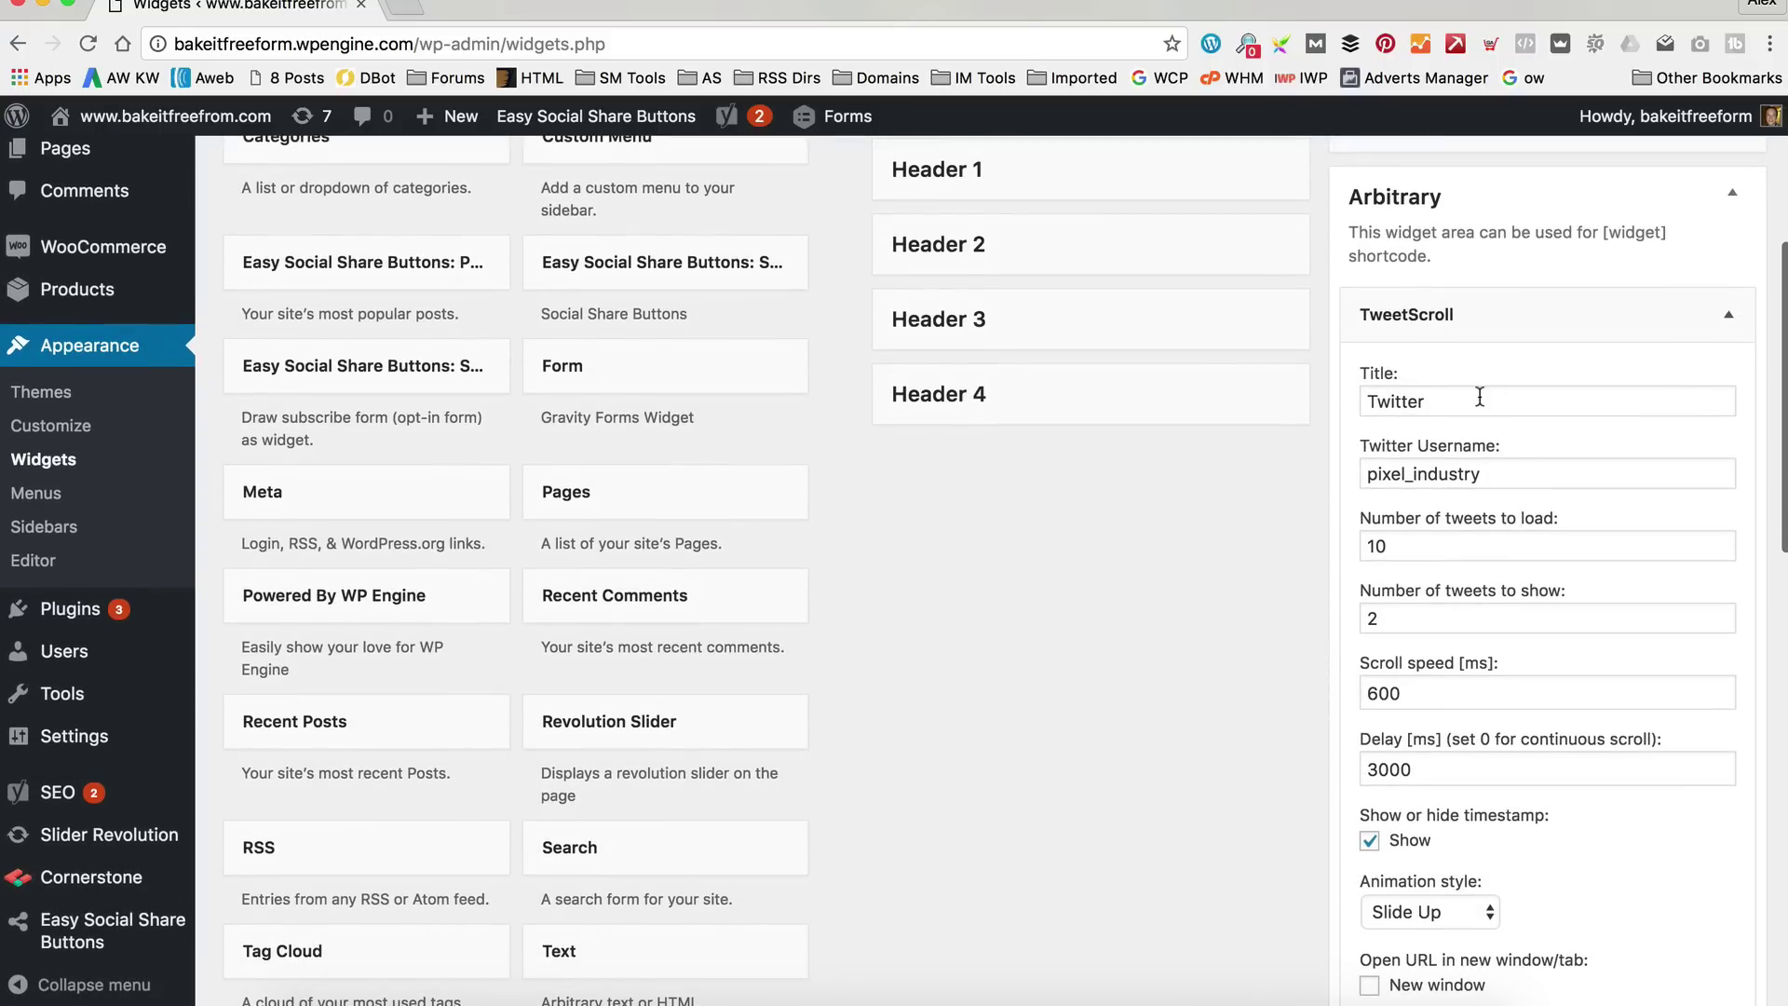
scroll(1480, 398, down, 1)
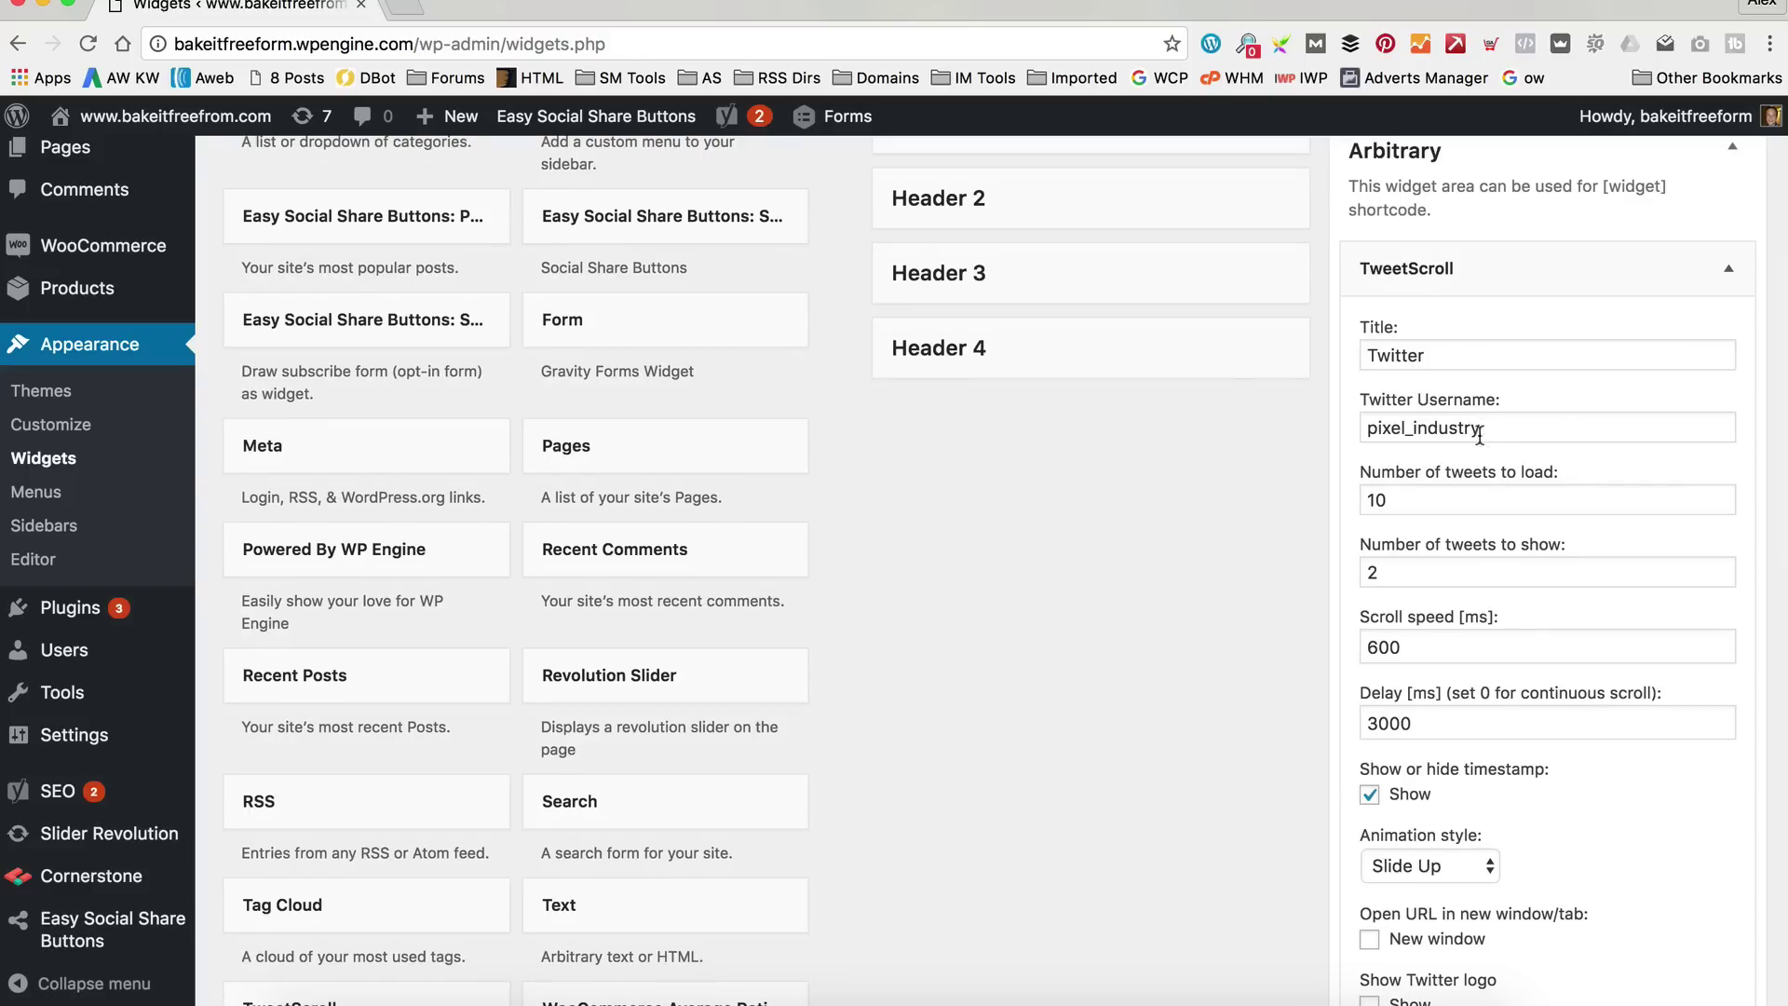
scroll(1527, 470, down, 4)
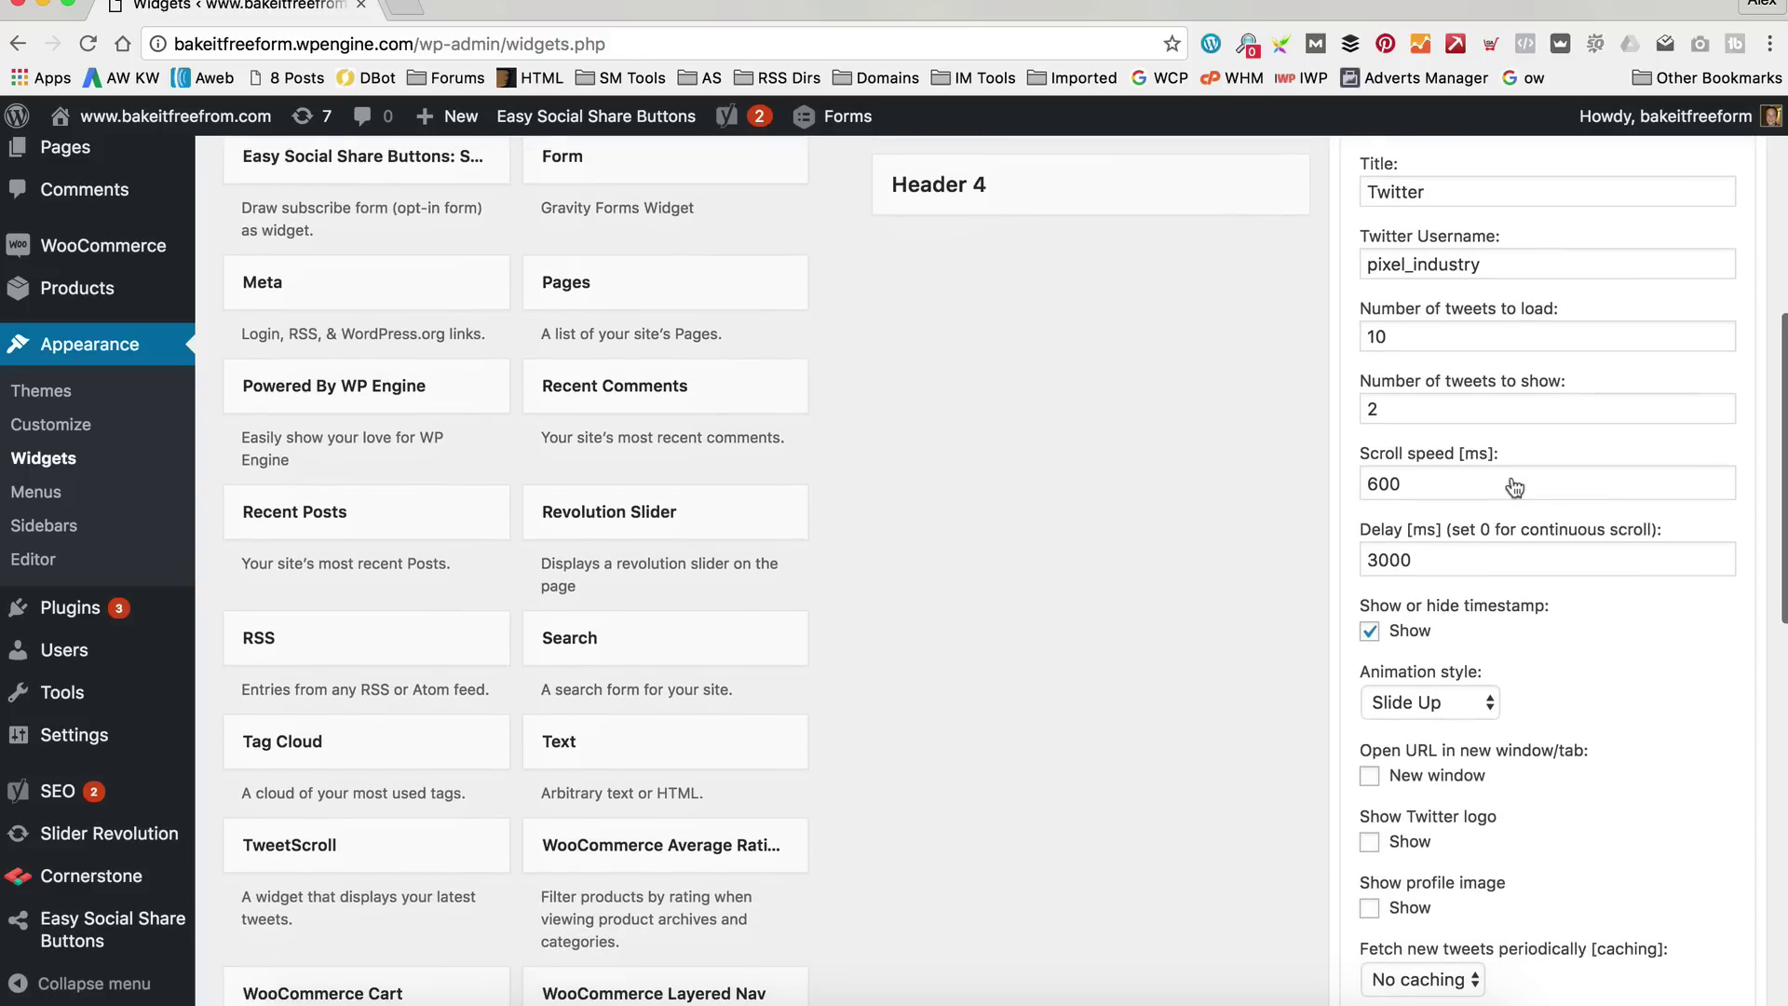
scroll(1514, 486, up, 7)
scroll(1471, 466, down, 5)
scroll(1444, 447, up, 3)
scroll(1444, 438, up, 1)
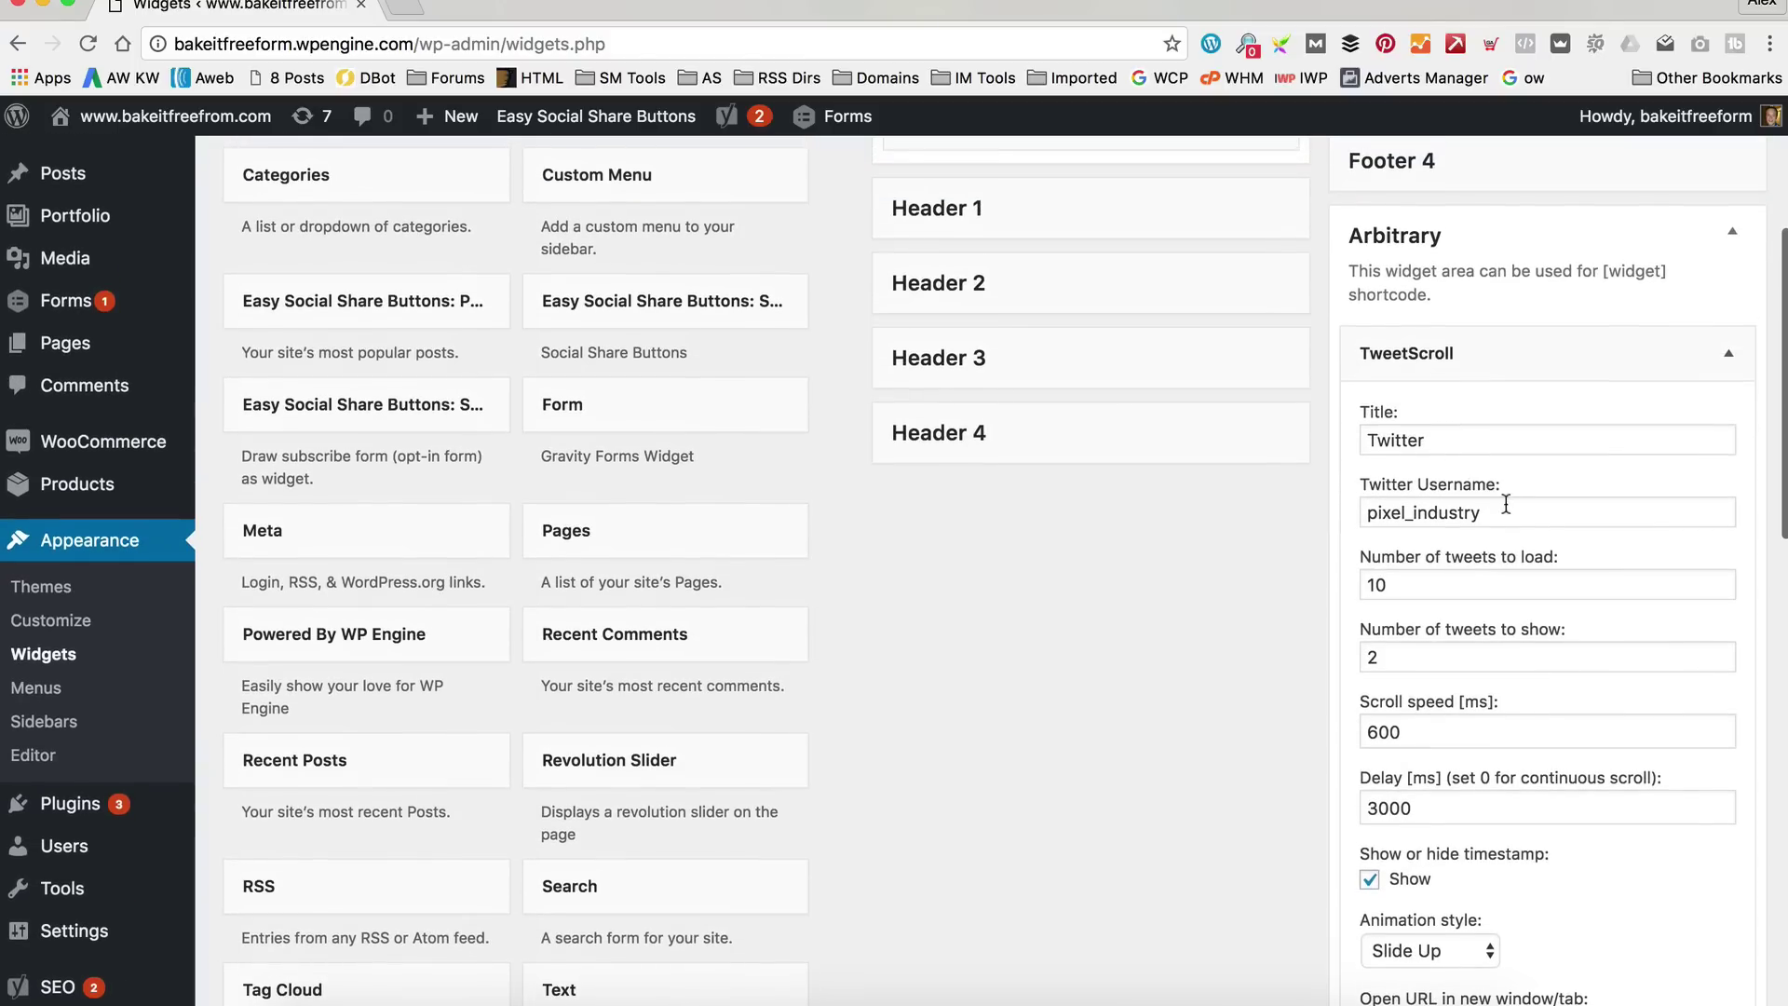
scroll(1518, 511, down, 1)
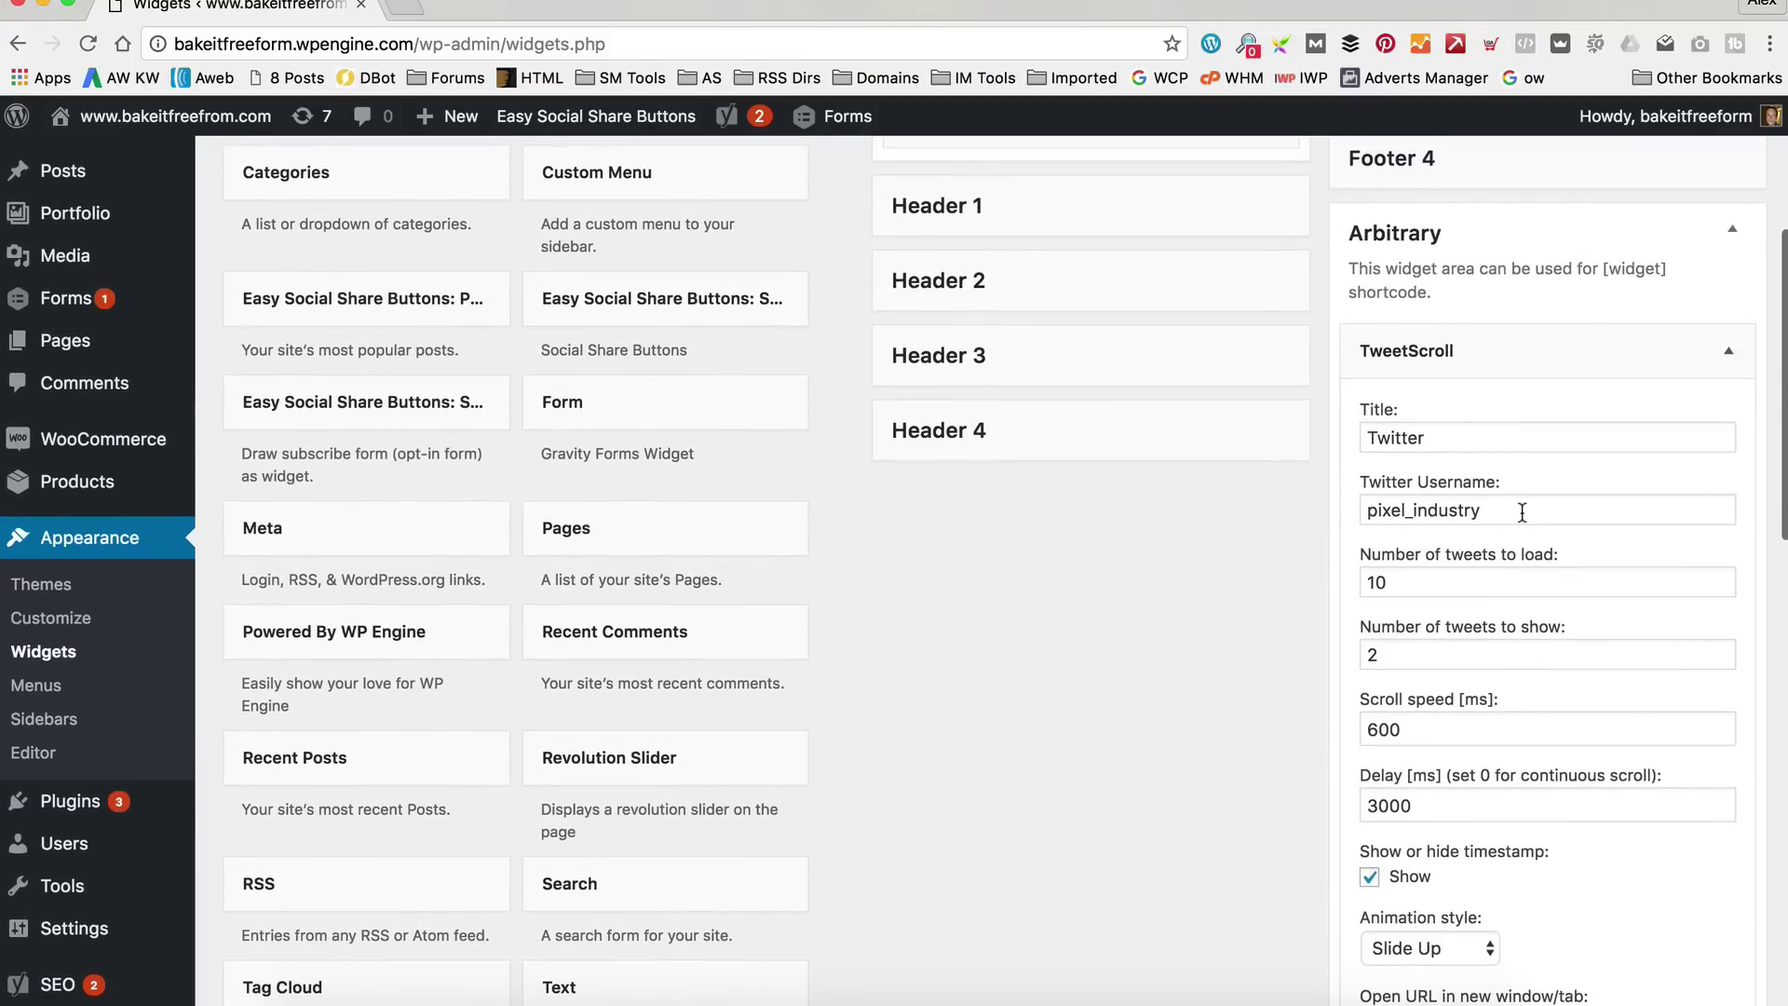
drag(1522, 512, 1317, 512)
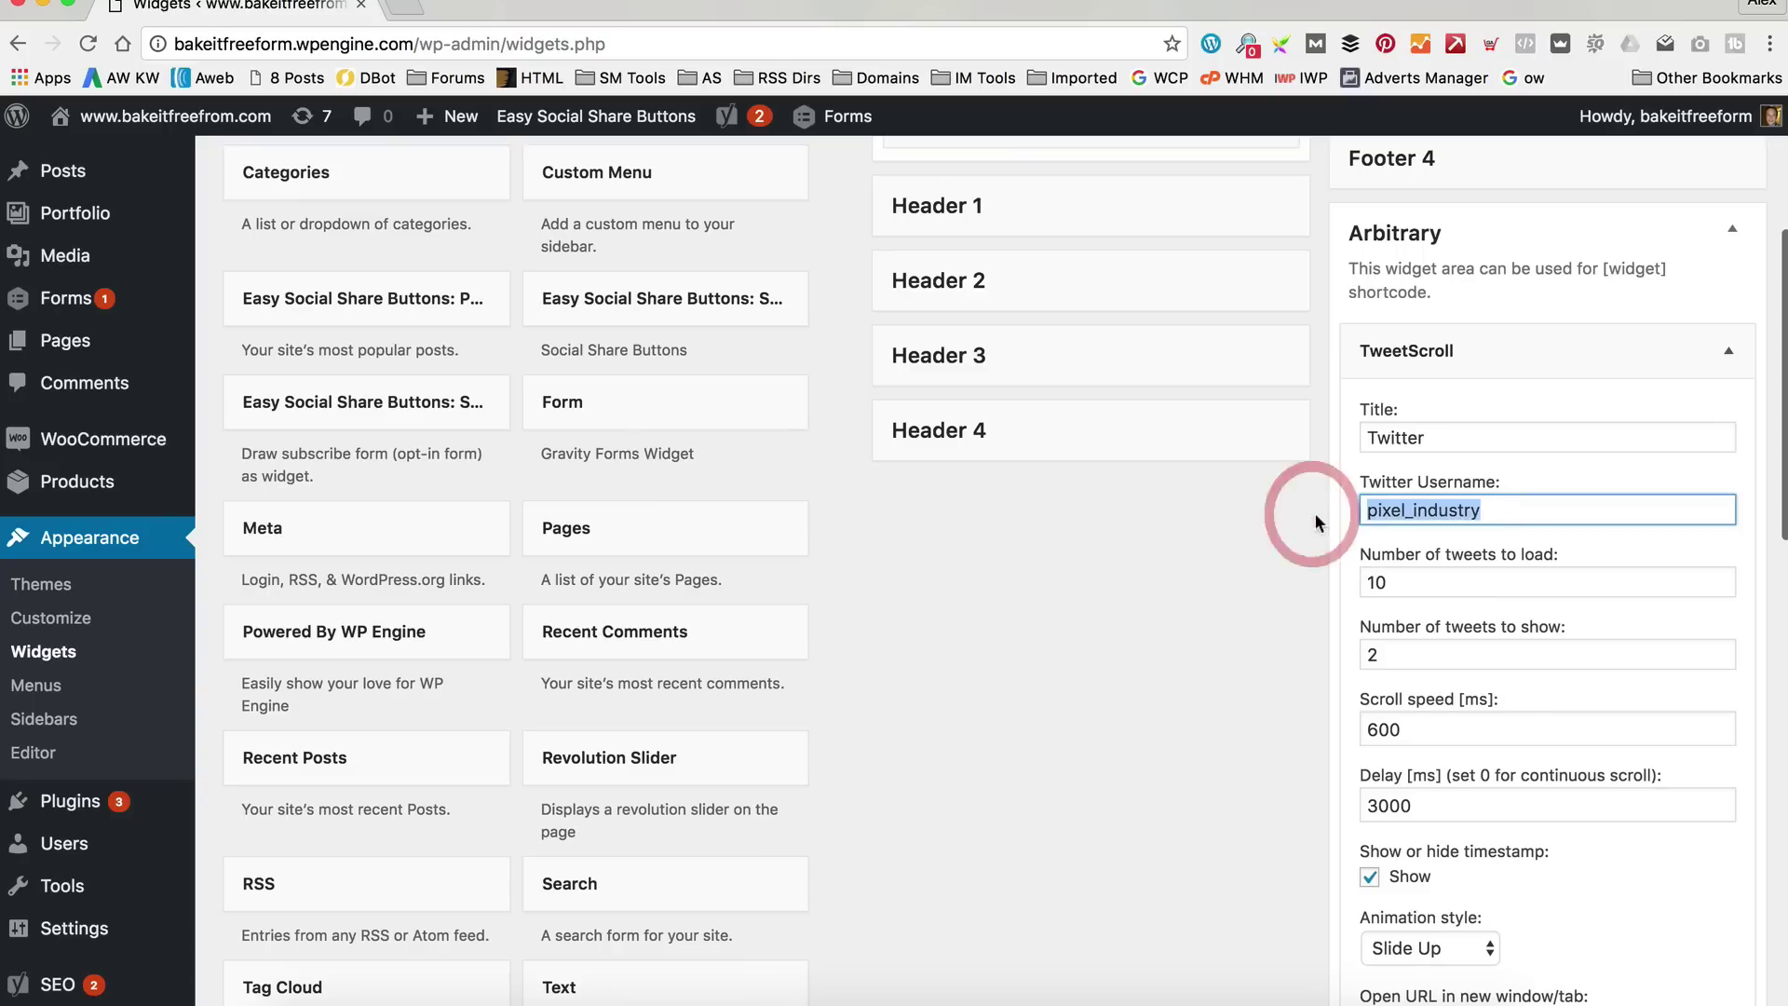
key(BackSpace)
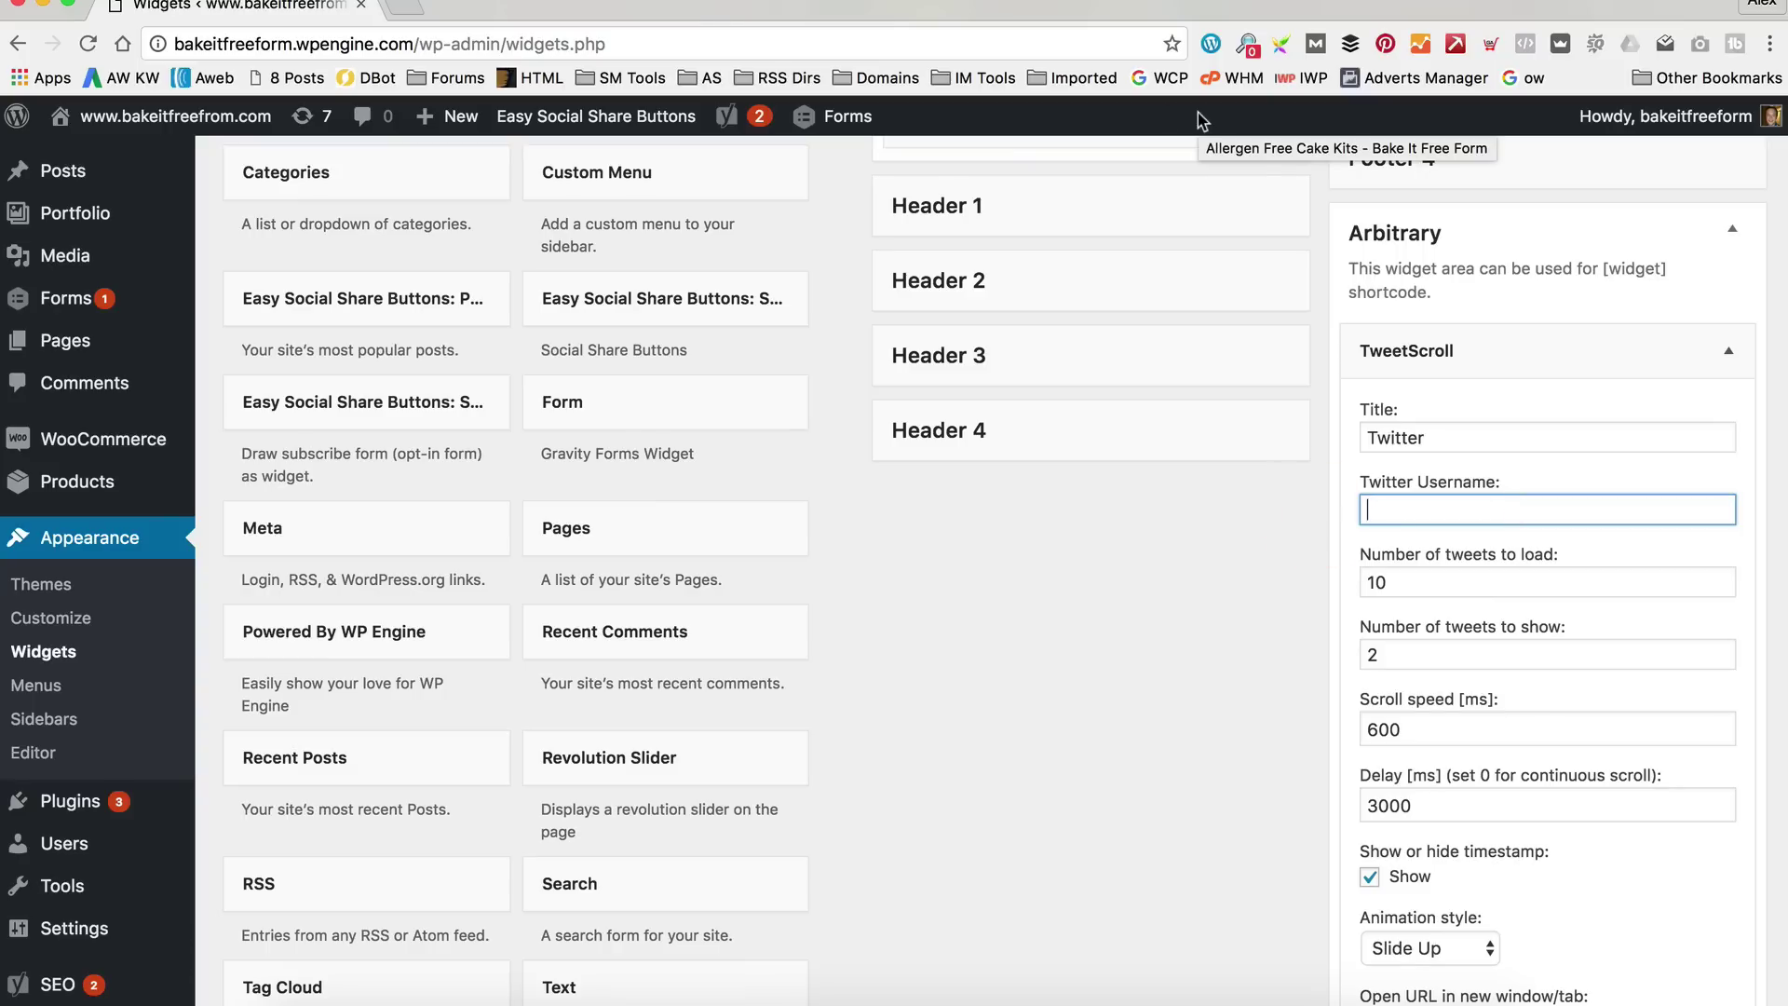
text(b)
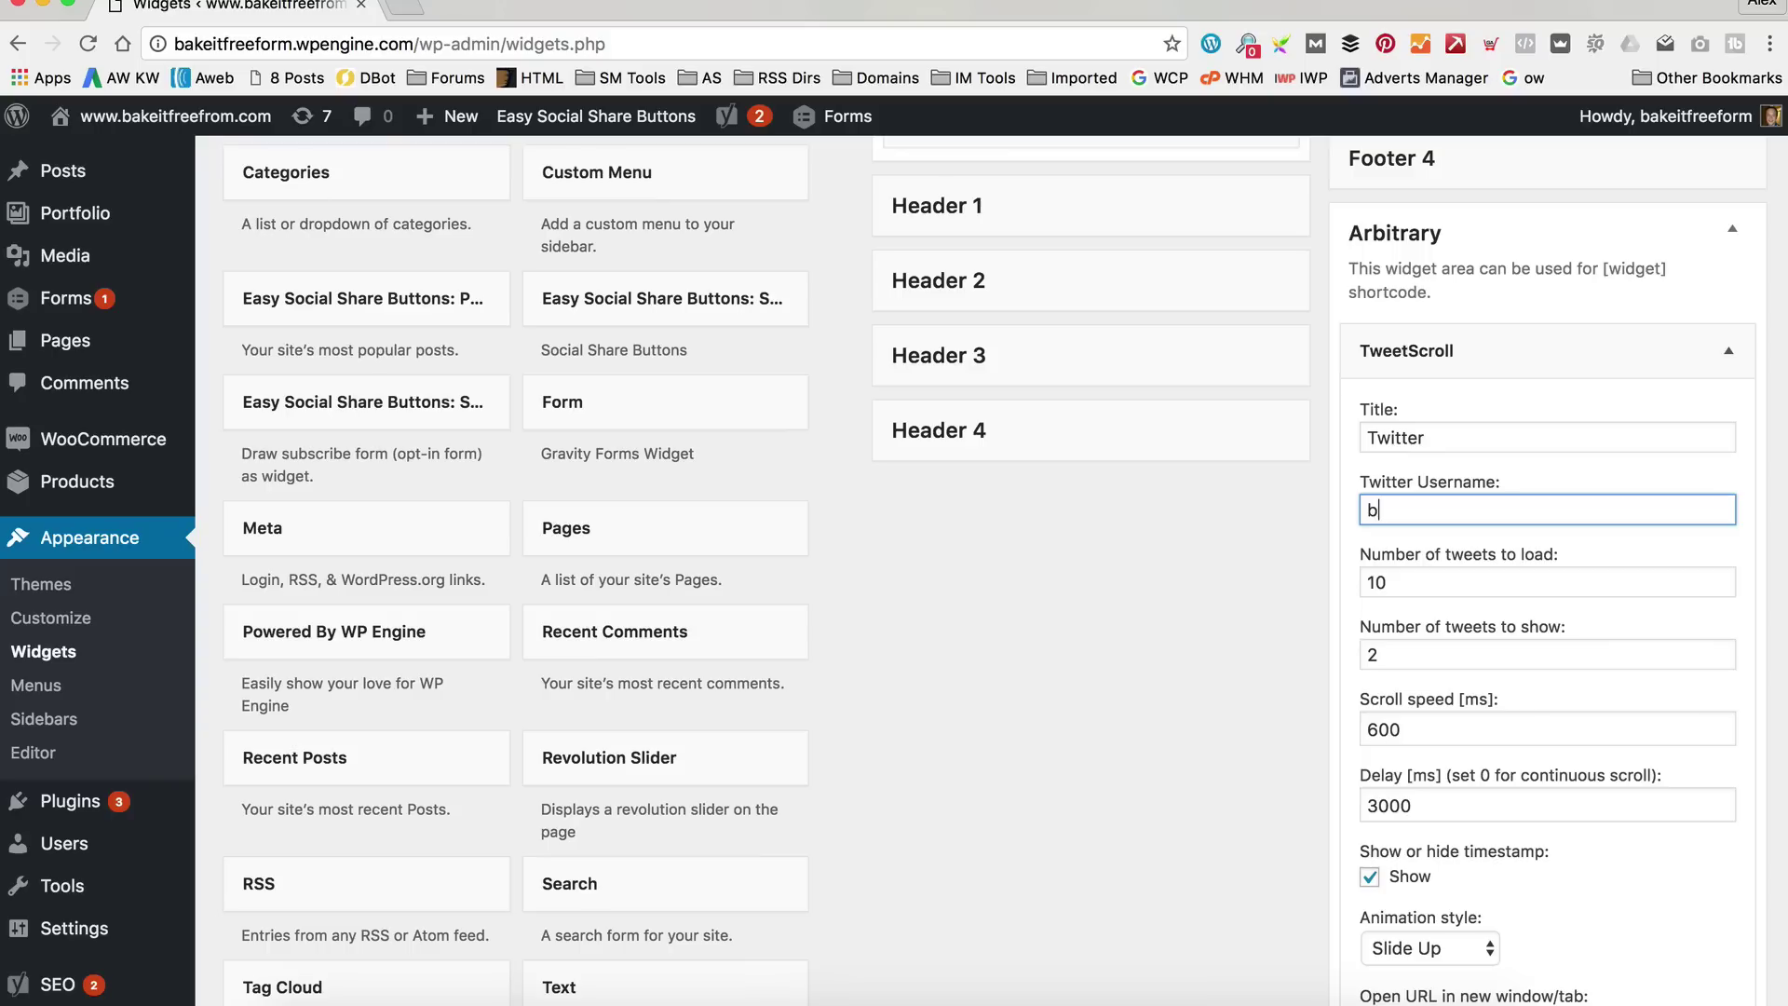
text(akeitfreefrom)
- Set the number of tweets to show to 1
key(Tab)
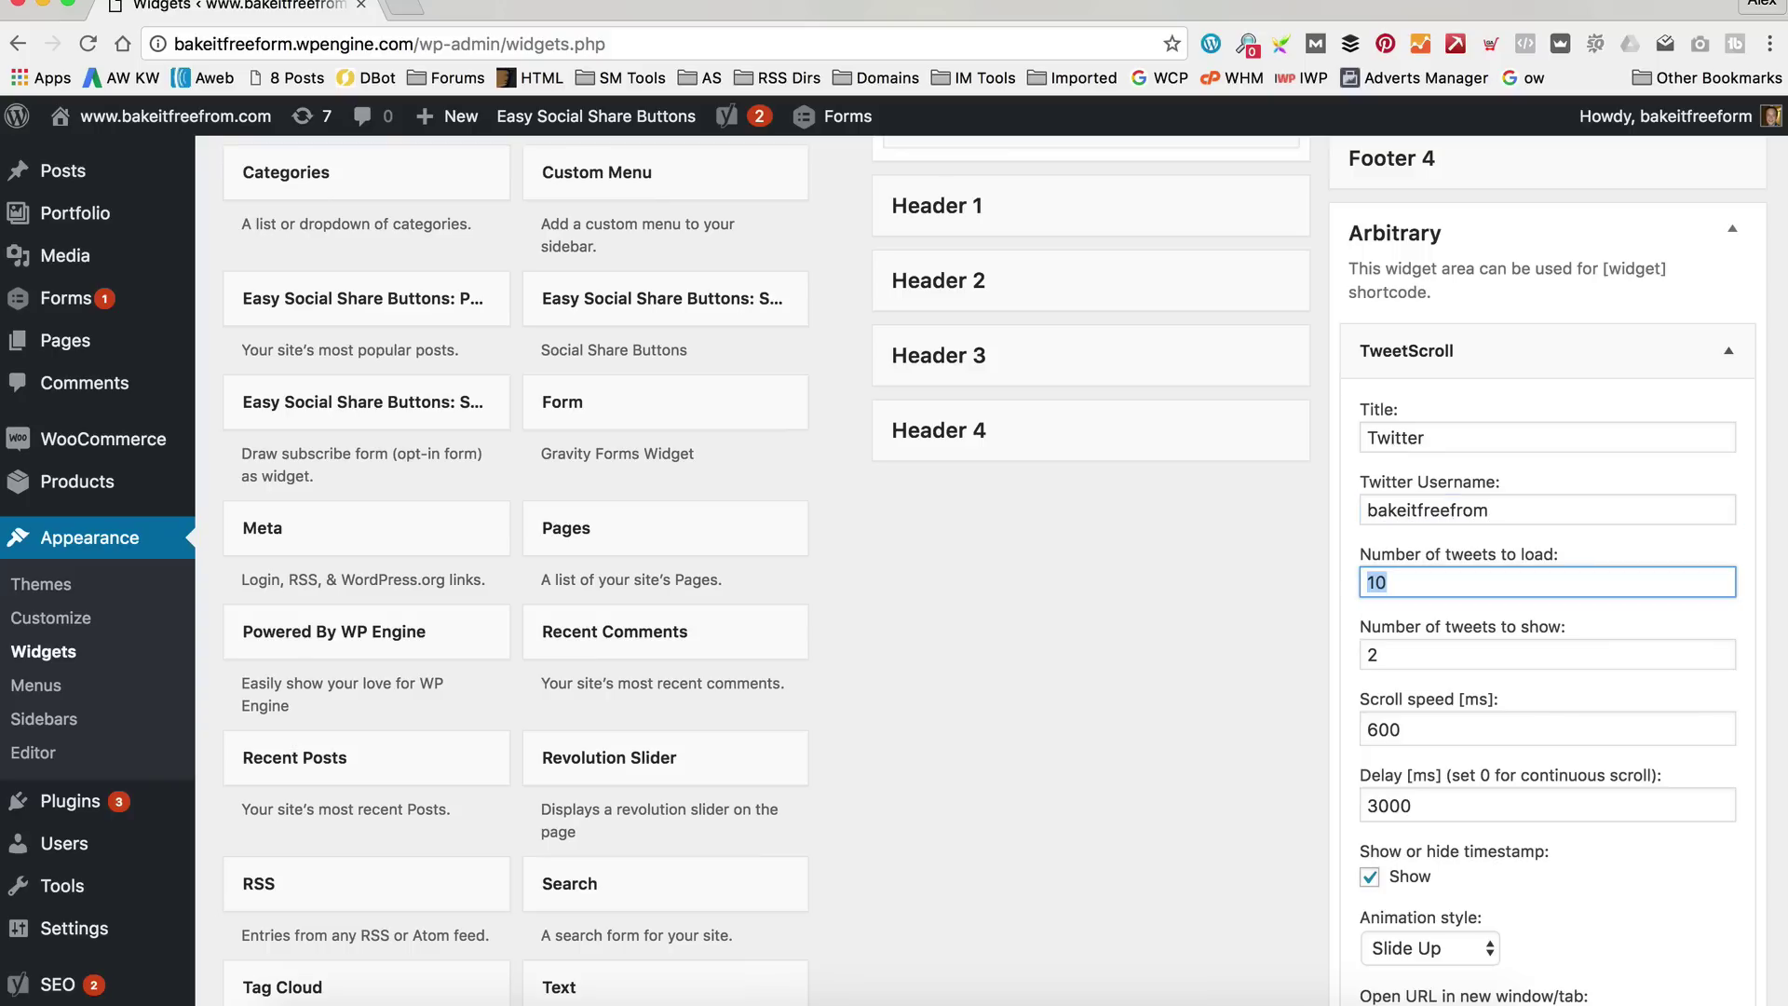
key(Tab)
scroll(1372, 531, down, 1)
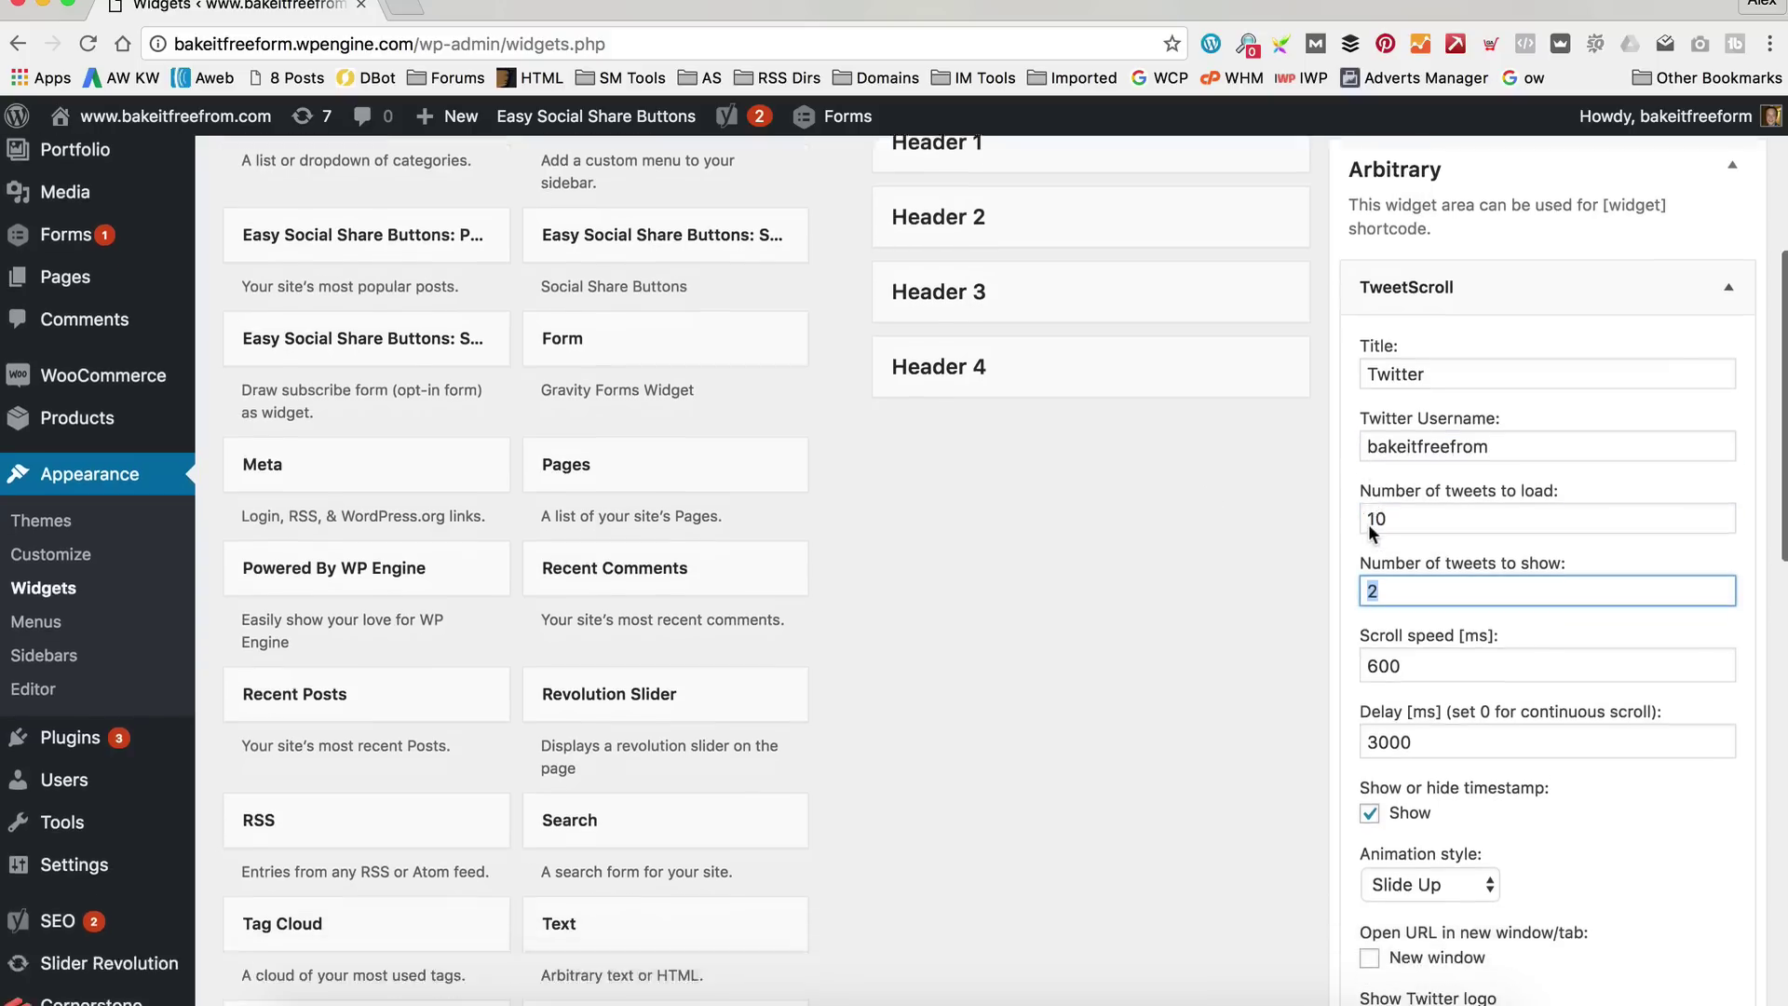
scroll(1372, 531, down, 1)
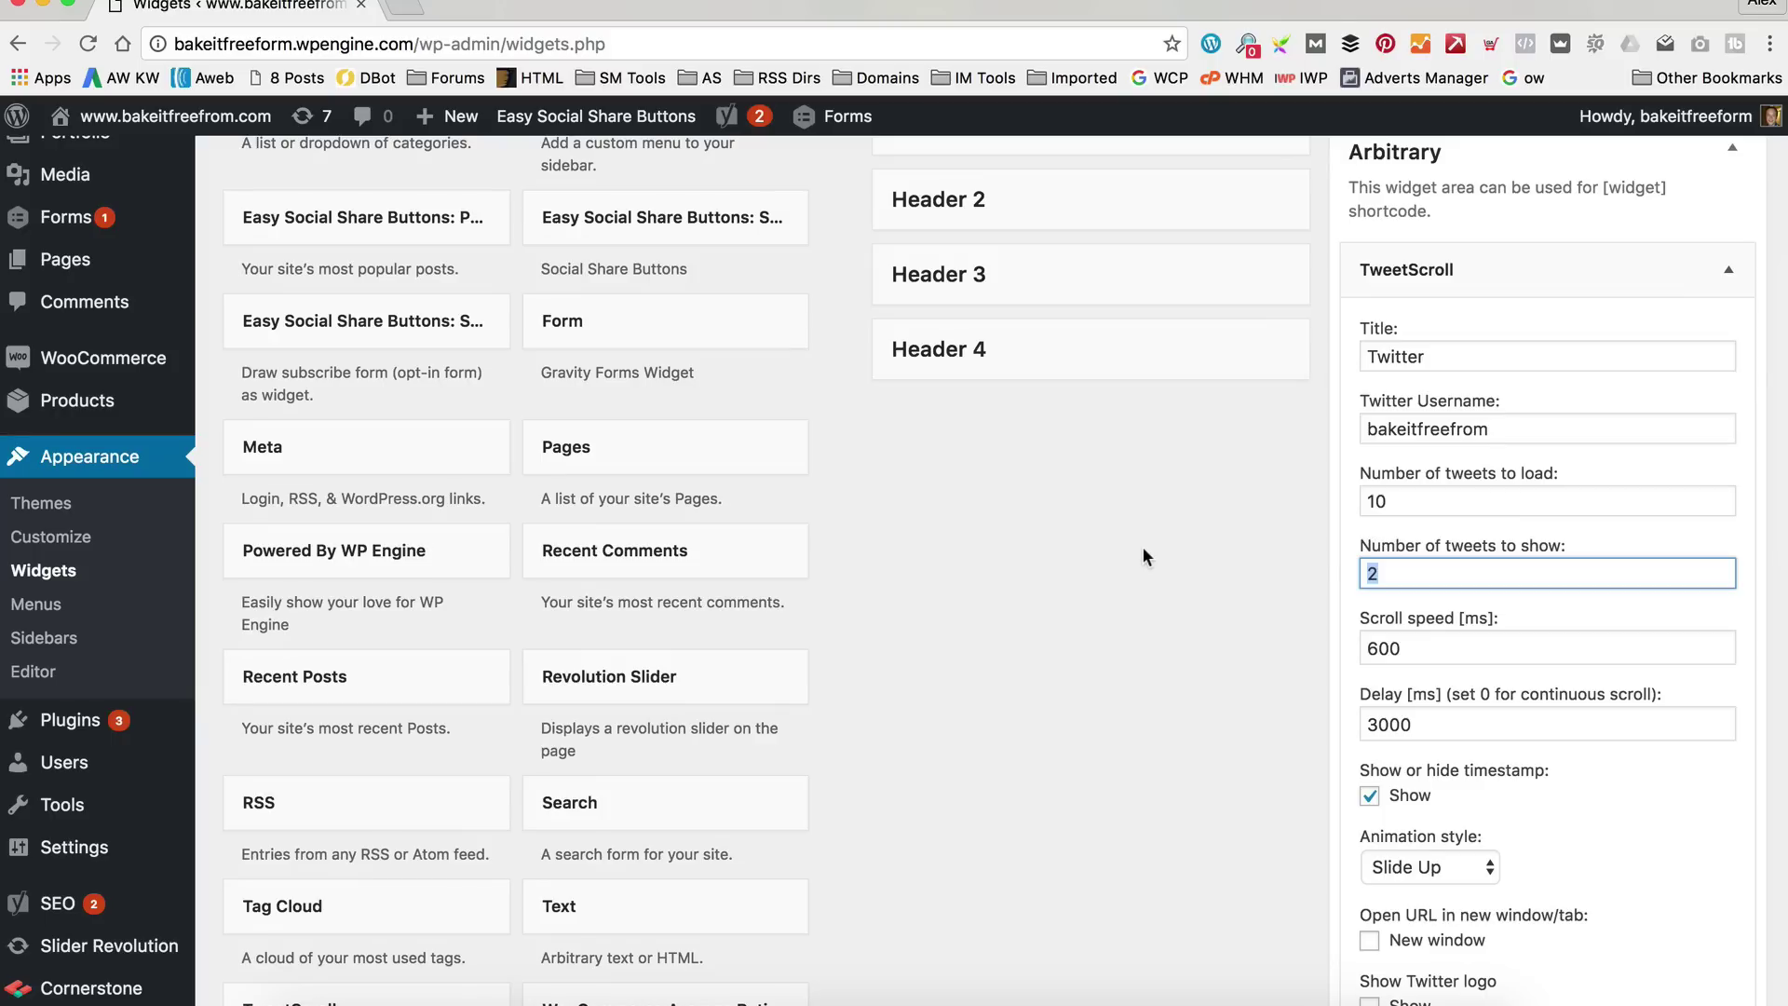
text(1)
key(Tab)
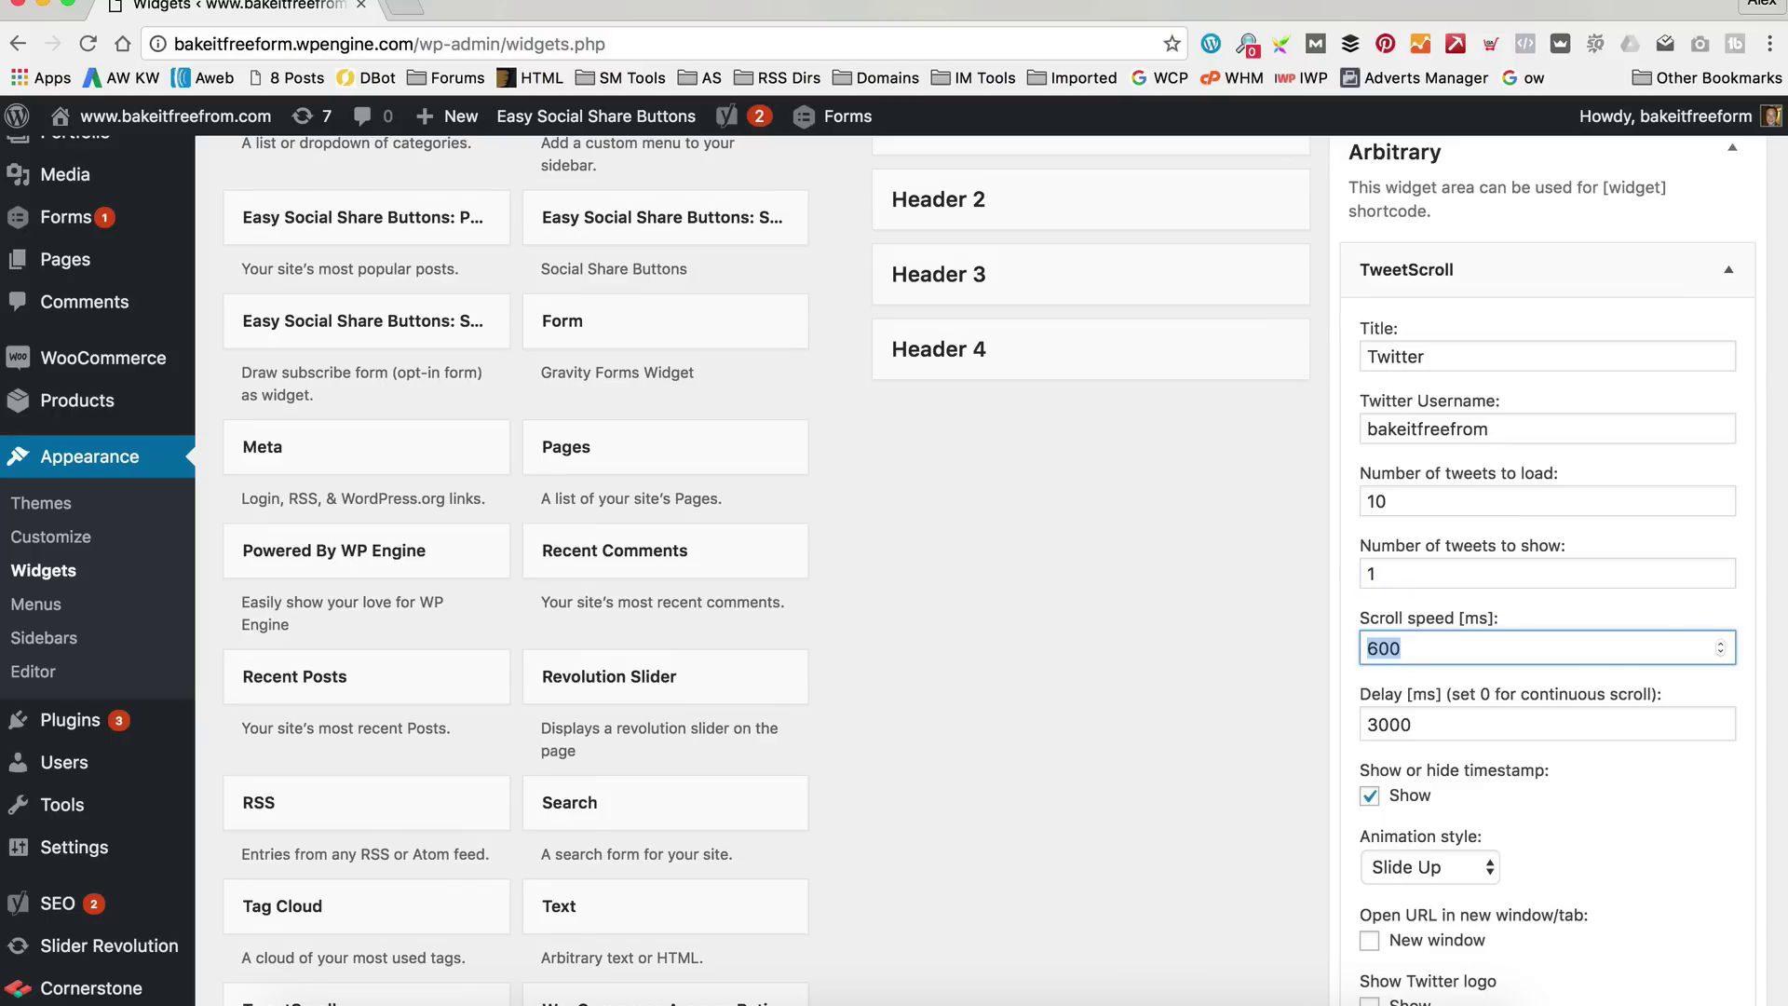
- Set the animation to Fade, open links in a new window, and show the Twitter logo
scroll(1504, 503, down, 5)
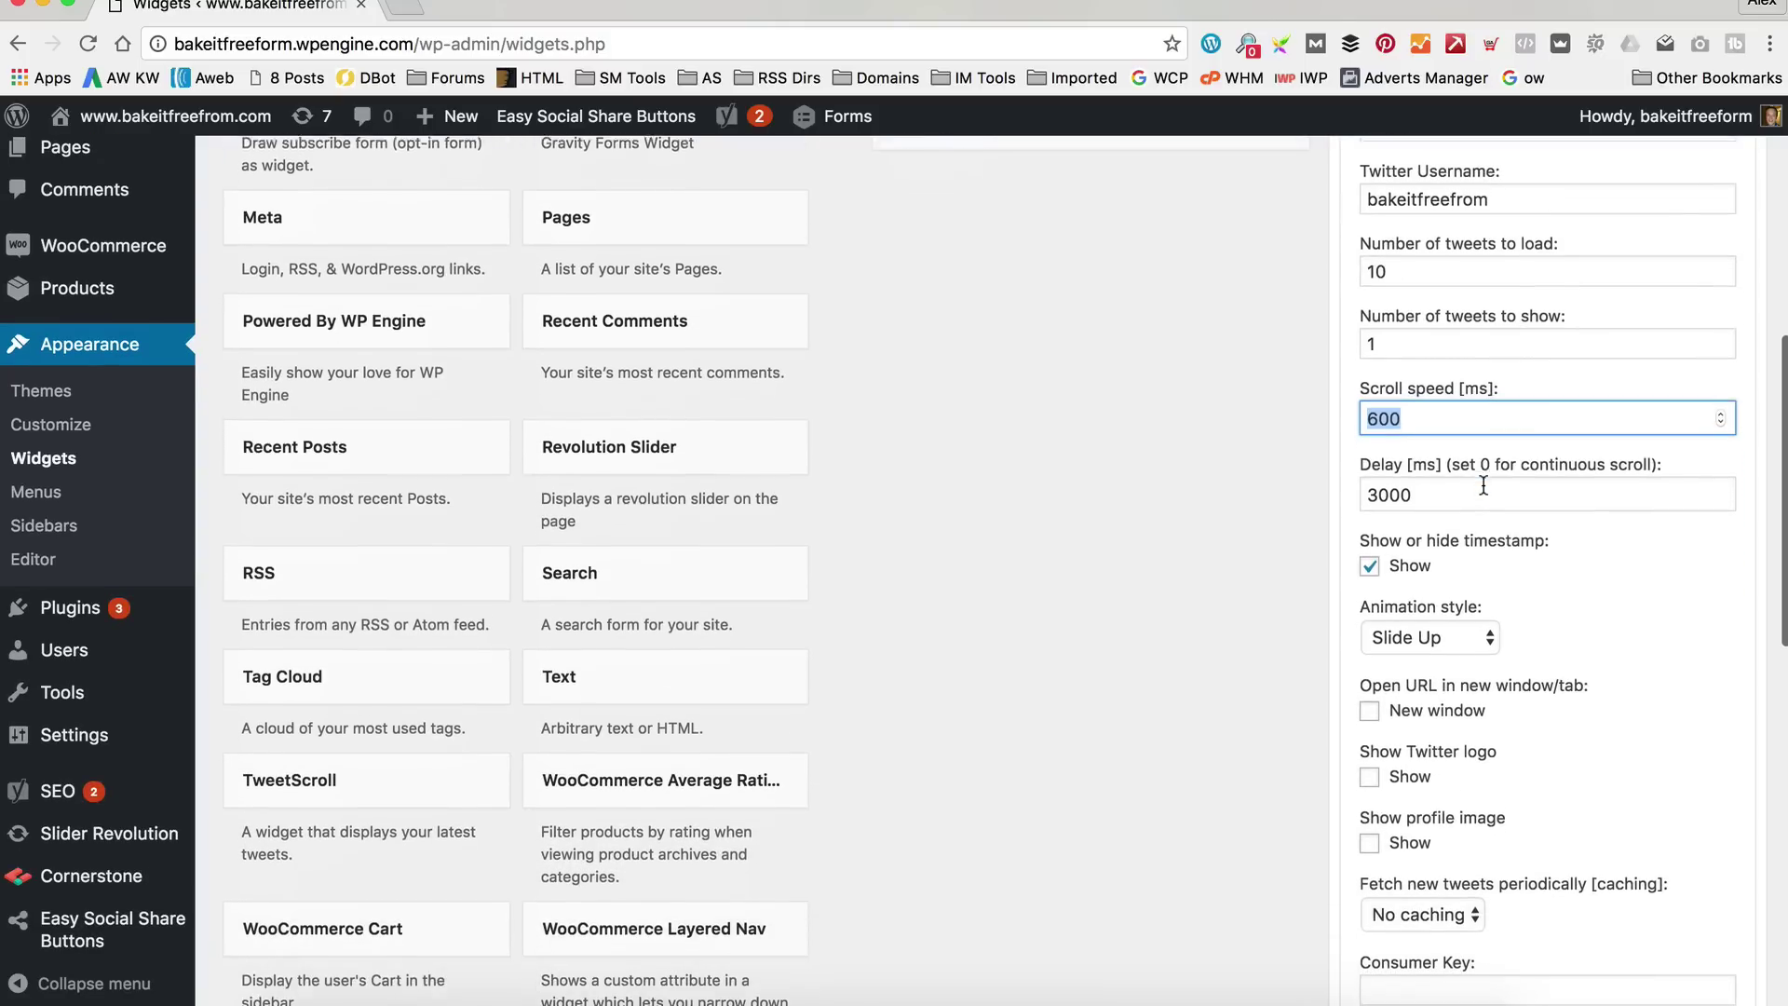
scroll(1472, 561, down, 1)
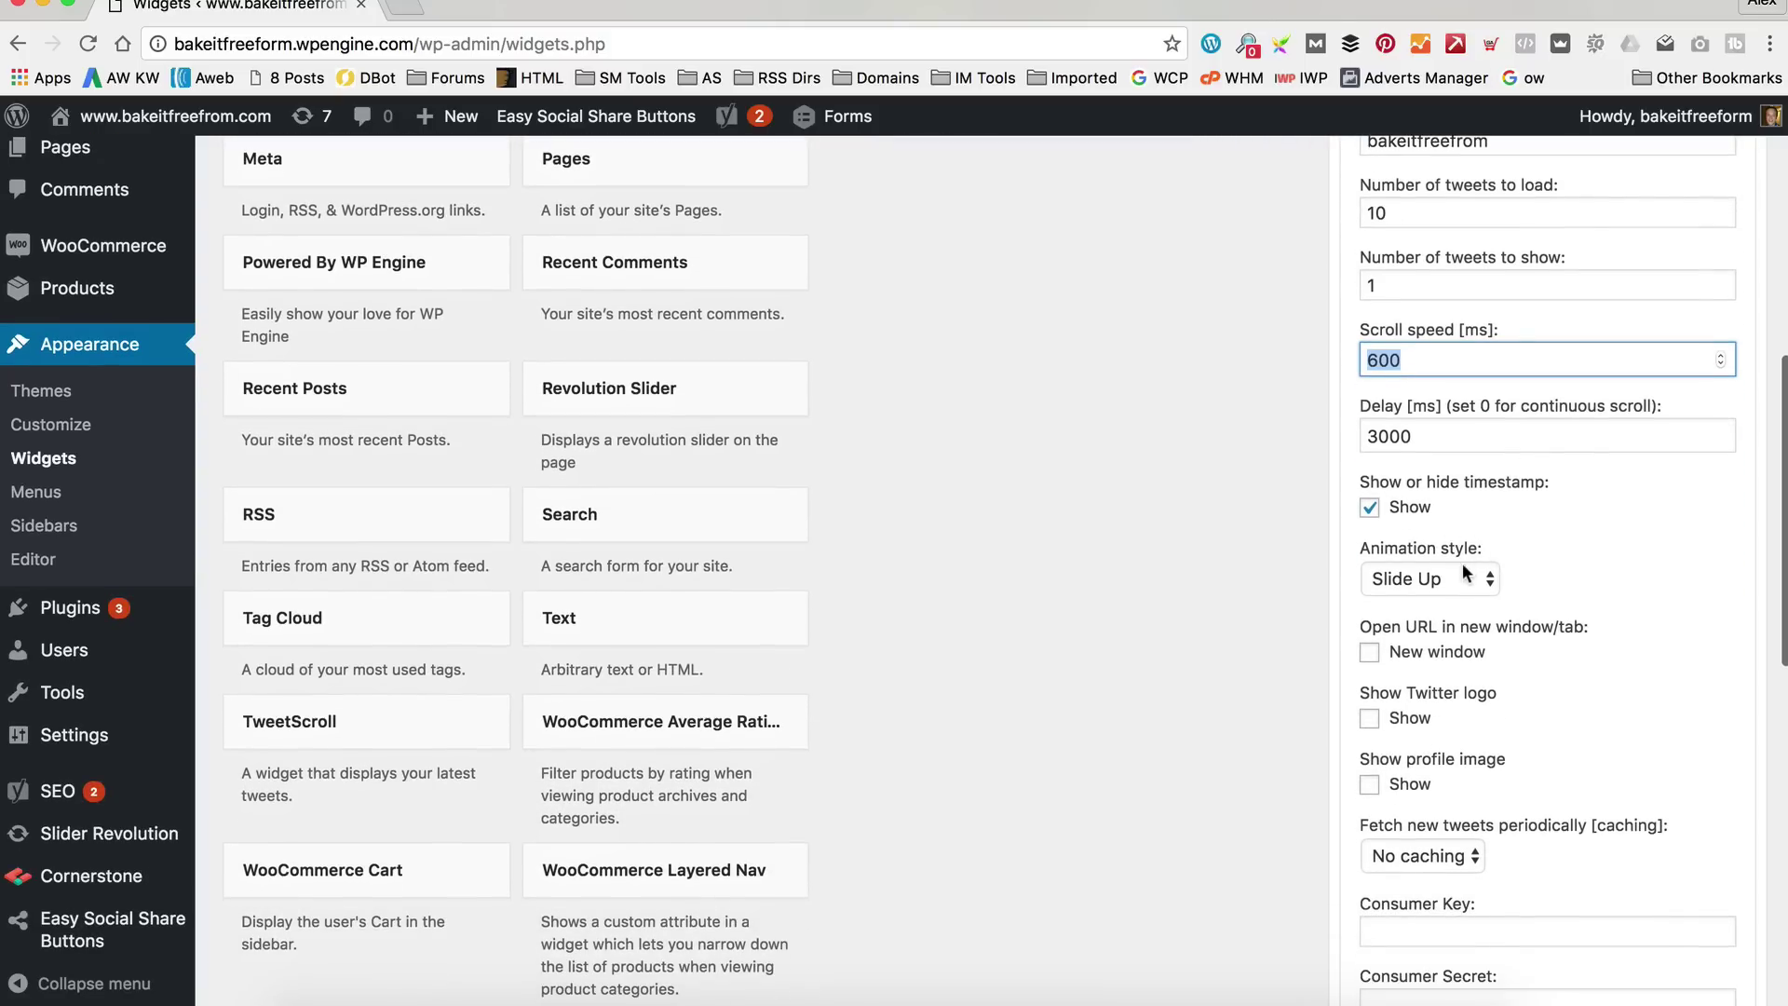
click(1462, 561)
click(1411, 599)
scroll(1594, 567, down, 1)
scroll(1594, 566, down, 1)
click(1369, 568)
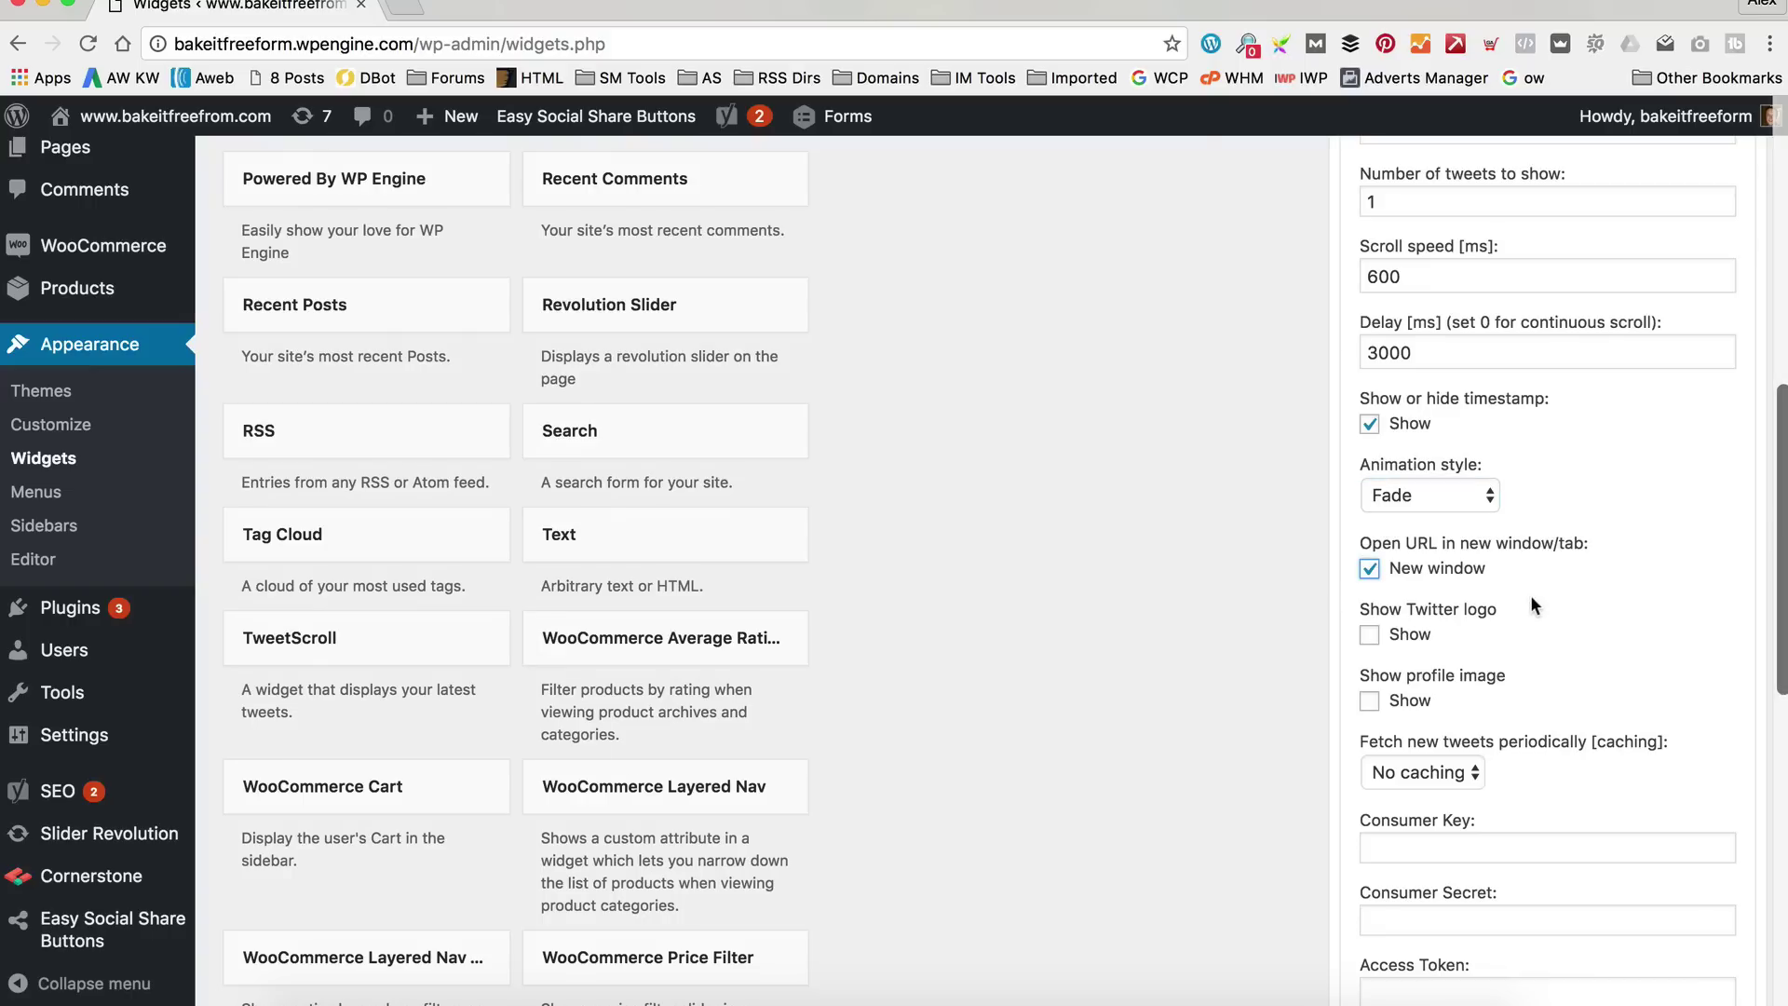
click(1369, 634)
- Make the widget cache tweets every 5 Minutes
scroll(1527, 581, down, 1)
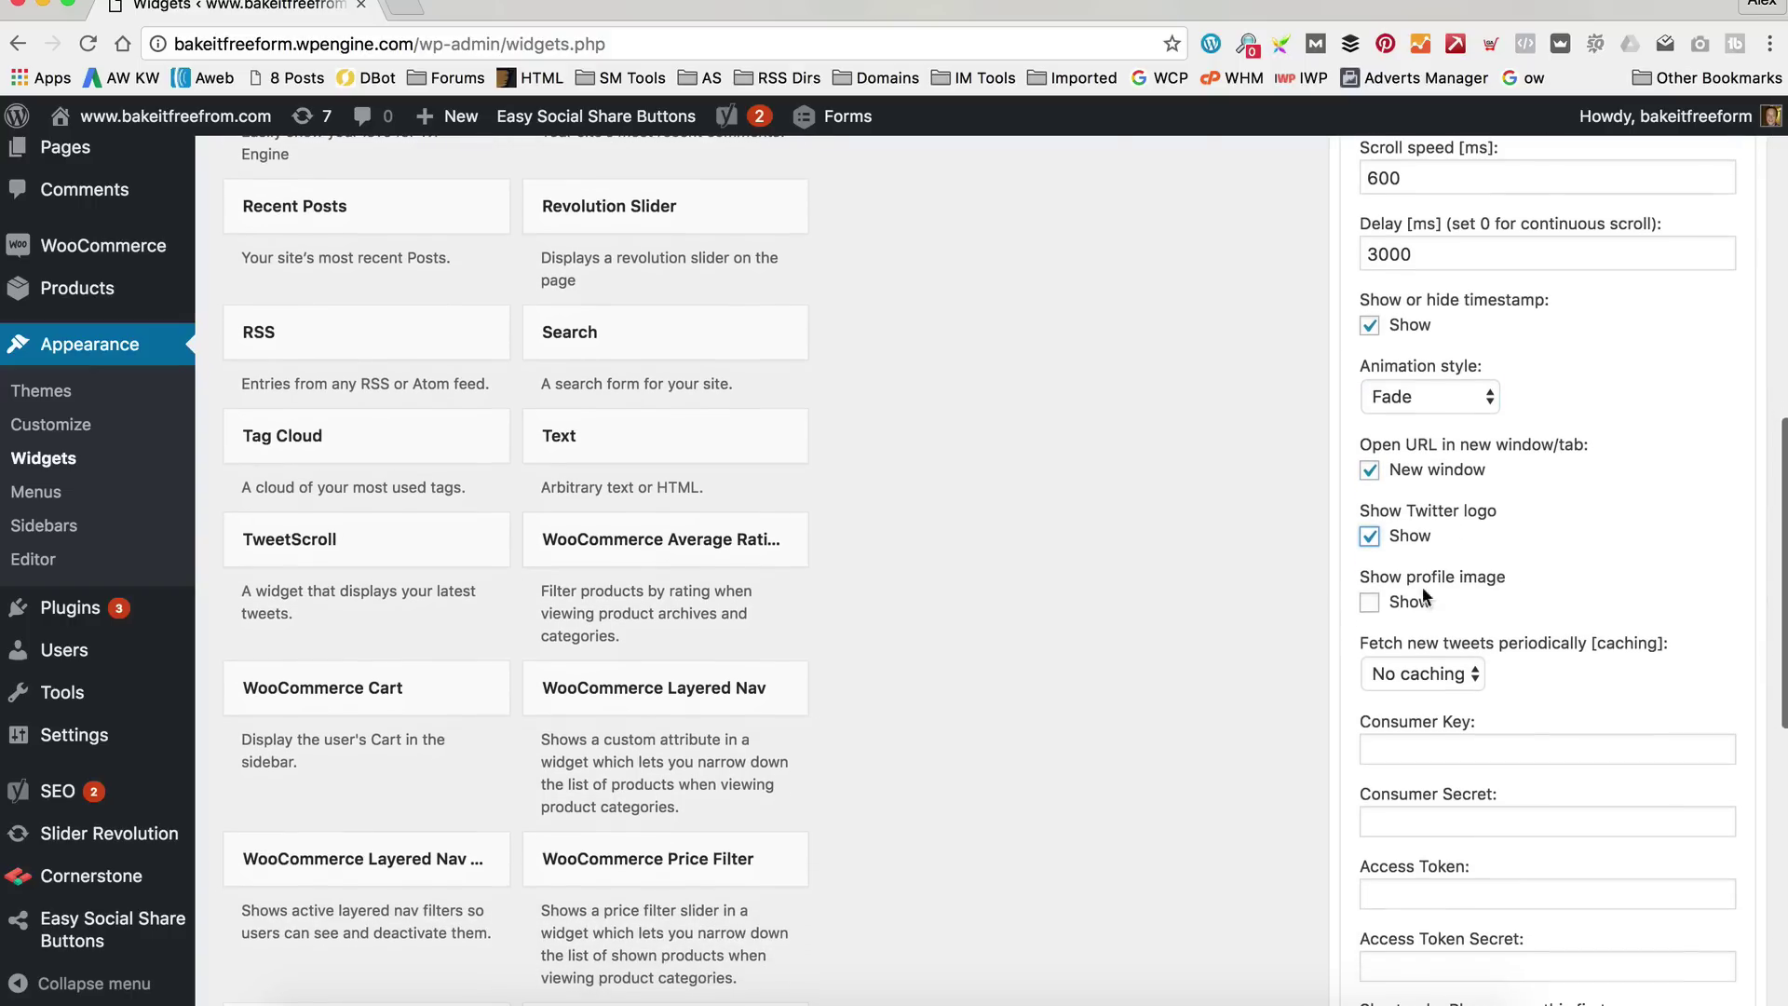
scroll(1600, 572, down, 2)
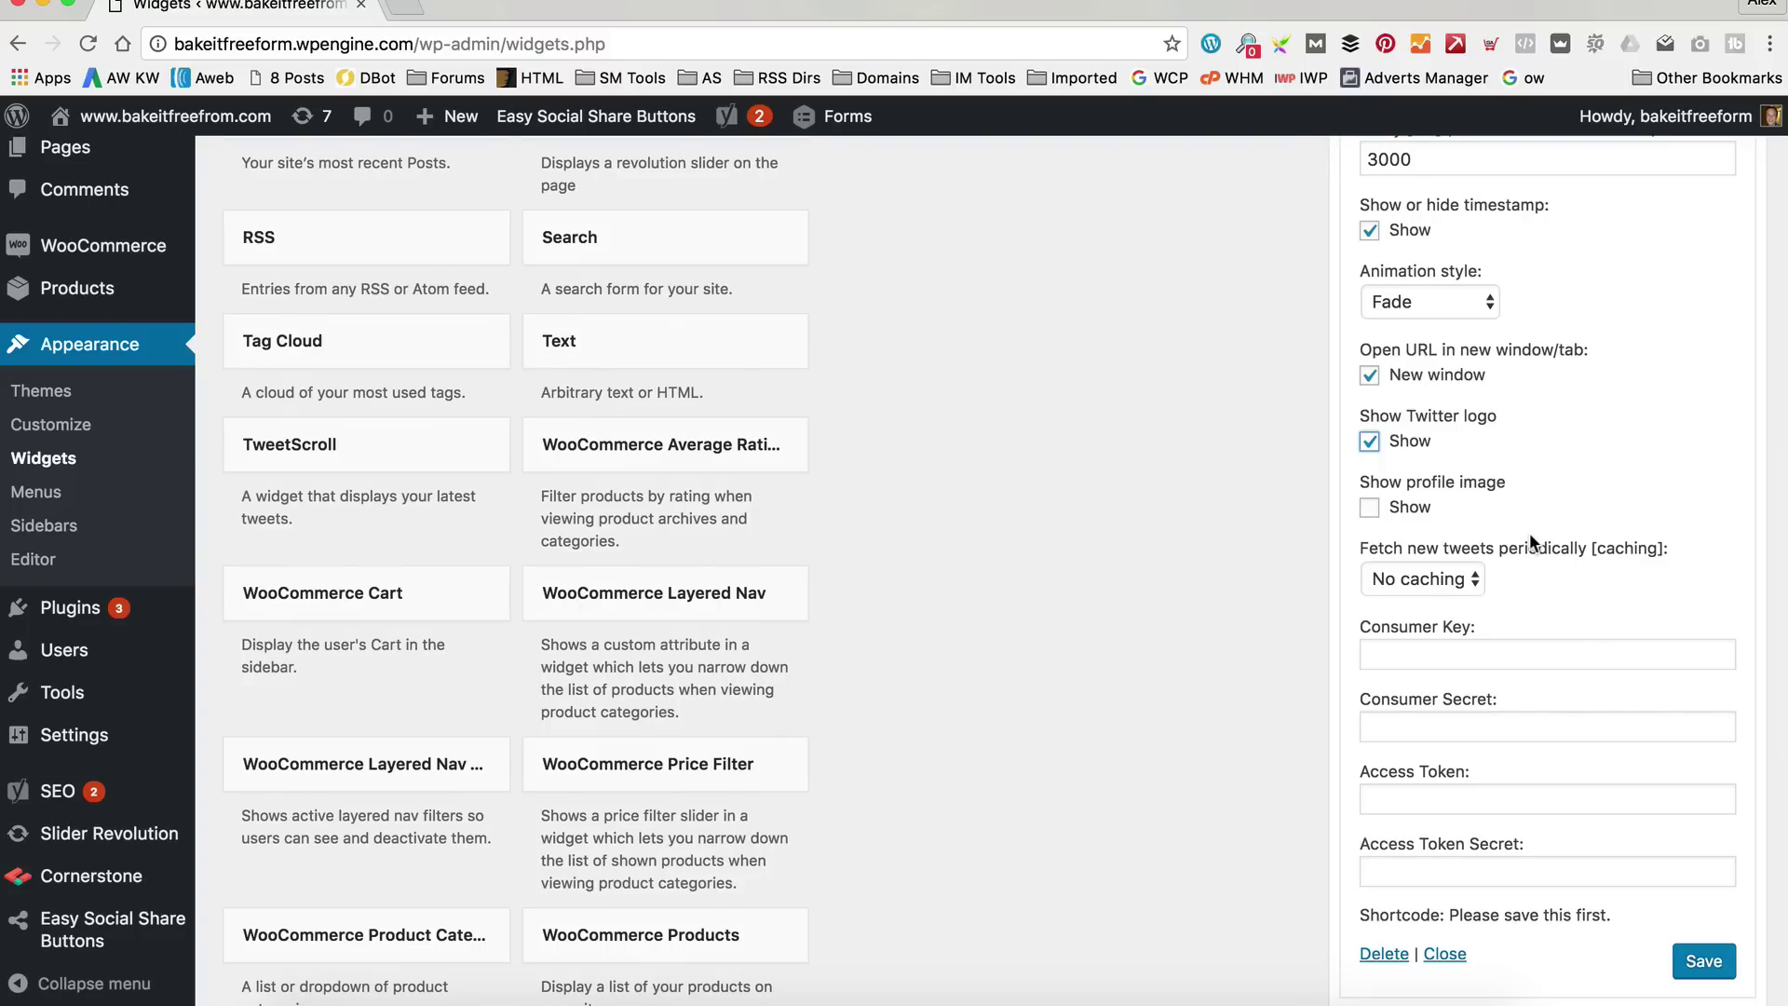
scroll(1530, 533, down, 1)
click(1481, 507)
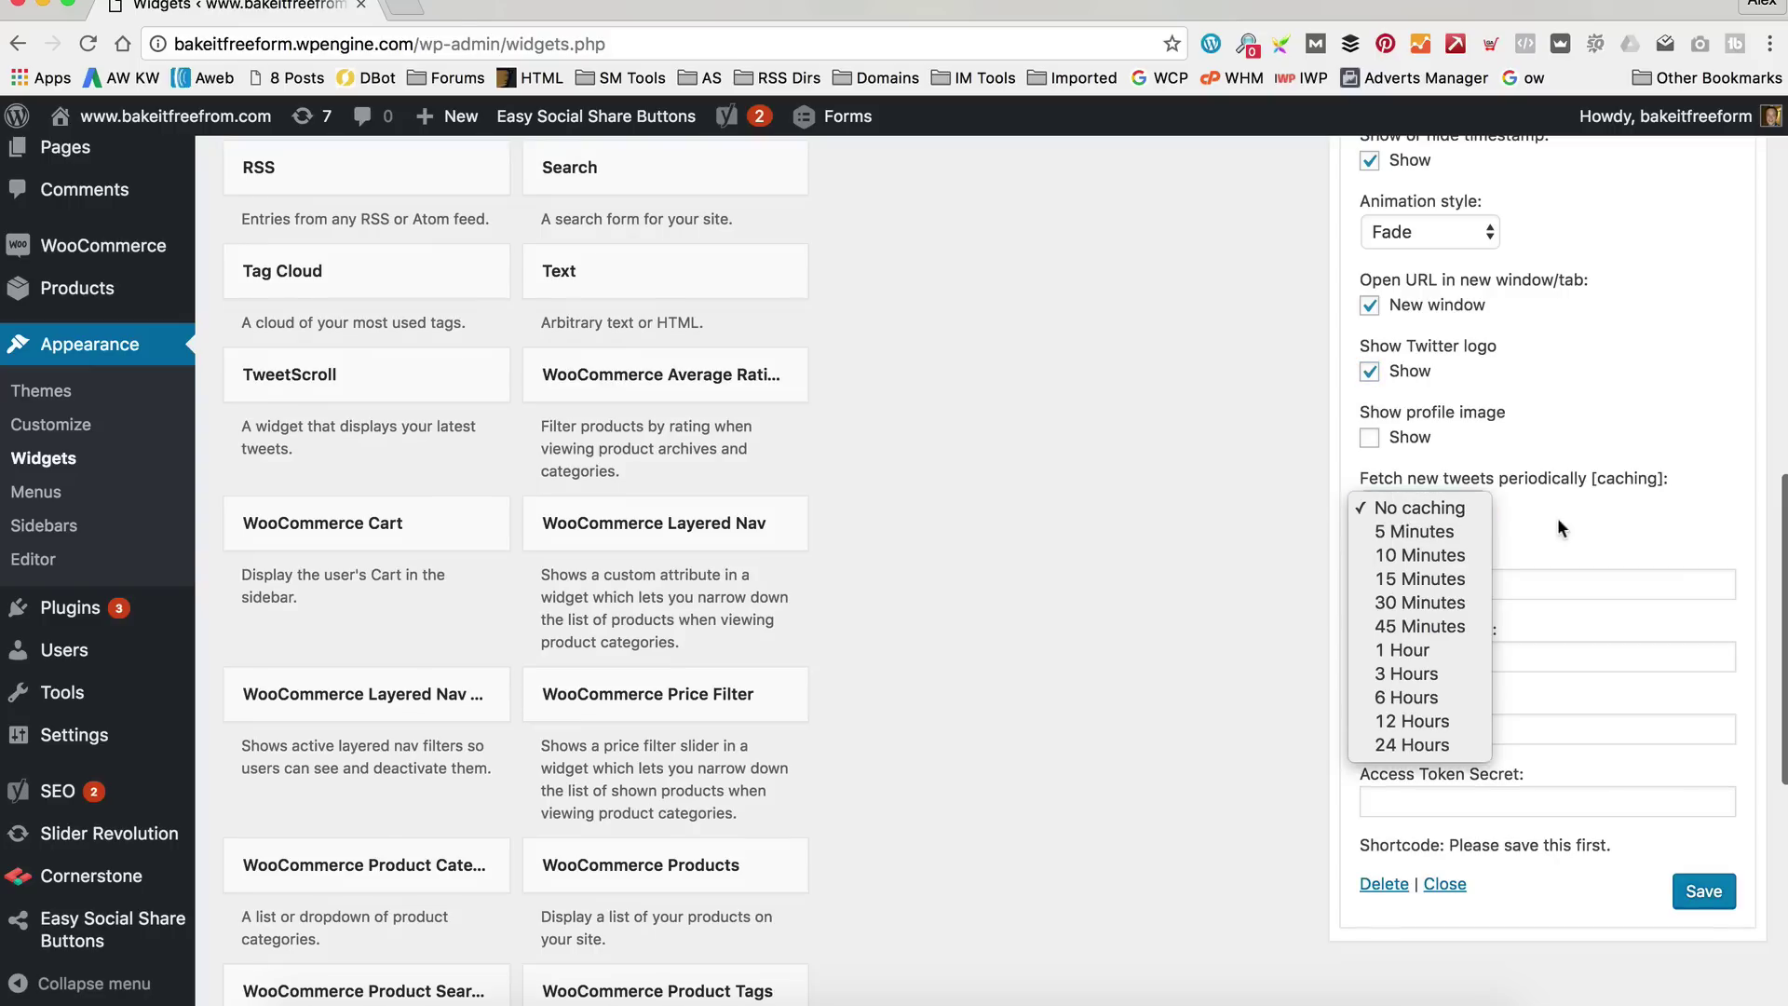
click(1439, 527)
- Check the empty Consumer Key, Consumer Secret and Access Token fields, then enter apps.twitter.com in a new tab
scroll(1519, 508, down, 1)
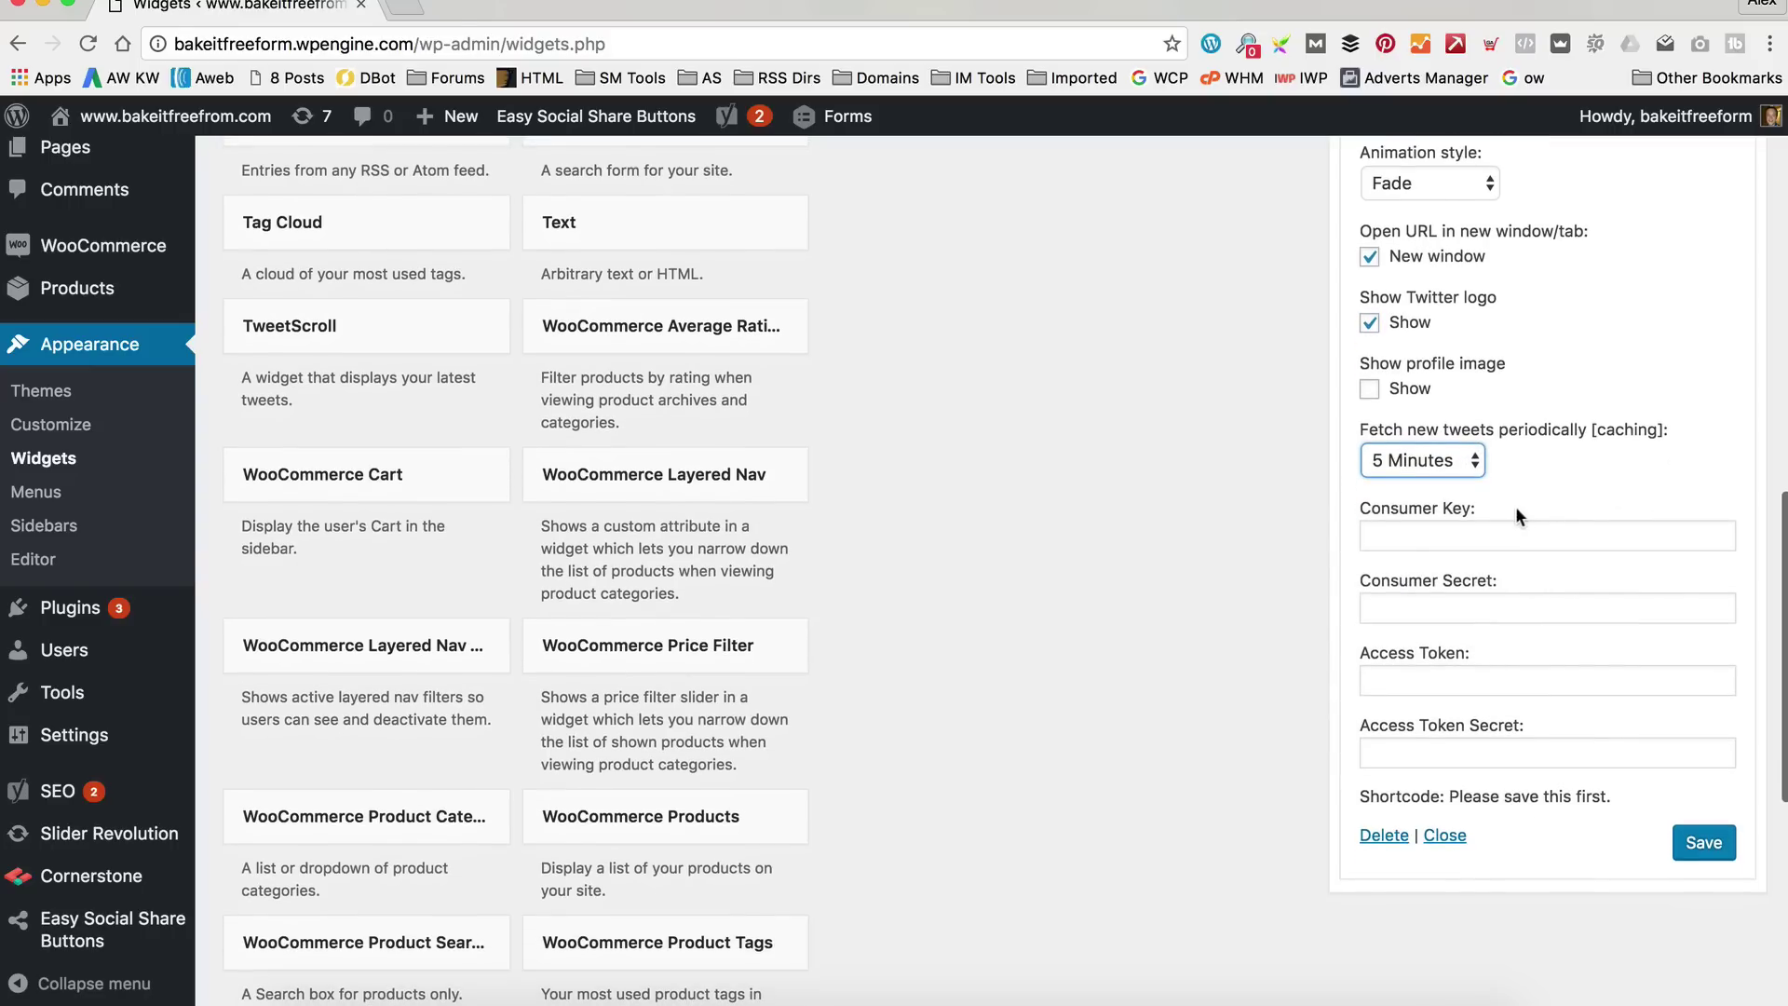
click(1517, 536)
click(1519, 610)
click(1509, 684)
click(1471, 540)
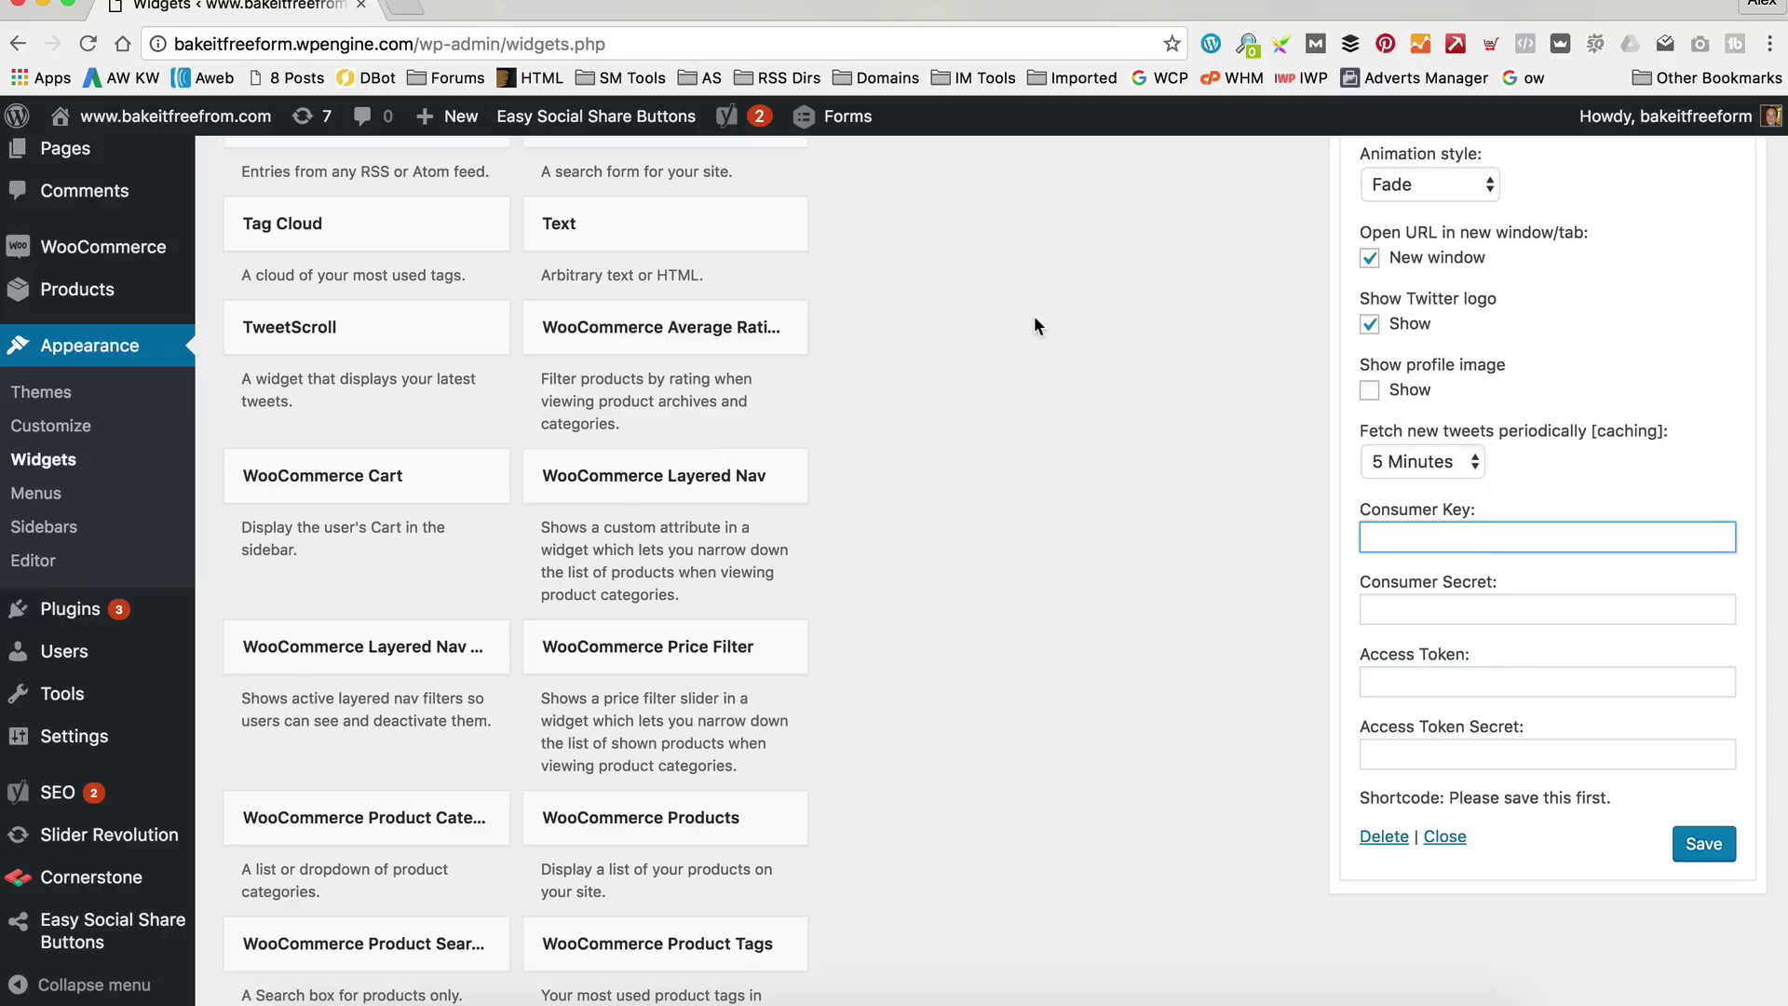
key(super+t)
text(apps.twitter.com)
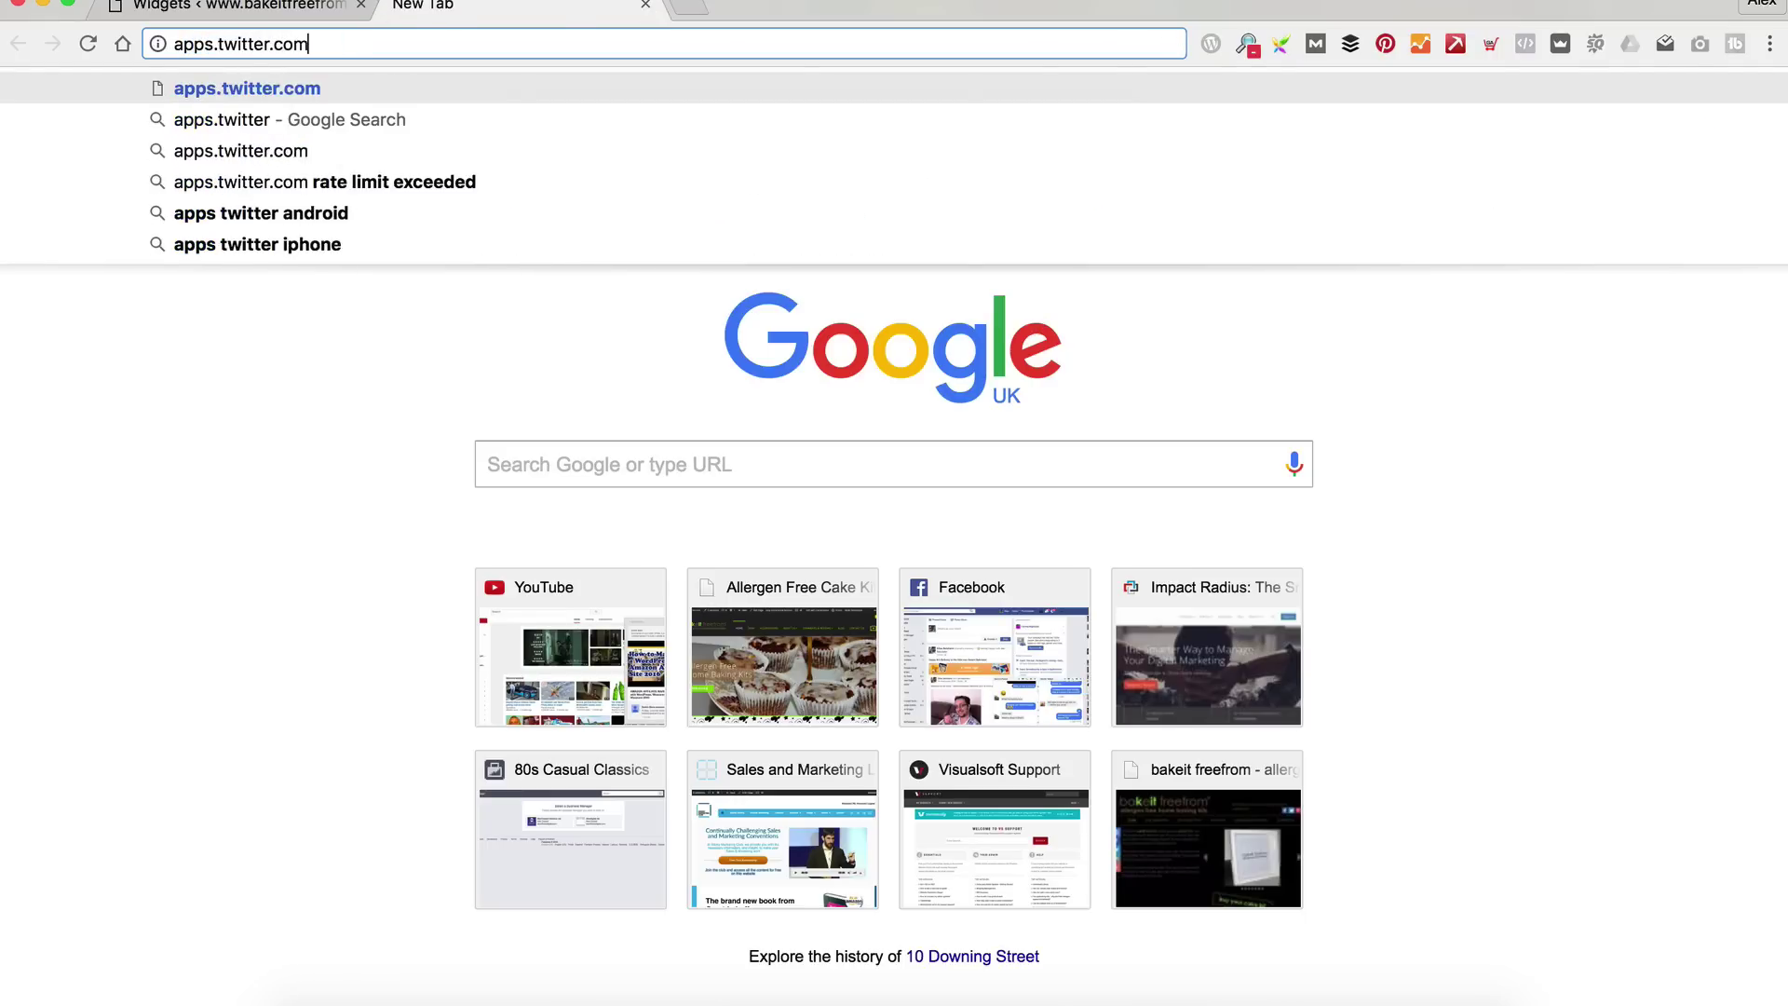
- Load apps.twitter.com and submit the account's username and password
key(Return)
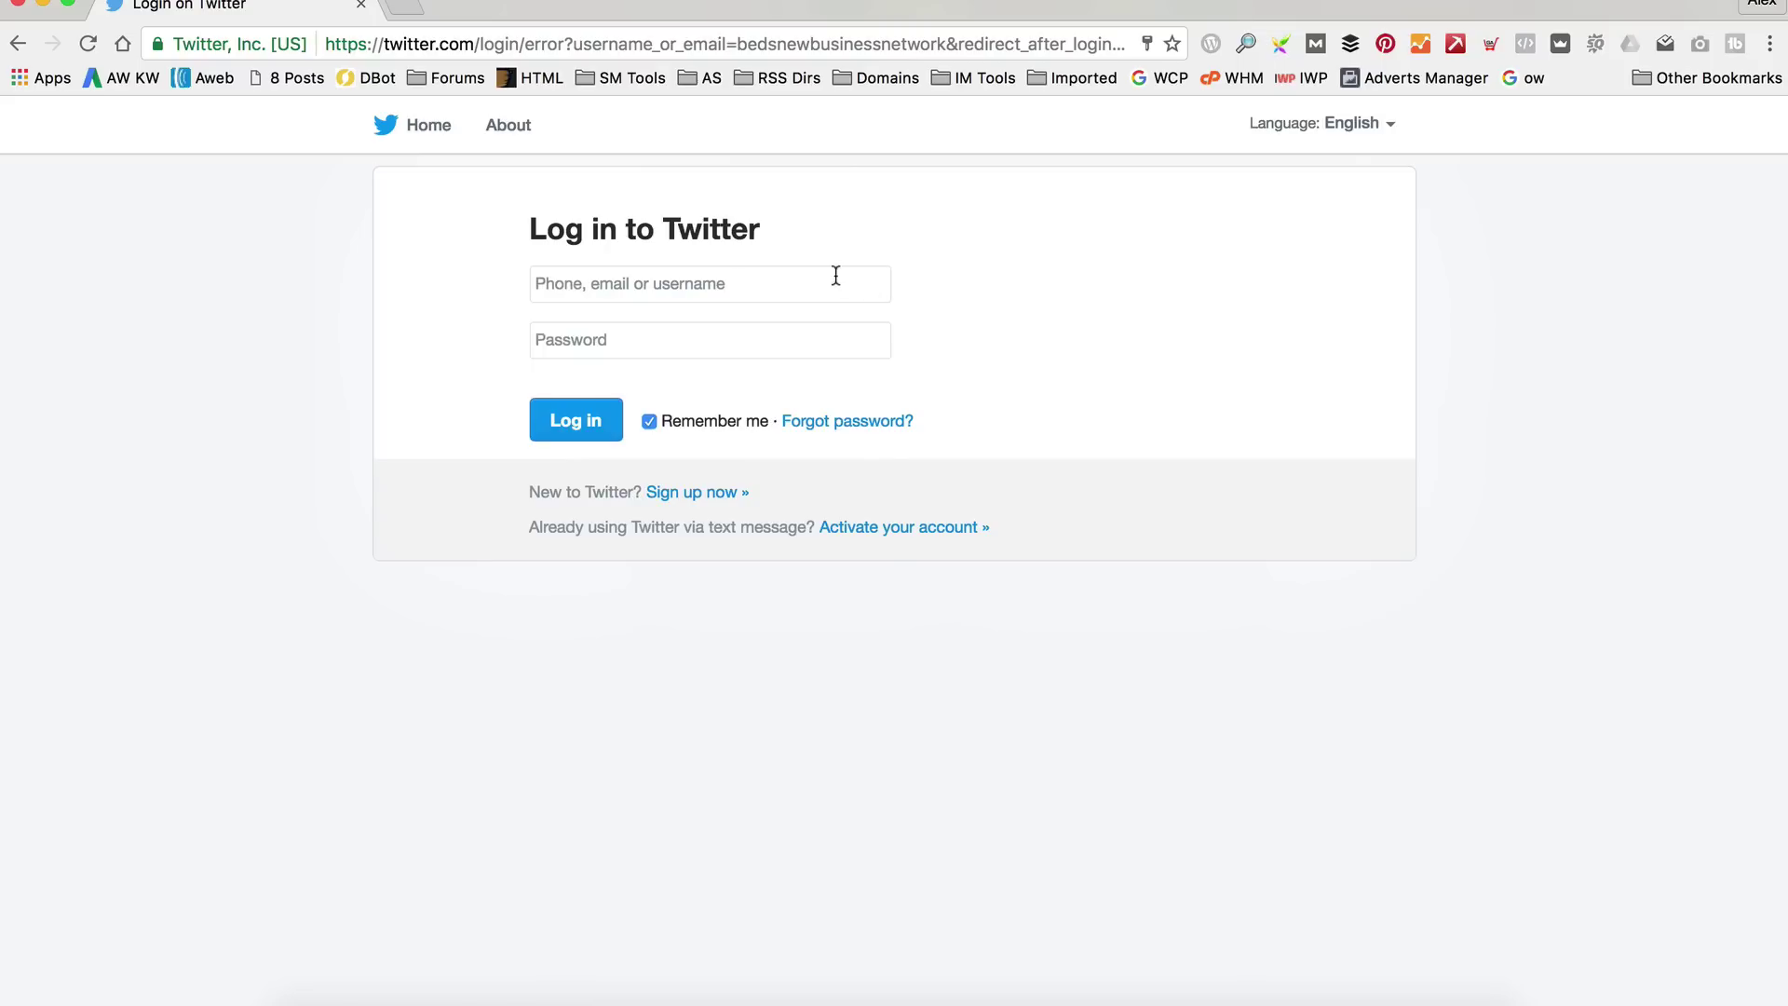
click(832, 281)
text(bedsnewbusiness)
key(Tab)
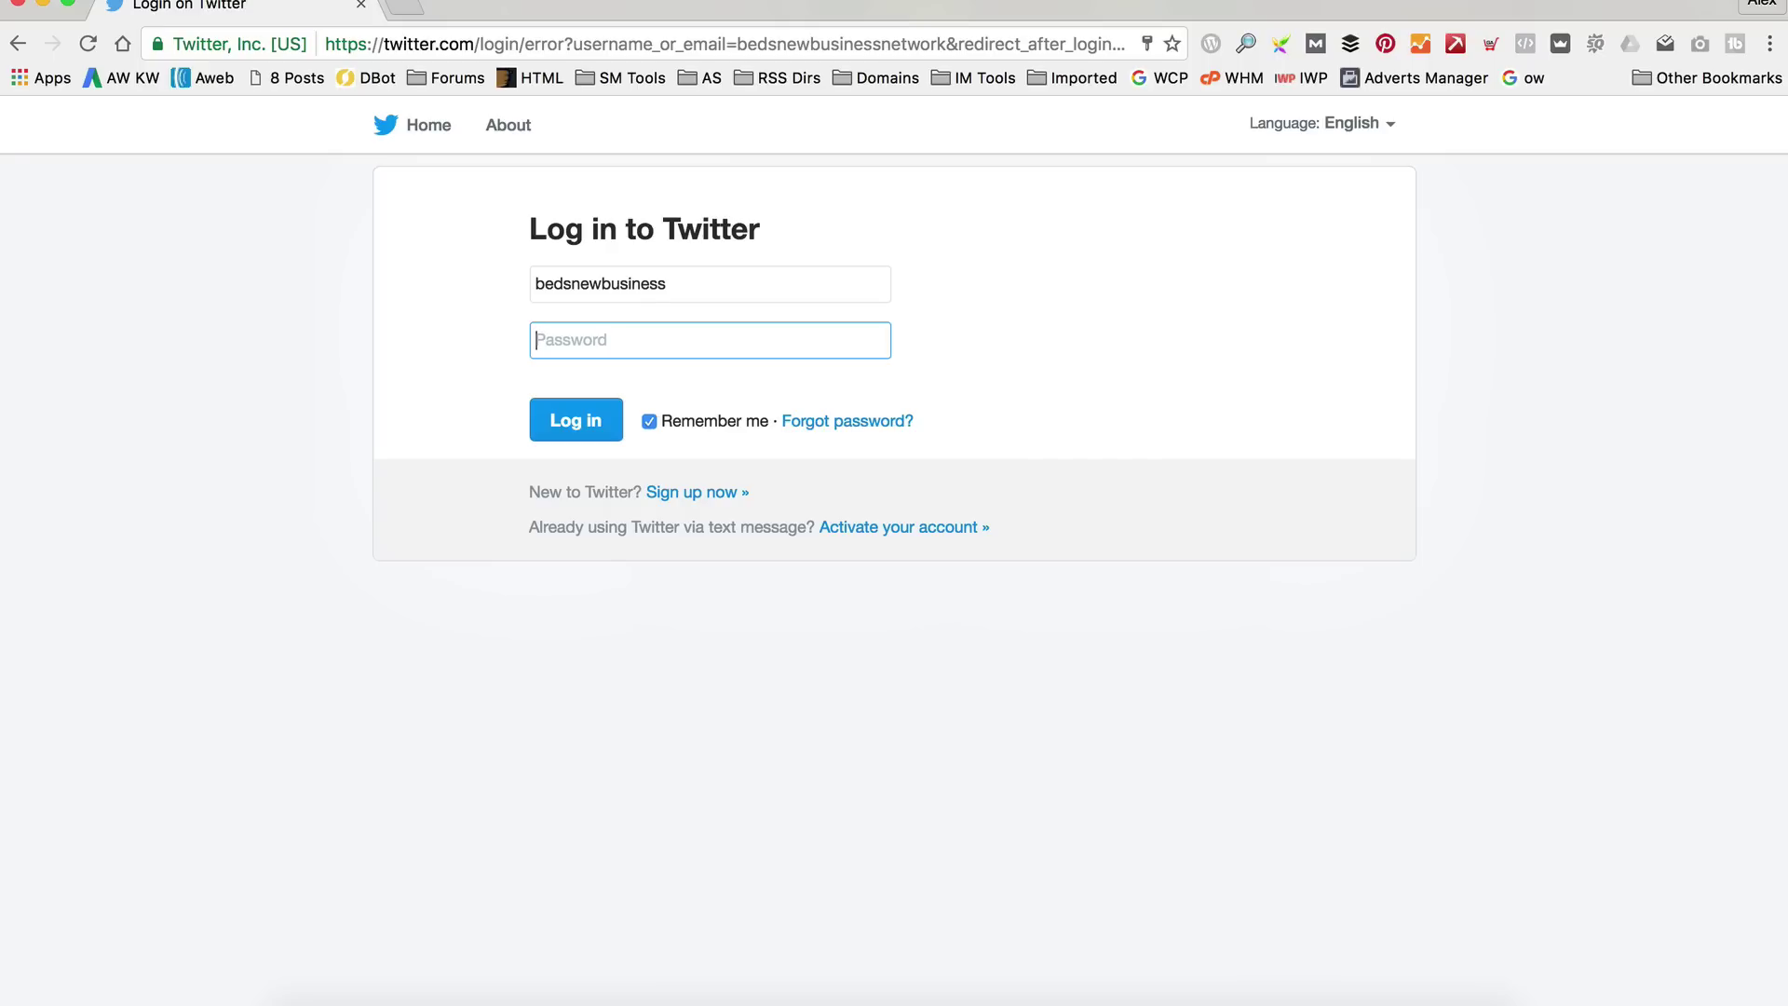
text(•)
key(Return)
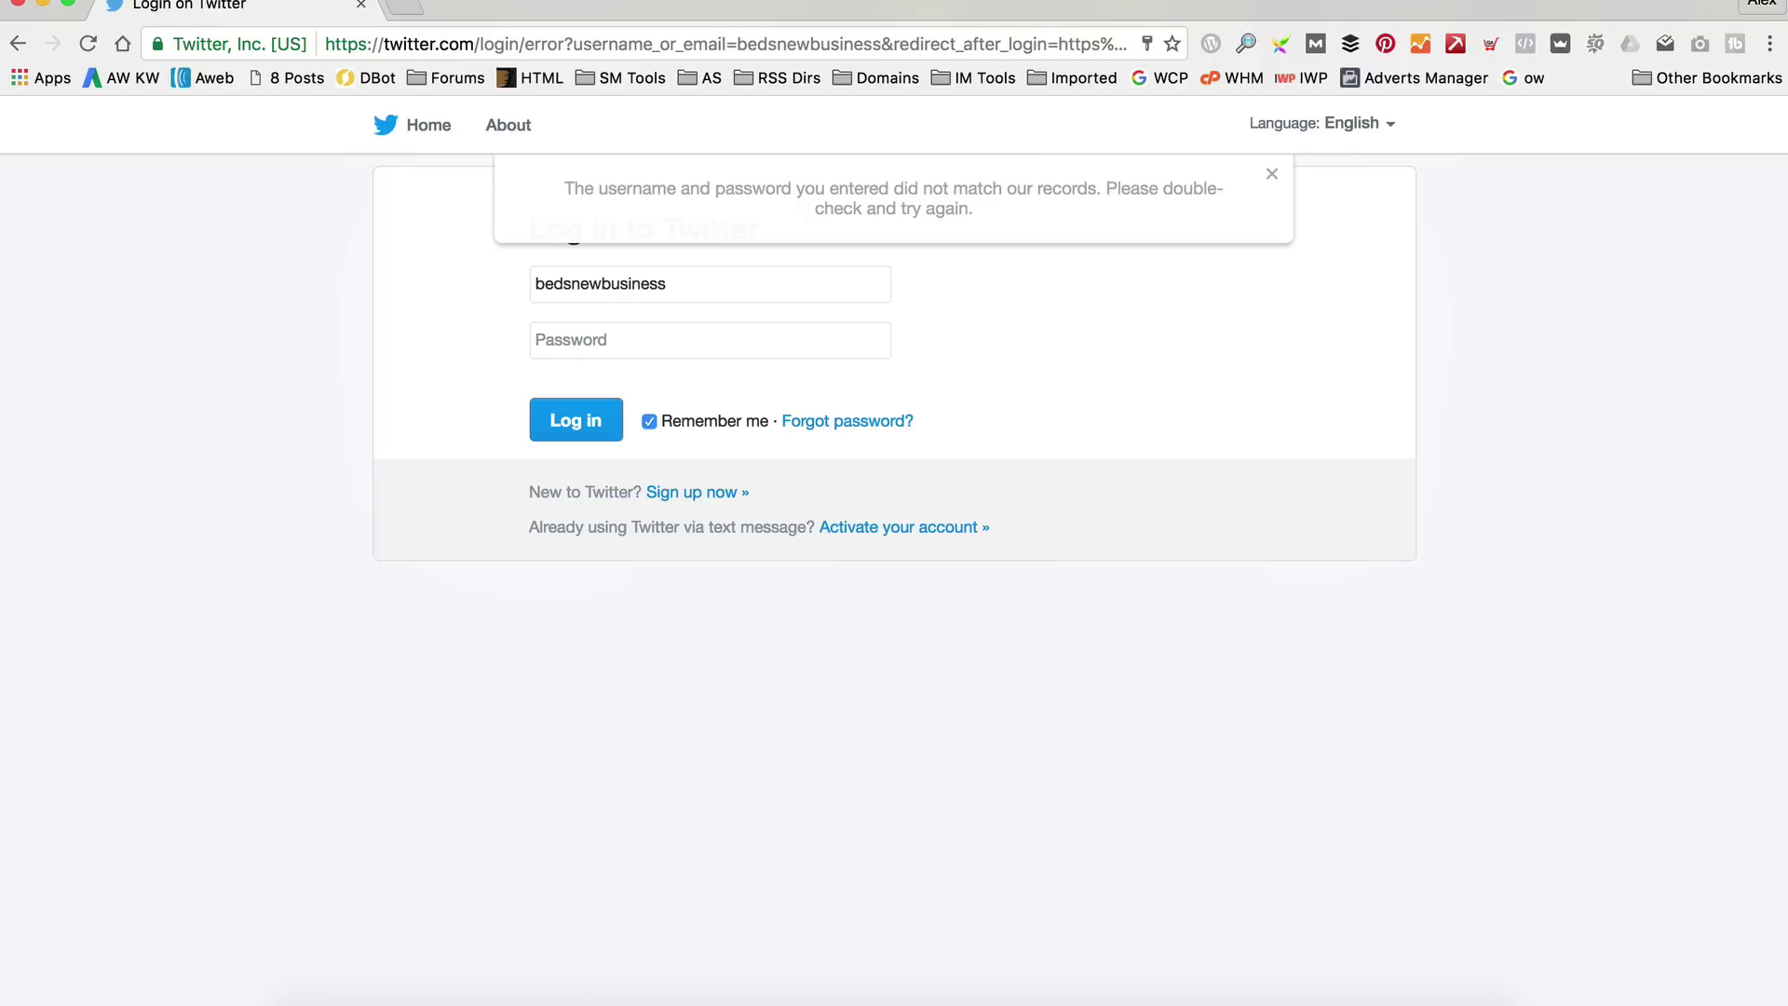
- Retype the password after the login error and let Chrome save it
click(1273, 175)
click(671, 340)
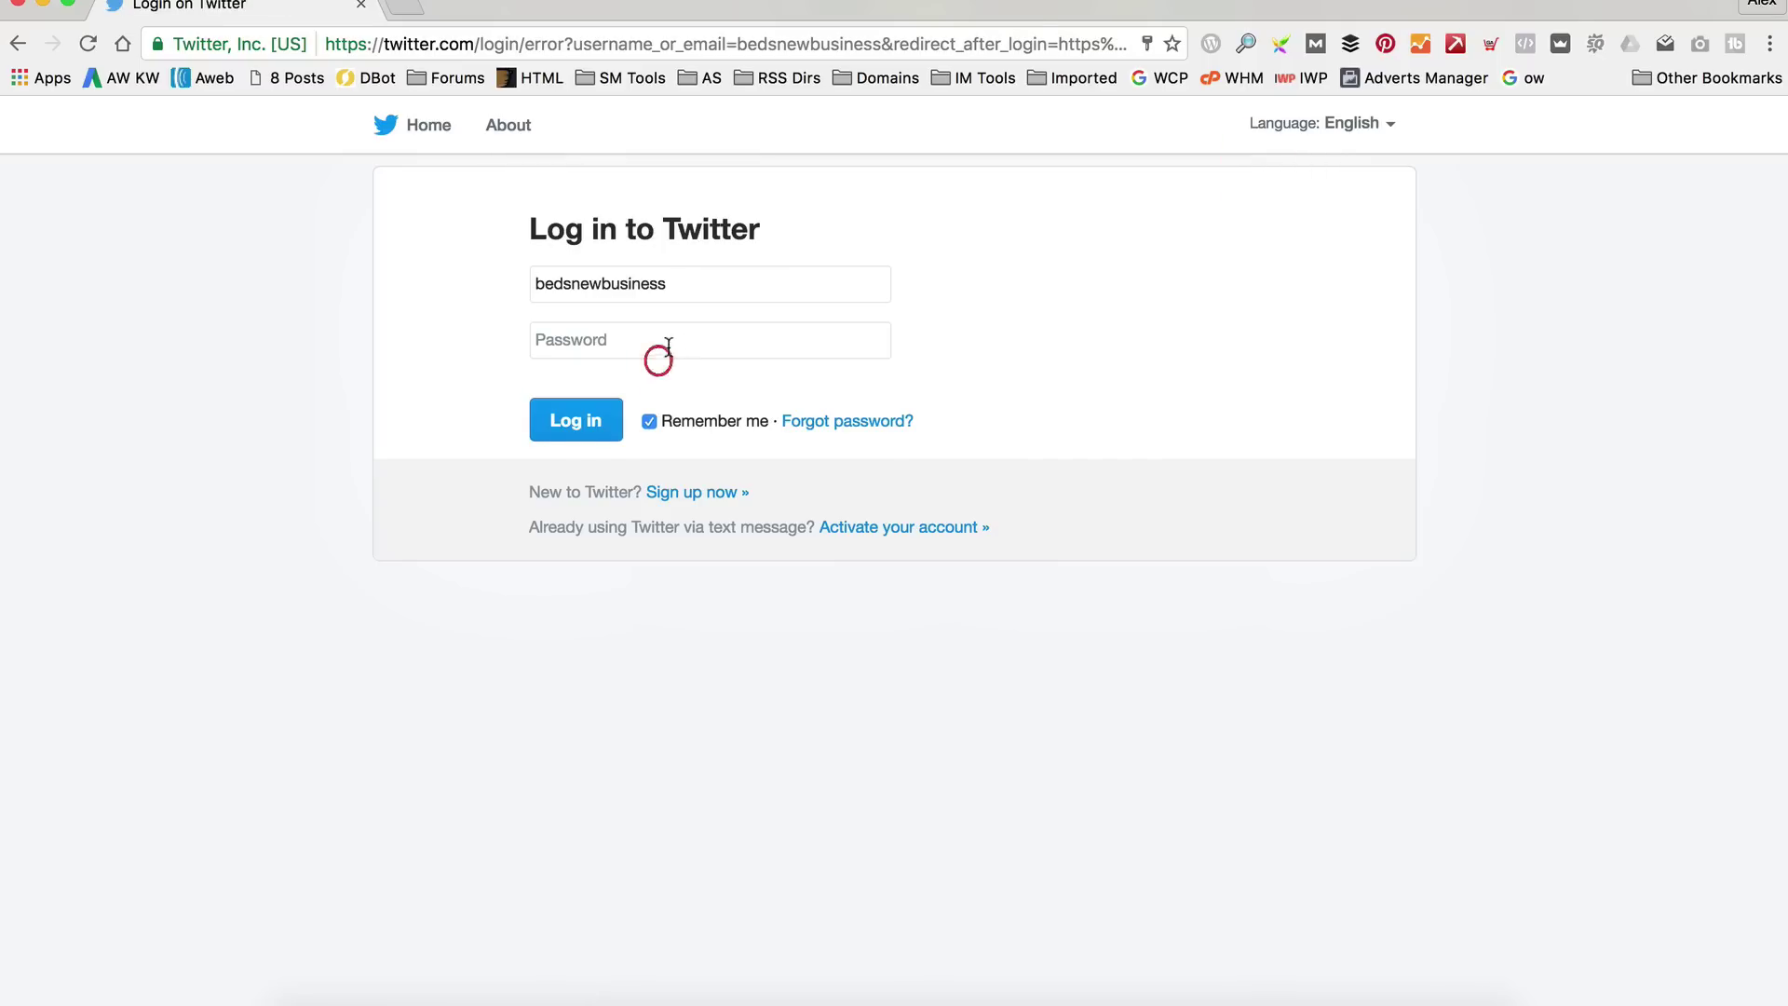
text(•••••••••)
key(Return)
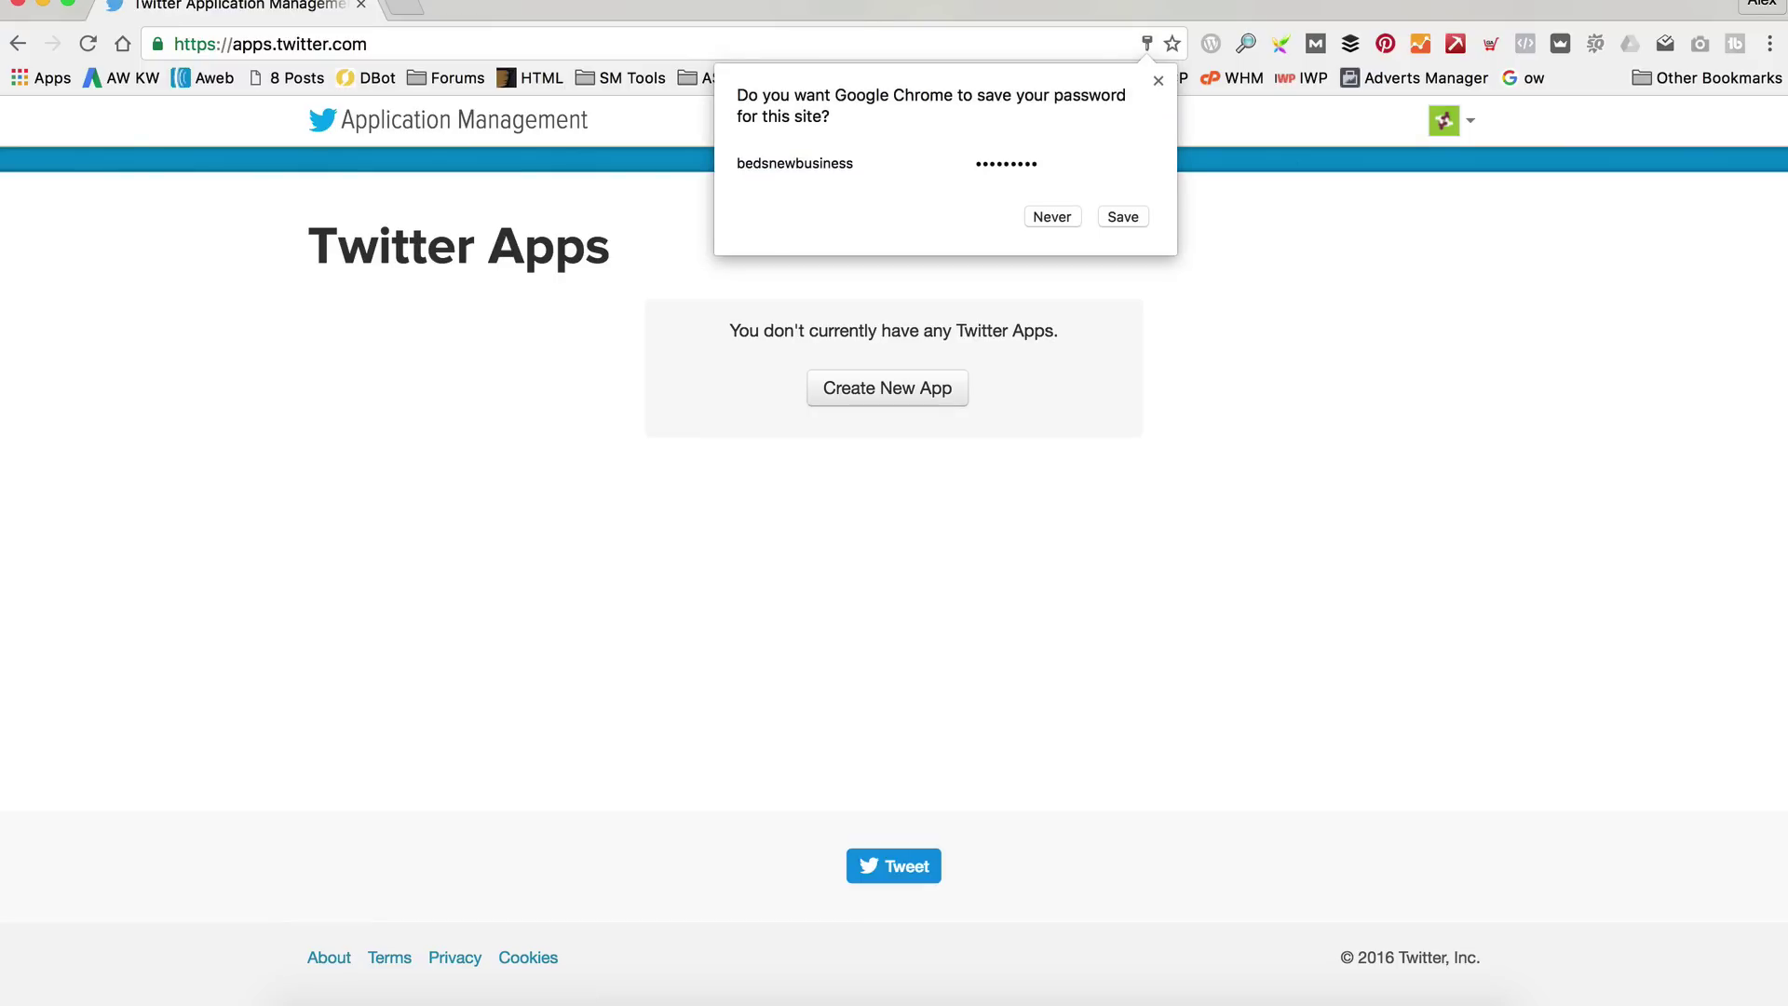
click(1124, 218)
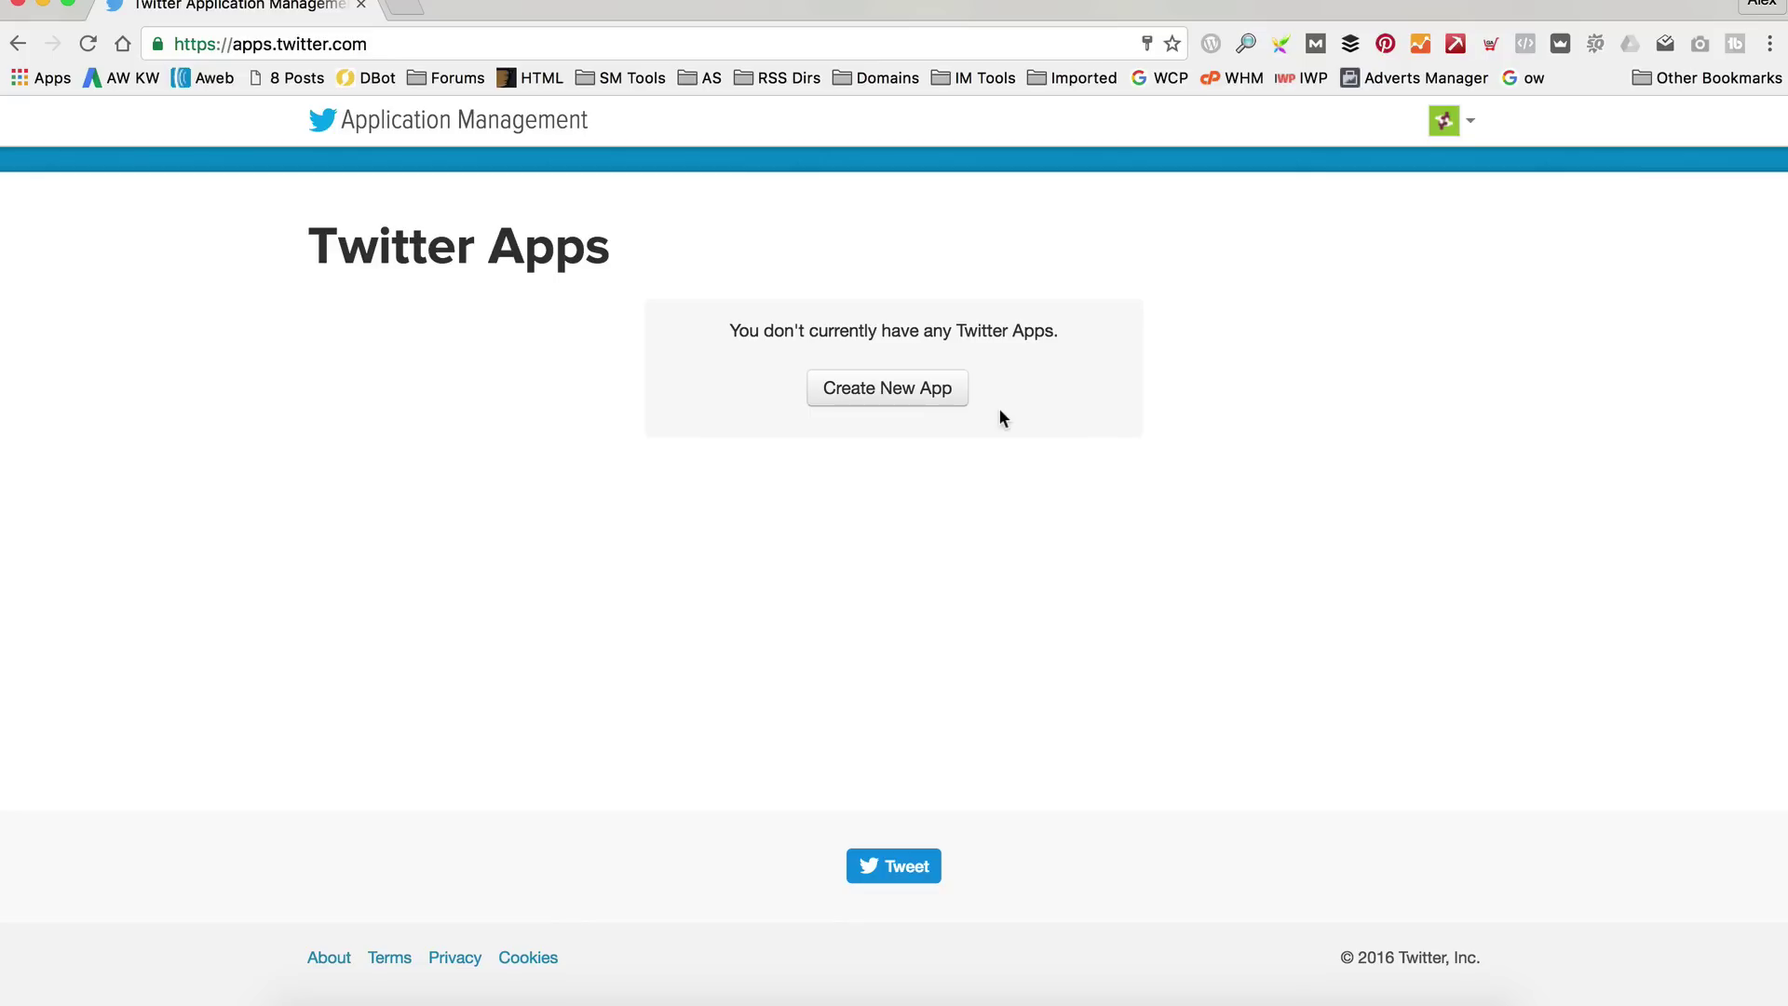
click(883, 401)
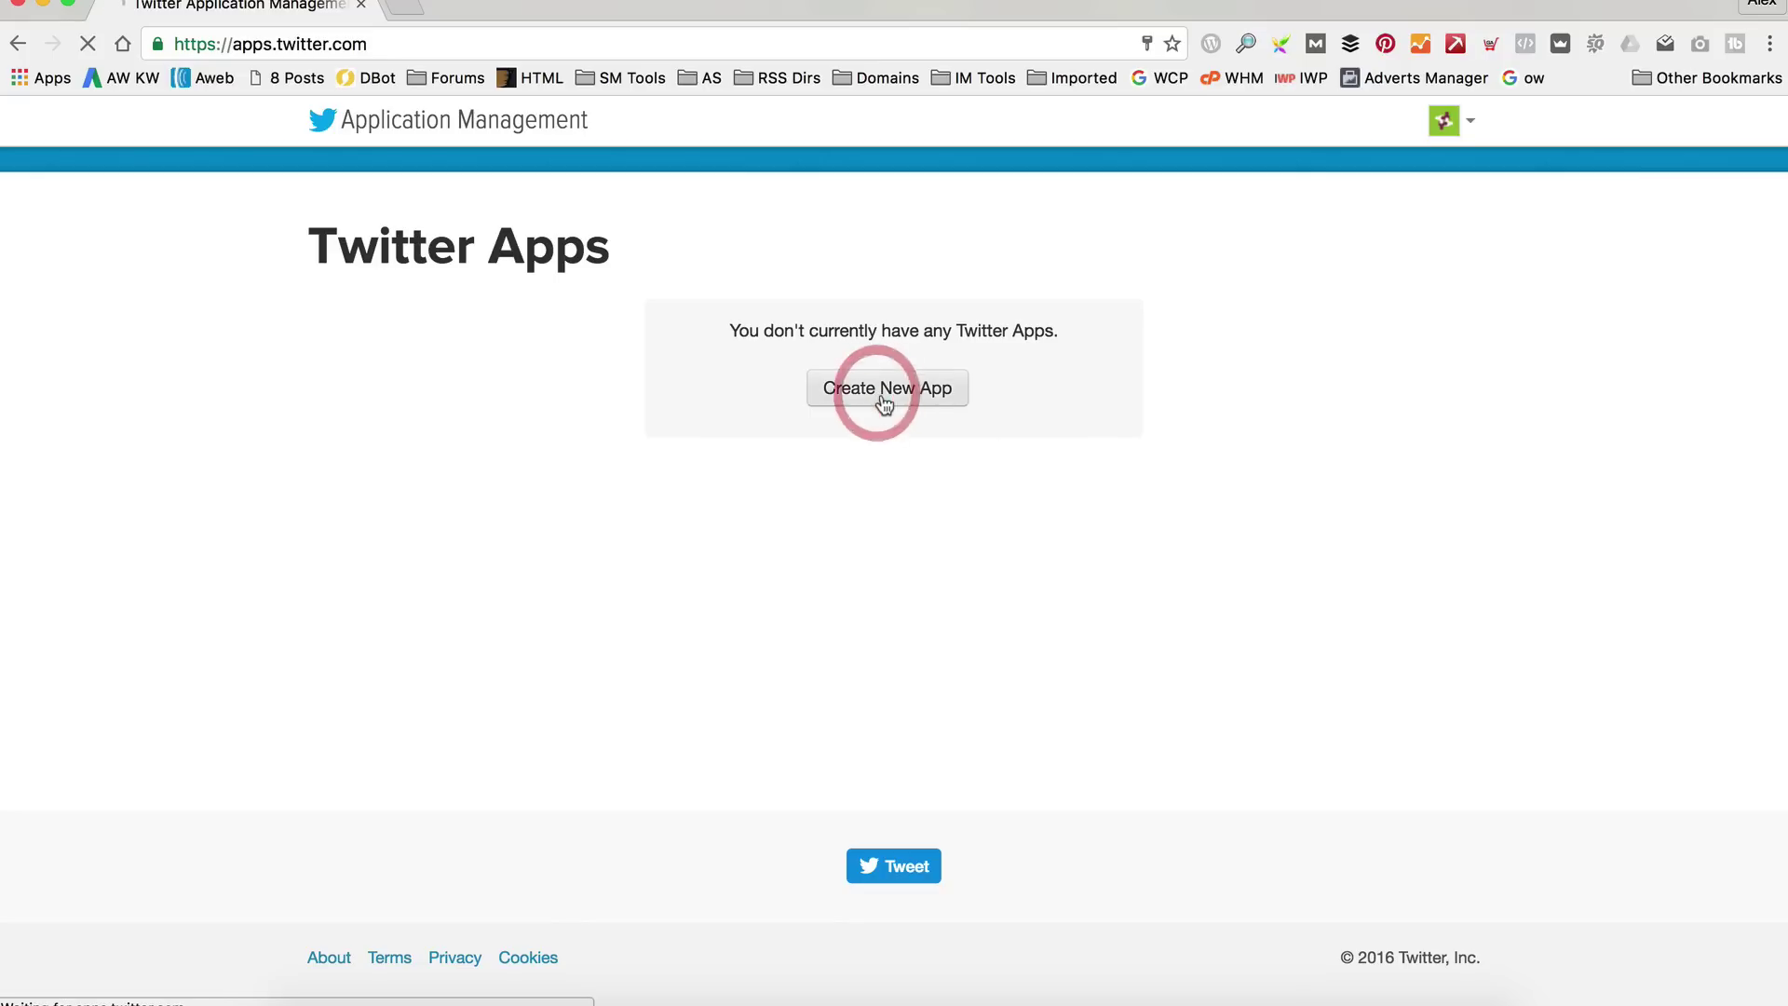
scroll(1038, 378, down, 1)
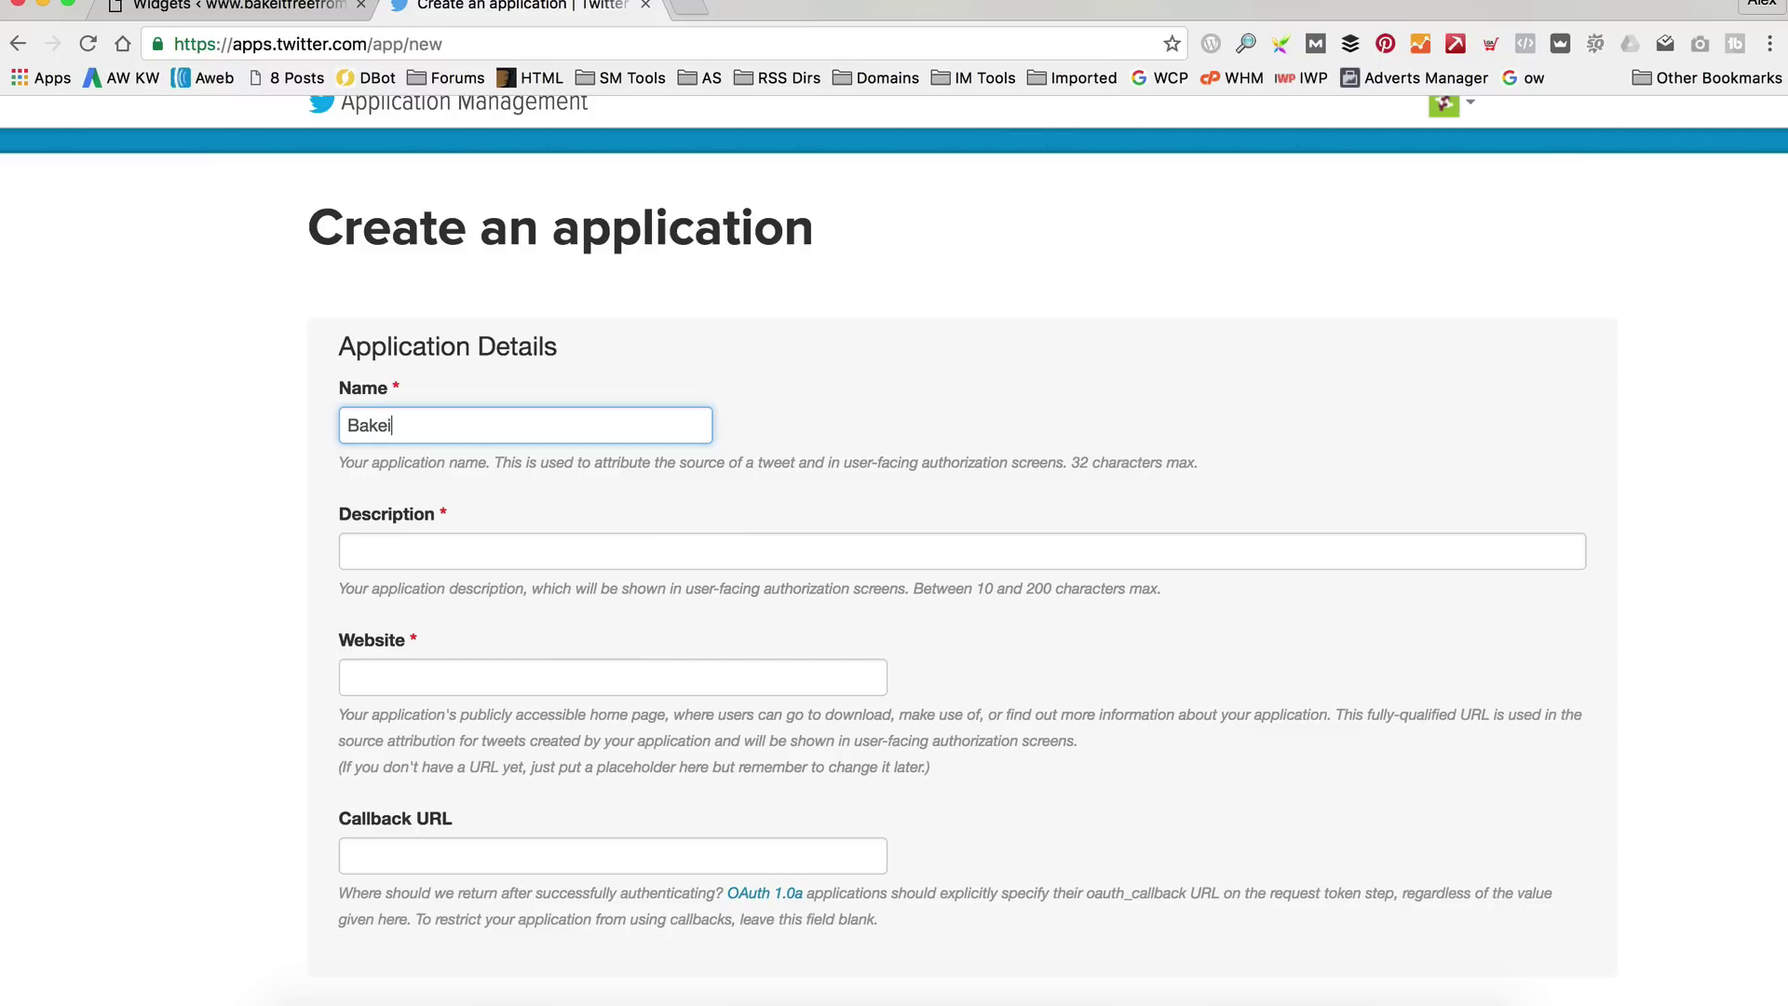
text(Bakeitfreefromwebsitetweets)
click(347, 550)
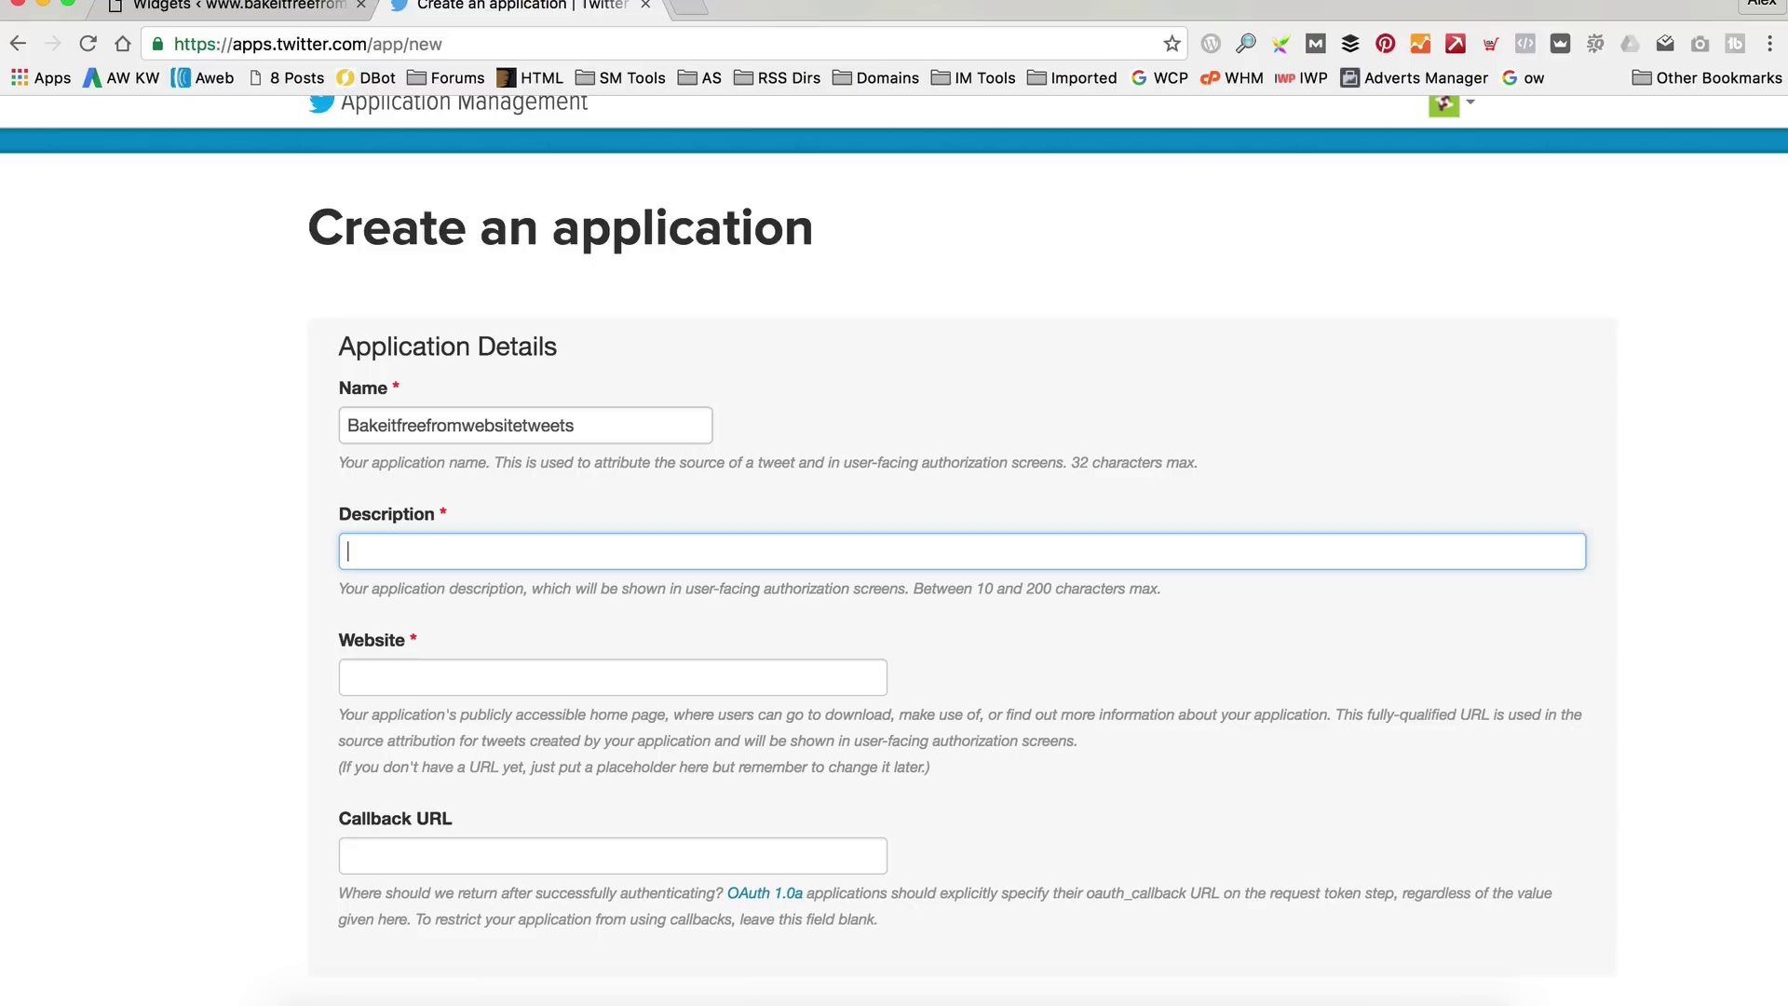
text(Website Tw)
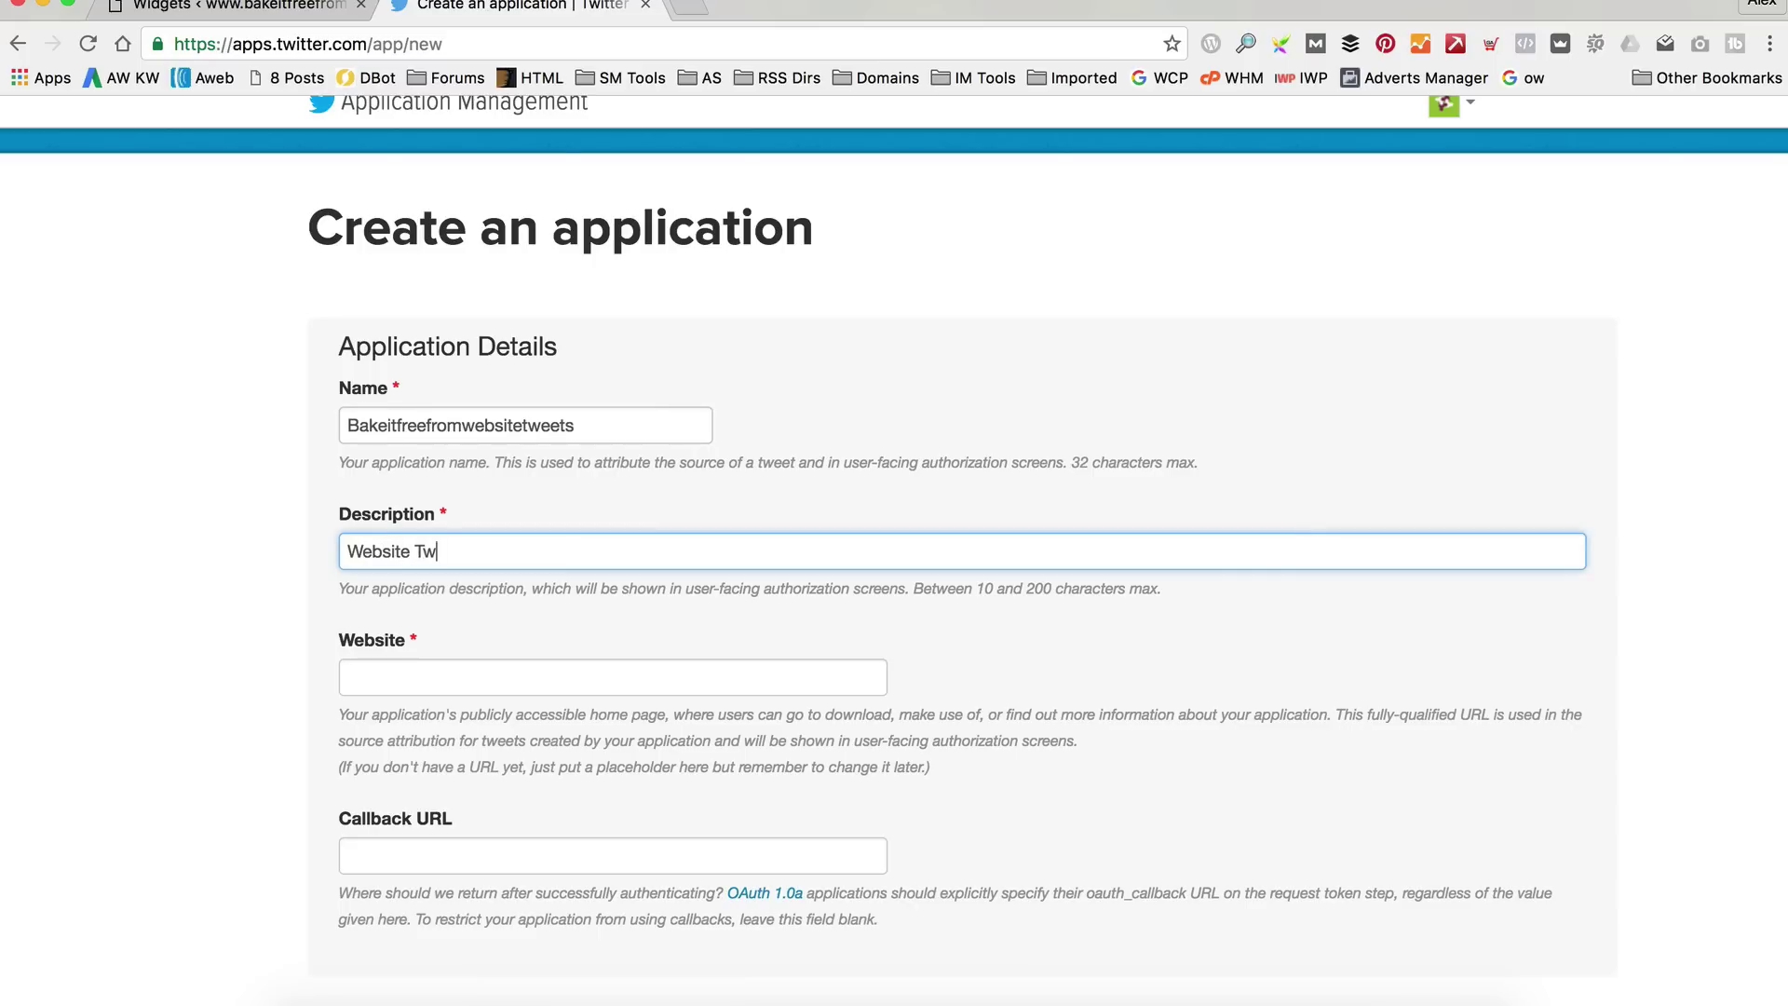
text(eets)
key(Tab)
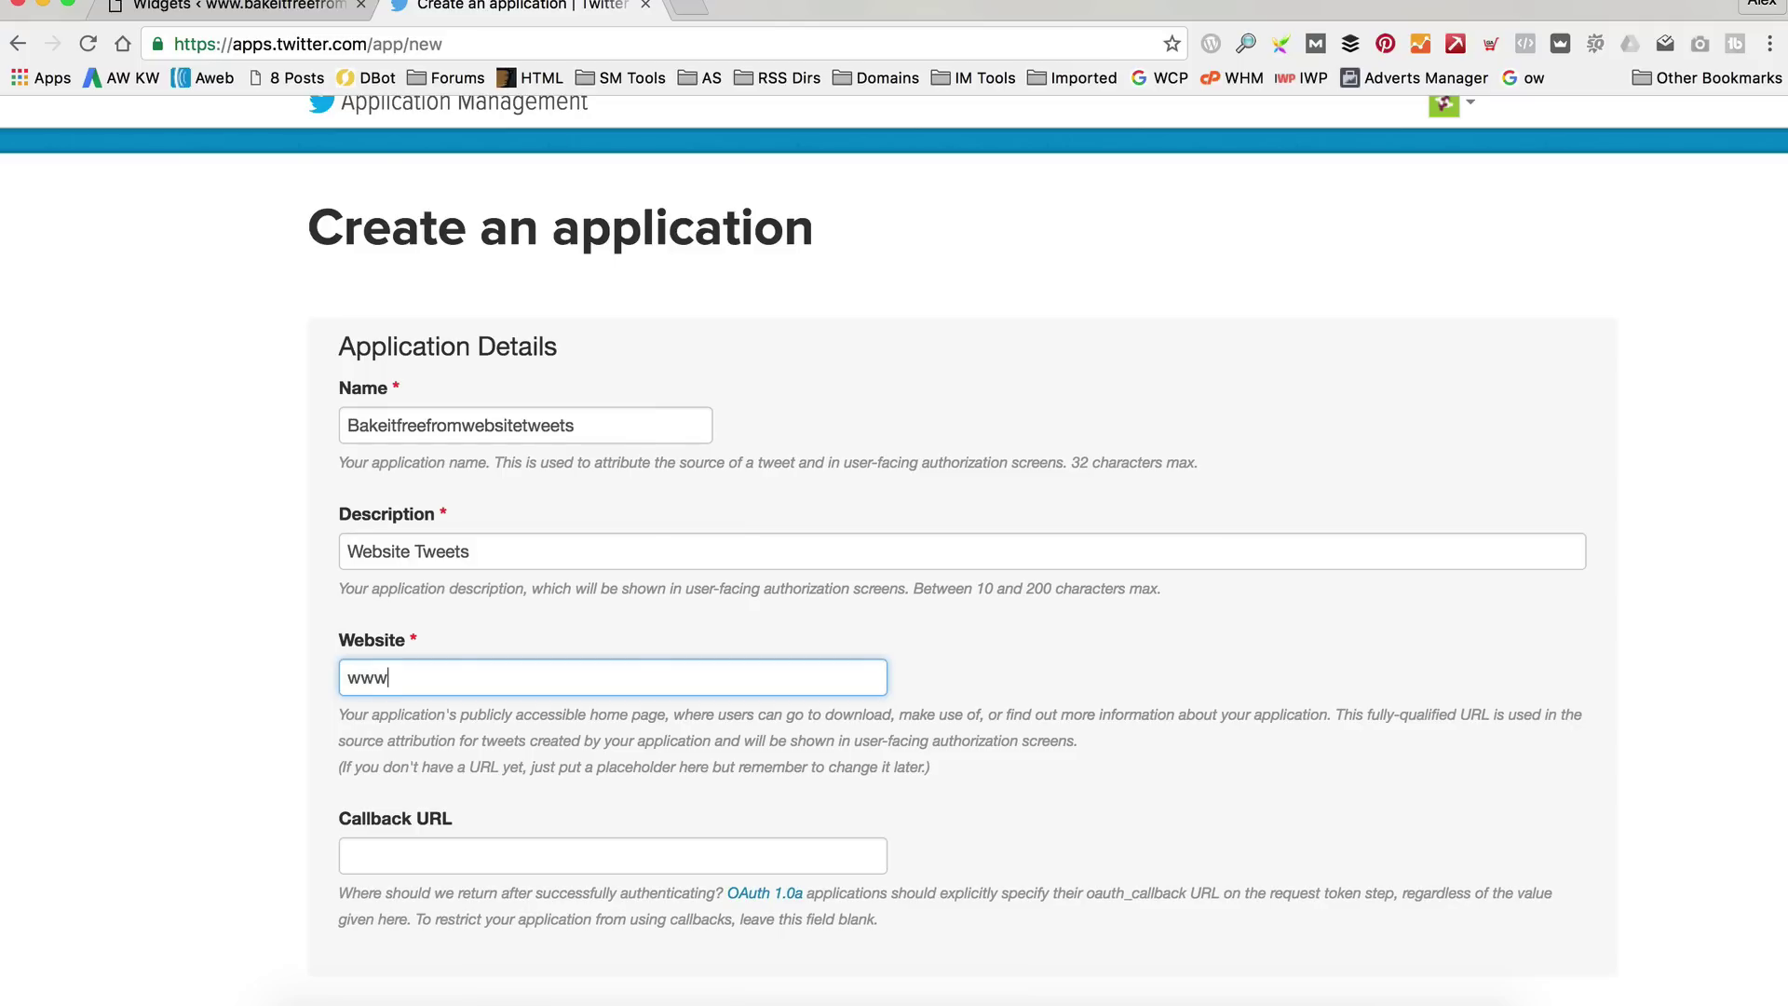
text(www.bakeitfreefrom.com)
key(Tab)
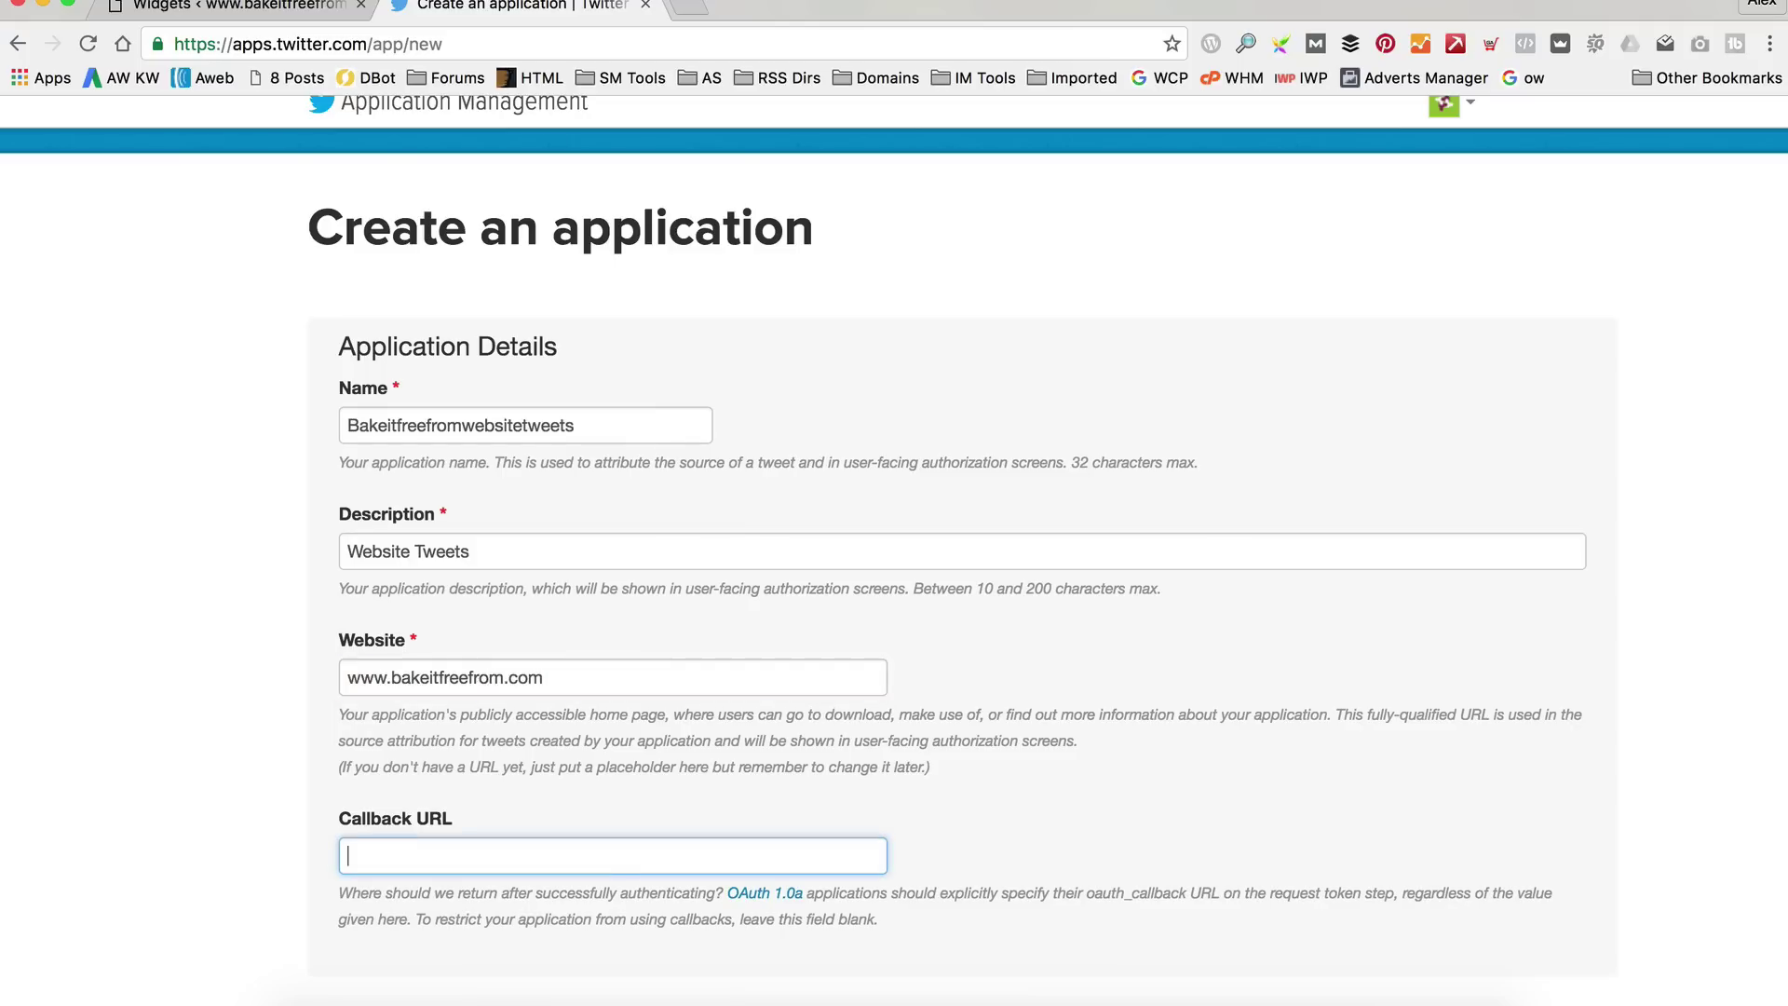
- Accept the Developer Agreement, submit the app, and review the mobile-phone-required error
scroll(1032, 394, down, 5)
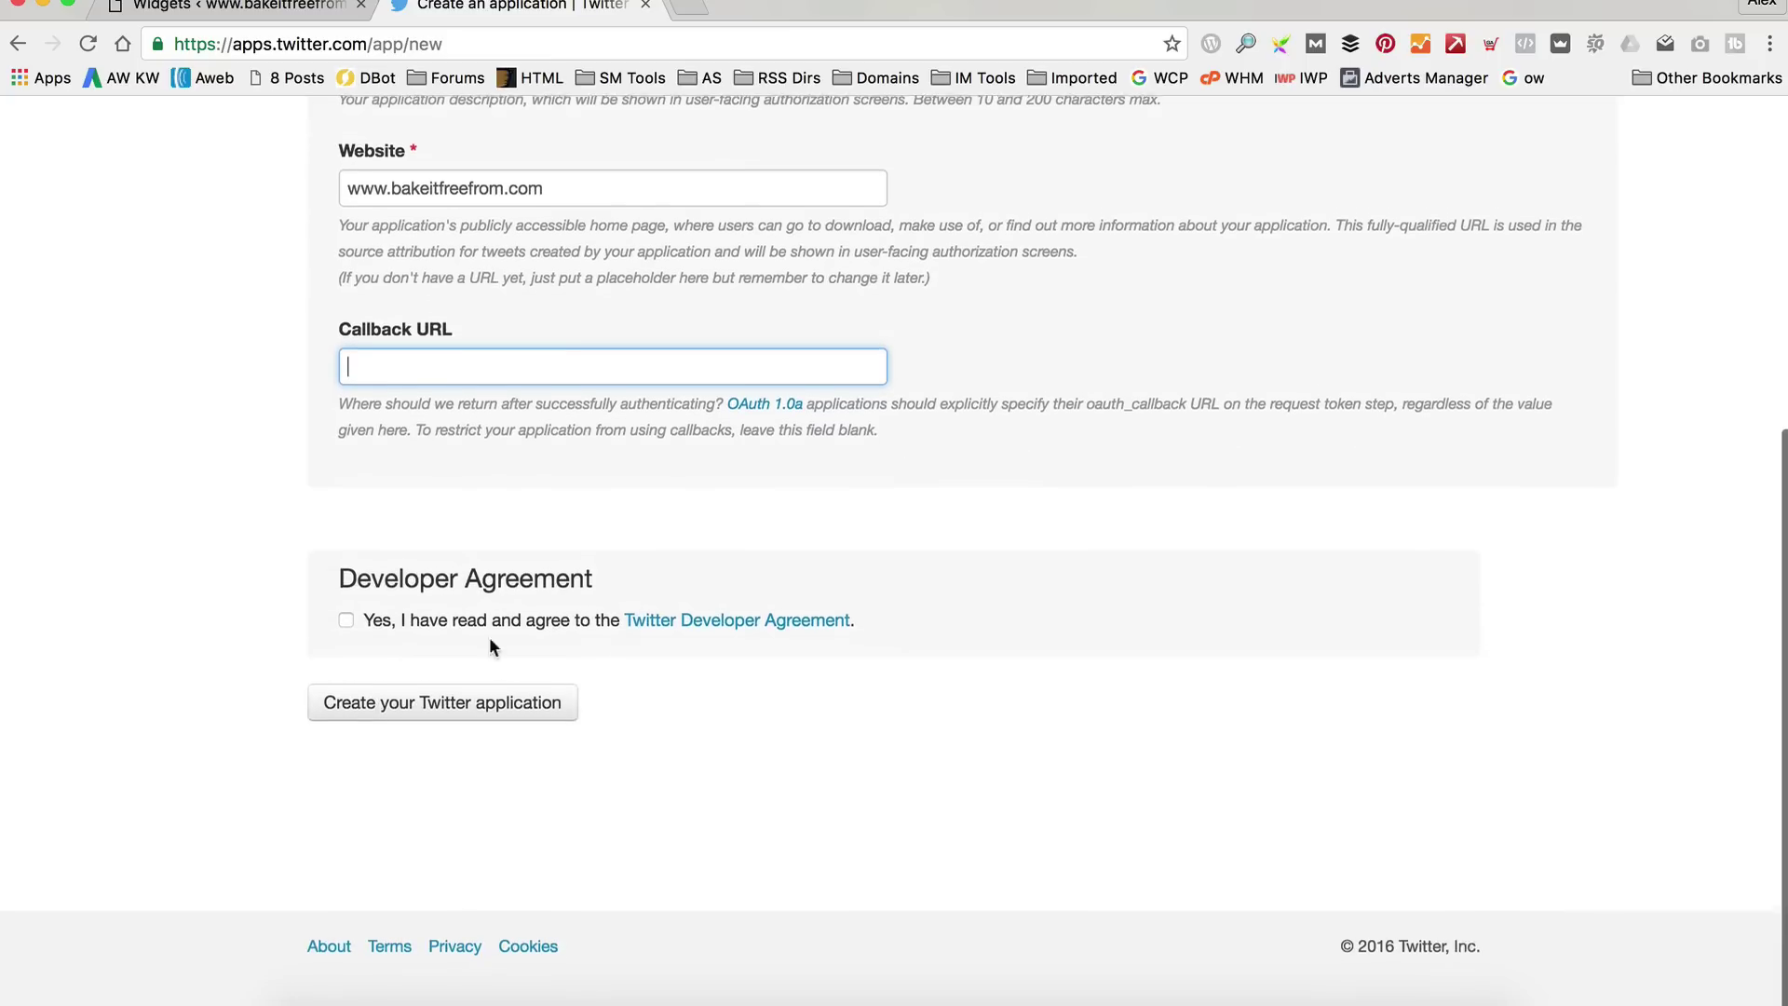
click(358, 634)
click(491, 718)
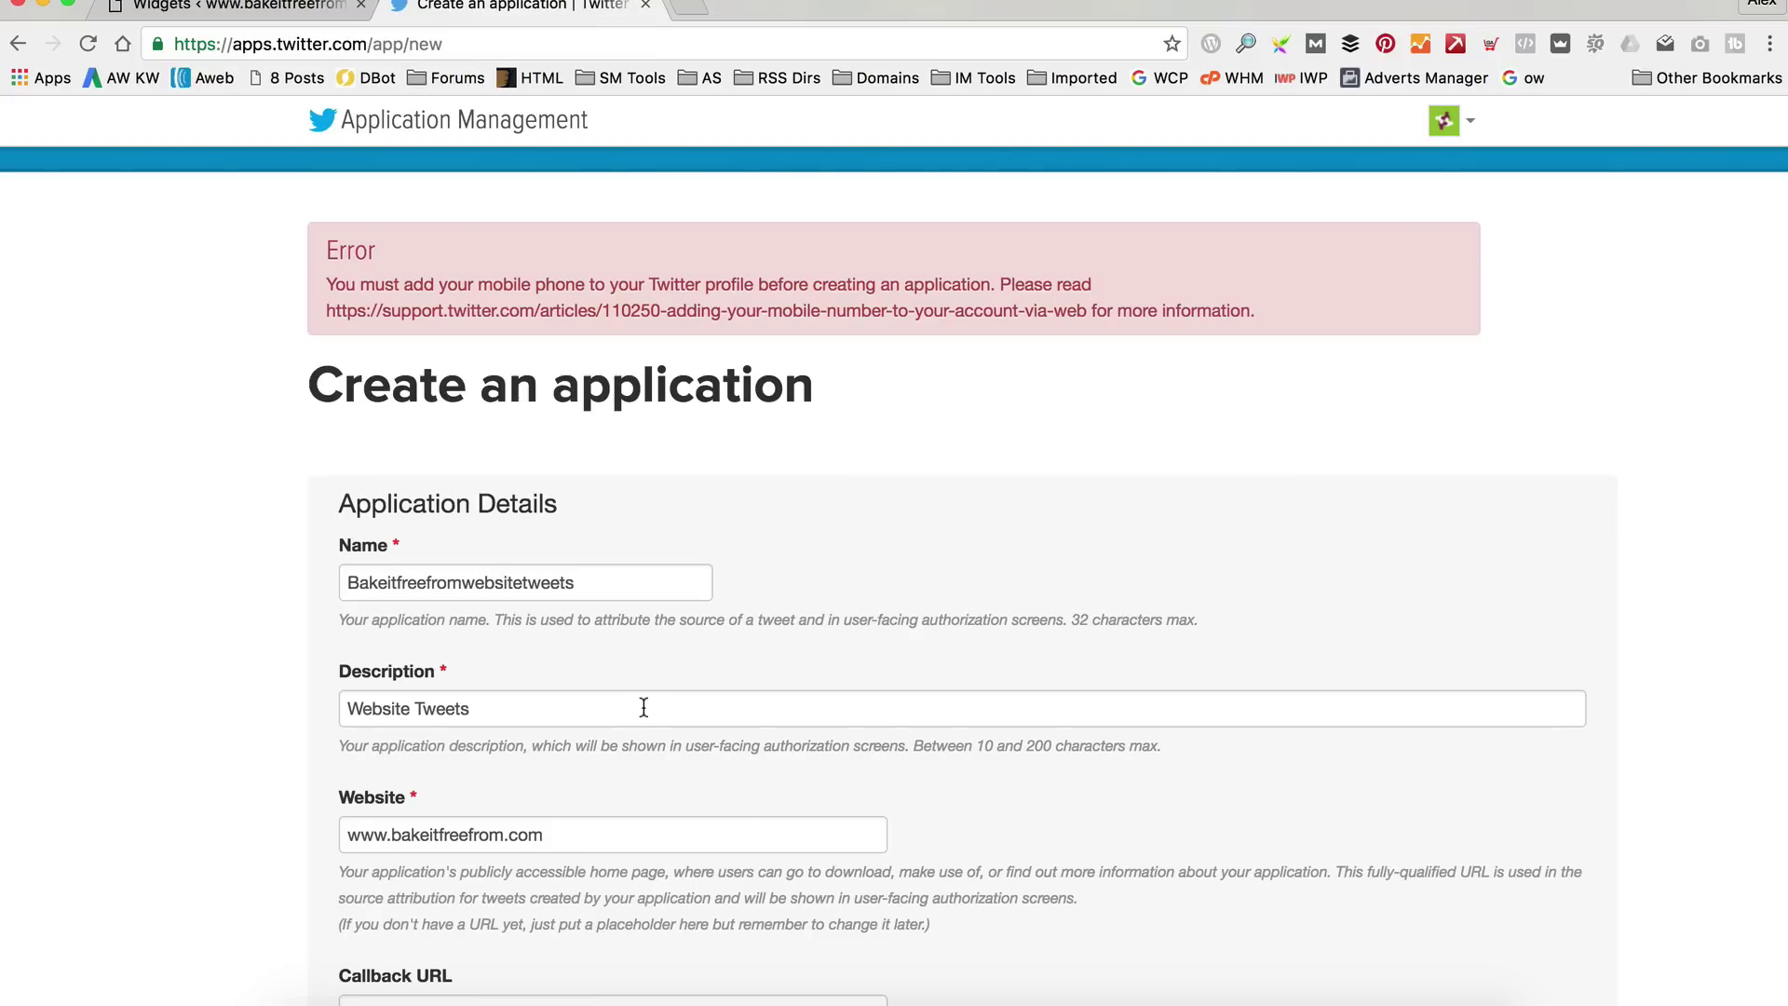
scroll(643, 708, down, 5)
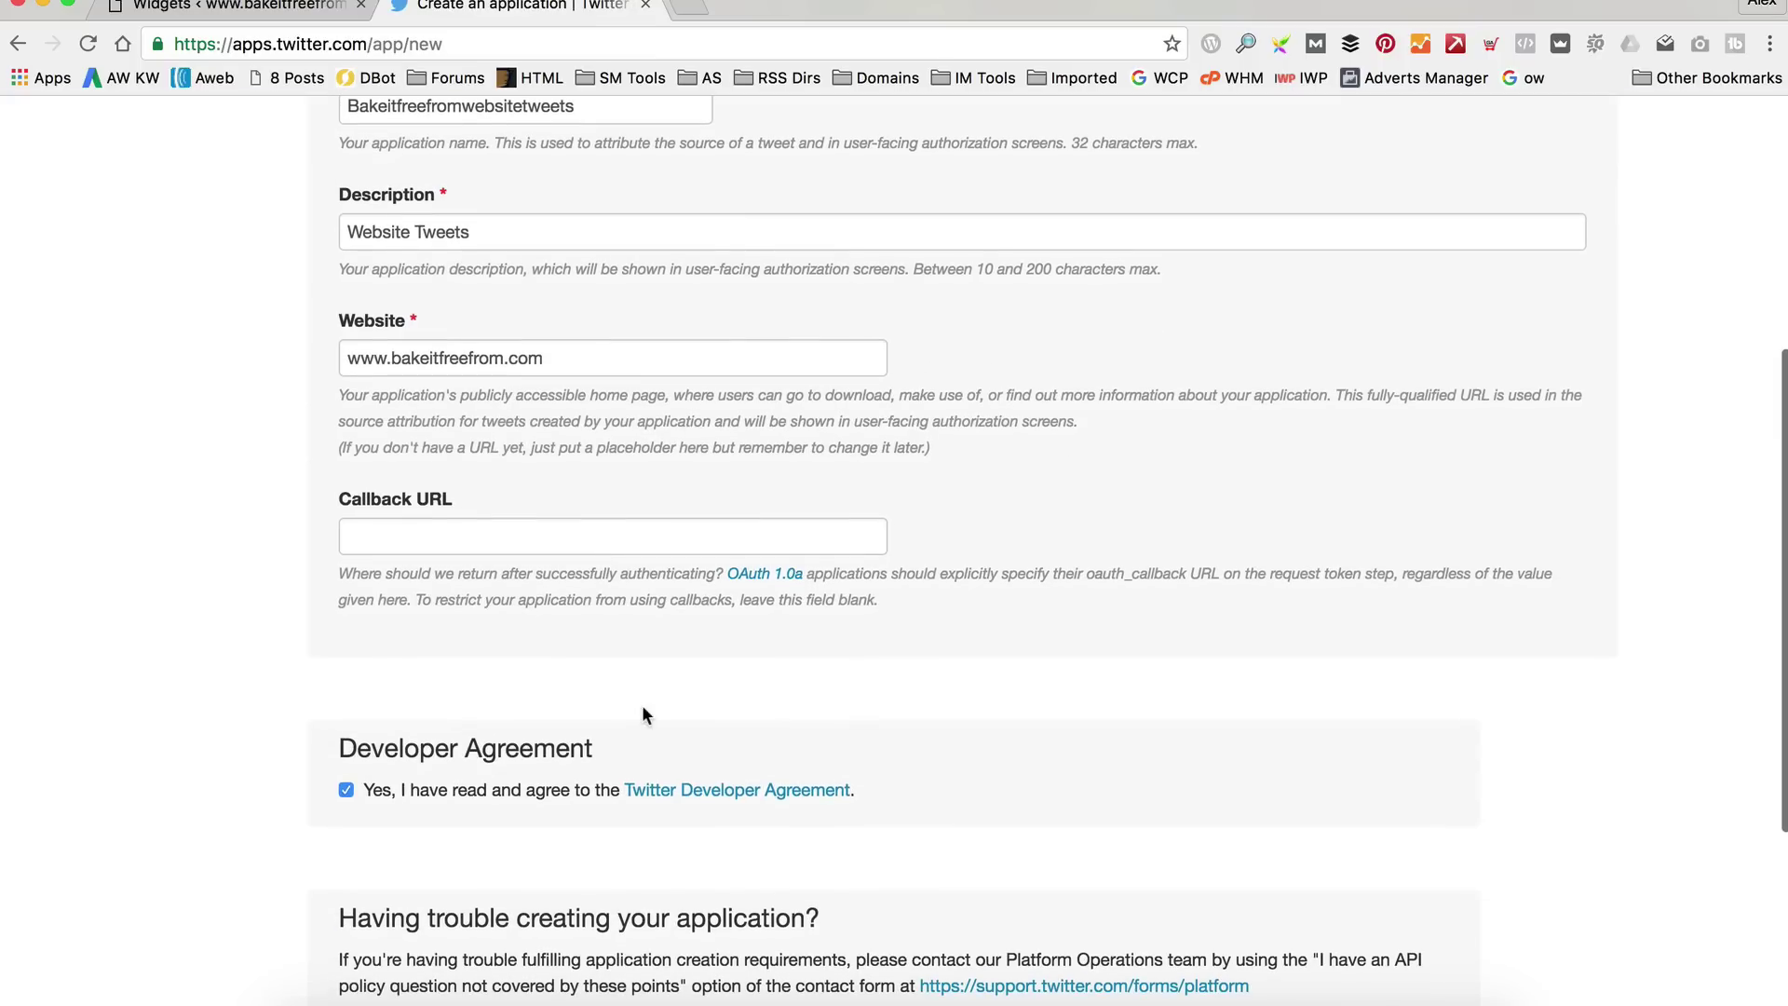
scroll(641, 704, down, 2)
scroll(640, 703, up, 7)
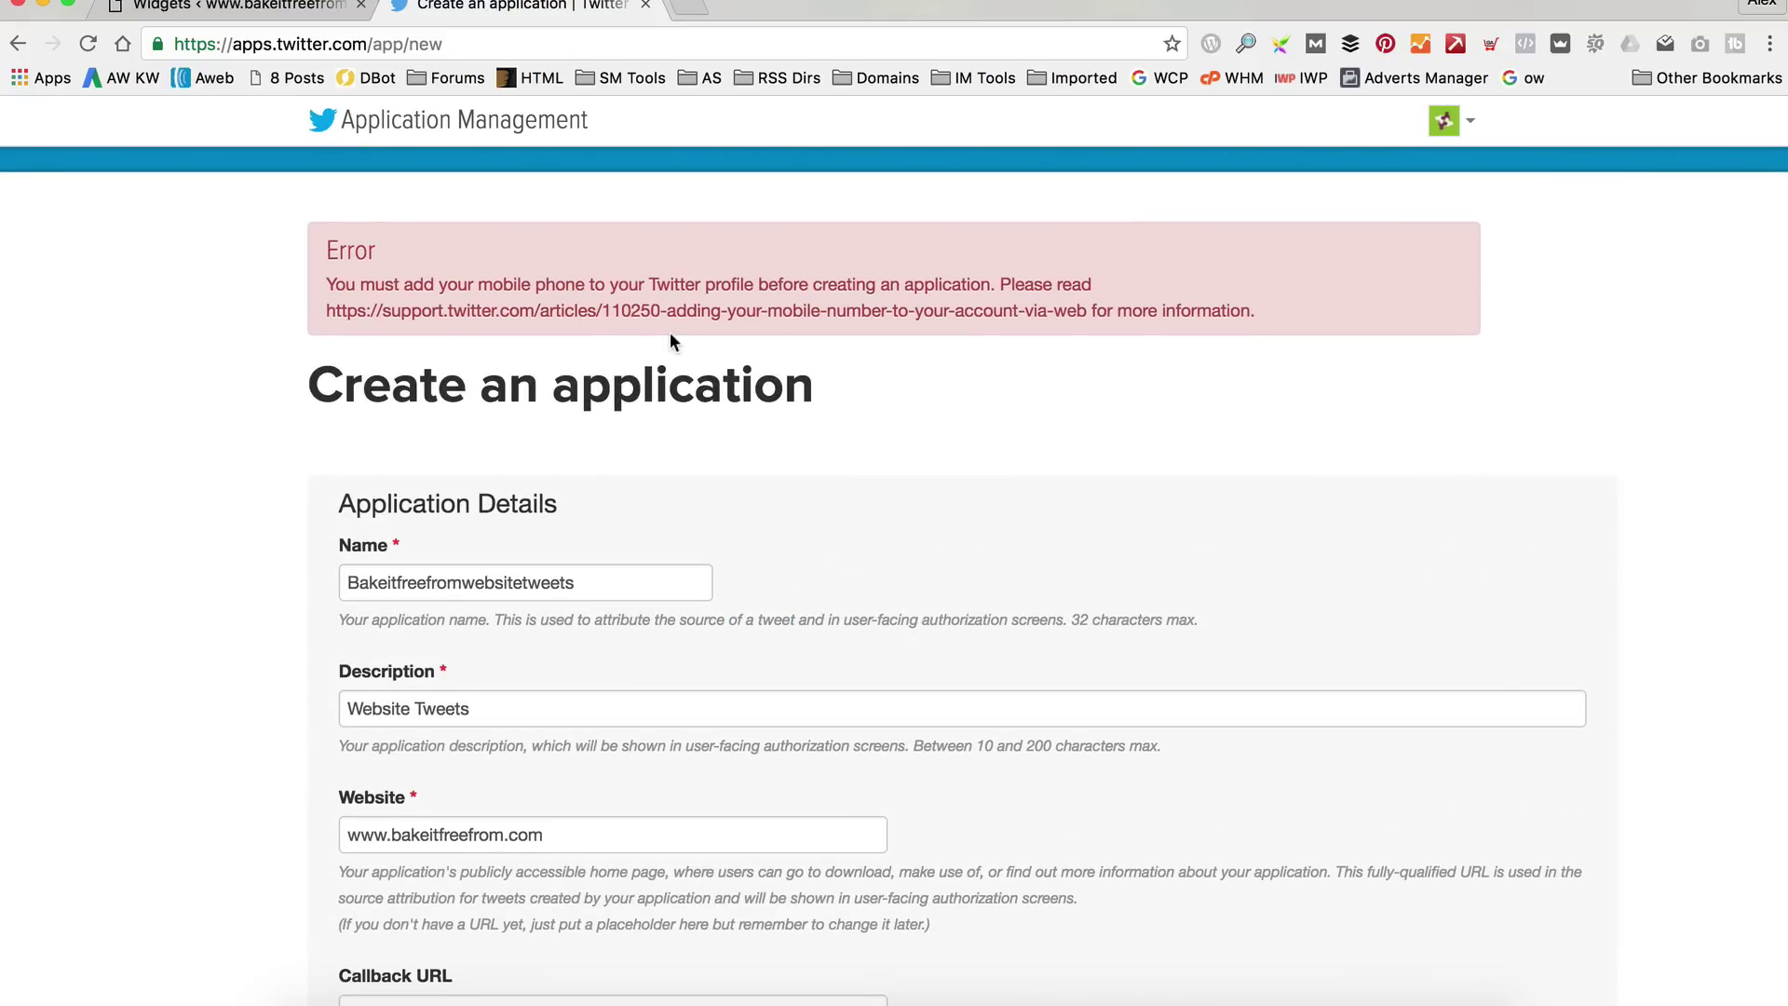
key(super+t)
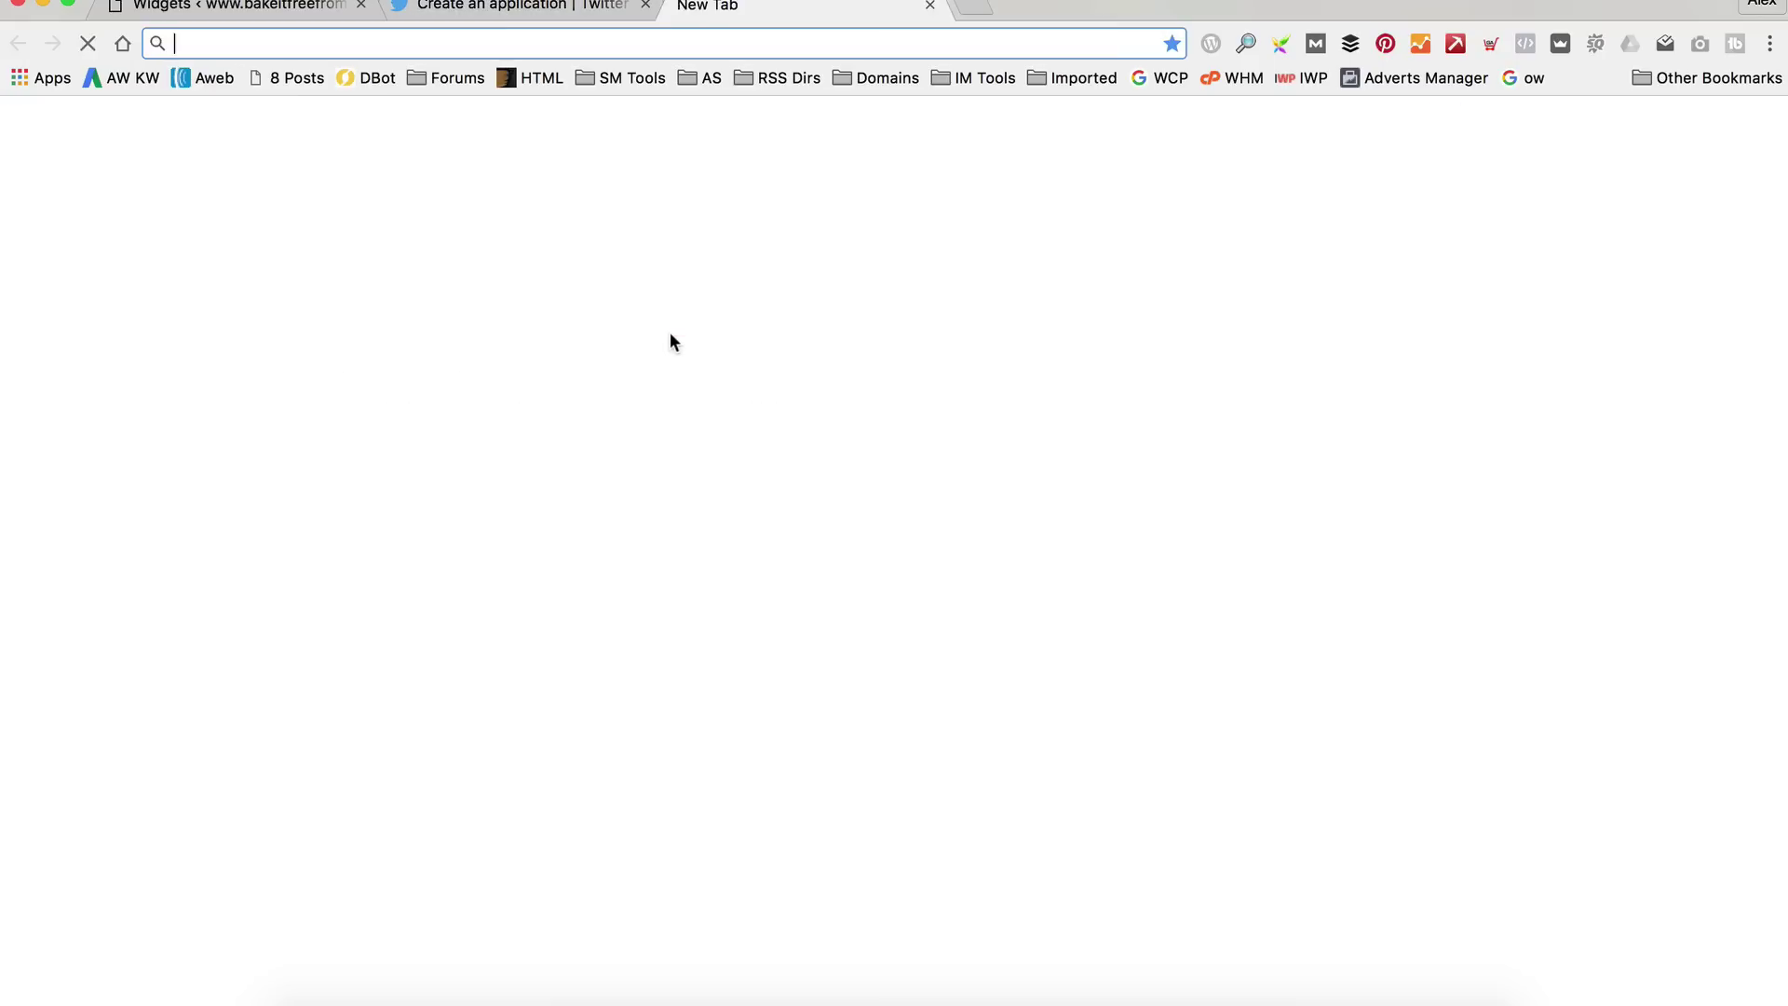
- Go from twitter.com's account settings to the mobile phone settings
text(twitter.com)
key(Return)
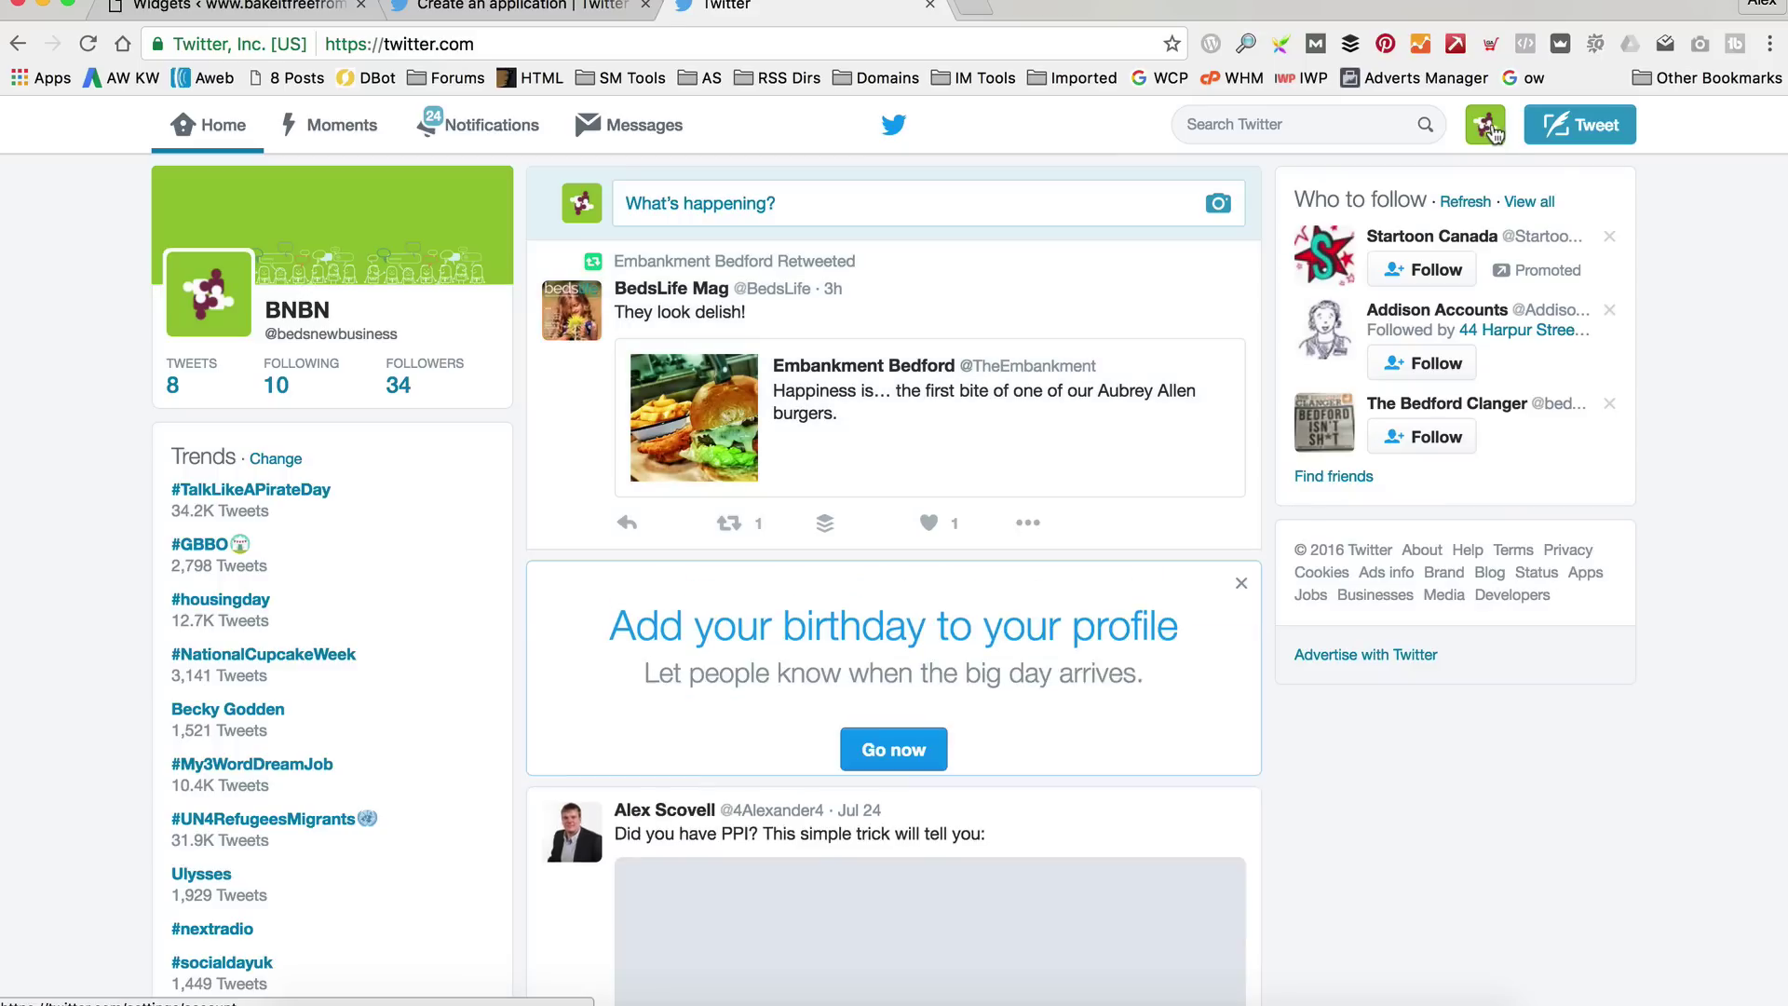
click(1487, 130)
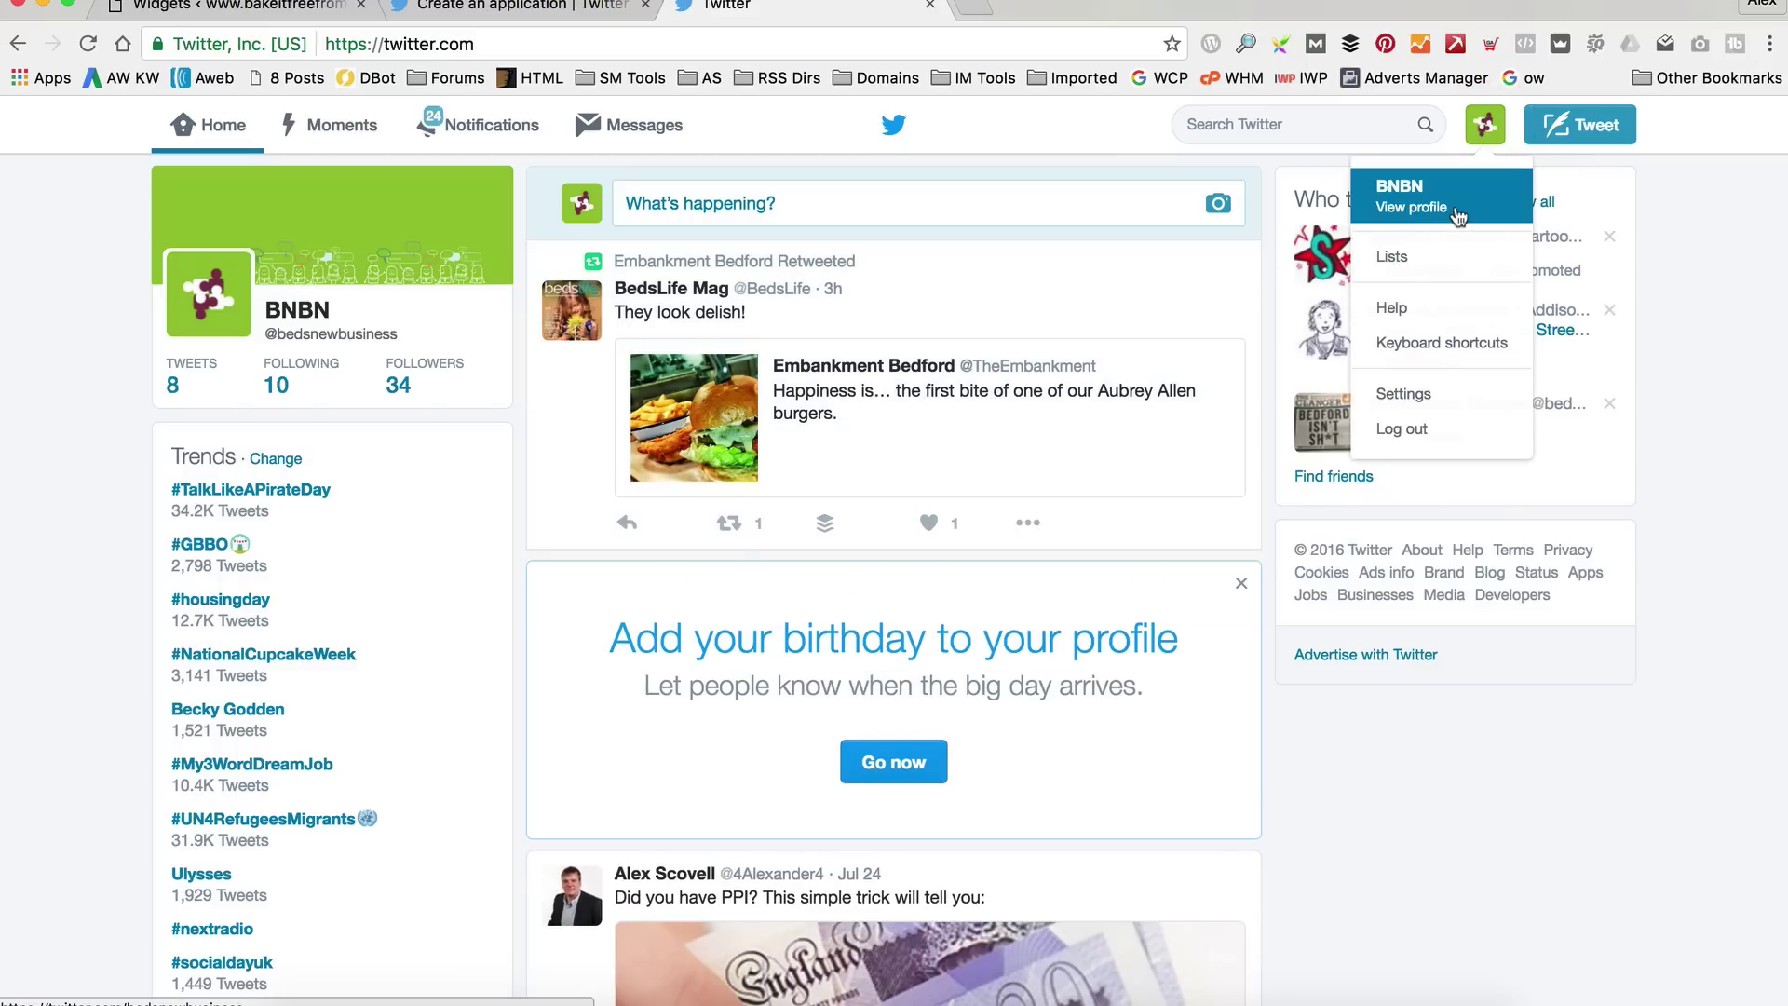
click(1435, 395)
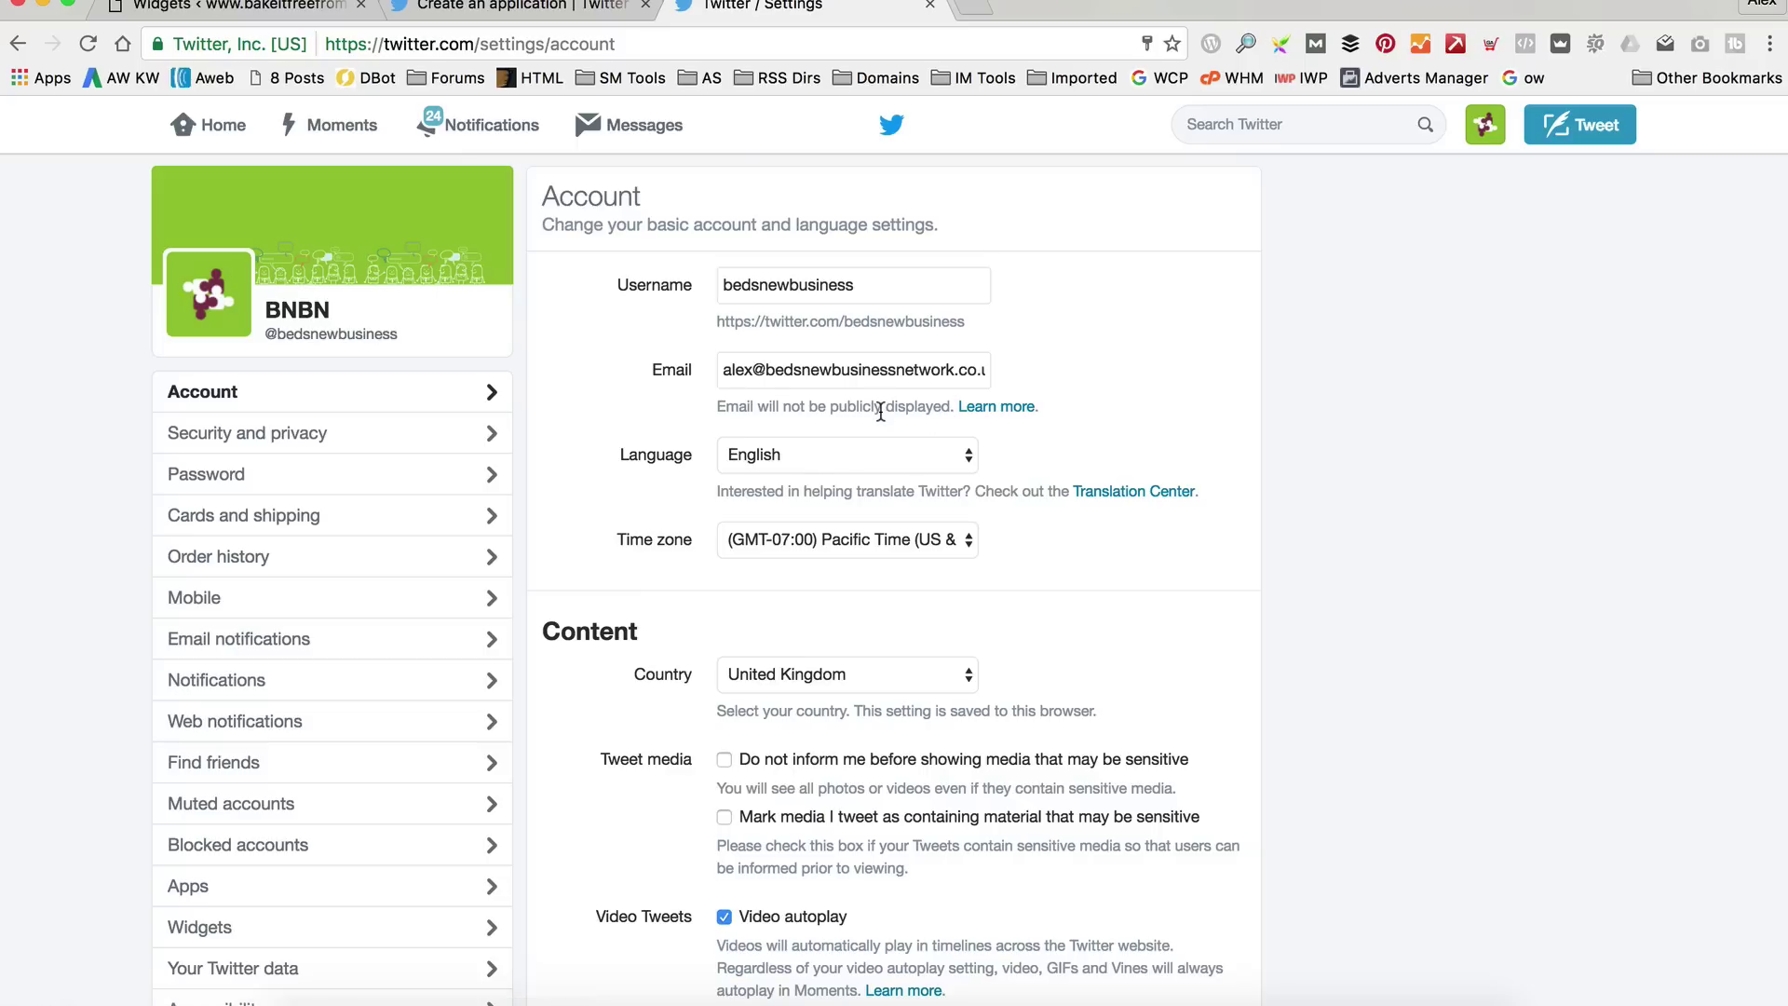
scroll(362, 431, down, 1)
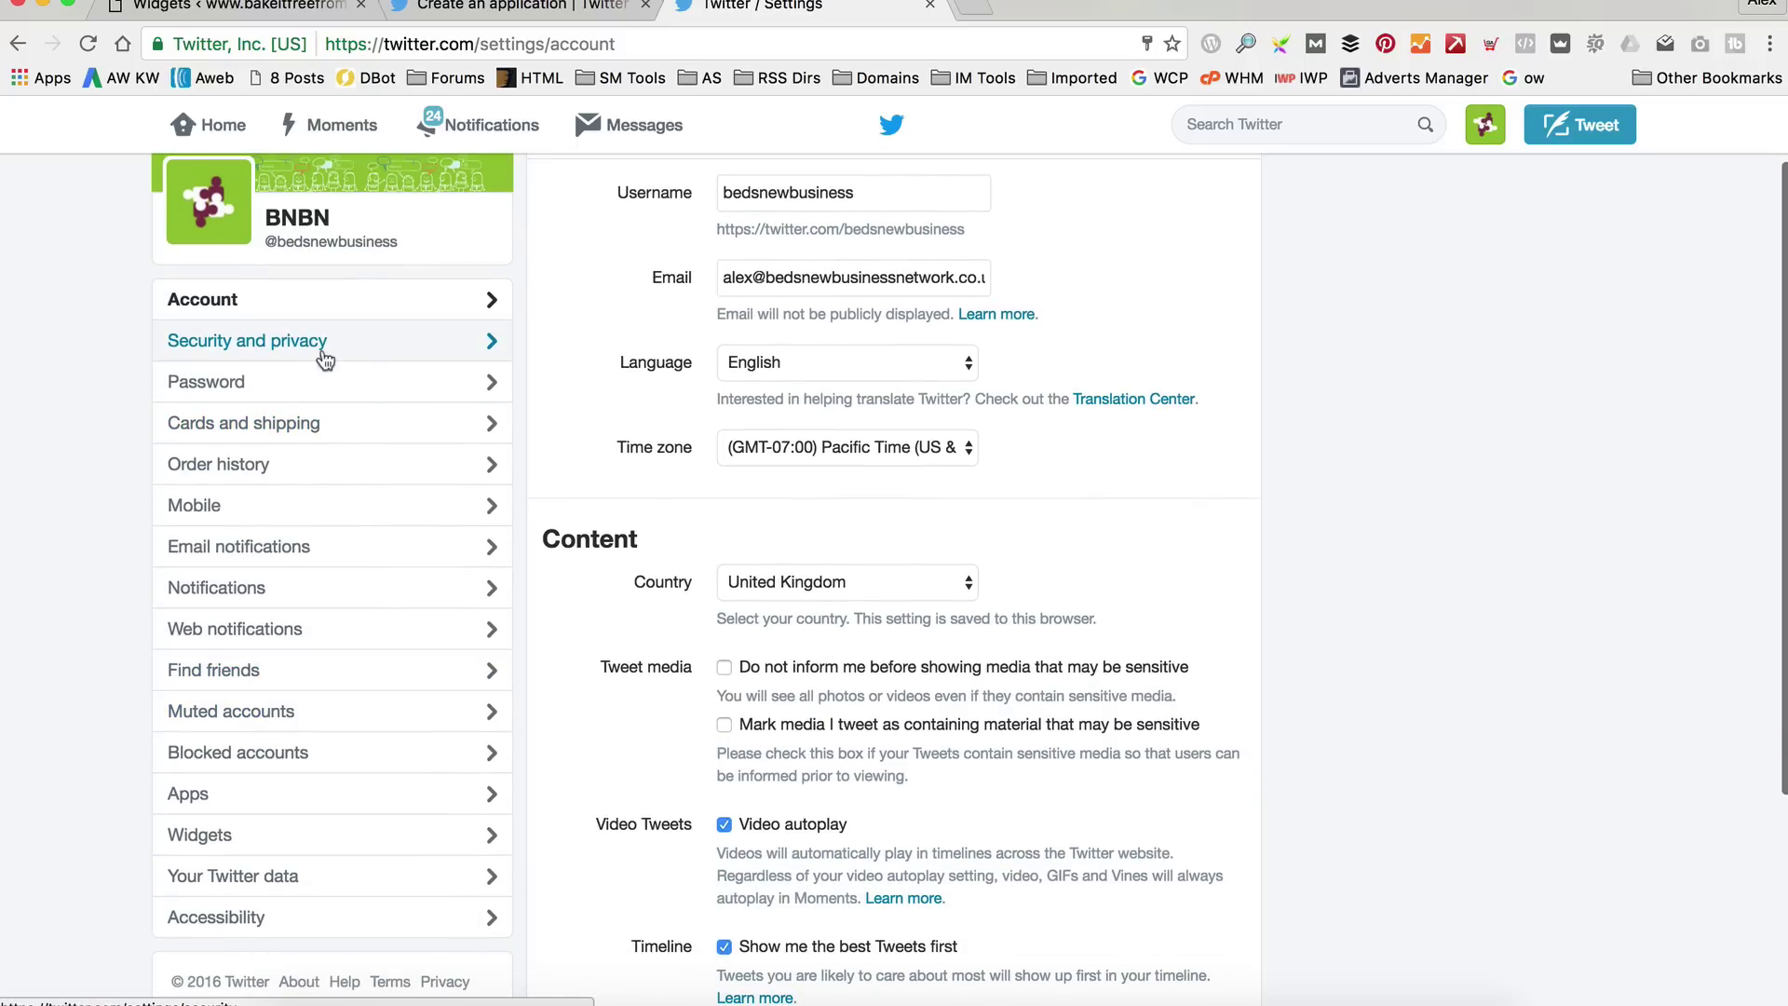
scroll(880, 452, down, 4)
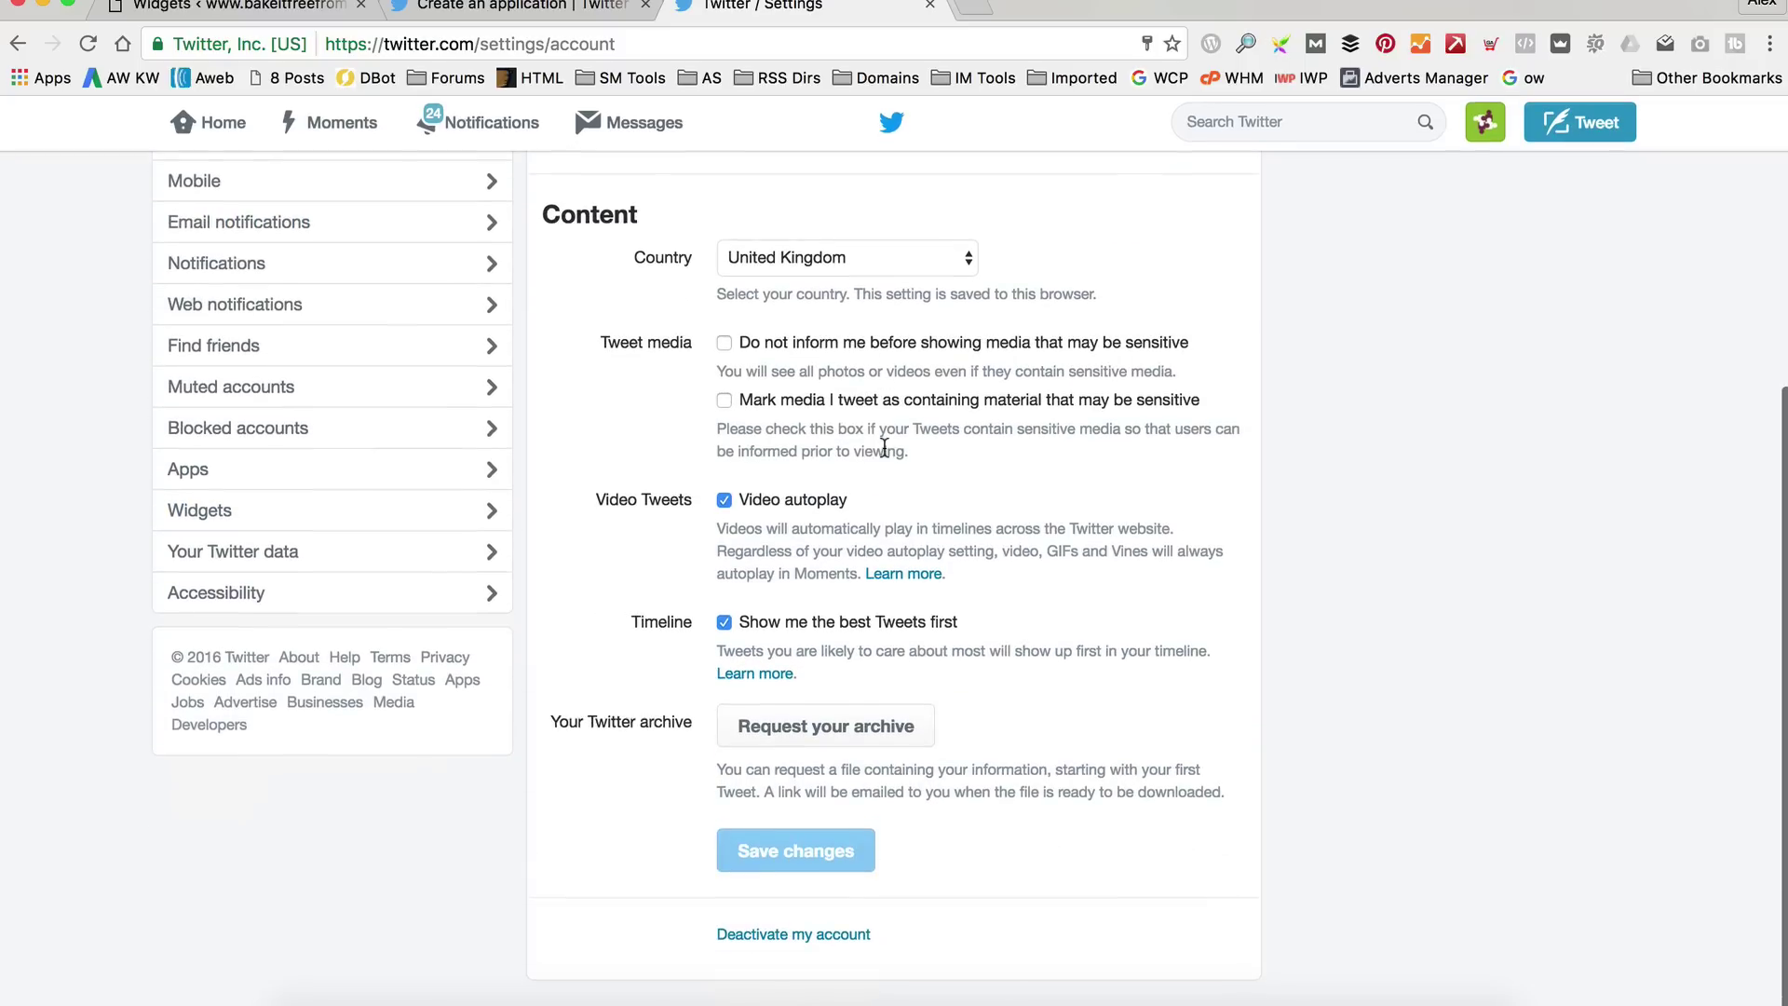
scroll(369, 423, up, 3)
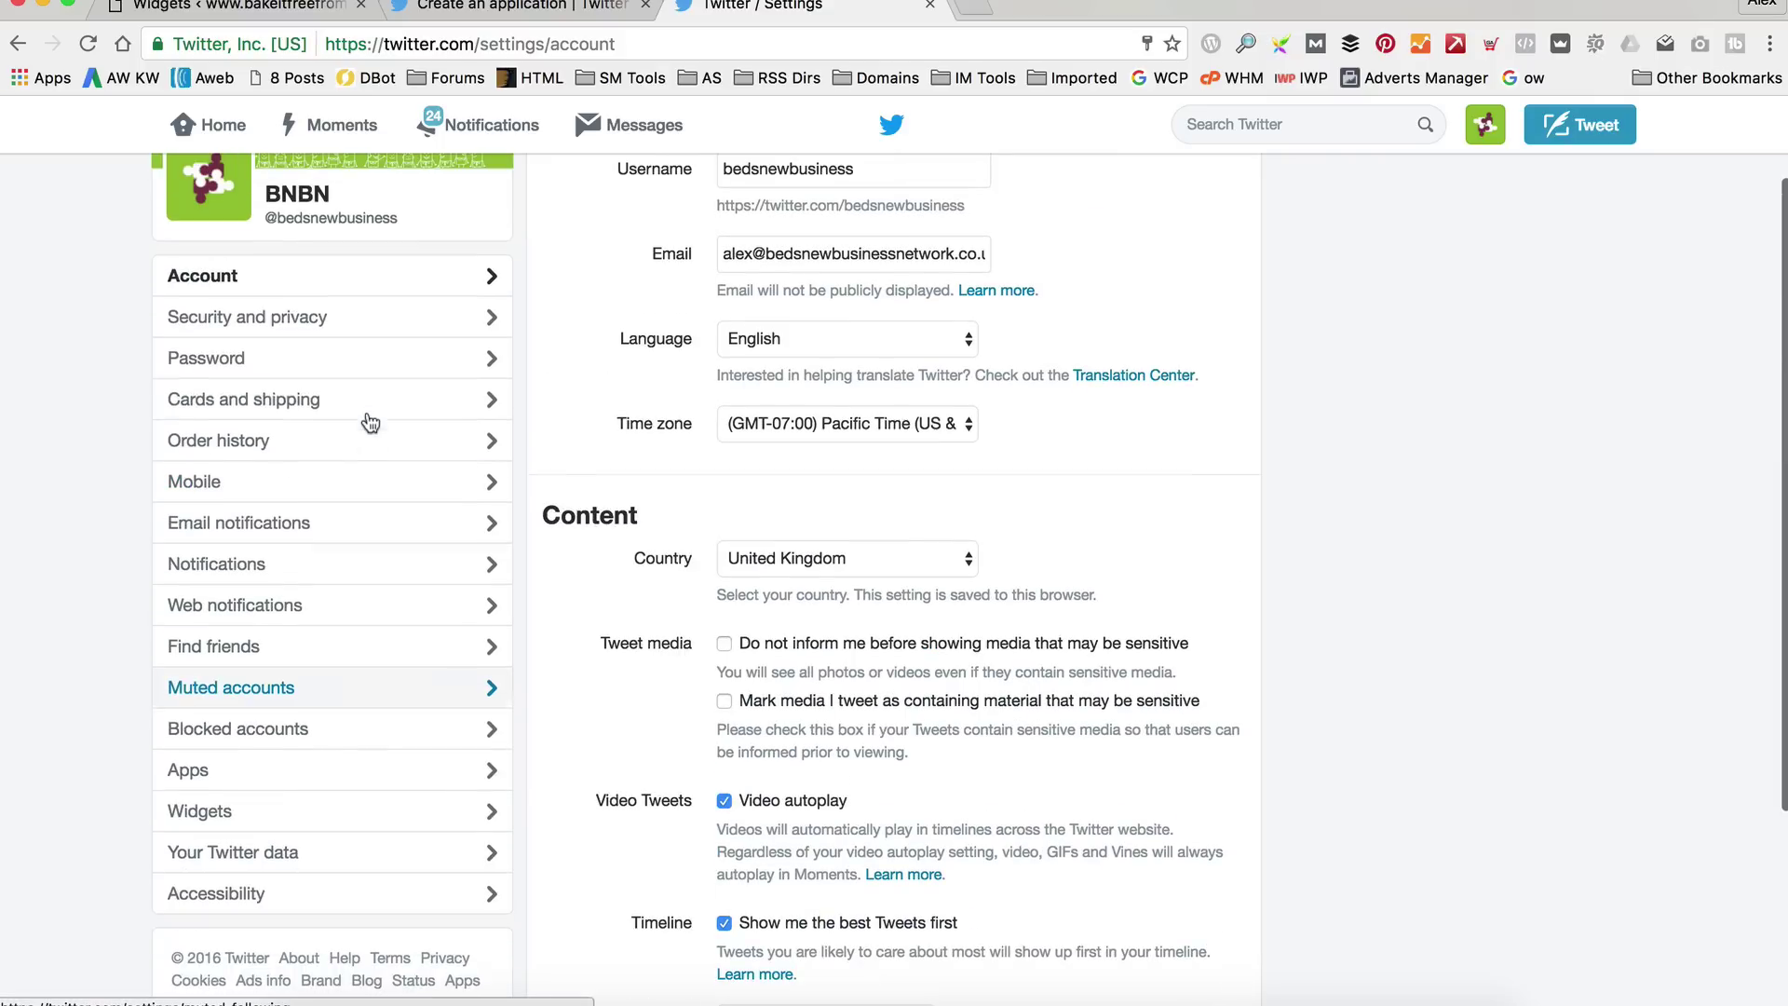
click(292, 315)
scroll(1211, 583, down, 15)
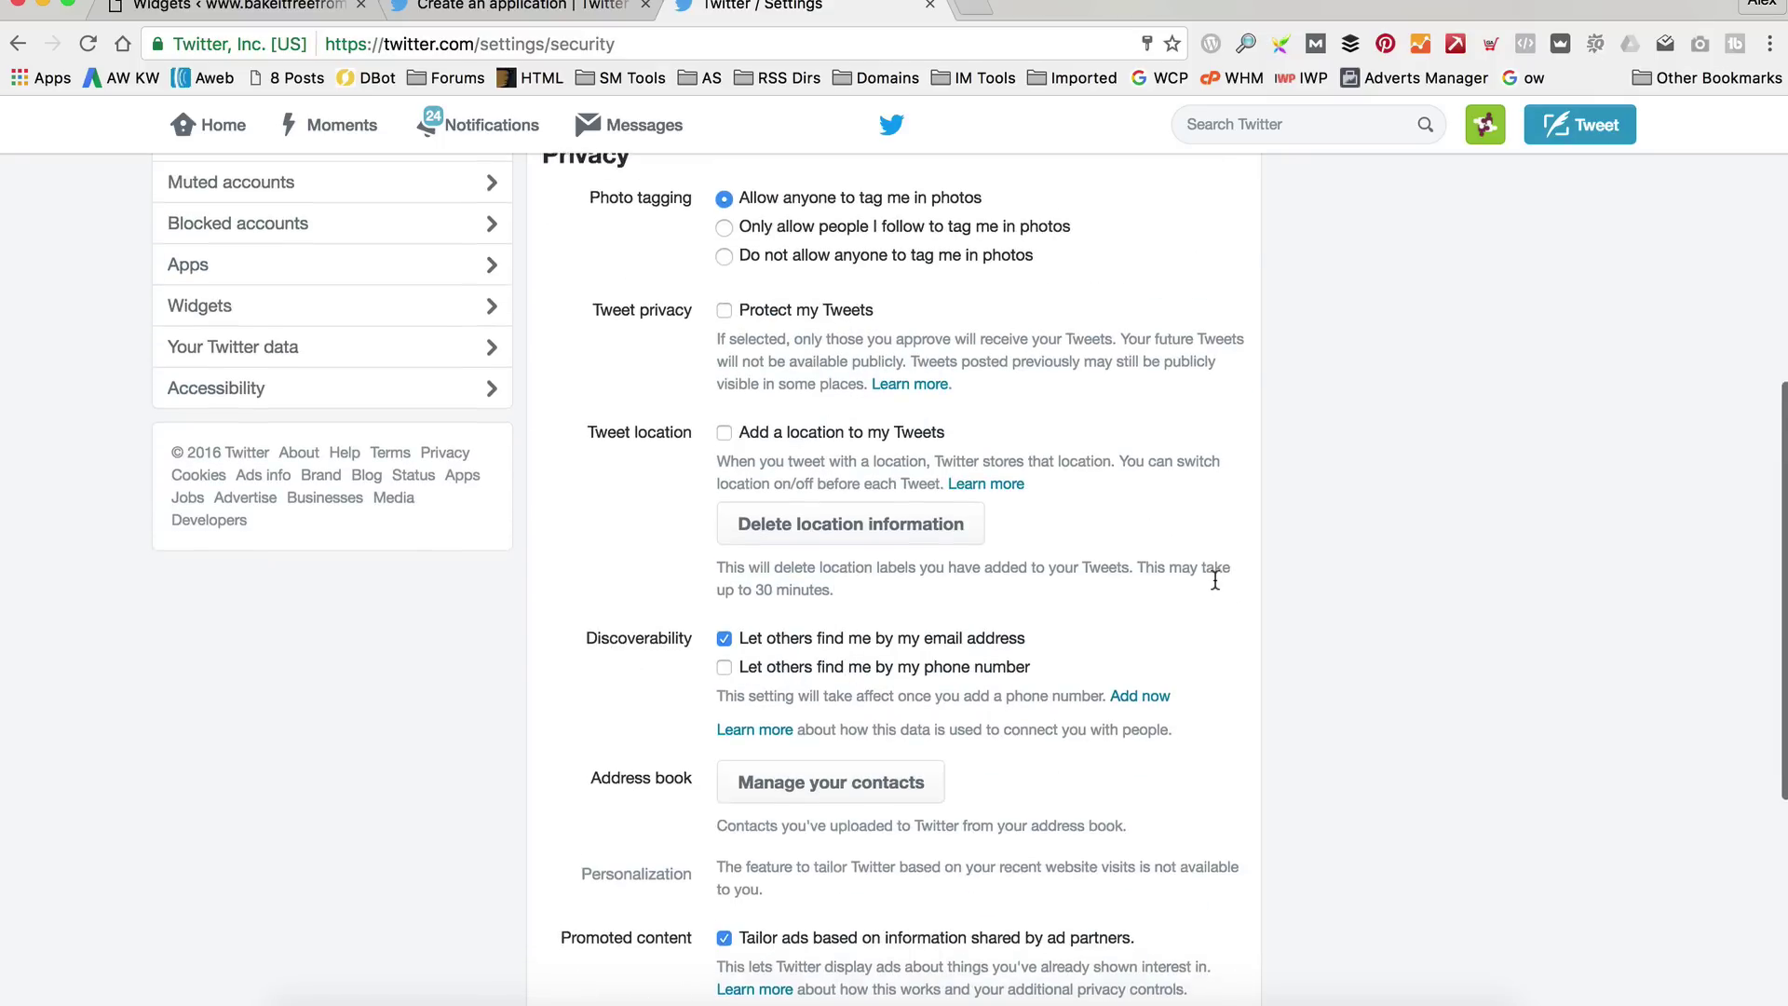
scroll(84, 561, up, 15)
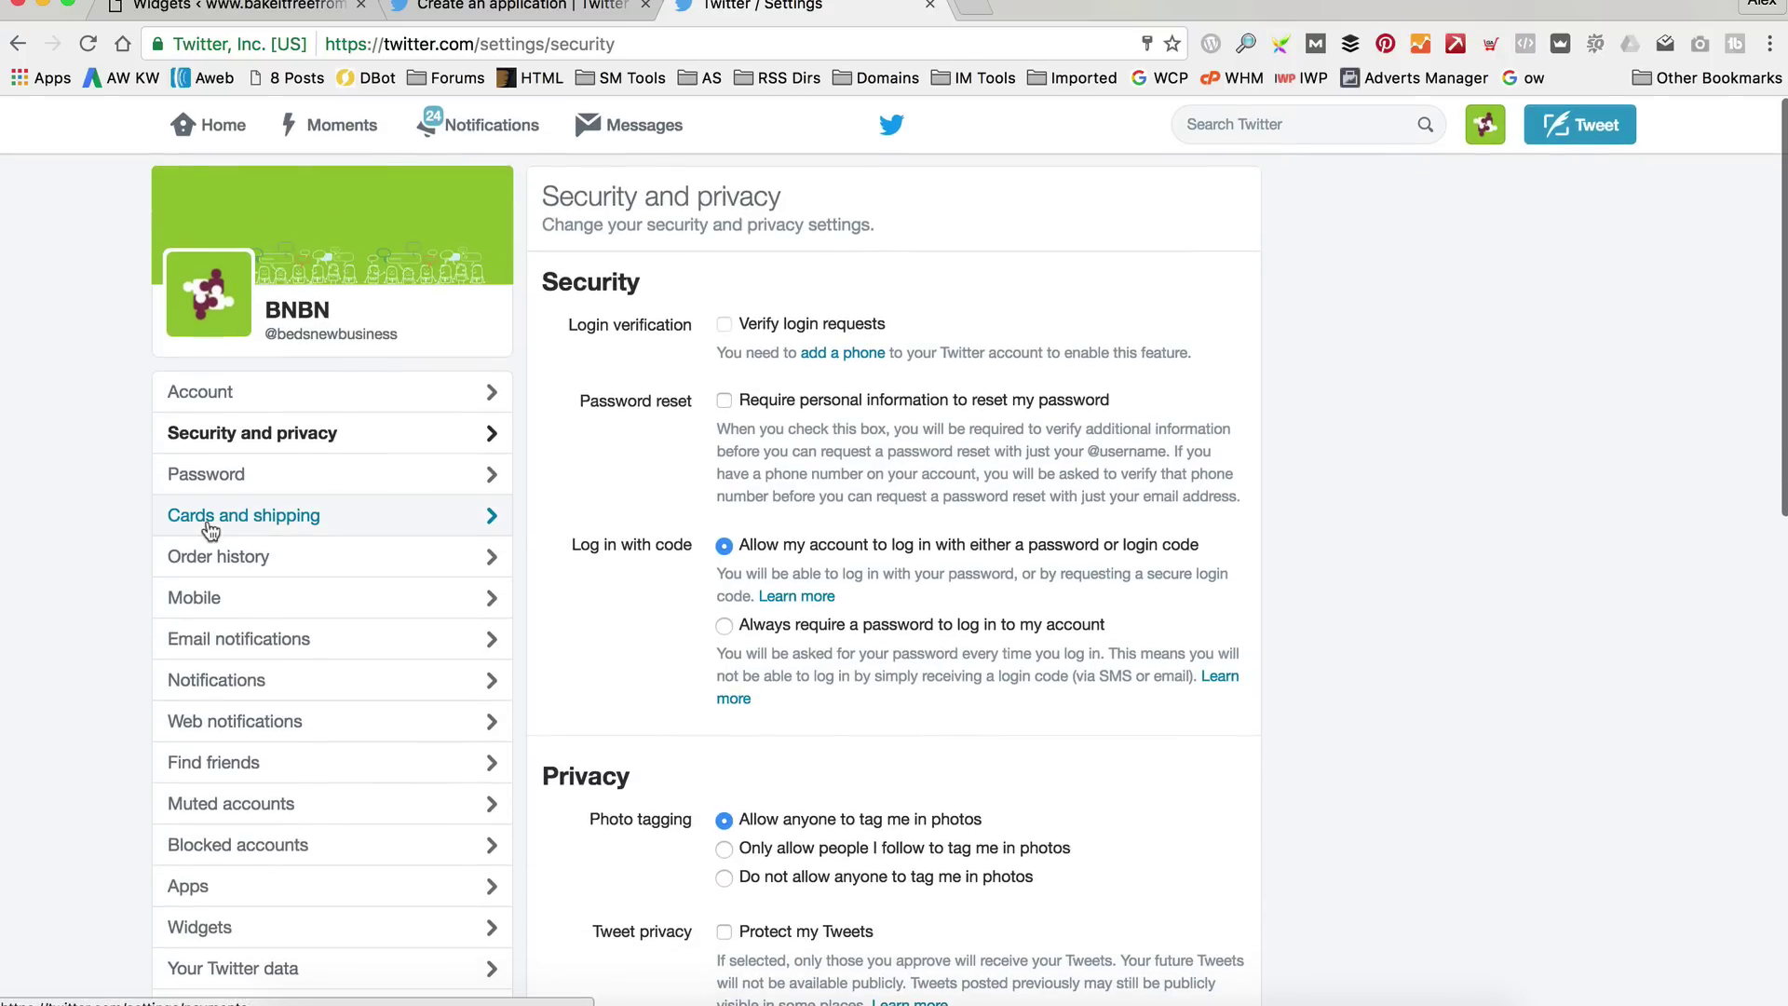
click(265, 598)
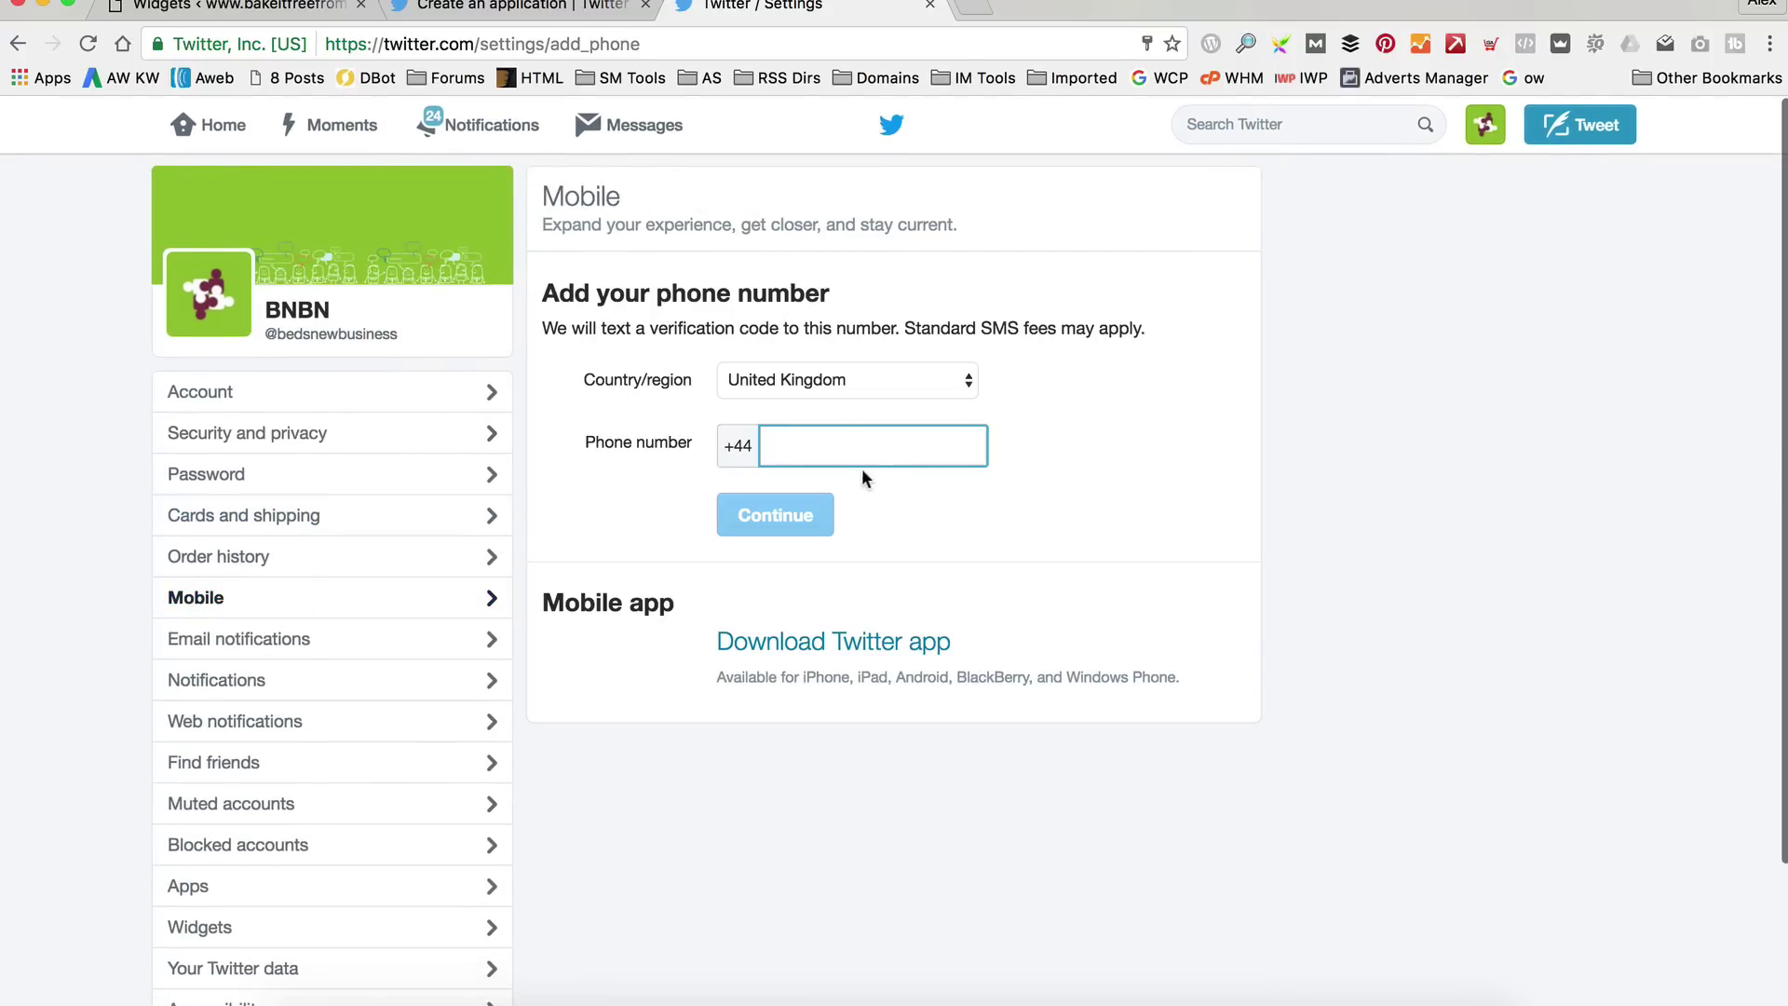
- Enter the phone number and verification code to activate the phone, then return to the app form
text(7•••••)
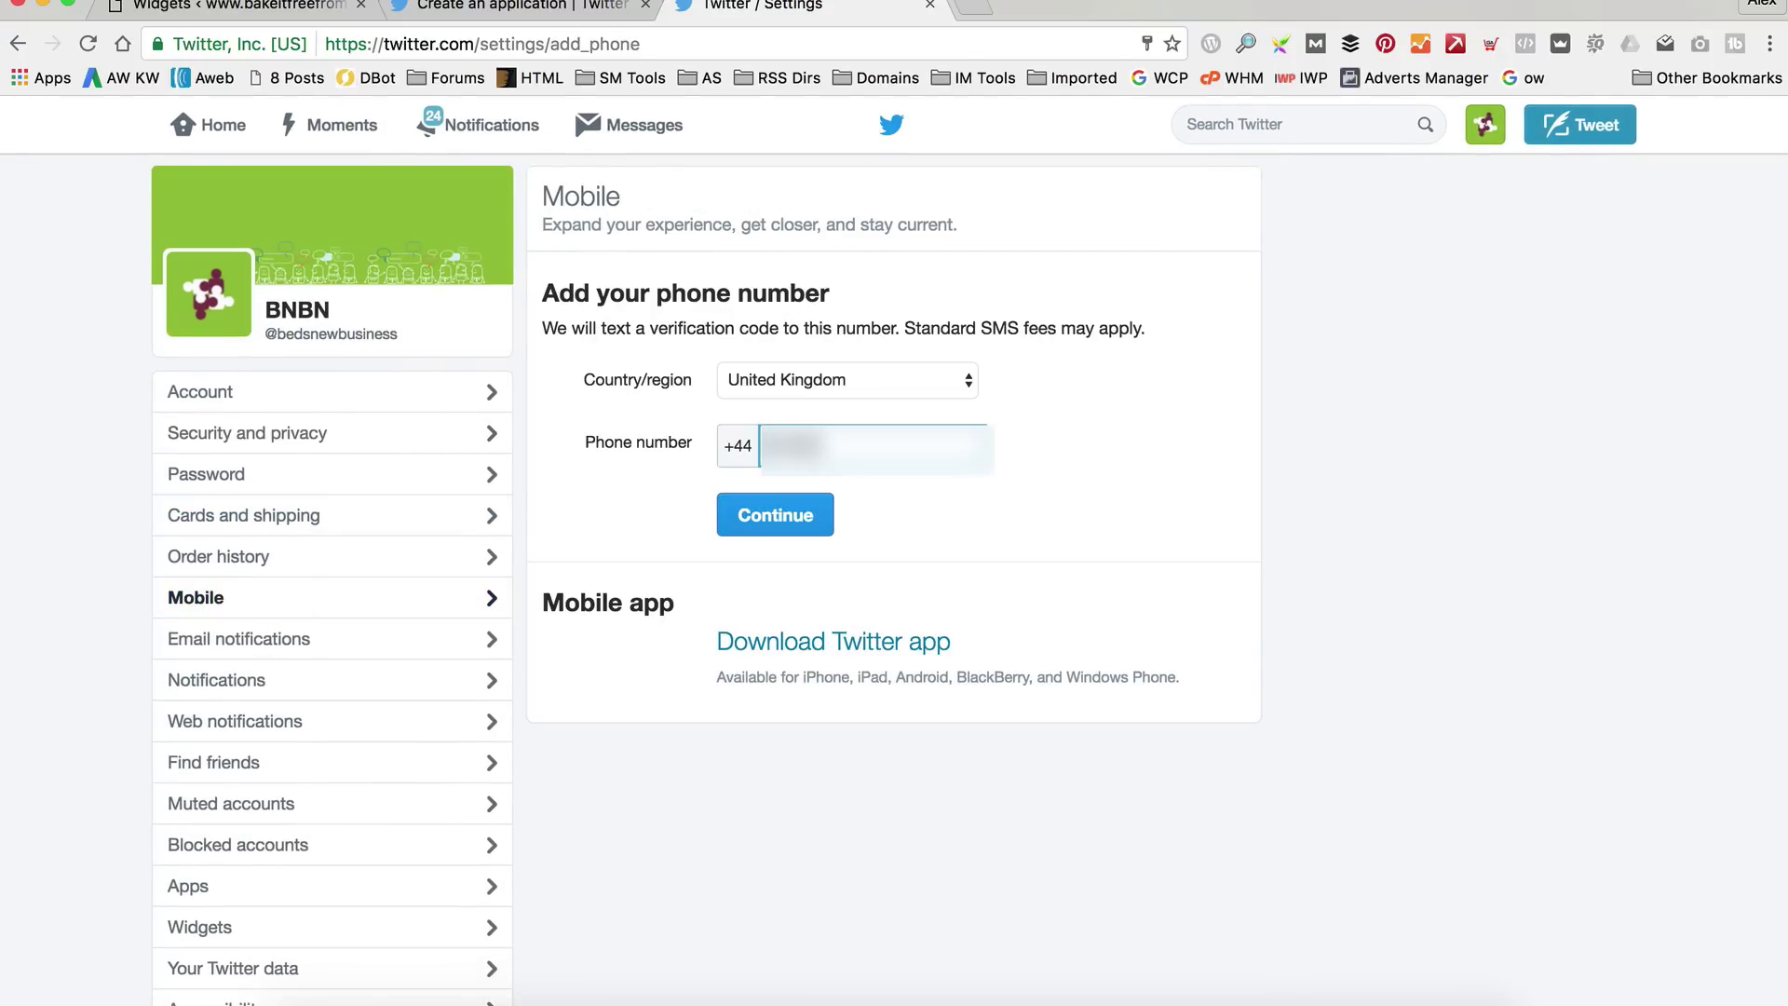
click(790, 519)
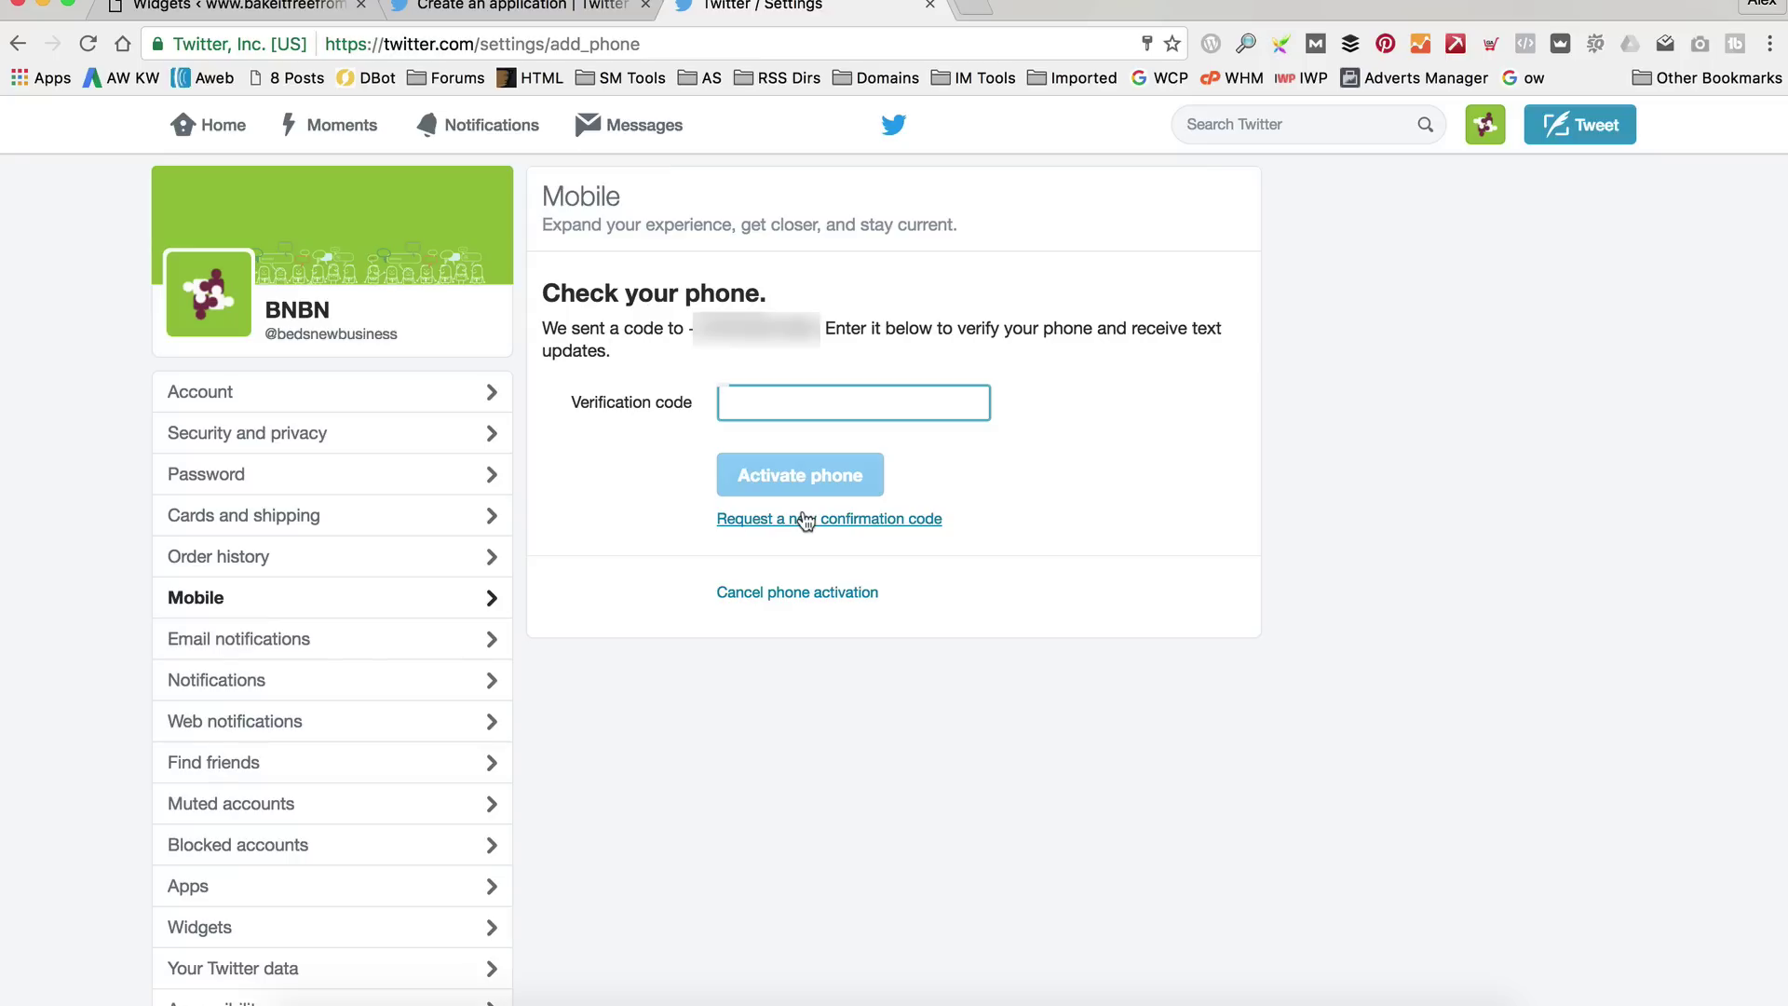
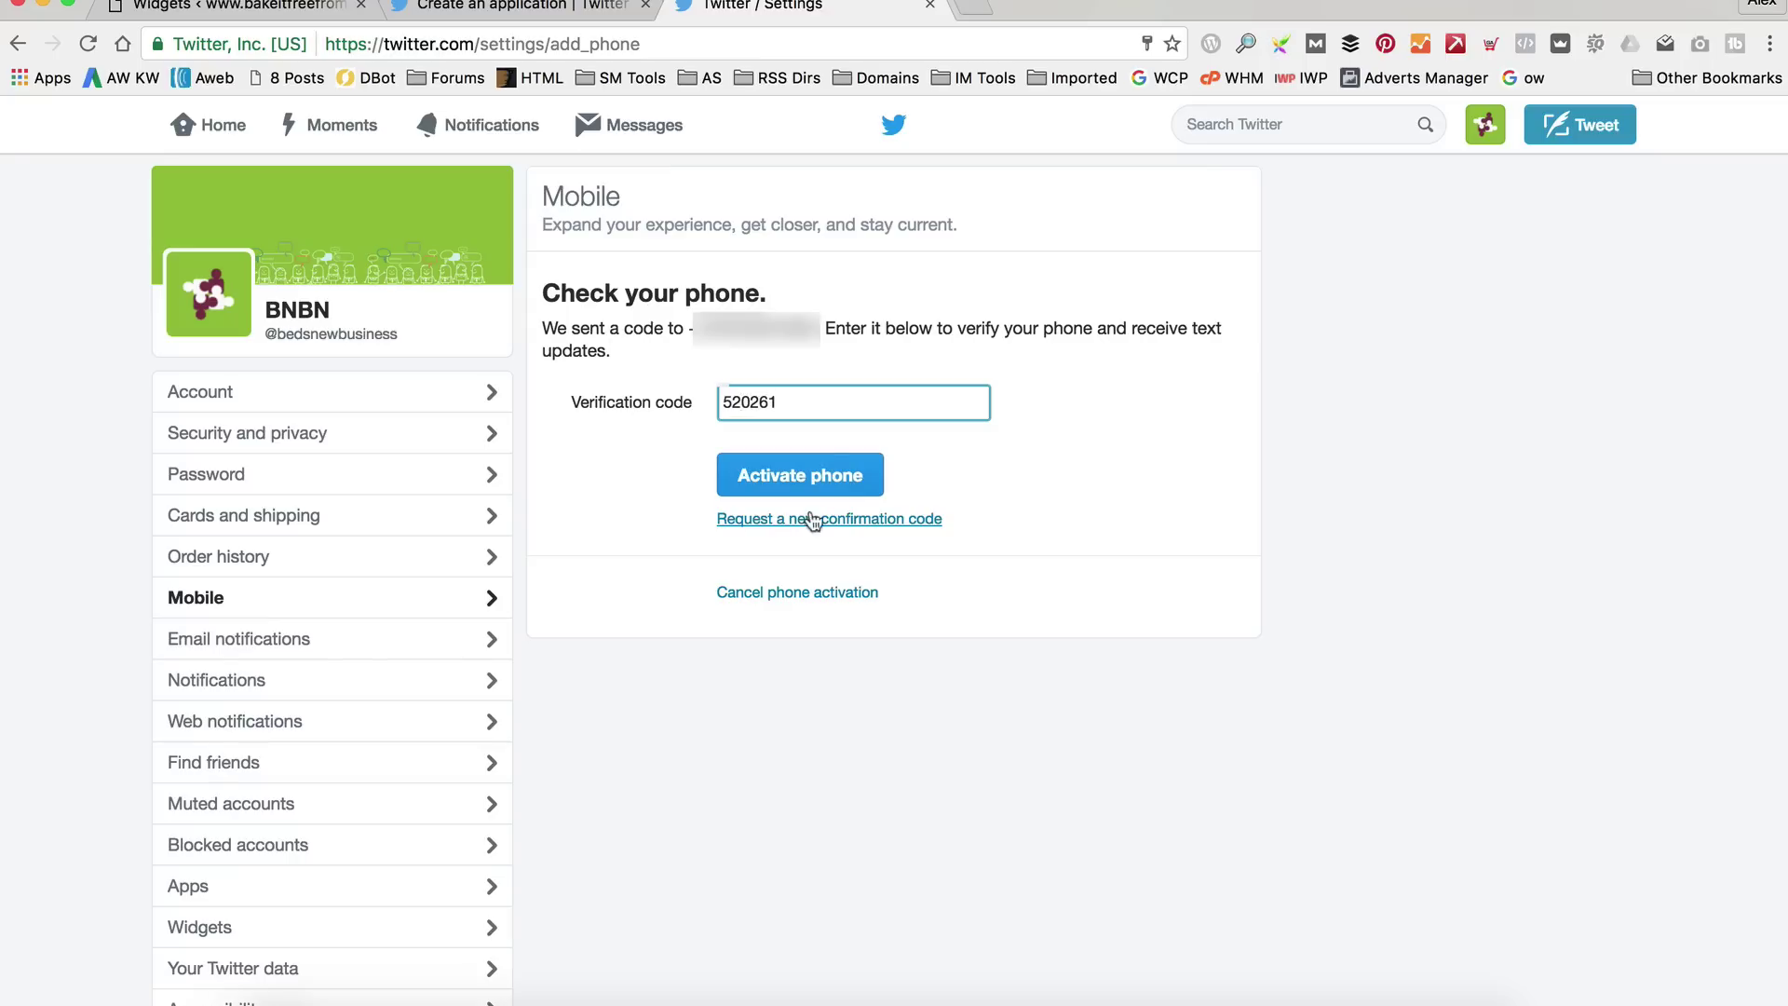
click(850, 475)
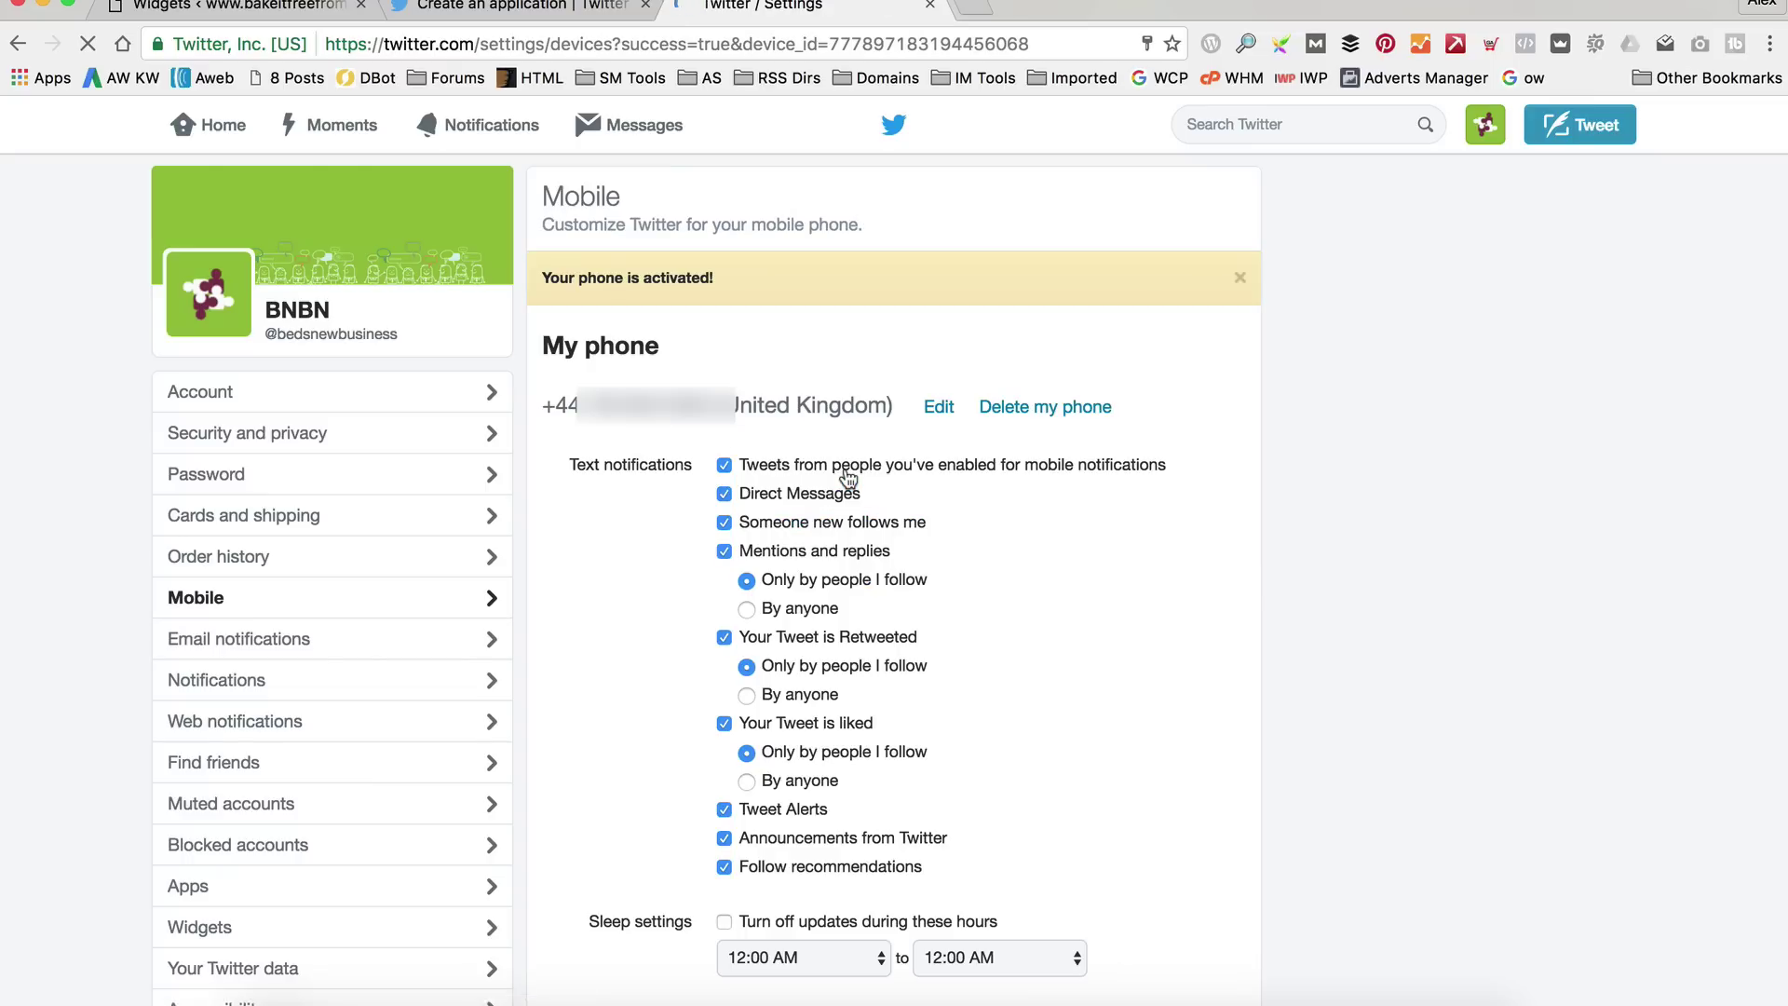
click(555, 16)
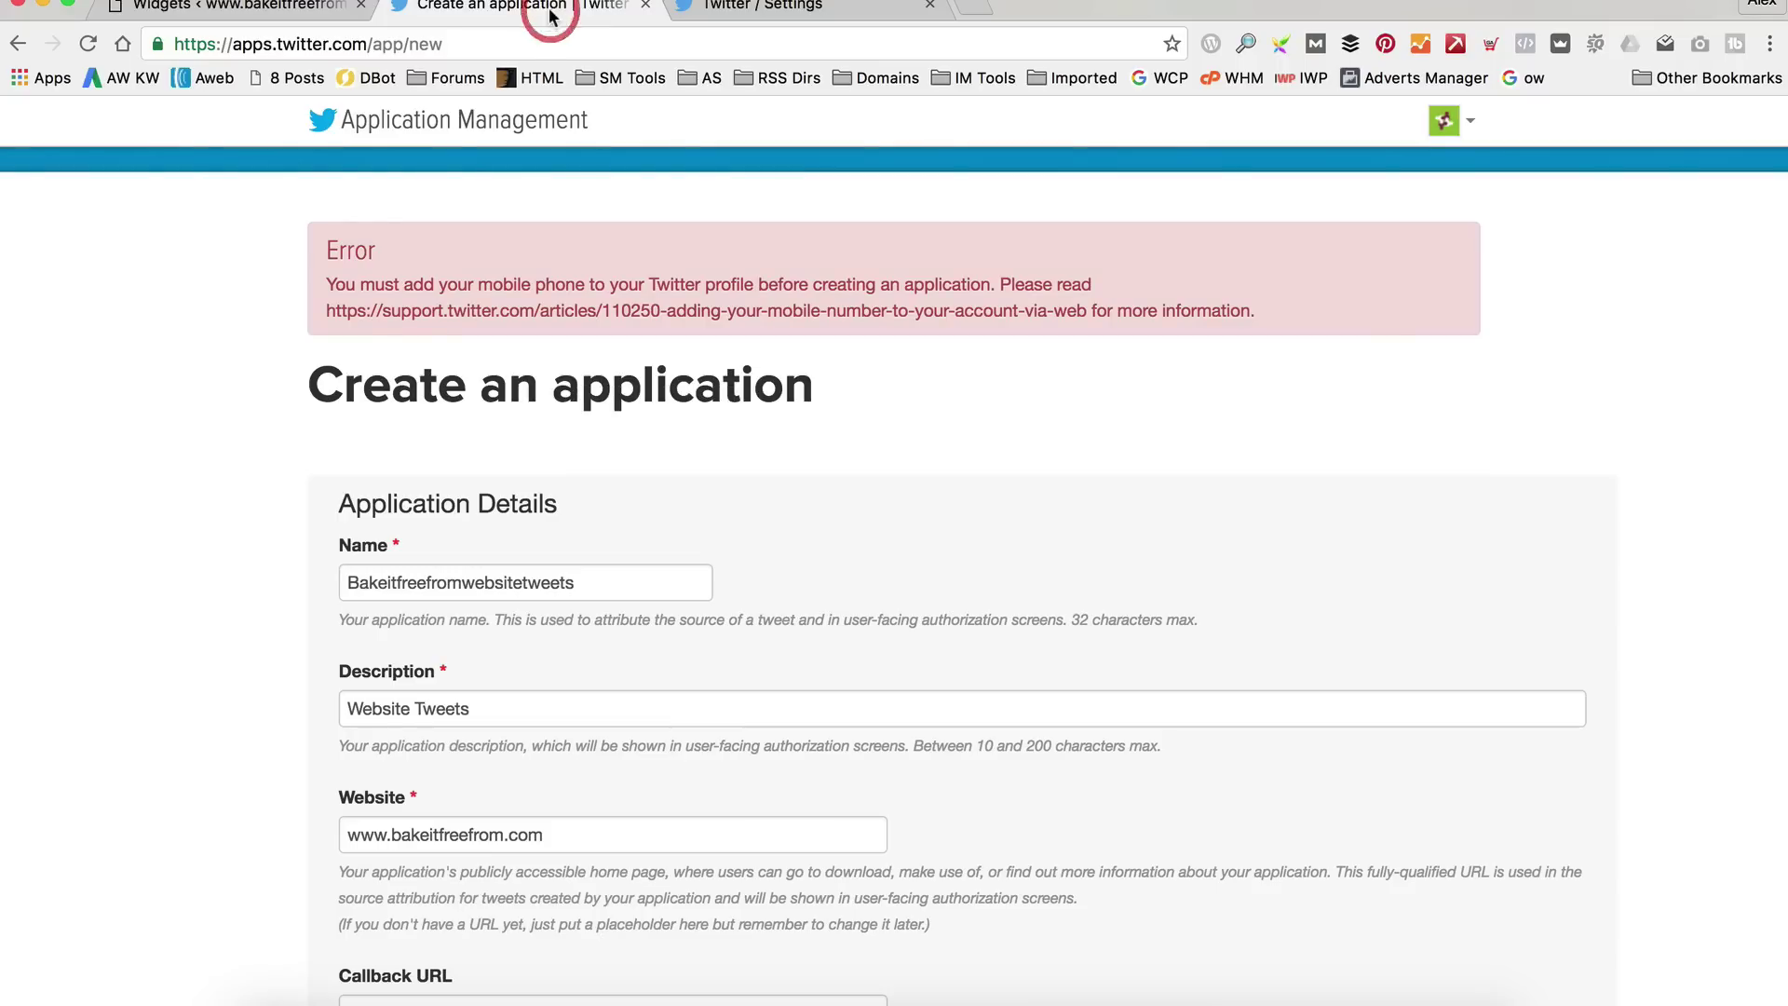
scroll(686, 583, down, 10)
click(492, 725)
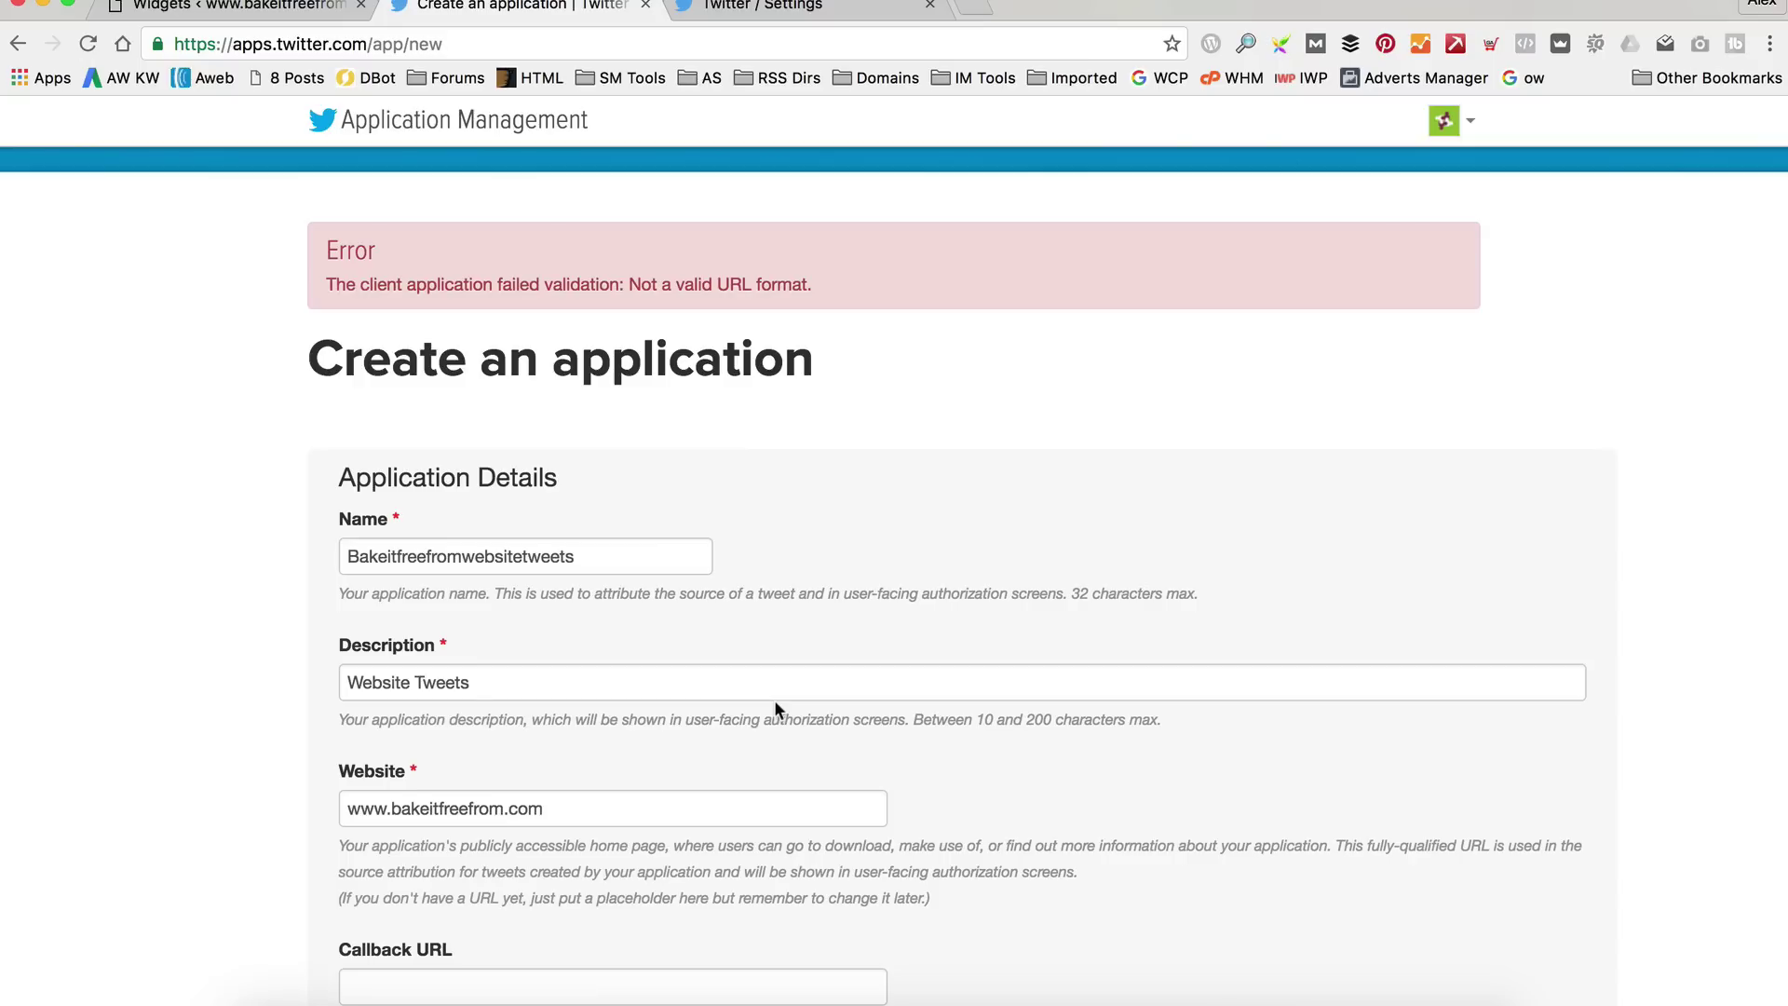
scroll(774, 701, down, 3)
click(343, 537)
text(http://)
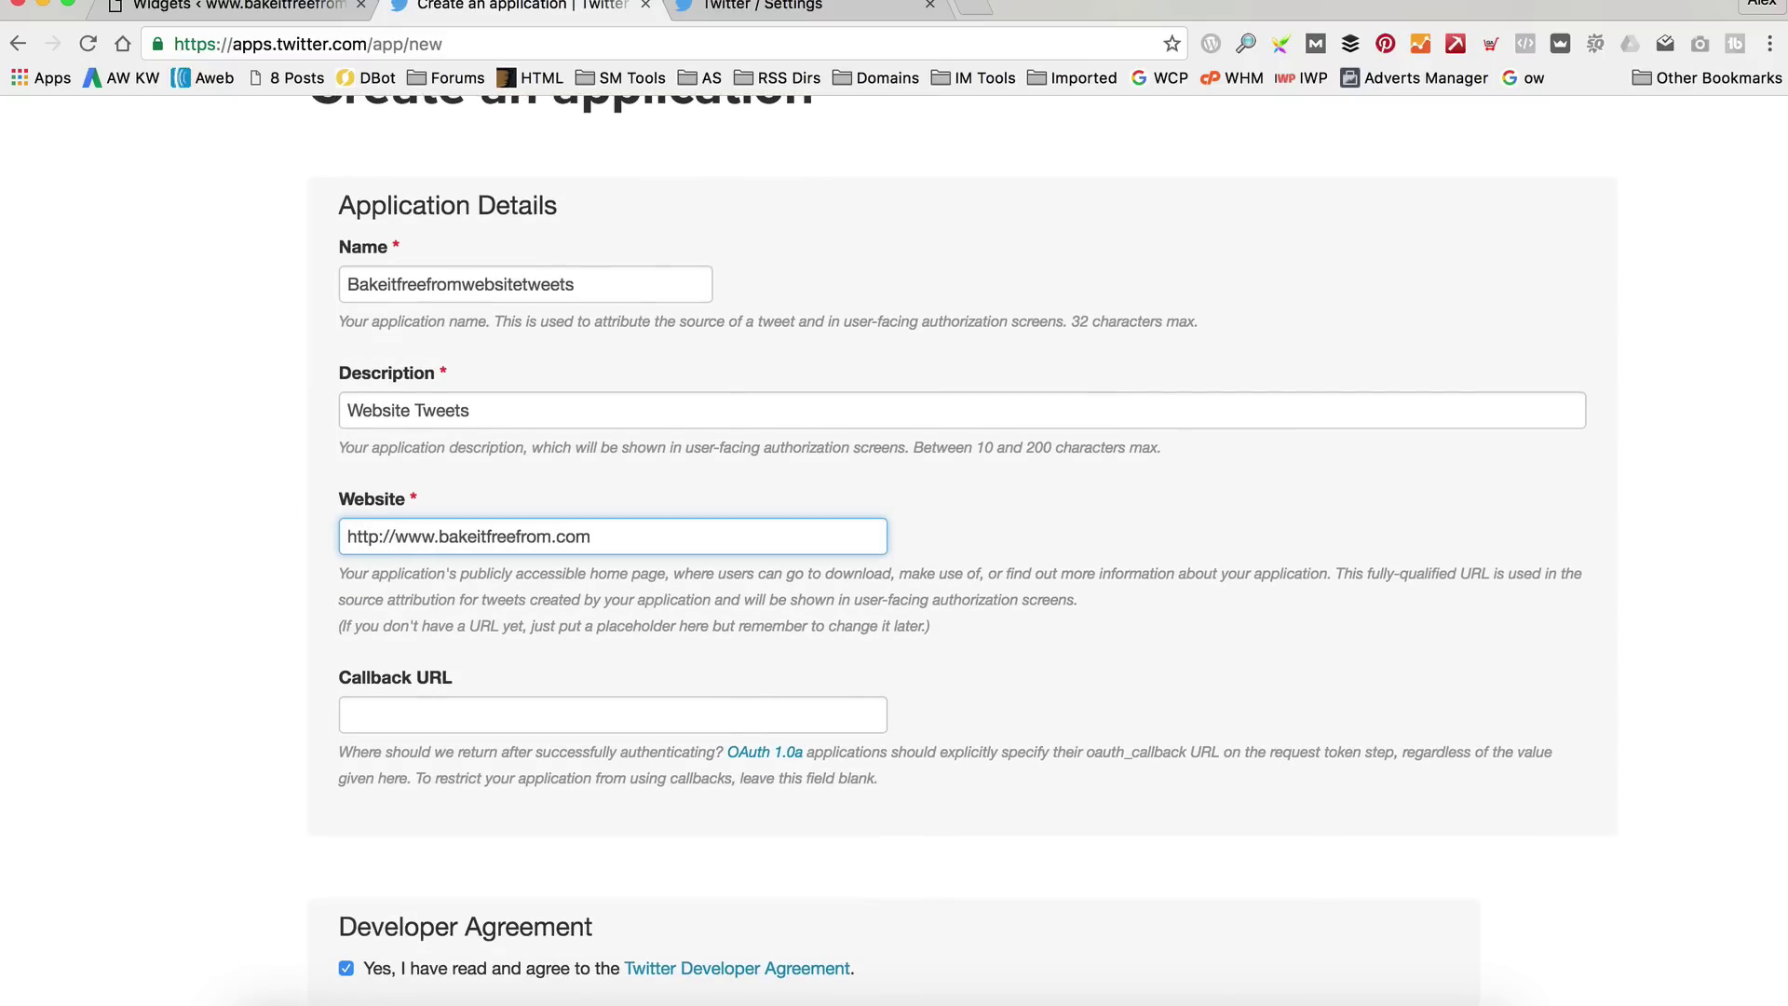
scroll(709, 607, down, 6)
click(544, 715)
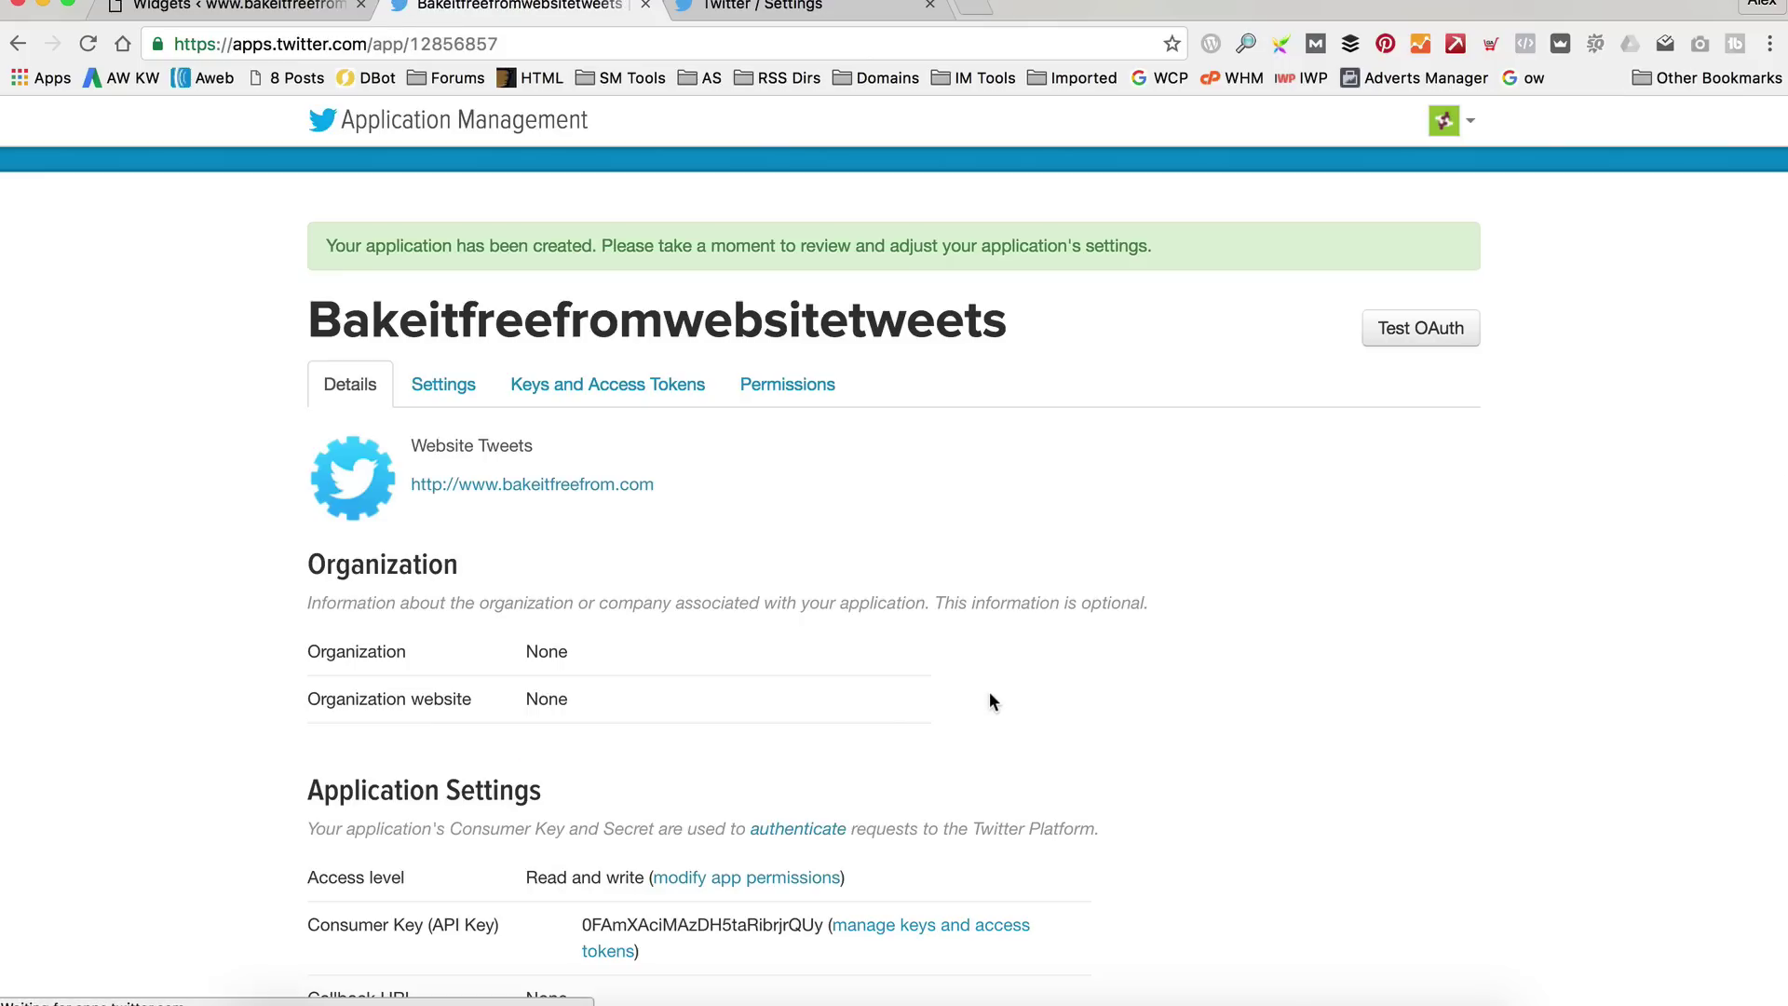
scroll(776, 506, down, 6)
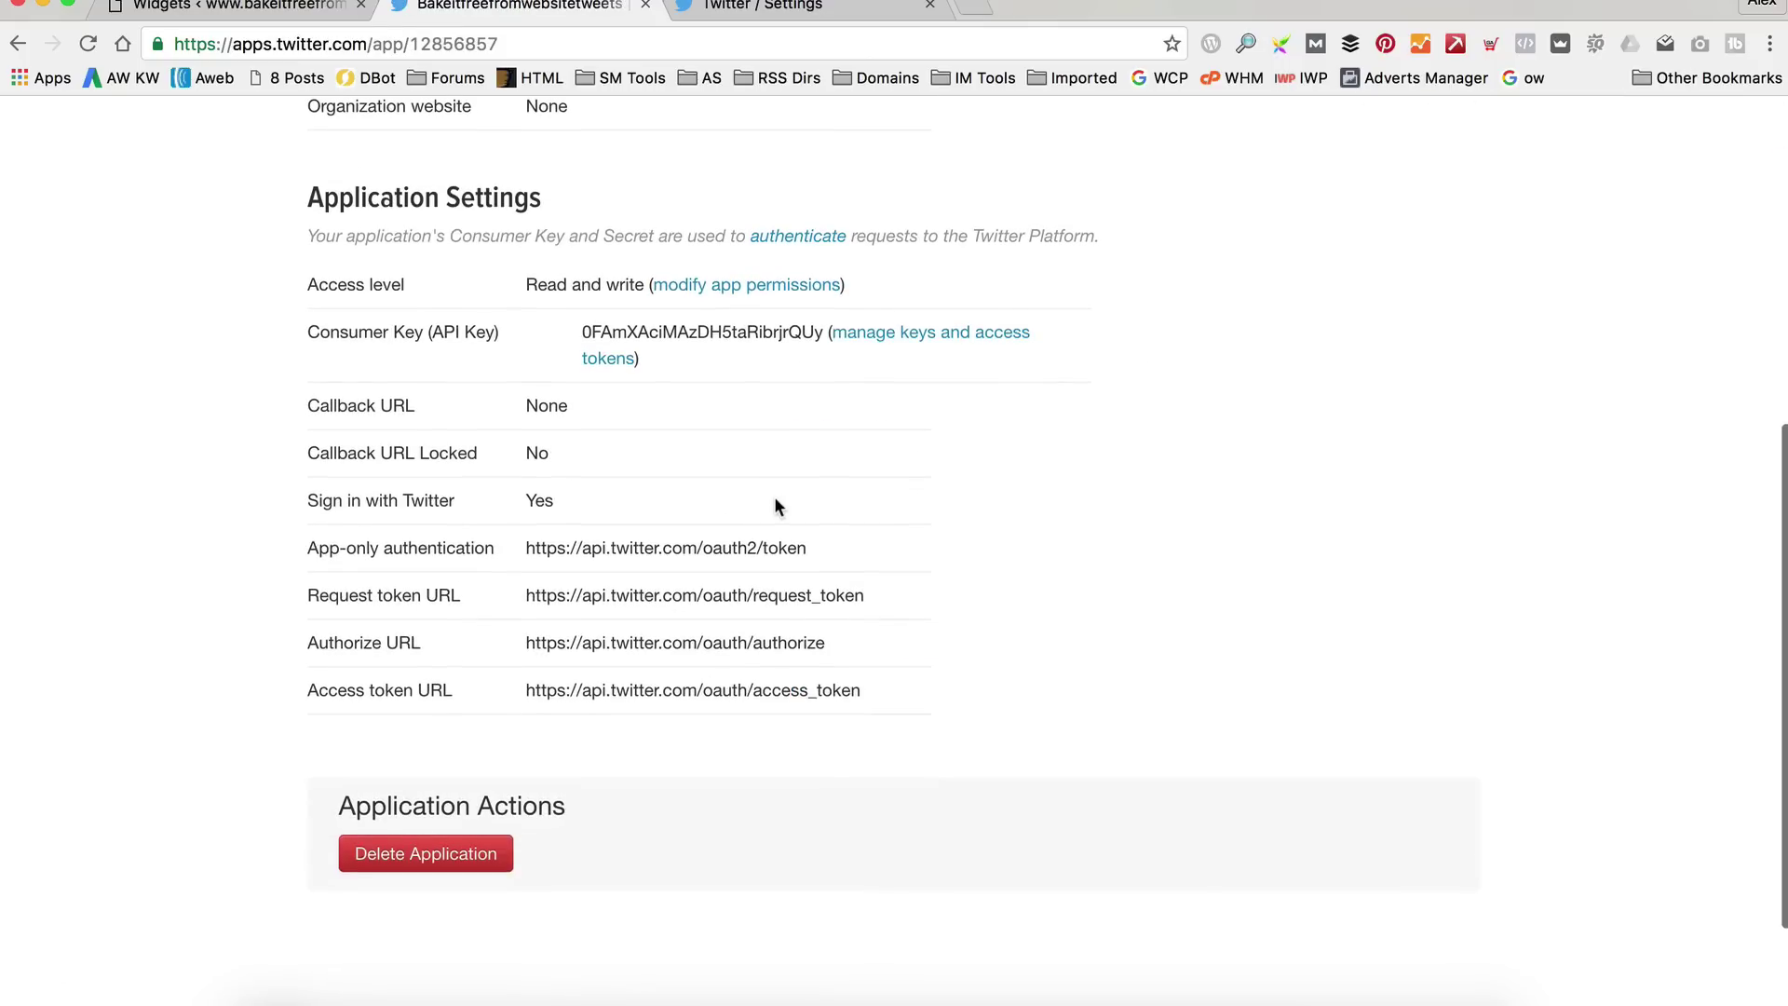
scroll(810, 517, up, 6)
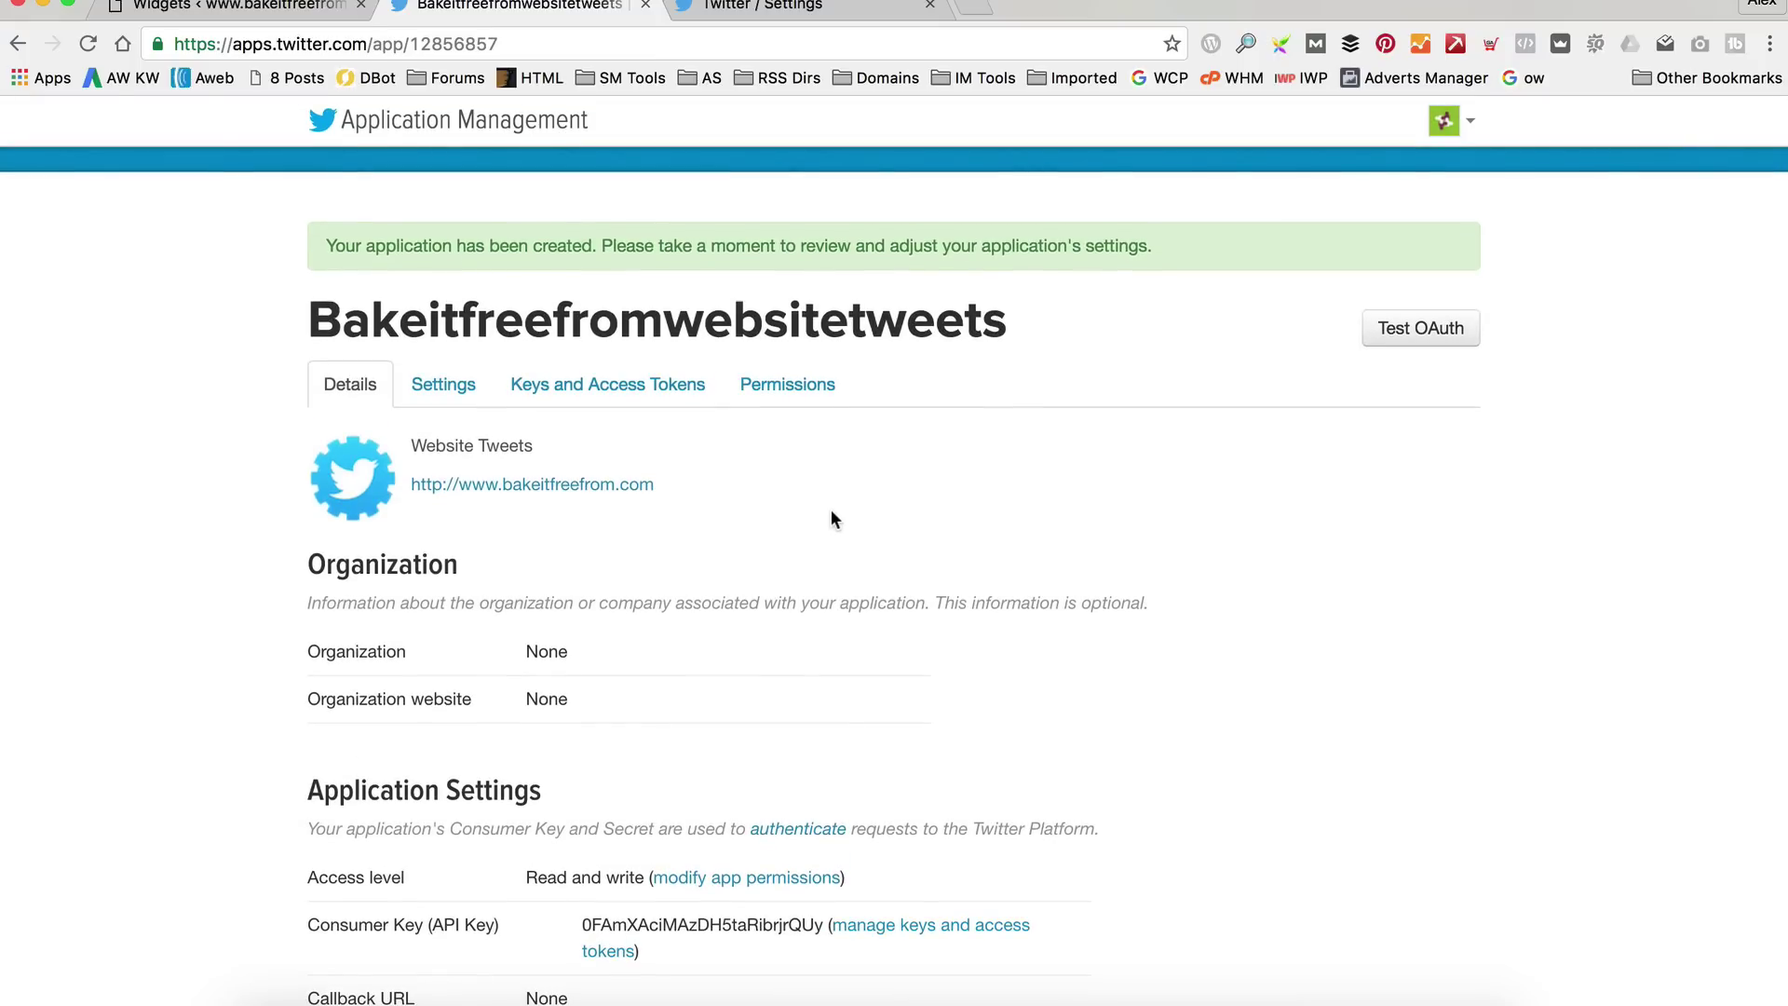
- Generate an access token for the app on its Keys and Access Tokens page
click(571, 389)
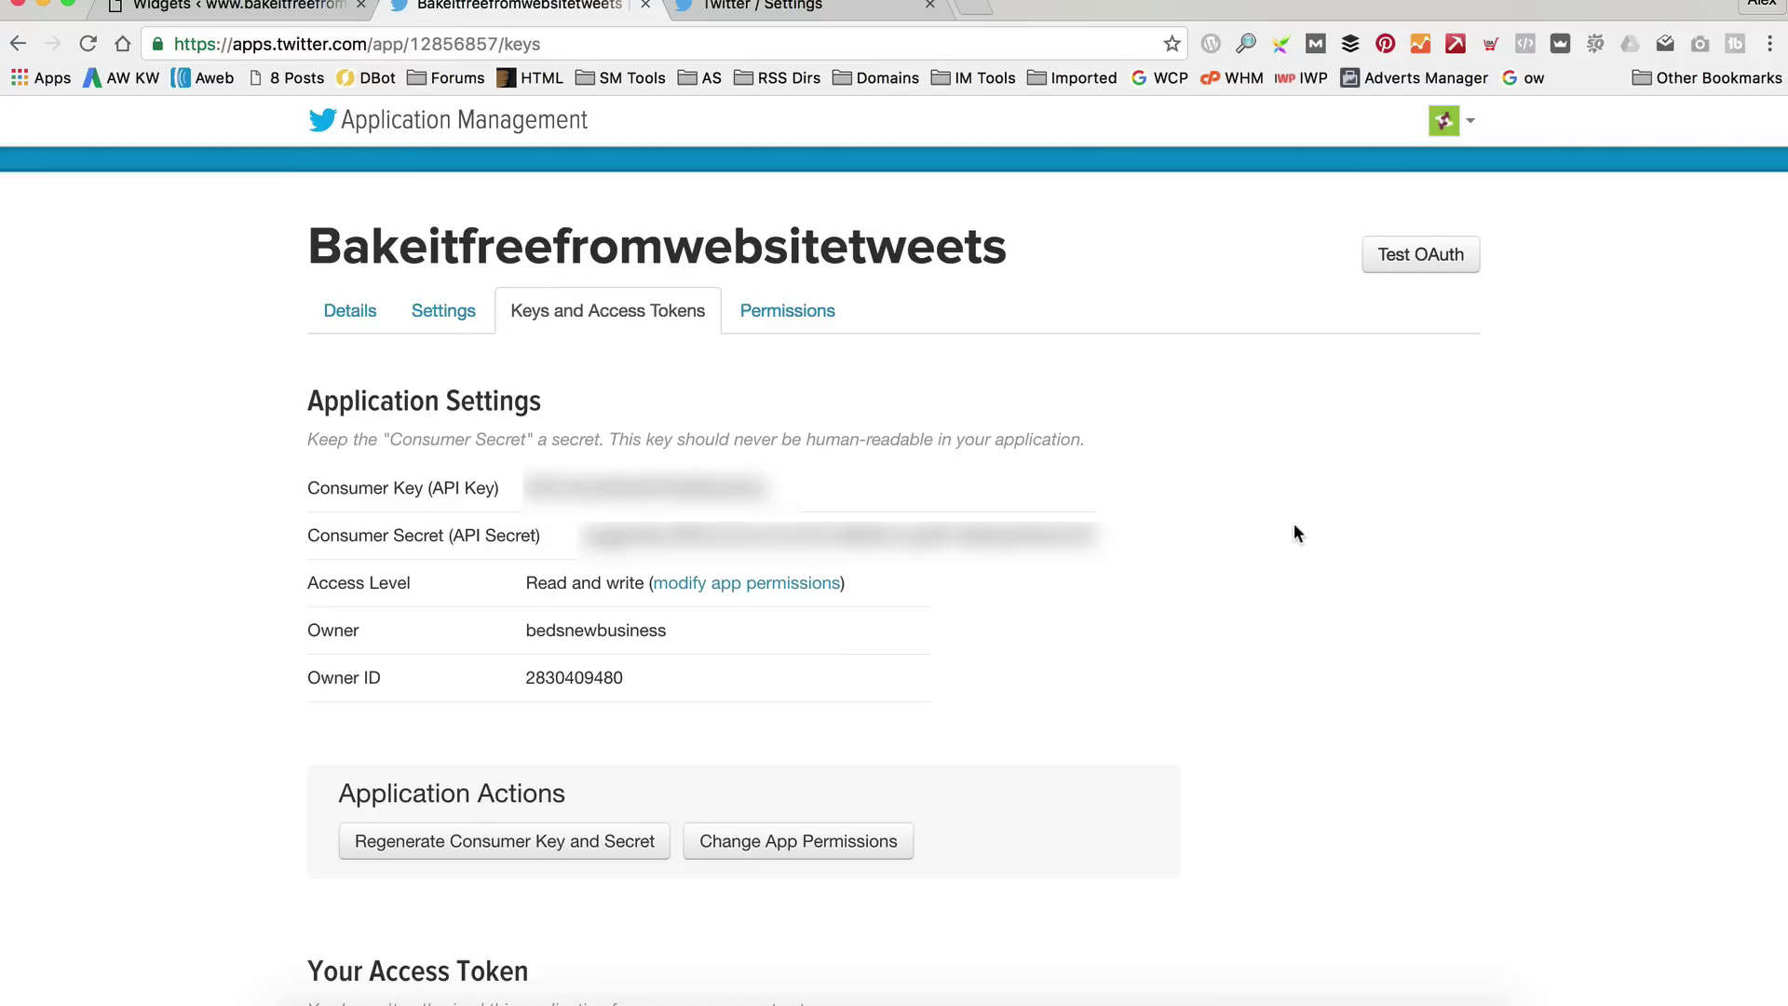
scroll(1297, 533, down, 5)
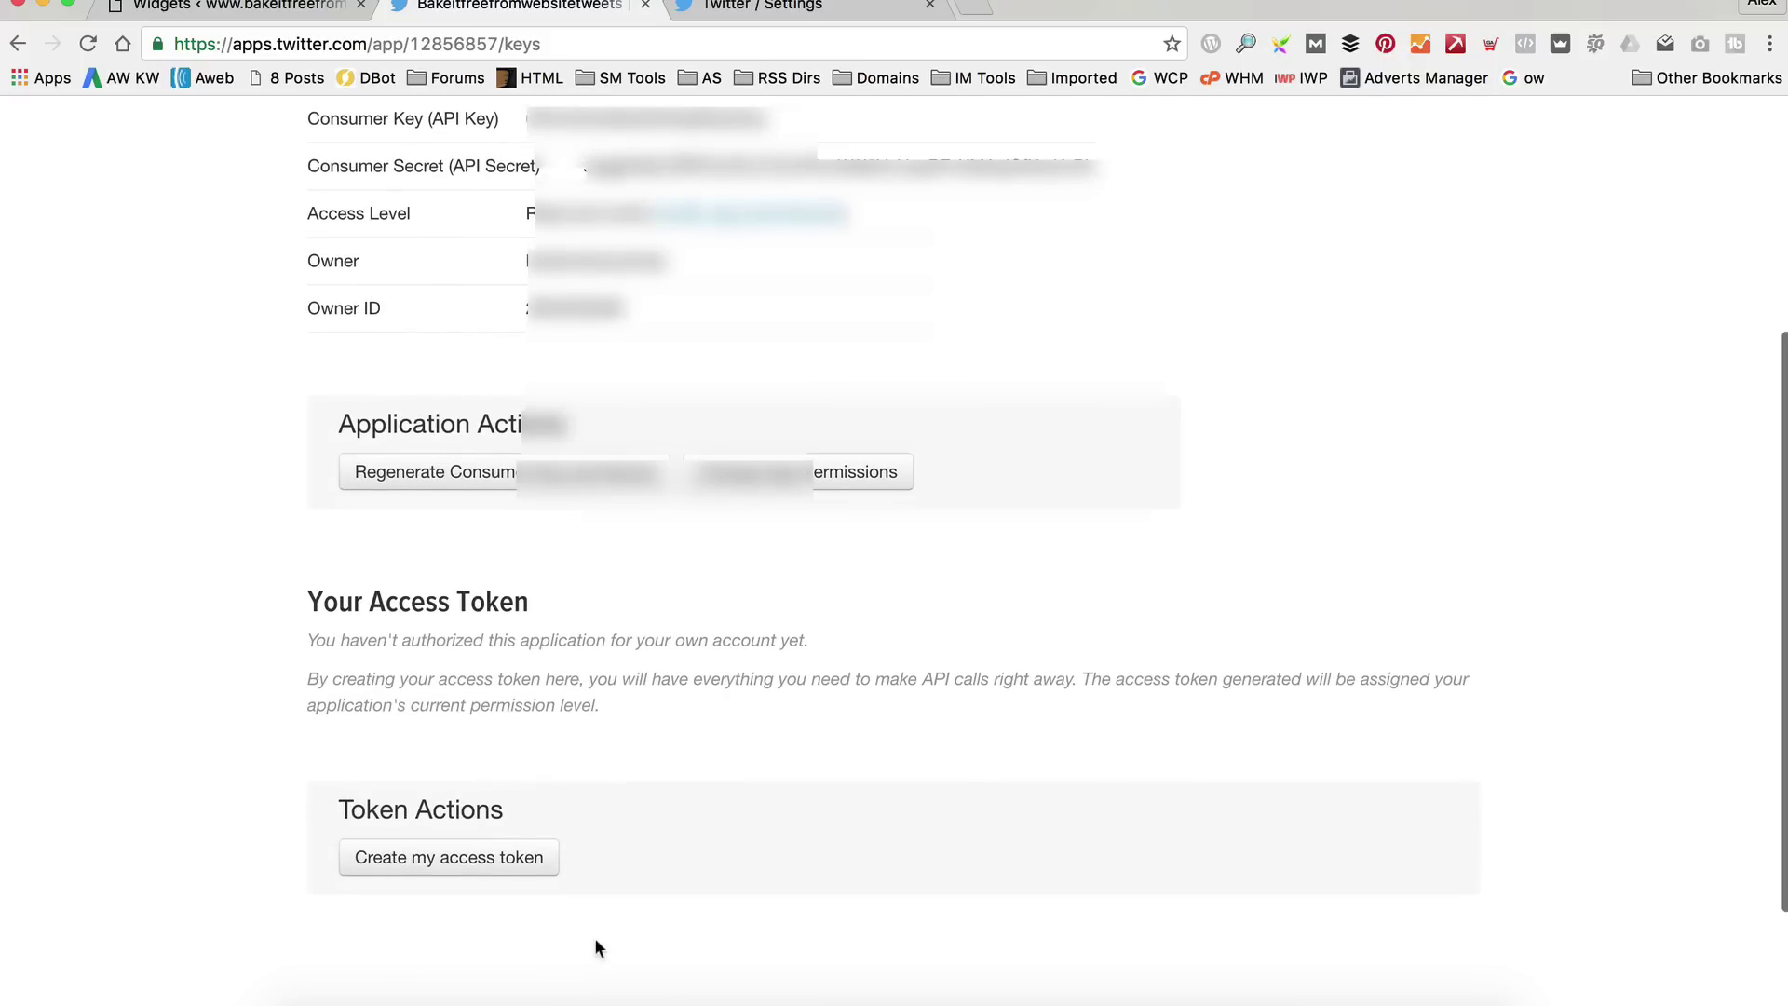
click(472, 878)
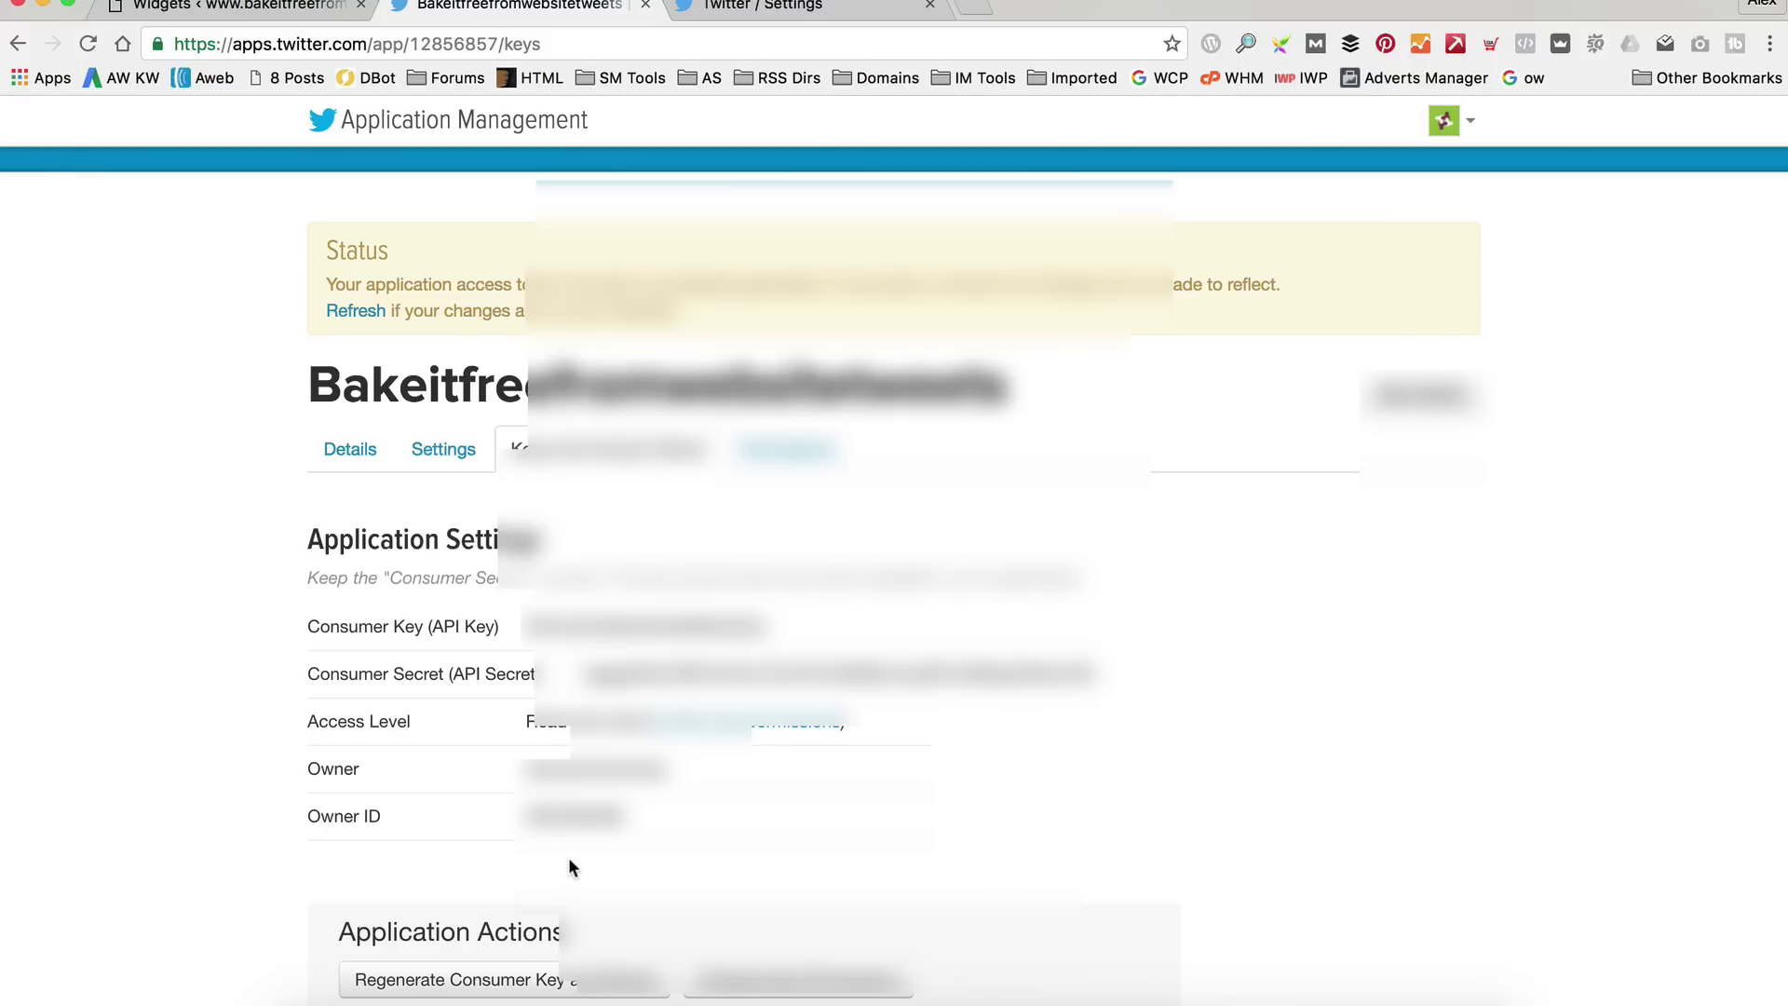
scroll(746, 671, down, 5)
scroll(741, 667, up, 5)
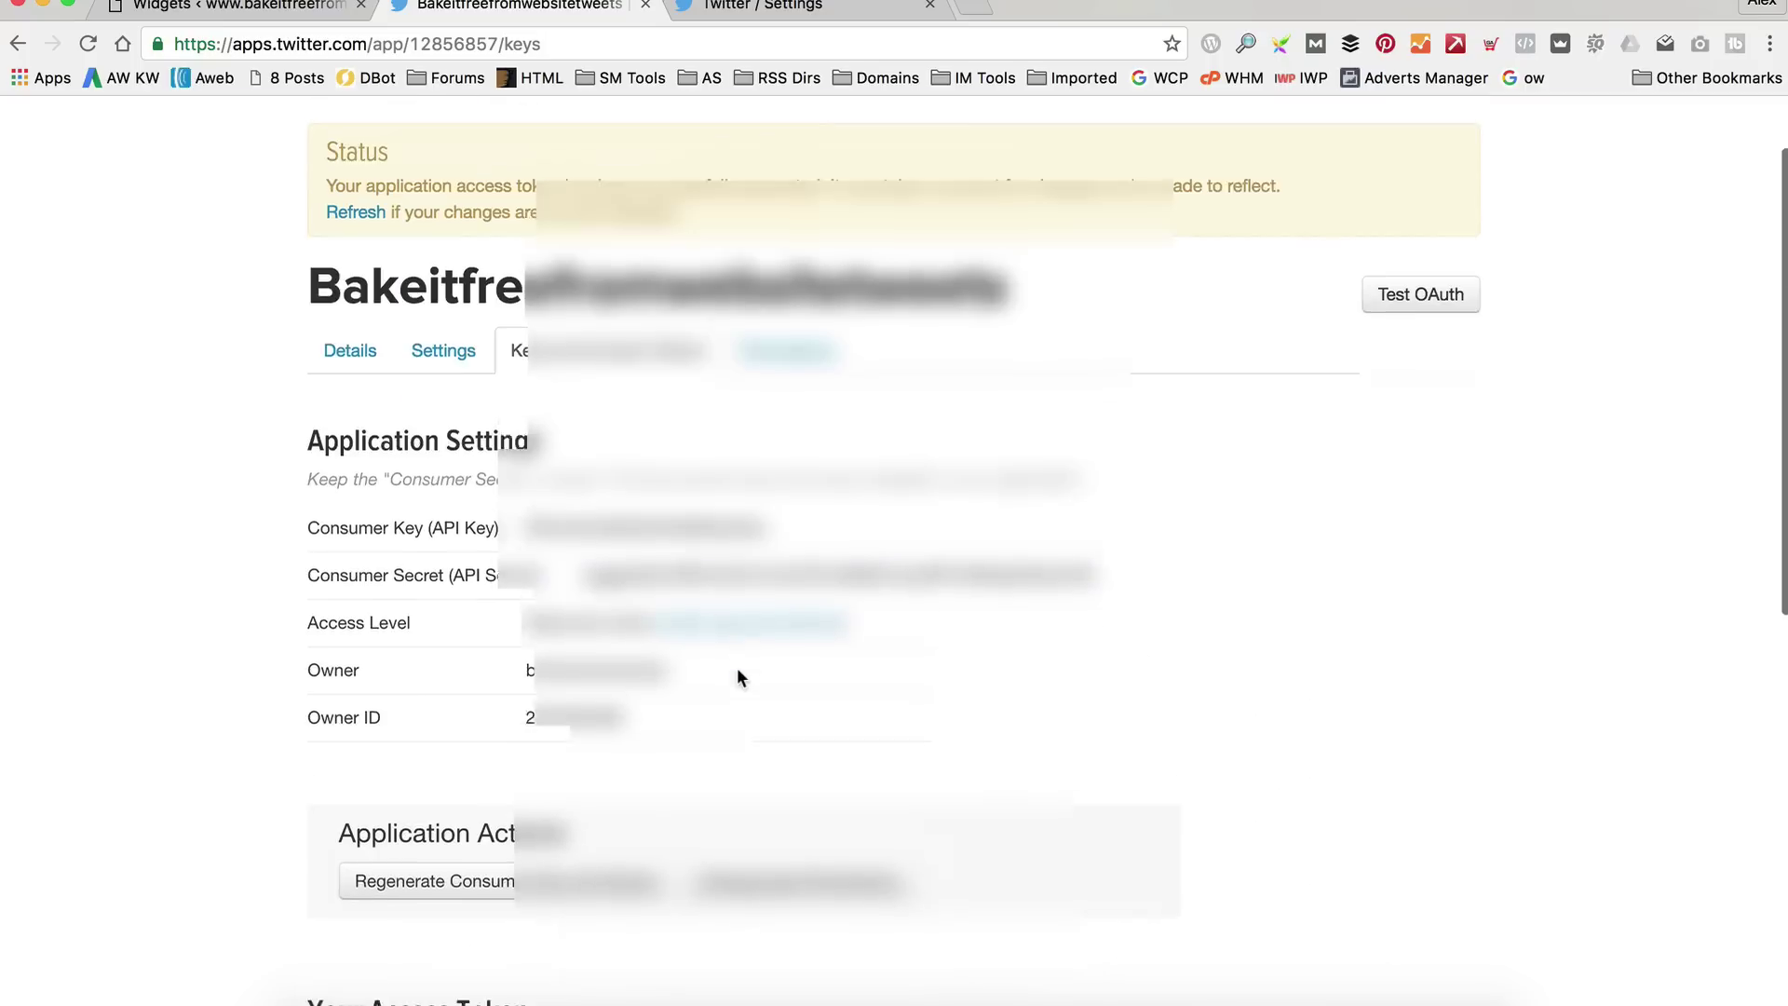
scroll(745, 652, down, 1)
- Copy the Consumer Key and focus the TweetScroll widget's Consumer Key field in WordPress
drag(775, 584, 520, 586)
click(270, 9)
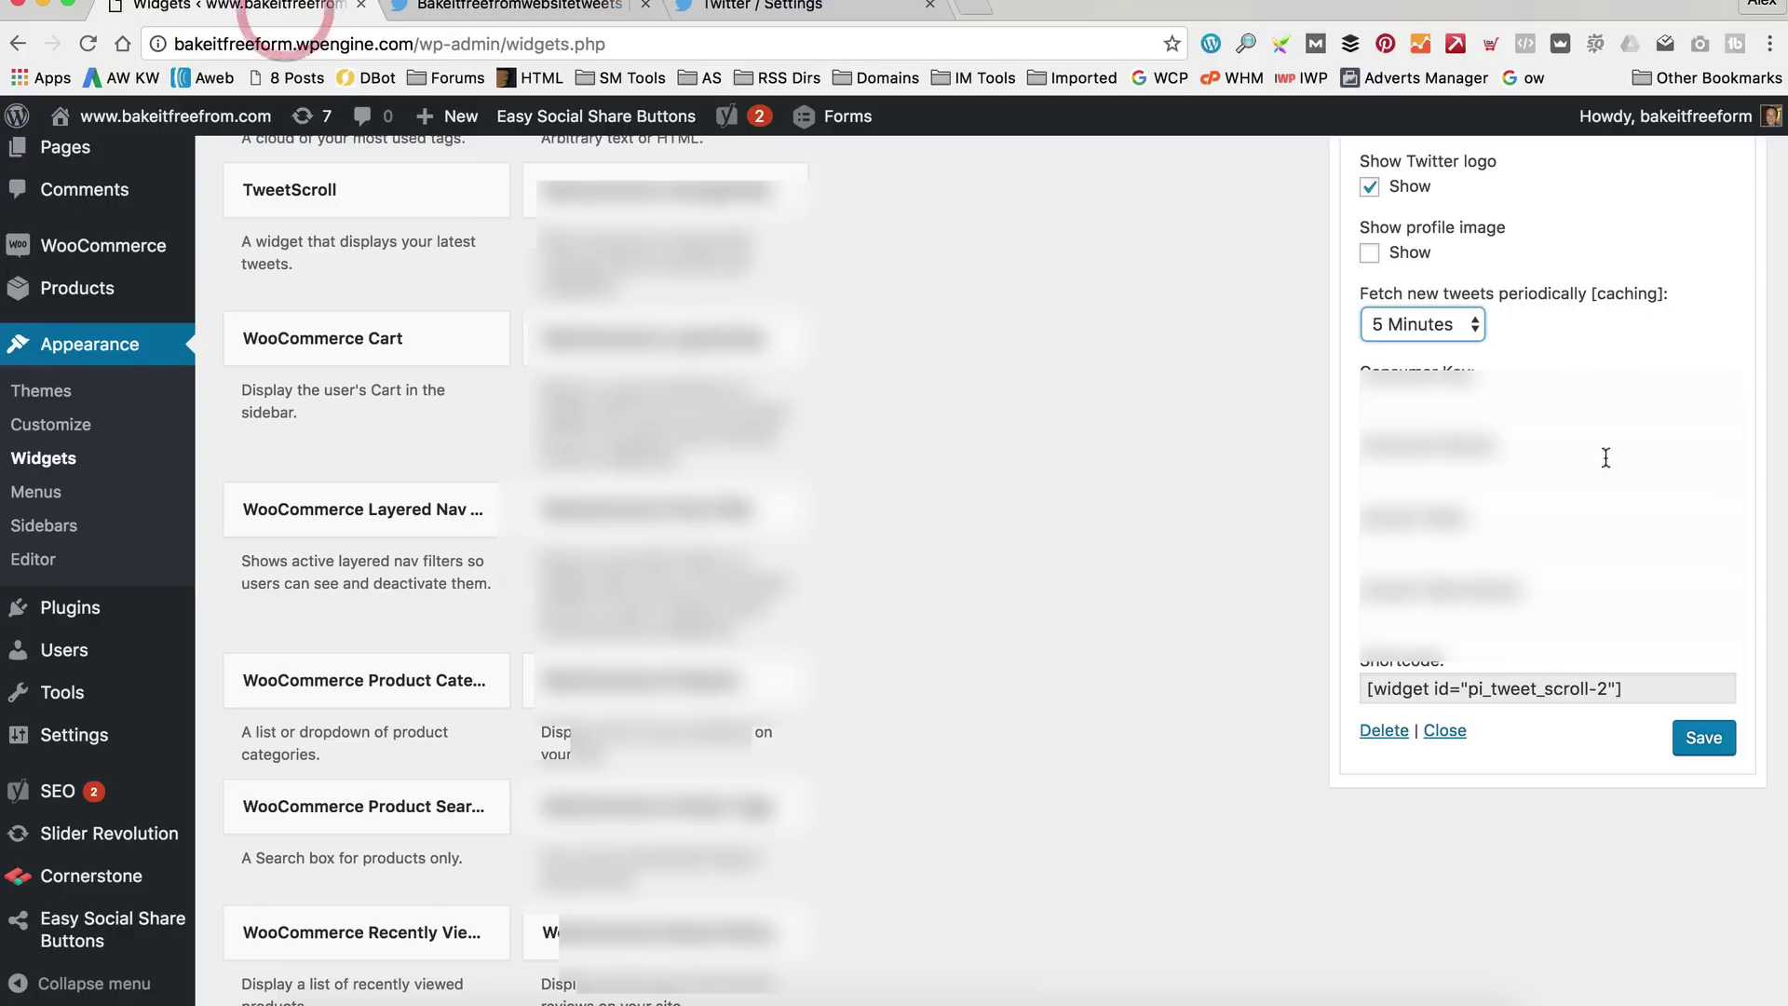
click(1530, 409)
- Paste the consumer key, with its leading blank removed, and the consumer secret into the TweetScroll widget
key(super+v)
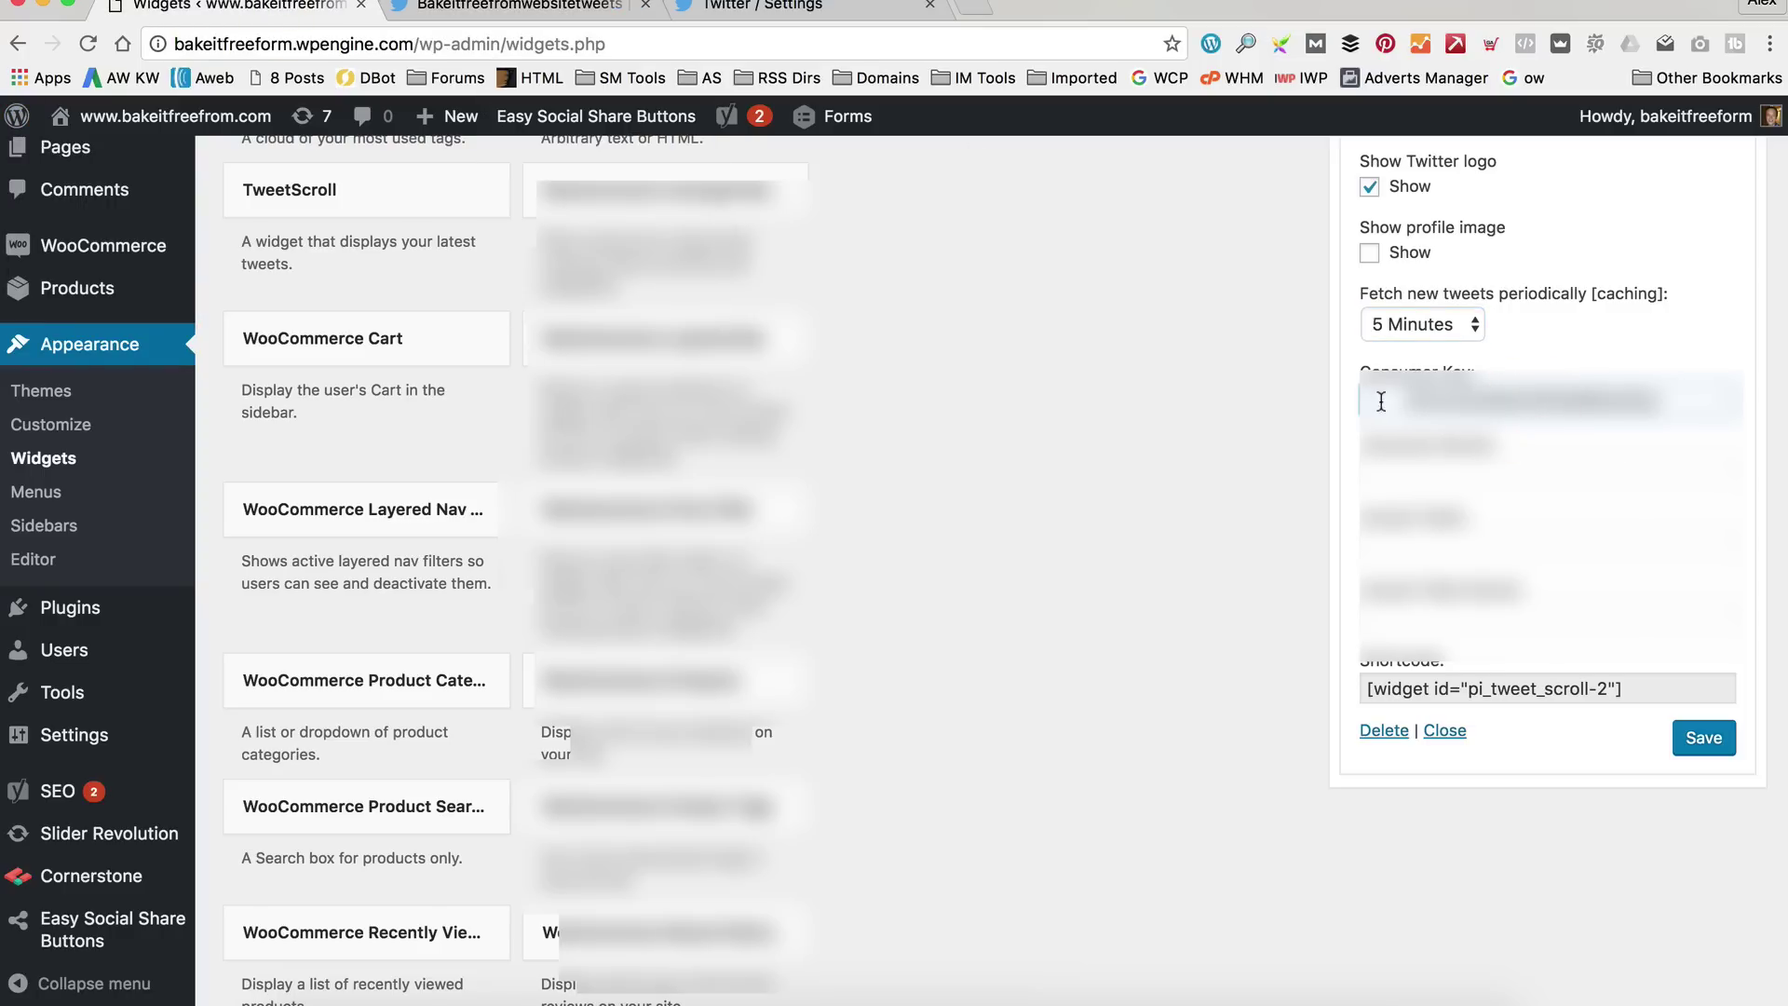
drag(1347, 392, 1345, 392)
key(BackSpace)
click(536, 7)
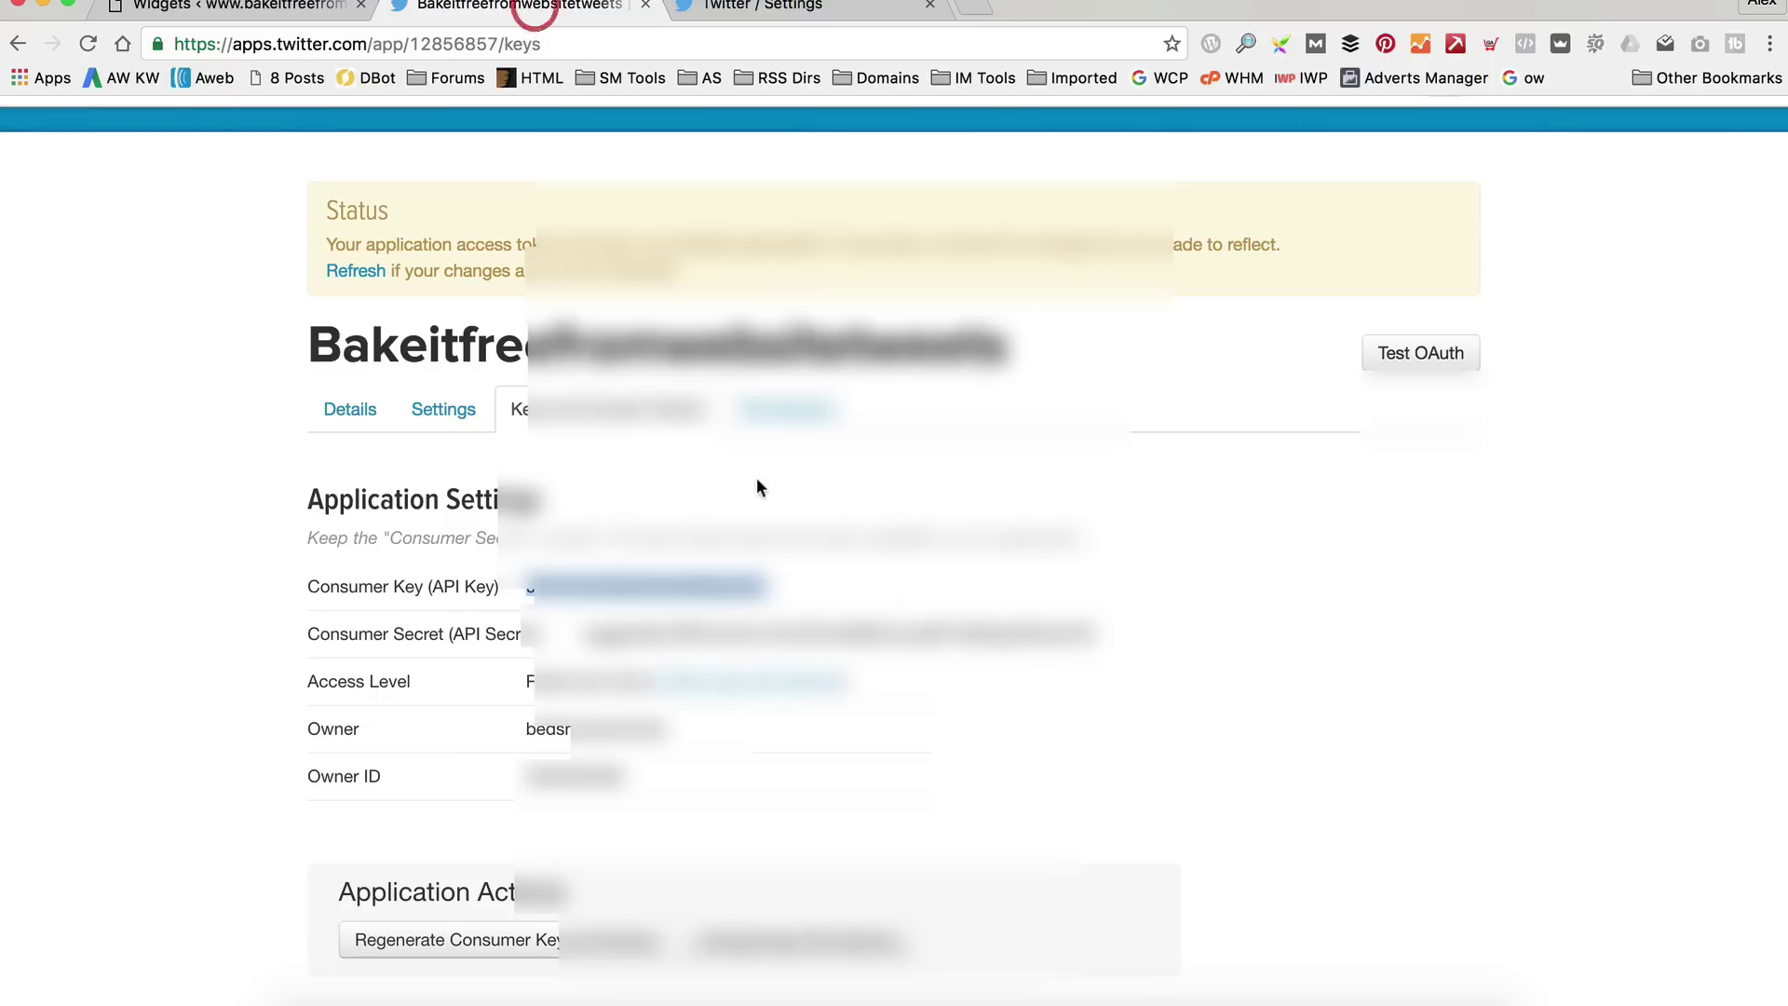
drag(588, 637, 1116, 646)
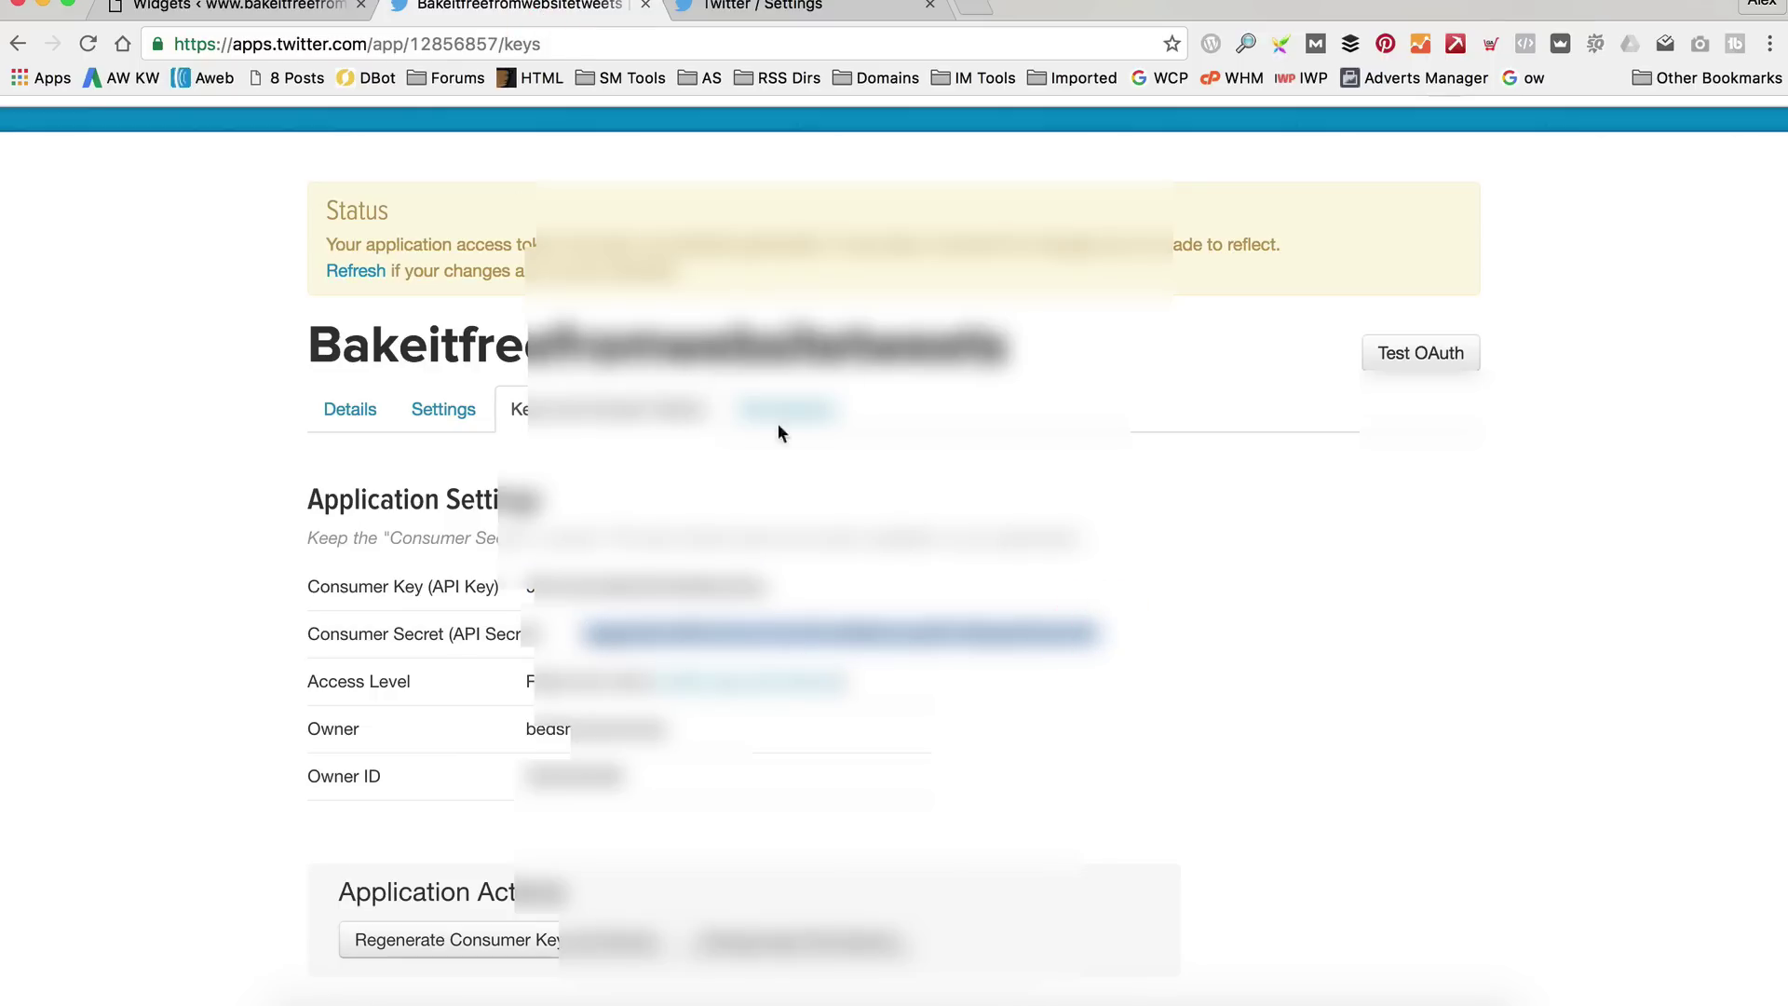
click(295, 9)
click(1501, 479)
key(ctrl+v)
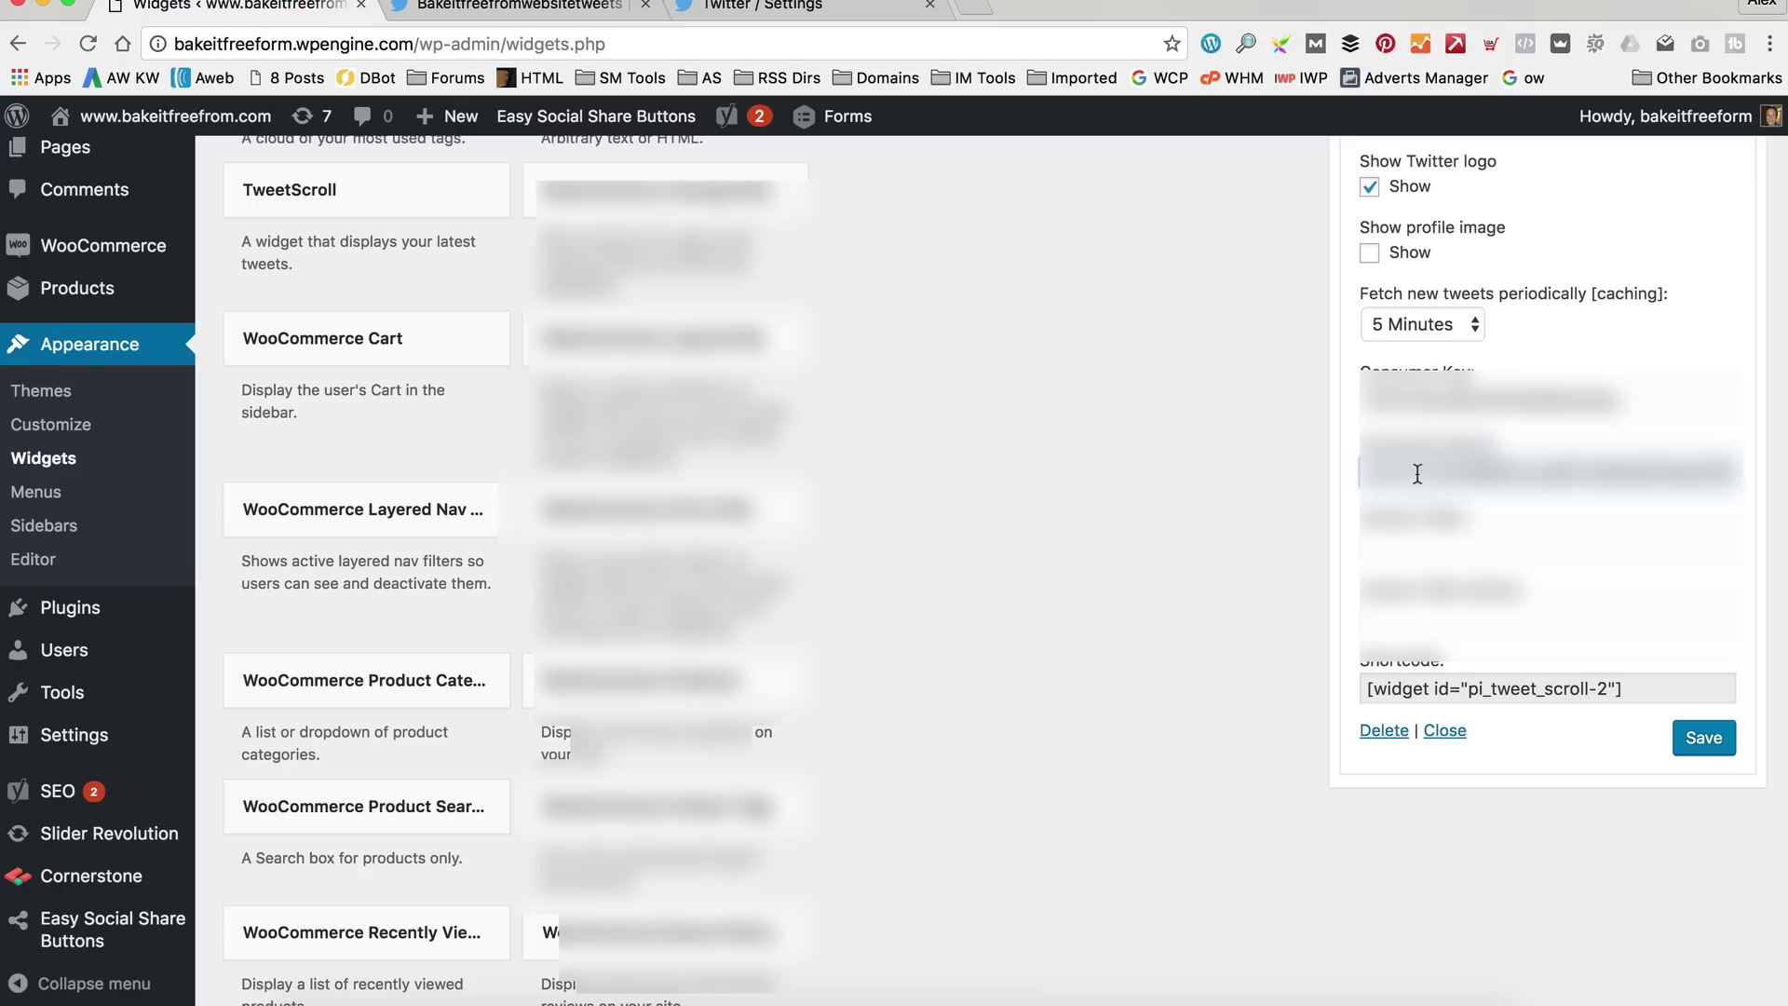
double_click(1509, 467)
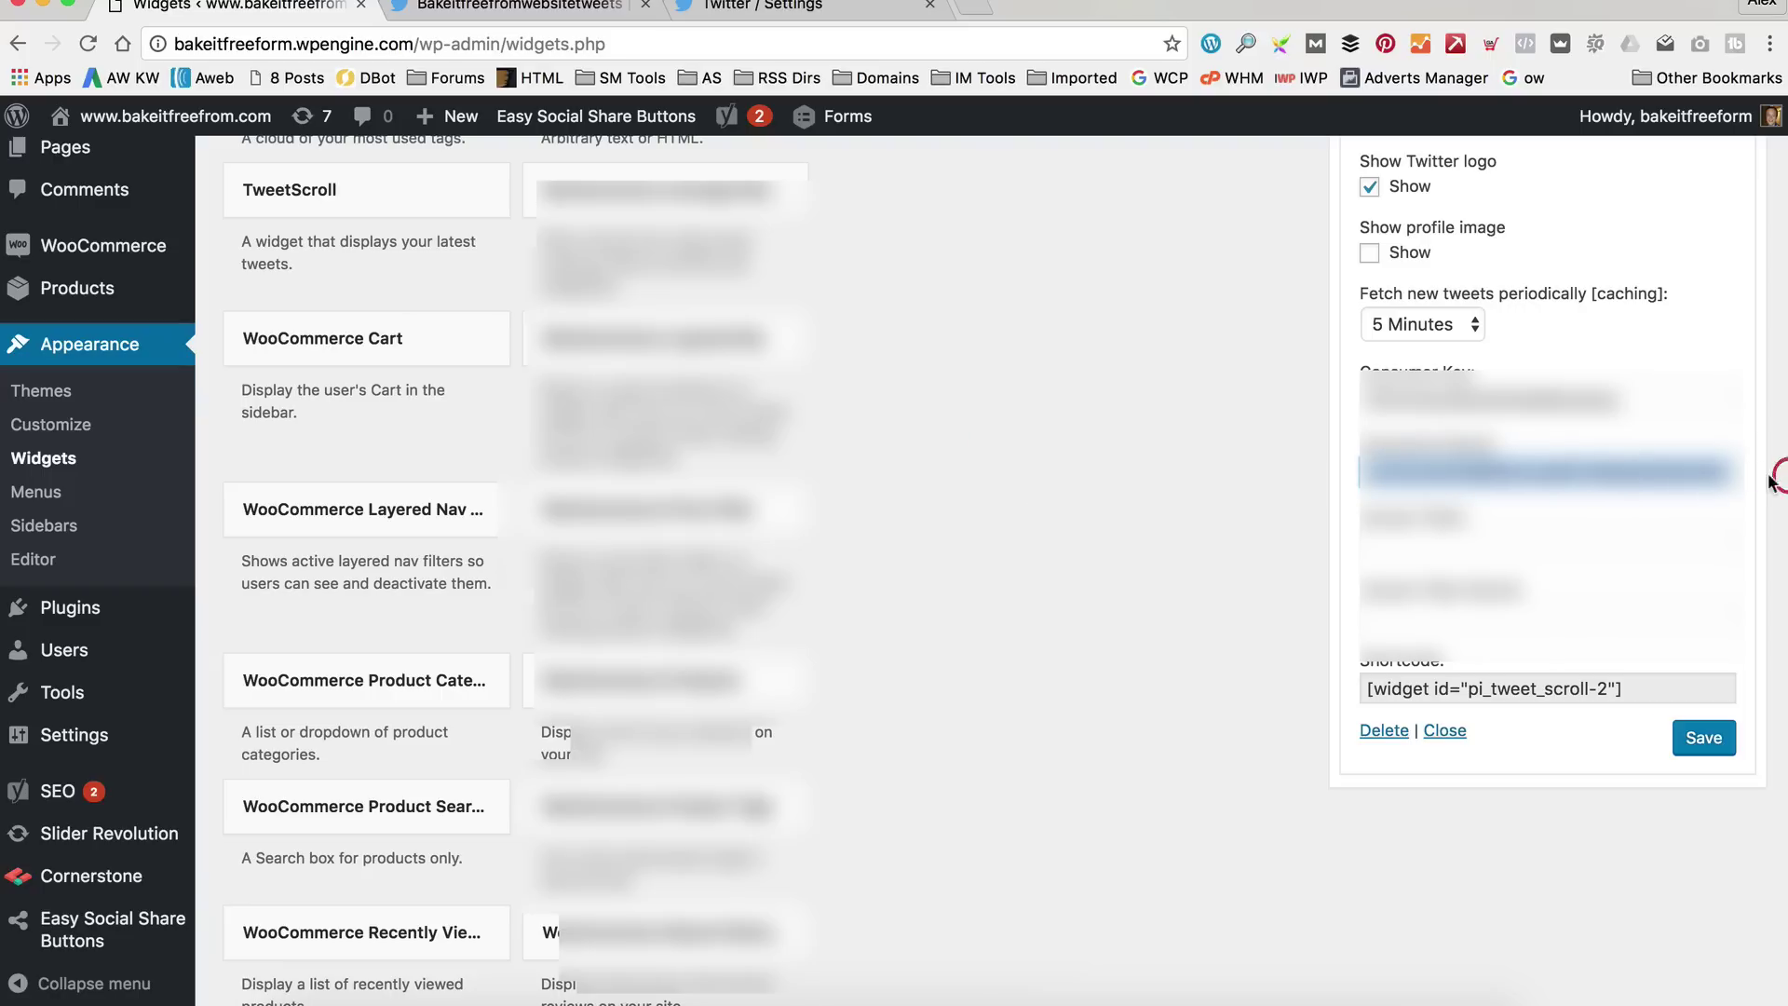
click(1711, 469)
- Close the extra Twitter settings tab and fill the widget's Access Token field from the app
click(1641, 544)
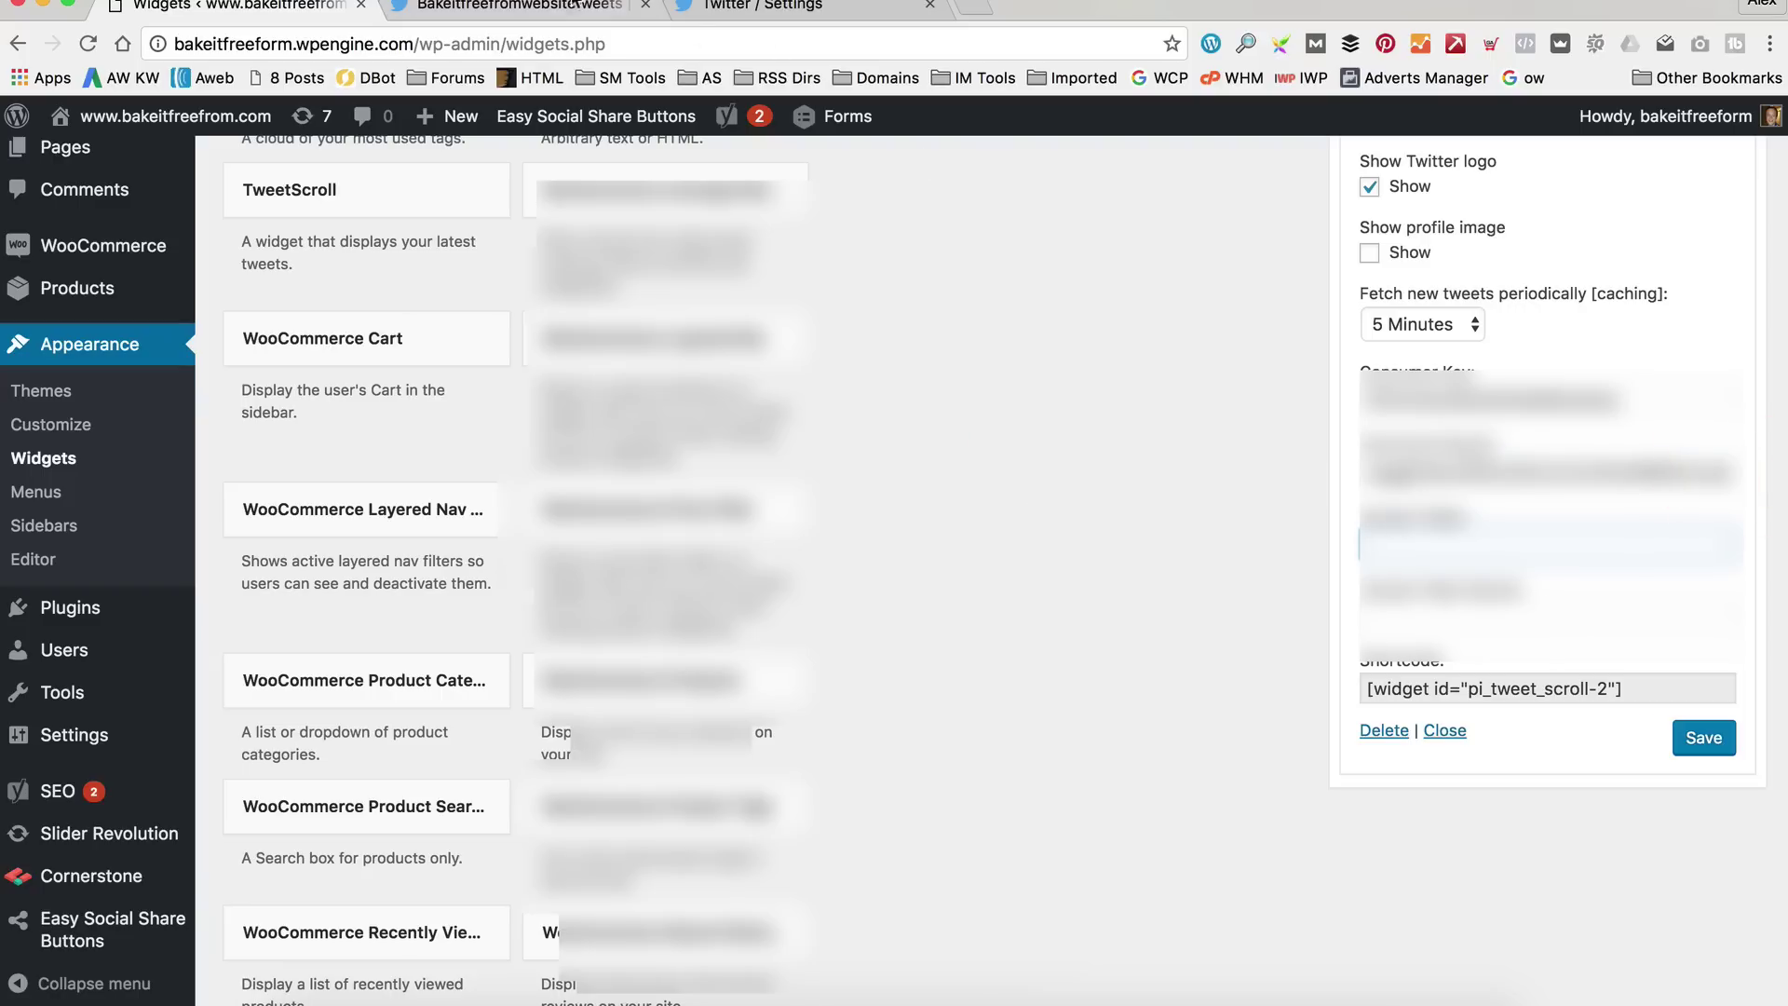
click(559, 7)
click(773, 7)
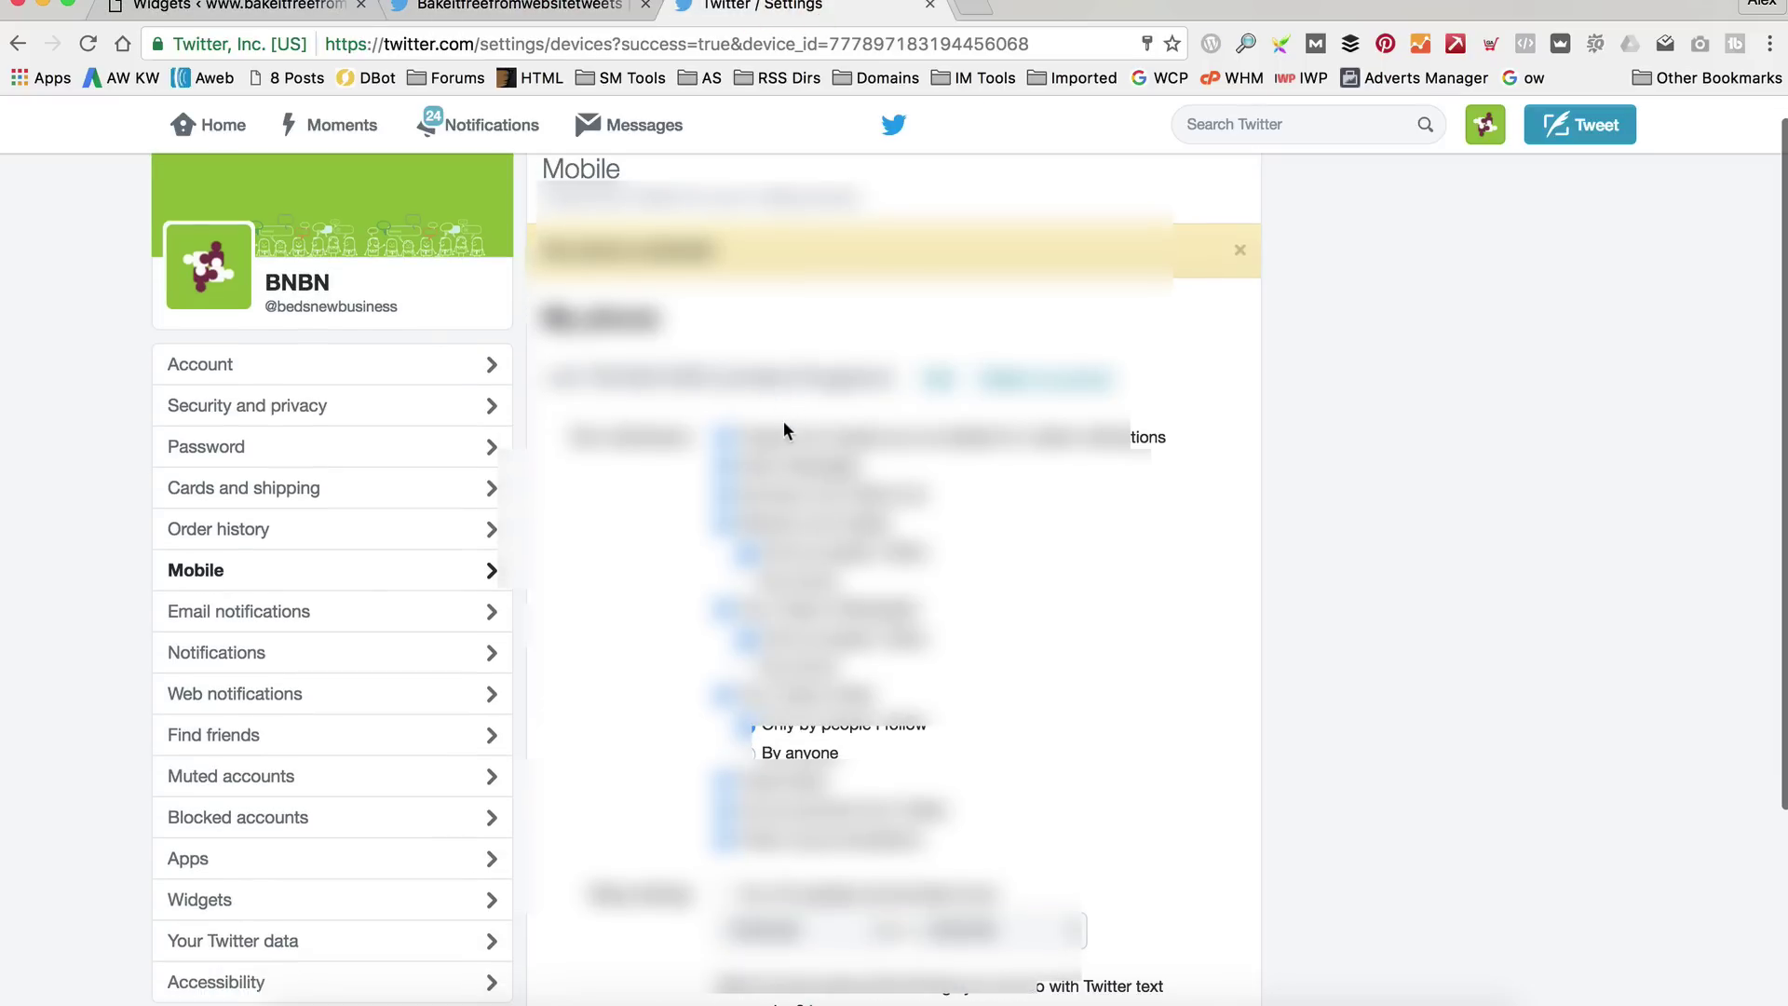
click(929, 6)
scroll(932, 499, down, 5)
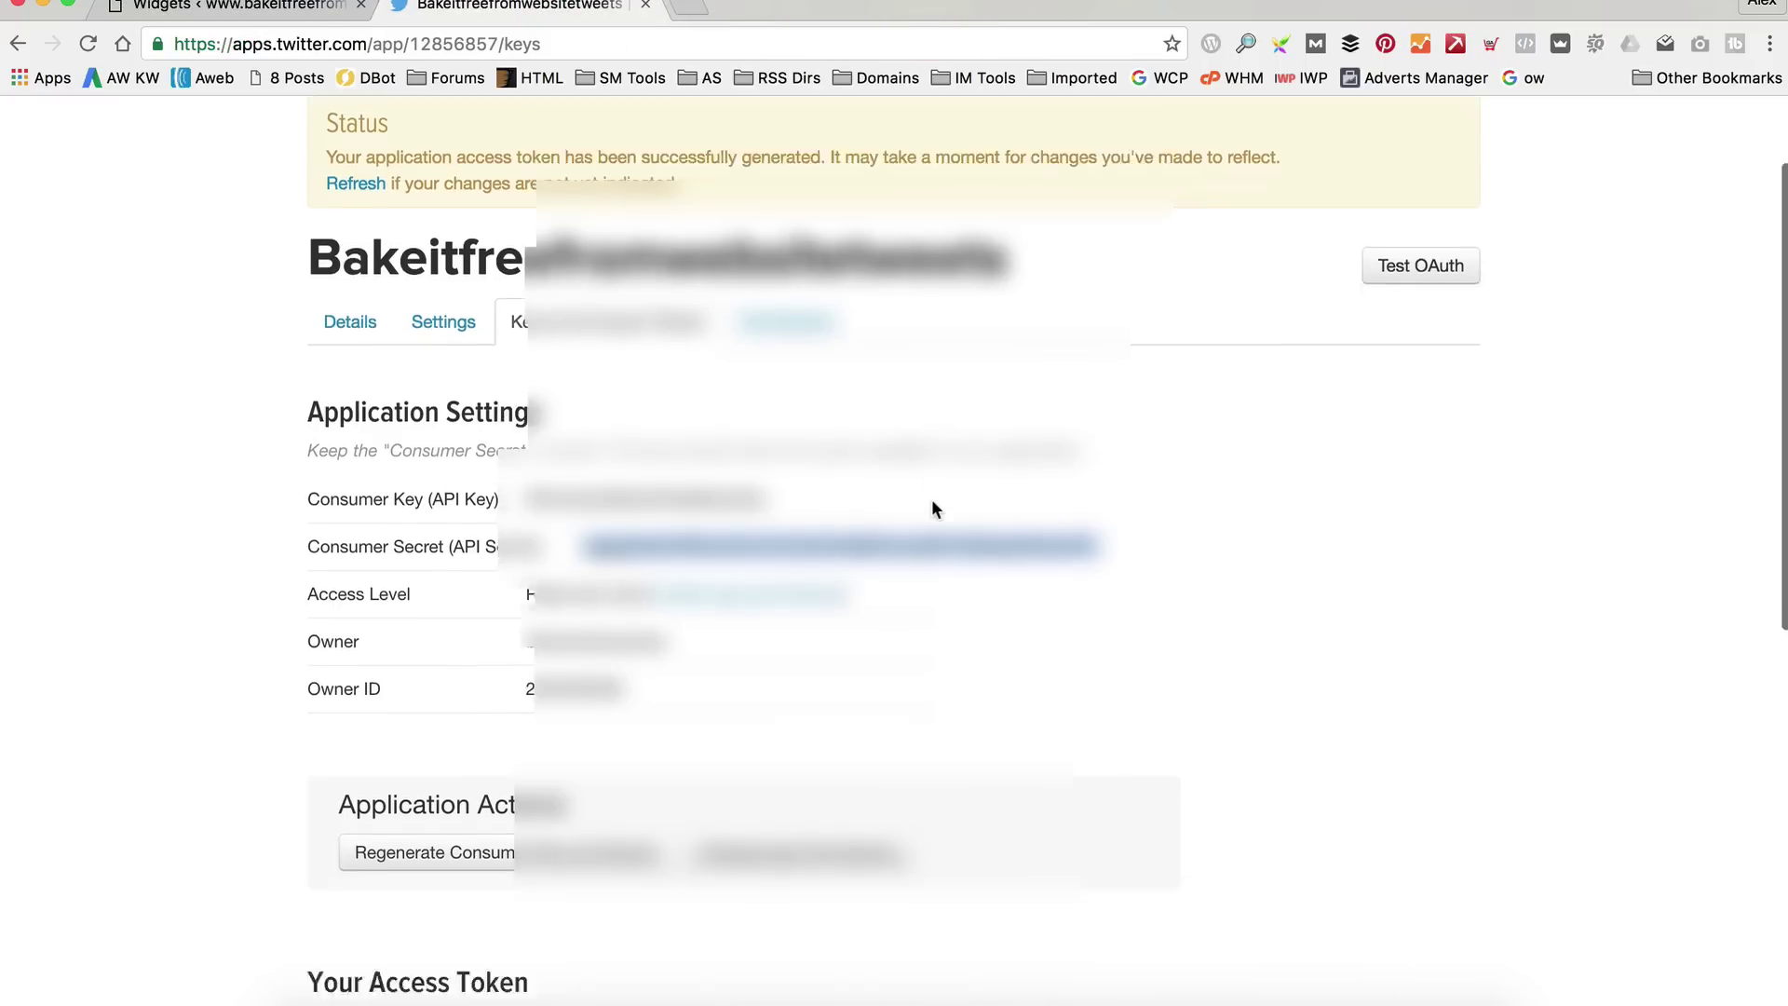
scroll(931, 499, down, 3)
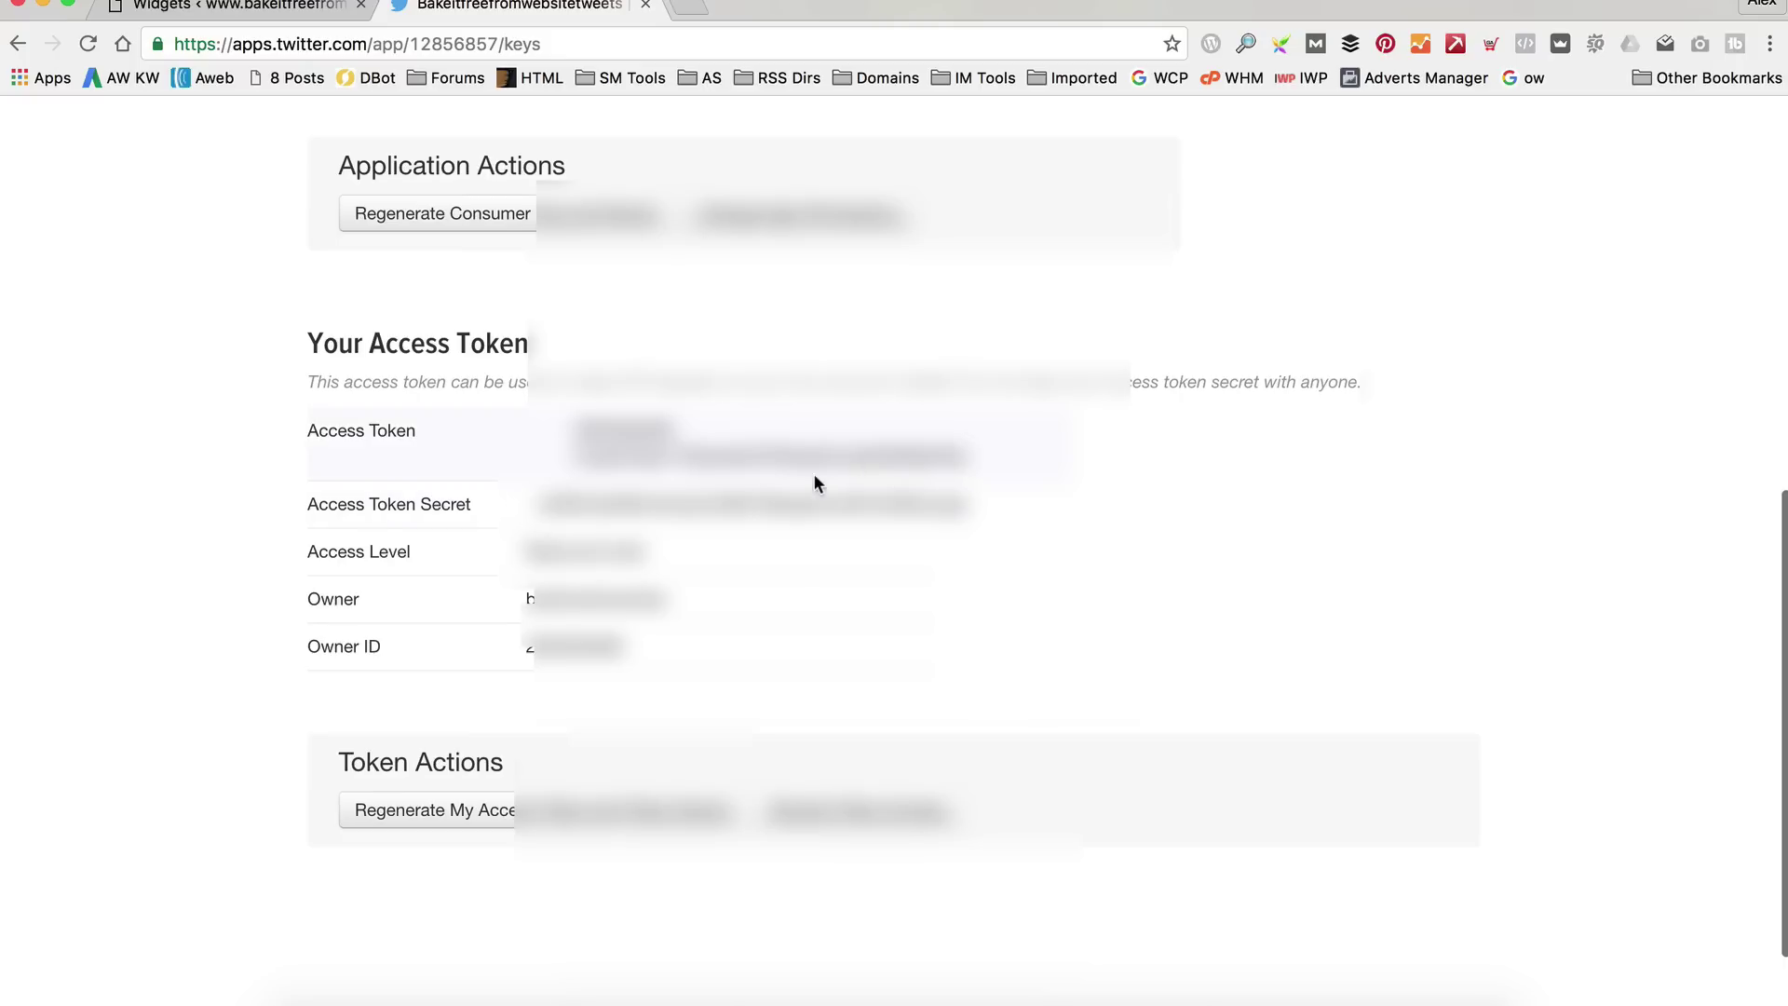
drag(973, 459, 1041, 461)
click(303, 12)
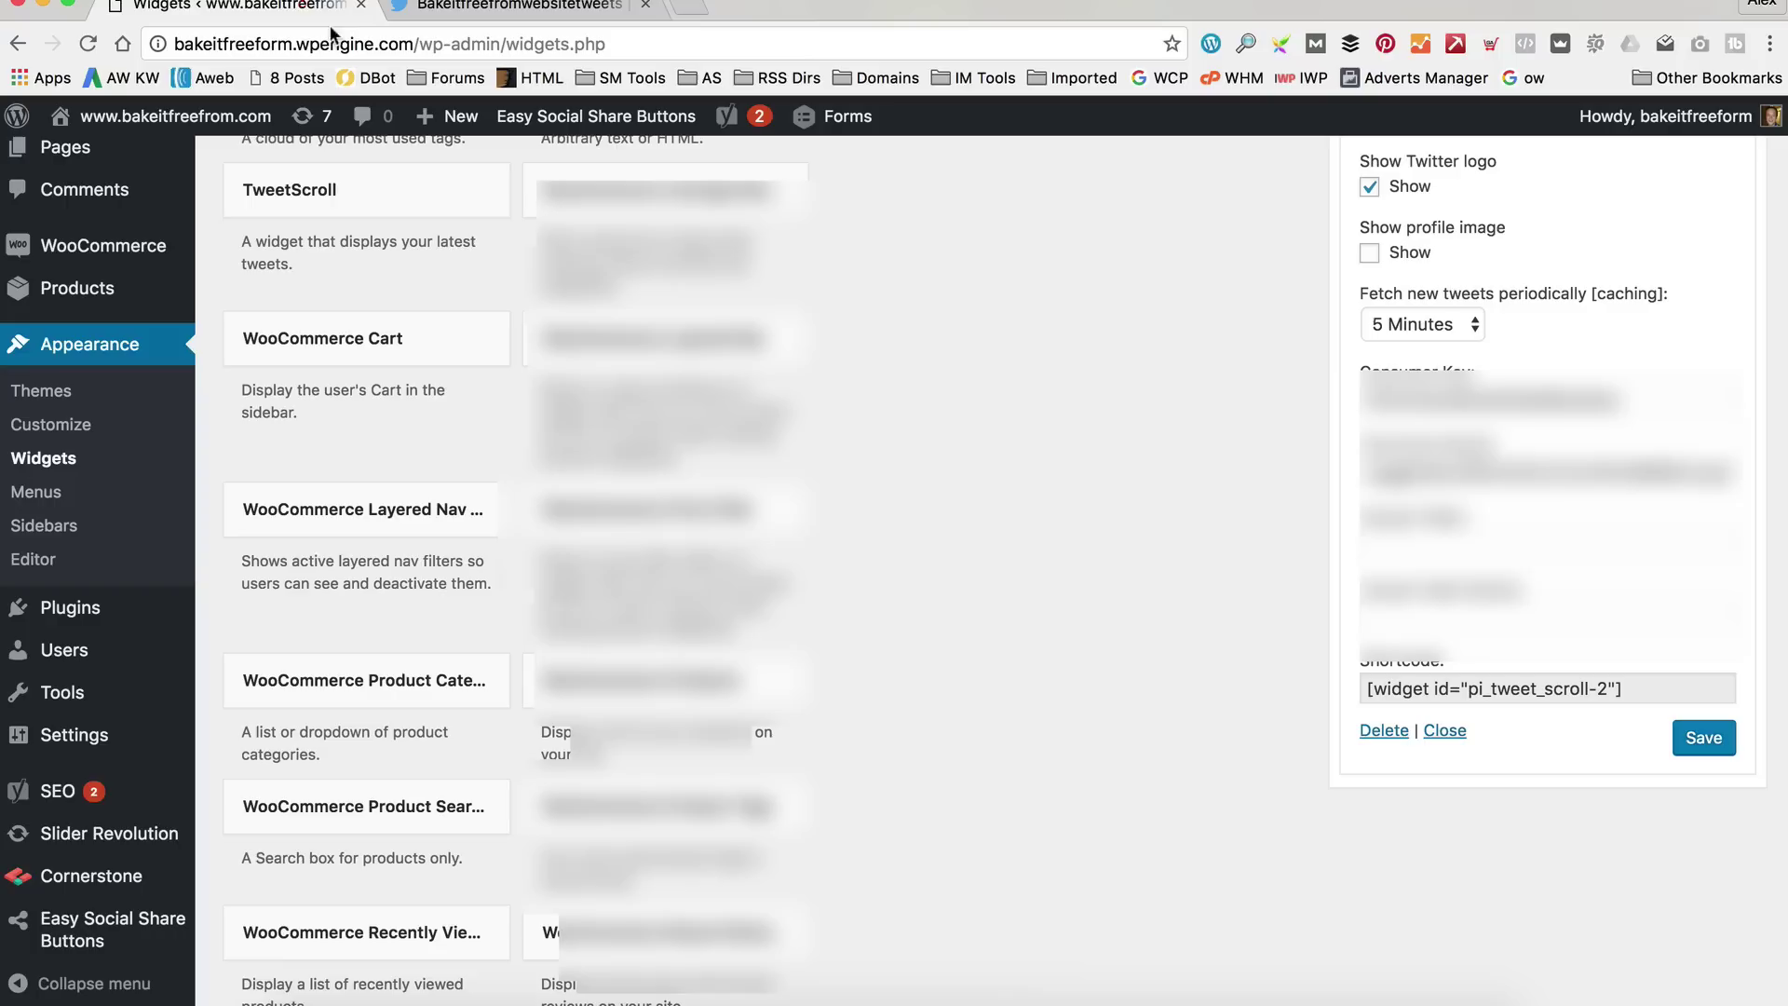
click(1497, 611)
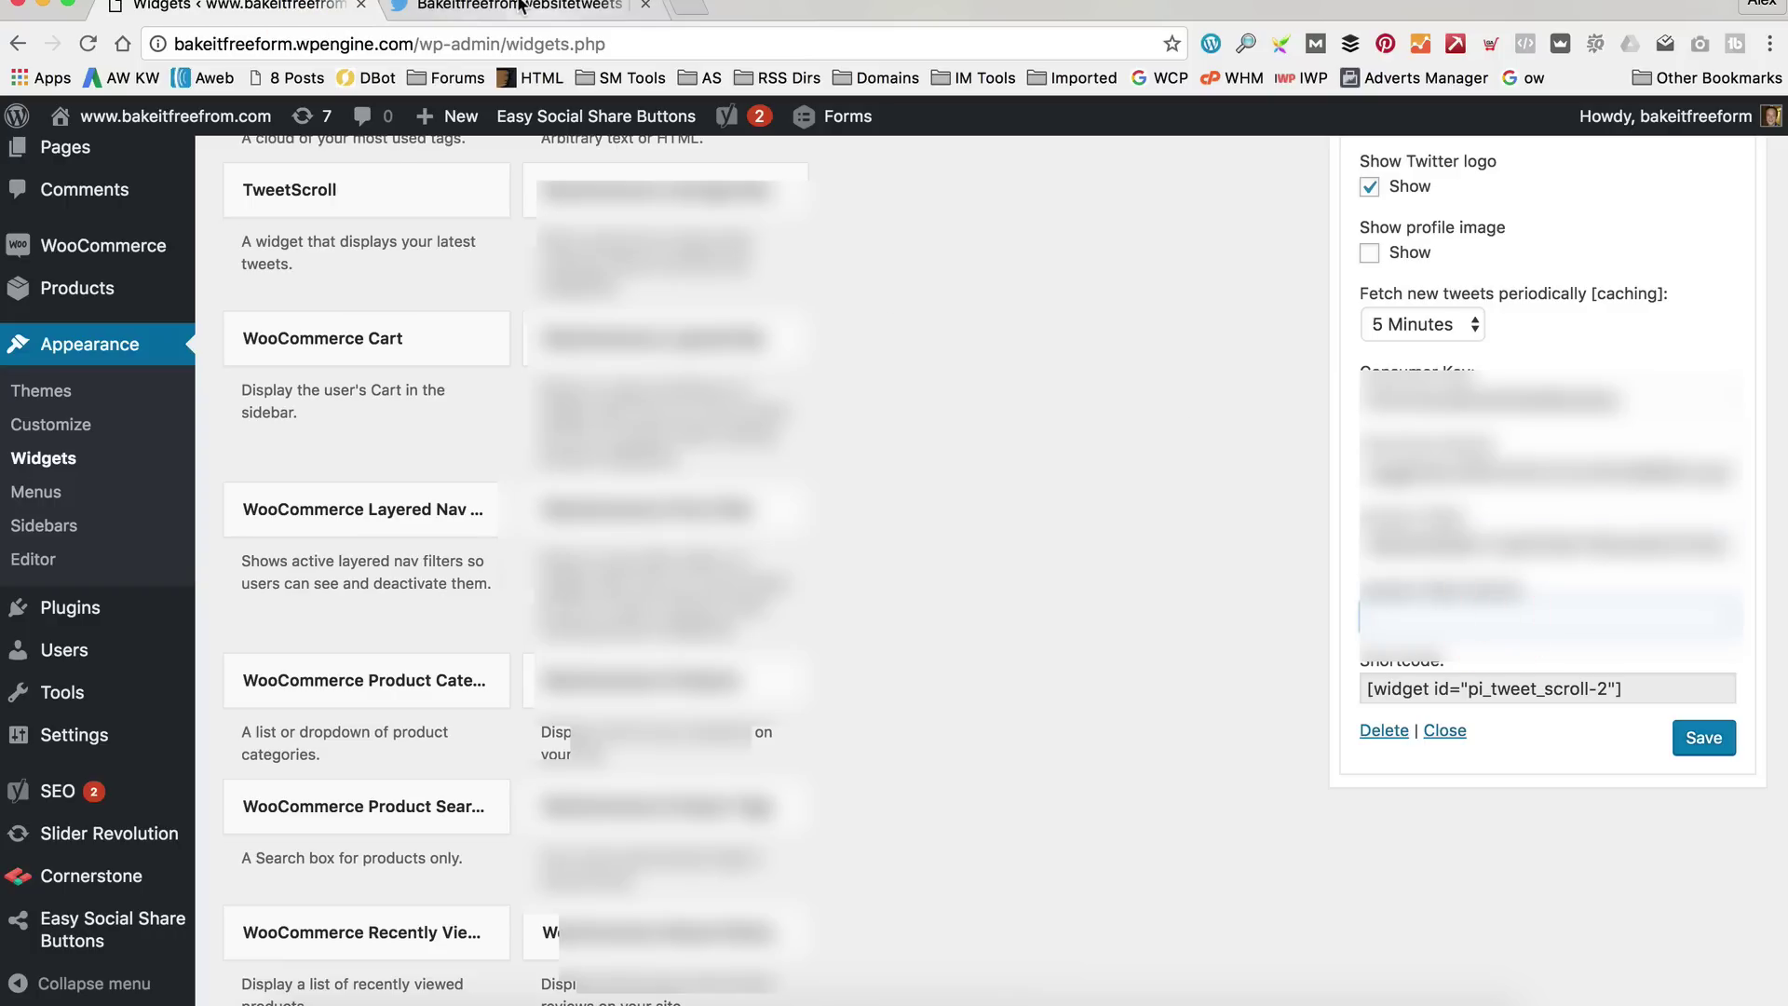
- Copy the access token secret from Twitter into the widget's Token Secret field
click(519, 6)
drag(540, 503, 1122, 497)
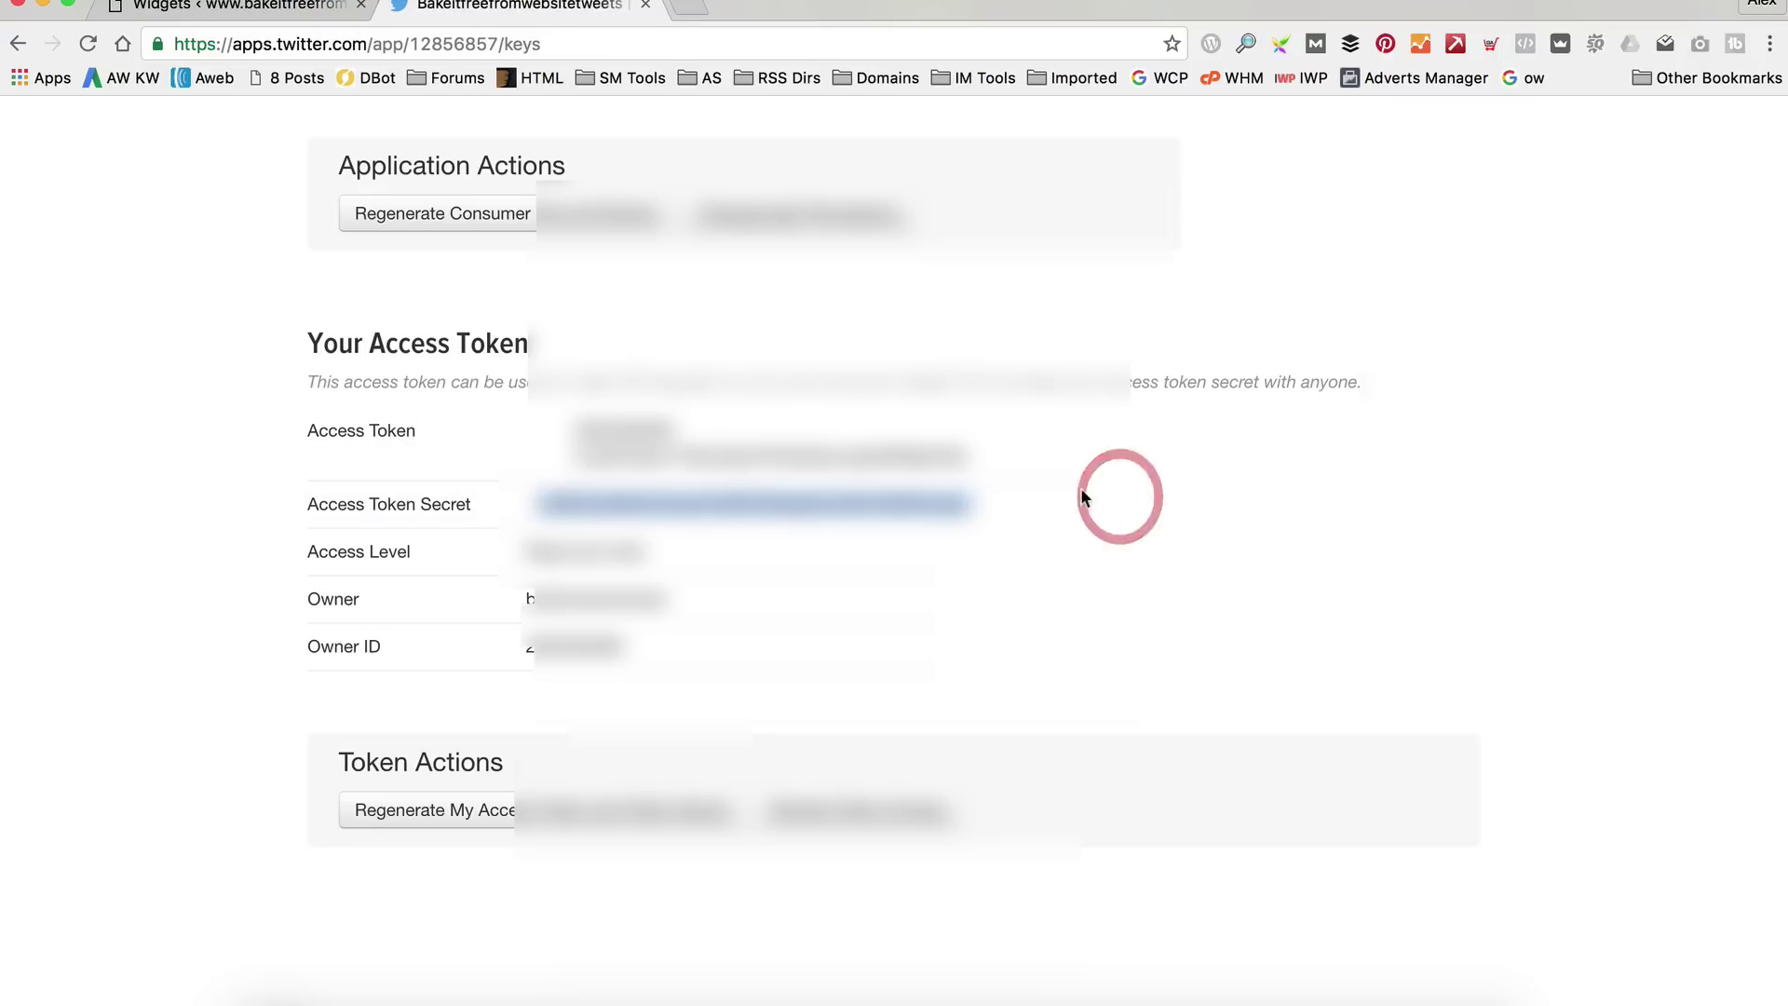
click(213, 9)
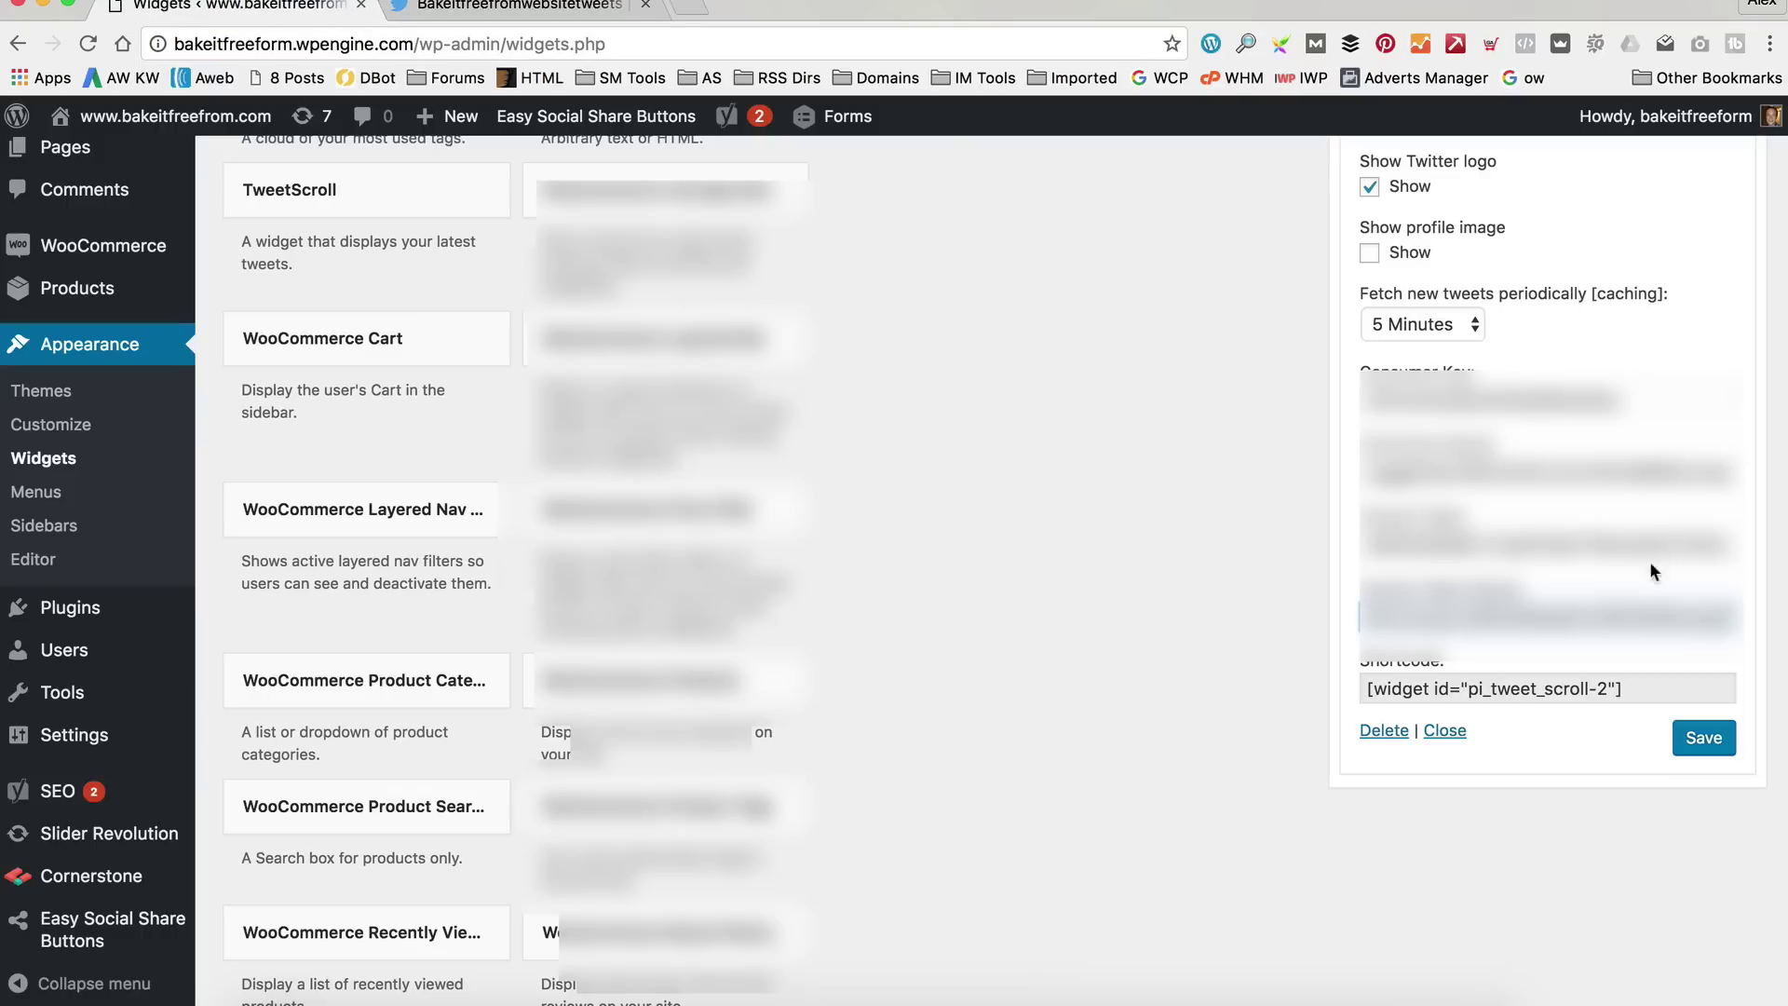
key(super+v)
- Save the widget, copy its [widget id="pi_tweet_scroll-2"] shortcode, and visit the live site
click(1704, 737)
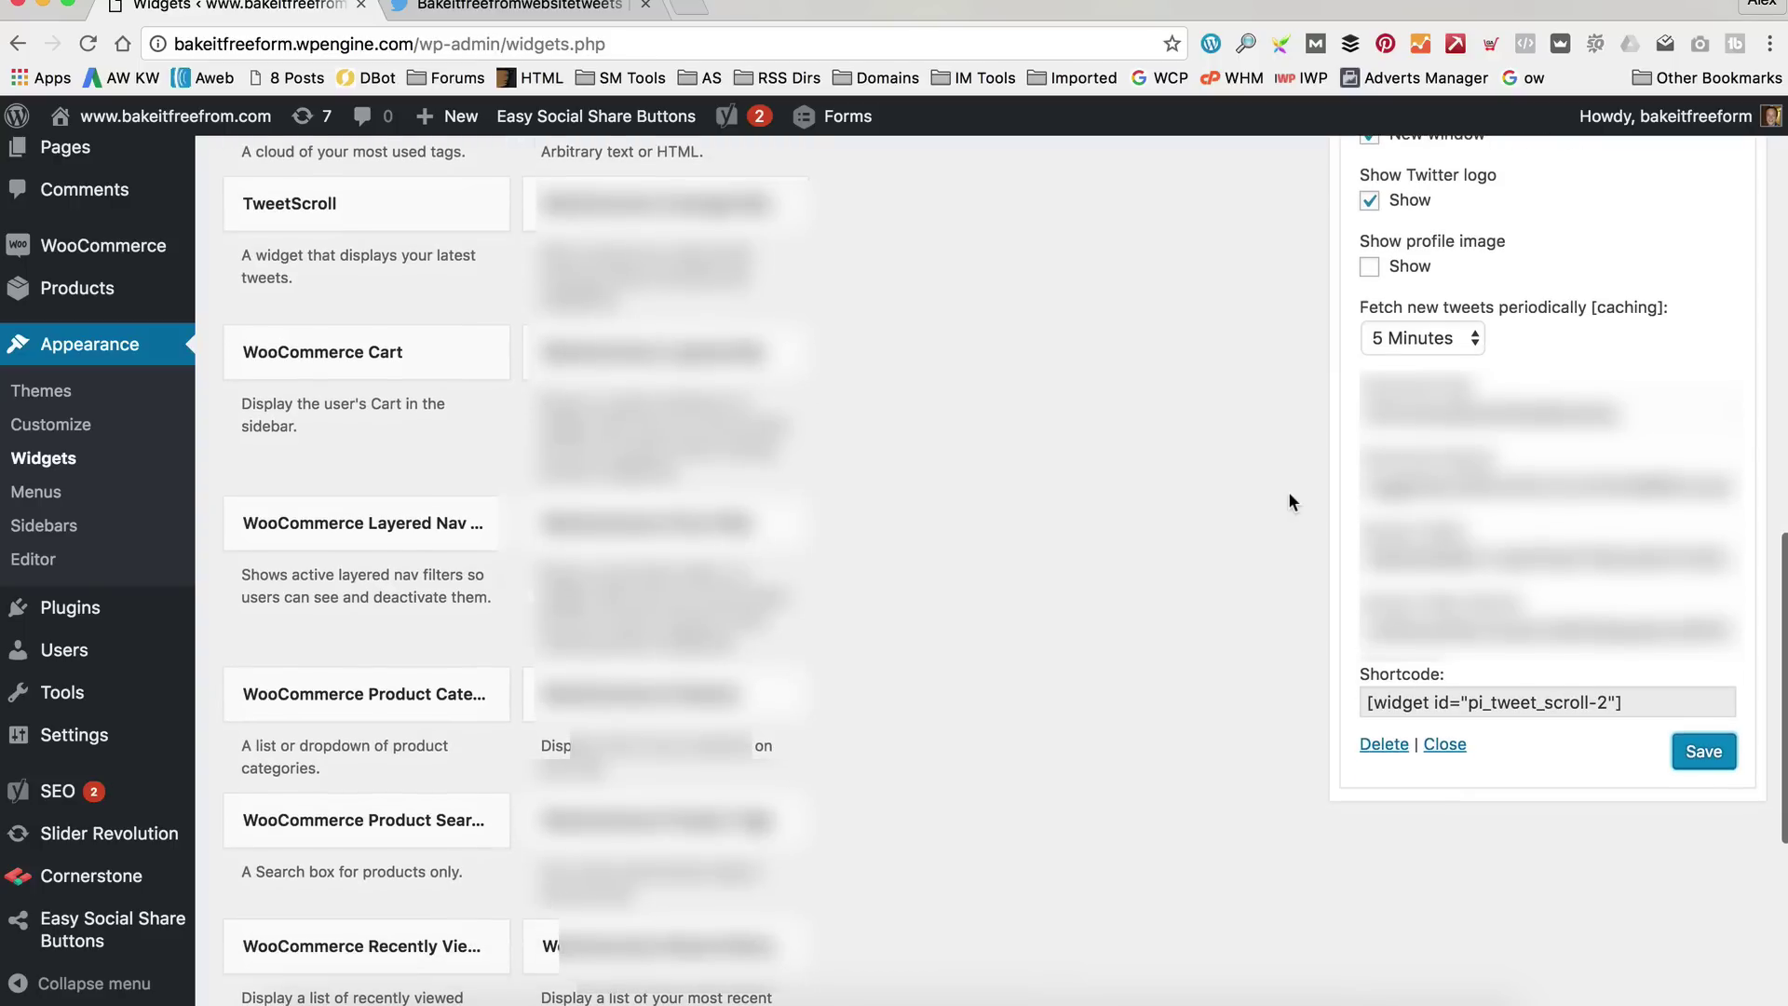
drag(1638, 703, 1360, 692)
key(super+c)
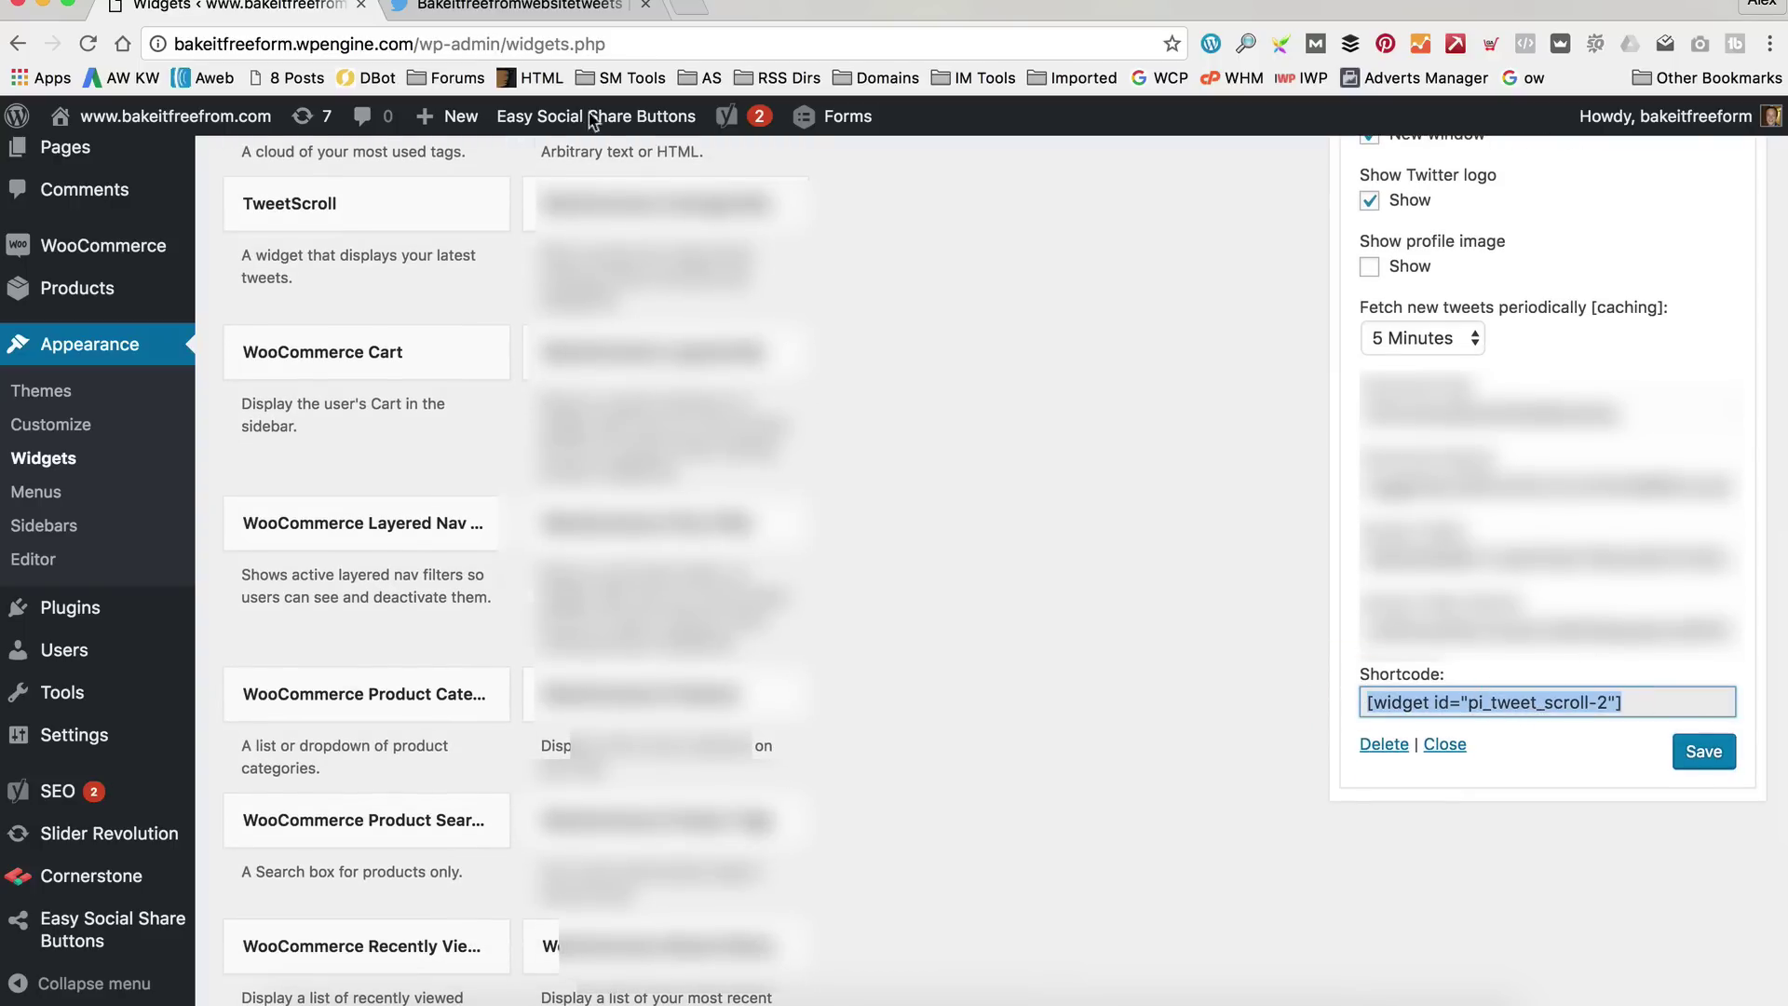
mouse_move(175, 115)
click(200, 160)
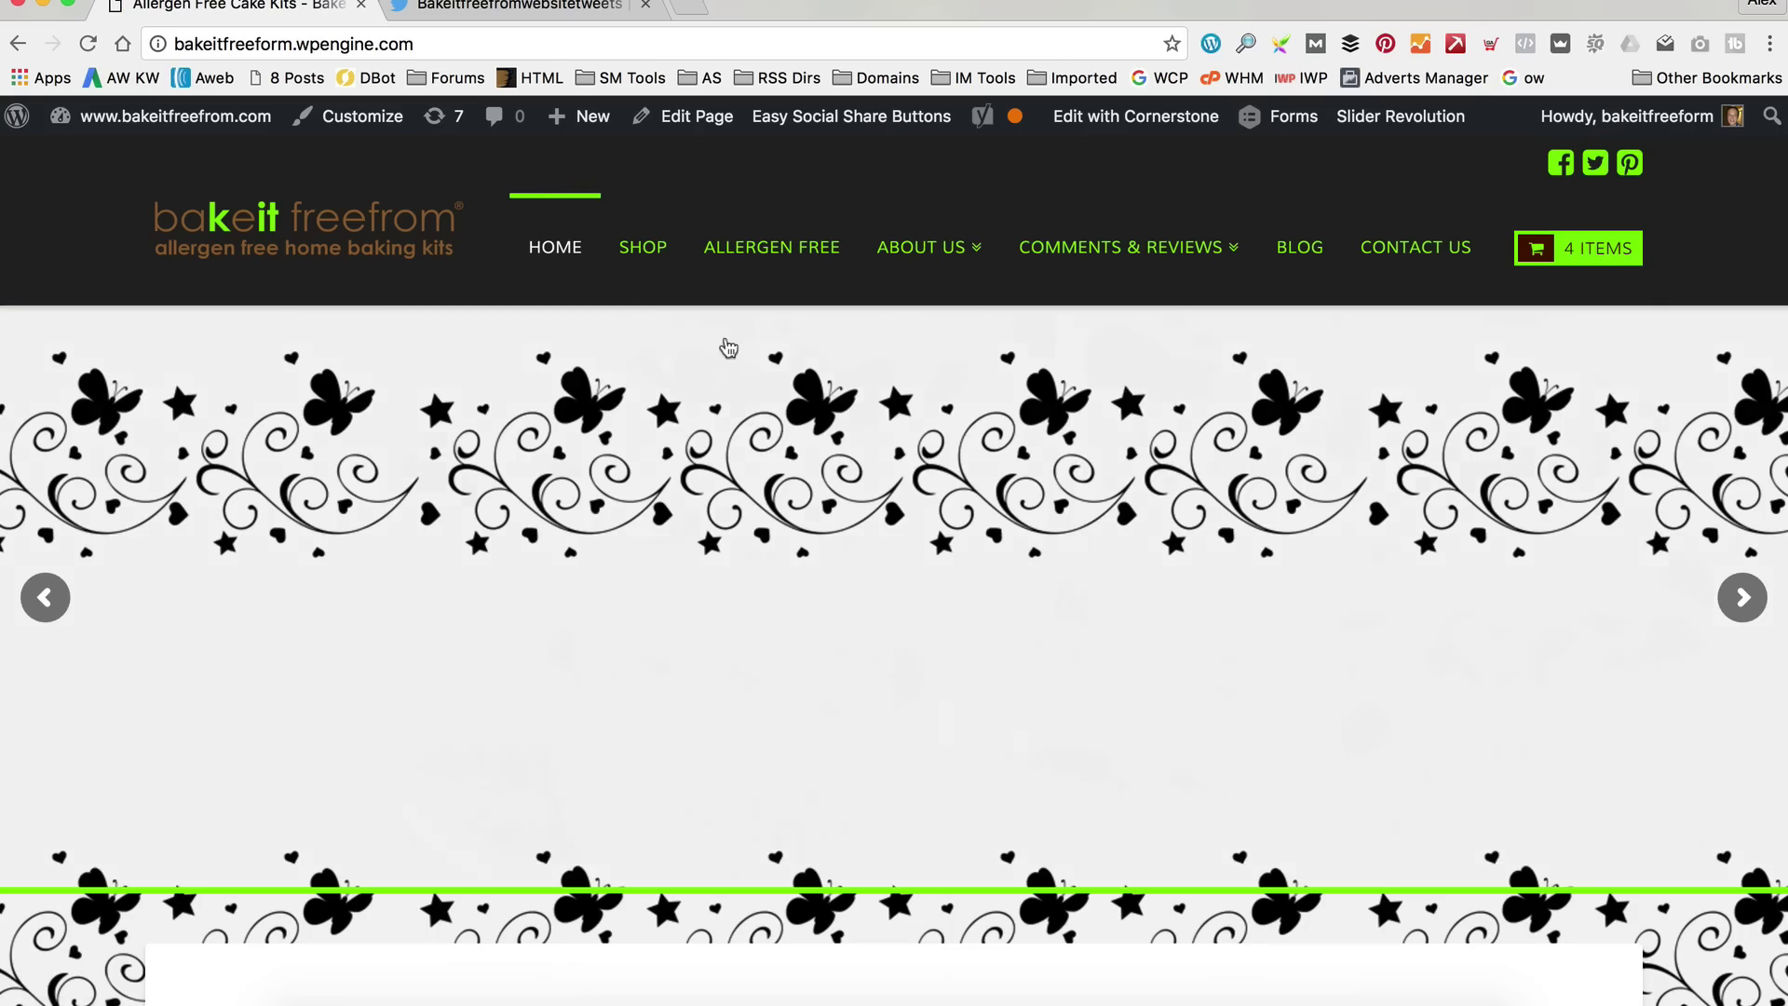
- Open the homepage with Edit with Cornerstone and switch the canvas to live preview
scroll(801, 345, down, 15)
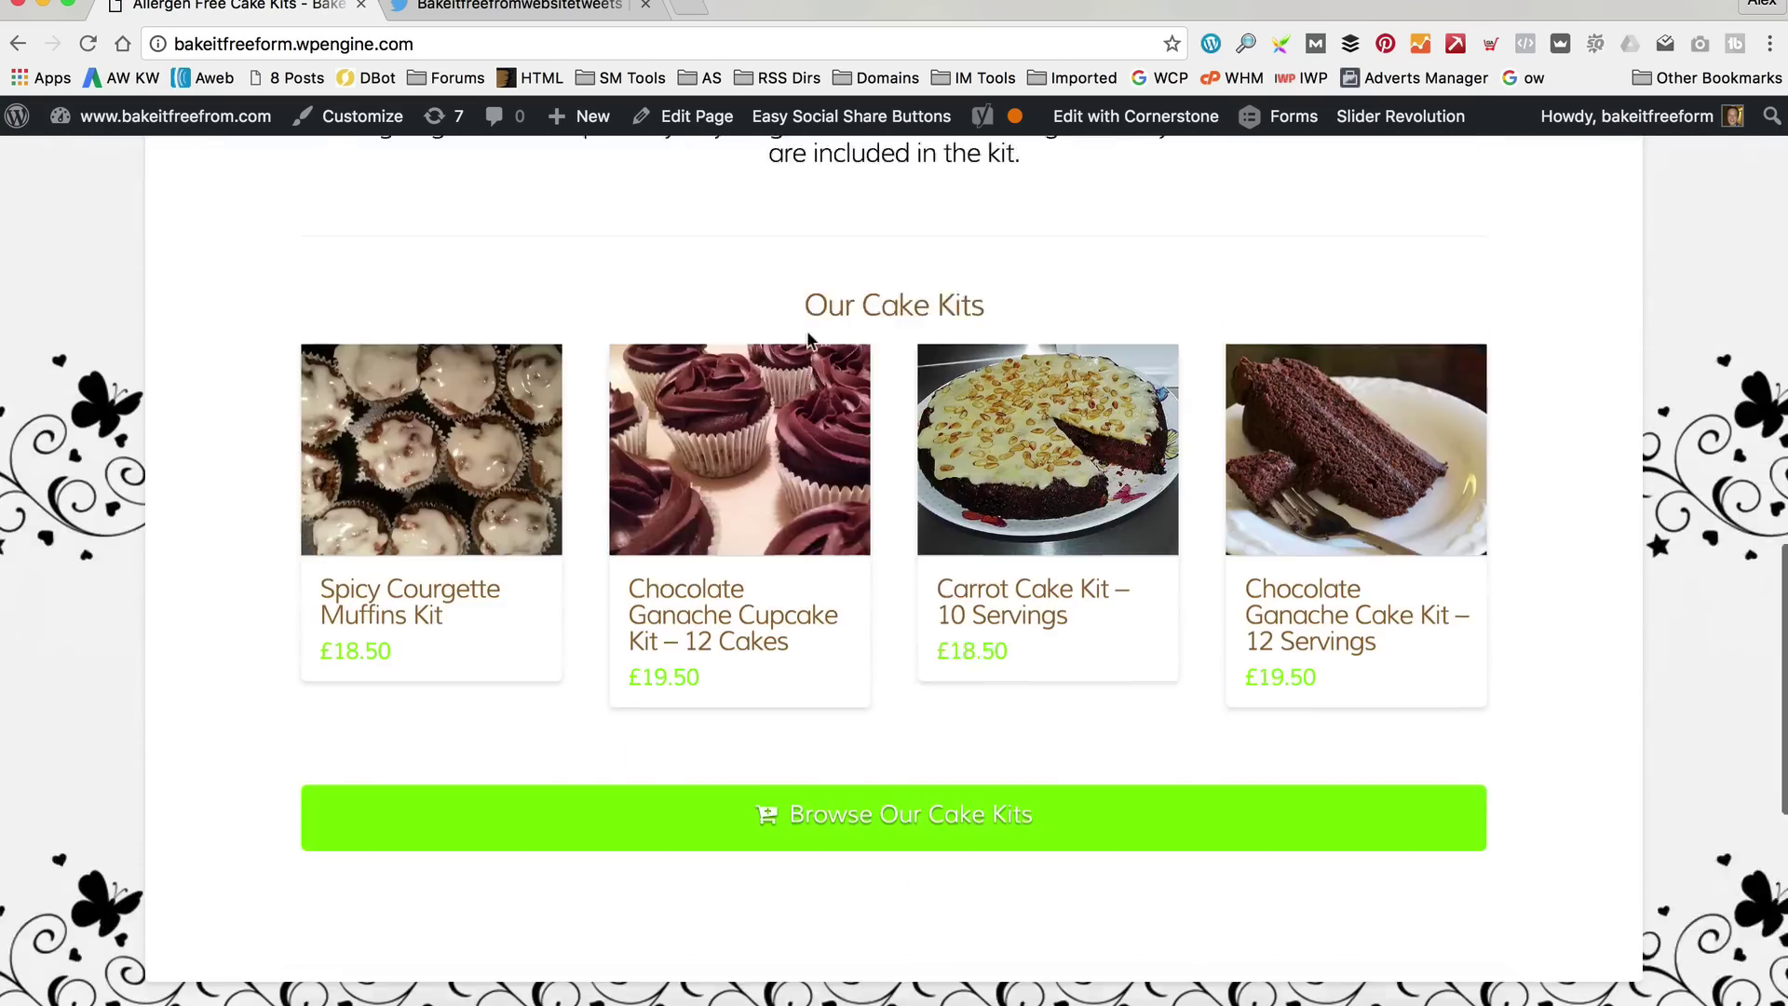
scroll(806, 347, down, 1)
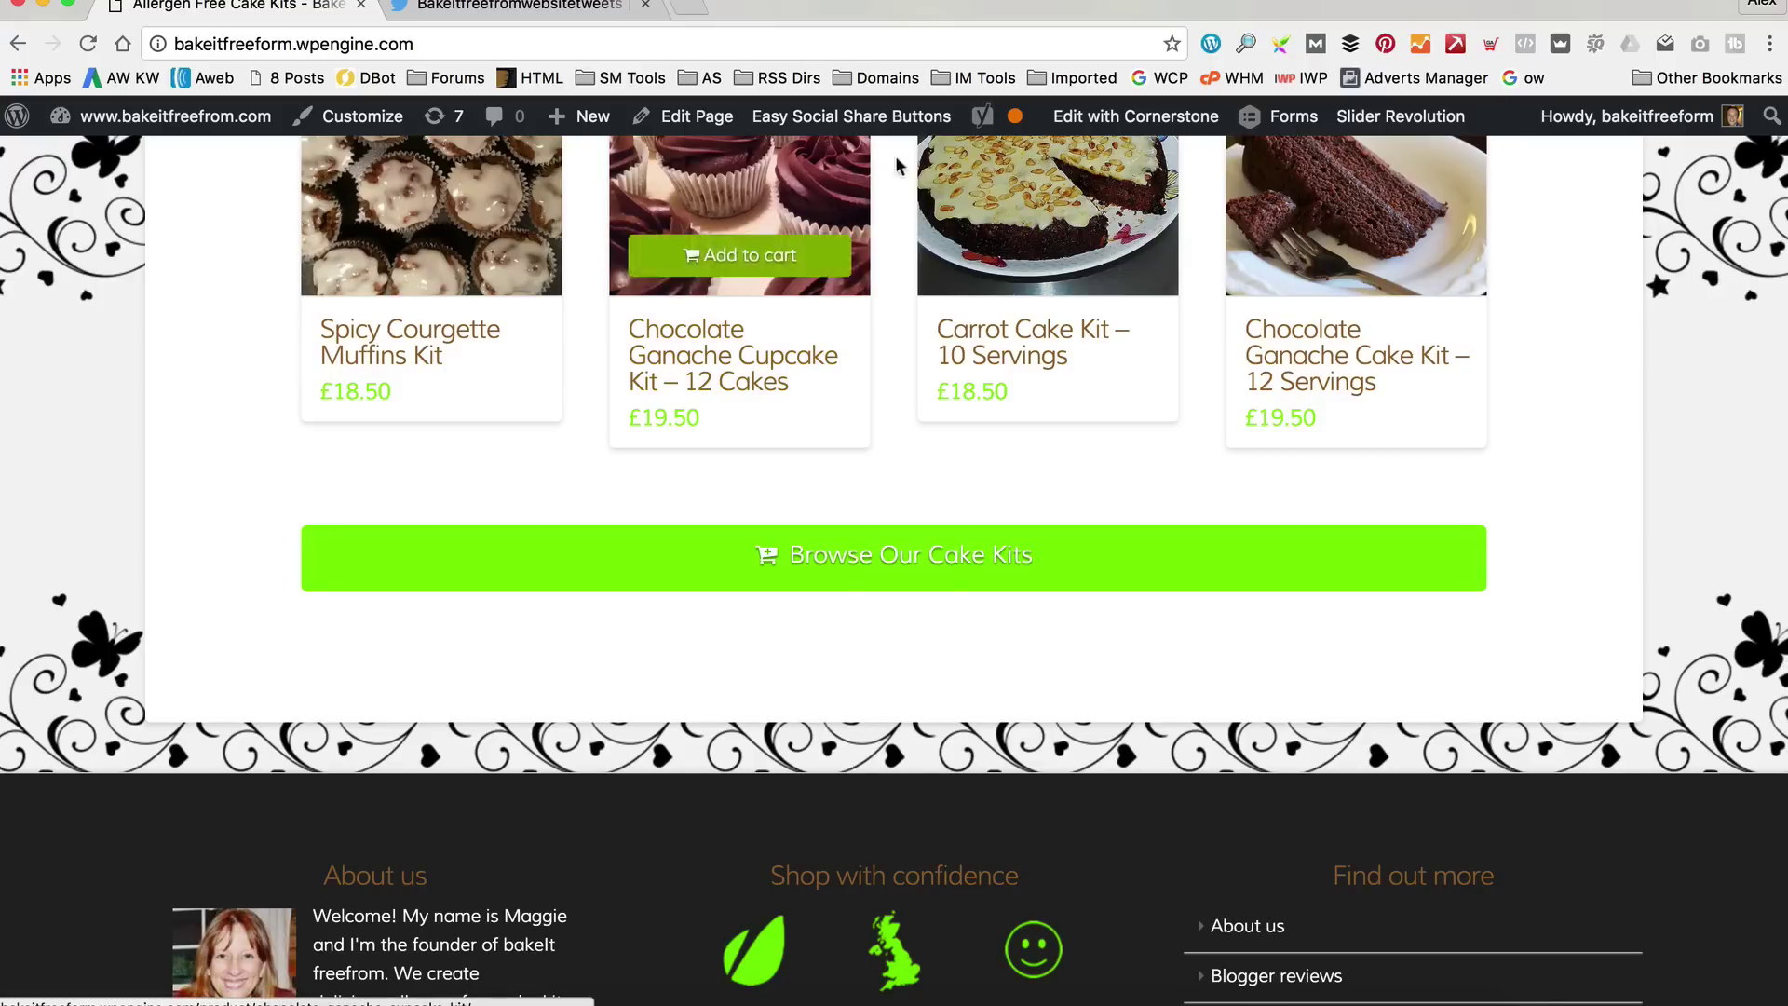
click(1136, 116)
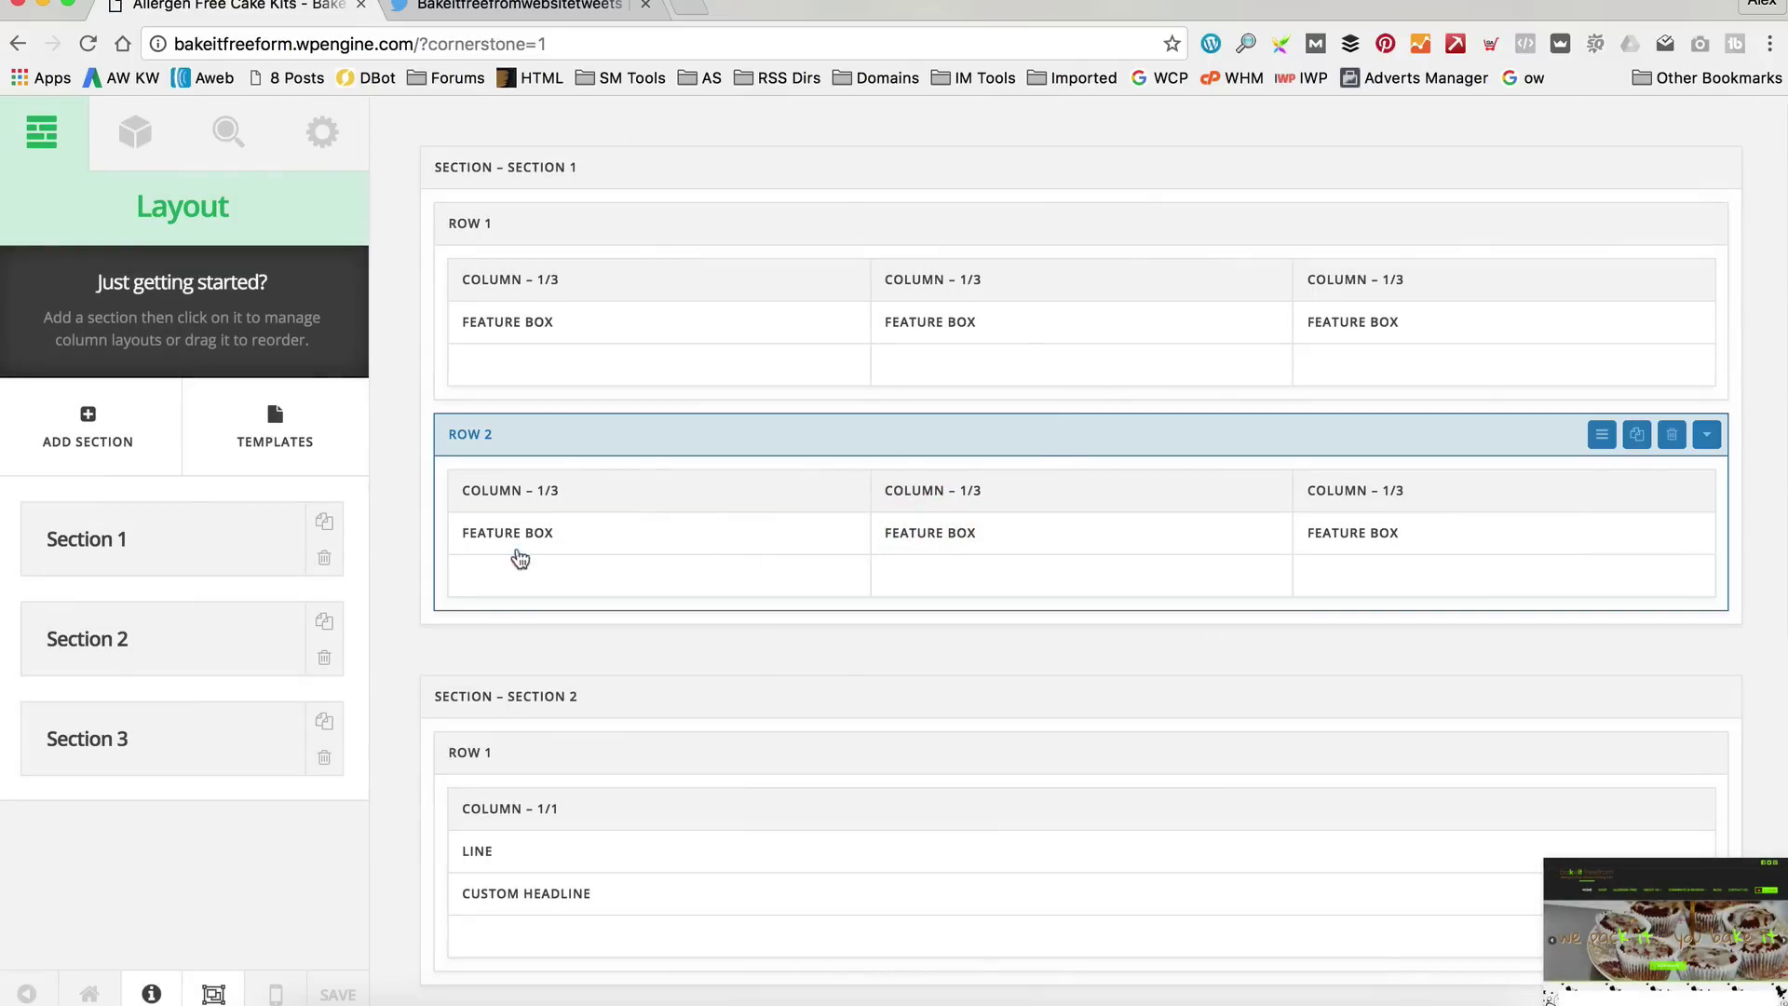
click(238, 993)
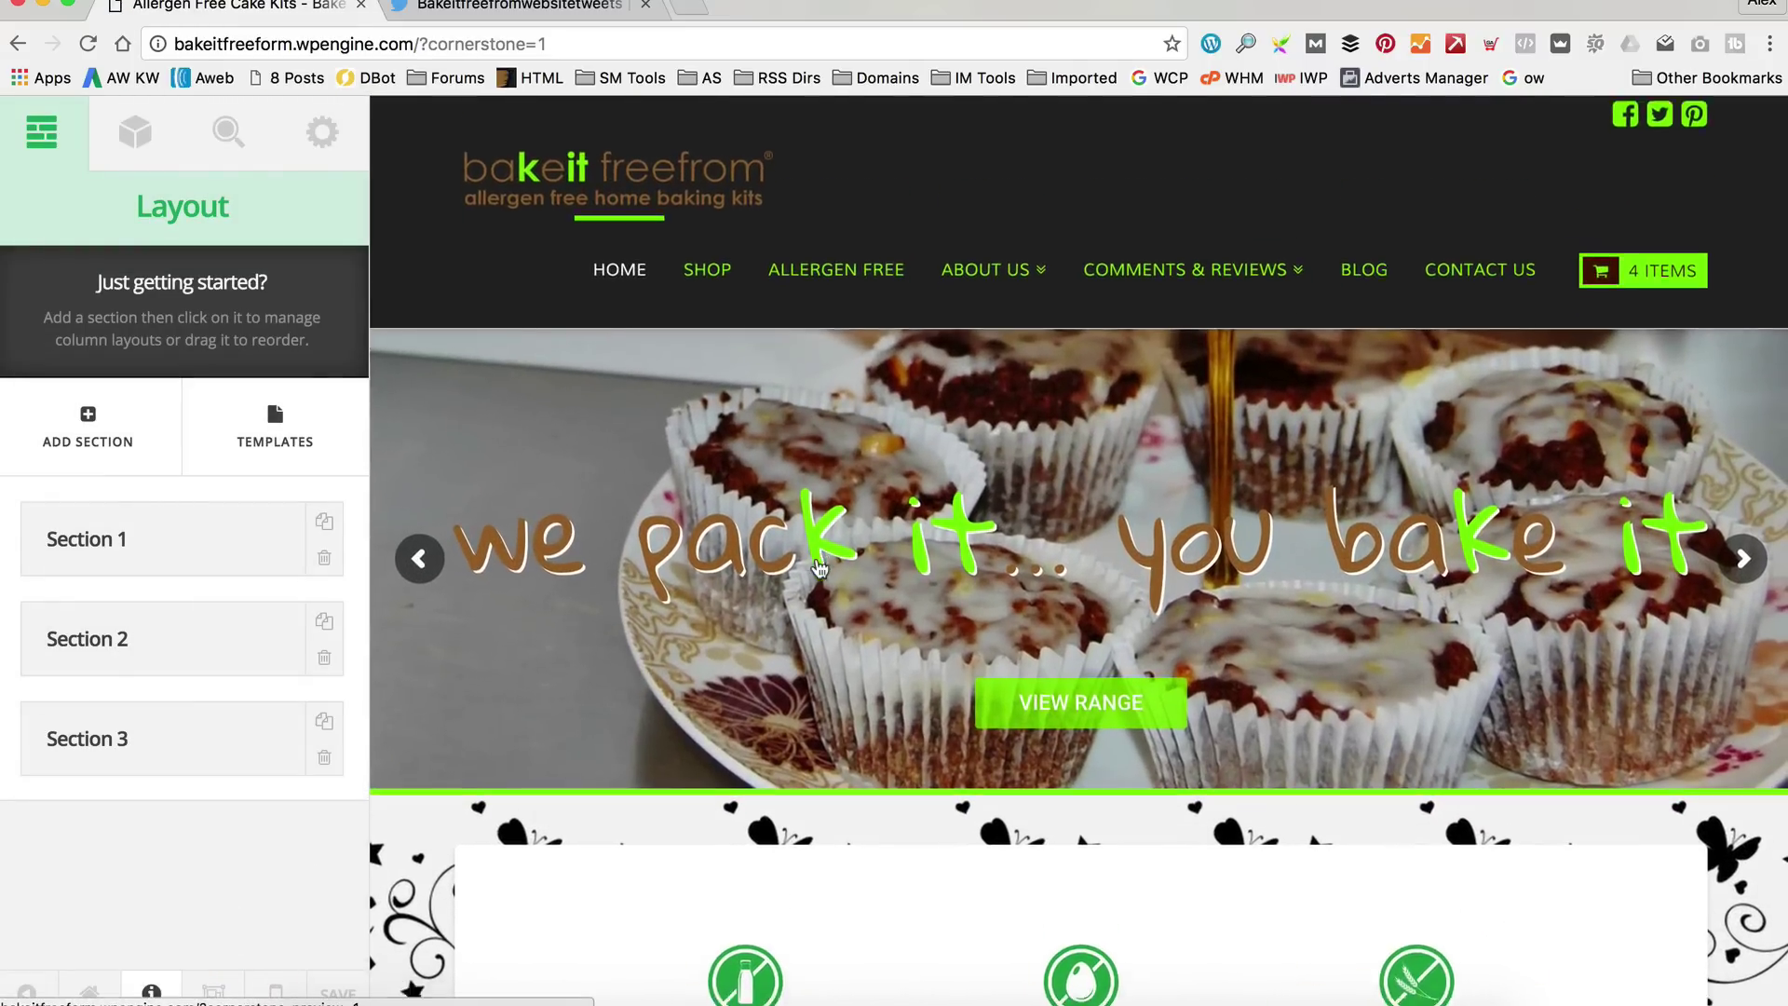
scroll(818, 577, down, 15)
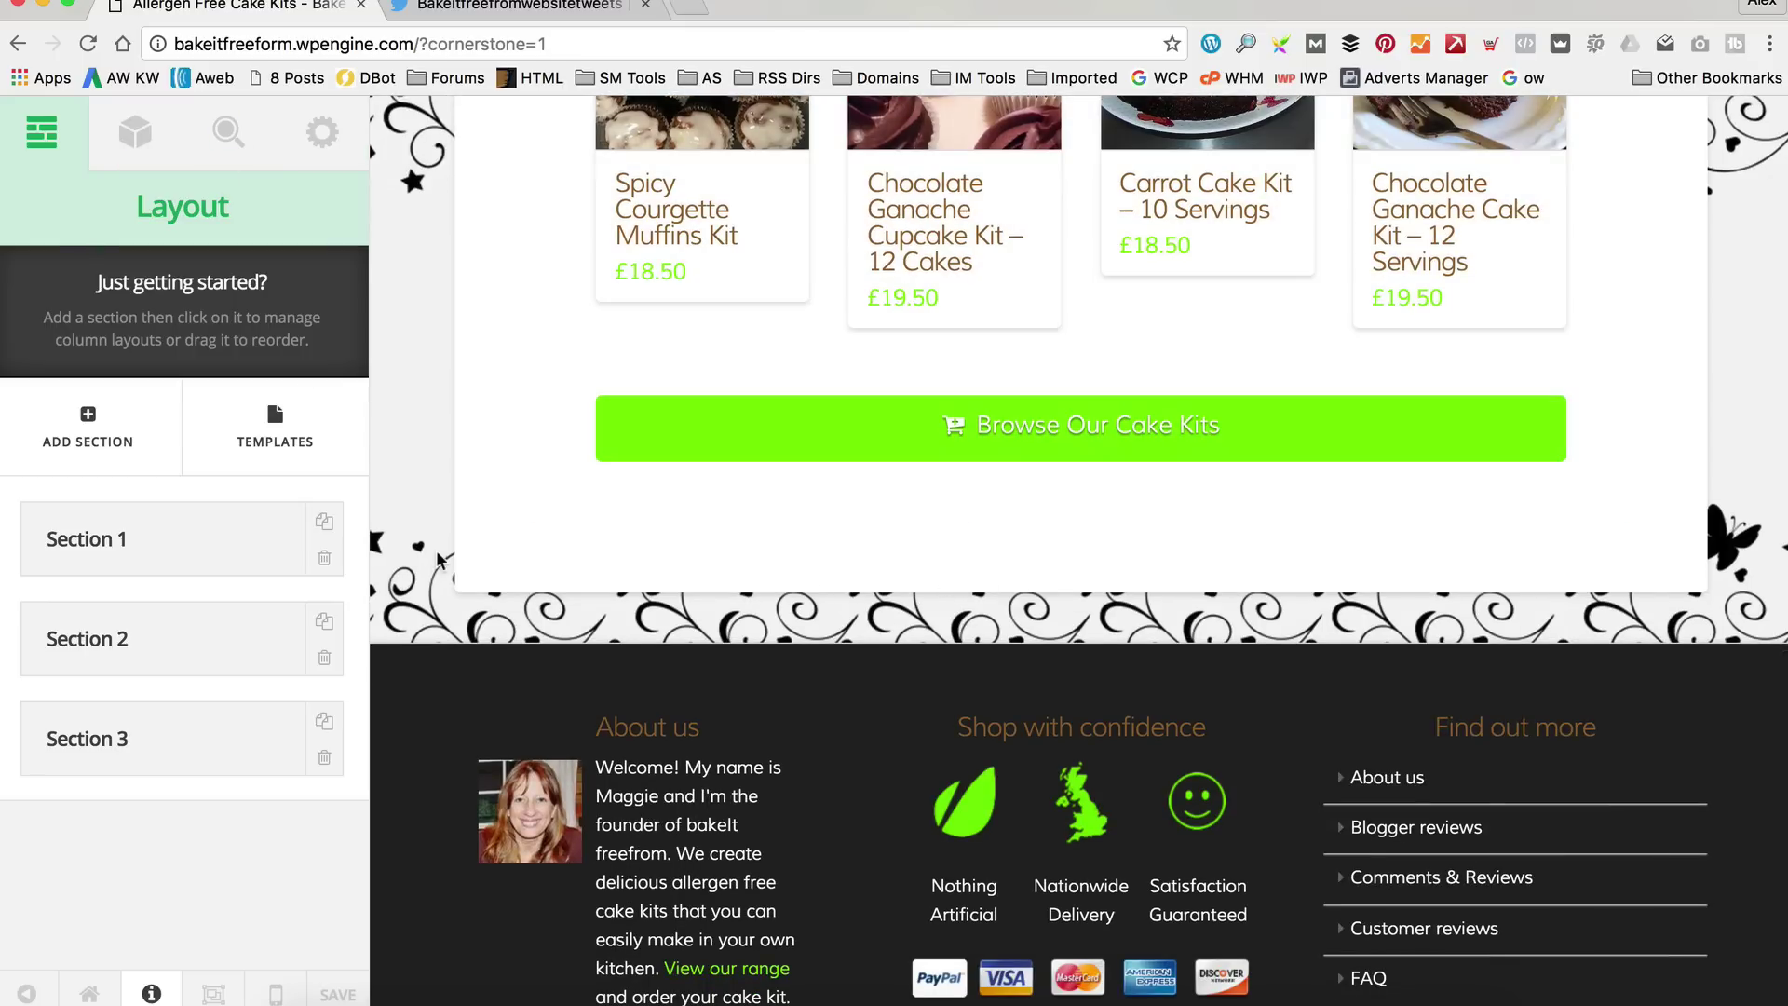
- Add a new section with a Text element containing [widget id="pi_tweet_scroll-2"]
click(134, 426)
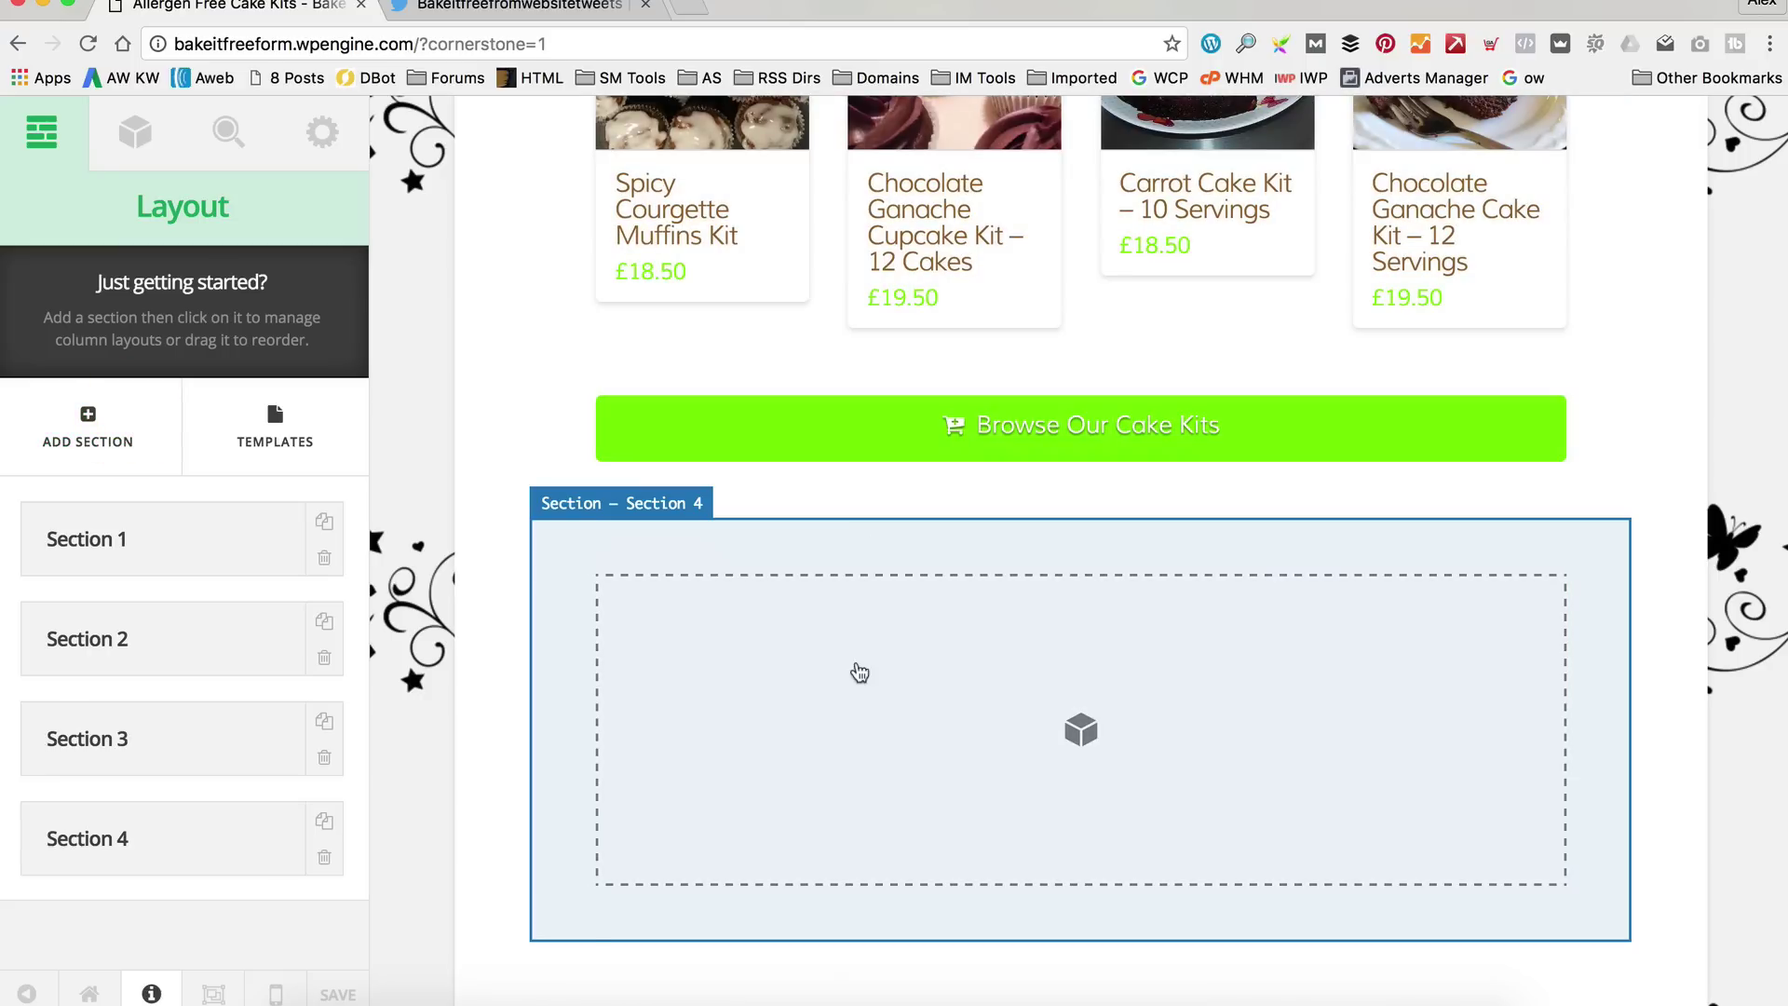
click(860, 672)
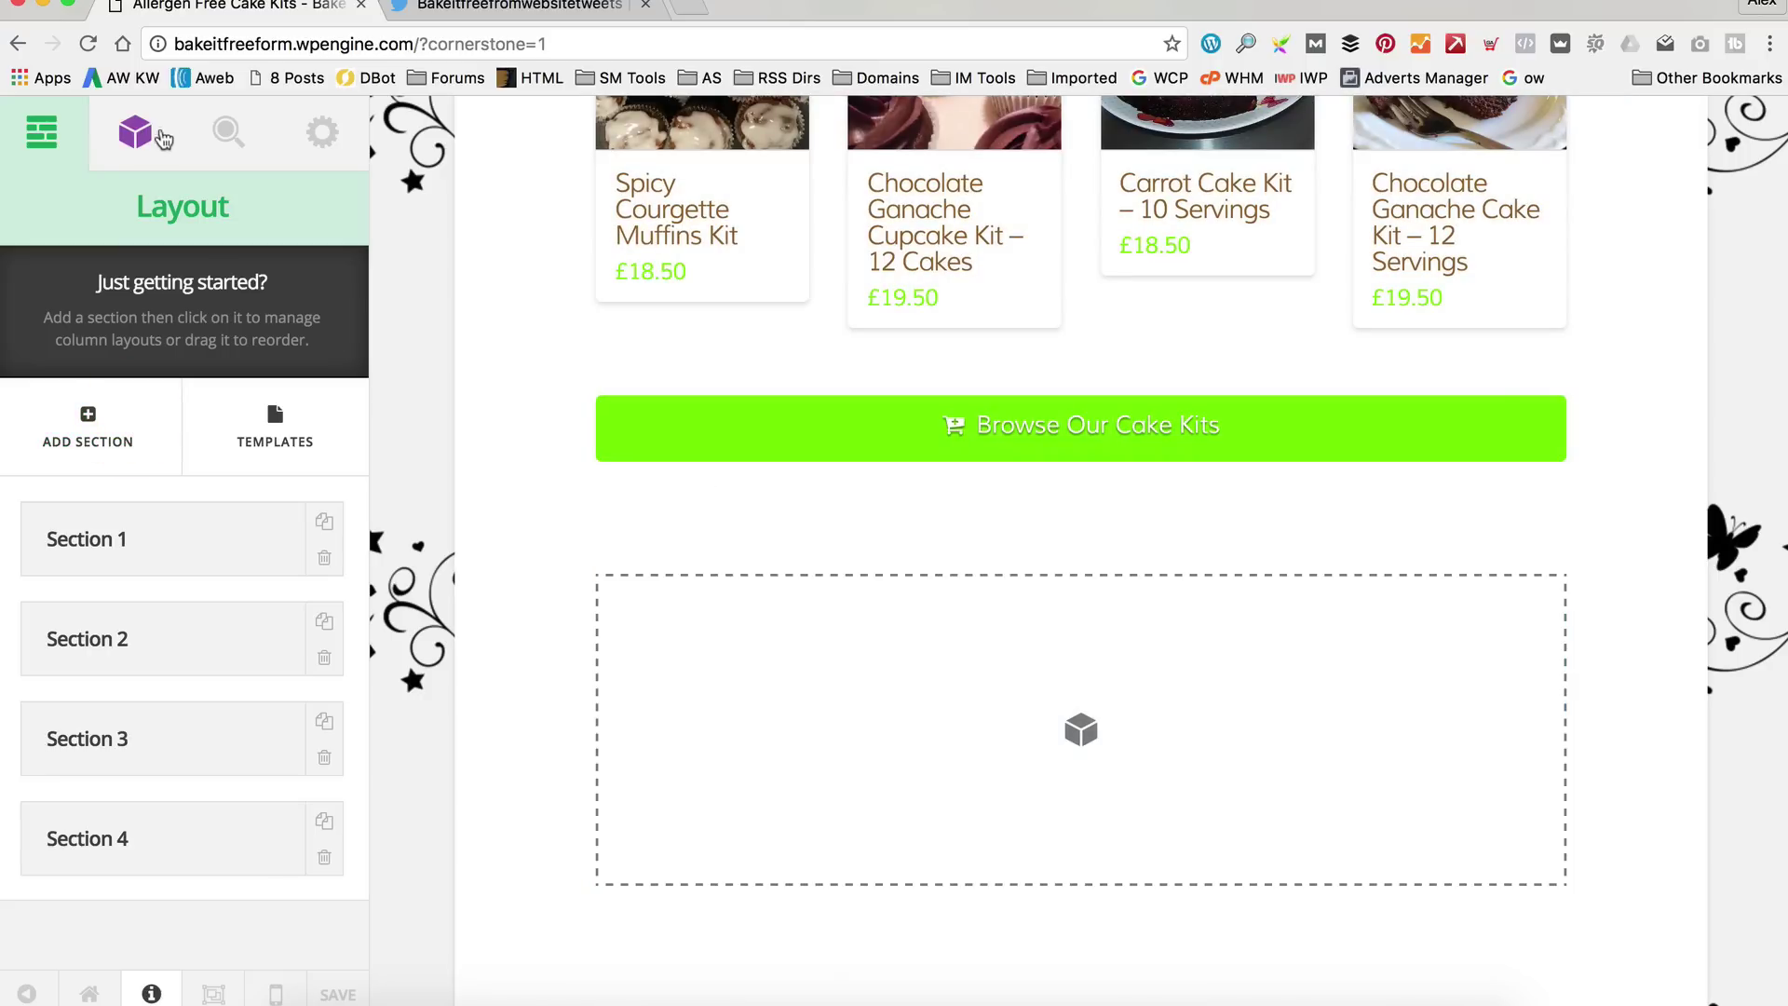
scroll(149, 596, down, 5)
scroll(168, 592, down, 8)
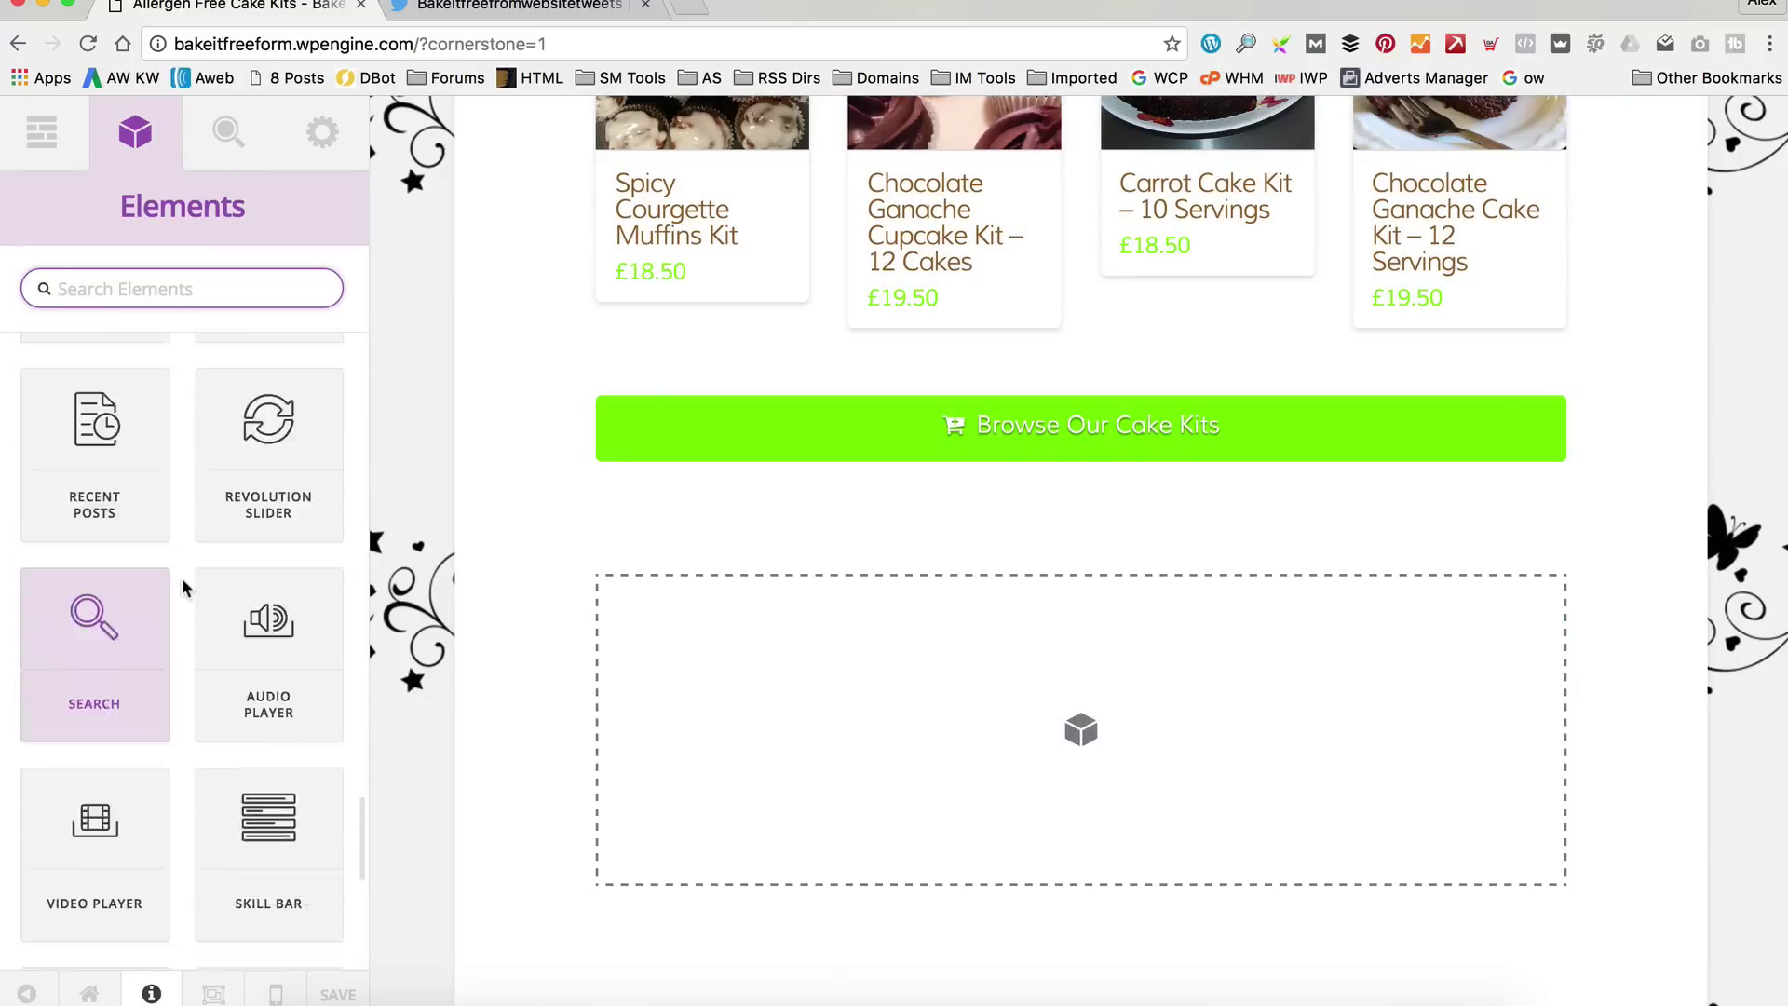
click(240, 679)
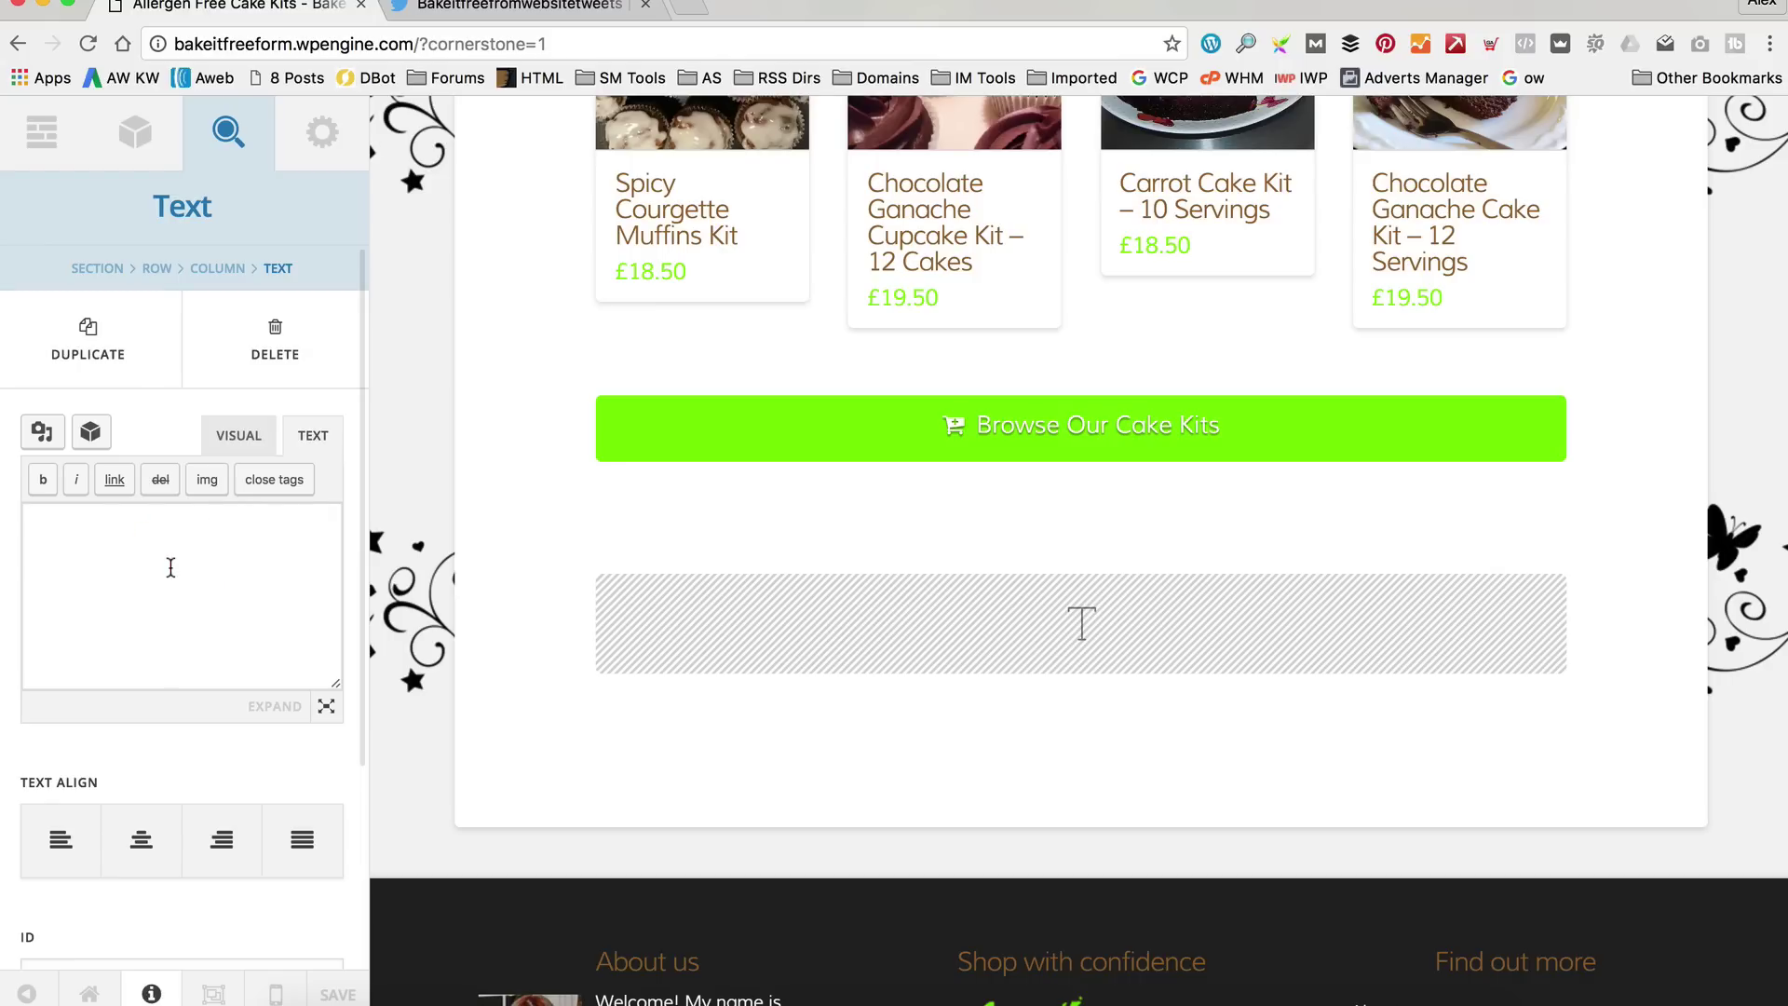
key(super+v)
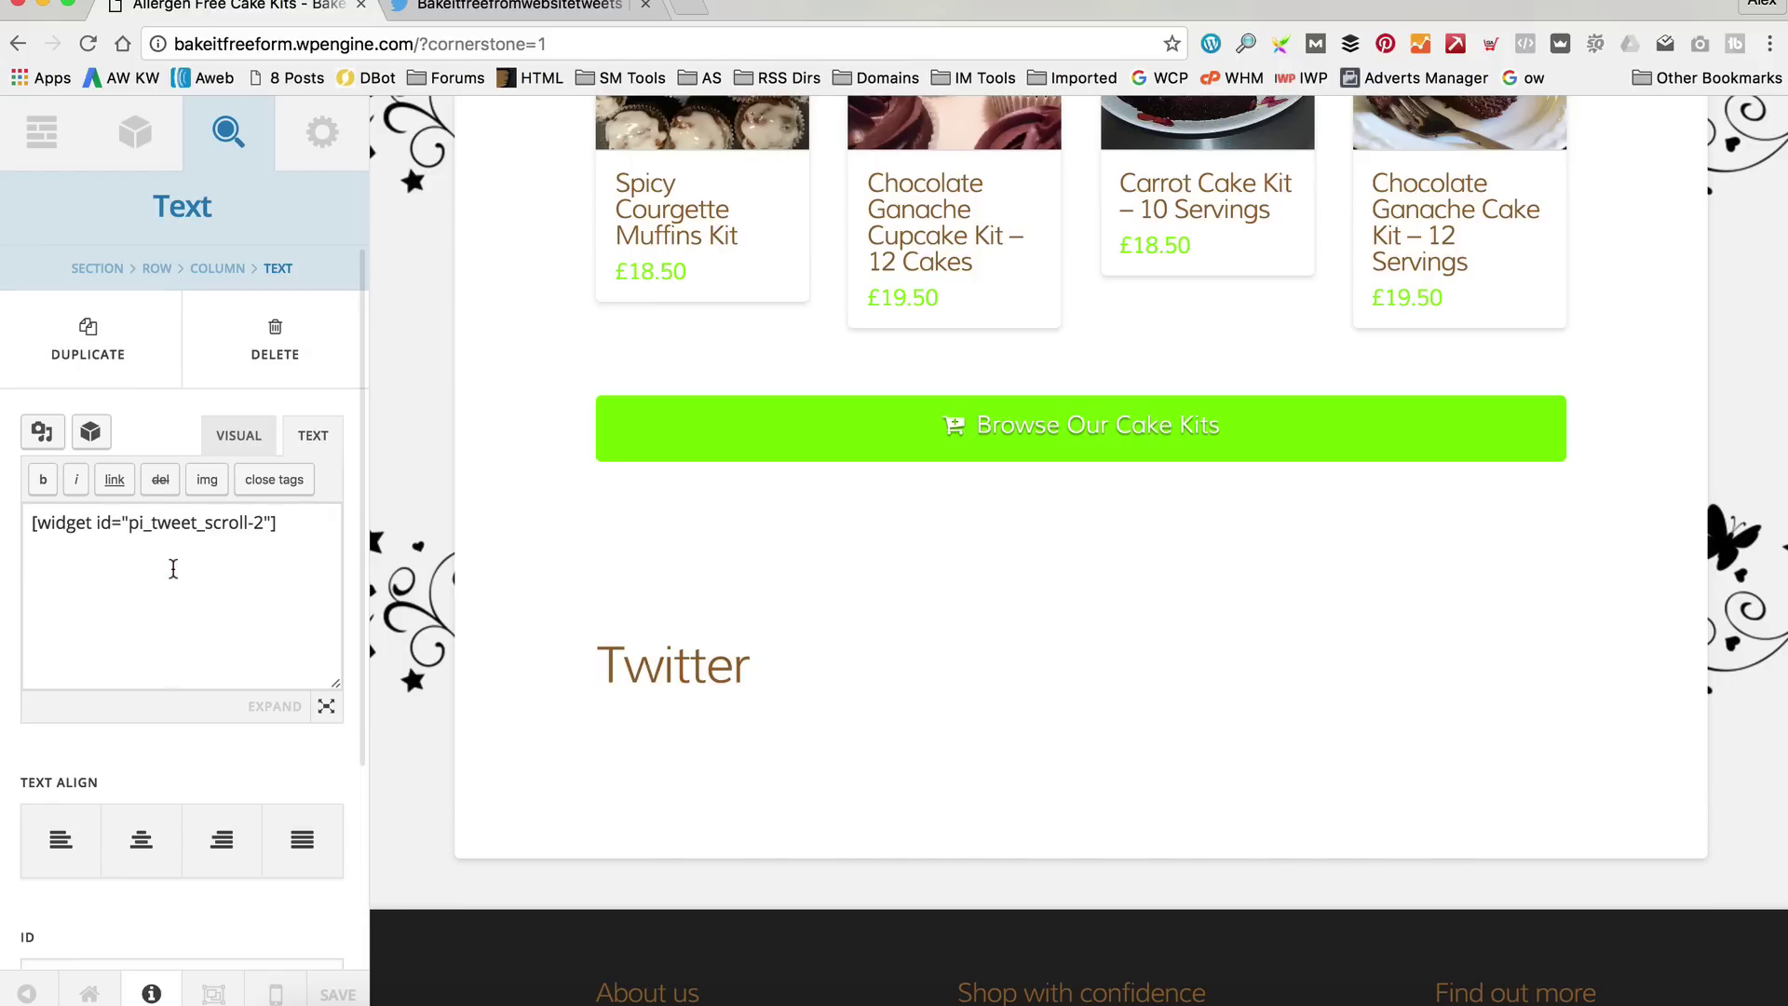
- Check the tweets in the preview, save the page, and bring up the after-save options
scroll(1187, 578, down, 3)
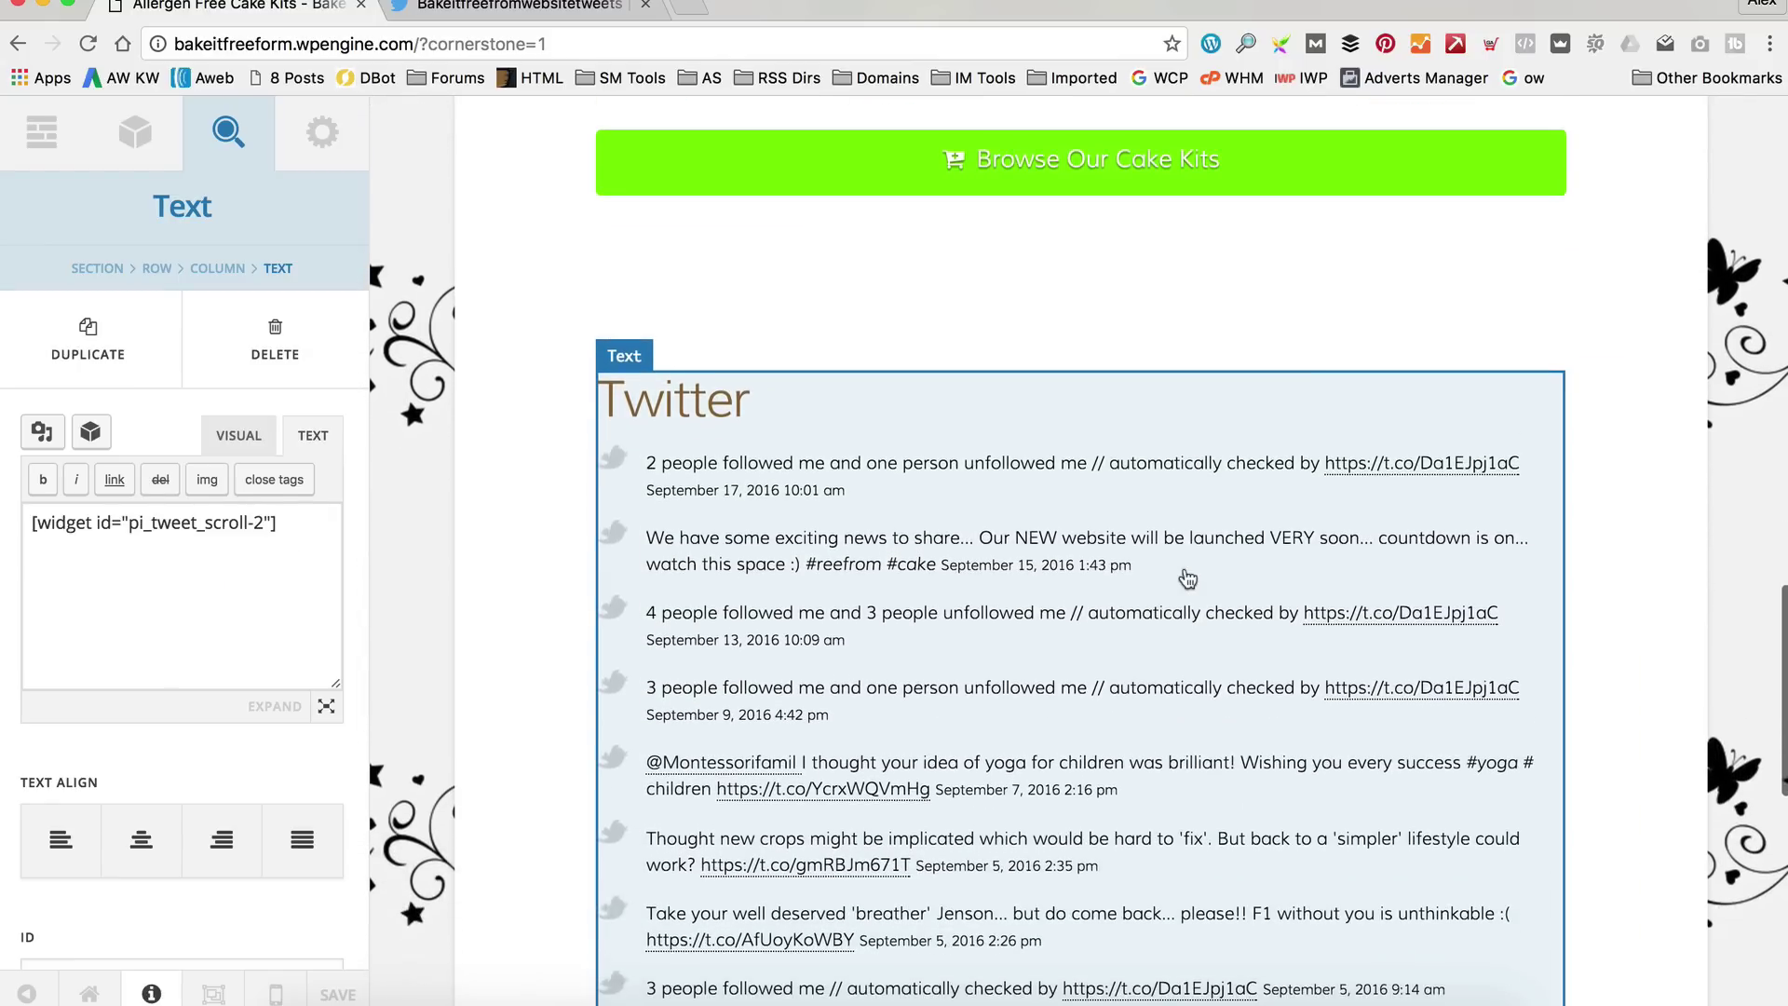
scroll(500, 555, down, 6)
scroll(504, 557, up, 6)
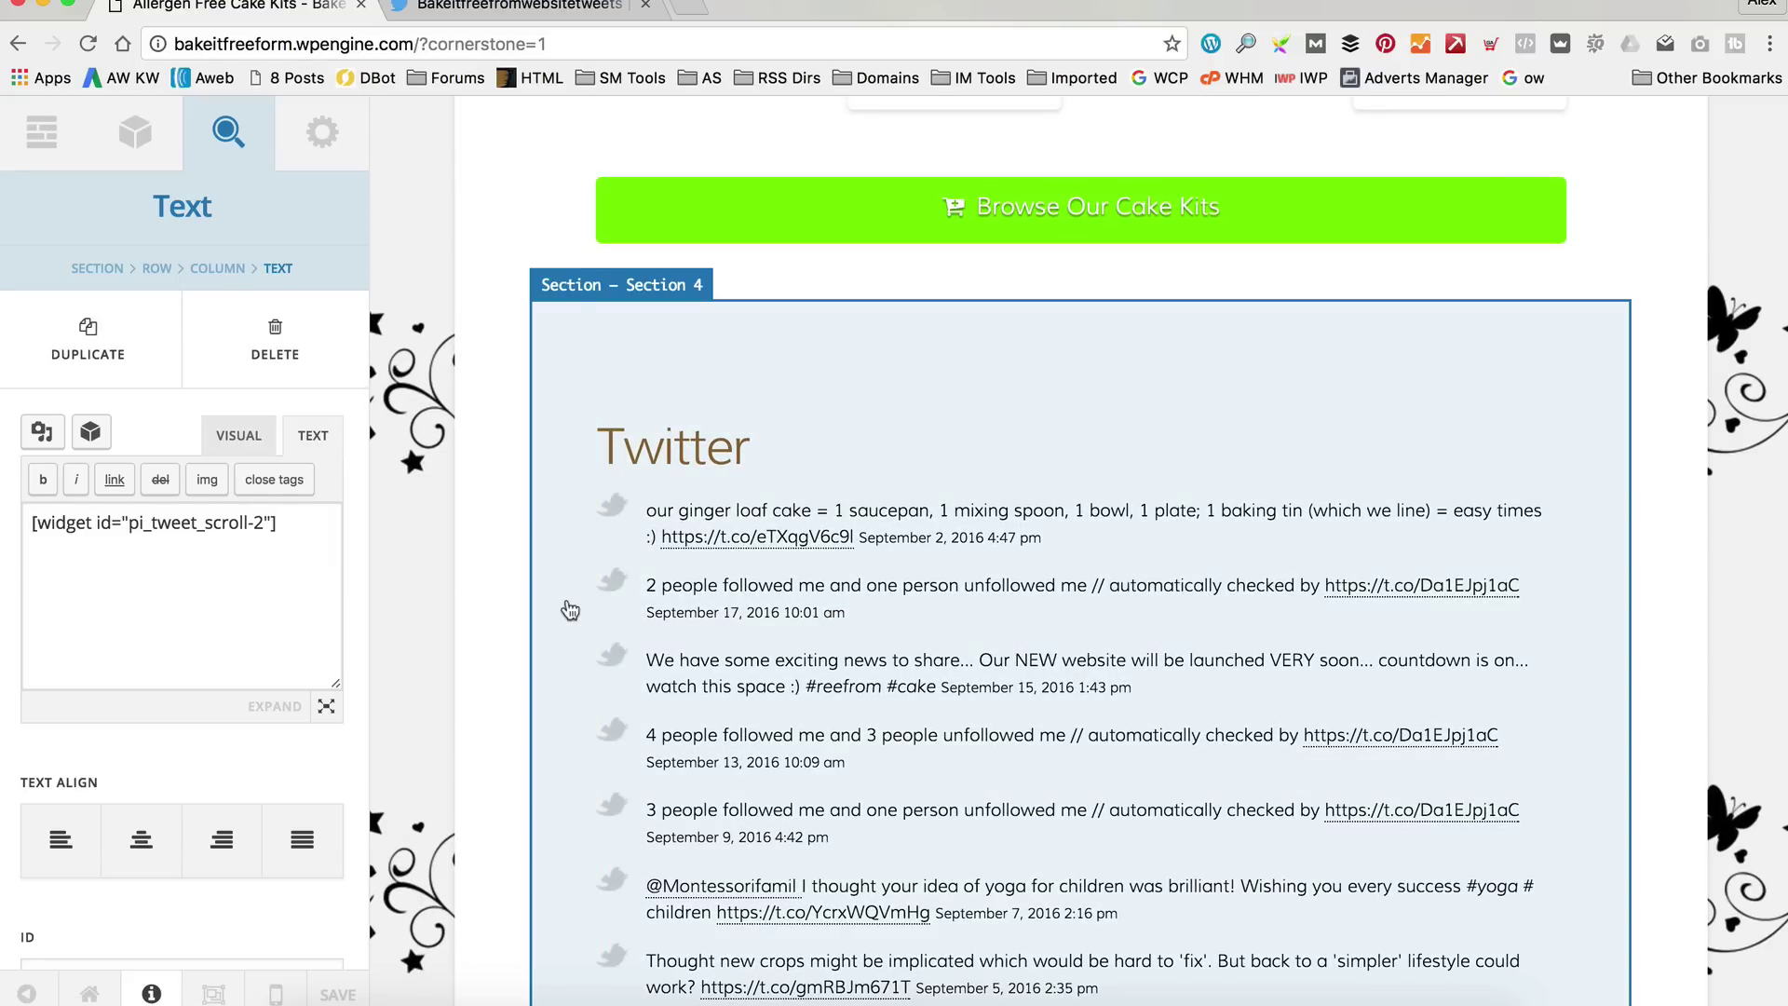
scroll(578, 586, down, 4)
scroll(580, 582, up, 2)
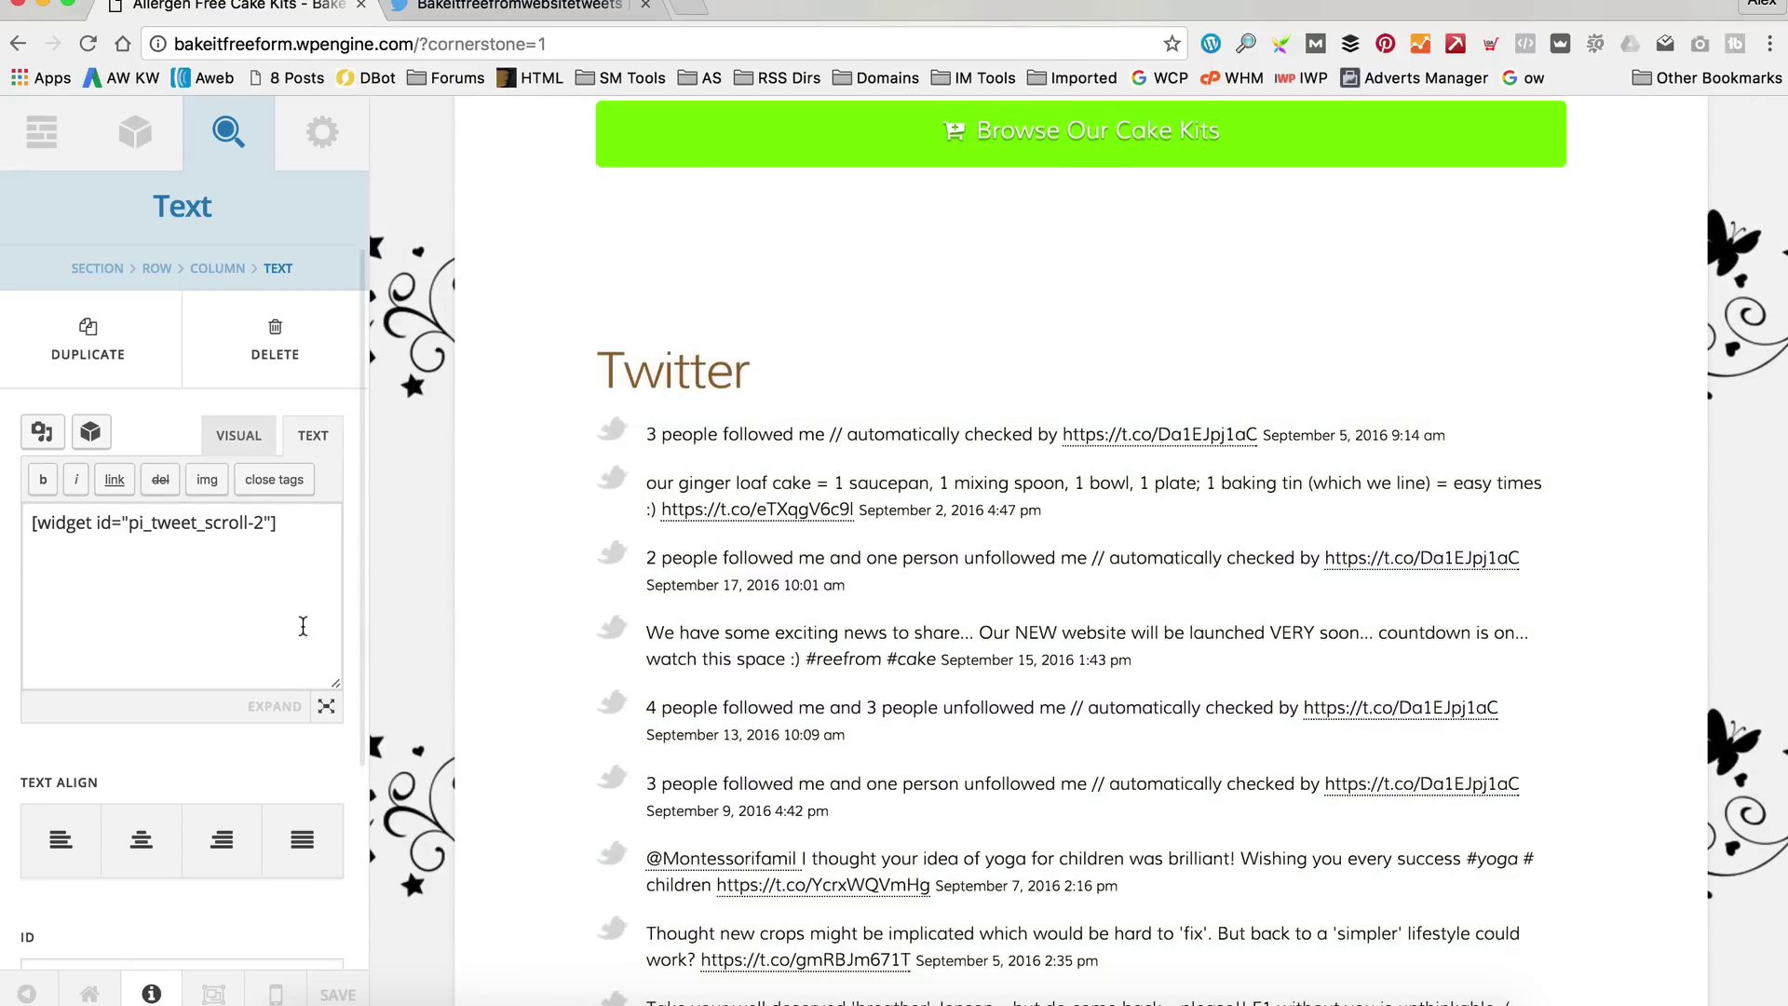
scroll(310, 687, down, 5)
click(331, 993)
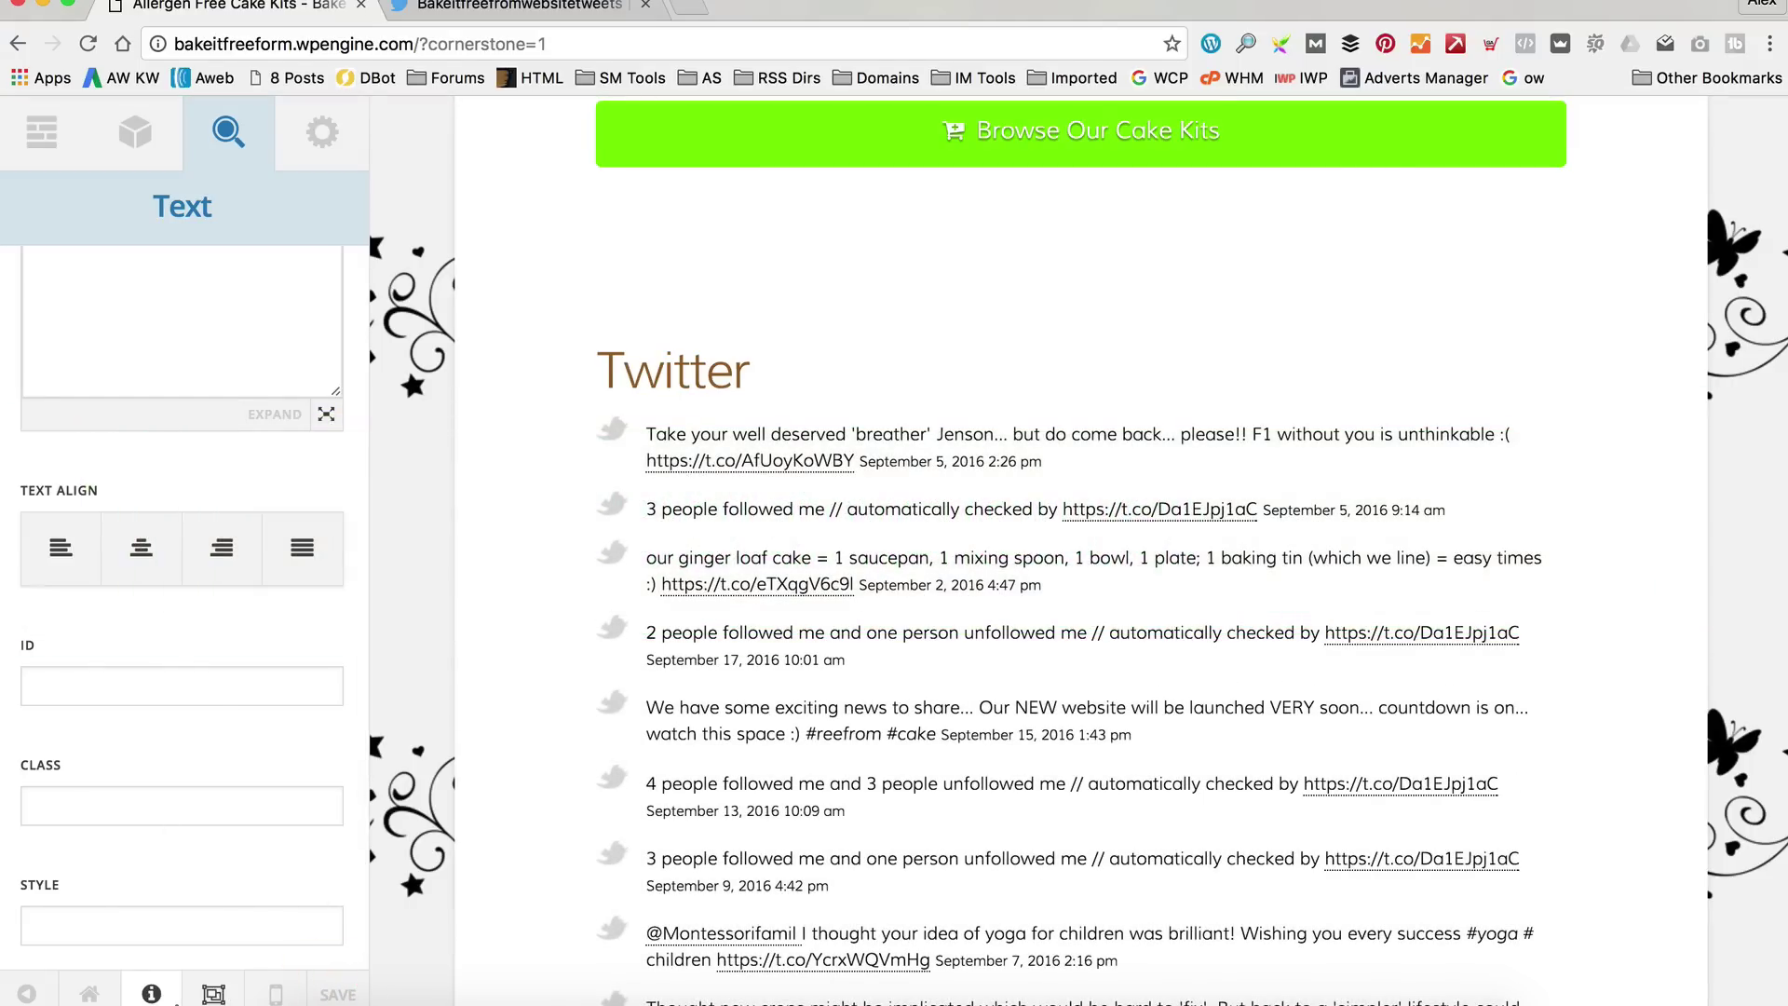
click(90, 993)
- View the saved homepage's Twitter section and open the Widgets admin page in a new tab
click(292, 924)
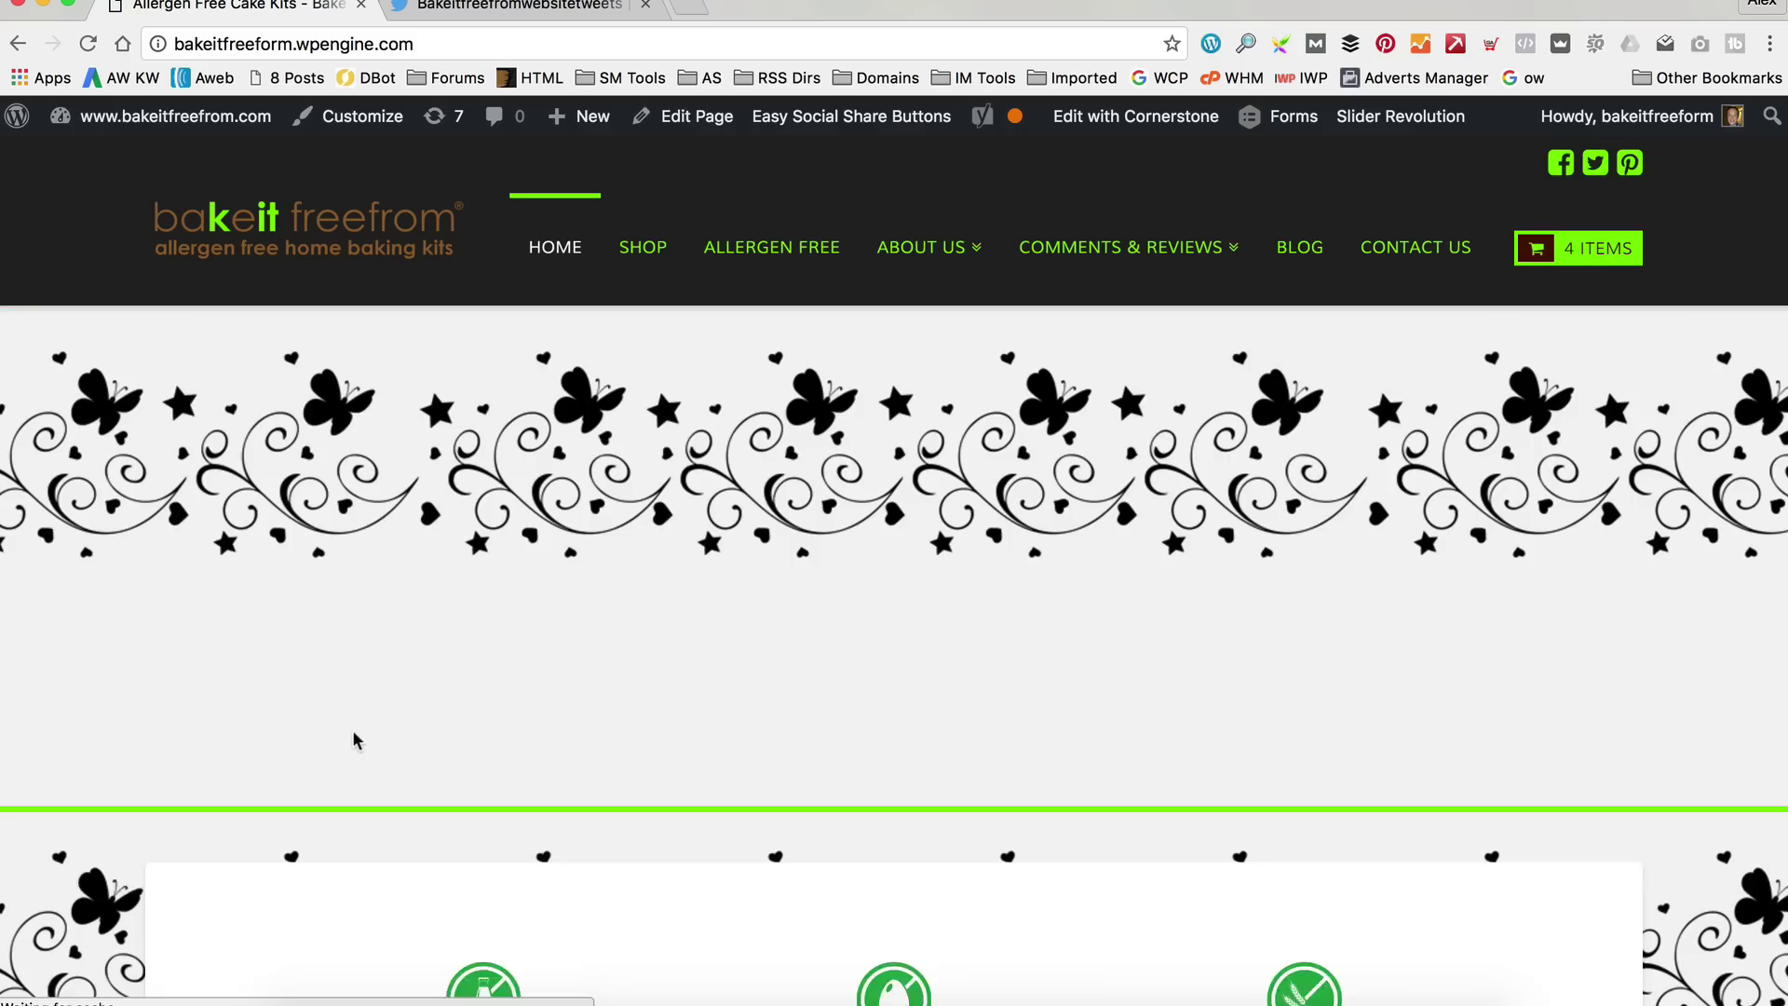
scroll(671, 477, down, 20)
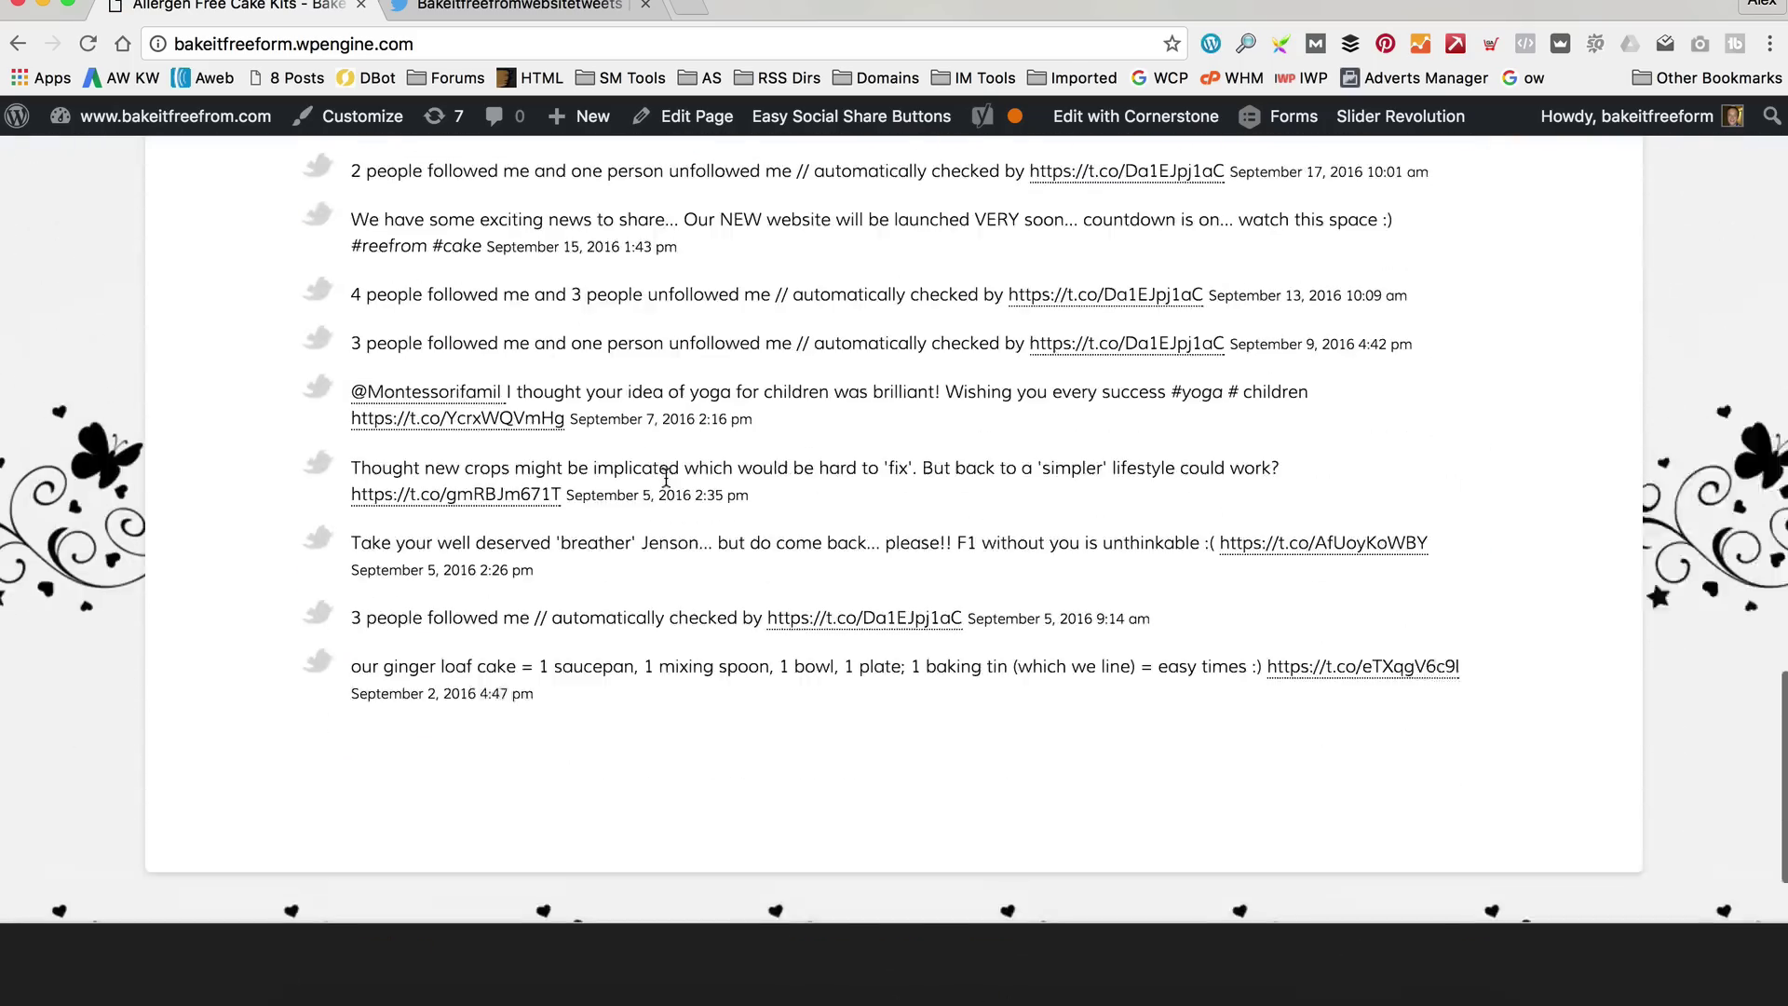
mouse_move(186, 120)
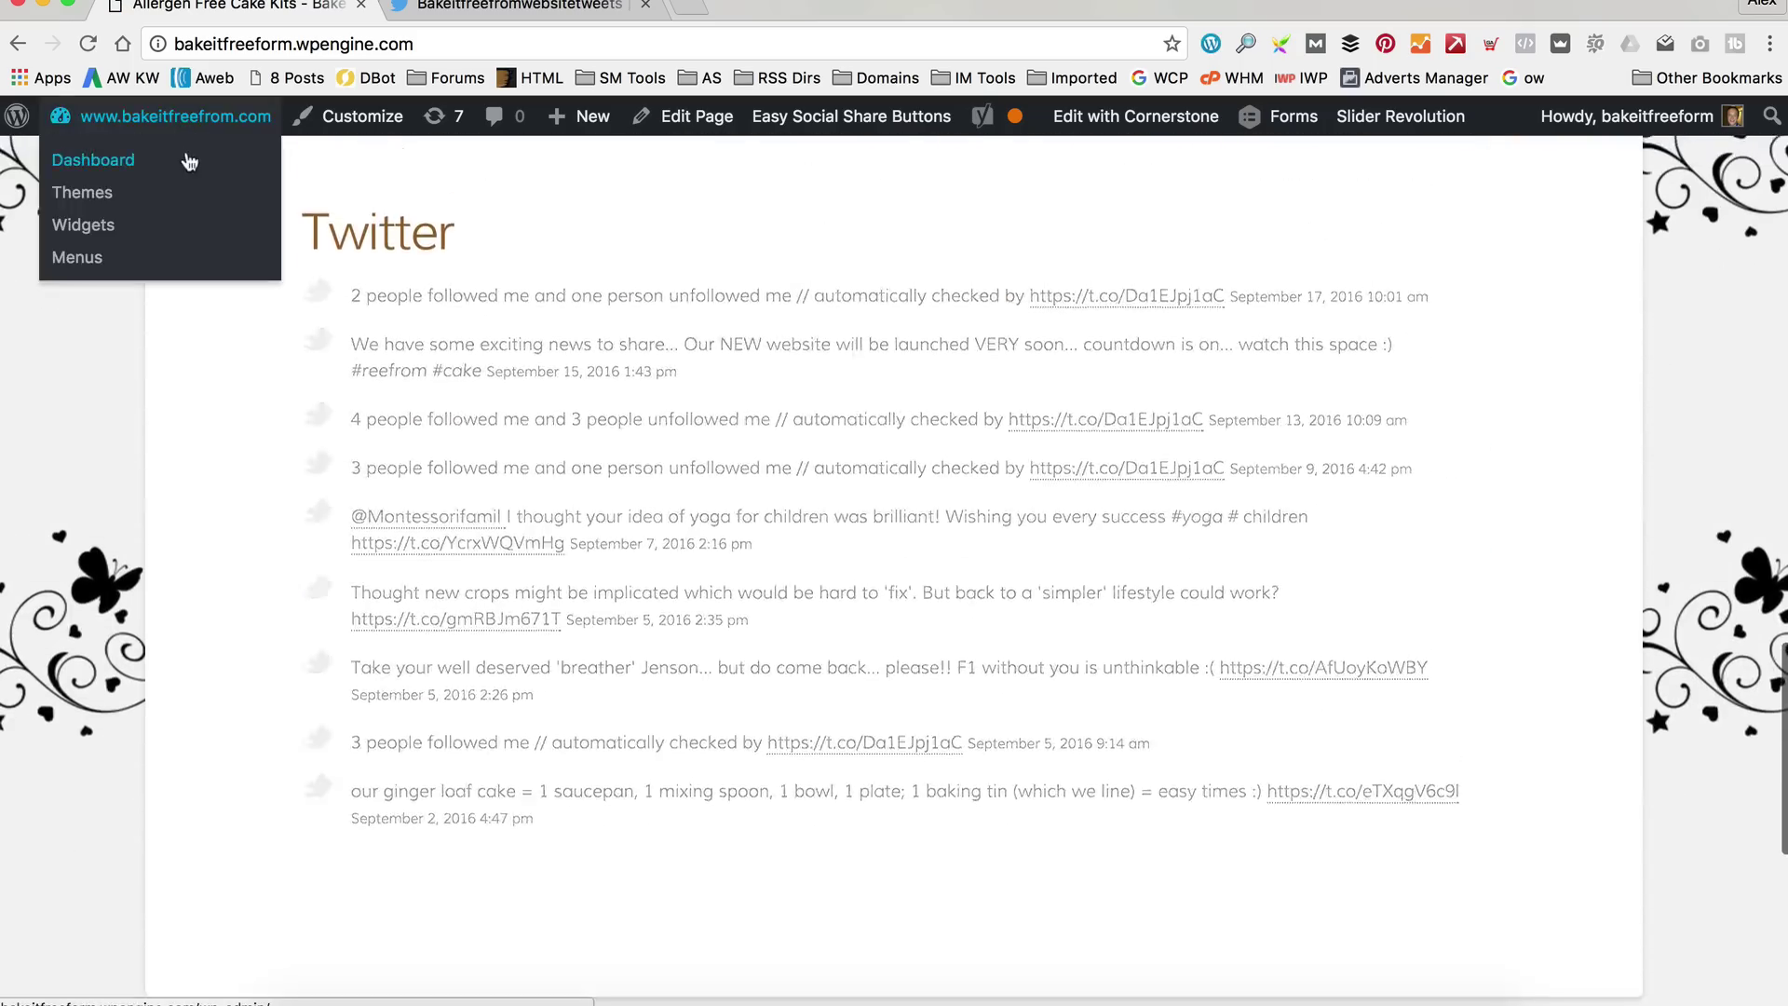
right_click(131, 223)
right_click(176, 119)
click(186, 121)
click(497, 6)
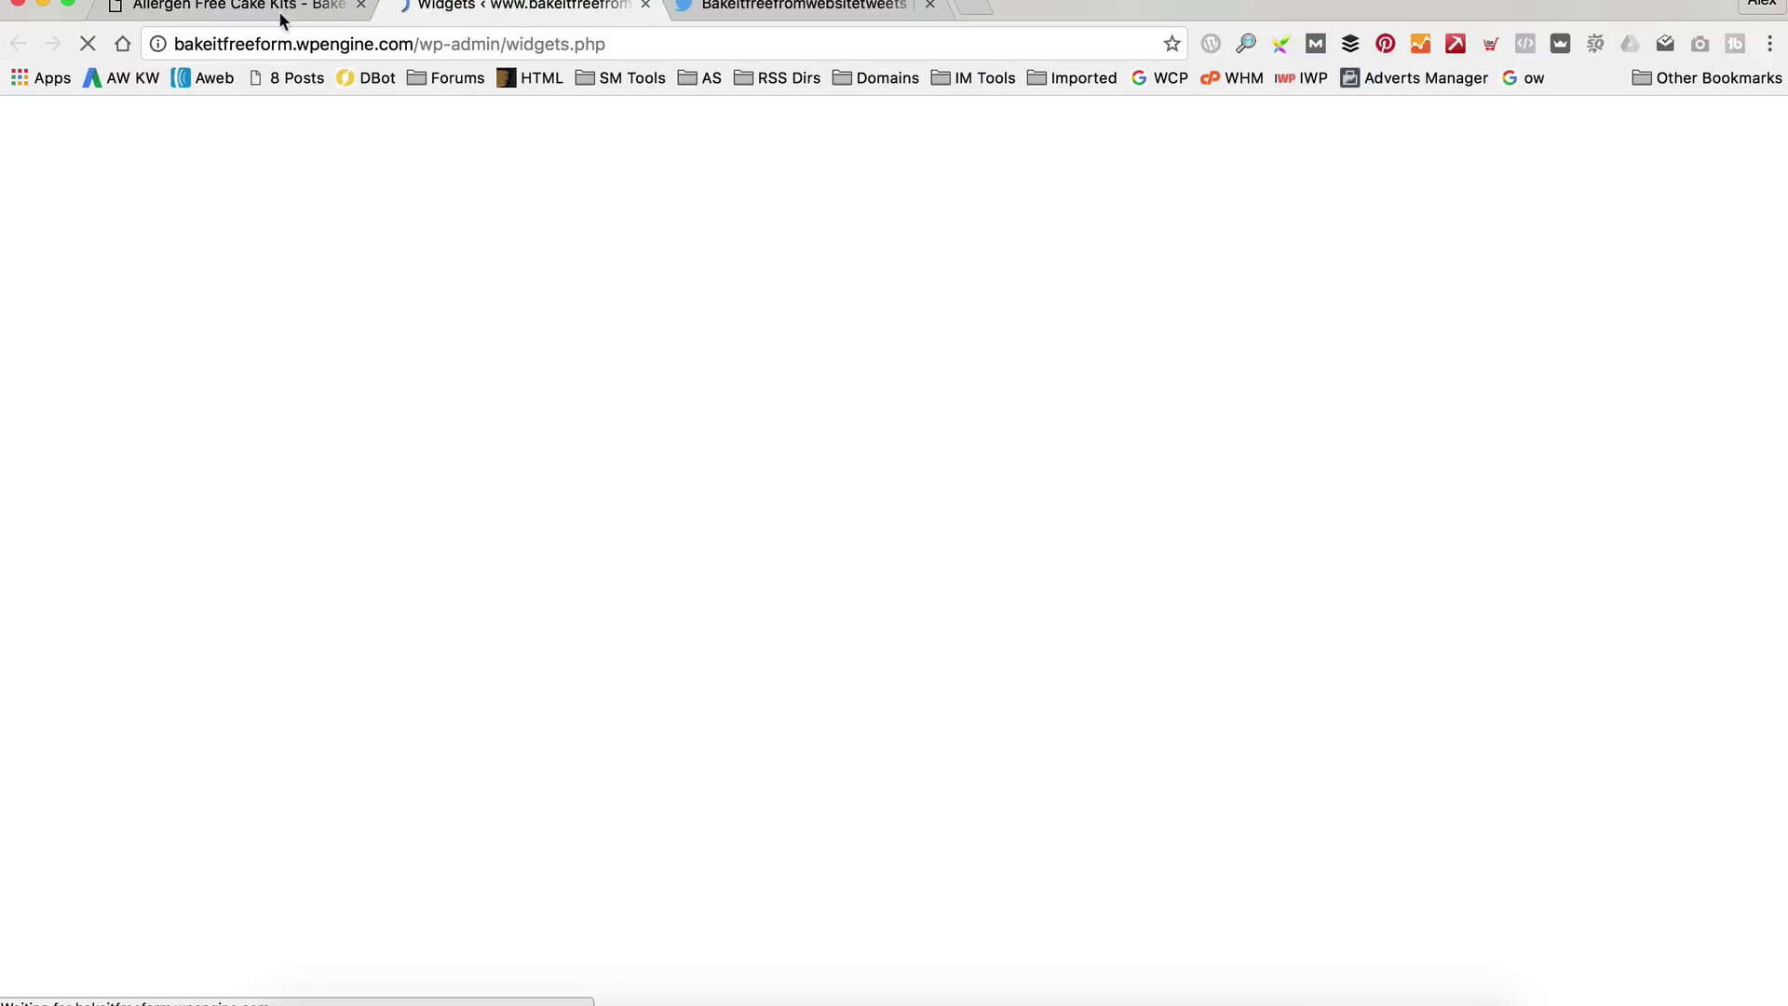
key(ctrl+shift+Tab)
scroll(773, 473, up, 4)
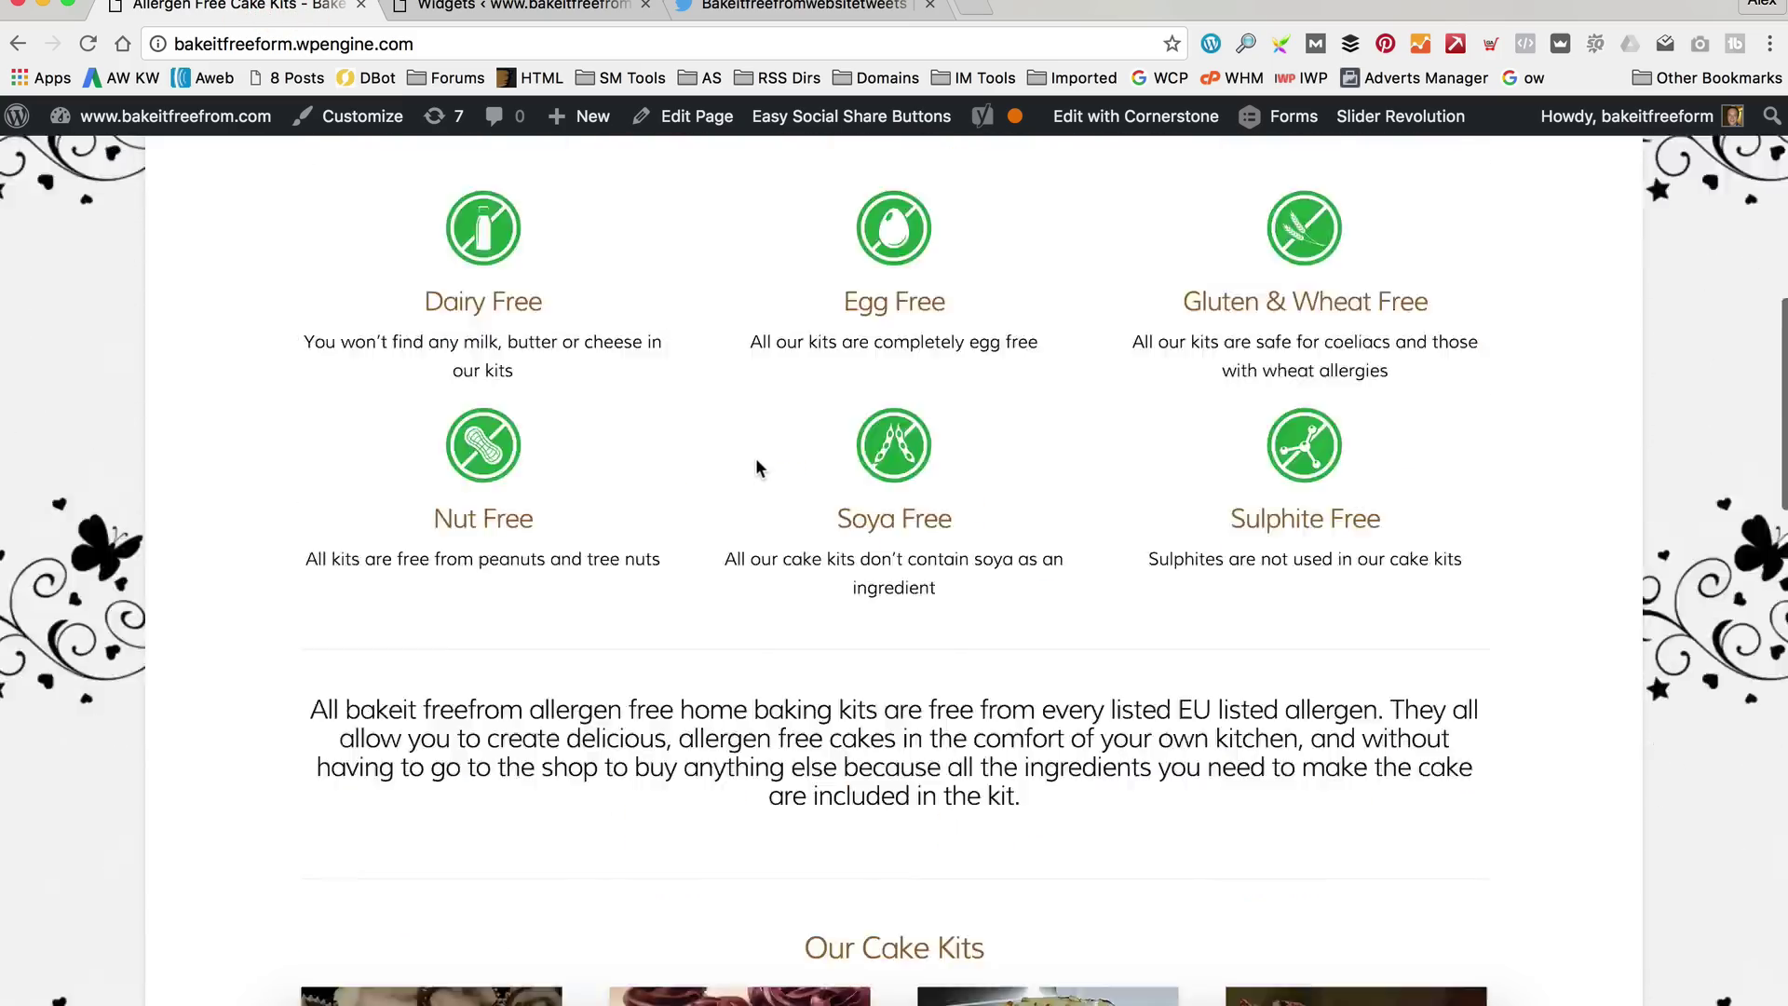
scroll(754, 461, down, 12)
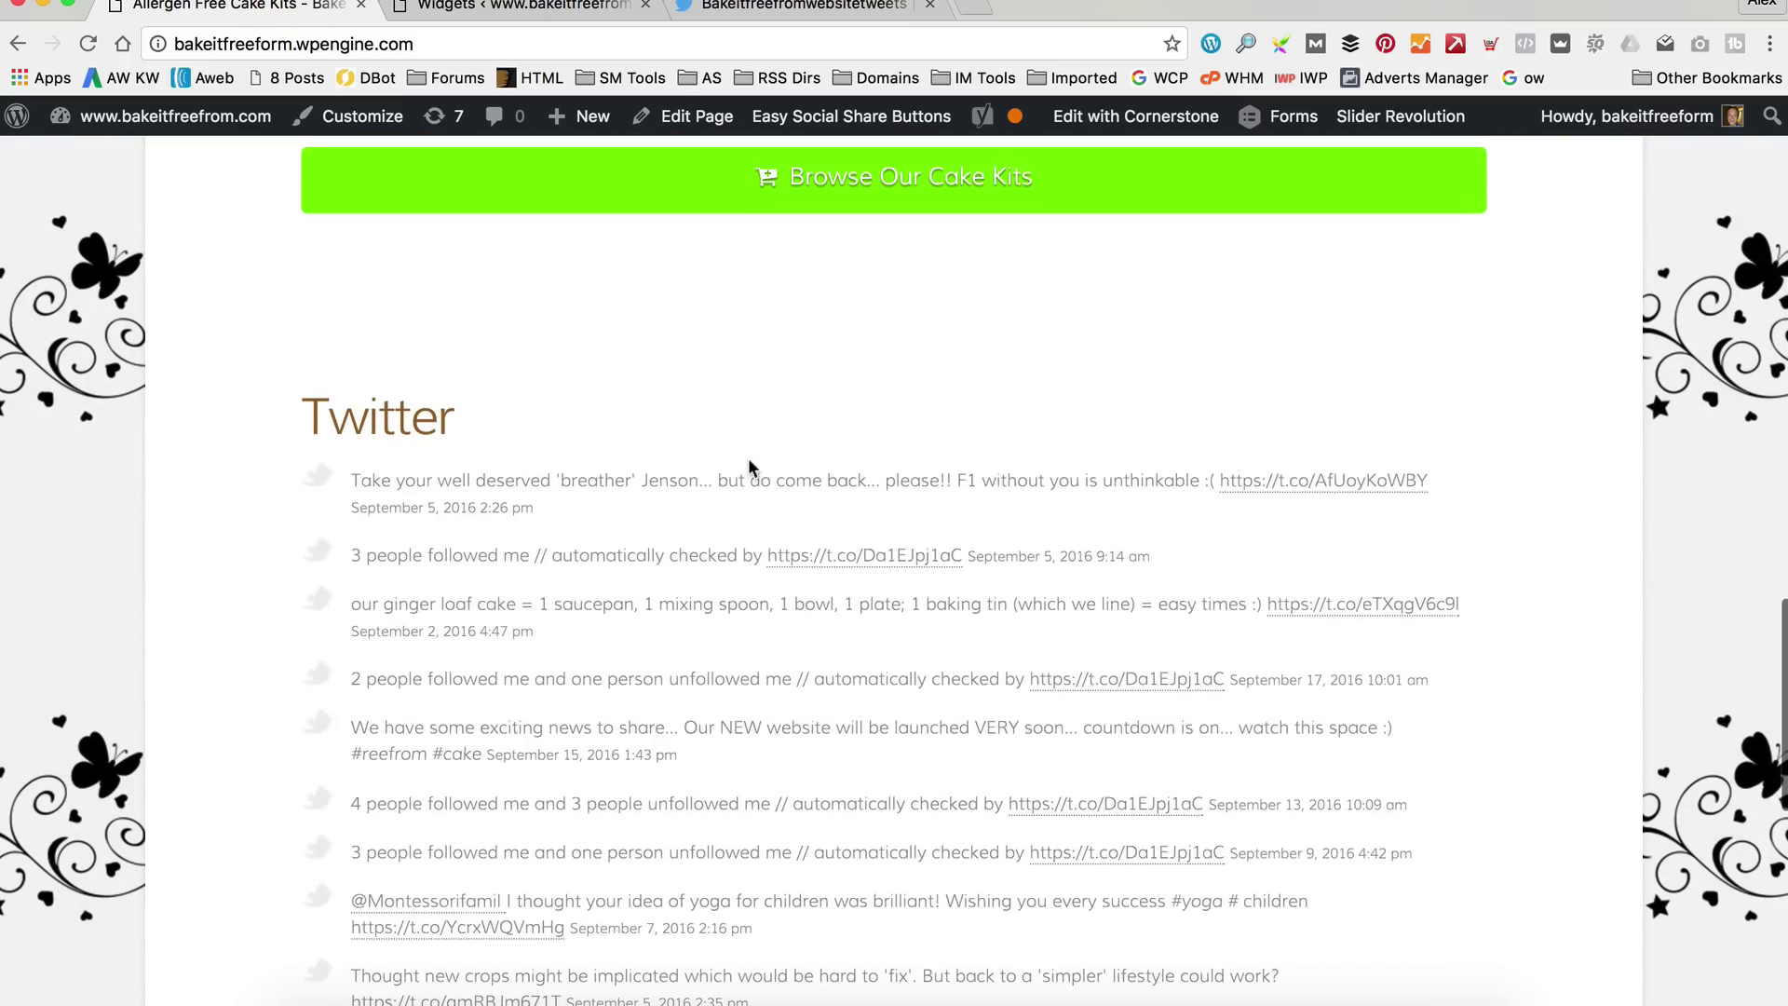
- Change TweetScroll's tweets to show from 12 to 1 in the Arbitrary area, then reload the homepage
click(549, 9)
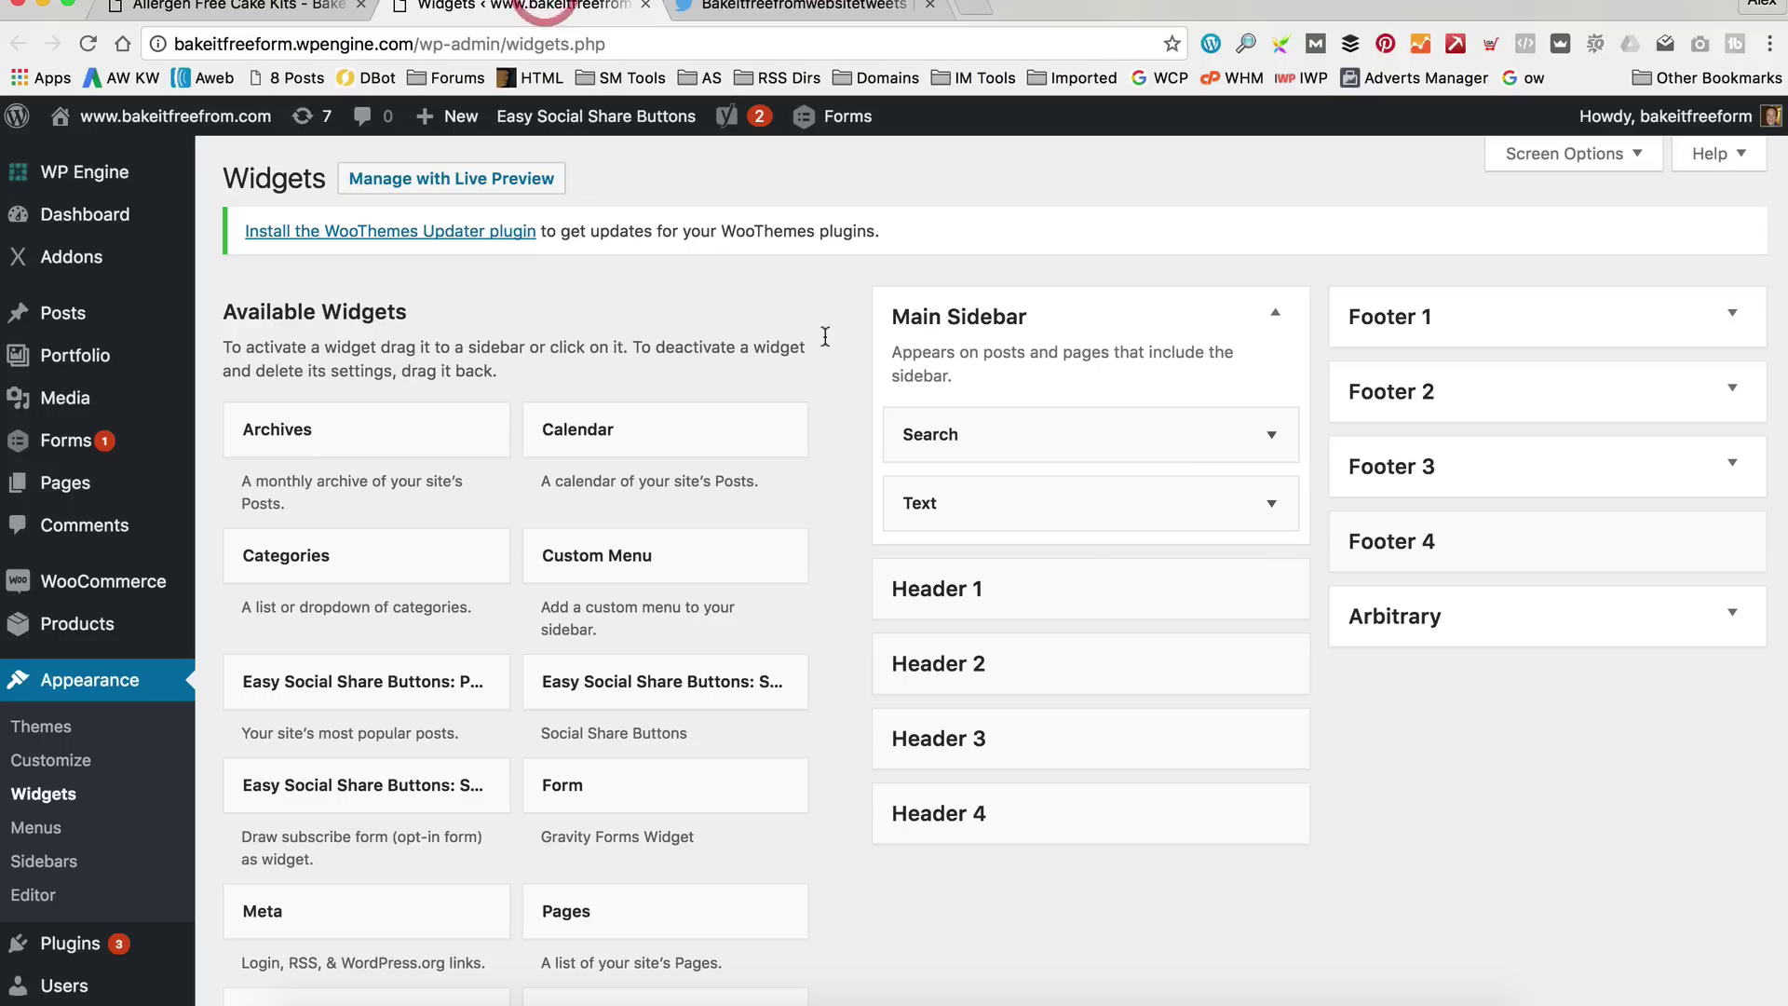
click(1659, 612)
scroll(1609, 687, down, 3)
click(1624, 533)
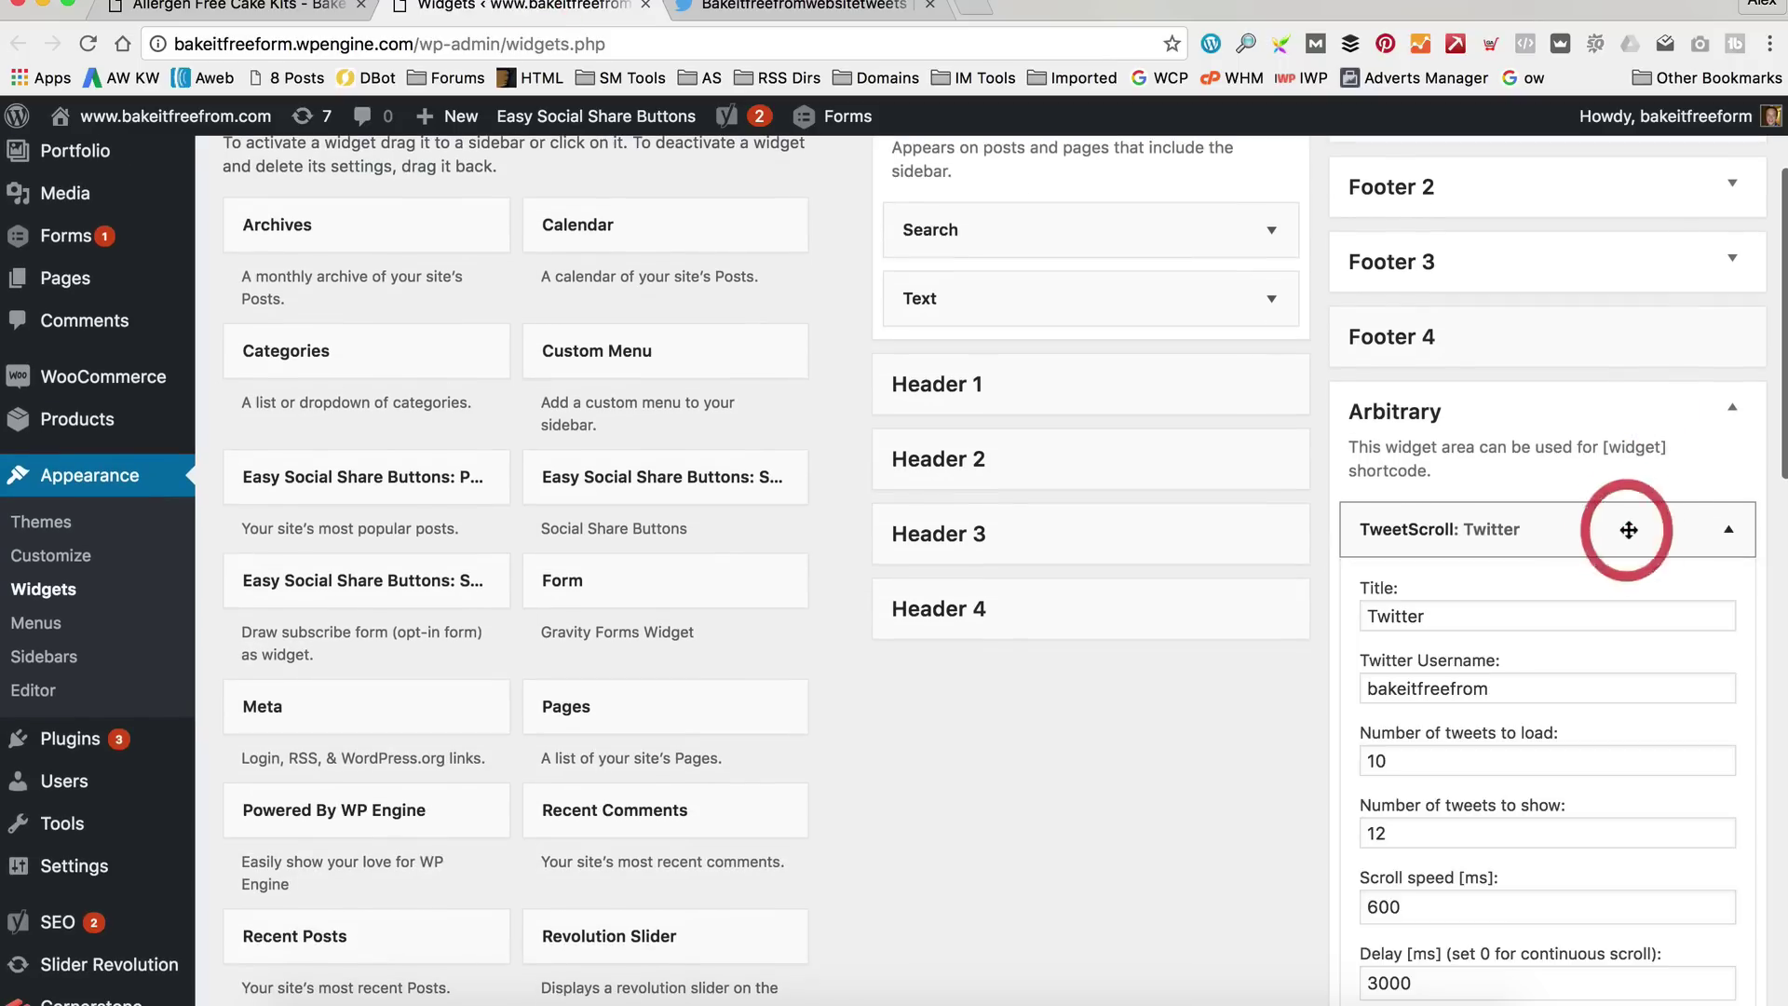
scroll(1583, 503, down, 3)
click(1500, 469)
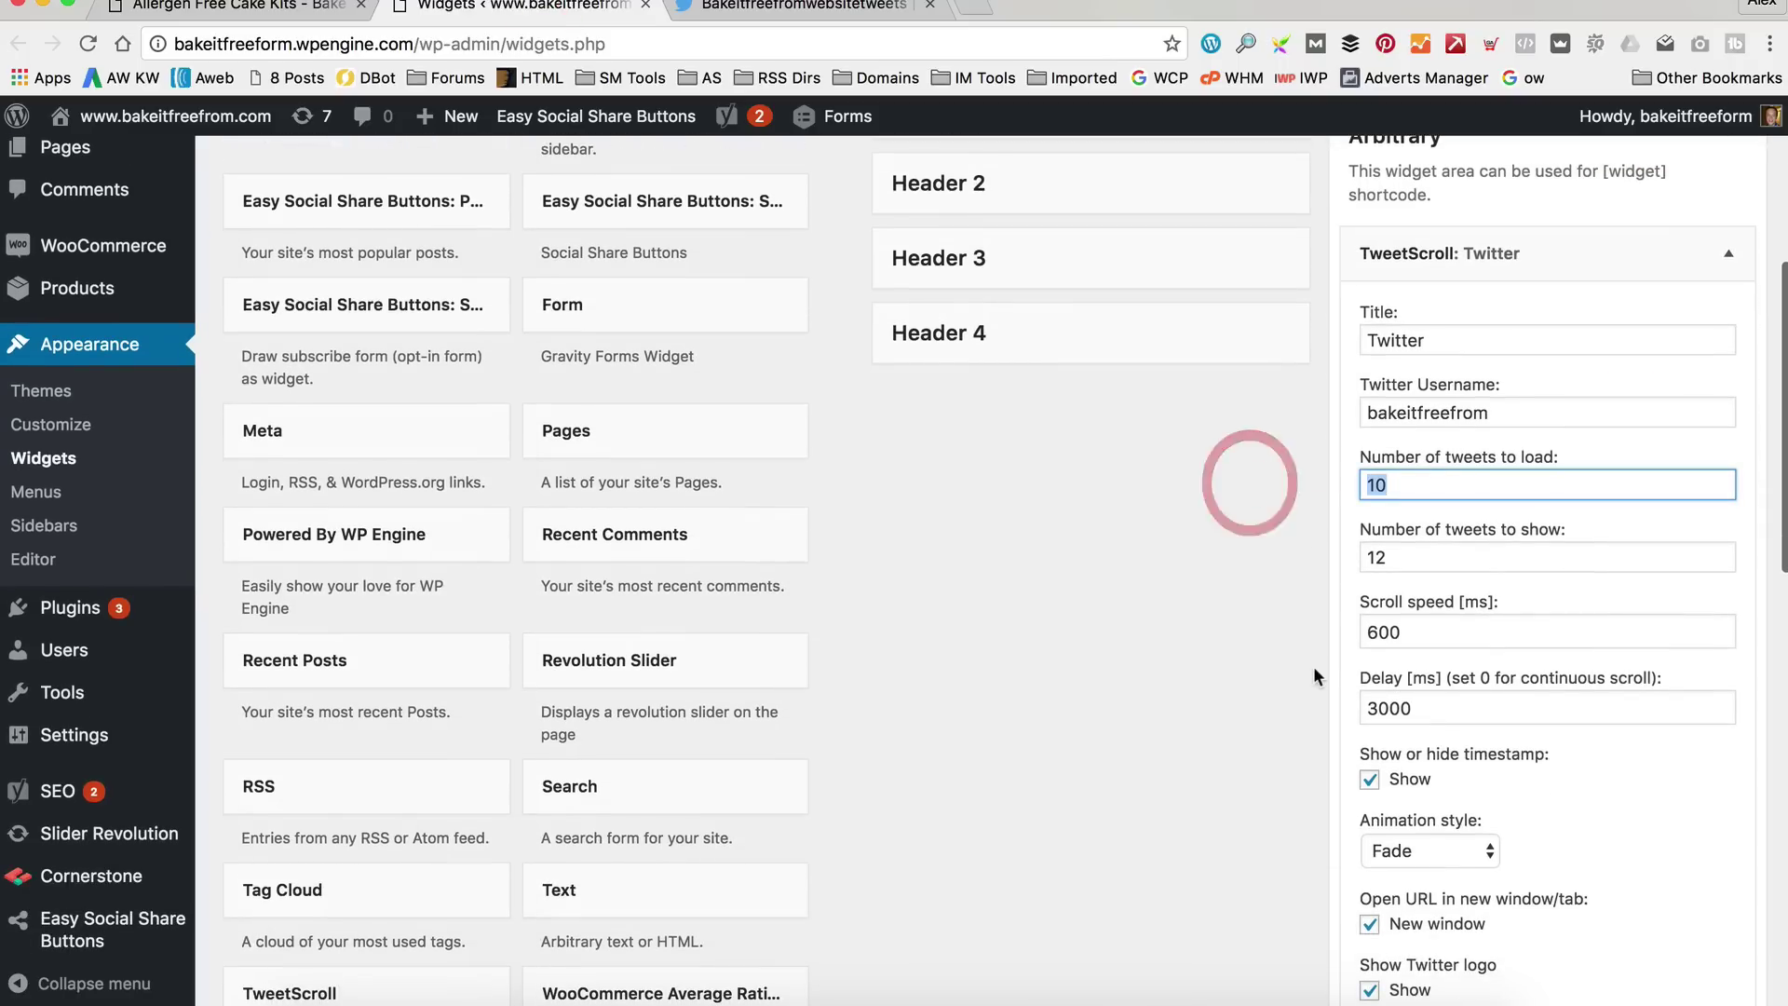
key(Tab)
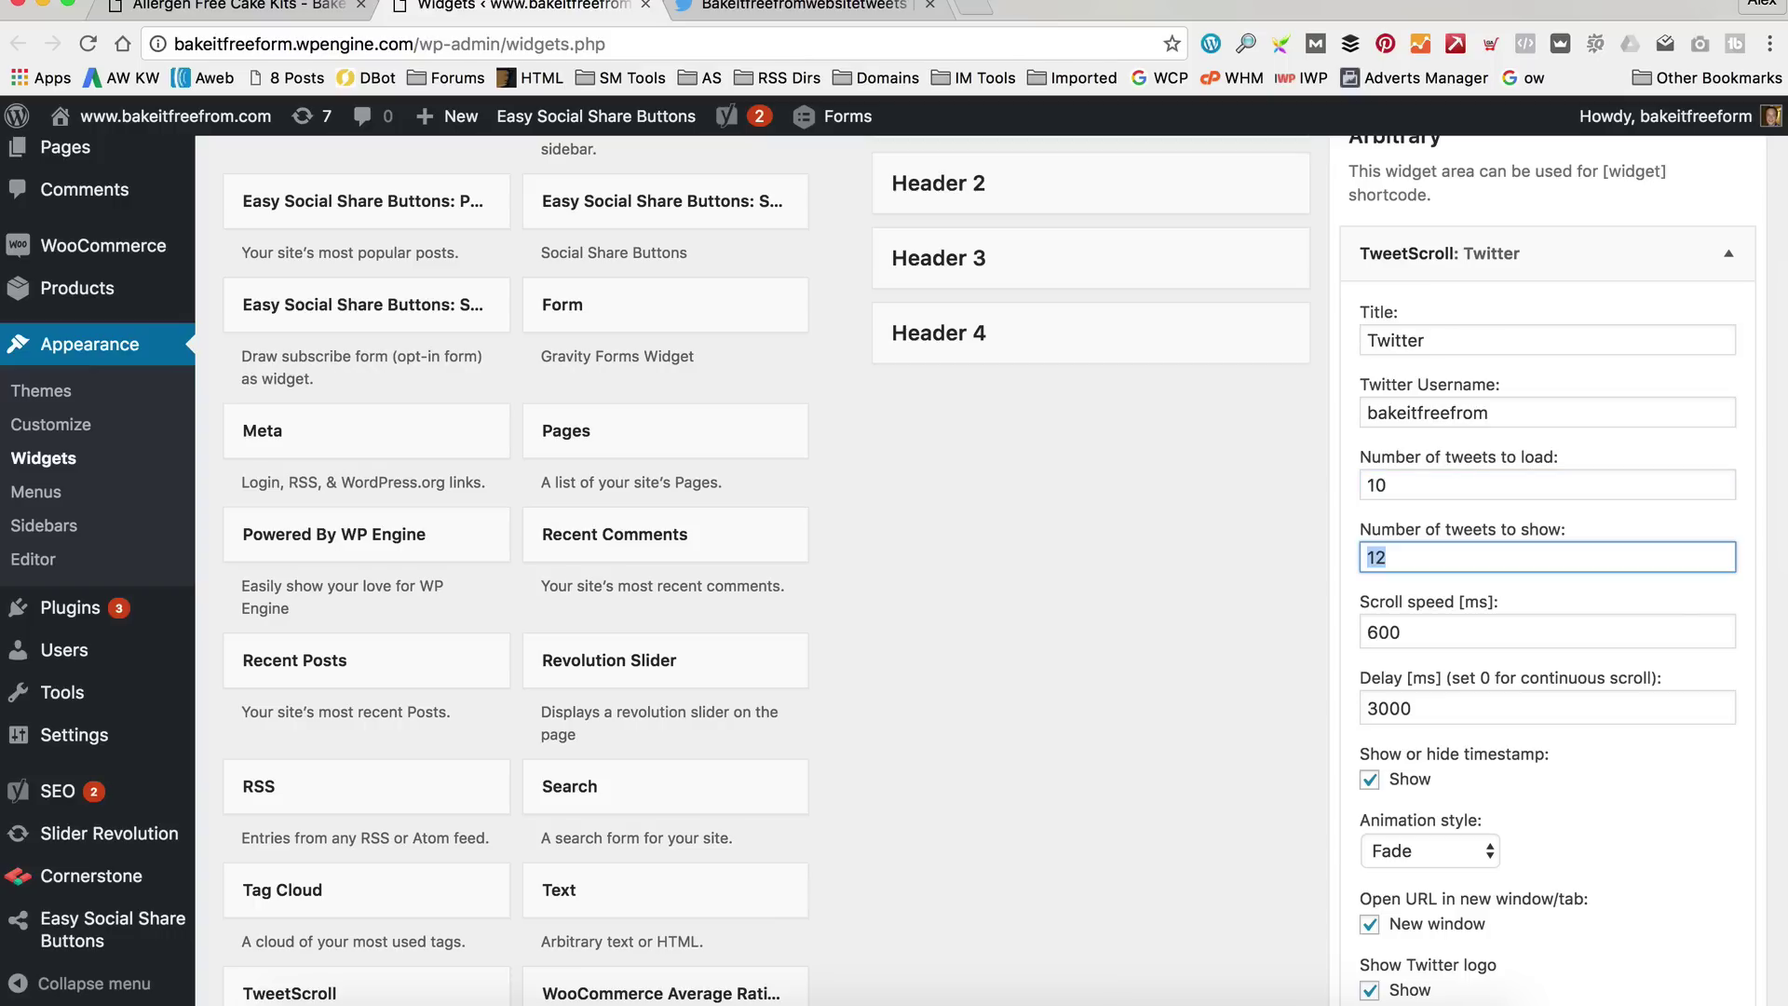
key(Tab)
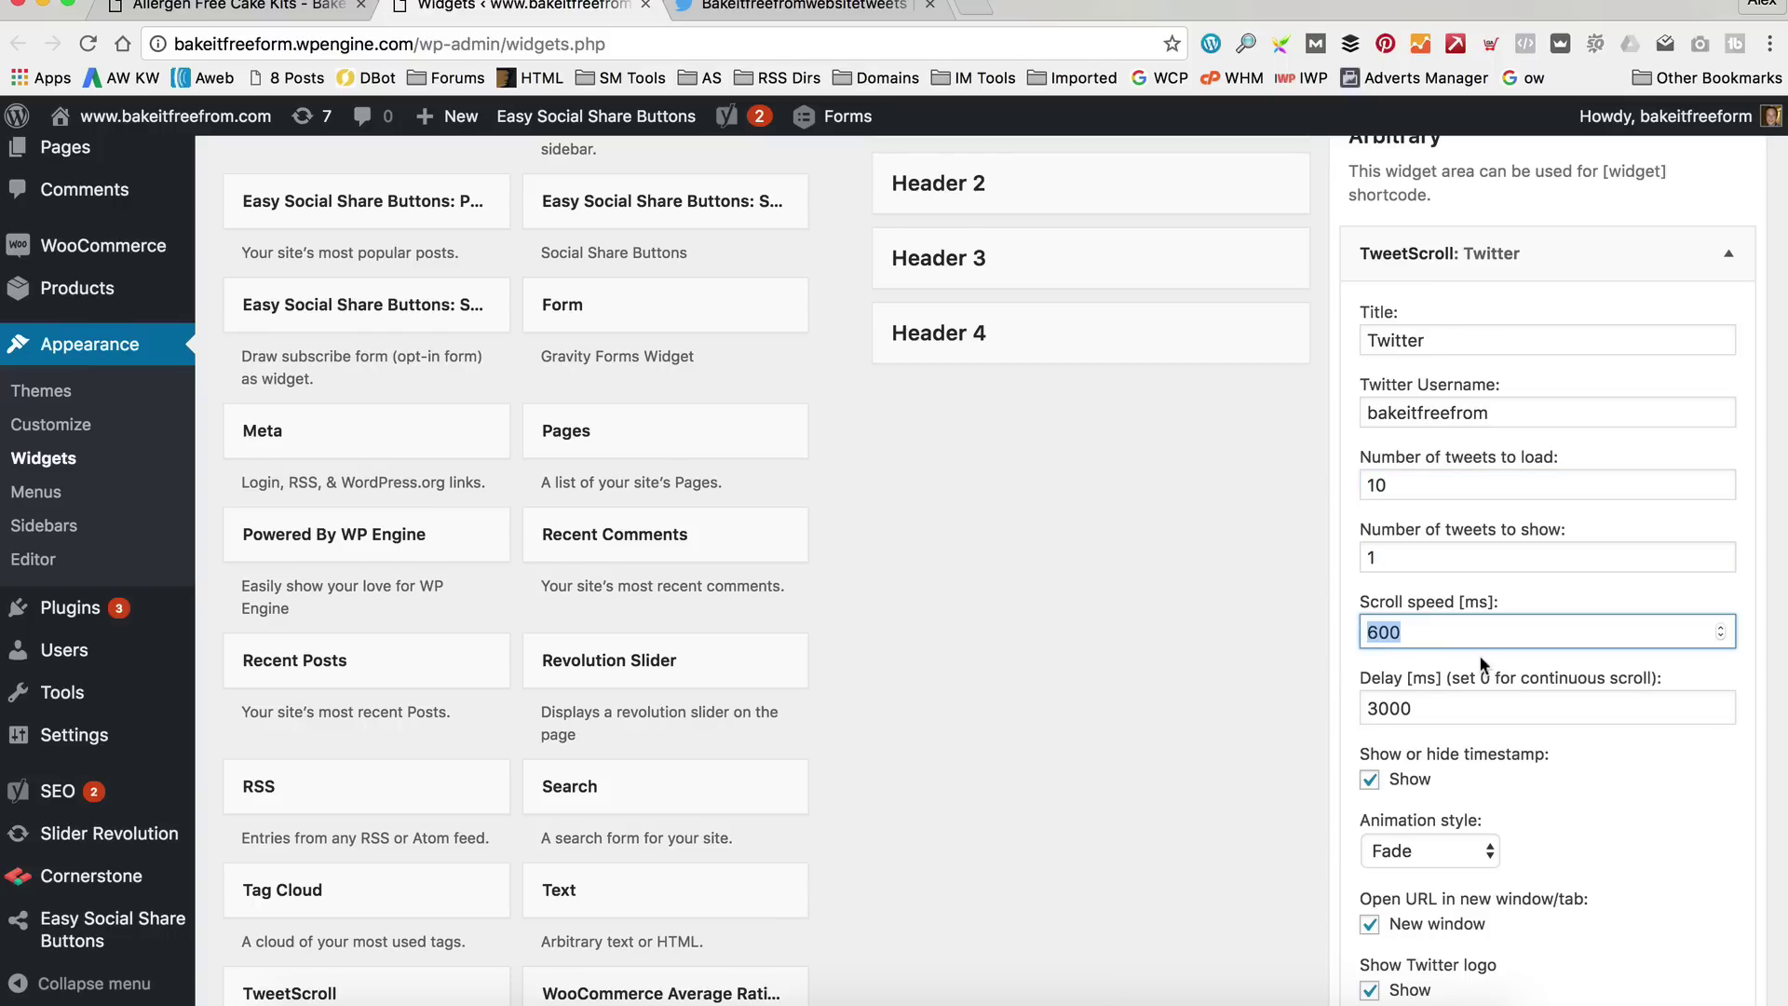
scroll(1617, 703, down, 10)
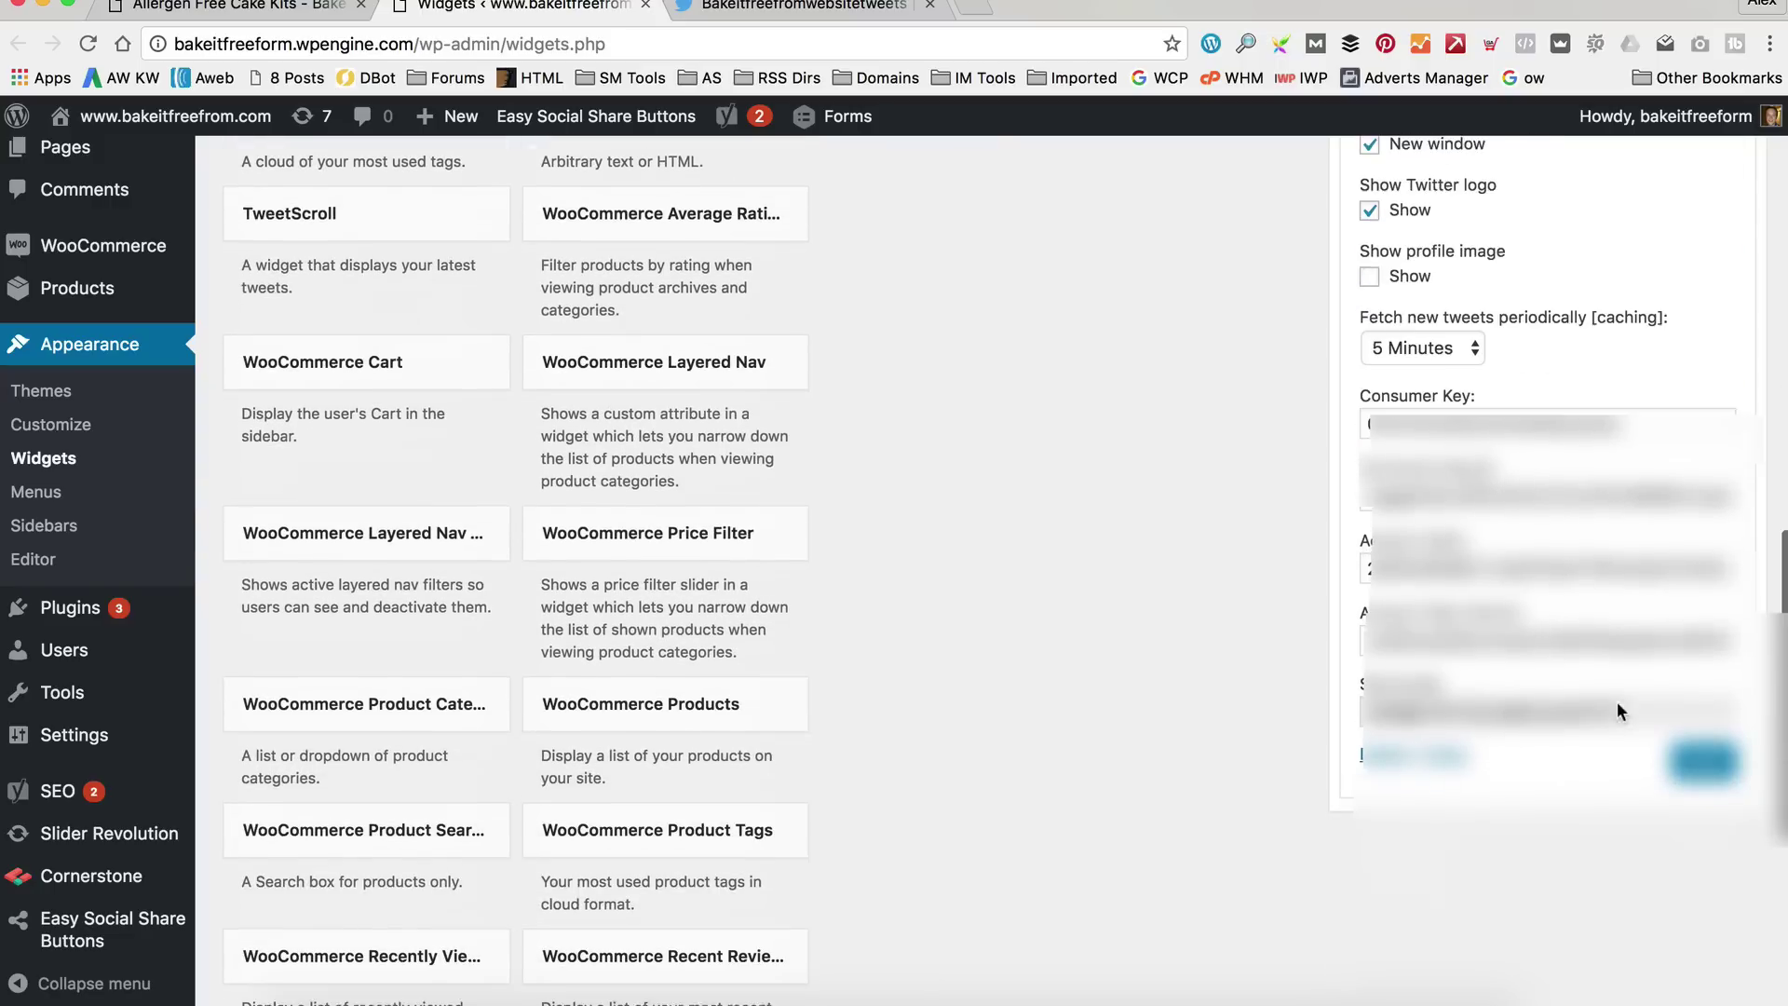
click(211, 11)
key(super+r)
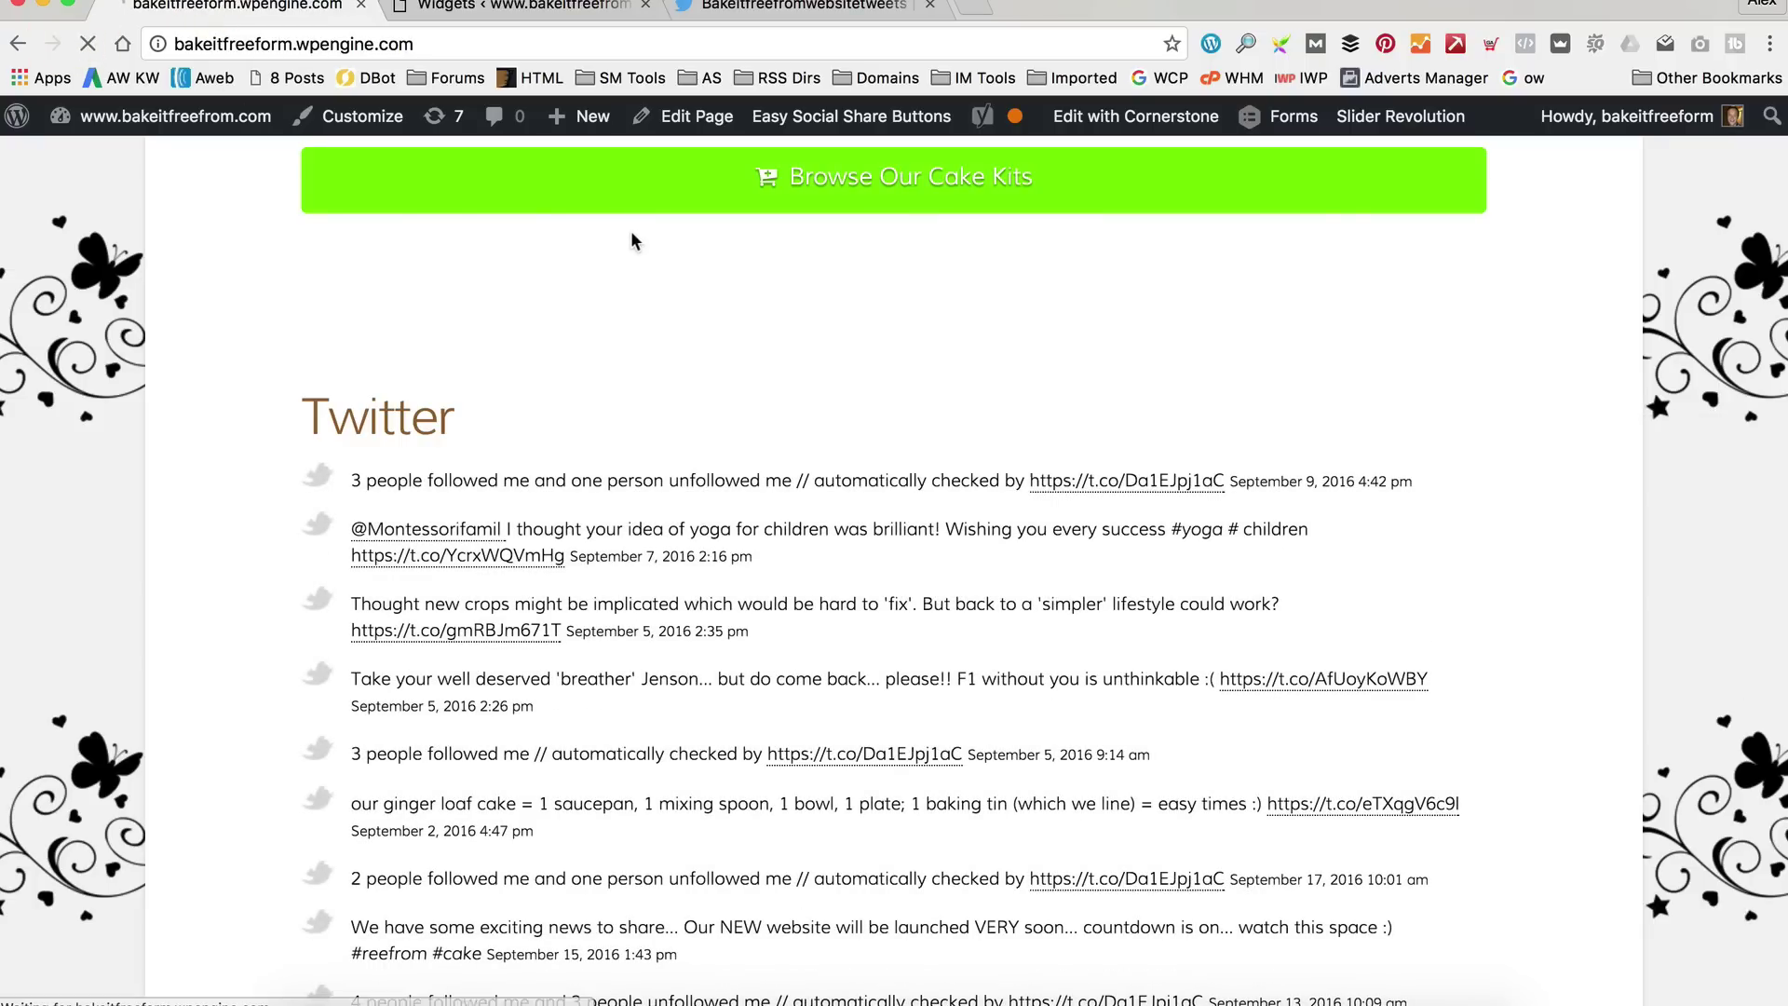
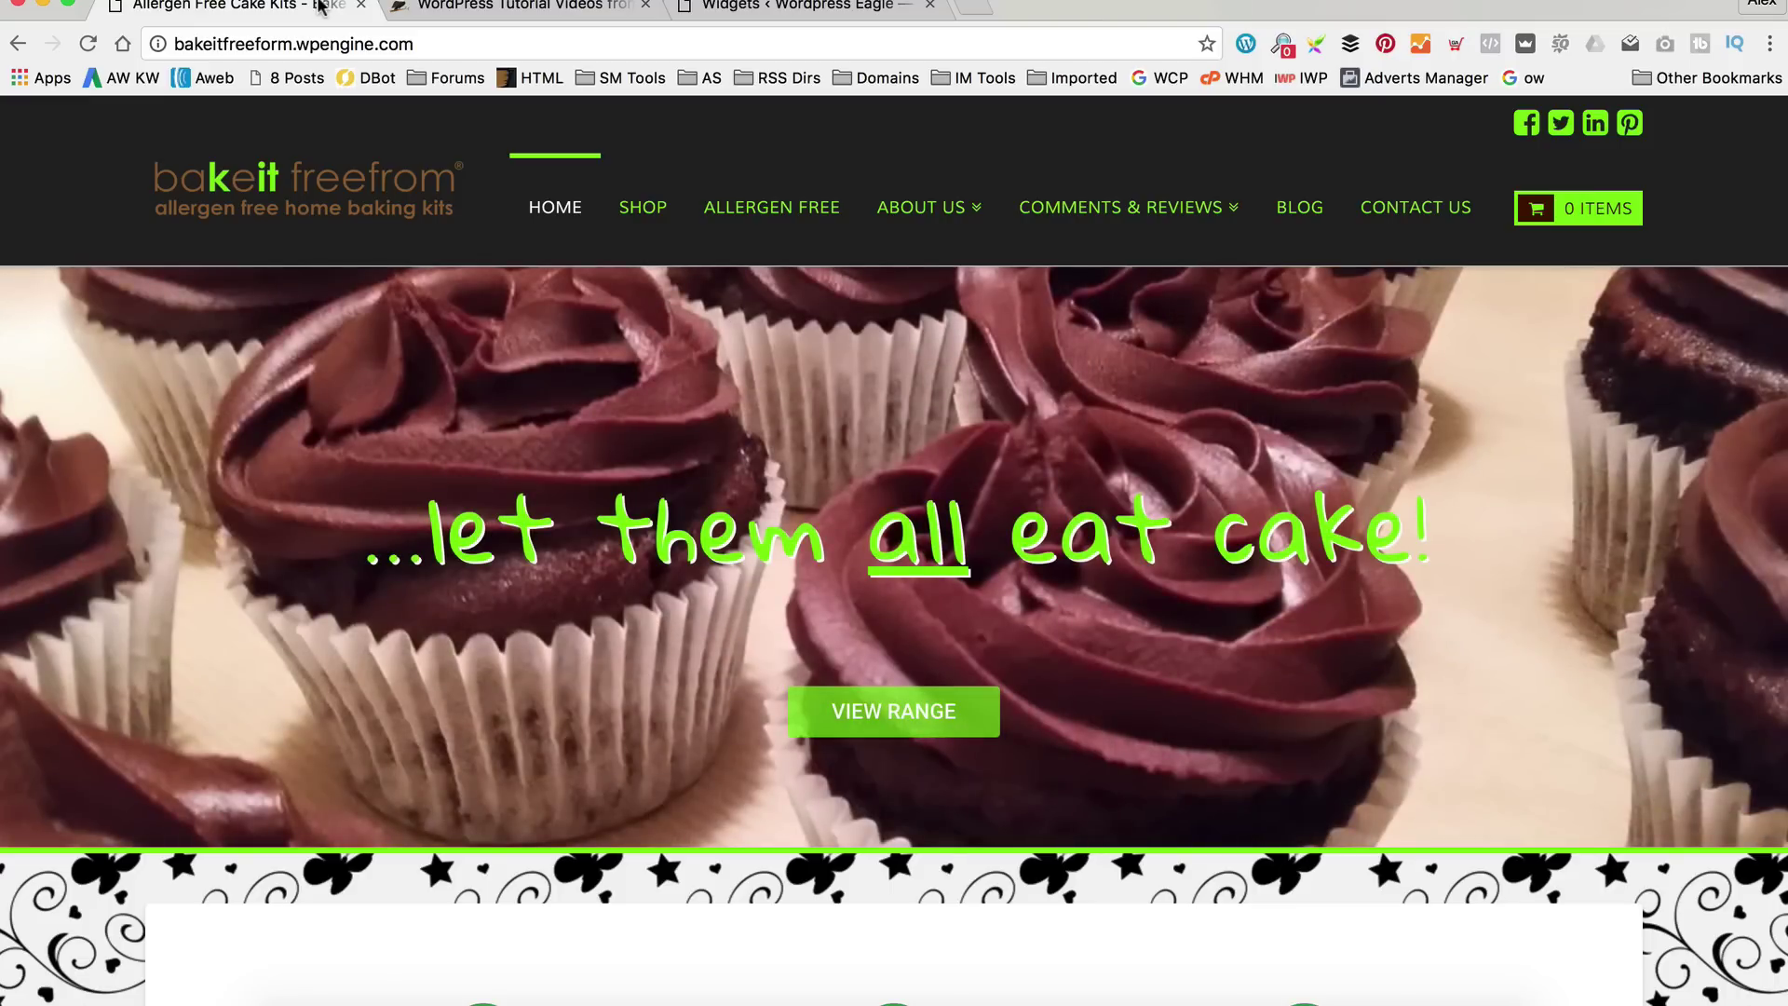
- Look over the WPEagle tutorial site, then return to the bakeitfreefrom site
click(578, 5)
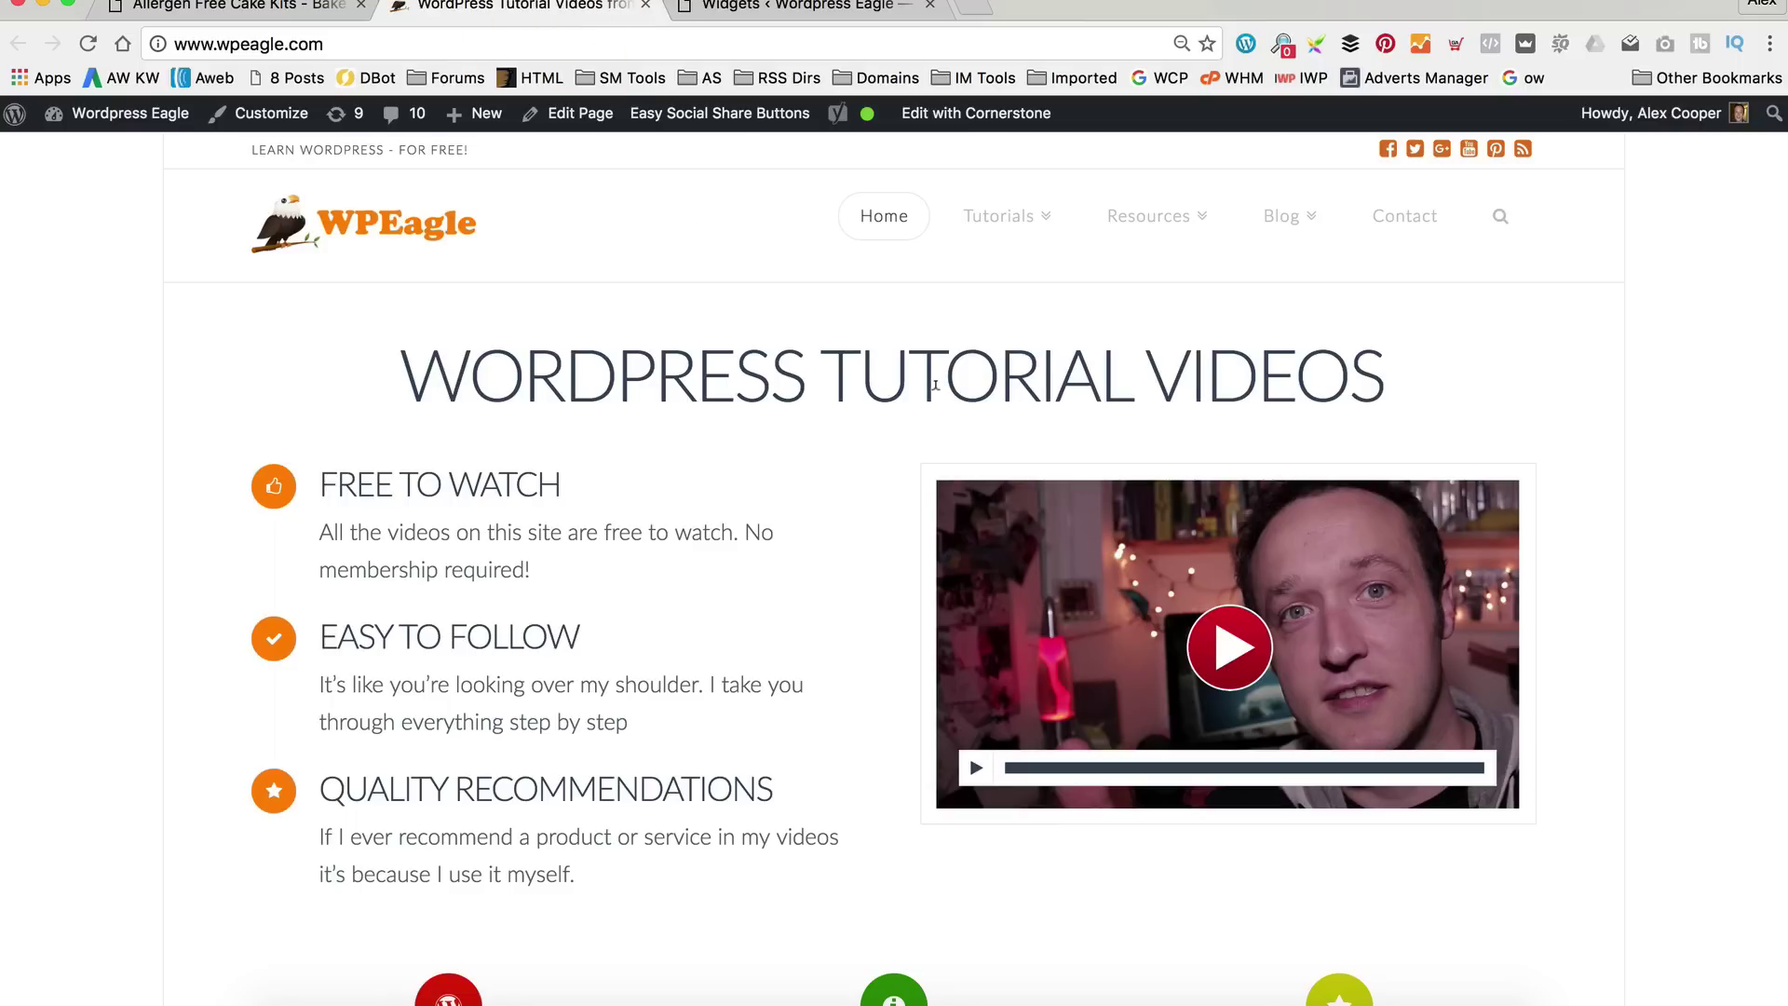
scroll(935, 385, down, 20)
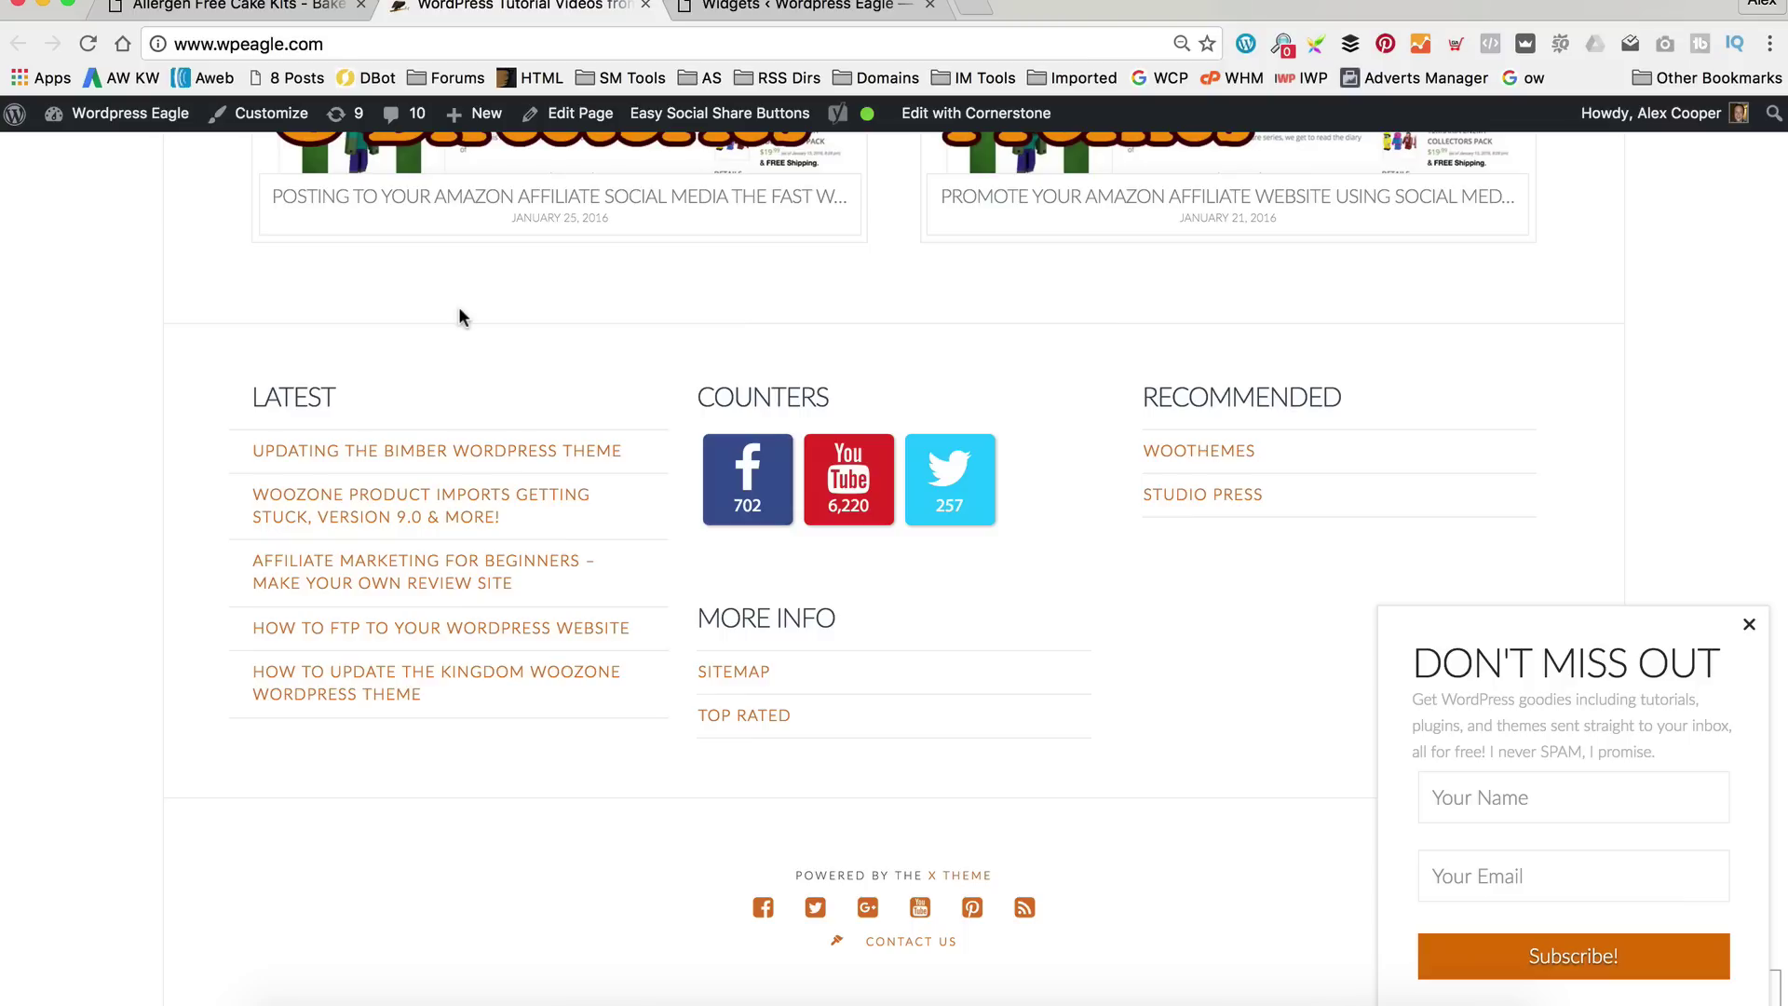
click(217, 9)
- Go to the site dashboard and browse the X theme Addons extensions
mouse_move(177, 116)
click(129, 166)
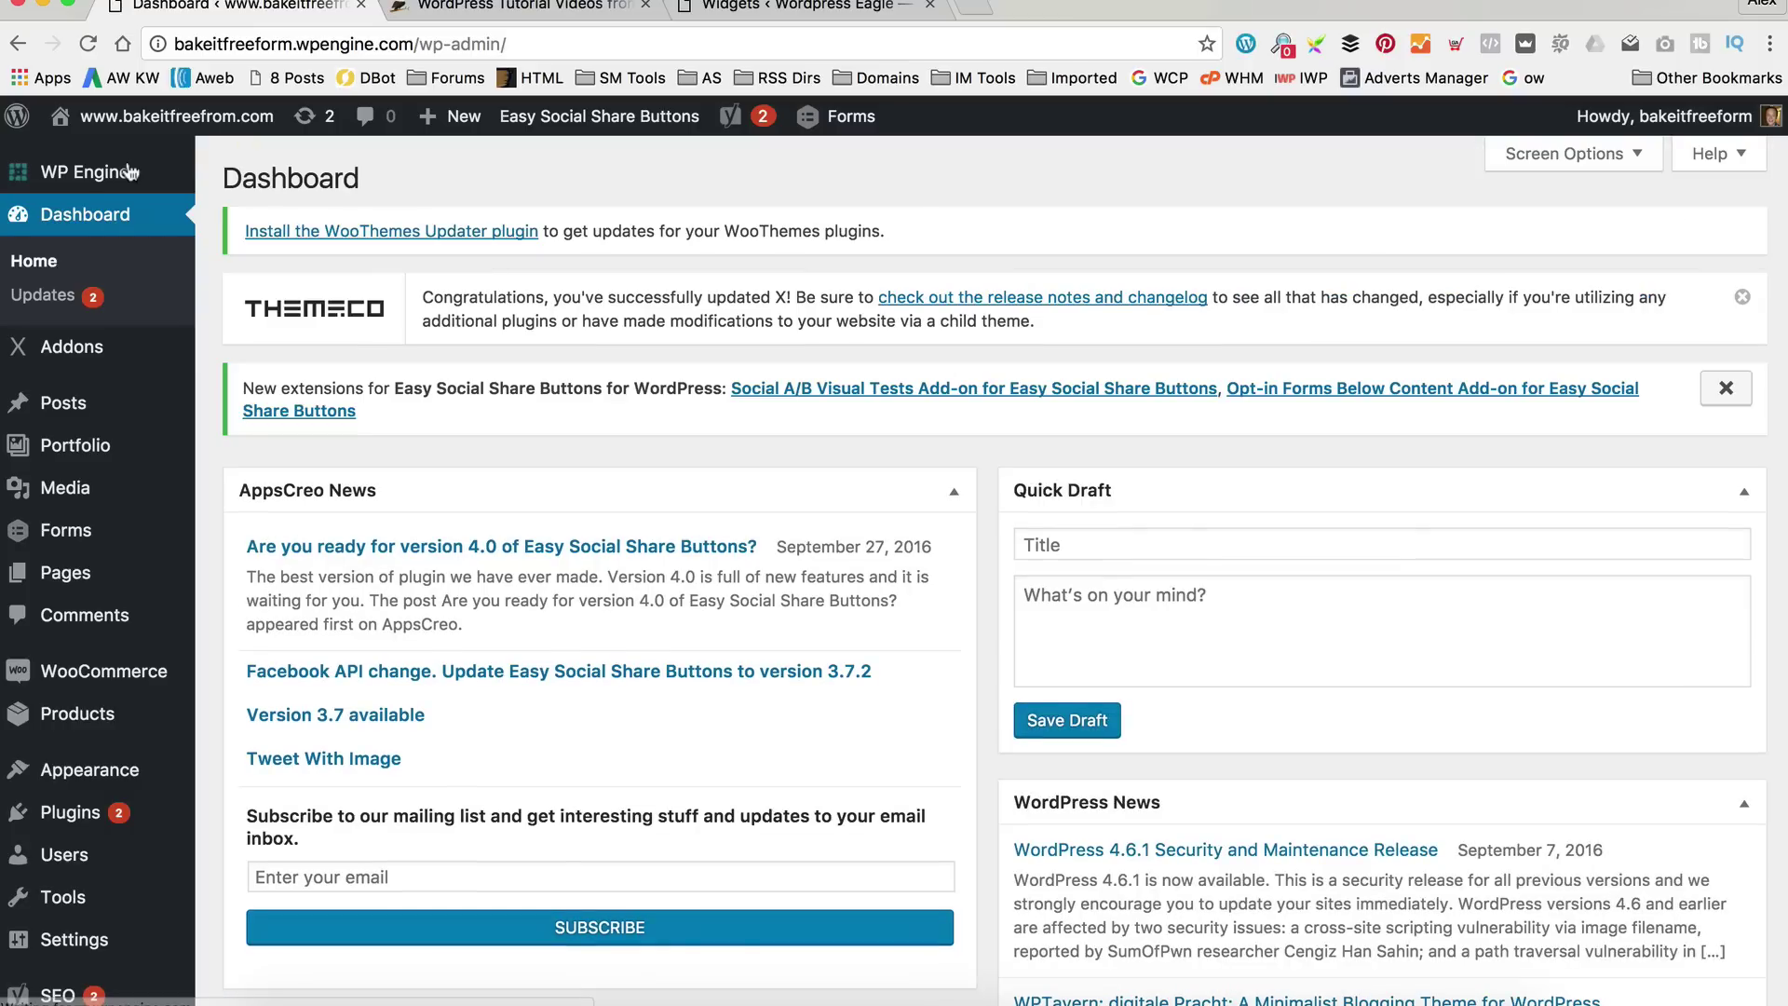
click(110, 348)
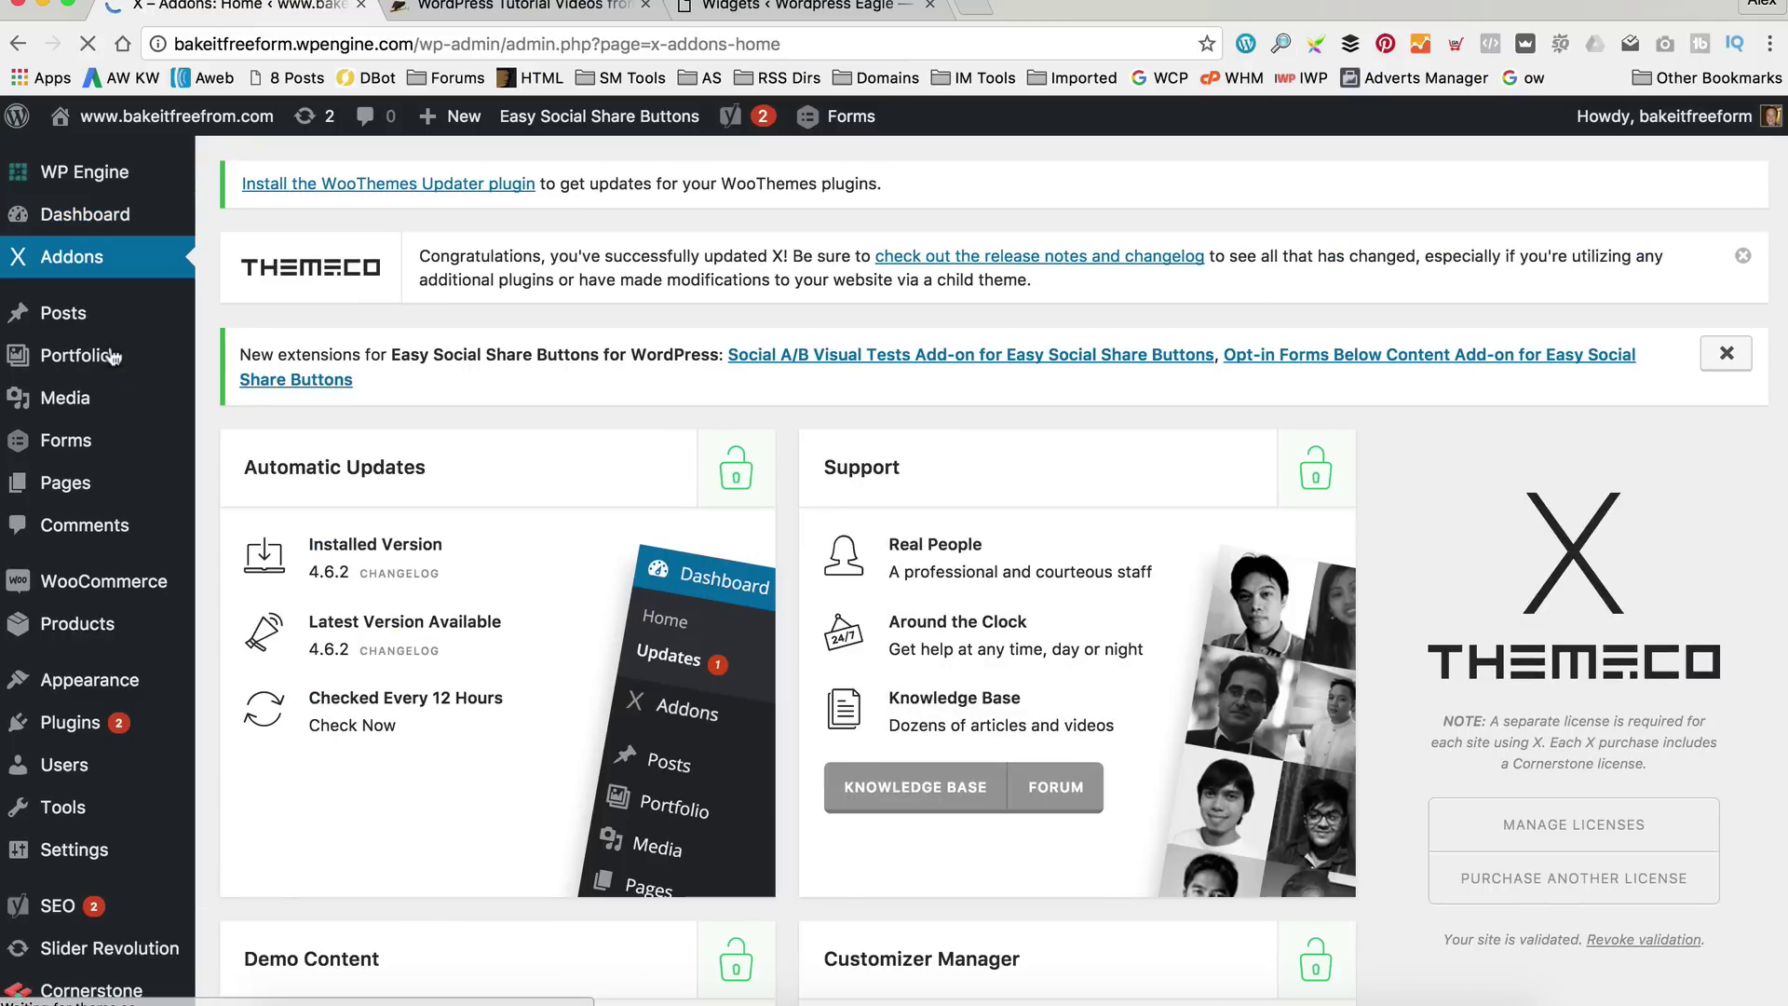
scroll(639, 514, down, 5)
scroll(637, 505, down, 10)
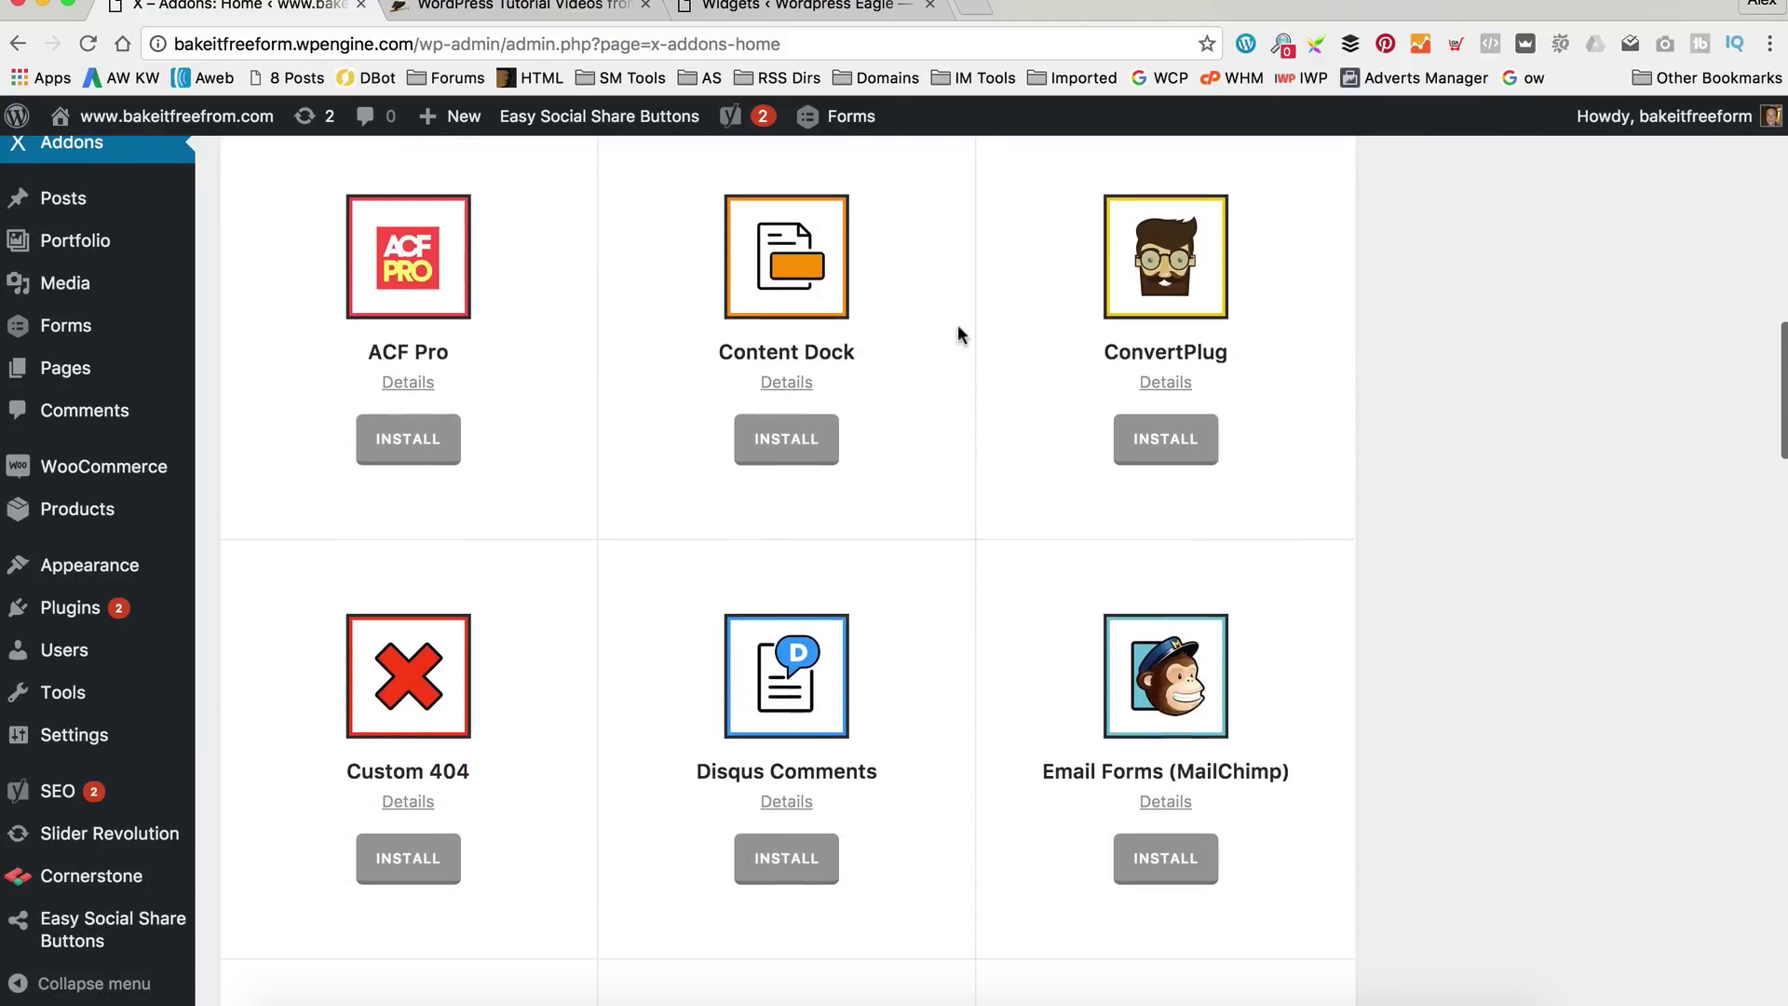
- Install the Content Dock and Email Forms (MailChimp) addons and proceed to activation
click(810, 441)
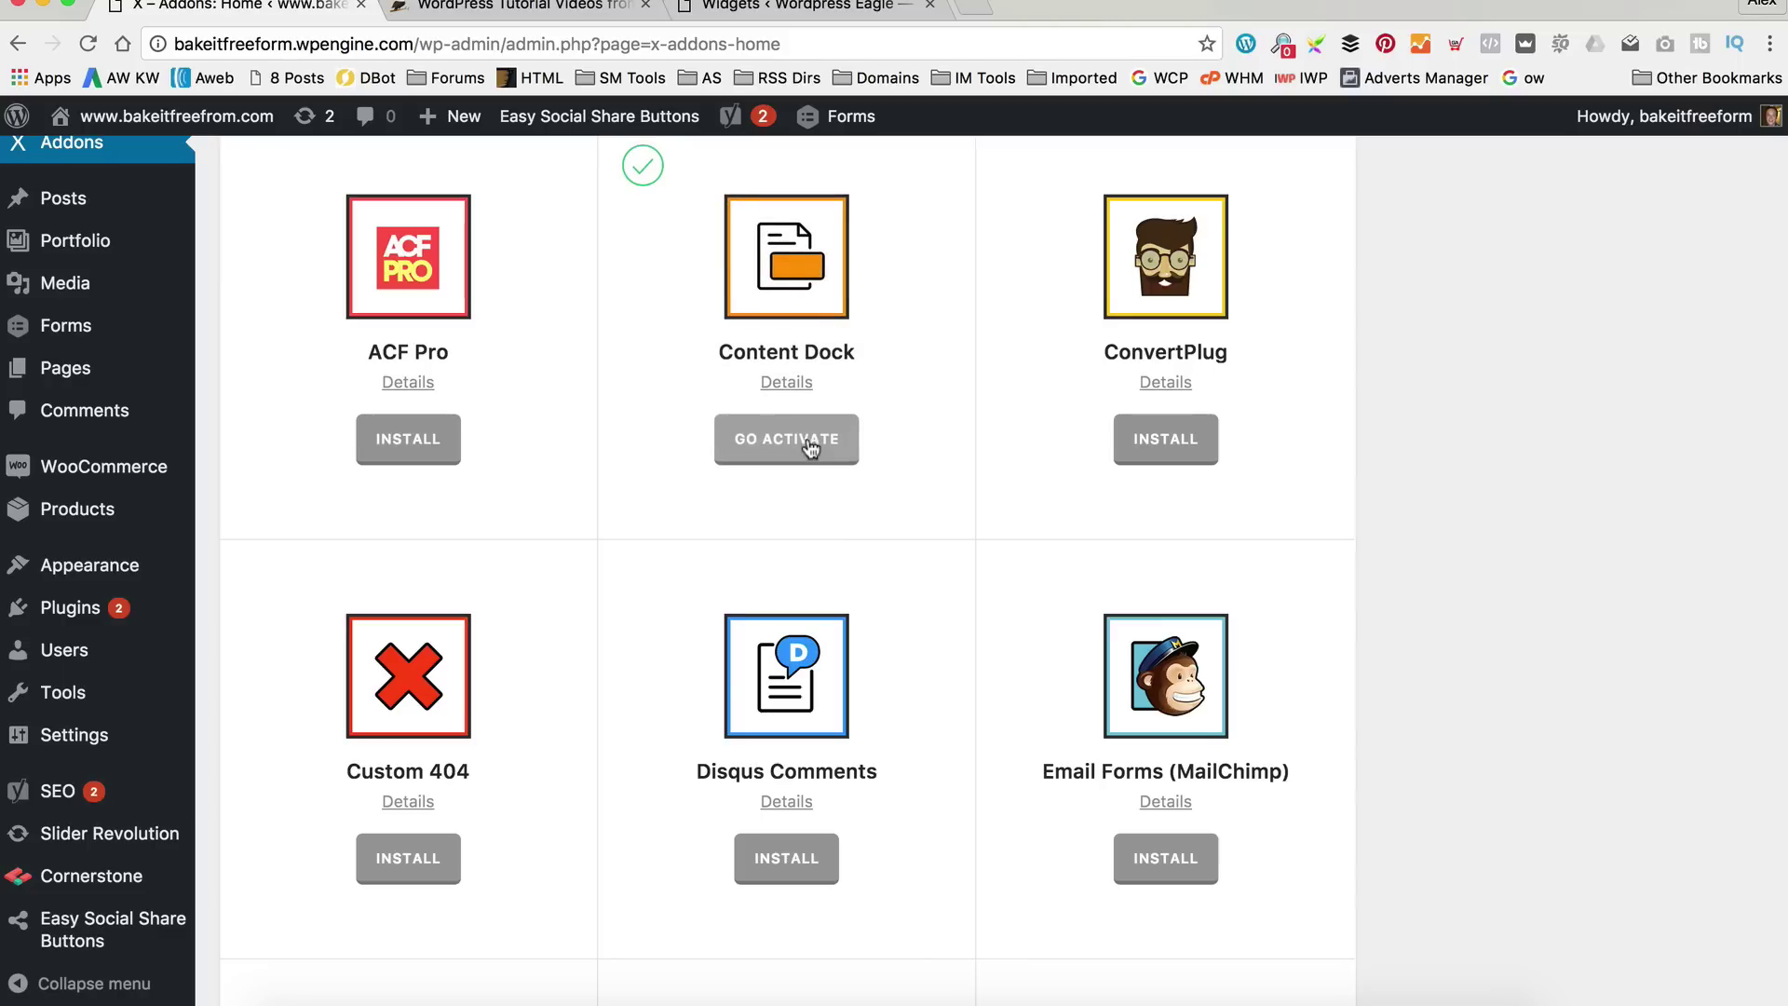
click(1159, 869)
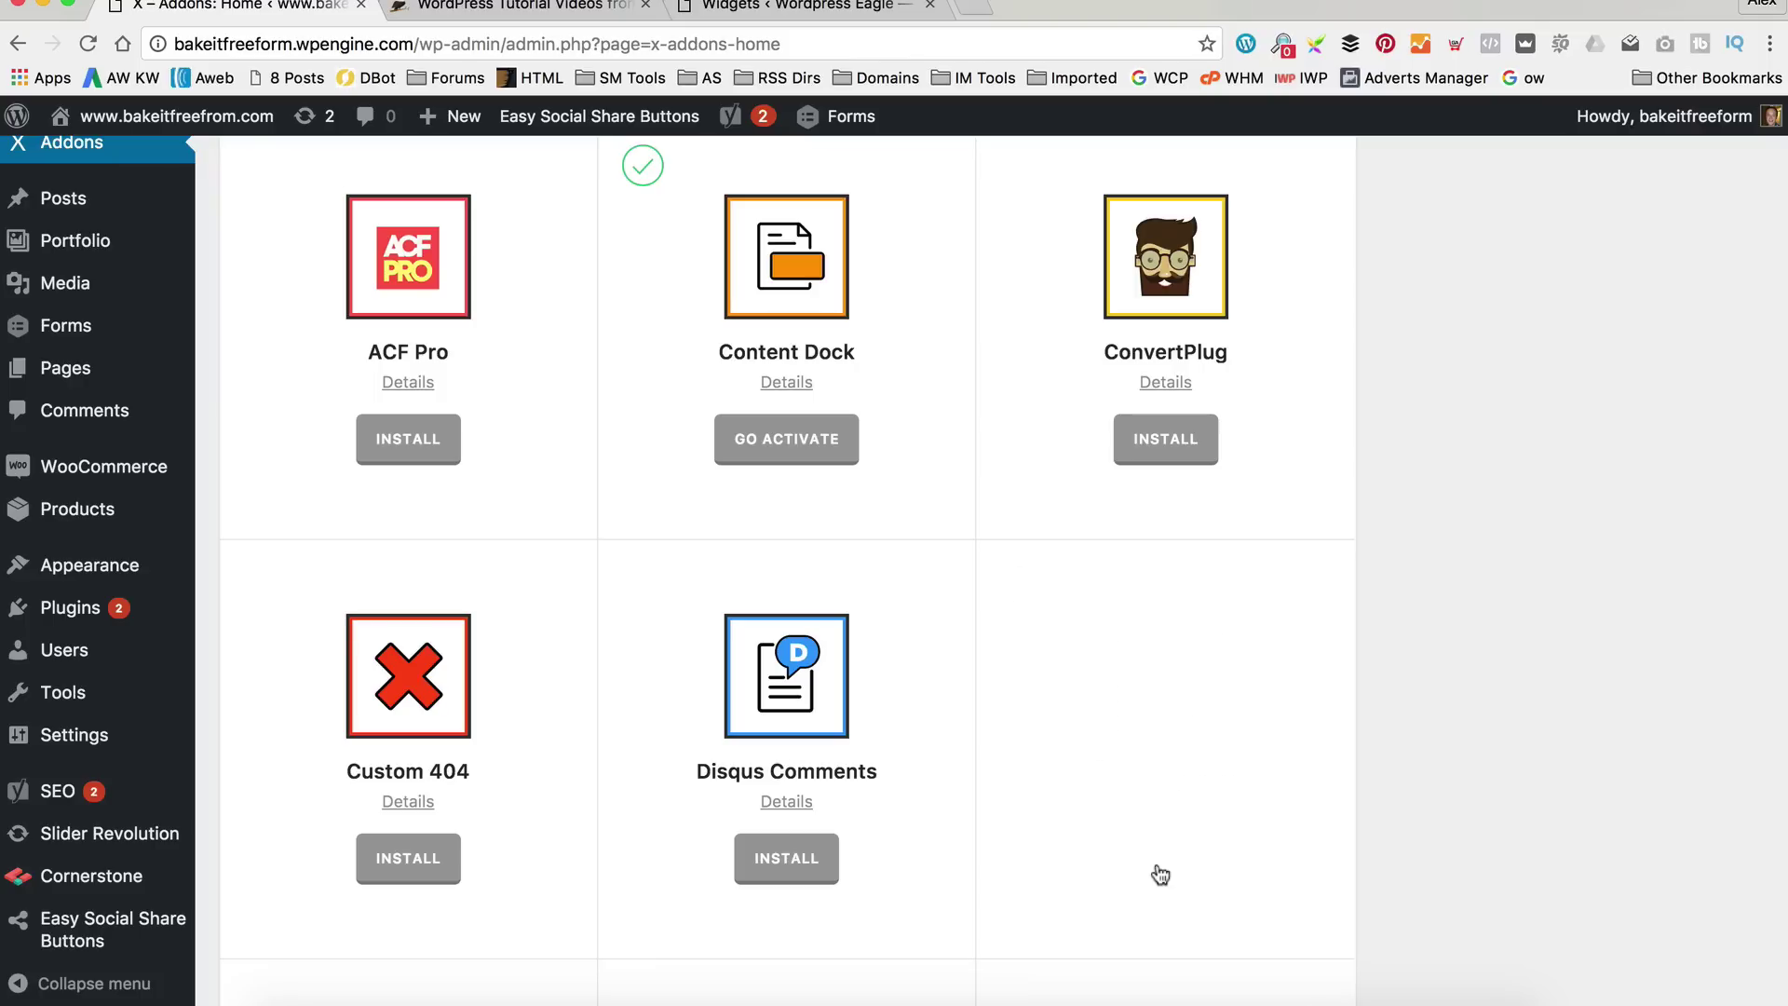
click(1160, 871)
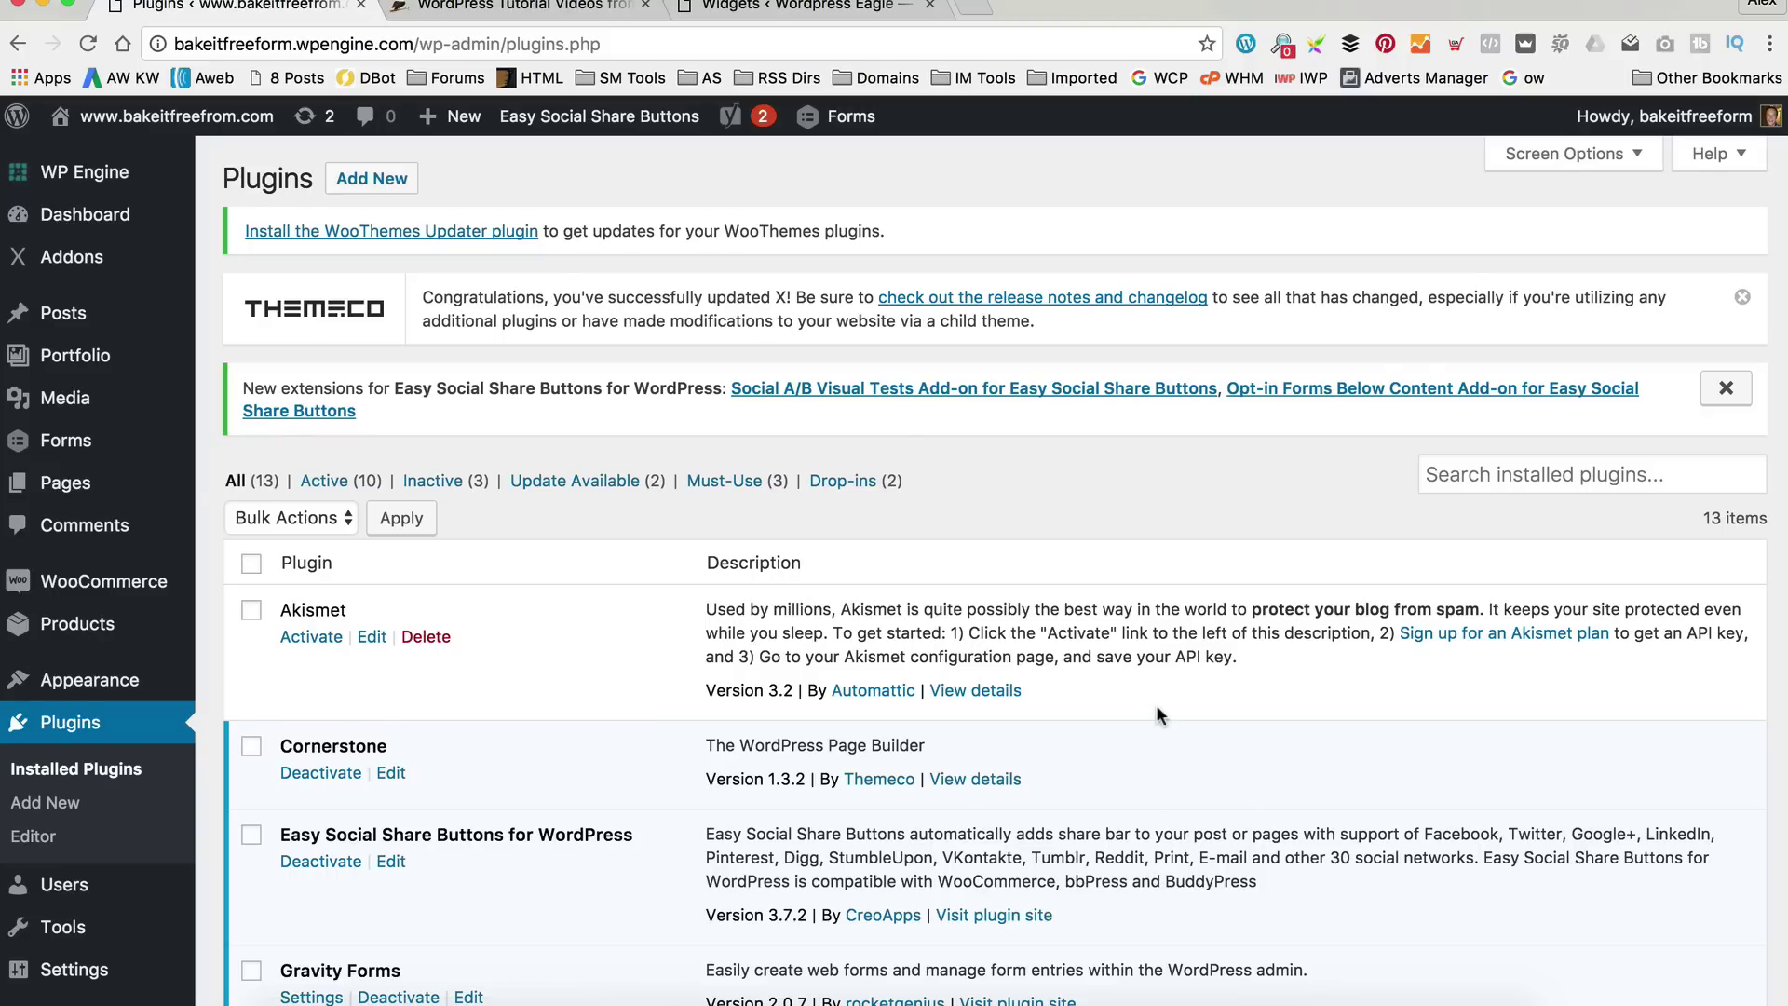
- Activate the X – Content Dock and X – Email Forms (MailChimp) plugins
scroll(1157, 708, down, 7)
scroll(1157, 708, down, 4)
scroll(1155, 715, down, 3)
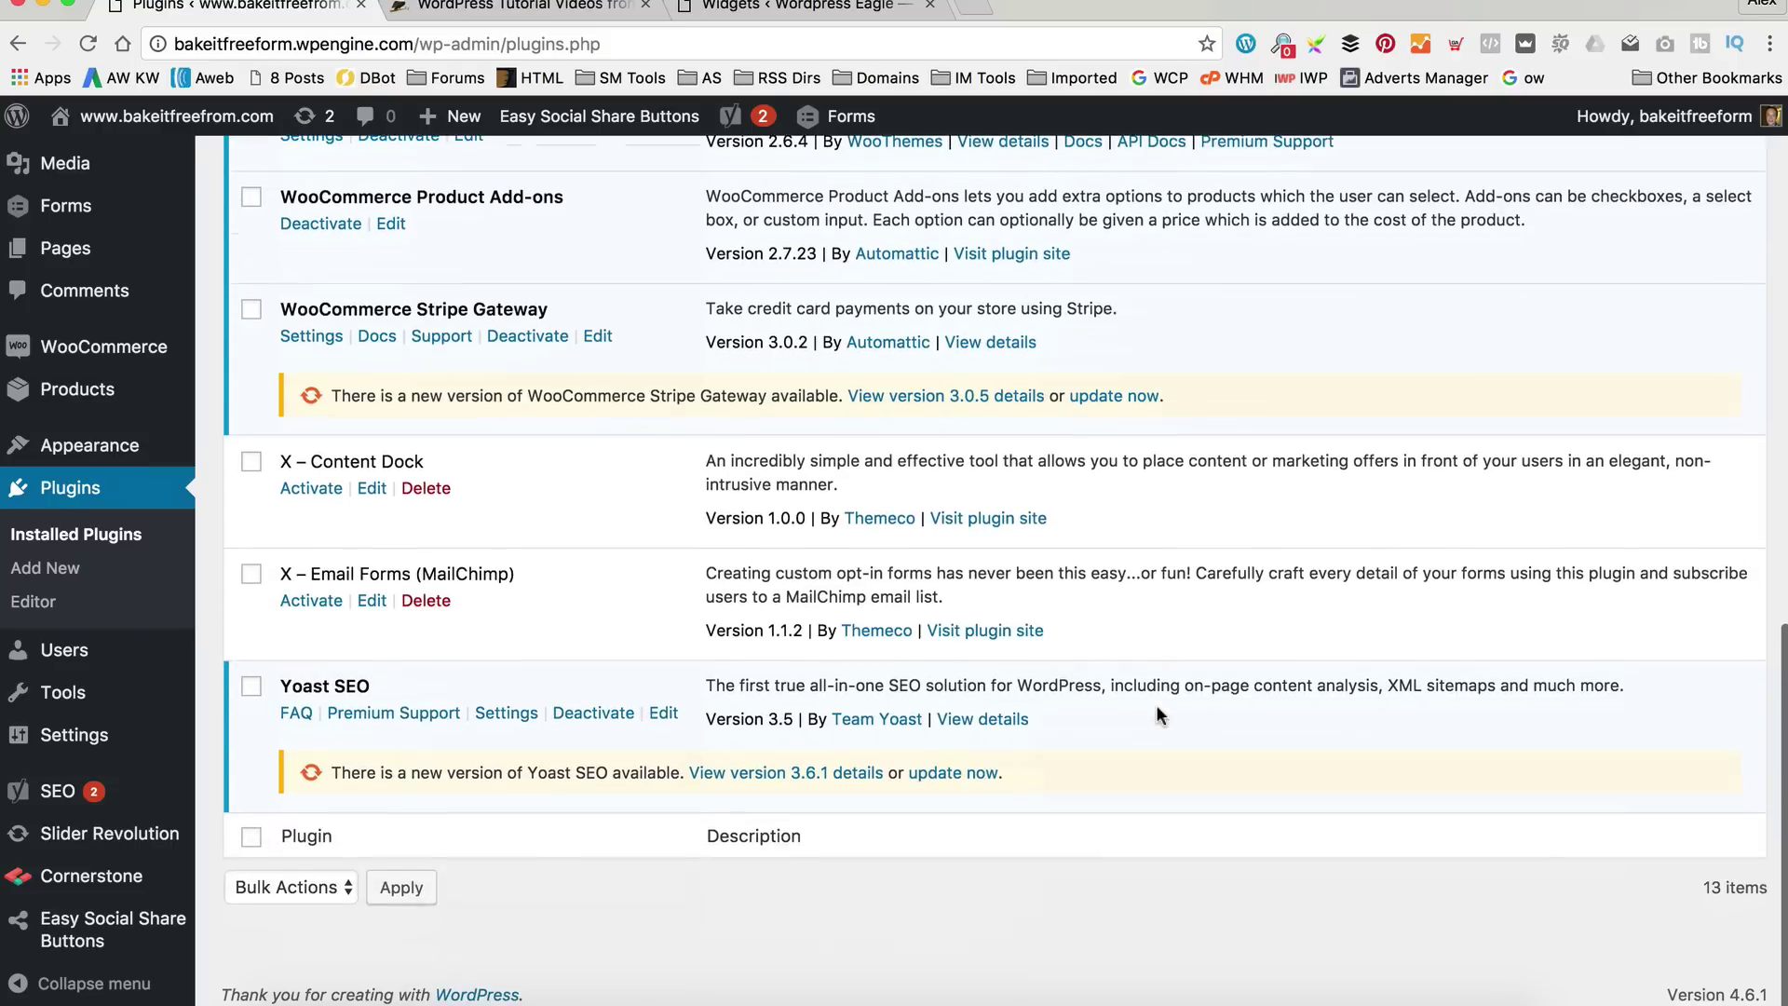
click(313, 488)
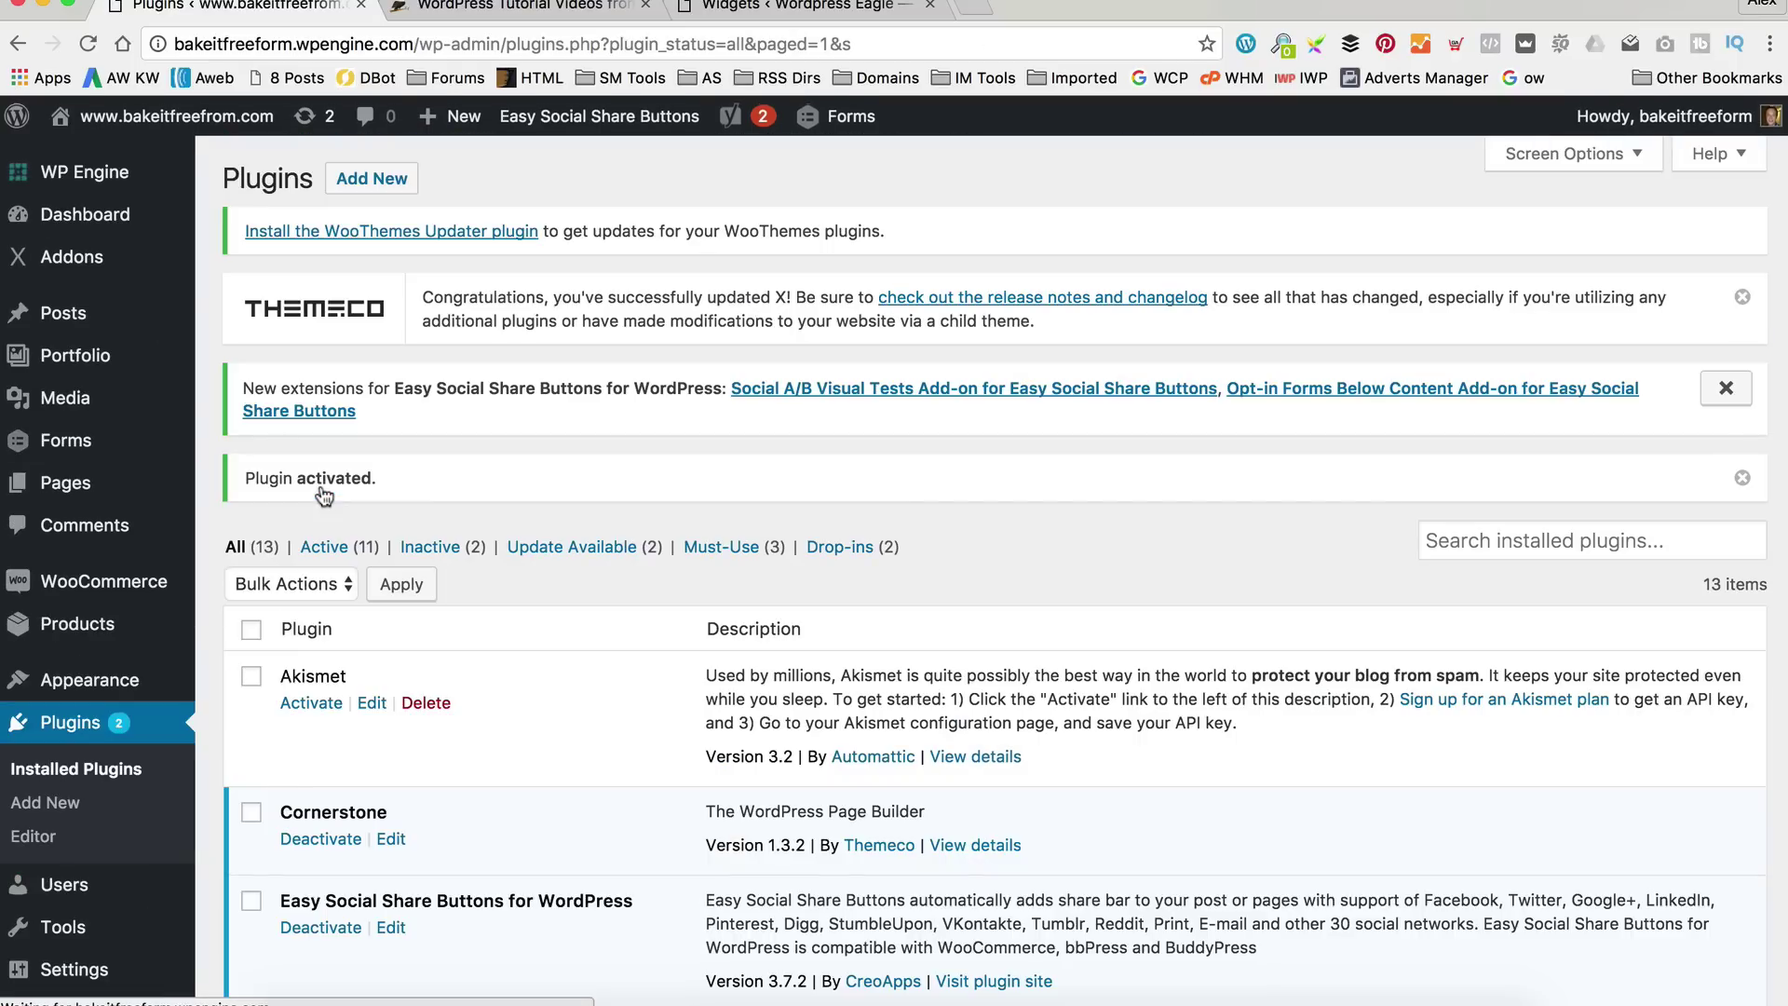
scroll(372, 801, down, 14)
click(298, 603)
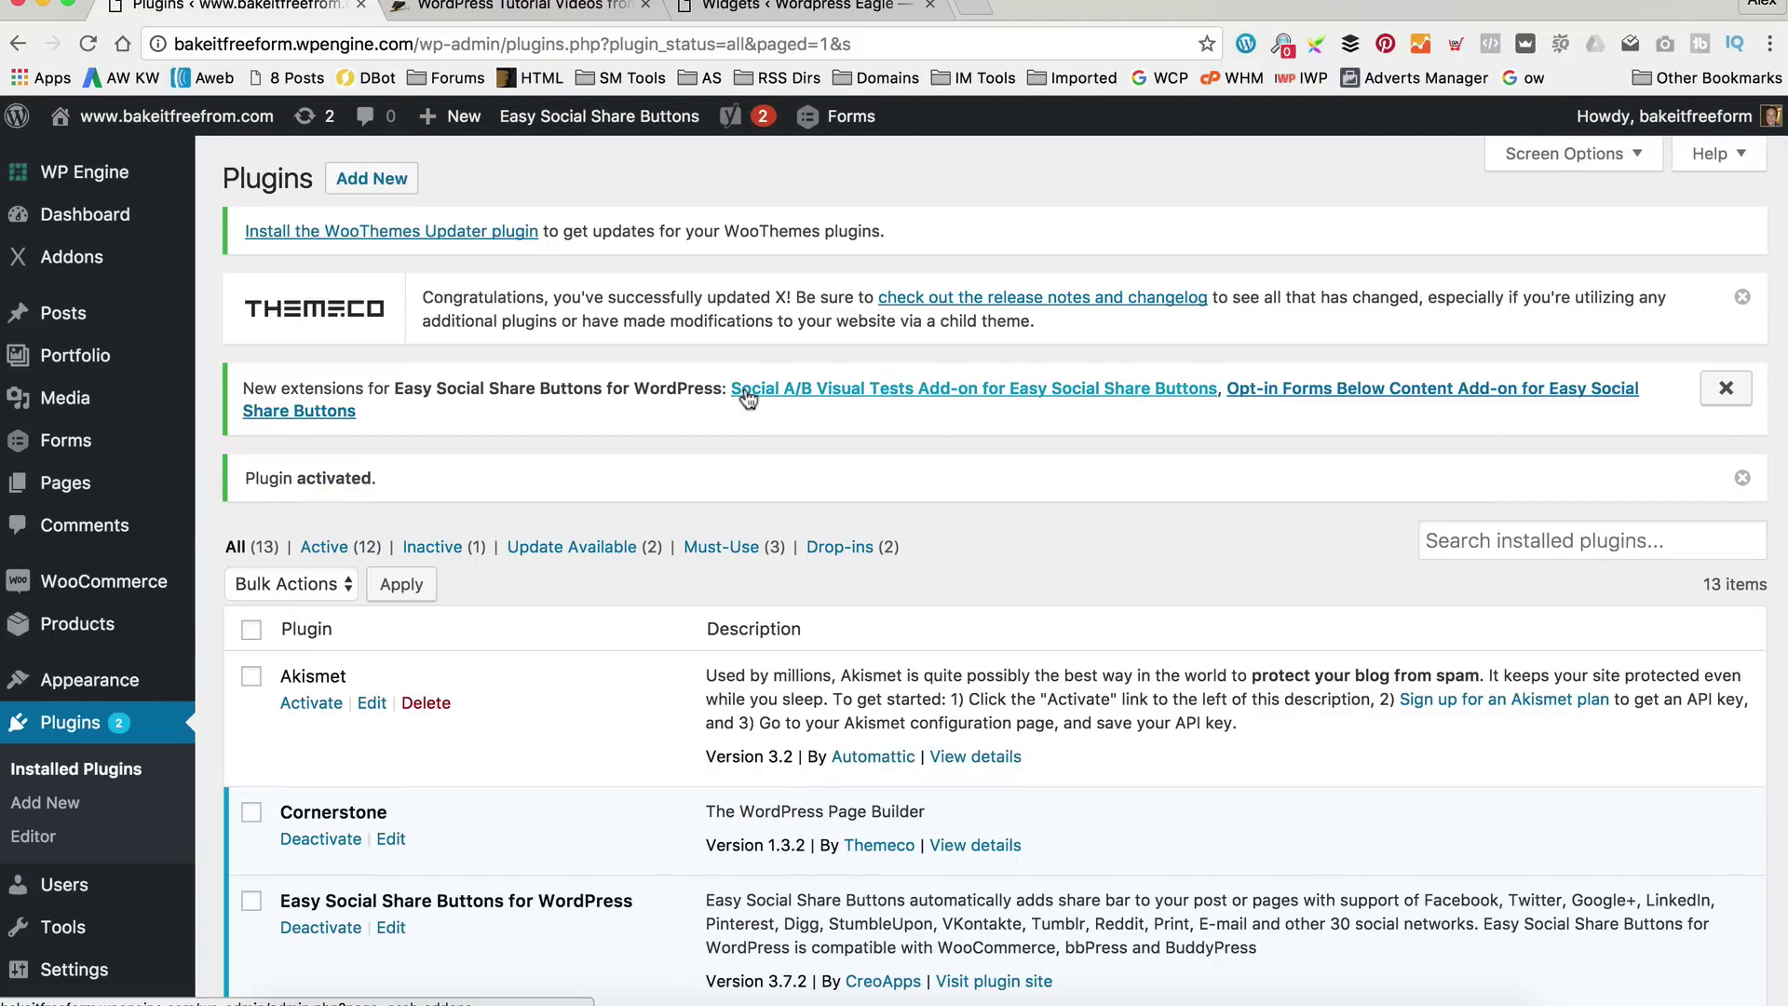
- Go to the Email Forms MailChimp settings and select the empty API key field
scroll(747, 399, down, 15)
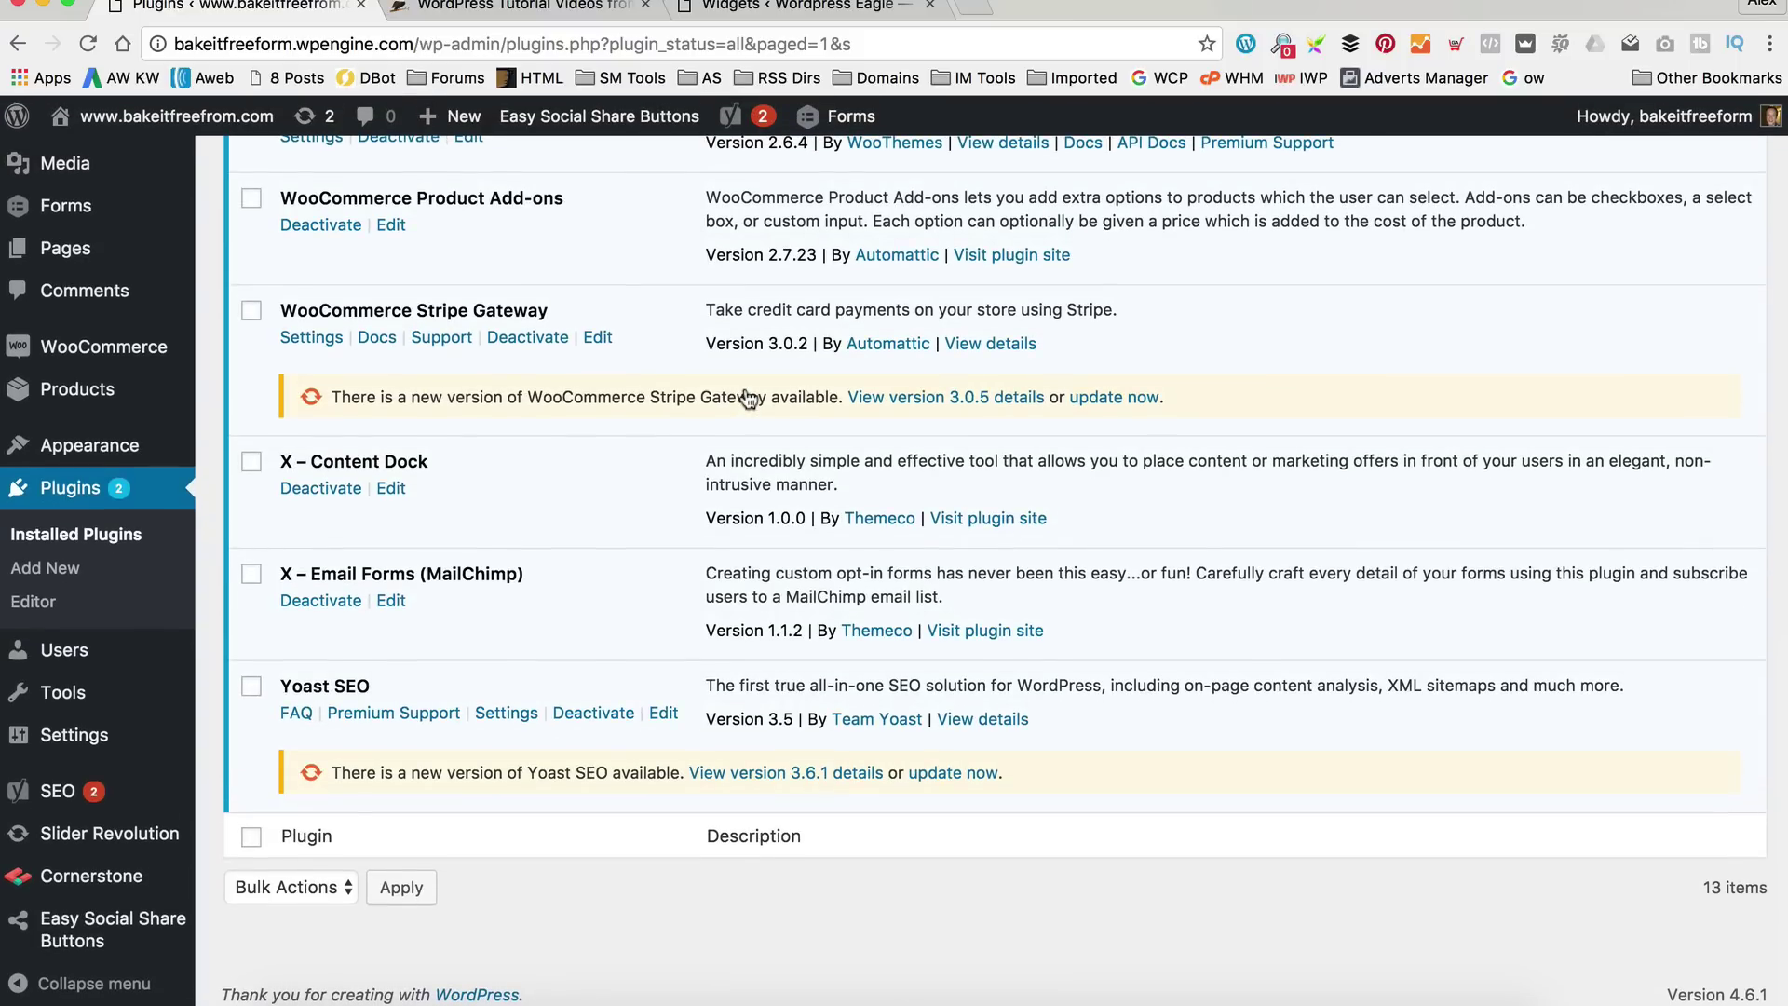
scroll(140, 429, up, 15)
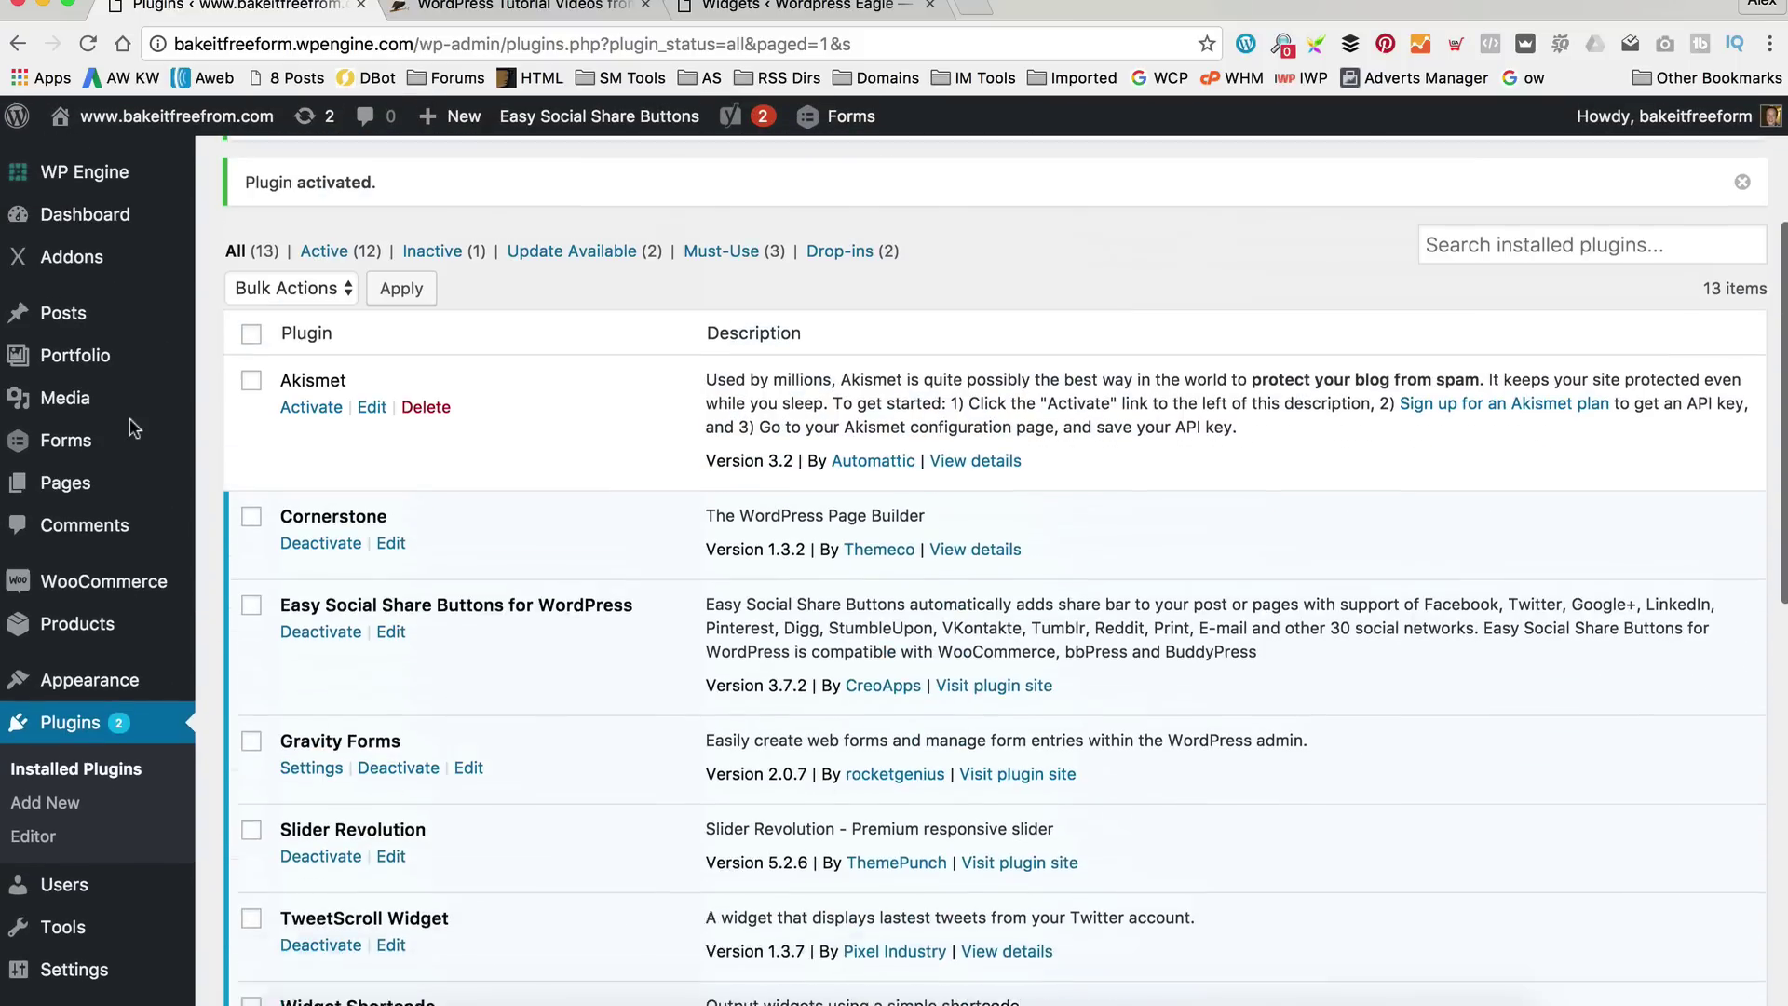
mouse_move(163, 257)
click(283, 348)
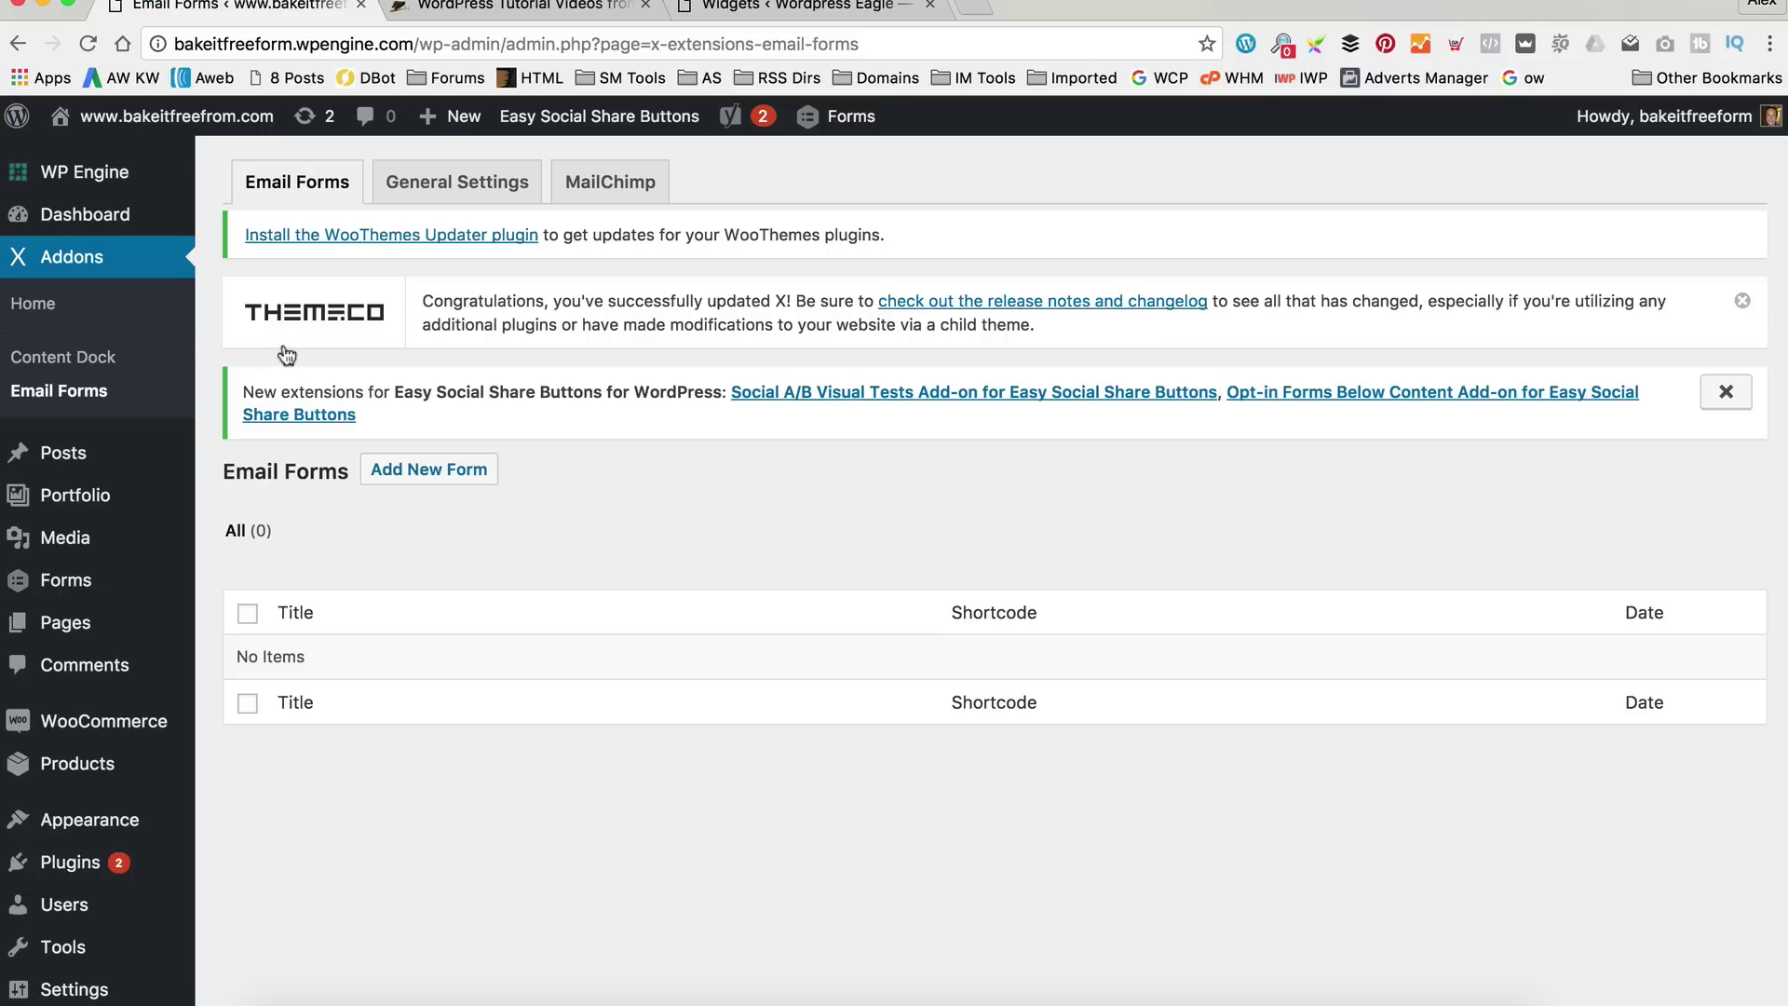
click(614, 182)
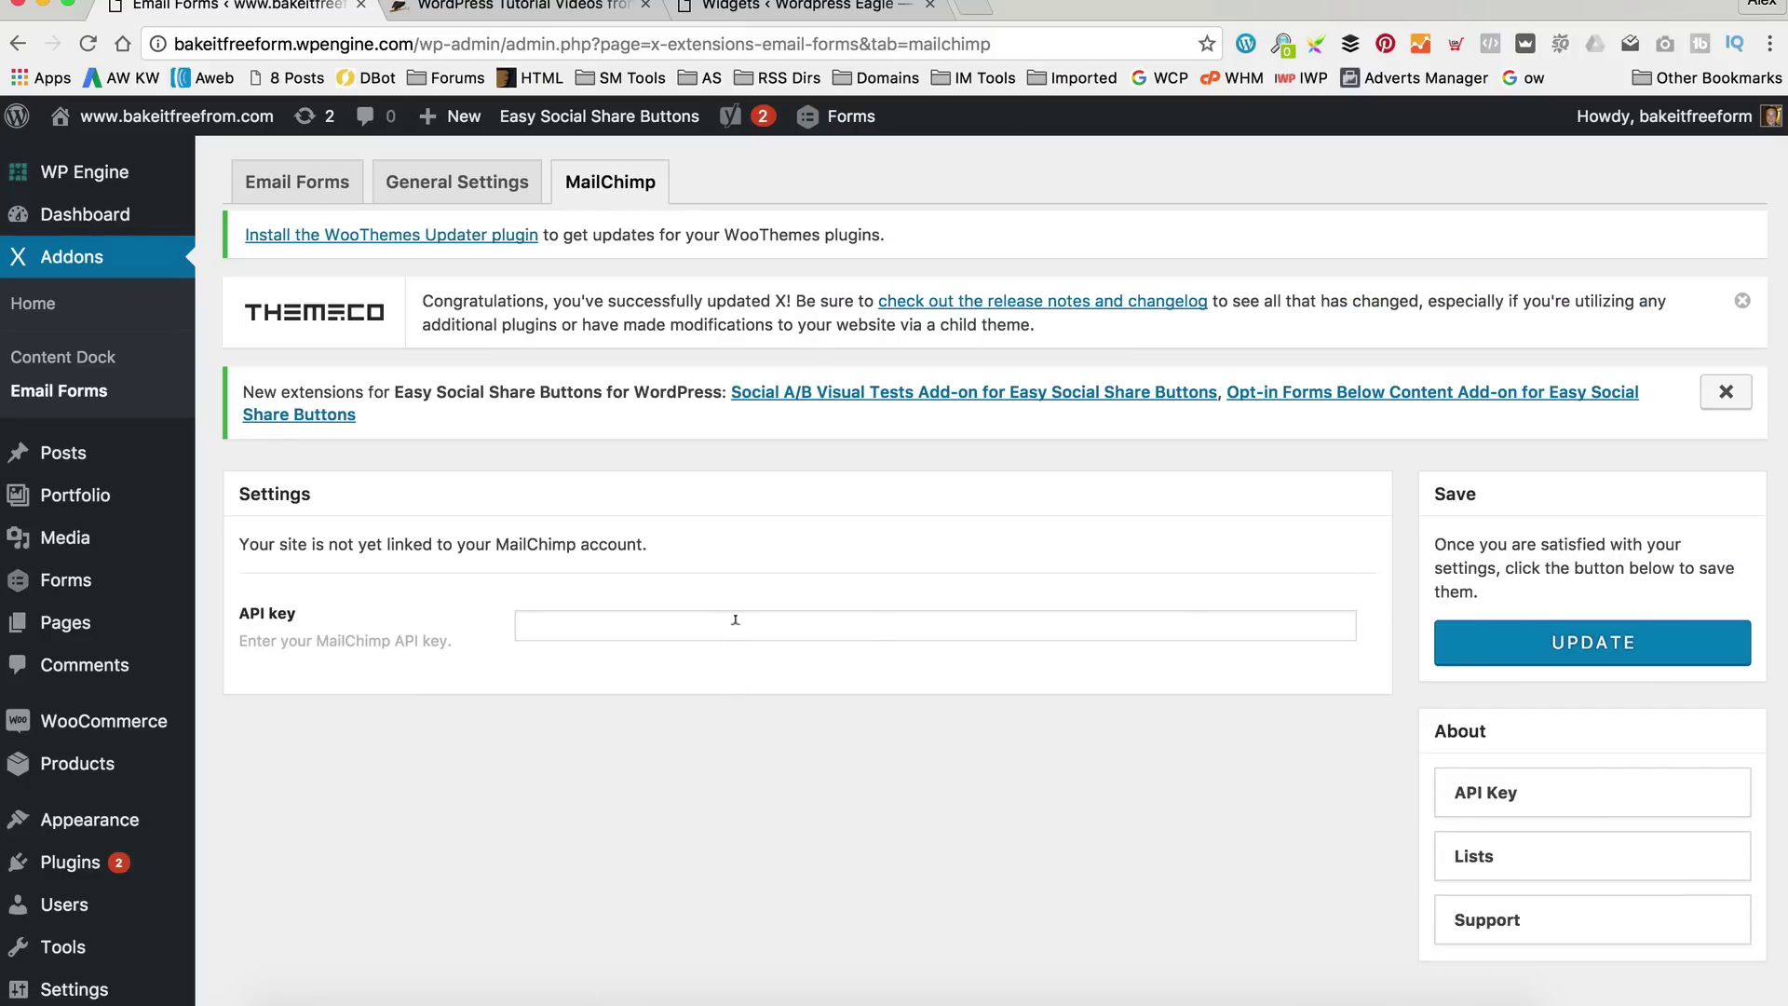
click(735, 621)
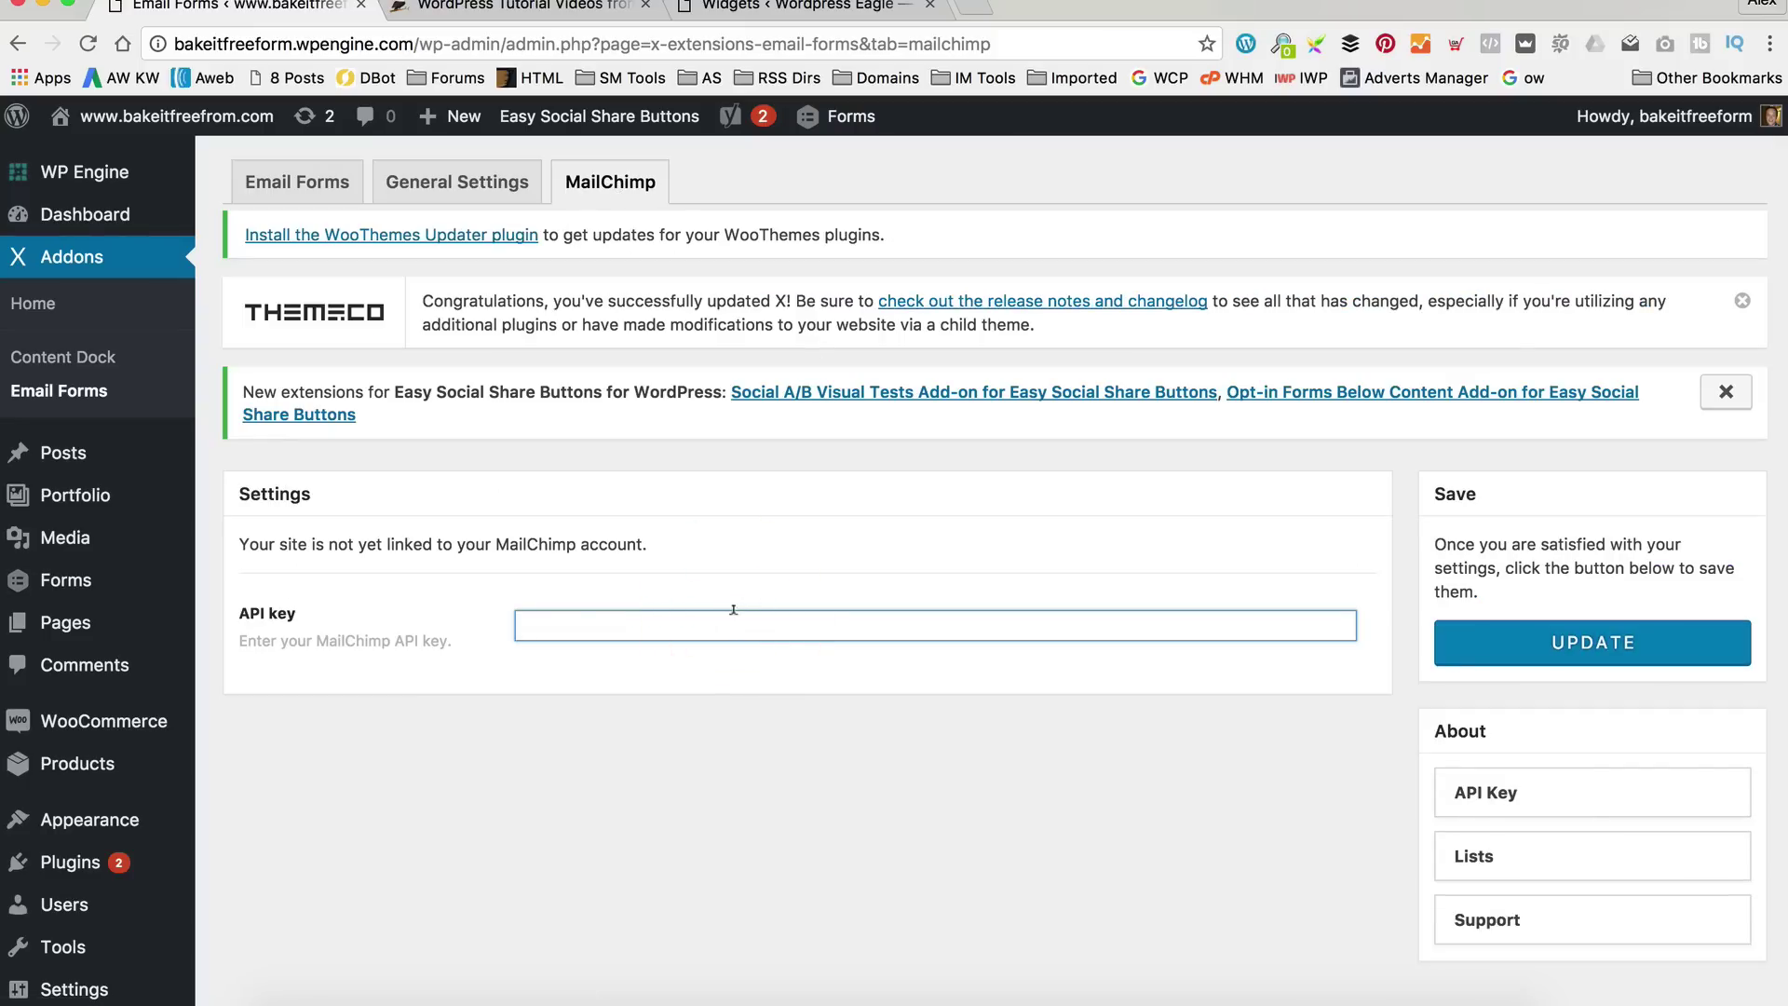
- Load mailchimp.com in a new browser tab
key(ctrl+t)
text(mailchimp.com)
key(Return)
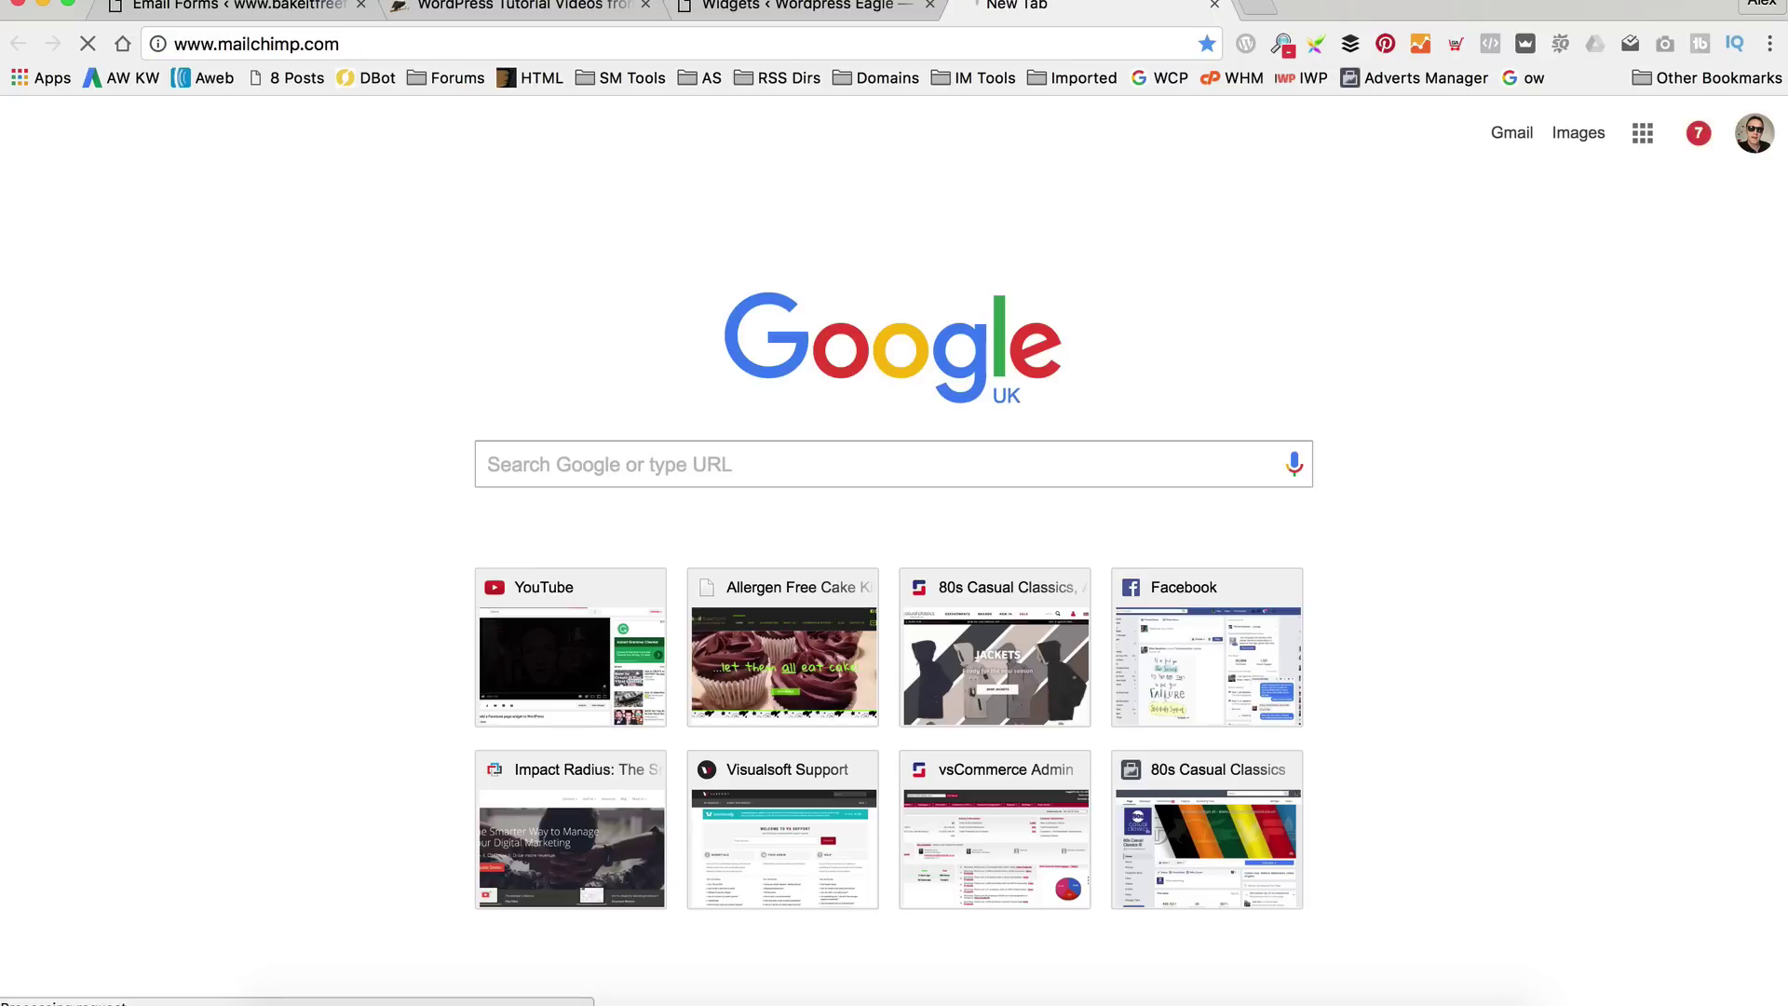
- Log in to MailChimp with the account's login e-mail and password
click(1660, 136)
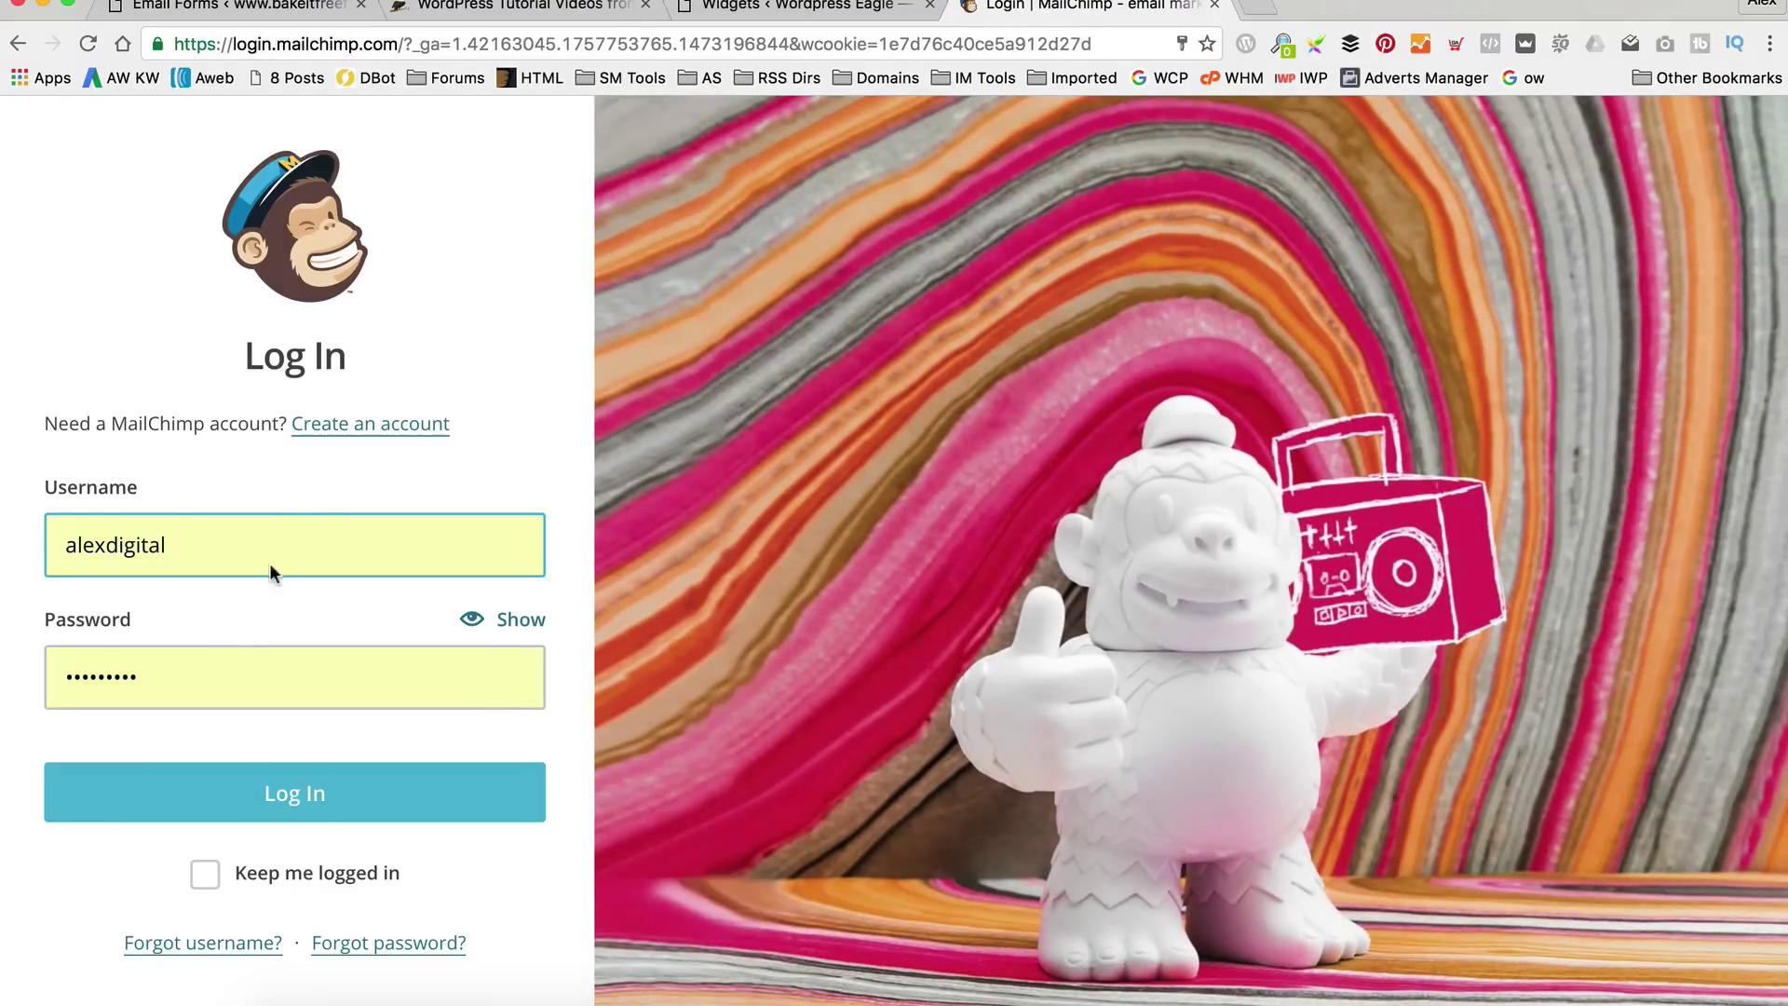
double_click(270, 564)
key(BackSpace)
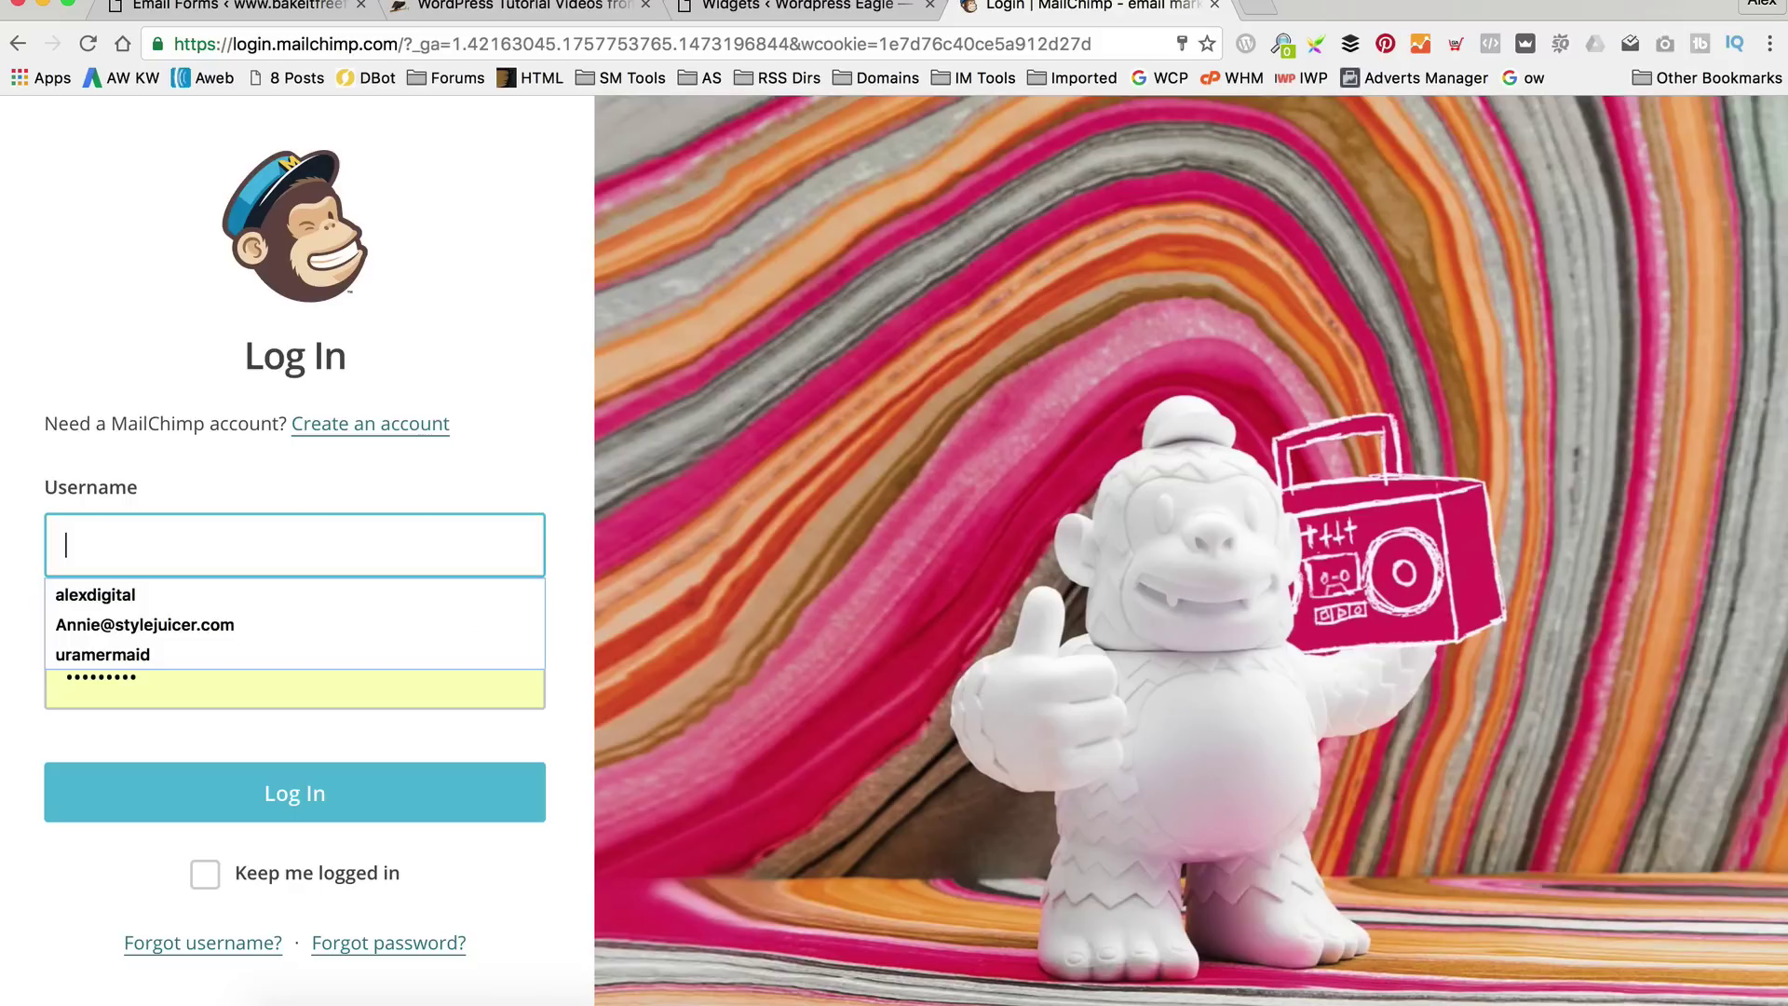
double_click(279, 677)
key(BackSpace)
click(328, 545)
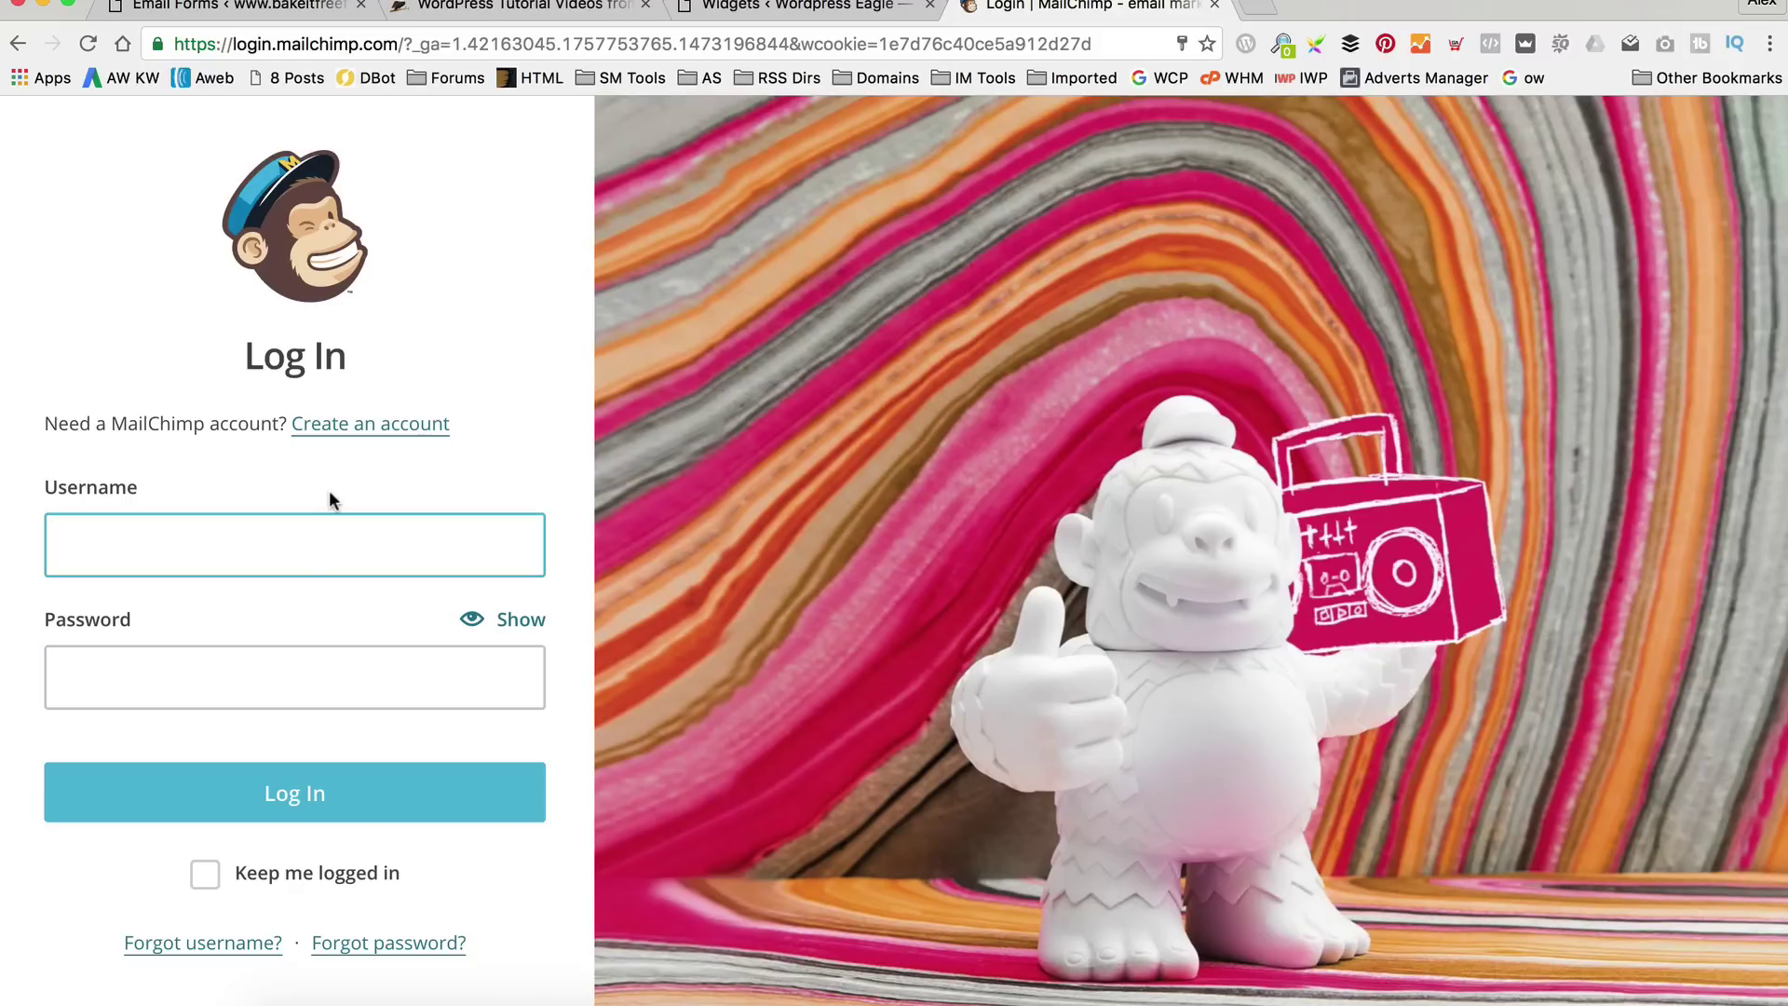
key(ctrl+v)
click(279, 677)
key(ctrl+v)
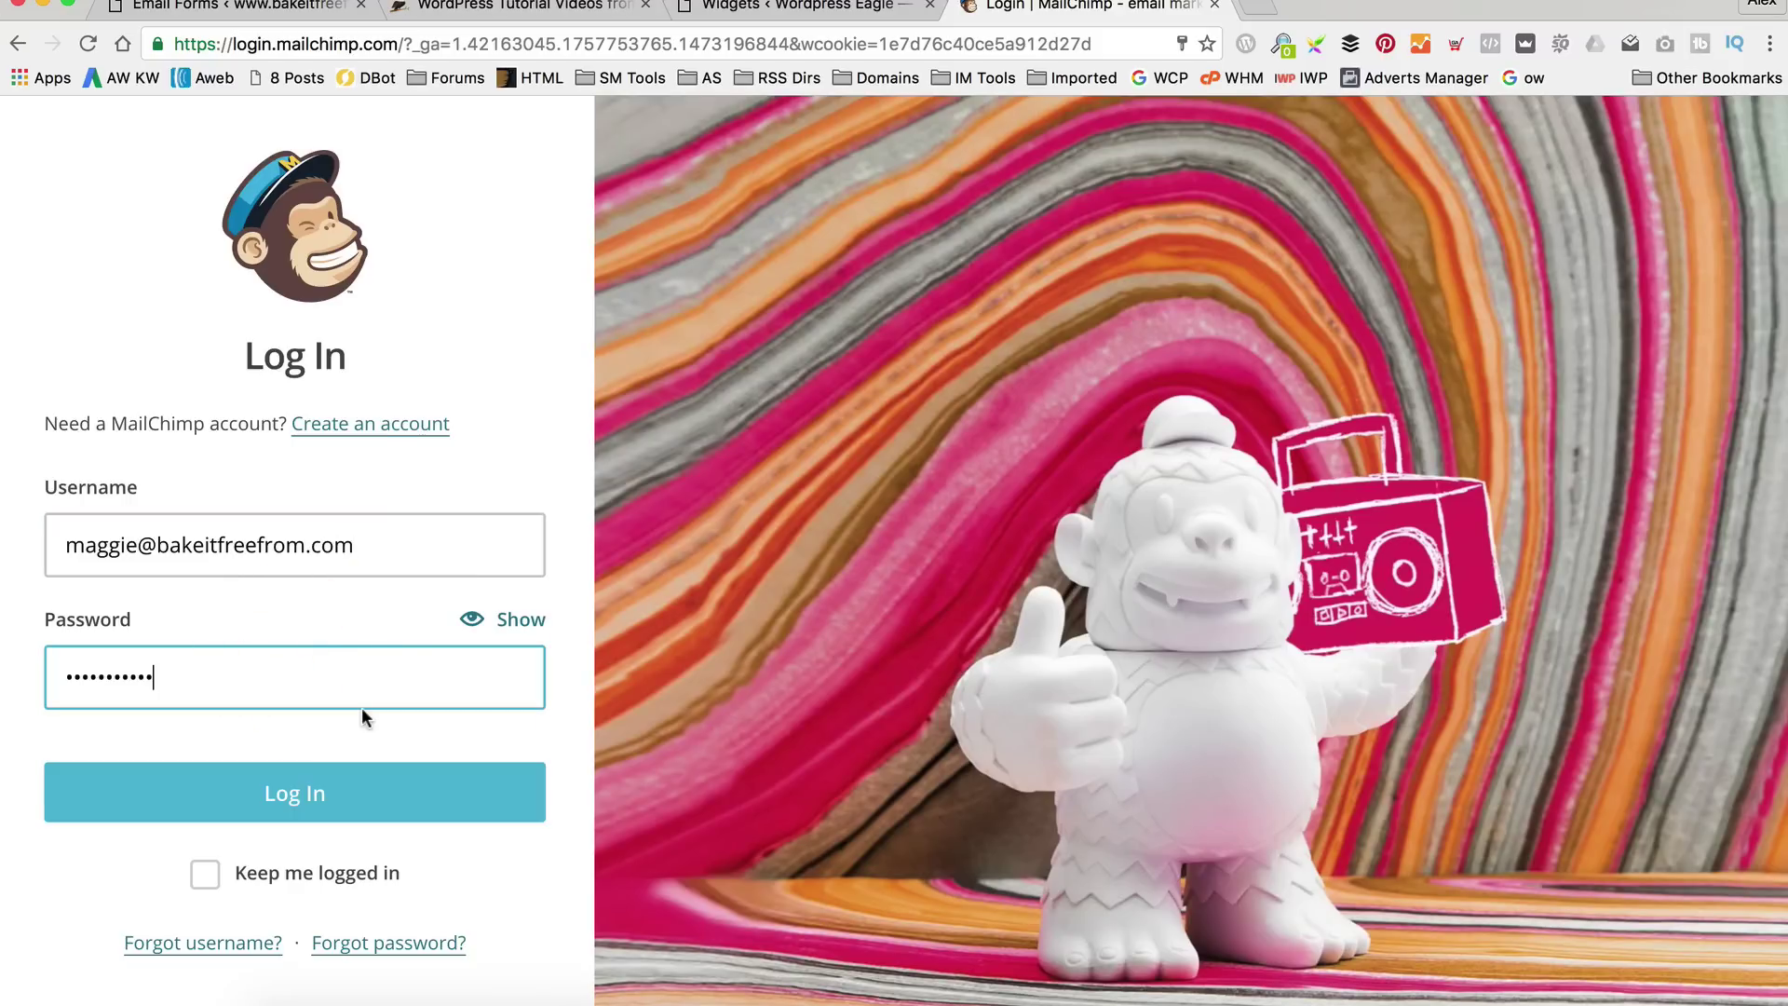
click(328, 790)
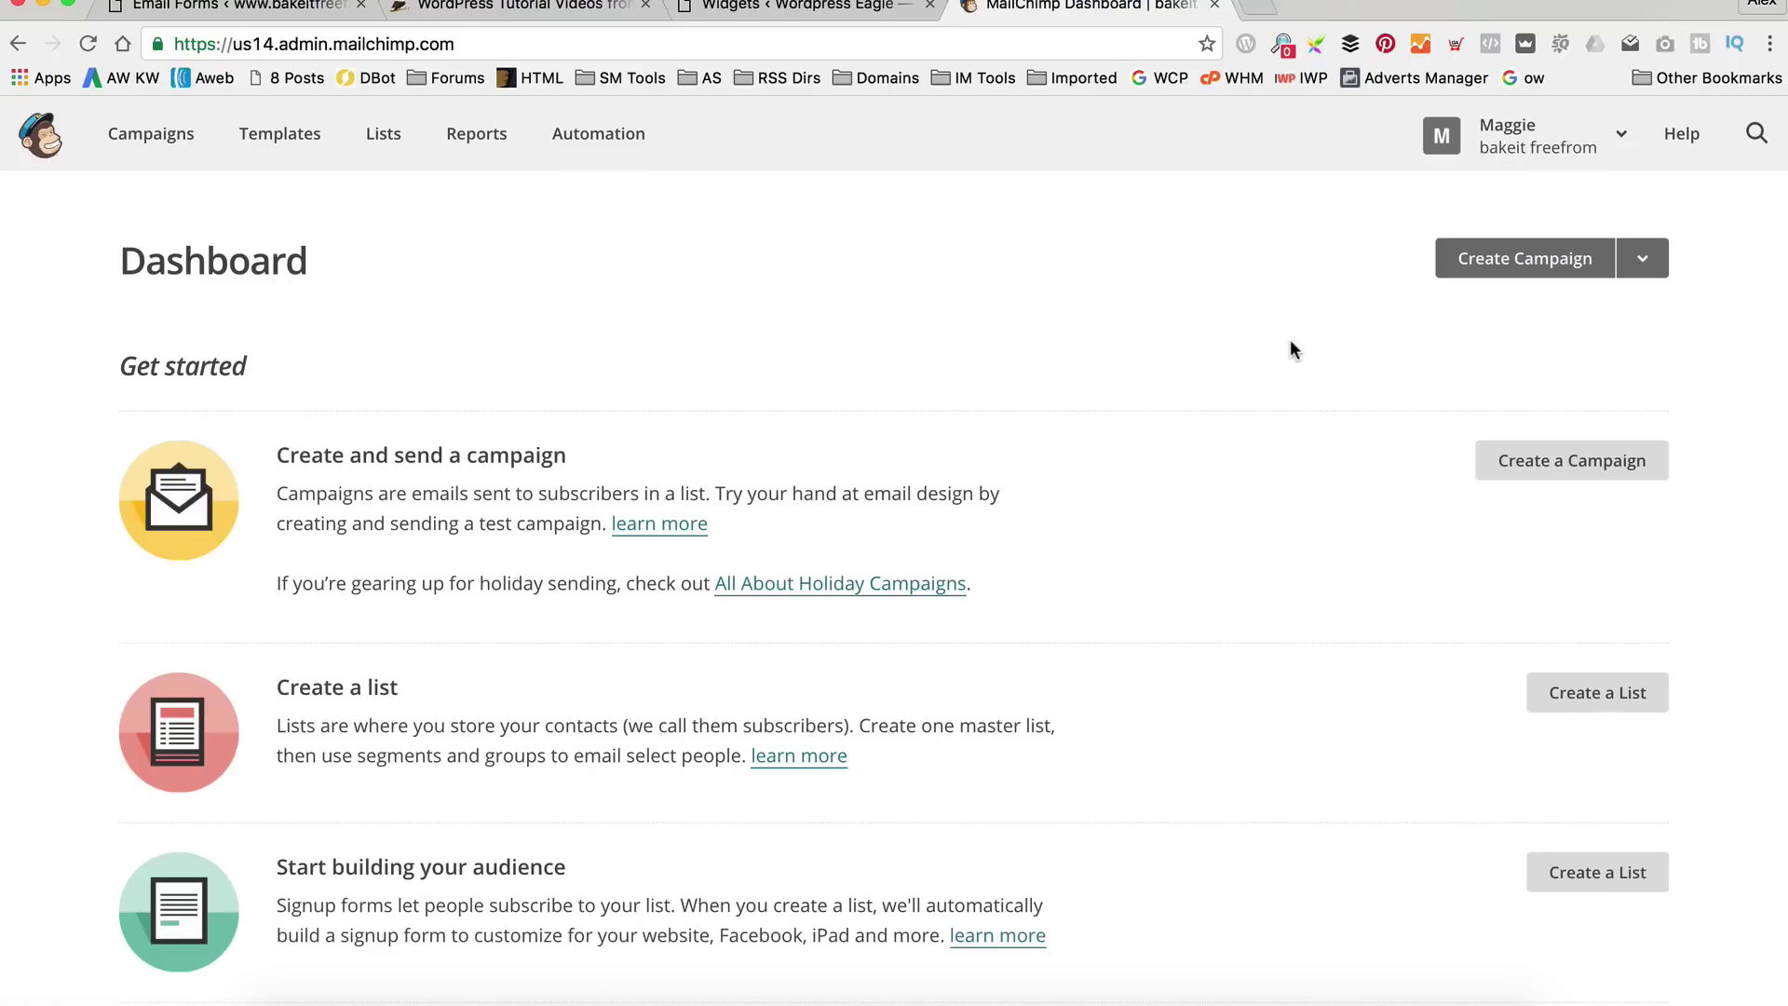
- Create a new API key under Profile > Extras > API keys and copy it
click(1612, 130)
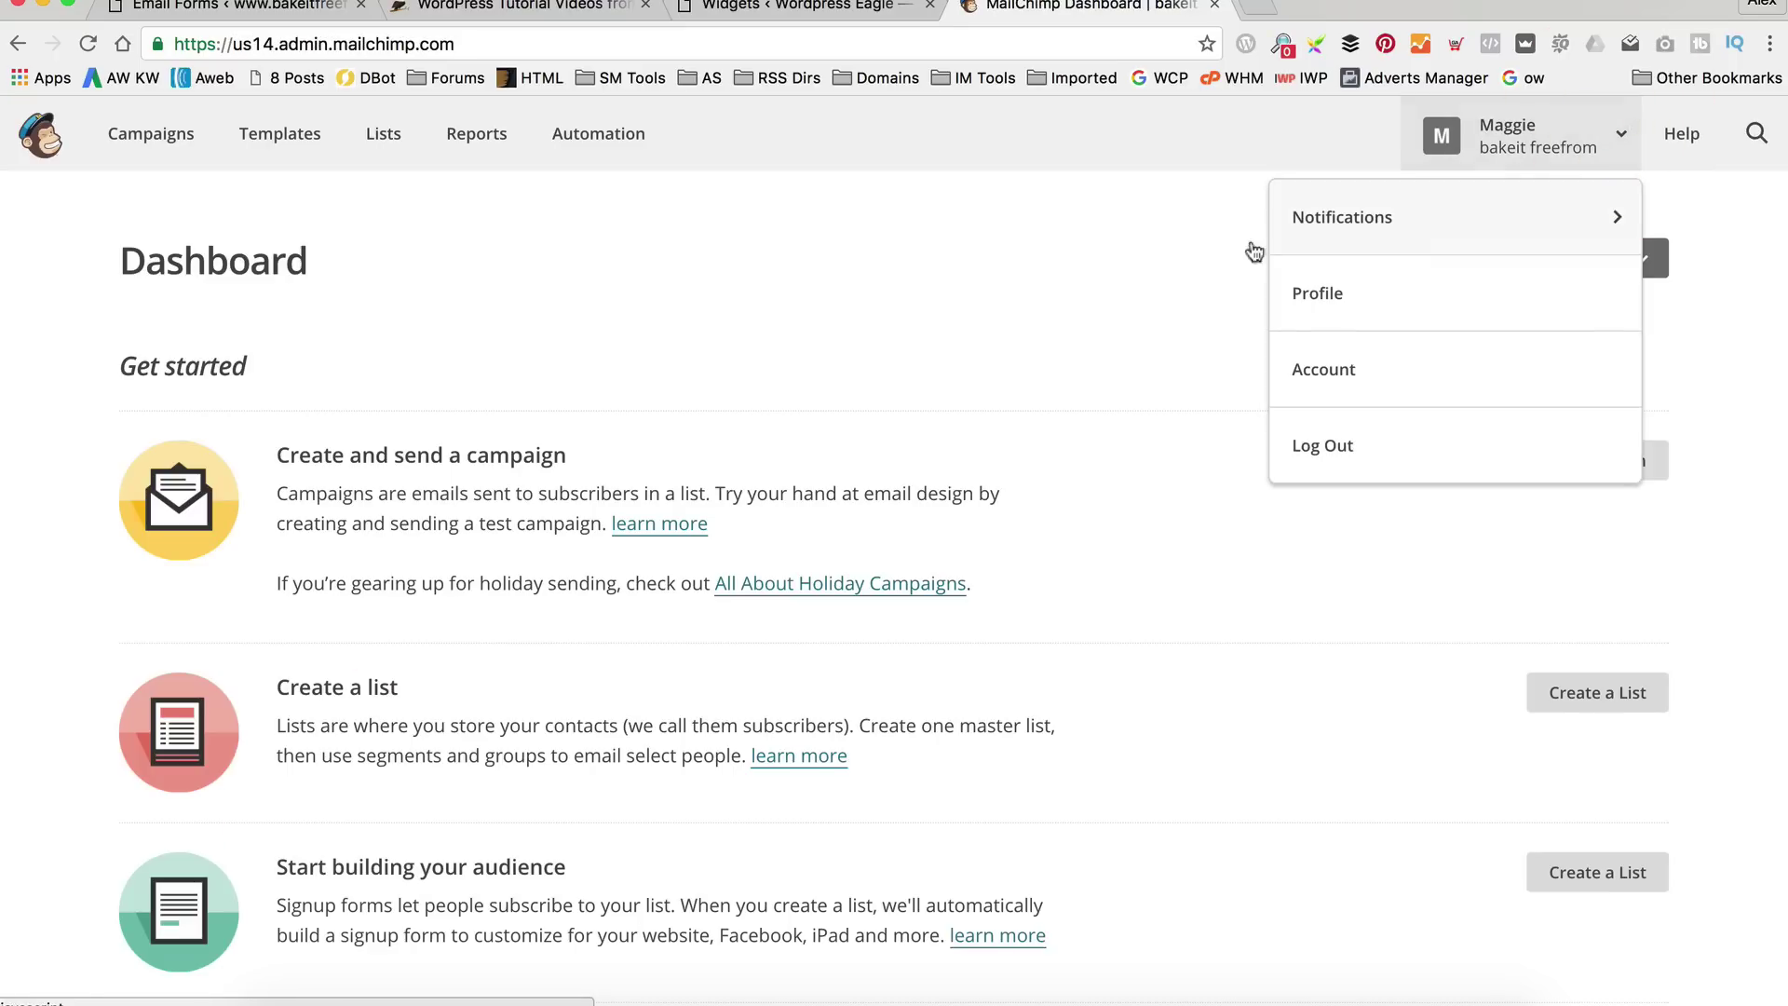
right_click(1377, 289)
click(1295, 303)
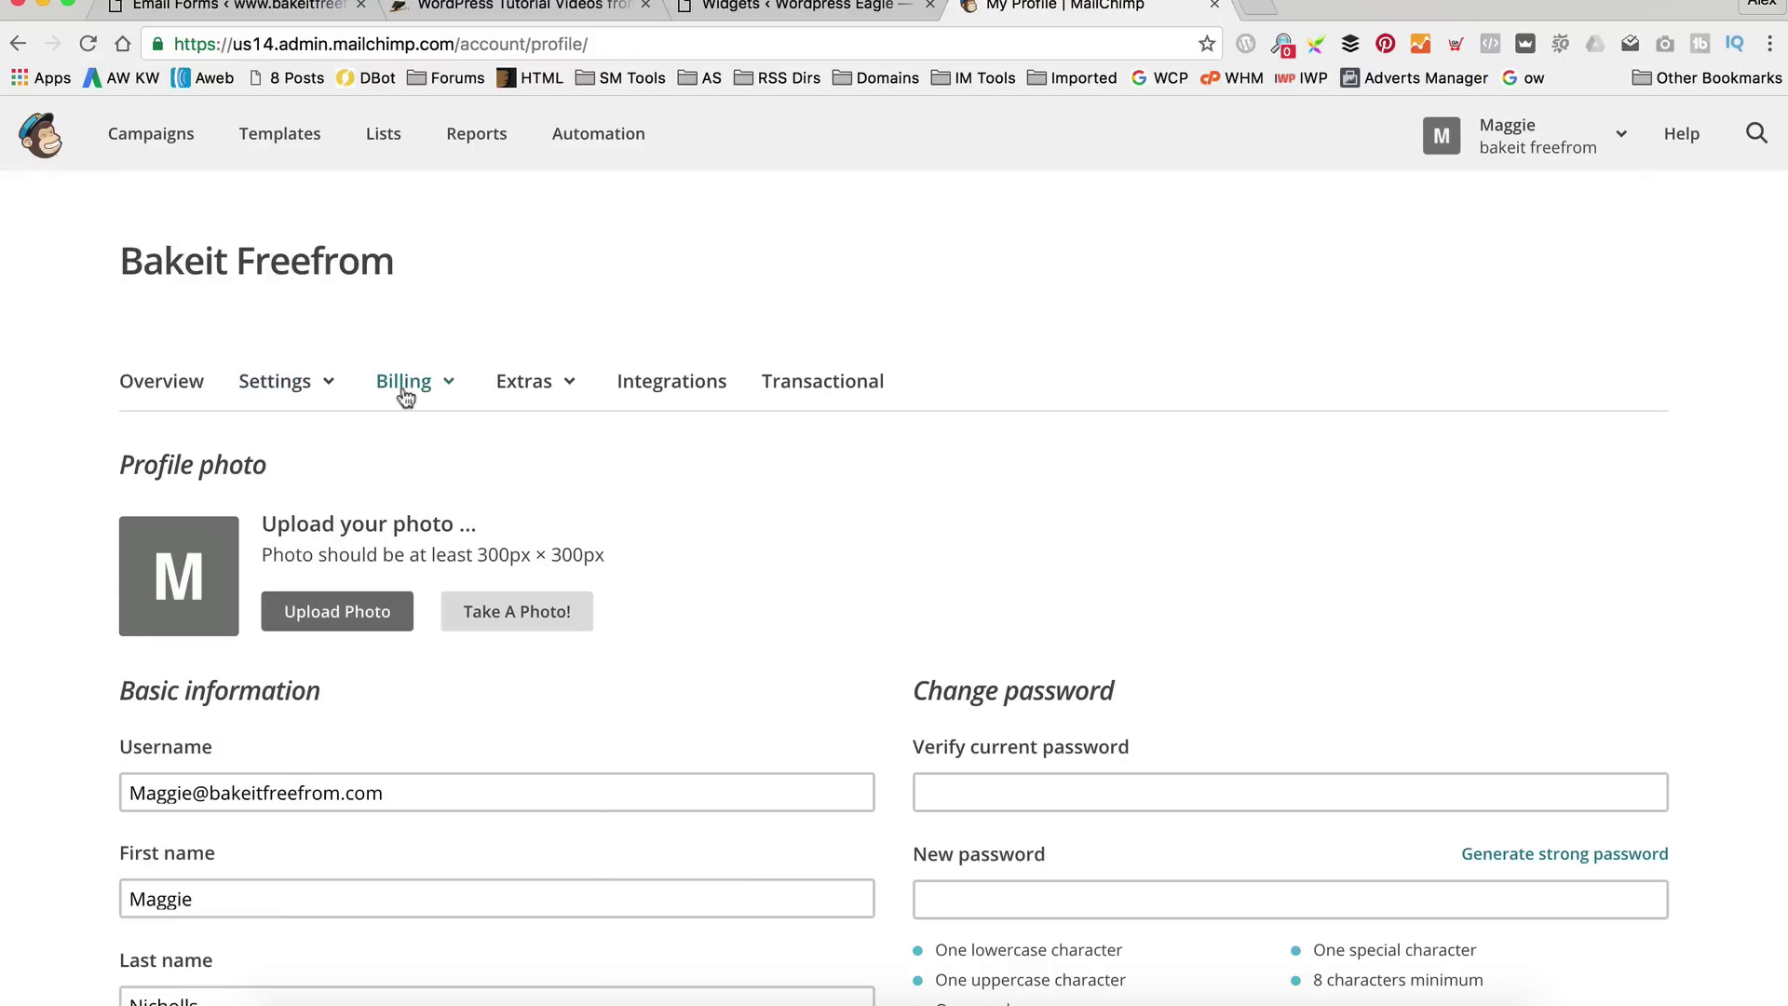
click(555, 384)
click(590, 499)
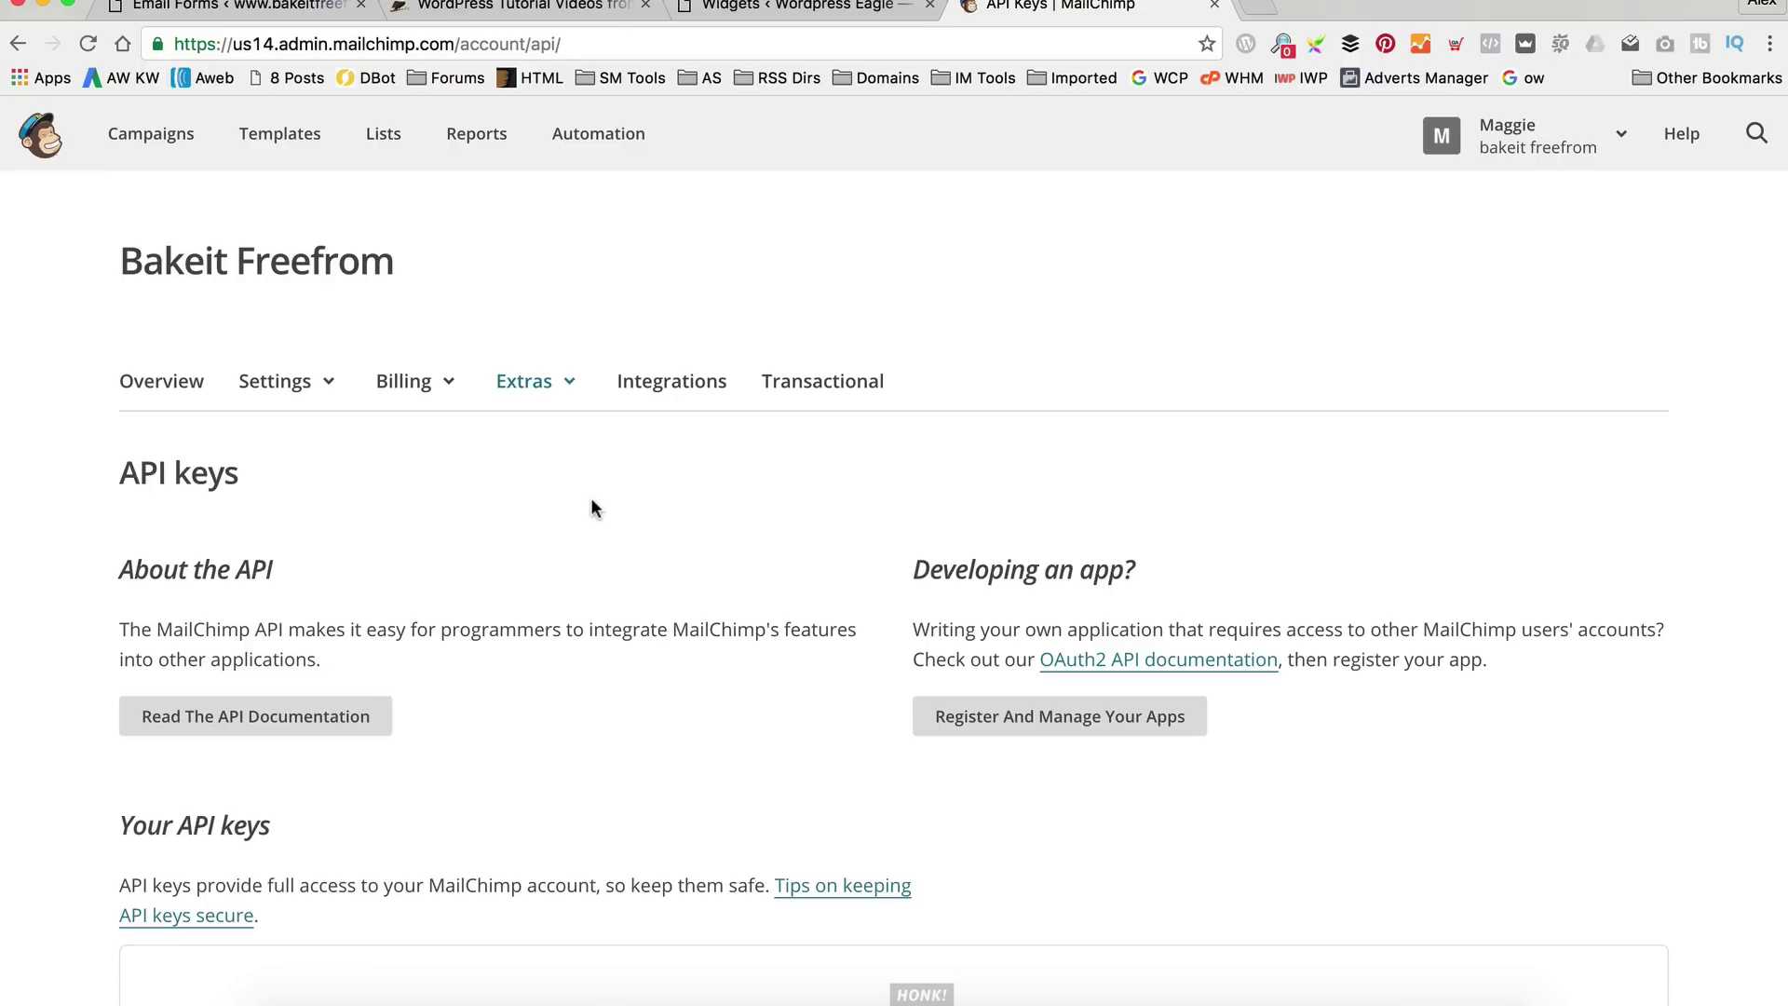
scroll(594, 507, down, 6)
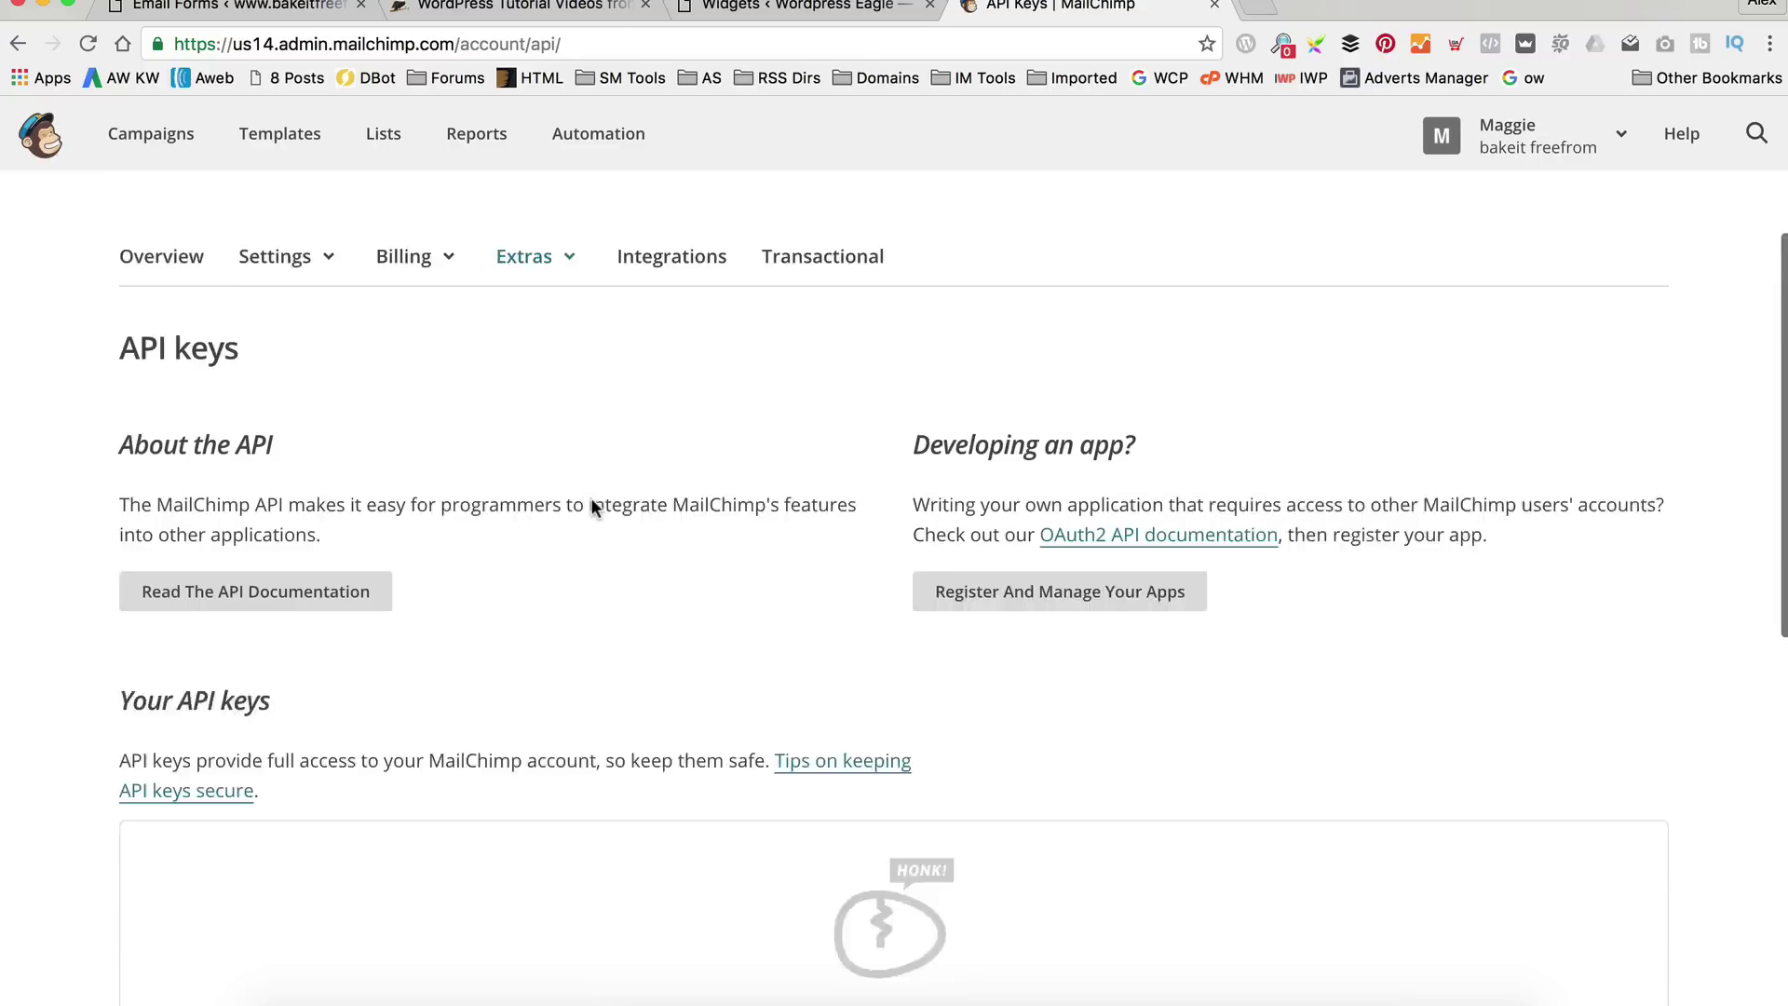
click(747, 679)
scroll(748, 679, down, 4)
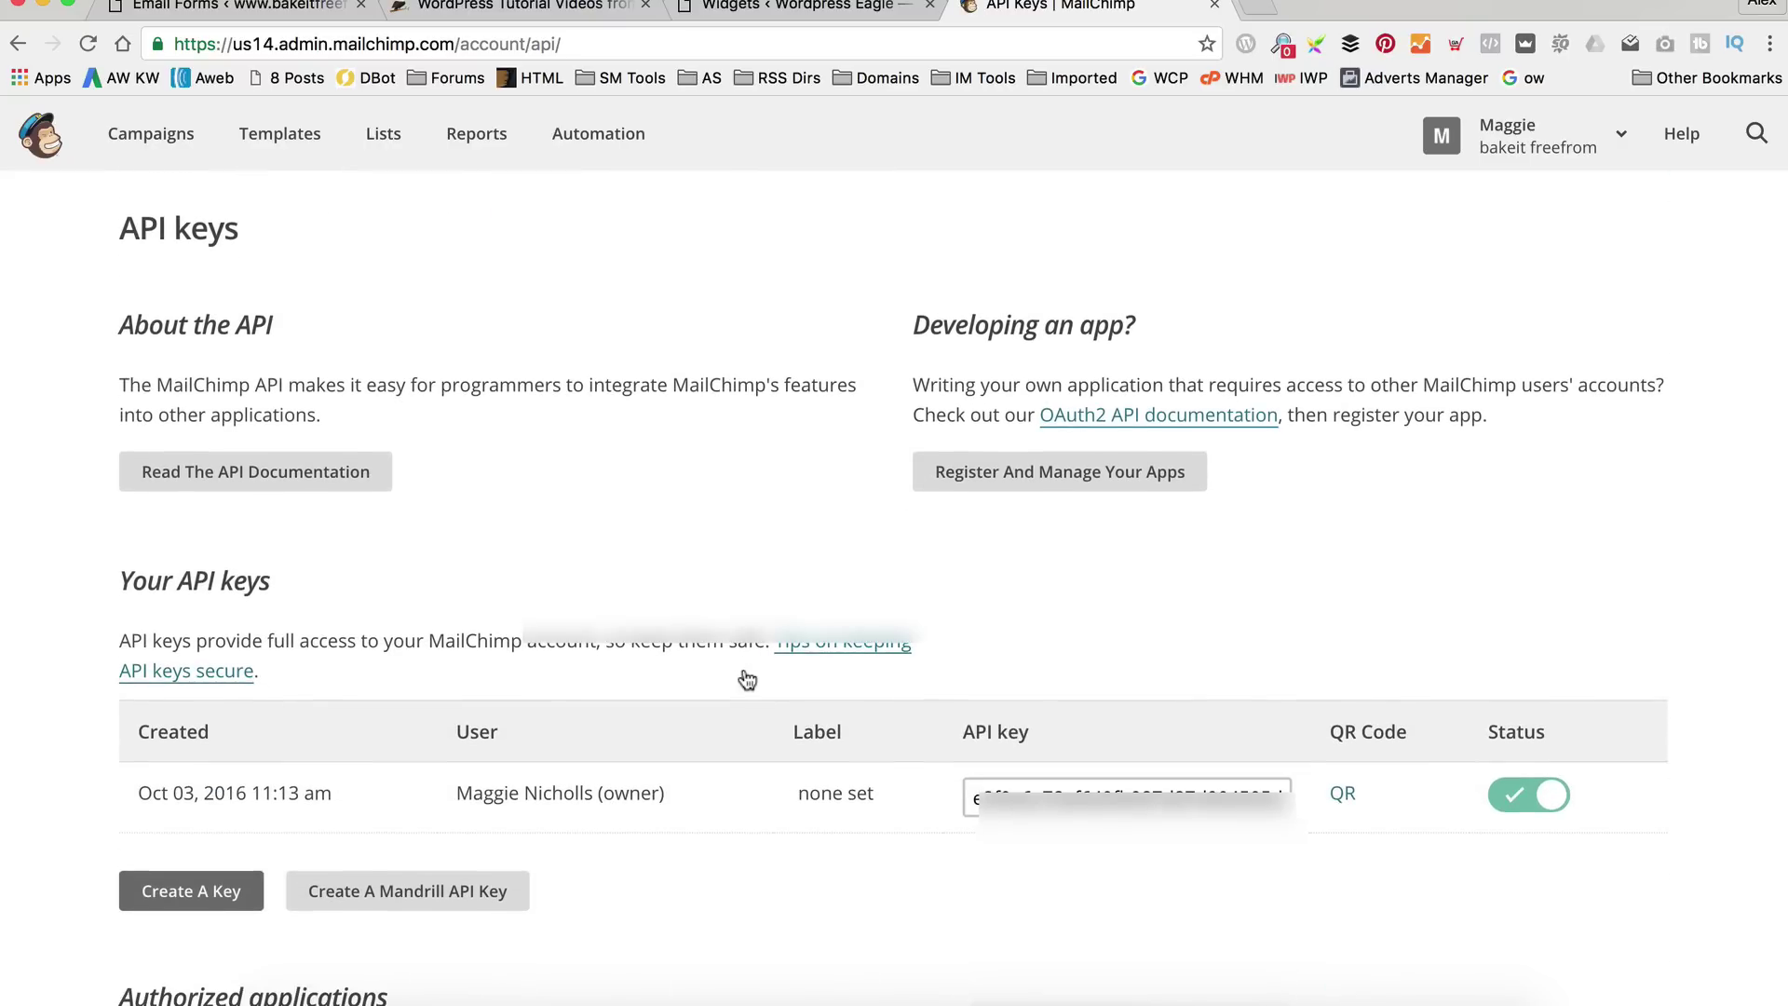
click(1020, 797)
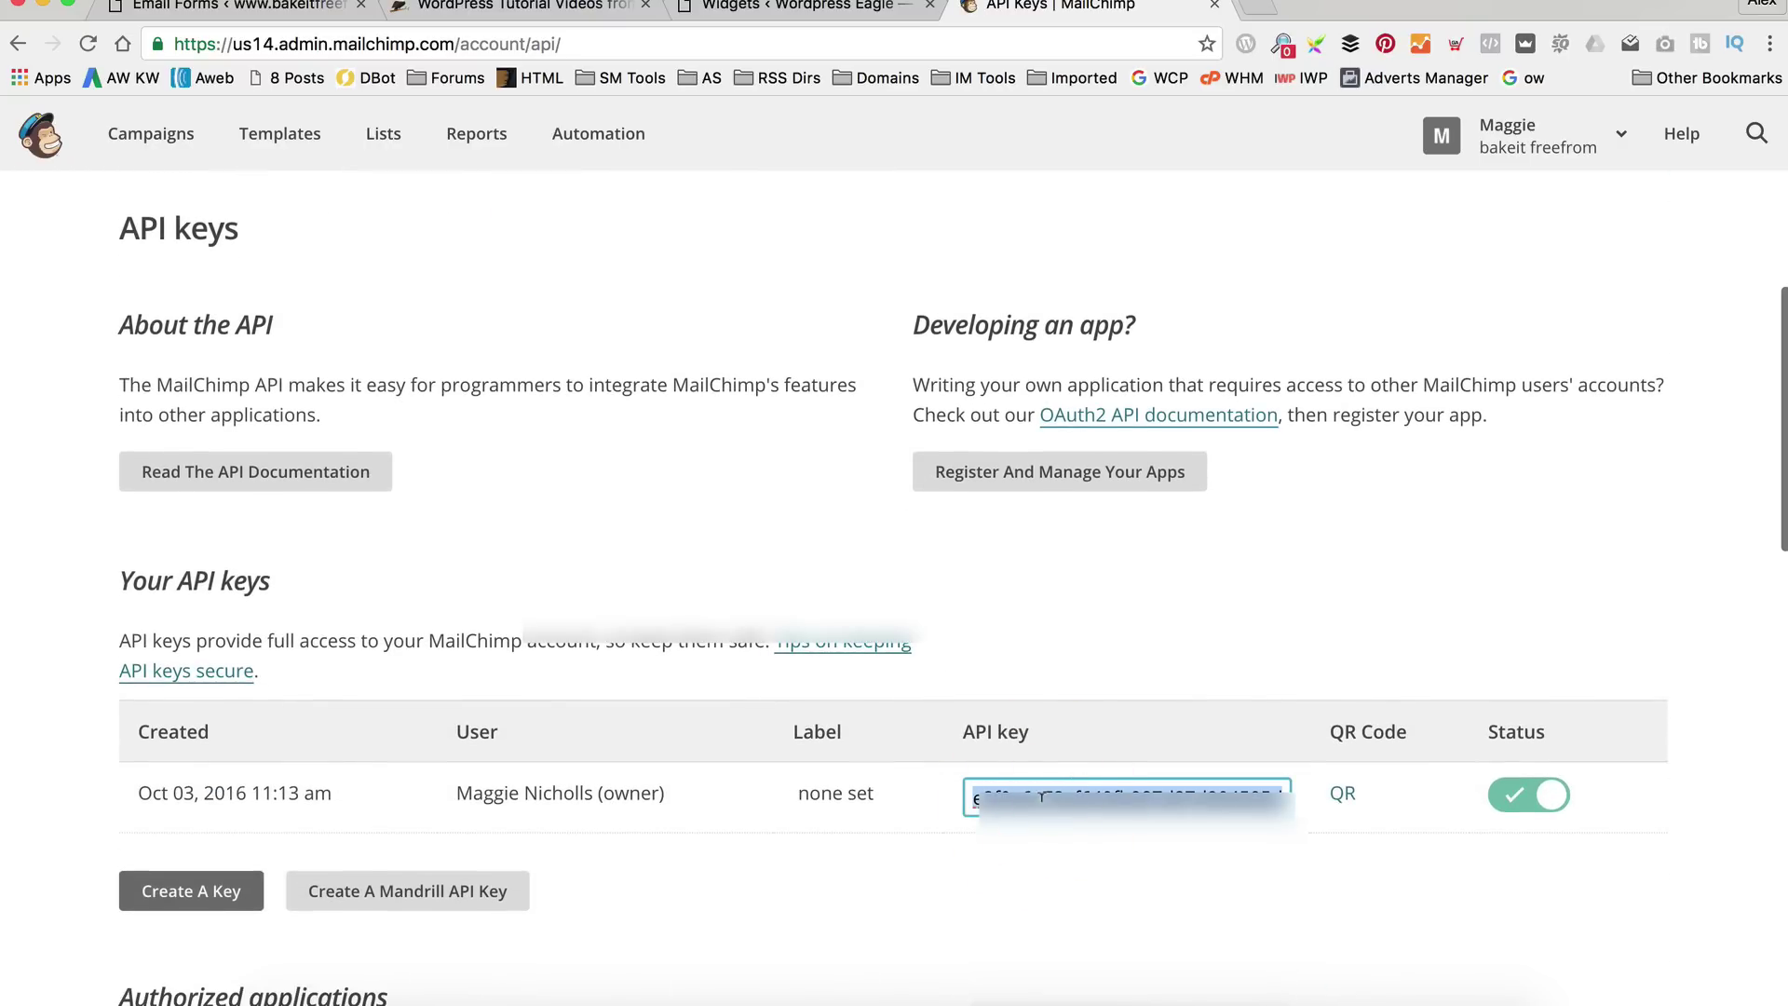
click(238, 7)
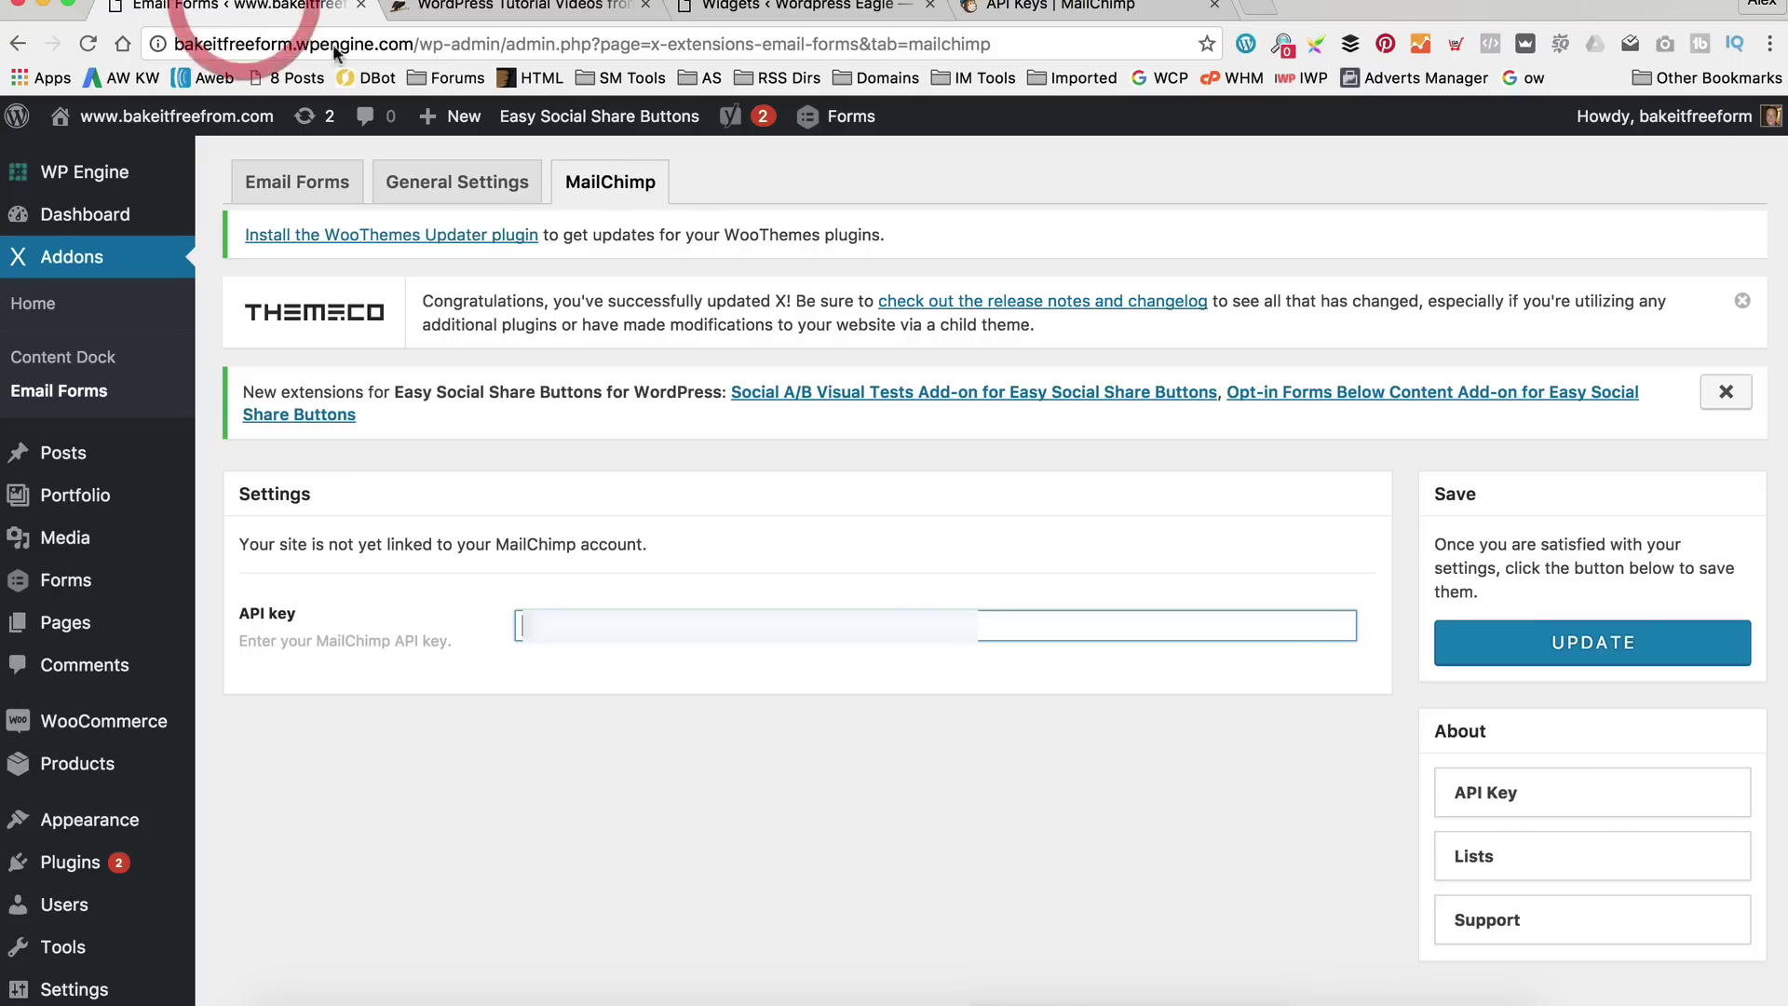
- Paste and save the MailChimp API key in Email Forms, then go to MailChimp's Lists page
key(ctrl+v)
right_click(1661, 622)
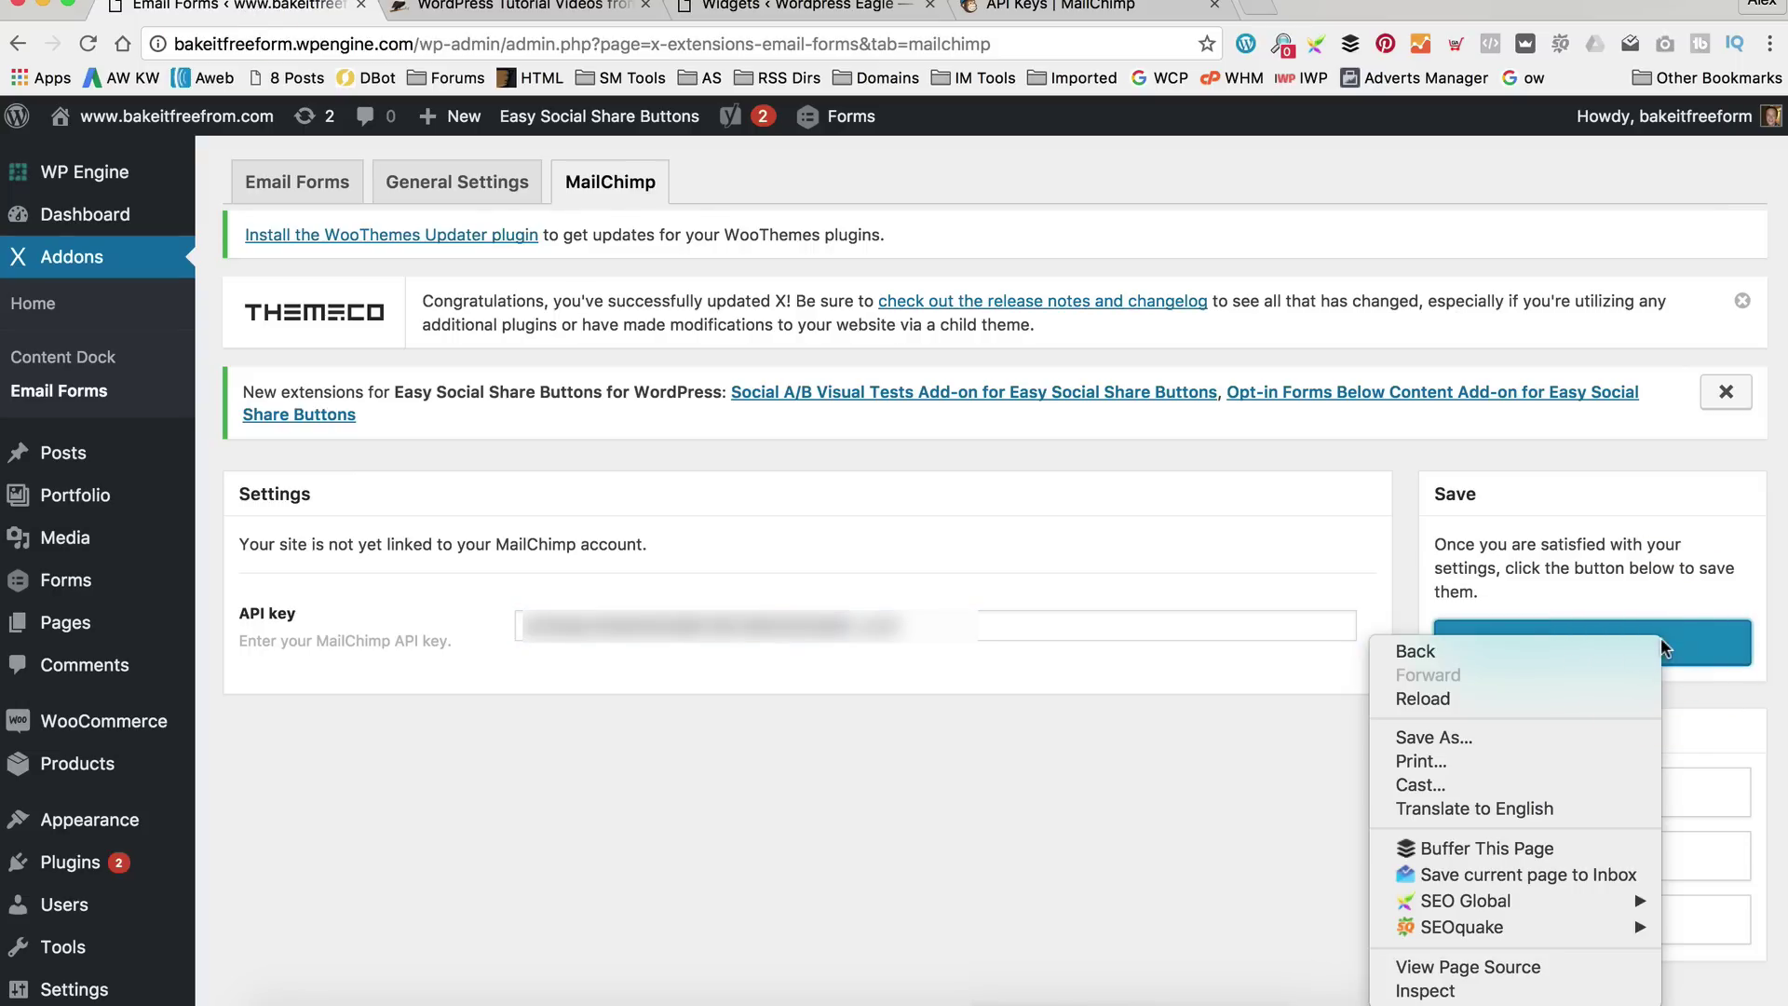
click(1664, 616)
click(1658, 639)
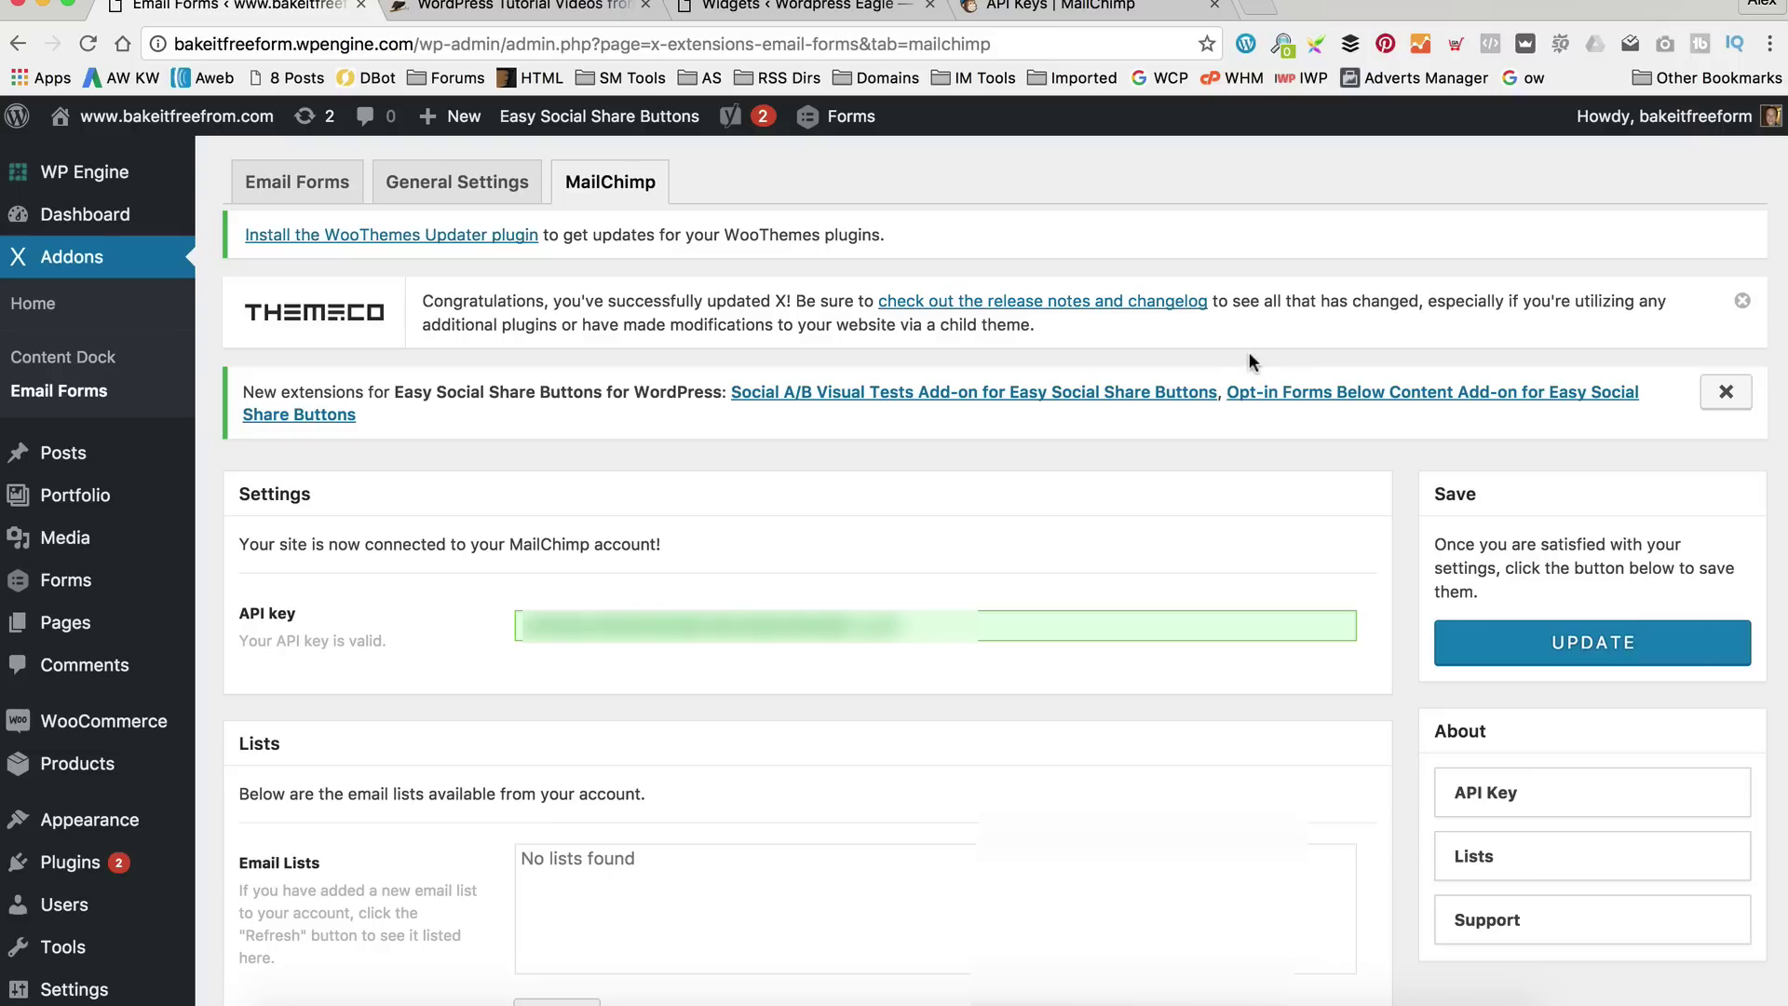
click(1060, 11)
click(383, 147)
click(1560, 276)
text(Website Subscribe)
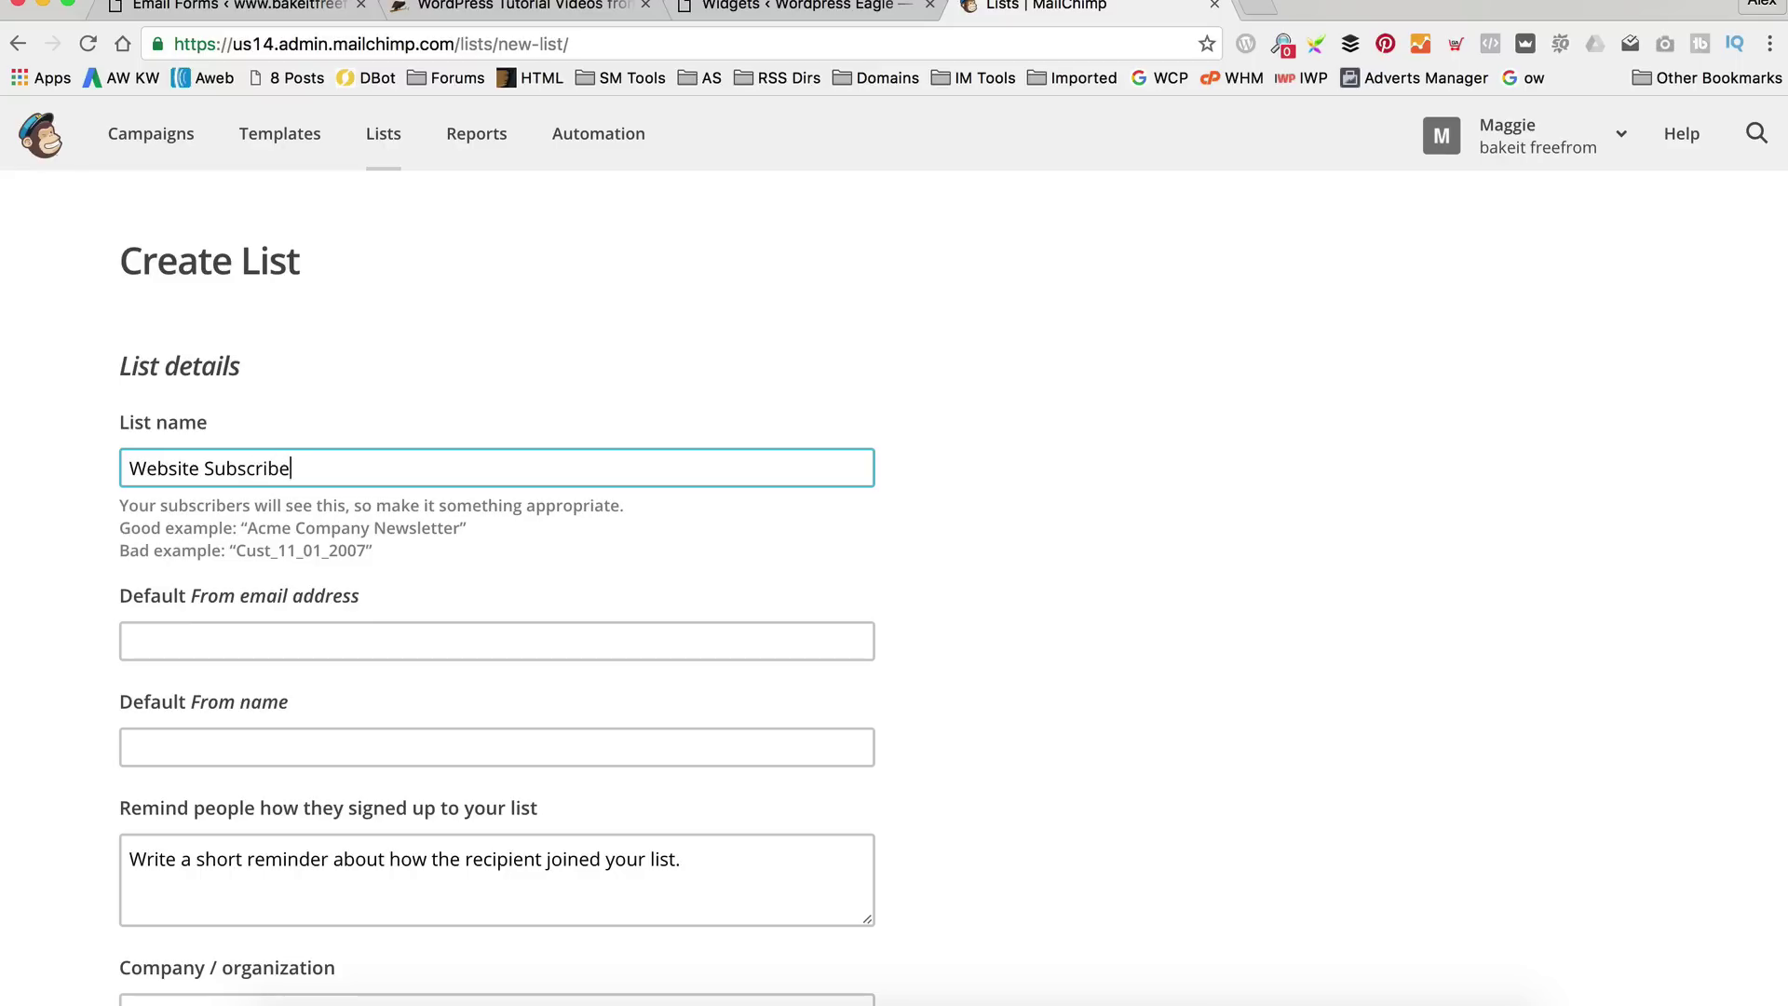
text(rs)
key(Tab)
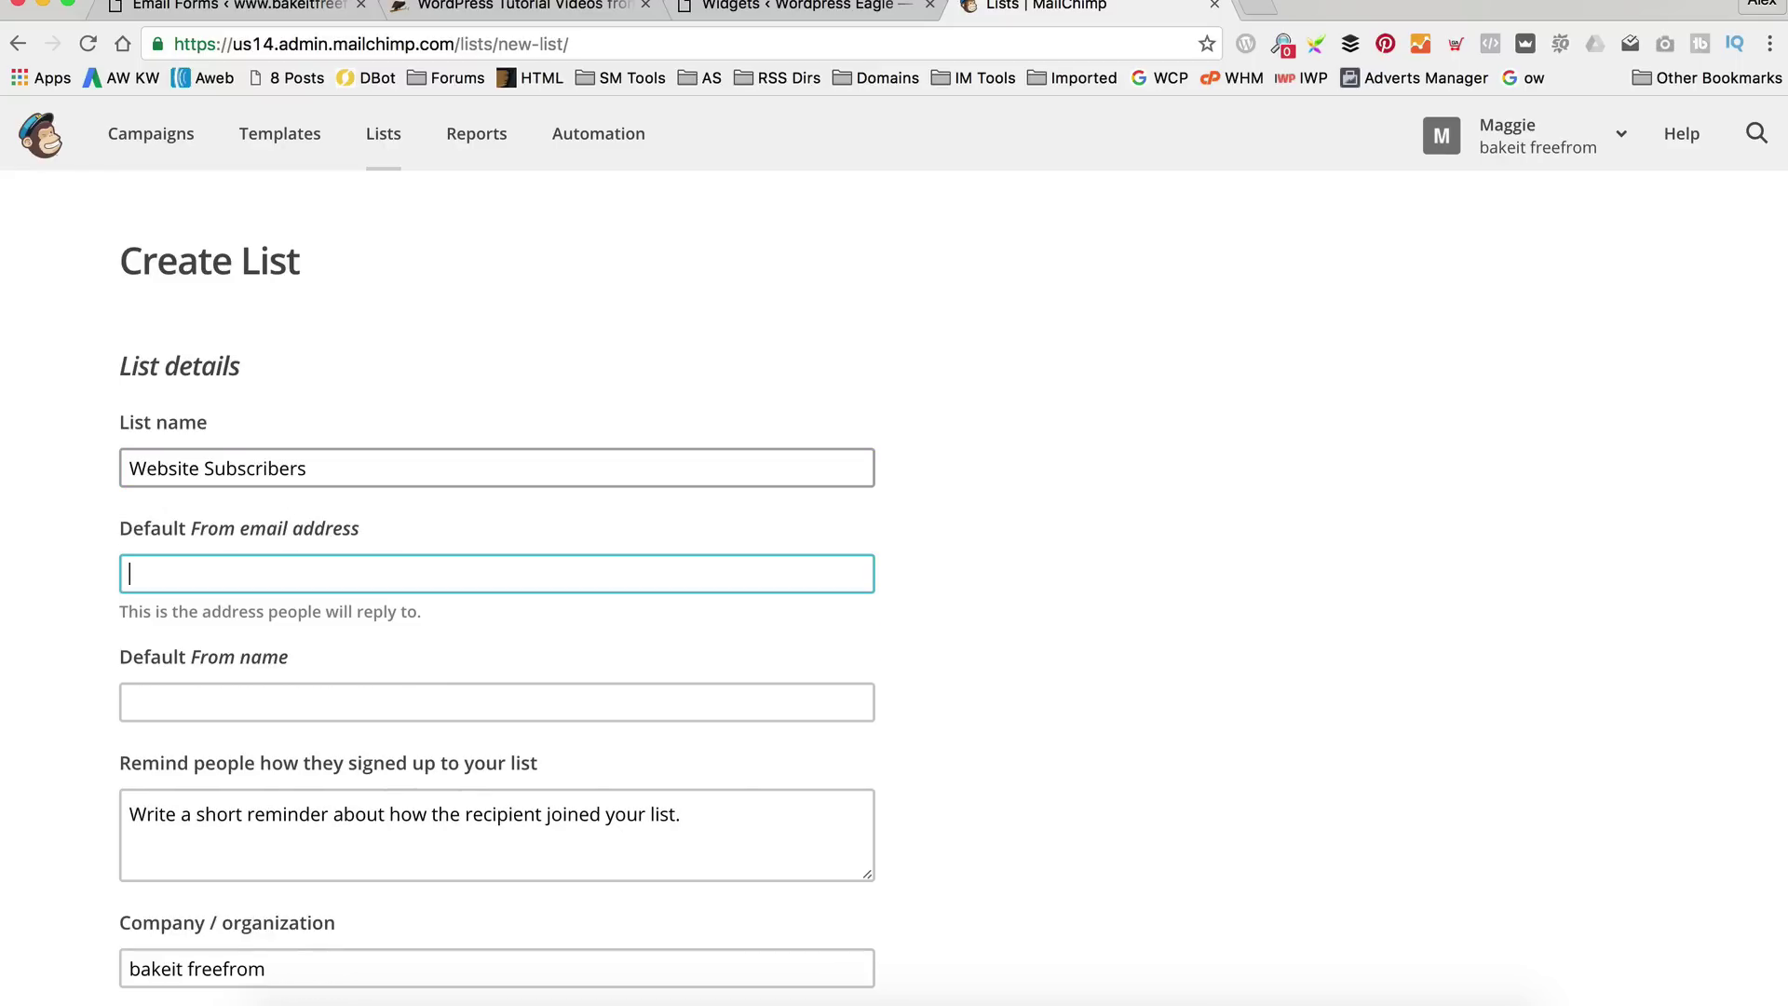
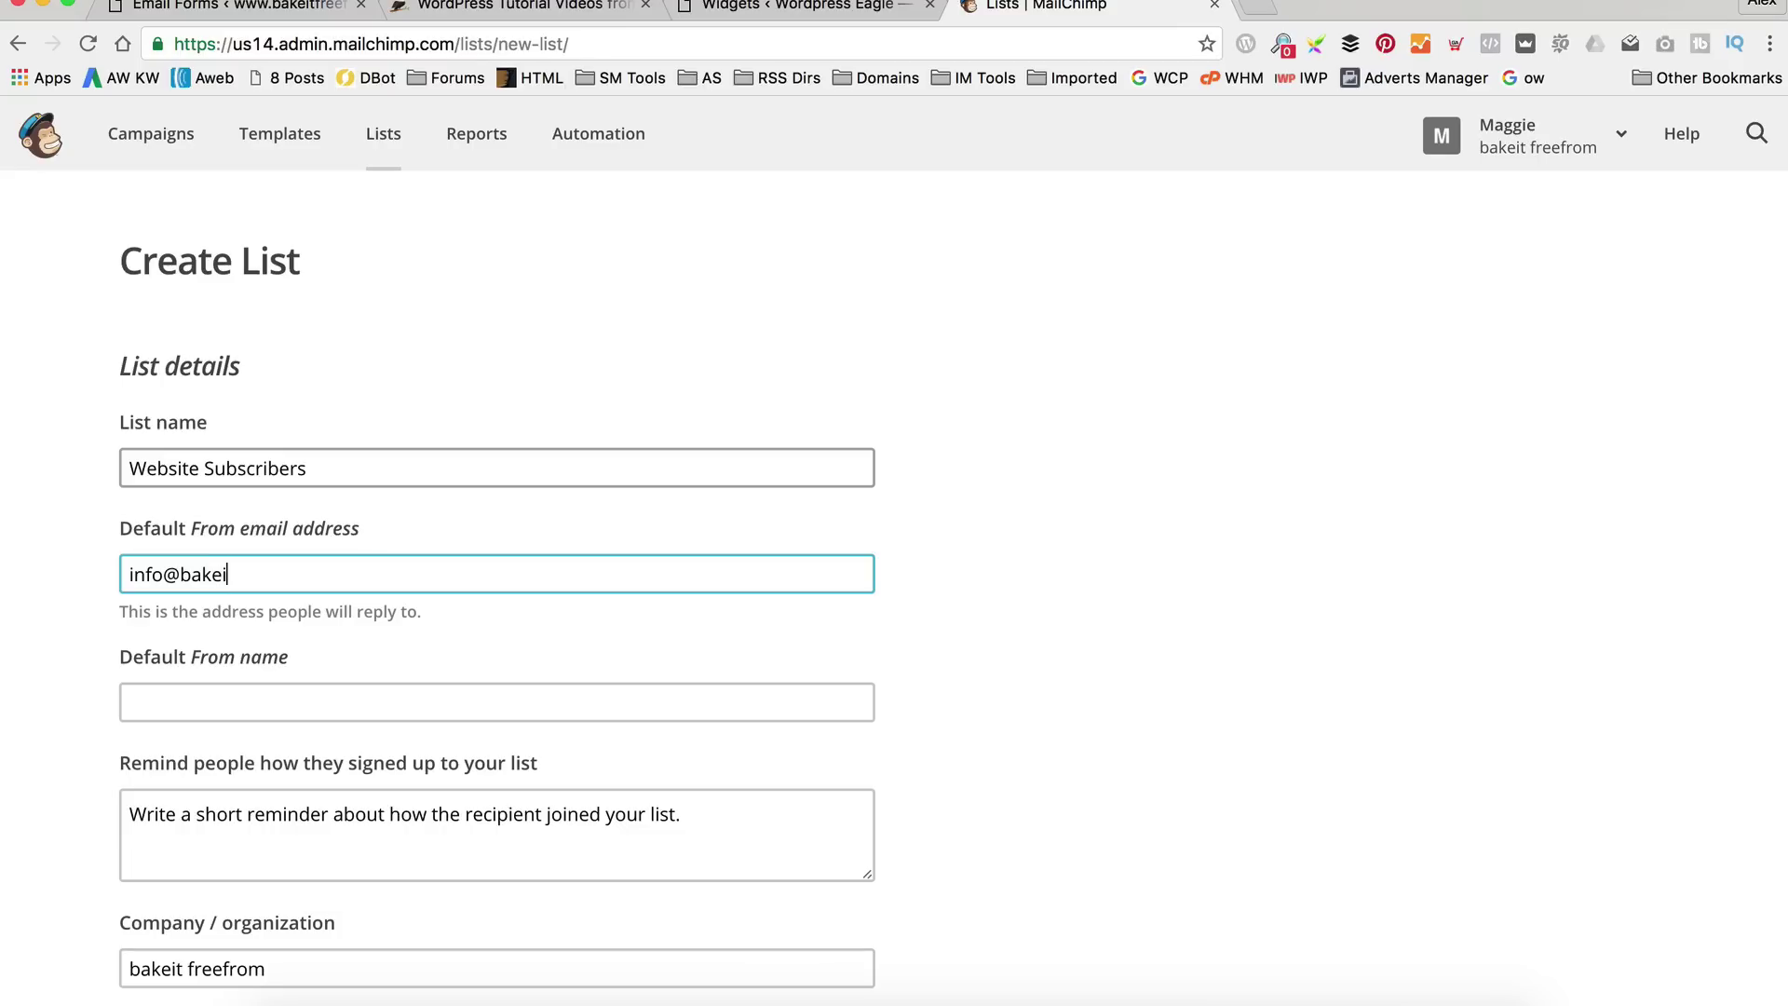
key(Tab)
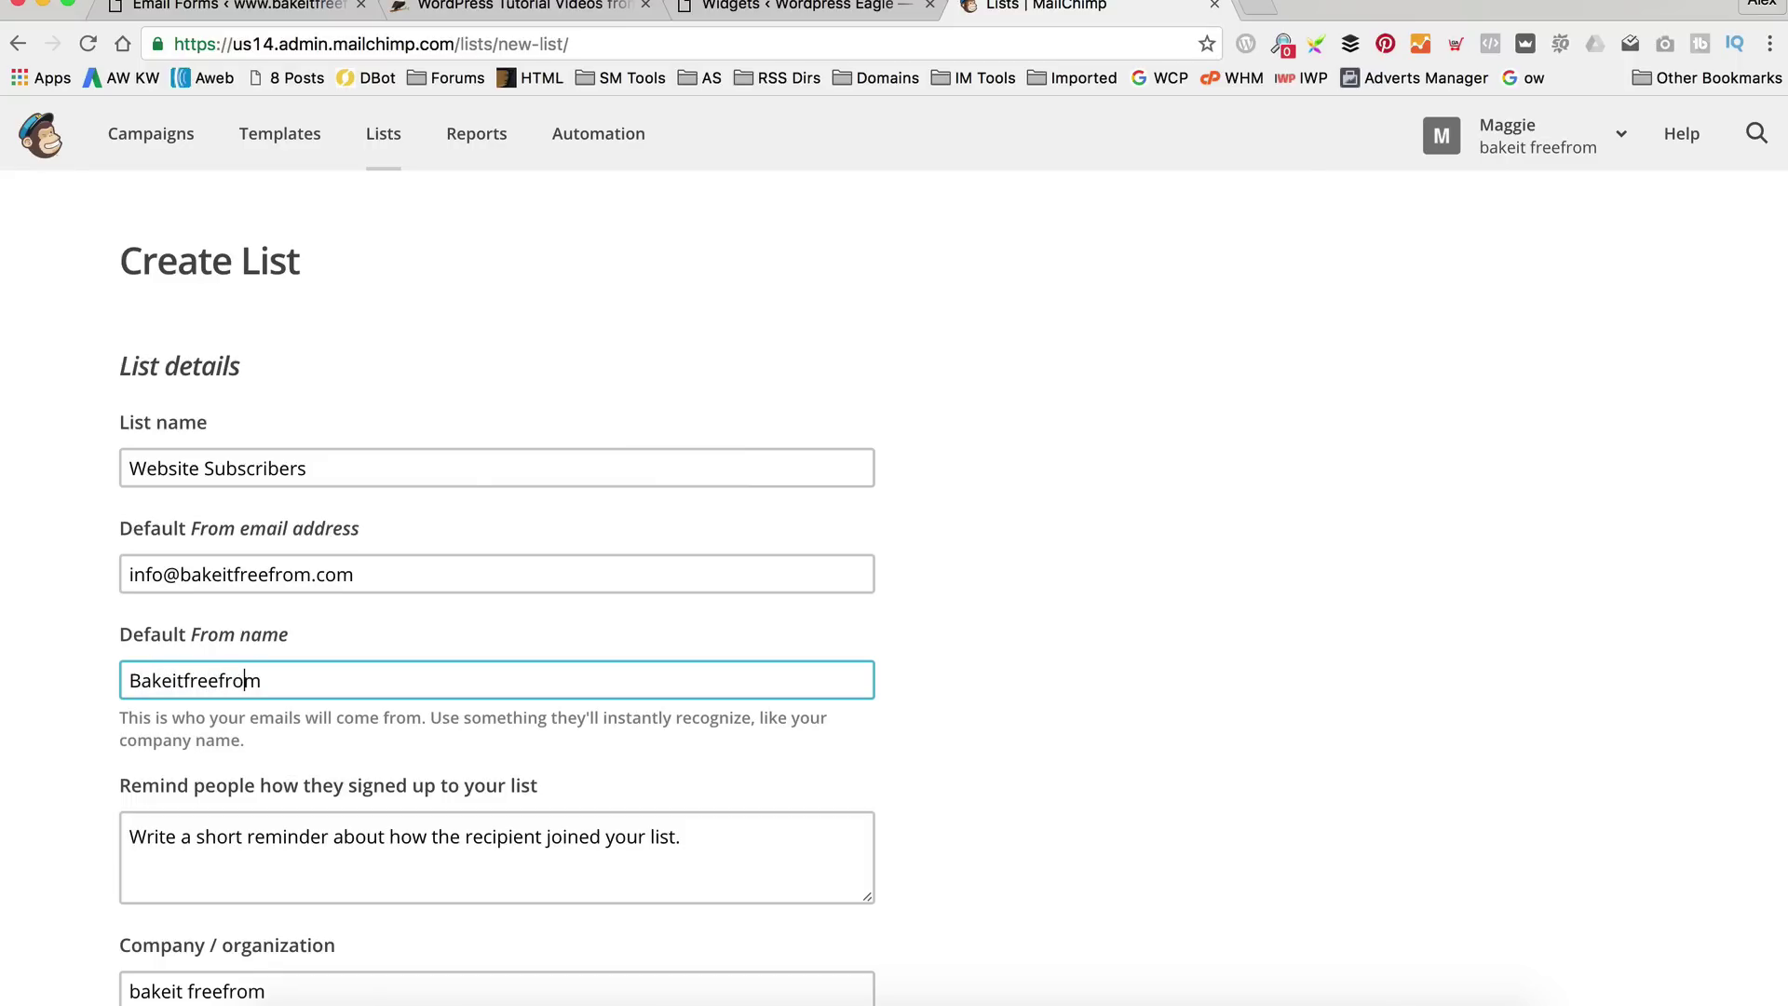
key(Left)
key(BackSpace)
text(b)
key(Tab)
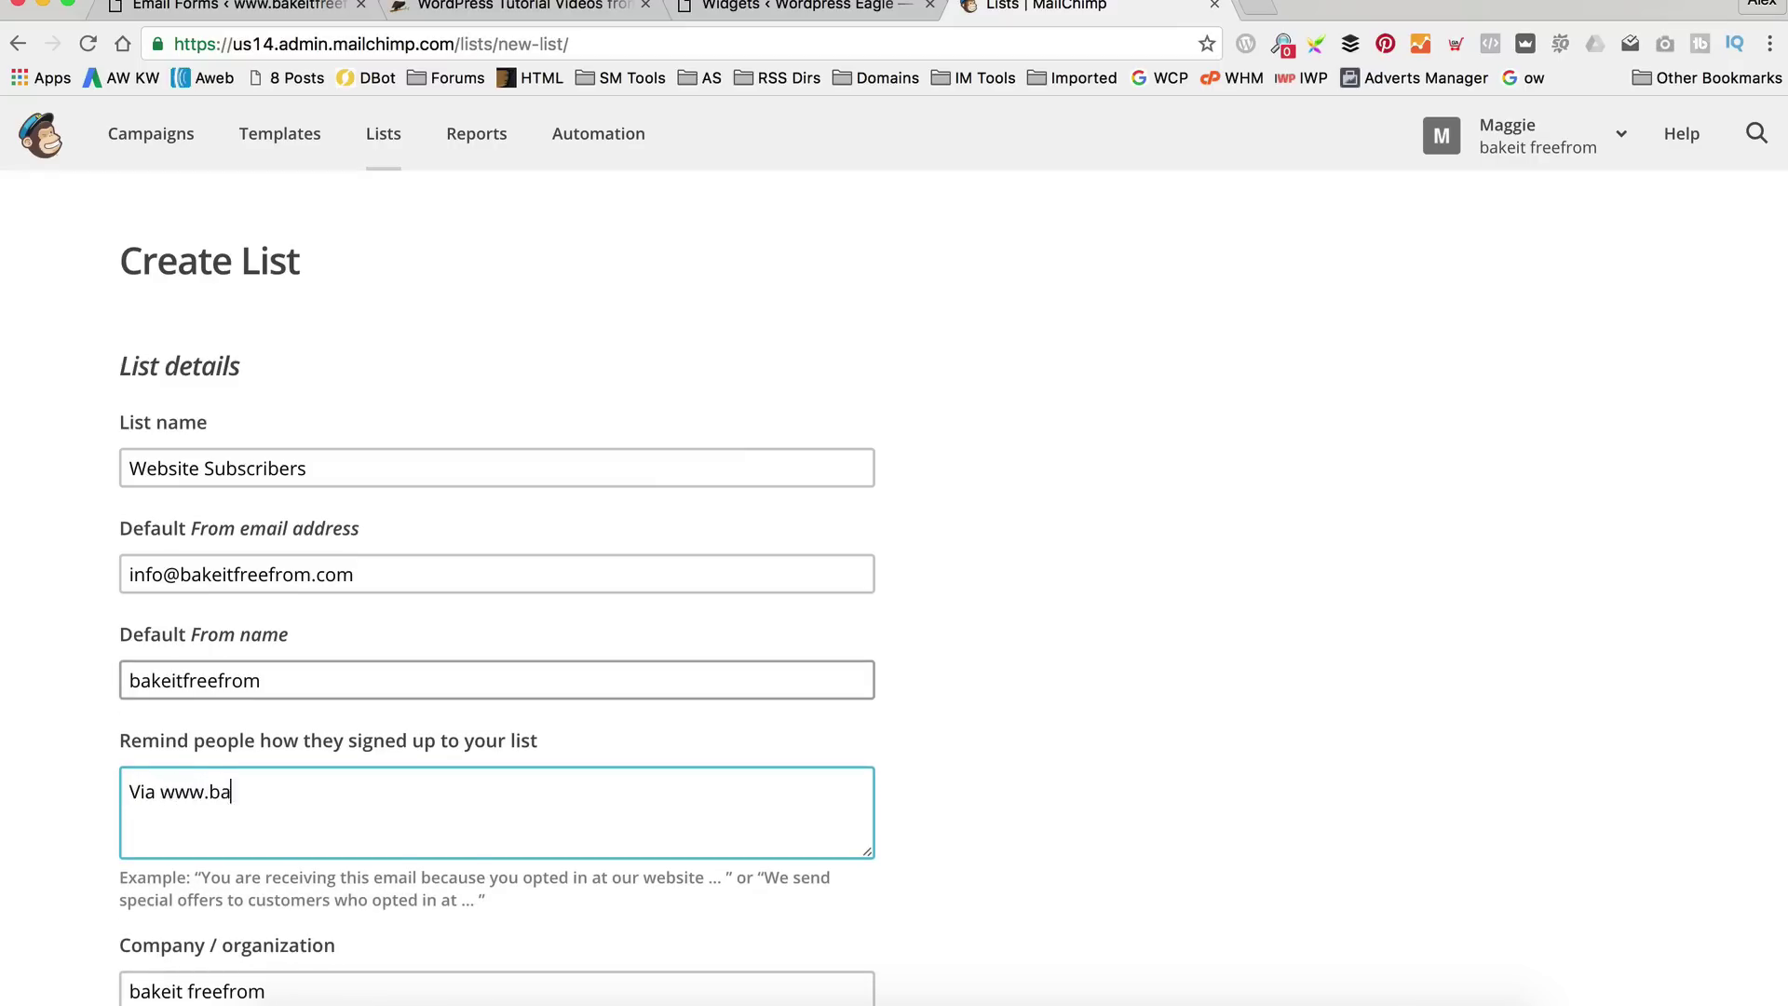
text(Via www.bakeitfreefrom.com)
key(Tab)
- Turn on one-by-one subscriber notifications, save the list, and return to WordPress
scroll(412, 577, down, 6)
scroll(412, 579, down, 10)
click(133, 482)
click(157, 719)
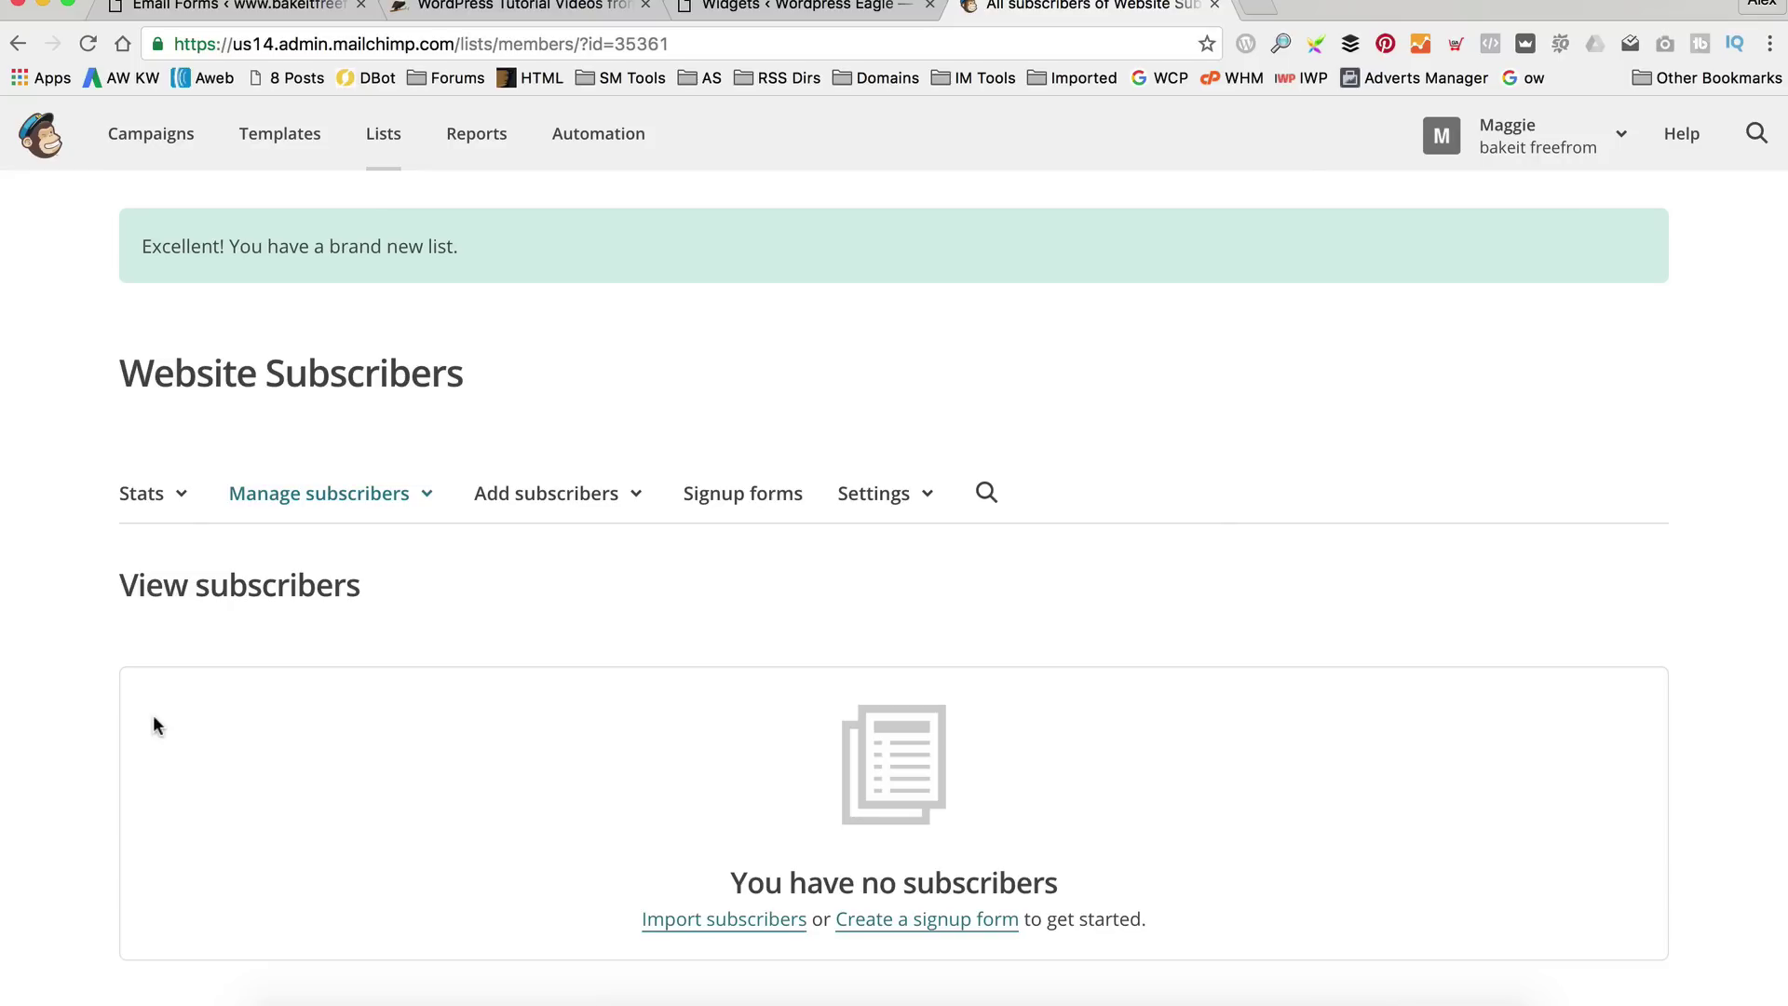
click(239, 5)
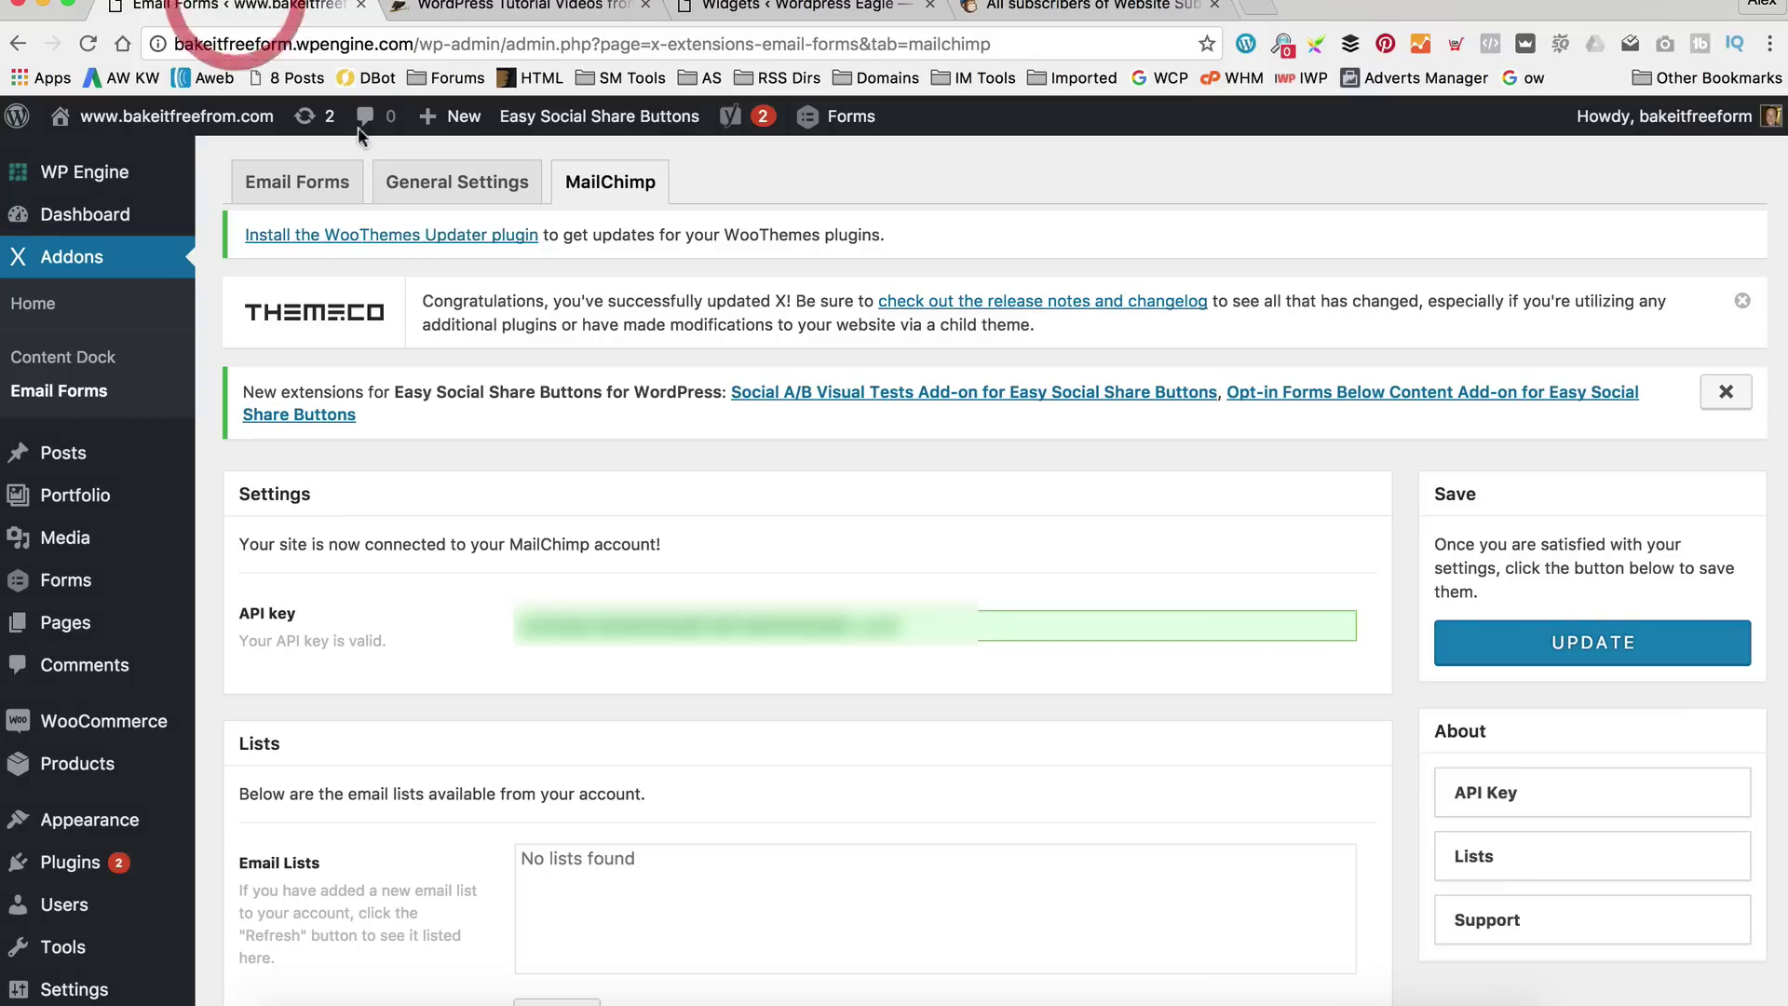
- Re-save the MailChimp settings, refresh Email Lists to pick up Website Subscribers, and start a new email form
click(1481, 639)
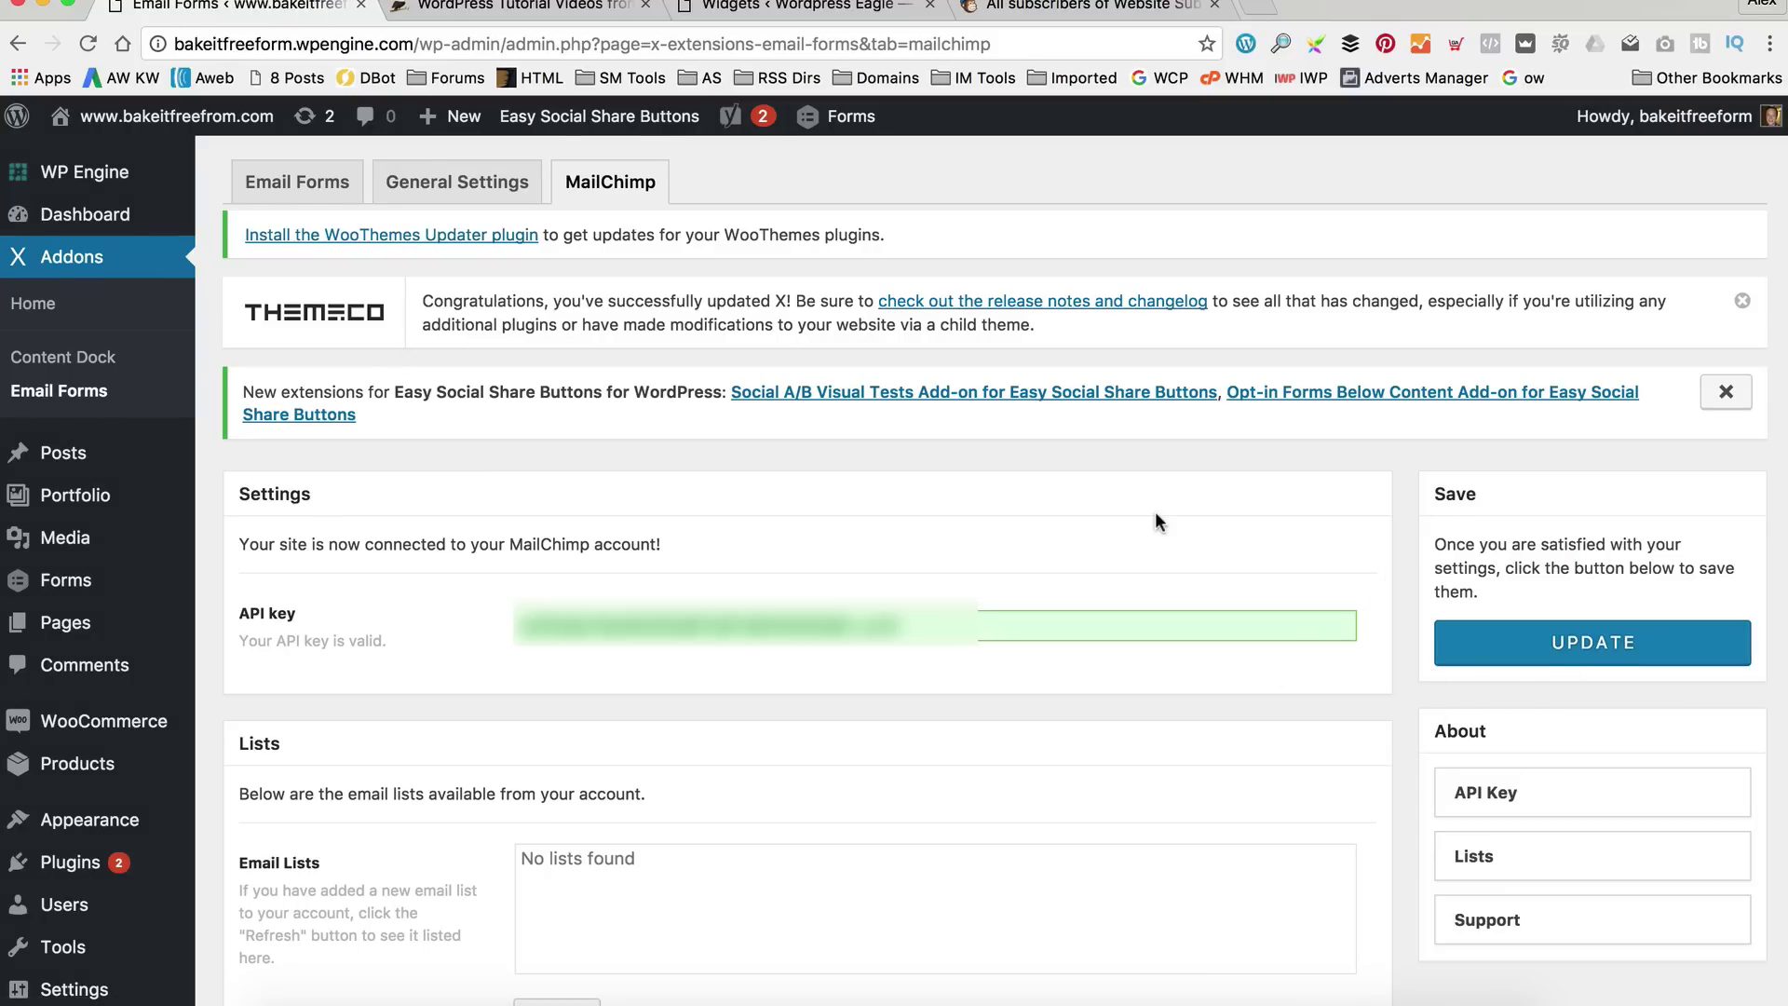
scroll(1155, 512, down, 3)
click(557, 778)
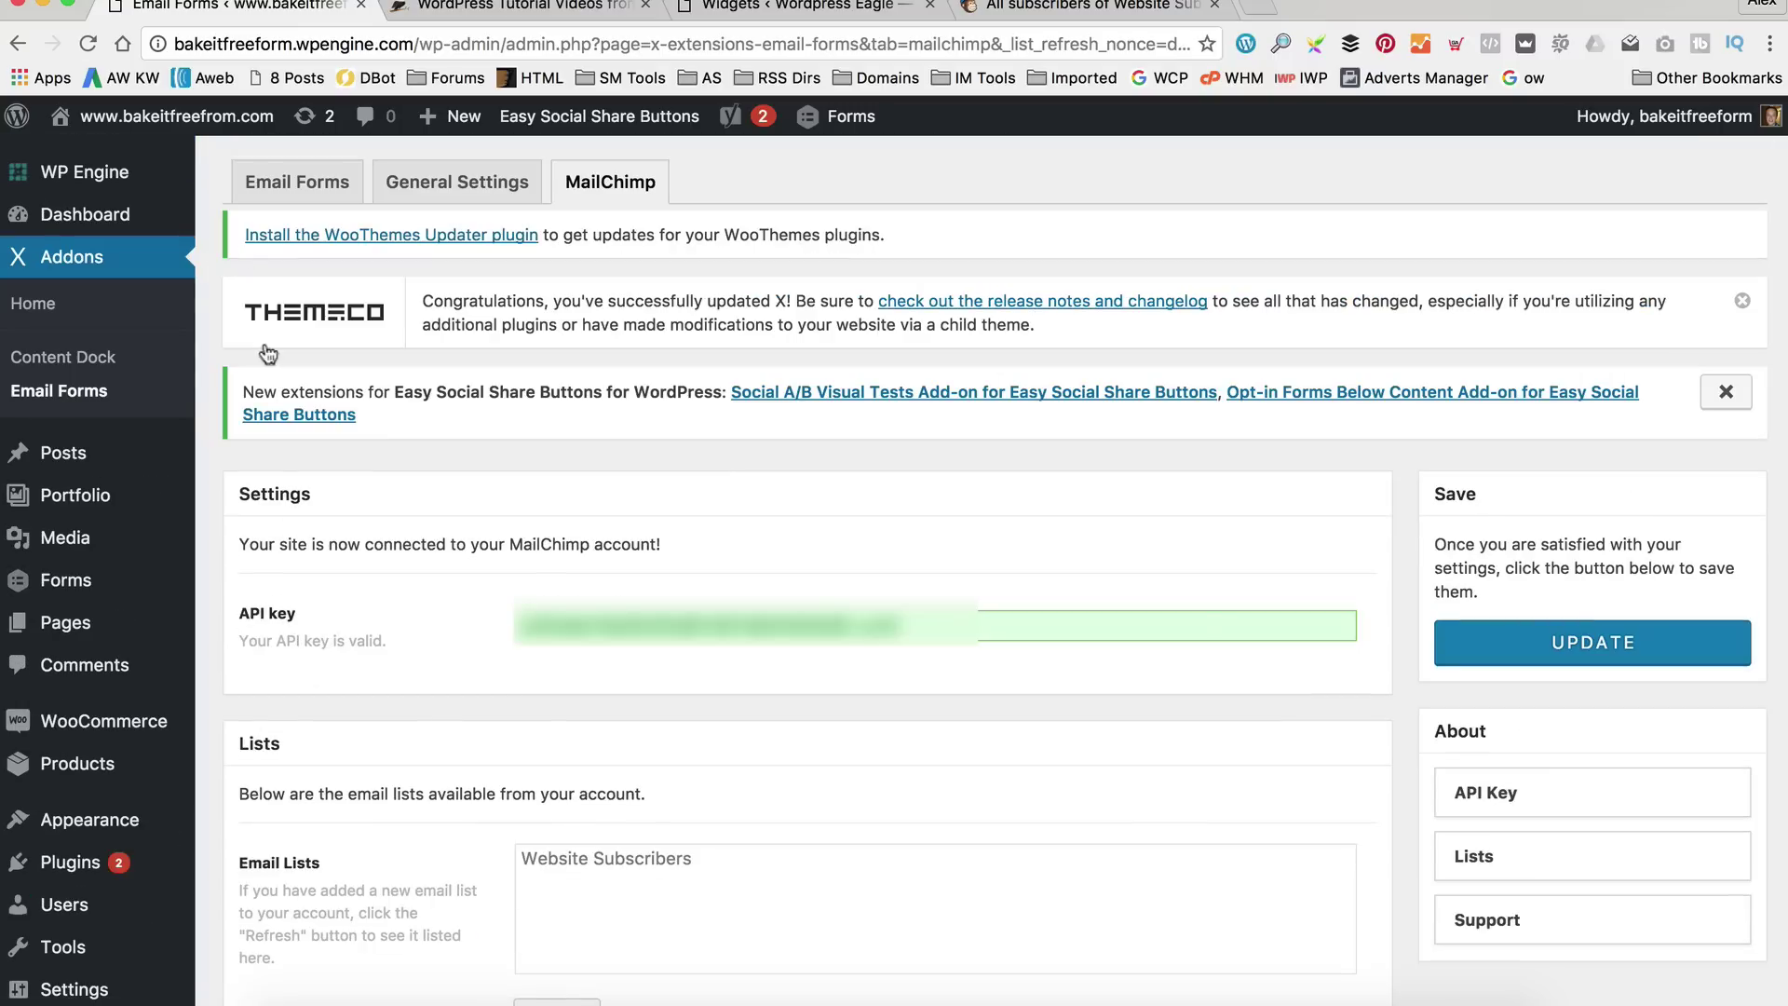
click(261, 185)
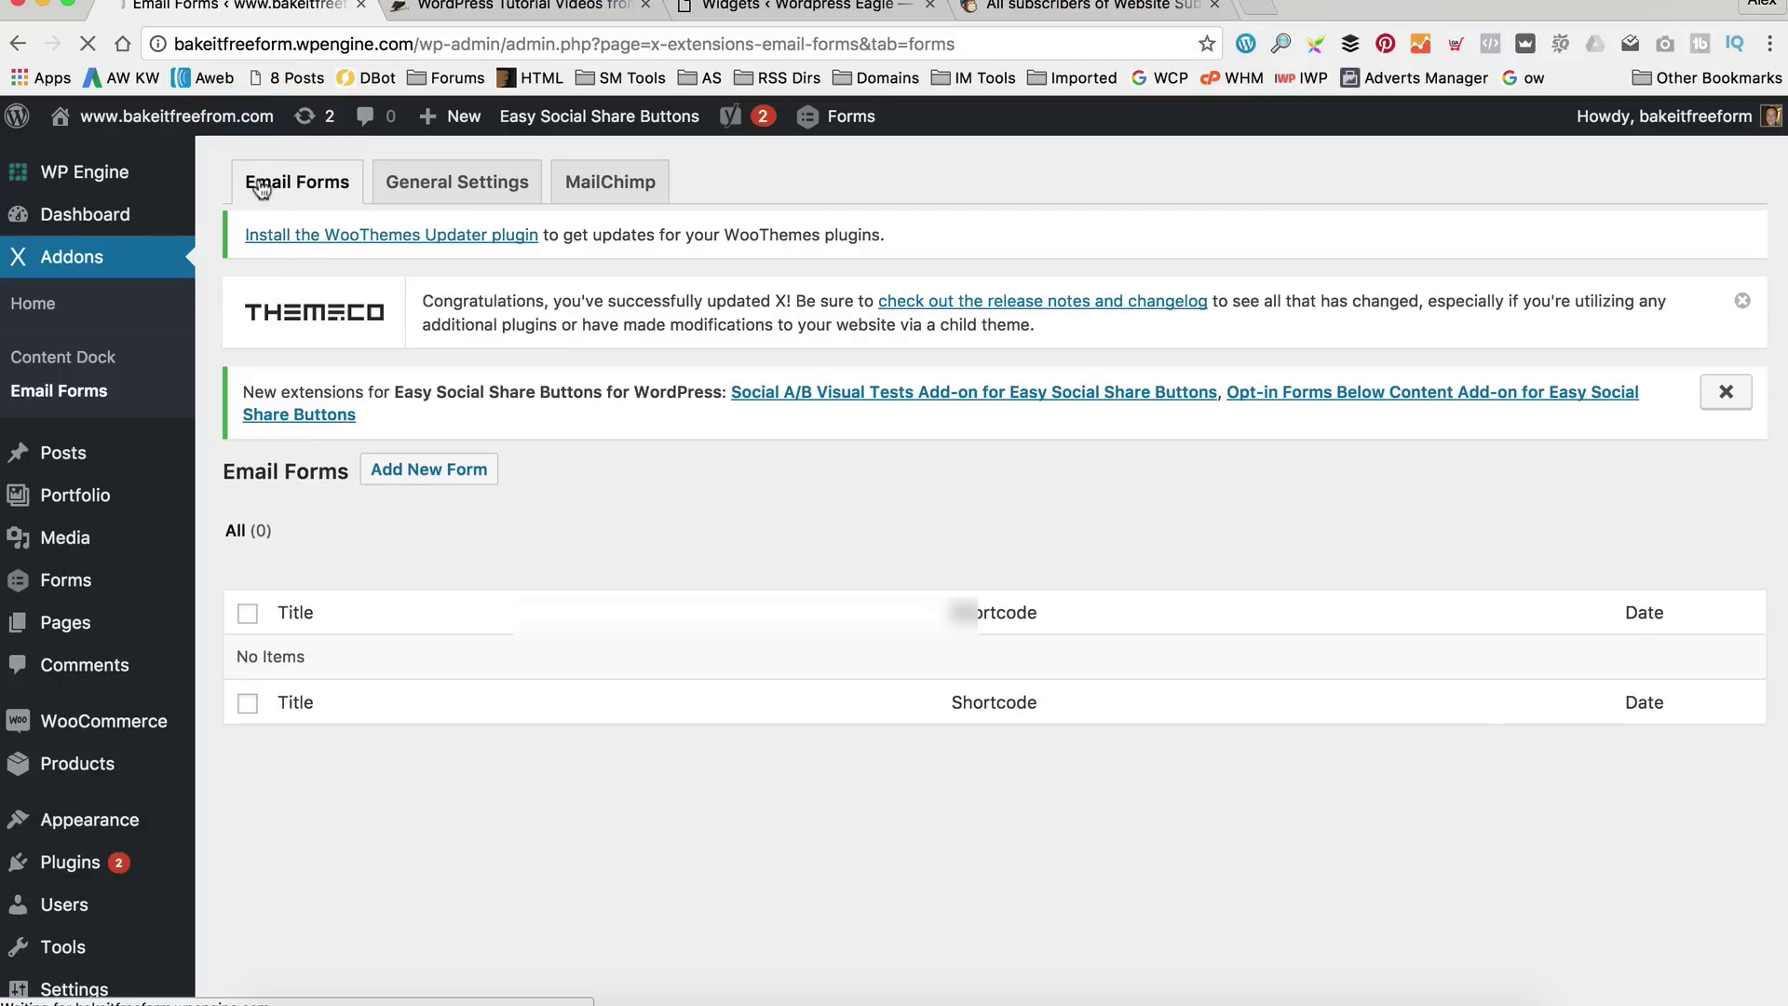
click(468, 475)
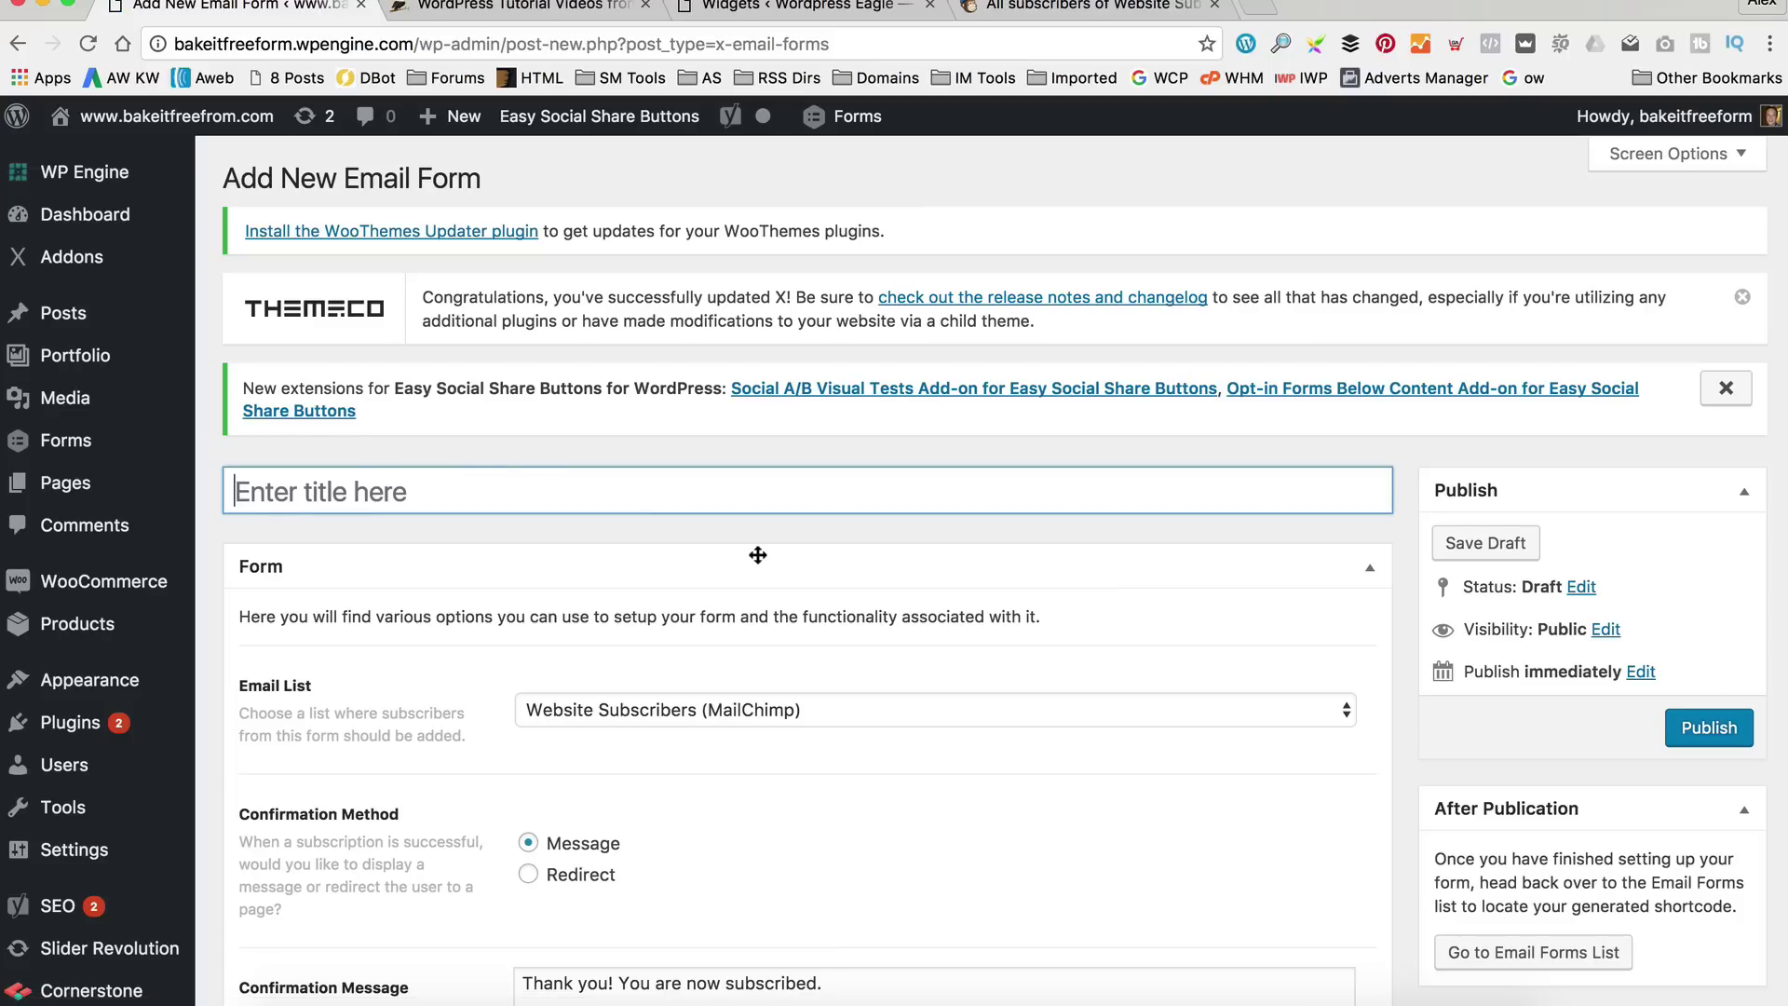
- Title the new email form 'Newsletter sign-uo' with the Website Subscribers list and publish it
scroll(757, 555, down, 1)
click(758, 555)
click(723, 470)
text(Newsletter sign-uo)
key(Tab)
scroll(1012, 543, down, 3)
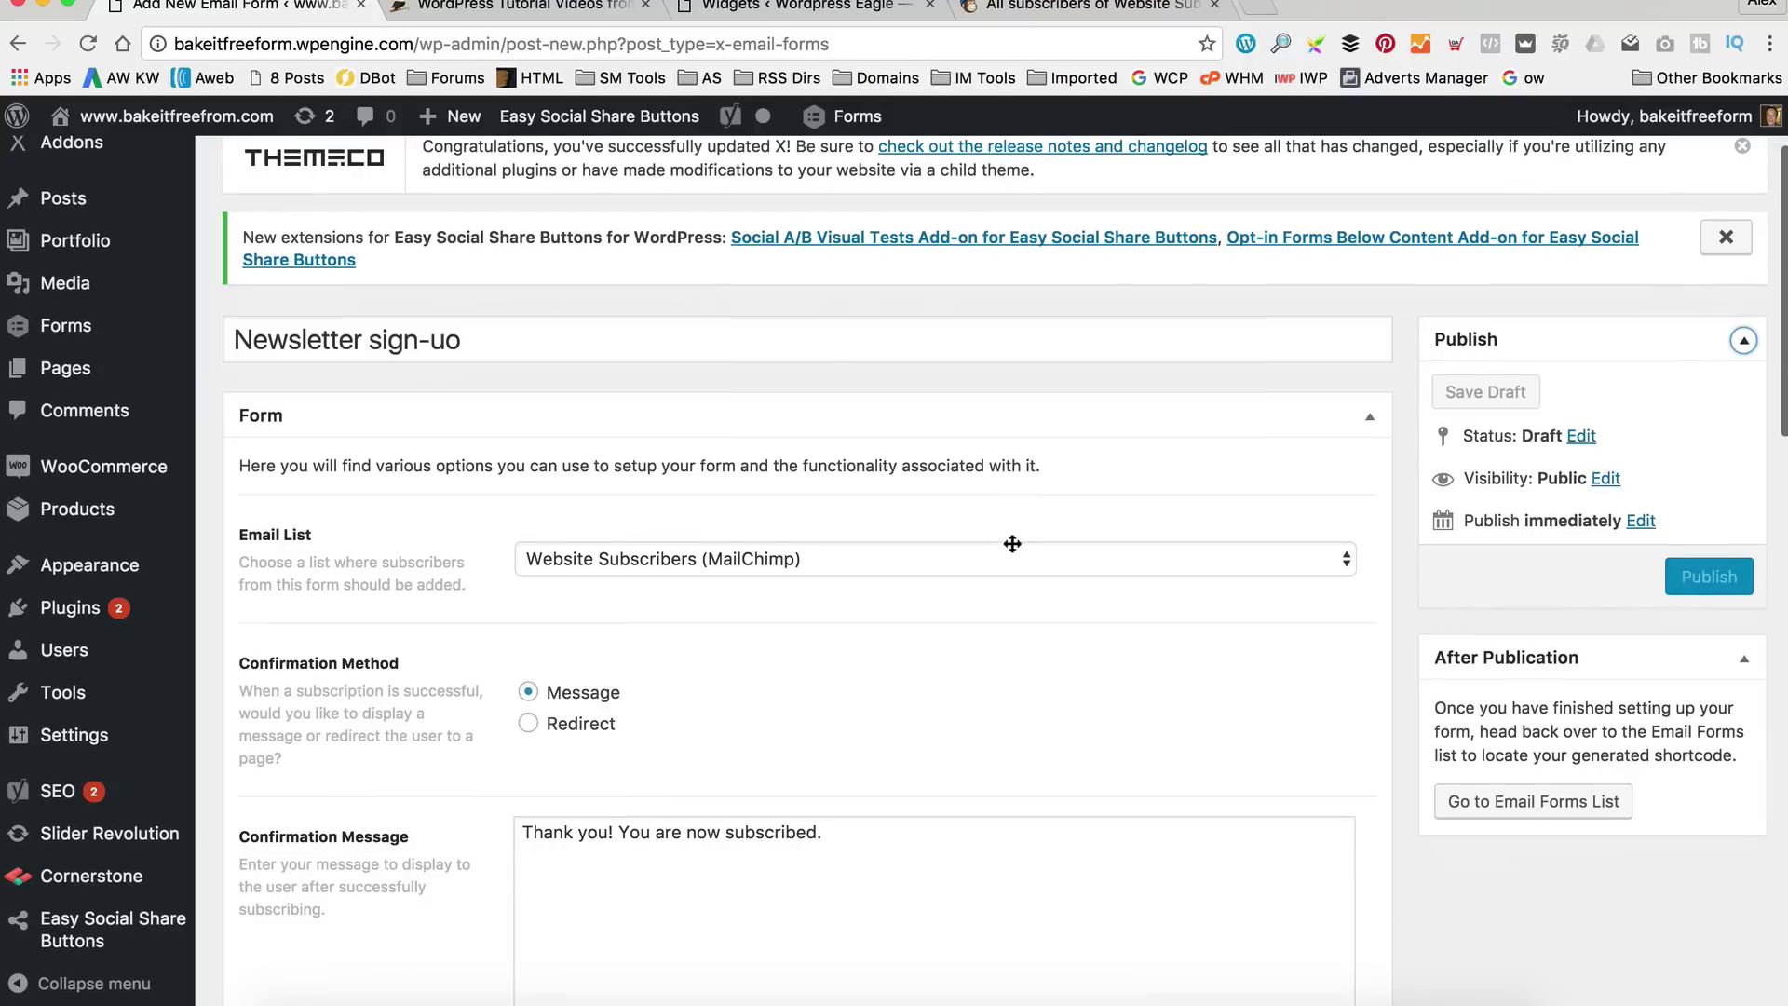
scroll(748, 571, down, 5)
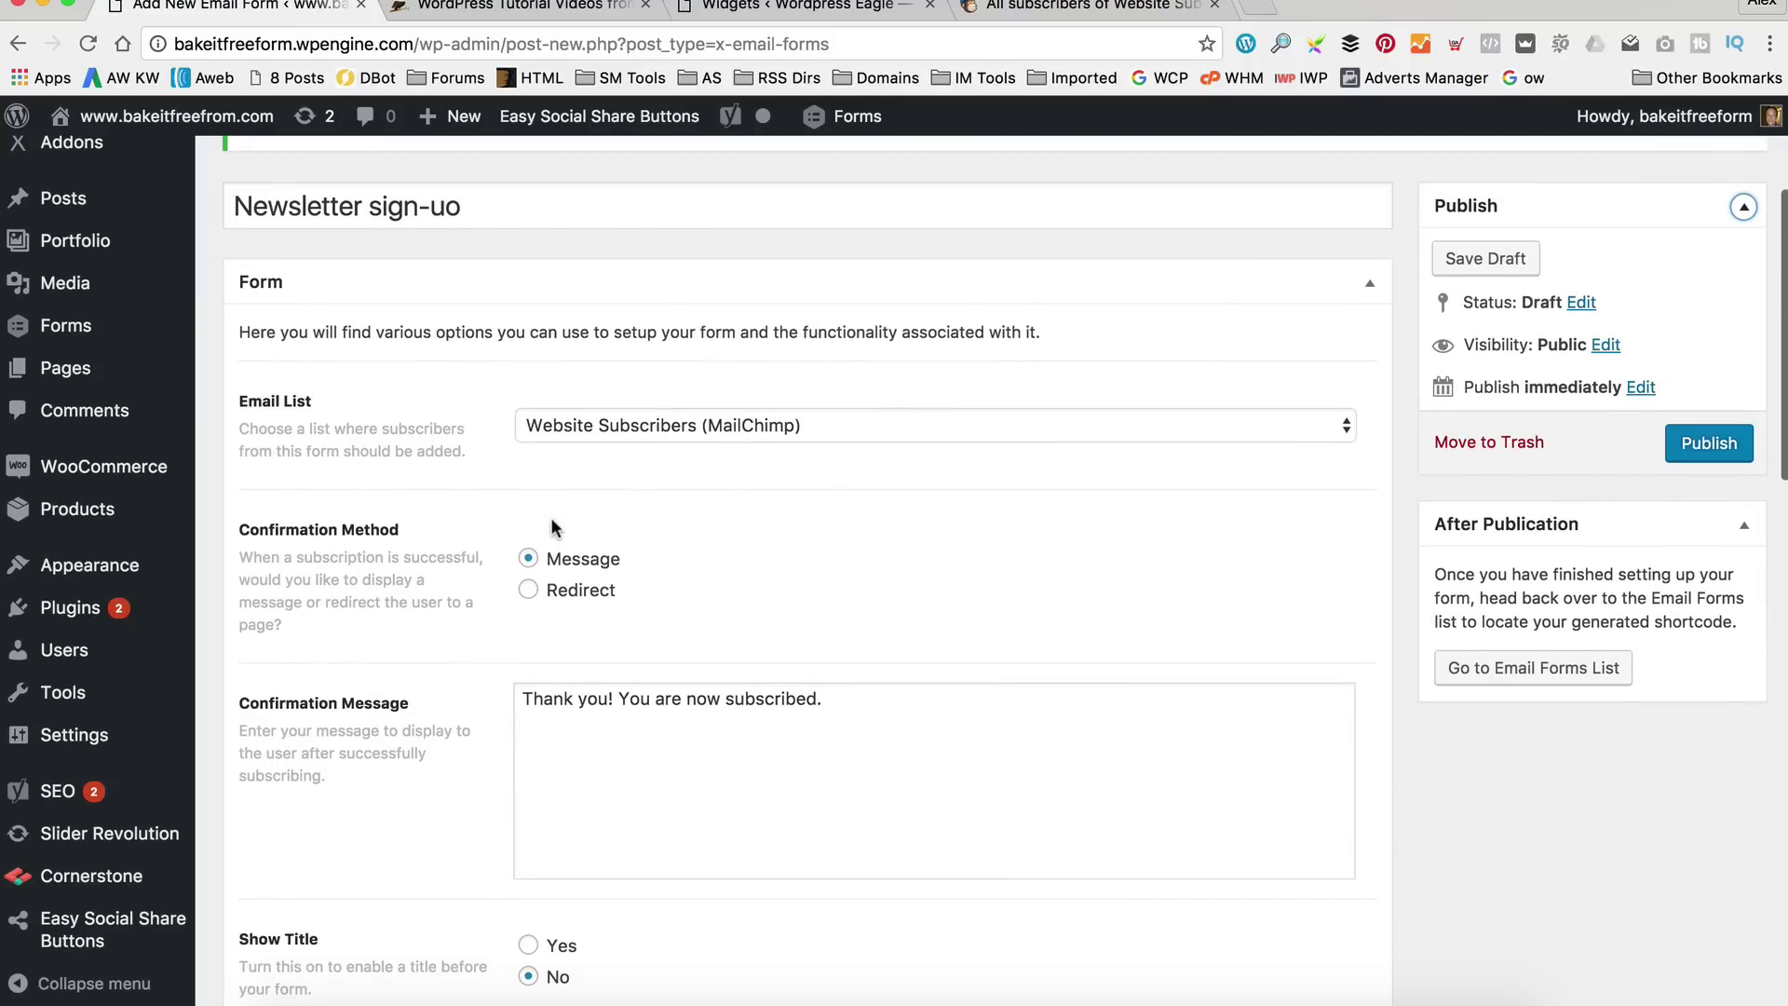
scroll(646, 512, down, 10)
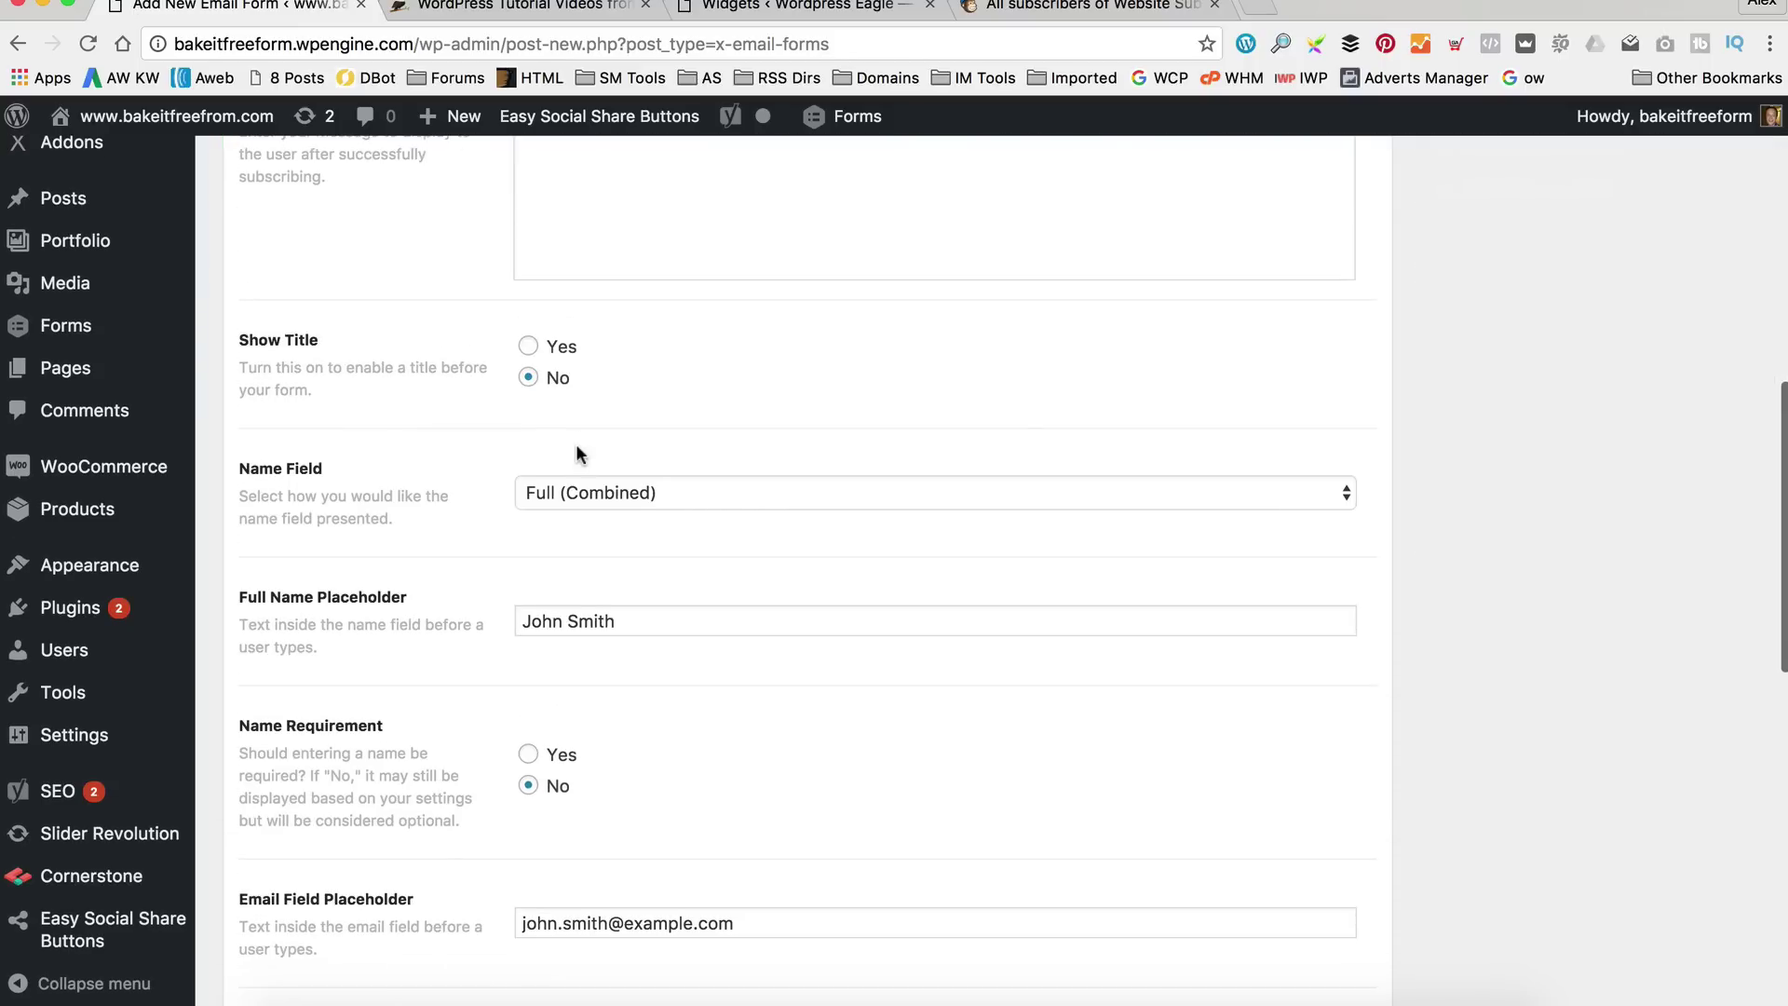
scroll(576, 446, down, 20)
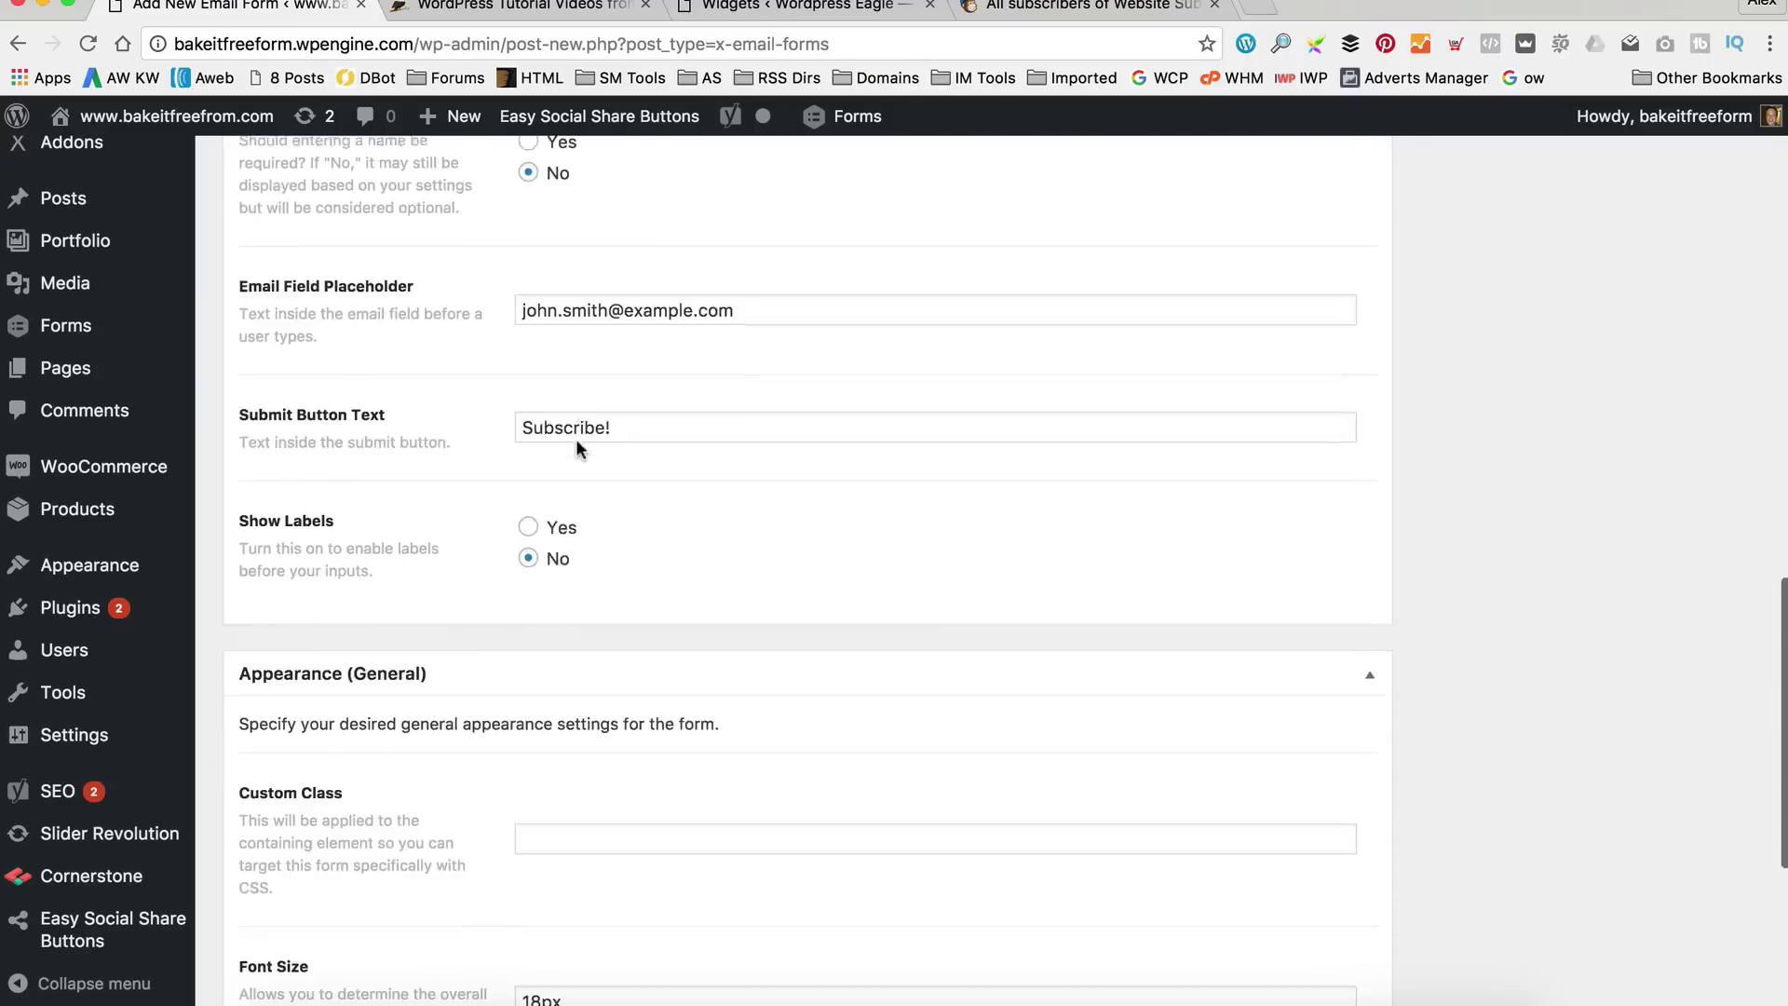
scroll(582, 445, up, 20)
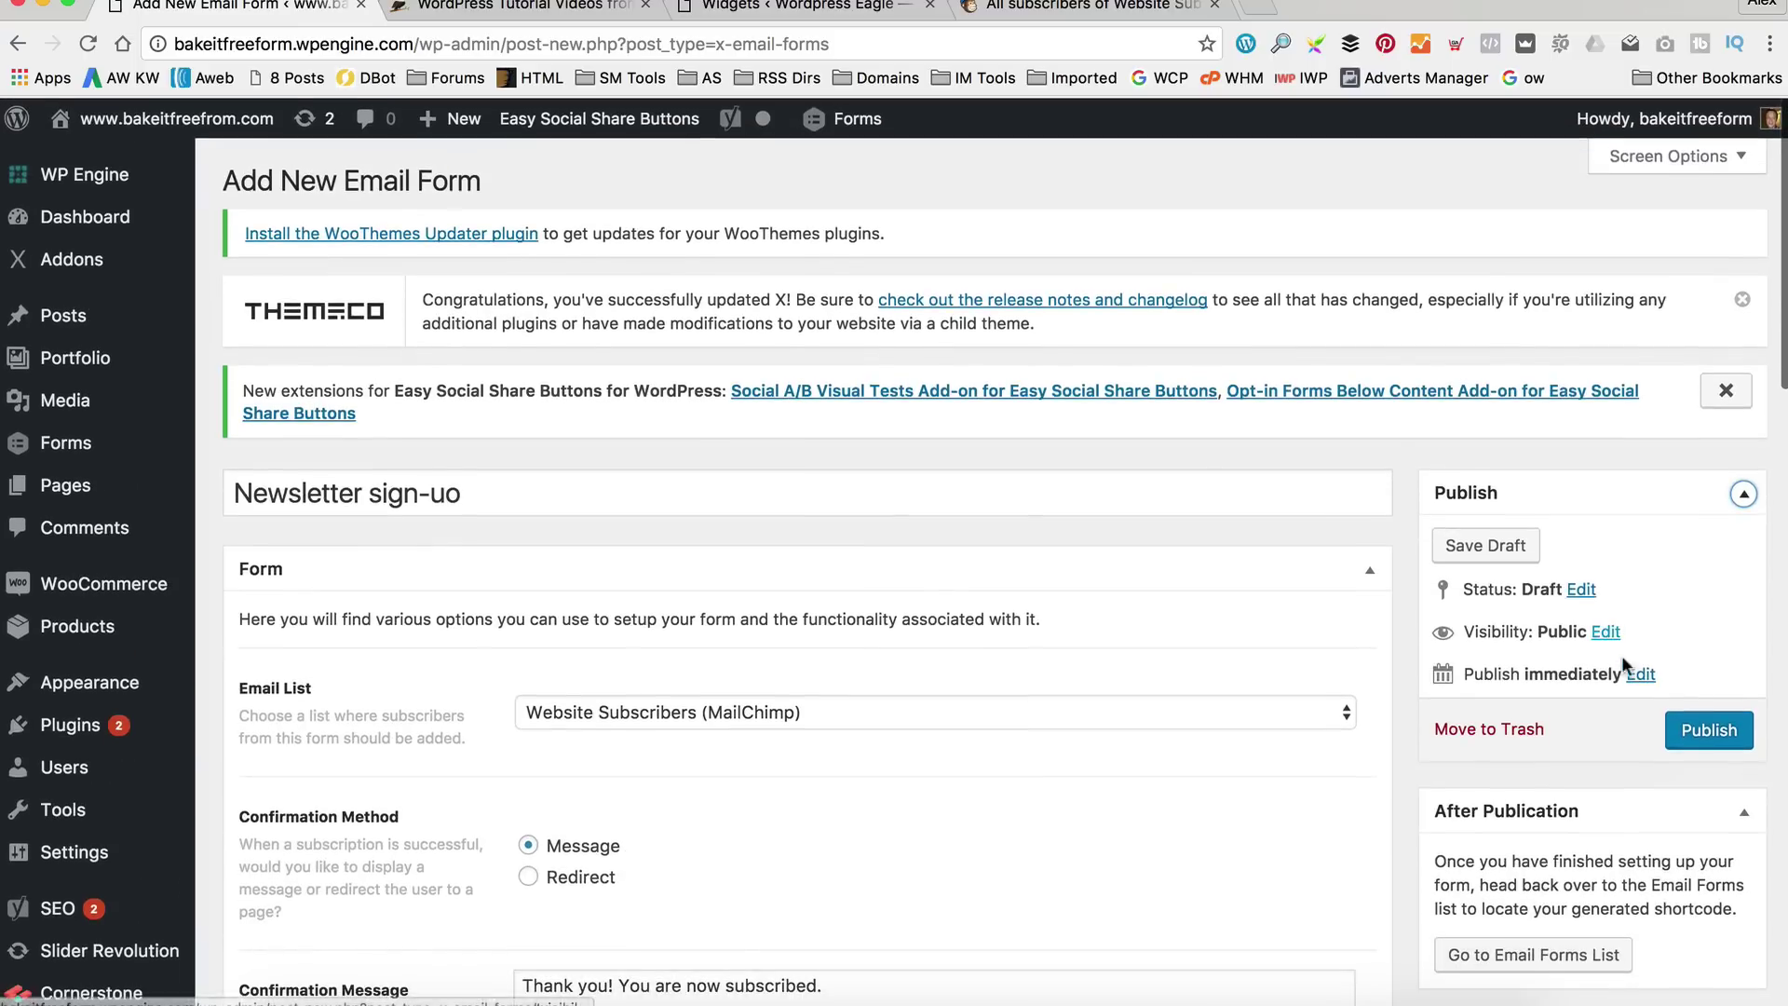
right_click(1697, 726)
click(1697, 694)
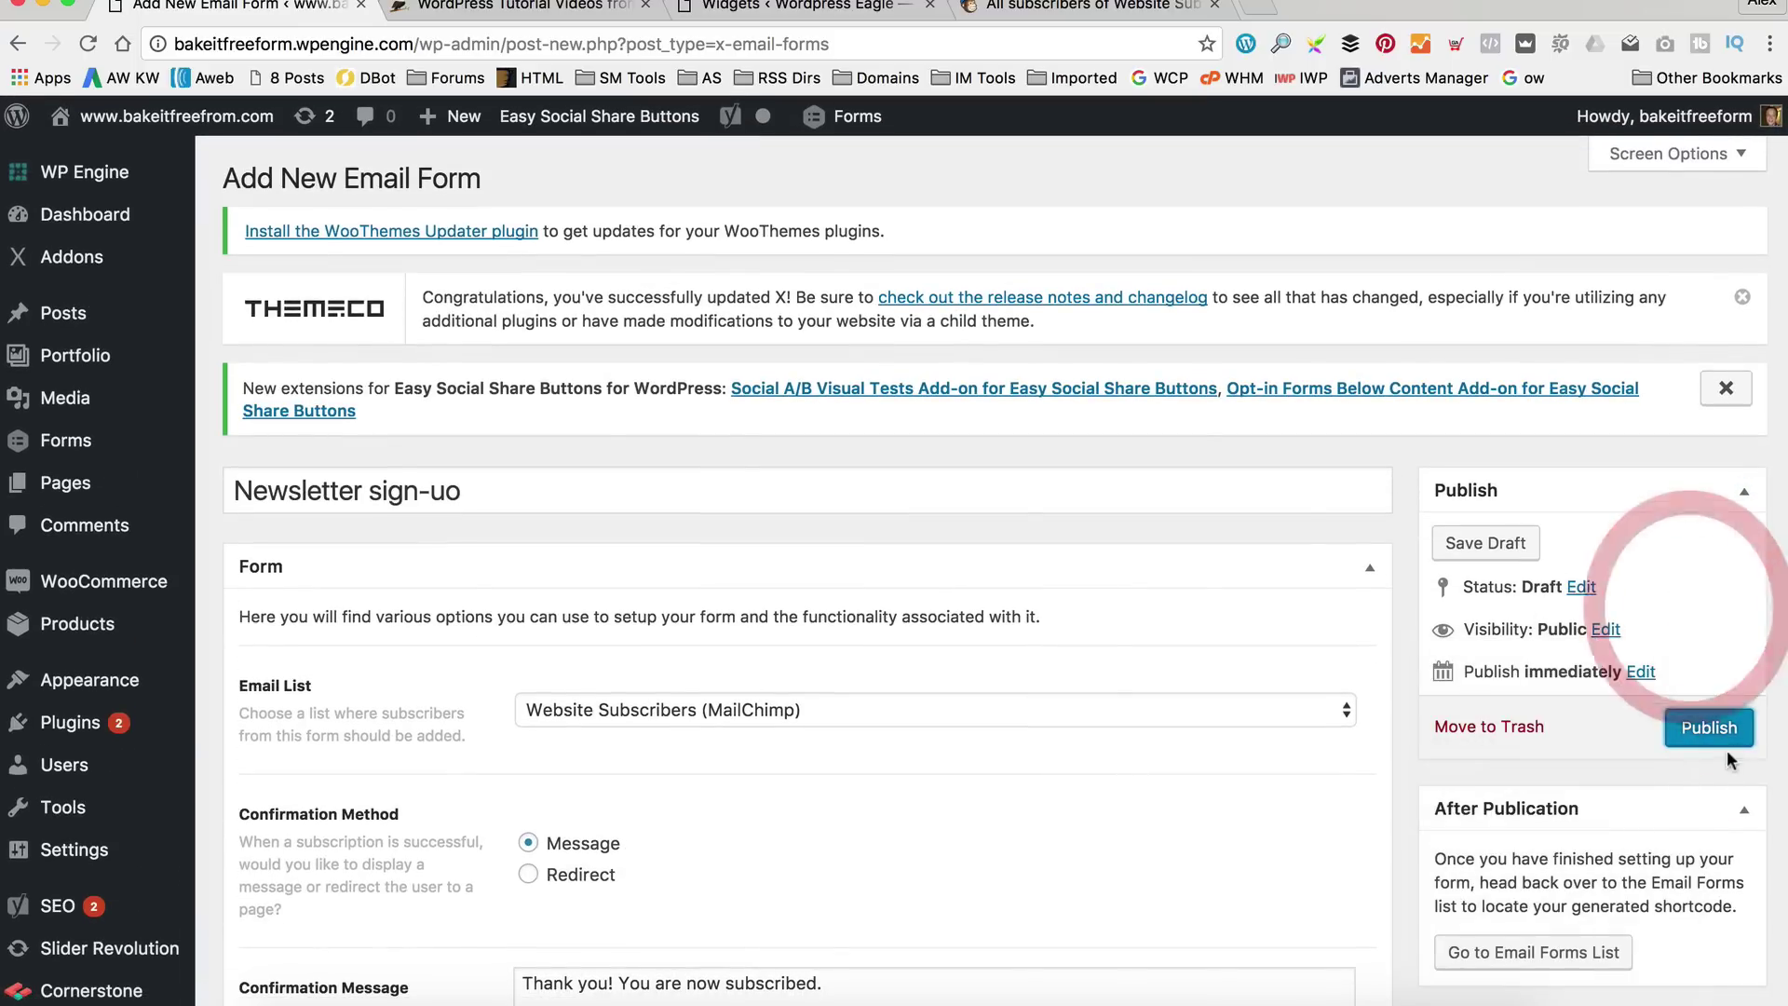
click(1711, 731)
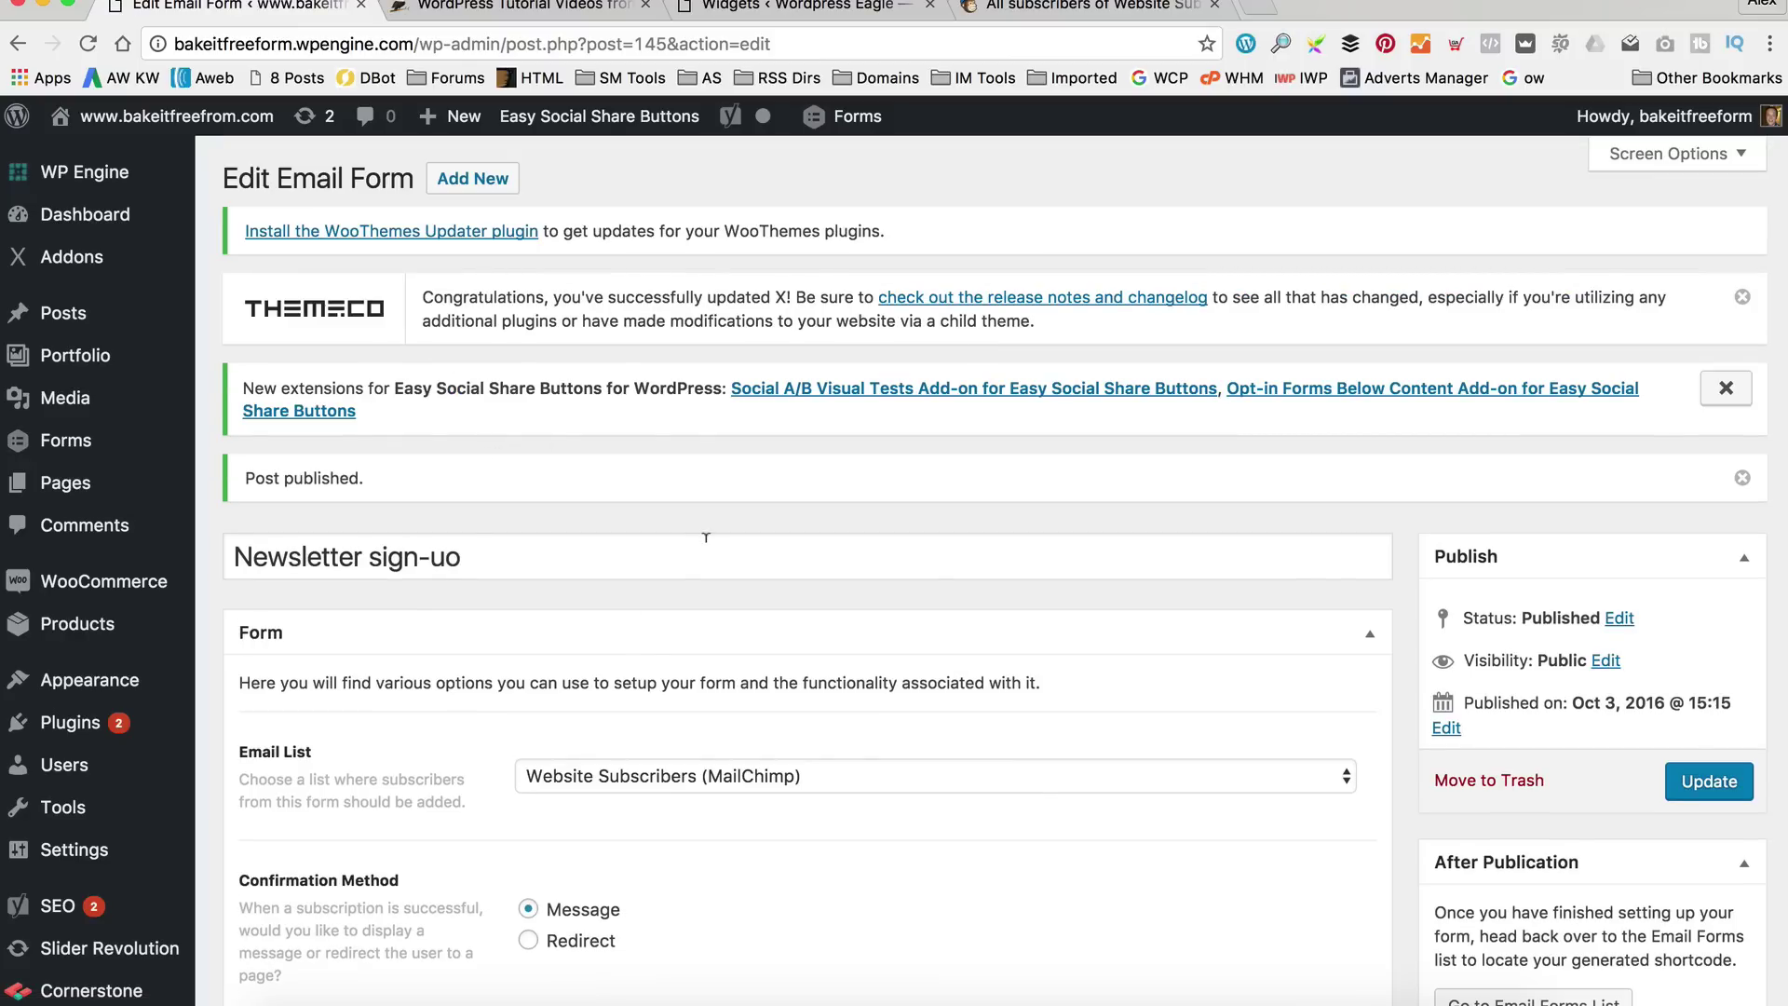
- Return to the Email Forms list and select the form's x_subscribe shortcode
scroll(1356, 820, down, 1)
click(1410, 841)
click(1469, 950)
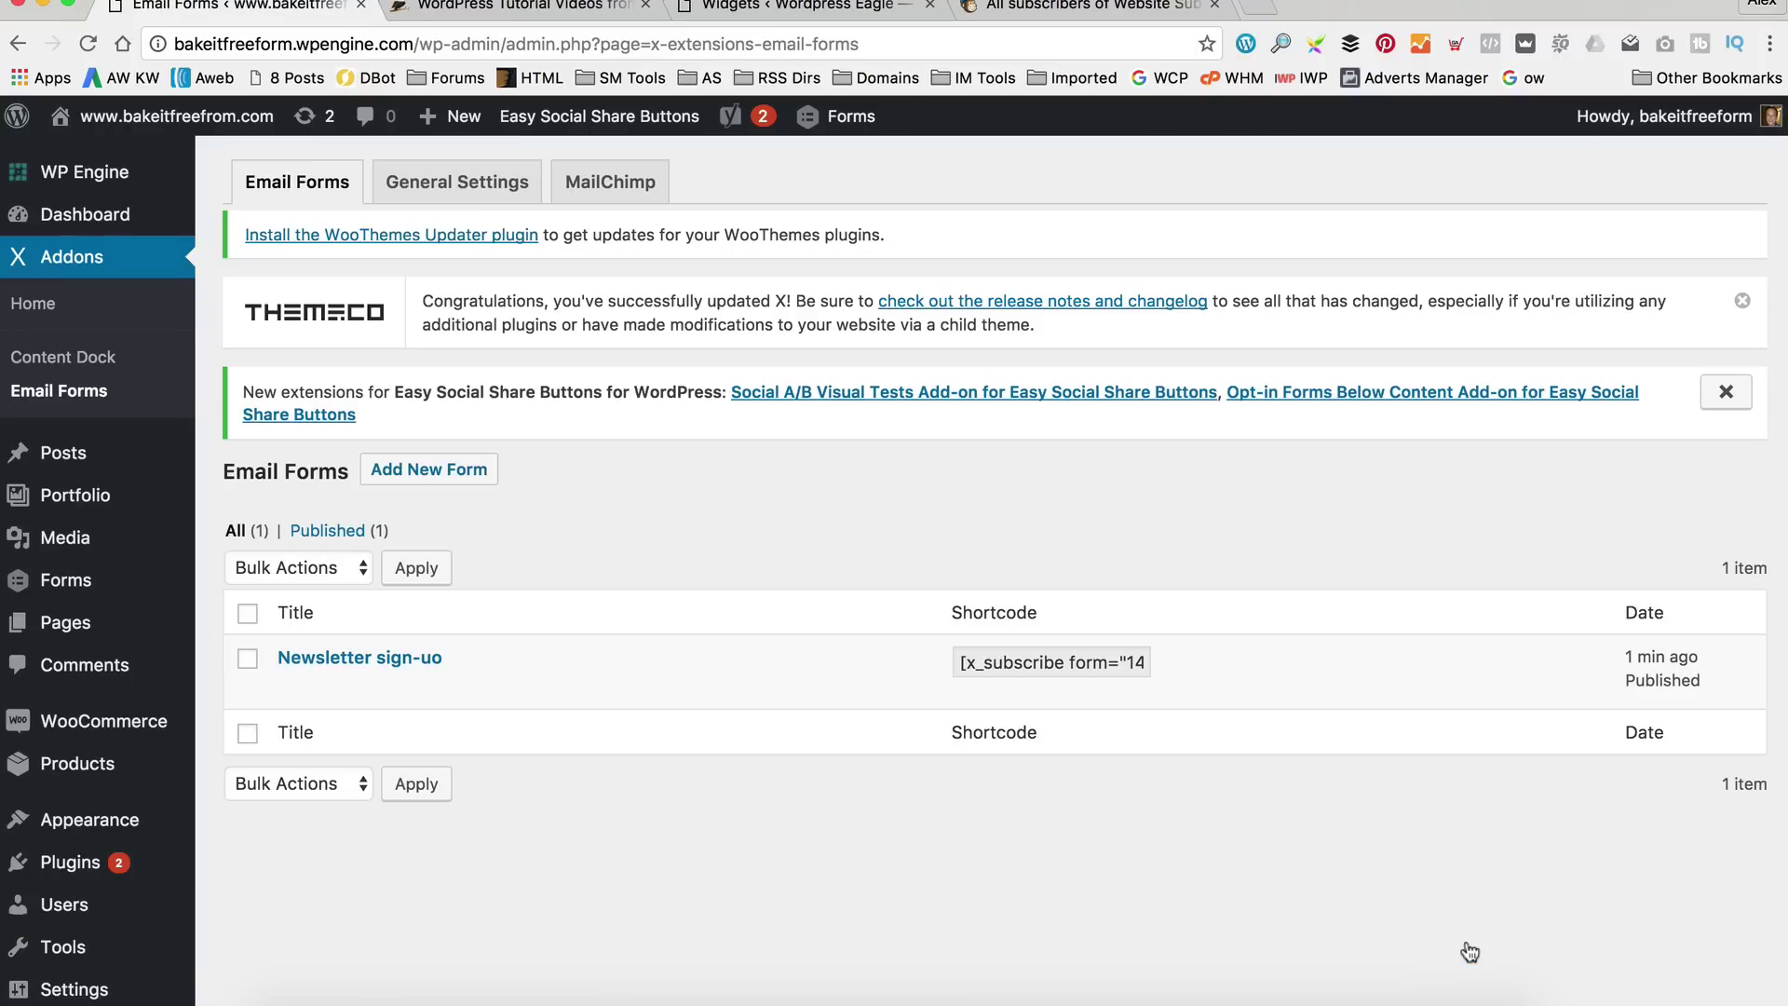
mouse_move(1057, 705)
click(1078, 661)
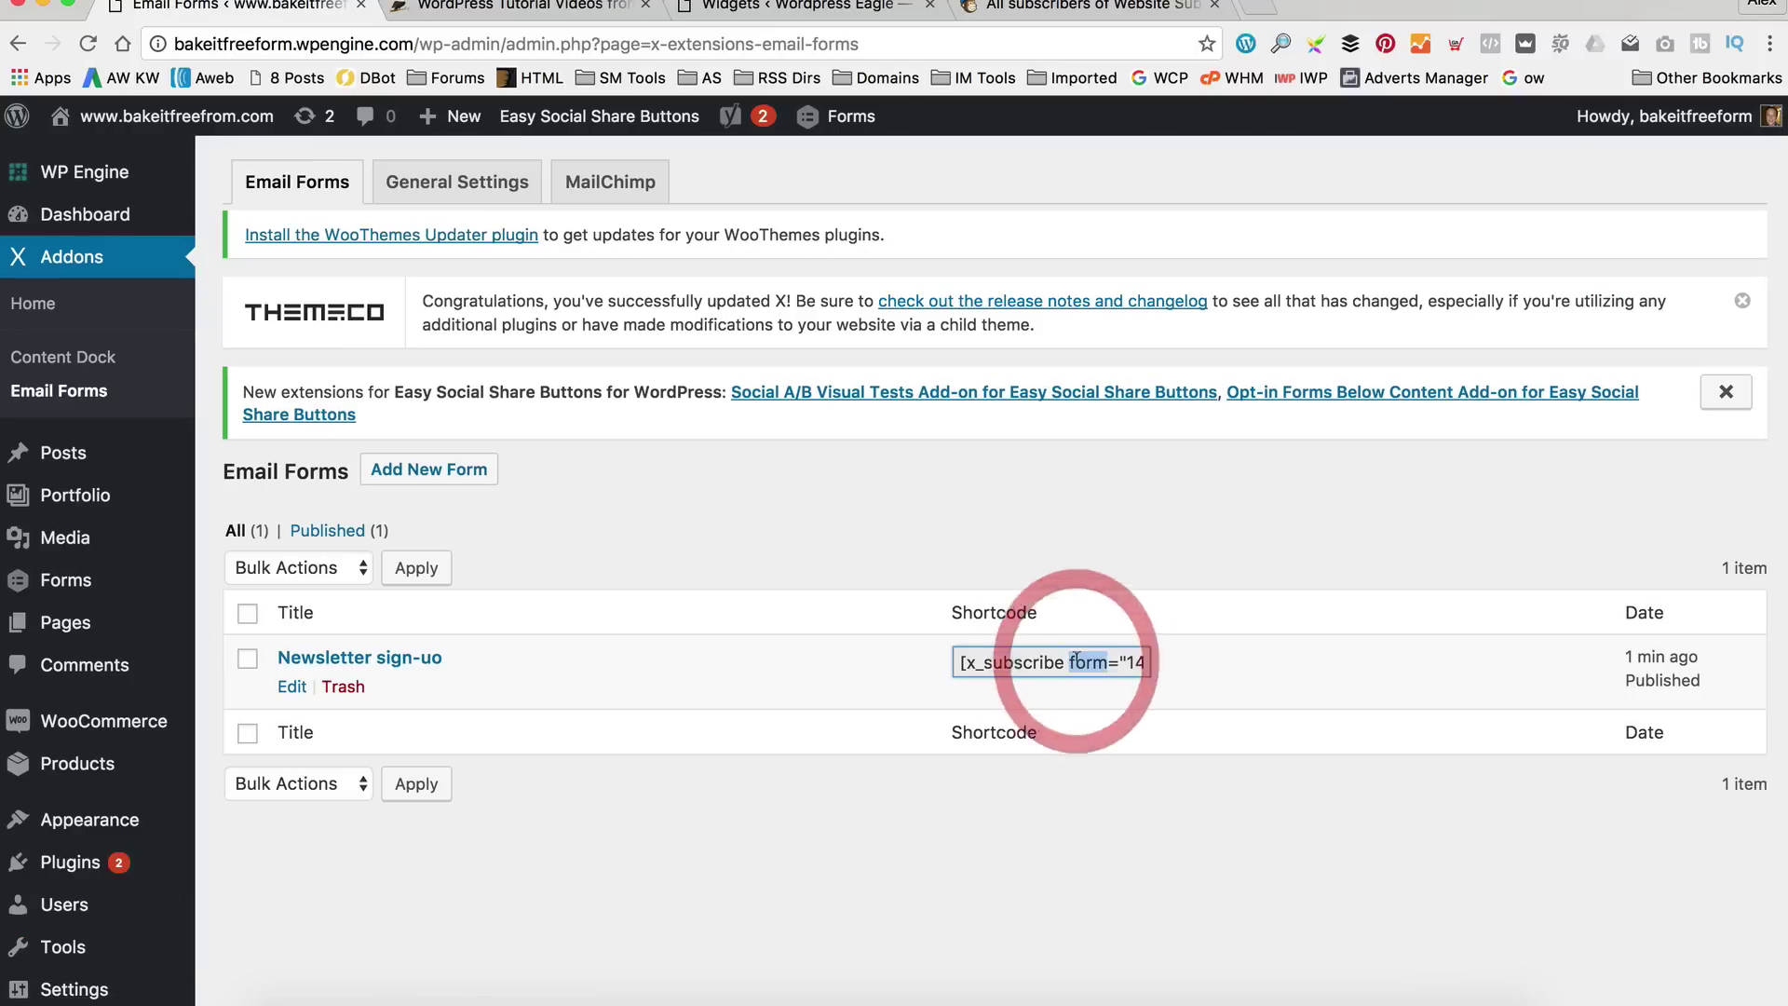
click(1078, 661)
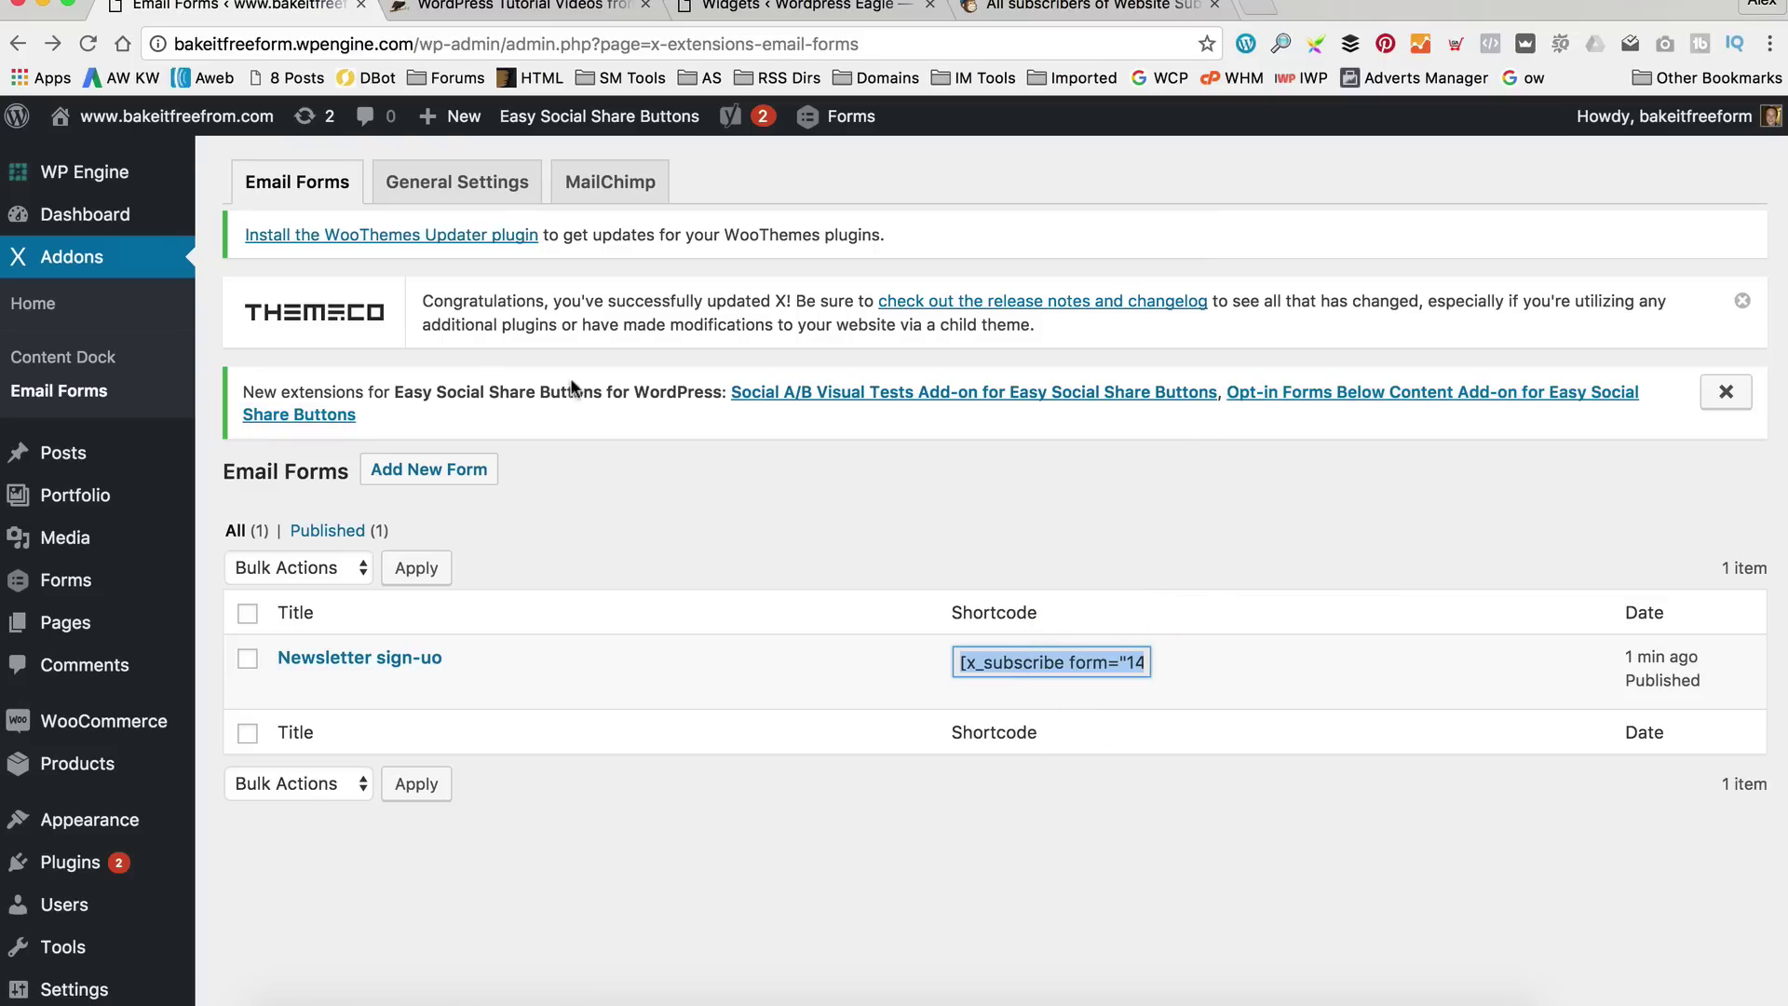
- Enable the Content Dock on the right side and include all pages, starting with About Us and Blogger Reviews
click(85, 365)
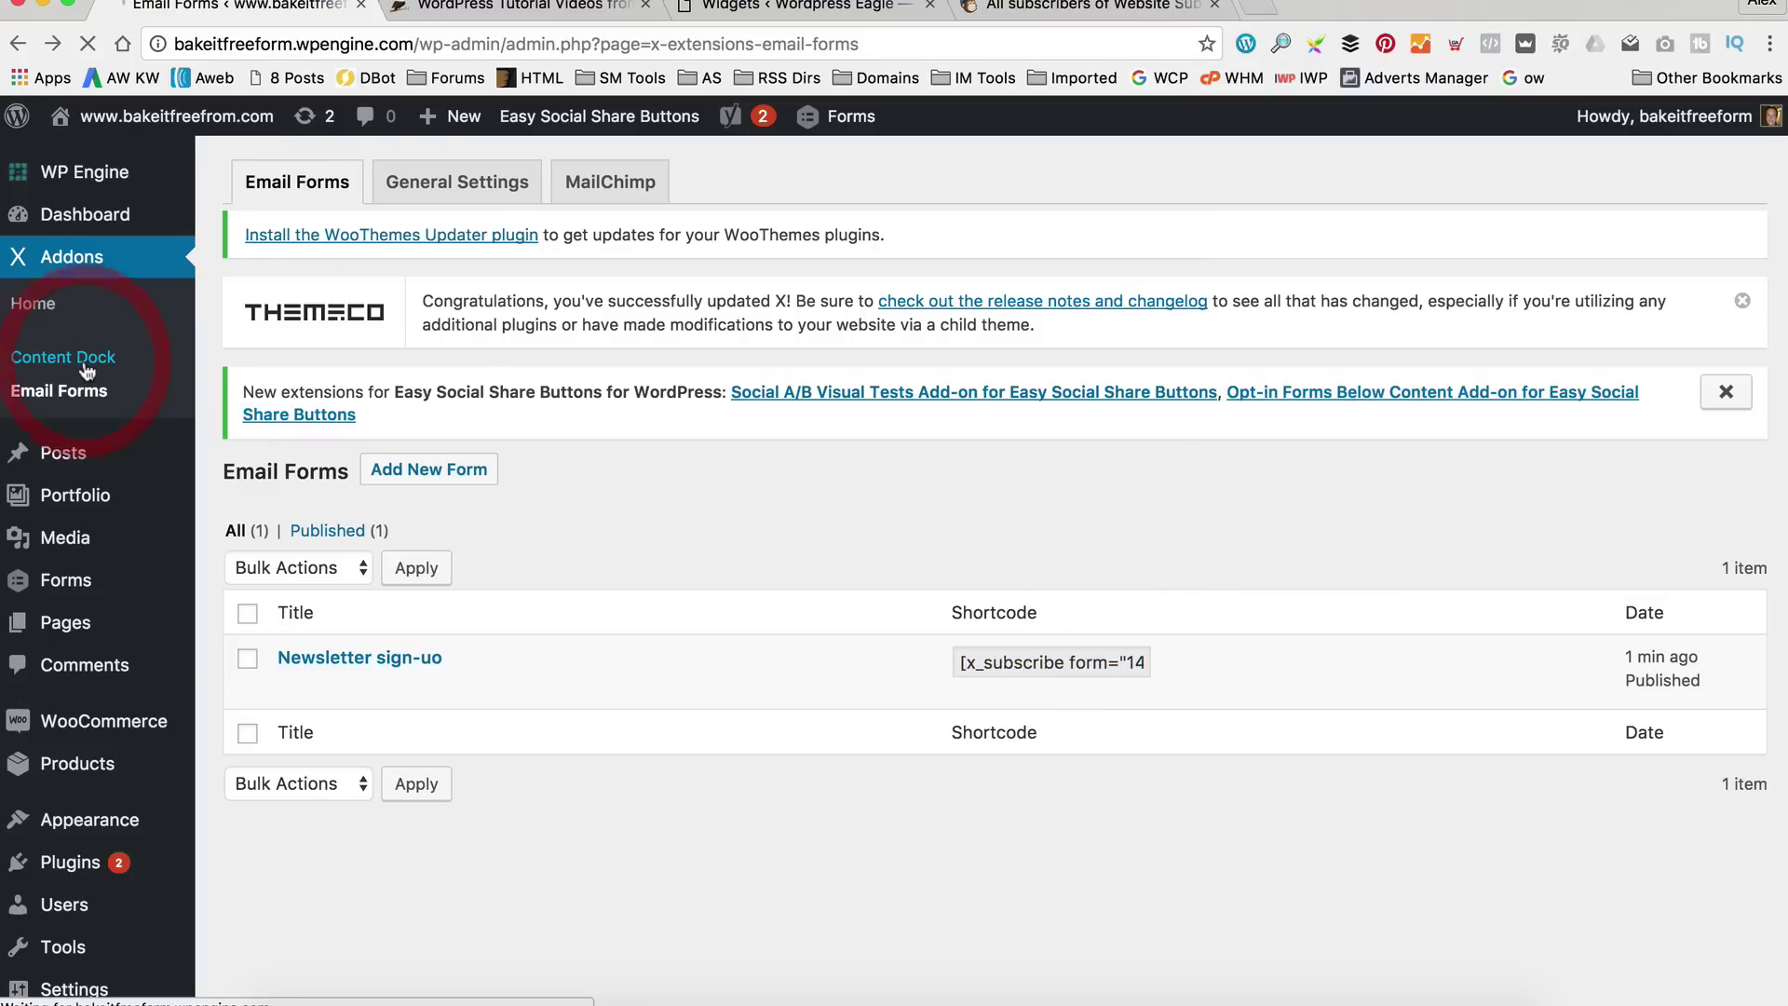
click(511, 627)
scroll(992, 568, down, 4)
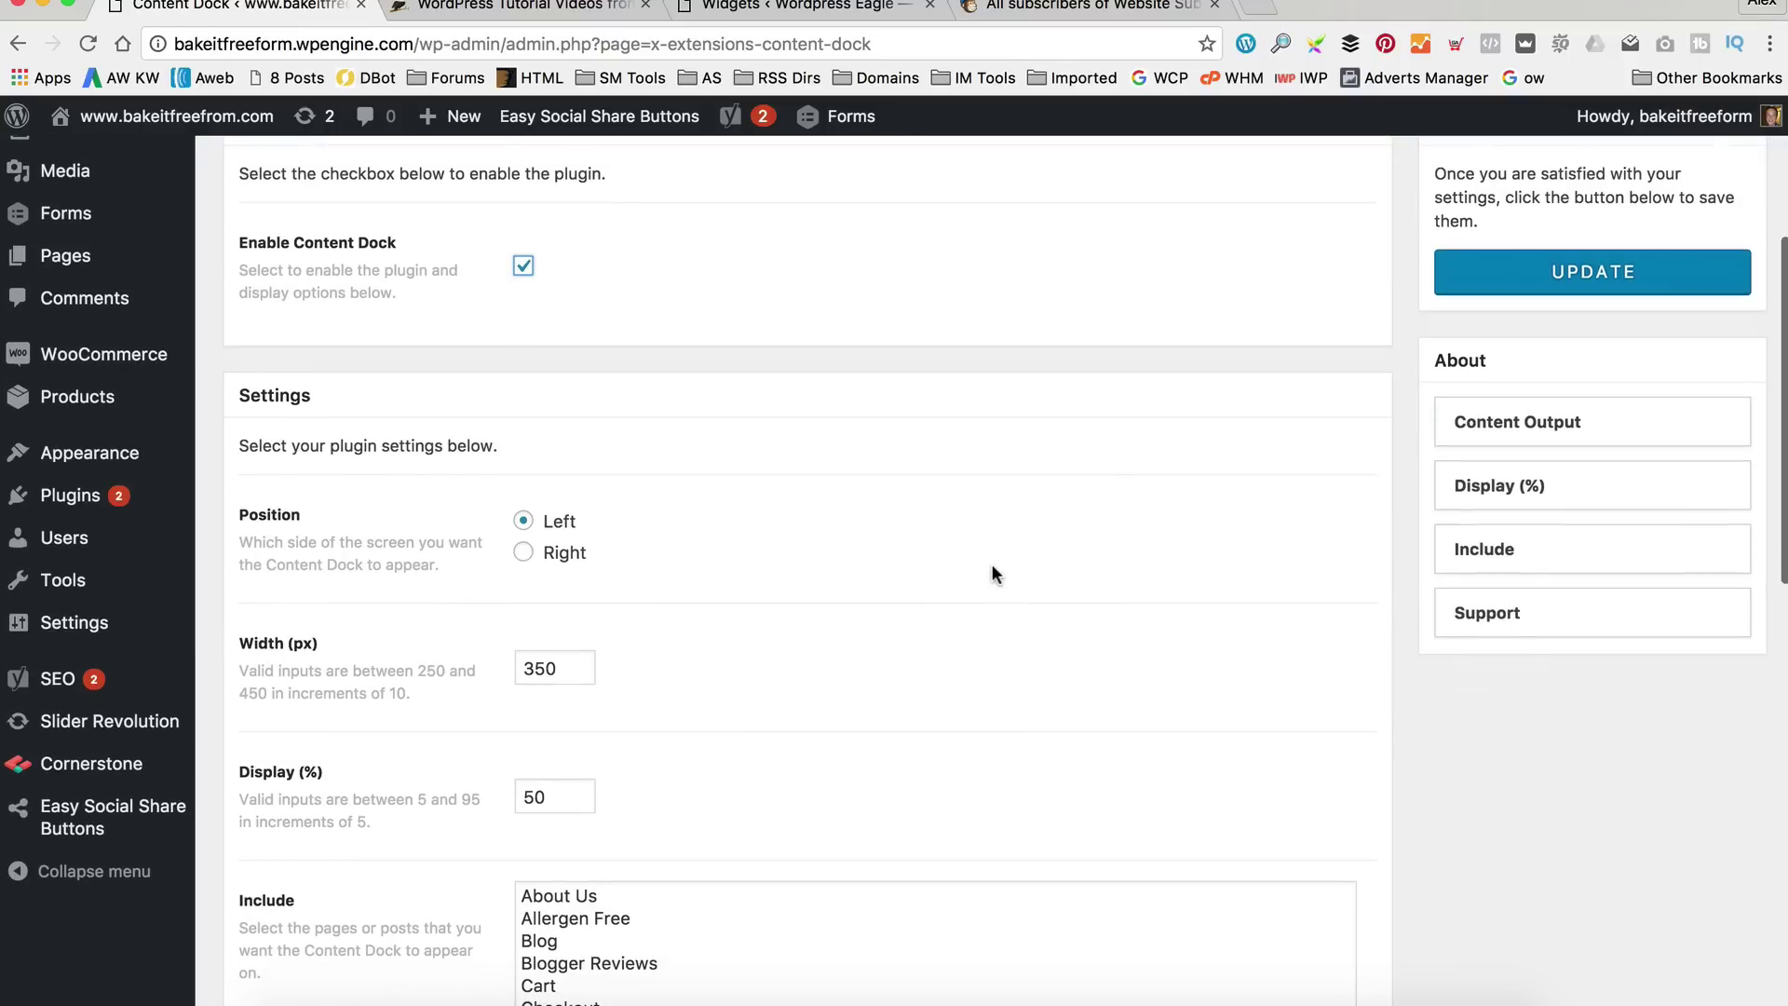
click(524, 552)
scroll(823, 528, down, 3)
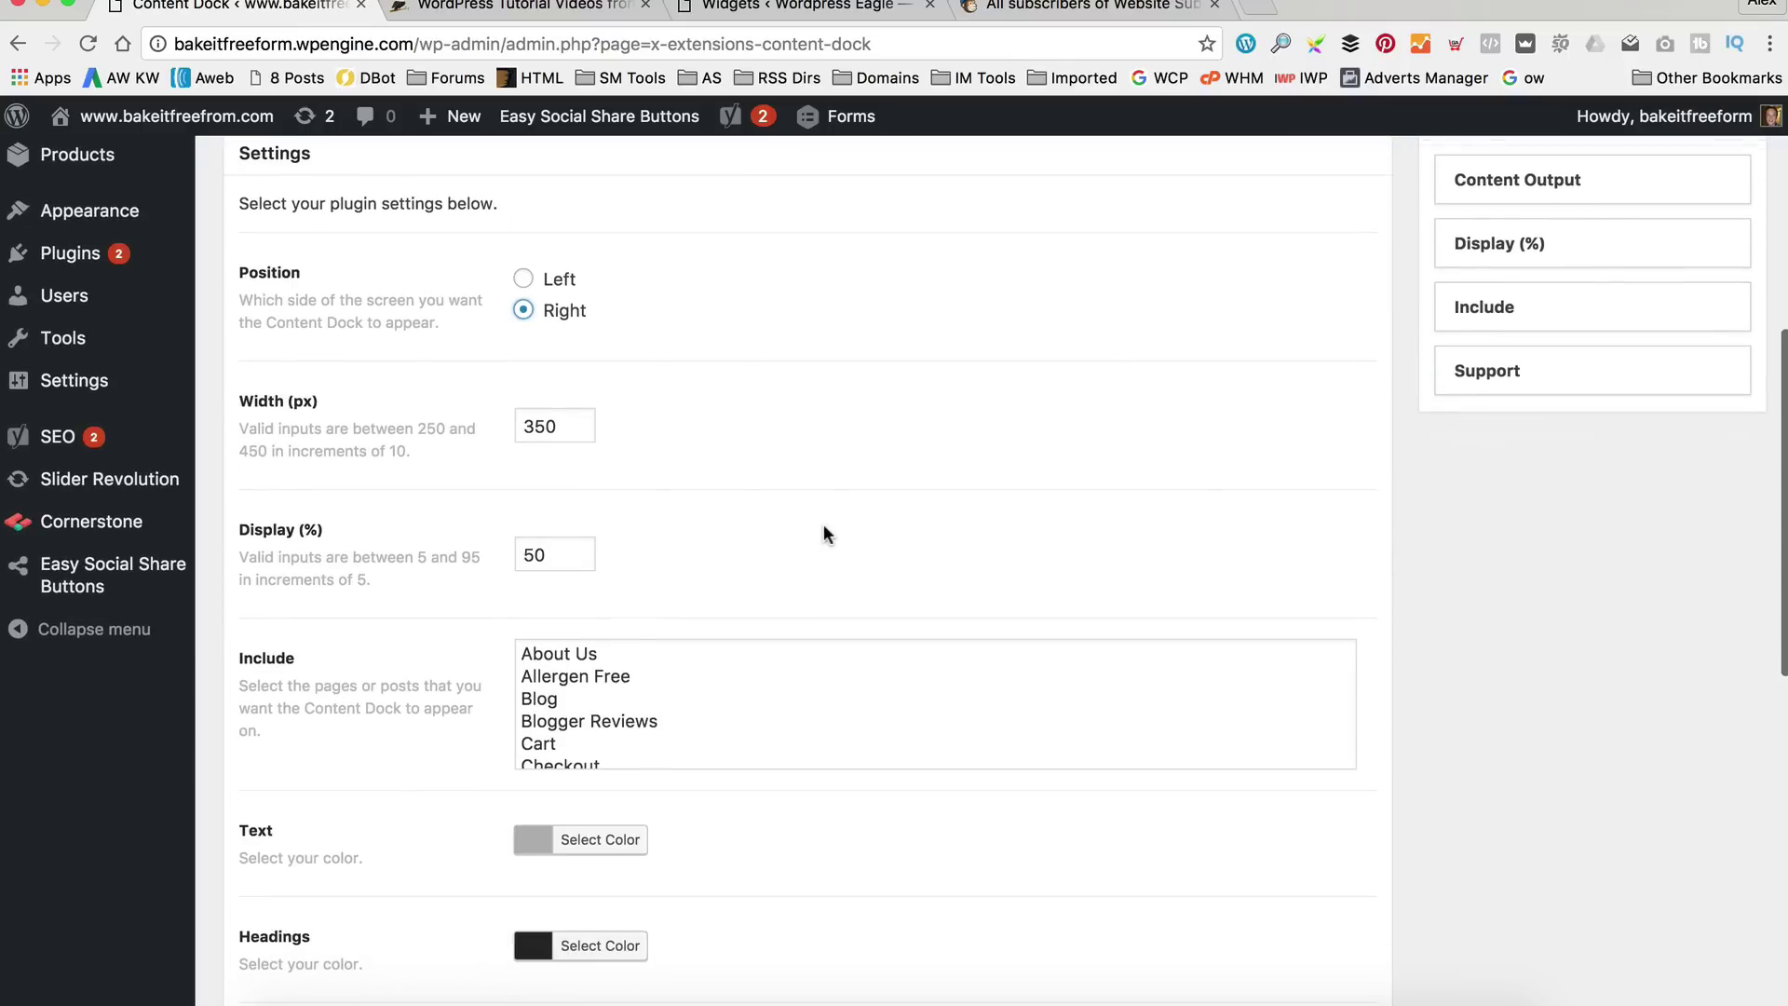
click(639, 651)
super+click(658, 719)
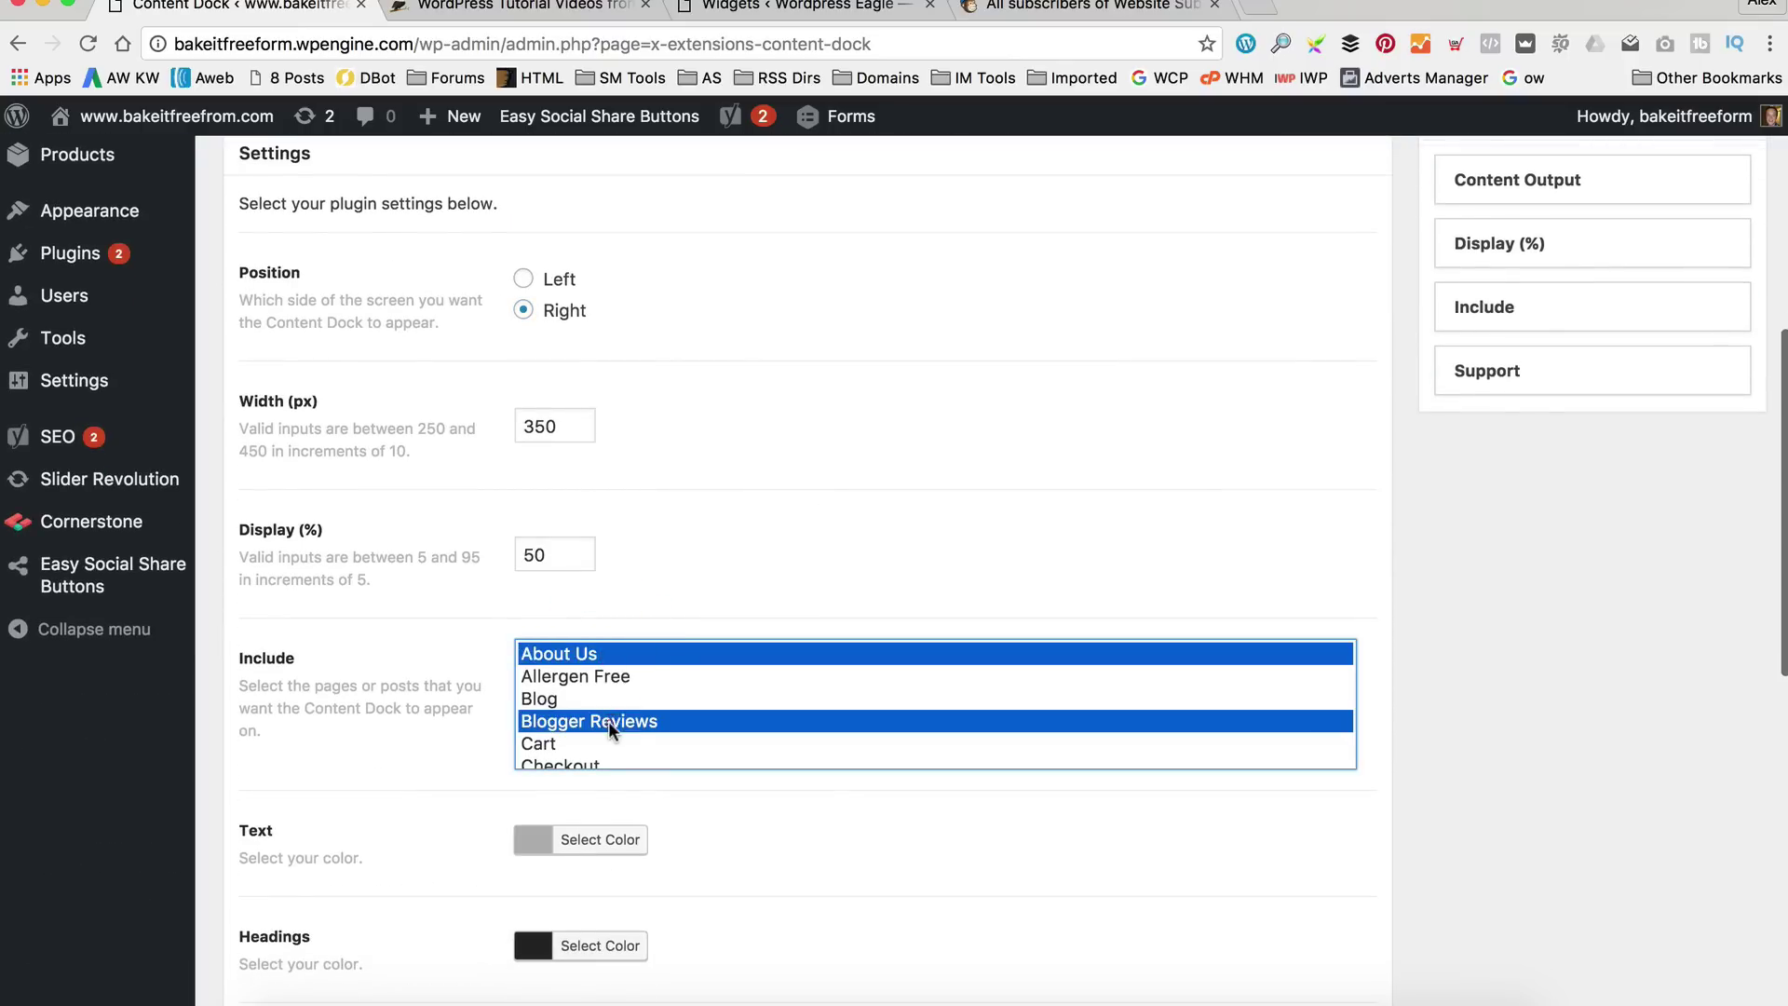
key(super+a)
- Review the 350 px width and 50% display settings, then save the Content Dock configuration
scroll(671, 706, down, 4)
scroll(672, 700, down, 3)
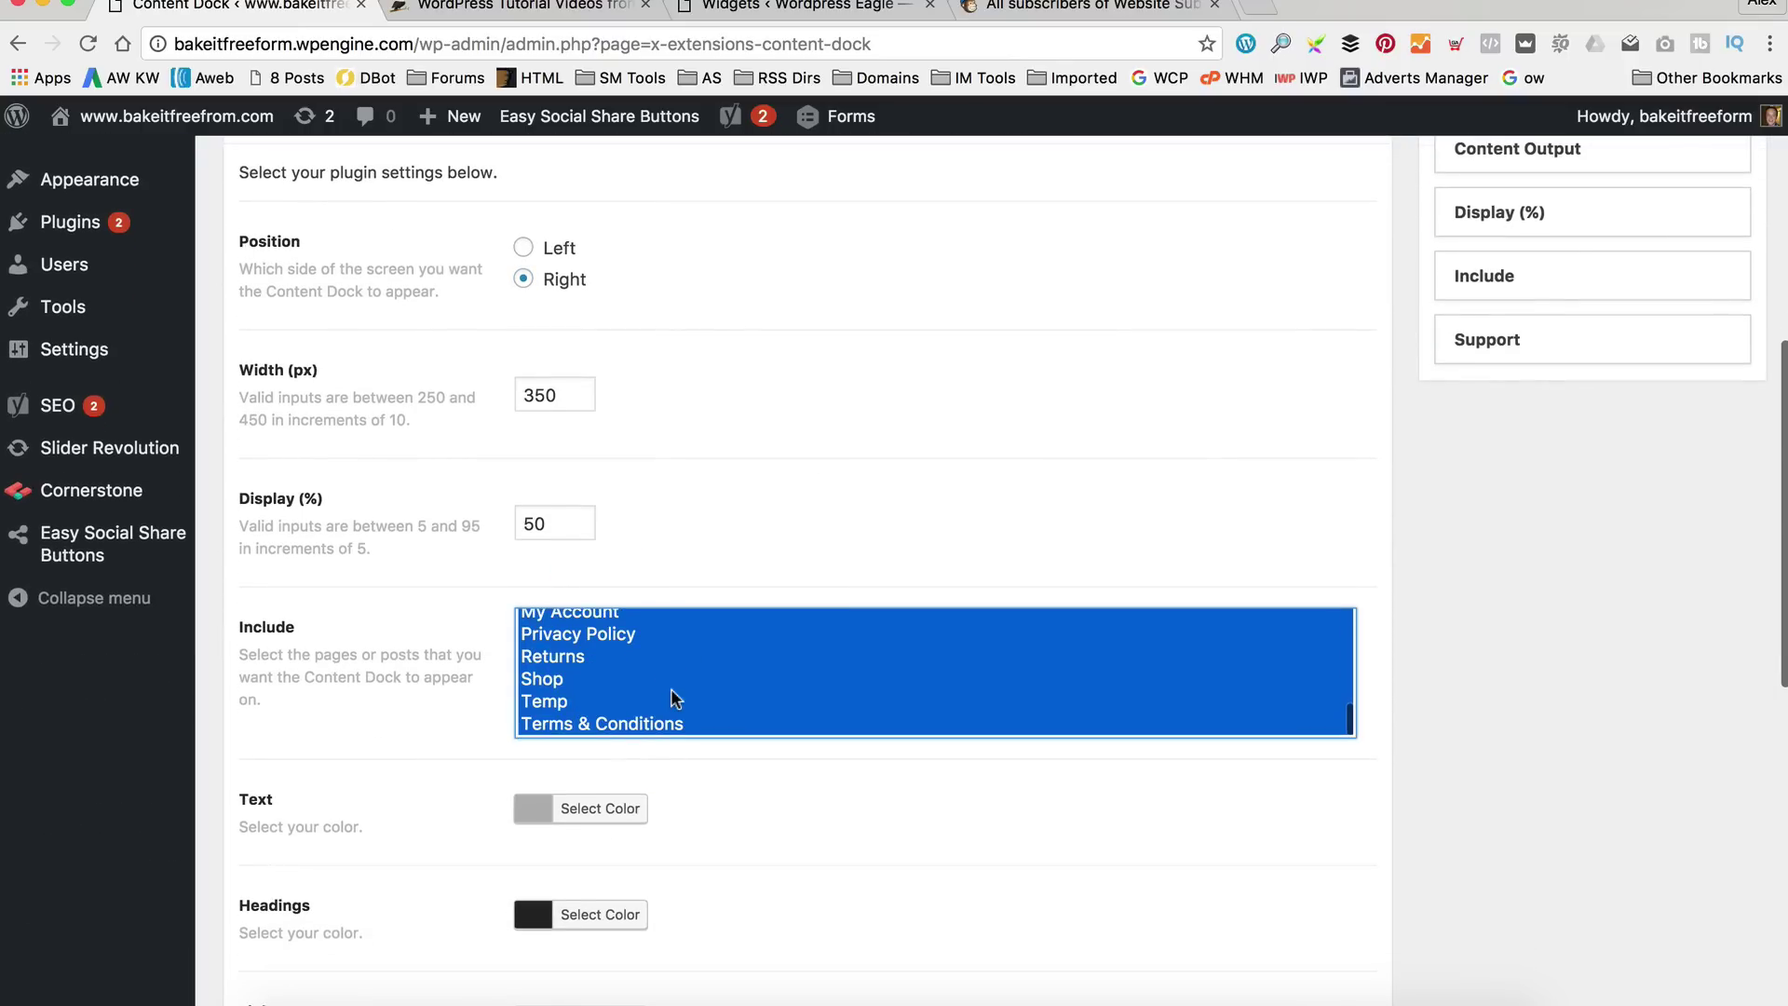
scroll(672, 699, down, 10)
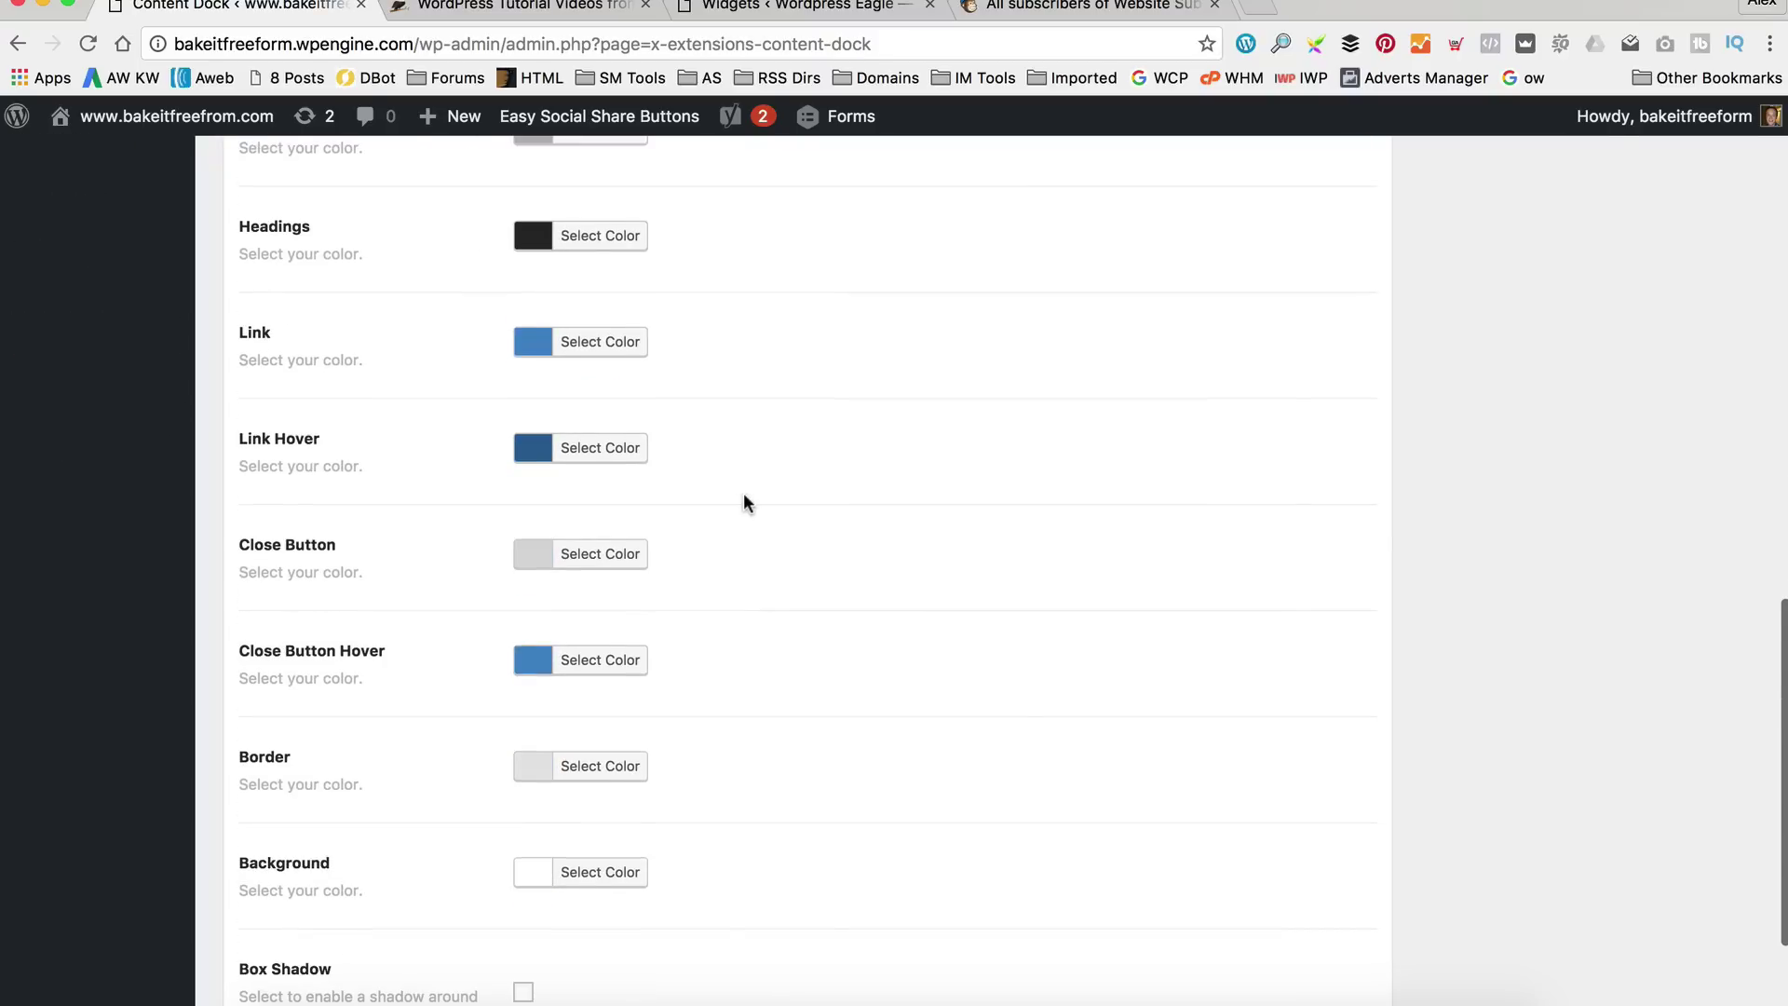
scroll(1161, 452, up, 5)
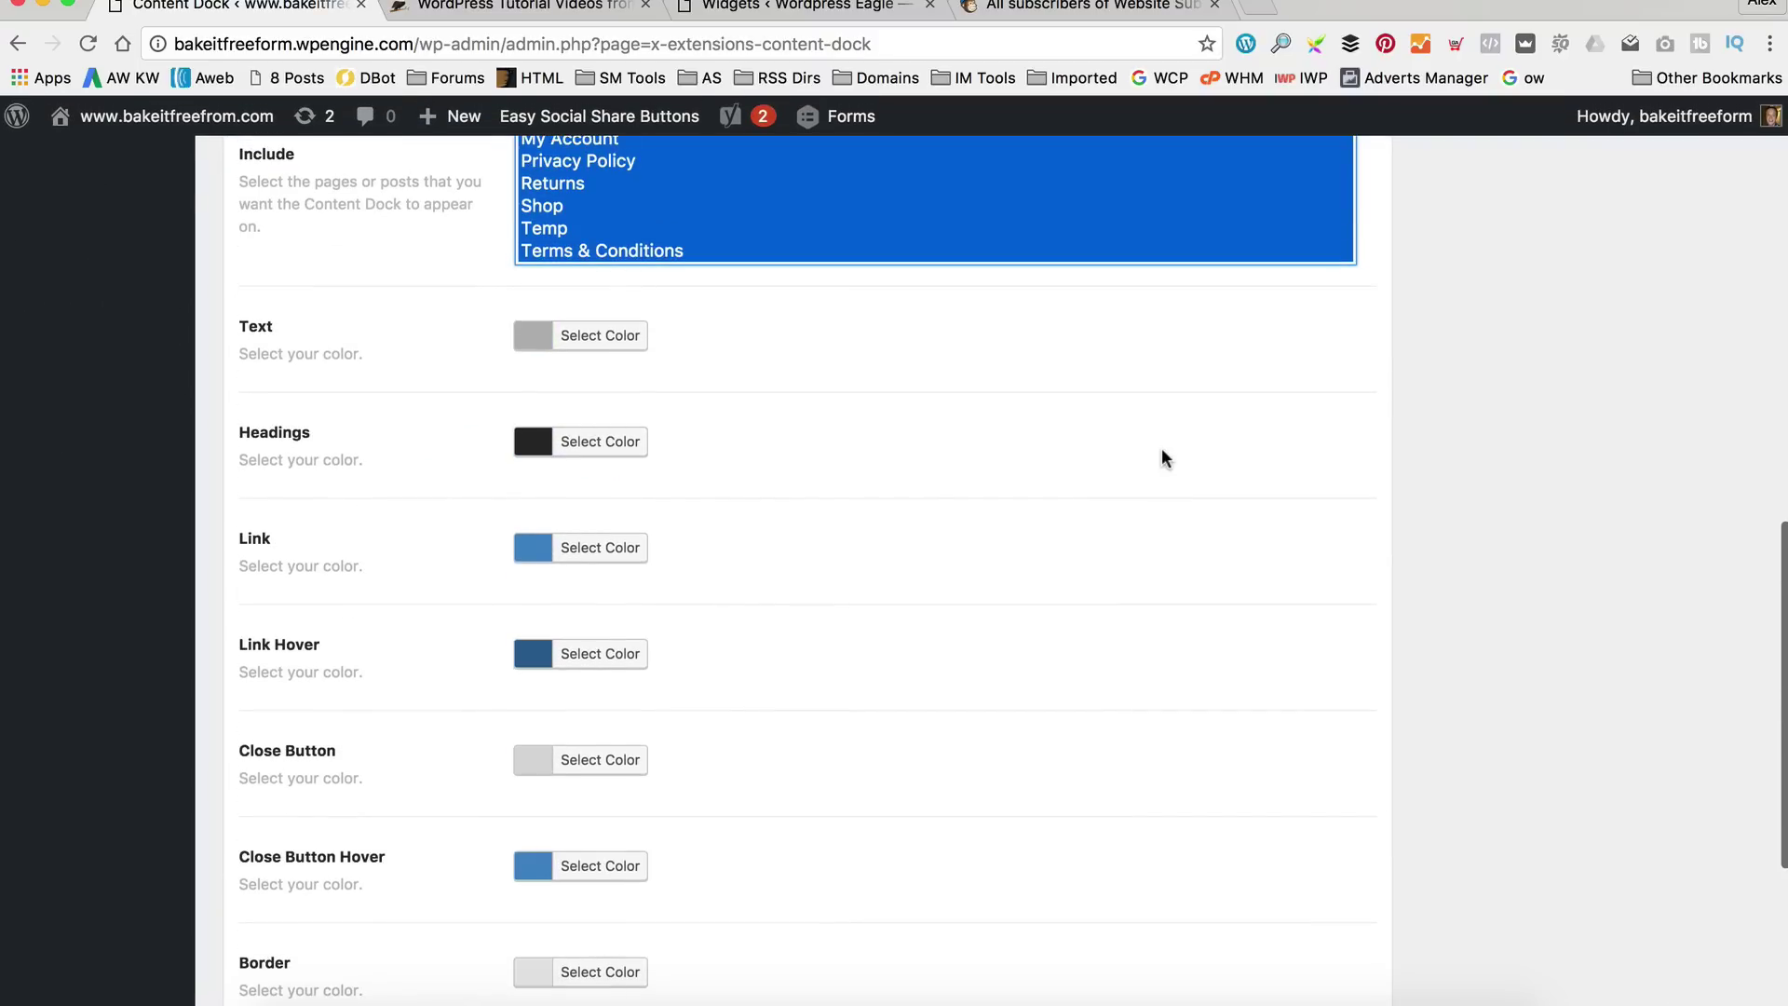
scroll(1162, 451, down, 5)
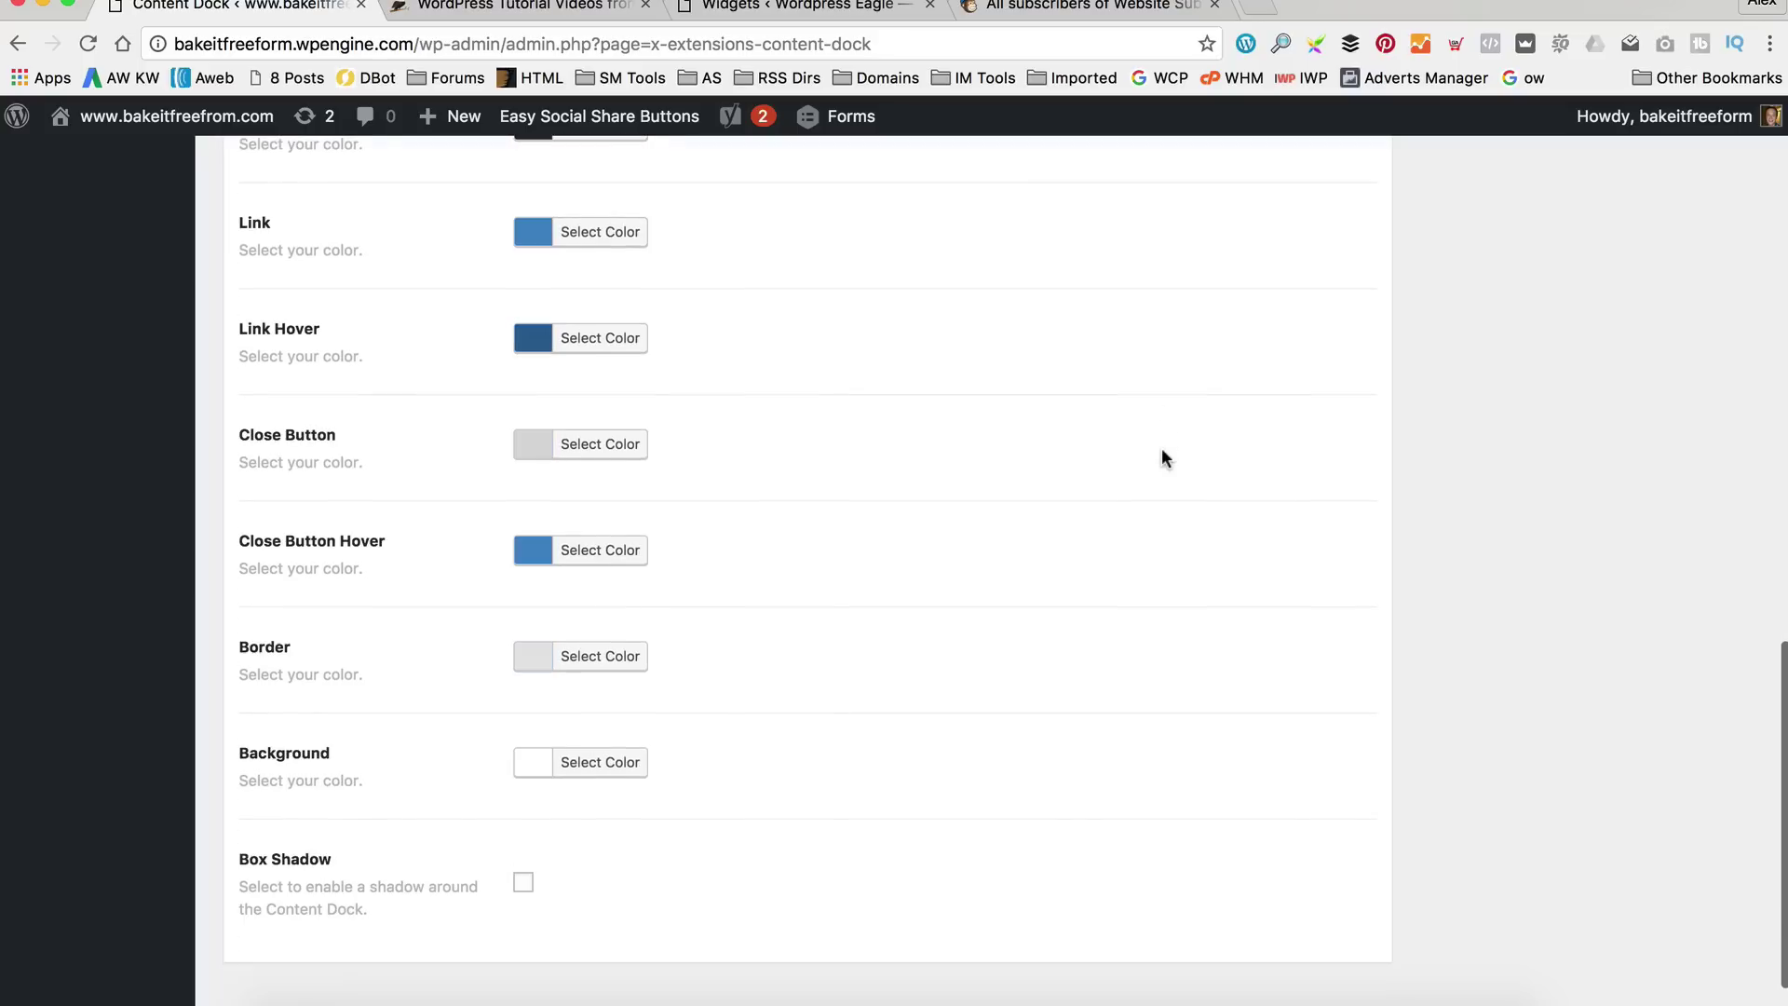
scroll(1163, 453, up, 5)
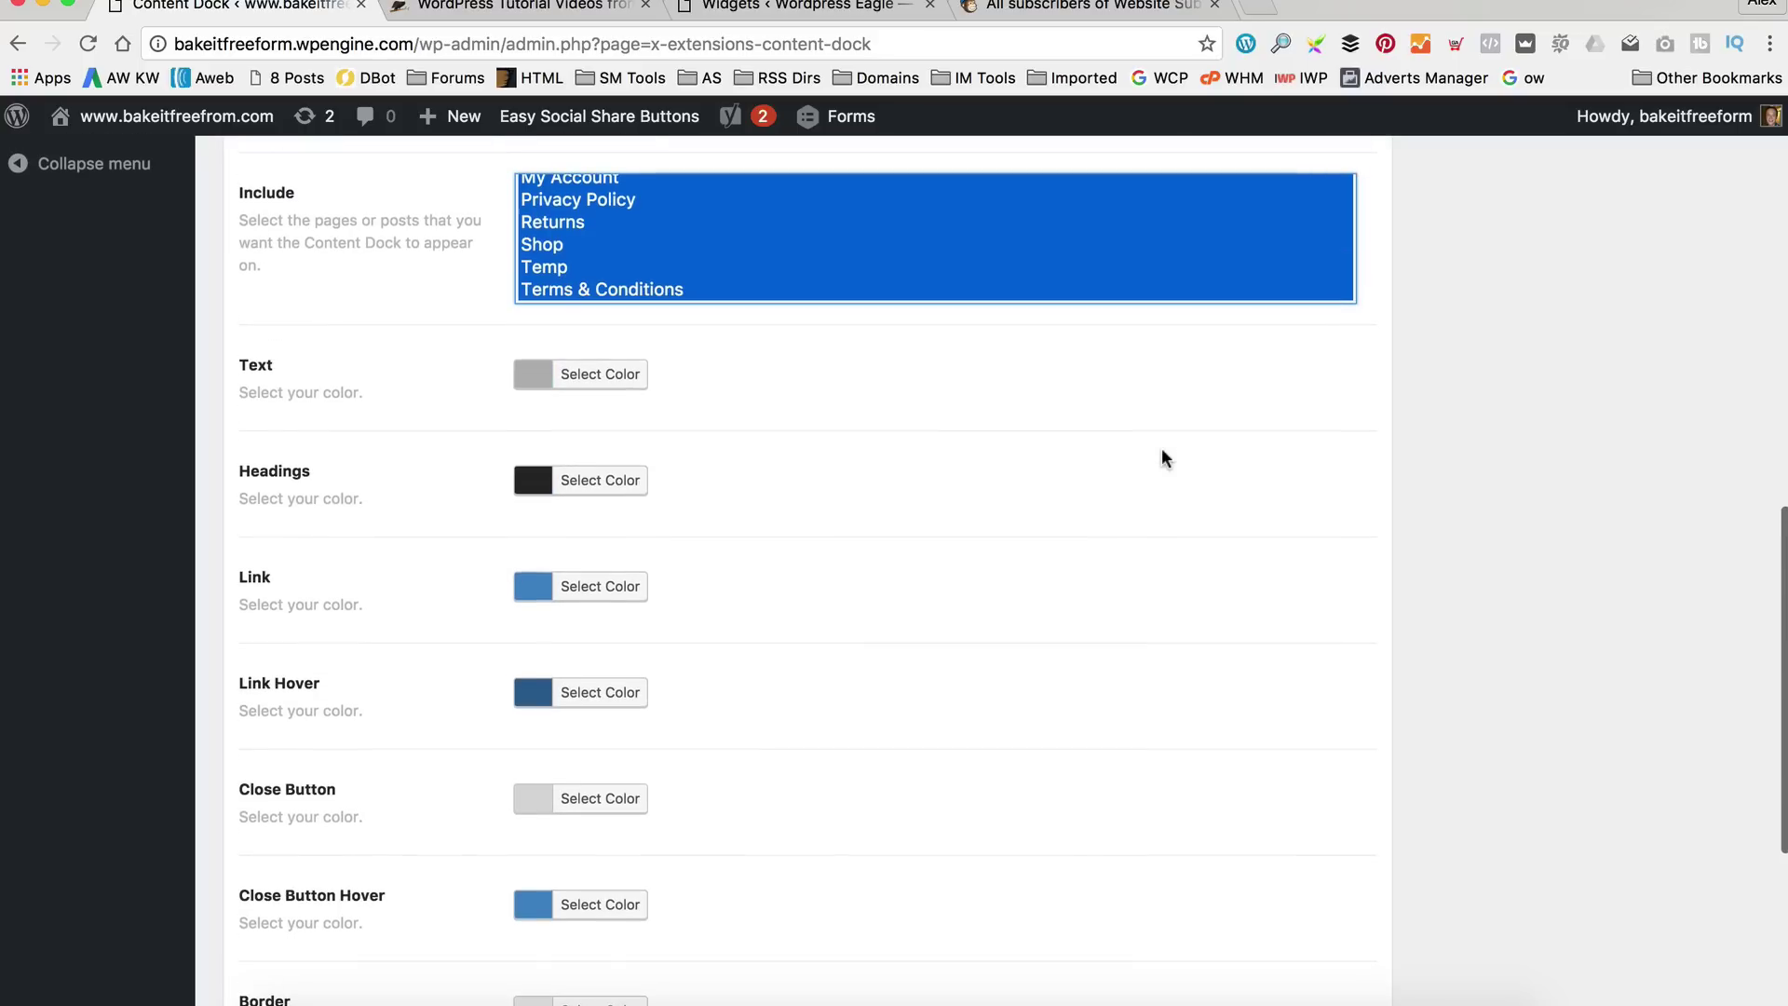
scroll(1160, 449, up, 10)
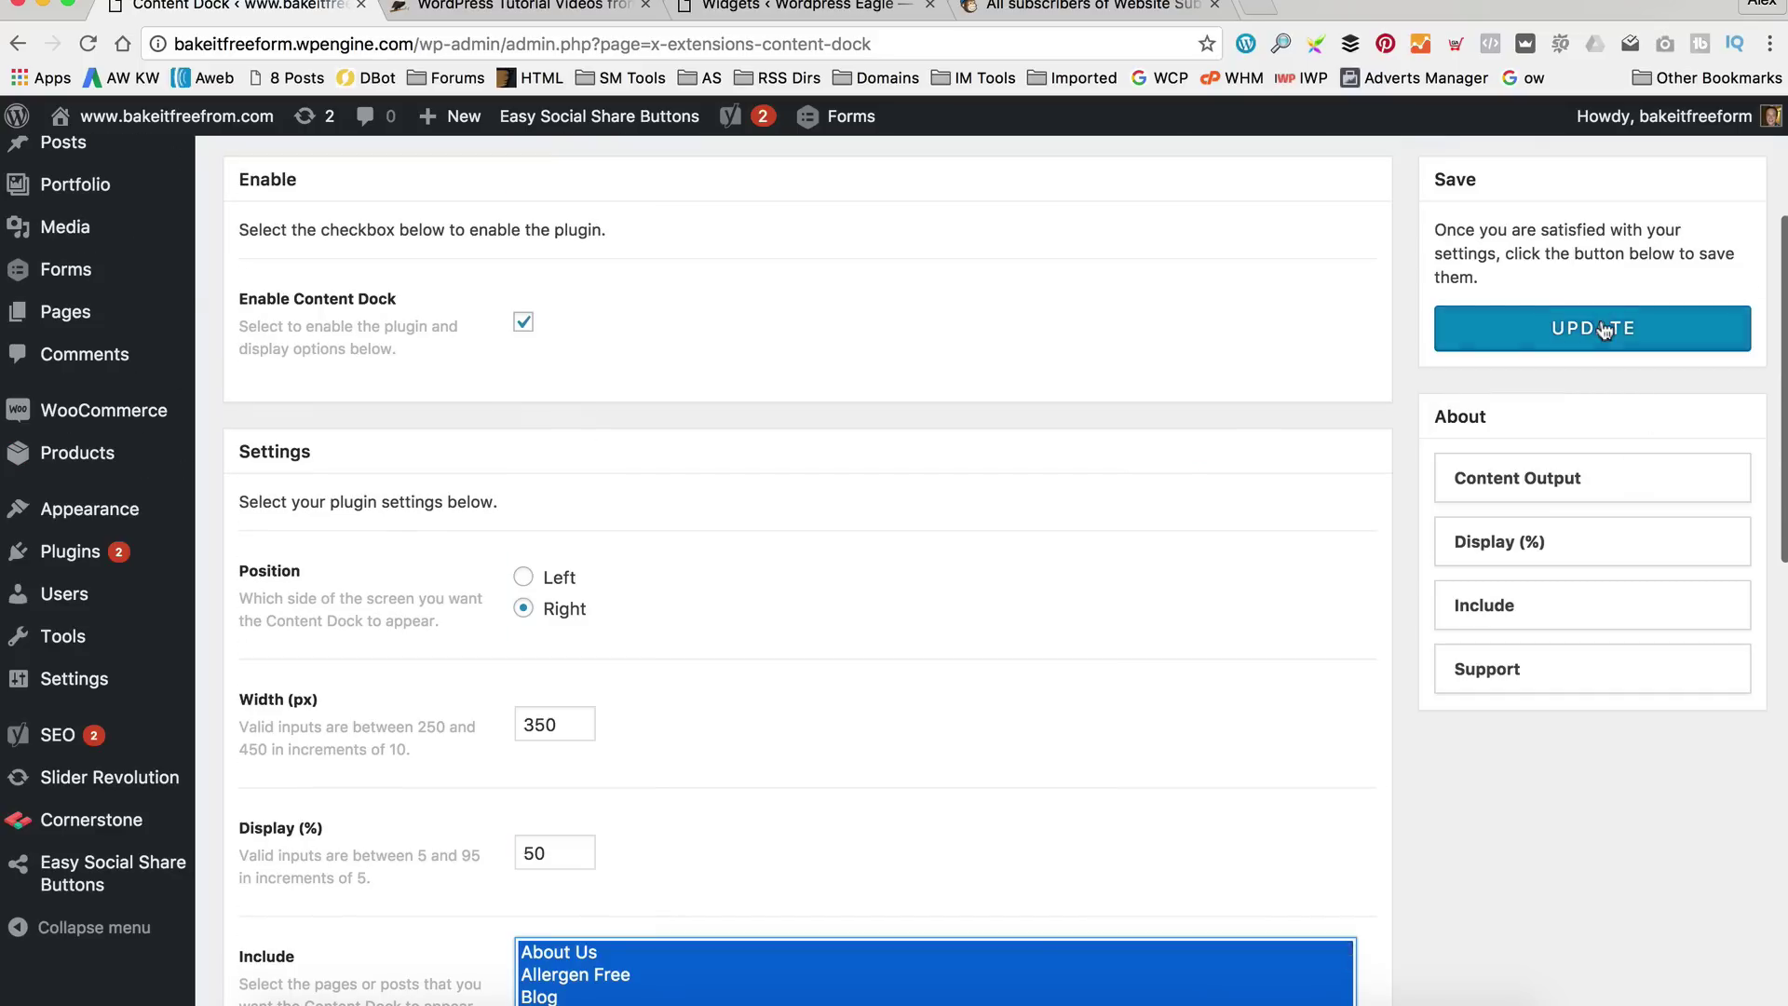
click(1600, 319)
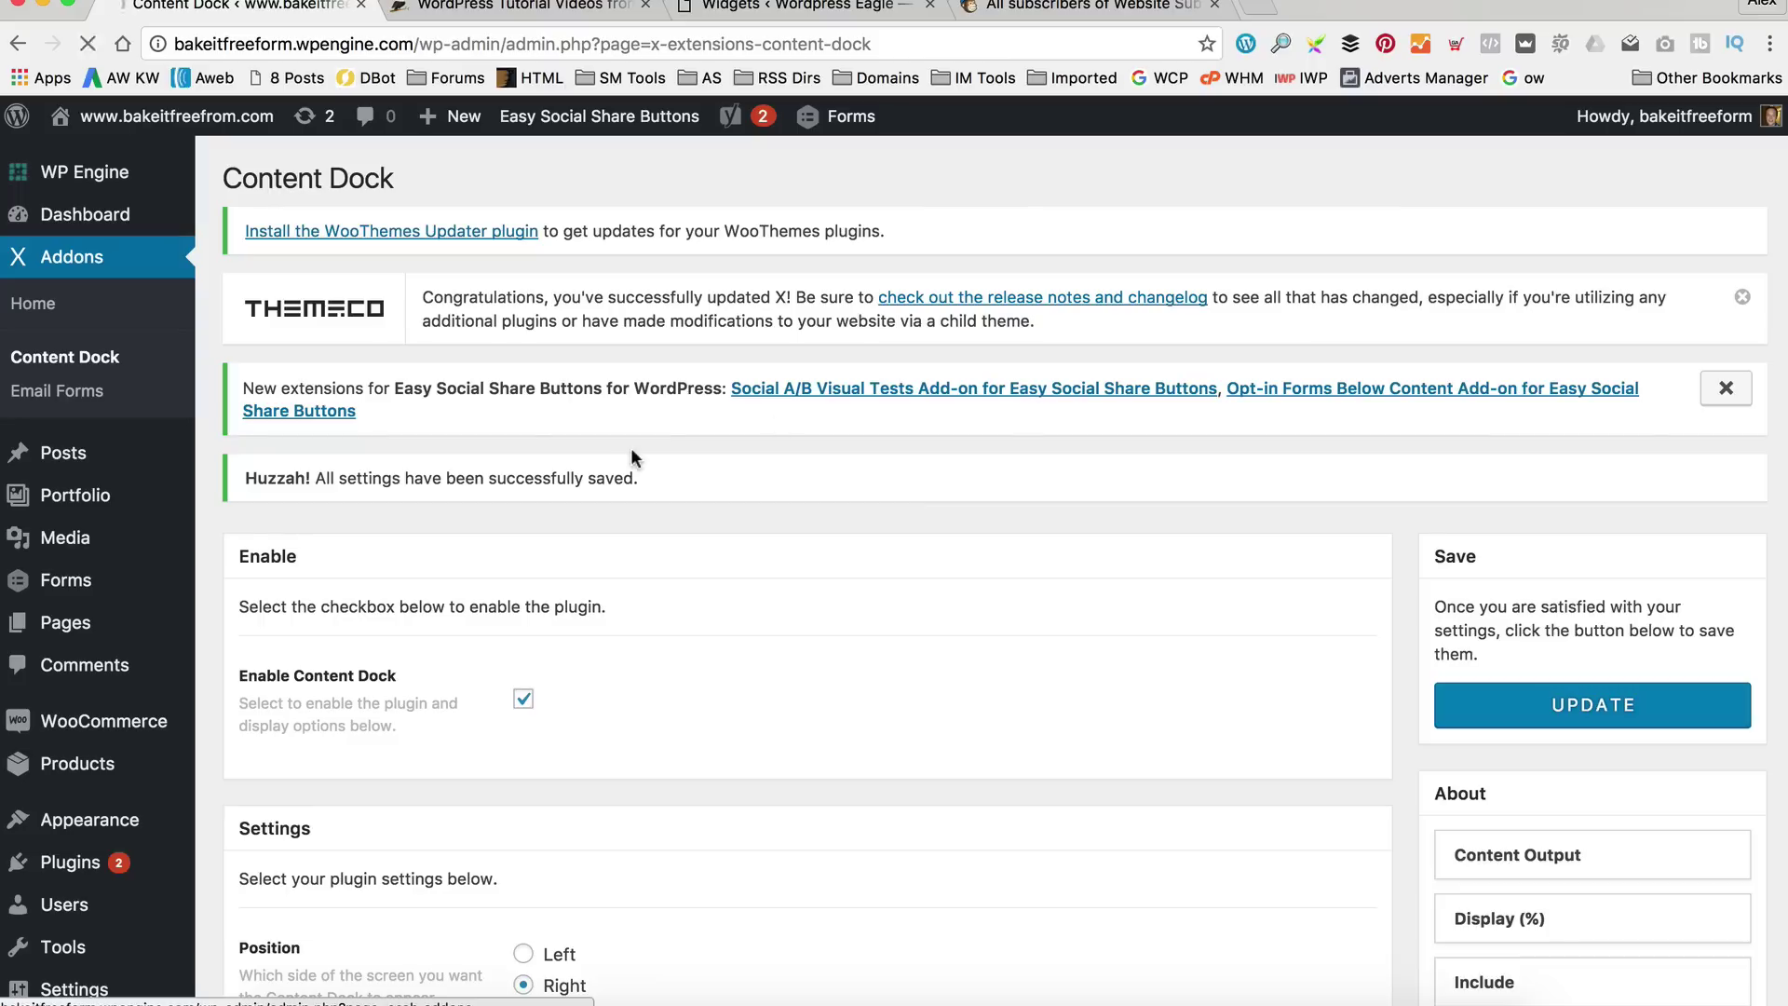
scroll(128, 394, down, 2)
- Add a Text widget to the Content Dock widget area
mouse_move(146, 697)
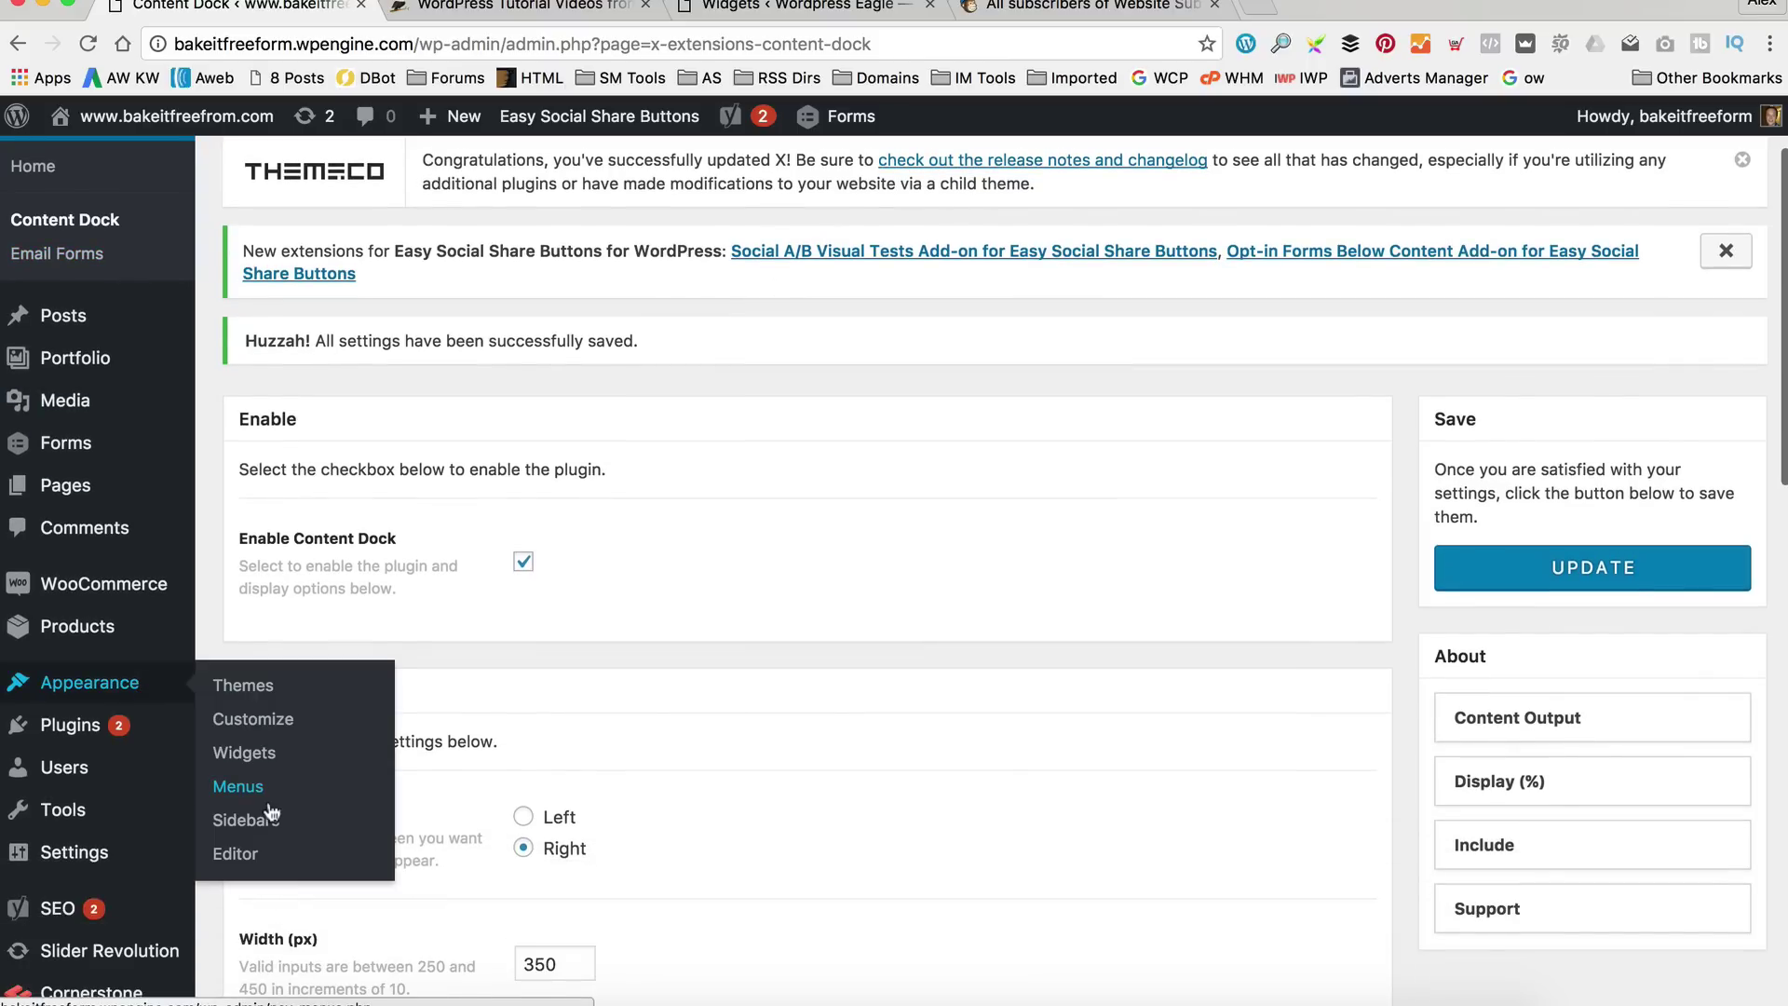
click(244, 752)
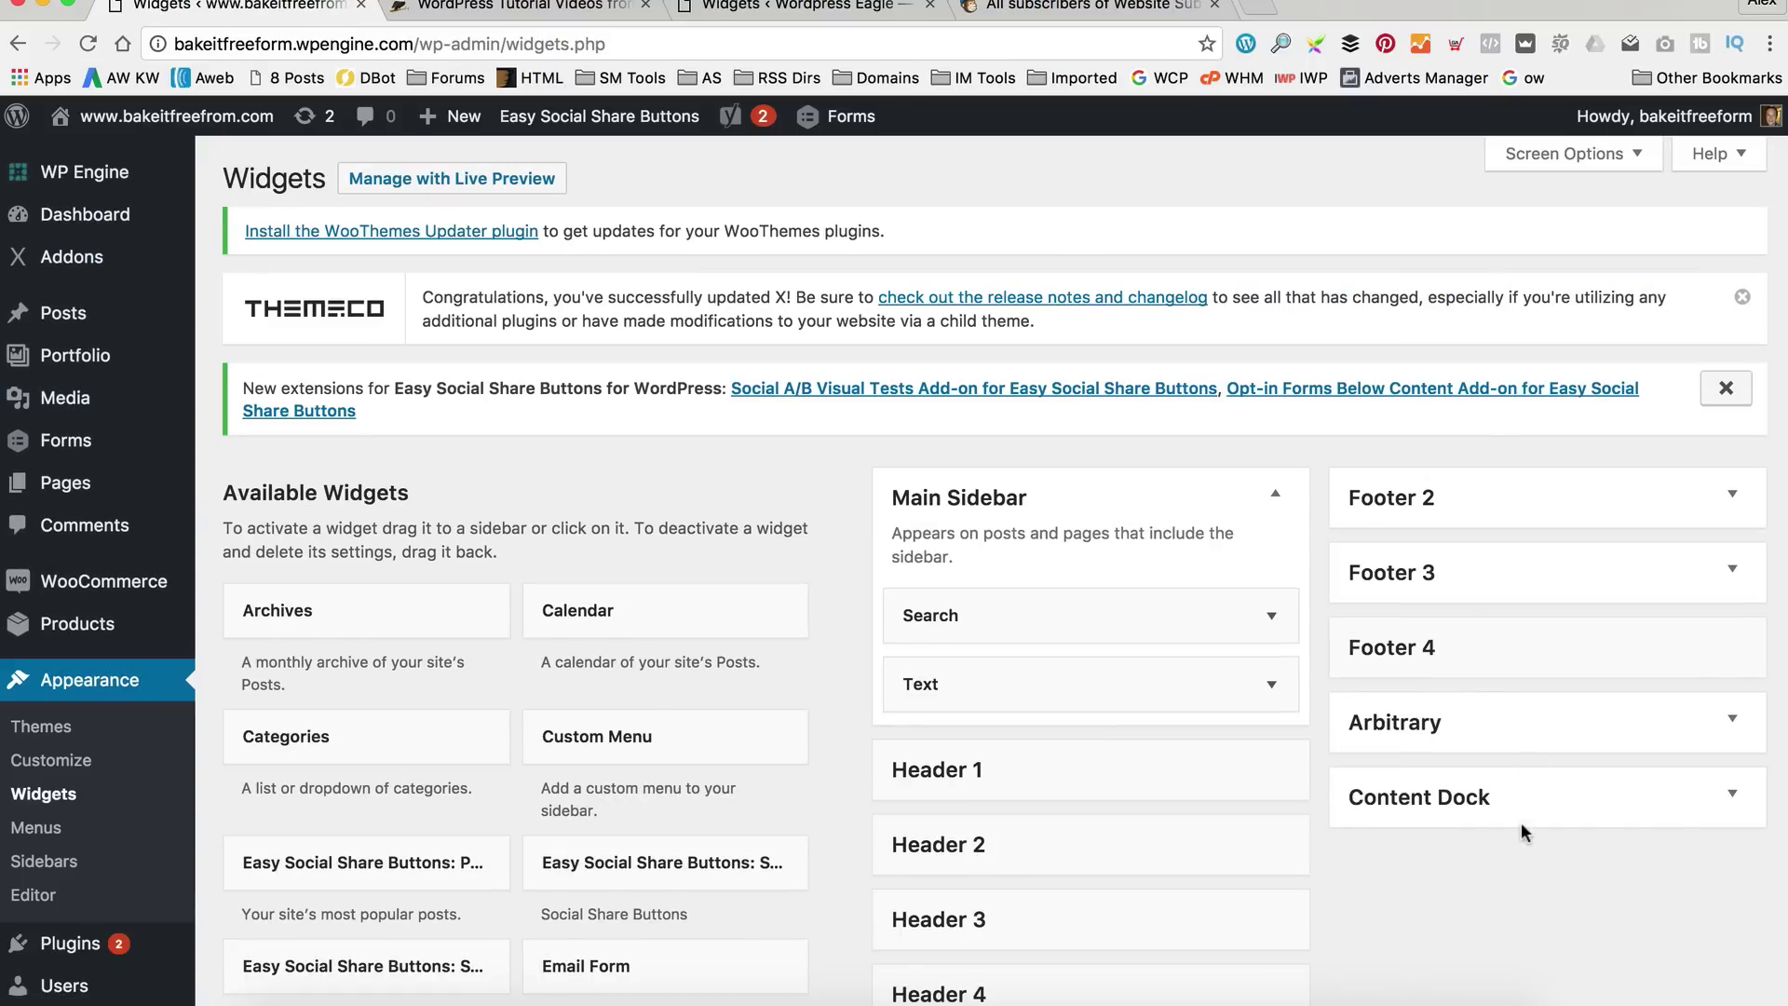
click(1527, 796)
scroll(1509, 652, down, 3)
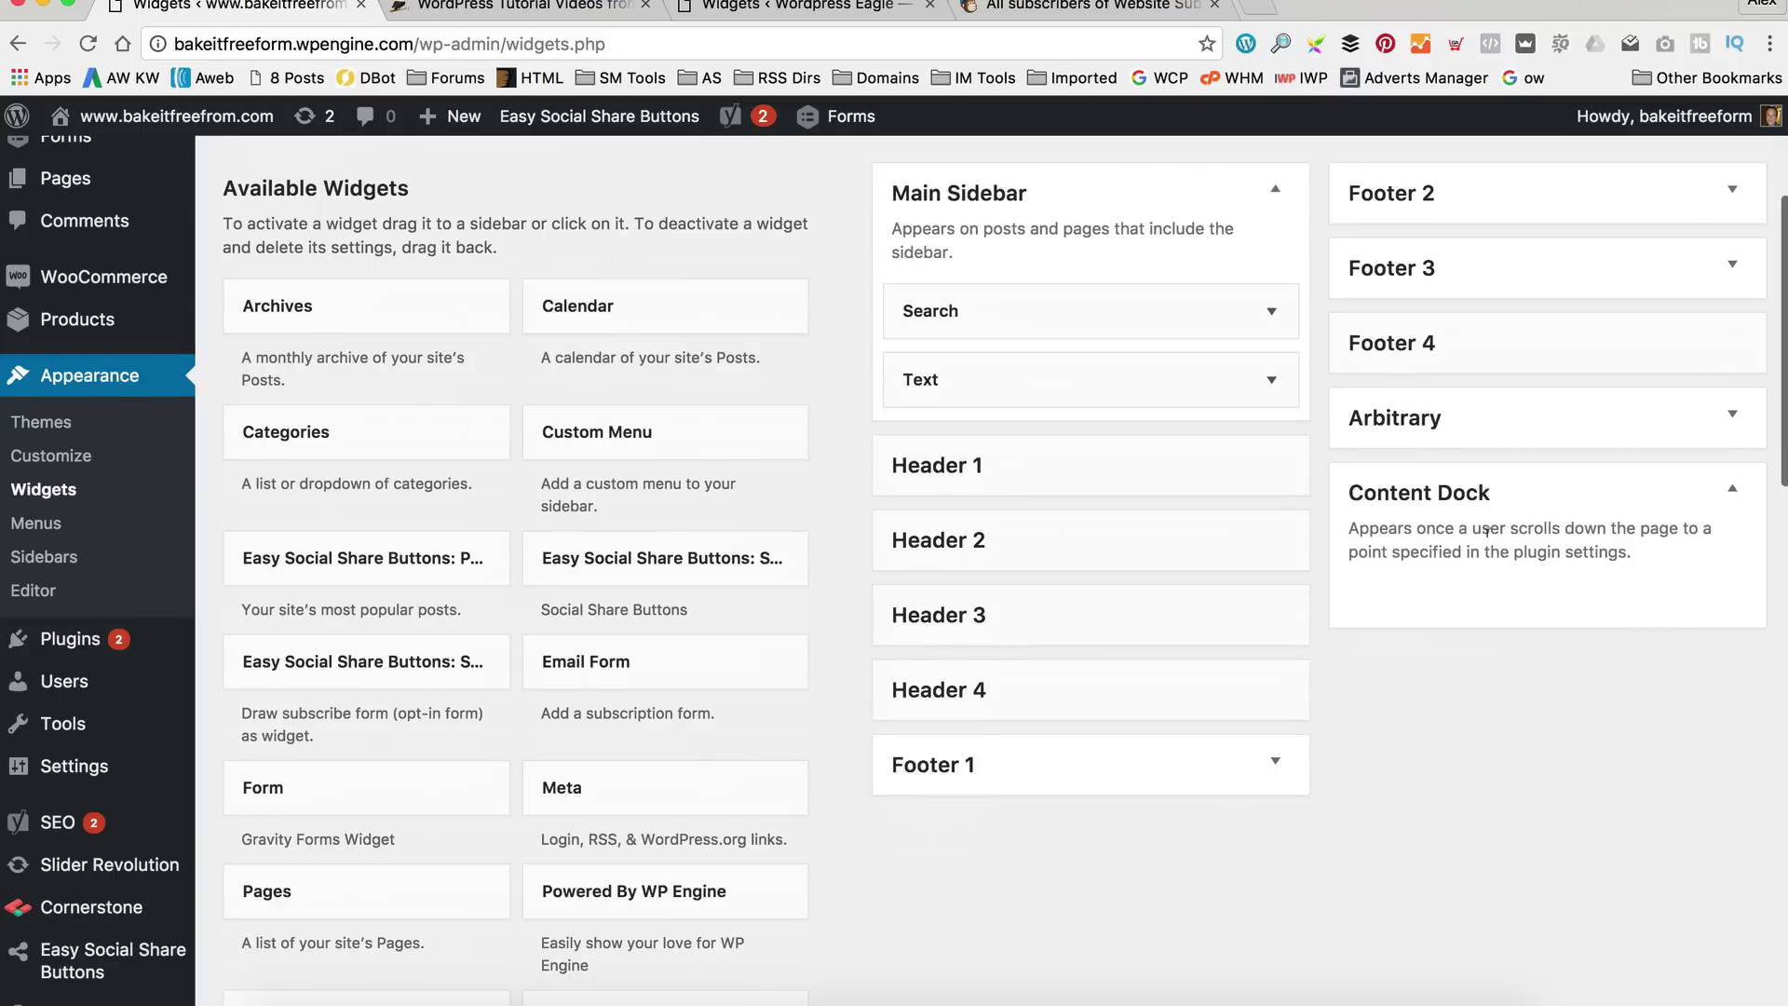
scroll(629, 410, down, 10)
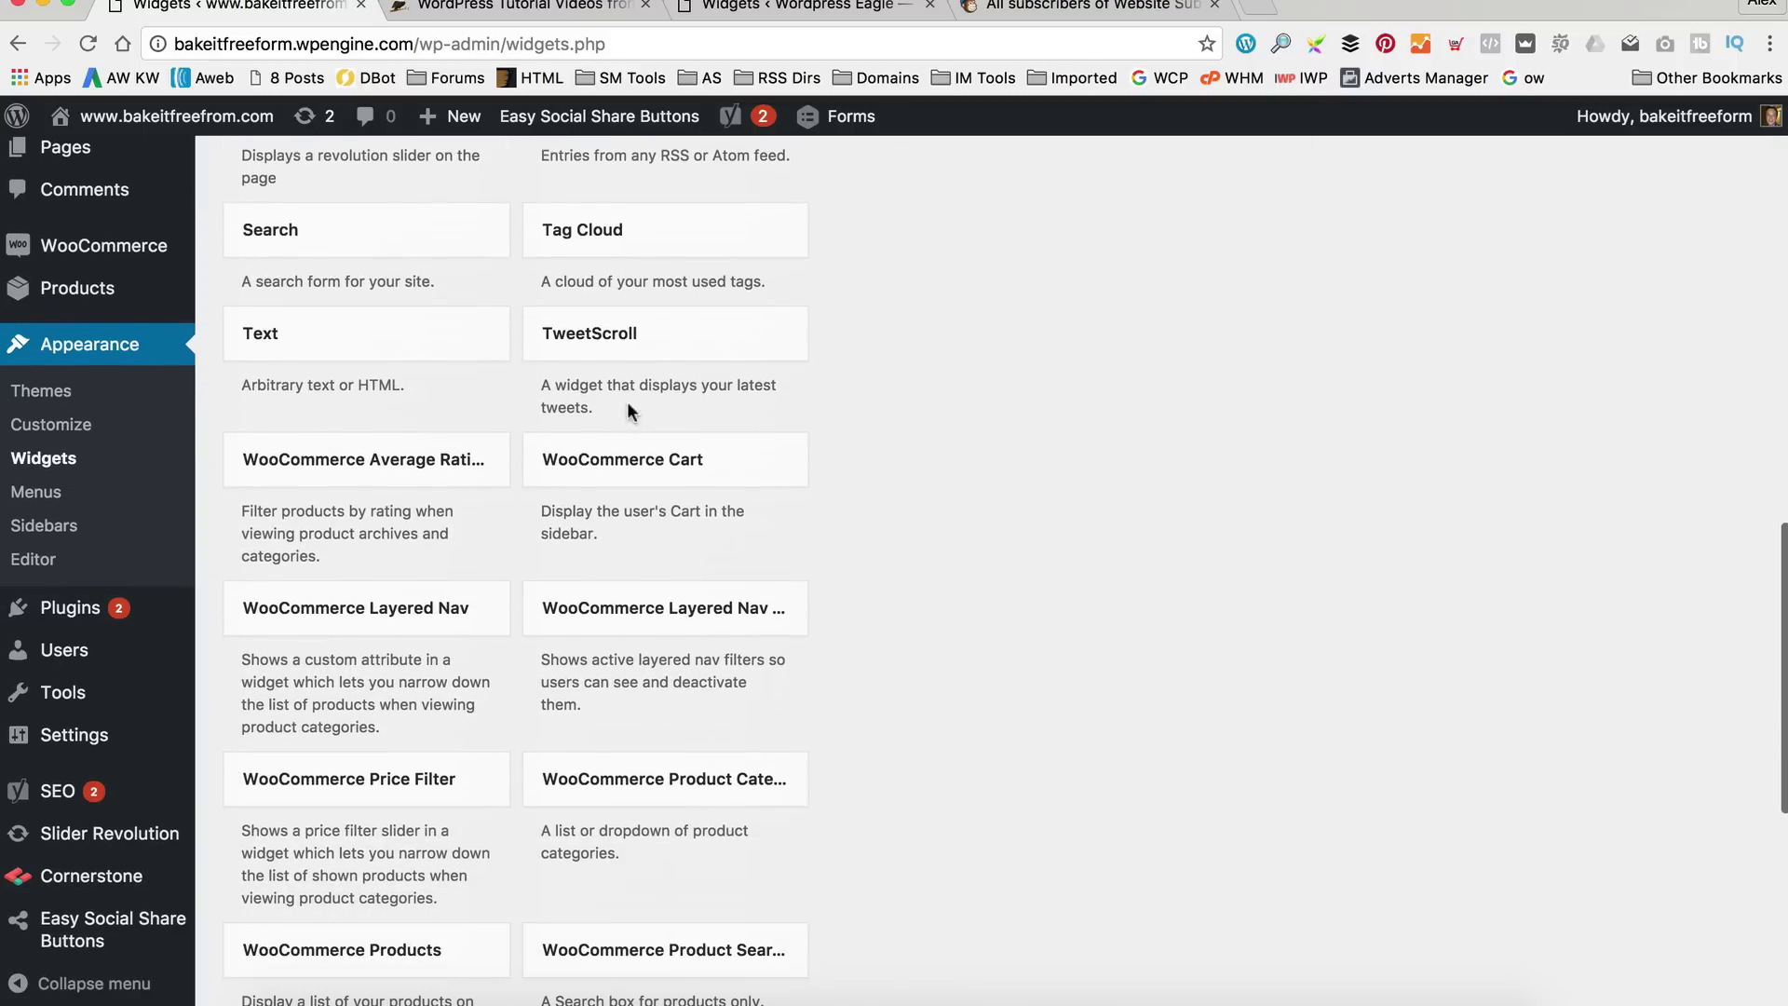
click(373, 335)
scroll(314, 709, down, 5)
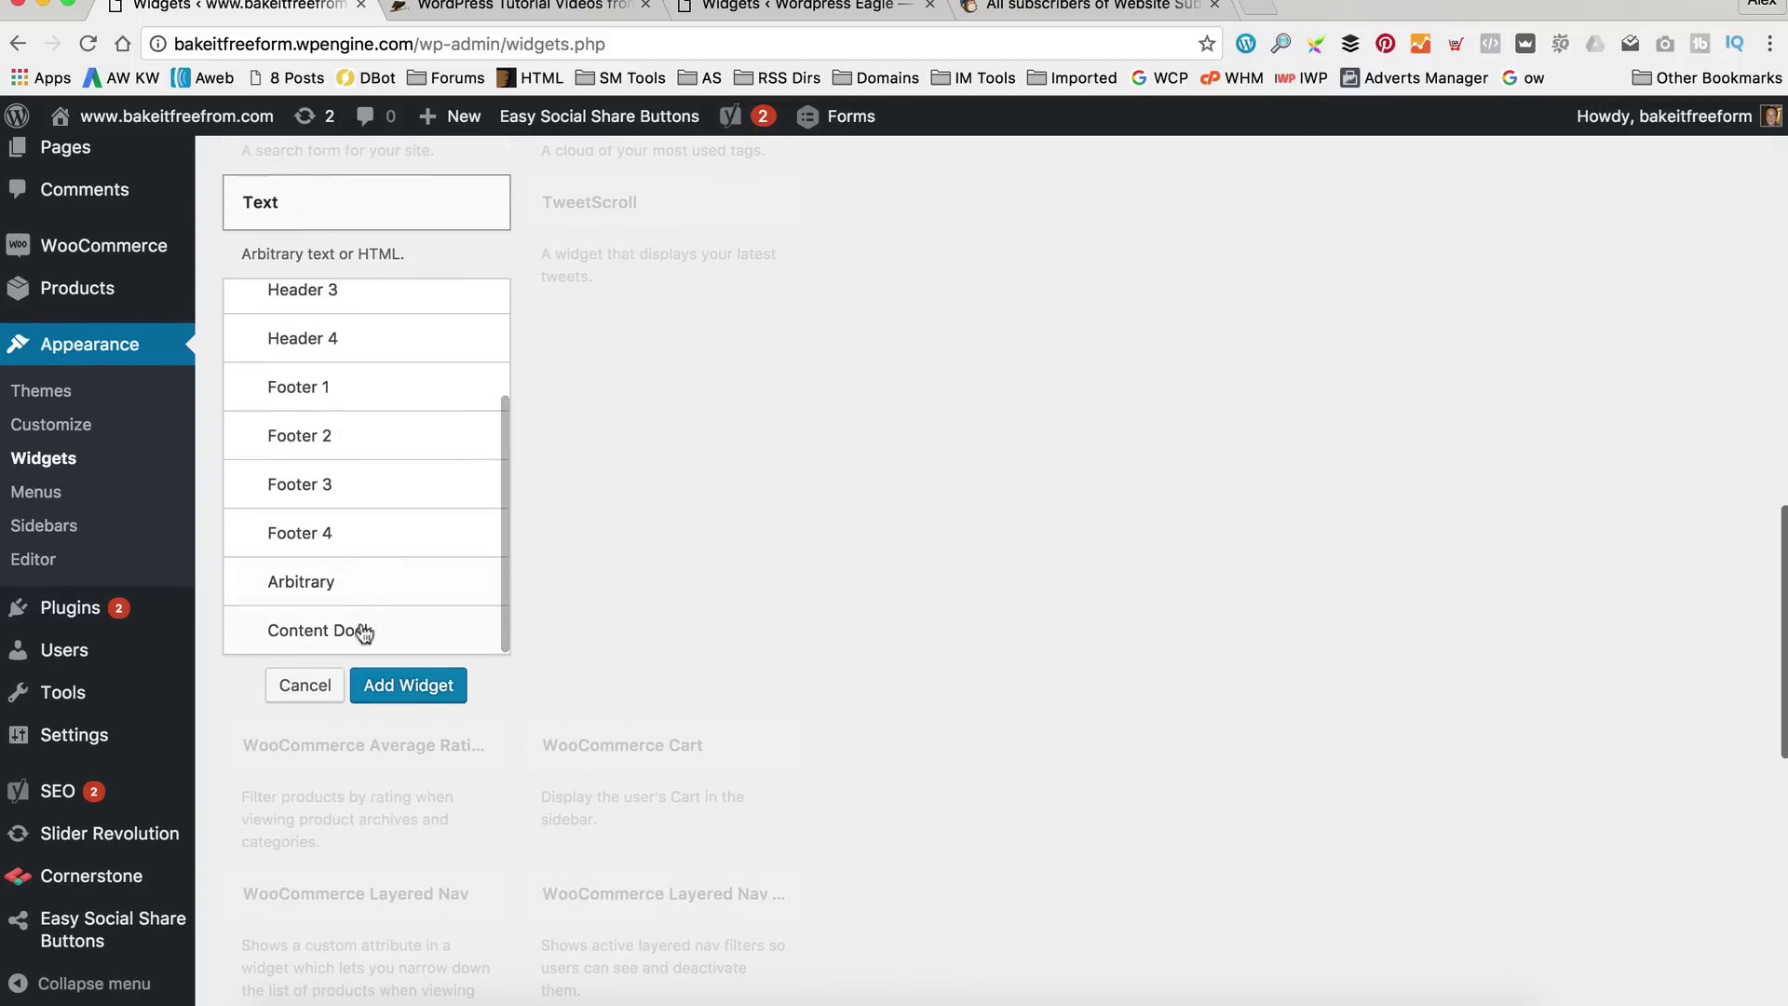
click(360, 629)
click(396, 689)
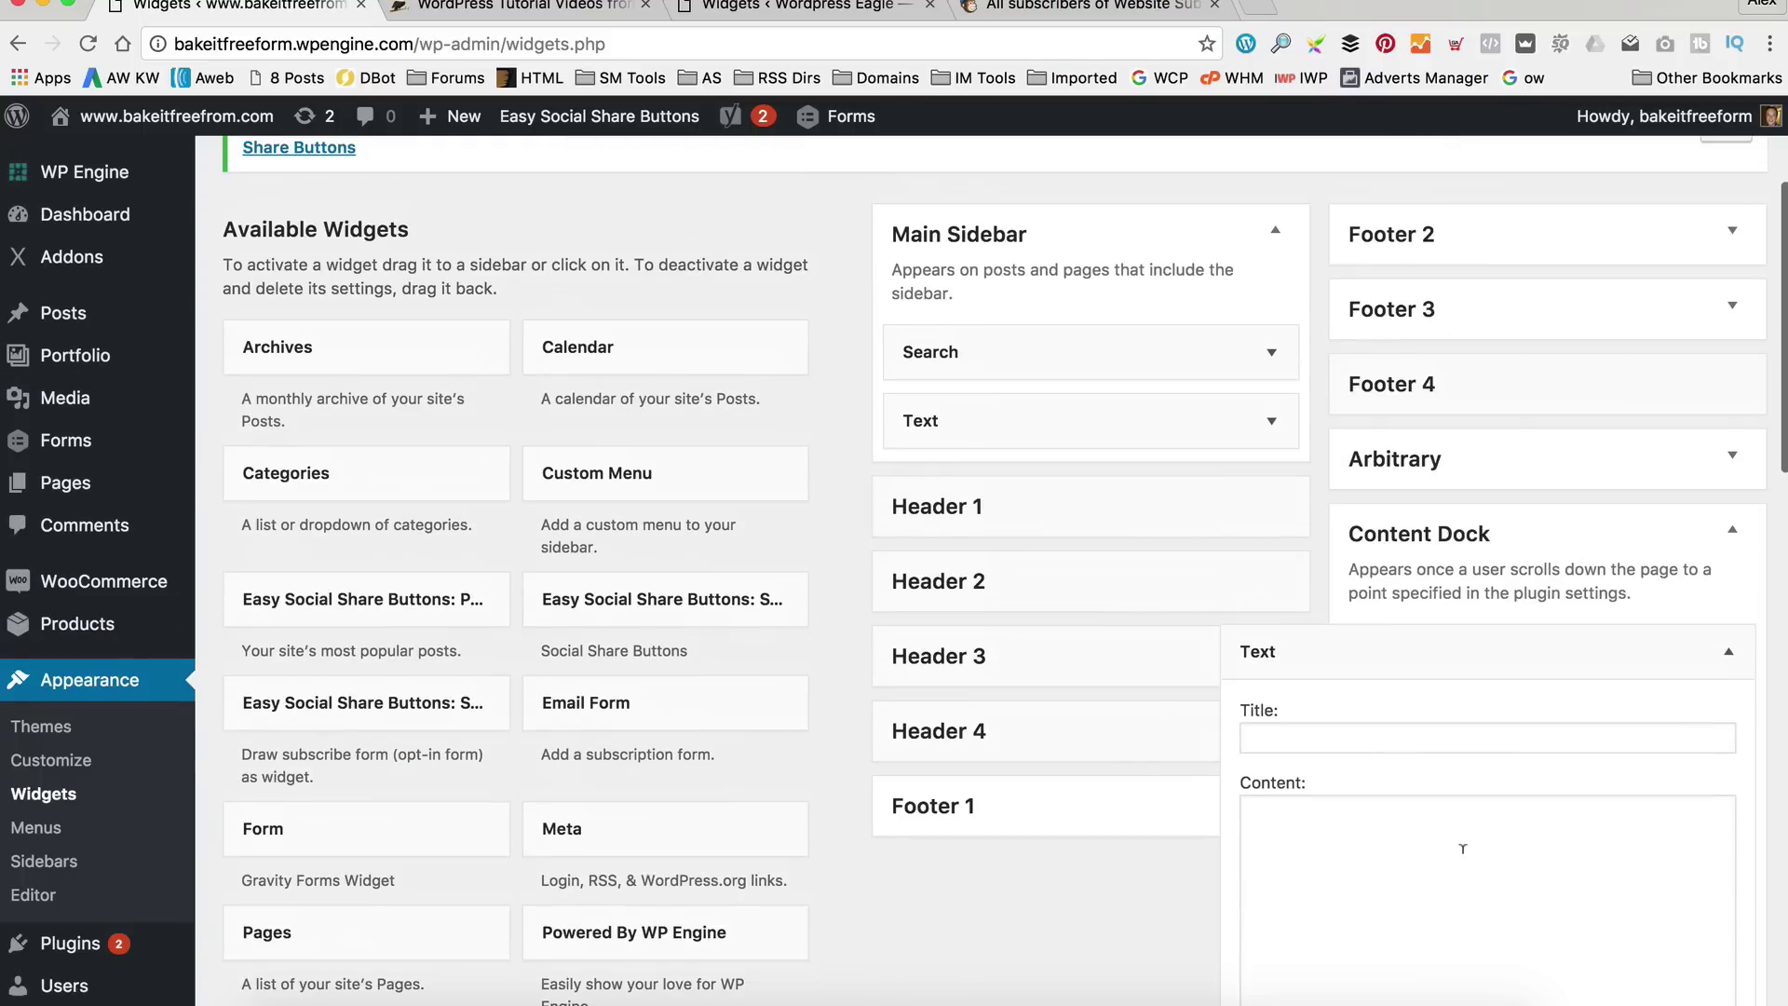
- Paste the [x_subscribe form="145"] shortcode into the widget and open the live site in a new tab
click(1565, 850)
text([x_subscribe form="145"])
scroll(1421, 703, down, 3)
scroll(1420, 703, down, 5)
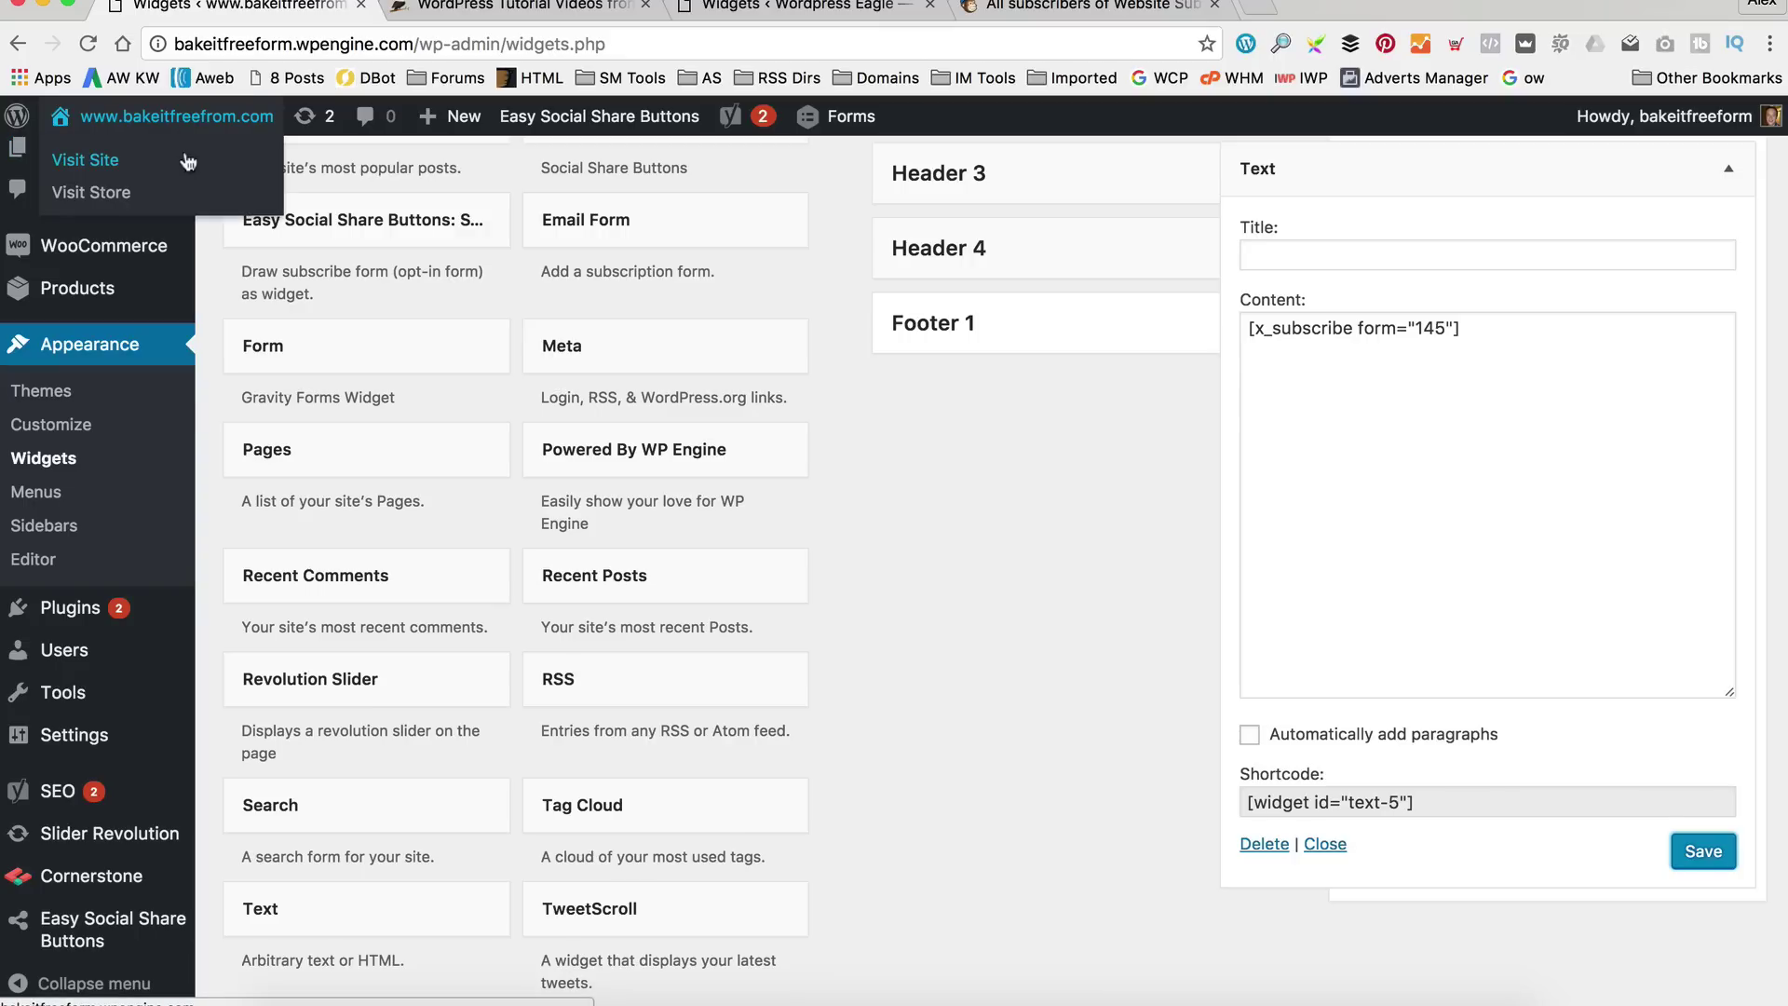
right_click(188, 161)
click(205, 169)
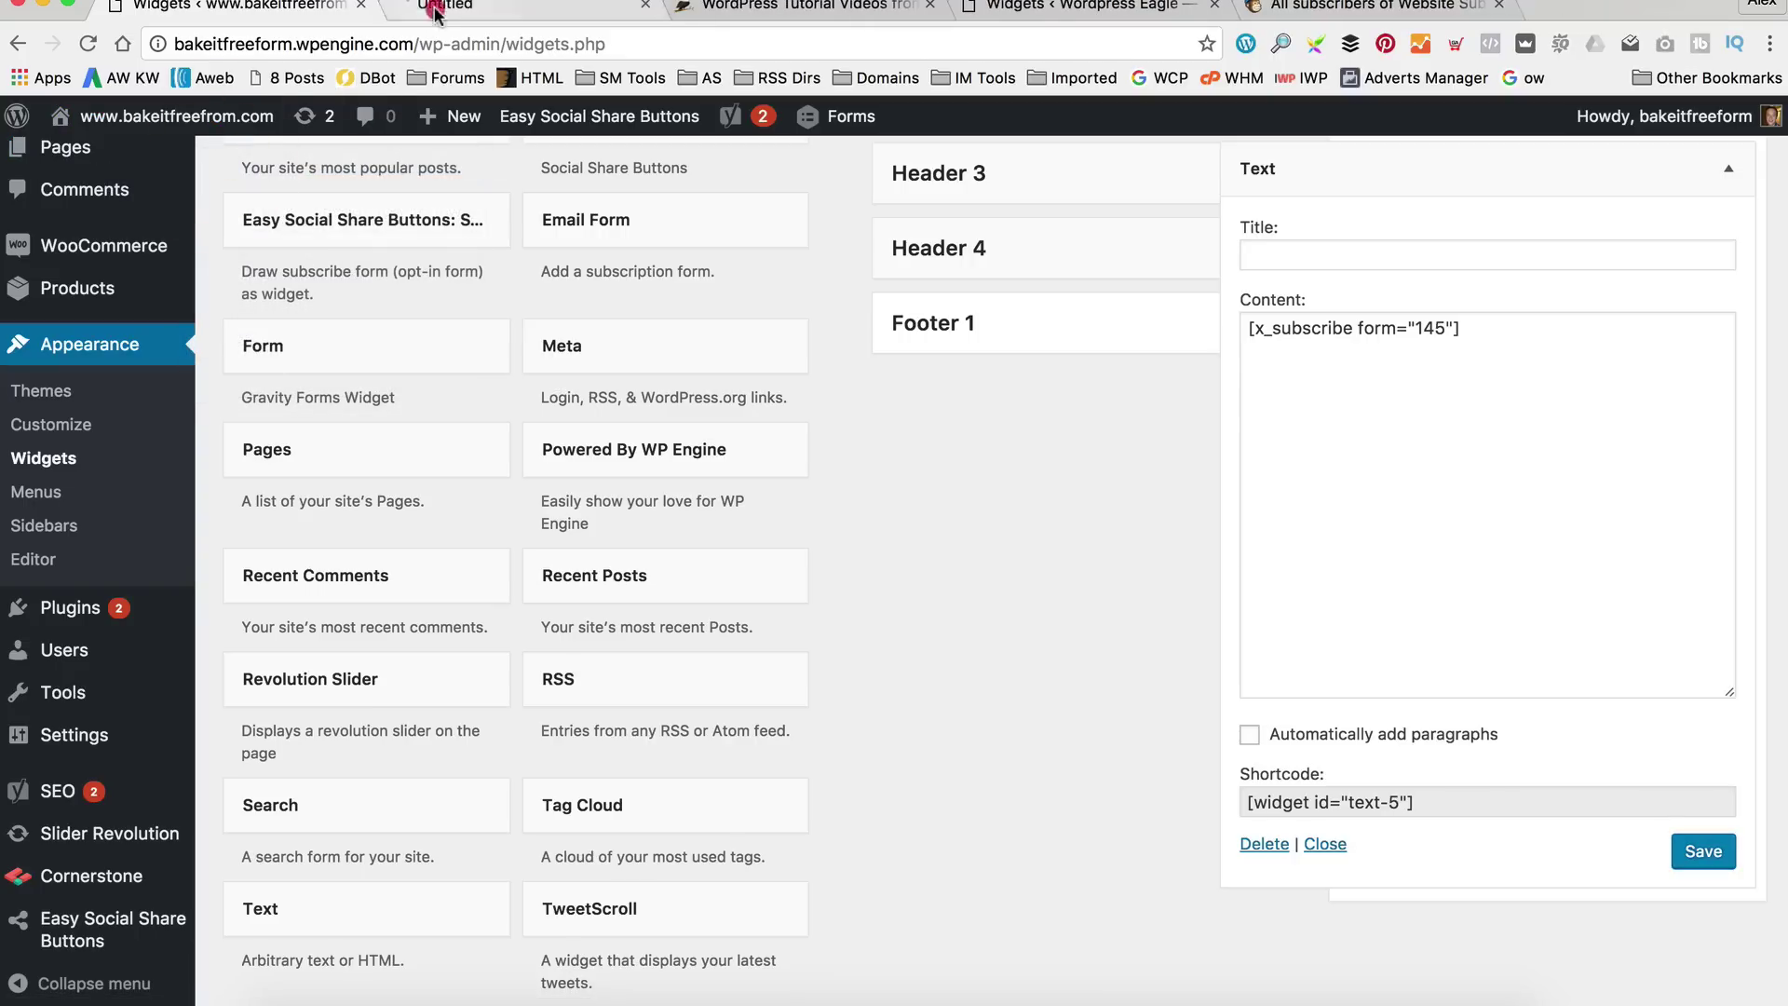
- Scroll the live bakeitfreefrom homepage to view its subscribe popup, then bring up the Wordpress Eagle site
click(434, 8)
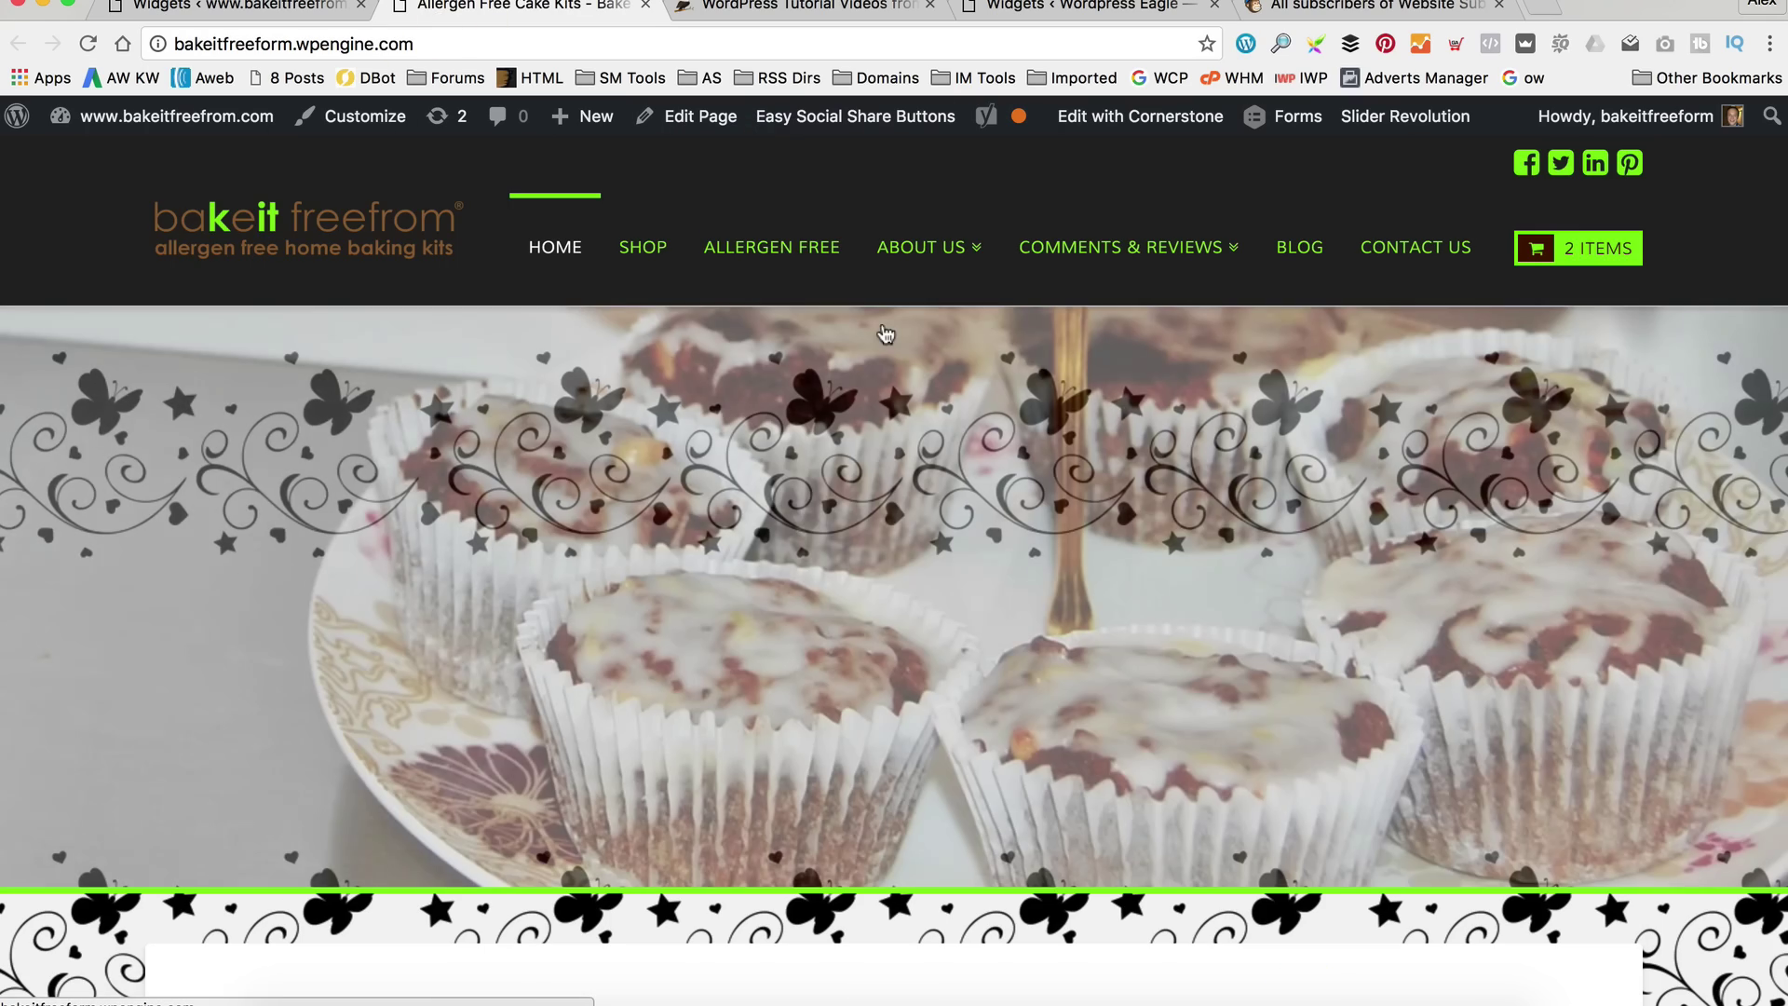
scroll(886, 334, down, 15)
scroll(885, 333, down, 10)
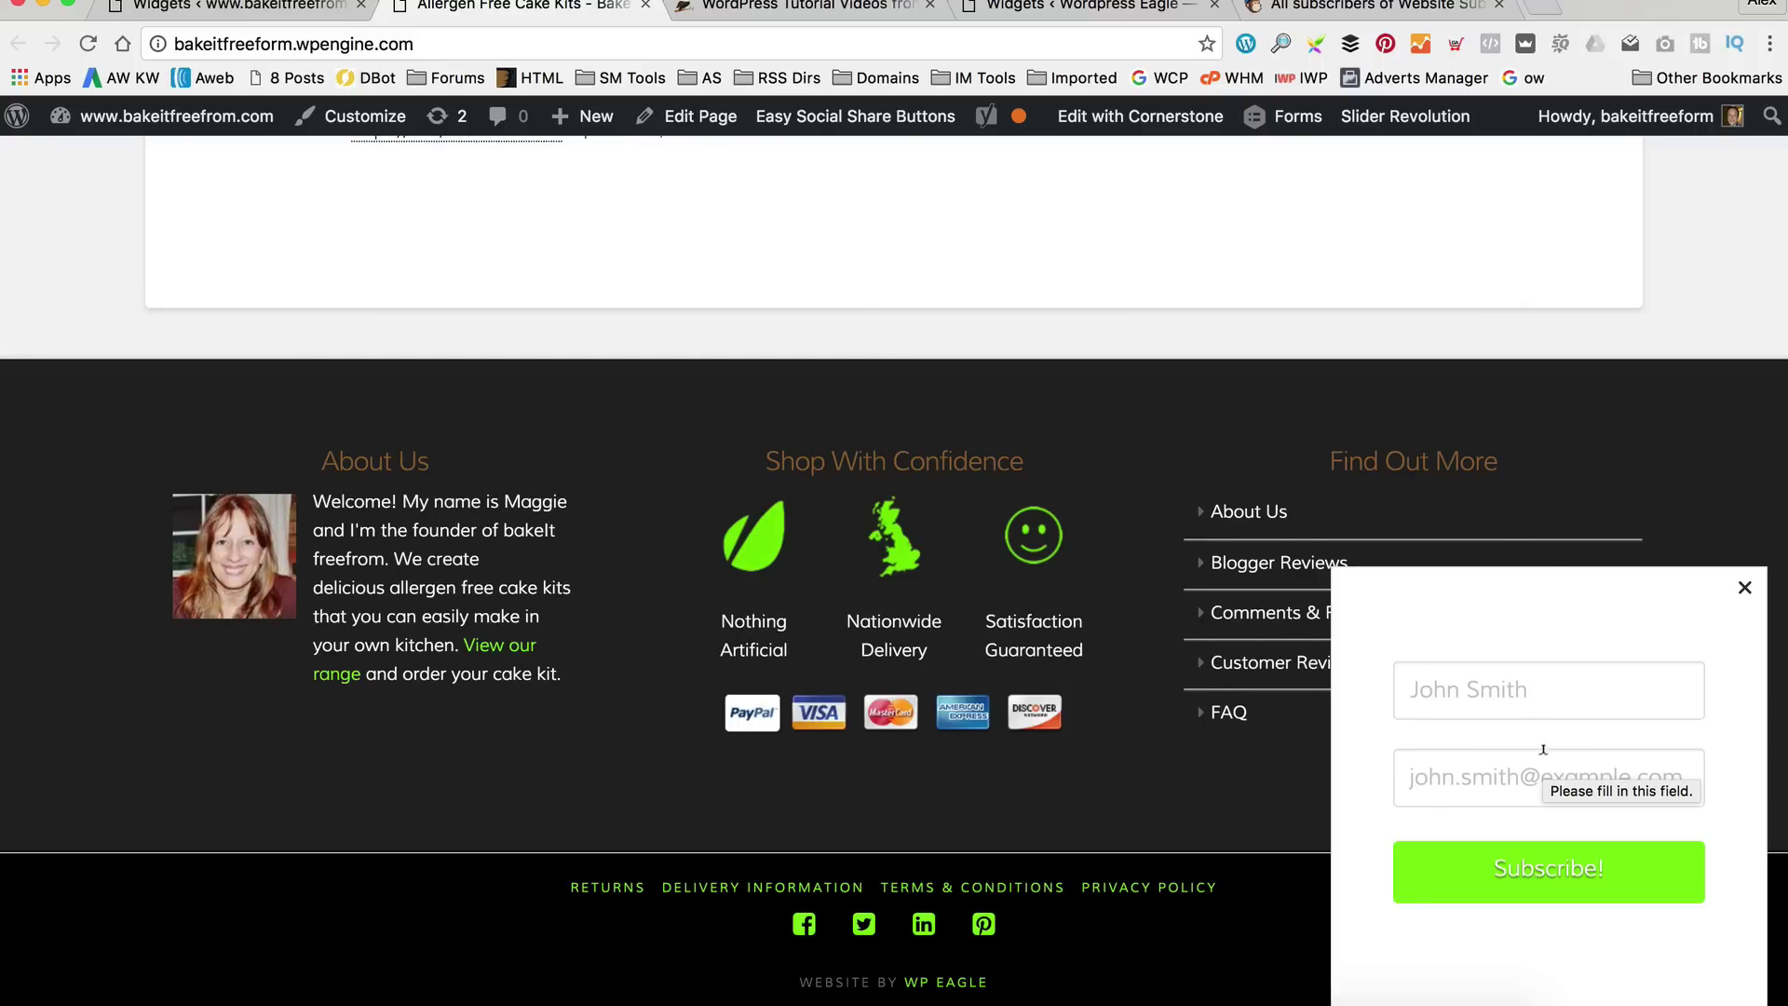
scroll(1543, 751, up, 20)
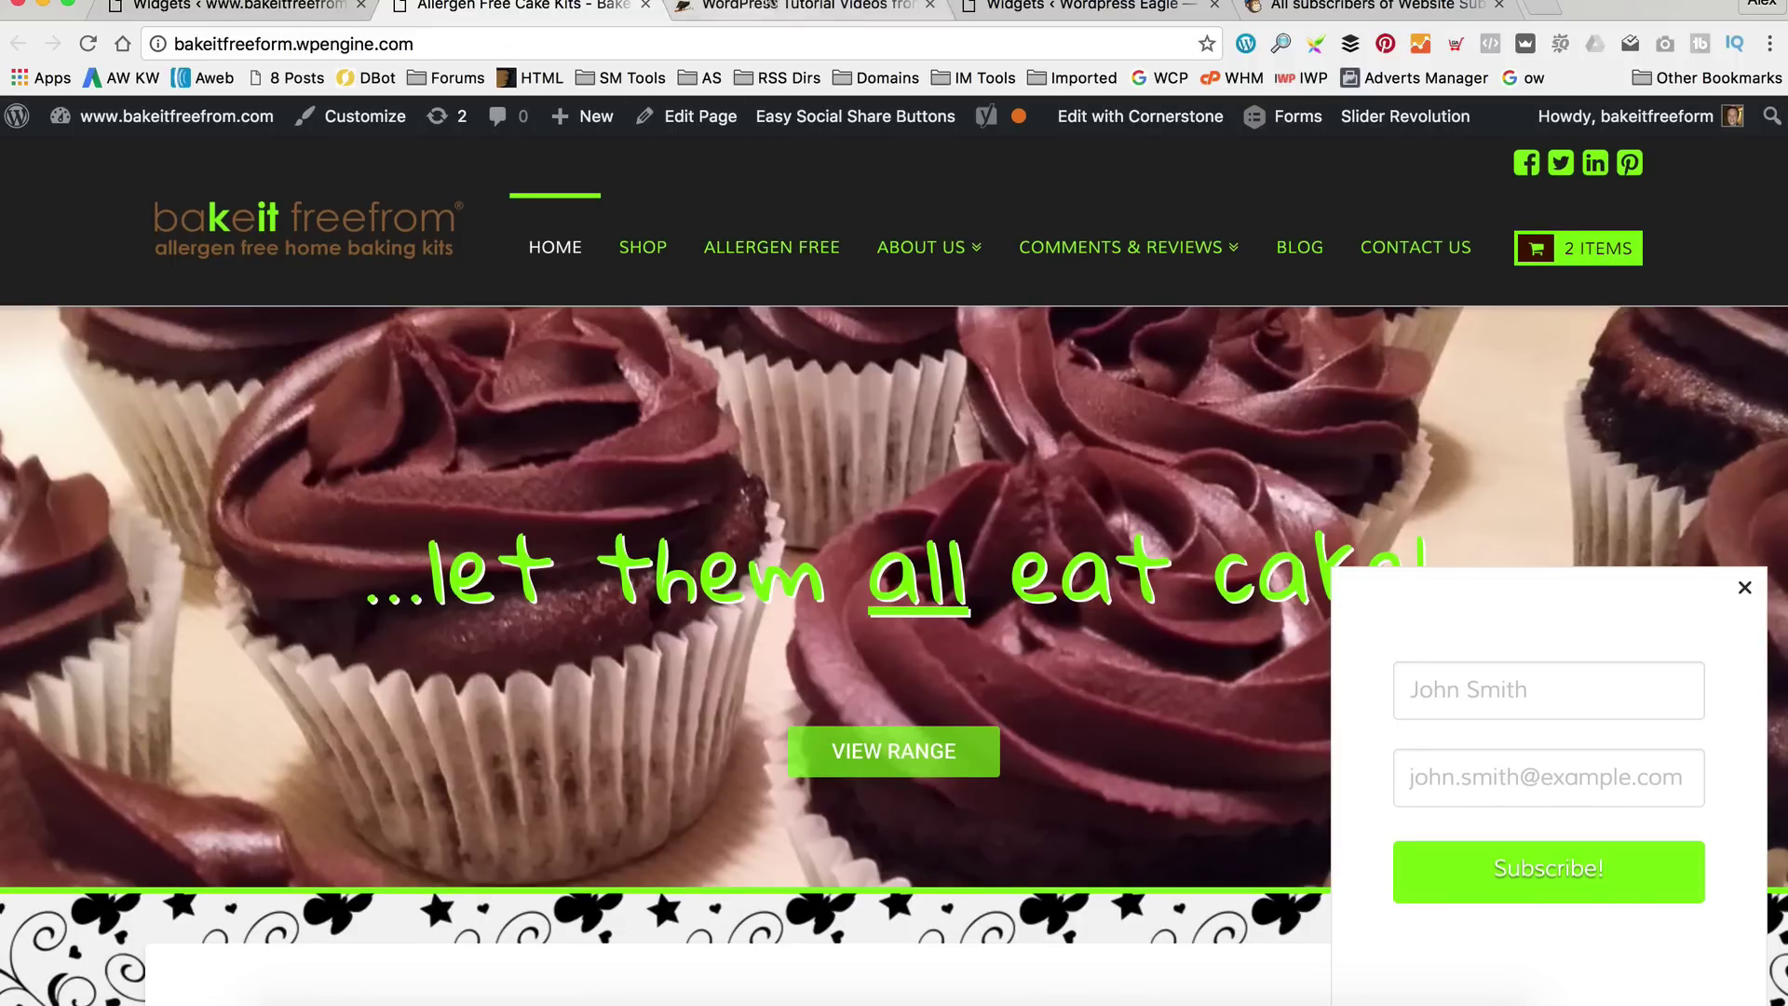
click(766, 13)
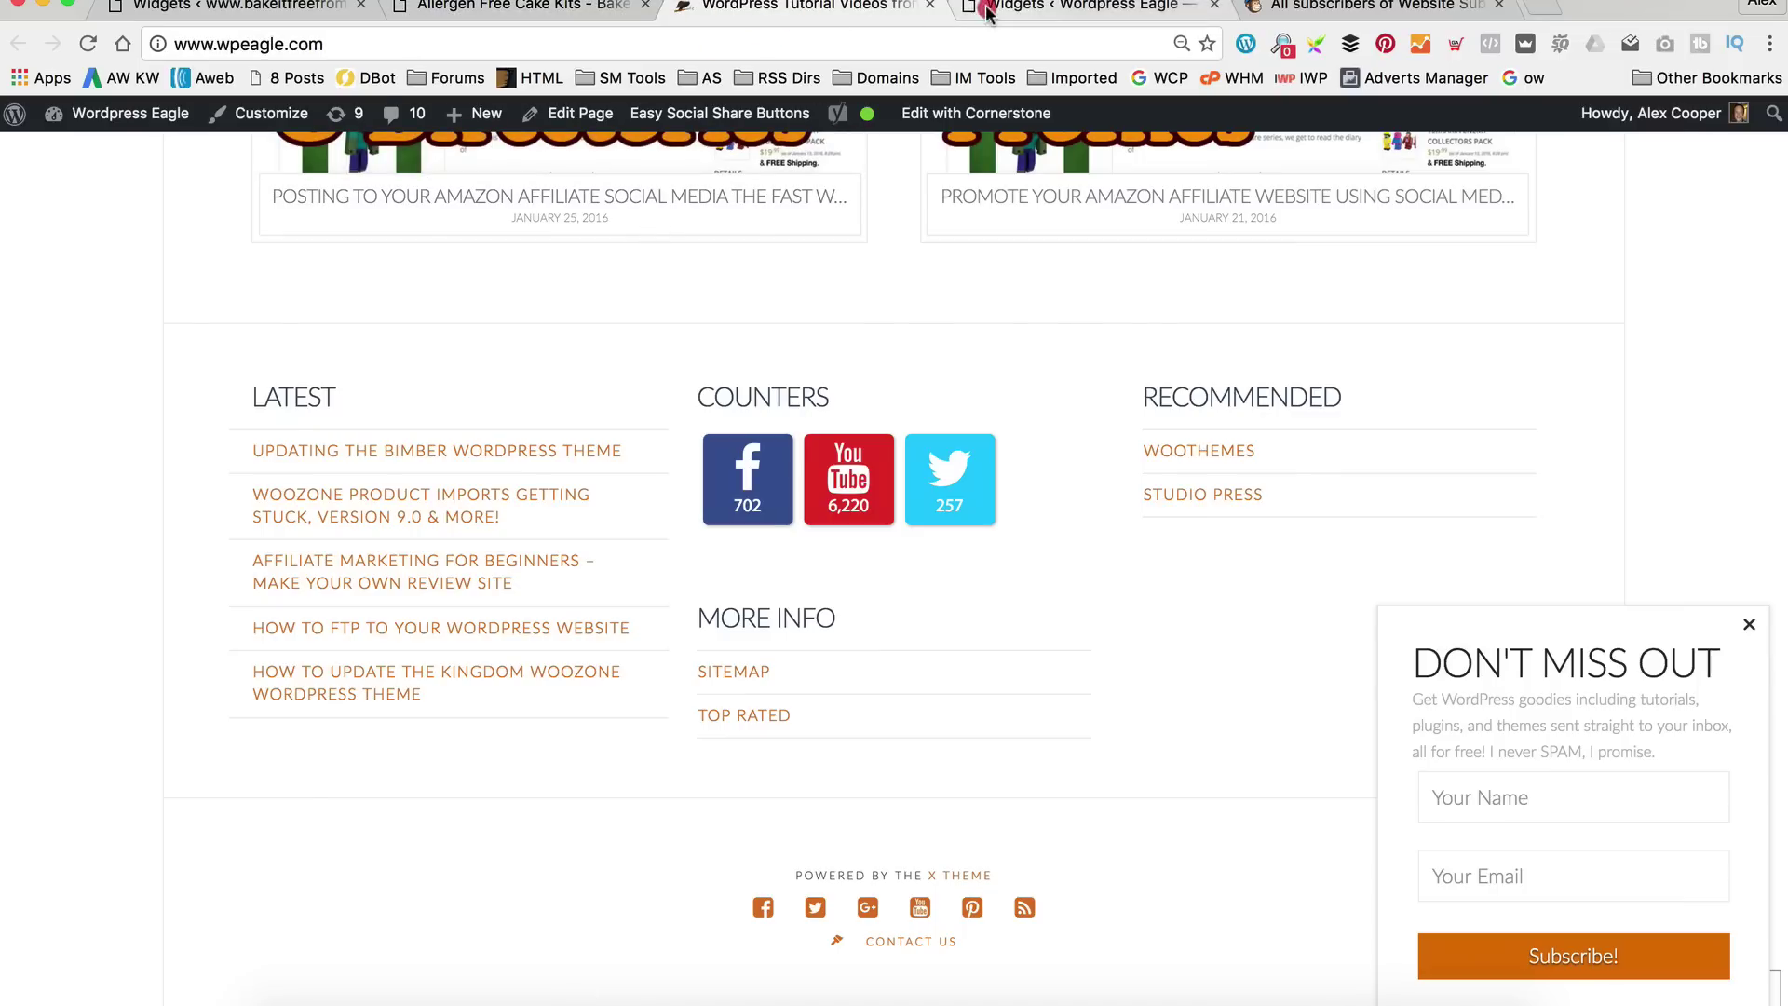
- Copy the headline and text shortcodes from the Wordpress Eagle Content Dock Text widget
click(989, 10)
click(1641, 570)
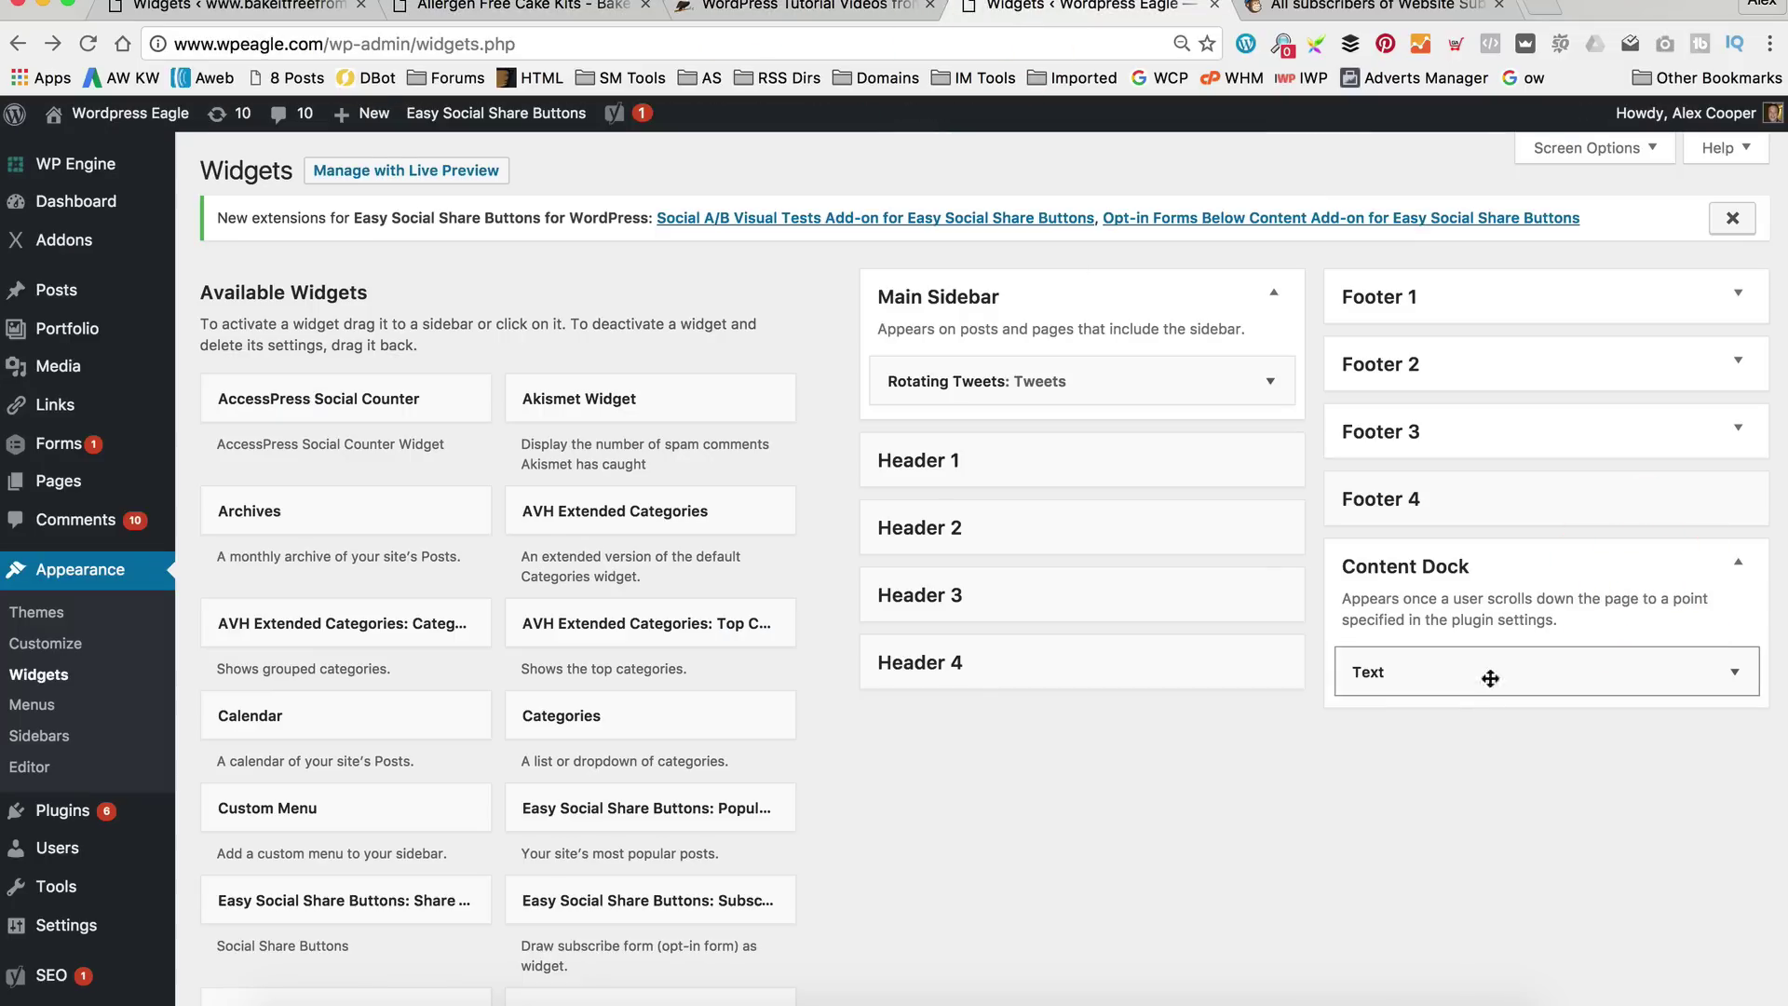
click(1498, 666)
click(1307, 811)
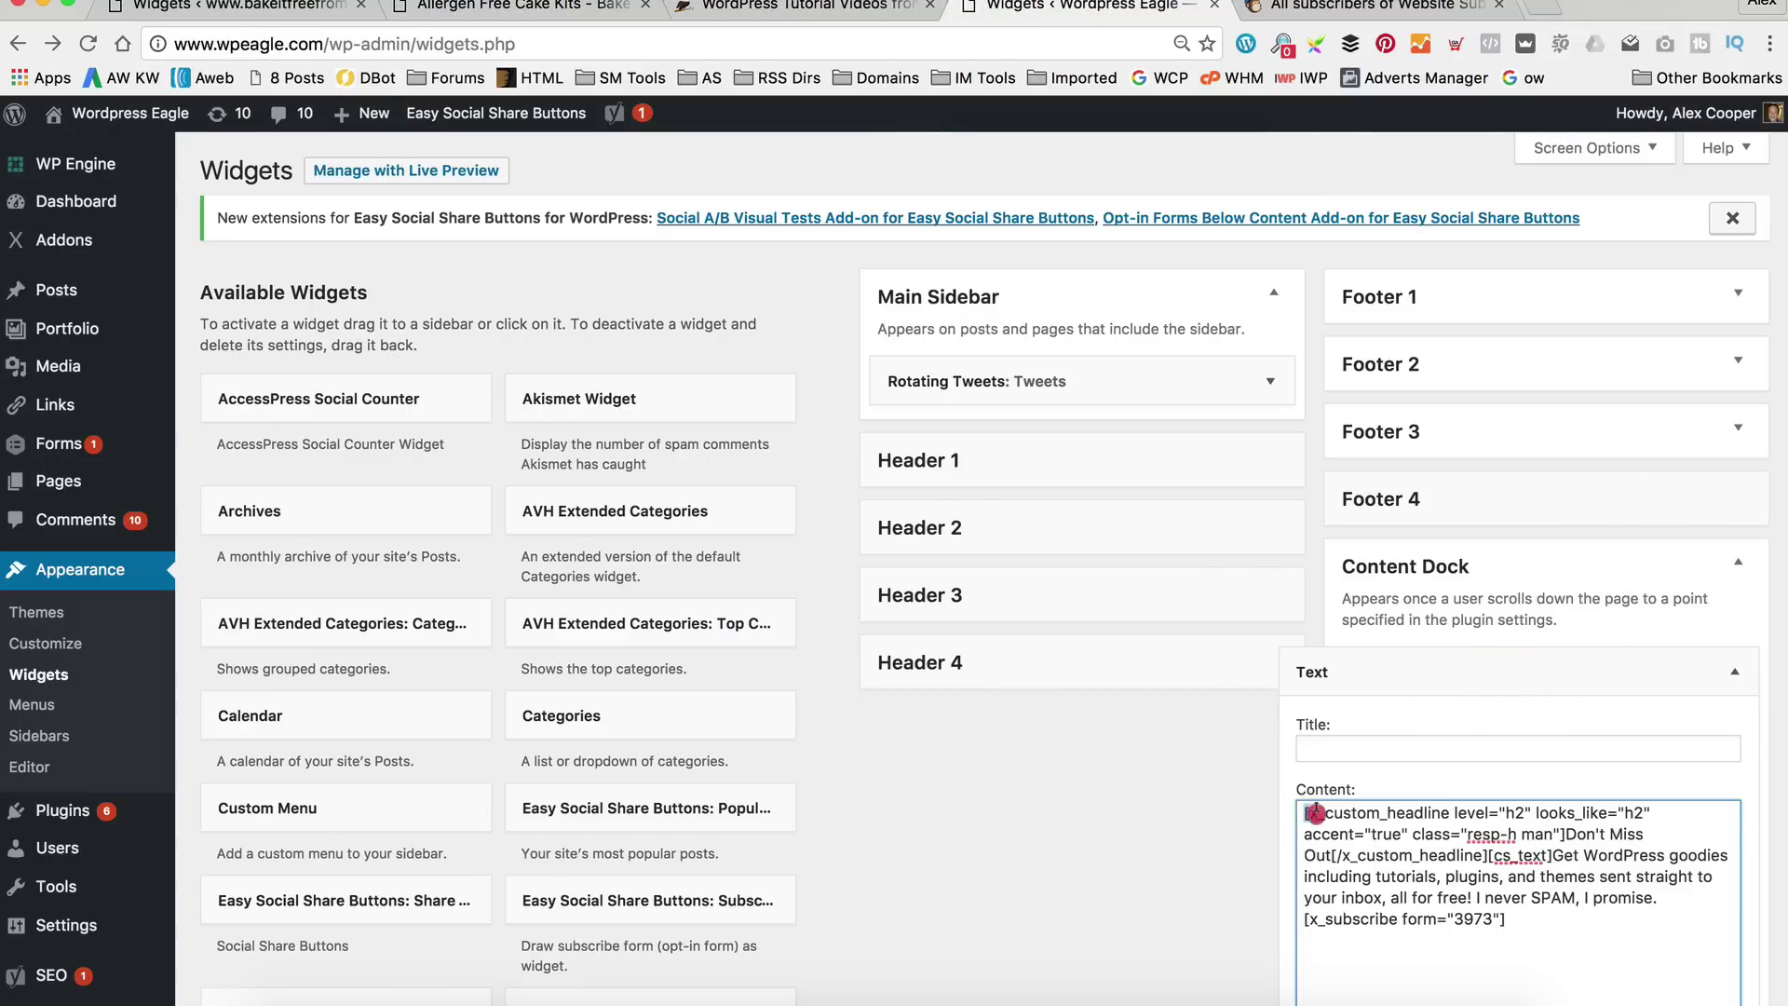
drag(1353, 817, 1681, 887)
key(super+c)
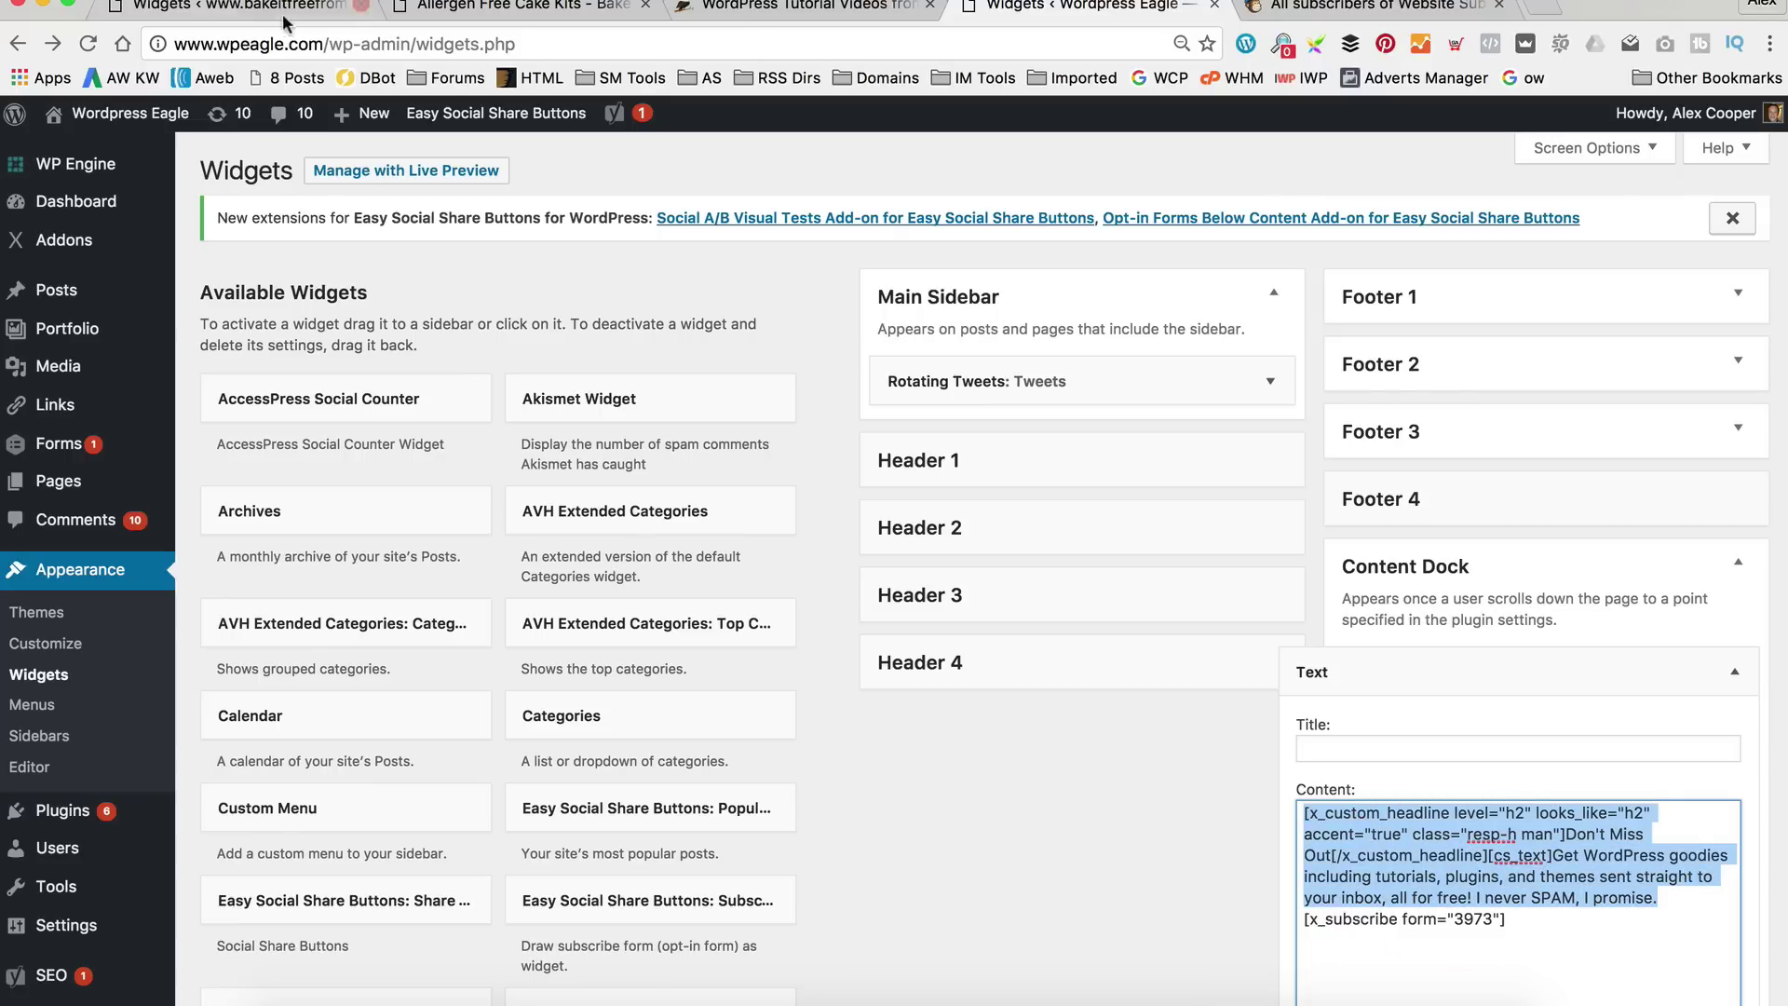
- Paste the copied headline and text block above the subscribe shortcode in the bakeitfreefrom Text widget
click(321, 14)
click(1249, 312)
key(Return)
key(super+v)
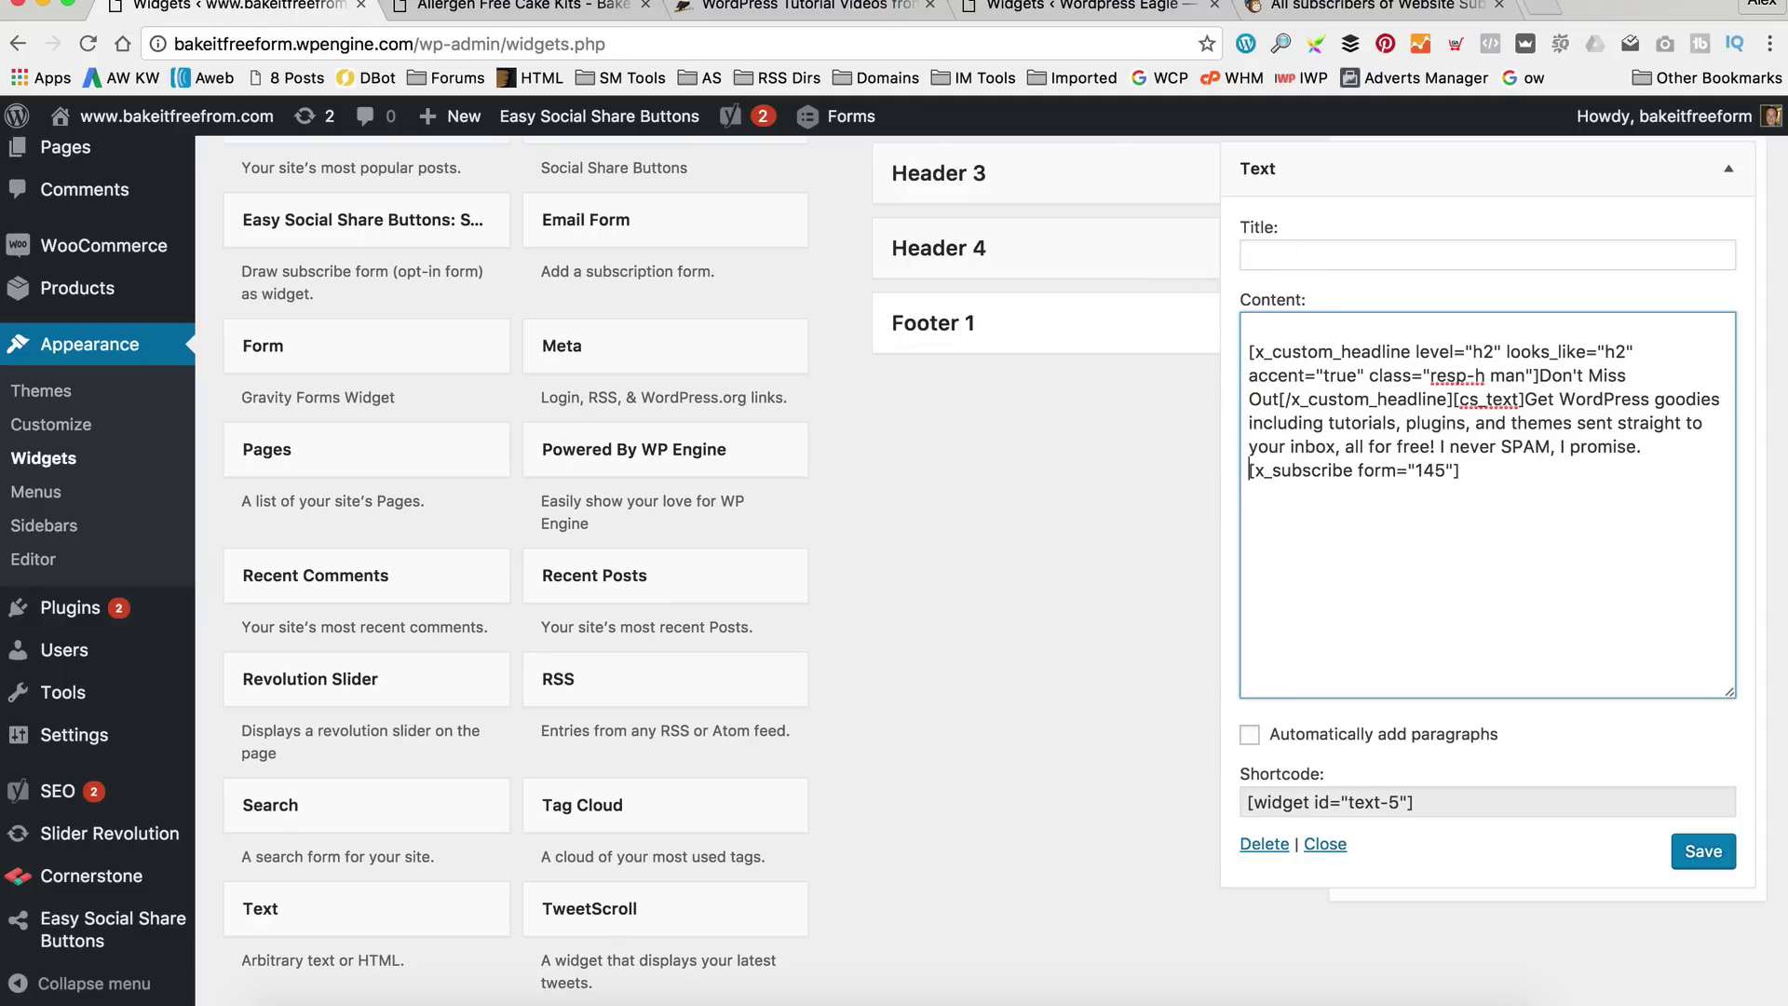
key(BackSpace)
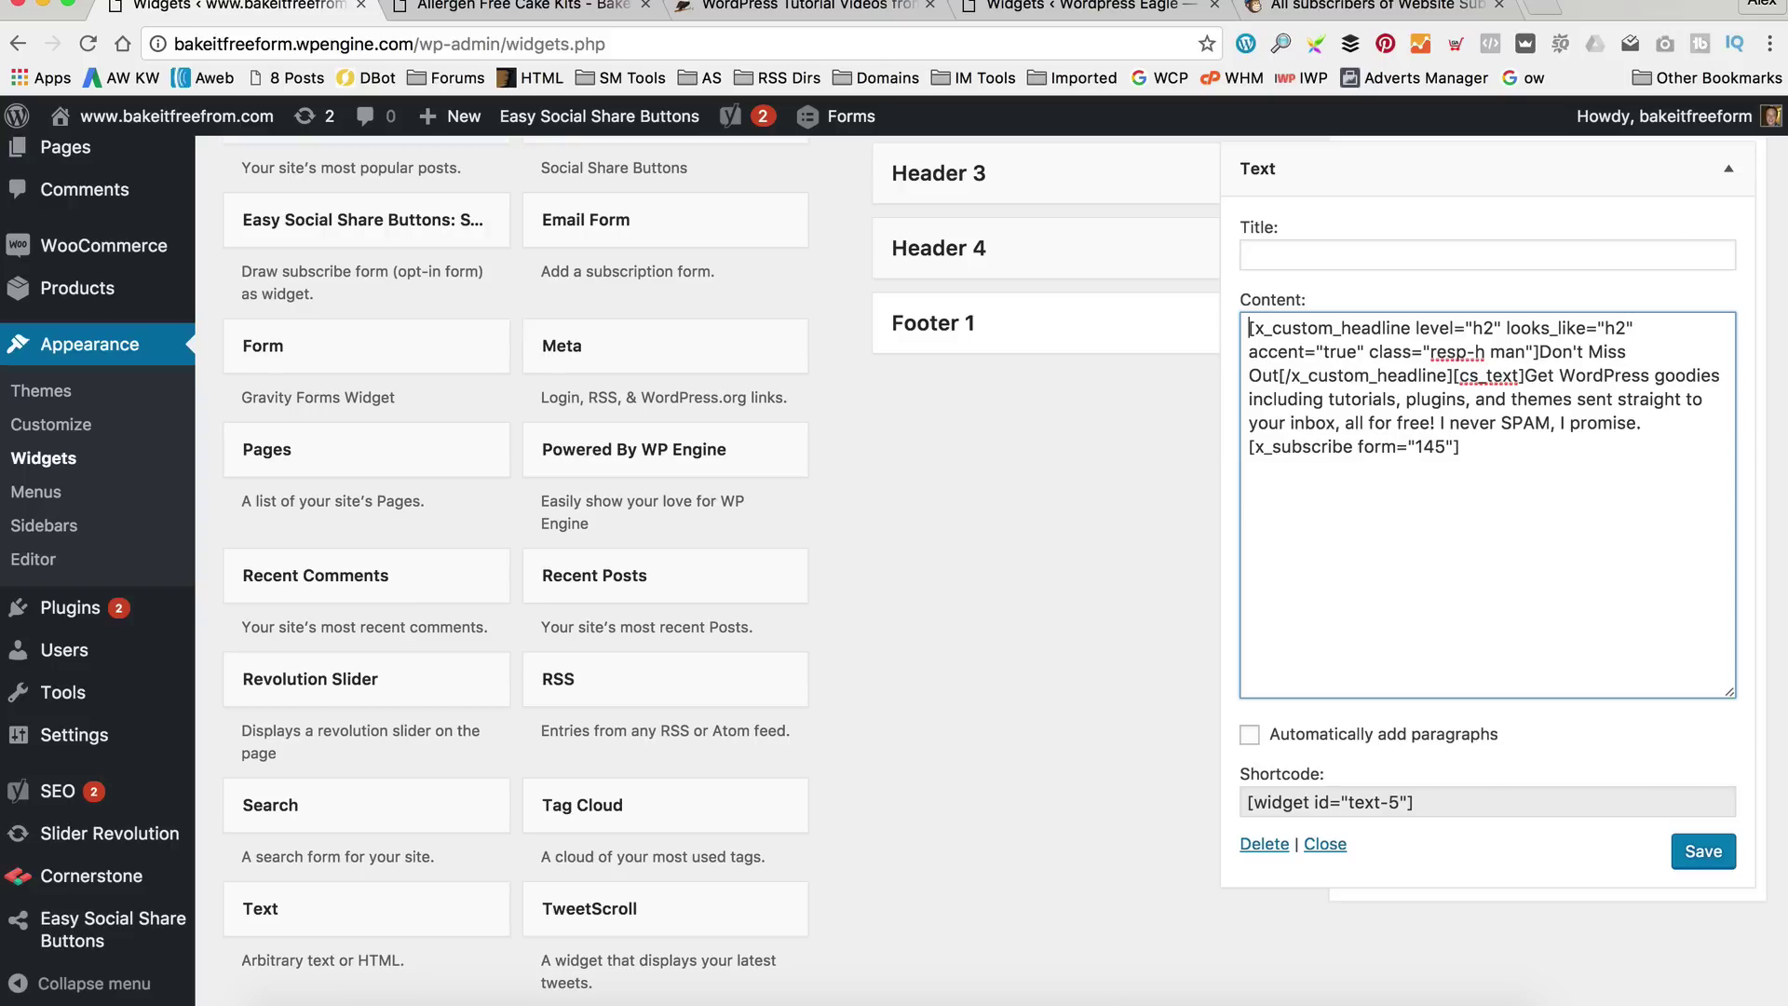
- Change the headline to 'Our Newsletter' and write the offers, recipes and baking tips blurb, then save
drag(1232, 373, 1550, 352)
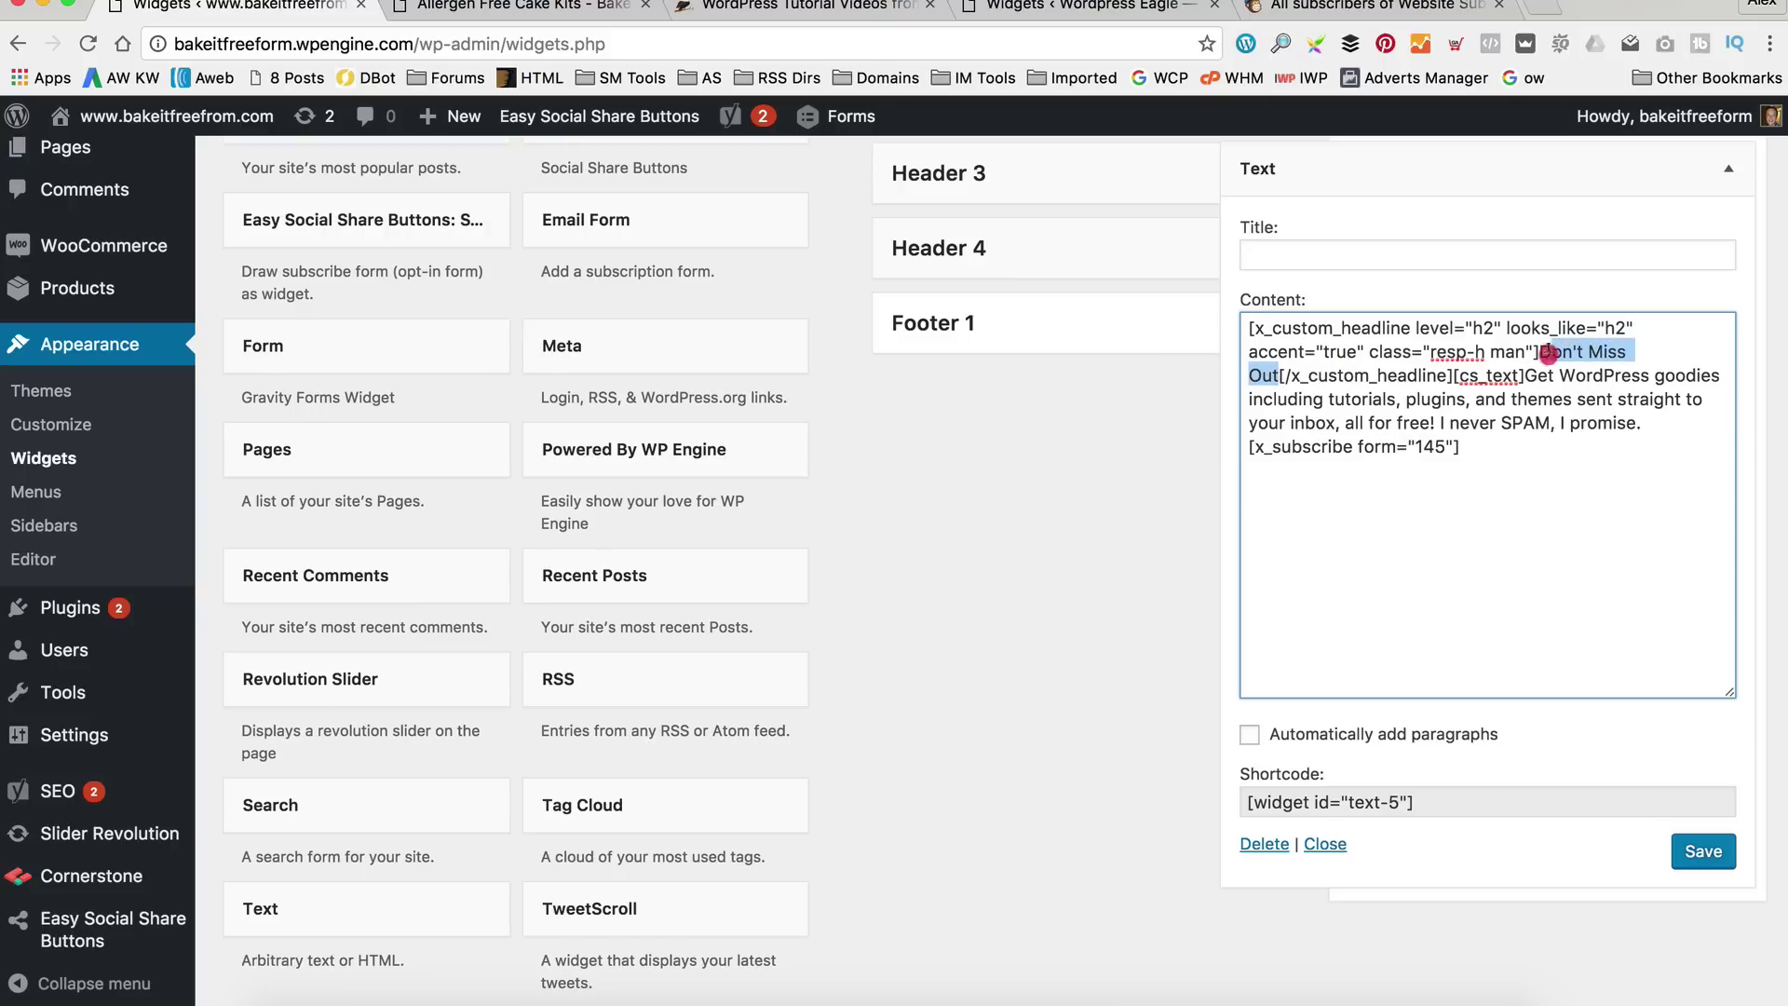
text(Our News)
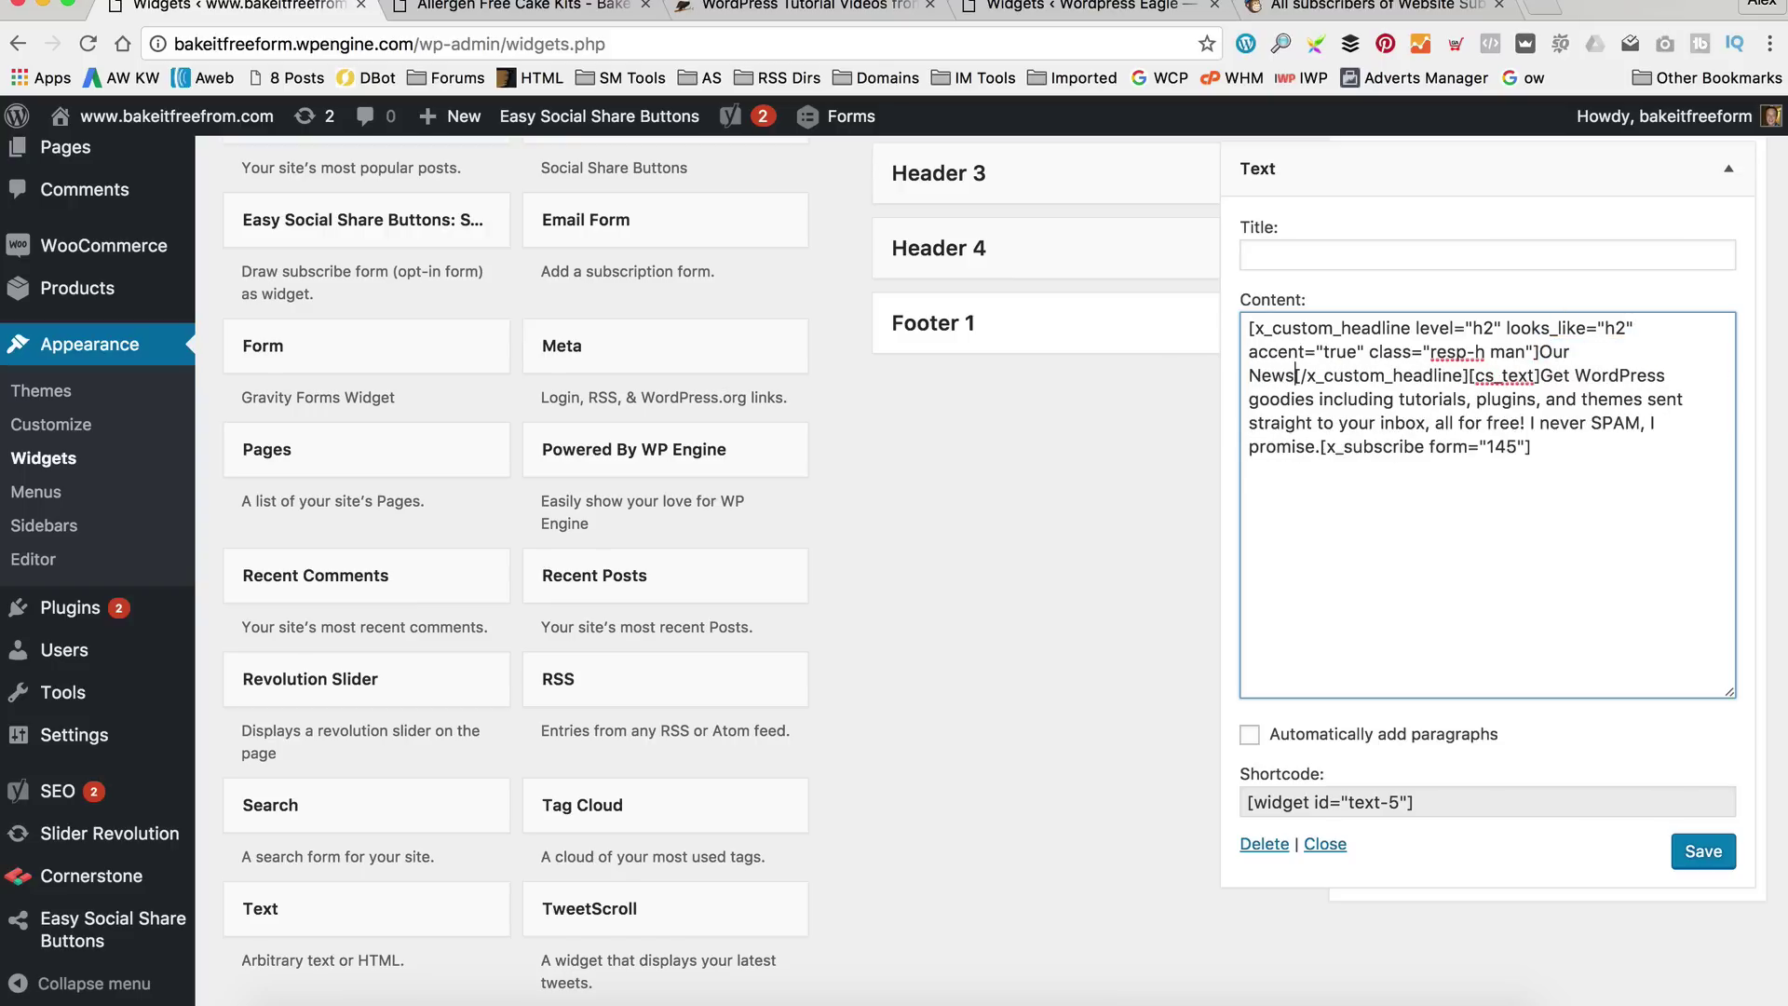
text(letter)
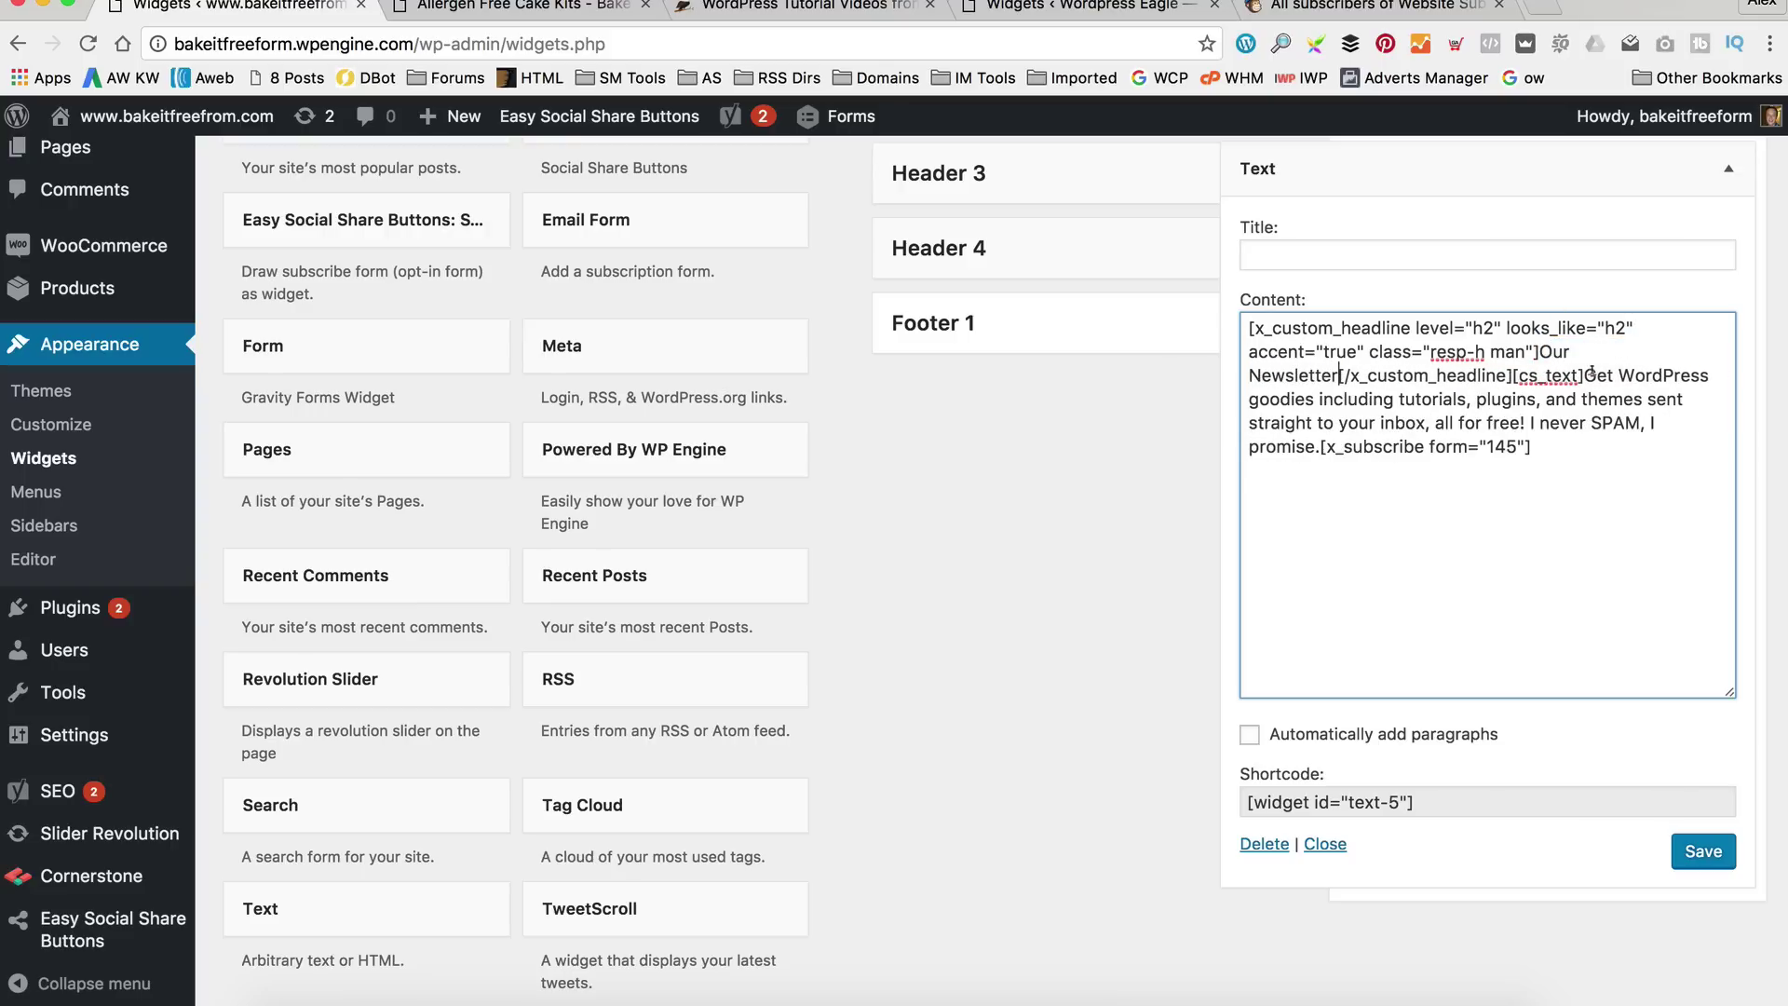
drag(1620, 400, 1320, 451)
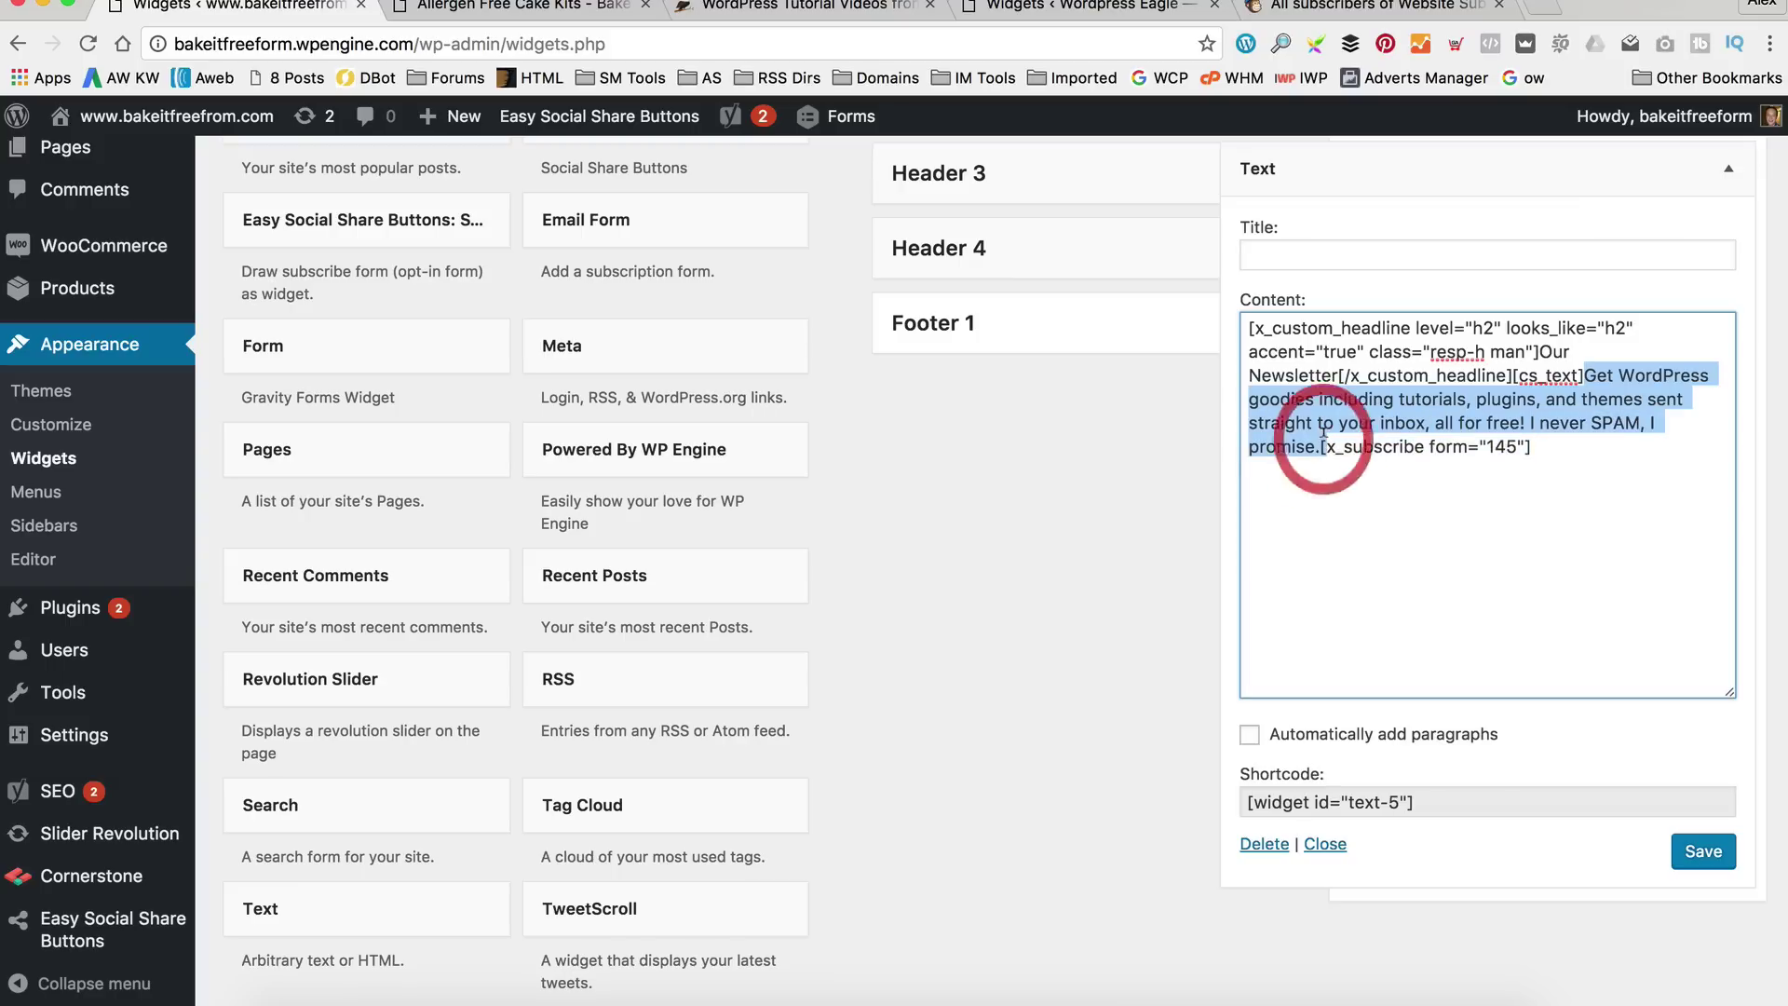
key(BackSpace)
text(offers, re)
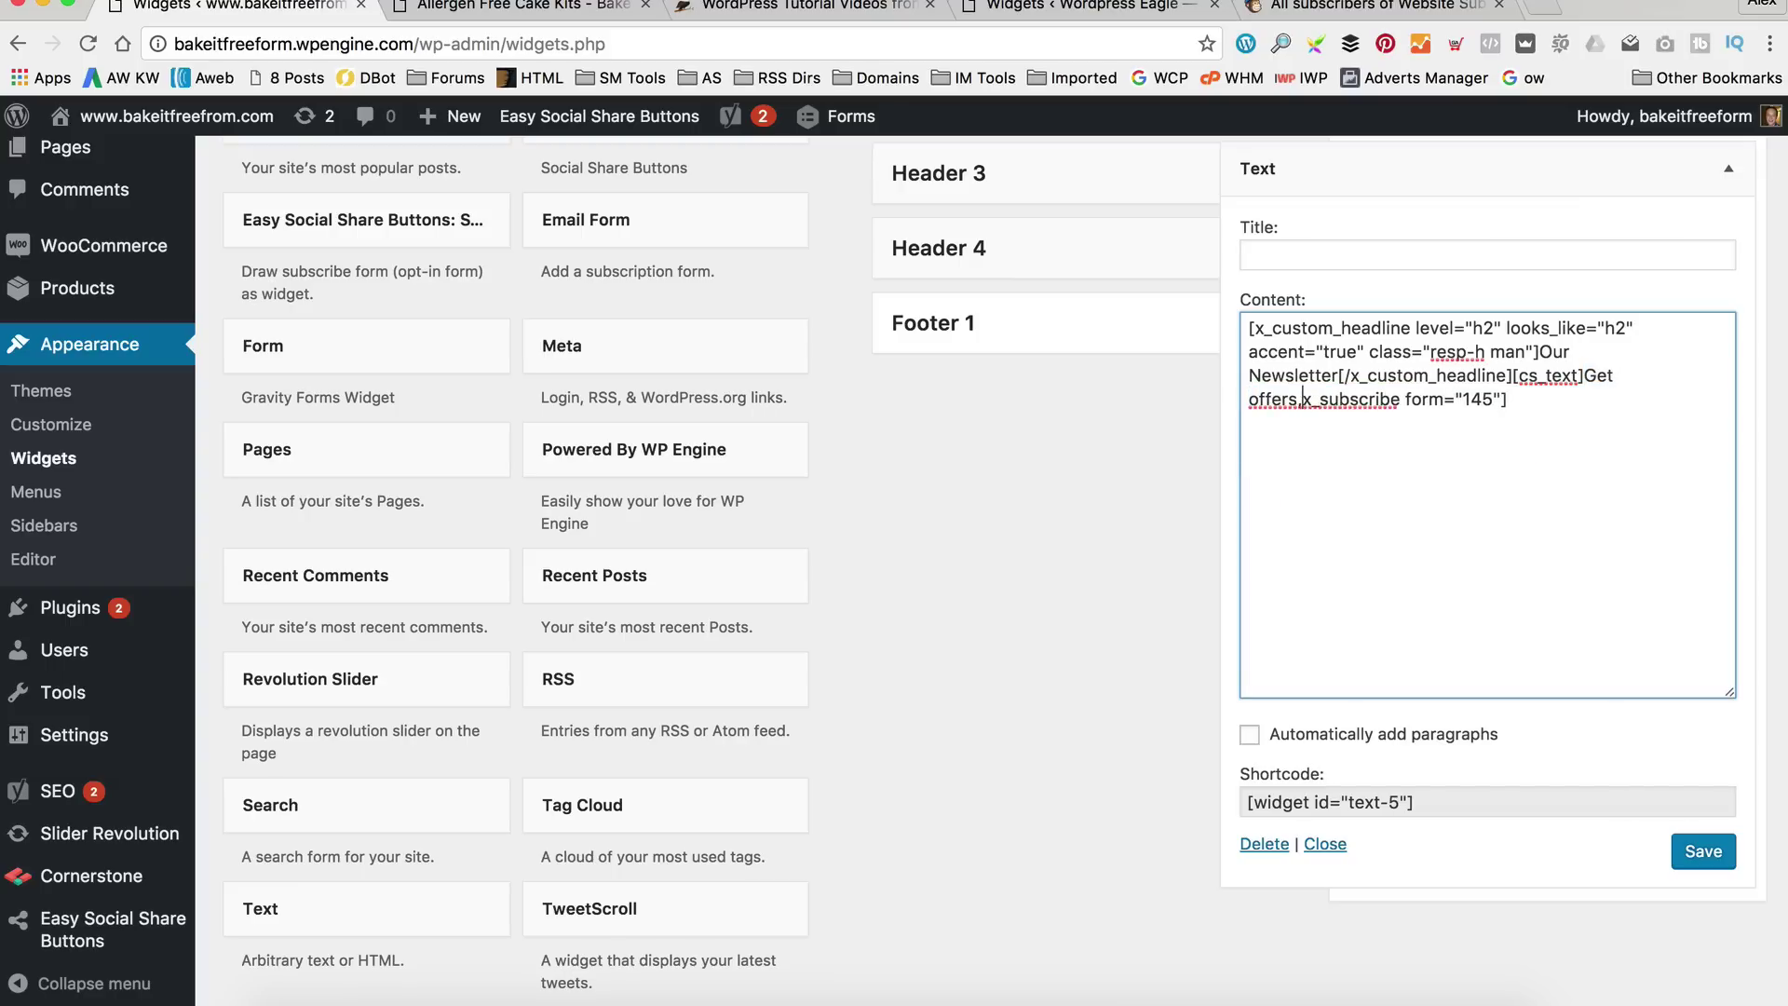
text(ciepes)
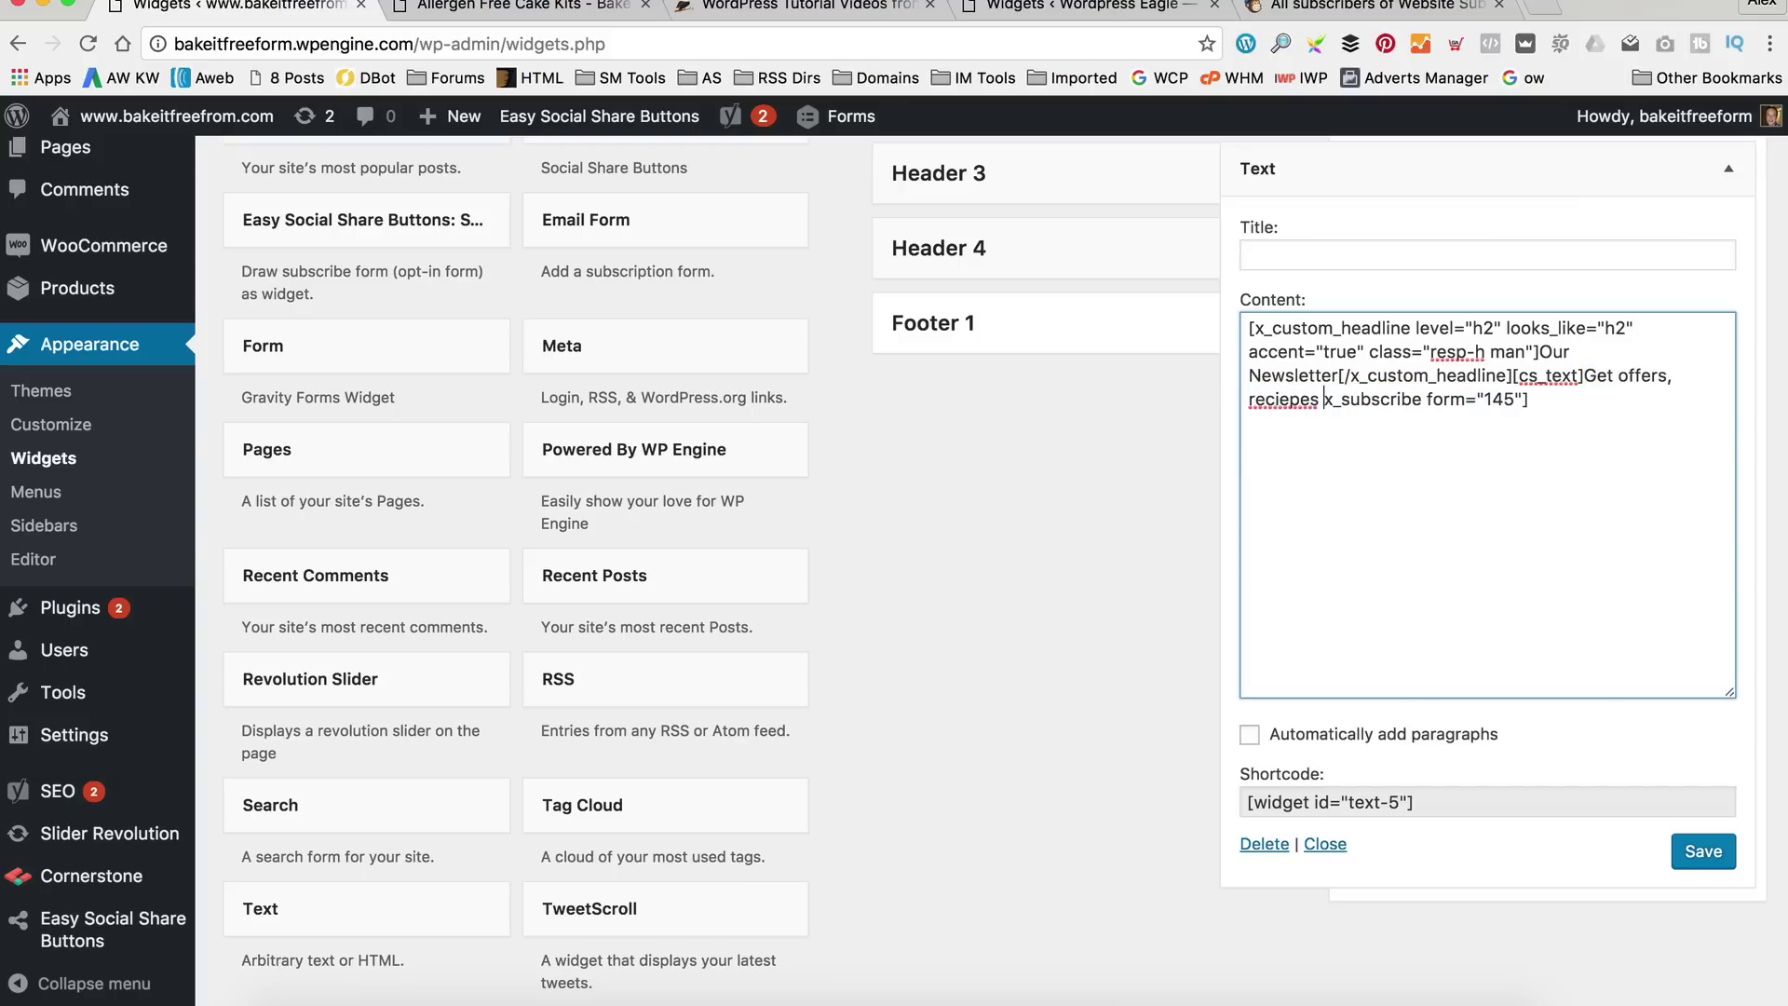
key(BackSpace)
key(BackSpace)
text(pes, baki)
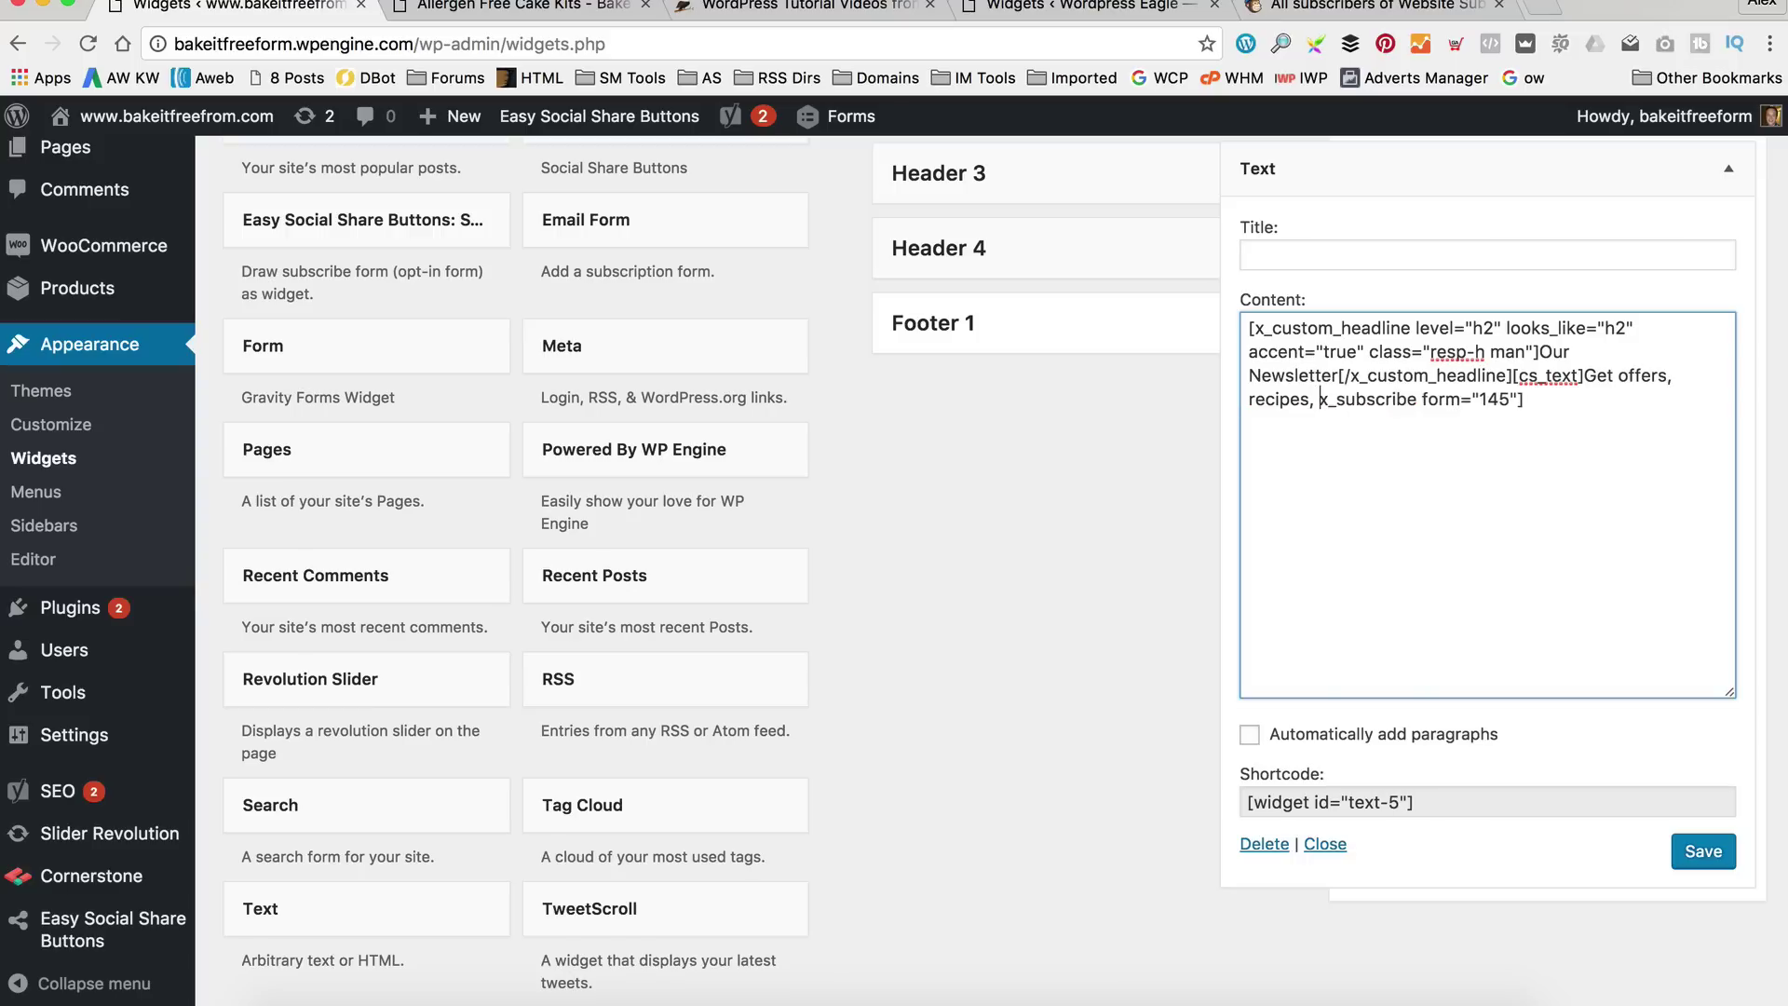
text(ng tips a)
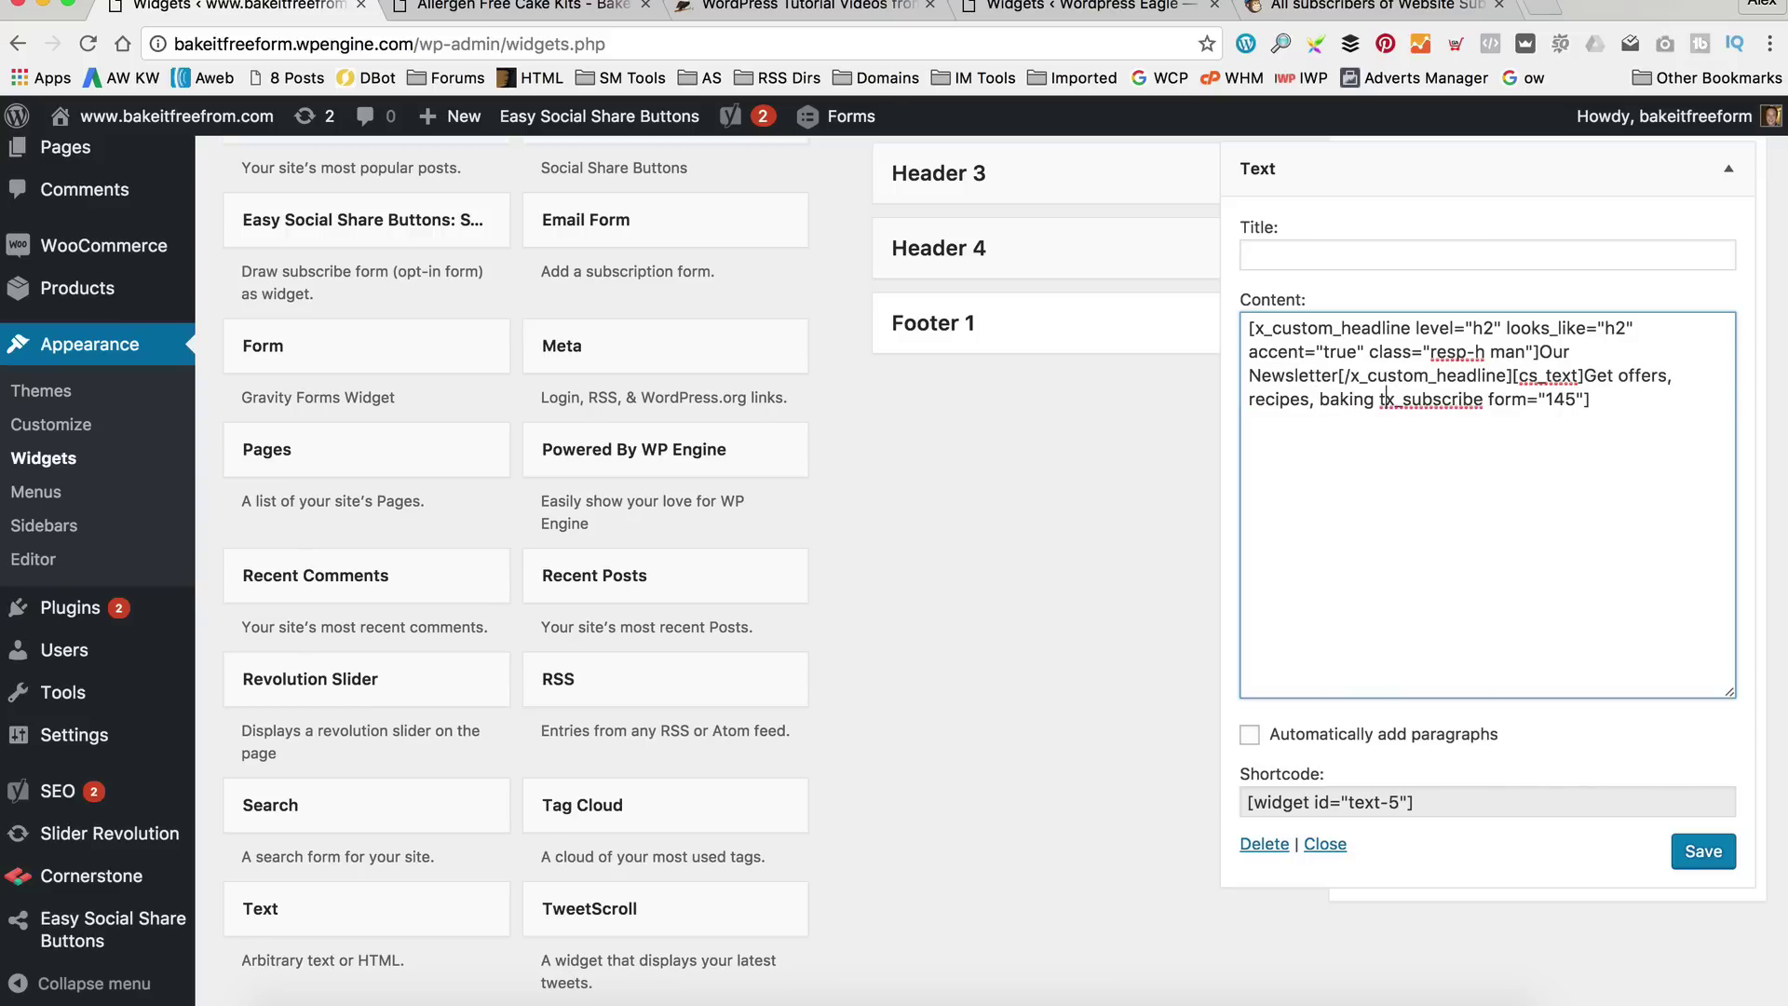
text(nd much more strai)
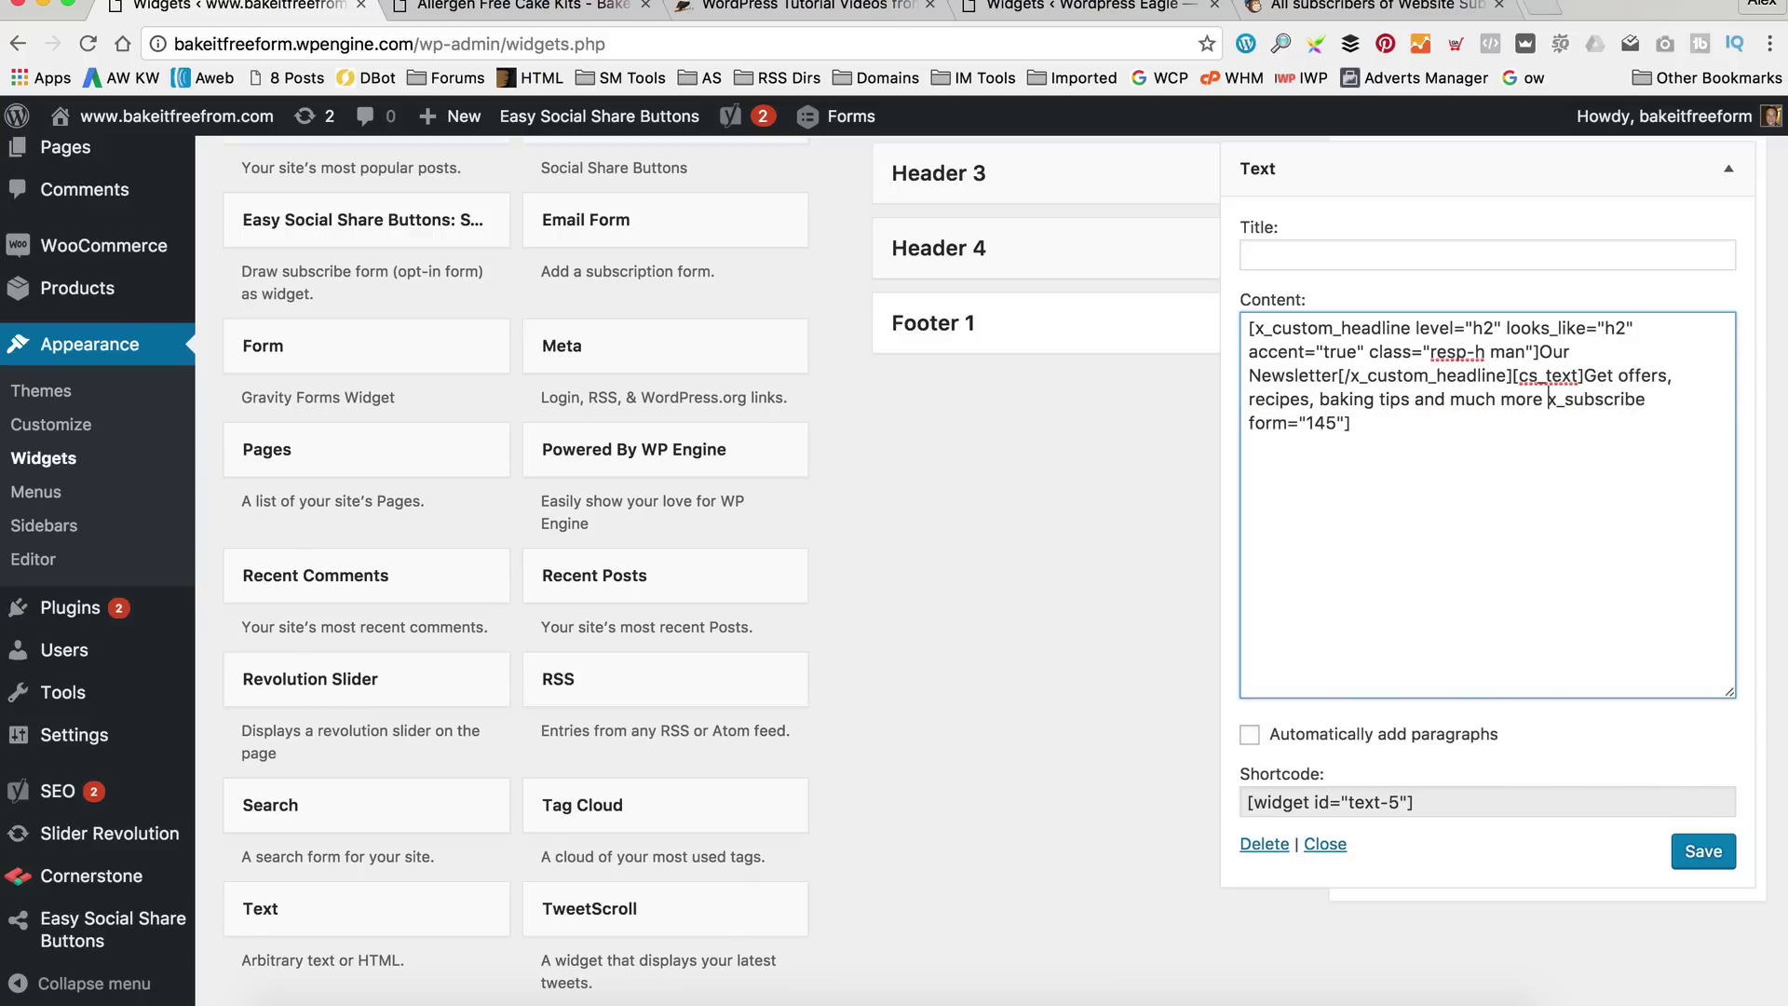
text(ght to your email.)
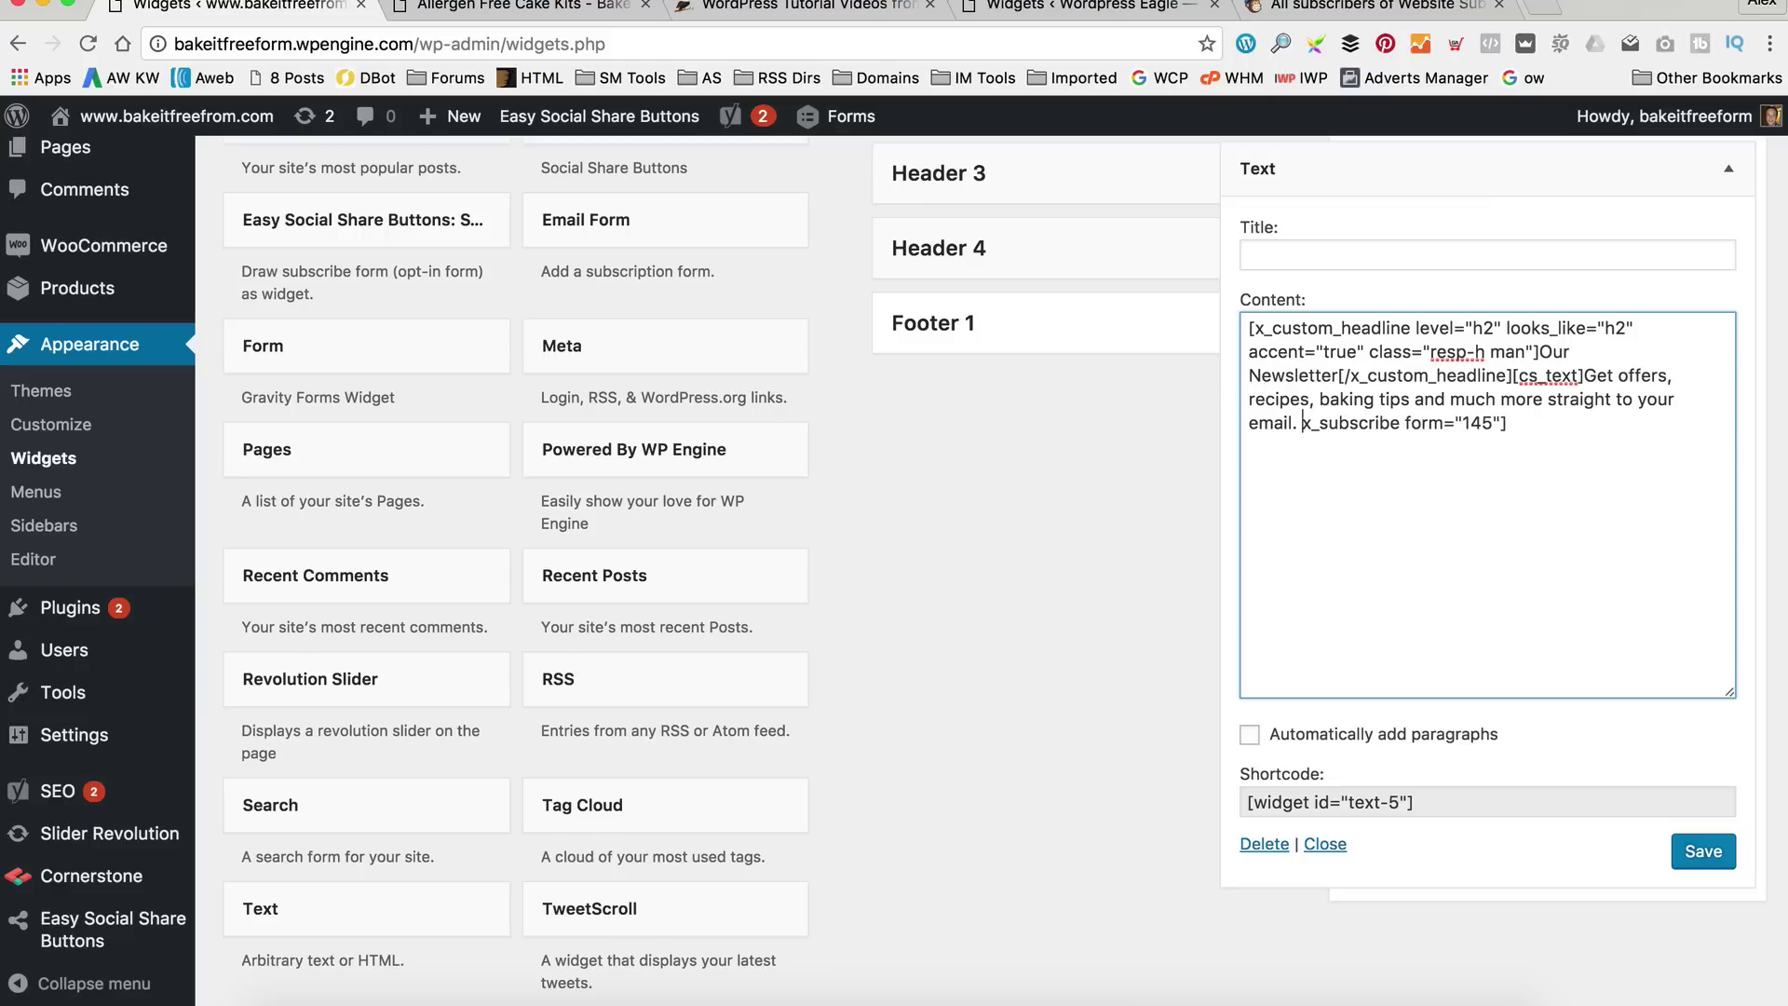
text( We)
key(BackSpace)
key(BackSpace)
key(BackSpace)
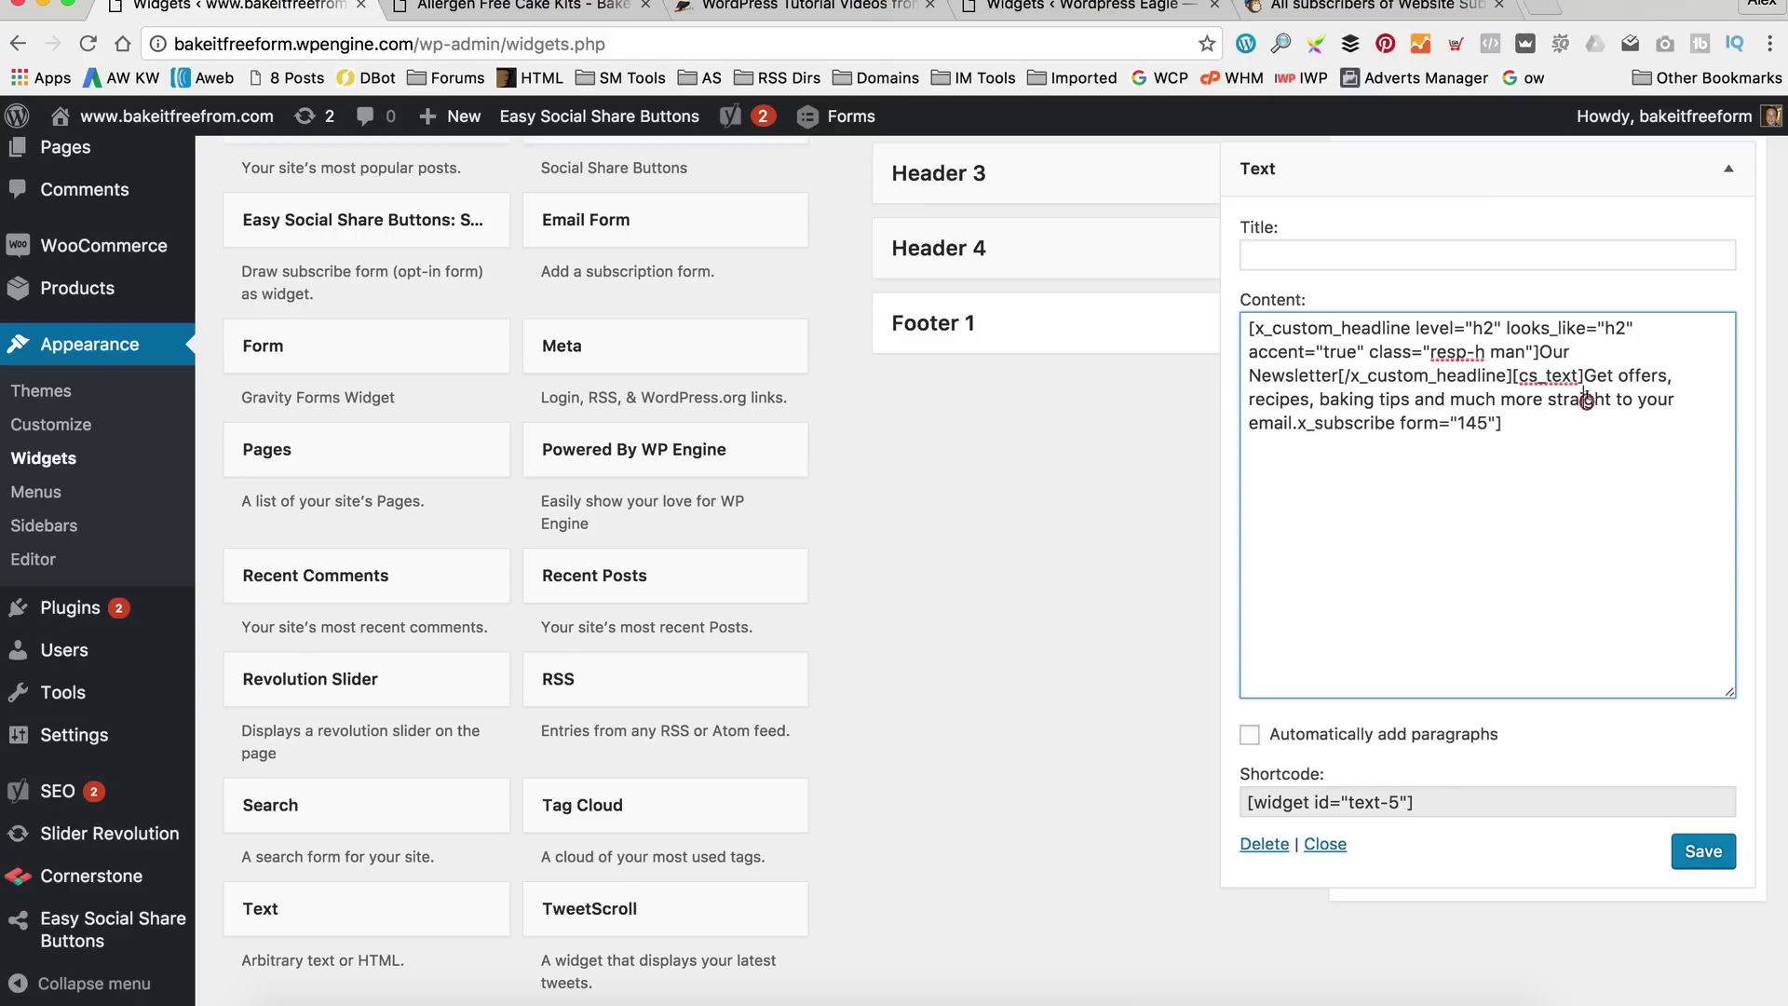
click(1704, 851)
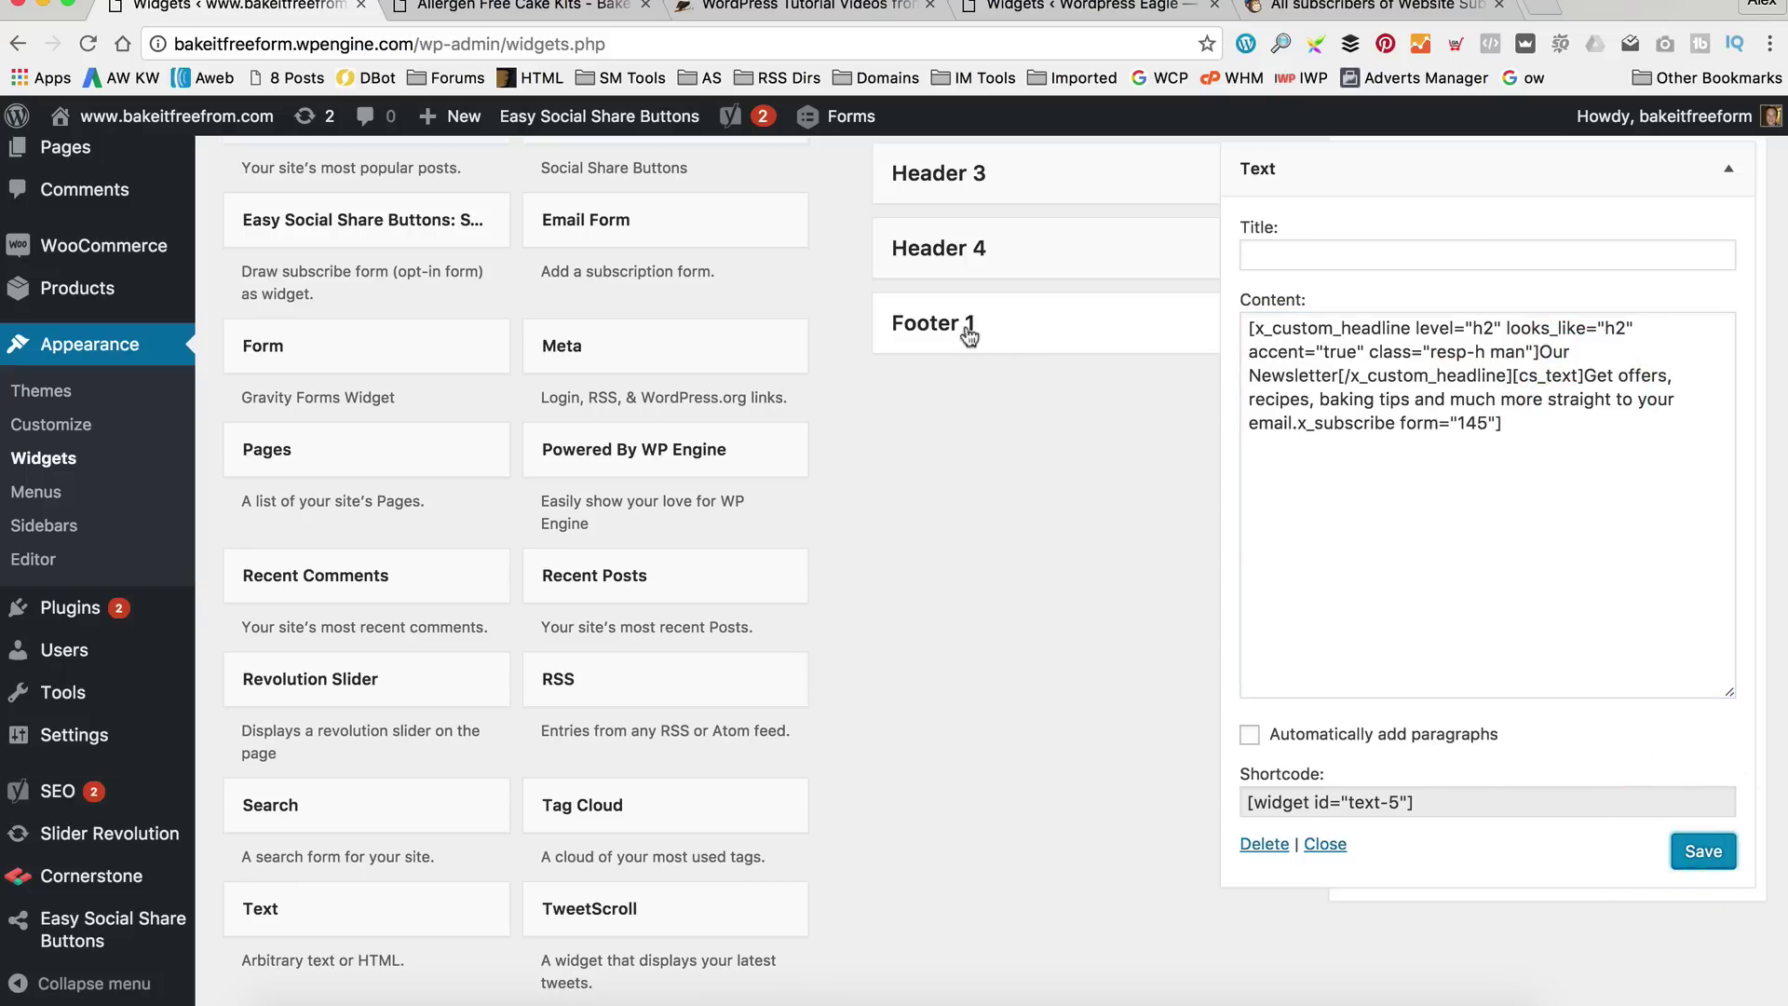
- Move the [x_subscribe form="145"] shortcode onto its own line below the blurb and save again
click(1298, 423)
text([)
key(Return)
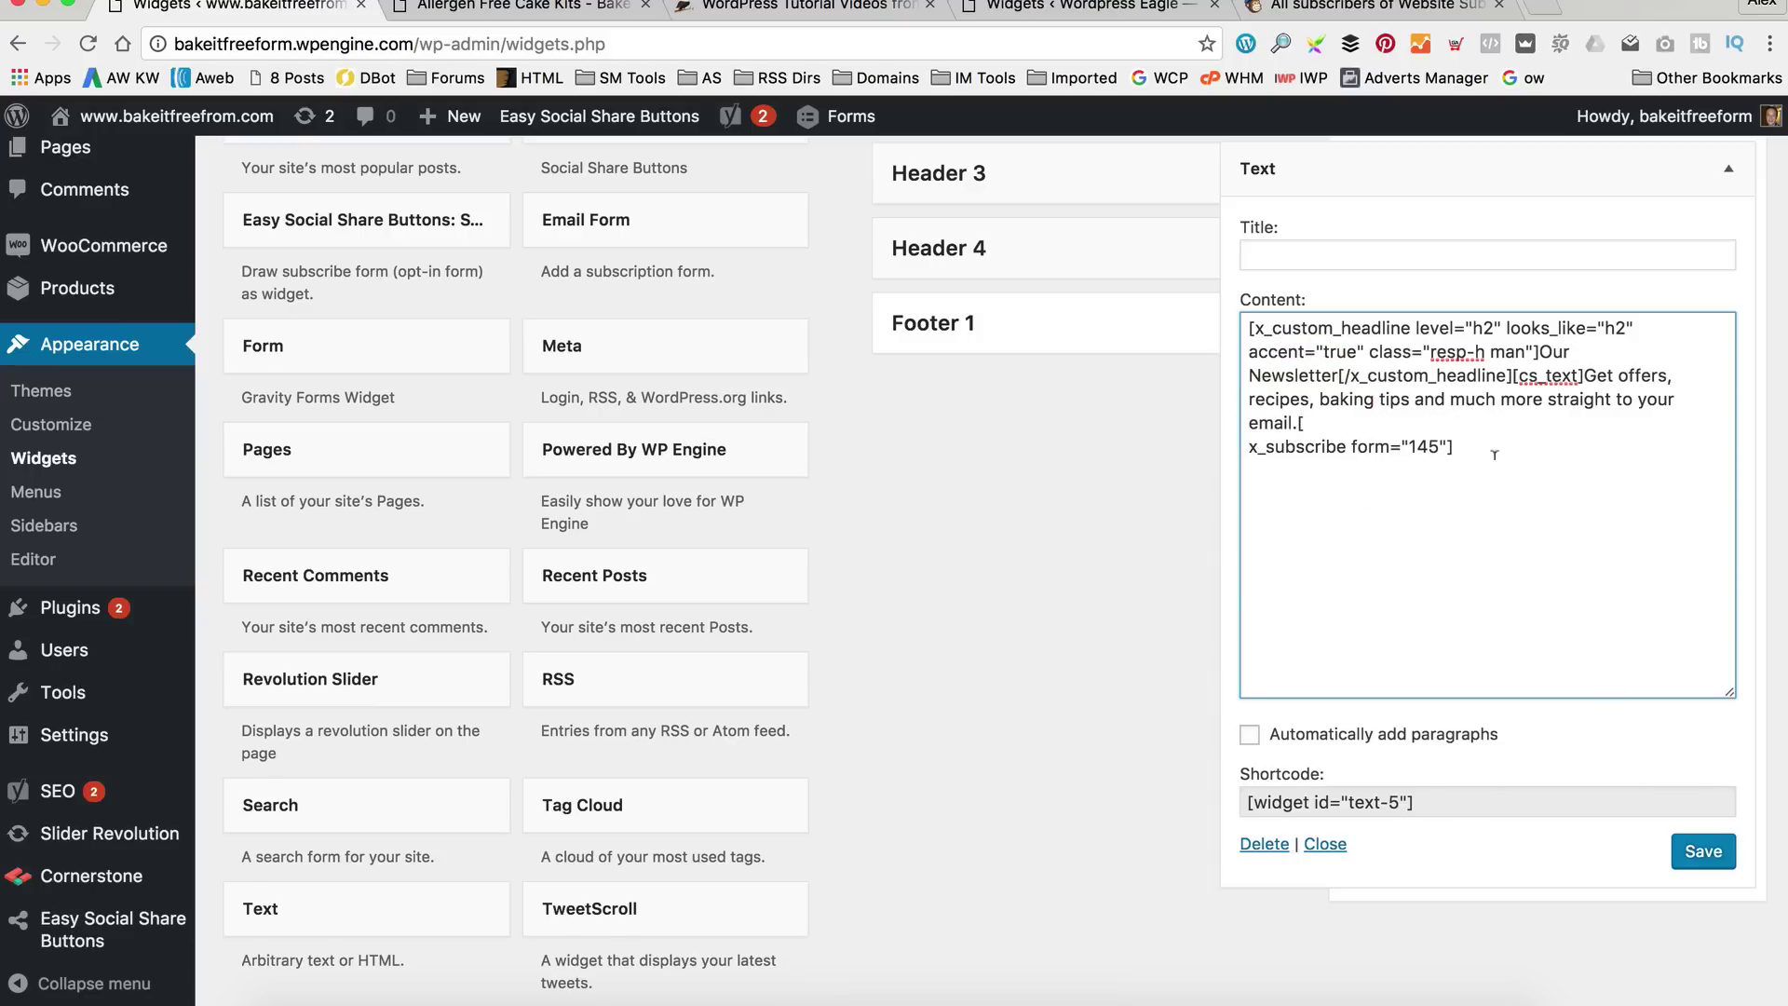
click(1300, 423)
key(BackSpace)
key(Return)
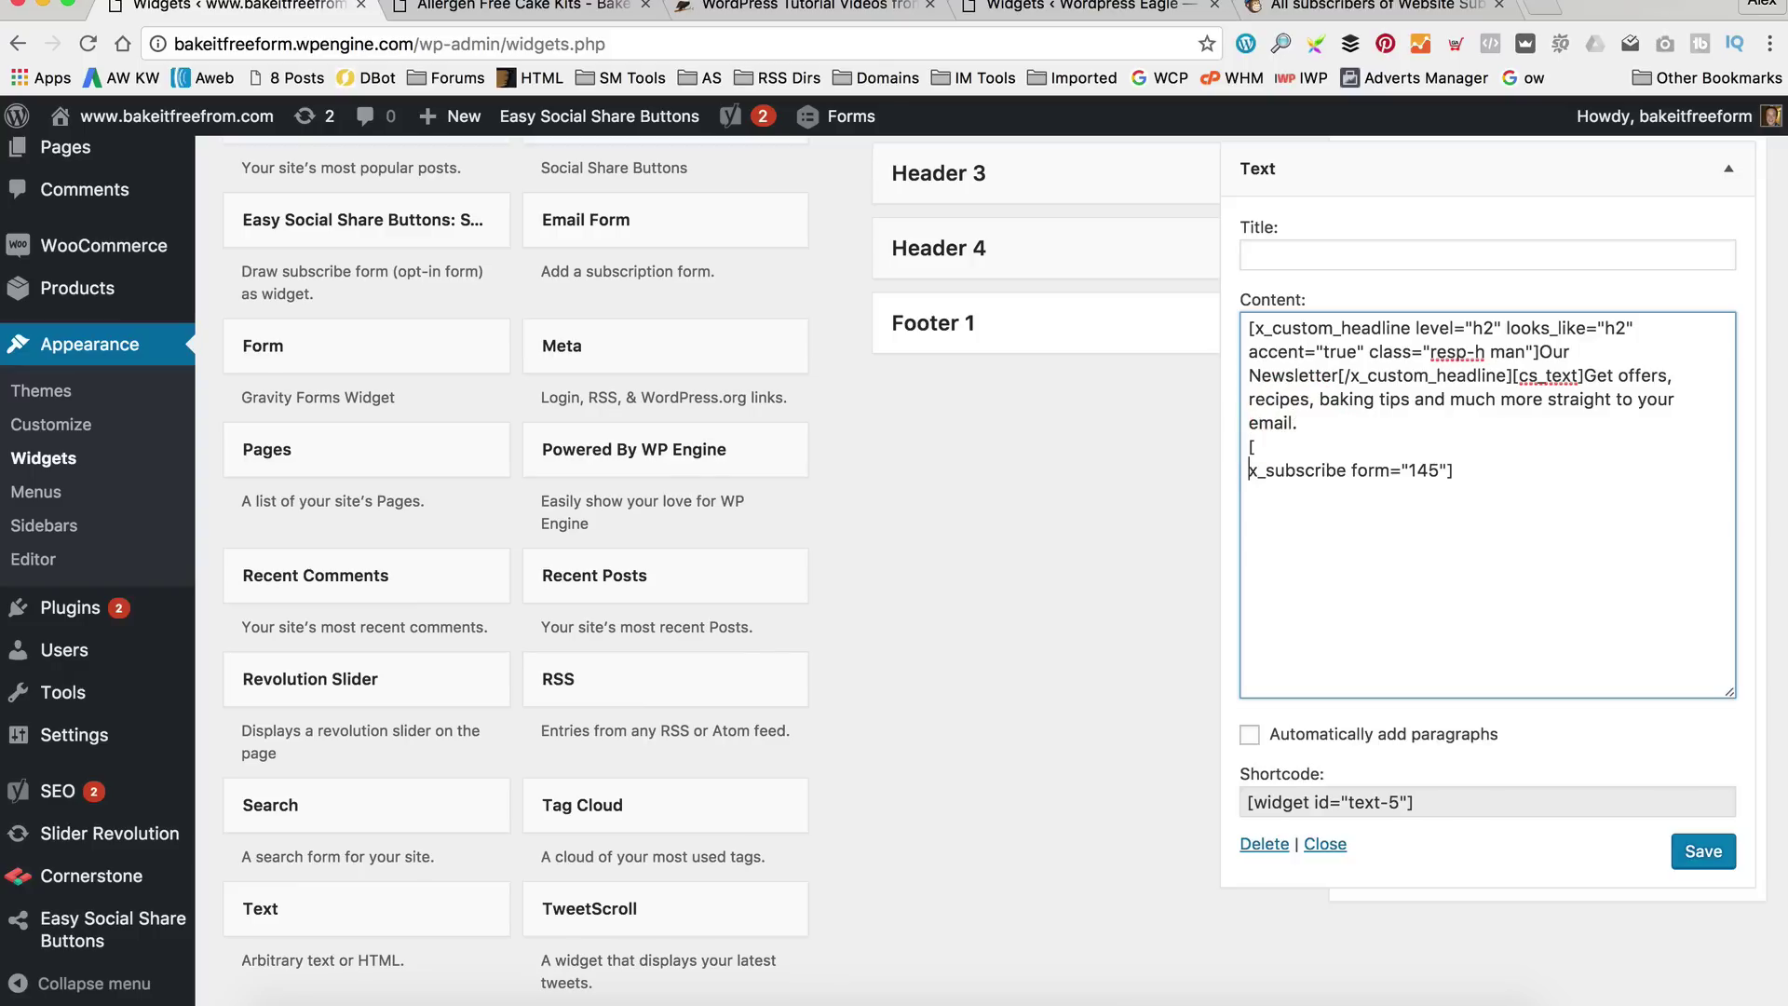
key(BackSpace)
click(1703, 852)
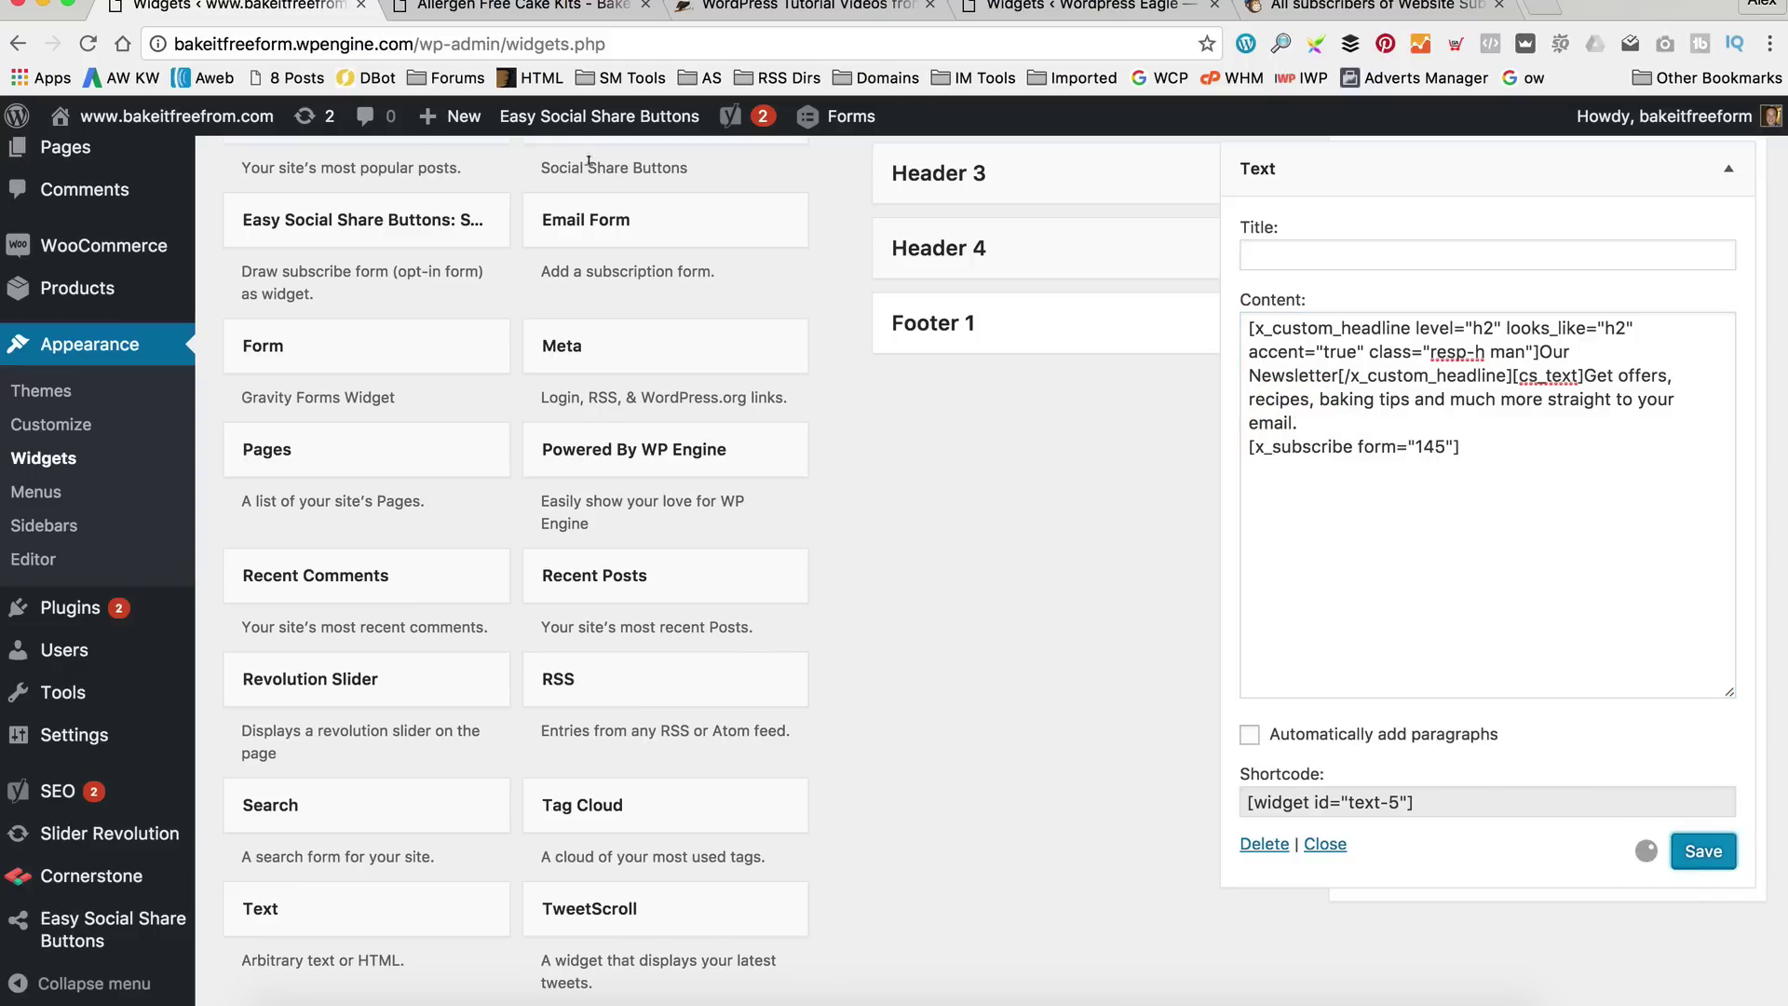
click(519, 9)
click(86, 44)
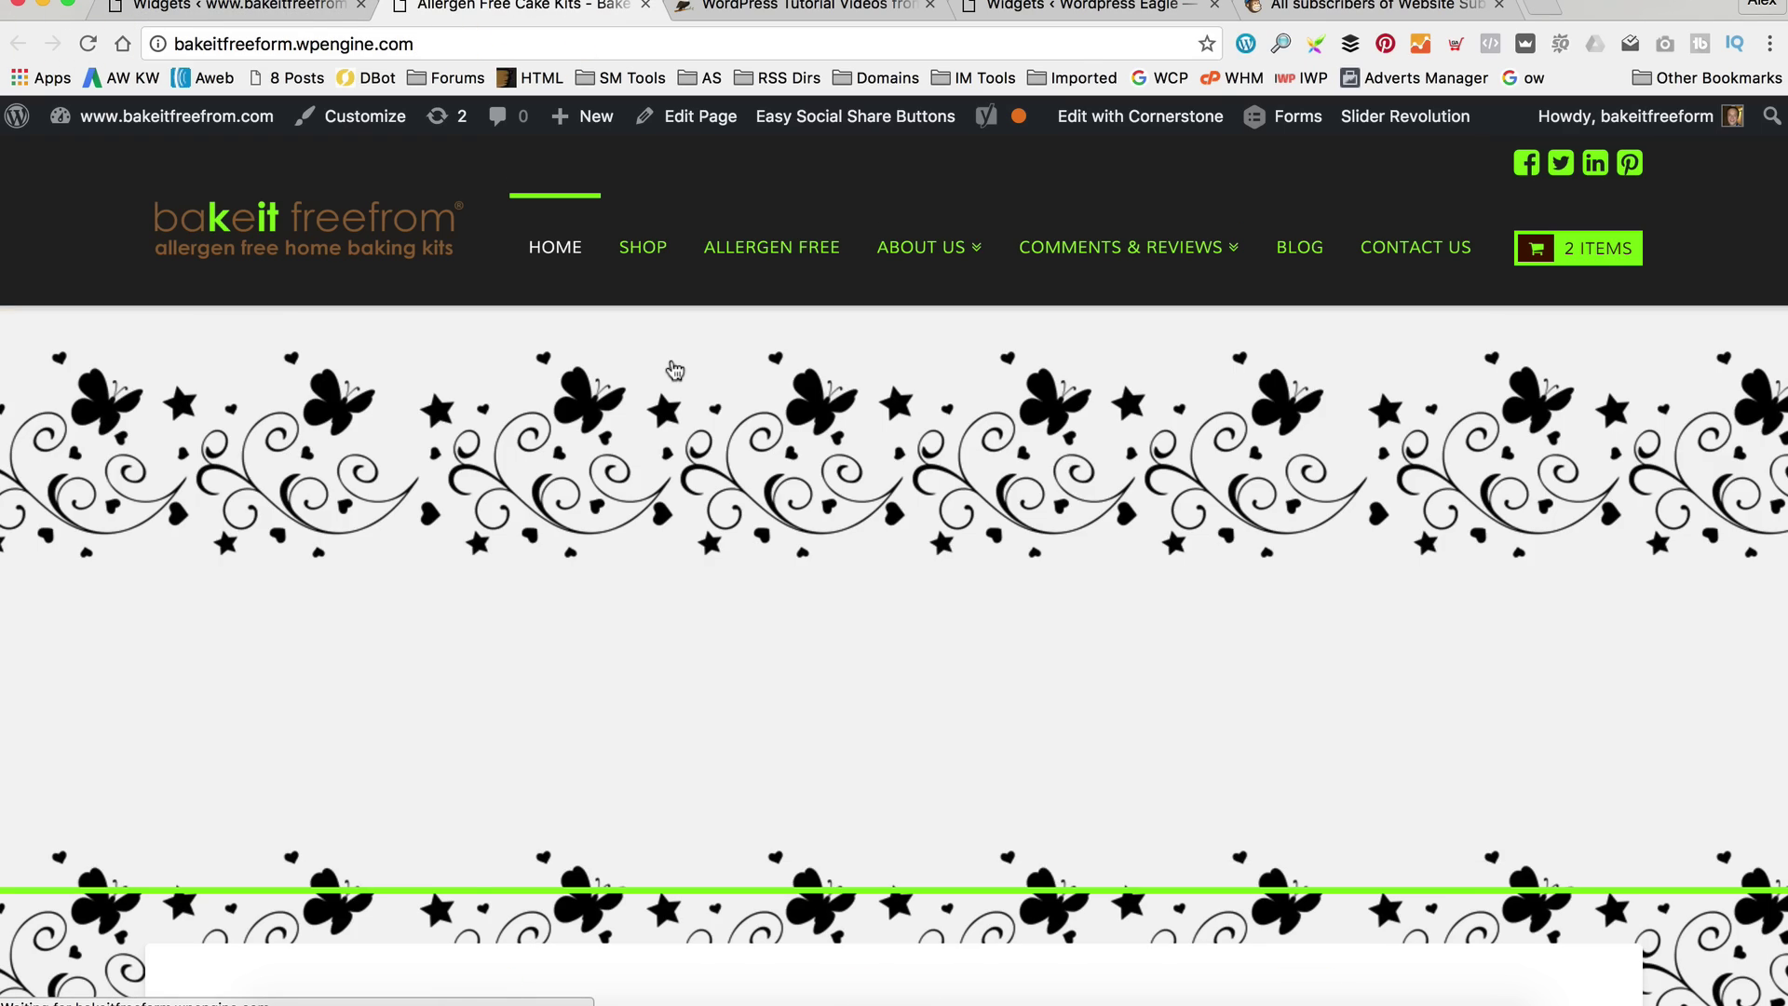
scroll(1185, 373, down, 10)
scroll(1186, 372, down, 10)
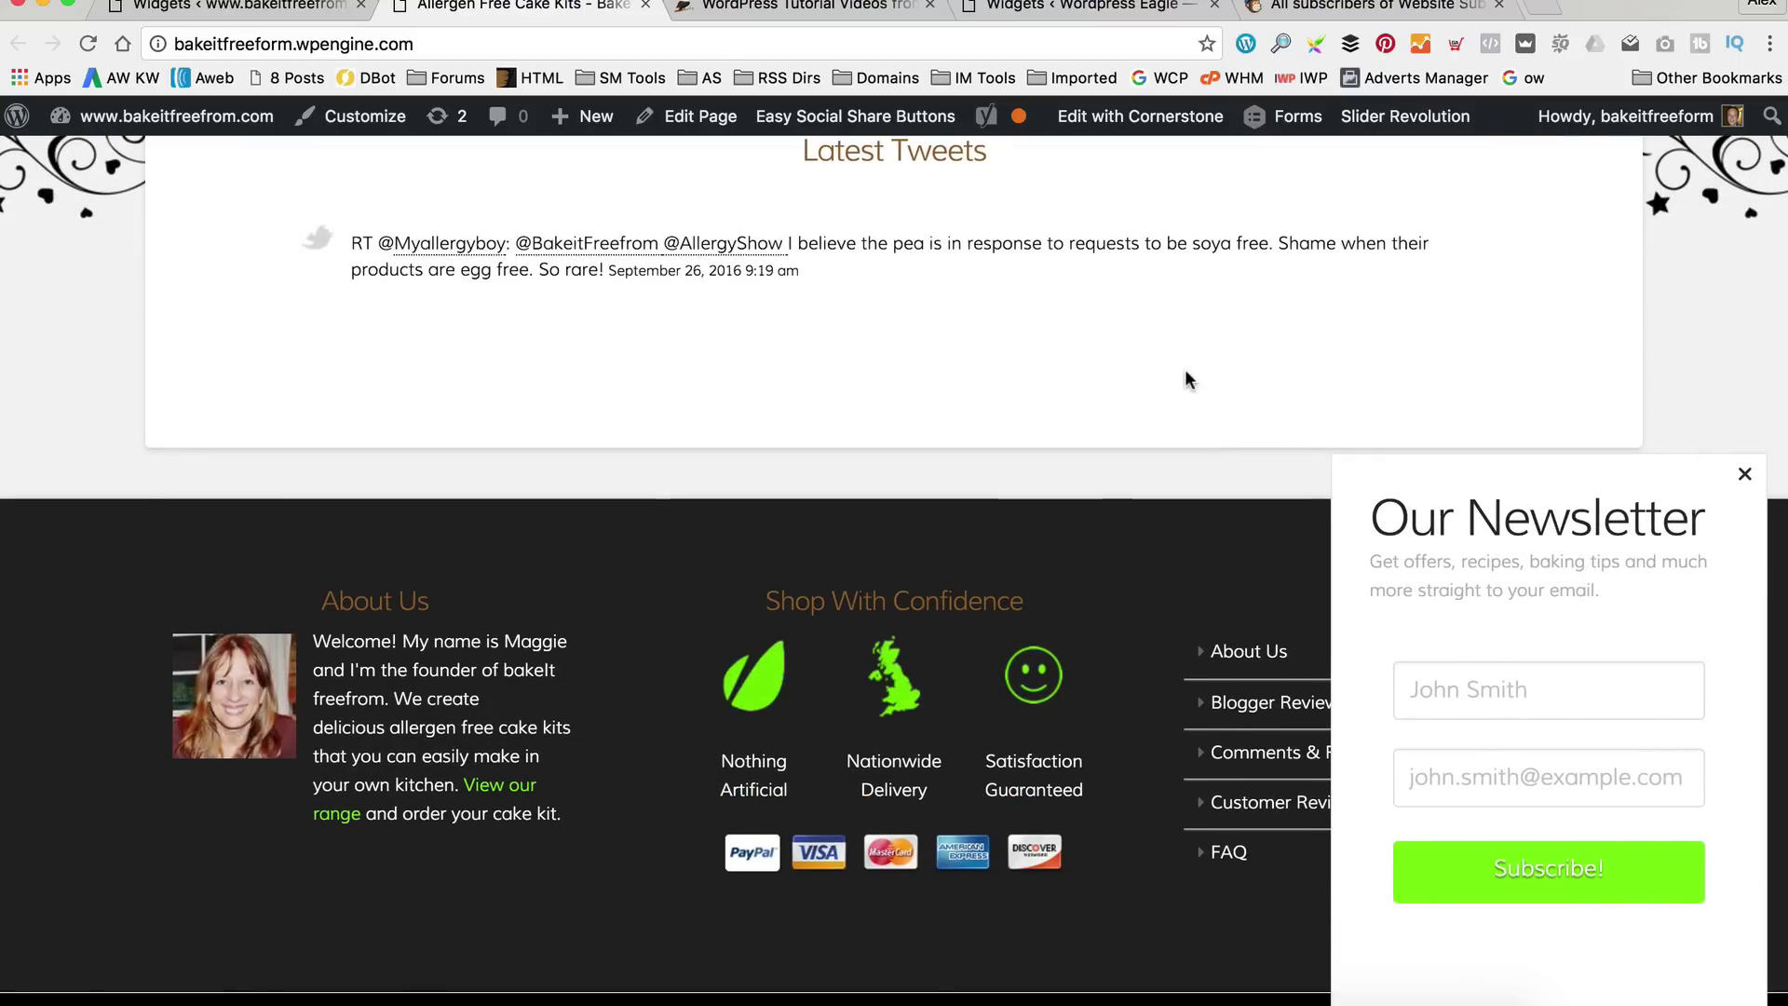
scroll(1185, 369, up, 15)
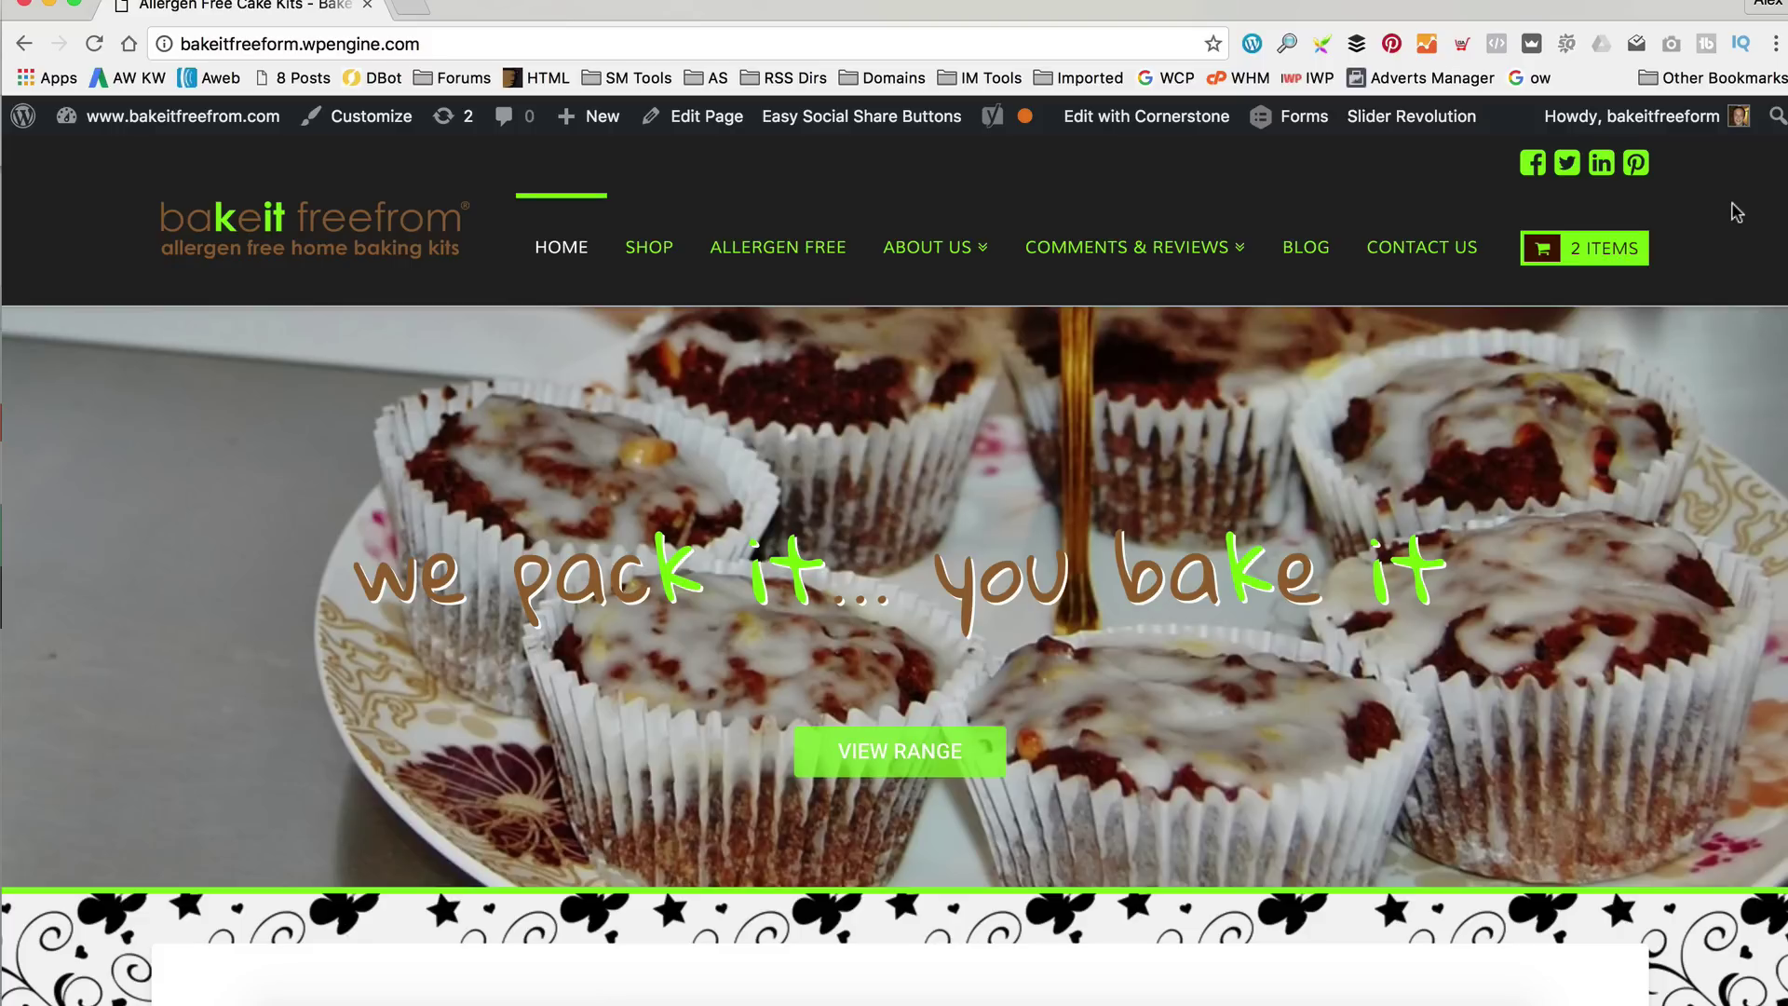
- Open the old bakeitfreefrom site in a new tab and go to its cake kits shop page
click(420, 4)
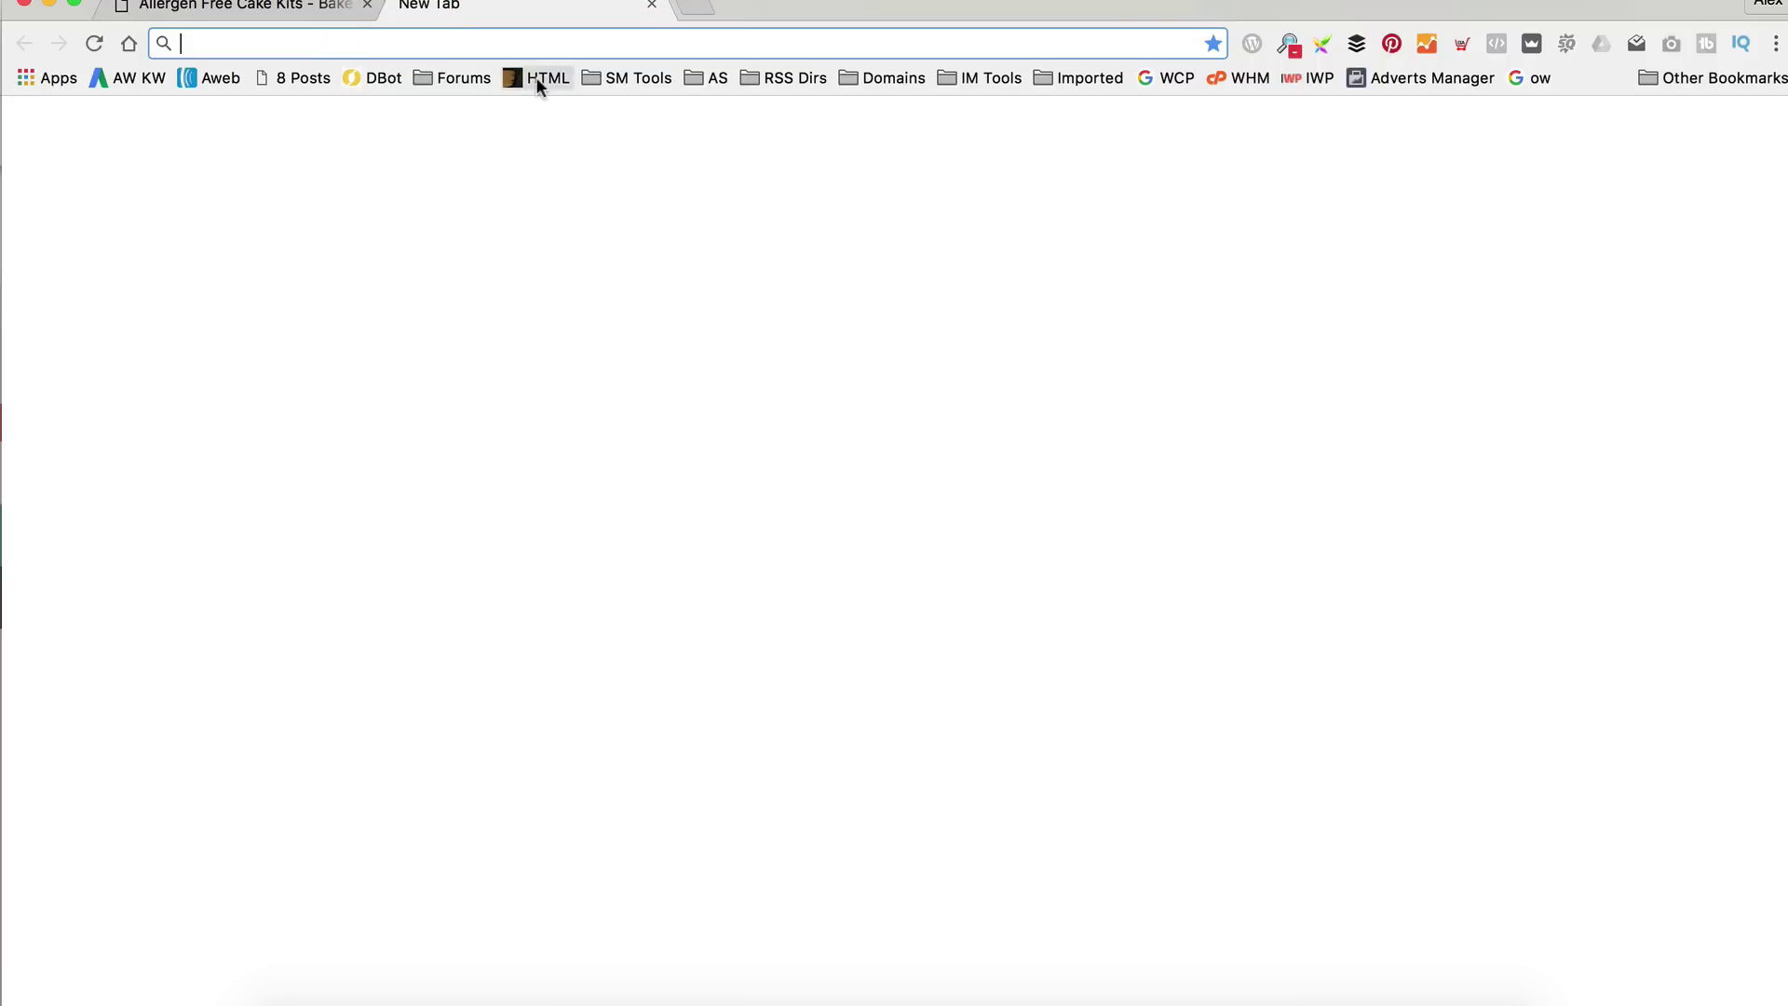
text(bakei)
text(tfreefrom.com)
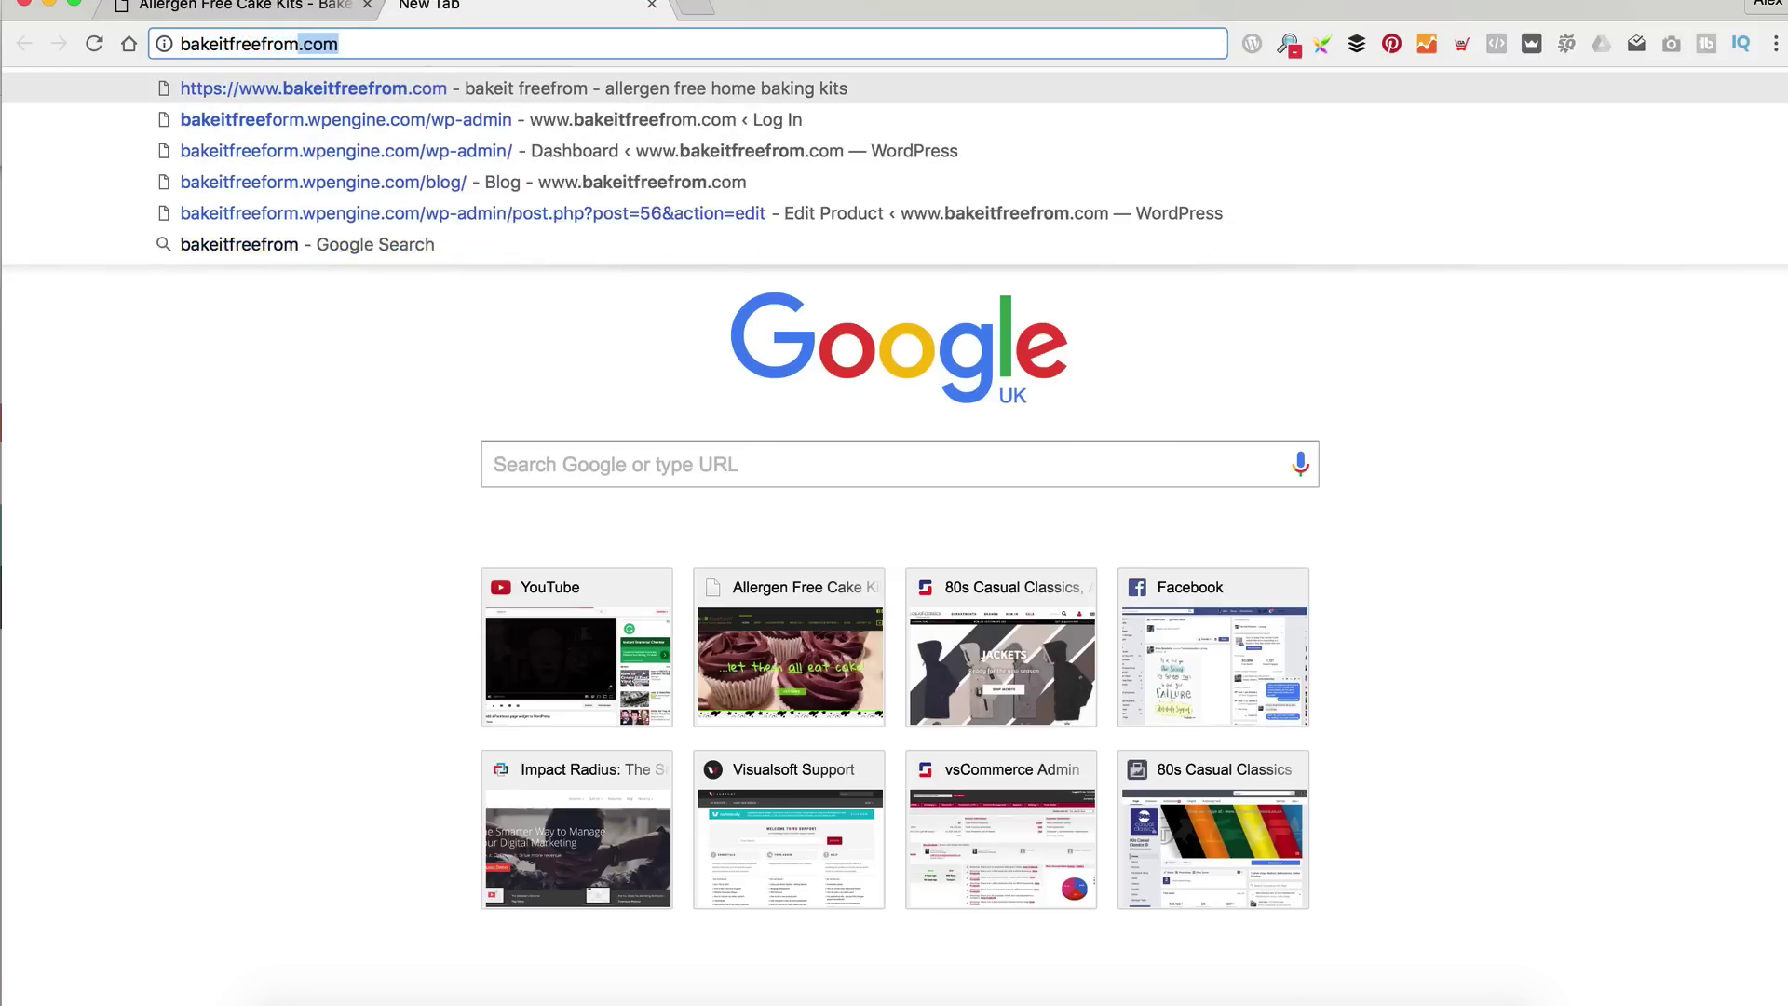
key(Return)
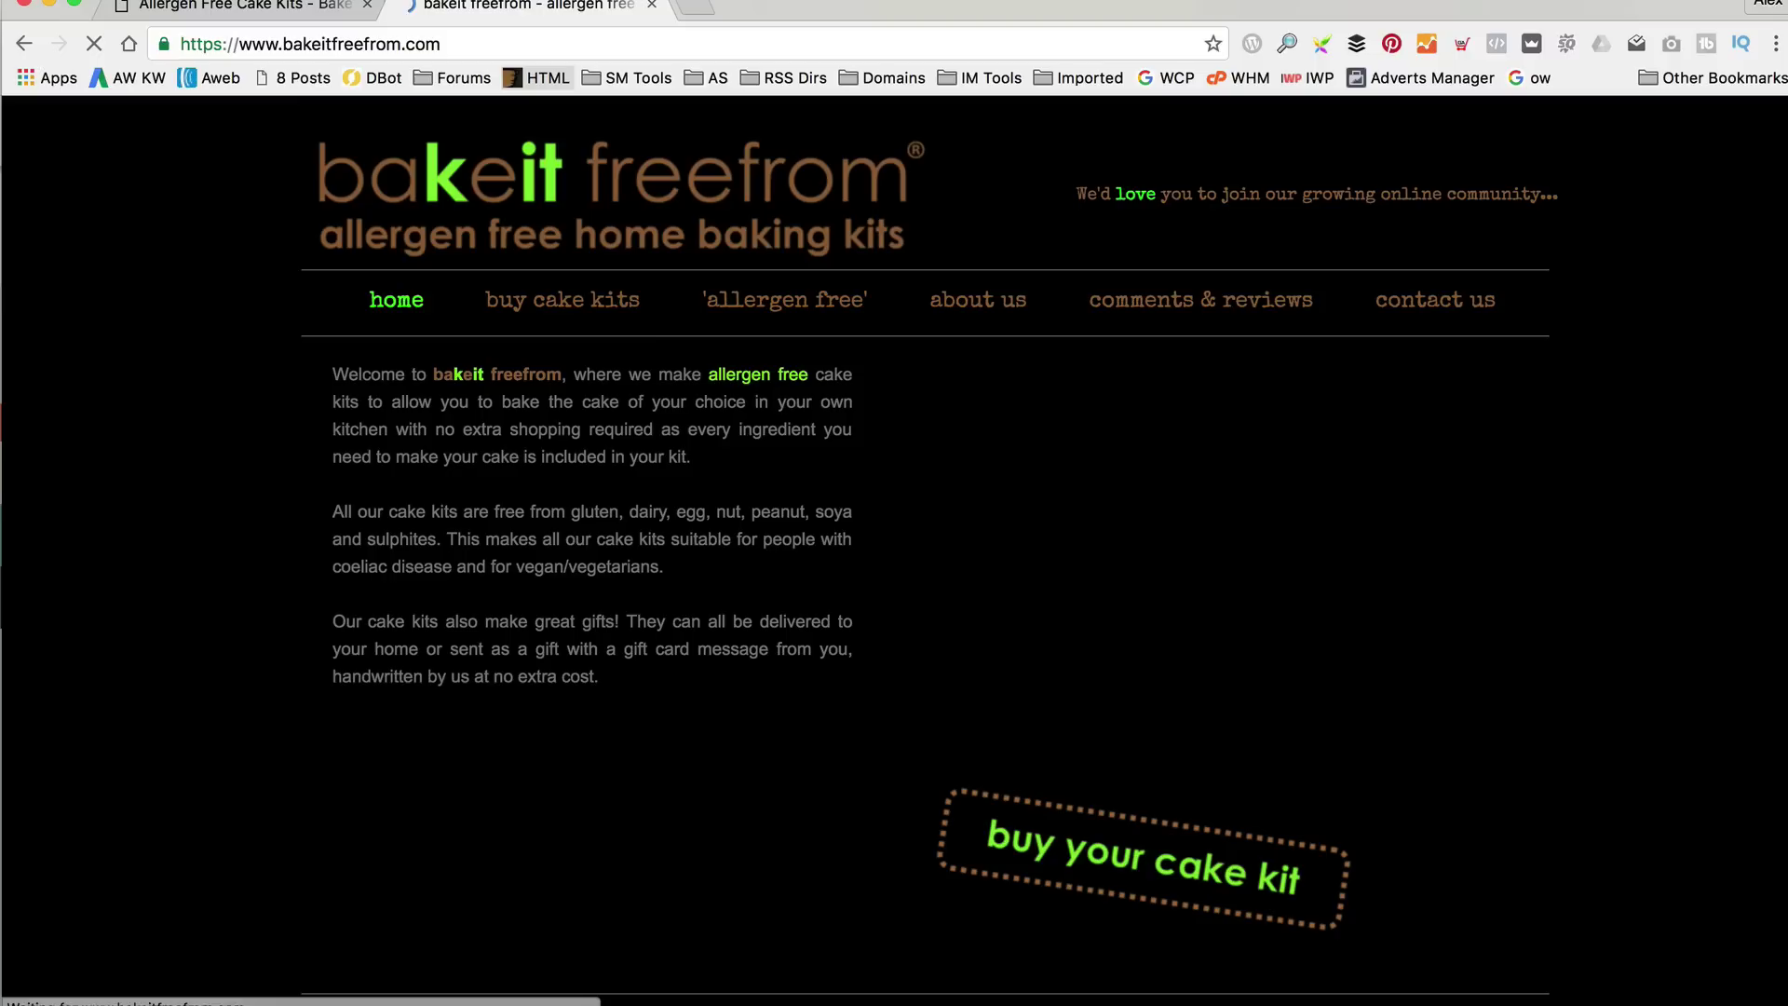
click(551, 307)
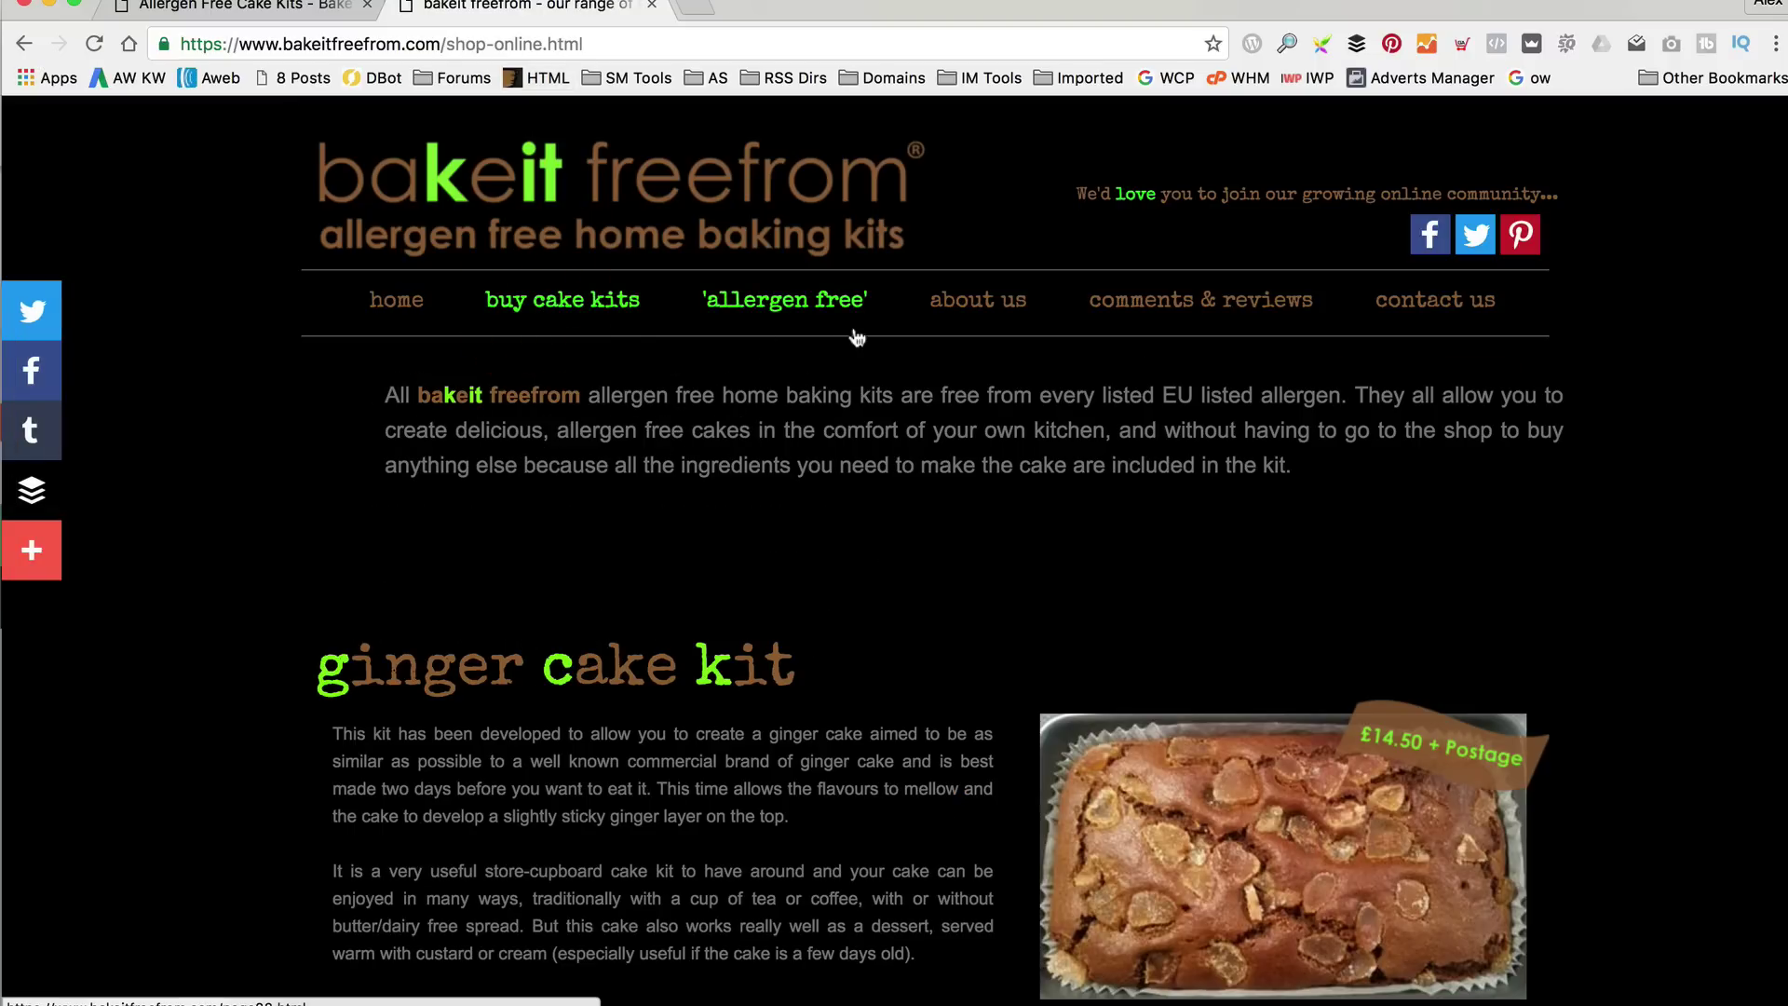
- Return to the new site's tab and open the WordPress Dashboard
click(261, 5)
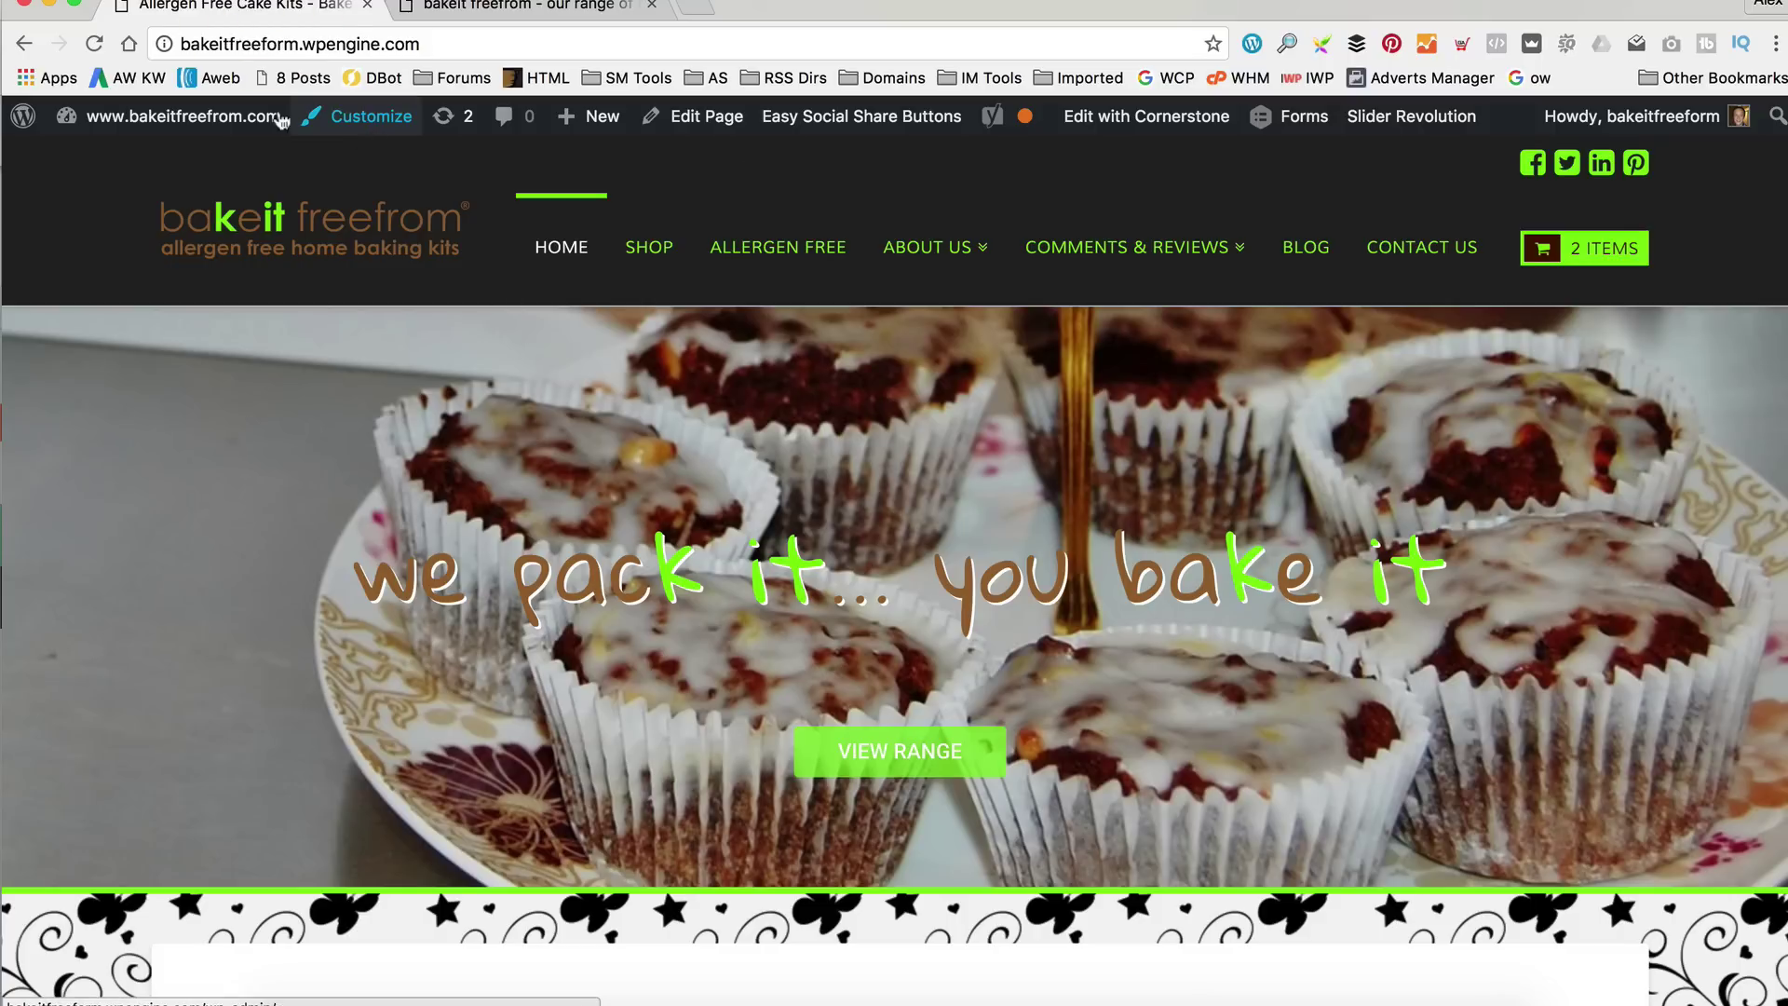
mouse_move(251, 120)
click(224, 167)
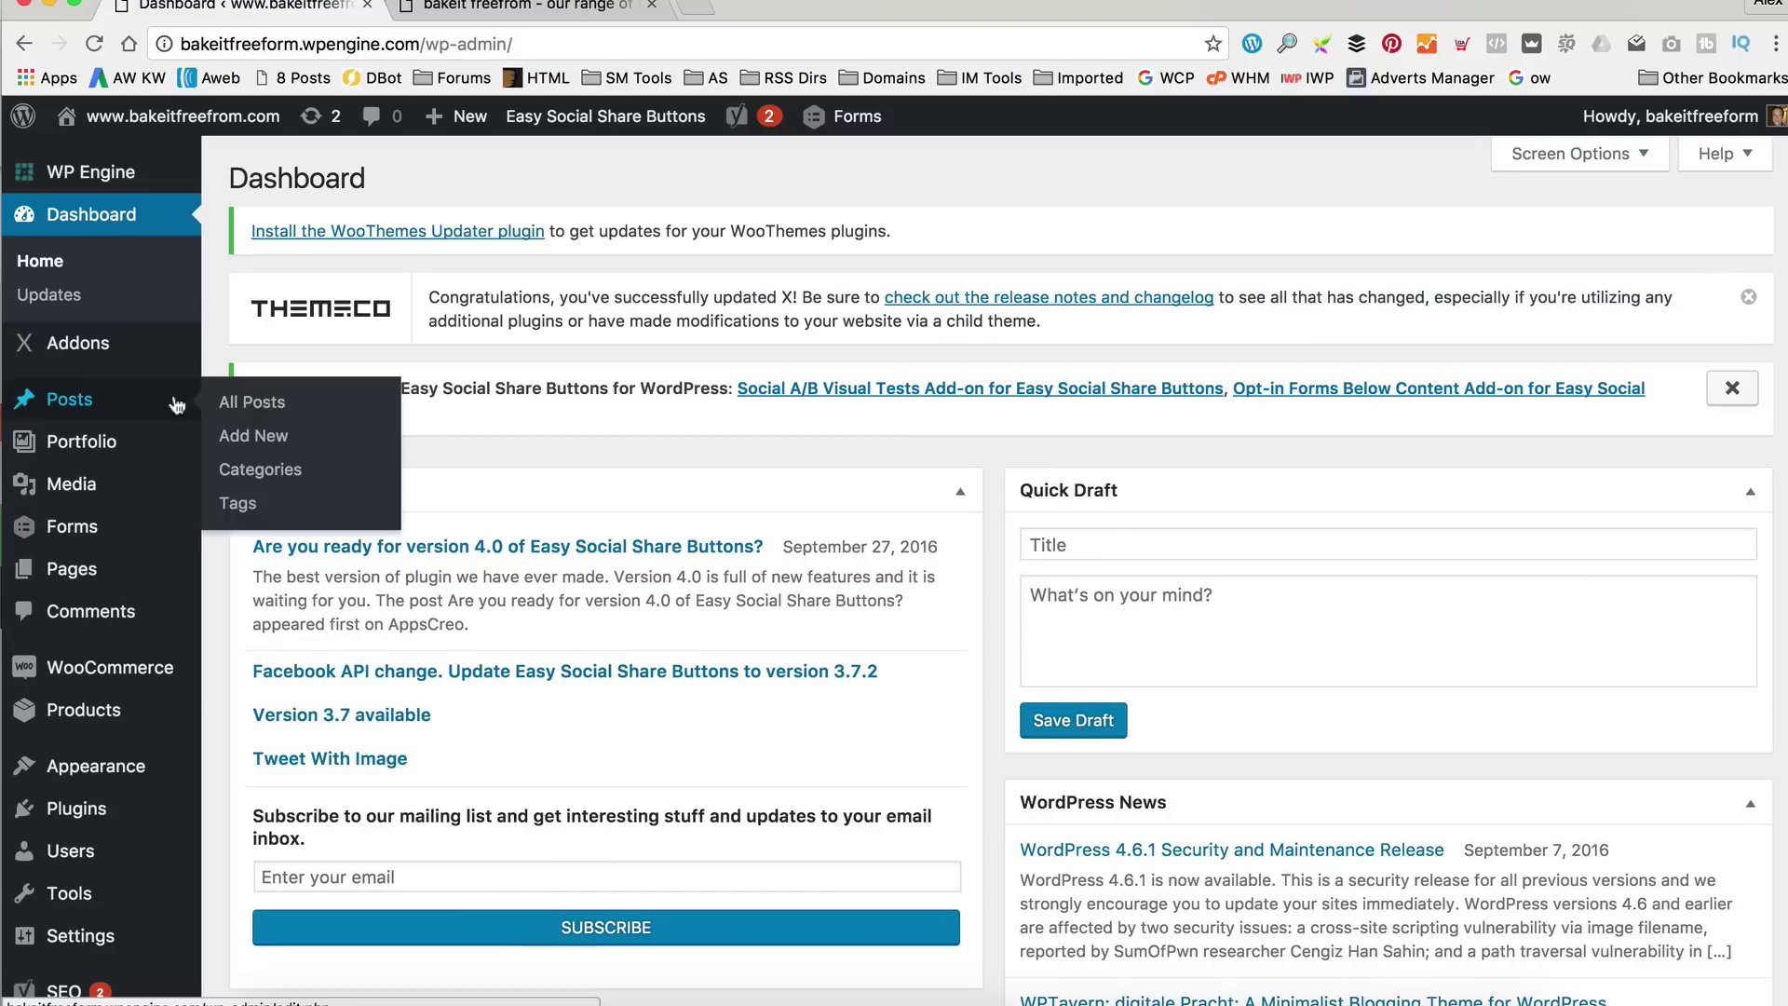
scroll(177, 401, down, 5)
mouse_move(174, 619)
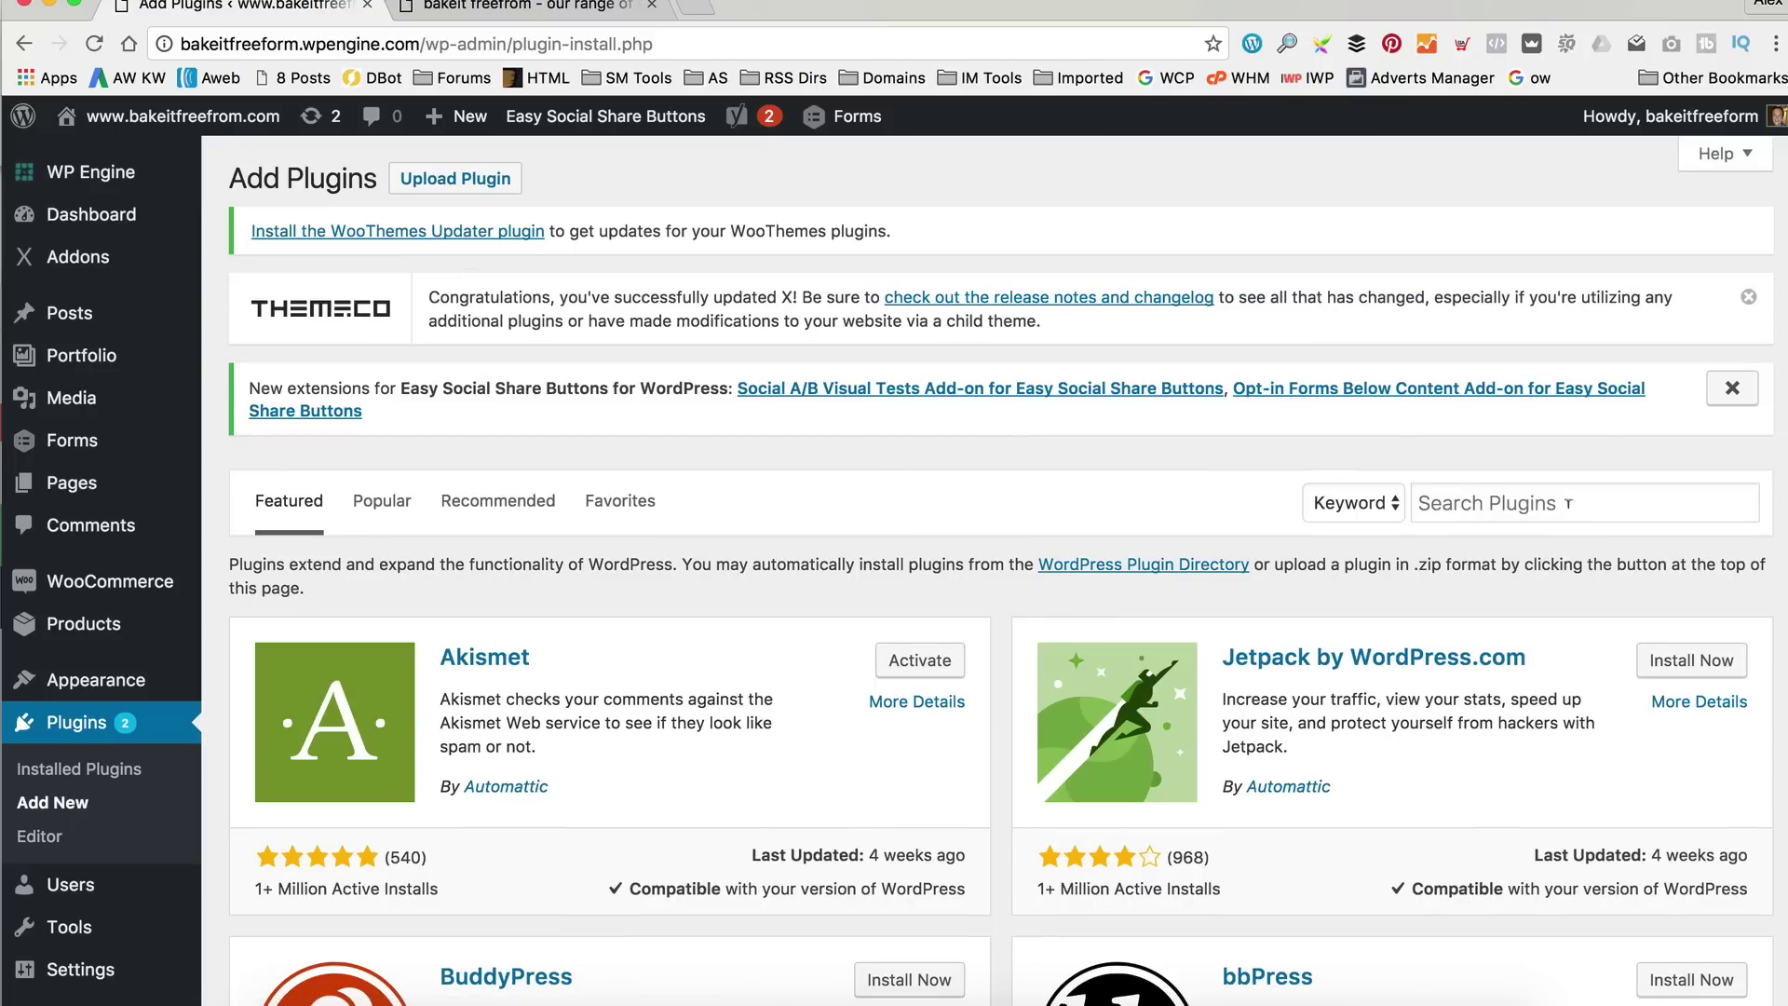
- Search plugins for '301 redirect', then install and activate the Redirection plugin
click(1568, 502)
text(301 redire)
key(BackSpace)
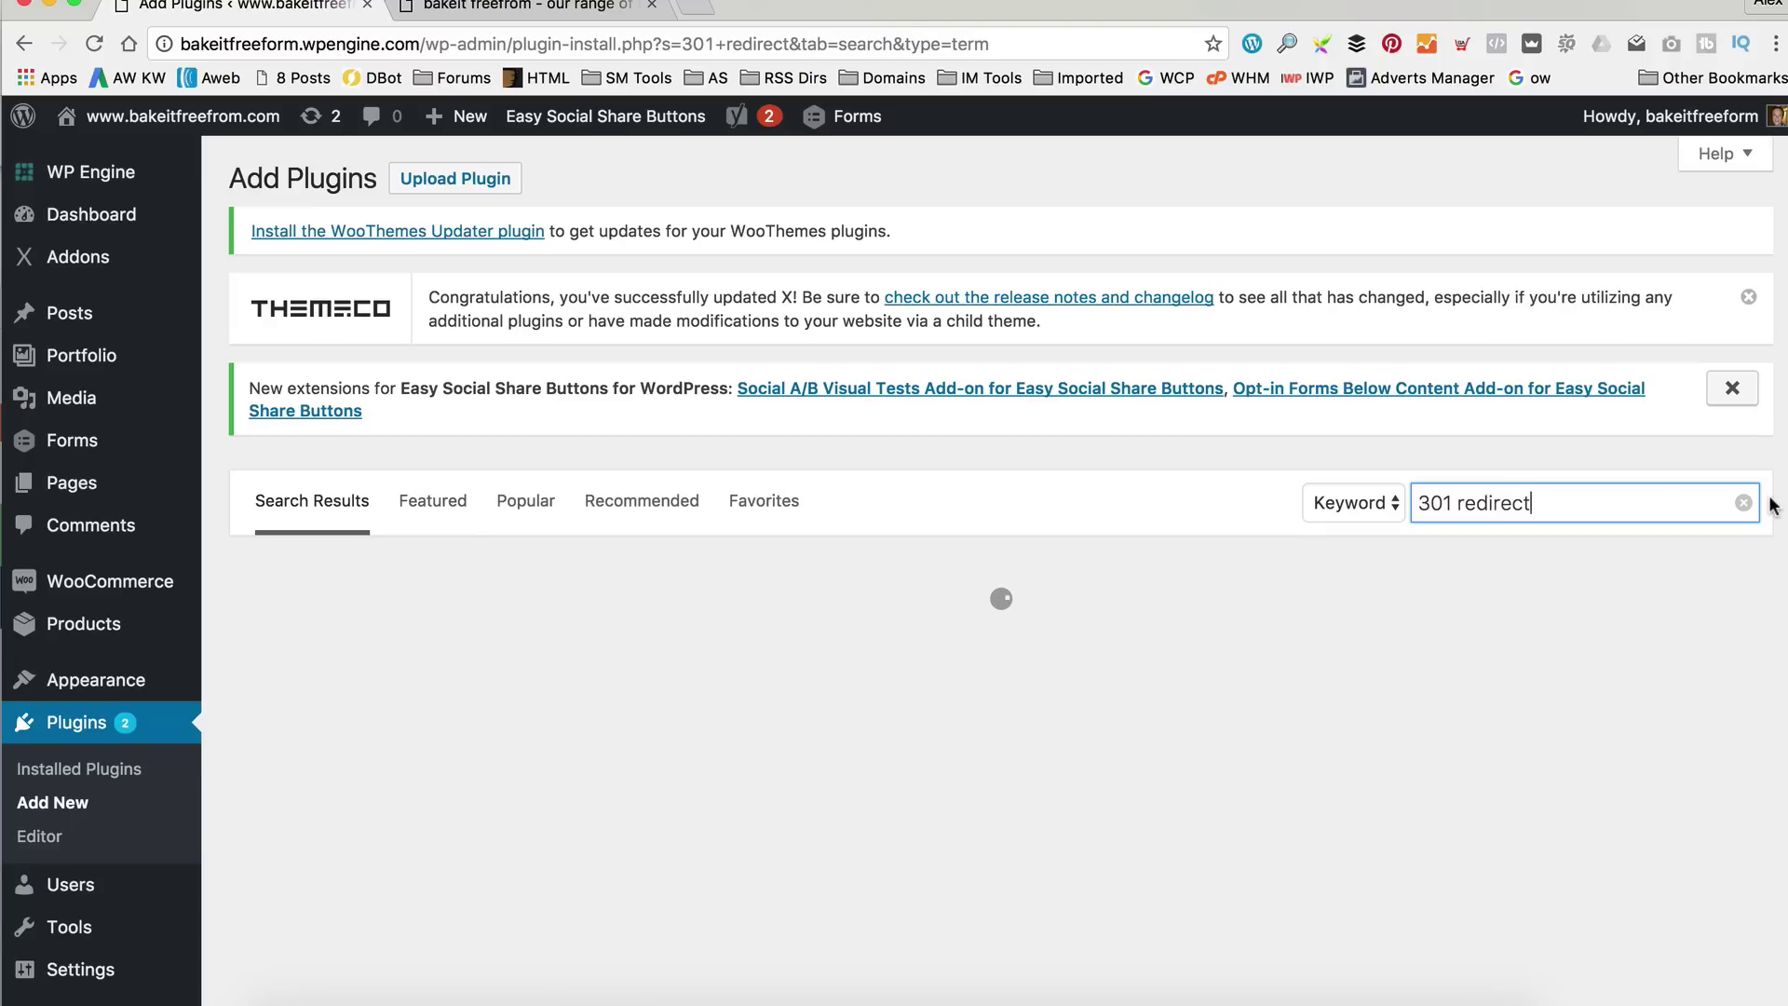
scroll(1118, 295, down, 10)
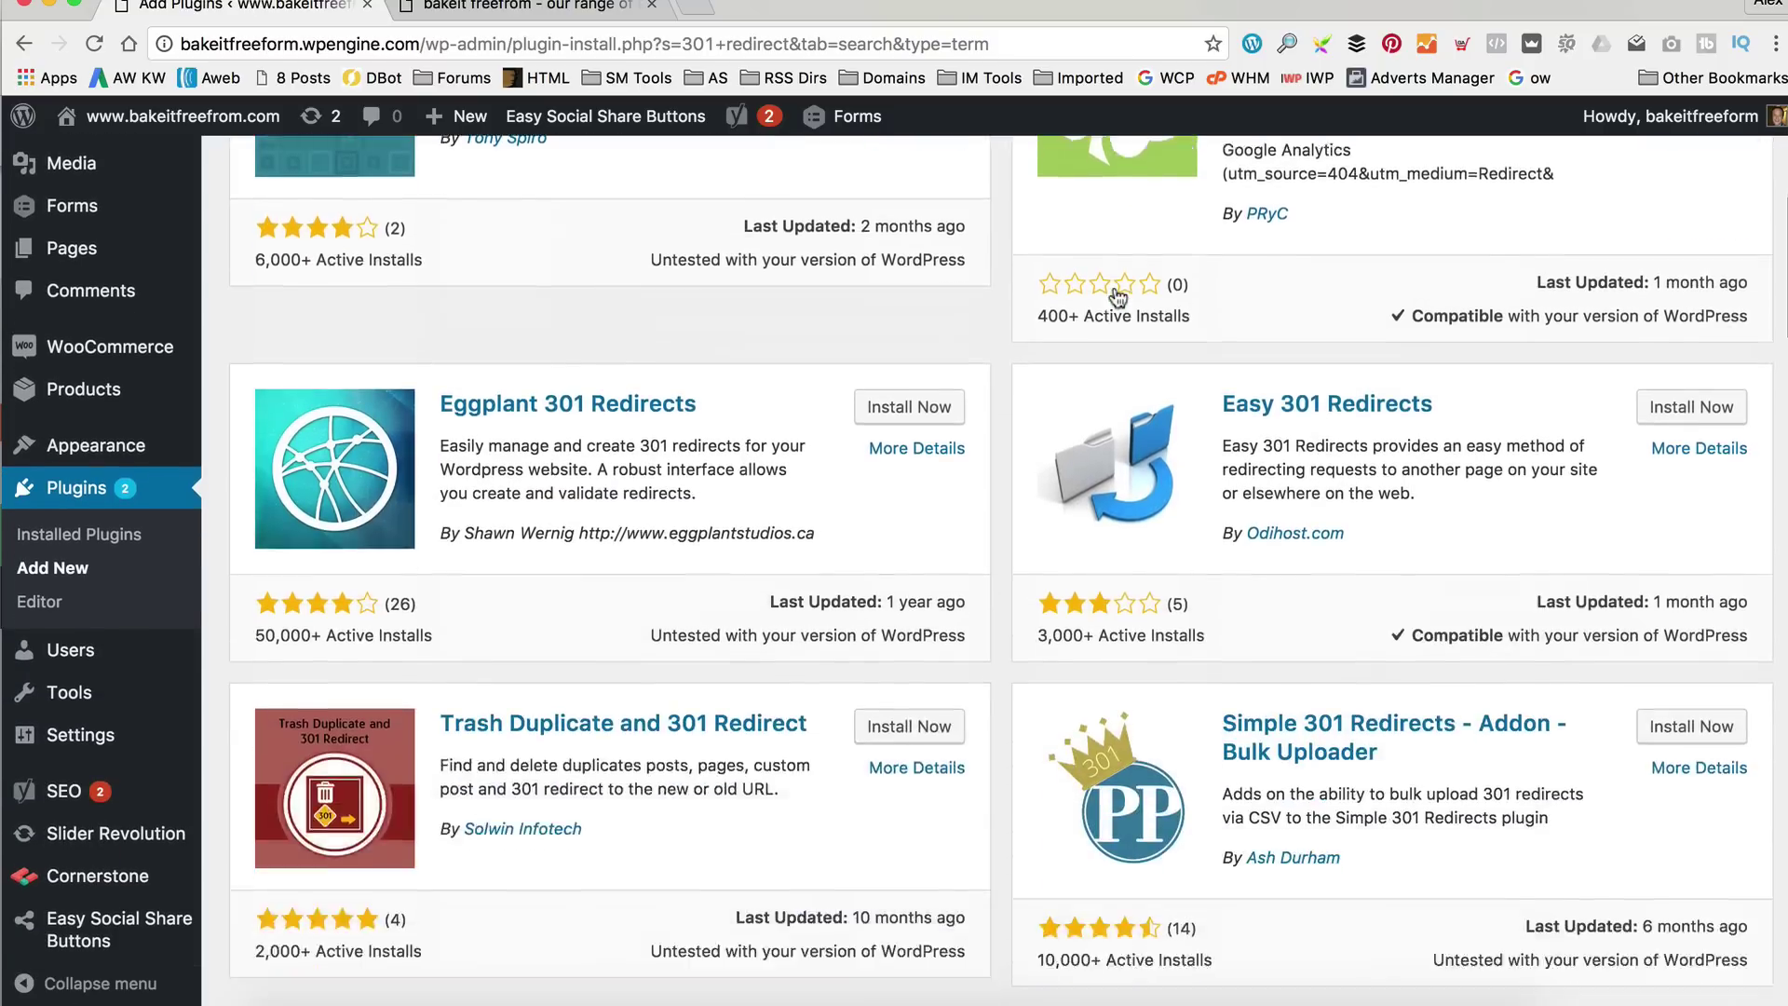
scroll(1118, 298, down, 3)
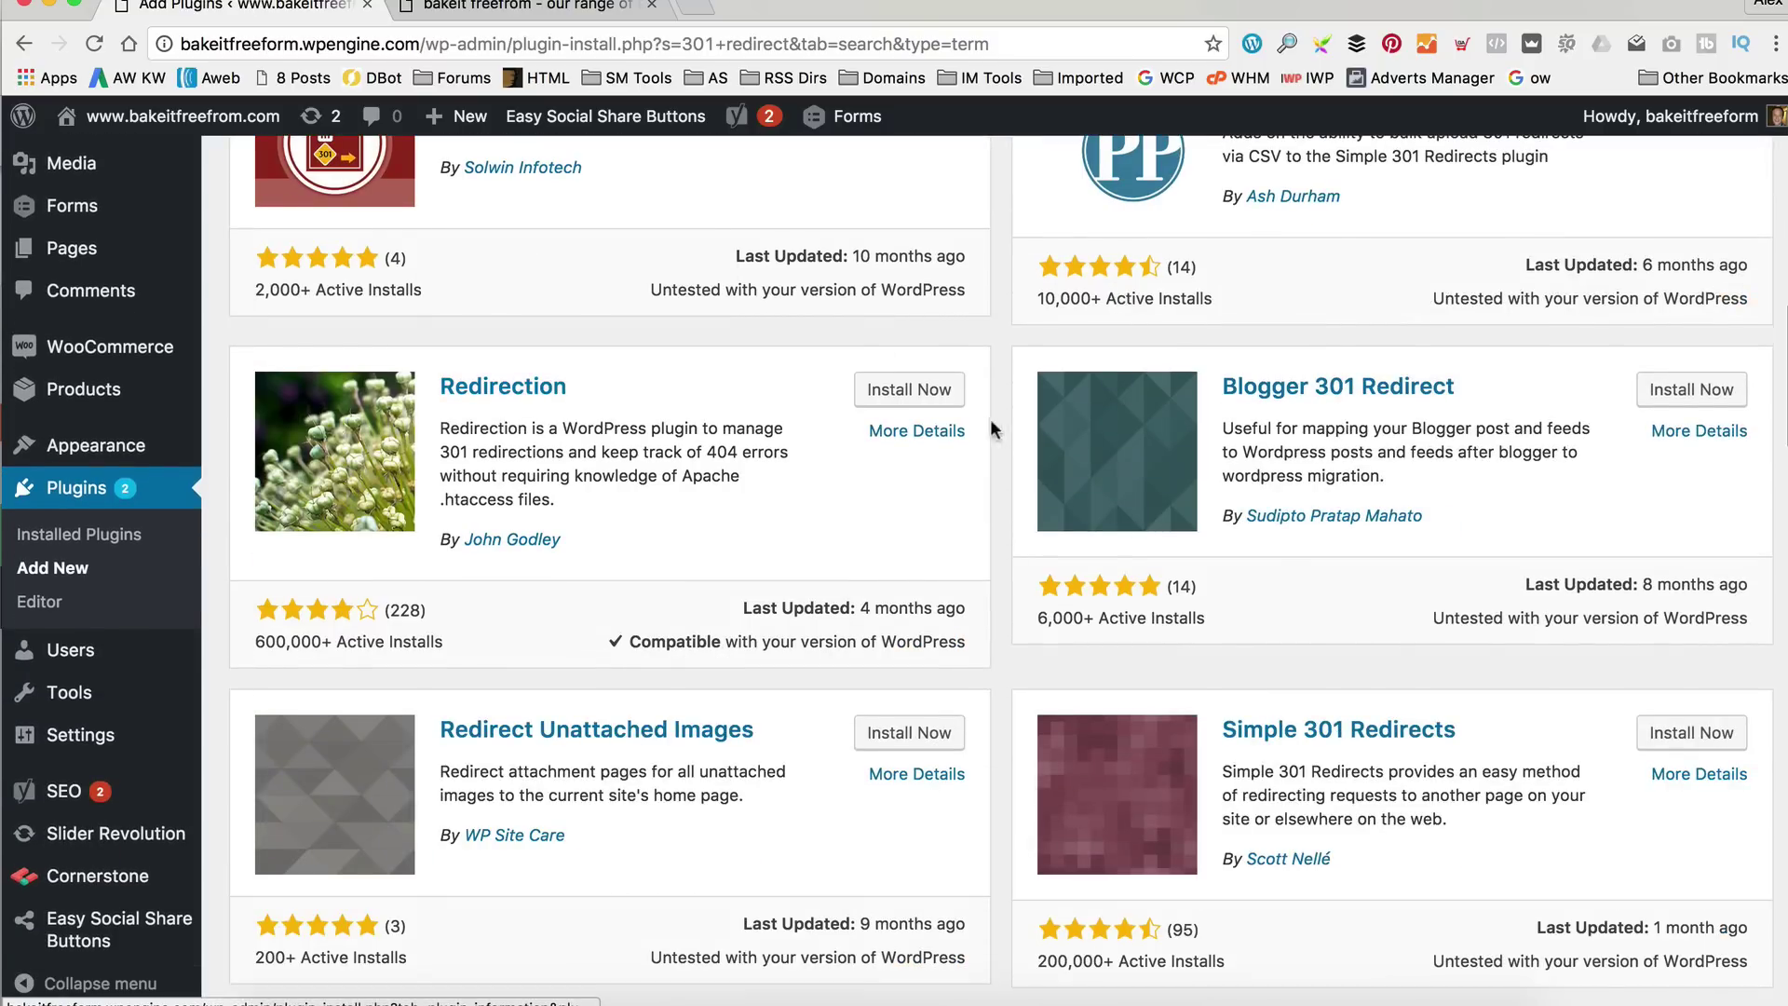
click(935, 391)
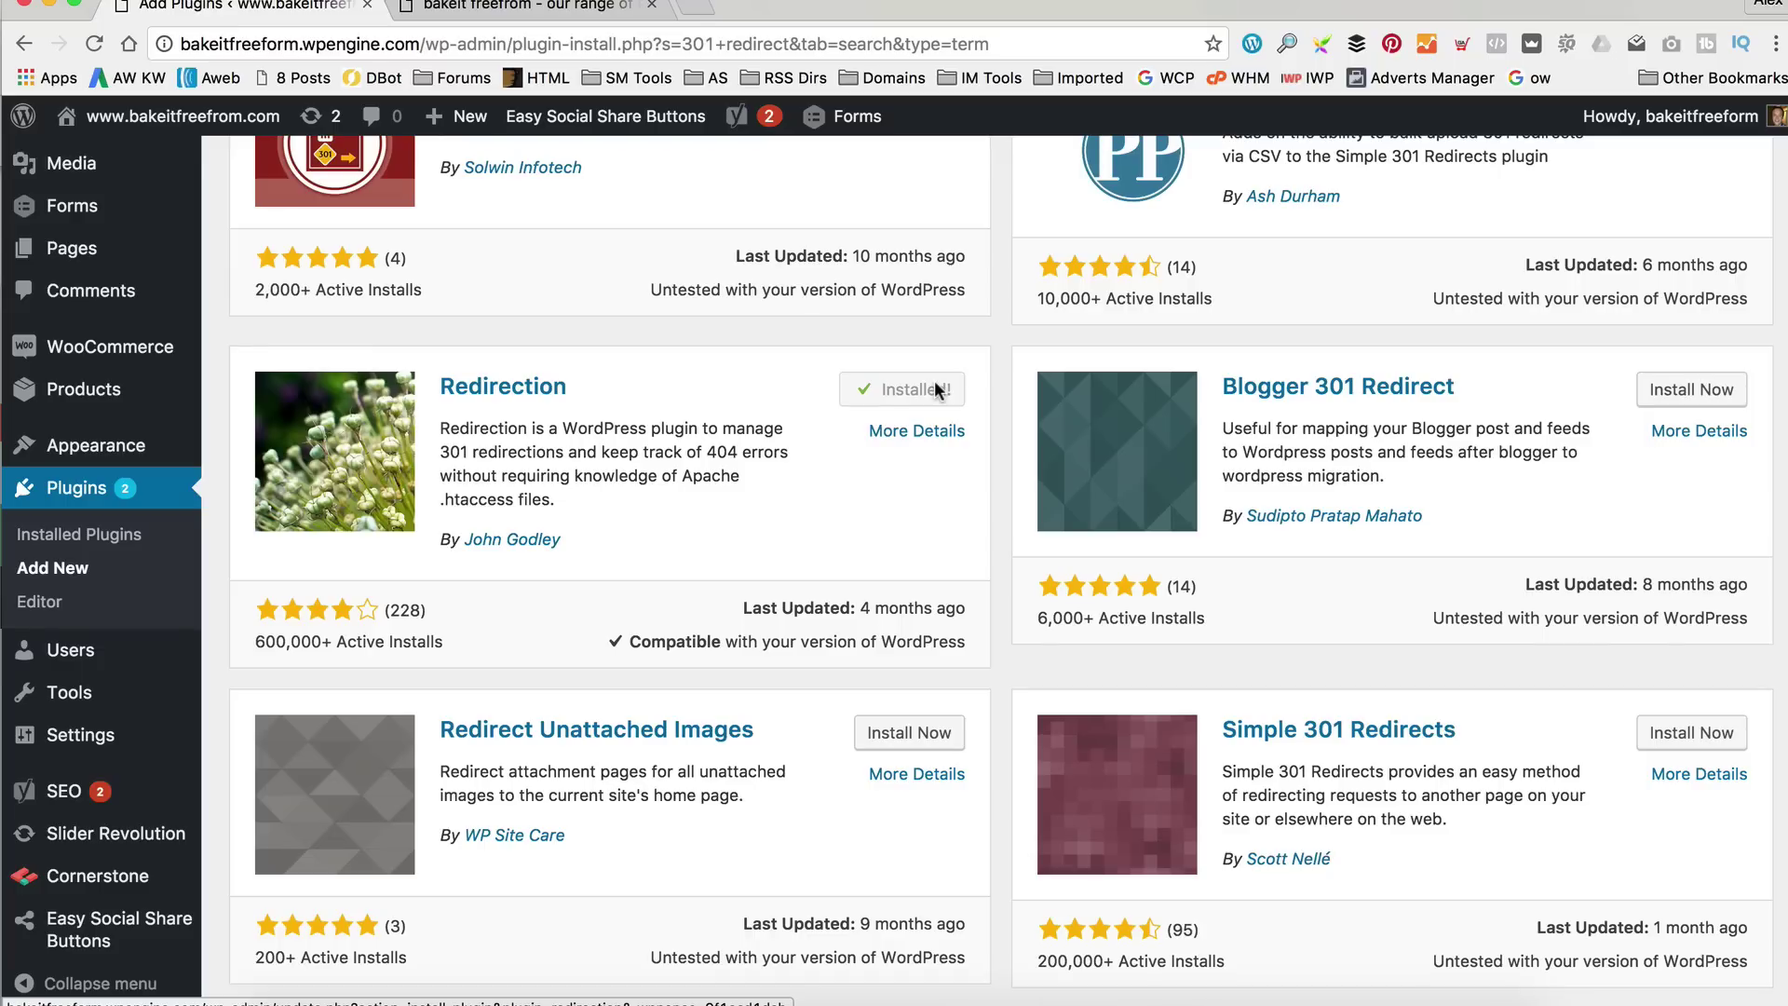
click(938, 393)
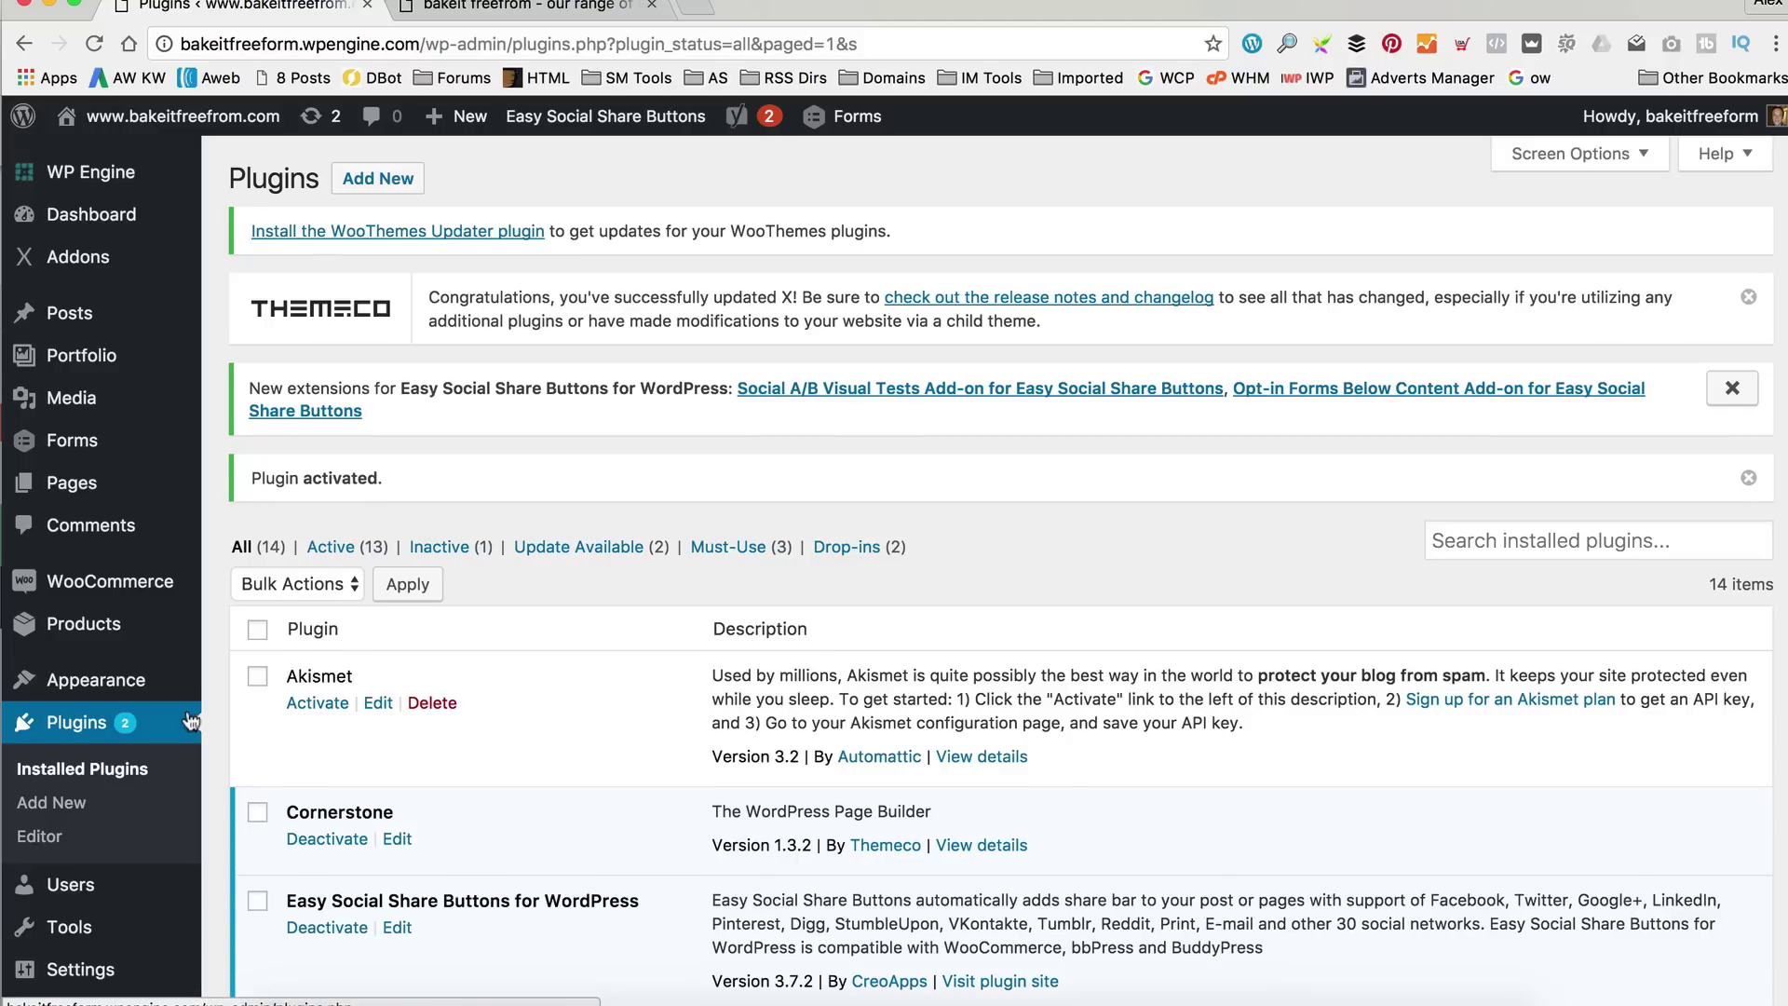
scroll(186, 717, down, 3)
- In Redirection, enter the old site's /shop-online.html path as the source URL
mouse_move(146, 710)
click(262, 797)
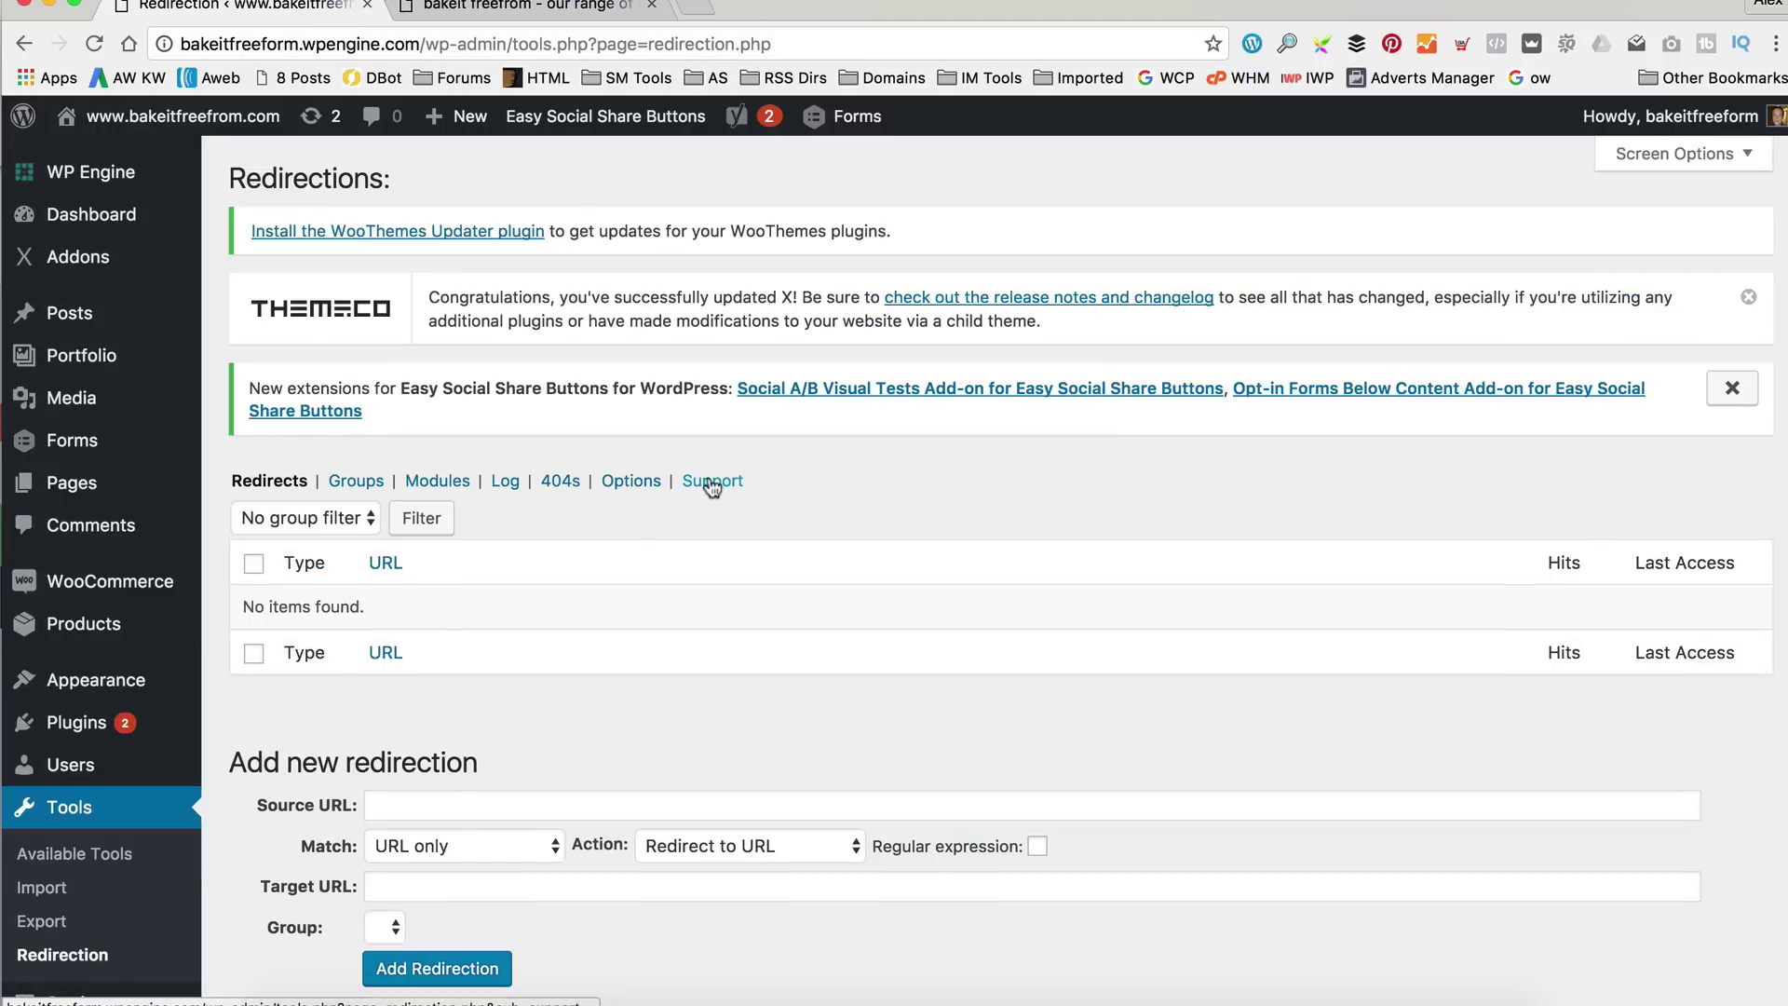
scroll(606, 499, down, 3)
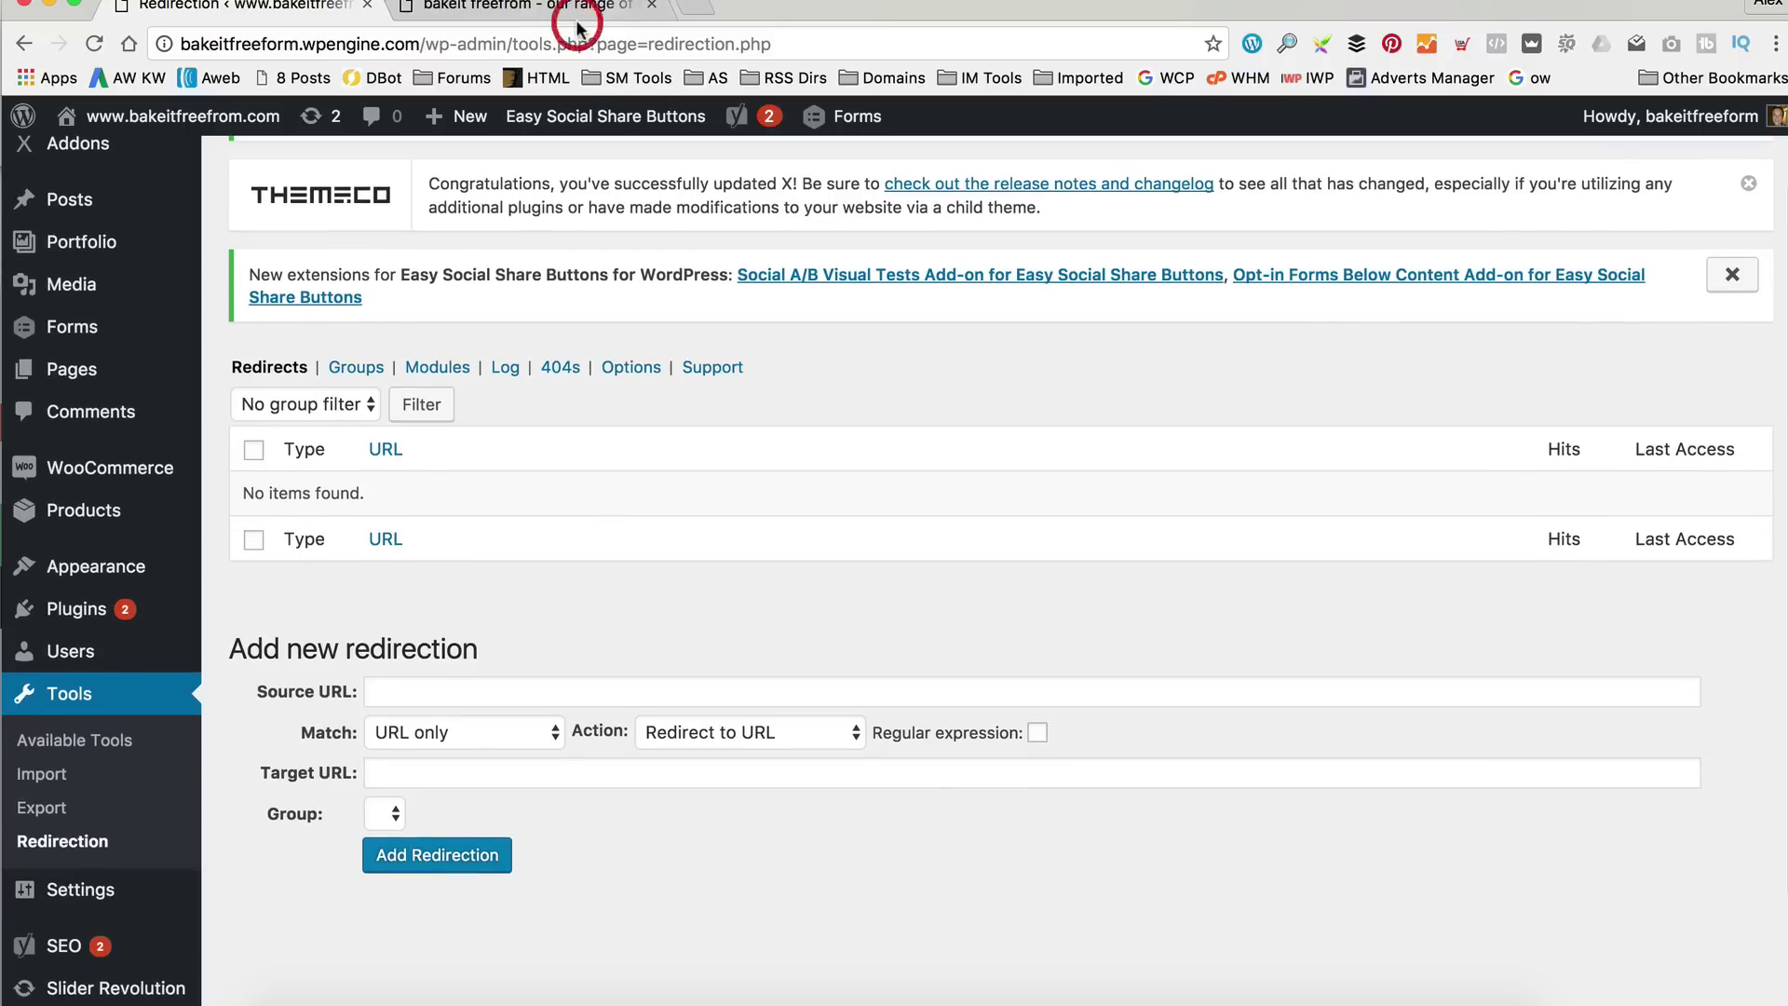
click(584, 7)
drag(602, 40, 441, 42)
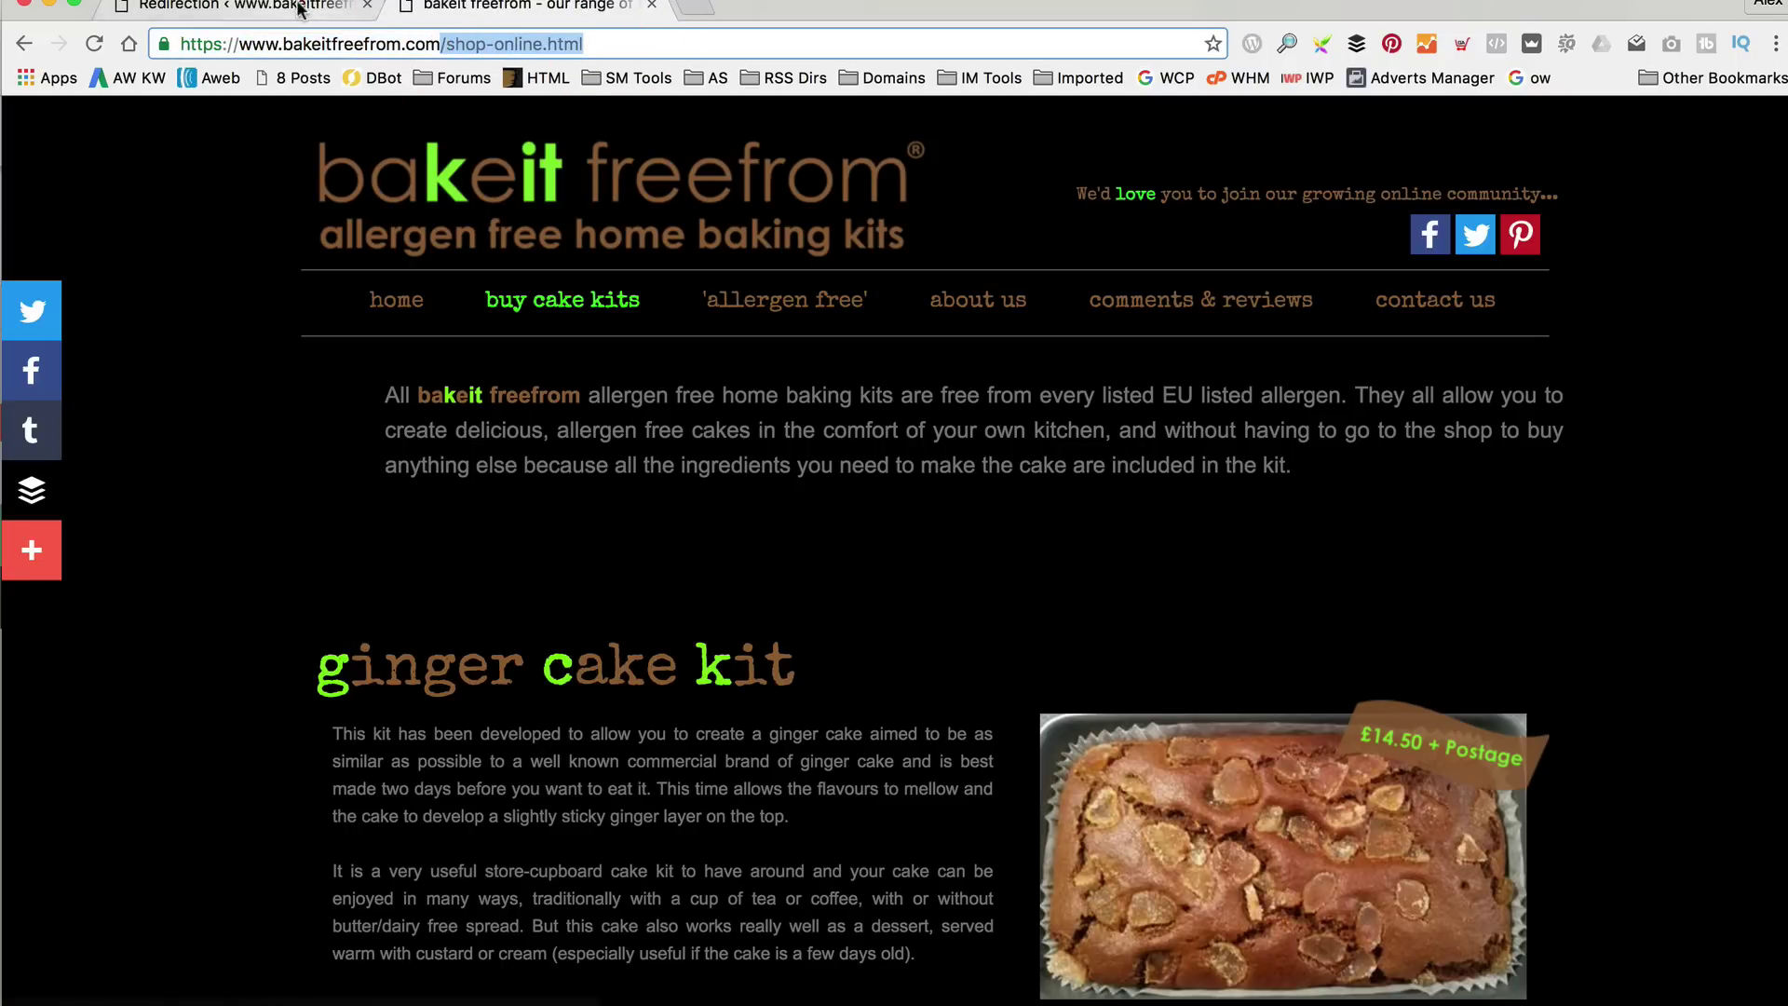
click(293, 8)
click(558, 691)
text(/shop-online.html)
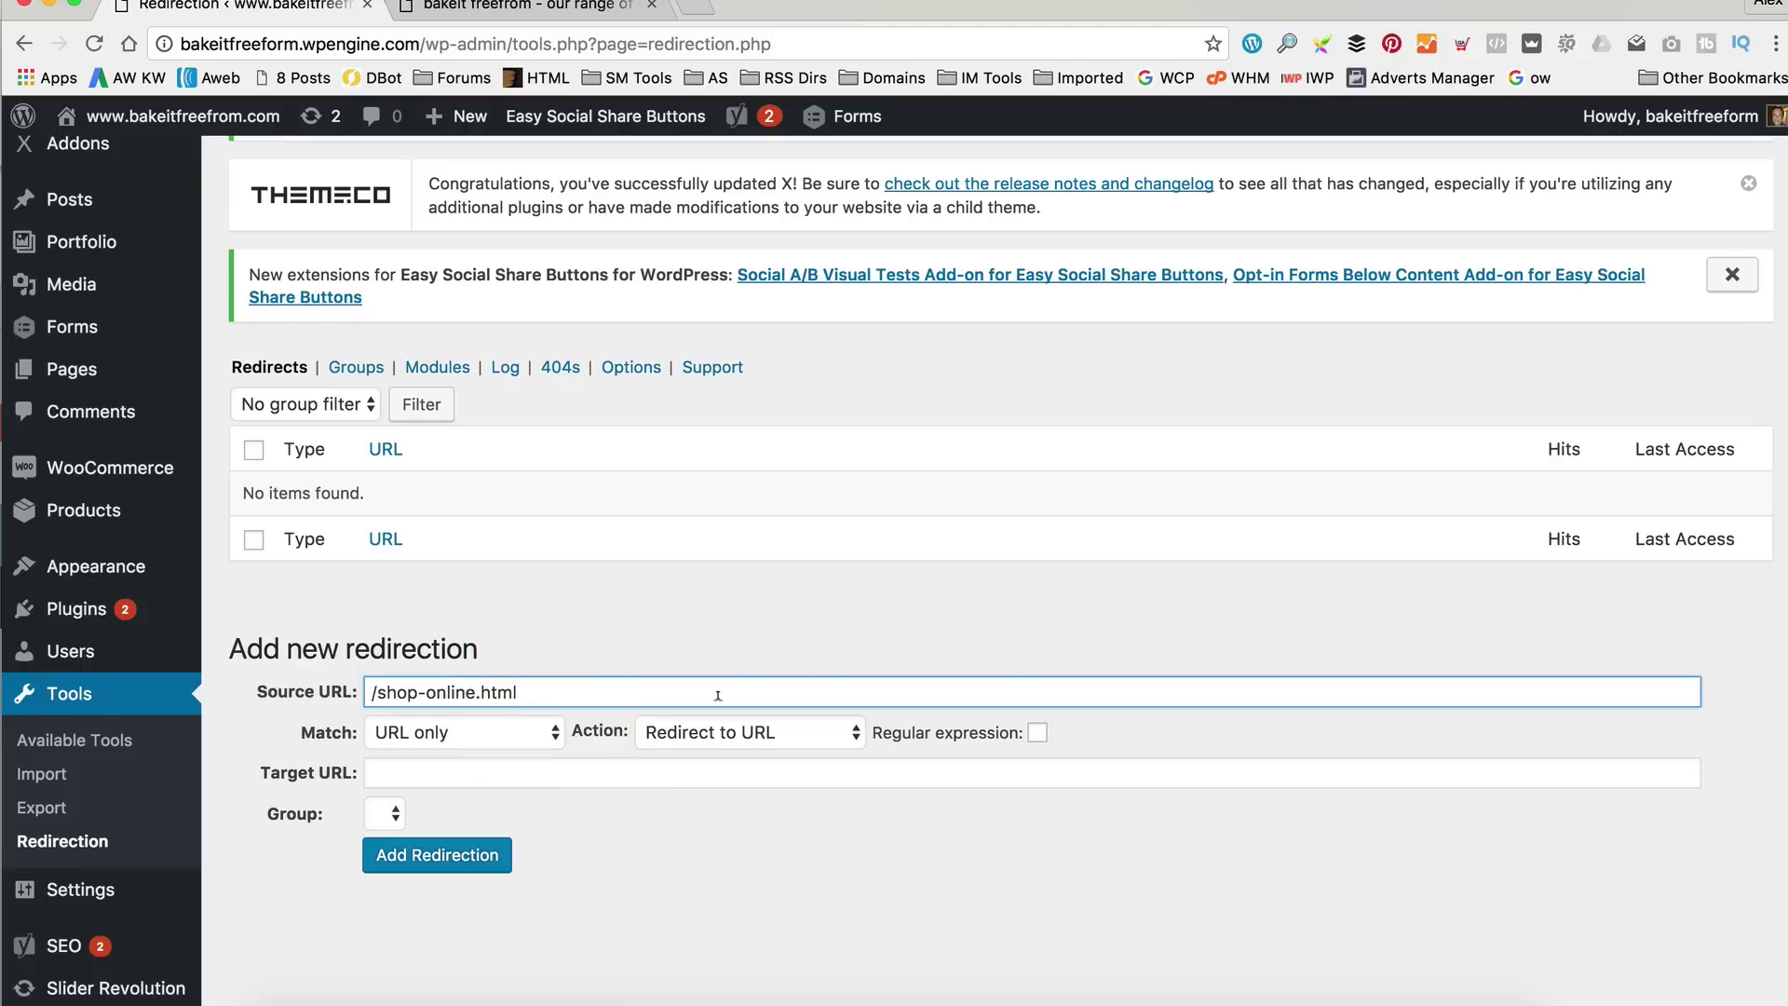
click(579, 773)
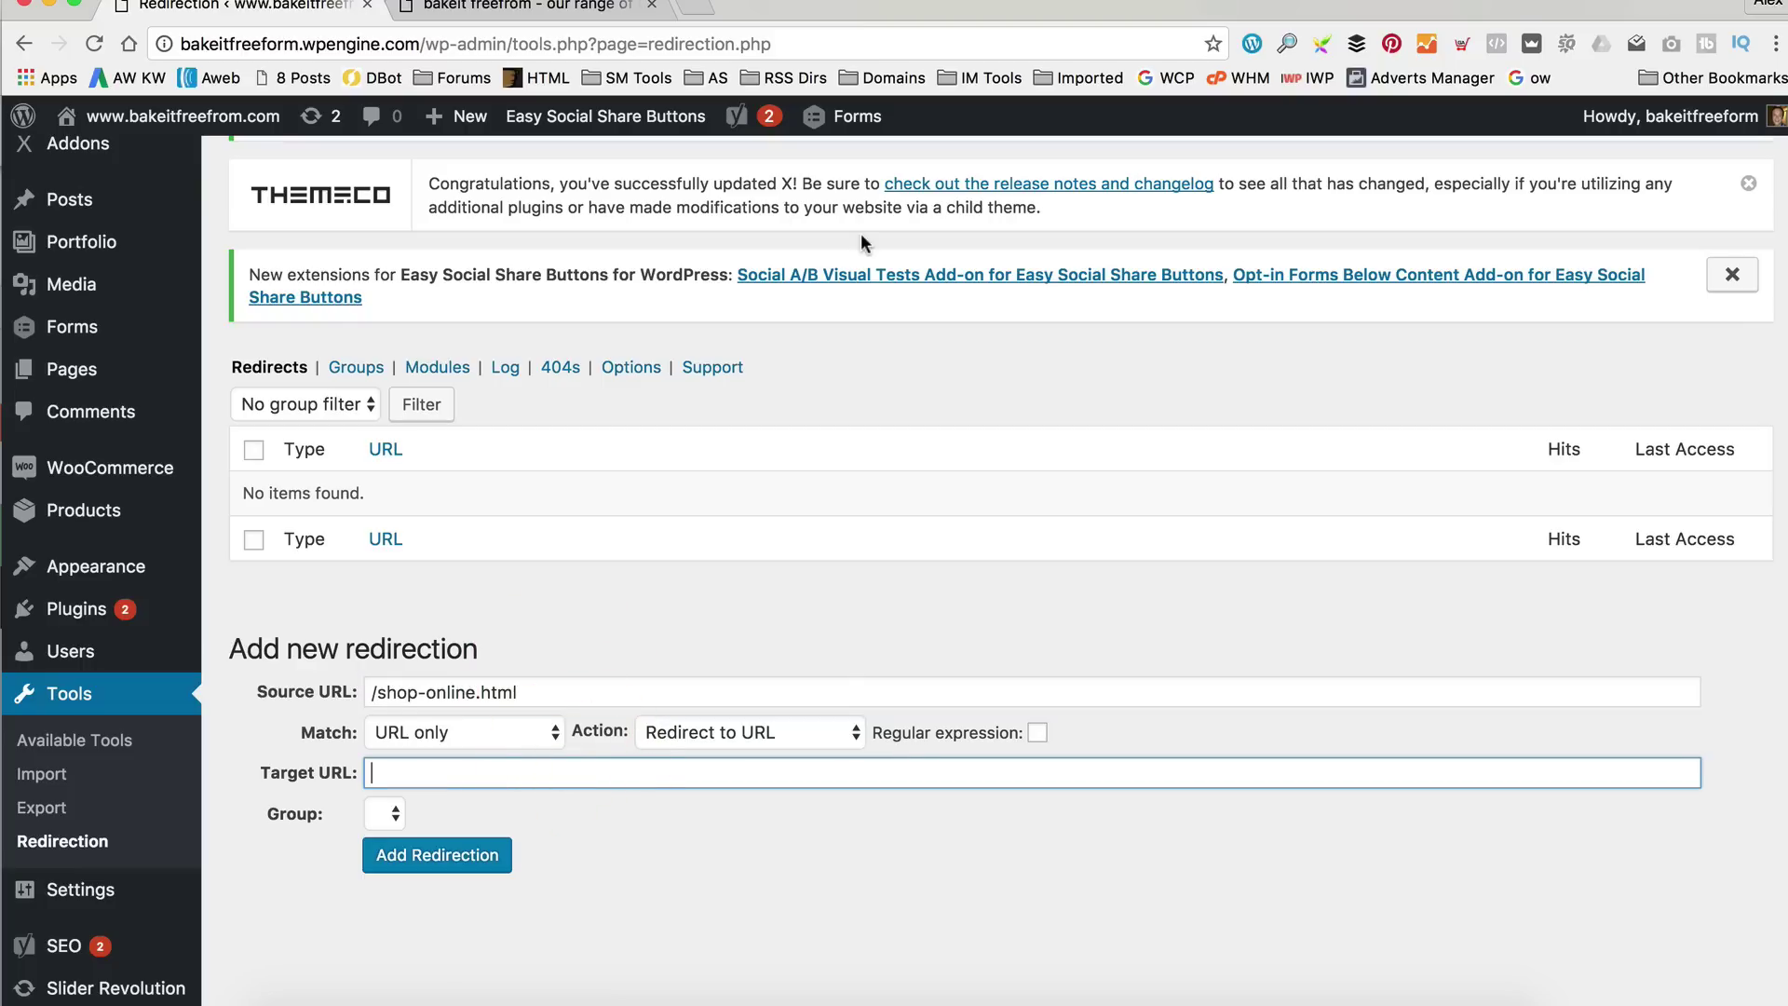
- Copy /shop/ from the new site's shop page into Target URL and submit the redirect
mouse_move(182, 116)
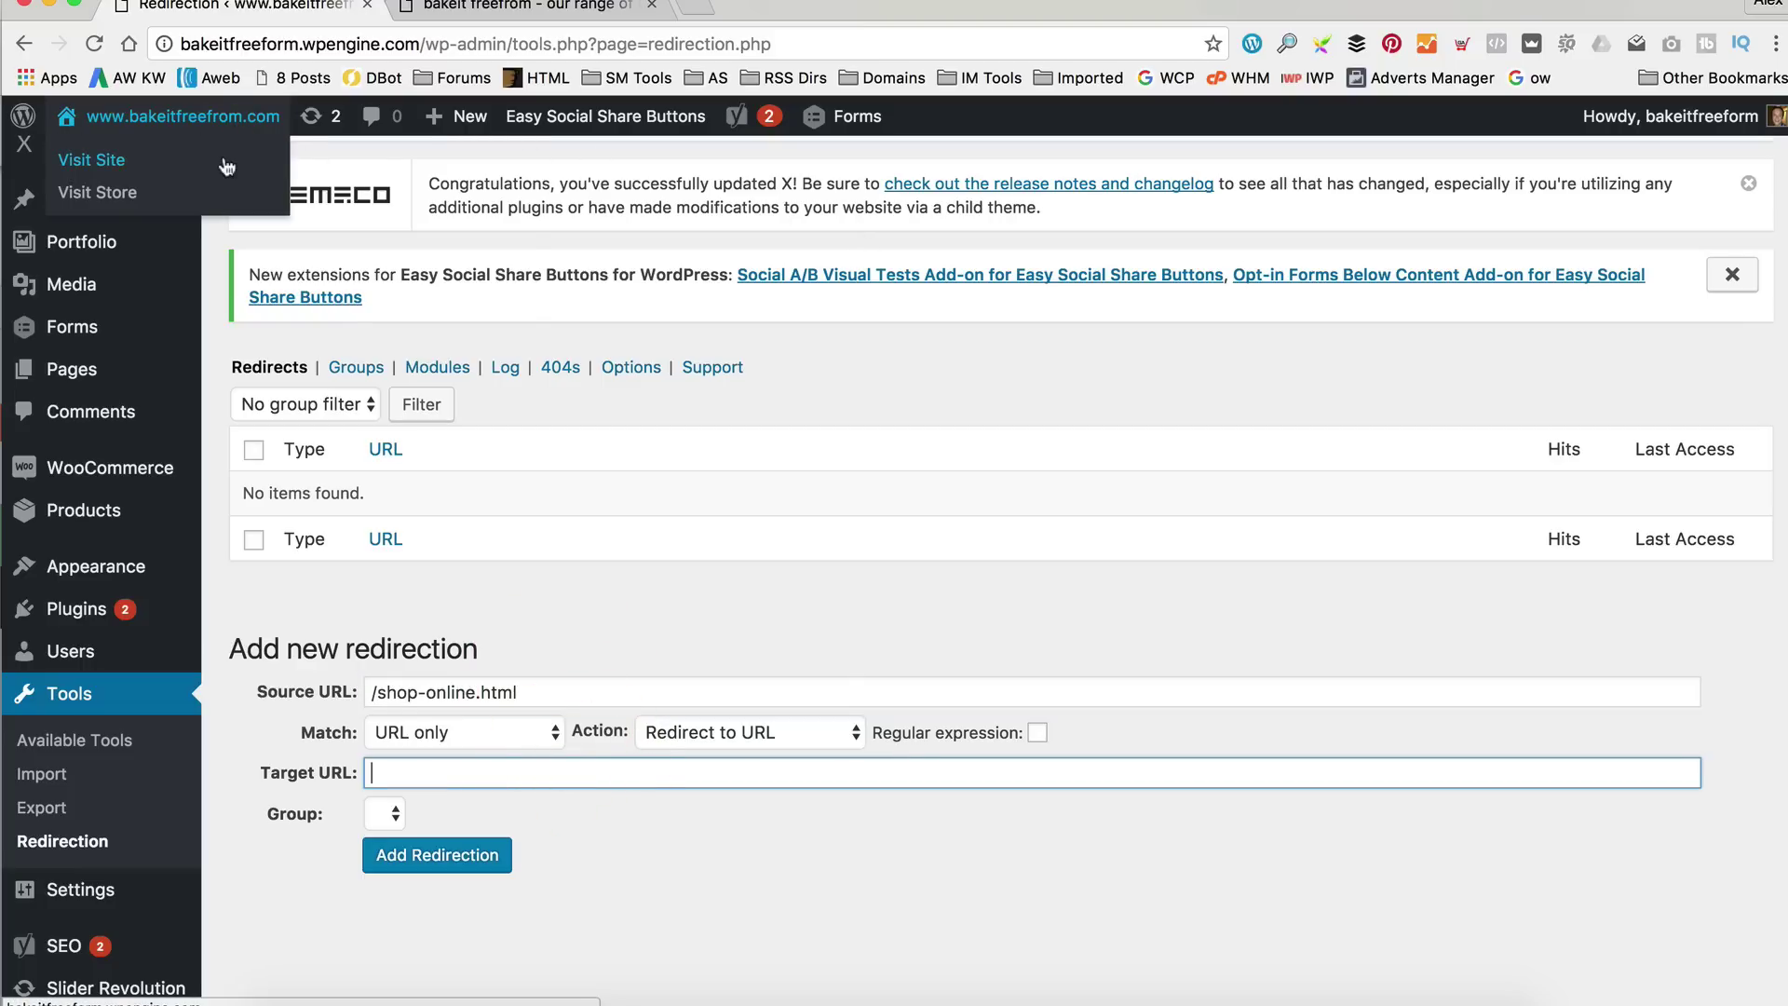
right_click(223, 164)
click(235, 168)
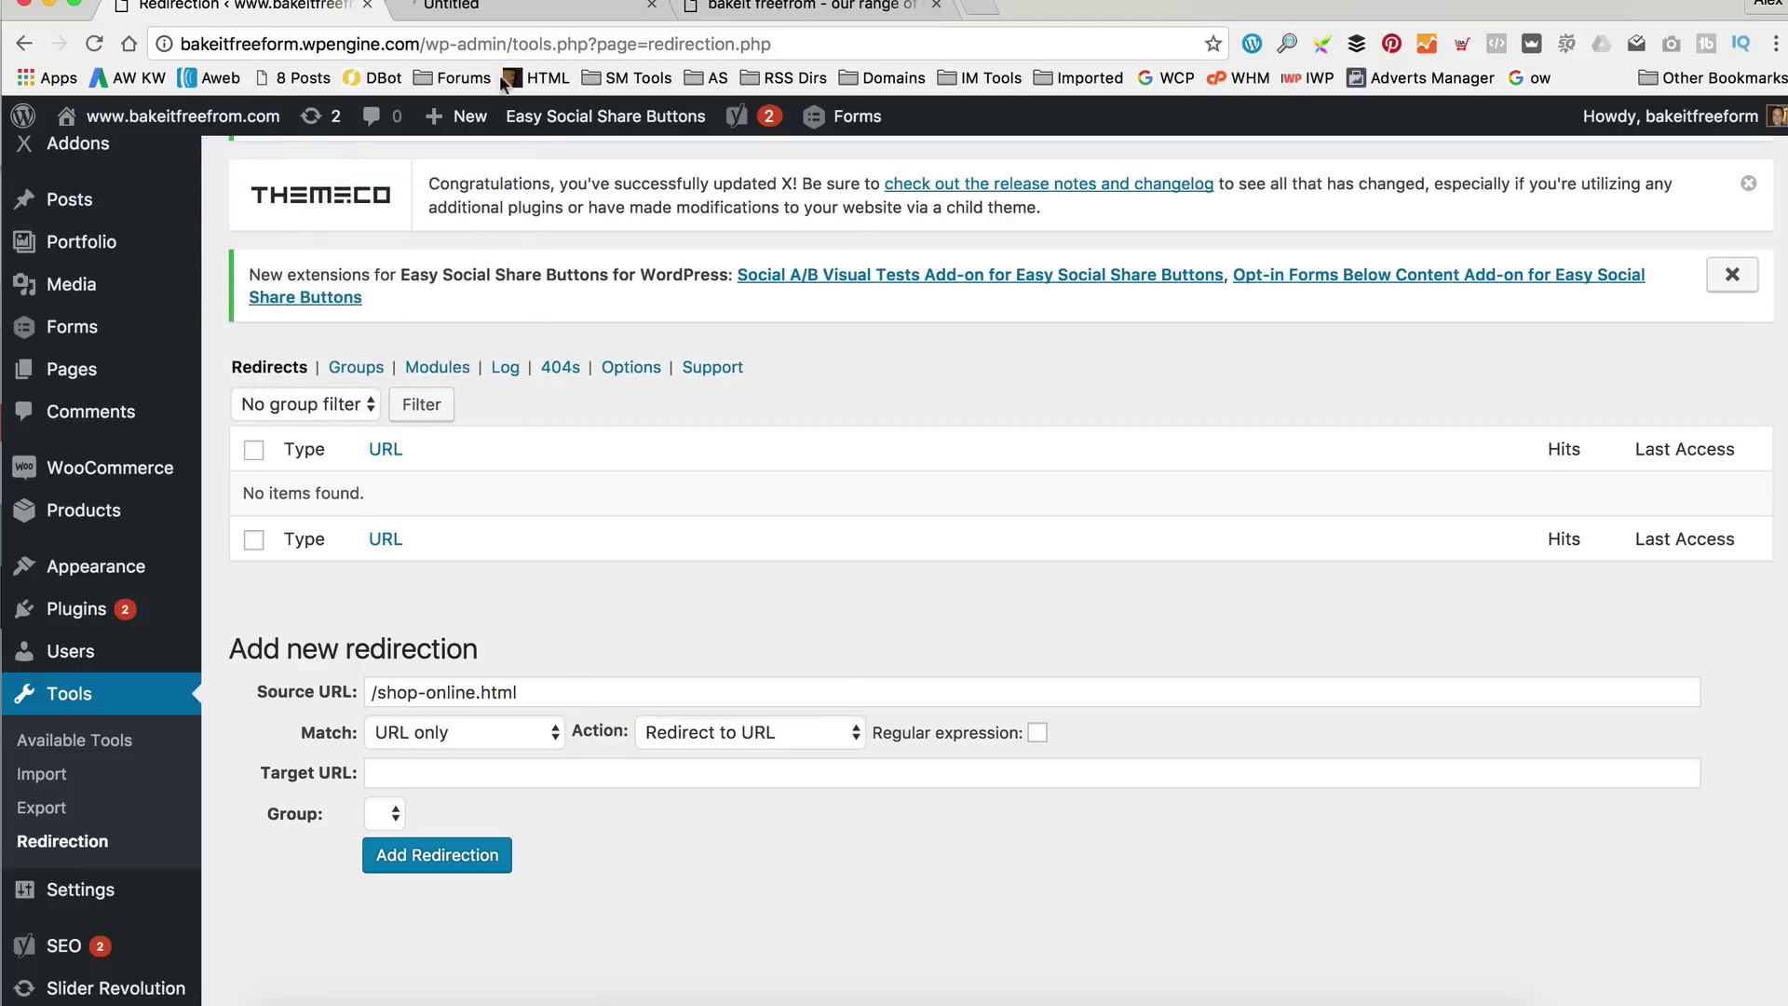
click(548, 6)
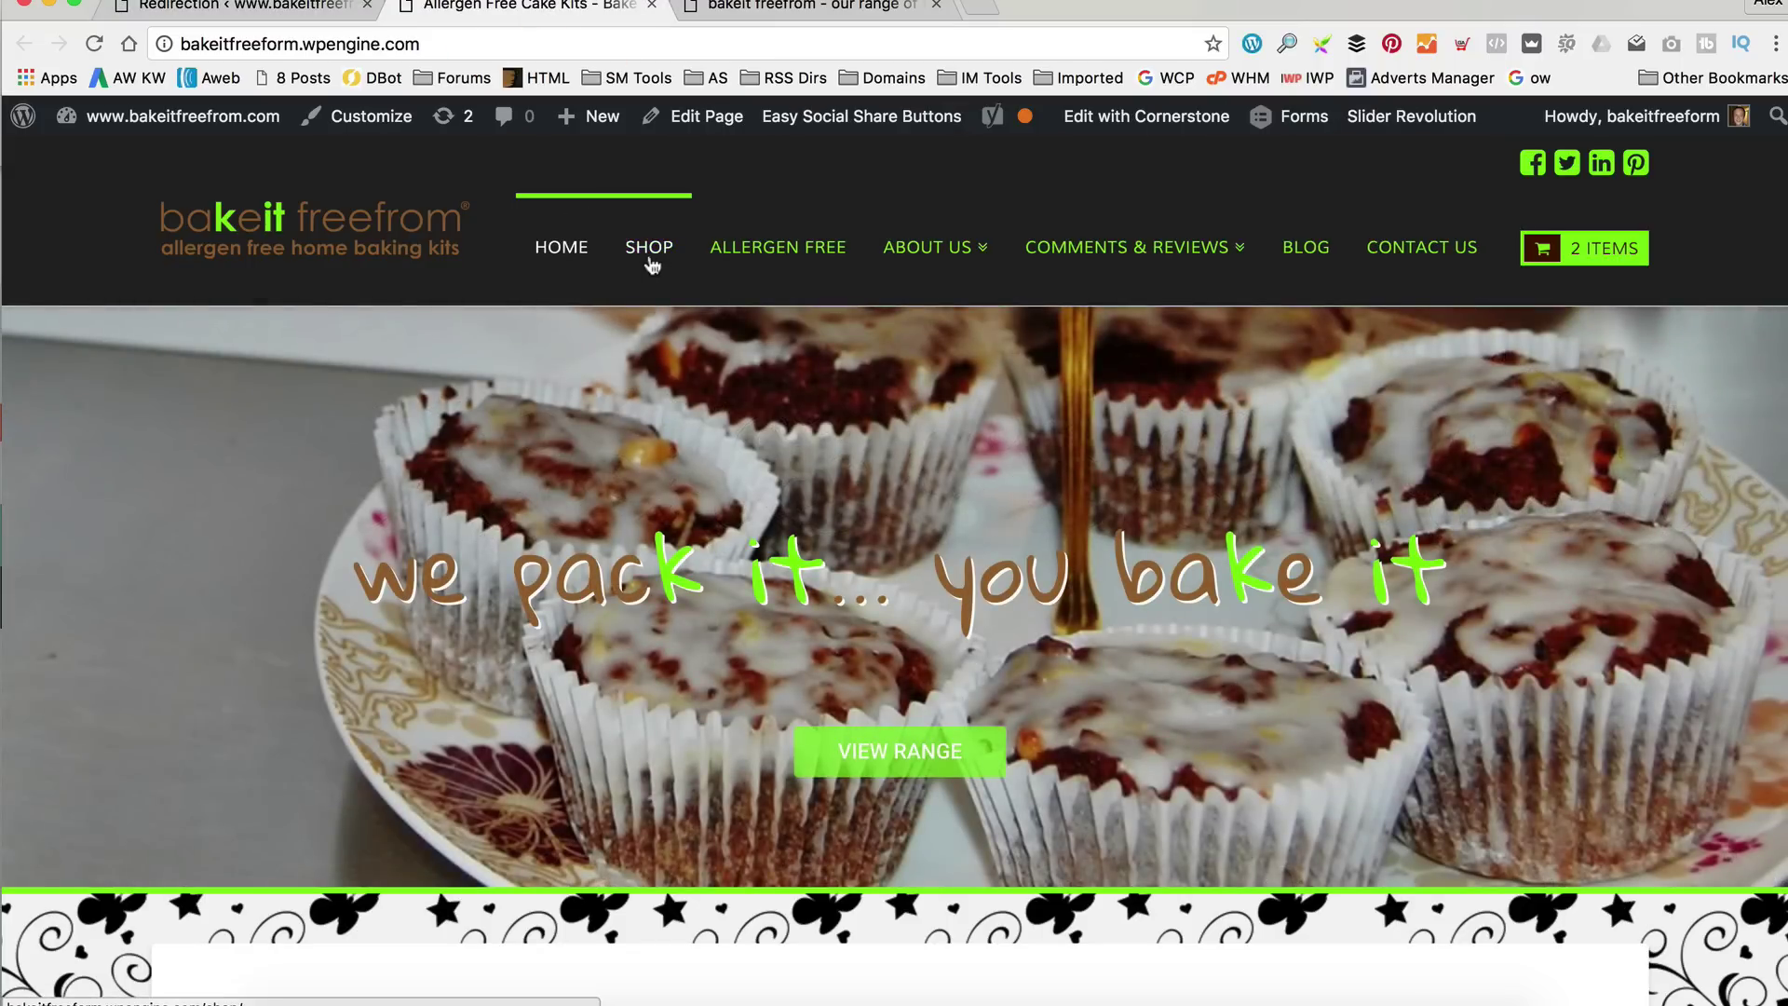
click(642, 249)
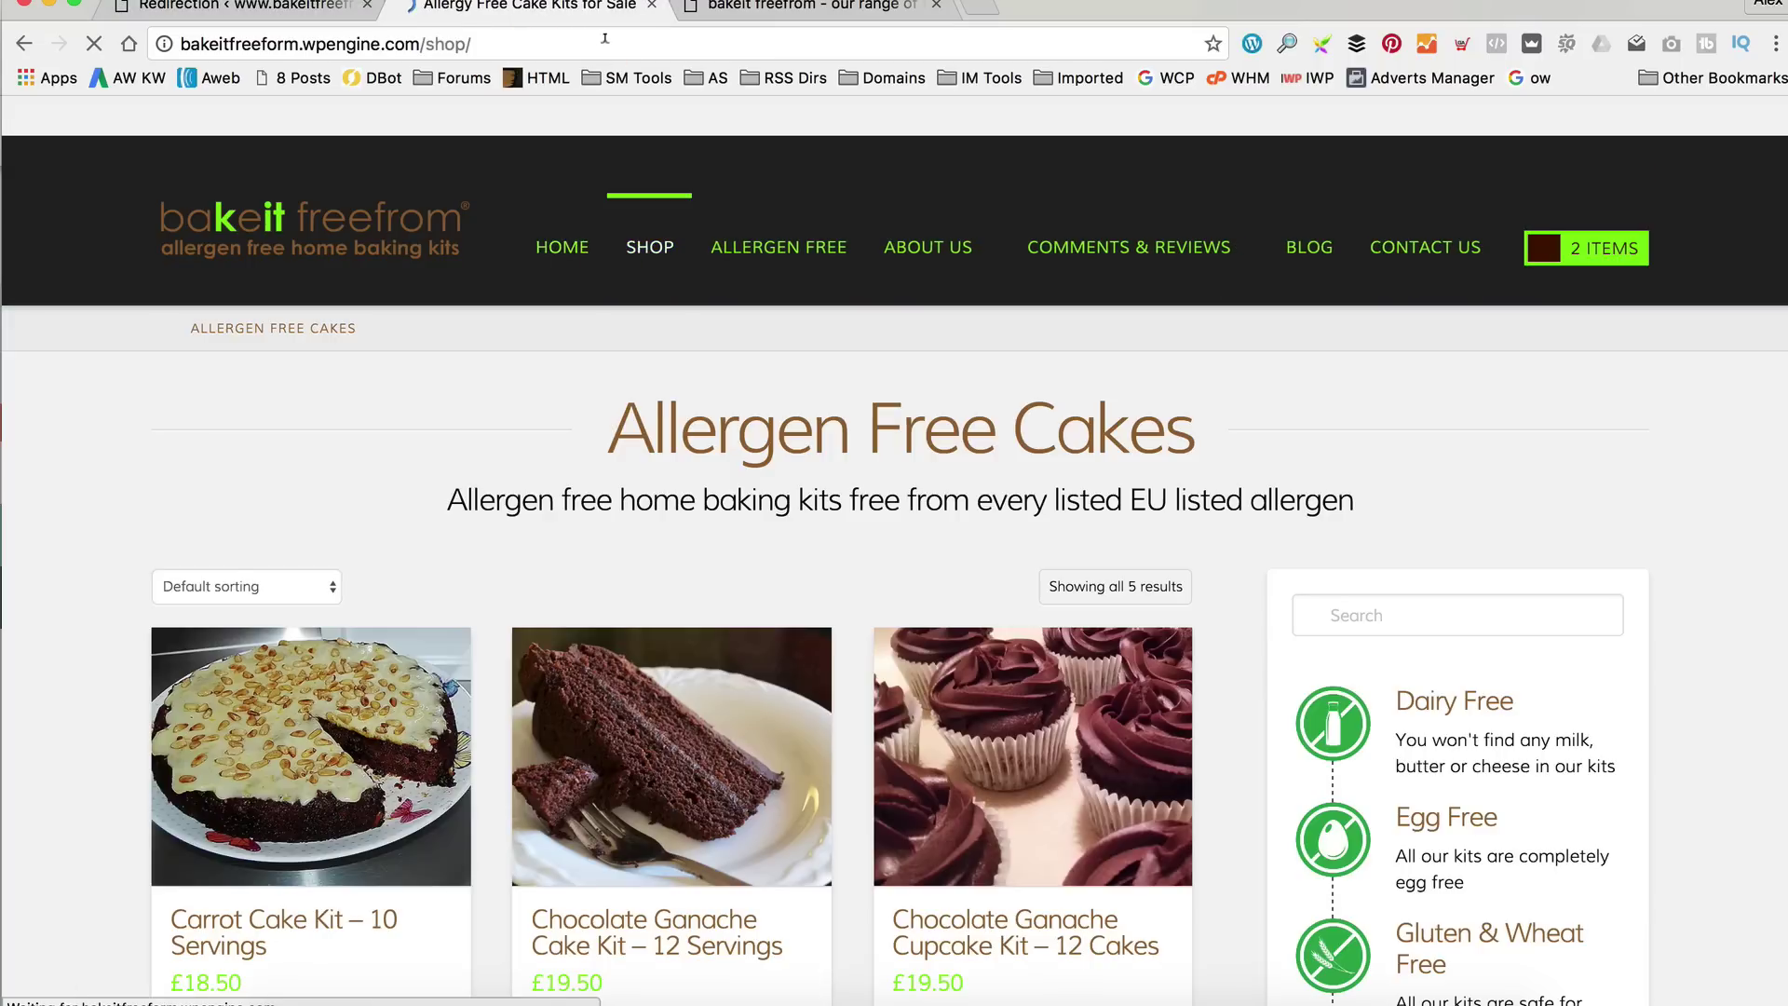
drag(473, 43, 420, 44)
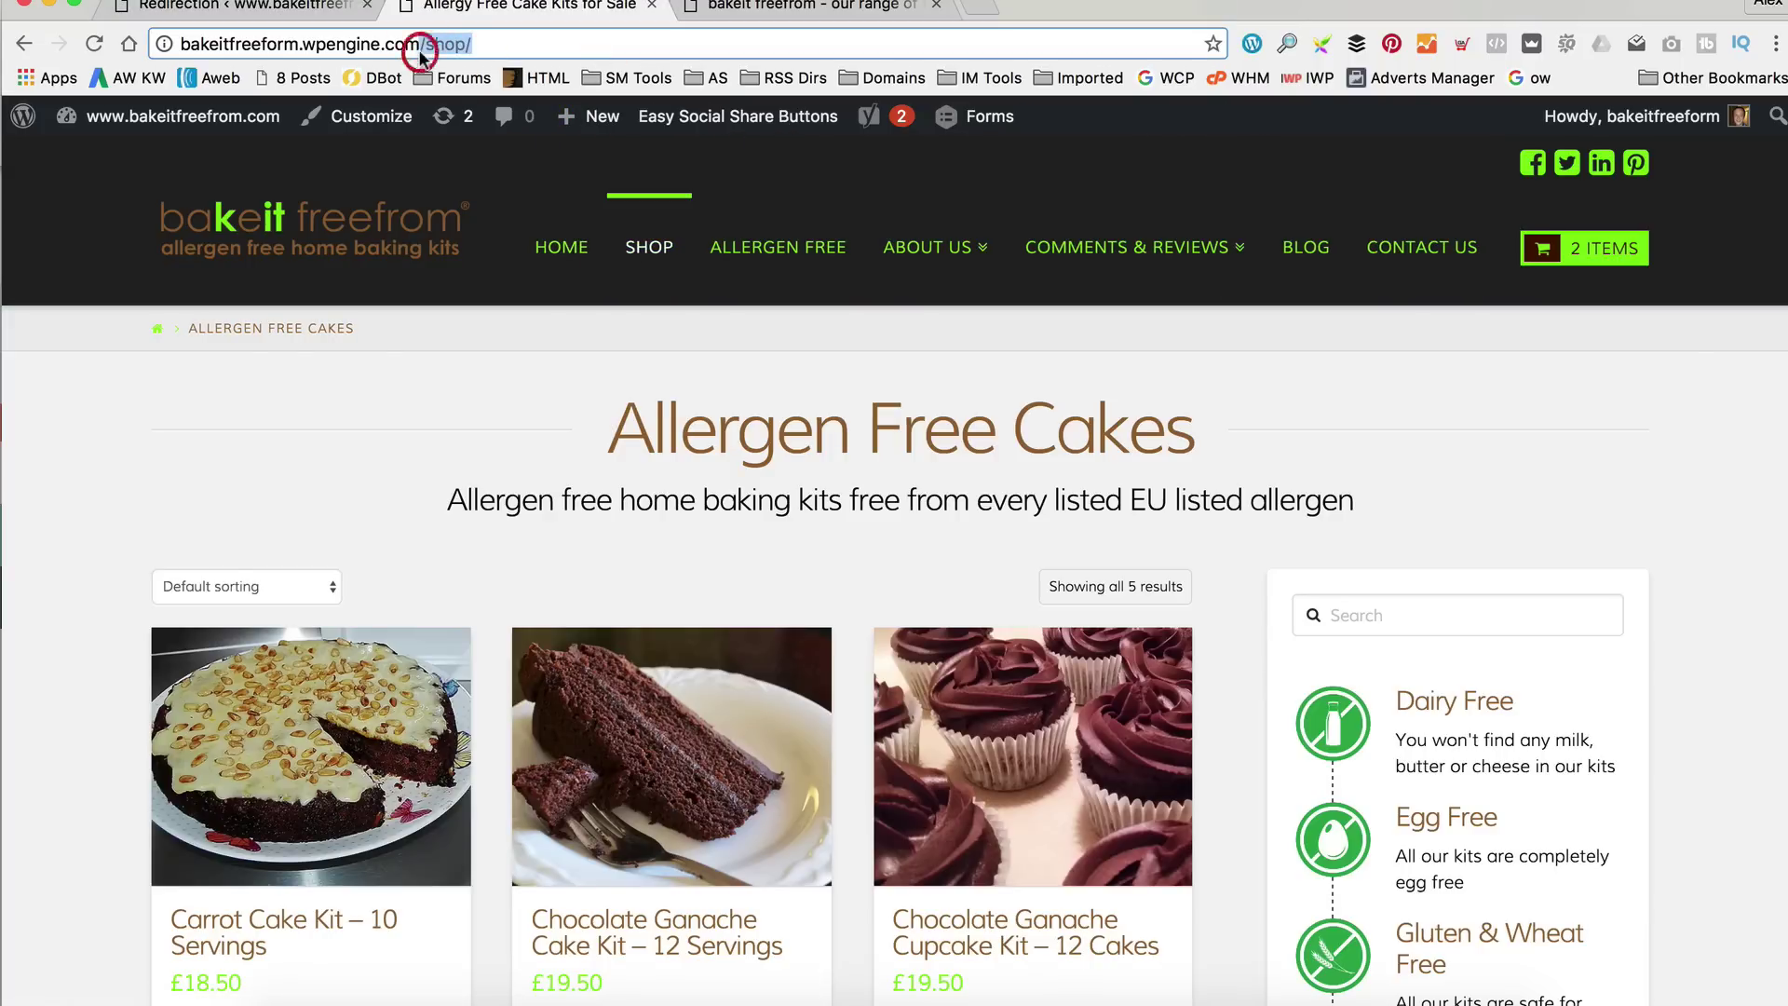
key(ctrl+c)
click(238, 5)
click(503, 773)
key(ctrl+v)
click(437, 855)
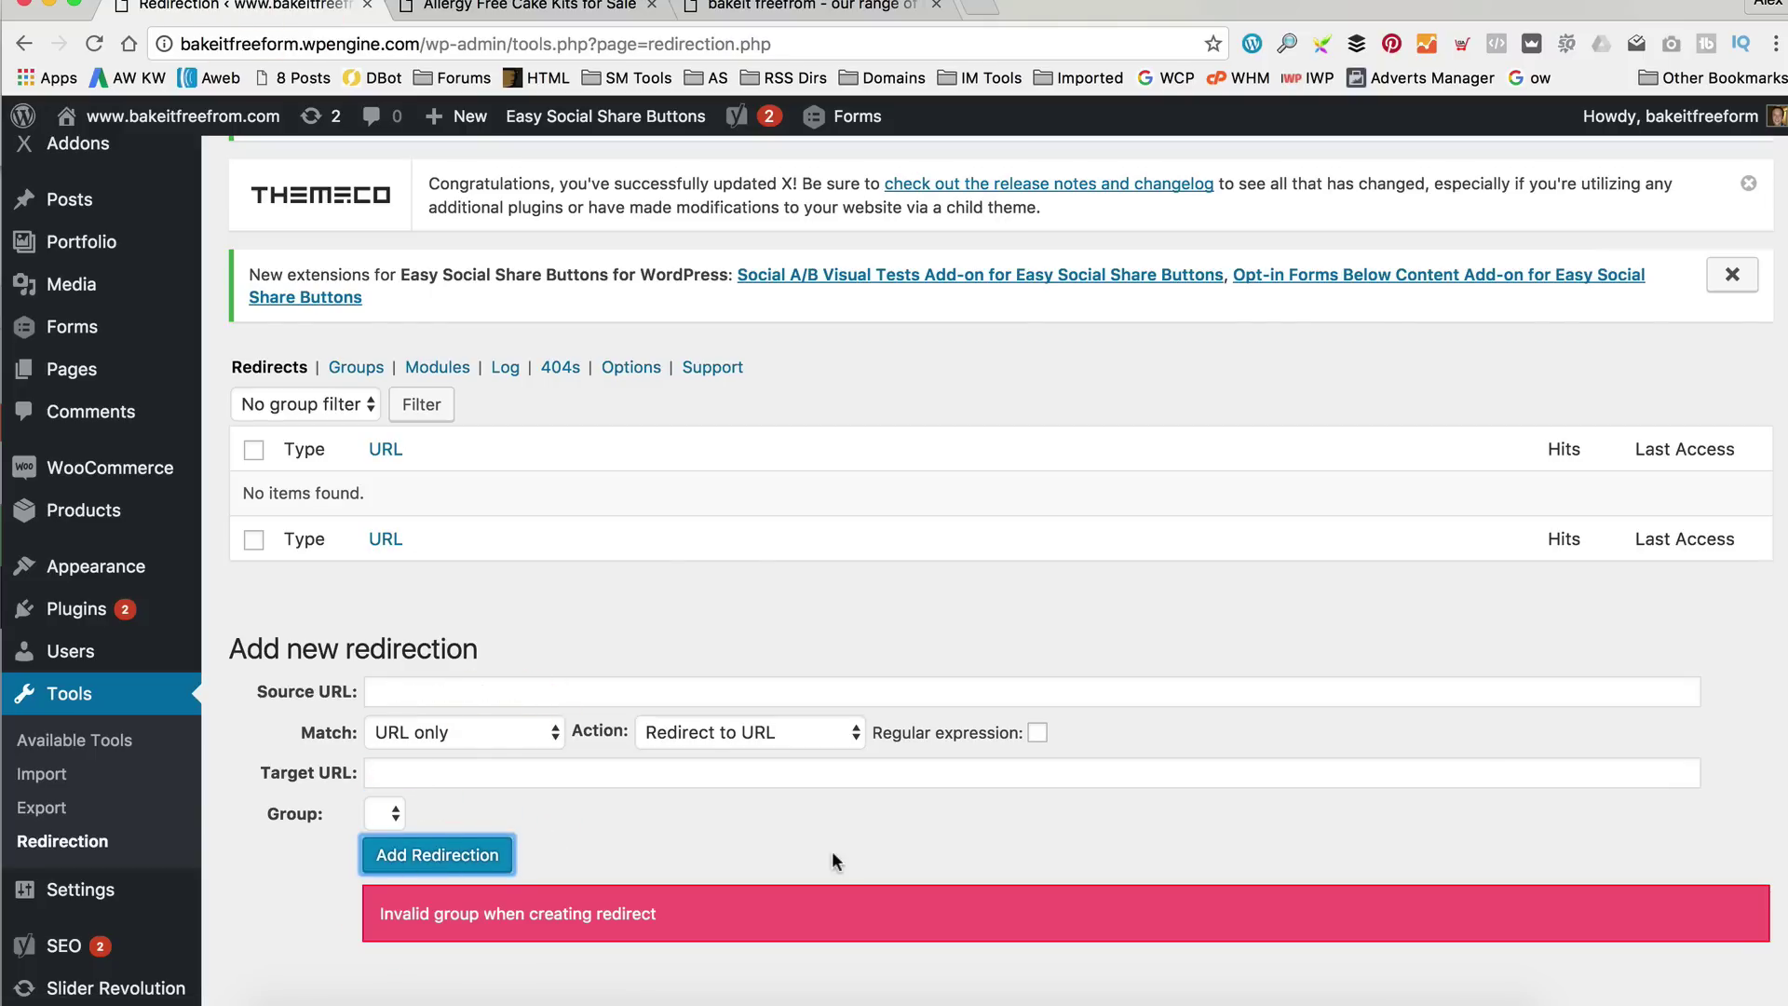
- Find the redirect group list empty and go to the Groups page
click(391, 806)
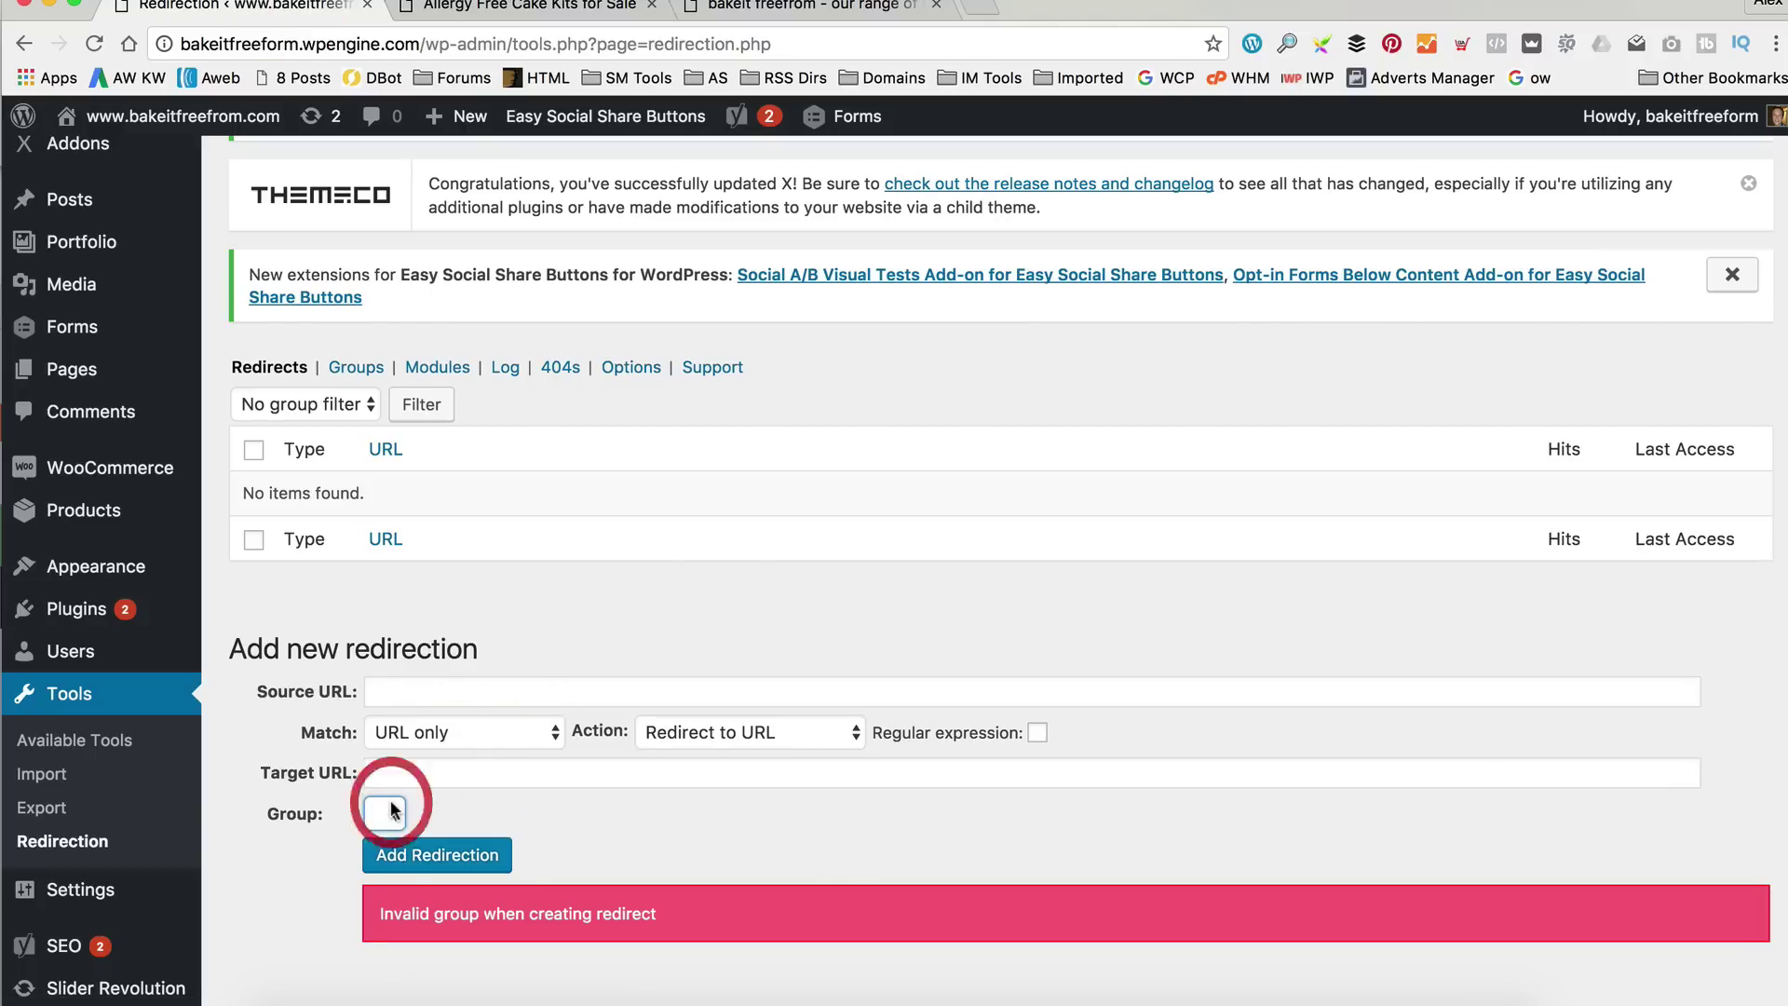
click(395, 811)
click(508, 819)
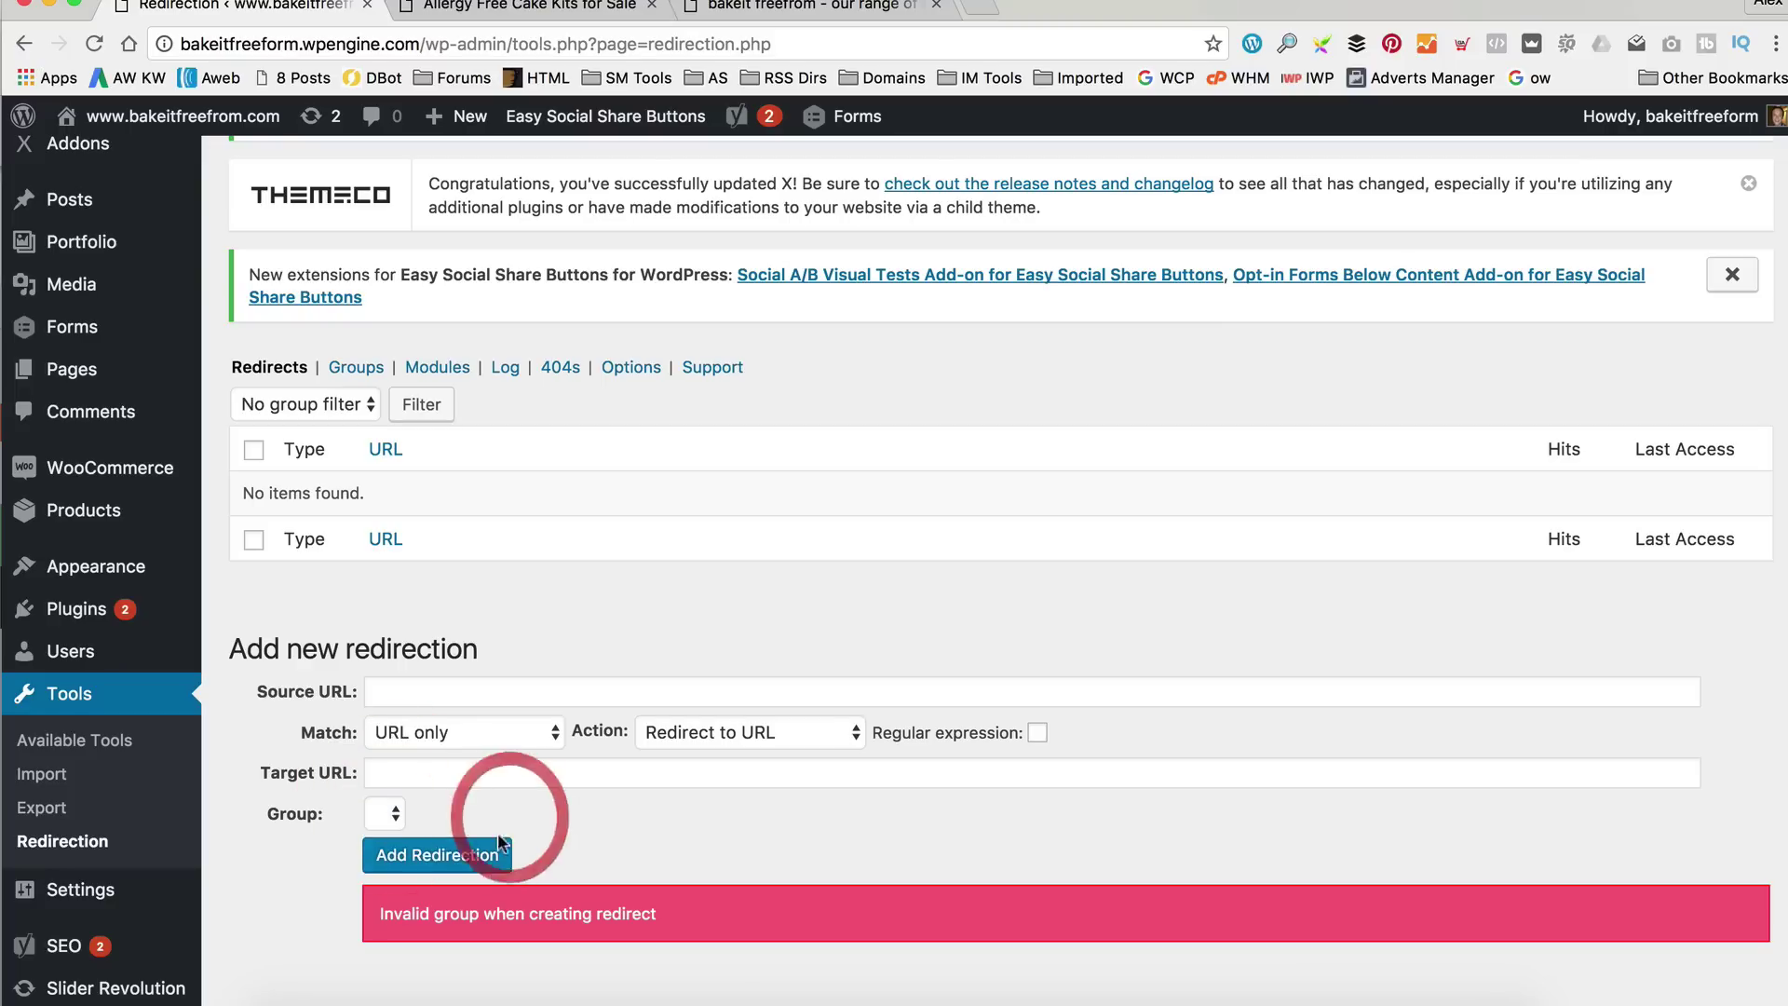
click(354, 369)
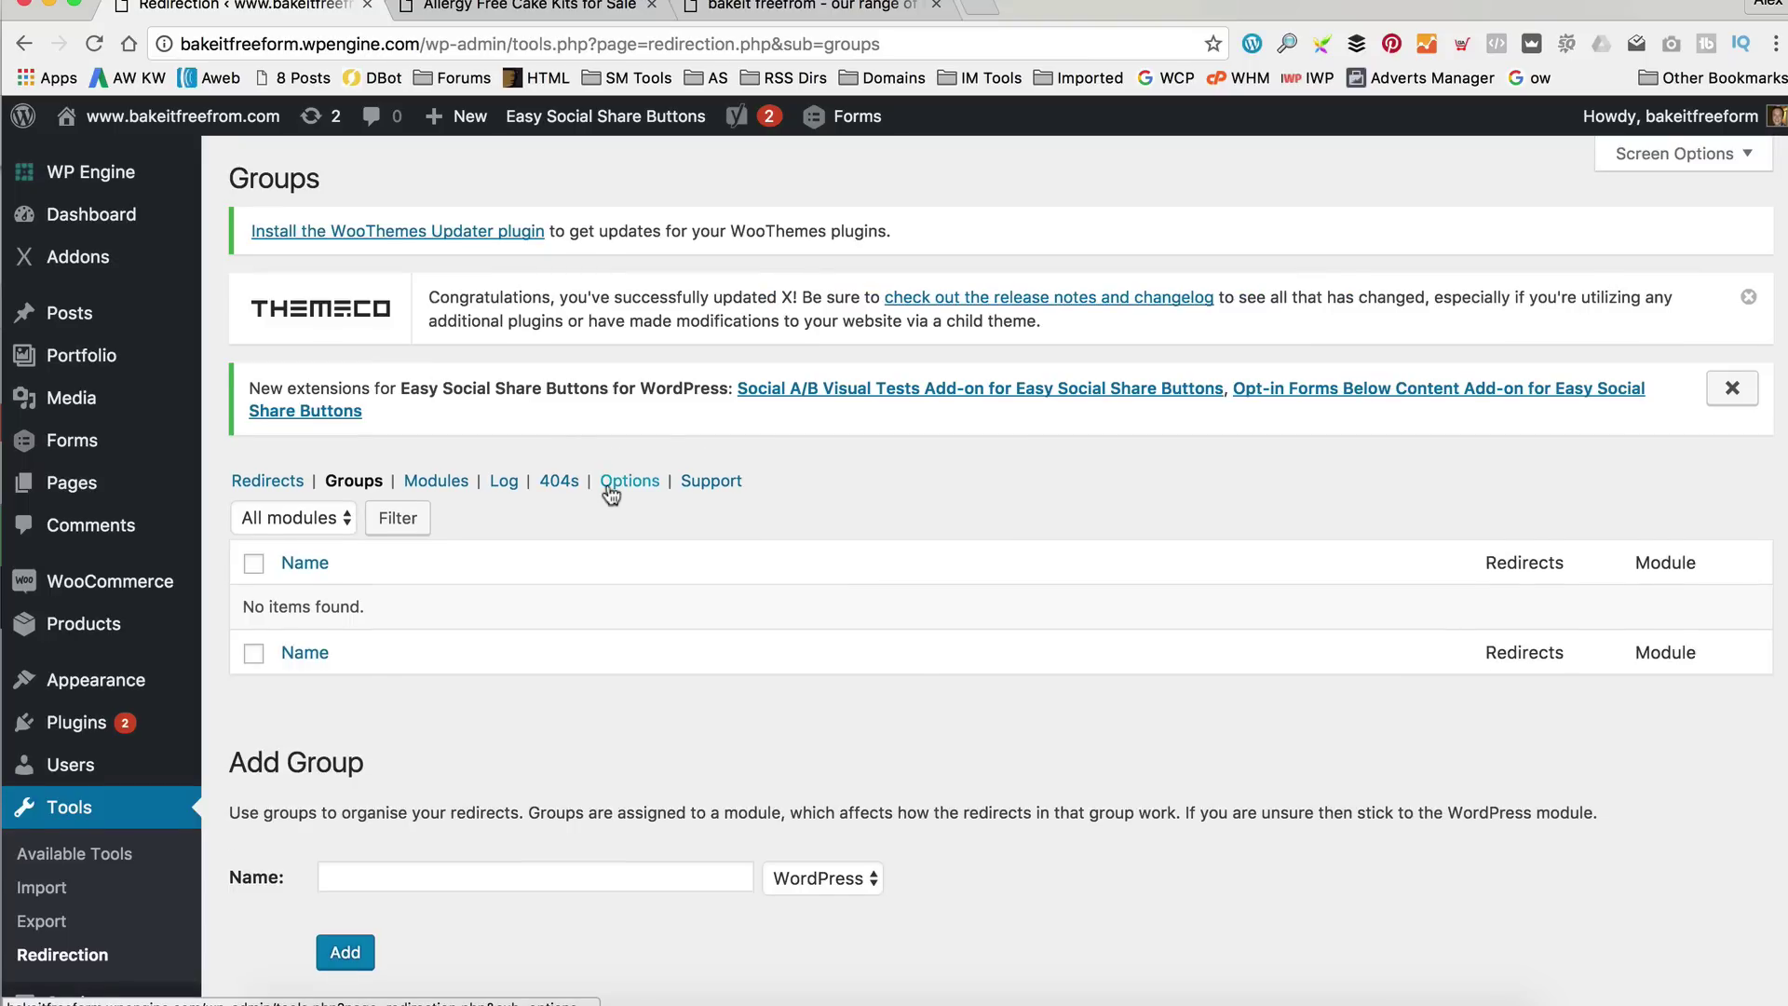
- Create a redirect group named 'Old site redirects' using the WordPress module
scroll(610, 494, down, 4)
click(522, 707)
text(Old site)
key(BackSpace)
key(BackSpace)
key(BackSpace)
text(e)
key(BackSpace)
key(BackSpace)
text(te redirects)
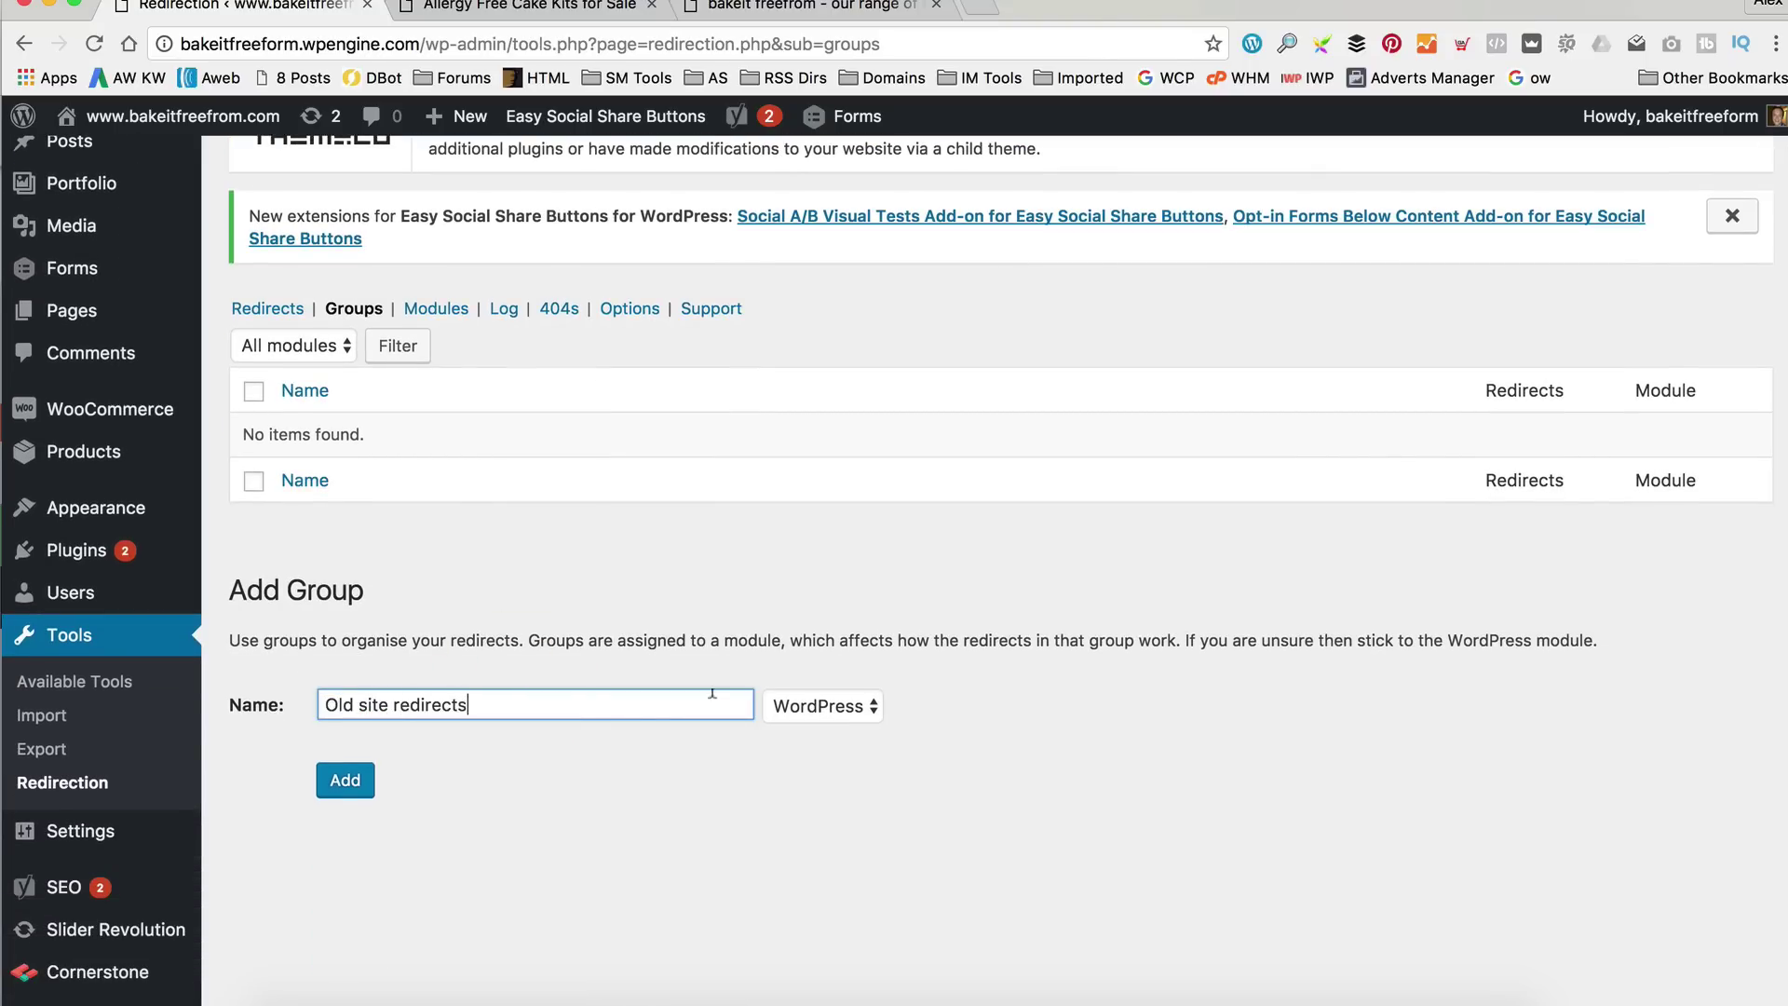
click(853, 710)
click(658, 786)
click(345, 780)
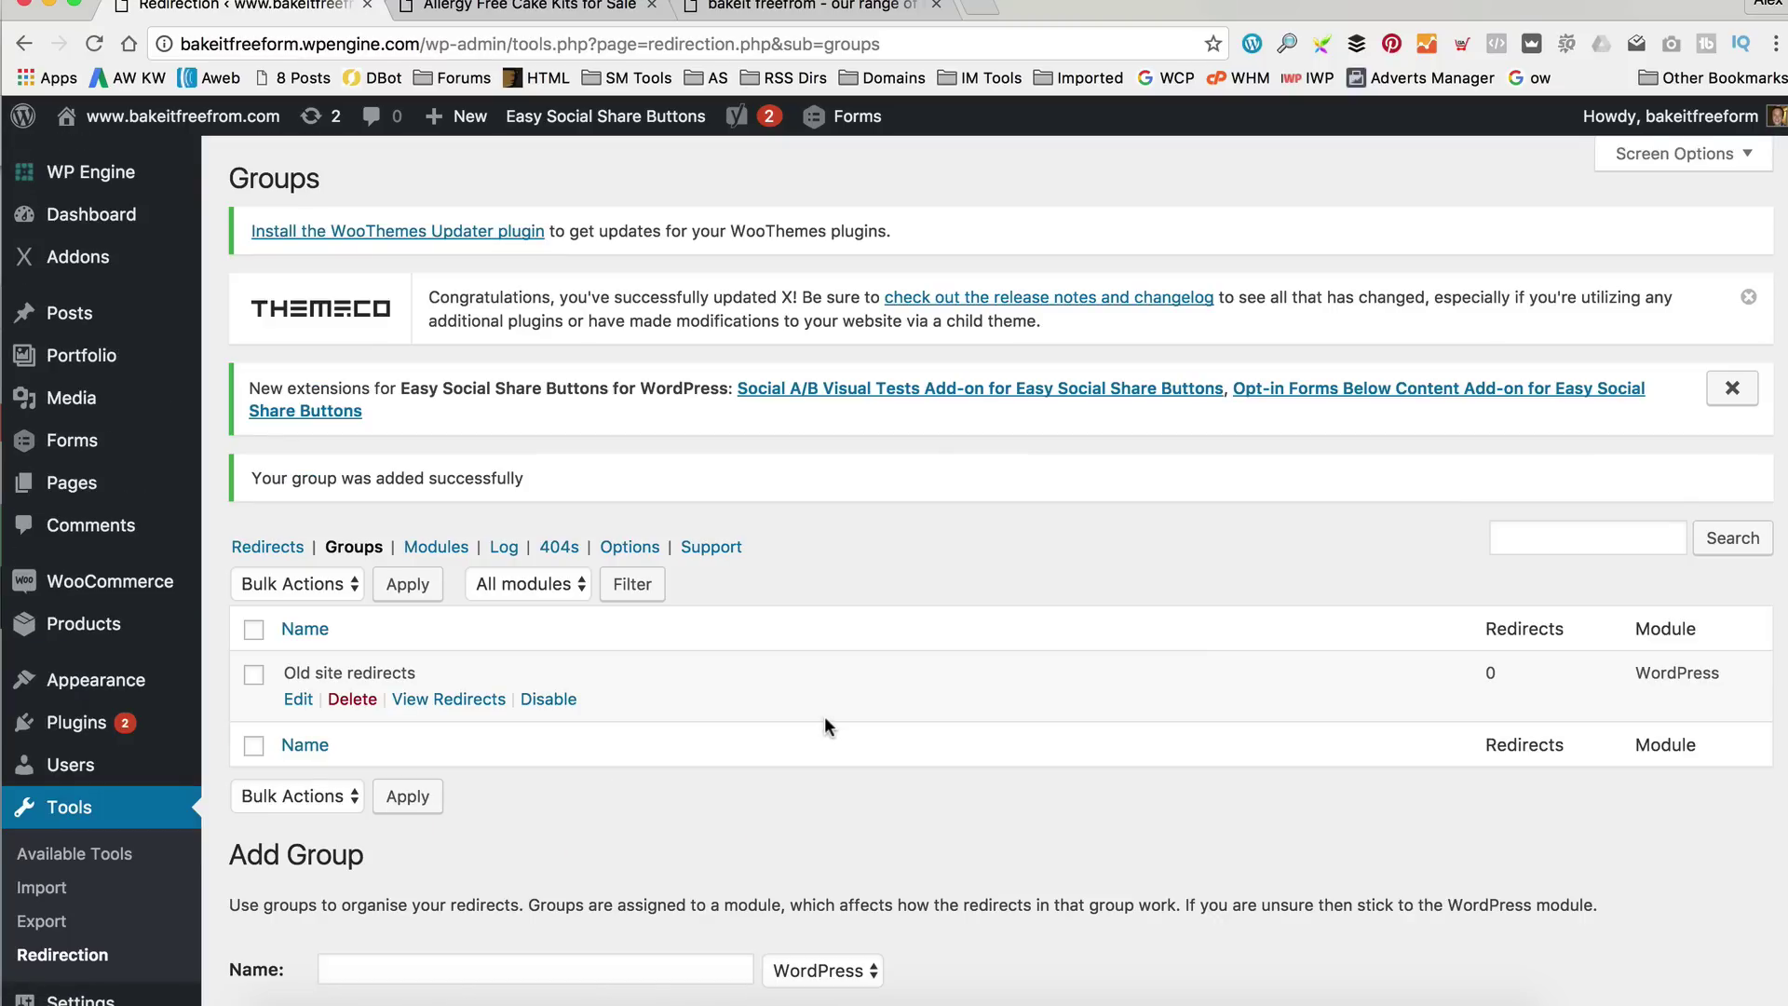
- Return to the Redirects page and fill the Target URL with /shop/
scroll(824, 726, down, 2)
click(288, 468)
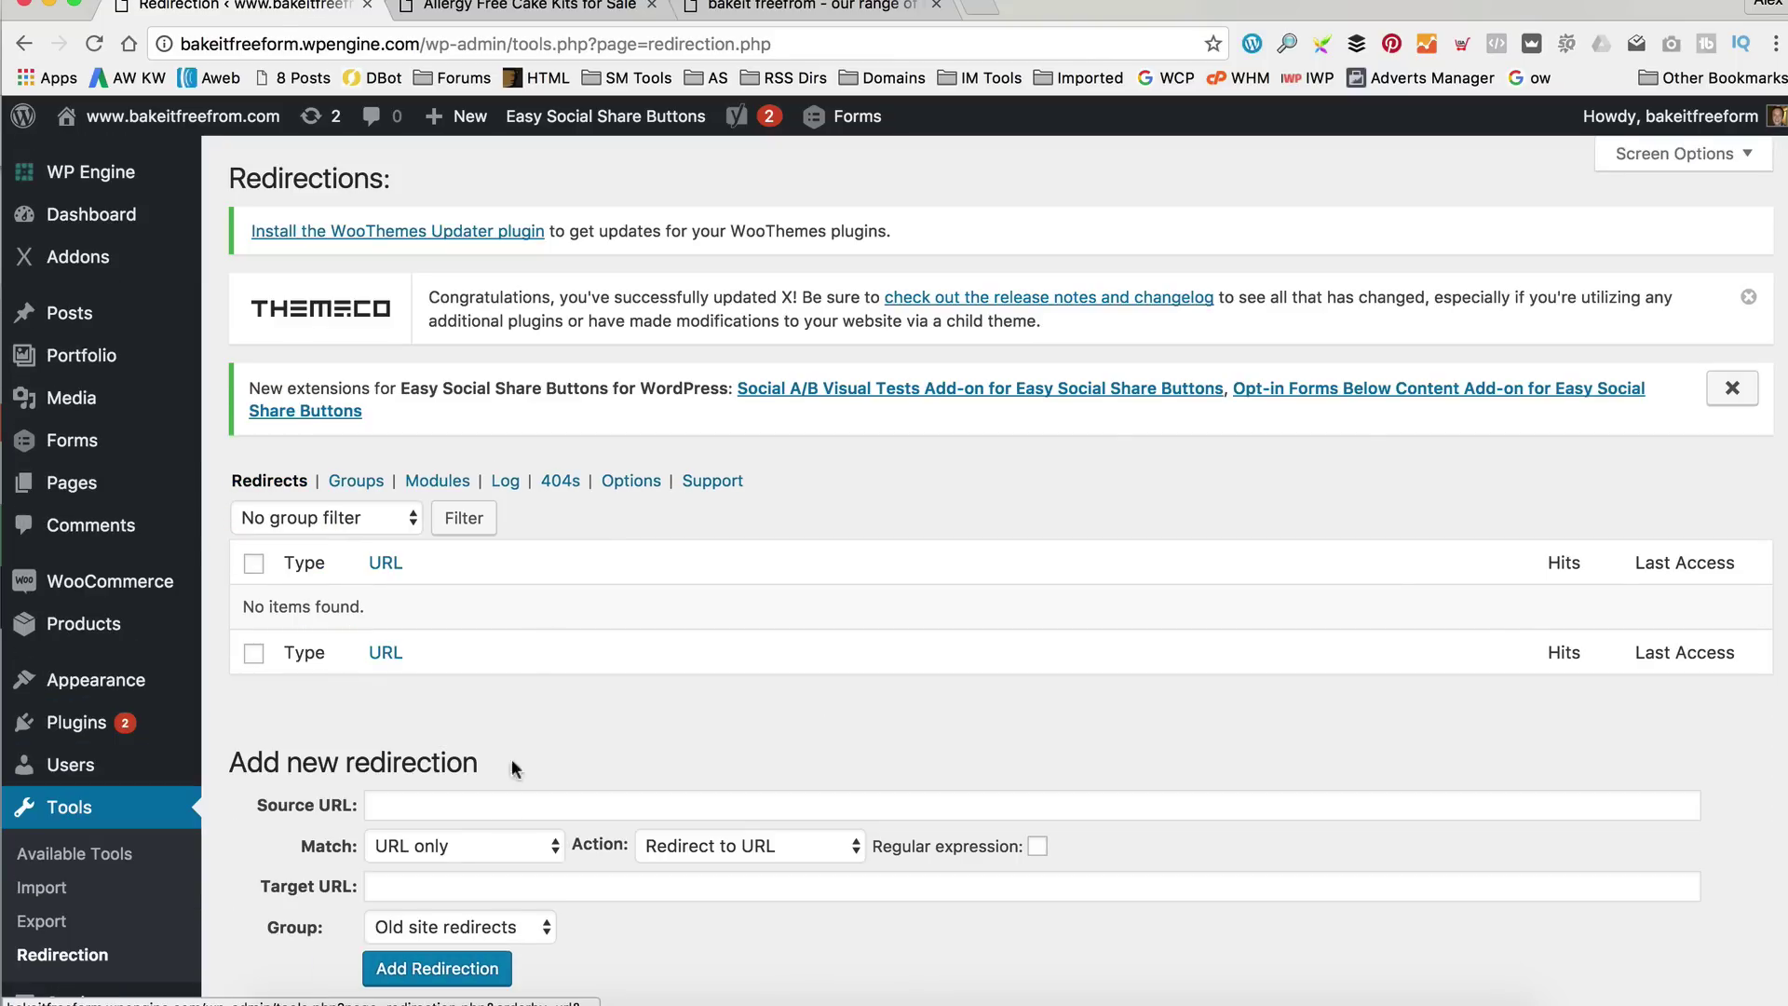
click(511, 885)
click(479, 926)
click(559, 804)
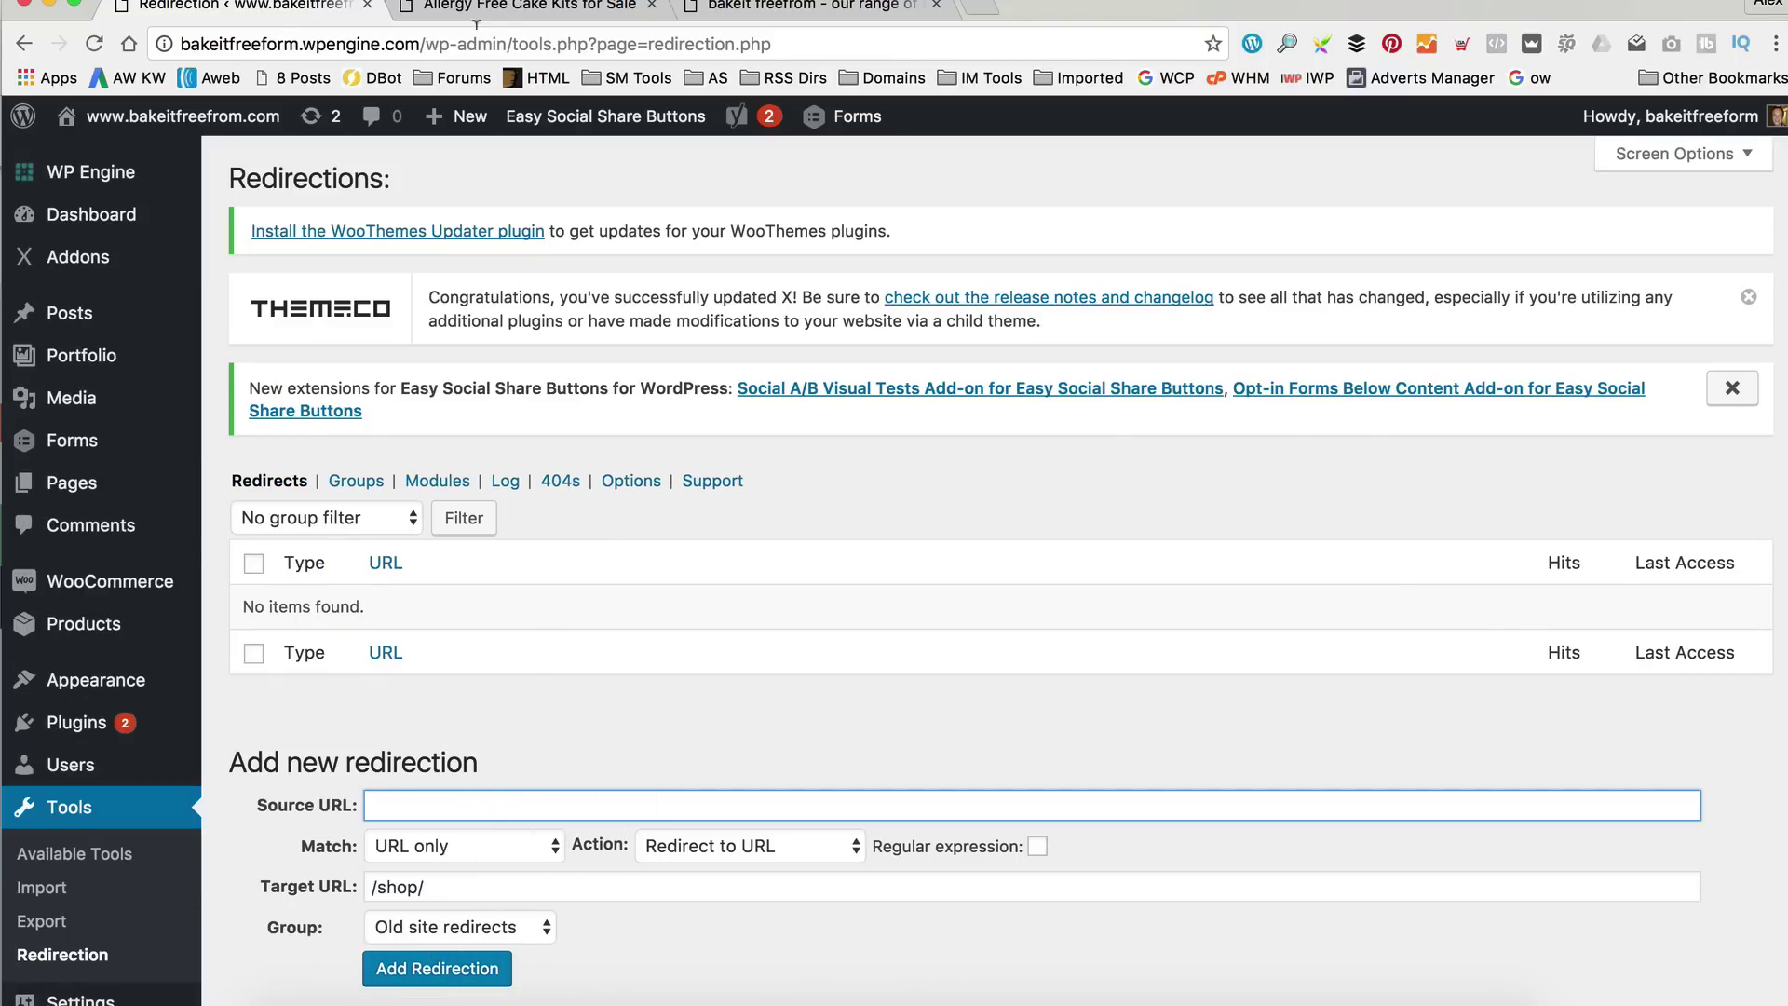
click(451, 7)
- Add the redirect from /shop-online.html to /shop/
click(741, 7)
click(692, 35)
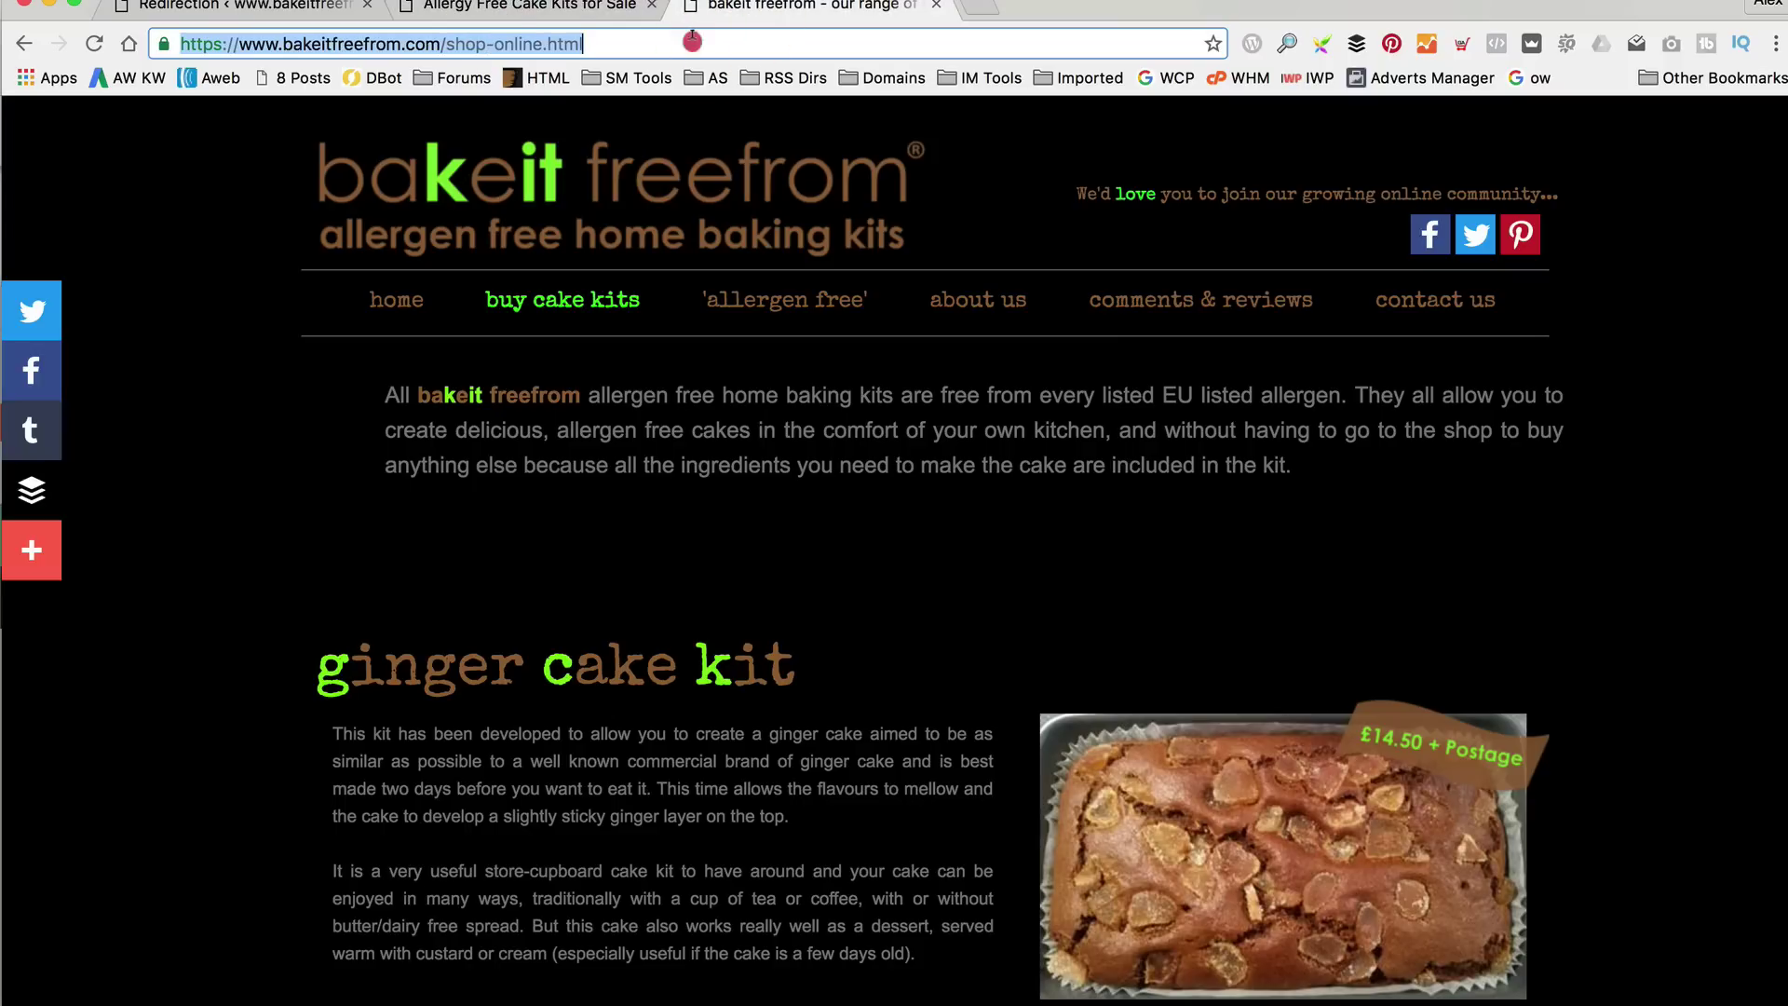
drag(692, 35, 441, 43)
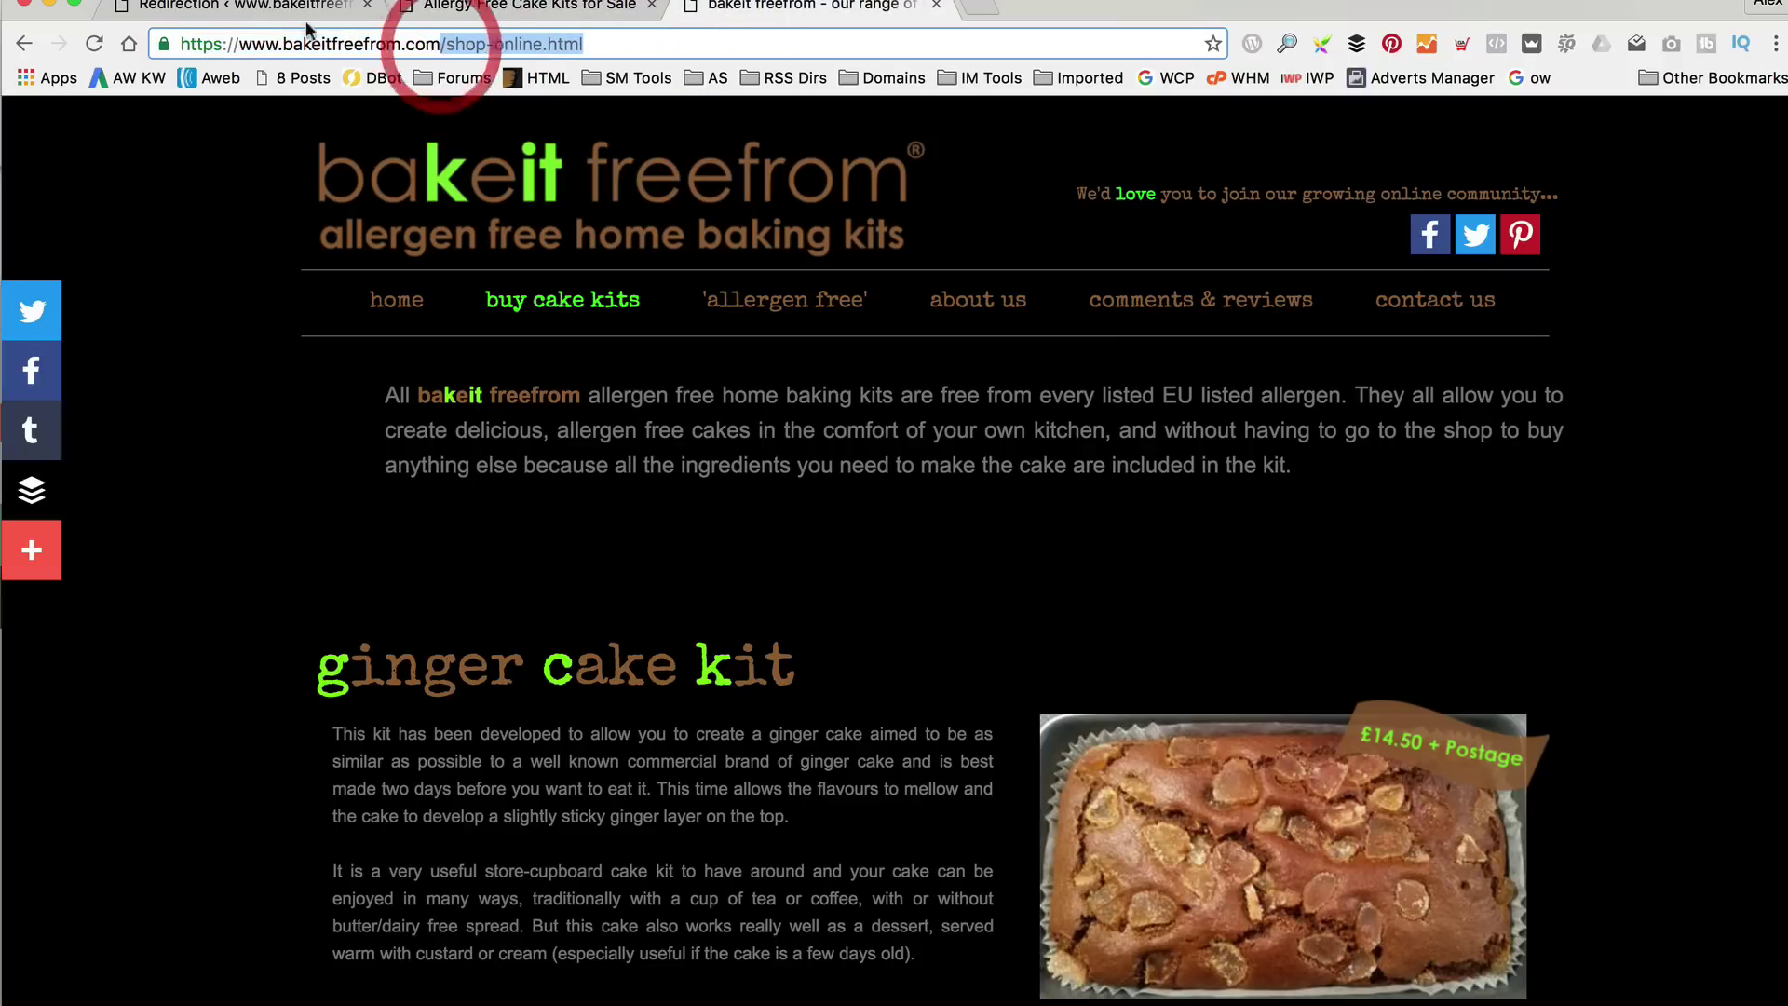
key(ctrl+c)
click(242, 6)
key(ctrl+v)
scroll(718, 475, down, 3)
click(438, 713)
- Open the old site's ginger cake kit product page
scroll(932, 683, up, 5)
click(529, 5)
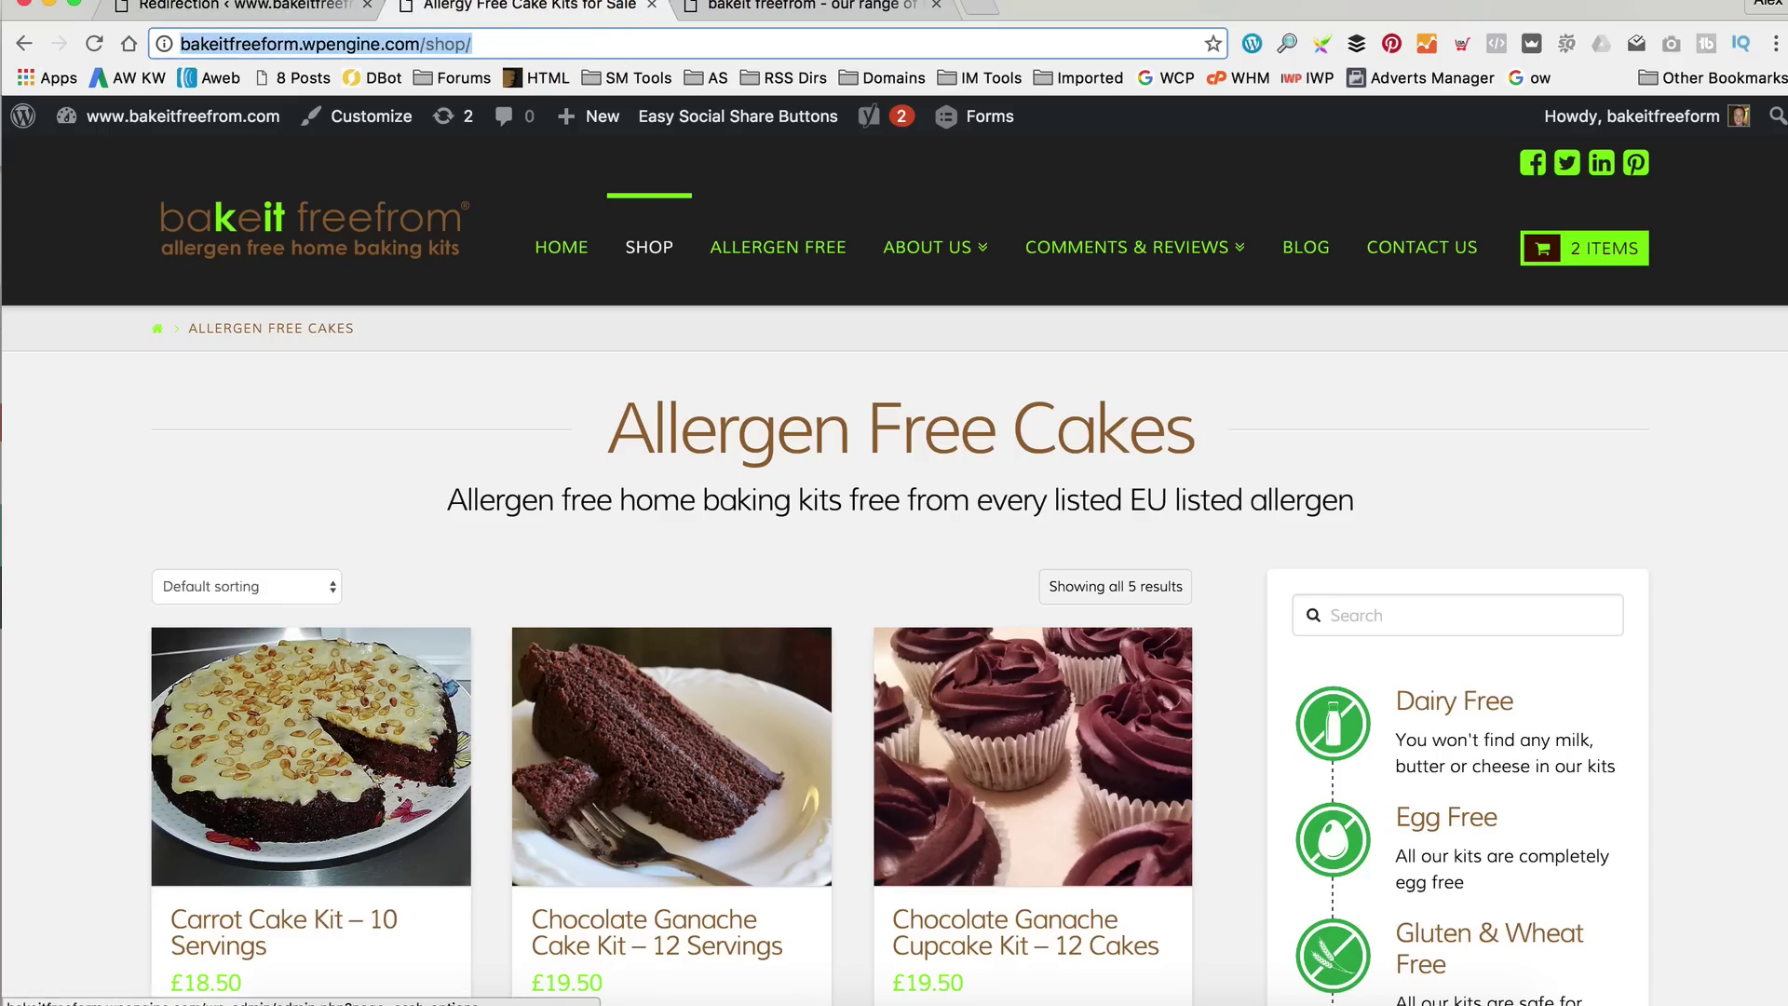
click(756, 7)
scroll(592, 326, down, 5)
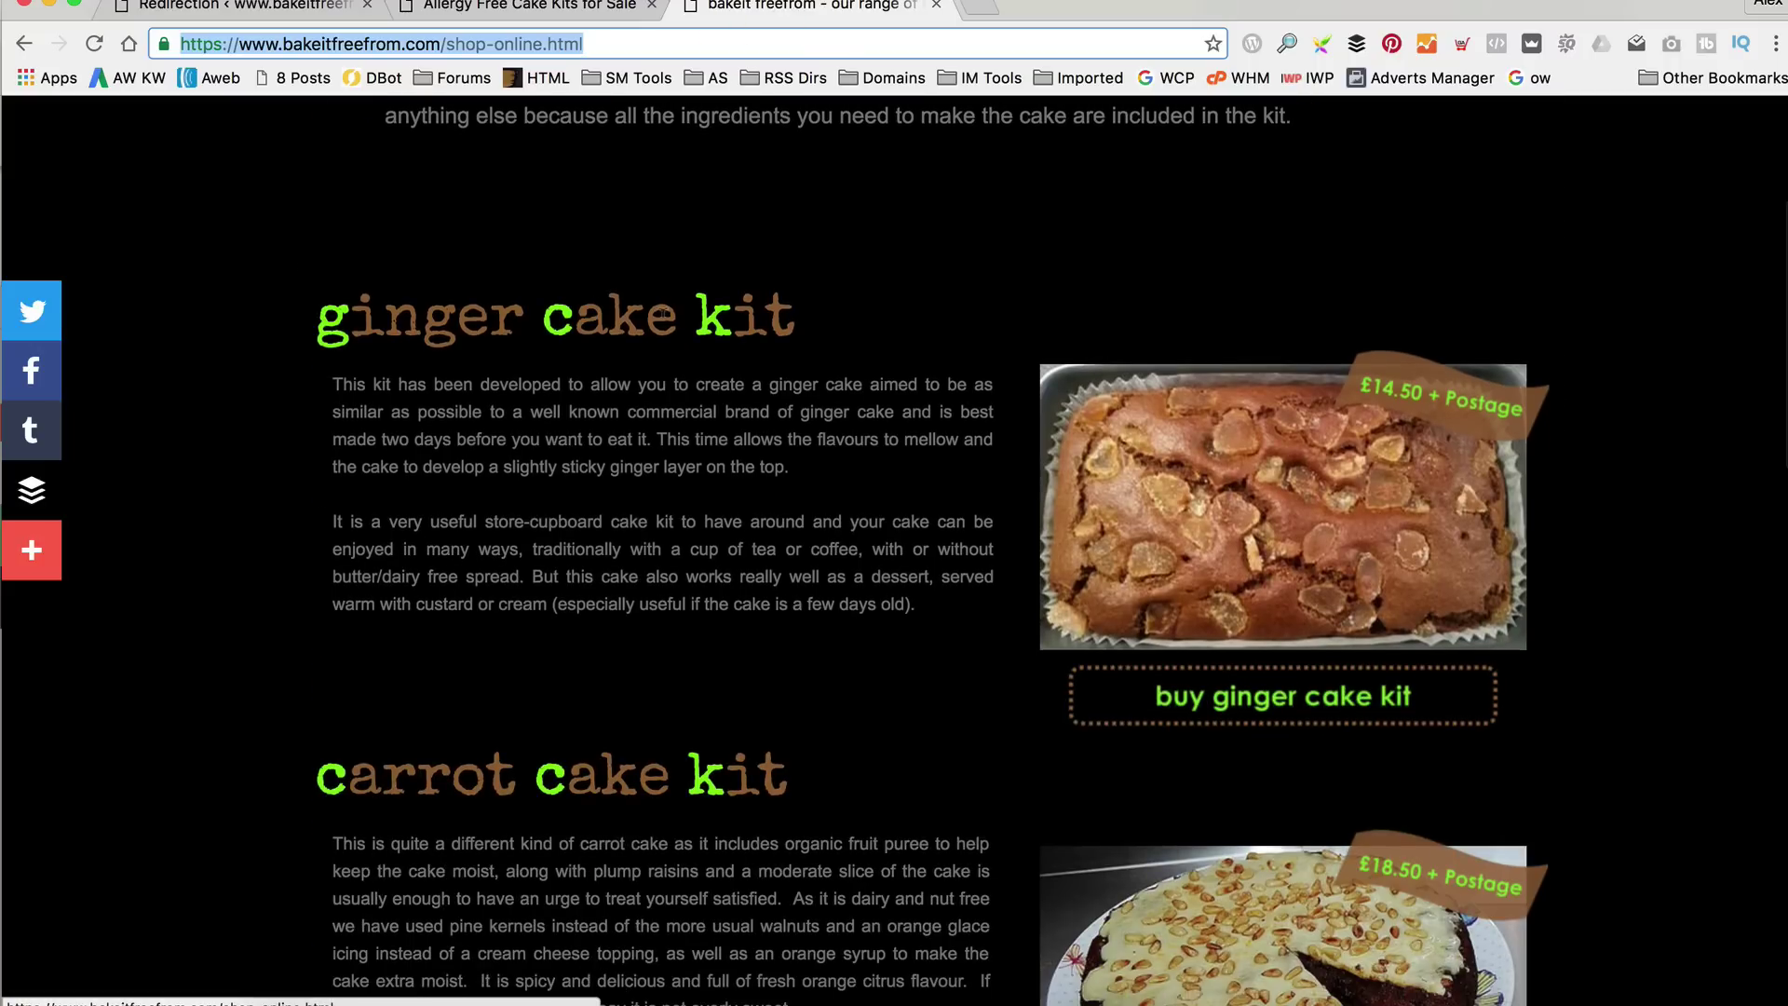
click(1337, 527)
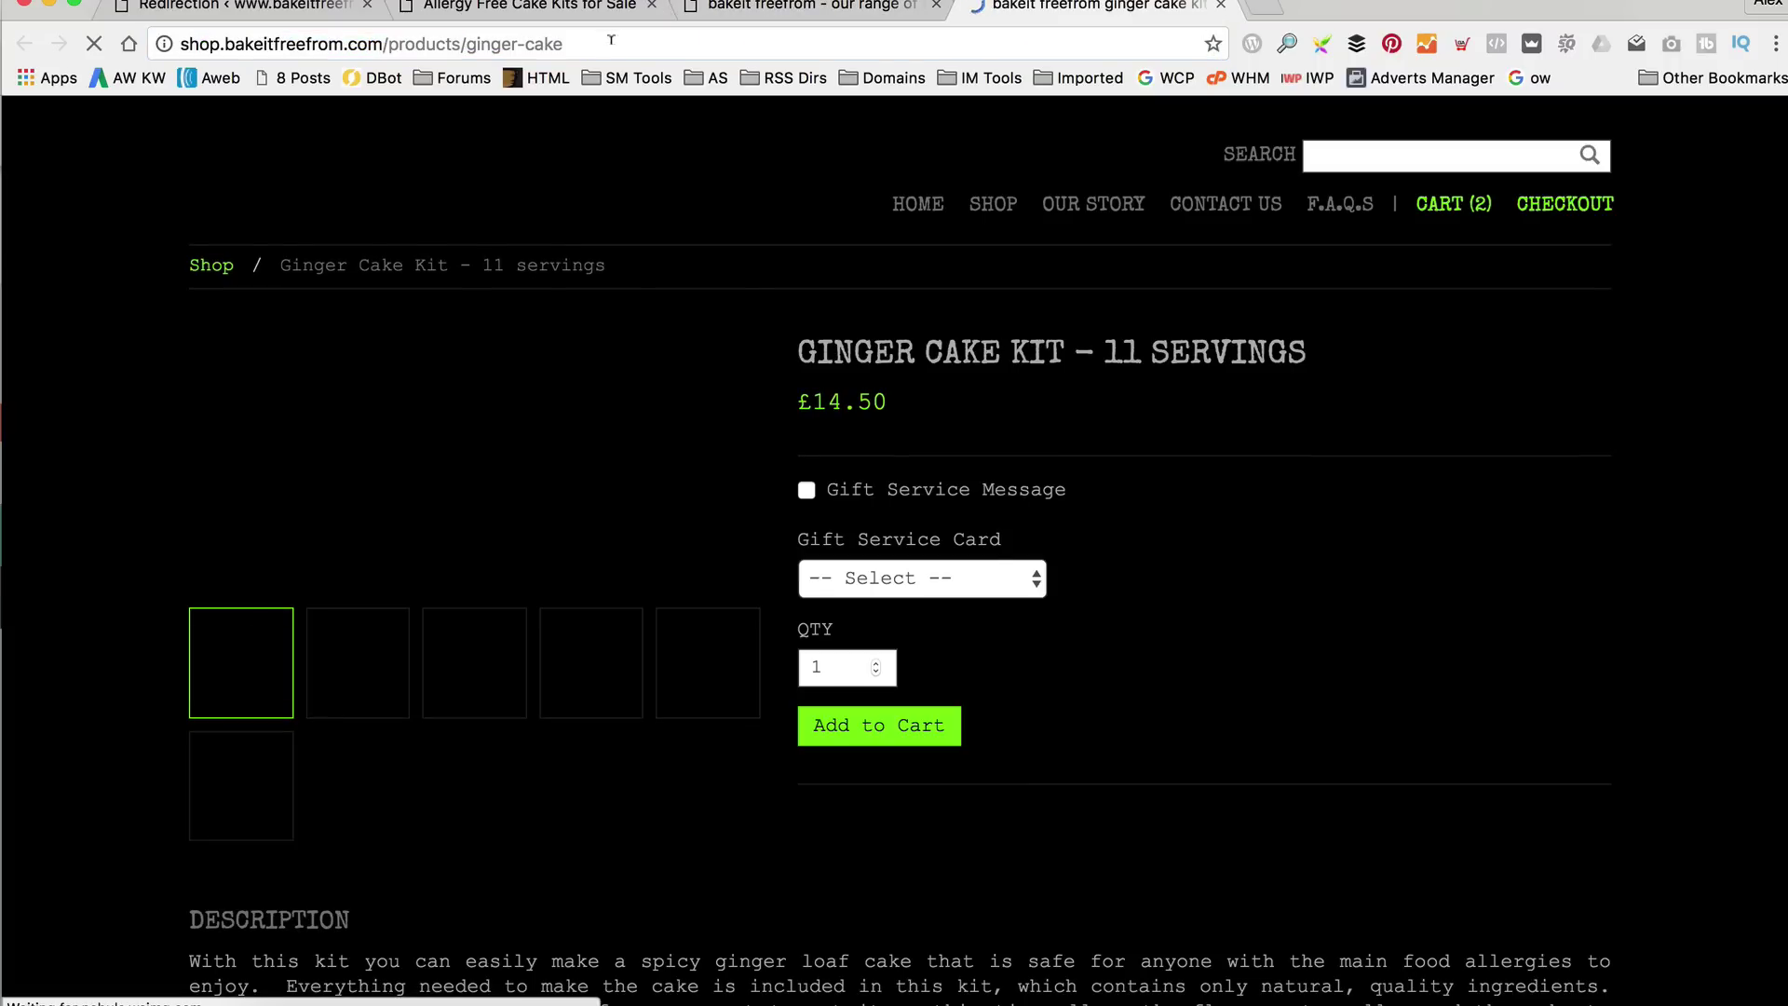
drag(610, 41, 399, 49)
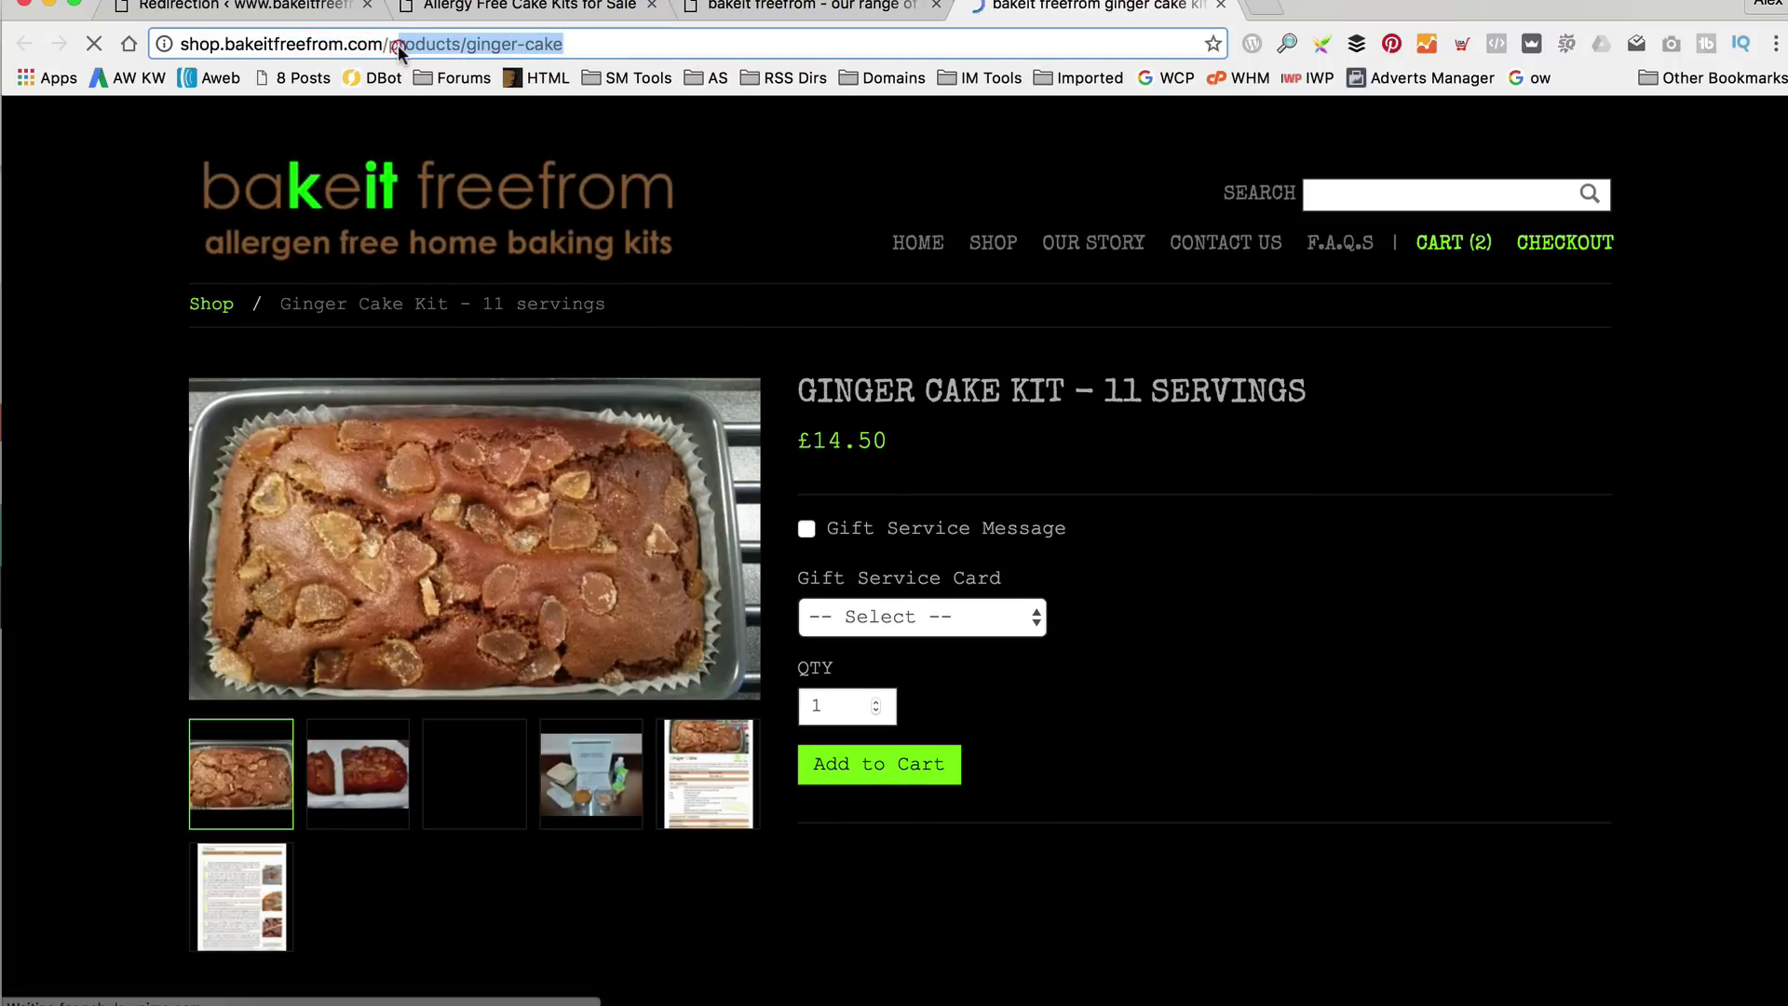
- Enter /products/ginger-cake as the source URL of a new redirect
click(475, 8)
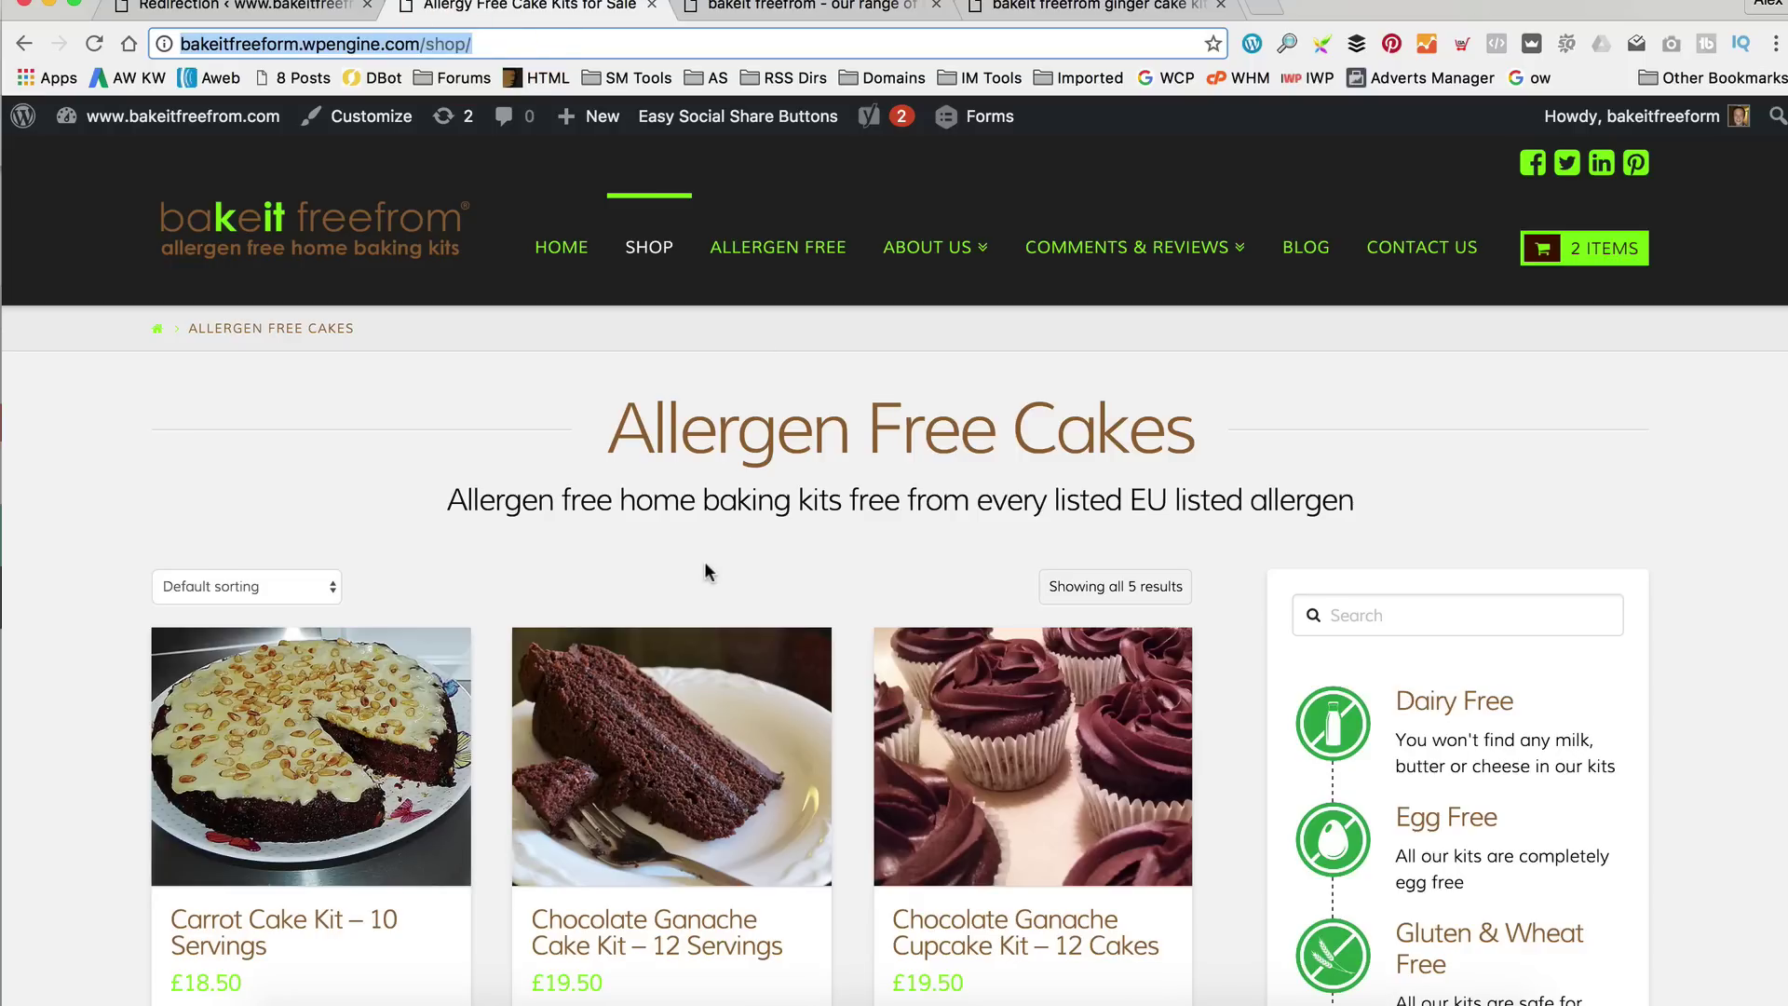
scroll(705, 564, down, 5)
scroll(259, 529, down, 4)
scroll(259, 528, down, 2)
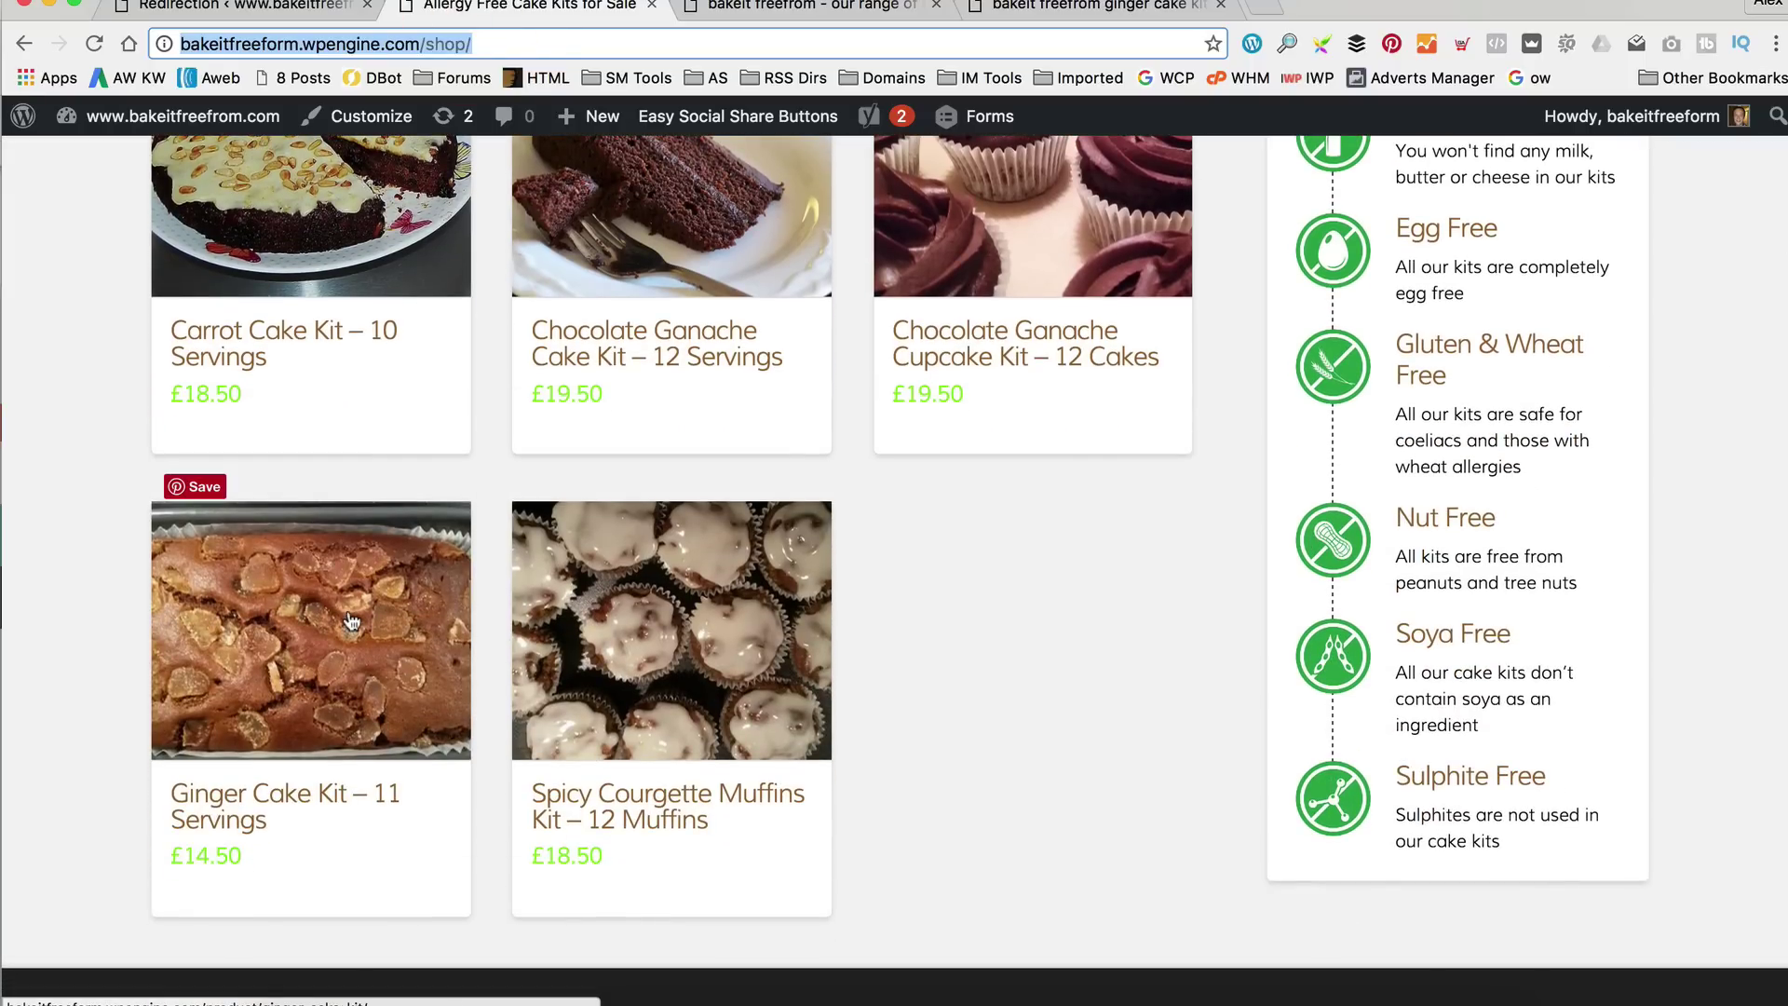
click(1113, 10)
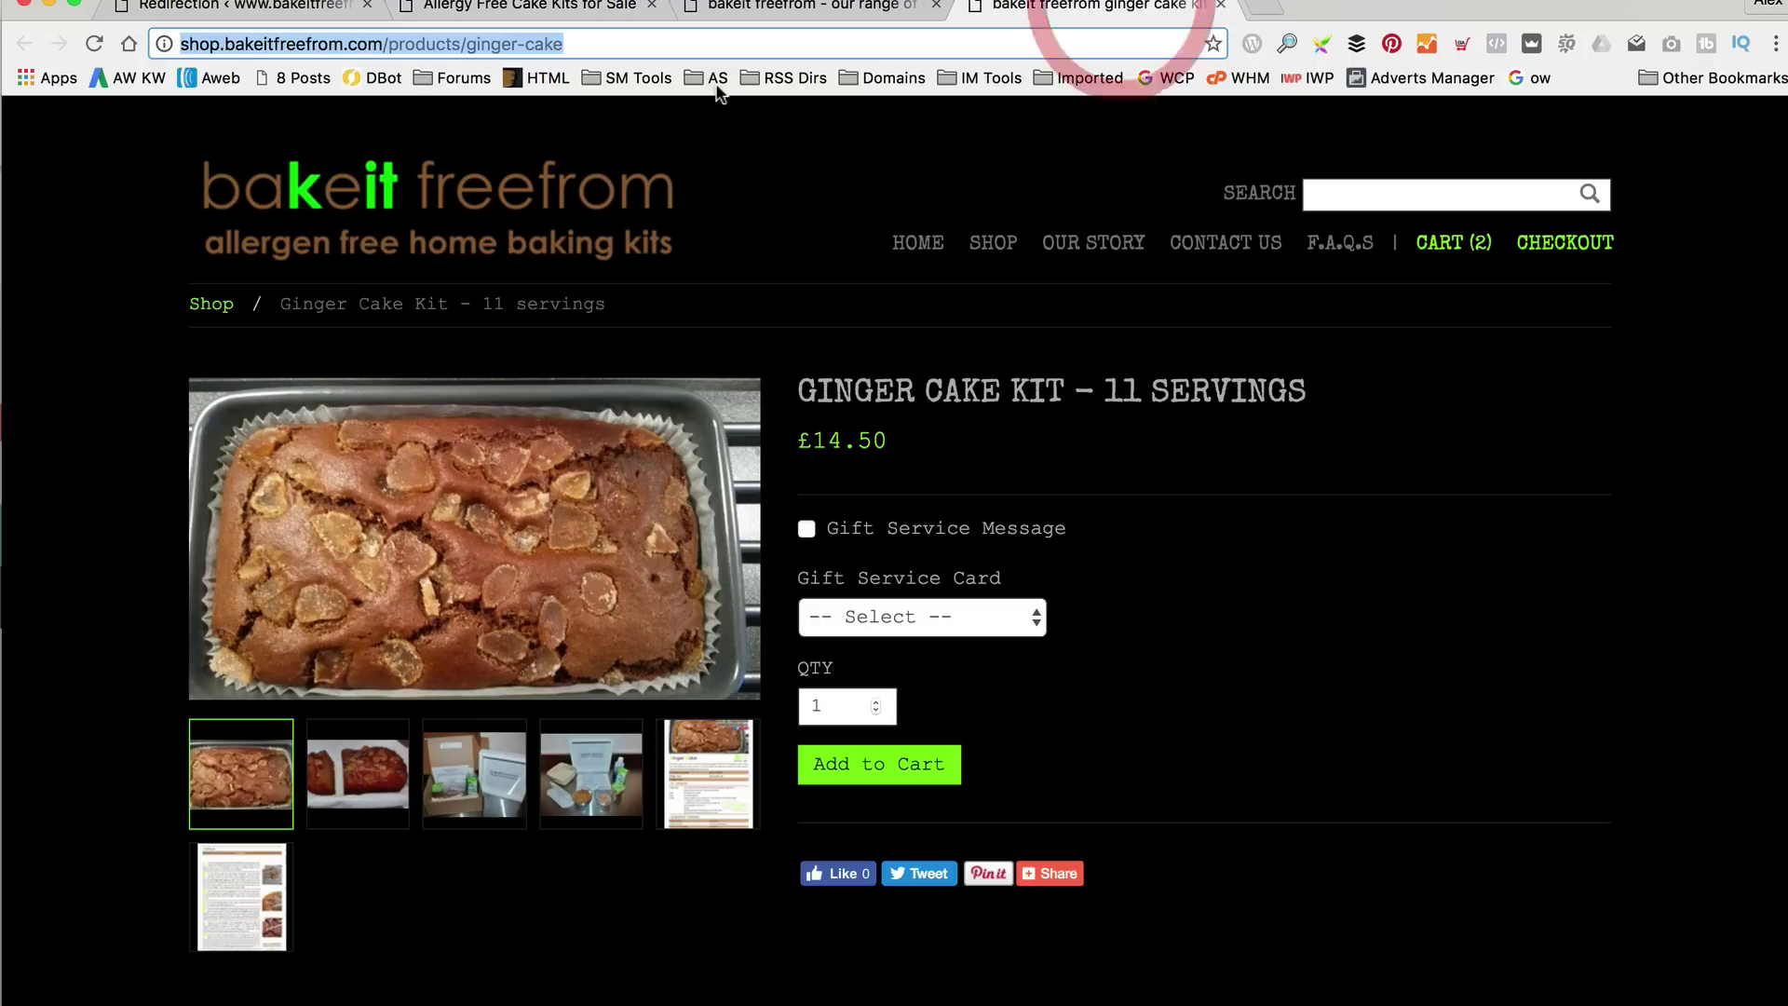
drag(652, 44, 387, 49)
click(238, 6)
click(484, 872)
key(super+v)
- Set /product/ginger-cake-kit/ from the new Ginger Cake Kit page as target and save the redirect
click(533, 952)
scroll(652, 745, down, 1)
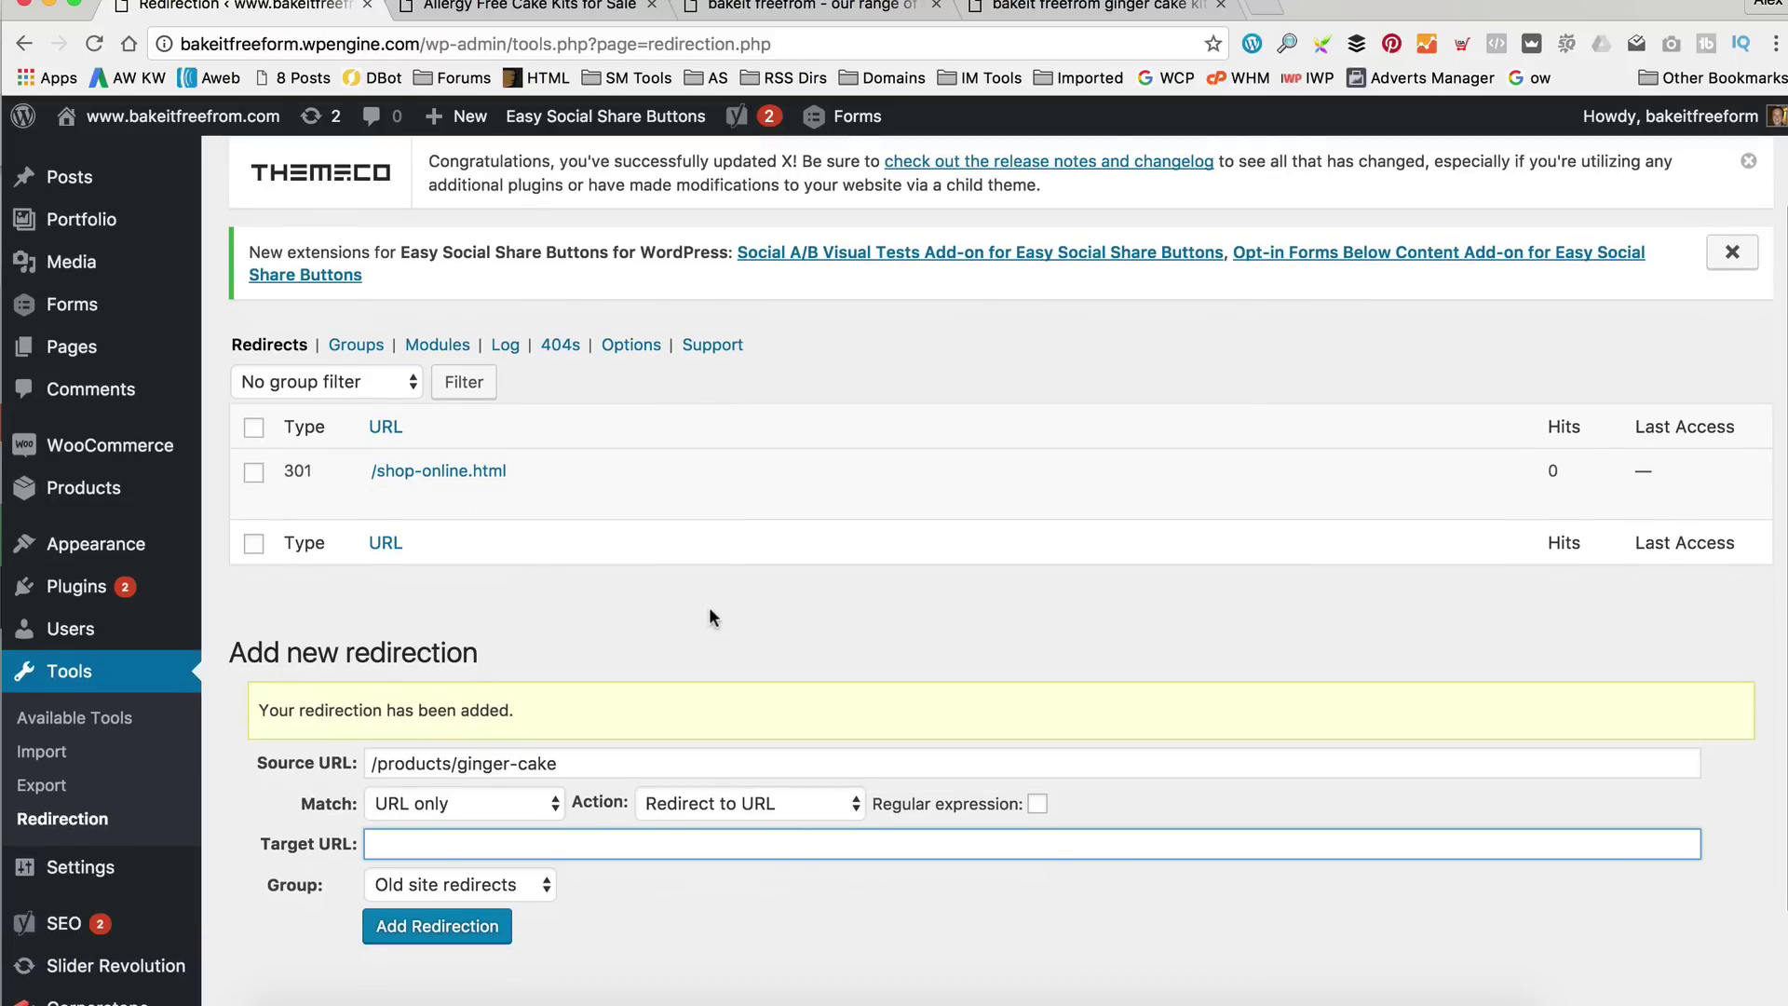
click(1094, 7)
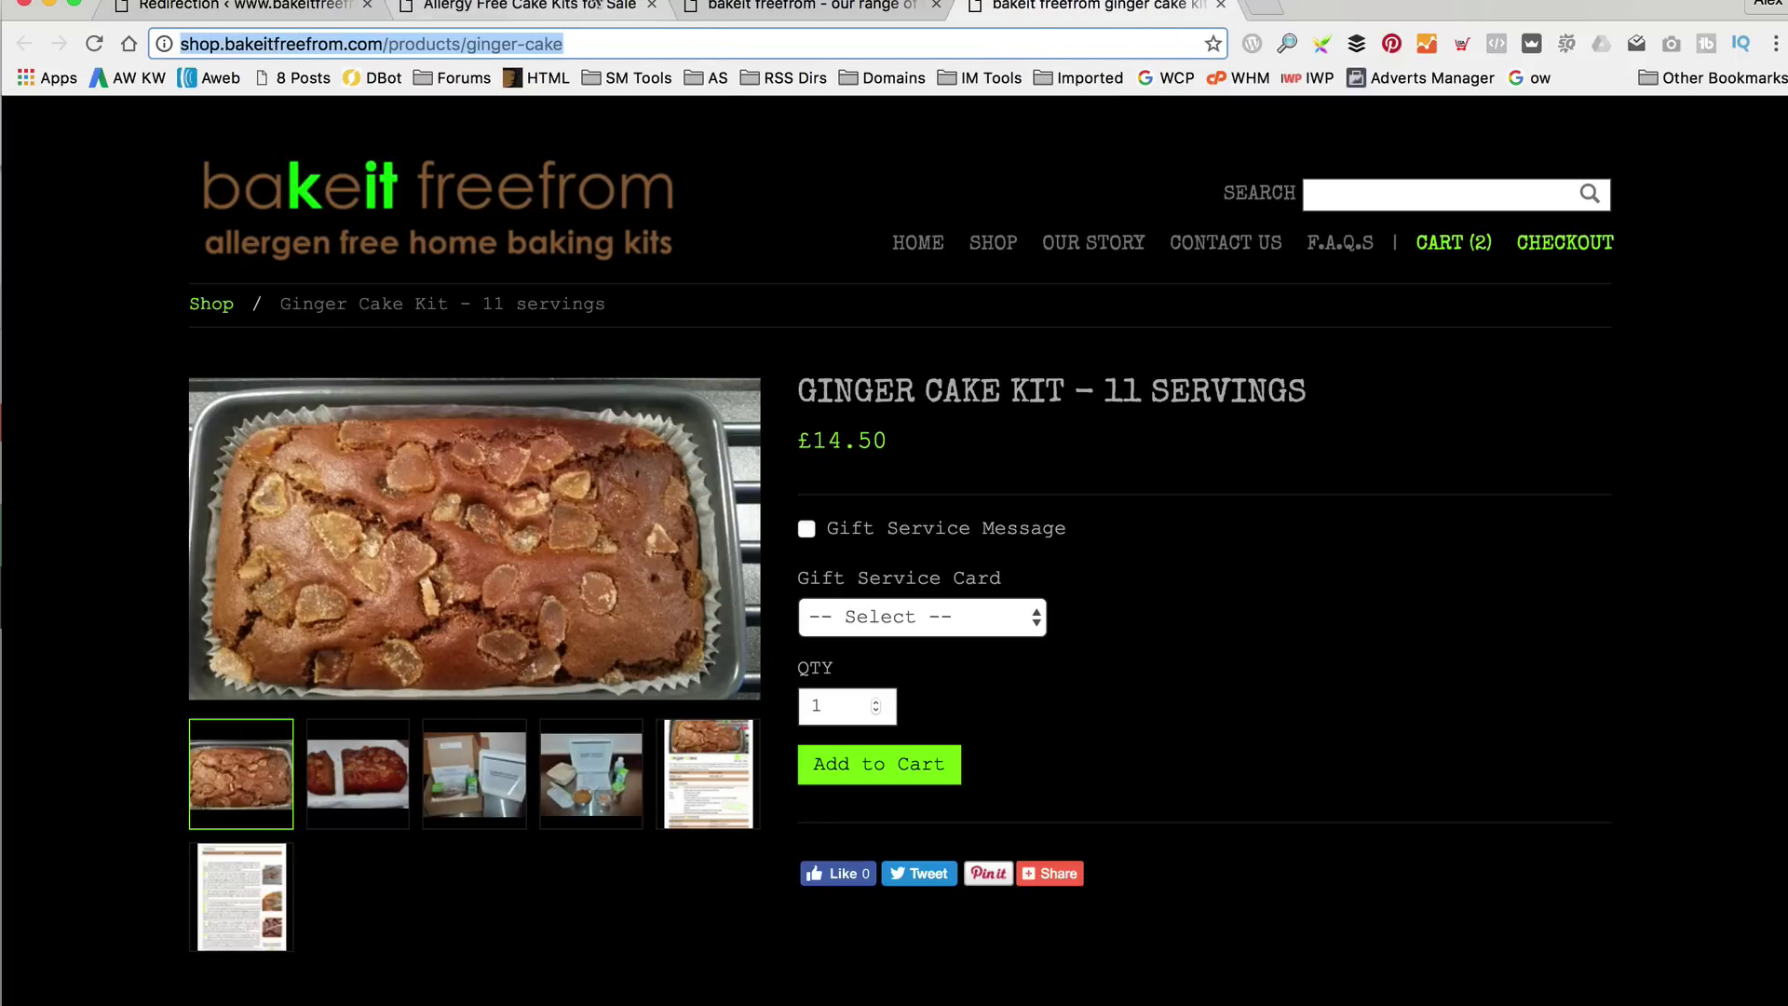
click(531, 5)
click(296, 555)
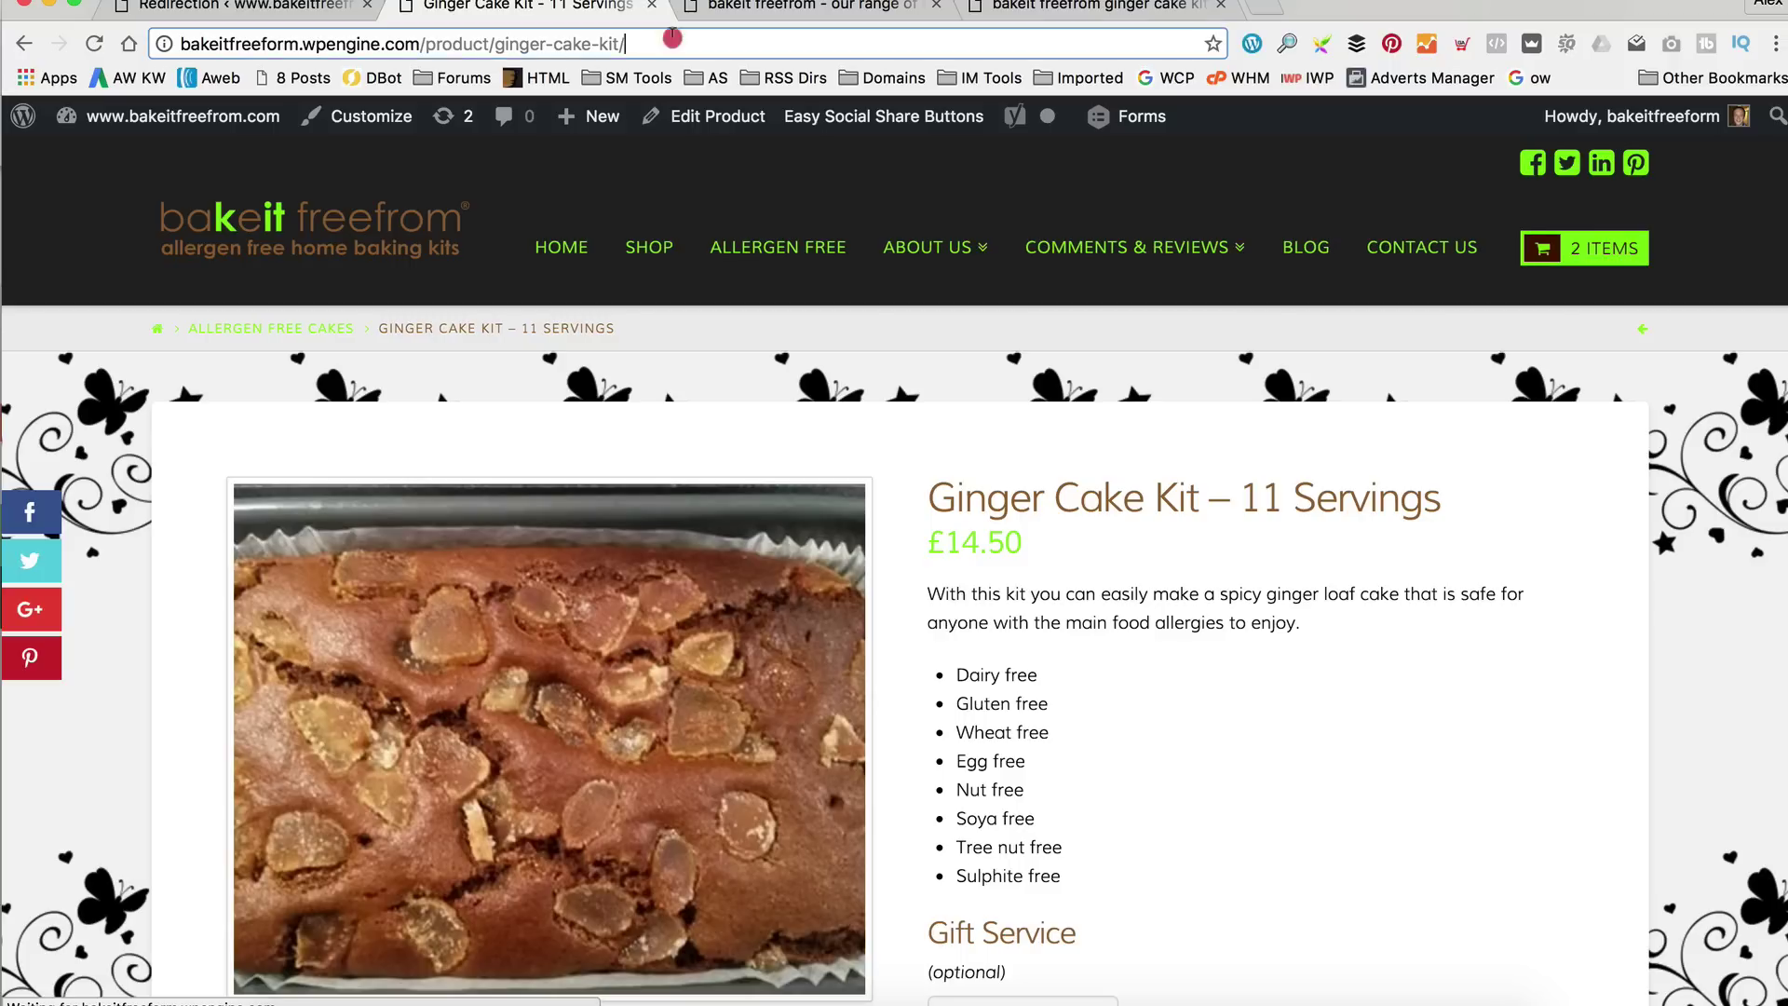
drag(625, 43, 418, 46)
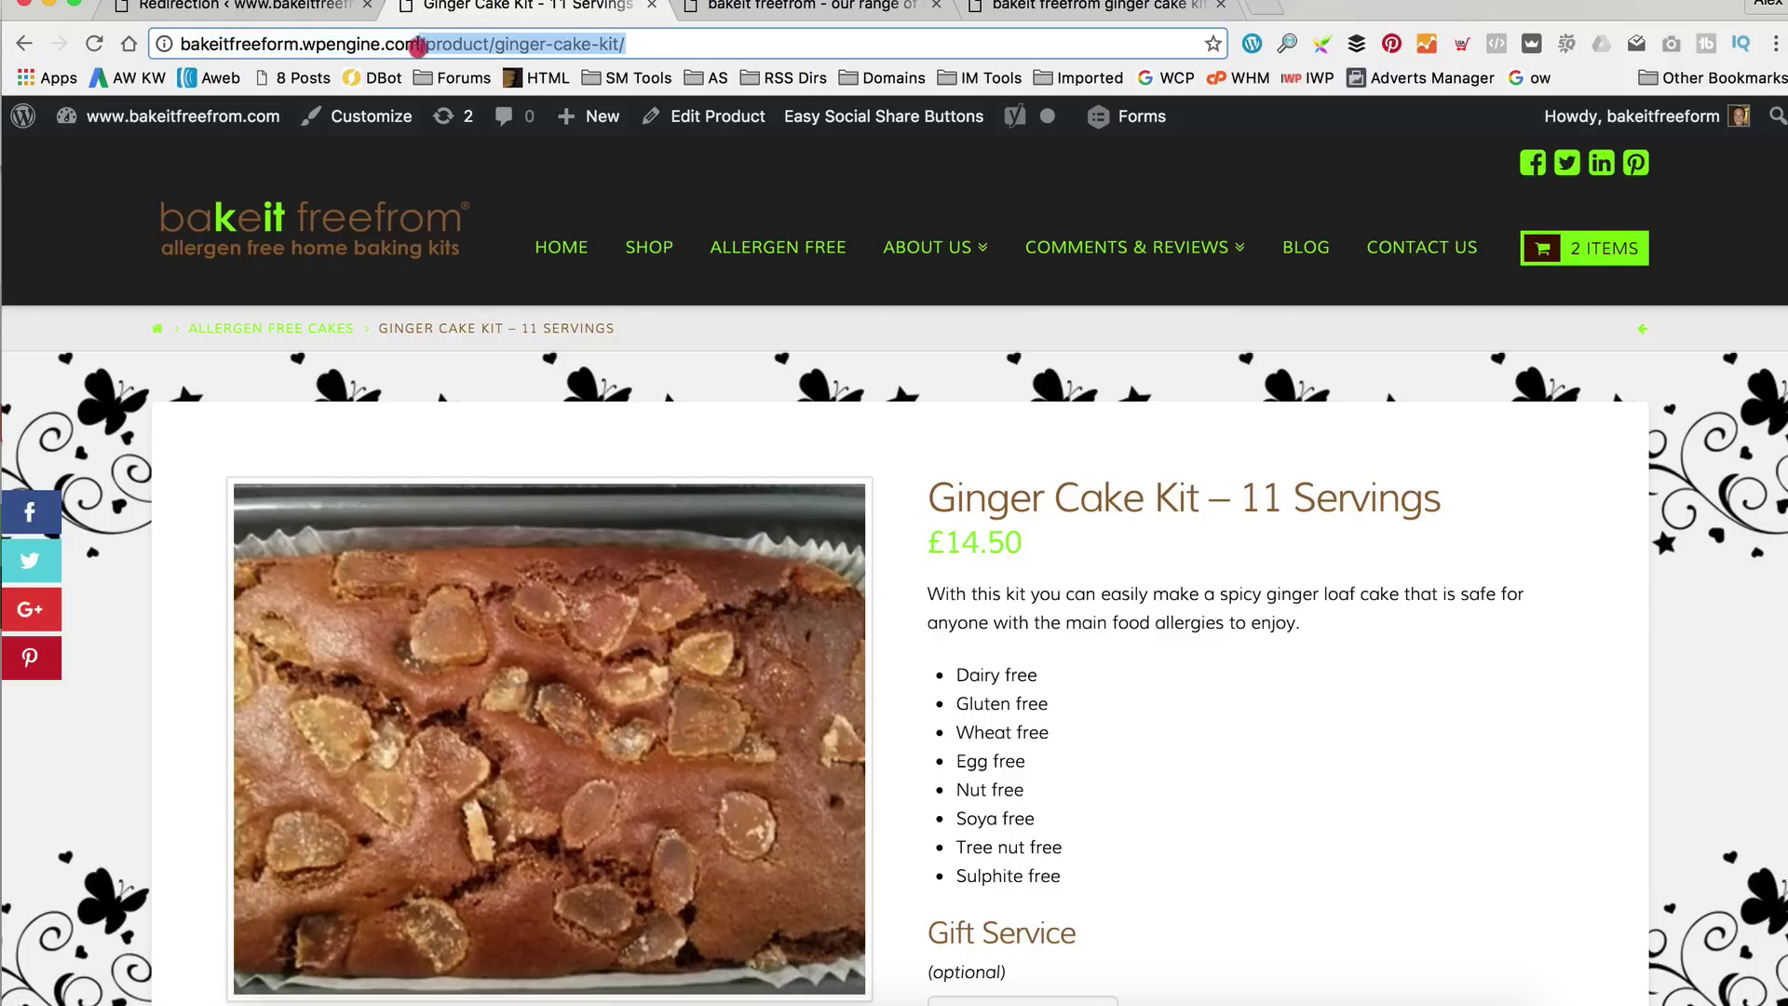
click(326, 9)
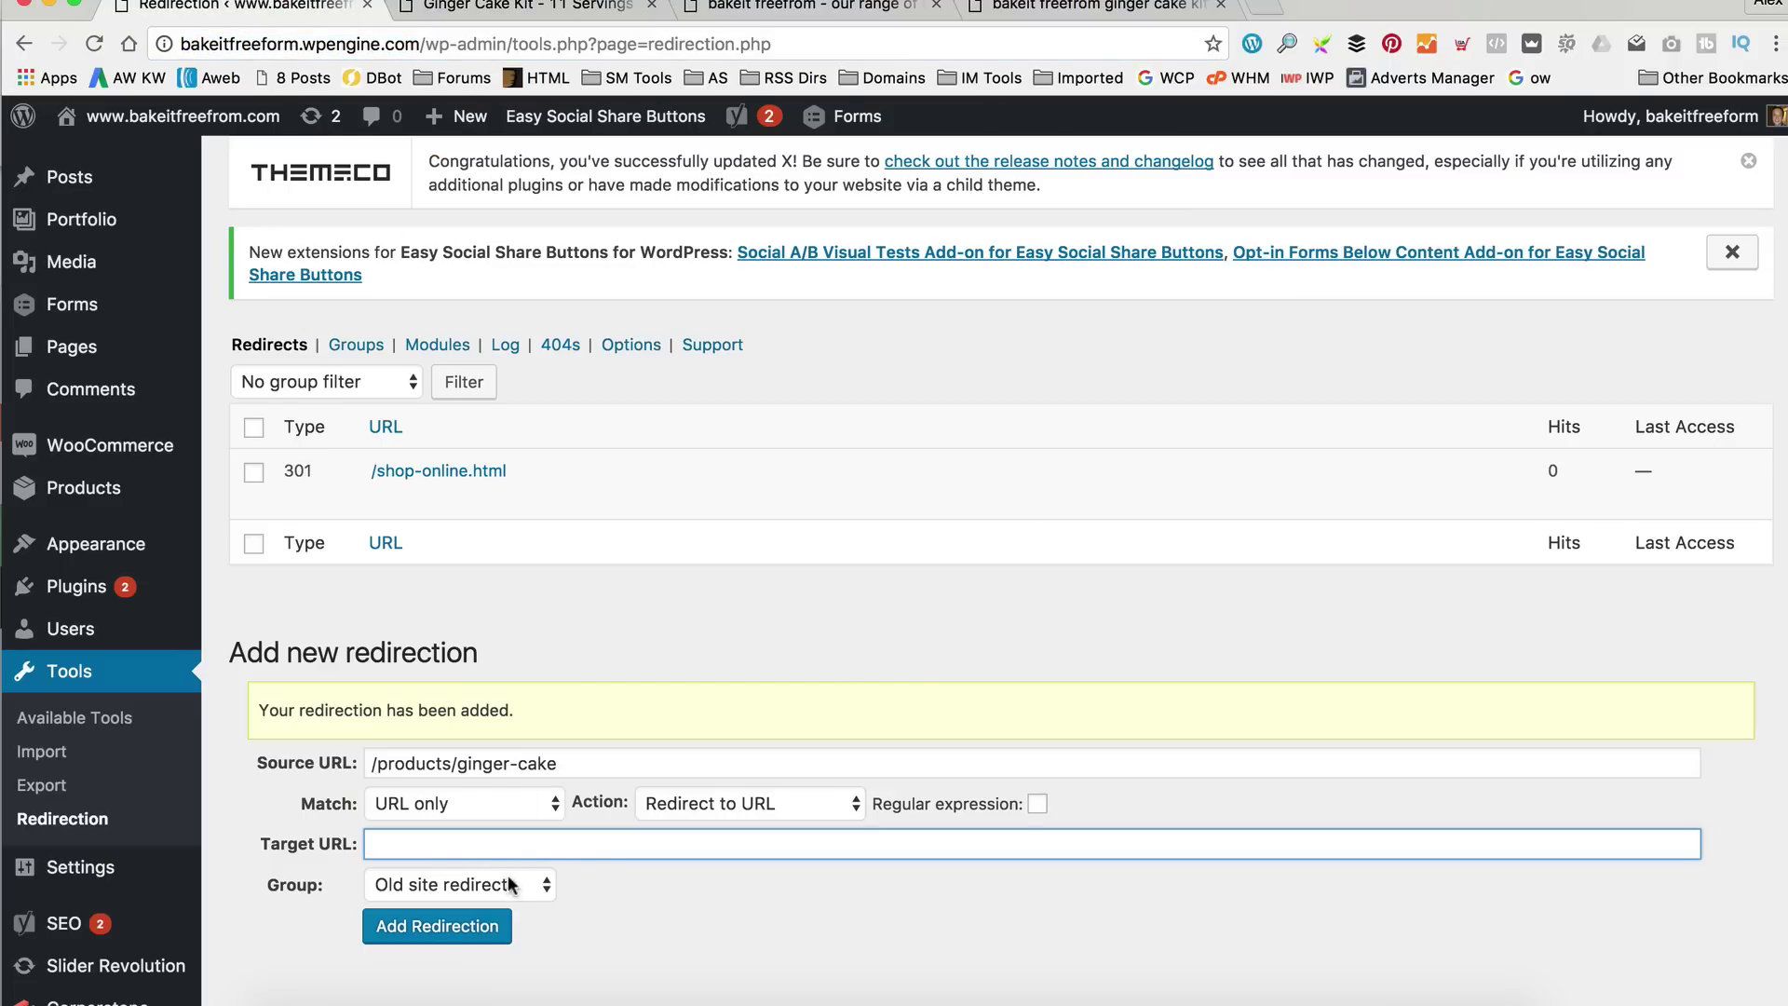
key(super+v)
click(452, 931)
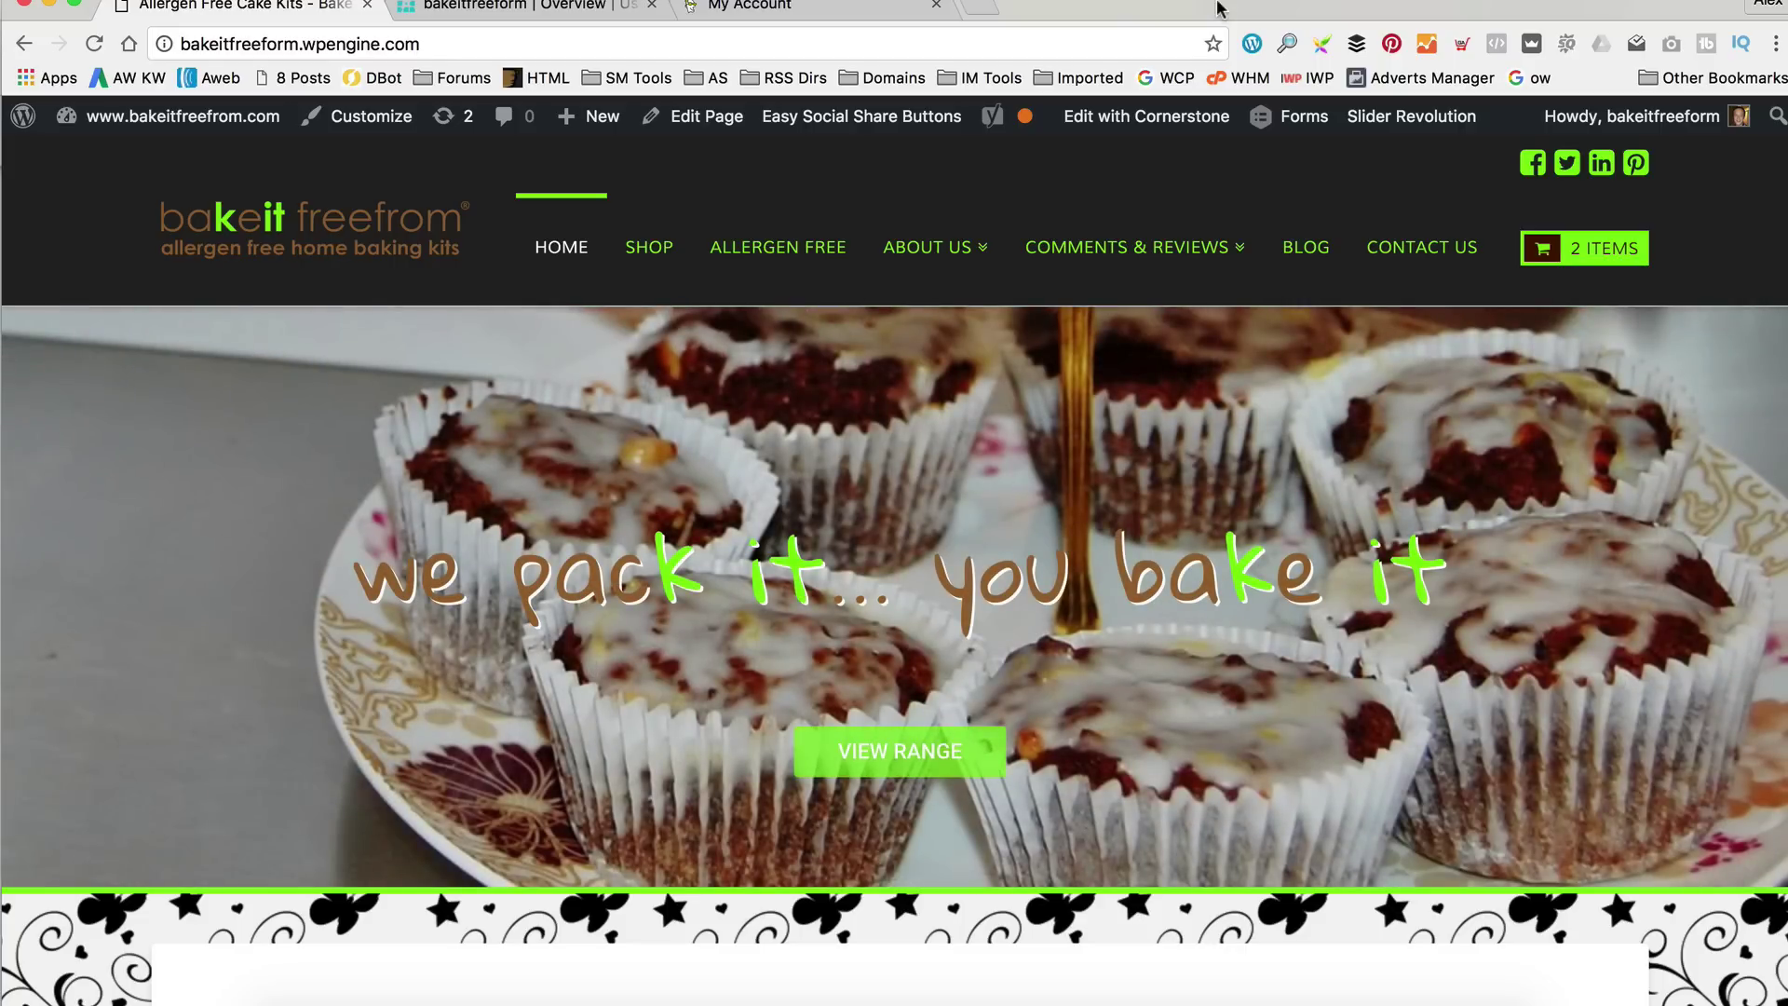
- Add bakeitfreefrom.com as a domain of the bakeitfreeform install in WP Engine
click(855, 7)
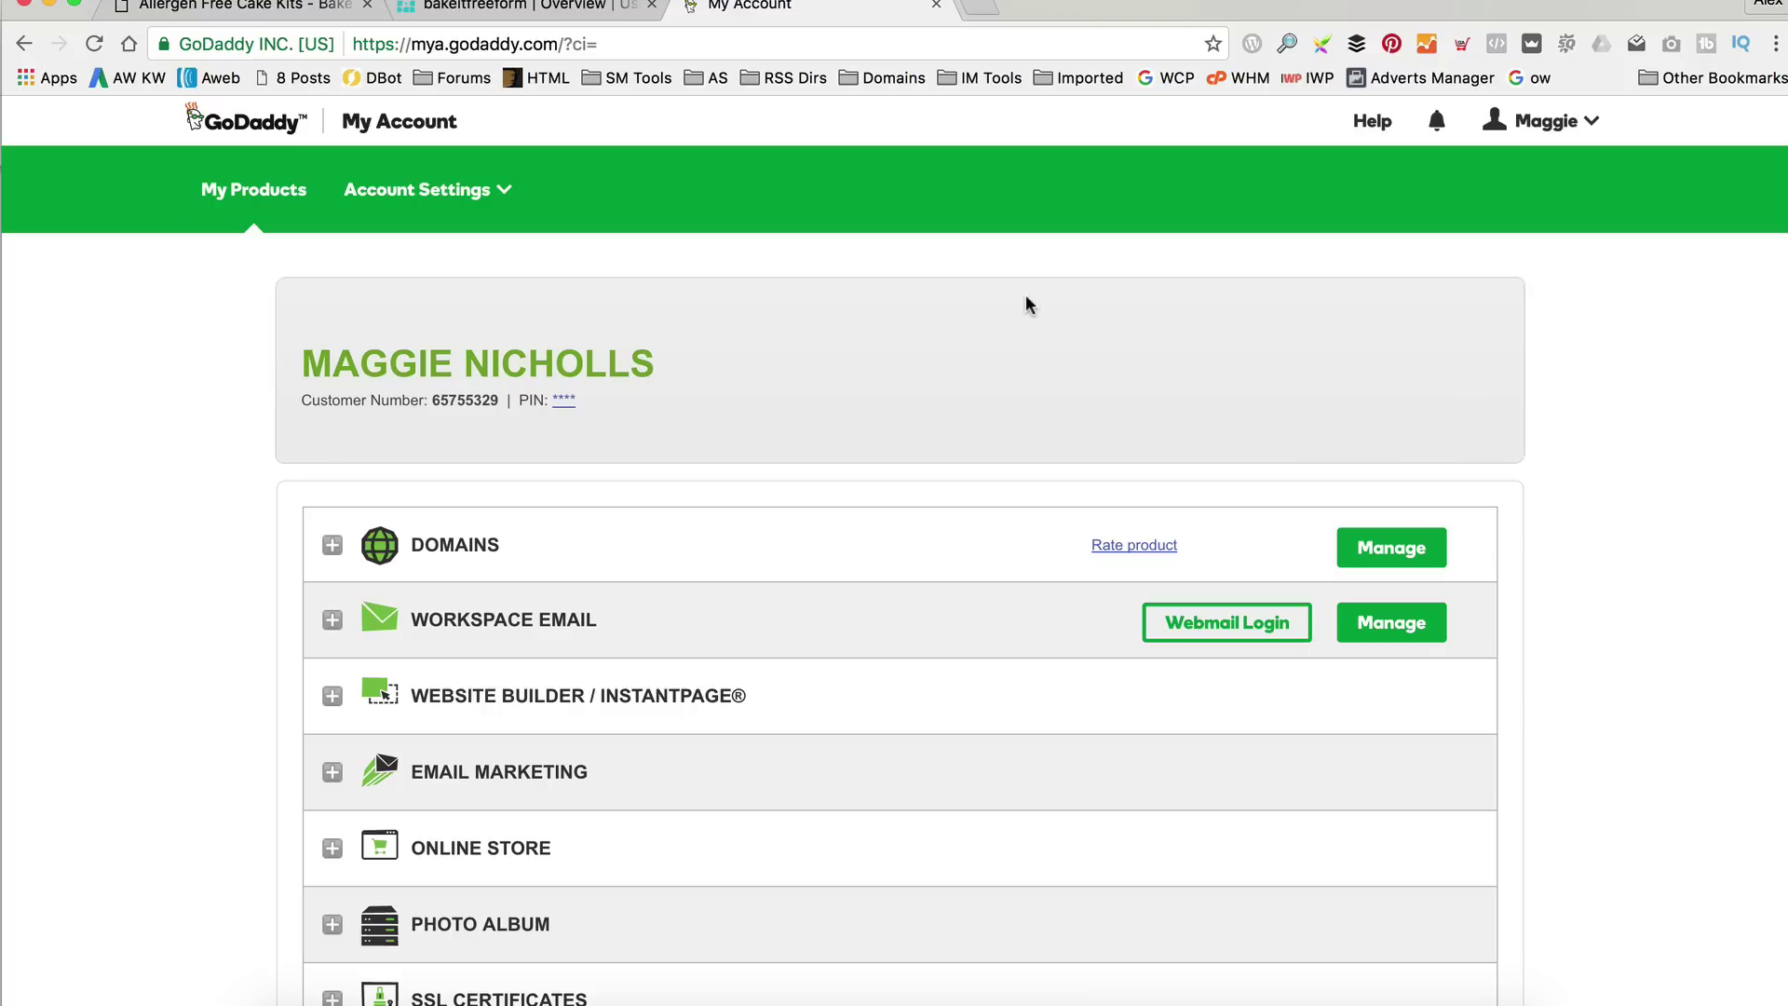
click(456, 8)
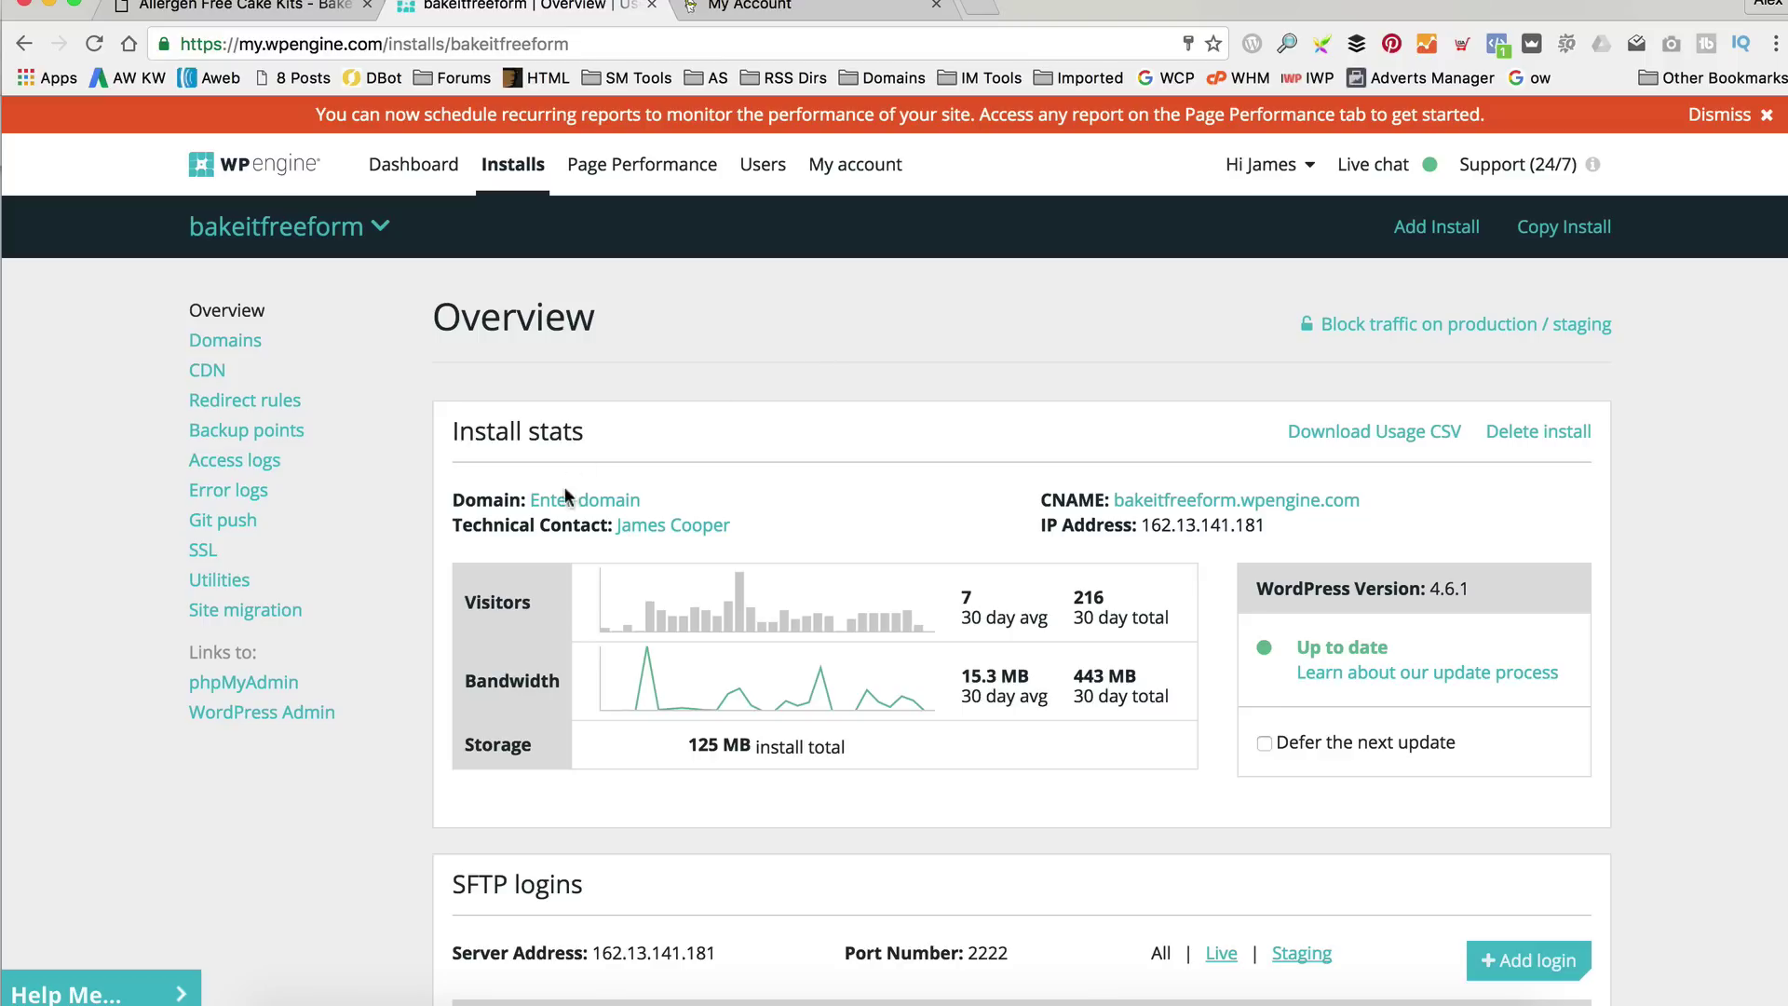
click(576, 508)
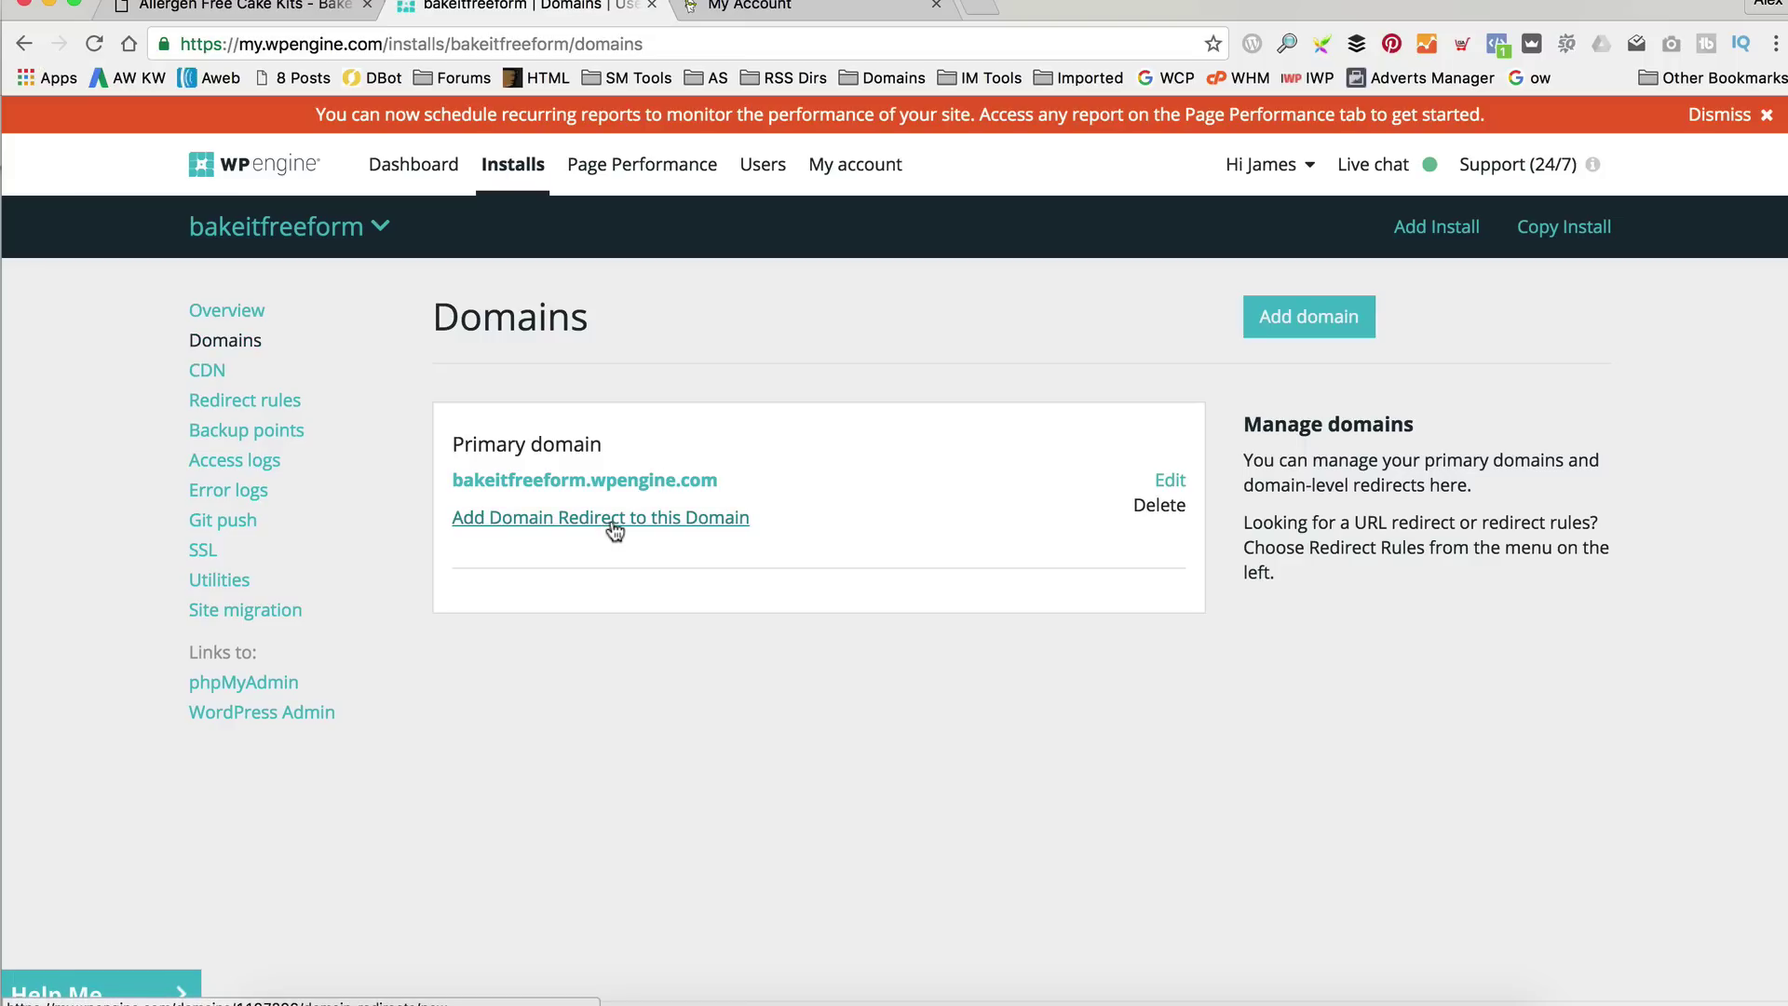
click(1277, 328)
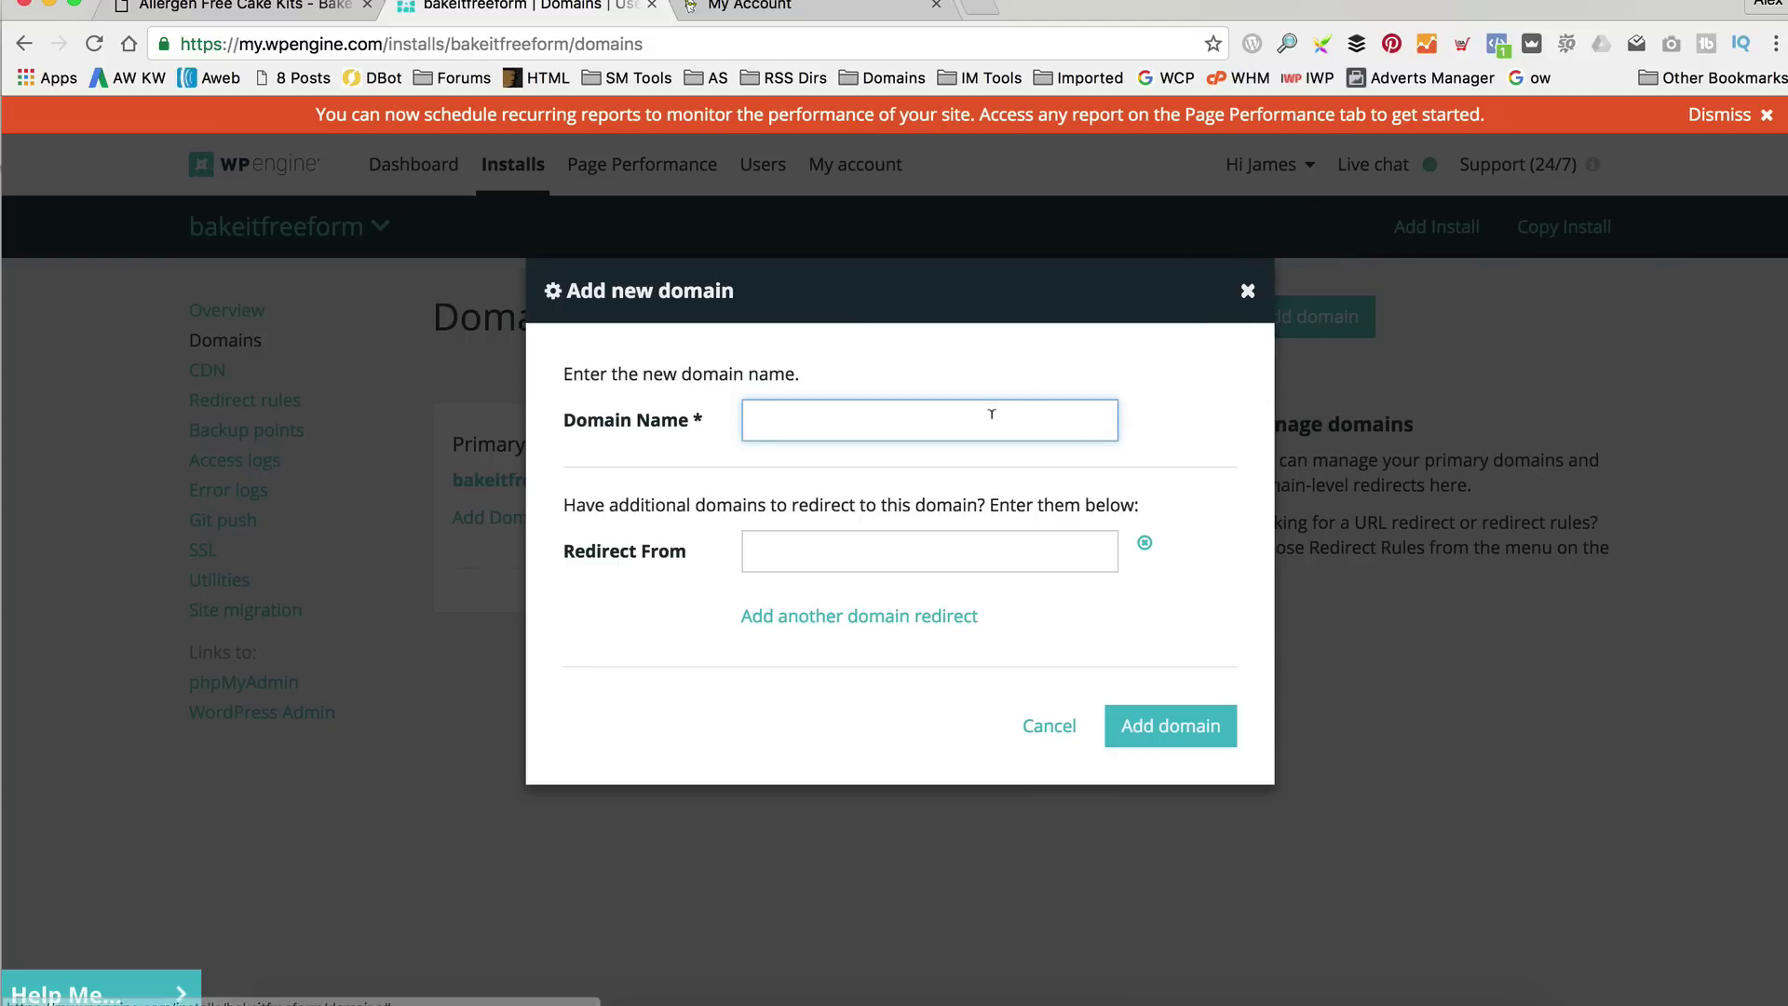
text(bake)
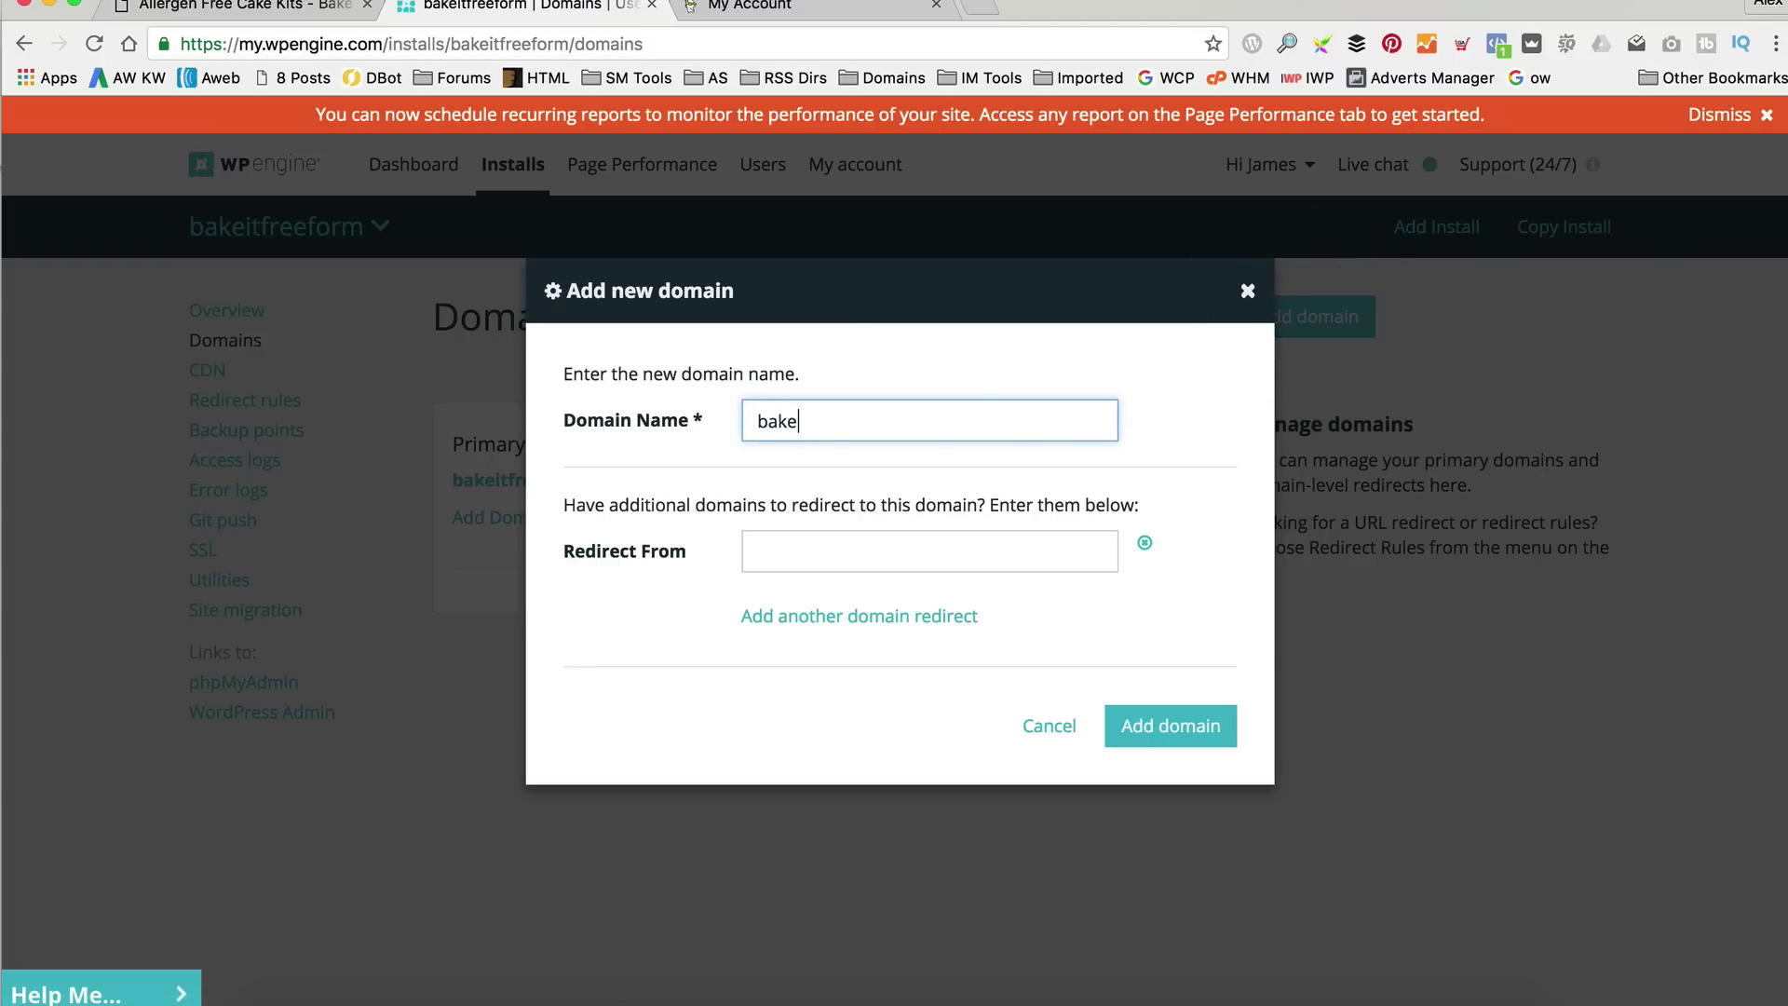
text(itfreefrom.com)
key(Tab)
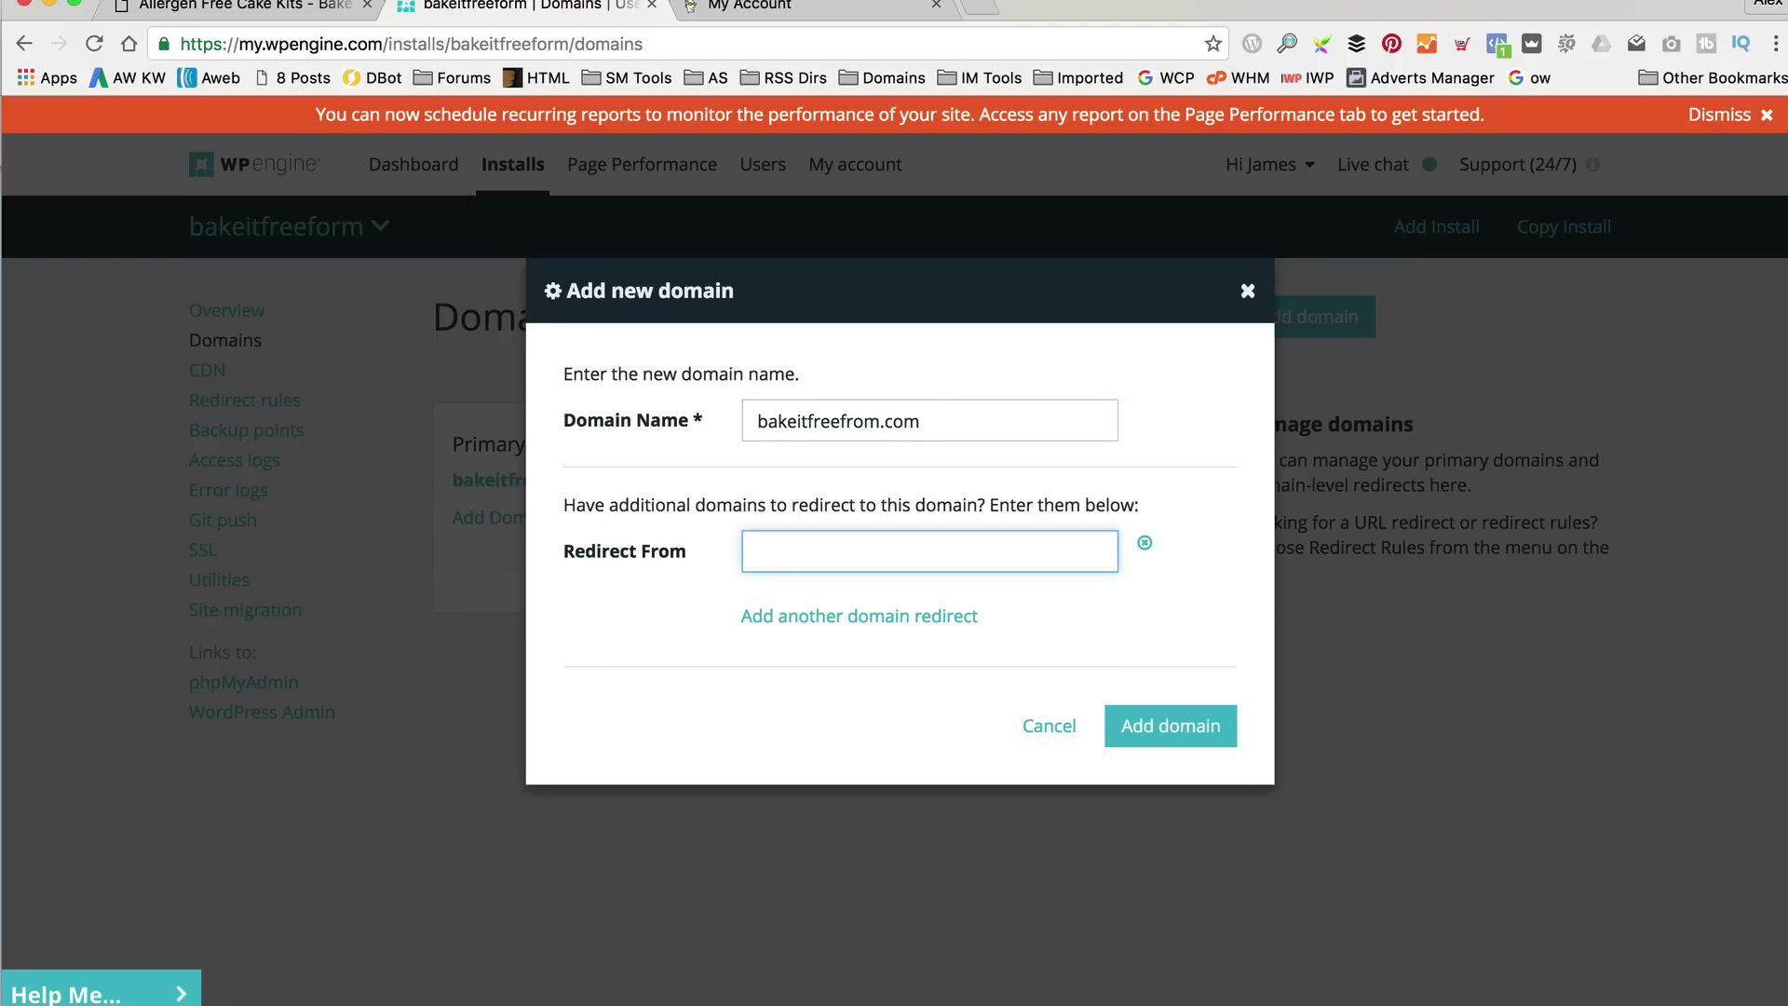
click(1167, 735)
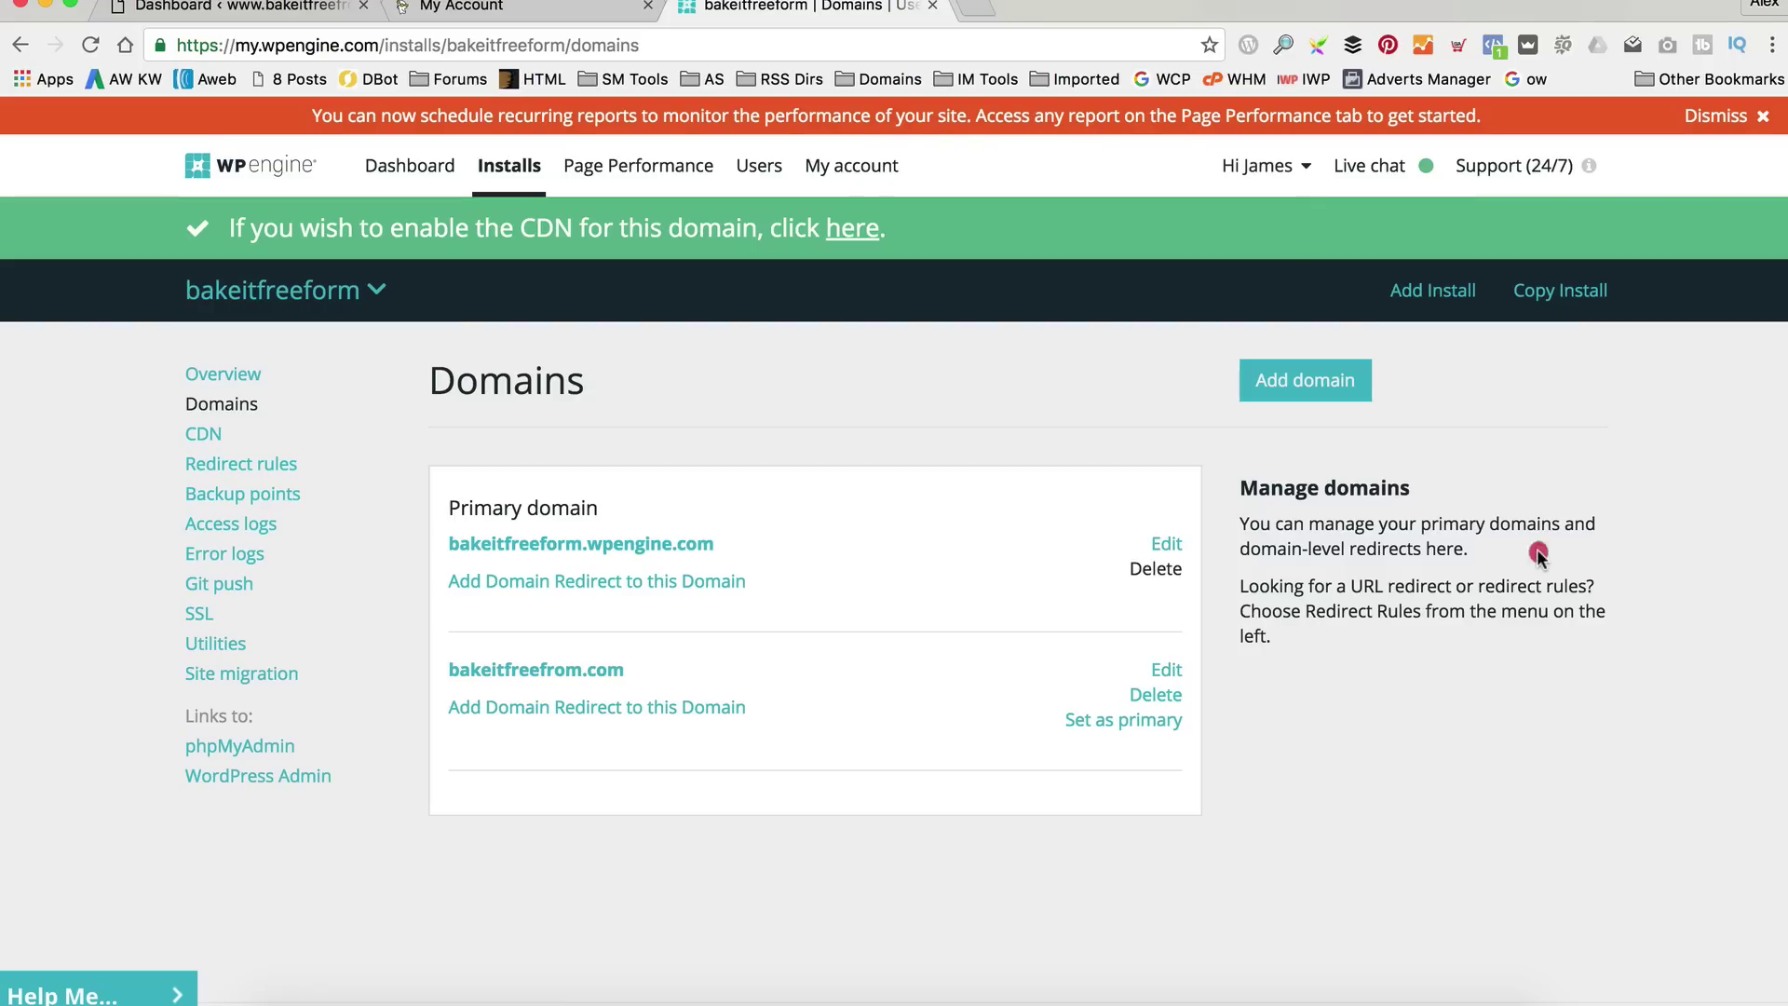
- Set bakeitfreefrom.com as the install's primary domain
click(1537, 553)
click(1121, 708)
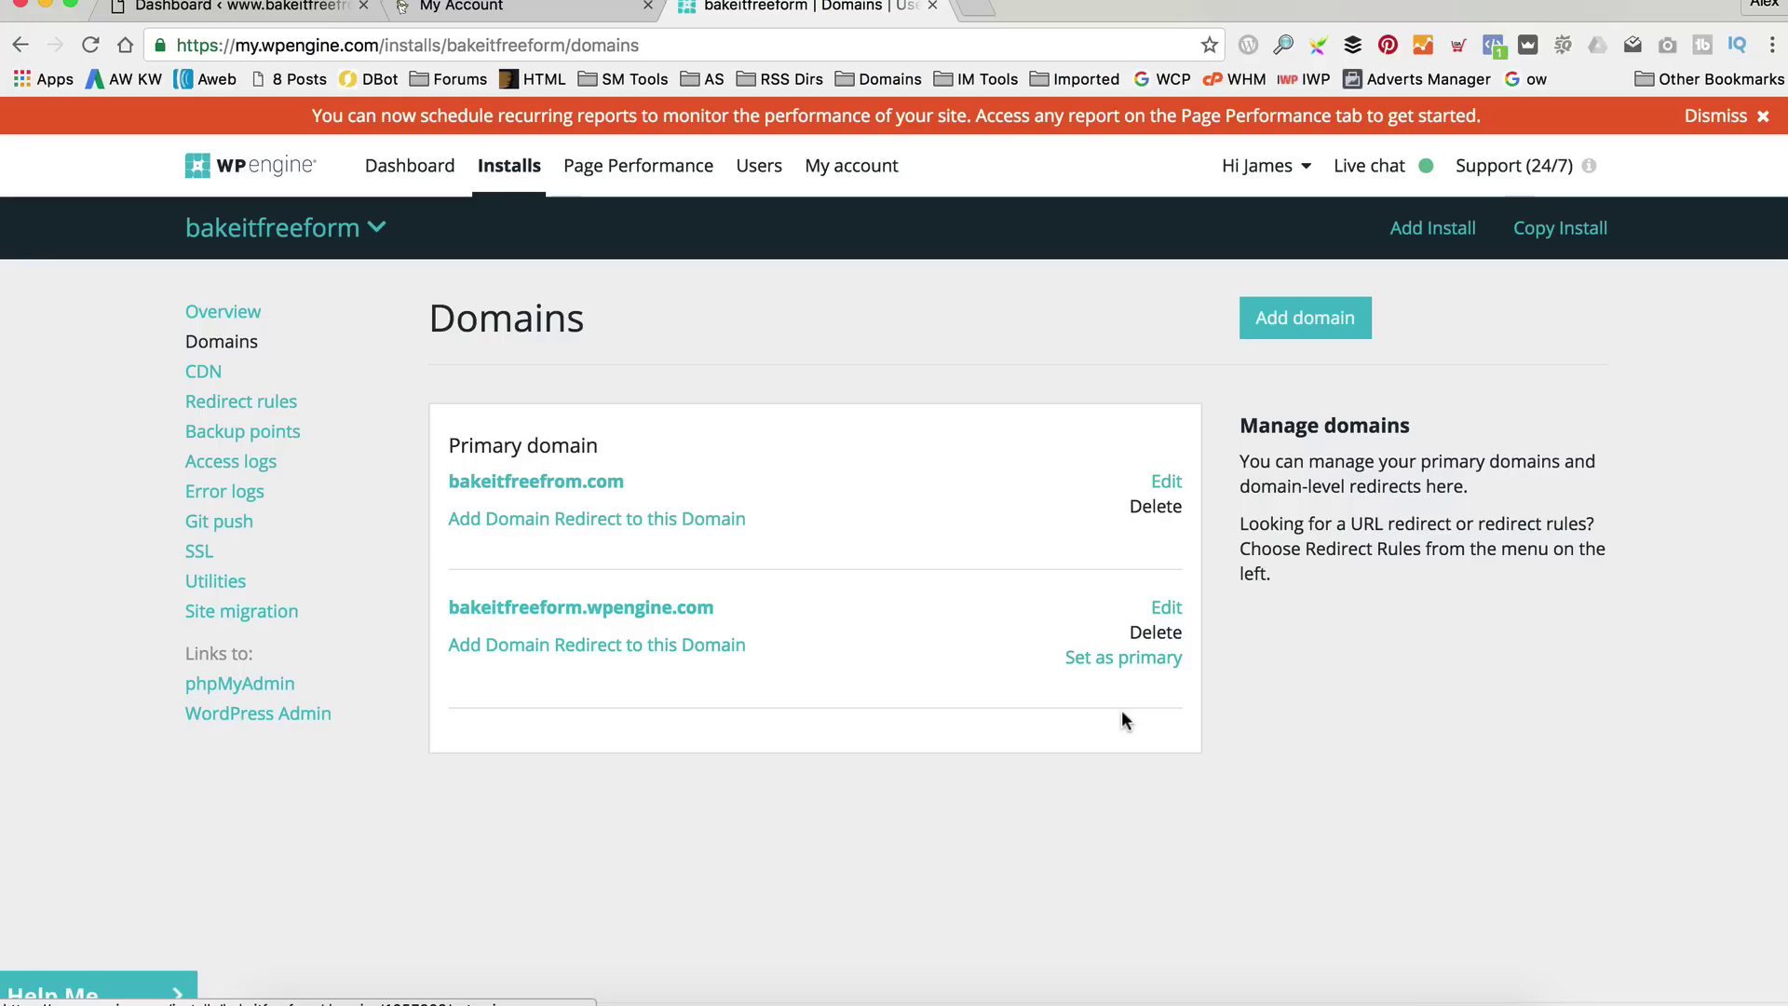
mouse_move(1154, 629)
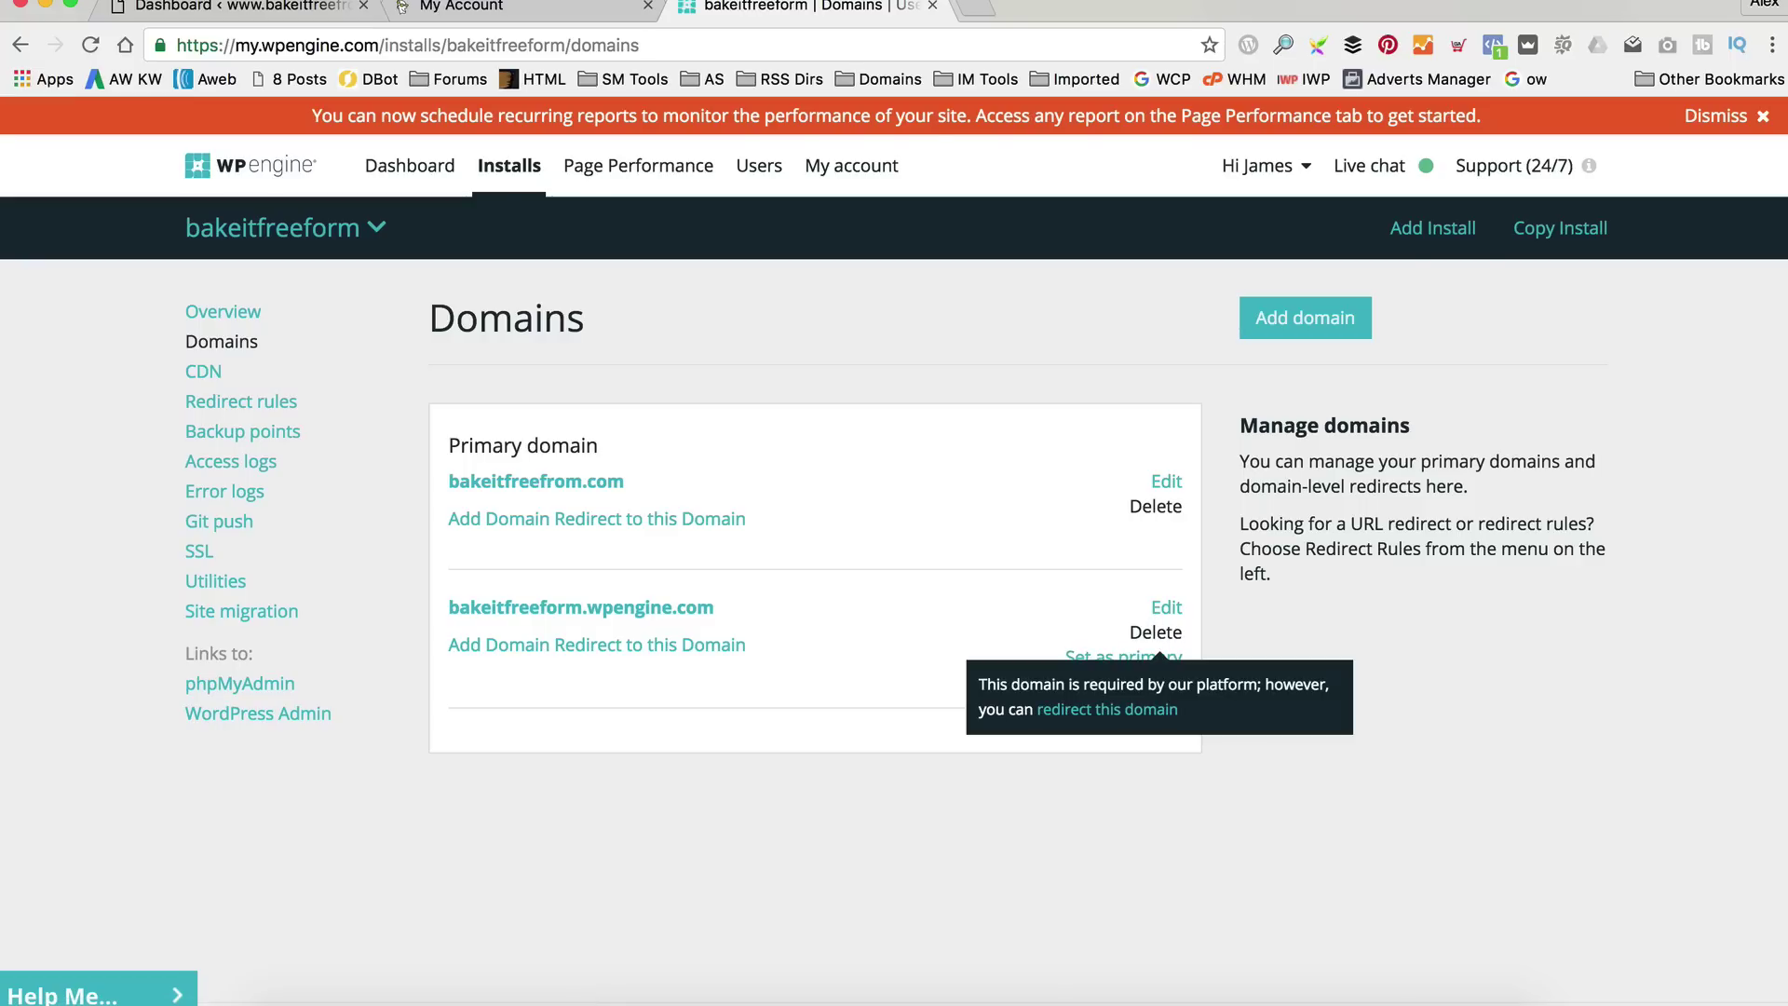
click(249, 8)
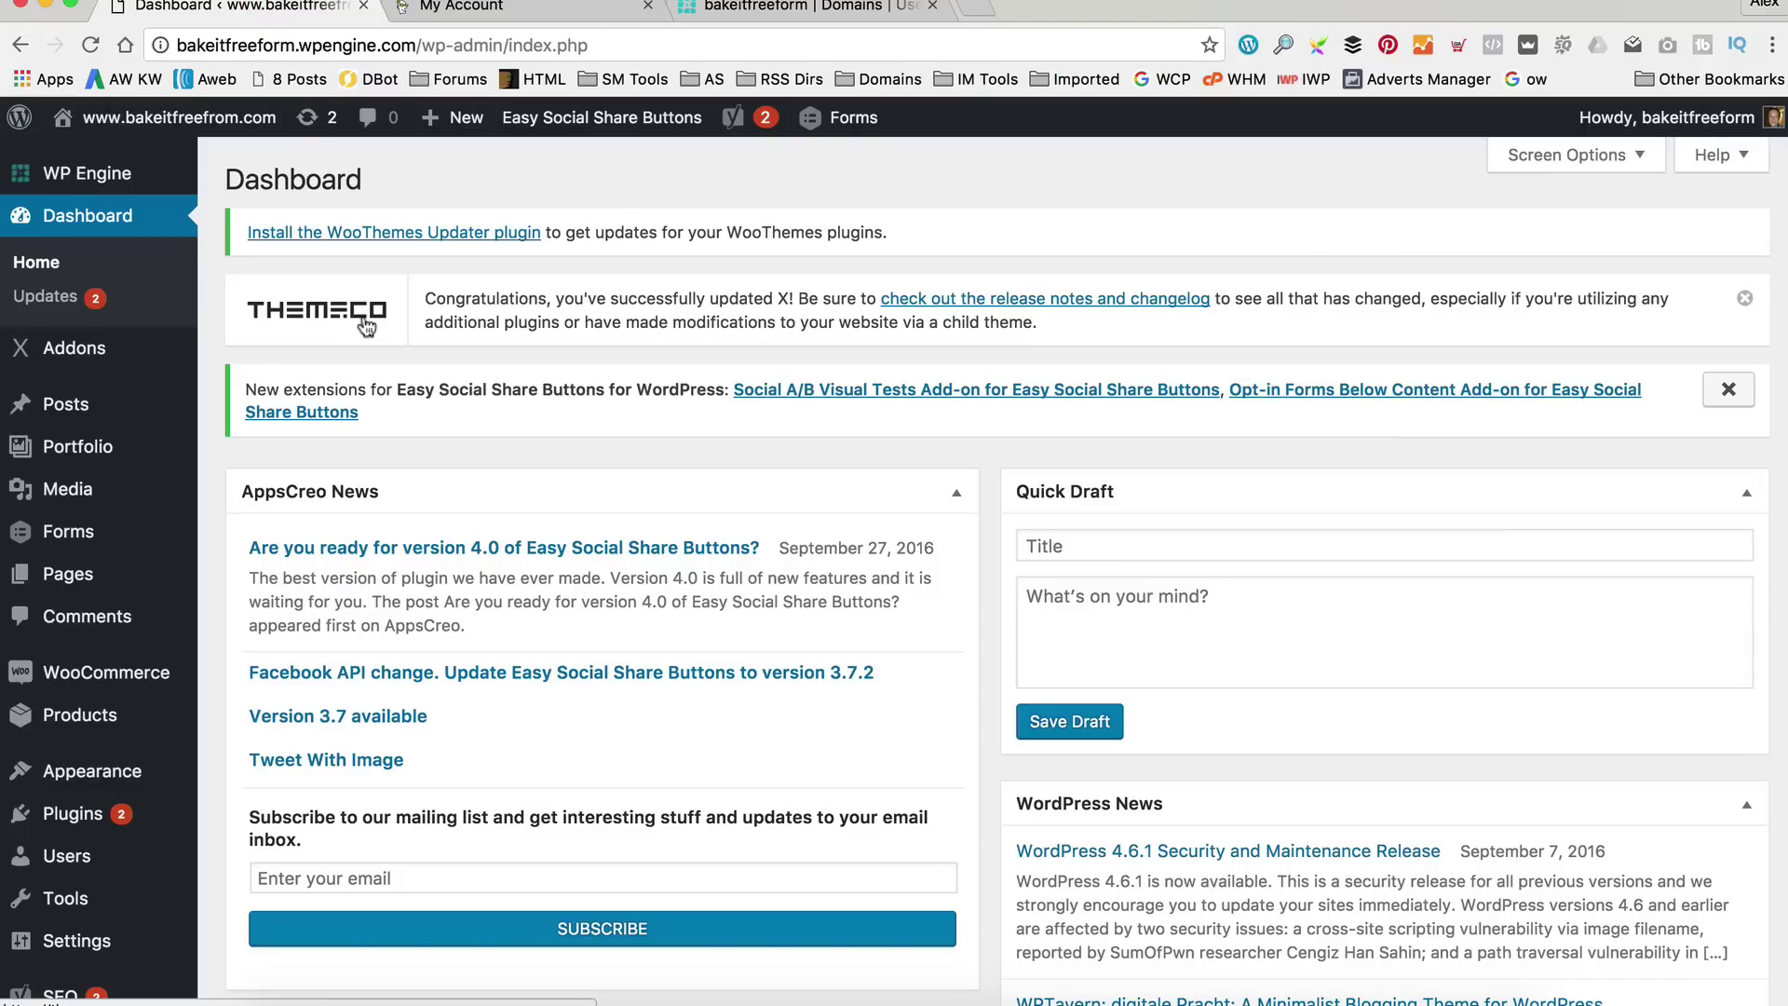
scroll(132, 280, down, 6)
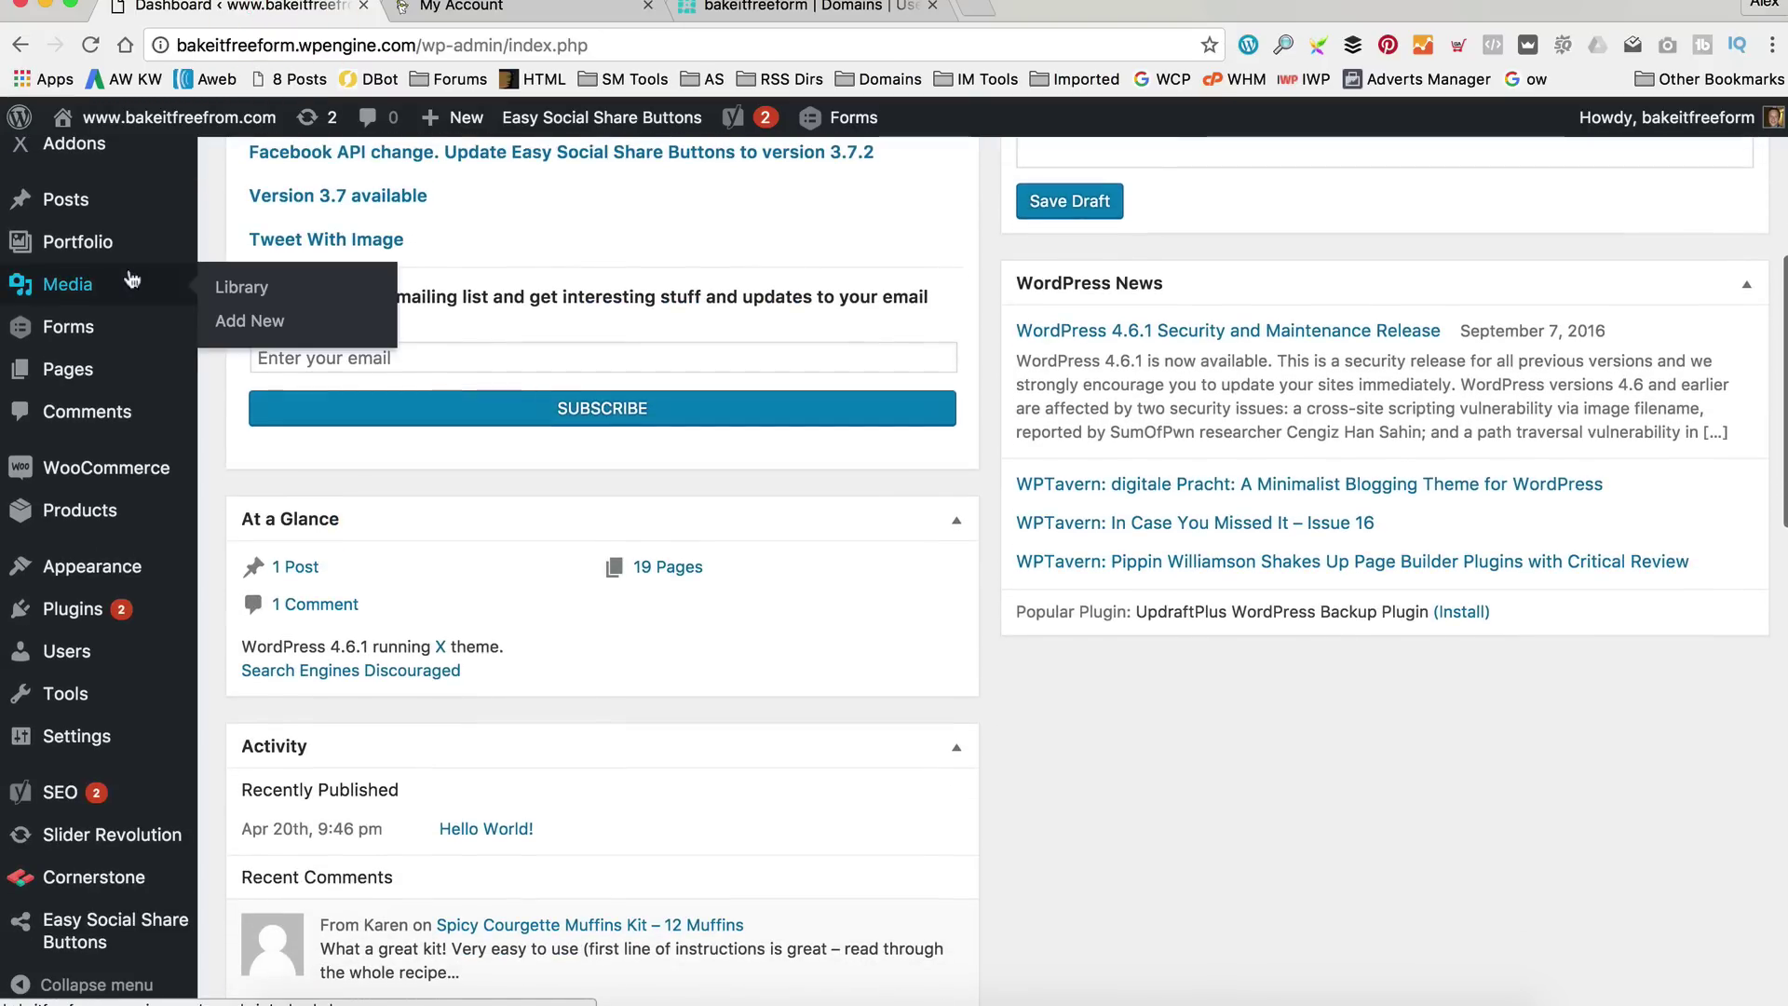
mouse_move(142, 592)
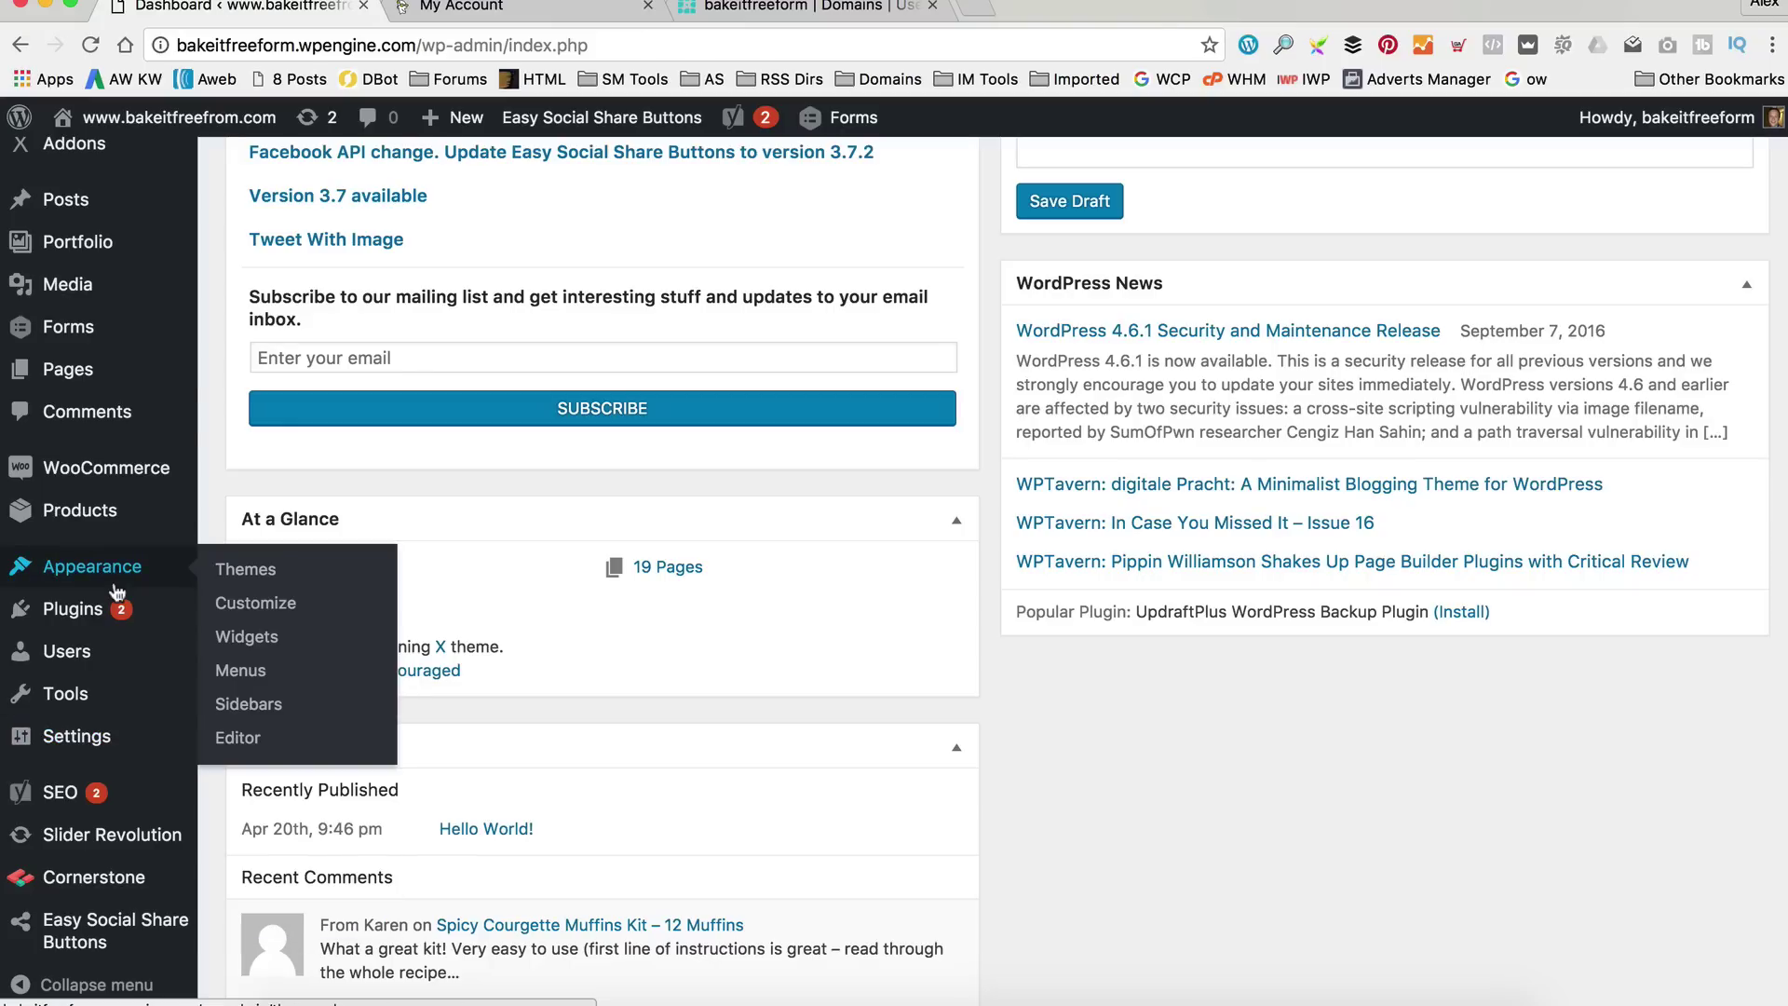
mouse_move(131, 745)
click(264, 745)
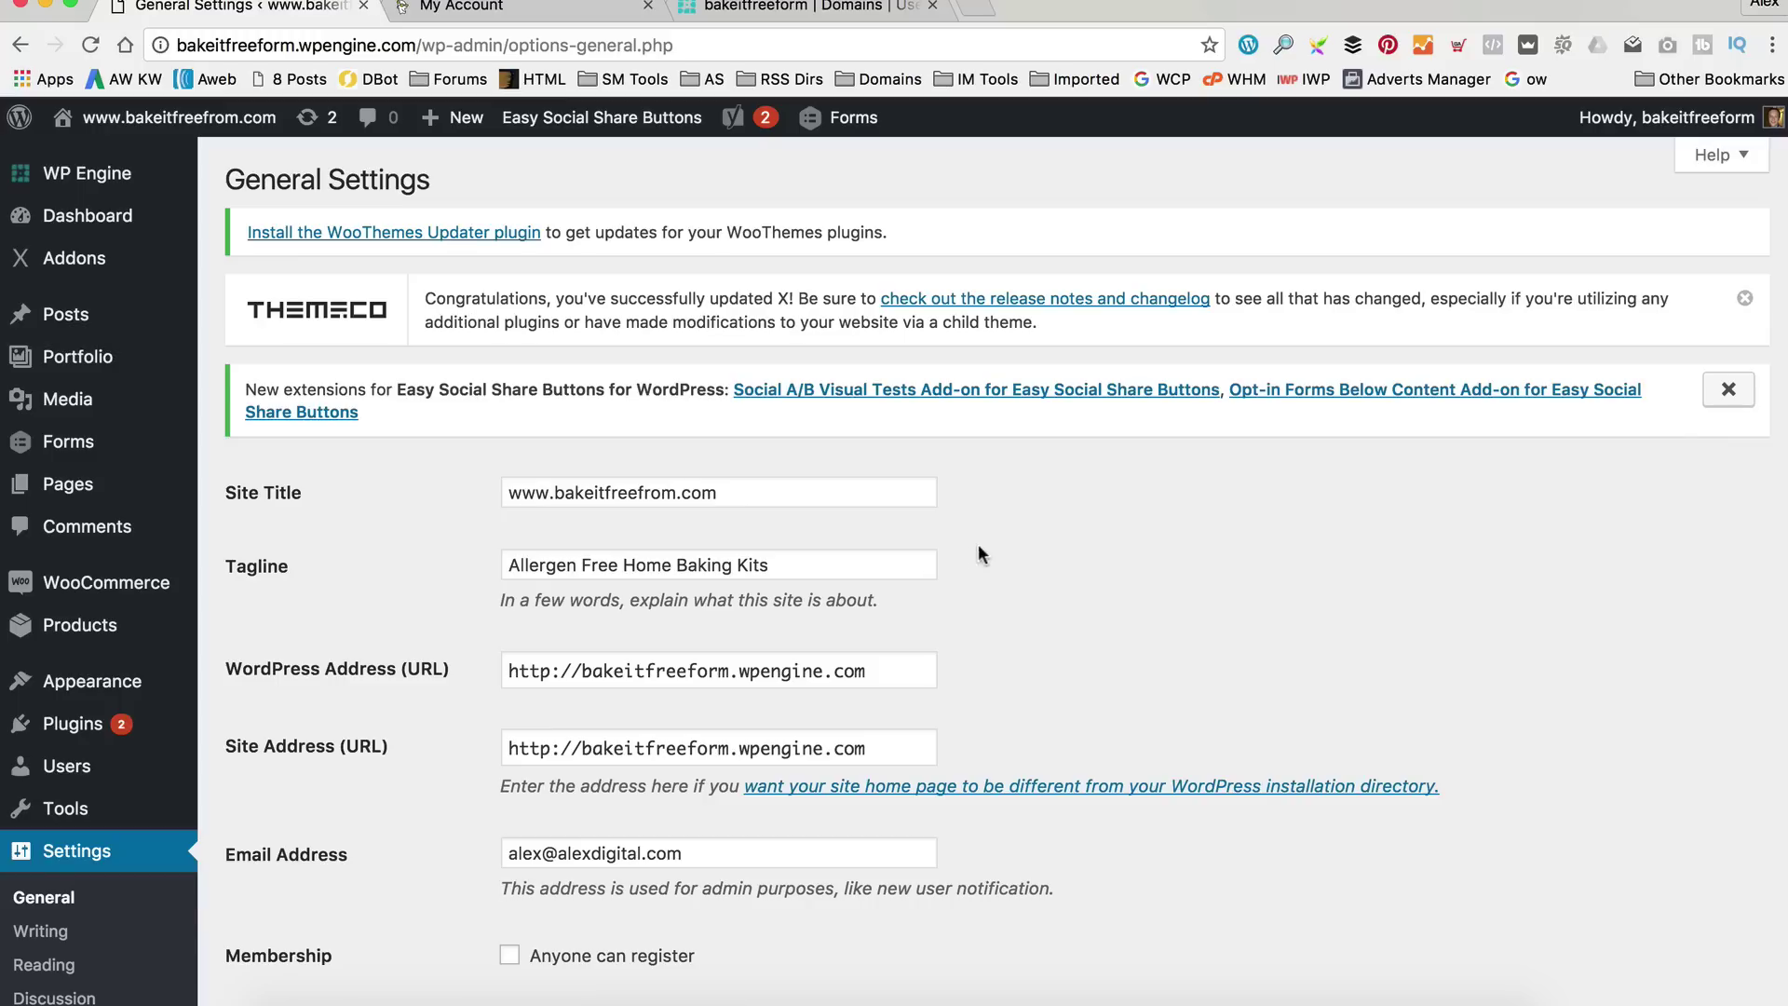
drag(866, 671, 582, 669)
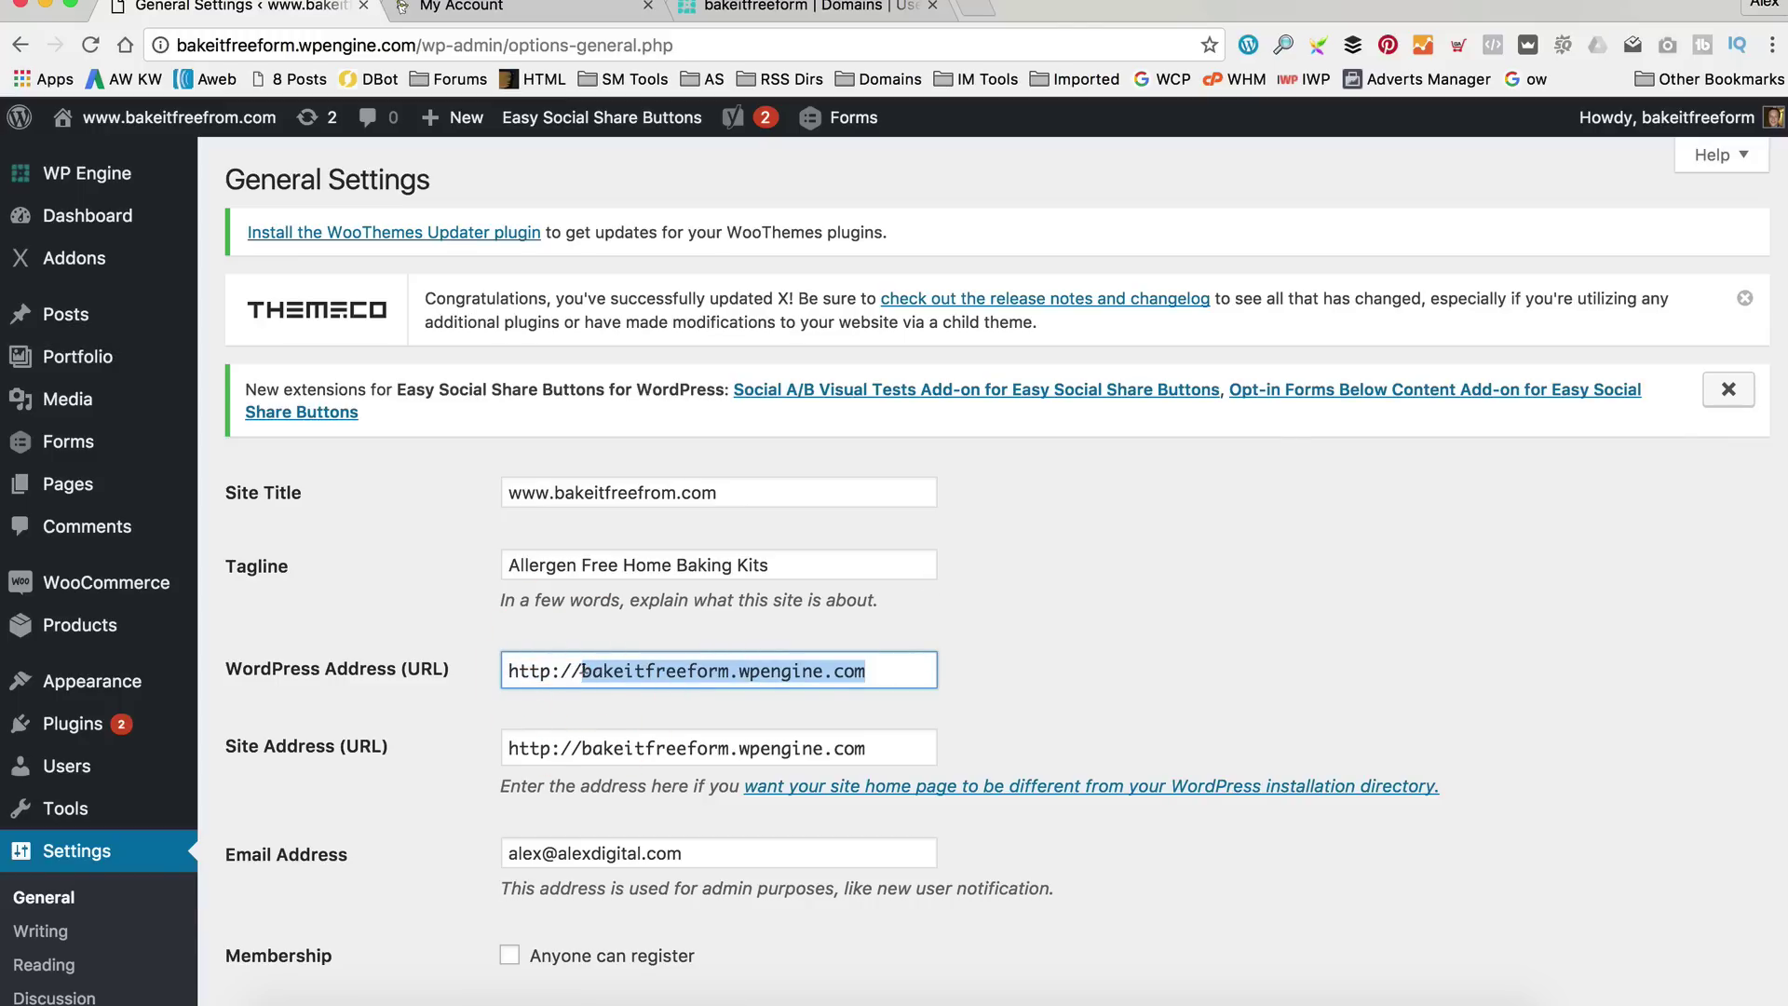
text(ww)
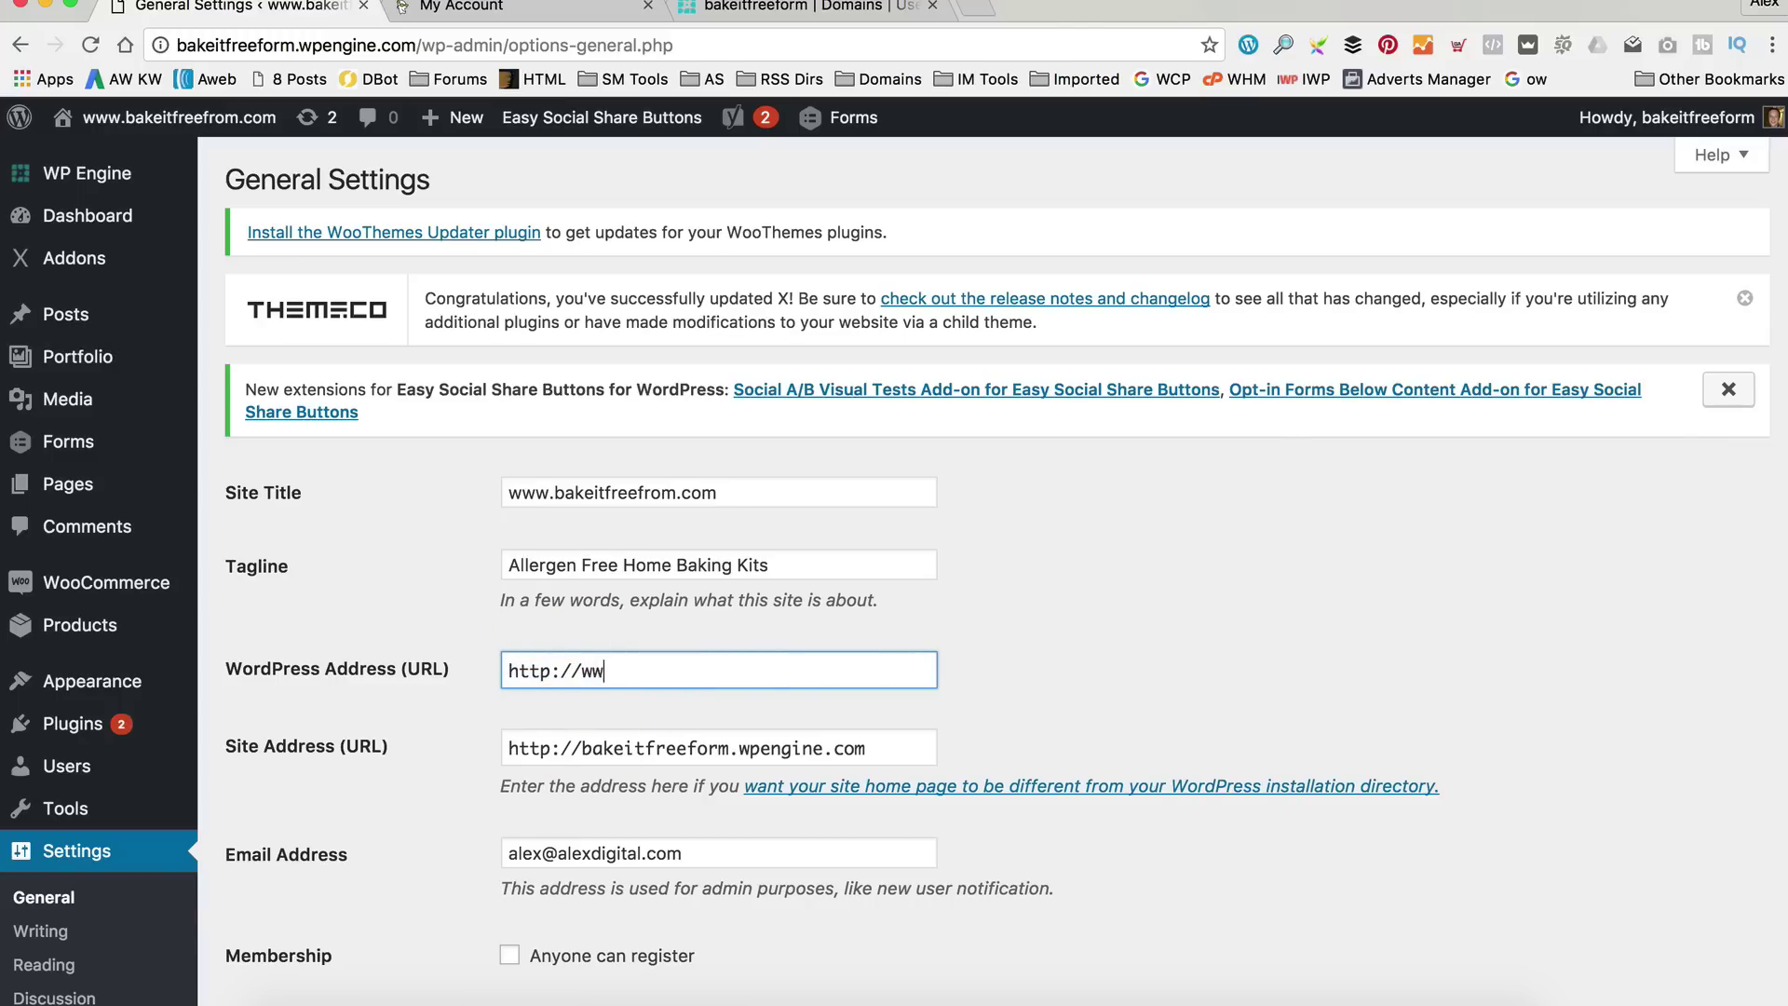
text(w.bakeitfreefrom.com)
- Copy the same address into the Site Address field and save the settings
key(super+a)
key(super+c)
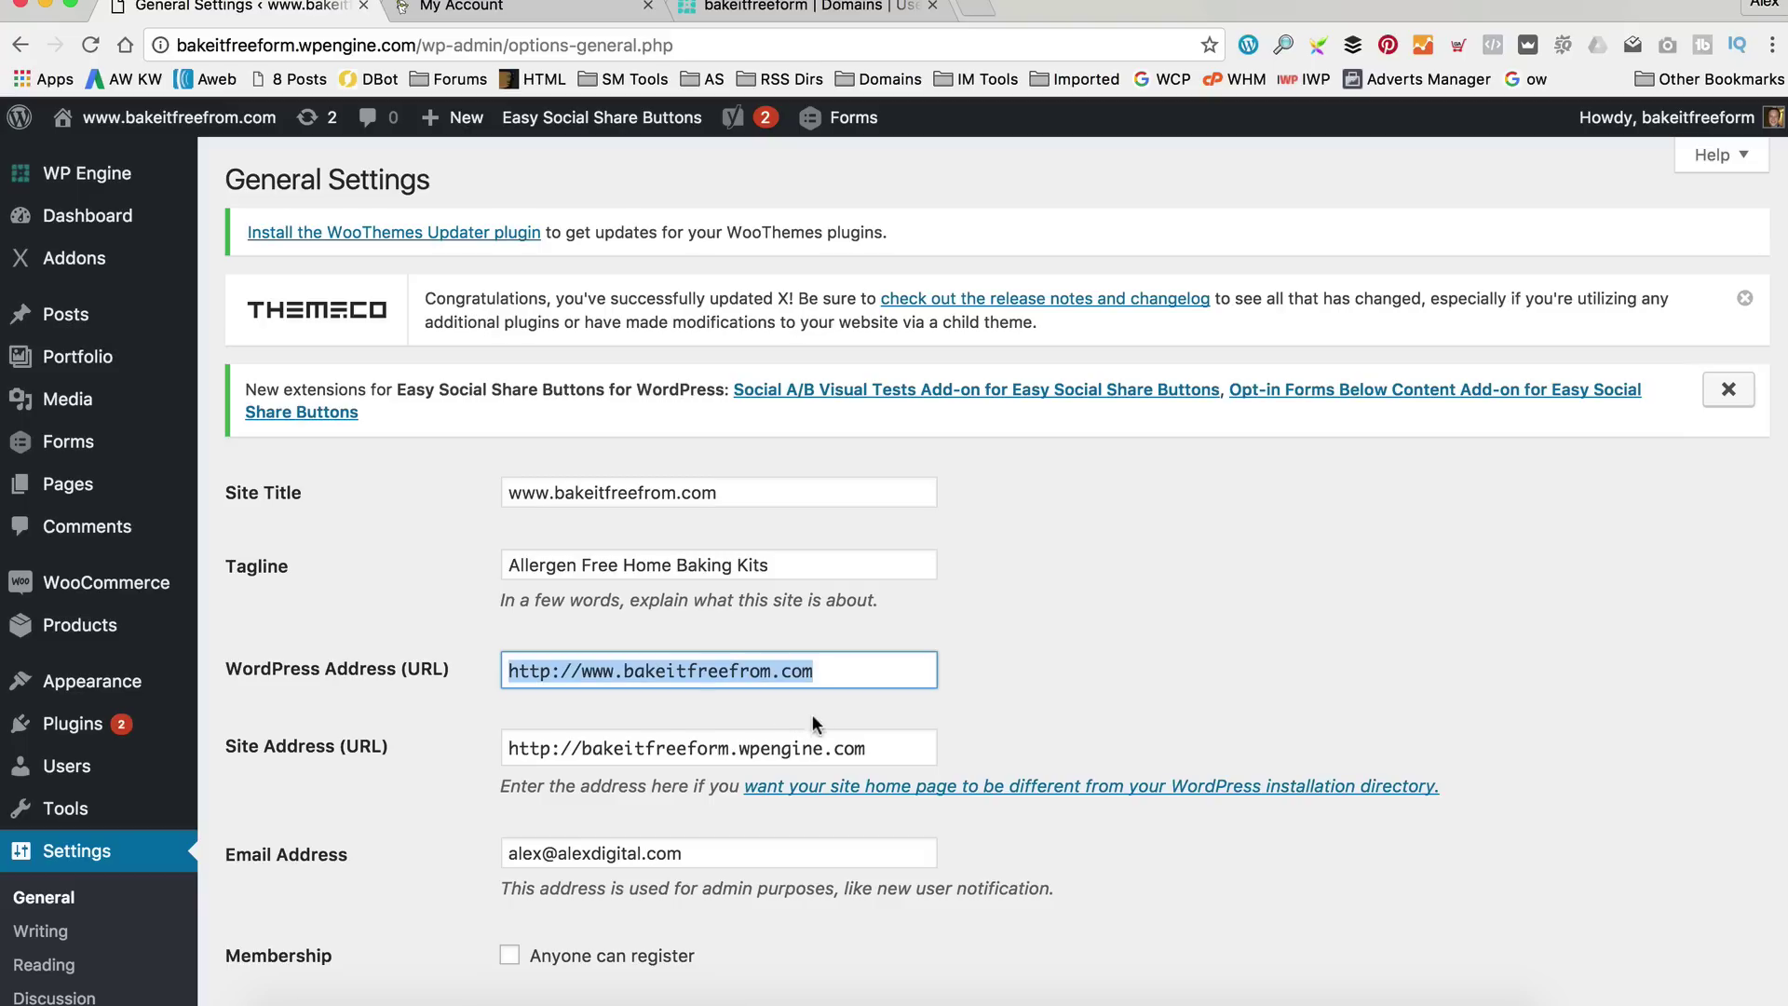
click(813, 736)
key(super+a)
key(super+v)
scroll(1047, 644, down, 1)
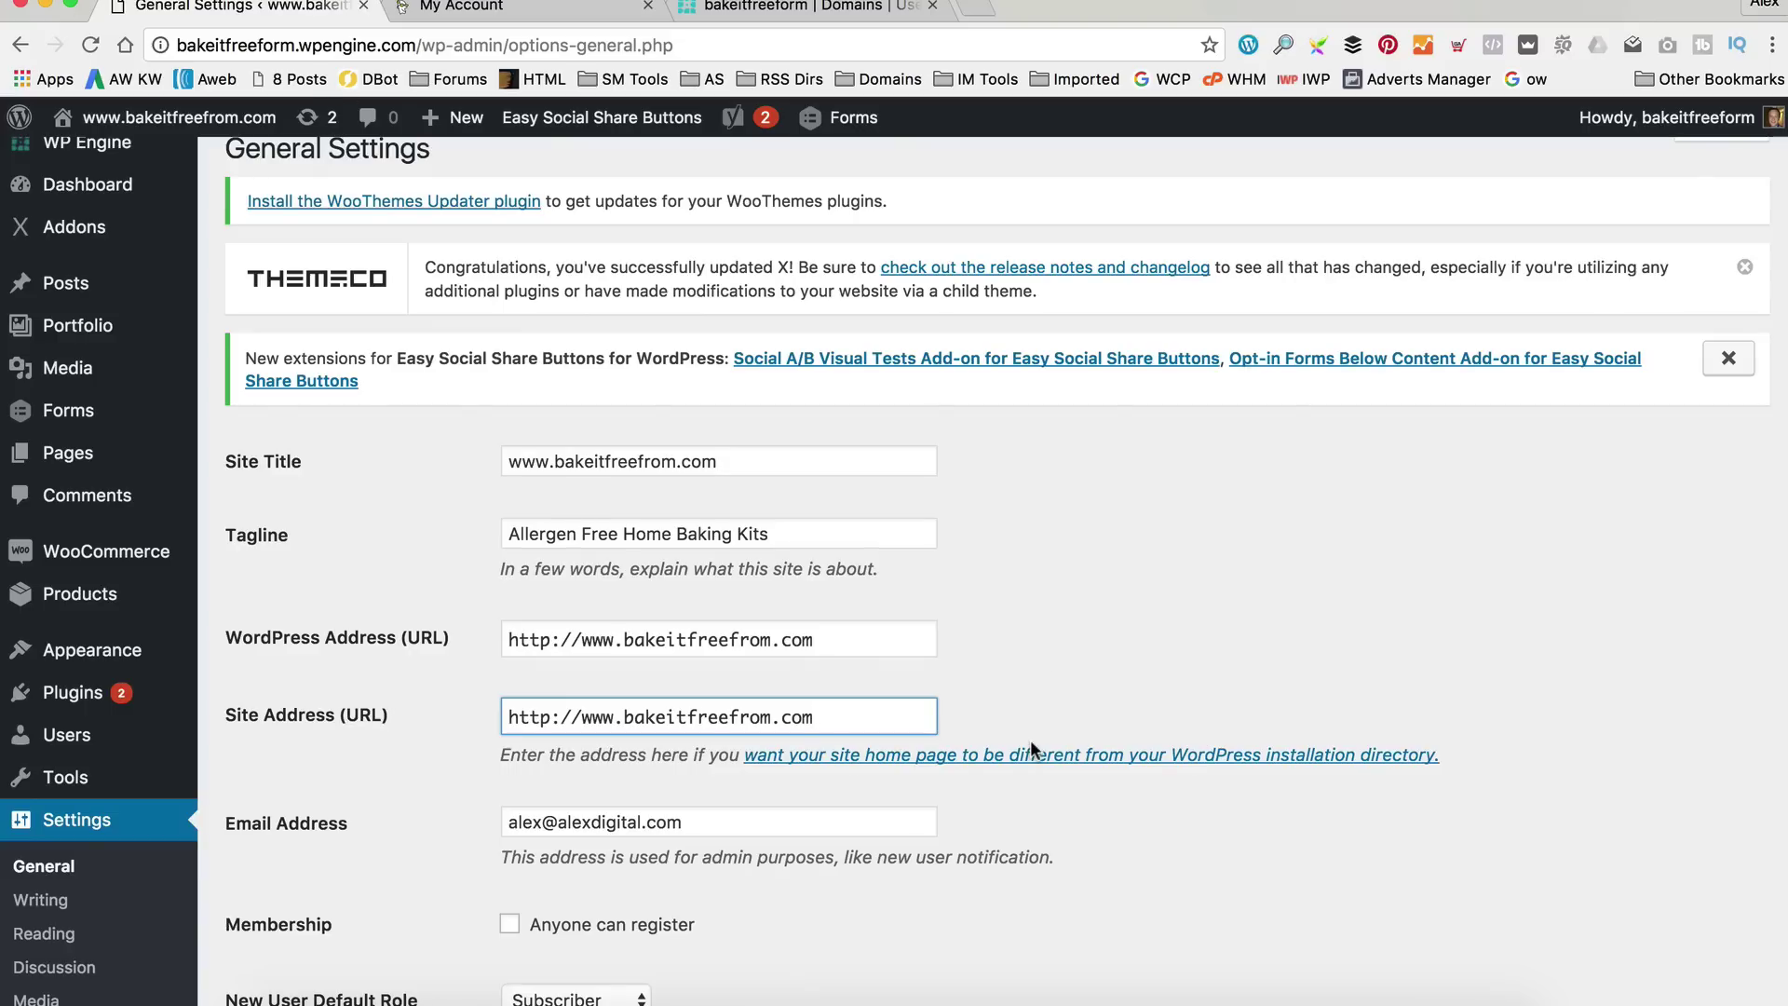
scroll(1092, 645, down, 10)
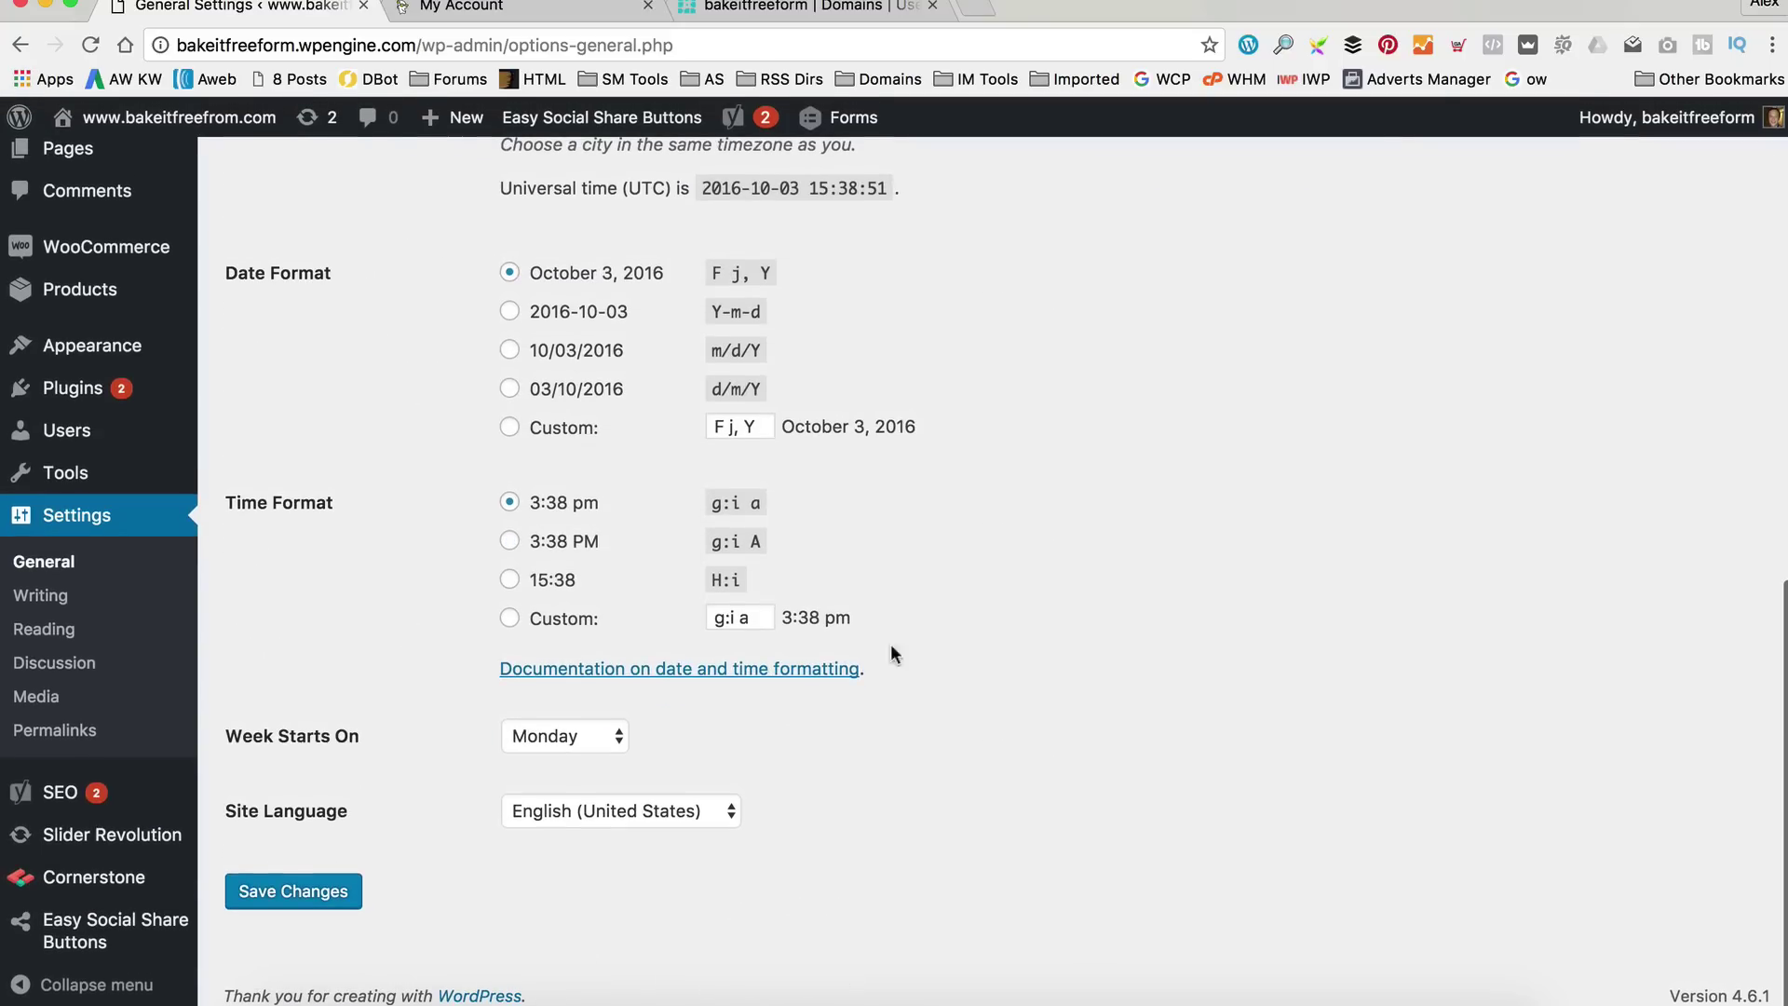
click(291, 887)
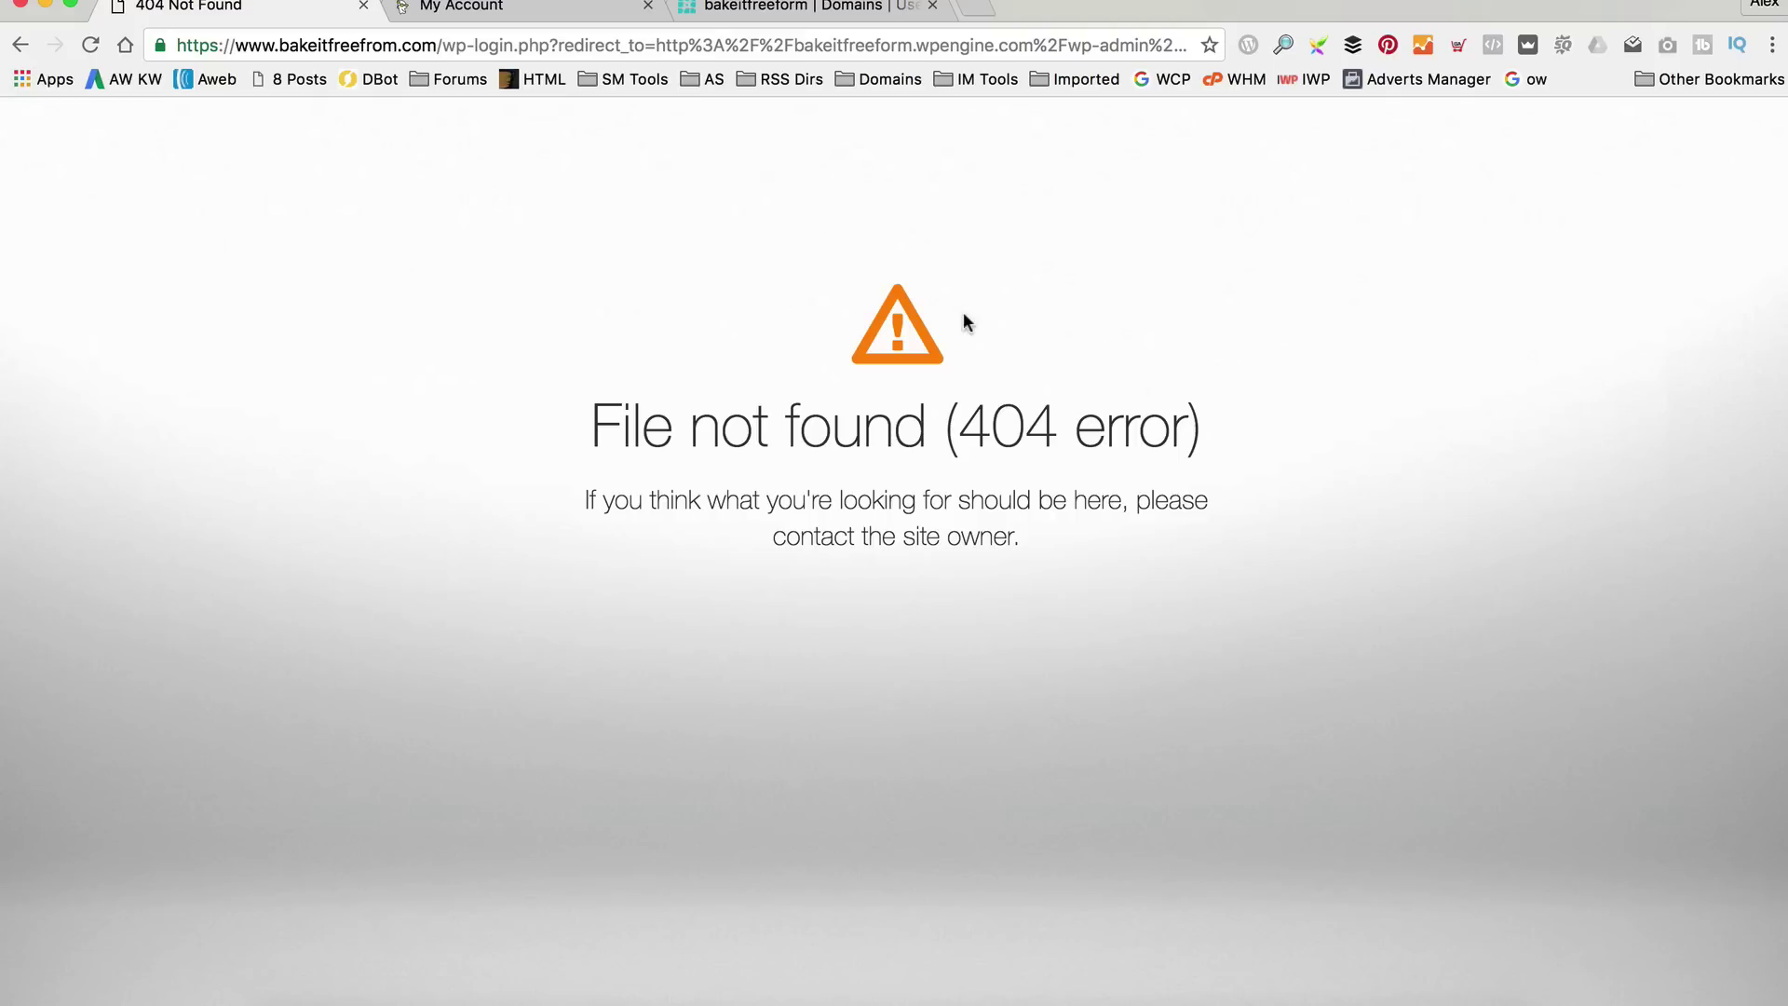
- Open GoDaddy DNS management for bakeitfreefrom.com
click(402, 8)
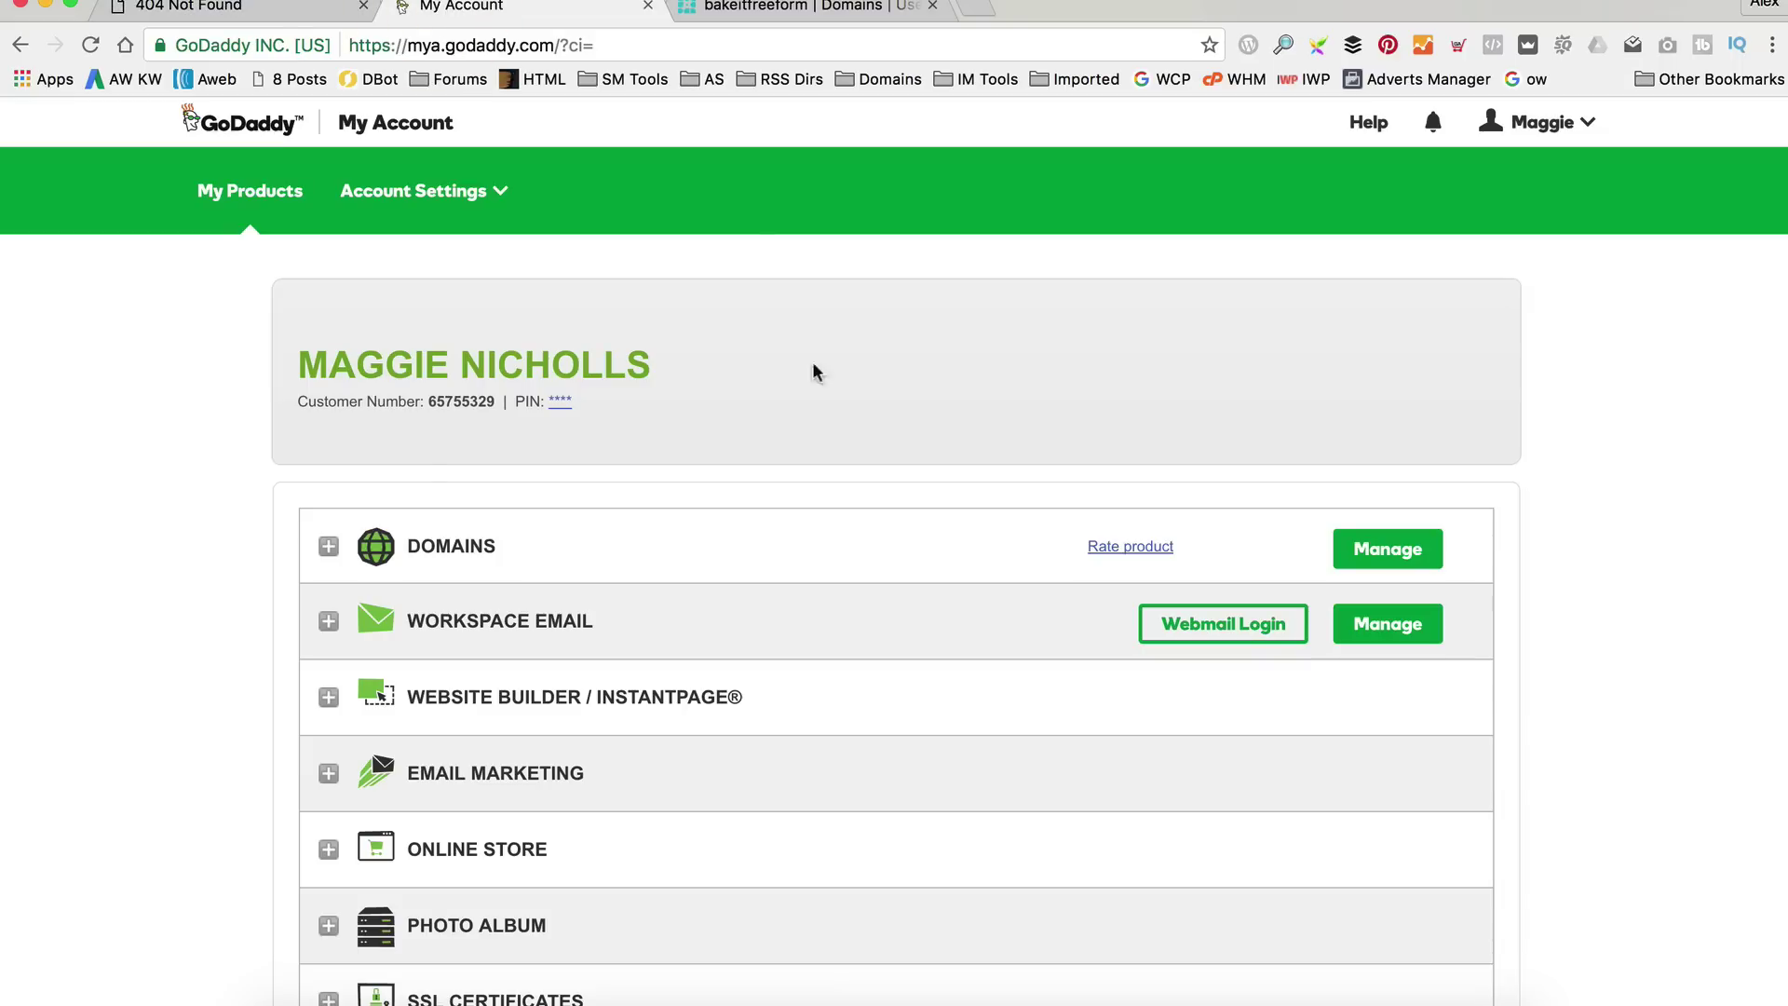
click(328, 544)
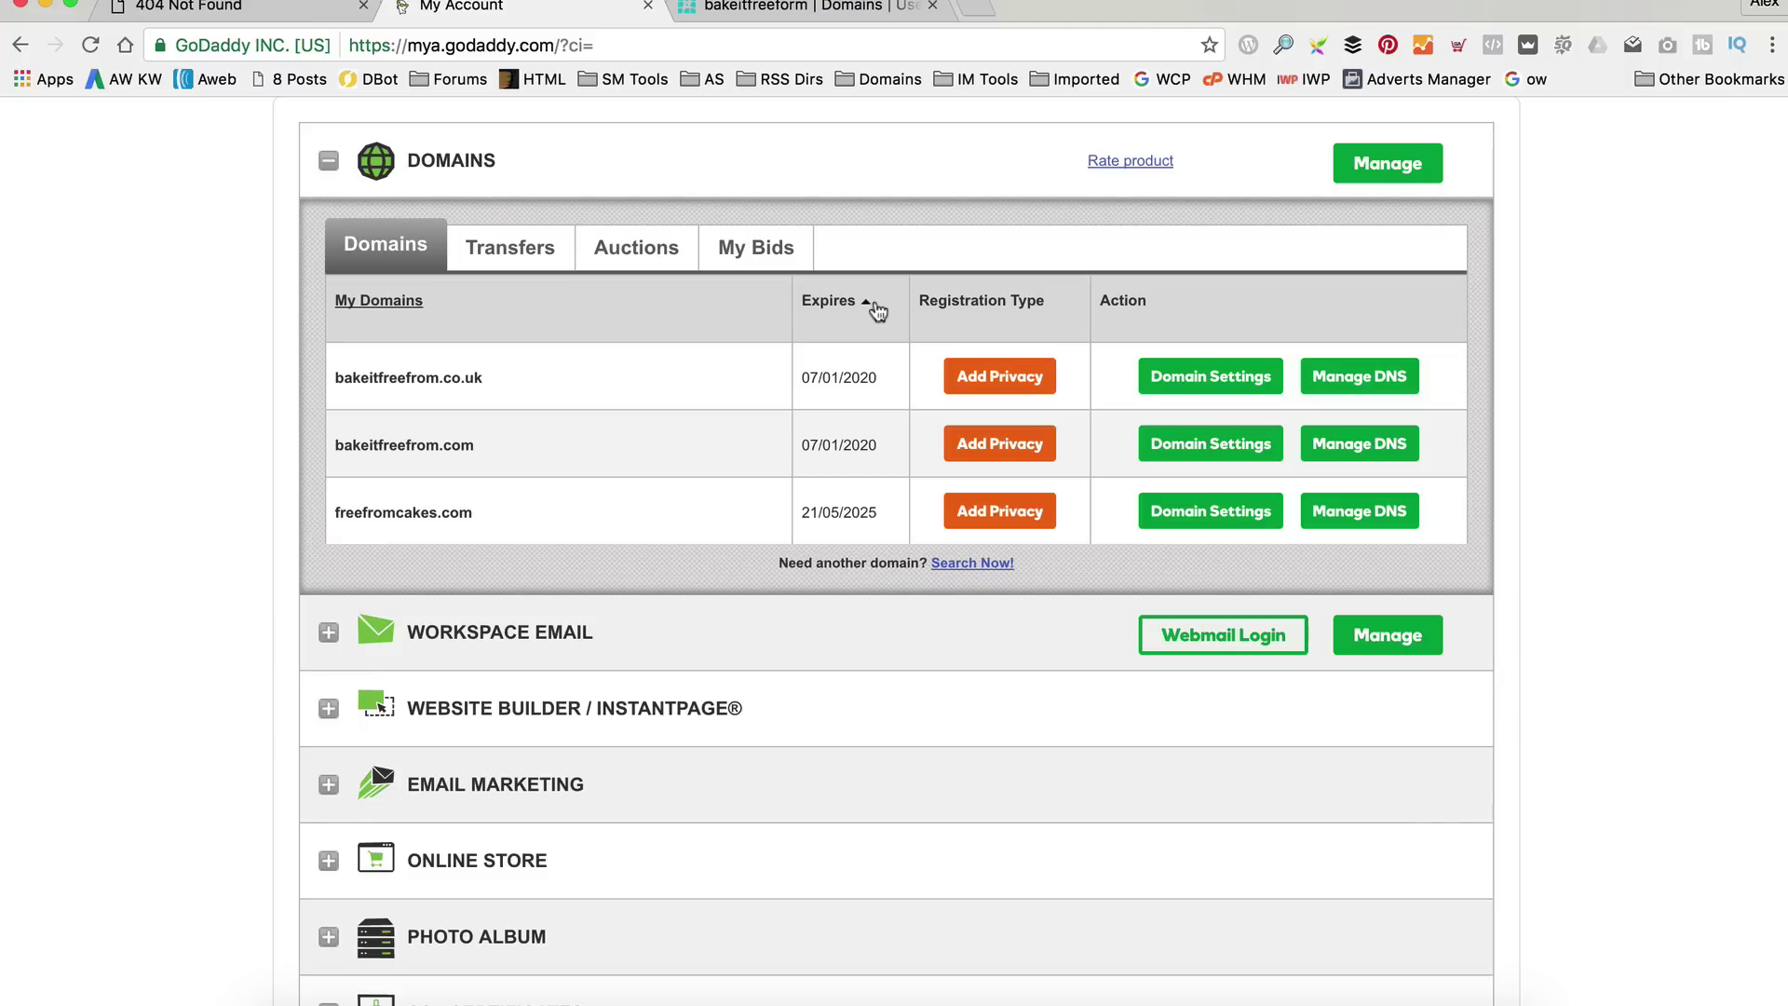
click(1343, 445)
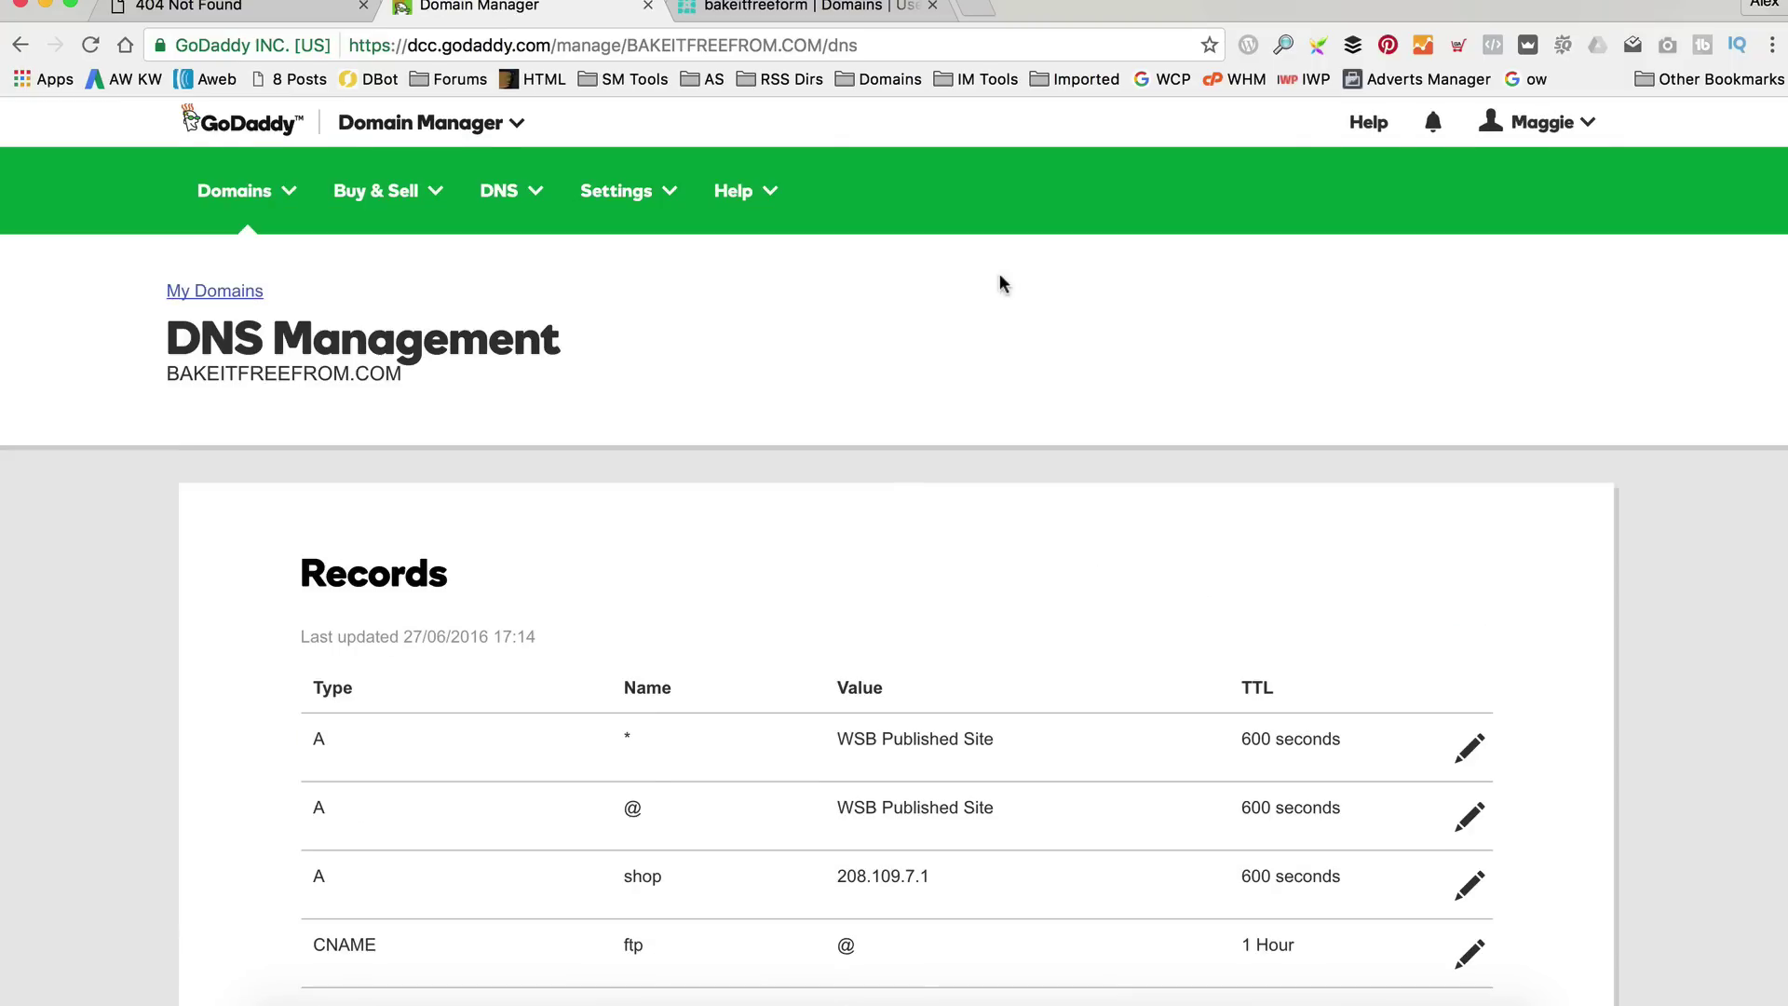
scroll(1002, 282, down, 3)
scroll(1002, 283, down, 1)
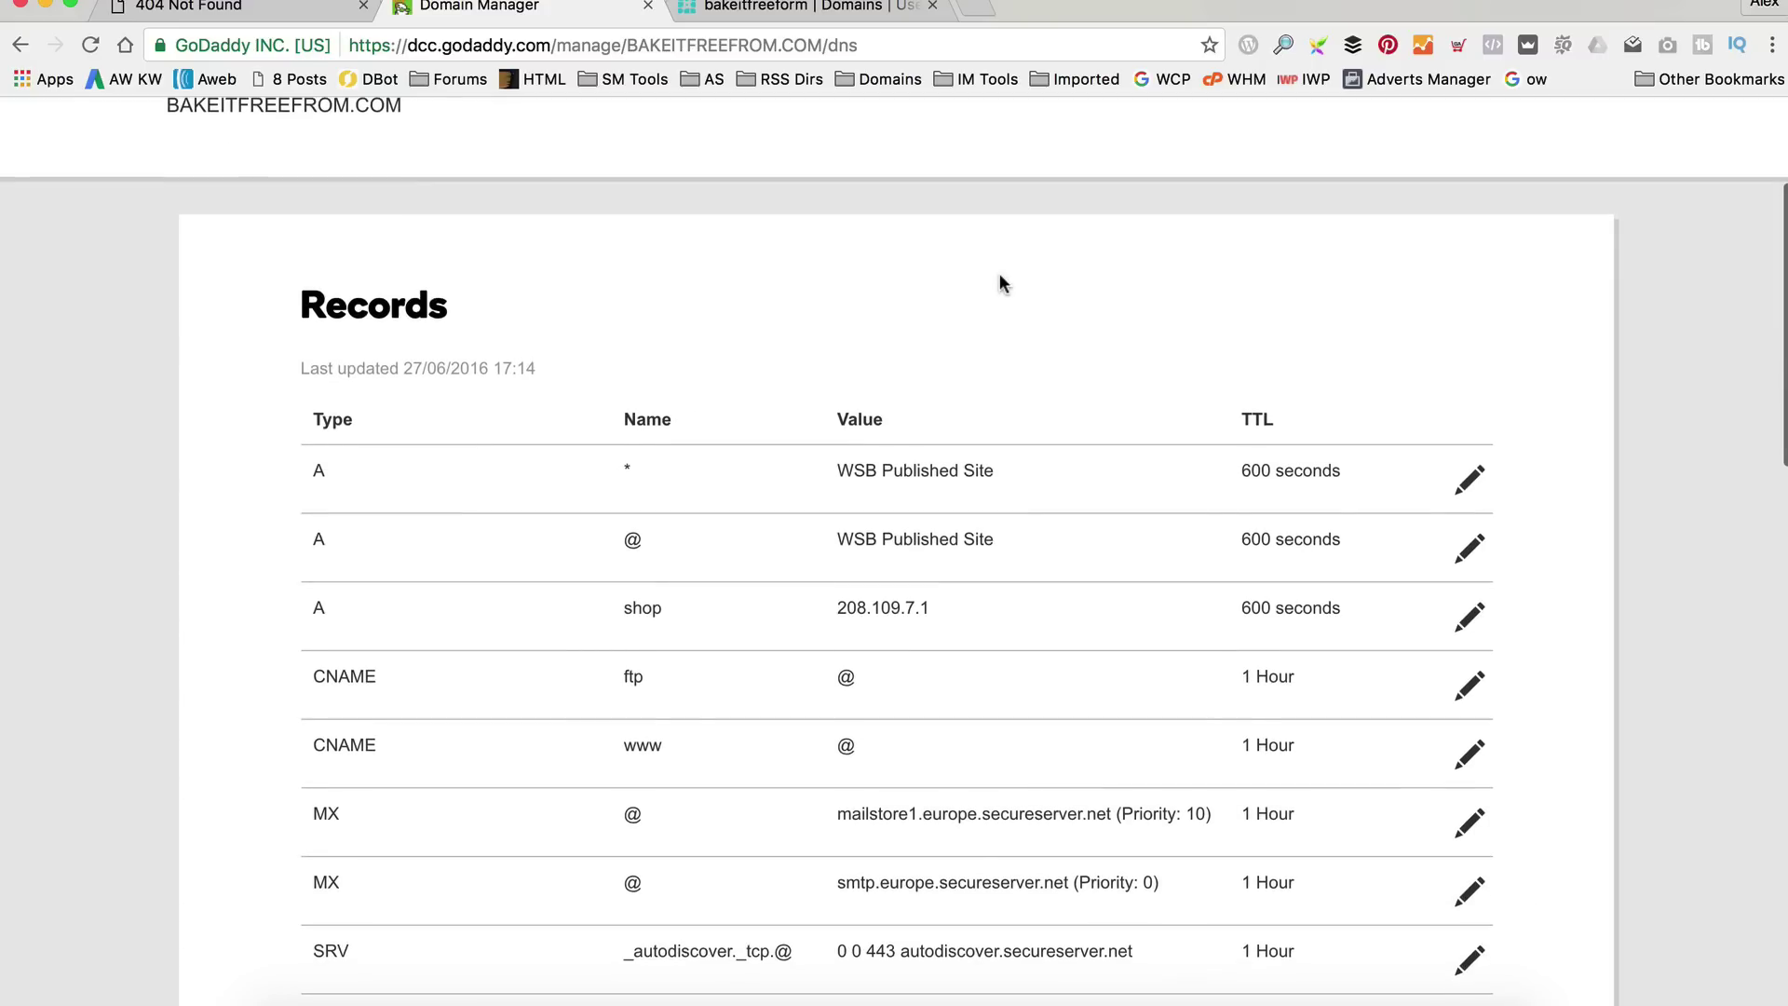
scroll(1000, 280, down, 1)
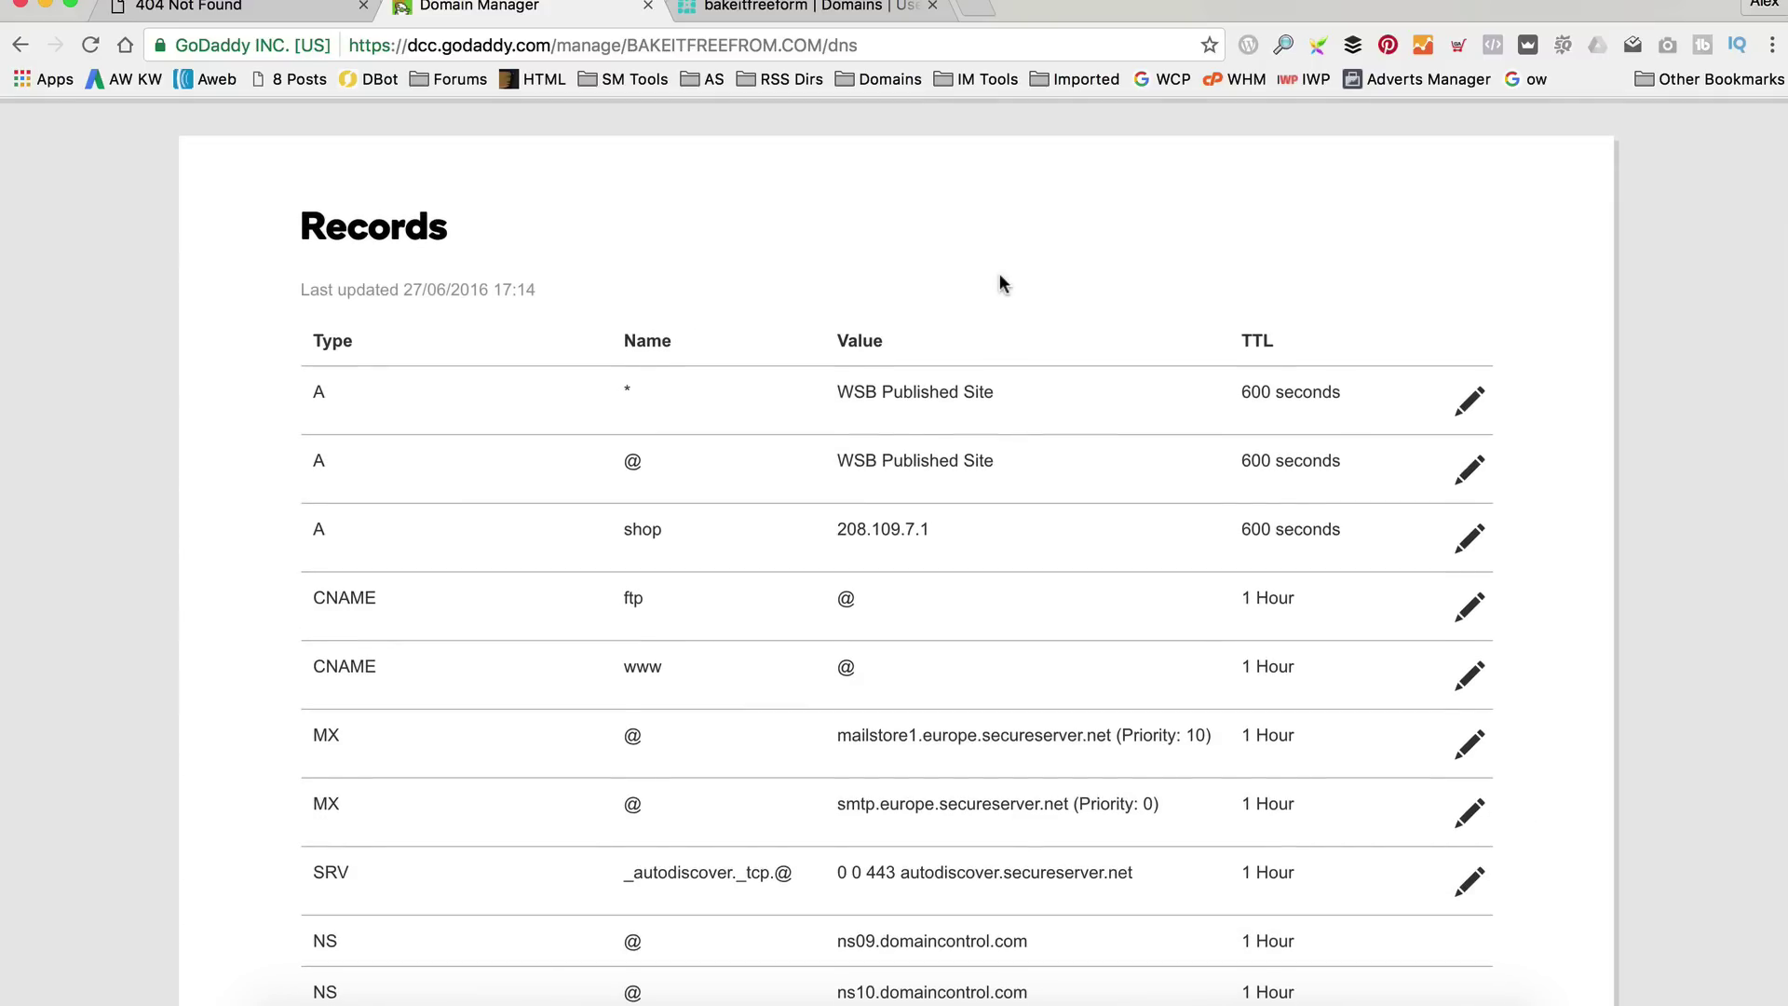
scroll(1001, 282, down, 1)
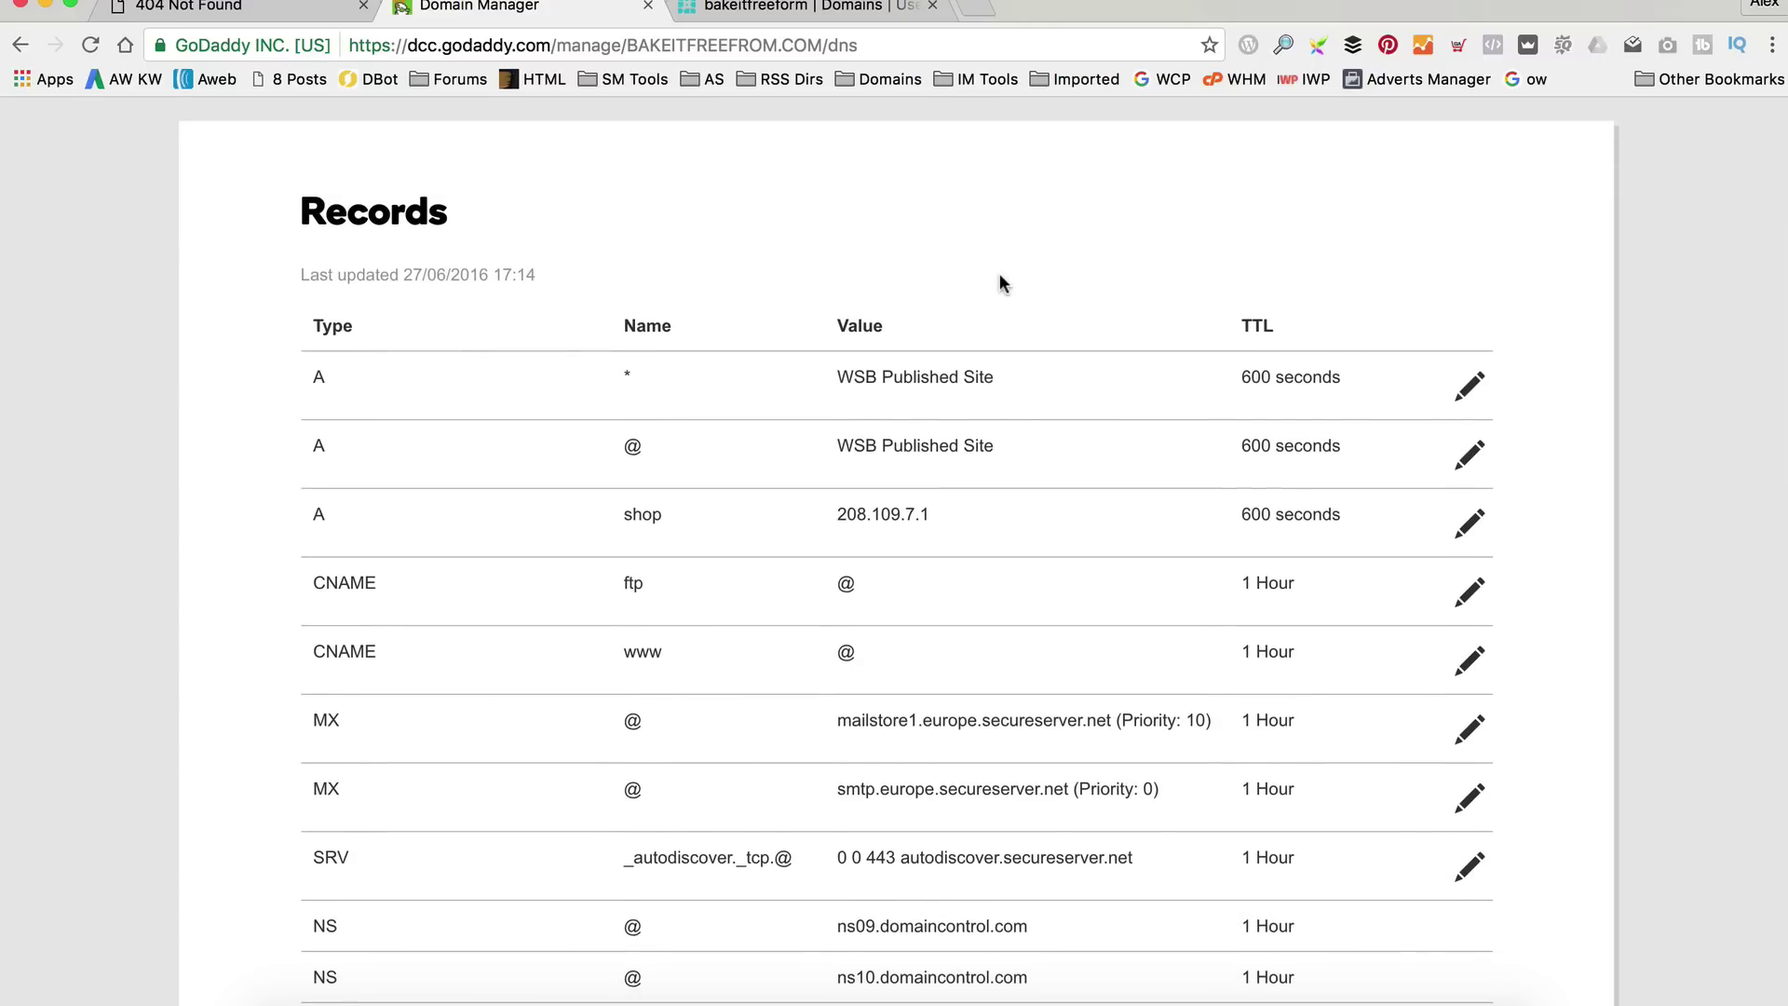
scroll(1001, 280, down, 1)
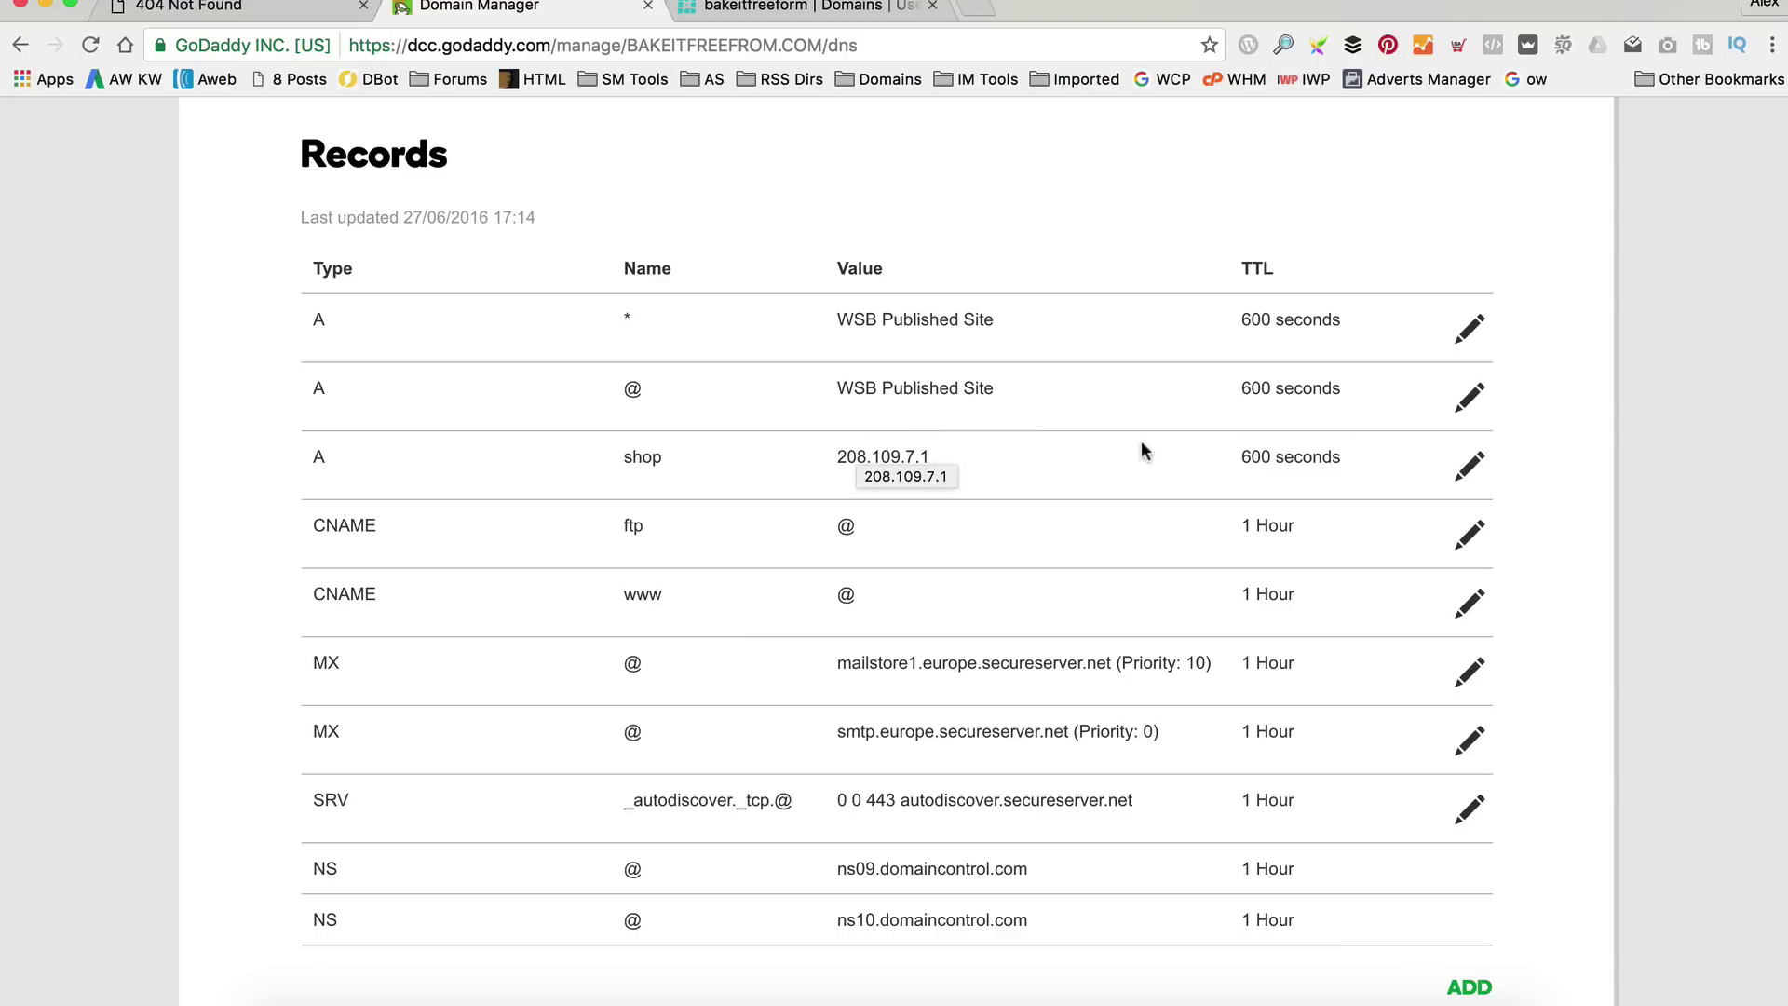
- Delete the shop and @ A records
click(1470, 467)
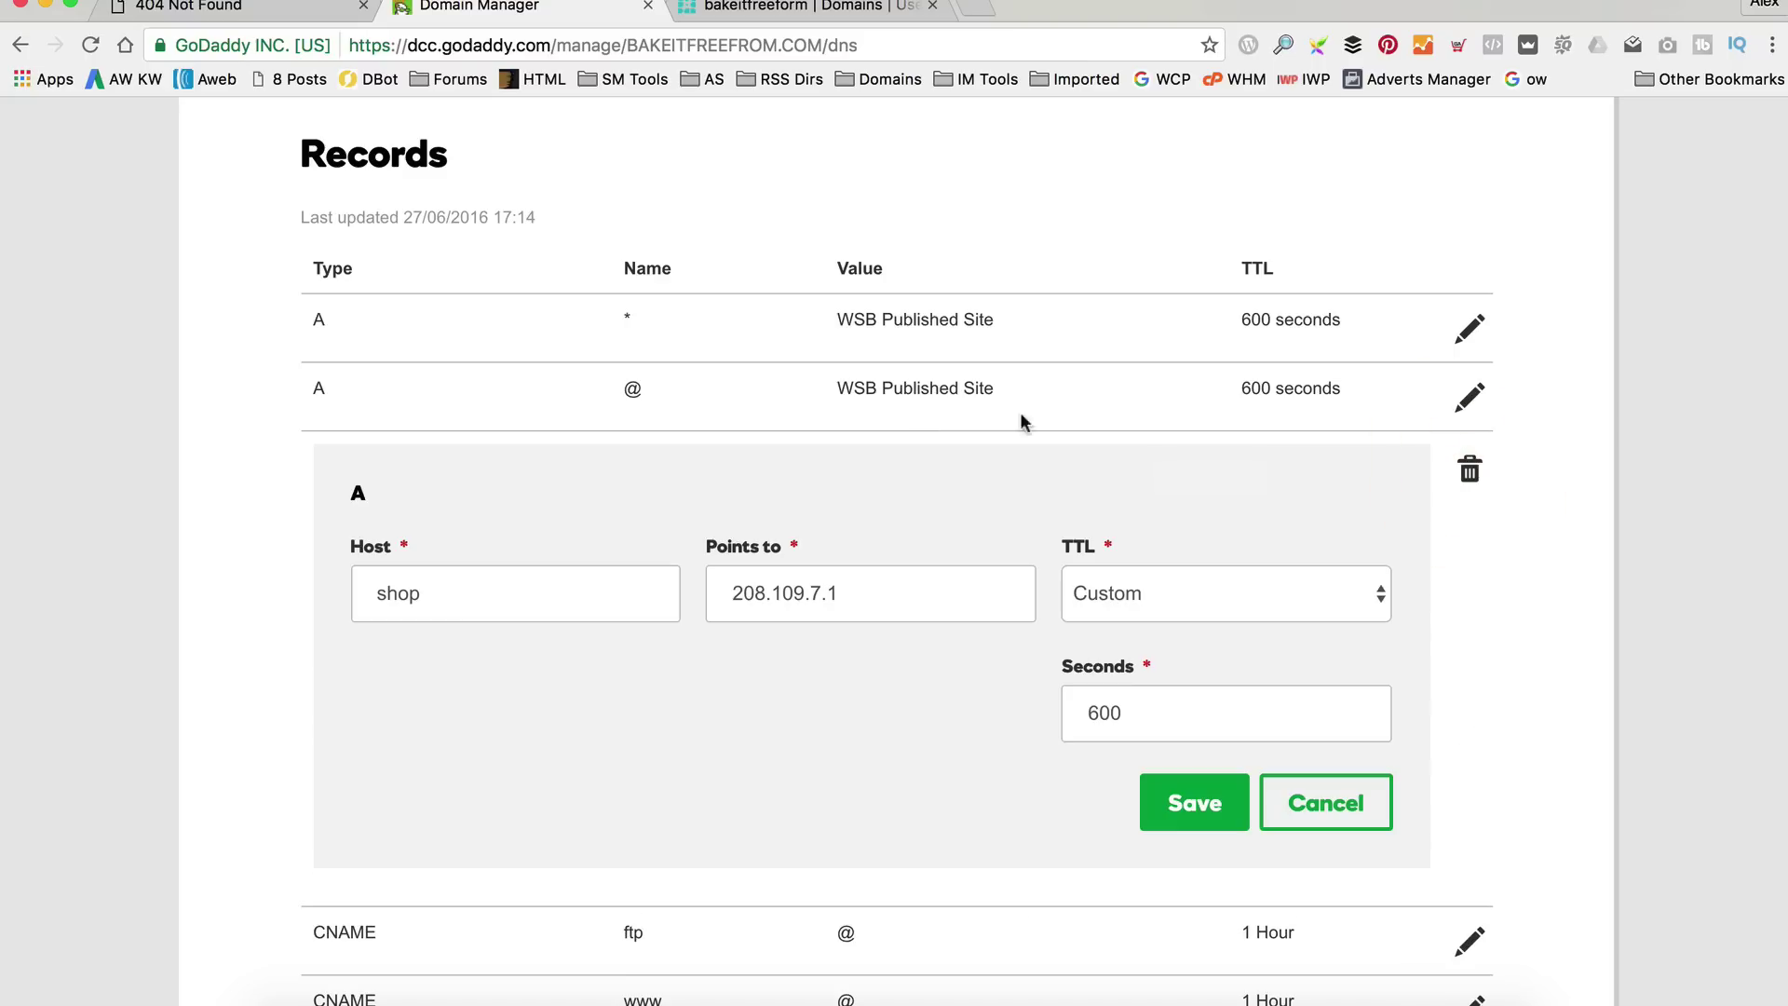
scroll(1005, 546, down, 5)
scroll(1003, 538, up, 2)
scroll(1003, 538, down, 4)
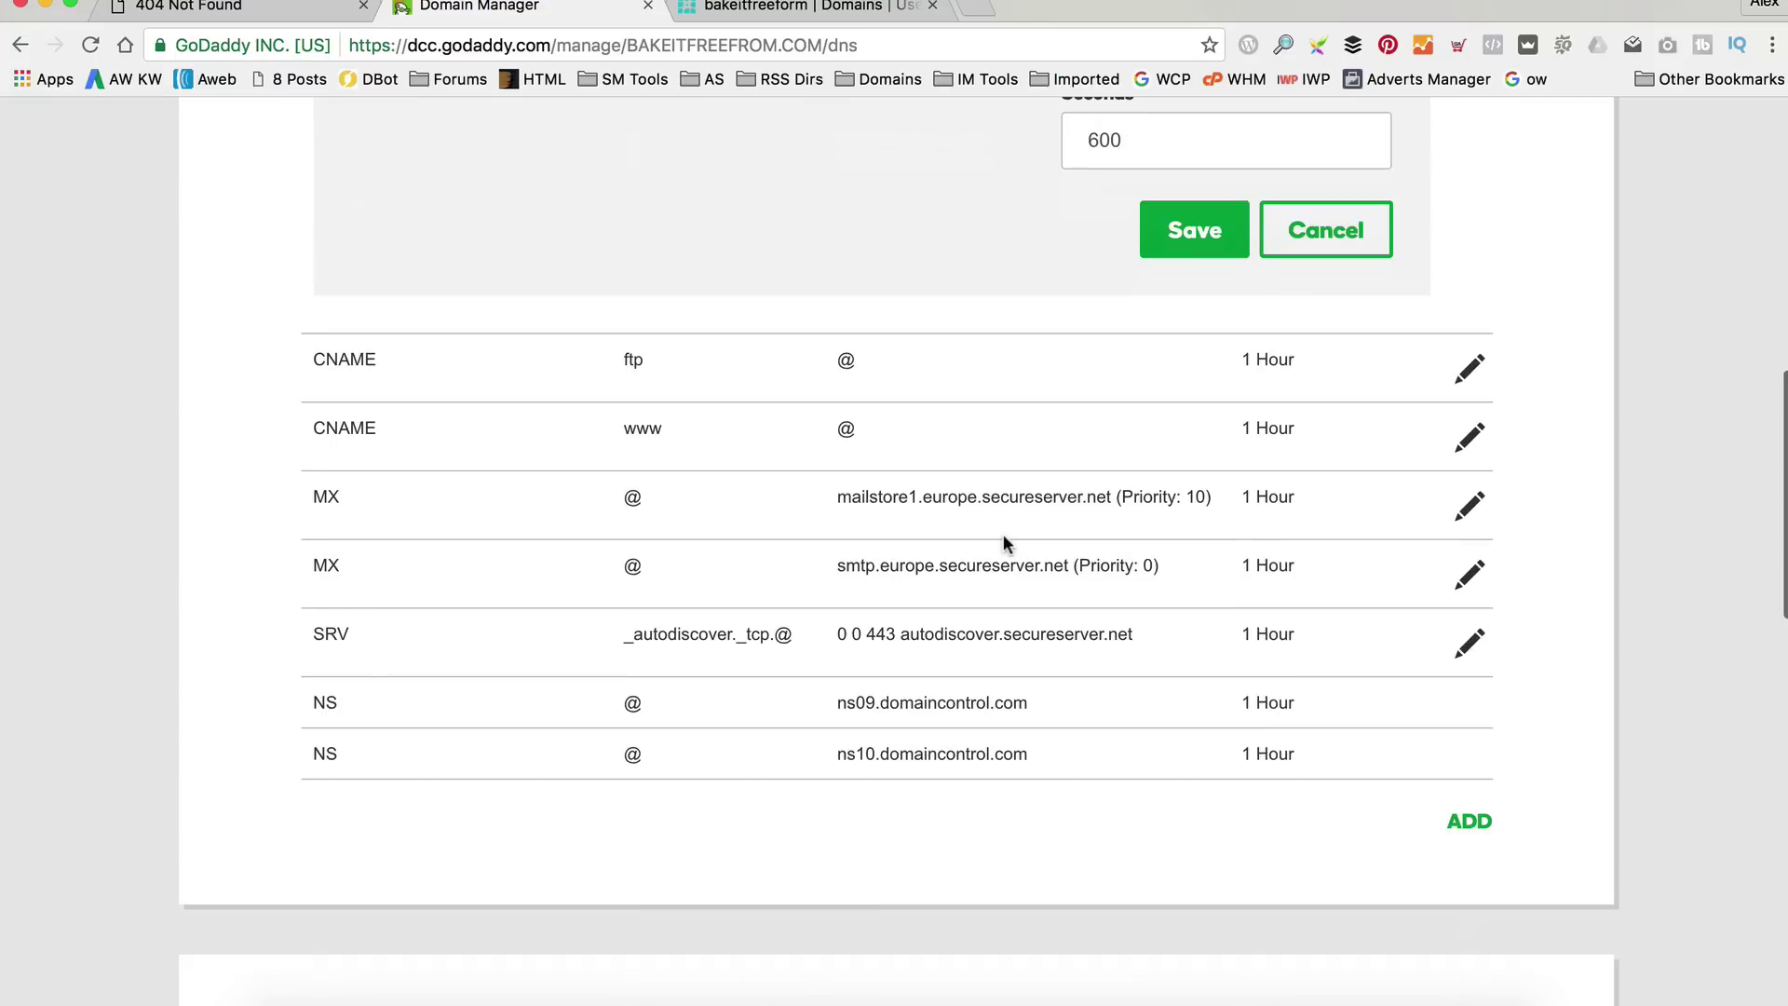
scroll(1003, 538, up, 10)
scroll(1004, 546, down, 6)
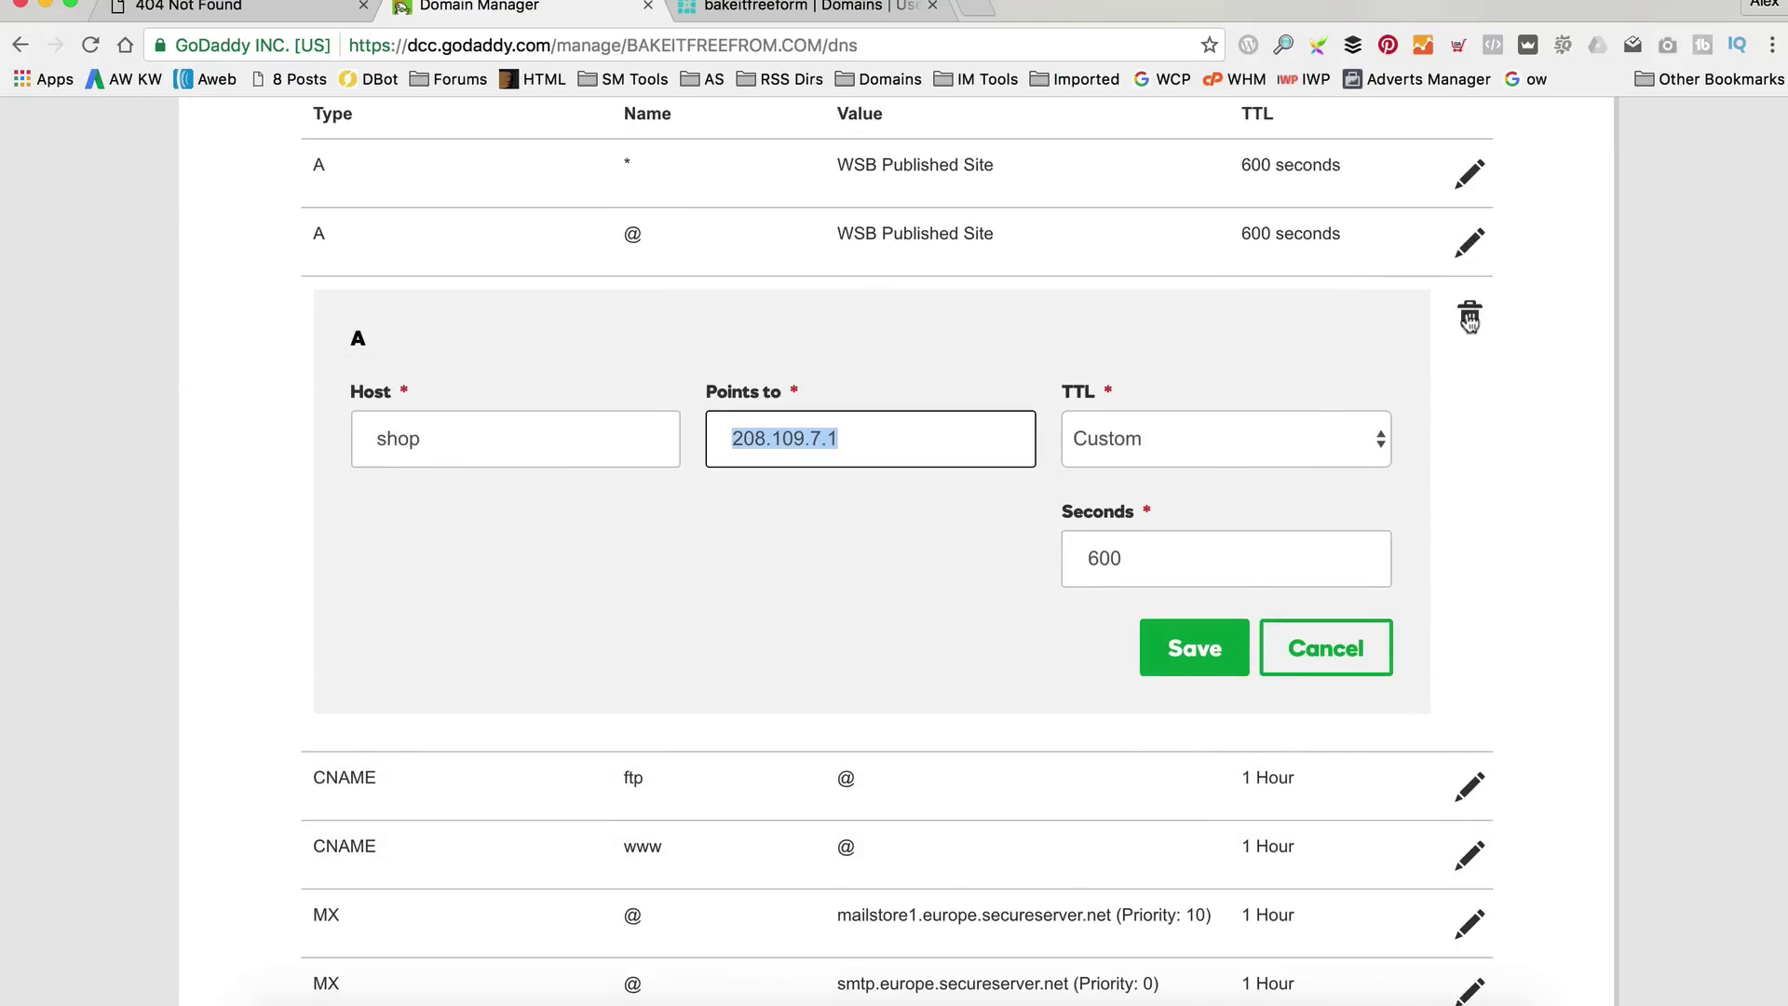
click(1471, 316)
click(1010, 600)
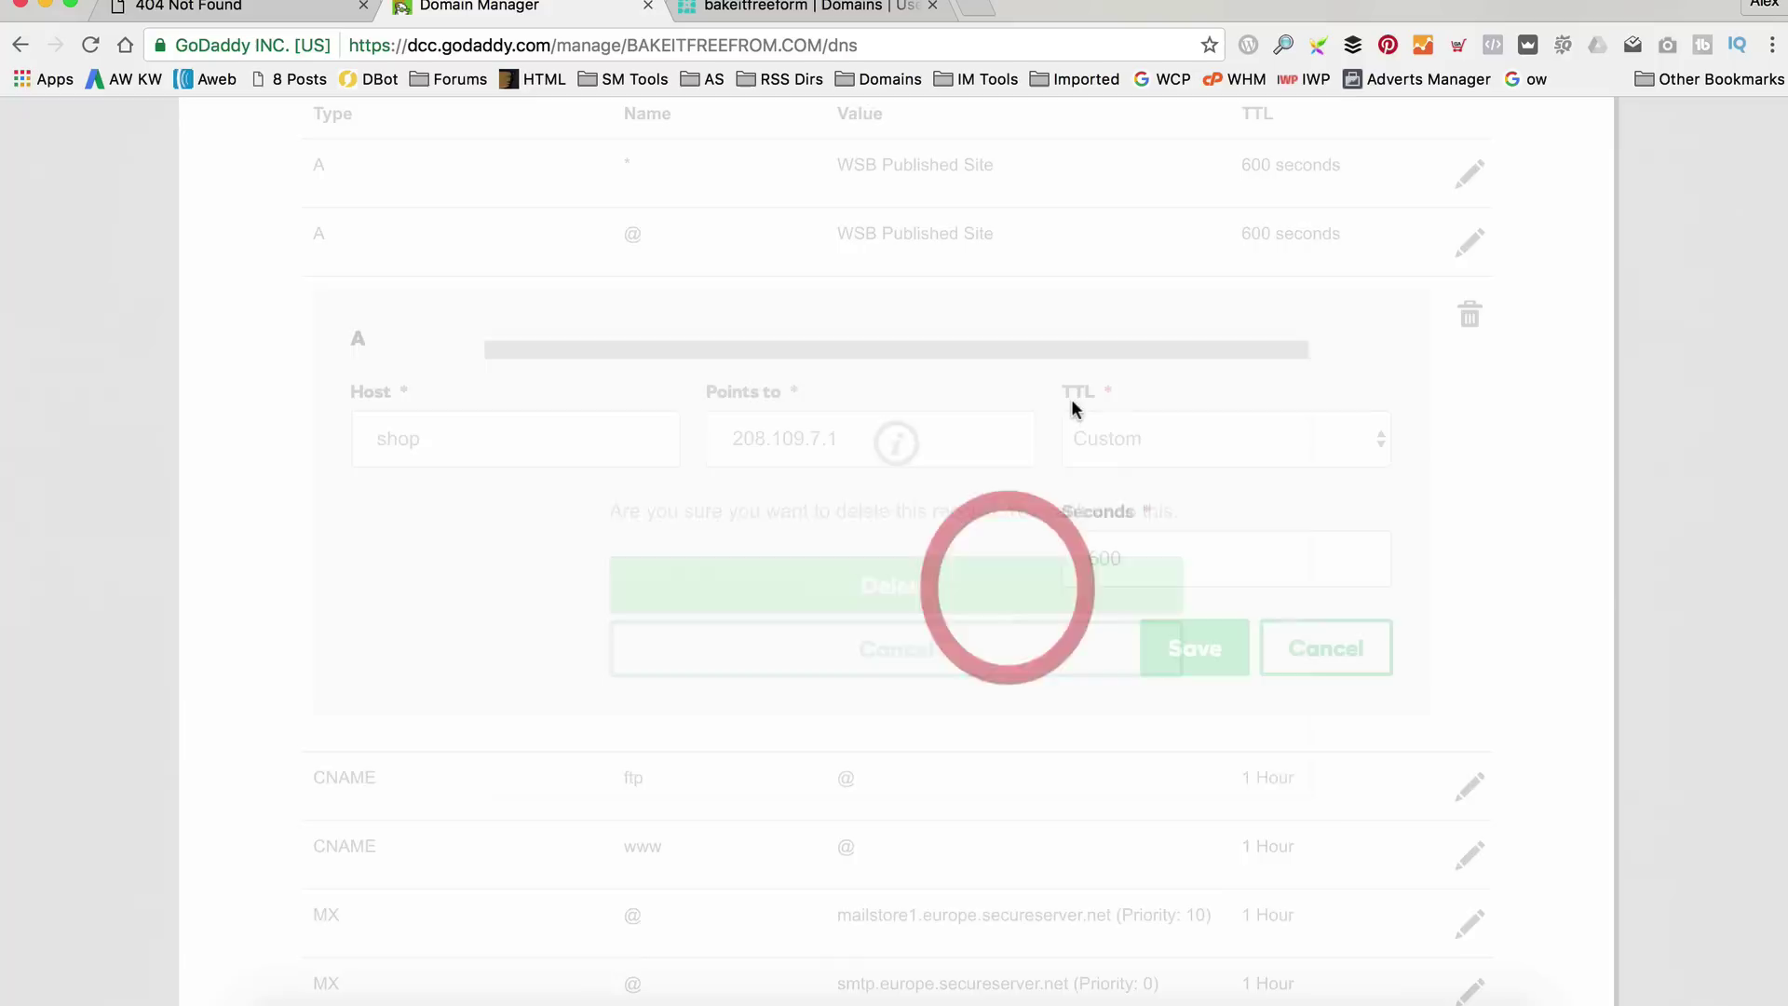
scroll(993, 237, up, 2)
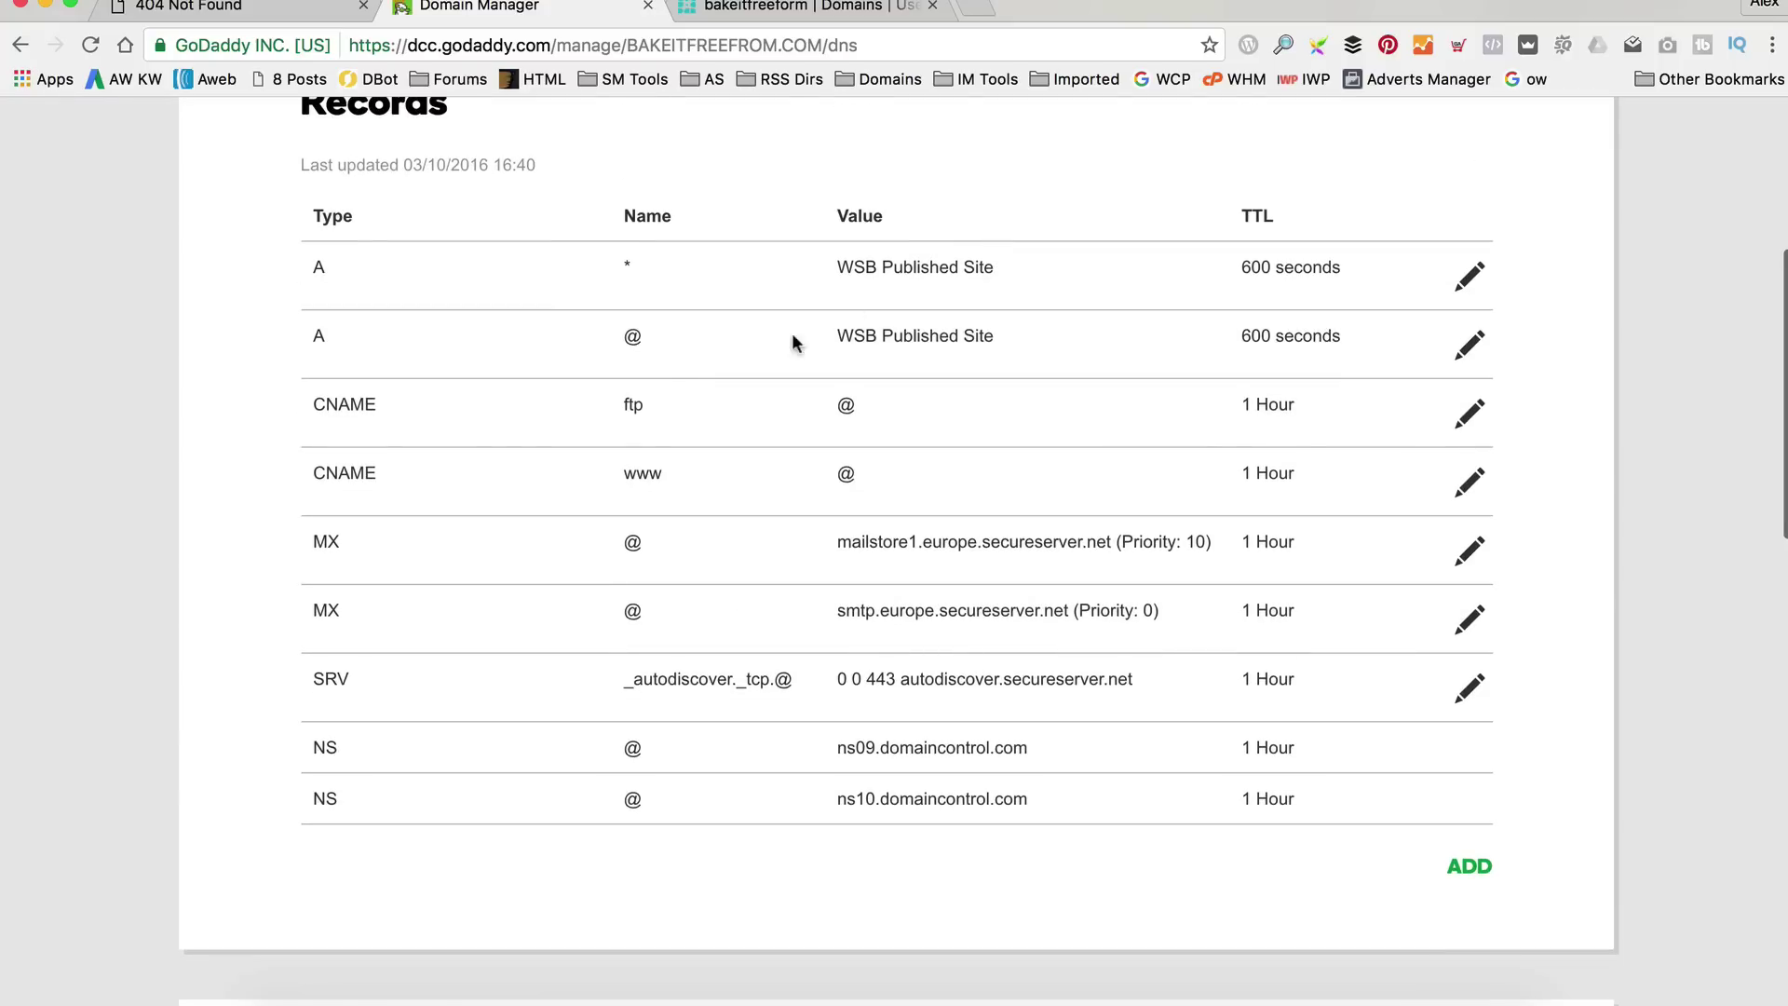
click(1469, 344)
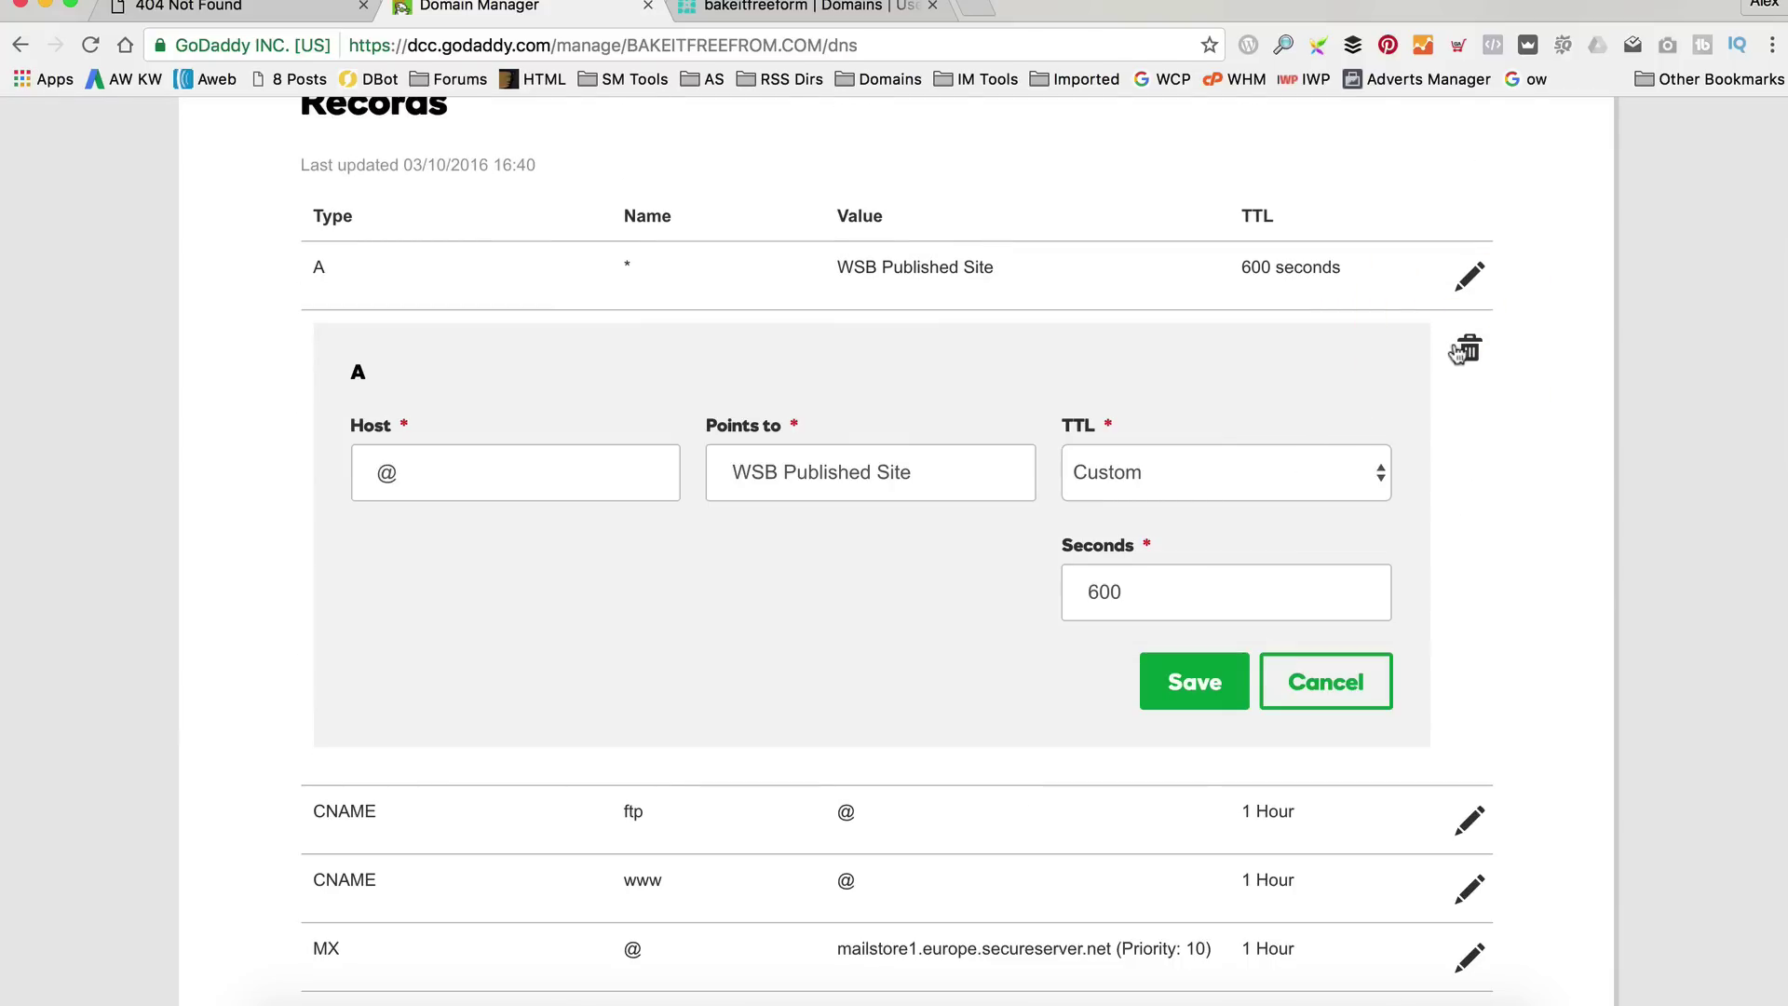
click(1462, 349)
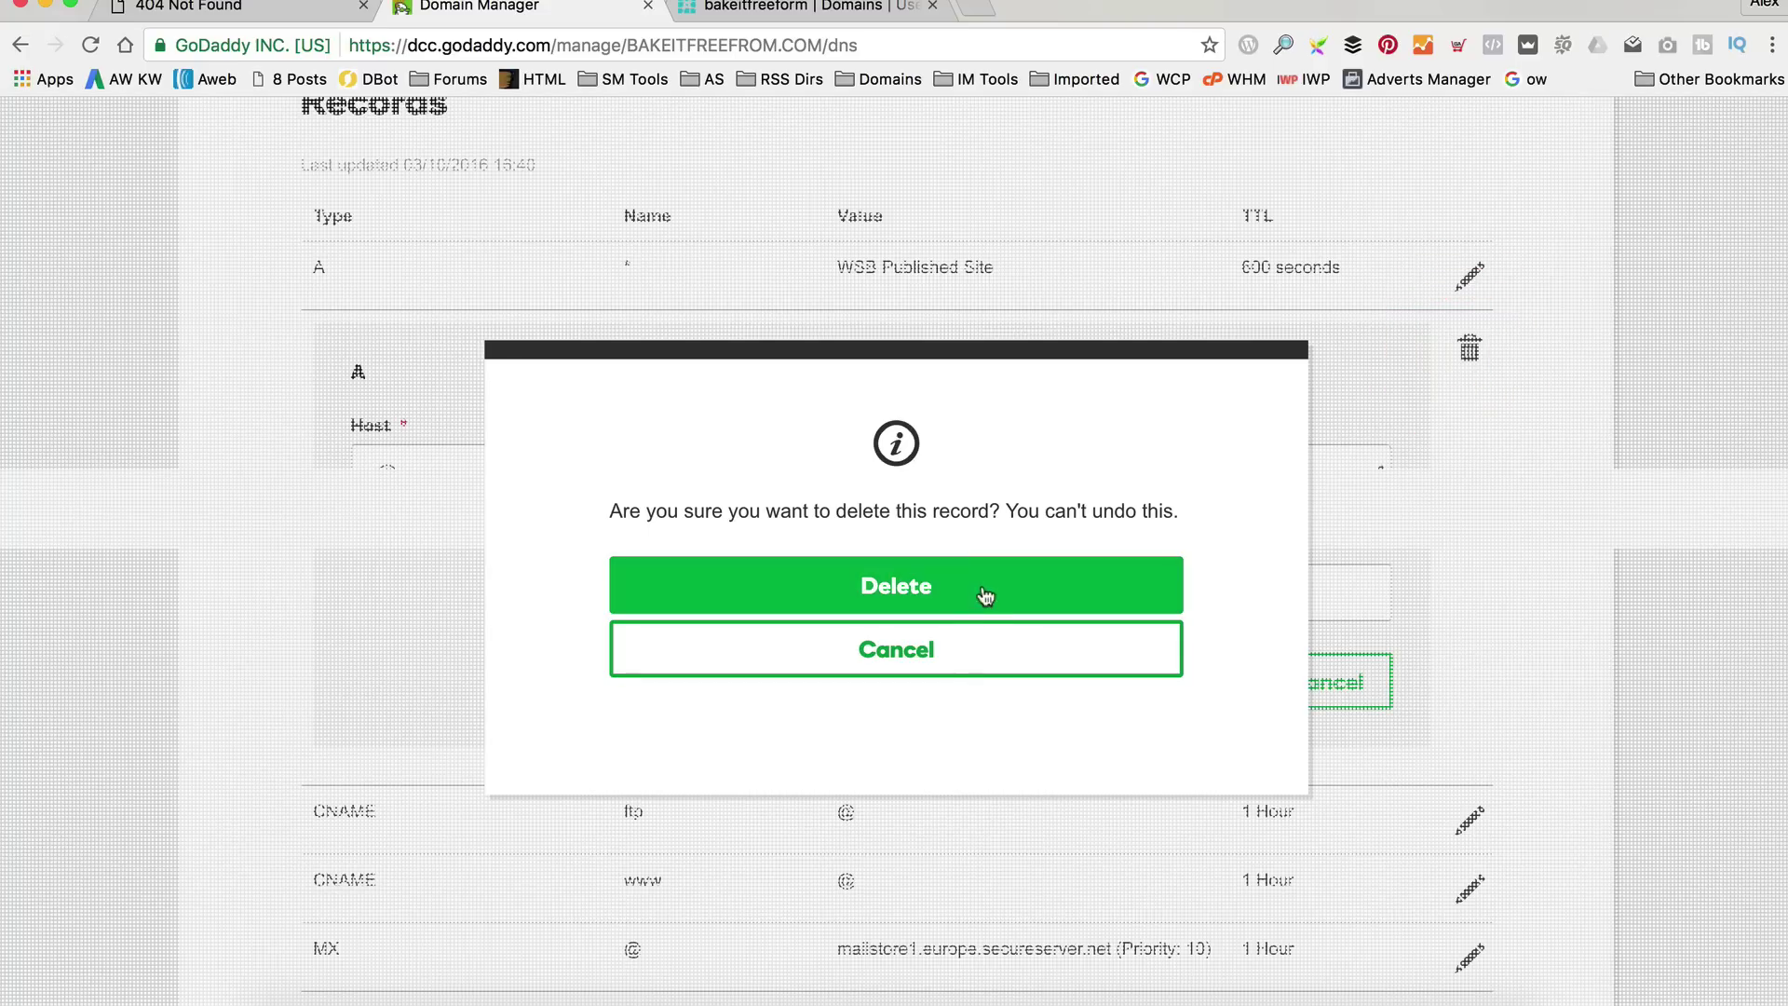
click(1071, 584)
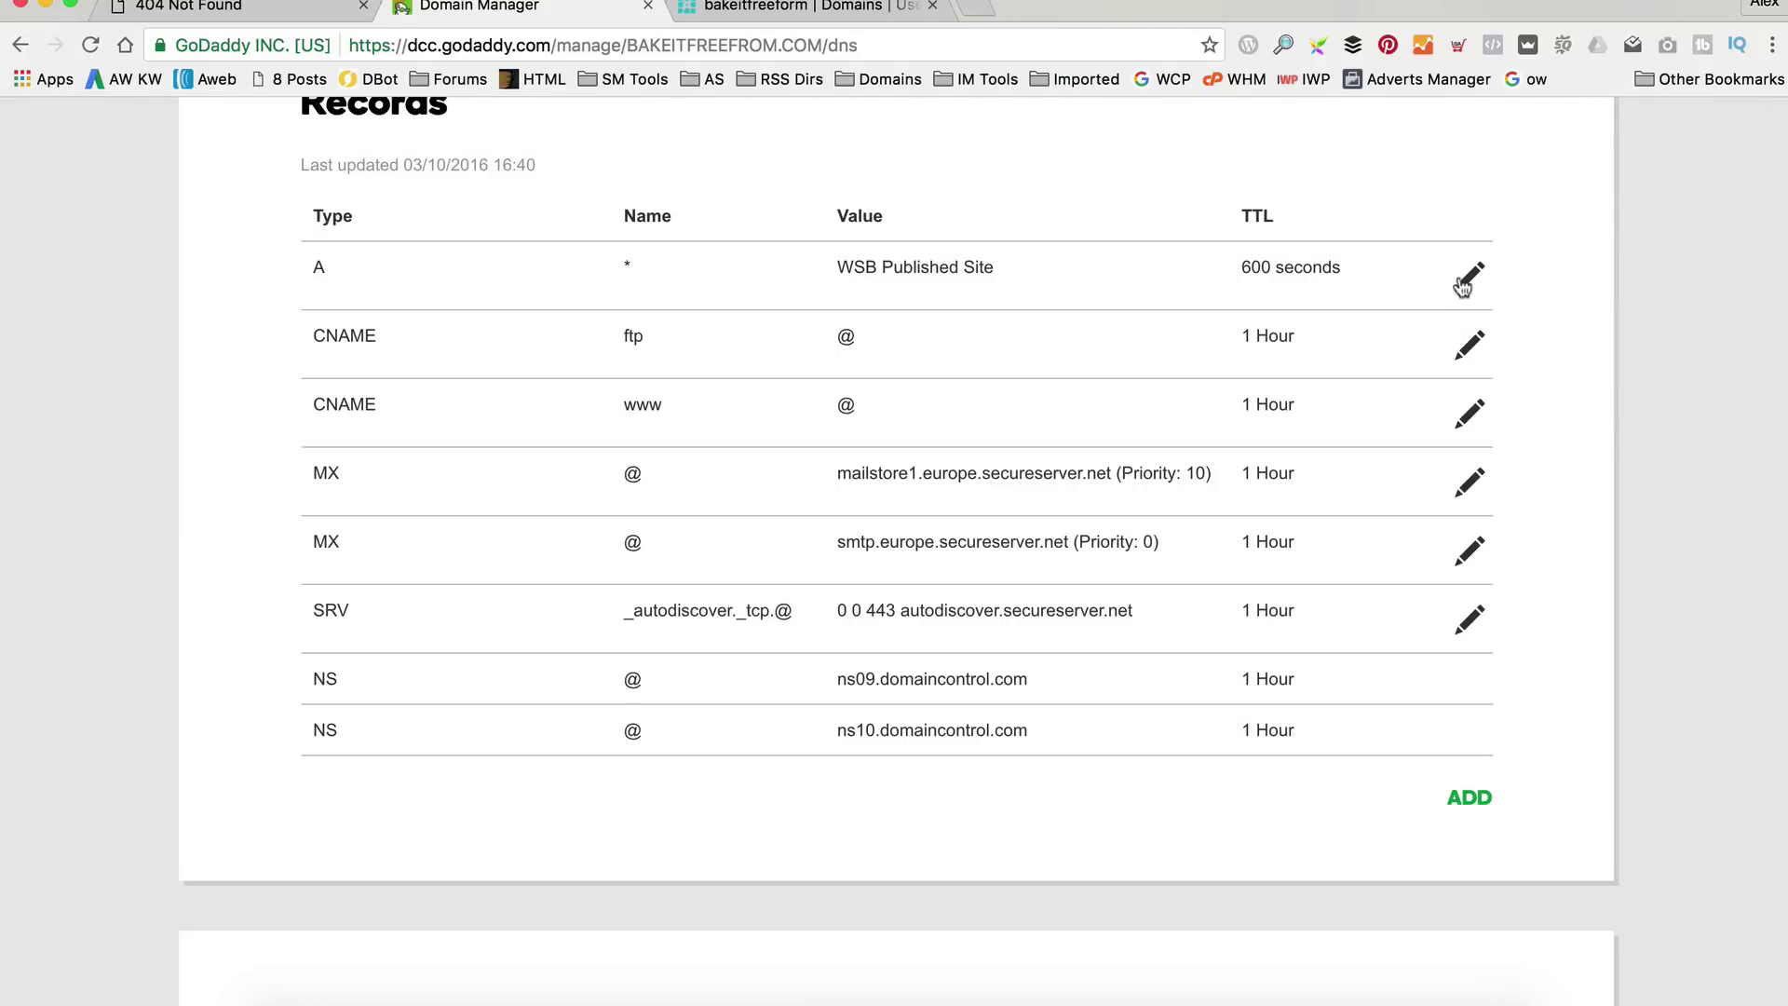
- Point the wildcard * A record at WP Engine's IP 162.13.141.181 and save it
click(1468, 276)
click(519, 400)
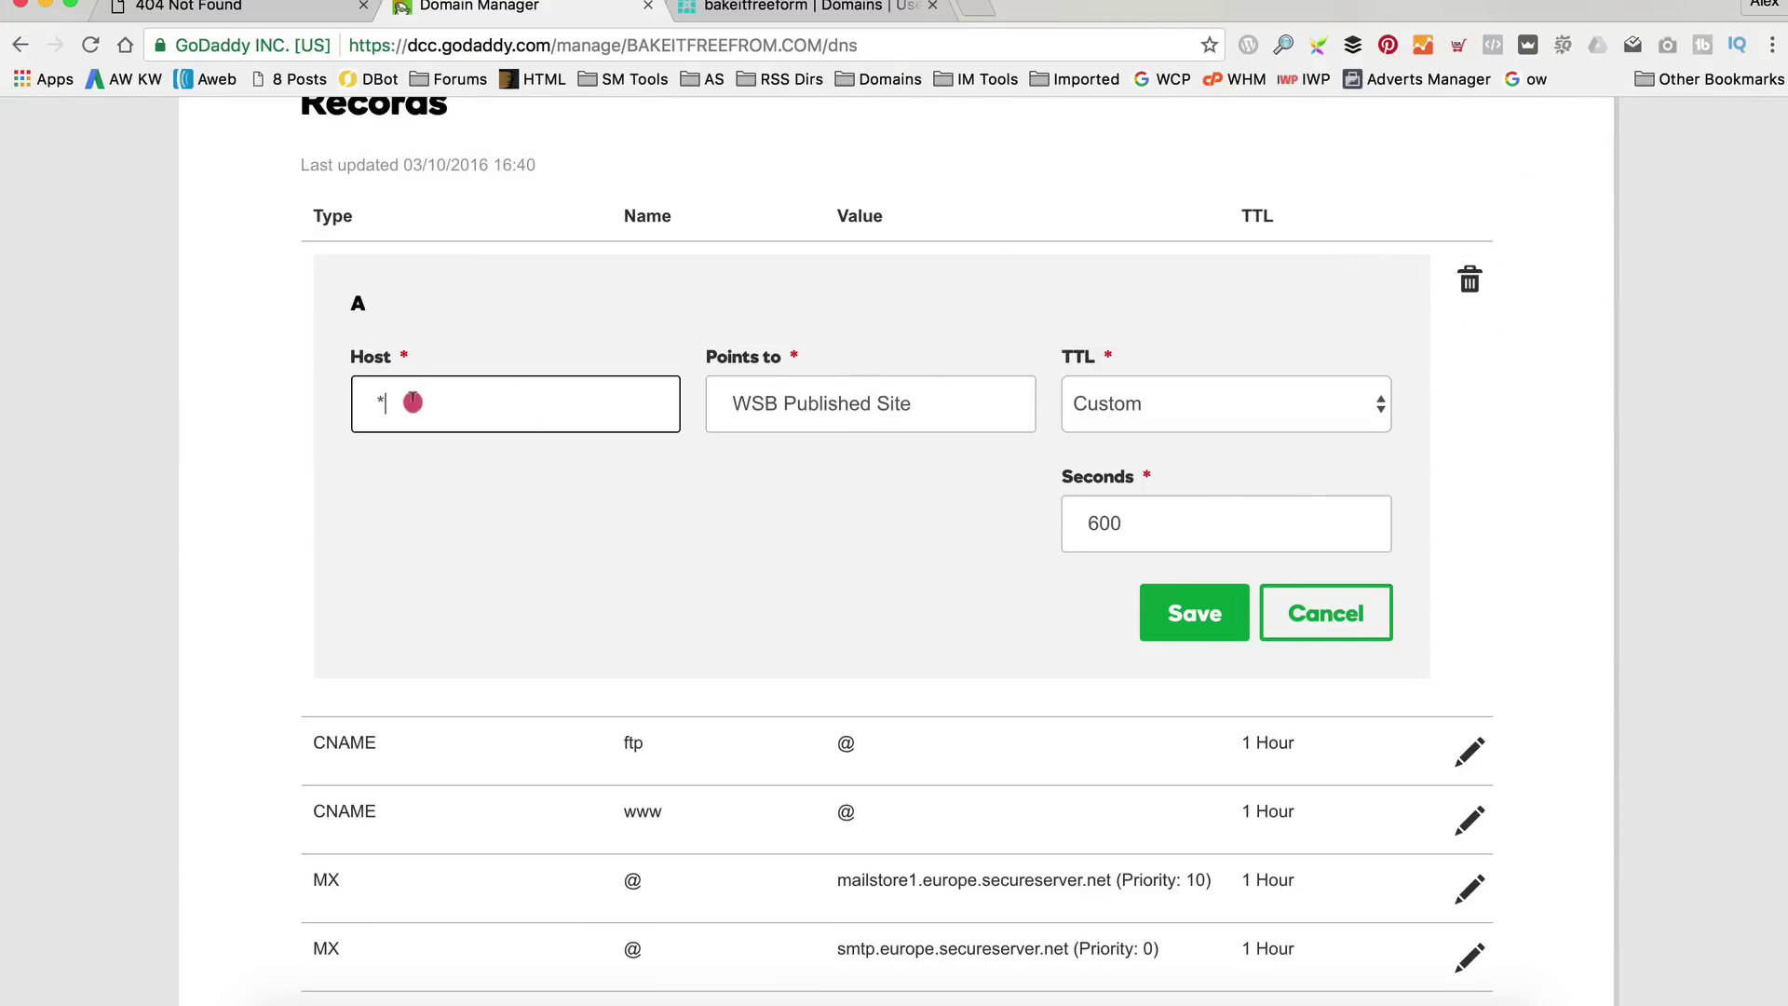
drag(924, 400, 671, 404)
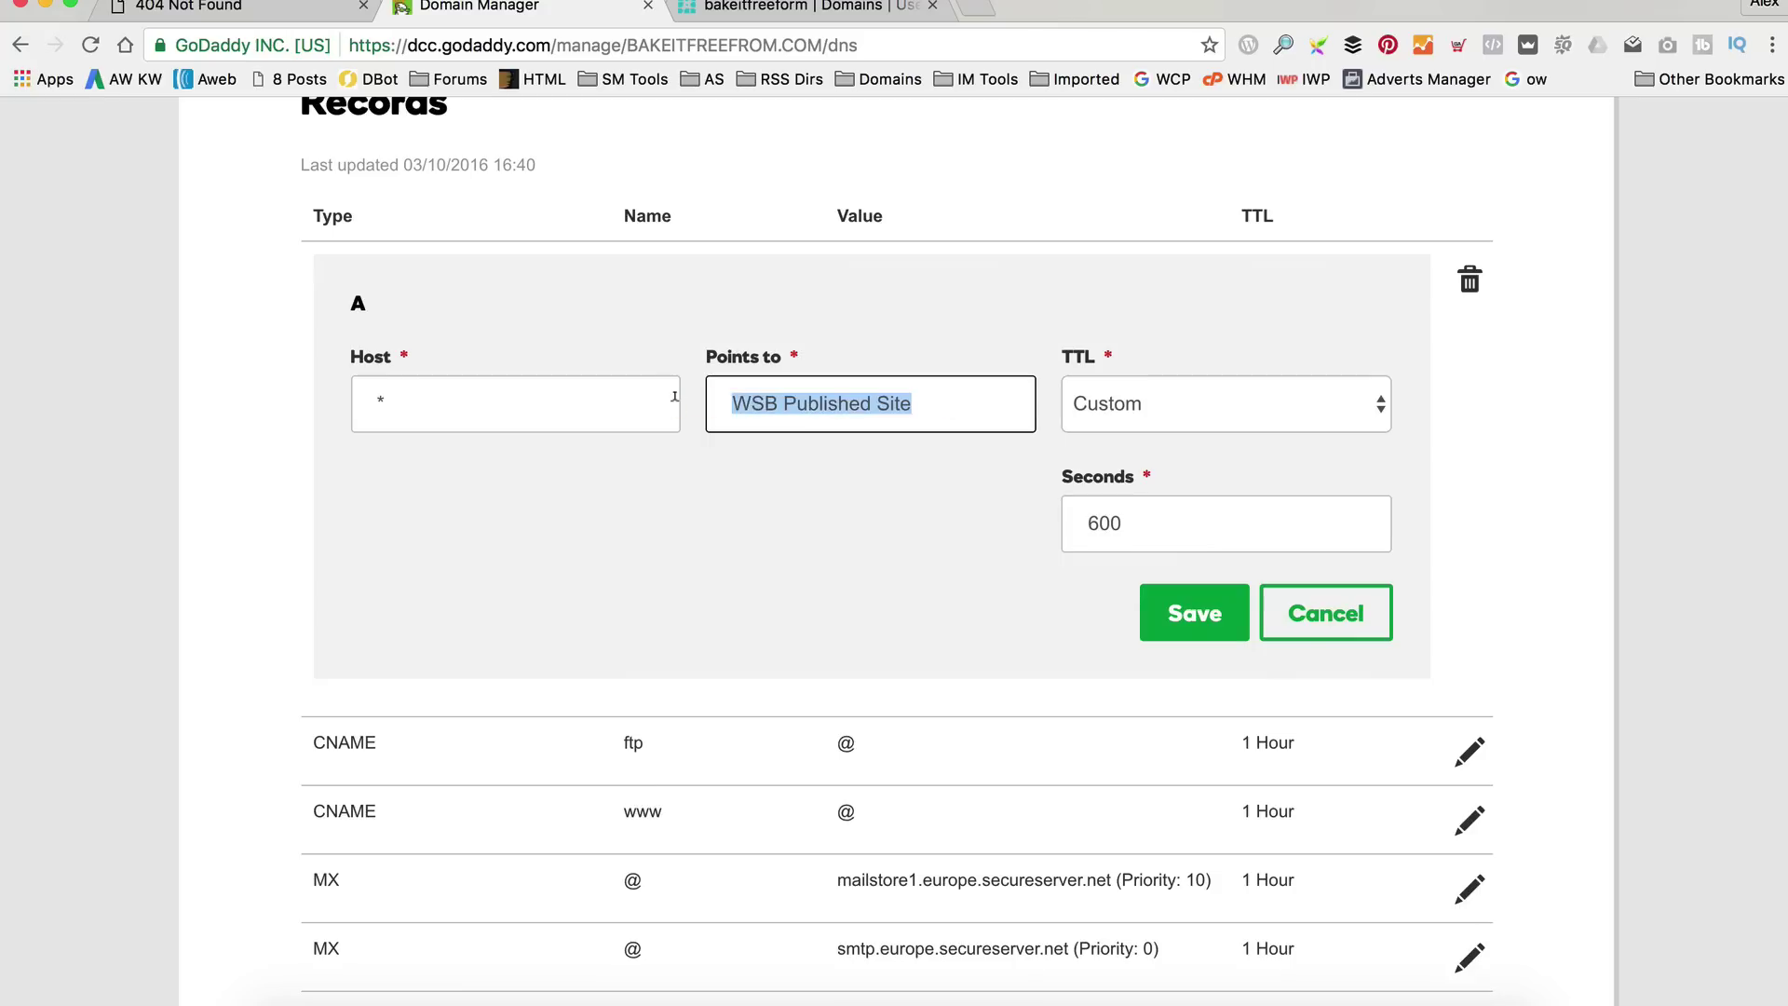
key(BackSpace)
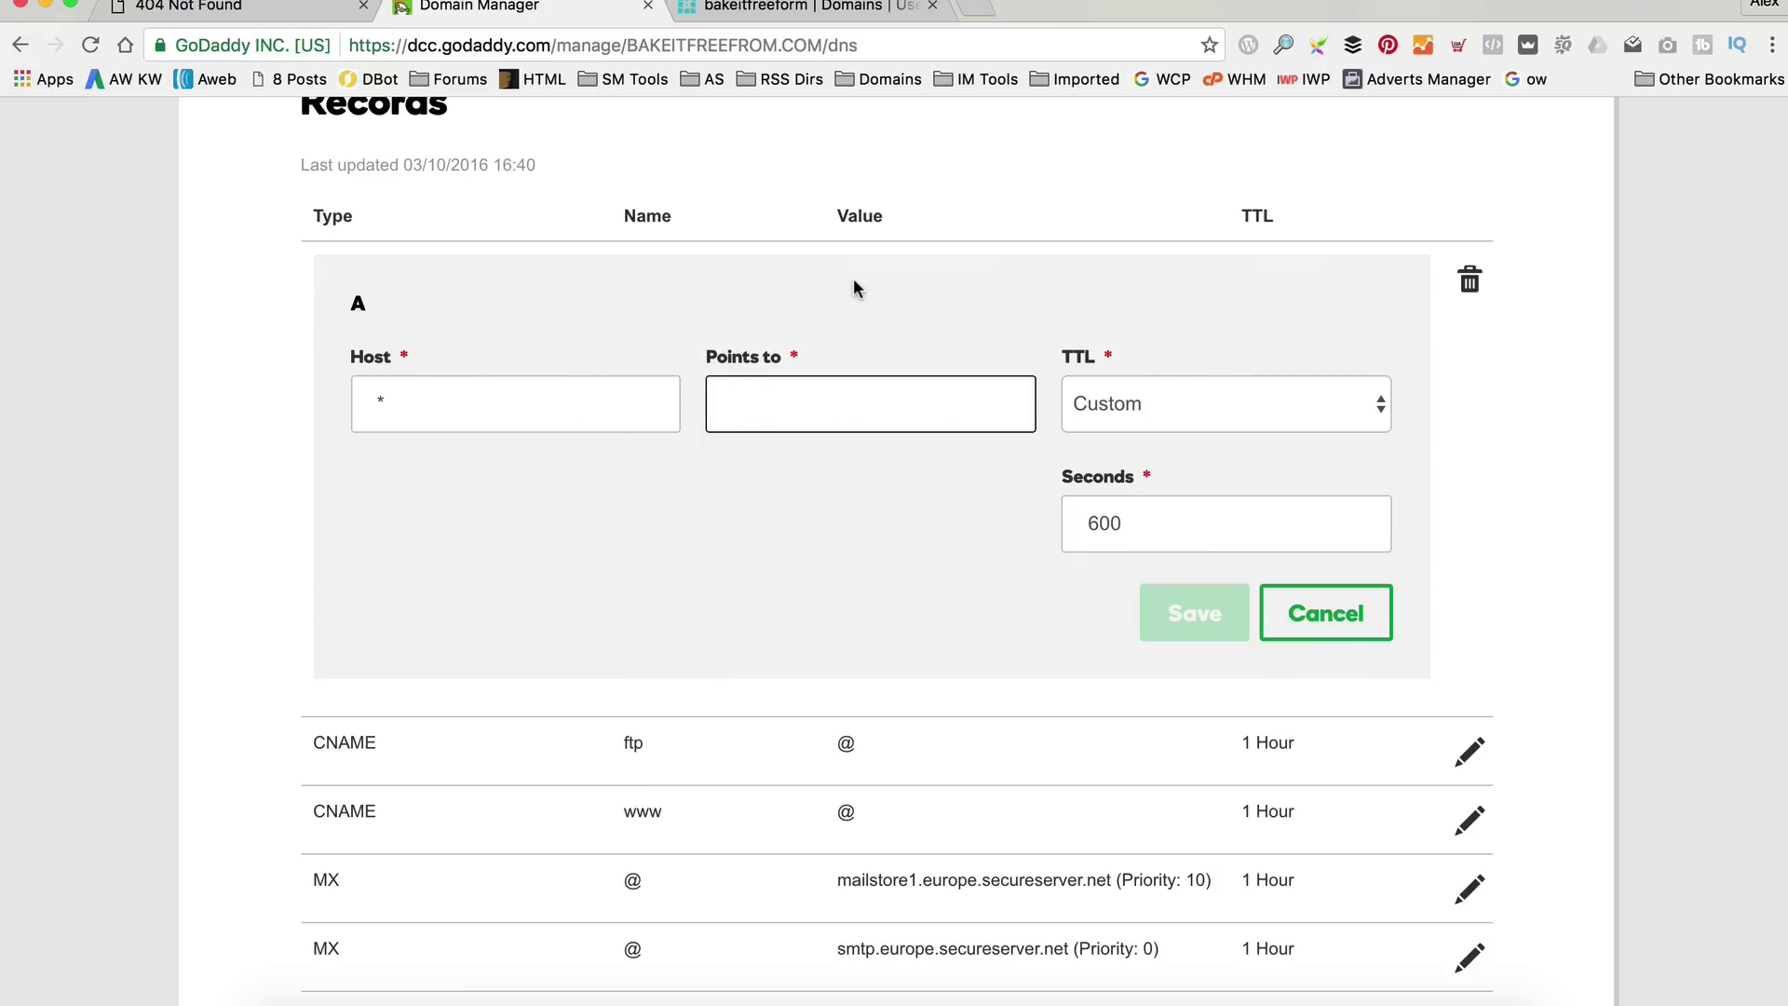
click(745, 5)
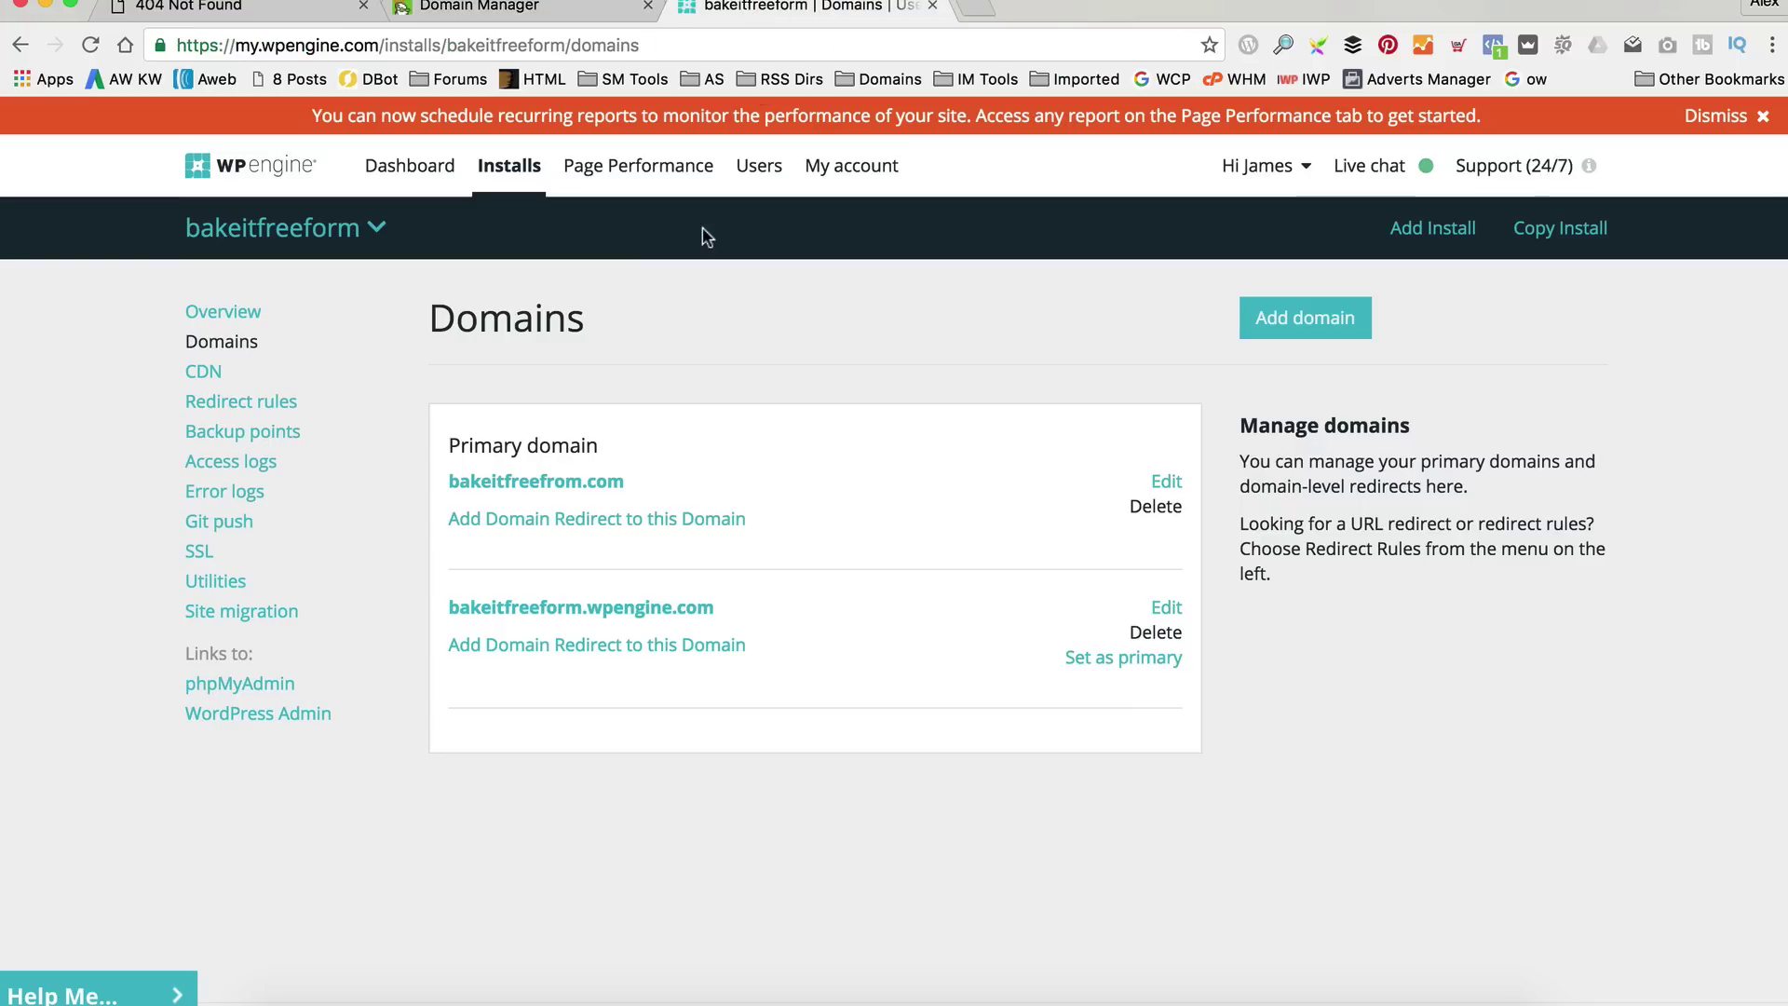
click(232, 313)
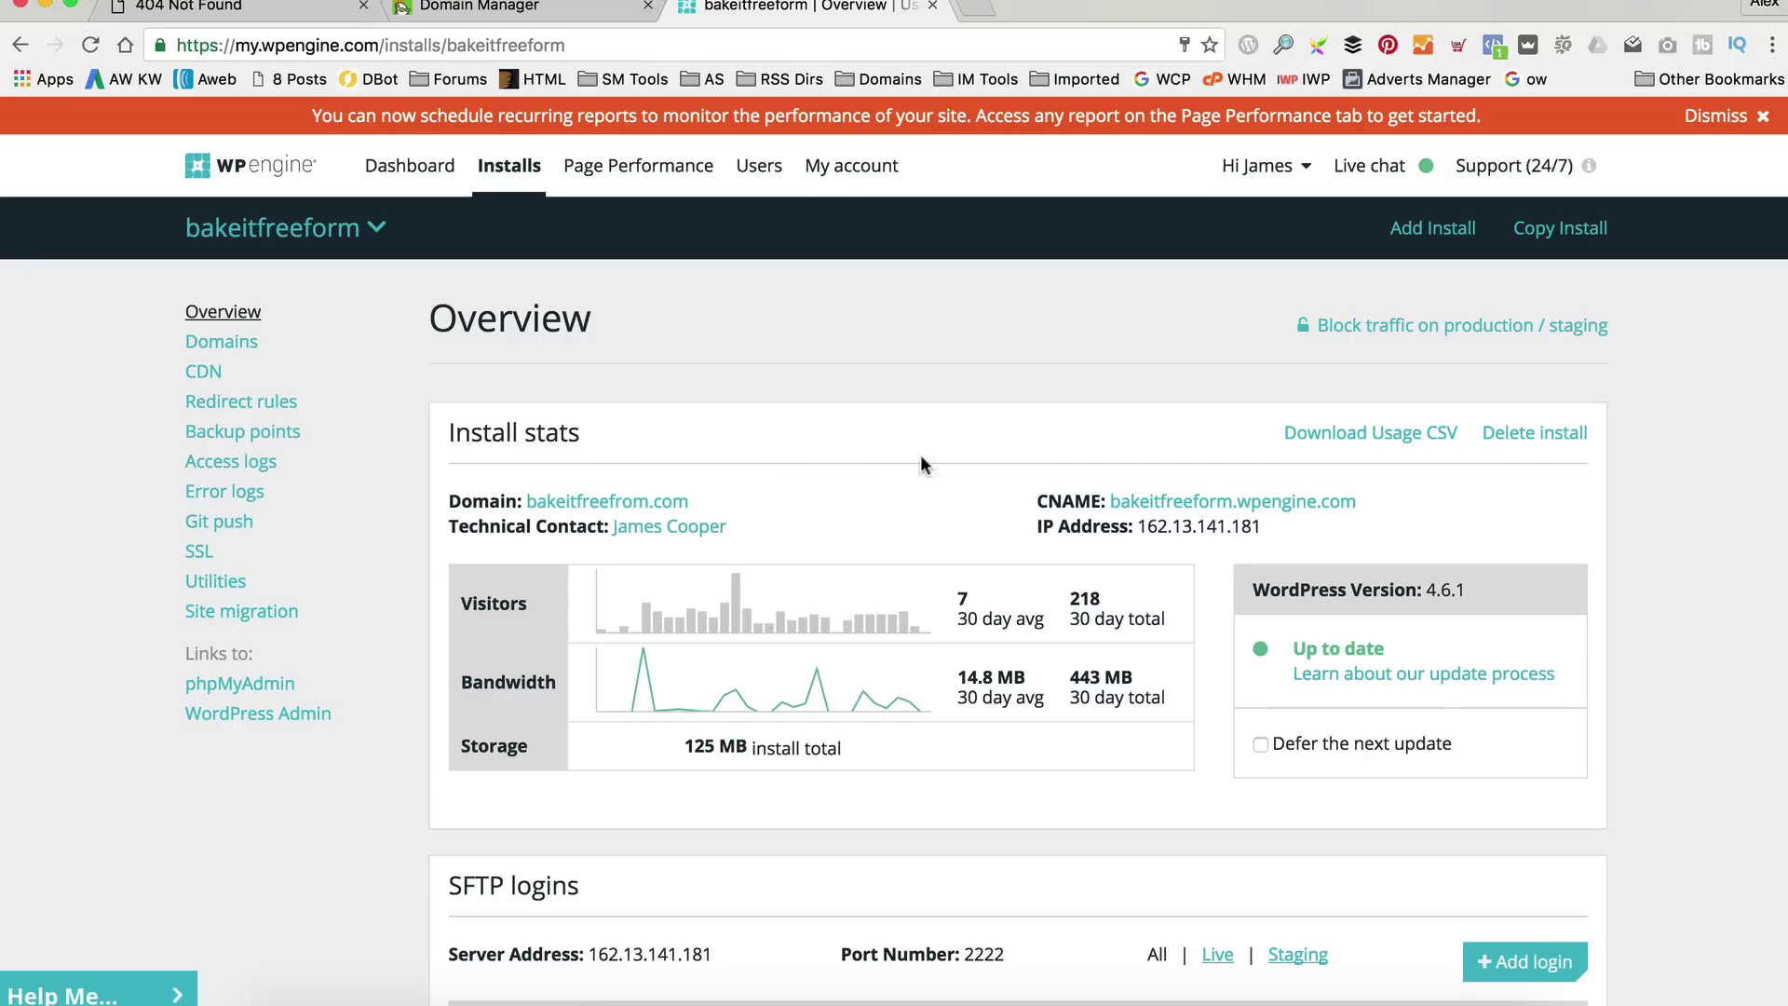
drag(1264, 527, 1138, 527)
key(ctrl+c)
click(484, 8)
key(ctrl+v)
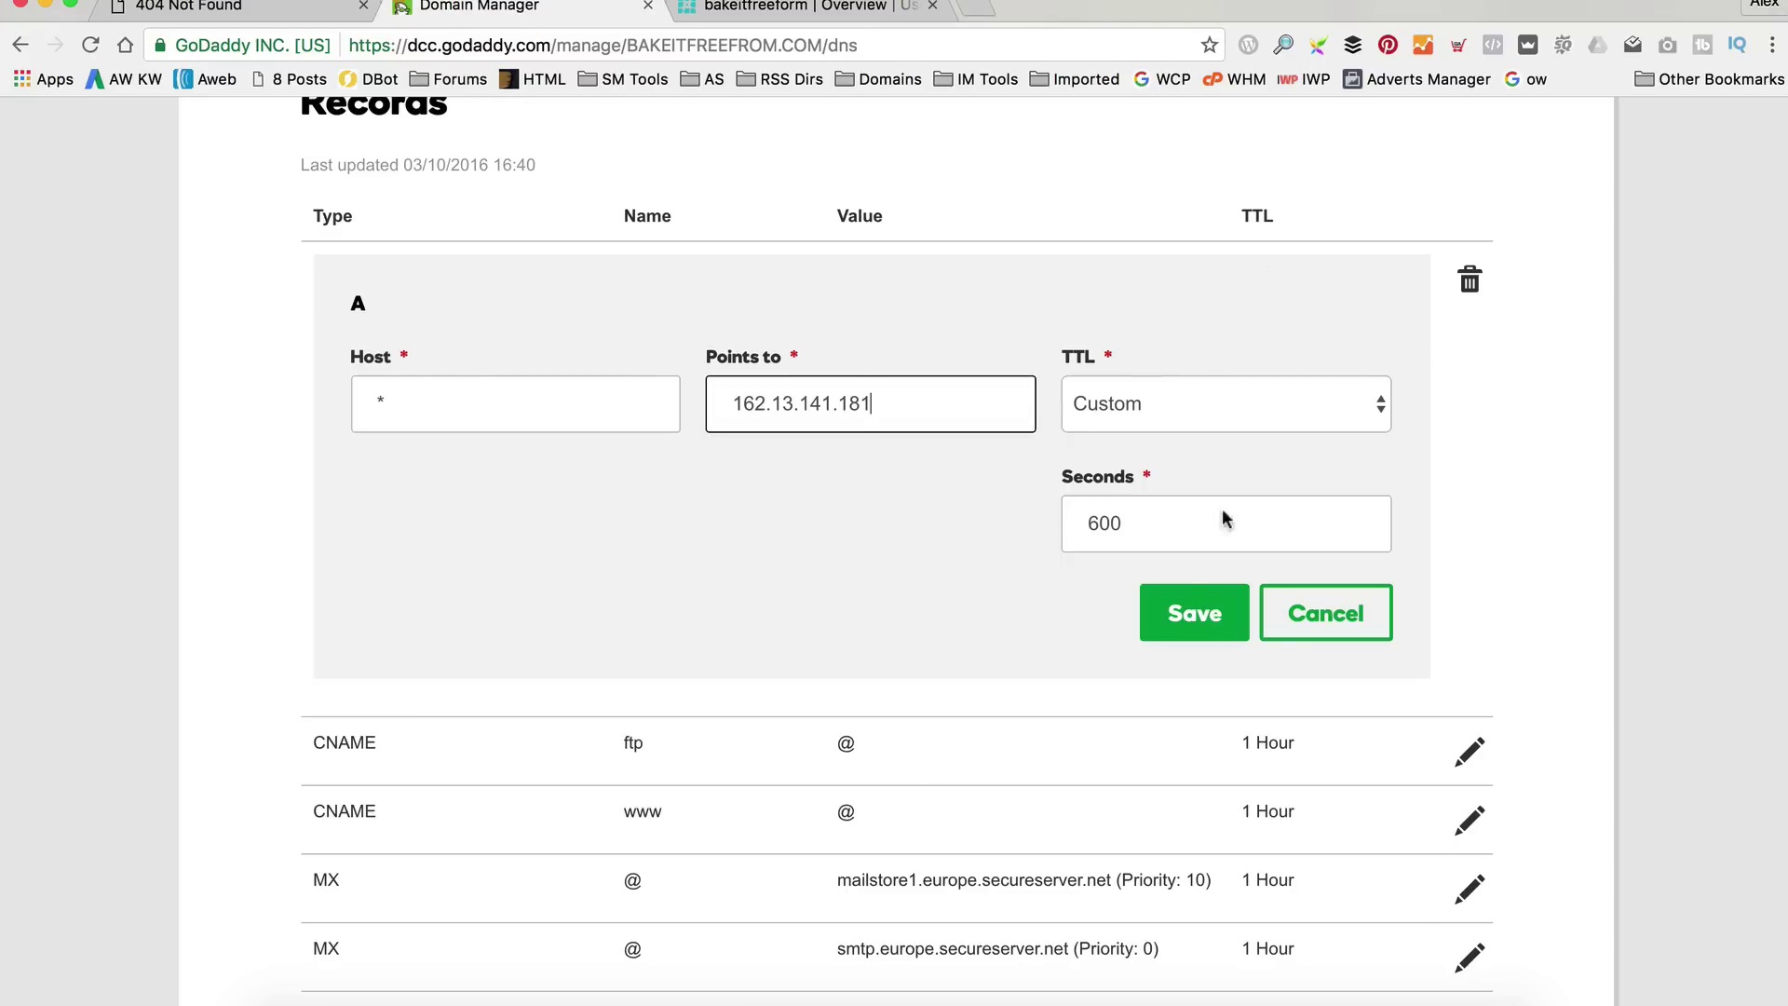
click(1185, 608)
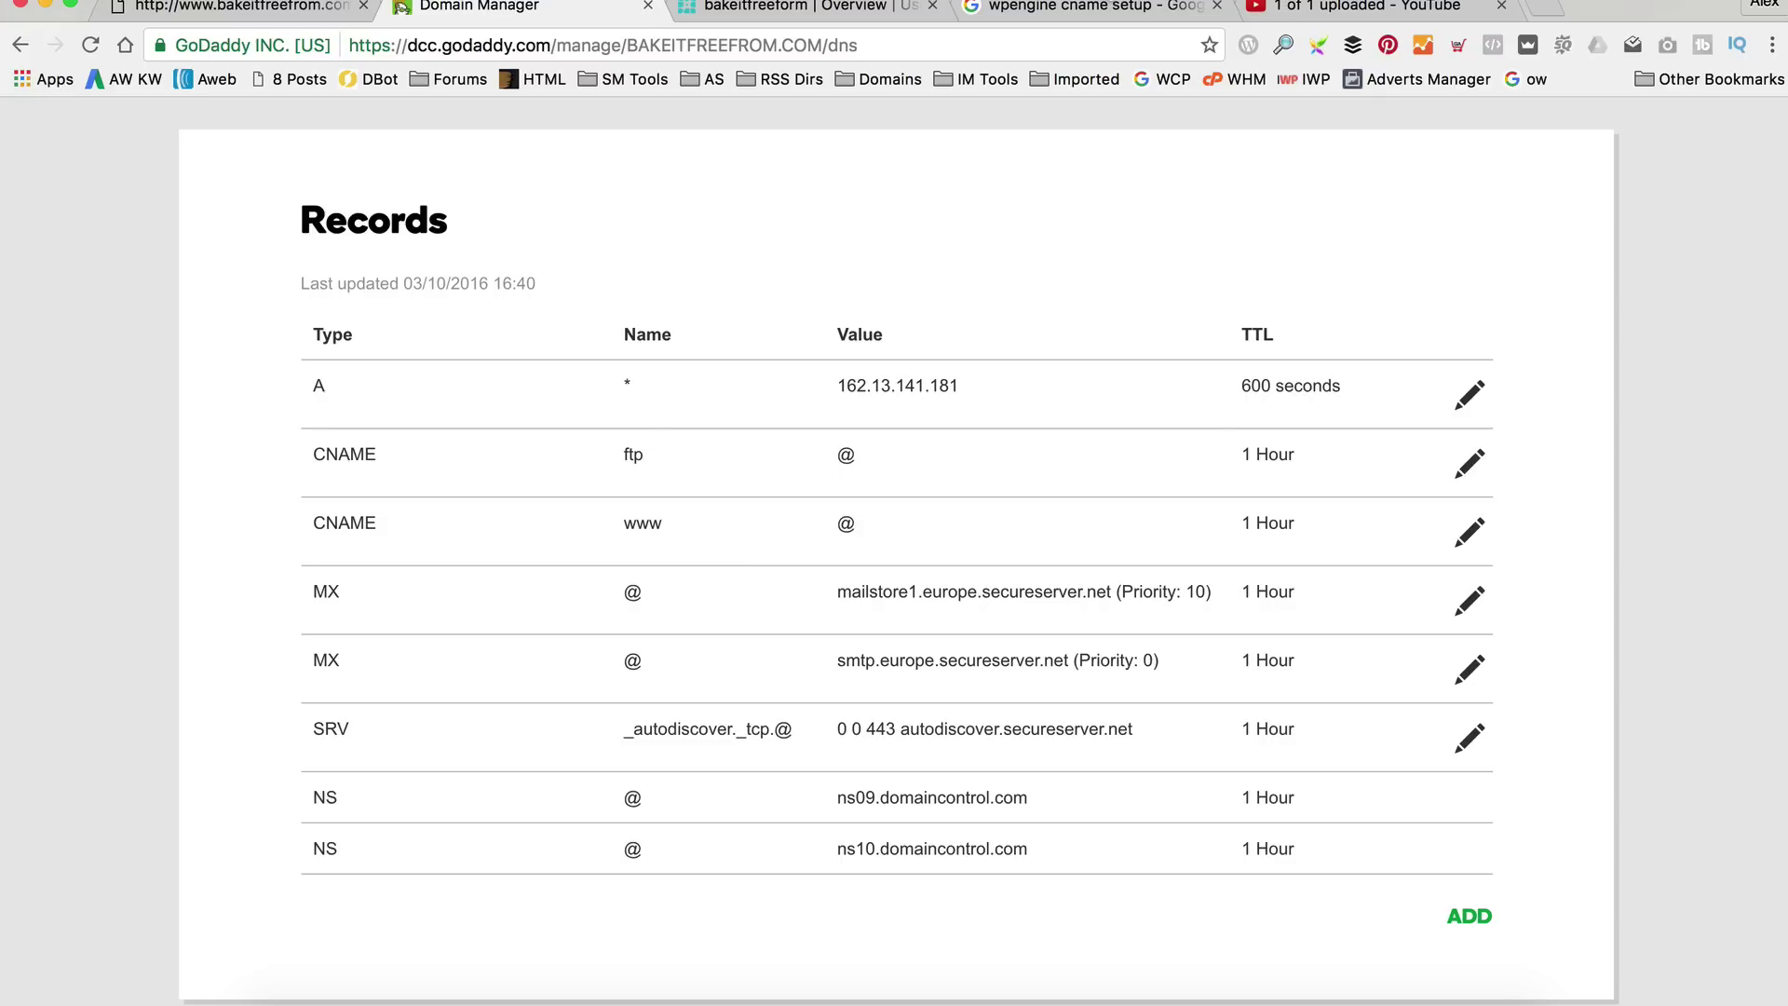
- Add an A record with host @, pointing to 162.13.141.181, with a 1/2 Hour TTL
click(1468, 919)
scroll(946, 687, down, 3)
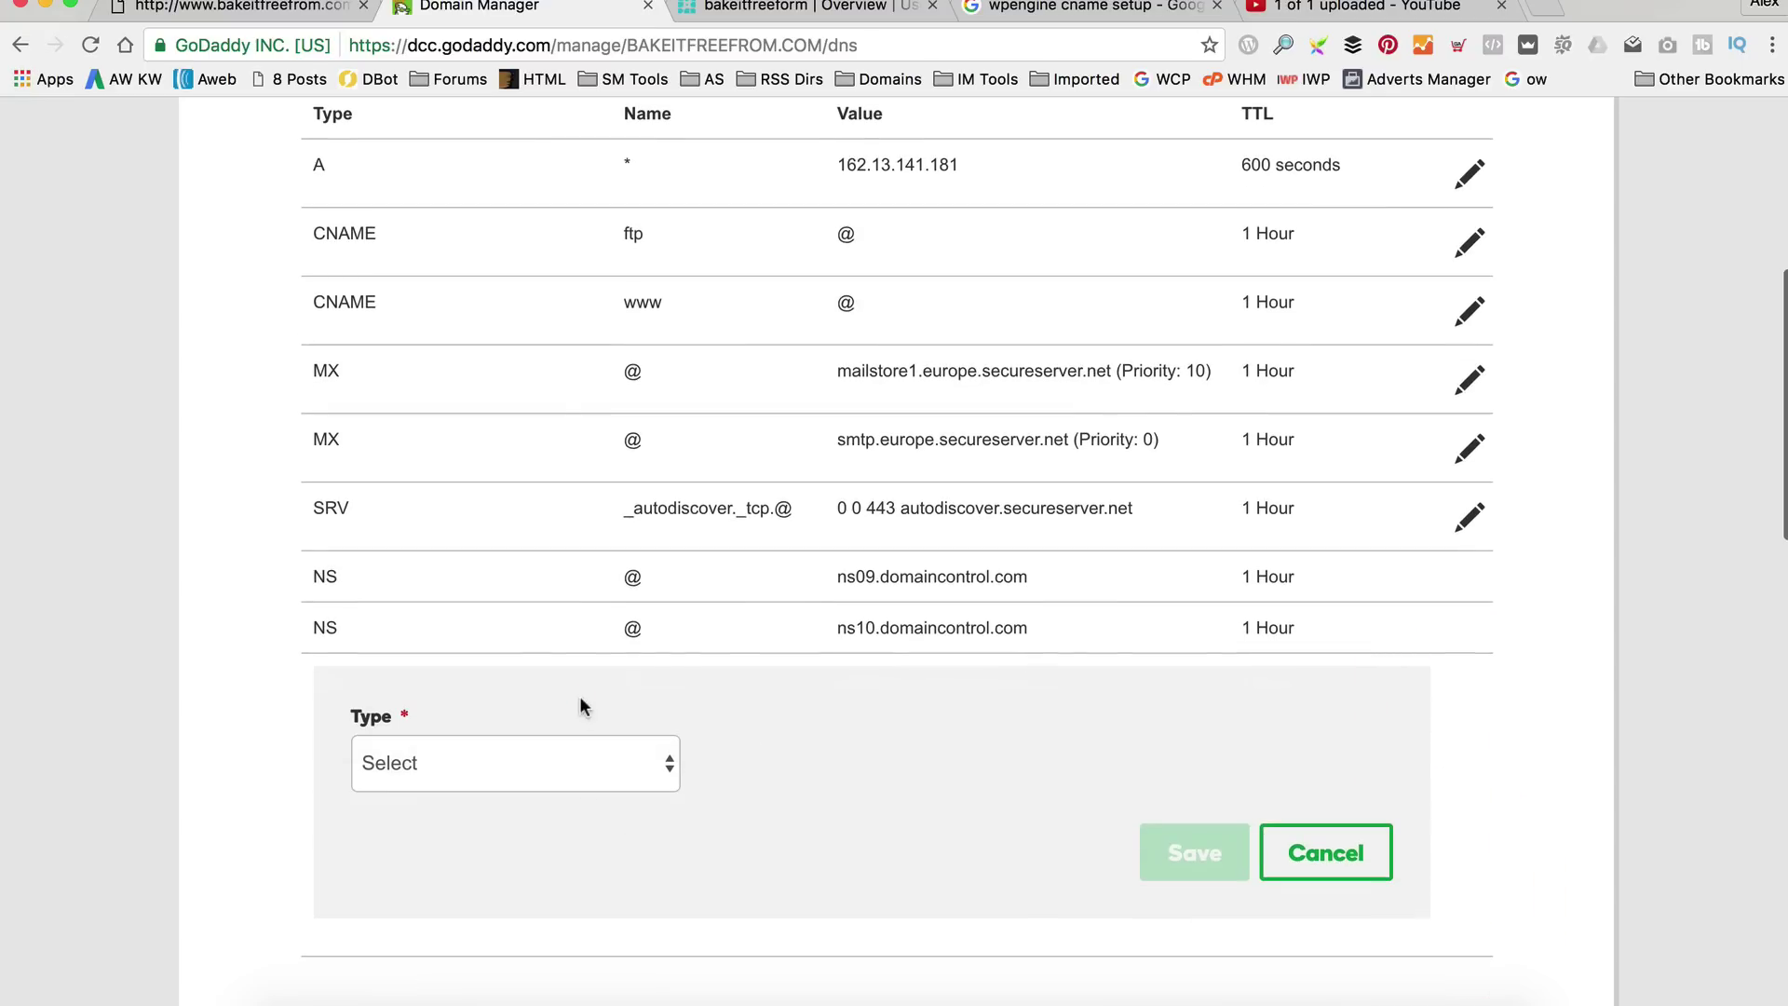
click(599, 766)
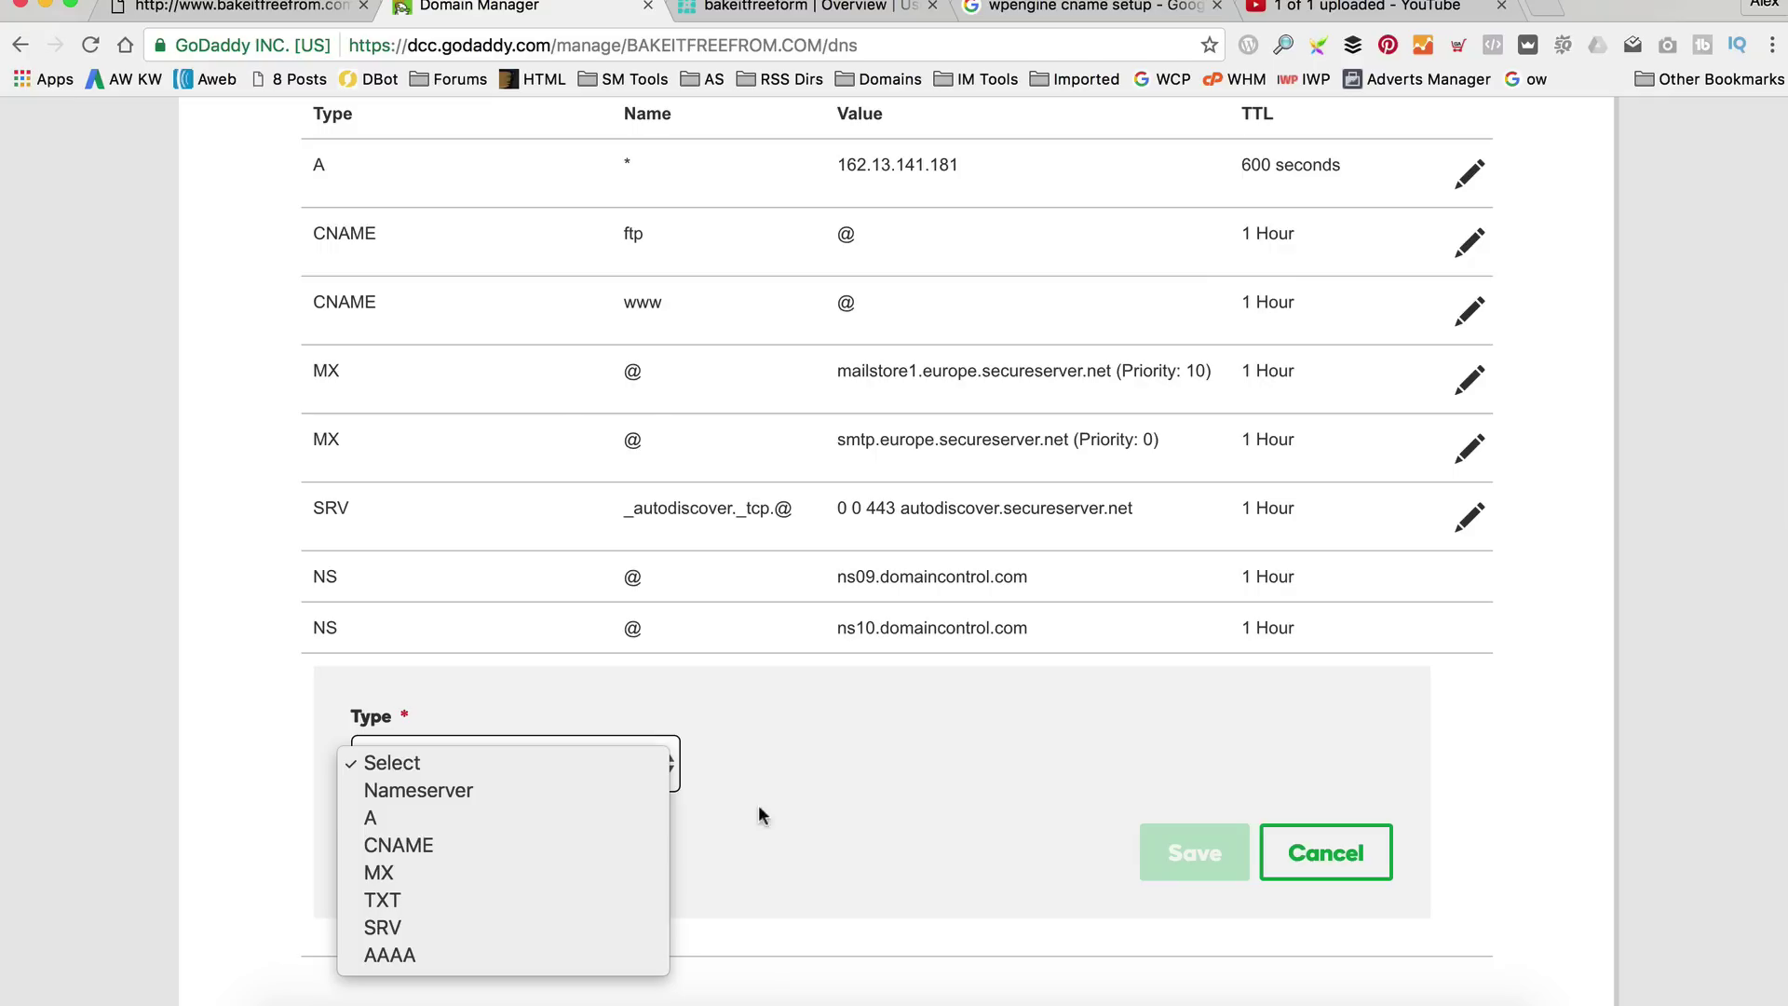
click(603, 818)
click(756, 750)
text(@)
key(Tab)
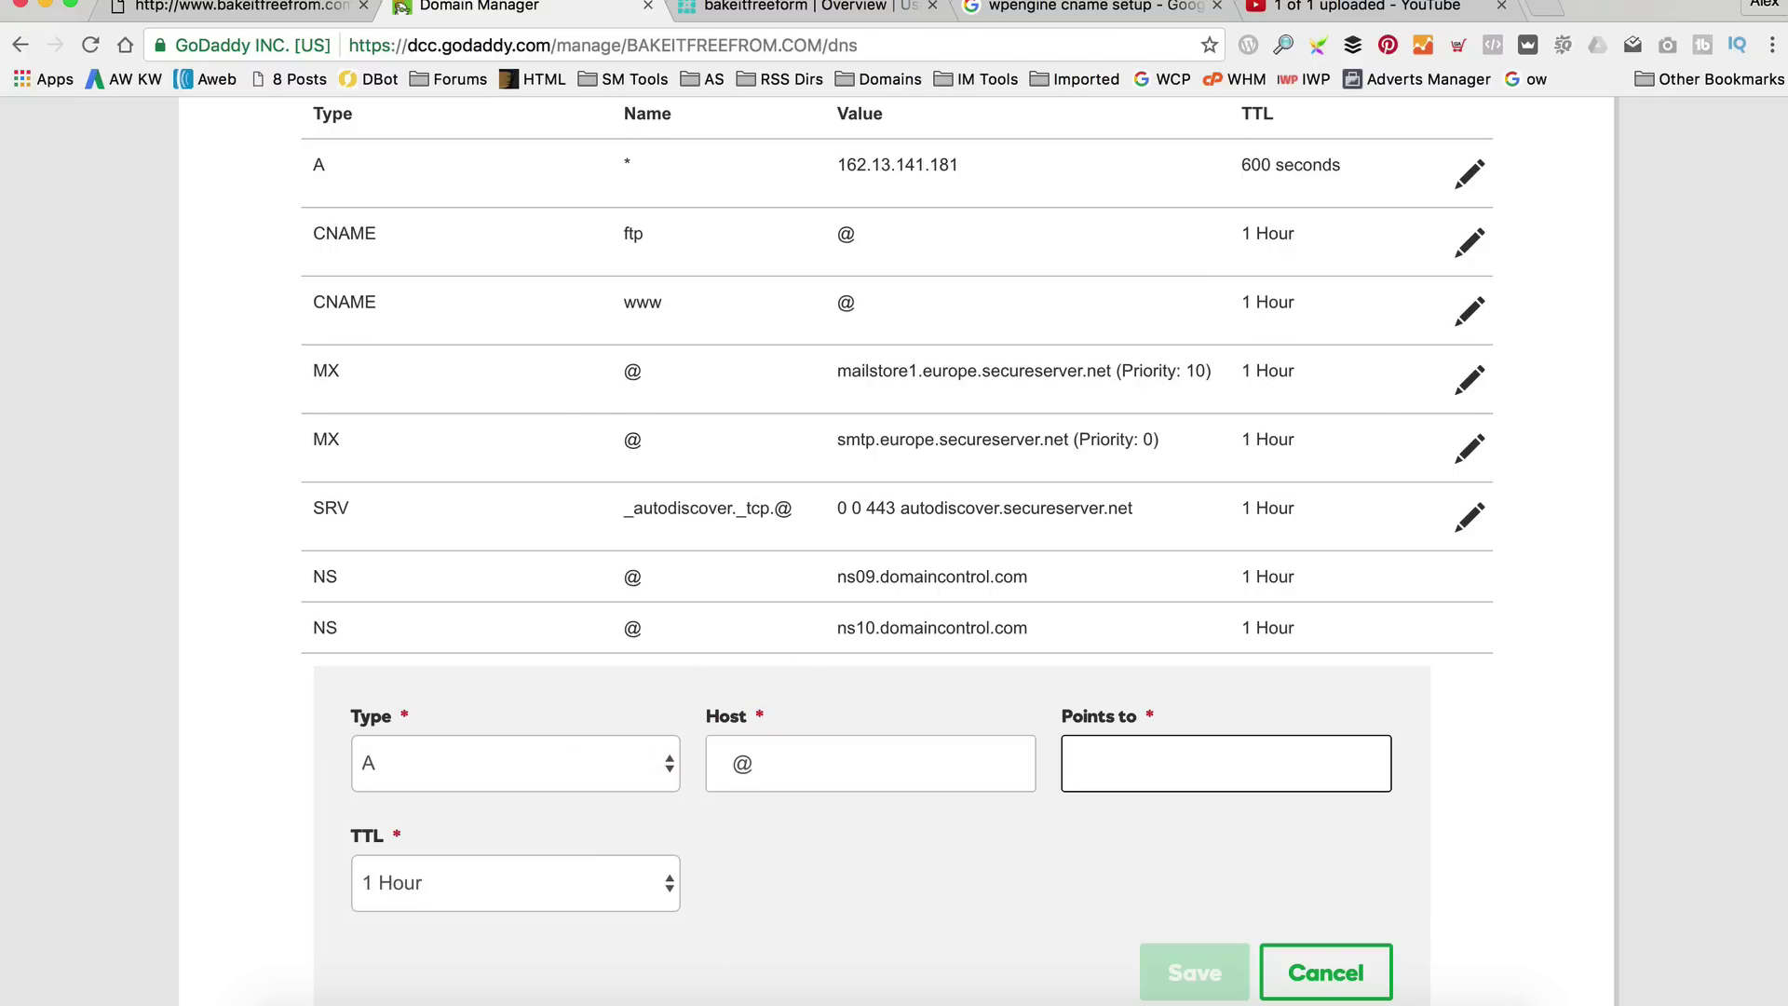
key(super+v)
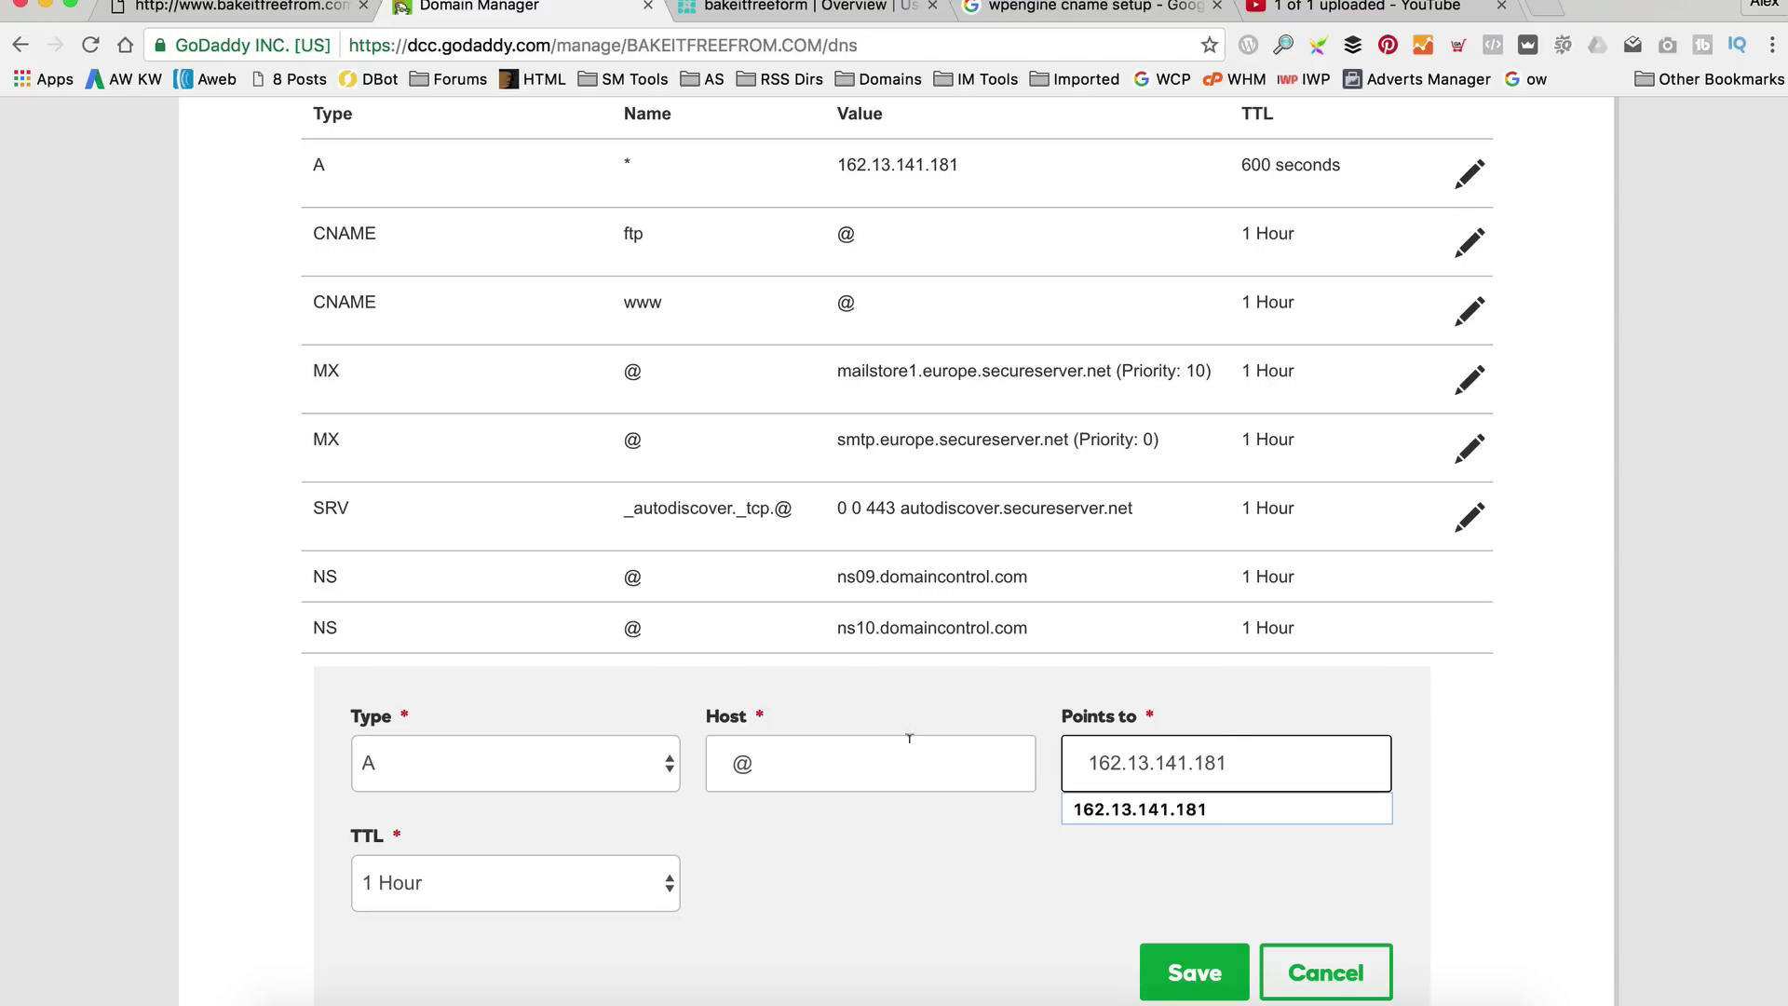
click(593, 875)
click(589, 858)
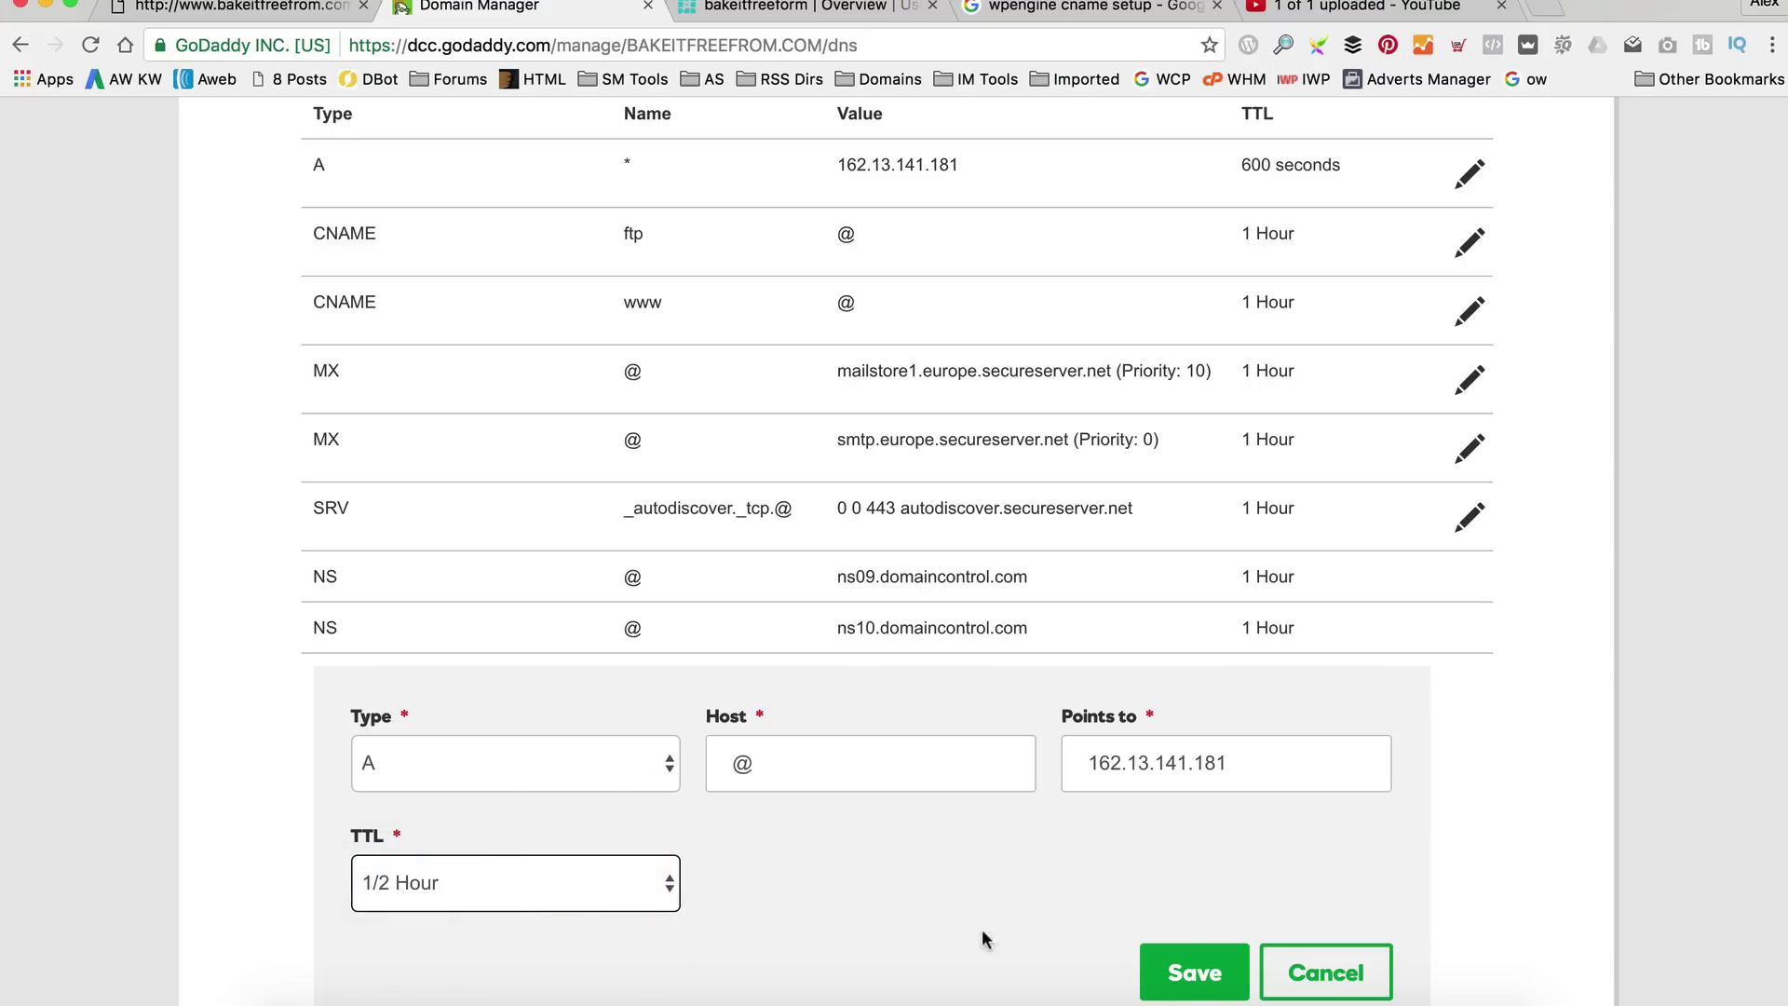
click(1191, 982)
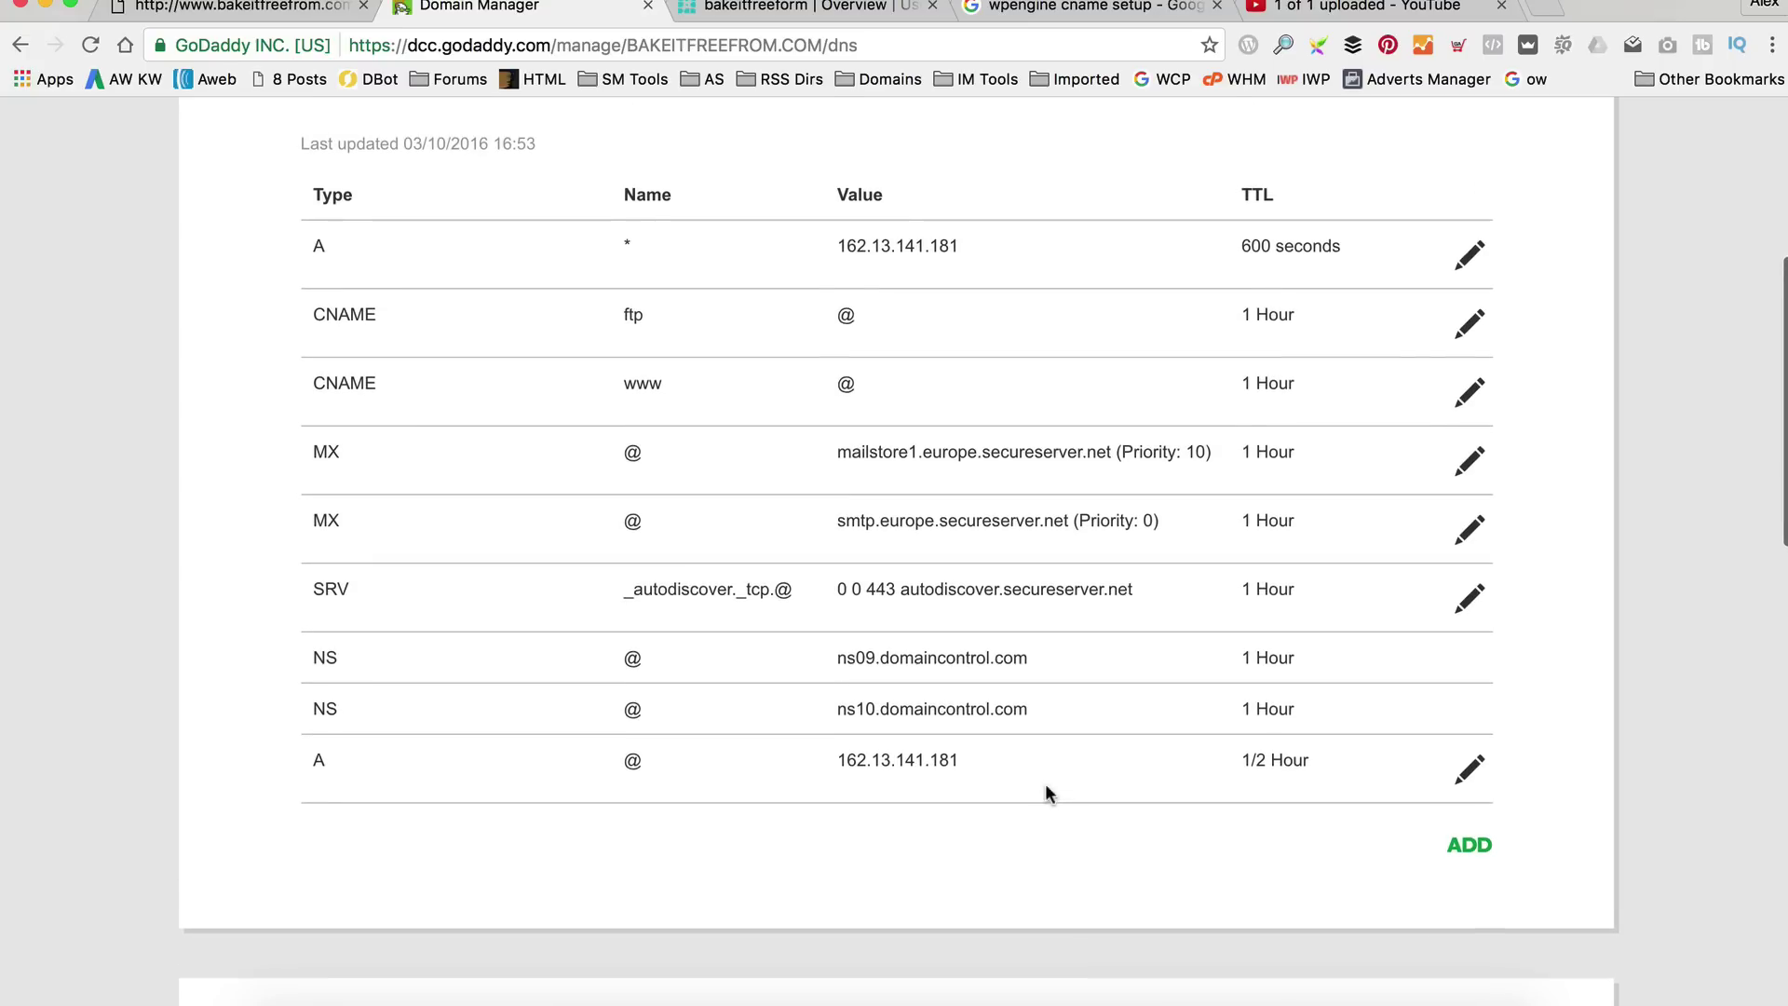
scroll(1047, 793, up, 3)
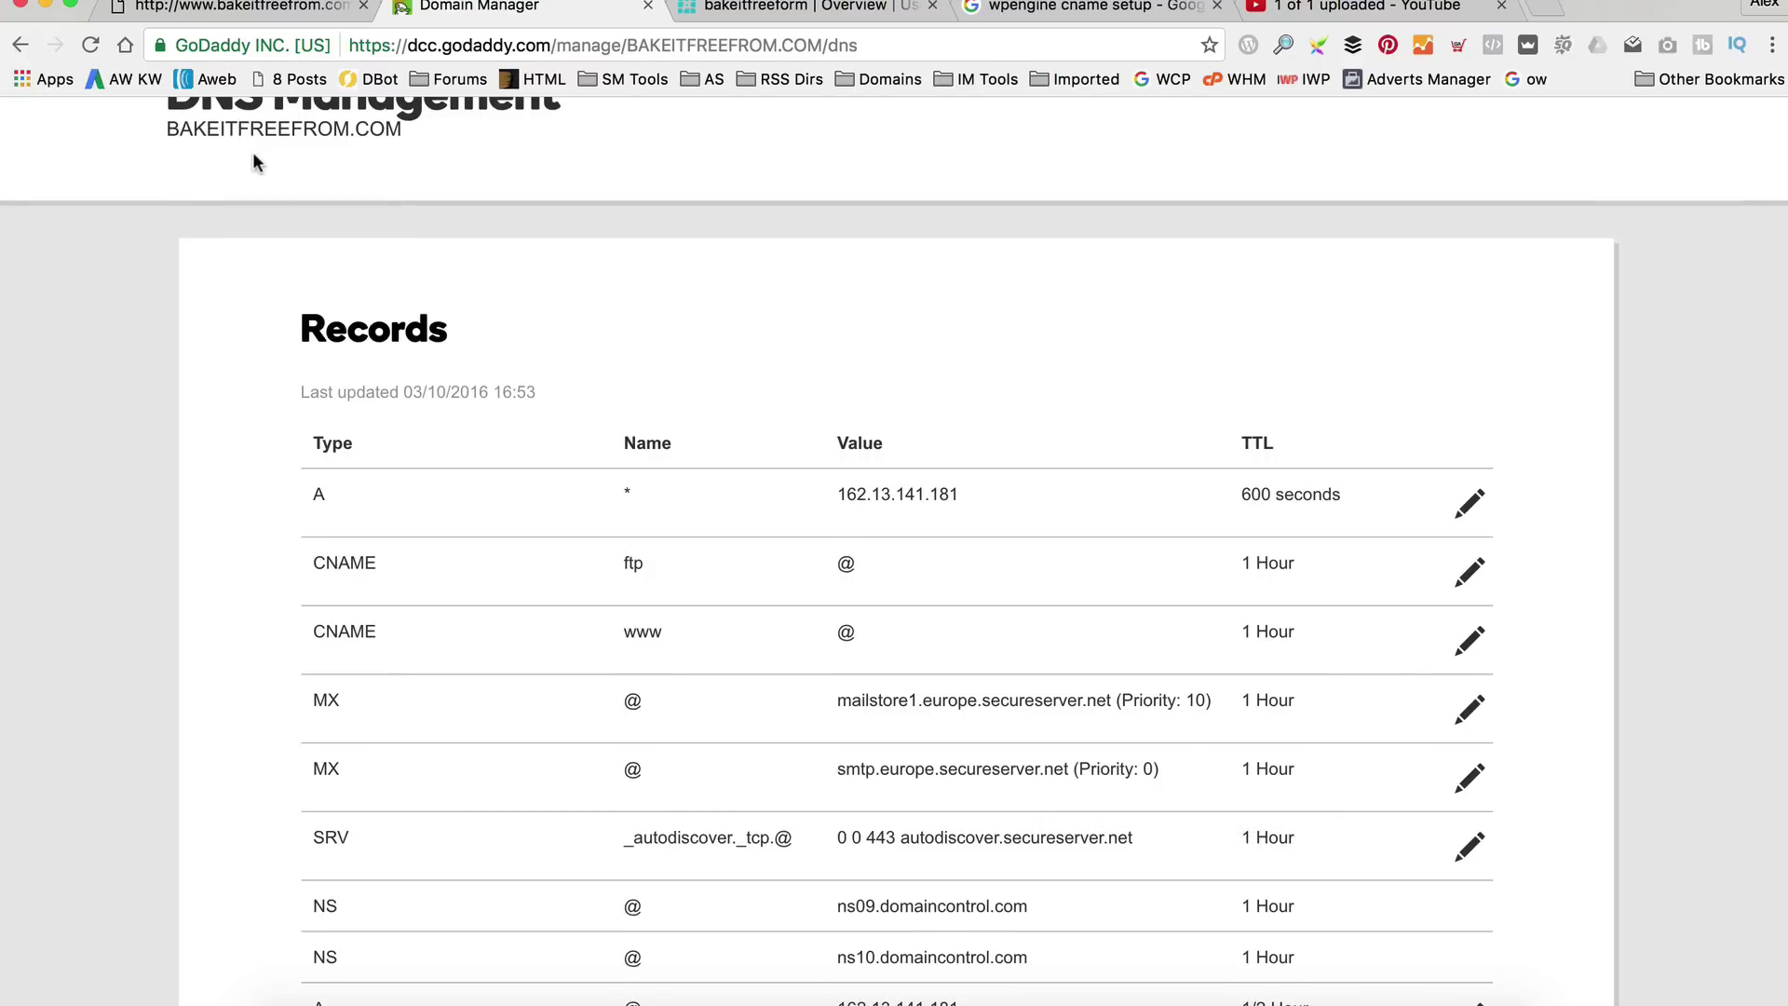
click(224, 12)
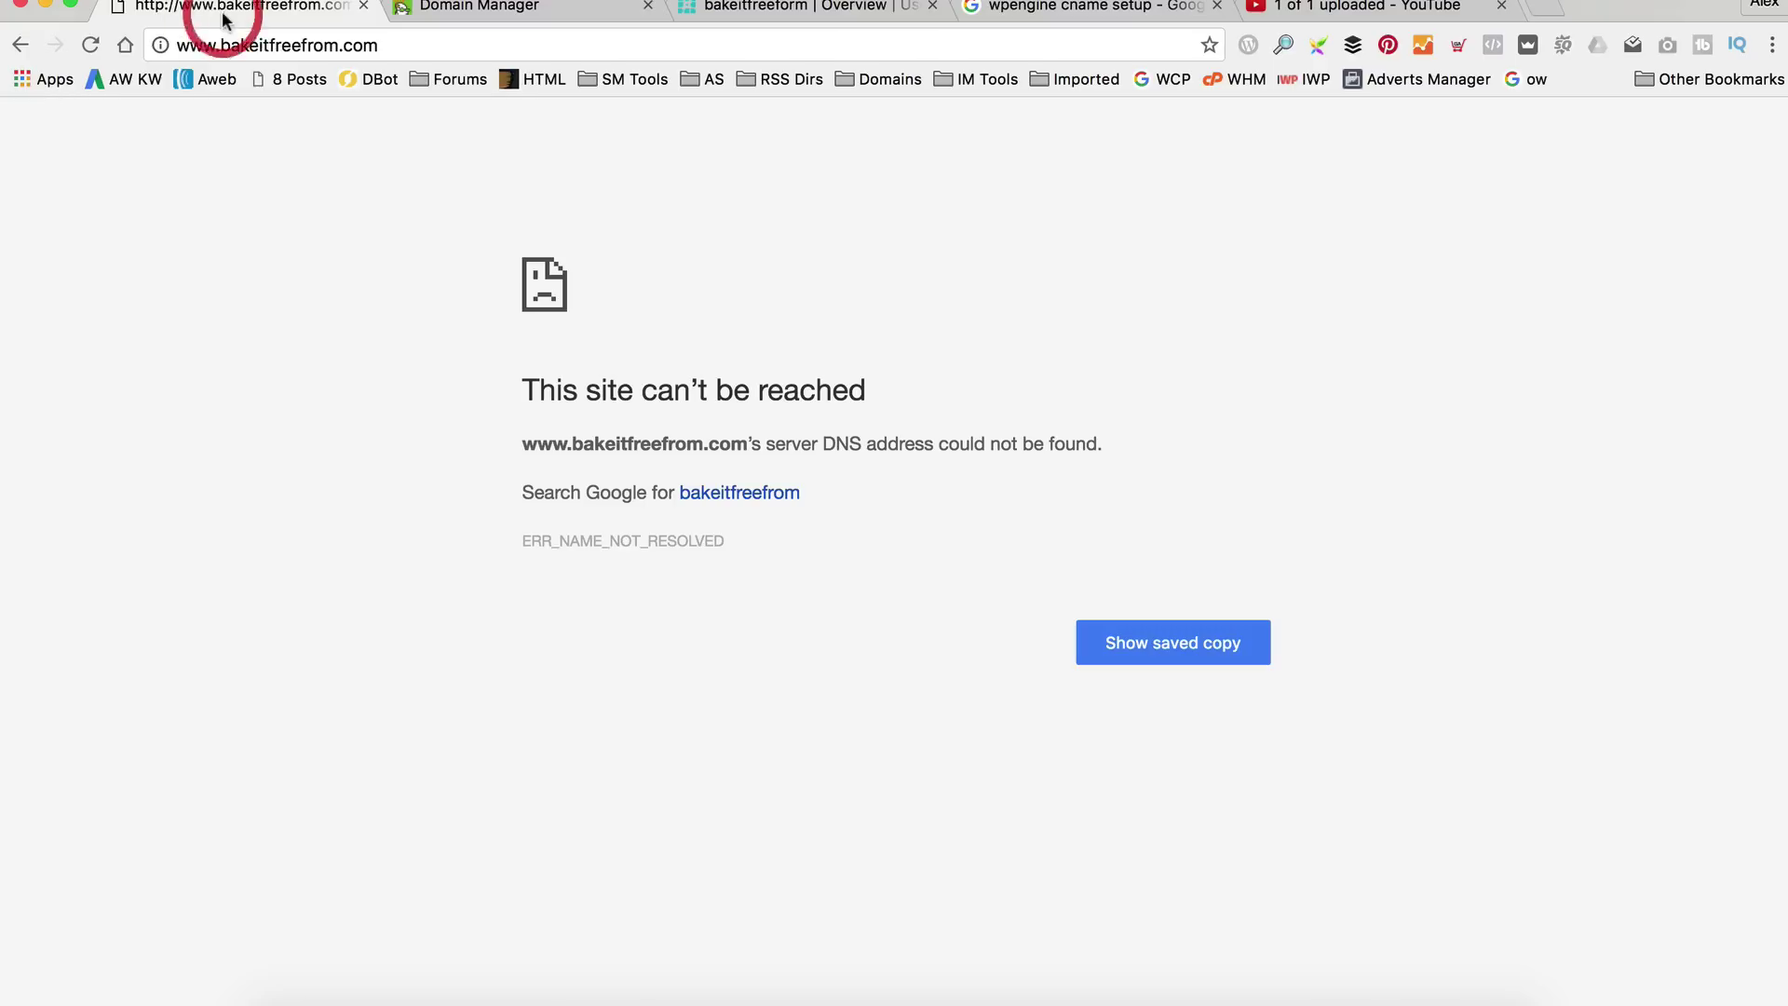
click(90, 45)
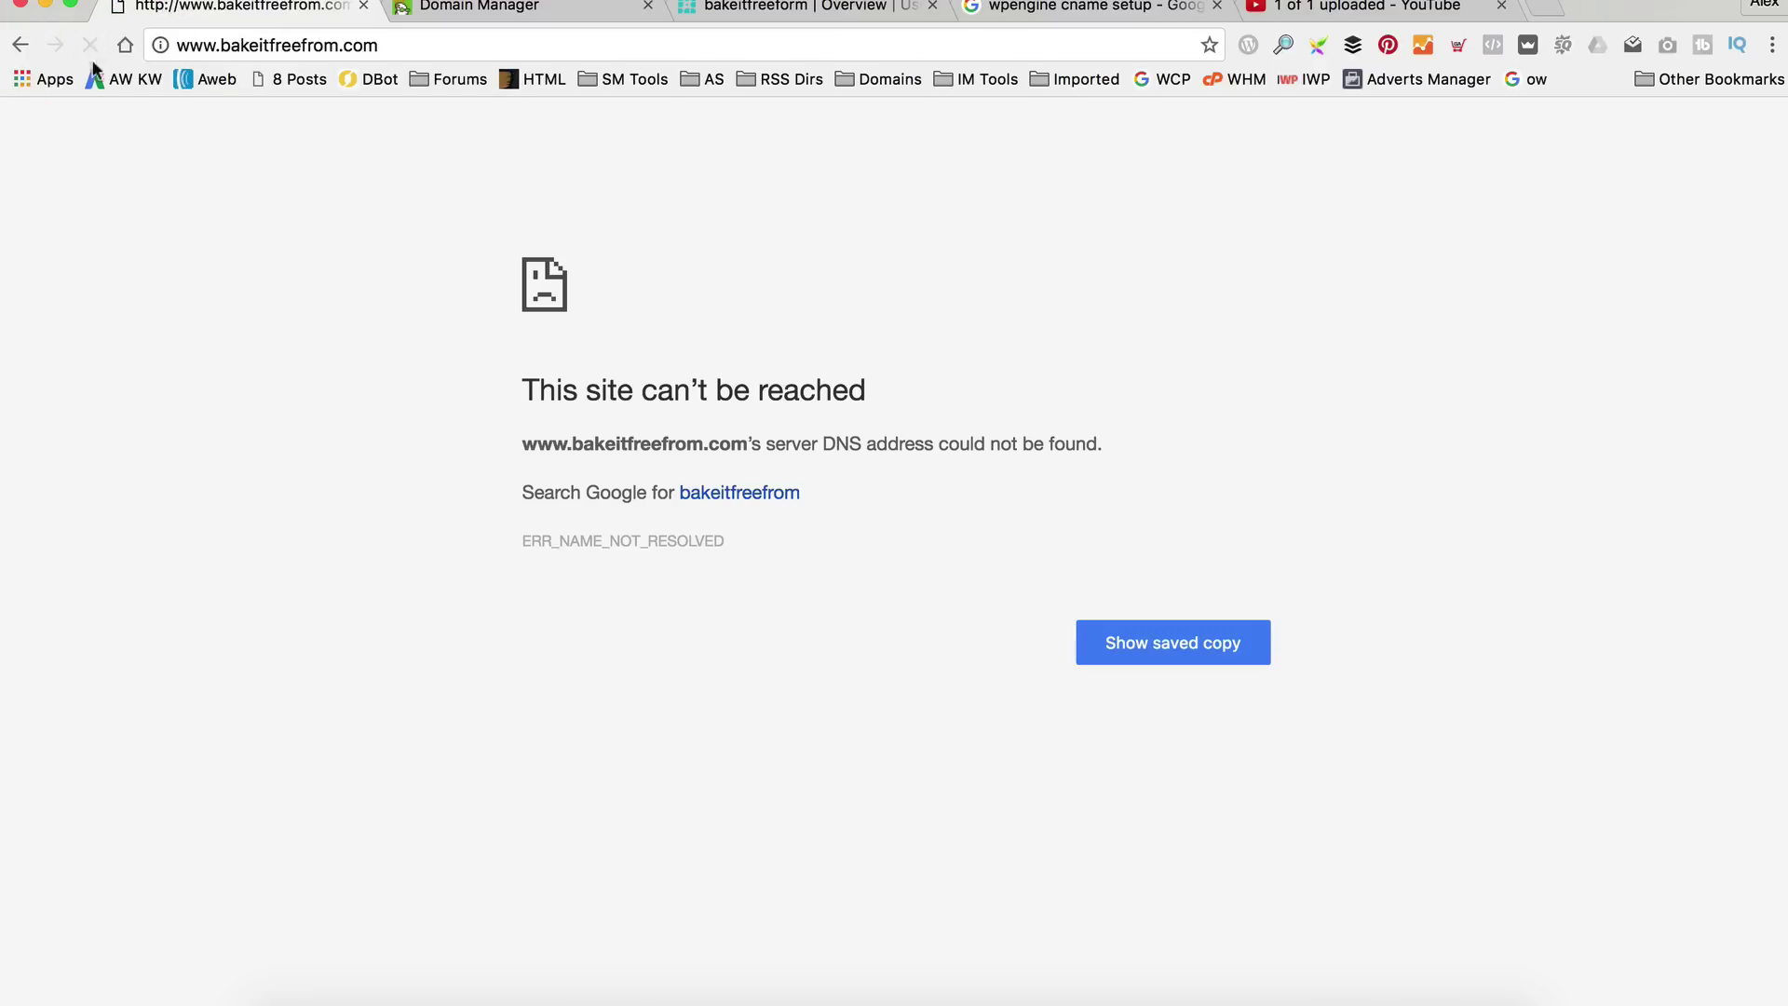
click(90, 44)
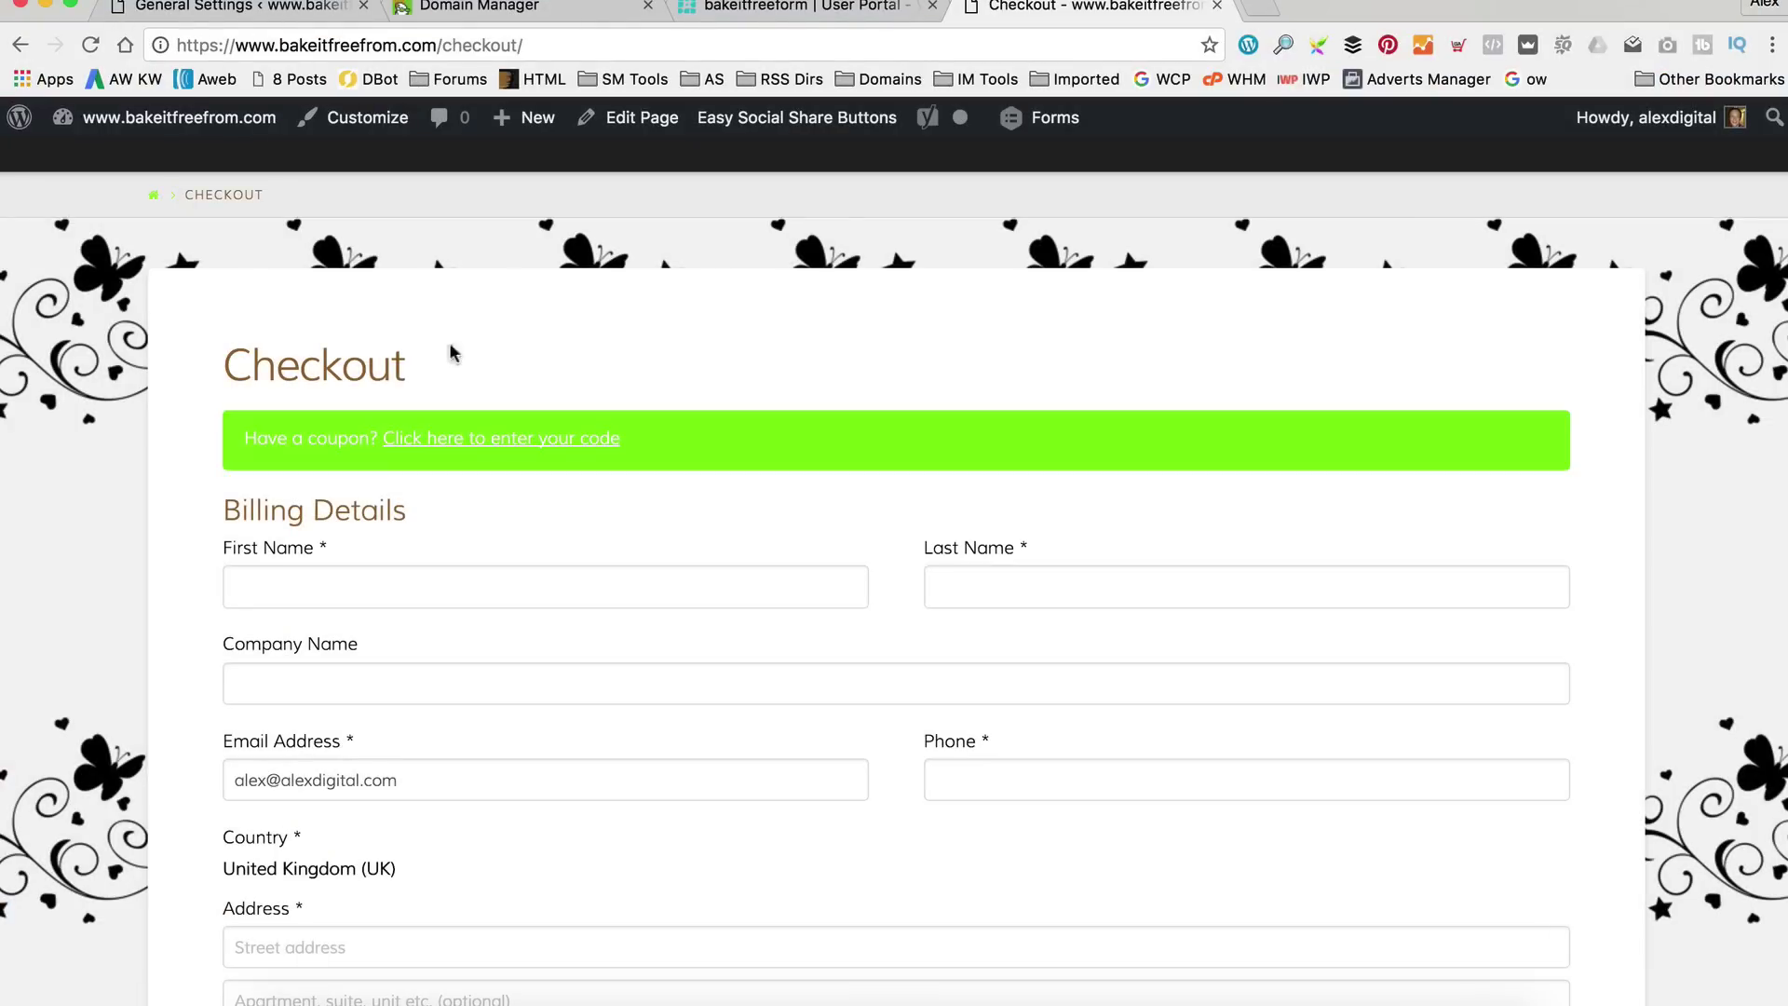
- Go to the Dashboard and log back in with the account password on the new domain
scroll(473, 347, down, 15)
scroll(473, 346, up, 12)
scroll(473, 346, up, 5)
mouse_move(130, 113)
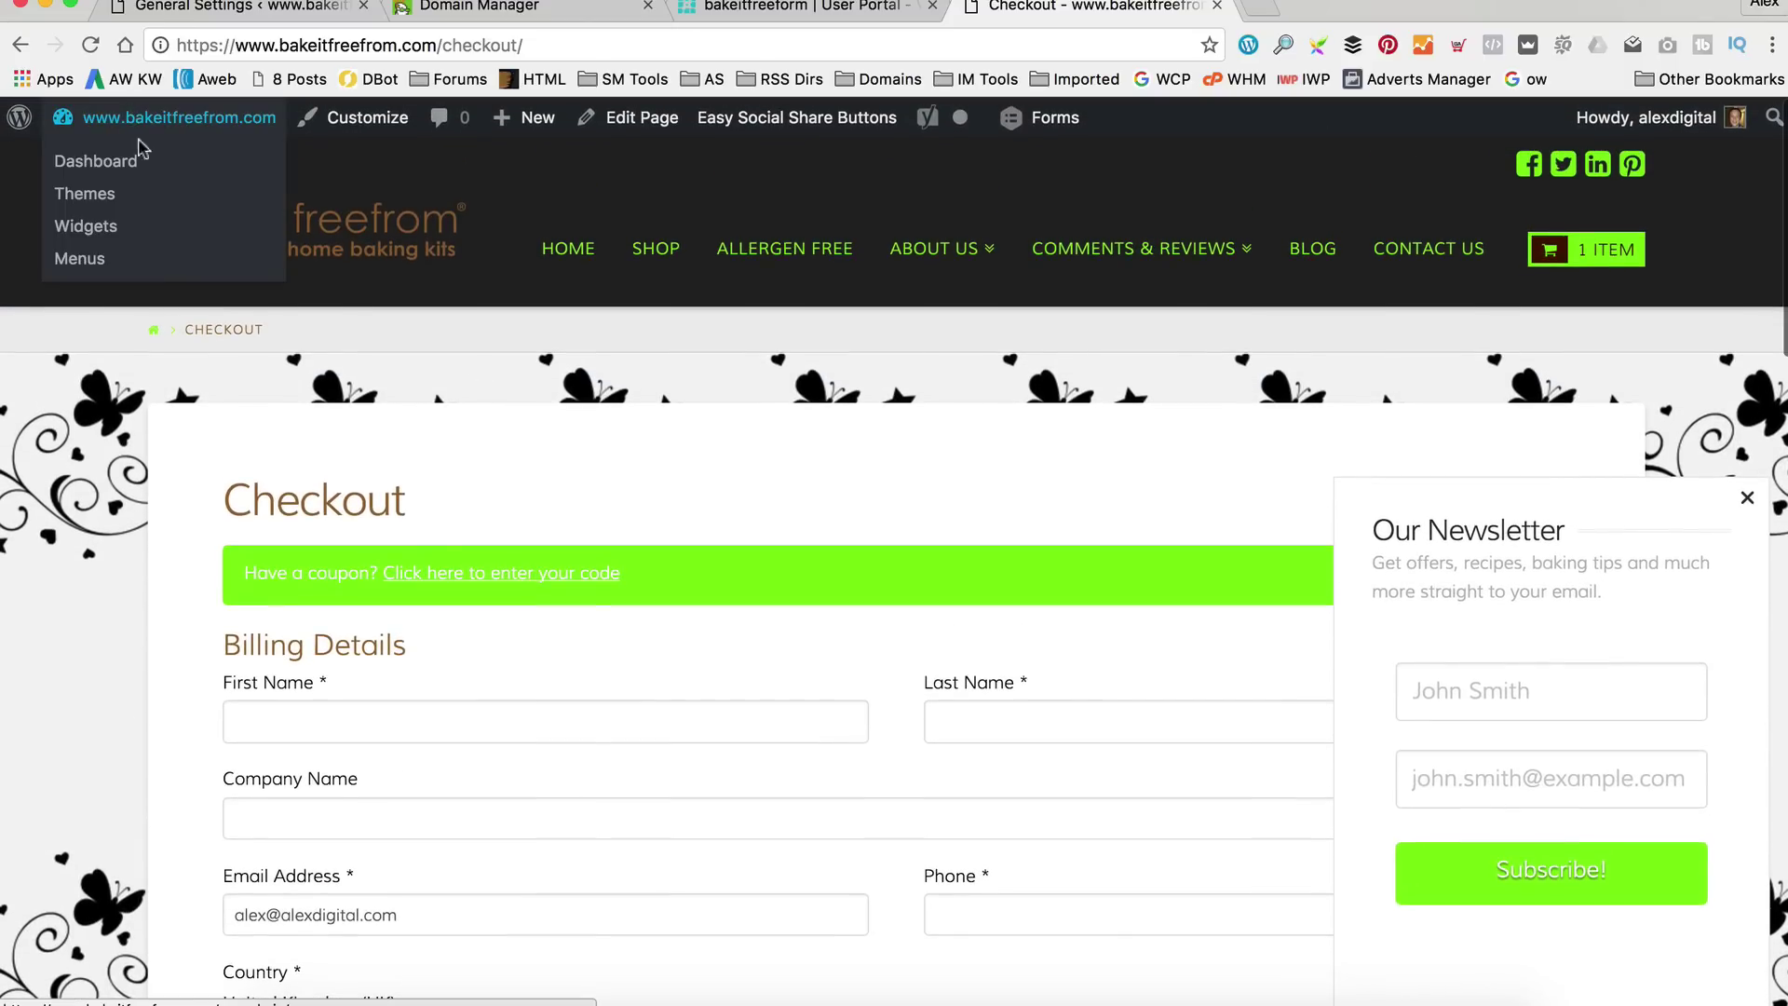
scroll(448, 460, down, 15)
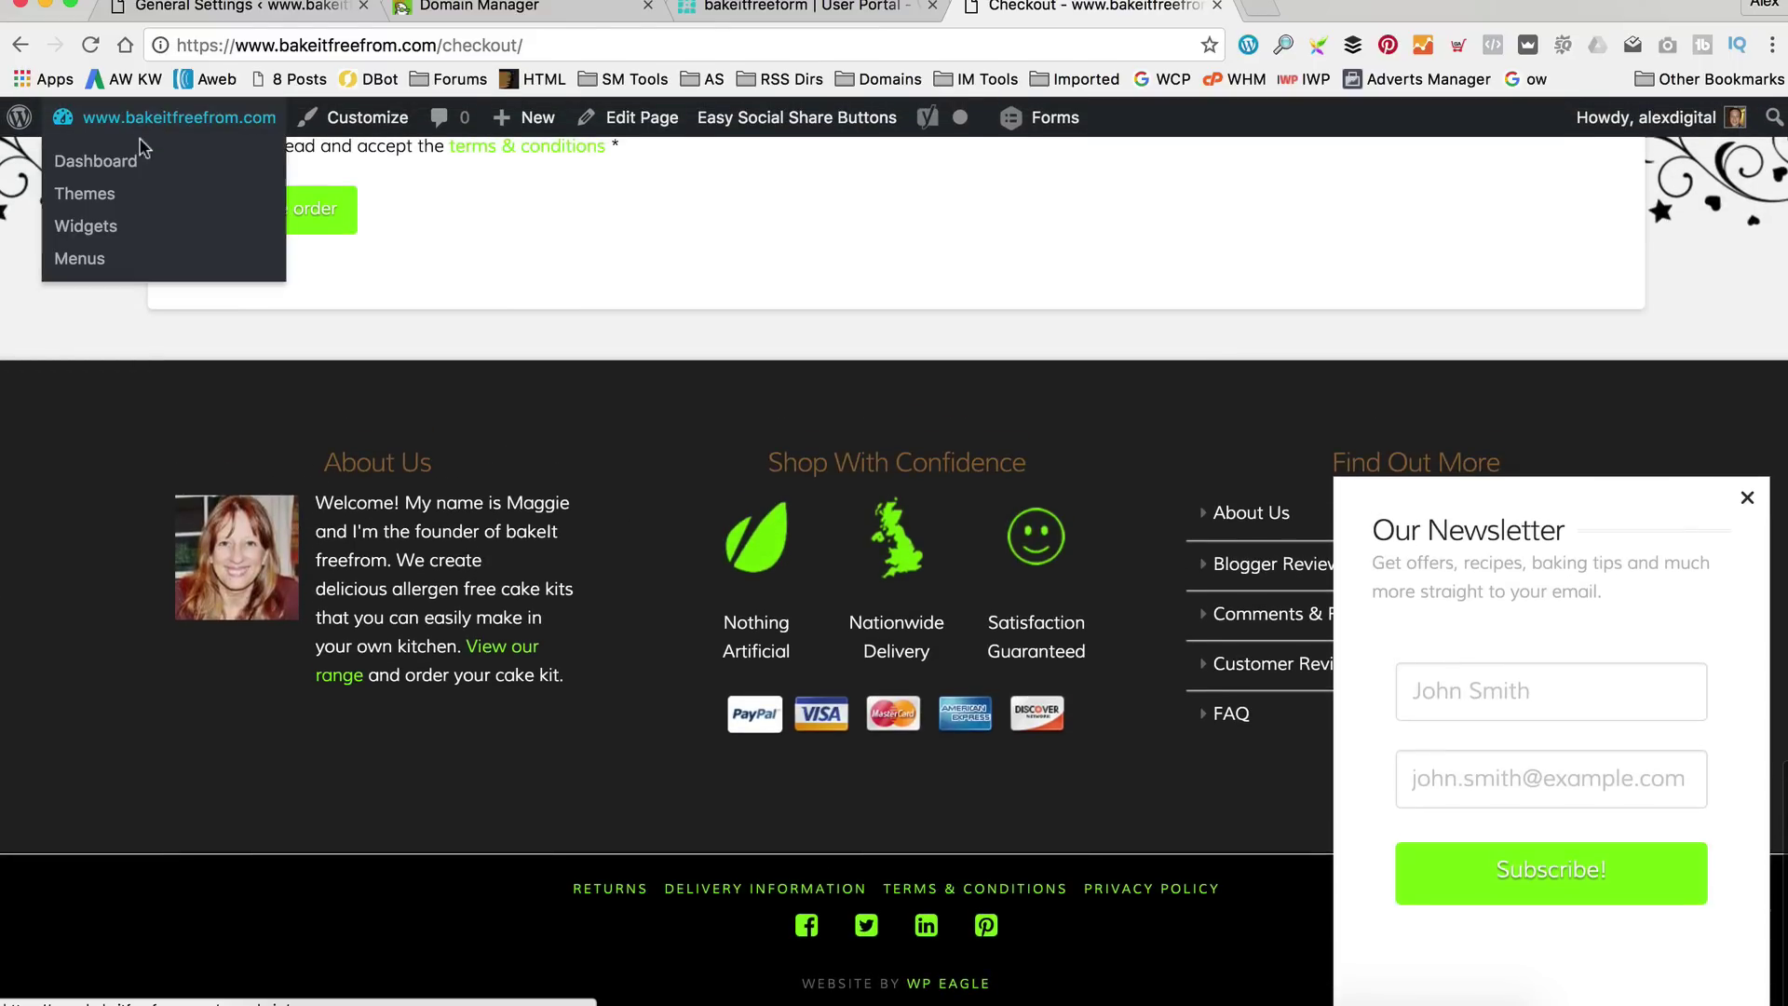
click(138, 161)
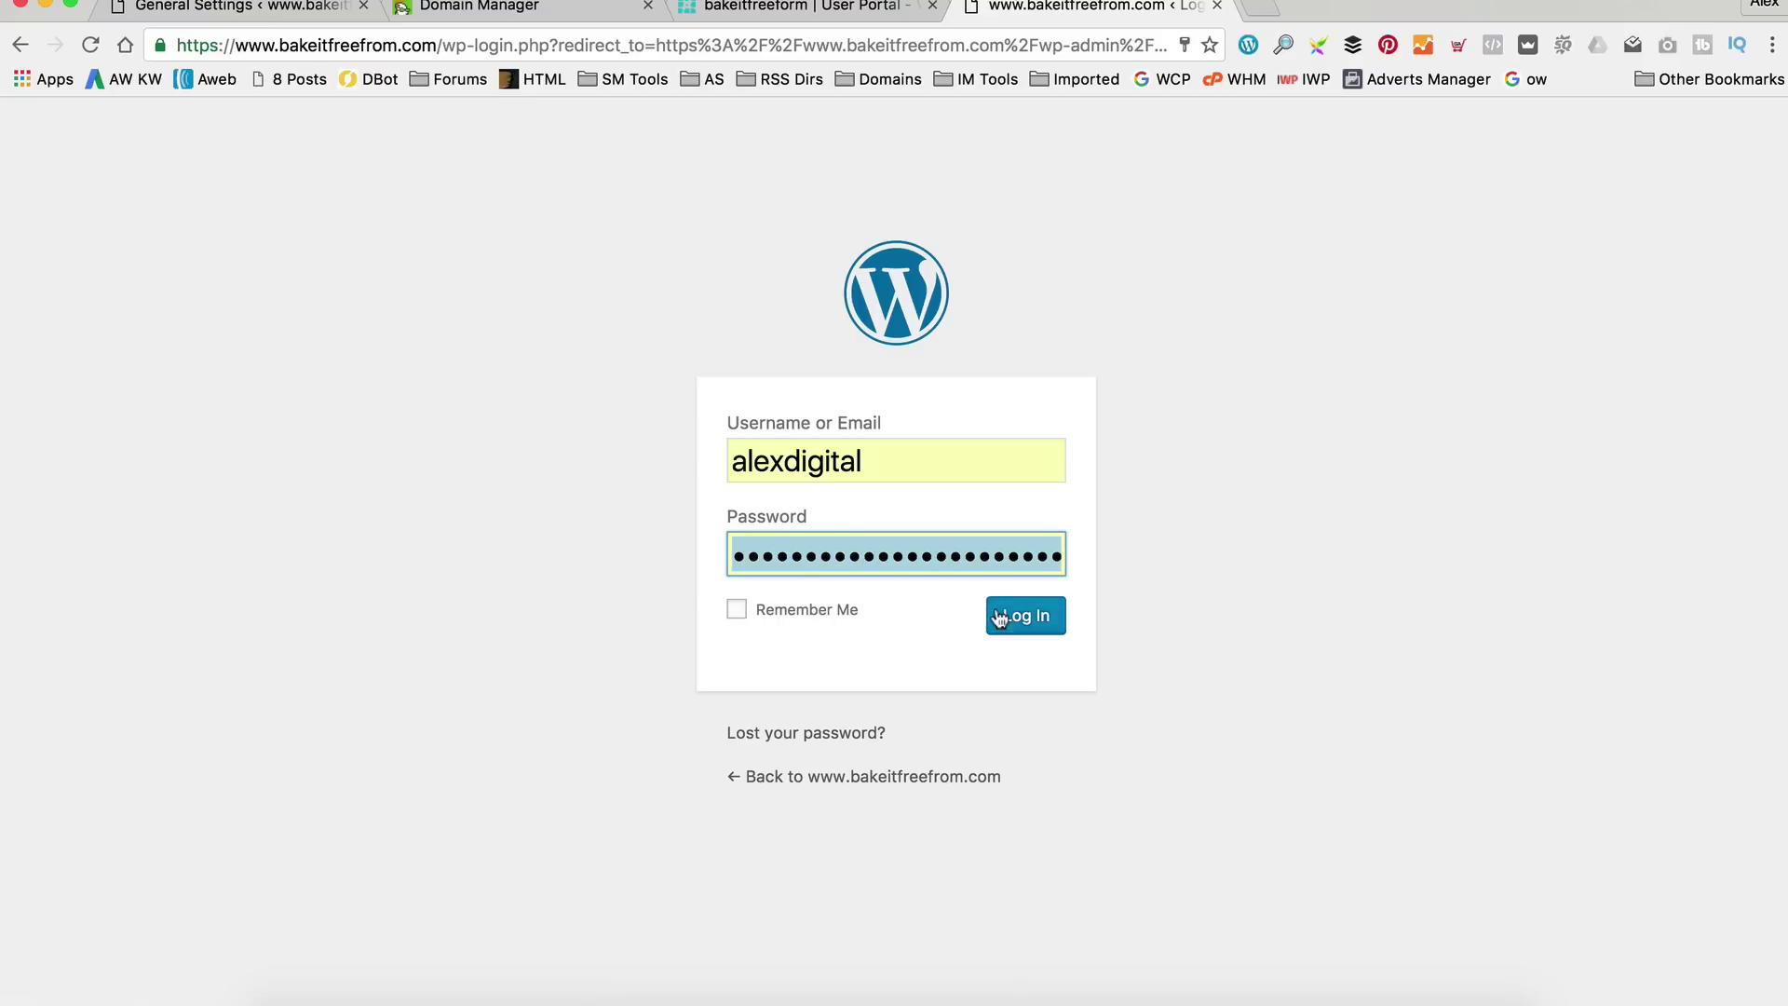
click(1000, 617)
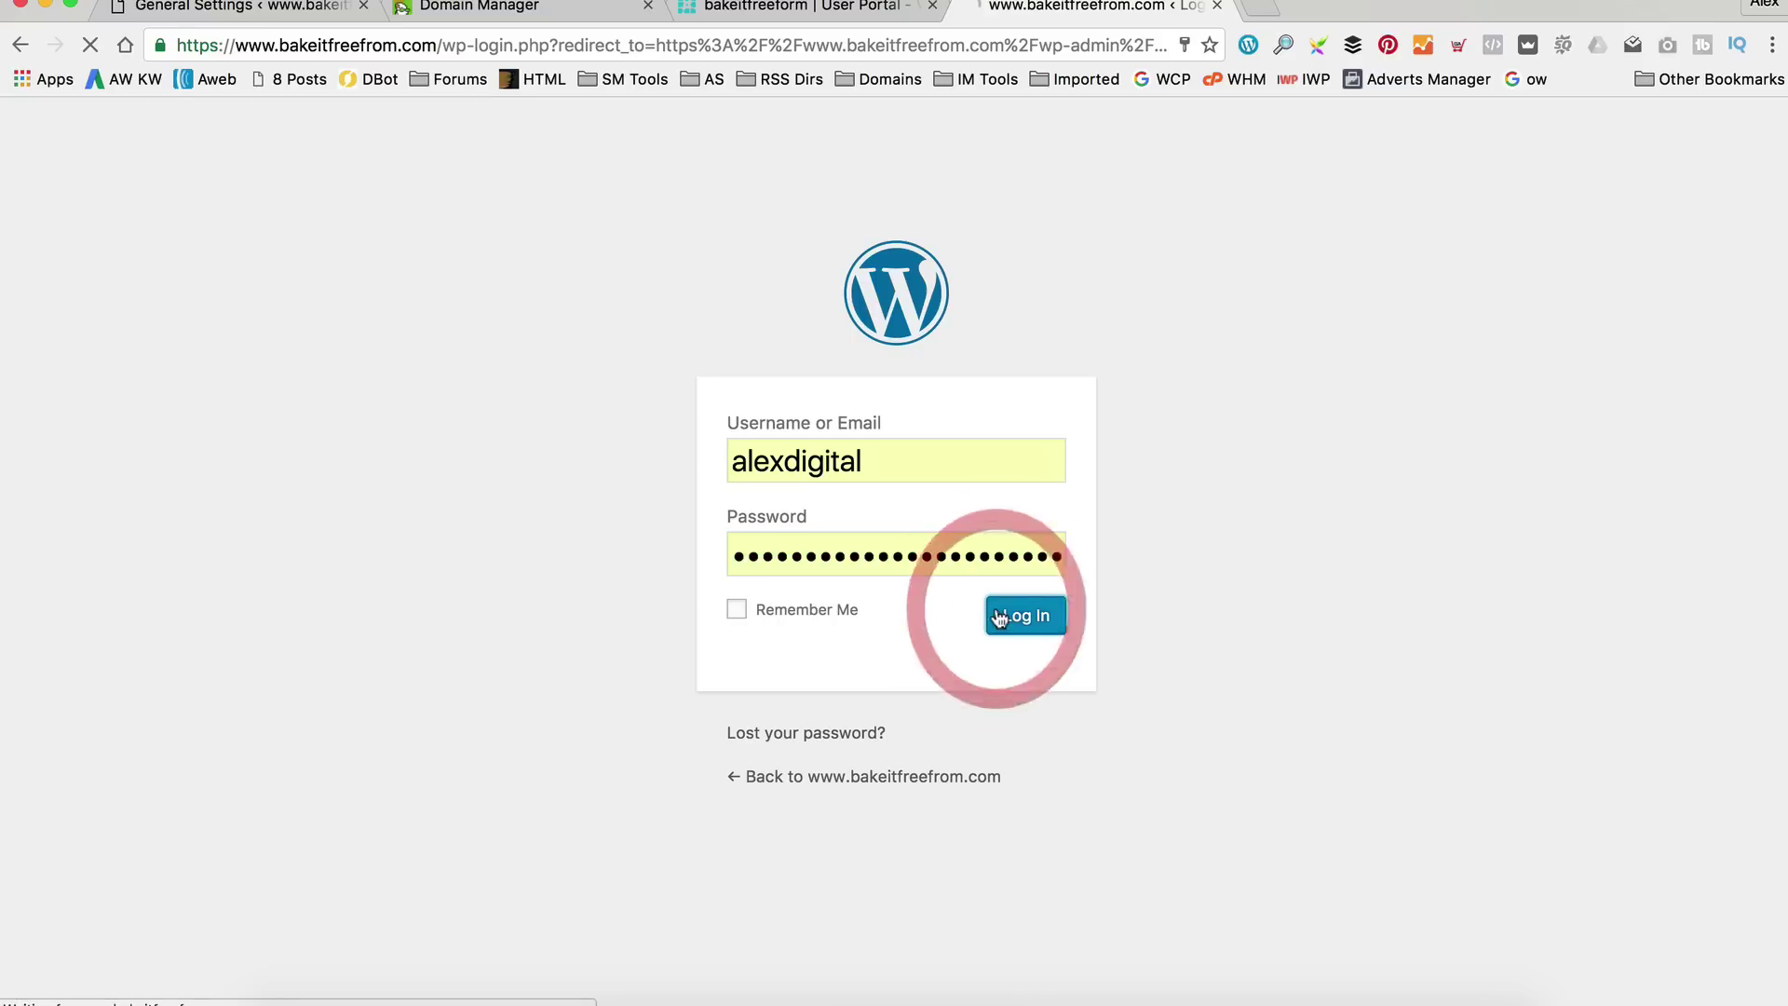
key(super+v)
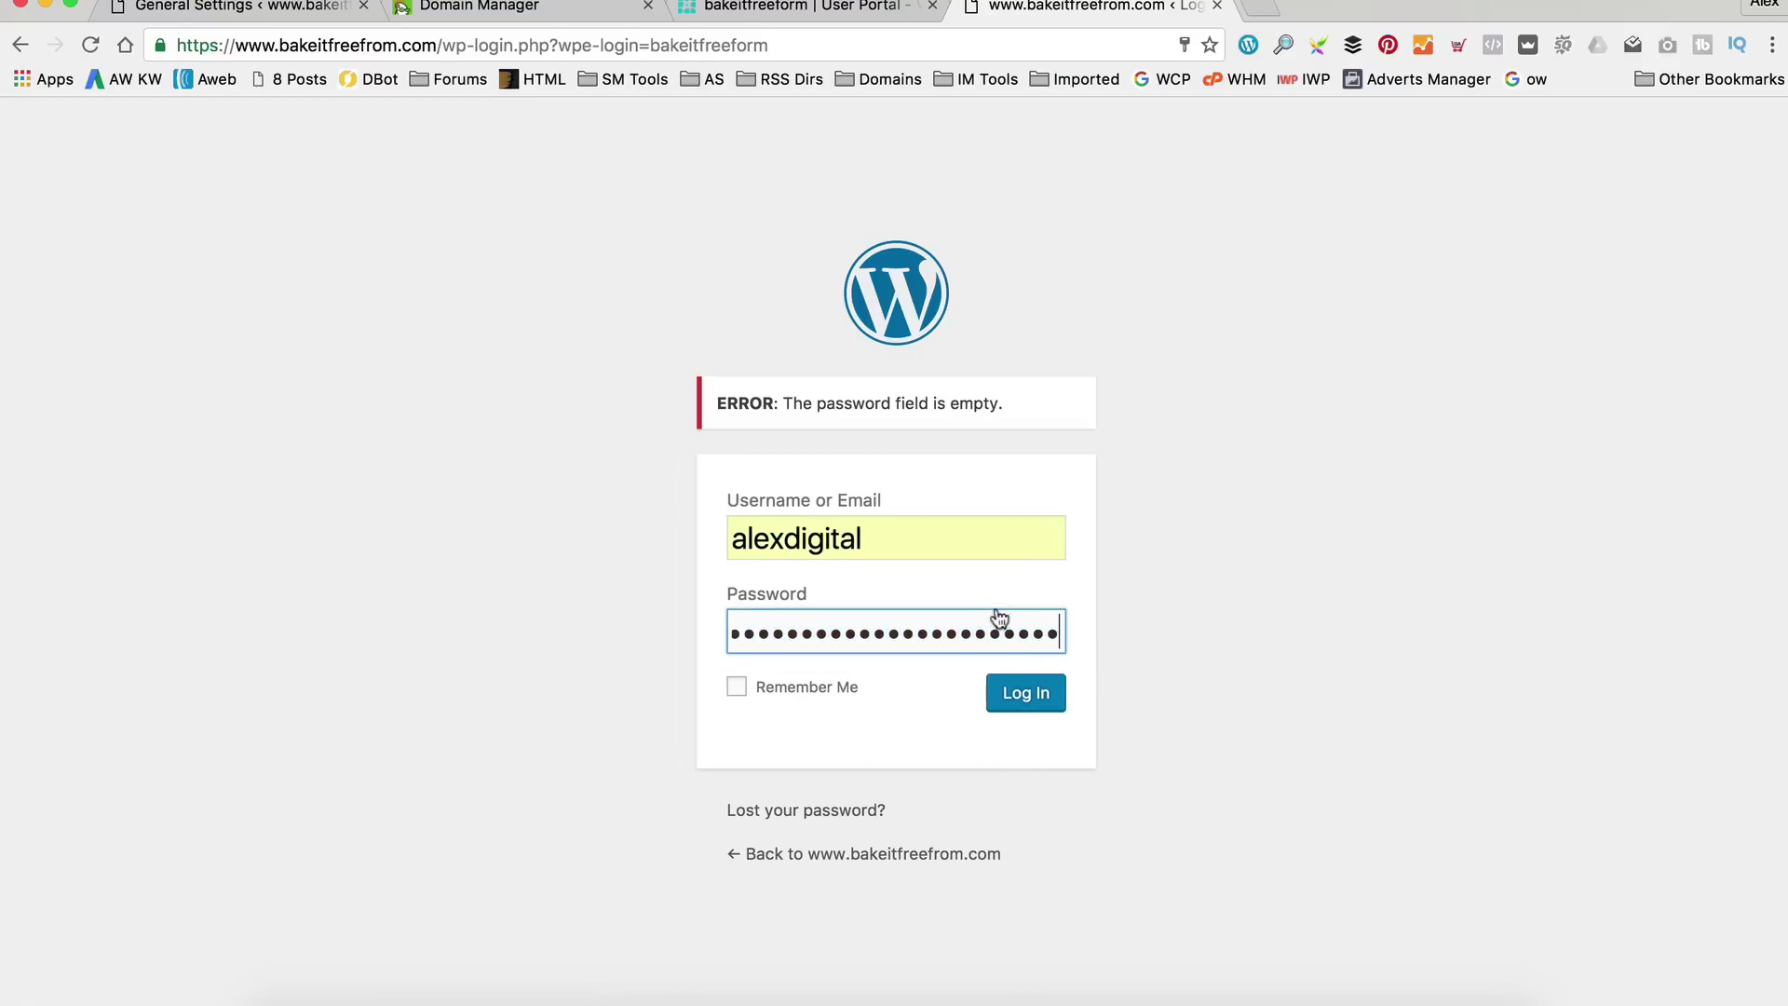
click(1008, 691)
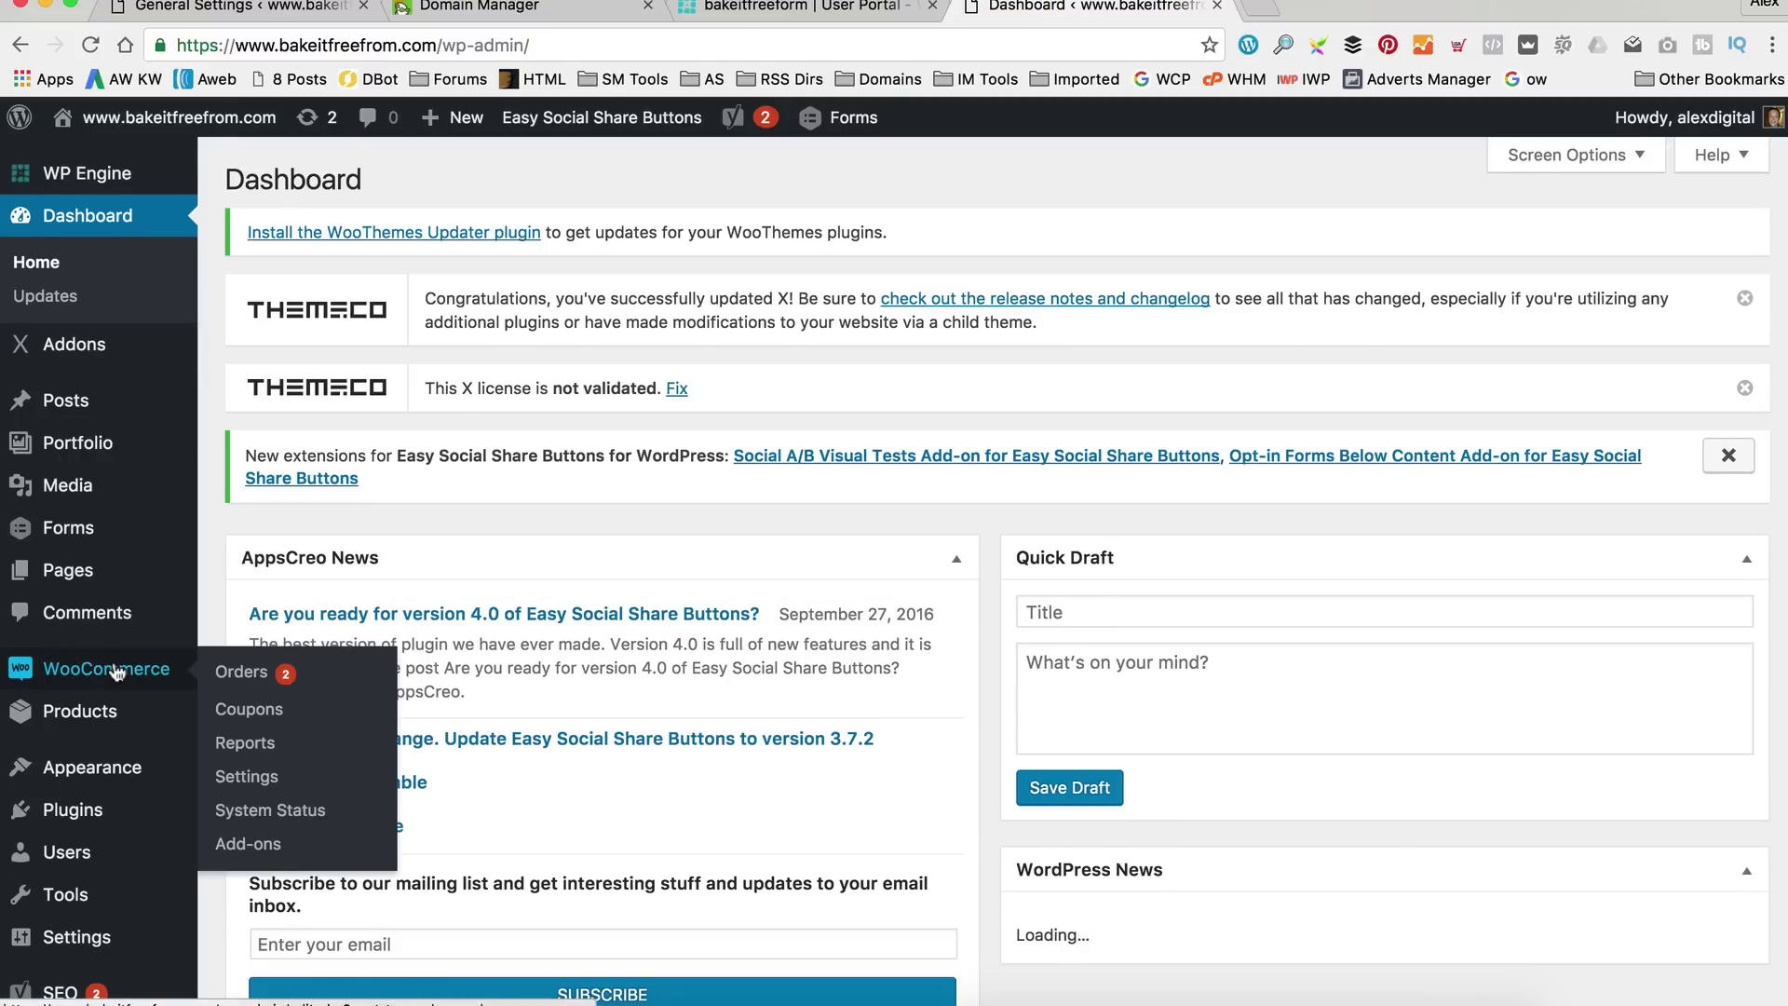
scroll(117, 671, down, 2)
- Remove the old wpengine domain from the Footer 1 About Us widget's image src and save it
mouse_move(135, 703)
click(223, 785)
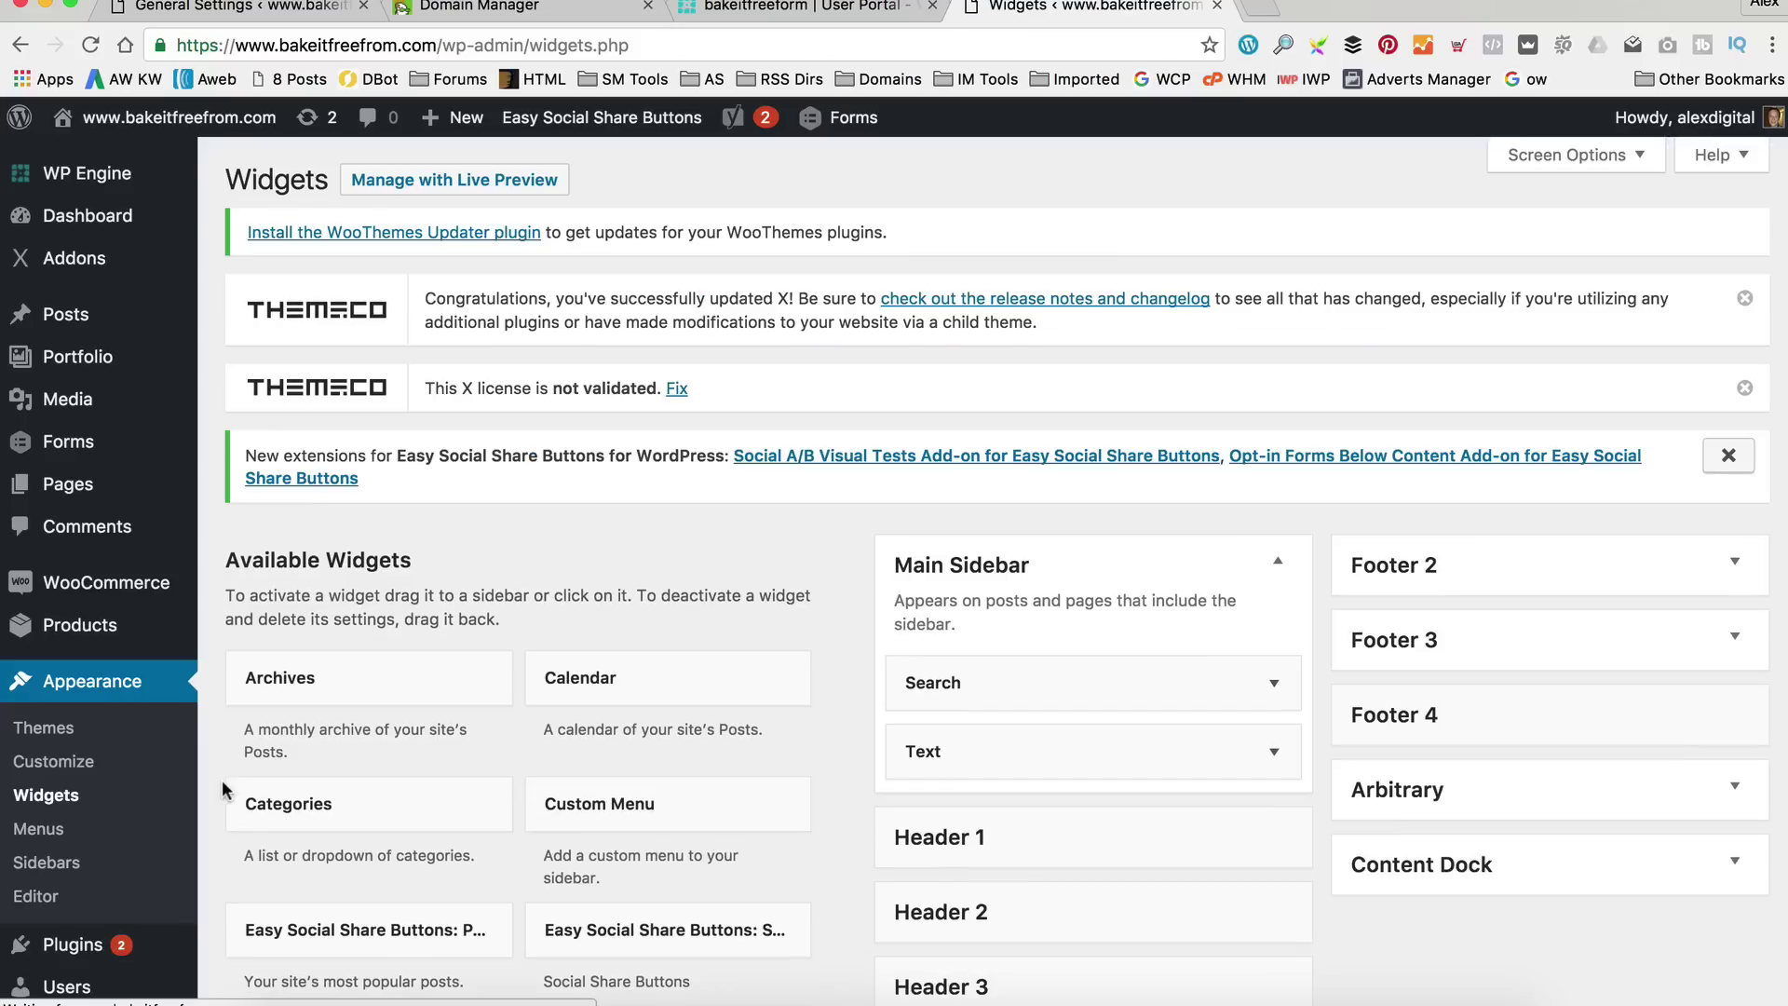
scroll(1376, 512, down, 5)
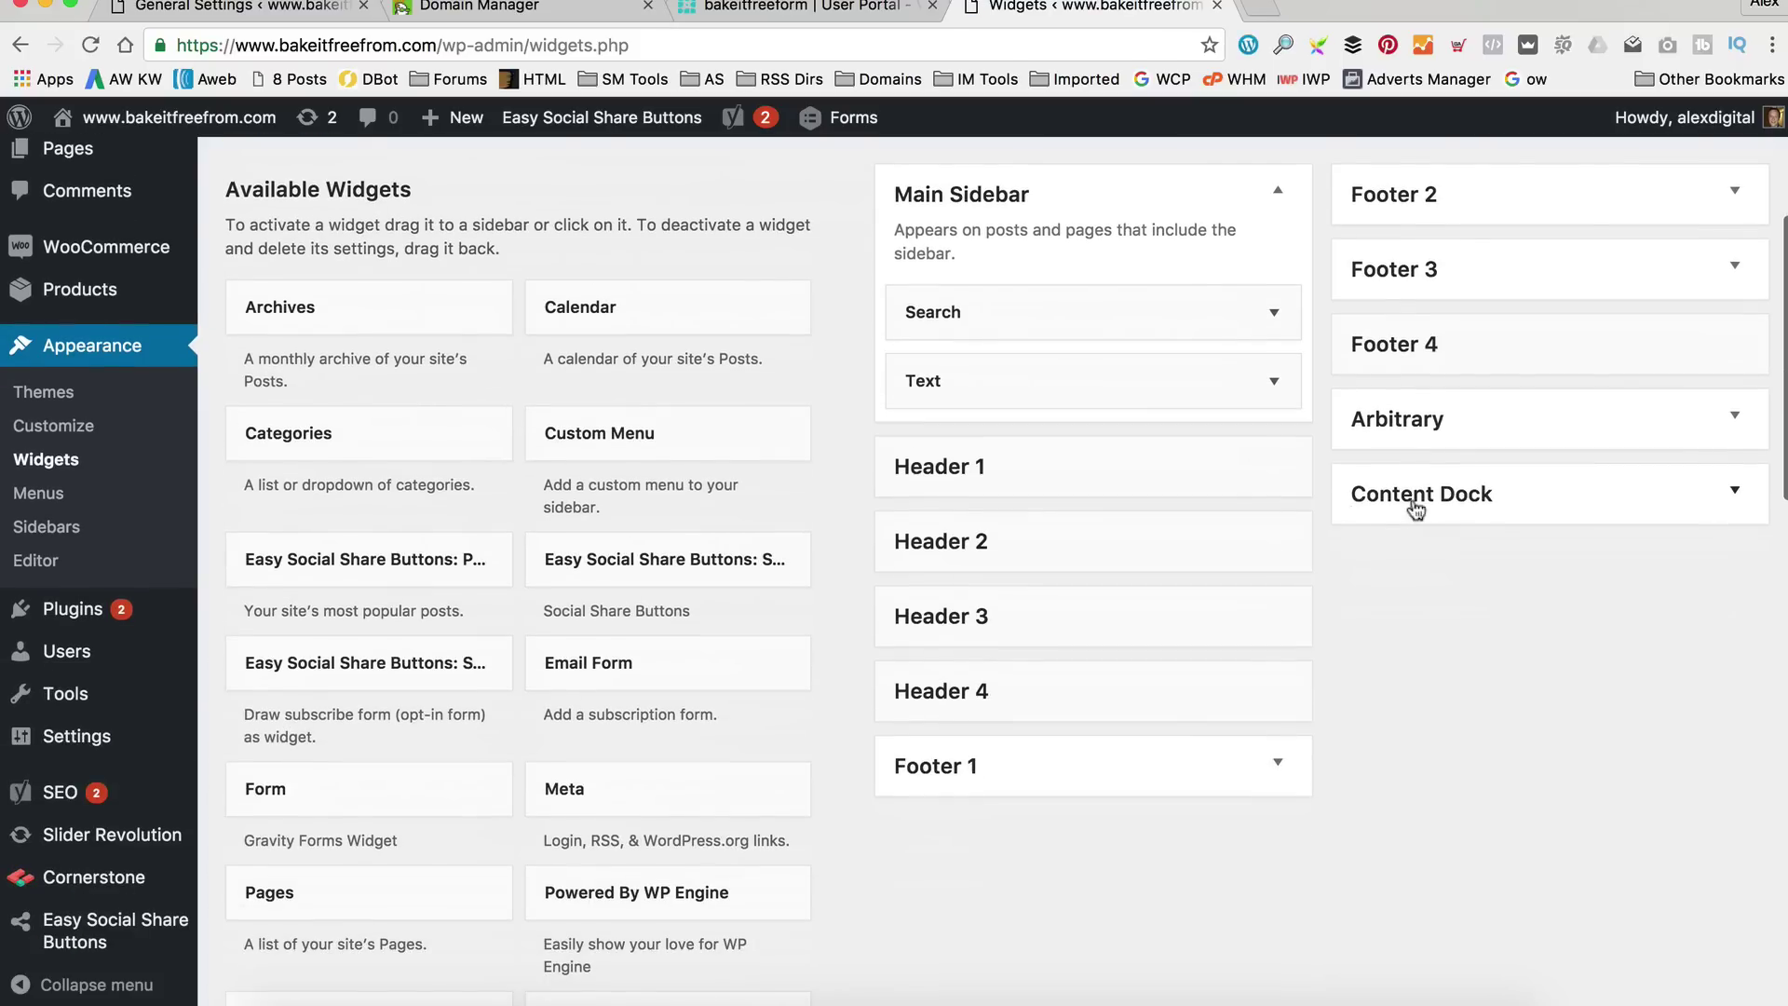
click(1183, 783)
scroll(1183, 605, down, 4)
click(1274, 539)
scroll(1141, 730, down, 5)
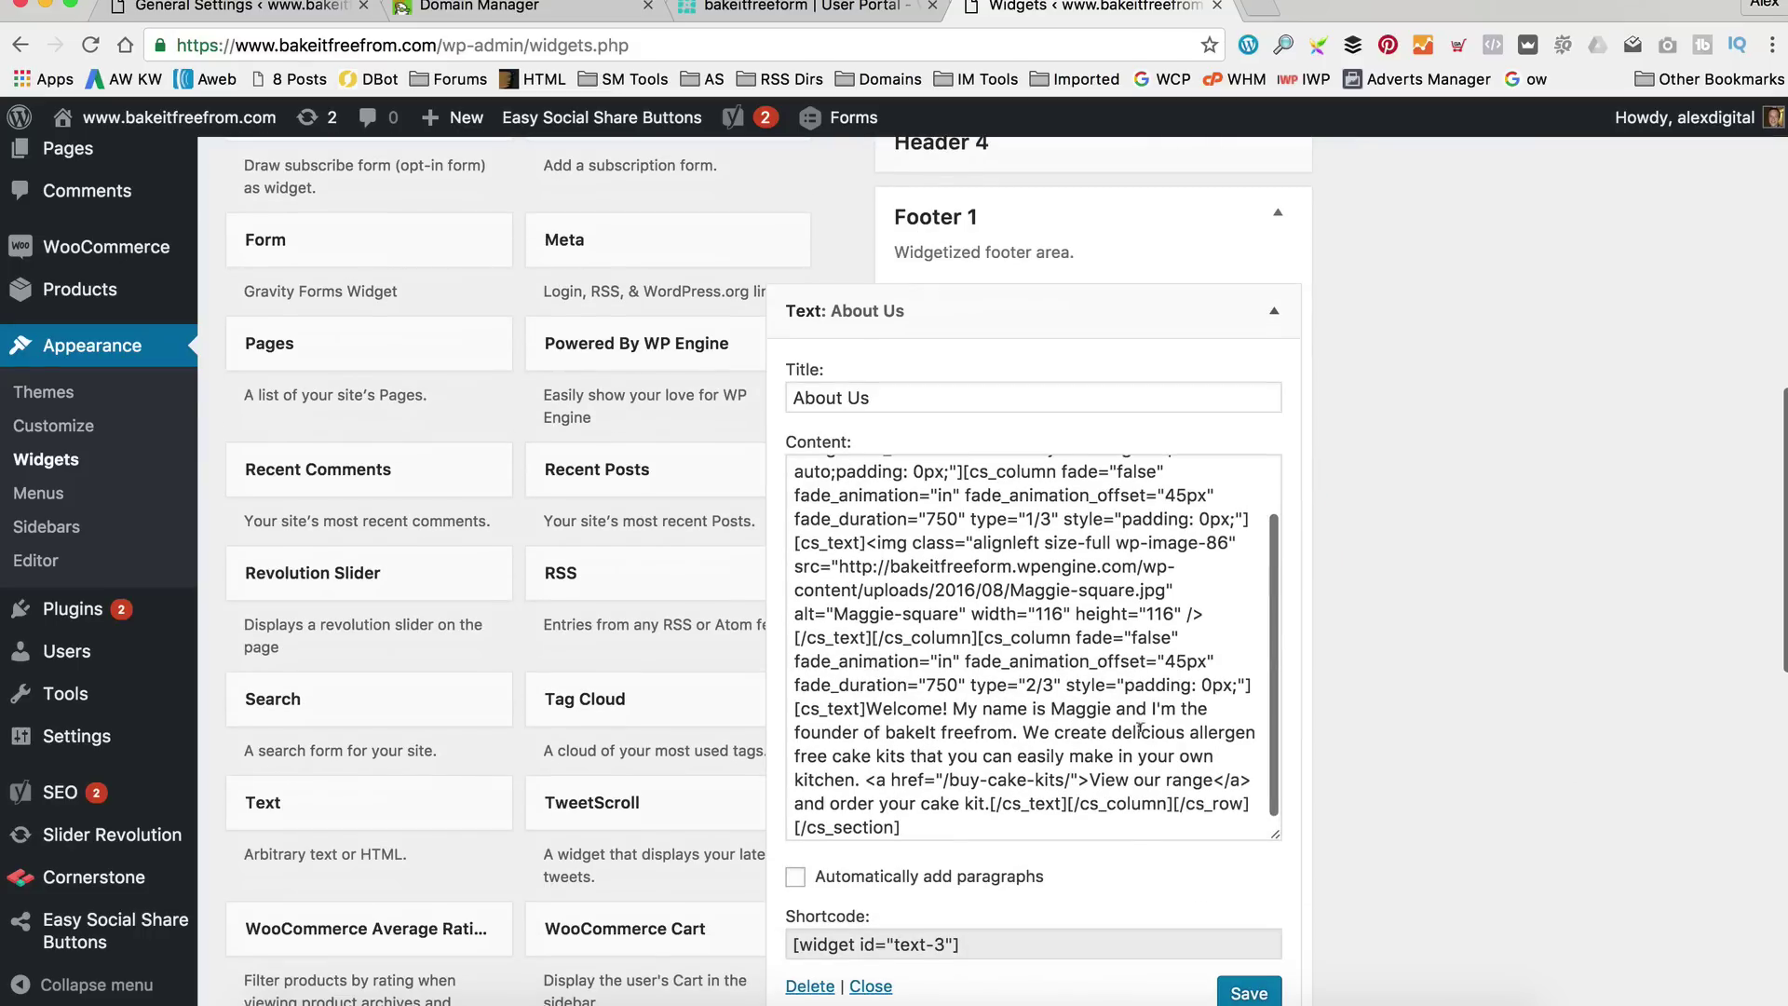
scroll(1035, 550, up, 1)
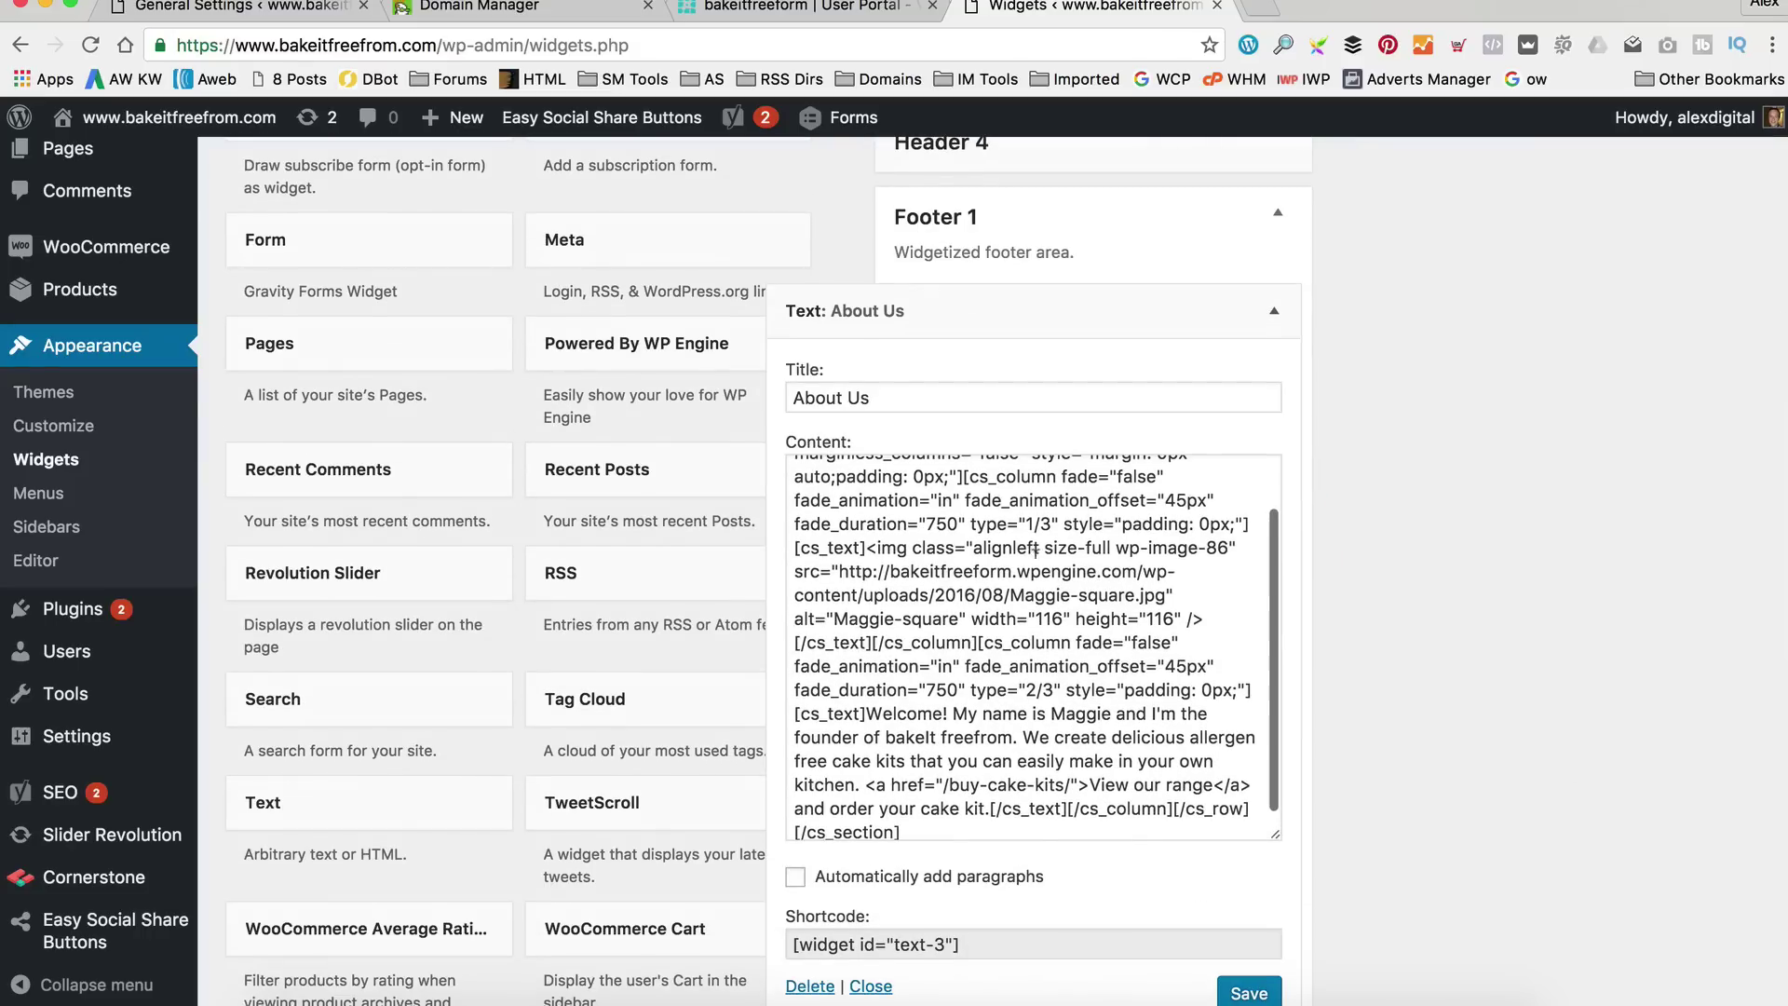
drag(839, 570, 1146, 568)
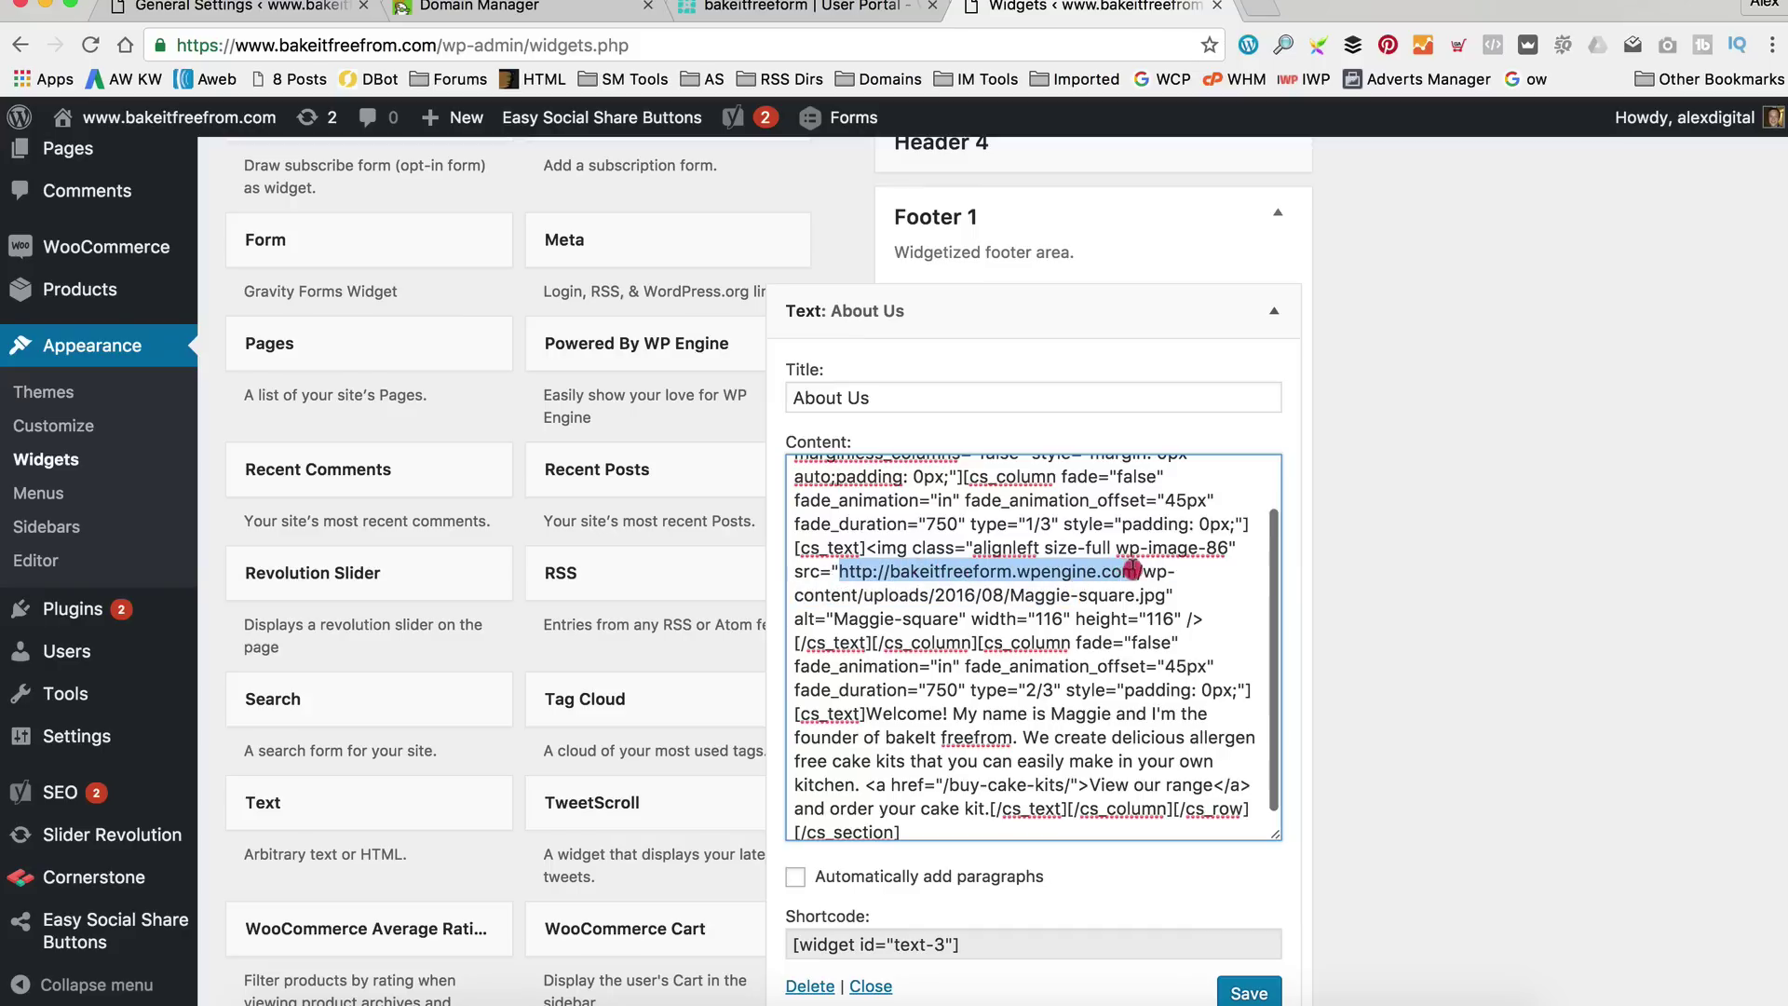
key(BackSpace)
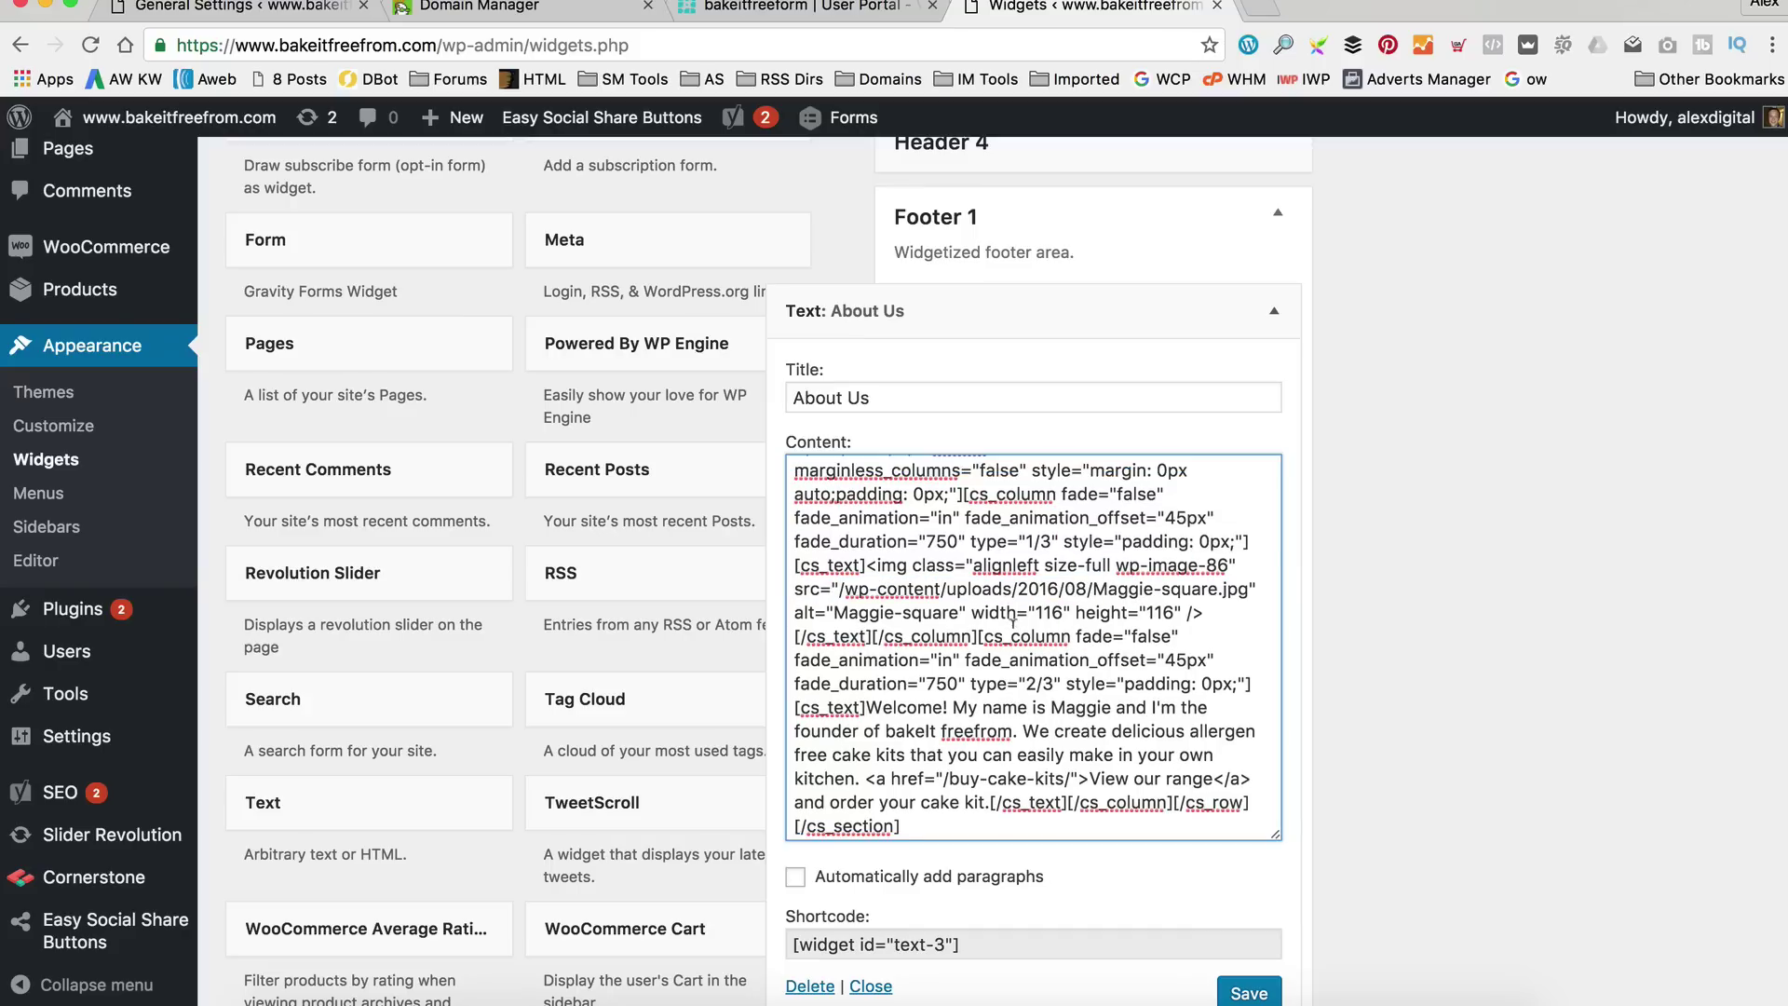
click(1245, 993)
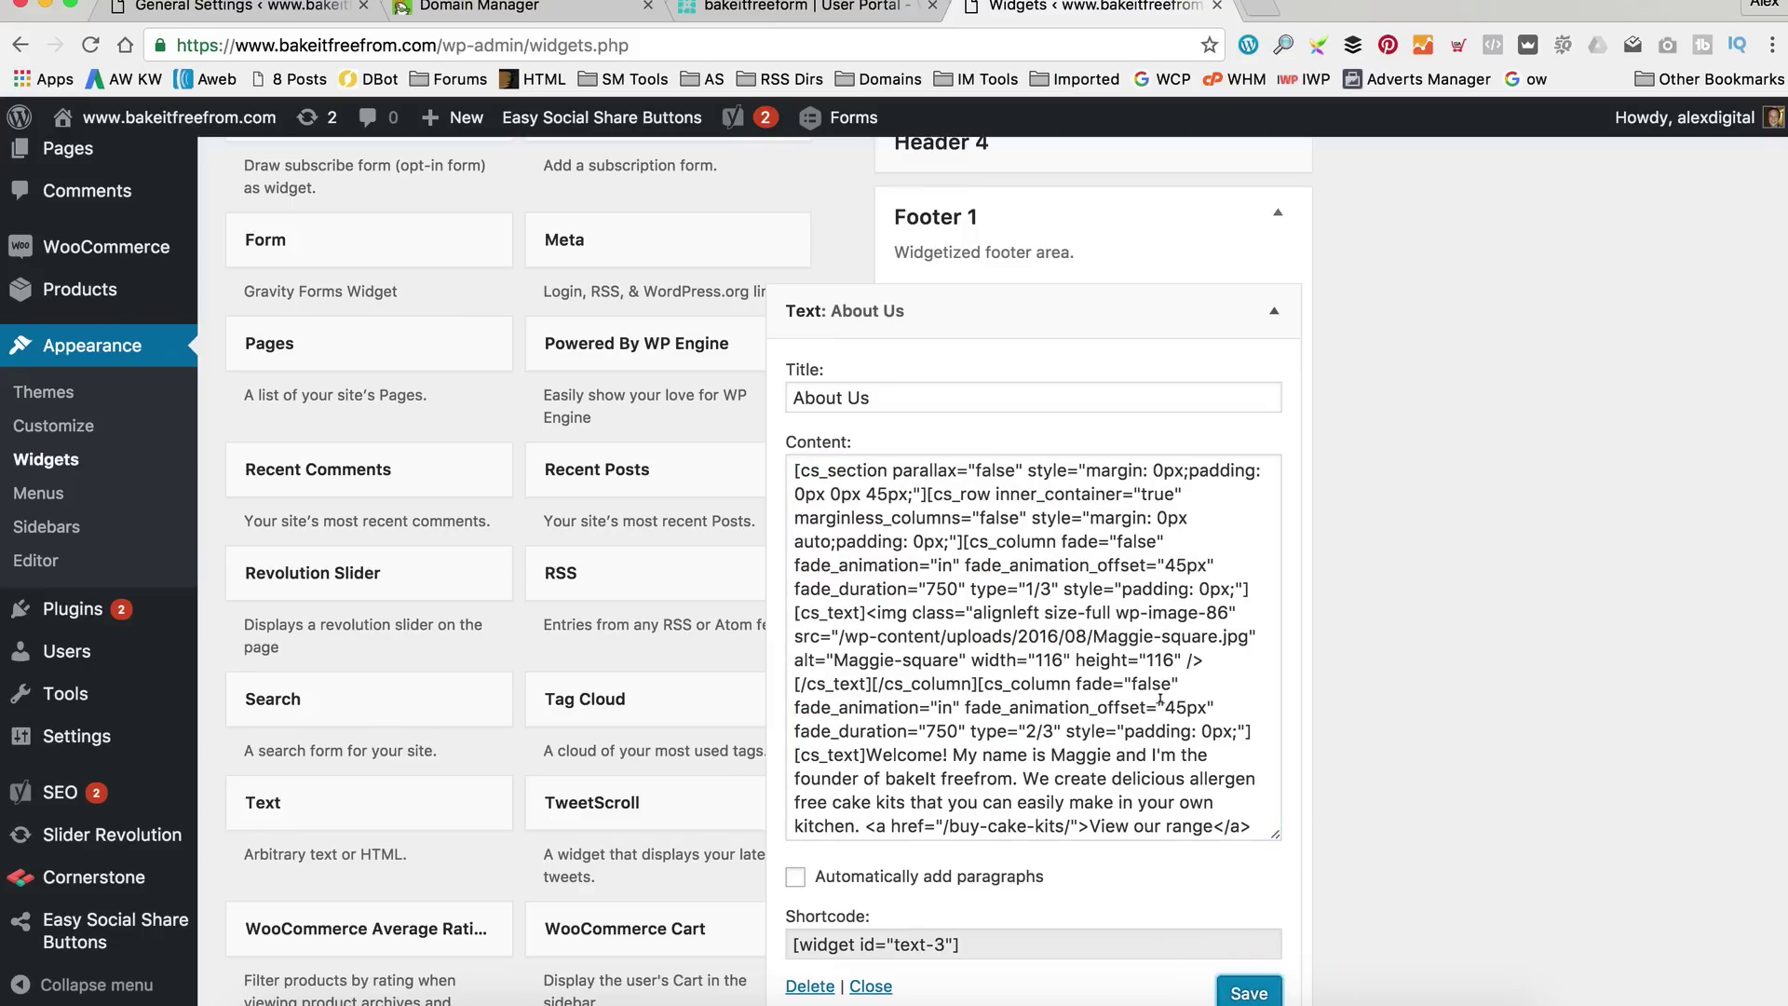
- Collapse the About Us widget and visit the live site
scroll(1160, 698, up, 2)
scroll(1160, 699, down, 2)
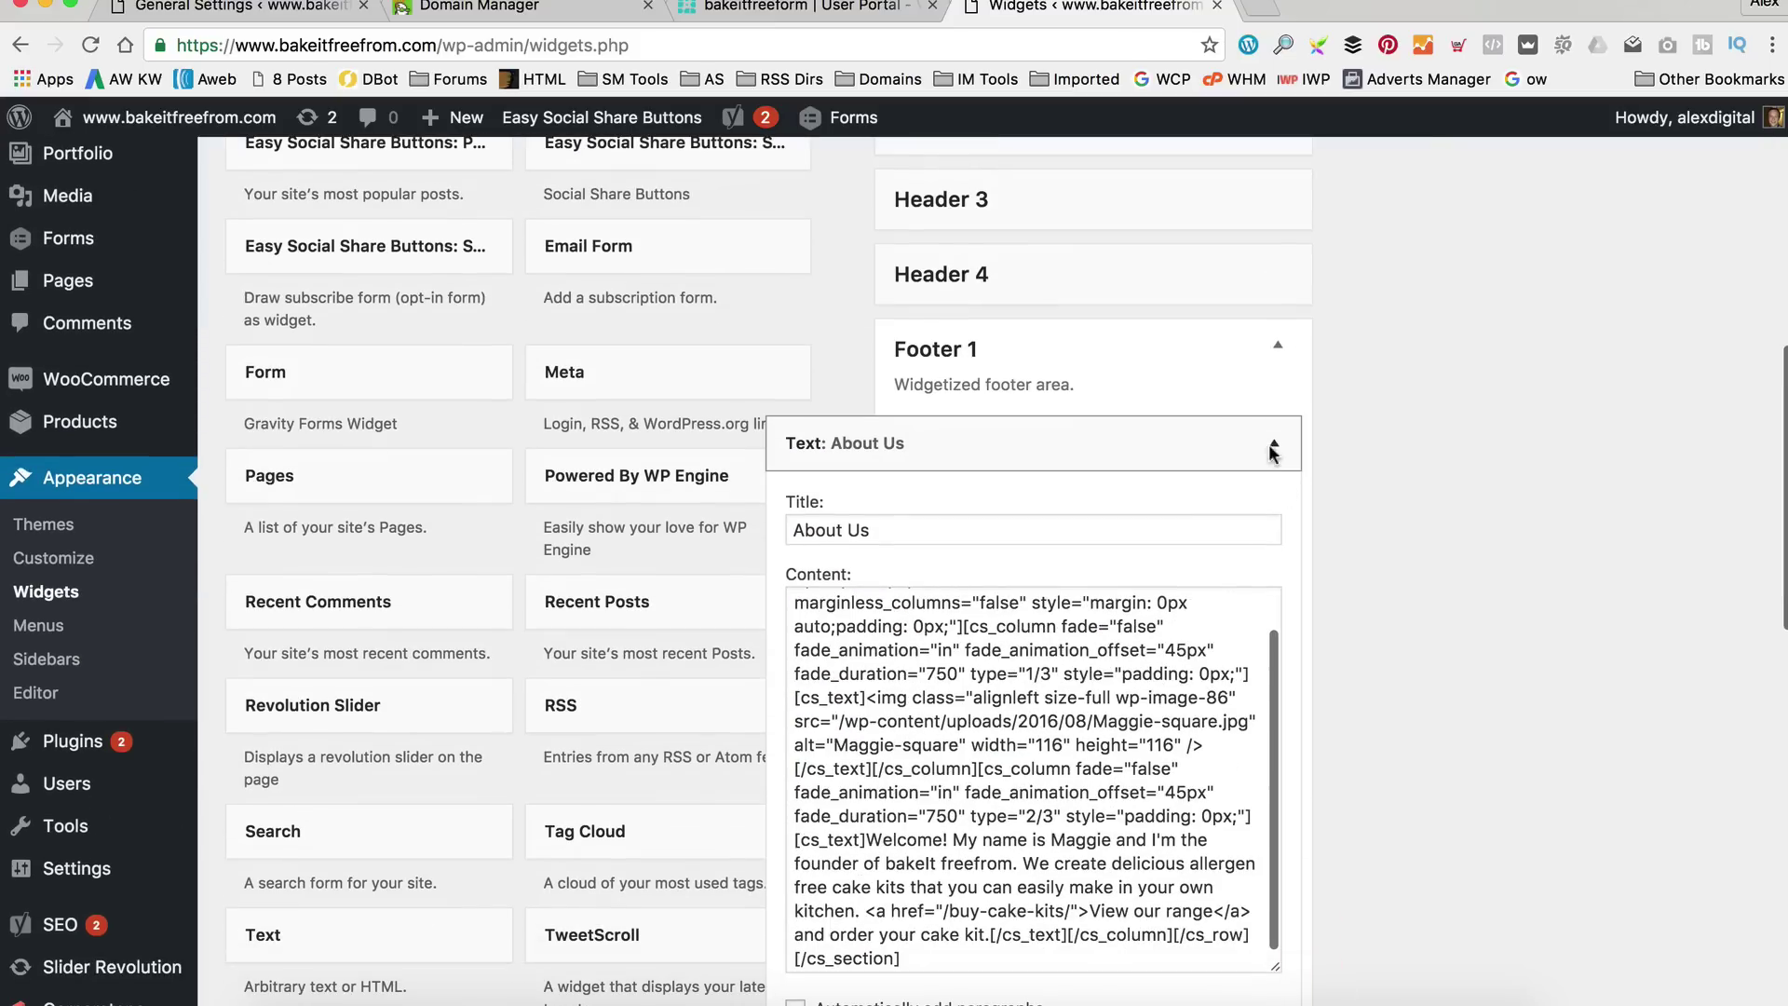
click(1272, 445)
scroll(1491, 522, up, 10)
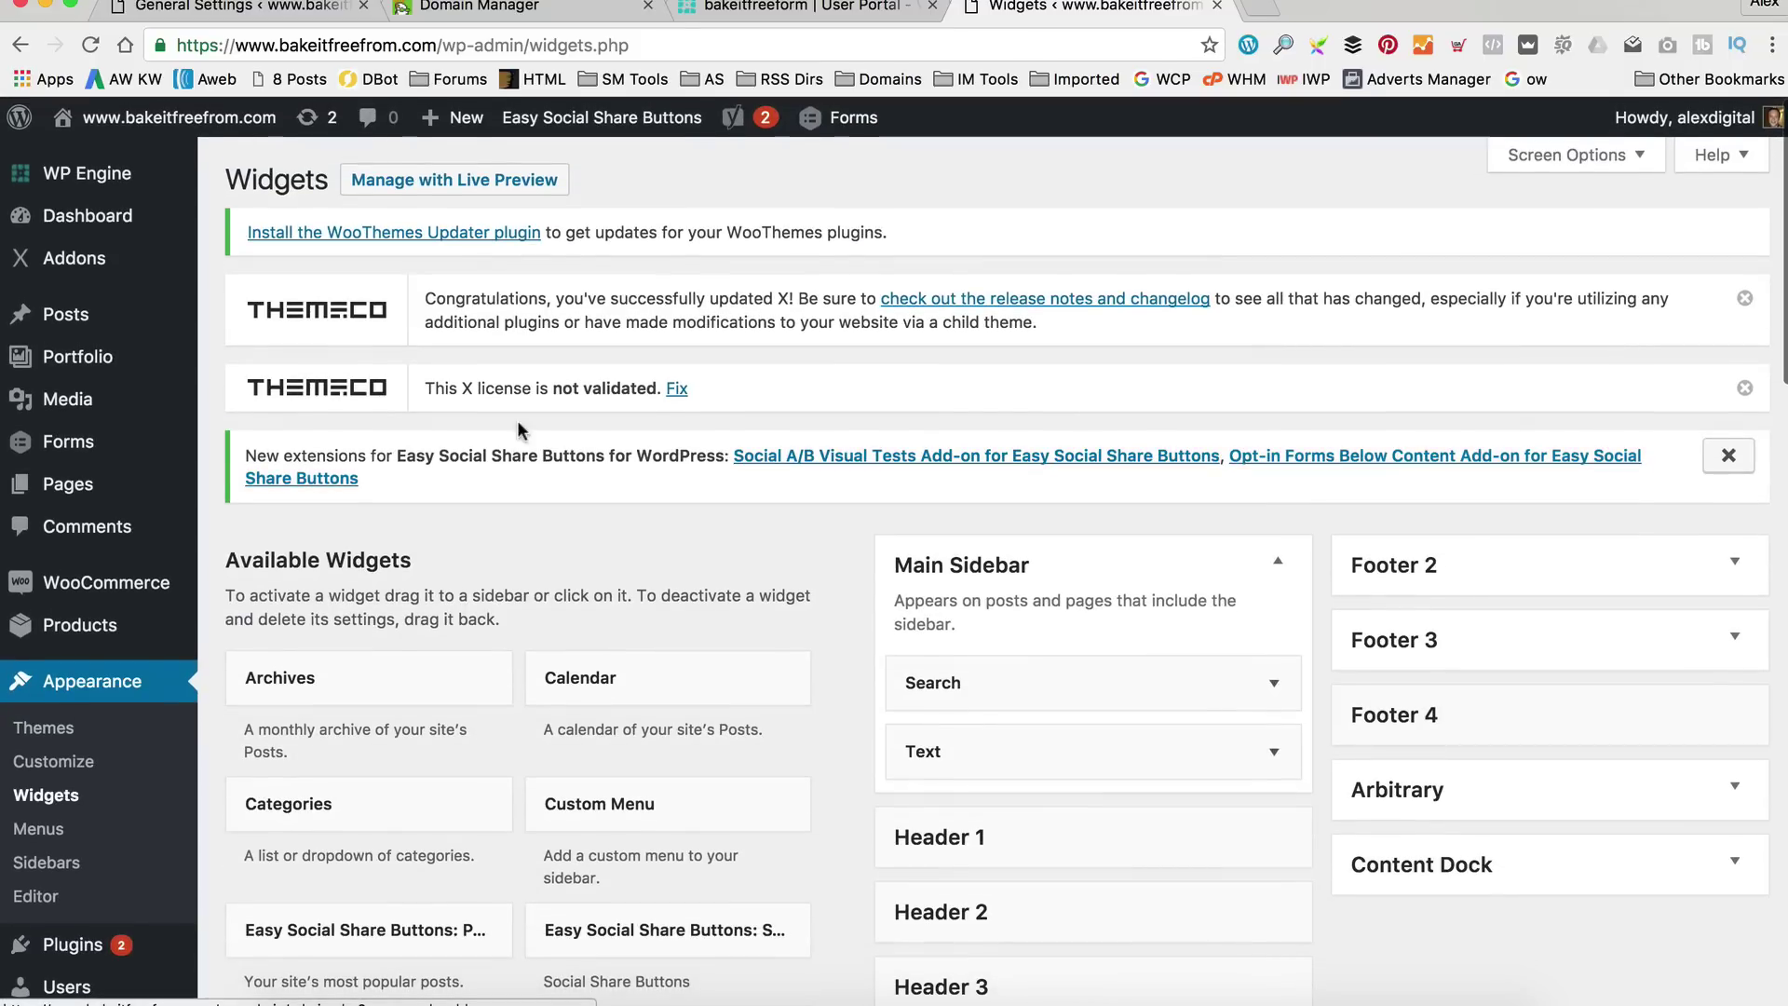
mouse_move(159, 117)
click(93, 163)
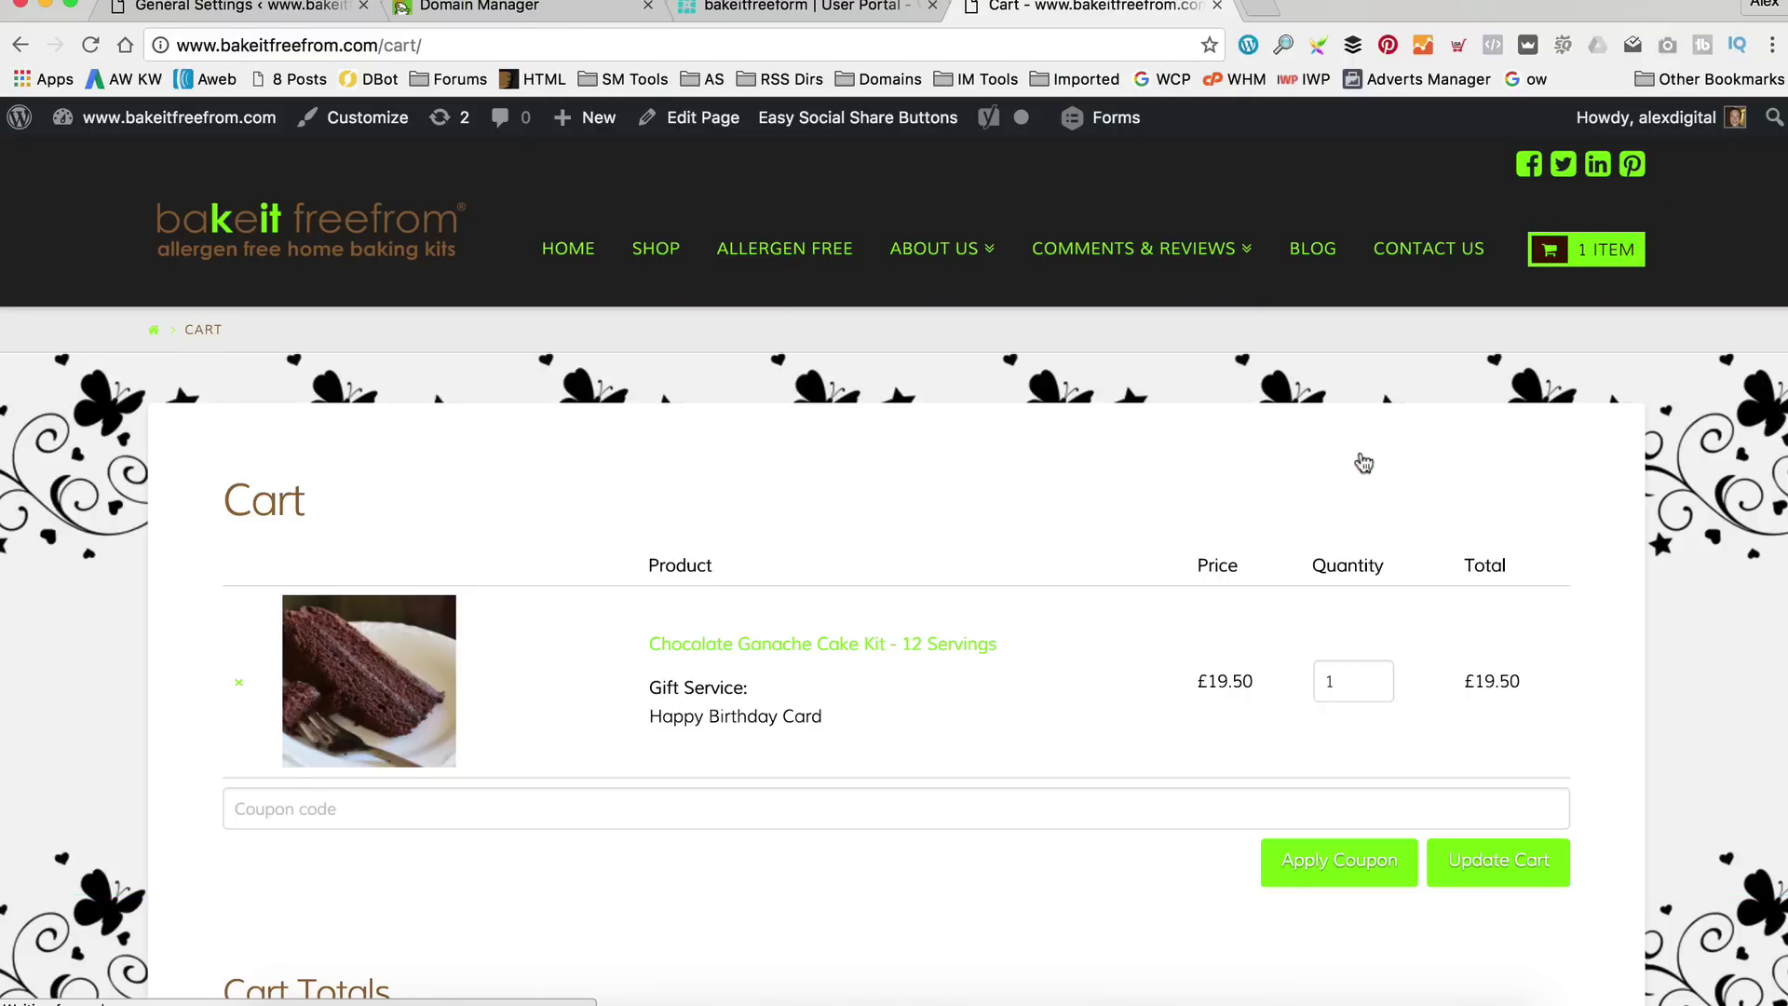
- Proceed from the cart to checkout and reload the checkout page
scroll(1360, 463, down, 10)
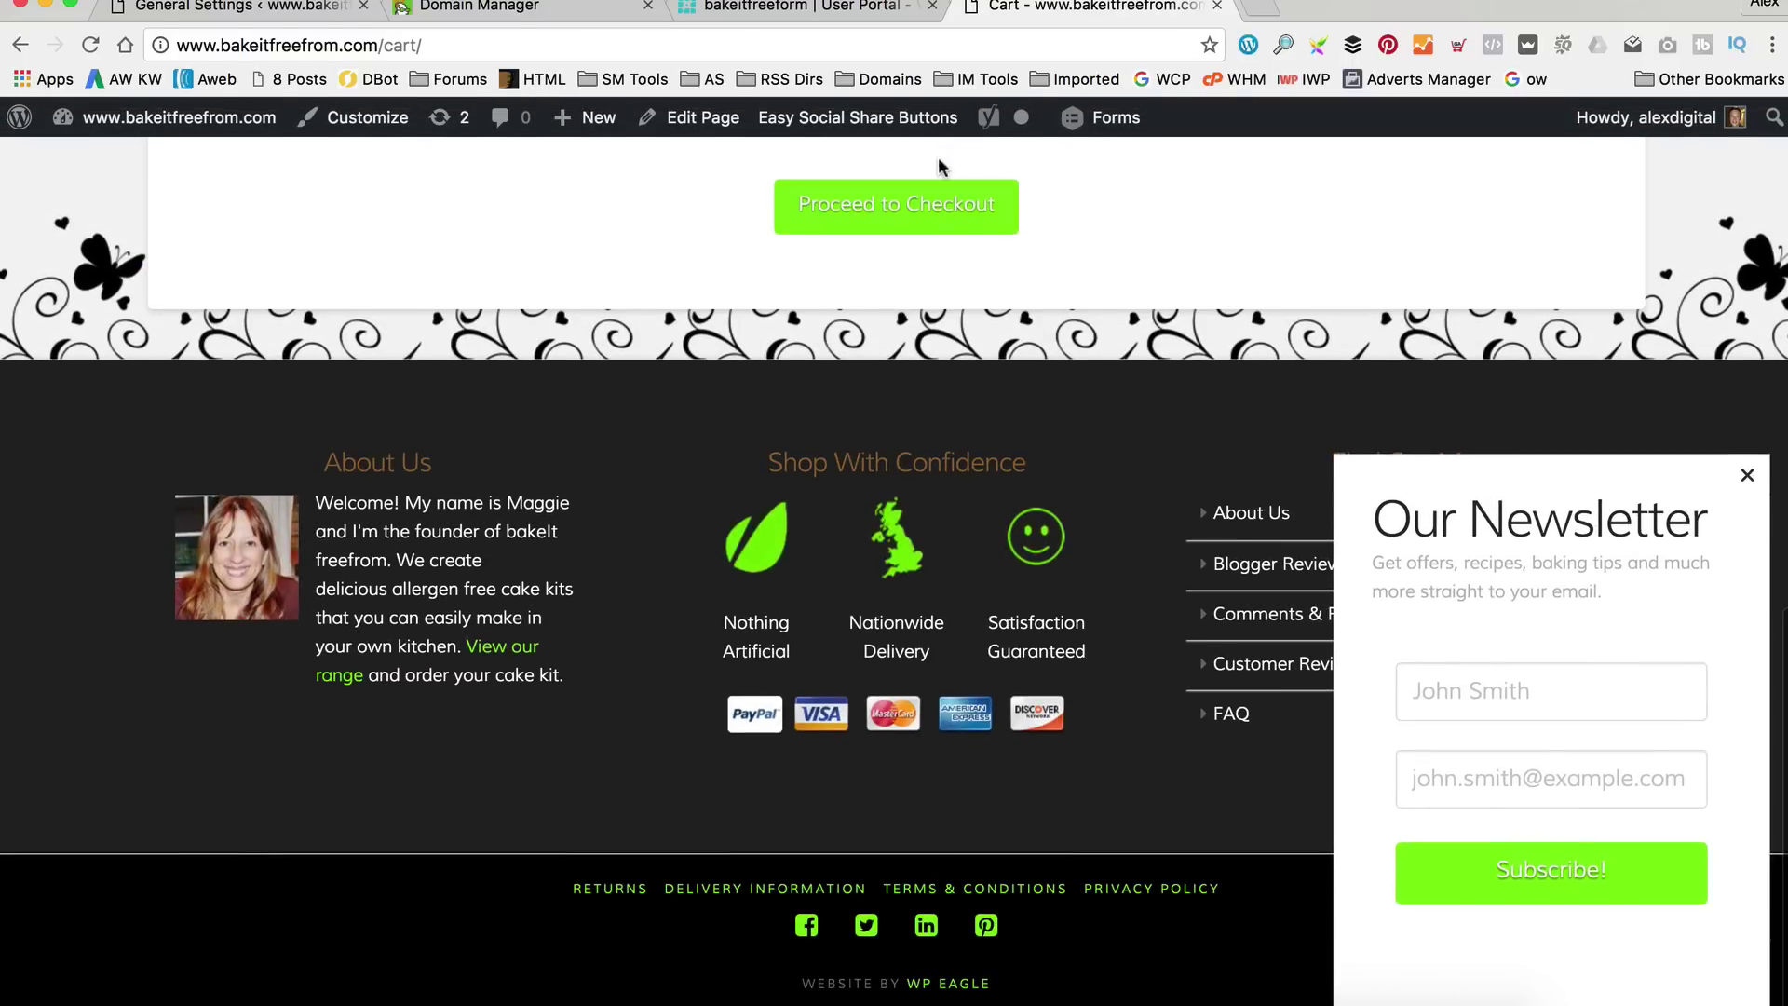
click(939, 245)
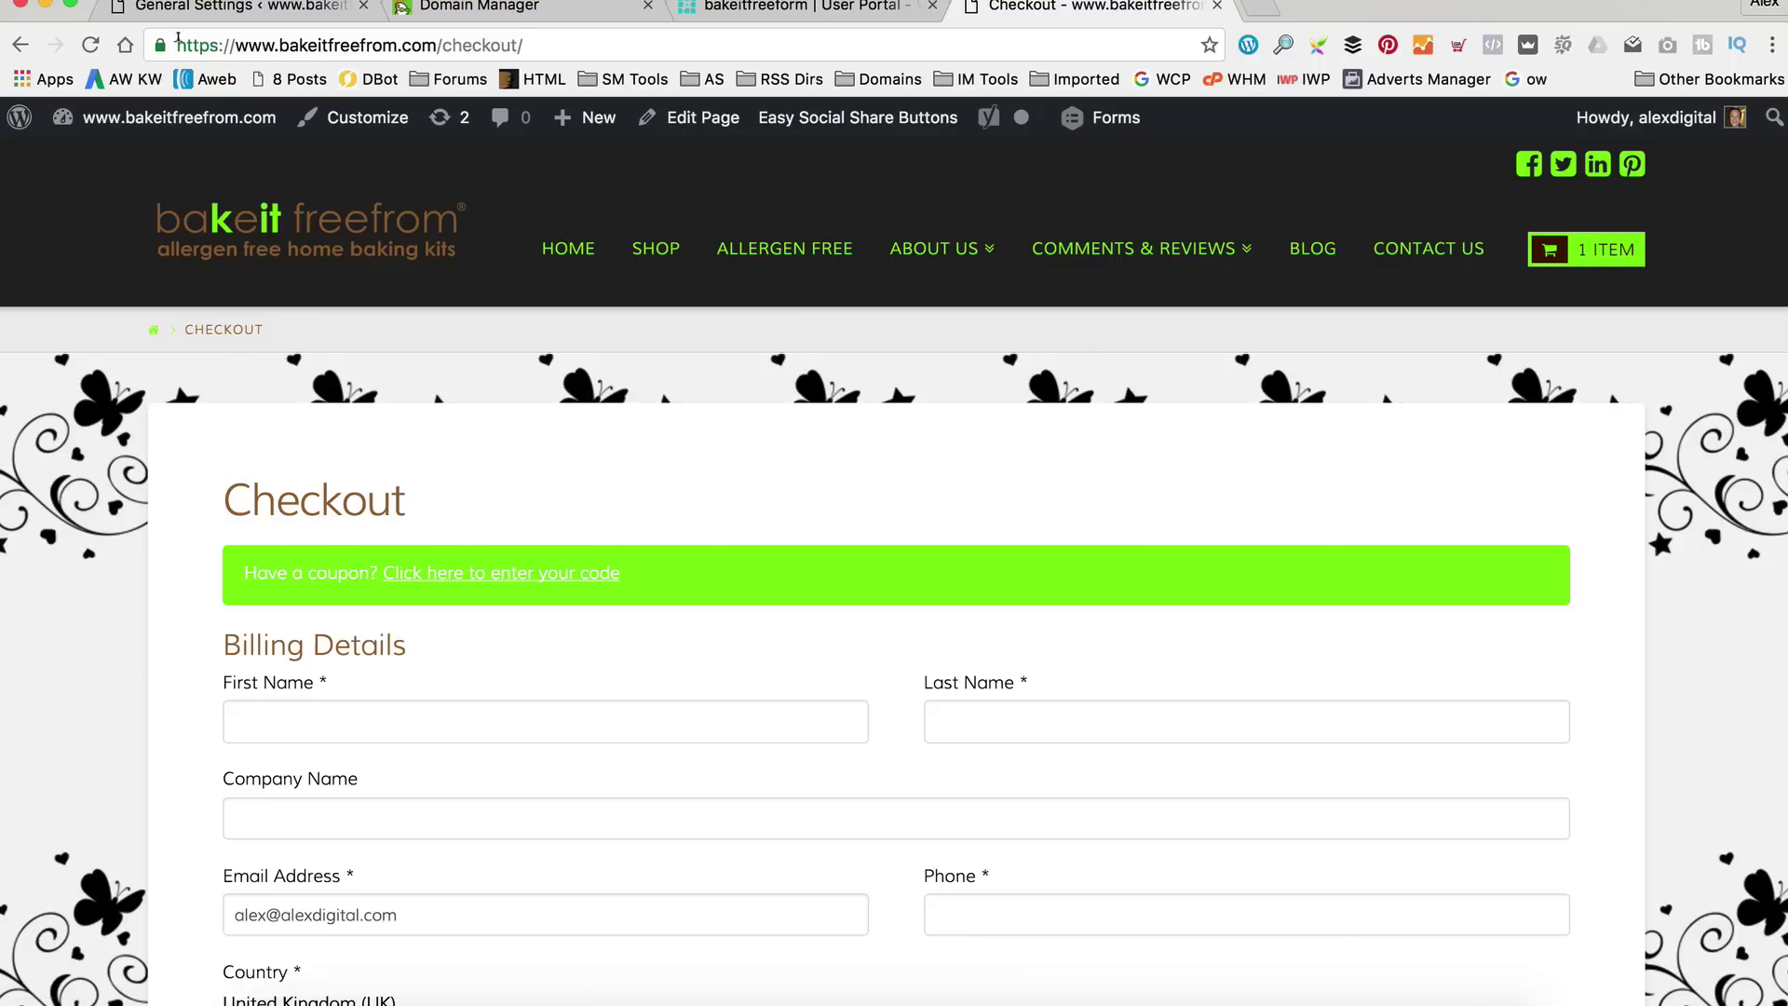
click(179, 49)
key(Return)
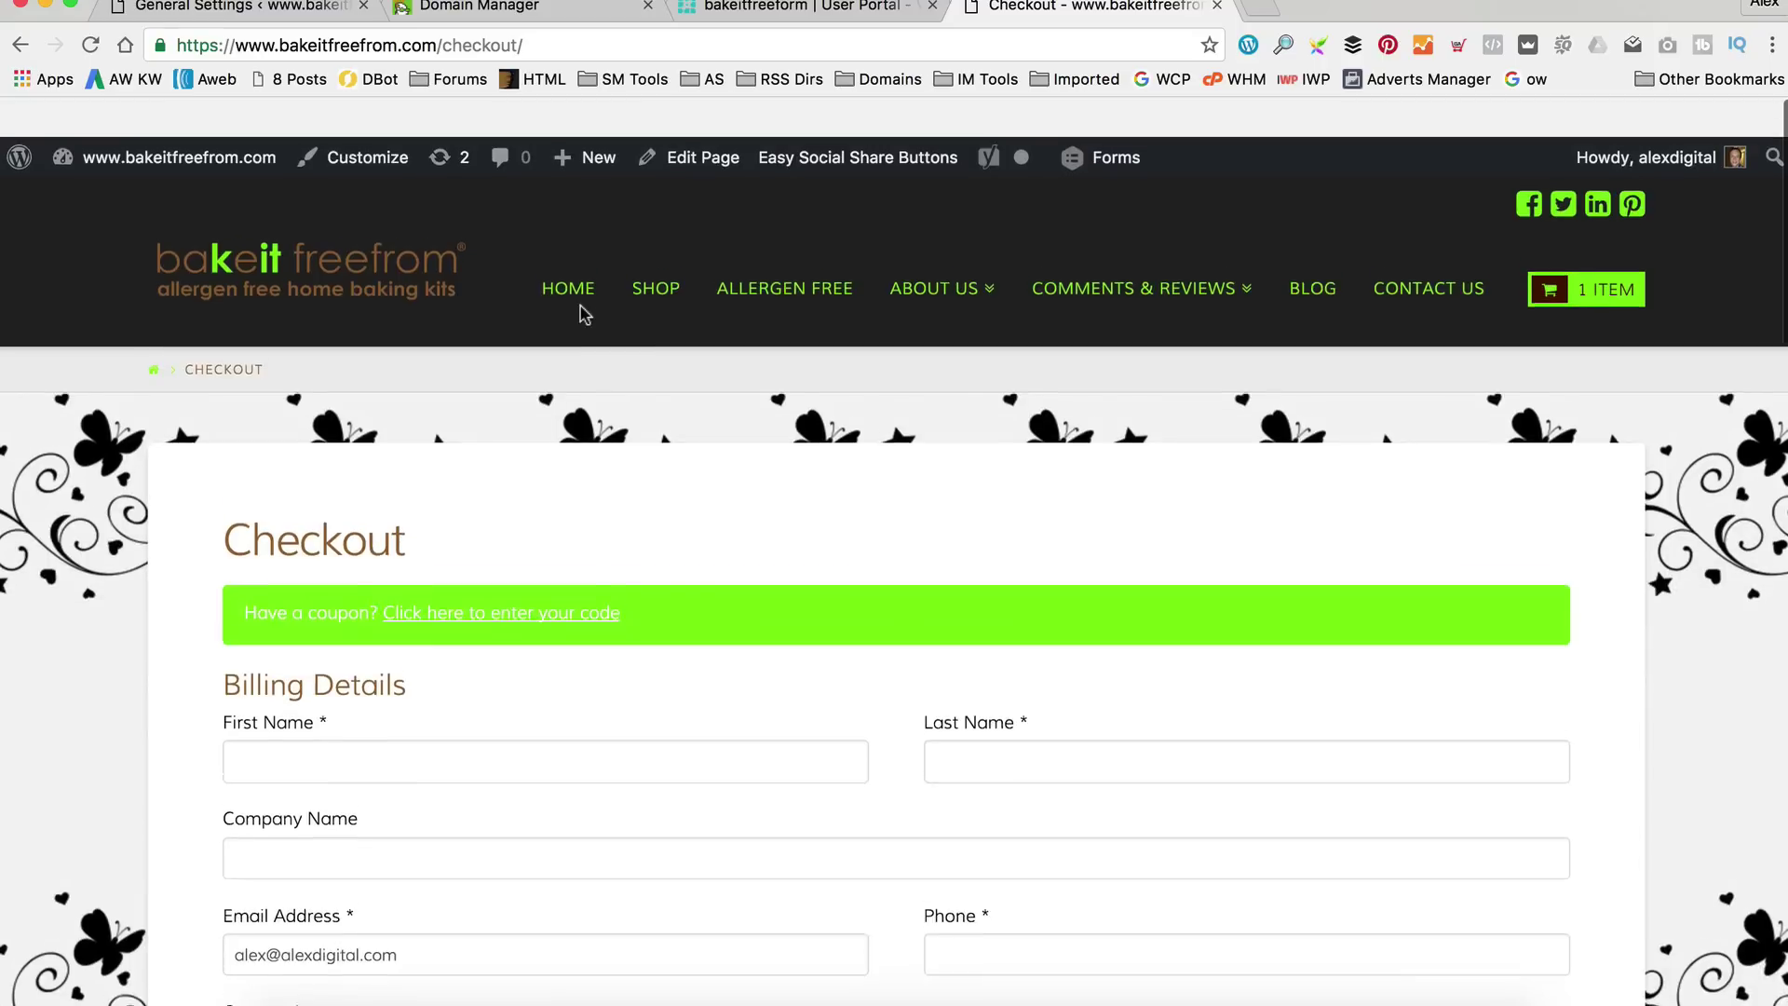
- Check the Shop, Allergen Free and About Us pages from the header menu
click(670, 268)
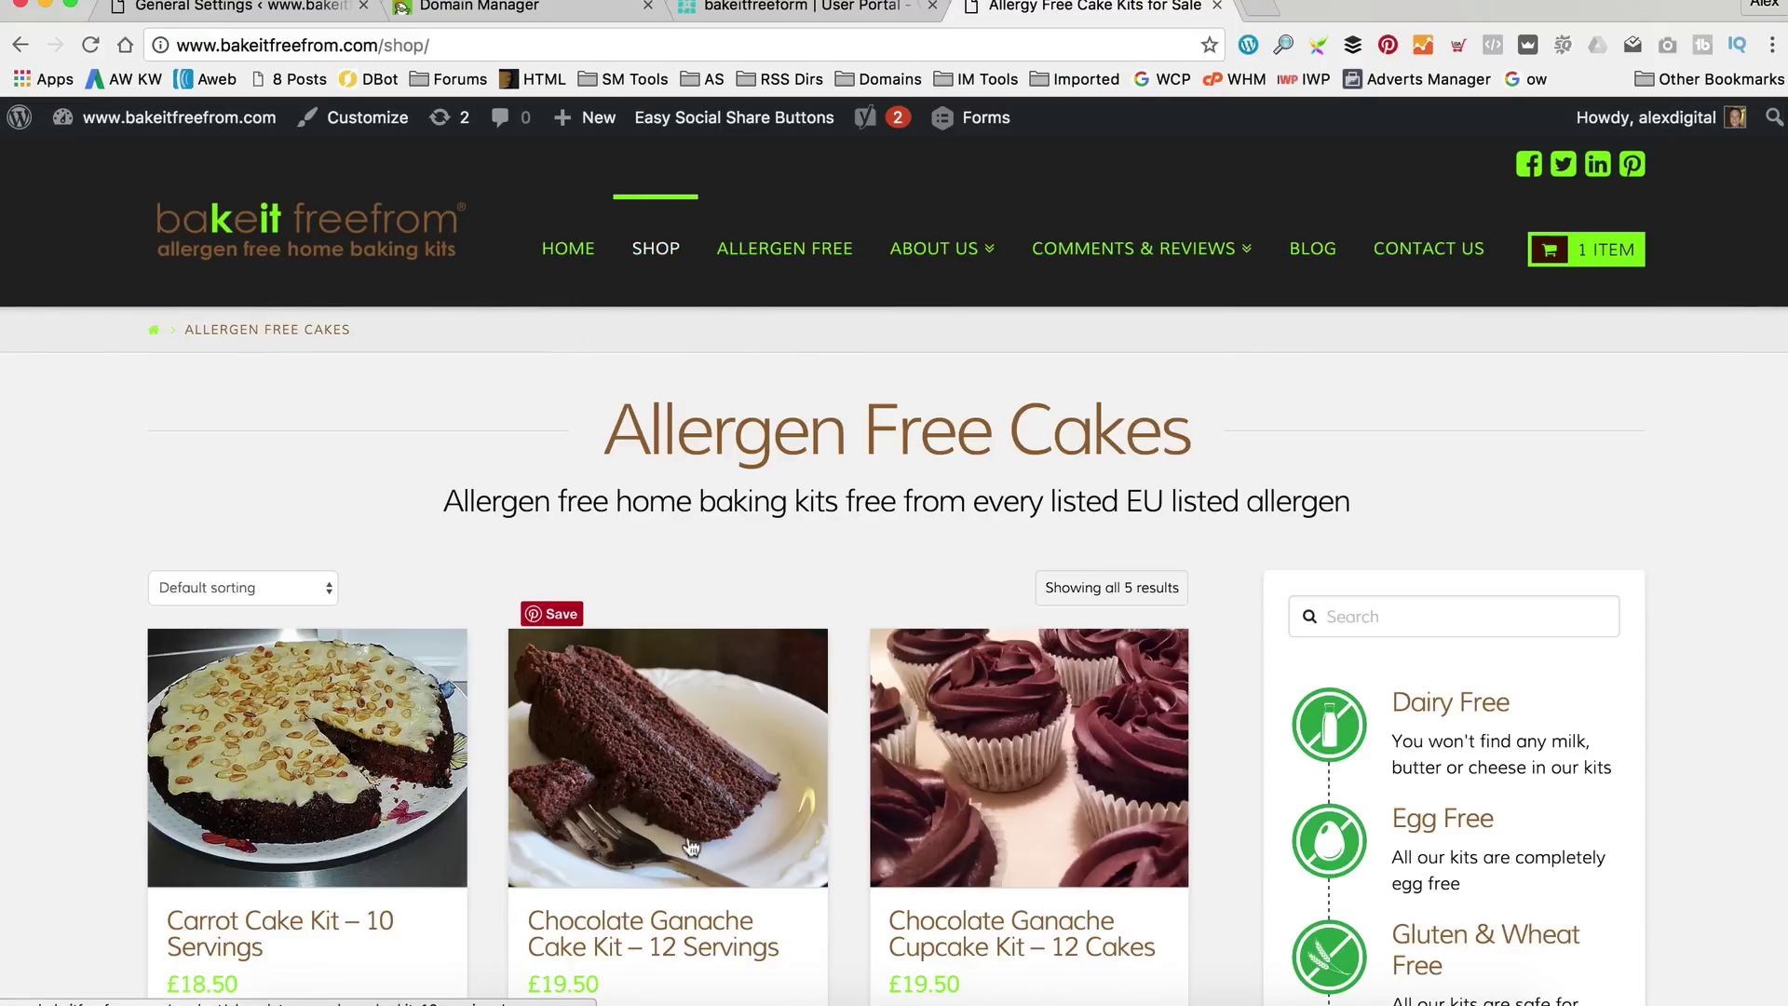
scroll(1132, 636, down, 5)
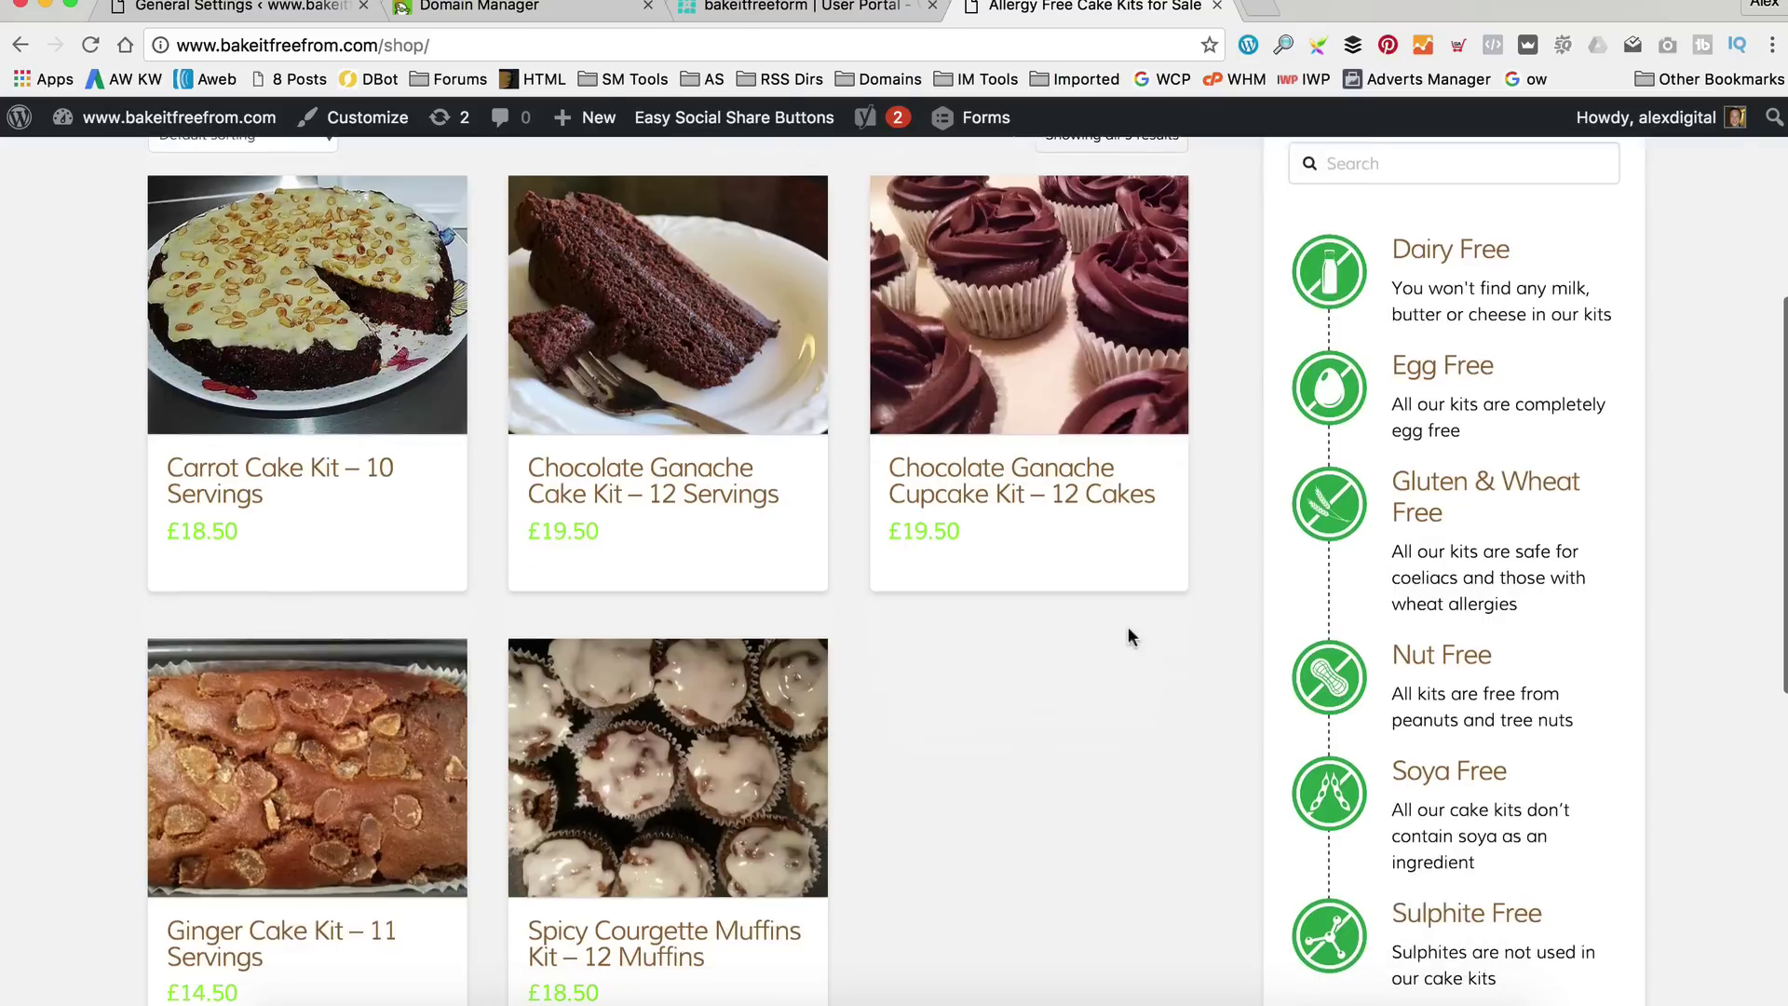
scroll(1132, 636, up, 5)
click(826, 254)
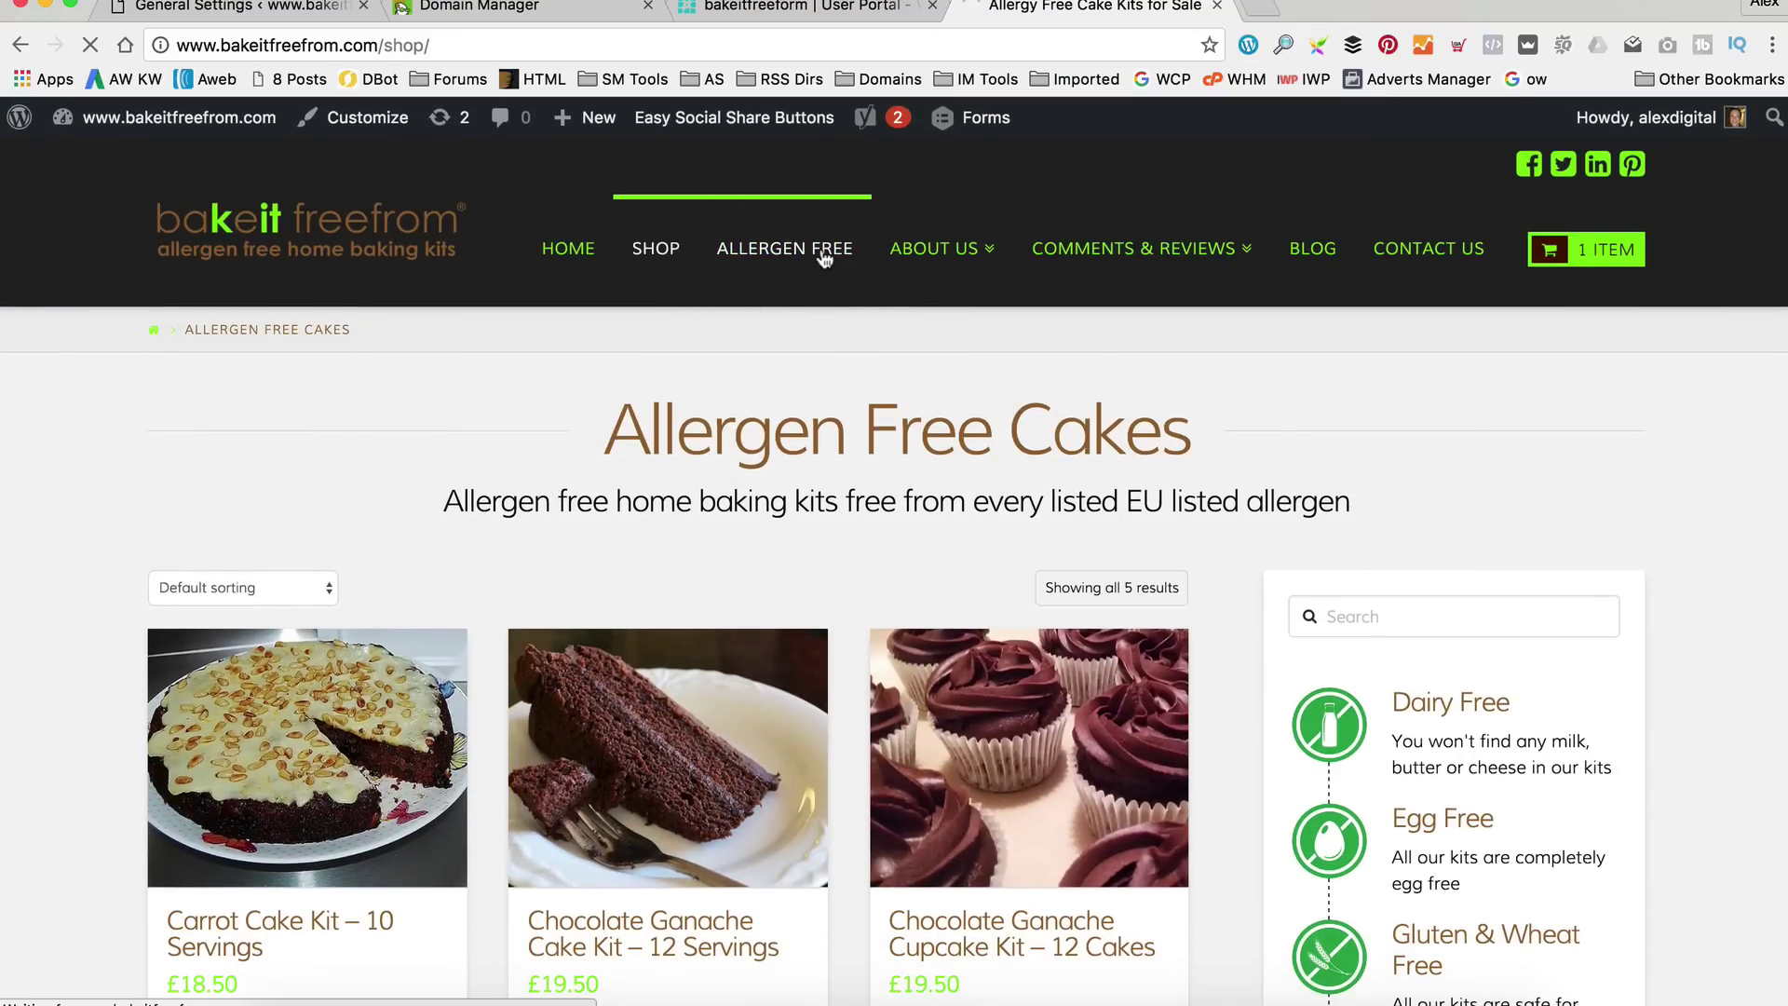
scroll(579, 442, down, 6)
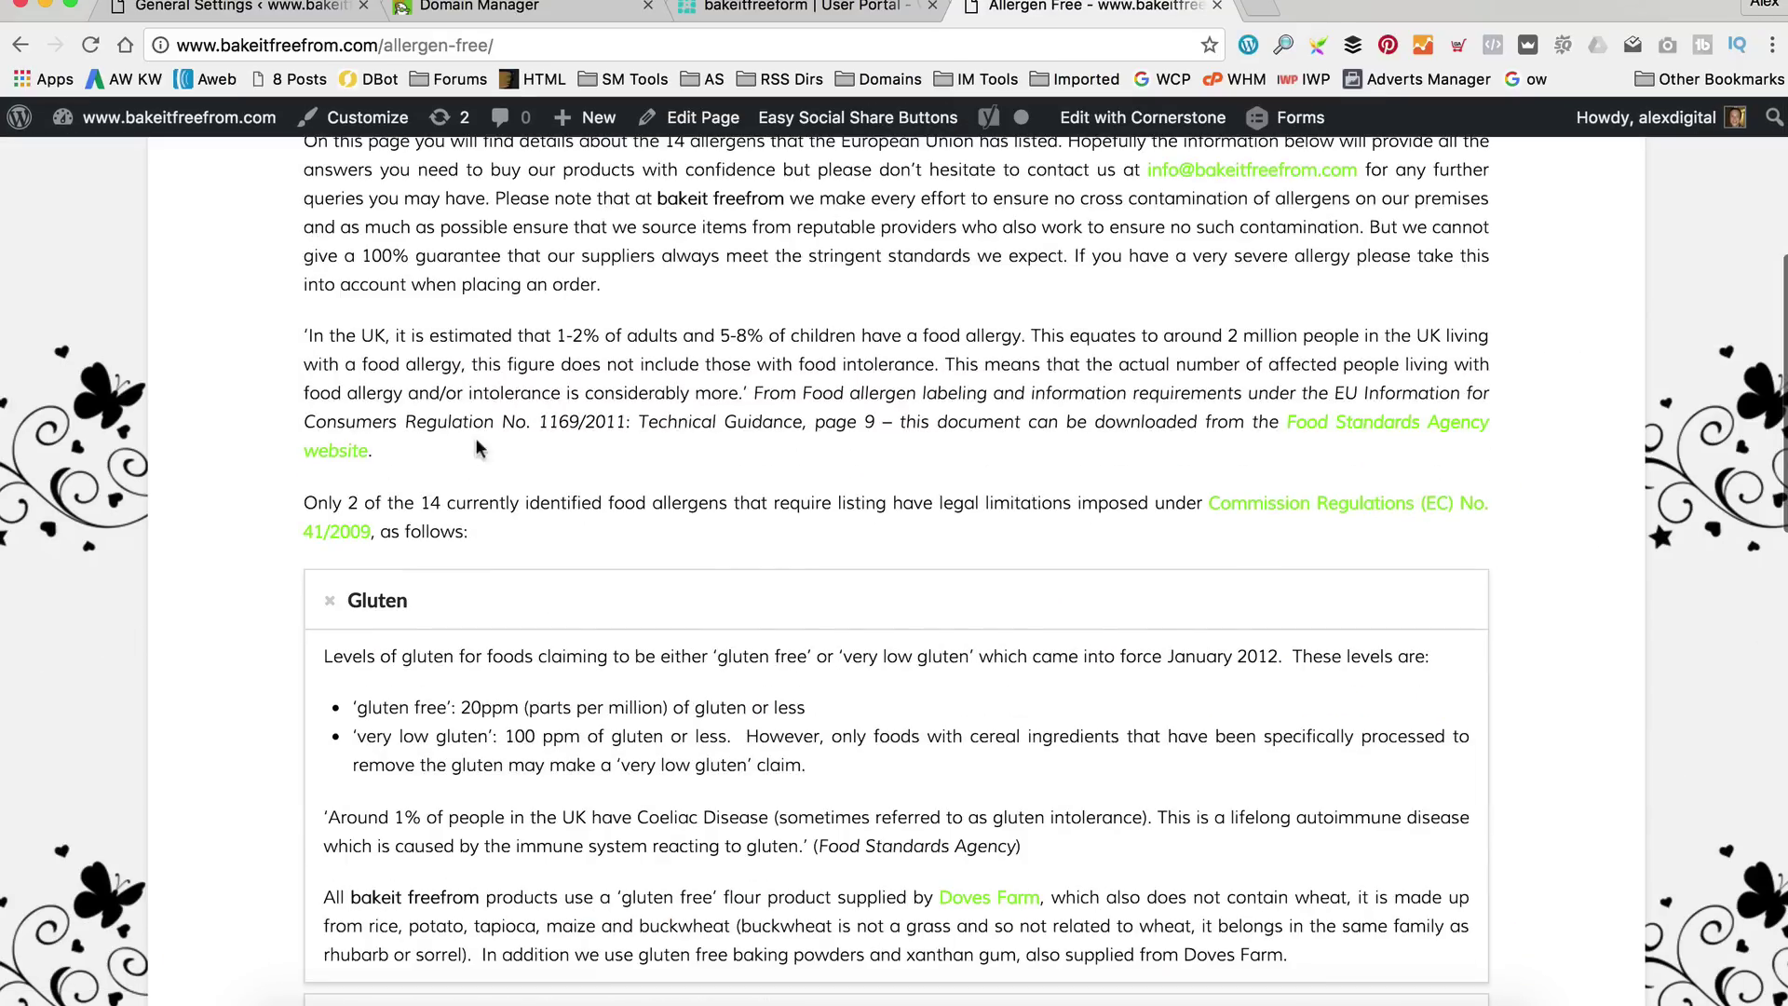
scroll(1308, 505, down, 2)
scroll(1211, 419, up, 10)
click(979, 259)
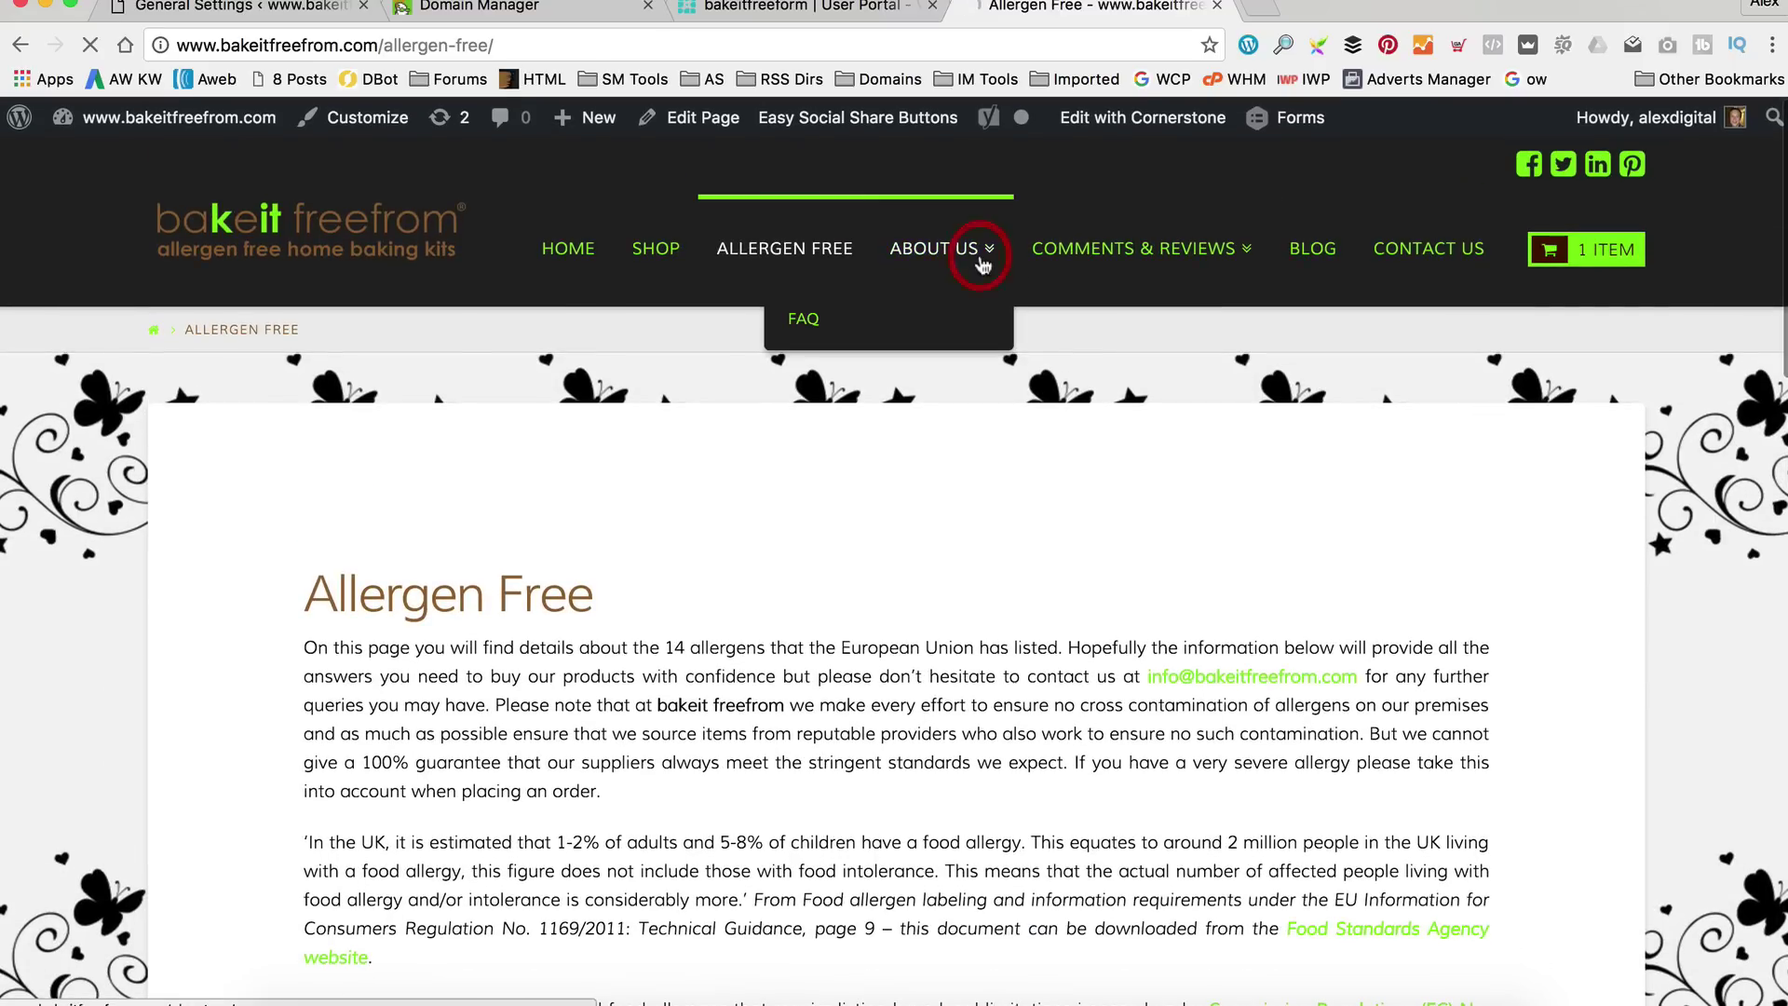
scroll(919, 428, down, 2)
mouse_move(1275, 485)
scroll(857, 121, up, 2)
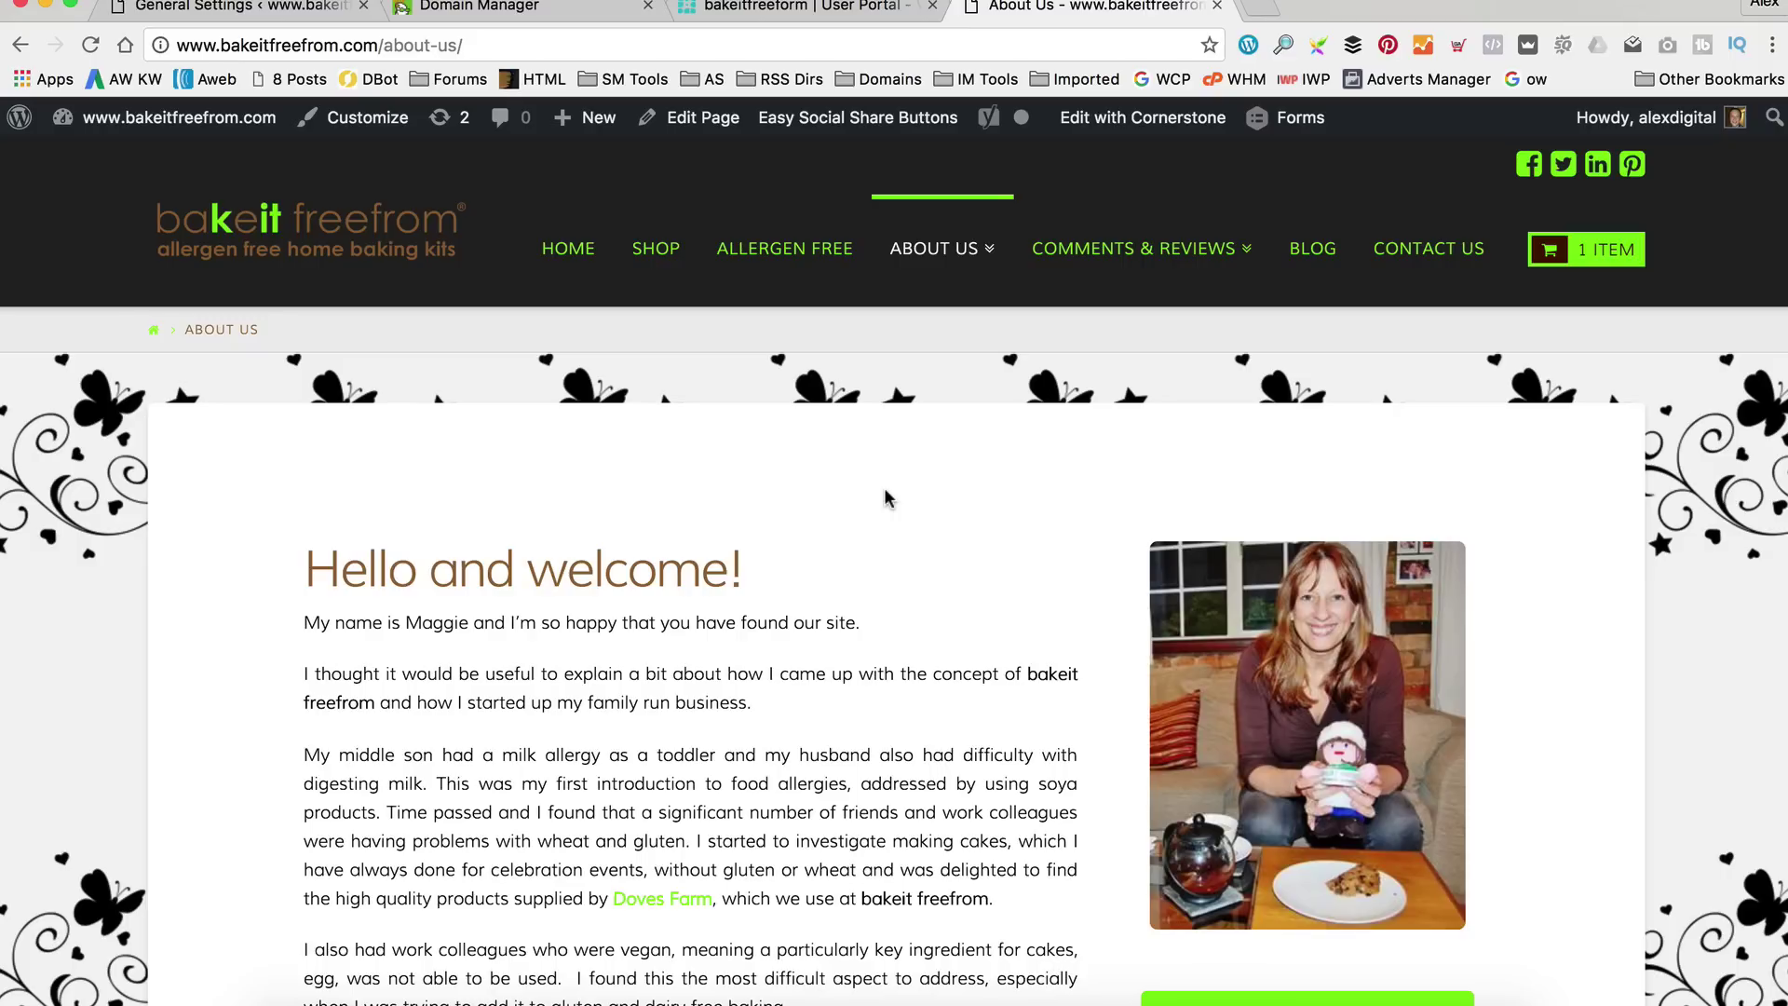
- Inspect the About Us photo to find its wpengine image source
right_click(1097, 640)
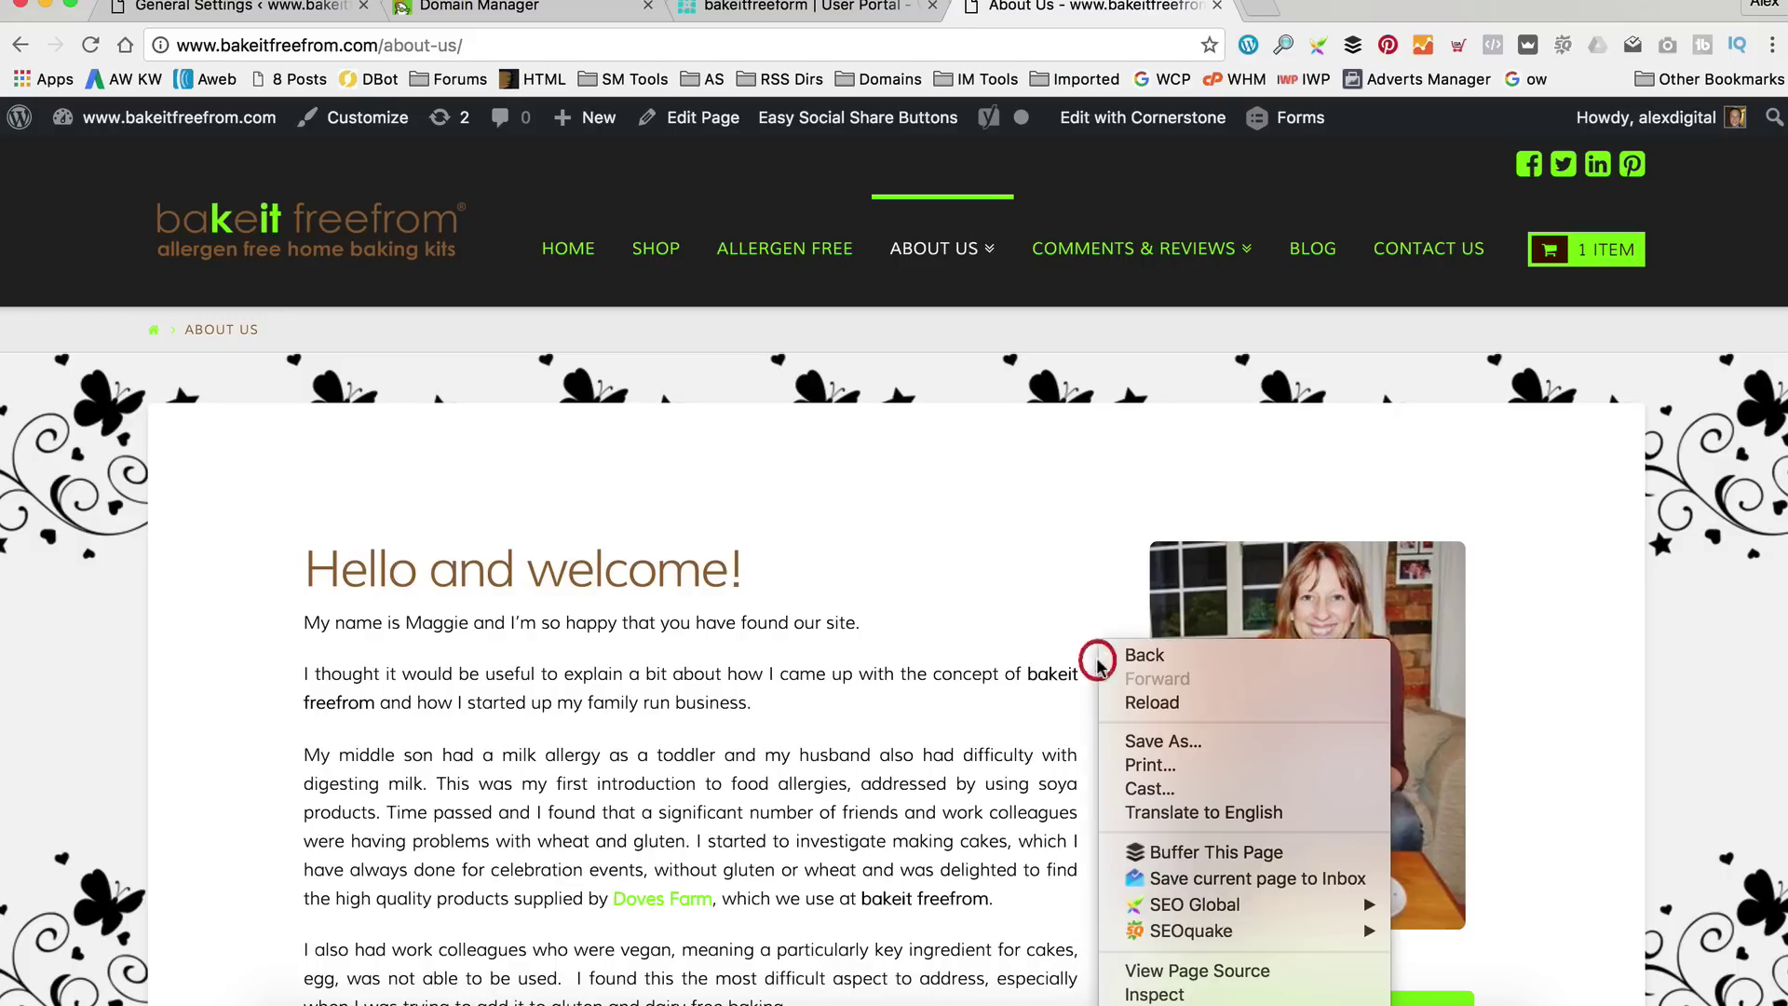
click(1213, 995)
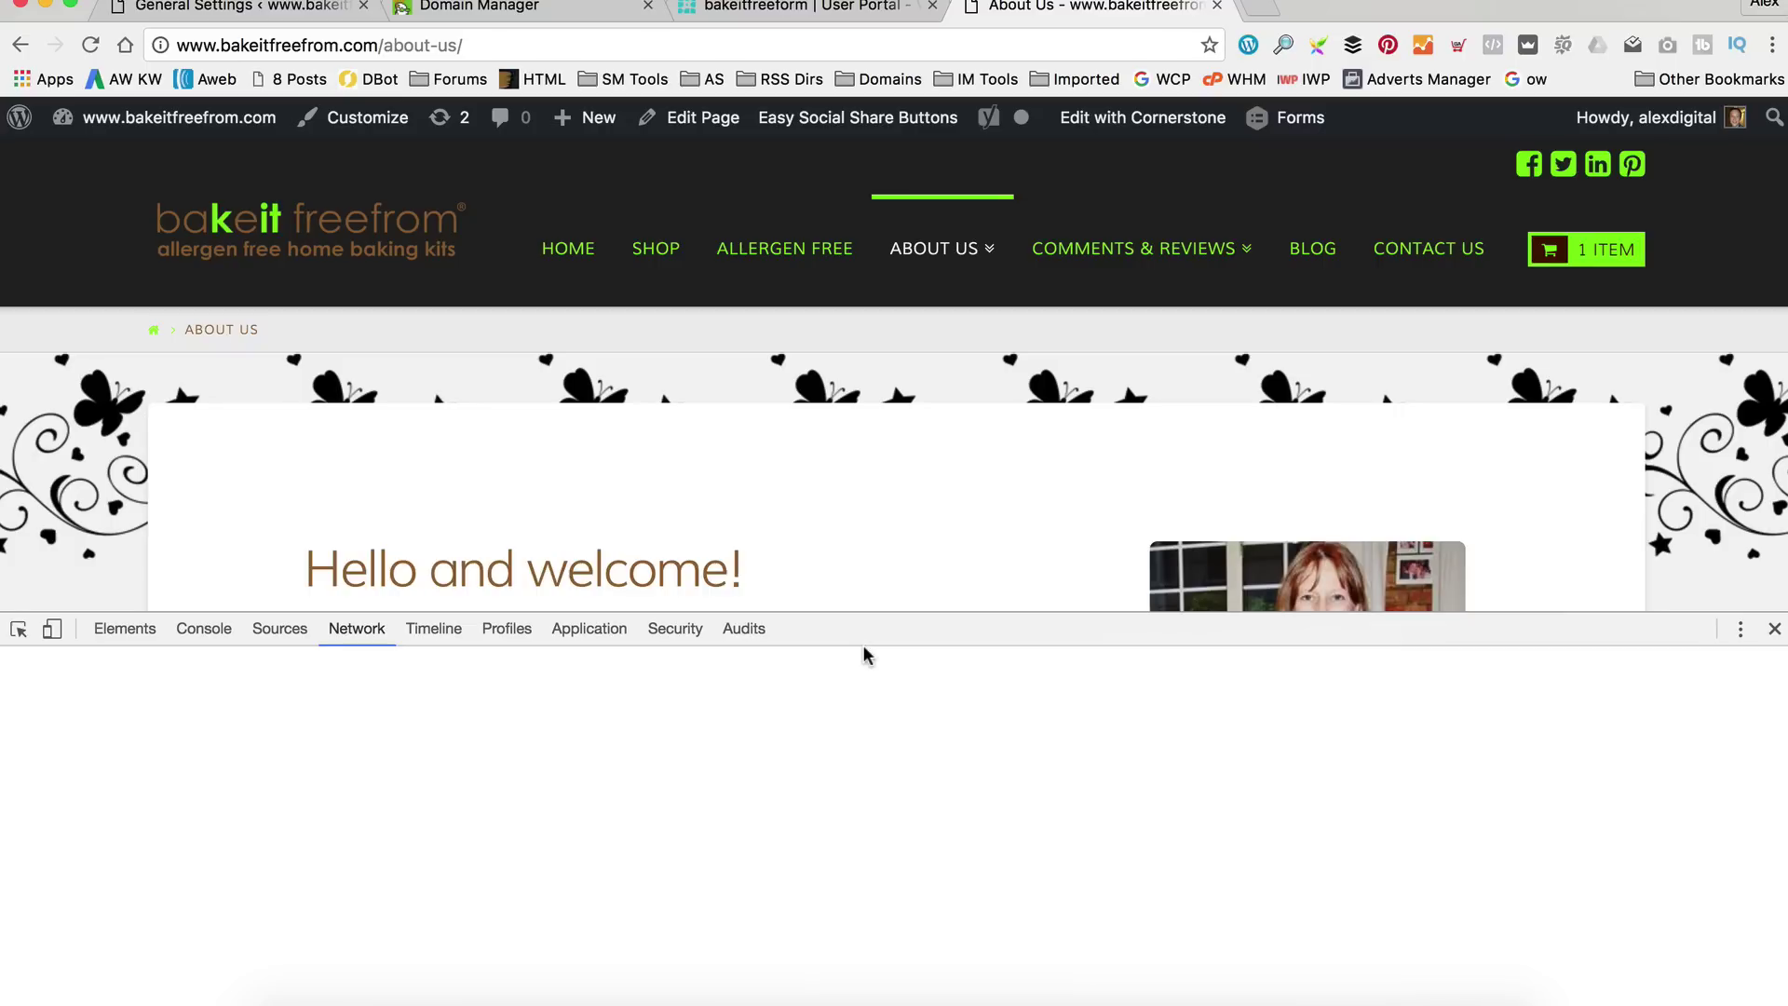
click(13, 629)
click(1253, 582)
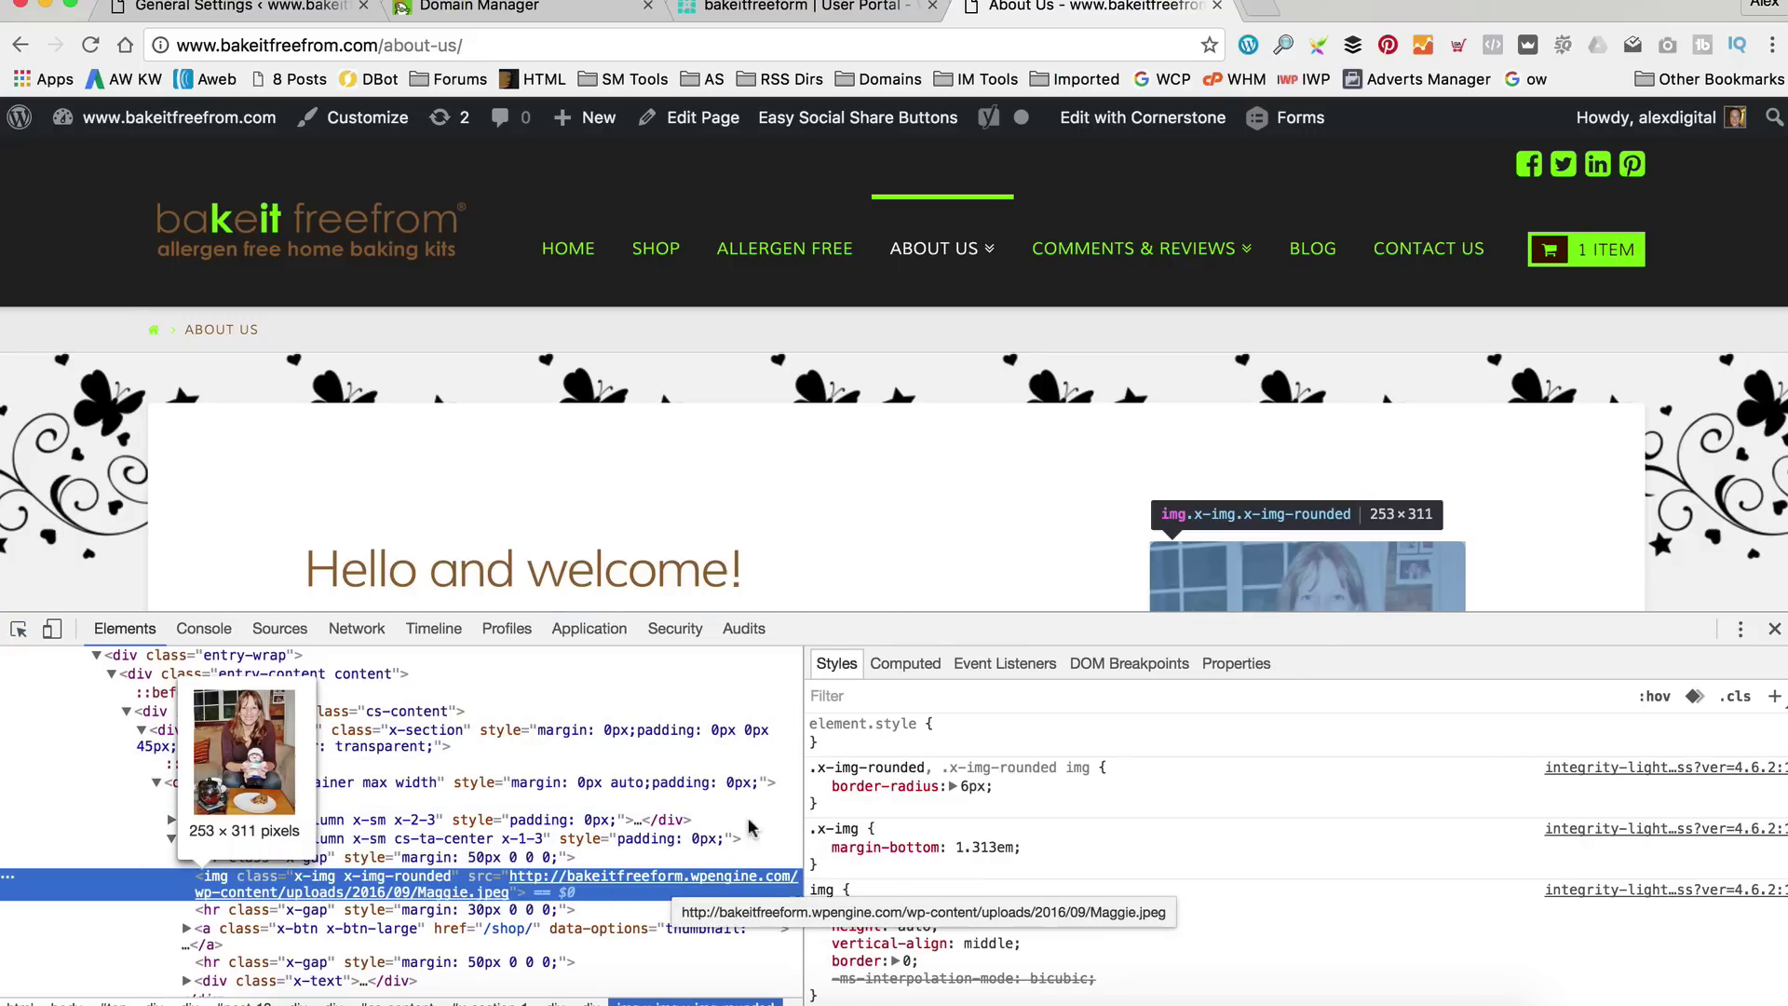
click(1777, 626)
- Open the About Us page for editing, logging in again, in the Text editor
scroll(863, 433, down, 2)
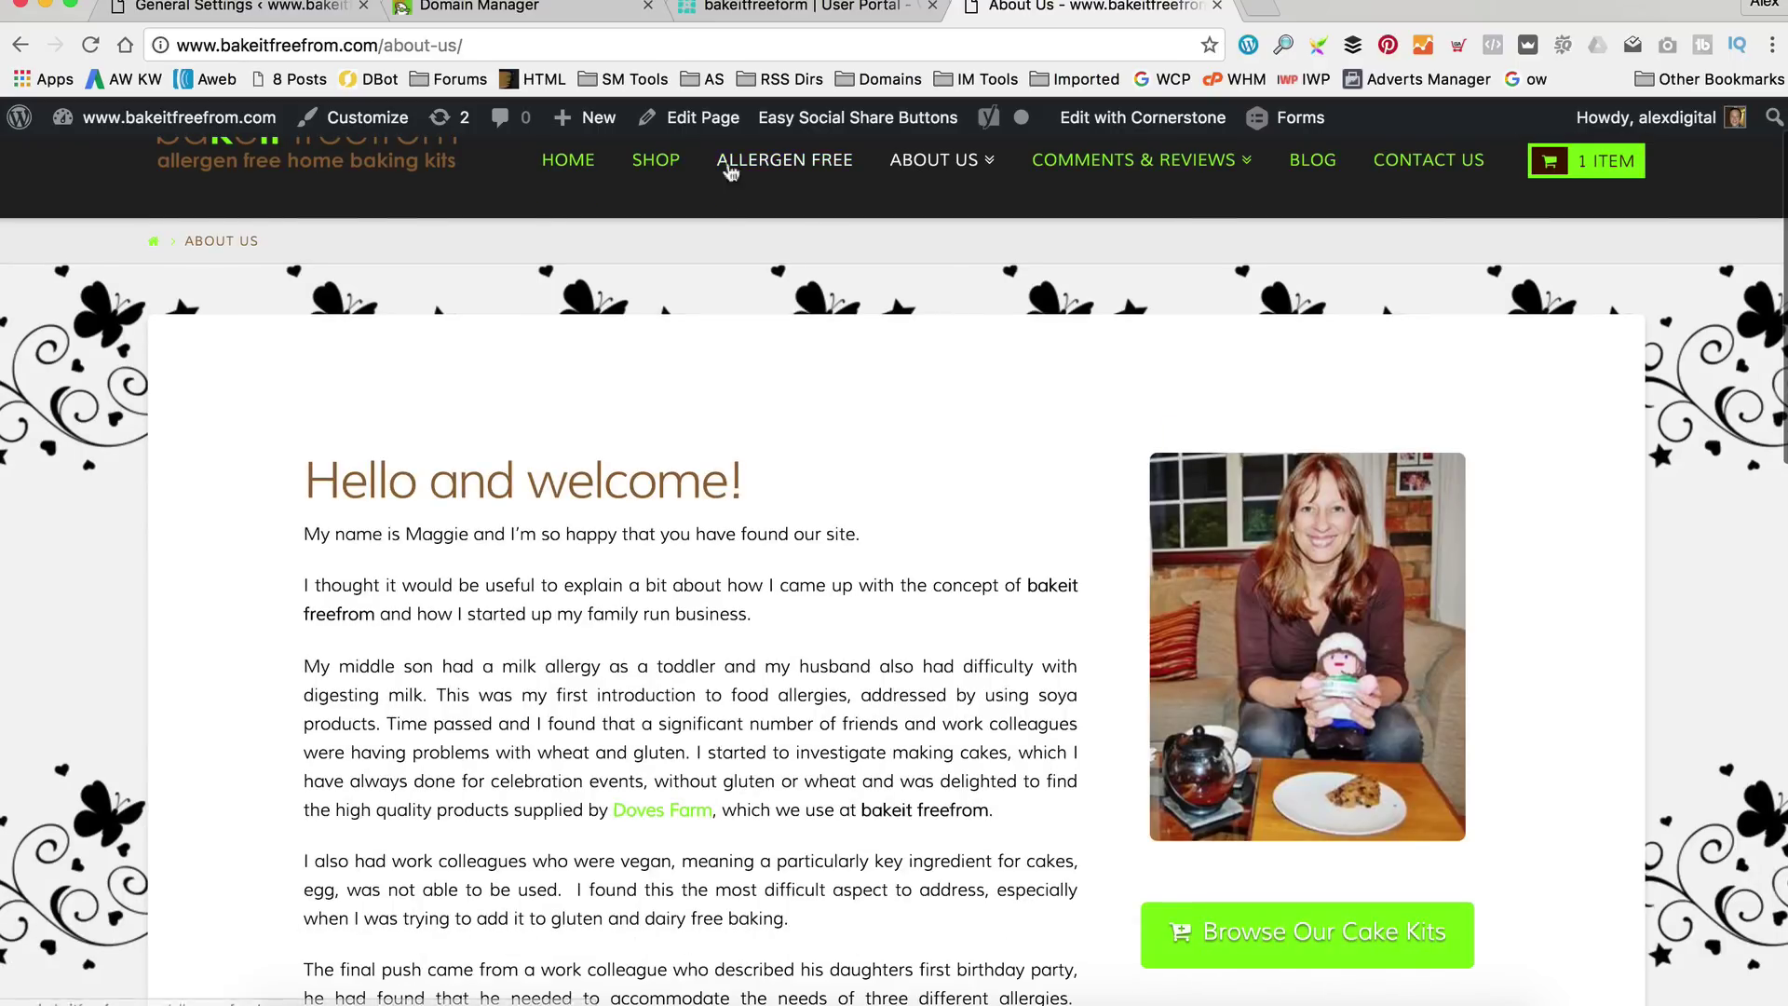
click(708, 123)
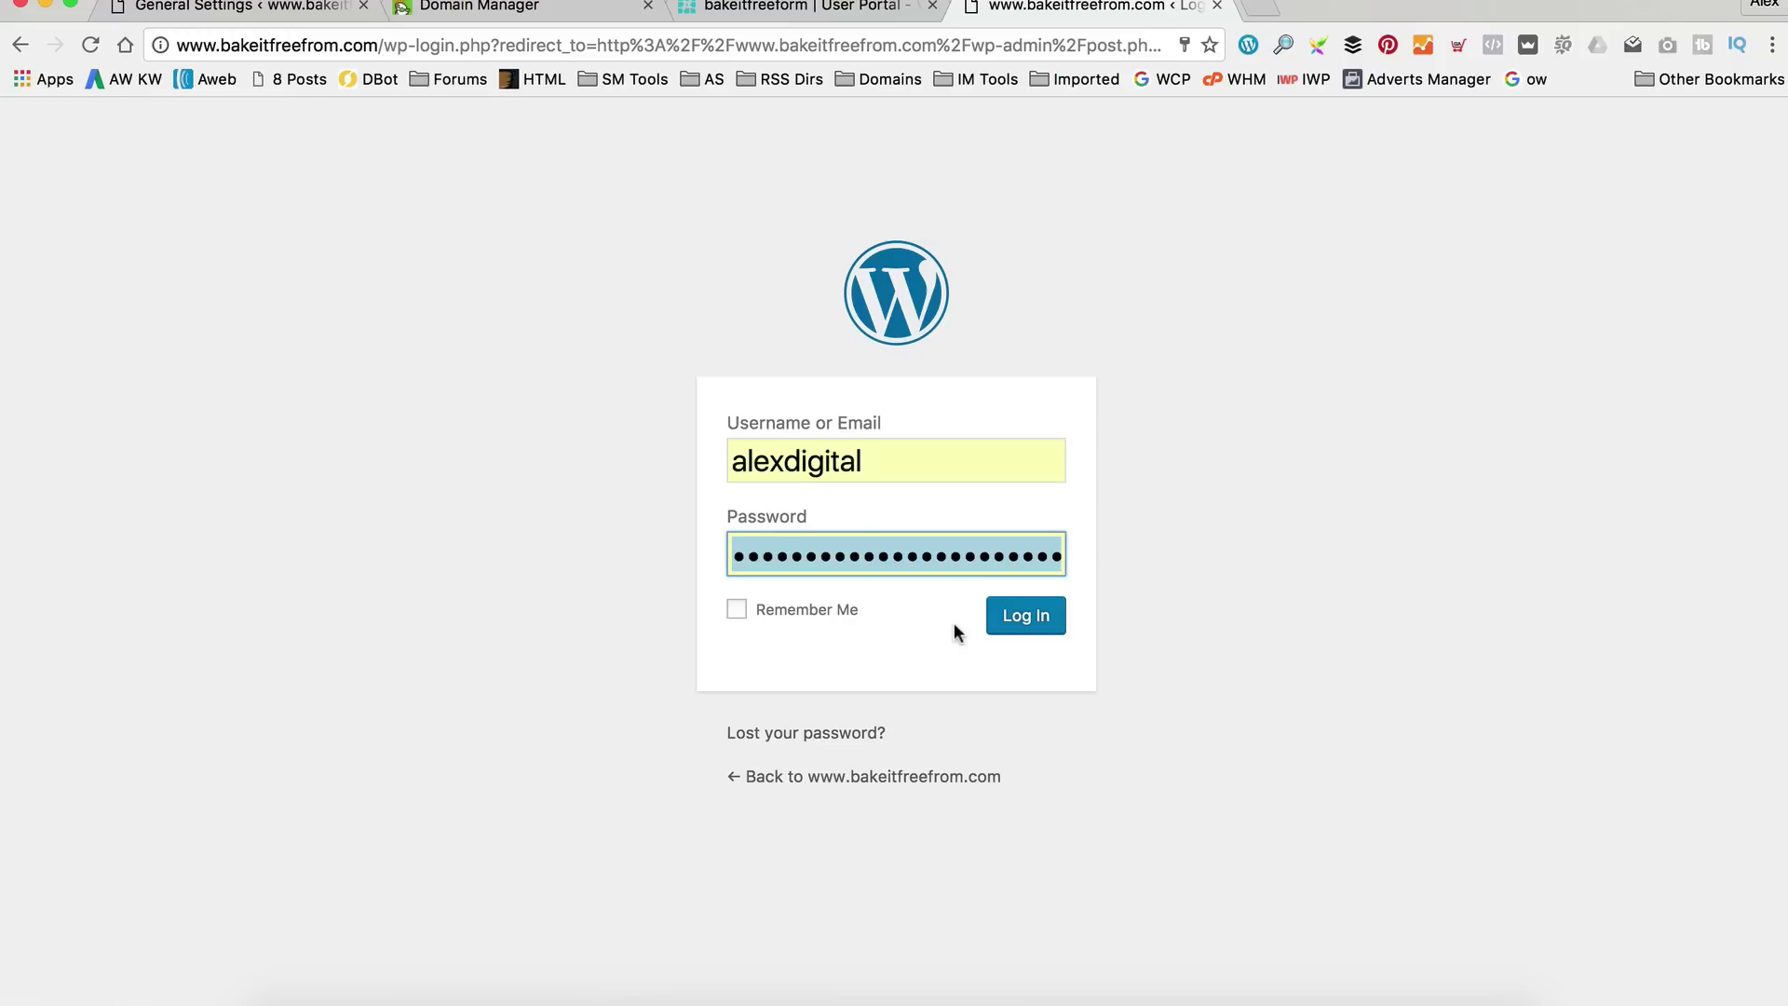
click(1026, 618)
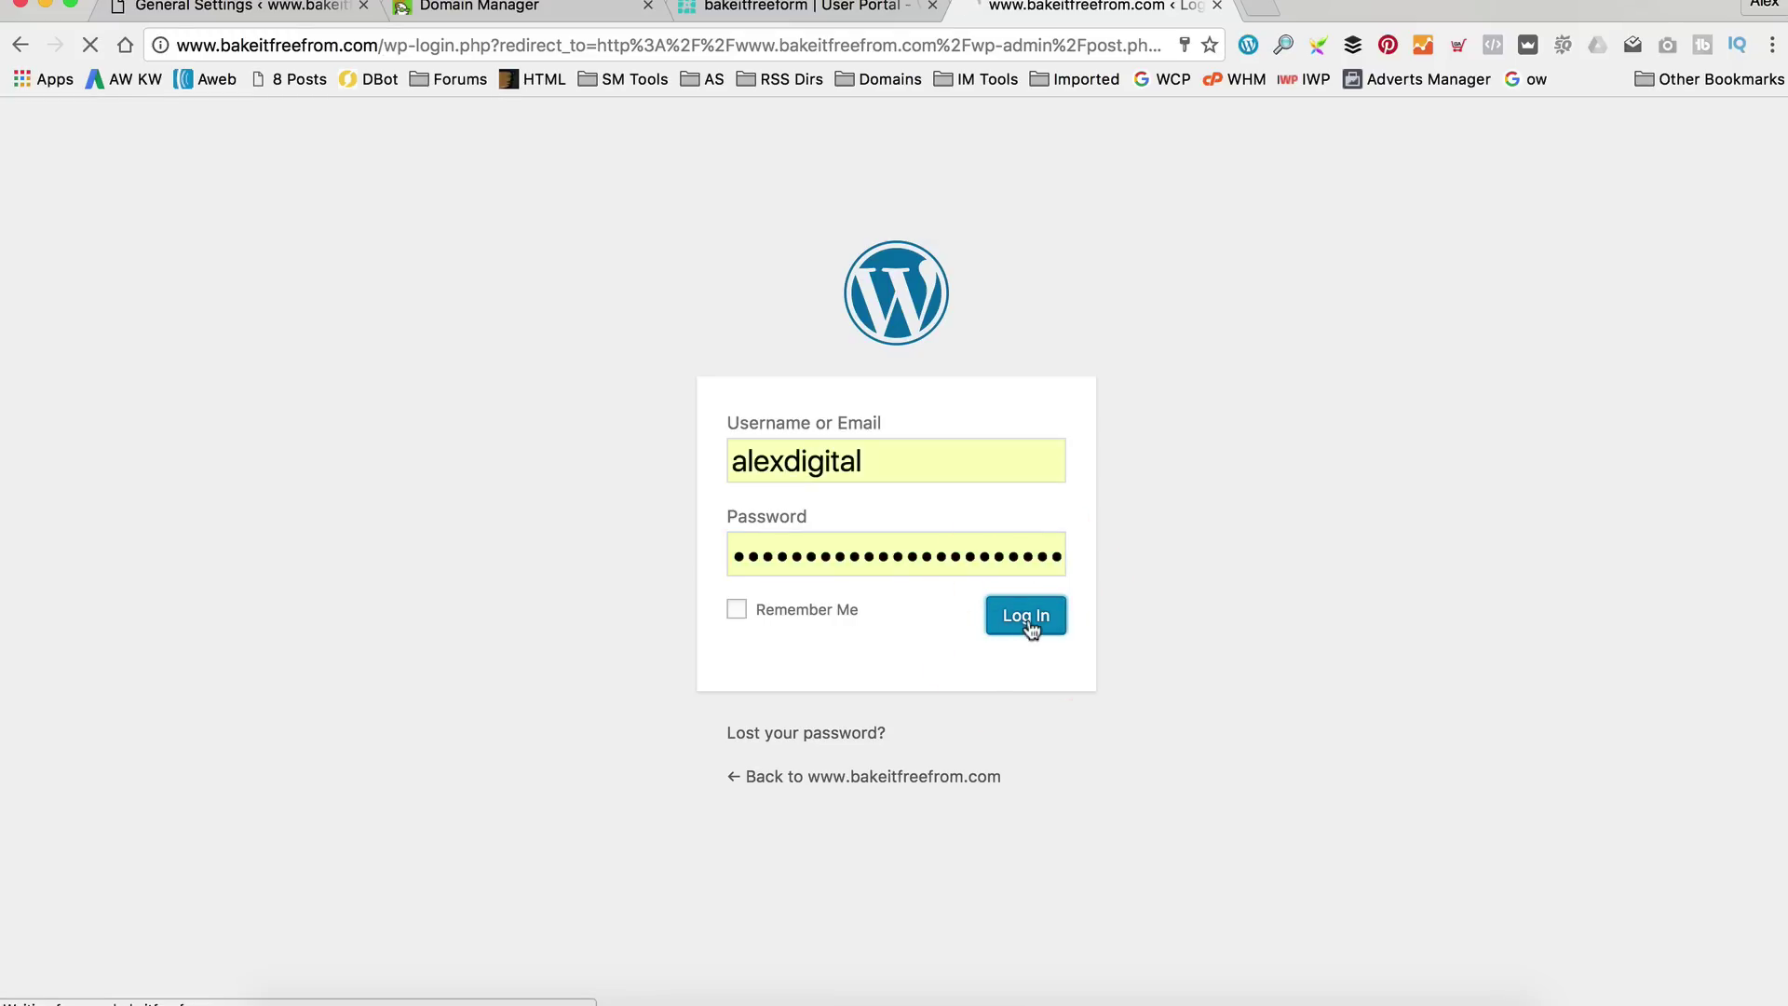
click(1029, 697)
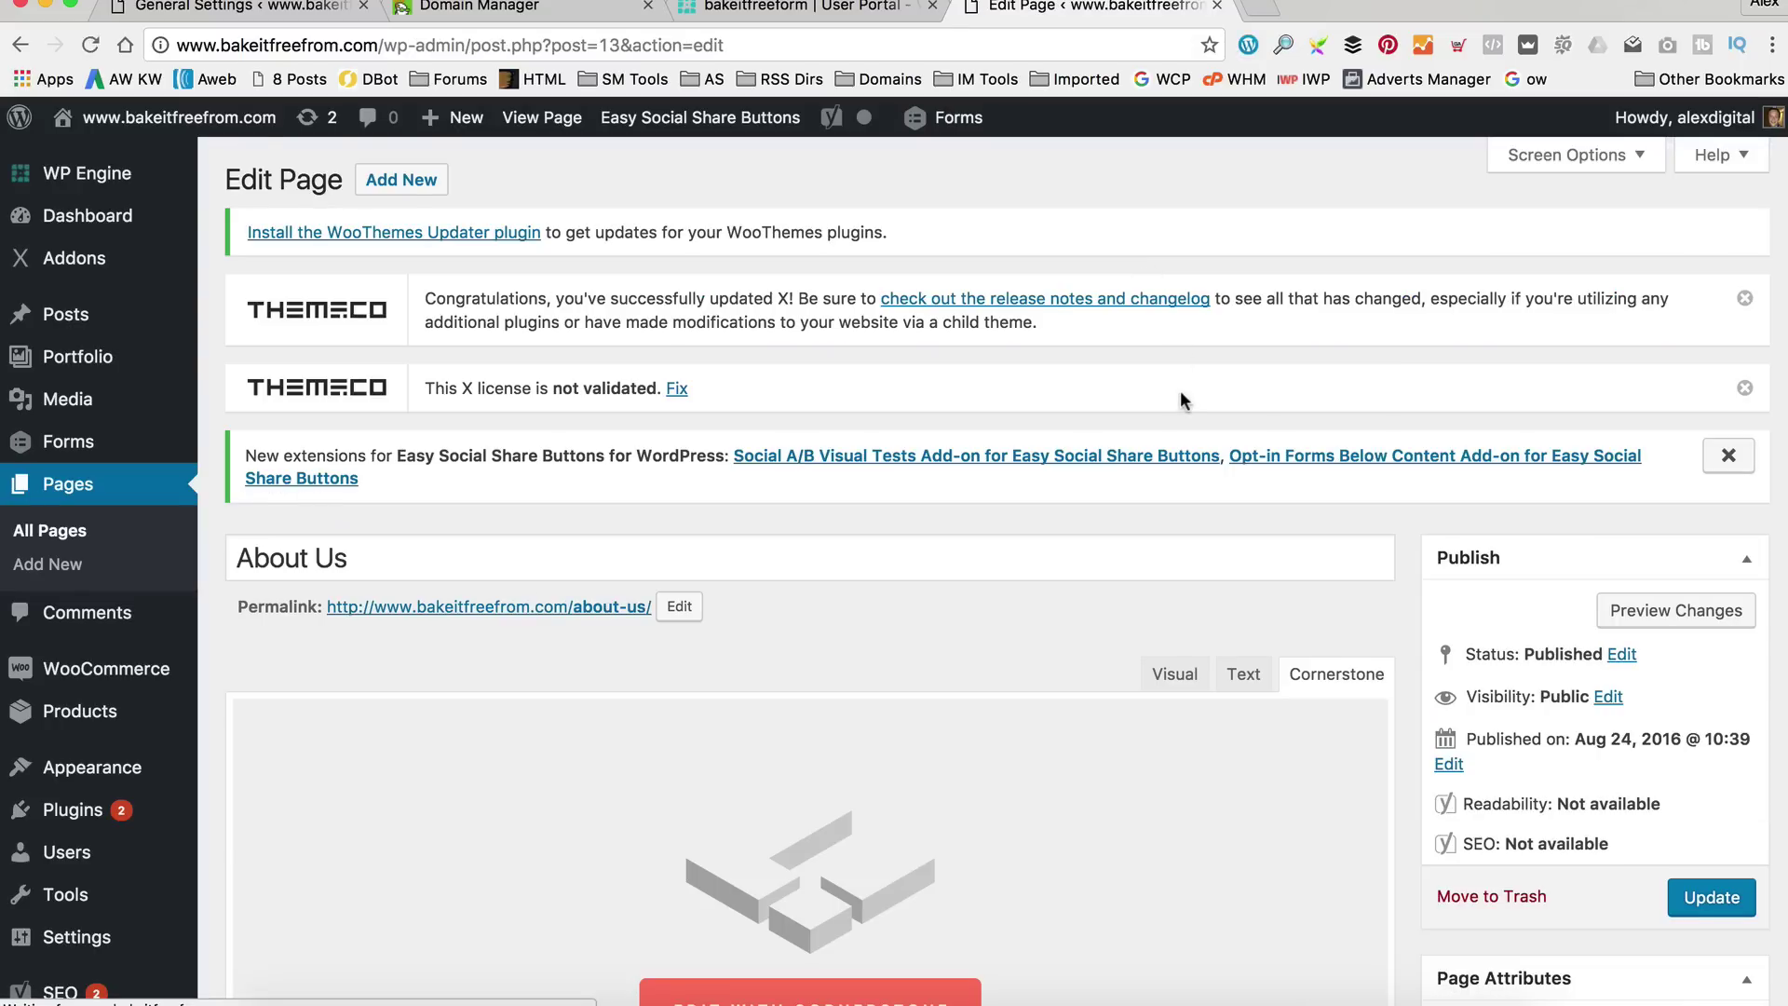
scroll(1210, 406, down, 3)
click(1244, 404)
click(767, 670)
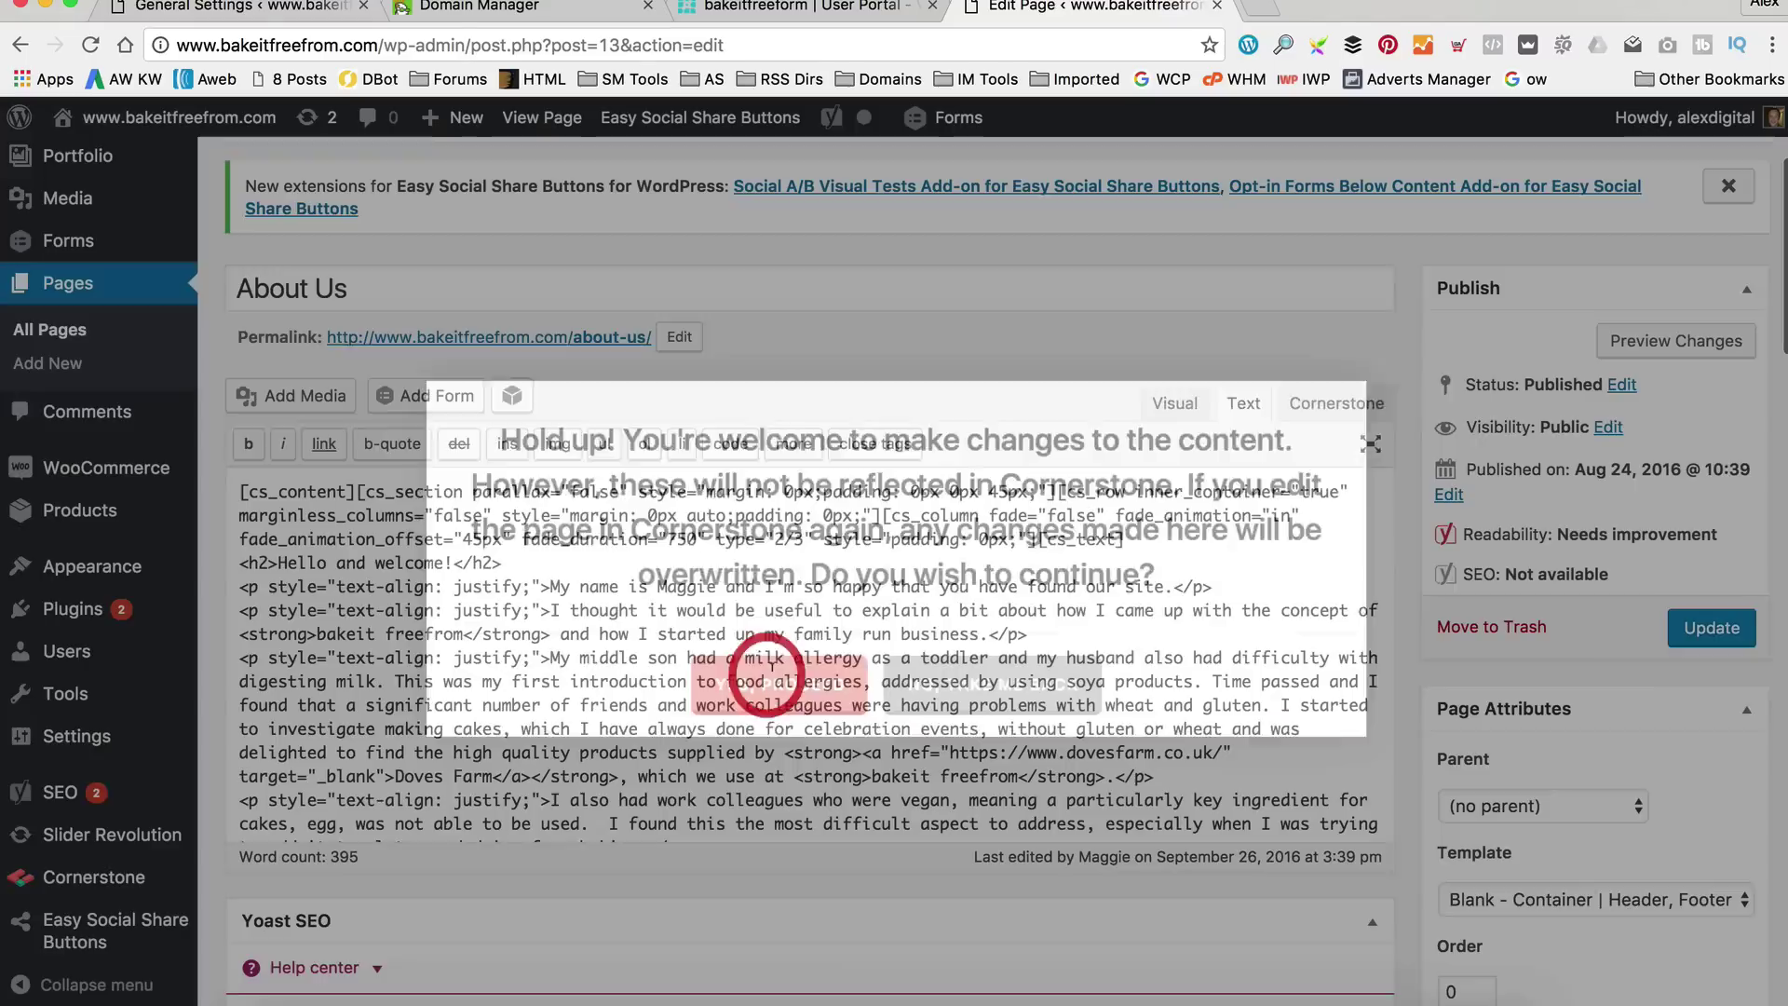
- Delete the wpengine domain from the photo's src, update the page and view it
scroll(927, 571, down, 10)
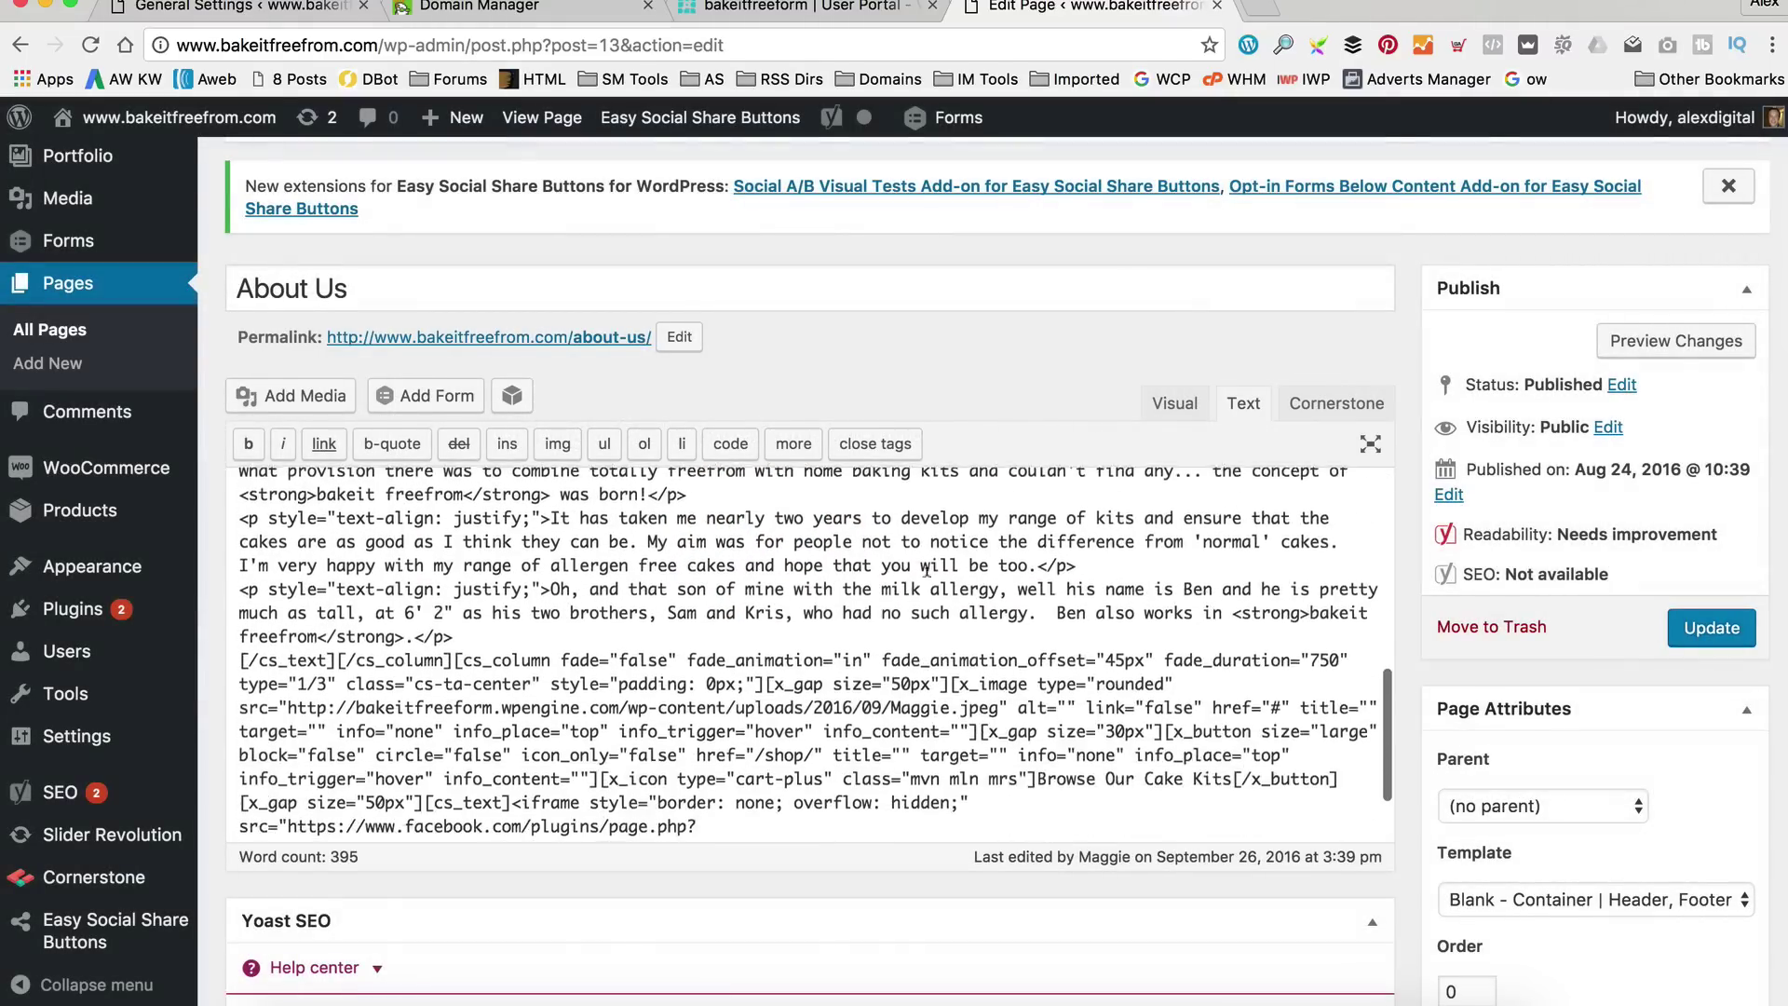
scroll(927, 571, down, 5)
drag(611, 548, 389, 569)
scroll(643, 569, down, 8)
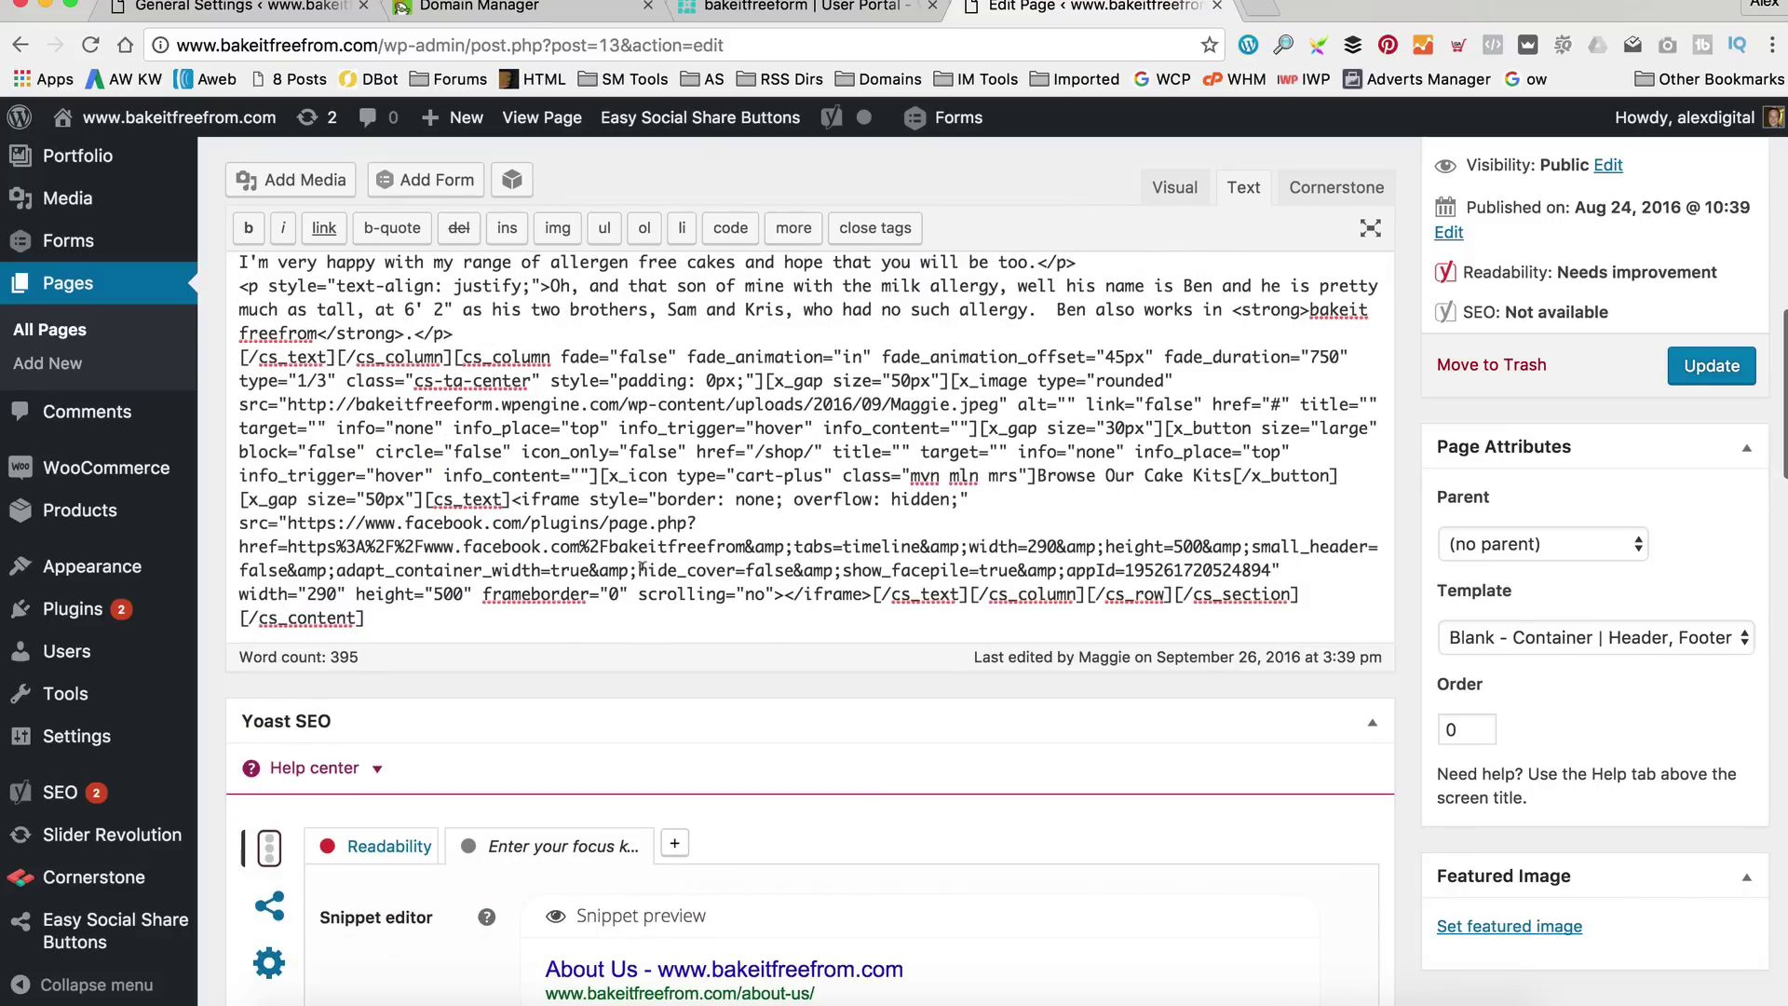
drag(626, 403, 279, 403)
click(494, 404)
key(BackSpace)
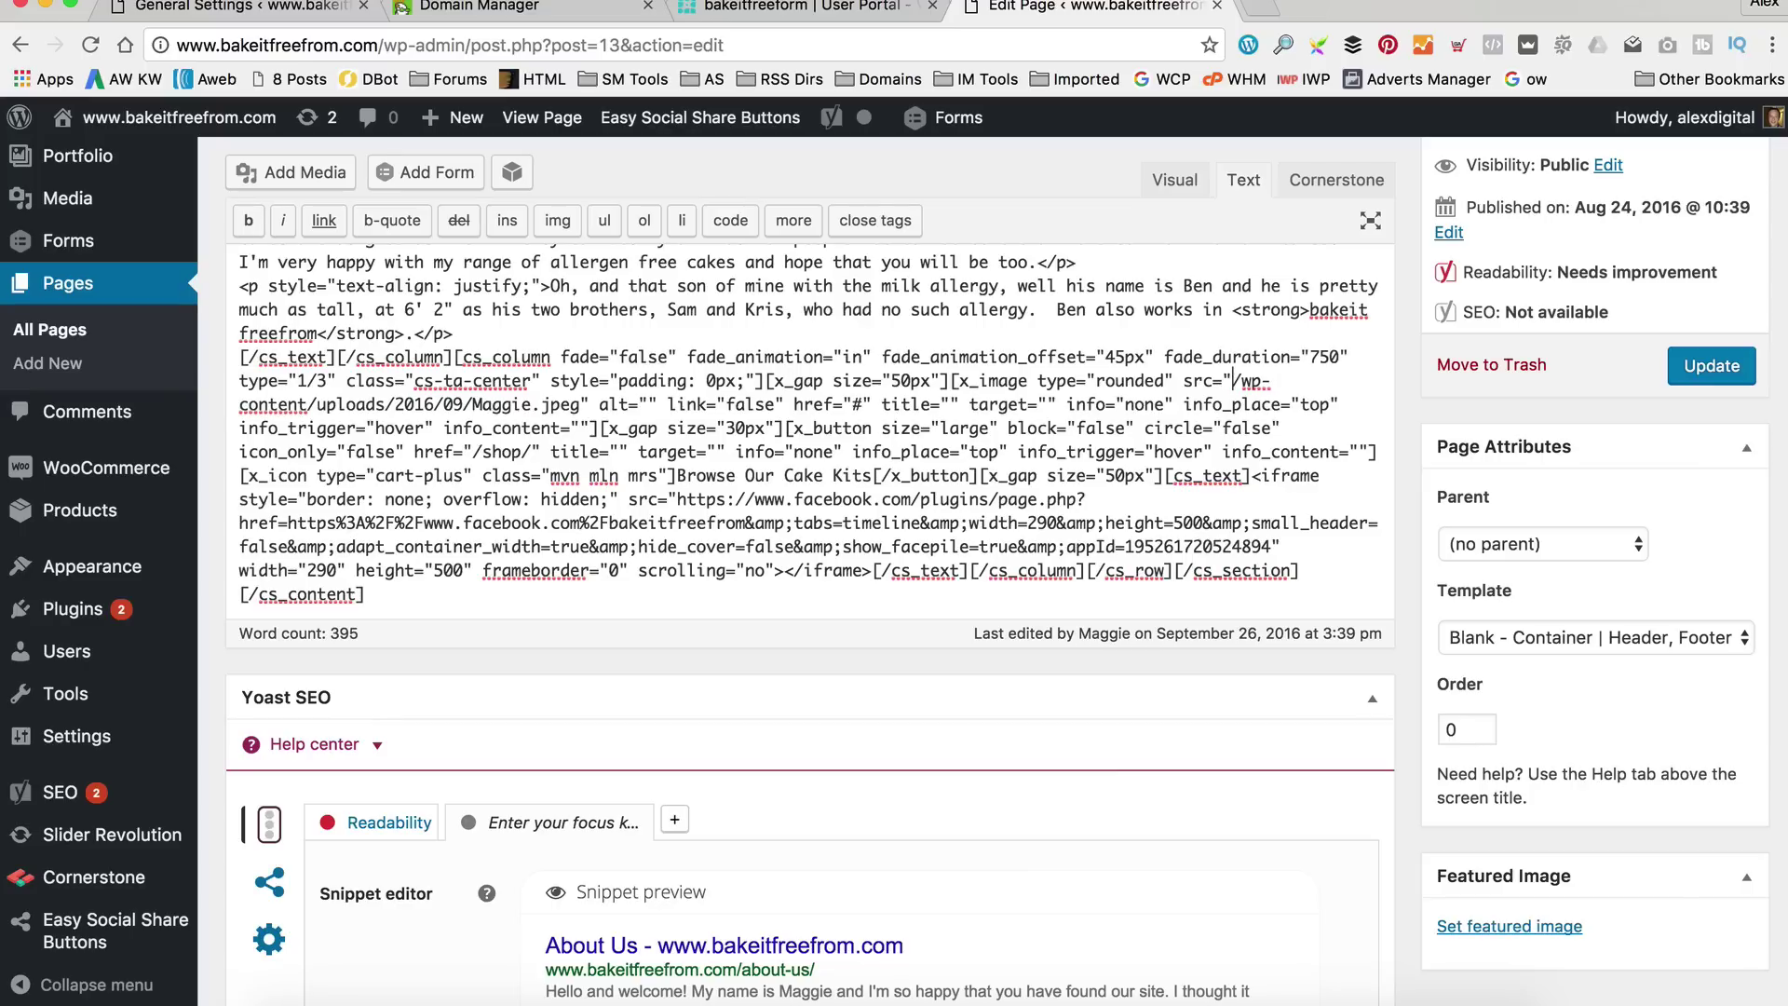
click(1707, 373)
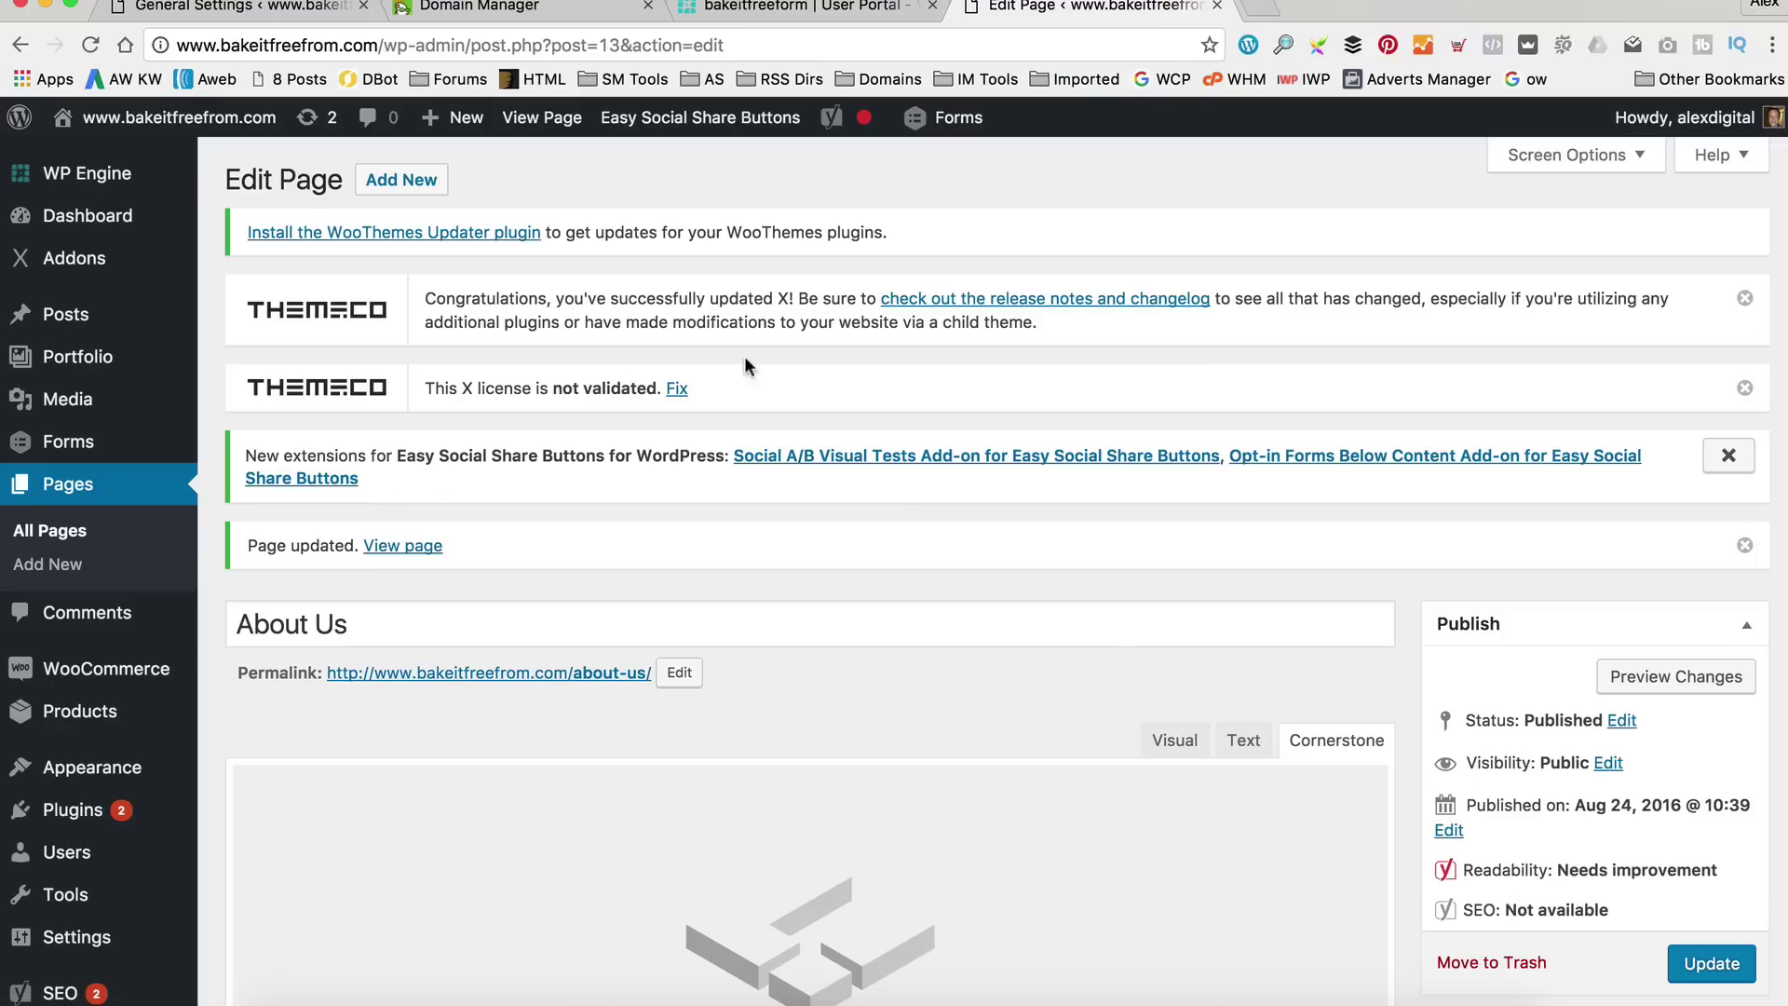
click(538, 130)
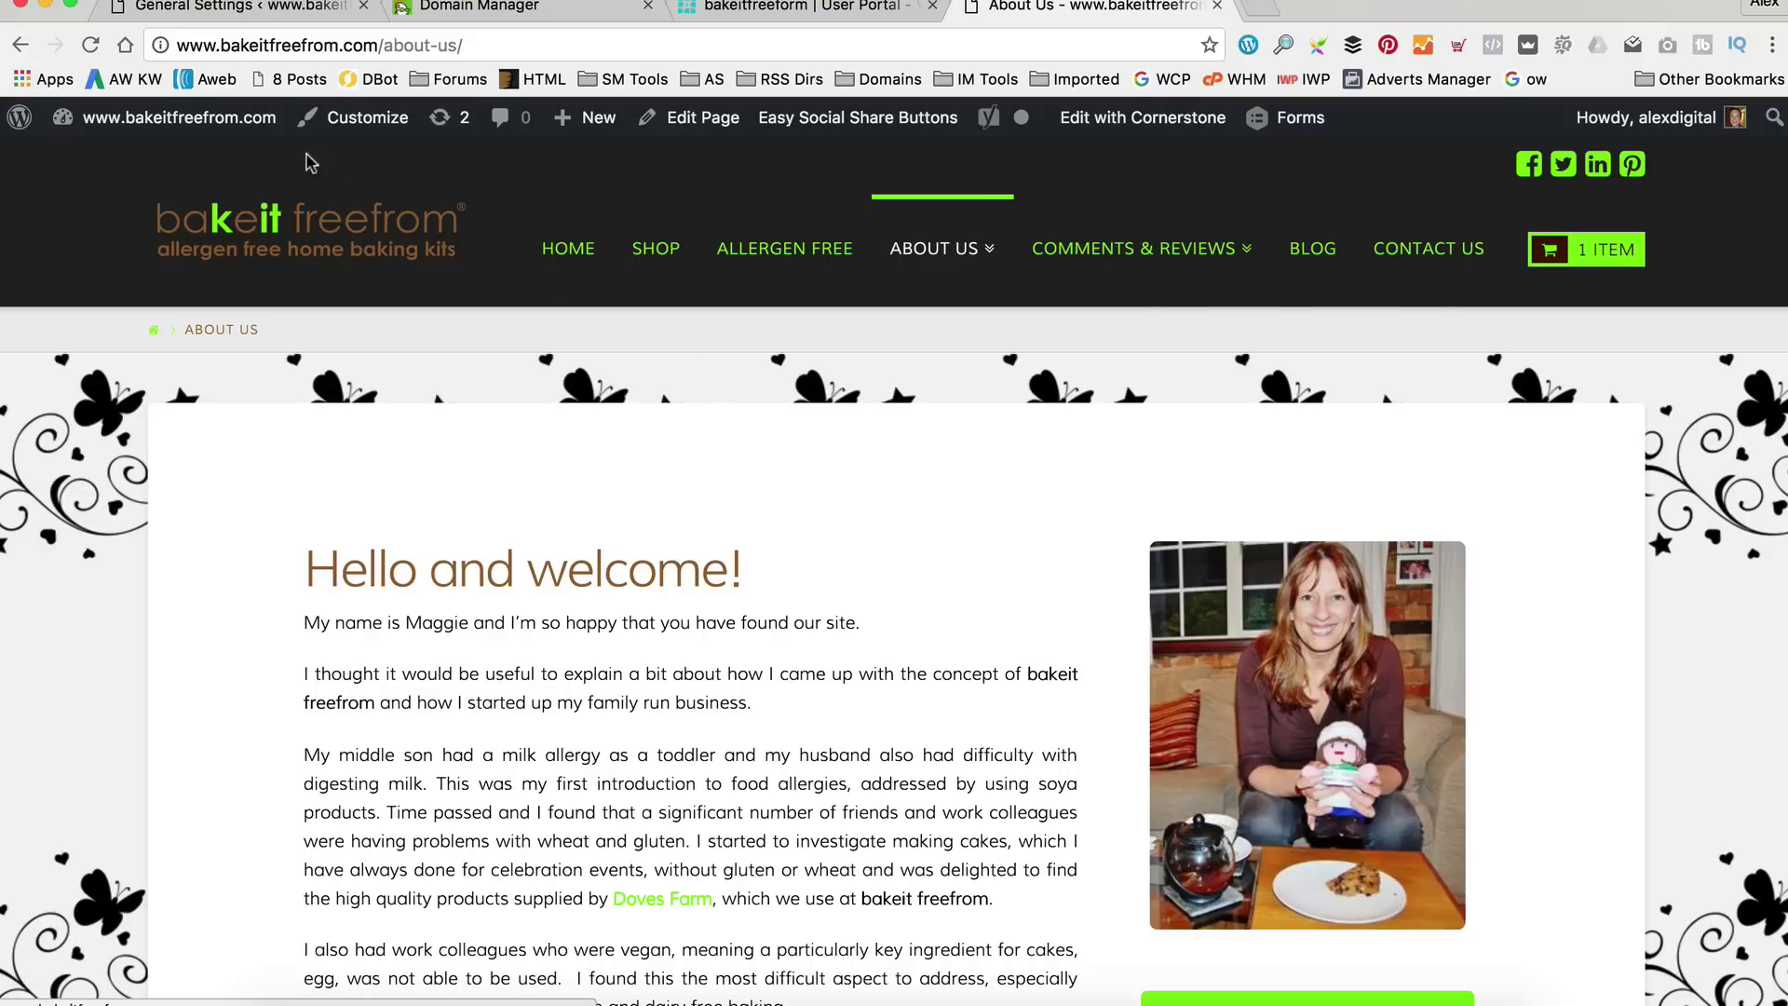
- Go to Plugins > Add New in the admin dashboard
mouse_move(186, 117)
click(234, 161)
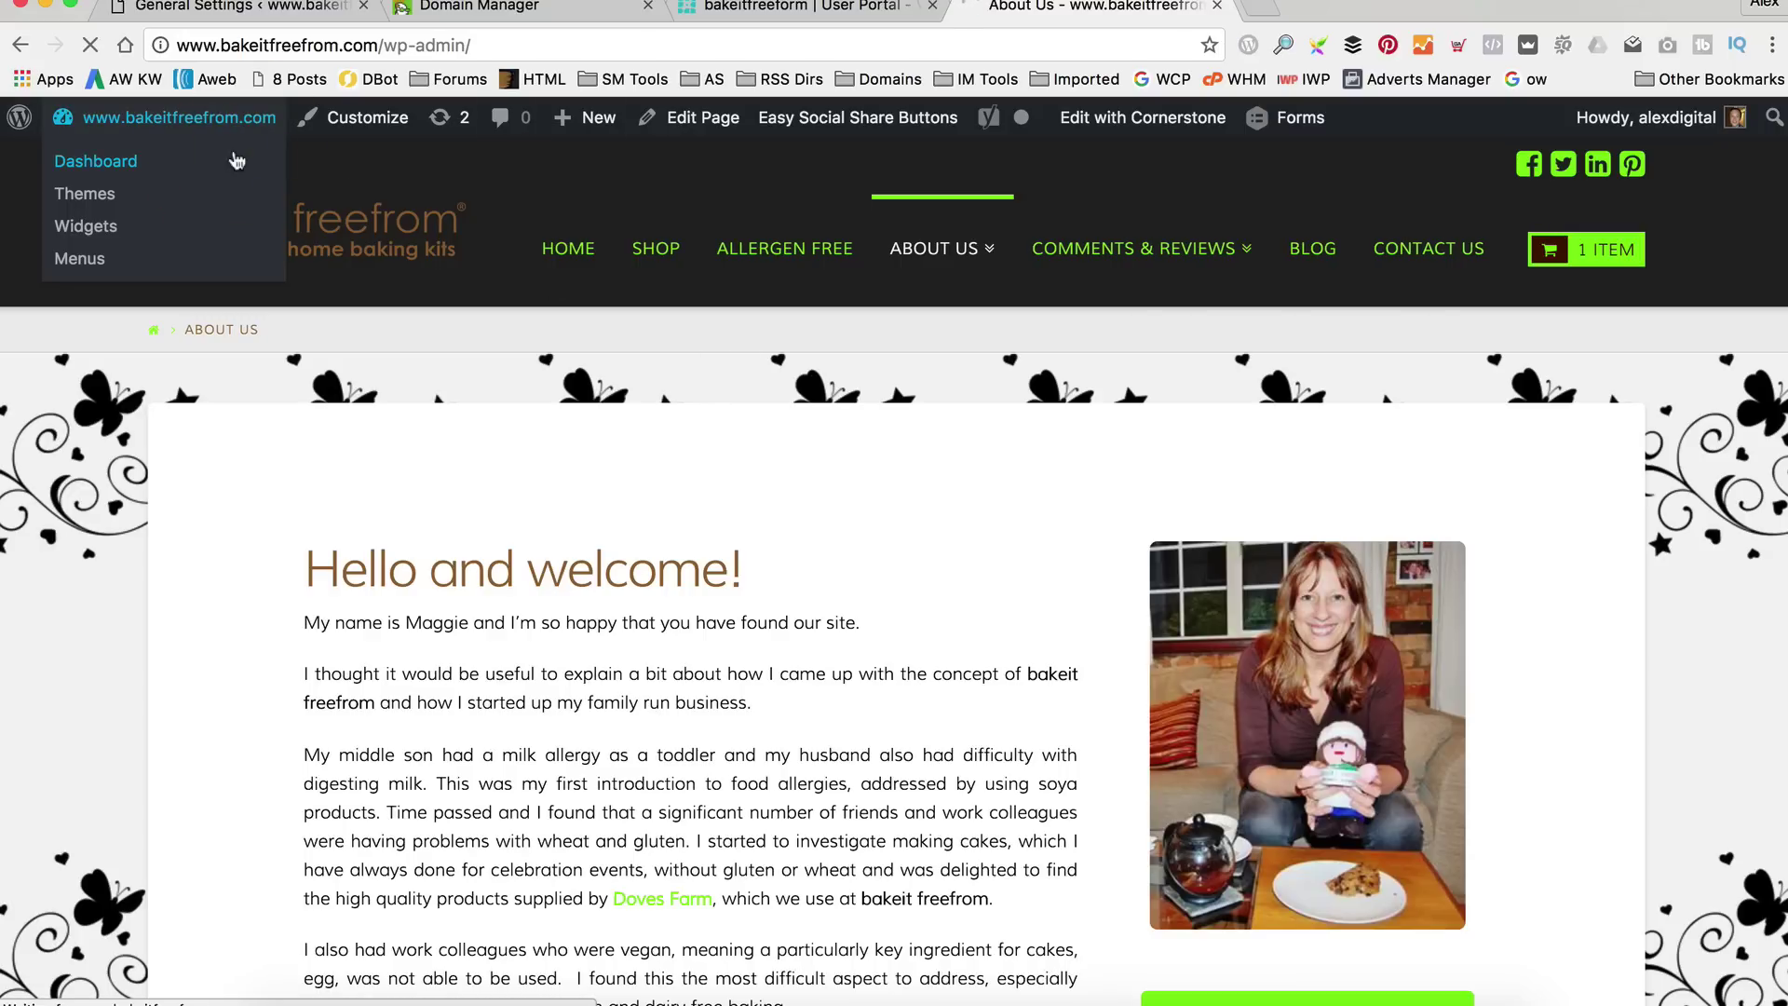
scroll(112, 406, down, 5)
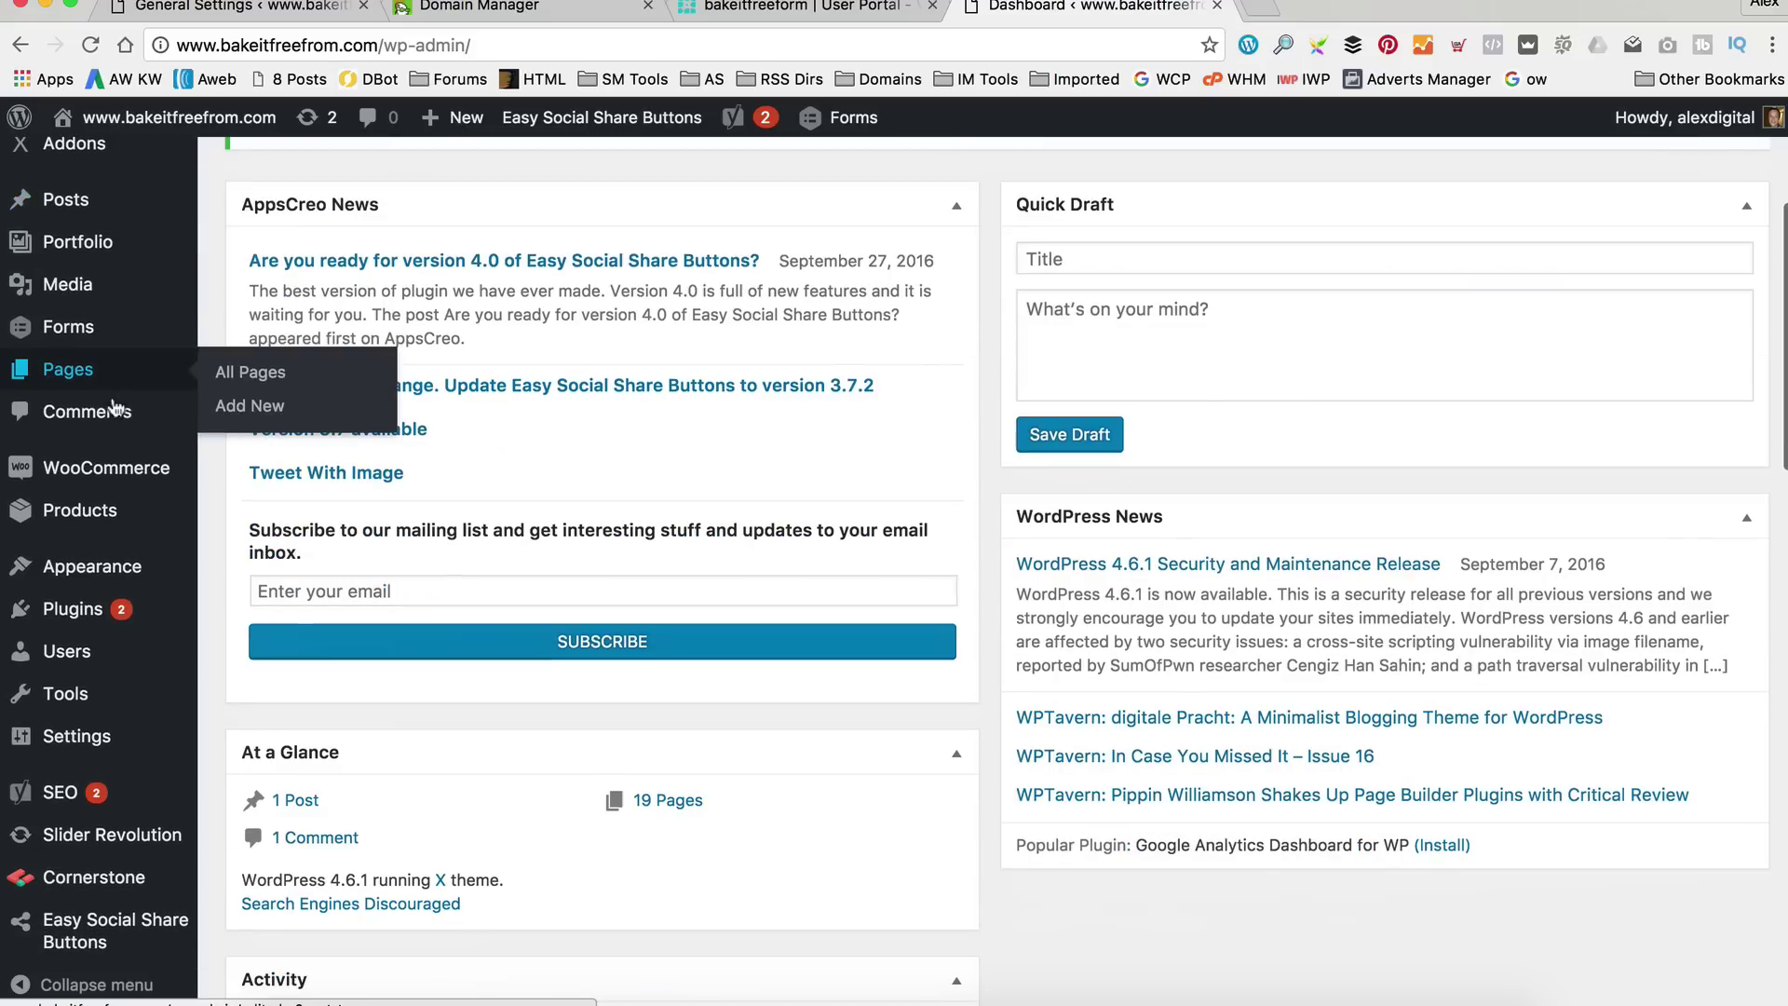
mouse_move(147, 613)
click(232, 622)
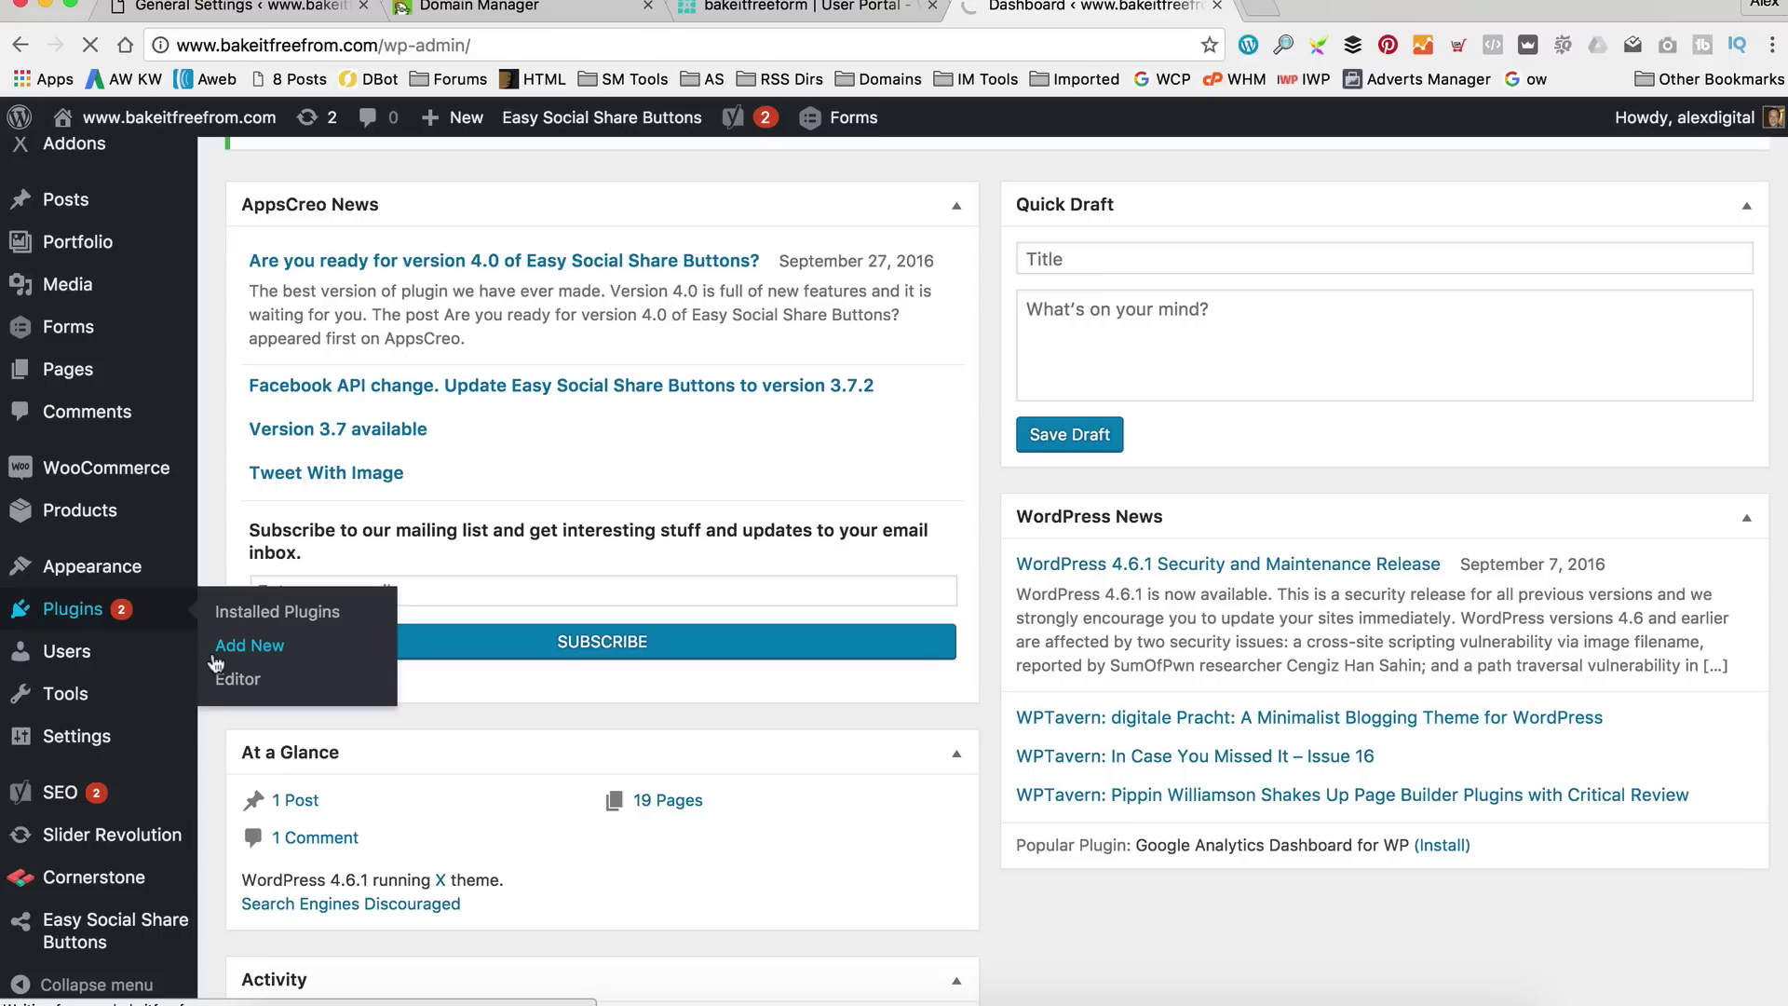
click(214, 656)
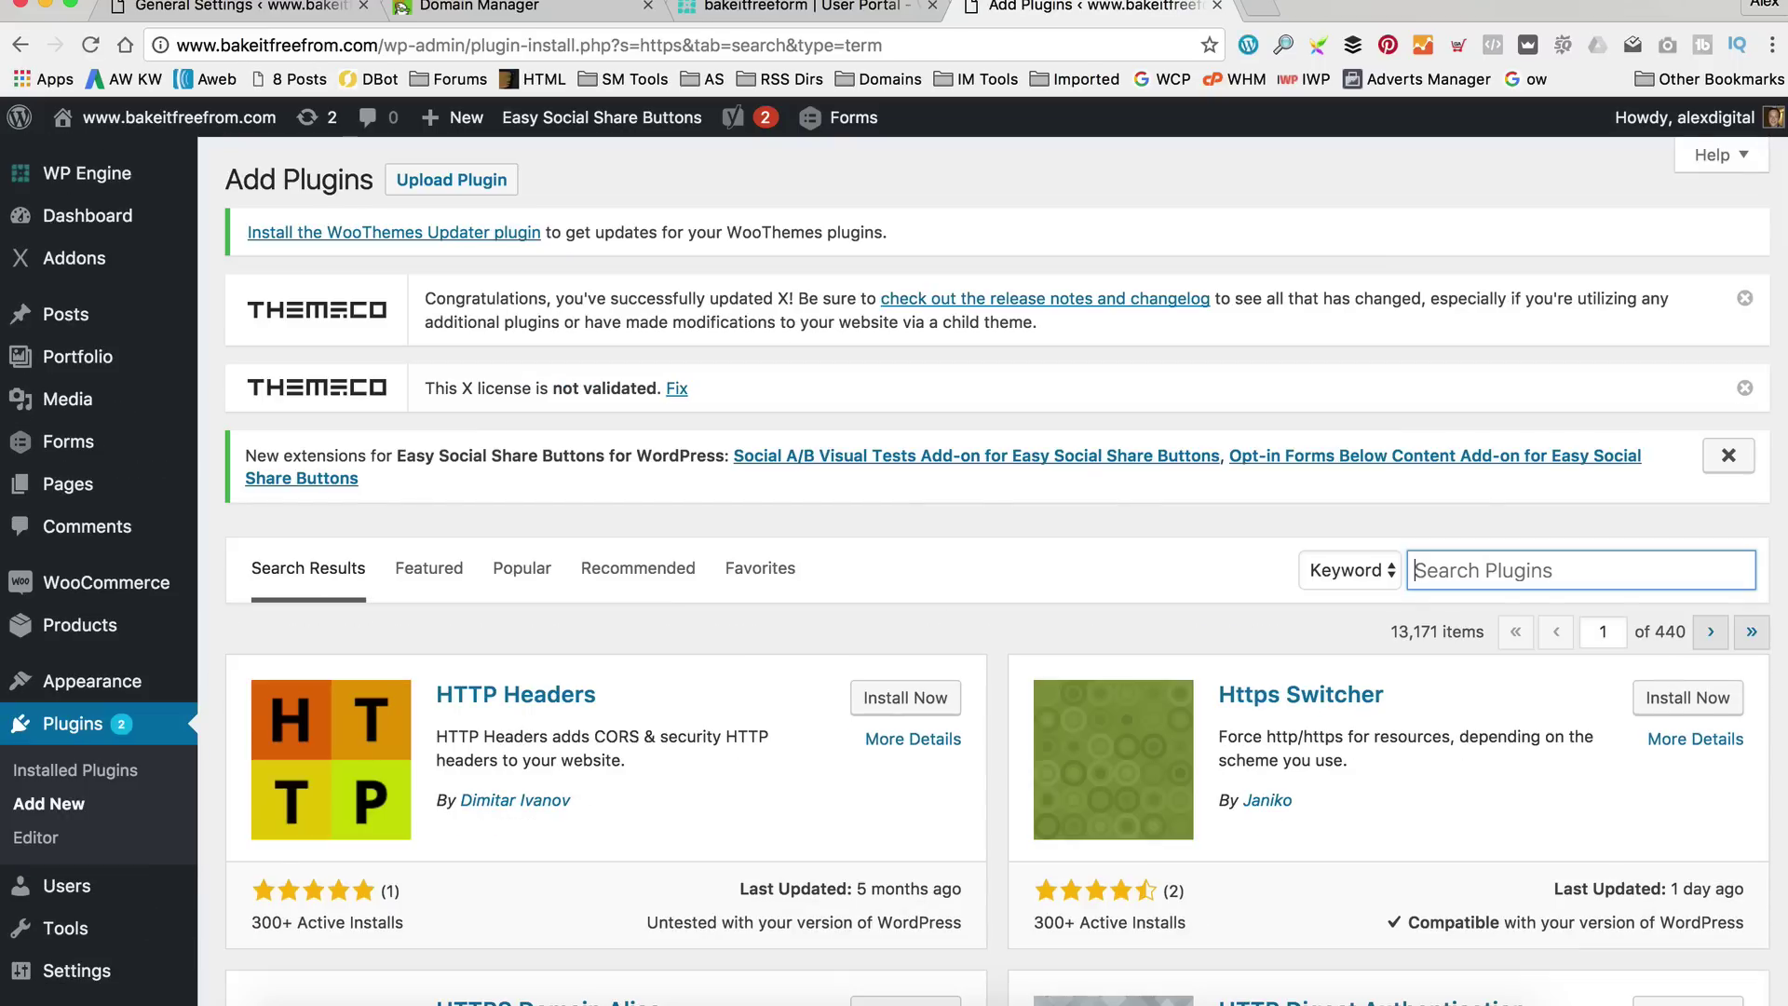
- Search for 'ss', then install and activate Really Simple SSL
text(sss)
key(BackSpace)
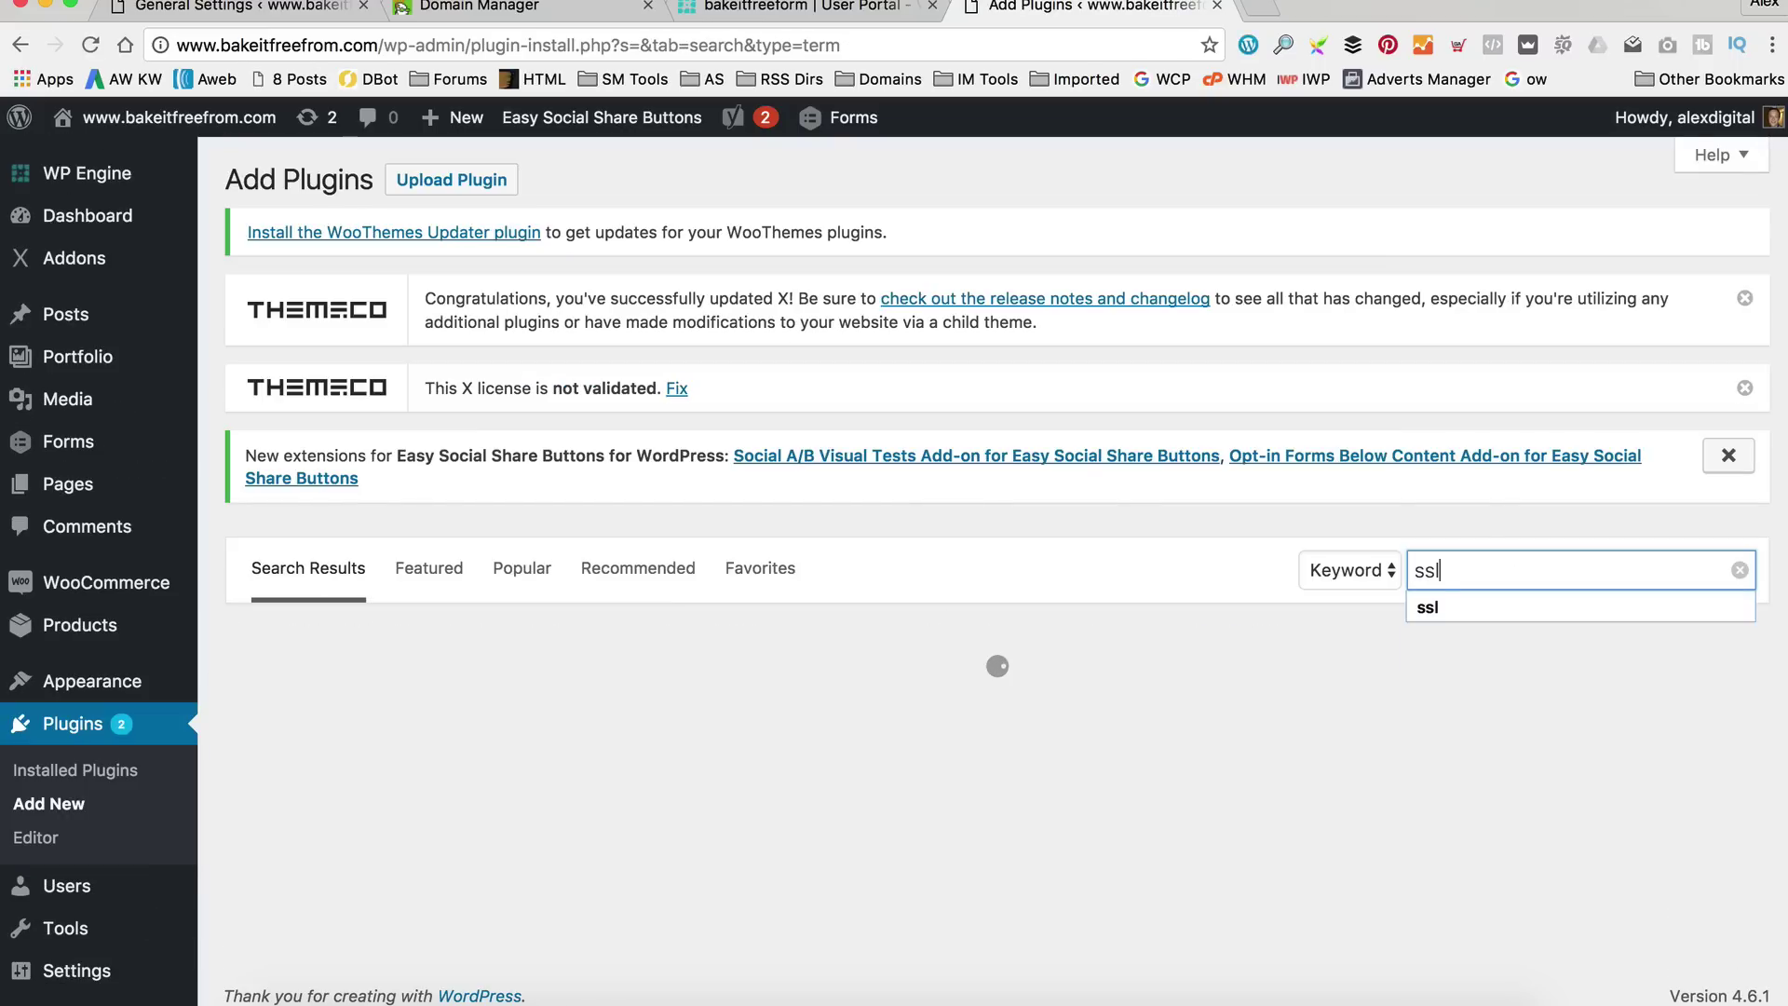
key(Return)
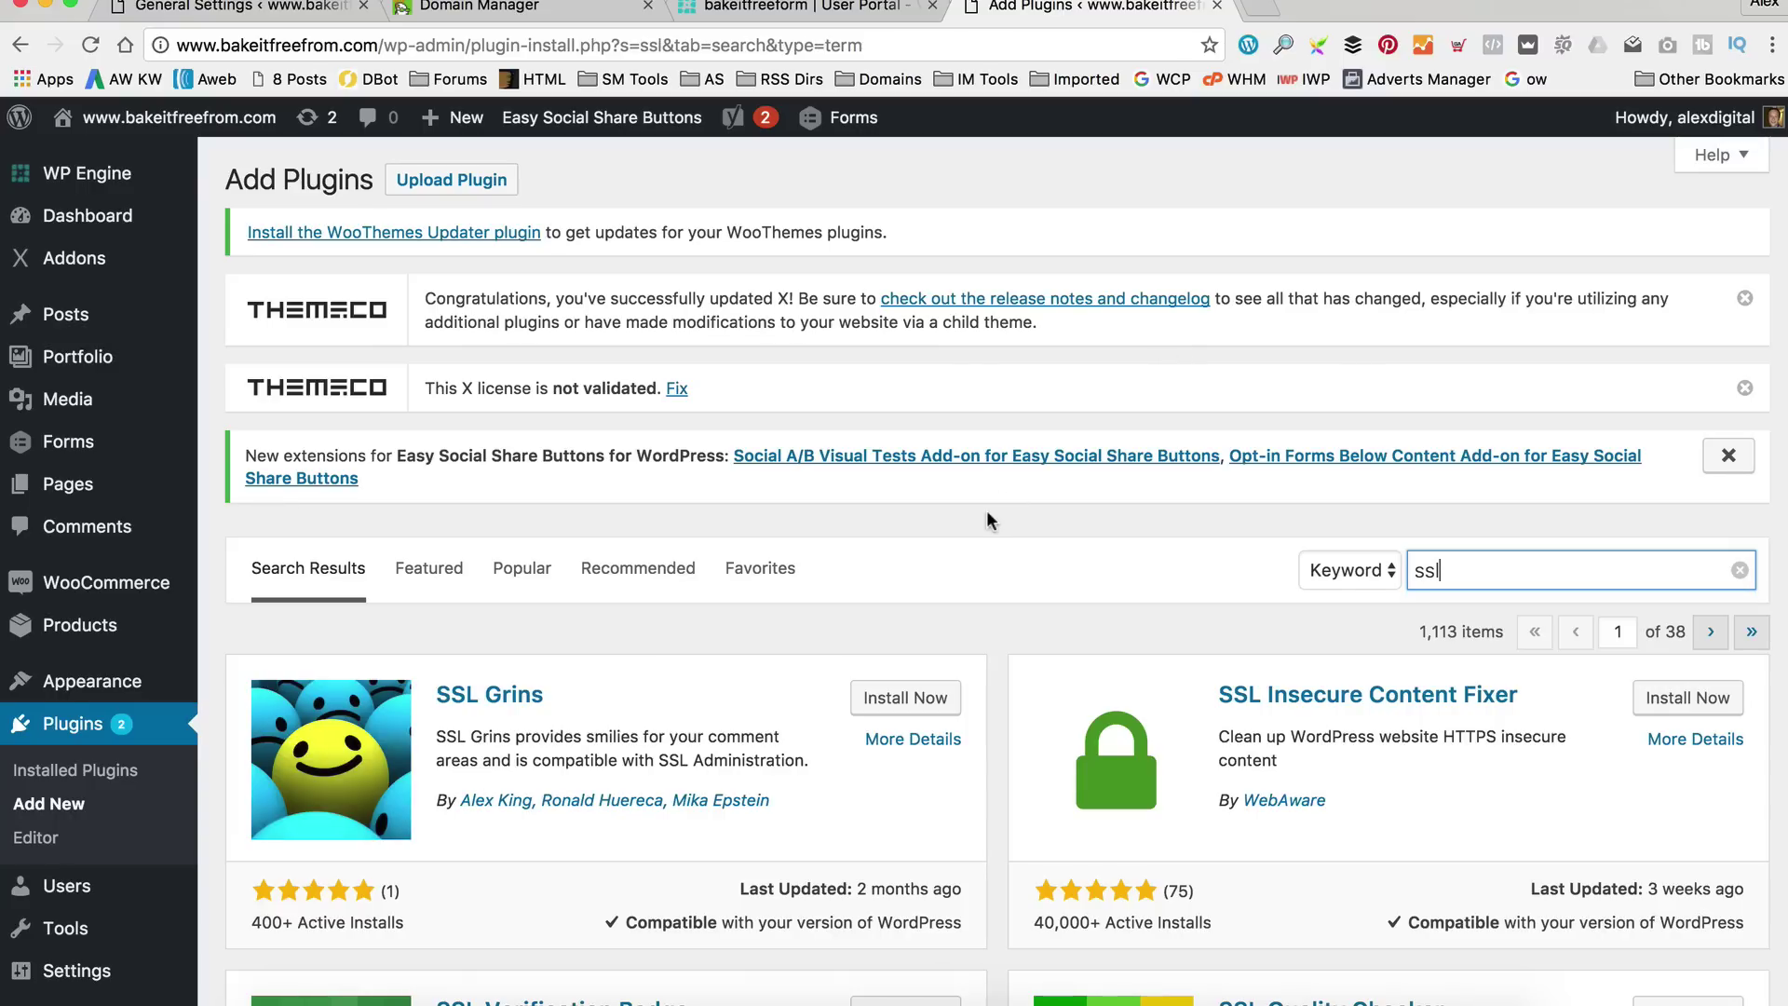
scroll(987, 514, down, 5)
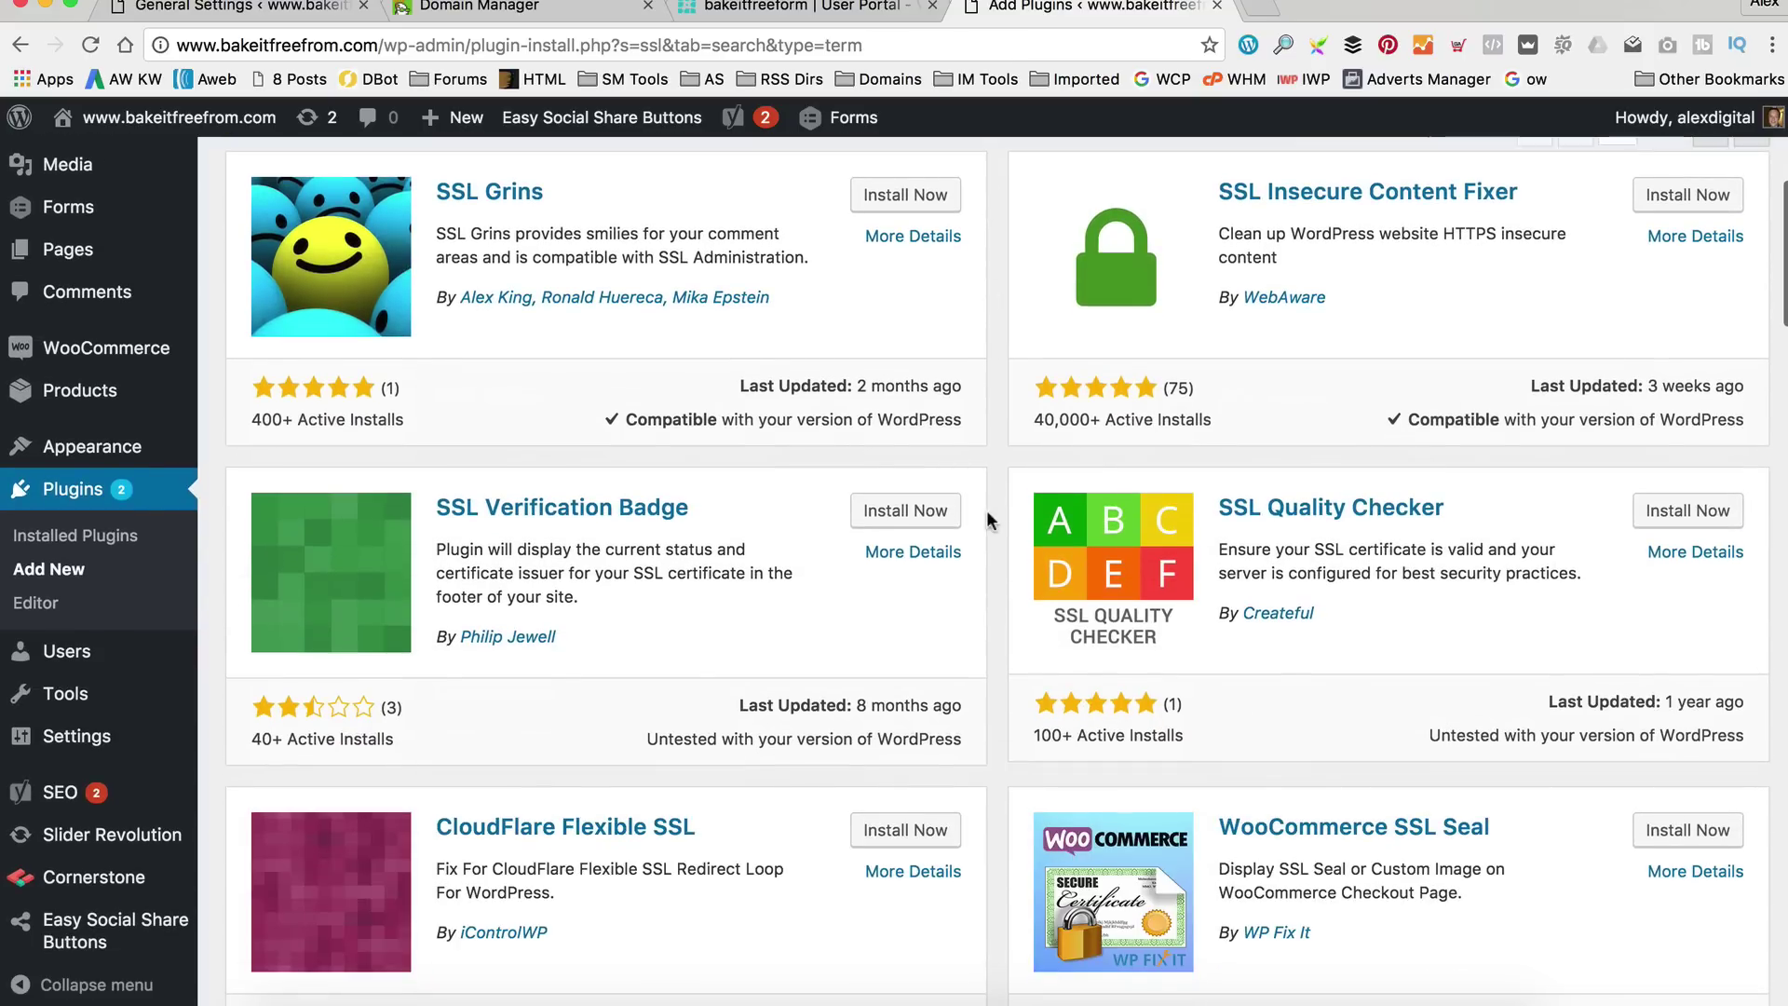
scroll(990, 518, down, 6)
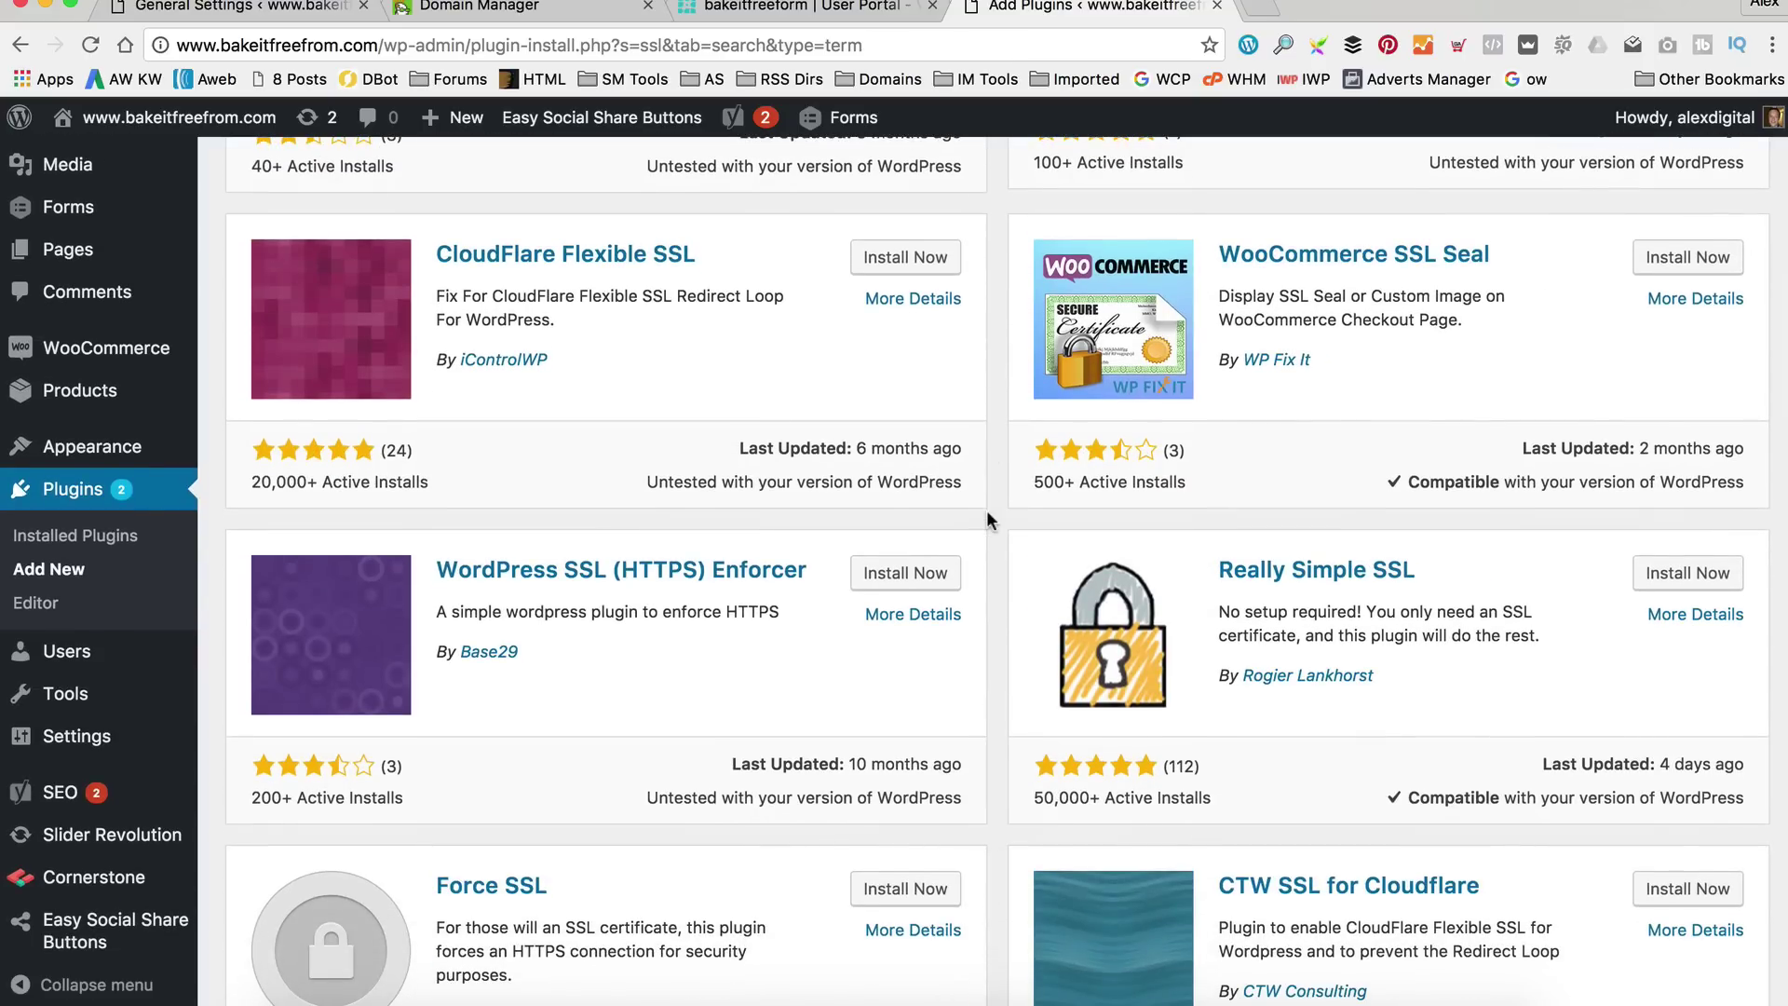
click(1637, 580)
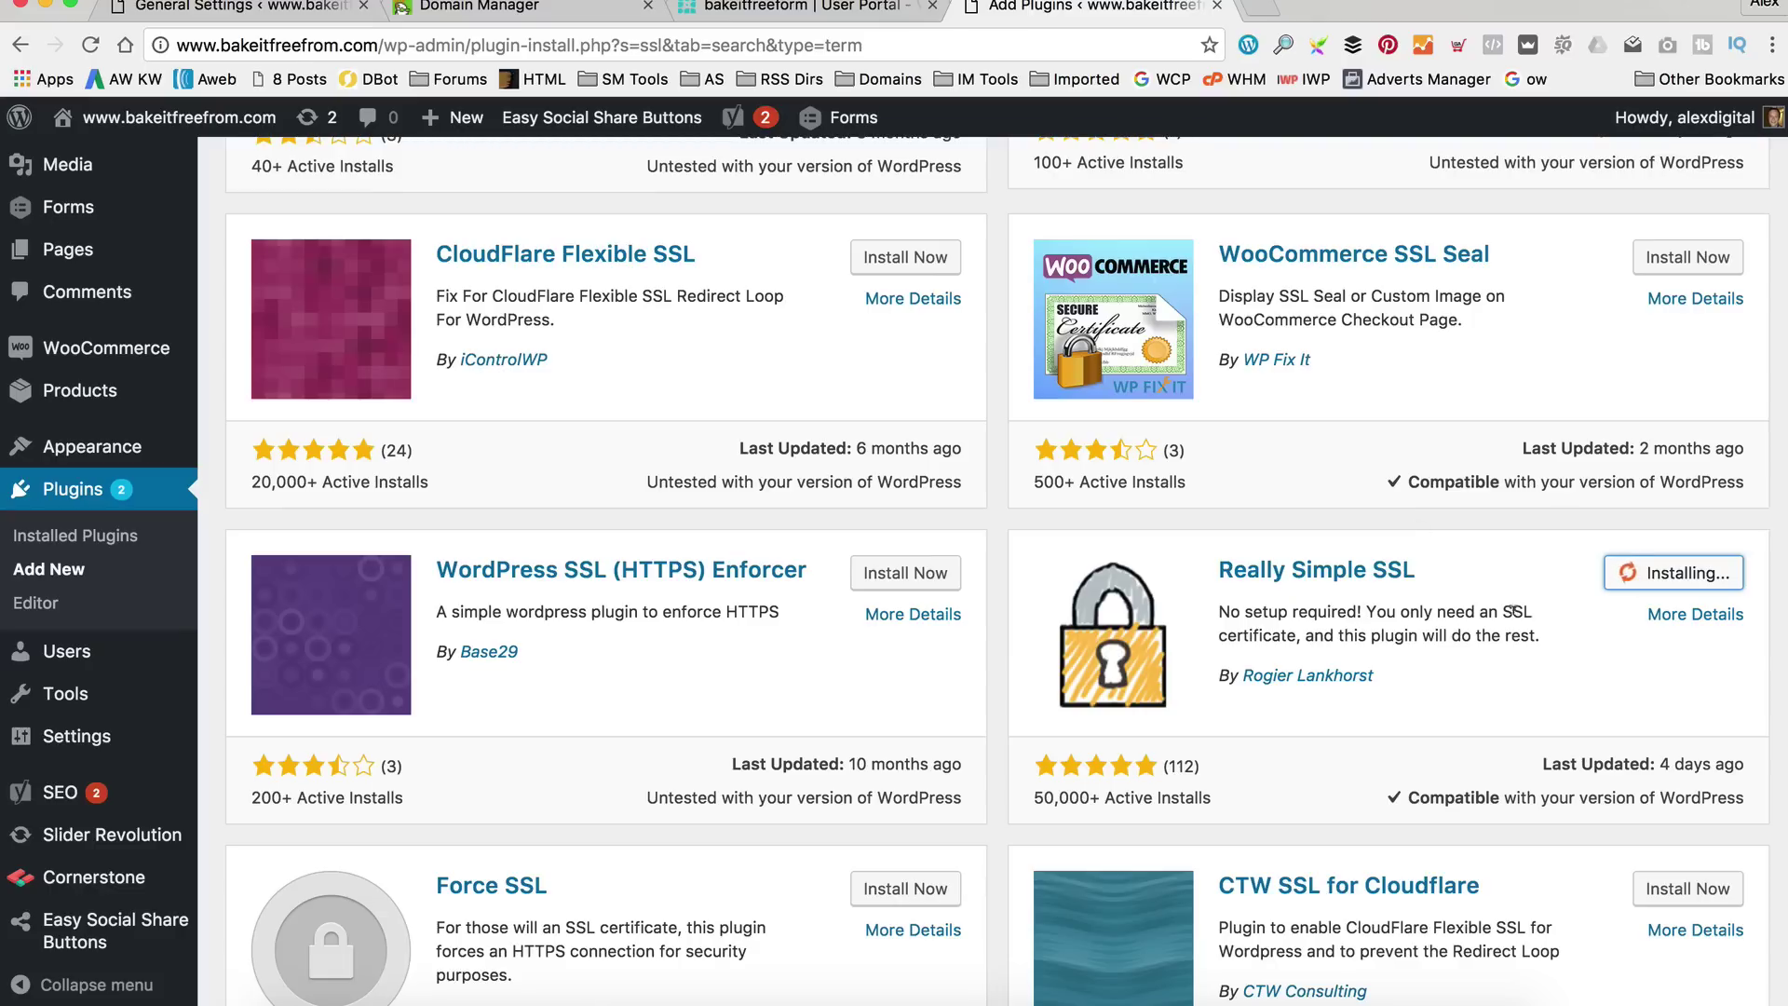
click(1701, 573)
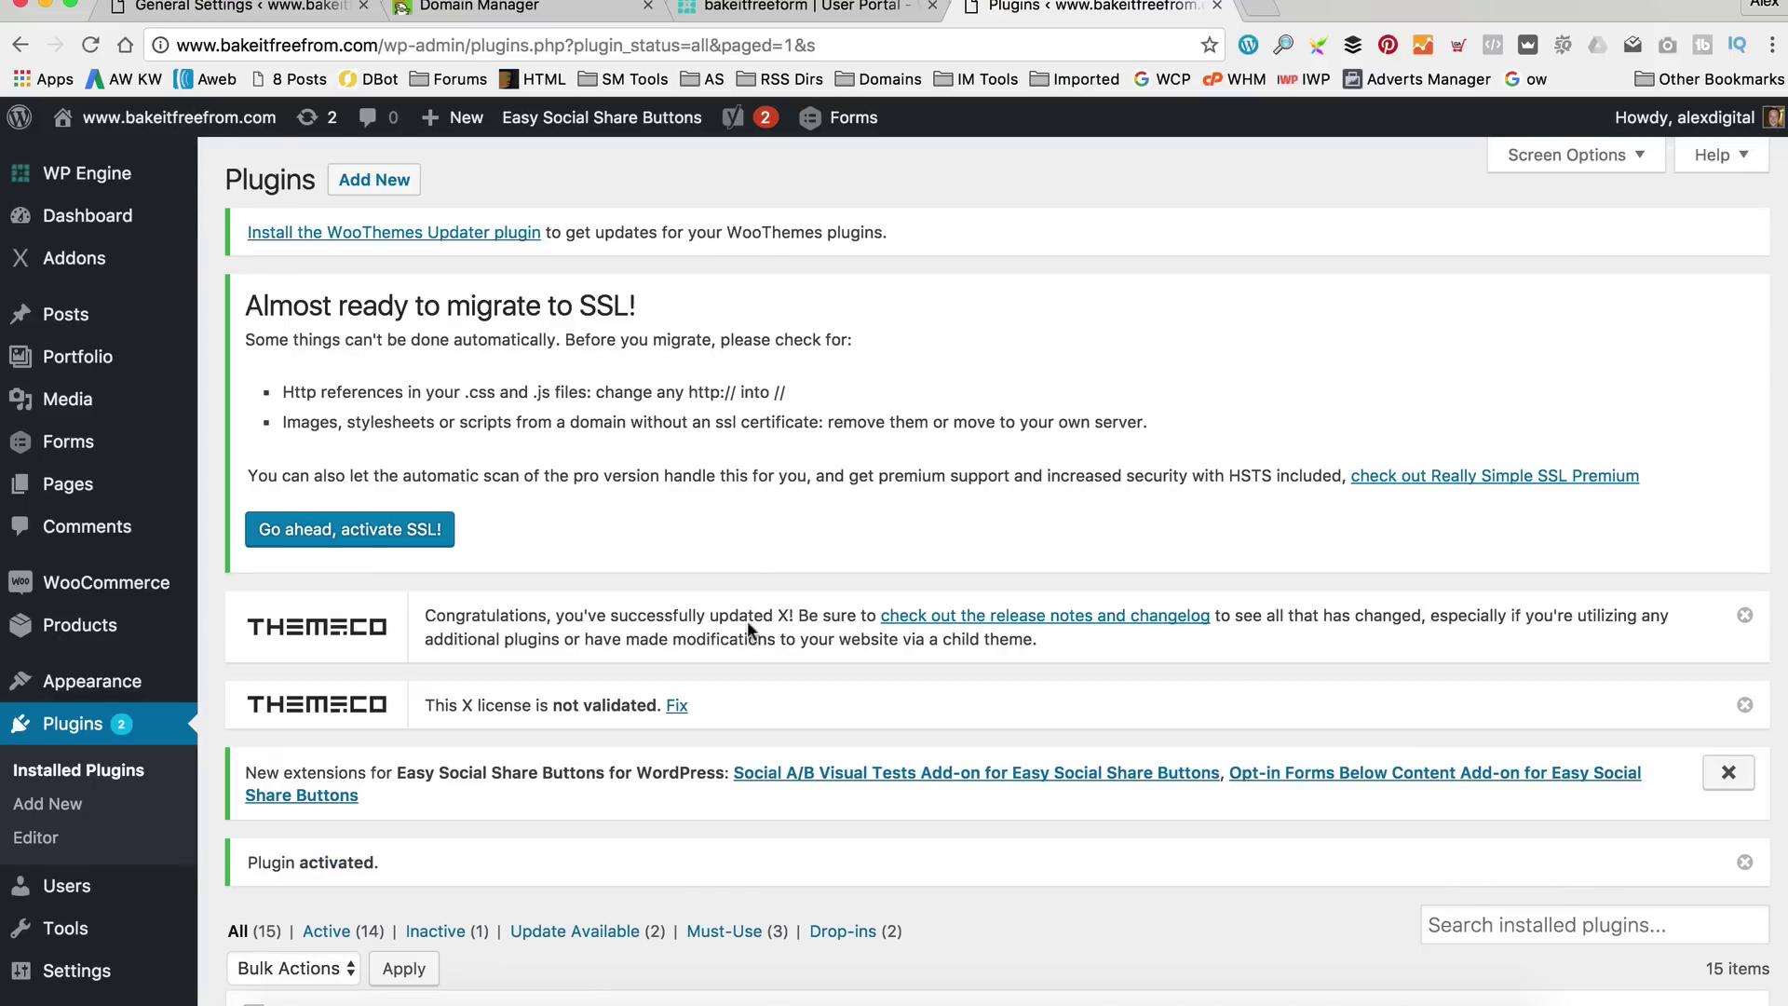
- Activate SSL site-wide, confirm the Allergen Free page loads over https, then return to the Dashboard
click(376, 527)
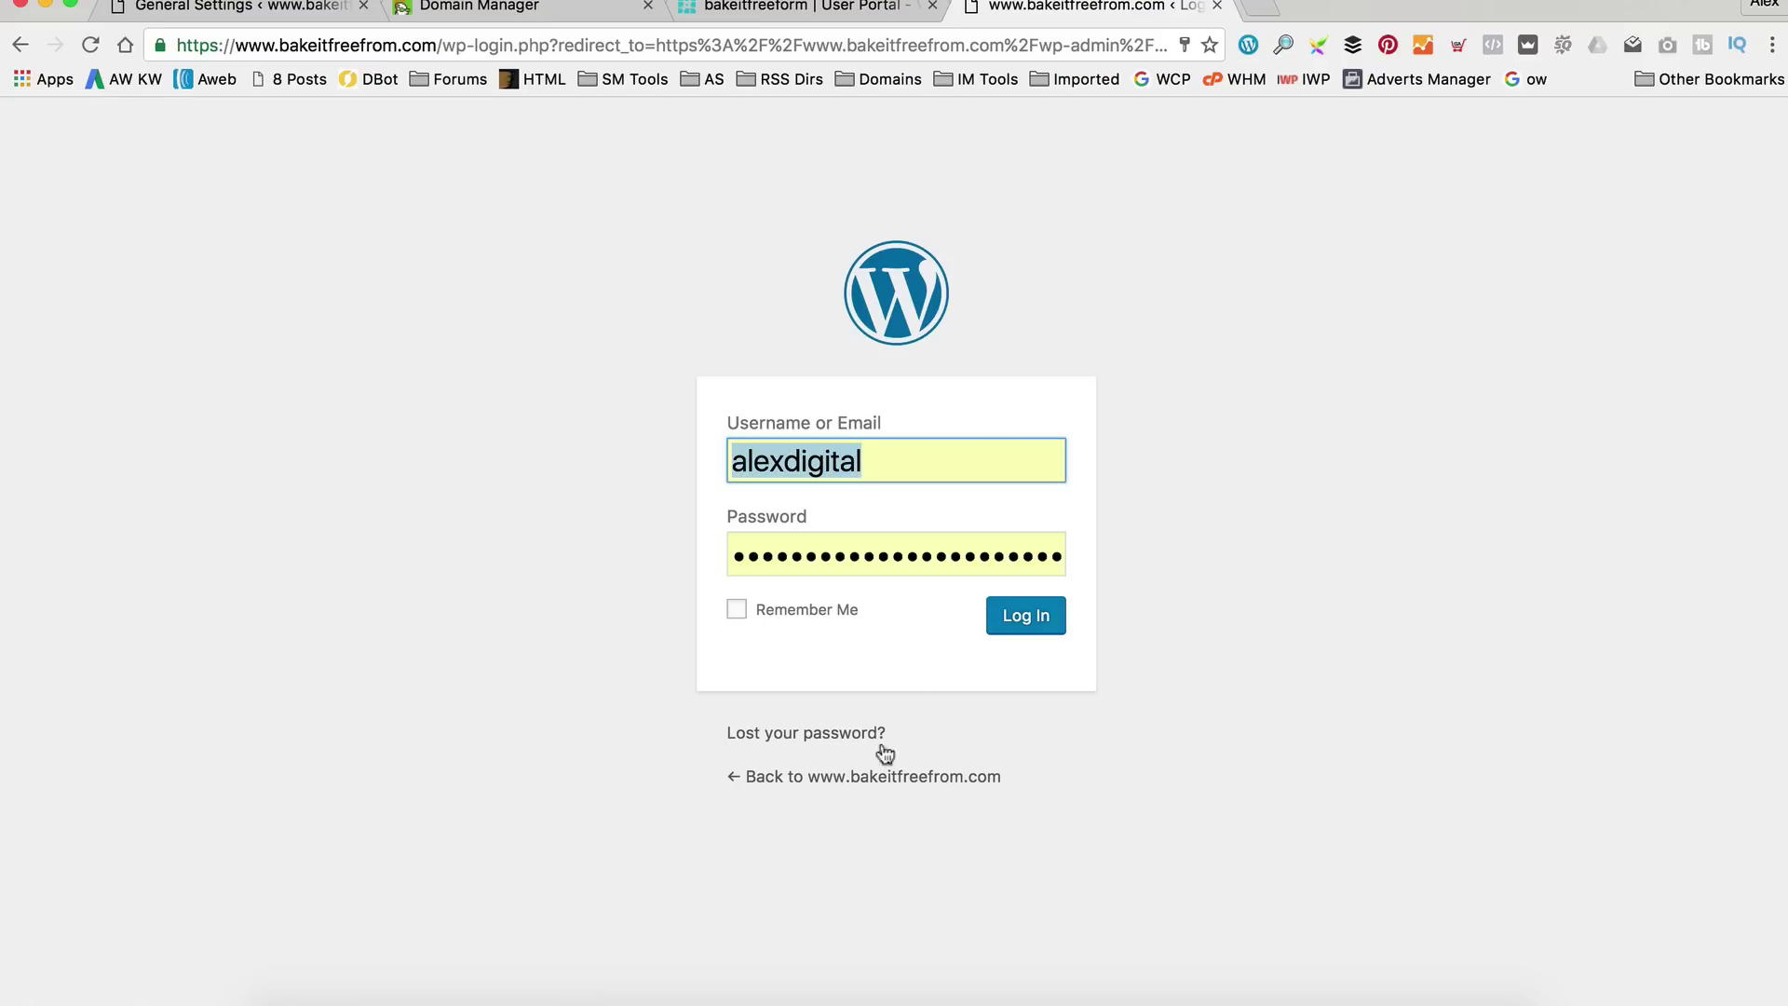
click(886, 776)
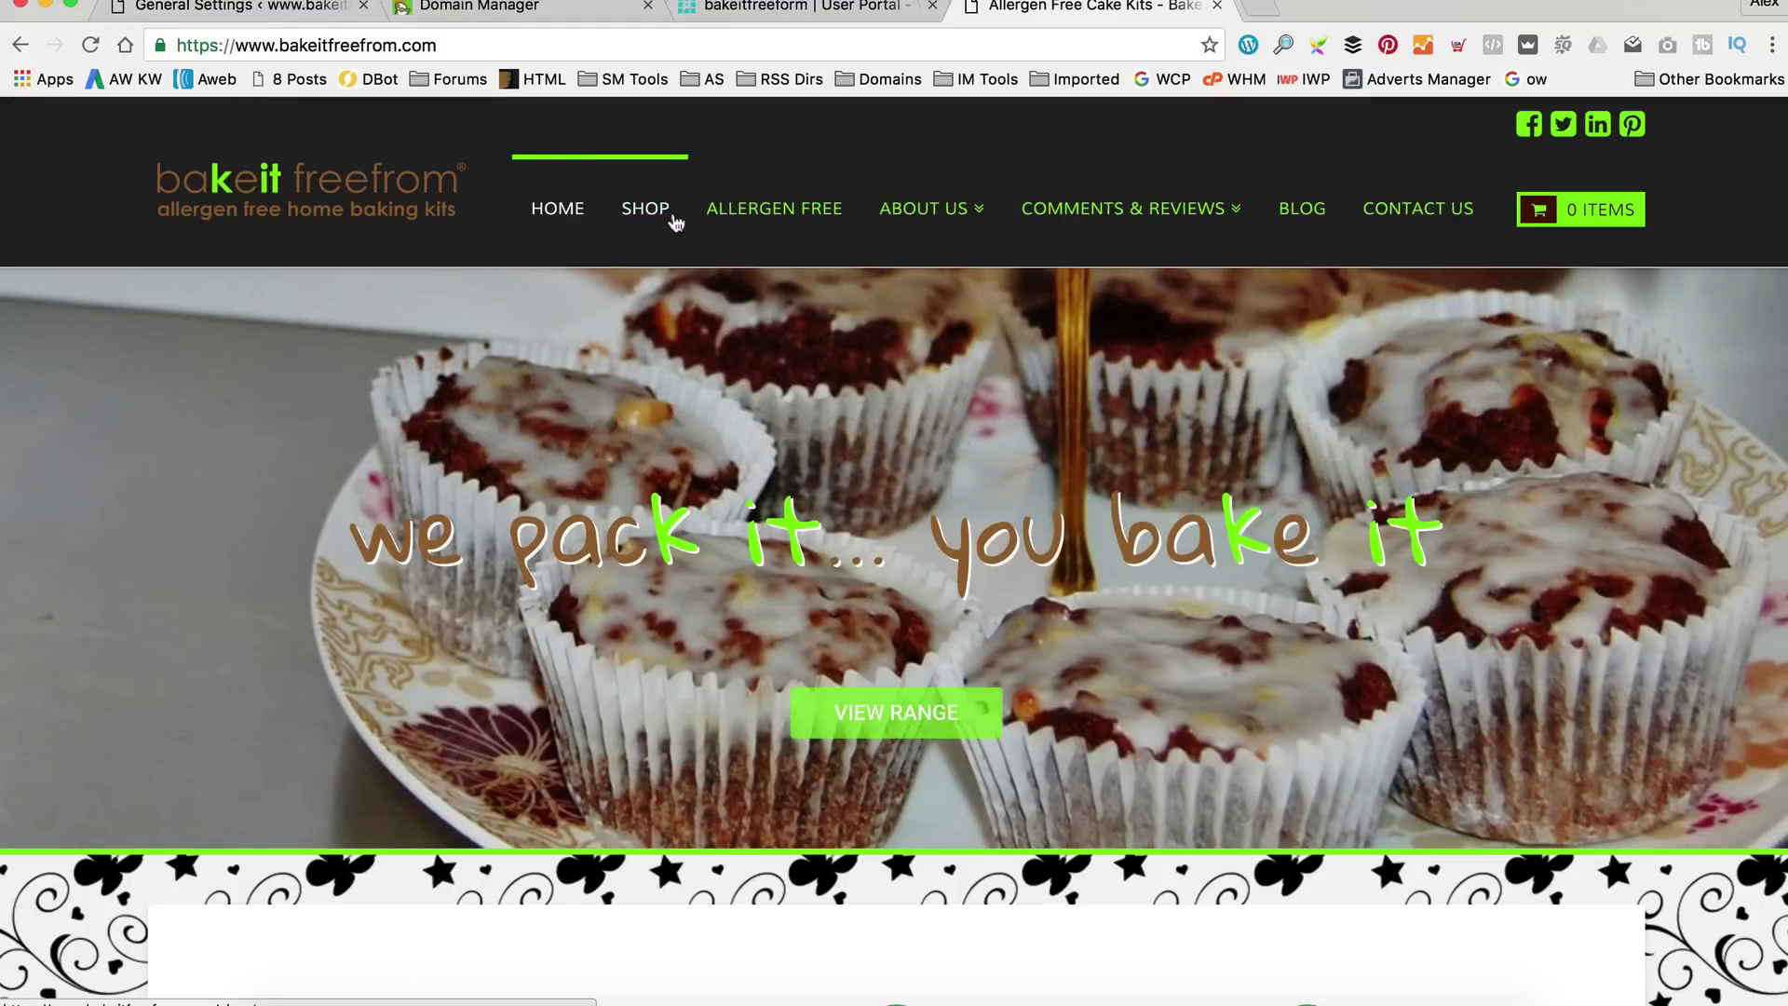
click(741, 214)
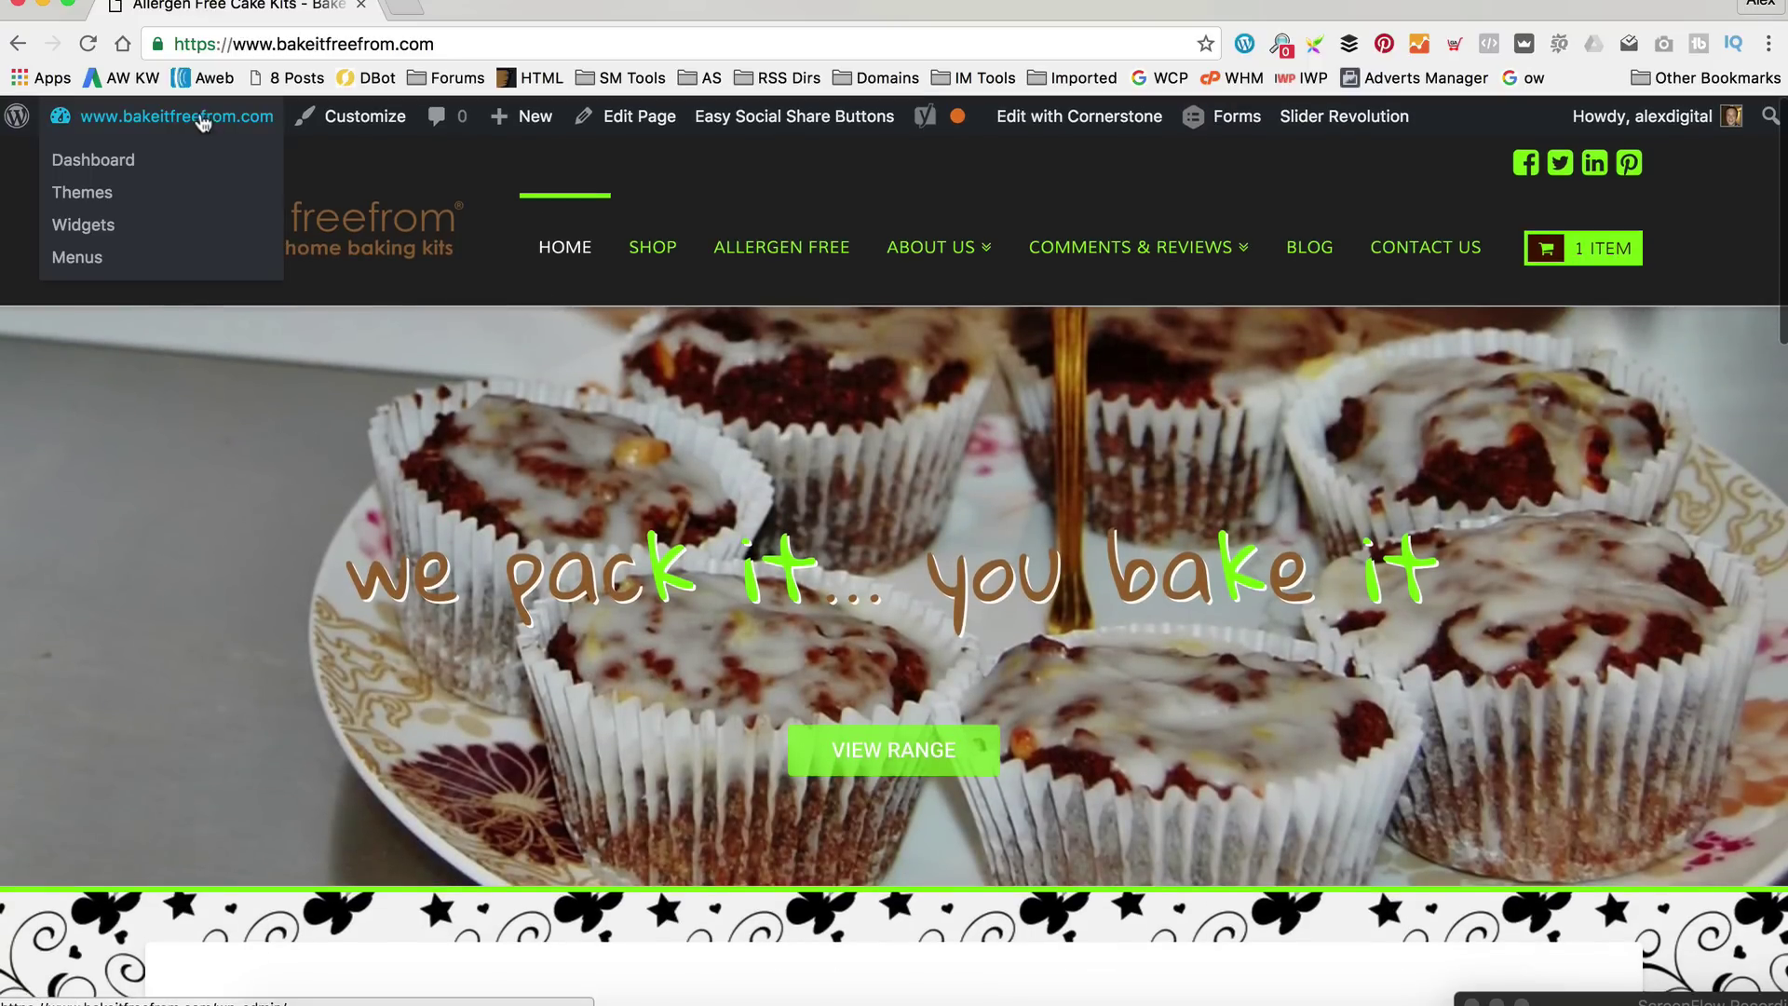
click(160, 159)
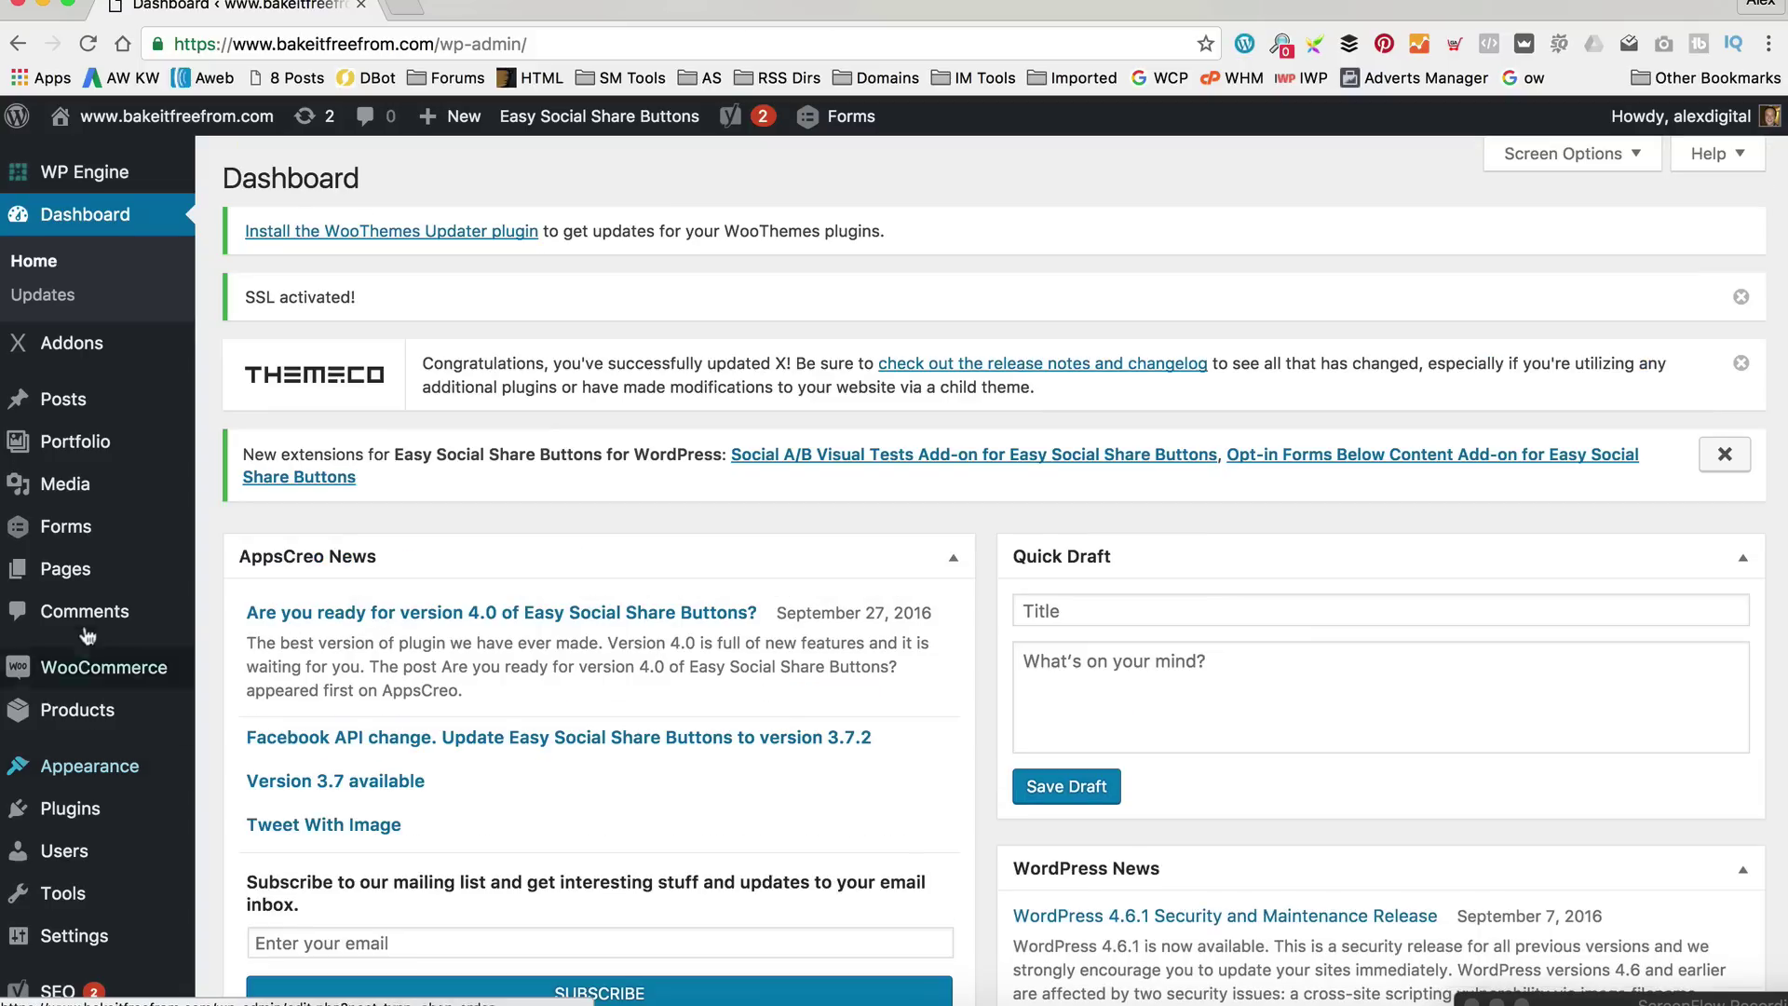
- Untick 'Discourage search engines from indexing this site' in Reading settings and save
scroll(82, 640, down, 3)
scroll(82, 641, down, 2)
mouse_move(154, 691)
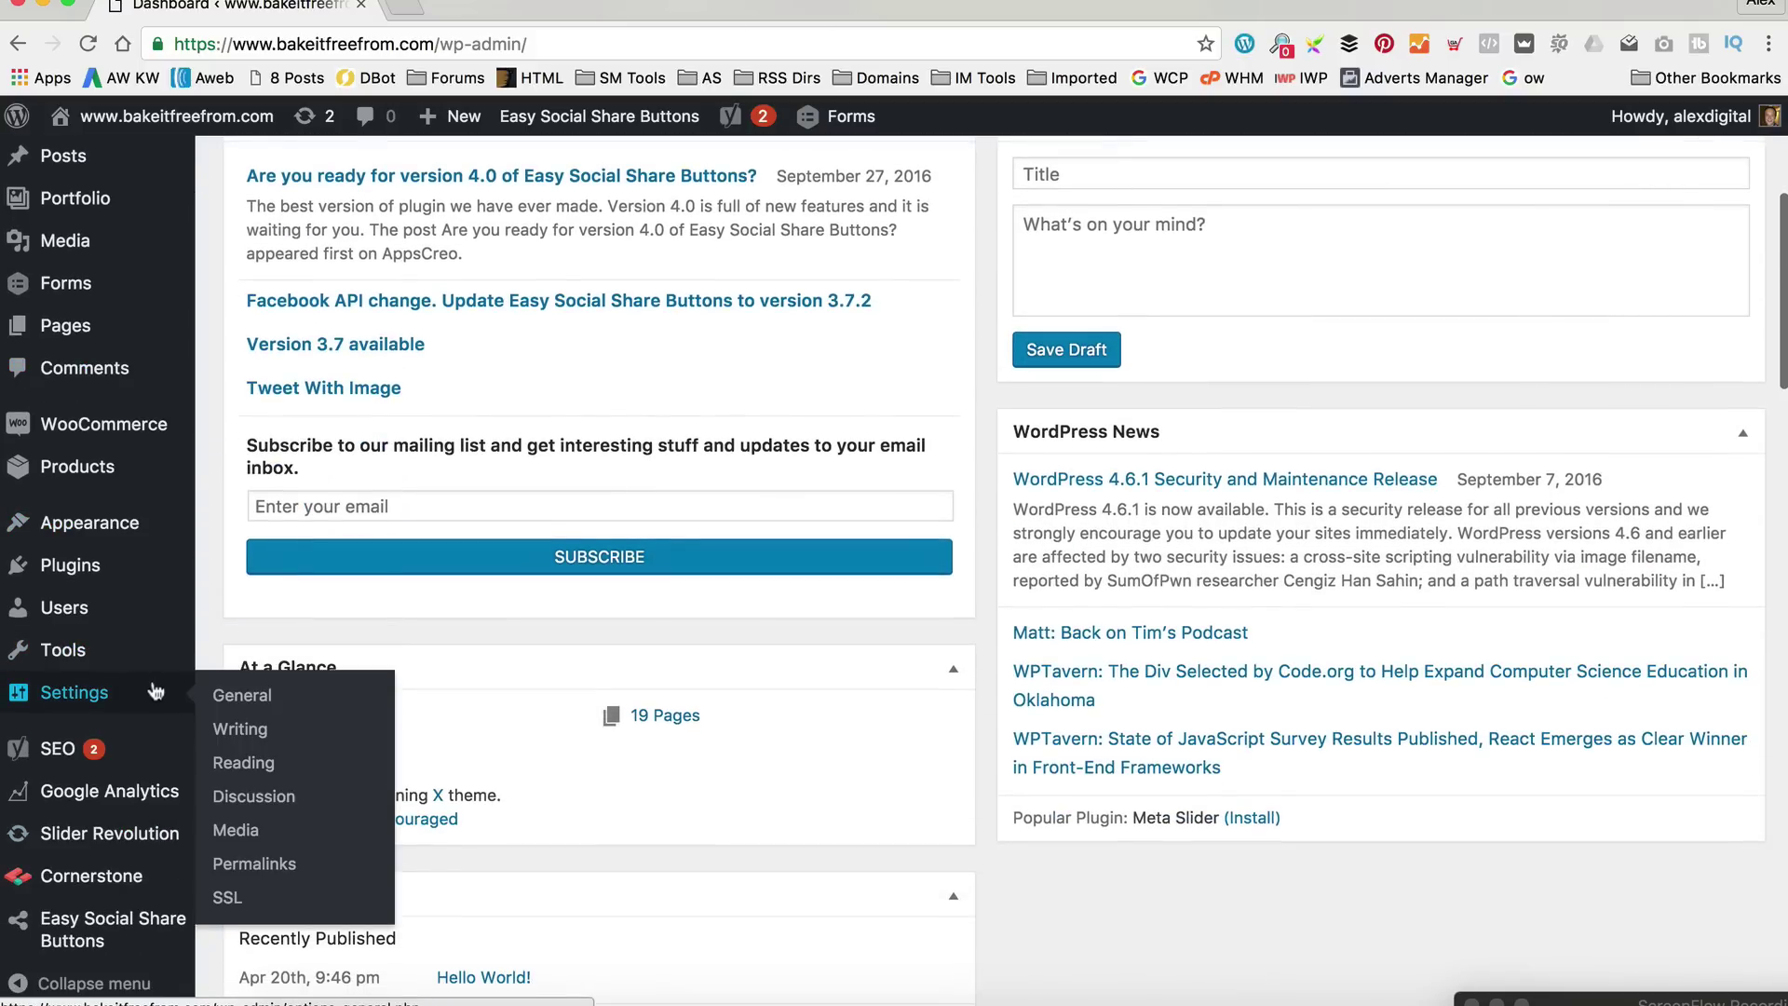
click(268, 767)
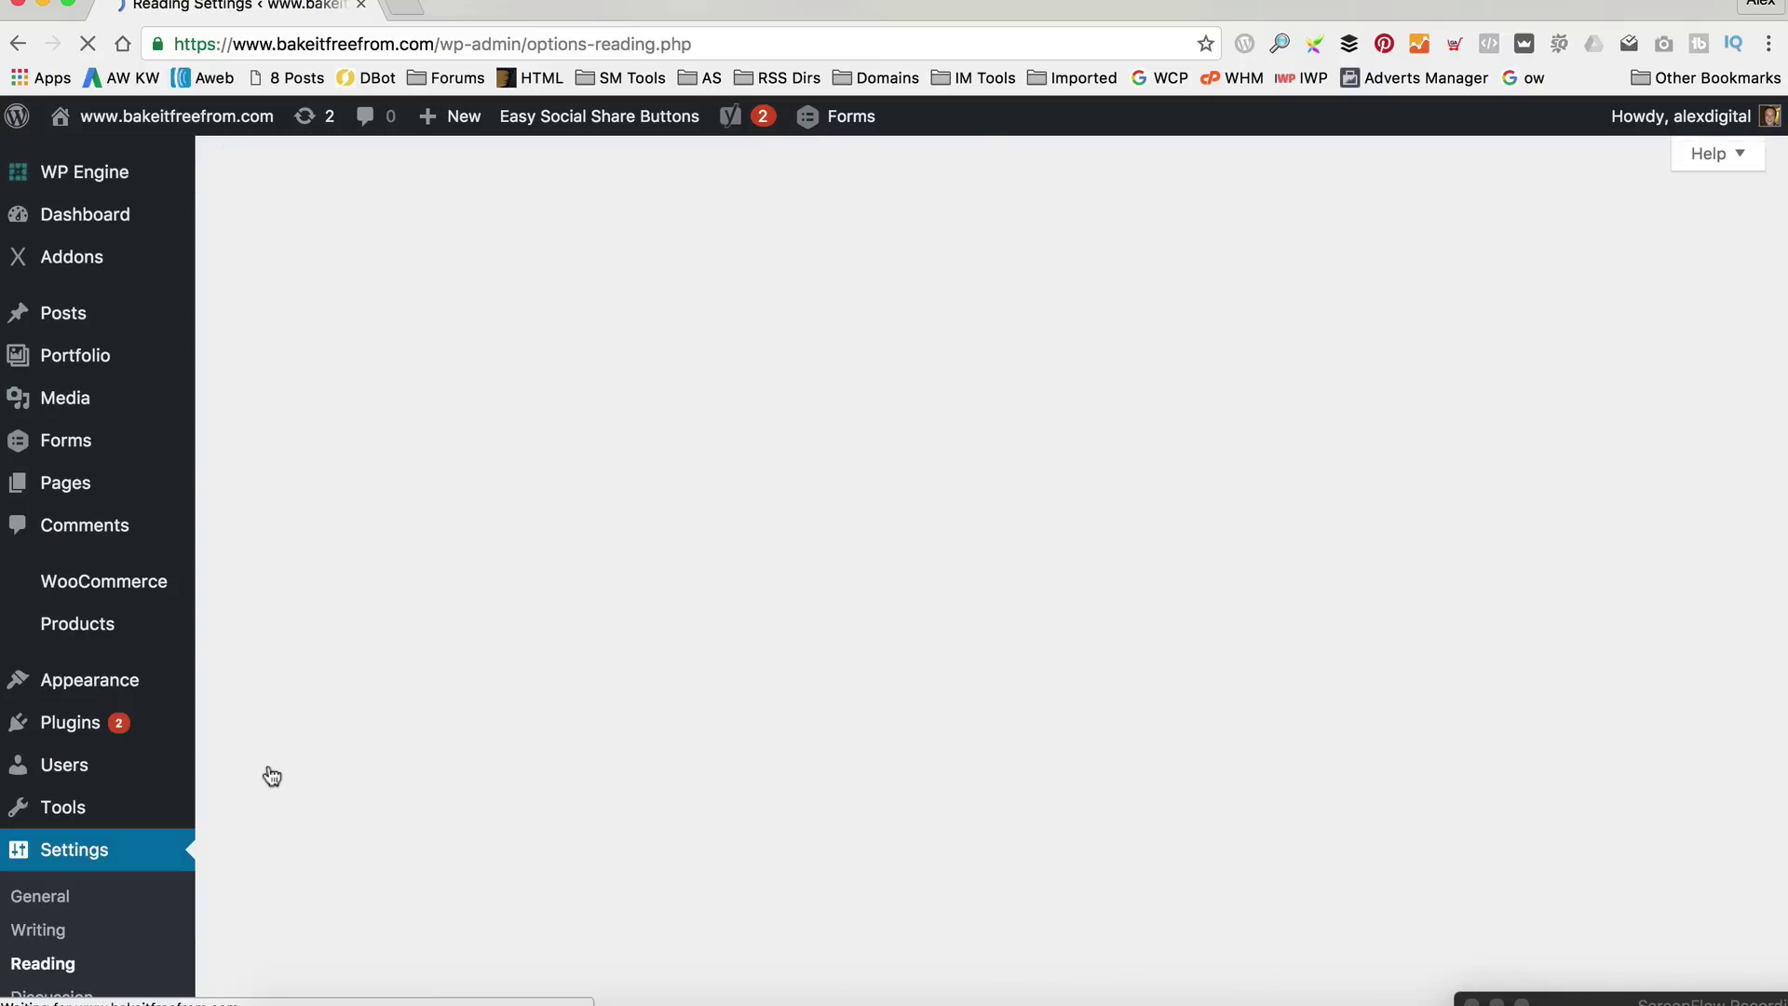
scroll(702, 468, down, 5)
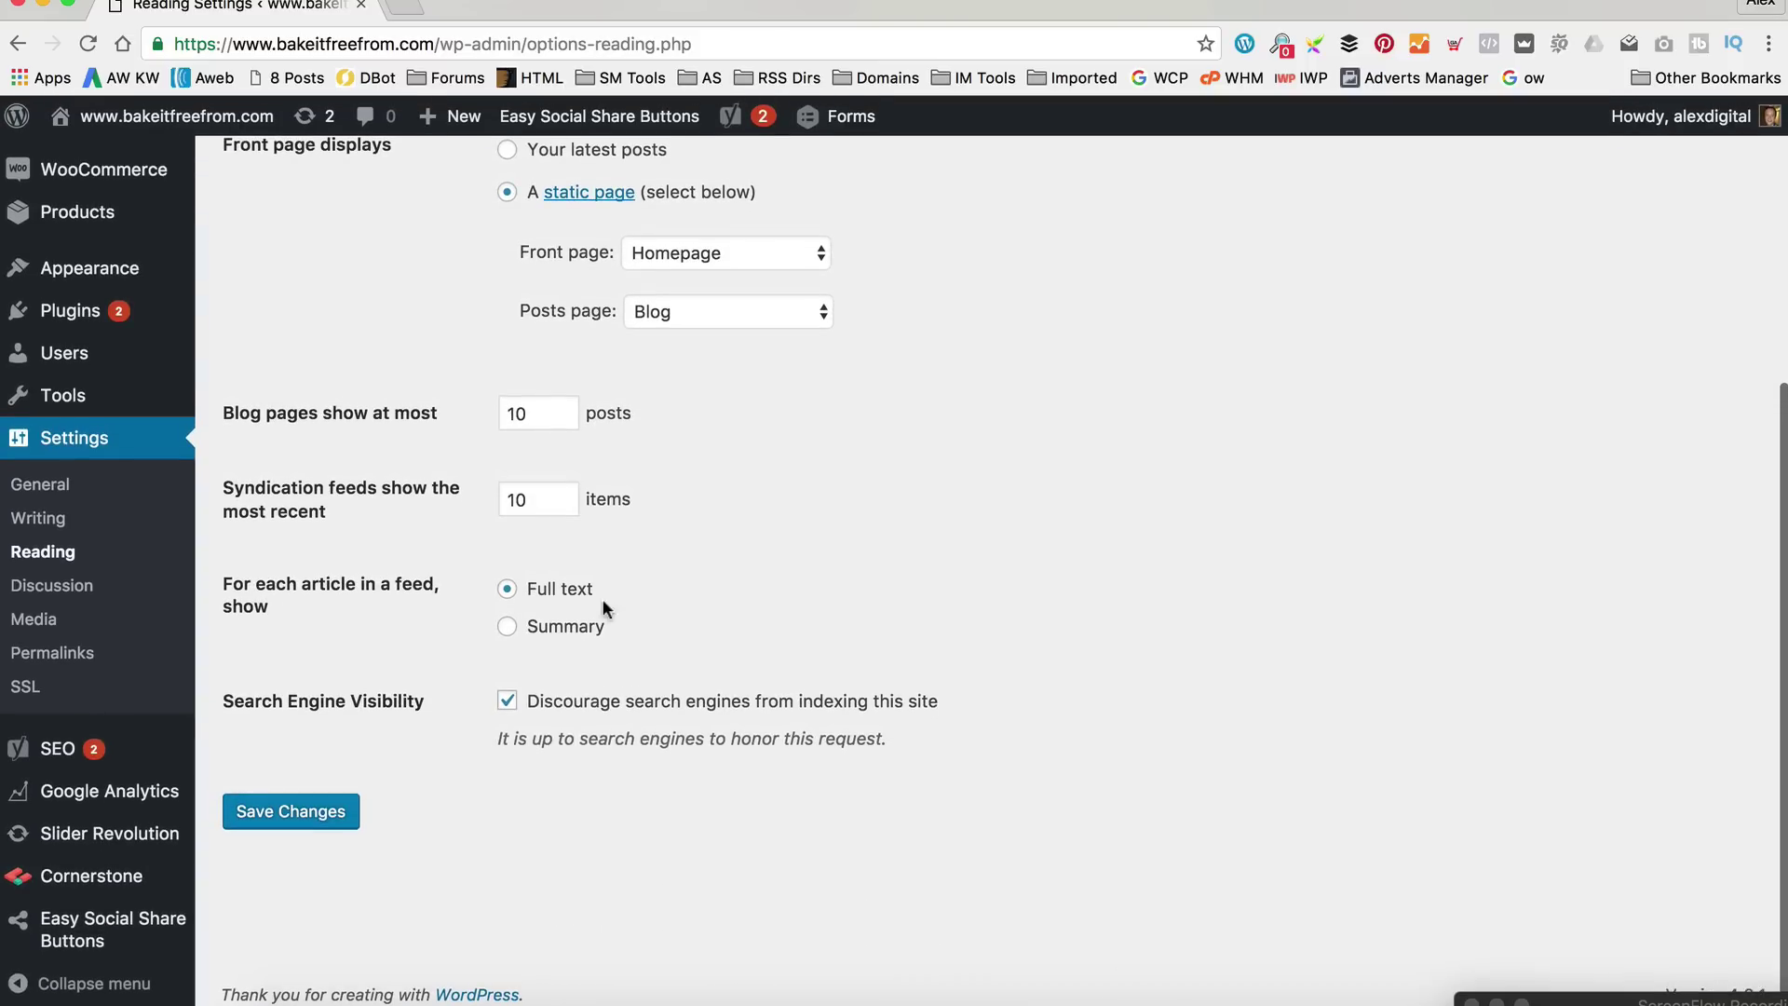
click(508, 701)
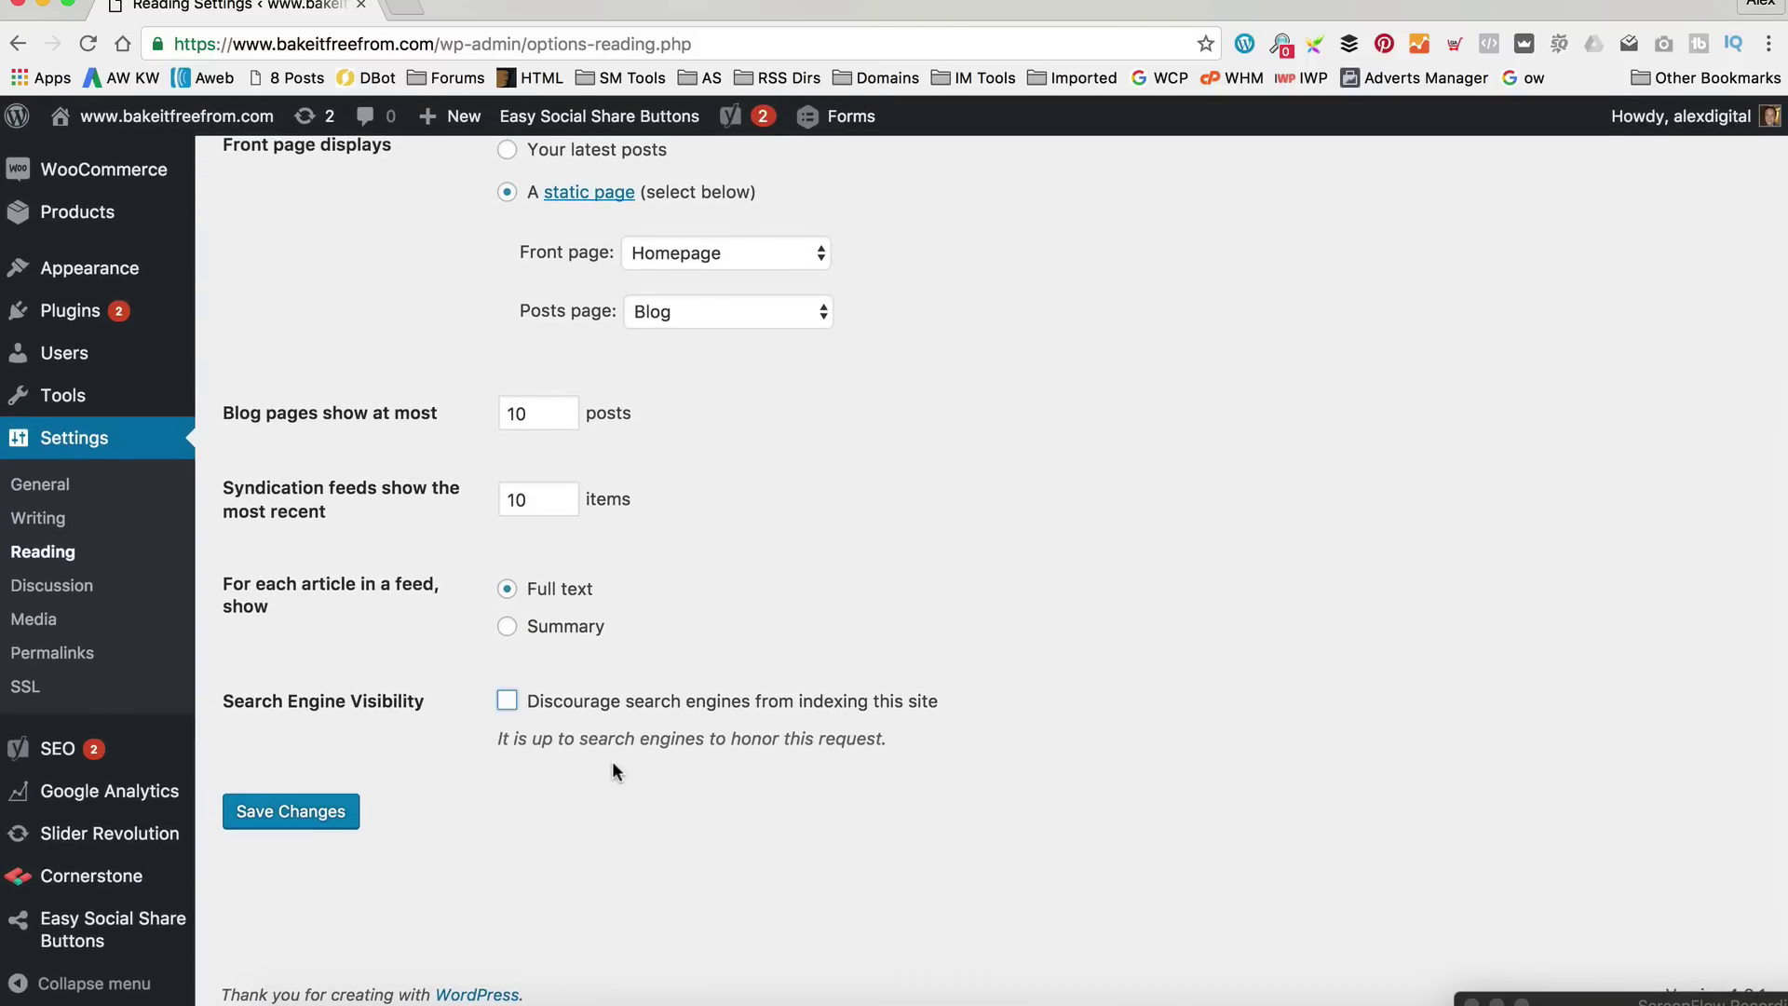
click(256, 821)
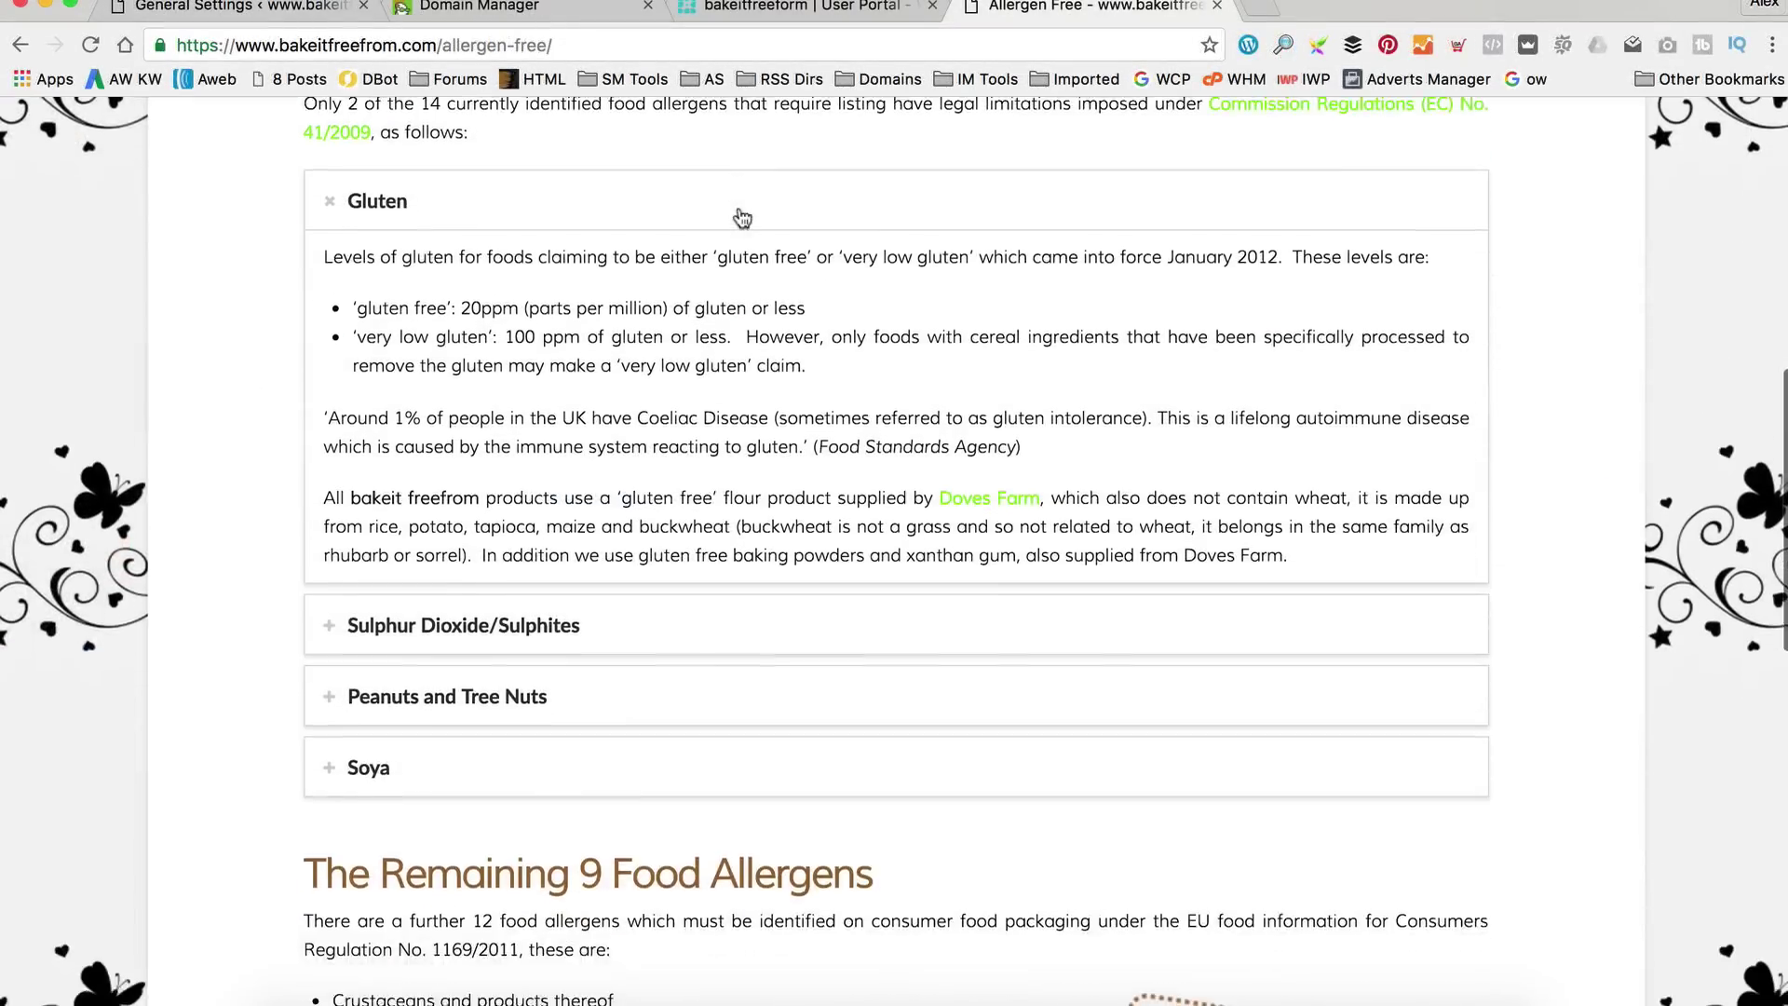
scroll(743, 218, down, 8)
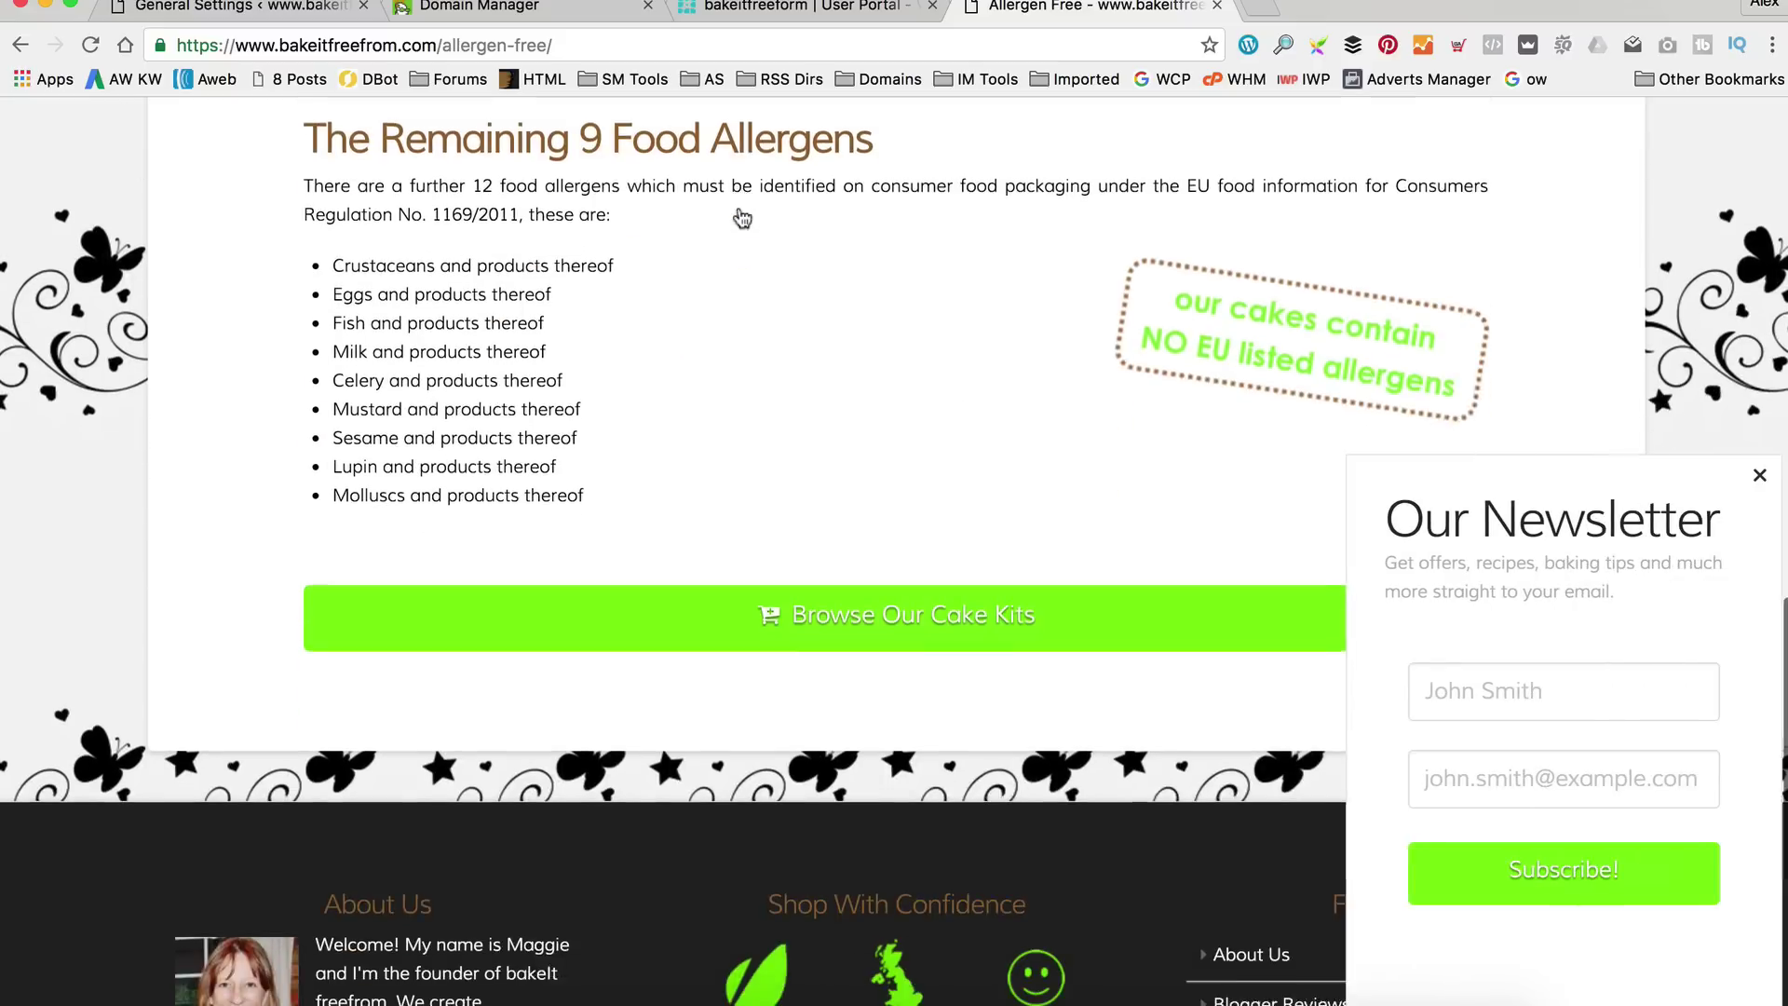
scroll(742, 218, up, 17)
click(885, 214)
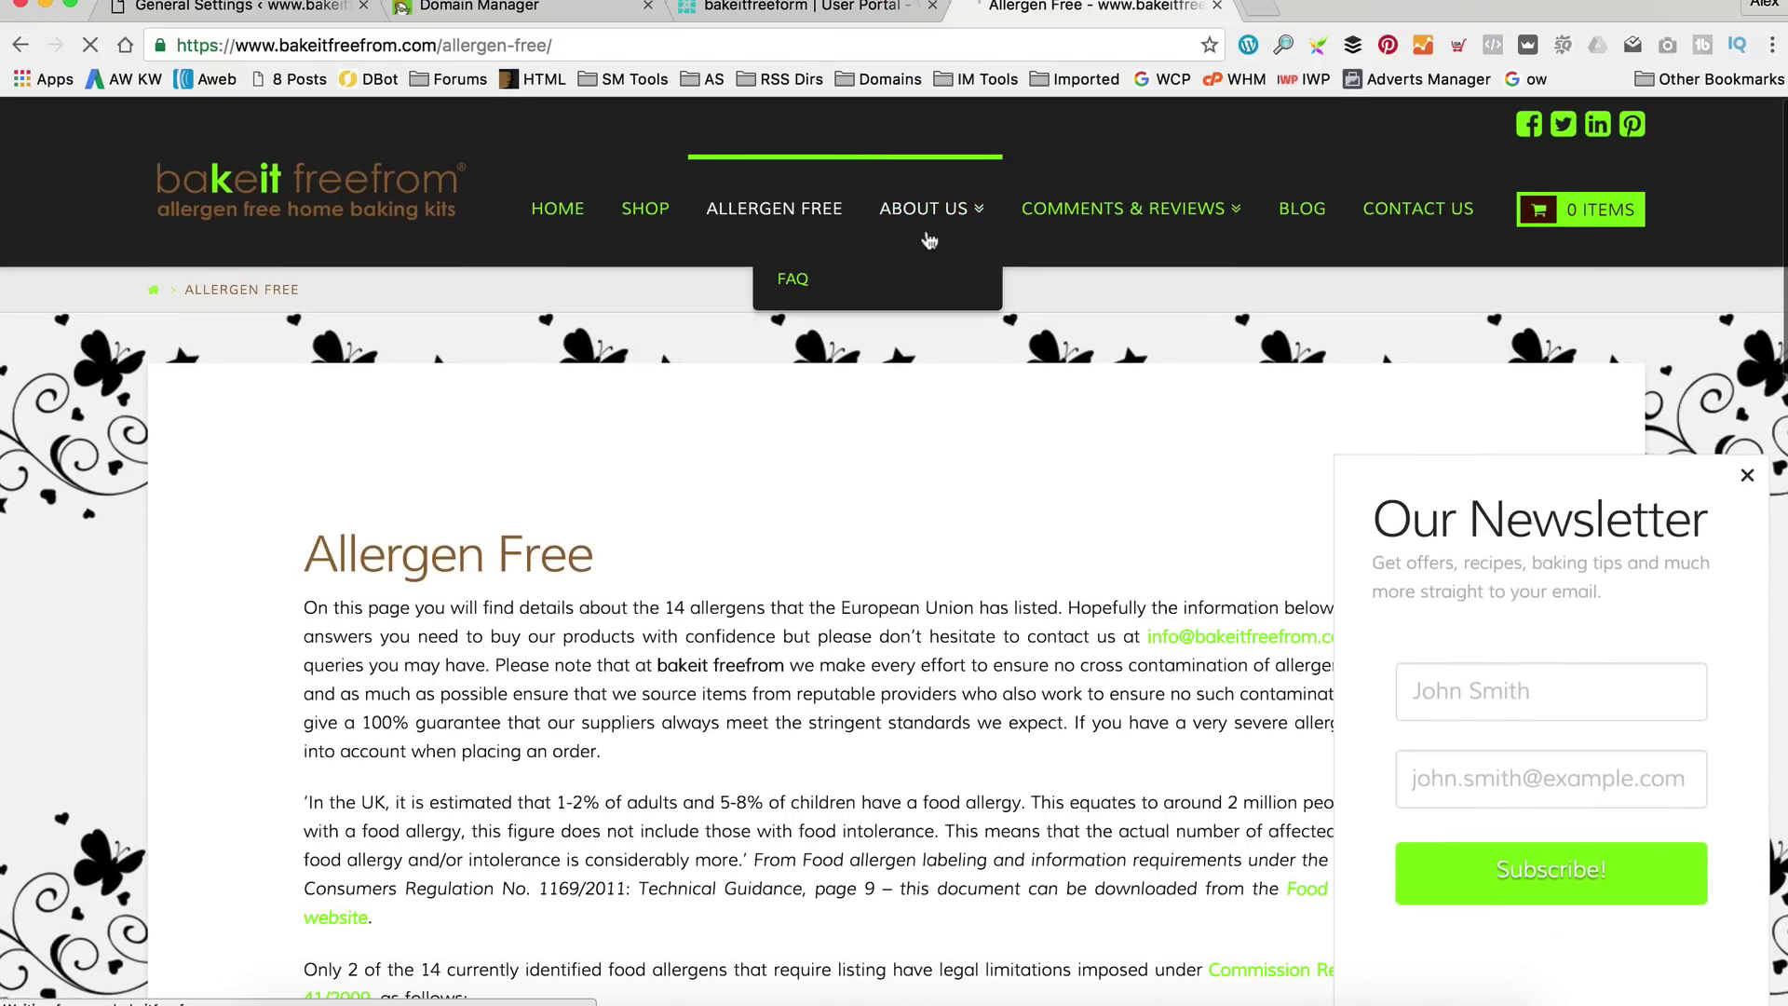
mouse_move(927, 209)
click(913, 279)
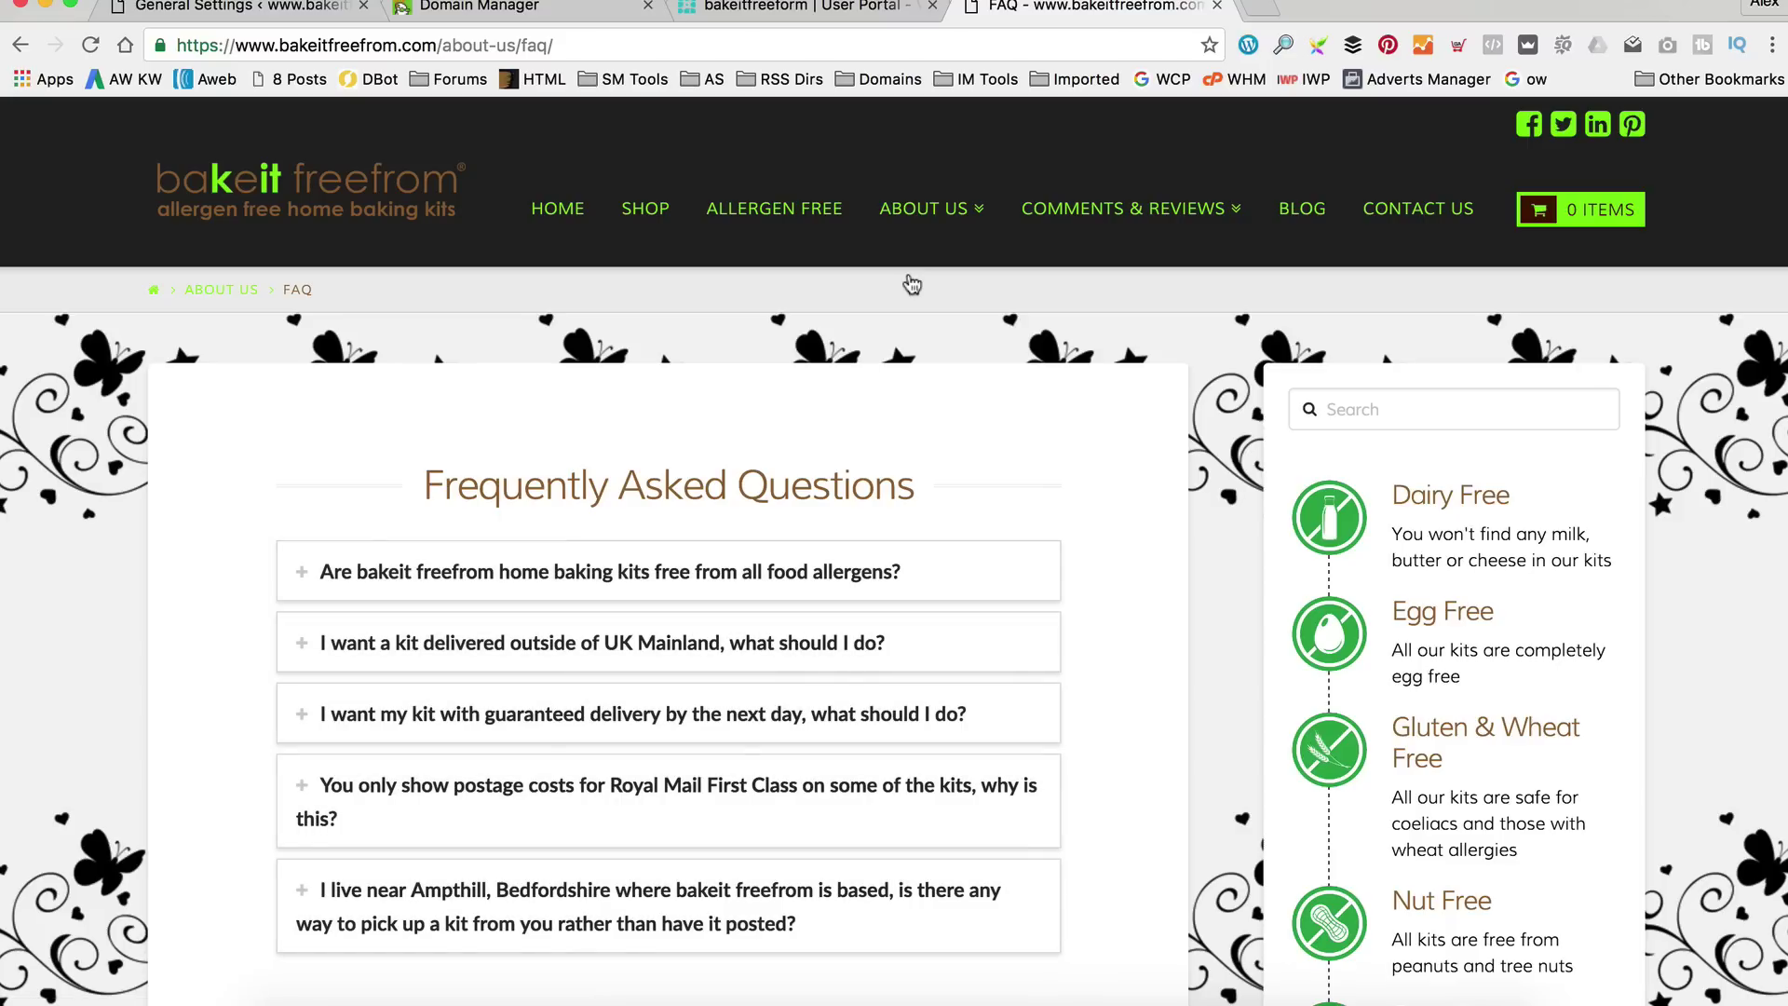
scroll(912, 284, down, 2)
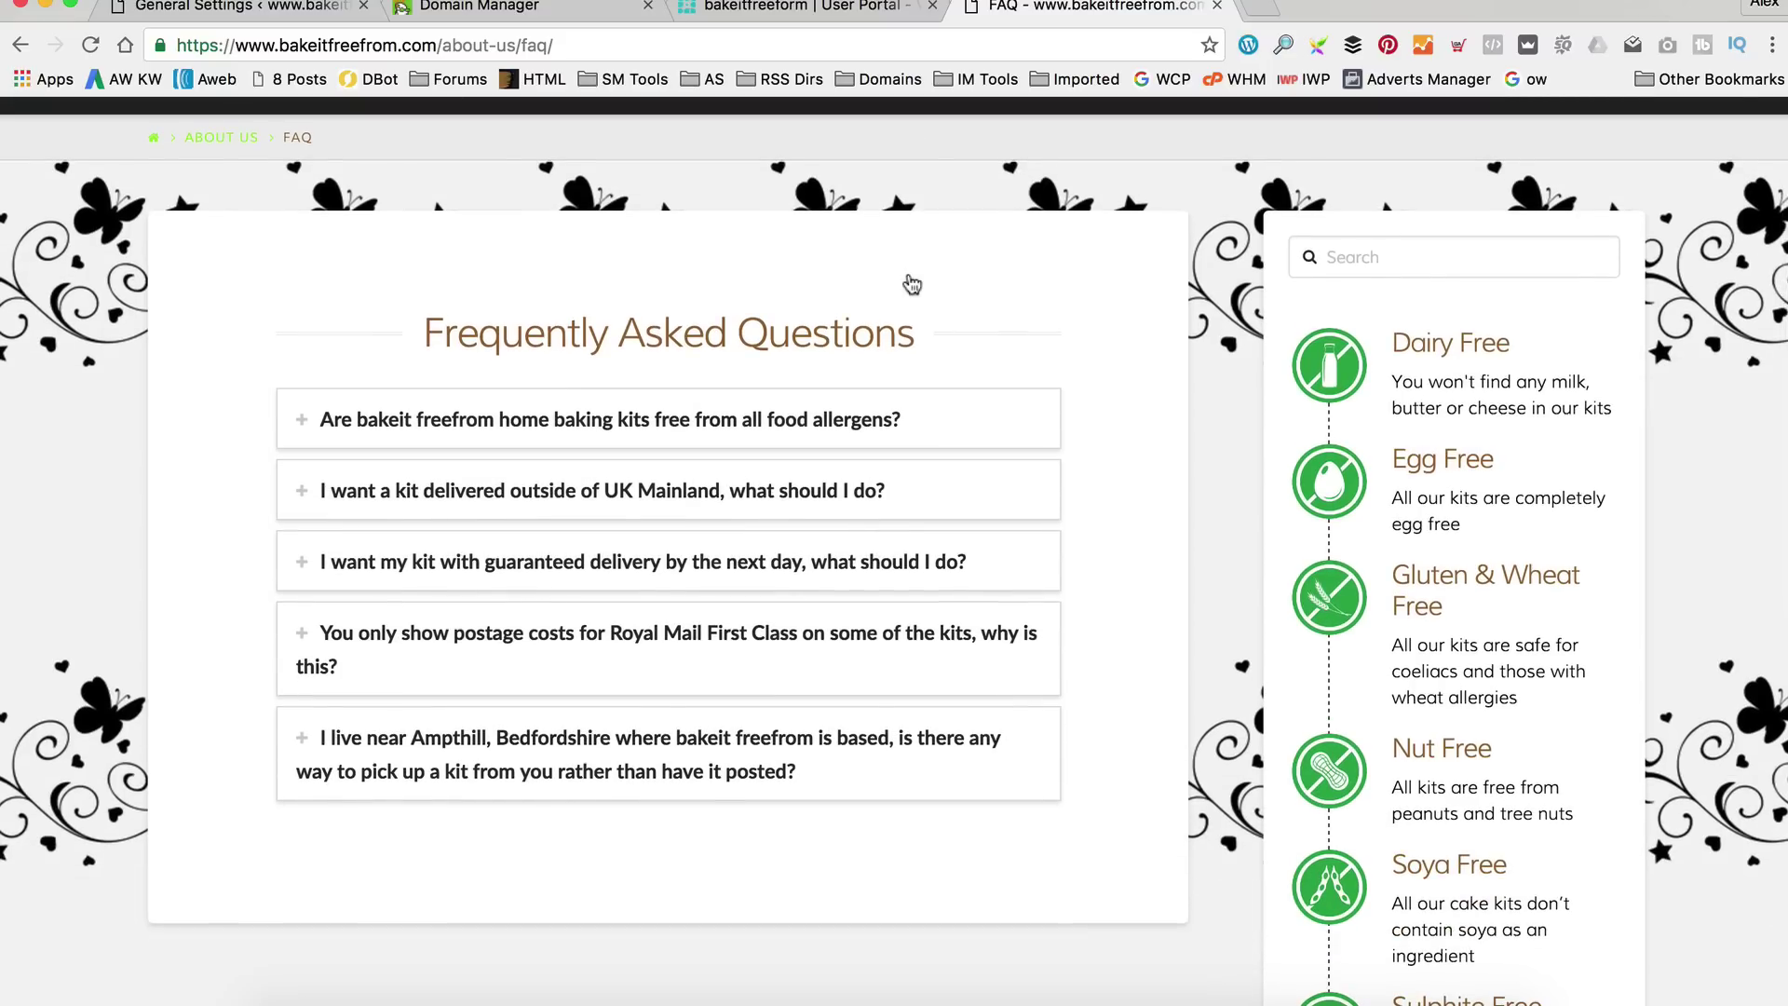
scroll(912, 284, down, 6)
scroll(912, 284, up, 8)
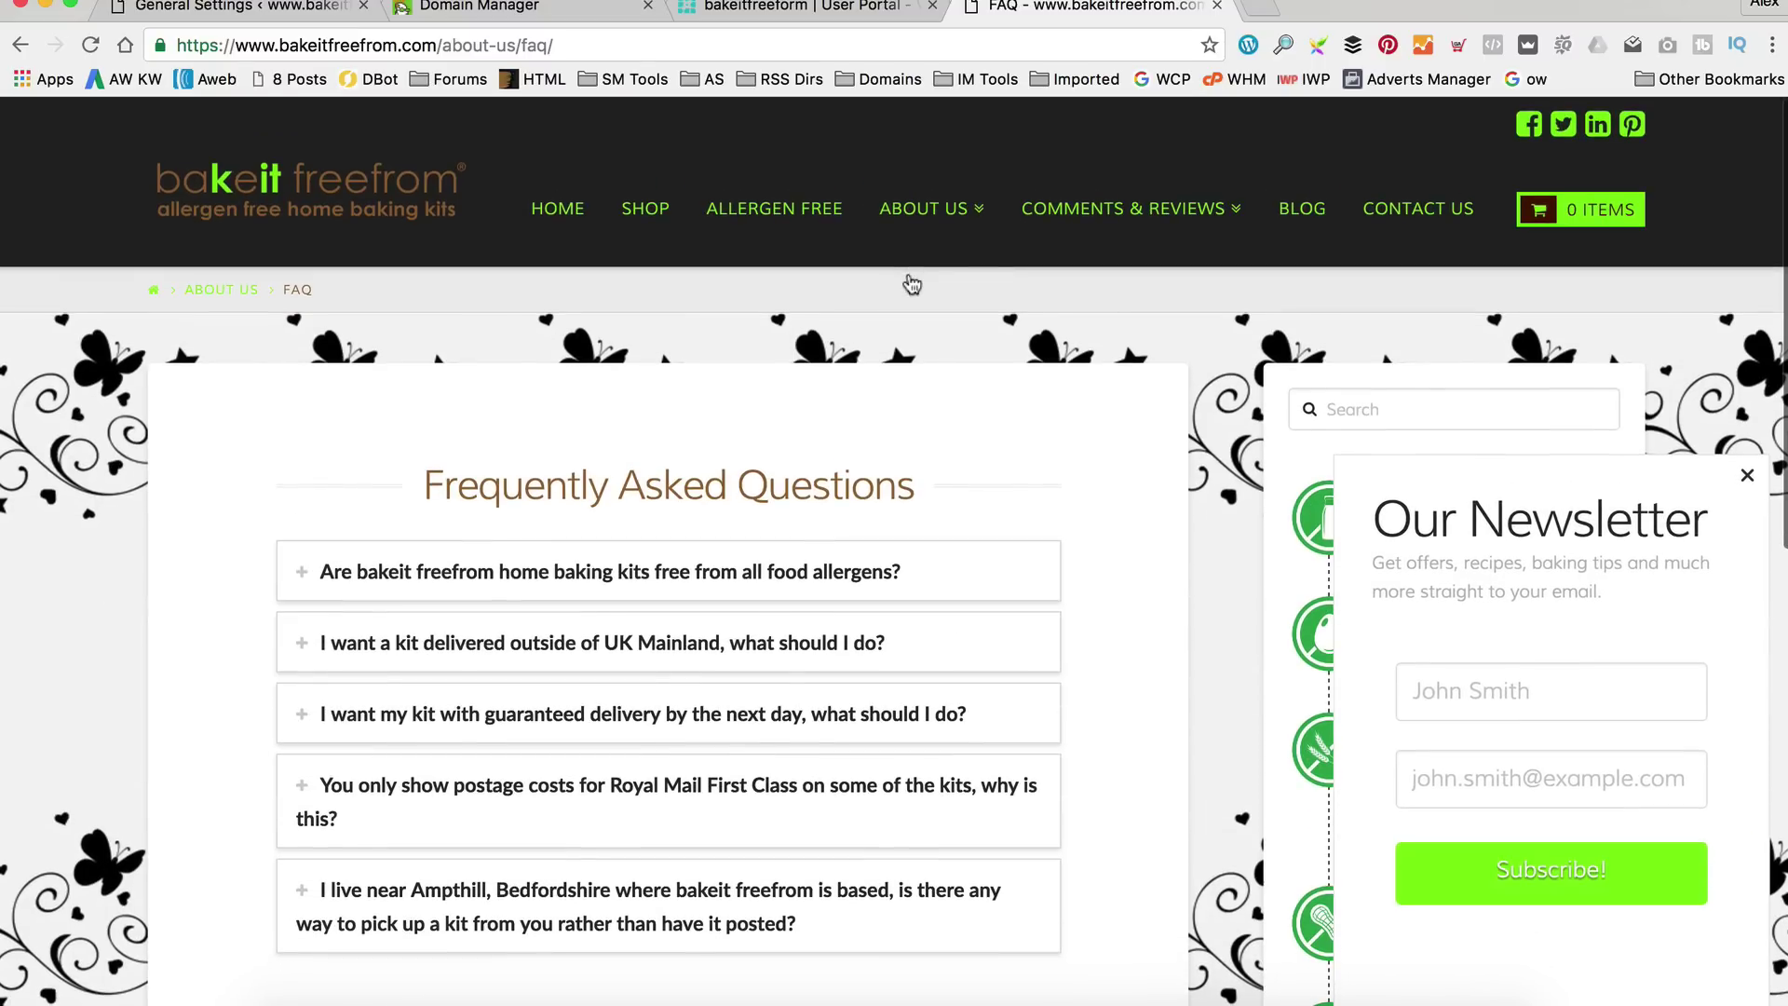